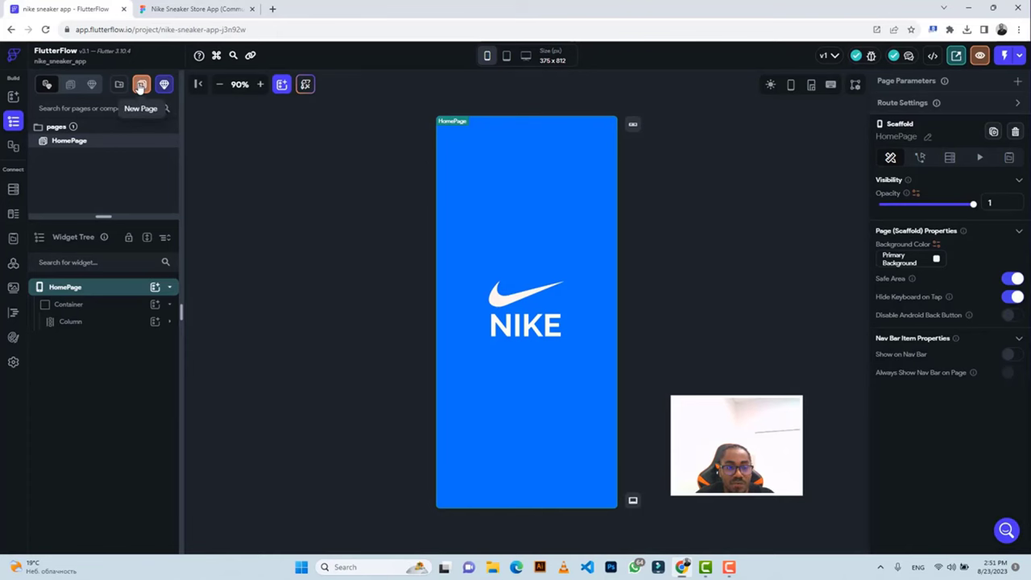
# Create a new blank page named 'onboarding' in the project.
pyautogui.click(140, 86)
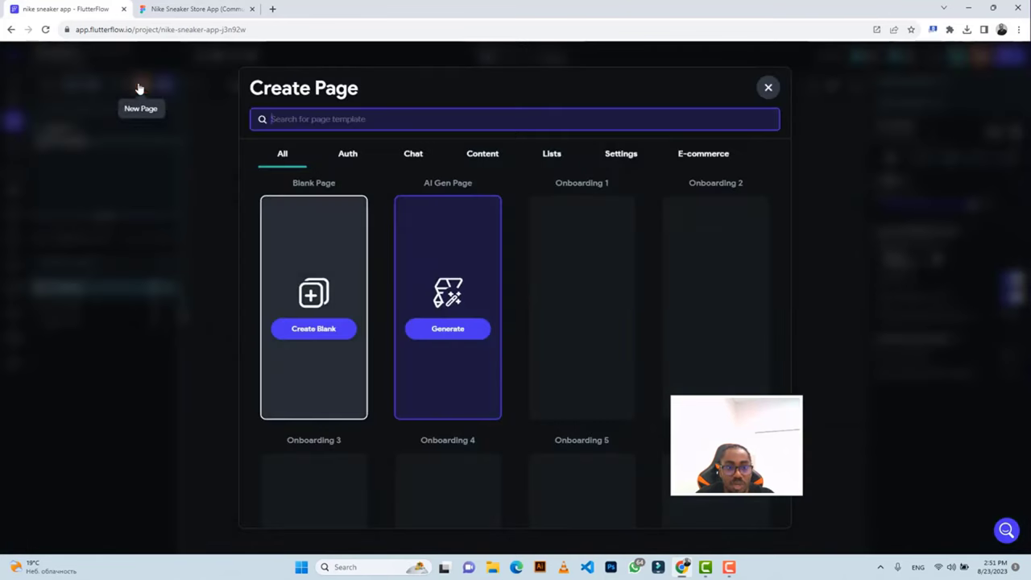
pyautogui.click(323, 333)
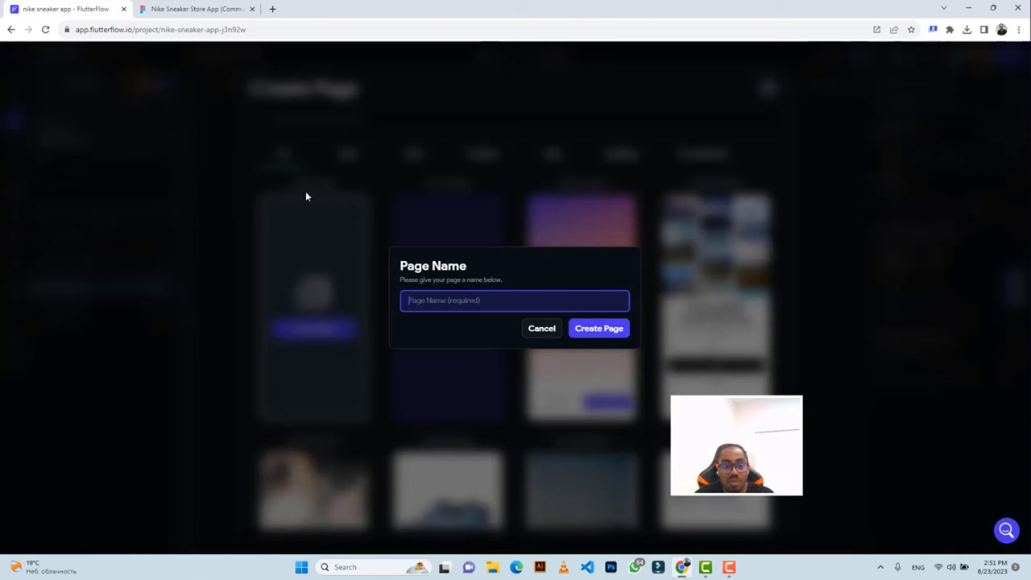
pyautogui.write('onboa')
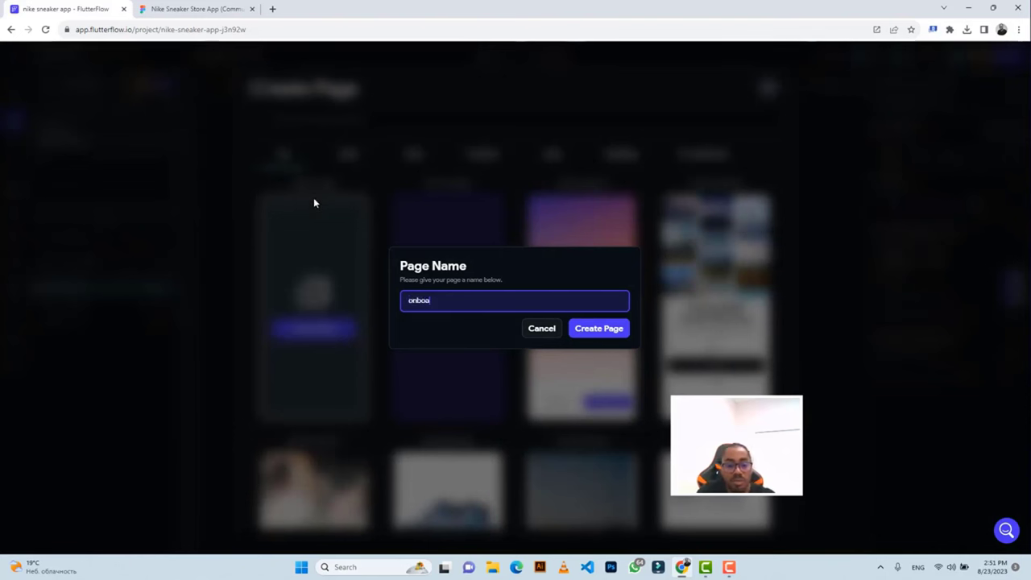
pyautogui.write('rdi')
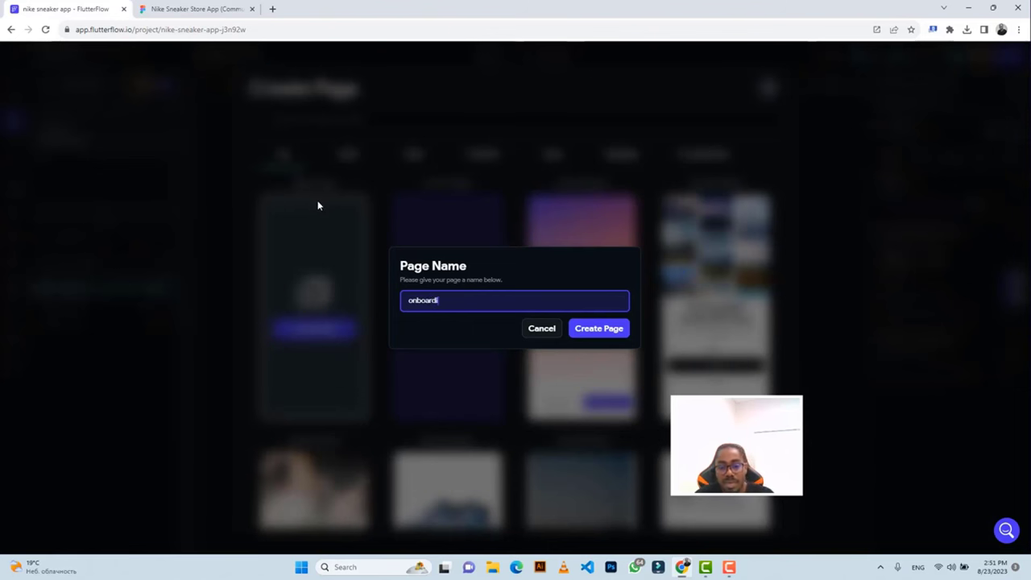
pyautogui.write('ng')
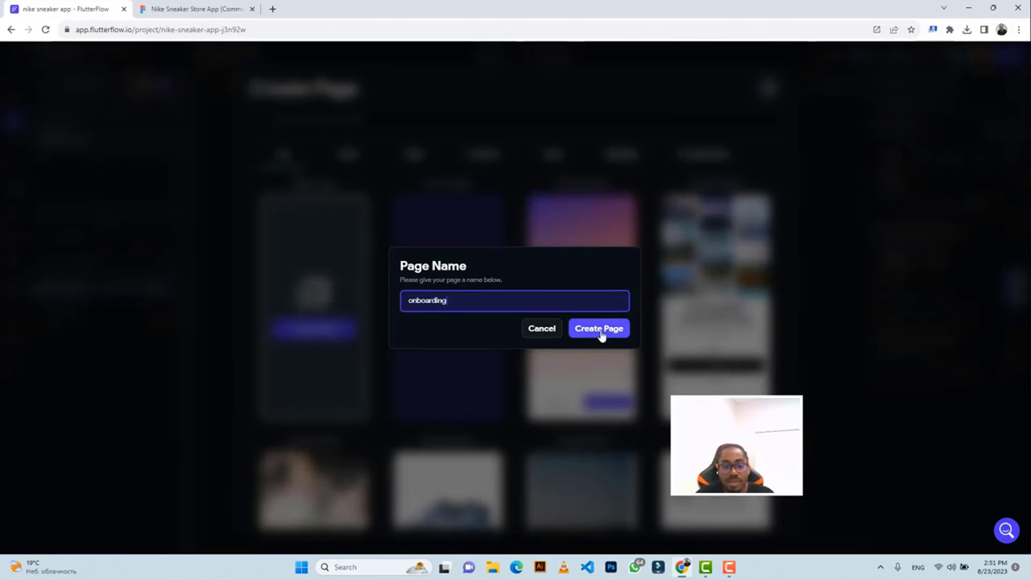
pyautogui.click(601, 331)
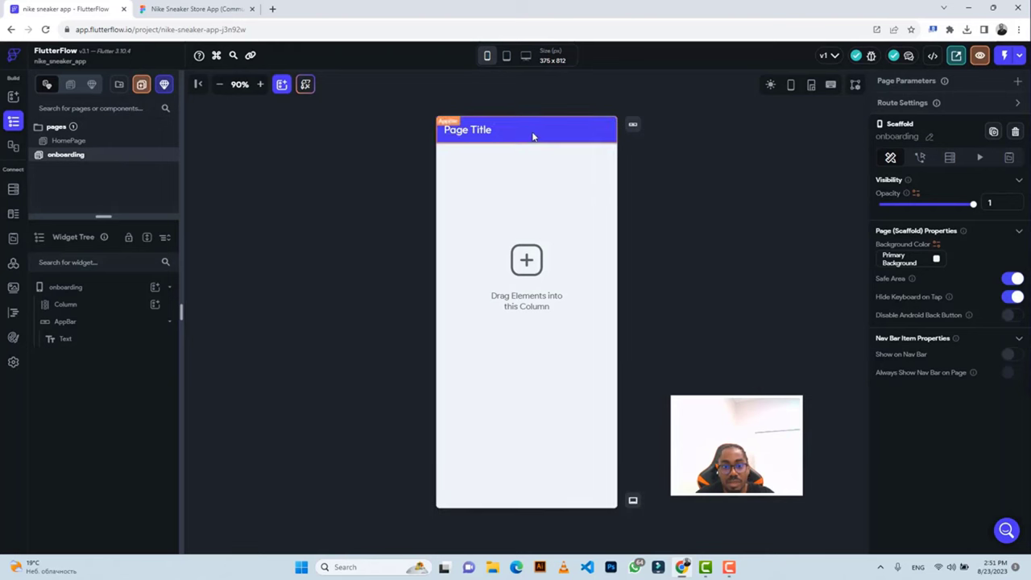
# Delete the page's app bar and wrap the Column in a Container.
pyautogui.click(532, 137)
pyautogui.press('Delete')
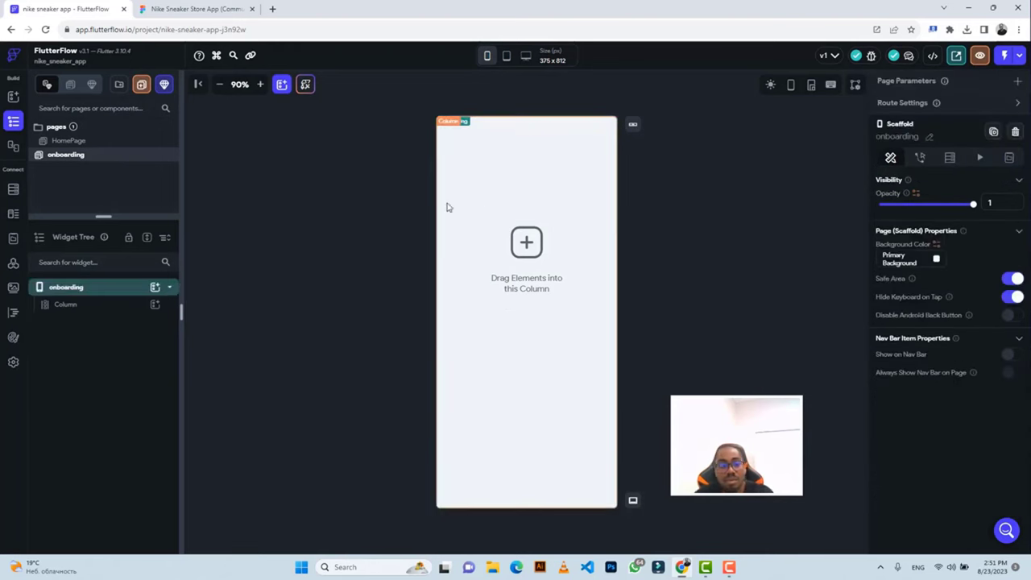
pyautogui.click(105, 305)
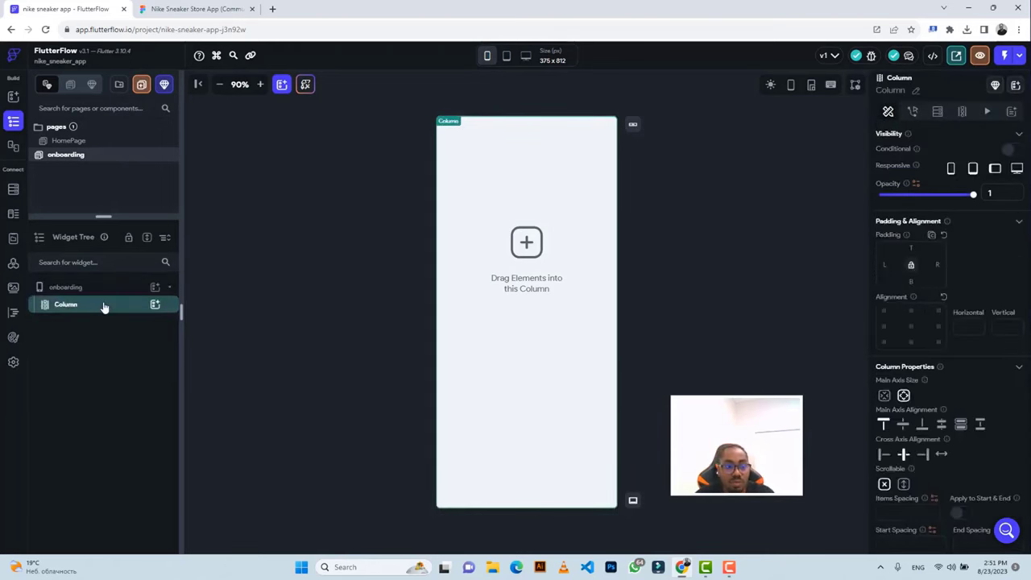
pyautogui.rightClick(104, 306)
pyautogui.click(137, 354)
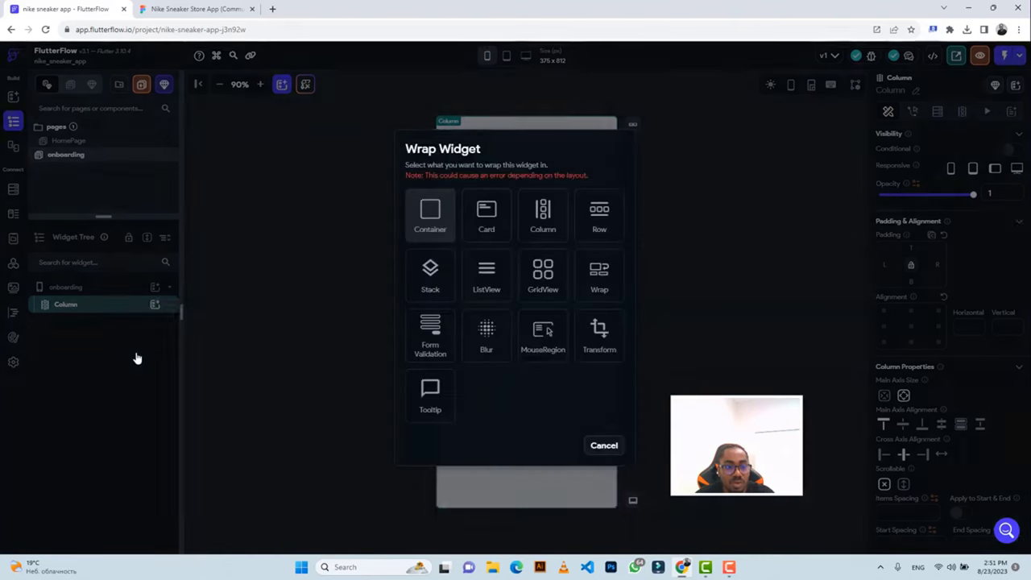
pyautogui.click(430, 214)
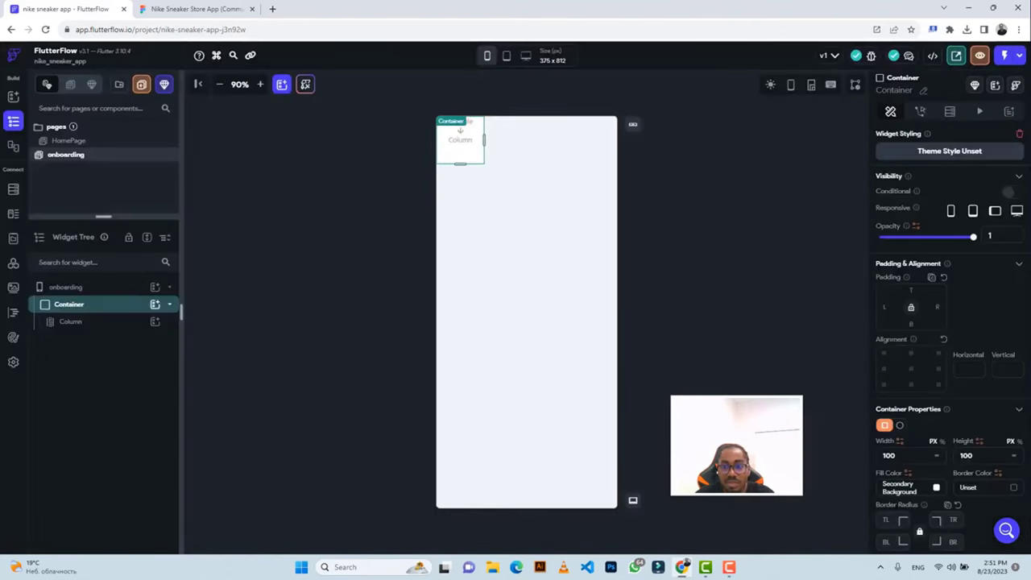
# Make the Container full width and height (inf) with fill colour #1483C2.
pyautogui.click(936, 455)
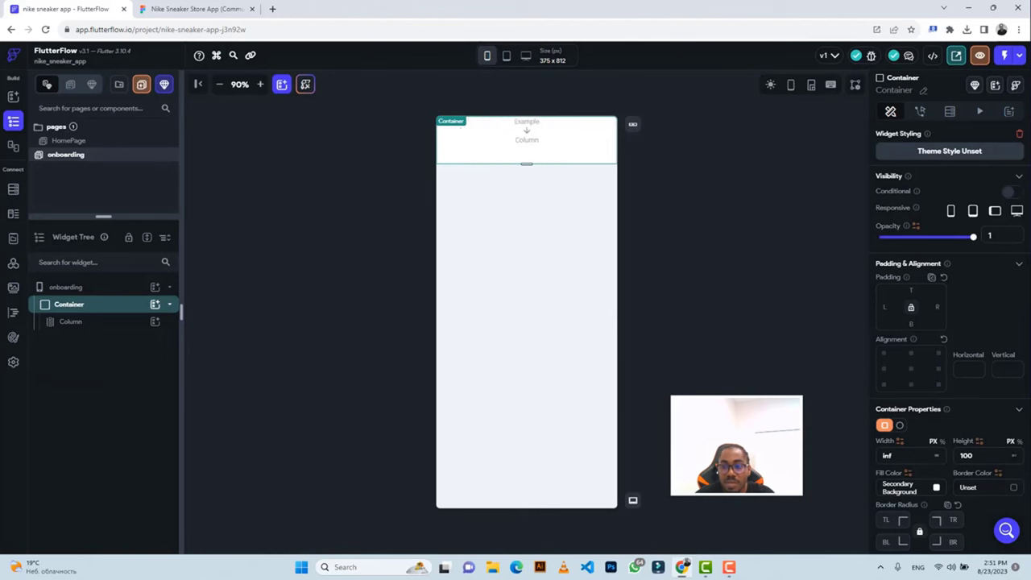
pyautogui.click(1014, 456)
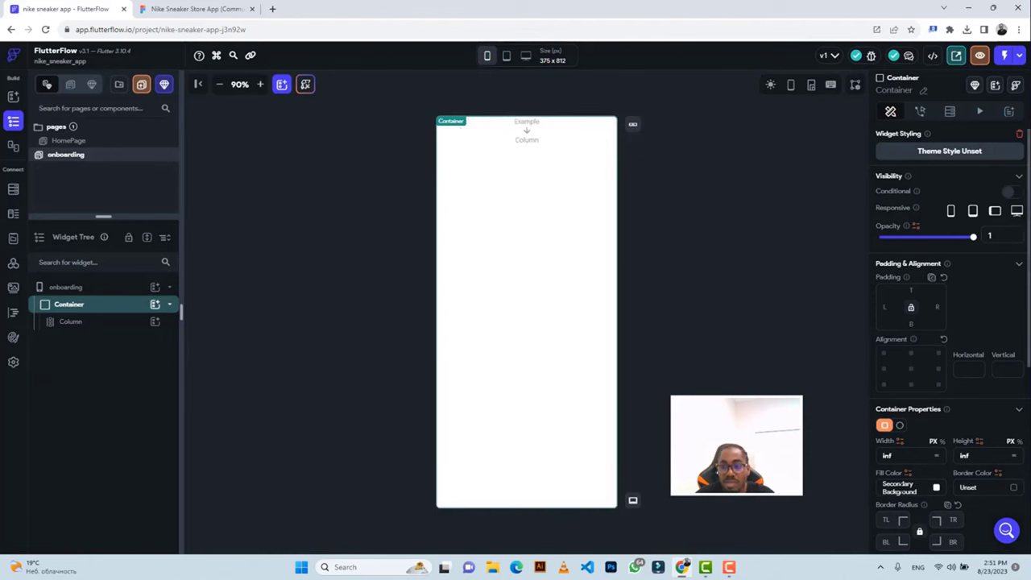
pyautogui.click(895, 487)
pyautogui.write('#1483C2')
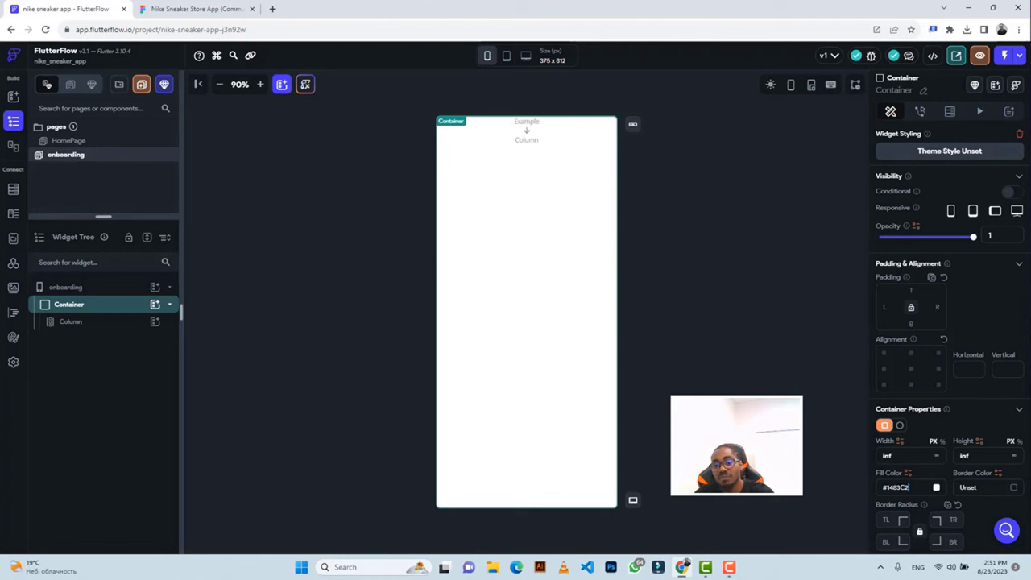
pyautogui.press('Return')
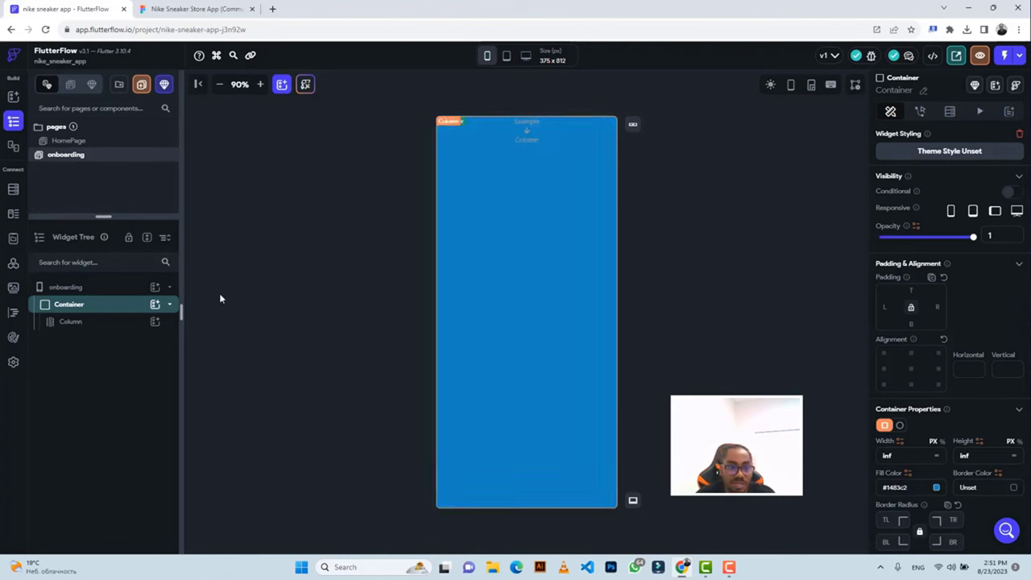
pyautogui.click(111, 330)
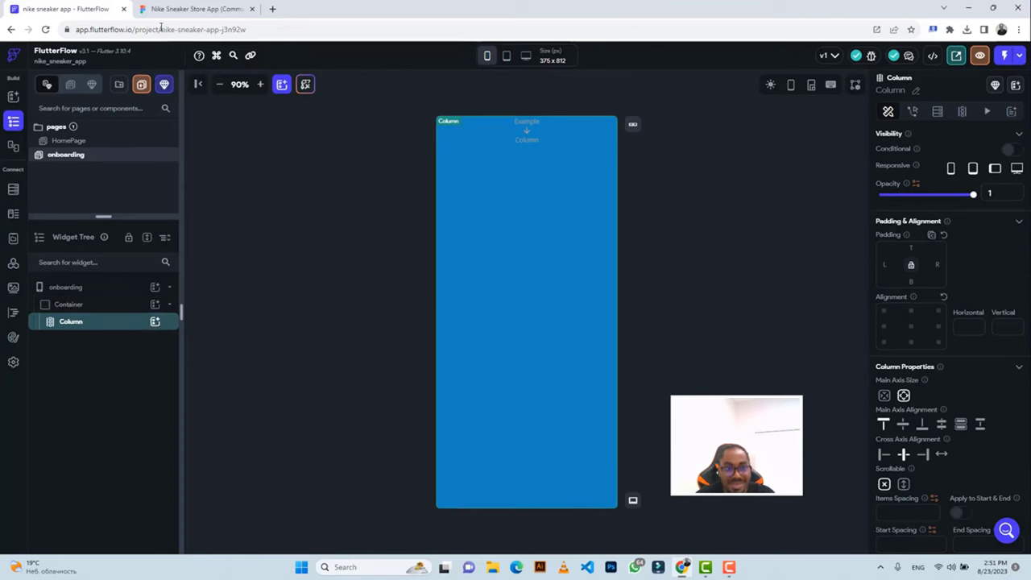
pyautogui.click(193, 9)
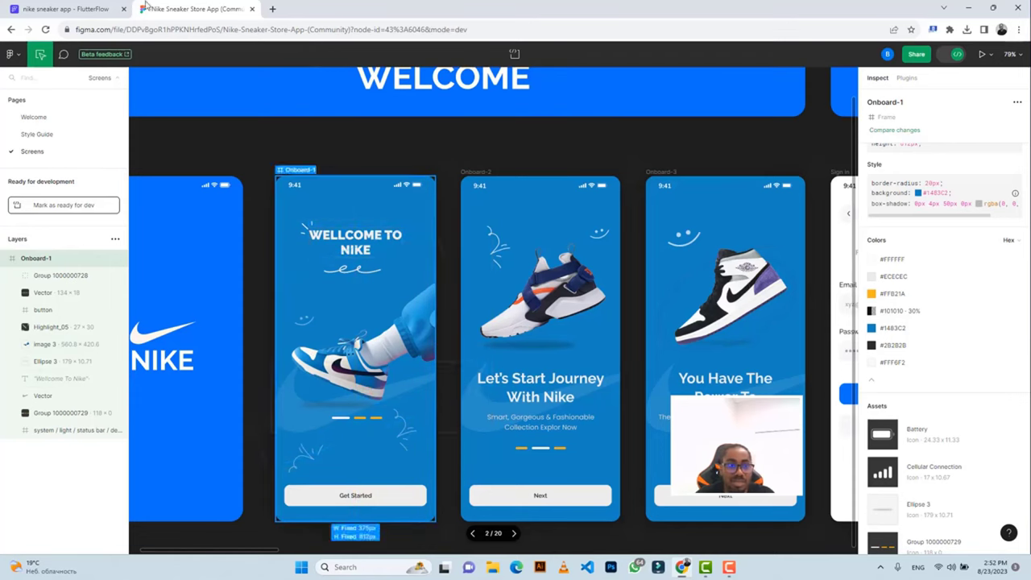
pyautogui.click(92, 5)
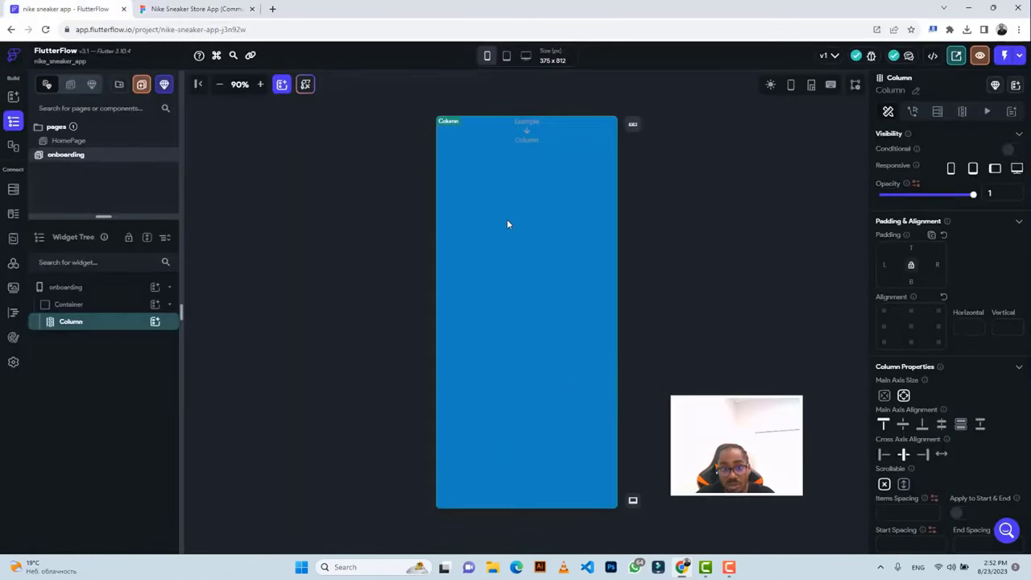
# Insert a PageView into the onboarding Column, then bring up the Figma design.
pyautogui.click(155, 322)
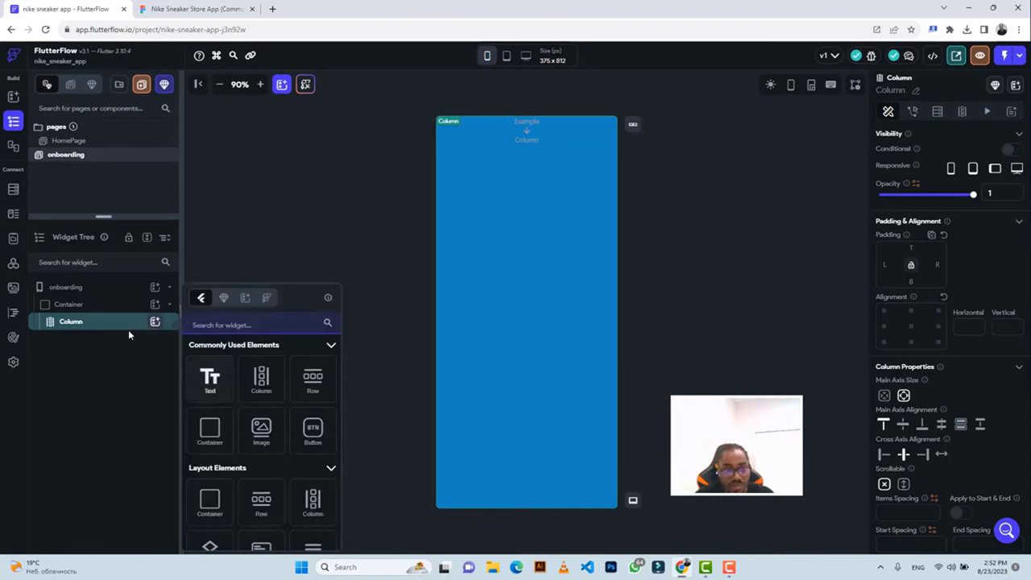
pyautogui.scroll(-3, 266, 423)
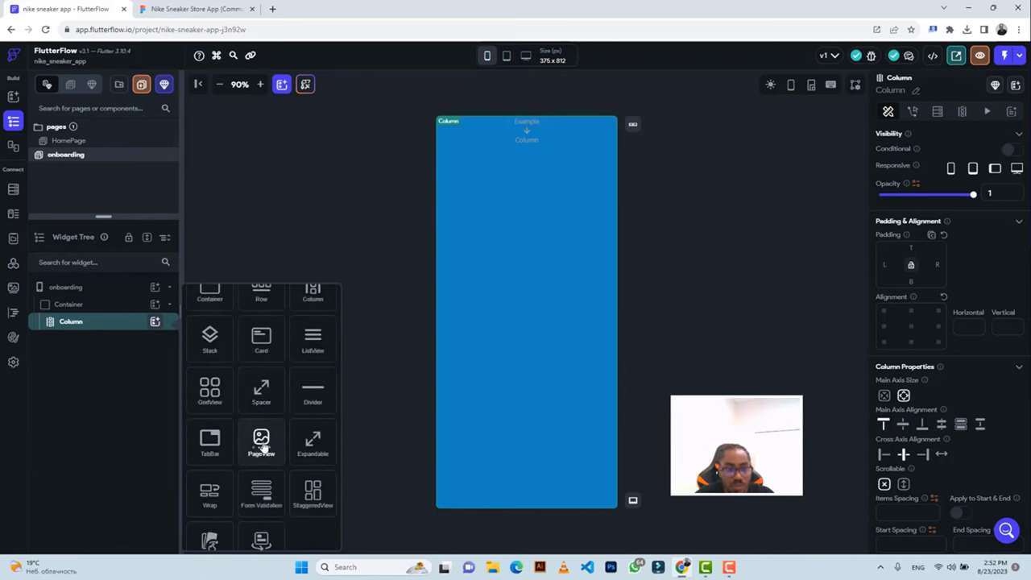
pyautogui.click(263, 444)
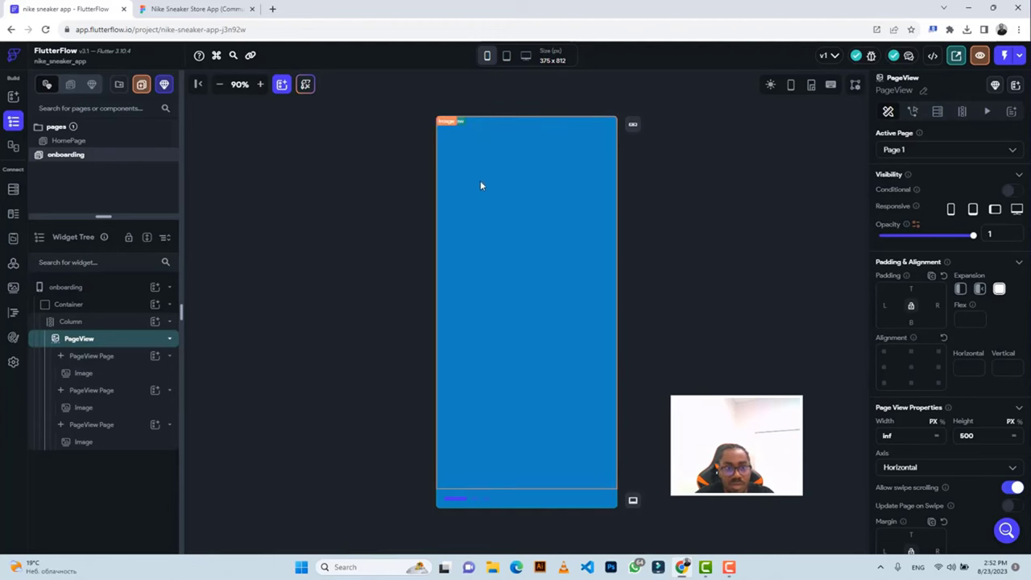
pyautogui.click(197, 9)
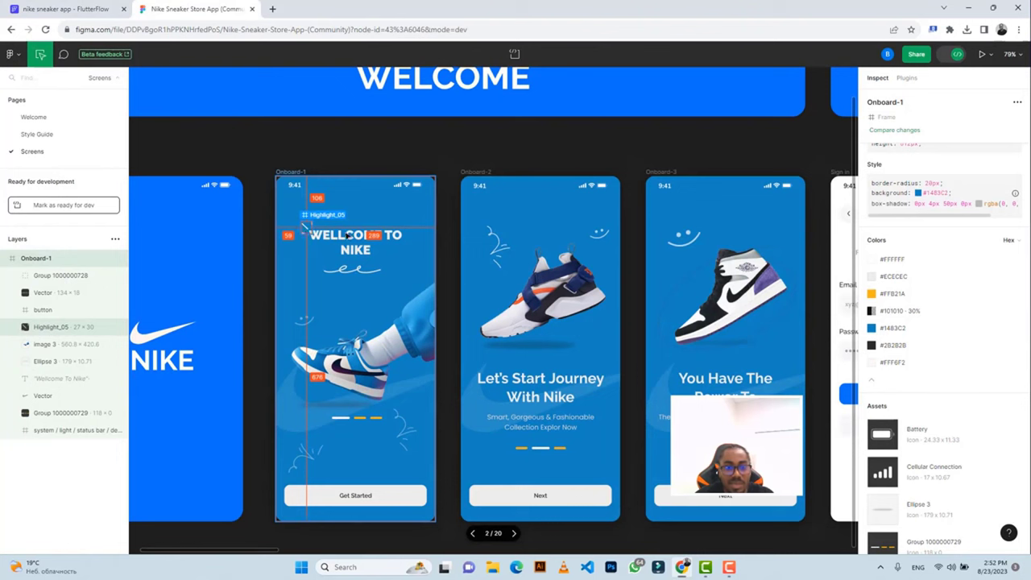
# Read the Figma 'Wellcome To Nike' heading style: Raleway, 30px, weight 900.
pyautogui.click(312, 221)
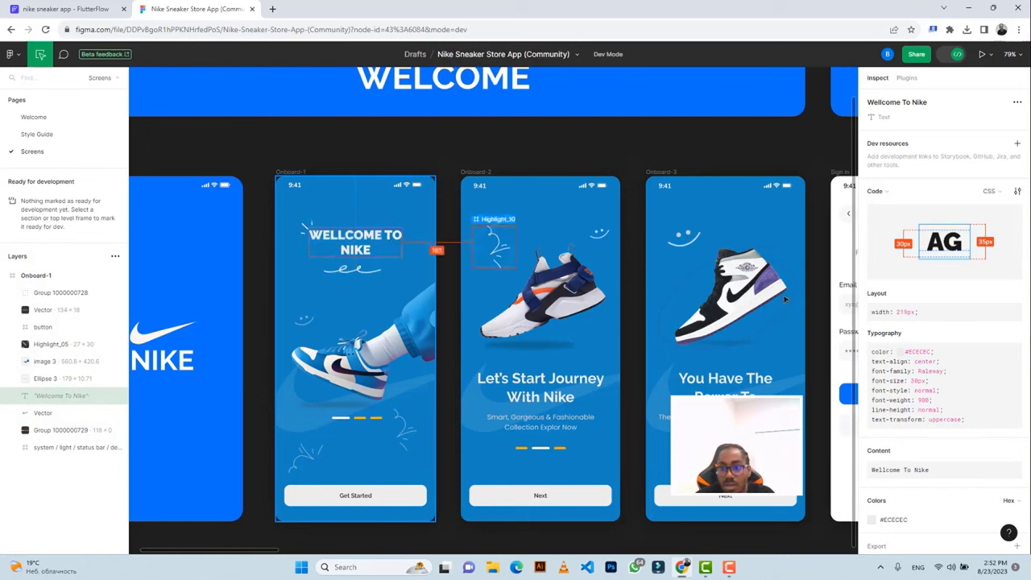
pyautogui.scroll(-2, 958, 332)
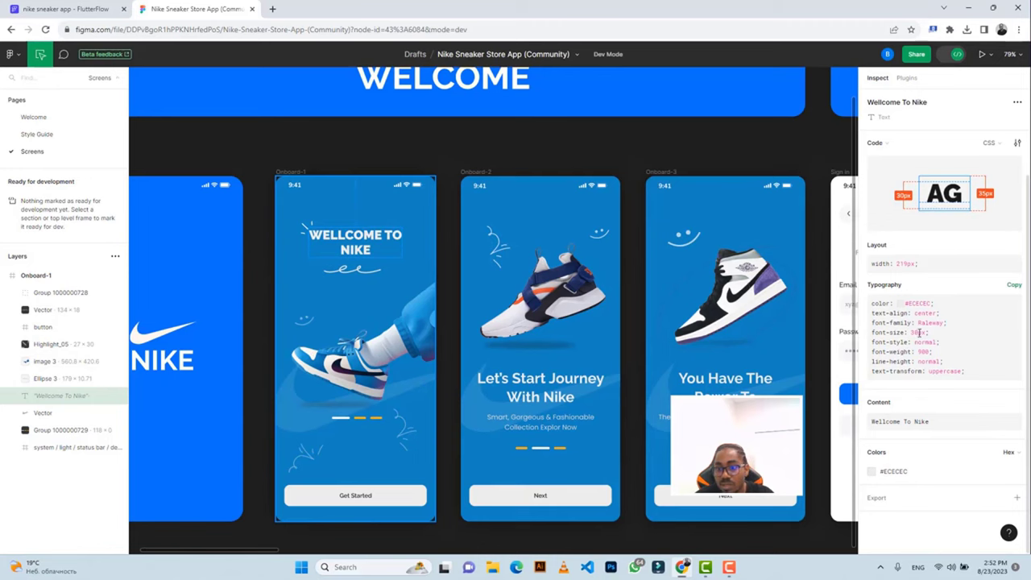
pyautogui.click(89, 9)
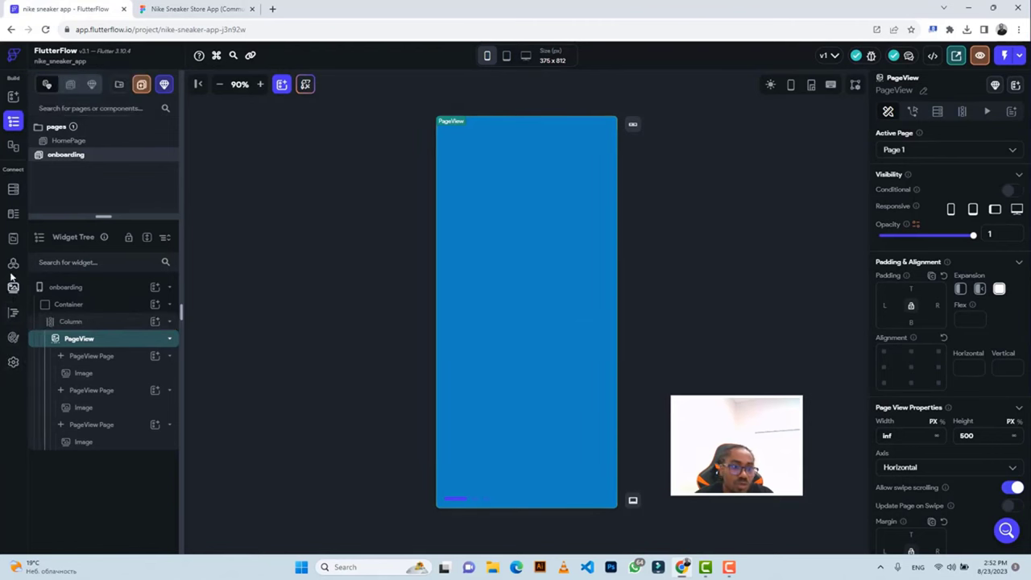
# Set both the theme's primary and secondary font families to Raleway.
pyautogui.click(12, 339)
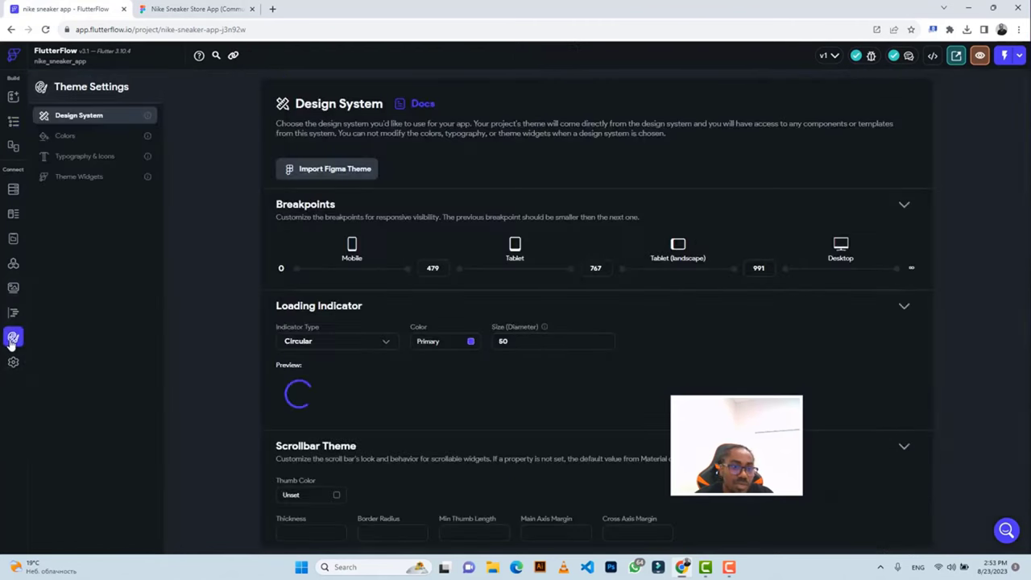
pyautogui.click(74, 160)
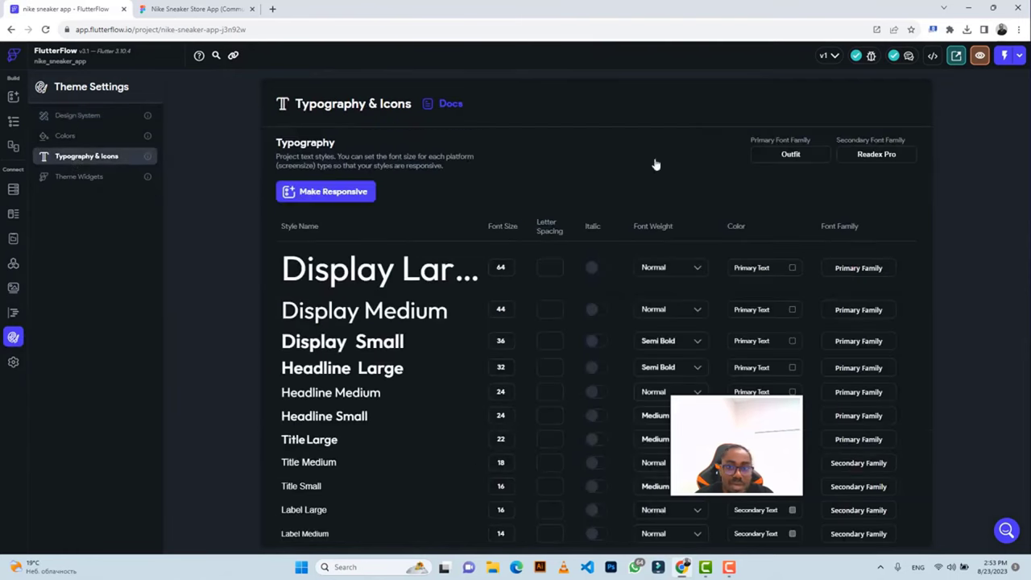
pyautogui.click(786, 156)
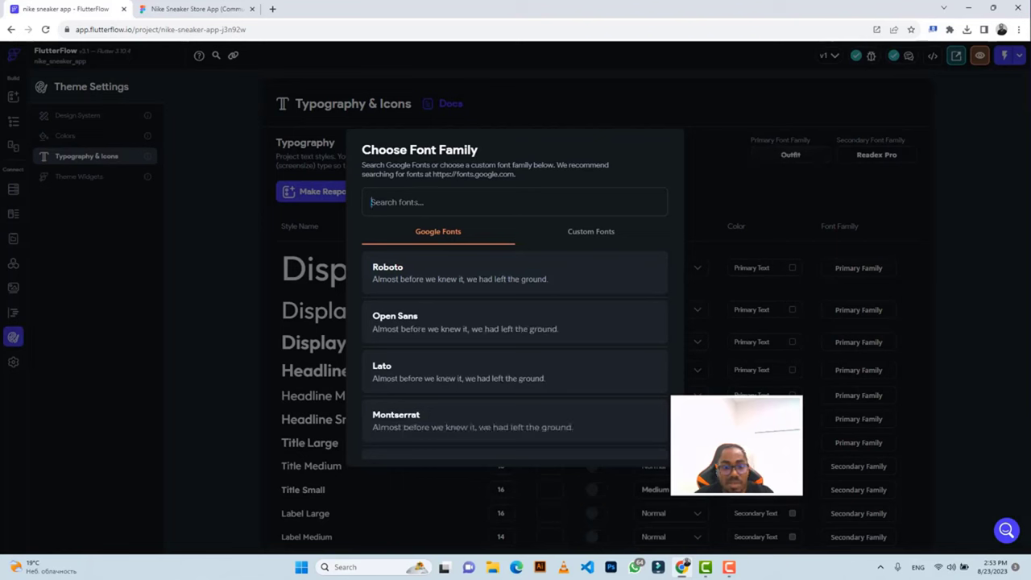
pyautogui.write('ralewa')
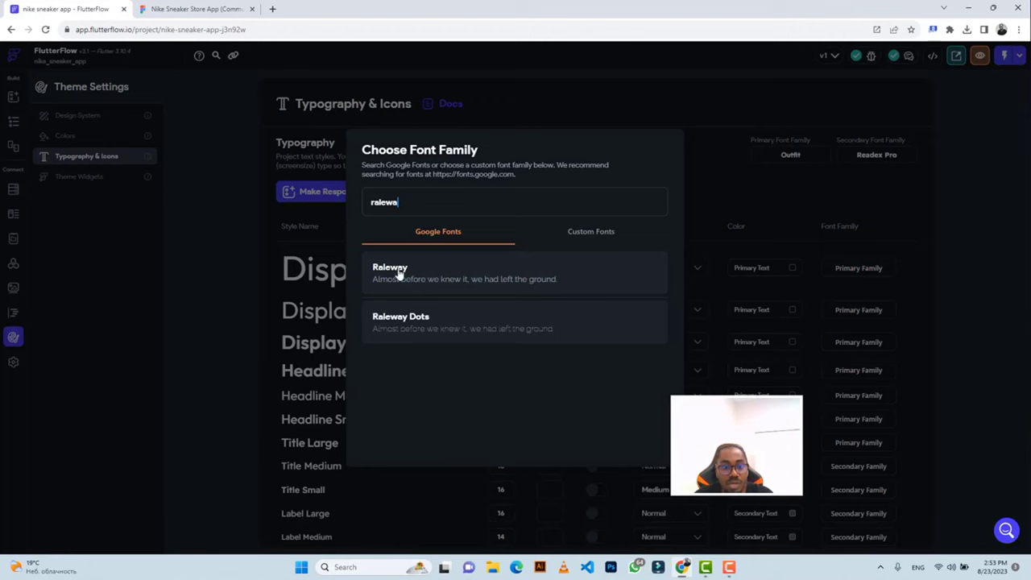
pyautogui.click(398, 274)
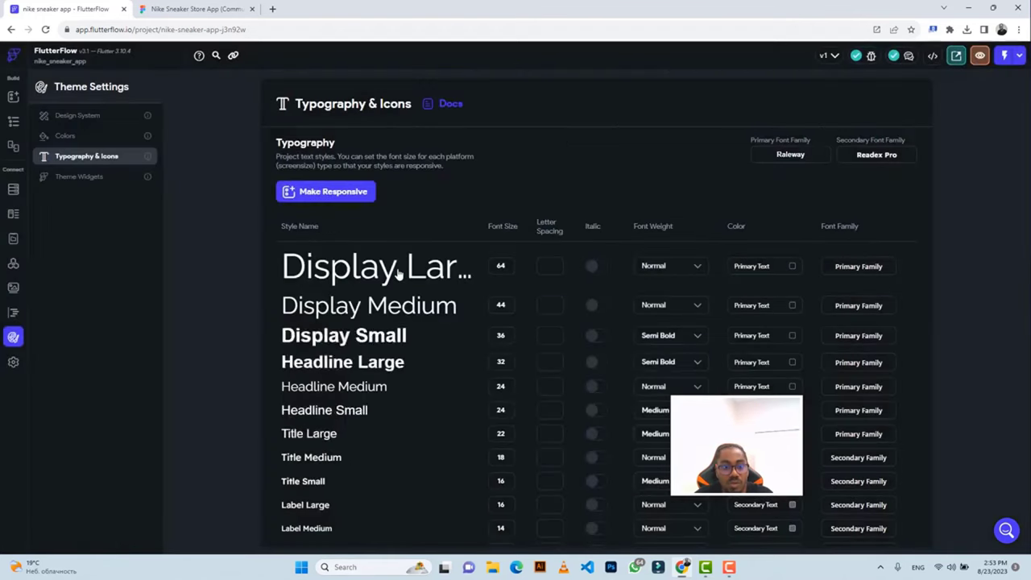
pyautogui.click(871, 158)
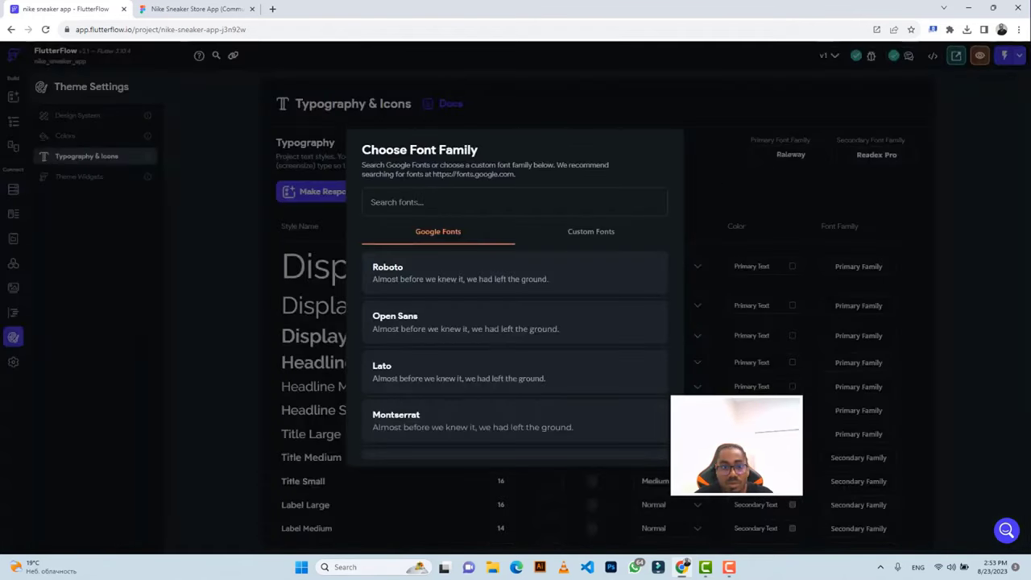
pyautogui.write('ral')
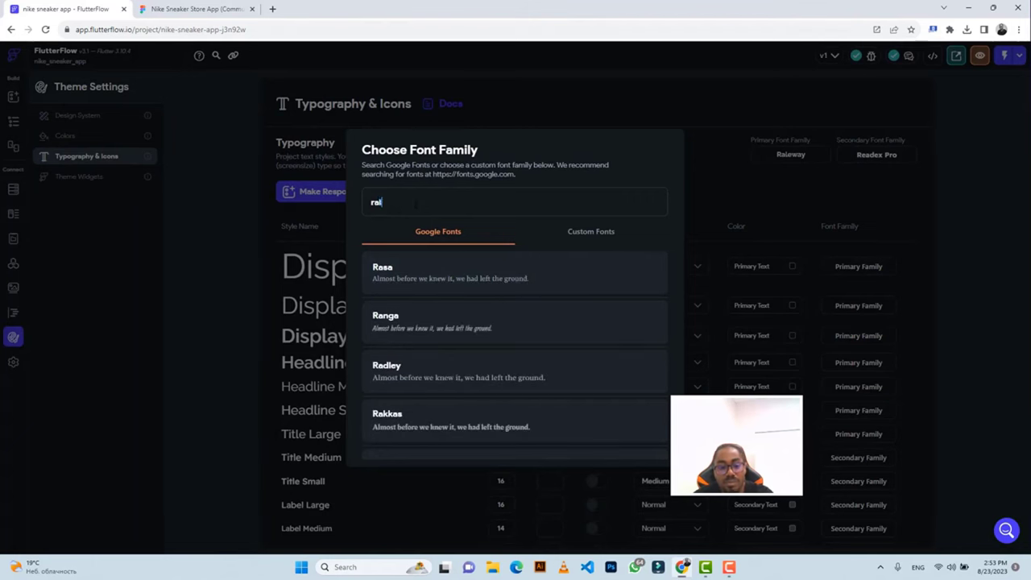
pyautogui.write('ewa')
pyautogui.click(398, 272)
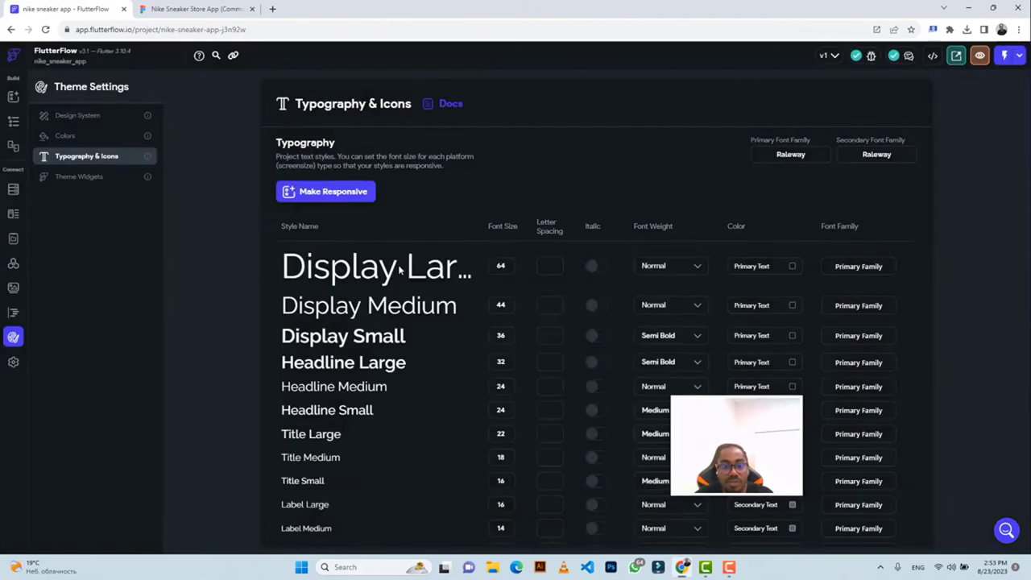
pyautogui.click(12, 122)
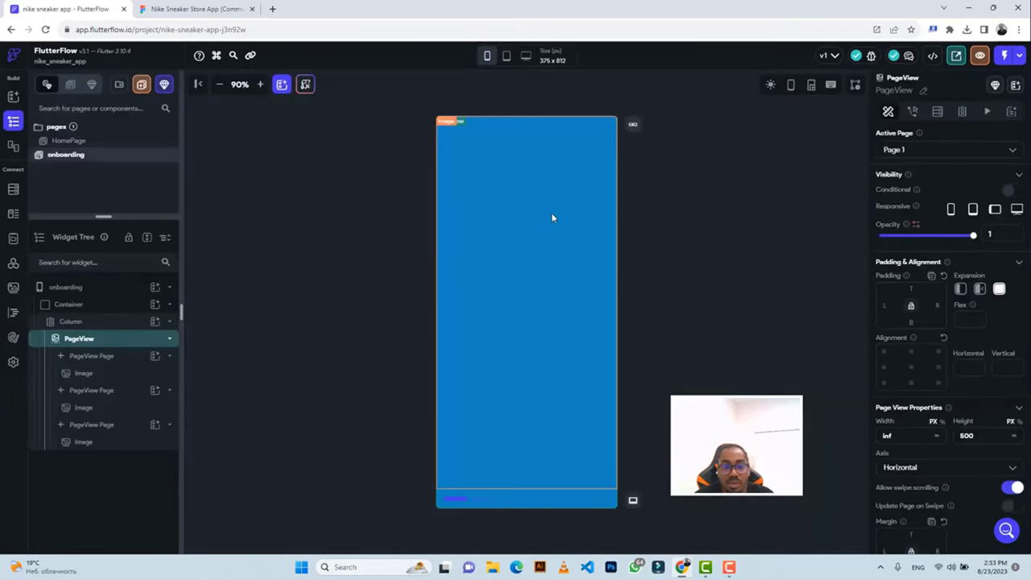
pyautogui.click(193, 9)
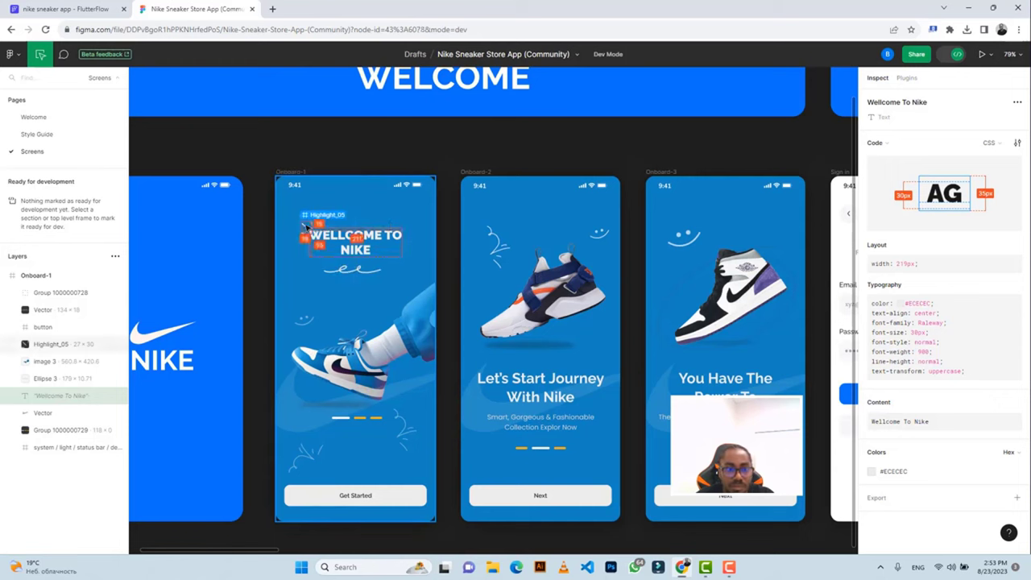
pyautogui.click(306, 228)
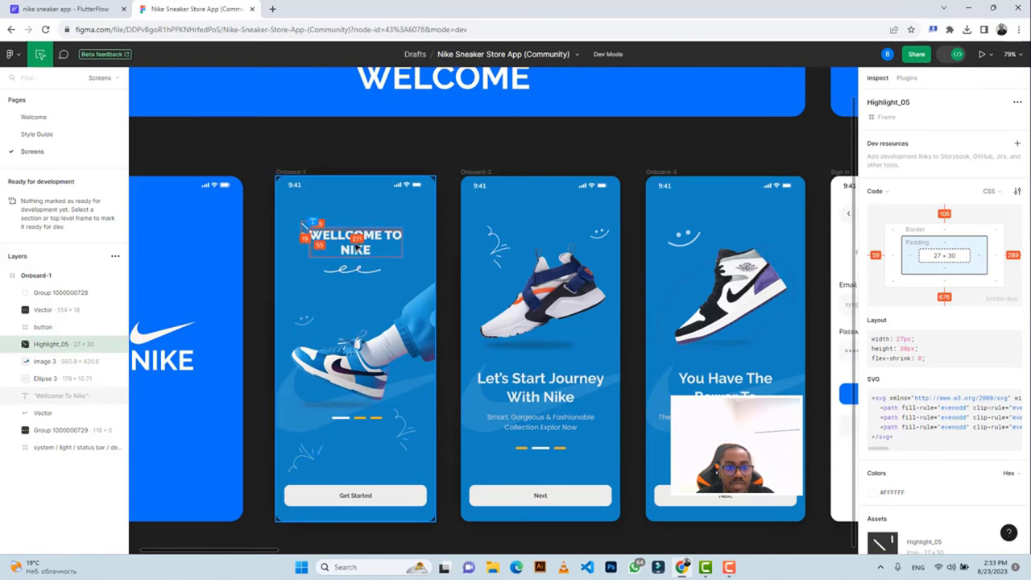
pyautogui.click(64, 9)
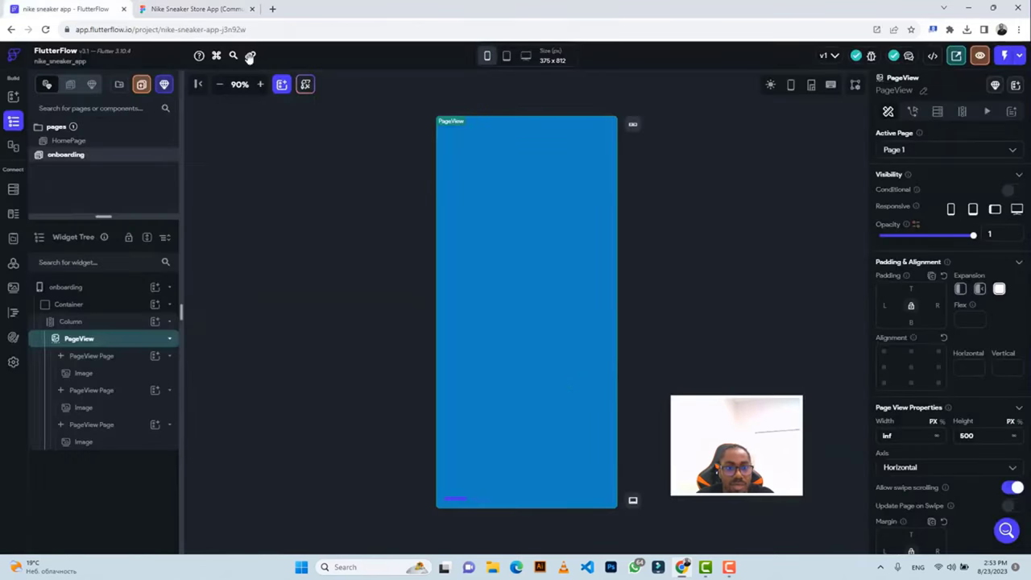
# Delete the placeholder Image from each of the three PageView pages.
pyautogui.click(506, 213)
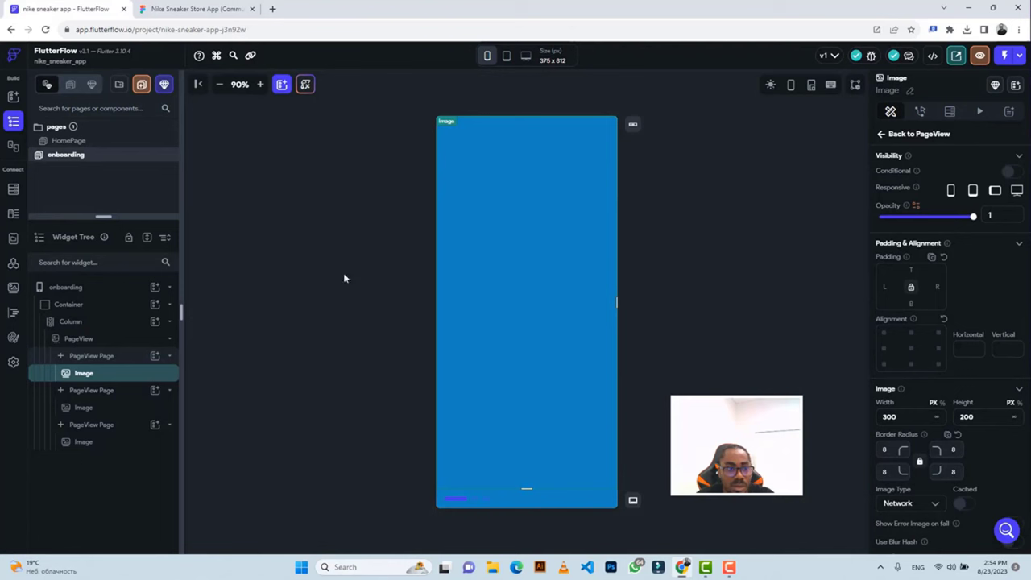
pyautogui.click(108, 361)
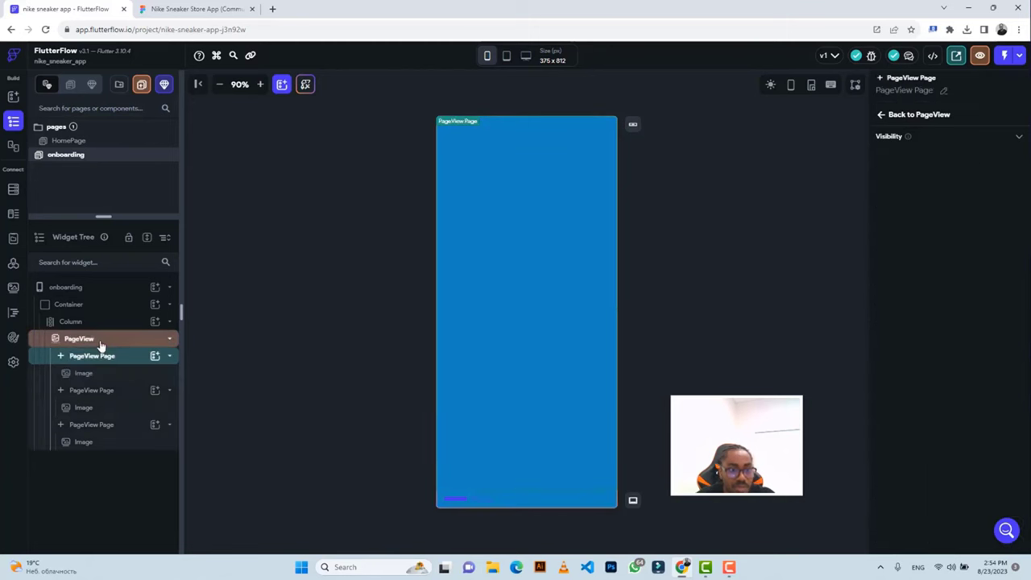
pyautogui.click(100, 345)
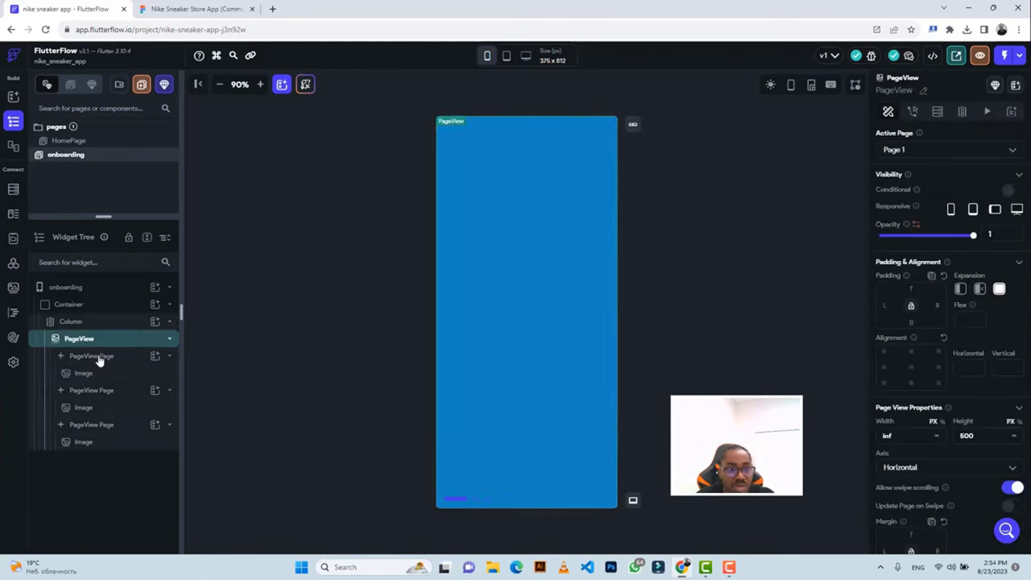
pyautogui.click(98, 358)
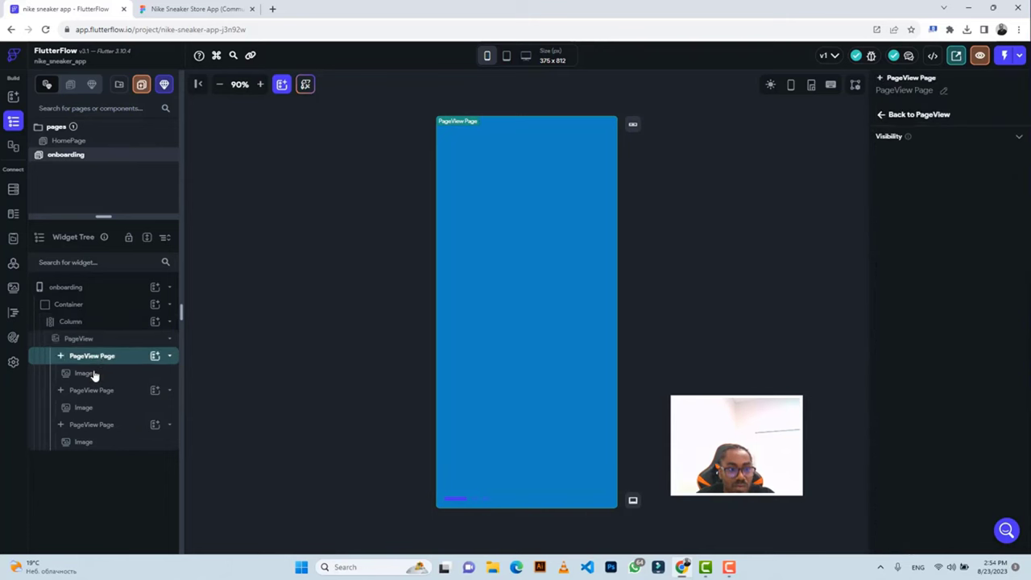
pyautogui.click(93, 375)
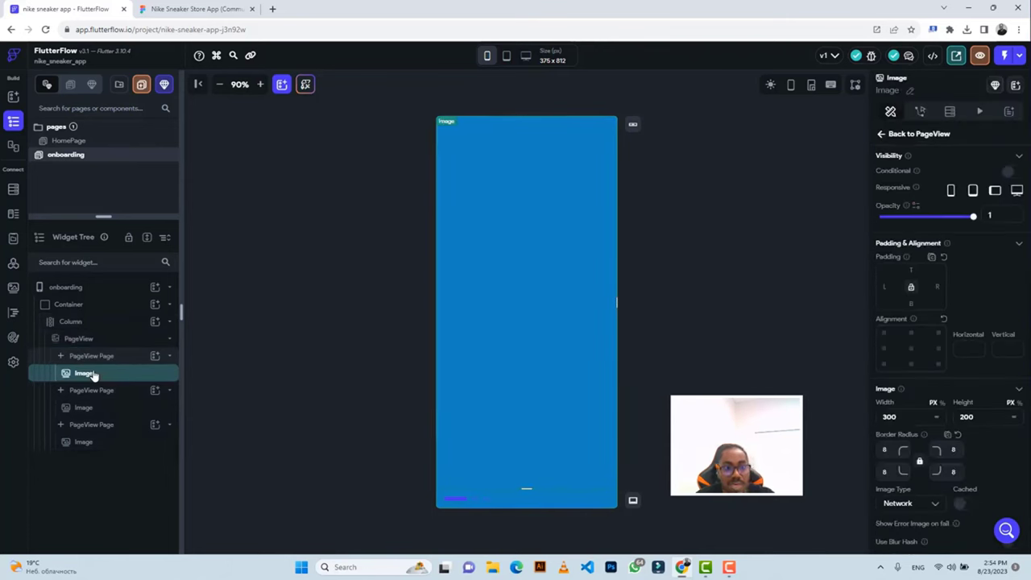
pyautogui.press('Delete')
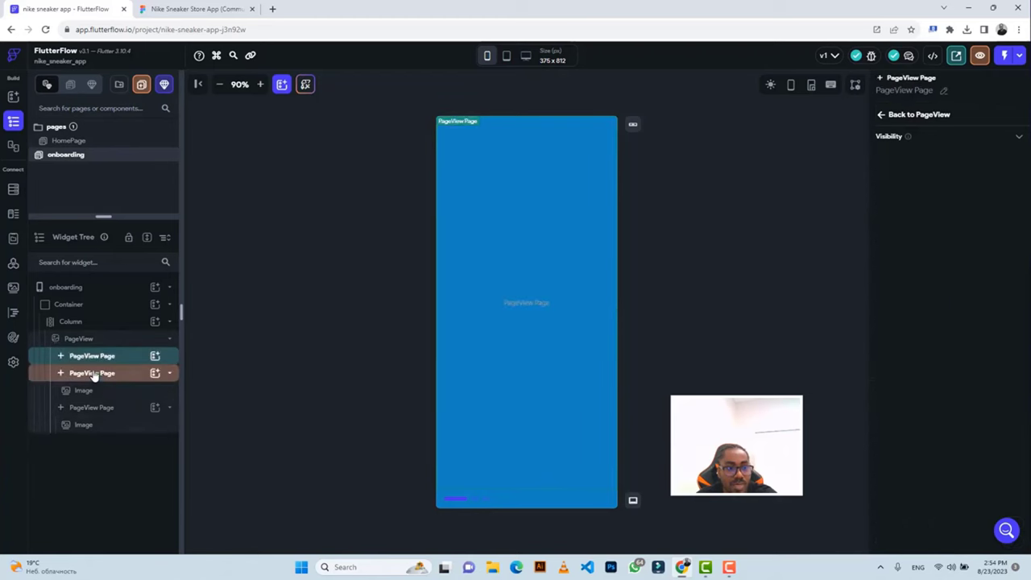
pyautogui.click(93, 390)
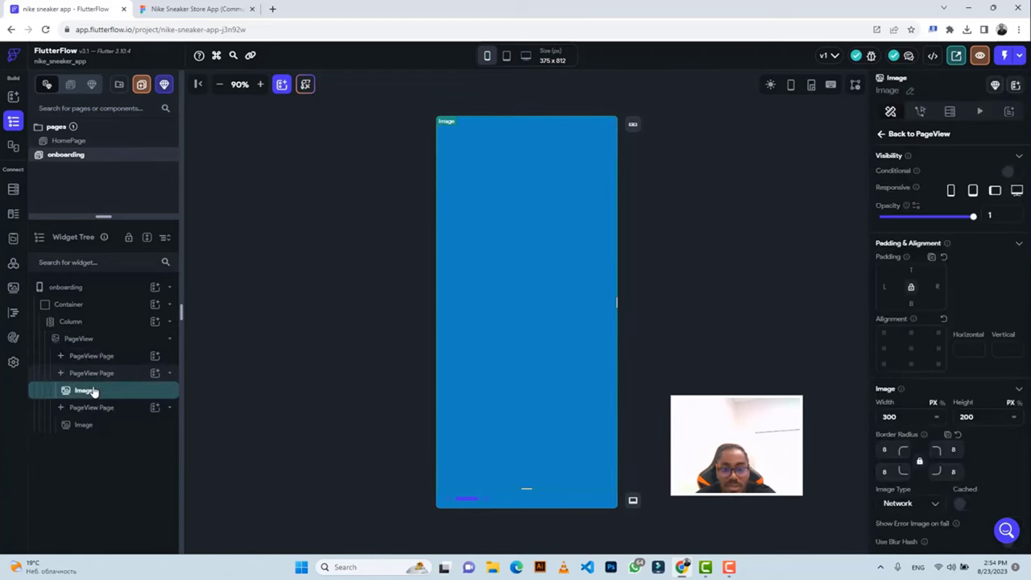
pyautogui.press('Delete')
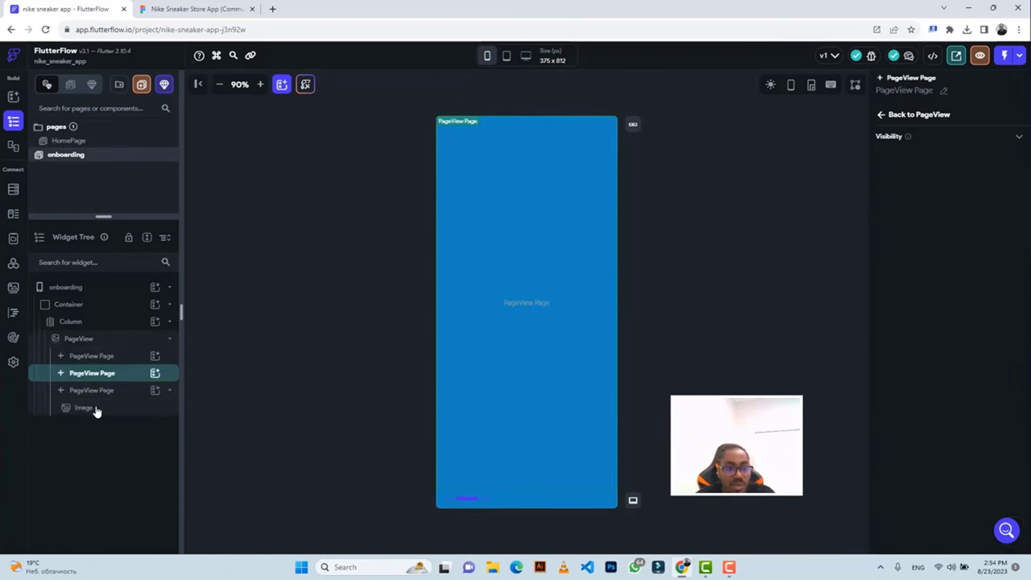
pyautogui.click(94, 408)
pyautogui.press('Delete')
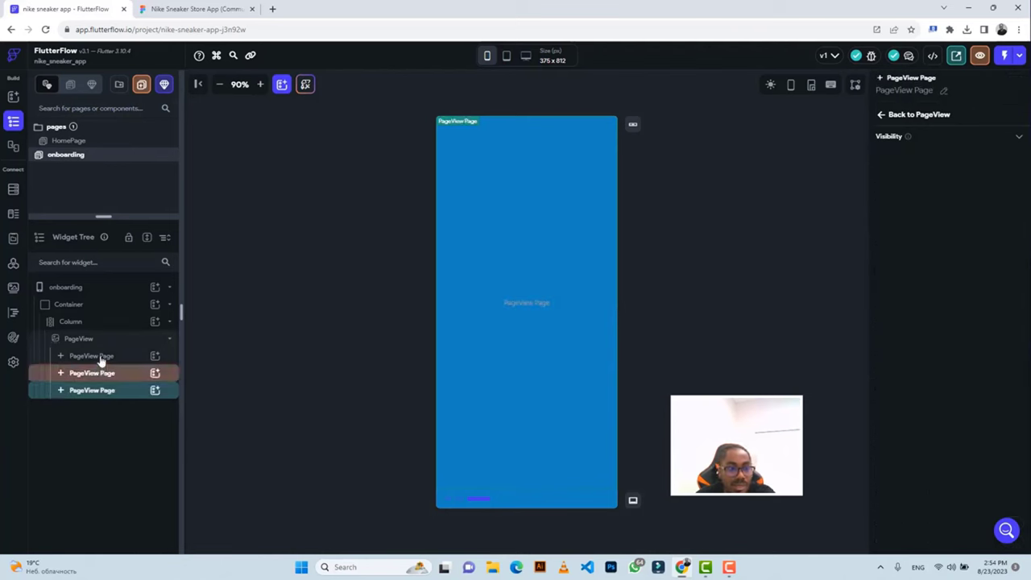
pyautogui.click(101, 357)
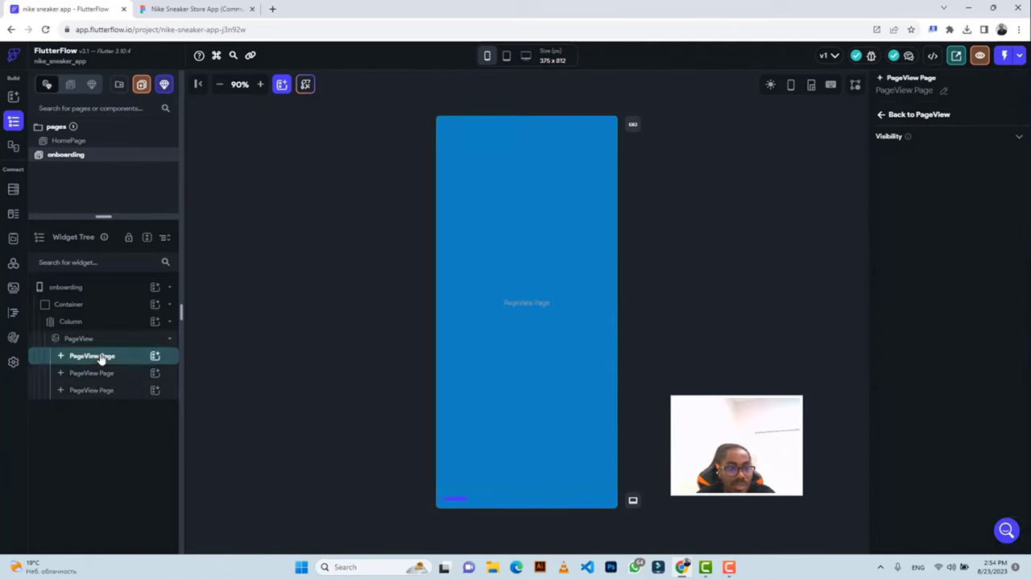
# Add a Column to the first PageView page, a Row inside it, and Text in the Row.
pyautogui.click(154, 356)
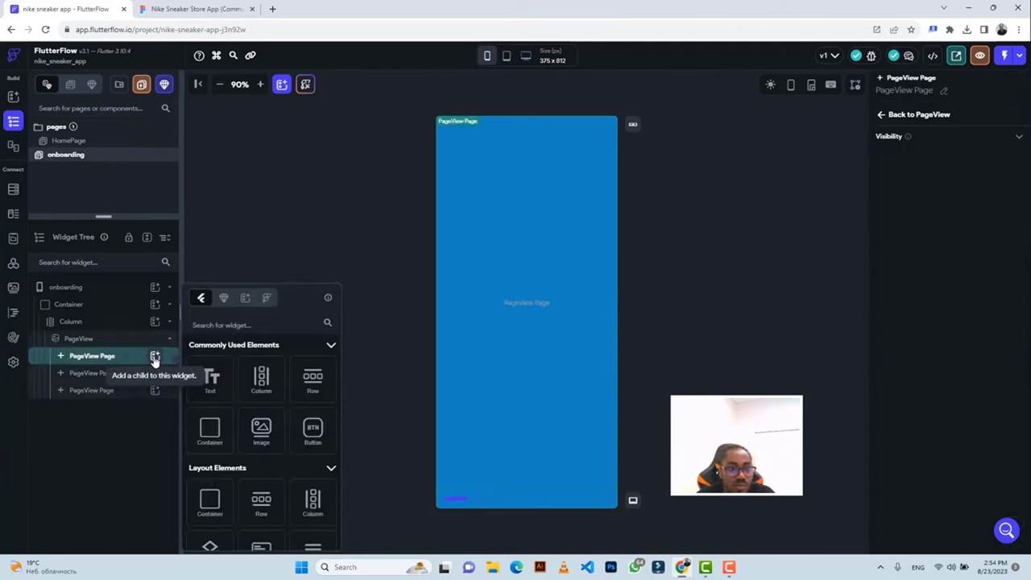
pyautogui.click(261, 378)
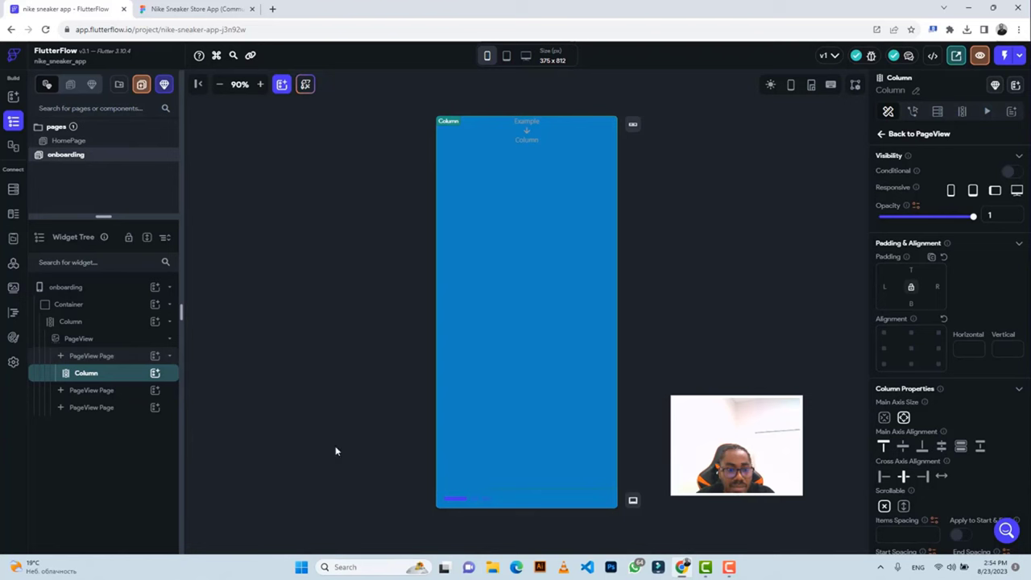
pyautogui.click(155, 374)
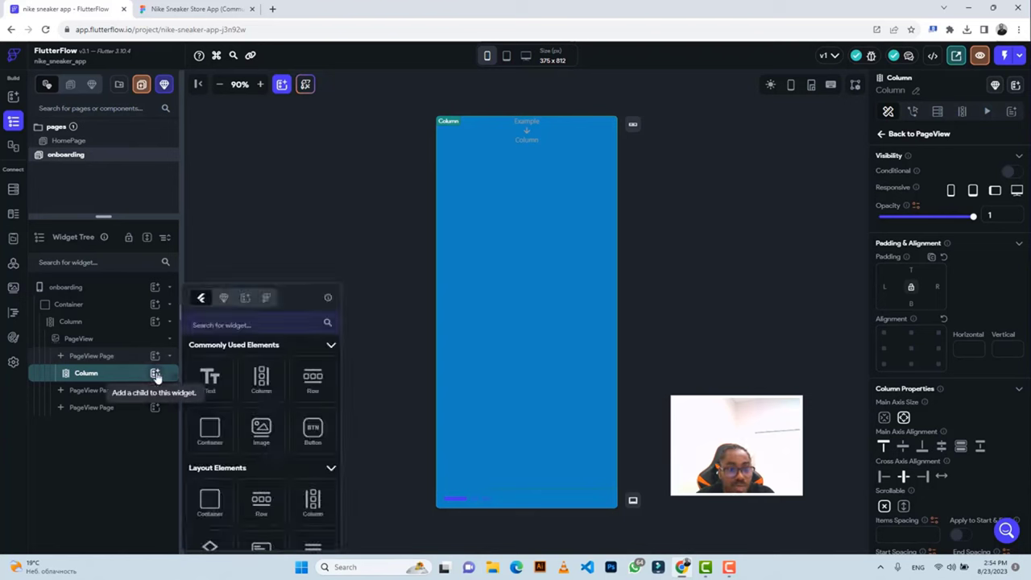
pyautogui.click(313, 387)
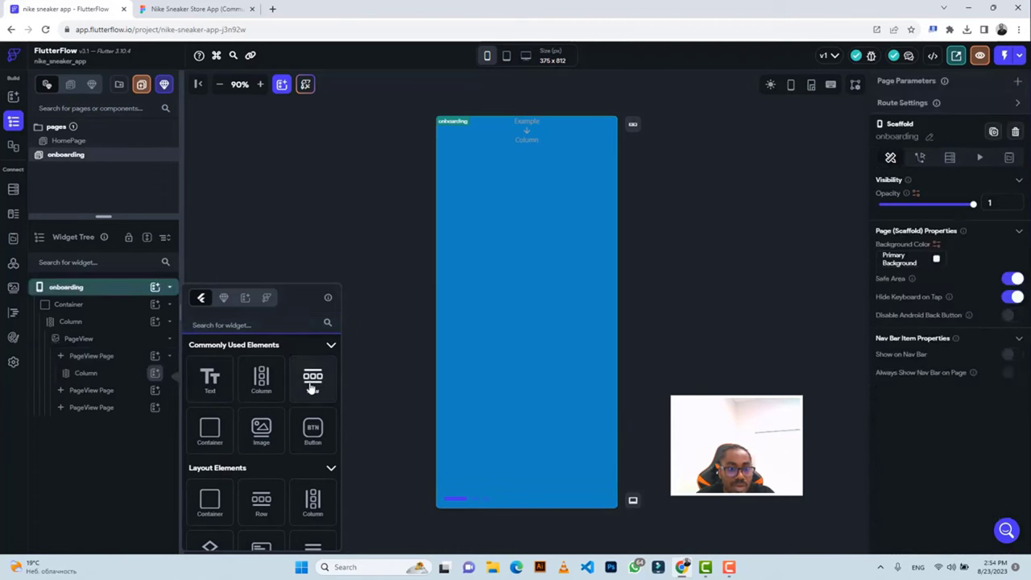
pyautogui.click(312, 388)
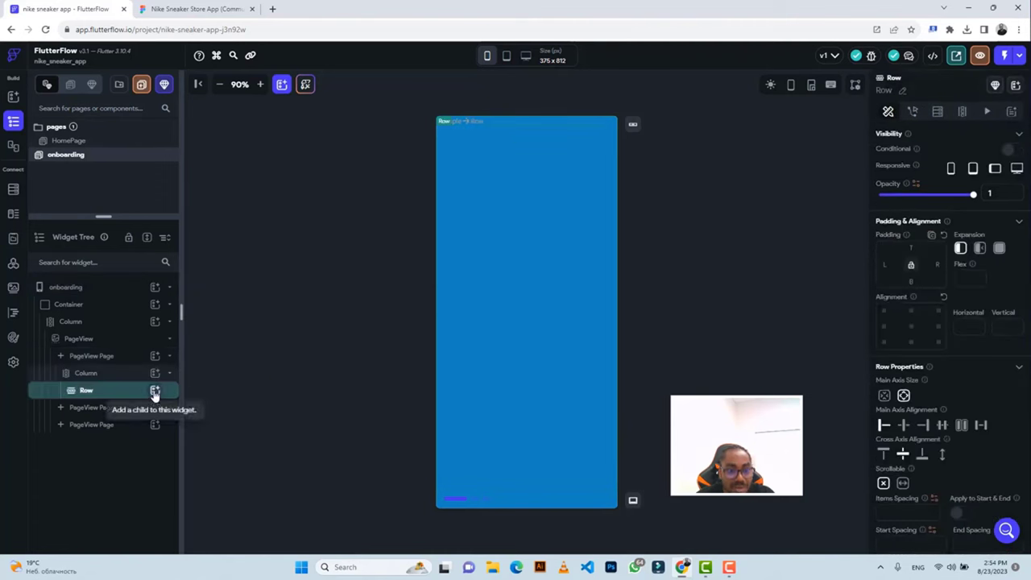
pyautogui.click(155, 392)
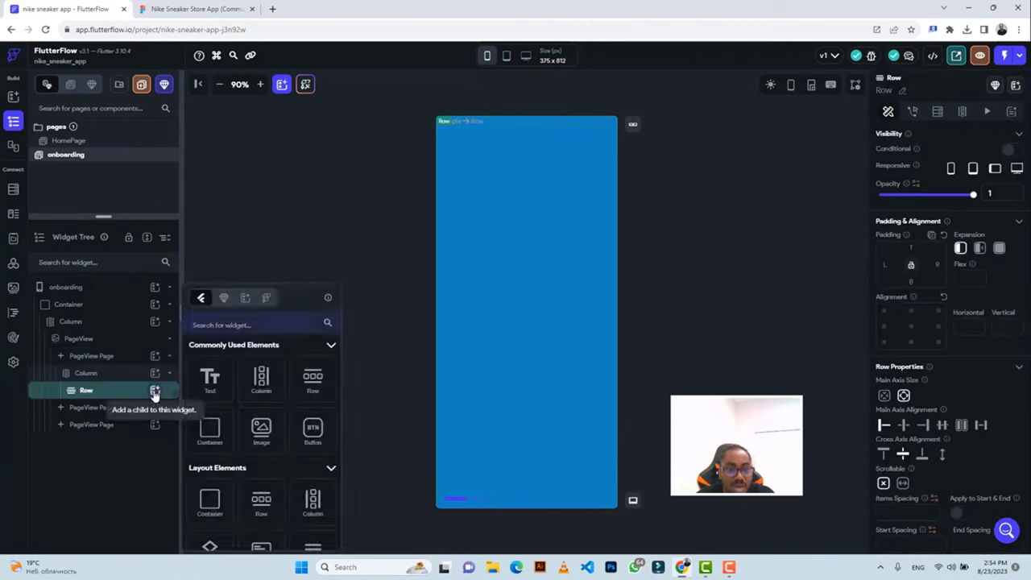
pyautogui.click(211, 380)
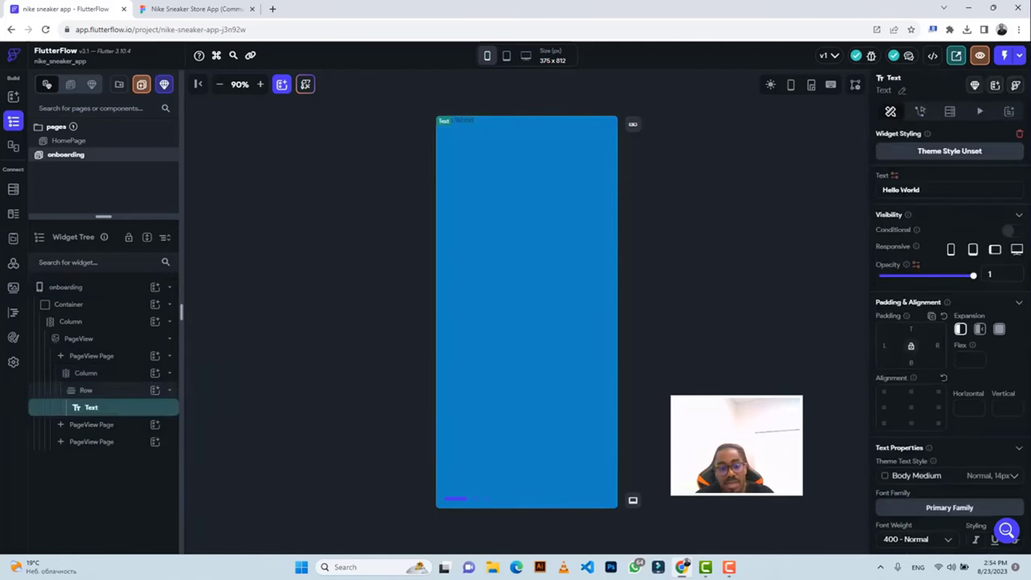
# Replace 'Hello World' with the 'Wellcome to Nike' heading text taken from Figma.
pyautogui.tripleClick(899, 189)
pyautogui.press('BackSpace')
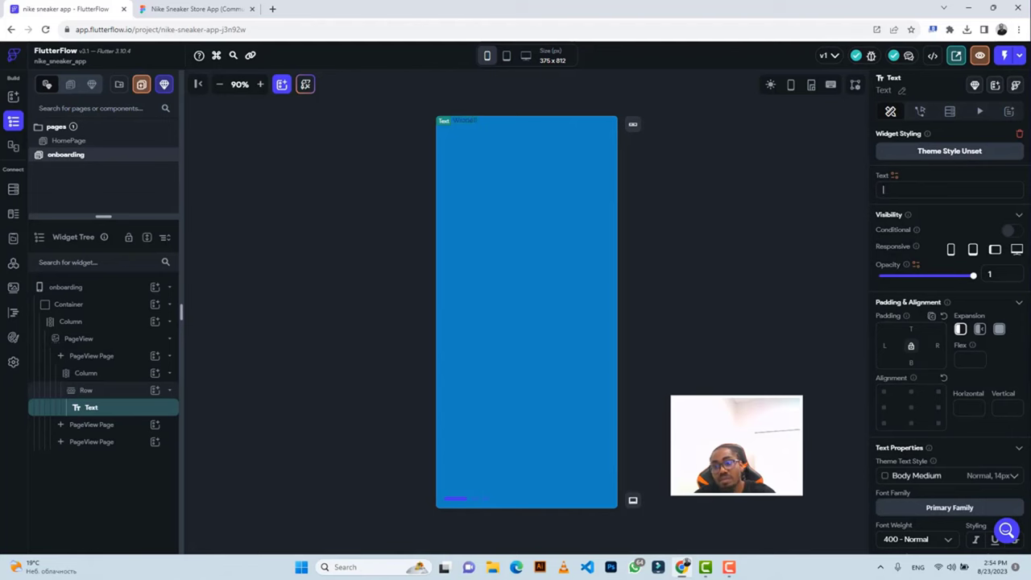
pyautogui.click(179, 11)
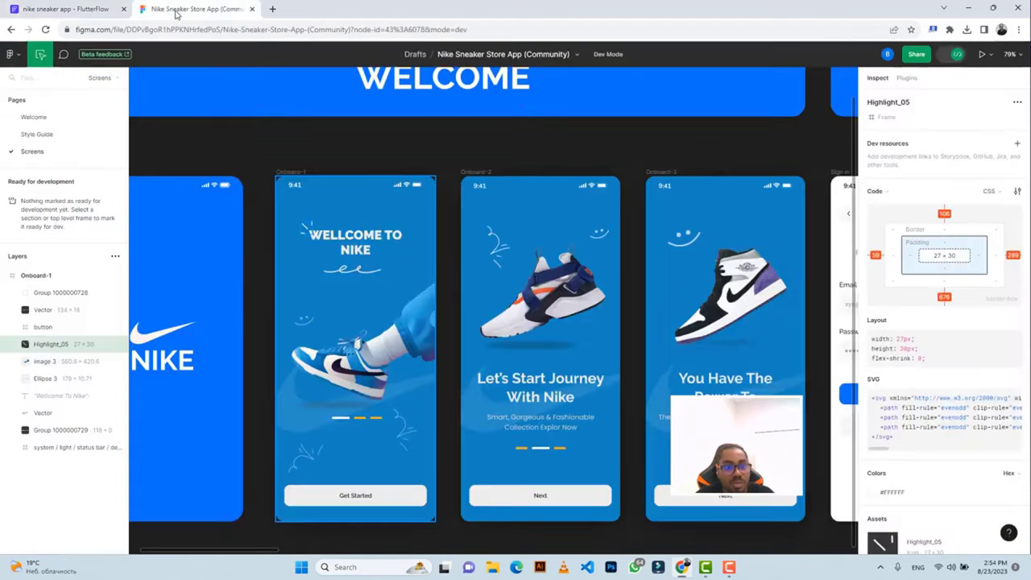
pyautogui.click(348, 235)
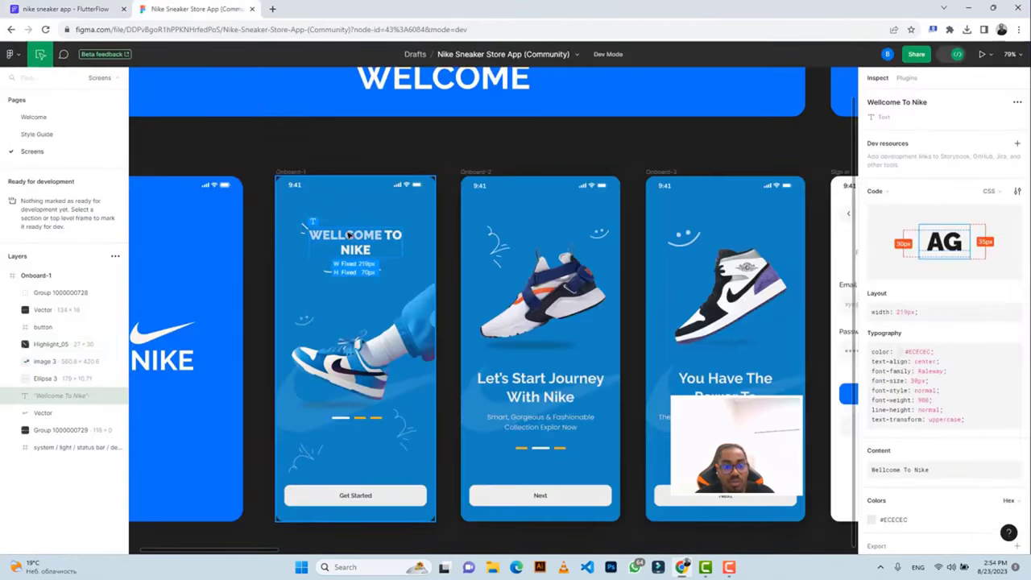
pyautogui.click(58, 10)
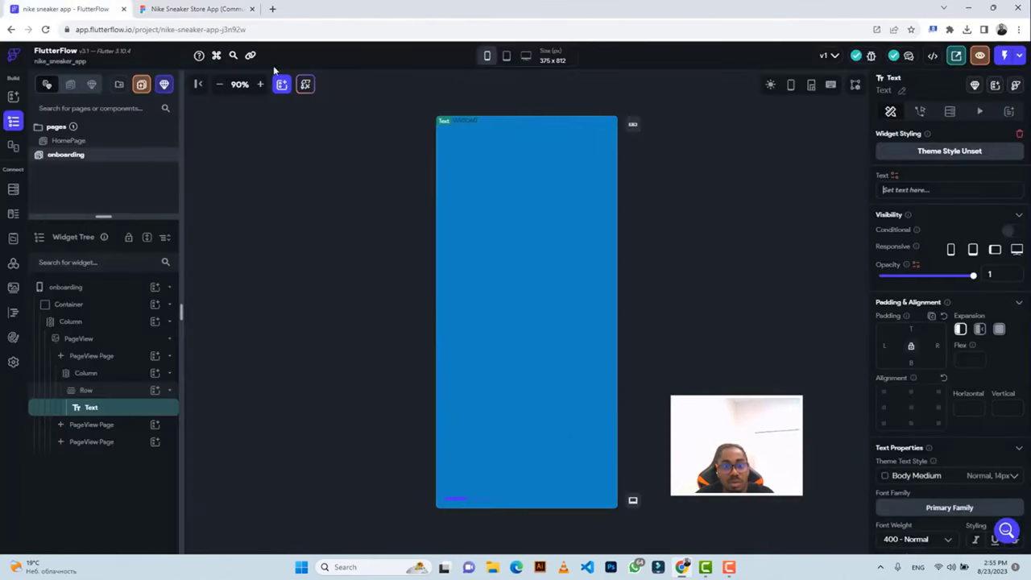
pyautogui.write('Wellcome')
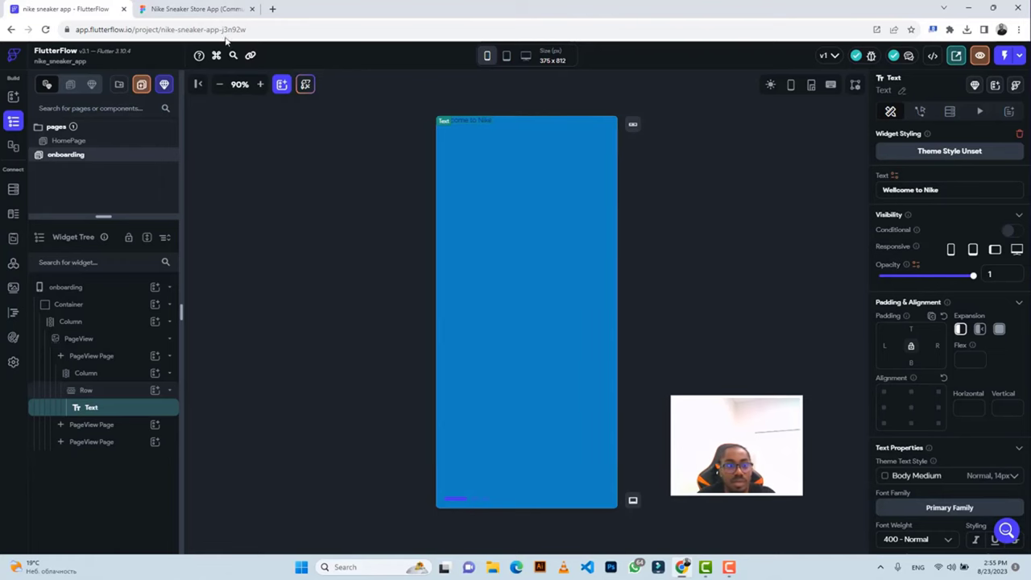
pyautogui.click(198, 9)
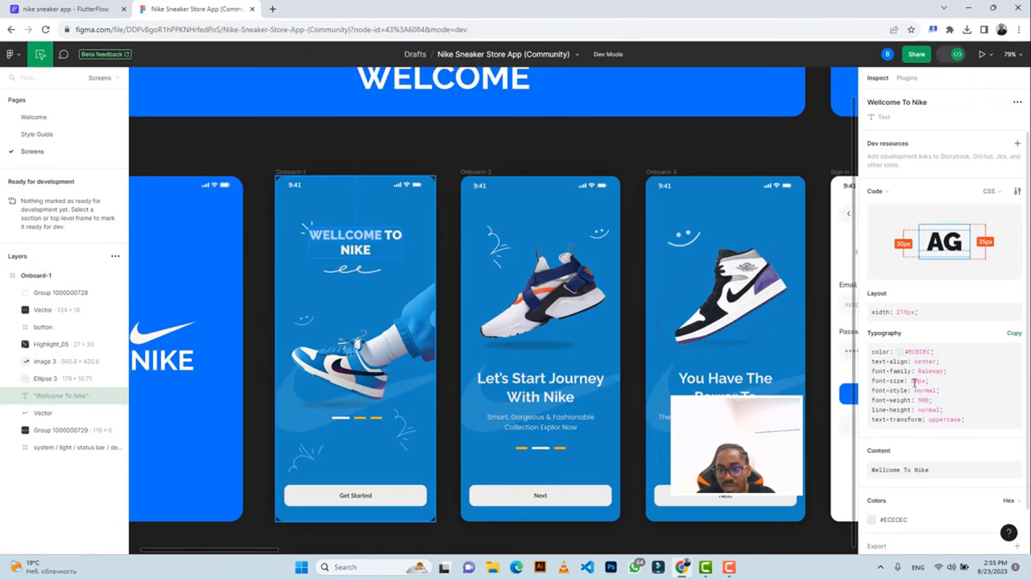
pyautogui.click(89, 9)
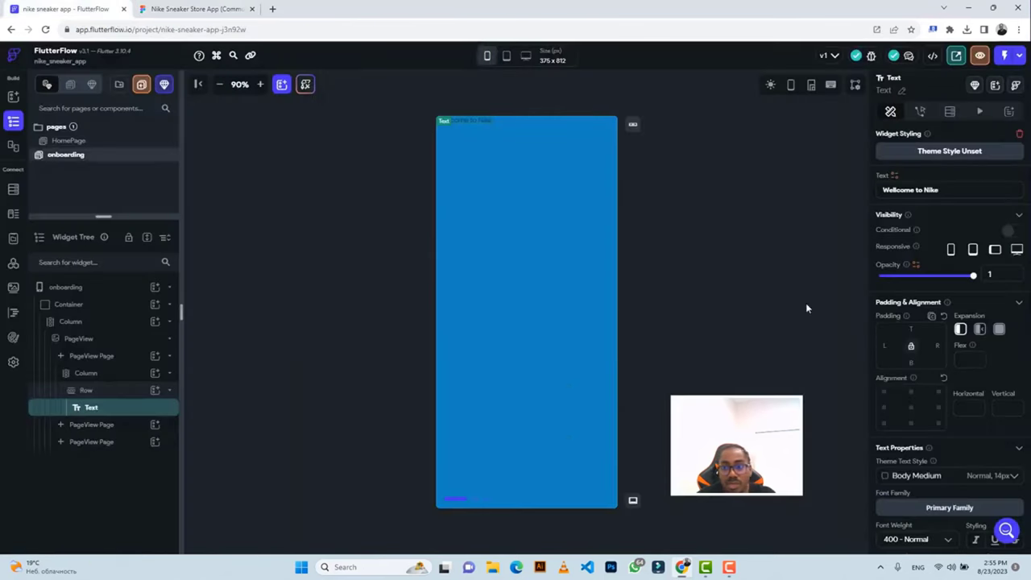
pyautogui.scroll(-3, 918, 378)
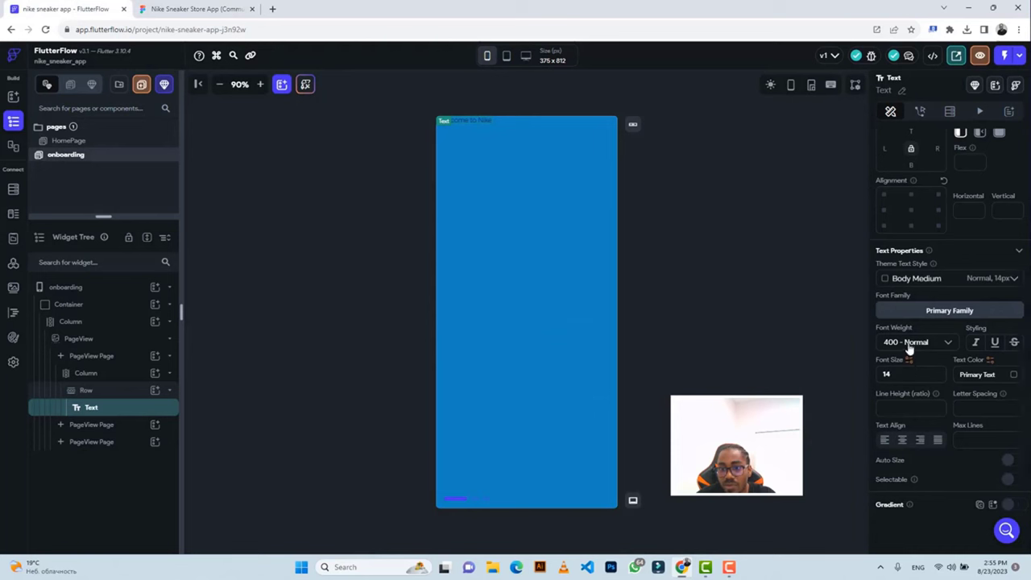
# Give the heading 900 Black font weight and font size 30.
pyautogui.click(908, 343)
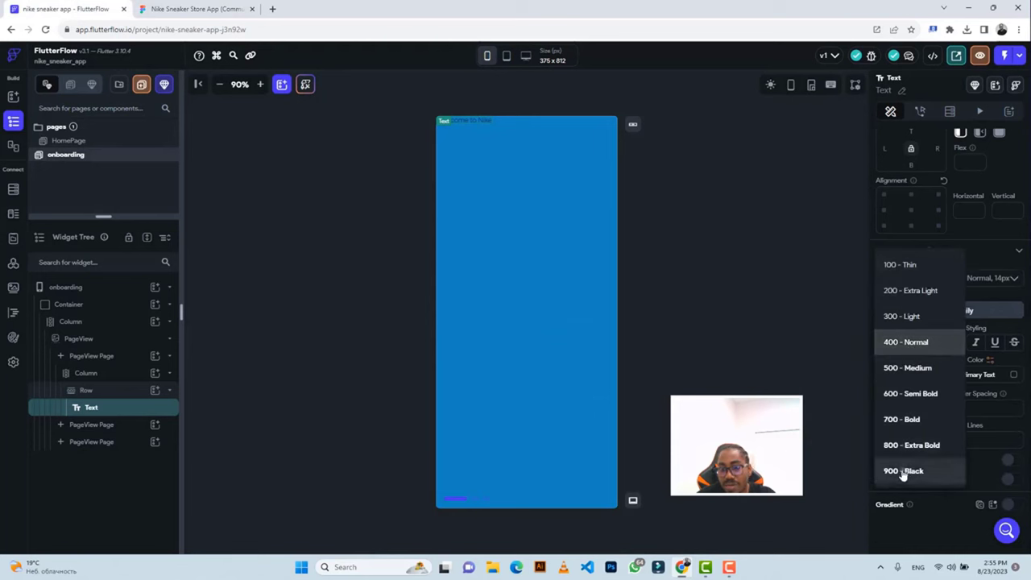
pyautogui.click(904, 472)
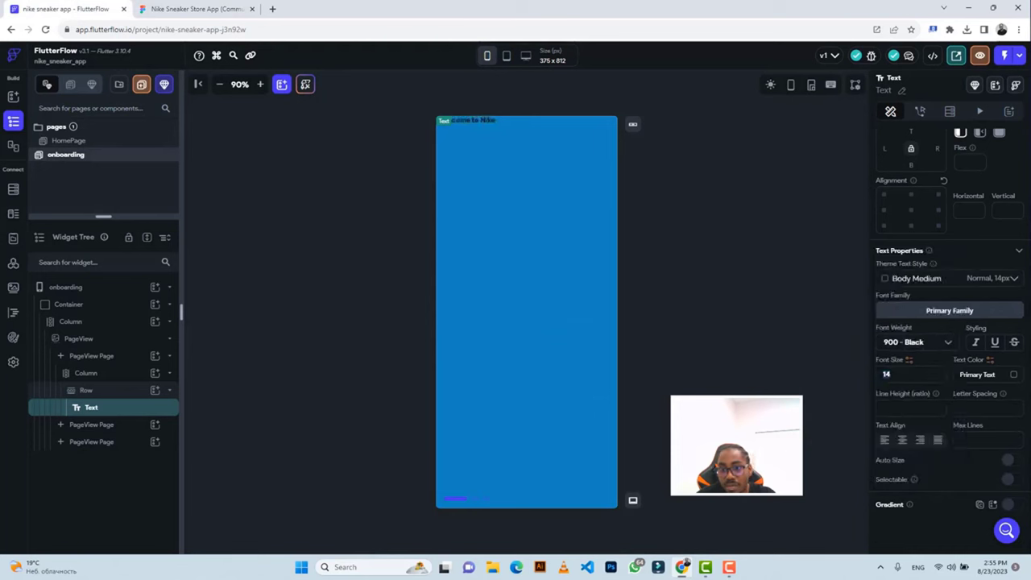
pyautogui.write('30')
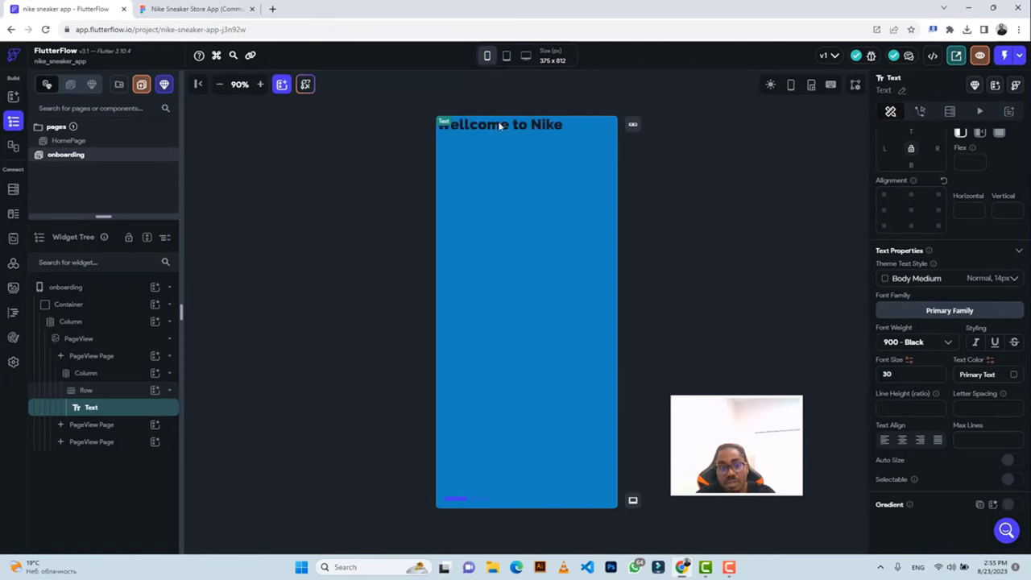
# Copy #ECECEC from Figma and apply it as the heading's text colour.
pyautogui.click(197, 8)
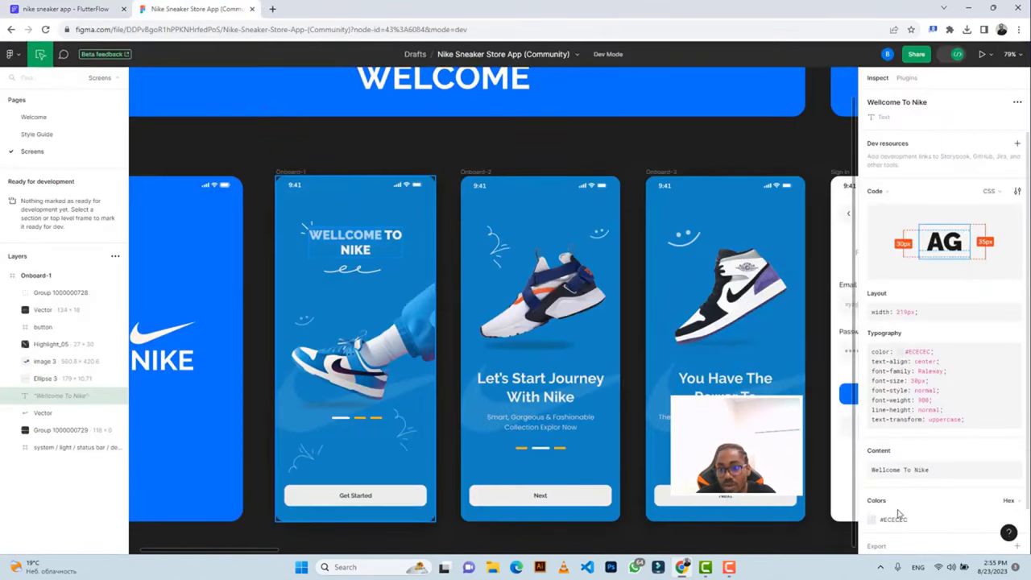
pyautogui.scroll(-1, 909, 489)
pyautogui.scroll(-1, 908, 490)
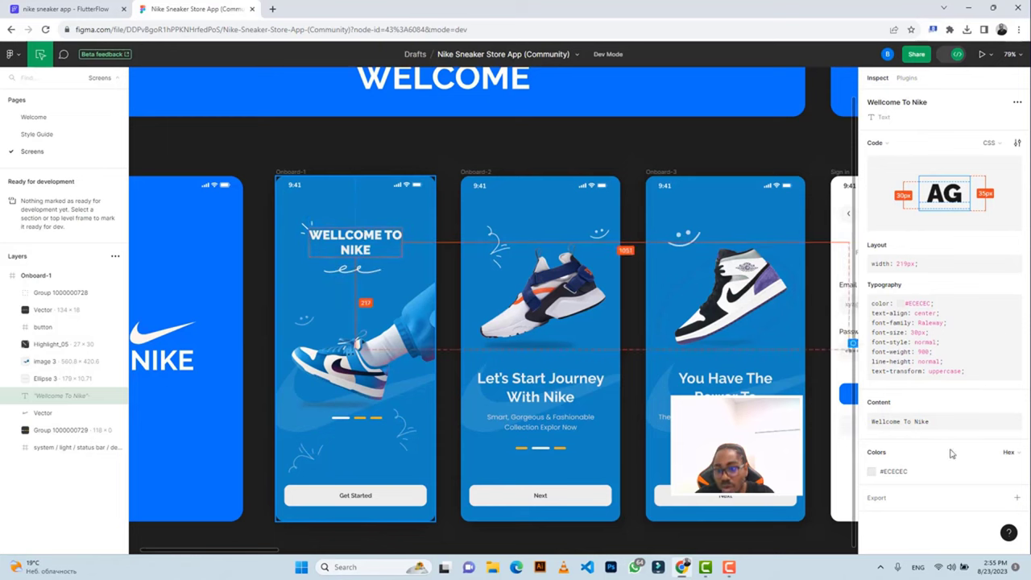
pyautogui.click(893, 471)
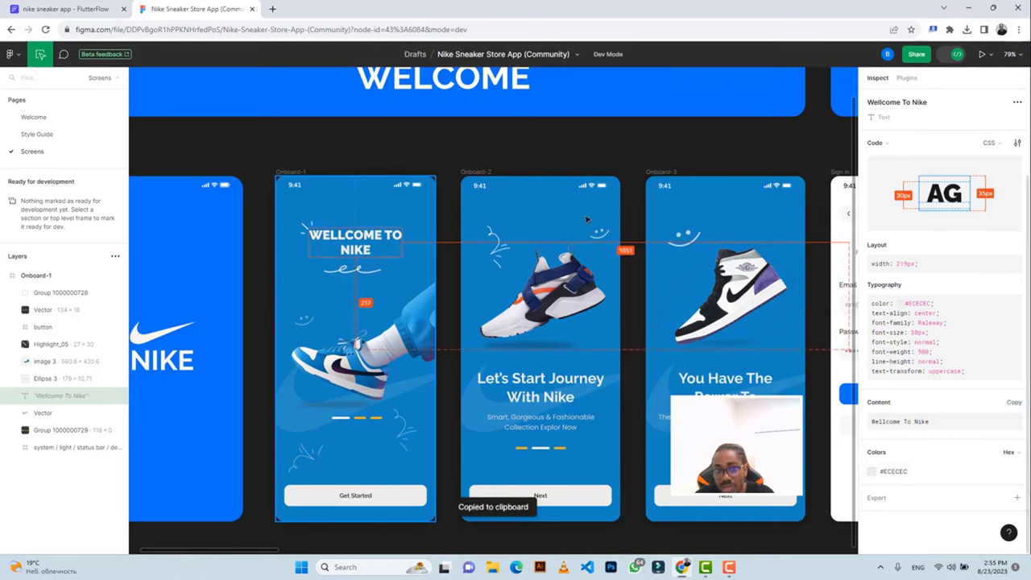
pyautogui.click(64, 9)
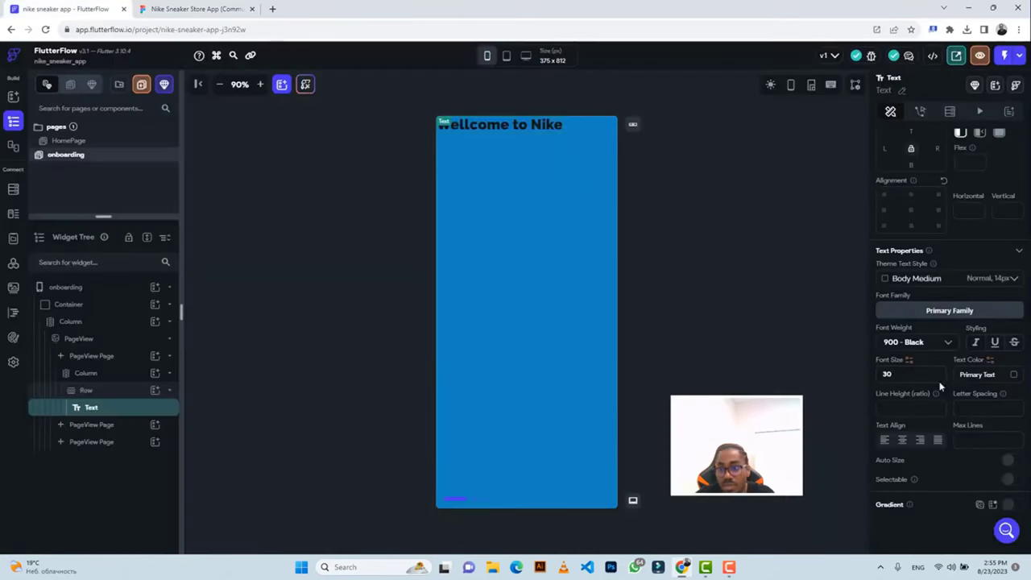
pyautogui.click(977, 373)
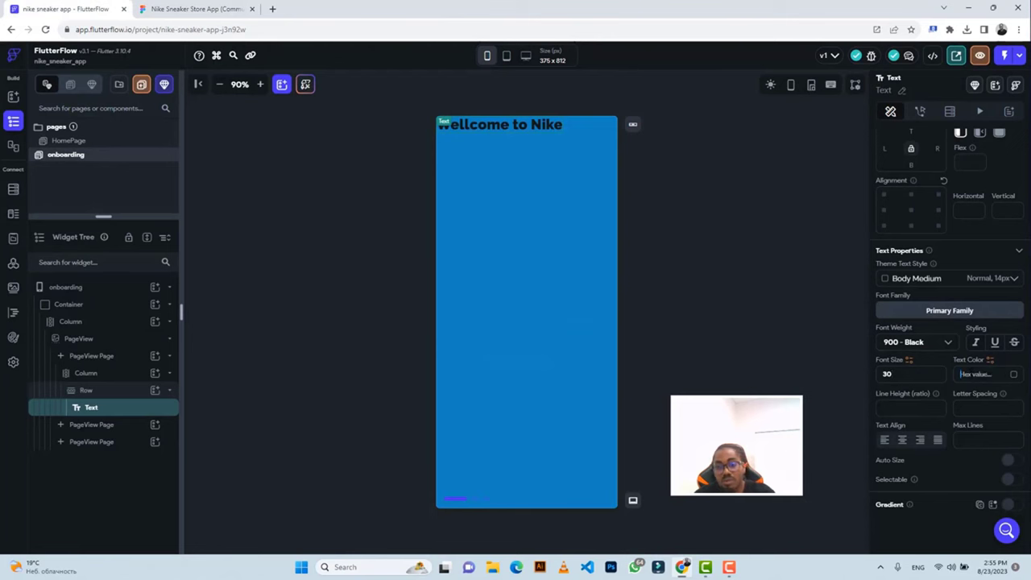
pyautogui.hotkey('ctrl', 'v')
pyautogui.press('Return')
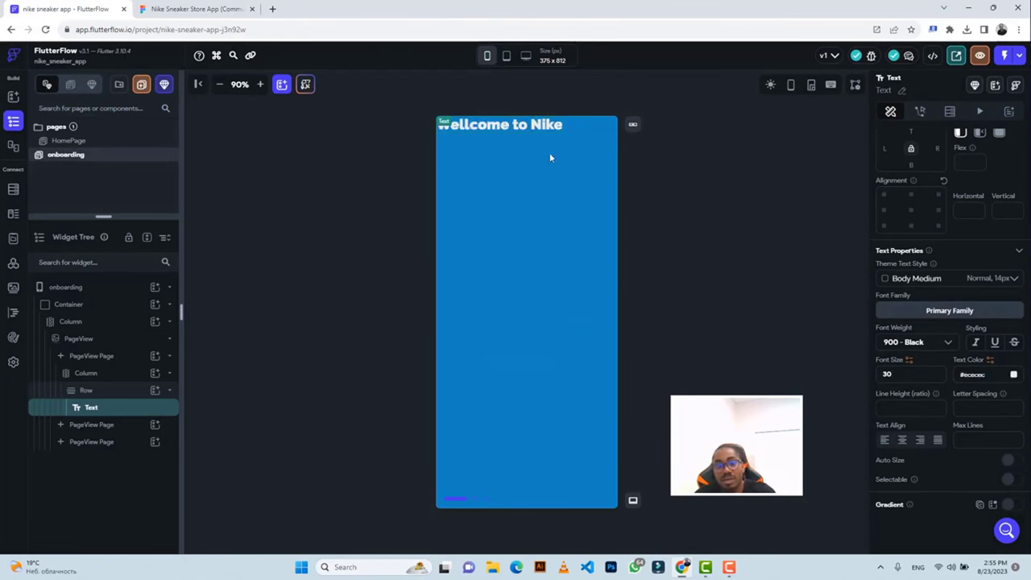
# Retype the heading text in capitals as 'WELLCOME TO NIKE', comparing against Figma.
pyautogui.click(183, 13)
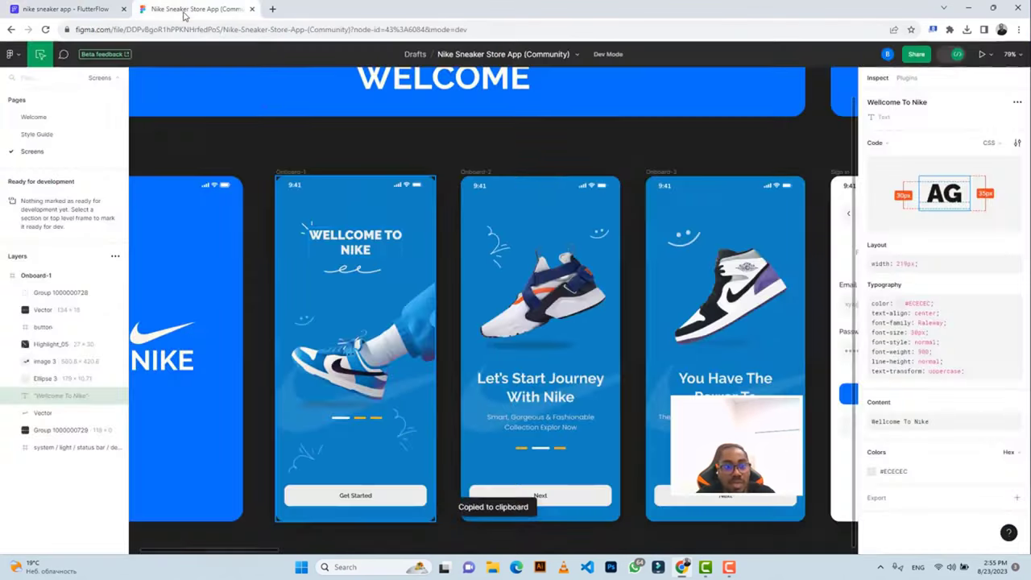
pyautogui.click(95, 10)
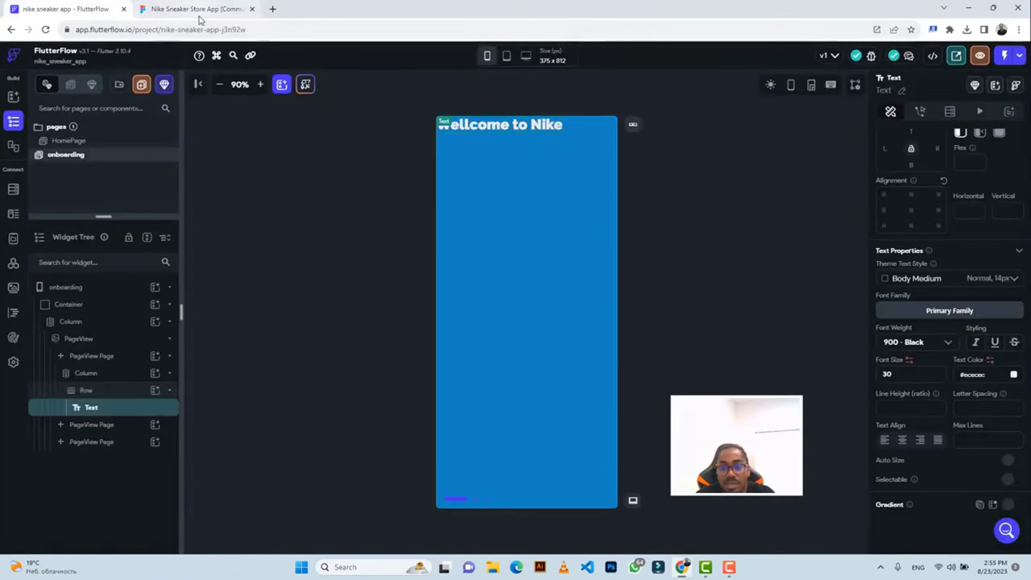
pyautogui.click(197, 10)
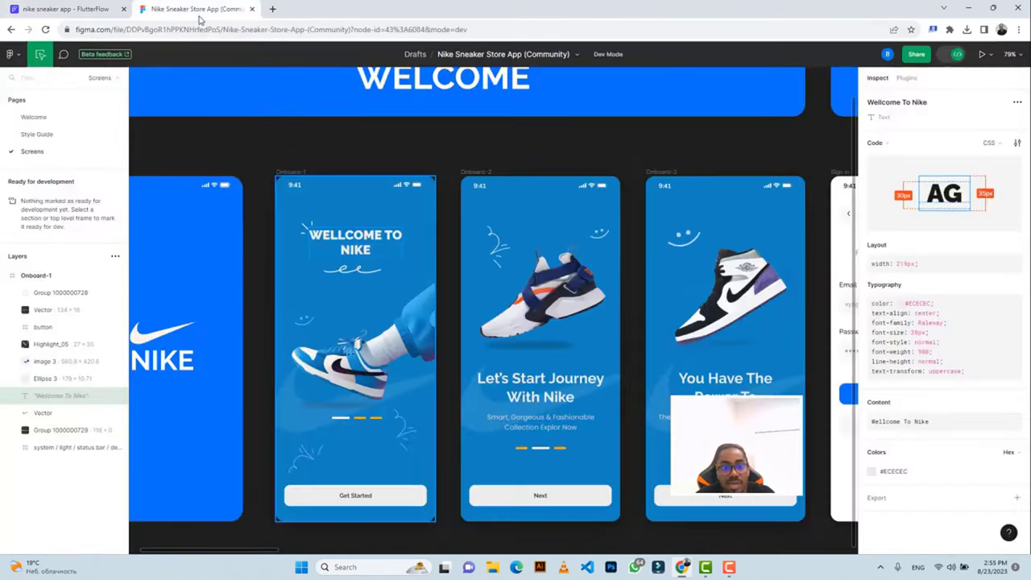
pyautogui.click(85, 11)
pyautogui.scroll(5, 953, 251)
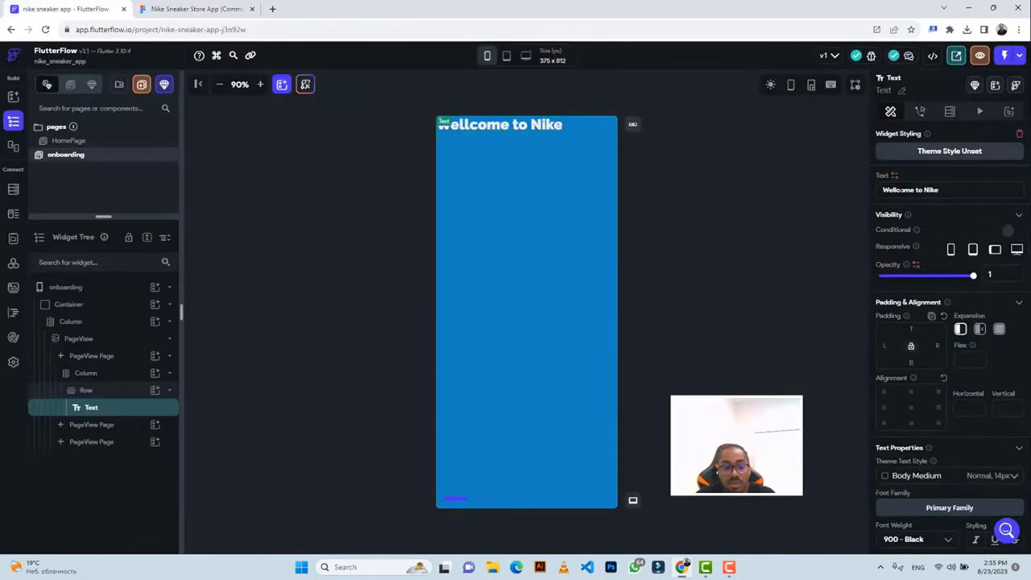
pyautogui.tripleClick(910, 190)
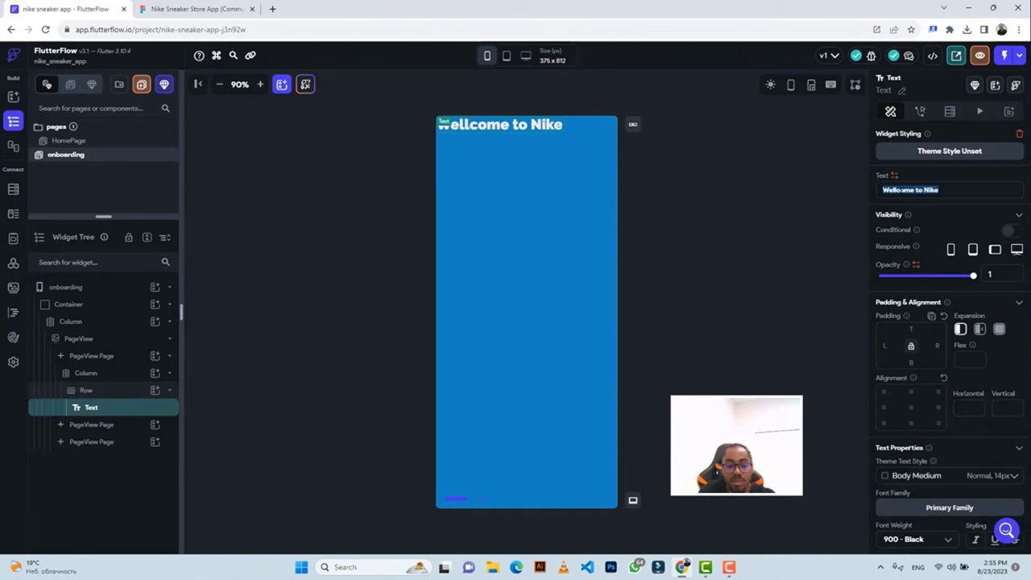
pyautogui.write('WELL')
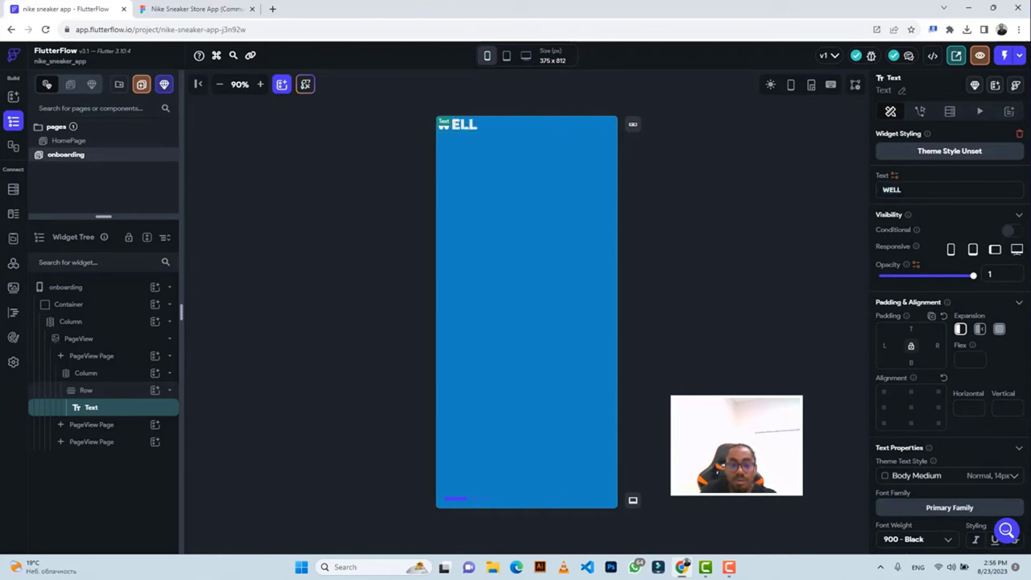
pyautogui.press('BackSpace')
pyautogui.write('COM')
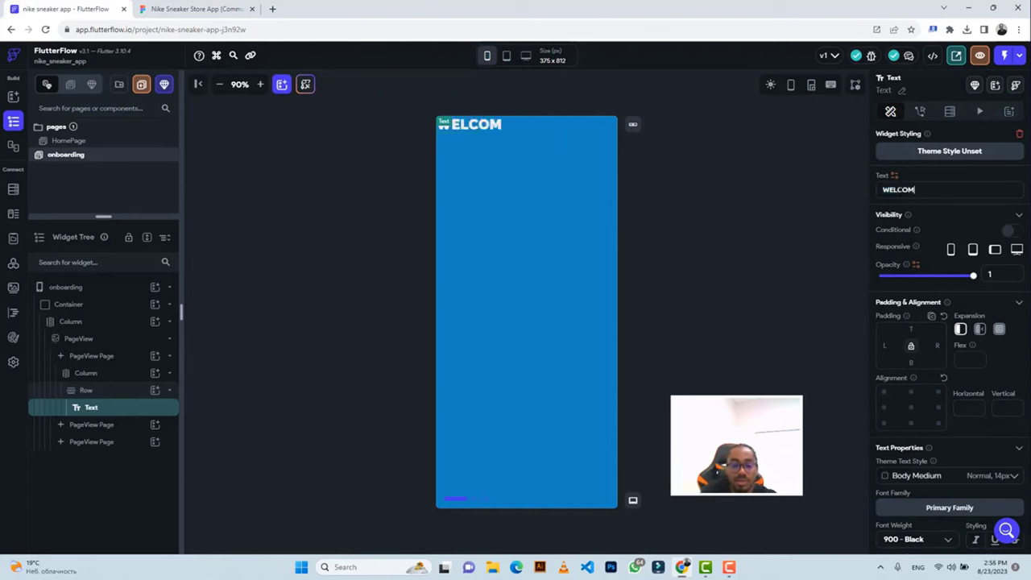
pyautogui.write('E TO NIKE')
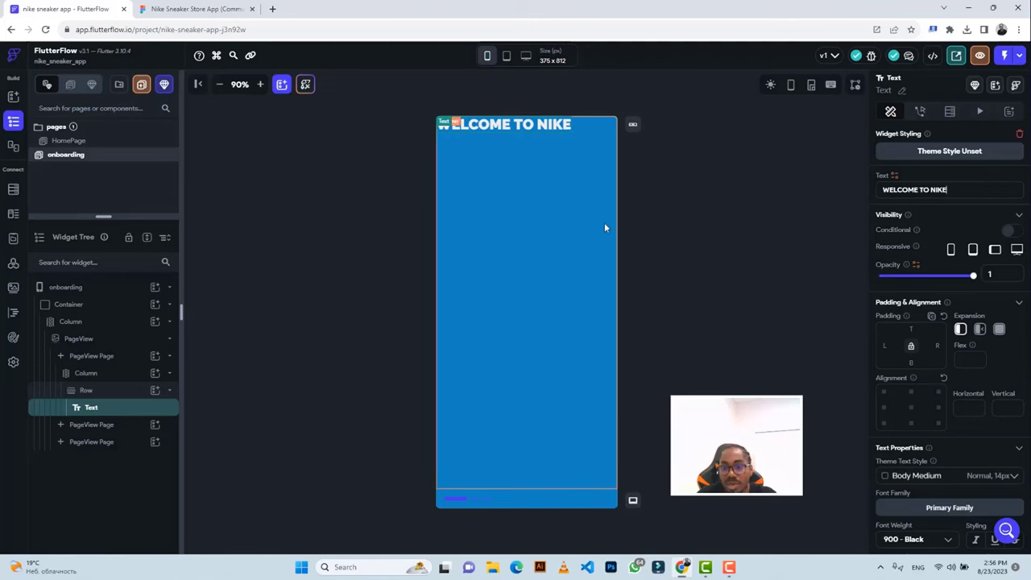
pyautogui.click(198, 9)
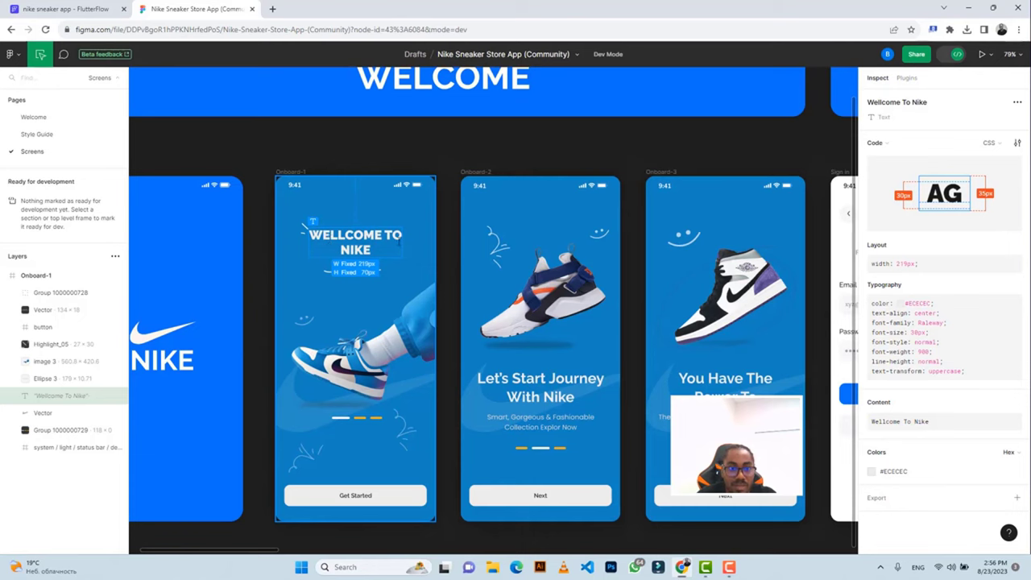
pyautogui.click(88, 10)
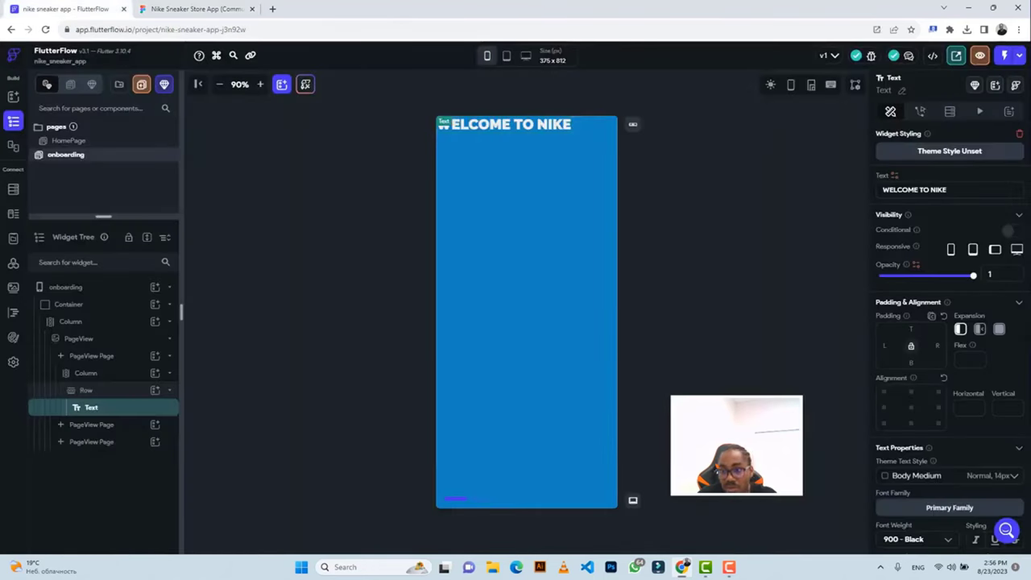
pyautogui.click(947, 189)
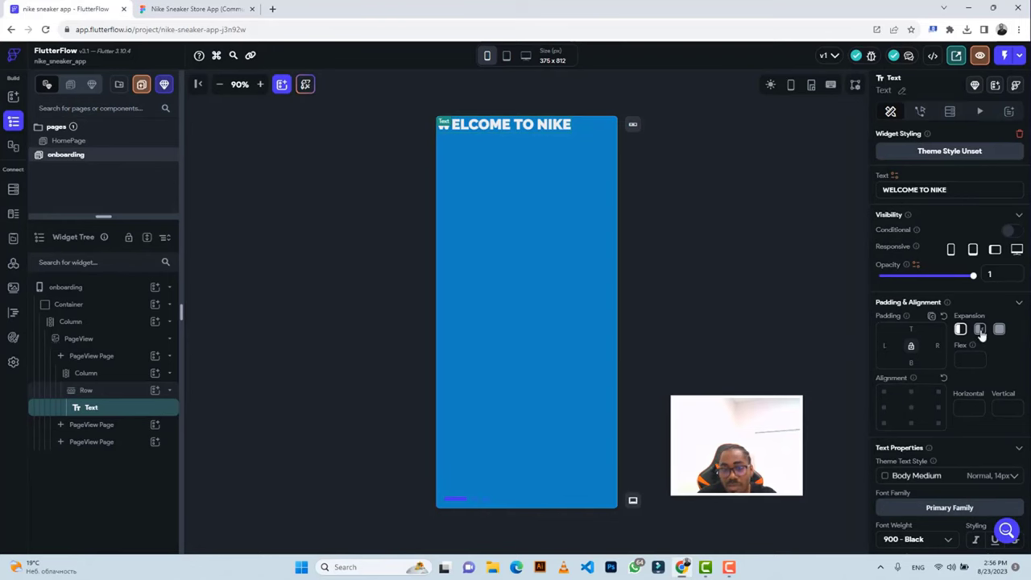
pyautogui.click(192, 8)
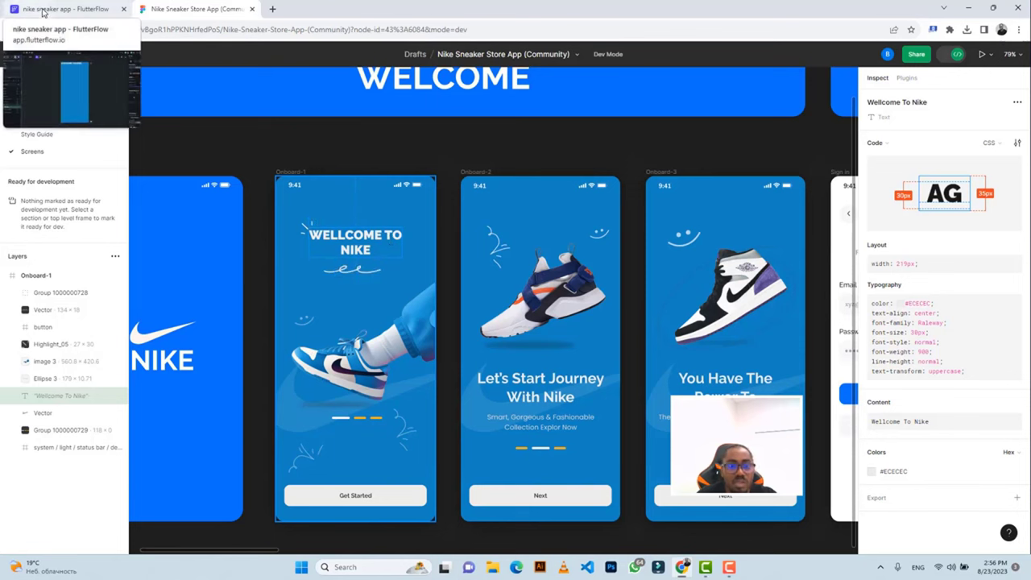
pyautogui.click(42, 11)
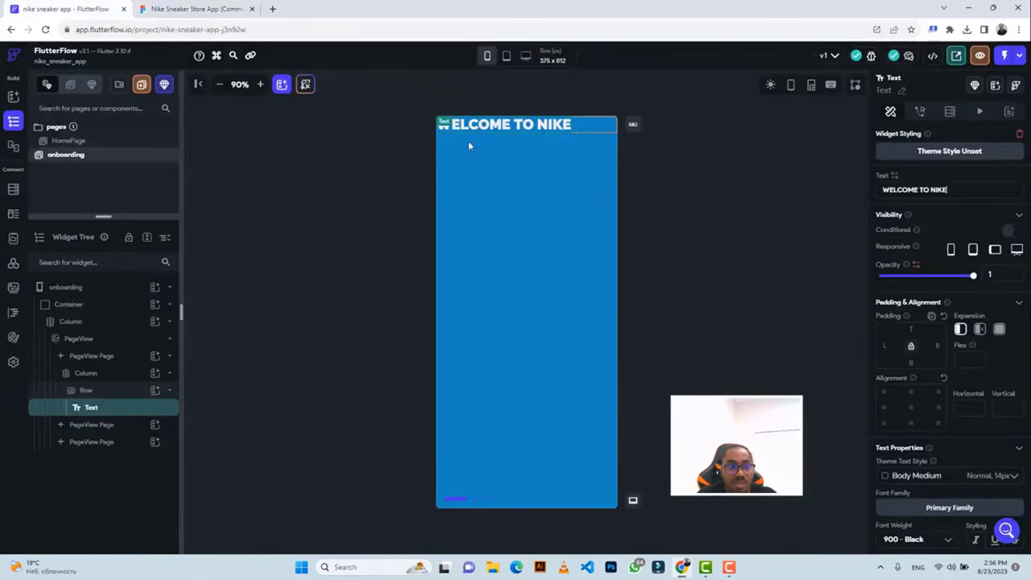
pyautogui.click(103, 395)
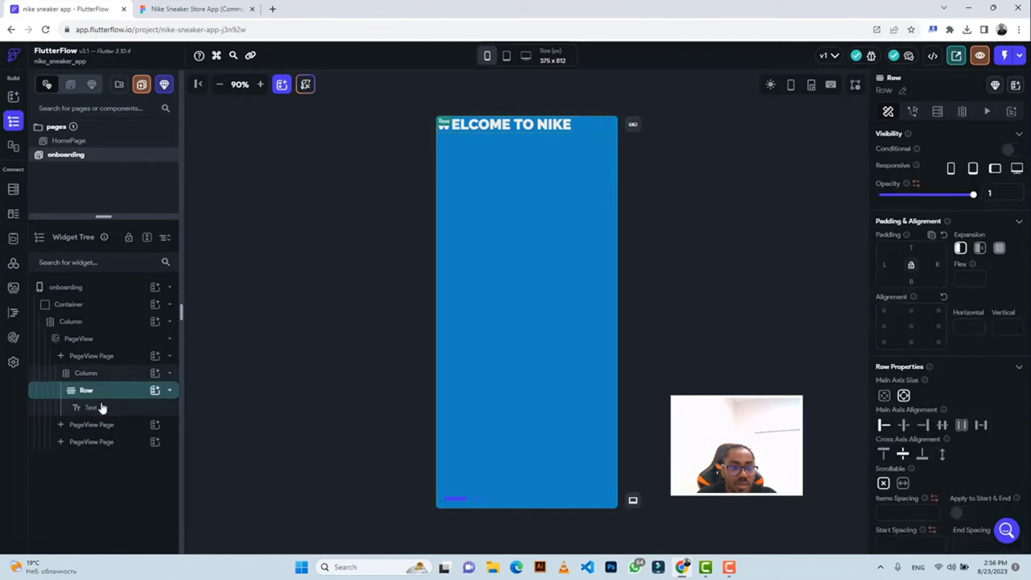
# Wrap the WELCOME TO NIKE Text widget in a Container, then check its 219 × 70 size in Figma.
pyautogui.click(101, 408)
pyautogui.rightClick(104, 410)
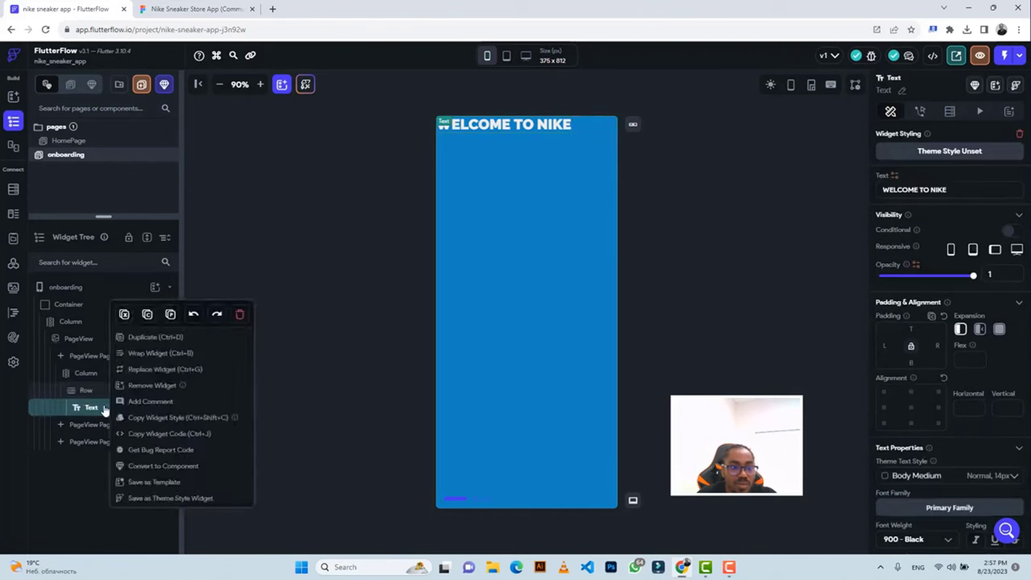
pyautogui.click(158, 355)
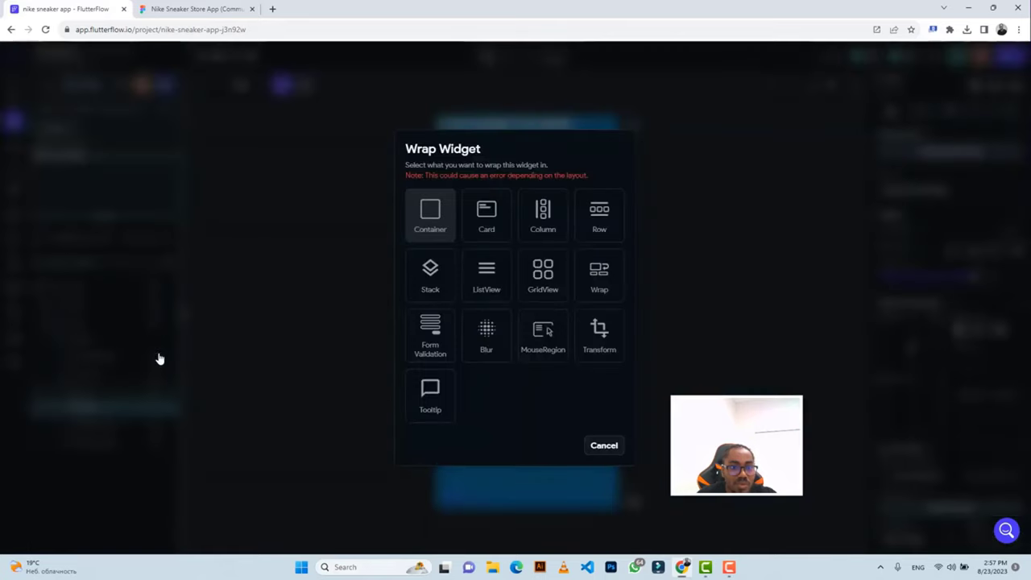
pyautogui.click(424, 219)
pyautogui.click(190, 8)
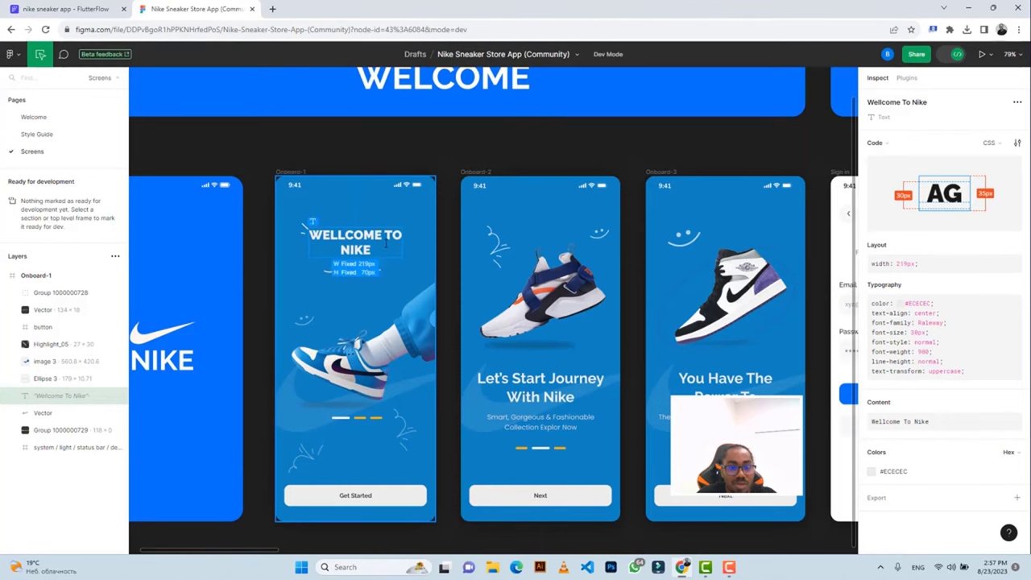
# Size the heading Container to 219 × 70 and clear its white fill colour.
pyautogui.click(64, 8)
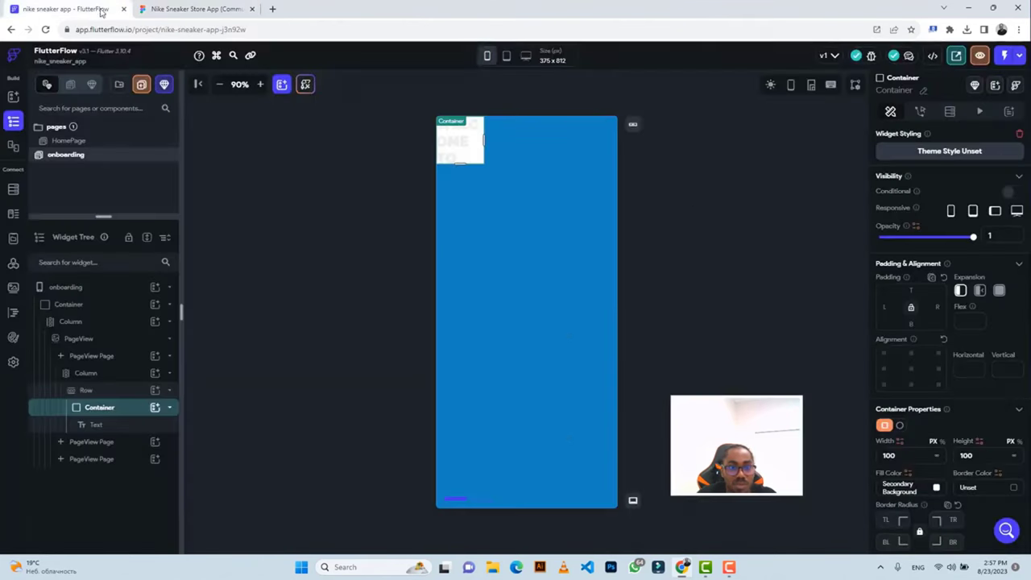
pyautogui.click(892, 455)
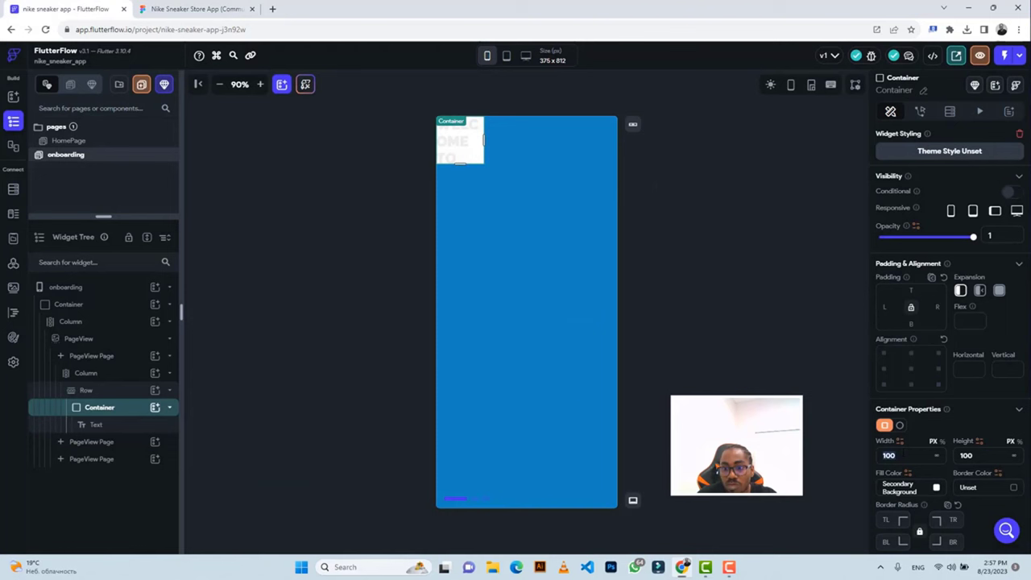
pyautogui.write('219')
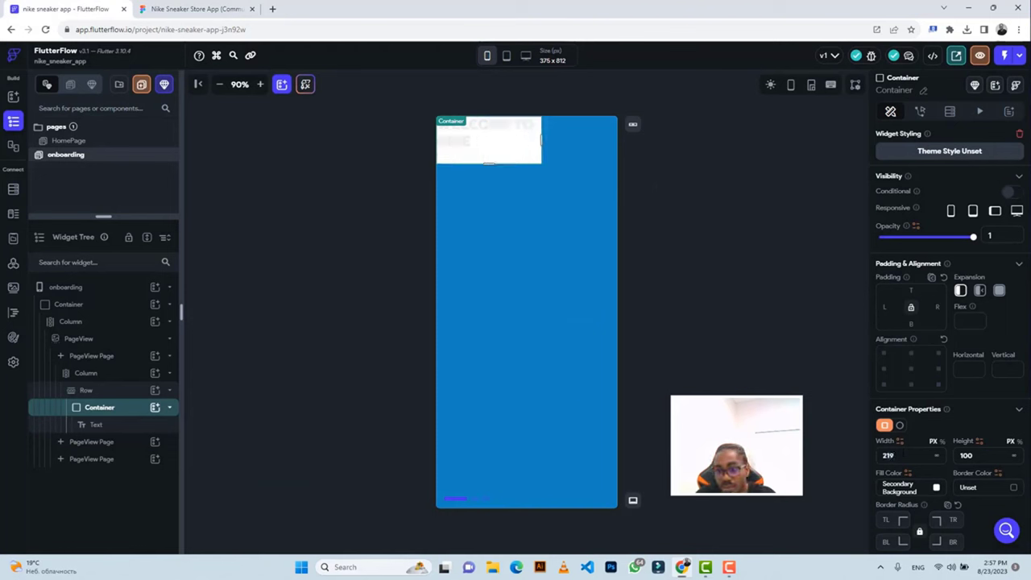
pyautogui.click(949, 455)
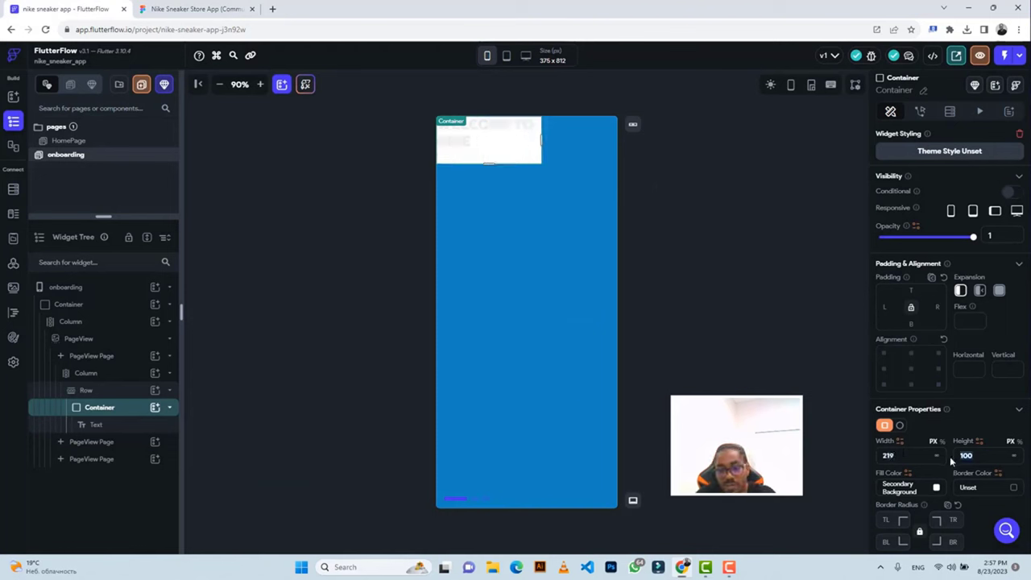
pyautogui.write('70')
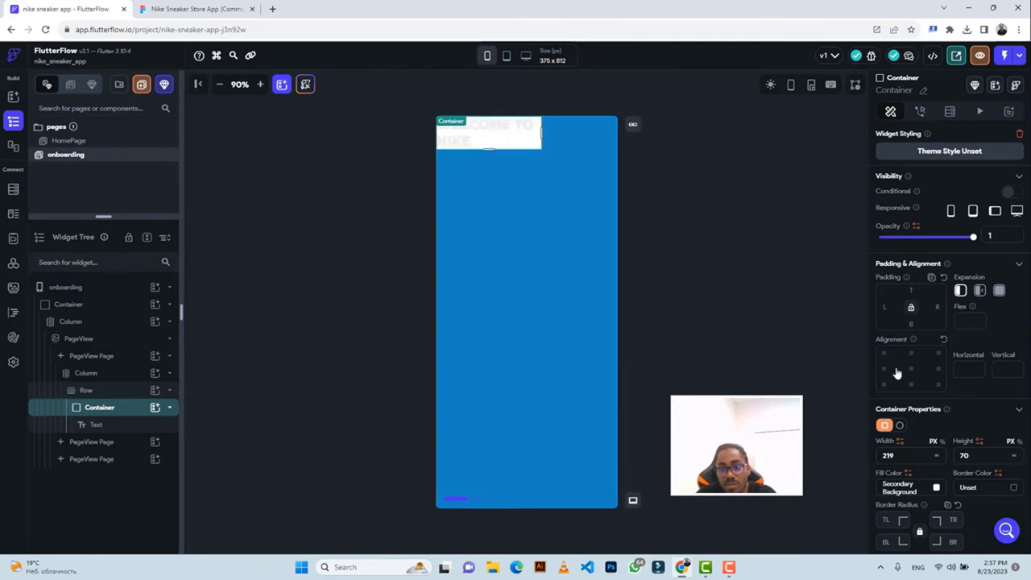
pyautogui.click(937, 488)
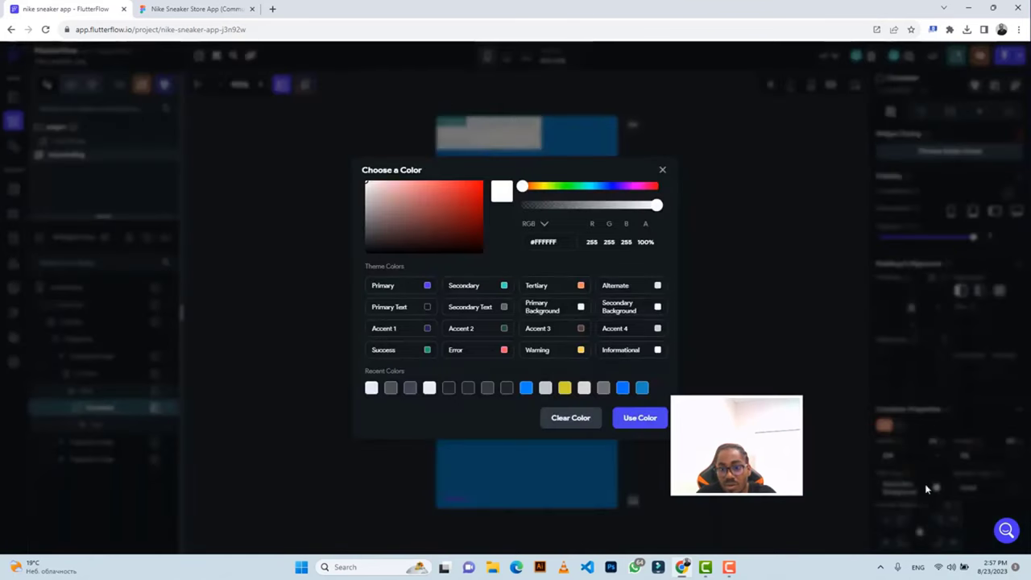
pyautogui.click(575, 419)
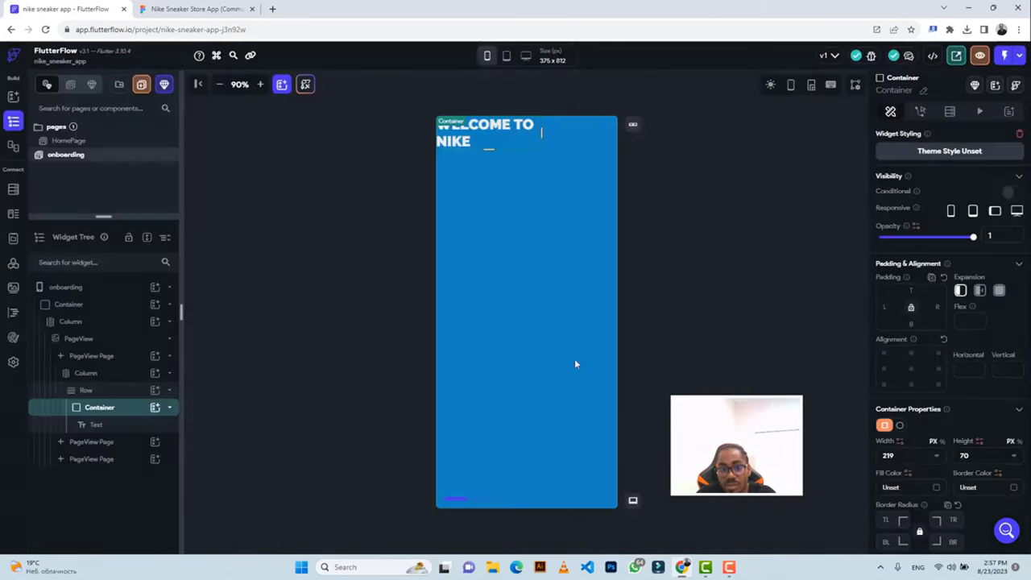
pyautogui.click(513, 129)
pyautogui.scroll(-5, 923, 398)
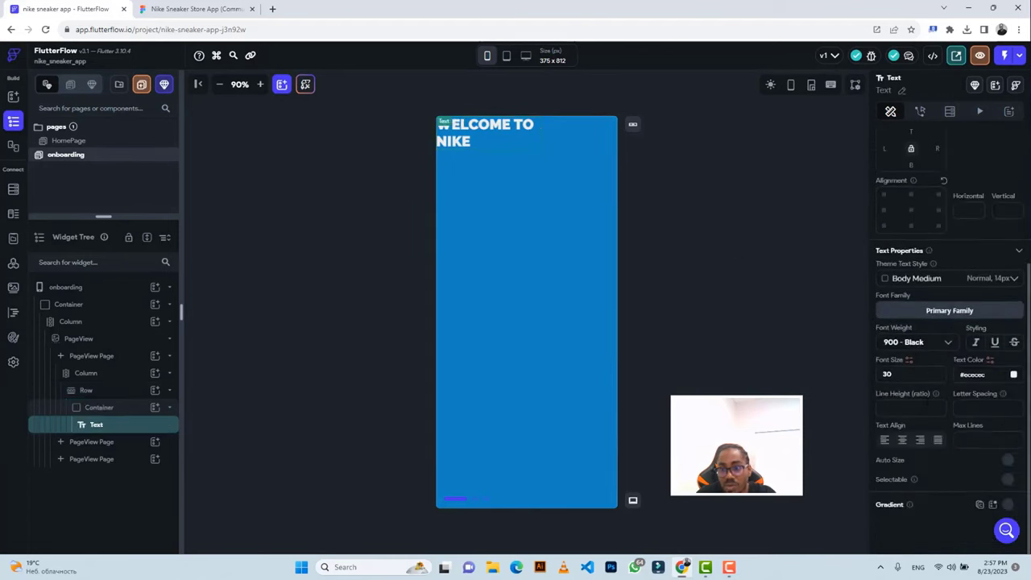
# Center-align the heading's text lines and set the Row's main axis alignment to Center.
pyautogui.click(901, 441)
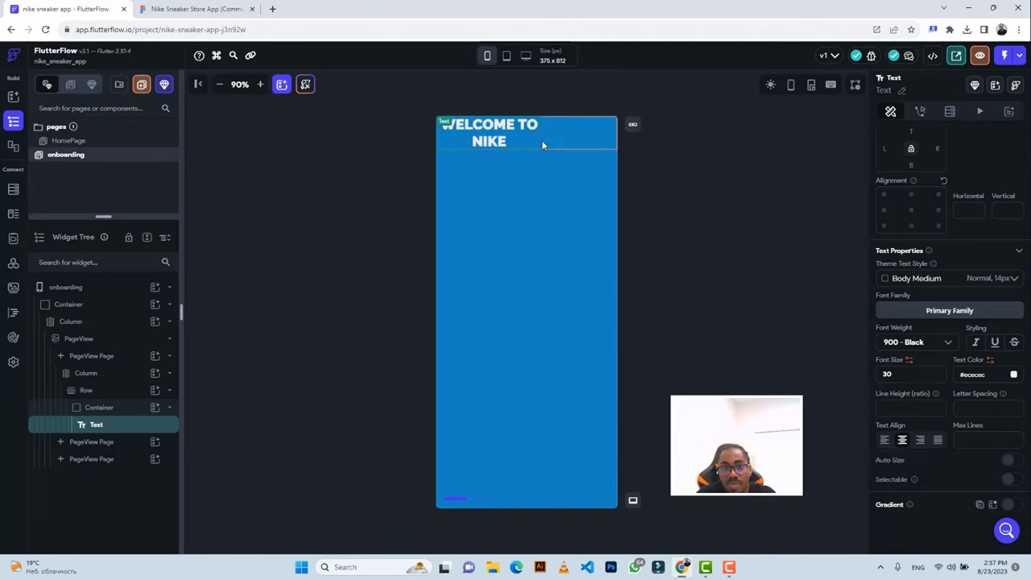
pyautogui.click(568, 144)
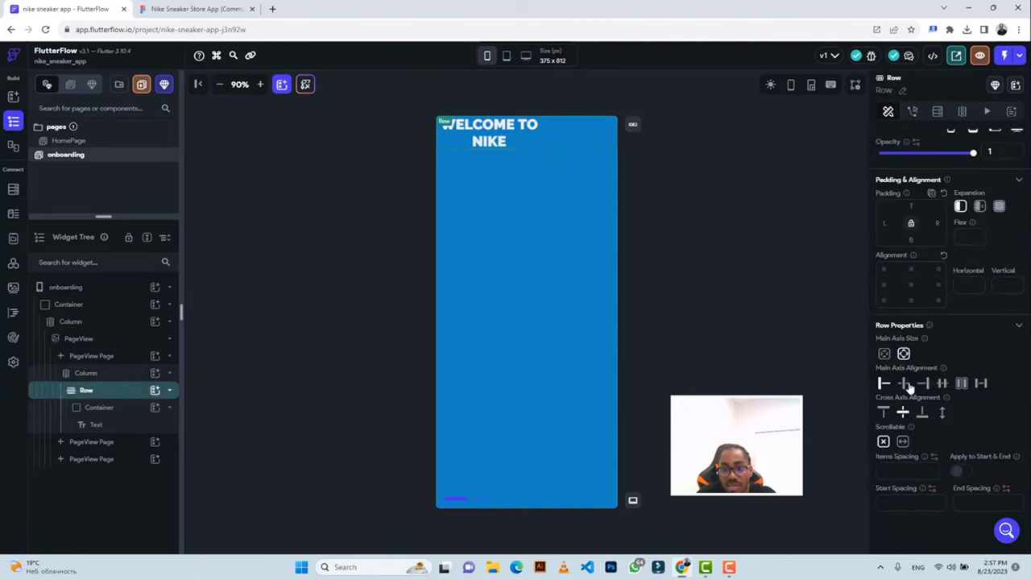
pyautogui.click(903, 383)
# Compare the page with the Figma design and check the Highlight_05 doodle's size.
pyautogui.click(198, 9)
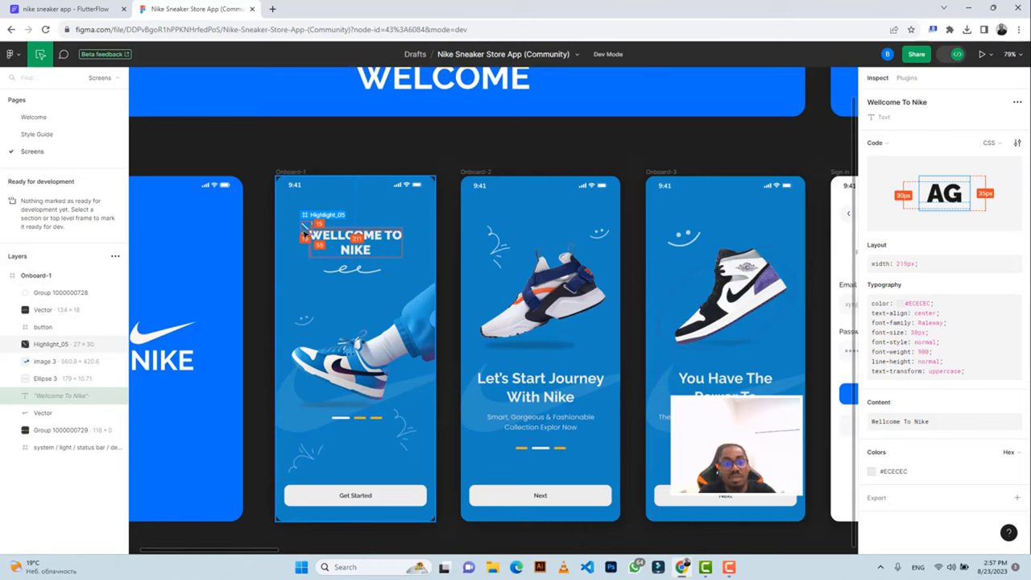
pyautogui.click(69, 10)
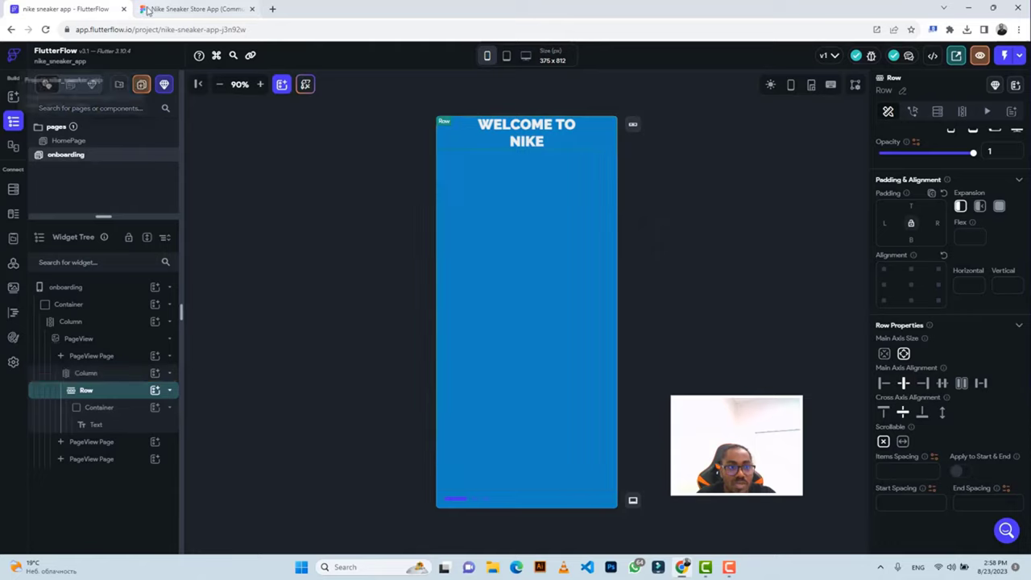
pyautogui.click(190, 8)
pyautogui.click(306, 229)
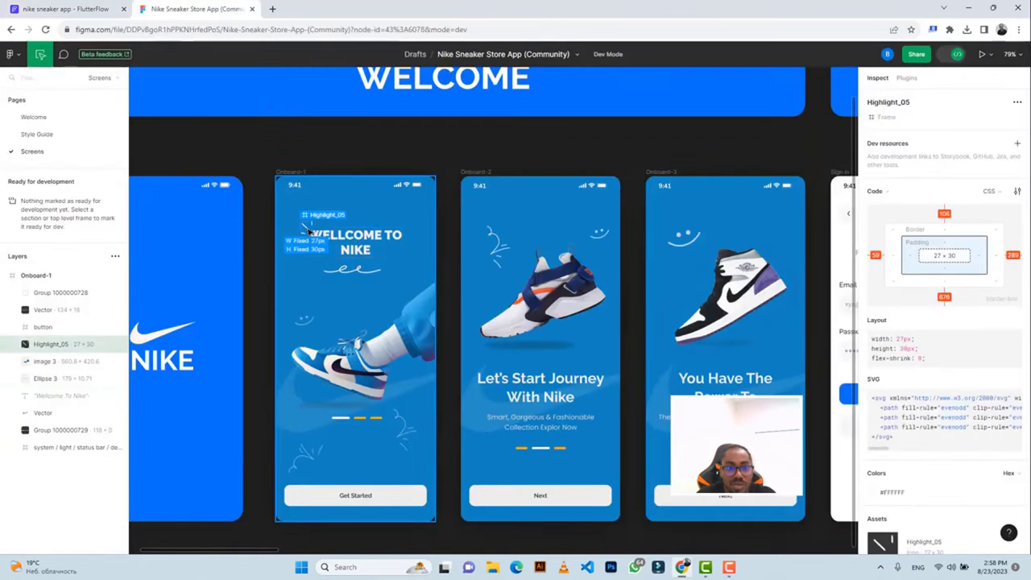
pyautogui.click(88, 9)
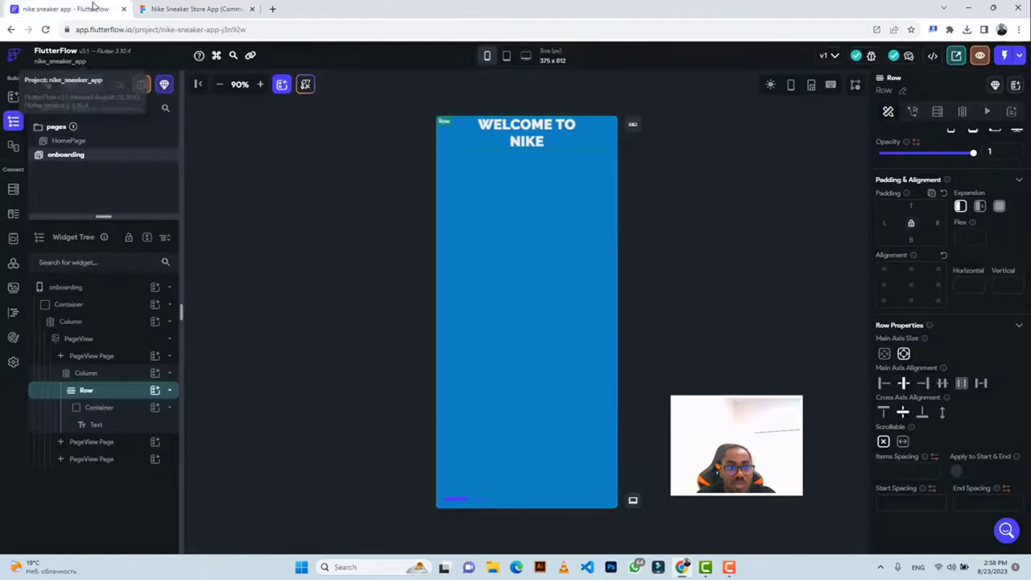
# Add a 27 × 30 Image to the heading Row beside the text Container.
pyautogui.click(154, 390)
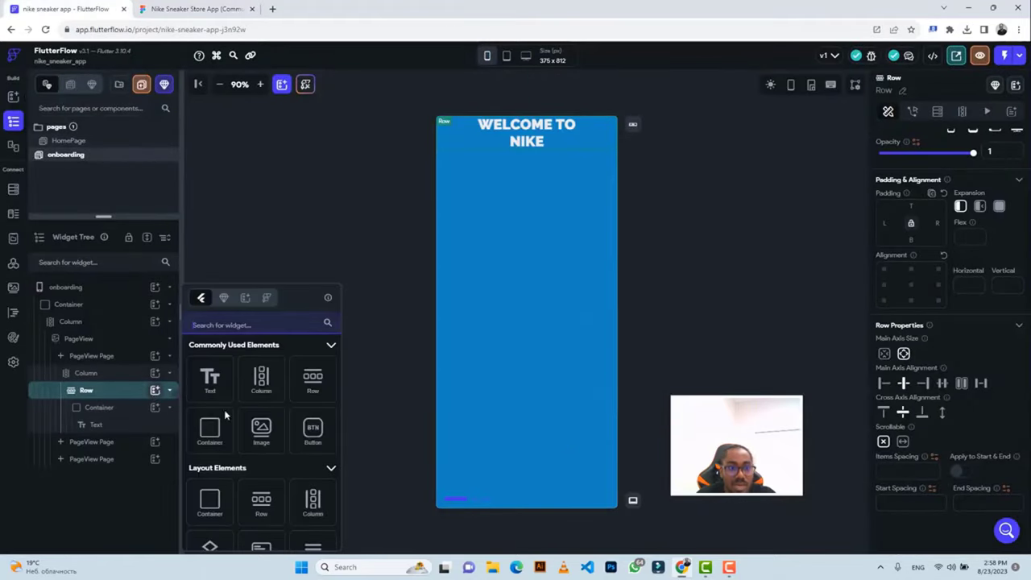
pyautogui.click(261, 435)
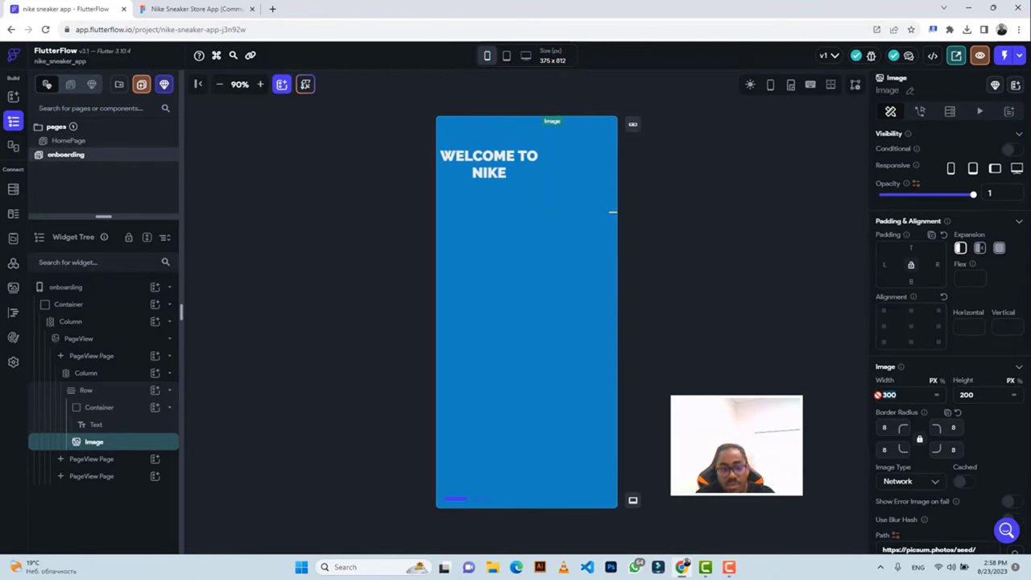
pyautogui.write('27')
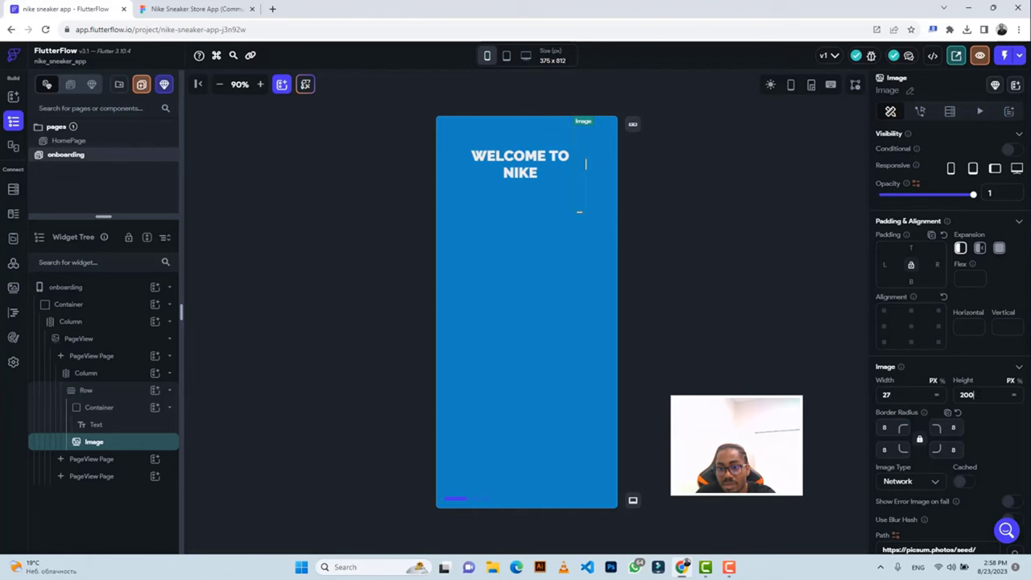
pyautogui.hotkey('ctrl', 'a')
pyautogui.write('30')
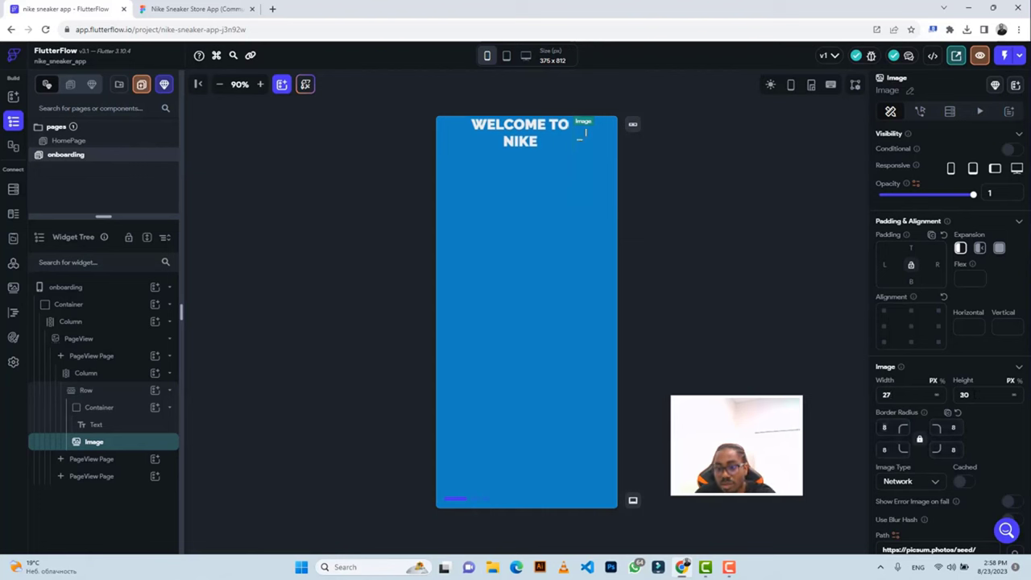
pyautogui.click(197, 9)
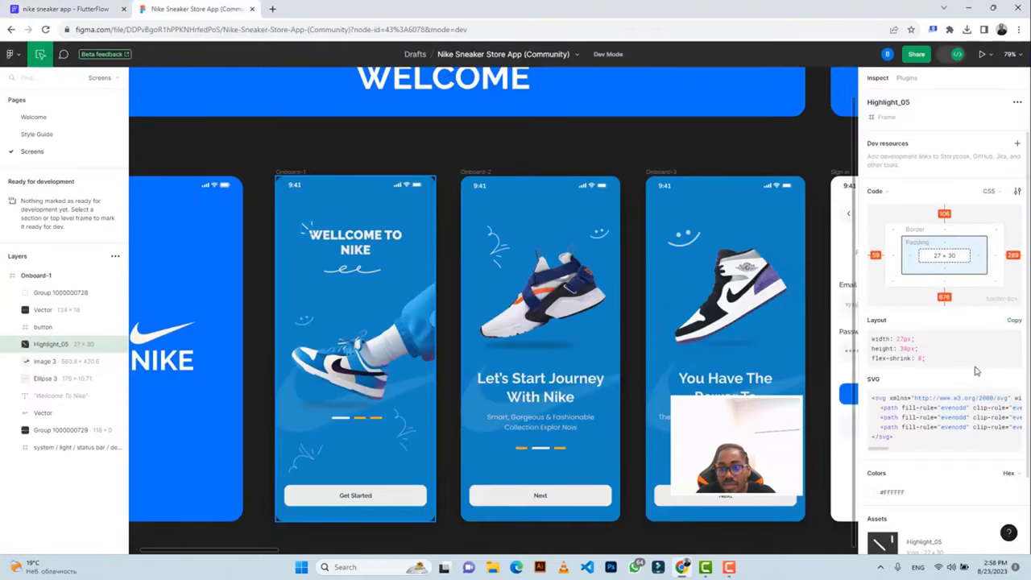
# Export the Highlight_05 doodle from Figma as a 3x PNG.
pyautogui.scroll(-2, 974, 370)
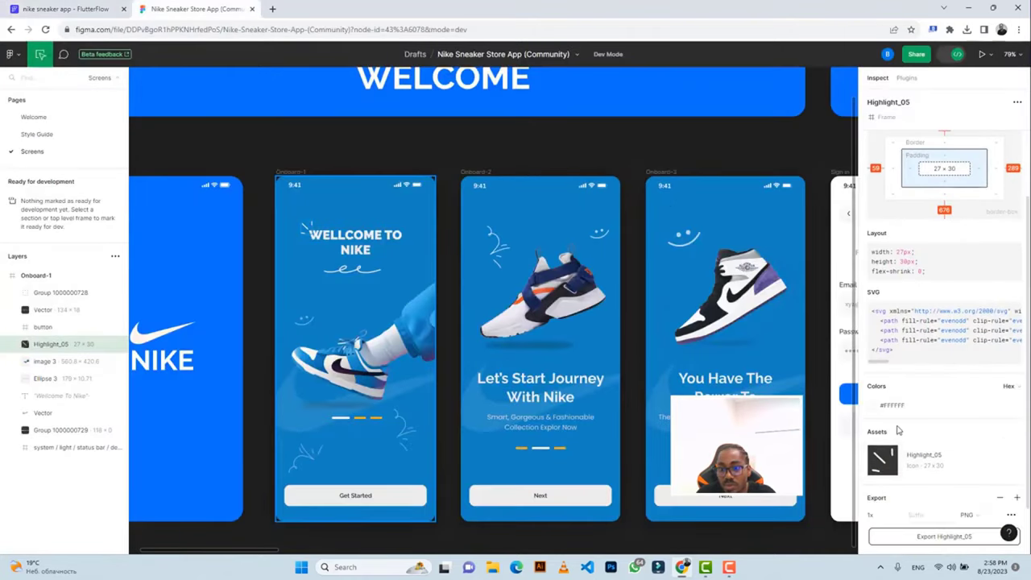
pyautogui.scroll(-1, 898, 431)
pyautogui.click(890, 456)
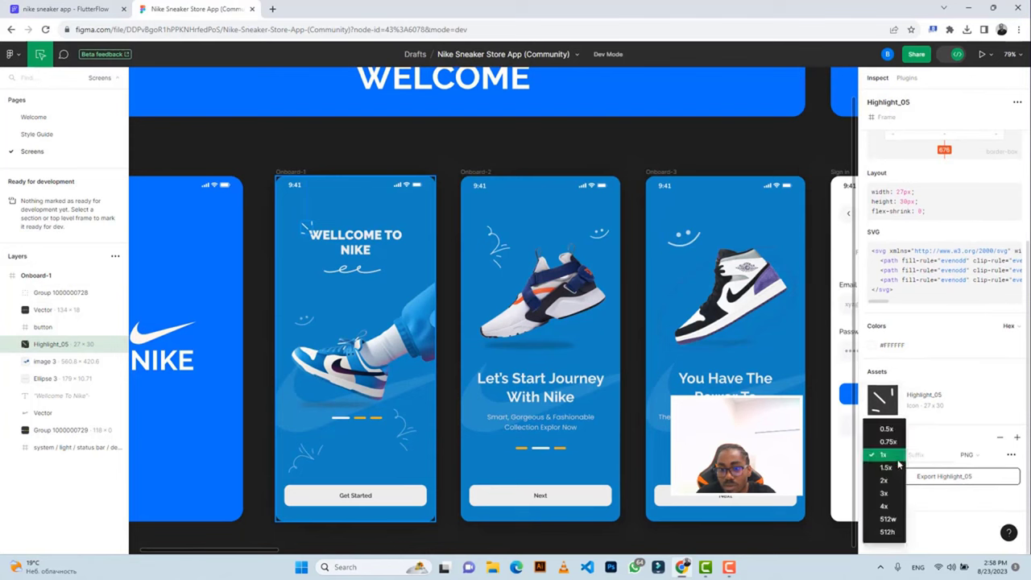
pyautogui.click(885, 493)
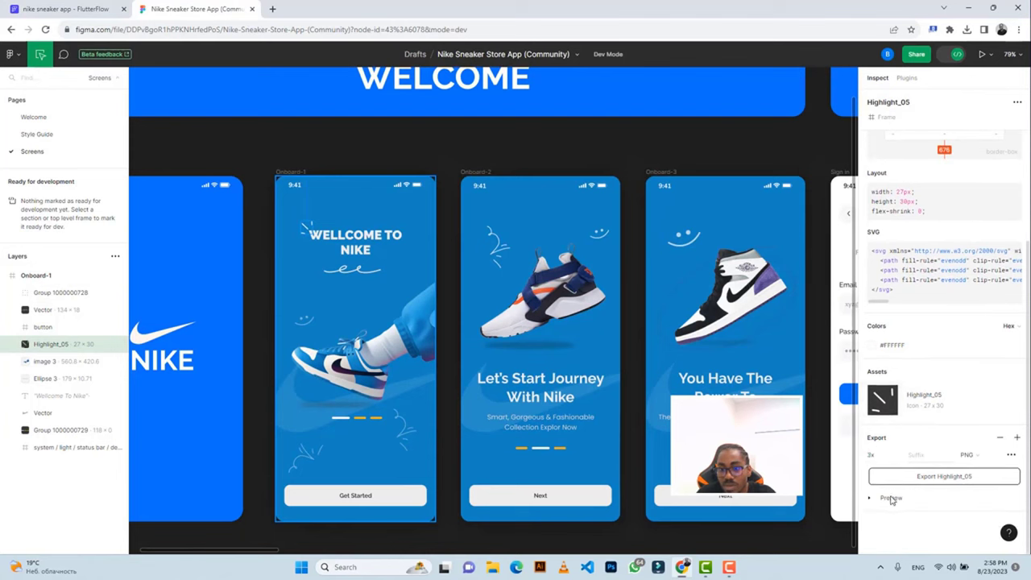
pyautogui.click(892, 499)
pyautogui.scroll(-3, 920, 455)
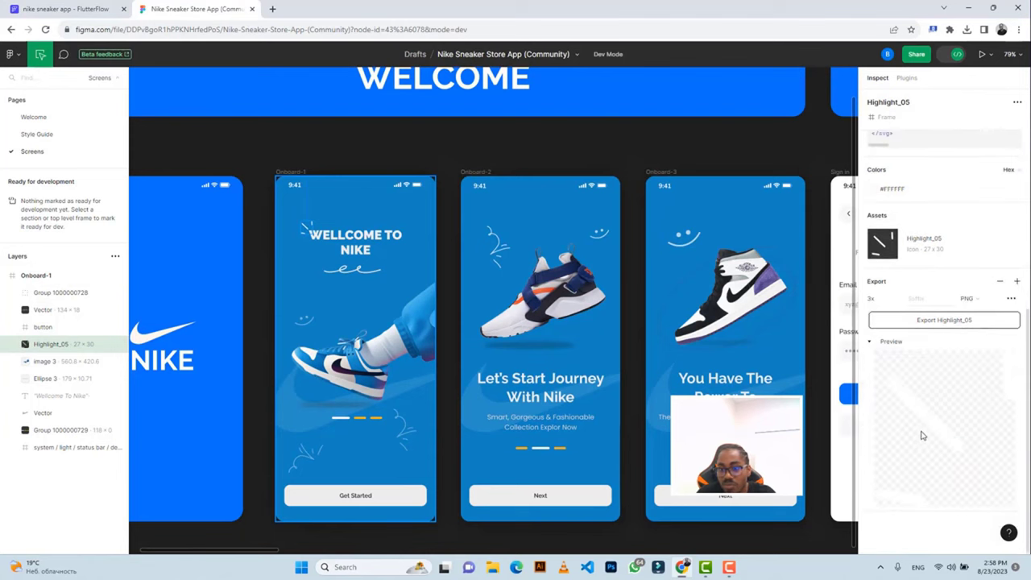
pyautogui.click(921, 321)
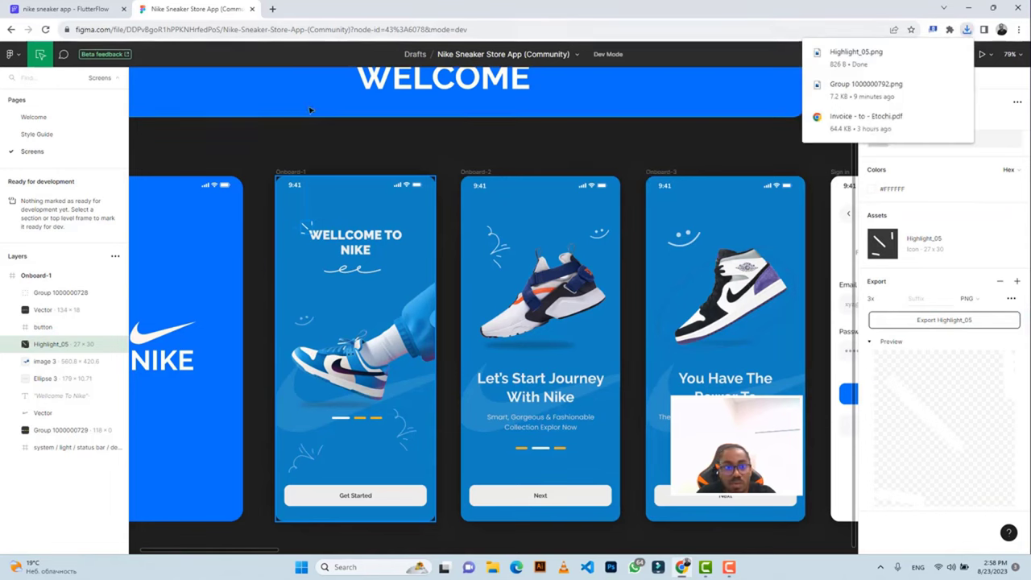
# Switch the new Image to an Asset source using the uploaded Highlight_05.png.
pyautogui.click(103, 8)
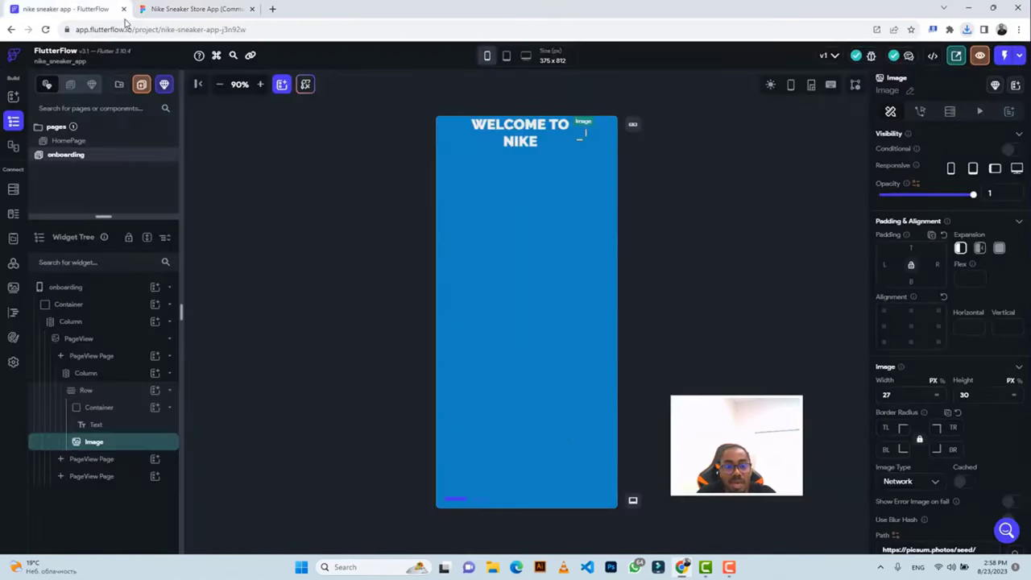
pyautogui.scroll(-2, 923, 423)
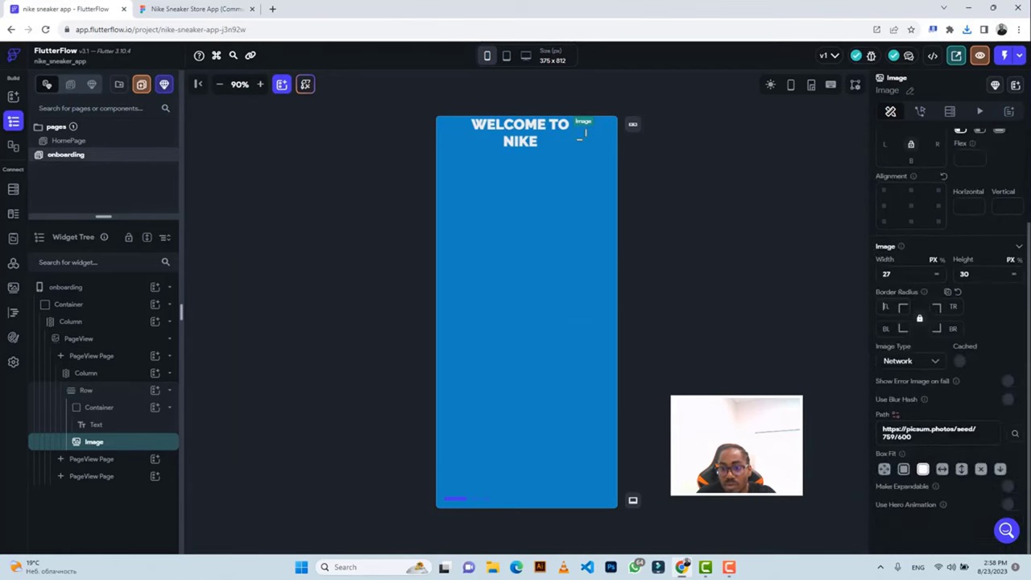
pyautogui.click(907, 363)
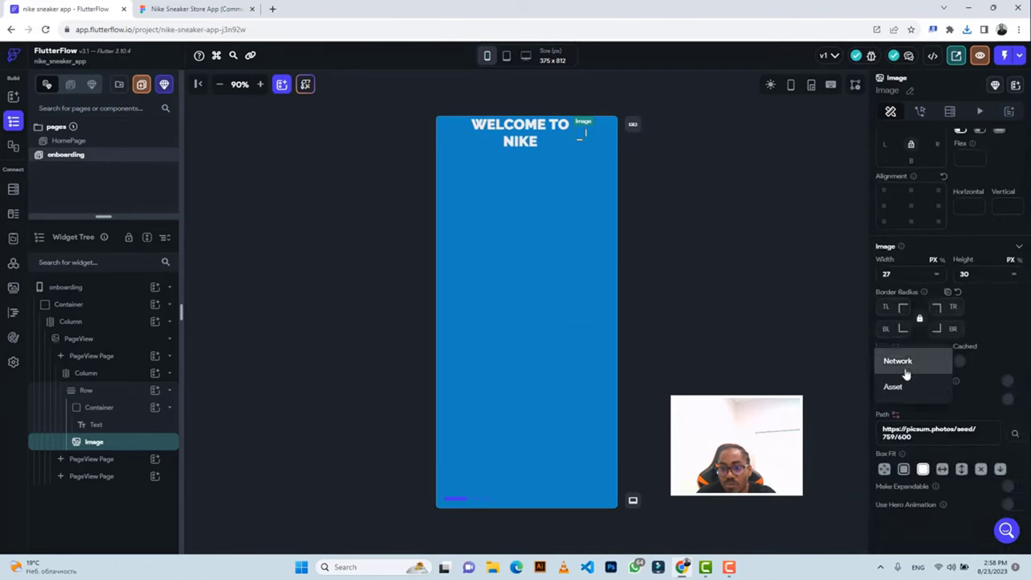
pyautogui.click(894, 387)
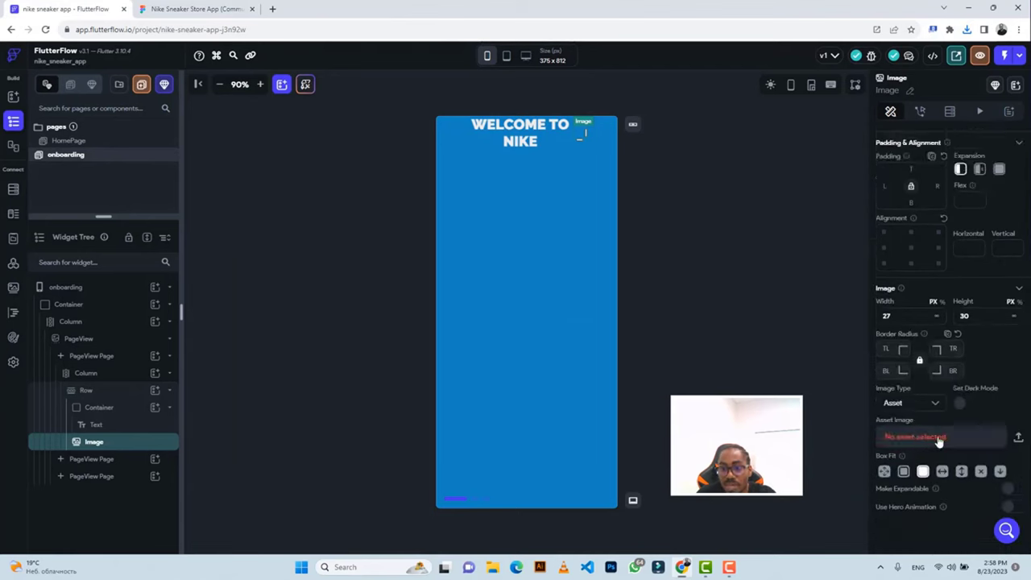
pyautogui.click(1017, 438)
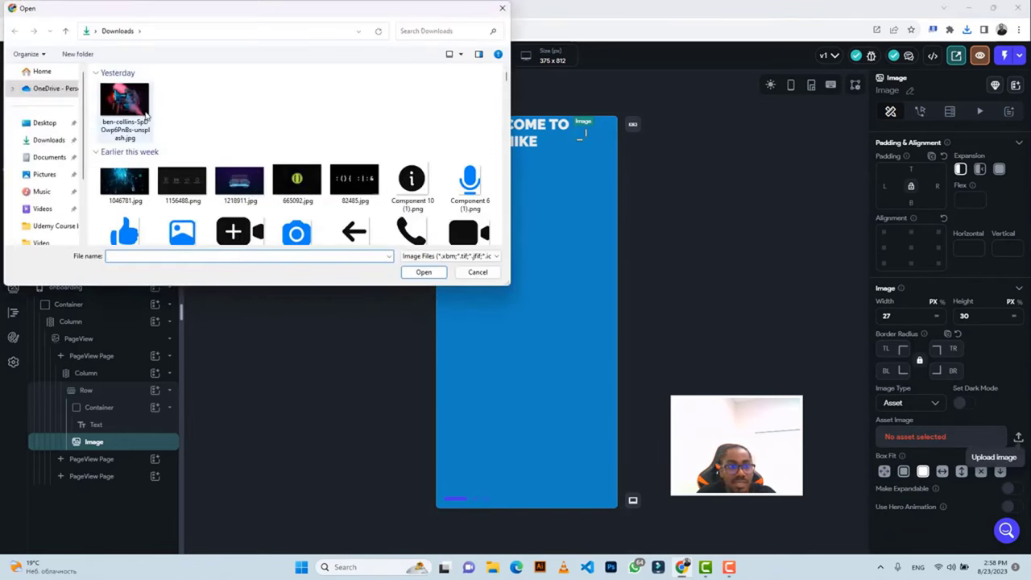
pyautogui.click(124, 108)
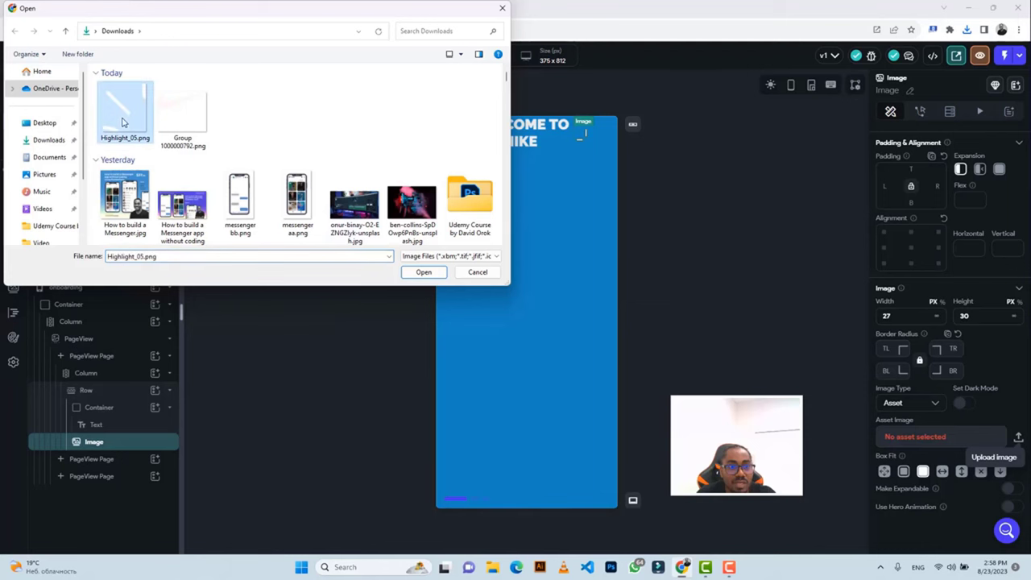
pyautogui.click(423, 272)
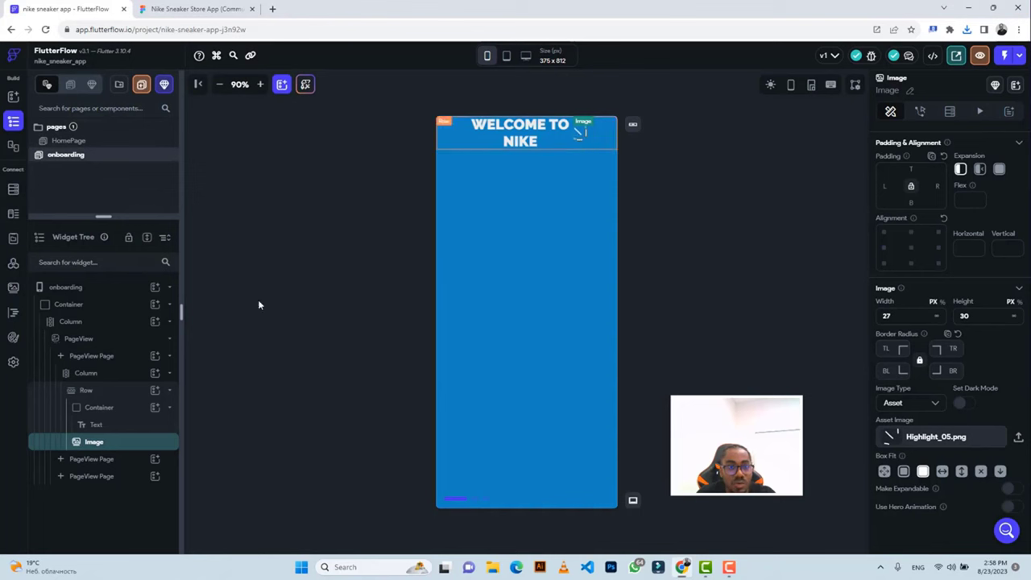
pyautogui.click(95, 408)
# Move the heading Container below the Image in the Row so the doodle sits left of the text.
pyautogui.doubleClick(95, 409)
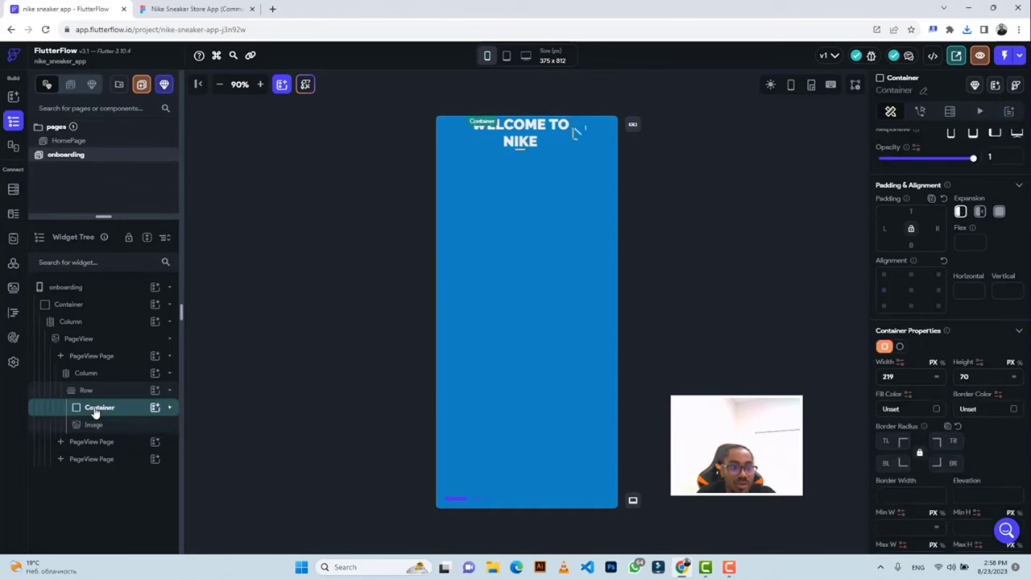
pyautogui.moveTo(99, 410); pyautogui.dragTo(95, 433)
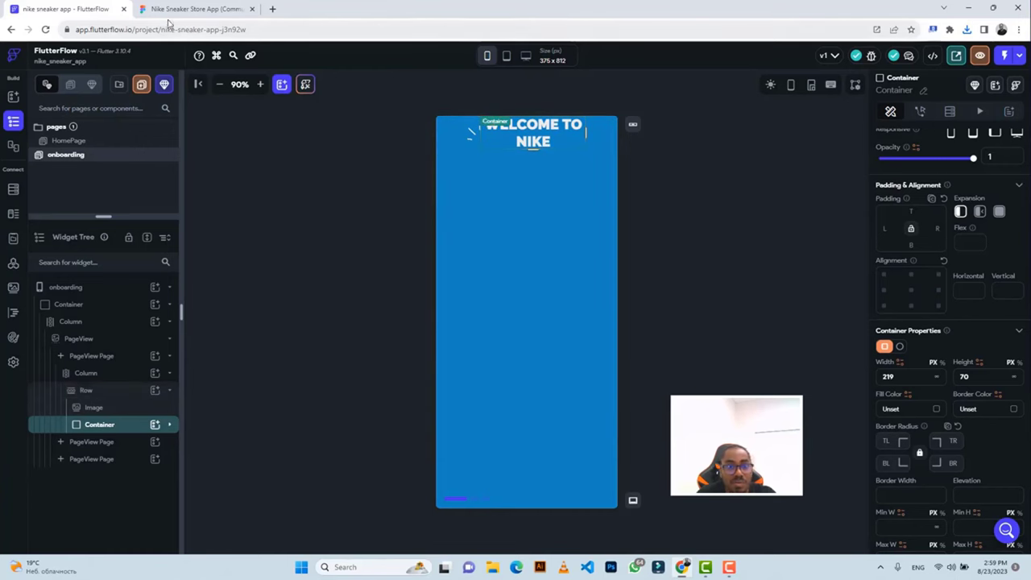
pyautogui.hotkey('ctrl', 'Tab')
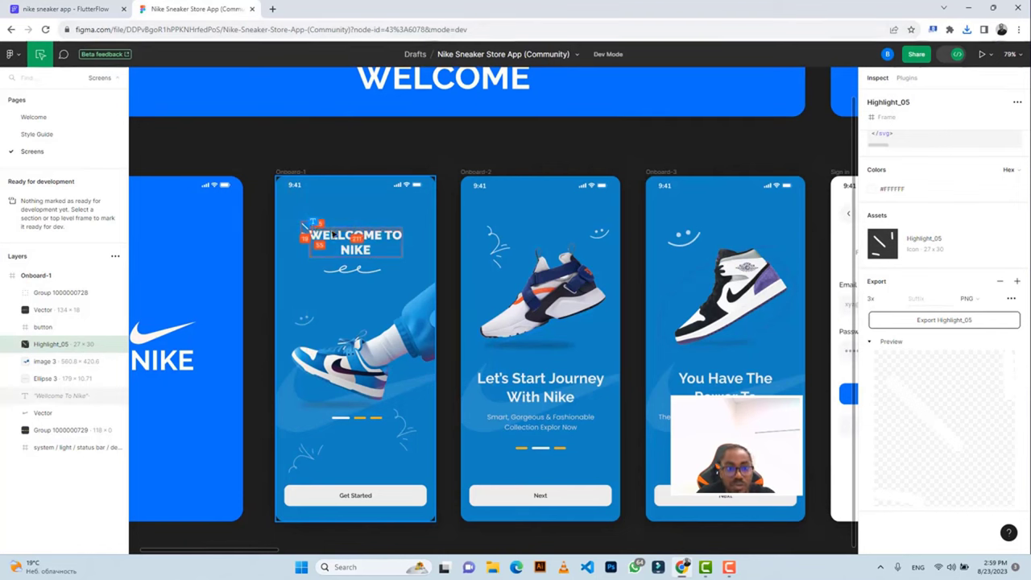
# Measure the gap between the Highlight_05 doodle and the Wellcome To Nike heading in Figma's design mode.
pyautogui.hscroll(-2, 332, 234)
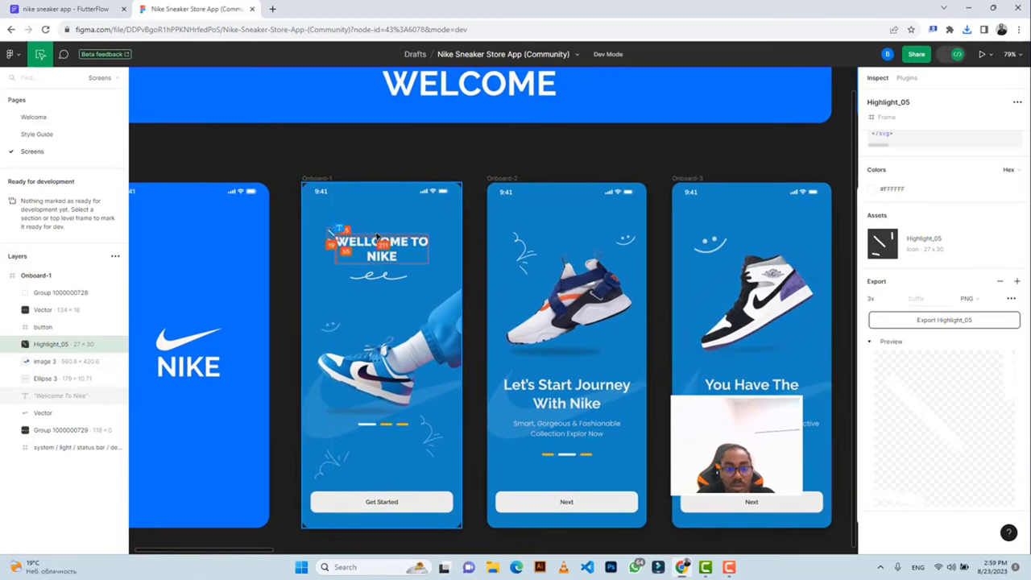
pyautogui.scroll(5, 377, 236)
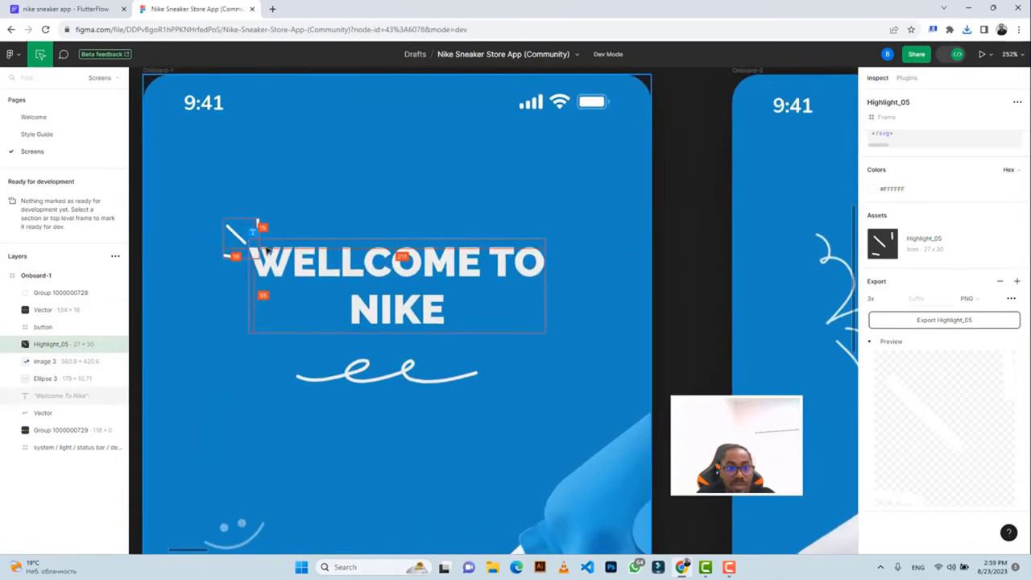
pyautogui.click(274, 256)
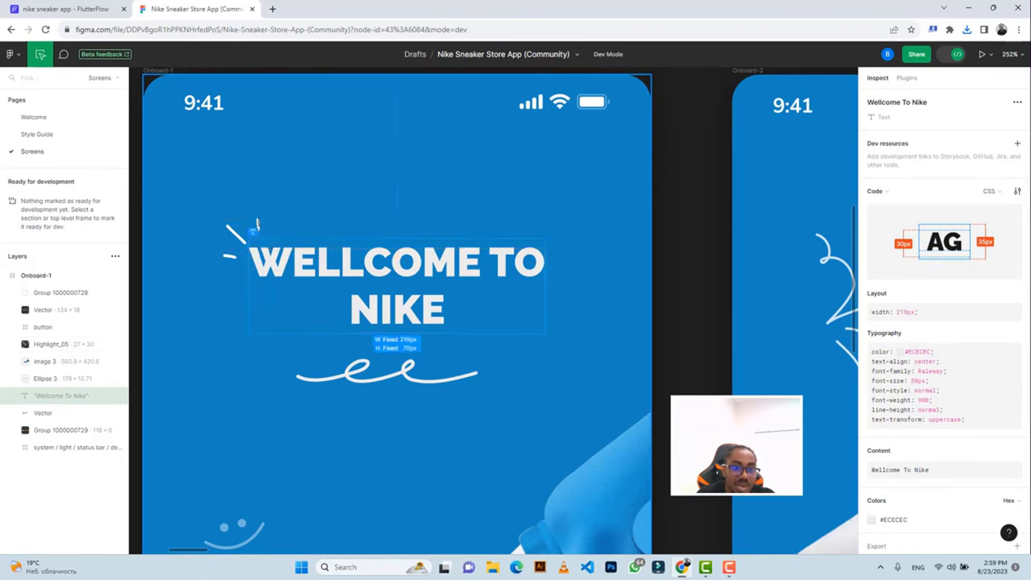
pyautogui.click(955, 55)
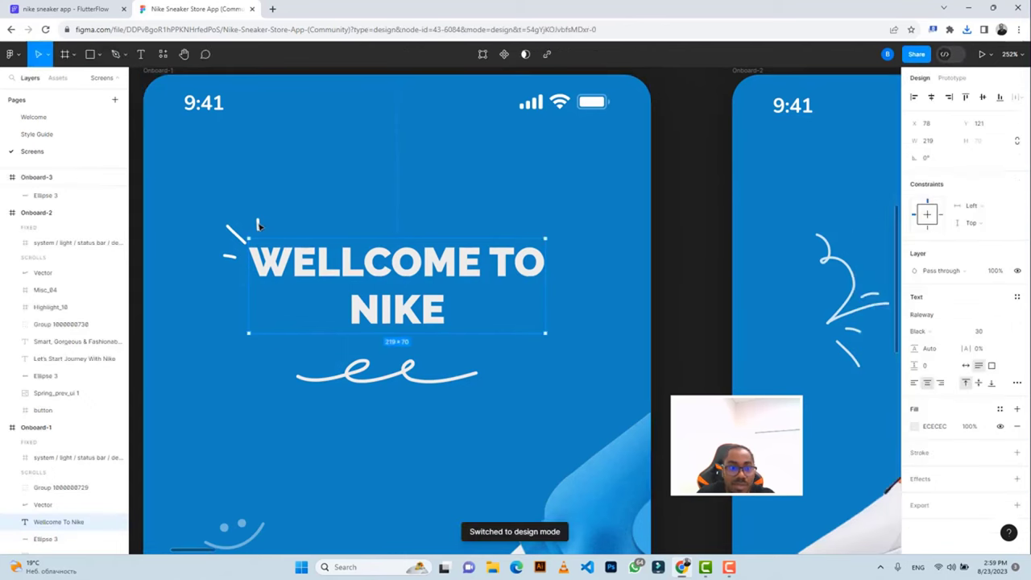
pyautogui.click(258, 224)
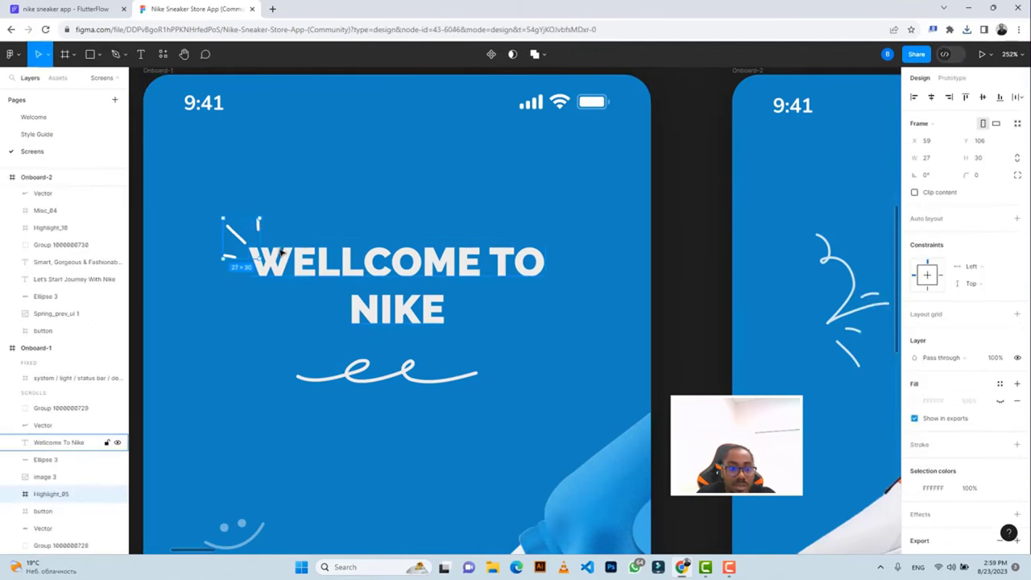
pyautogui.press('alt')
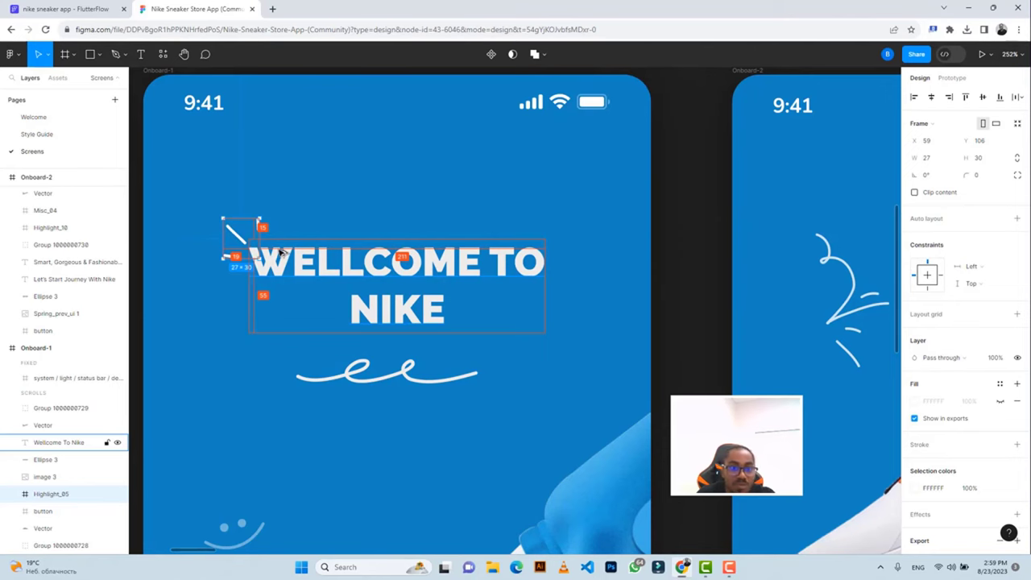
pyautogui.click(72, 10)
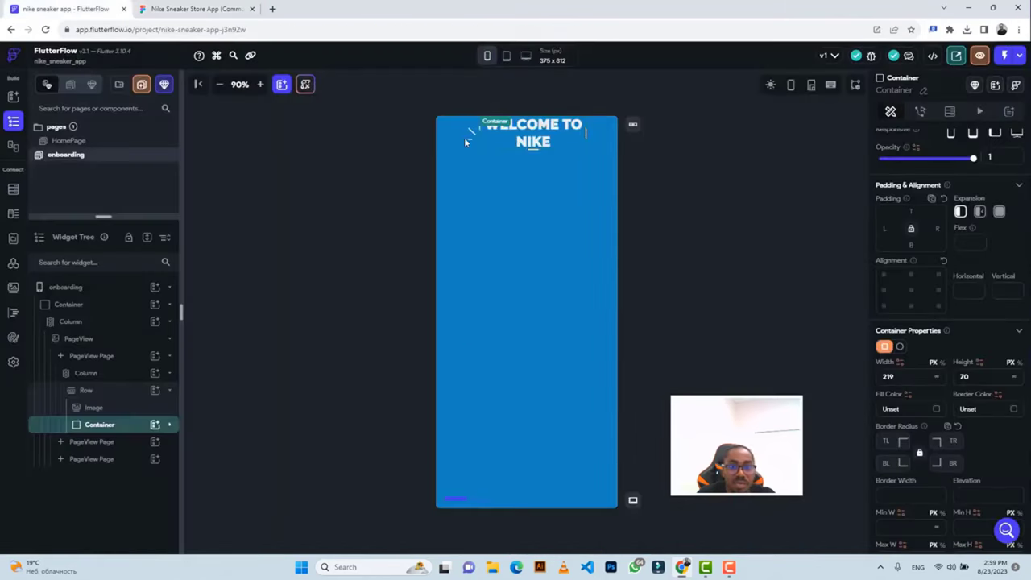
# Give the heading Container top padding 10 and set the Row's cross axis alignment to Start.
pyautogui.click(911, 211)
pyautogui.write('10')
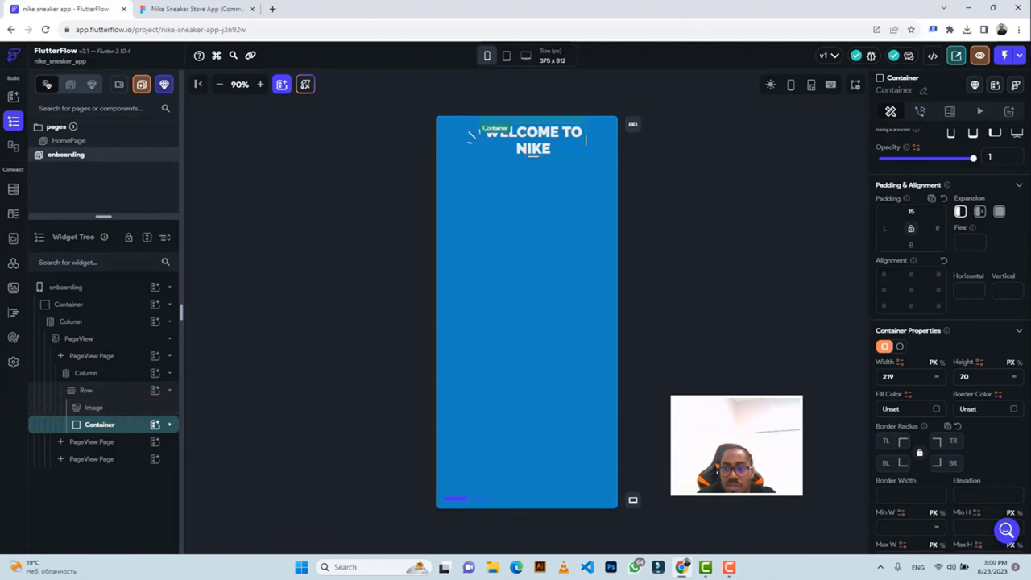
pyautogui.click(910, 231)
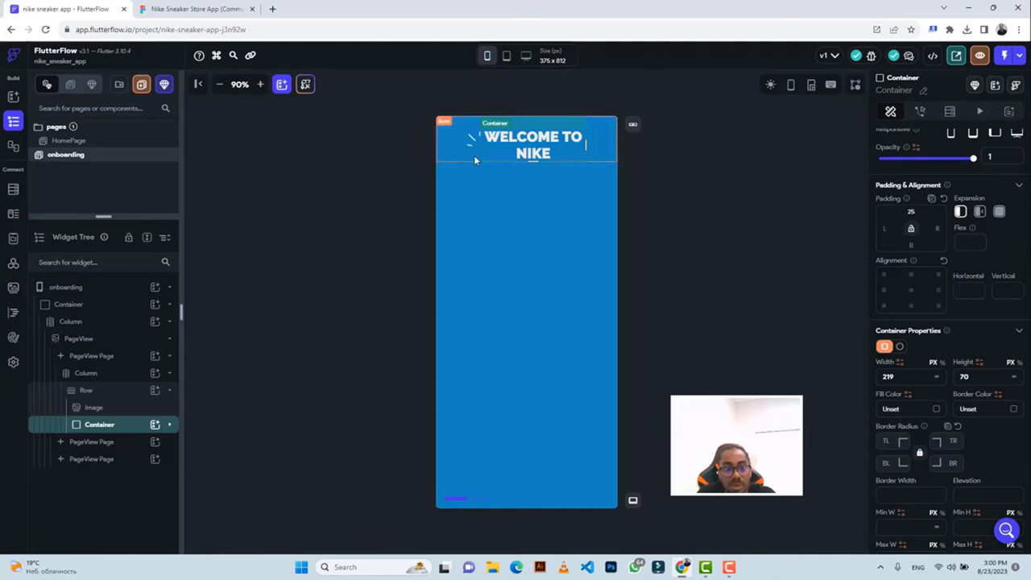
pyautogui.click(593, 154)
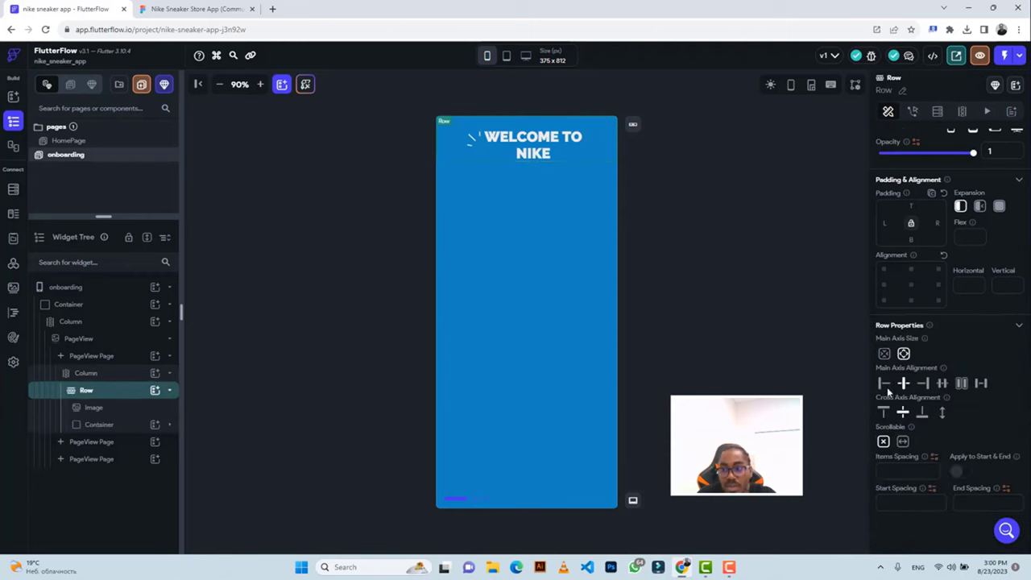
pyautogui.click(883, 413)
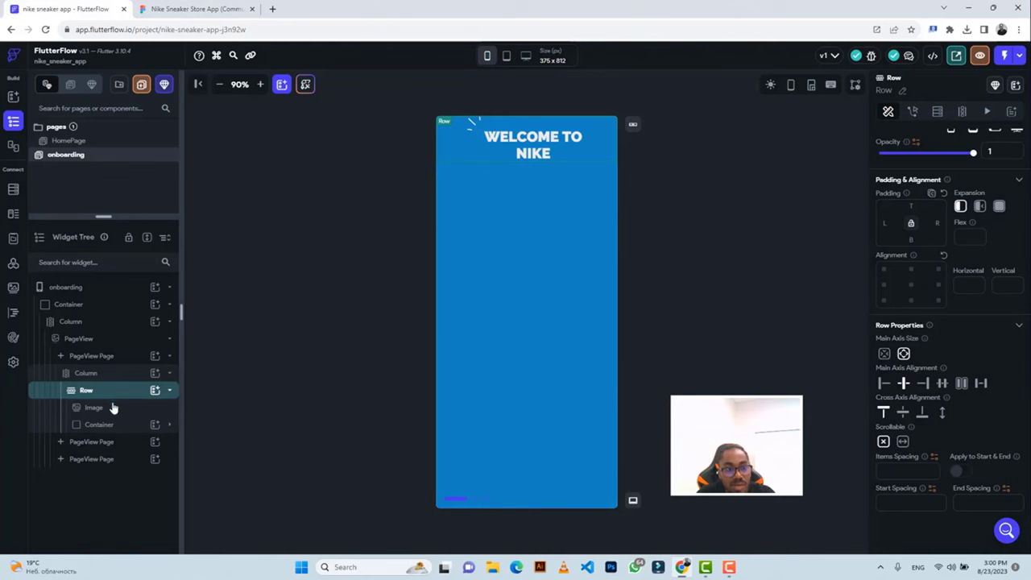
# Compare the adjusted heading layout against the Figma design.
pyautogui.click(97, 424)
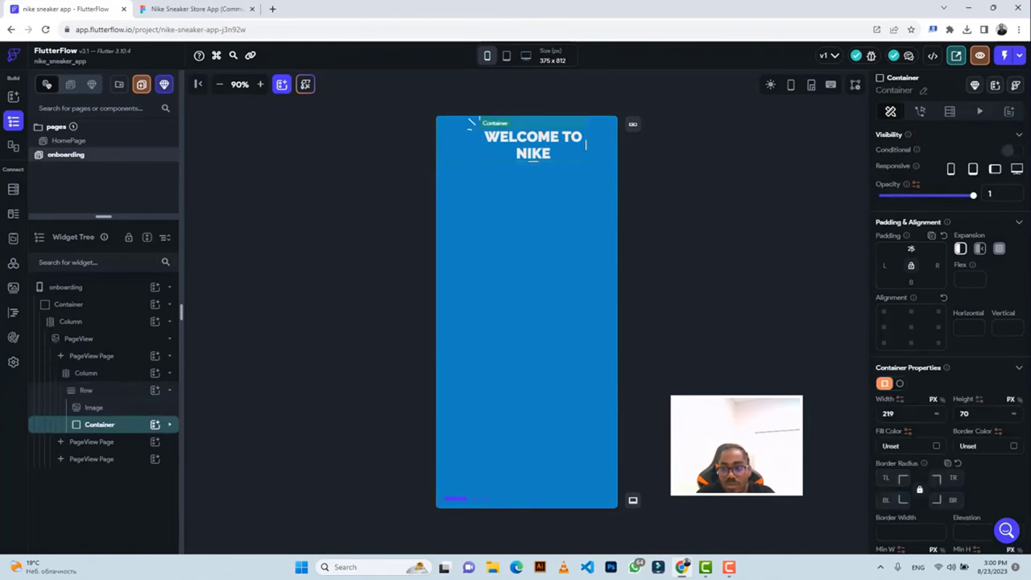
pyautogui.scroll(-2, 912, 263)
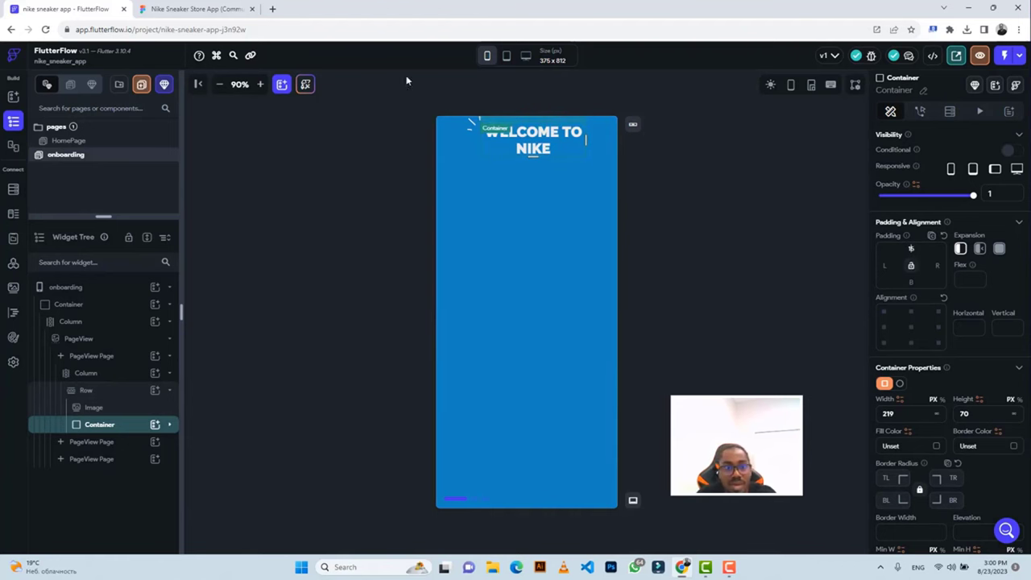
pyautogui.click(200, 9)
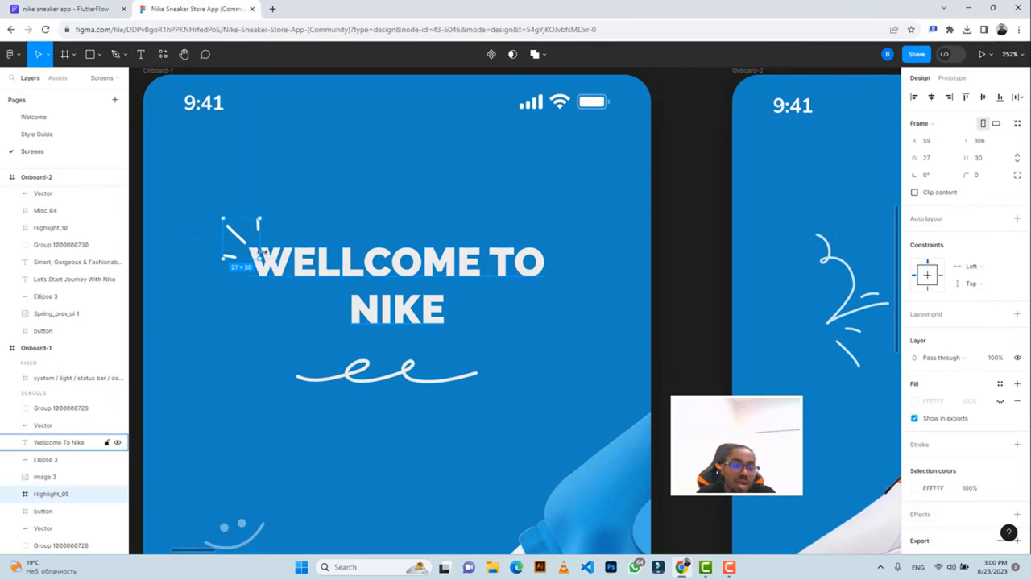
pyautogui.click(77, 9)
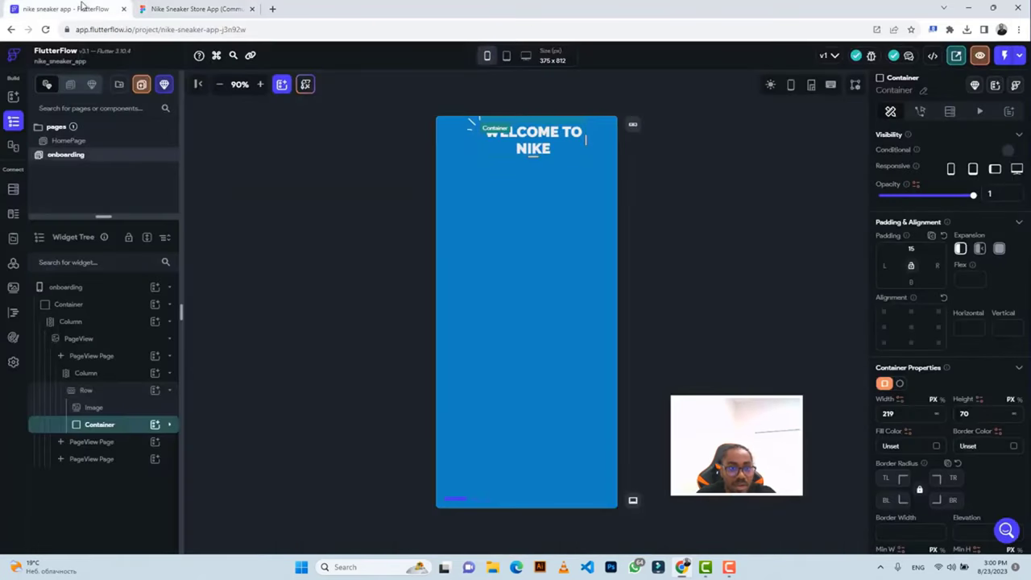
pyautogui.click(697, 125)
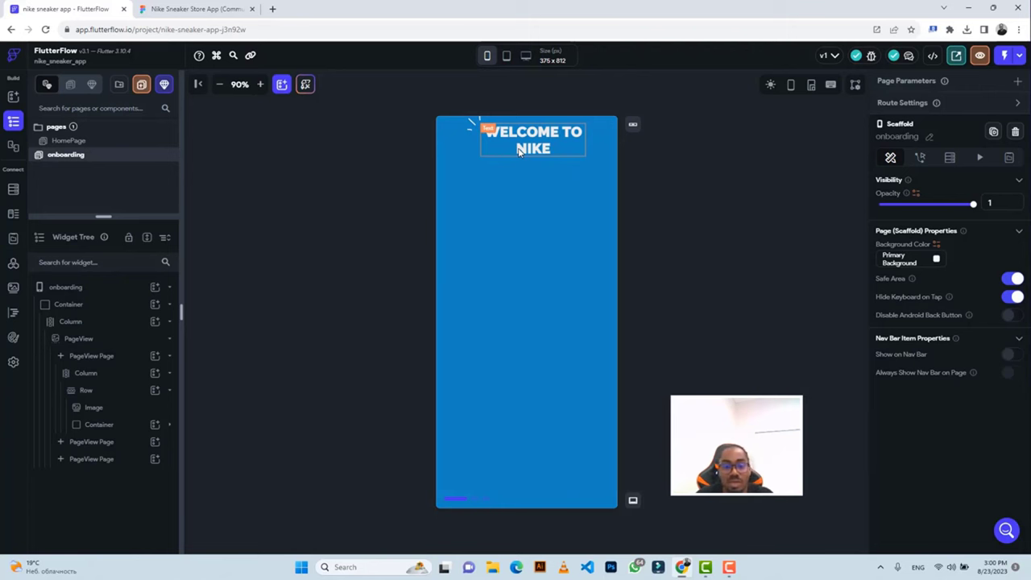
pyautogui.click(179, 9)
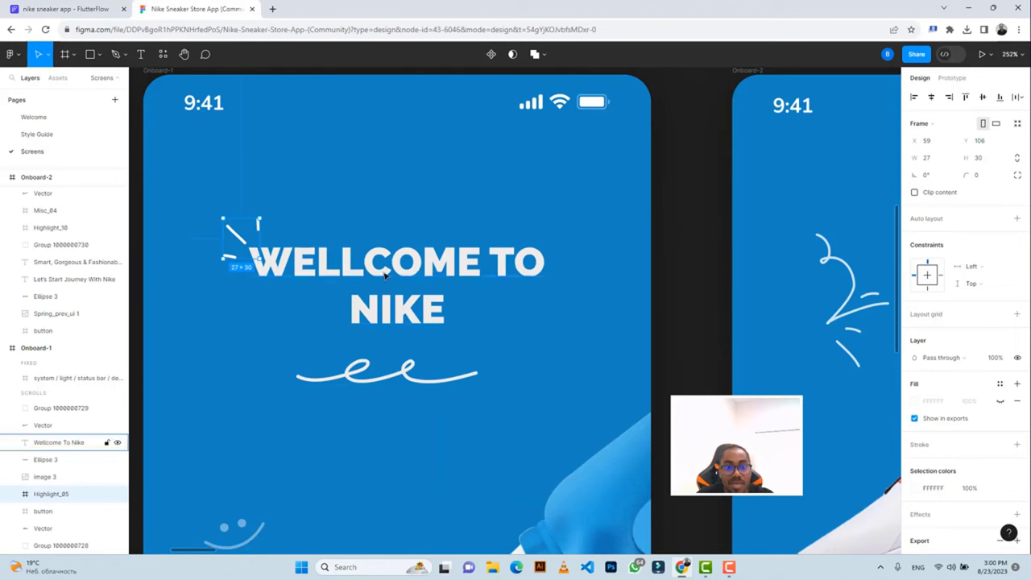
# Zoom out to all four screens and inspect the image 3 sneaker in Dev Mode.
pyautogui.scroll(-10, 429, 199)
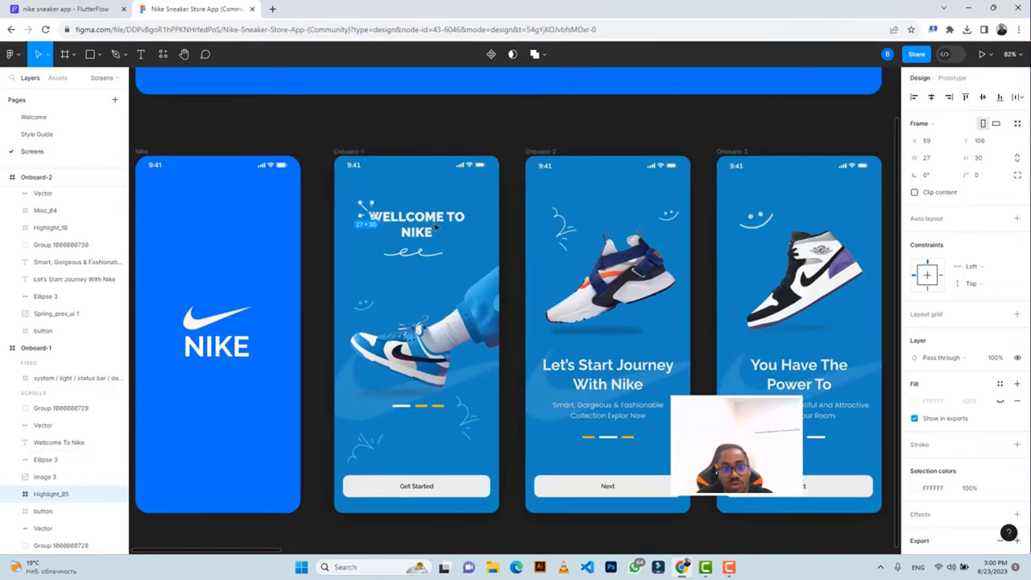
pyautogui.click(418, 130)
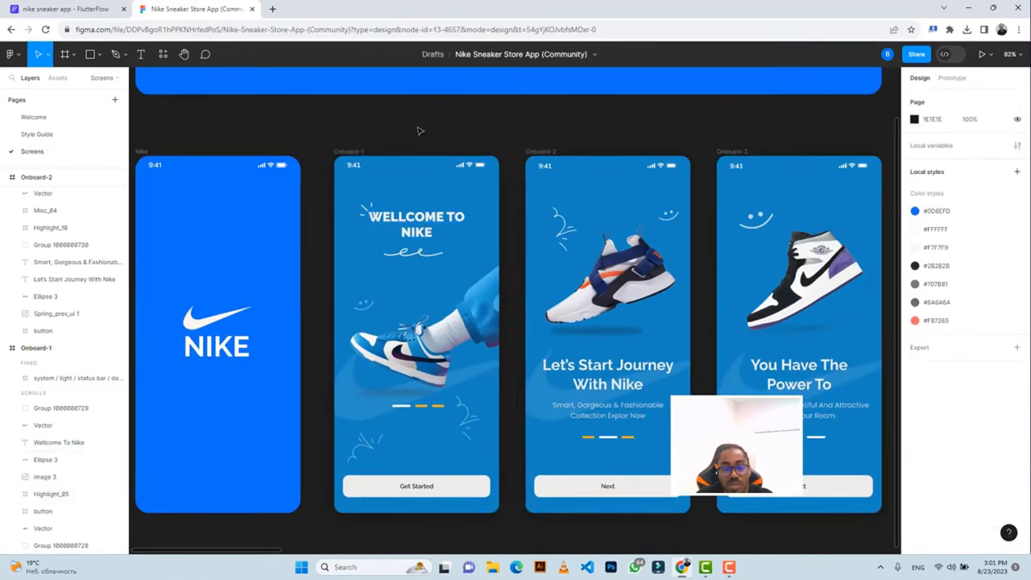
pyautogui.click(417, 254)
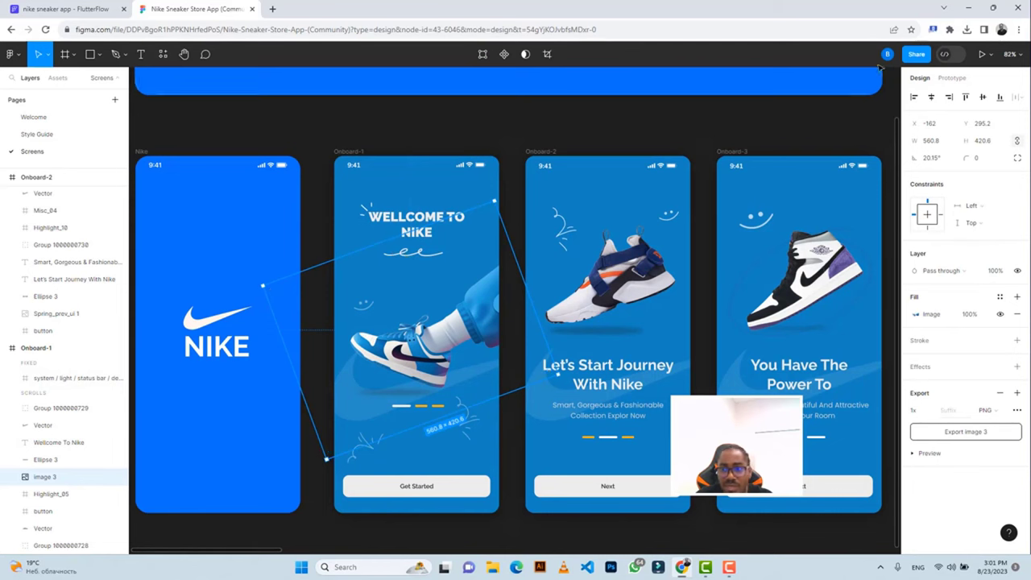
pyautogui.hotkey('shift', 'd')
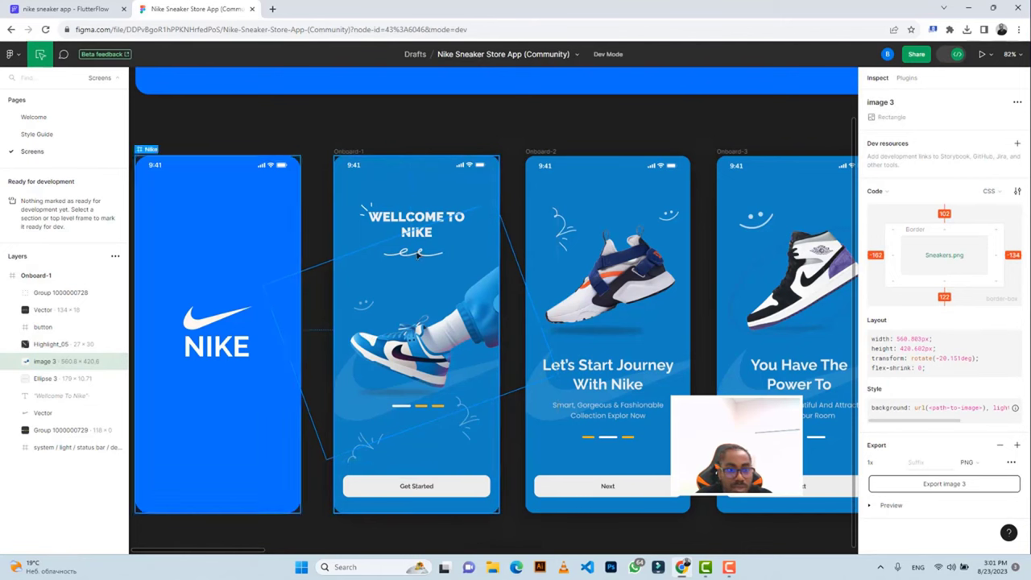
pyautogui.click(47, 378)
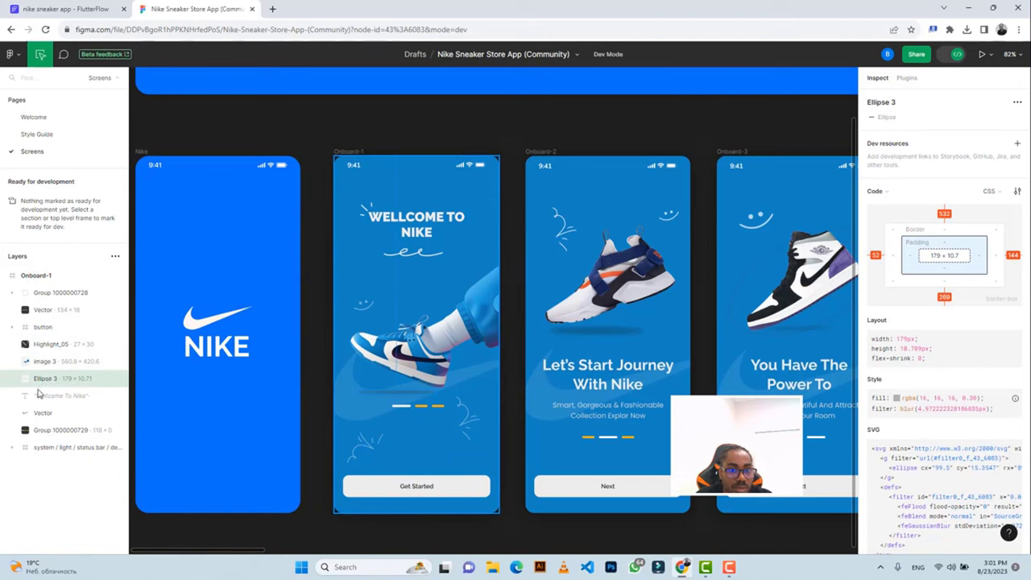
pyautogui.click(43, 396)
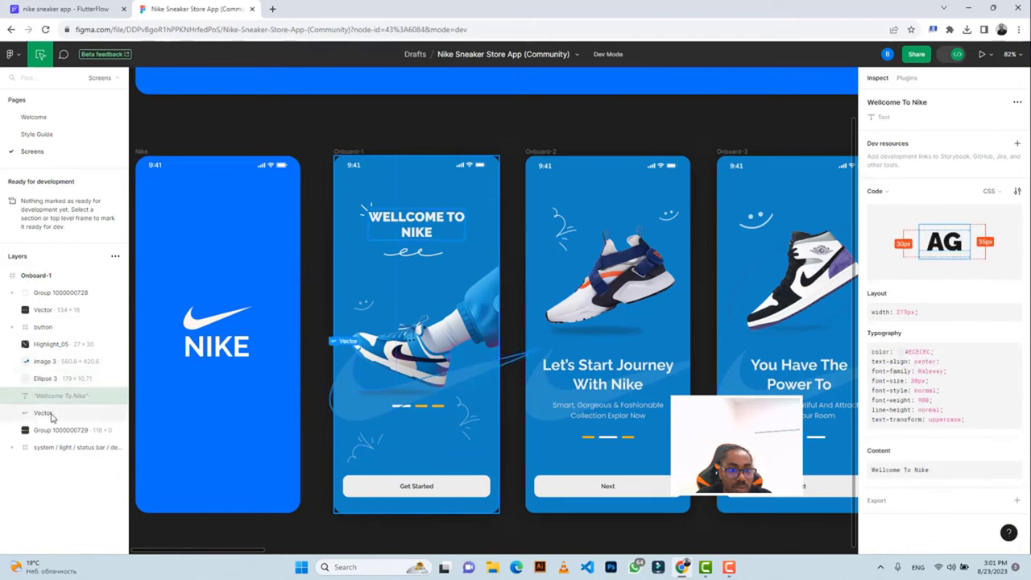
pyautogui.click(46, 413)
pyautogui.click(50, 432)
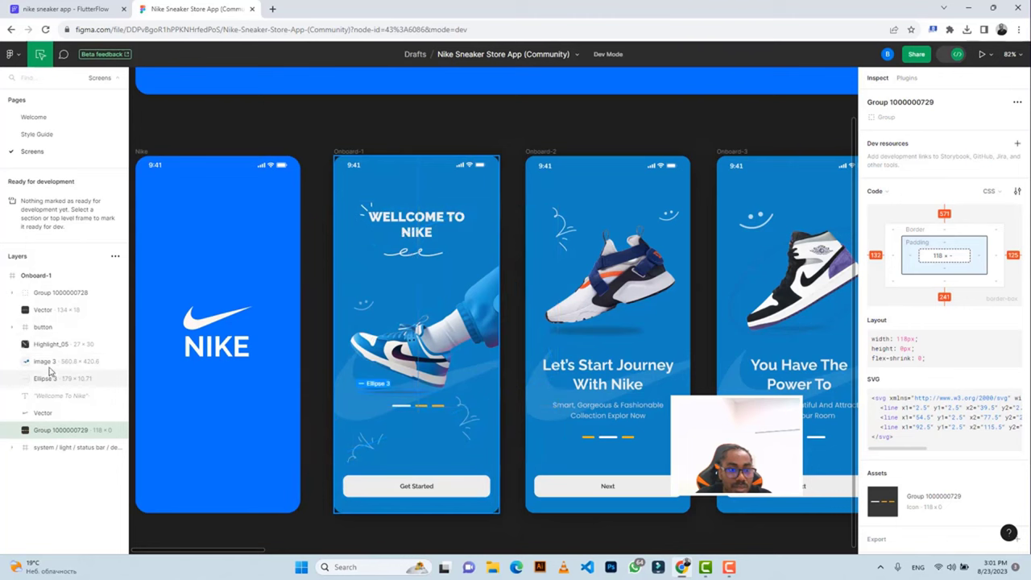
# Inspect image 3 and preview its sneaker export settings.
pyautogui.click(46, 361)
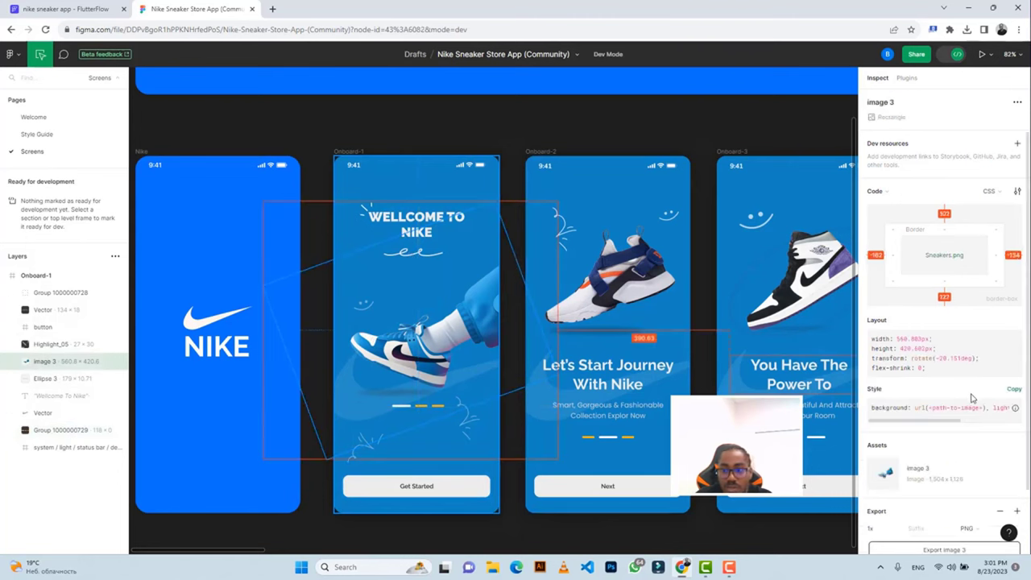
pyautogui.scroll(-2, 970, 397)
pyautogui.click(886, 494)
pyautogui.scroll(-3, 920, 400)
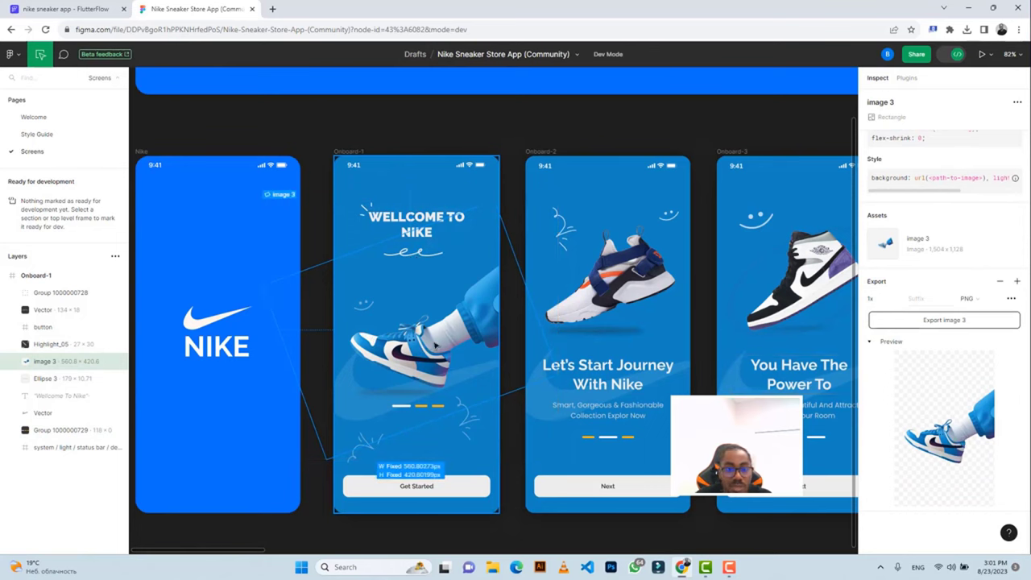
pyautogui.hscroll(1, 362, 339)
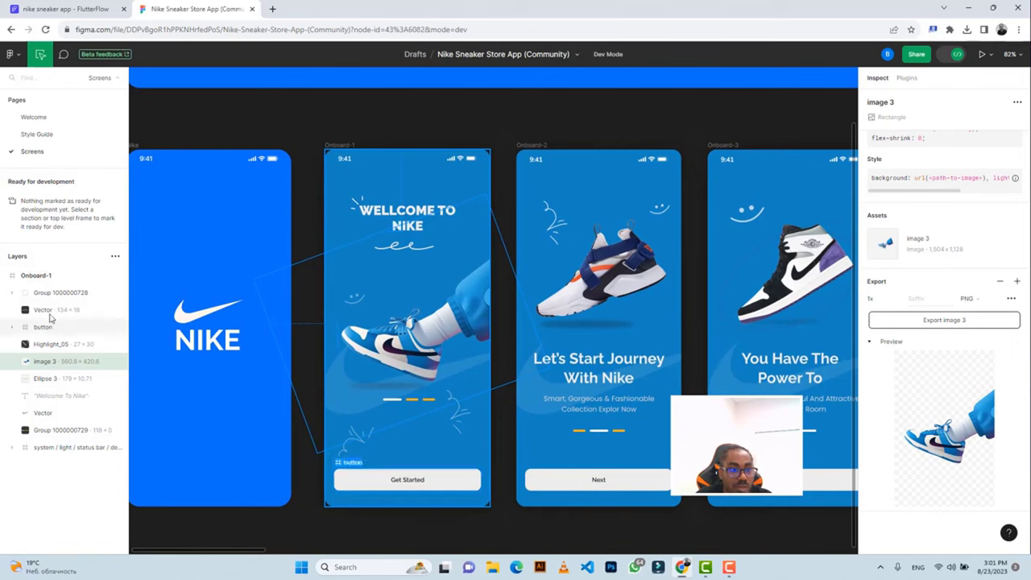
pyautogui.click(12, 293)
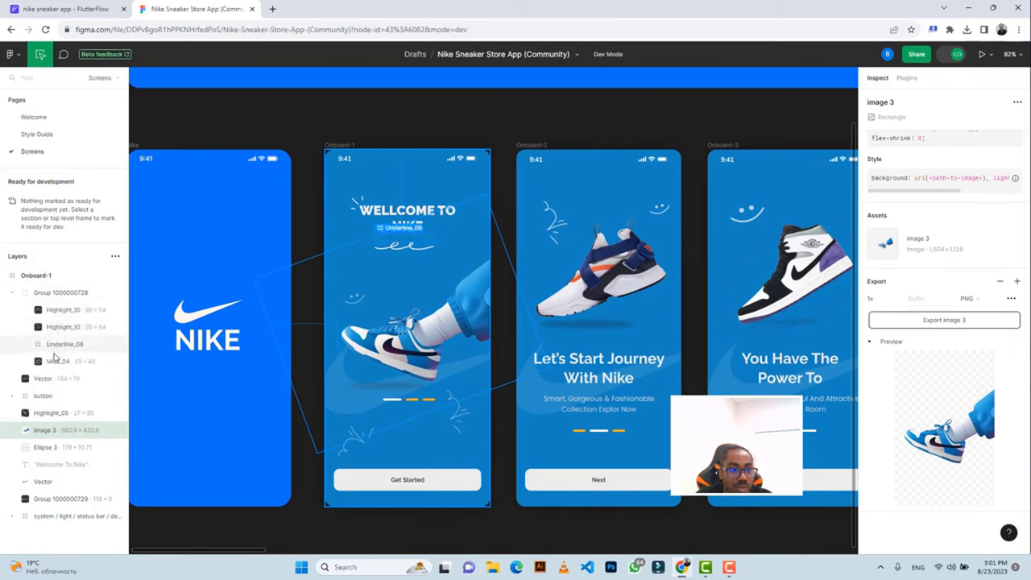
pyautogui.click(56, 313)
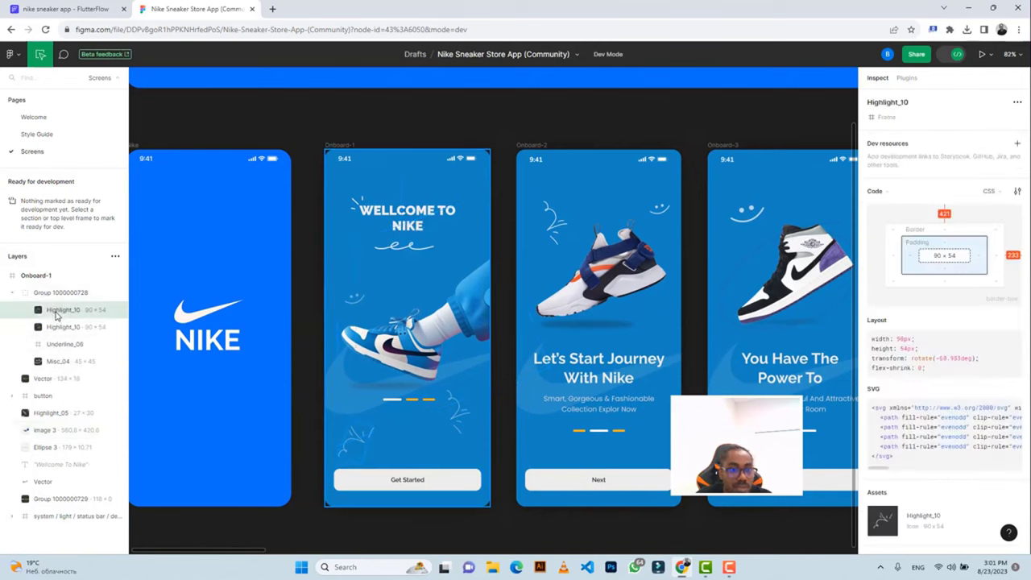
pyautogui.click(57, 328)
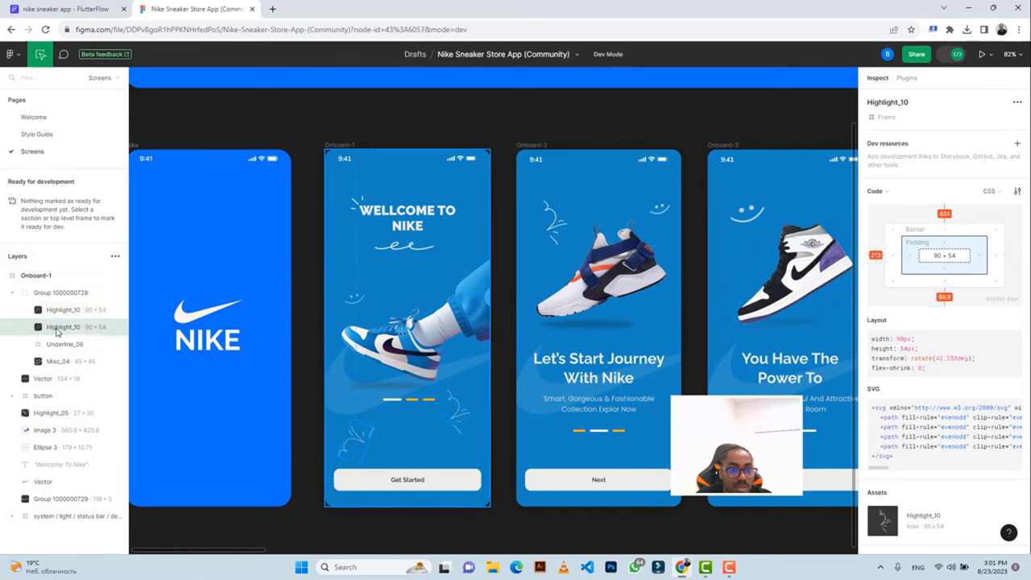
pyautogui.click(56, 313)
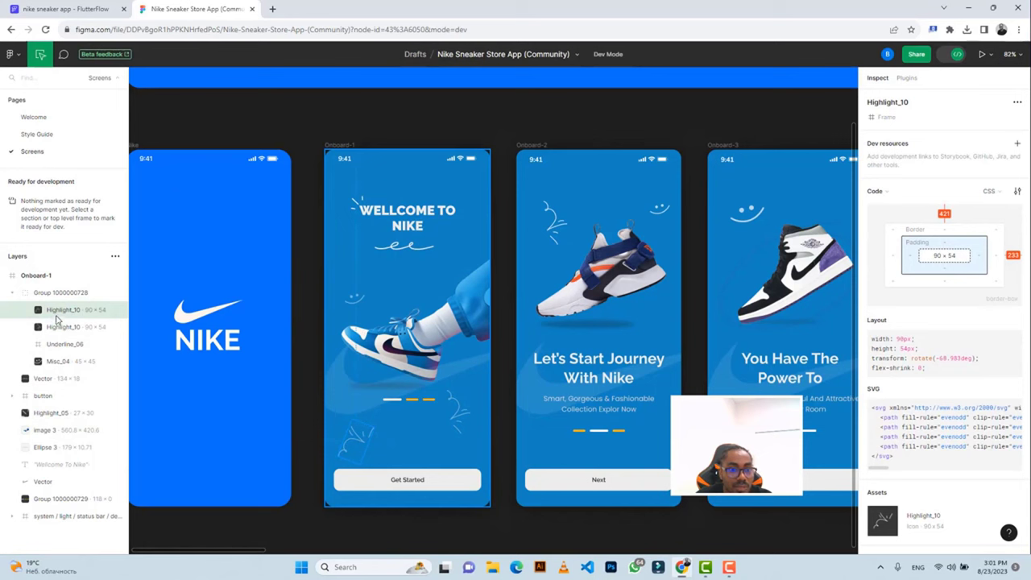
pyautogui.click(56, 343)
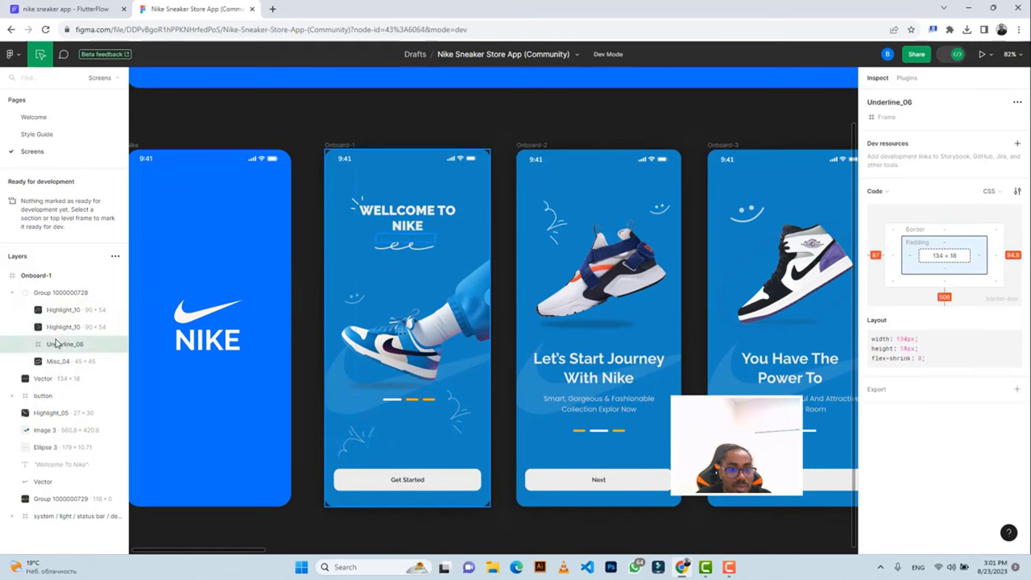
pyautogui.click(57, 361)
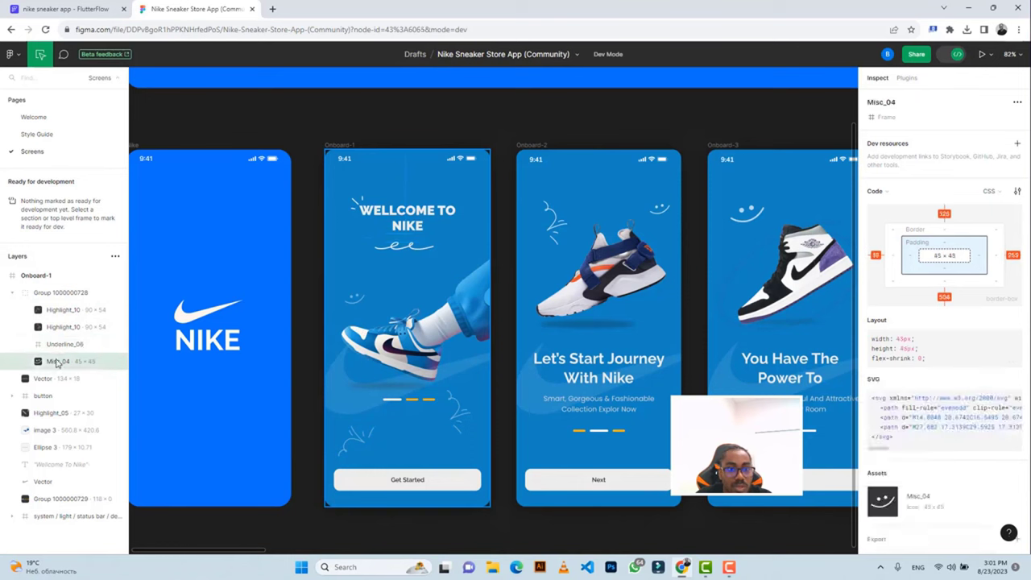
pyautogui.click(58, 379)
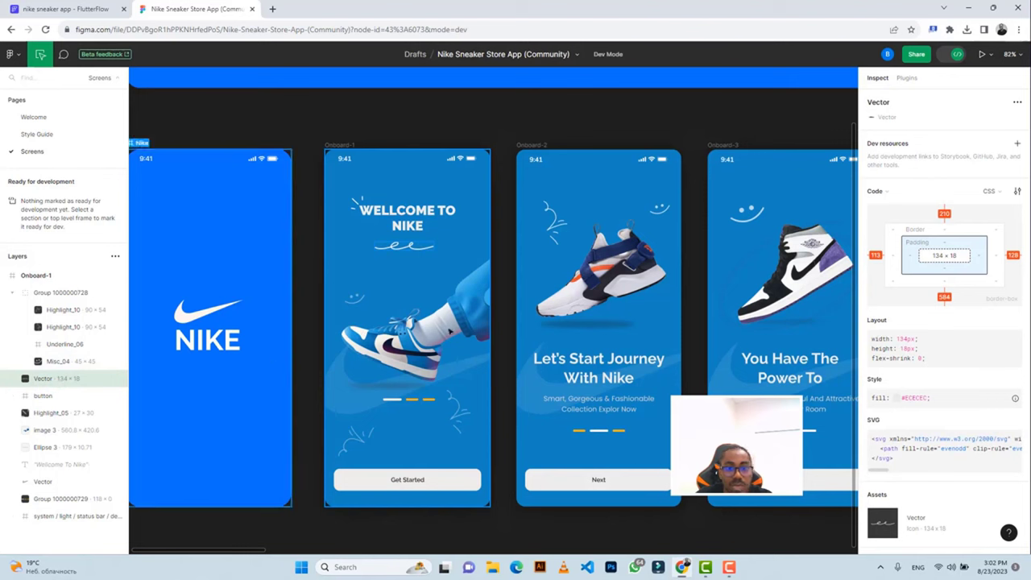
pyautogui.scroll(-4, 970, 429)
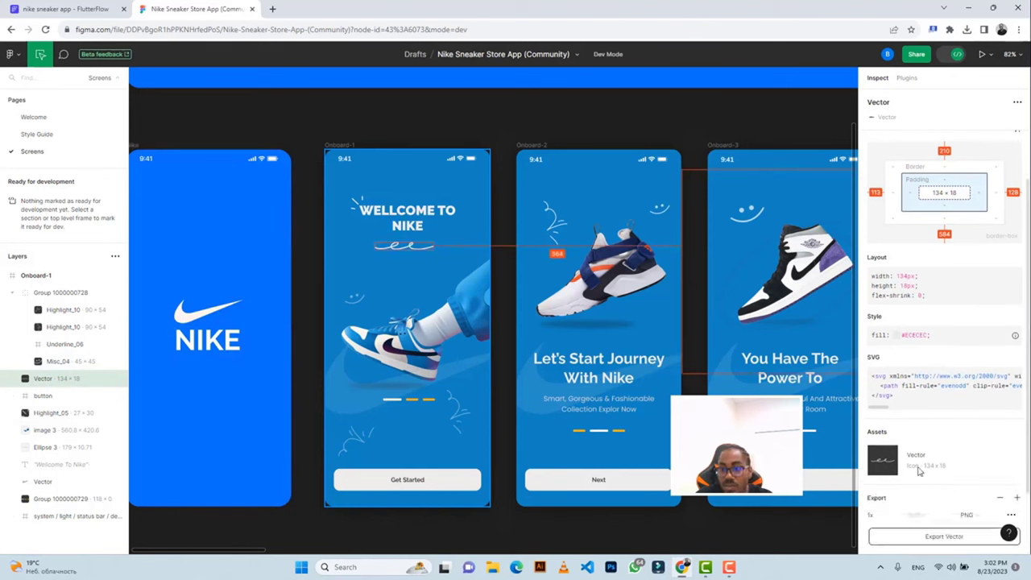
# Export the squiggle Vector as a 3x PNG.
pyautogui.click(895, 436)
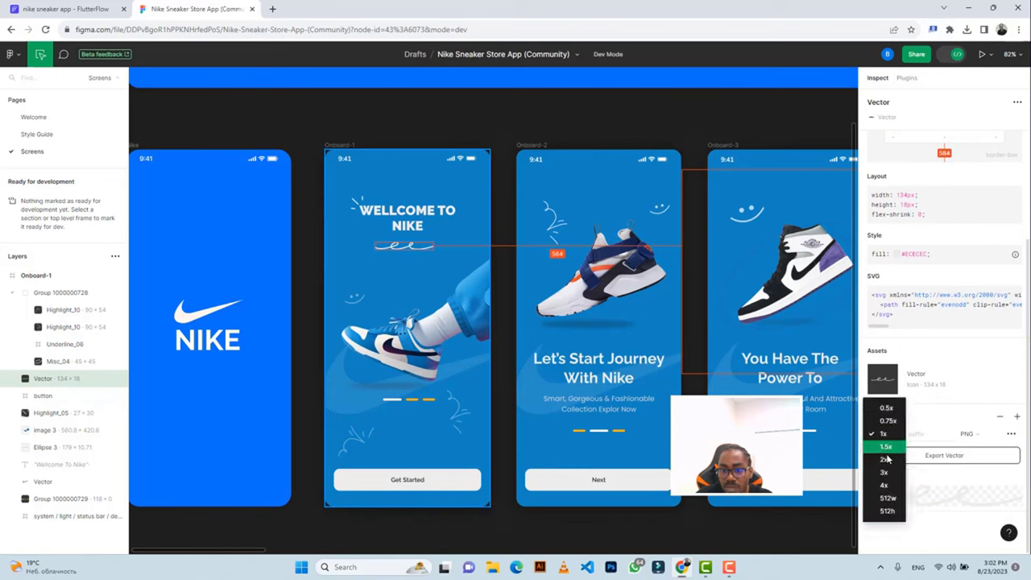
pyautogui.click(886, 470)
pyautogui.click(935, 455)
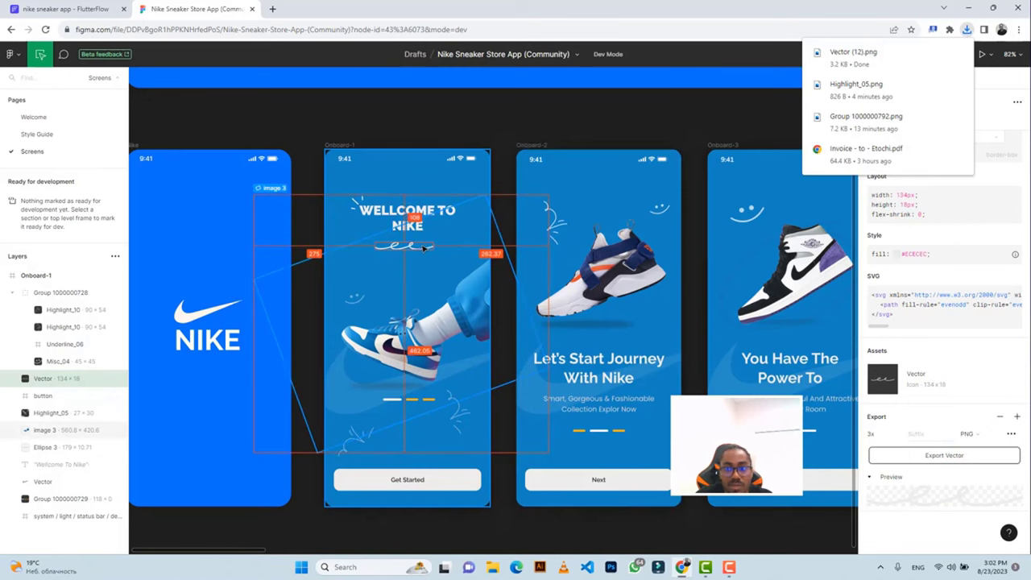
pyautogui.click(422, 248)
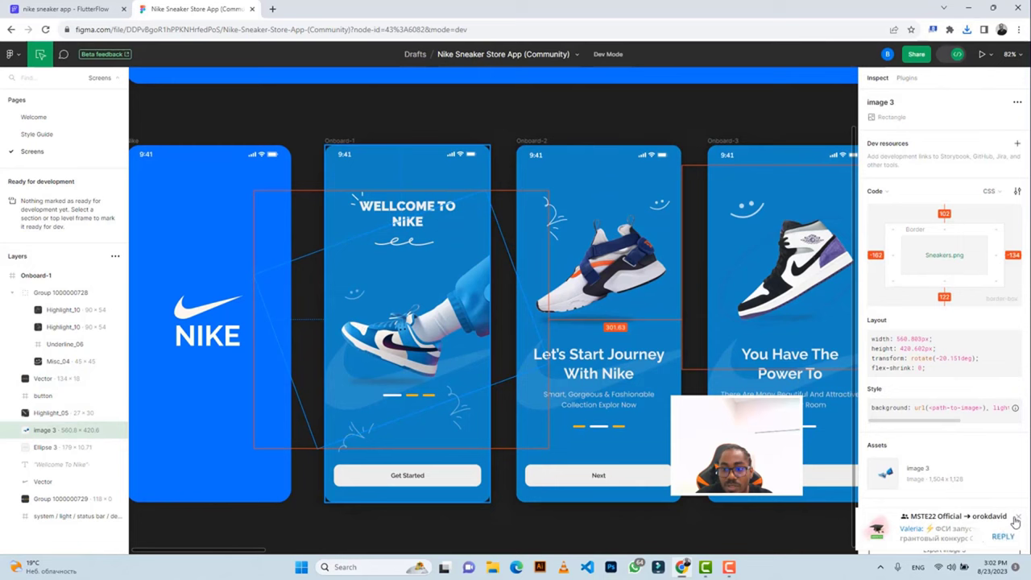
# Check the Misc_04 and squiggle underline sizes (134 × 18), then return to FlutterFlow.
pyautogui.click(1016, 519)
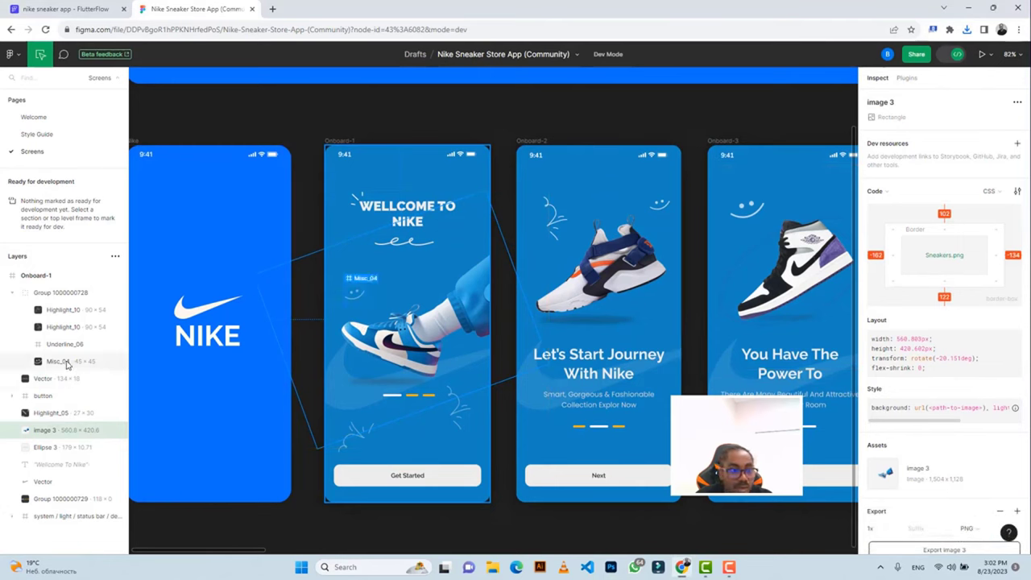
pyautogui.click(67, 362)
pyautogui.click(55, 378)
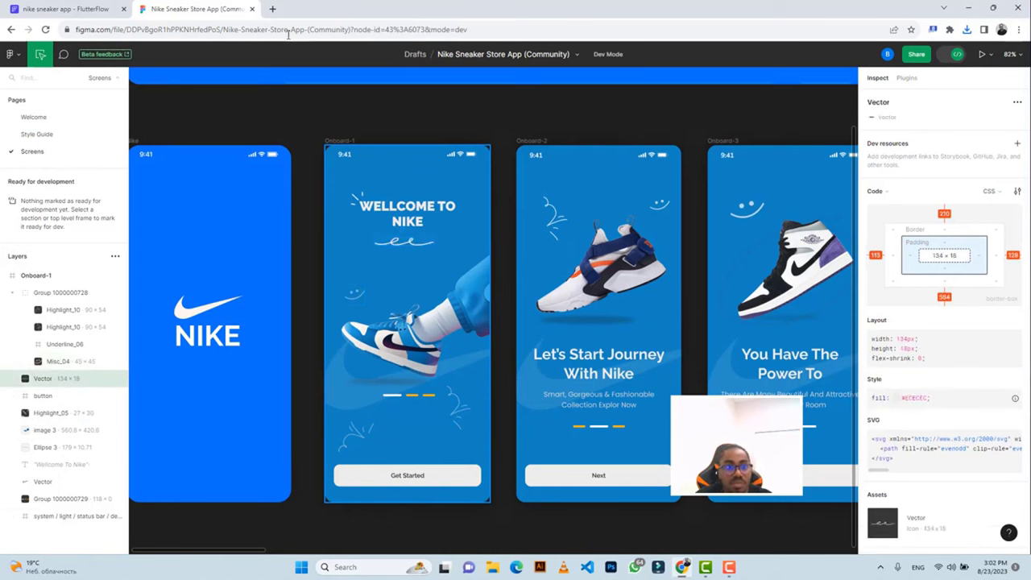
pyautogui.click(80, 9)
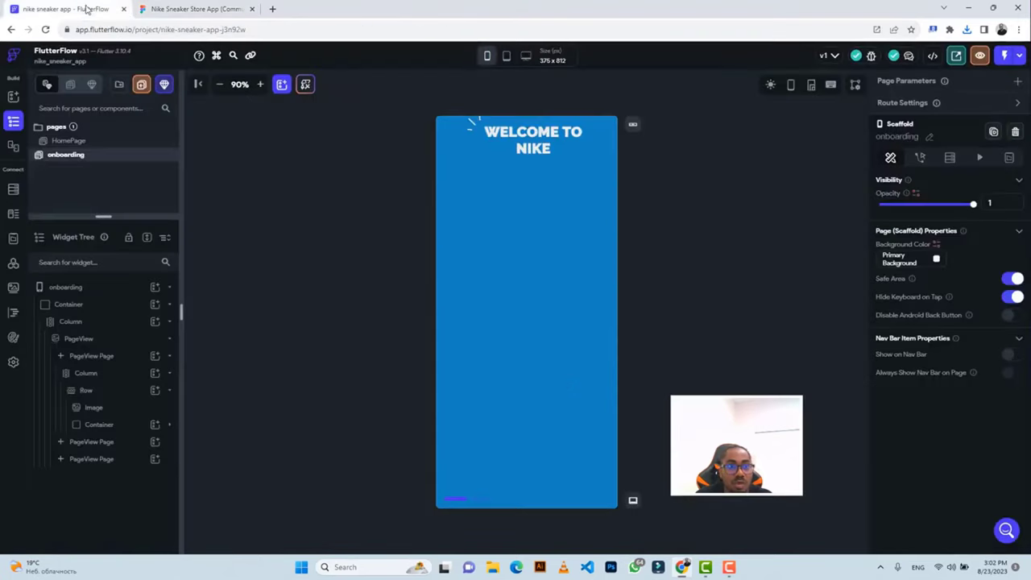
# Insert a new Row holding a default Image into the onboarding page's Column.
pyautogui.click(517, 208)
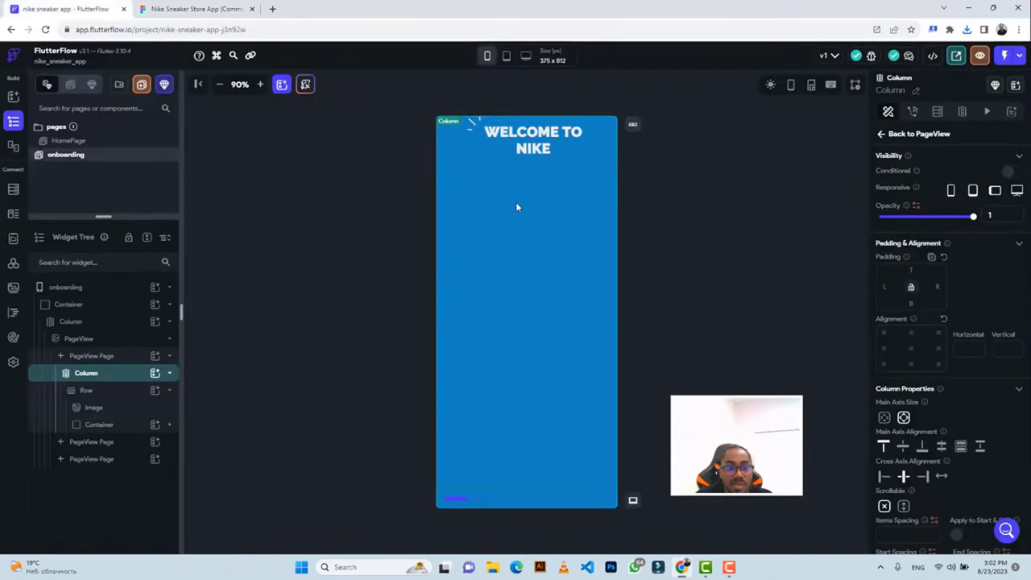
pyautogui.click(153, 375)
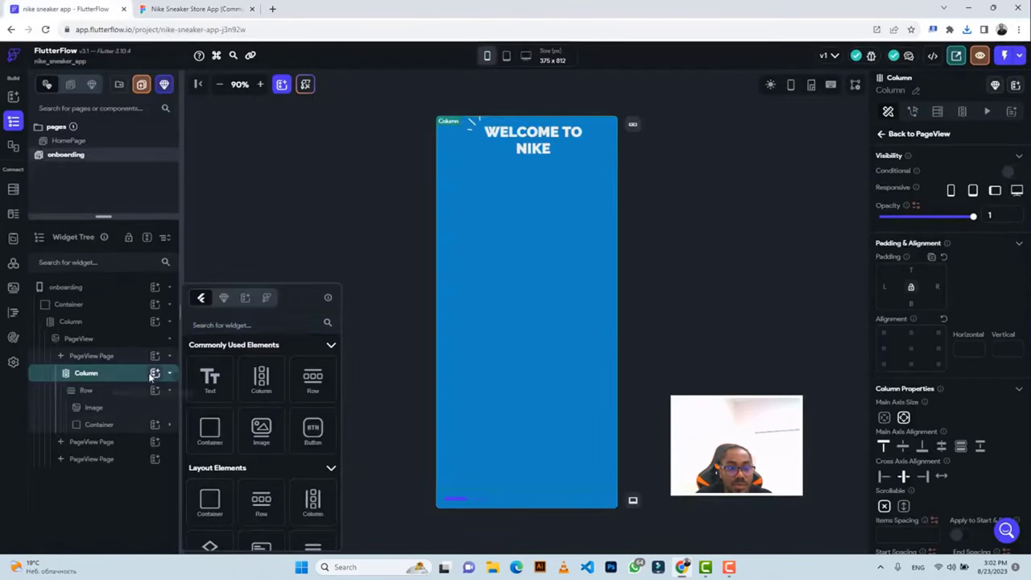
pyautogui.click(314, 381)
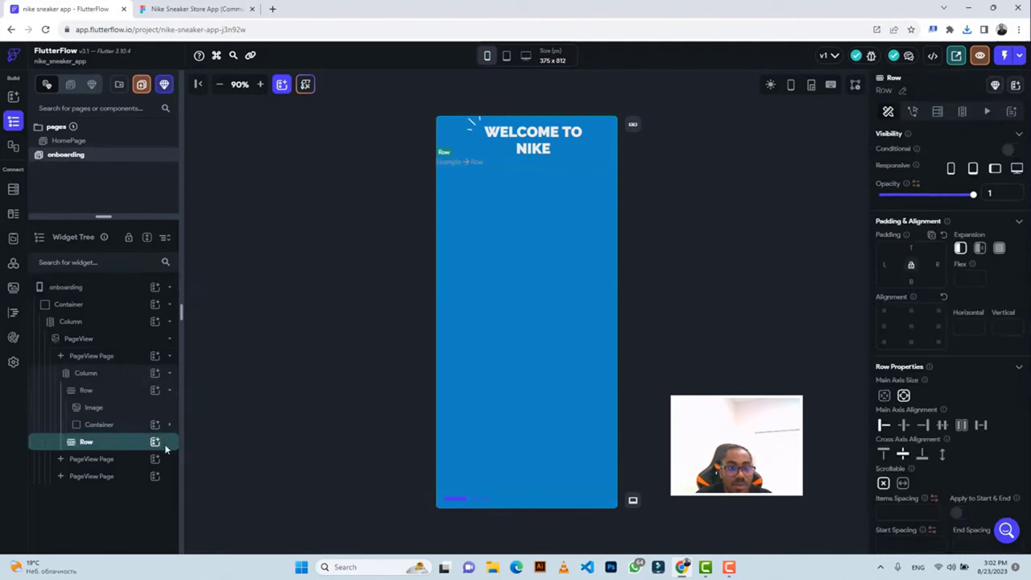
pyautogui.click(154, 442)
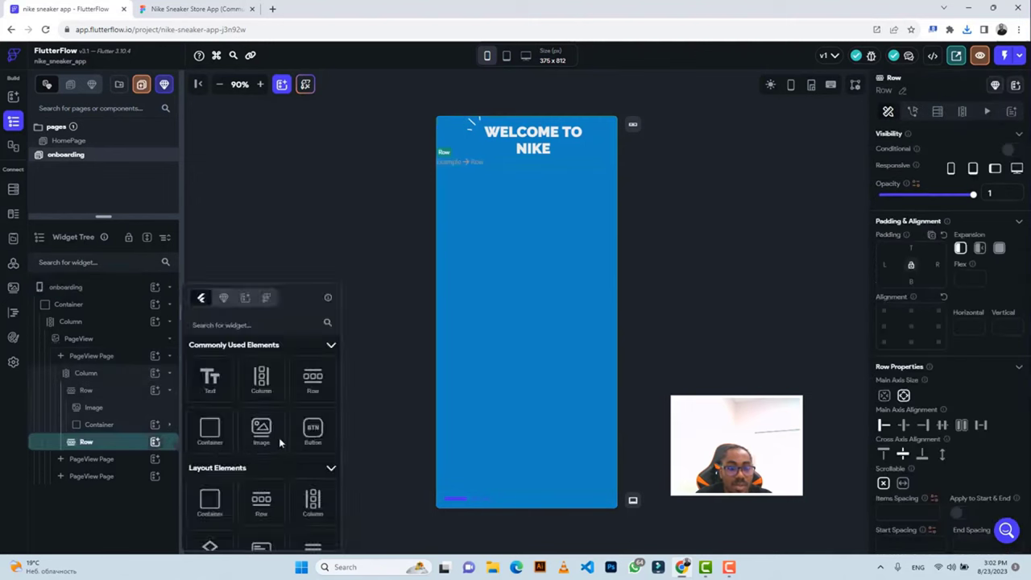
pyautogui.click(264, 436)
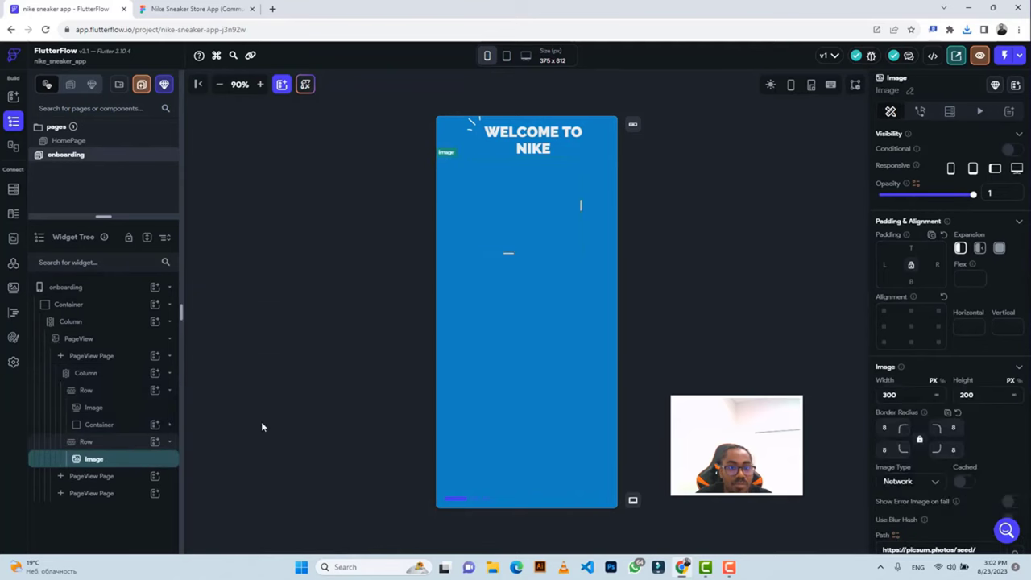
pyautogui.click(174, 7)
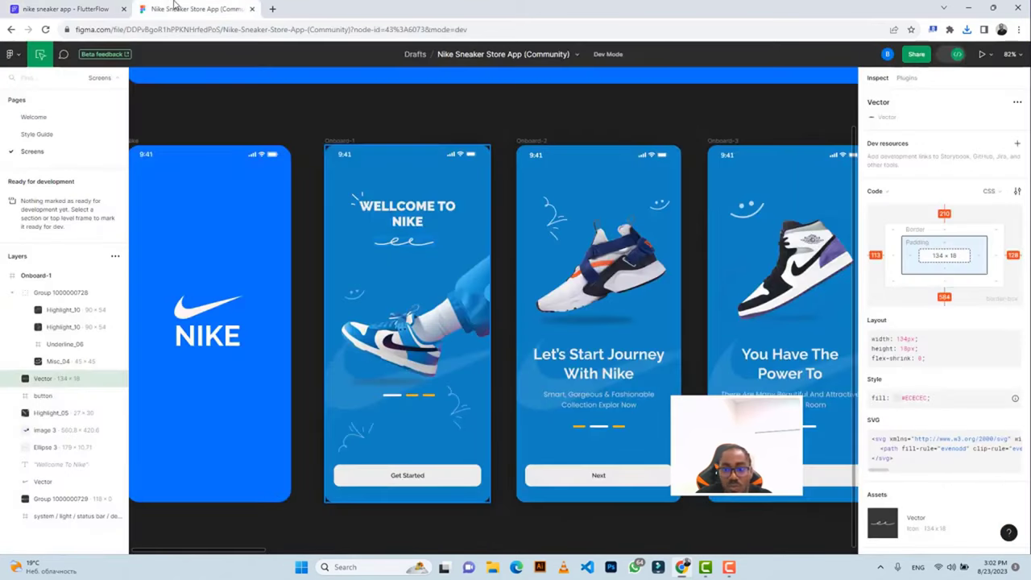
# Size the new image to 134 wide by 18 high.
pyautogui.click(65, 9)
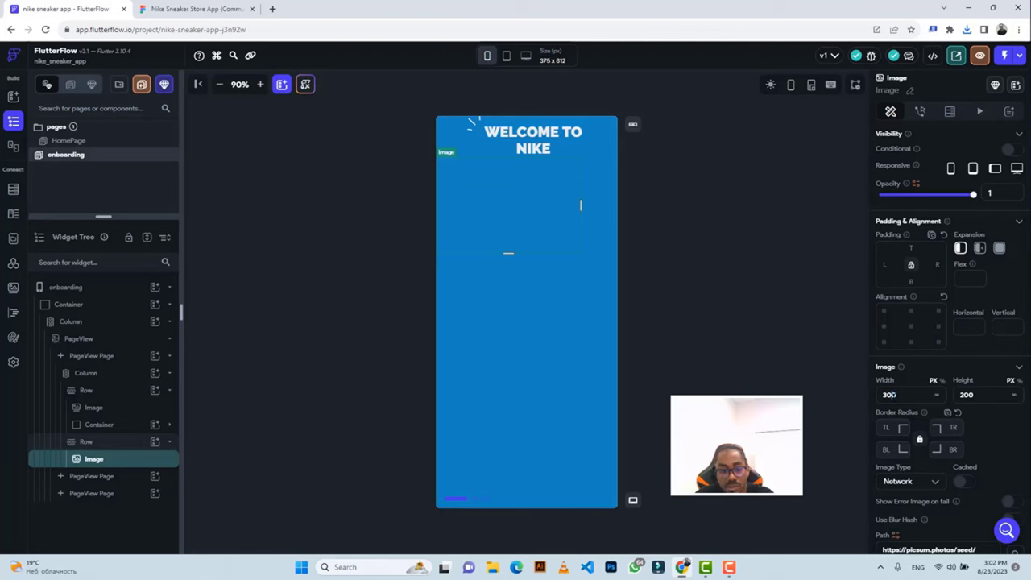
pyautogui.write('1')
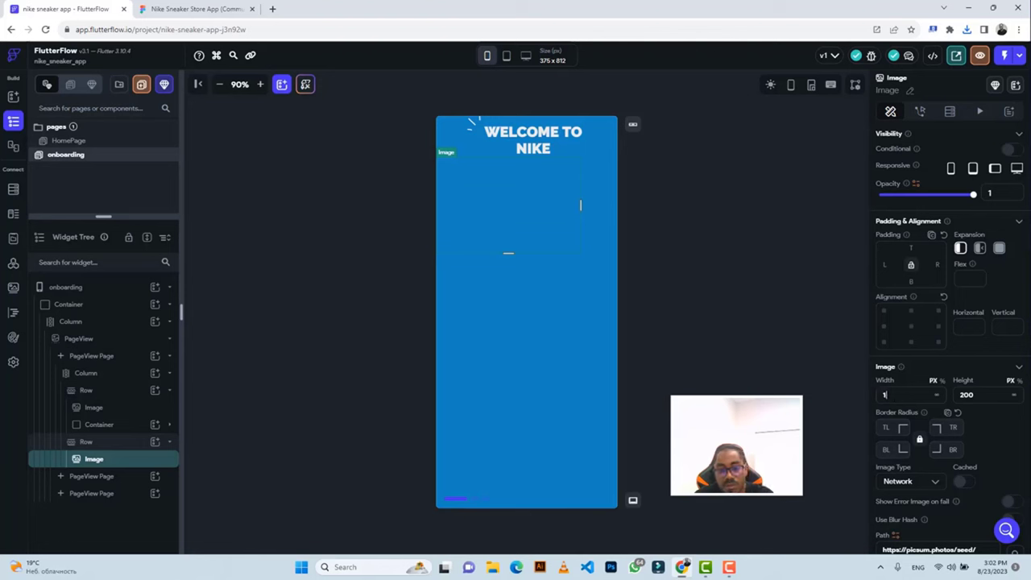
pyautogui.write('34')
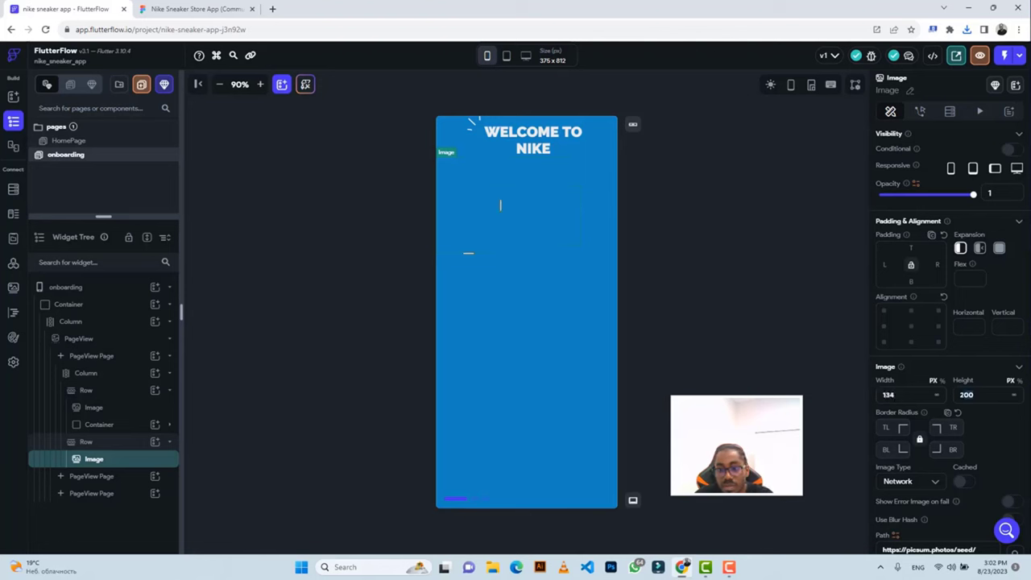
pyautogui.write('1')
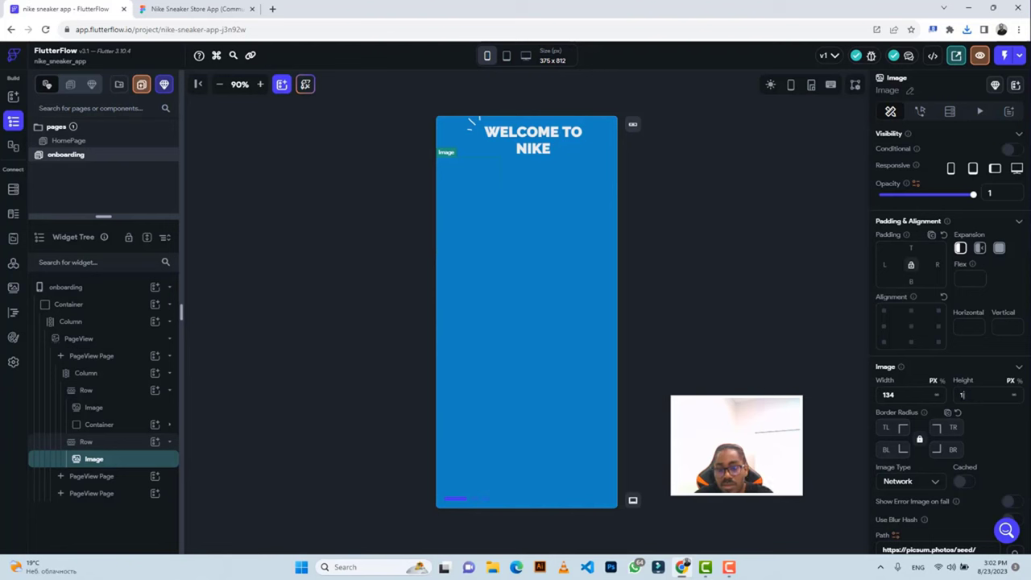
pyautogui.write('8')
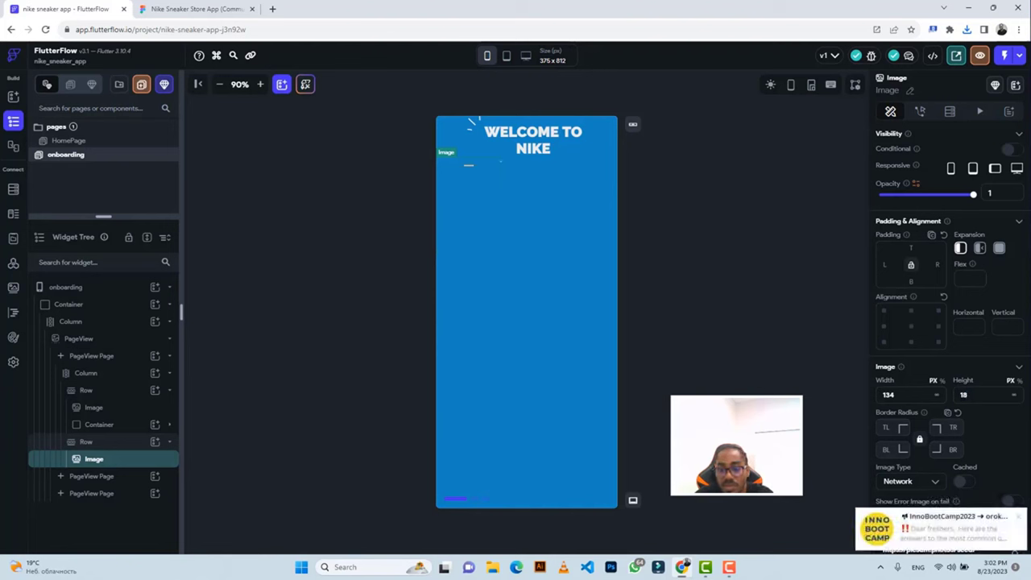
pyautogui.click(1019, 516)
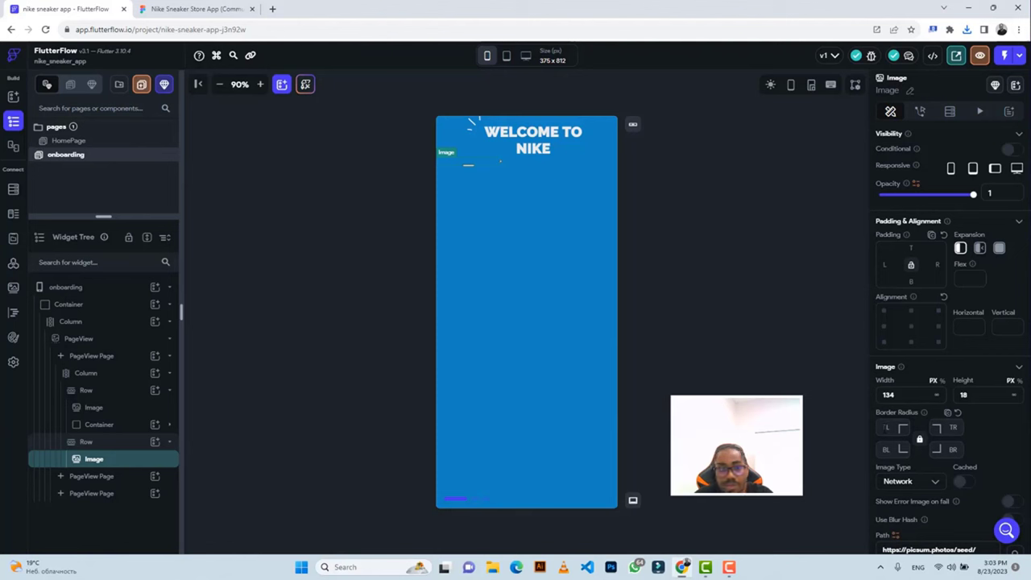
# Switch the image to an Asset and upload Vector (12).png as its source.
pyautogui.click(920, 485)
pyautogui.click(901, 508)
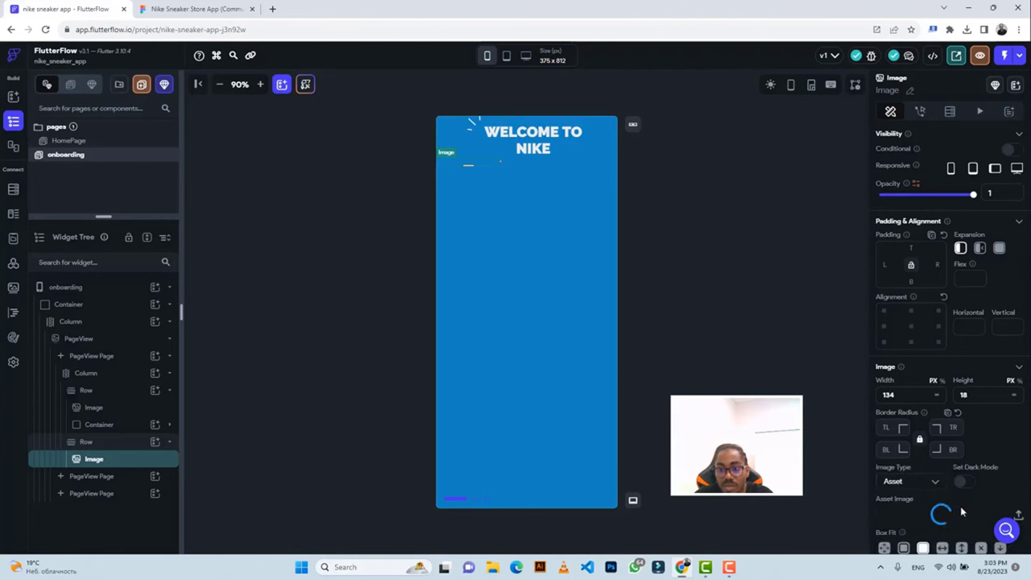
pyautogui.click(1018, 517)
pyautogui.scroll(6, 145, 141)
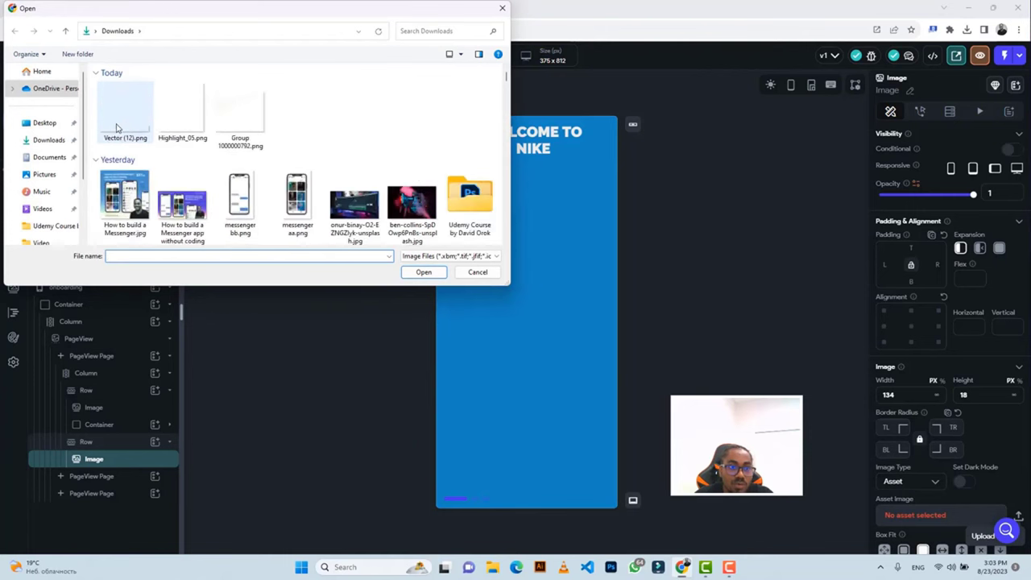
pyautogui.click(121, 112)
pyautogui.click(423, 271)
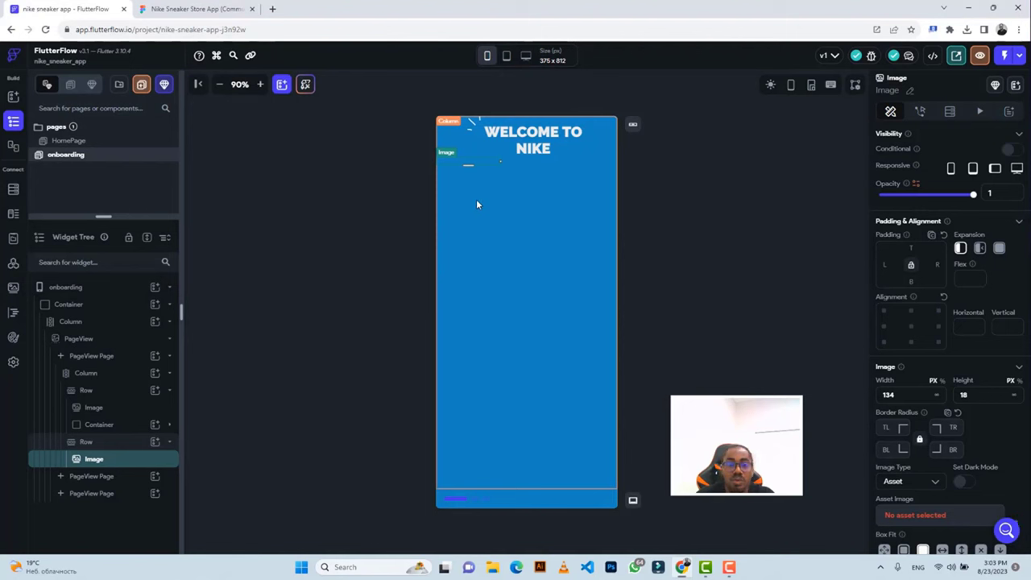
# Centre the squiggle's Row horizontally and give it 19 px top padding, checking Figma spacing.
pyautogui.click(524, 164)
pyautogui.click(904, 427)
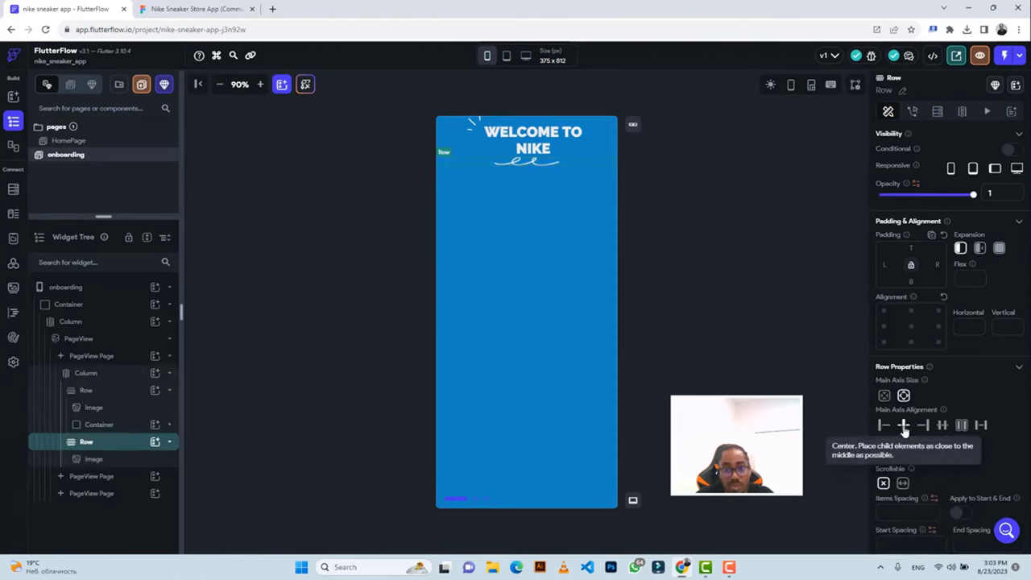
pyautogui.click(177, 10)
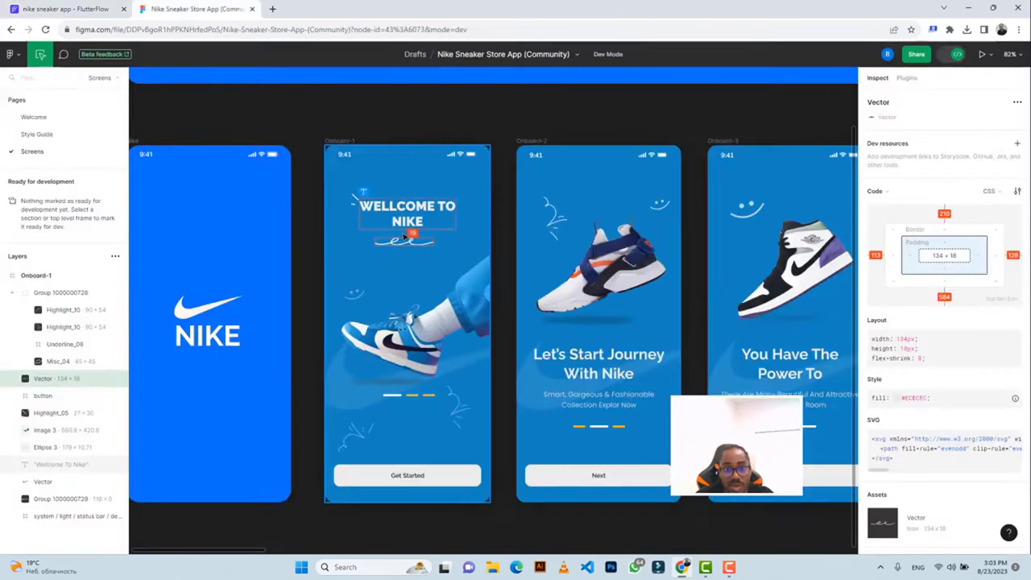
pyautogui.click(64, 9)
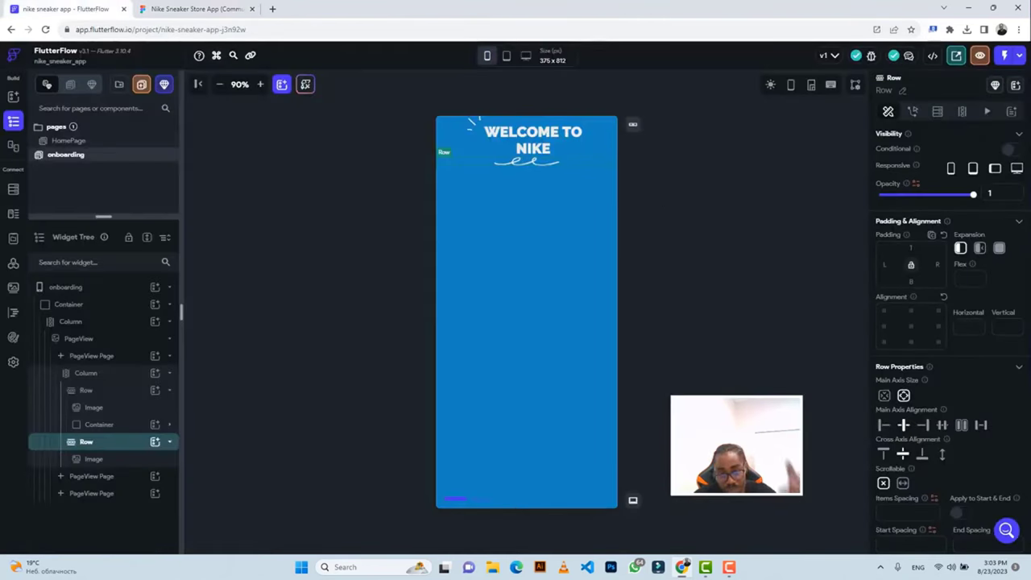
pyautogui.write('19')
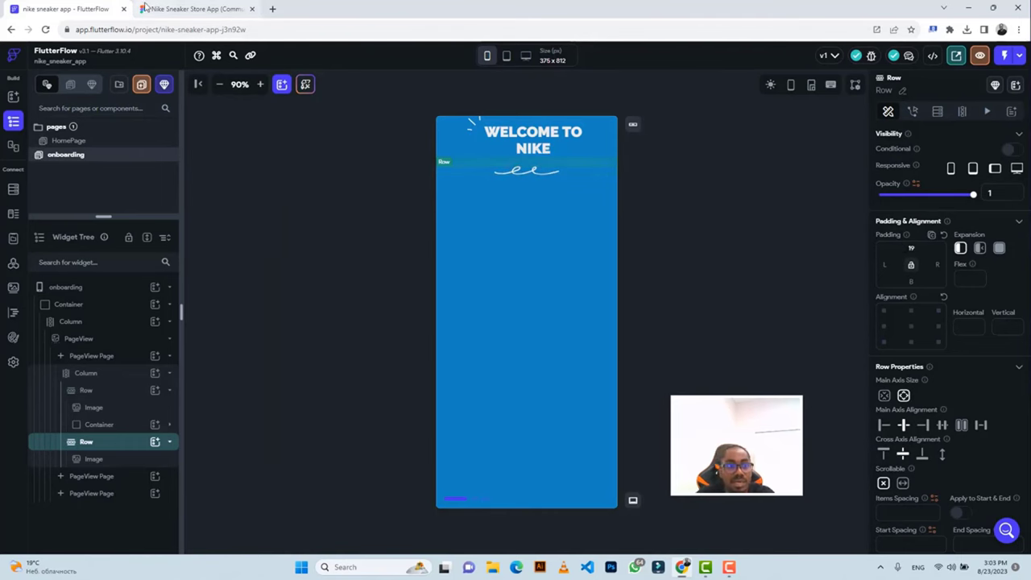
pyautogui.click(145, 9)
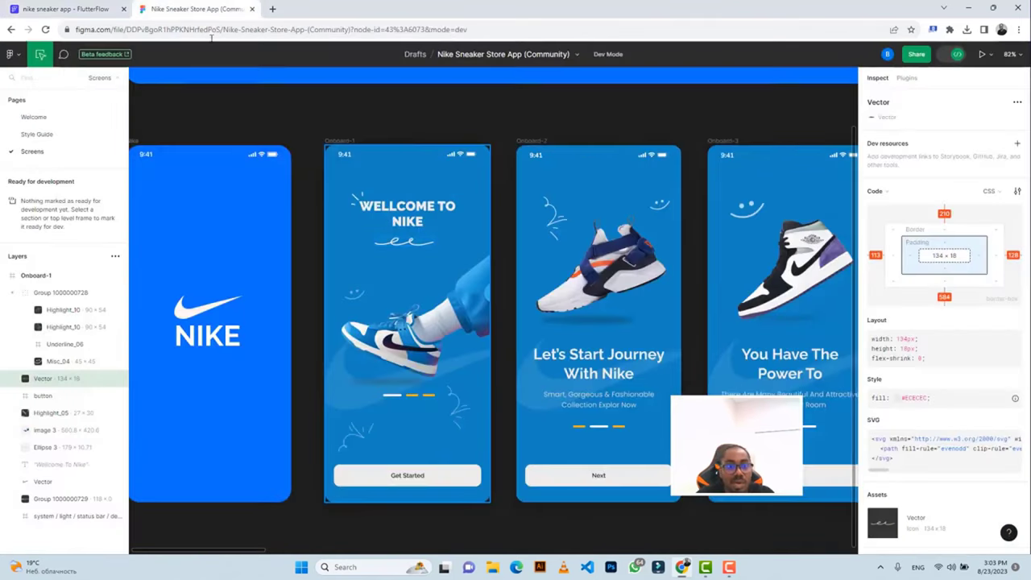
pyautogui.click(356, 198)
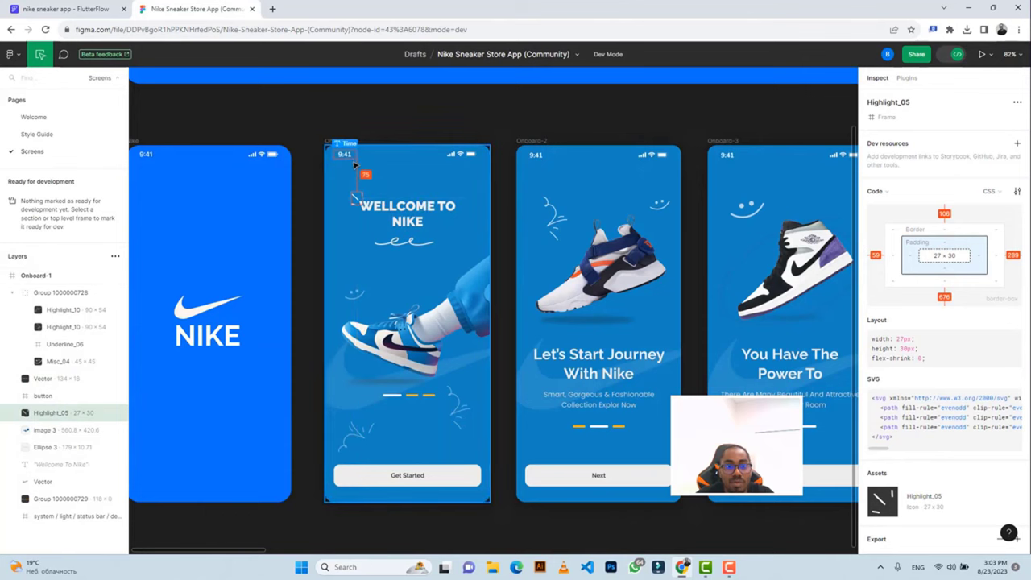
pyautogui.click(107, 7)
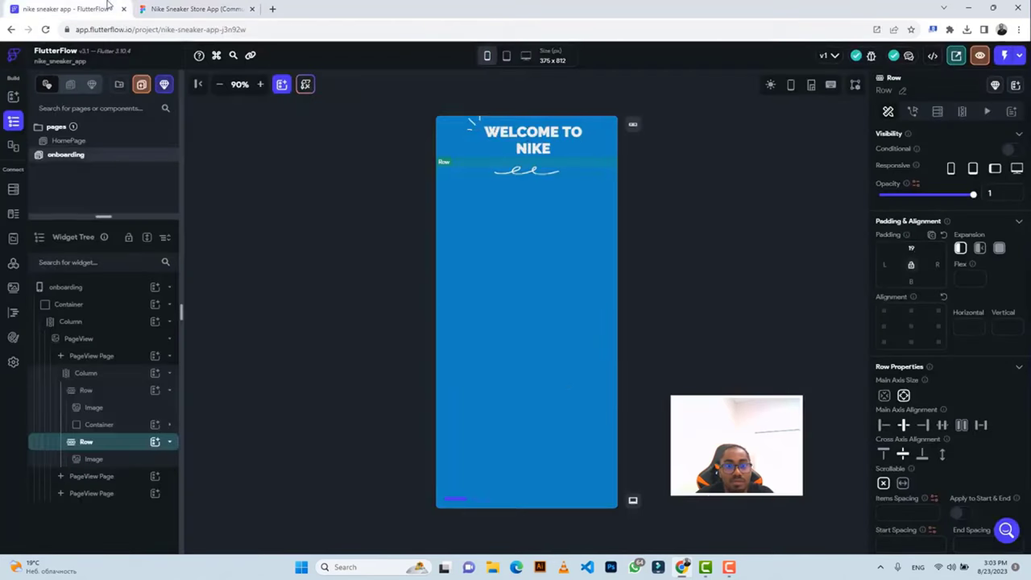
# Give the heading Row a top padding of 60 to lower WELCOME TO NIKE.
pyautogui.click(609, 136)
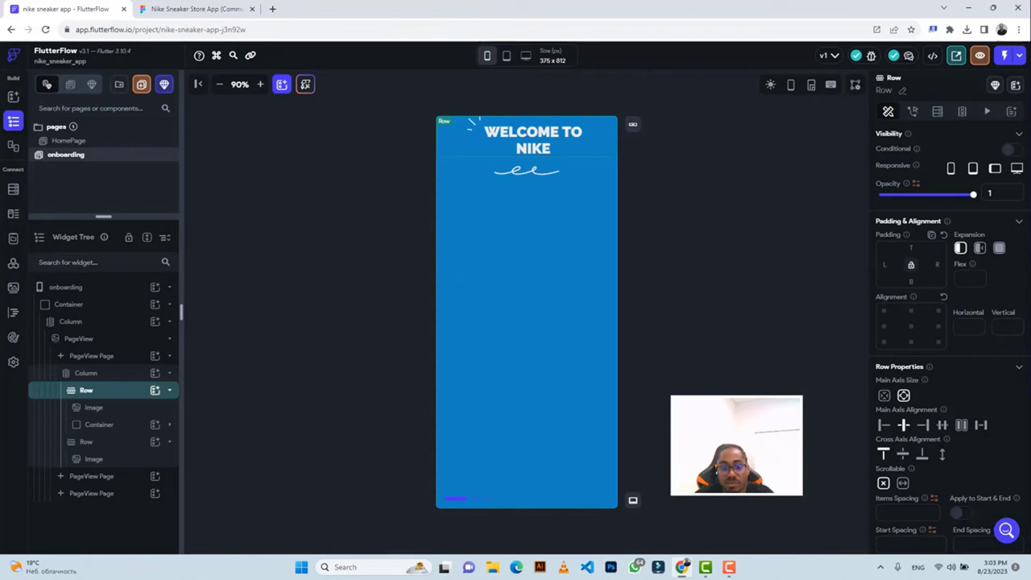
pyautogui.write('60')
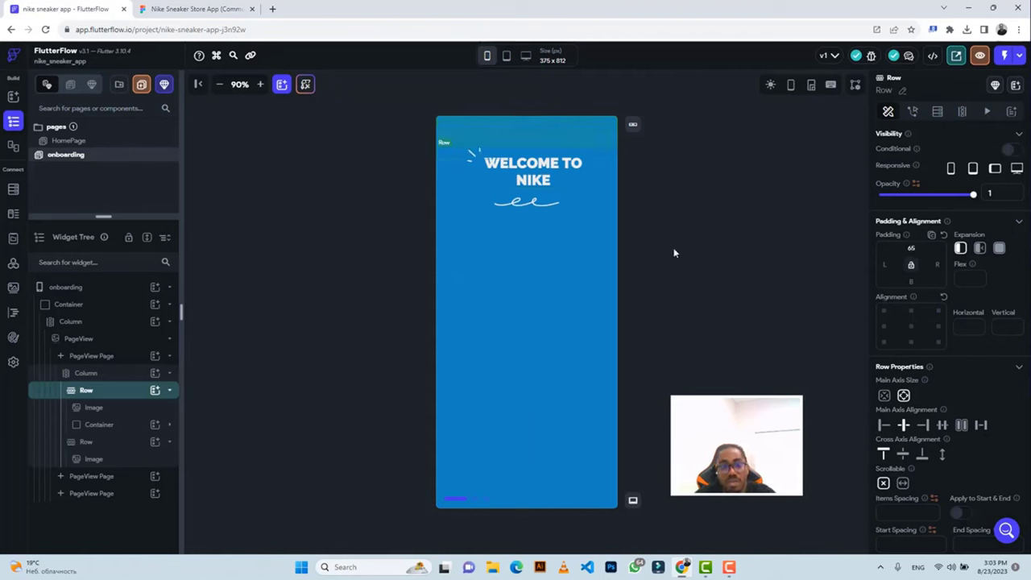
pyautogui.click(534, 280)
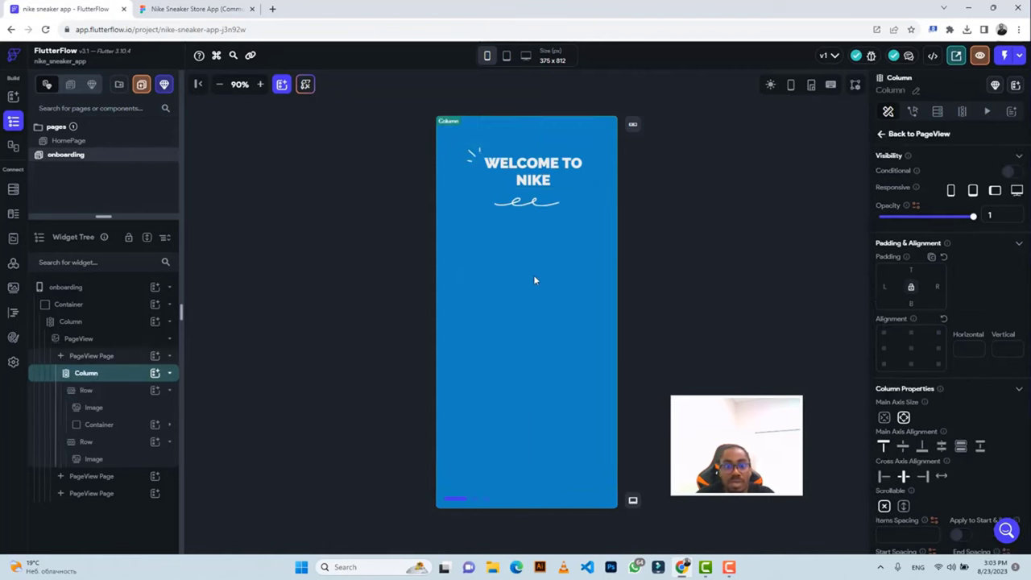
pyautogui.click(197, 9)
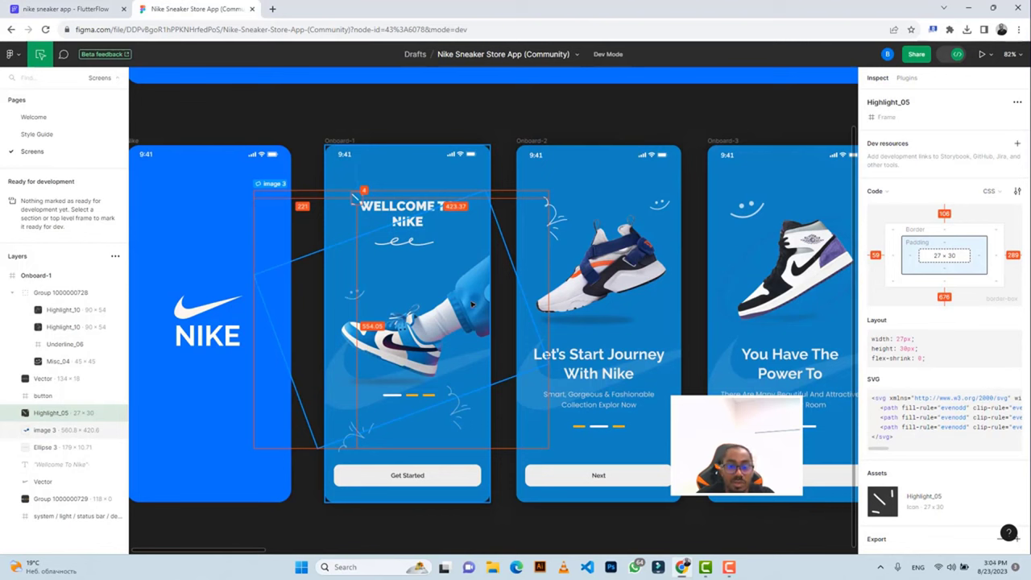
# Export the image 3 sneaker from Figma as a 3x PNG, image 3 (3).png.
pyautogui.click(471, 305)
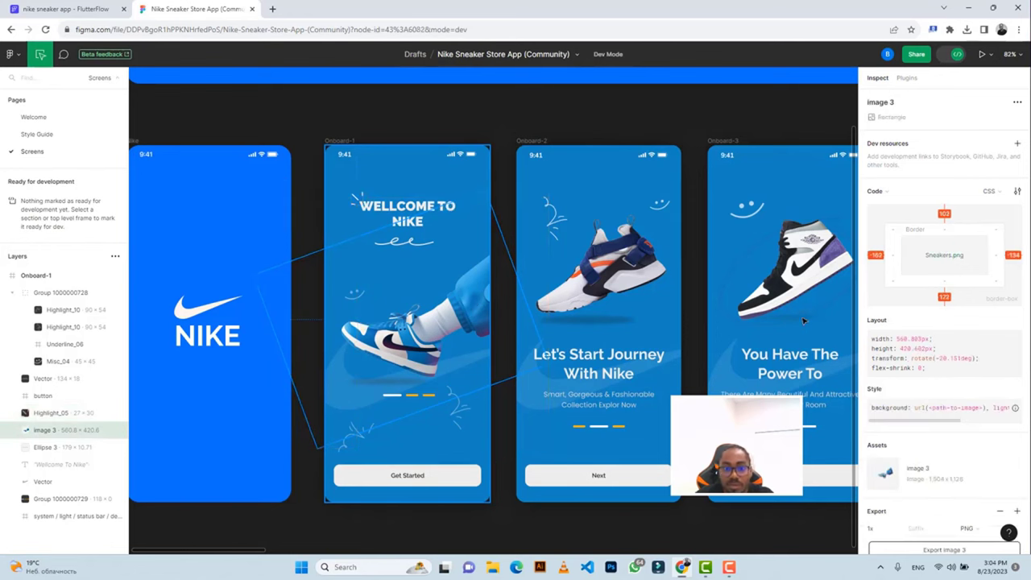
pyautogui.scroll(-3, 918, 367)
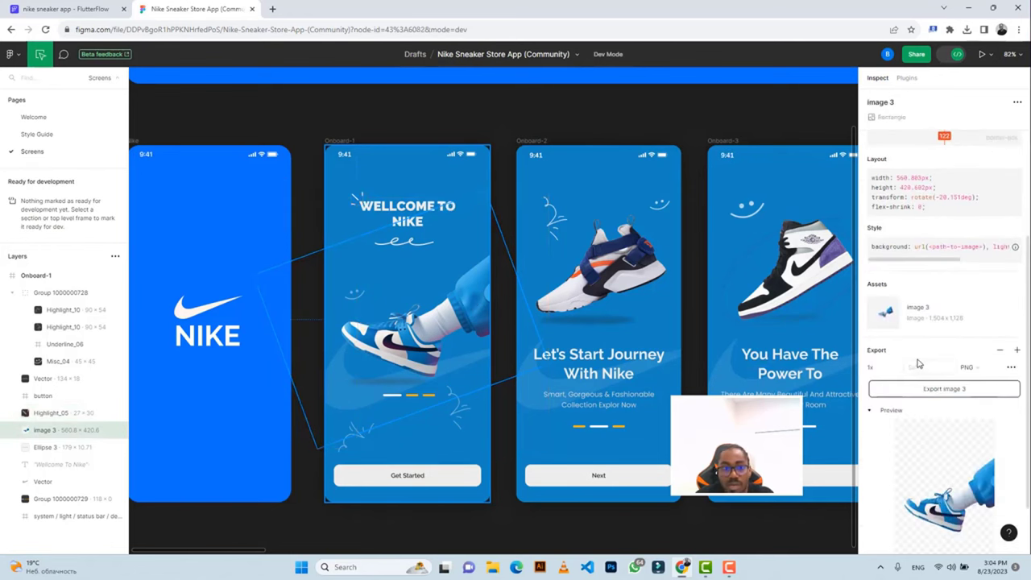
pyautogui.scroll(-1, 920, 367)
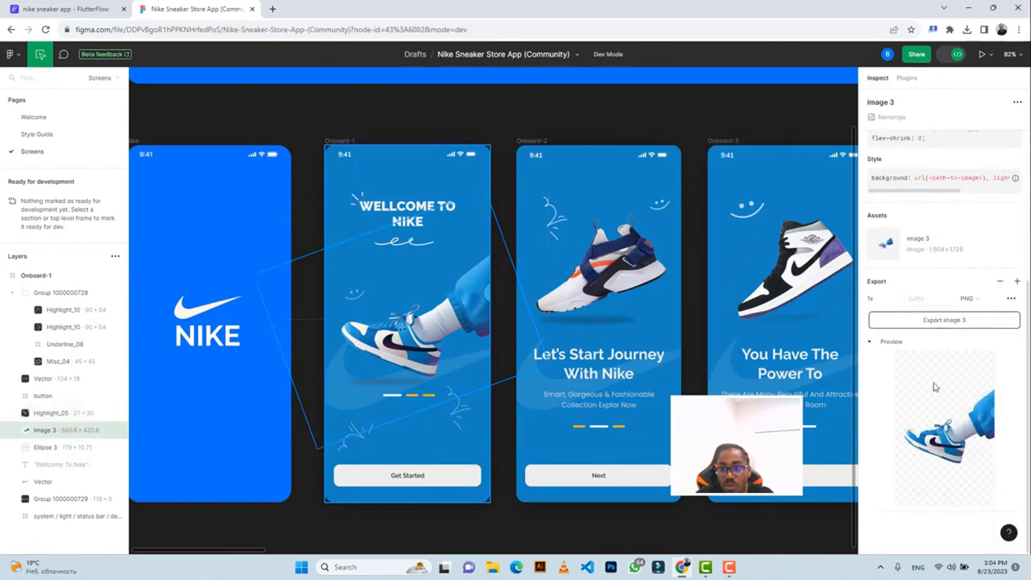
pyautogui.click(898, 300)
pyautogui.click(897, 341)
pyautogui.click(930, 322)
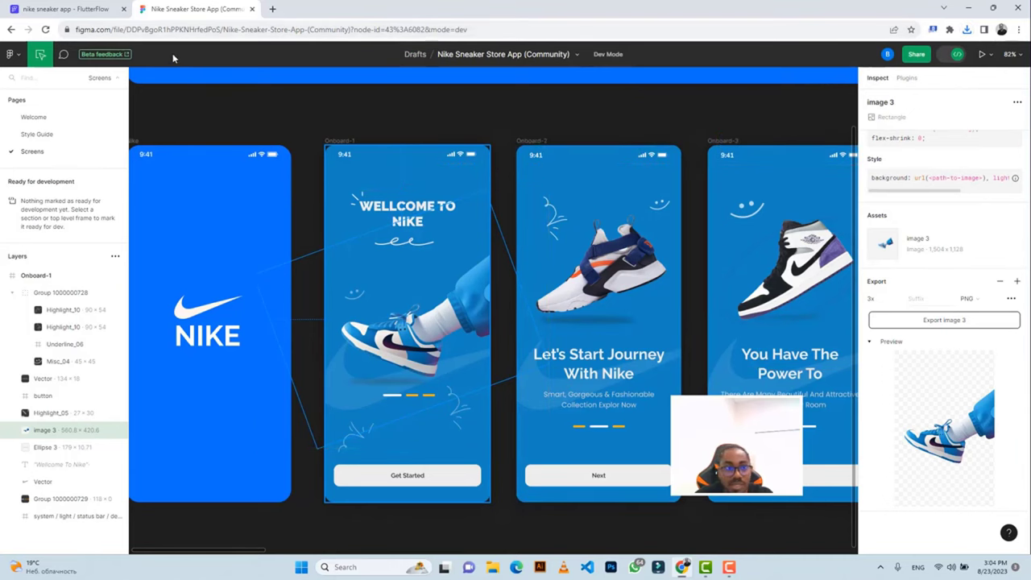
pyautogui.click(64, 9)
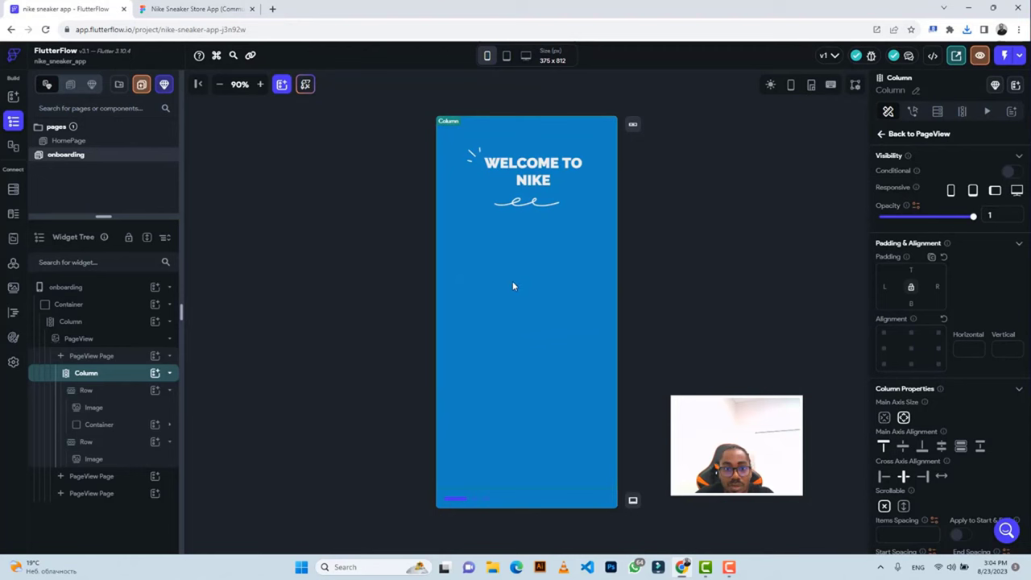
# Add an Image to the Column and set its asset to the uploaded image 3 (3).png sneaker.
pyautogui.click(152, 374)
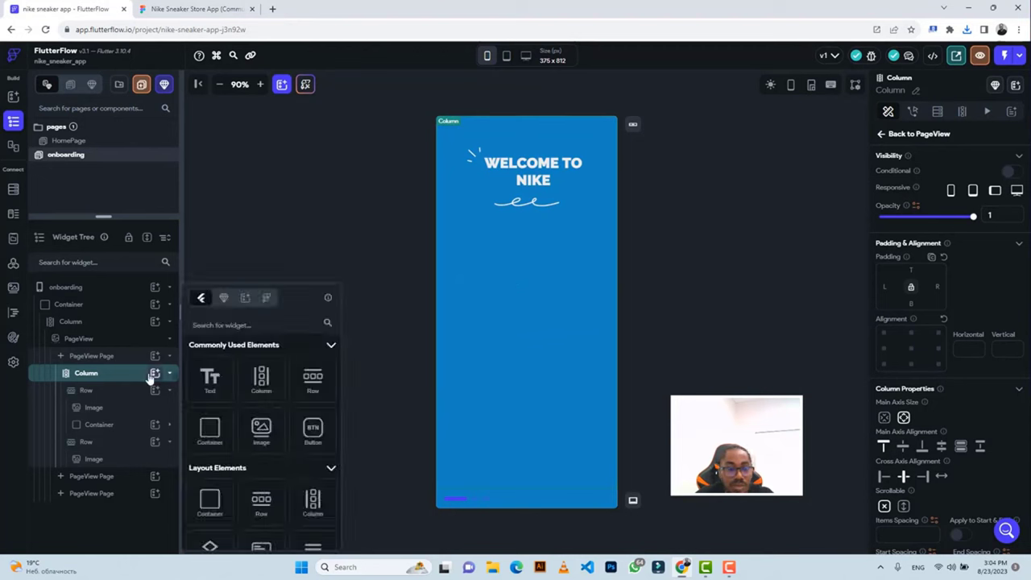
pyautogui.click(262, 437)
pyautogui.click(261, 438)
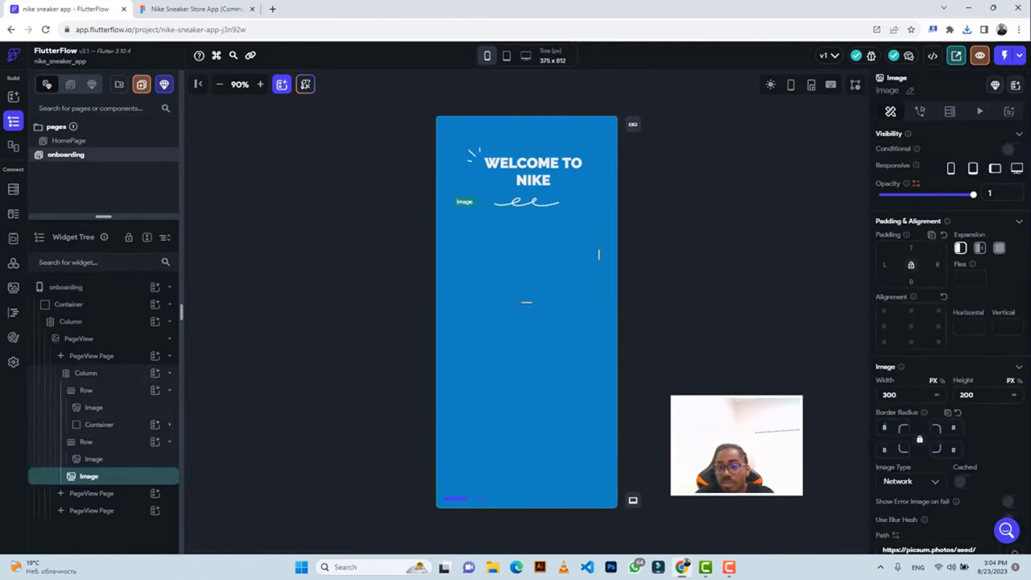
pyautogui.scroll(-2, 983, 448)
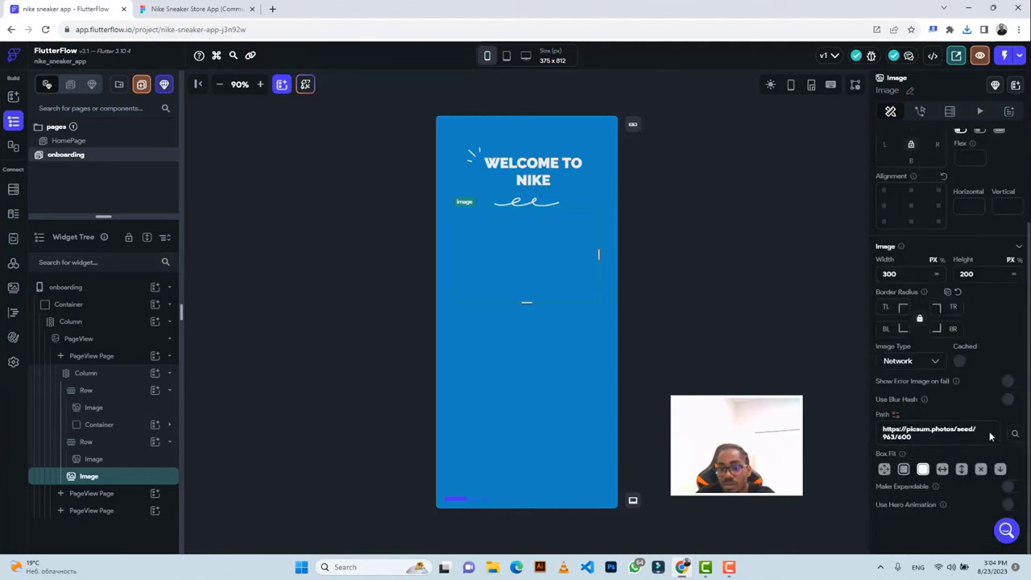
pyautogui.click(909, 367)
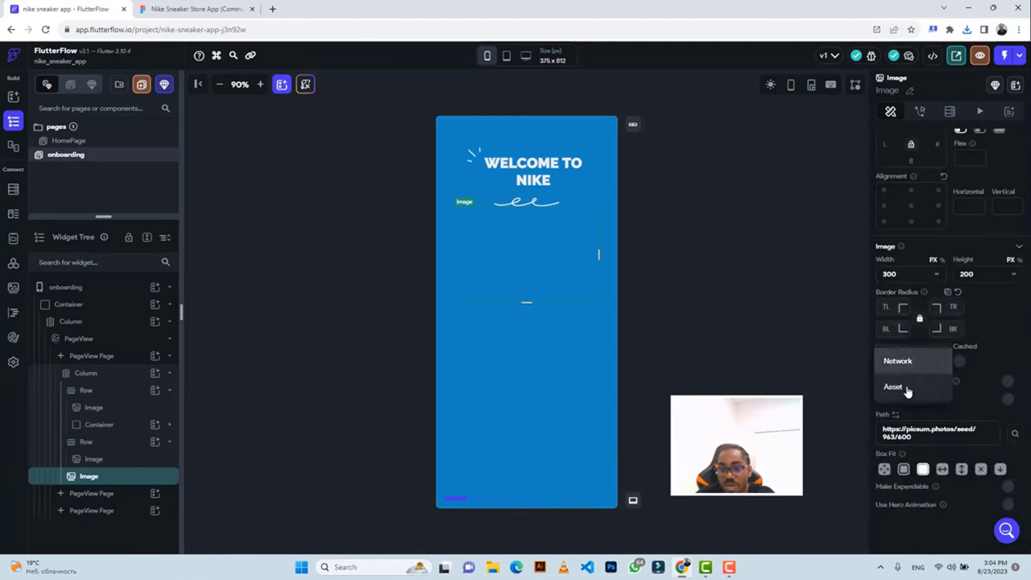
pyautogui.click(893, 388)
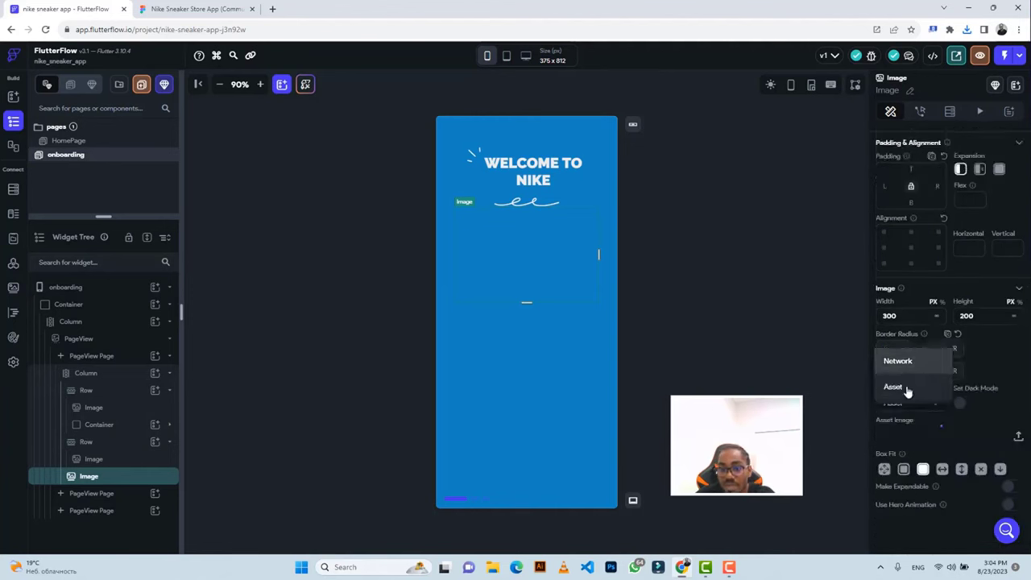
pyautogui.click(1017, 436)
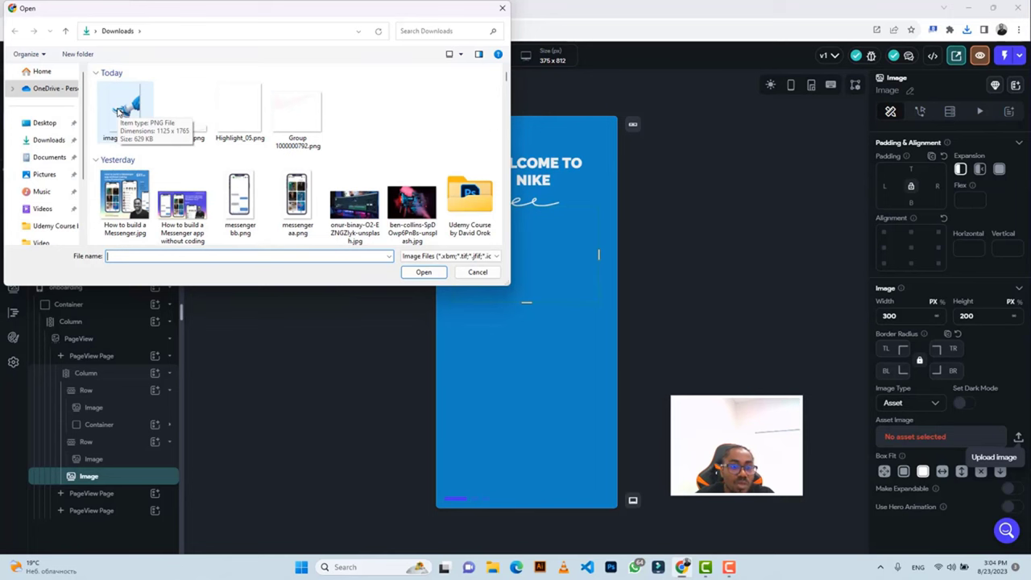
pyautogui.click(121, 109)
pyautogui.click(423, 271)
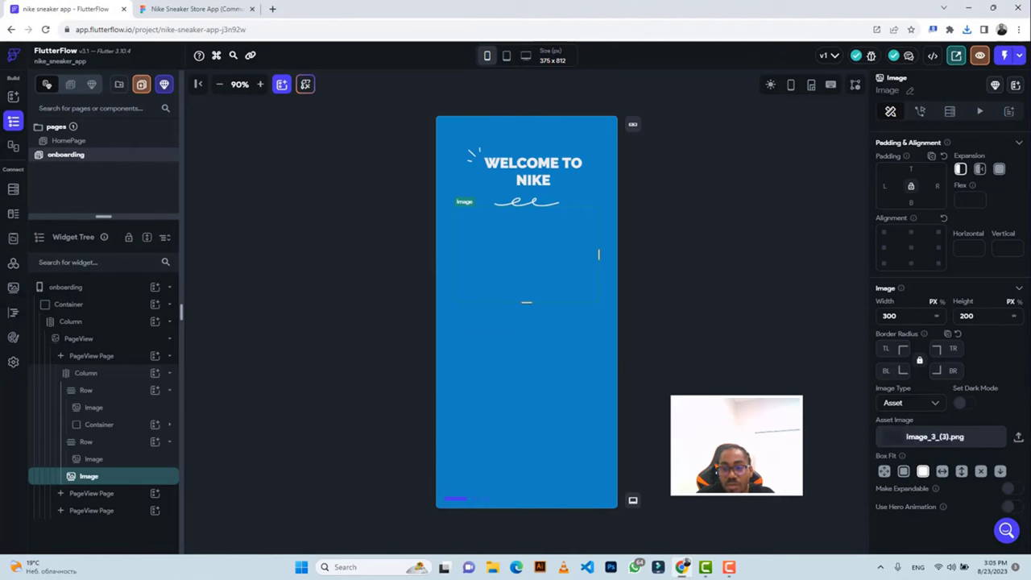
# Set the sneaker image width to 1125 and its Box Fit to Contain.
pyautogui.doubleClick(889, 315)
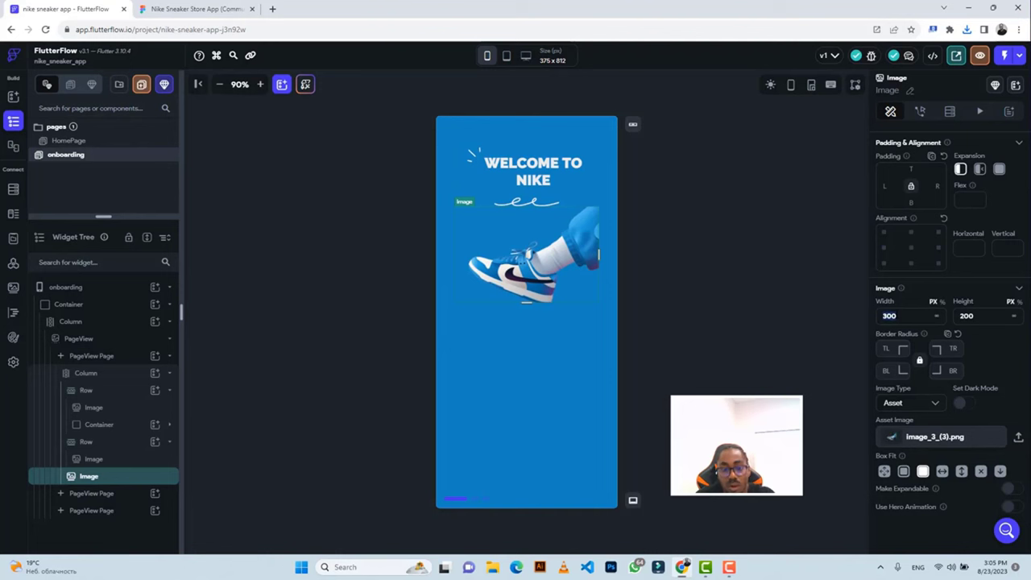
pyautogui.write('1125')
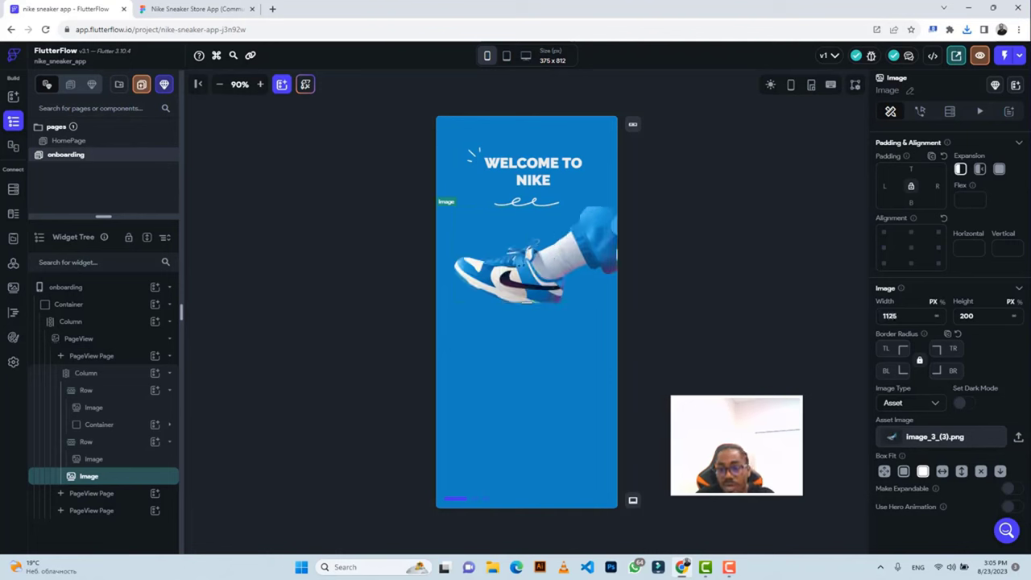
pyautogui.doubleClick(965, 316)
pyautogui.write('1')
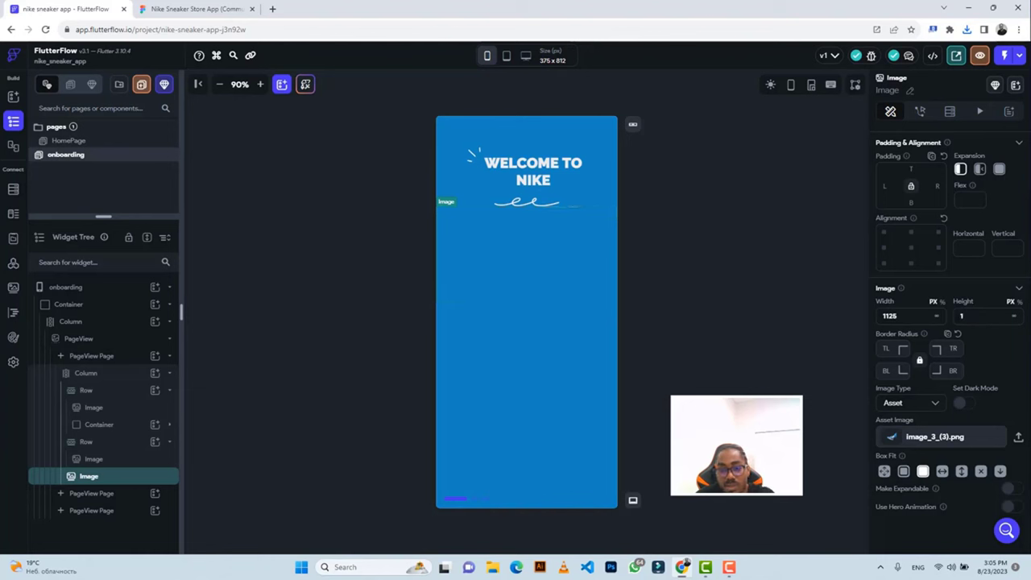
pyautogui.write('765')
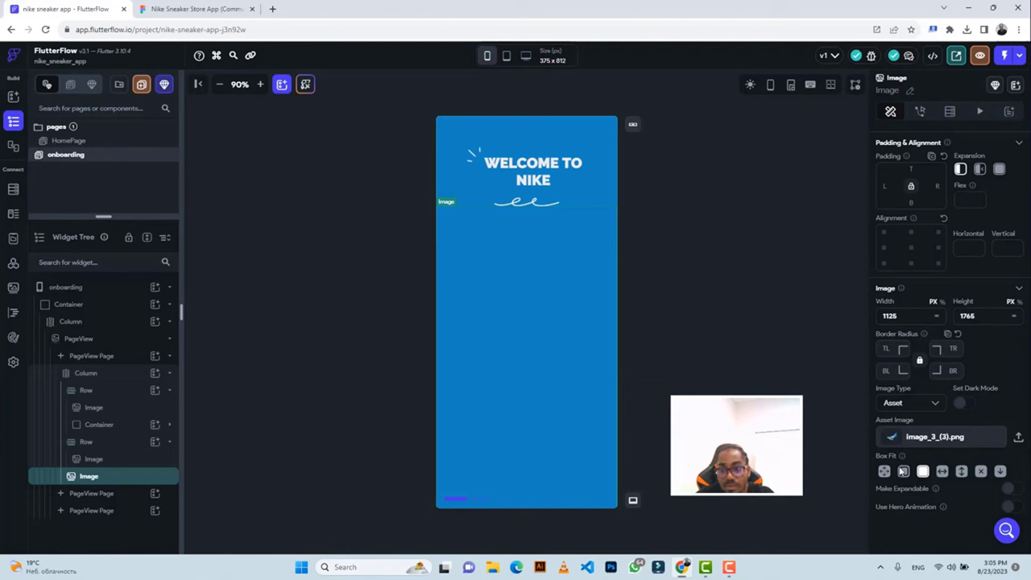
pyautogui.click(902, 472)
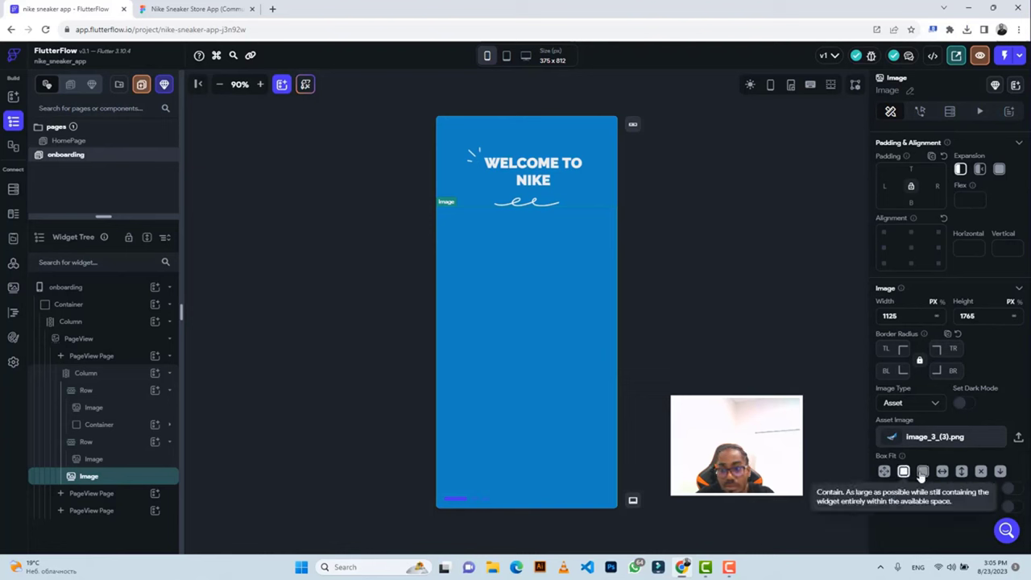
pyautogui.click(922, 472)
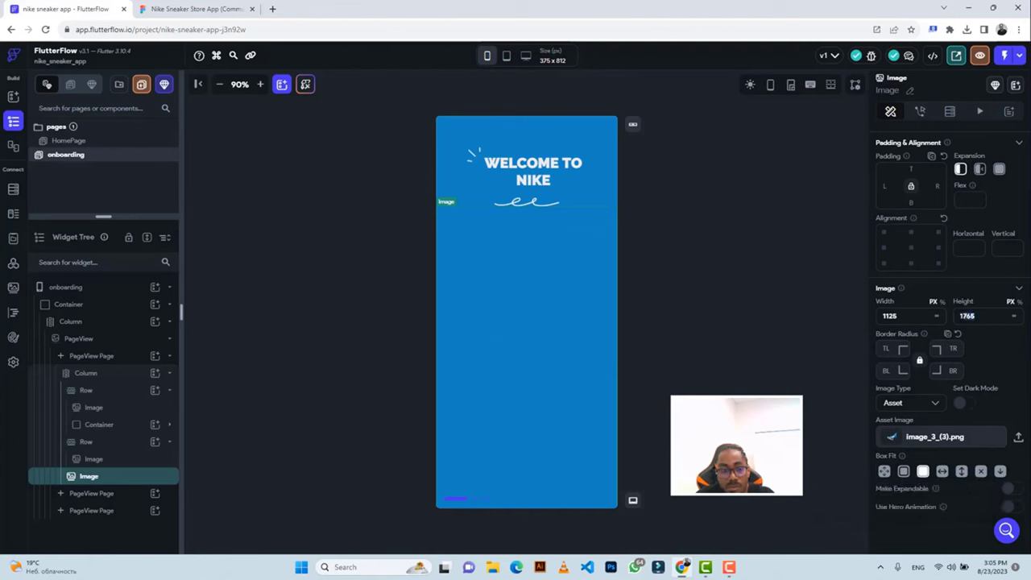
# Settle the sneaker image height at 420 after comparing with the Figma design.
pyautogui.write('1')
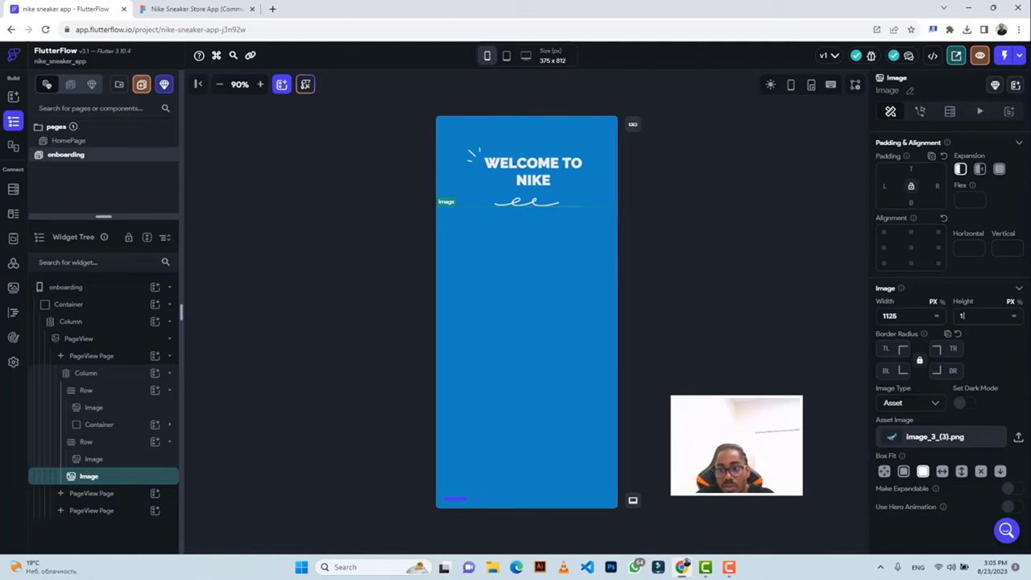
pyautogui.write('1')
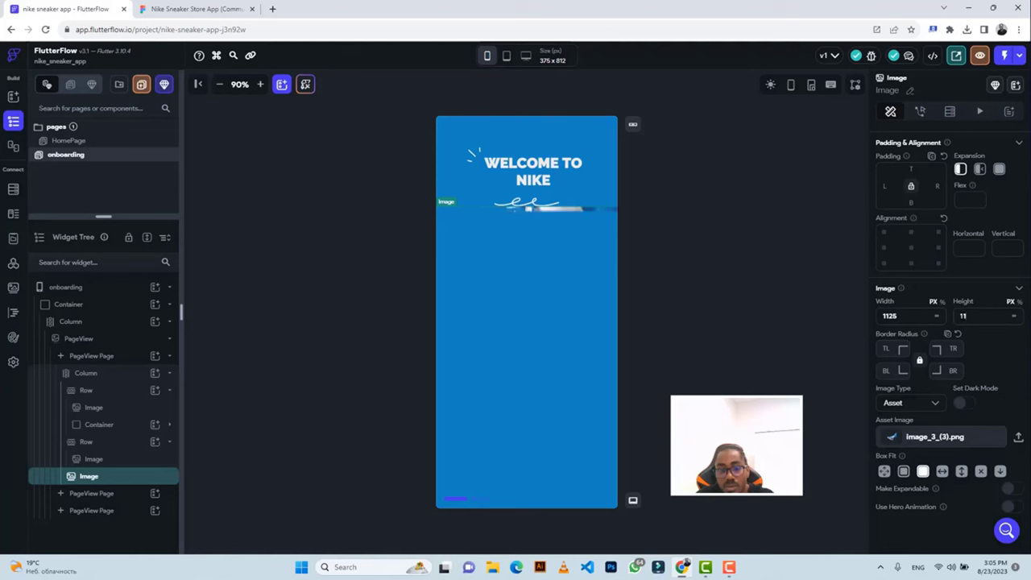
pyautogui.write('2')
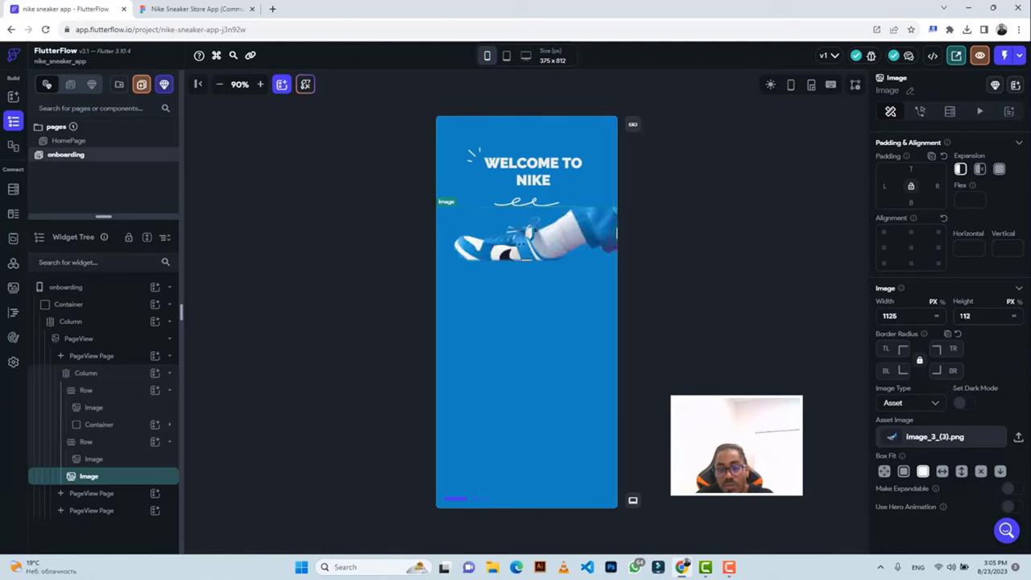
pyautogui.write('5')
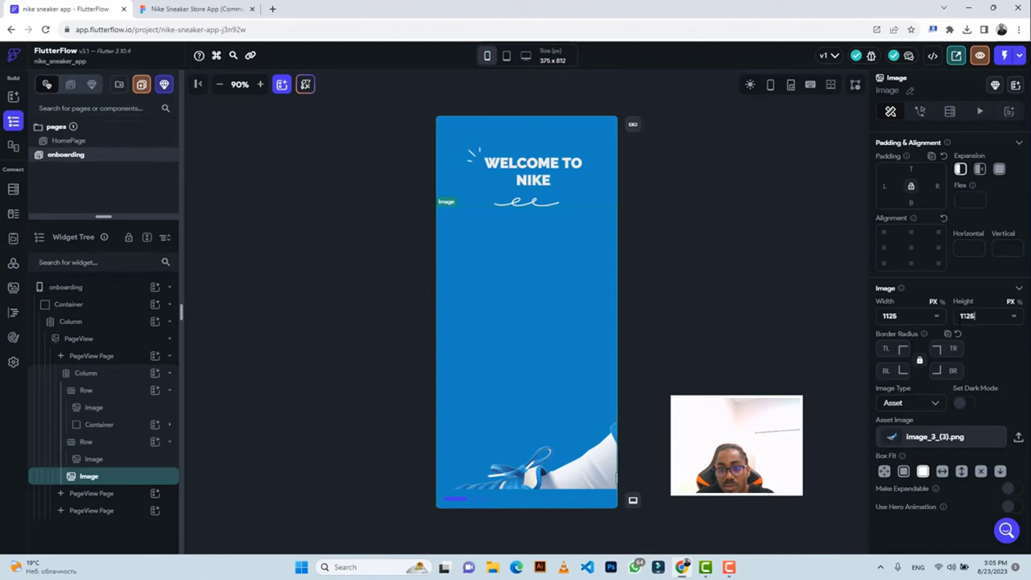
pyautogui.hotkey('ctrl', 'a')
pyautogui.write('500')
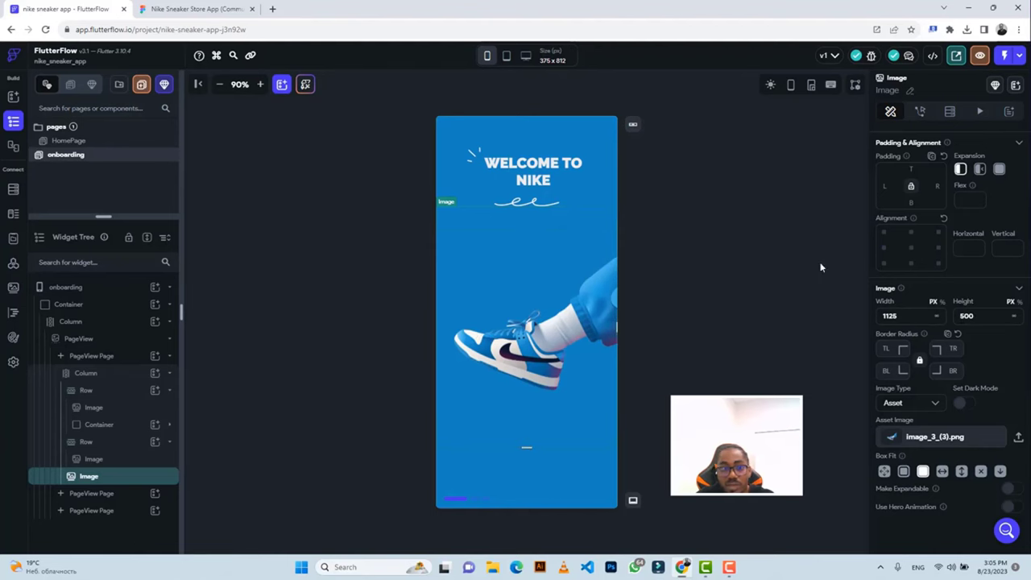
pyautogui.click(163, 13)
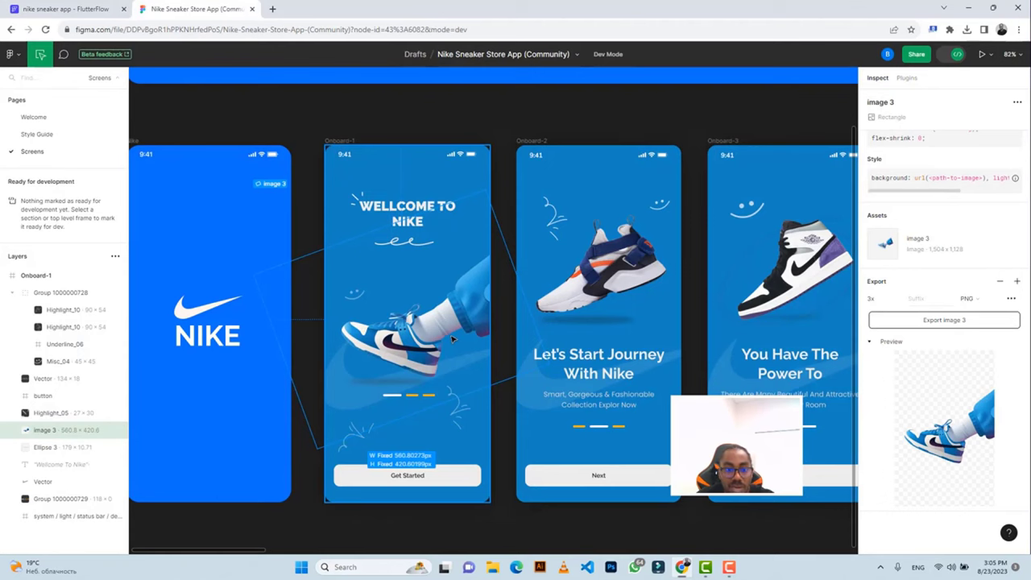
pyautogui.click(69, 9)
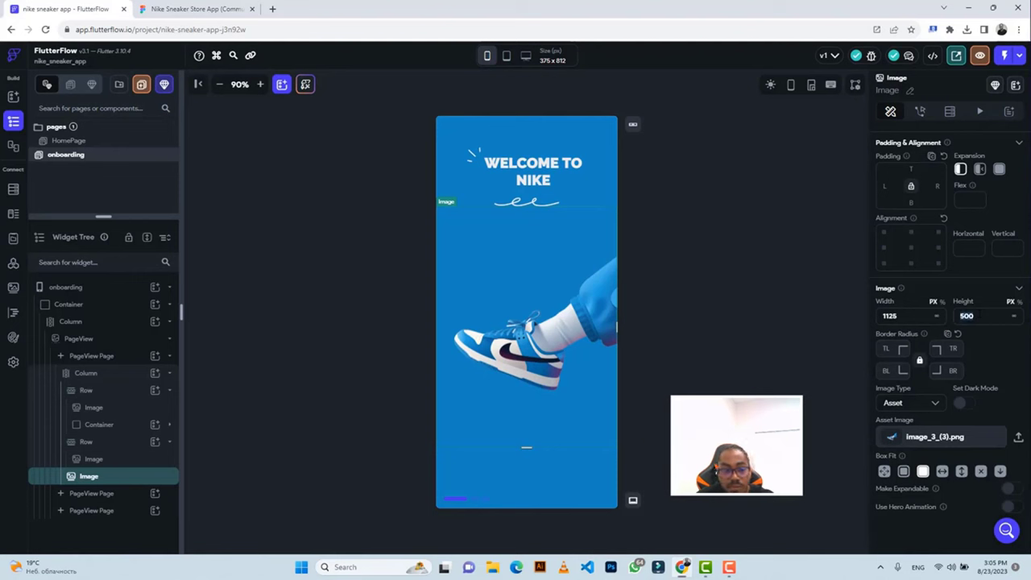
pyautogui.press('BackSpace')
pyautogui.press('BackSpace')
pyautogui.press('BackSpace')
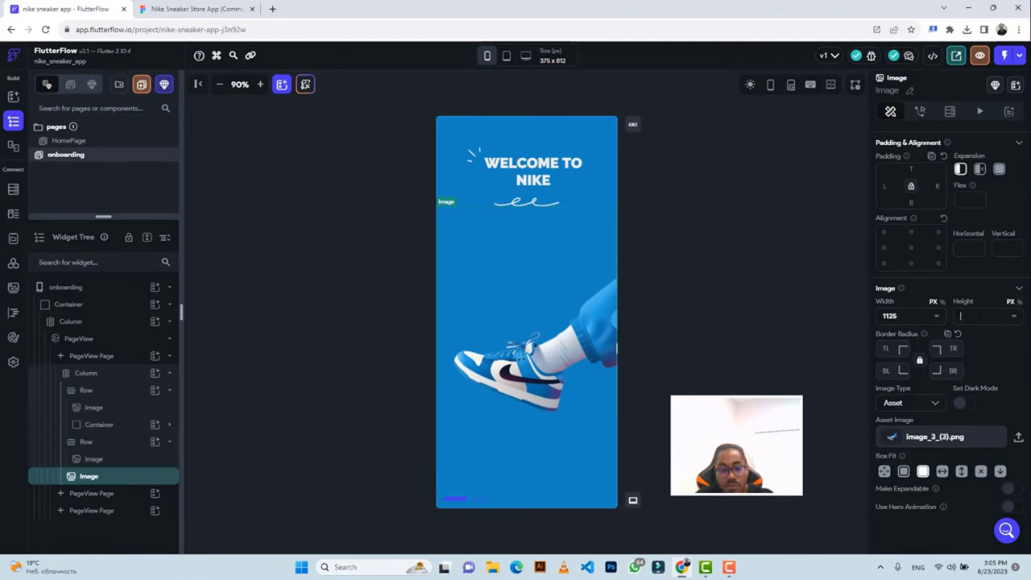
pyautogui.write('420')
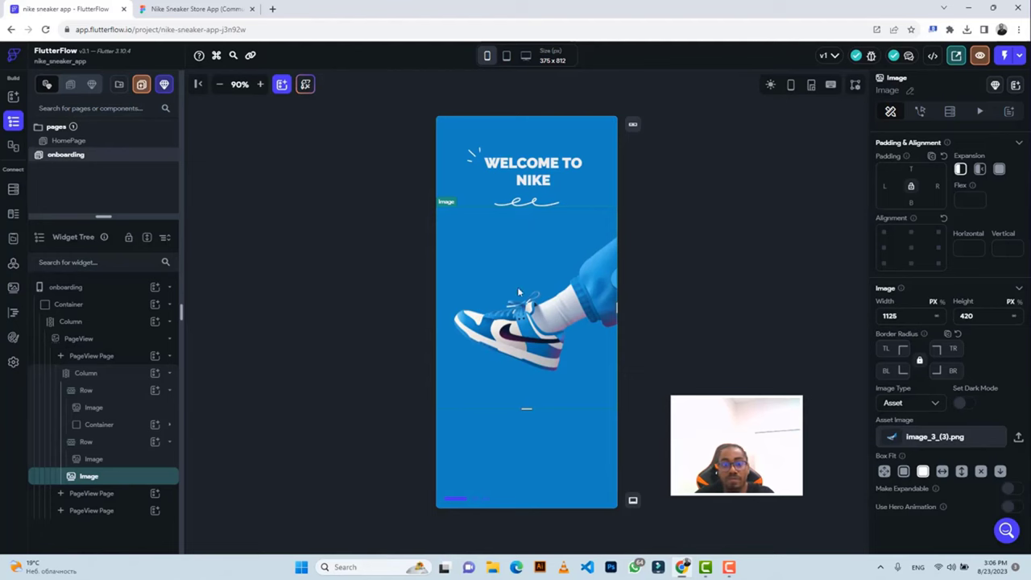
# Inspect the faint swoosh vector behind the shoe in the Figma design.
pyautogui.click(693, 259)
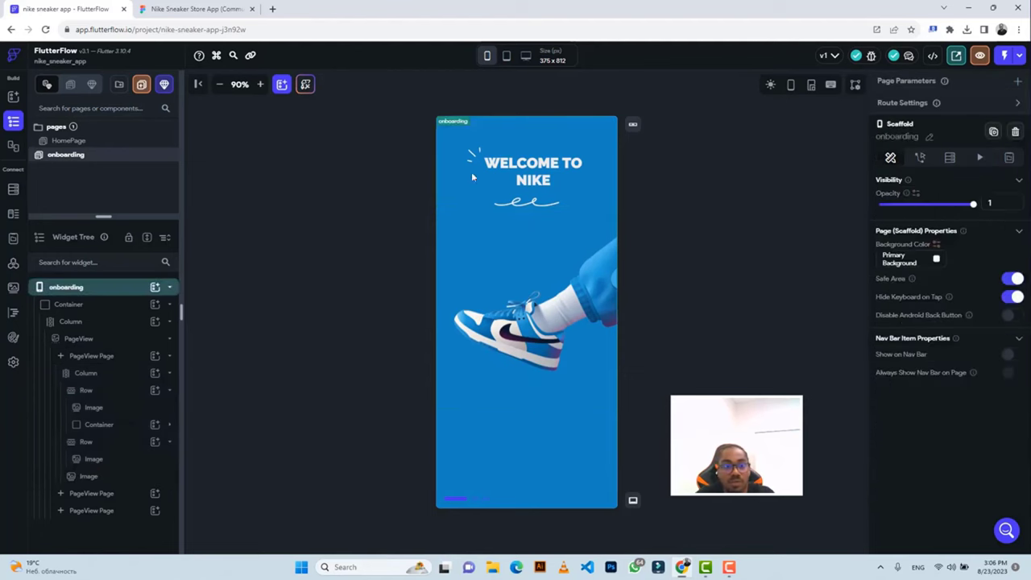
pyautogui.click(193, 9)
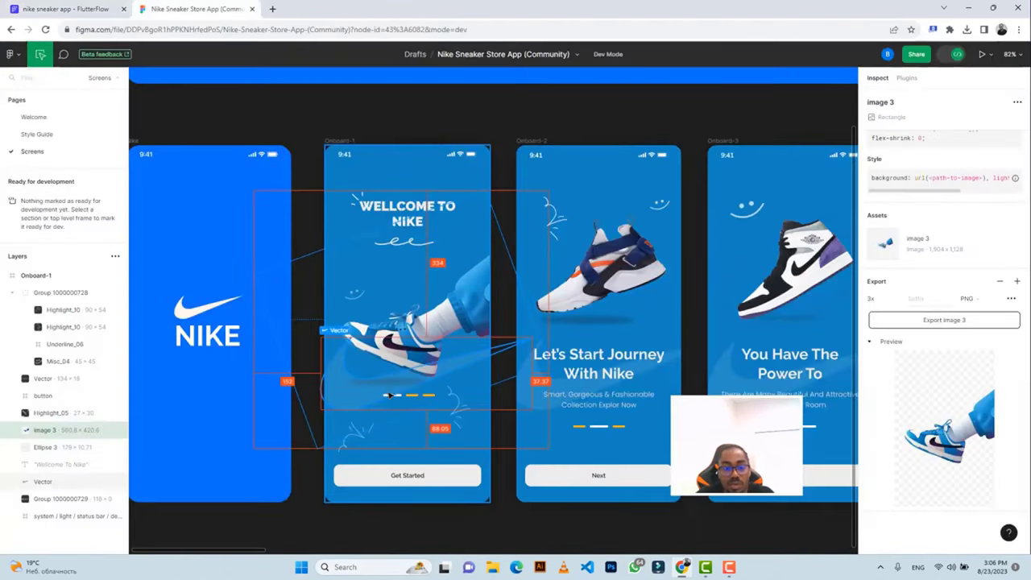
pyautogui.click(354, 390)
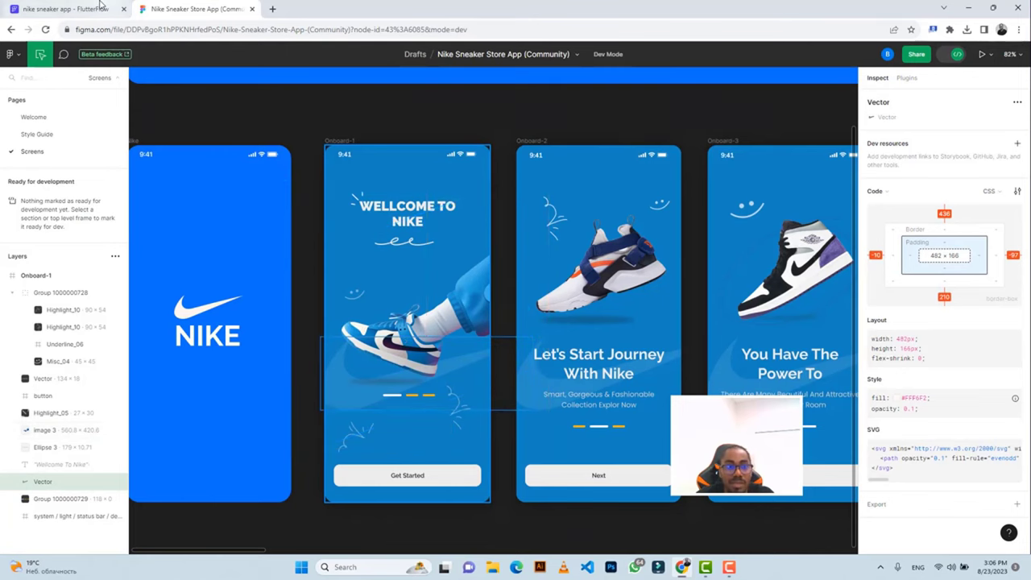
pyautogui.click(66, 9)
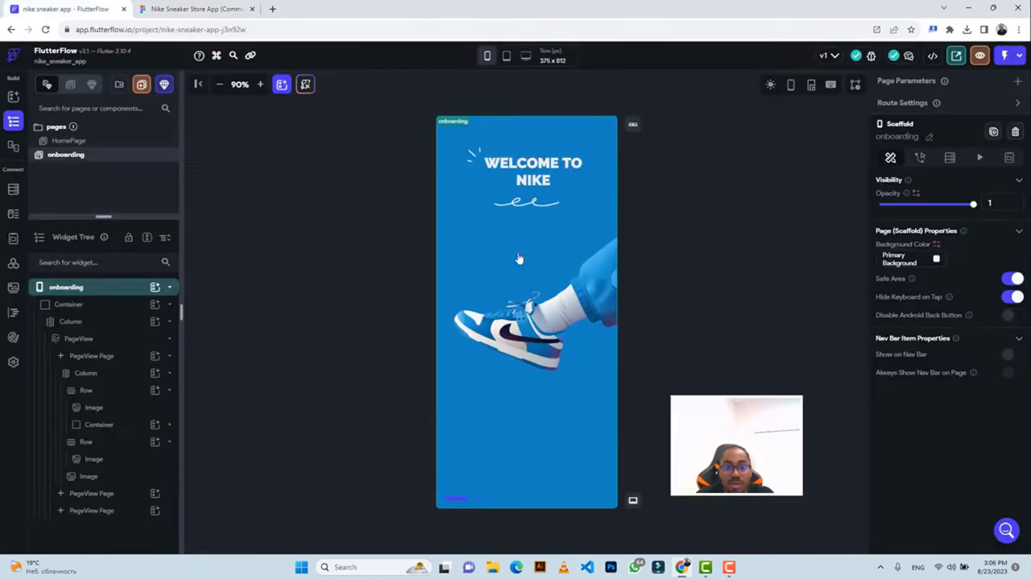
# Wrap the sneaker image in a Stack and add a second Image inside it.
pyautogui.click(534, 337)
pyautogui.rightClick(535, 336)
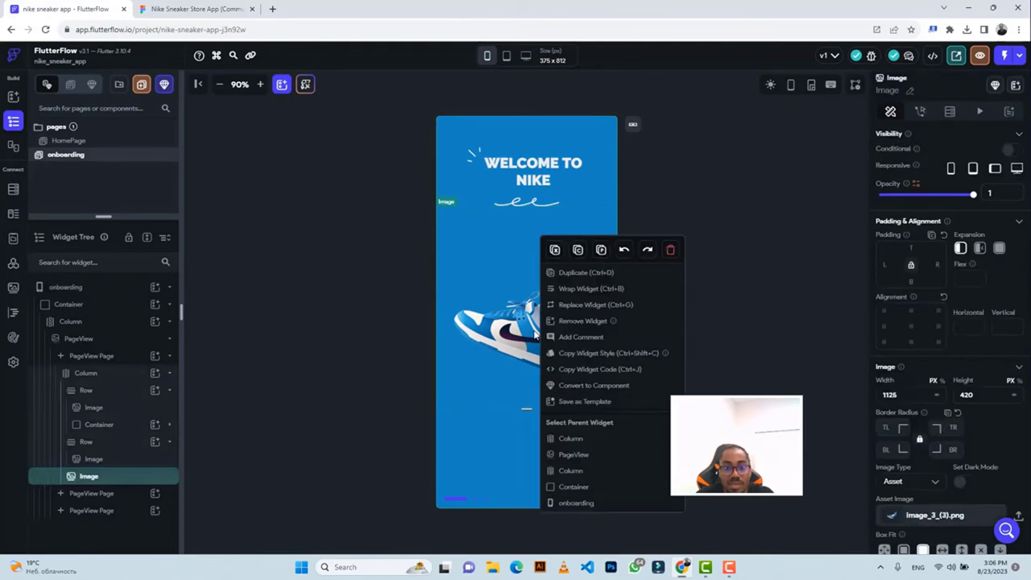
pyautogui.click(579, 290)
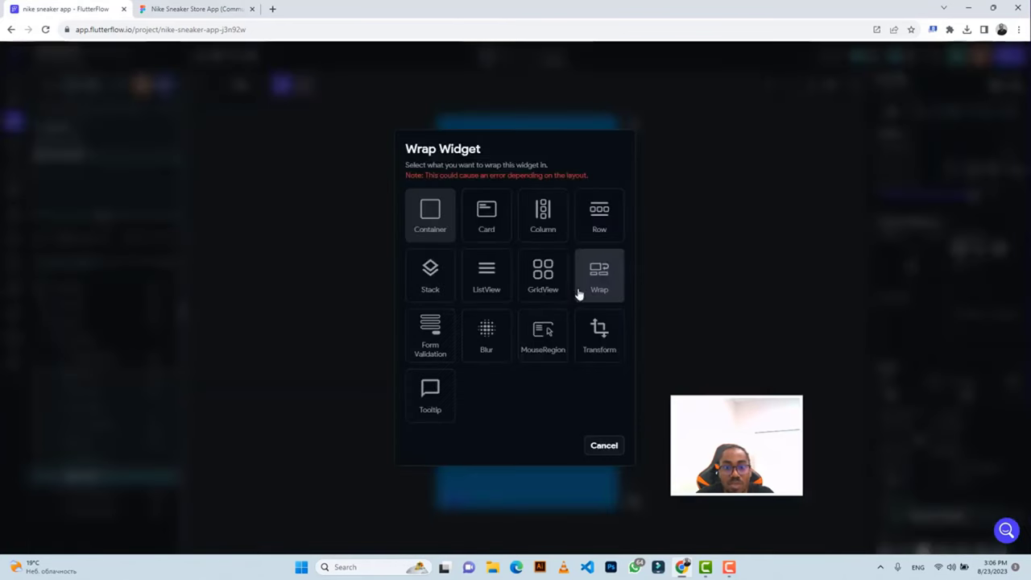
pyautogui.click(432, 288)
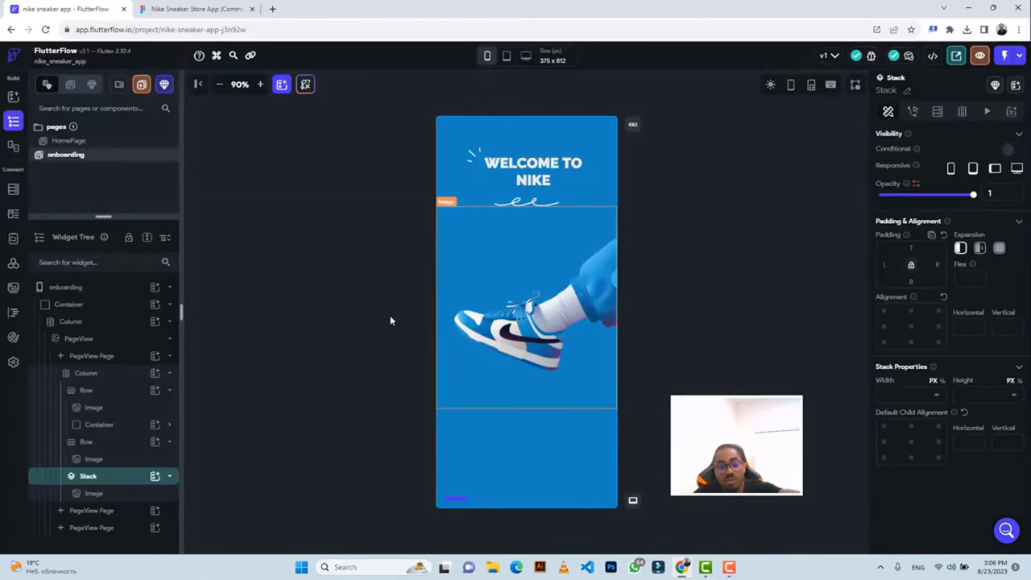
pyautogui.click(156, 476)
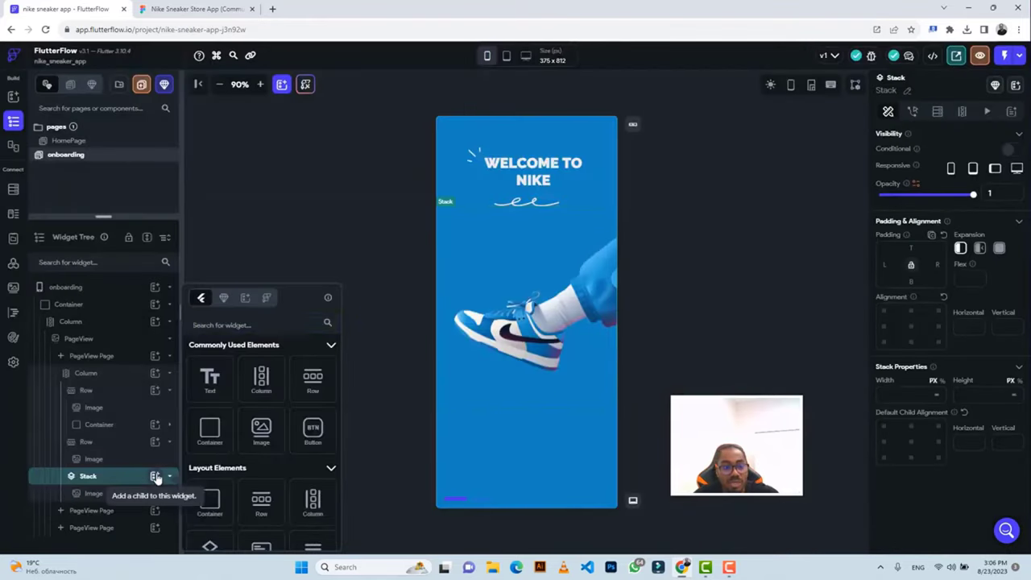
pyautogui.click(261, 435)
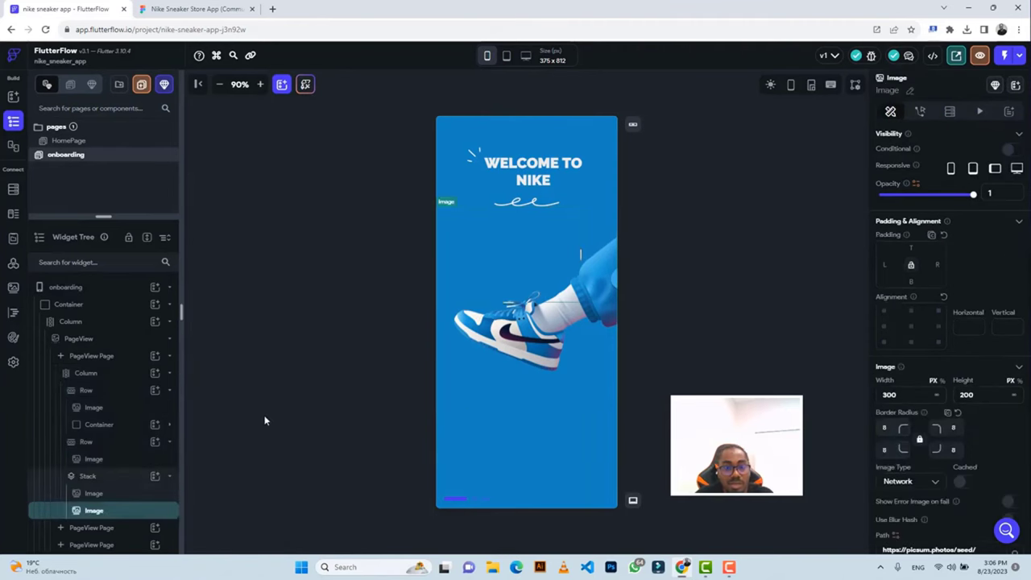
# Select the swoosh vector in Figma and set its export scale to 3x.
pyautogui.click(163, 10)
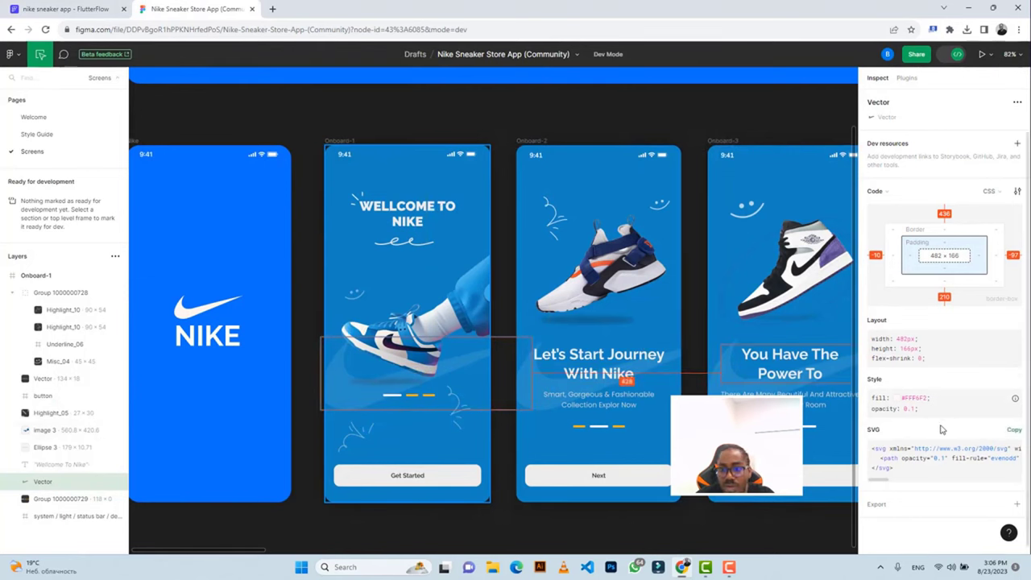
pyautogui.scroll(-1, 943, 489)
pyautogui.click(880, 498)
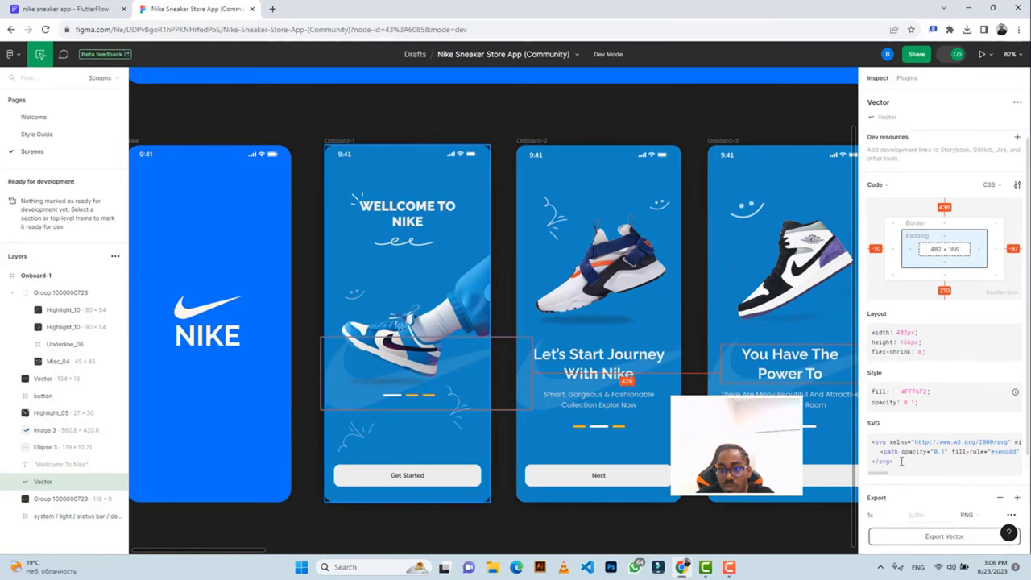
pyautogui.scroll(-3, 906, 460)
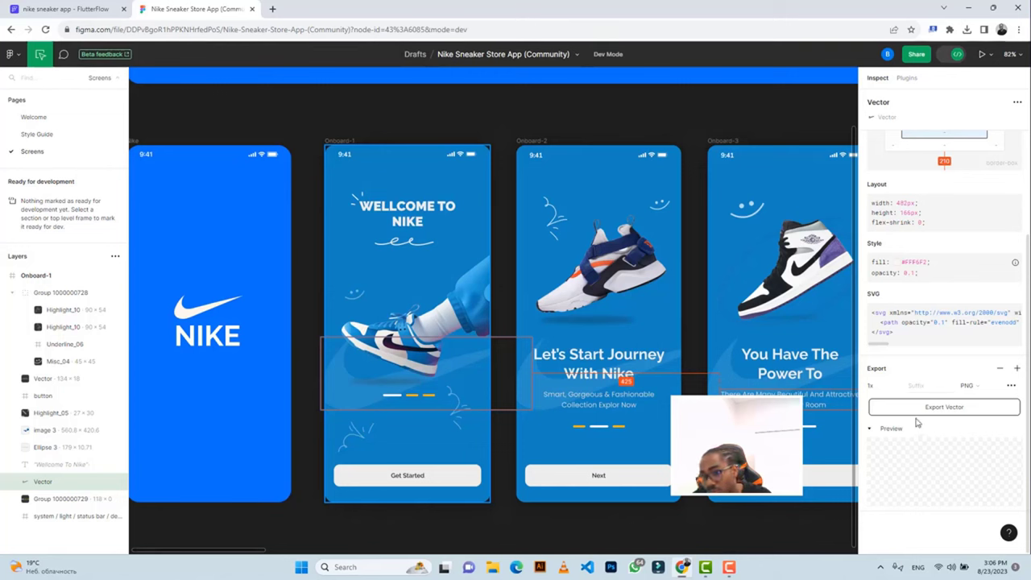
pyautogui.click(898, 390)
pyautogui.click(886, 425)
pyautogui.scroll(2, 948, 467)
pyautogui.scroll(-2, 946, 465)
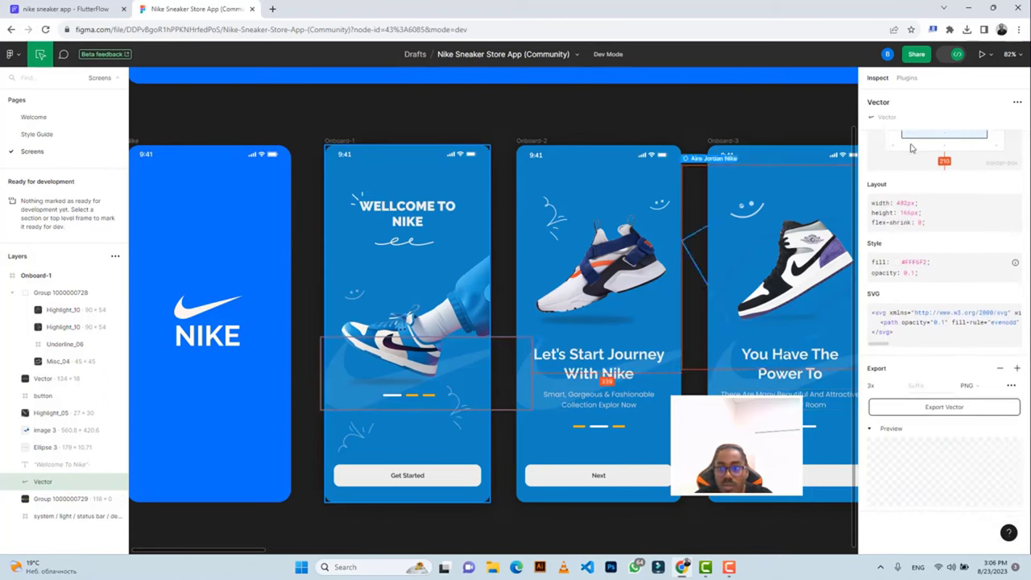
# Confirm the swoosh layer by toggling its visibility, then export it as Vector (13).png.
pyautogui.click(956, 54)
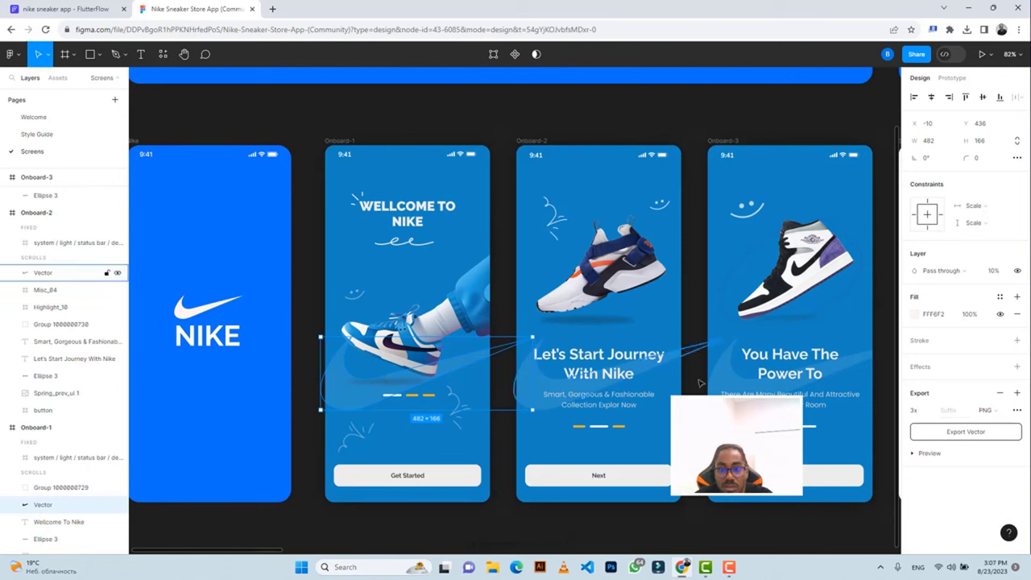
pyautogui.click(916, 453)
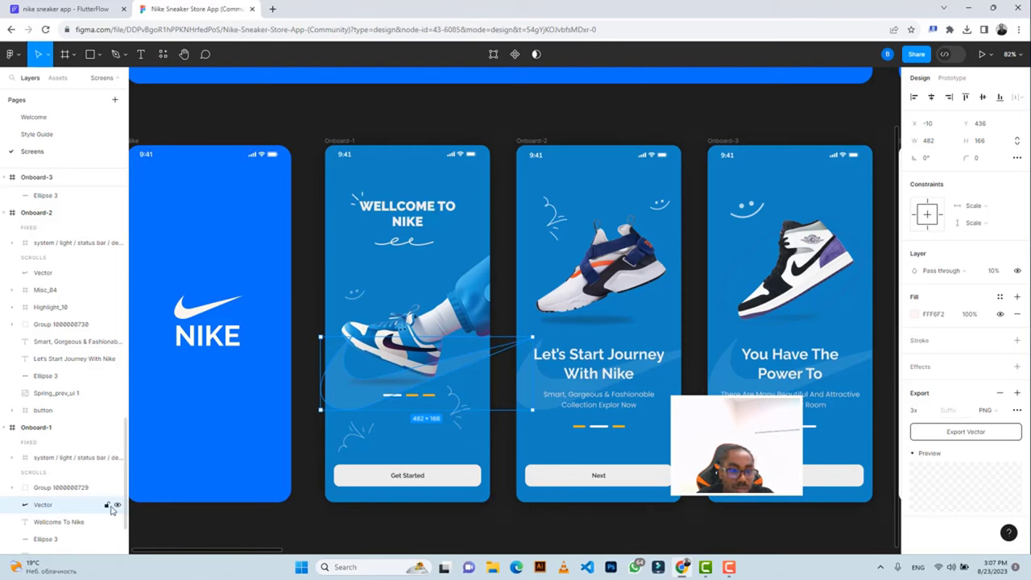
pyautogui.click(118, 505)
pyautogui.click(117, 505)
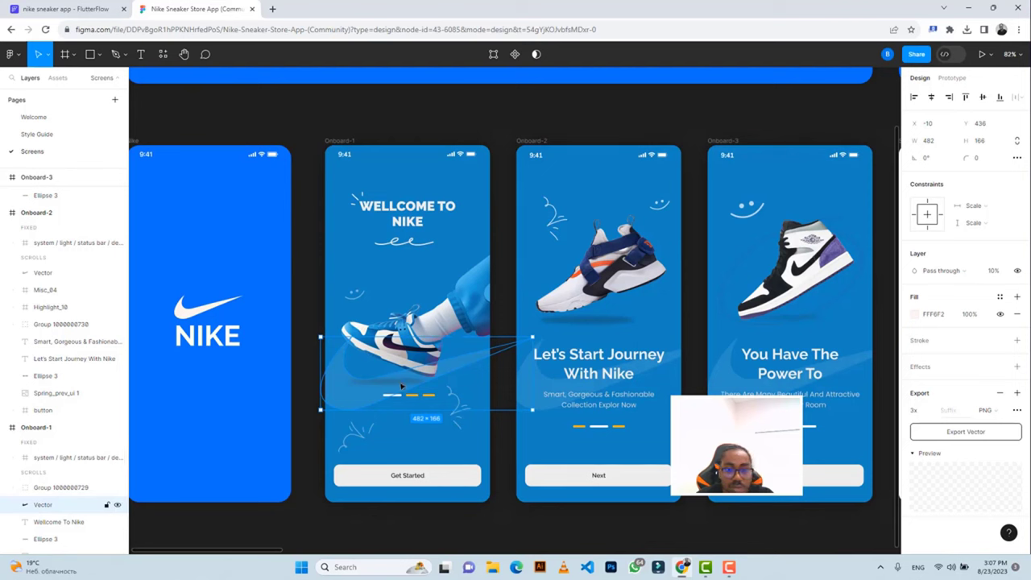
pyautogui.click(967, 433)
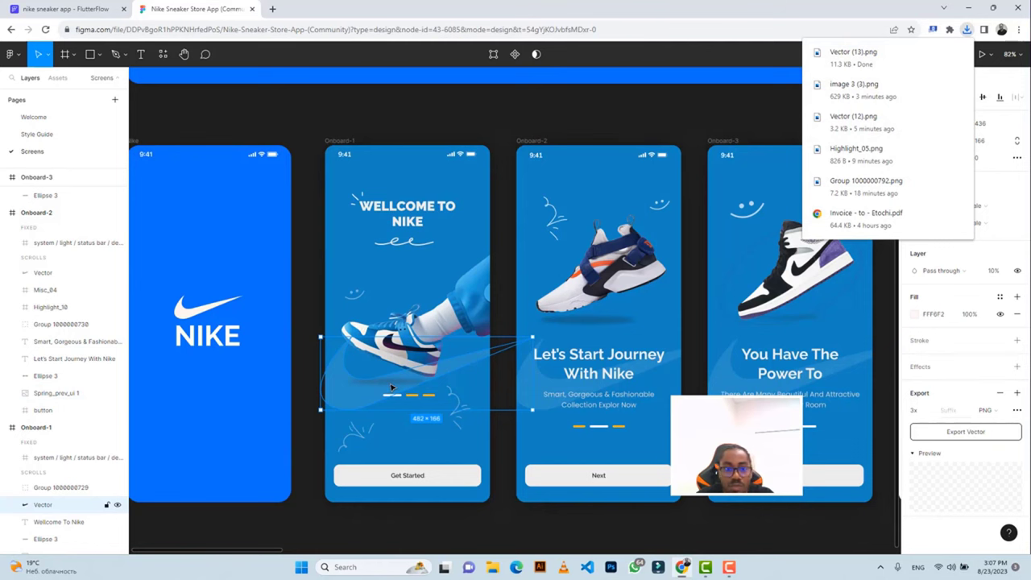
pyautogui.click(64, 8)
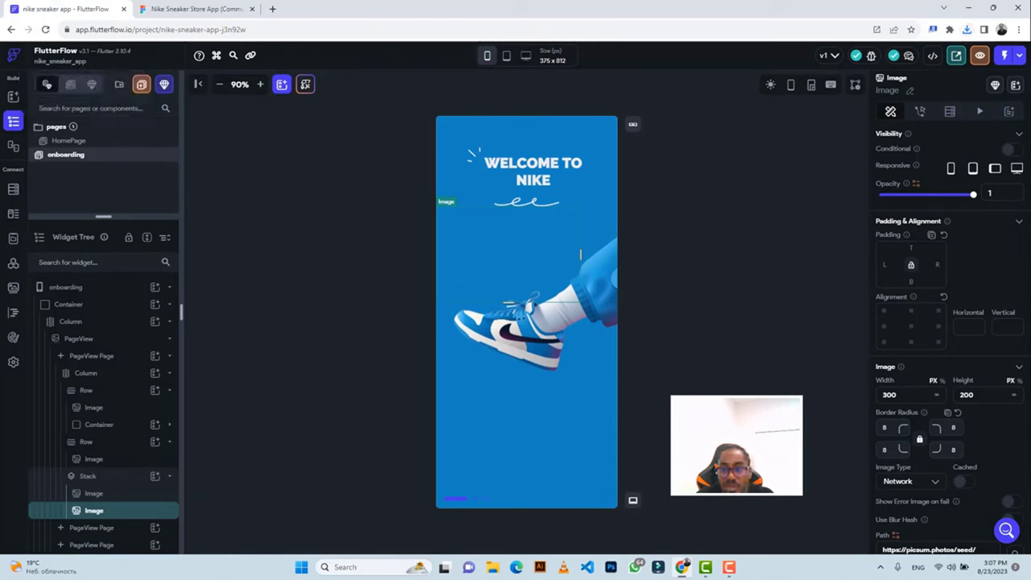
# Size the new image to 482 wide by 166 high.
pyautogui.click(889, 395)
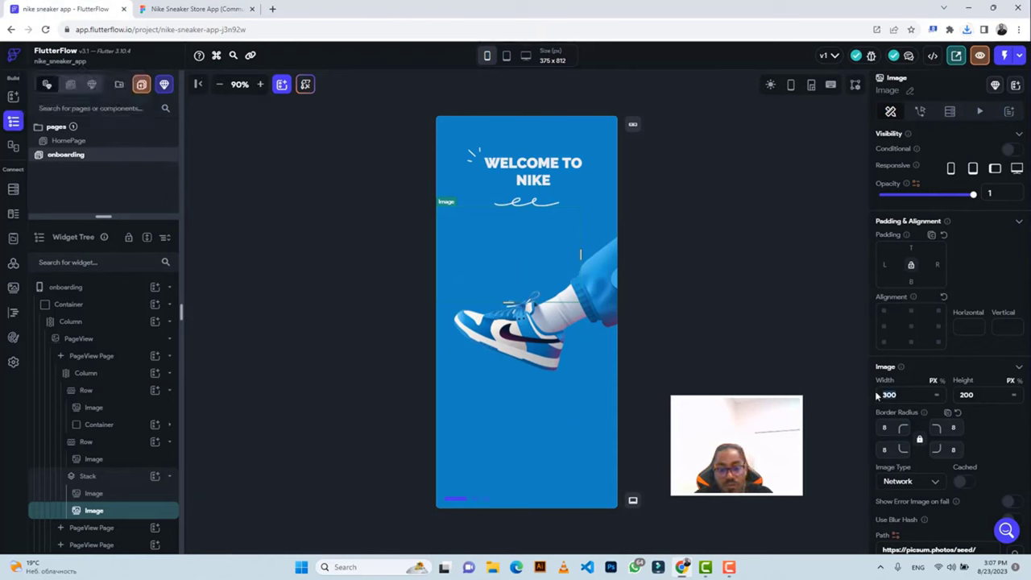
pyautogui.write('482')
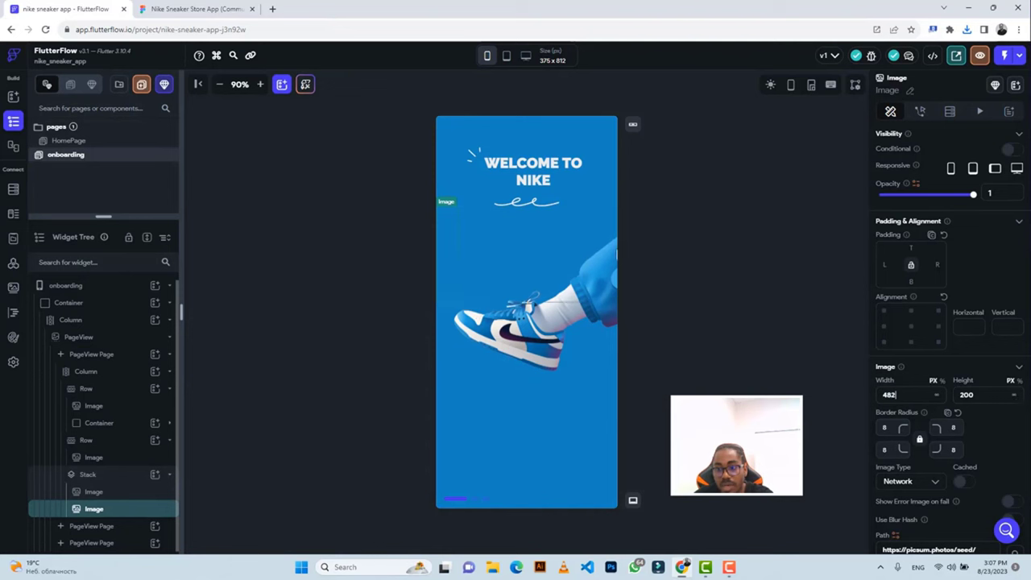
pyautogui.press('Tab')
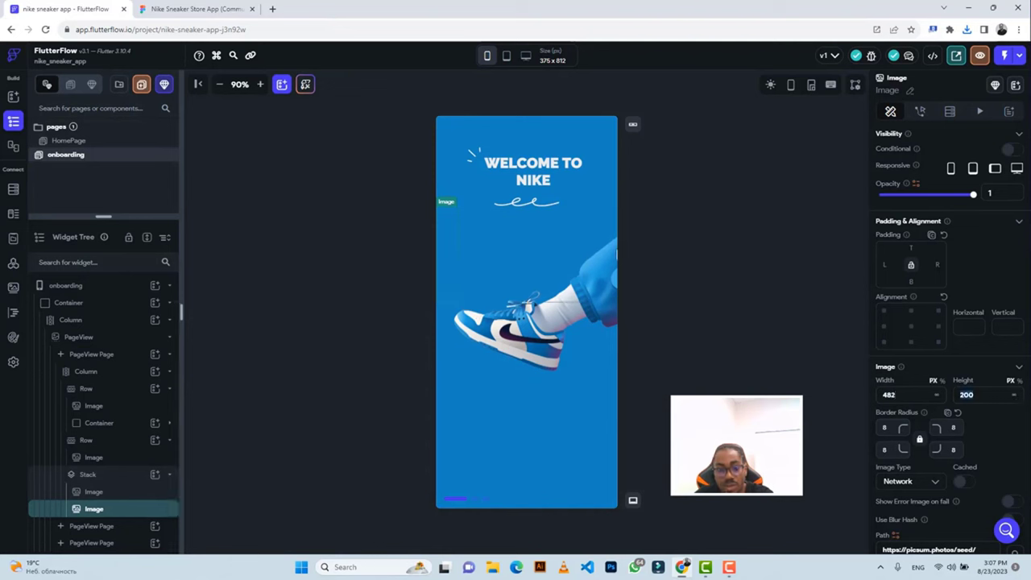
pyautogui.write('166')
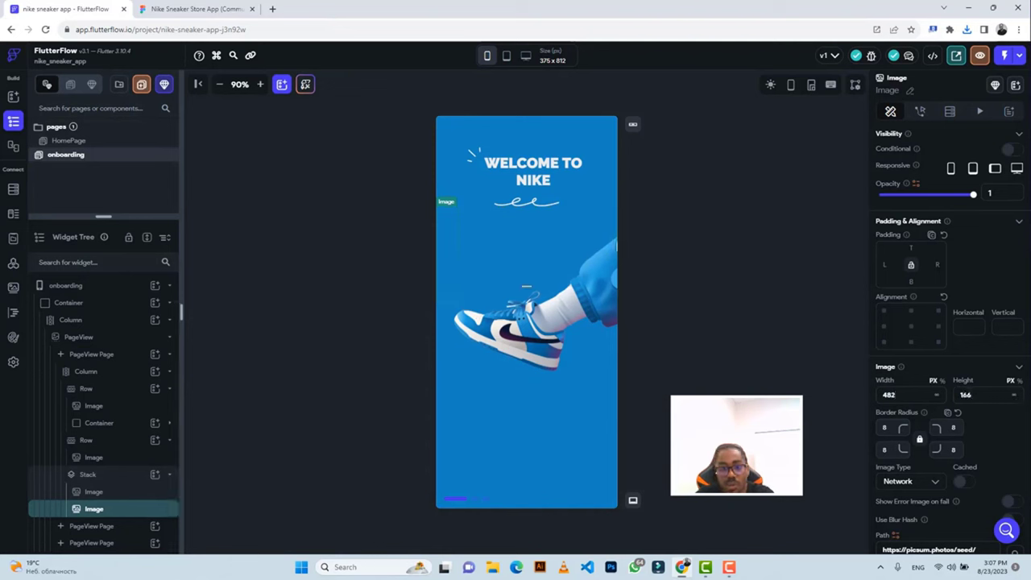
pyautogui.click(885, 427)
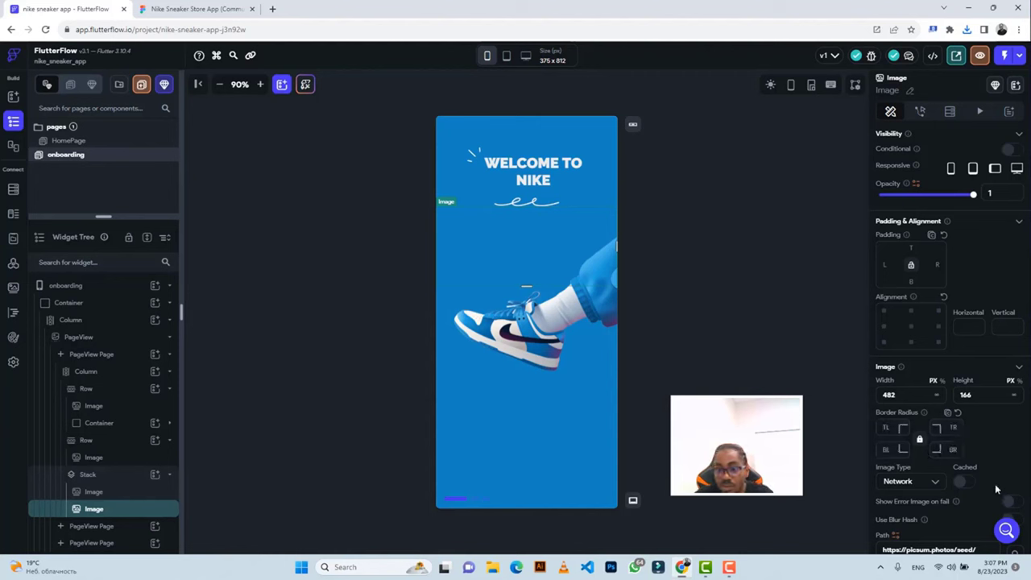
# Make the image an Asset showing the uploaded Vector (13).png swoosh, then return to Figma.
pyautogui.scroll(-3, 993, 450)
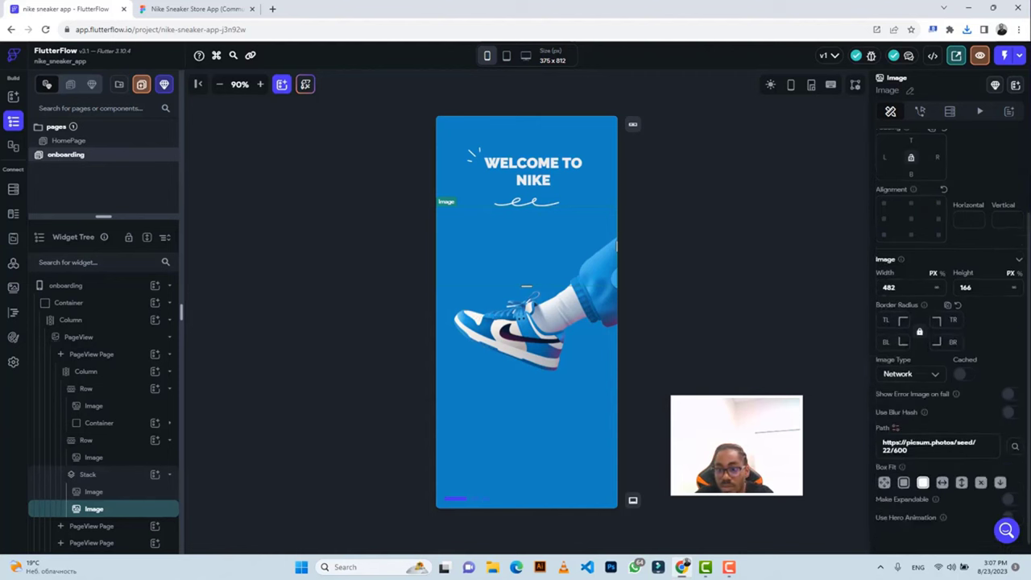
pyautogui.click(917, 362)
pyautogui.click(908, 389)
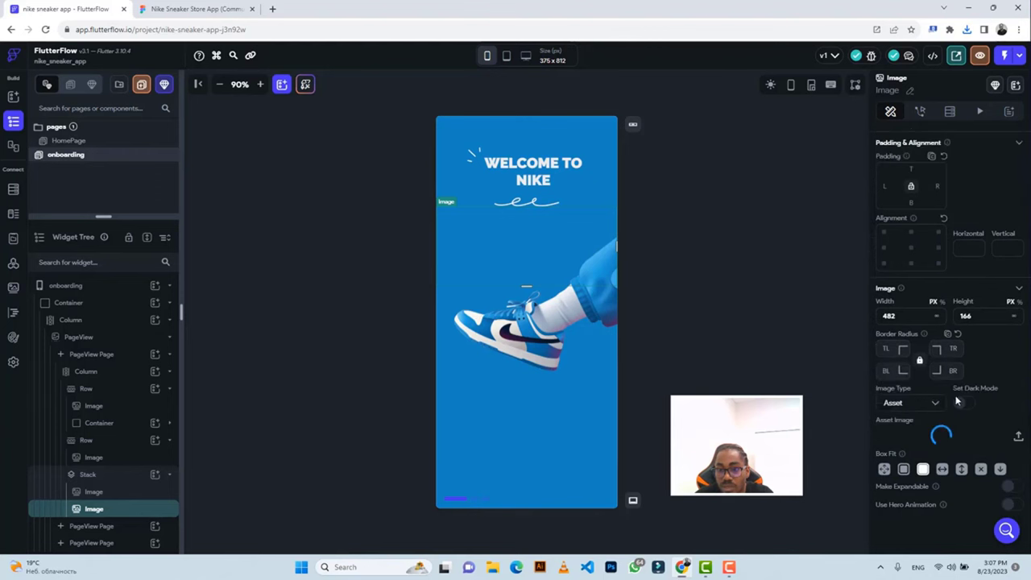
pyautogui.click(1017, 437)
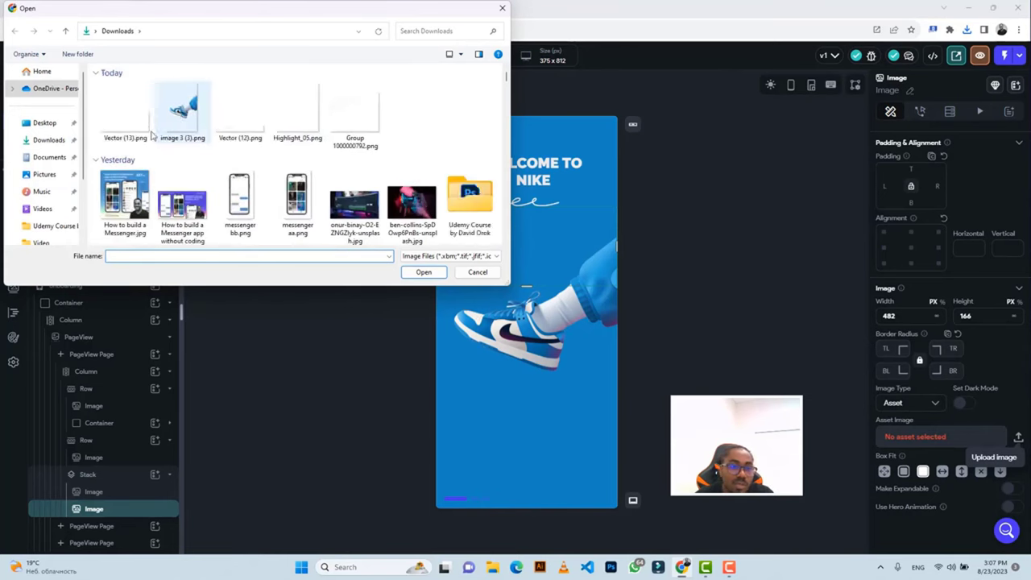
pyautogui.click(125, 133)
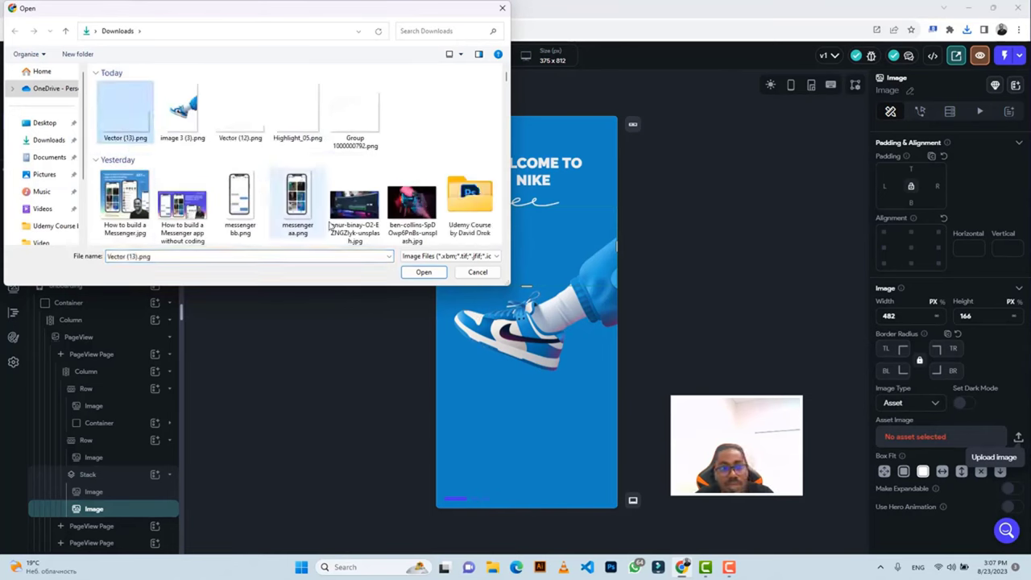
pyautogui.click(422, 272)
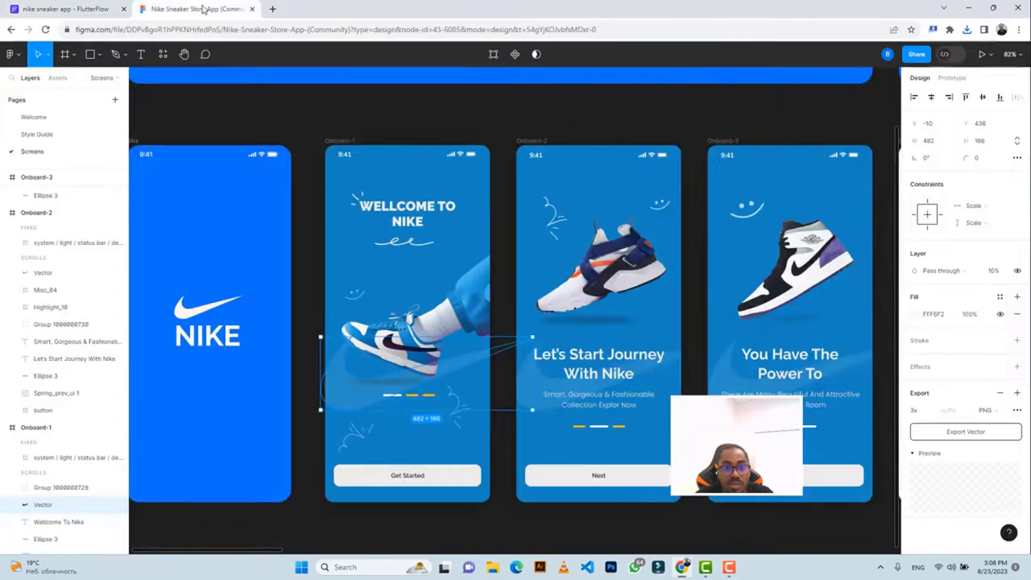
pyautogui.click(206, 9)
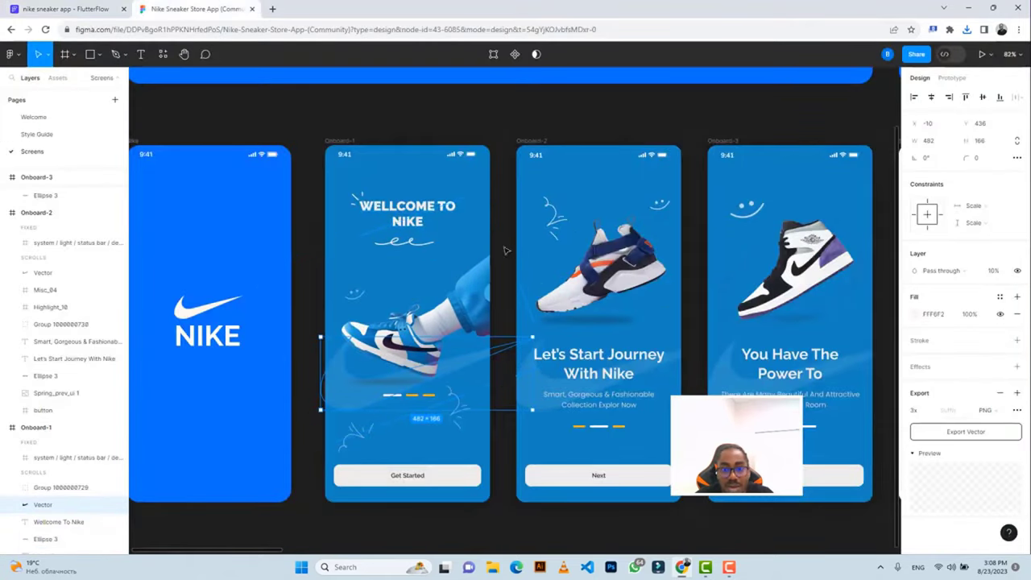
# Measure the swoosh spacing in Figma and give the image 234 top padding.
pyautogui.press('alt')
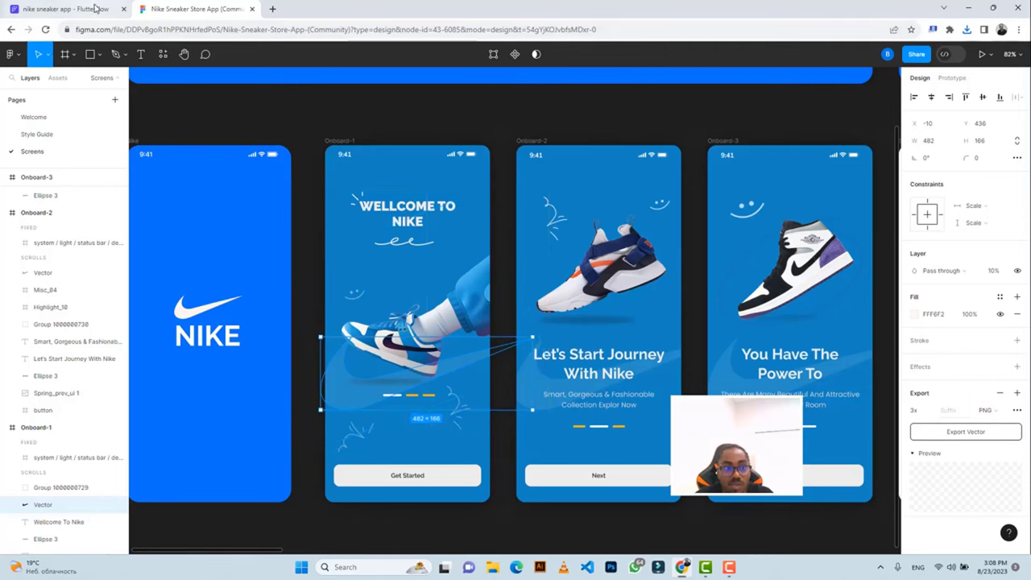
pyautogui.click(64, 9)
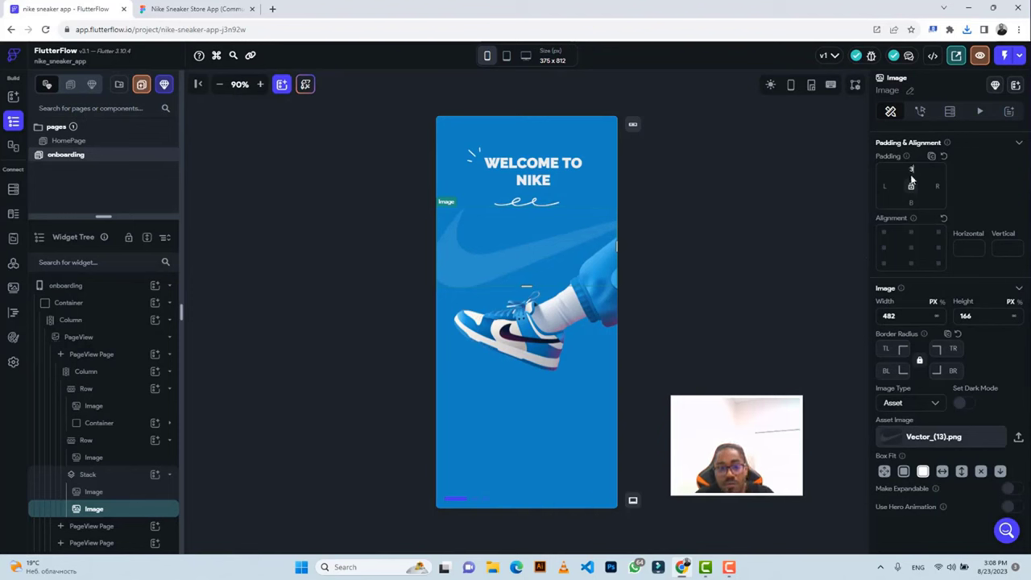
pyautogui.write('34')
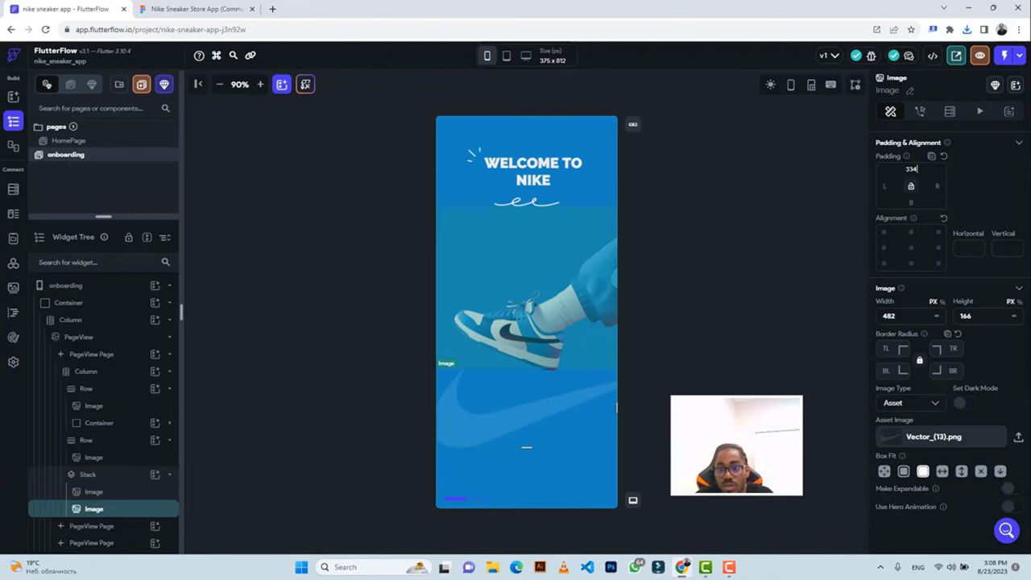
pyautogui.press('BackSpace')
pyautogui.press('BackSpace')
pyautogui.press('BackSpace')
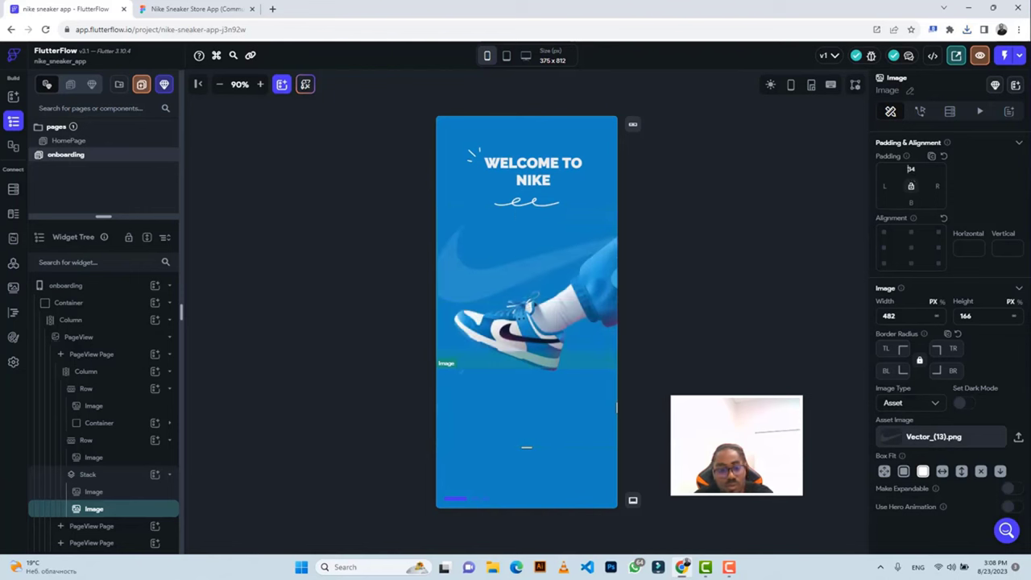
pyautogui.write('234')
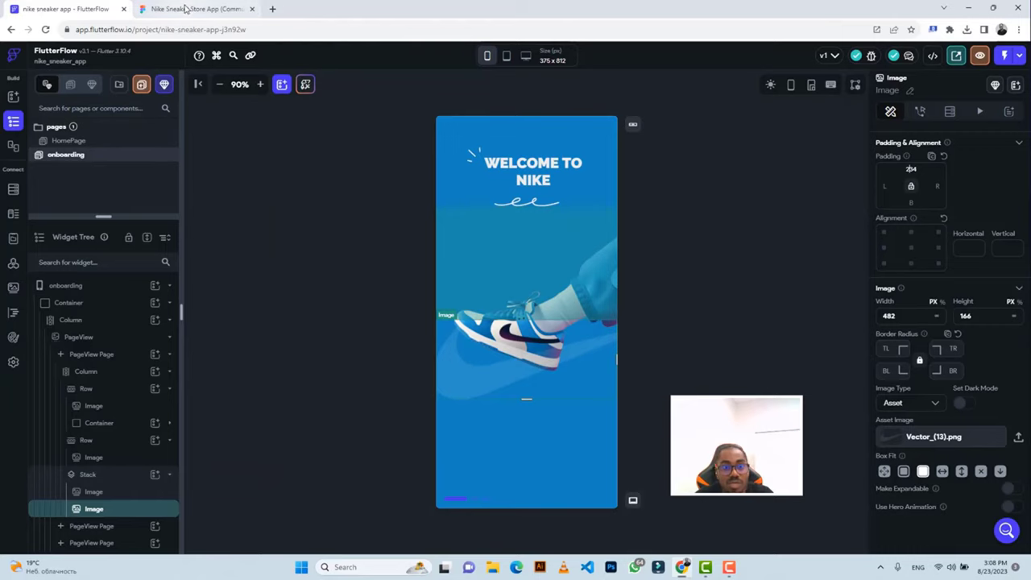
pyautogui.click(185, 8)
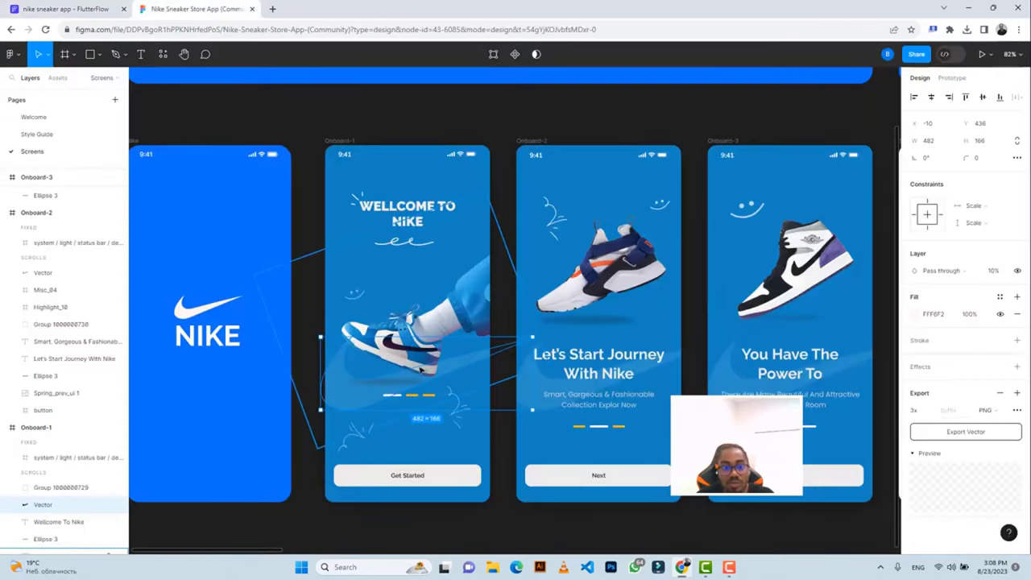
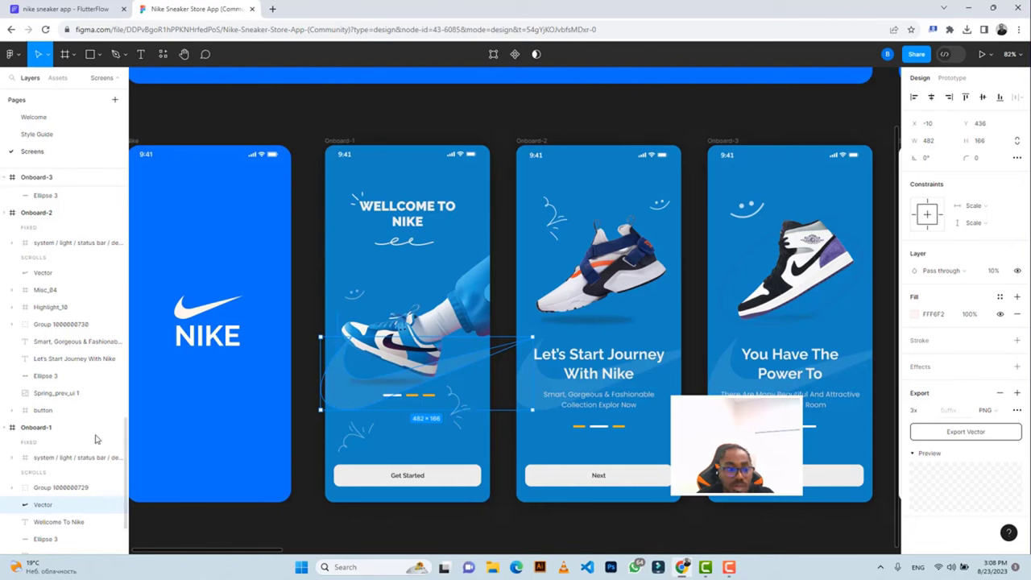
# Select the Wellcome To Nike heading and the doodle and squiggle layers around it.
pyautogui.click(45, 522)
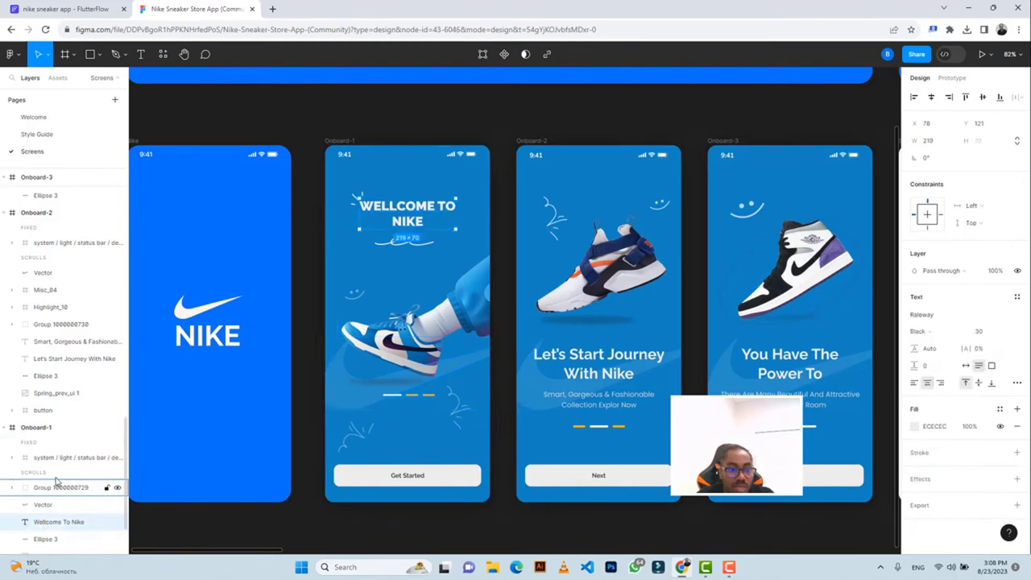
pyautogui.scroll(-2, 53, 483)
pyautogui.click(46, 498)
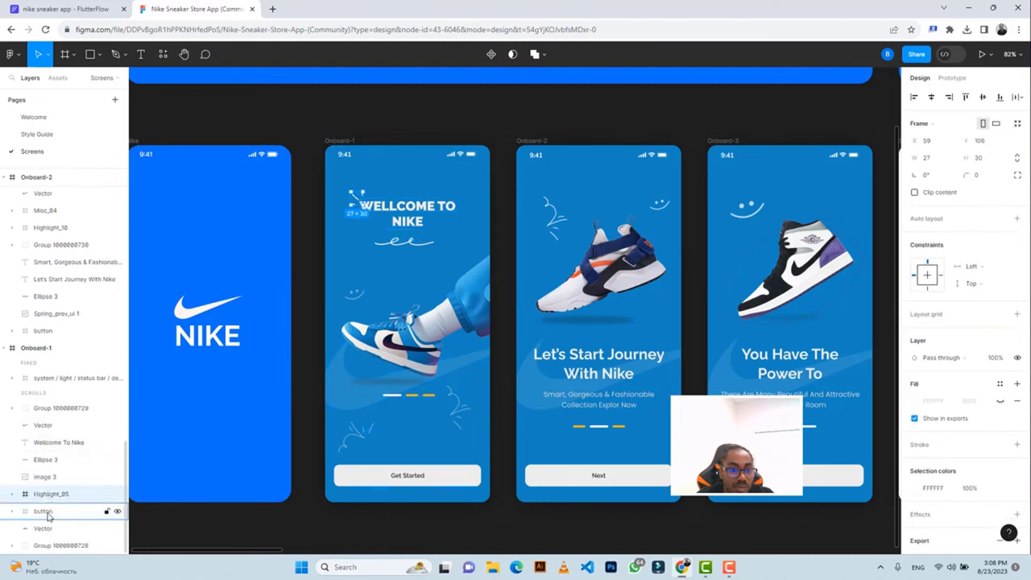
pyautogui.click(47, 532)
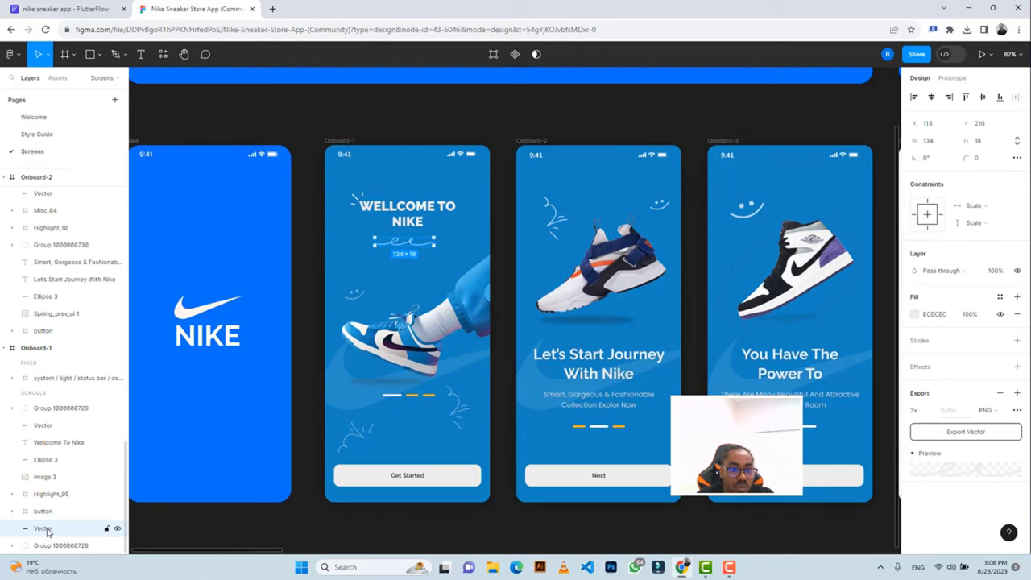
pyautogui.click(14, 379)
pyautogui.click(15, 379)
pyautogui.click(14, 409)
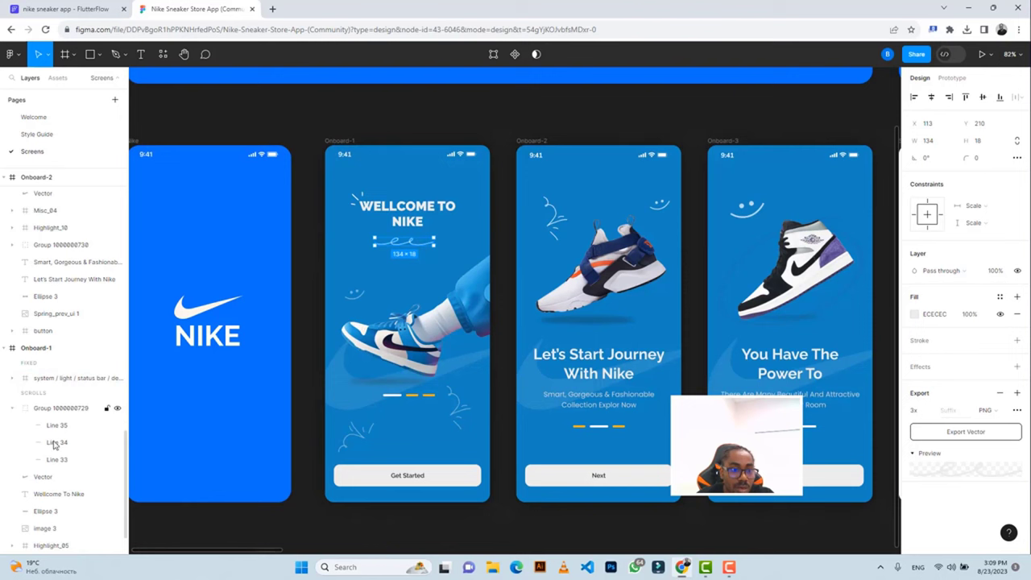
pyautogui.click(13, 410)
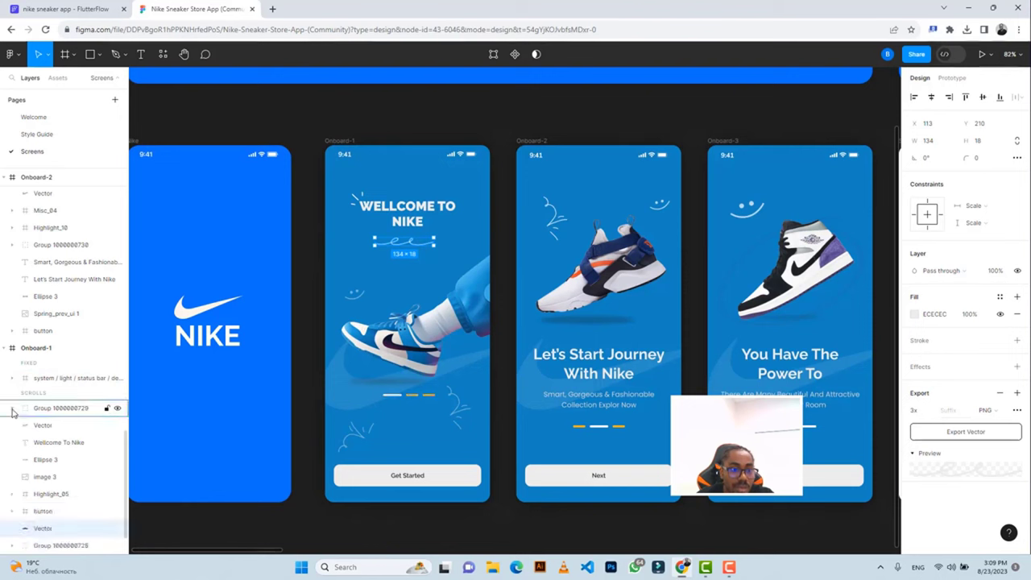
# Expand Highlight_05, select its vector strokes, then select the squiggle below the button.
pyautogui.click(11, 493)
pyautogui.scroll(-2, 16, 495)
pyautogui.click(55, 479)
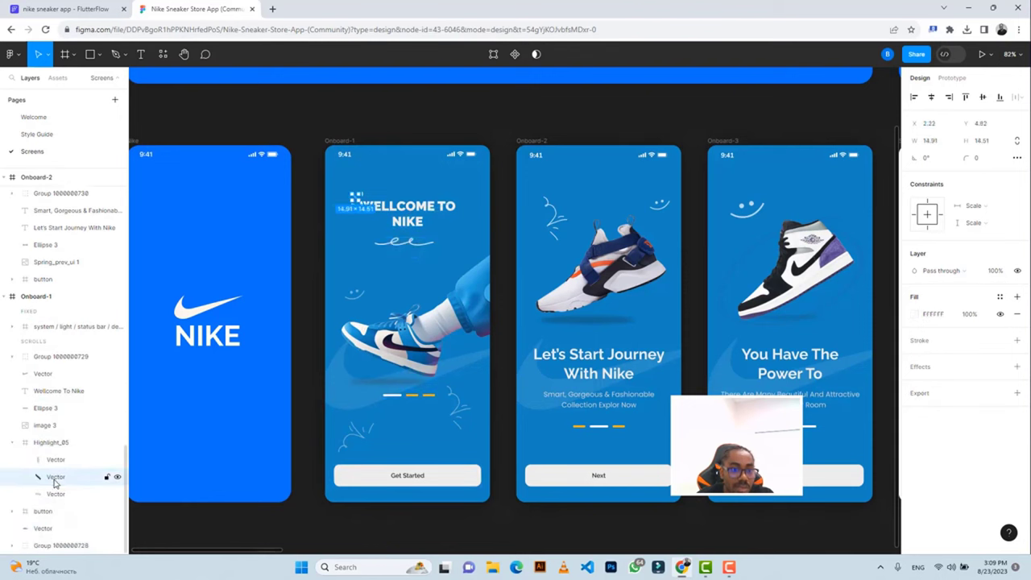
pyautogui.click(55, 493)
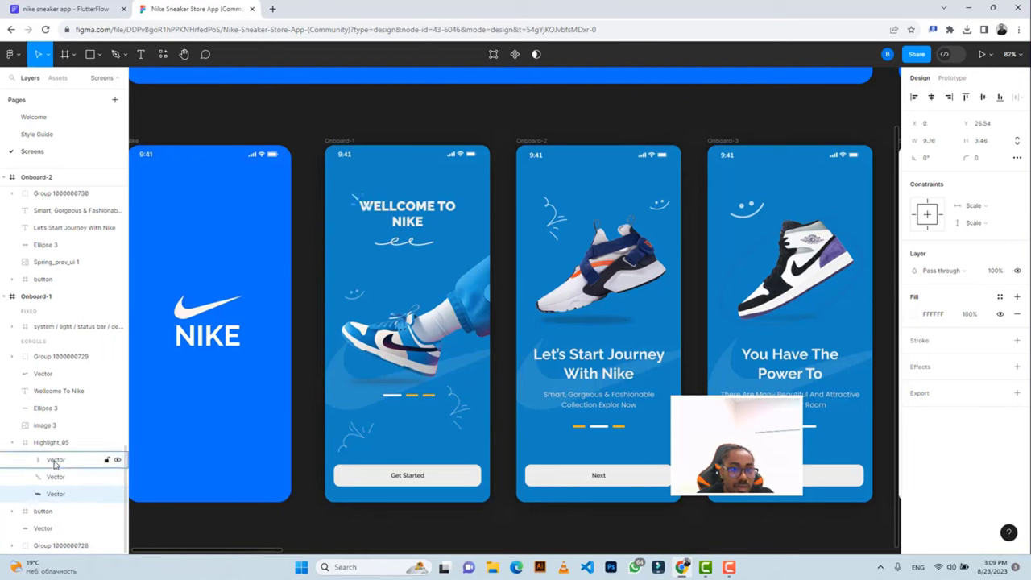
pyautogui.click(55, 461)
pyautogui.click(18, 444)
pyautogui.click(12, 442)
pyautogui.click(43, 478)
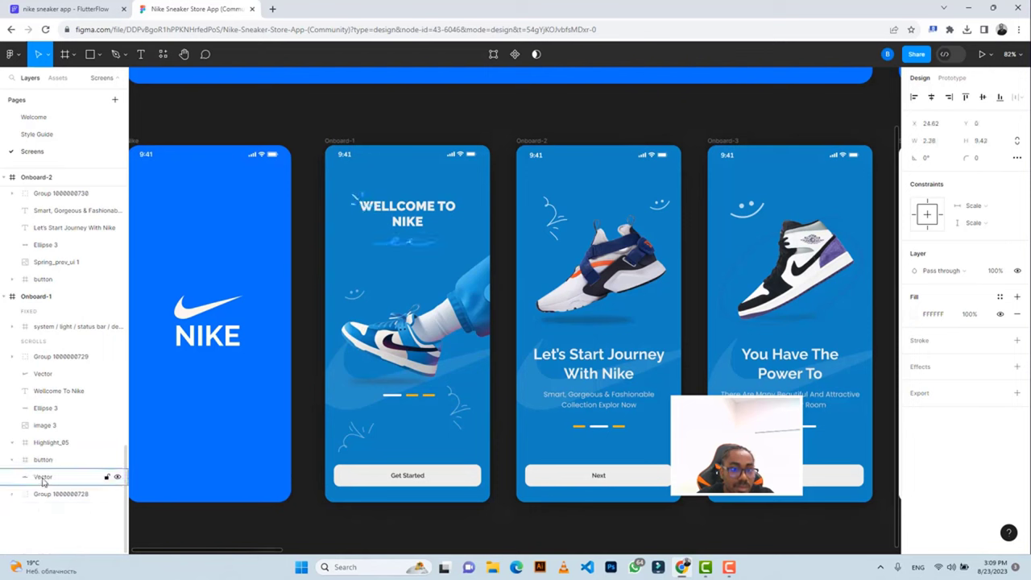
pyautogui.click(15, 497)
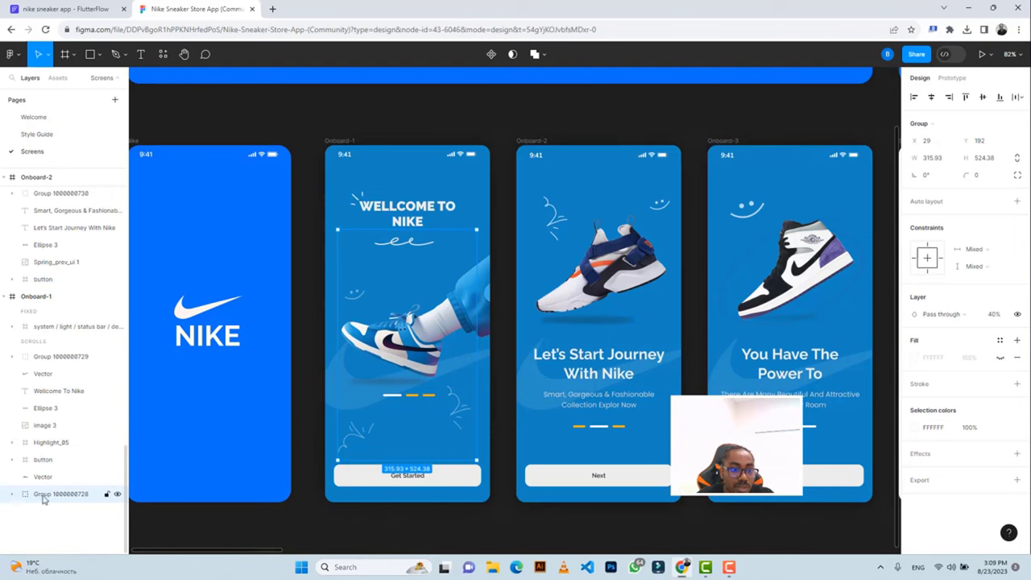
pyautogui.click(11, 494)
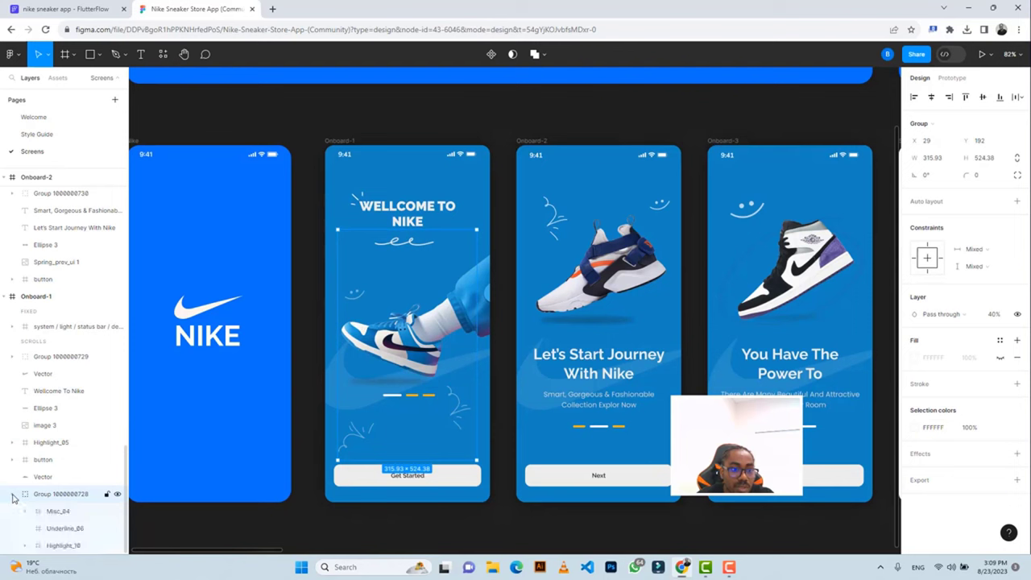
pyautogui.scroll(-1, 58, 515)
pyautogui.click(58, 515)
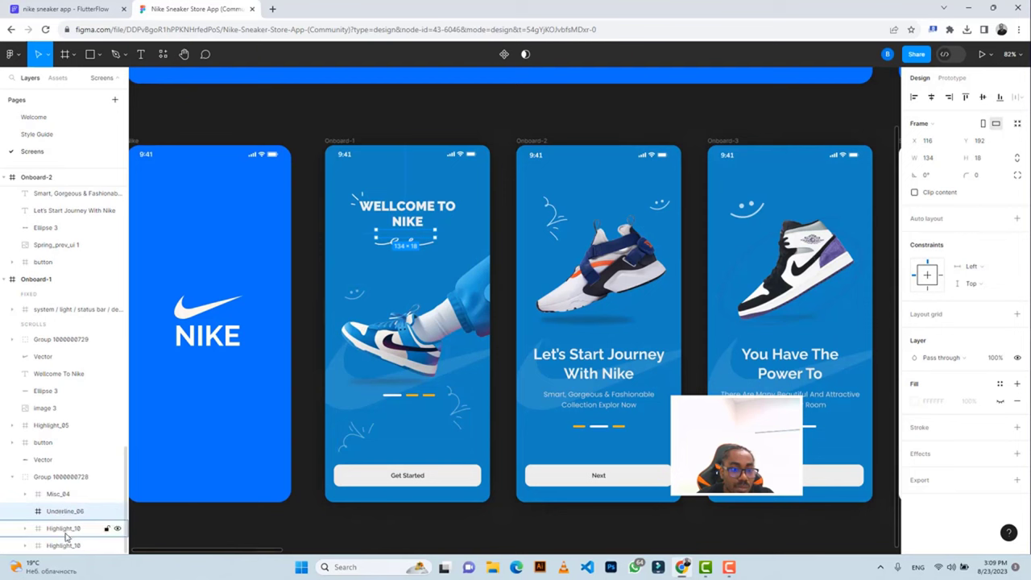
pyautogui.click(66, 531)
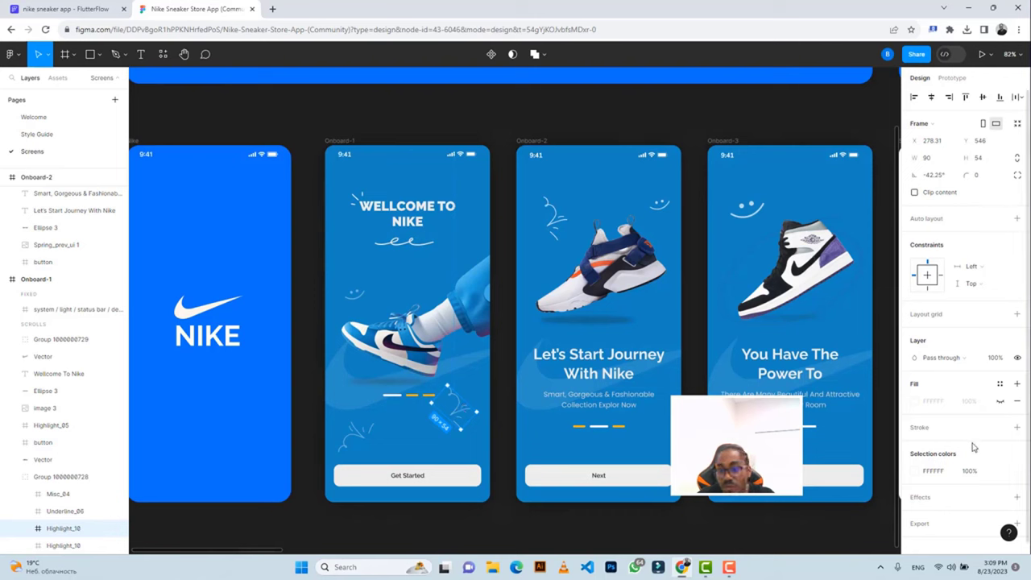
# Export the first Highlight_10 doodle as a 3x PNG.
pyautogui.scroll(-1, 971, 442)
pyautogui.click(920, 513)
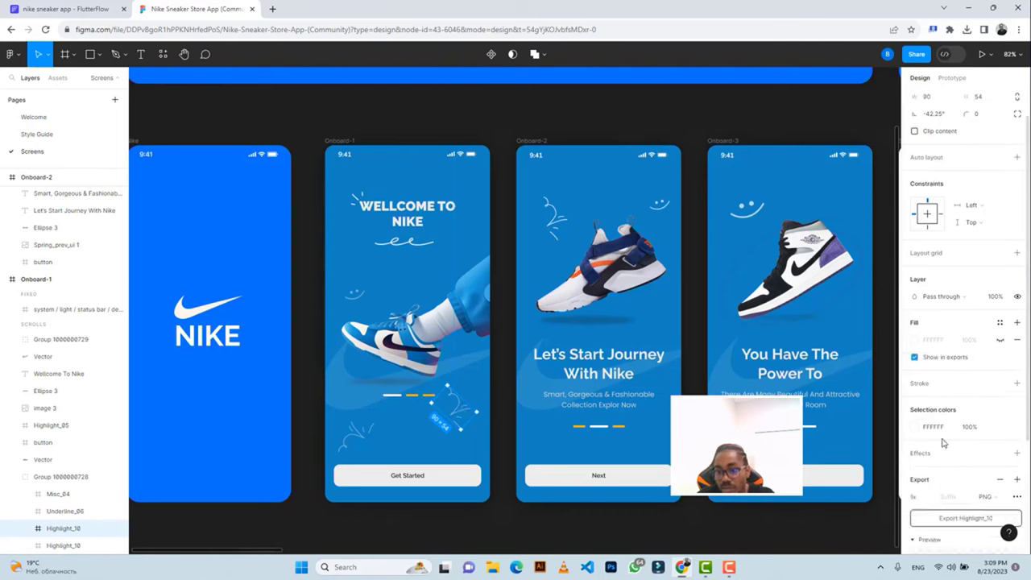
pyautogui.scroll(-3, 926, 451)
pyautogui.click(930, 361)
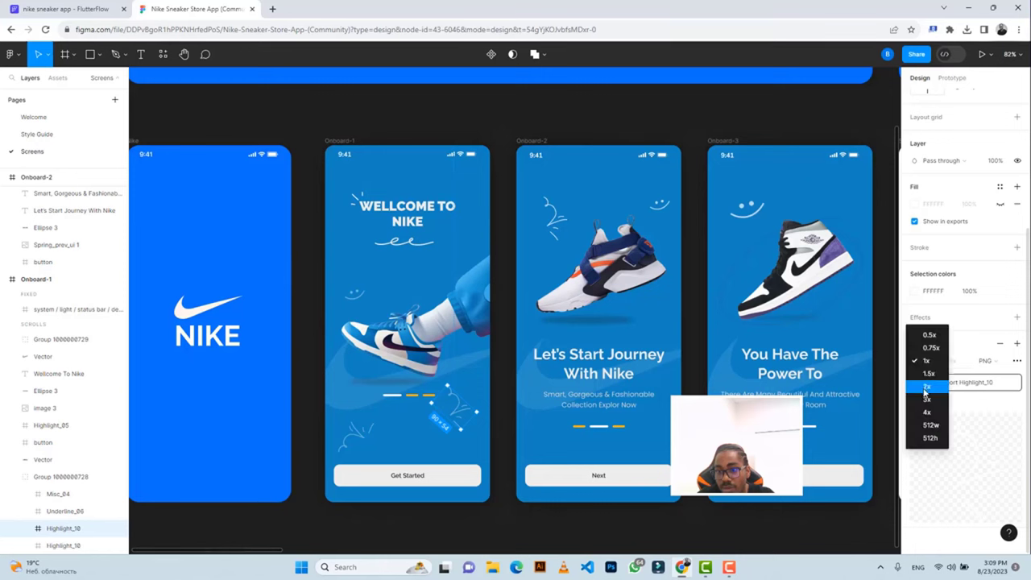
pyautogui.click(926, 413)
pyautogui.click(964, 383)
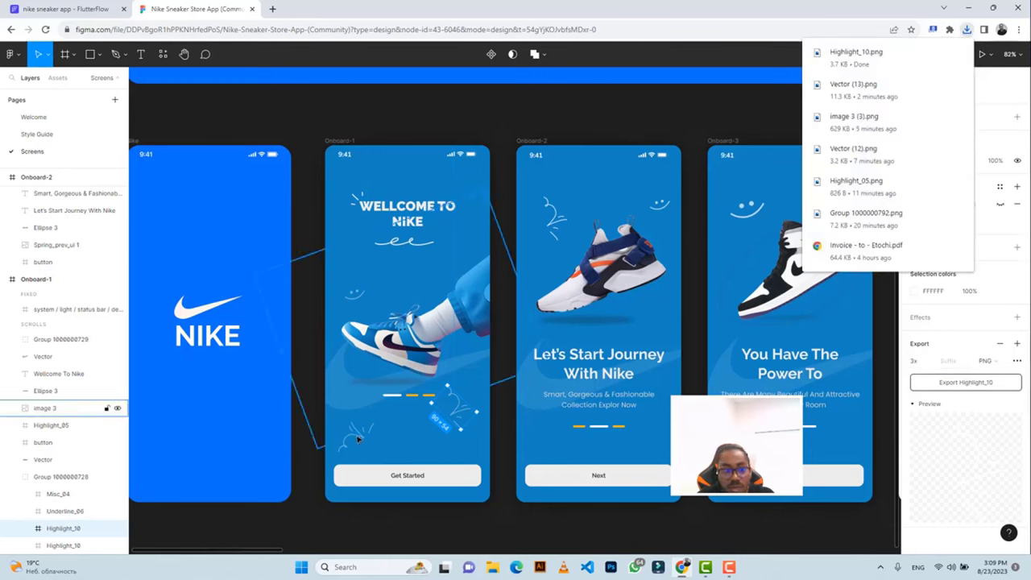
# Export the second Highlight_10 doodle near Get Started as a 3x PNG.
pyautogui.click(357, 447)
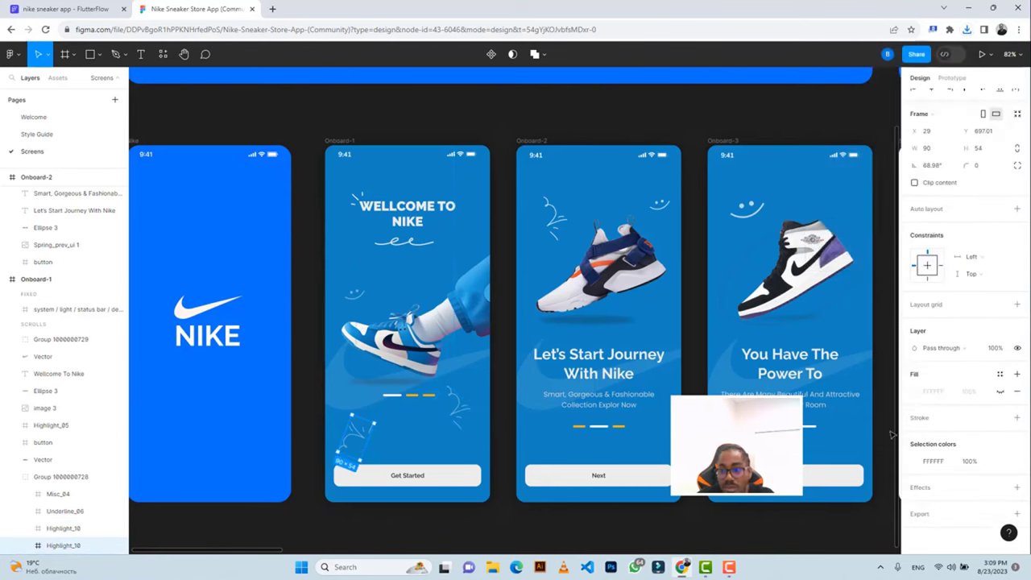
pyautogui.click(922, 514)
pyautogui.scroll(-3, 934, 467)
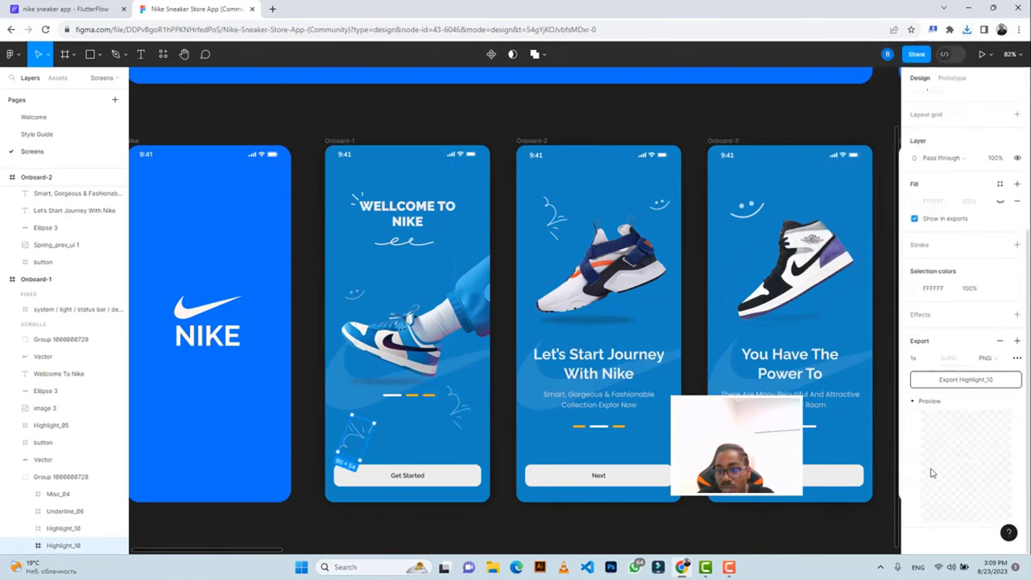
pyautogui.click(930, 359)
pyautogui.click(926, 400)
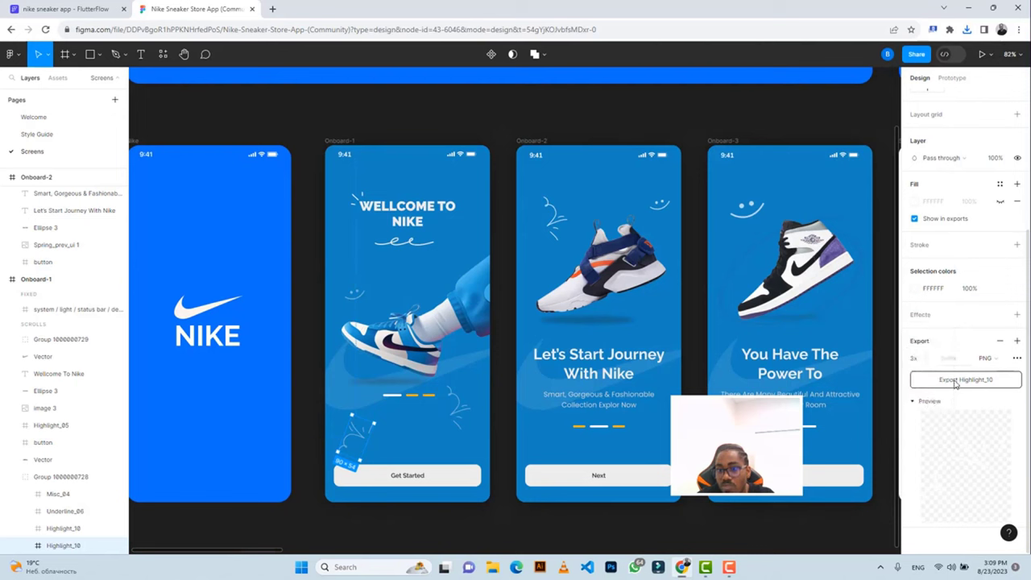
pyautogui.click(956, 380)
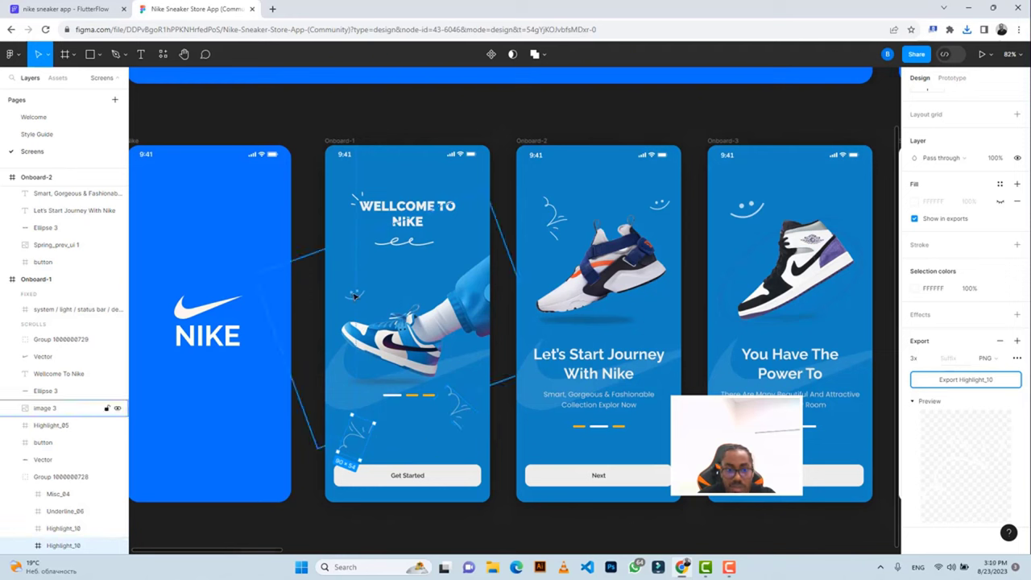
pyautogui.click(81, 8)
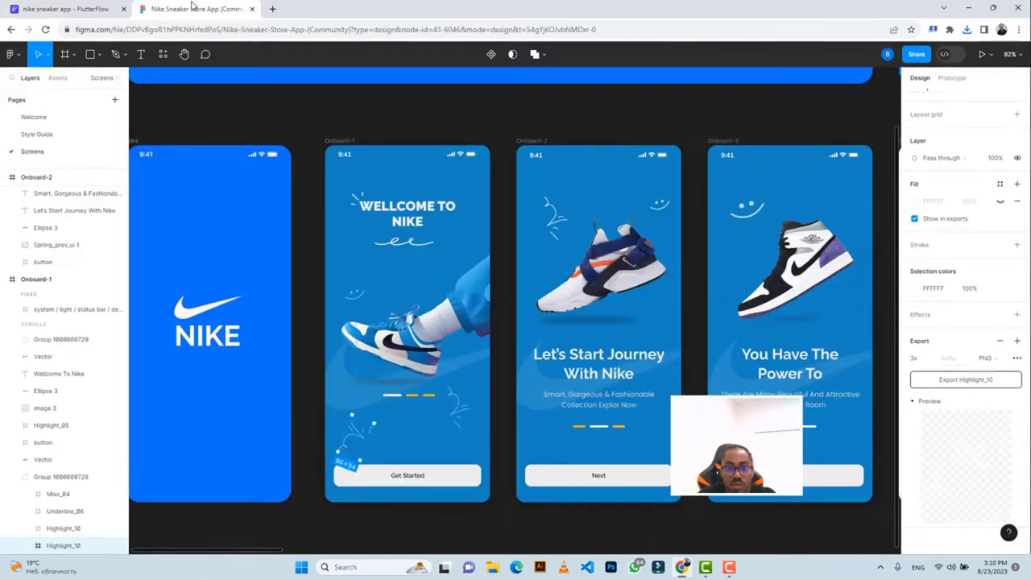
# Add an Image widget into the Stack that holds the sneaker image.
pyautogui.click(193, 7)
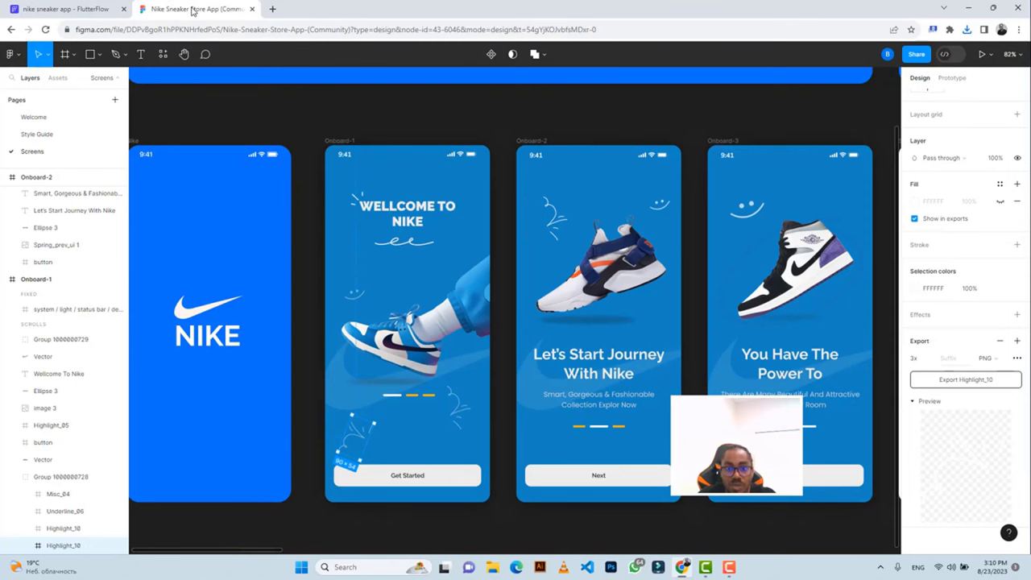
pyautogui.click(56, 10)
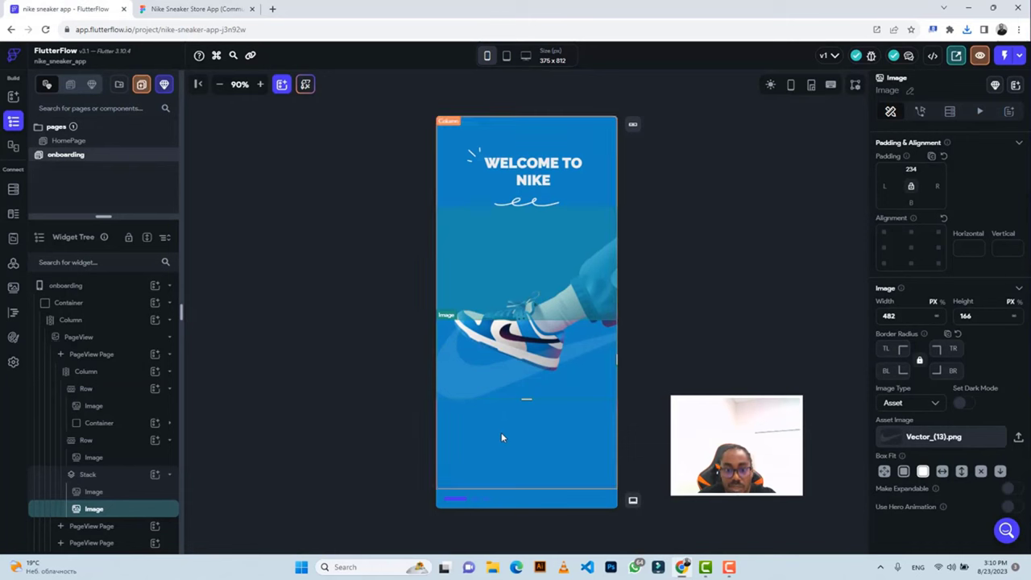
pyautogui.click(501, 435)
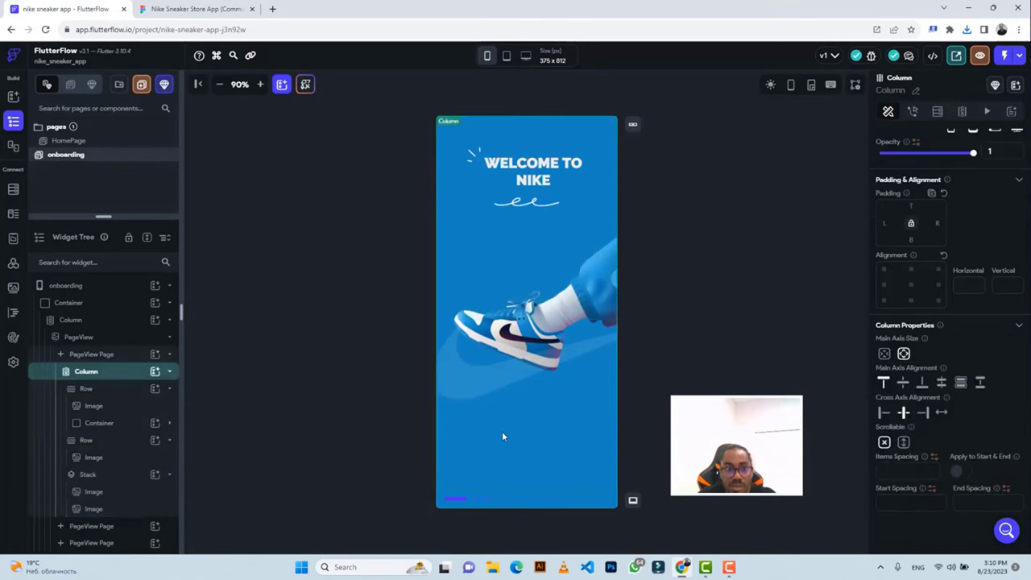
pyautogui.click(553, 389)
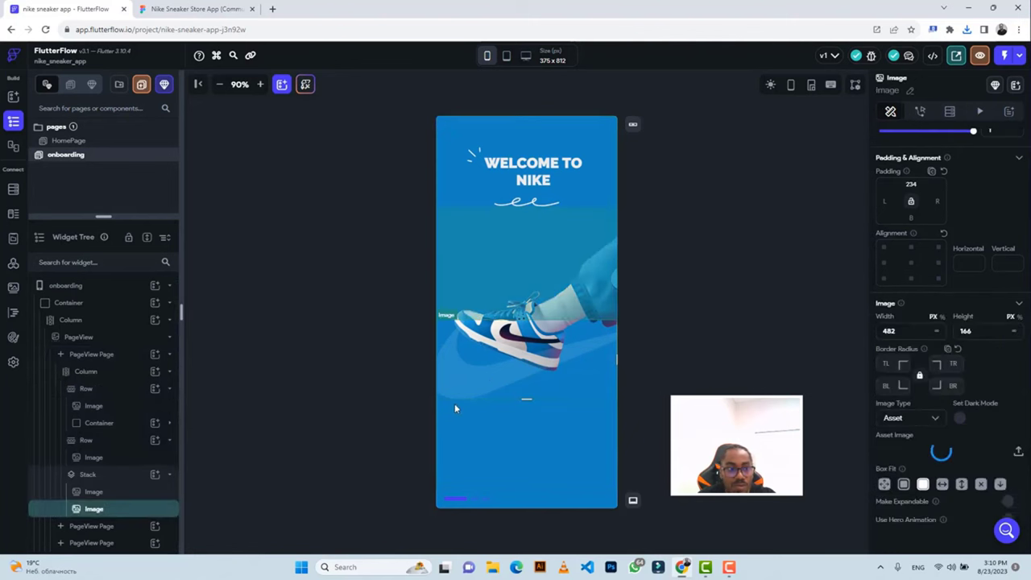
pyautogui.click(121, 476)
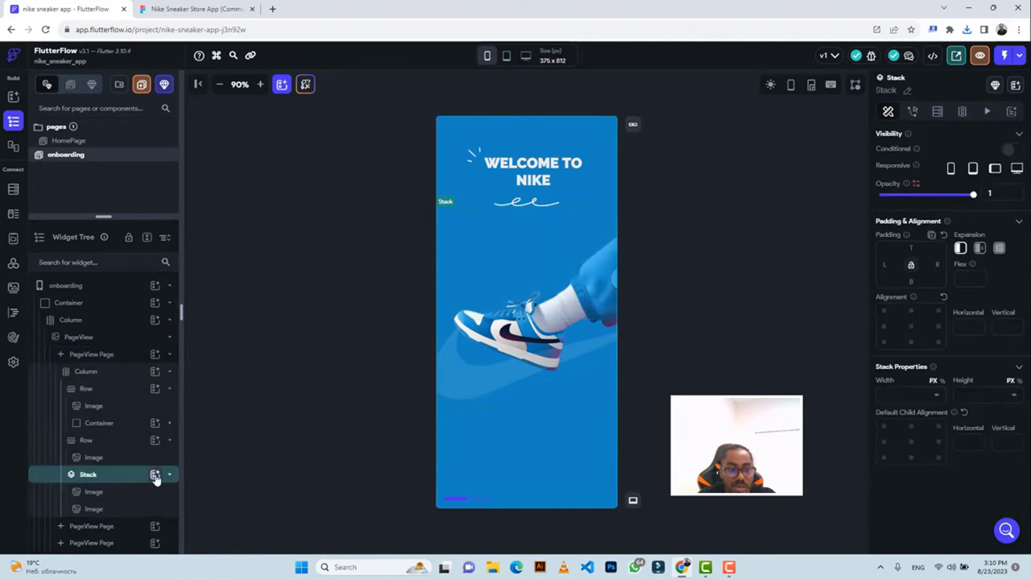
pyautogui.click(155, 475)
pyautogui.click(253, 435)
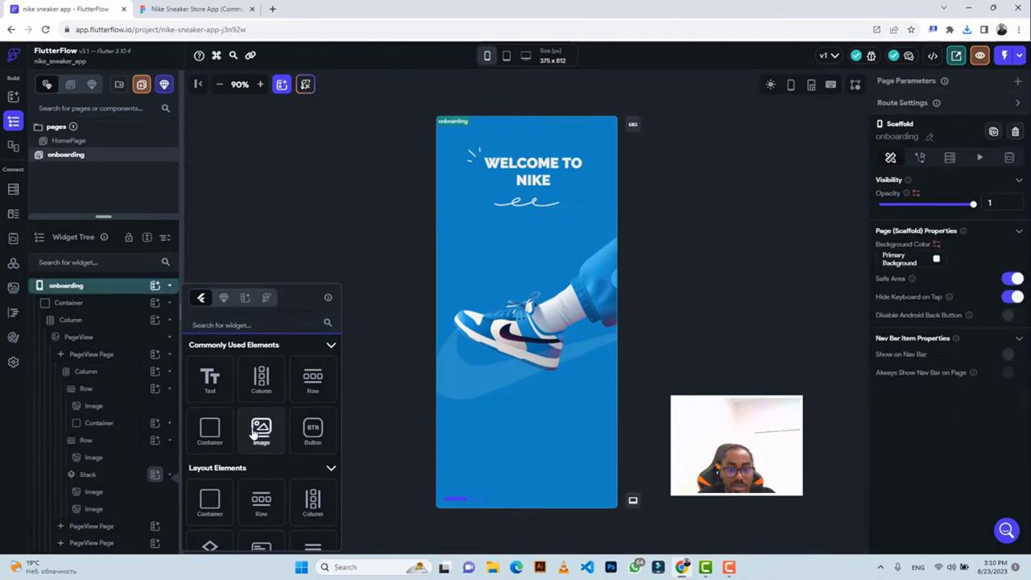
pyautogui.click(157, 8)
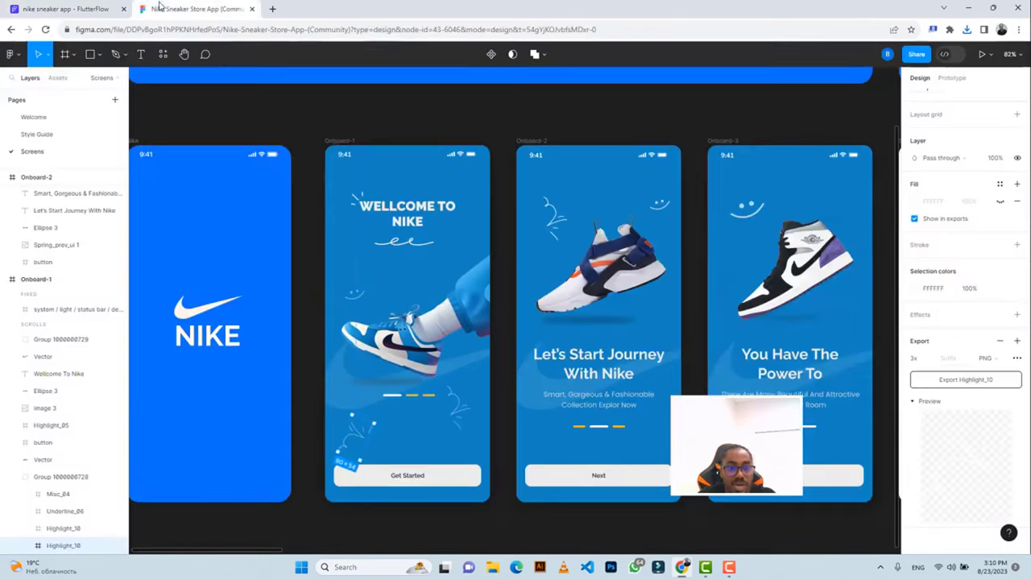
# Set the new Stack image's width to 90 and height to 54.
pyautogui.click(101, 8)
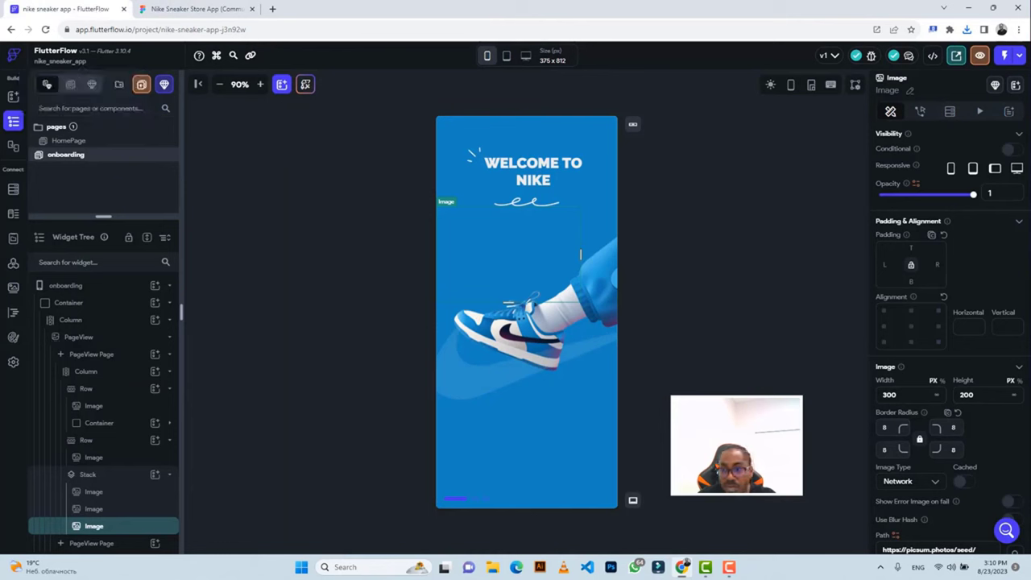
pyautogui.doubleClick(889, 394)
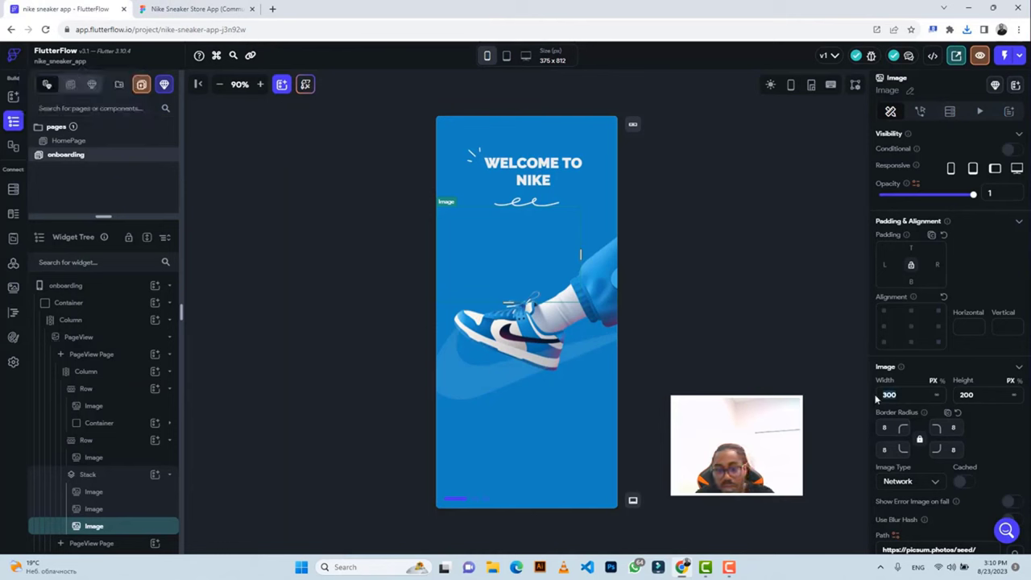
pyautogui.write('90')
pyautogui.press('Tab')
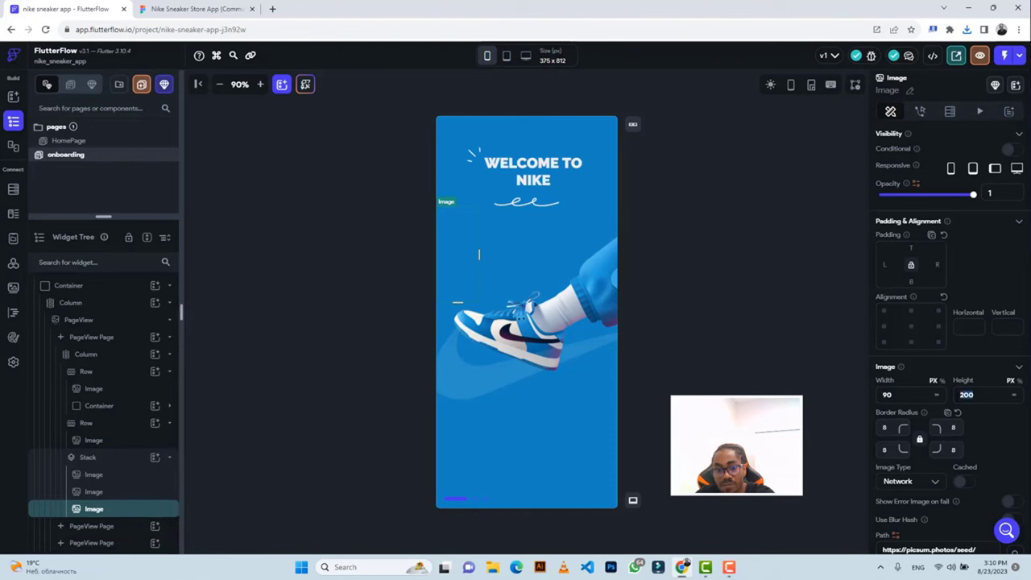
pyautogui.write('54')
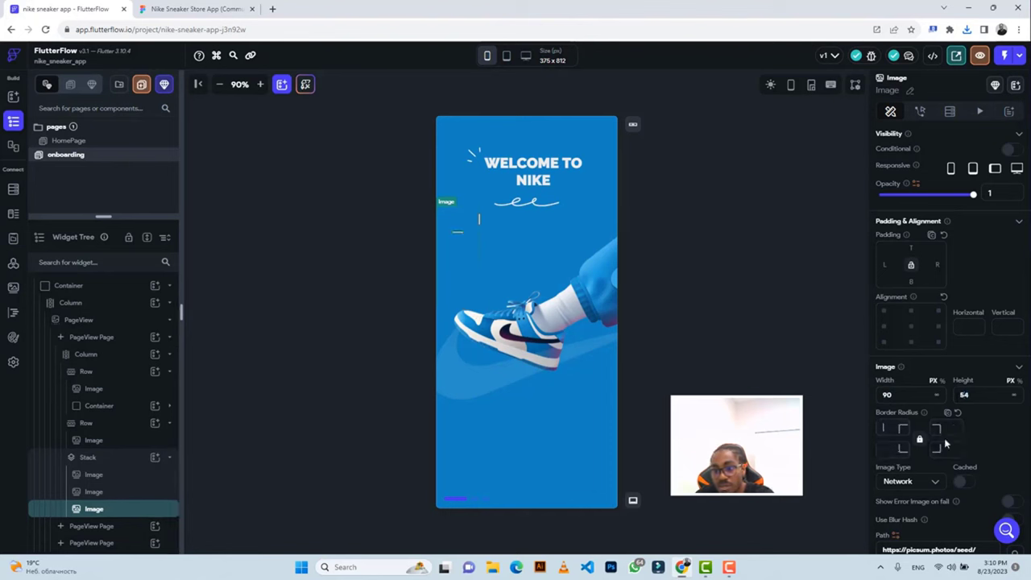
# Switch the image type to Asset and upload Highlight_10.png.
pyautogui.scroll(-3, 980, 433)
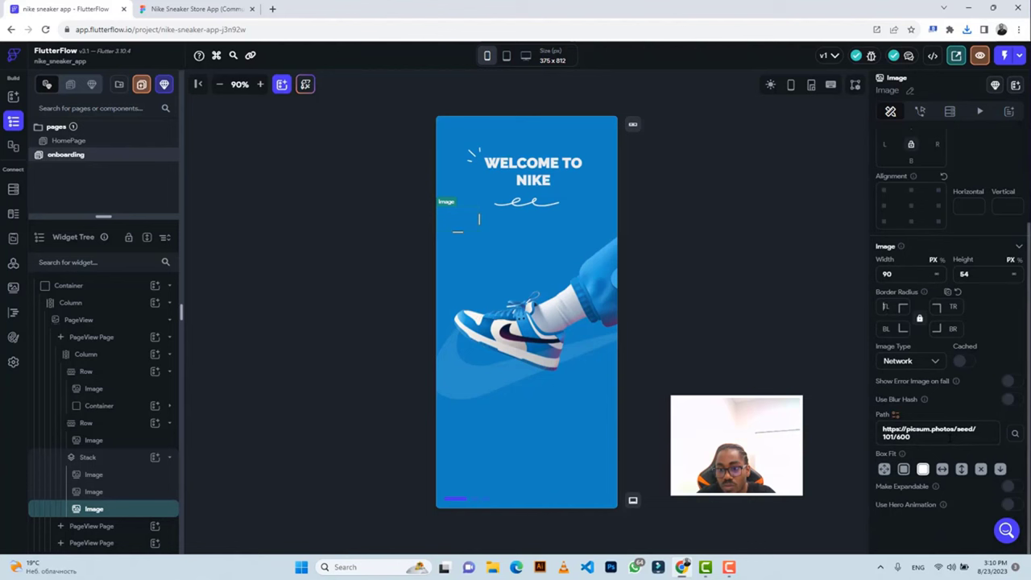
pyautogui.click(905, 361)
pyautogui.click(895, 387)
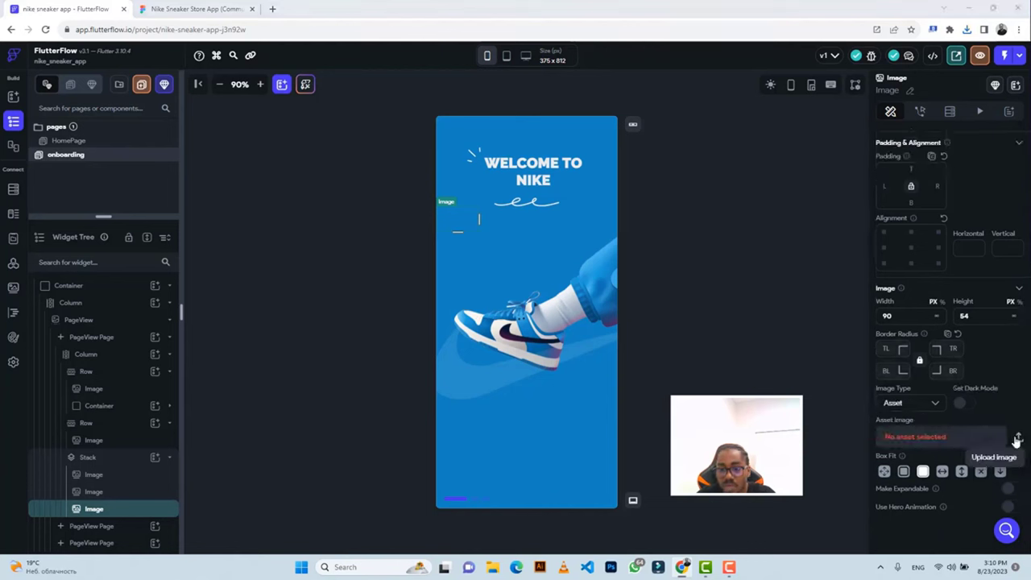
pyautogui.click(1017, 437)
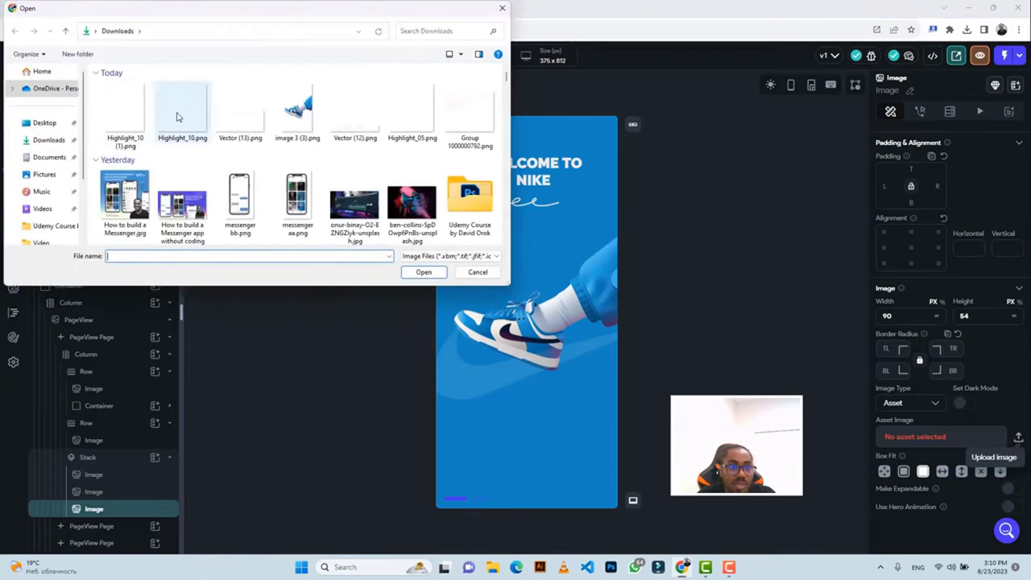
pyautogui.click(180, 115)
pyautogui.click(424, 272)
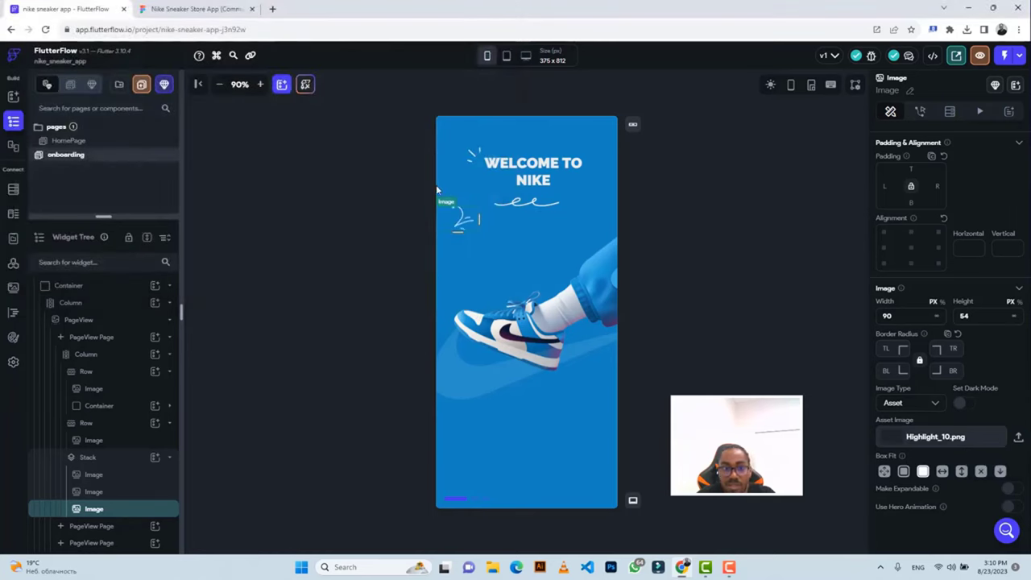
# Check Highlight_10's 90×54 size, rotation and frame-edge distances in Figma Dev Mode.
pyautogui.click(198, 8)
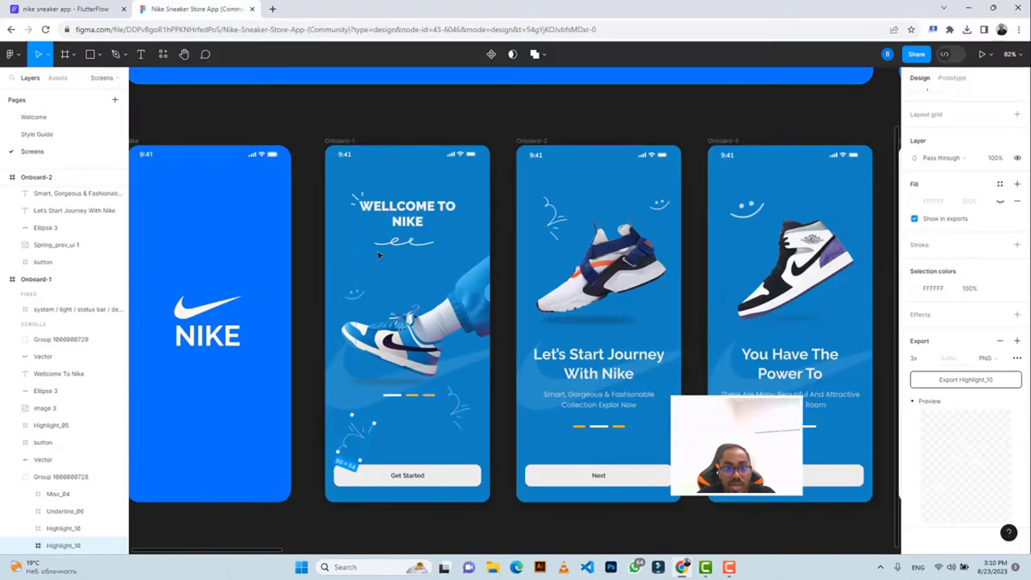
pyautogui.click(460, 417)
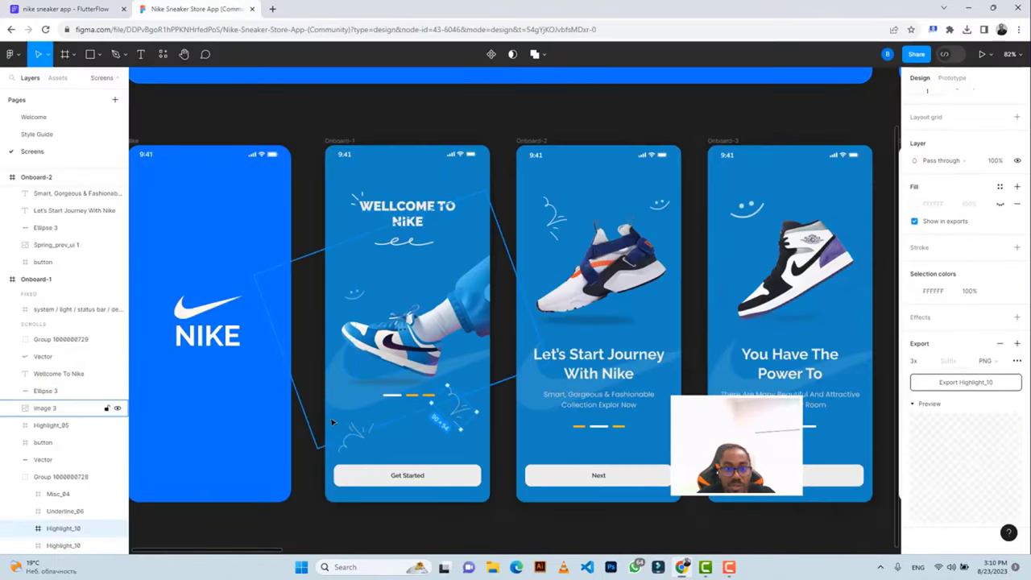
pyautogui.press('alt')
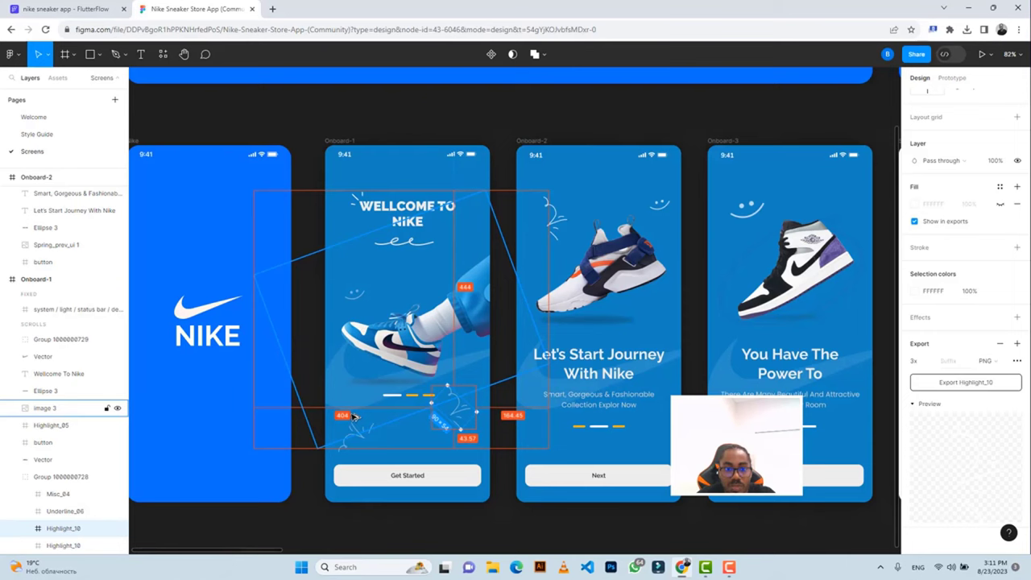
pyautogui.click(944, 54)
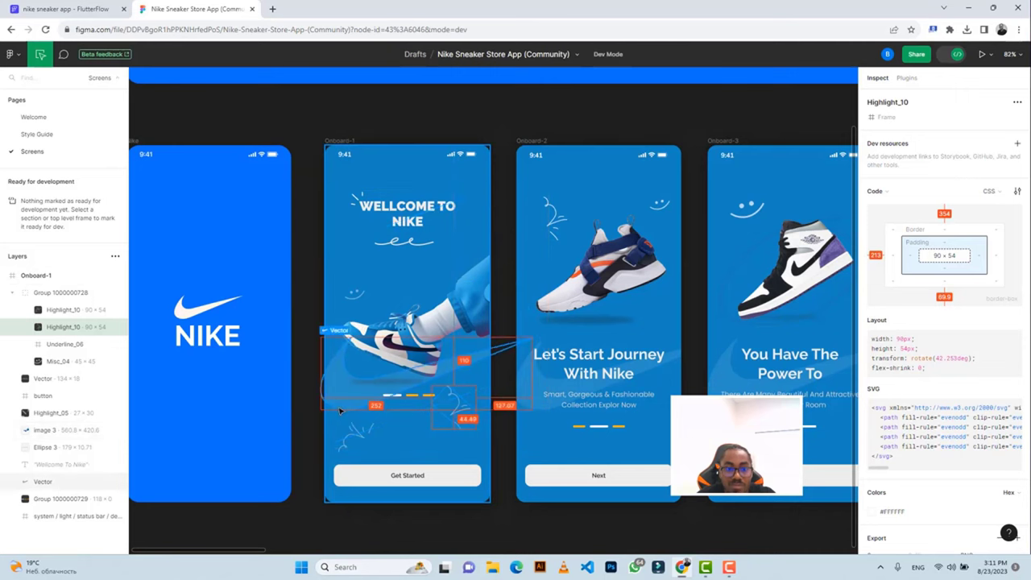
pyautogui.click(63, 9)
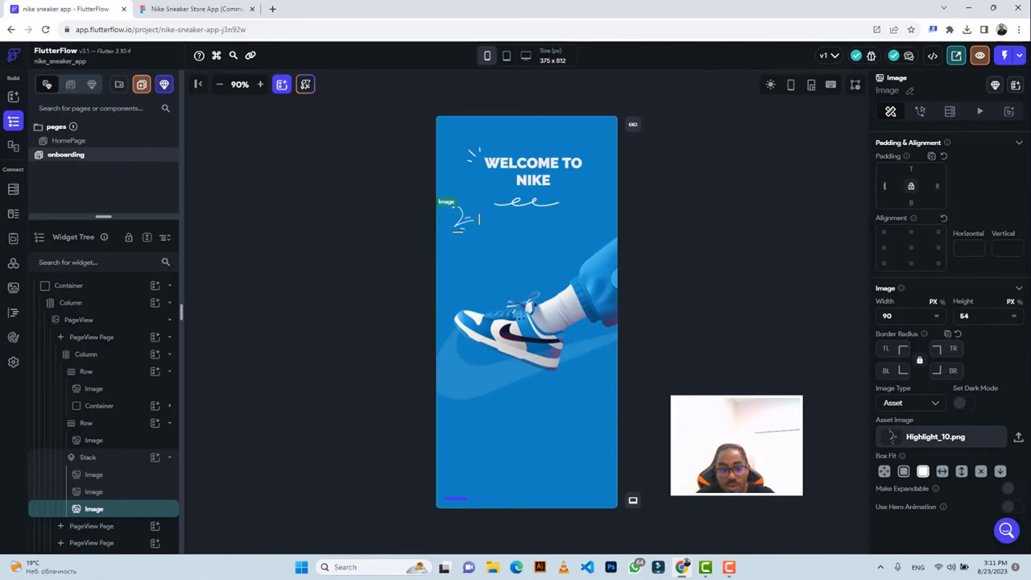
# Give the doodle image a left padding of 200.
pyautogui.click(884, 186)
pyautogui.write('200')
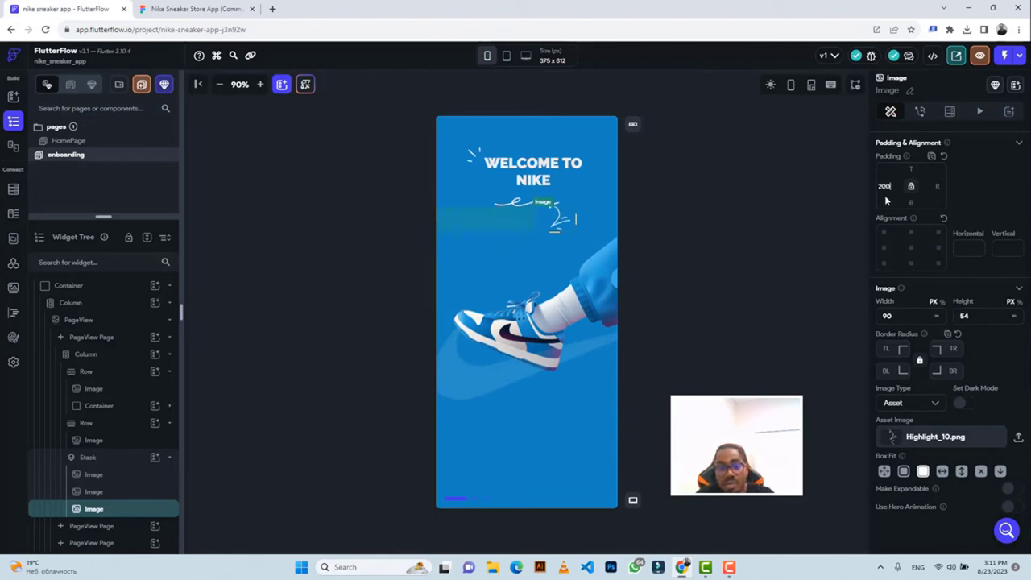
pyautogui.click(197, 9)
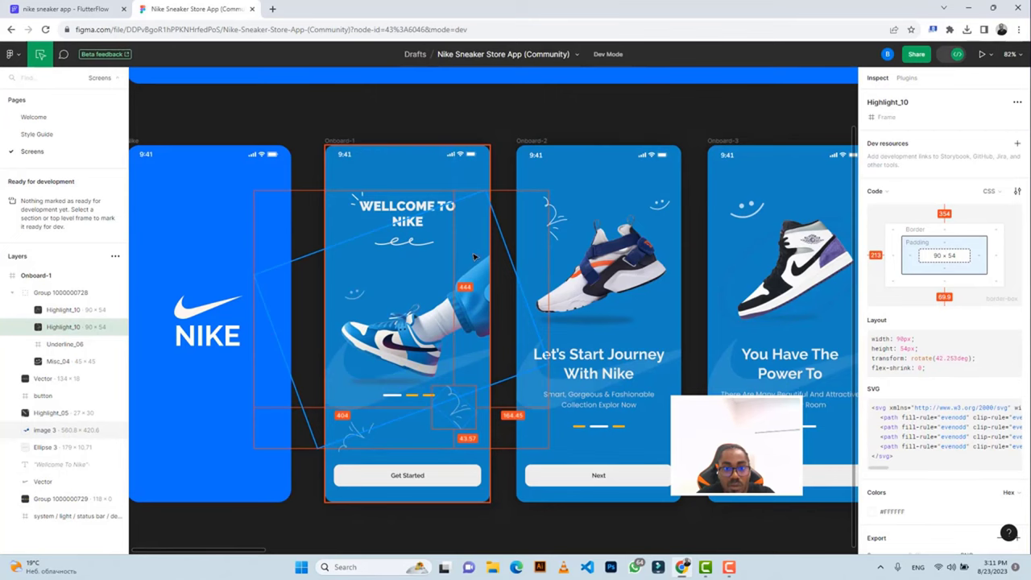
pyautogui.click(96, 8)
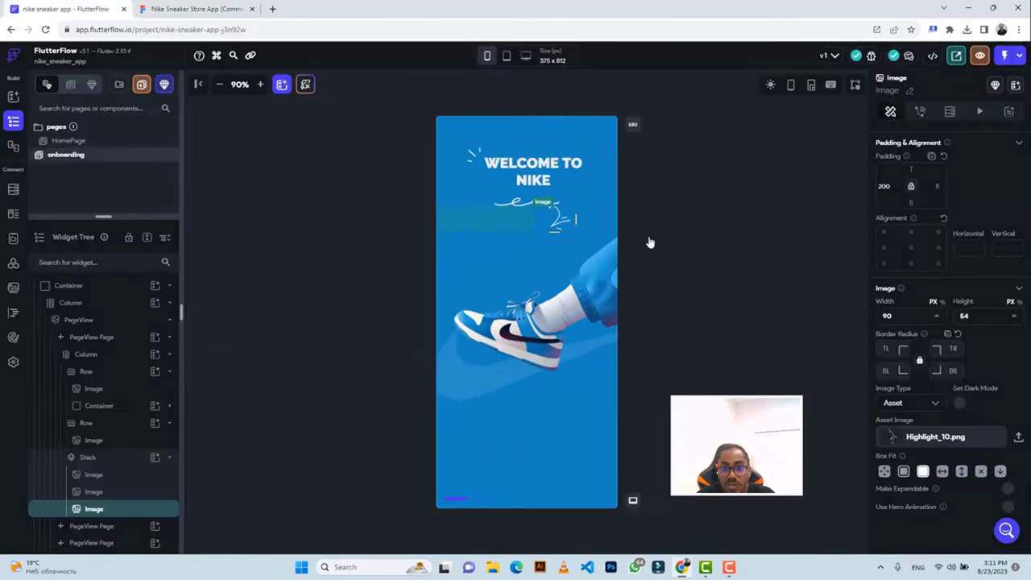
# Set the doodle's top padding to 344 and compare its placement with Figma.
pyautogui.click(911, 182)
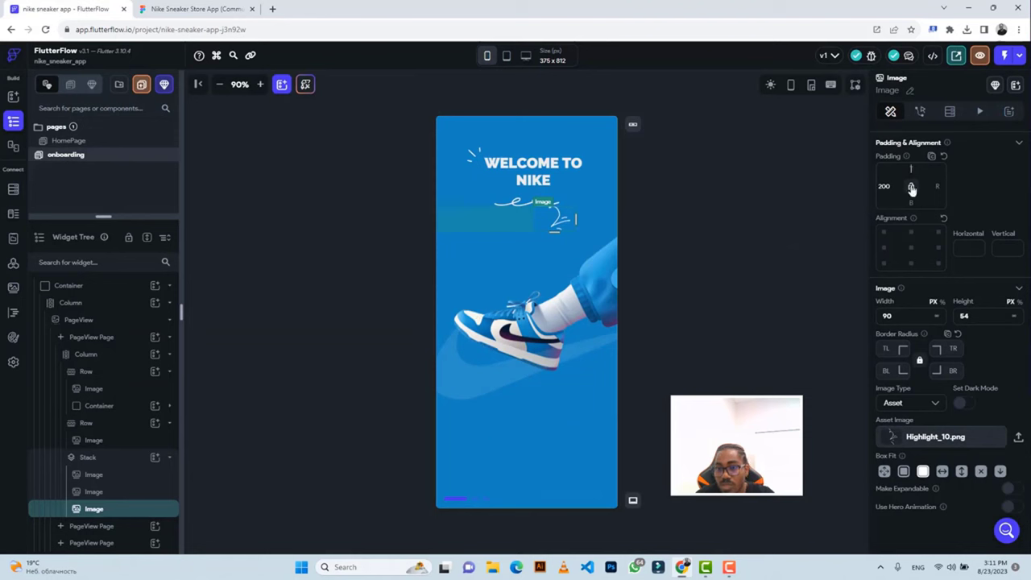
pyautogui.write('444')
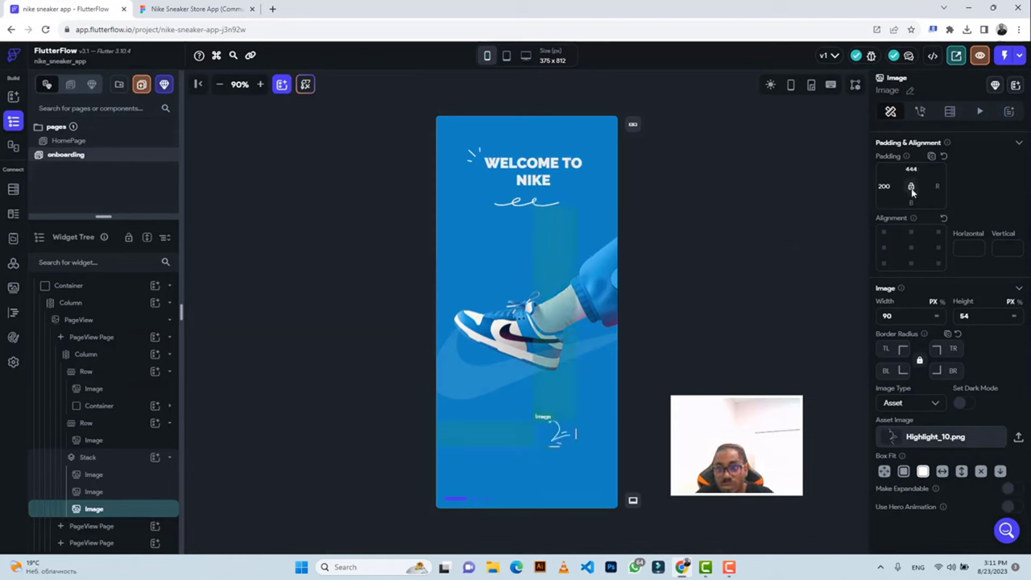
pyautogui.press('BackSpace')
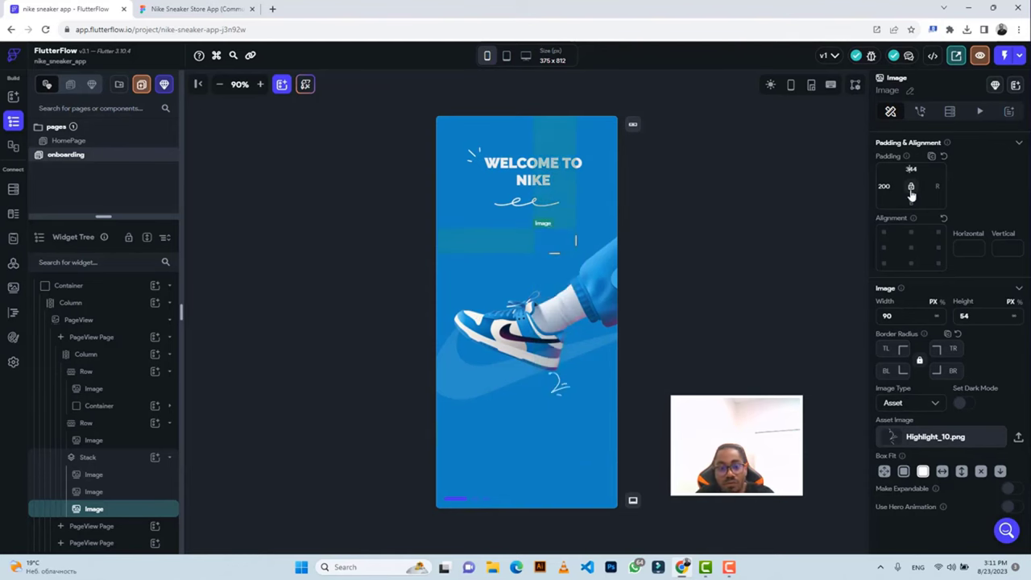
pyautogui.write('3')
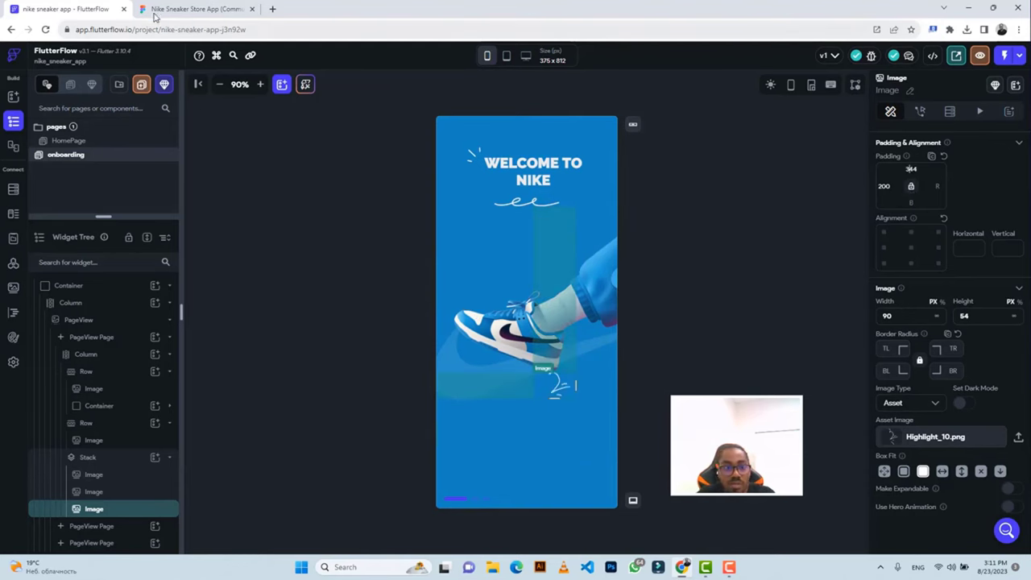
pyautogui.click(160, 11)
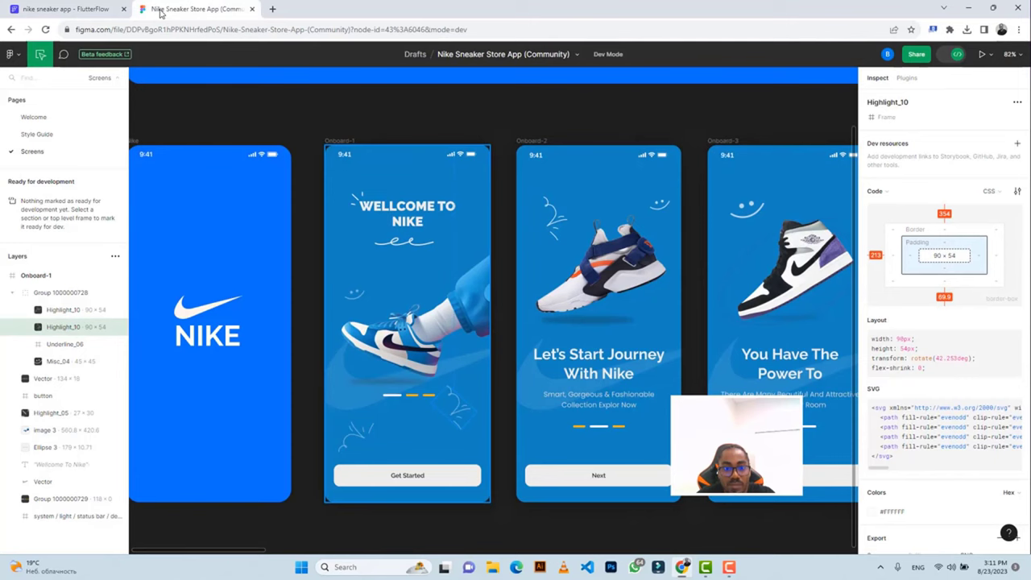
pyautogui.click(84, 8)
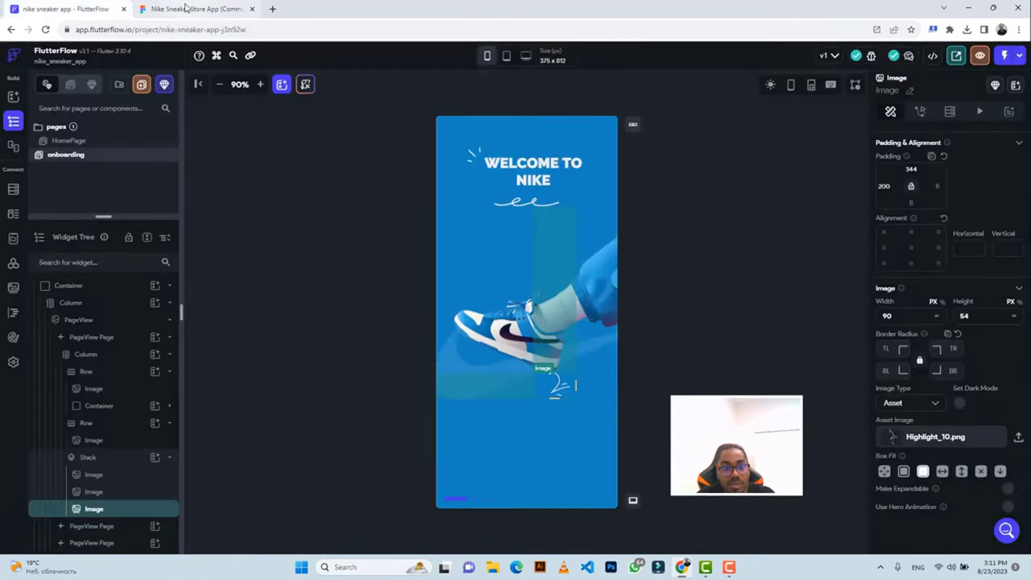
pyautogui.click(185, 7)
pyautogui.click(77, 9)
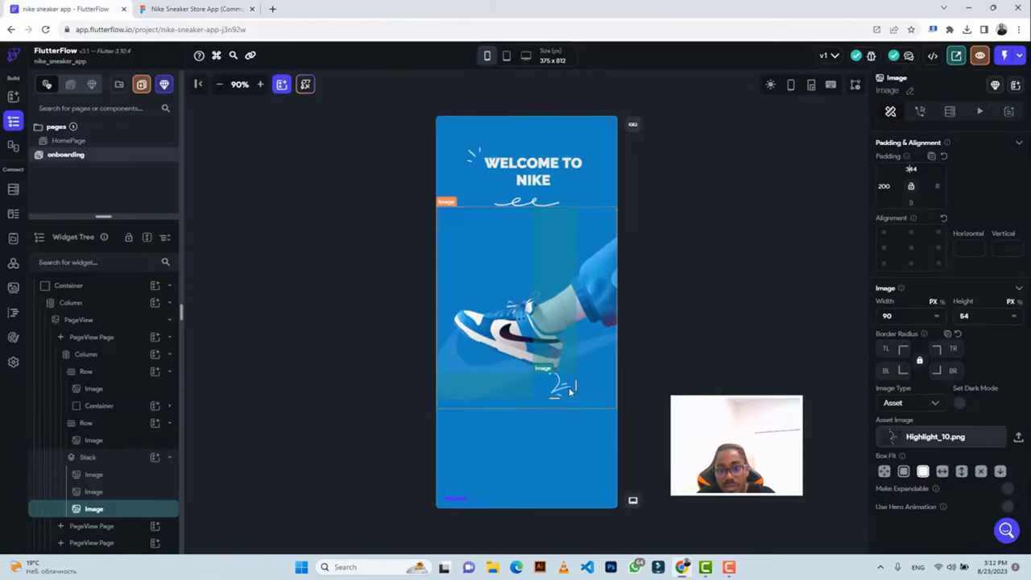
pyautogui.click(676, 376)
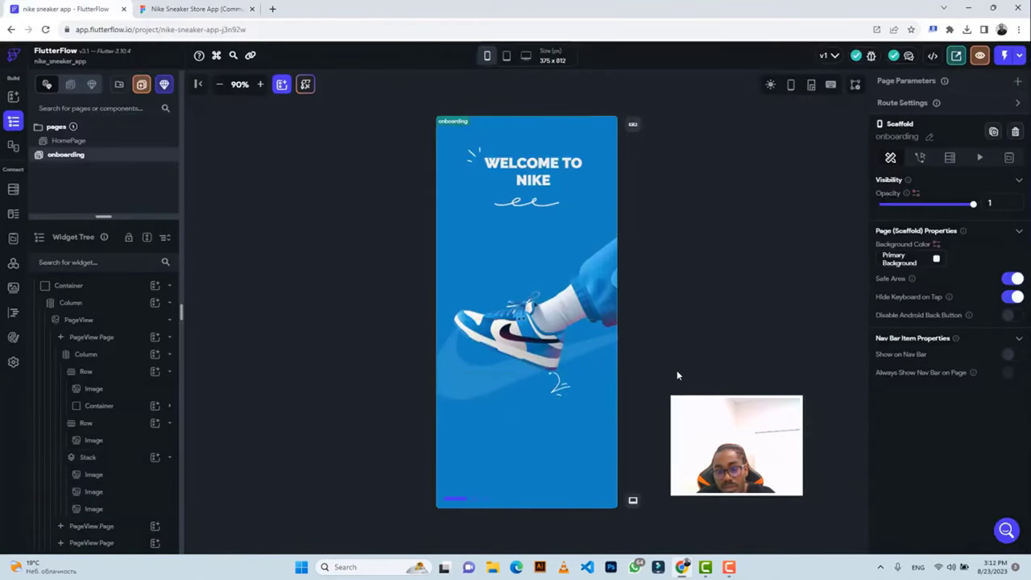
pyautogui.click(559, 388)
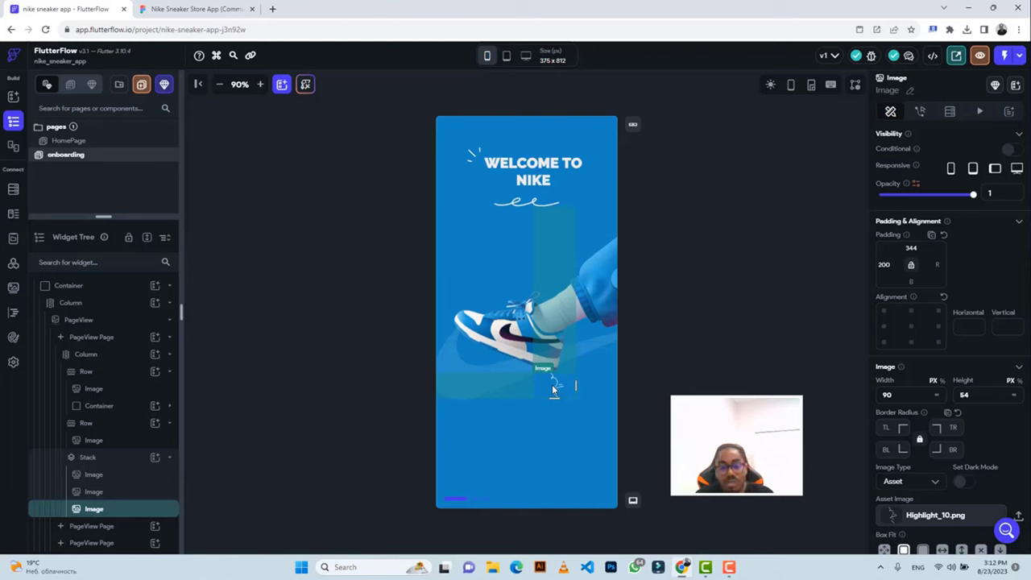
# Duplicate the doodle image and locate the second Highlight_10 doodle in Figma.
pyautogui.hotkey('ctrl', 'd')
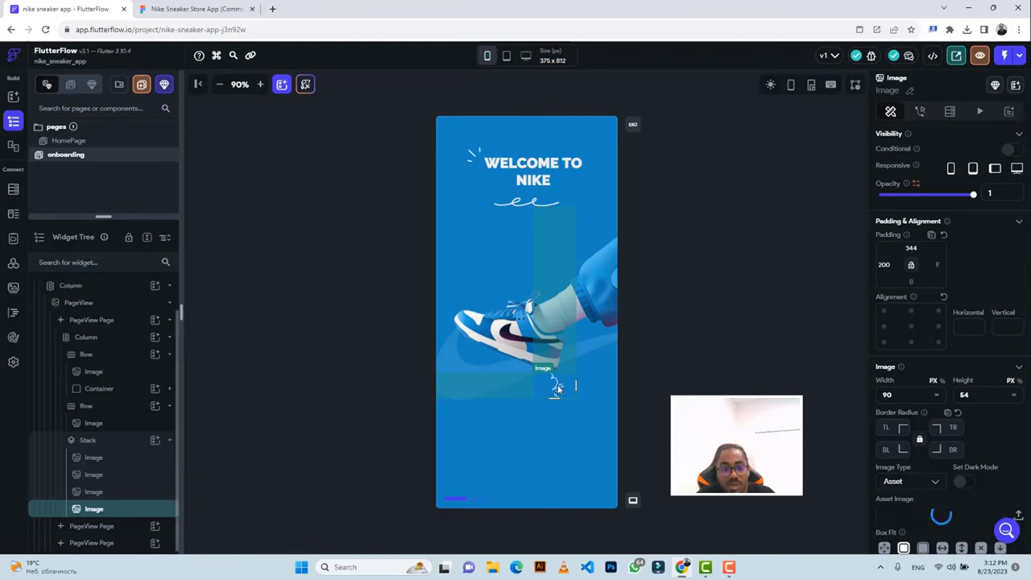
pyautogui.click(168, 10)
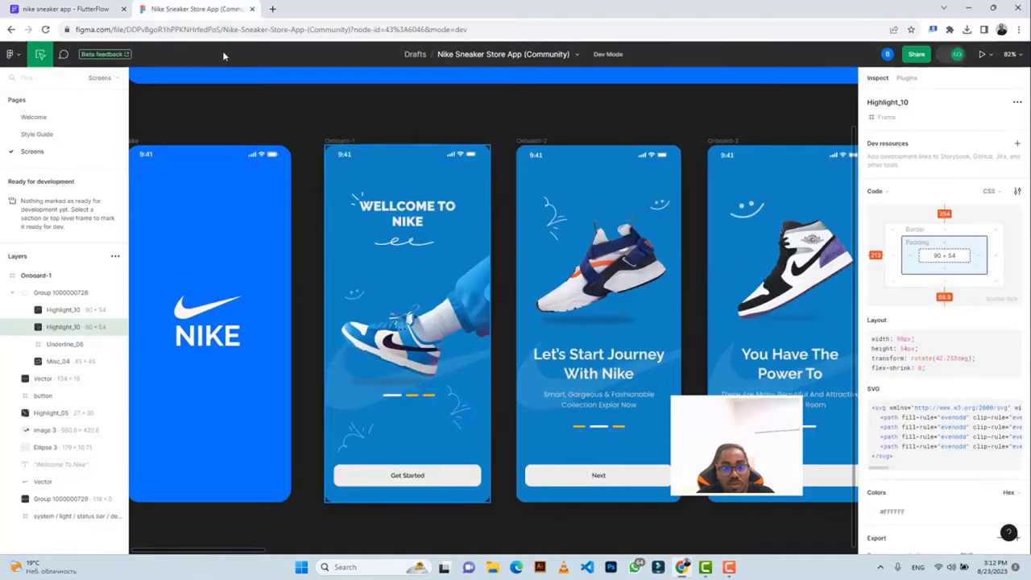
pyautogui.click(349, 456)
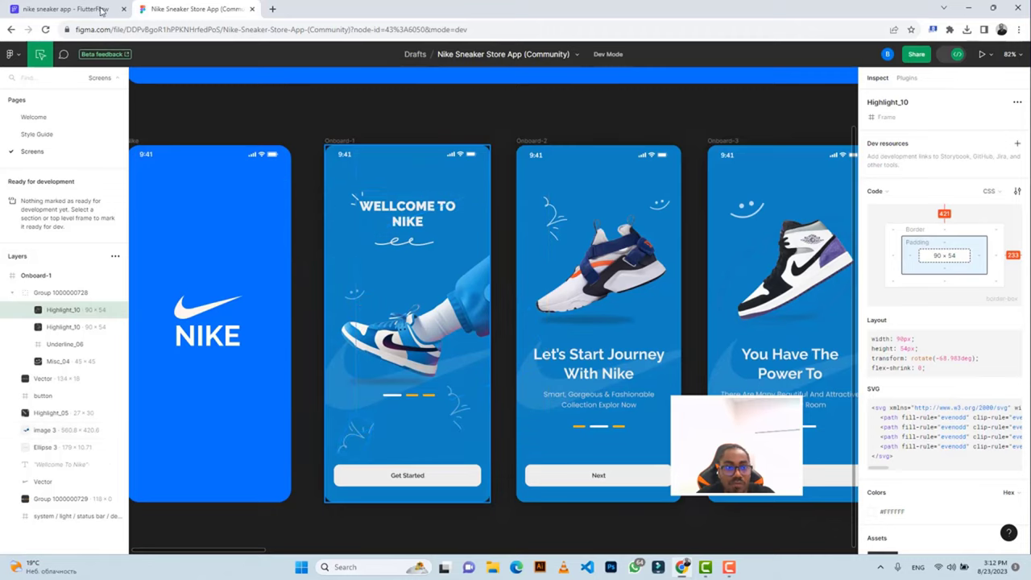
pyautogui.click(69, 9)
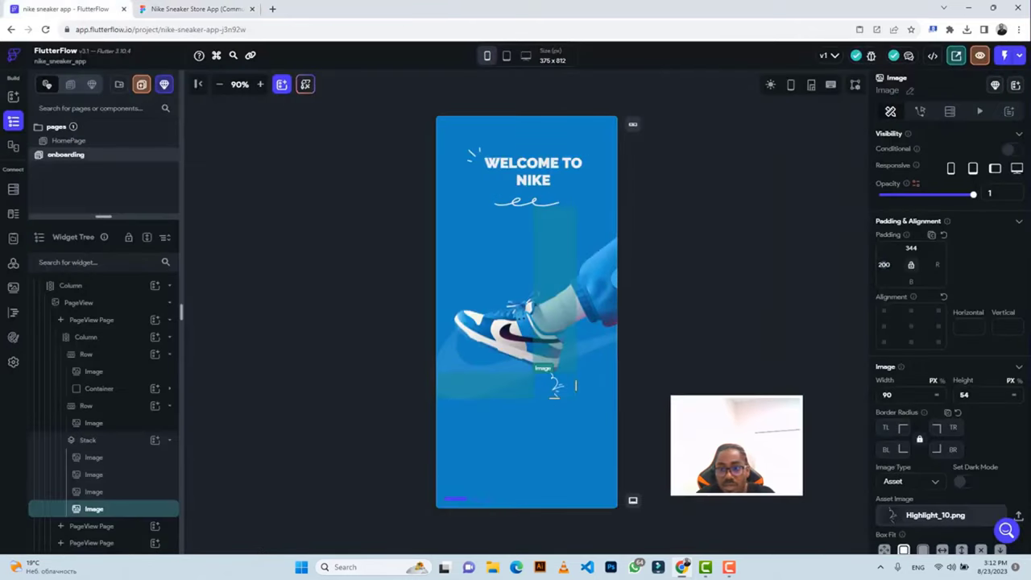
# Position the duplicate doodle with 30 left padding and 444 top padding.
pyautogui.write('50')
pyautogui.press('Return')
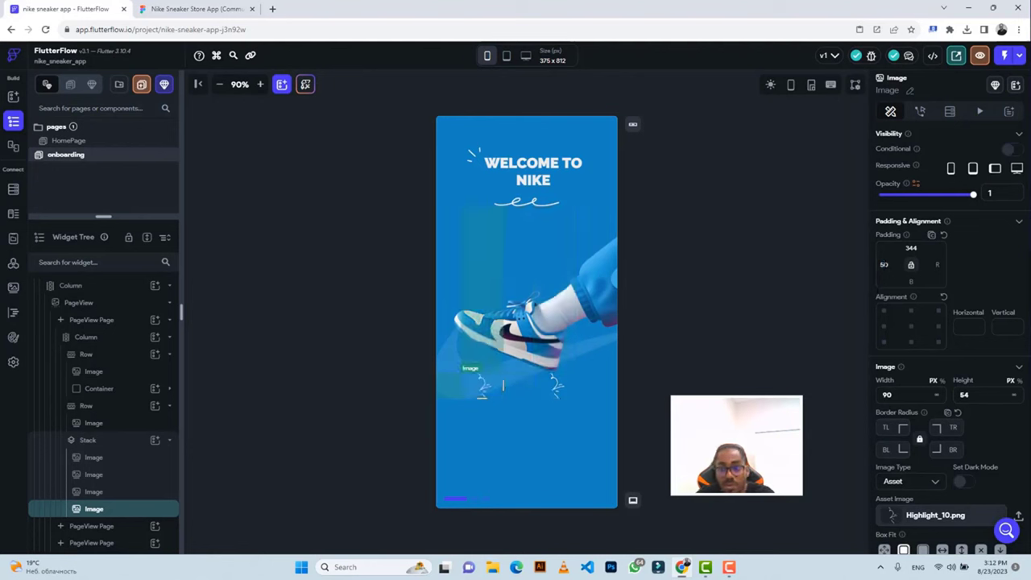
pyautogui.write('30')
pyautogui.press('Return')
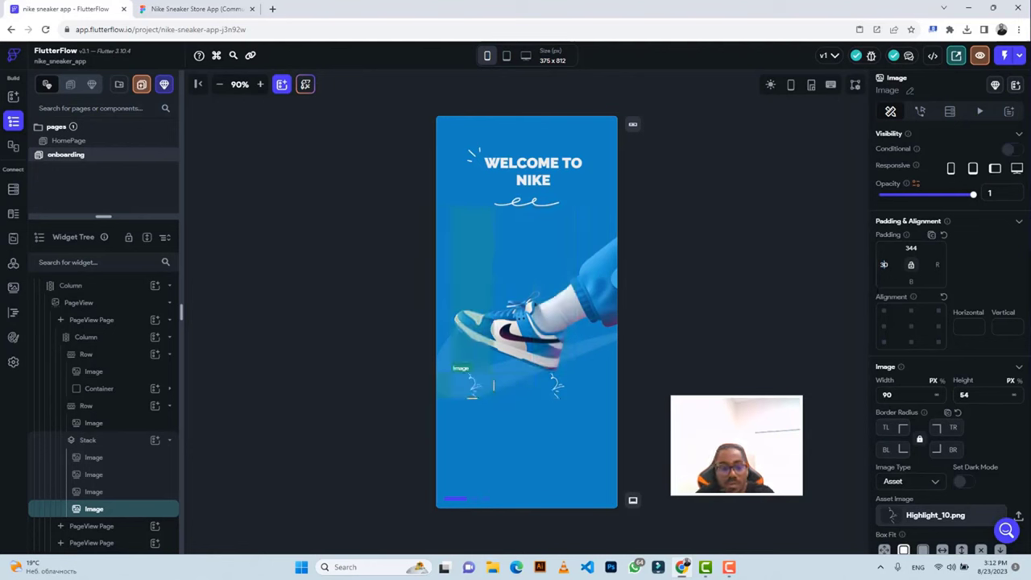
pyautogui.click(170, 9)
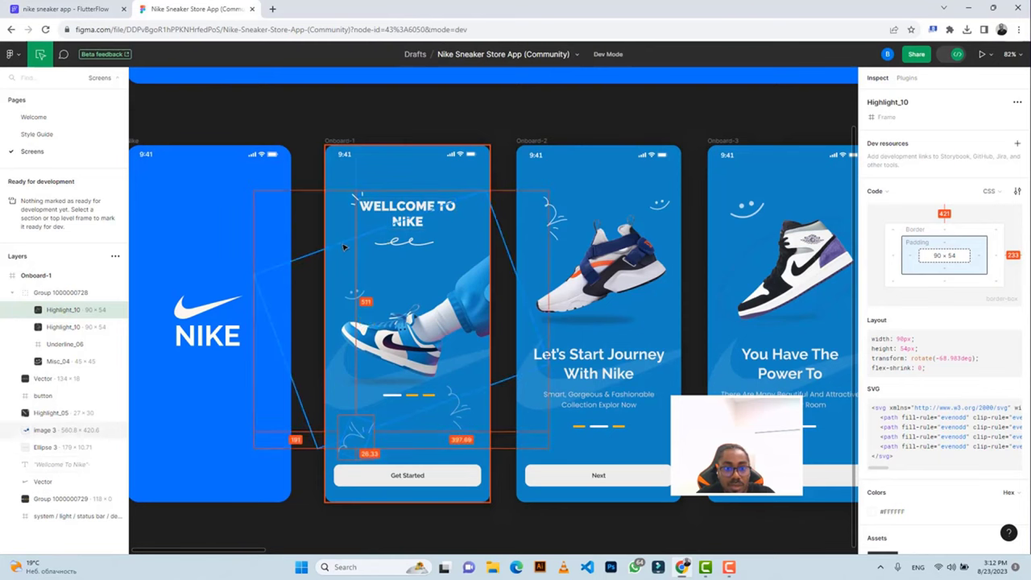
pyautogui.click(65, 8)
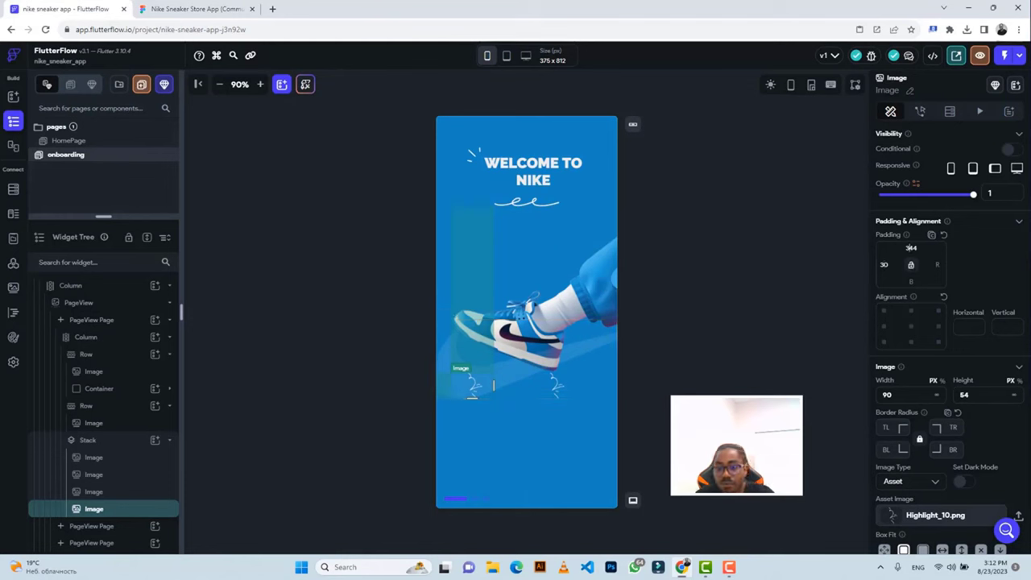
pyautogui.write('144')
pyautogui.write('4')
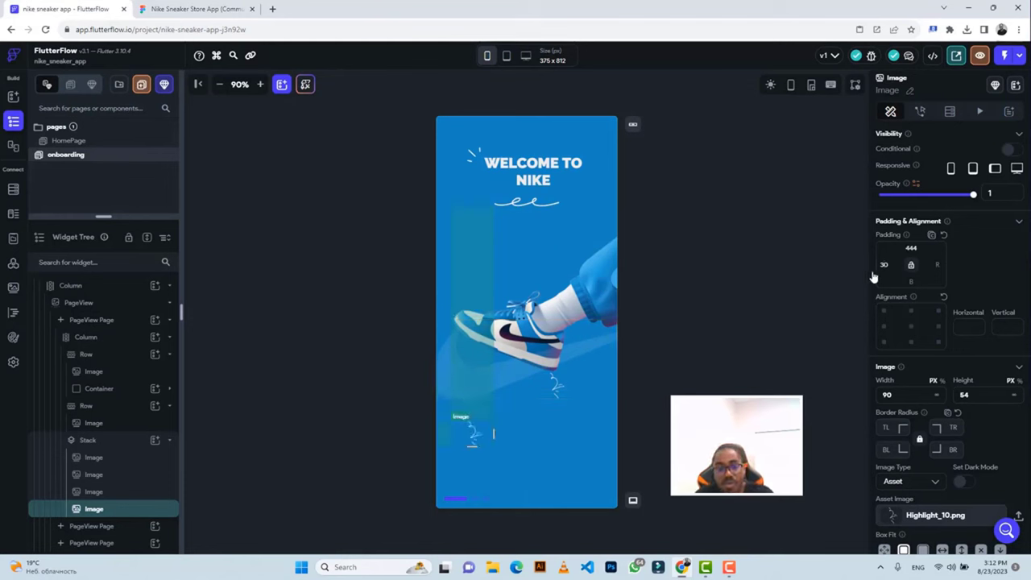
pyautogui.click(194, 8)
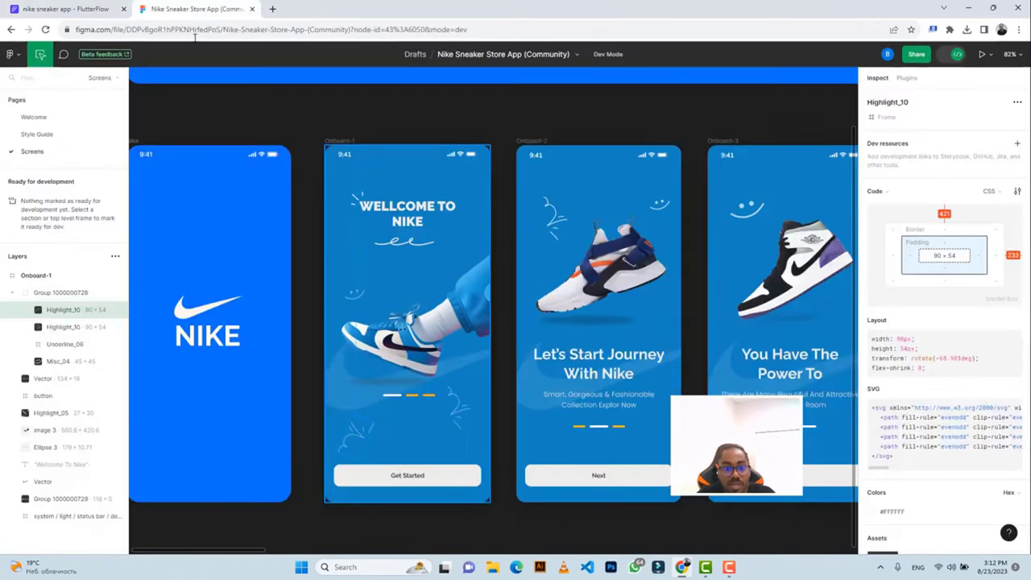
pyautogui.click(64, 9)
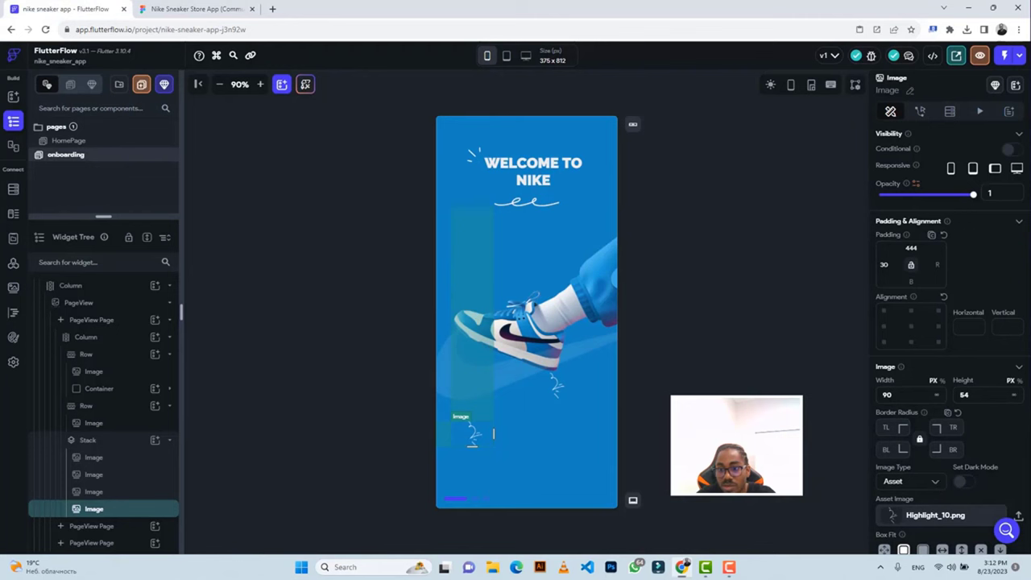
# Replace the duplicate's asset with Highlight_10 (1).png.
pyautogui.scroll(-2, 1020, 441)
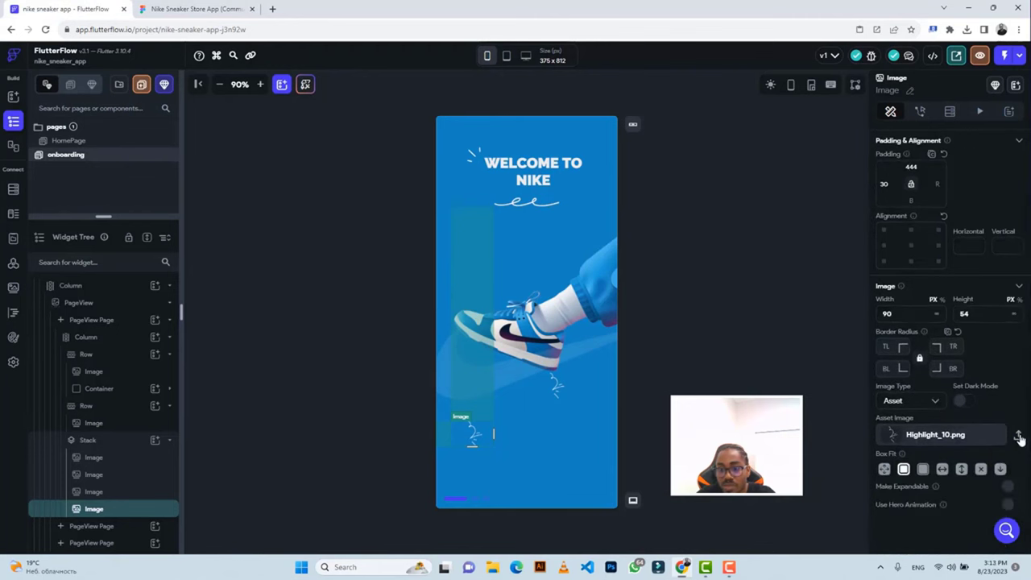
pyautogui.click(1018, 435)
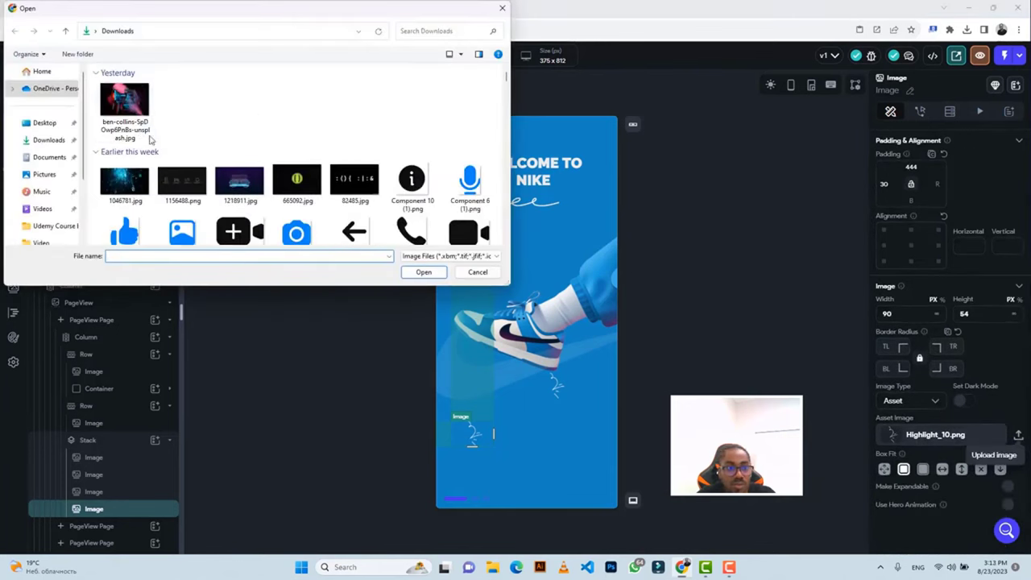
pyautogui.click(119, 115)
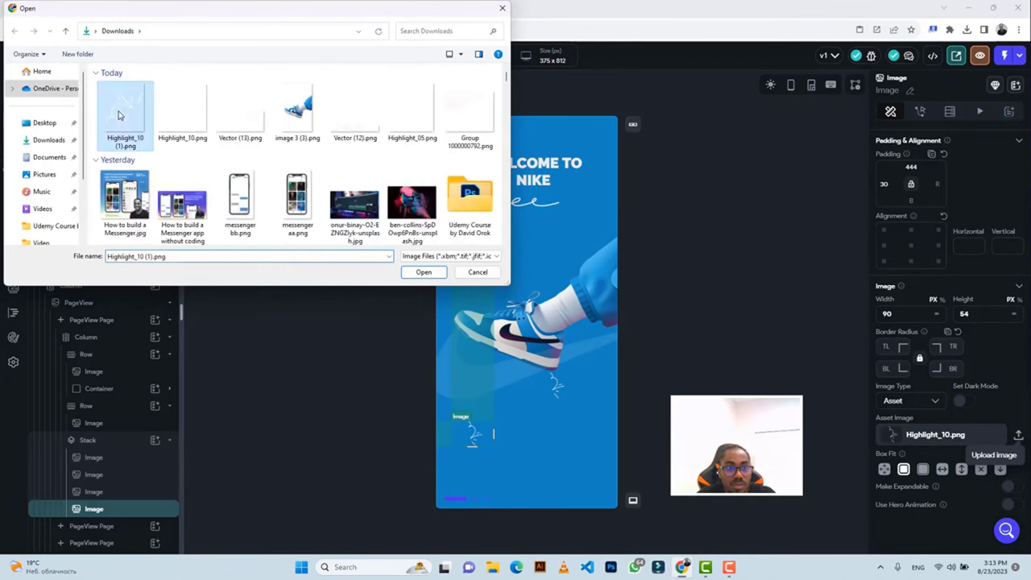
pyautogui.click(422, 272)
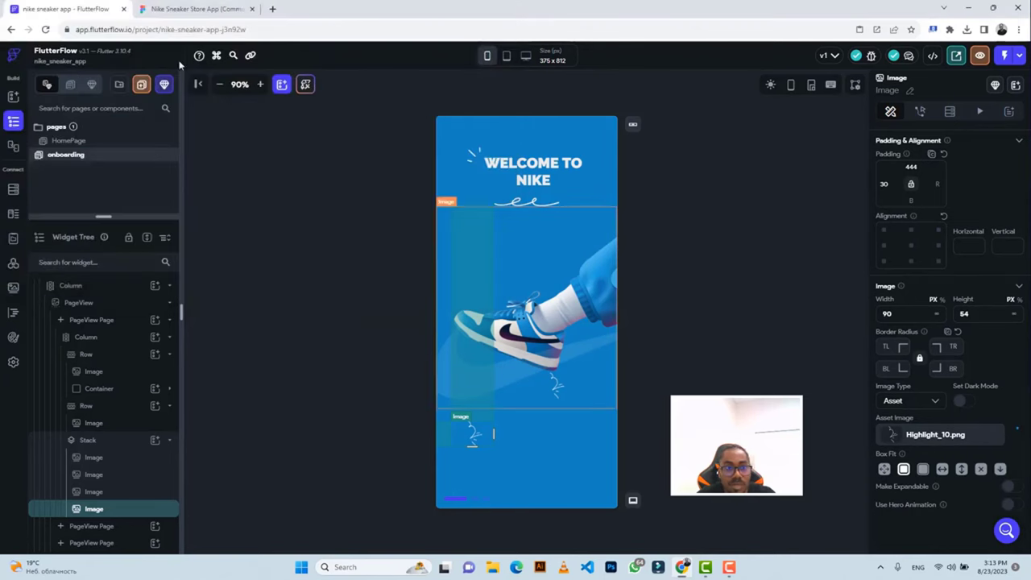
# Copy the 'Get Started' text from the button's text layer in Figma Dev Mode.
pyautogui.click(177, 10)
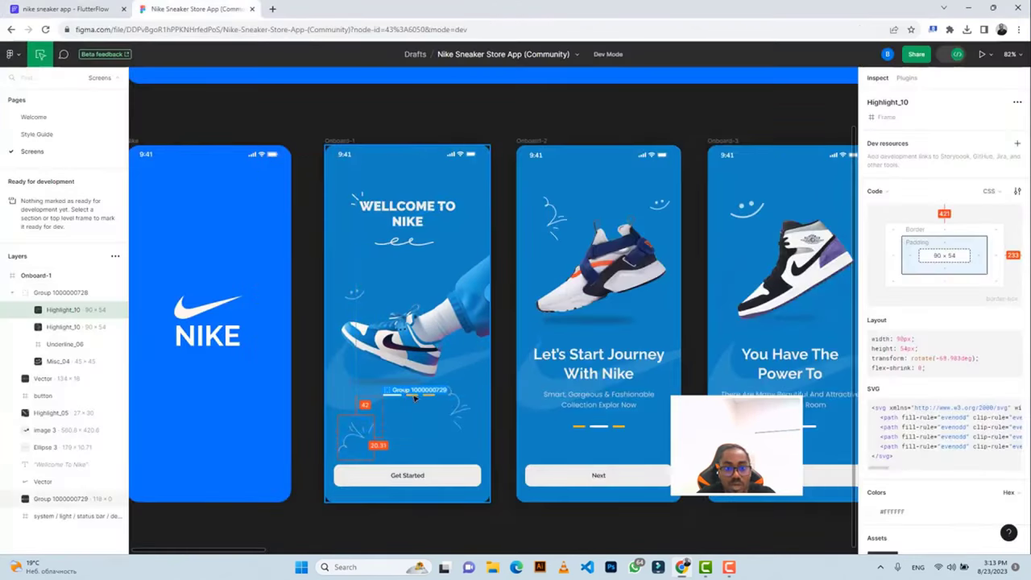
pyautogui.click(463, 476)
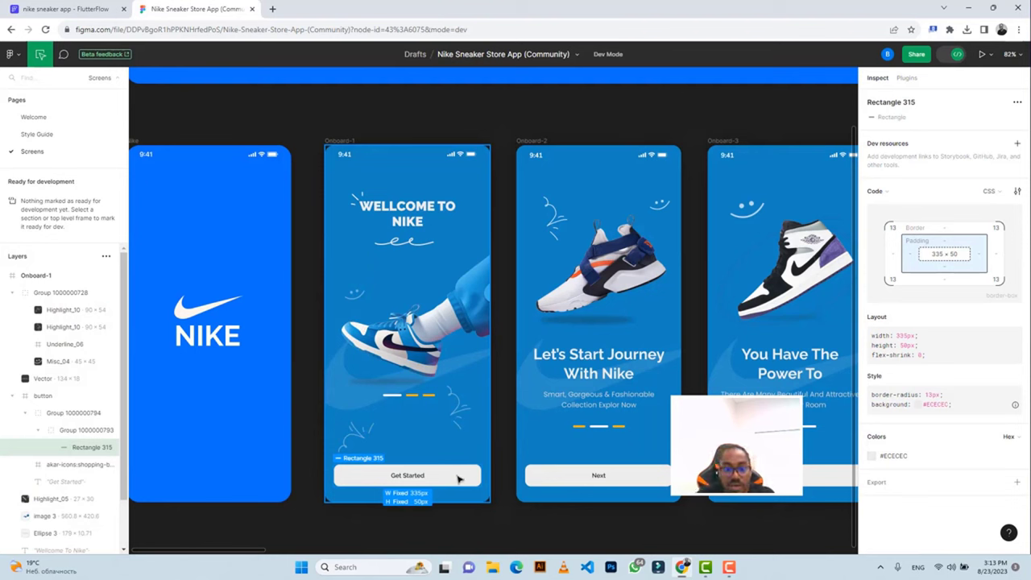
pyautogui.click(409, 477)
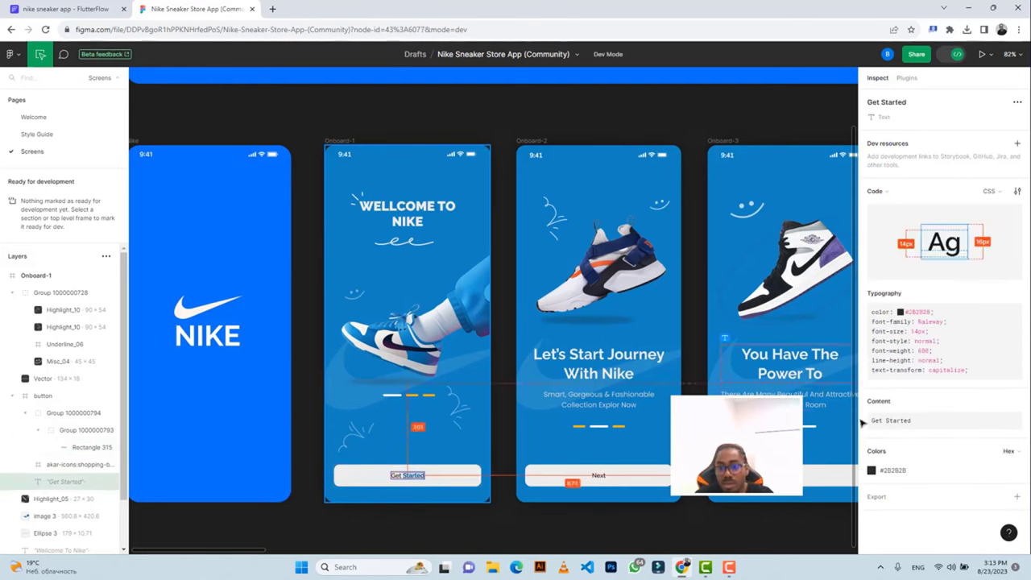
pyautogui.tripleClick(892, 424)
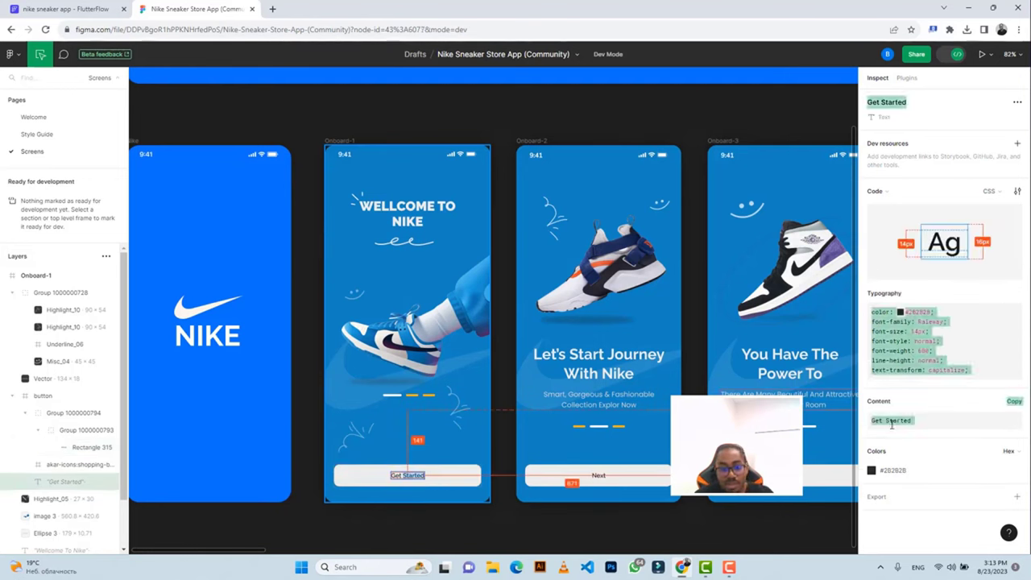
pyautogui.click(892, 424)
pyautogui.click(1011, 403)
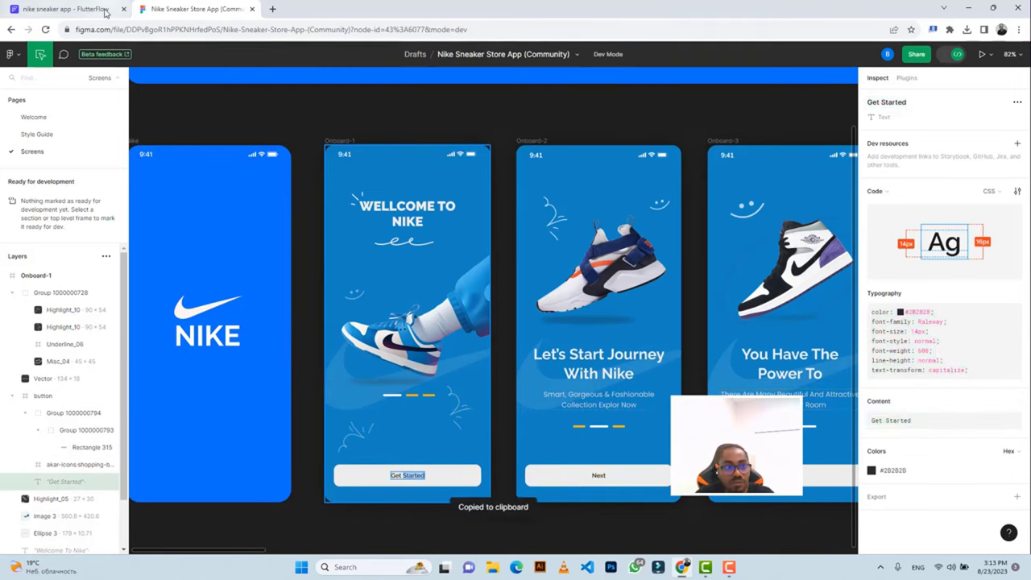
pyautogui.click(72, 9)
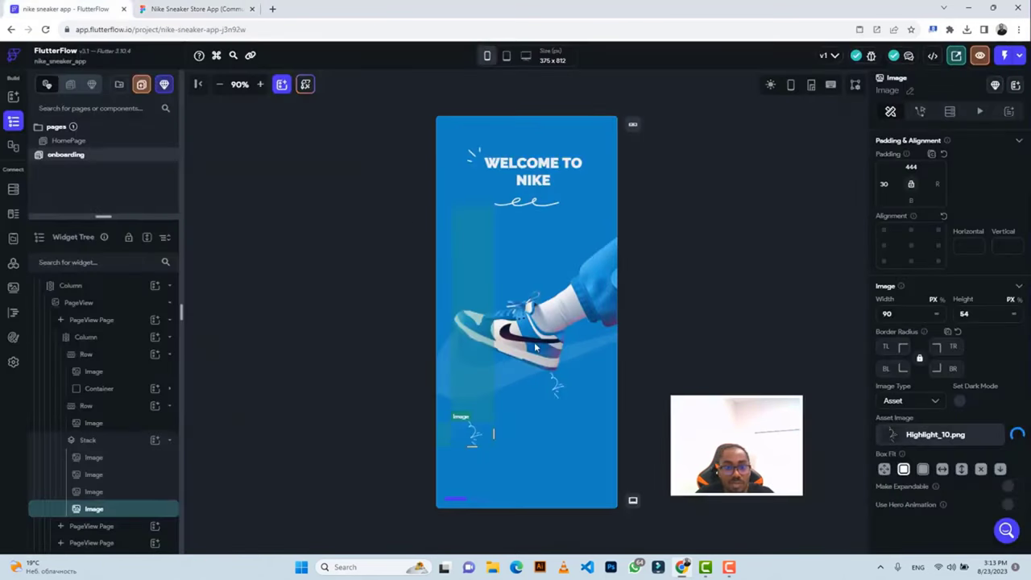
# Add a Button widget to the first page's inner Column below the Stack.
pyautogui.click(524, 482)
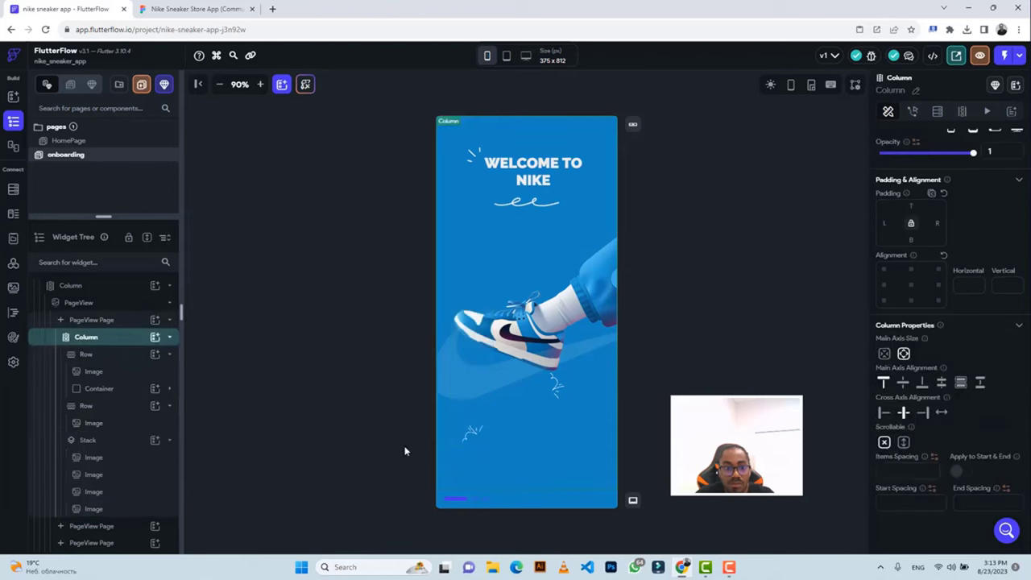
pyautogui.click(154, 336)
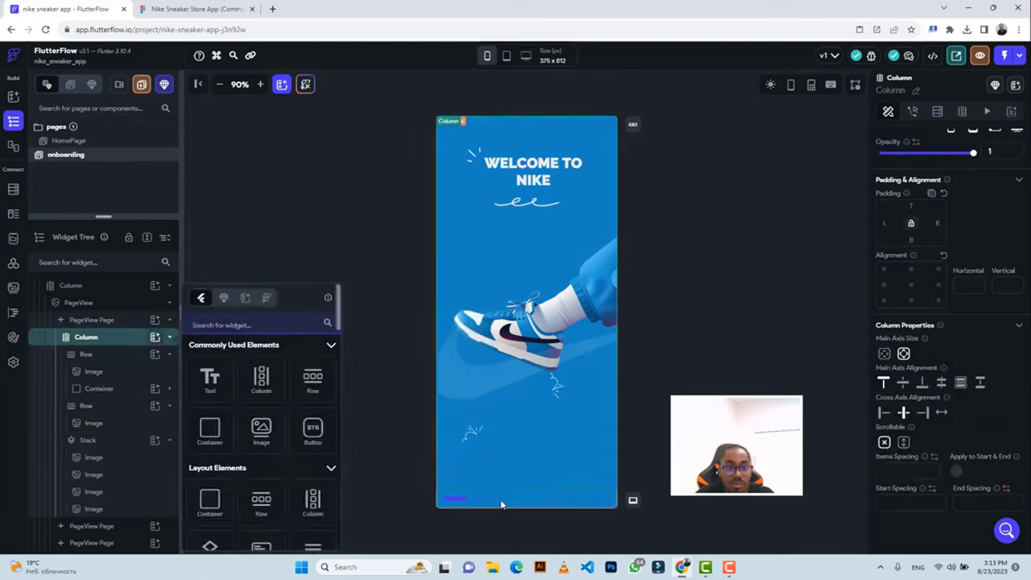
pyautogui.click(92, 286)
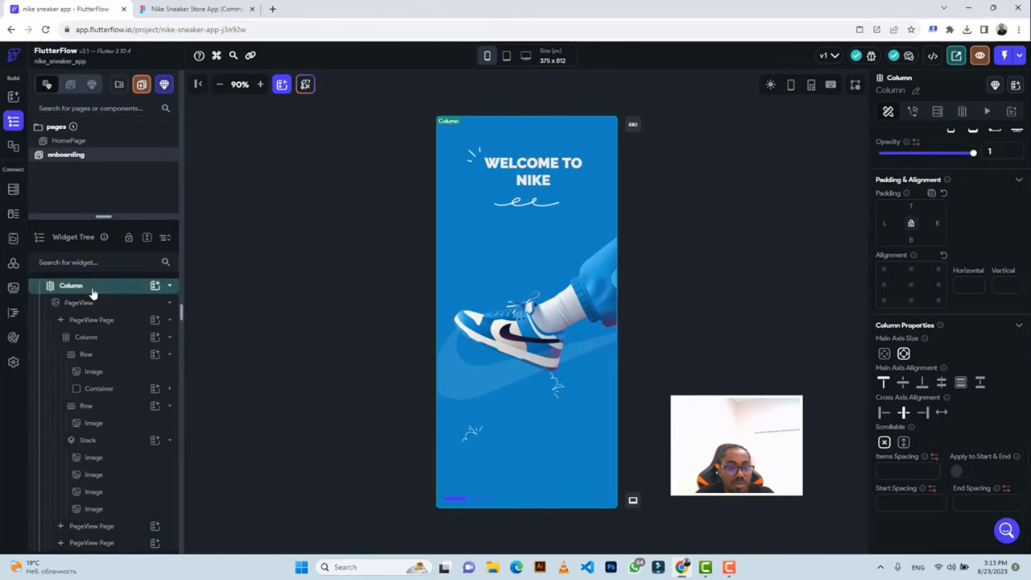
pyautogui.click(106, 342)
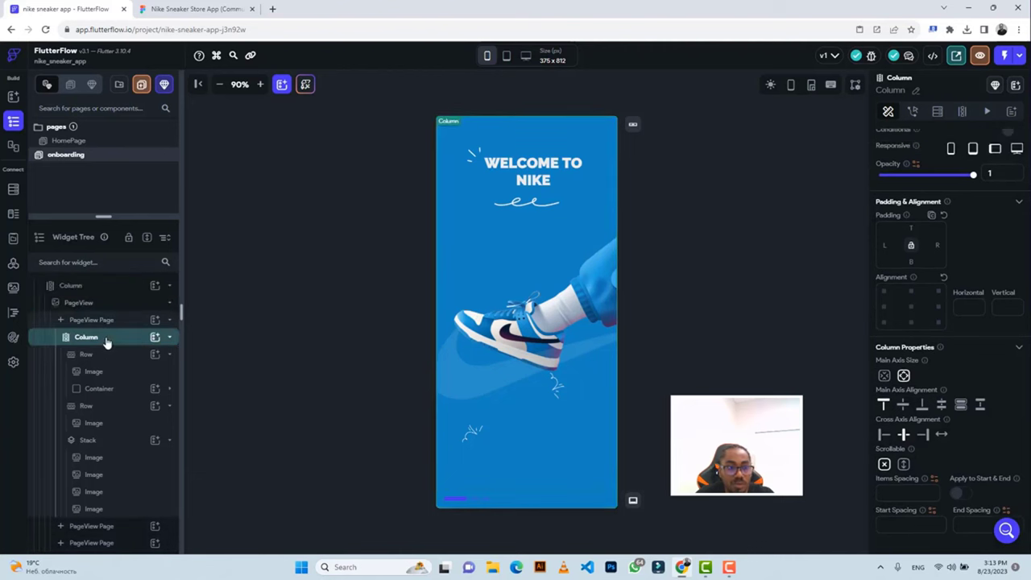
pyautogui.click(154, 336)
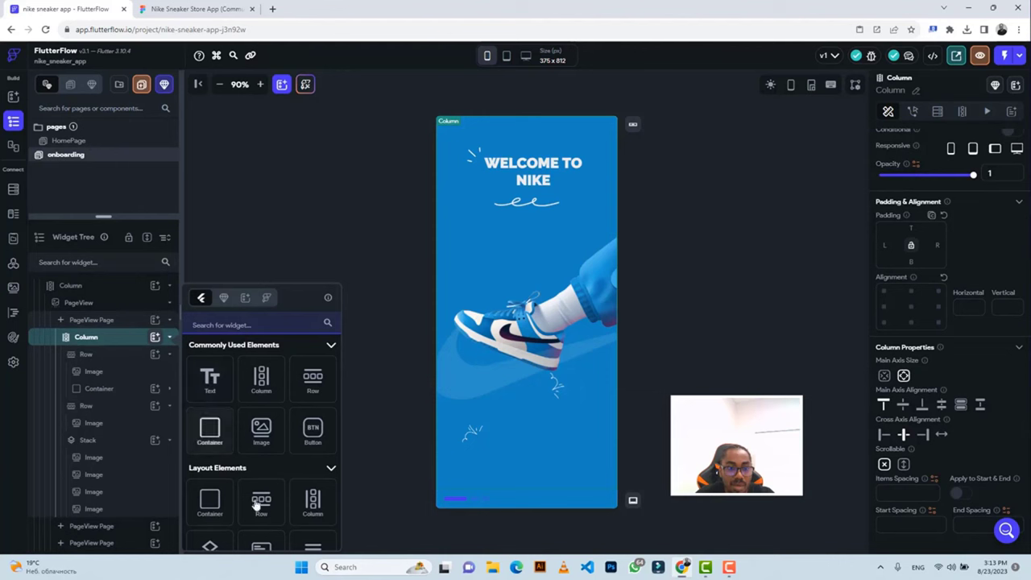
pyautogui.click(313, 443)
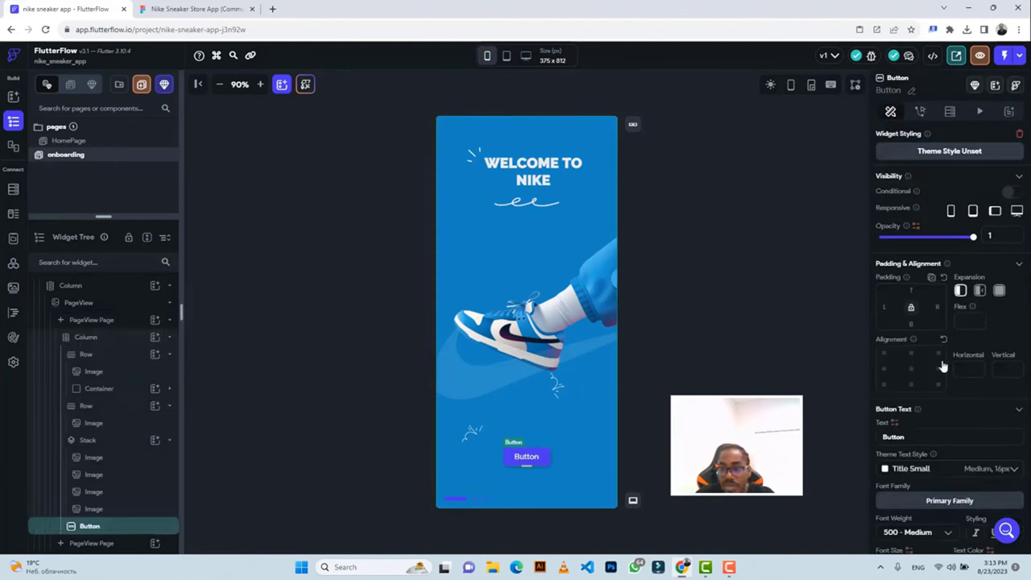
# Make the button flexible and full width, 50 high, labelled 'Get Started'.
pyautogui.scroll(-2, 943, 370)
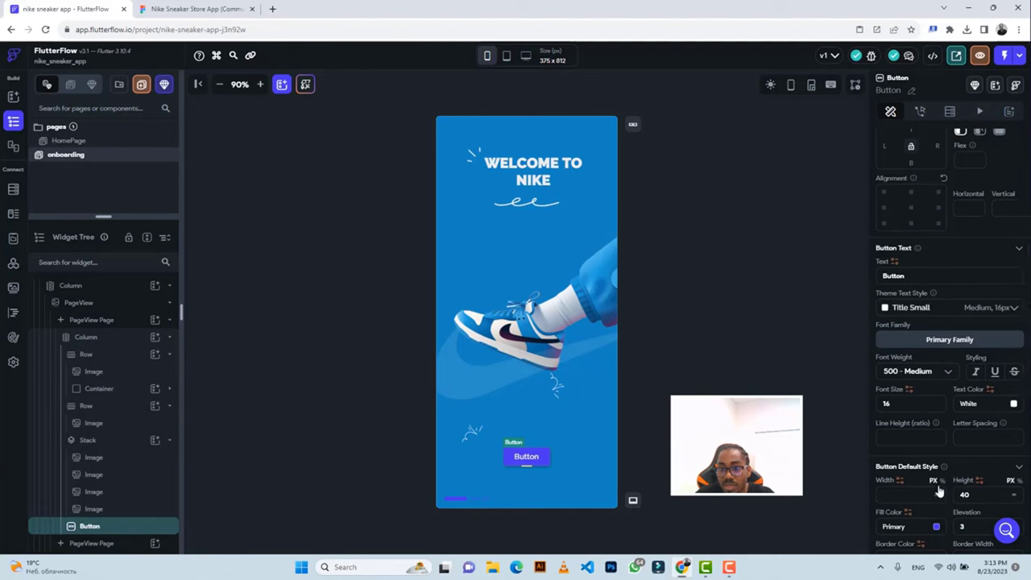
pyautogui.click(978, 135)
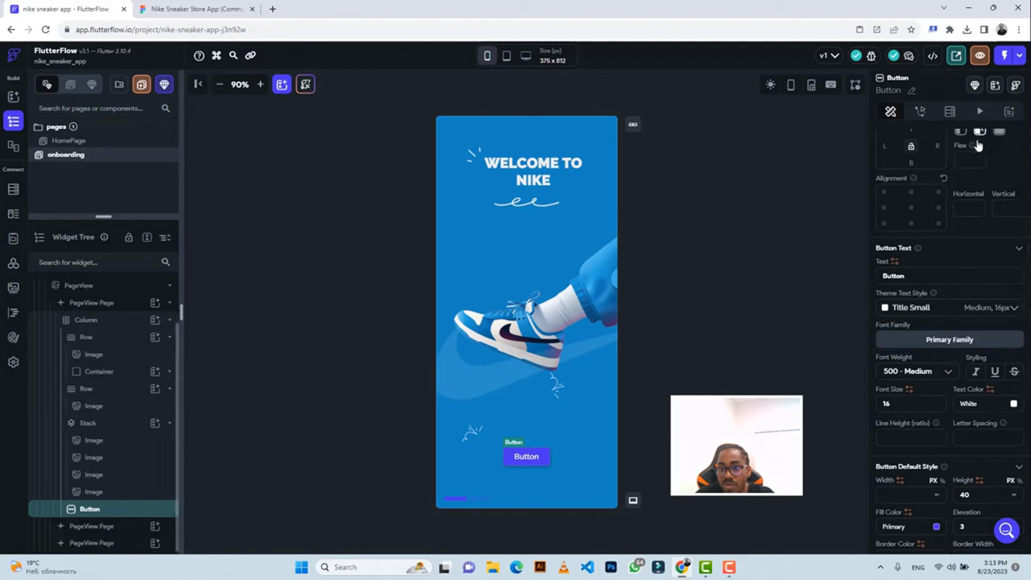
pyautogui.click(937, 497)
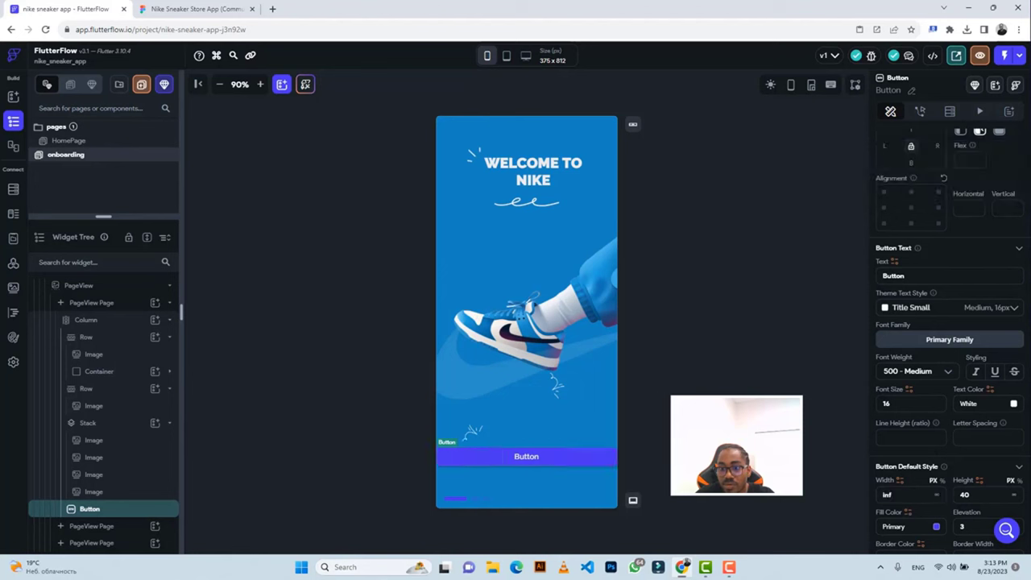
pyautogui.doubleClick(964, 495)
pyautogui.write('5')
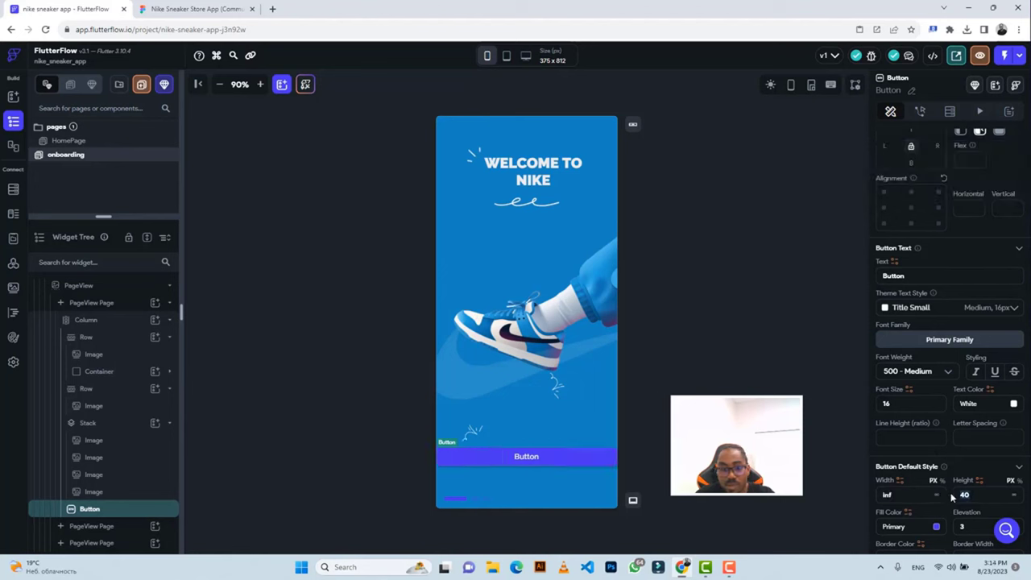
pyautogui.write('0')
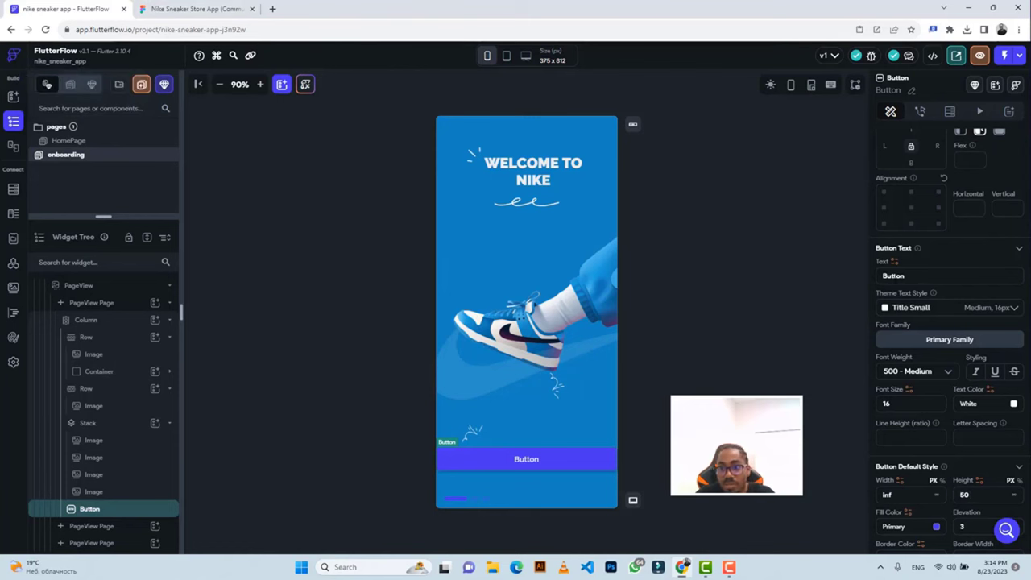
pyautogui.doubleClick(894, 276)
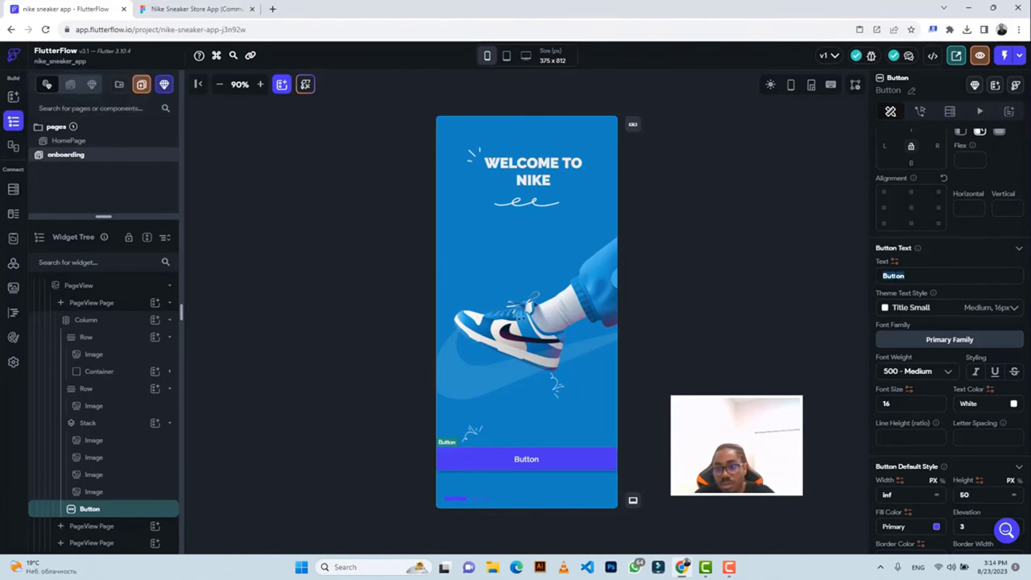
pyautogui.write('Get Started')
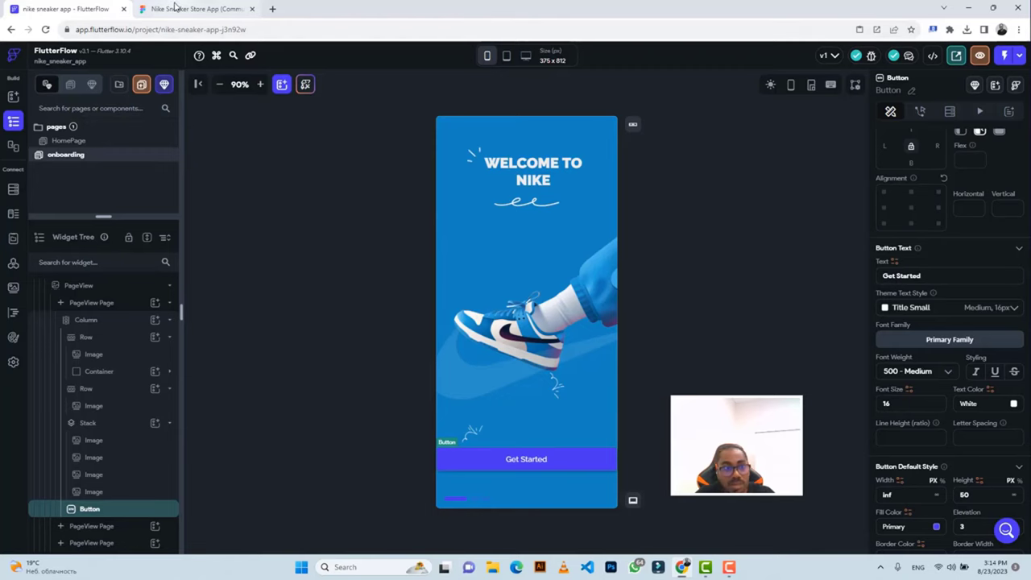
# Fill the button with the #ECECEC colour copied from Figma.
pyautogui.click(176, 6)
pyautogui.click(403, 477)
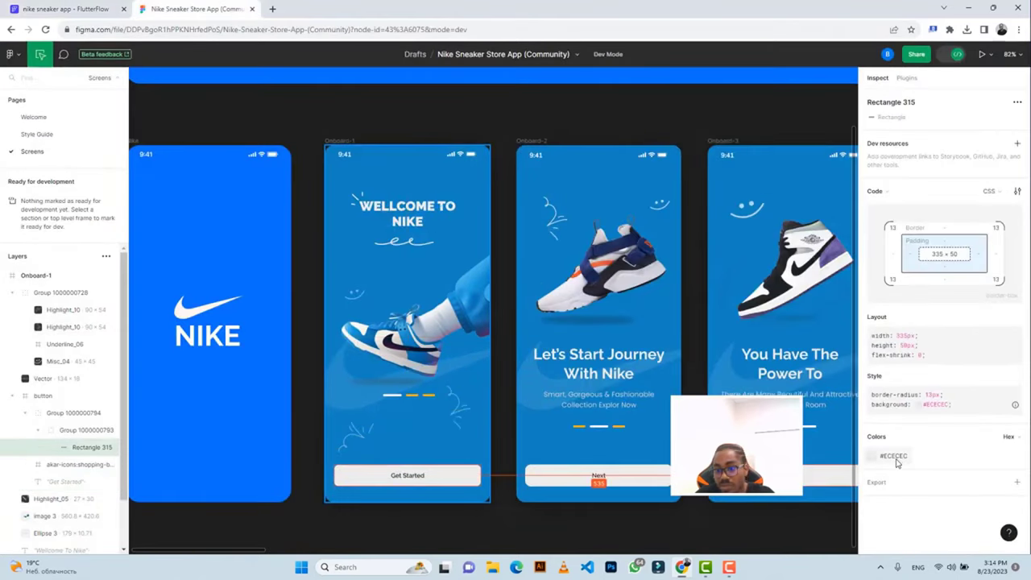
pyautogui.click(894, 457)
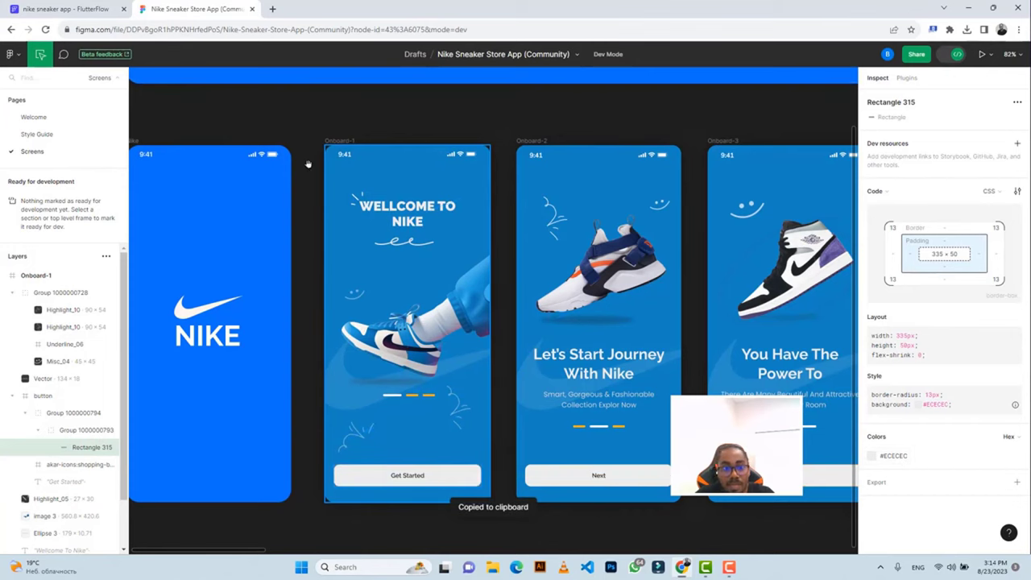
pyautogui.click(97, 8)
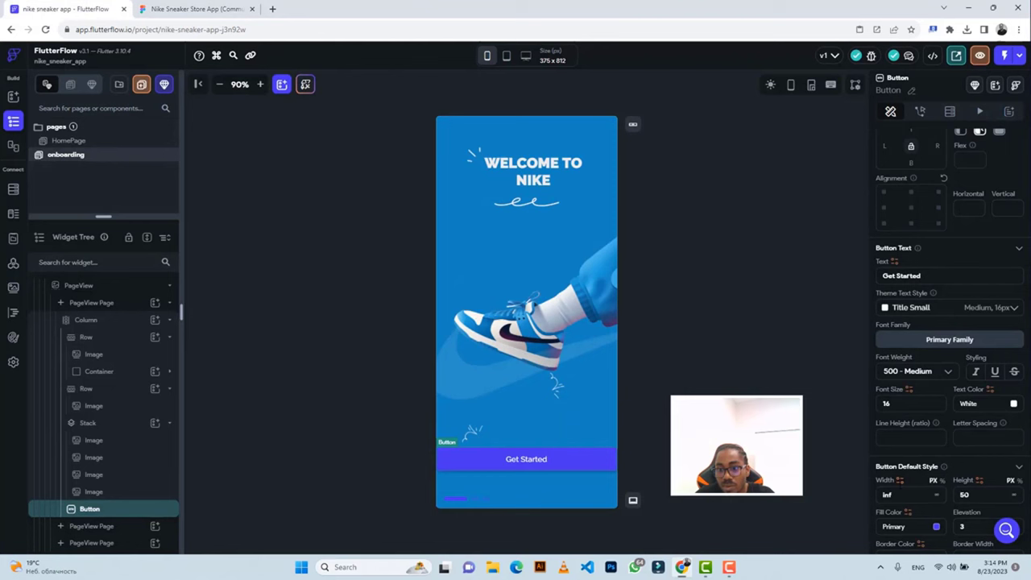
pyautogui.click(898, 526)
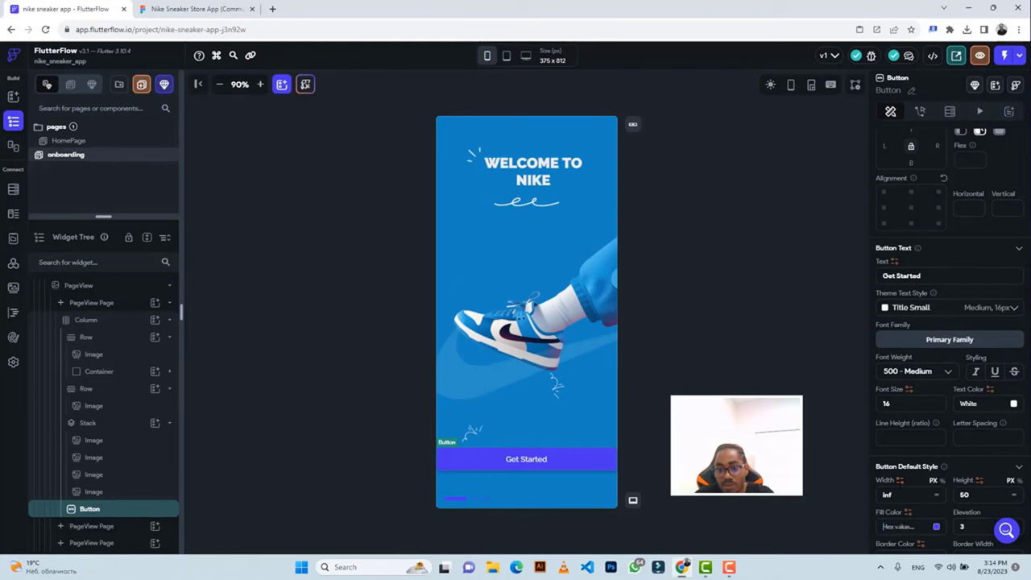
pyautogui.hotkey('ctrl', 'v')
pyautogui.press('Return')
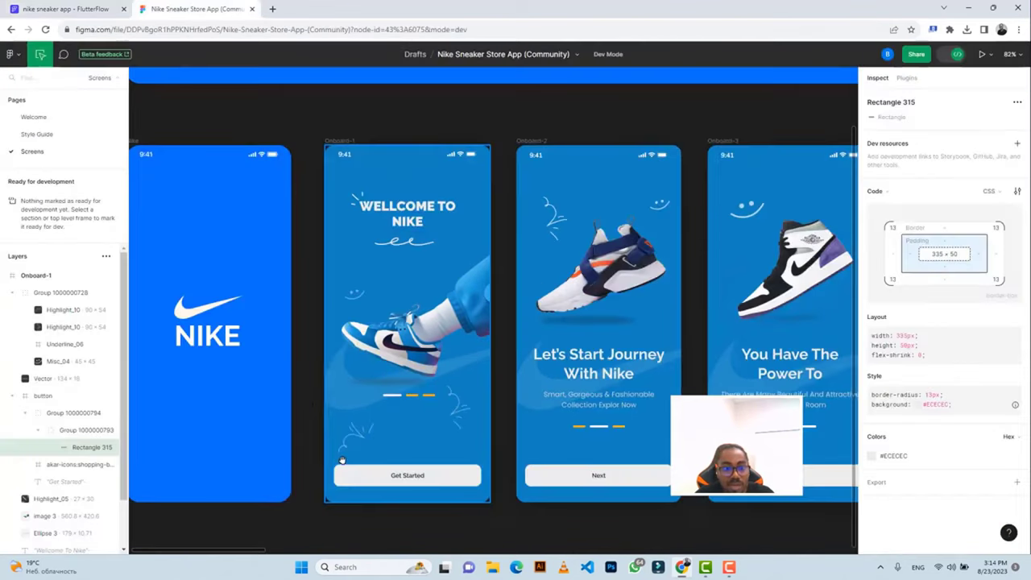
# Give the button 20 left/right padding and a 13 corner radius.
pyautogui.click(68, 10)
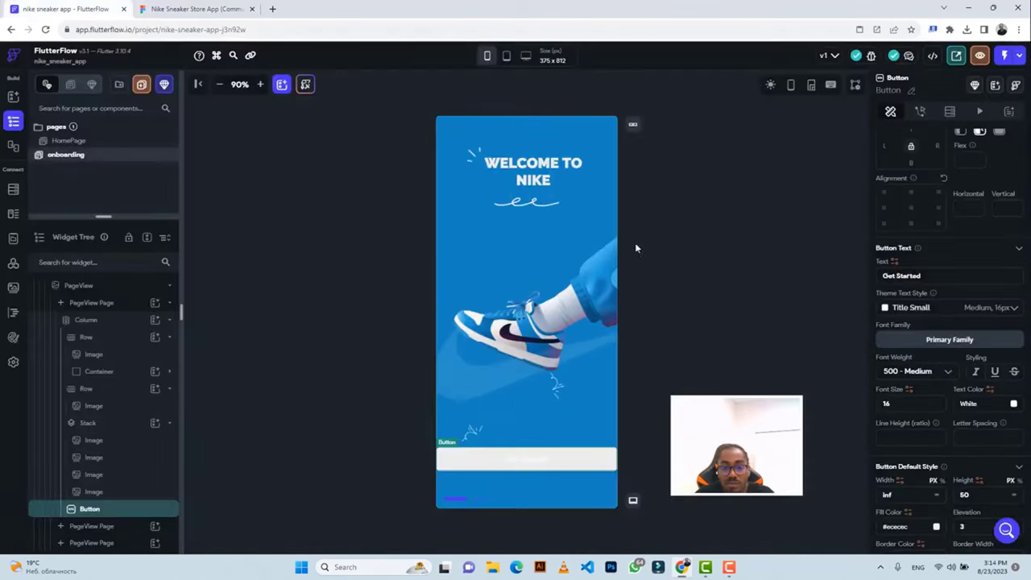
pyautogui.scroll(5, 884, 268)
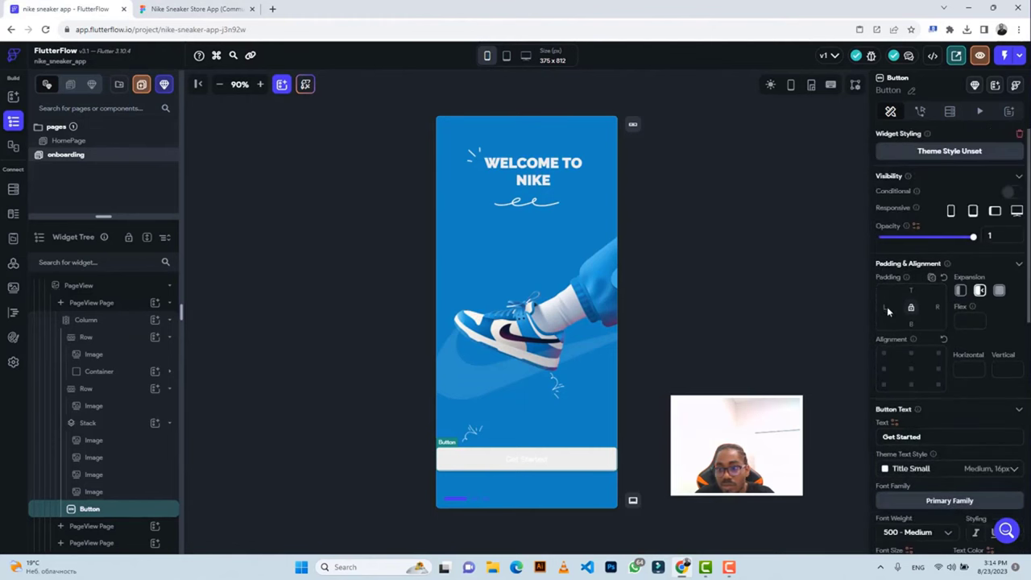
pyautogui.write('20')
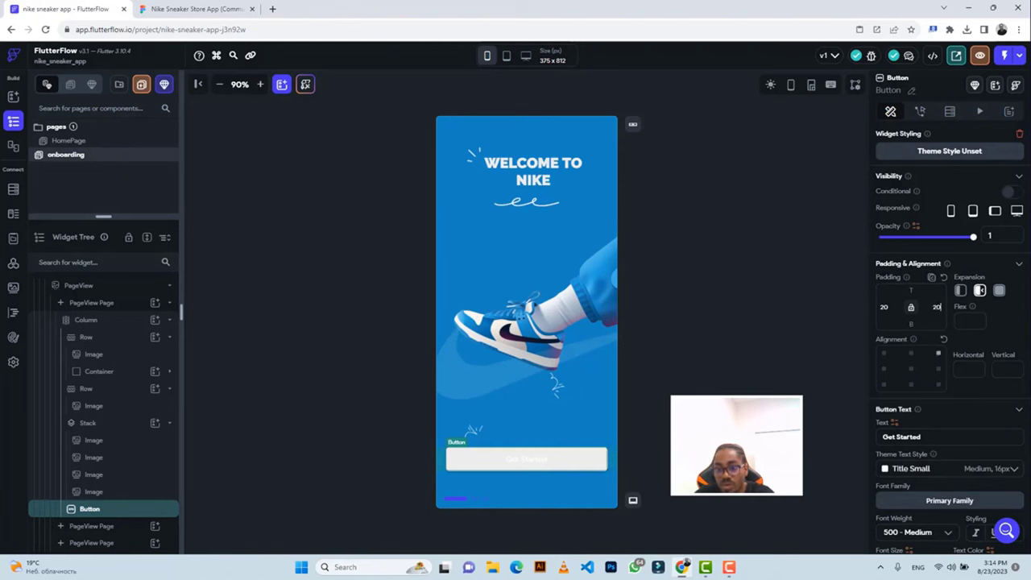
pyautogui.scroll(-3, 952, 377)
pyautogui.scroll(-2, 952, 394)
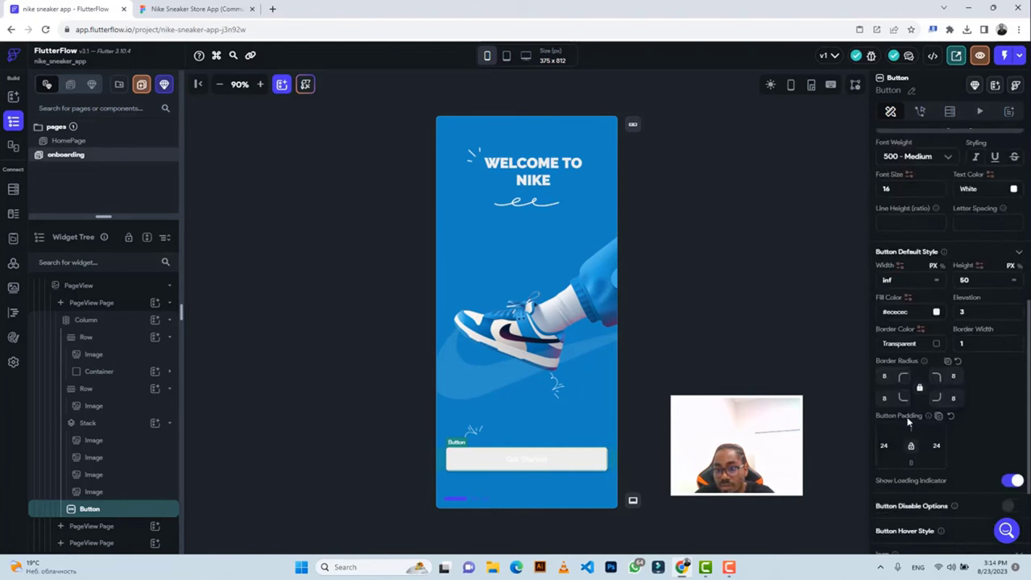
pyautogui.doubleClick(884, 376)
pyautogui.write('13')
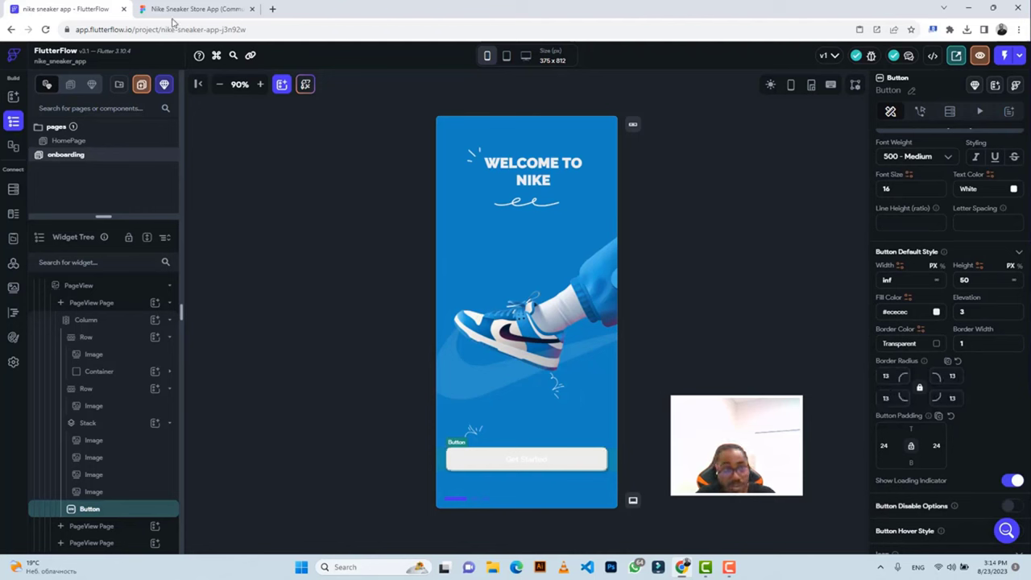
pyautogui.click(171, 15)
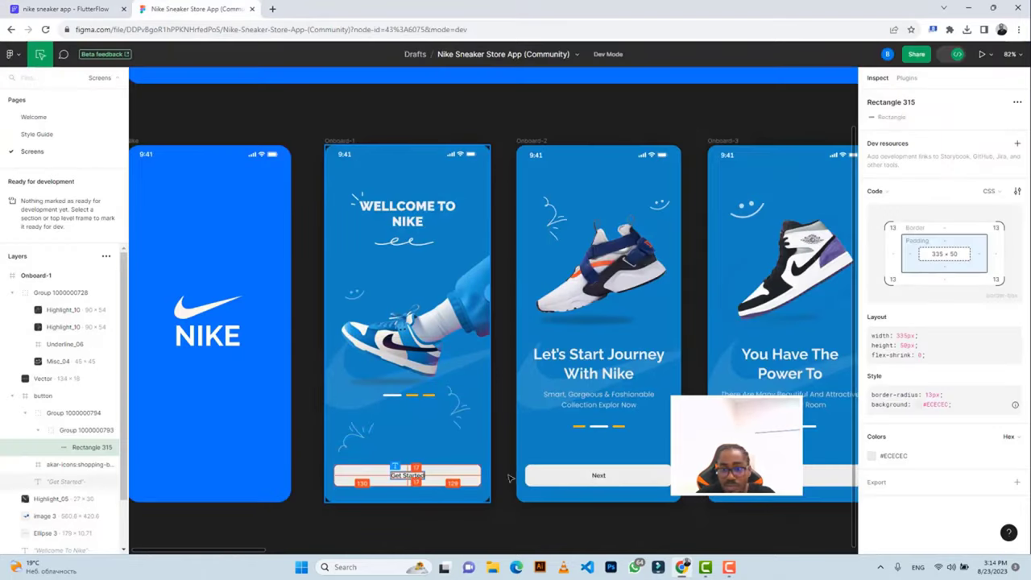
# Copy the Get Started text layer's #2B2B2B colour from Figma's Inspect panel for use in FlutterFlow.
pyautogui.click(407, 475)
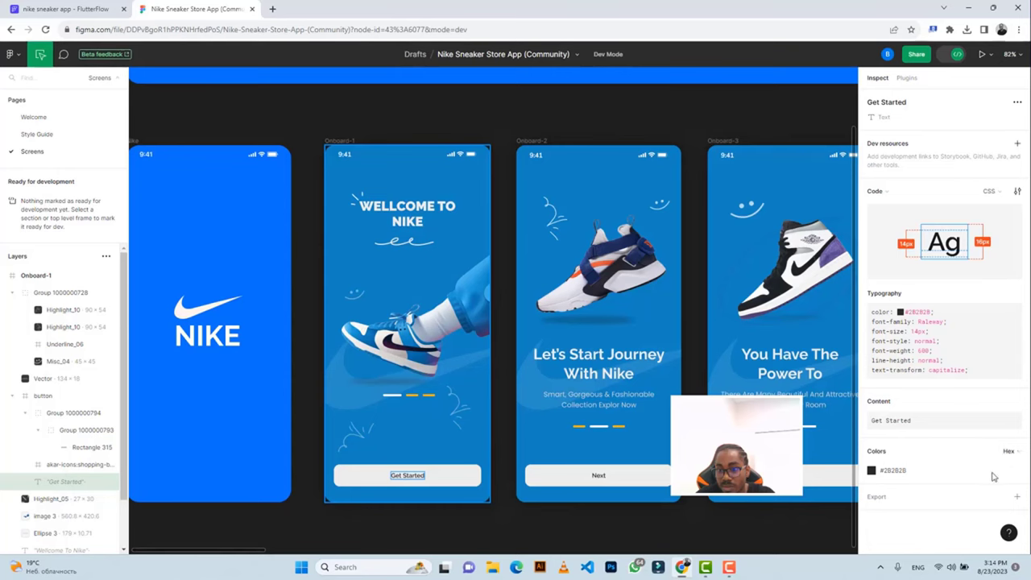
pyautogui.click(900, 476)
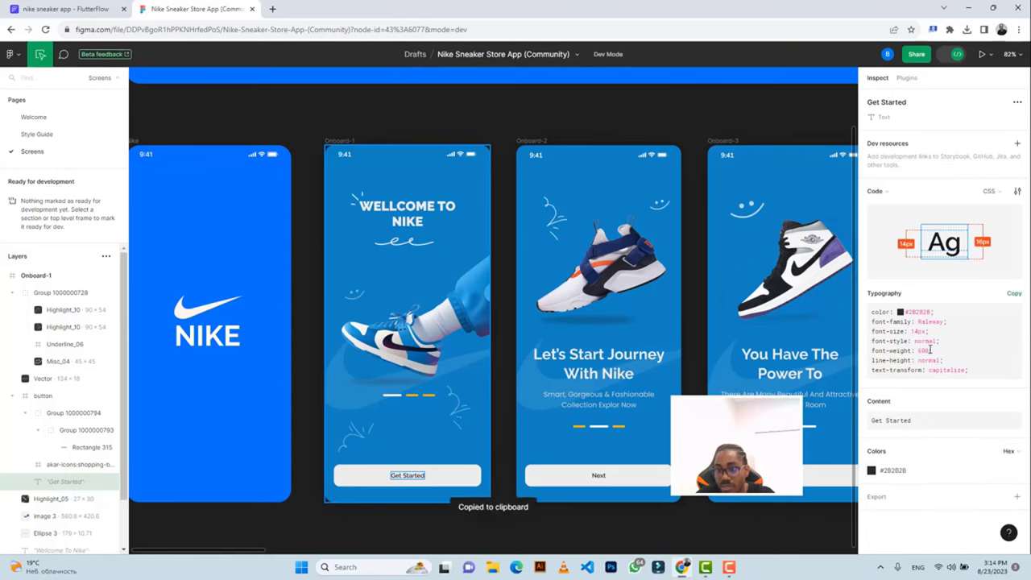
pyautogui.click(105, 8)
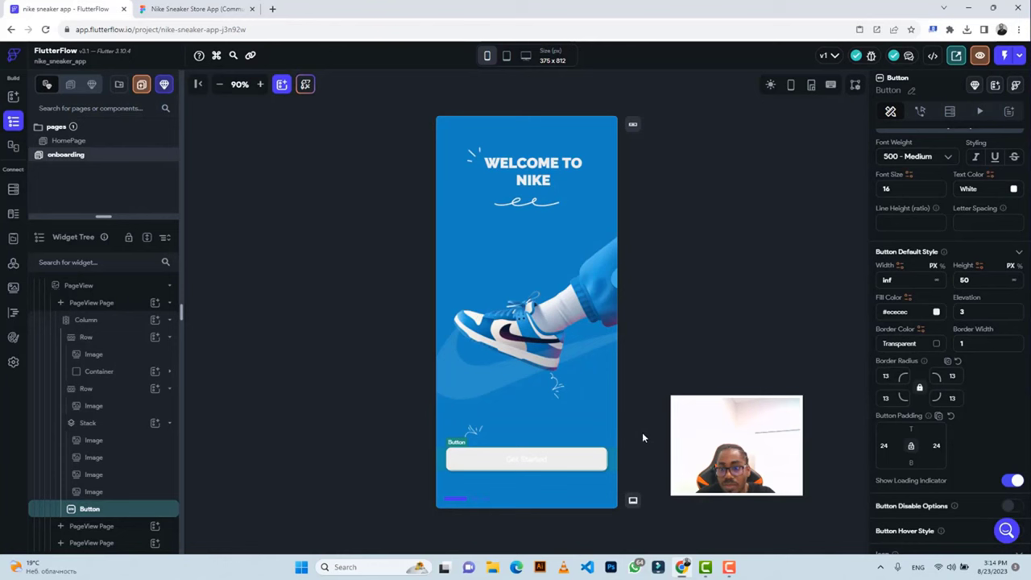
# Change the Get Started label's text colour to #2b2b2b and its weight to 600 Semi Bold.
pyautogui.scroll(2, 944, 321)
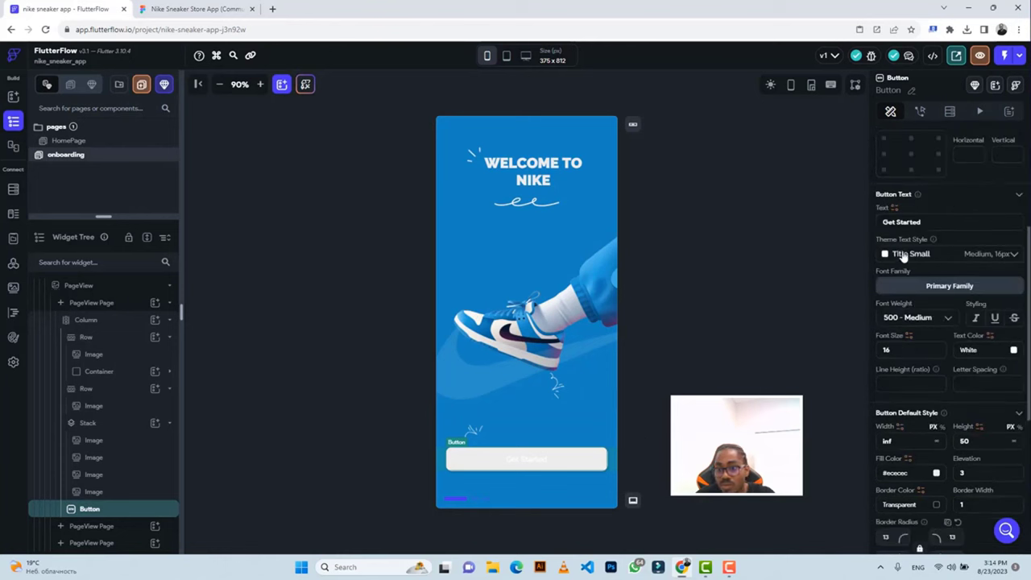
pyautogui.click(977, 351)
pyautogui.press('BackSpace')
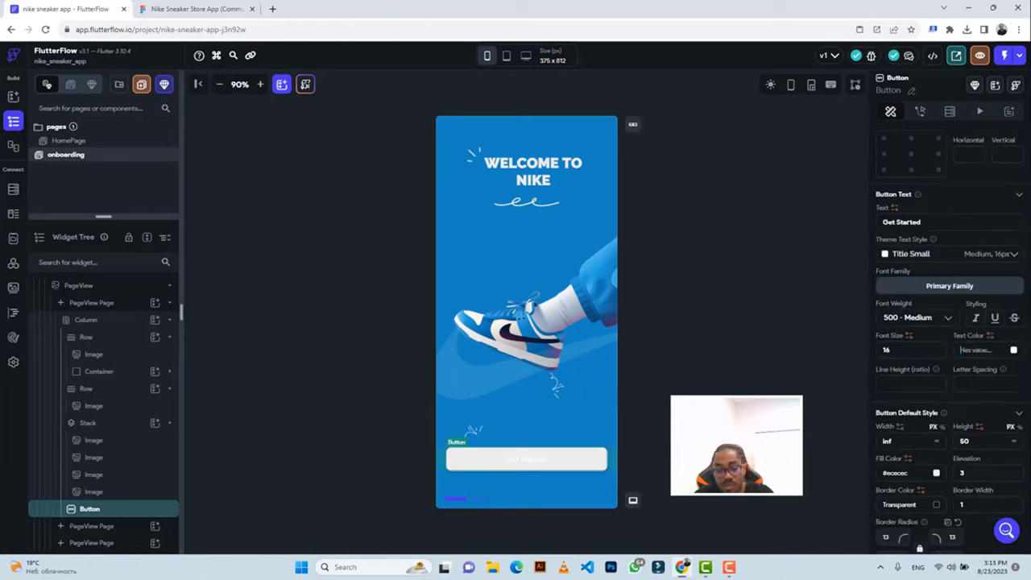
pyautogui.hotkey('ctrl', 'v')
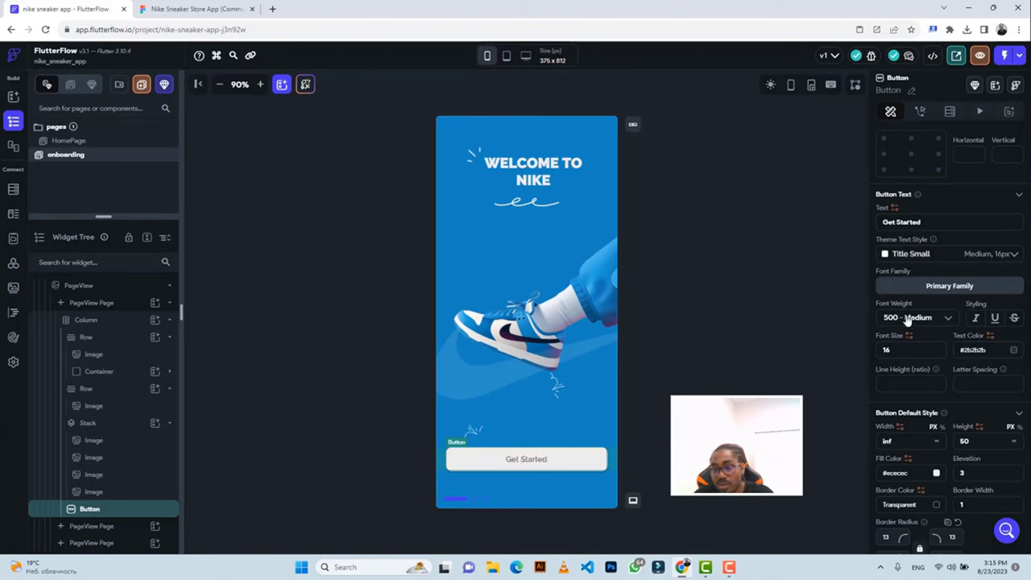
pyautogui.click(909, 319)
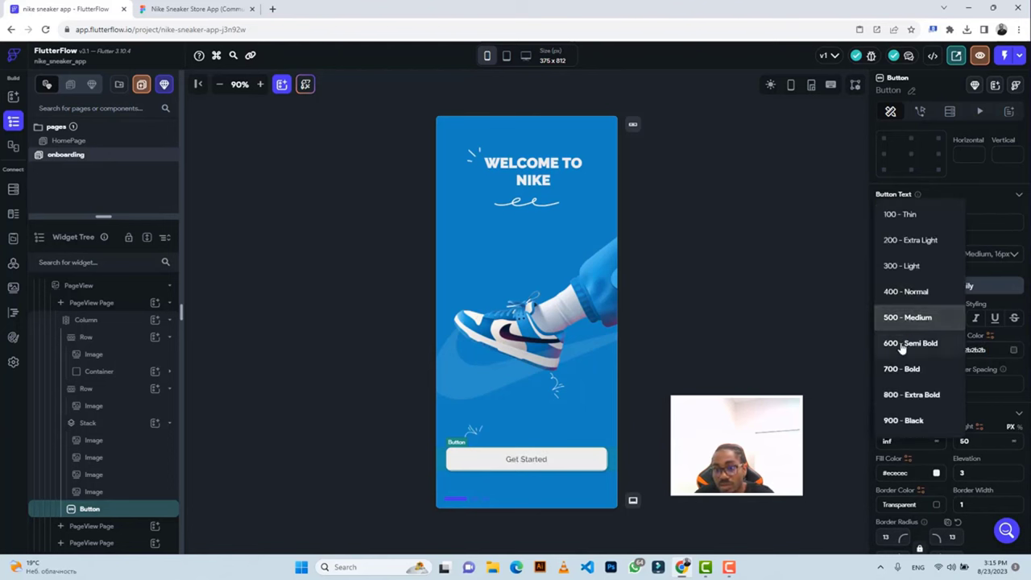
pyautogui.click(901, 344)
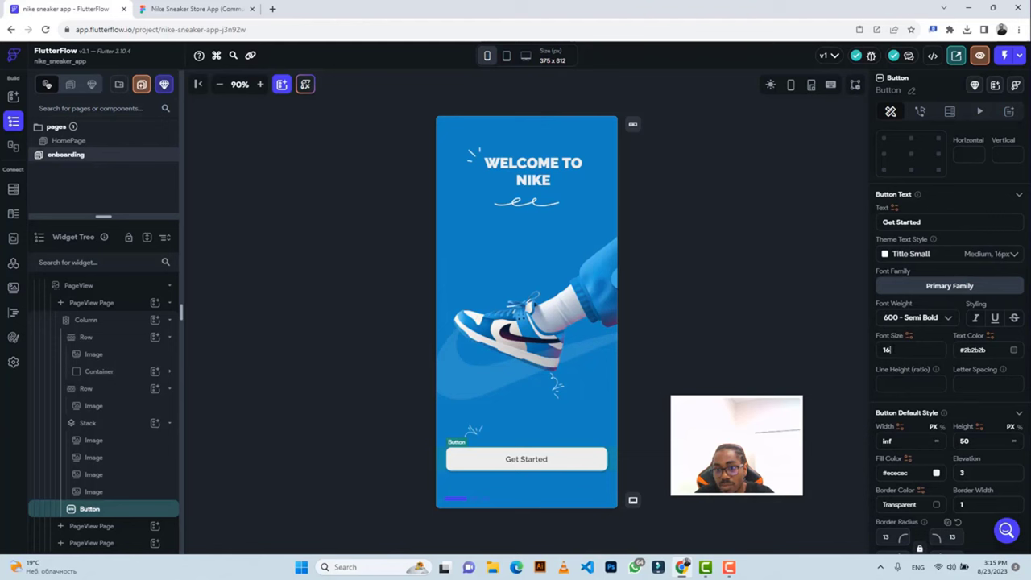
# Set the label's font size to 14 and clear the button's elevation.
pyautogui.press('BackSpace')
pyautogui.write('4')
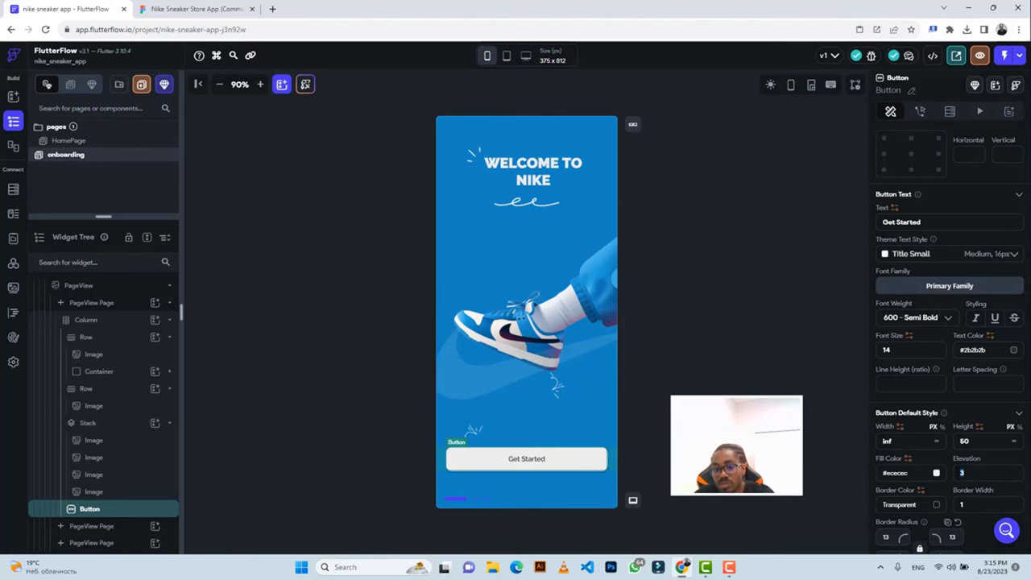
pyautogui.press('BackSpace')
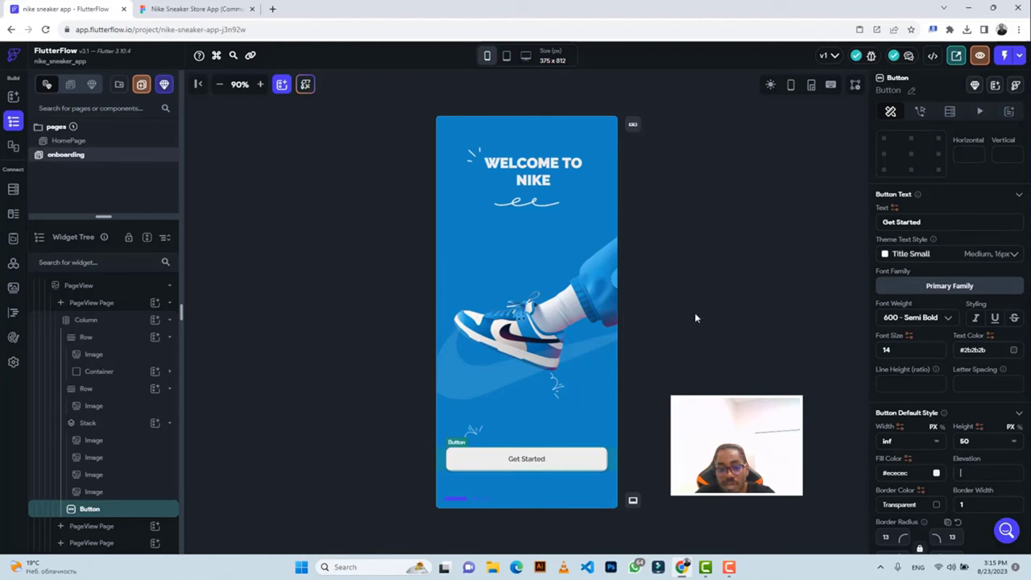
pyautogui.click(697, 318)
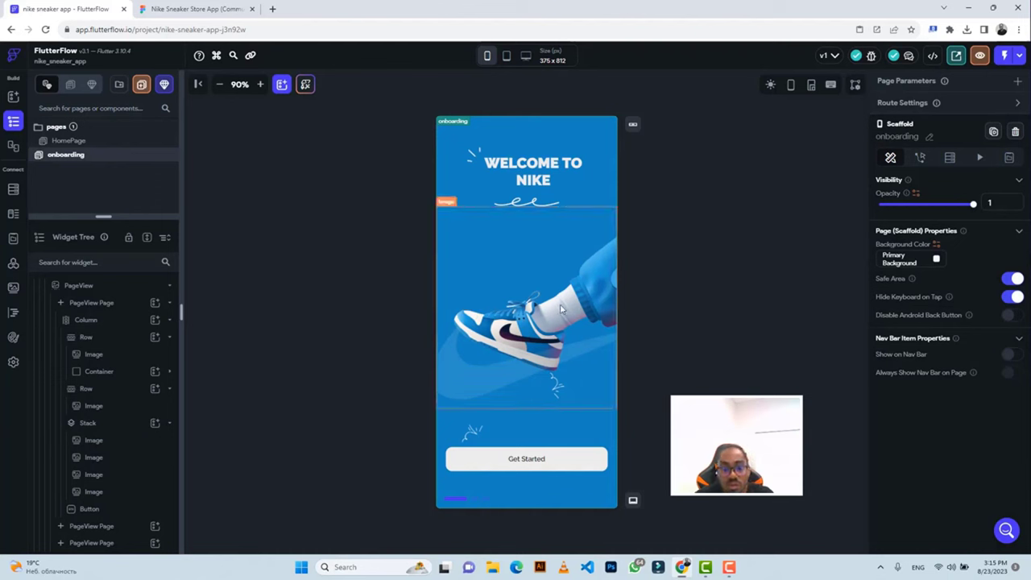
# Centre the PageView's page indicator along the bottom (horizontal 0, vertical 1).
pyautogui.click(455, 500)
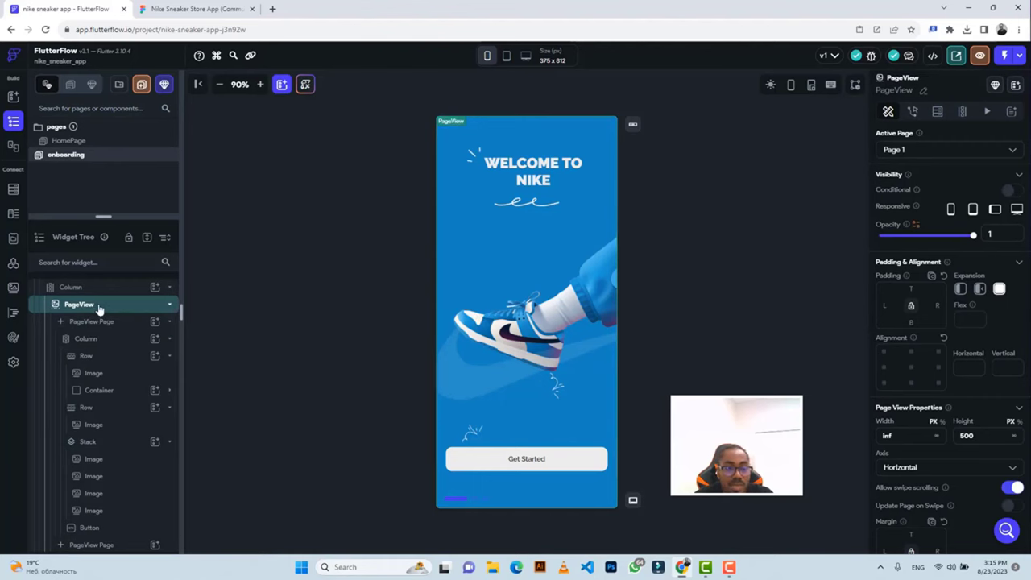
pyautogui.click(197, 9)
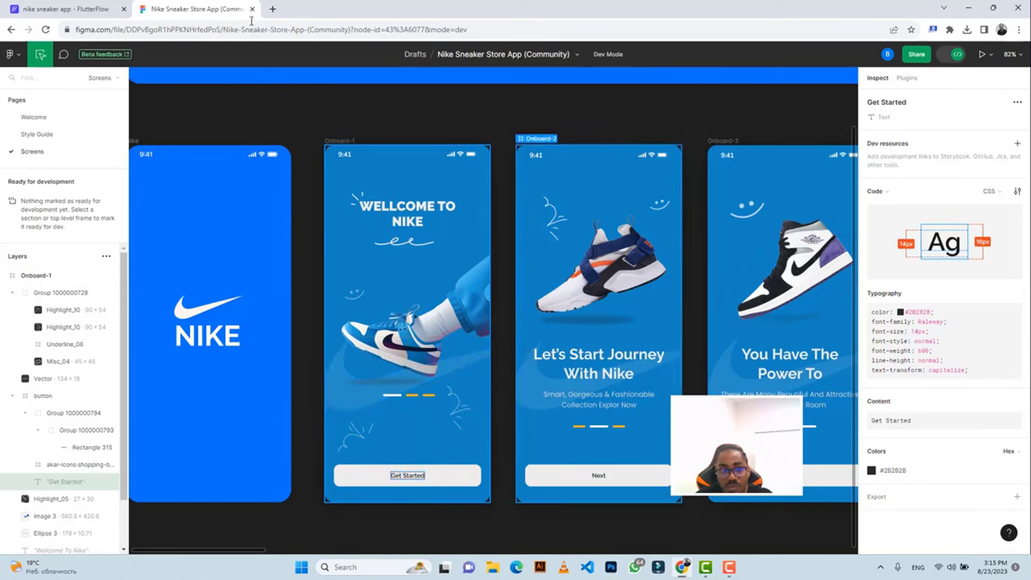
pyautogui.hotkey('ctrl', 'Tab')
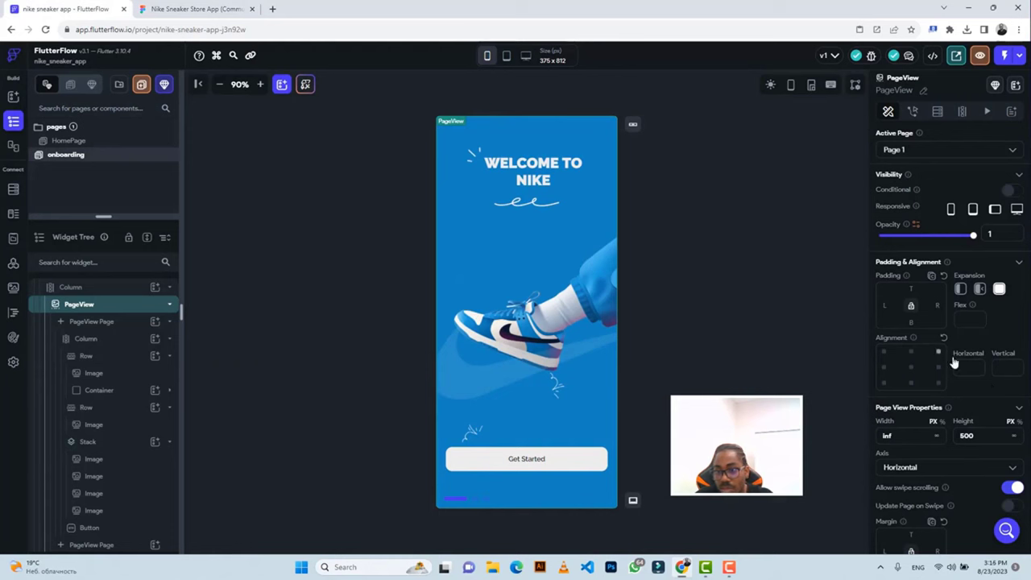
pyautogui.scroll(-3, 952, 356)
pyautogui.scroll(-2, 950, 357)
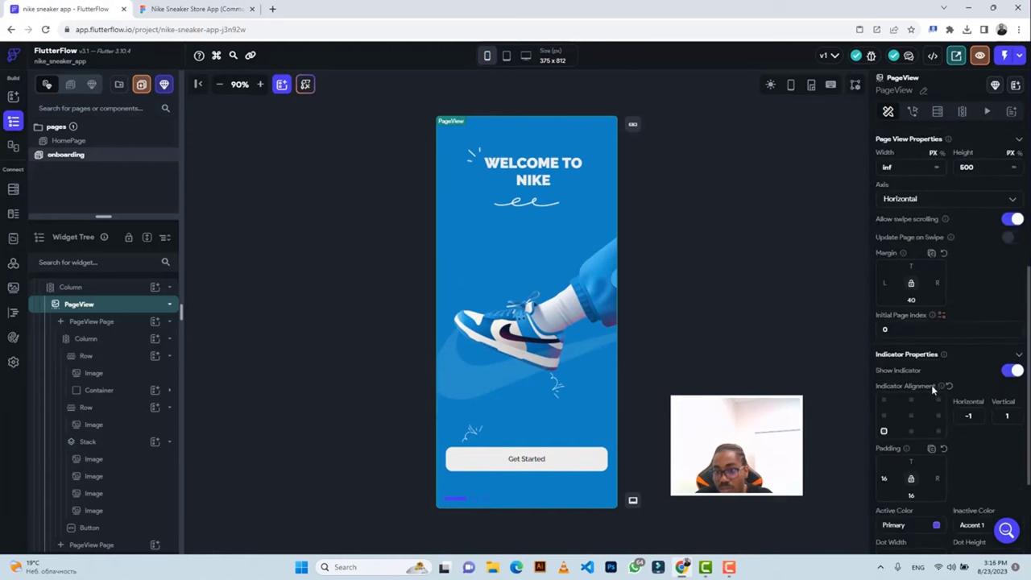
pyautogui.click(910, 432)
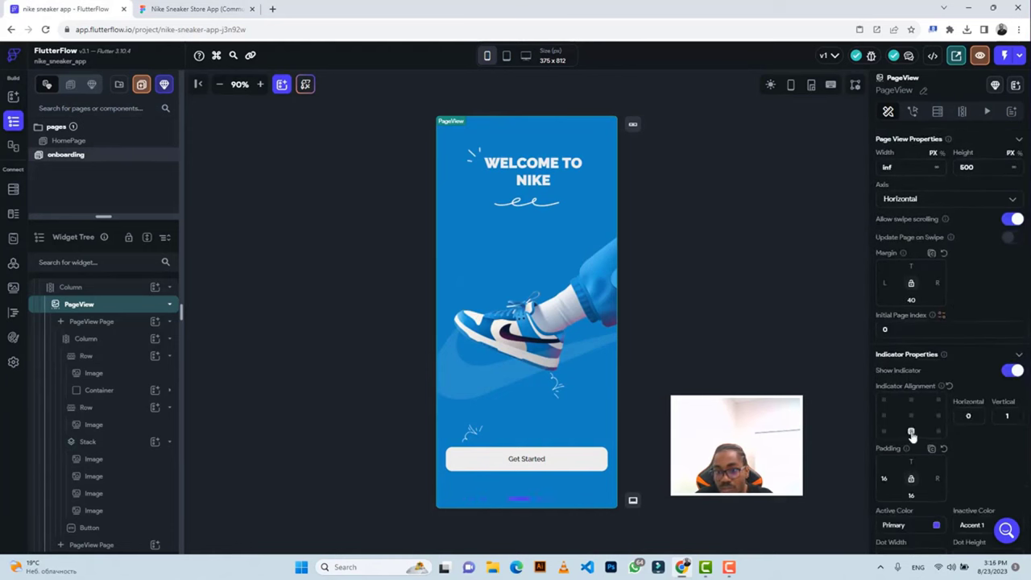
# Copy the Figma indicator dots' yellow #FFB21A colour.
pyautogui.click(197, 9)
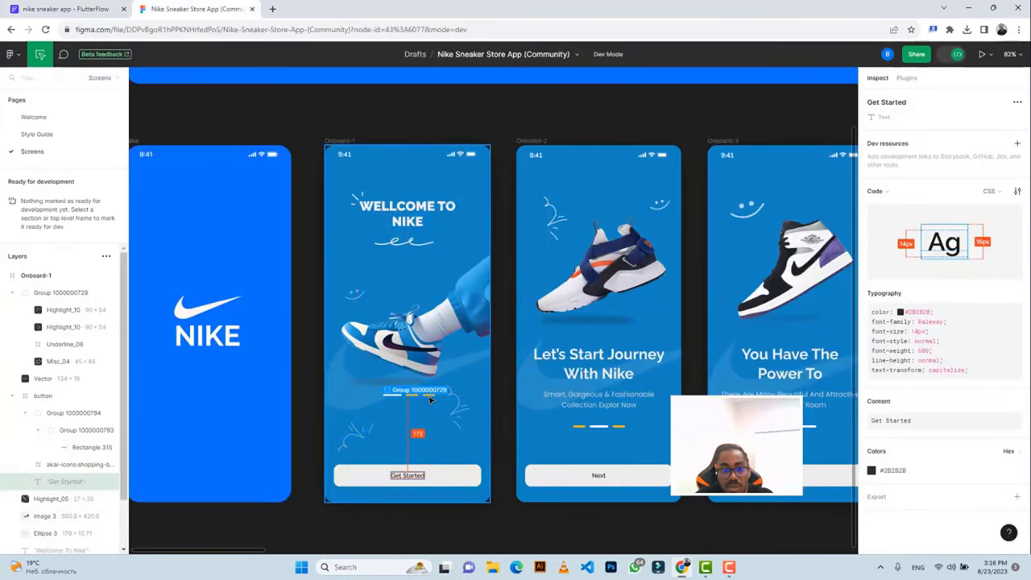
pyautogui.click(429, 396)
pyautogui.scroll(-2, 924, 428)
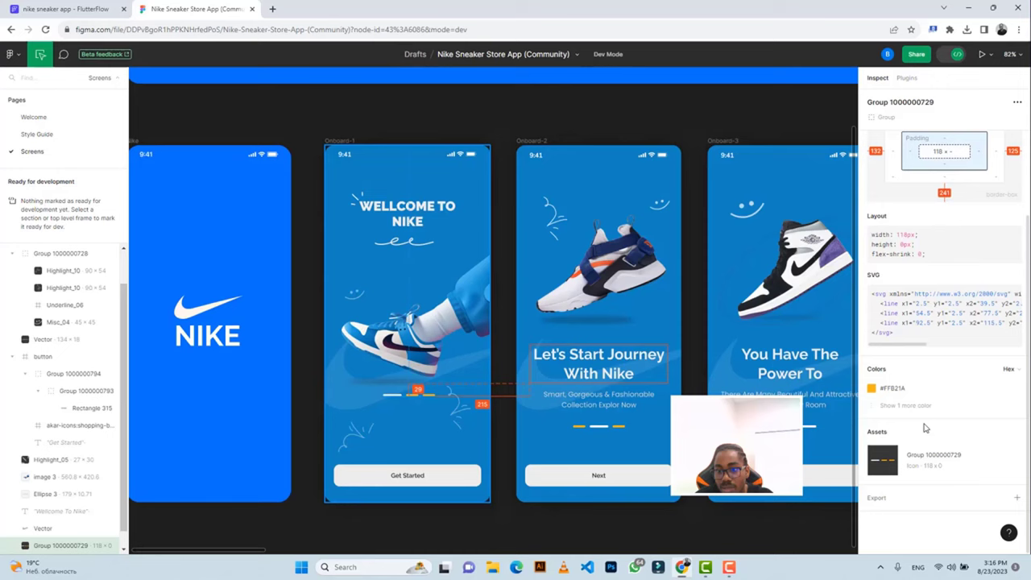
pyautogui.click(898, 392)
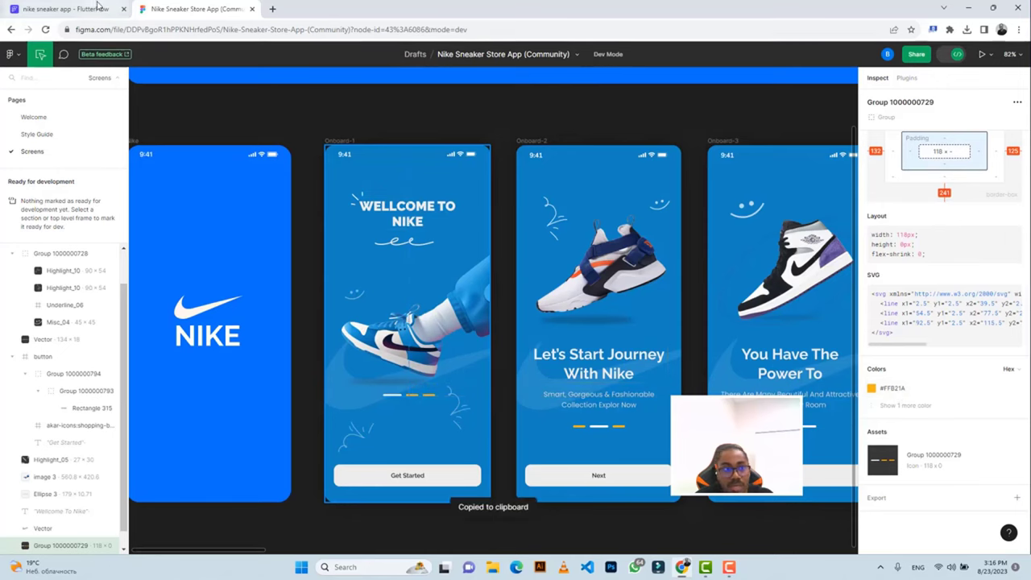
pyautogui.click(66, 9)
# Set the page indicator's Active Color to #FFB21A.
pyautogui.scroll(-1, 930, 440)
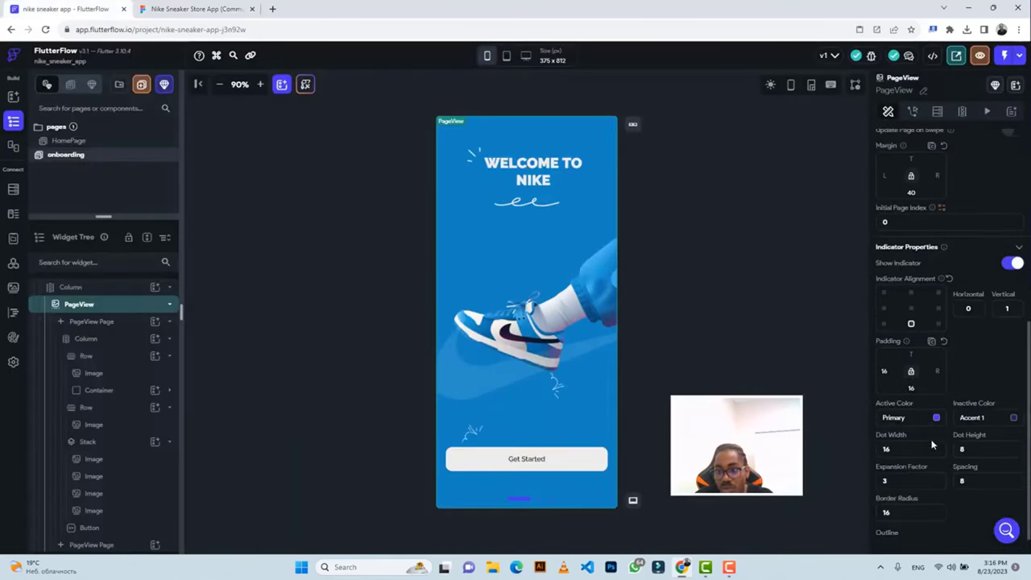
pyautogui.click(899, 417)
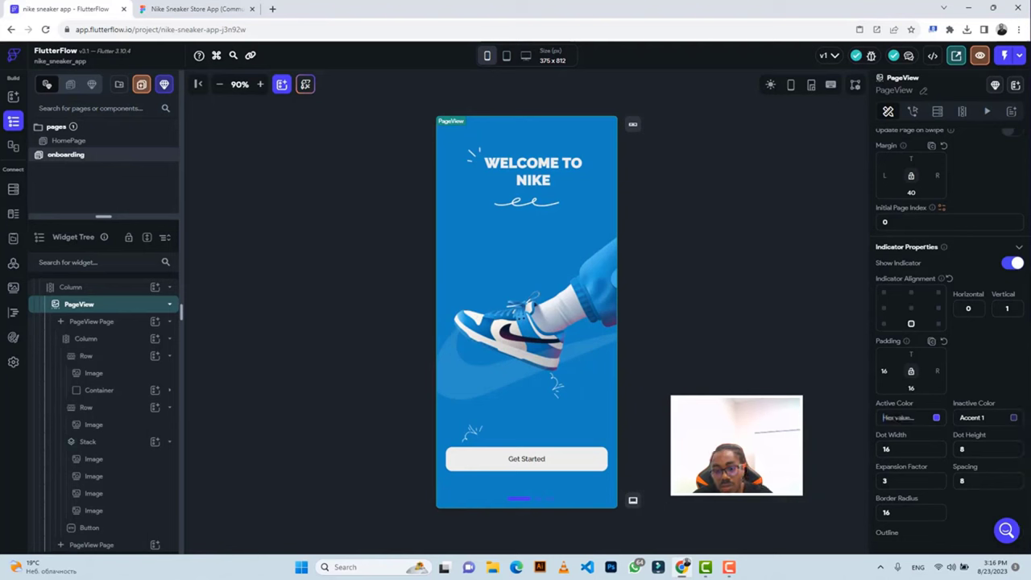
pyautogui.hotkey('ctrl', 'v')
pyautogui.press('Return')
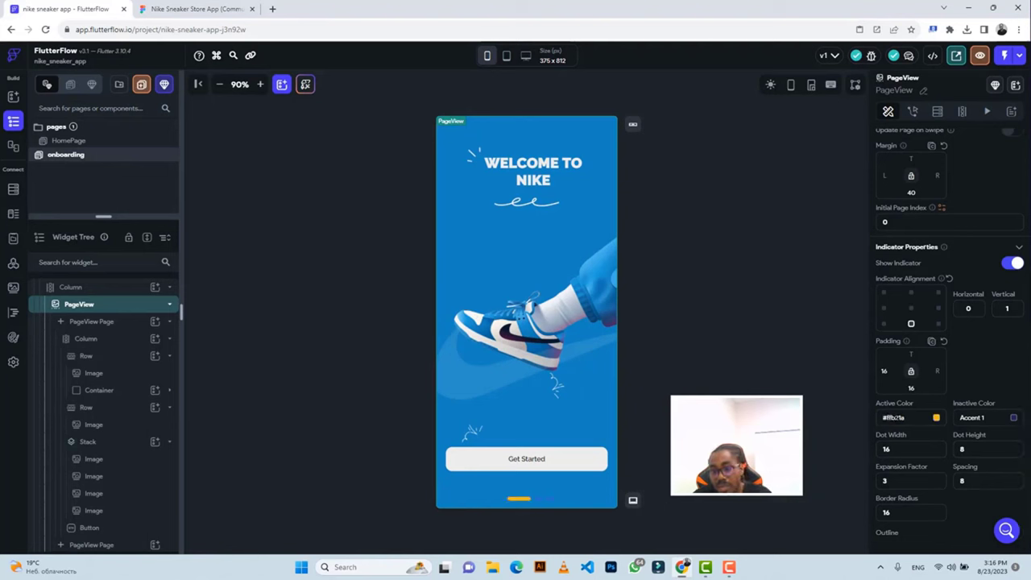
# Set the Inactive Color to Secondary Background and compare with the Figma design.
pyautogui.click(1014, 418)
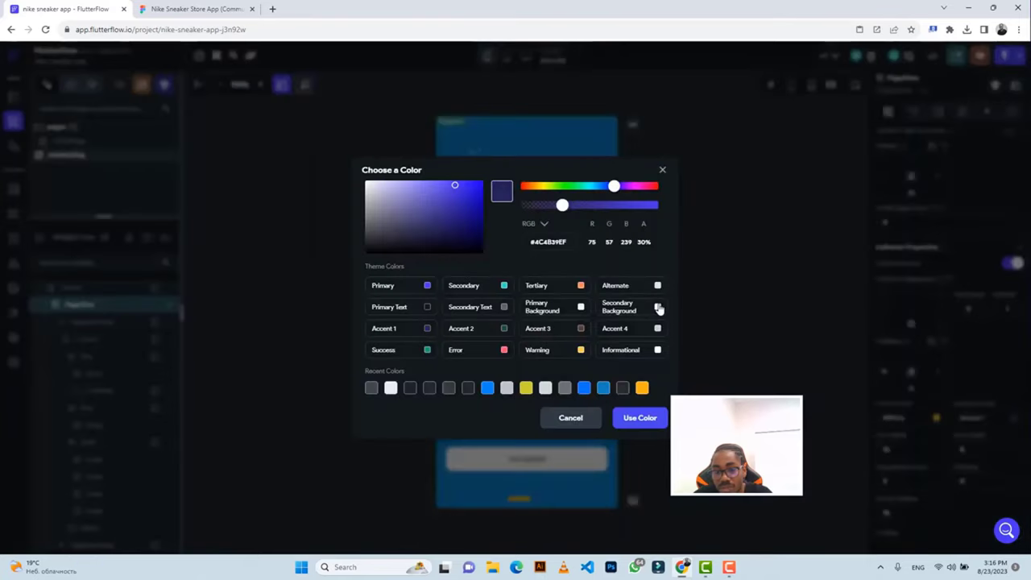
pyautogui.click(658, 308)
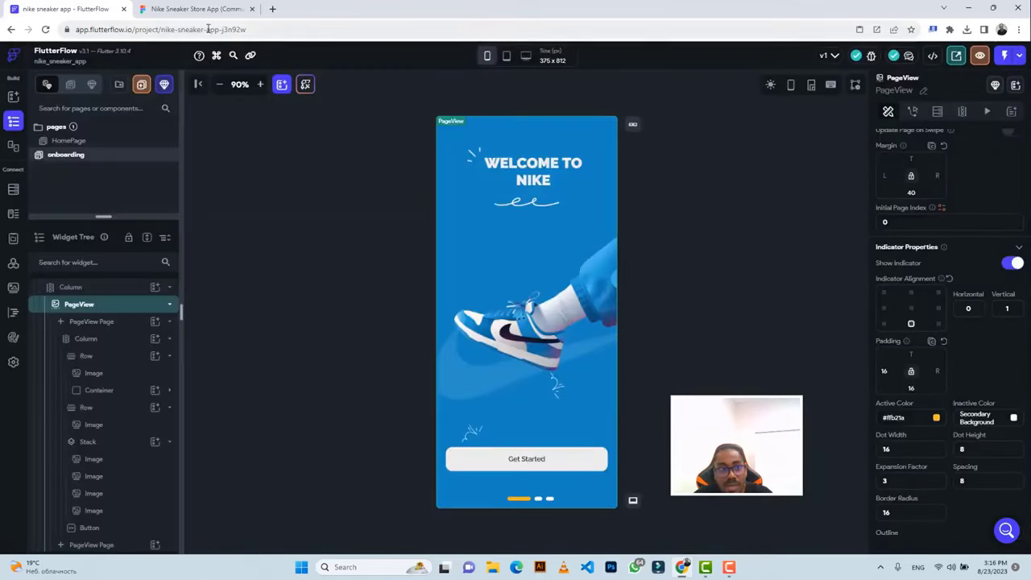
pyautogui.click(190, 9)
pyautogui.click(65, 9)
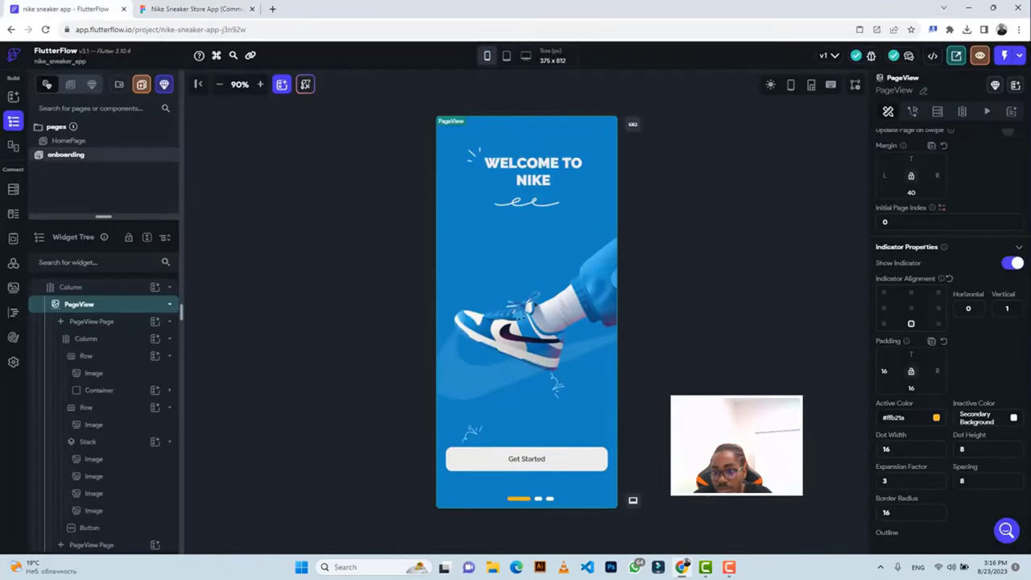
# Enter 32 for the indicator dot width and 16 in the spacing field, checking against Figma.
pyautogui.doubleClick(881, 449)
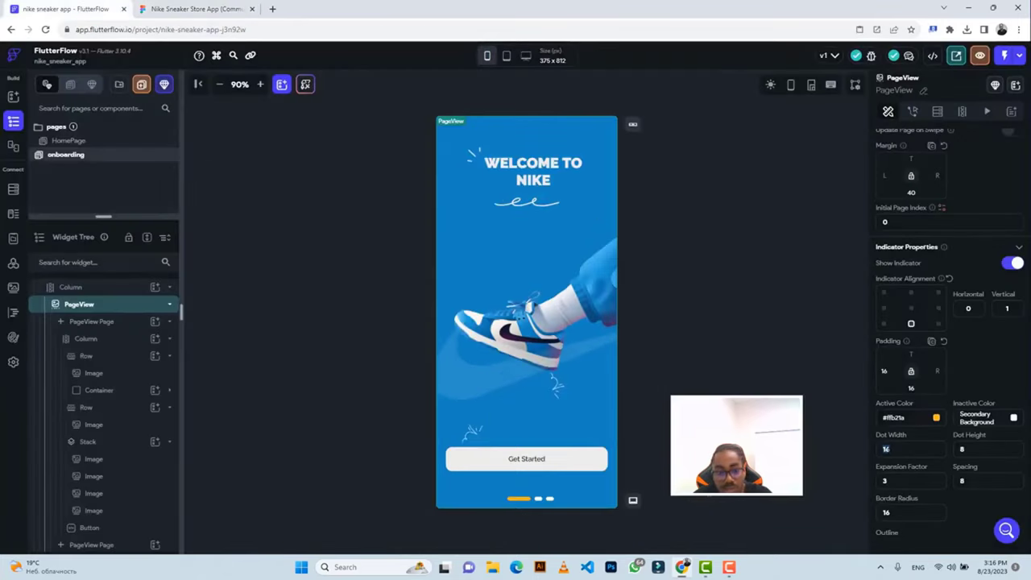
pyautogui.write('32')
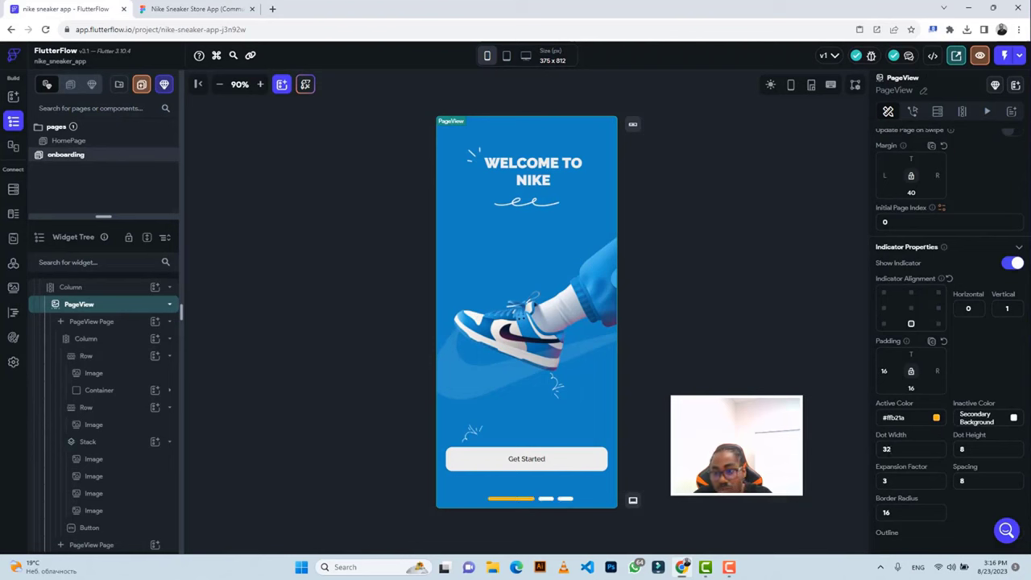
pyautogui.click(962, 486)
pyautogui.write('16')
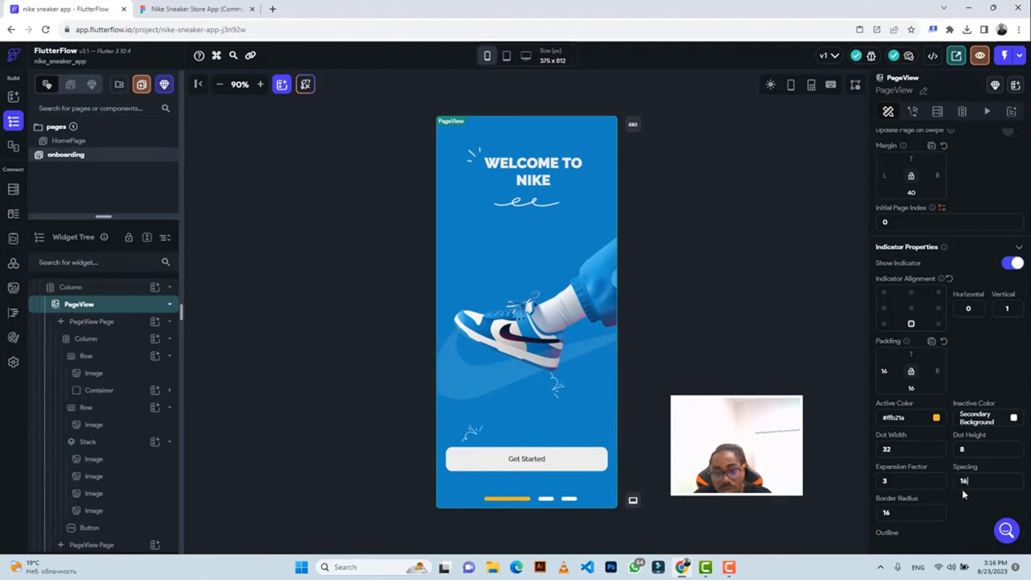
pyautogui.click(192, 9)
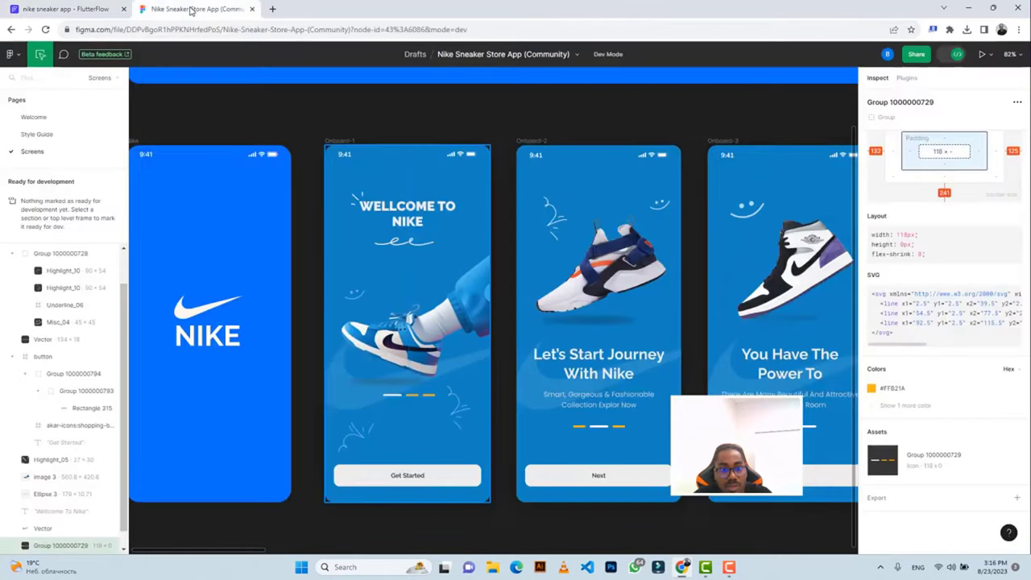
pyautogui.click(88, 9)
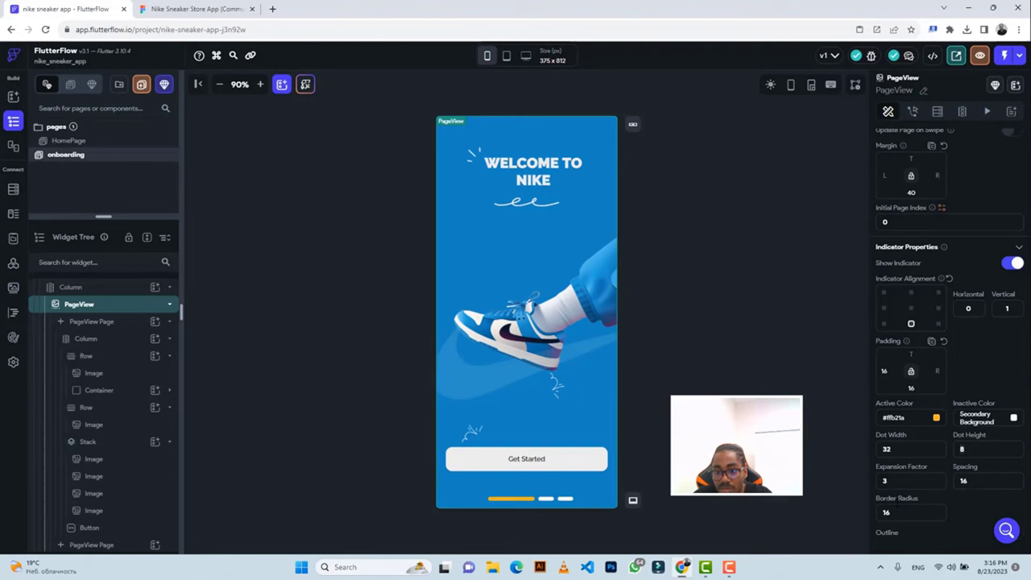
# Resize the indicator dots, settling on 20 wide by 8 high after comparing with Figma.
pyautogui.doubleClick(952, 451)
pyautogui.write('12')
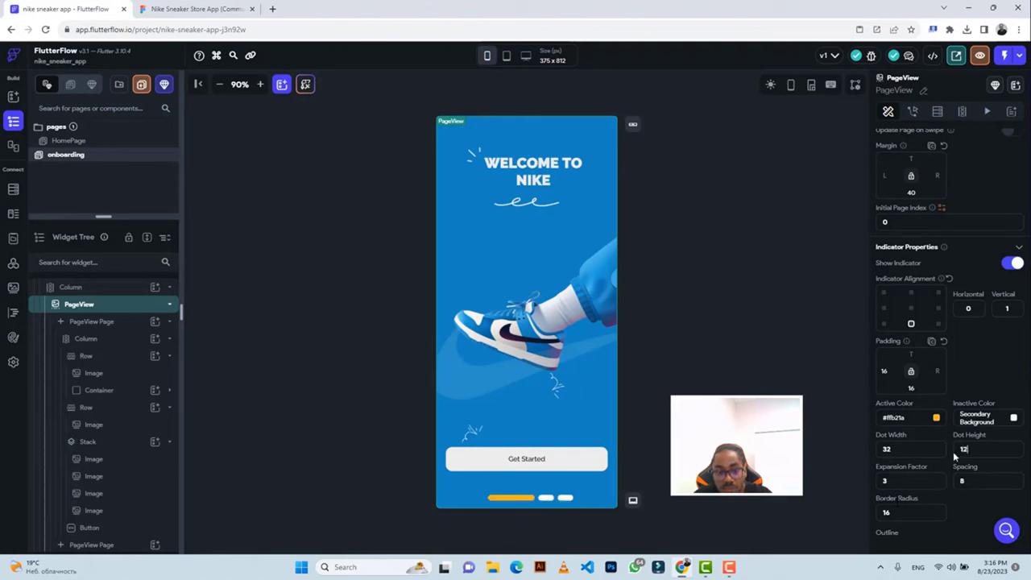
pyautogui.press('Return')
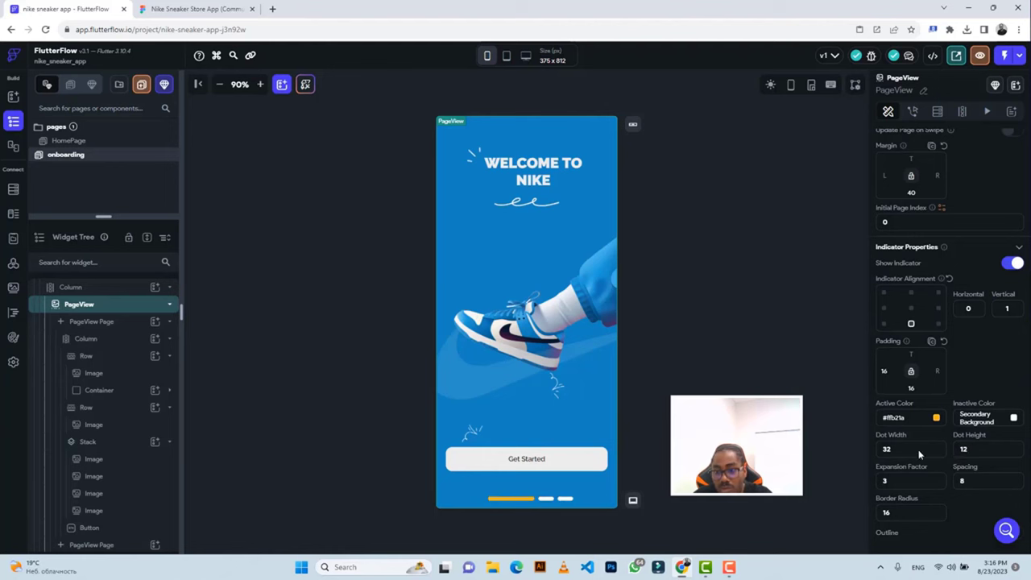
pyautogui.doubleClick(887, 449)
pyautogui.click(189, 9)
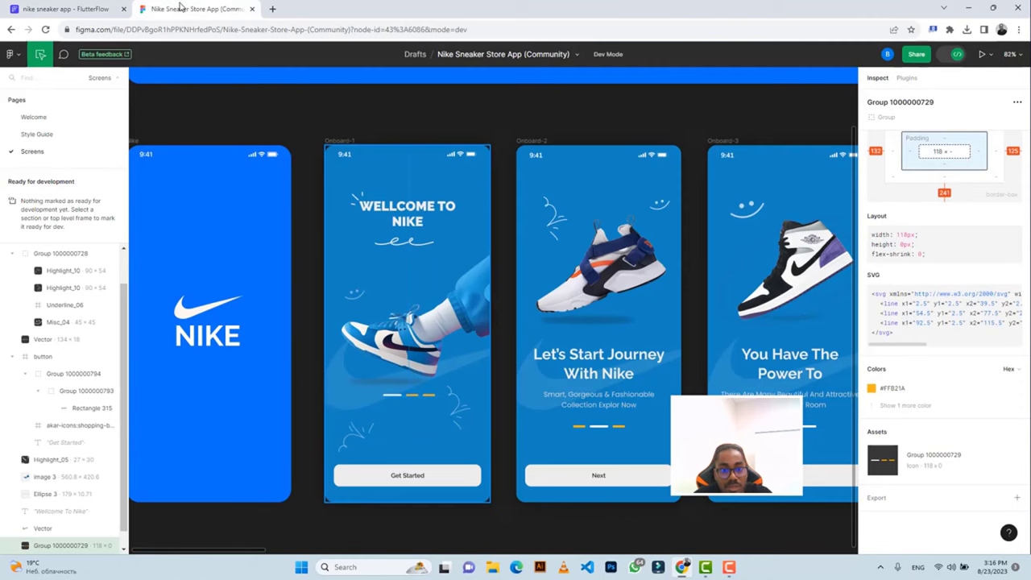
pyautogui.click(95, 7)
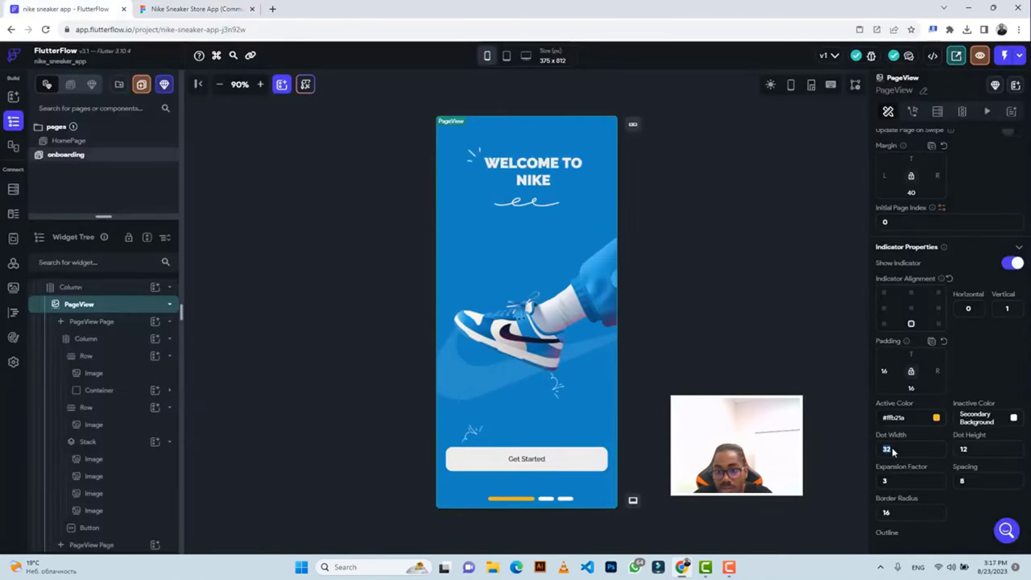
pyautogui.write('16')
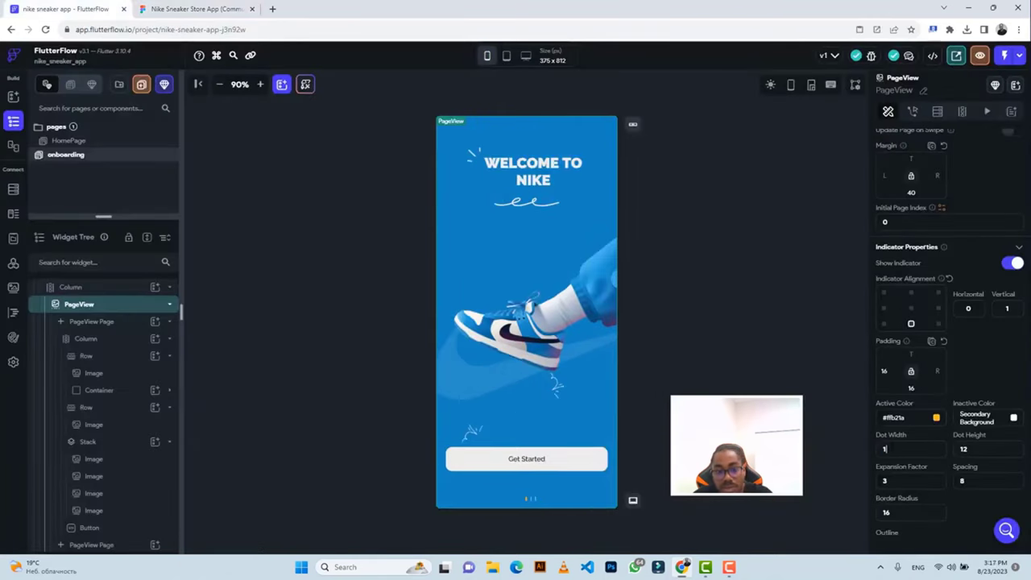
pyautogui.press('Tab')
pyautogui.write('8')
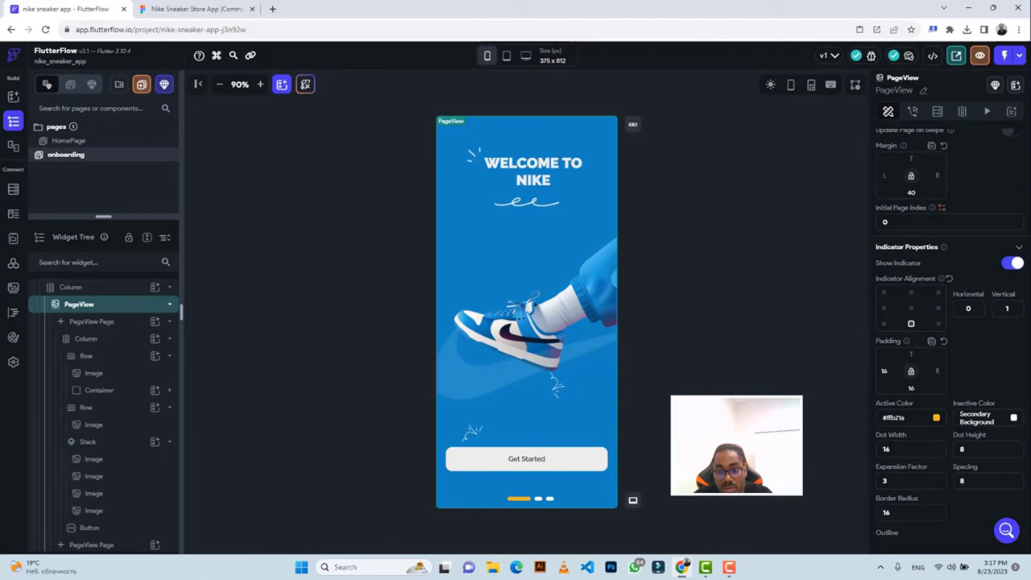
pyautogui.doubleClick(885, 449)
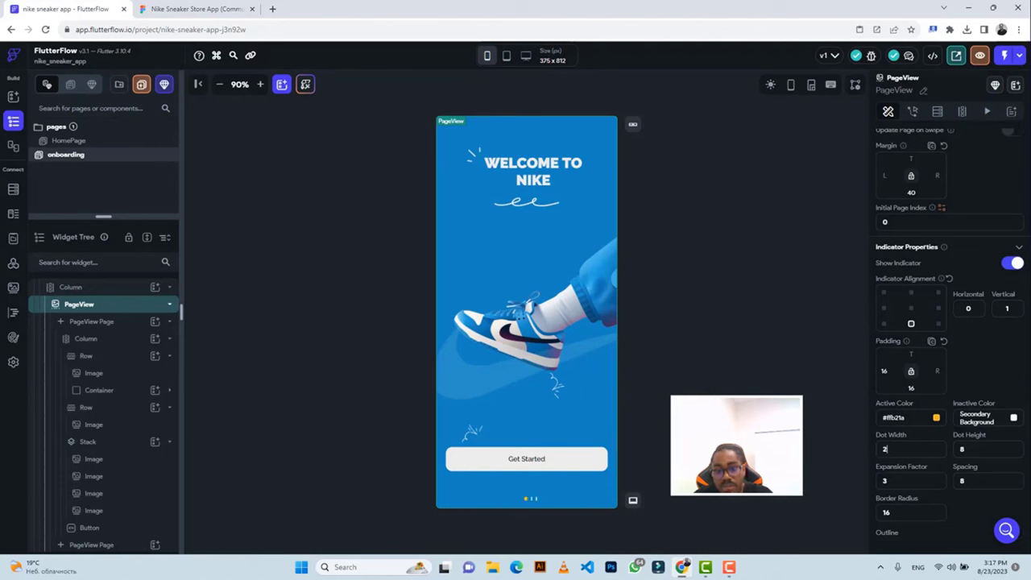
pyautogui.write('20')
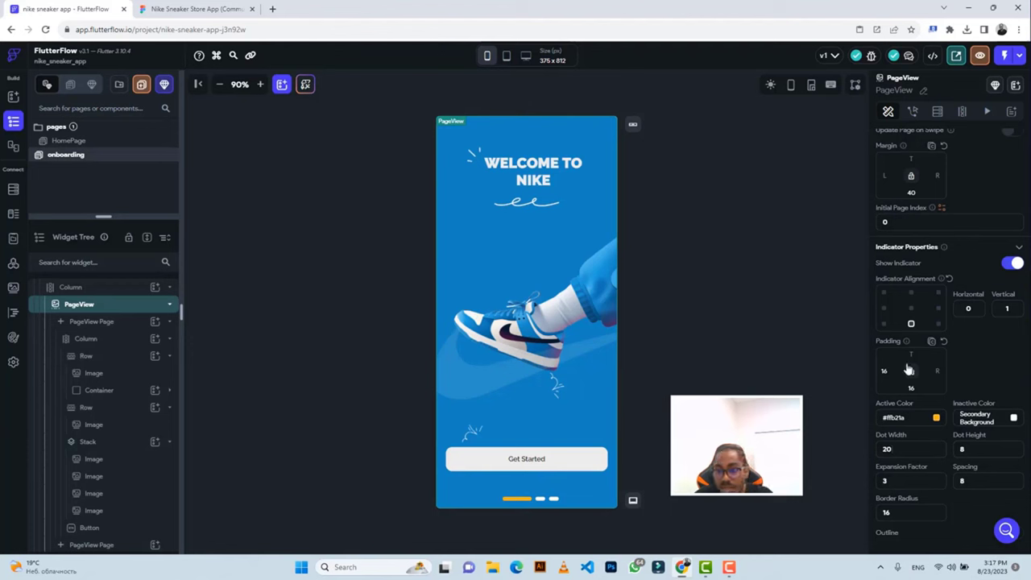
# Keep the dots at bottom centre and set the indicator's bottom padding to 180.
pyautogui.click(910, 308)
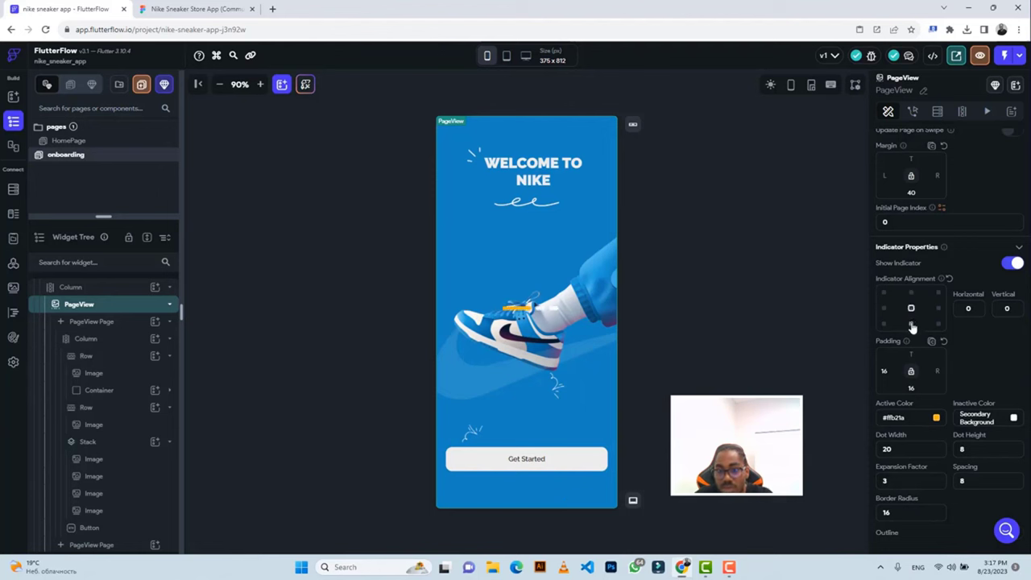
pyautogui.click(911, 324)
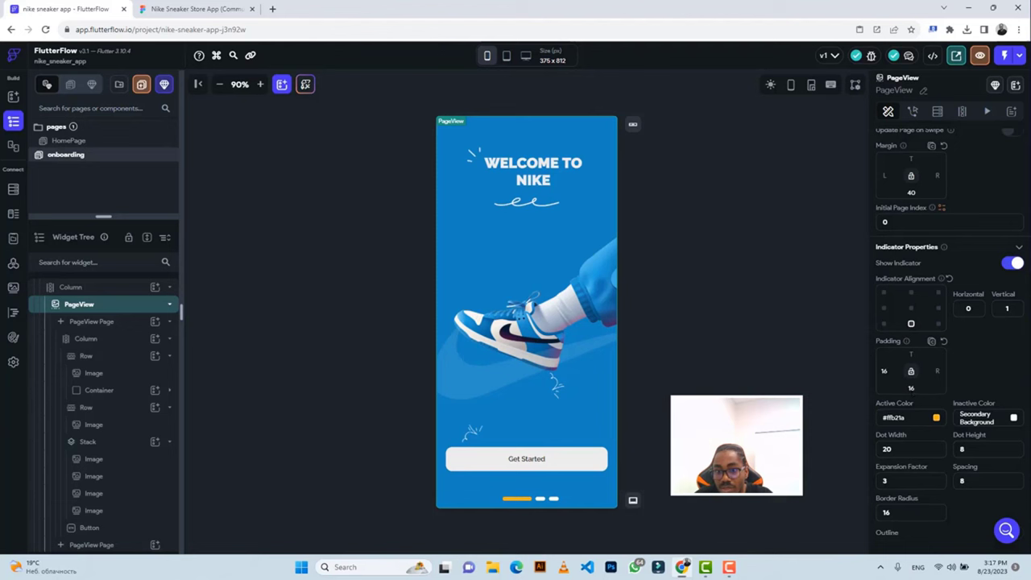
pyautogui.click(910, 388)
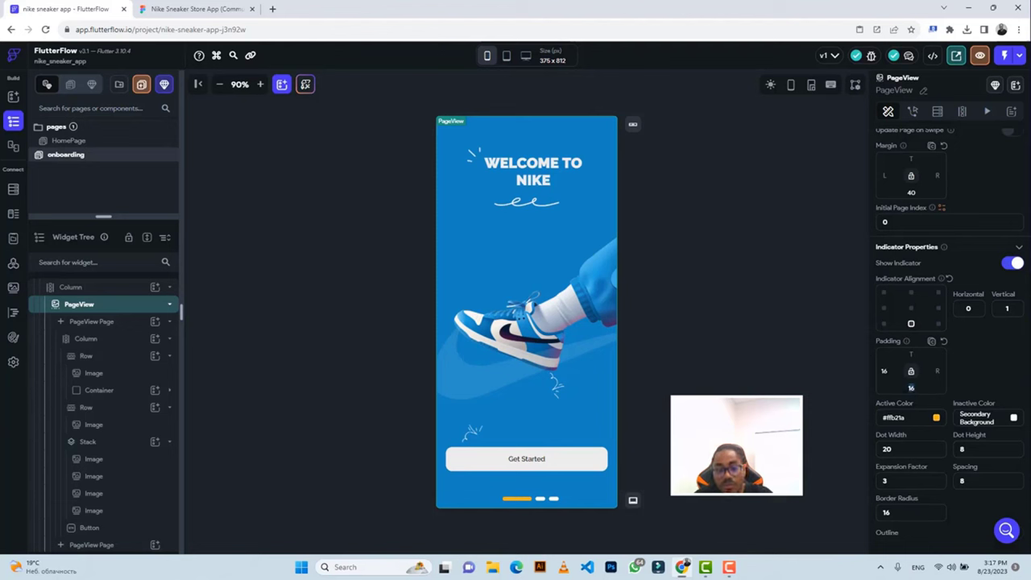
pyautogui.write('50')
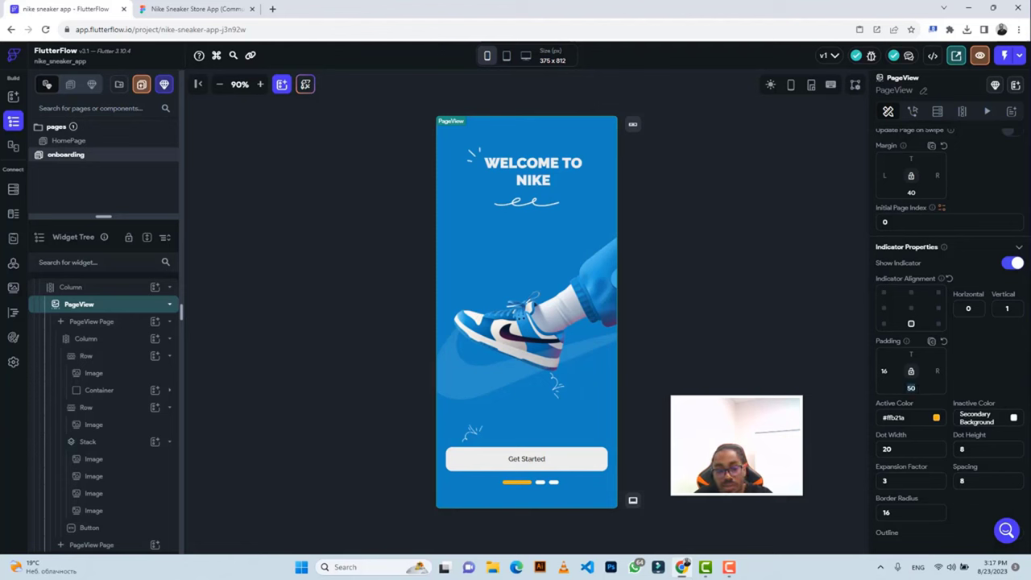
pyautogui.press('BackSpace')
pyautogui.press('BackSpace')
pyautogui.write('200')
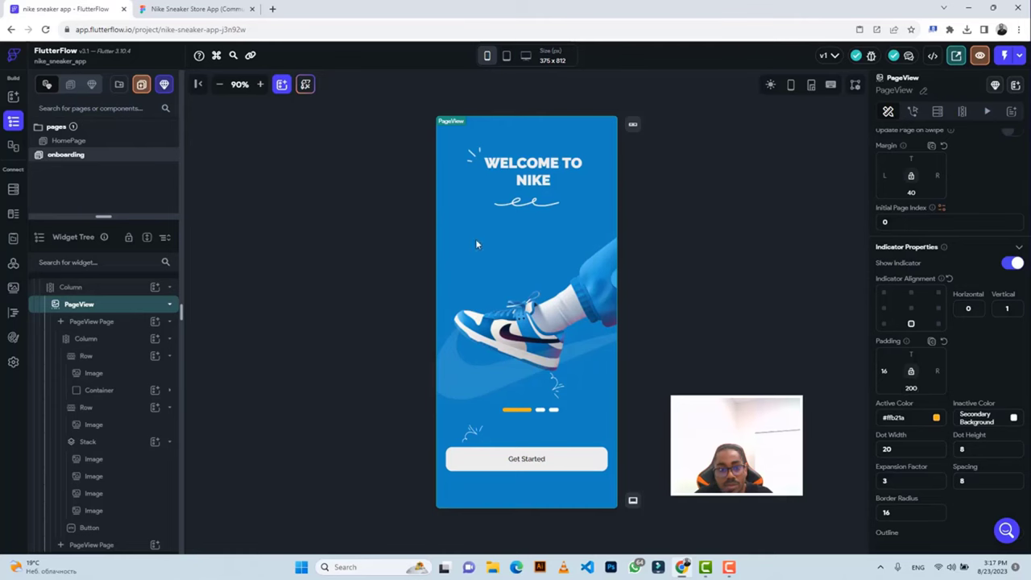
pyautogui.click(185, 7)
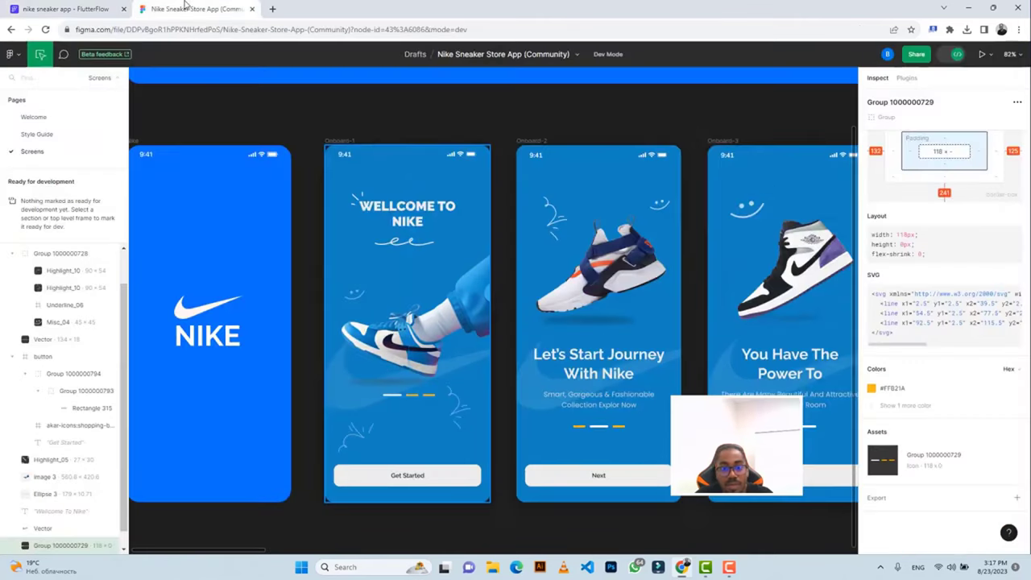
pyautogui.click(105, 8)
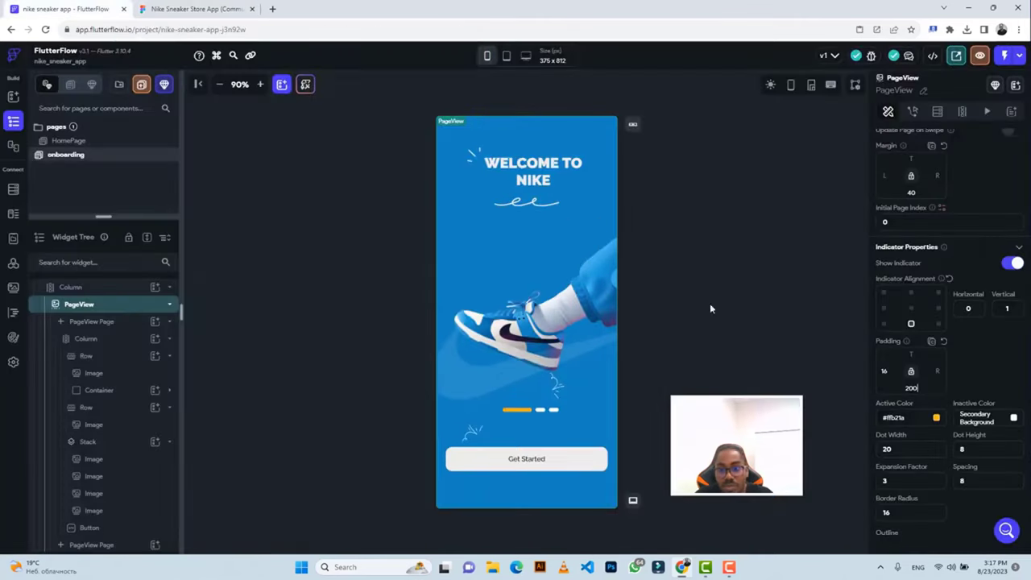
pyautogui.click(915, 387)
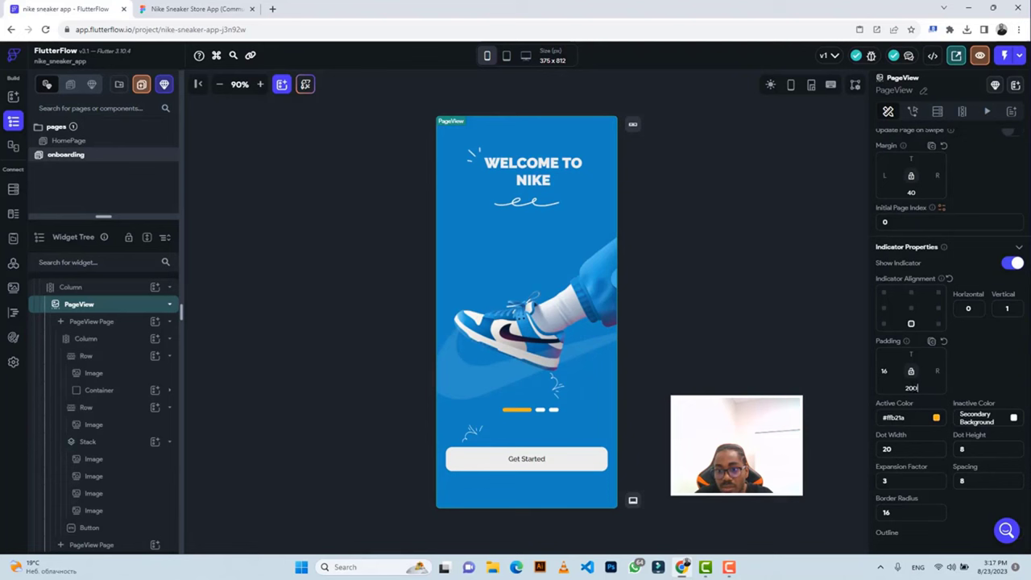
pyautogui.hotkey('ctrl', 'a')
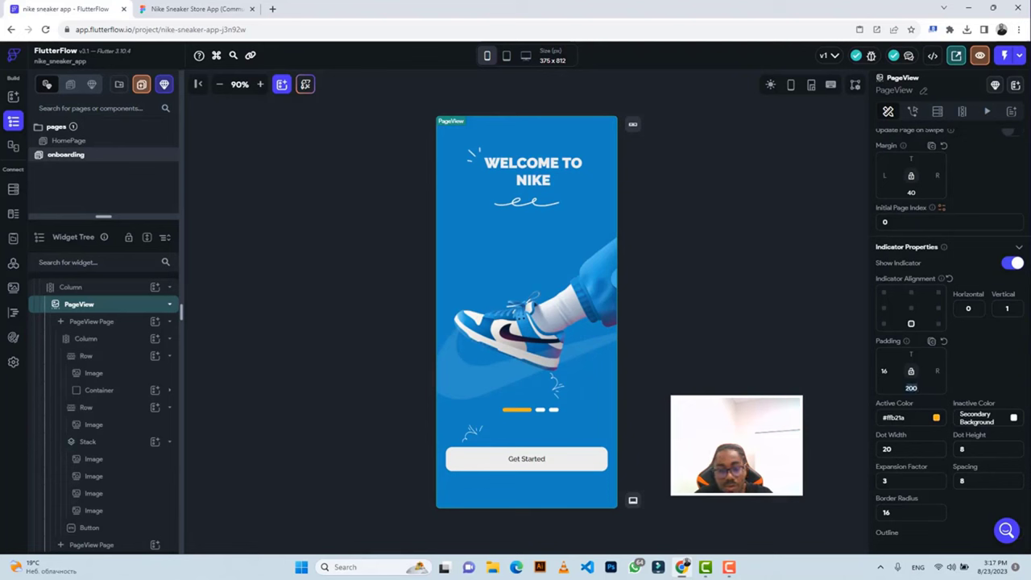
pyautogui.write('180')
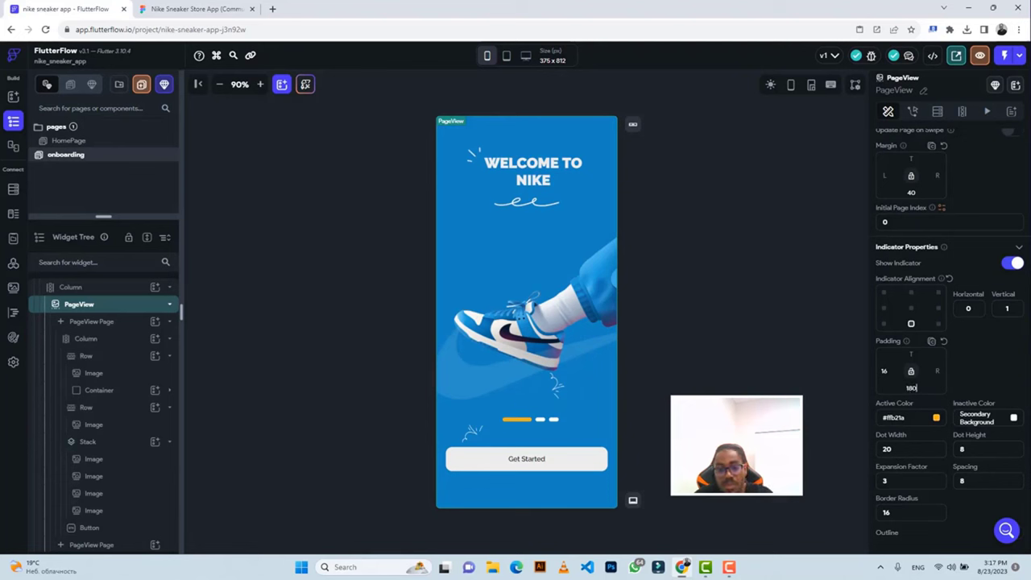
# Select the onboarding page, then the first PageView Page in the Widget Tree.
pyautogui.click(707, 267)
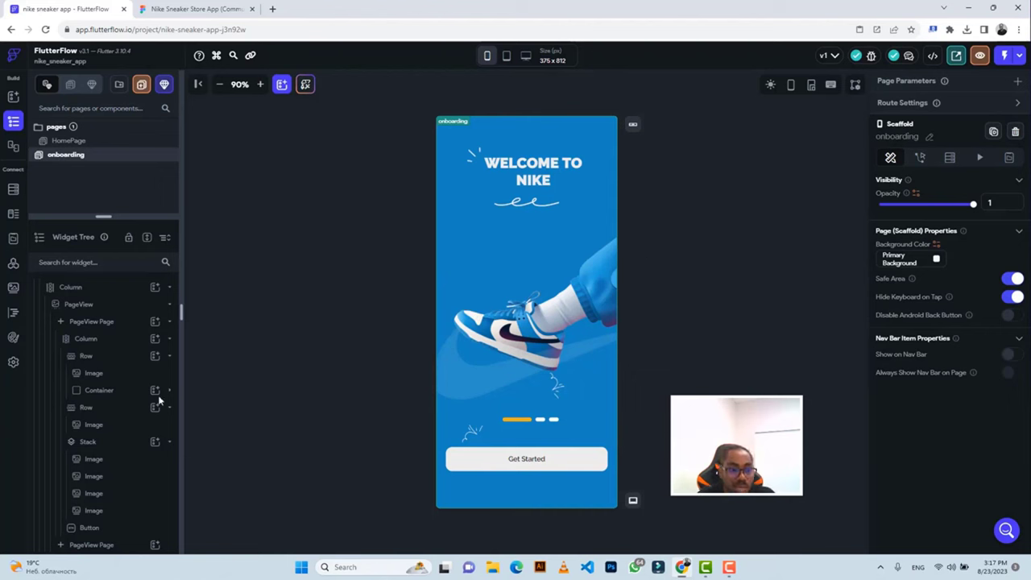
pyautogui.click(125, 409)
pyautogui.scroll(1, 125, 409)
pyautogui.click(125, 409)
pyautogui.click(95, 355)
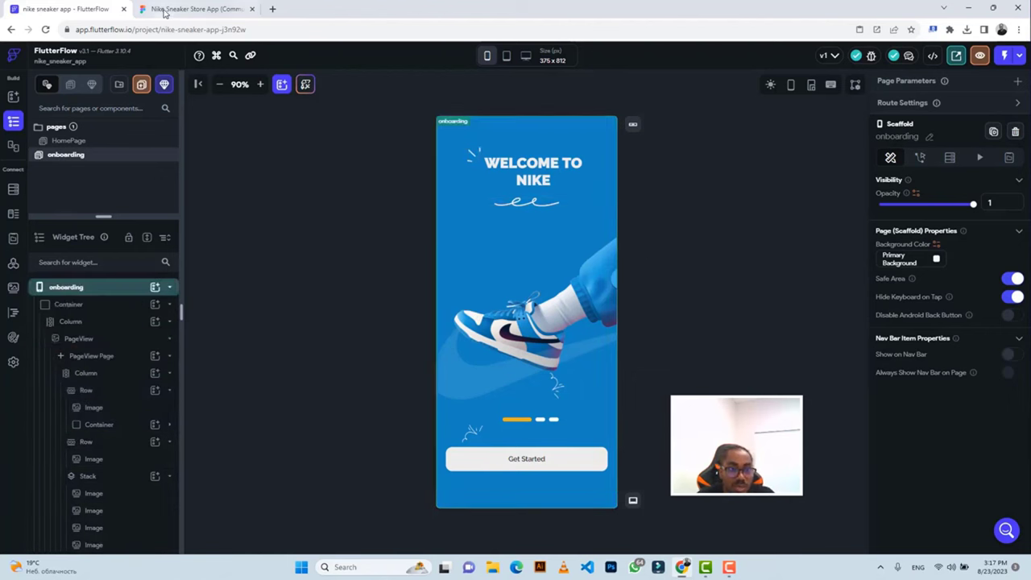
pyautogui.click(193, 9)
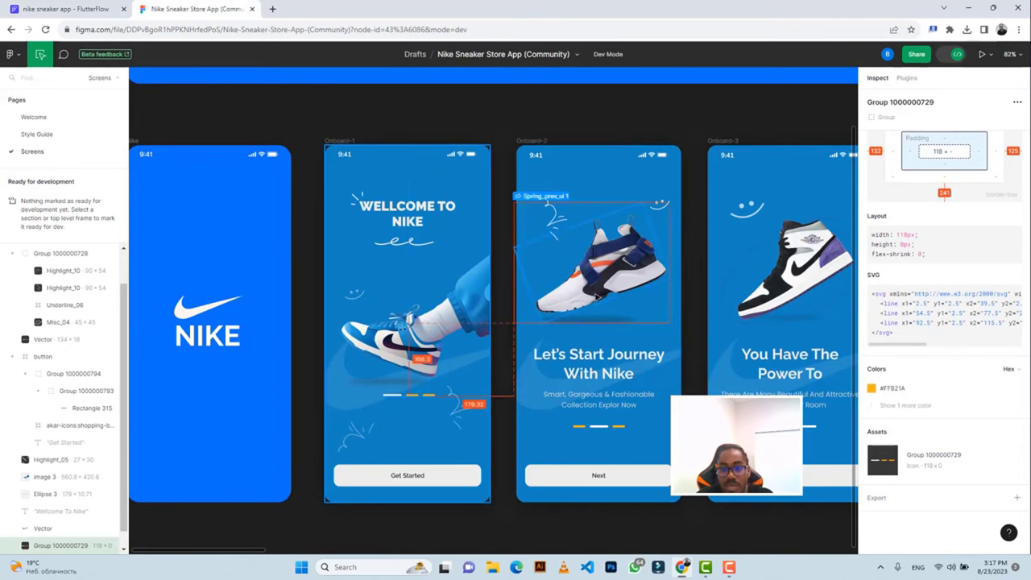
pyautogui.hscroll(5, 597, 296)
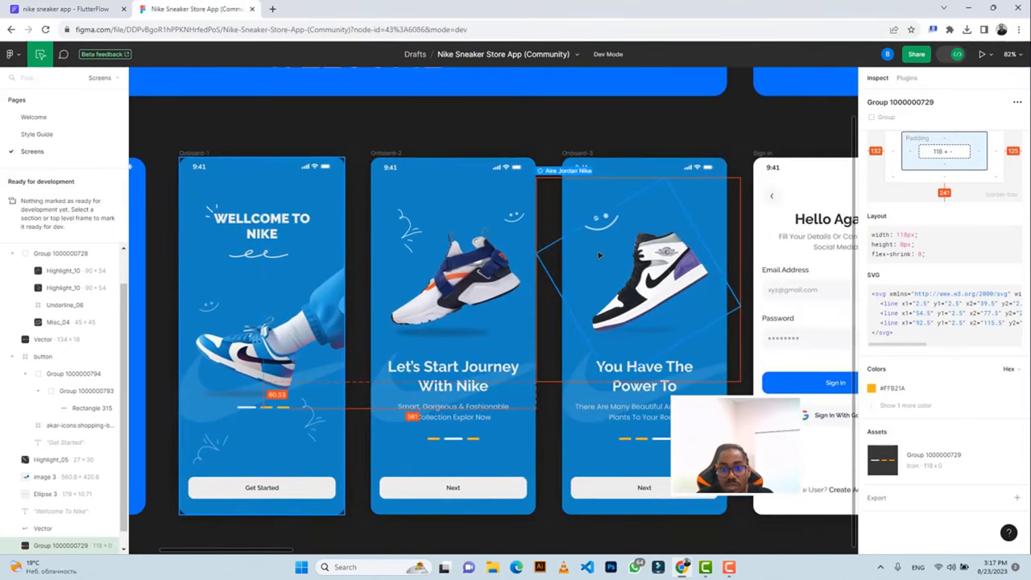
pyautogui.hscroll(2, 597, 255)
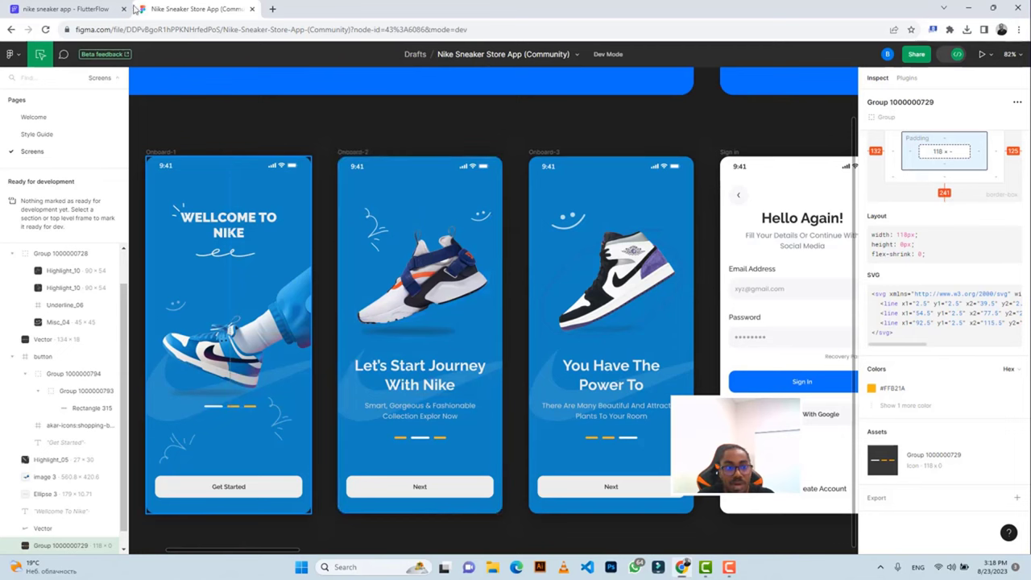
pyautogui.click(72, 9)
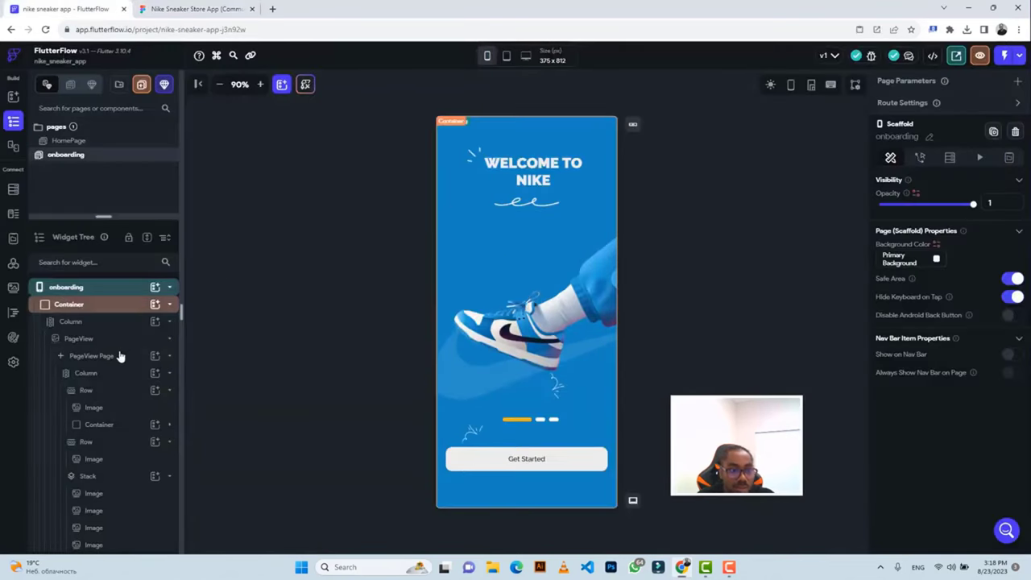
# Add a Column widget to the blank second PageView Page.
pyautogui.click(92, 356)
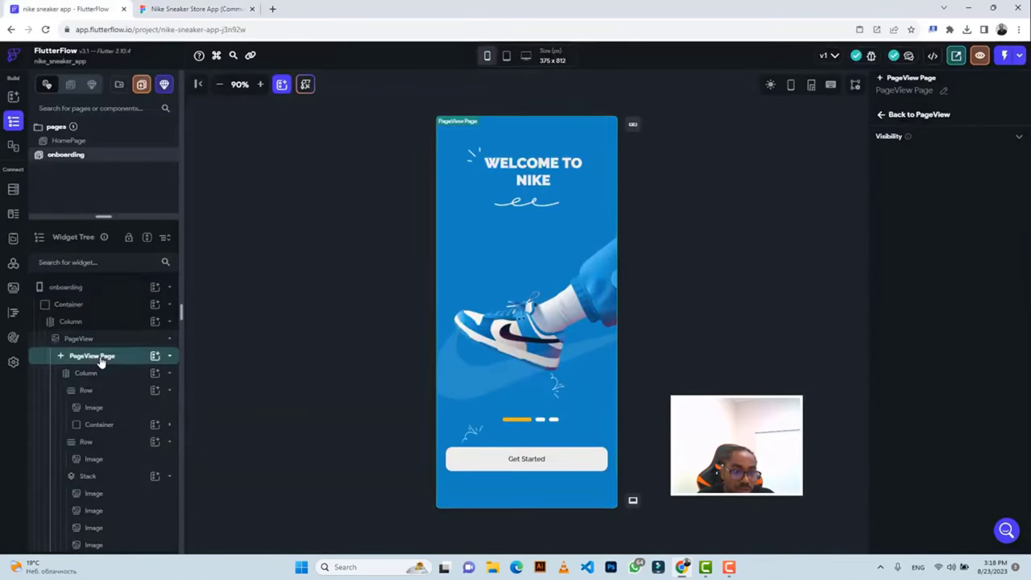
pyautogui.click(99, 372)
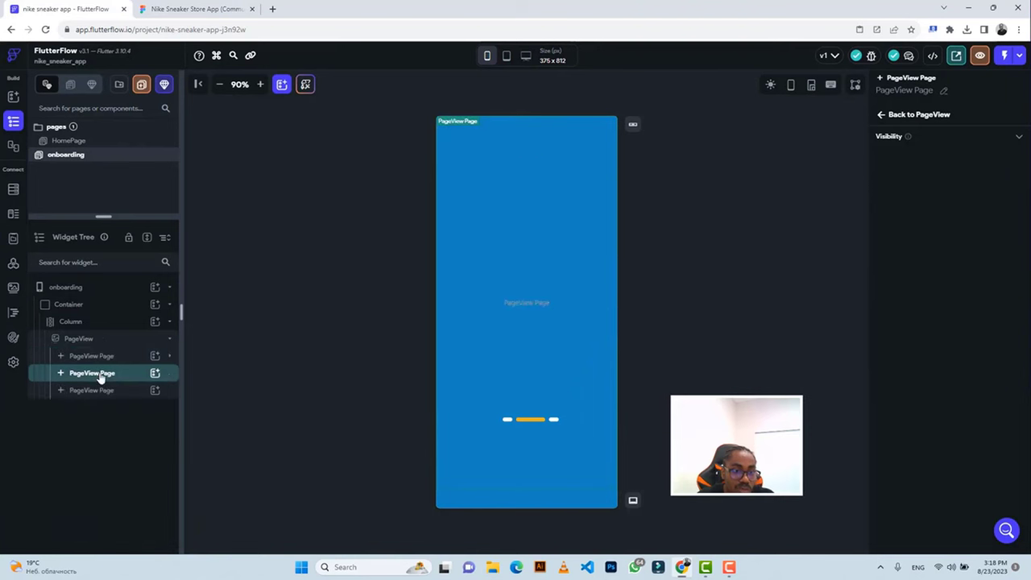
pyautogui.click(155, 373)
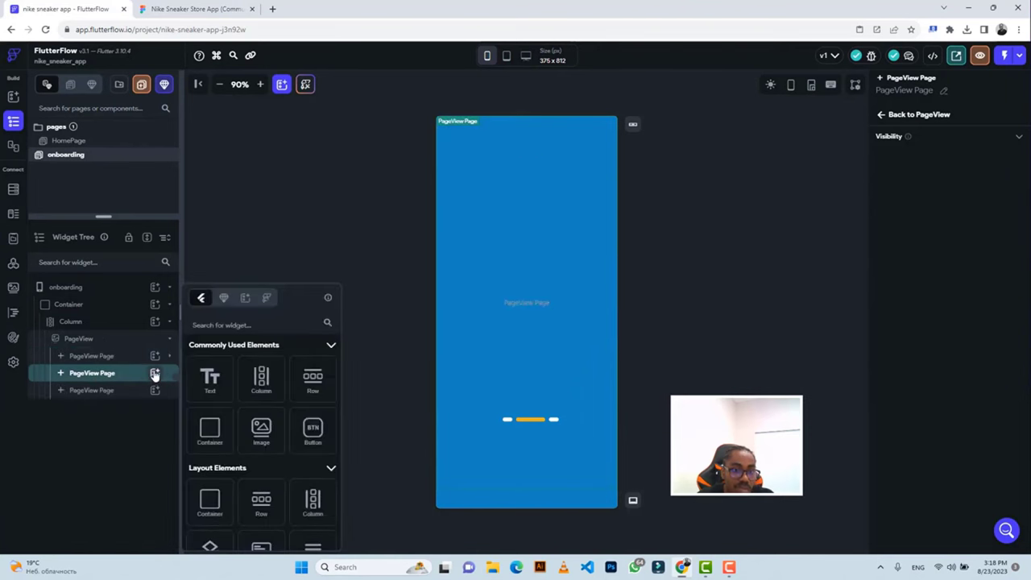
pyautogui.click(261, 377)
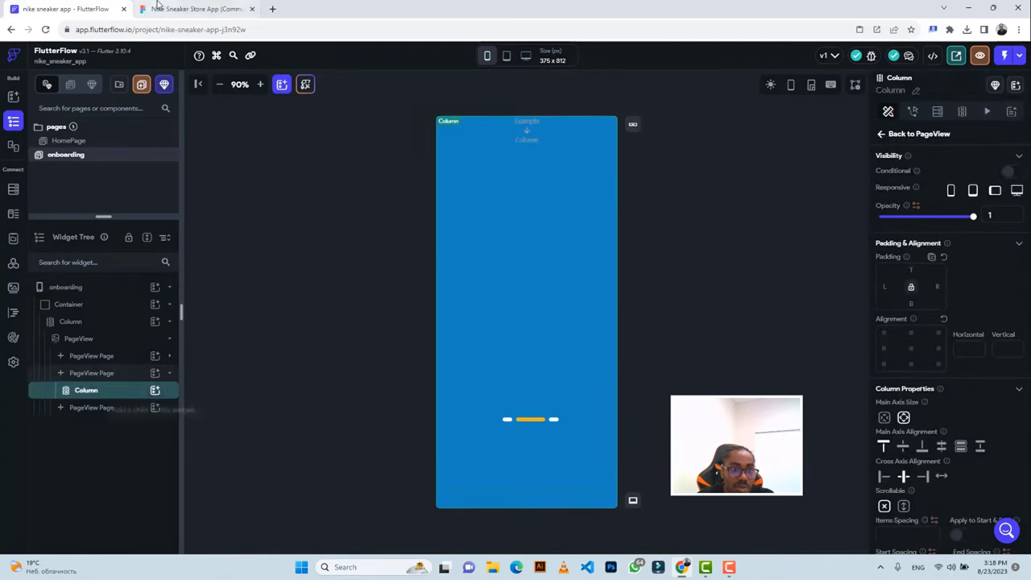
pyautogui.click(193, 9)
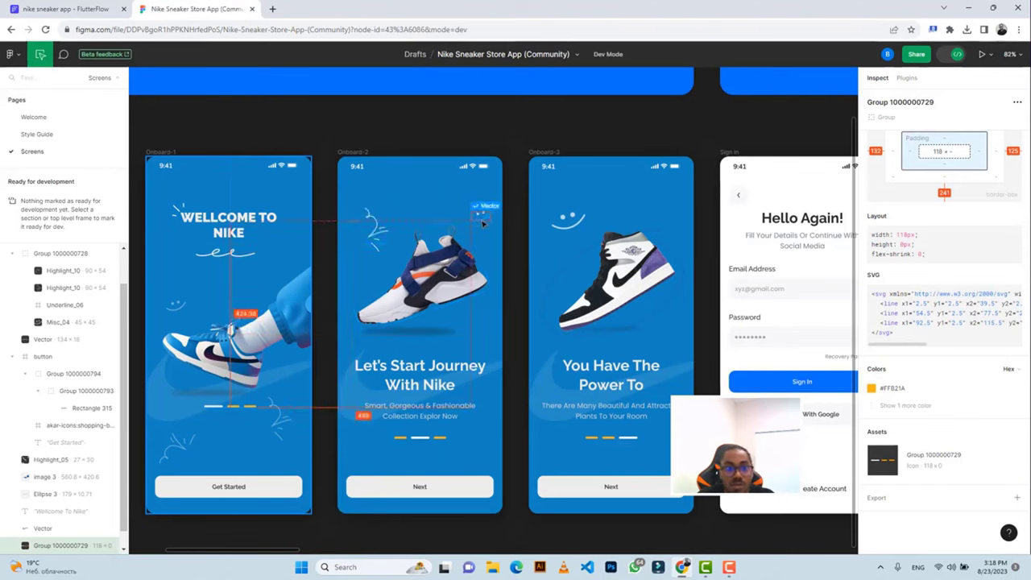
# Export the Onboard-2 sneaker layer Spring_prev_ui 1 from Figma at 3x scale as a PNG.
pyautogui.click(431, 266)
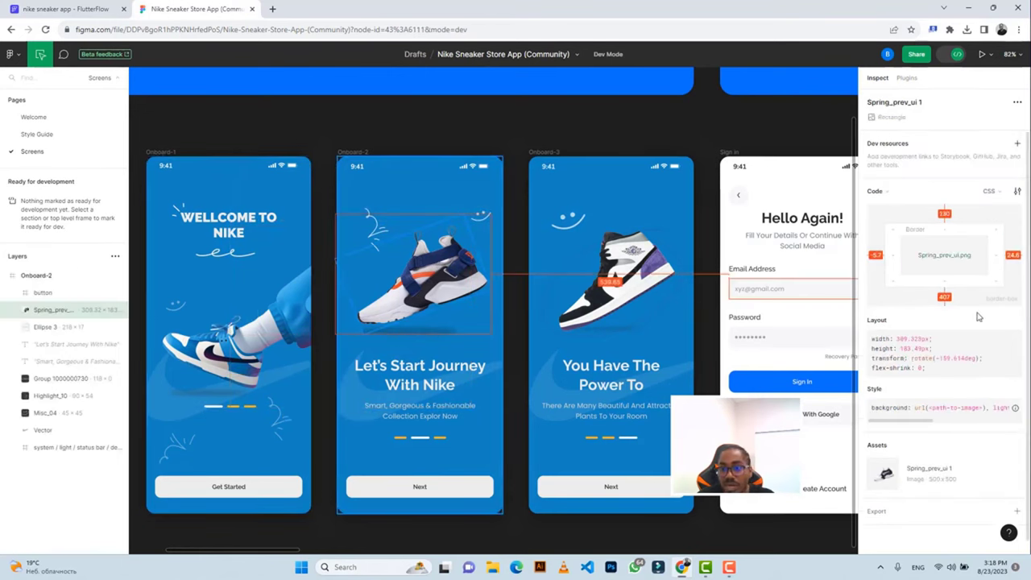
pyautogui.scroll(-1, 974, 314)
pyautogui.click(877, 496)
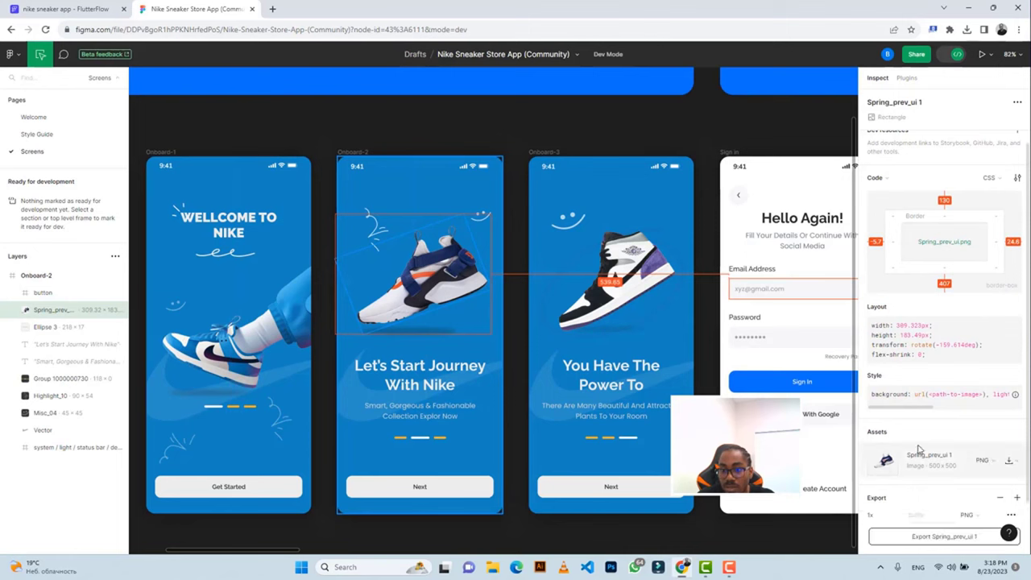
pyautogui.scroll(-2, 886, 483)
pyautogui.click(899, 457)
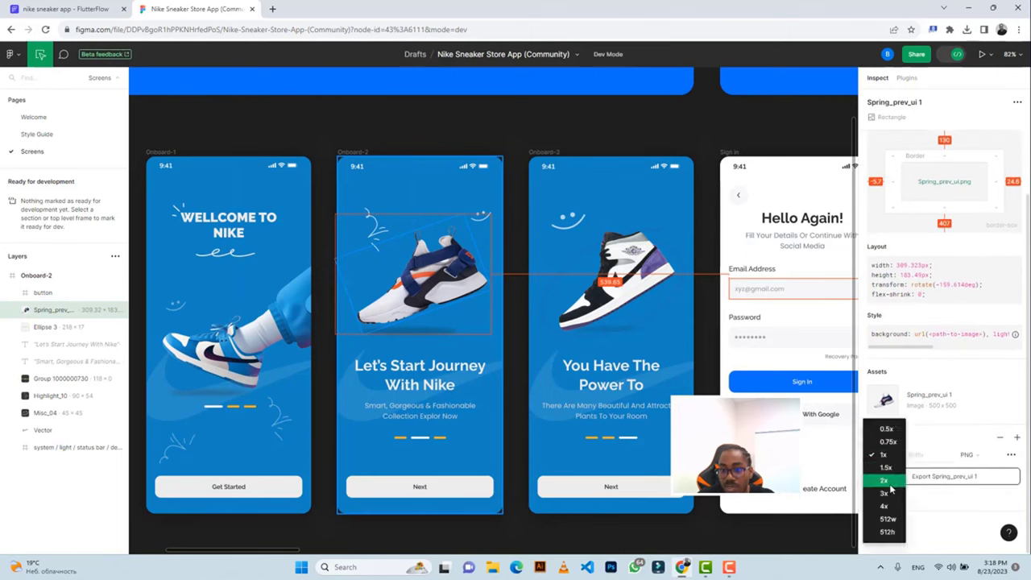
pyautogui.click(886, 487)
pyautogui.click(886, 498)
pyautogui.scroll(-3, 915, 465)
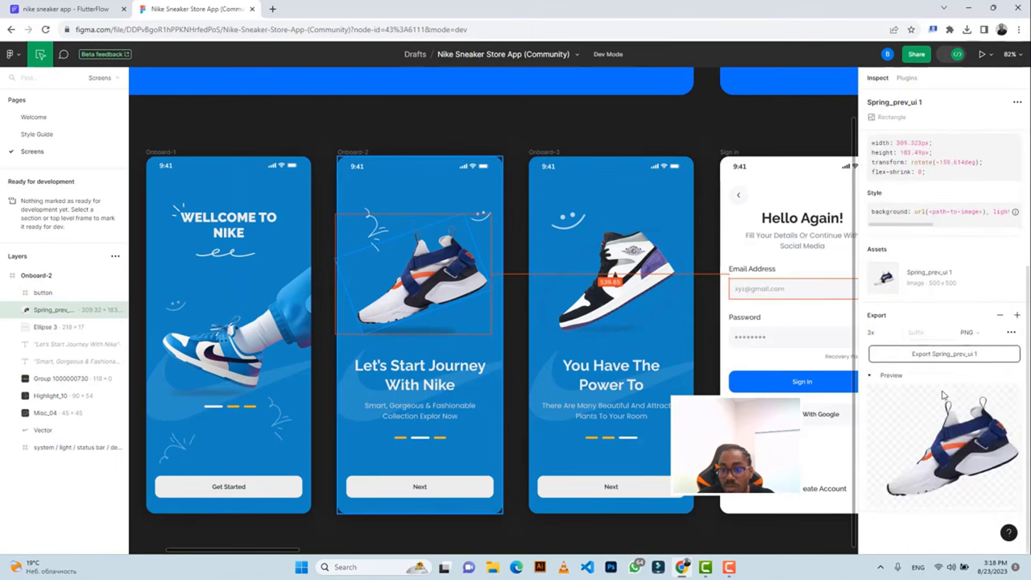
pyautogui.click(935, 362)
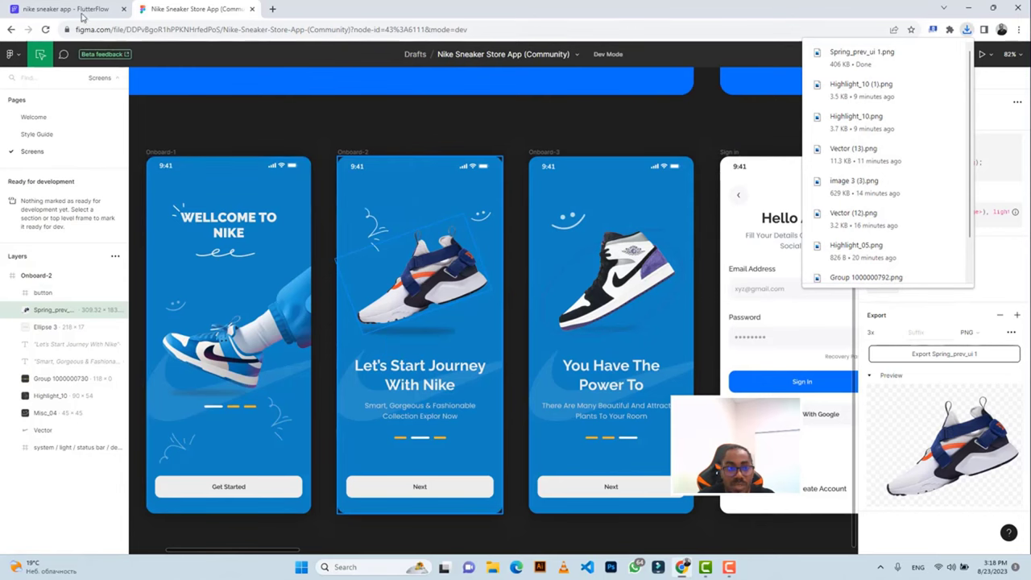
pyautogui.click(64, 9)
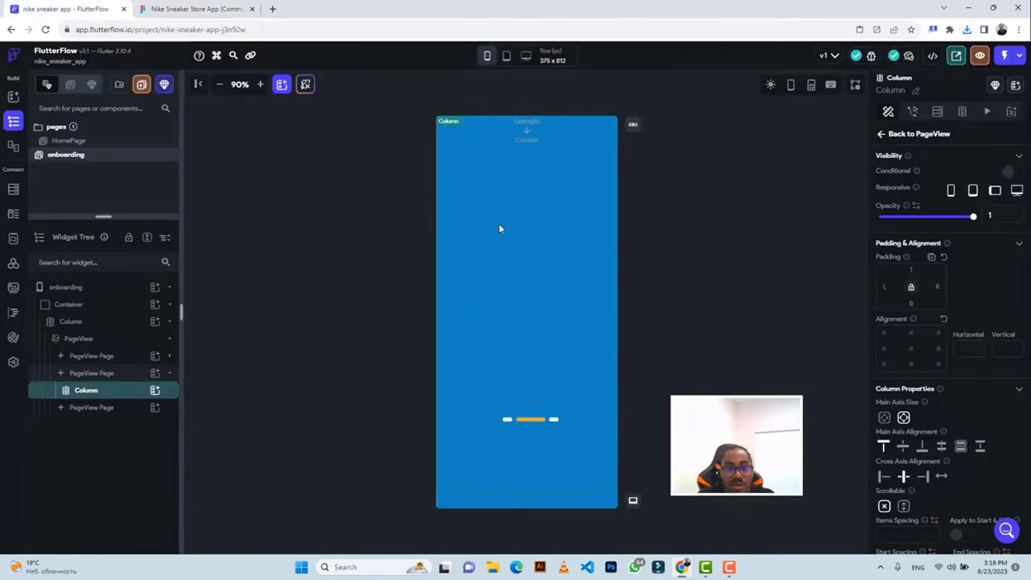
# Add an Image inside the second page's Column and size it 309 by 183.
pyautogui.click(153, 391)
pyautogui.click(261, 430)
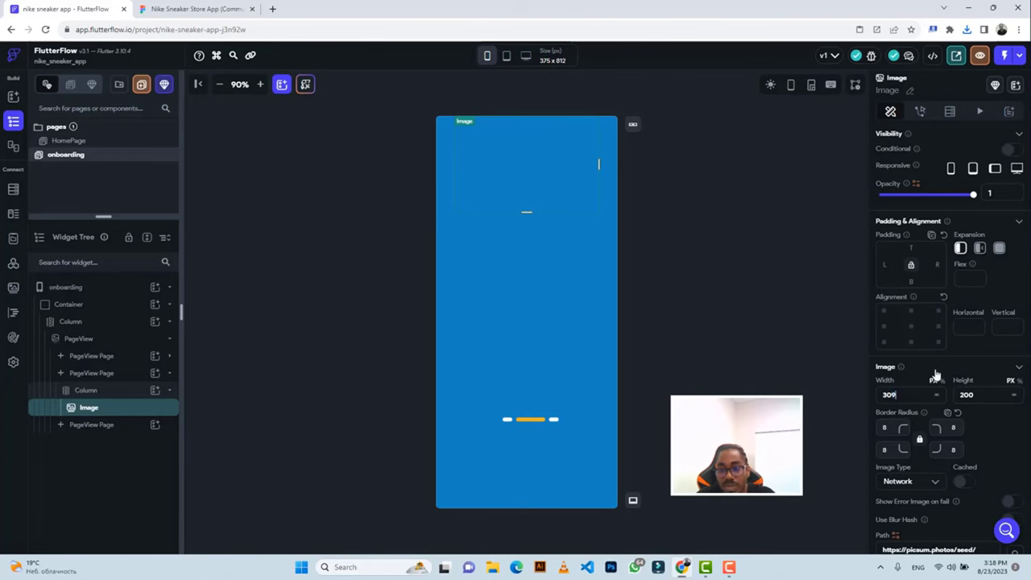
pyautogui.hotkey('ctrl', 'Tab')
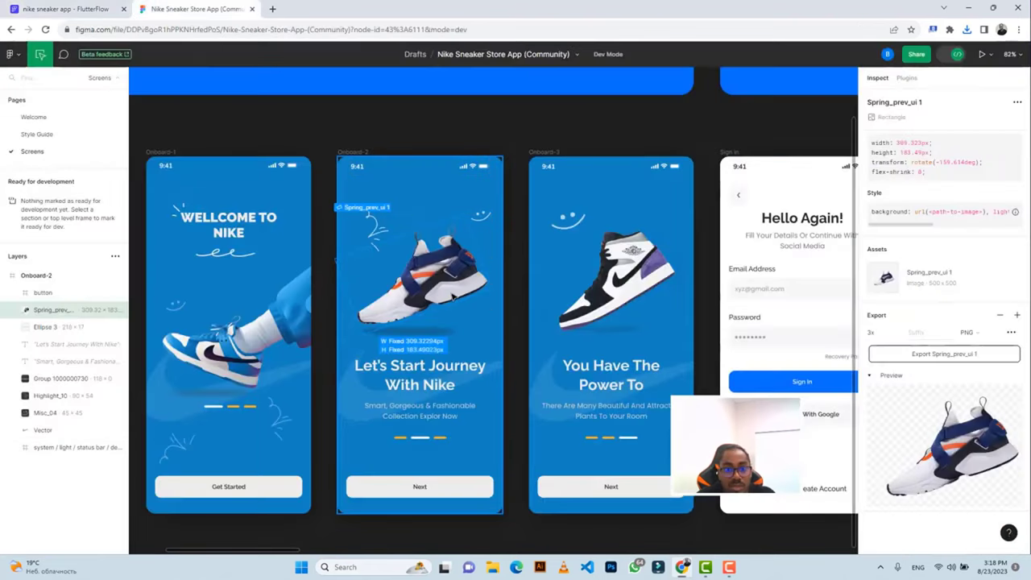
pyautogui.click(68, 9)
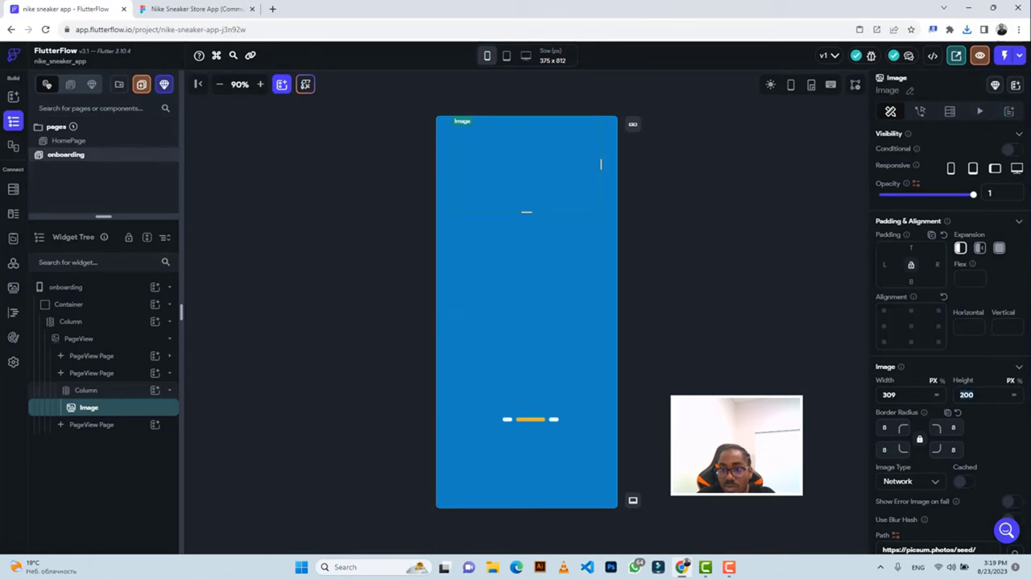
pyautogui.write('183')
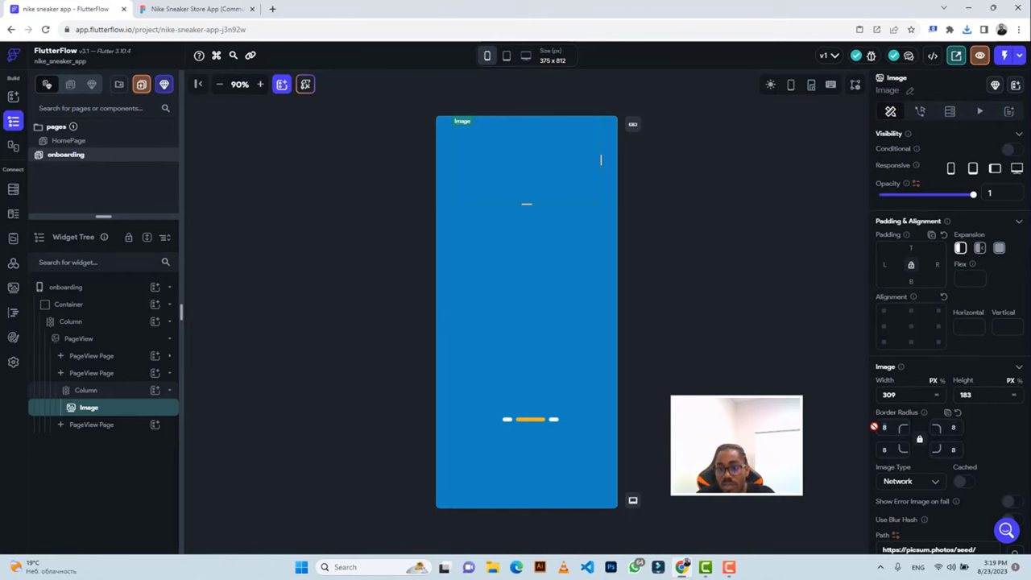
# Set the Image type to Asset and upload Spring_prev_ui 1.png.
pyautogui.click(915, 483)
pyautogui.click(896, 505)
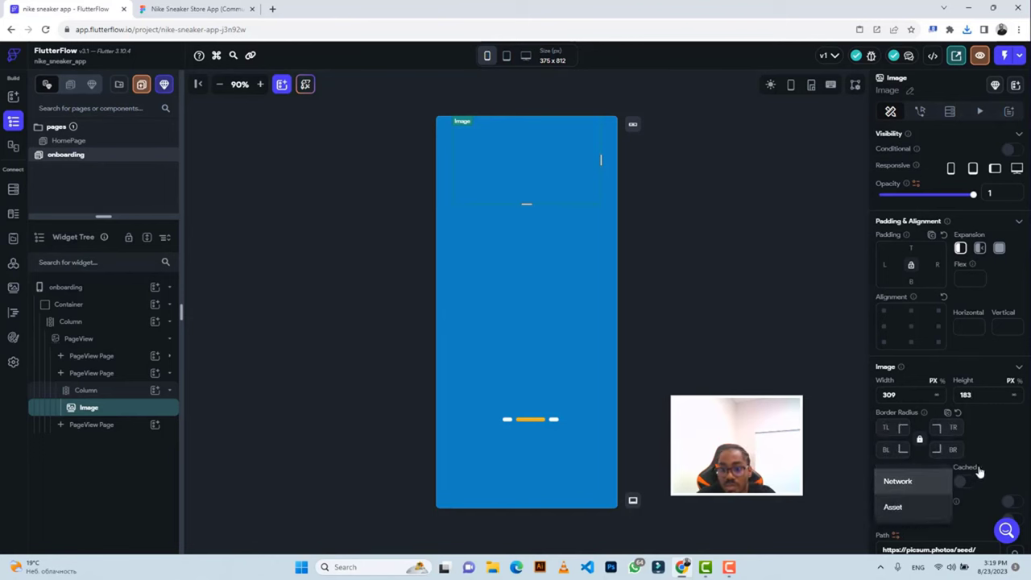
pyautogui.scroll(-1, 998, 447)
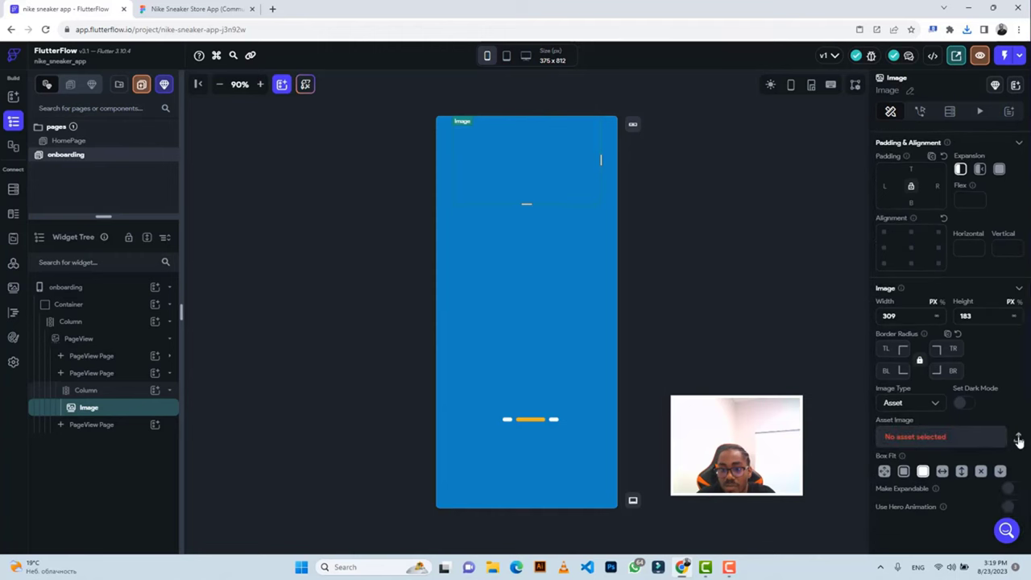
pyautogui.click(1018, 439)
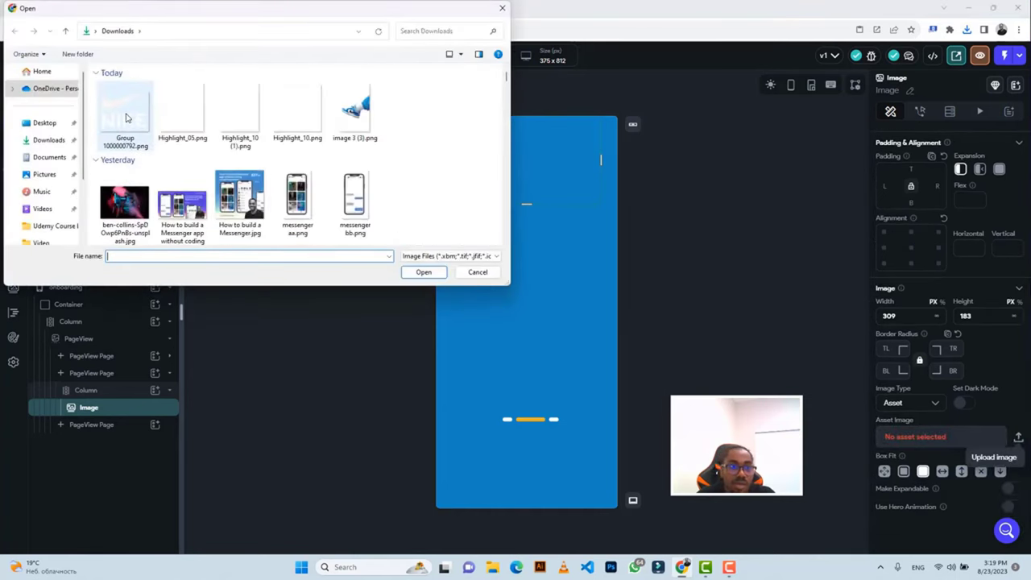
pyautogui.click(125, 117)
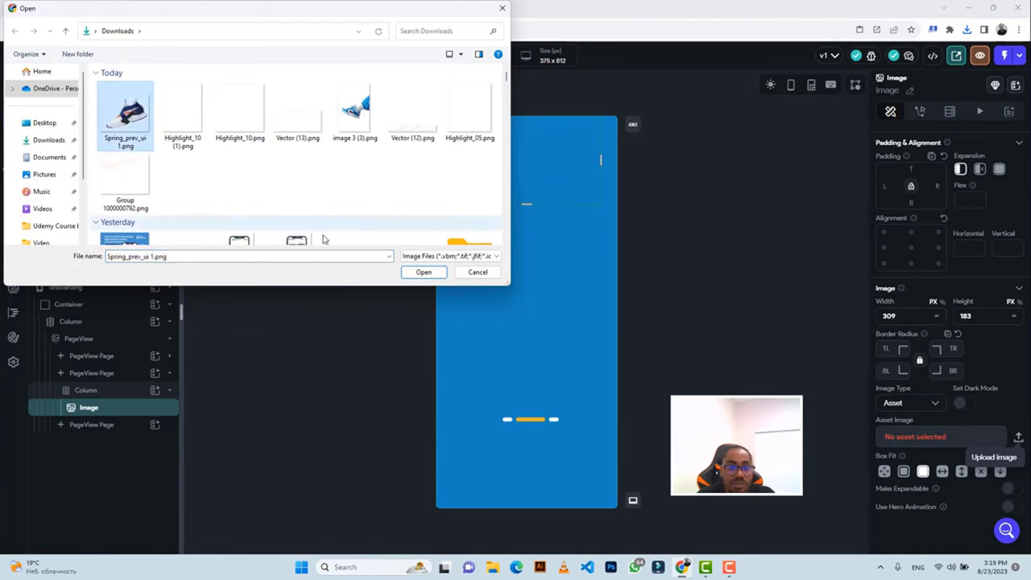
pyautogui.click(423, 271)
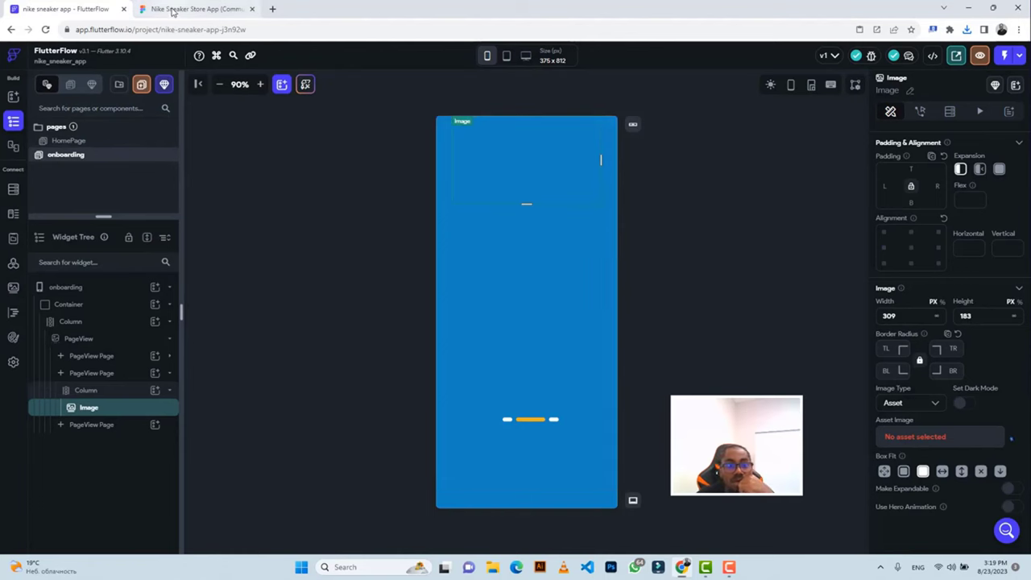
pyautogui.click(187, 10)
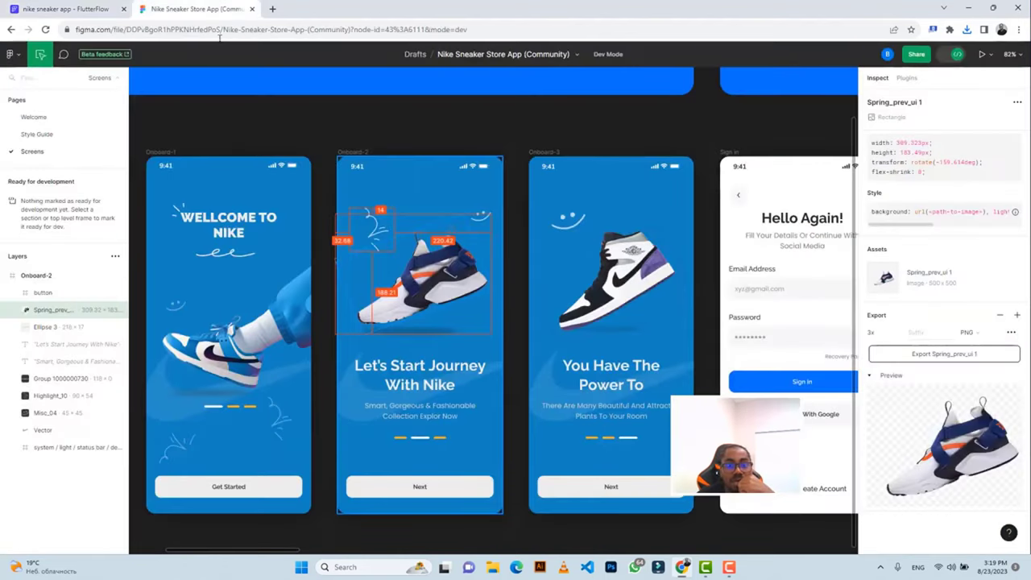
# Export the Highlight_10 doodle from Figma as a 3x PNG.
pyautogui.click(374, 225)
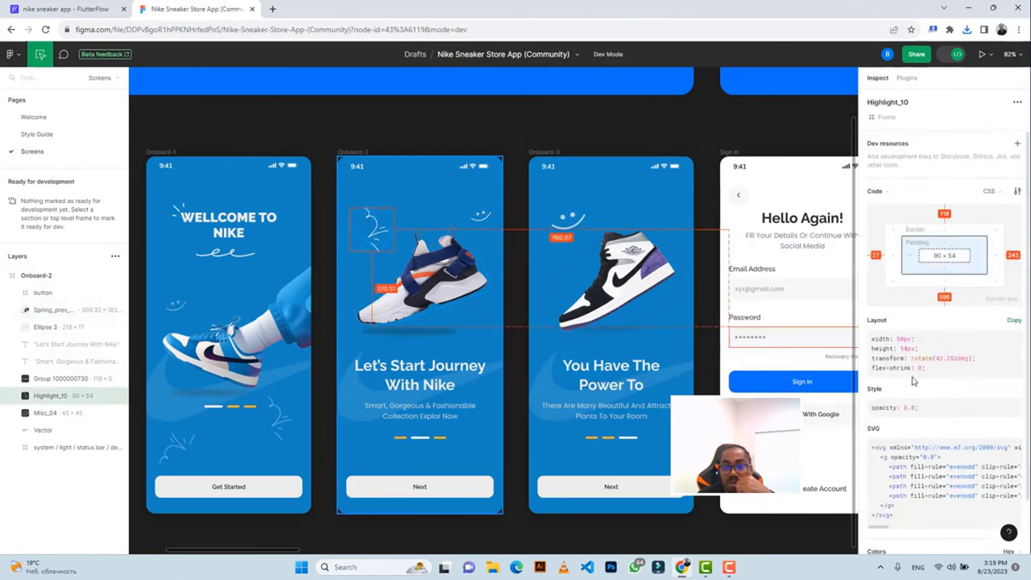
pyautogui.scroll(-4, 915, 442)
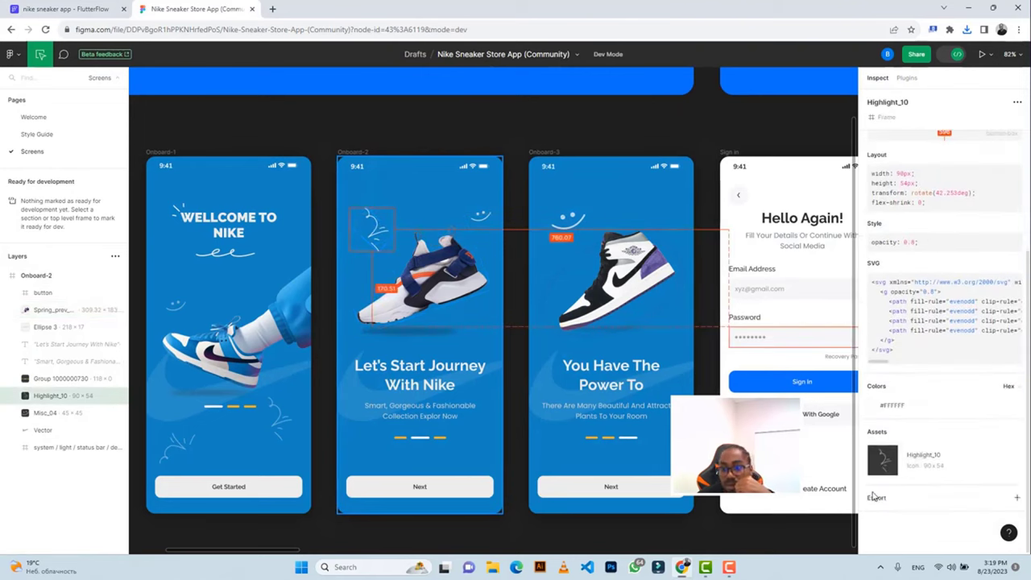
pyautogui.click(870, 498)
pyautogui.scroll(-3, 926, 483)
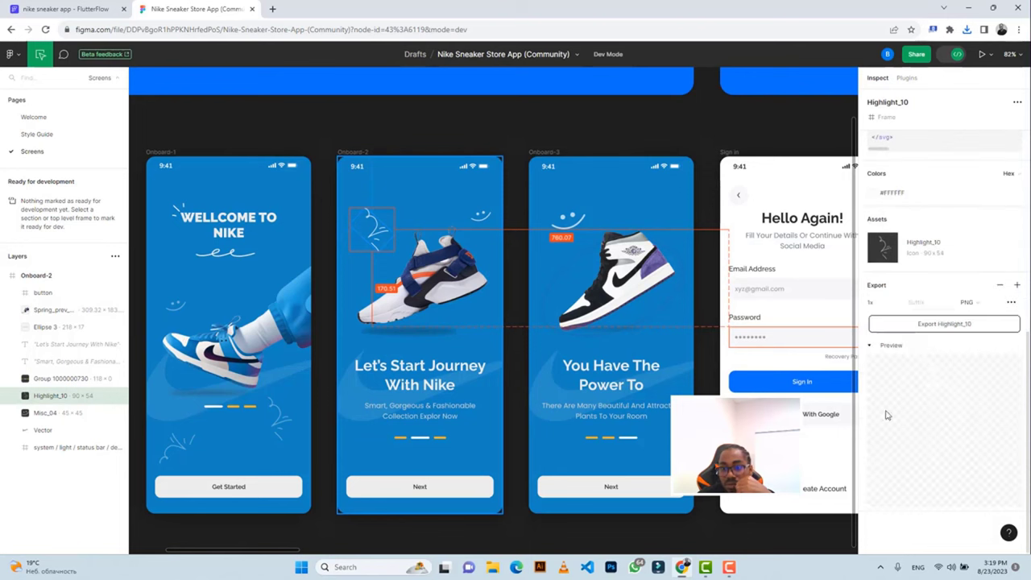
pyautogui.click(890, 302)
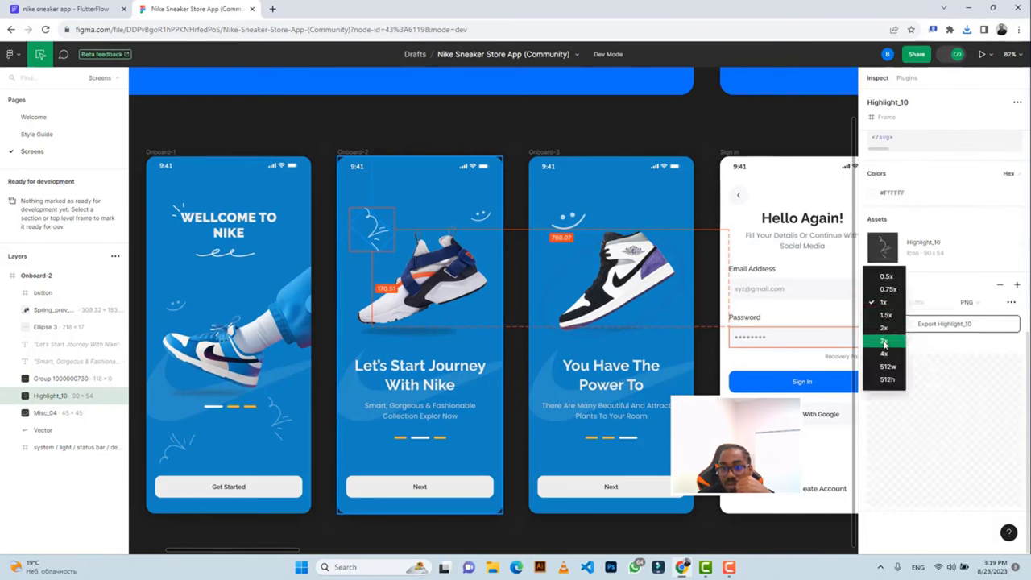
pyautogui.click(884, 341)
pyautogui.click(918, 325)
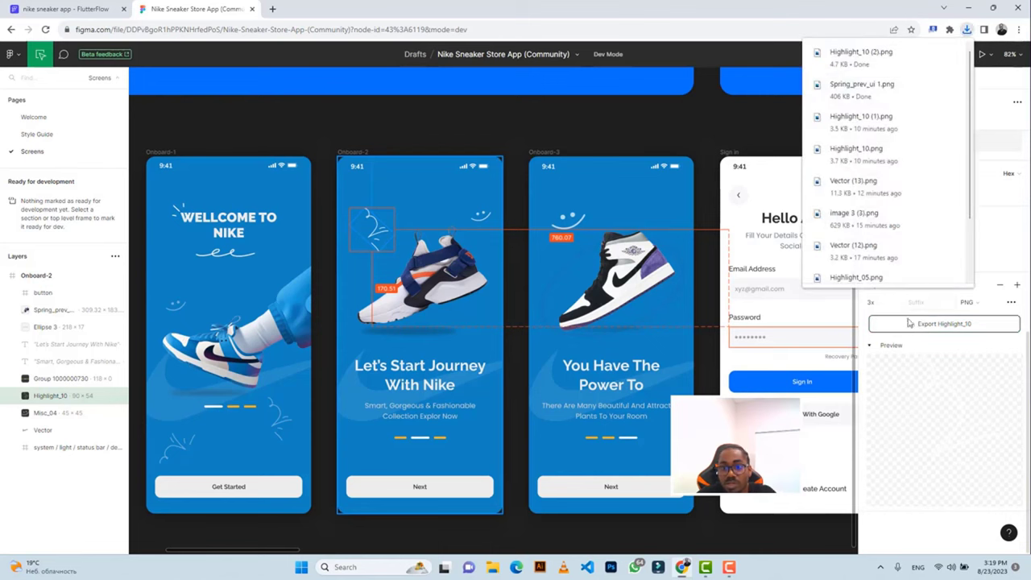
# Export the Misc_04 smiley as a 3x PNG.
pyautogui.click(480, 216)
pyautogui.scroll(-5, 906, 441)
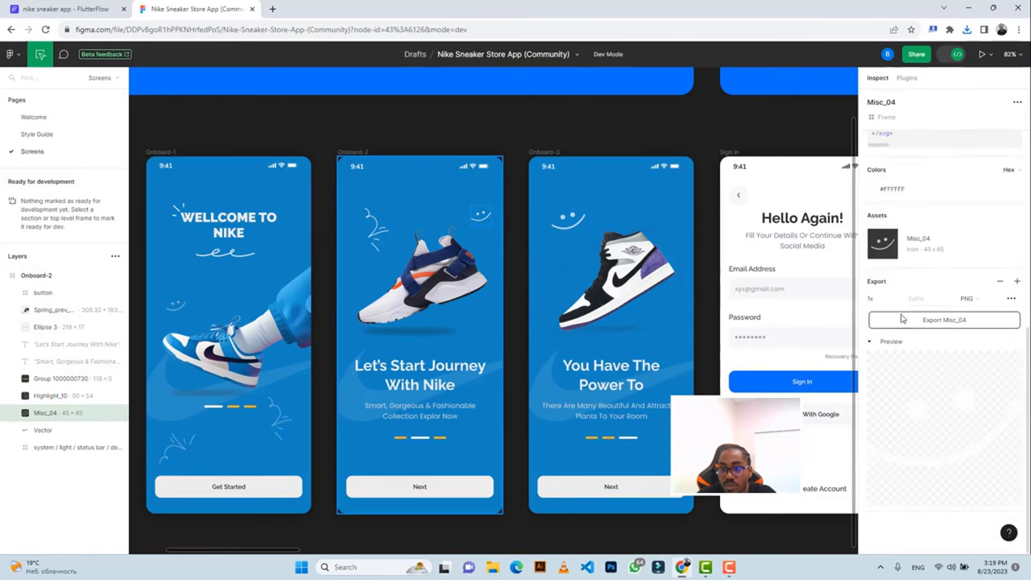
pyautogui.click(872, 299)
pyautogui.click(884, 340)
pyautogui.click(914, 321)
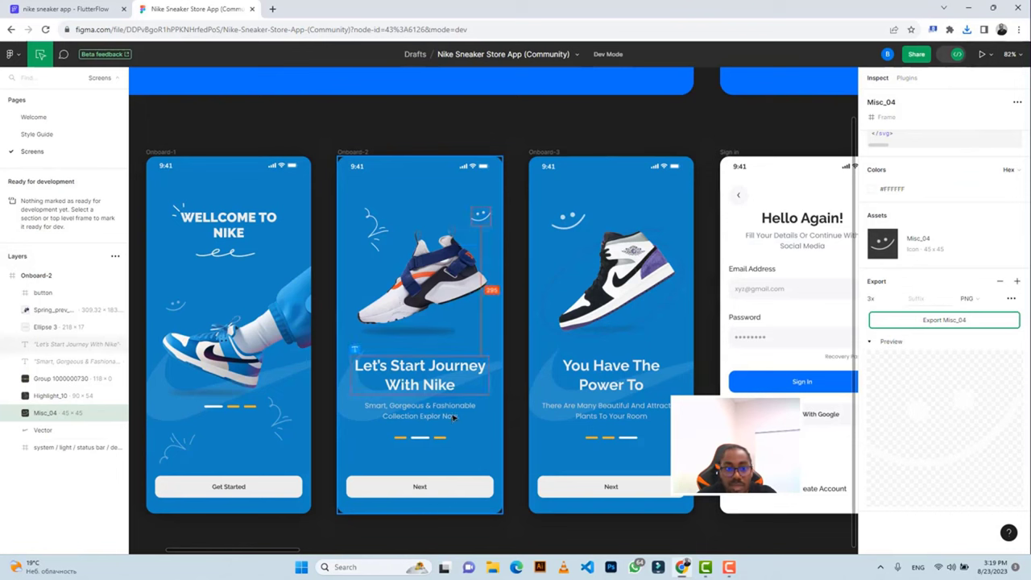
pyautogui.click(370, 229)
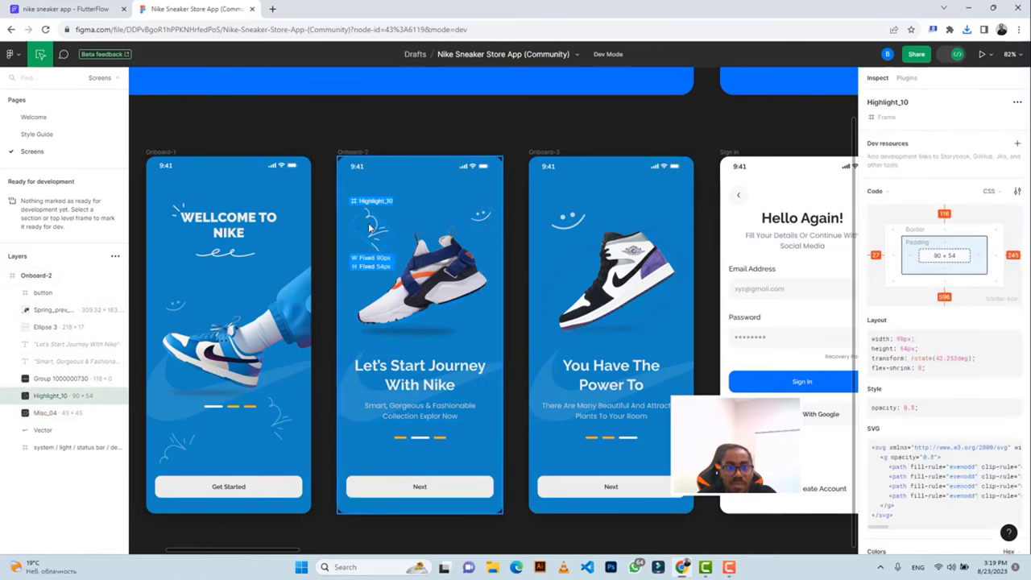
pyautogui.hotkey('ctrl', 'shift', 'Tab')
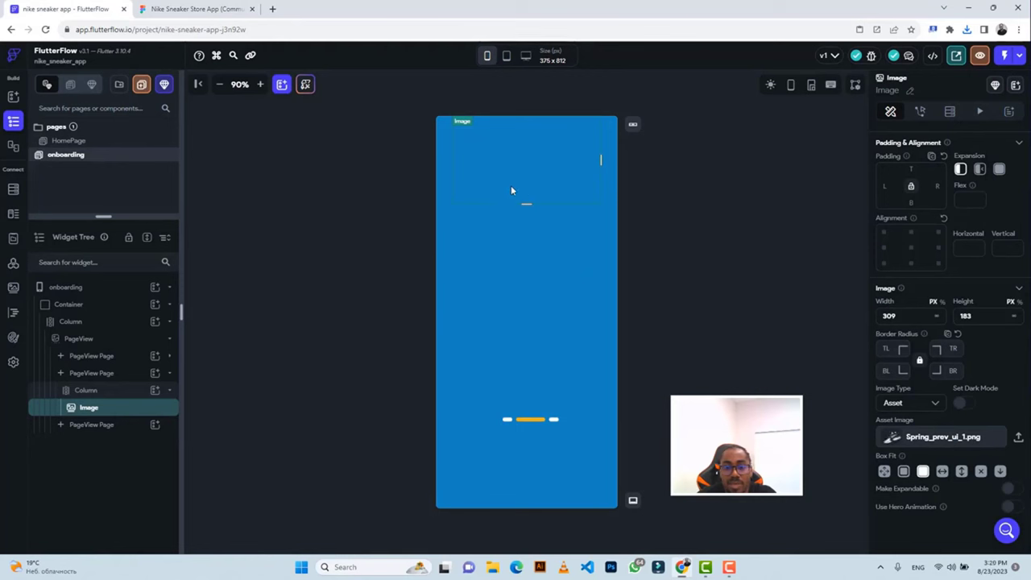
# Set the sneaker image's Box Fit to Contain and bring up Wrap Widget for it.
pyautogui.click(903, 471)
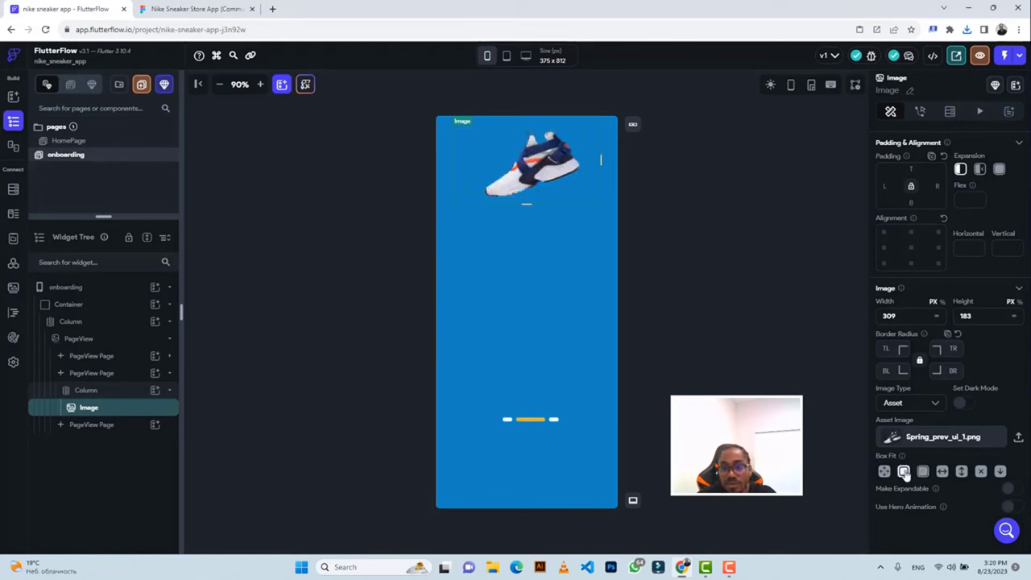
pyautogui.rightClick(529, 173)
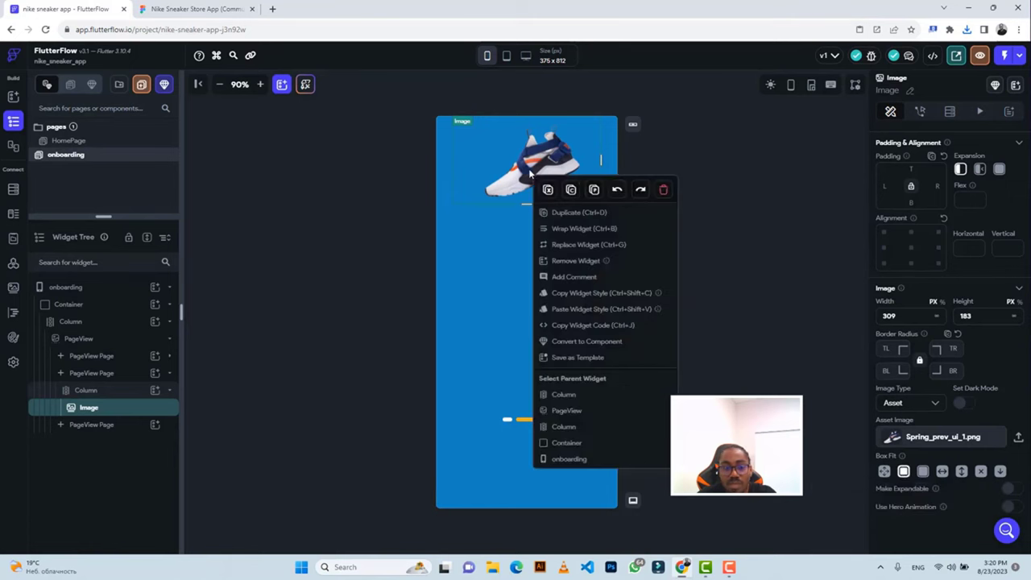
pyautogui.click(576, 230)
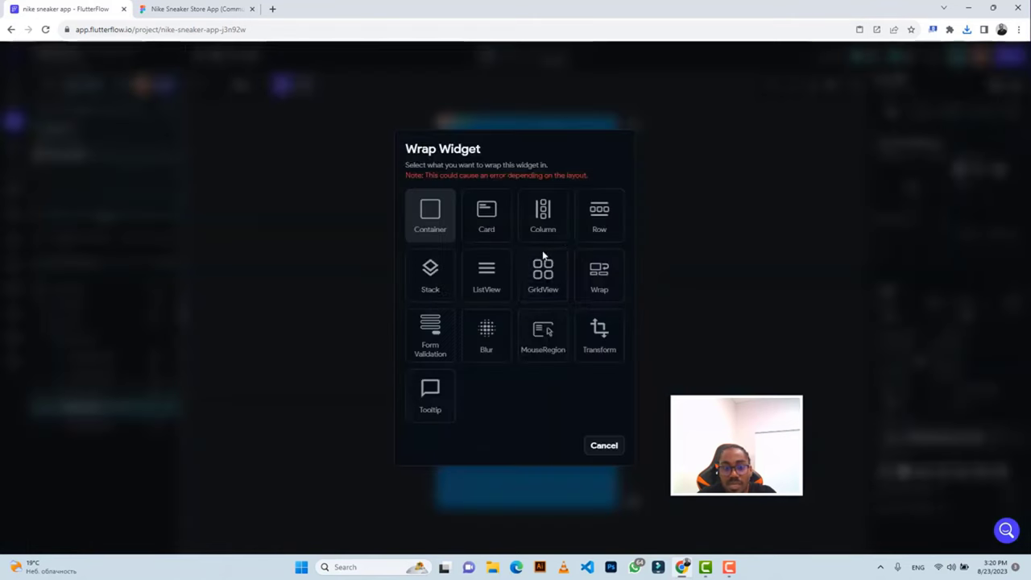
# Wrap the sneaker image in a Stack, then compare it against Figma's second onboarding screen.
pyautogui.click(429, 274)
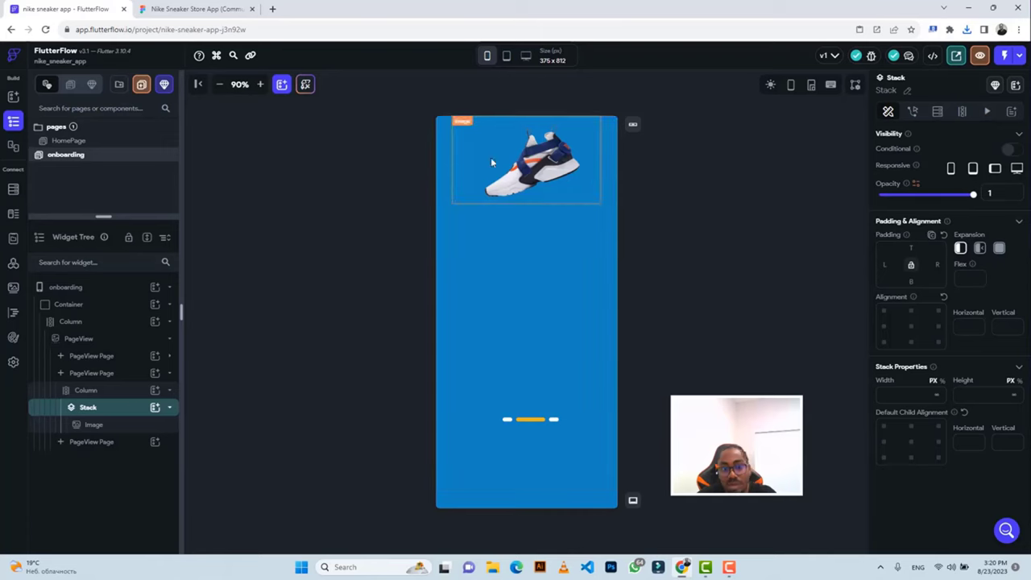
pyautogui.click(203, 11)
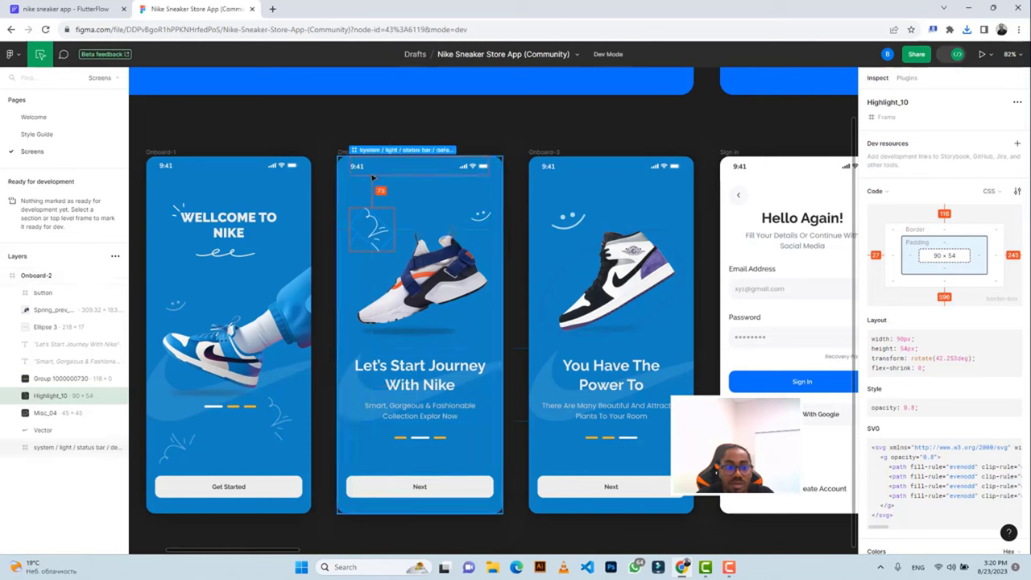
pyautogui.click(103, 7)
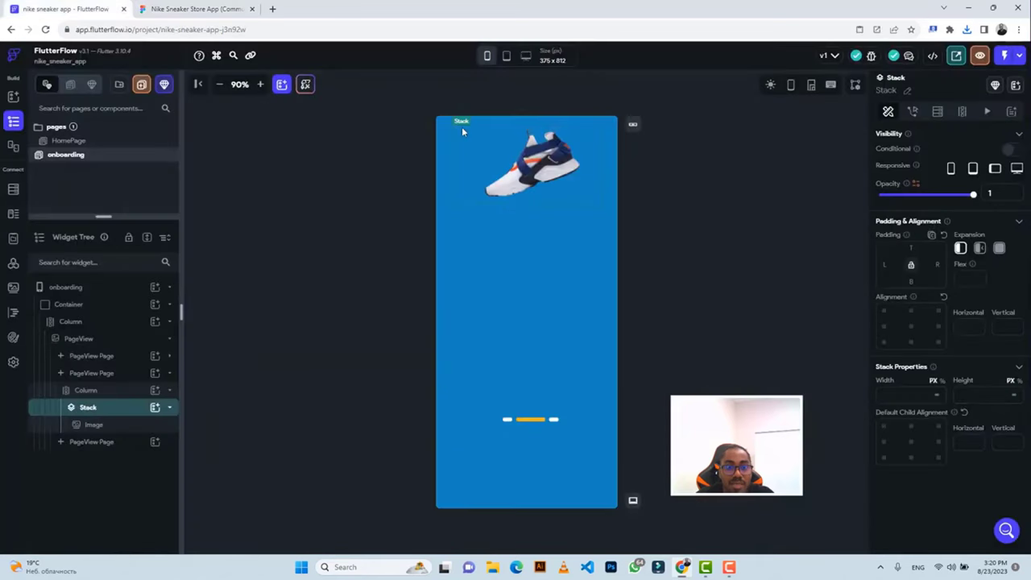
# Add an Image inside the Stack and size it 90 wide by 54 high.
pyautogui.click(155, 408)
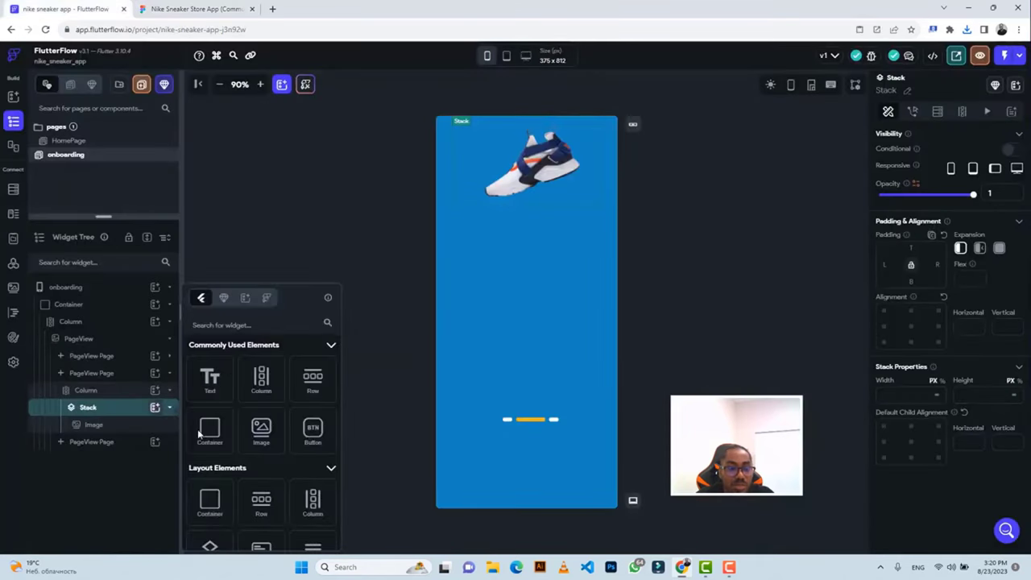
pyautogui.click(271, 435)
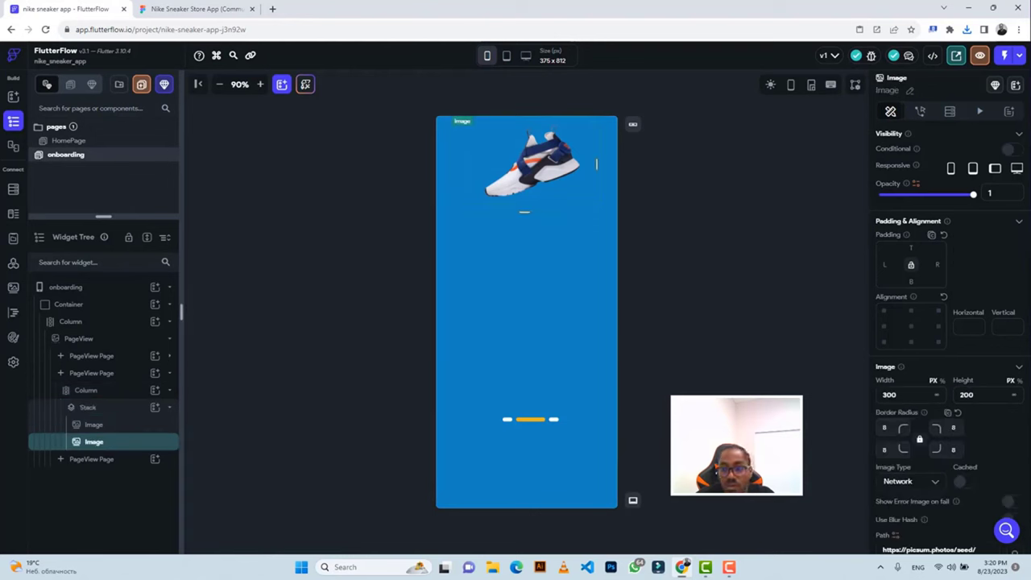
pyautogui.doubleClick(871, 398)
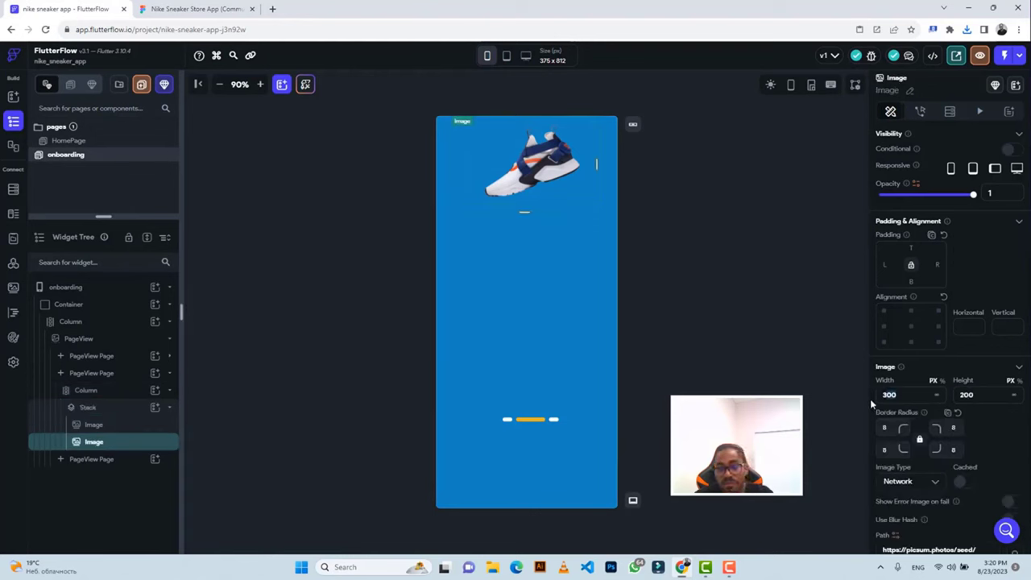
pyautogui.write('90')
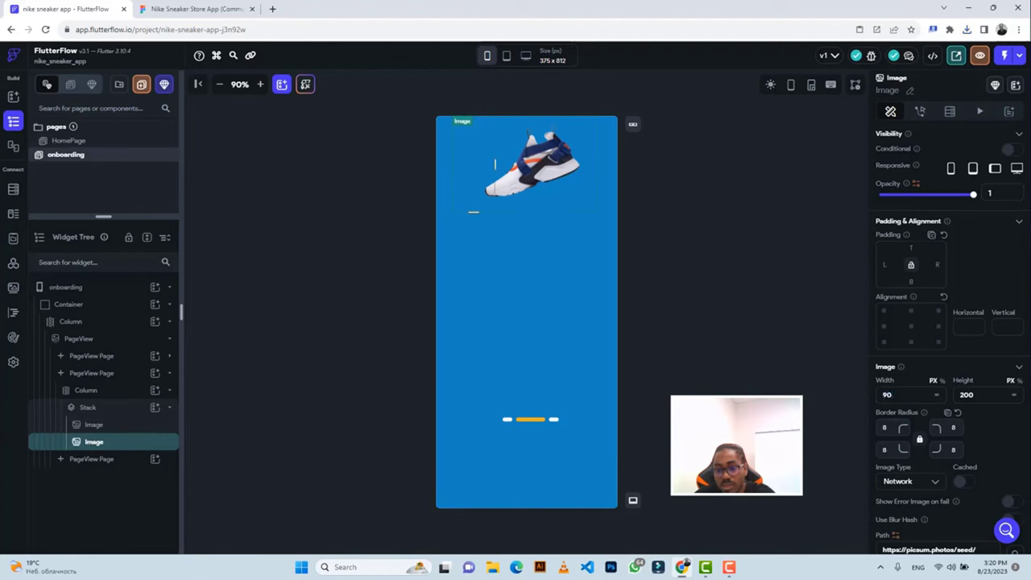
pyautogui.doubleClick(950, 397)
pyautogui.write('54')
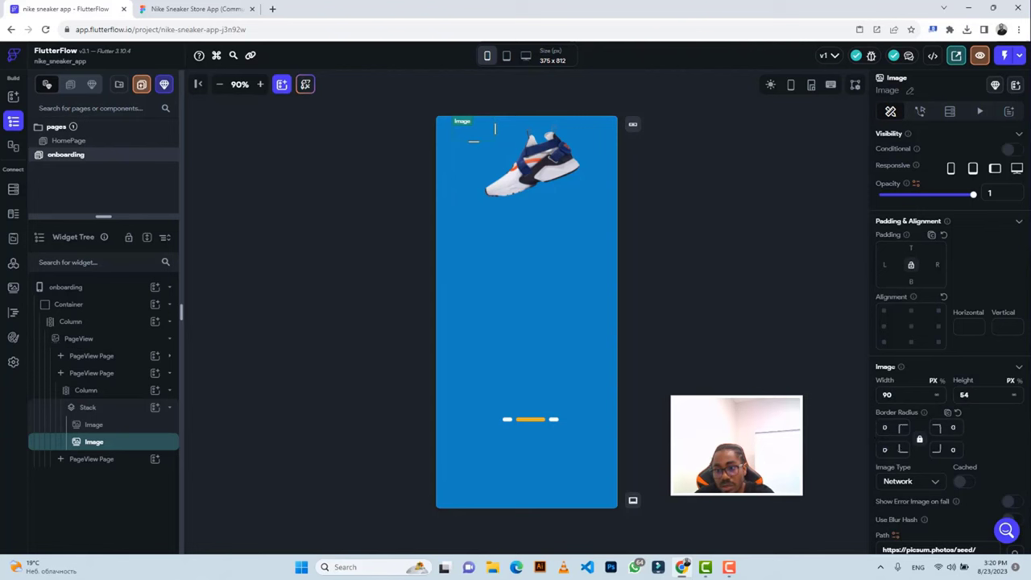
pyautogui.write('0')
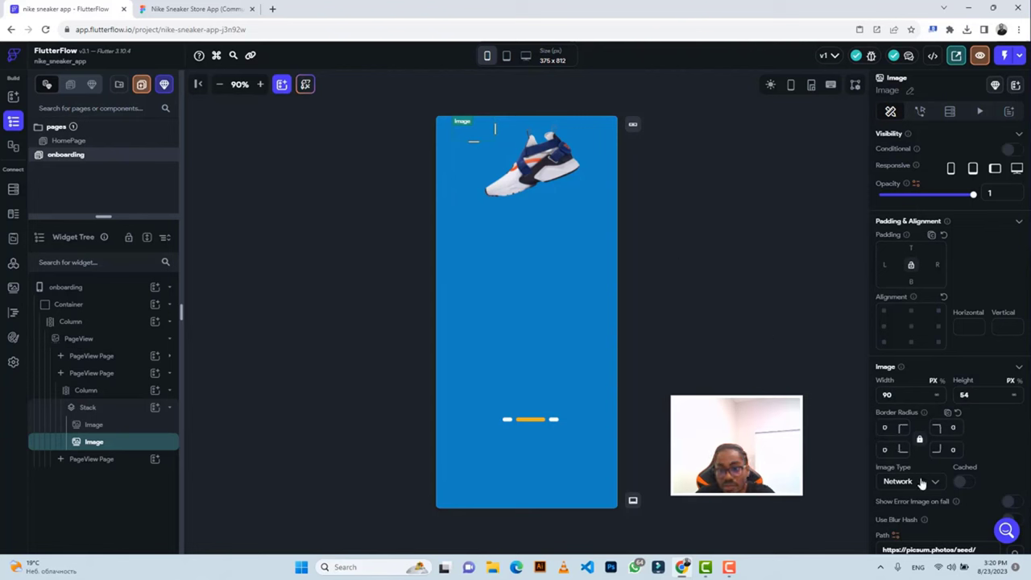
# Set the image to an Asset and upload Highlight_10 (2).png, then check the doodle in Figma.
pyautogui.click(922, 482)
pyautogui.click(903, 509)
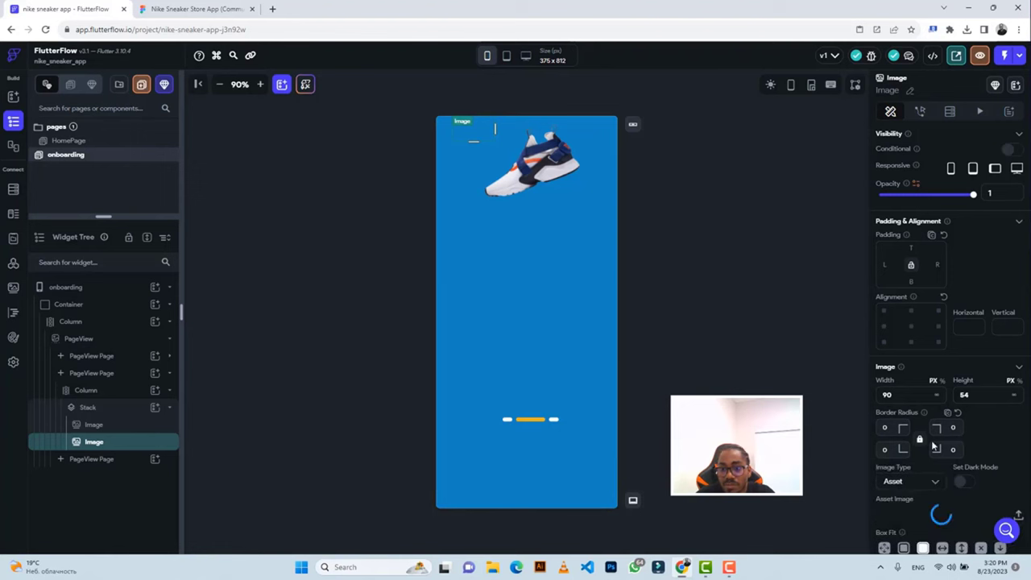
pyautogui.click(1017, 516)
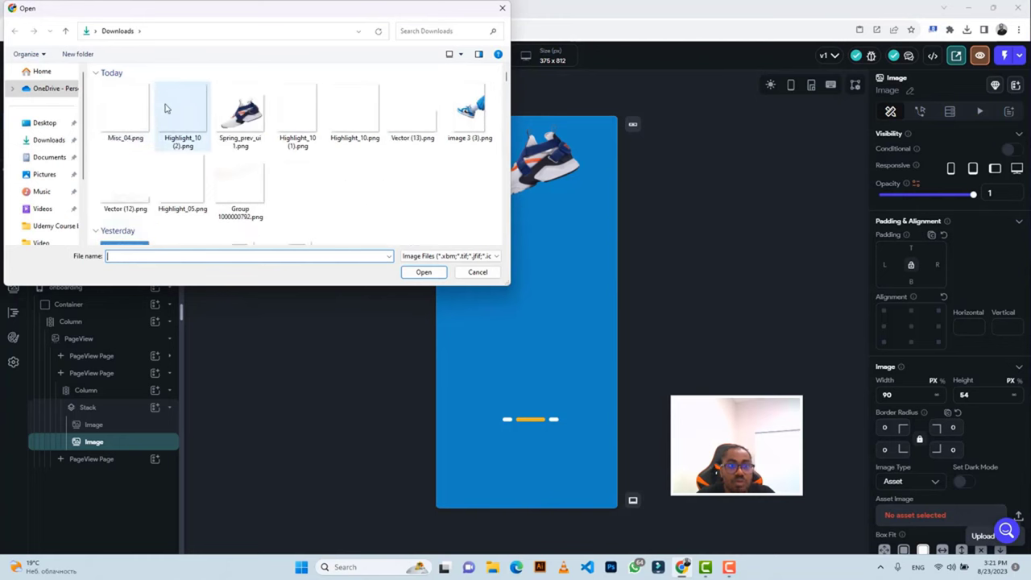
pyautogui.click(182, 113)
pyautogui.click(411, 271)
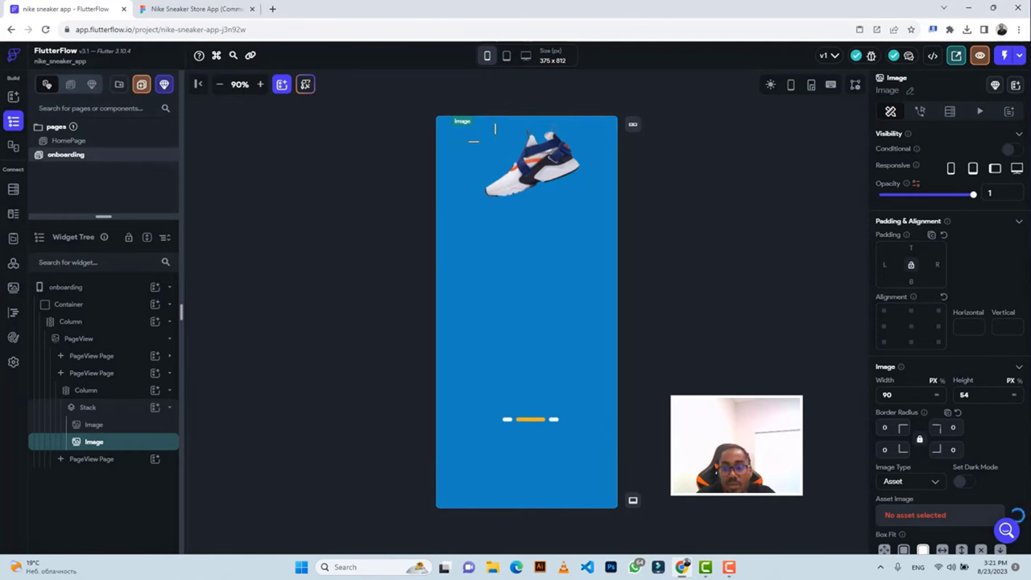
pyautogui.scroll(-2, 922, 431)
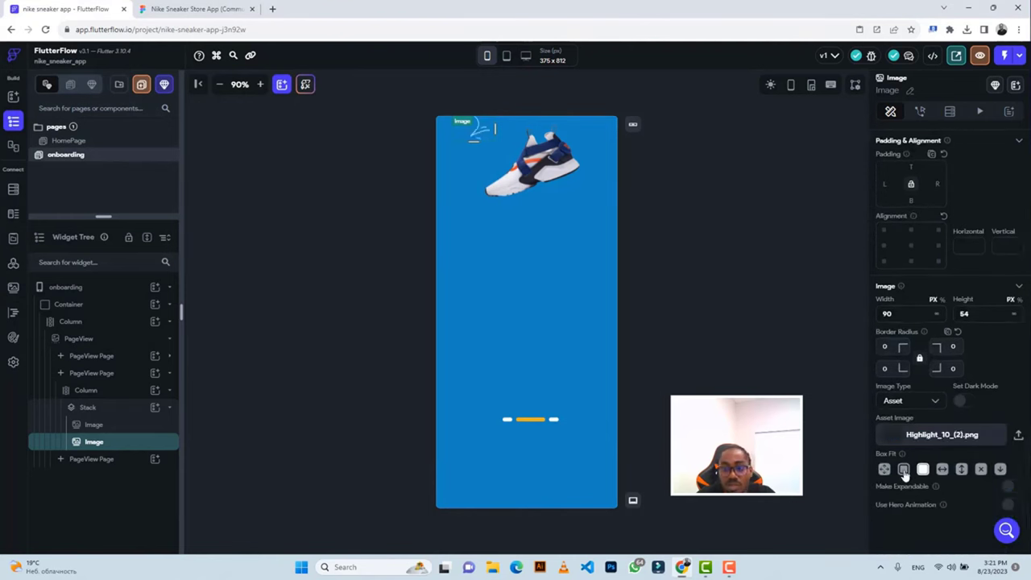
pyautogui.click(178, 8)
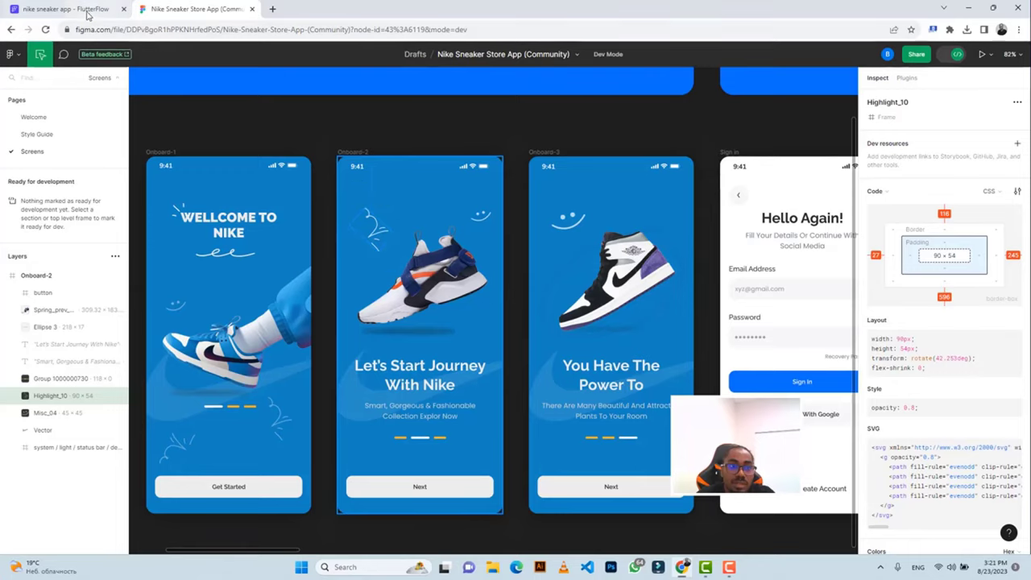
# Select the Stack holding both images and check the doodle's top spacing in Figma.
pyautogui.click(89, 11)
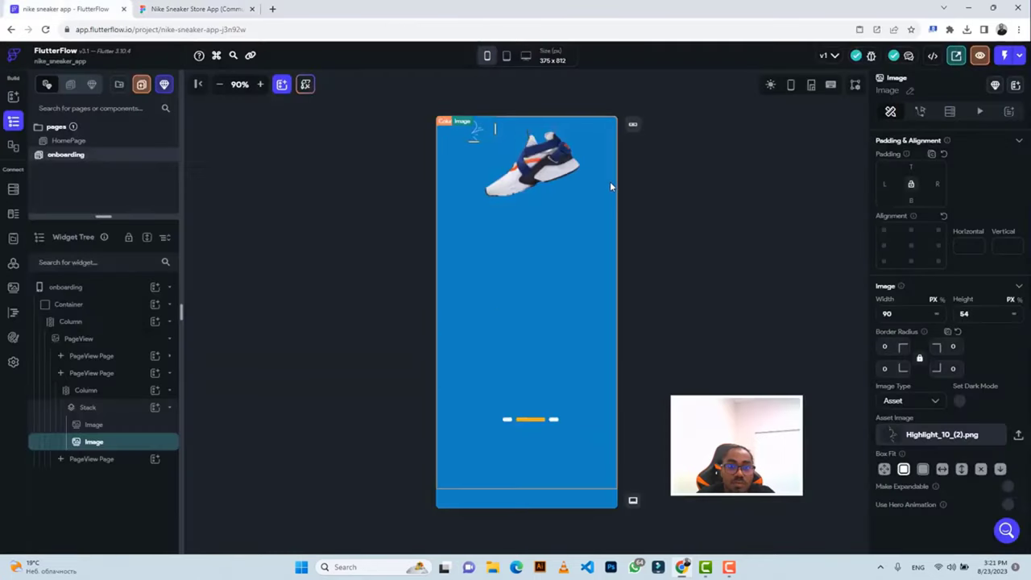
pyautogui.click(105, 409)
pyautogui.click(141, 12)
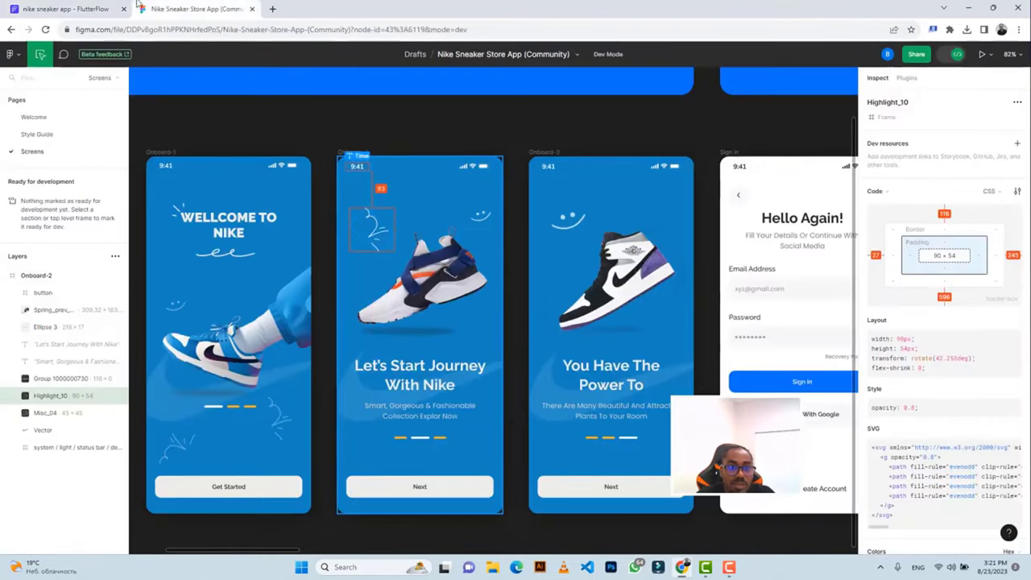
pyautogui.click(64, 9)
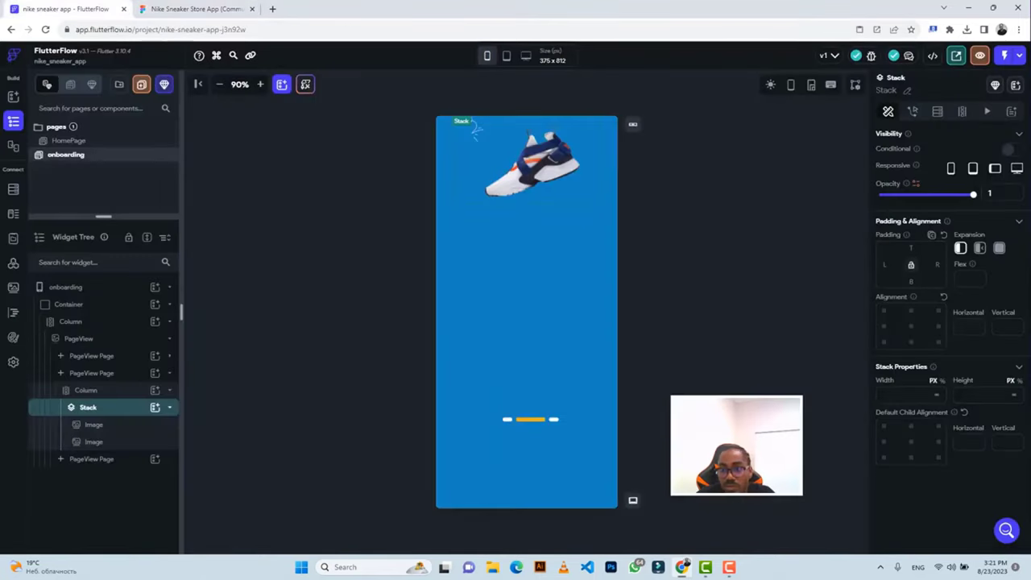
# Give the Stack 73 top padding and bring Figma's Onboard-2 design back up.
pyautogui.click(911, 248)
pyautogui.write('73')
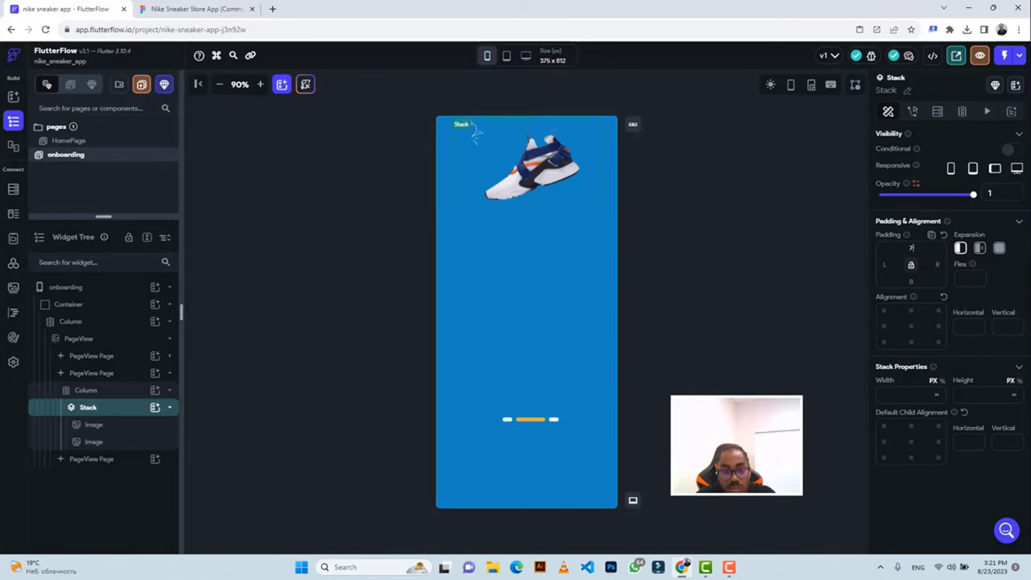
pyautogui.click(169, 8)
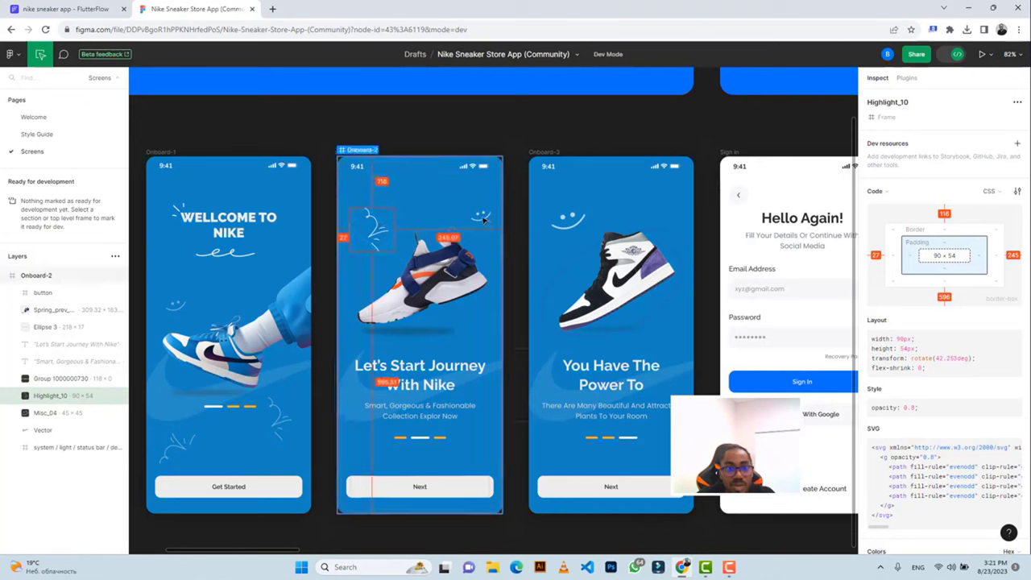
# Inspect the 45×45 Misc_04 smiley, 113 from top and 26 from right, then return.
pyautogui.click(482, 219)
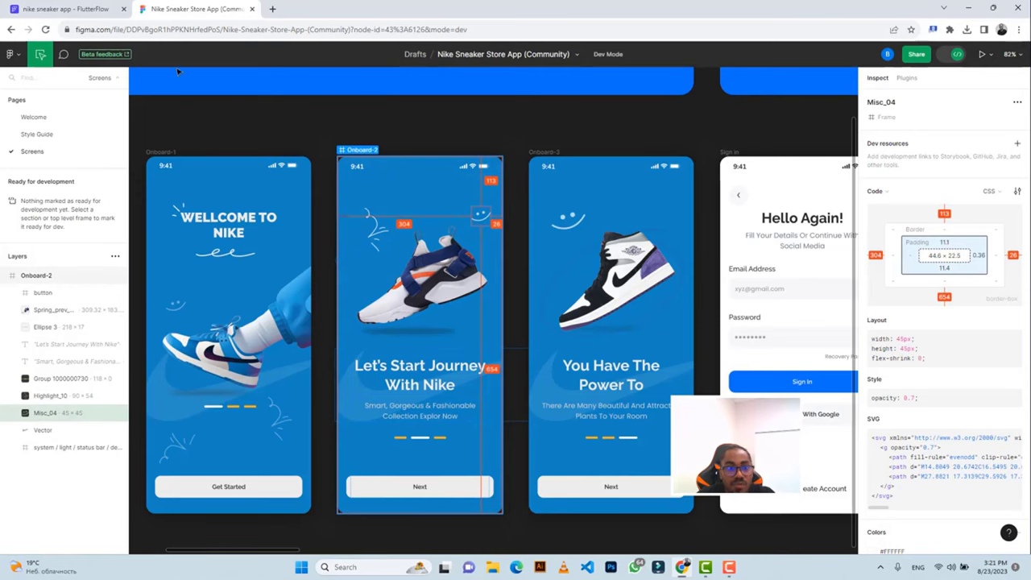
pyautogui.click(64, 9)
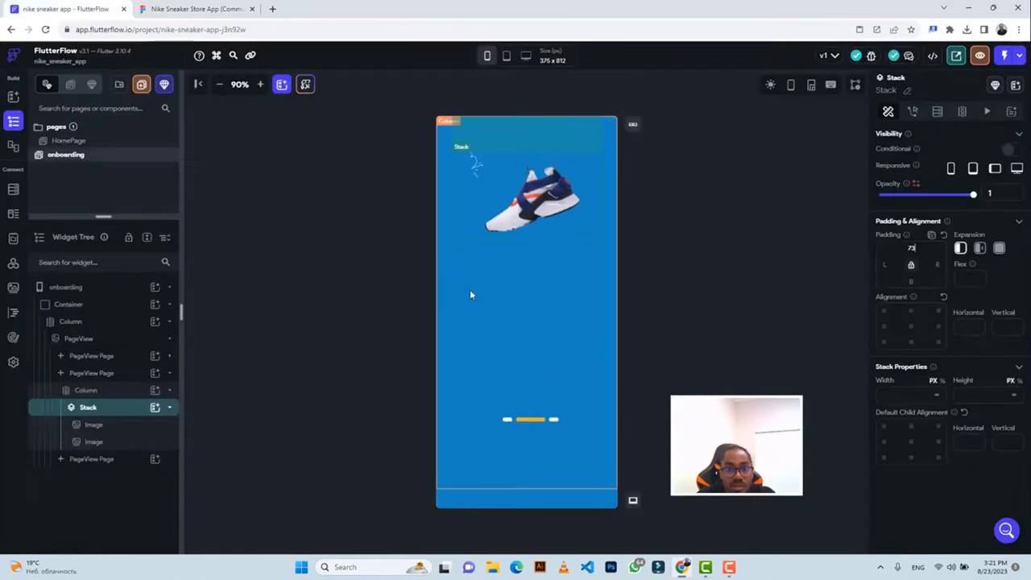
# Add a 45×45 Image to the Stack with no corner rounding.
pyautogui.click(155, 408)
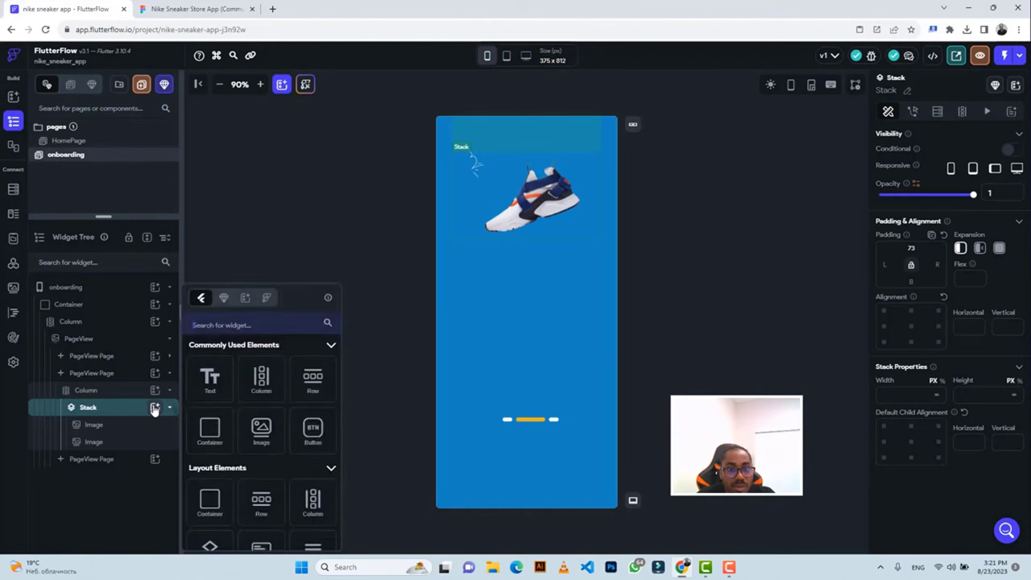
pyautogui.click(261, 433)
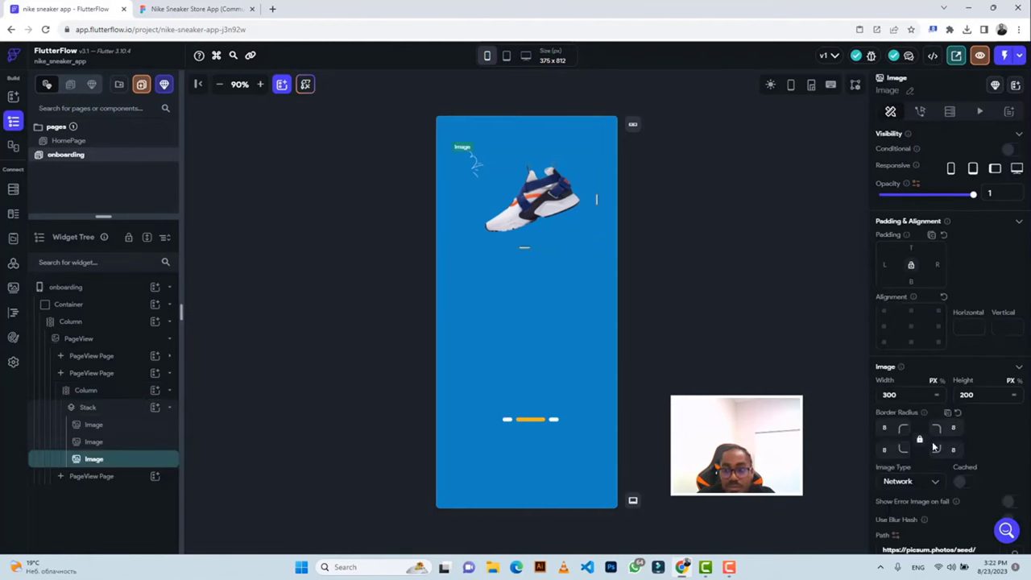
pyautogui.doubleClick(889, 395)
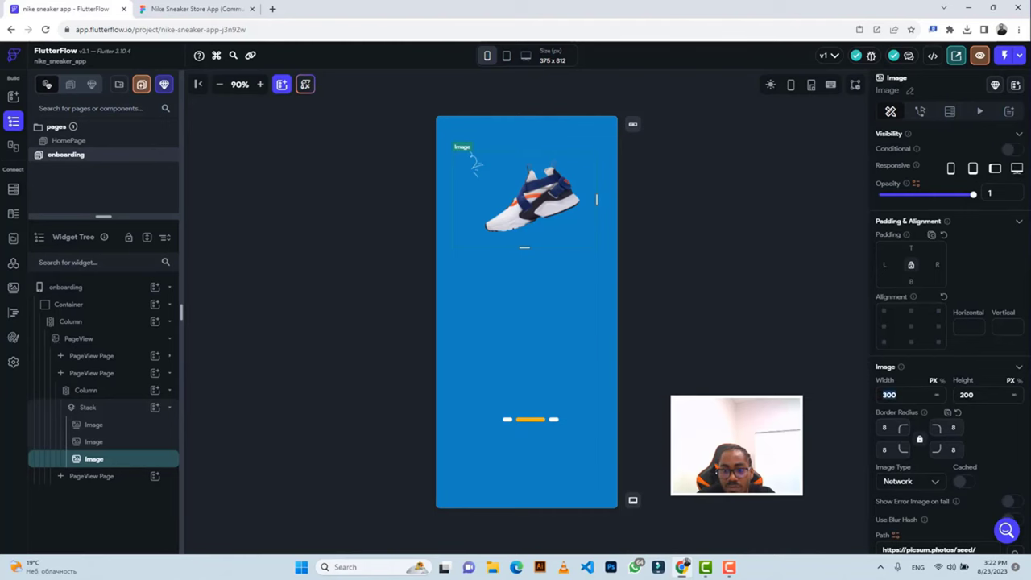
pyautogui.click(186, 10)
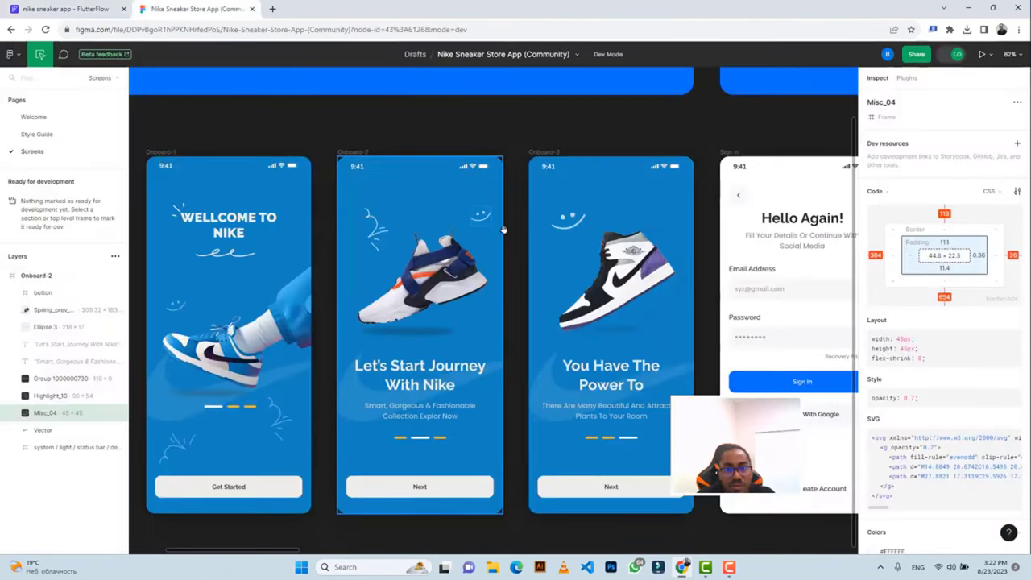
pyautogui.click(83, 10)
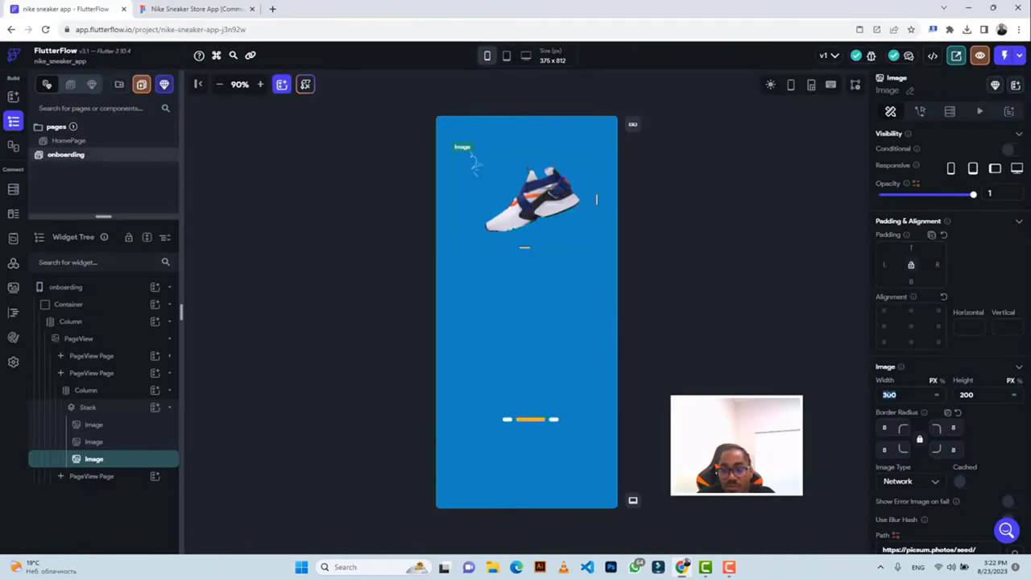
pyautogui.write('45')
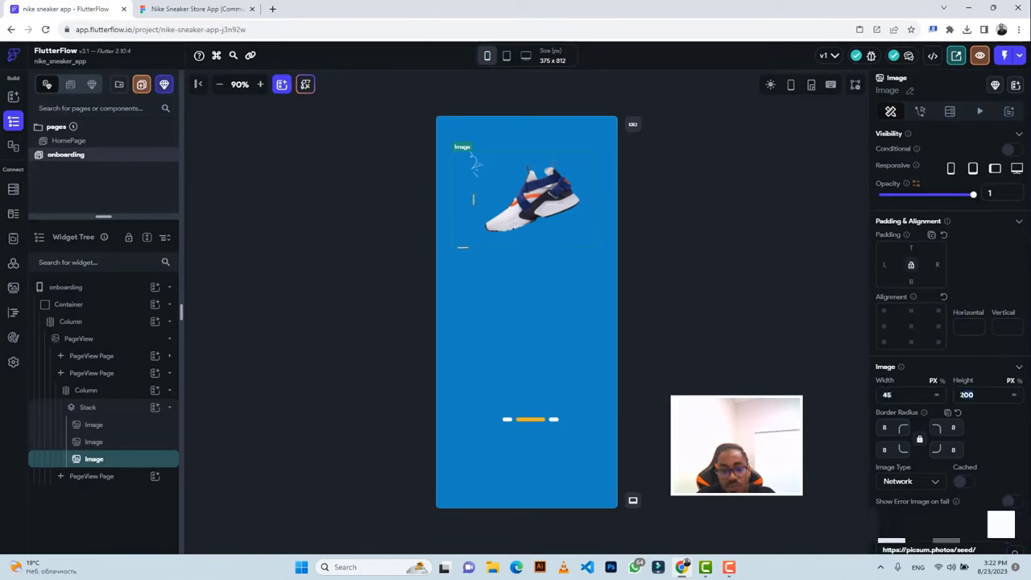
pyautogui.write('45')
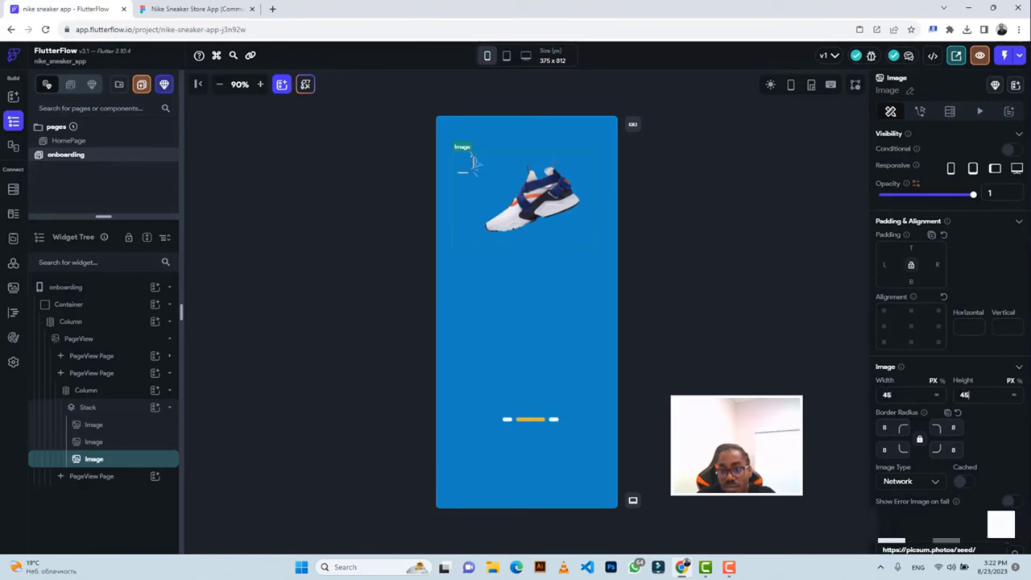
pyautogui.press('BackSpace')
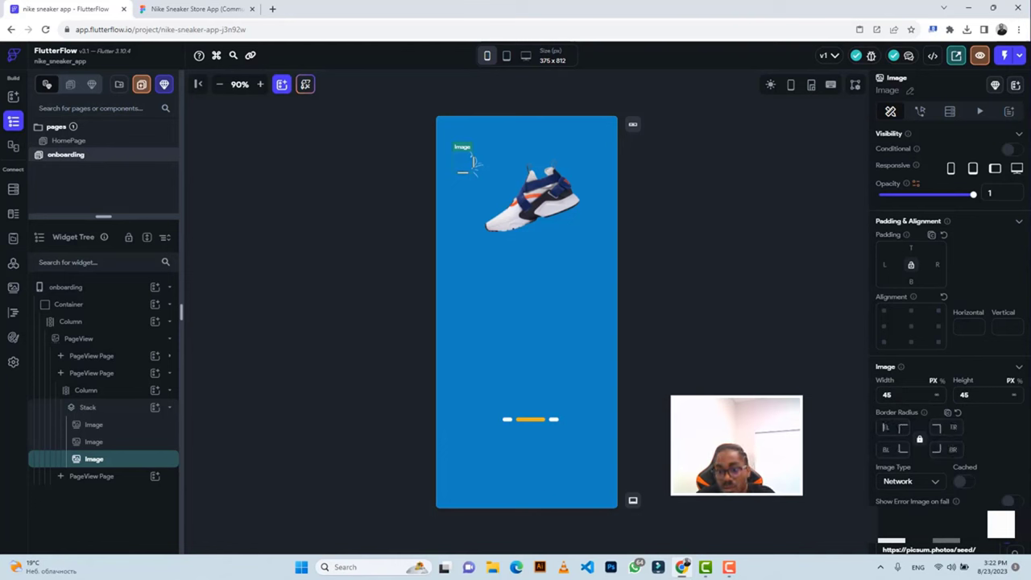
# Set the image source to Asset and upload Misc_04.png.
pyautogui.click(910, 486)
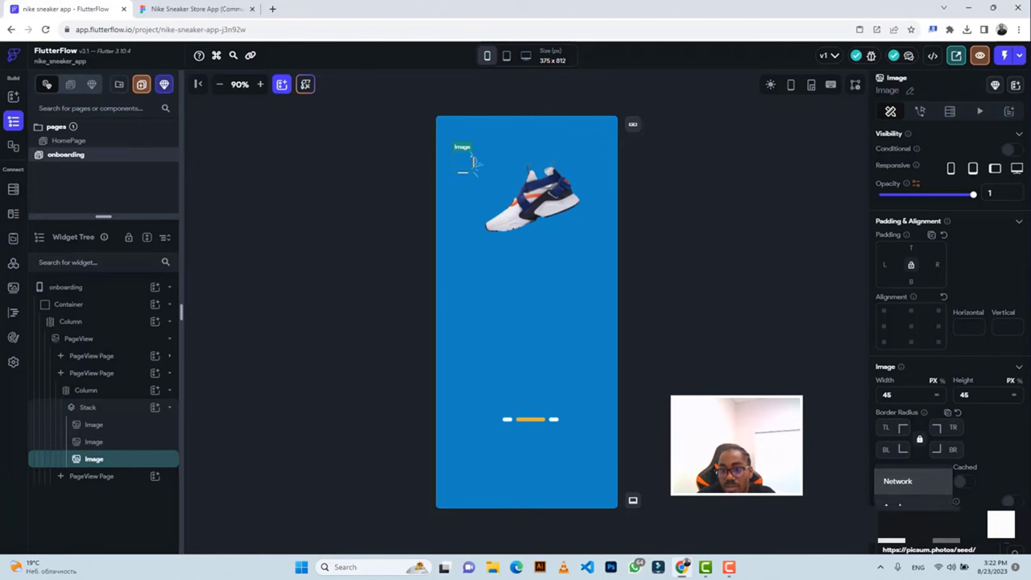
pyautogui.click(910, 505)
pyautogui.scroll(-2, 1017, 438)
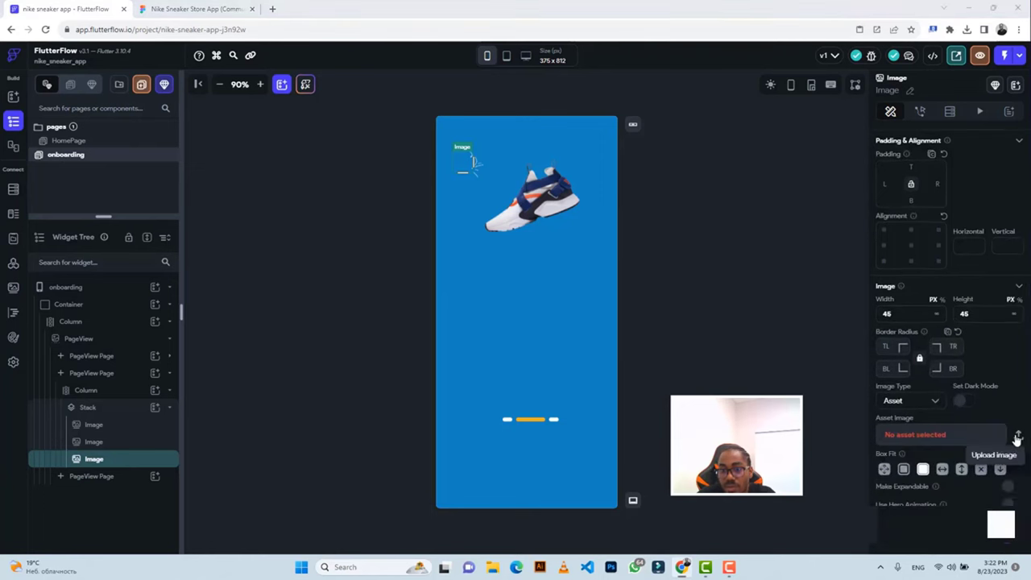
pyautogui.click(1017, 435)
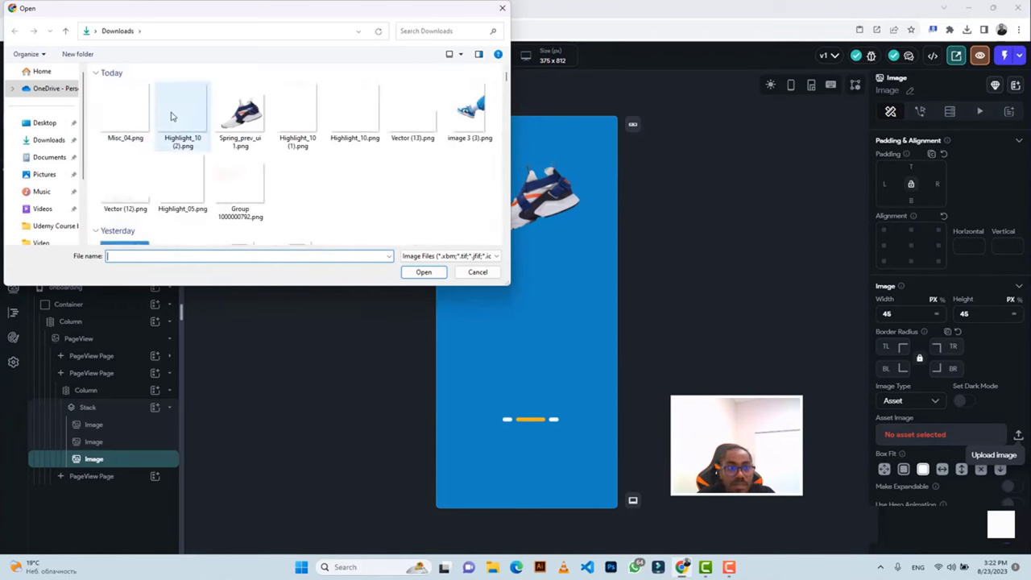
pyautogui.click(125, 113)
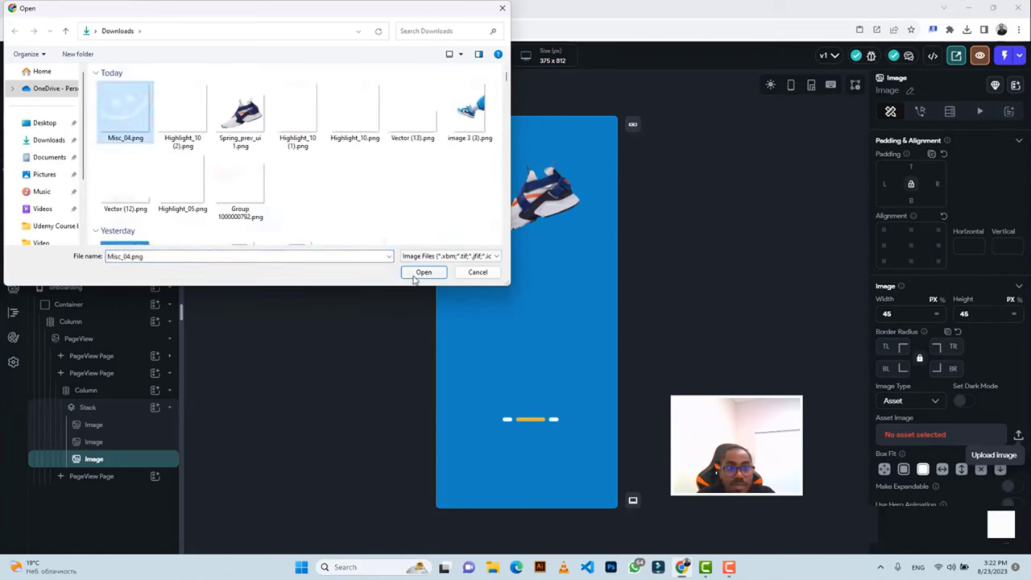
pyautogui.click(422, 272)
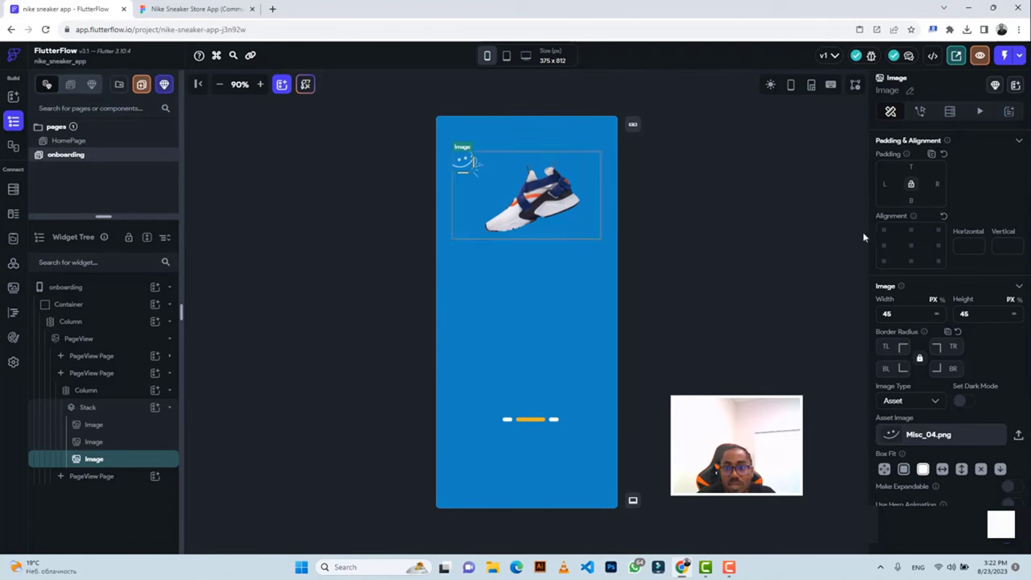
# Give the smiley 304 left padding and compare its placement with Figma.
pyautogui.click(887, 183)
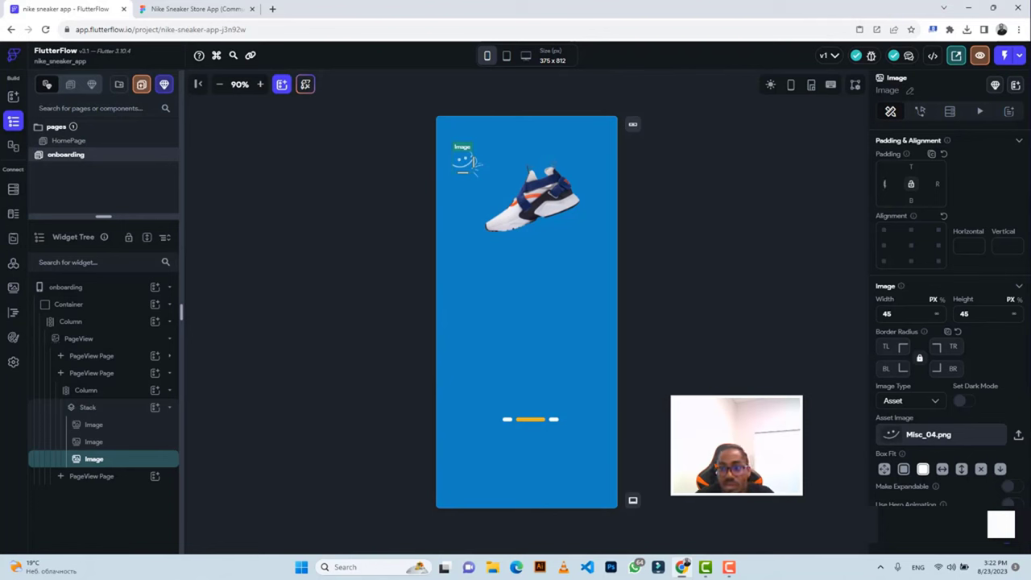
pyautogui.write('304')
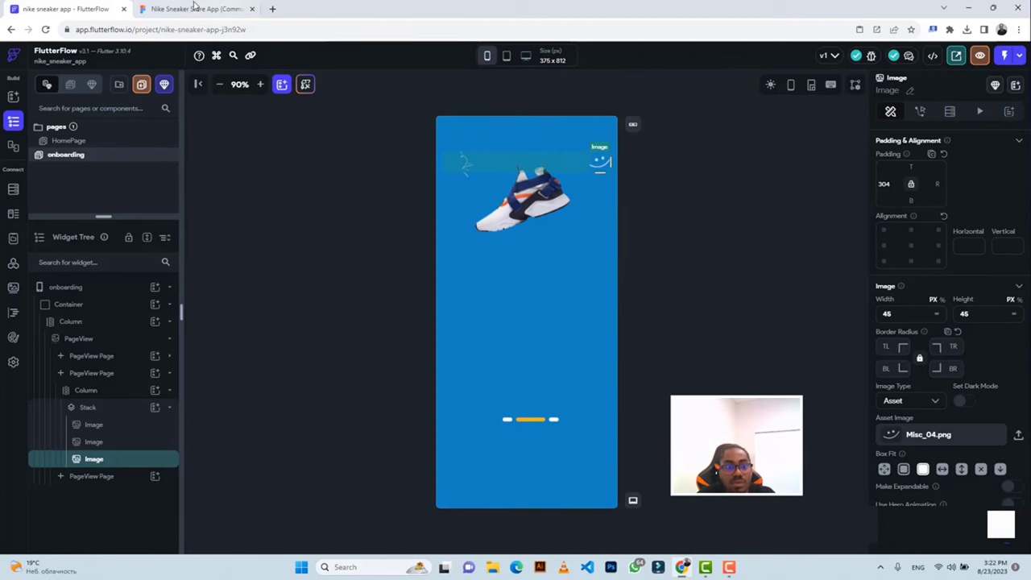
pyautogui.click(193, 9)
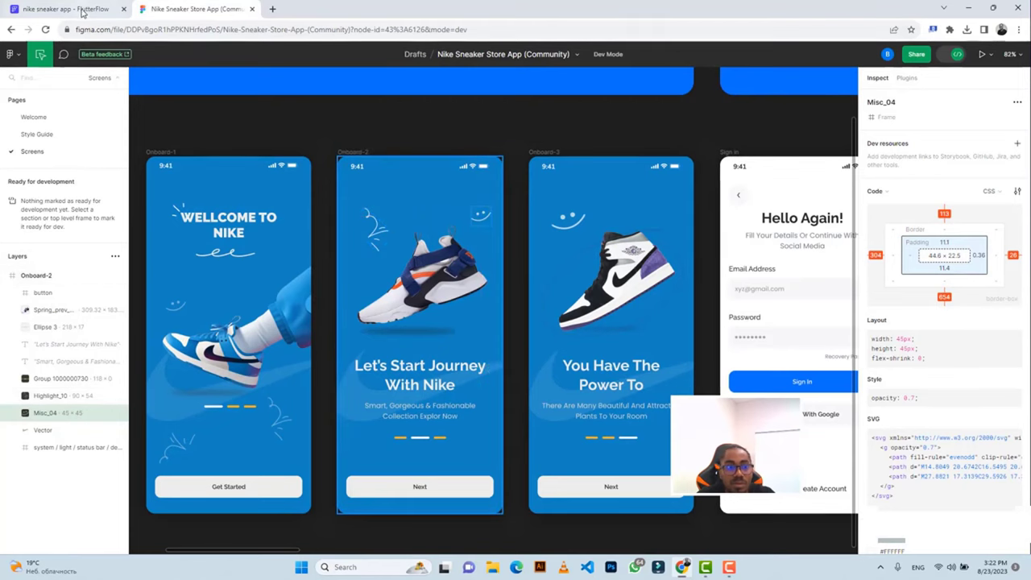
# Inspect the 'Let's Start Journey With Nike' heading: Raleway 34px, weight 700, #ECECEC, centred.
pyautogui.click(82, 10)
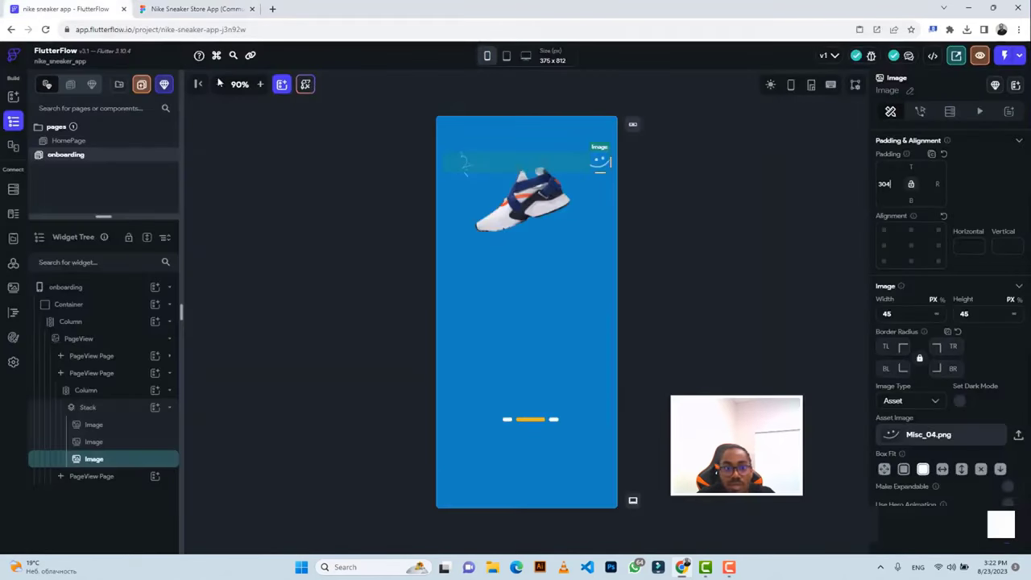
pyautogui.click(198, 9)
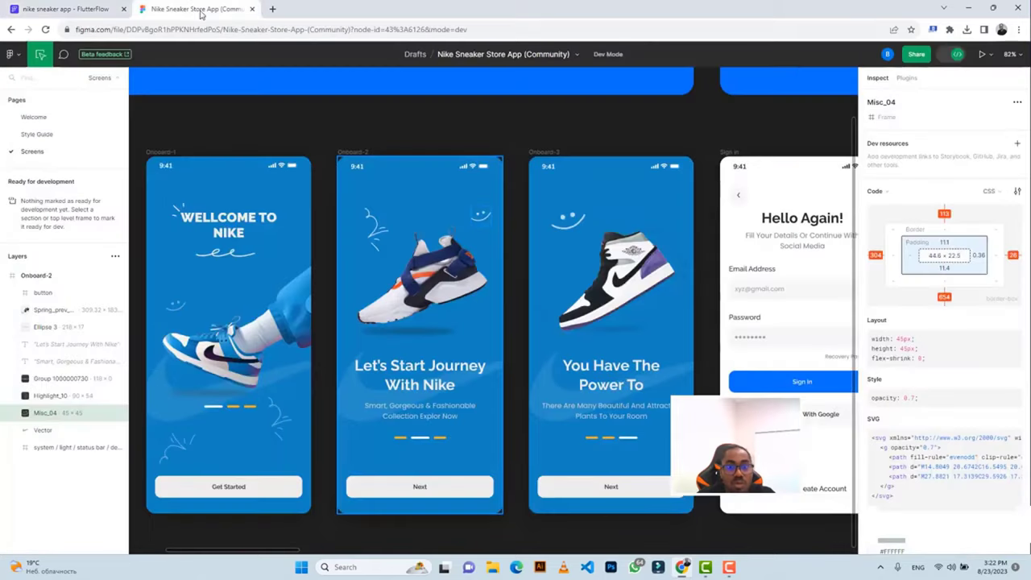
pyautogui.click(401, 369)
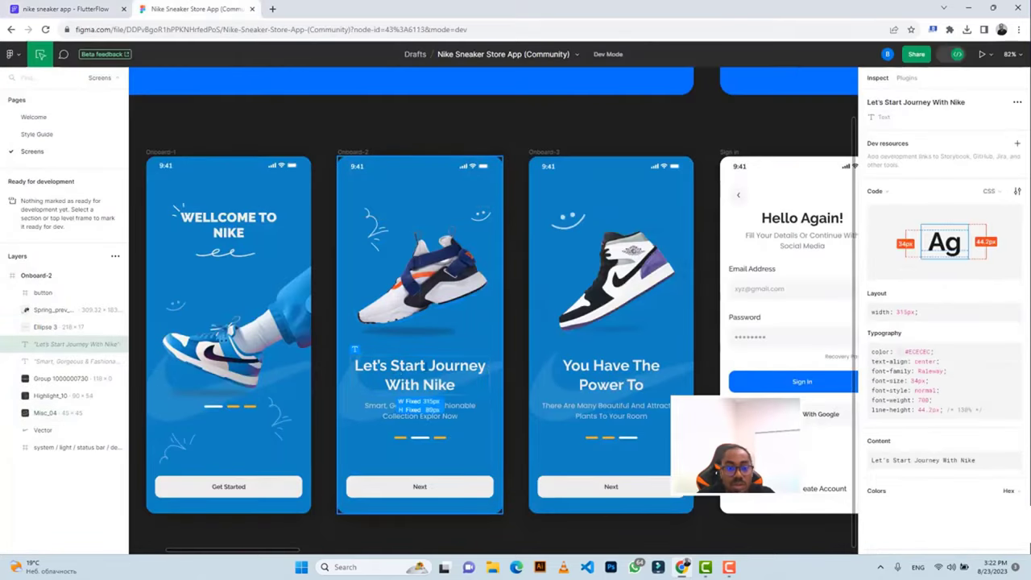
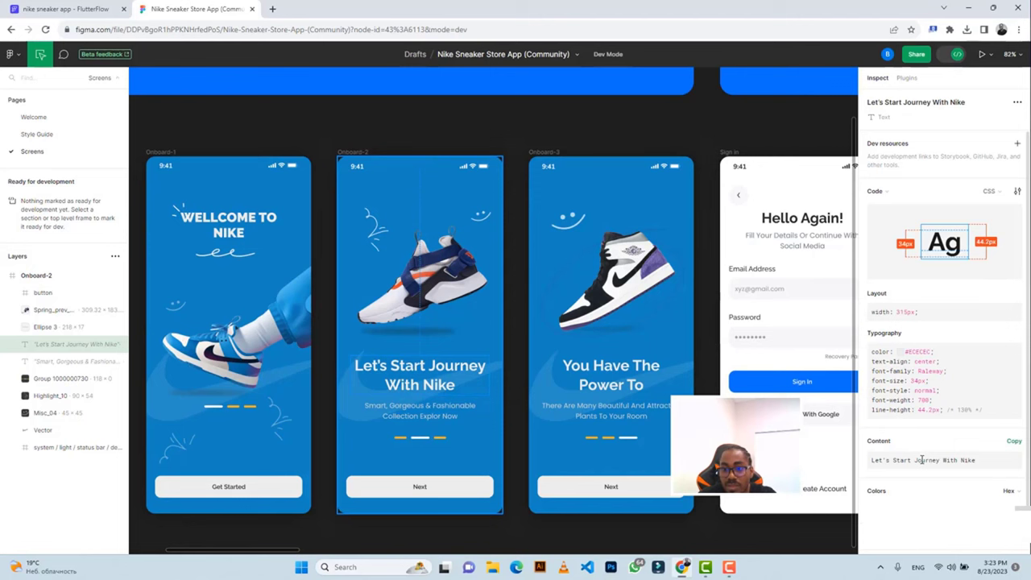
# Copy the 'Let's Start Journey With Nike' heading text from Figma's Inspect panel.
pyautogui.hotkey('ctrl', 'a')
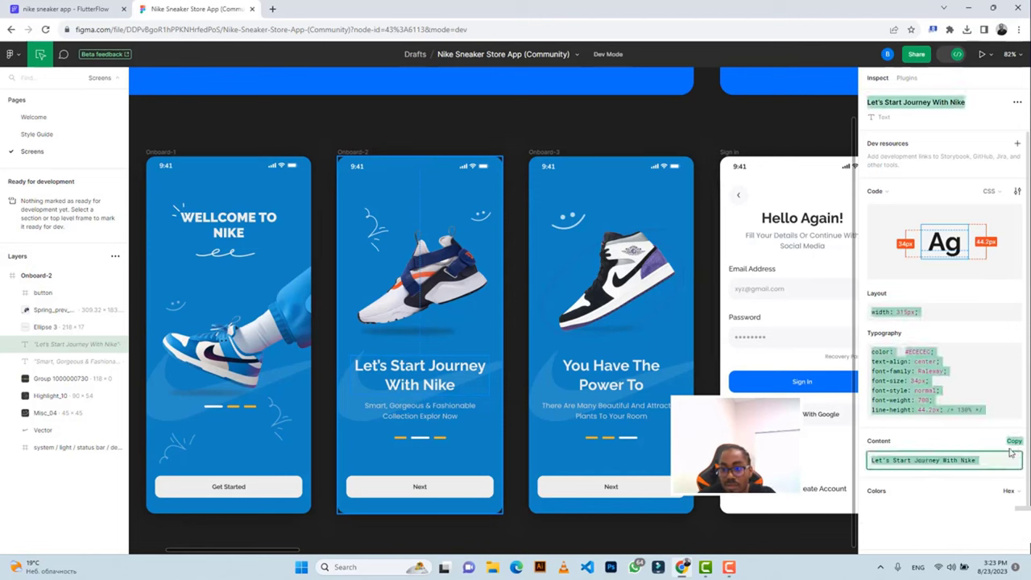
pyautogui.click(1013, 441)
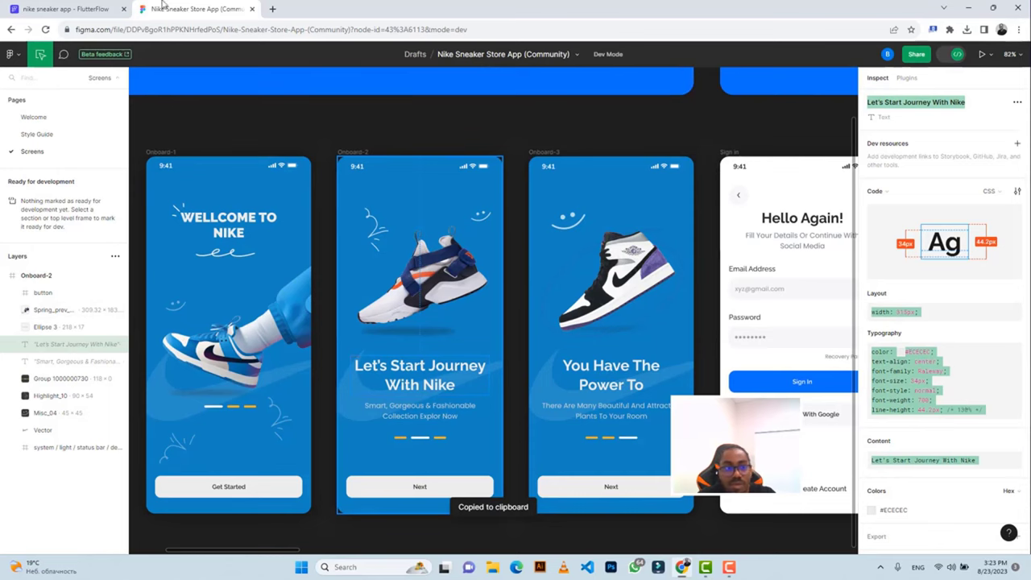
pyautogui.click(68, 8)
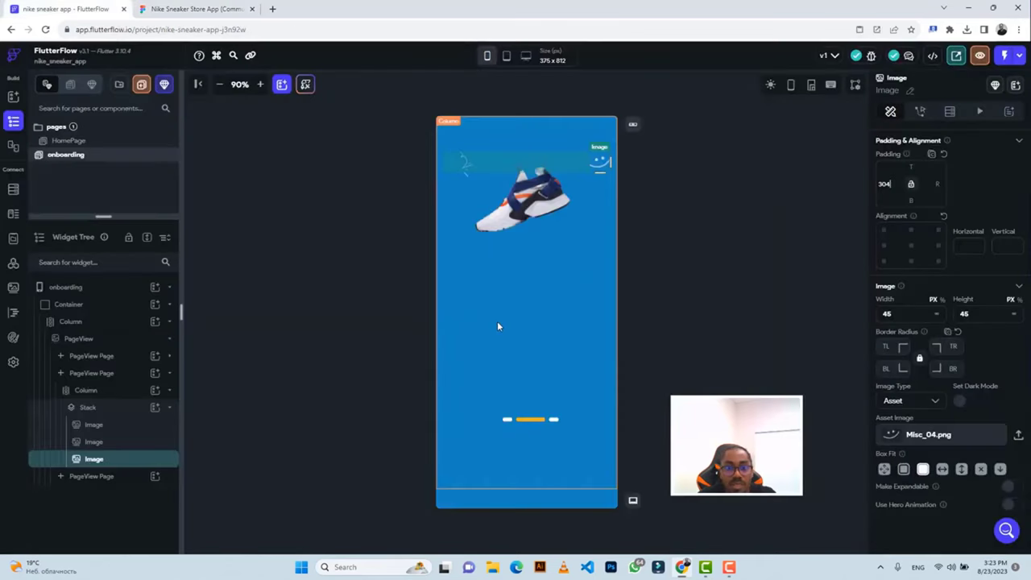
# Add a Row with a Text child below the shoe images and paste in the heading text.
pyautogui.click(497, 324)
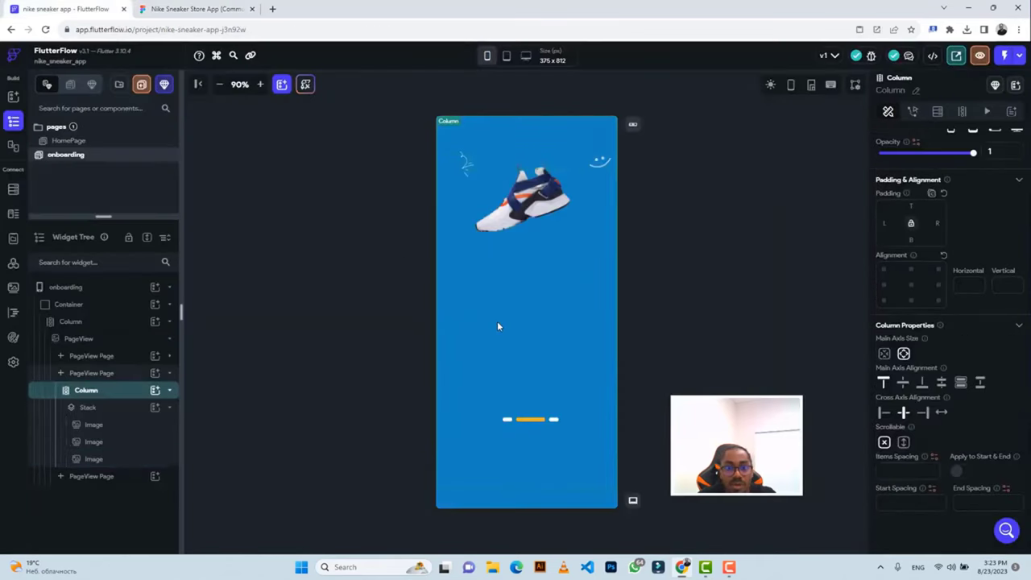
pyautogui.click(156, 391)
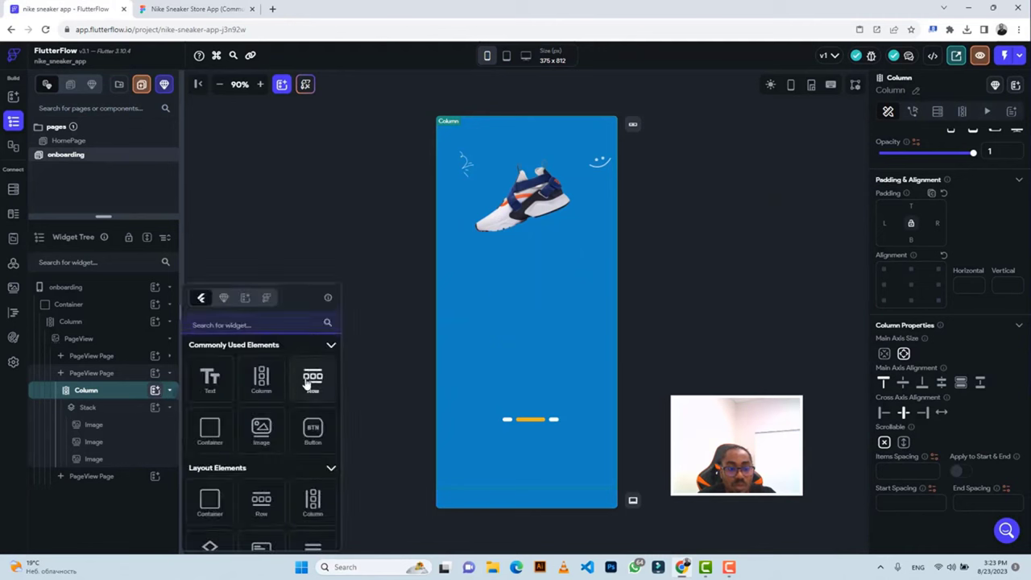
pyautogui.click(306, 385)
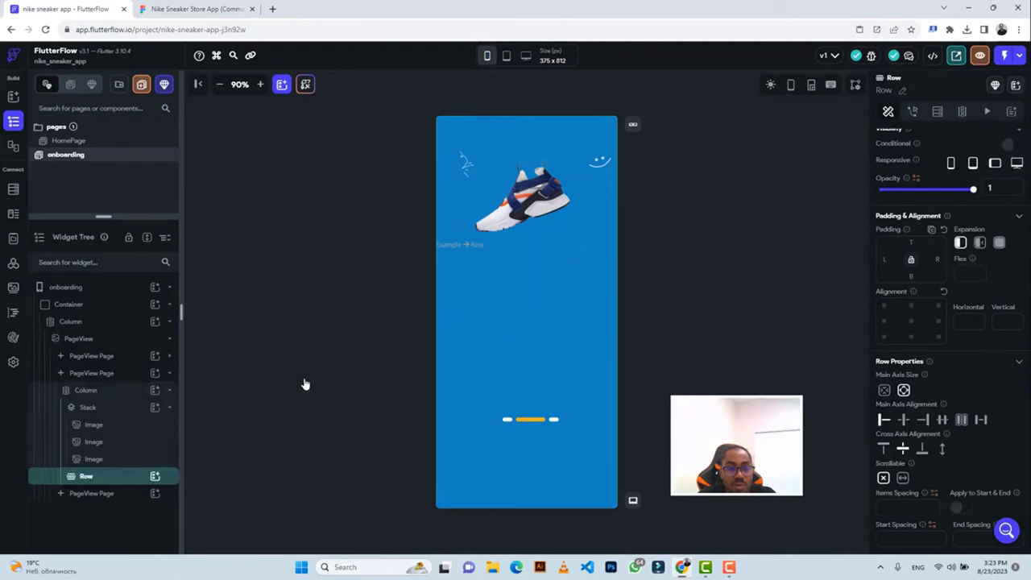
pyautogui.click(155, 476)
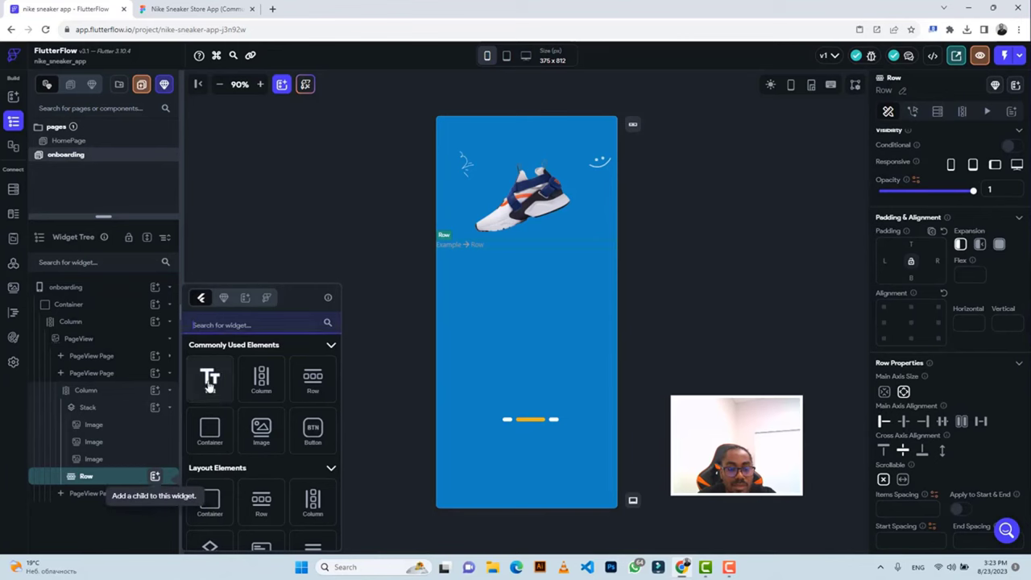
pyautogui.click(210, 382)
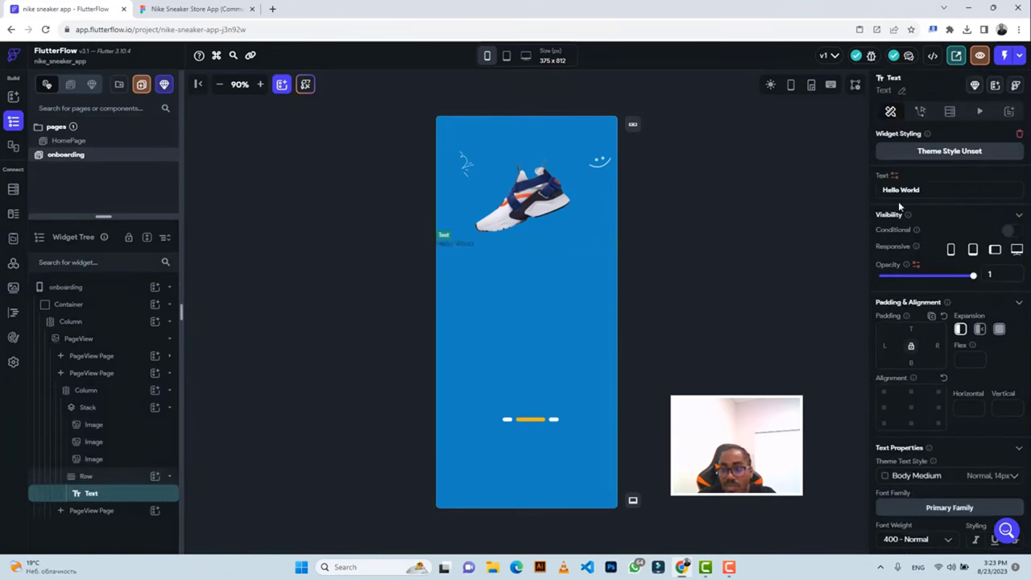
pyautogui.tripleClick(900, 189)
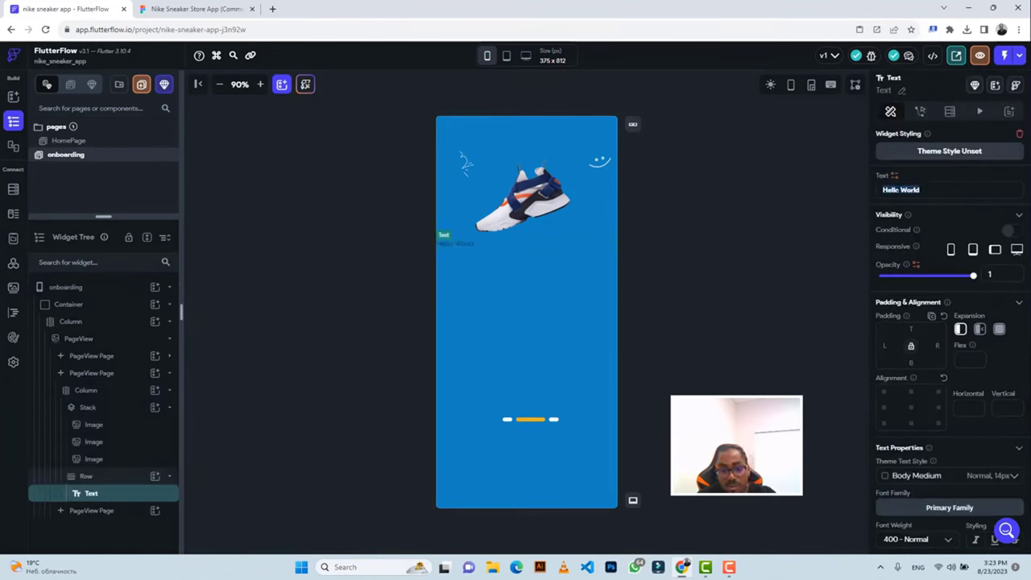
pyautogui.hotkey('ctrl', 'v')
# Style the heading 700-Bold, size 34, with the #ECECEC colour copied from Figma.
pyautogui.scroll(-3, 958, 366)
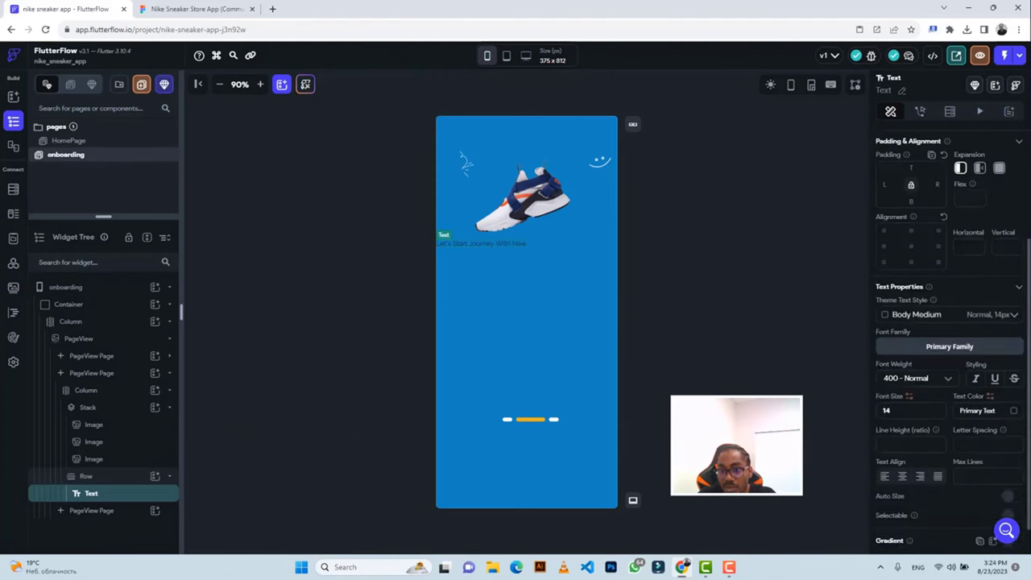
pyautogui.click(908, 382)
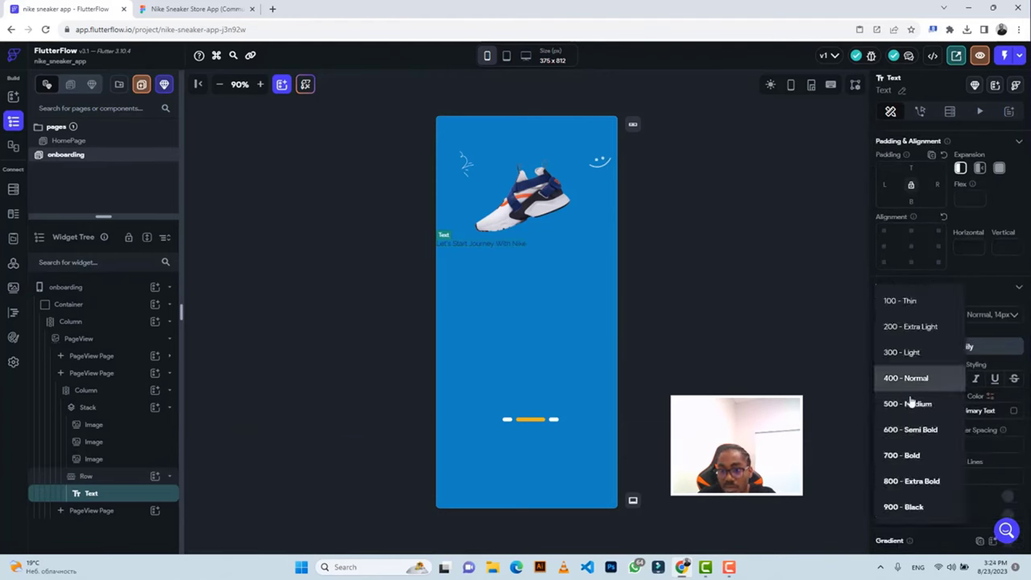
pyautogui.click(910, 456)
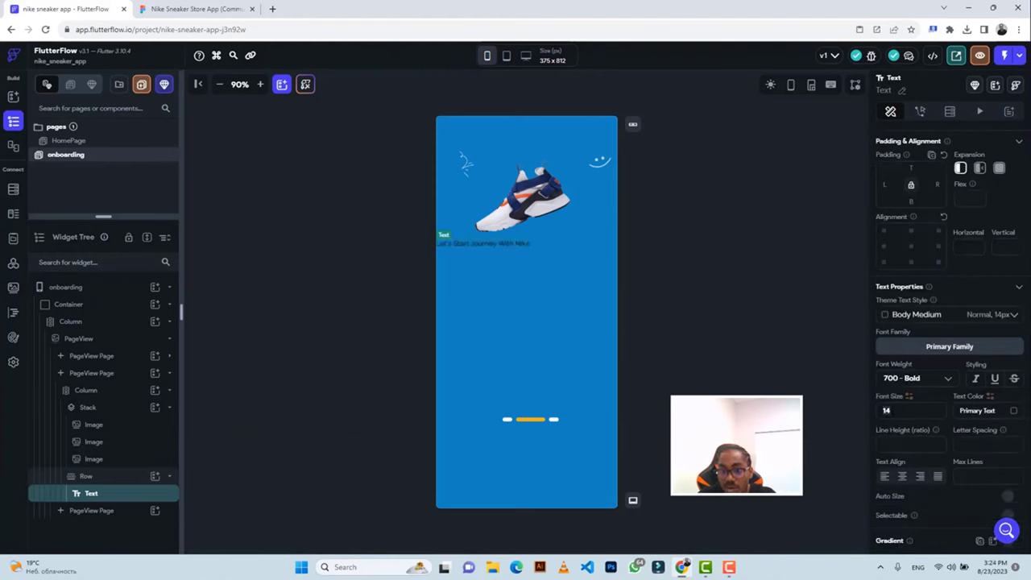
pyautogui.write('34')
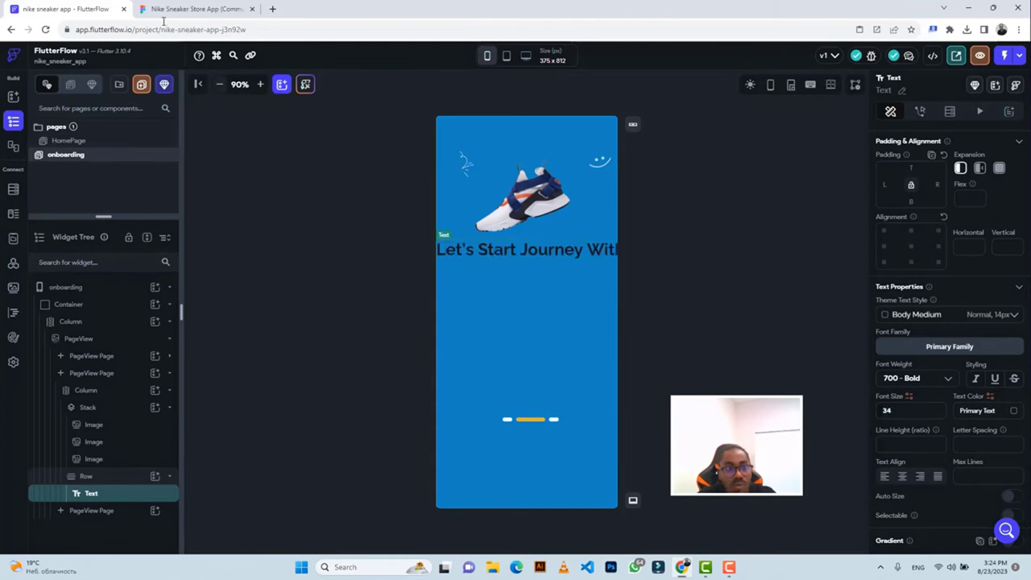
pyautogui.click(177, 9)
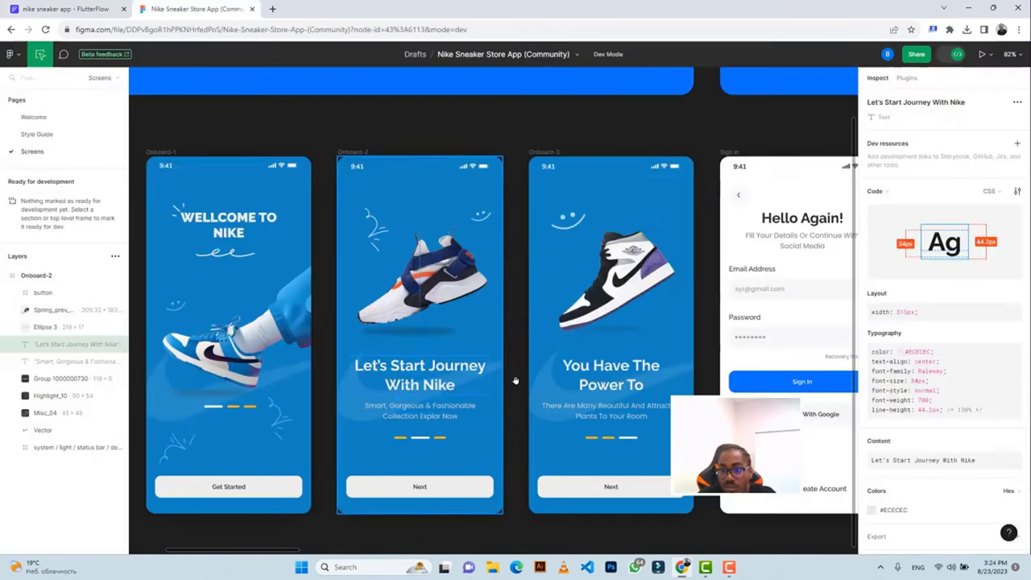
pyautogui.click(893, 509)
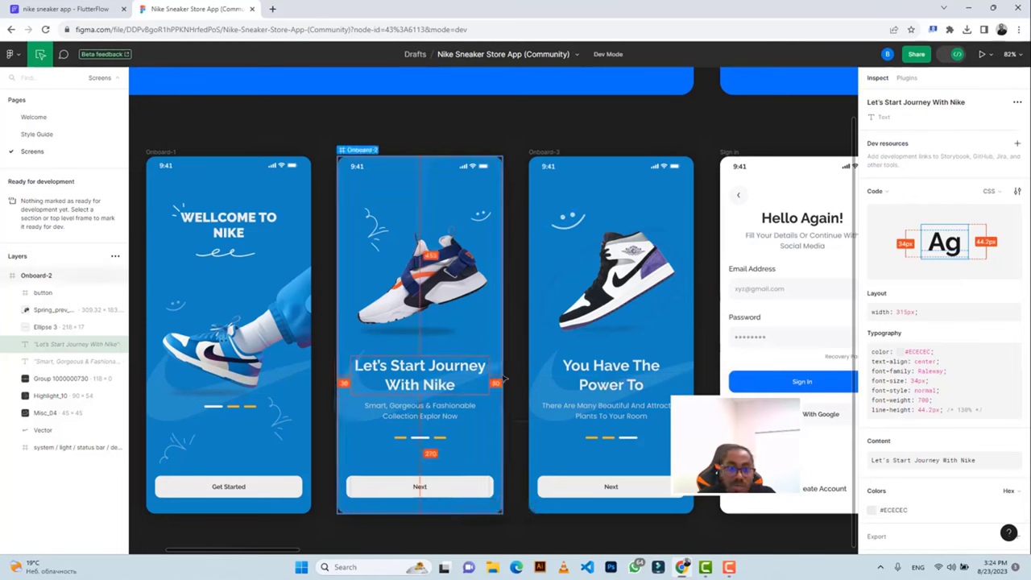
pyautogui.click(65, 9)
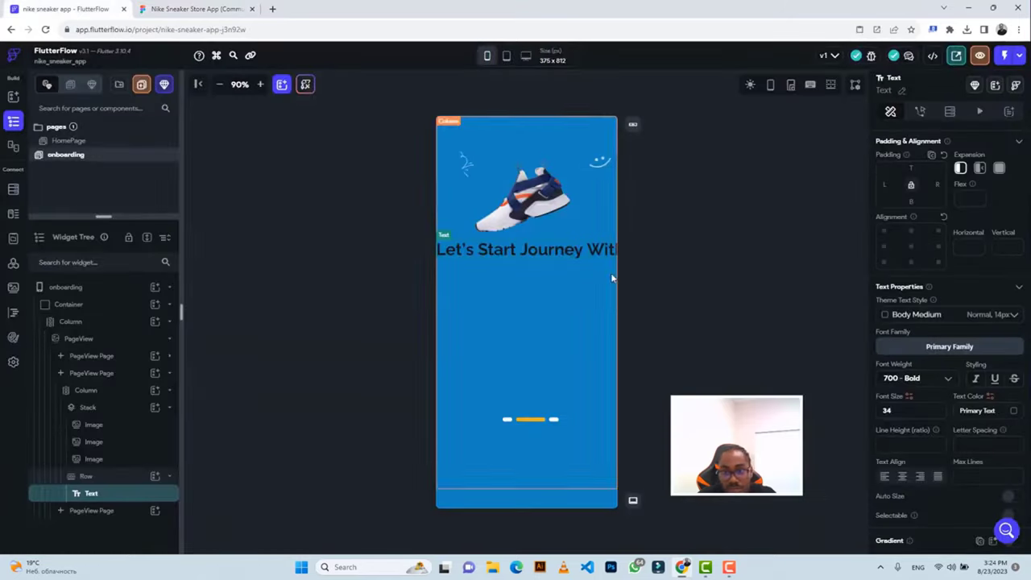
pyautogui.click(944, 408)
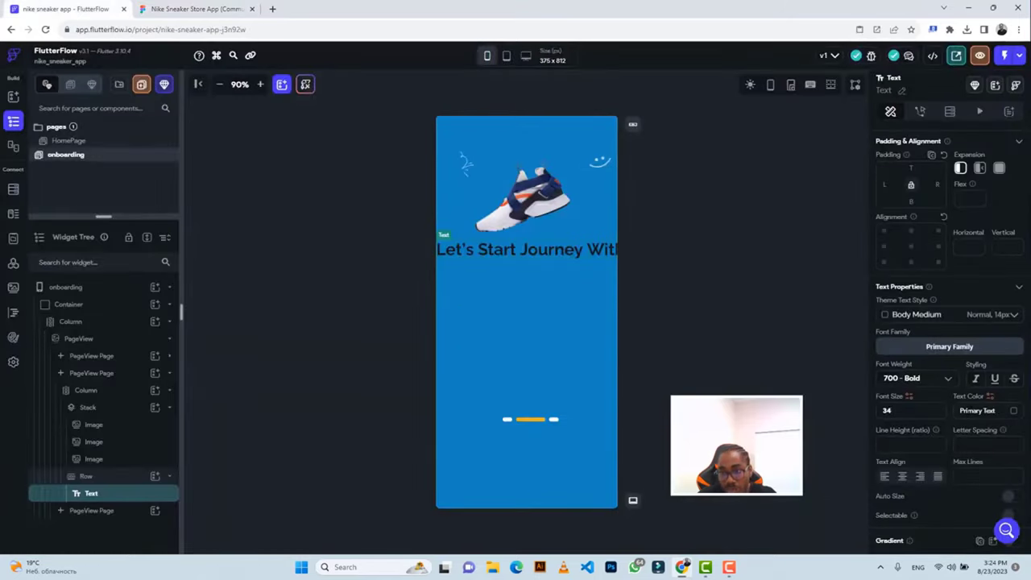
pyautogui.click(977, 410)
pyautogui.hotkey('ctrl', 'v')
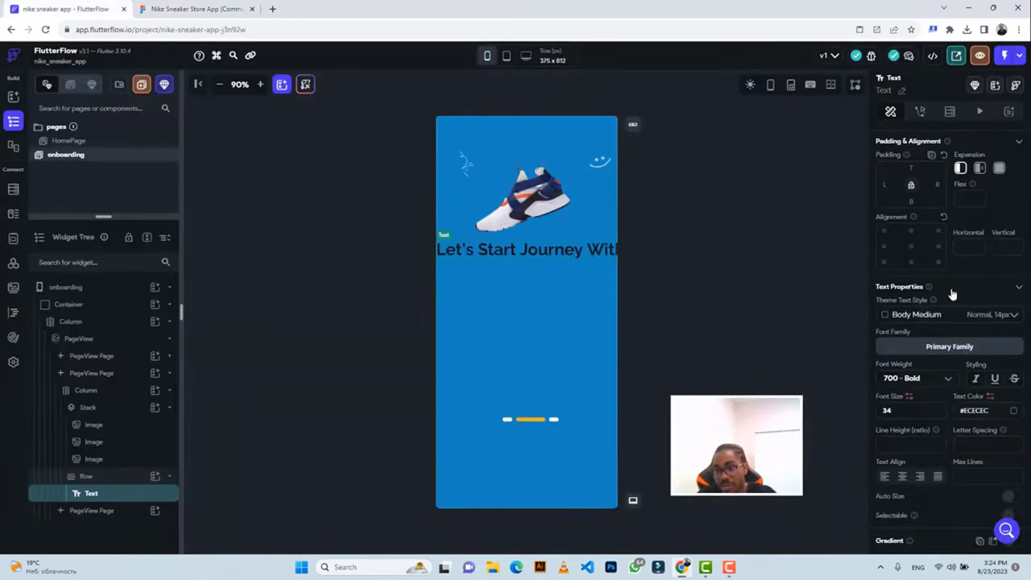
pyautogui.press('Return')
# Expand the heading, give it padding 30 and centre its text, checking against Figma.
pyautogui.click(978, 169)
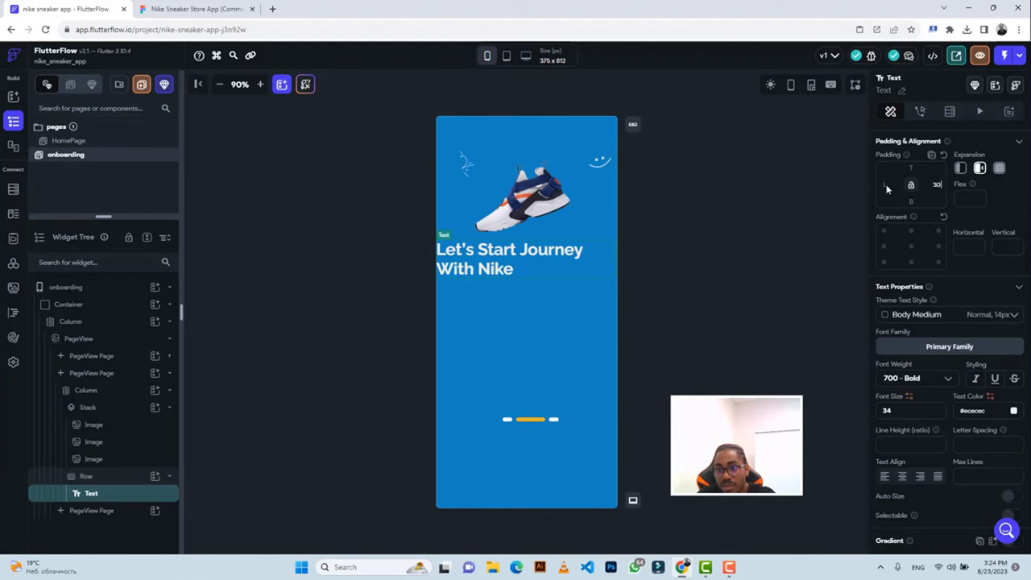
pyautogui.write('30')
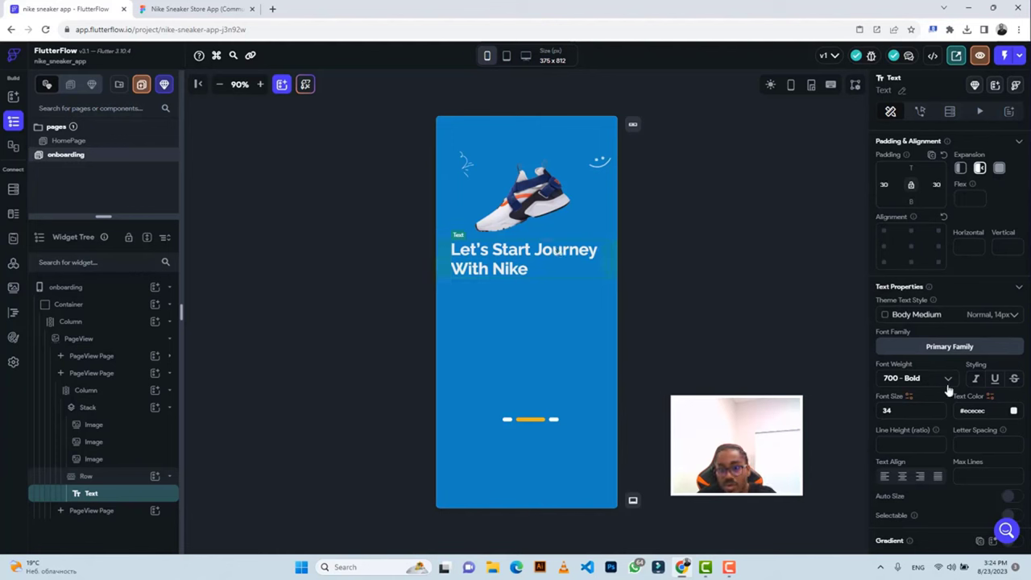
pyautogui.scroll(-1, 944, 381)
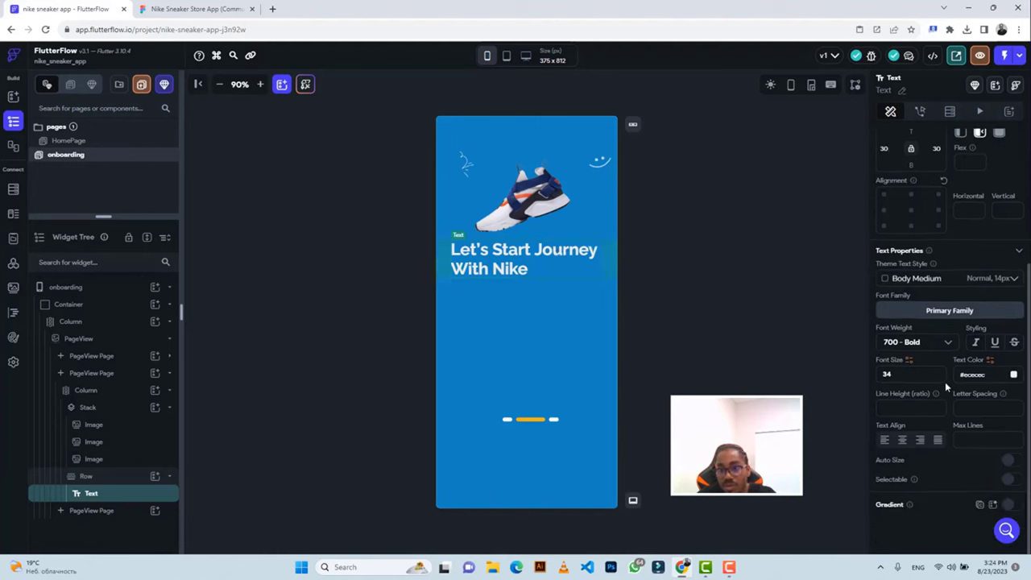
pyautogui.click(902, 441)
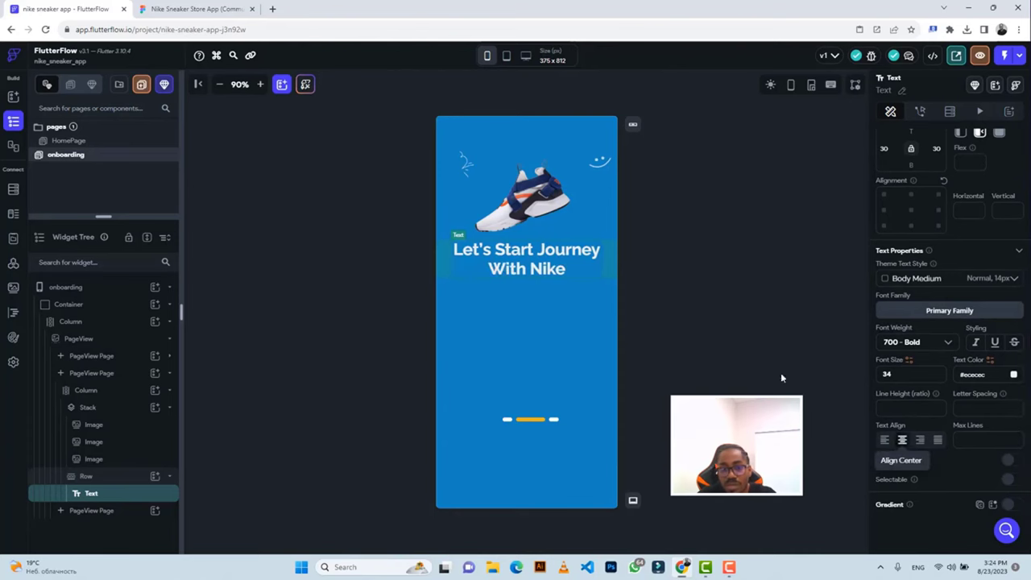
pyautogui.click(166, 8)
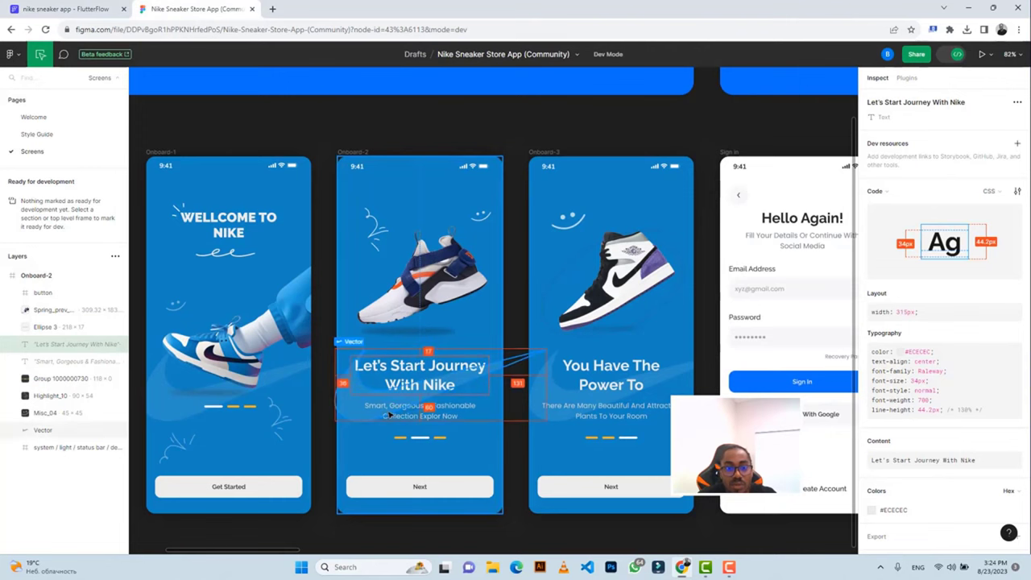
pyautogui.click(64, 8)
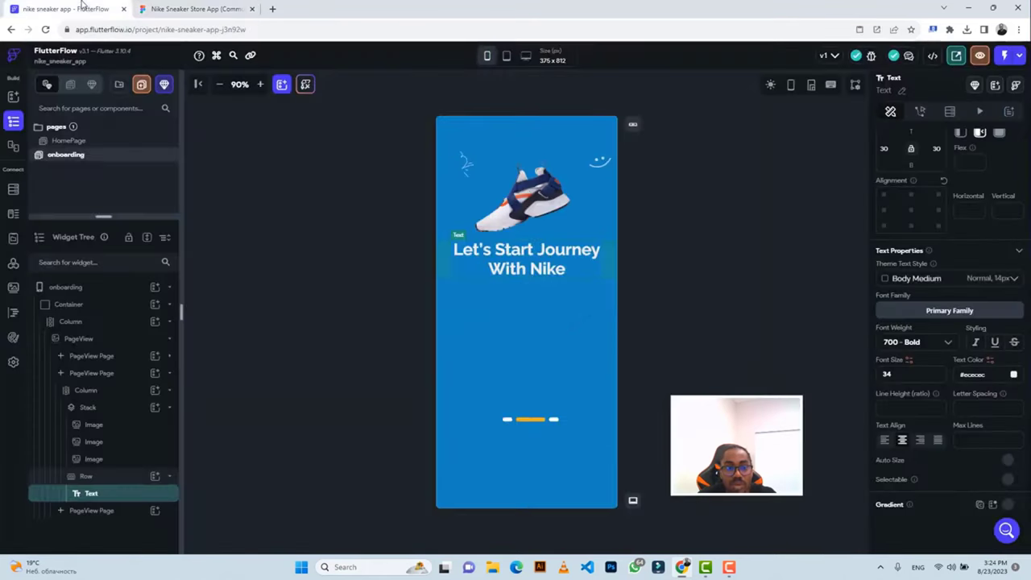
pyautogui.click(608, 258)
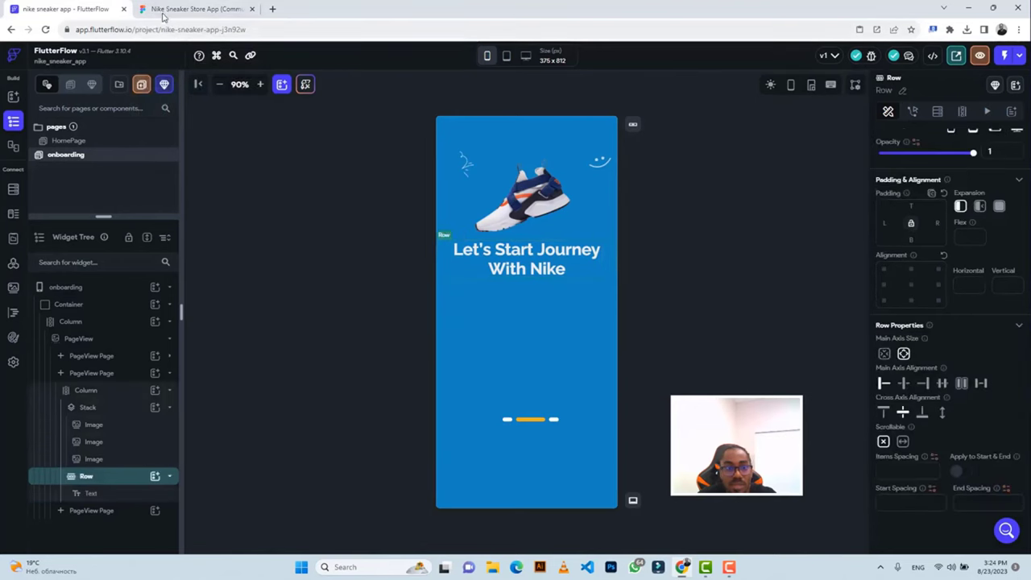
pyautogui.click(162, 12)
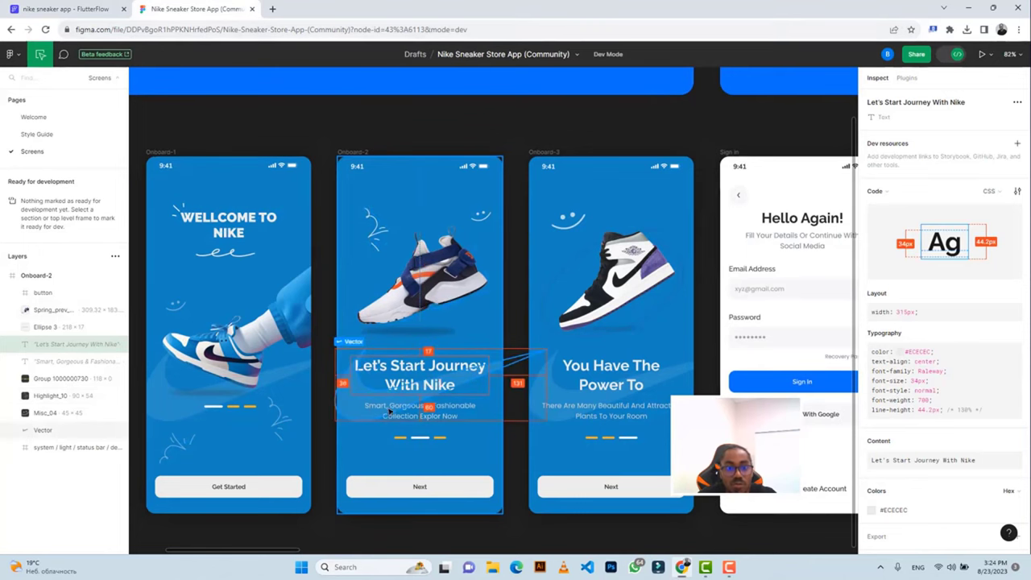
pyautogui.click(66, 9)
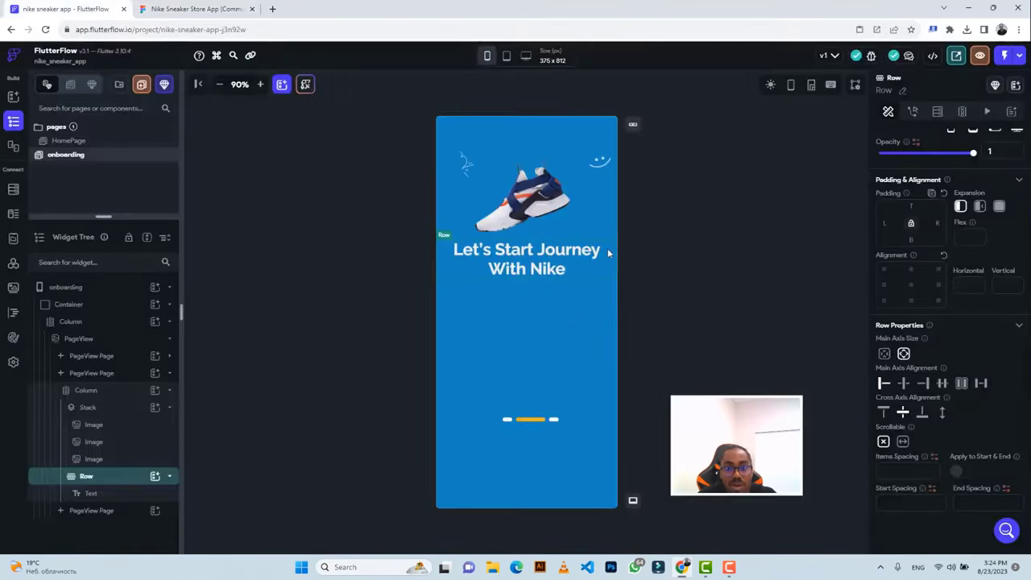
# Wrap the heading Row in a Column, then duplicate the Row with Ctrl+D.
pyautogui.rightClick(608, 252)
pyautogui.click(662, 273)
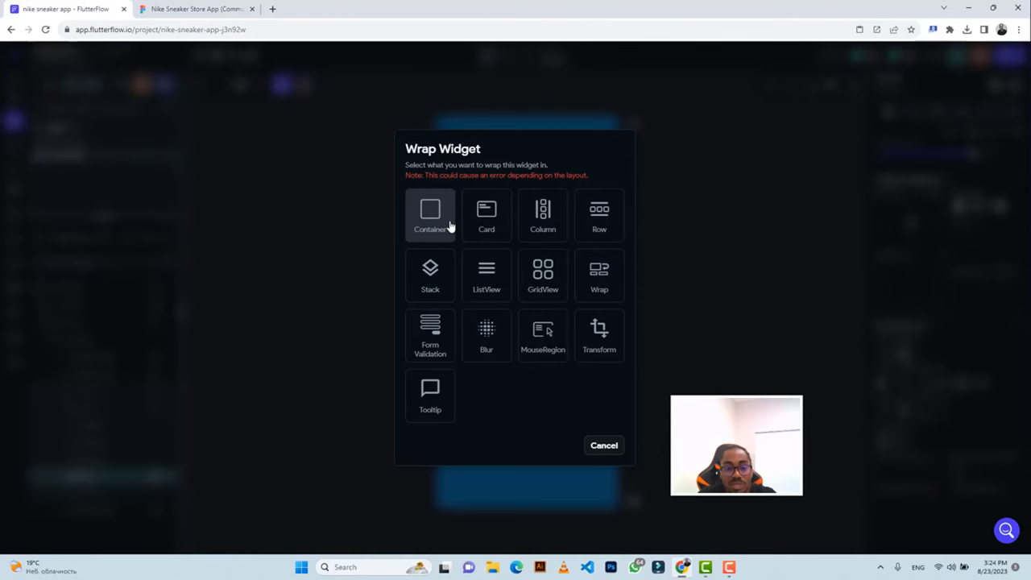
pyautogui.click(543, 217)
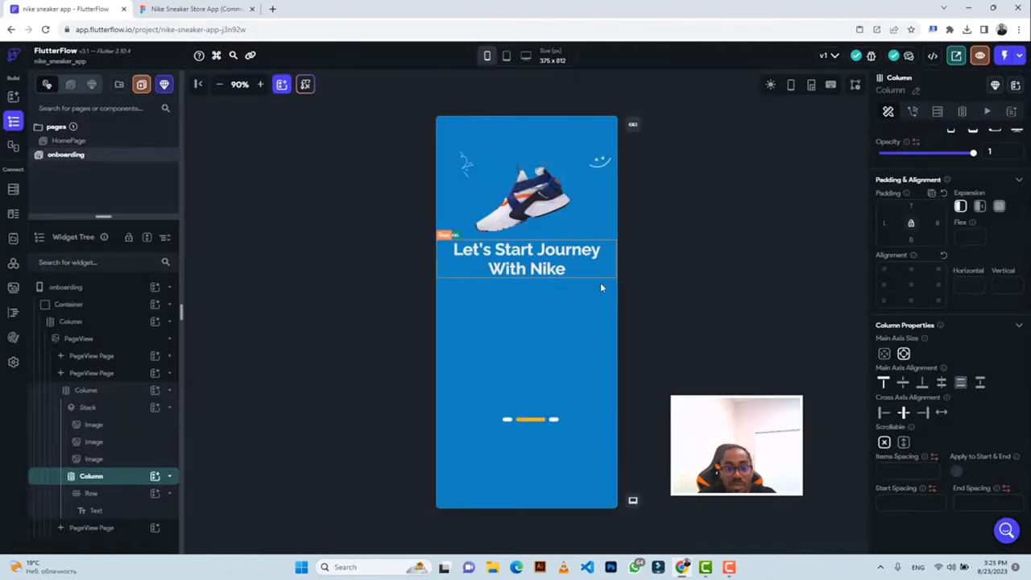
pyautogui.click(446, 261)
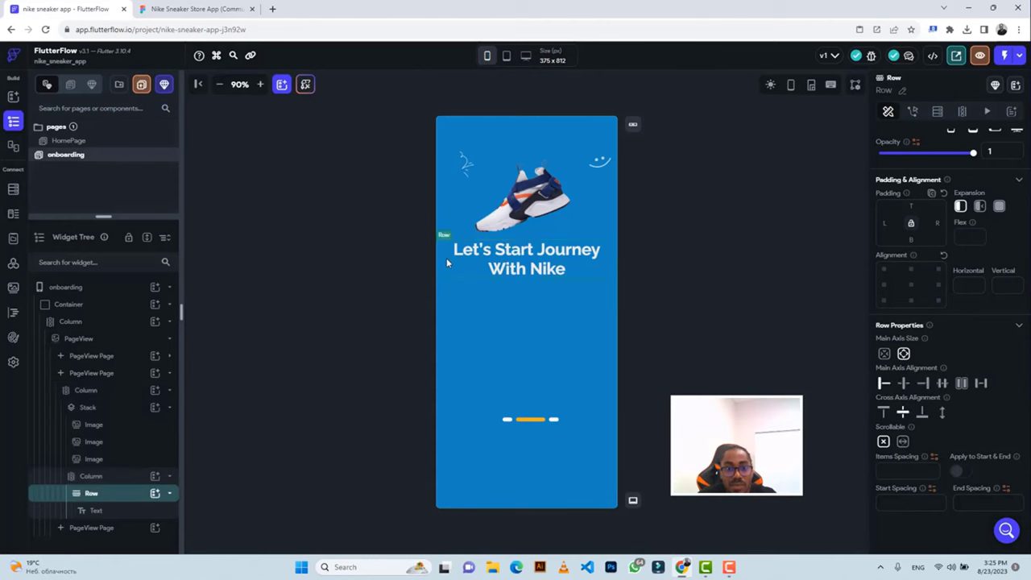
pyautogui.hotkey('ctrl', 'd')
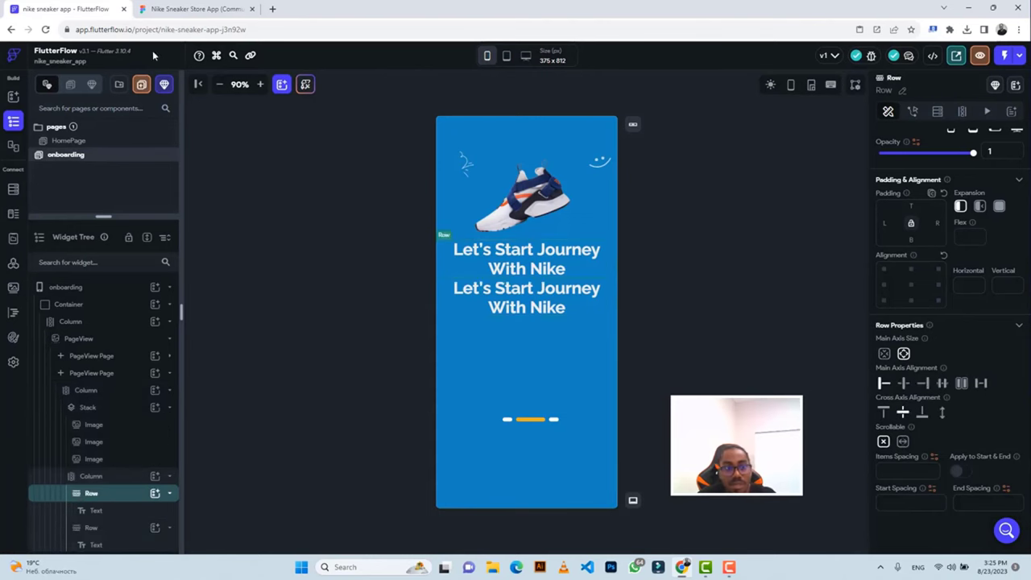
pyautogui.click(194, 9)
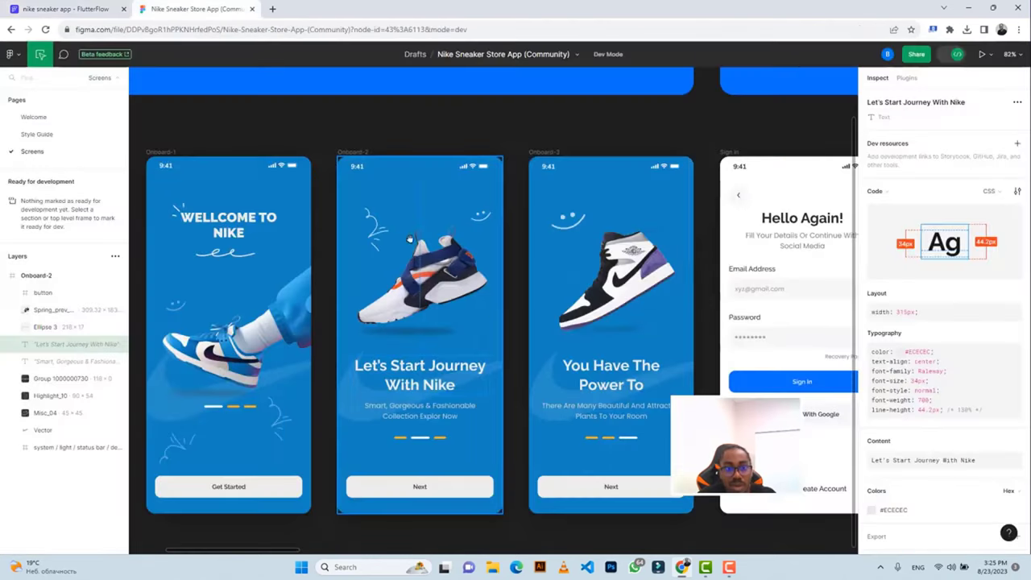
# Copy the 'Smart, Gorgeous & Fashionable Collection Explor Now' subtitle text from Figma's Onboard-2.
pyautogui.click(427, 408)
pyautogui.moveTo(909, 473)
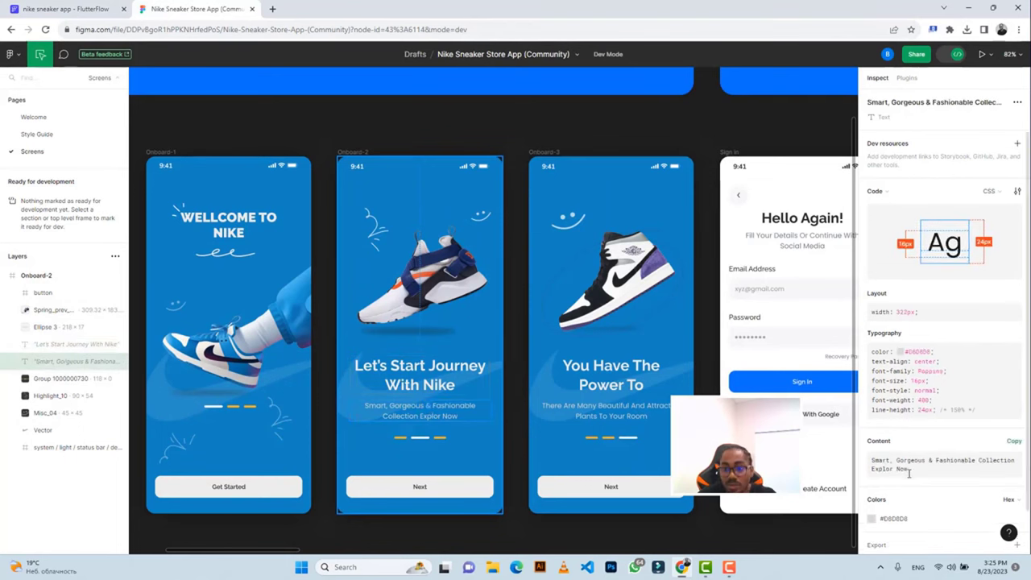
pyautogui.hotkey('ctrl', 'a')
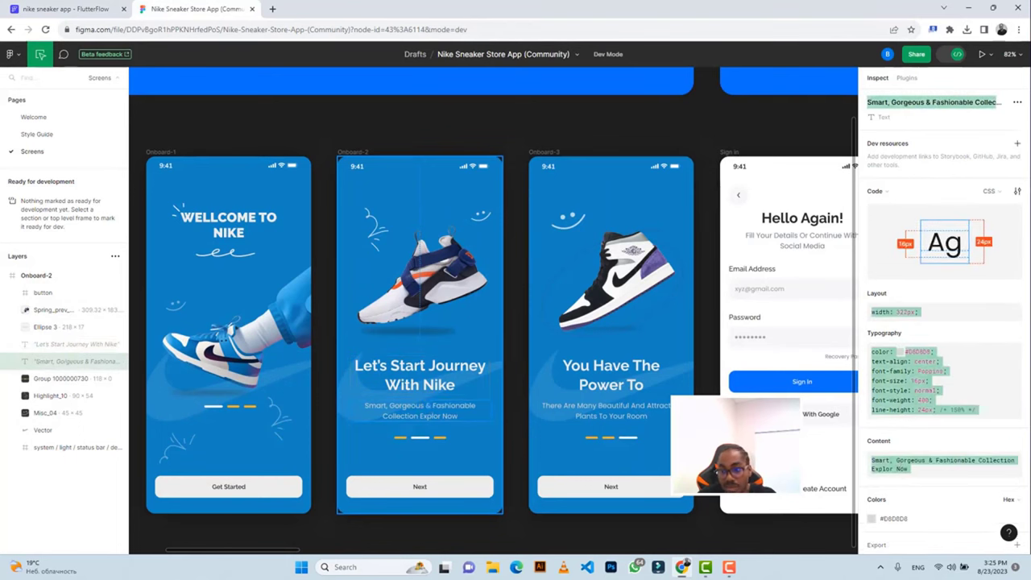
pyautogui.click(1010, 441)
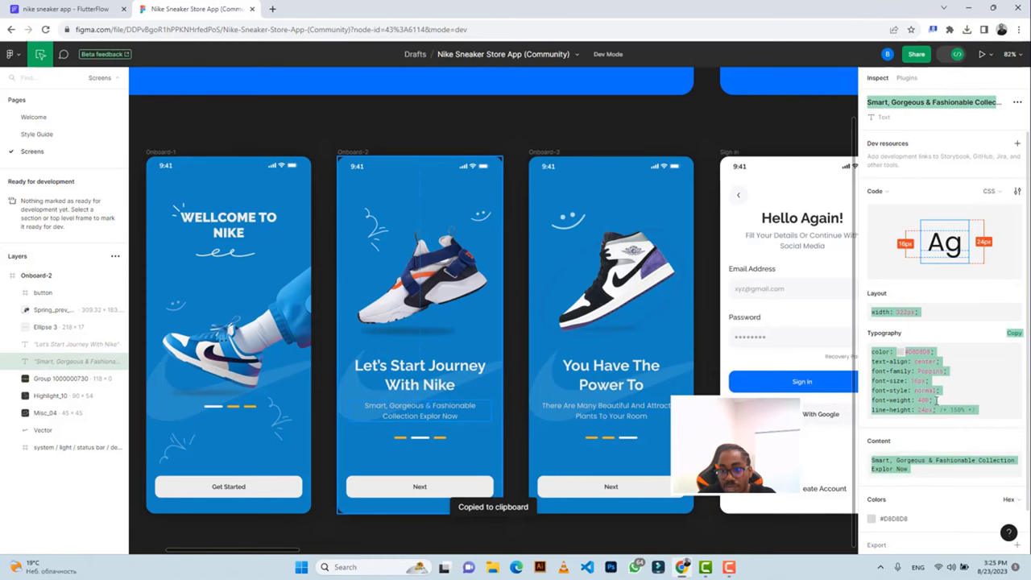
pyautogui.click(81, 8)
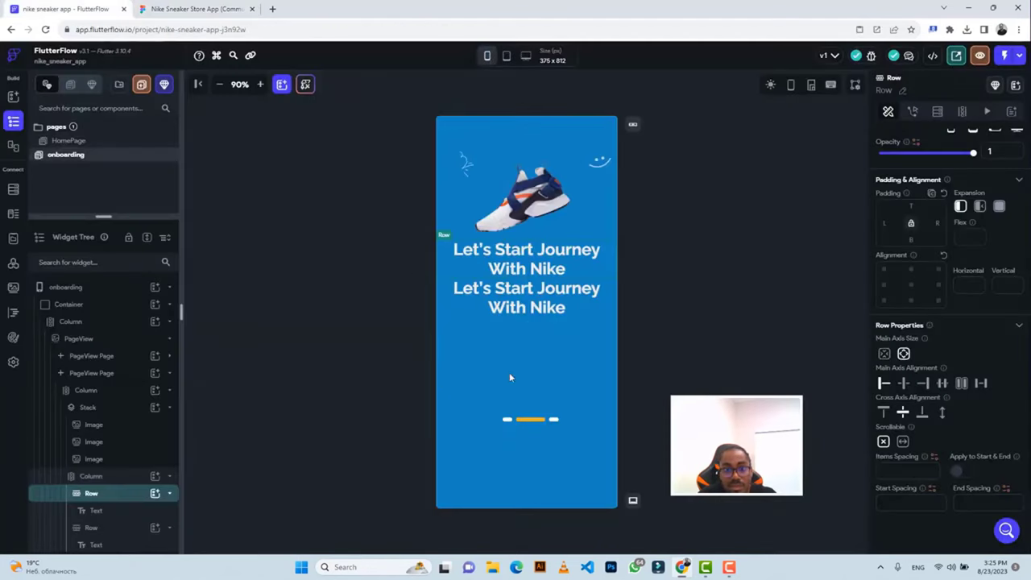
# Paste the subtitle wording into the second Text and set it to 400-Normal weight, size 16.
pyautogui.click(530, 302)
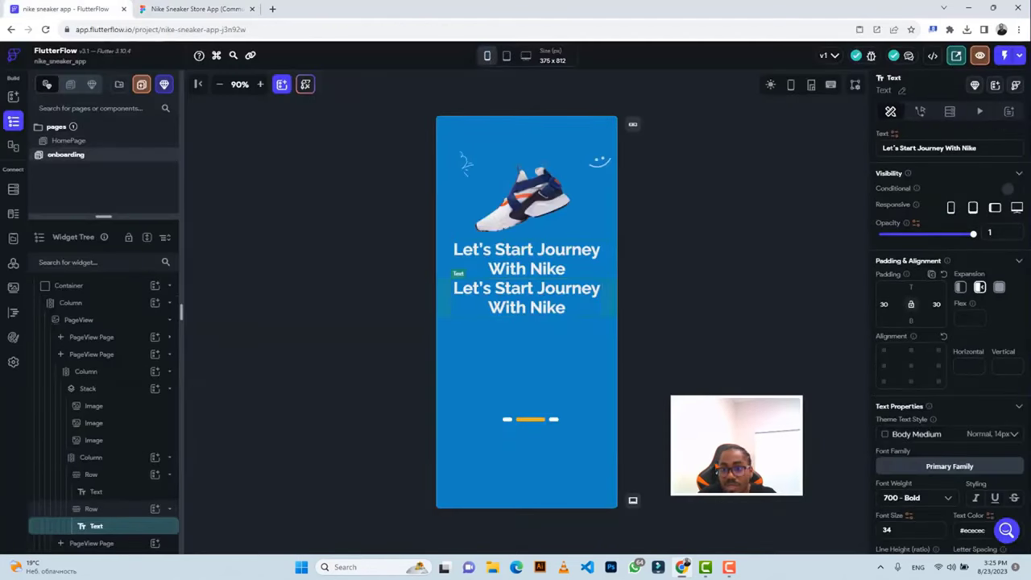
pyautogui.tripleClick(929, 148)
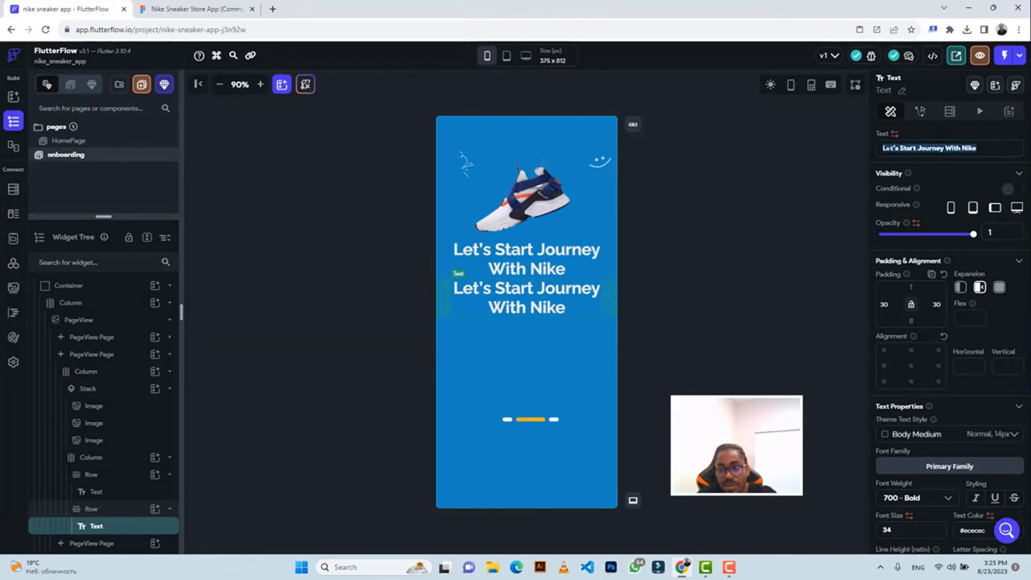
pyautogui.hotkey('ctrl', 'v')
pyautogui.scroll(-3, 908, 354)
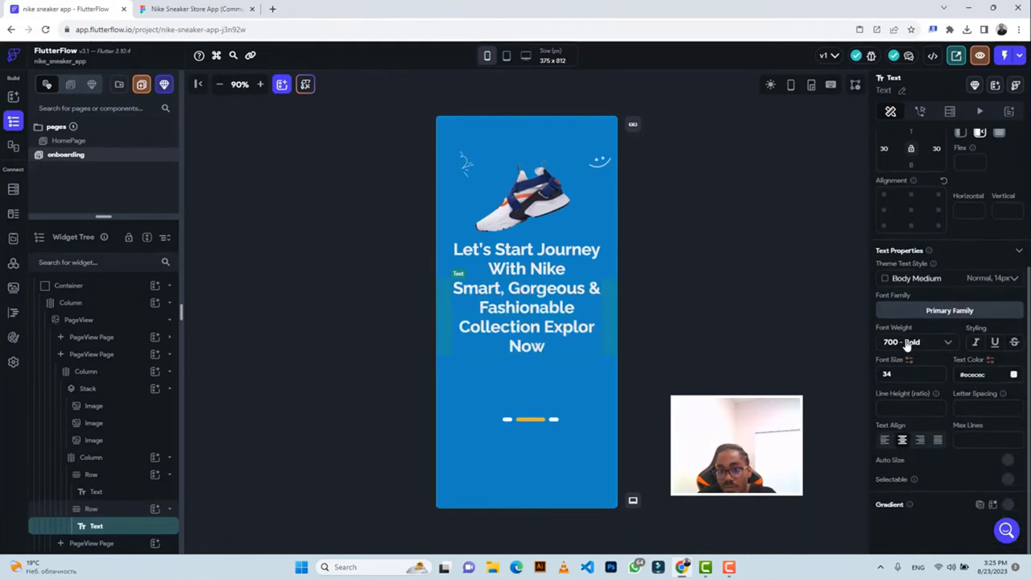
pyautogui.click(908, 343)
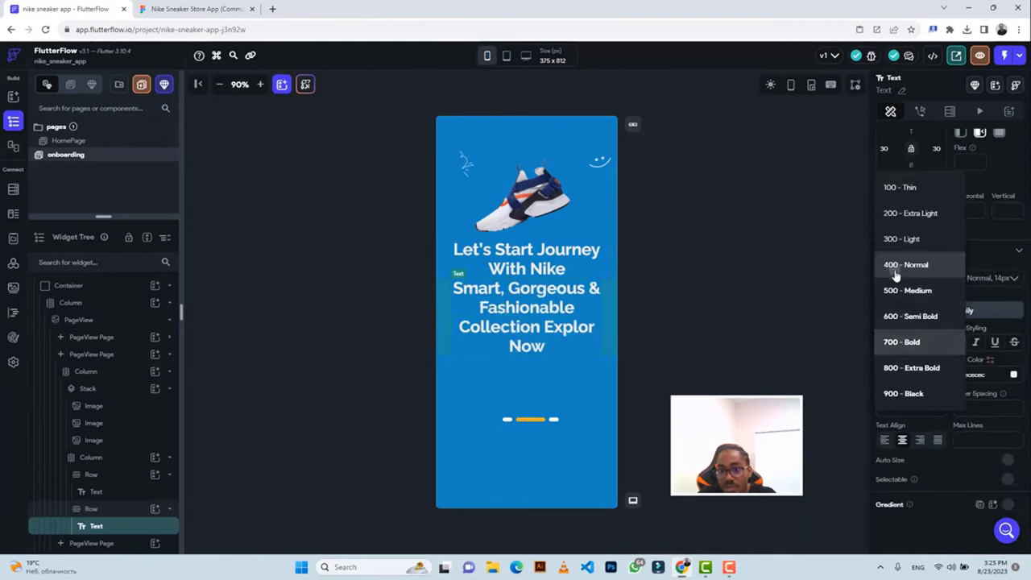
pyautogui.click(896, 266)
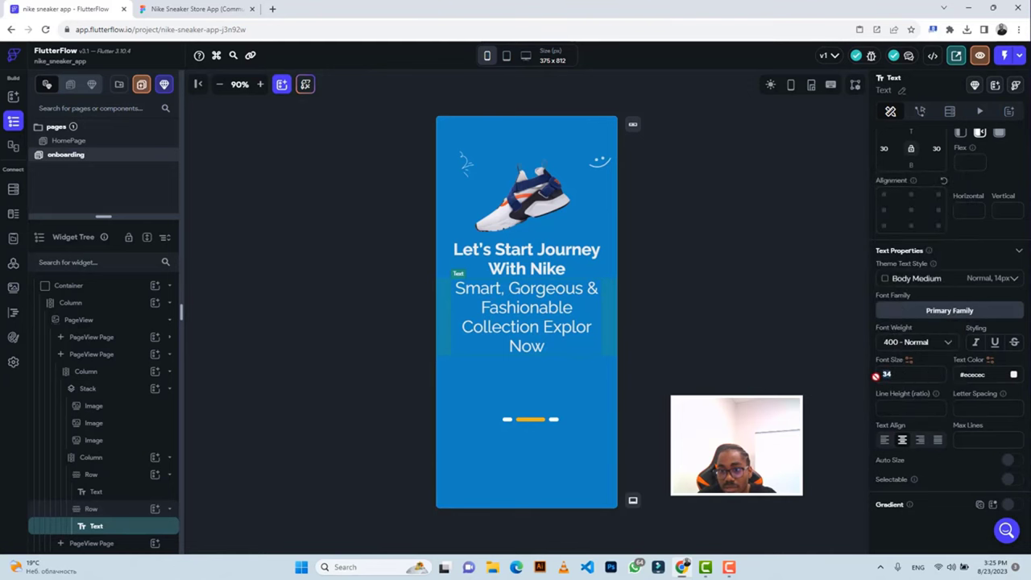
pyautogui.press('BackSpace')
pyautogui.press('BackSpace')
pyautogui.write('16')
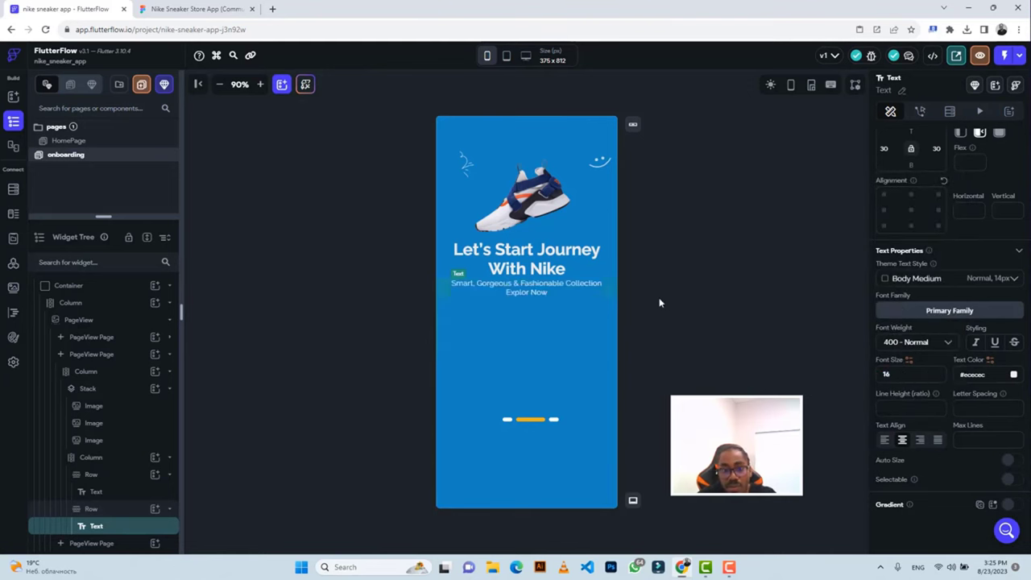
pyautogui.click(168, 11)
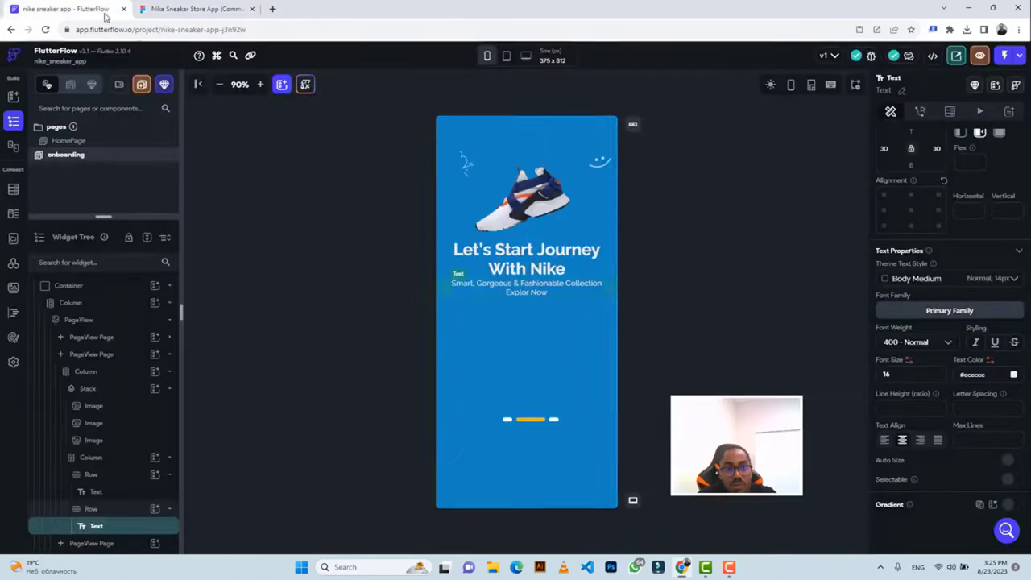
pyautogui.click(65, 8)
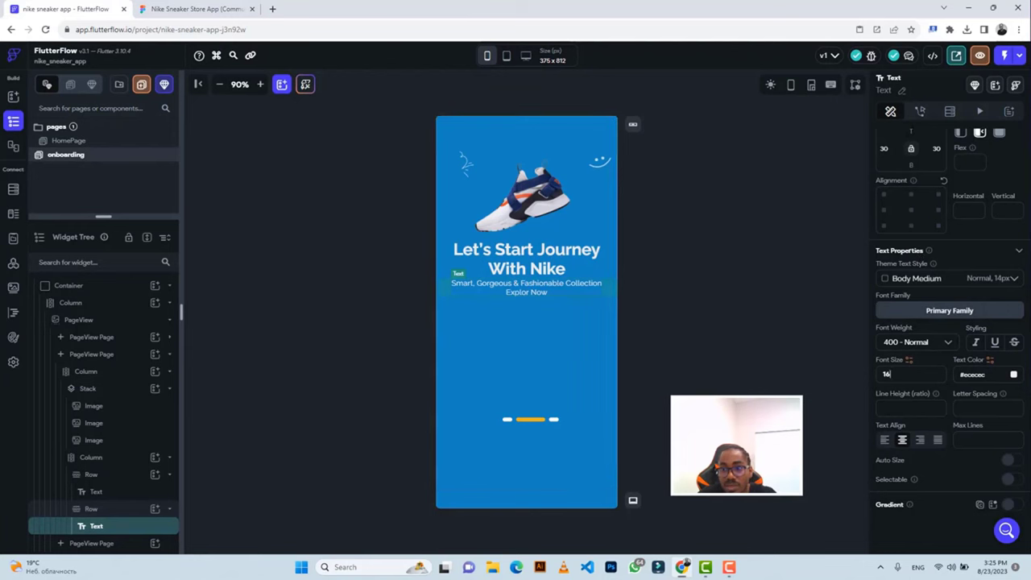
pyautogui.click(911, 133)
# Give the subtitle a top padding of 12, comparing spacing with Figma.
pyautogui.write('12')
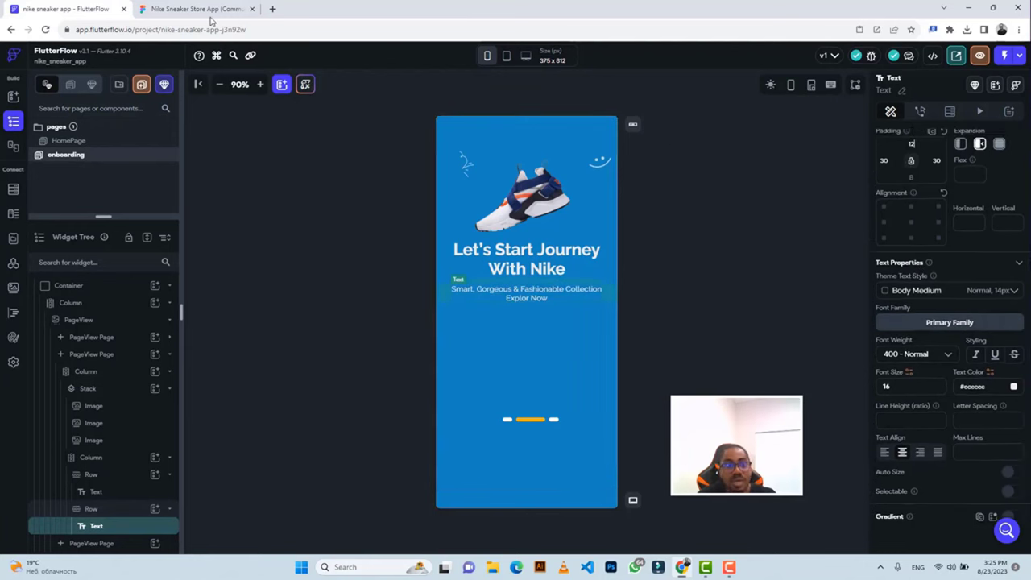
pyautogui.click(197, 8)
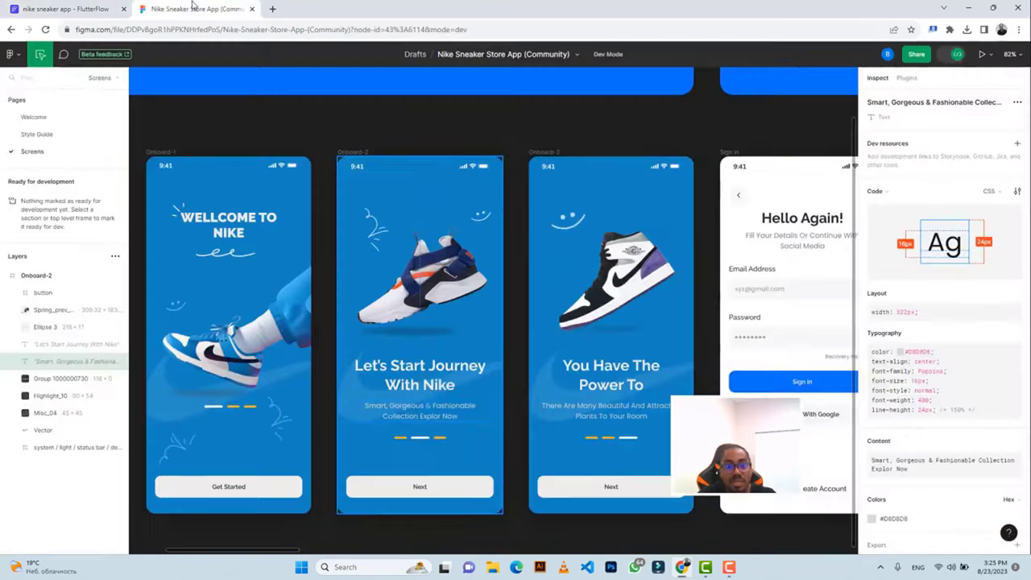
pyautogui.click(422, 369)
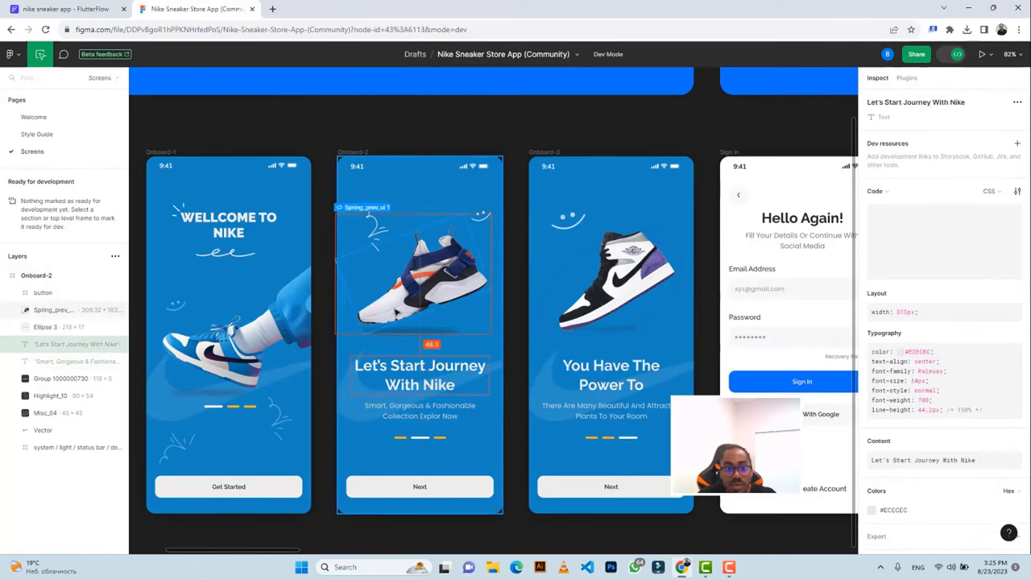
pyautogui.click(65, 9)
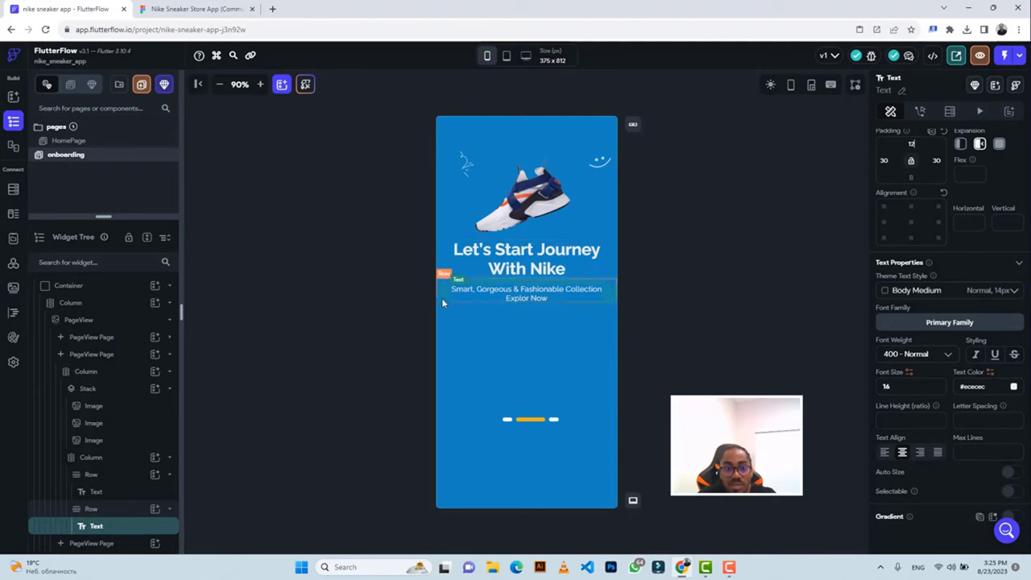
# Wrap the heading-and-subtitle Column in a Stack with 47.2 top padding.
pyautogui.click(92, 458)
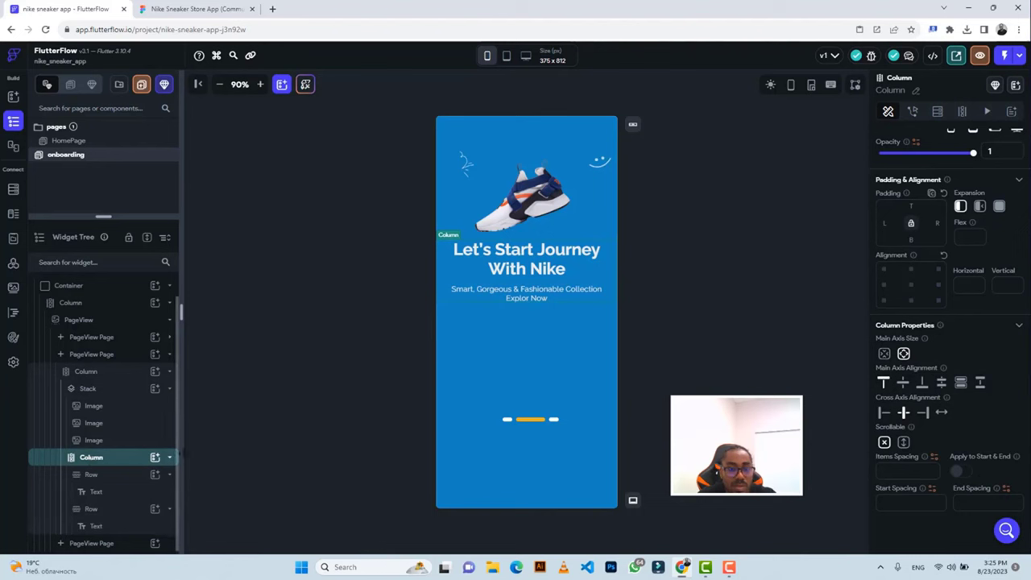
pyautogui.rightClick(113, 464)
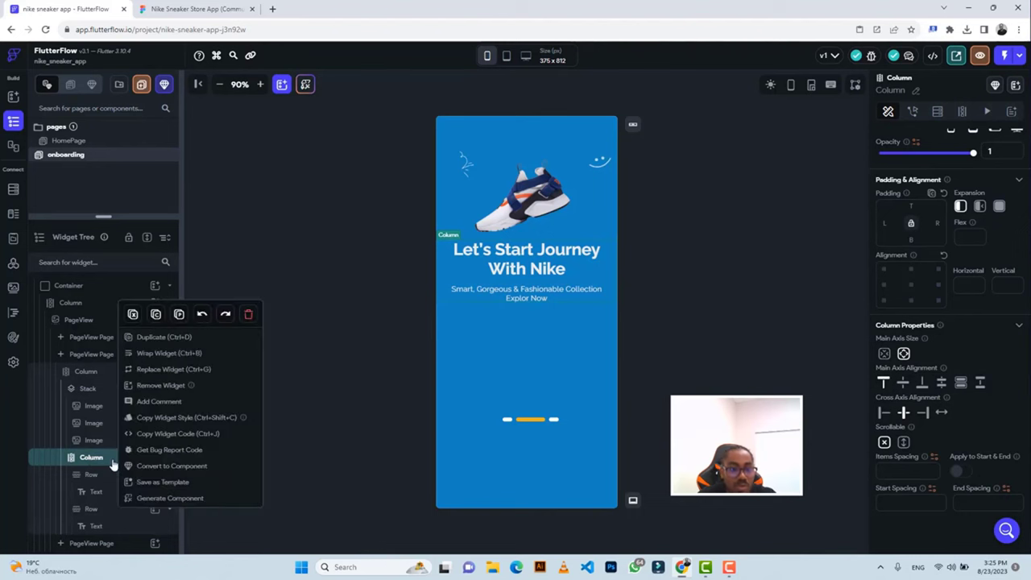
pyautogui.click(157, 354)
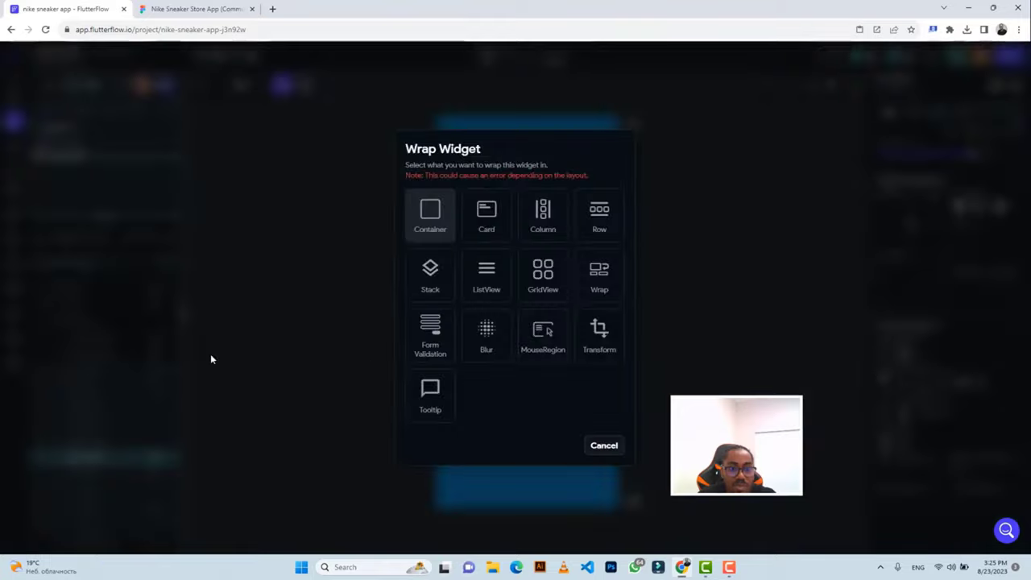
pyautogui.click(433, 289)
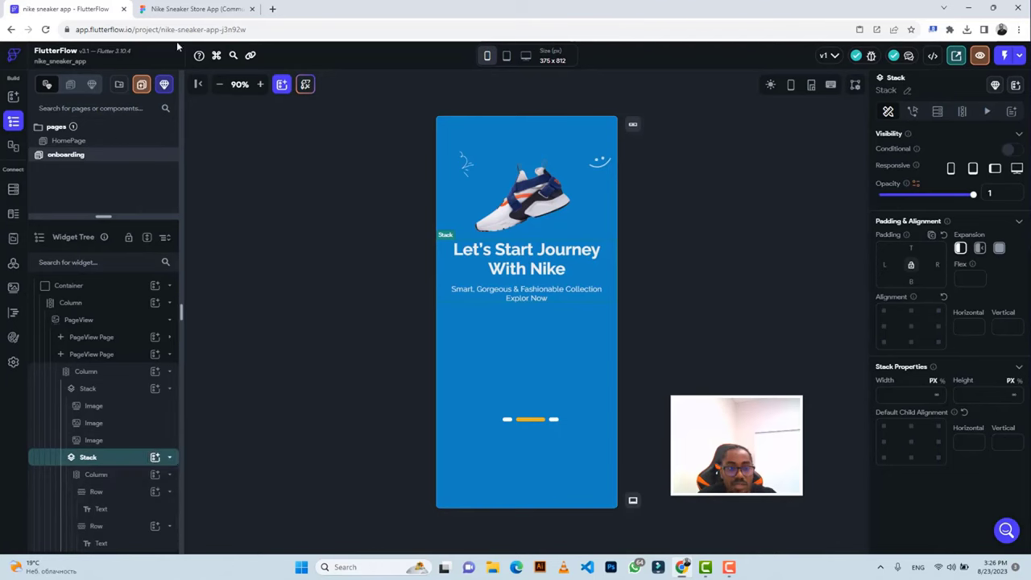
pyautogui.click(186, 9)
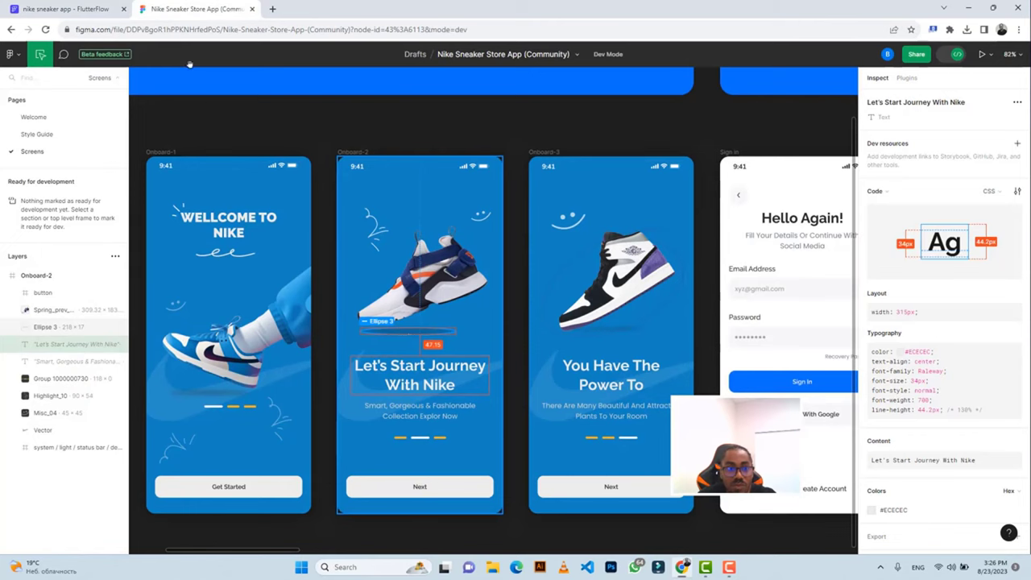
pyautogui.click(65, 8)
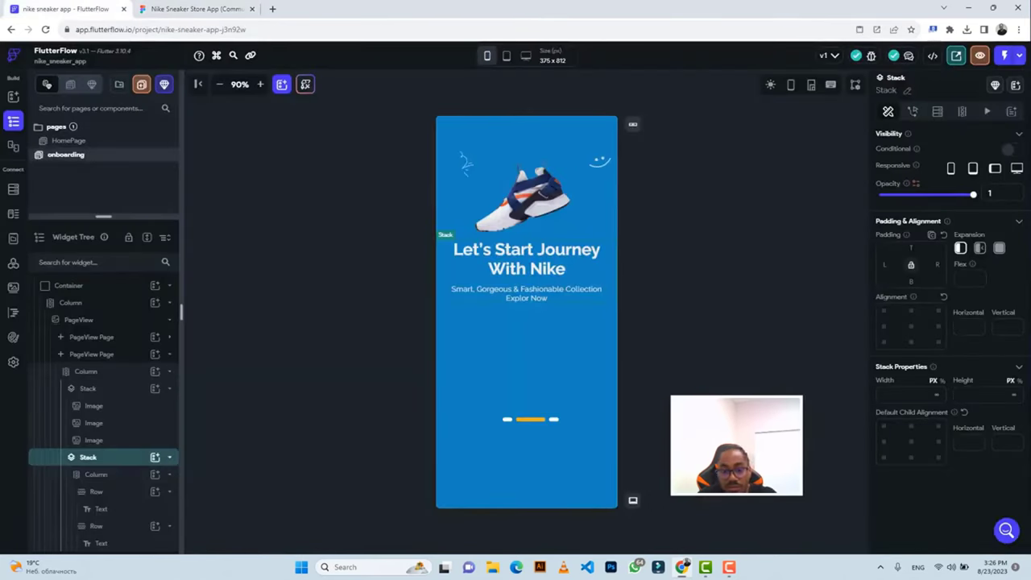
pyautogui.write('47.2')
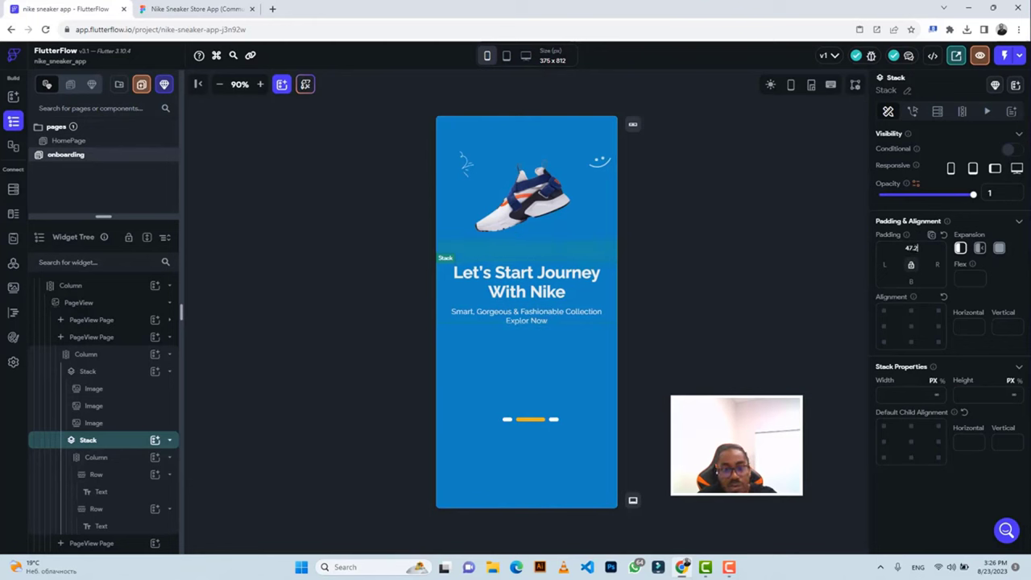
# Add an Image widget inside the Stack sized 482 × 166 to match the Figma vector.
pyautogui.click(155, 441)
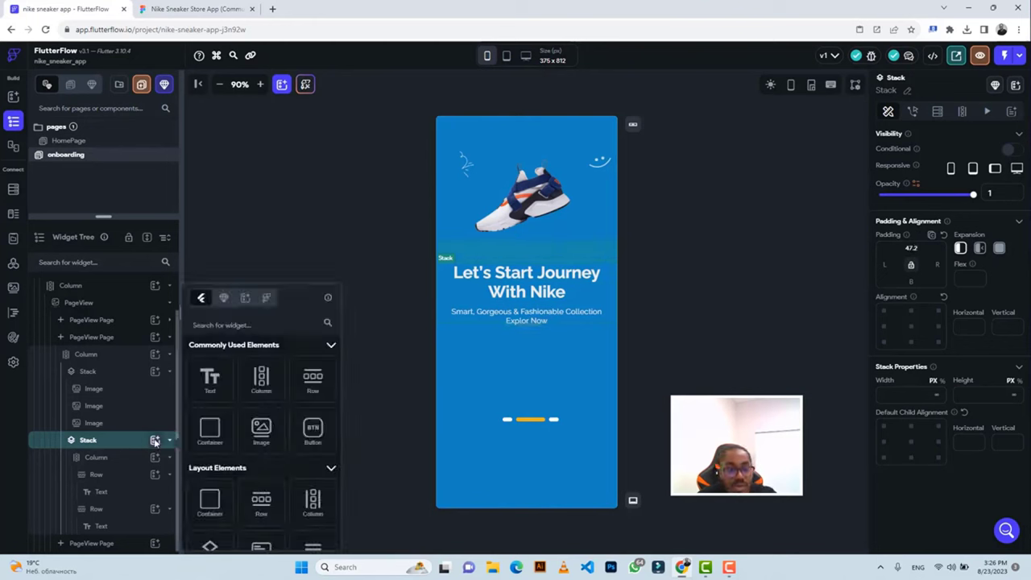
pyautogui.click(261, 431)
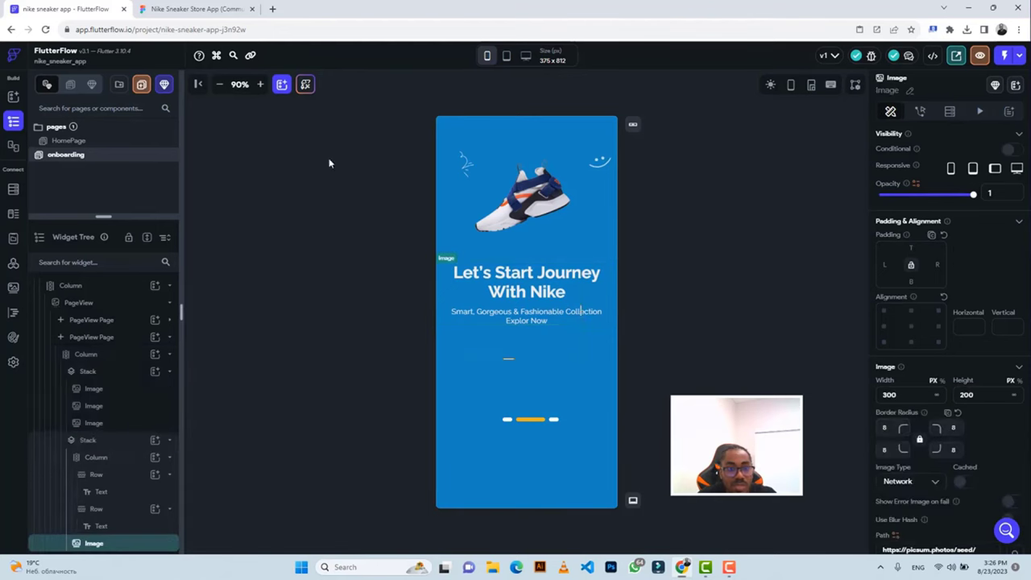
pyautogui.click(194, 9)
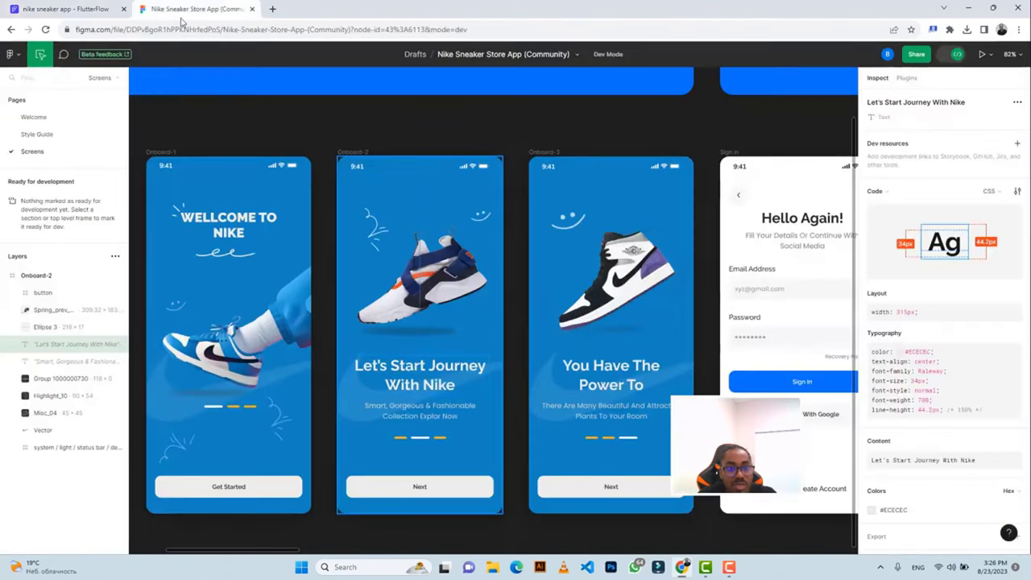
pyautogui.click(344, 420)
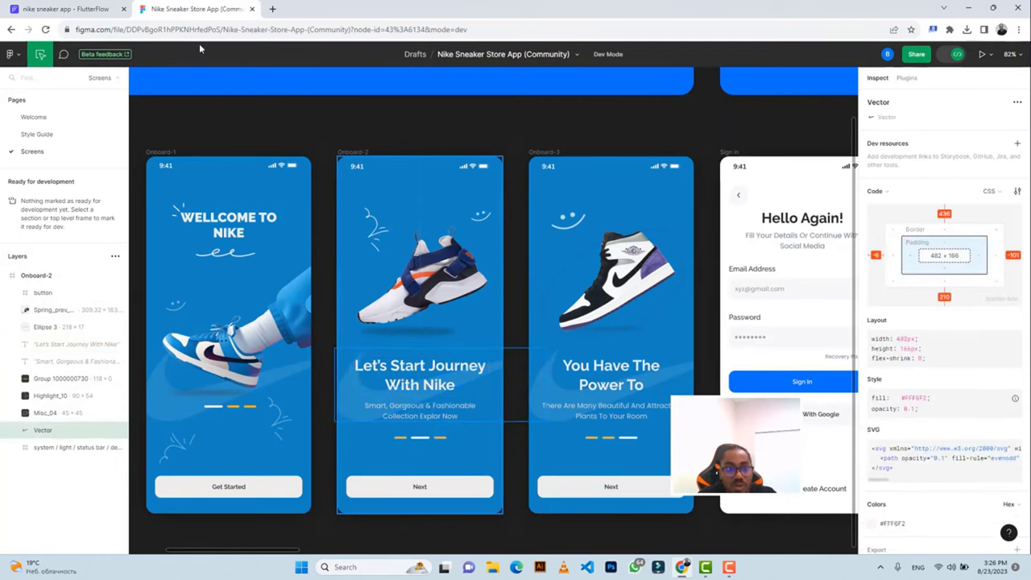
pyautogui.click(65, 9)
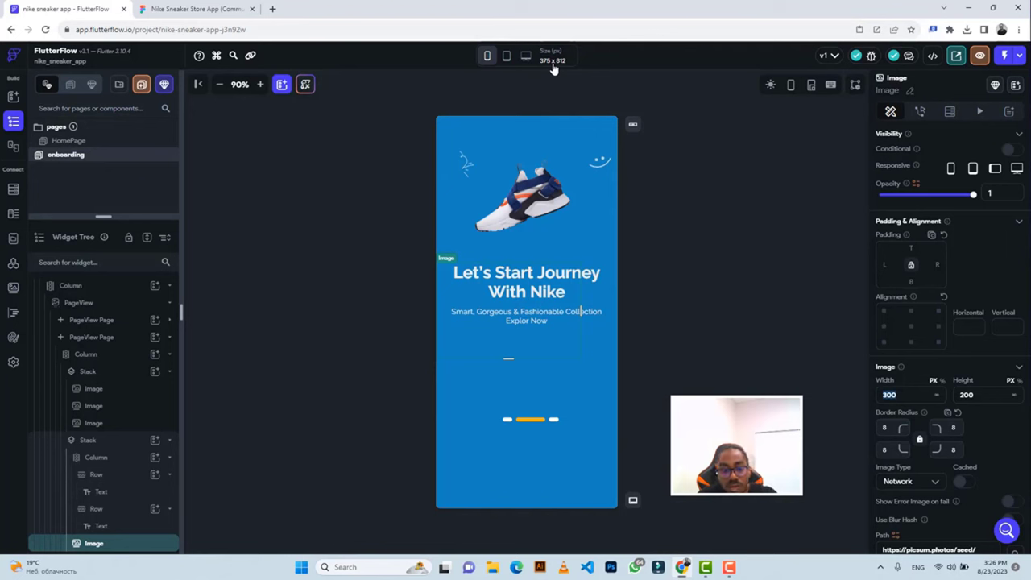
pyautogui.write('482')
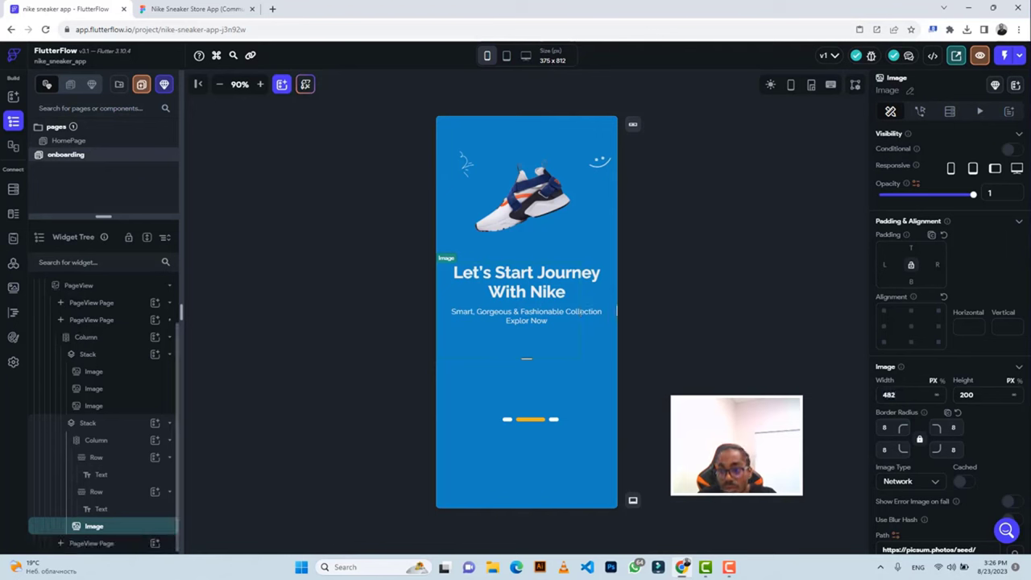
pyautogui.click(956, 395)
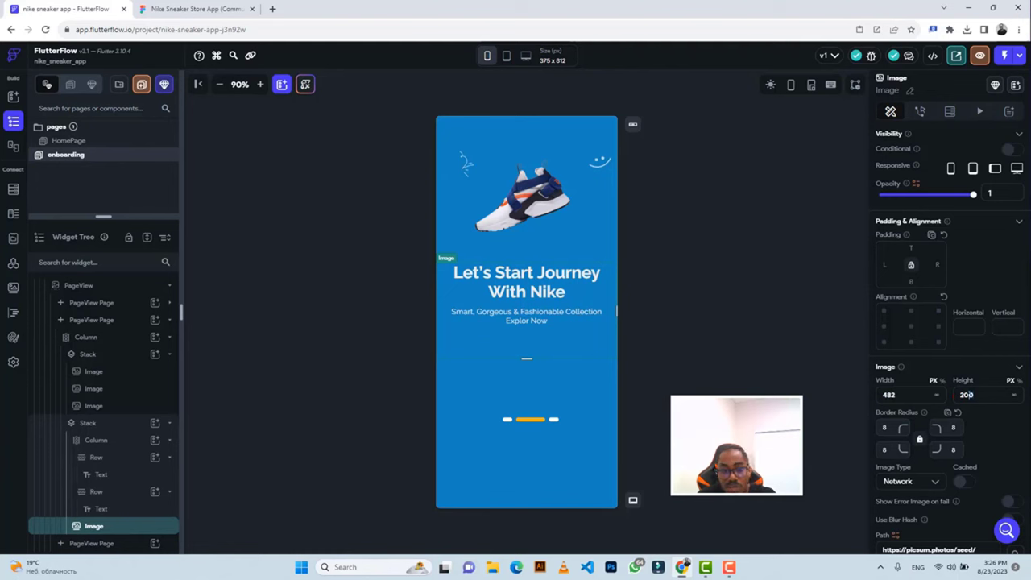
pyautogui.write('166')
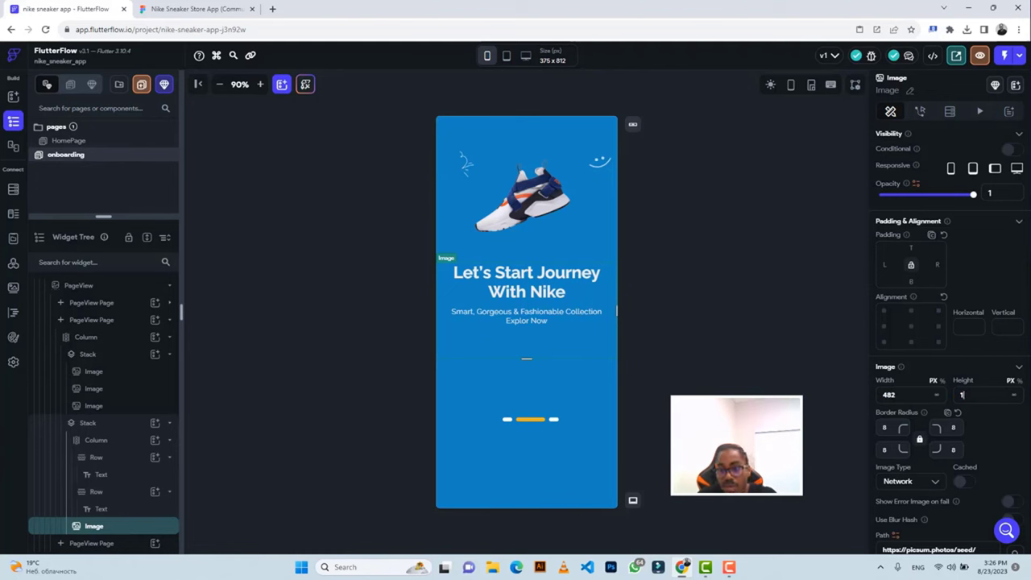
pyautogui.click(877, 429)
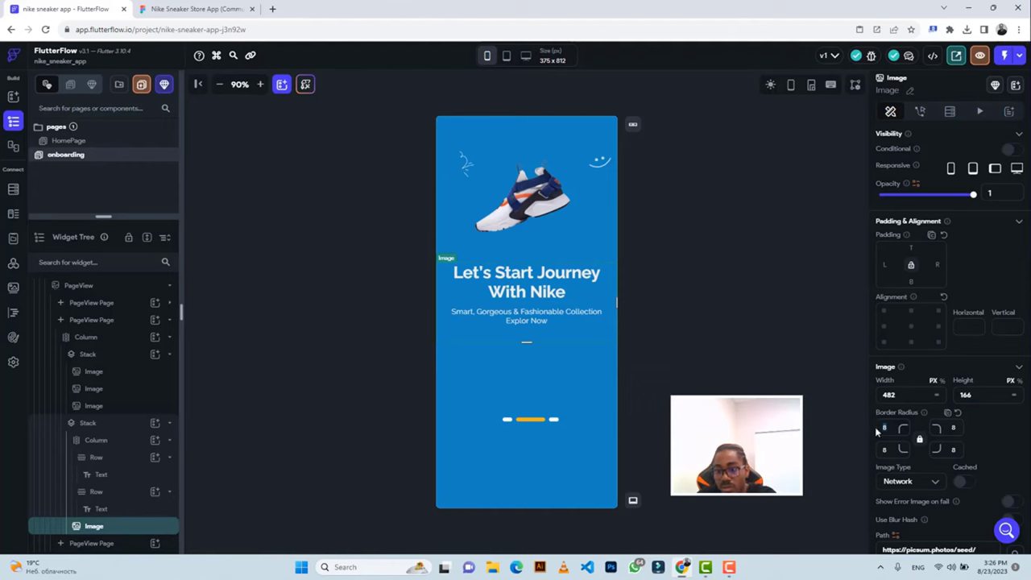
# Switch the image type to Asset and export the Figma background vector as a 3x PNG.
pyautogui.click(907, 481)
pyautogui.click(893, 506)
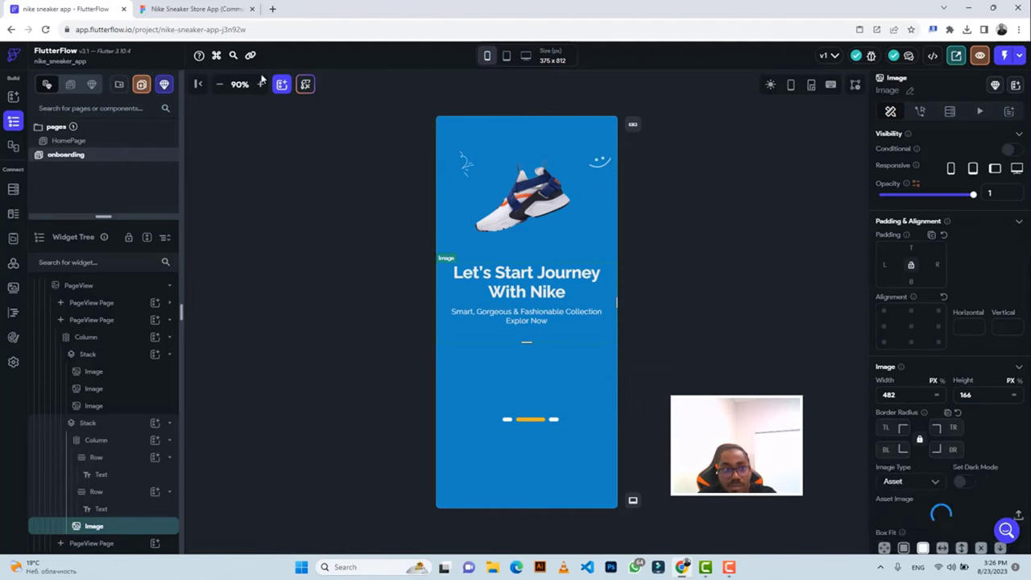
pyautogui.click(193, 9)
pyautogui.scroll(-3, 881, 488)
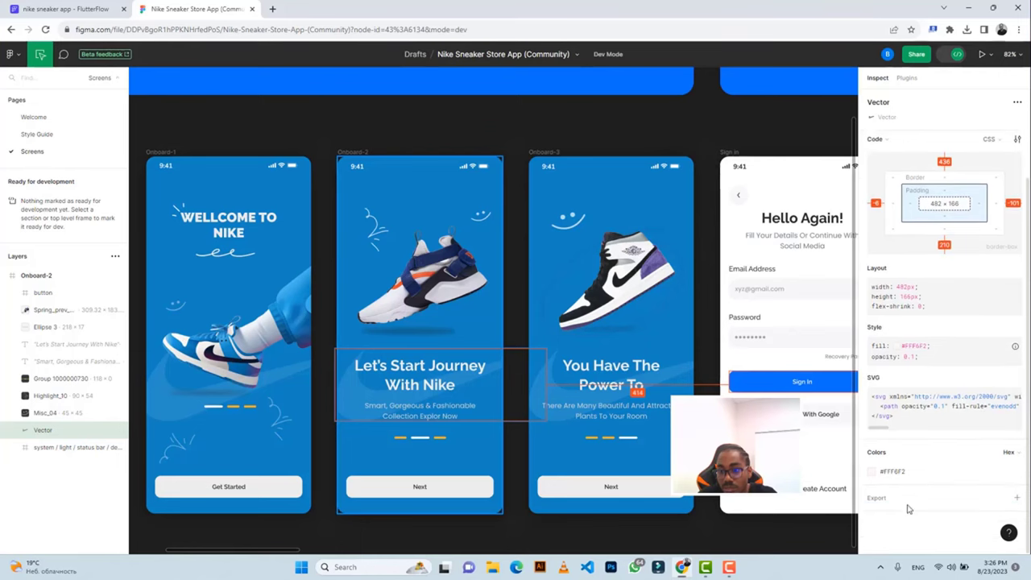
pyautogui.scroll(-2, 953, 448)
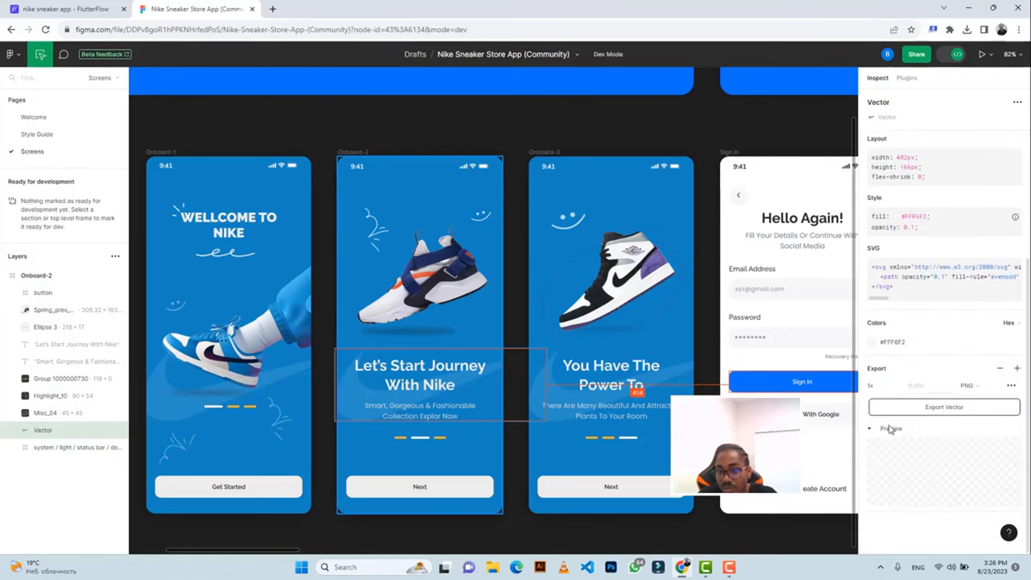
pyautogui.click(899, 389)
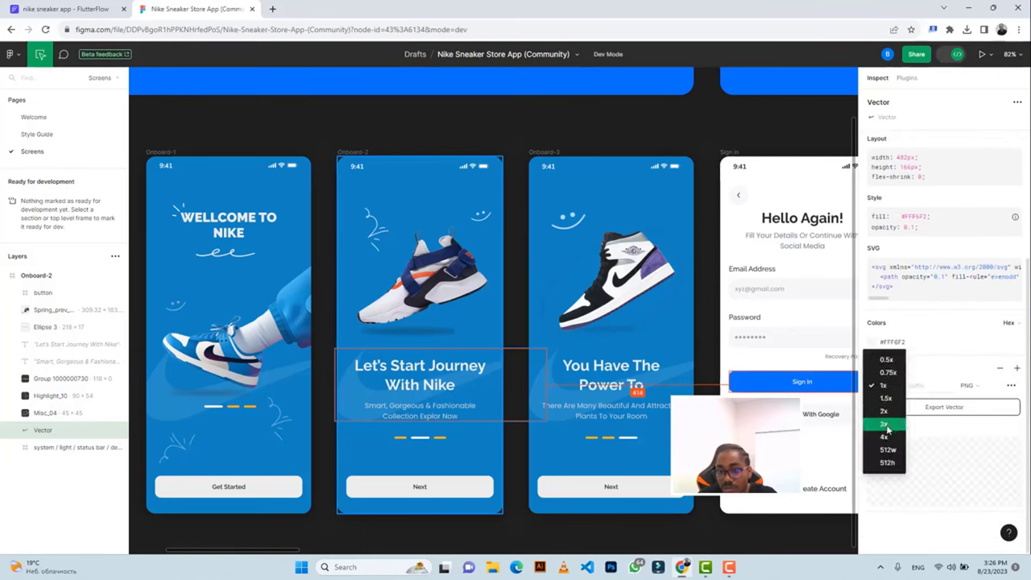
pyautogui.click(890, 426)
pyautogui.click(900, 408)
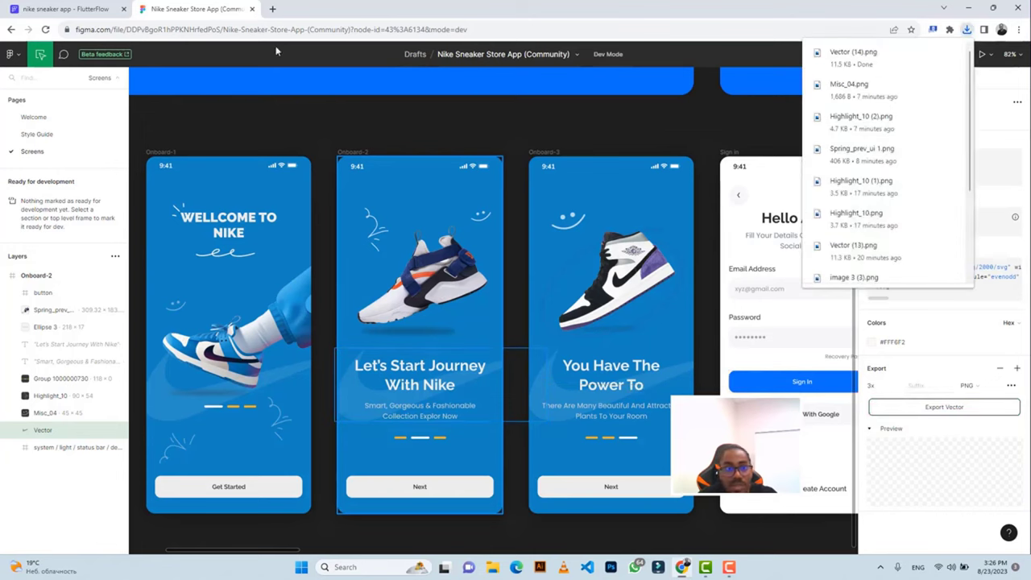
pyautogui.click(85, 9)
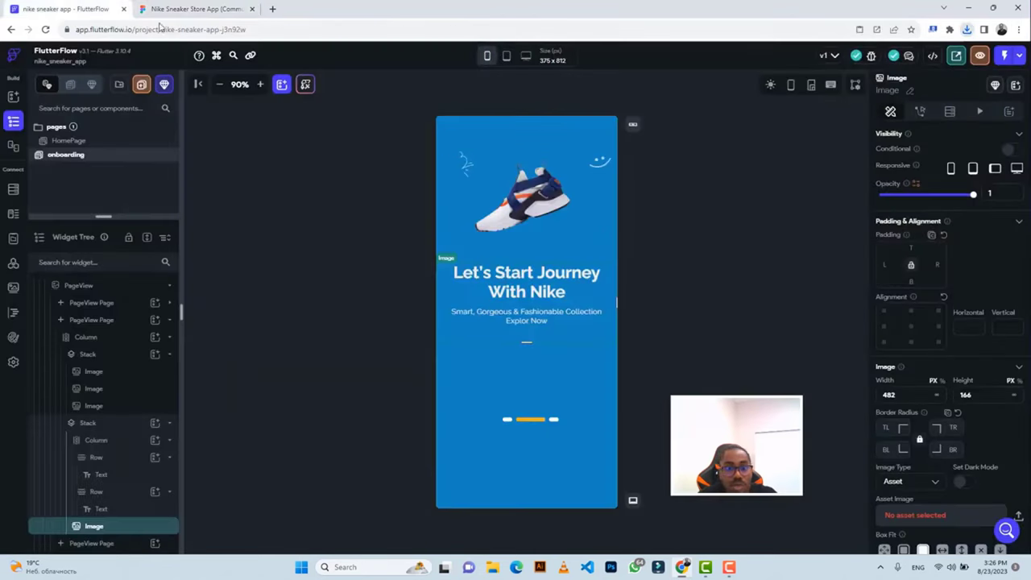
# Upload Vector (14).png as the image's asset and compare with Figma.
pyautogui.click(1019, 515)
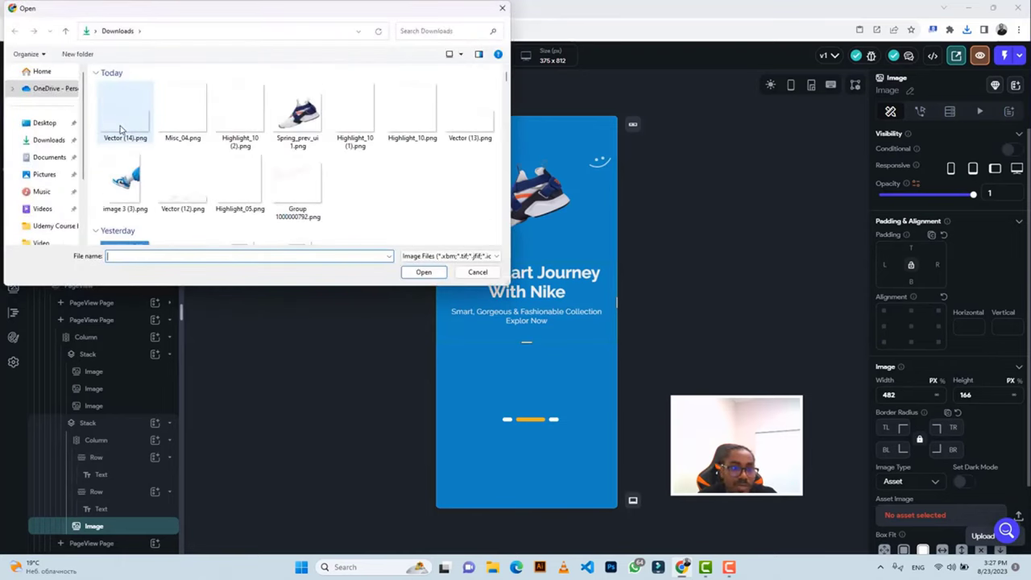
pyautogui.click(121, 129)
pyautogui.click(427, 274)
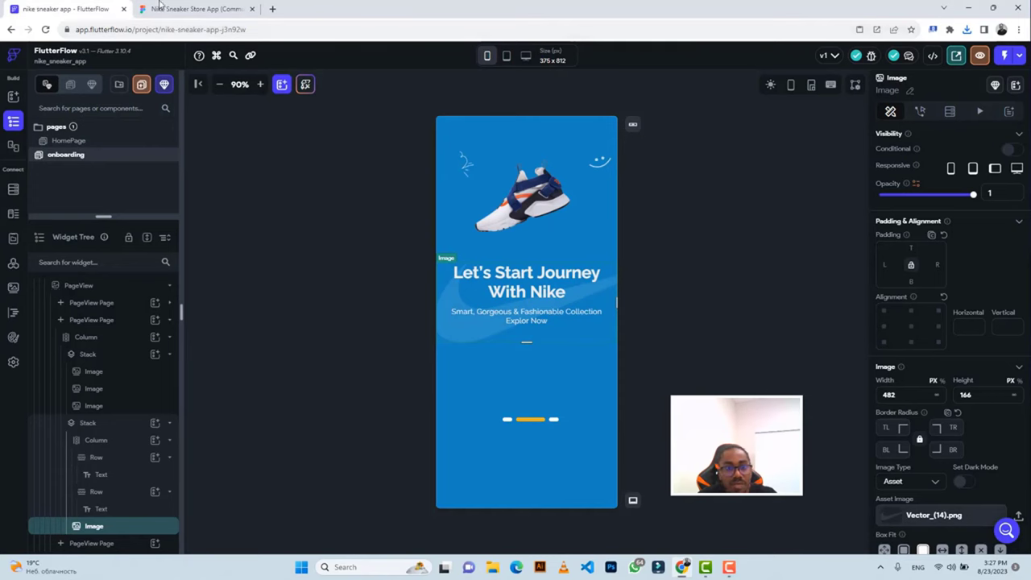
pyautogui.click(160, 8)
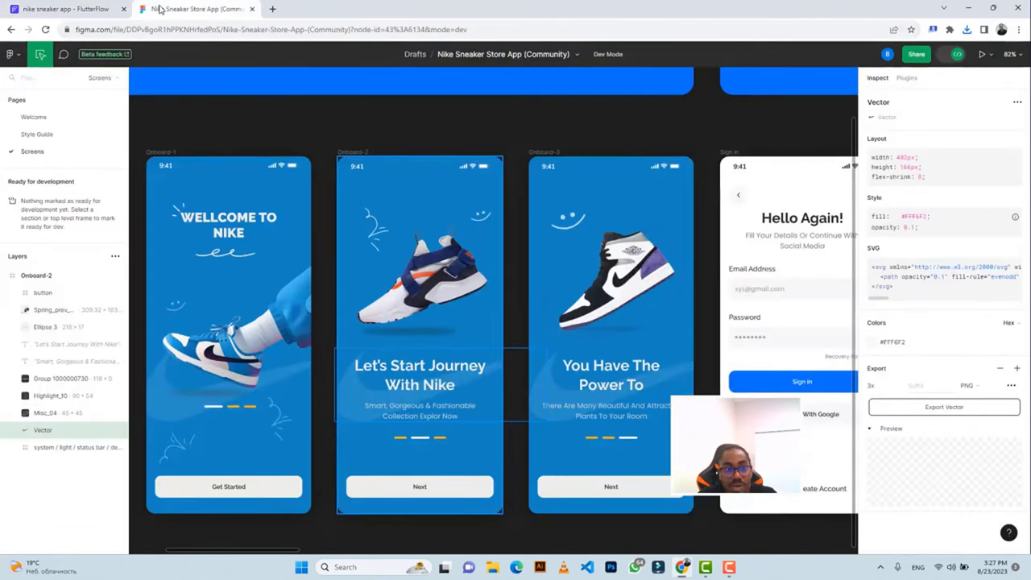
pyautogui.click(84, 9)
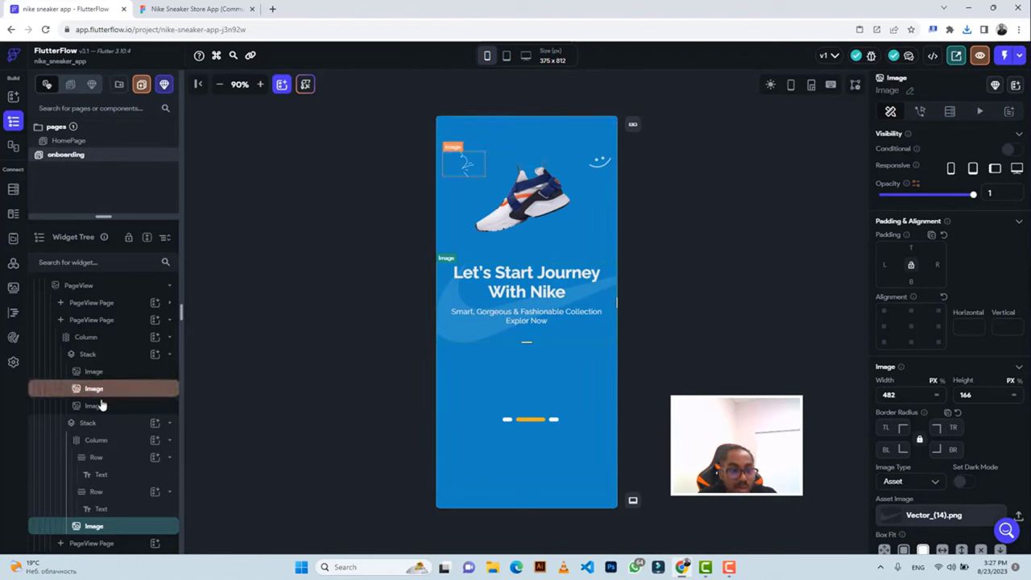
# Copy the Get Started button from the first onboarding page into the second page's Column.
pyautogui.click(101, 310)
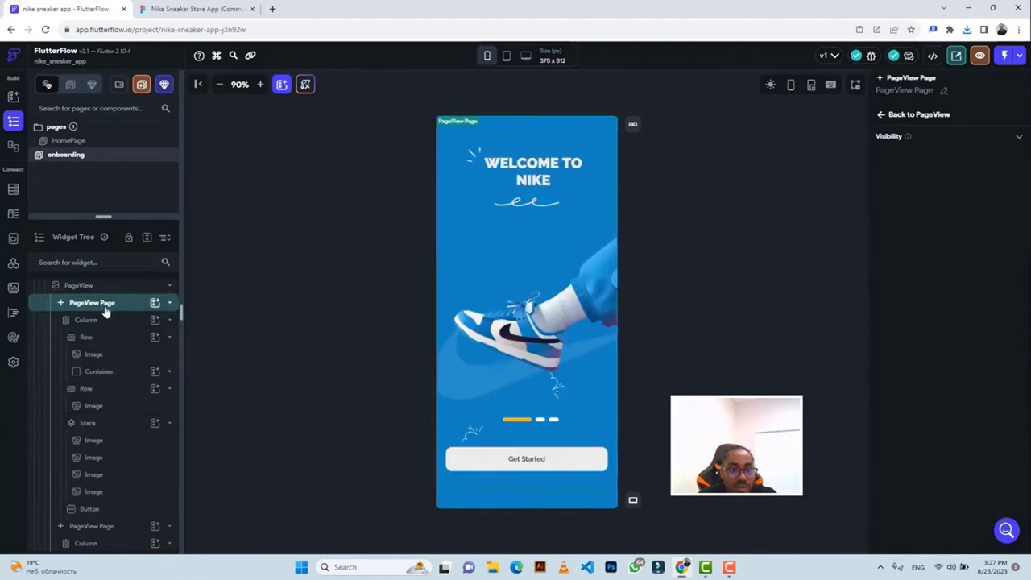
pyautogui.click(467, 461)
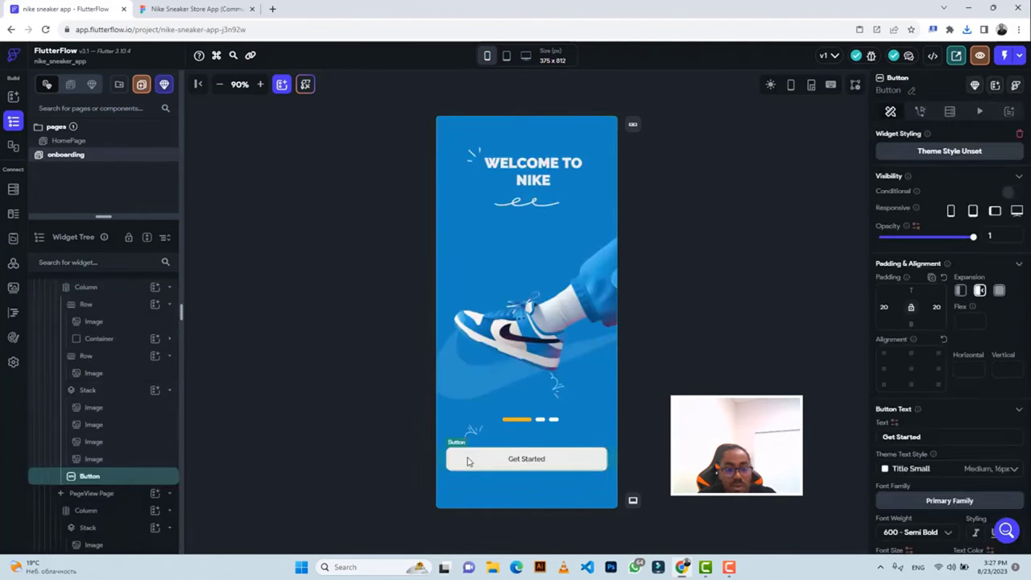
pyautogui.hotkey('ctrl', 'c')
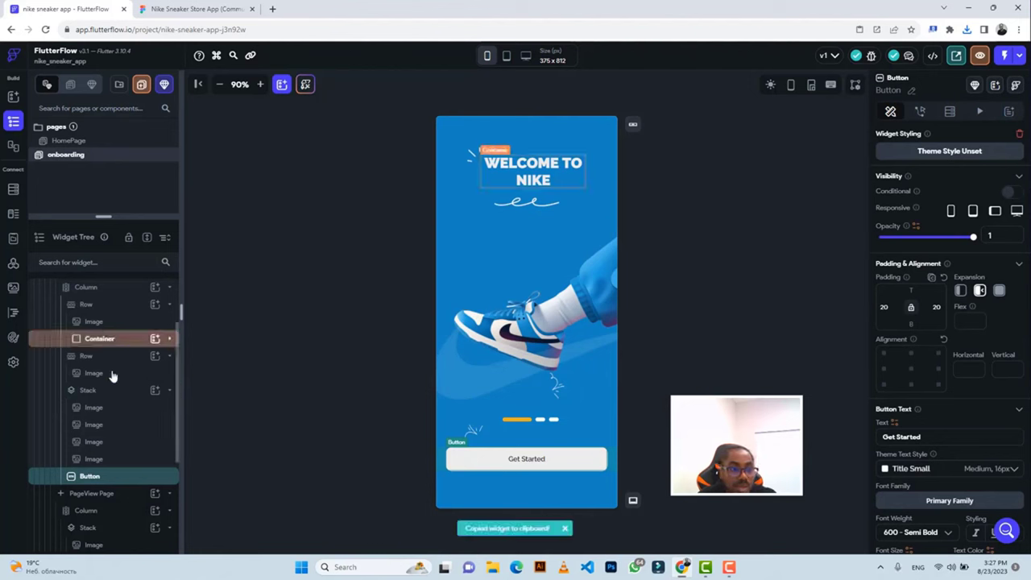
pyautogui.scroll(3, 113, 376)
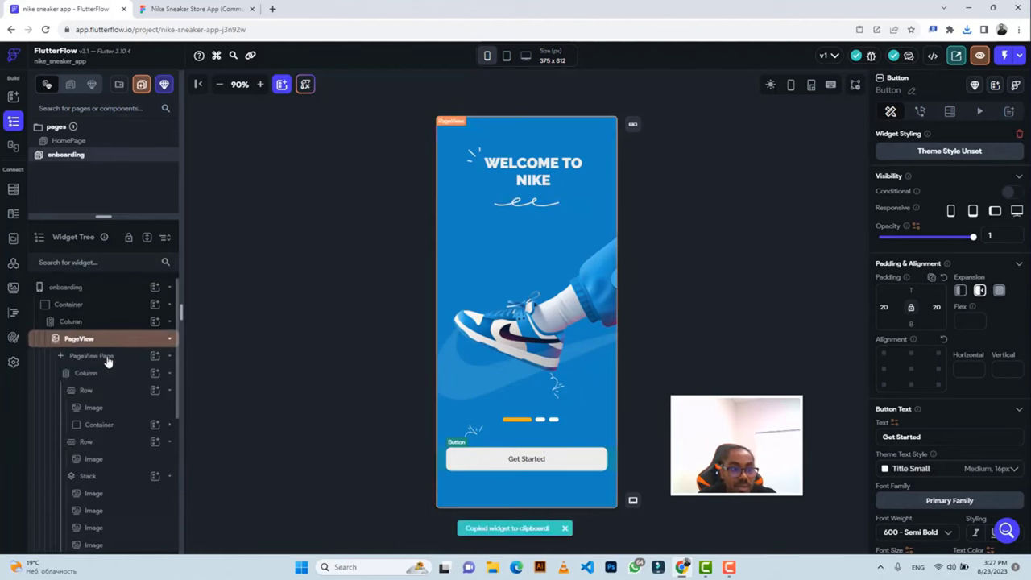
pyautogui.click(107, 358)
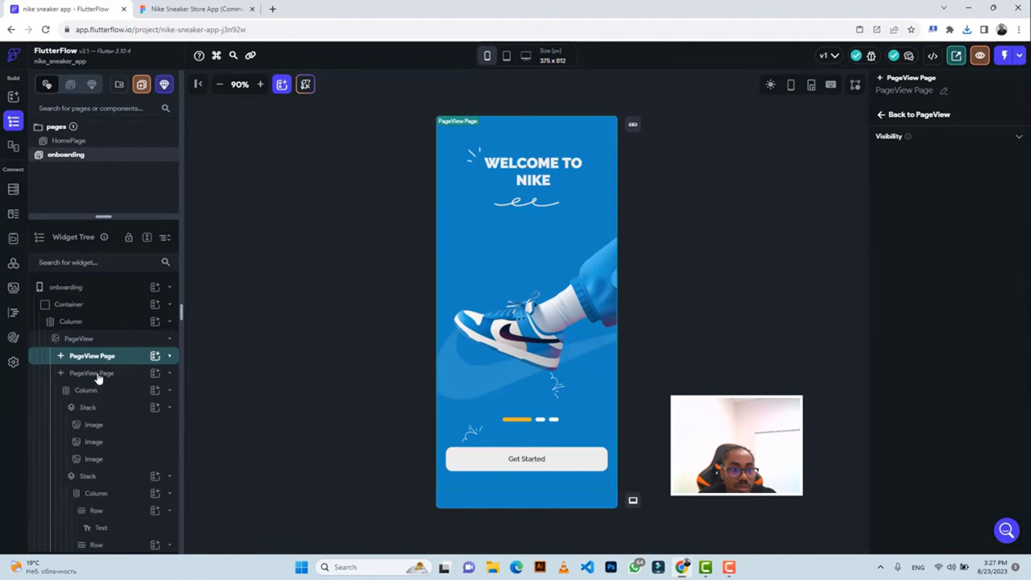
pyautogui.click(97, 375)
pyautogui.click(467, 461)
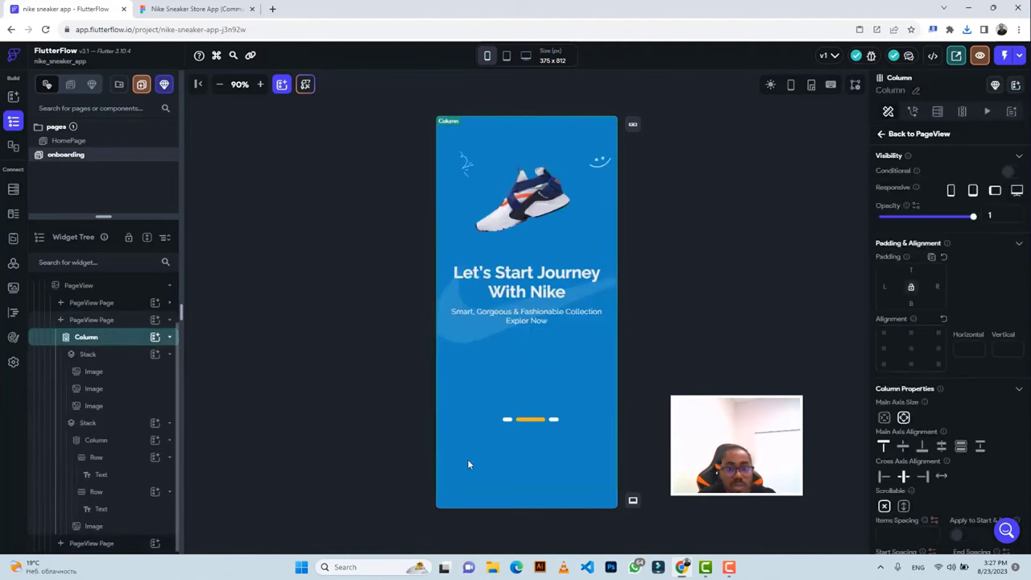
pyautogui.hotkey('ctrl', 'v')
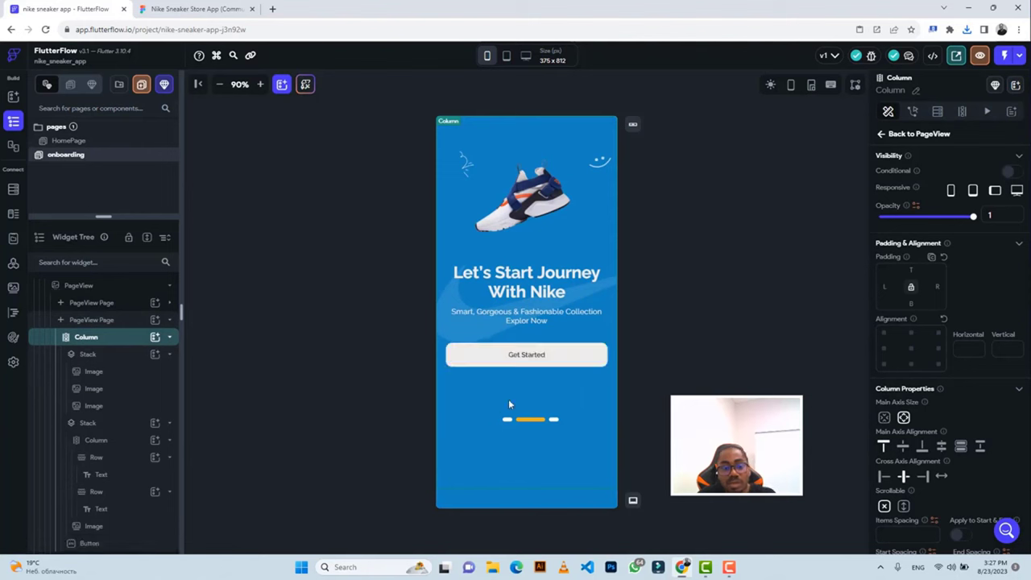
pyautogui.click(521, 357)
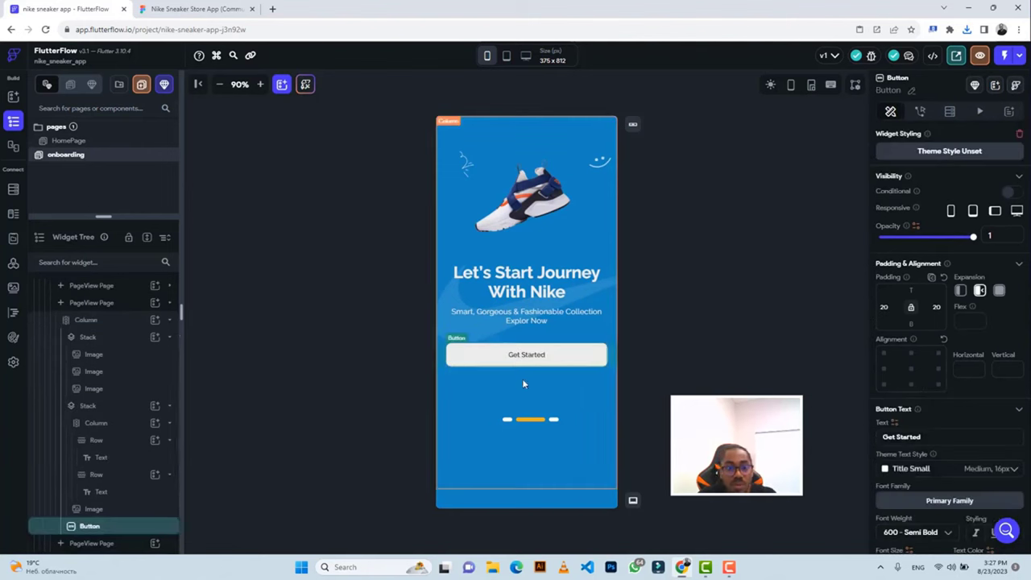
# Align the pasted button bottom-centre with 36 bottom padding, checking against Figma.
pyautogui.click(154, 12)
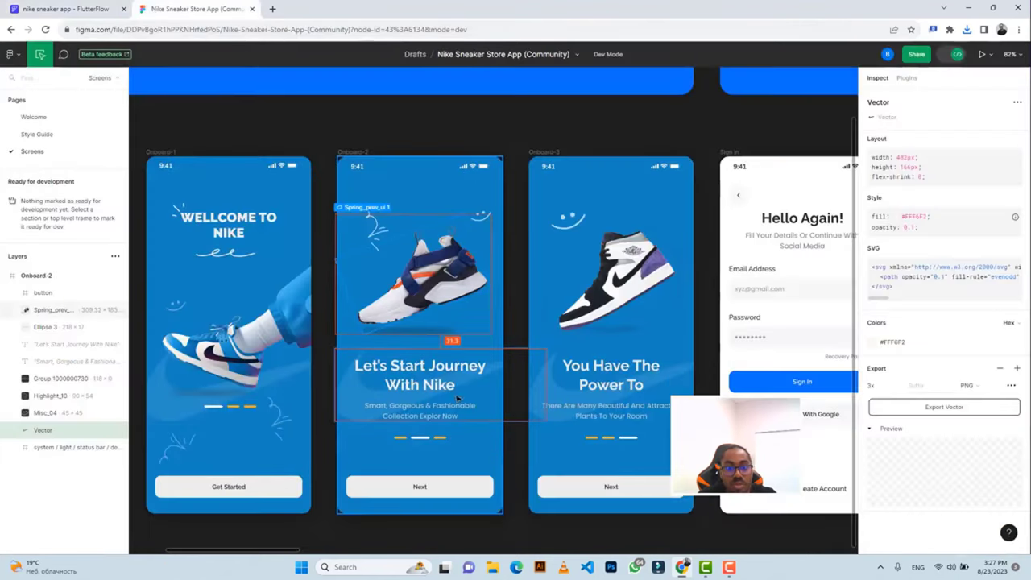
pyautogui.click(433, 491)
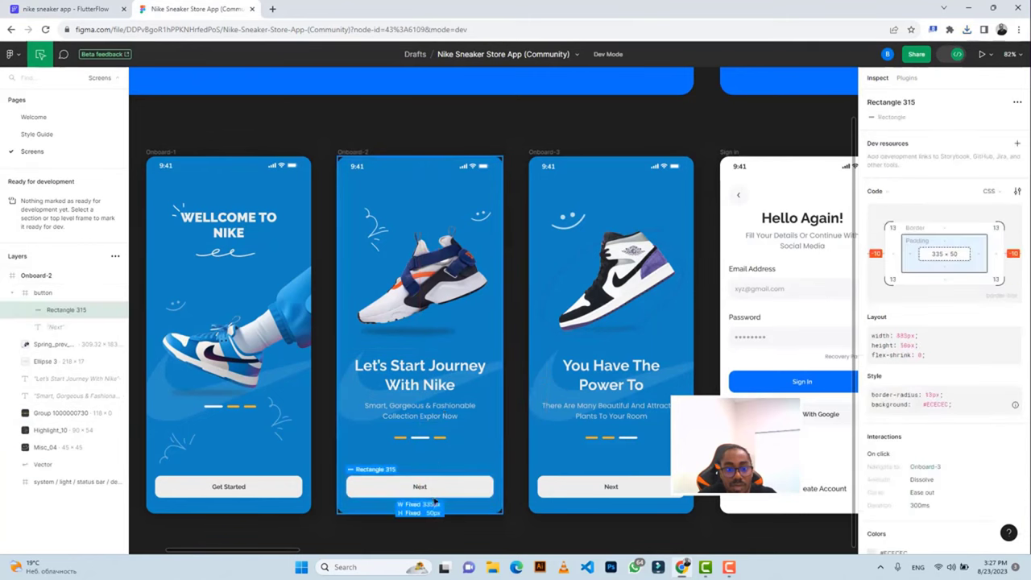
pyautogui.click(68, 8)
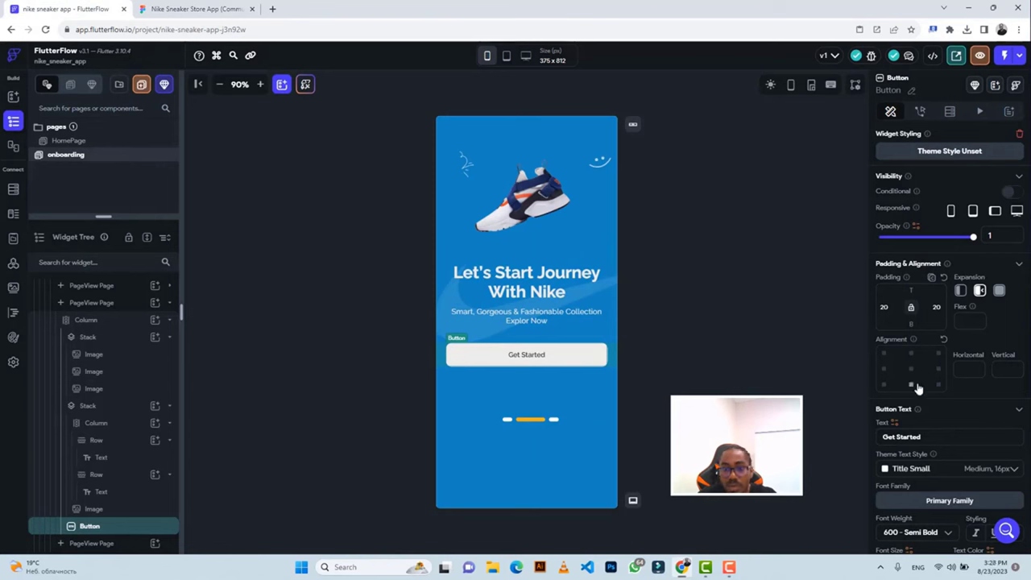
pyautogui.click(911, 384)
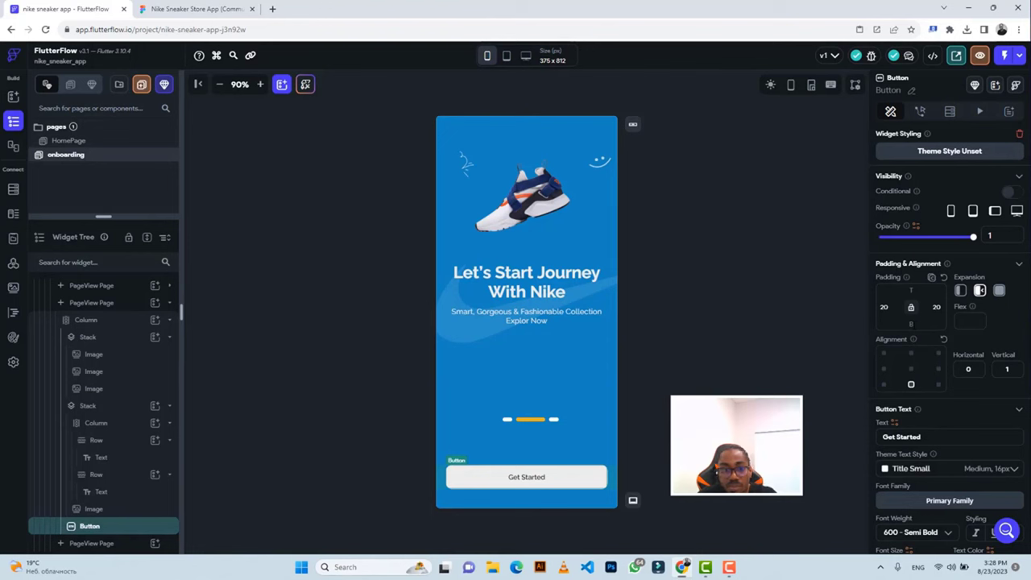
pyautogui.write('36')
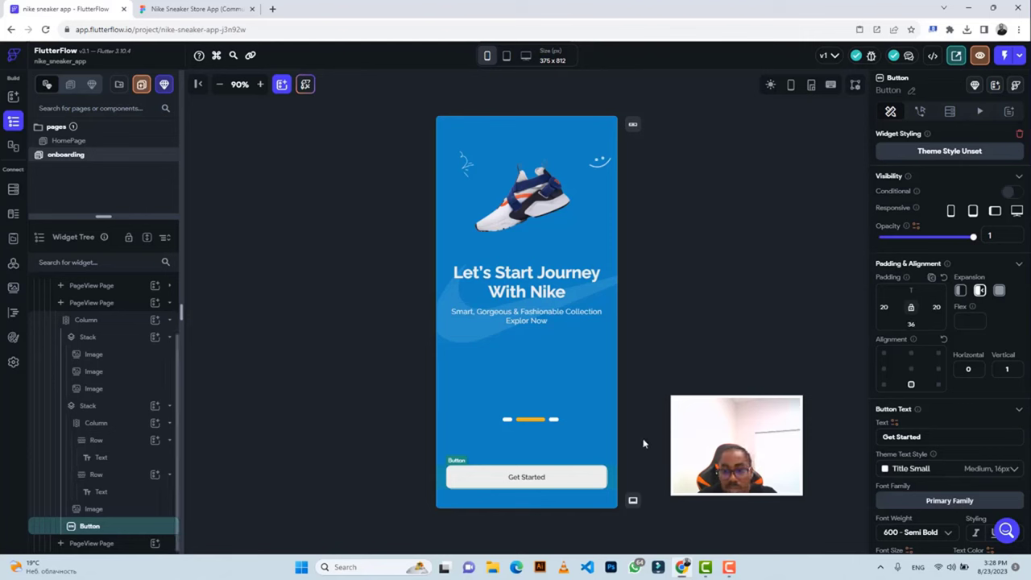
pyautogui.click(733, 366)
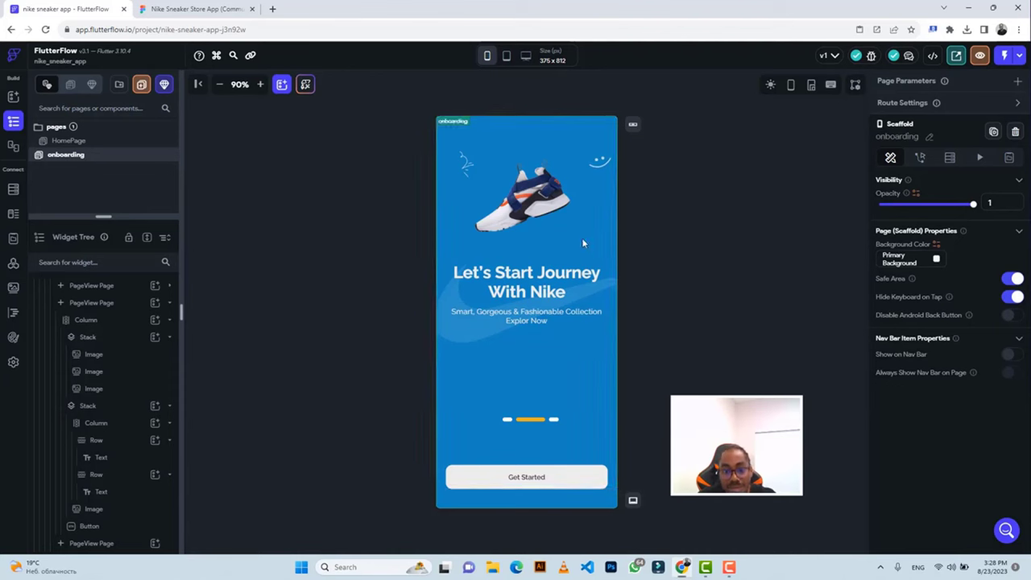
pyautogui.click(197, 8)
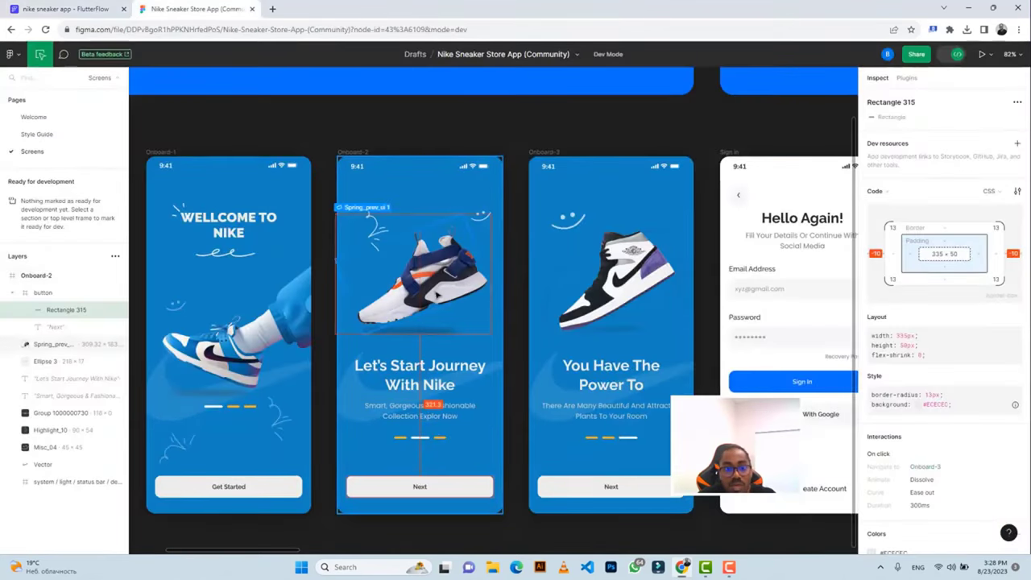
pyautogui.click(61, 9)
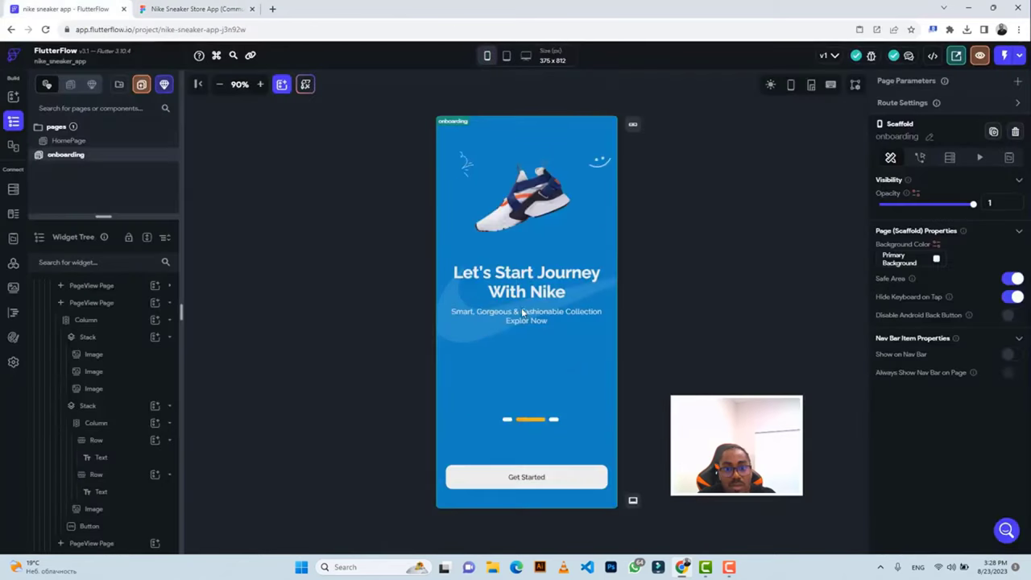
pyautogui.click(191, 11)
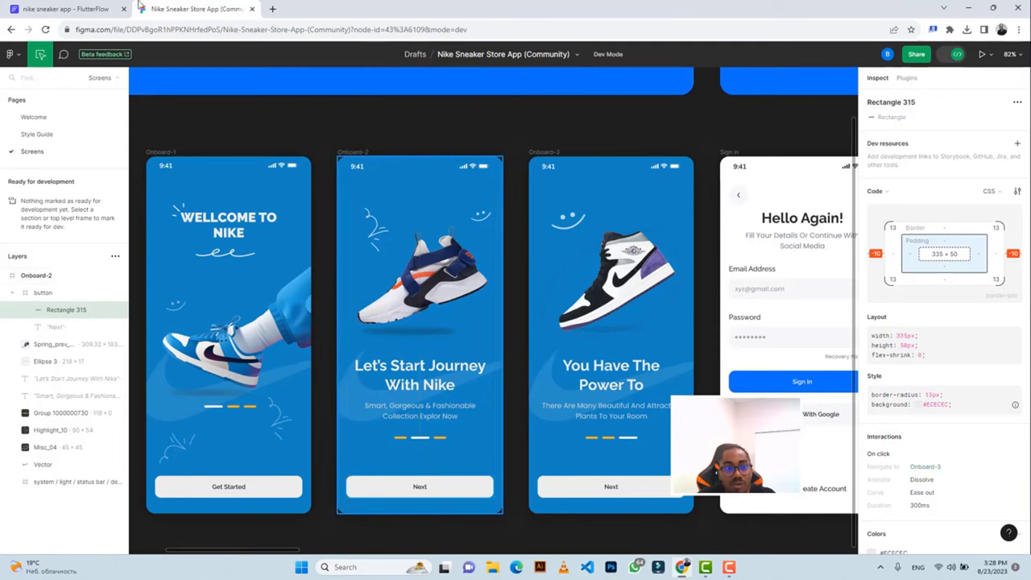
pyautogui.click(61, 9)
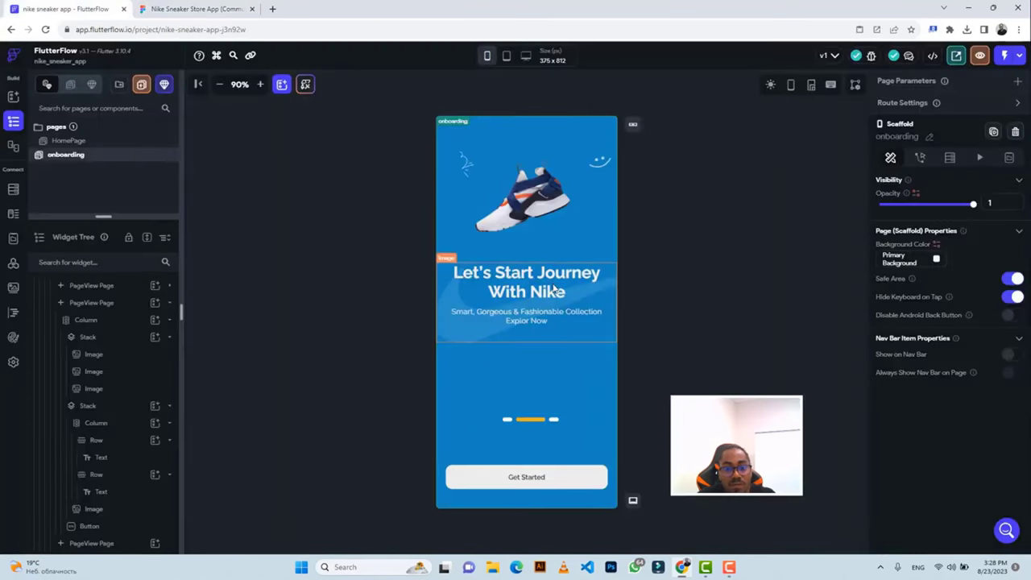
# Compare the subtitle with the Figma design and select the subtitle Text widget.
pyautogui.click(191, 10)
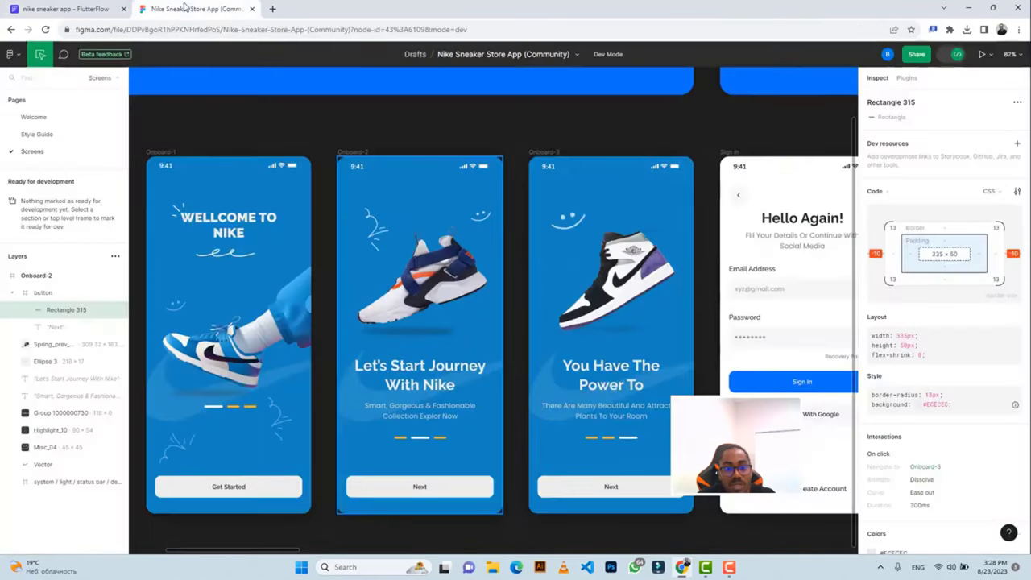
pyautogui.click(427, 415)
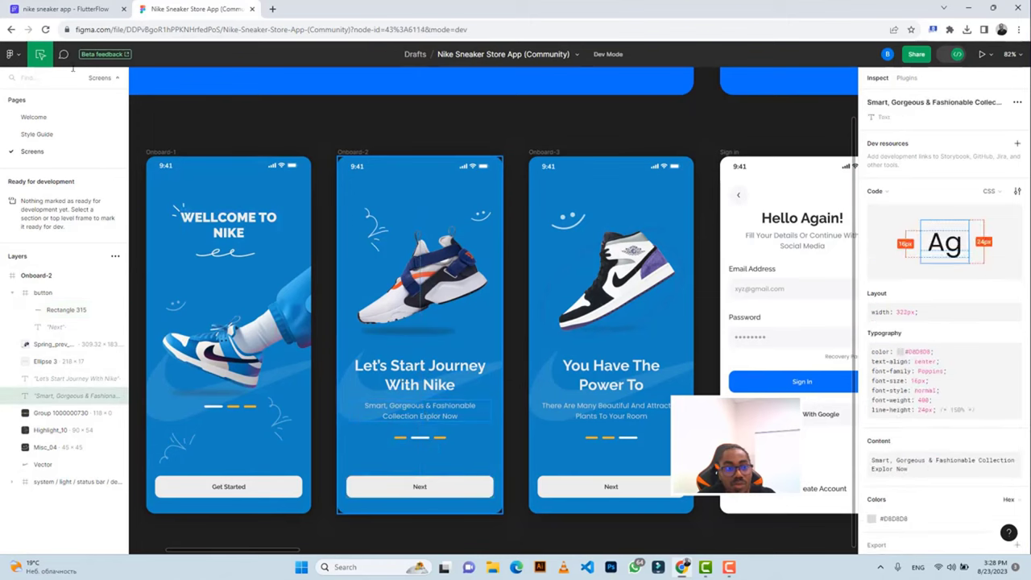
pyautogui.click(61, 9)
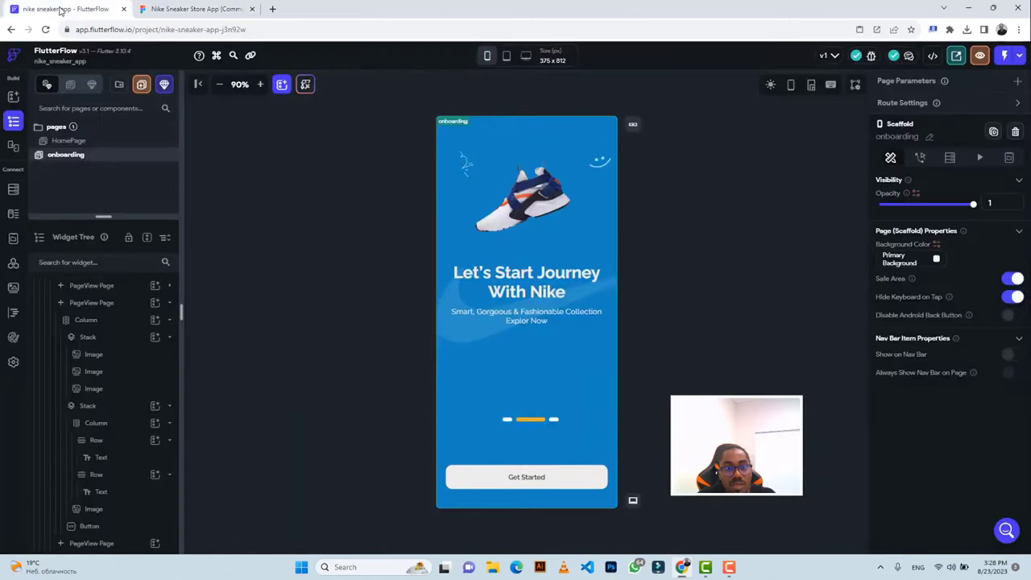
pyautogui.click(179, 11)
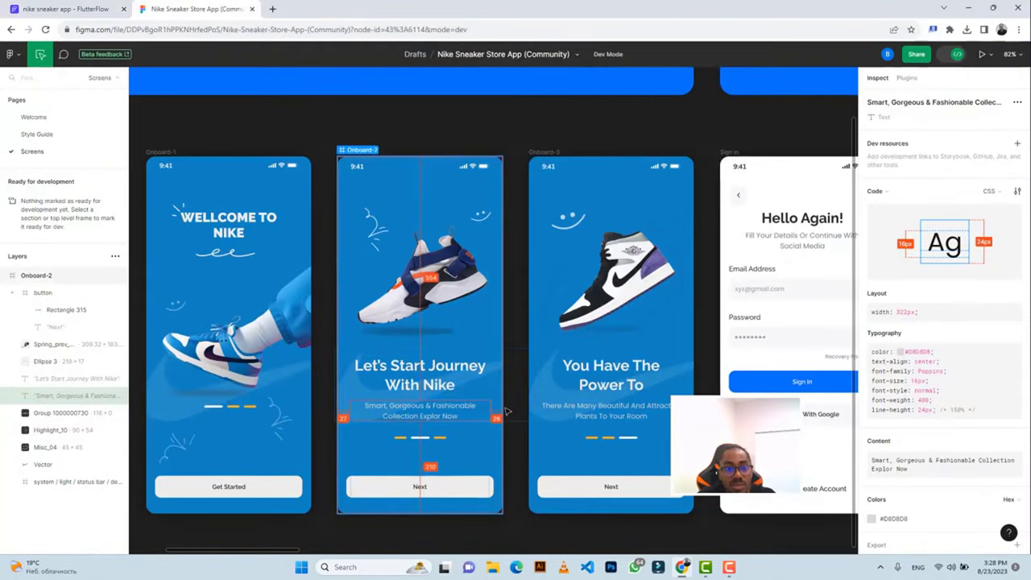
pyautogui.click(69, 9)
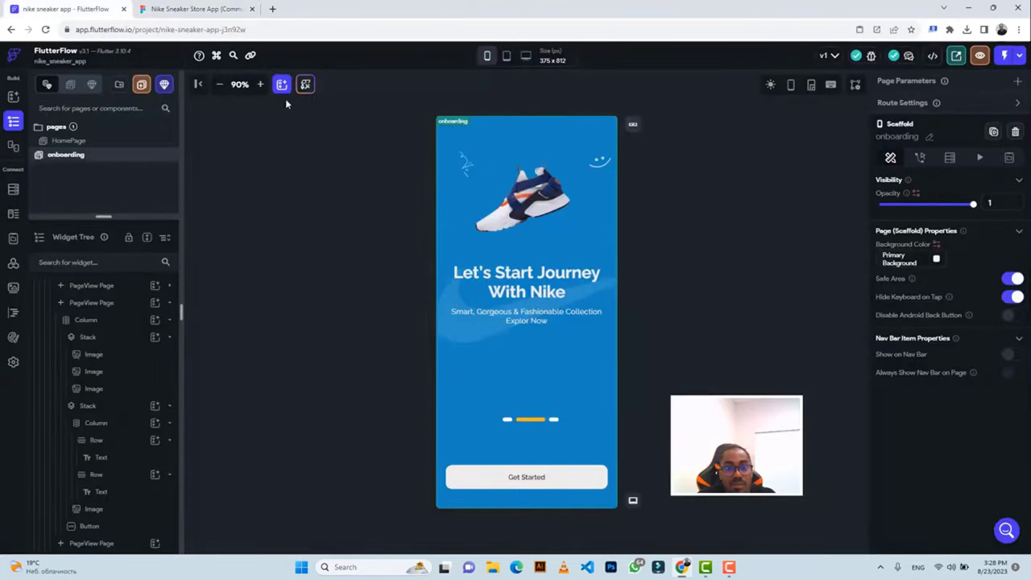
pyautogui.click(529, 320)
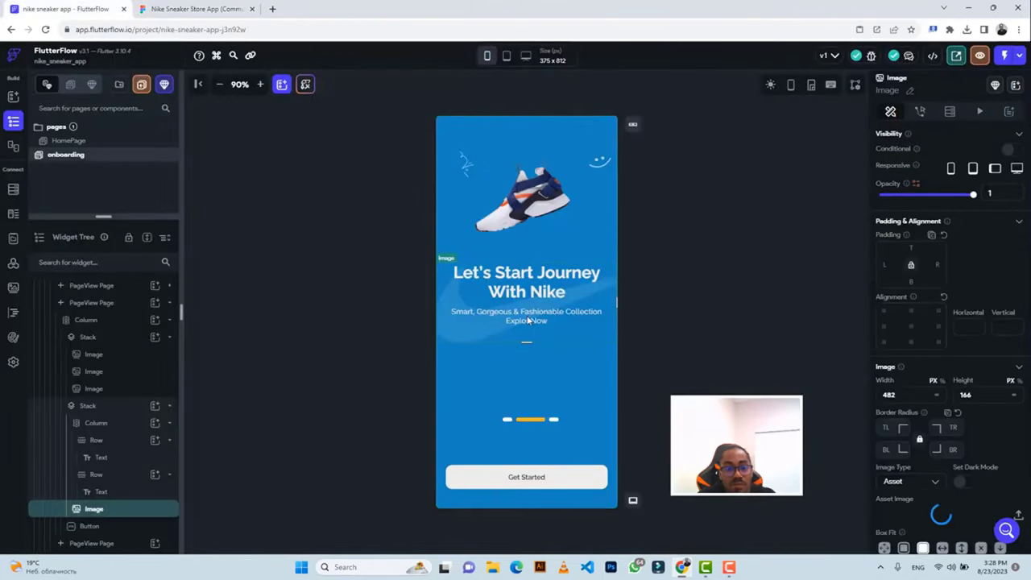
pyautogui.click(102, 491)
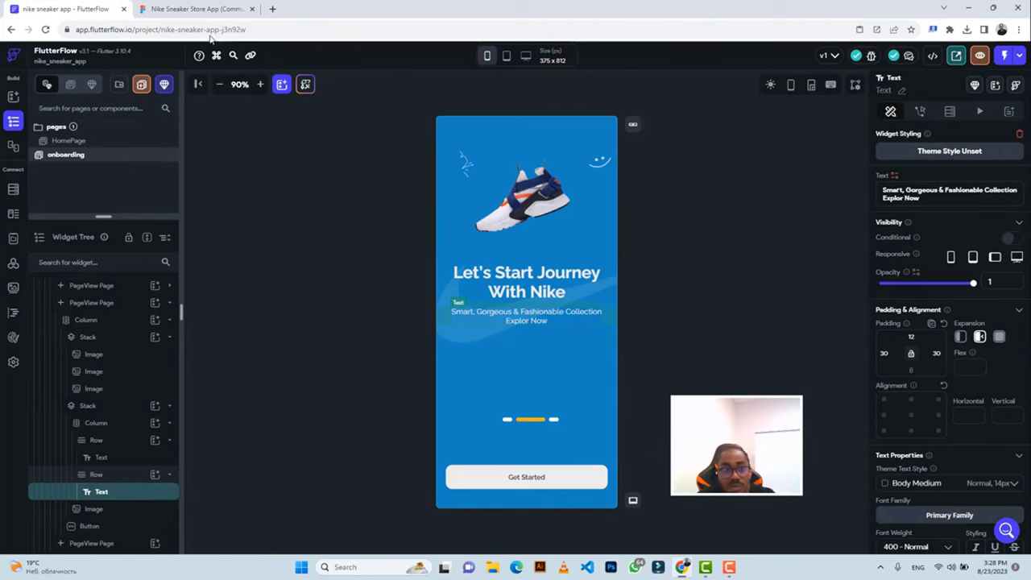
# Set the subtitle's left and right padding to 50 so it wraps onto two lines.
pyautogui.click(153, 7)
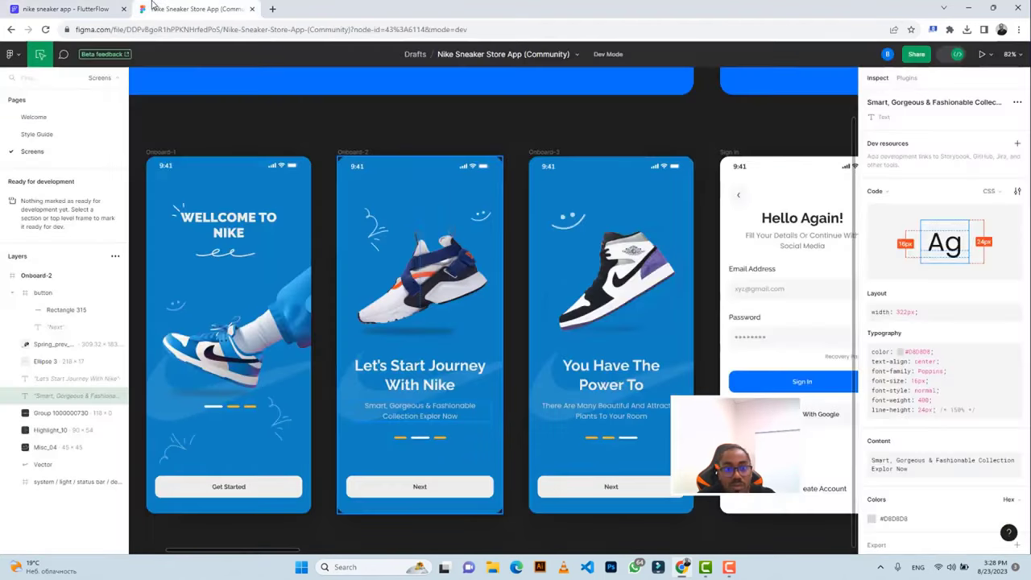
pyautogui.click(76, 9)
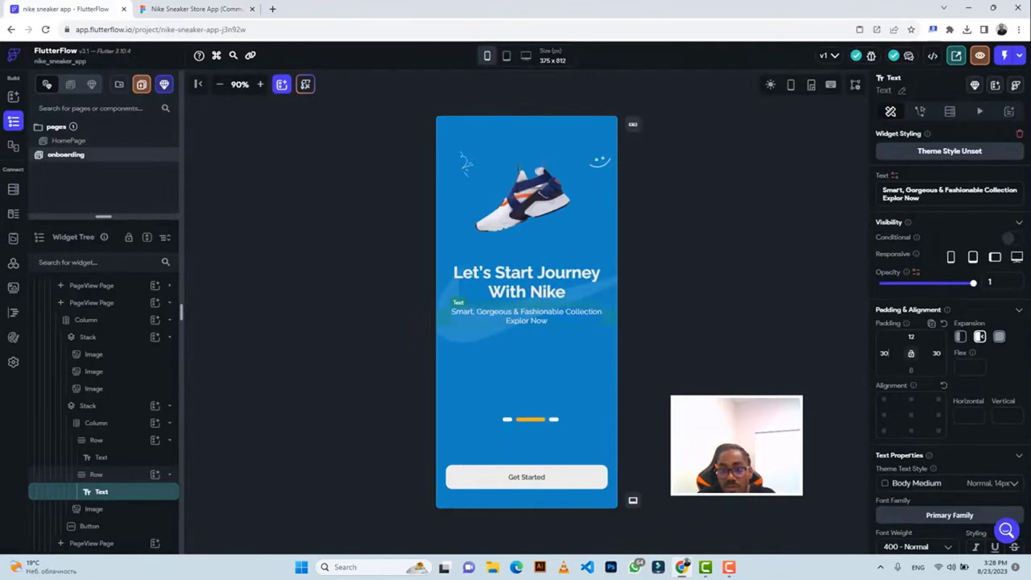
pyautogui.scroll(-2, 918, 386)
pyautogui.click(170, 9)
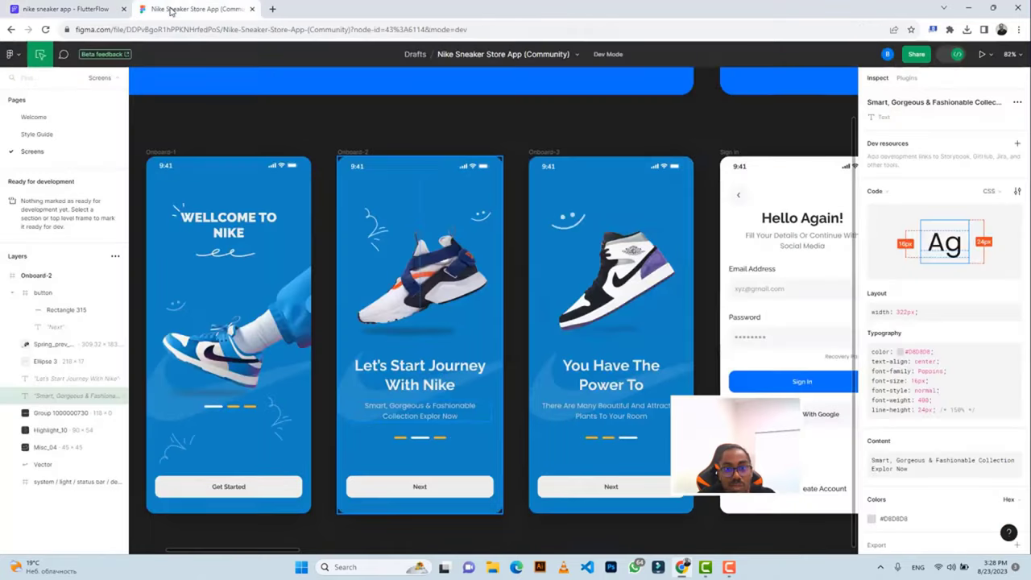
pyautogui.click(72, 9)
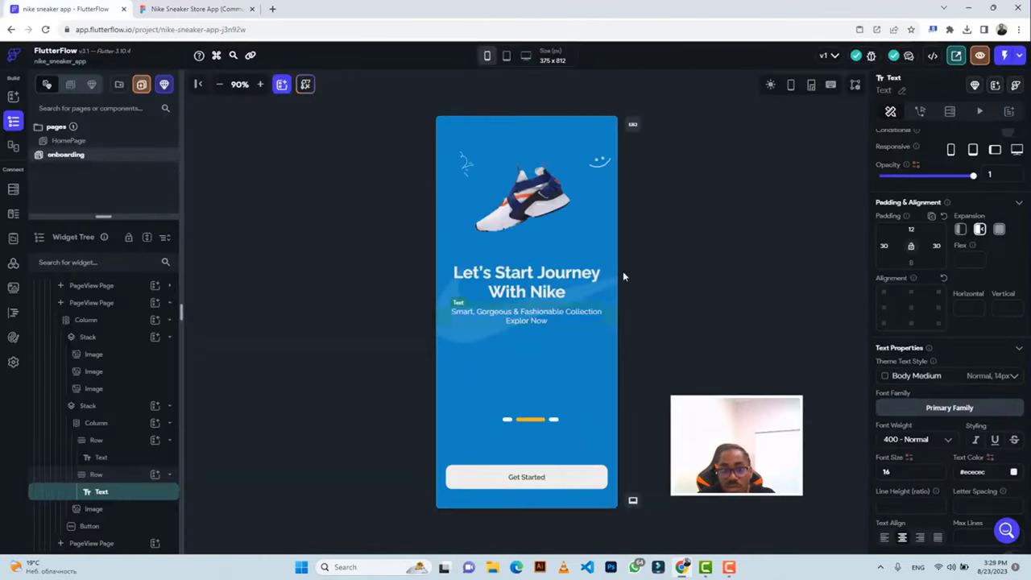
pyautogui.click(185, 9)
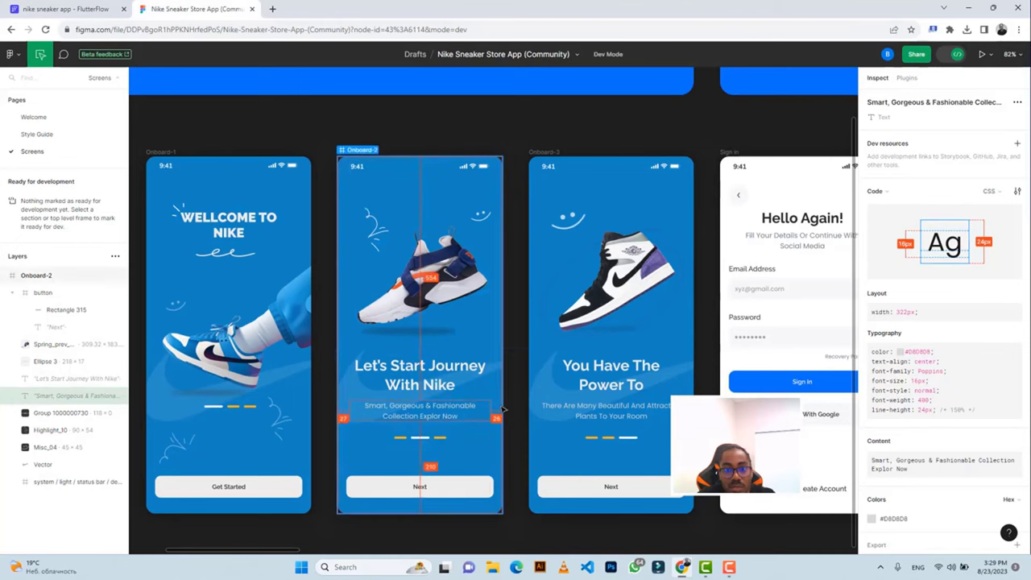
pyautogui.click(64, 9)
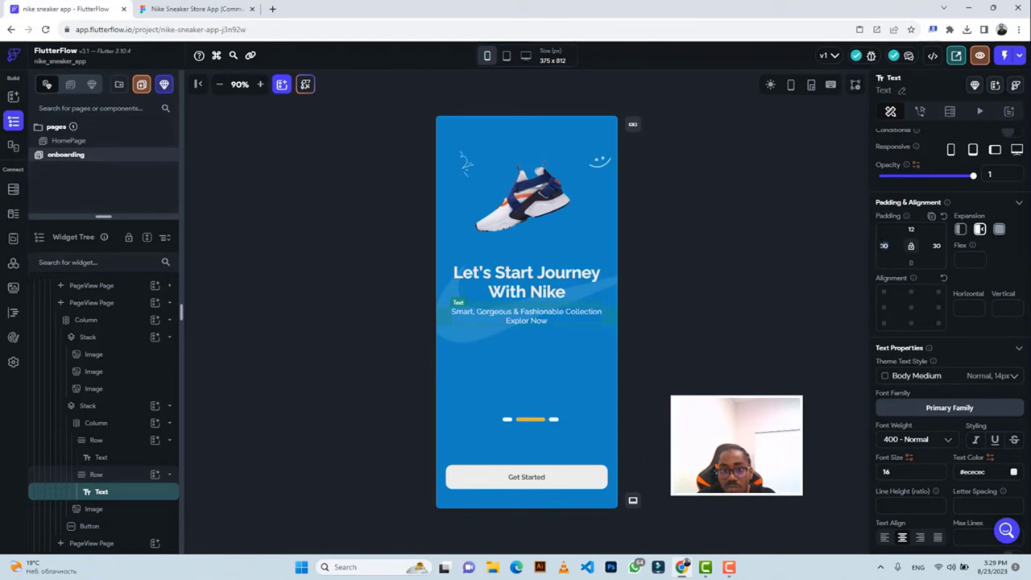
pyautogui.write('50')
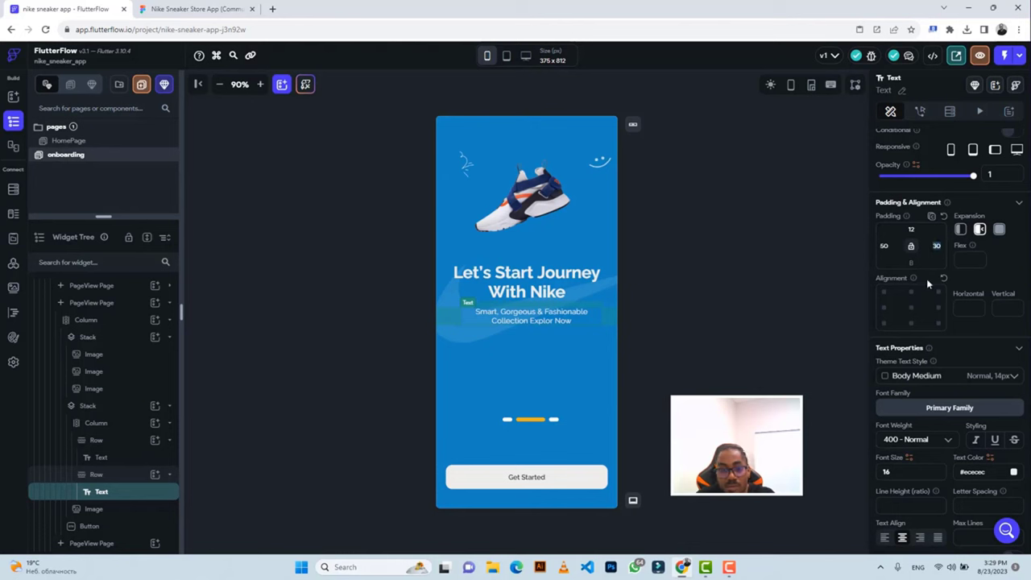
pyautogui.write('50')
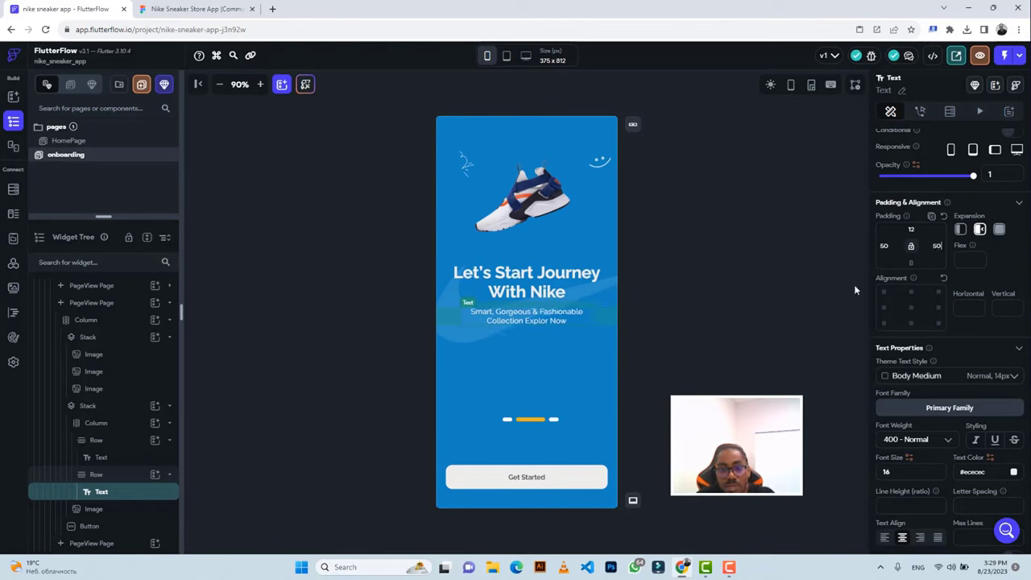
pyautogui.click(673, 266)
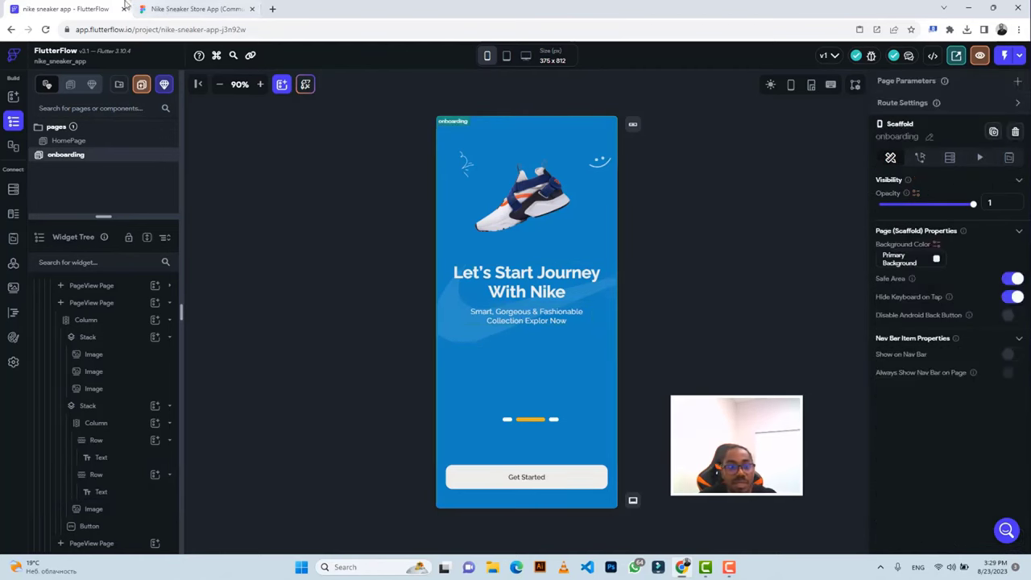
# Export the blurred Ellipse 3 shadow under the shoe at 3x as Ellipse 3.png.
pyautogui.click(177, 9)
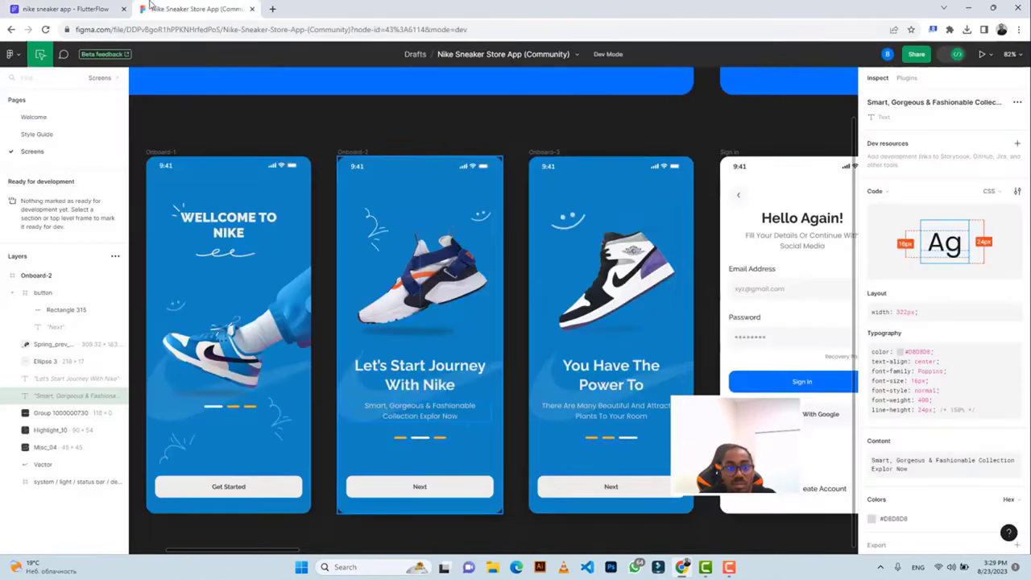
pyautogui.click(109, 9)
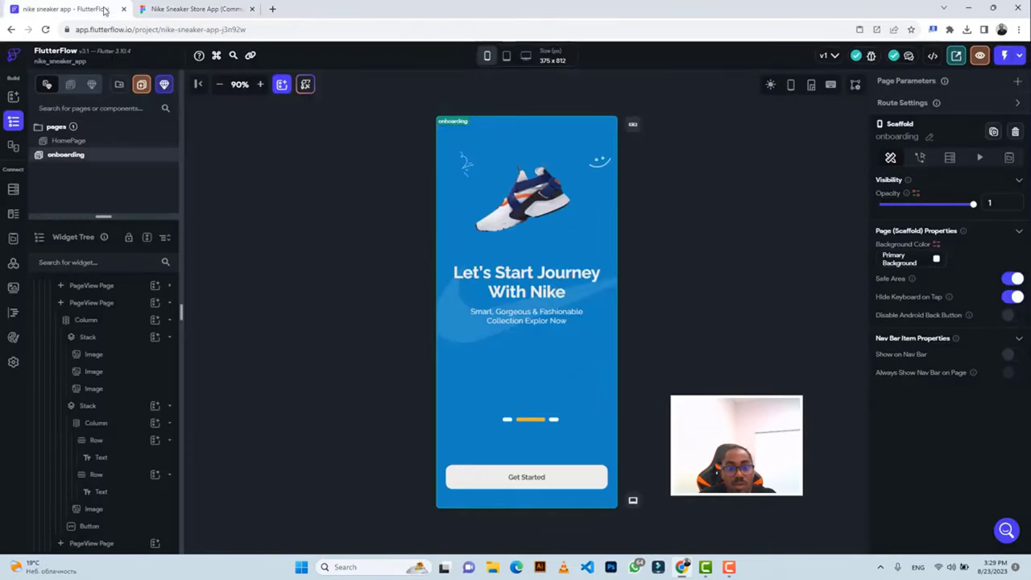
pyautogui.click(212, 8)
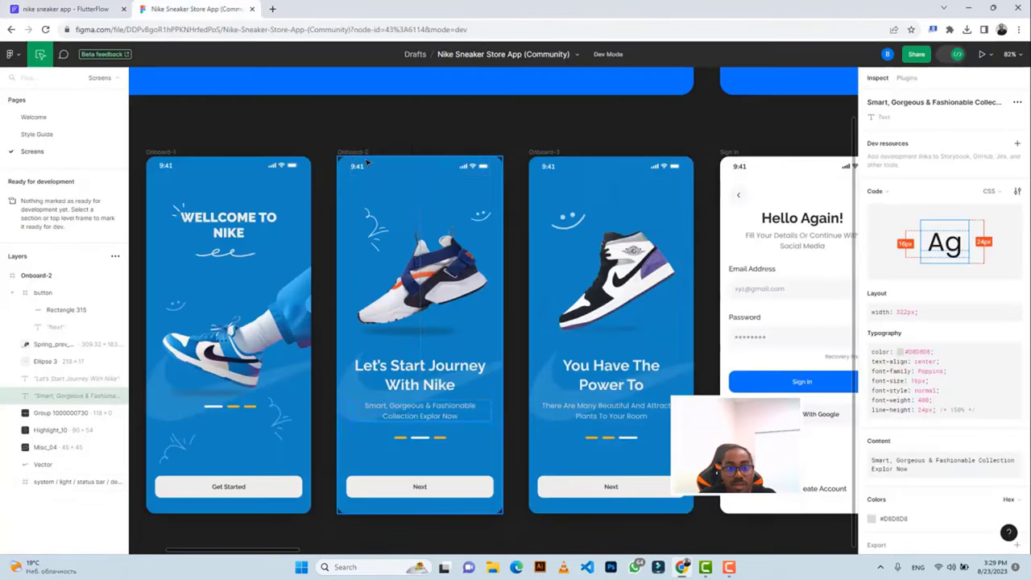
pyautogui.click(428, 333)
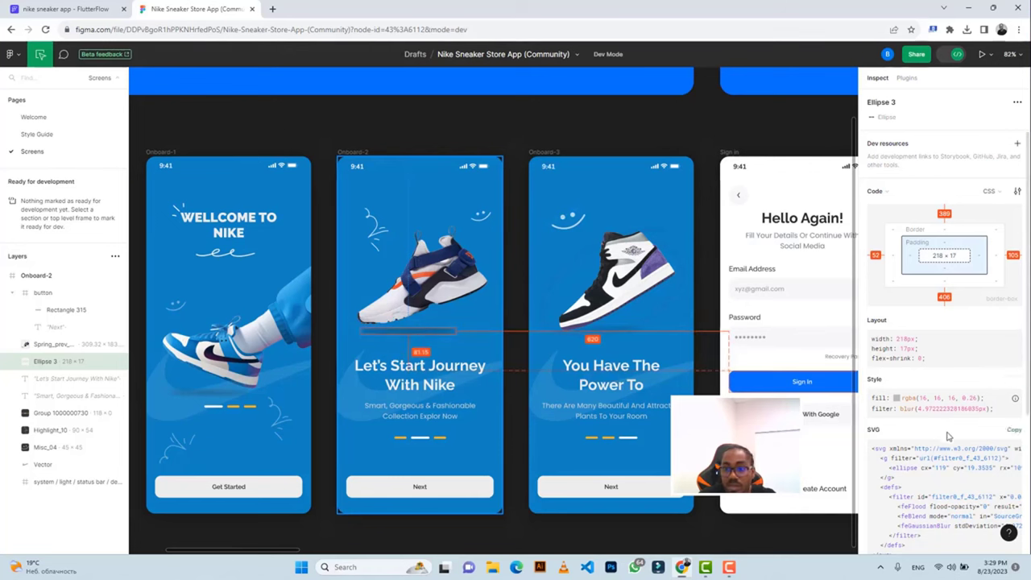
pyautogui.scroll(-3, 928, 436)
pyautogui.click(878, 499)
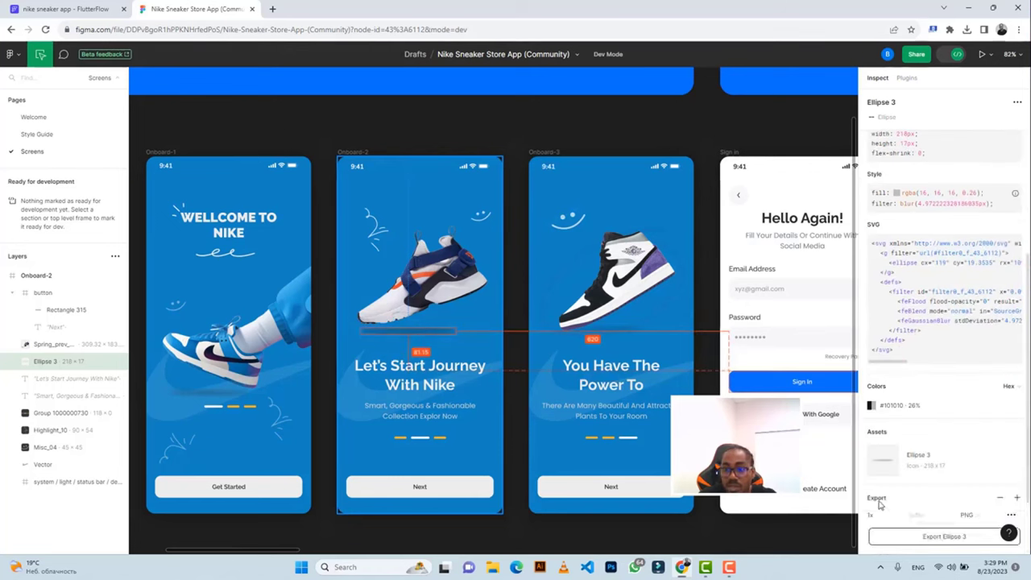
pyautogui.click(897, 514)
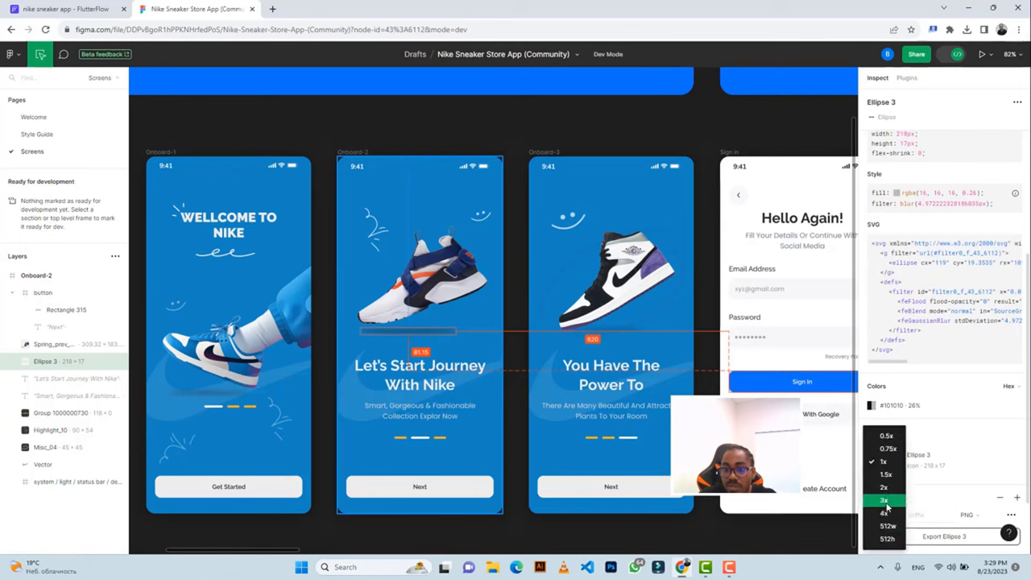
pyautogui.click(890, 503)
pyautogui.scroll(-2, 904, 491)
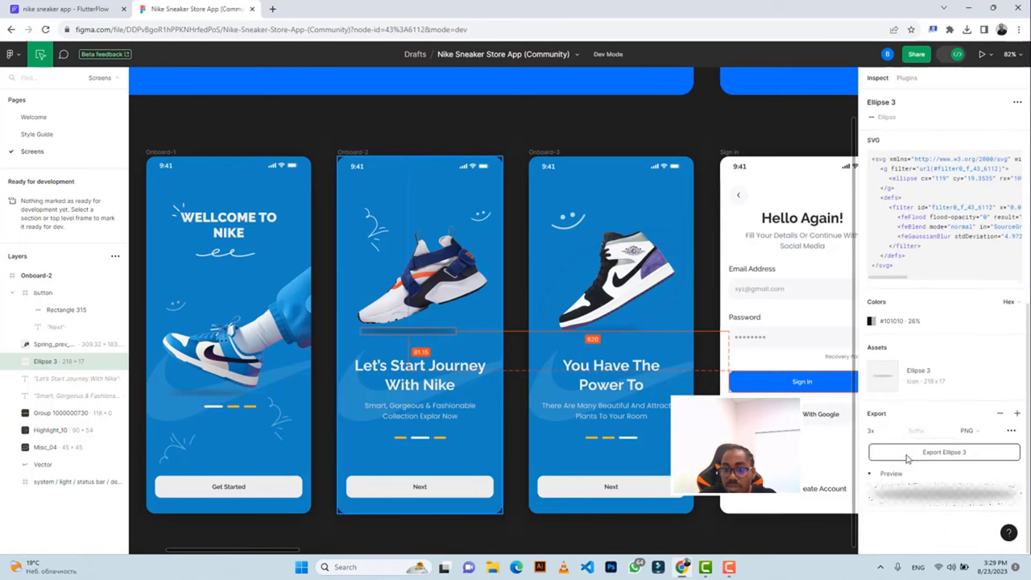
pyautogui.click(905, 456)
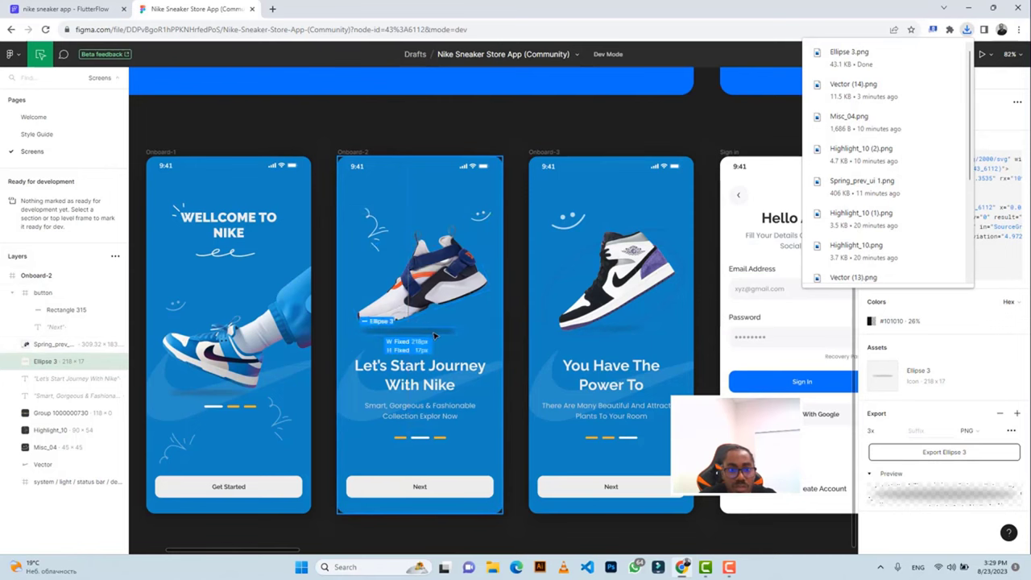
pyautogui.click(64, 9)
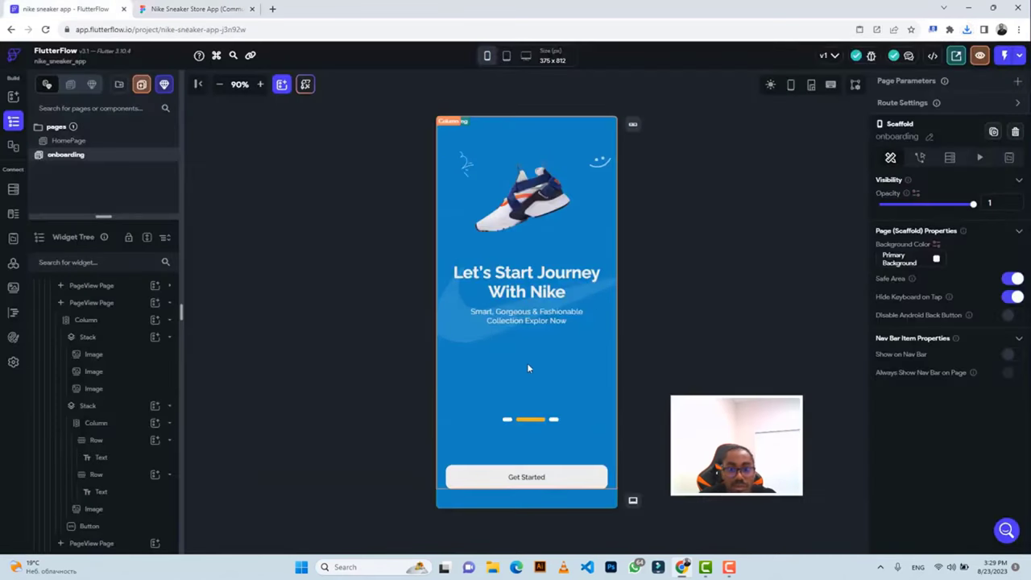
# Add a new Image widget as a child of the sneaker Stack on the onboarding page.
pyautogui.click(520, 339)
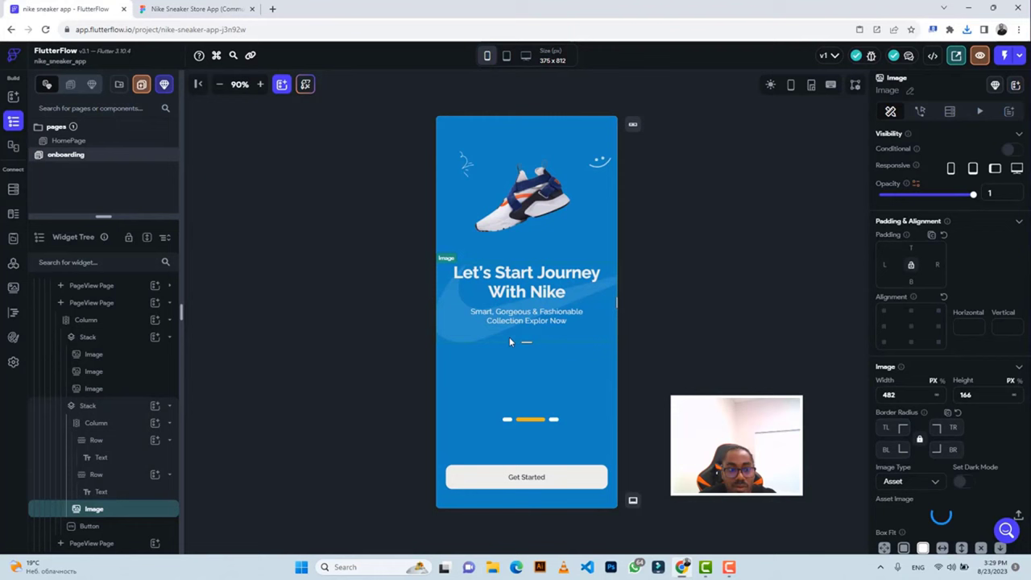
pyautogui.click(103, 424)
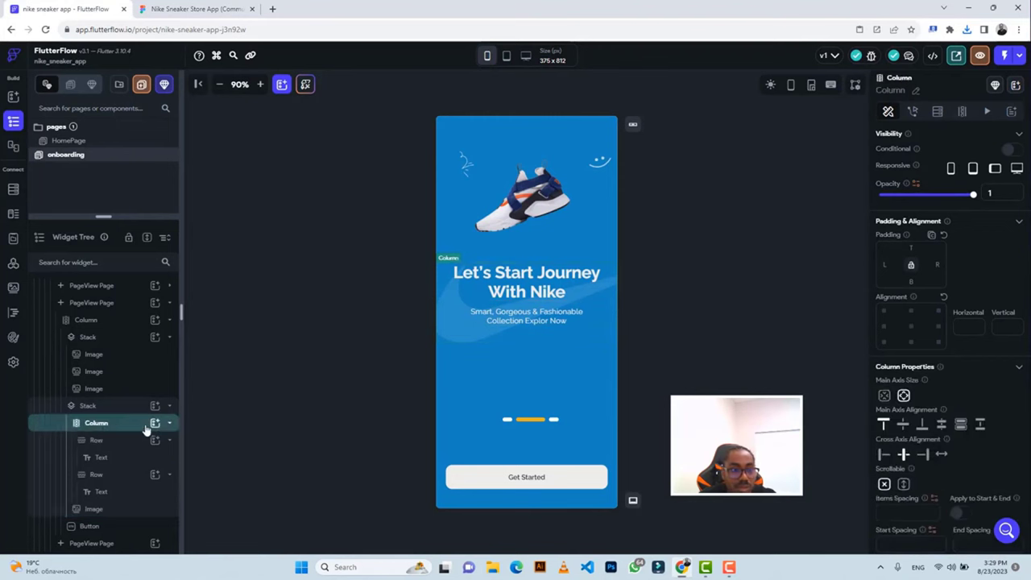
pyautogui.click(154, 423)
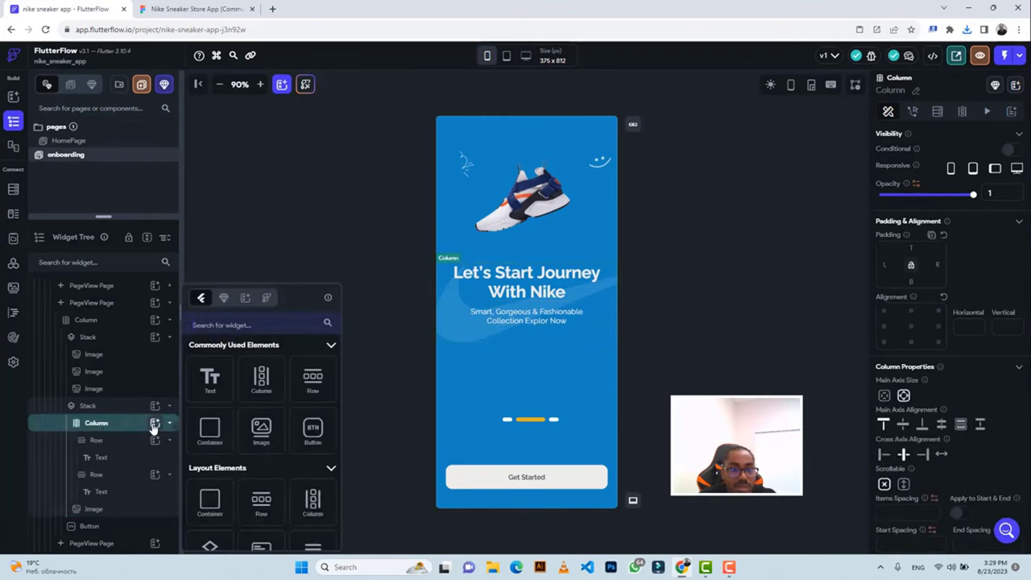
pyautogui.click(111, 421)
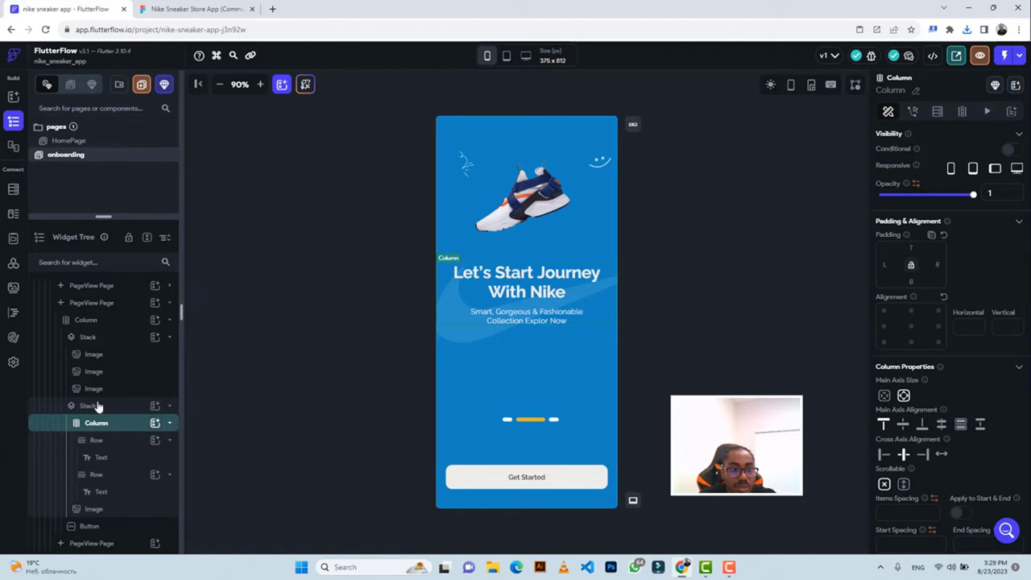
pyautogui.click(95, 405)
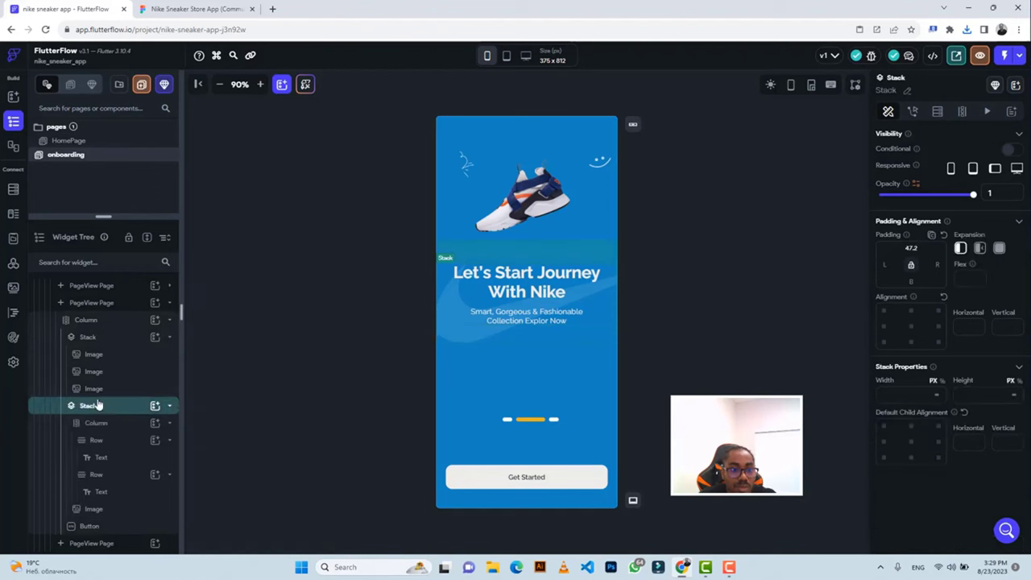
pyautogui.click(97, 324)
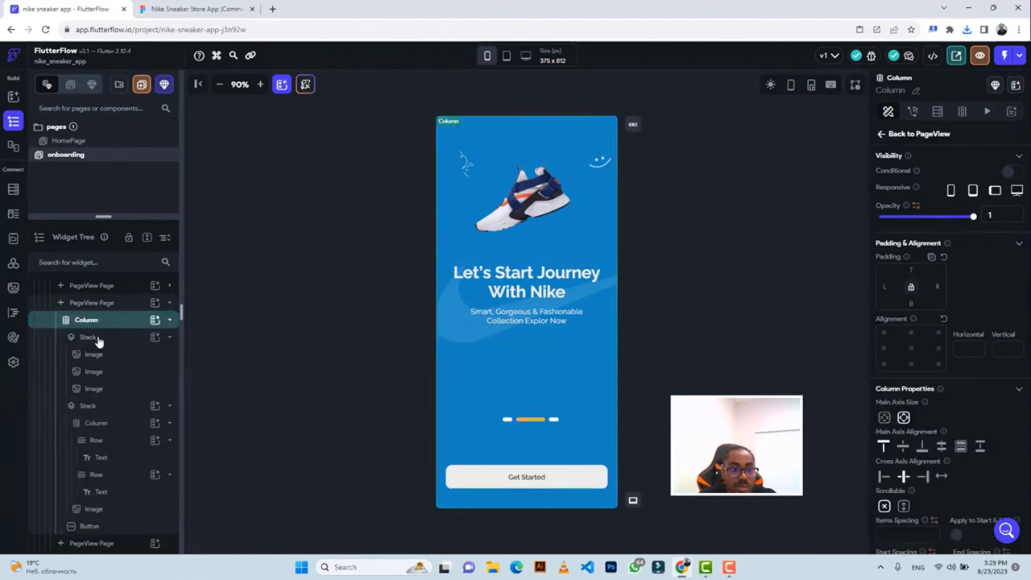
pyautogui.click(97, 340)
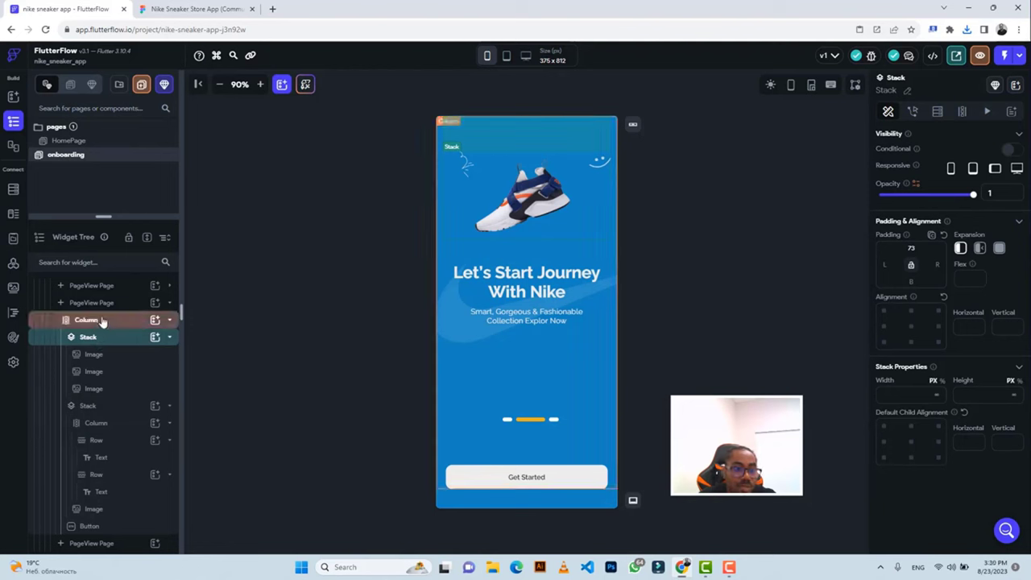
pyautogui.click(154, 338)
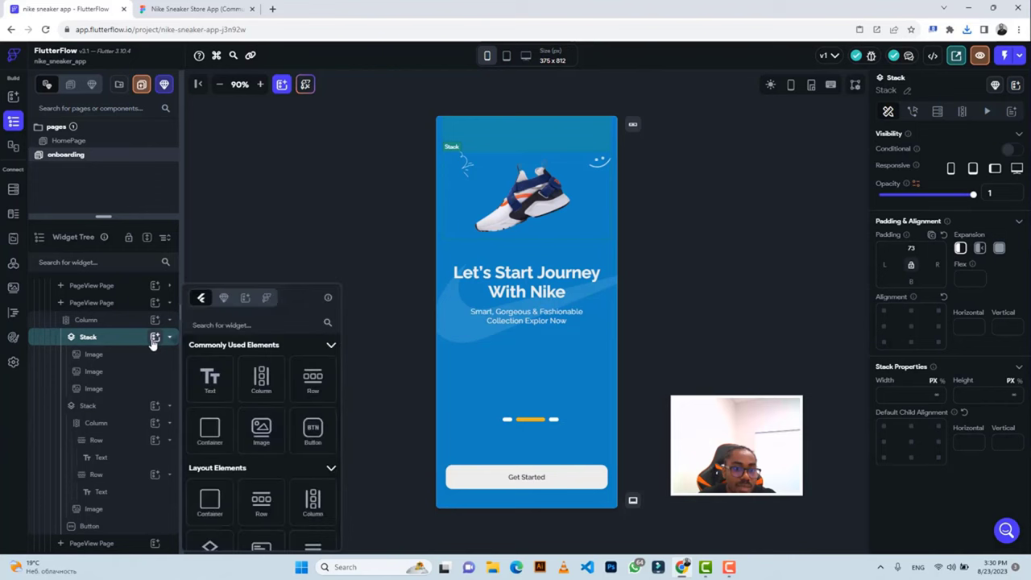
pyautogui.click(259, 434)
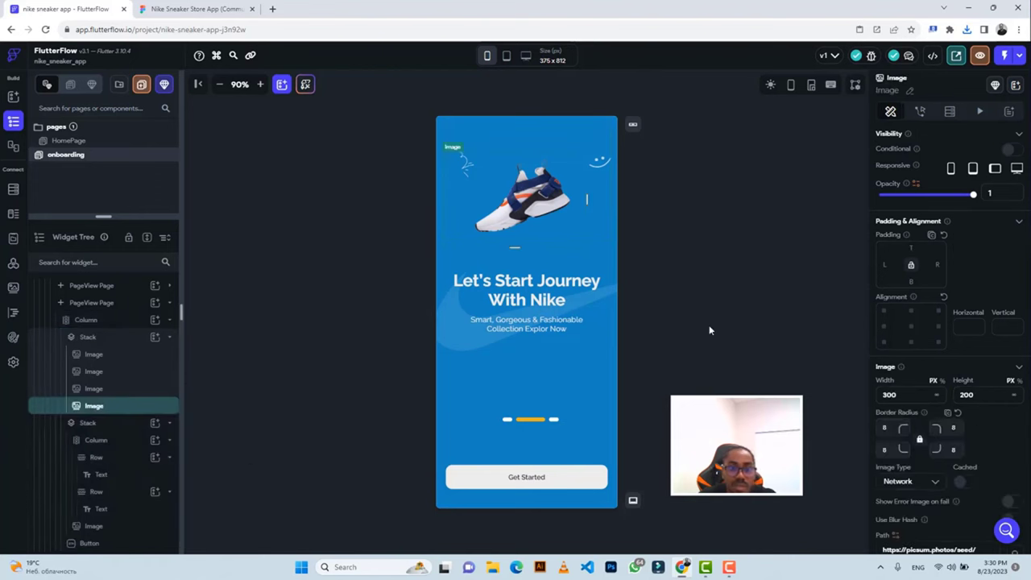
# Size the new image to width 218 and height 17, using Figma as reference.
pyautogui.hotkey('ctrl', 'Tab')
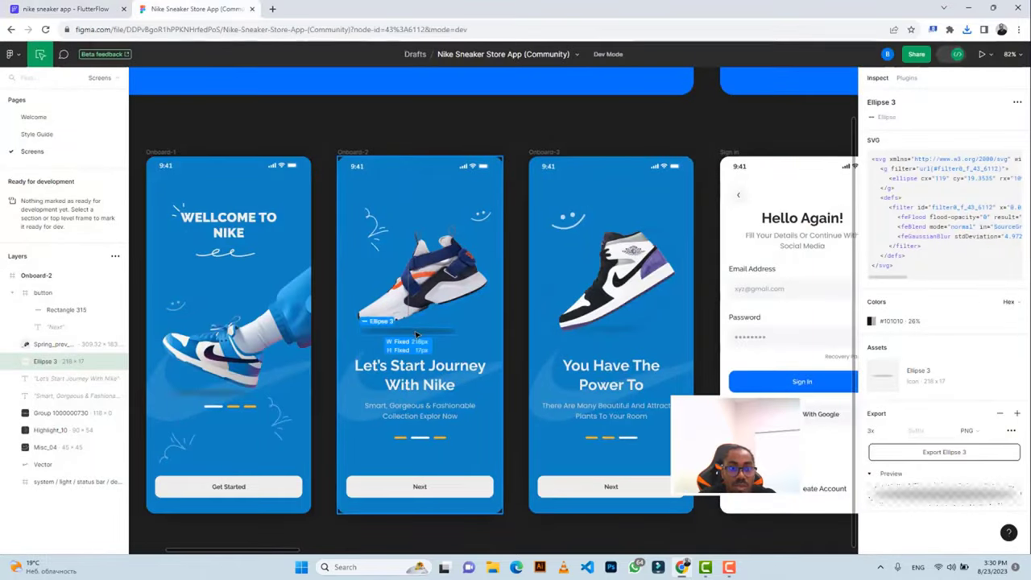
pyautogui.click(69, 9)
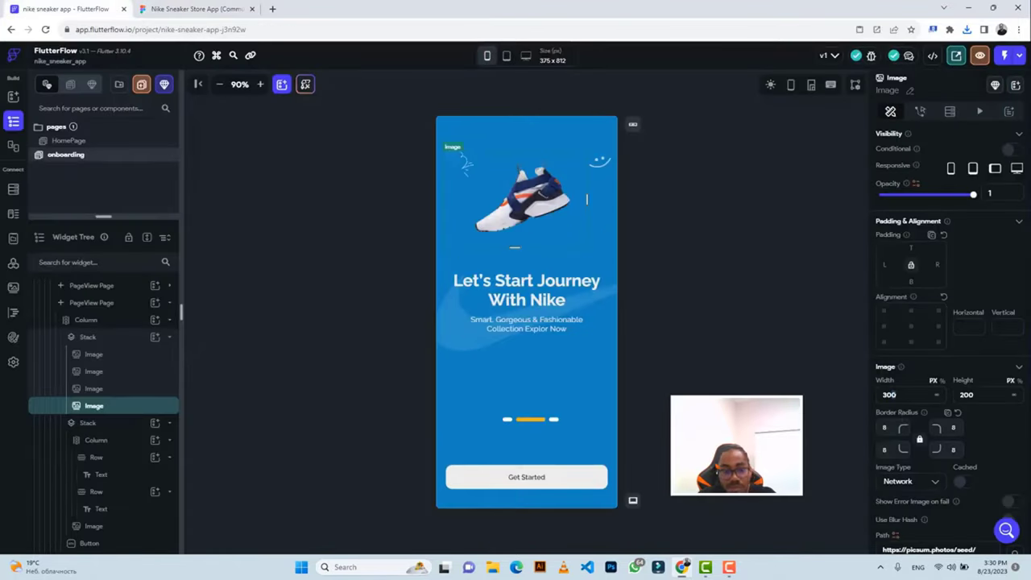
pyautogui.write('218')
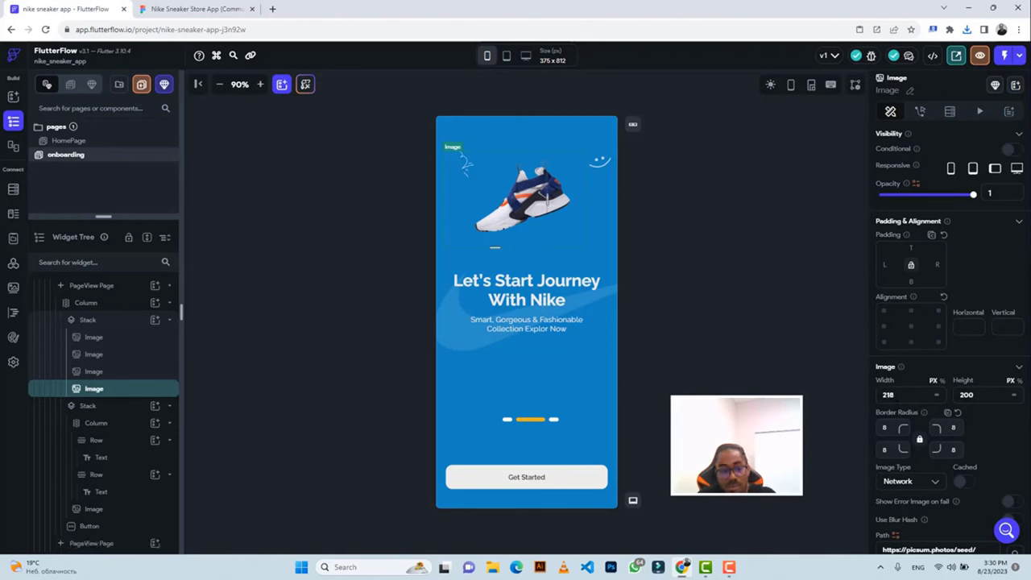
pyautogui.press('Tab')
pyautogui.write('17')
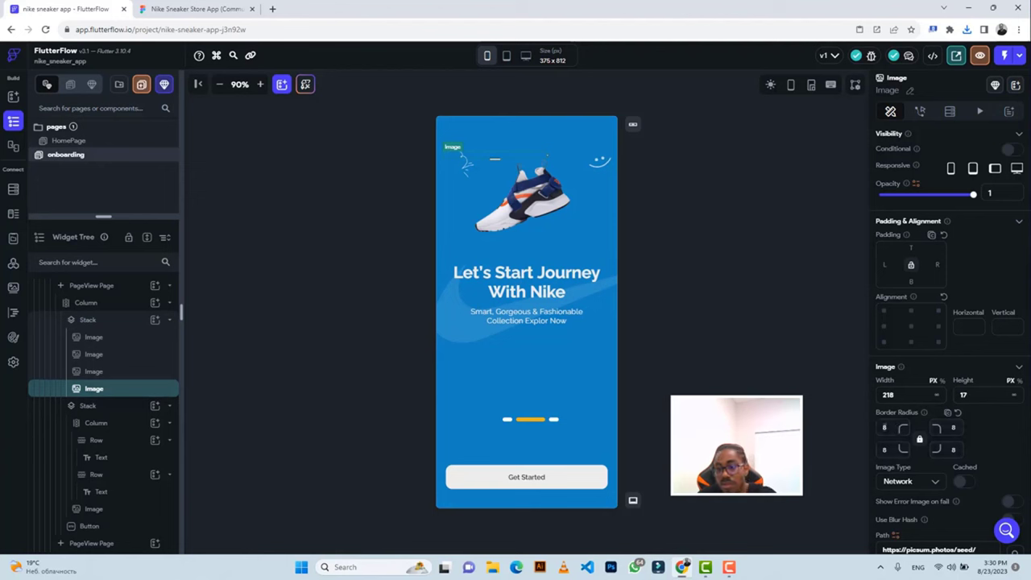
# Change the image type to Asset and upload Ellipse 3.png.
pyautogui.click(900, 481)
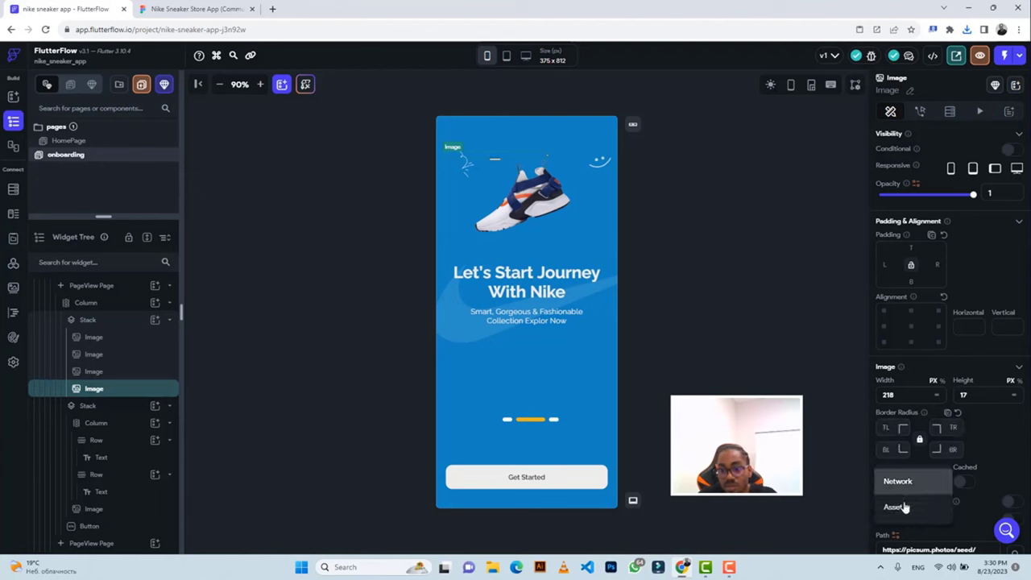
pyautogui.click(904, 506)
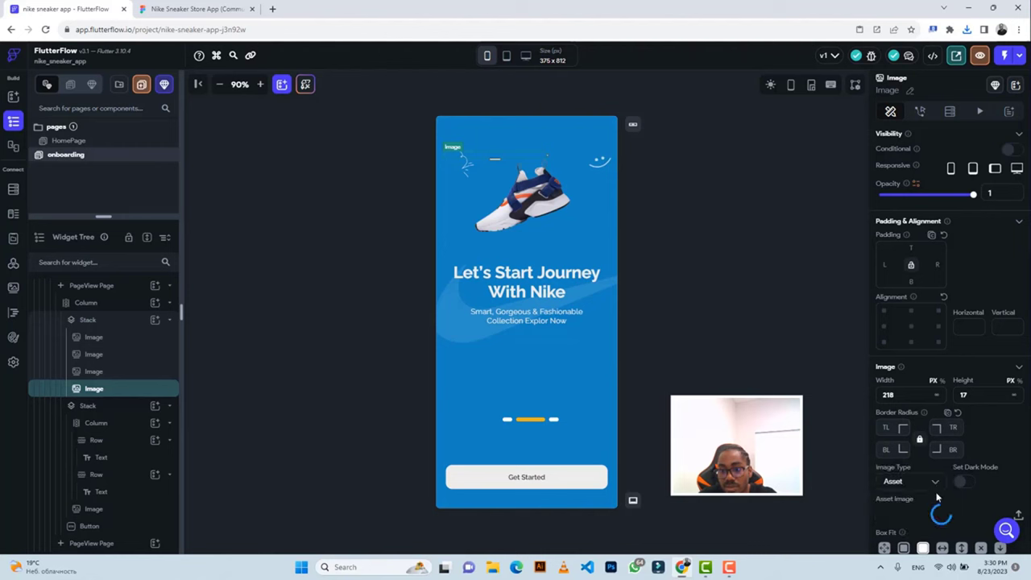
pyautogui.click(1019, 515)
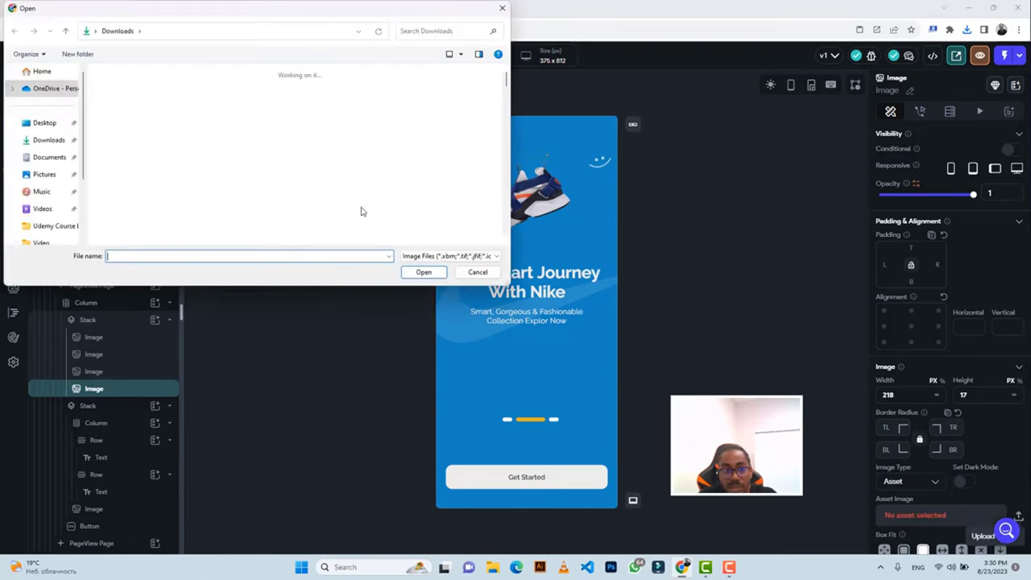
pyautogui.click(125, 117)
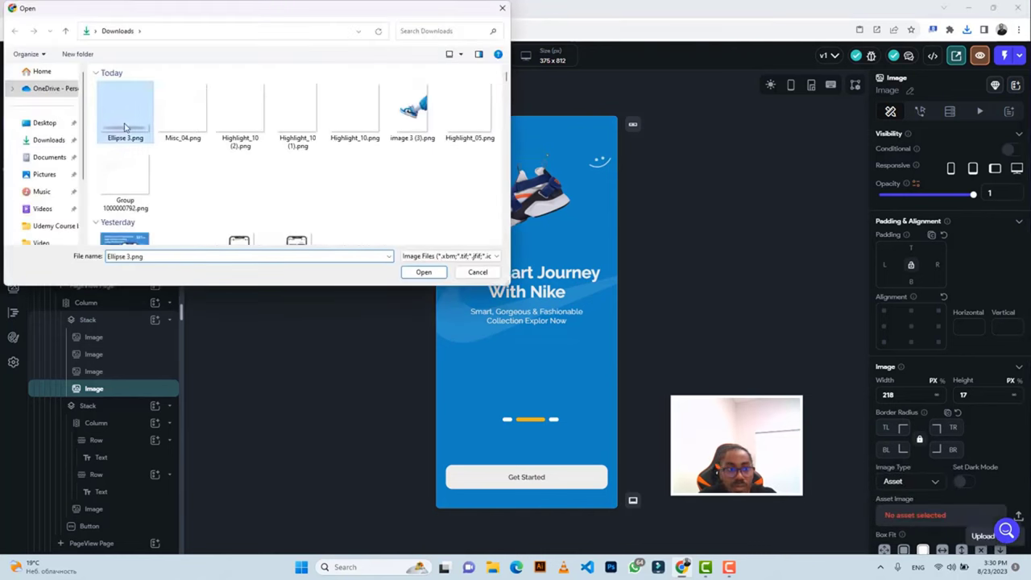
pyautogui.click(411, 271)
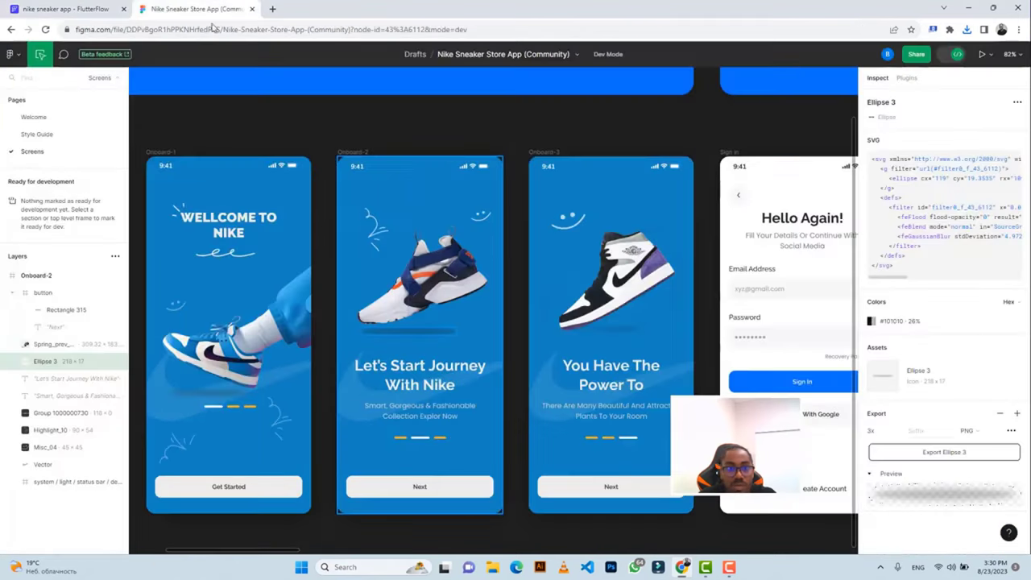
# Pad the ellipse image 165 at the top and 52 on the left, checking Figma's placement.
pyautogui.click(193, 9)
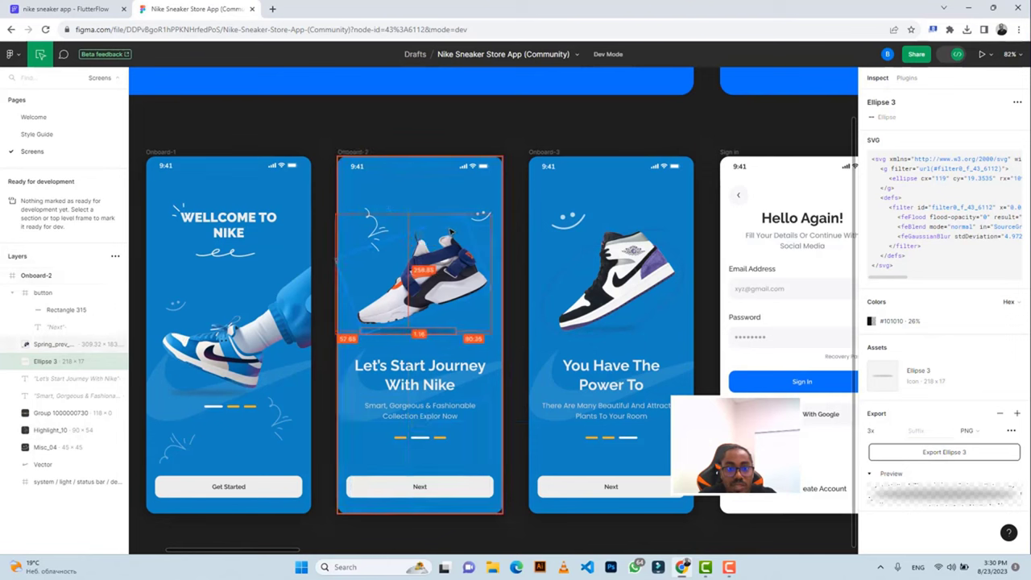
pyautogui.click(65, 9)
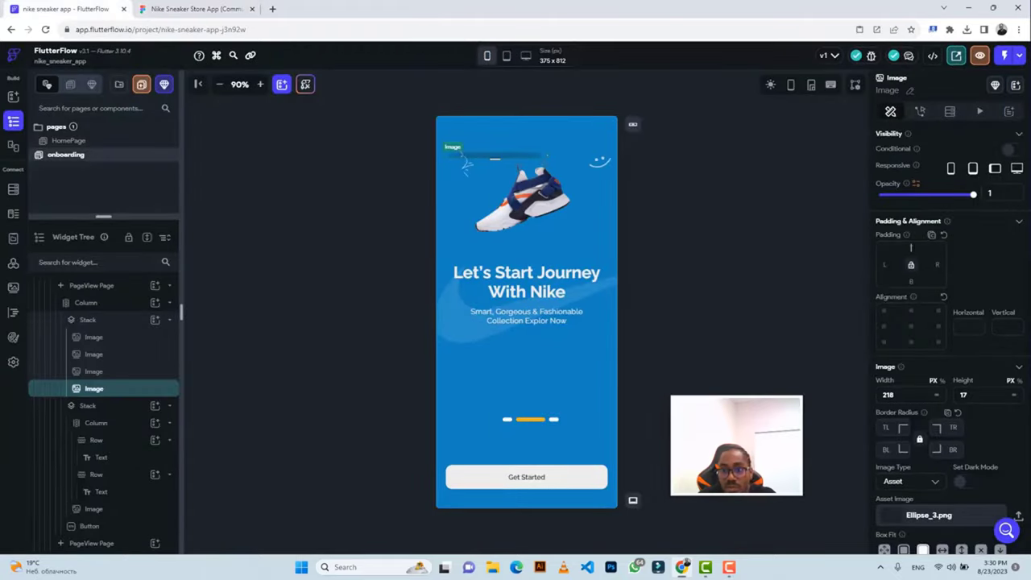
pyautogui.write('259')
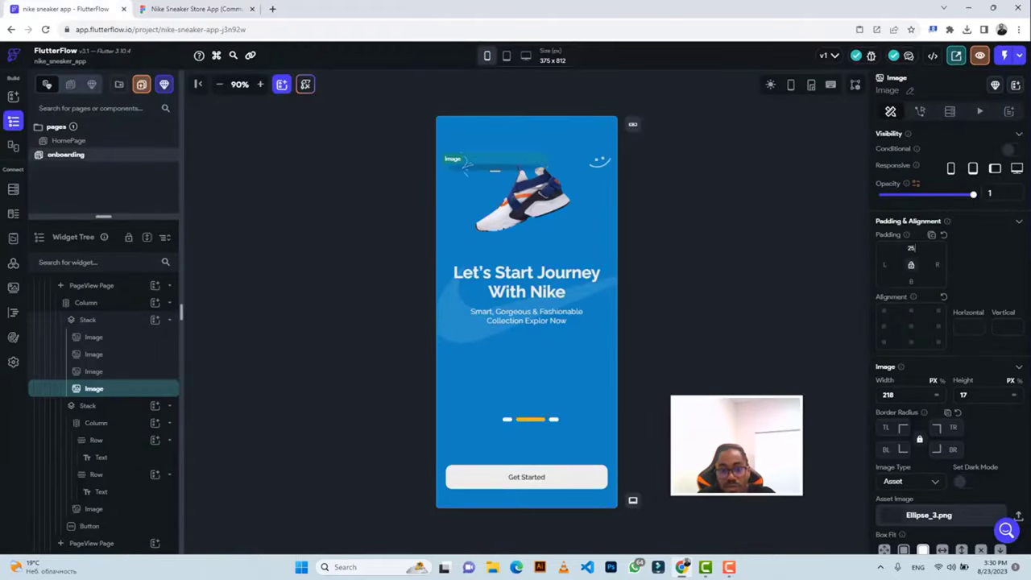
pyautogui.press('Return')
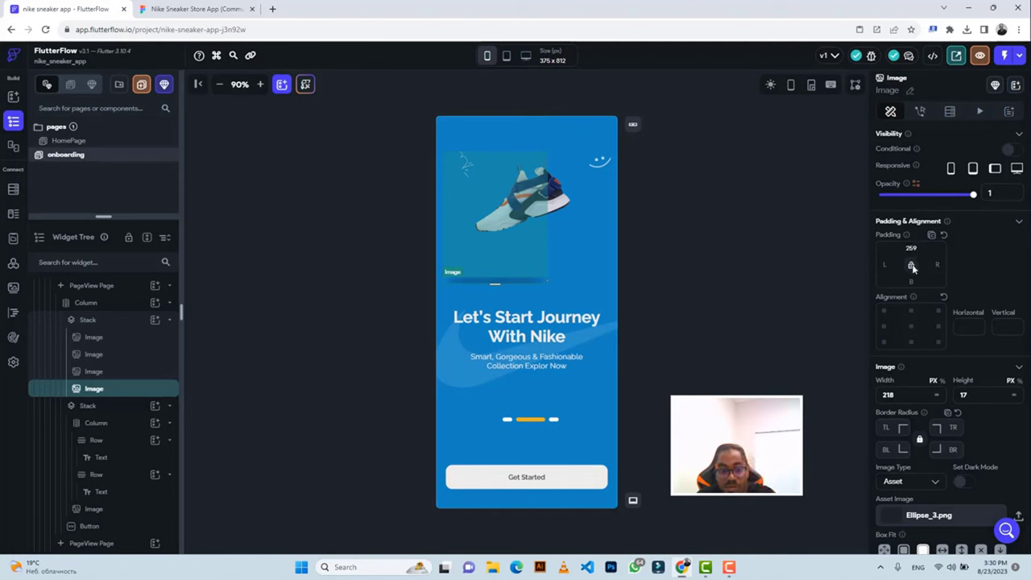
pyautogui.hotkey('ctrl', 'a')
pyautogui.write('159')
pyautogui.press('Return')
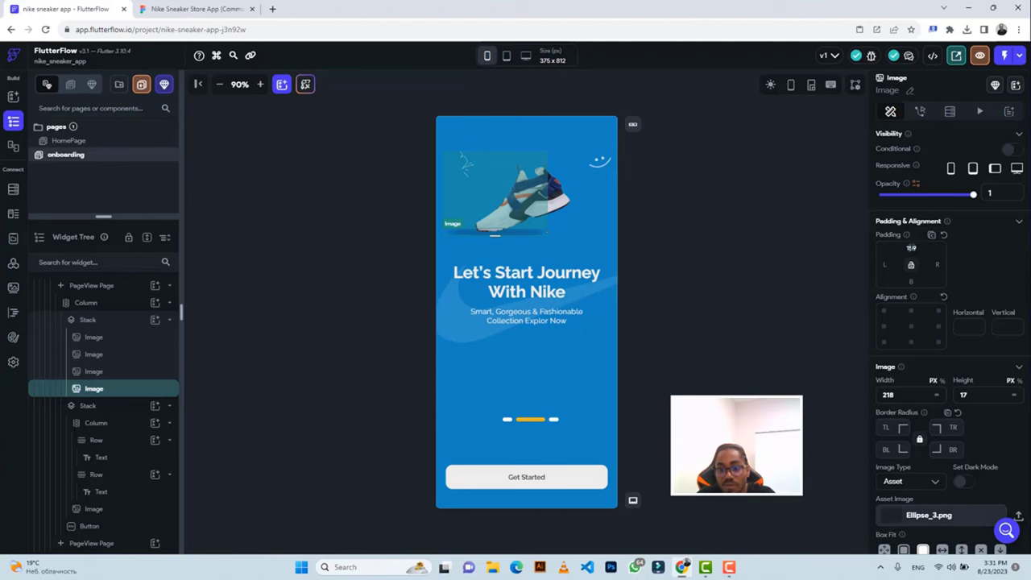
pyautogui.scroll(7, 910, 247)
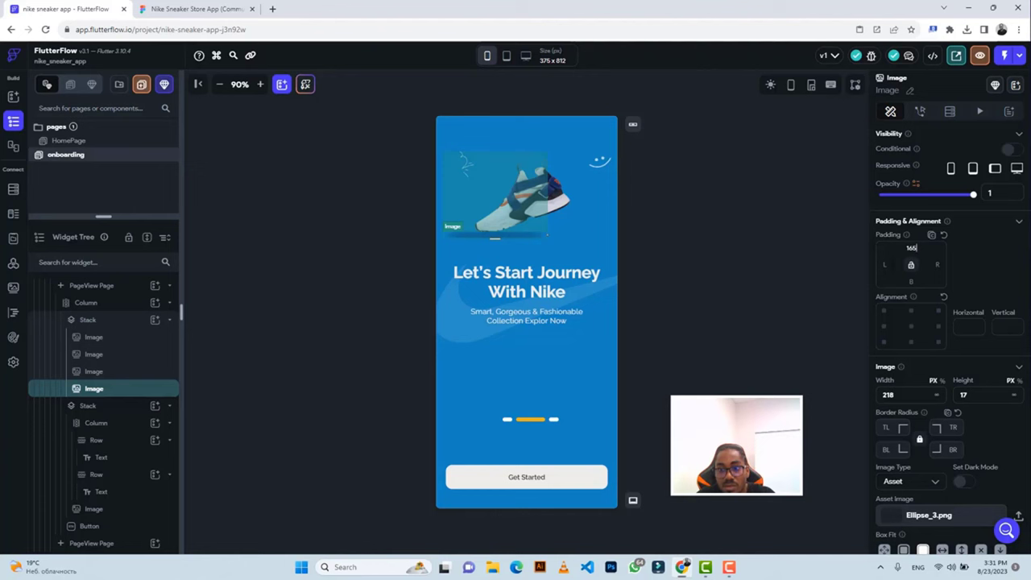
pyautogui.write('2')
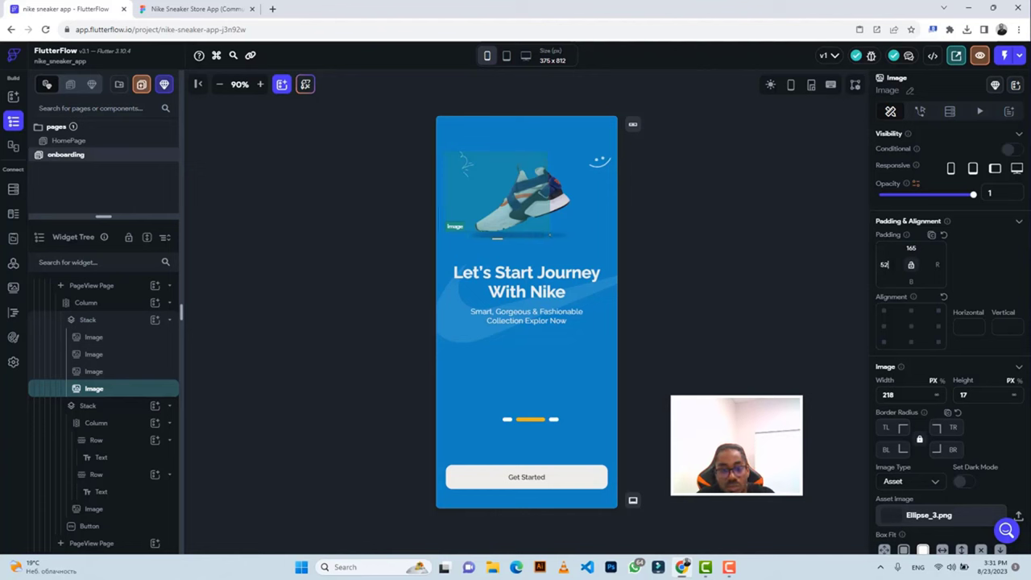
pyautogui.click(719, 235)
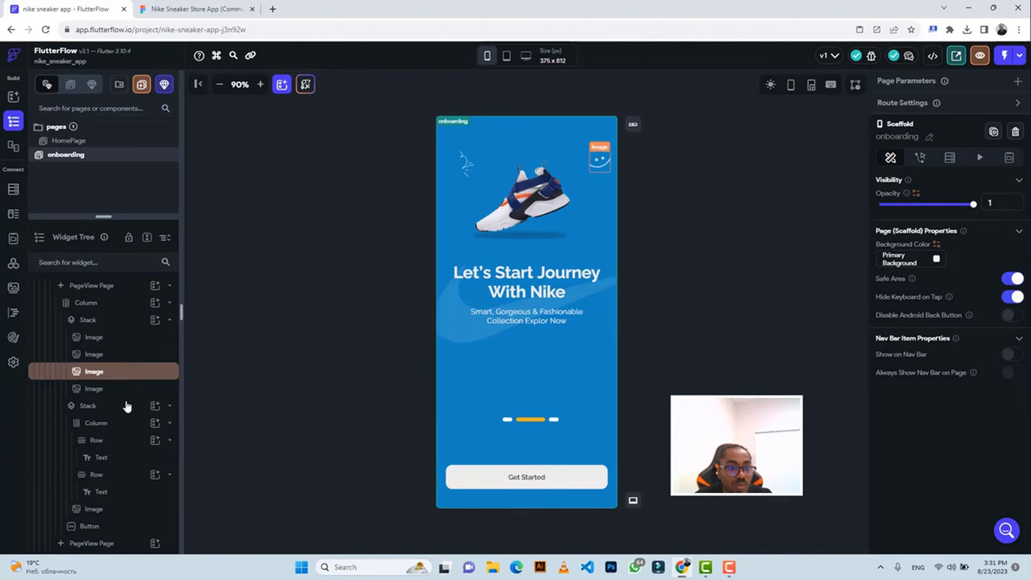
# Copy the onboarding Column into the blank third PageView page and launch Test Mode.
pyautogui.click(98, 291)
pyautogui.click(97, 305)
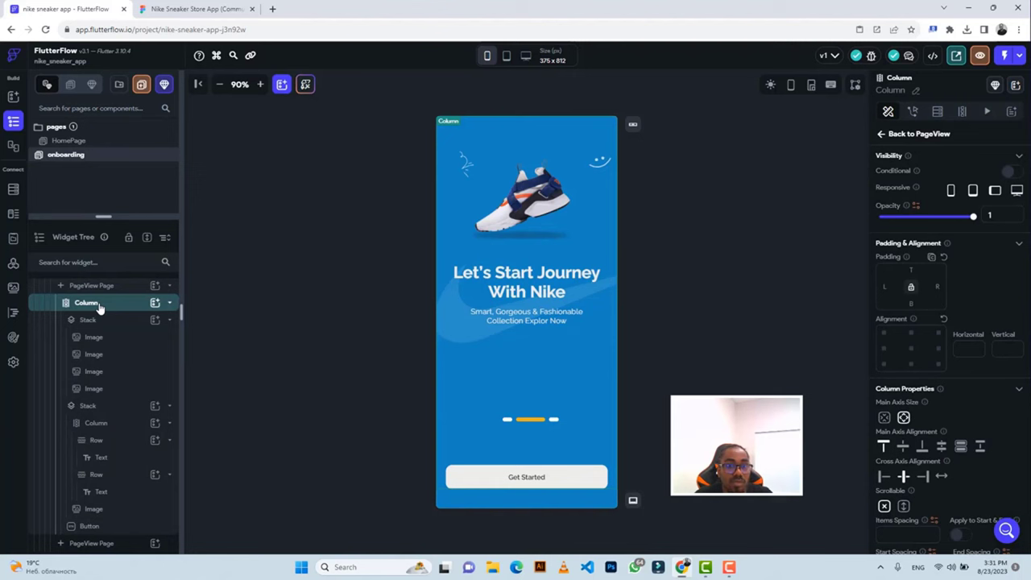
pyautogui.hotkey('ctrl', 'c')
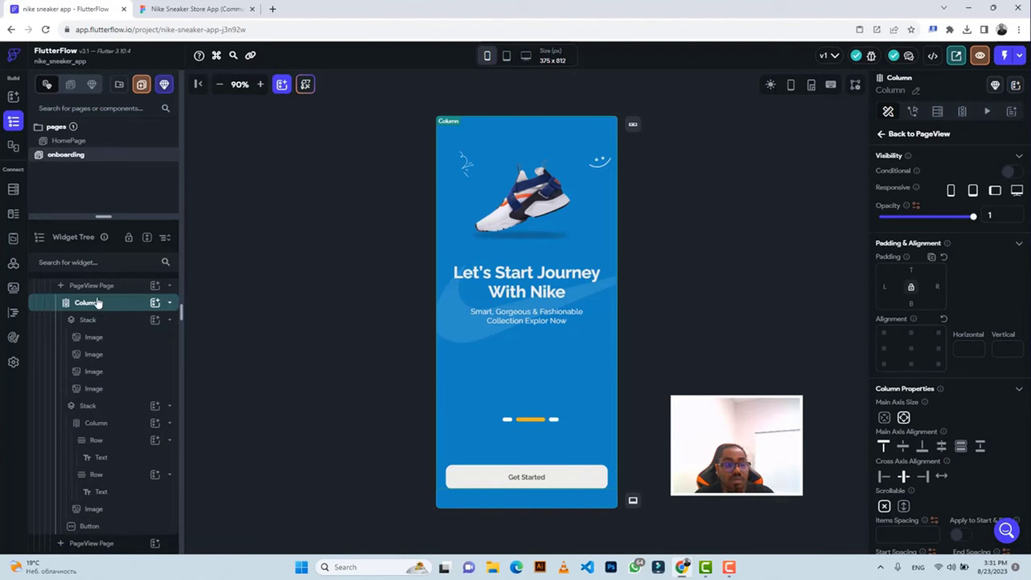
pyautogui.click(105, 290)
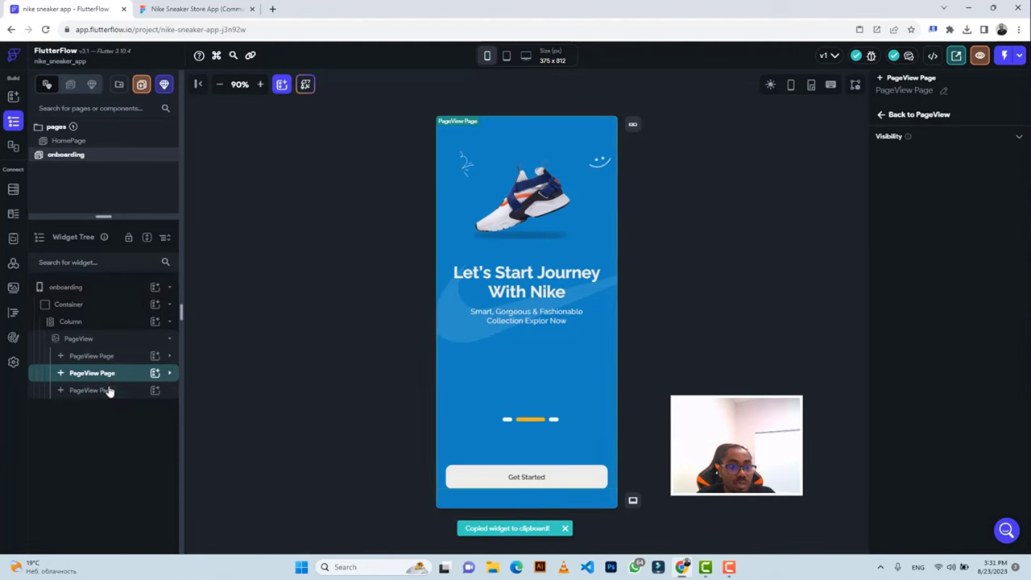
pyautogui.click(107, 390)
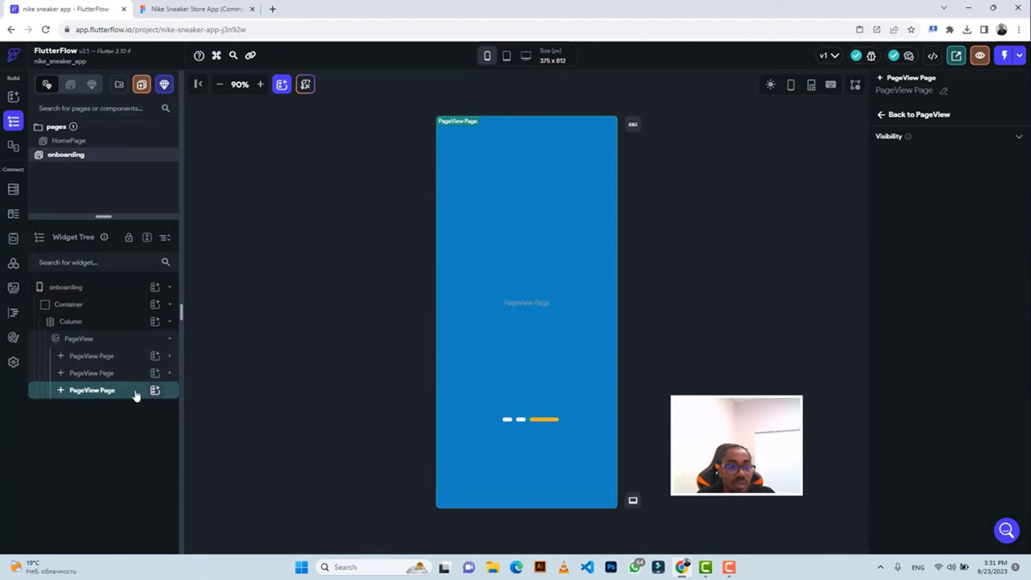
pyautogui.click(121, 395)
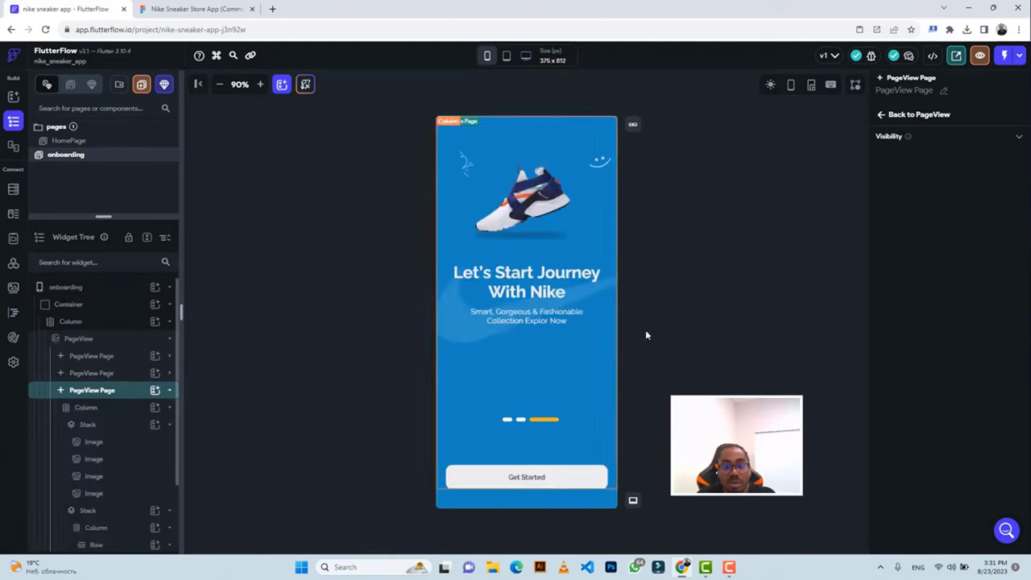
pyautogui.click(979, 56)
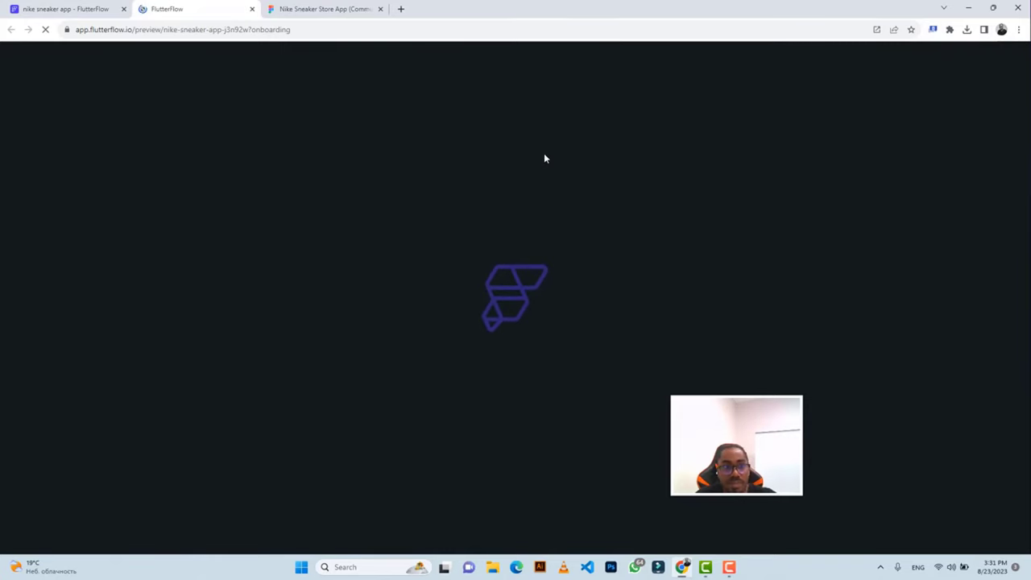
# Pan across the Nike screen frames in Figma, then bring up the app's live preview.
pyautogui.click(316, 15)
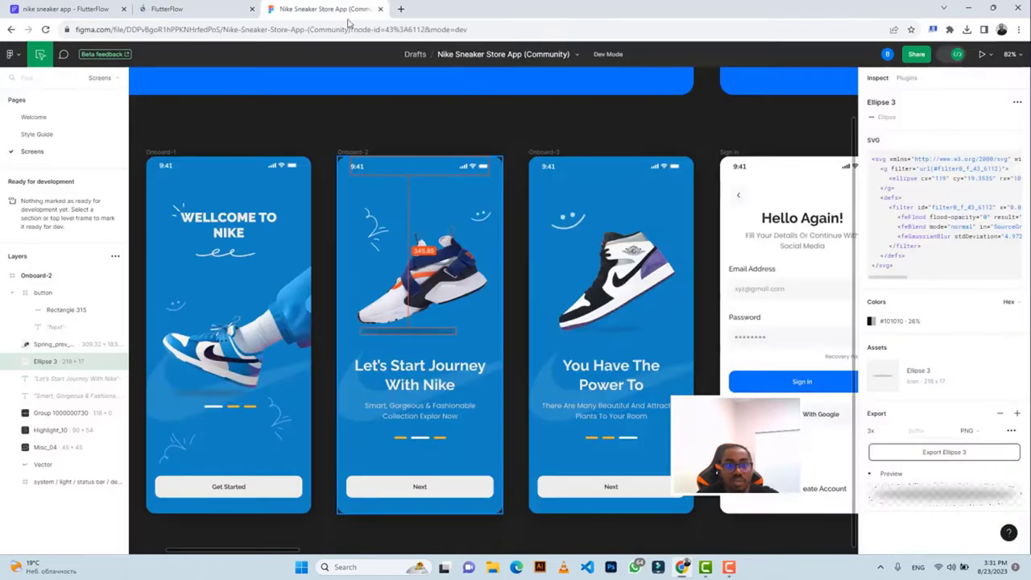
pyautogui.scroll(-5, 407, 196)
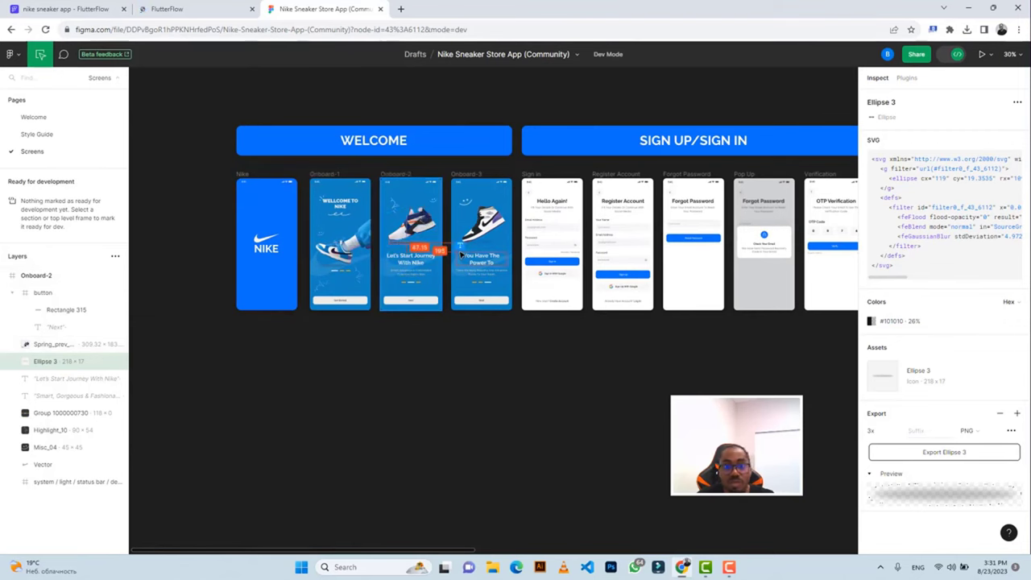
pyautogui.scroll(1, 459, 256)
pyautogui.scroll(4, 461, 256)
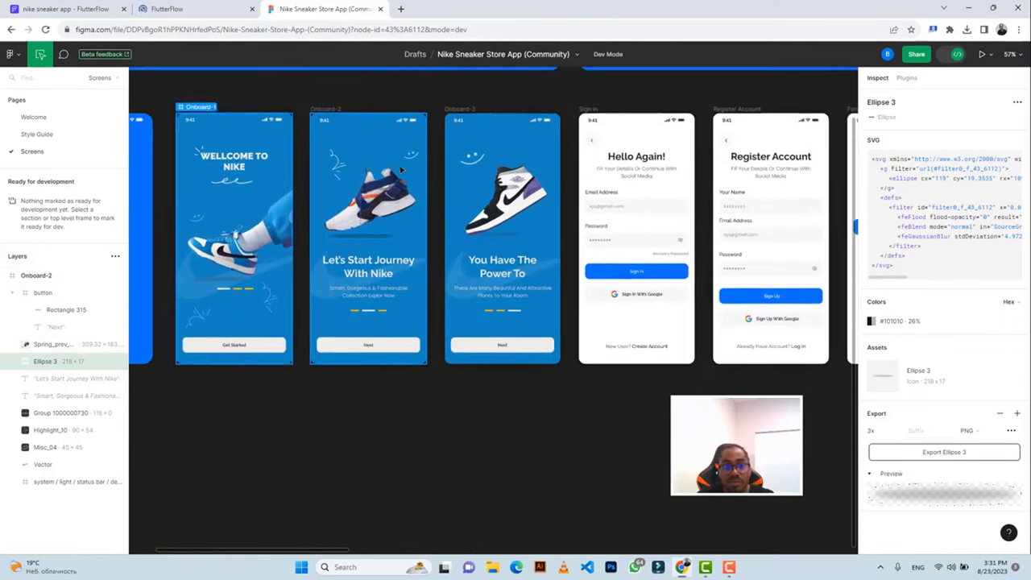
pyautogui.hscroll(5, 535, 274)
pyautogui.scroll(2, 535, 274)
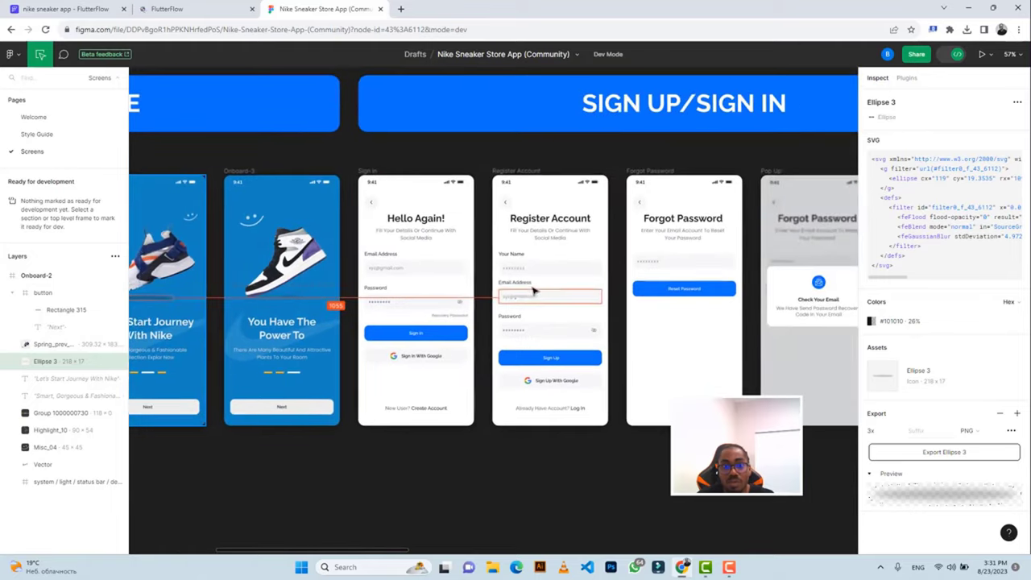
pyautogui.hscroll(3, 532, 290)
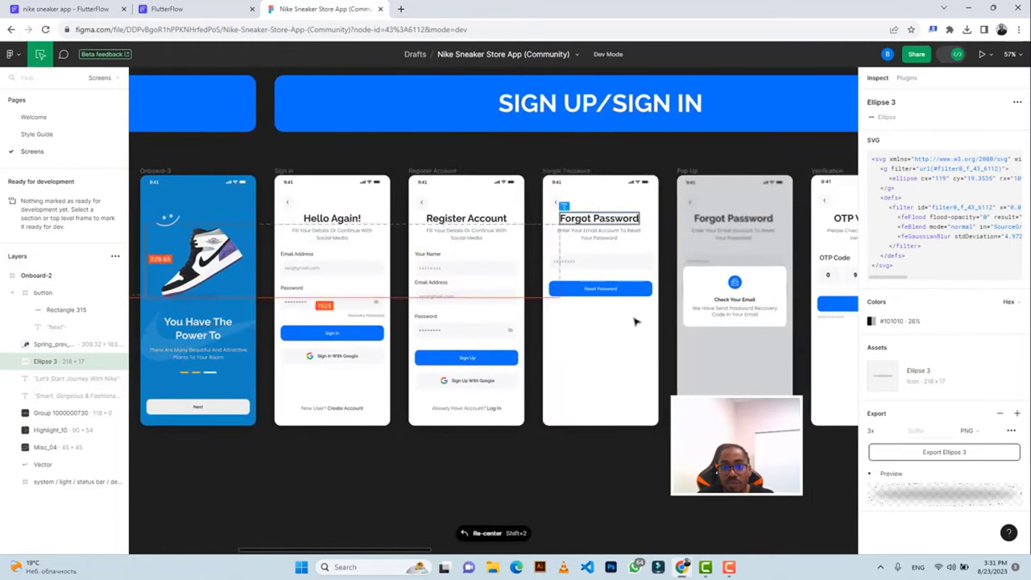
pyautogui.hscroll(10, 632, 319)
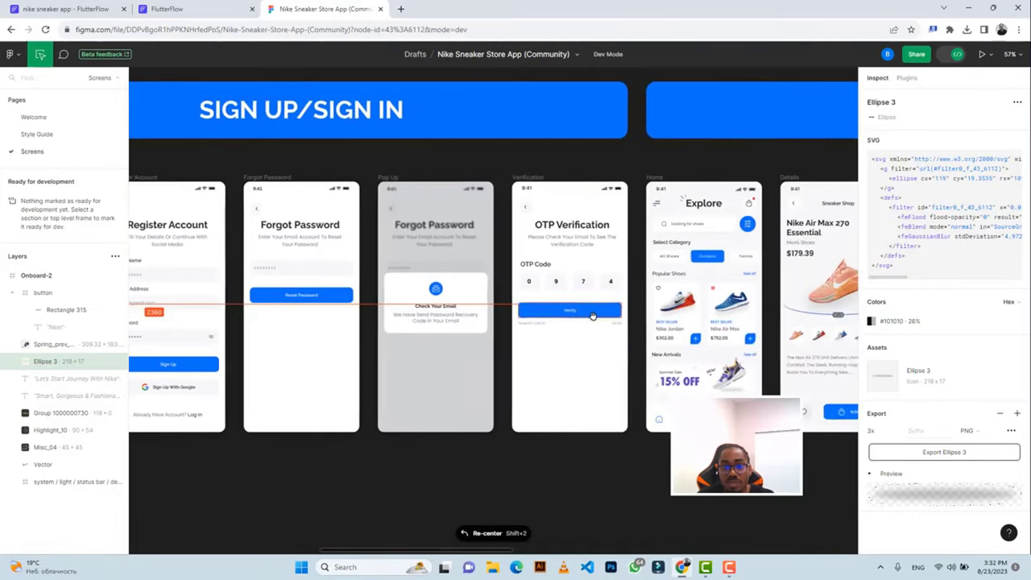
pyautogui.hscroll(3, 578, 315)
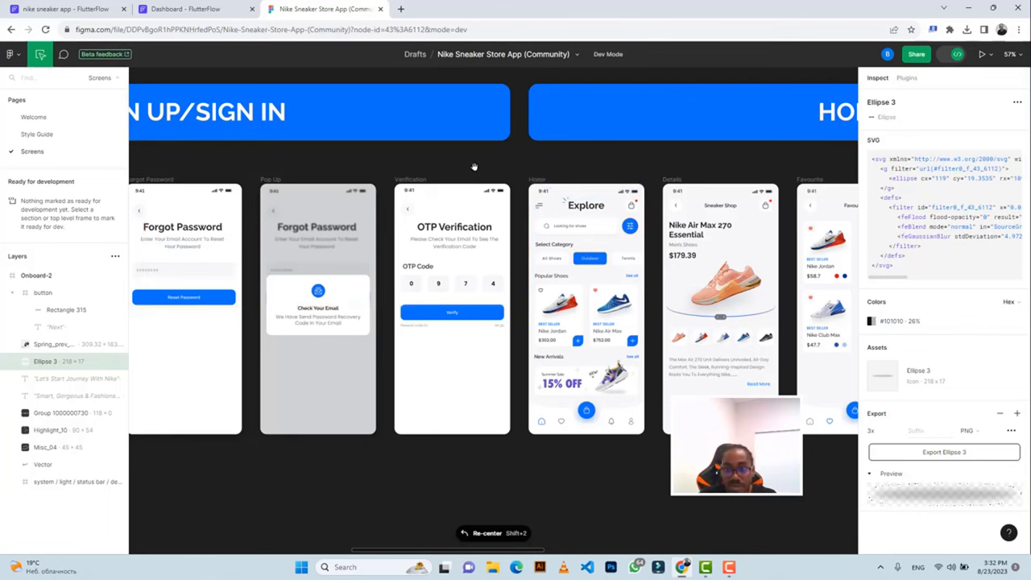
pyautogui.click(194, 10)
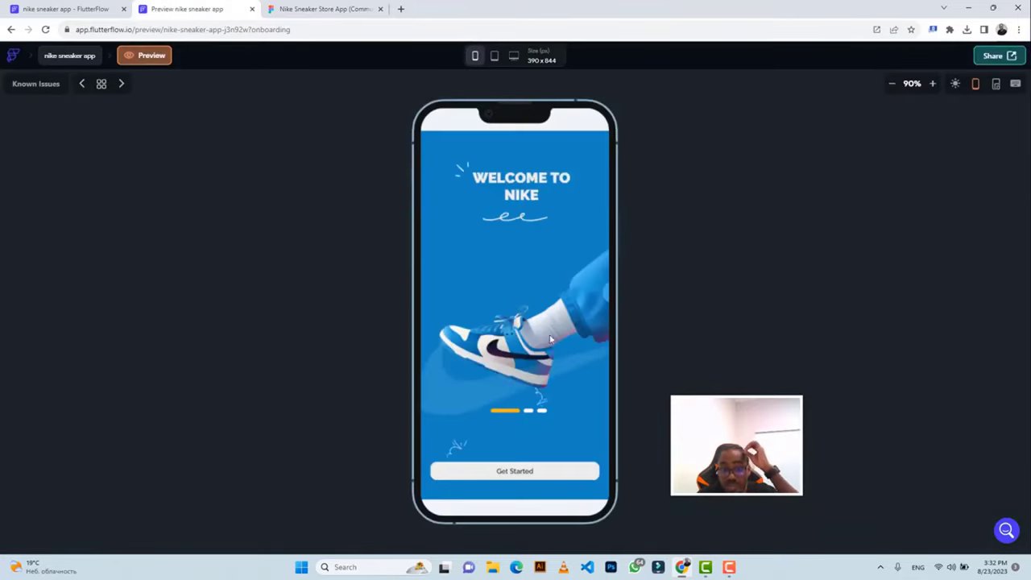
# Swipe the preview's onboarding pages forward twice, then back once.
pyautogui.moveTo(571, 375); pyautogui.dragTo(490, 385)
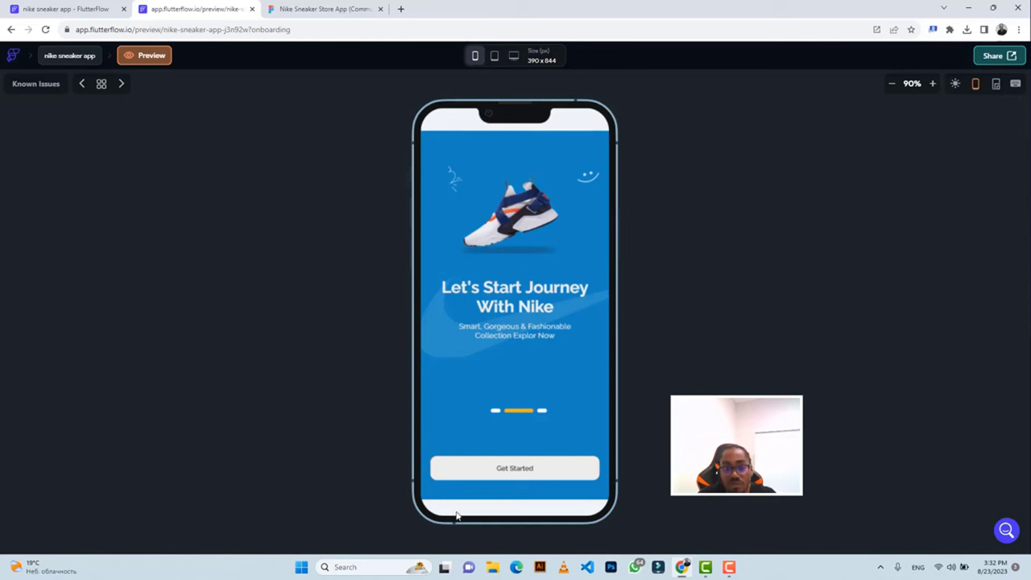
pyautogui.moveTo(542, 418); pyautogui.dragTo(485, 410)
pyautogui.moveTo(454, 326); pyautogui.dragTo(575, 322)
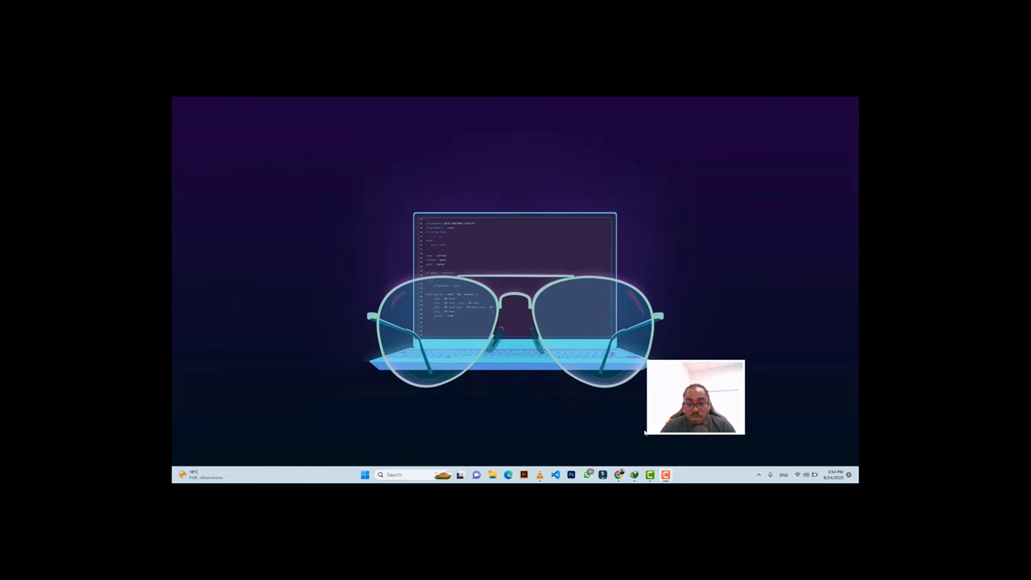
# Return to the FlutterFlow editor, view the HomePage and onboarding pages, then go to Figma.
pyautogui.moveTo(618, 477)
pyautogui.click(618, 438)
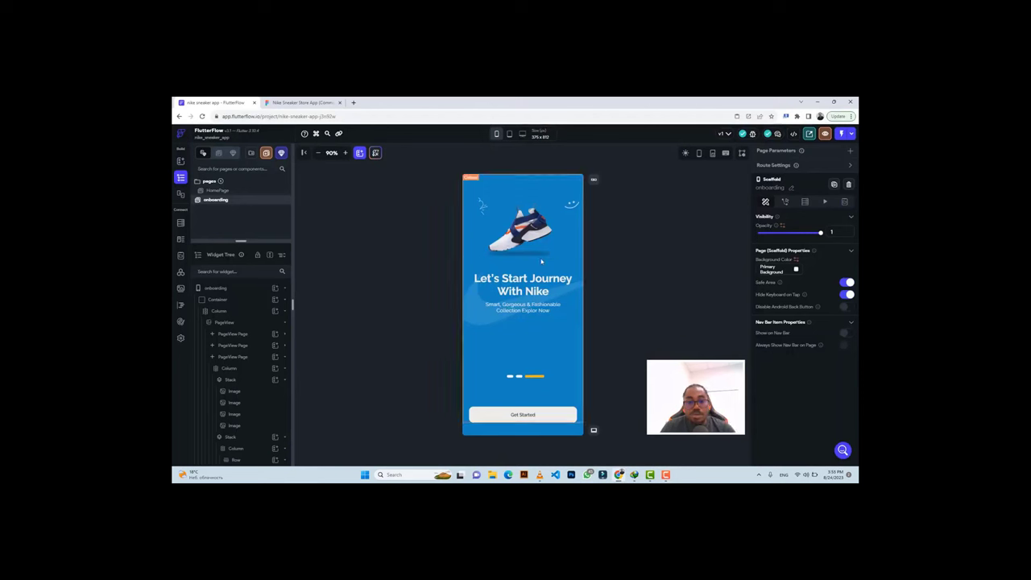
pyautogui.click(219, 192)
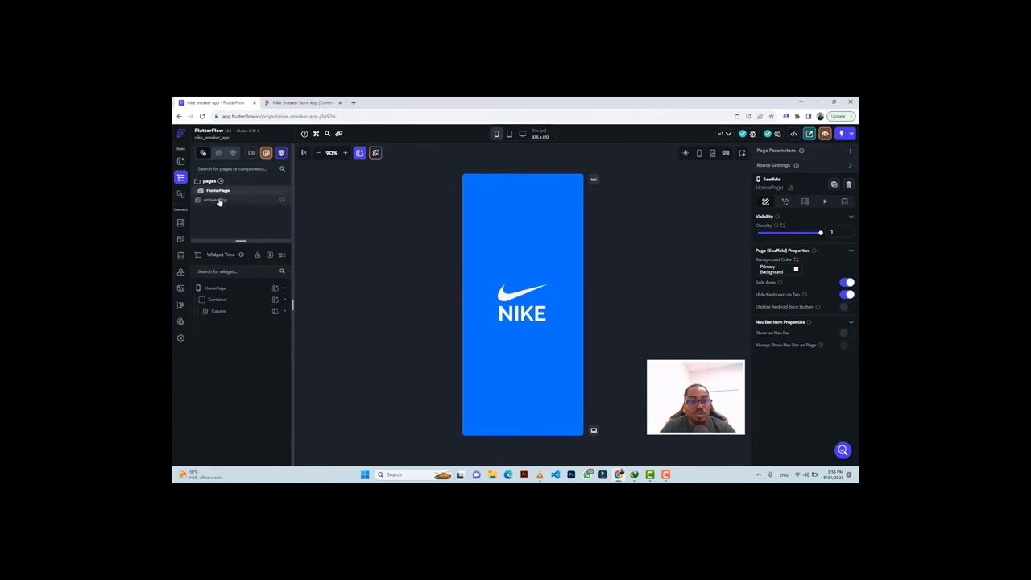
pyautogui.click(215, 199)
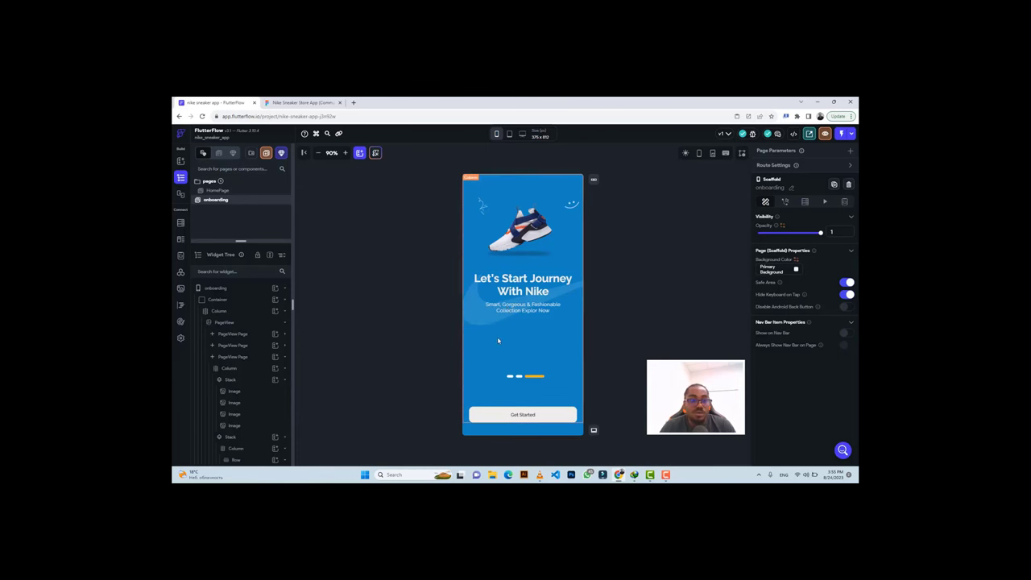
pyautogui.click(301, 102)
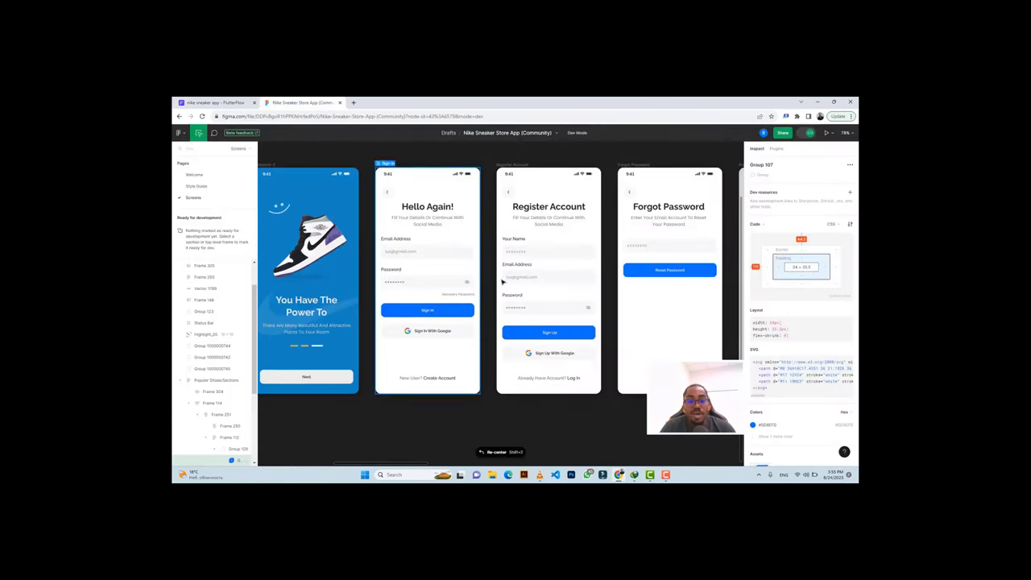
# Pan around the Hello Again sign-in frame and its neighbouring screens, then return to FlutterFlow.
pyautogui.hscroll(-6, 501, 278)
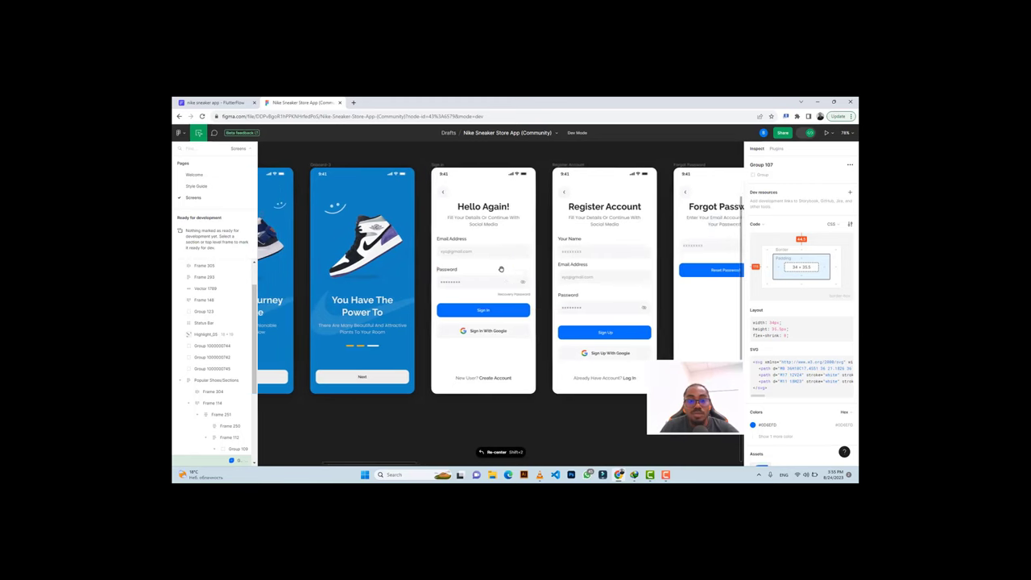
pyautogui.hscroll(-3, 500, 269)
pyautogui.hscroll(15, 501, 269)
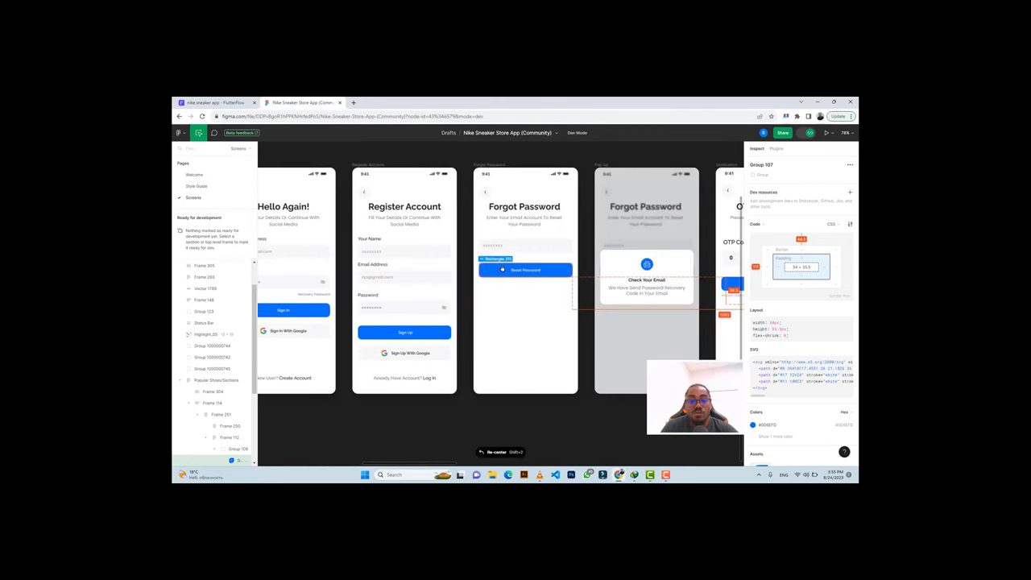
pyautogui.scroll(3, 502, 269)
pyautogui.scroll(-6, 502, 270)
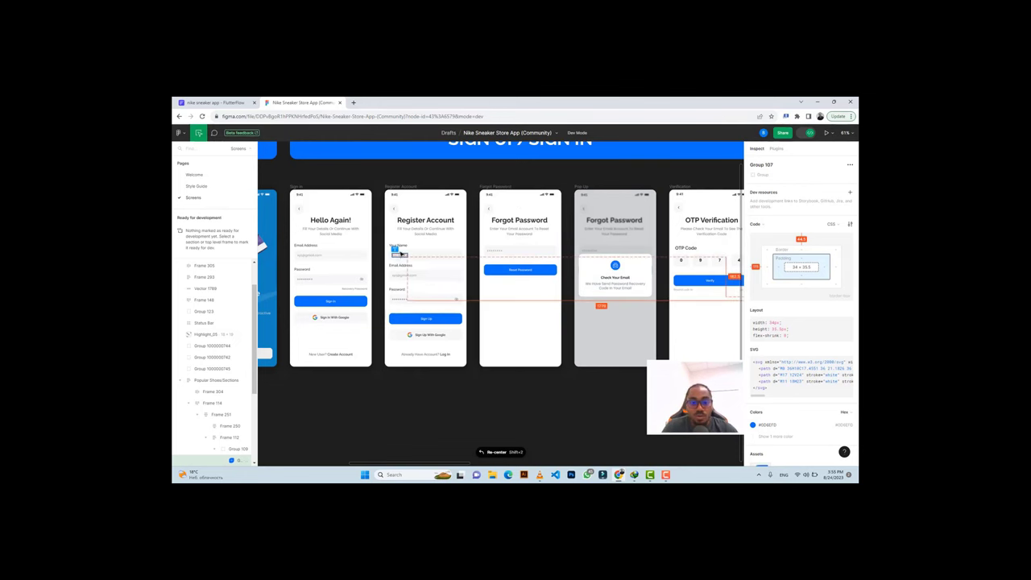
pyautogui.hscroll(-5, 313, 249)
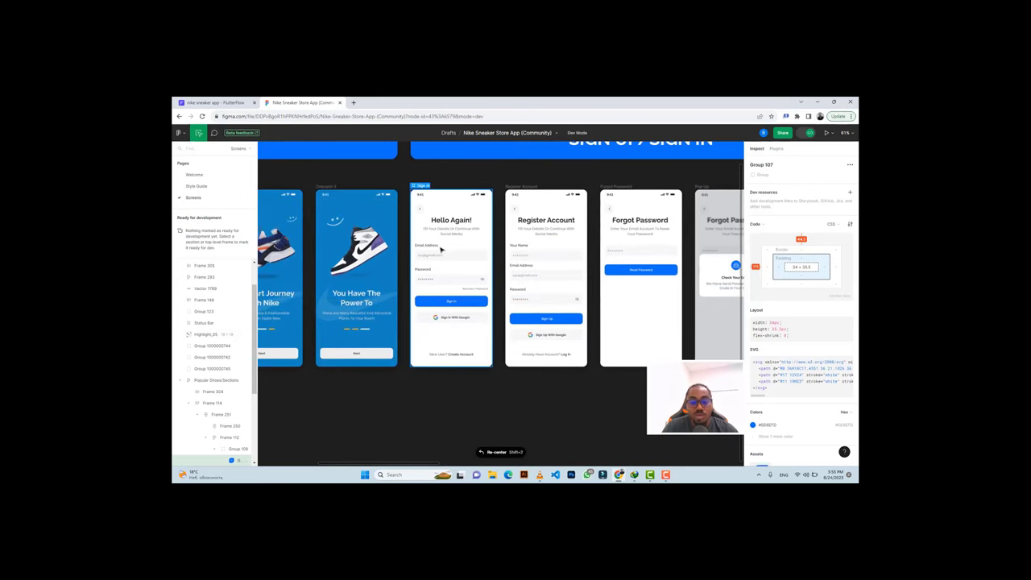
pyautogui.scroll(5, 440, 250)
pyautogui.scroll(-3, 435, 246)
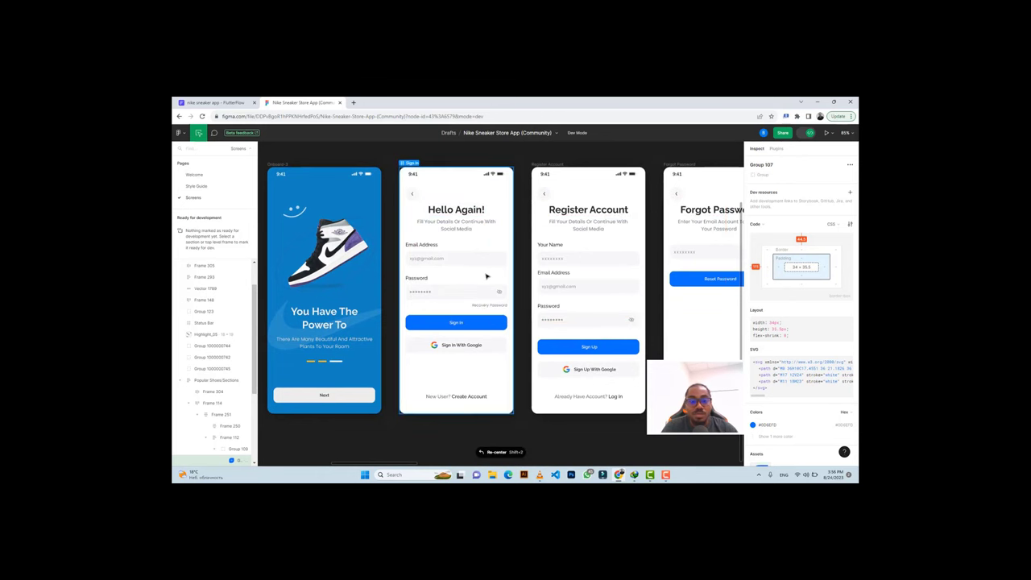
pyautogui.click(211, 102)
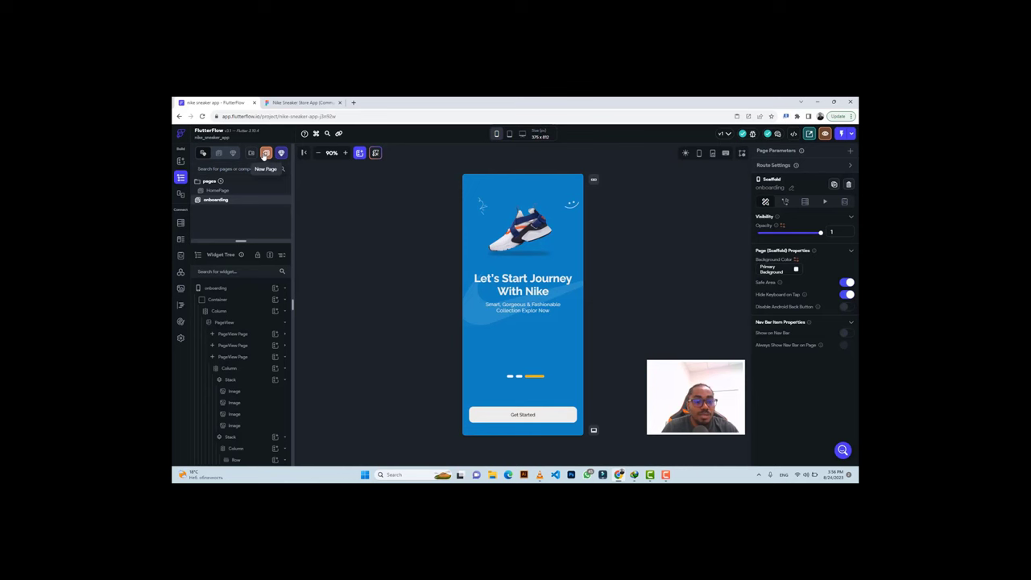
# Create a blank page named 'signin', then bring the Figma sign-in design back up.
pyautogui.click(265, 154)
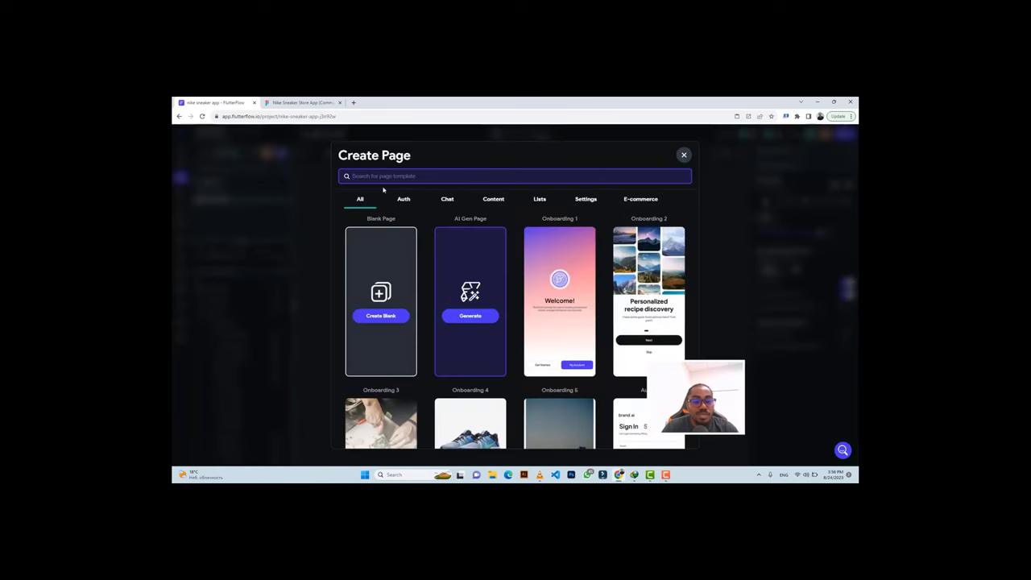
pyautogui.click(380, 316)
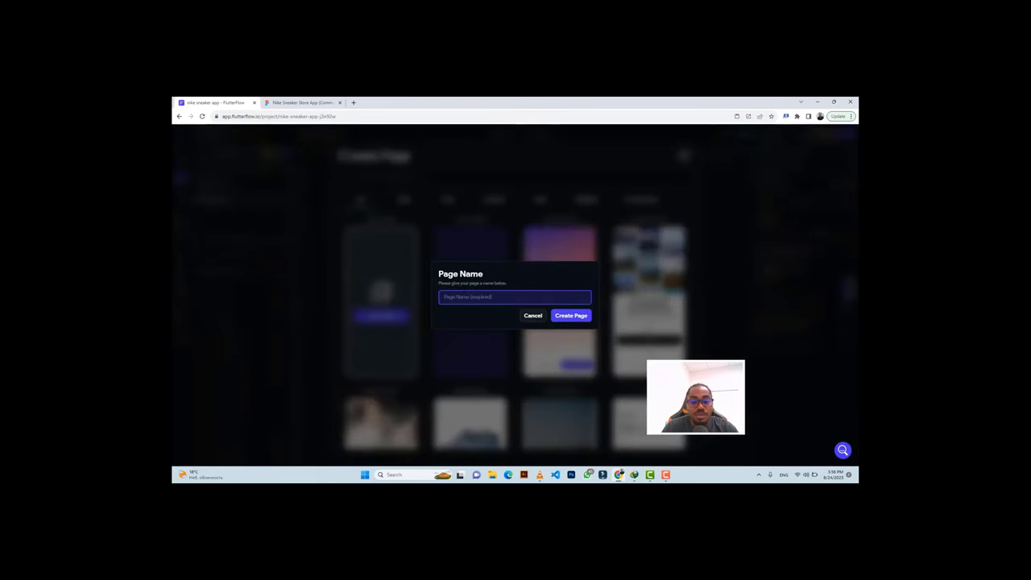
pyautogui.click(279, 102)
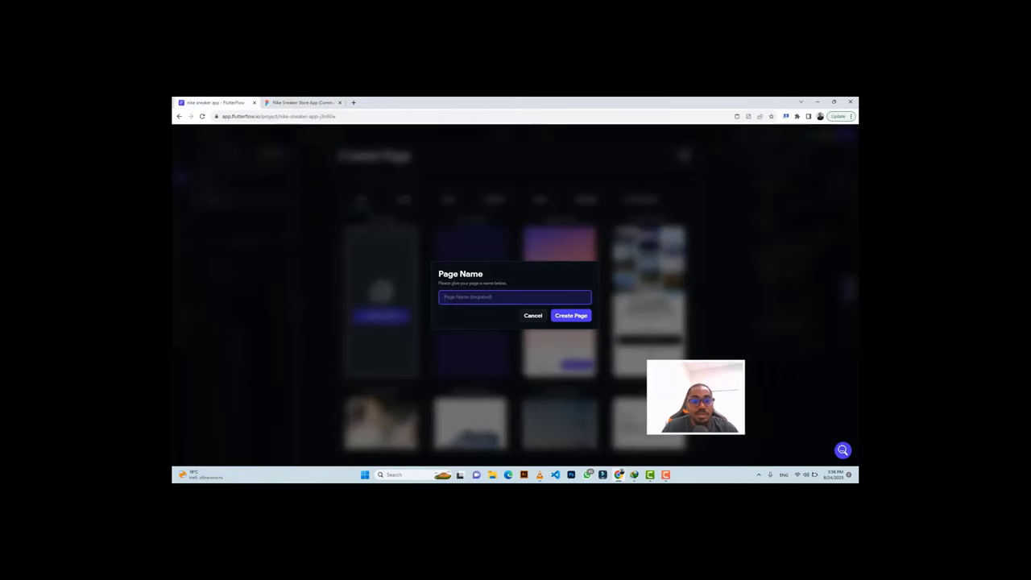
pyautogui.write('signin')
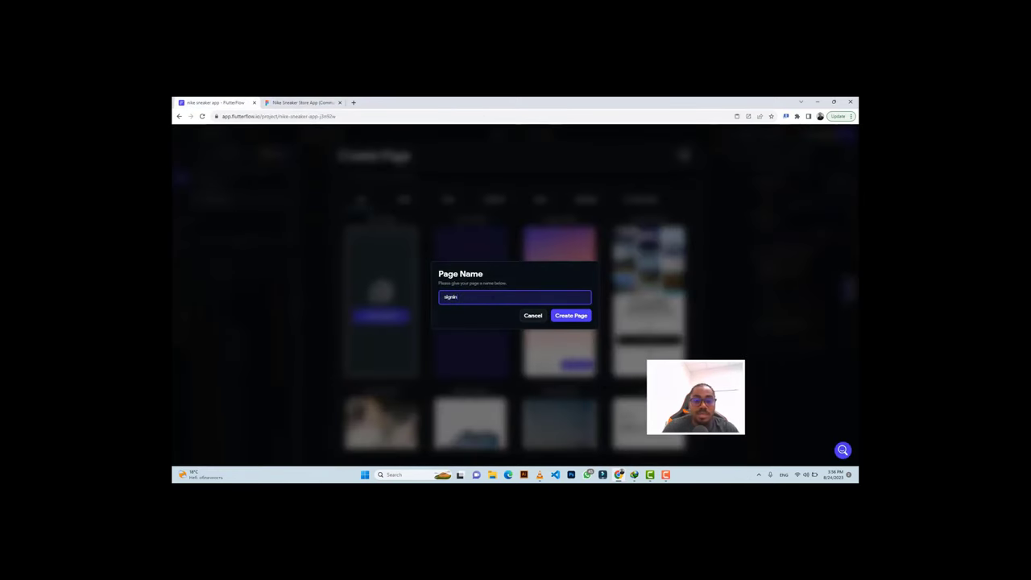
pyautogui.click(573, 317)
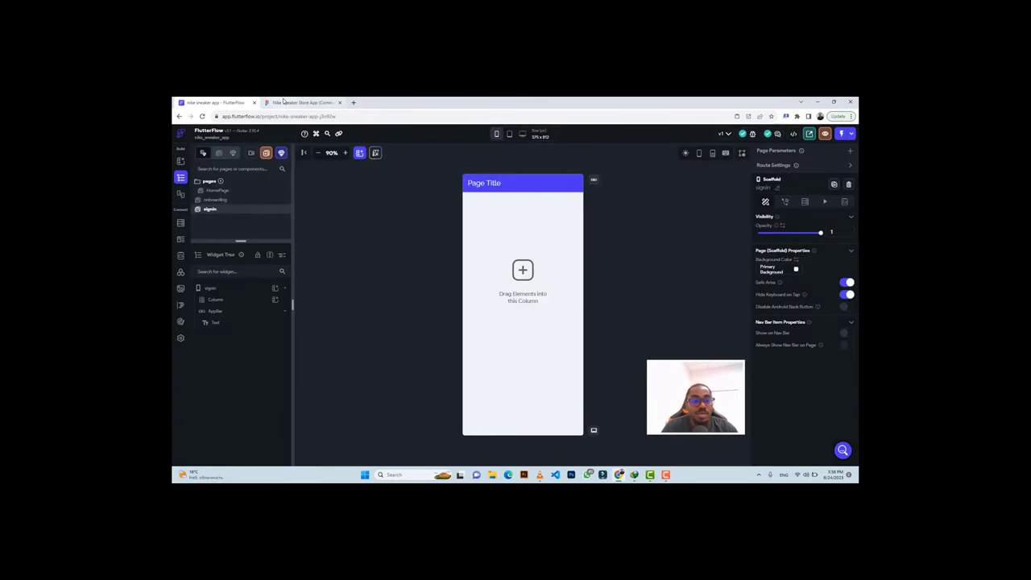
pyautogui.click(297, 104)
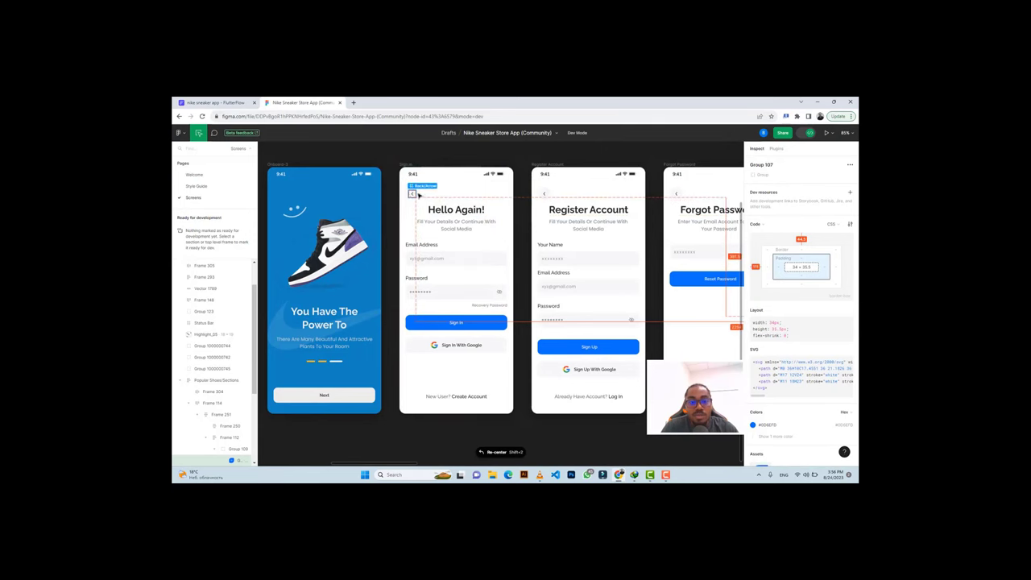
# Copy the Hello Again back-arrow button's #F7F7F9 background colour from Figma.
pyautogui.scroll(3, 409, 198)
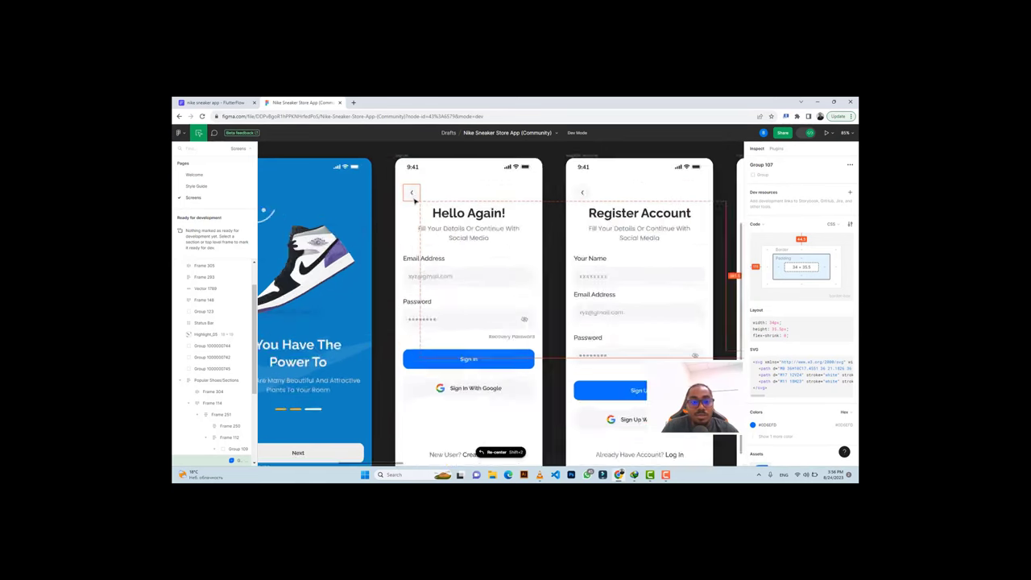
pyautogui.scroll(1, 415, 201)
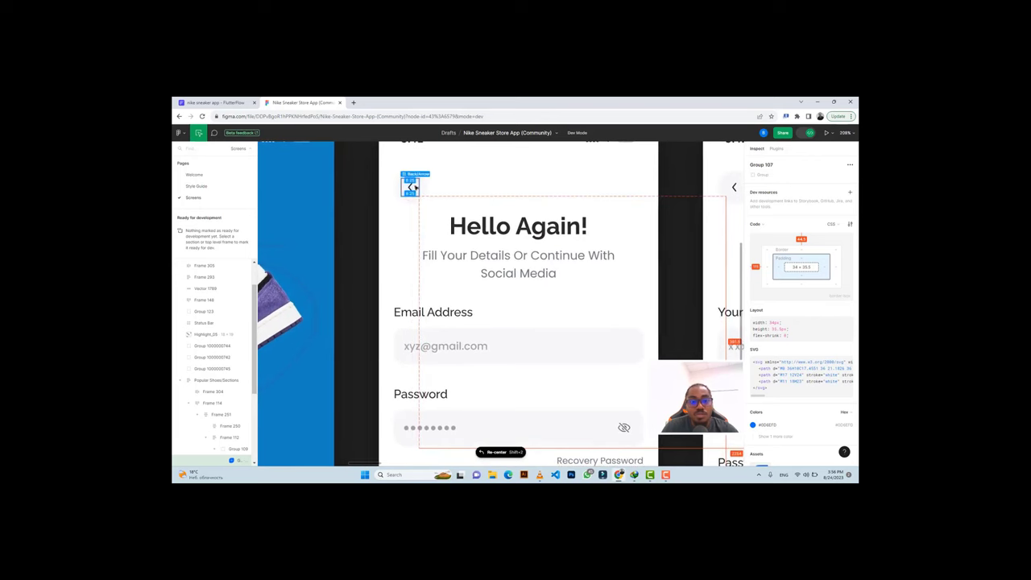
pyautogui.click(411, 186)
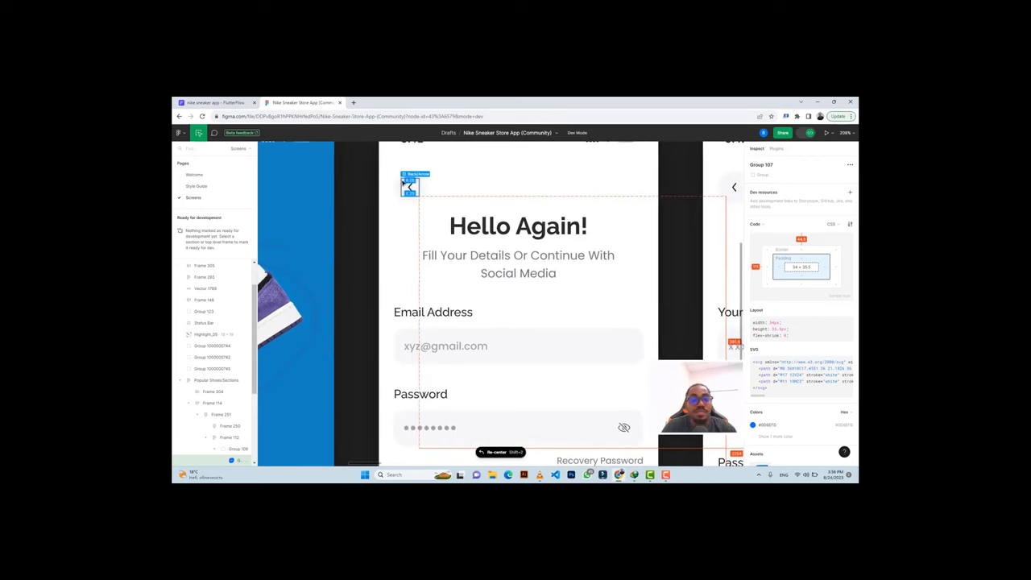
pyautogui.click(397, 186)
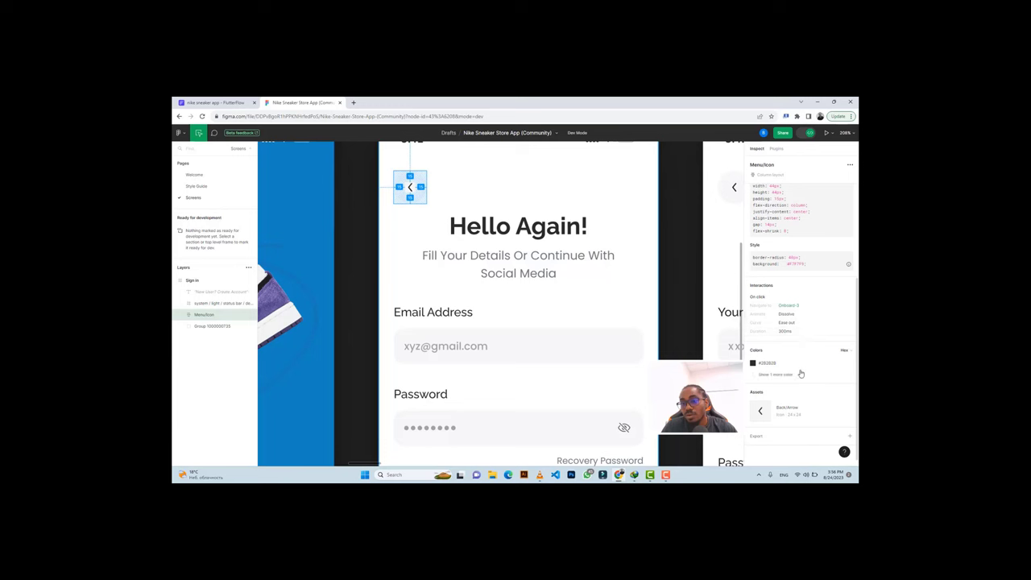
pyautogui.click(760, 376)
pyautogui.click(771, 376)
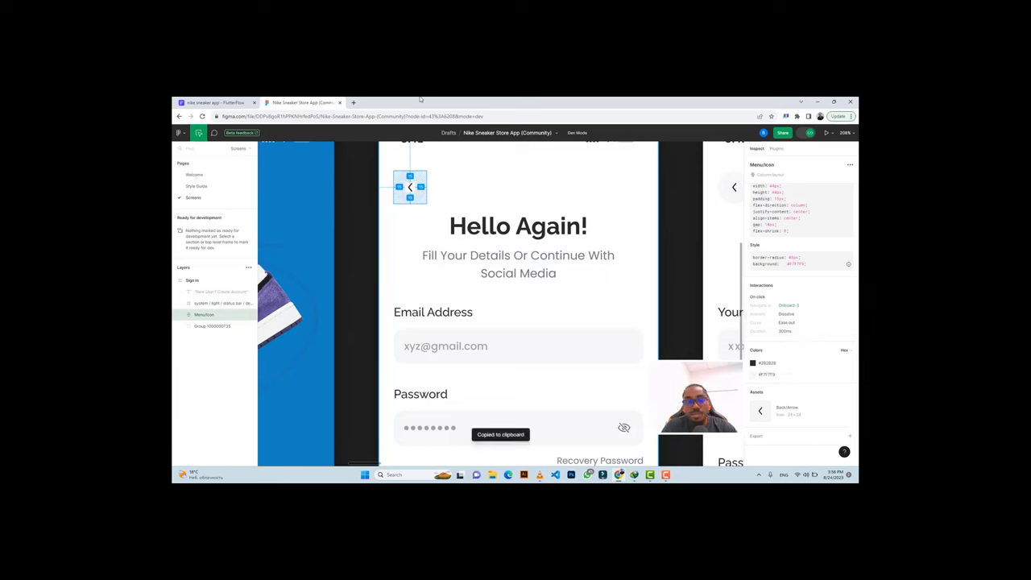
pyautogui.click(210, 102)
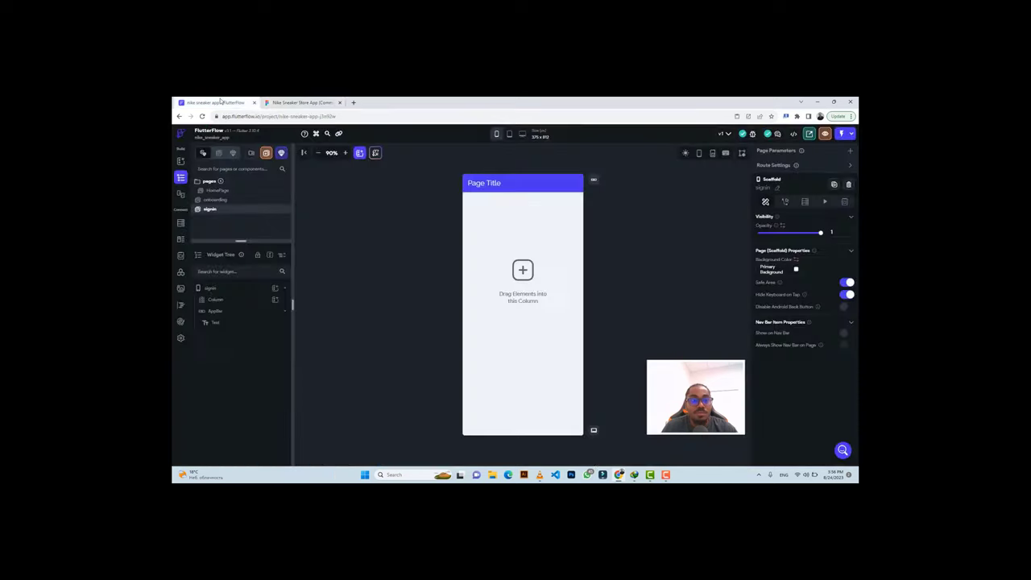
# Delete the signin page's default AppBar and select the remaining empty Column.
pyautogui.click(535, 186)
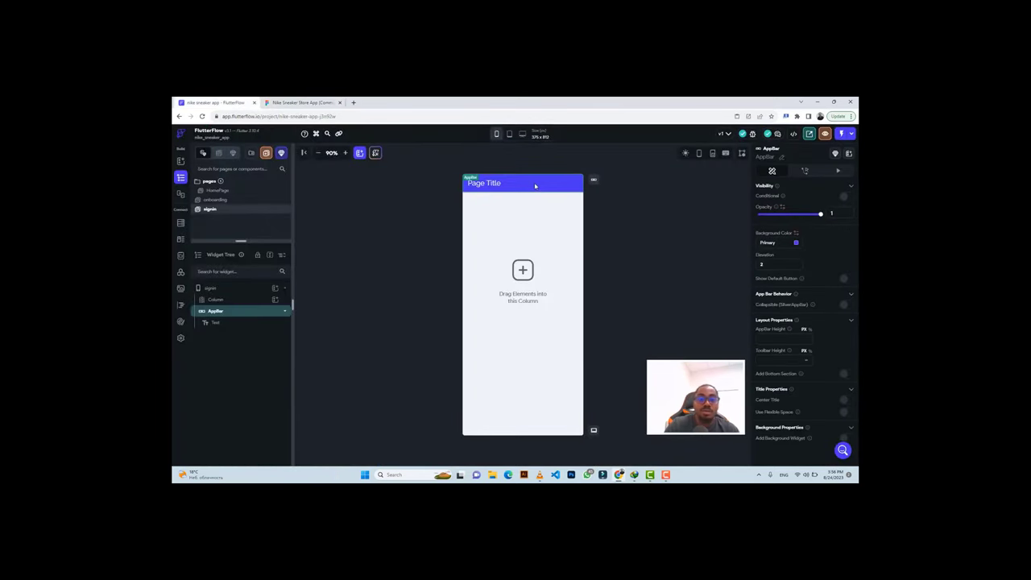
pyautogui.press('Delete')
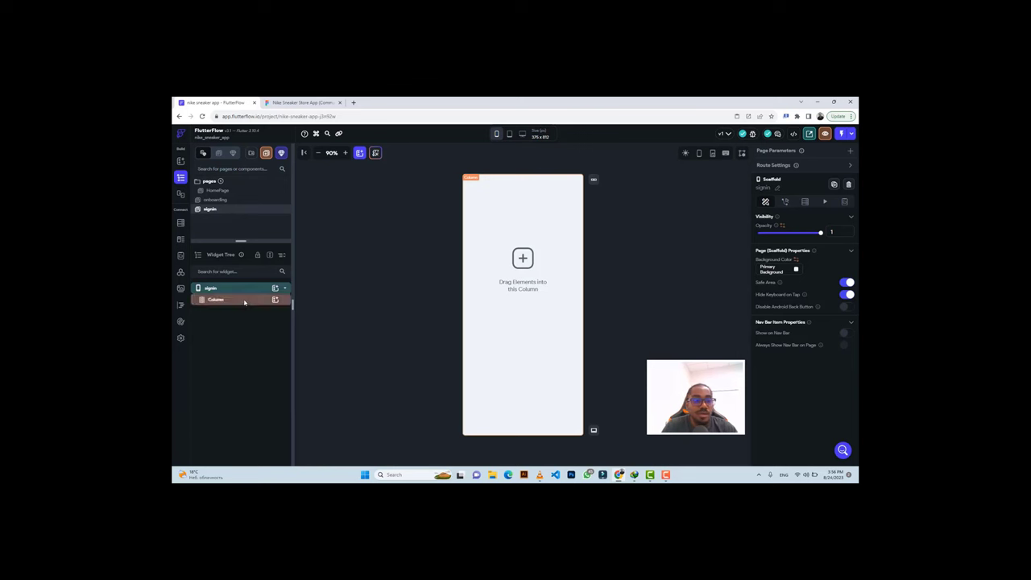
pyautogui.click(244, 303)
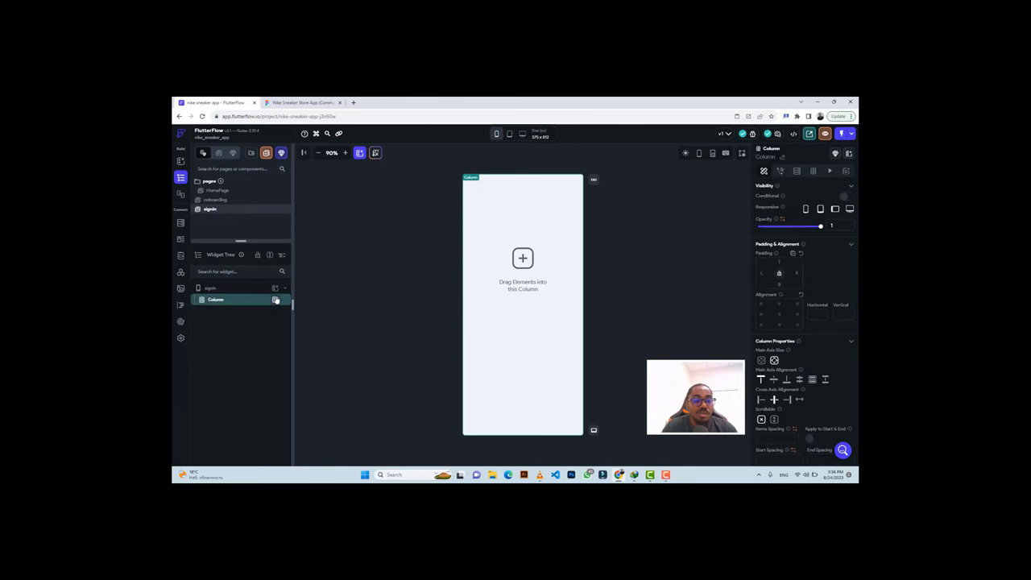
# Add a Row to the Column with a Container inside it.
pyautogui.click(275, 300)
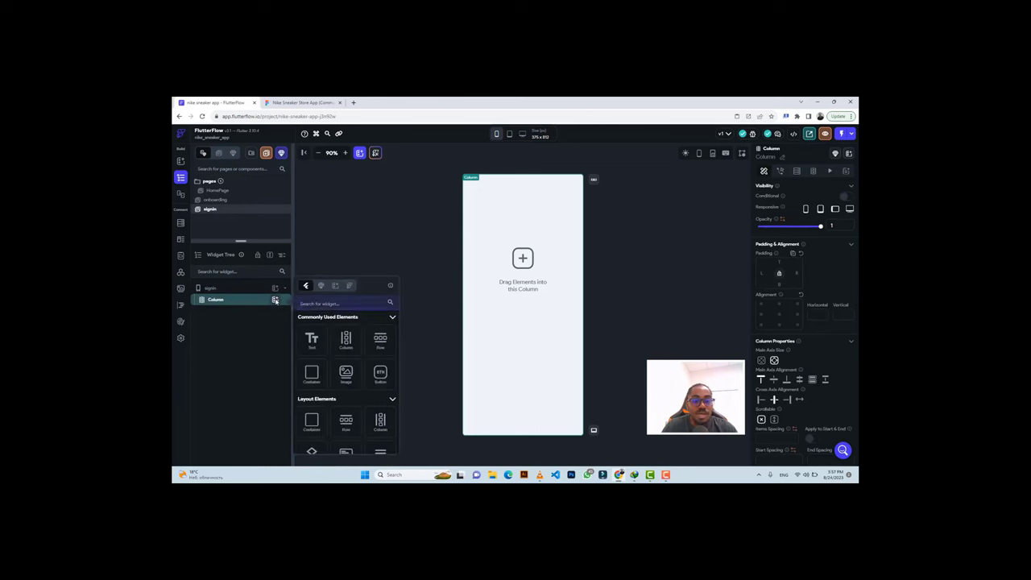
pyautogui.click(382, 343)
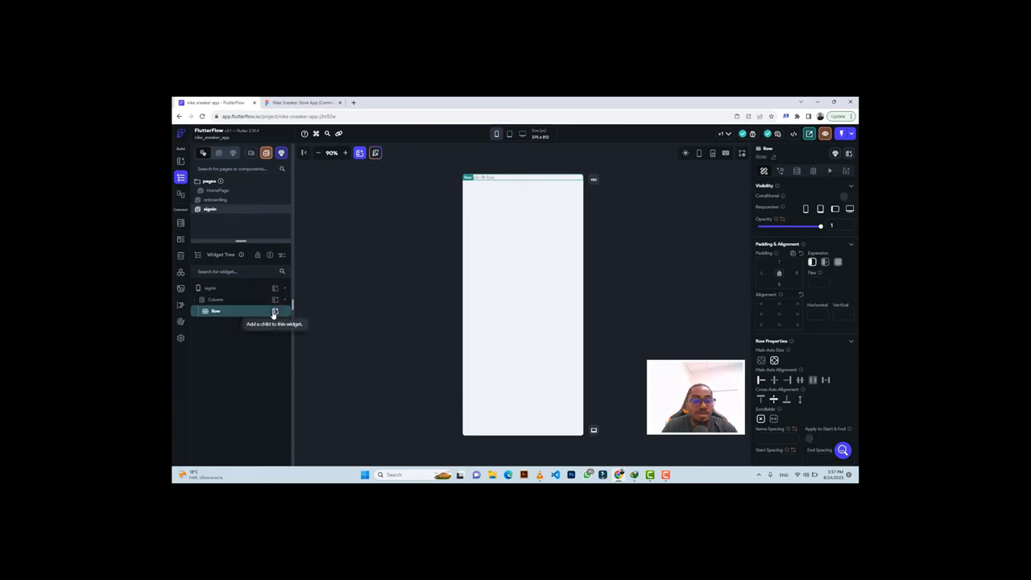
pyautogui.click(274, 312)
pyautogui.click(313, 388)
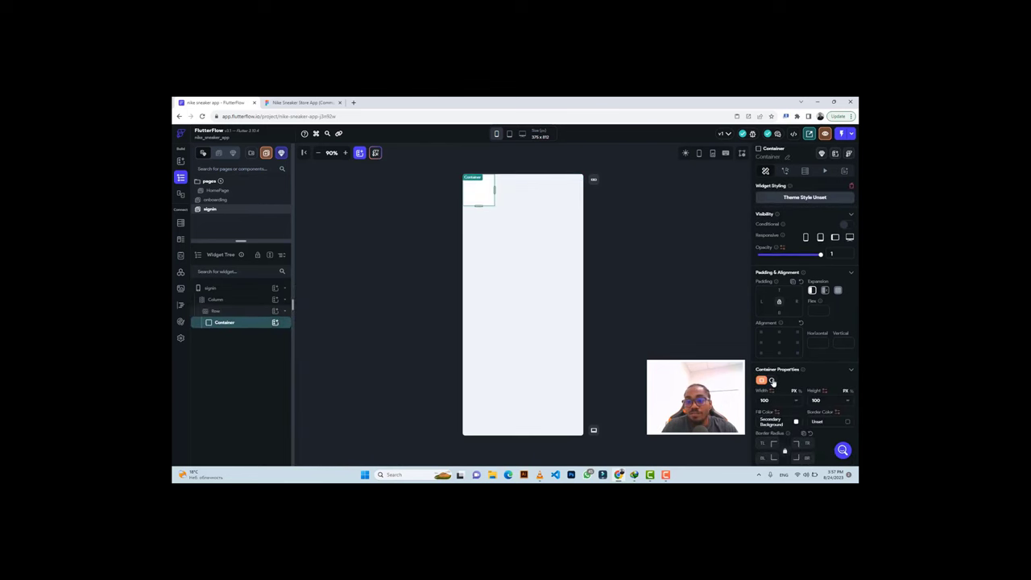
# Make the Container a circle of diameter 44 filled light grey #F7F7F7.
pyautogui.click(771, 380)
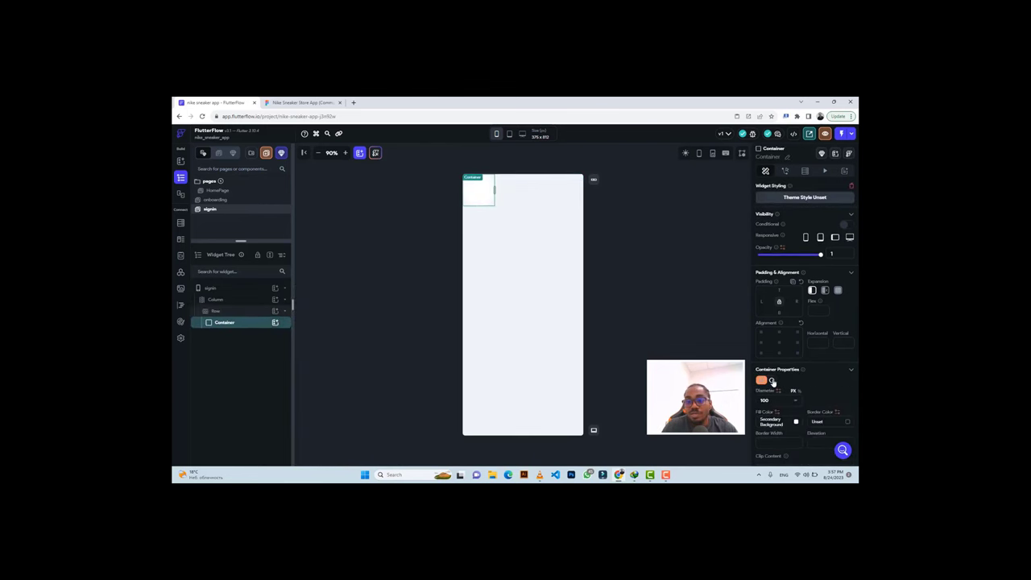
pyautogui.click(299, 102)
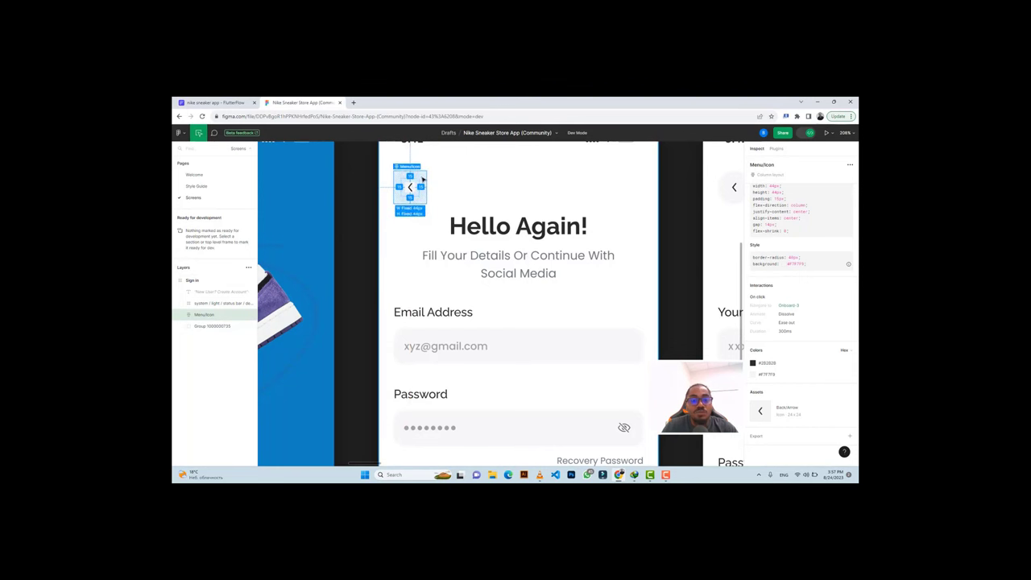
pyautogui.click(206, 102)
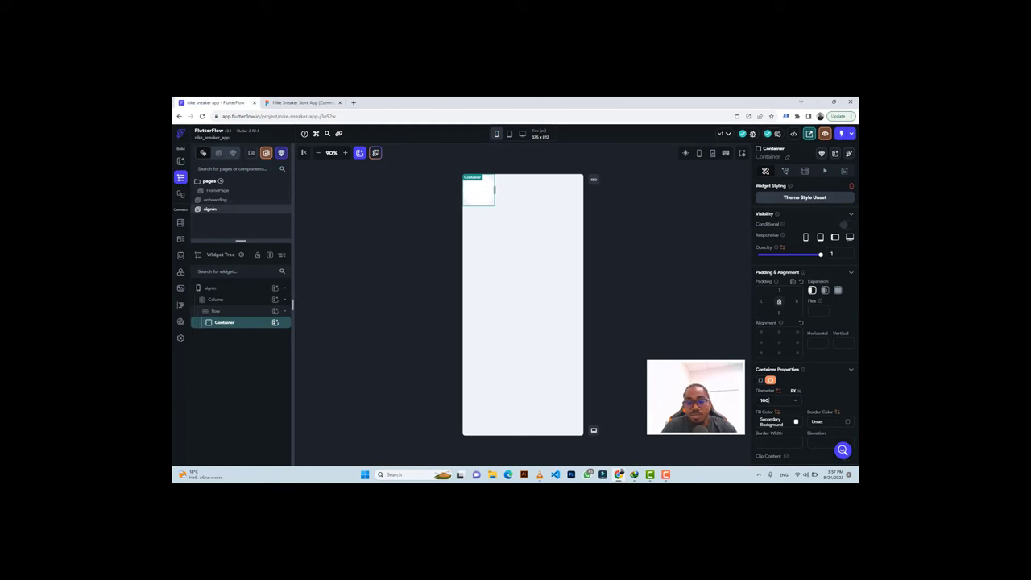
pyautogui.write('44')
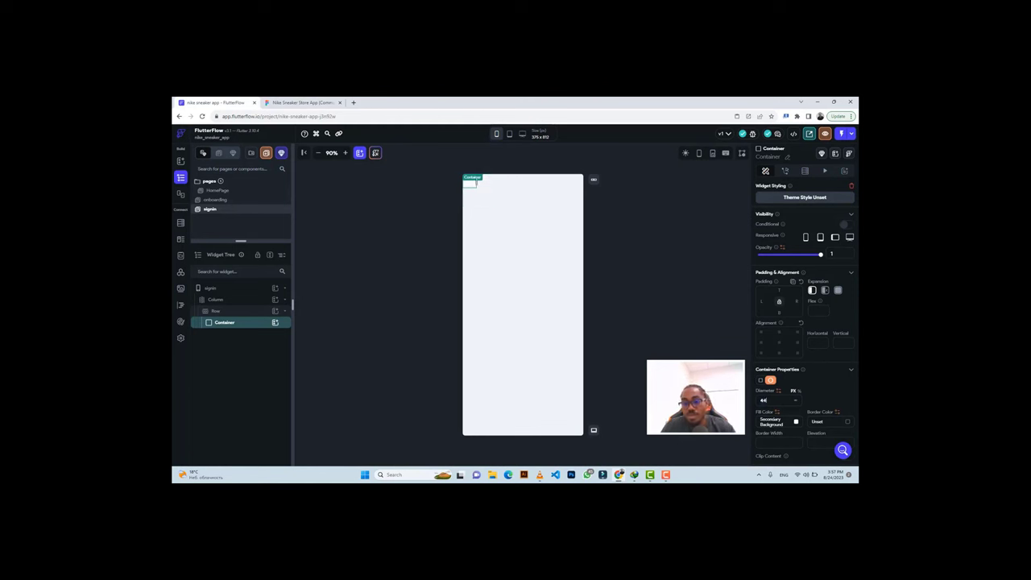
pyautogui.hotkey('ctrl', 'v')
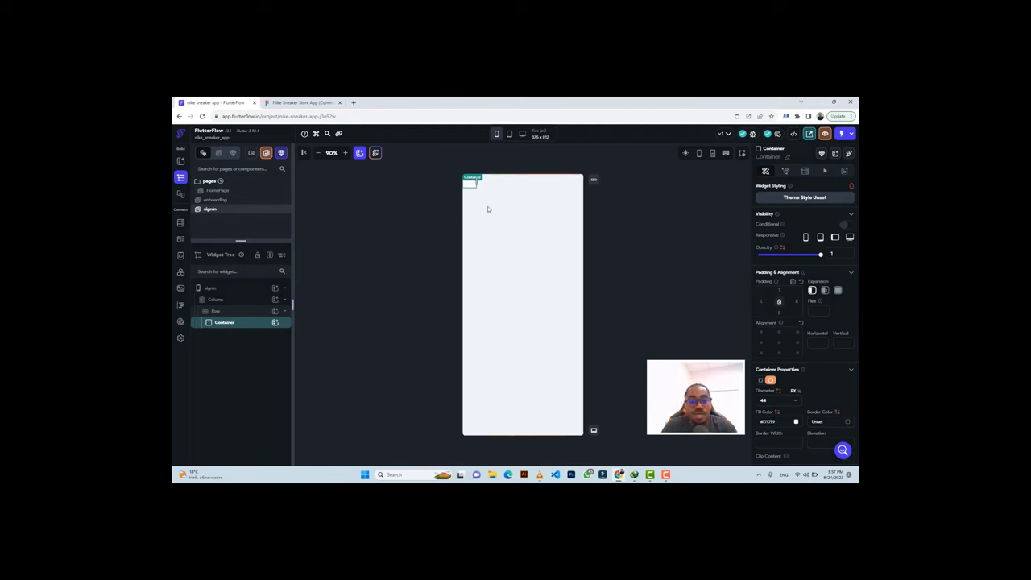
pyautogui.click(227, 300)
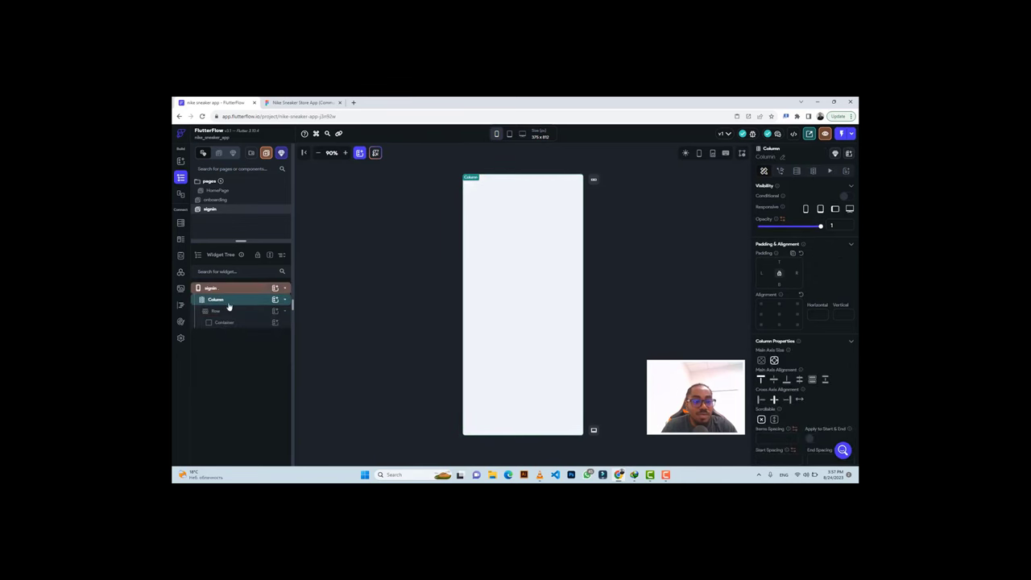
# Wrap the Column in a Container with width and height both set to inf.
pyautogui.rightClick(228, 302)
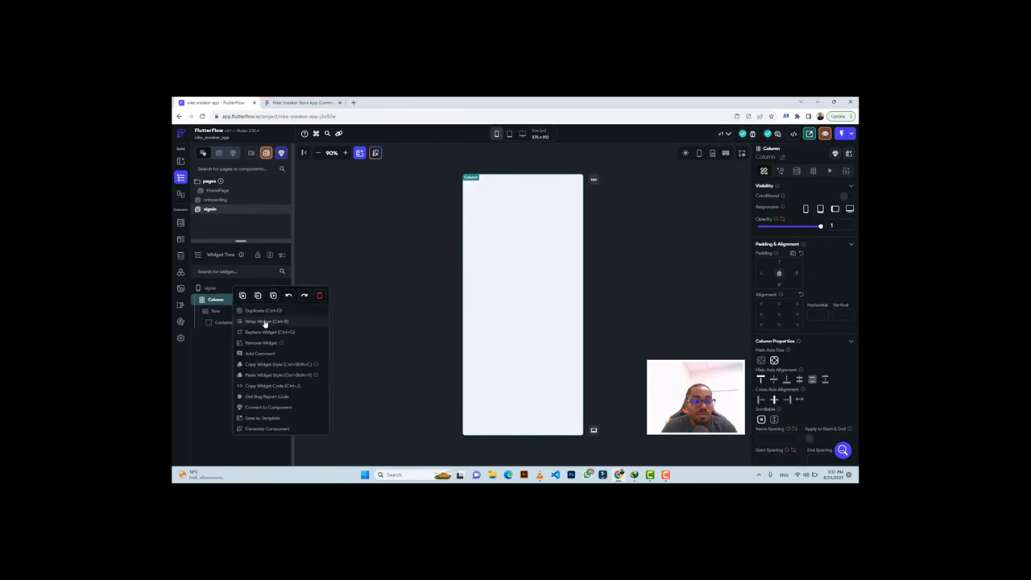
pyautogui.click(264, 324)
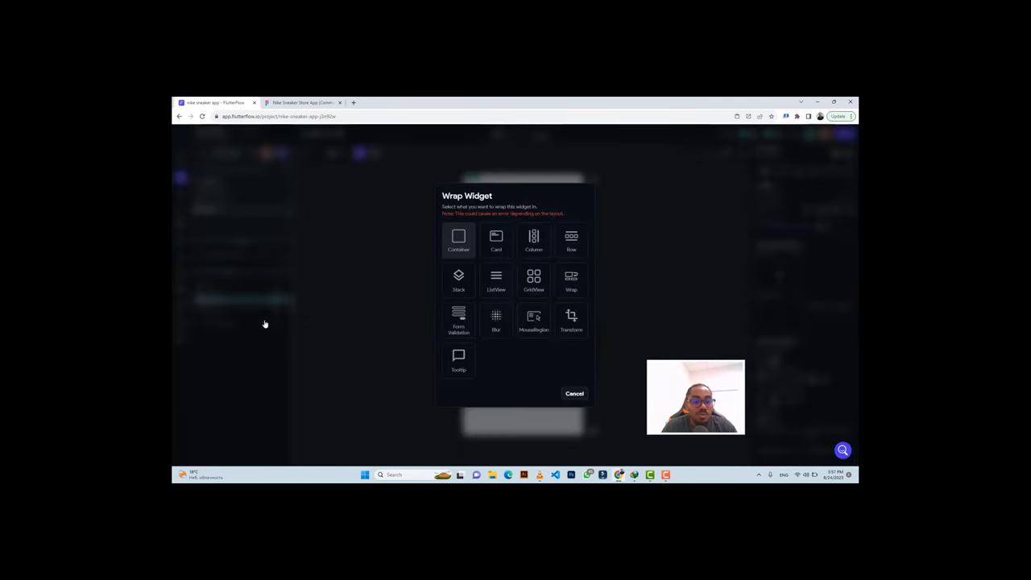
pyautogui.click(459, 238)
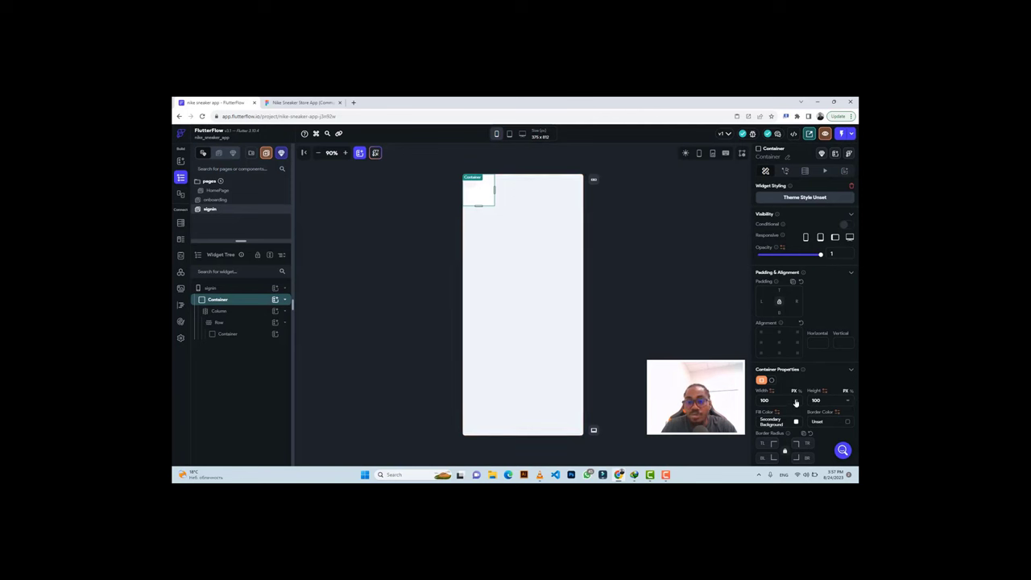
pyautogui.write('inf')
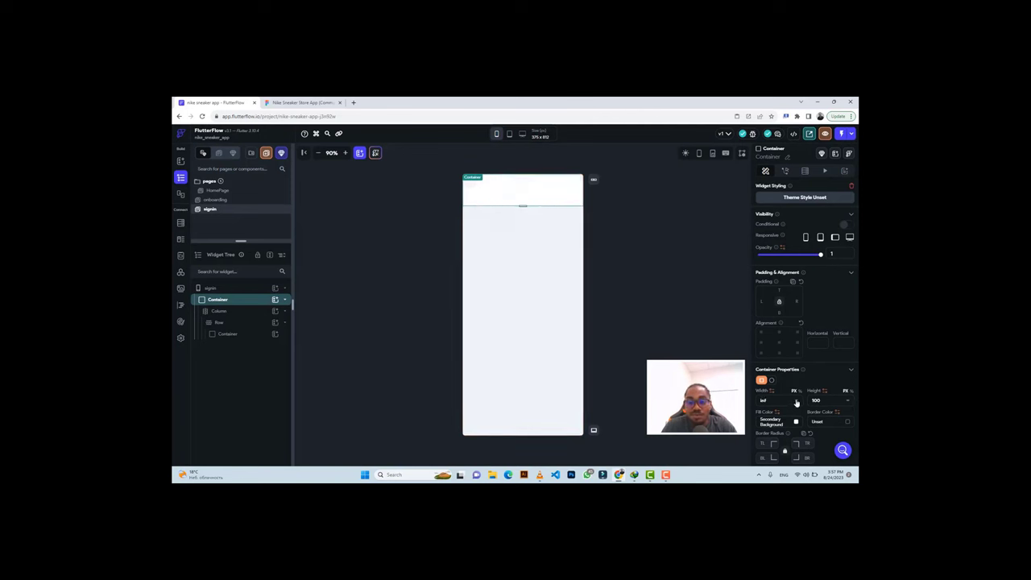
pyautogui.write('inf')
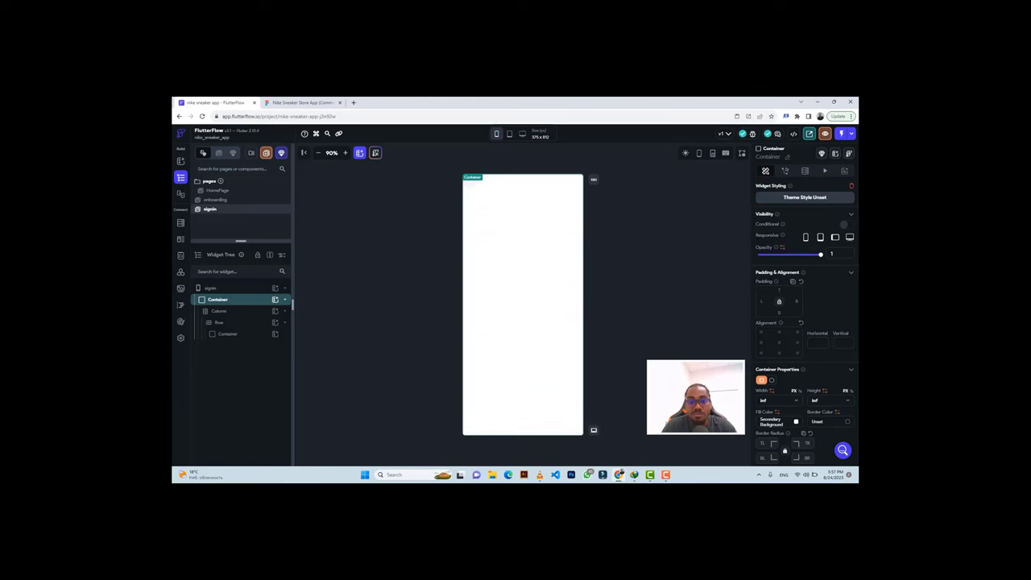
pyautogui.click(602, 297)
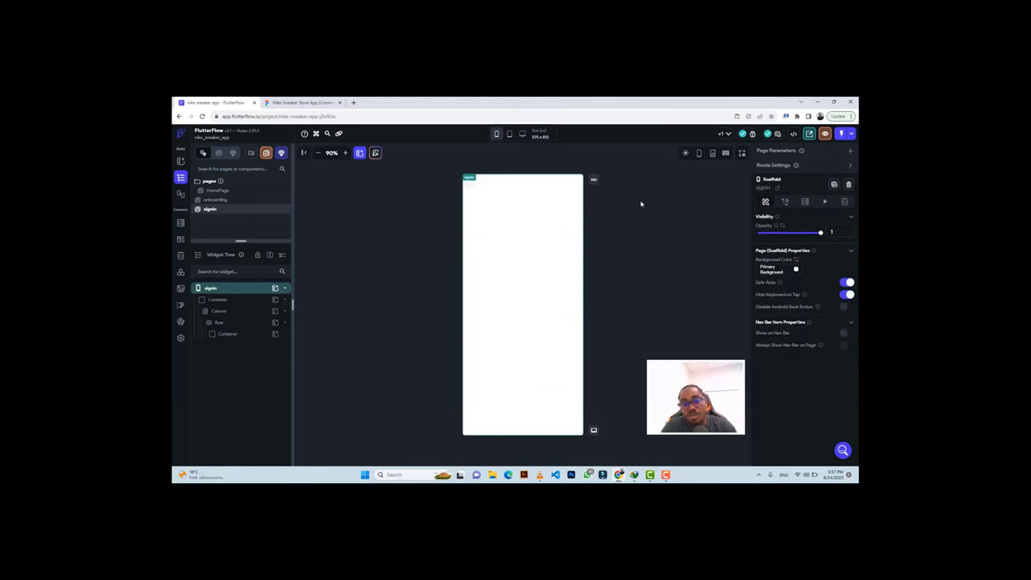
# Add a Column inside the circular Container.
pyautogui.click(470, 186)
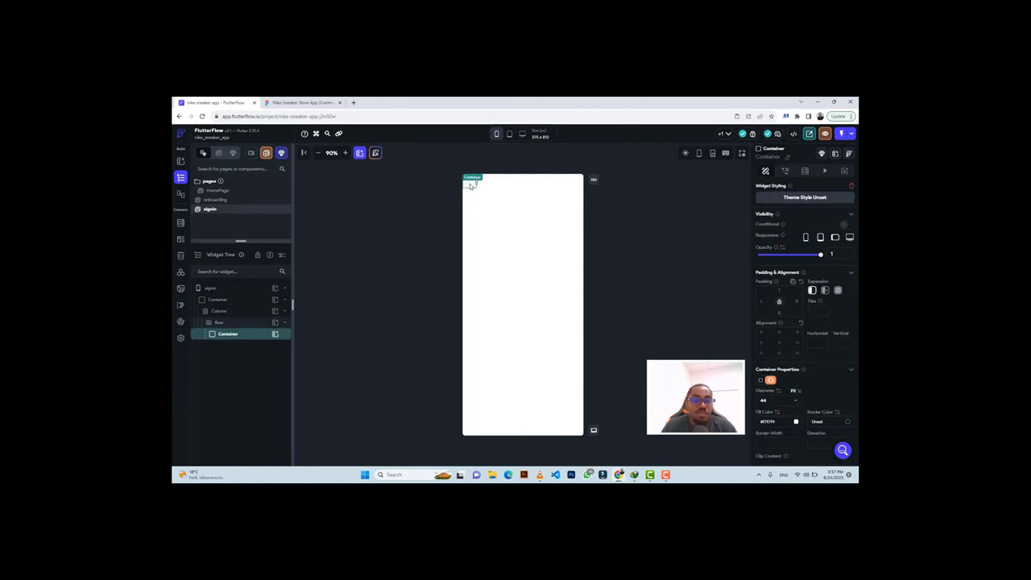
pyautogui.click(274, 334)
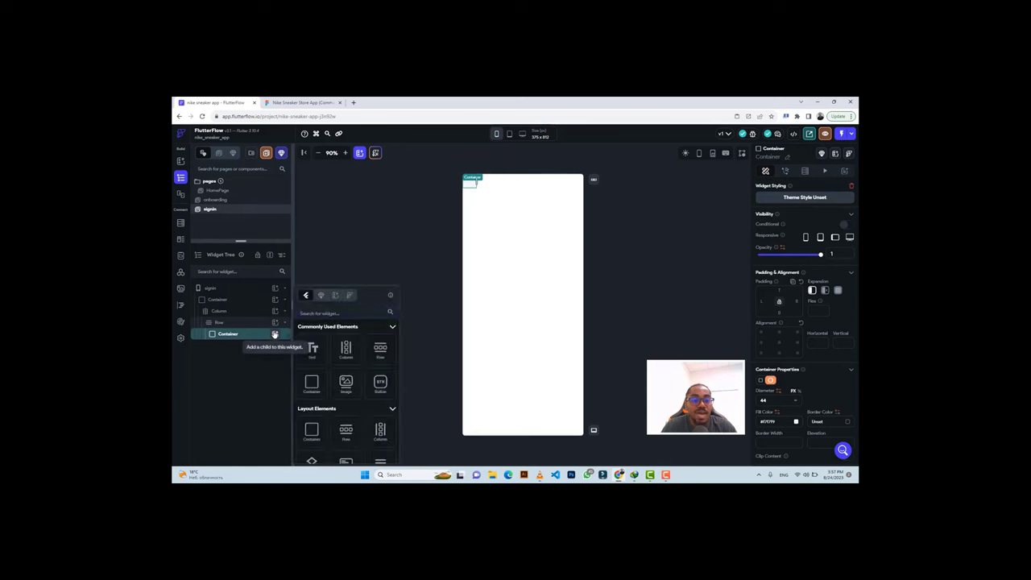
pyautogui.click(346, 355)
pyautogui.click(346, 352)
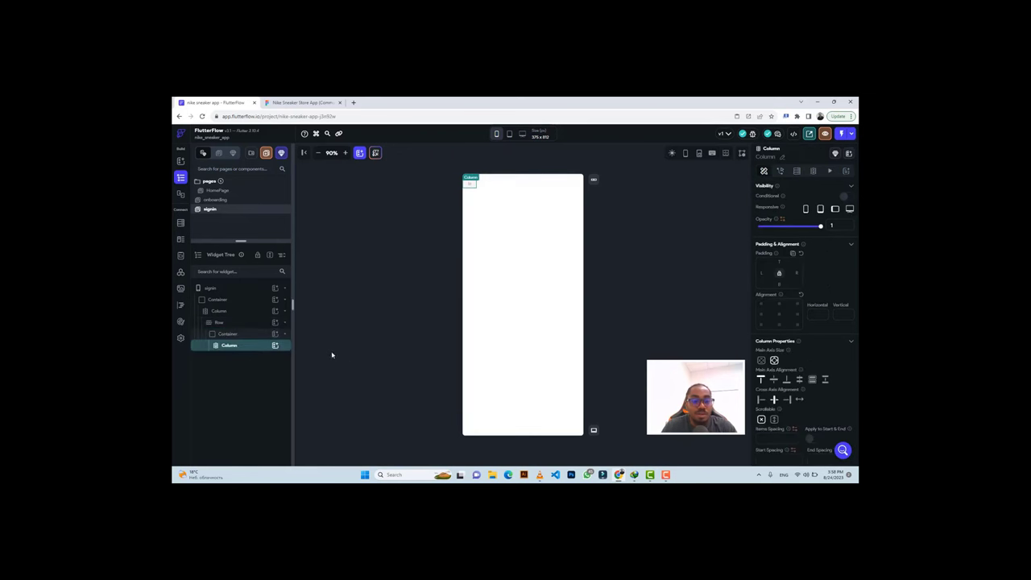
# Add an Icon to that Column showing Chevron Left.
pyautogui.click(274, 344)
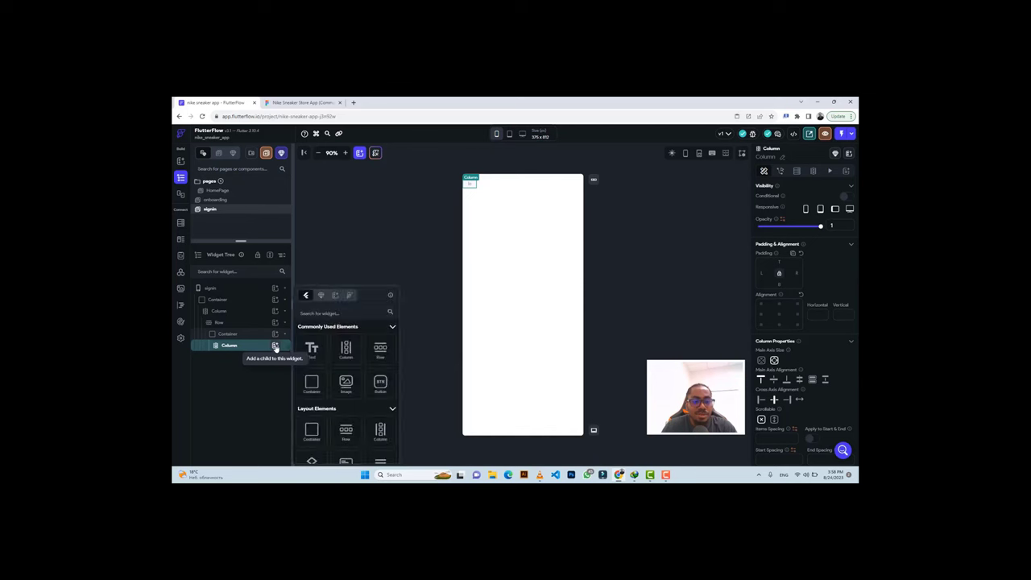
pyautogui.click(209, 288)
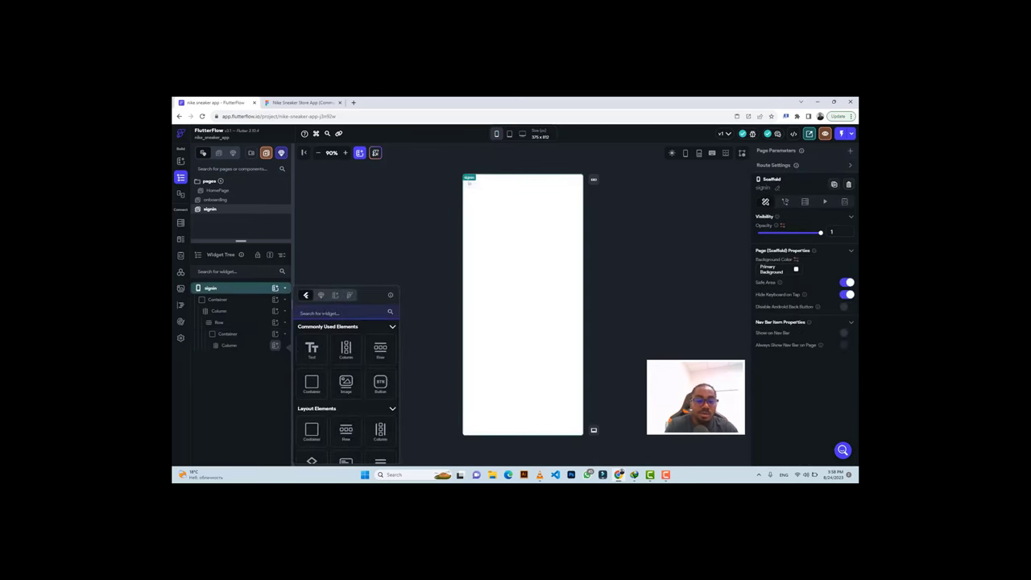
pyautogui.write('icon')
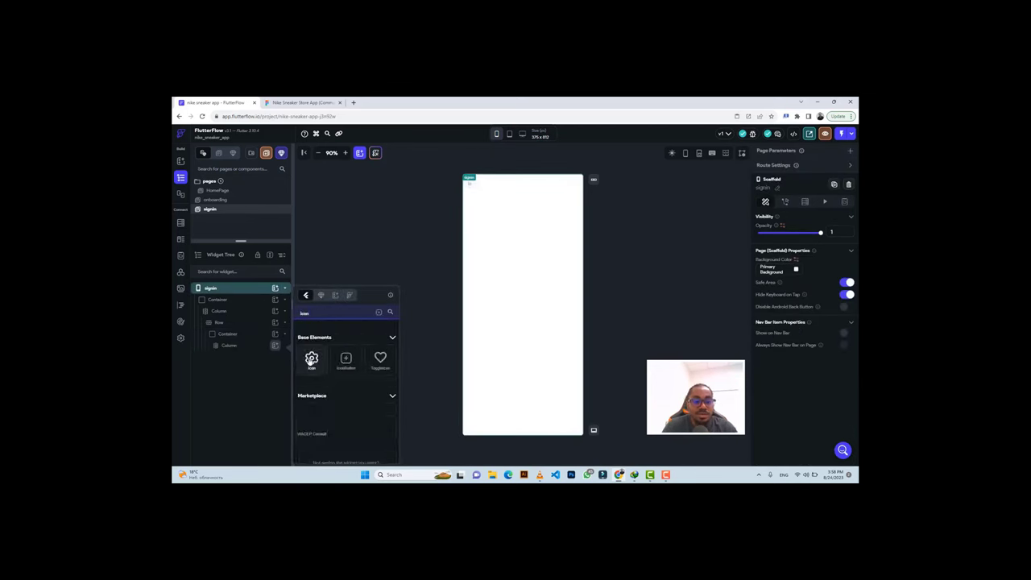
pyautogui.click(311, 359)
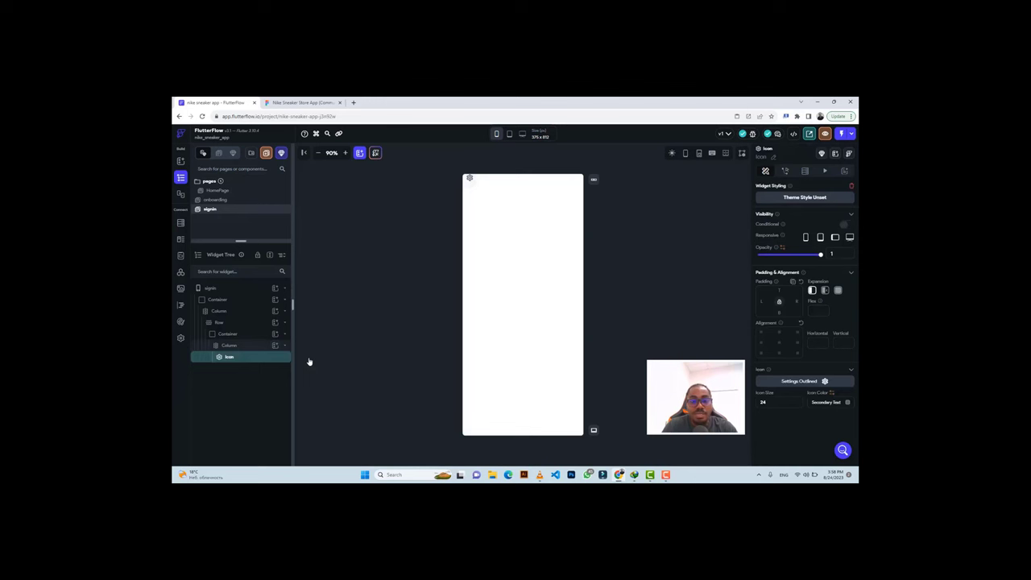
pyautogui.click(799, 381)
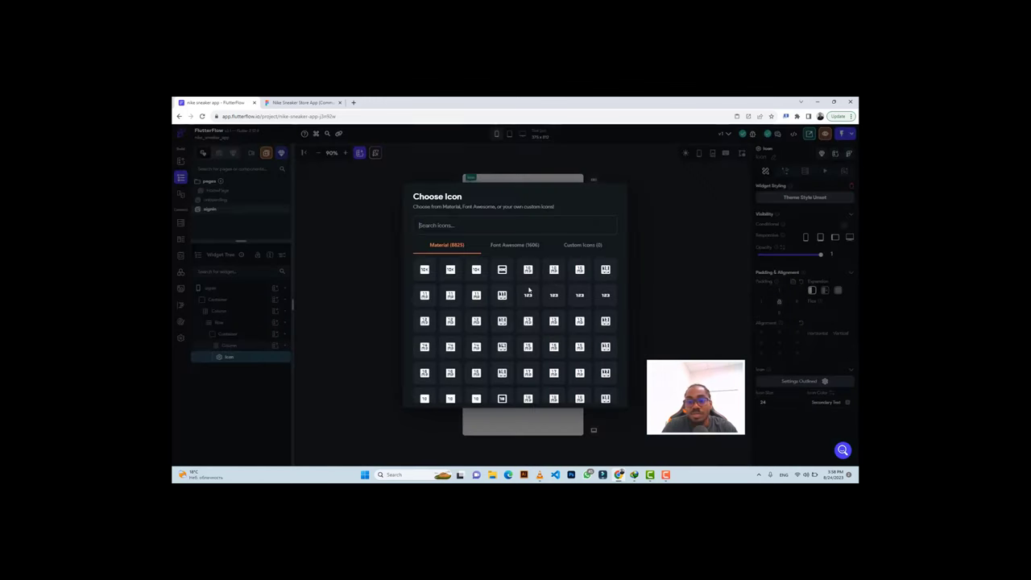
pyautogui.write('left')
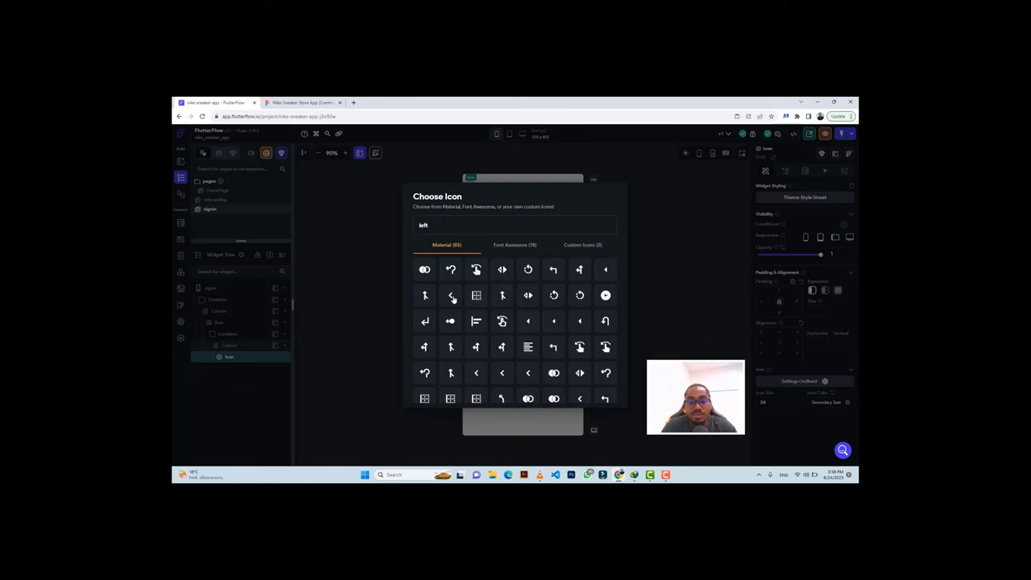
pyautogui.click(453, 298)
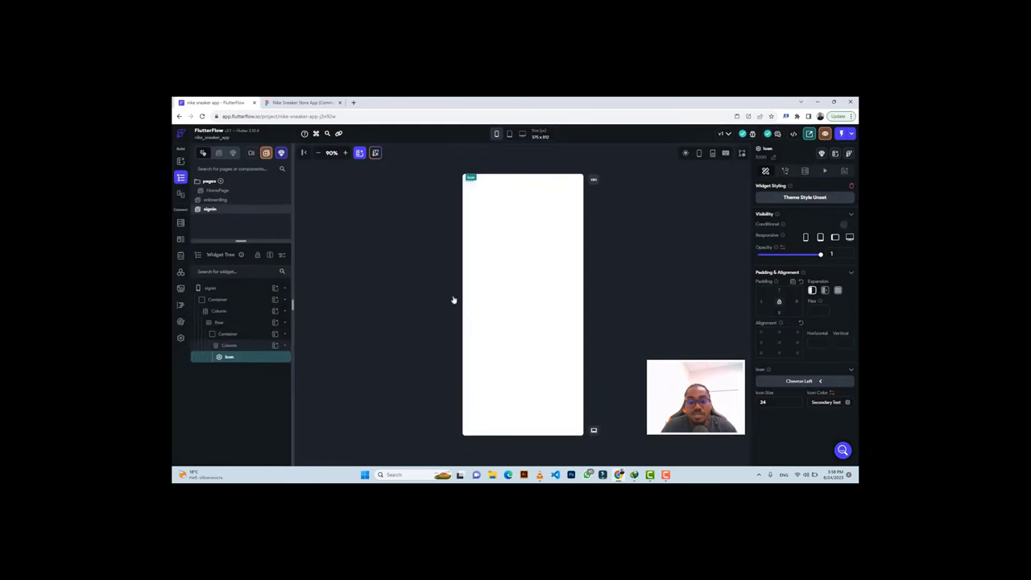
# Colour the chevron with the Figma arrow's dark grey #2b2b2b.
pyautogui.click(293, 101)
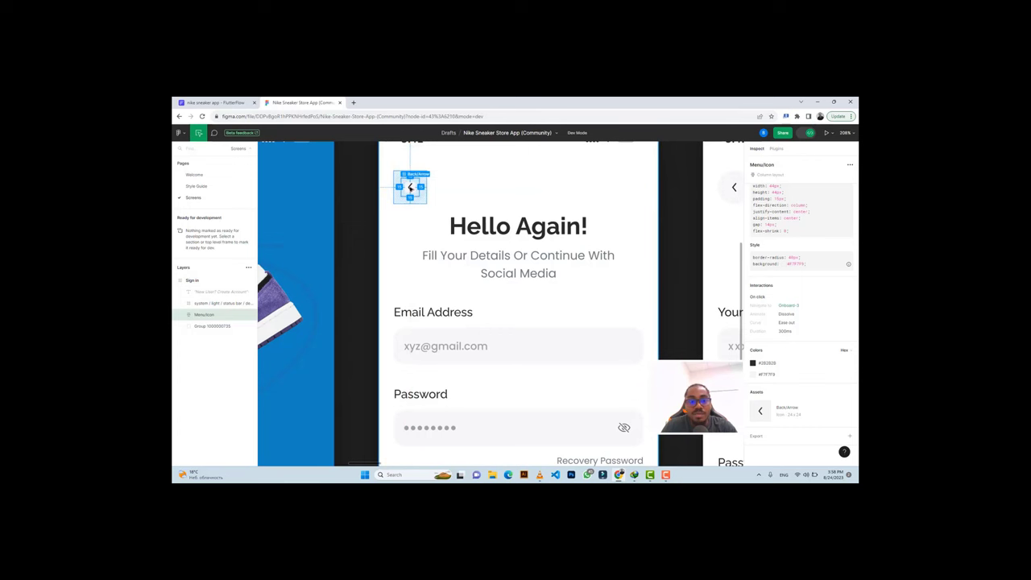
pyautogui.click(410, 188)
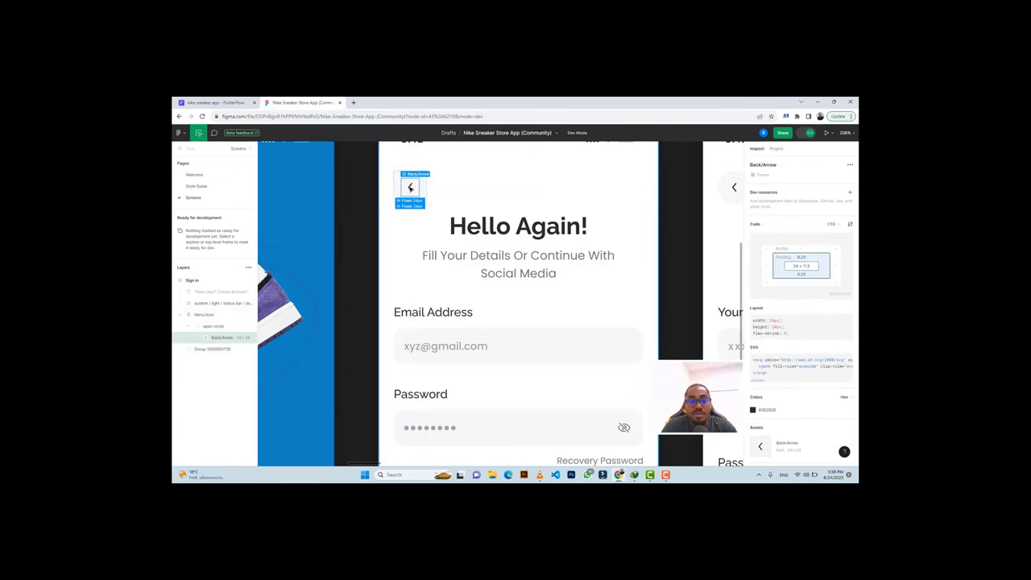
pyautogui.click(768, 415)
pyautogui.click(213, 102)
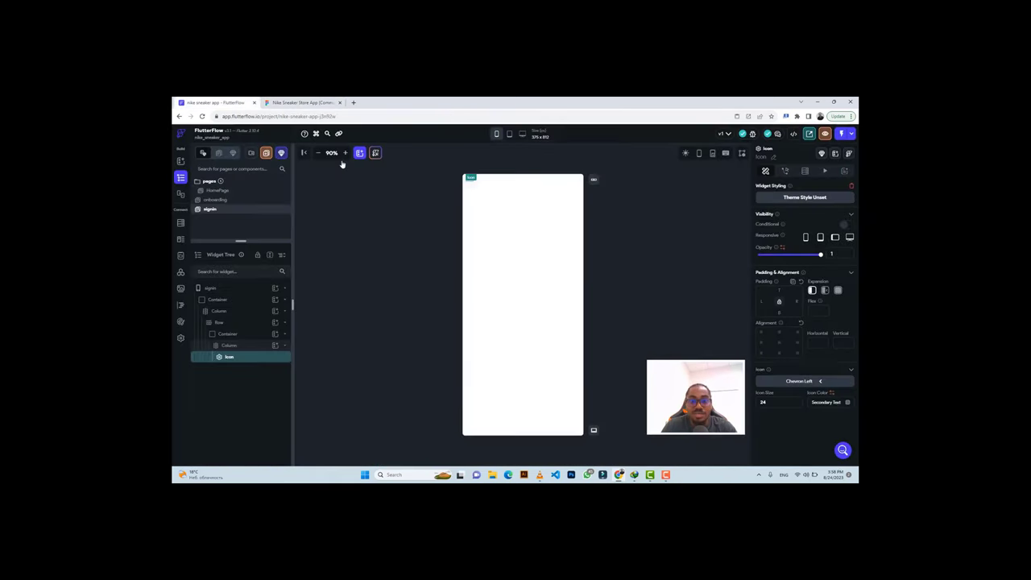
pyautogui.click(821, 401)
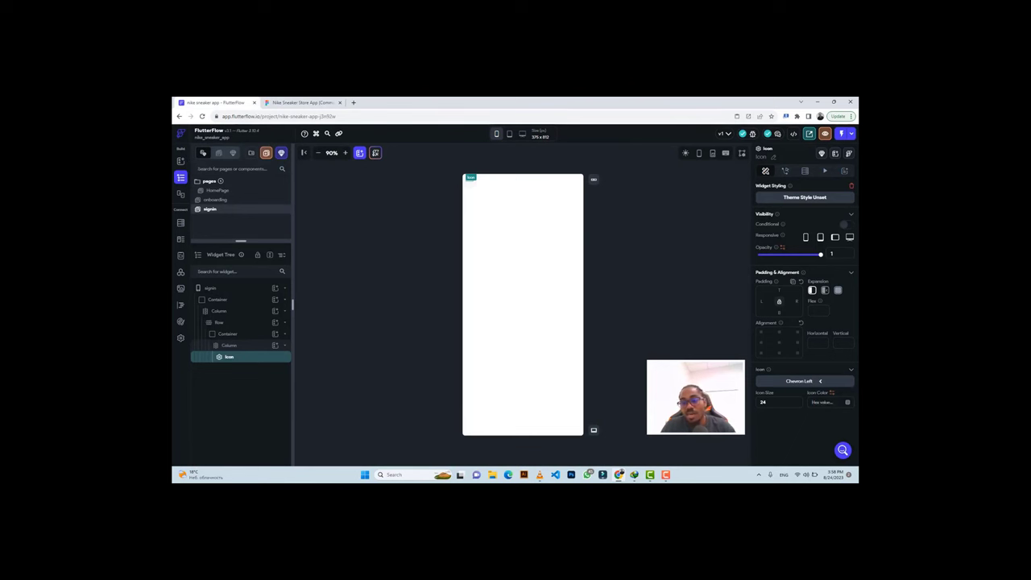
pyautogui.hotkey('ctrl', 'v')
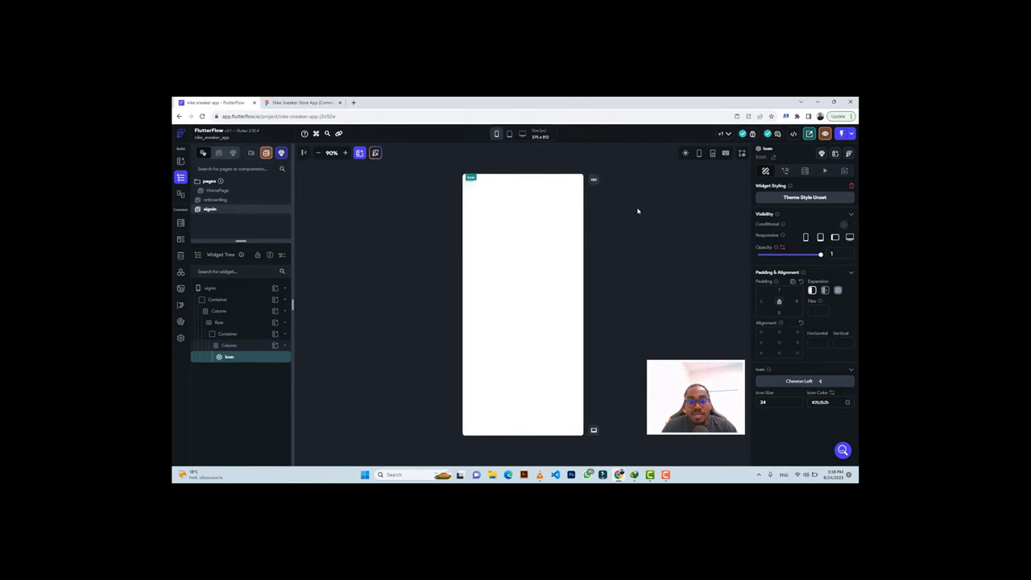
pyautogui.click(457, 202)
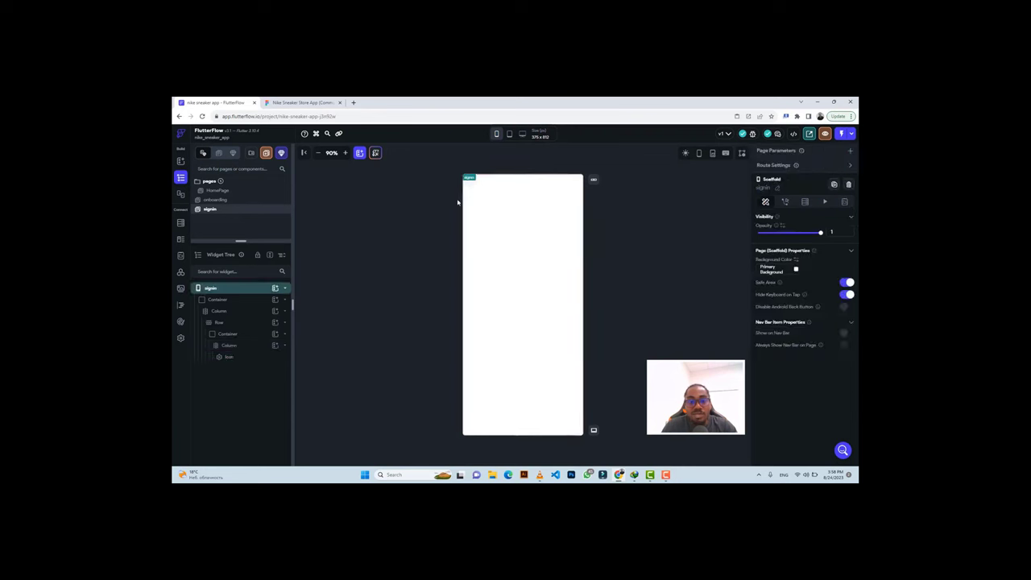
# Zoom into the phone preview and select the Container around the back arrow.
pyautogui.click(344, 153)
pyautogui.click(344, 153)
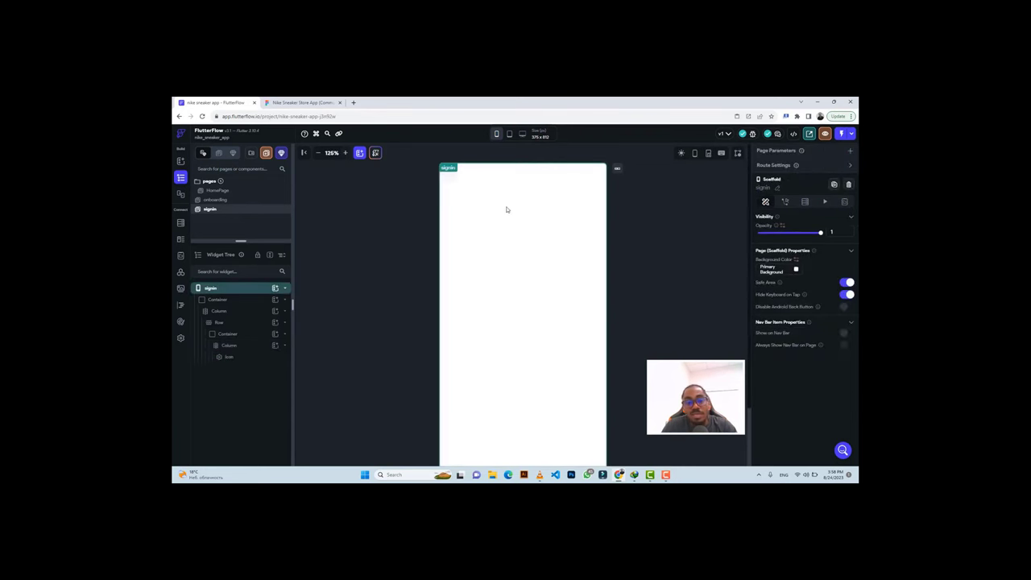
pyautogui.click(237, 356)
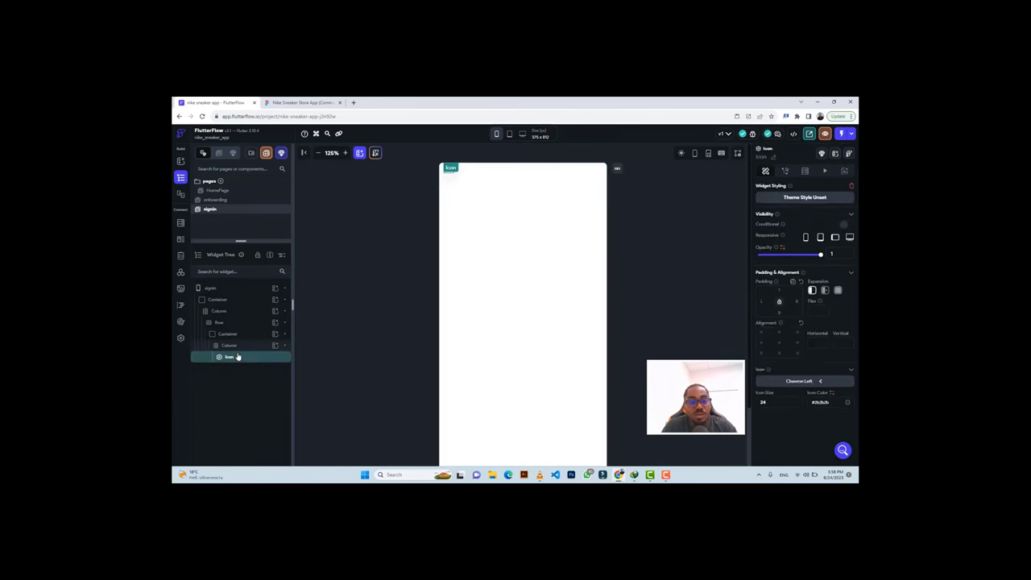
pyautogui.click(238, 346)
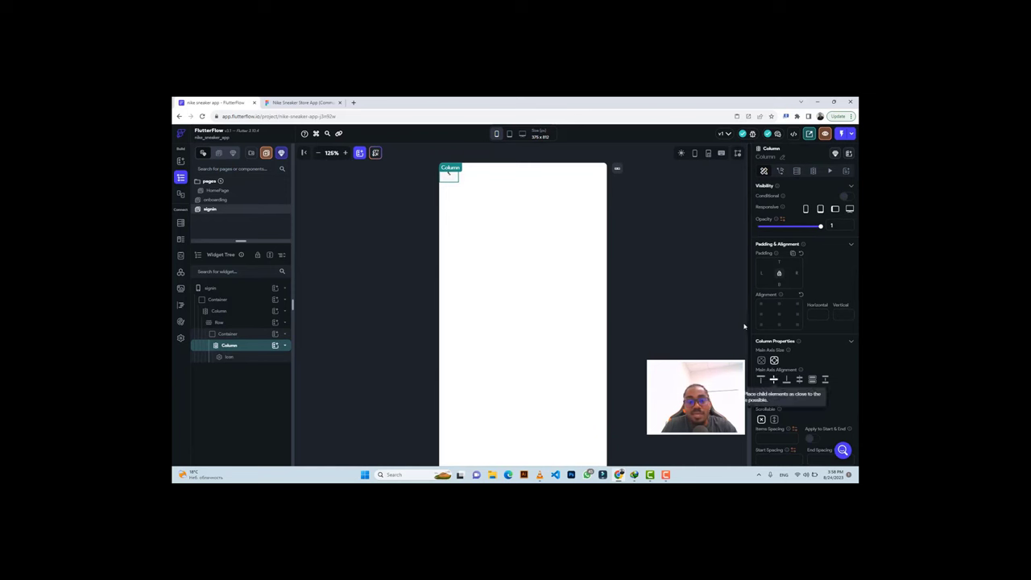
pyautogui.click(726, 293)
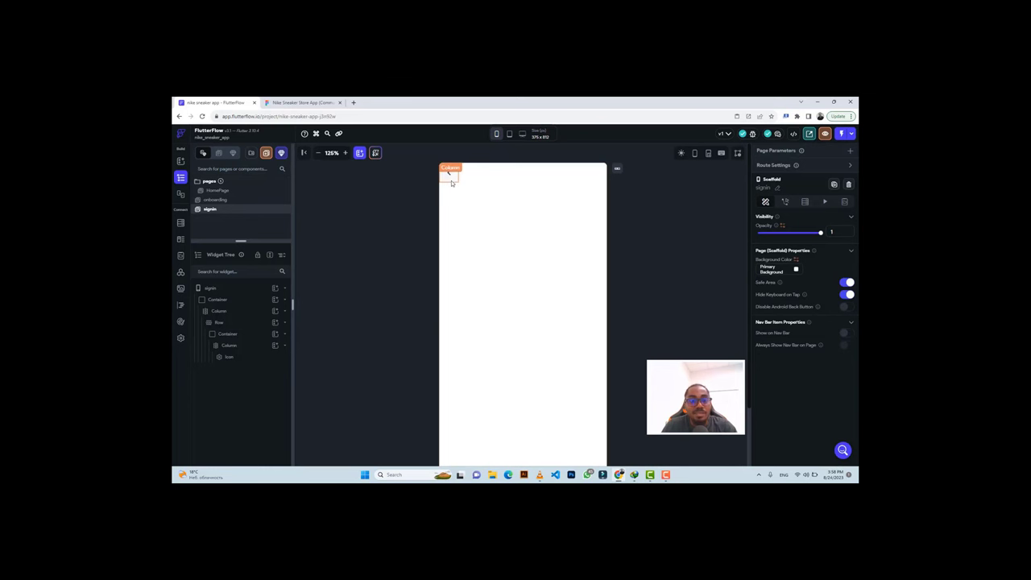
pyautogui.click(229, 335)
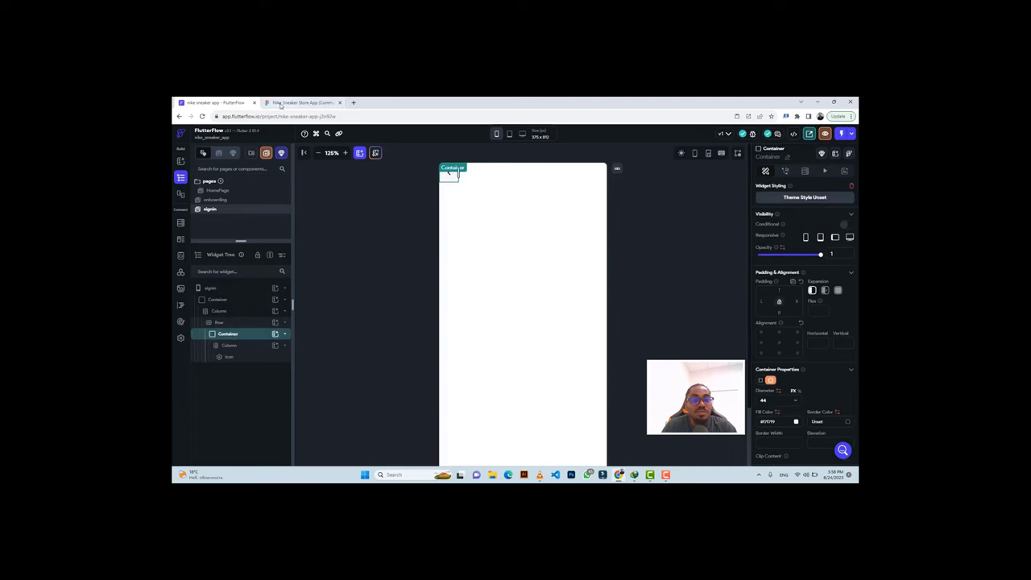
# Set the back-arrow padding to 20, matching the Figma arrow spacing.
pyautogui.click(300, 102)
pyautogui.click(406, 200)
pyautogui.click(403, 203)
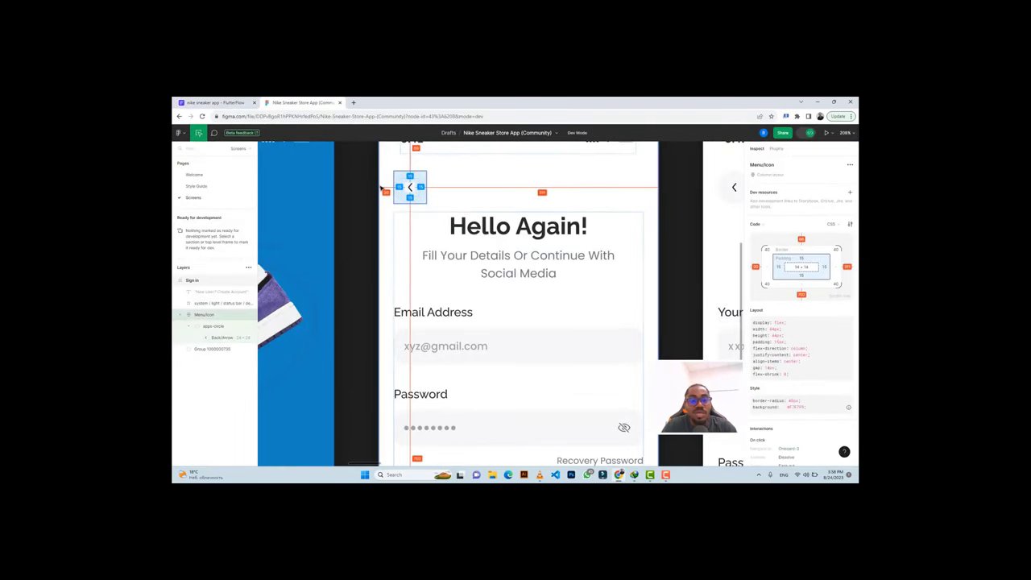
pyautogui.click(214, 102)
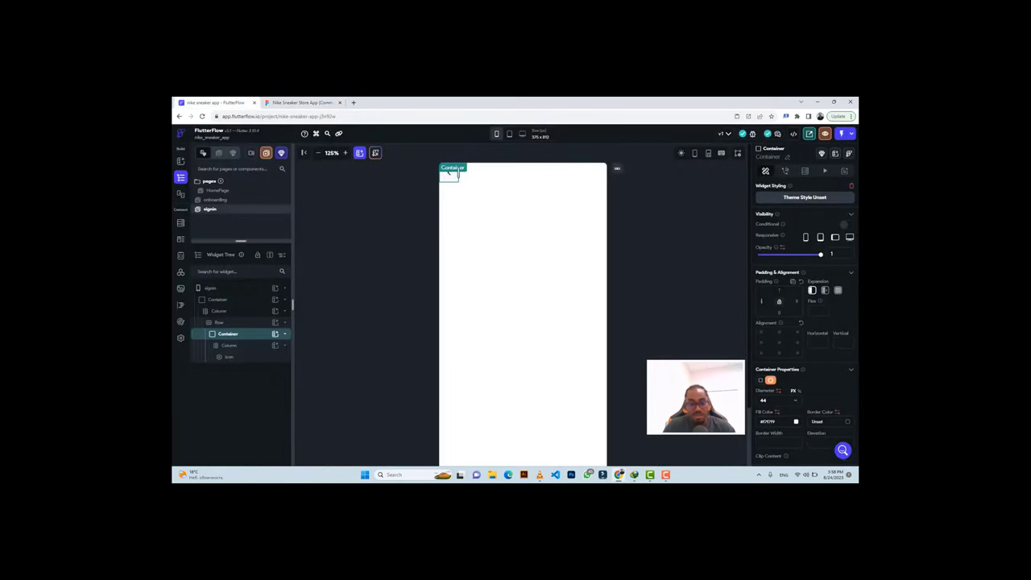
pyautogui.write('20')
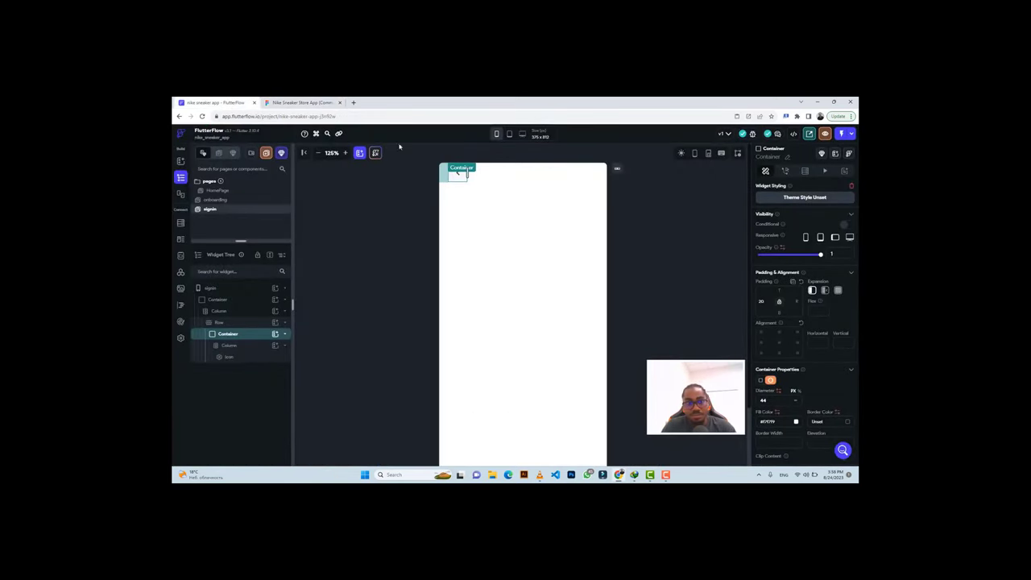
pyautogui.hotkey('ctrl', 'Tab')
pyautogui.scroll(1, 457, 205)
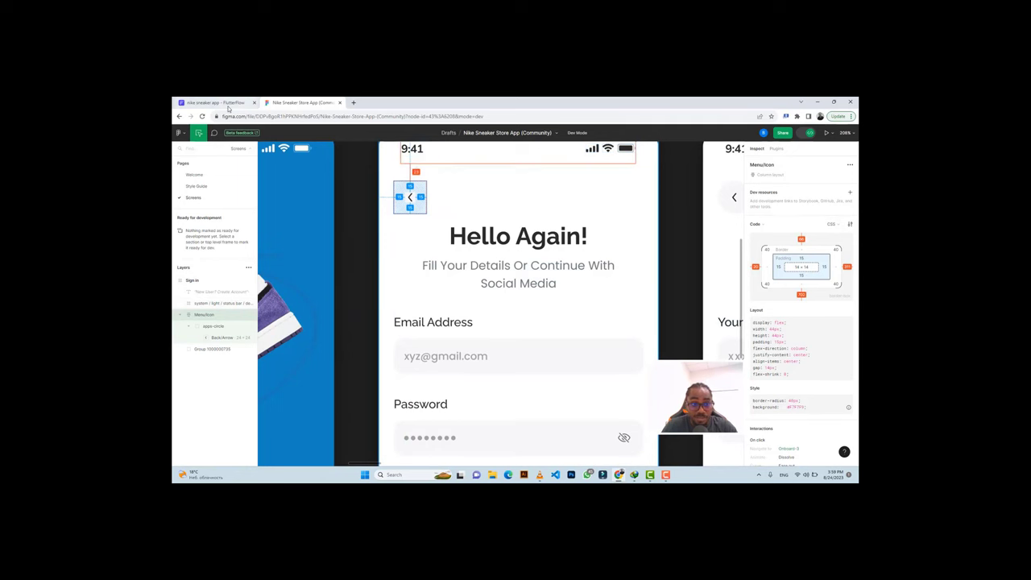
pyautogui.hotkey('ctrl', 'Tab')
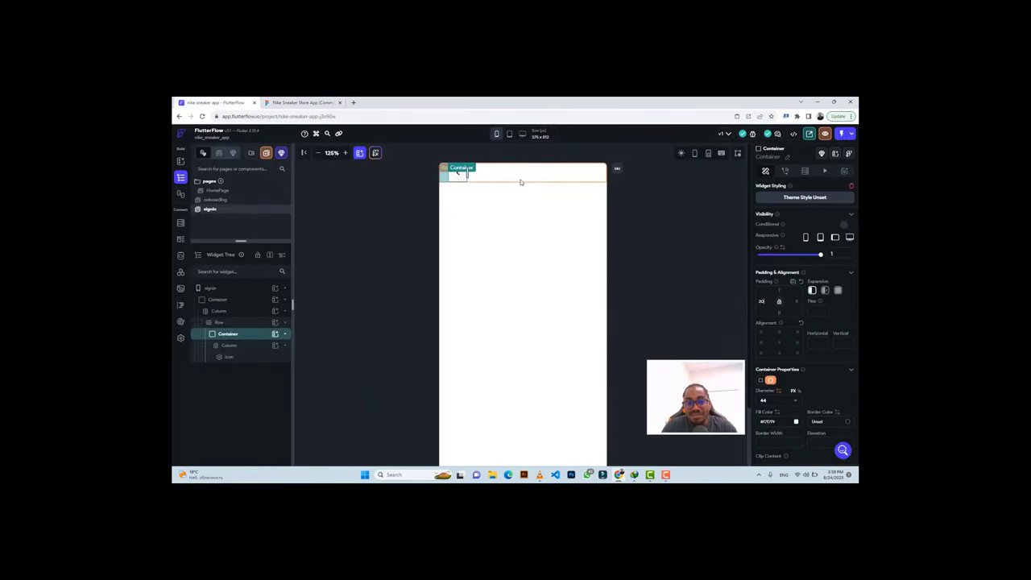
pyautogui.click(520, 182)
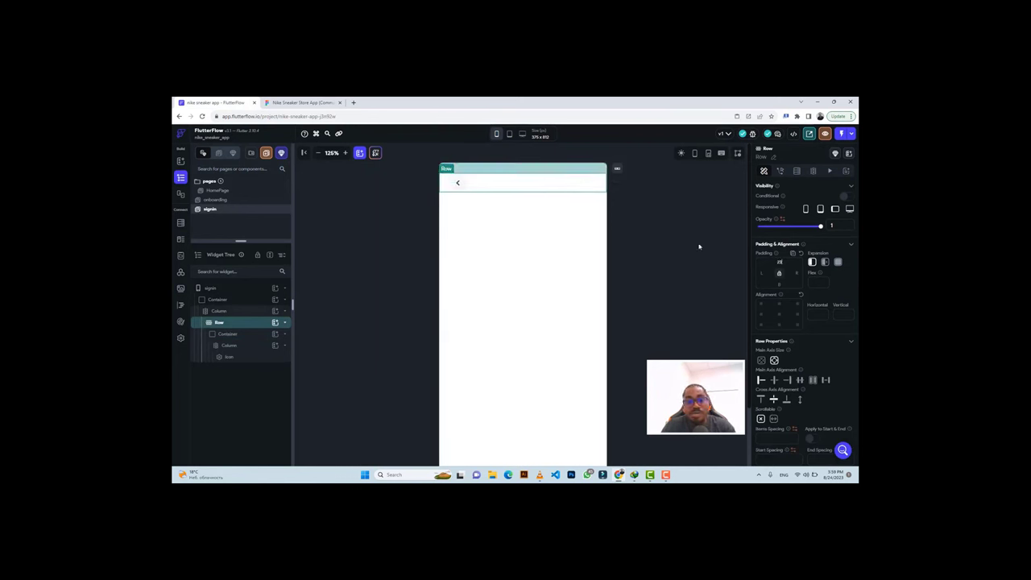
pyautogui.click(660, 215)
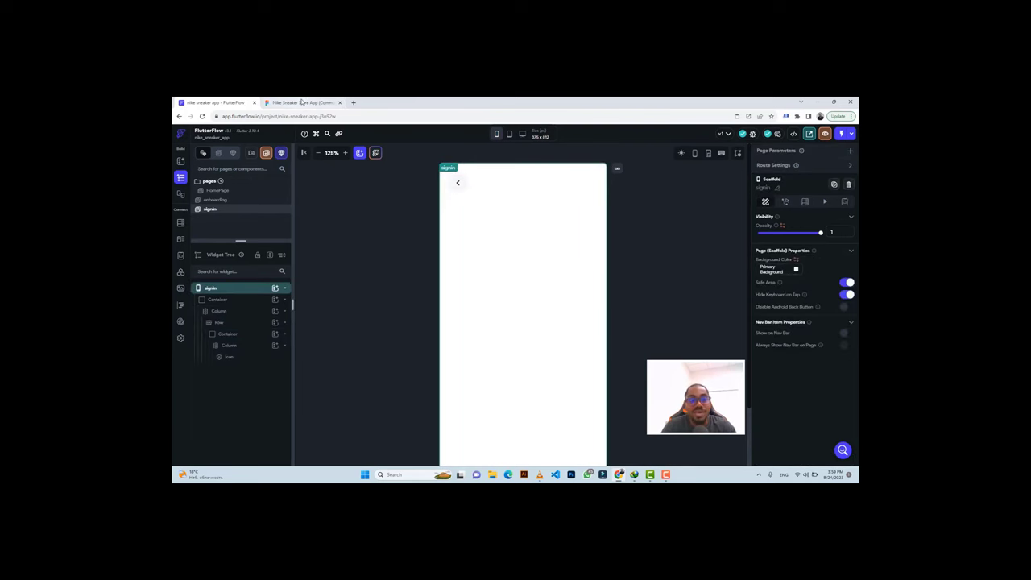
# Copy the 'Hello Again!' text content from the heading in Figma's Inspect panel.
pyautogui.click(300, 102)
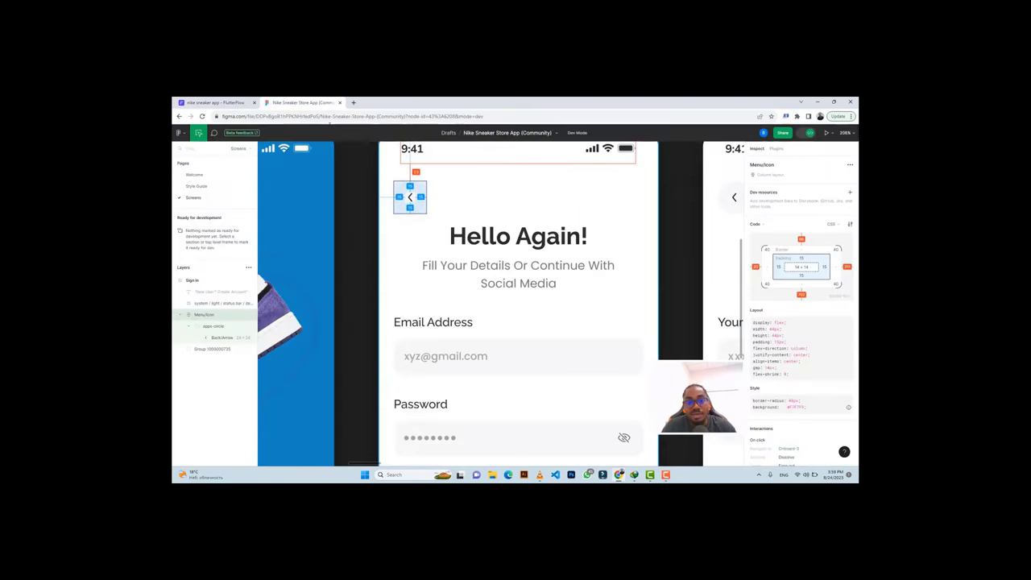
pyautogui.doubleClick(504, 239)
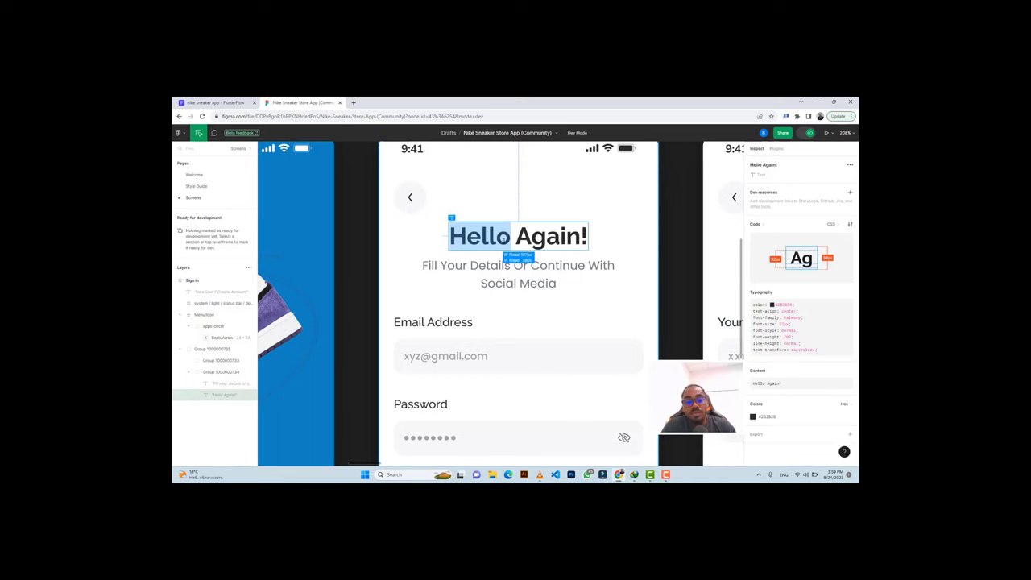
pyautogui.hotkey('ctrl', 'a')
pyautogui.click(767, 382)
pyautogui.click(847, 370)
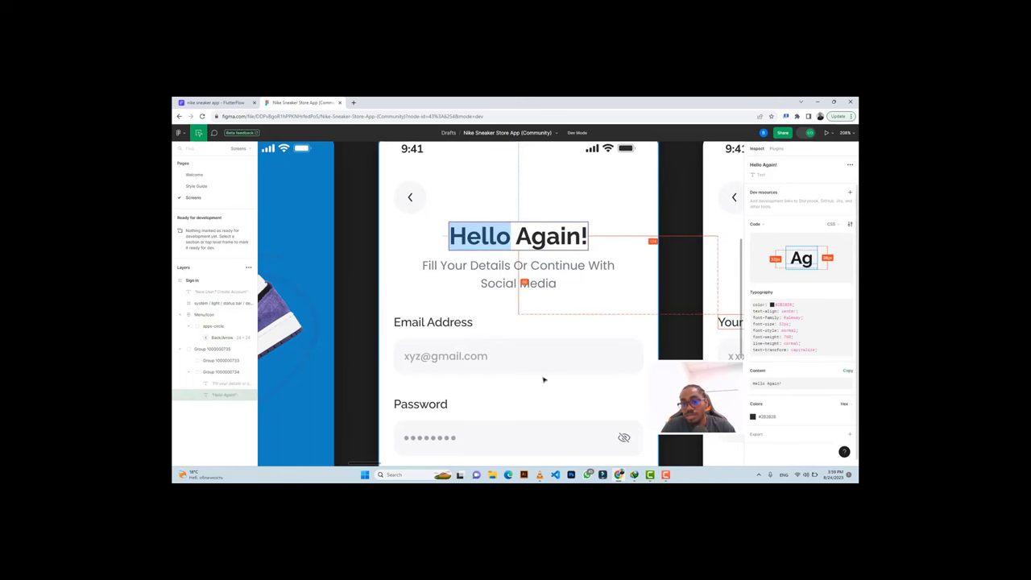
pyautogui.click(848, 373)
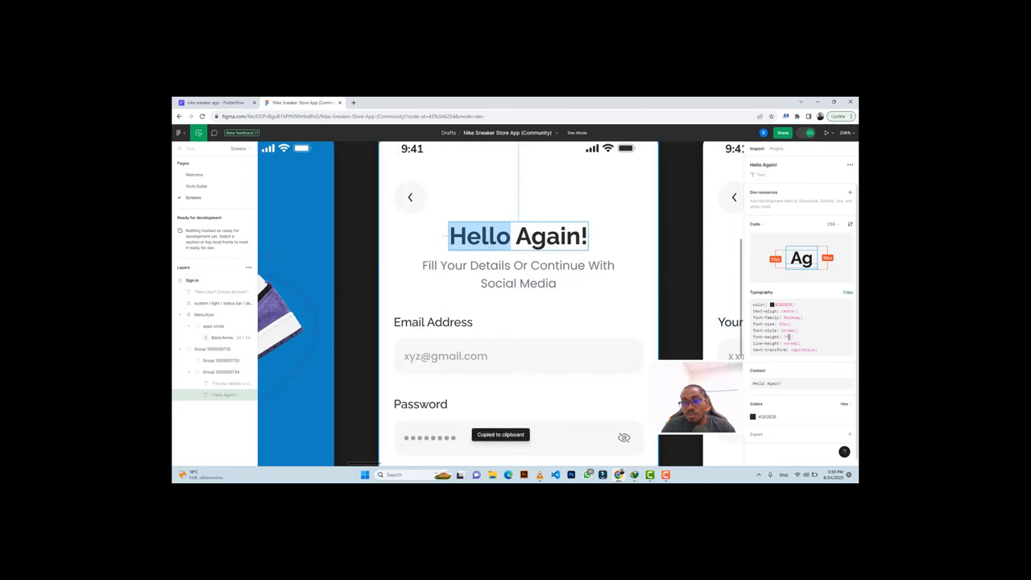
pyautogui.click(198, 106)
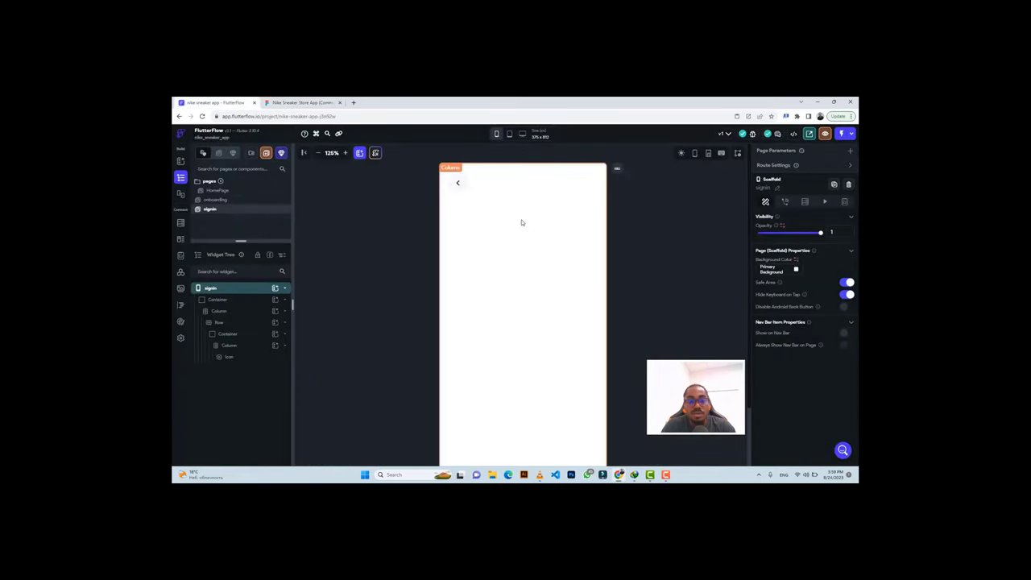
# Add a new Row to the main Column with a Text widget inside.
pyautogui.click(497, 230)
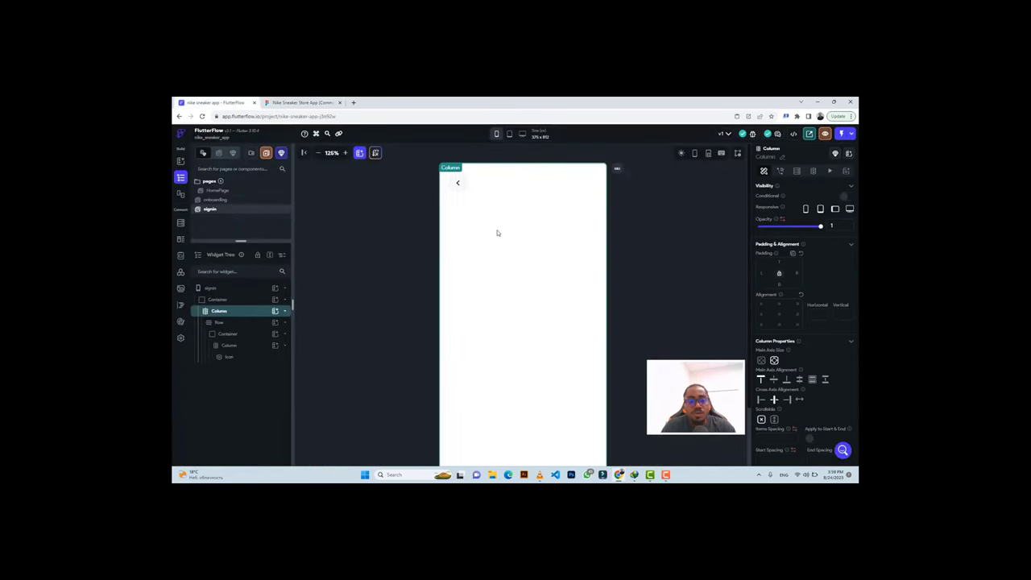
pyautogui.click(275, 311)
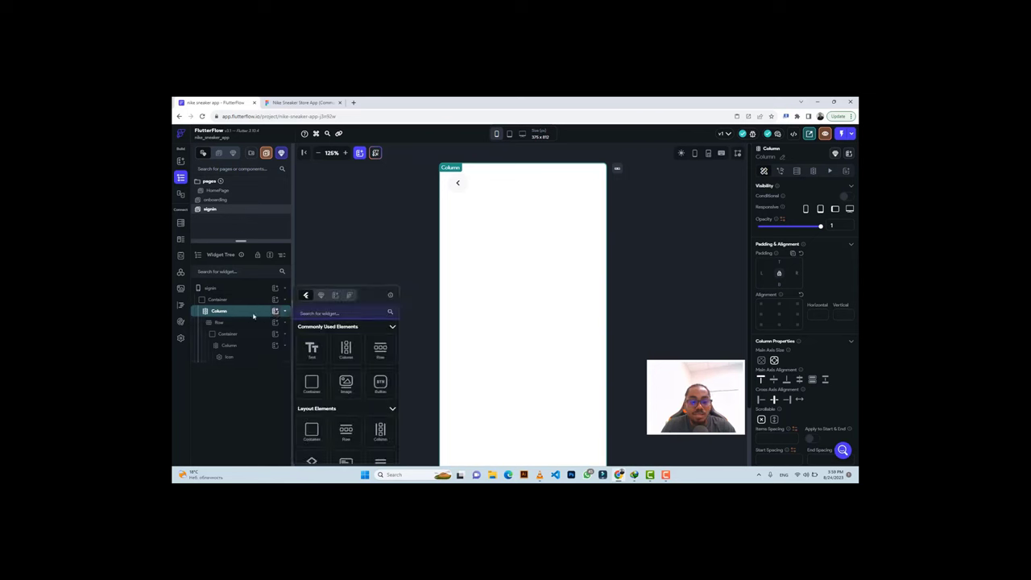
pyautogui.click(380, 349)
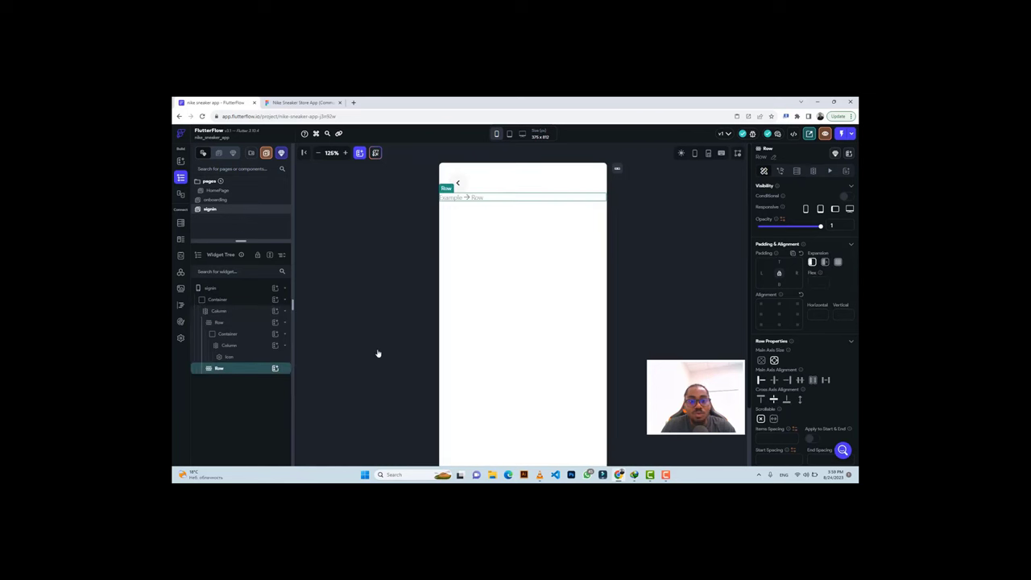
pyautogui.click(275, 369)
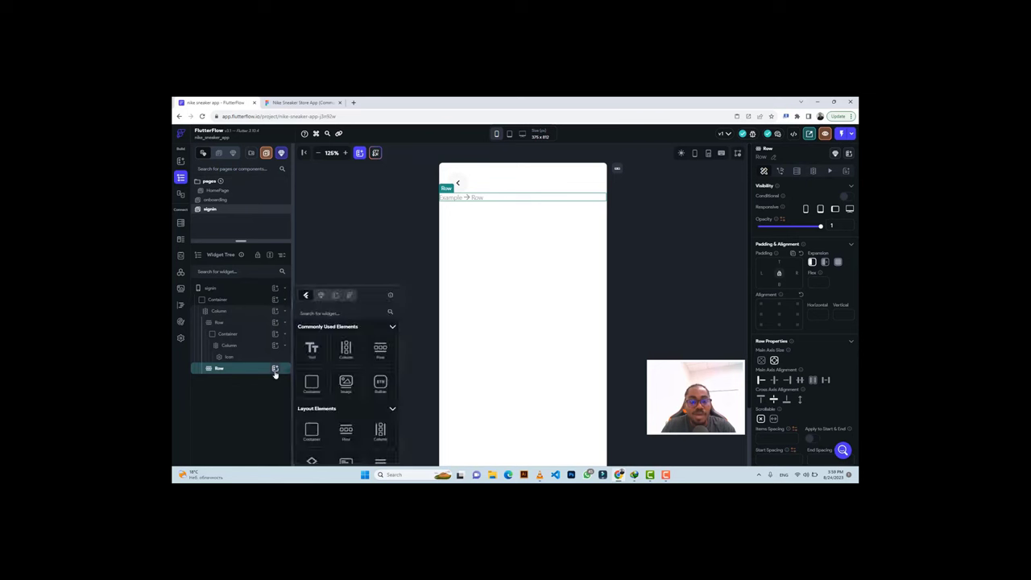
pyautogui.click(312, 349)
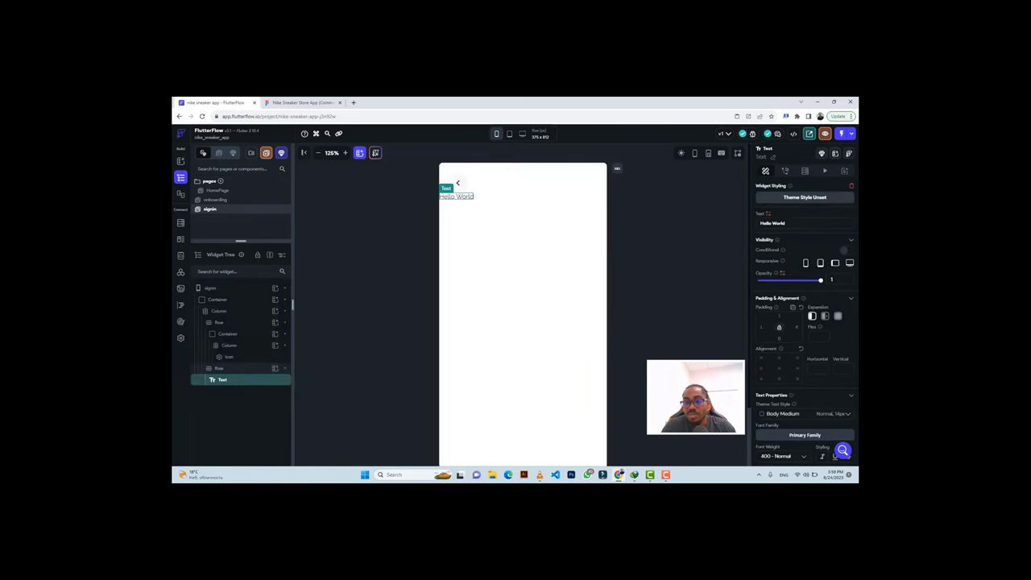
# Set the text to 'Hello Again!' with 700 Bold font weight.
pyautogui.write('Again!')
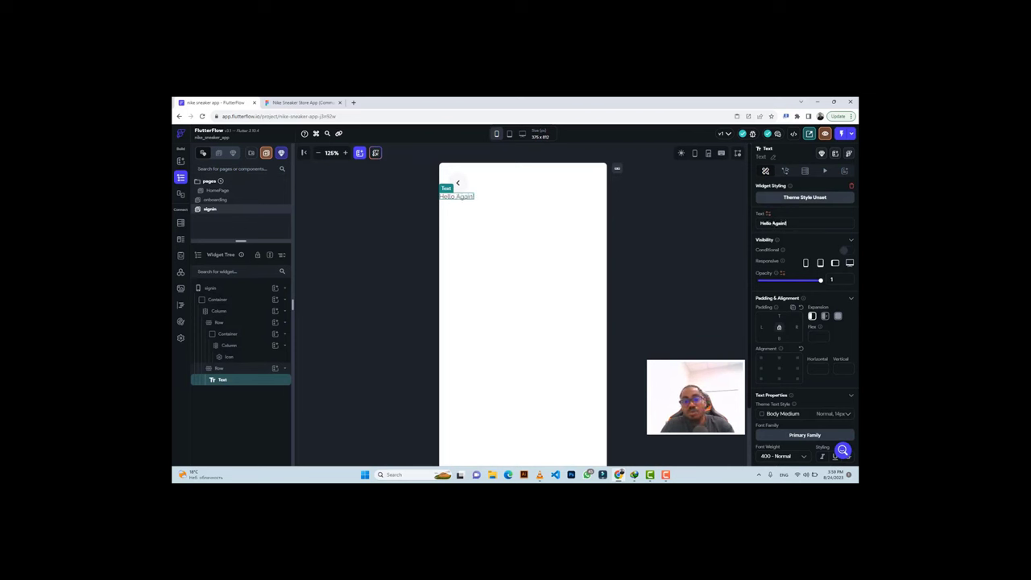
pyautogui.scroll(-2, 797, 362)
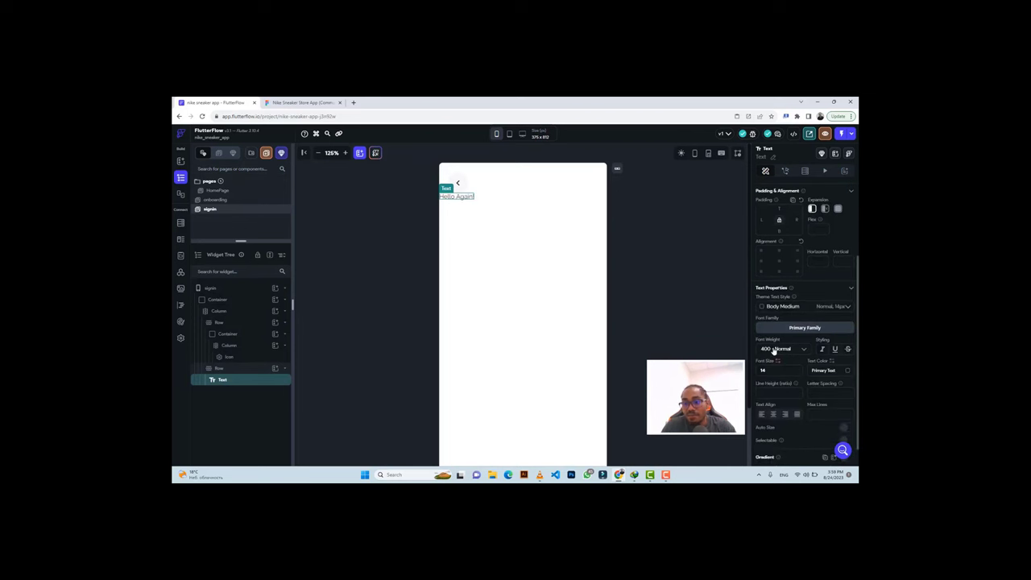
pyautogui.click(775, 350)
pyautogui.click(769, 400)
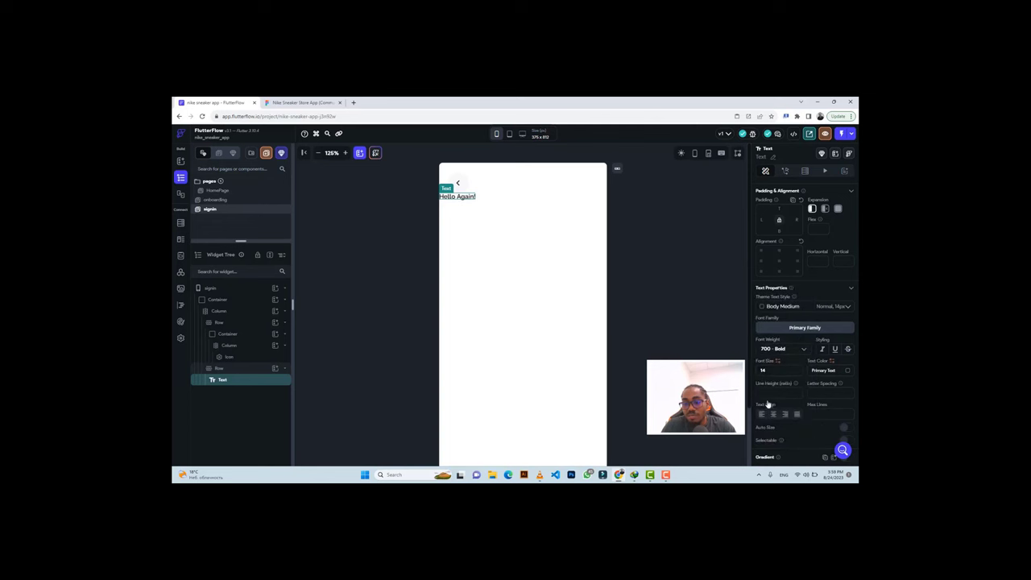
pyautogui.click(759, 371)
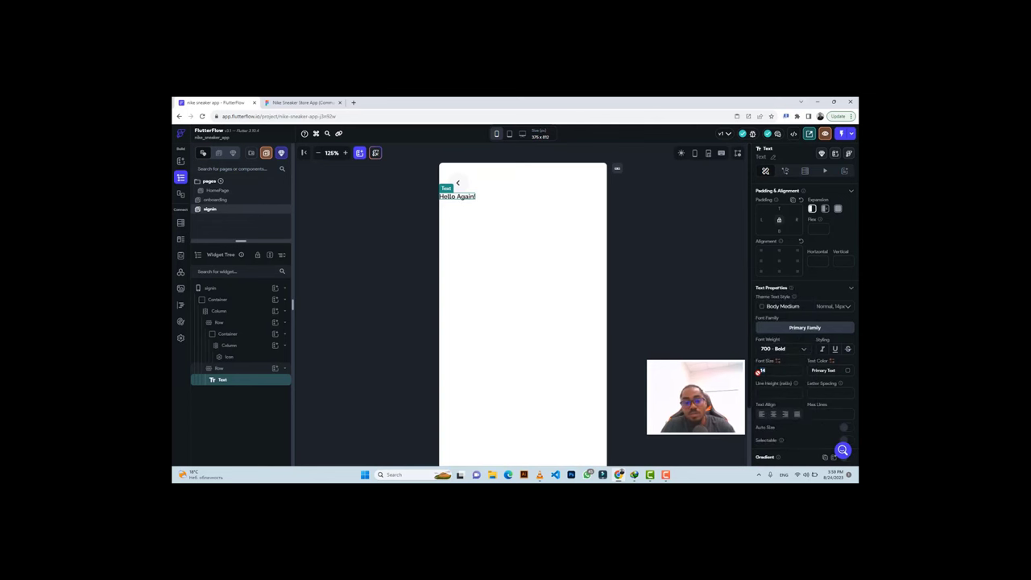
pyautogui.click(288, 103)
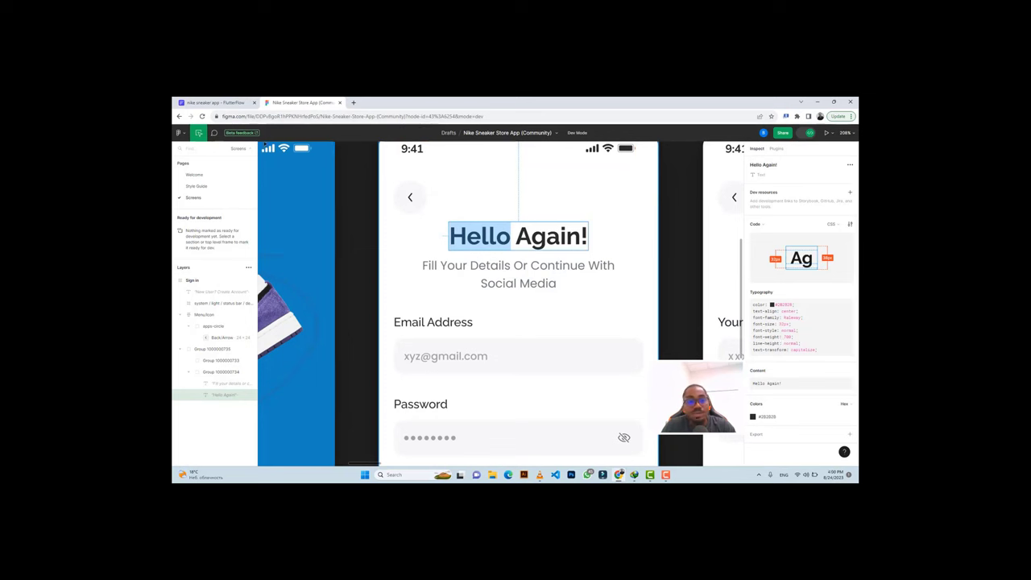
# Set the Hello Again! font size to 32.
pyautogui.click(213, 103)
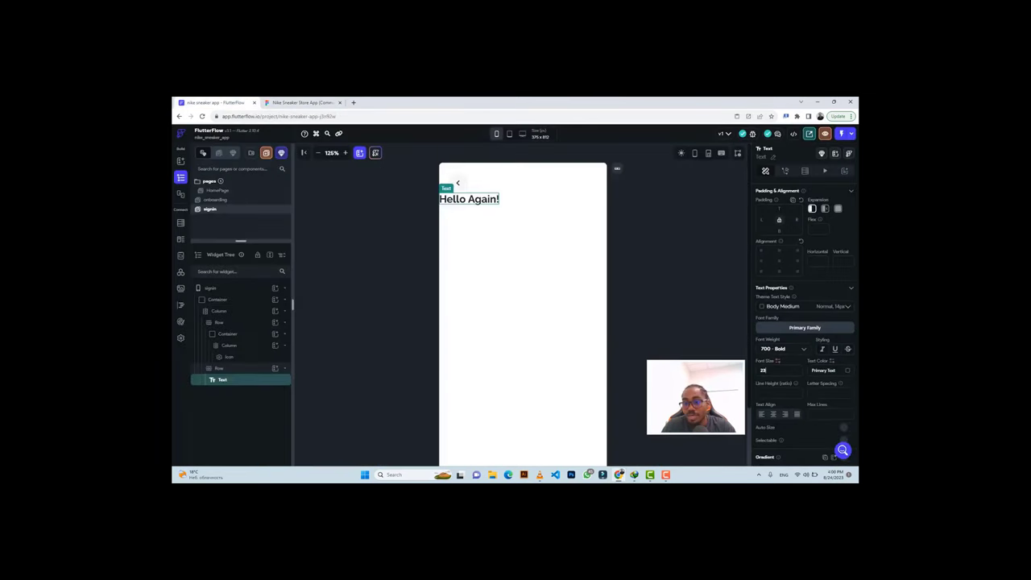
pyautogui.doubleClick(760, 370)
pyautogui.write('32')
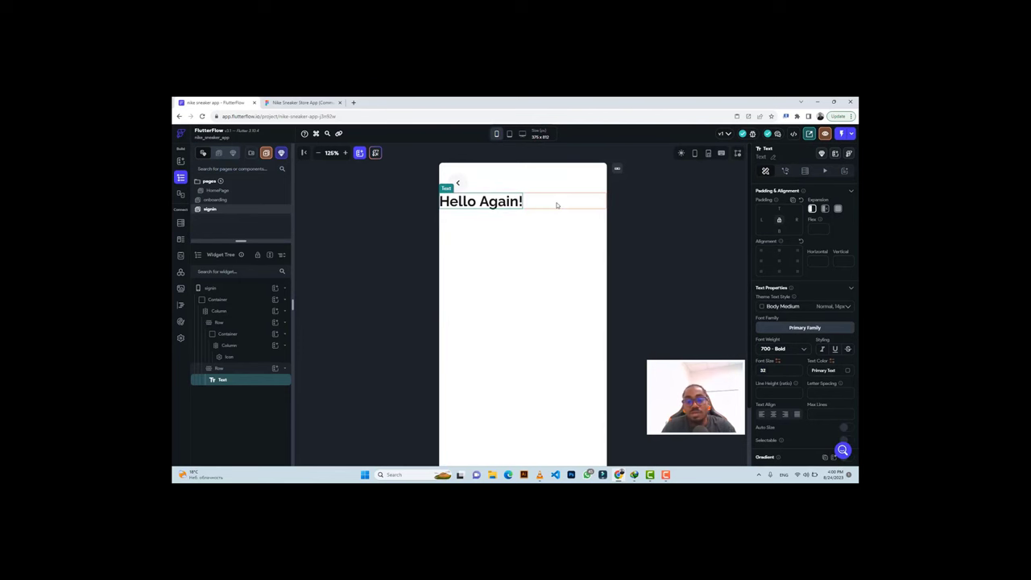
# Centre the heading's Row and give it top padding, checked against Figma.
pyautogui.click(555, 202)
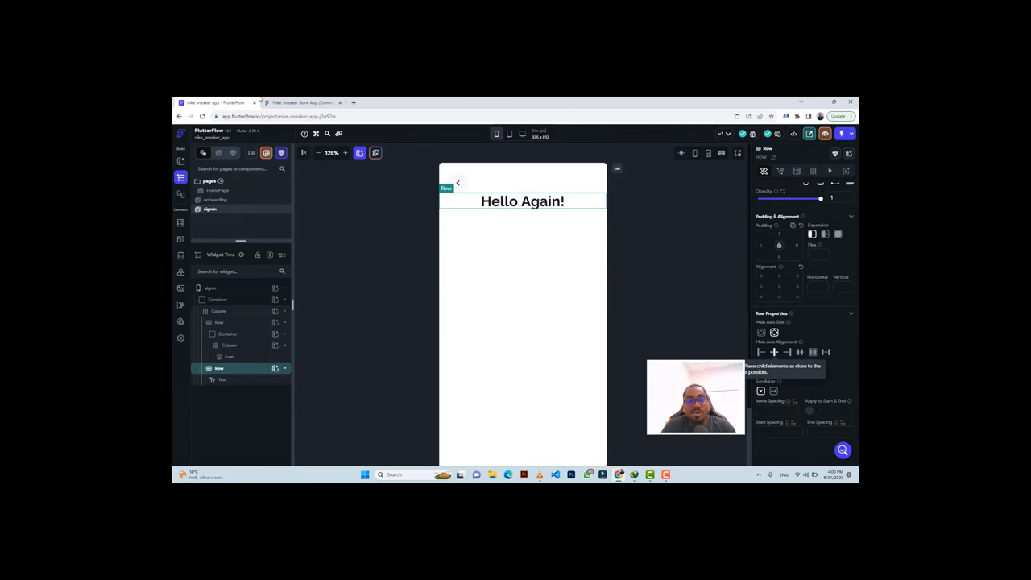
pyautogui.click(299, 103)
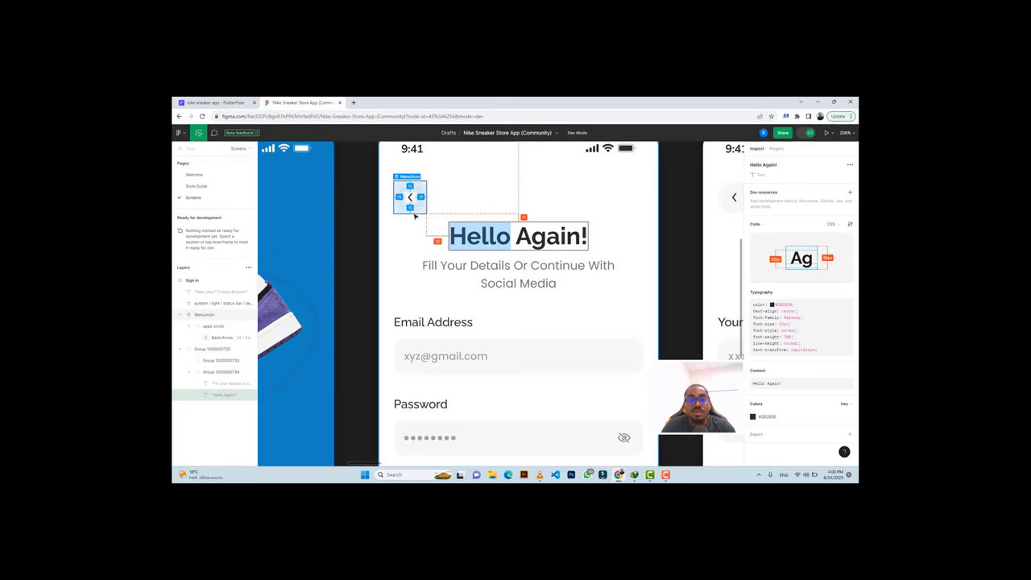
pyautogui.hotkey('ctrl', 'shift', 'Tab')
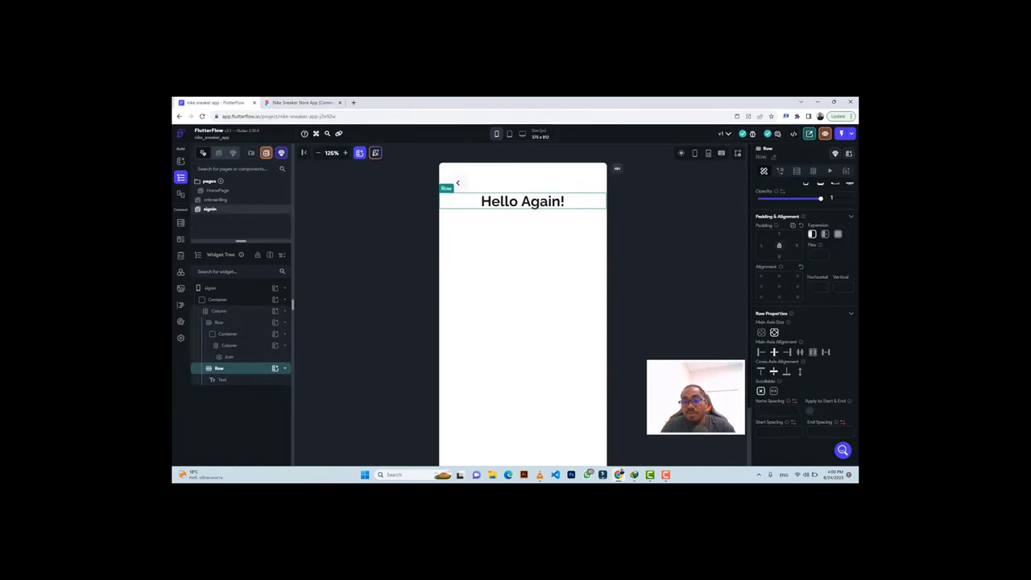
pyautogui.write('10')
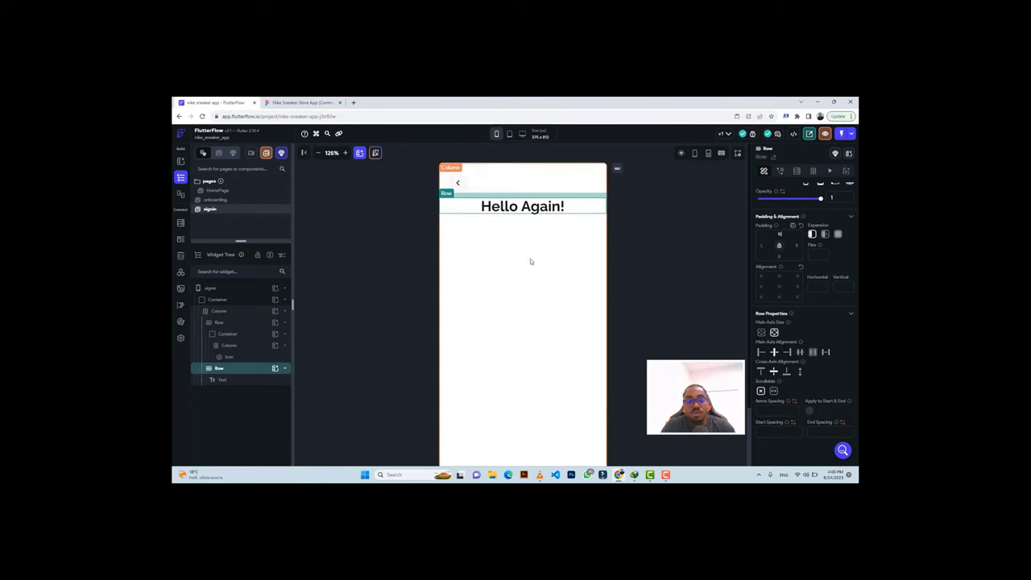
pyautogui.click(304, 103)
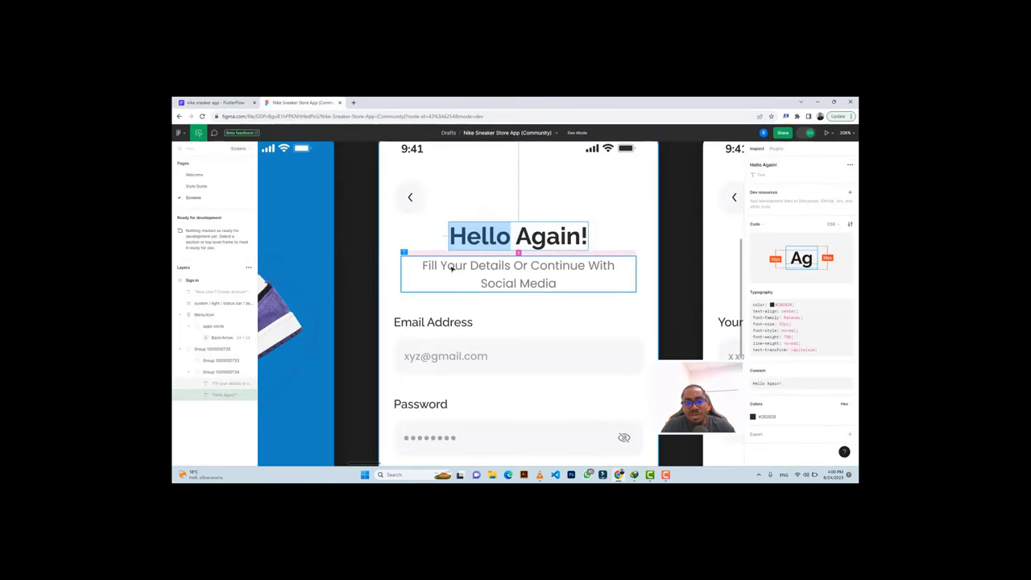
# Duplicate the Hello Again! row and copy the subtitle wording from Figma.
pyautogui.click(241, 104)
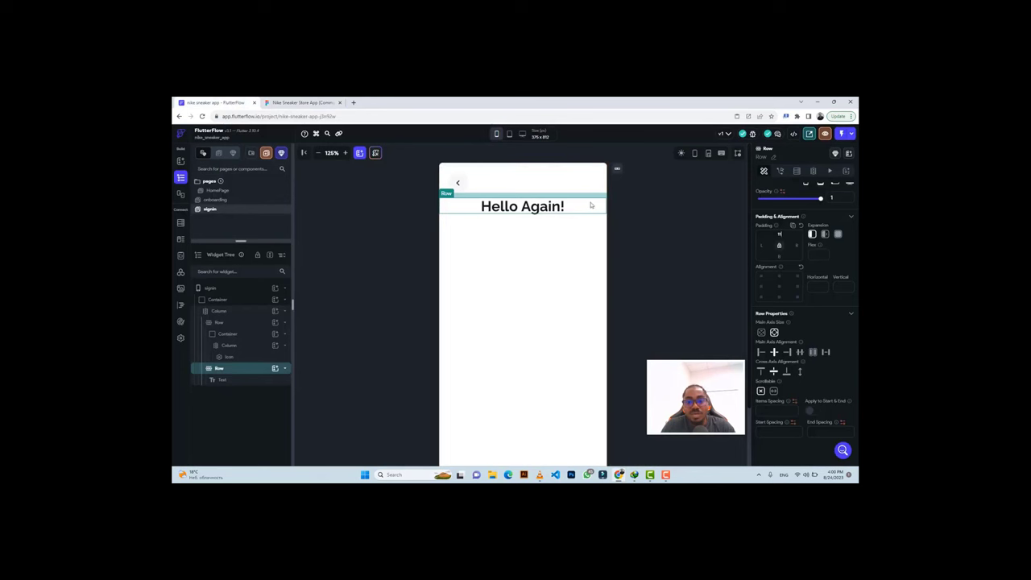
pyautogui.hotkey('ctrl', 'd')
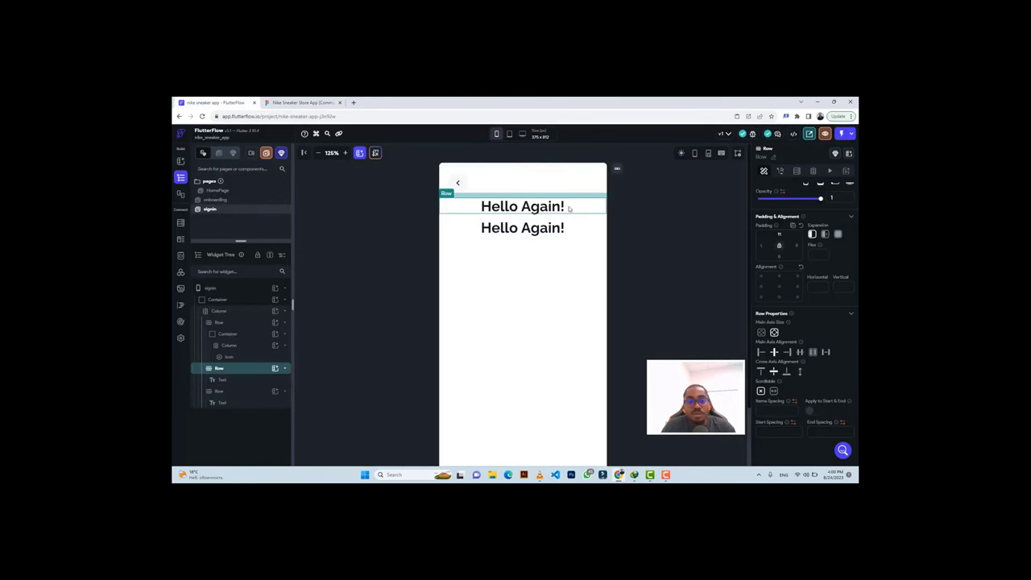
pyautogui.click(297, 102)
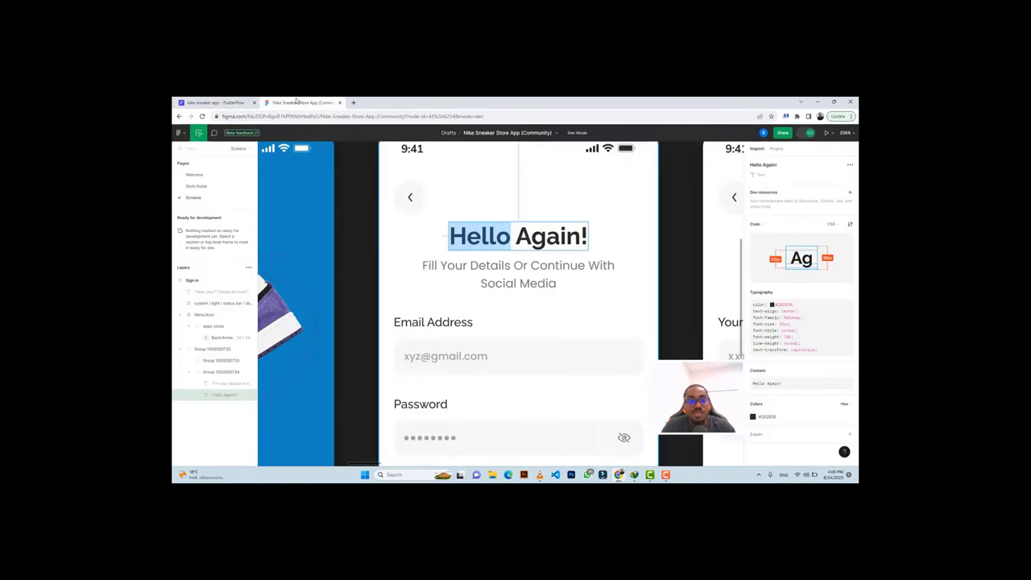
pyautogui.click(440, 268)
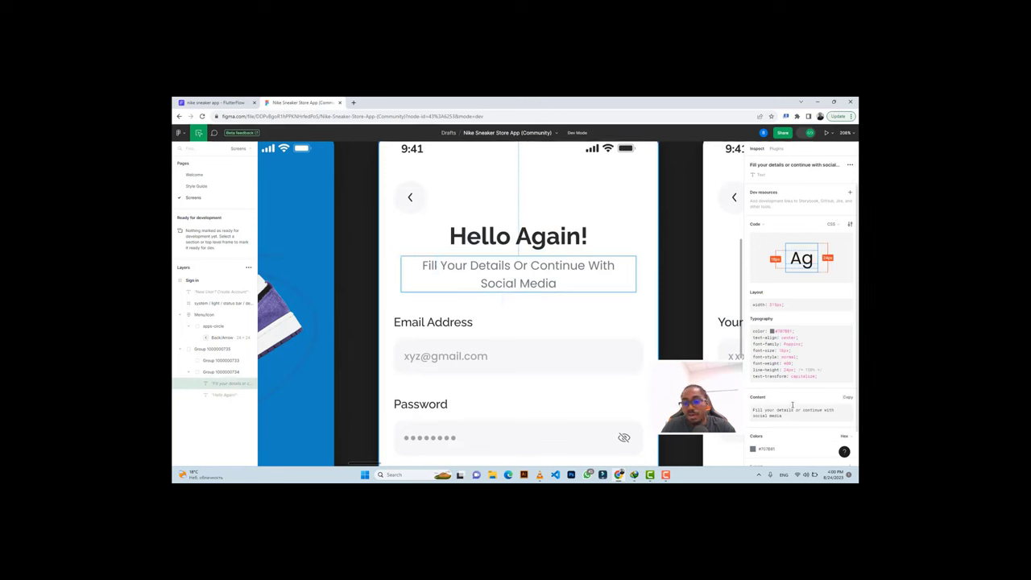
pyautogui.click(848, 397)
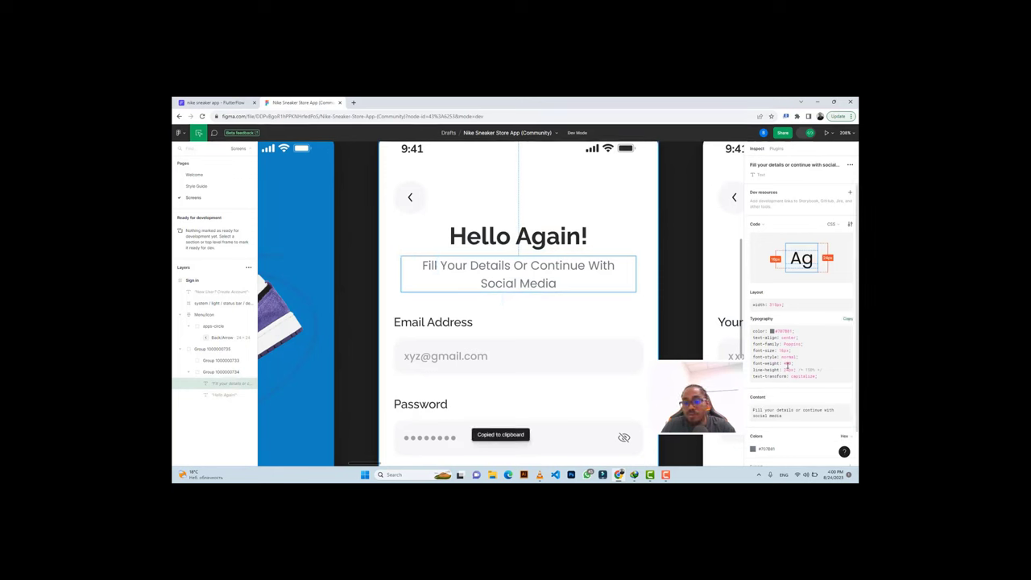
pyautogui.click(214, 102)
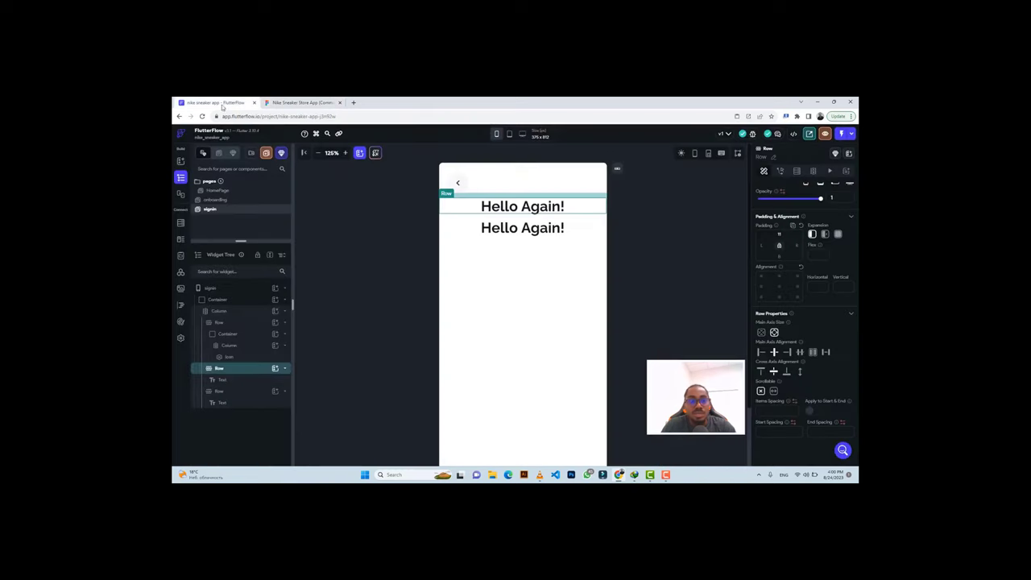
# Change the copy to 'Fill your details or continue with social media', 400 Normal, size 16, centred.
pyautogui.click(512, 228)
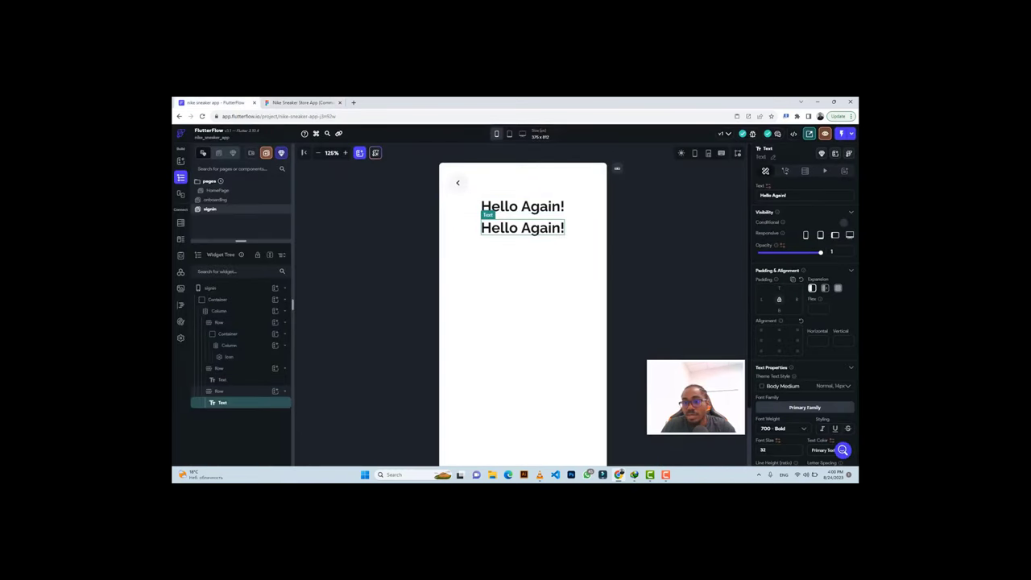
pyautogui.click(772, 195)
pyautogui.write('Fill your details or continue with social media')
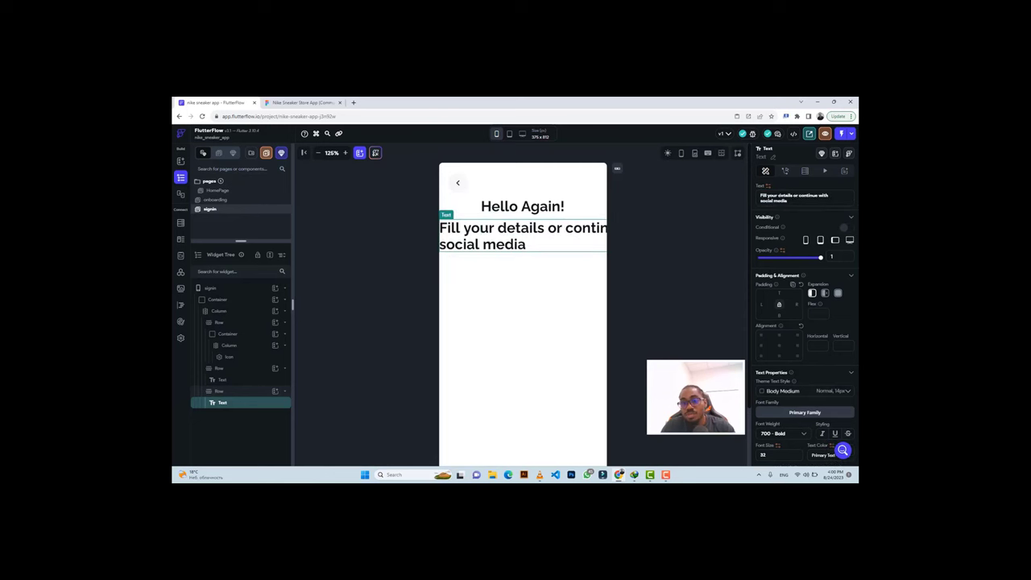
pyautogui.click(779, 435)
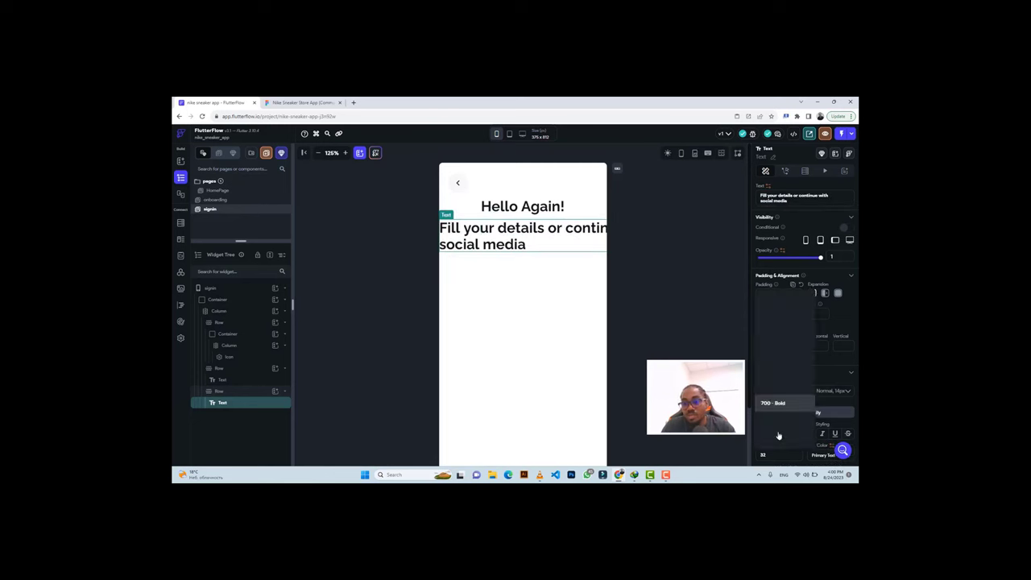
pyautogui.click(771, 352)
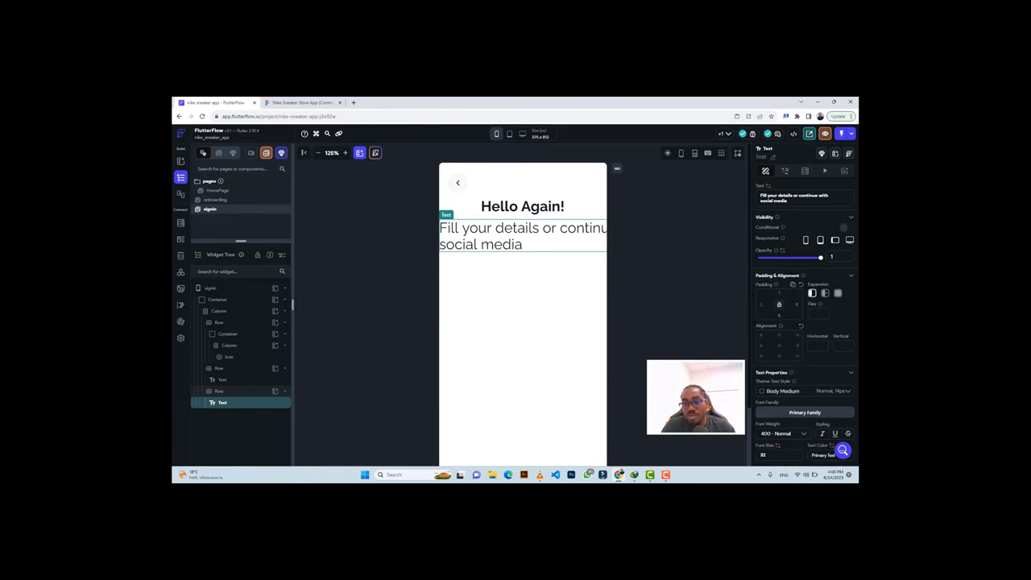
pyautogui.write('16')
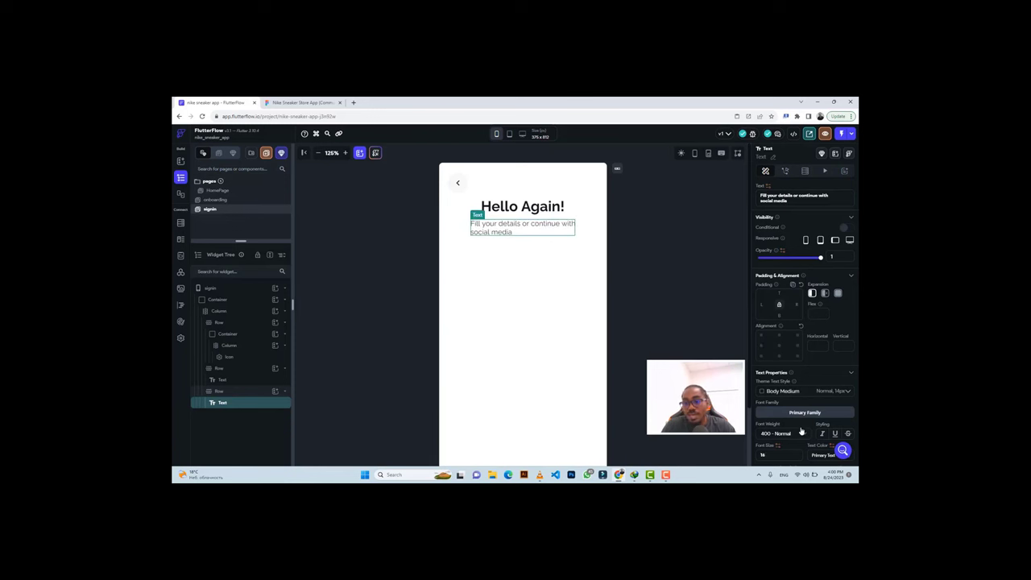
pyautogui.scroll(-3, 801, 432)
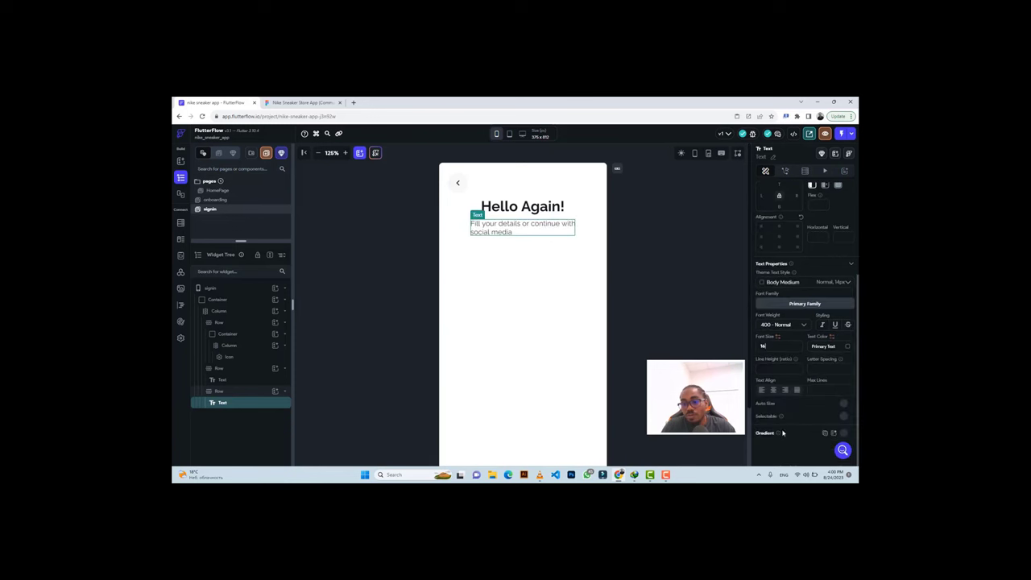
pyautogui.click(773, 390)
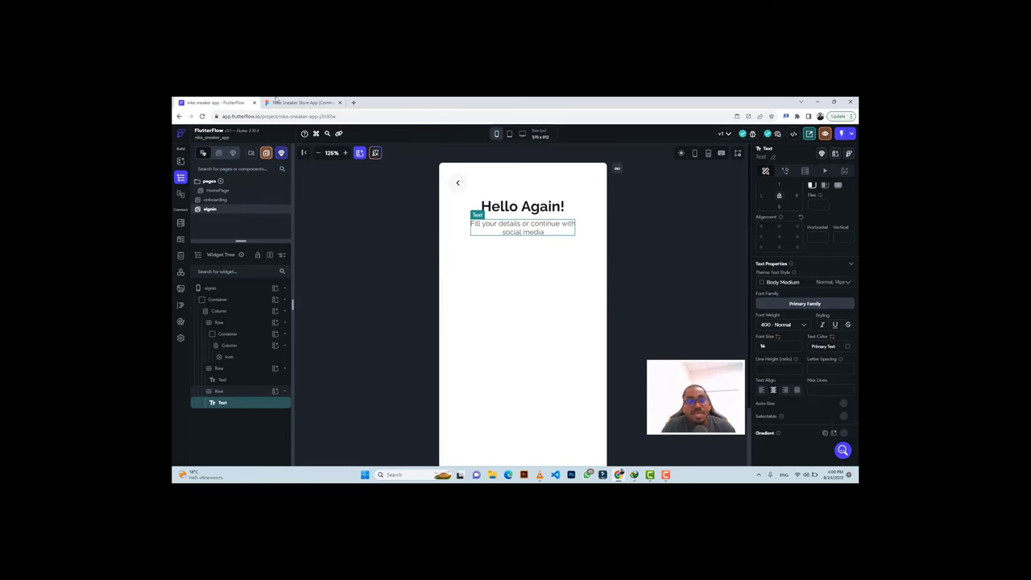
pyautogui.click(273, 103)
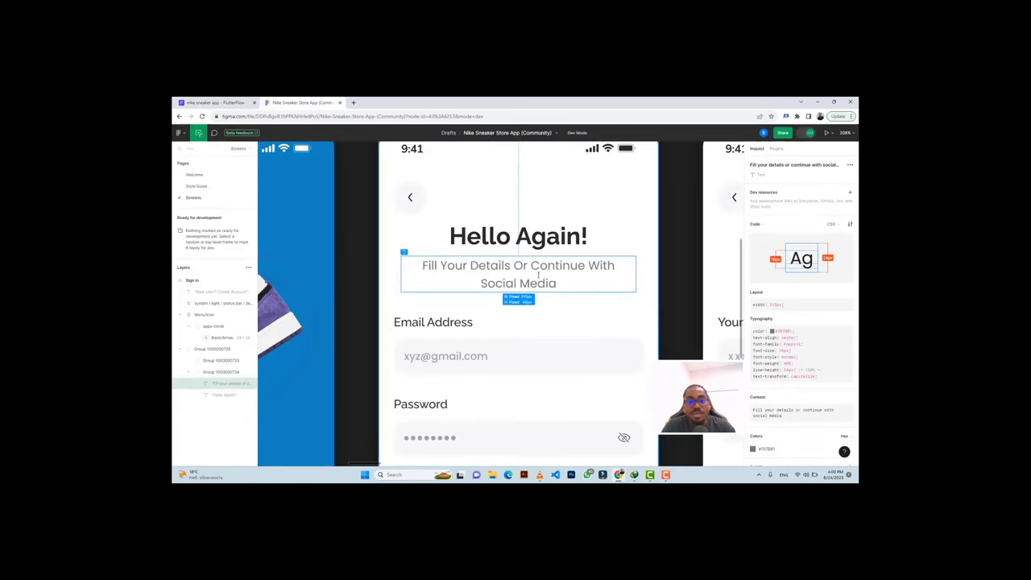
# Copy grey #707B81 from Figma and apply it as the subtitle's text colour.
pyautogui.click(213, 103)
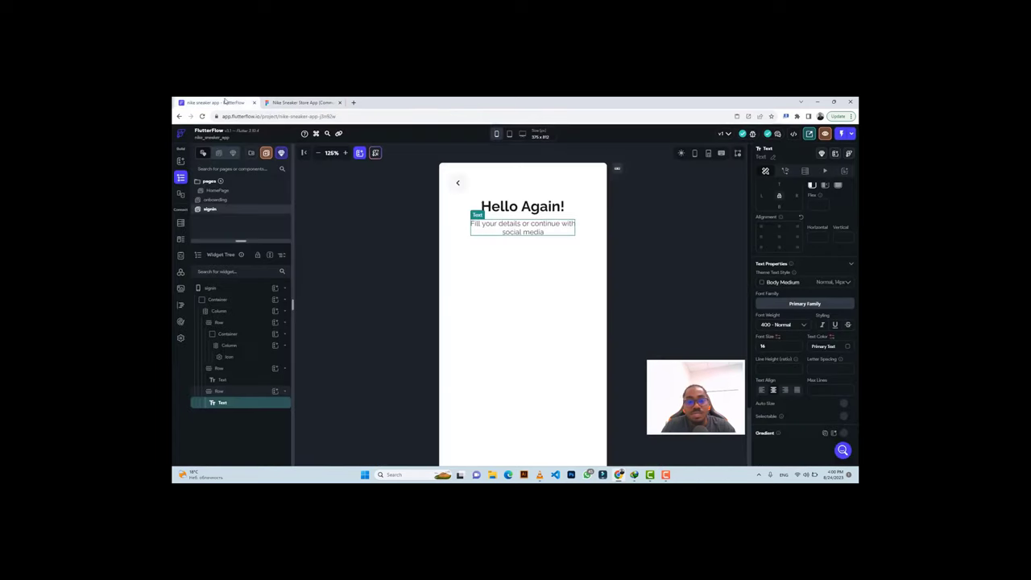
pyautogui.click(302, 103)
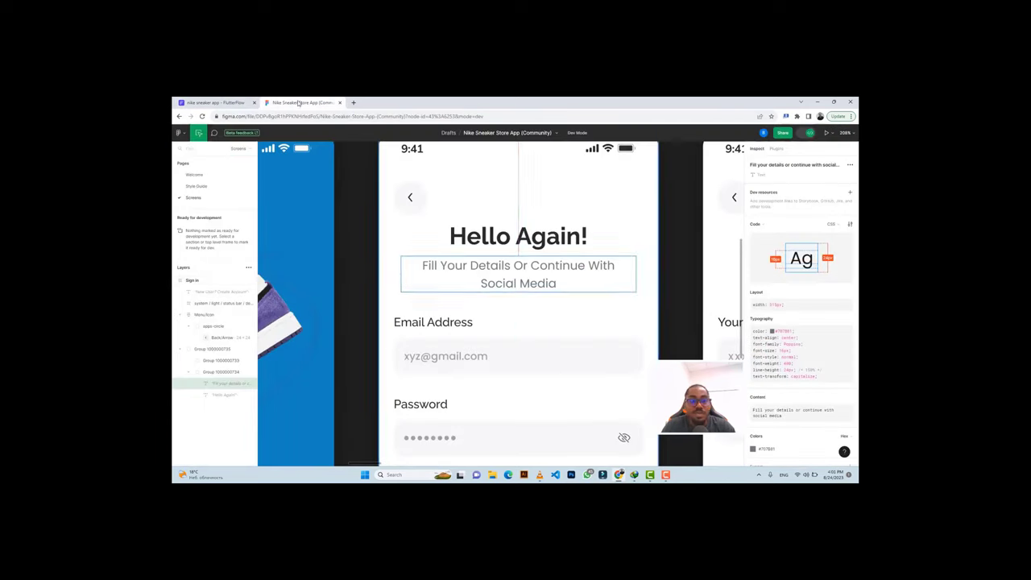
pyautogui.scroll(-1, 794, 380)
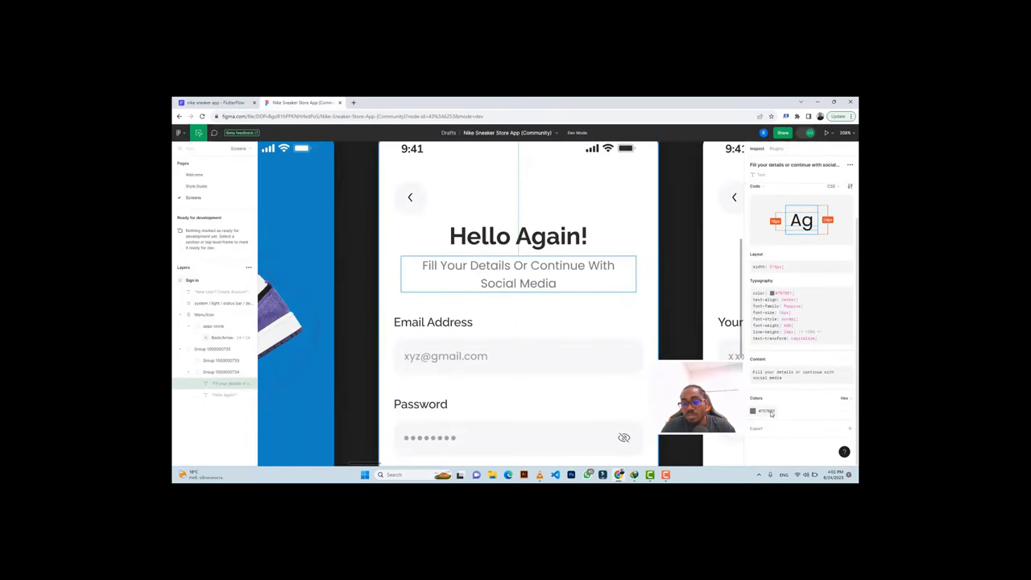
pyautogui.click(760, 411)
pyautogui.click(212, 102)
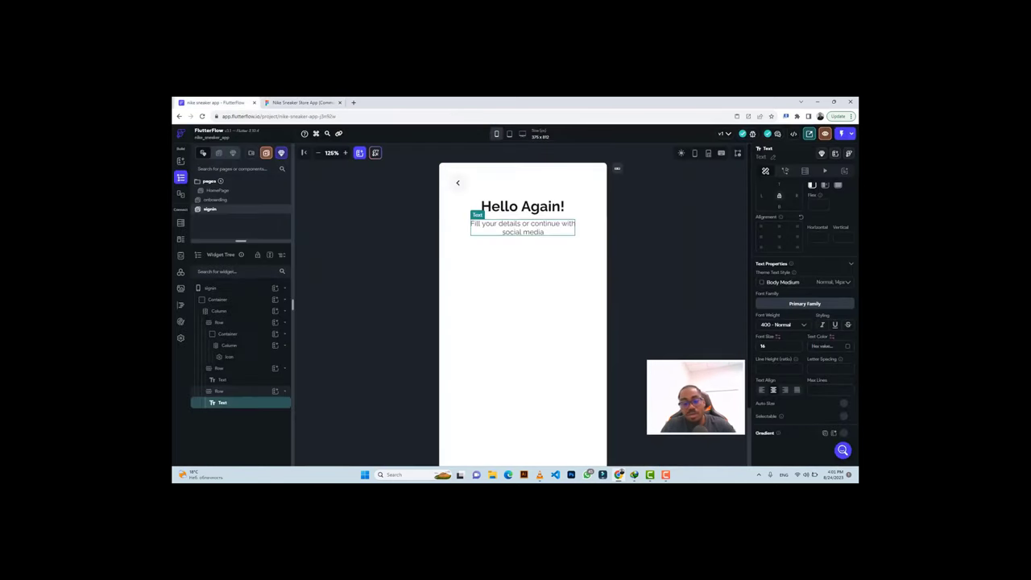
pyautogui.hotkey('ctrl', 'v')
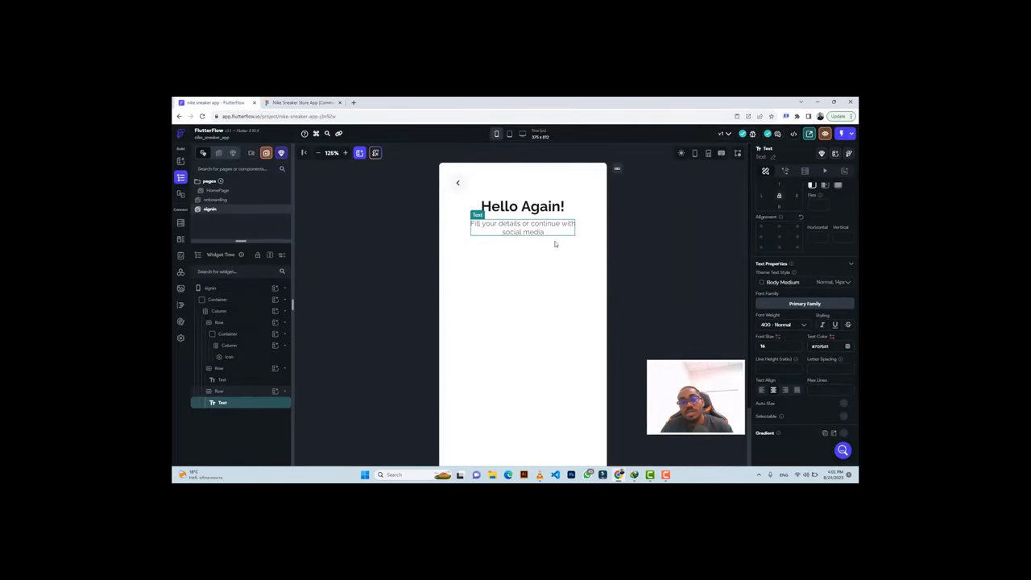
pyautogui.click(278, 102)
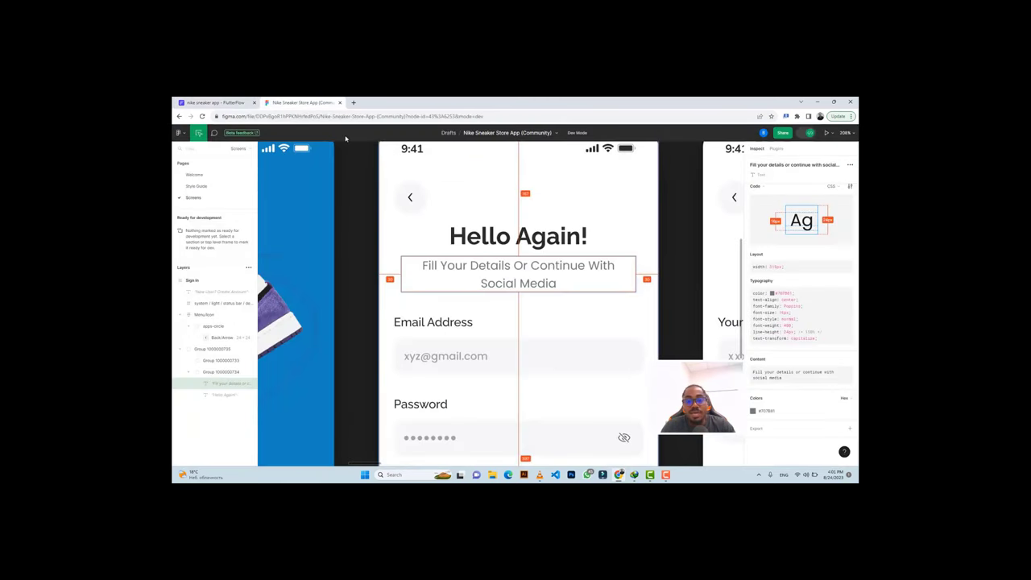
pyautogui.click(234, 102)
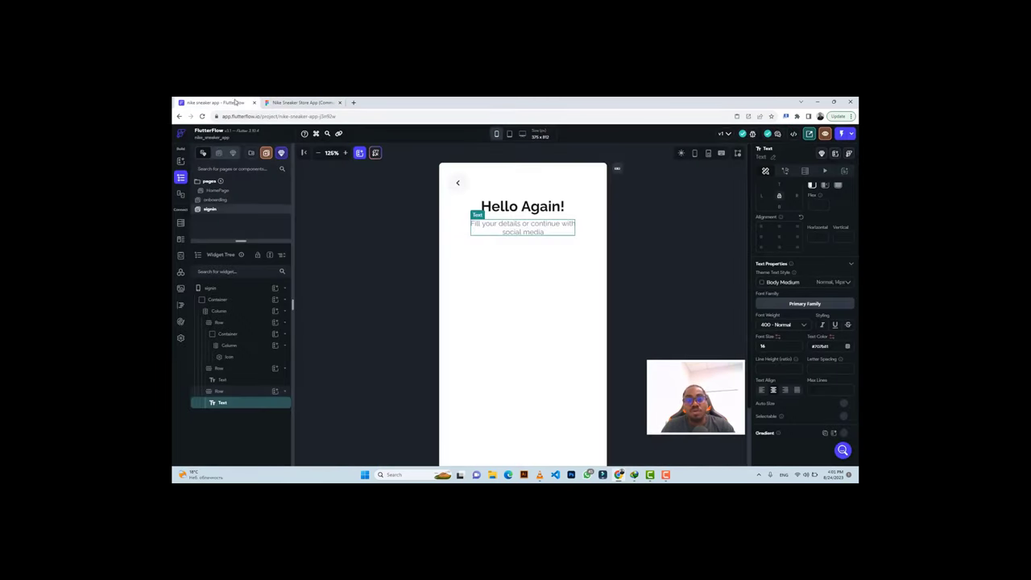
pyautogui.click(287, 104)
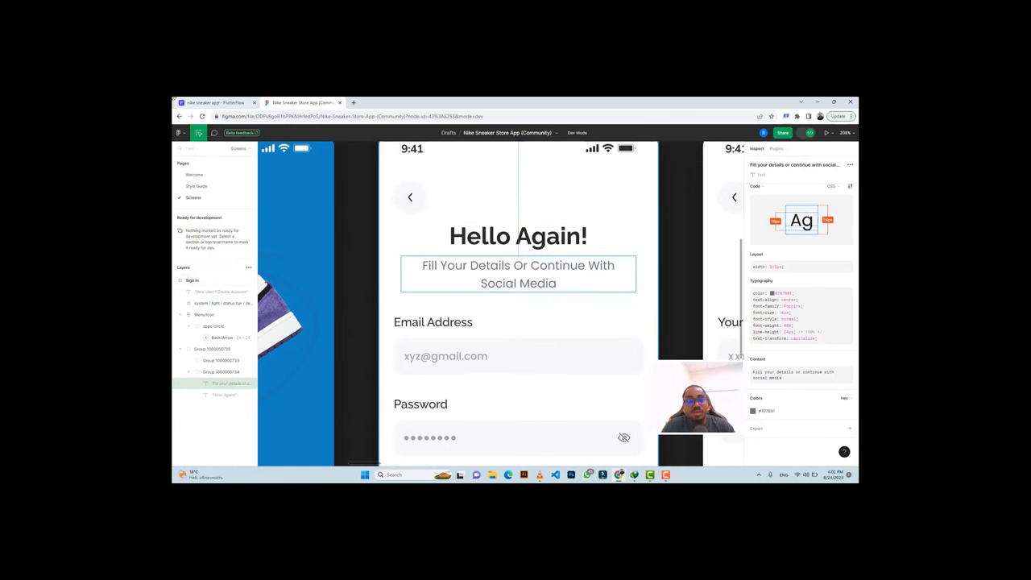
pyautogui.click(217, 103)
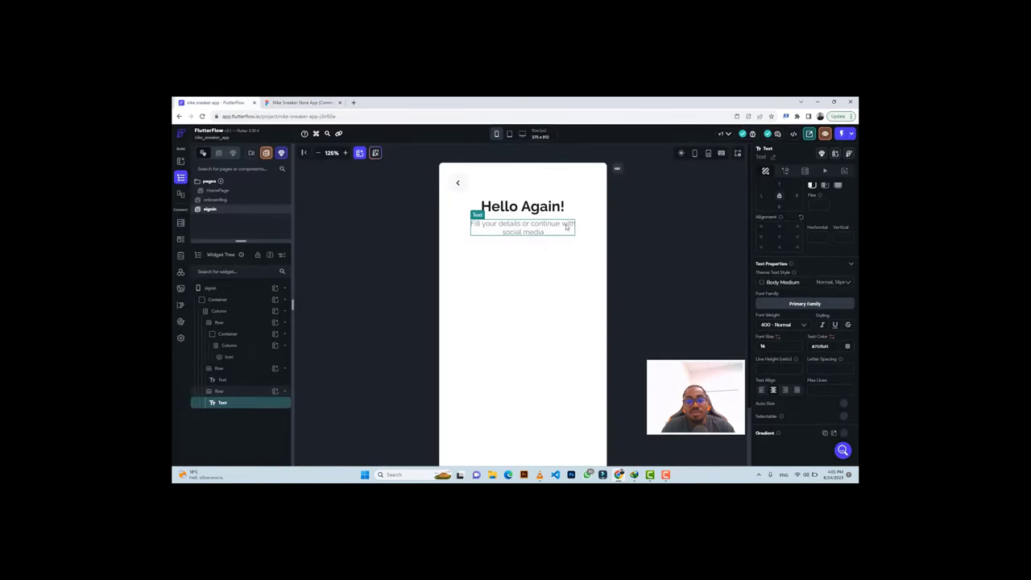
pyautogui.click(298, 102)
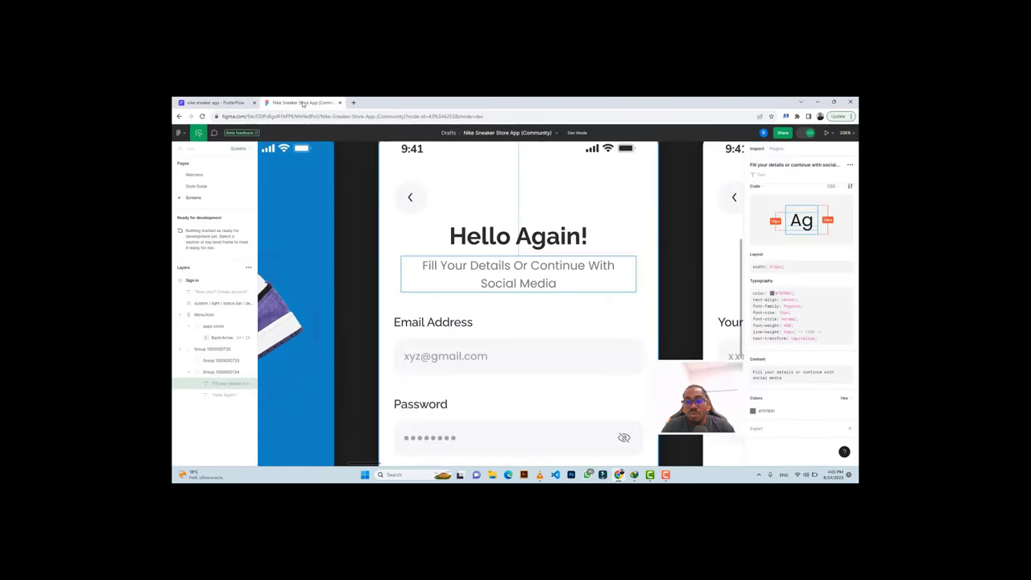
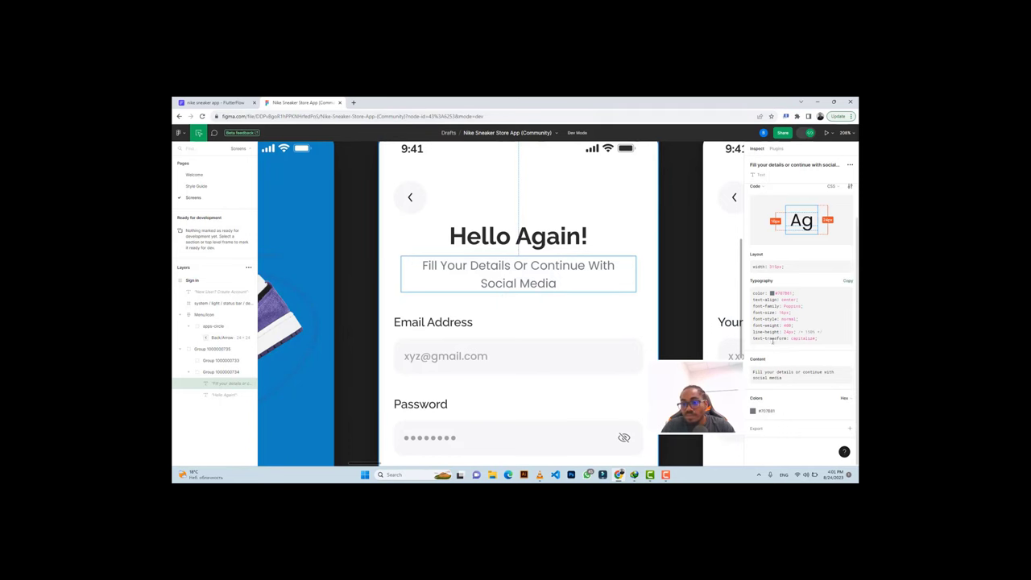
# Set the subtitle's line height ratio to 1.5 and compare it with the Figma subtitle.
pyautogui.click(216, 102)
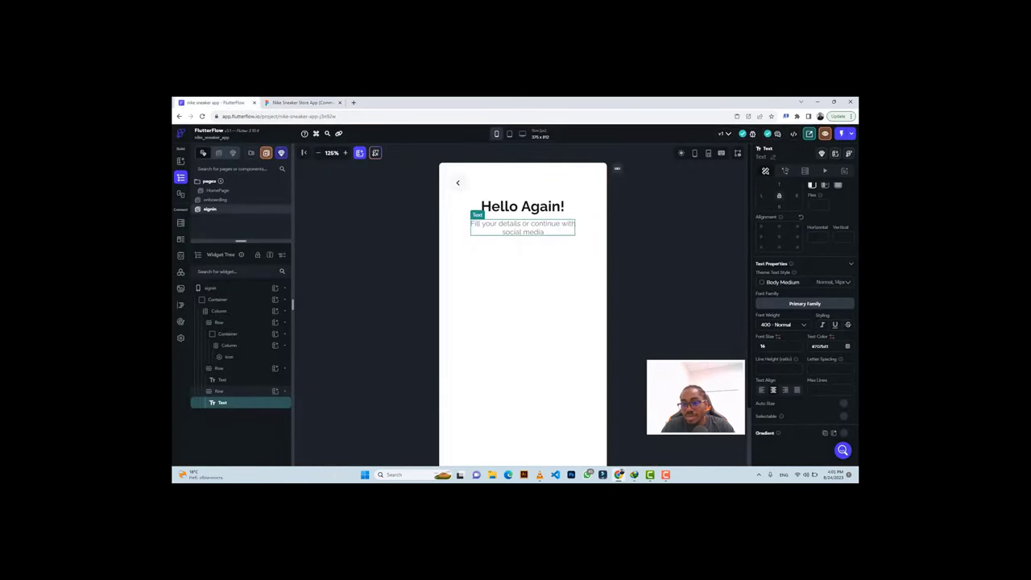
pyautogui.click(769, 368)
pyautogui.write('1')
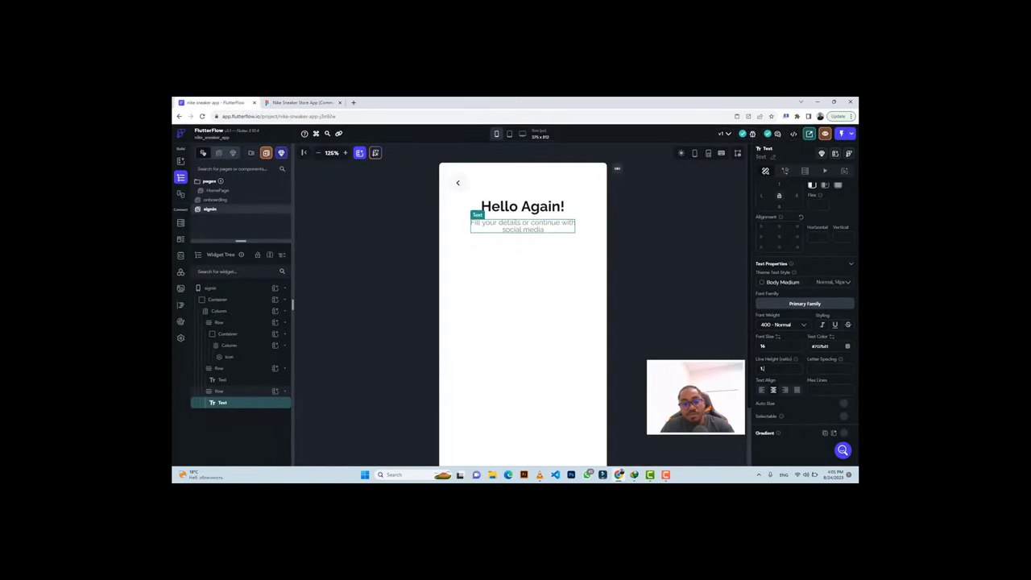
pyautogui.write('.5')
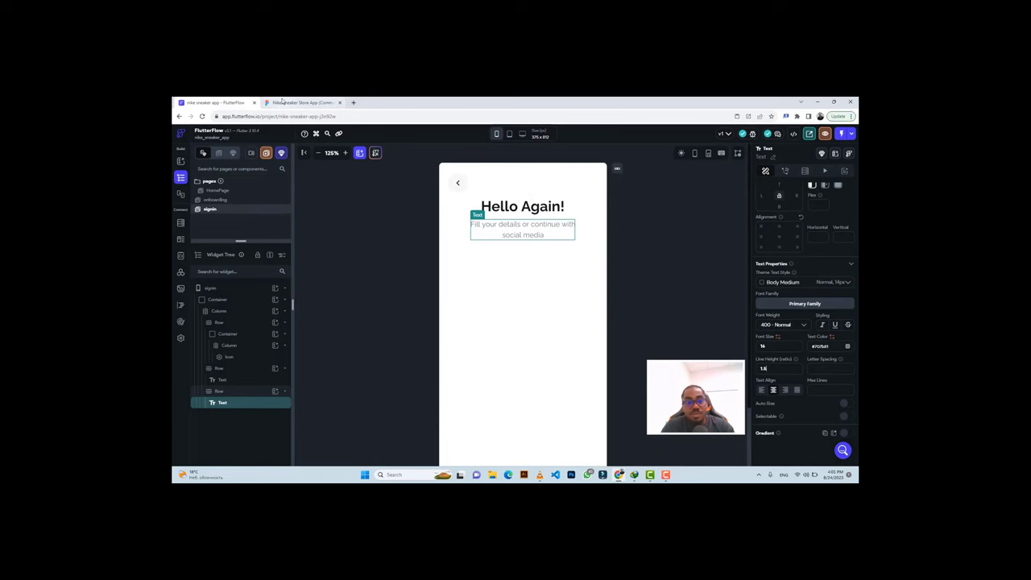
pyautogui.click(282, 103)
pyautogui.click(572, 266)
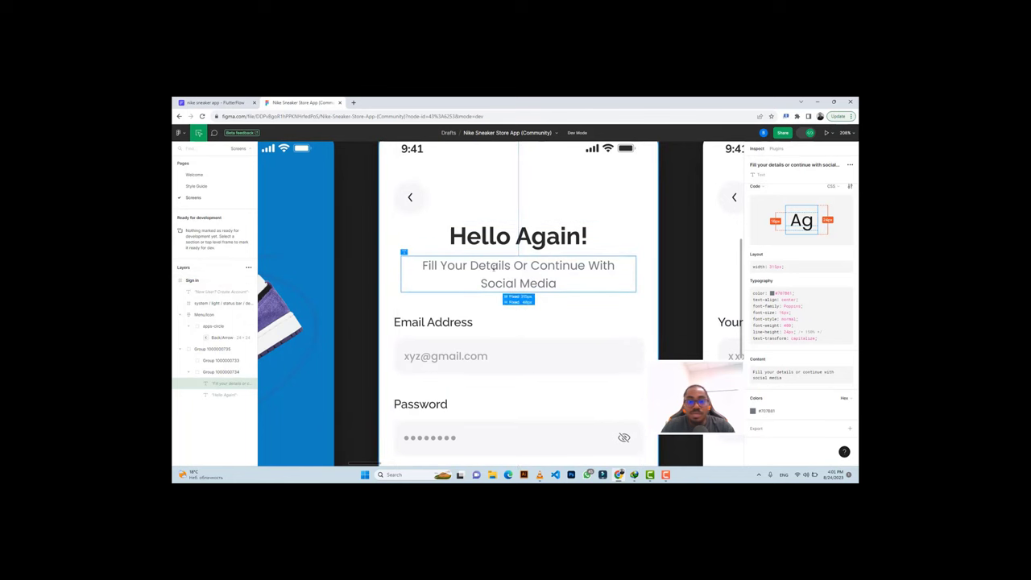
pyautogui.click(233, 103)
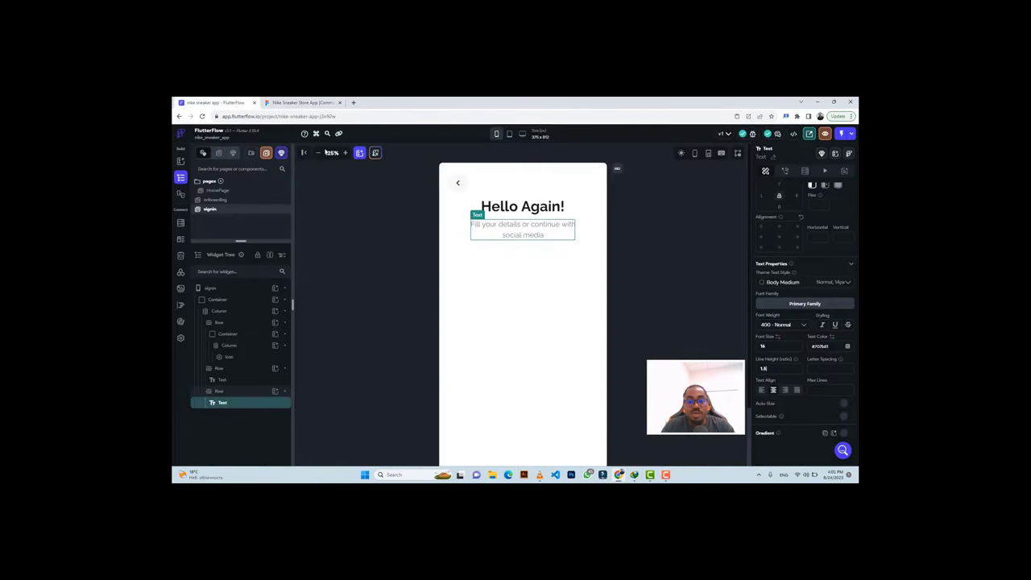
# Copy the 'Email Address' label text from Figma's Inspect panel.
pyautogui.click(294, 102)
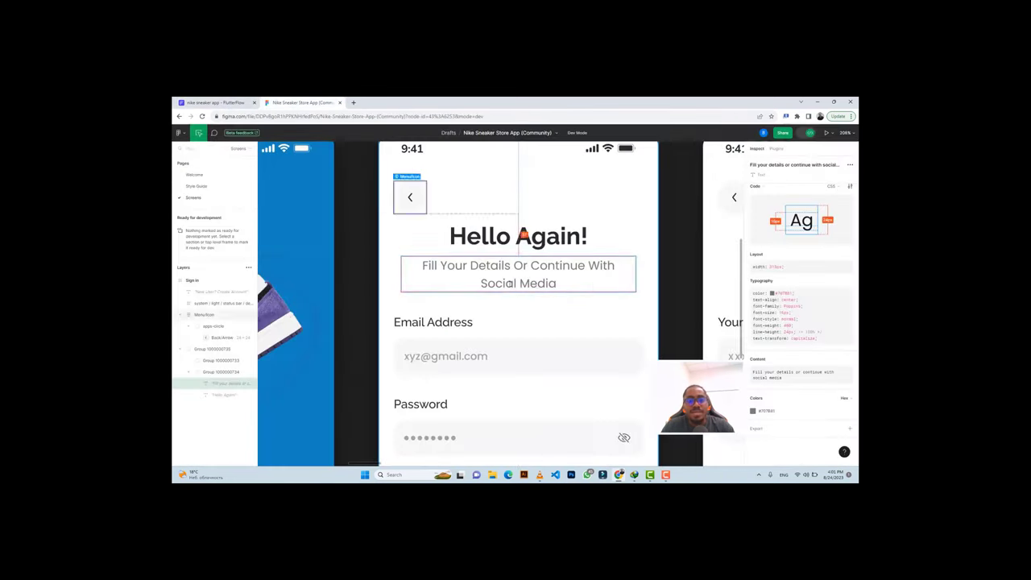
pyautogui.scroll(-2, 507, 290)
pyautogui.scroll(-1, 488, 295)
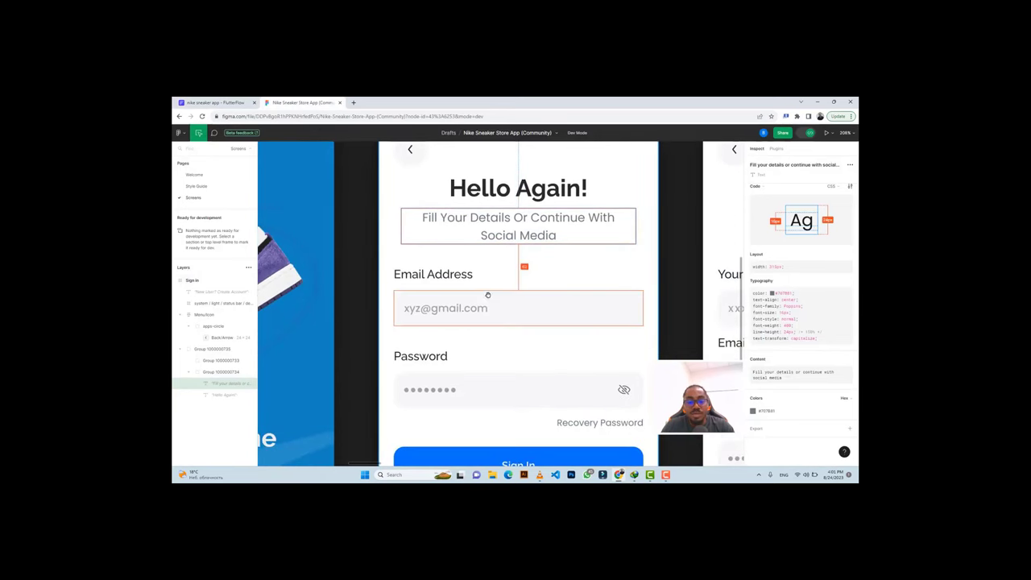
pyautogui.click(443, 275)
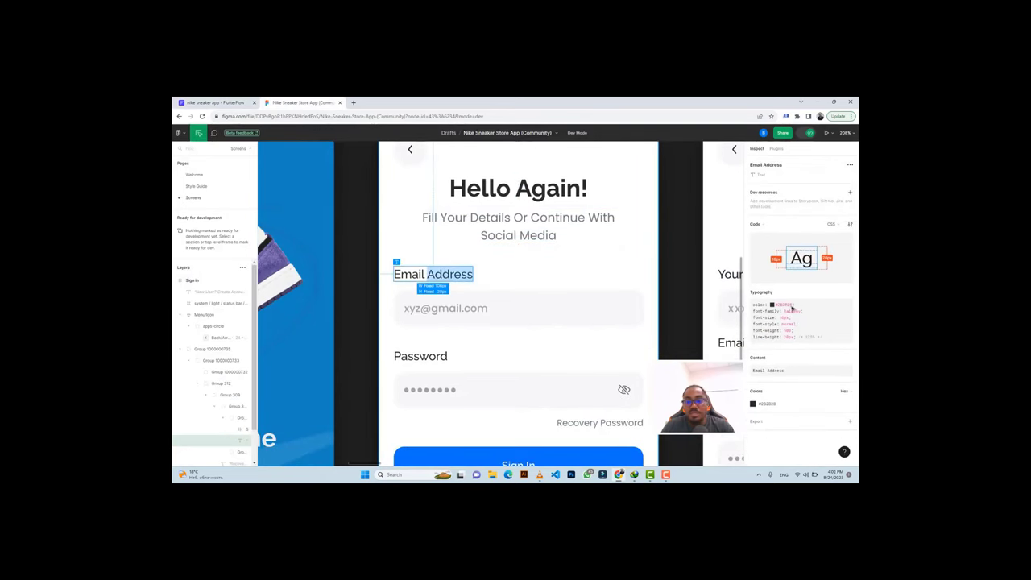
pyautogui.click(837, 357)
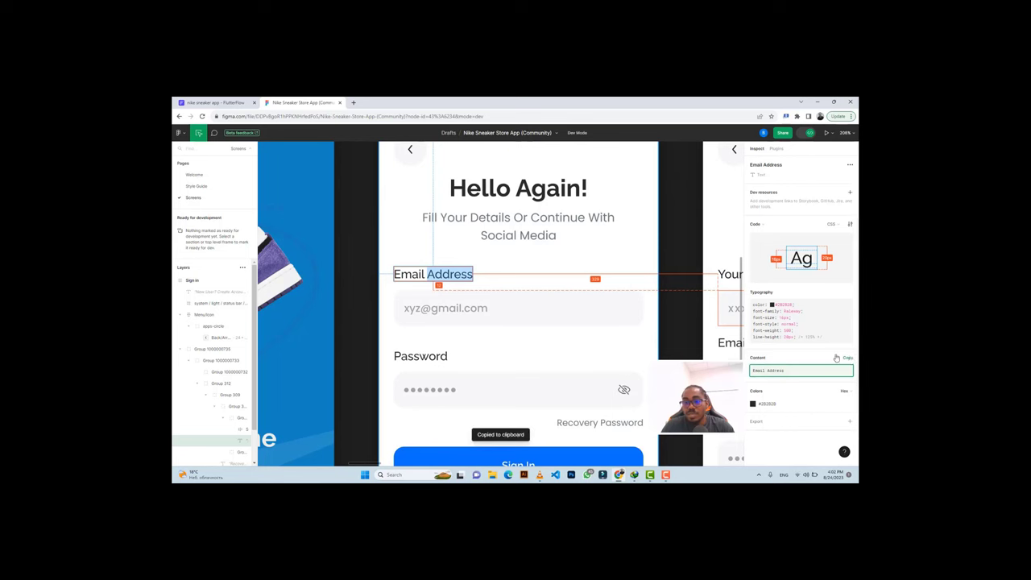
pyautogui.click(213, 103)
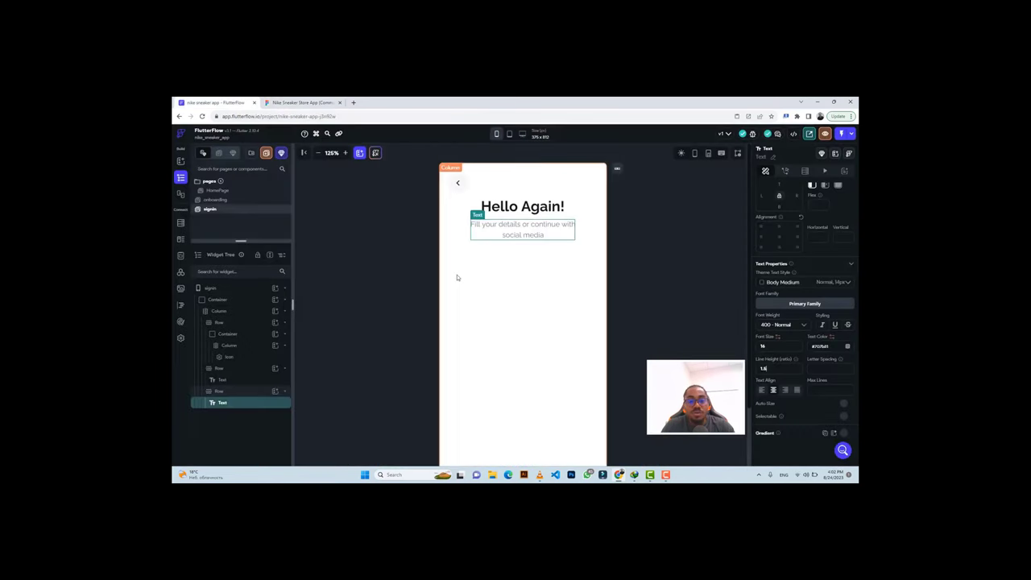
# Duplicate the subtitle row and change the copy's text to 'Email Address'.
pyautogui.click(457, 278)
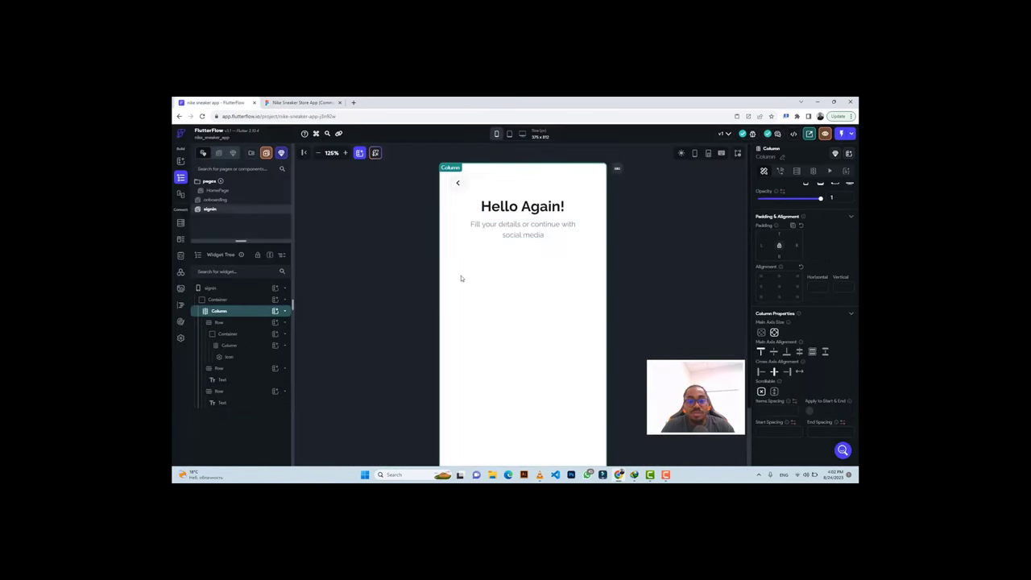
pyautogui.click(593, 234)
pyautogui.hotkey('ctrl', 'd')
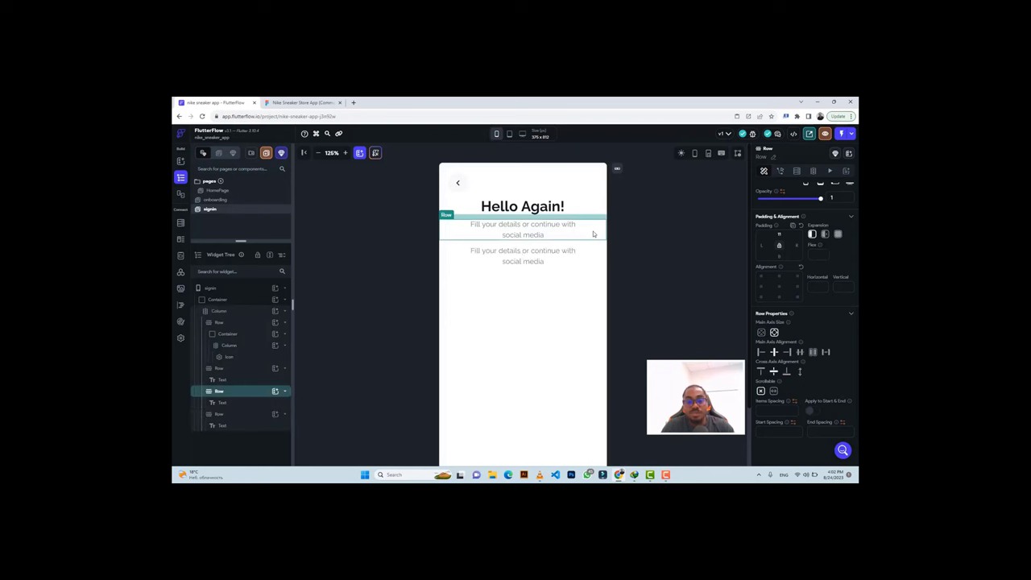
pyautogui.click(520, 255)
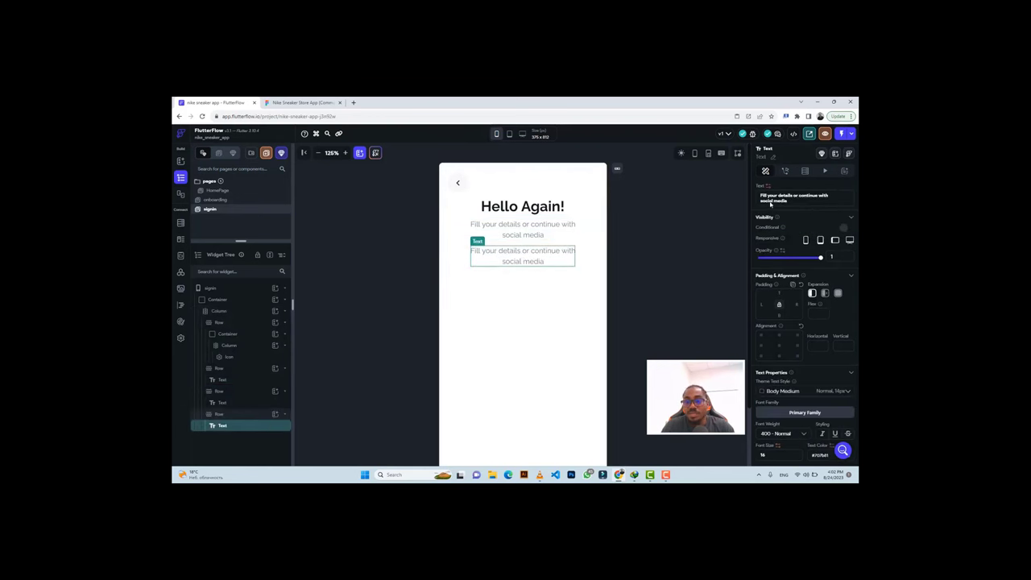
pyautogui.hotkey('ctrl', 'a')
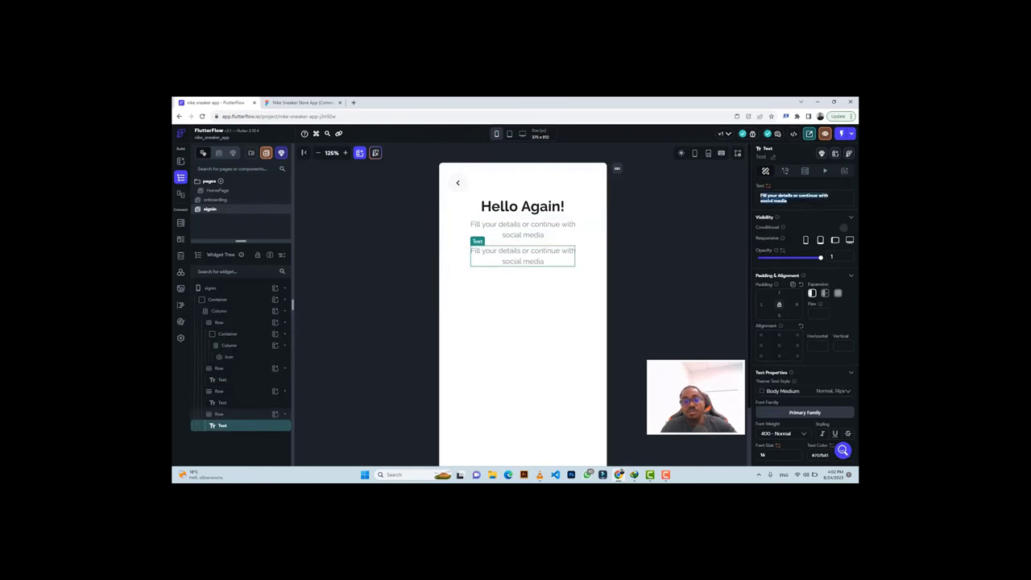
pyautogui.hotkey('ctrl', 'v')
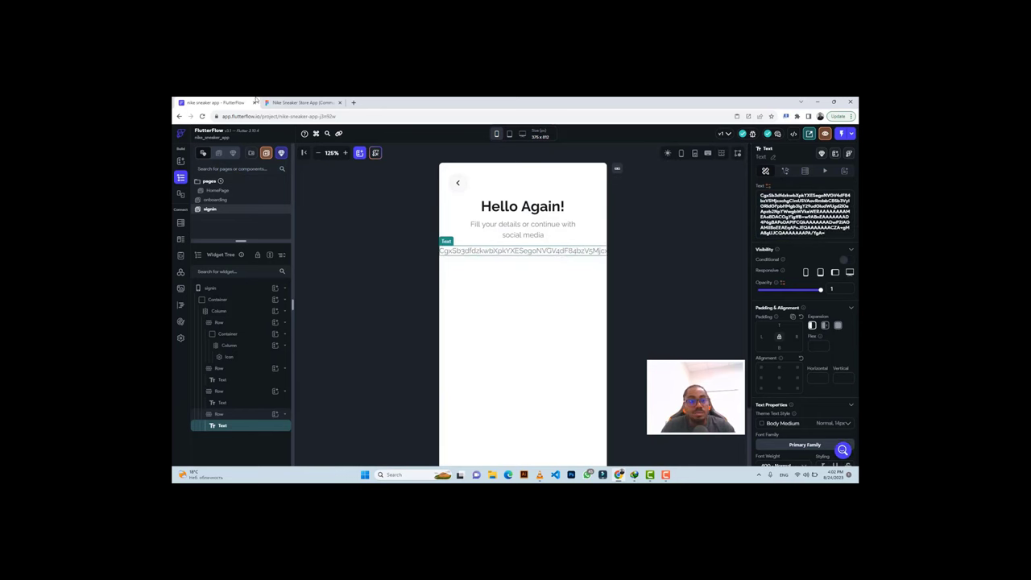
pyautogui.click(261, 103)
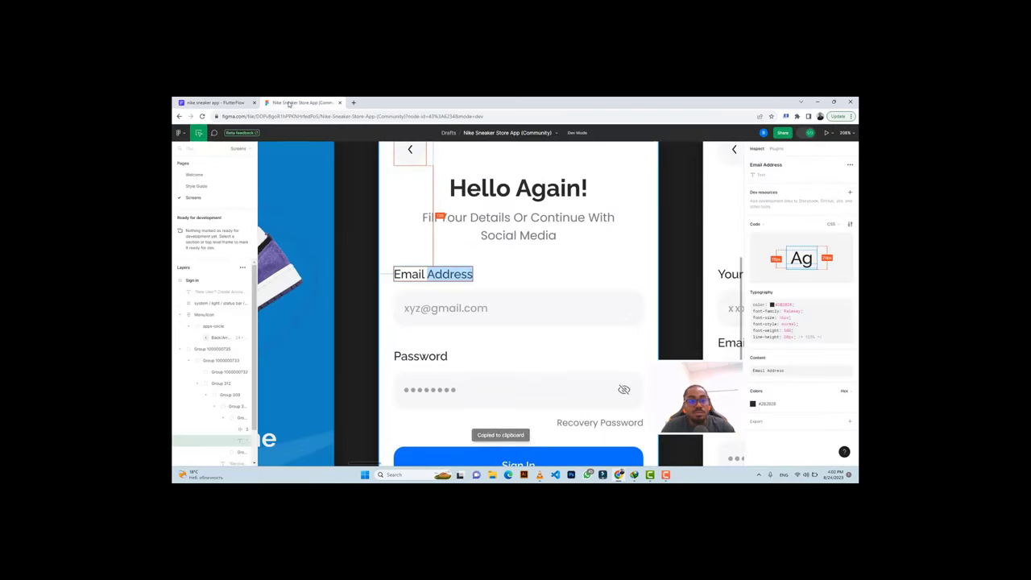
pyautogui.click(849, 364)
pyautogui.click(213, 102)
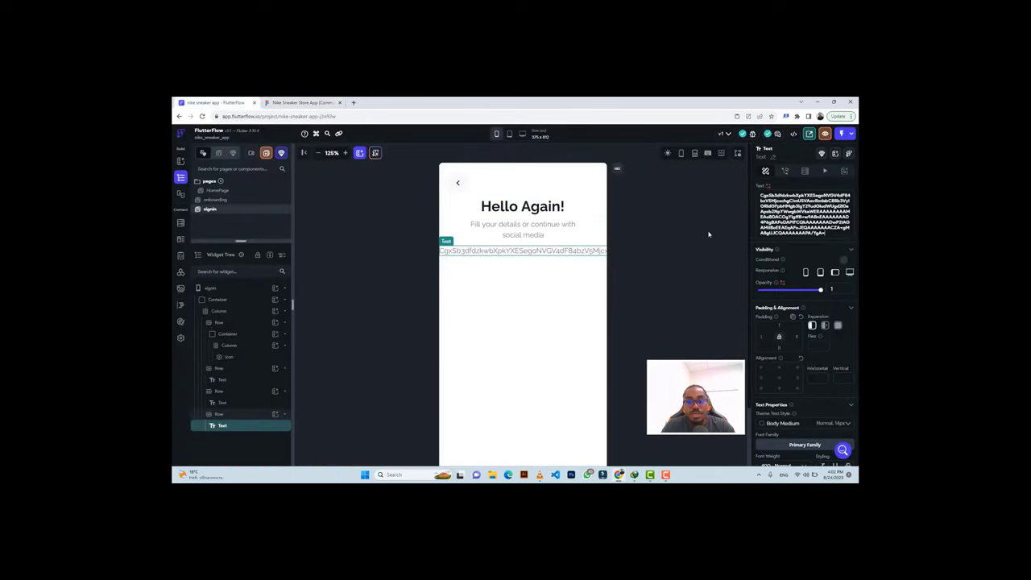
pyautogui.hotkey('ctrl', 'a')
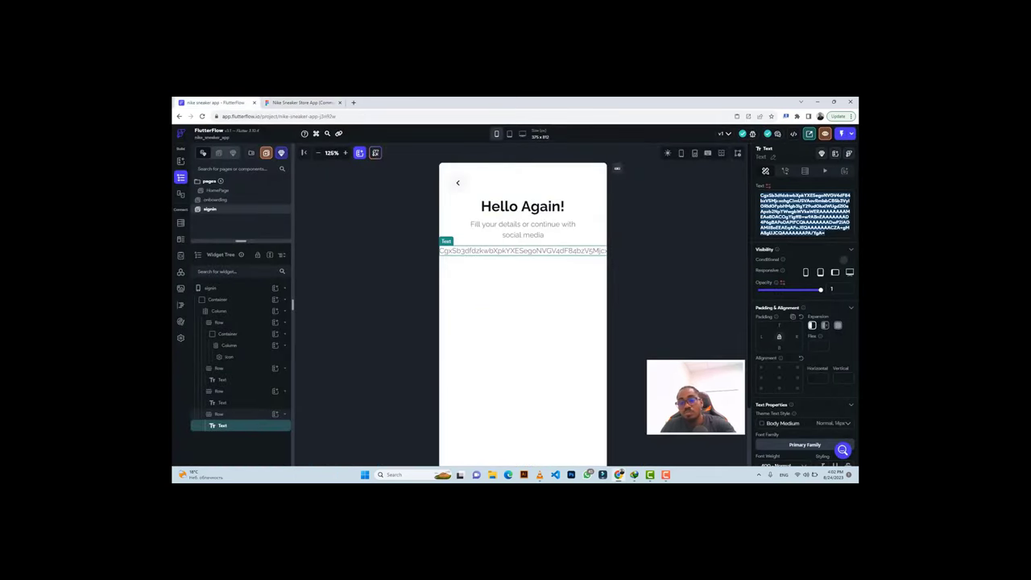
pyautogui.press('BackSpace')
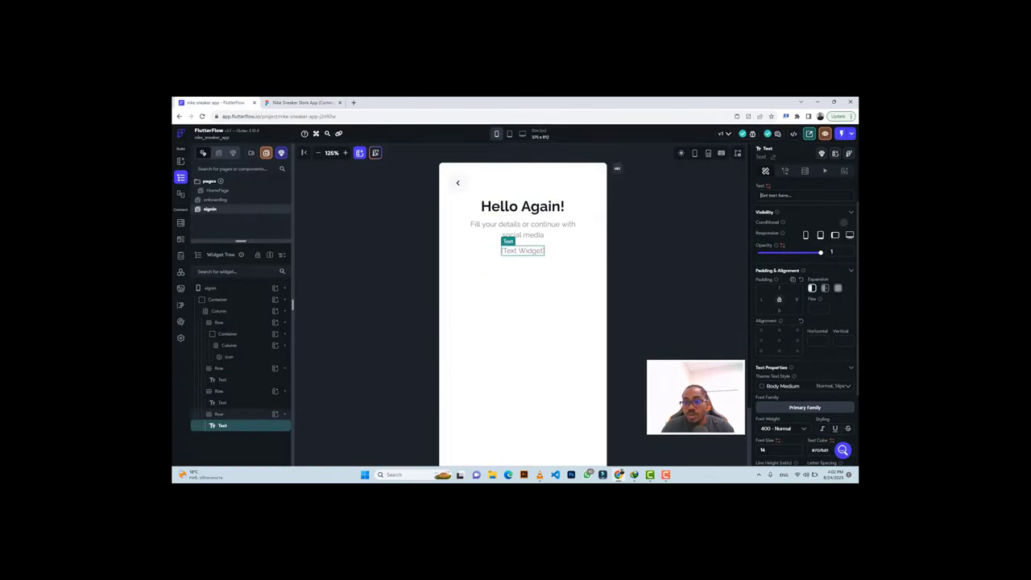
pyautogui.hotkey('ctrl', 'v')
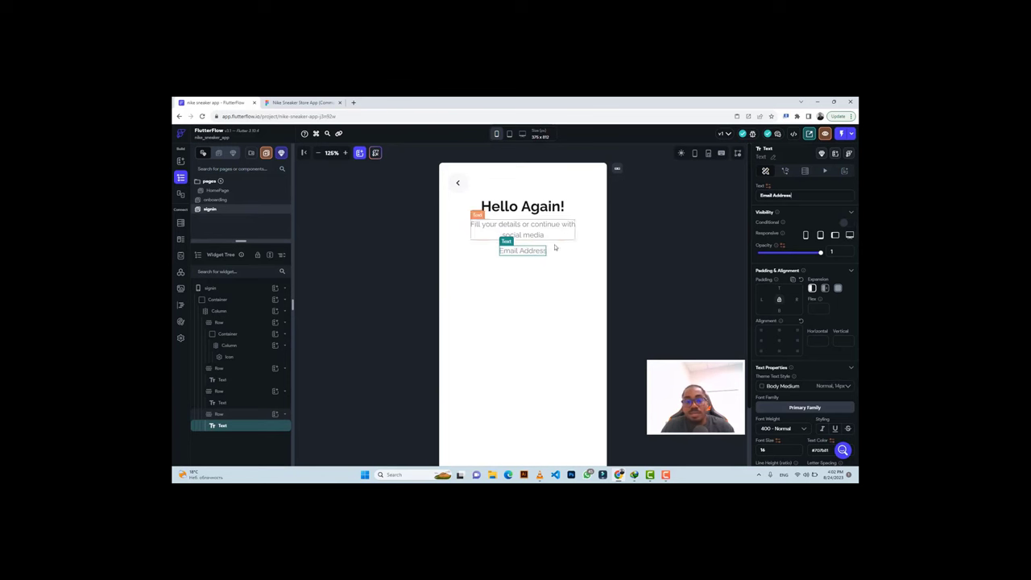
pyautogui.click(557, 255)
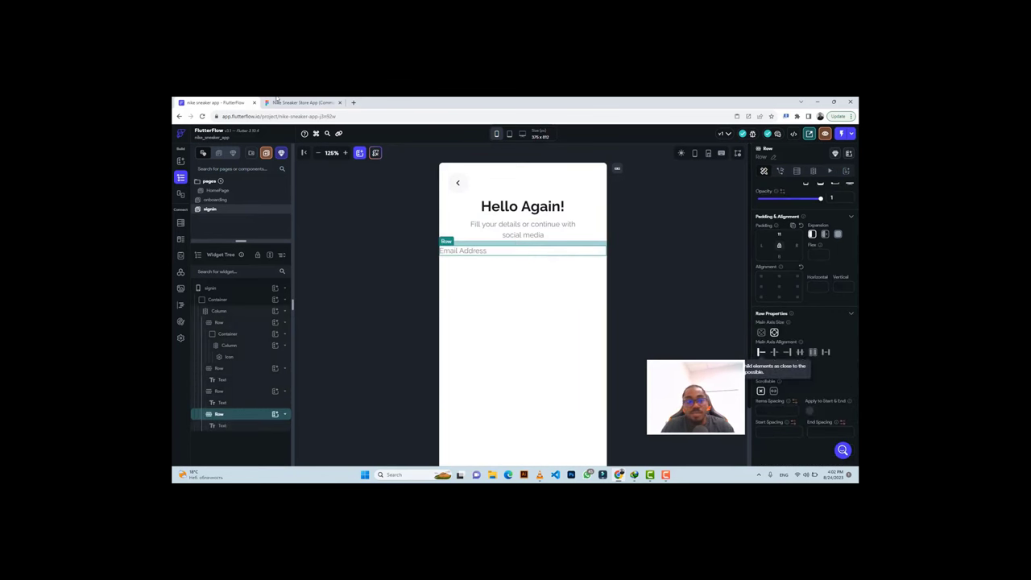
# Style the Email Address label with 500 Medium weight and #2B2B2B colour from Figma.
pyautogui.hotkey('ctrl', 'Tab')
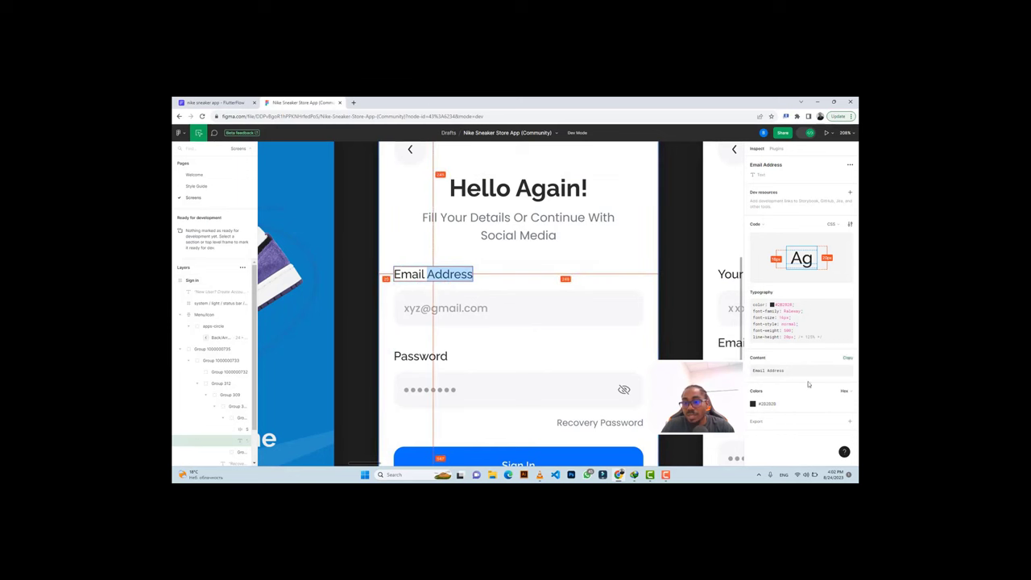
pyautogui.click(765, 405)
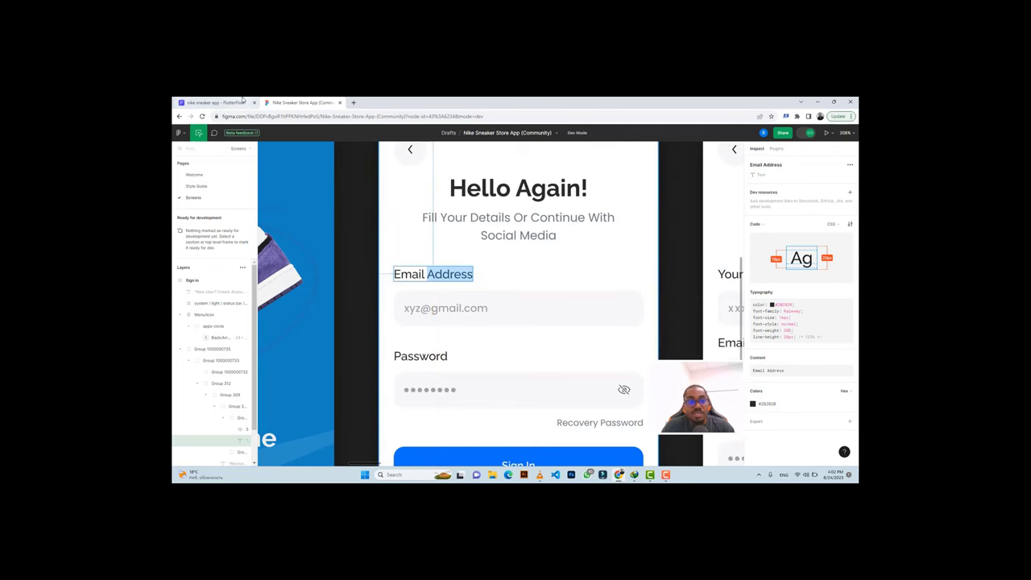
pyautogui.click(213, 103)
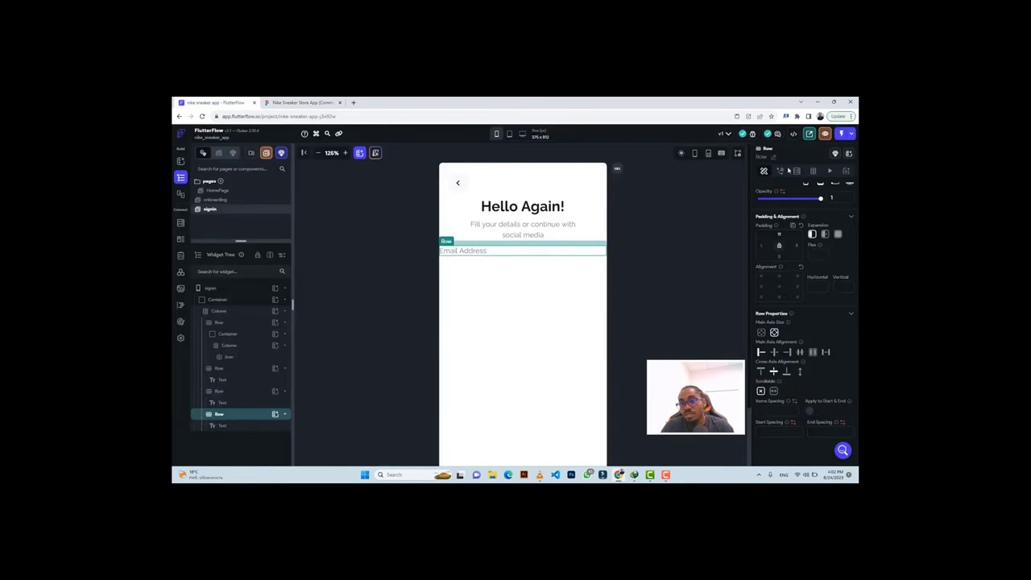
pyautogui.click(464, 253)
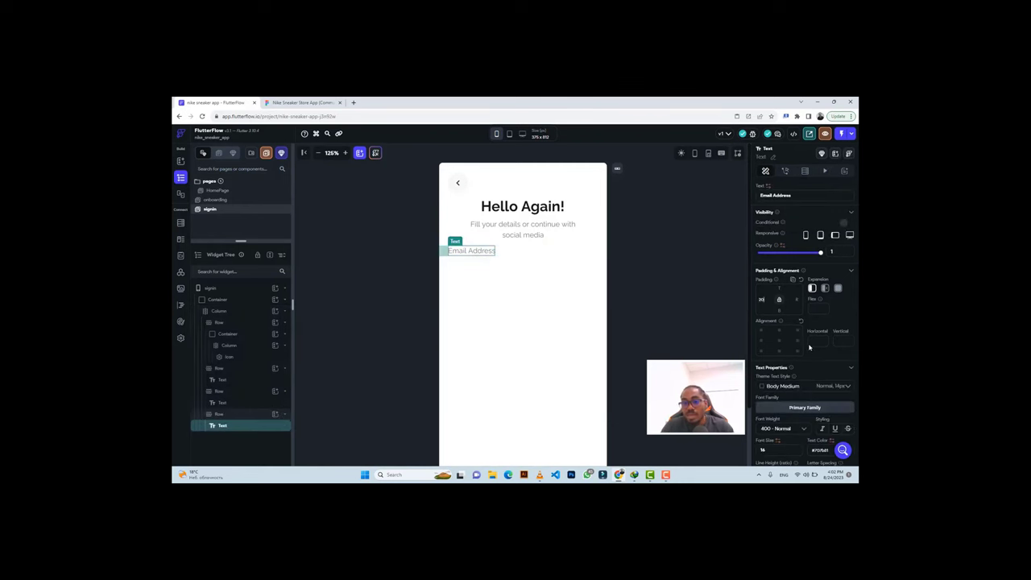
pyautogui.scroll(-3, 779, 328)
pyautogui.click(779, 326)
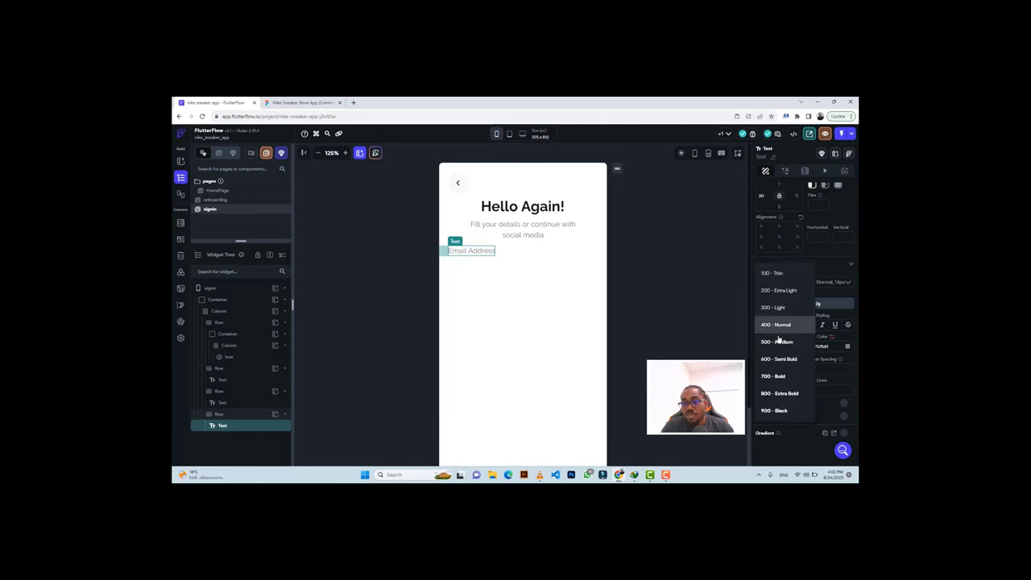
pyautogui.click(777, 343)
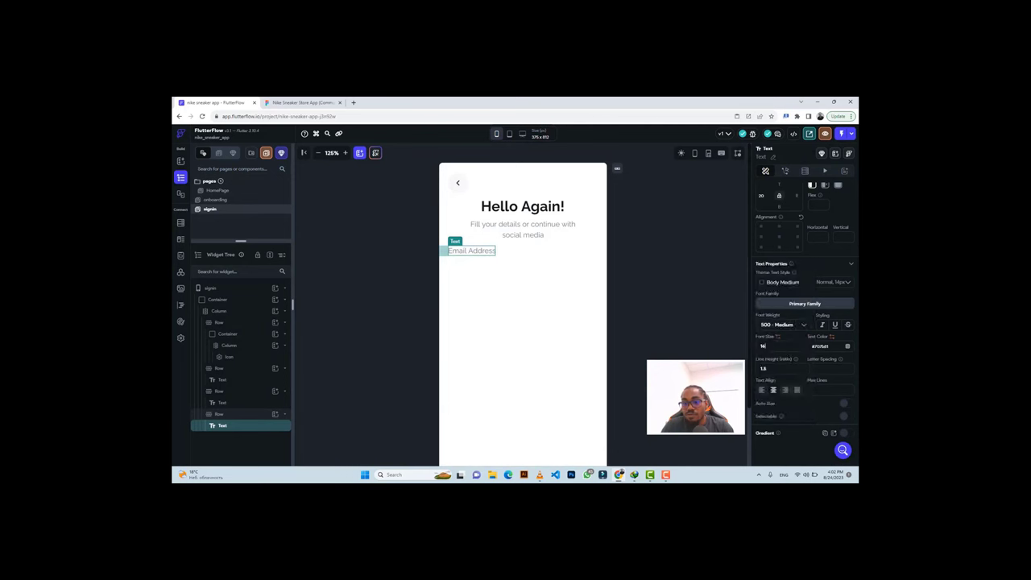
pyautogui.tripleClick(820, 345)
pyautogui.hotkey('ctrl', 'v')
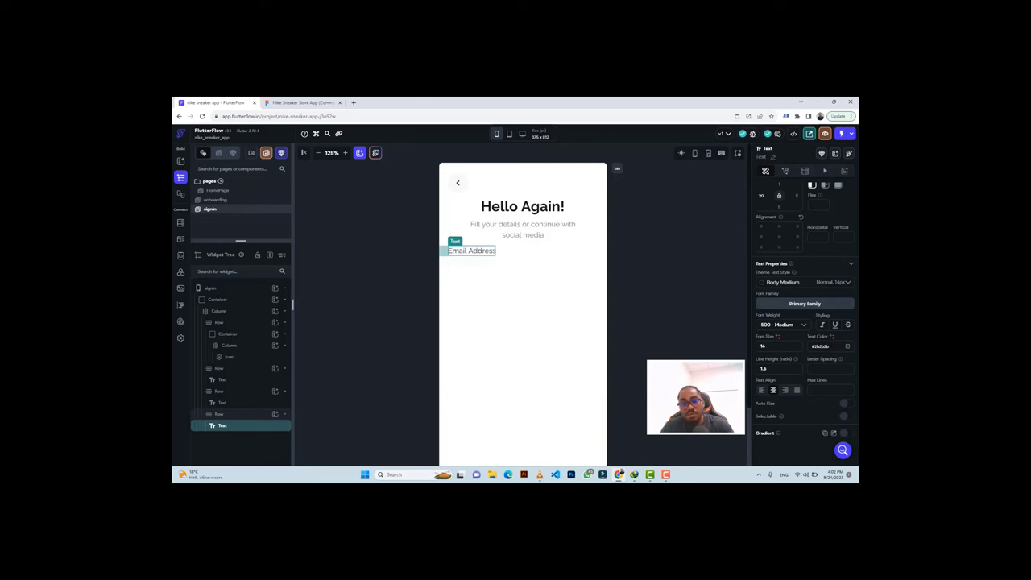
# Give the Email Address row 30 of top padding.
pyautogui.click(288, 104)
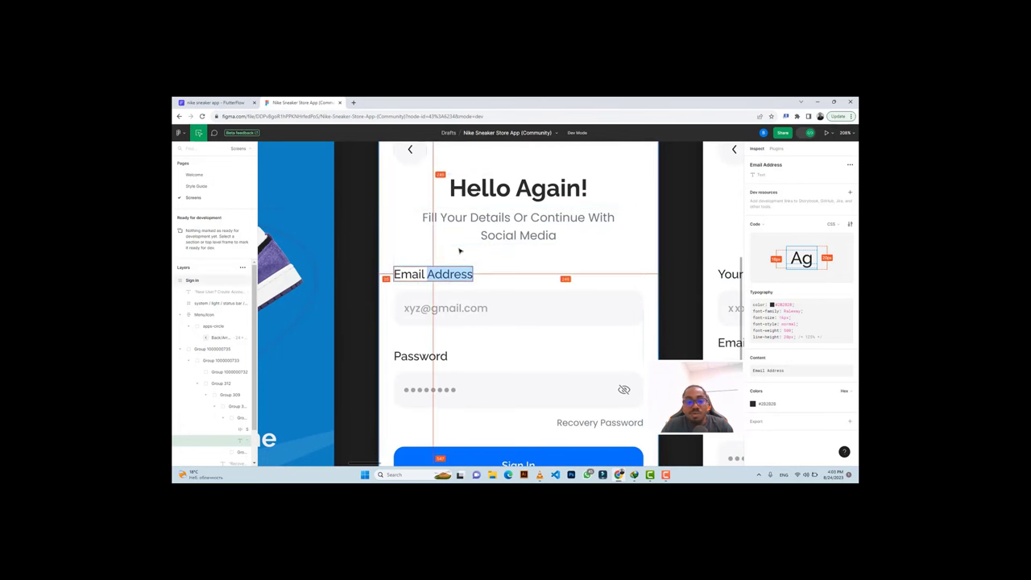
pyautogui.click(225, 102)
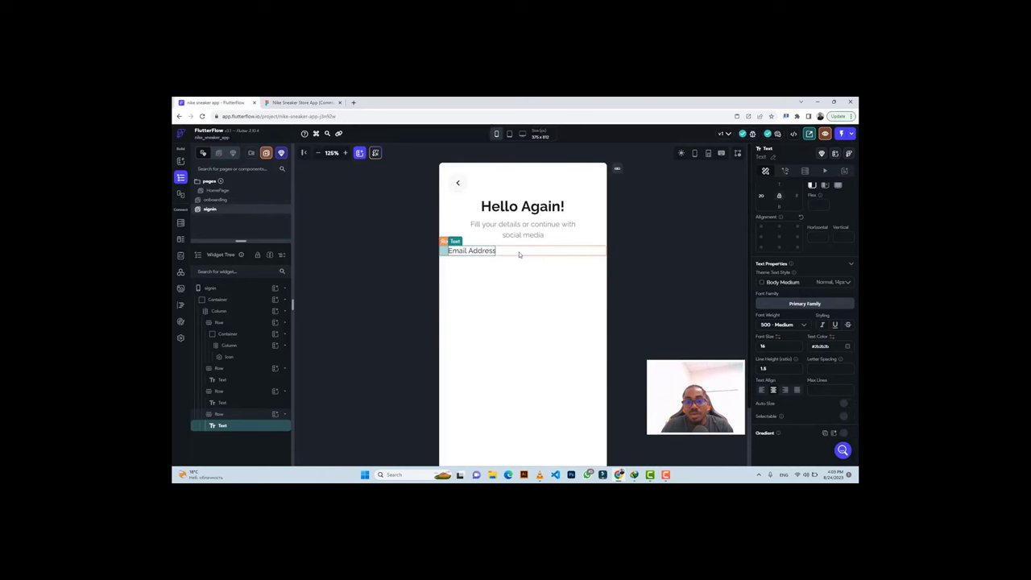
pyautogui.click(520, 255)
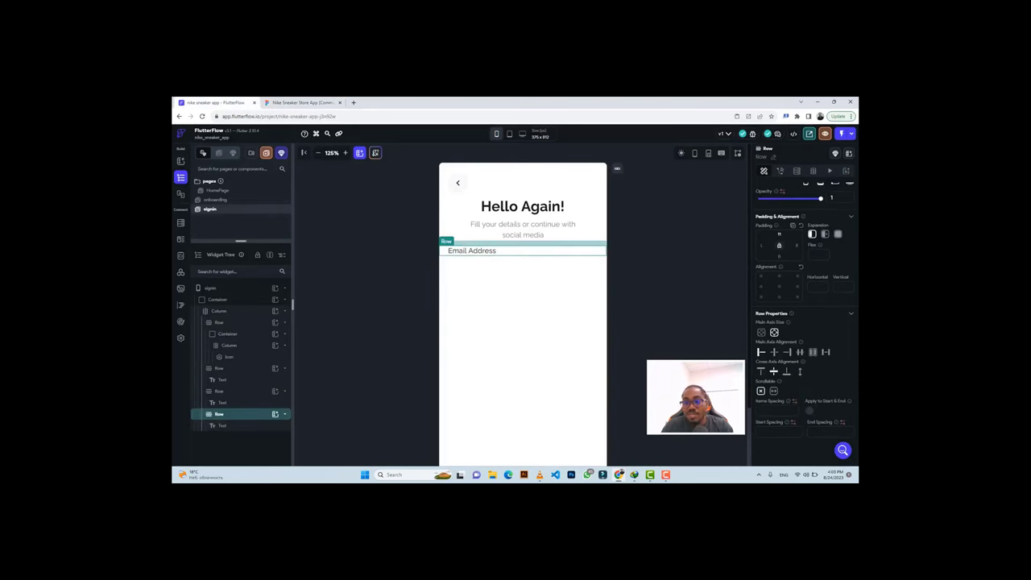
pyautogui.press('Return')
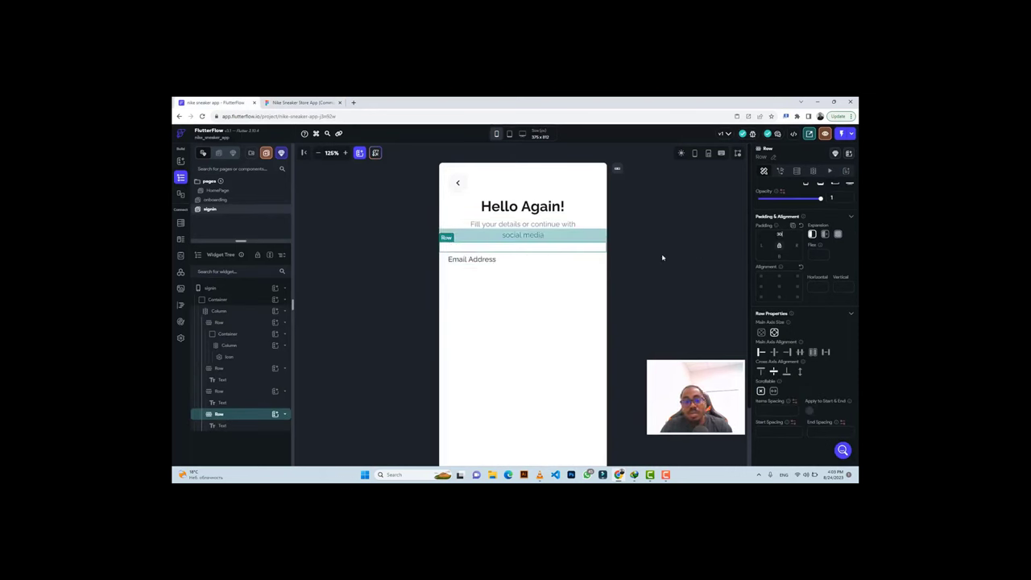
pyautogui.click(514, 283)
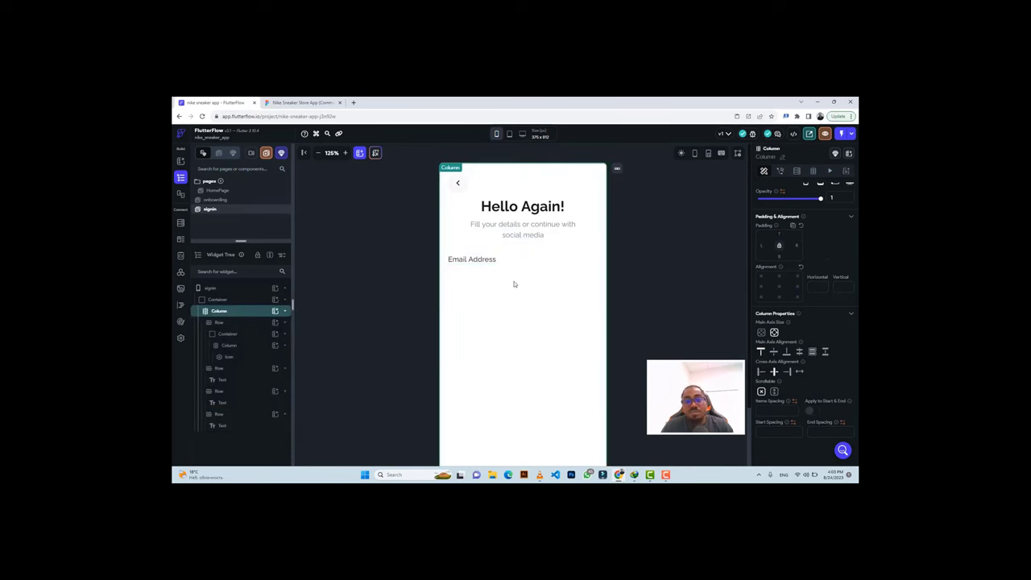
# Insert a TextField into the column below the Email Address label.
pyautogui.click(275, 311)
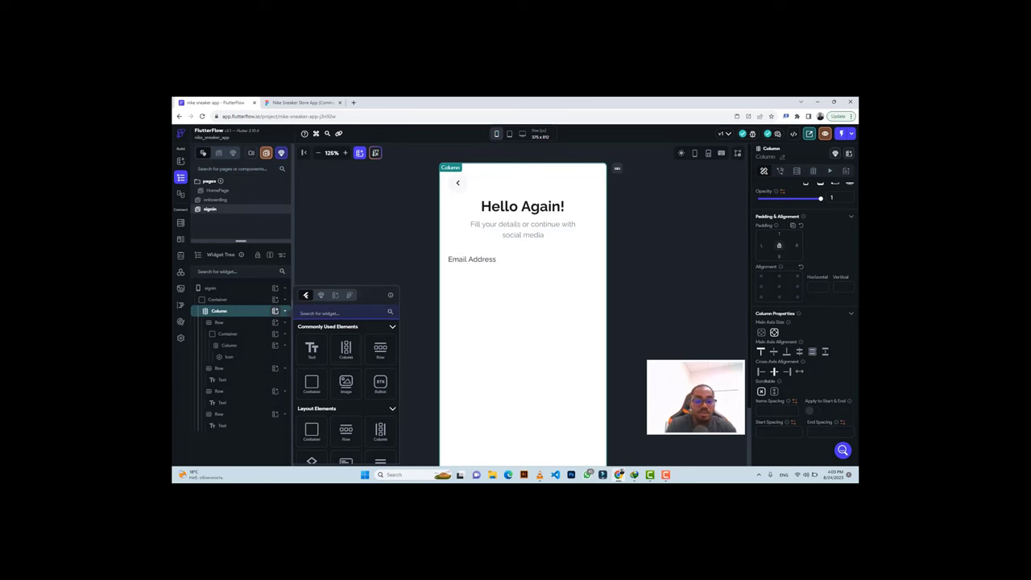
pyautogui.write('text')
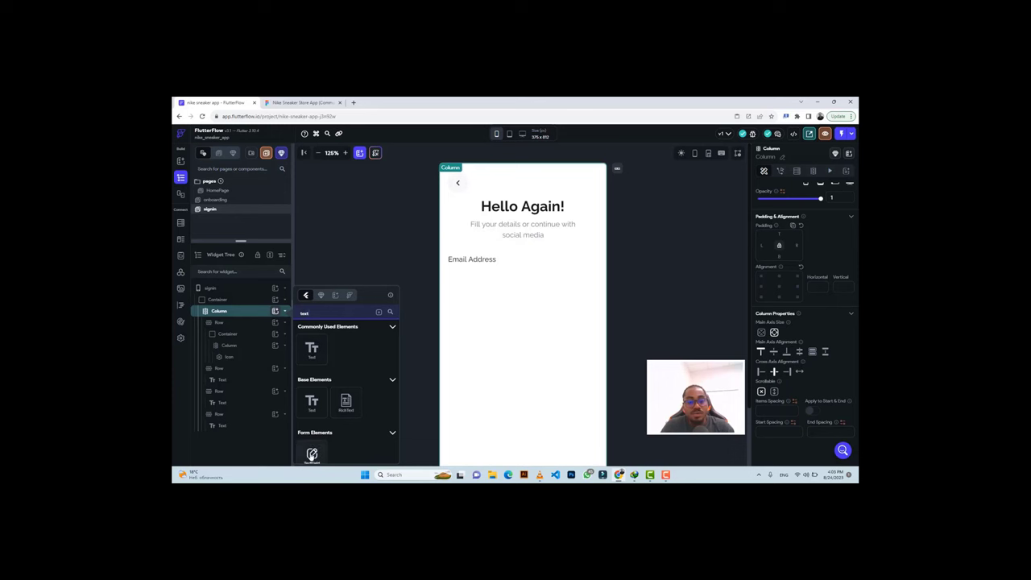
pyautogui.click(312, 454)
pyautogui.click(312, 453)
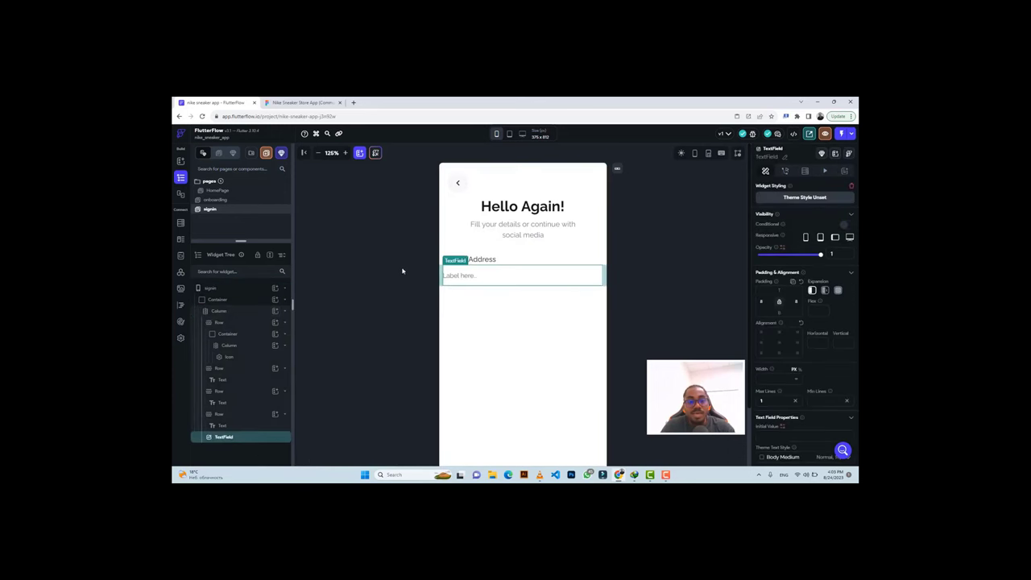
pyautogui.click(298, 102)
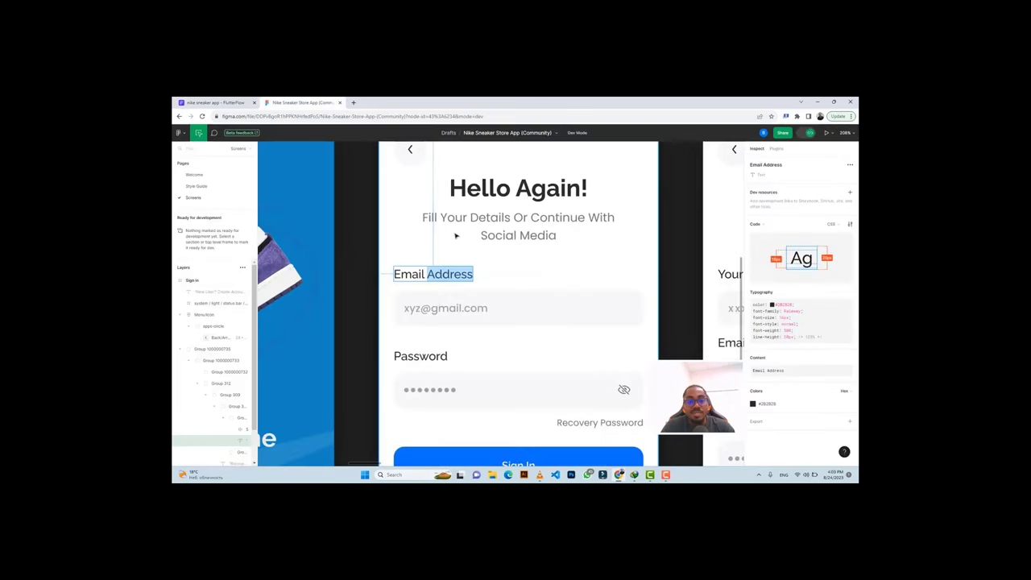
pyautogui.click(414, 306)
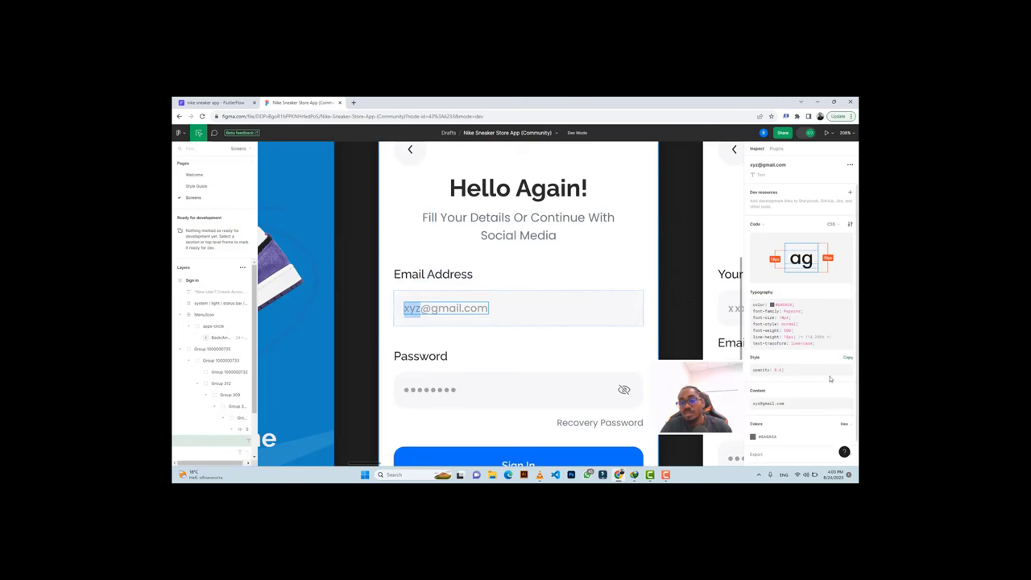
pyautogui.click(848, 392)
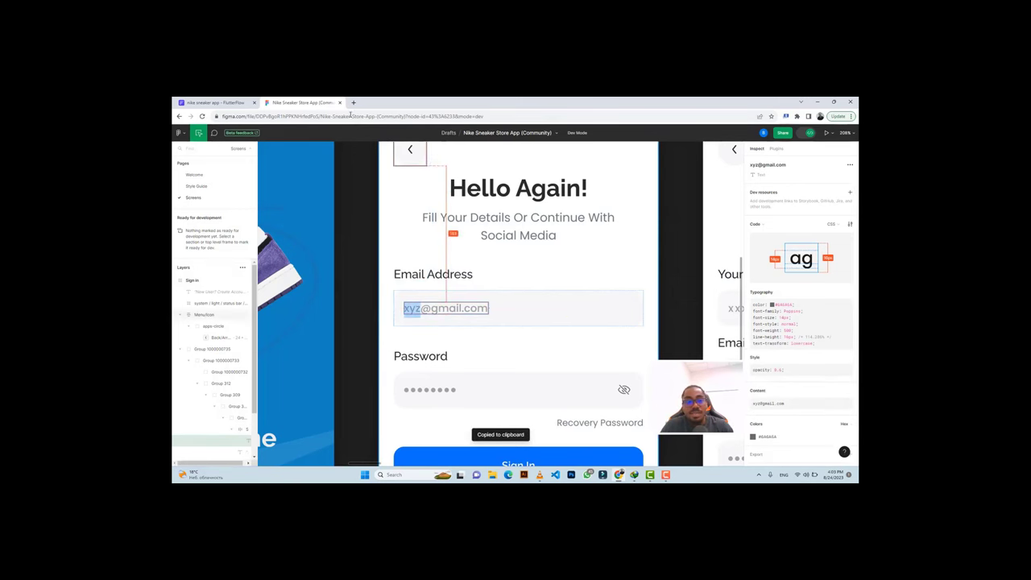
pyautogui.click(203, 104)
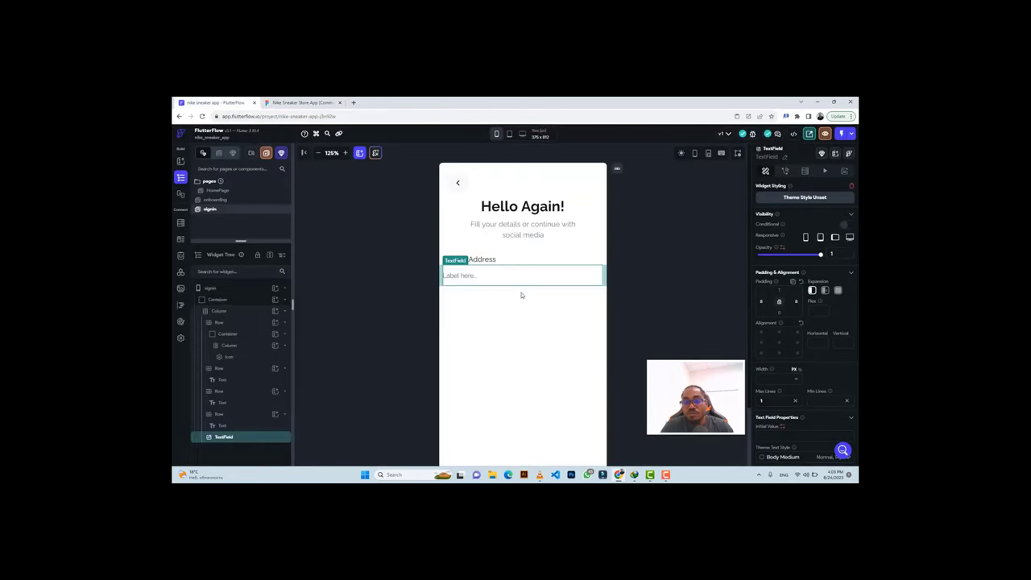
pyautogui.scroll(-3, 777, 342)
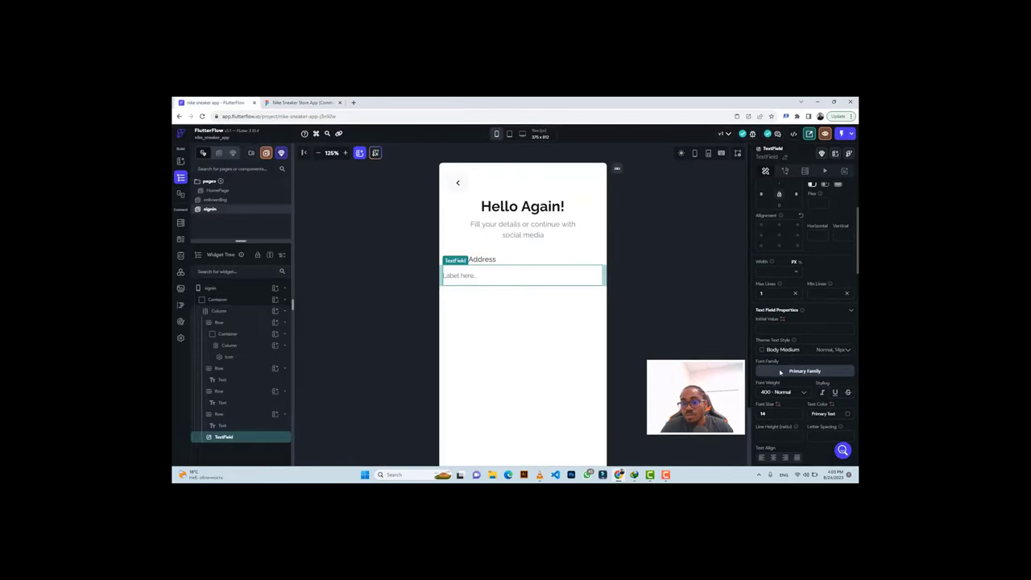
pyautogui.scroll(-2, 787, 403)
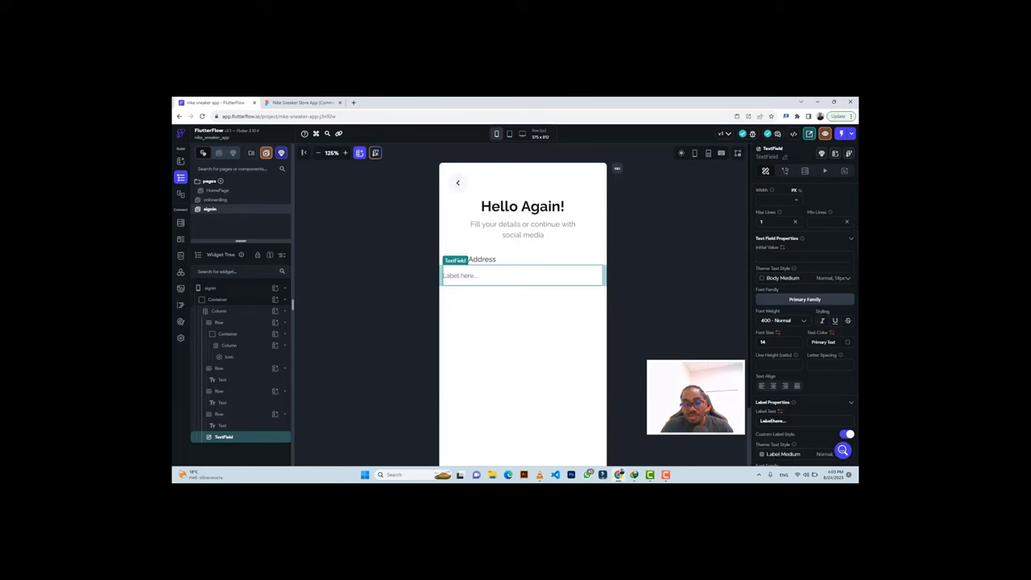
pyautogui.click(773, 420)
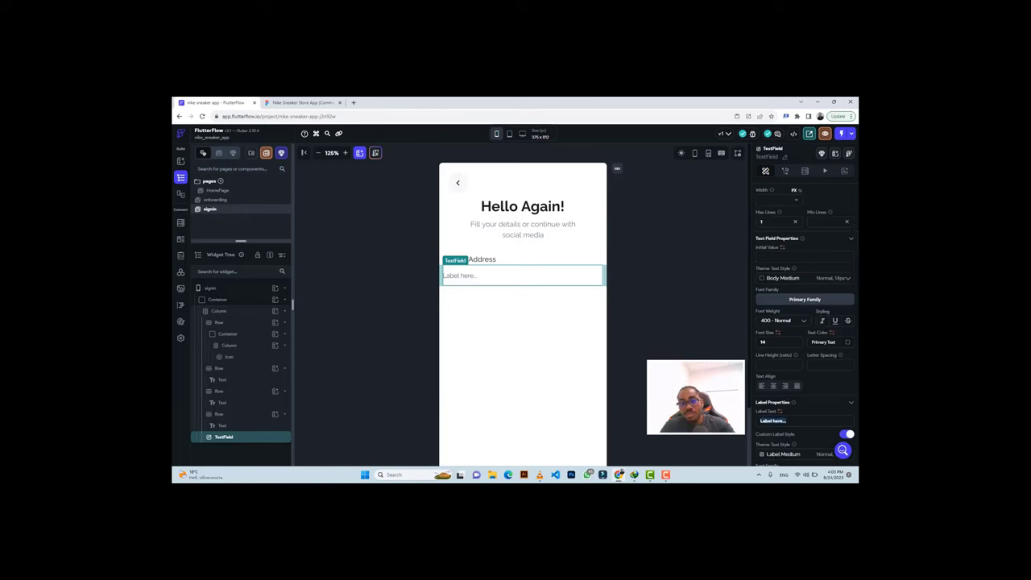
pyautogui.hotkey('ctrl', 'v')
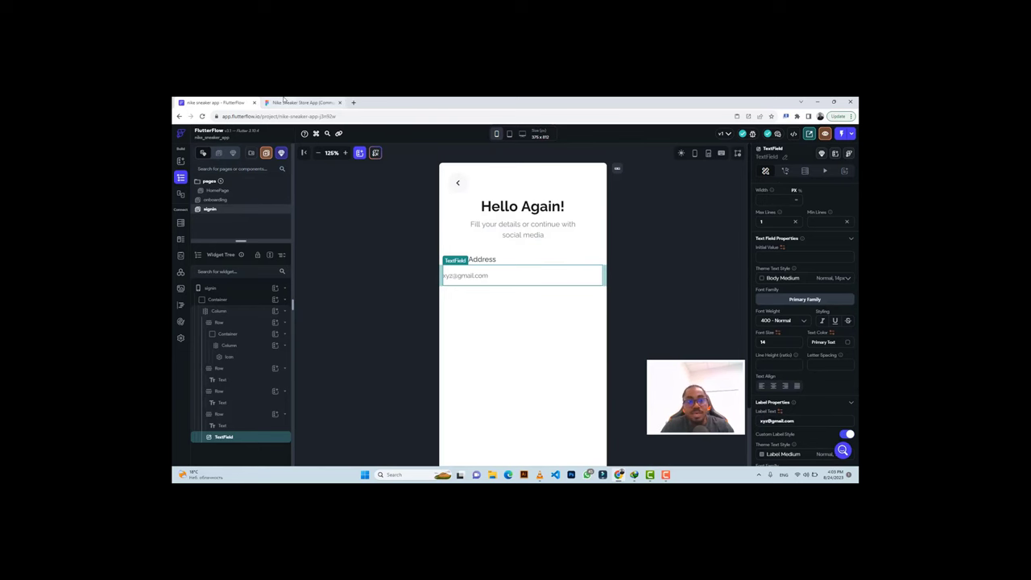
# Copy the email field's #F7F7F7 fill from Figma, then choose Wrap Widget on the TextField.
pyautogui.click(284, 98)
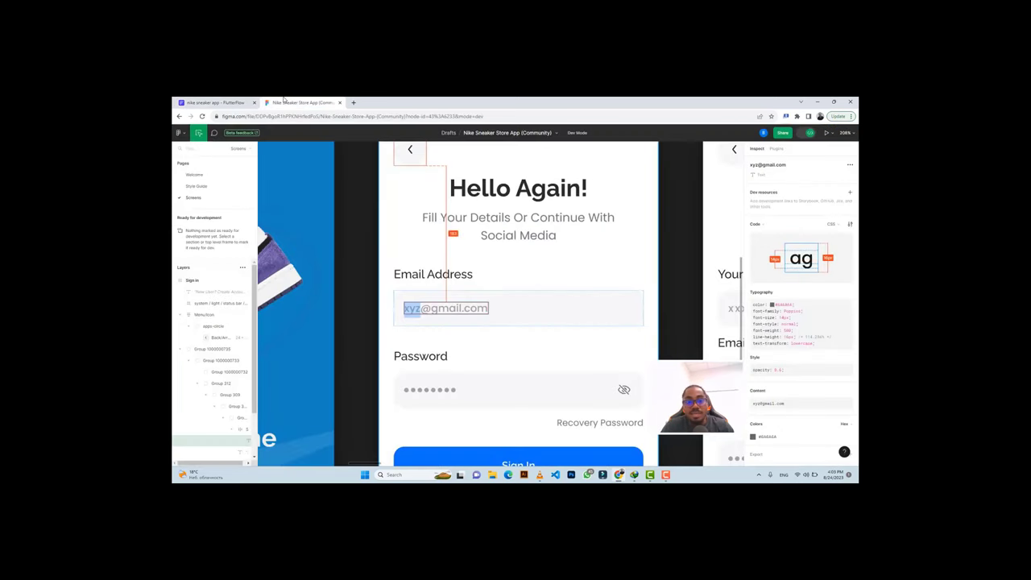
pyautogui.click(539, 295)
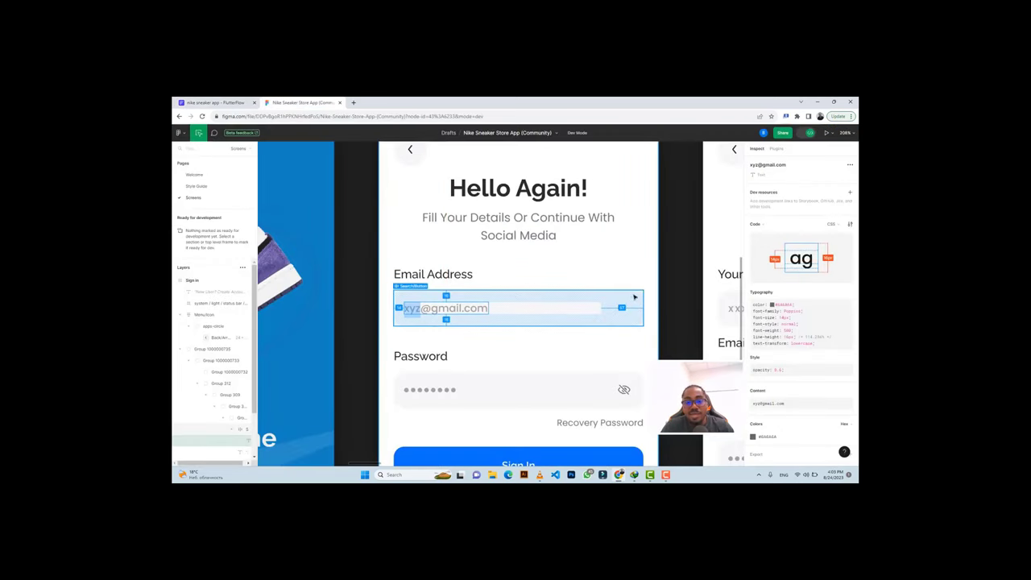
pyautogui.click(543, 301)
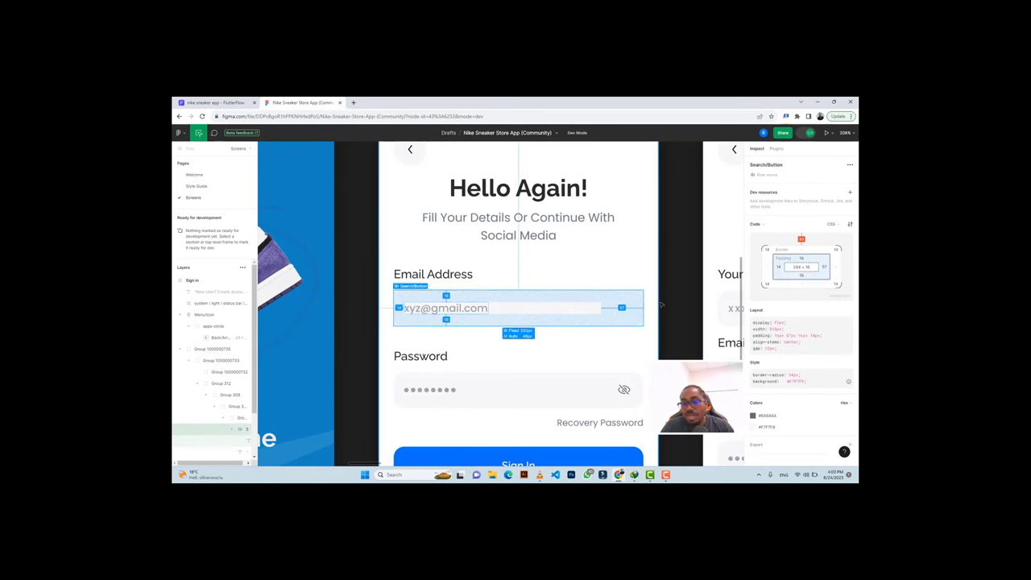
pyautogui.click(771, 428)
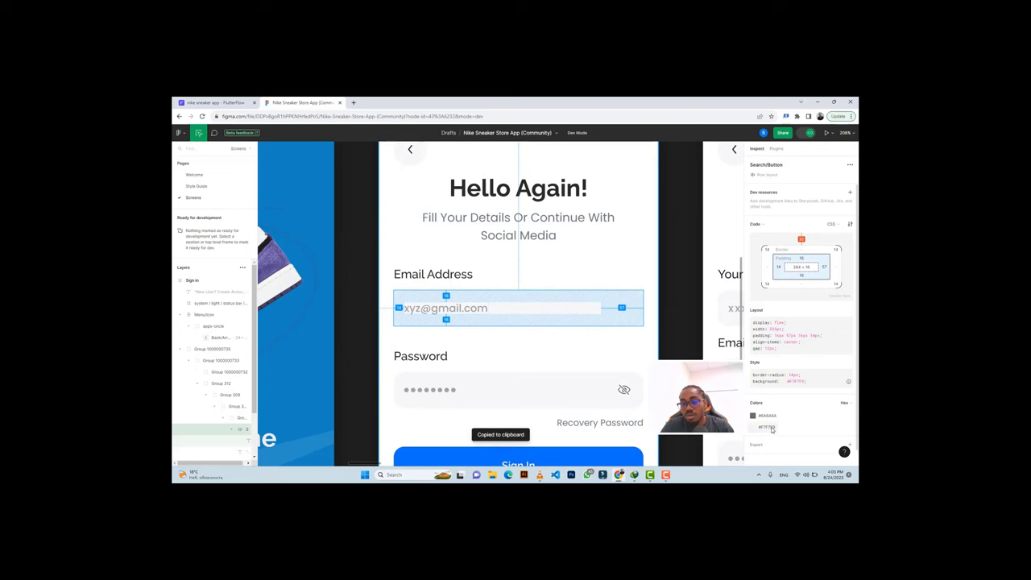
pyautogui.click(207, 102)
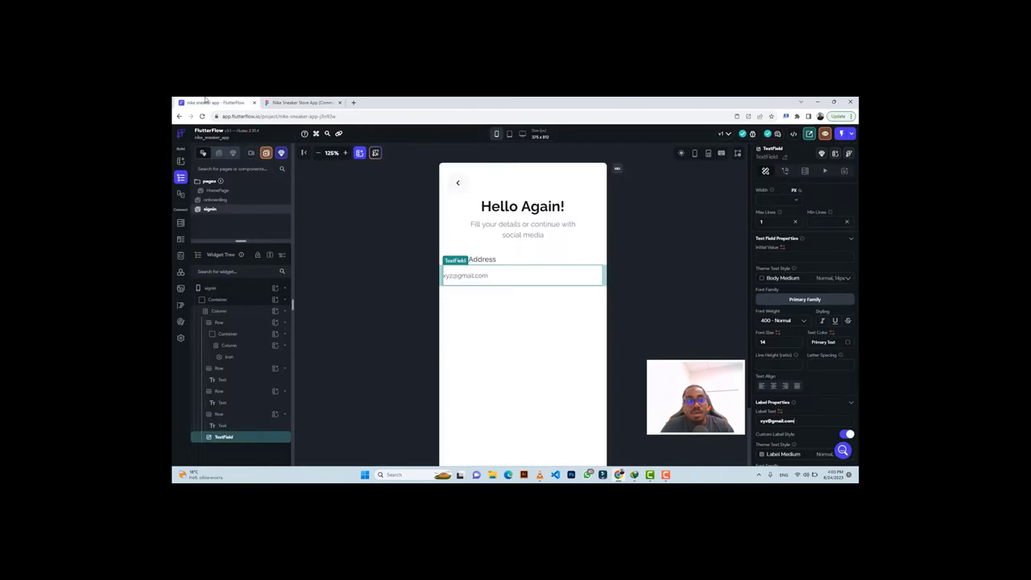
pyautogui.click(302, 103)
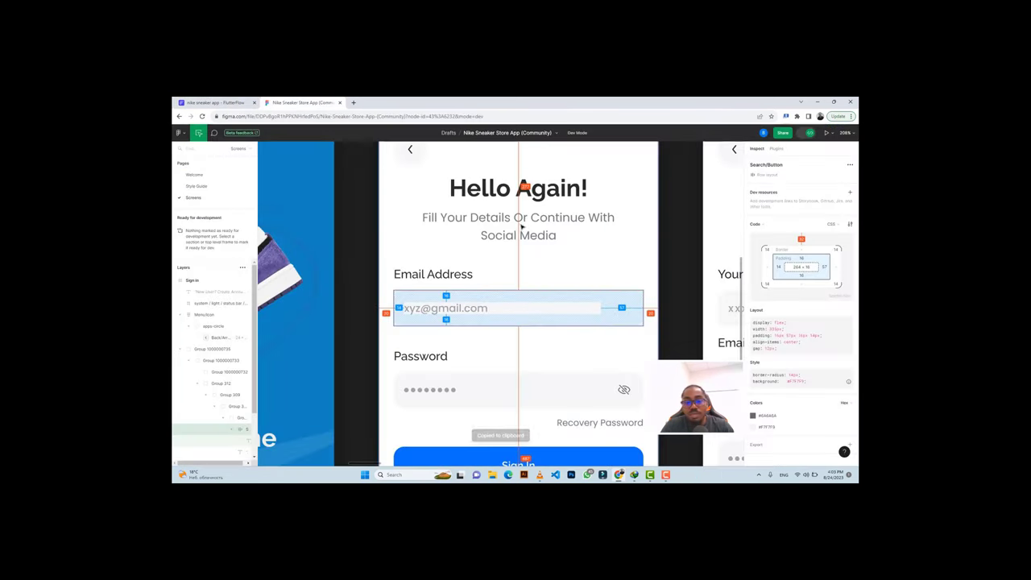
pyautogui.click(210, 102)
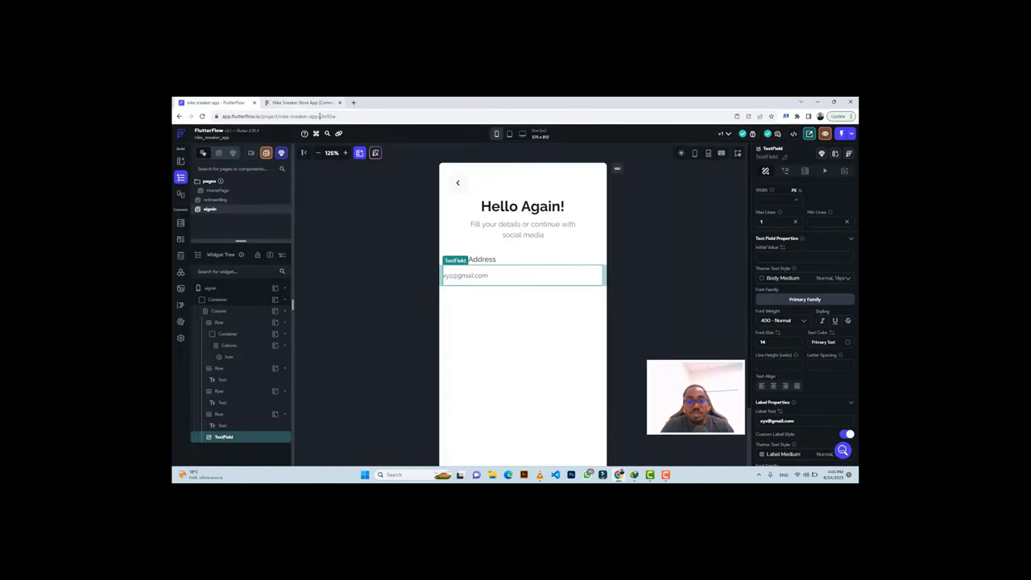
pyautogui.rightClick(249, 438)
pyautogui.click(284, 333)
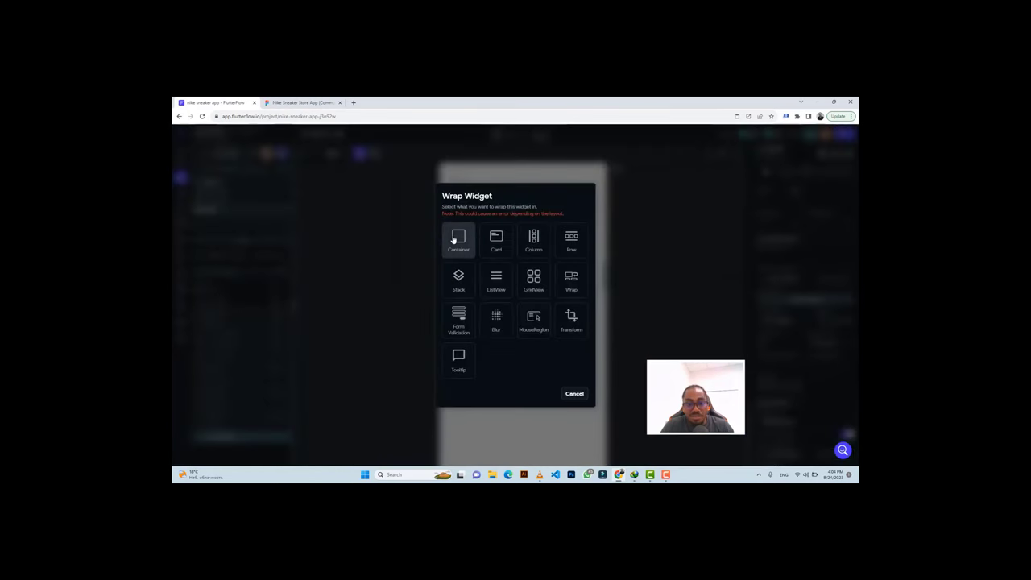
# Wrap the TextField in a full-width Container 48 high.
pyautogui.click(453, 239)
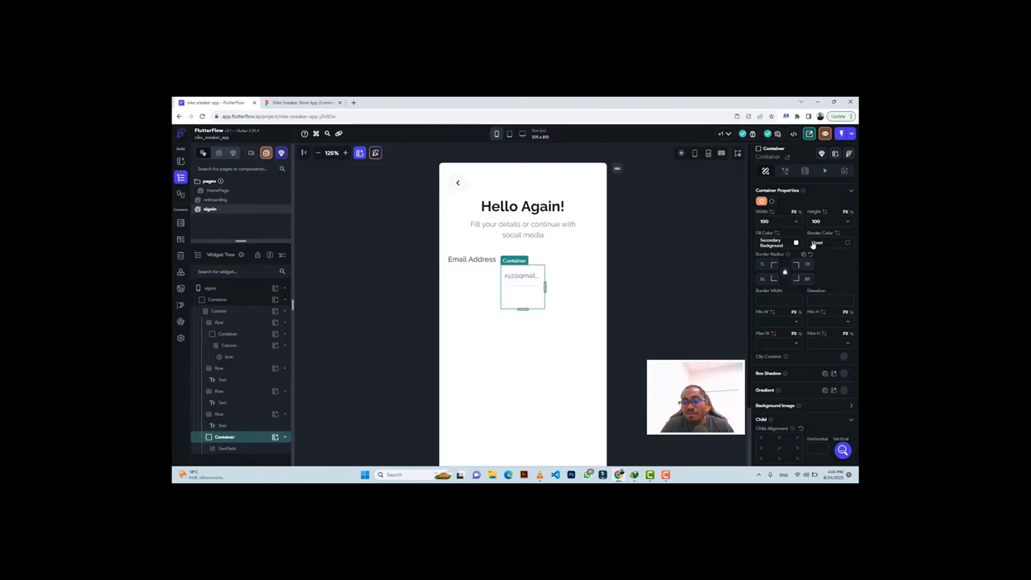
pyautogui.scroll(3, 819, 241)
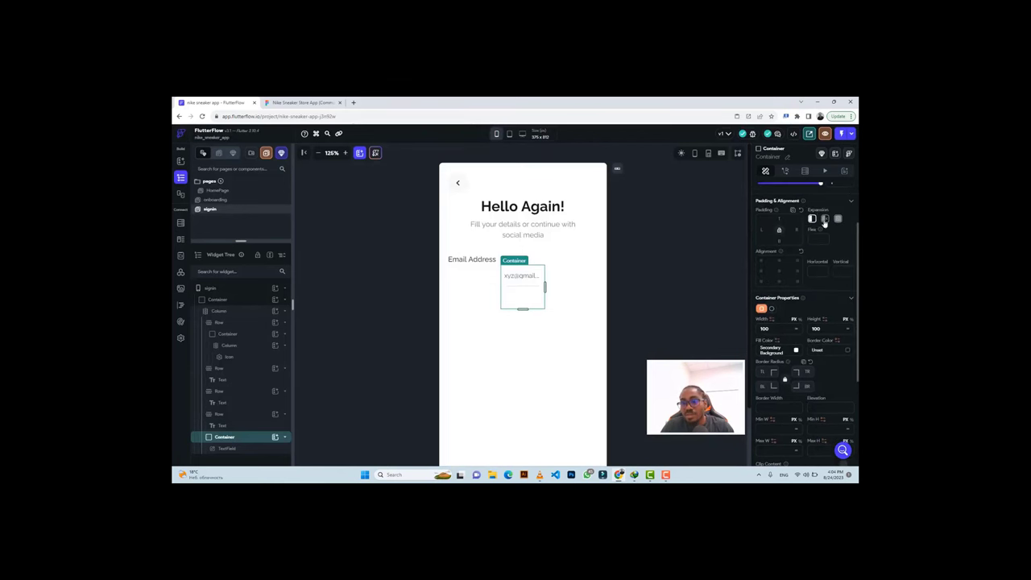
pyautogui.click(824, 221)
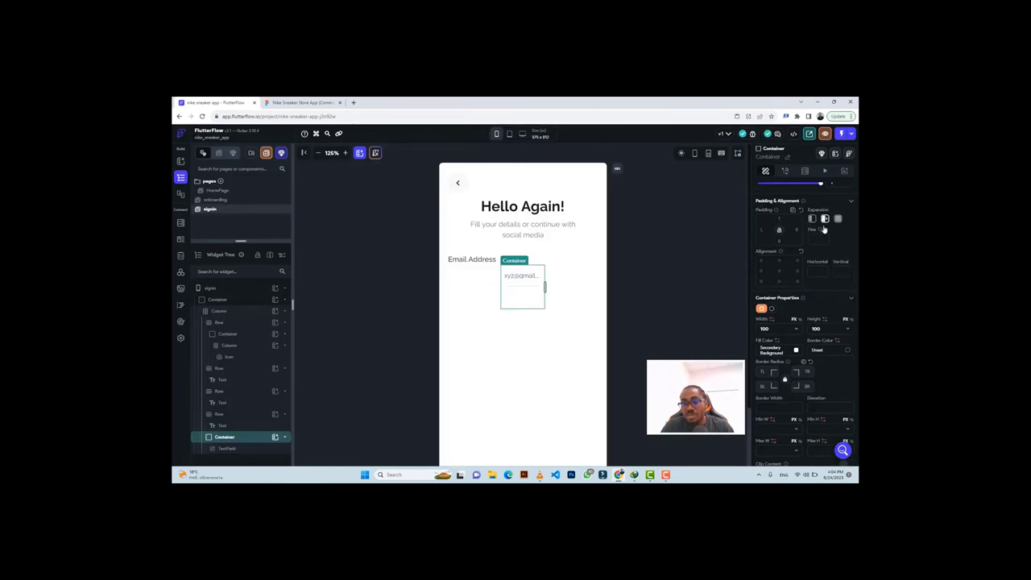
pyautogui.click(795, 330)
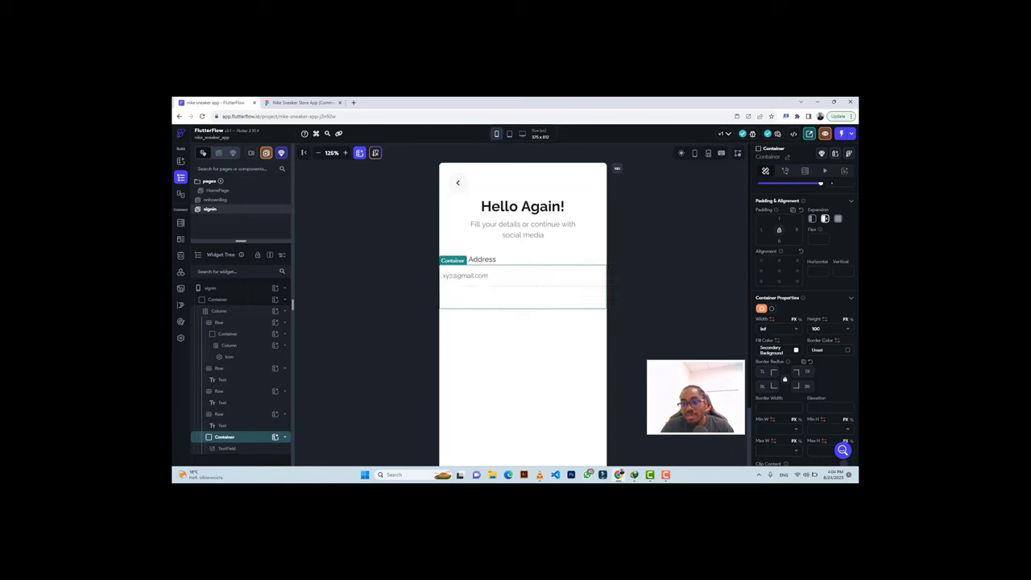
pyautogui.click(816, 329)
pyautogui.write('48')
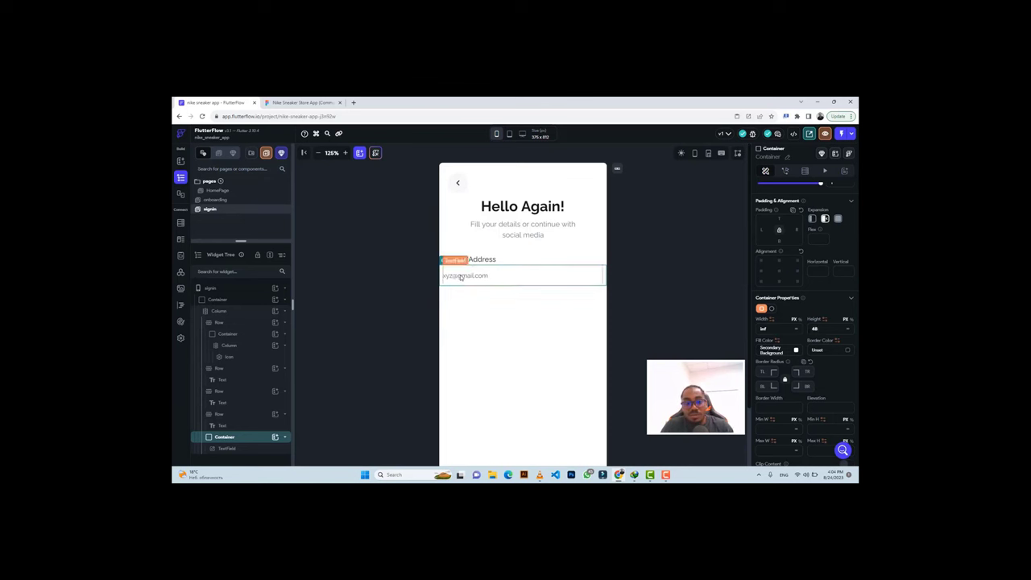
# Fill the email container with the light grey #F7F7F7 colour.
pyautogui.click(460, 277)
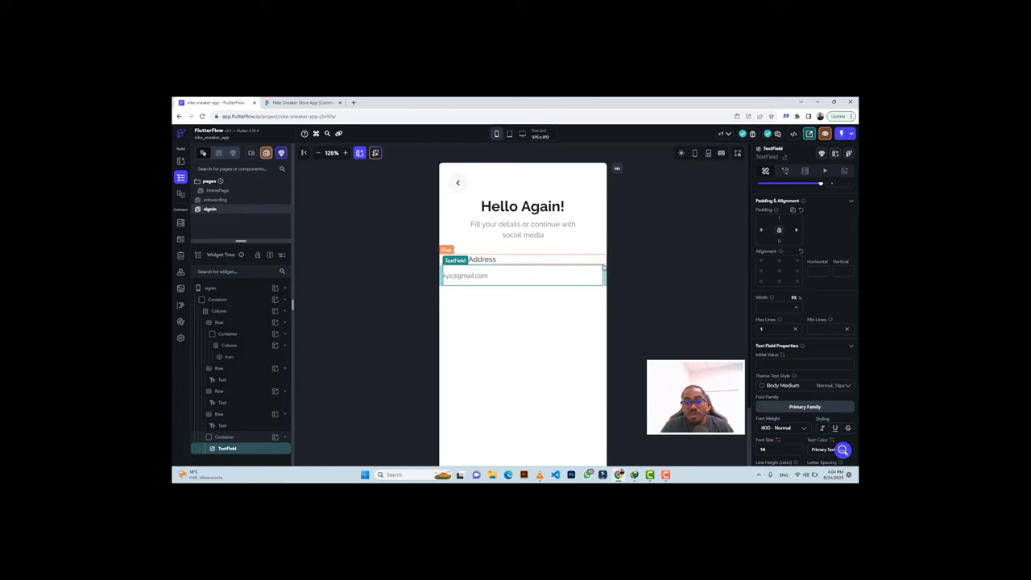
pyautogui.click(246, 438)
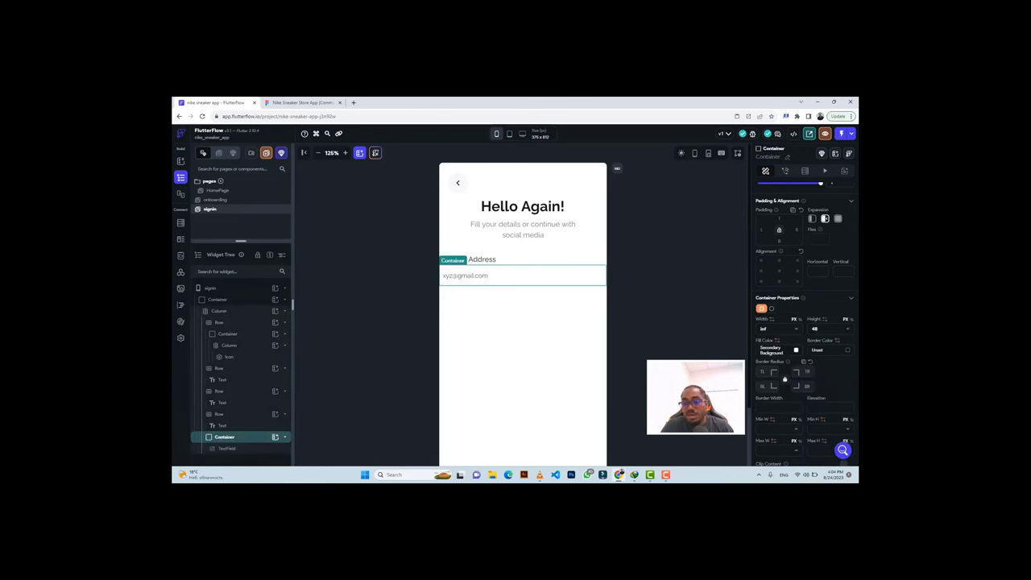
pyautogui.click(771, 350)
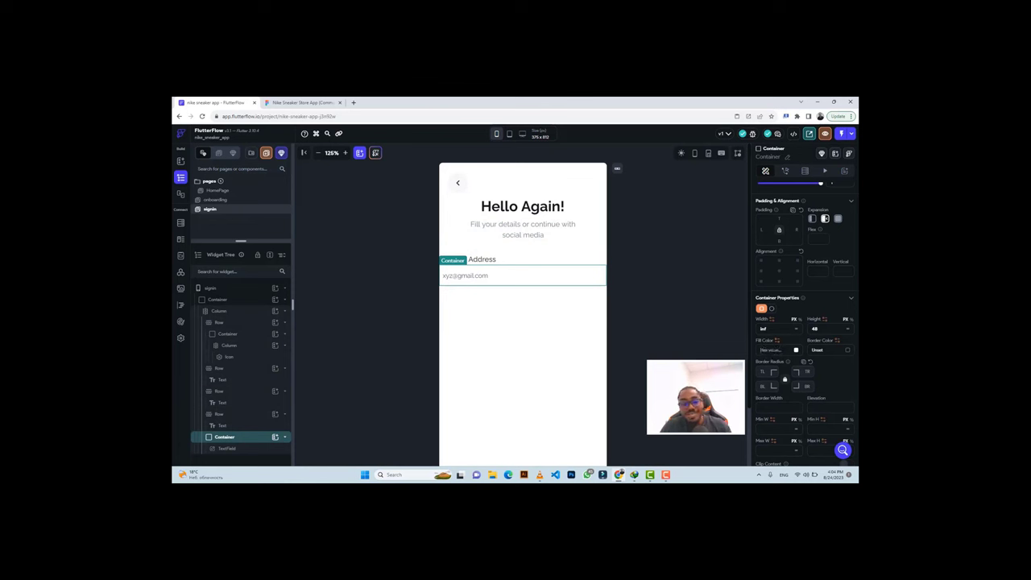
pyautogui.hotkey('ctrl', 'v')
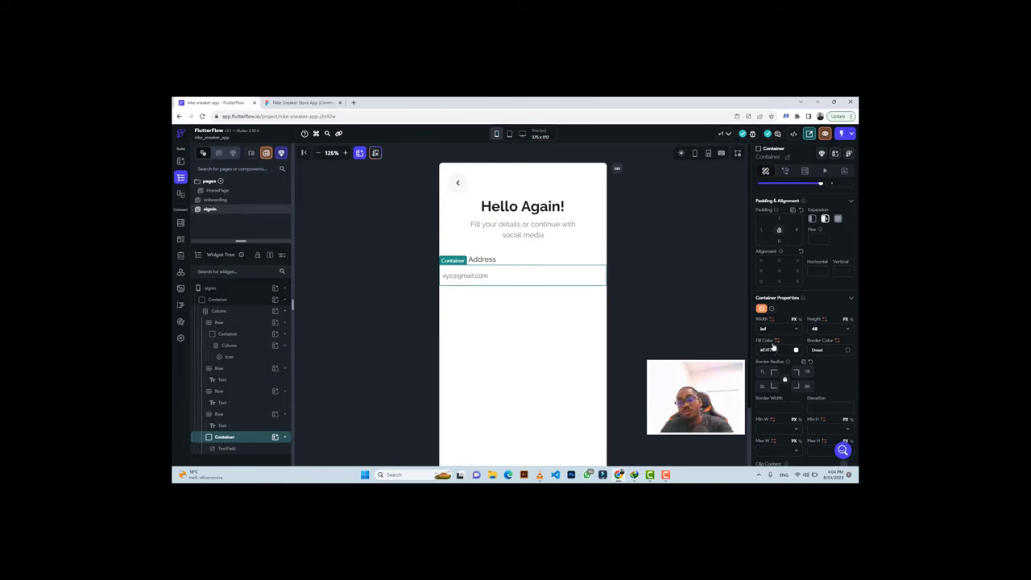
pyautogui.press('Return')
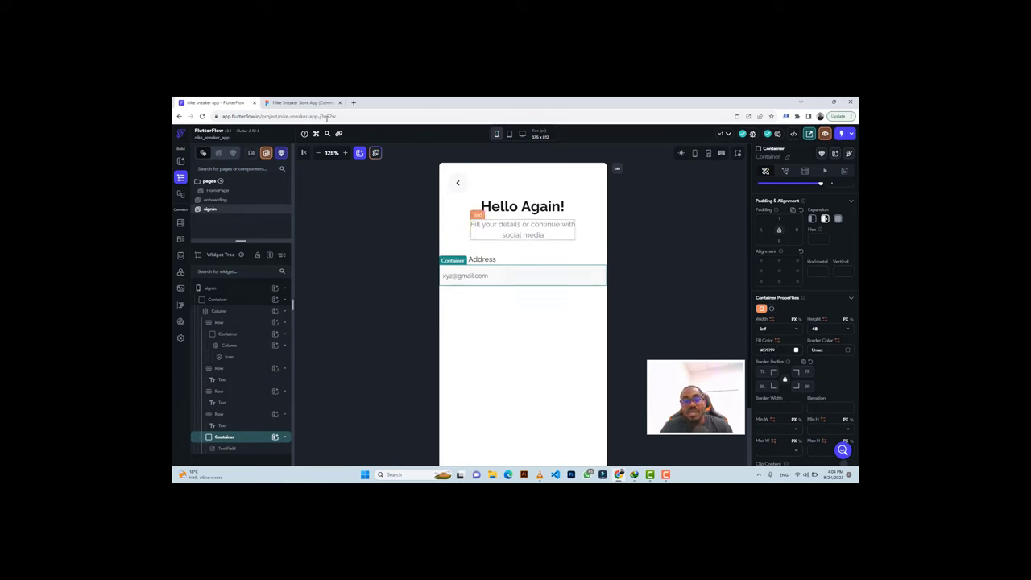
# Give the email container 20 padding on the left and right, checking Figma.
pyautogui.click(294, 102)
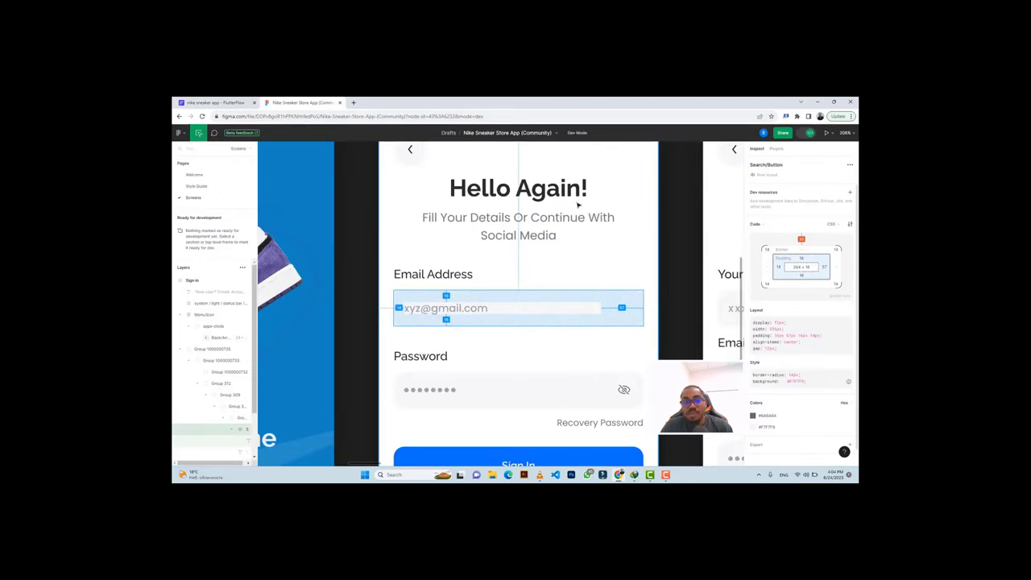
pyautogui.click(240, 103)
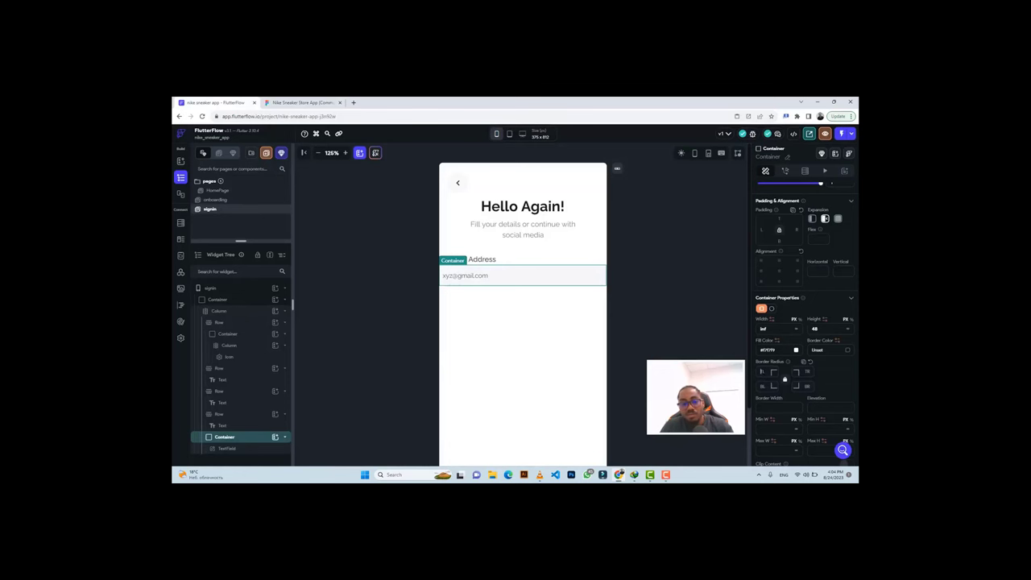
pyautogui.click(302, 102)
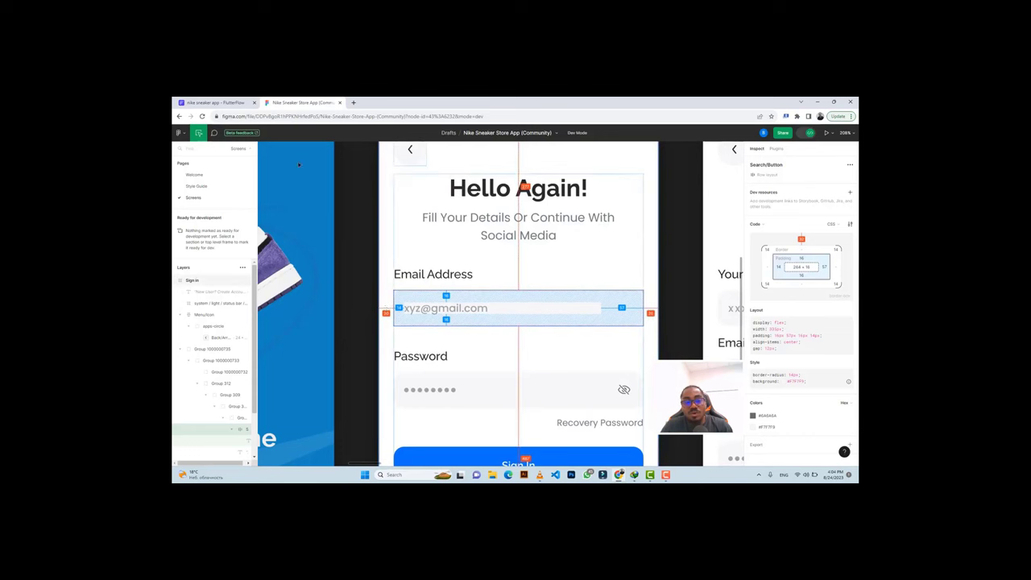
pyautogui.click(231, 102)
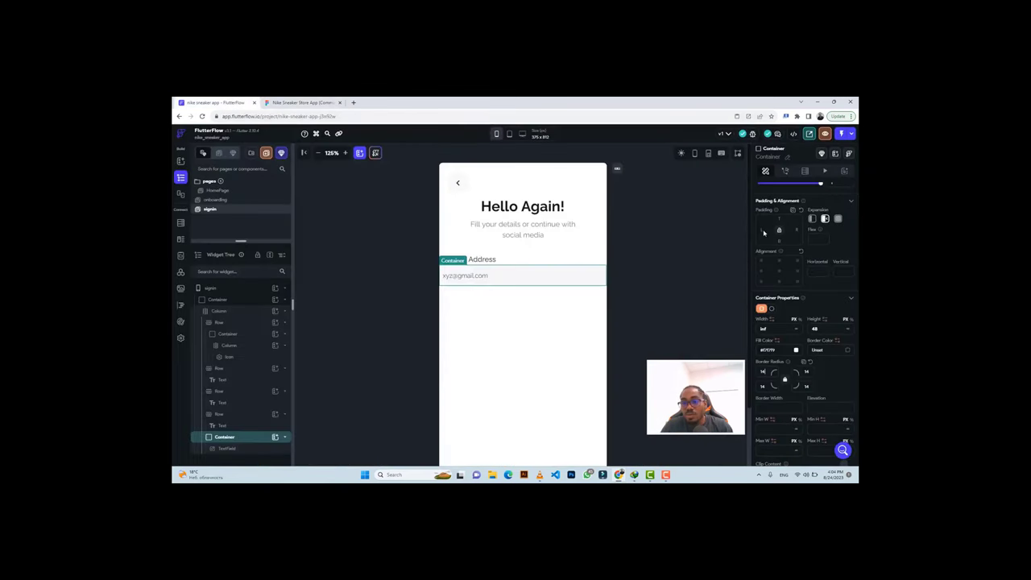
pyautogui.write('20')
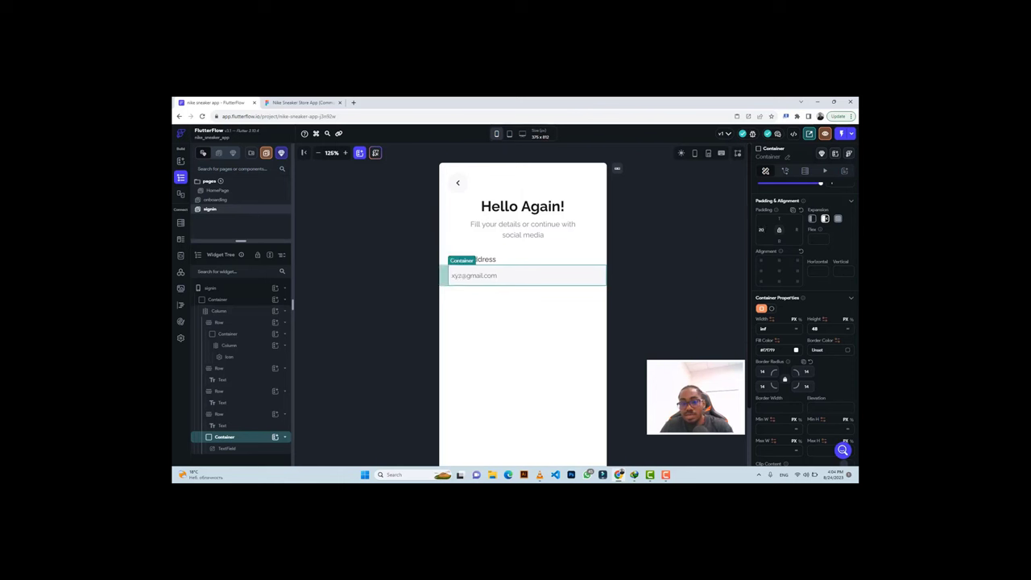
pyautogui.click(796, 230)
pyautogui.write('20')
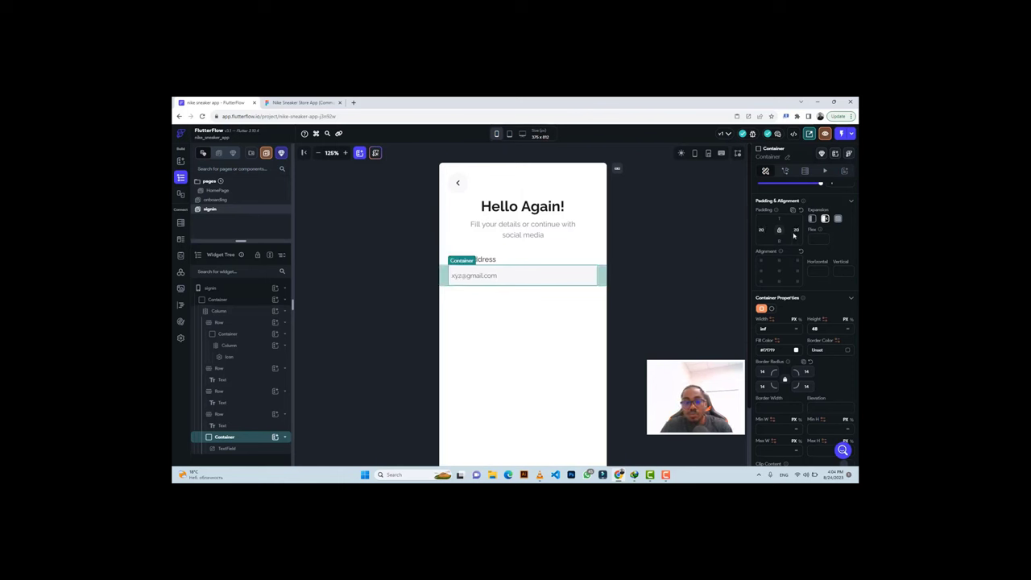
# Set the email TextField's Input Border Type to None and compare with the Figma field.
pyautogui.click(471, 279)
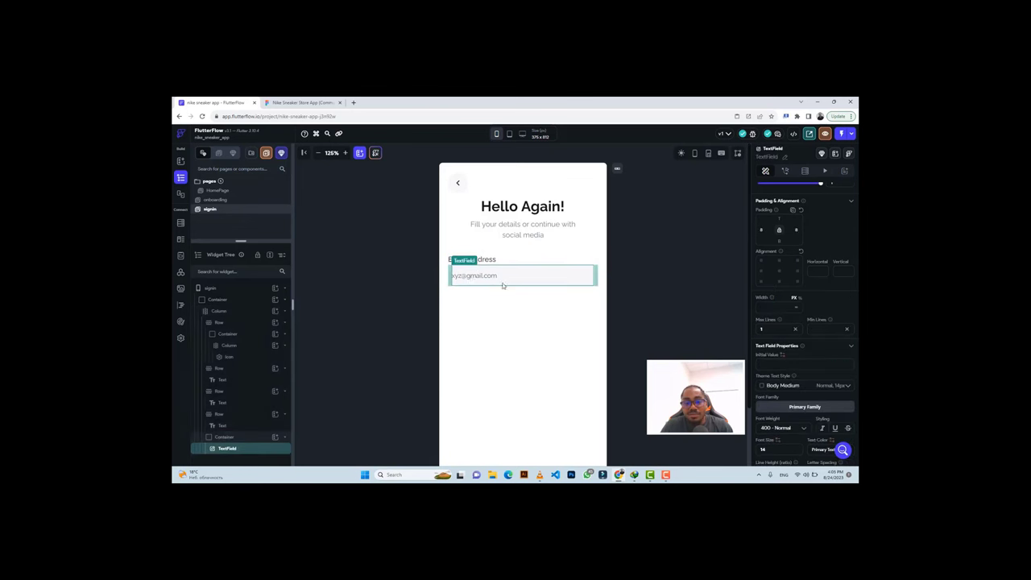
pyautogui.scroll(-5, 821, 322)
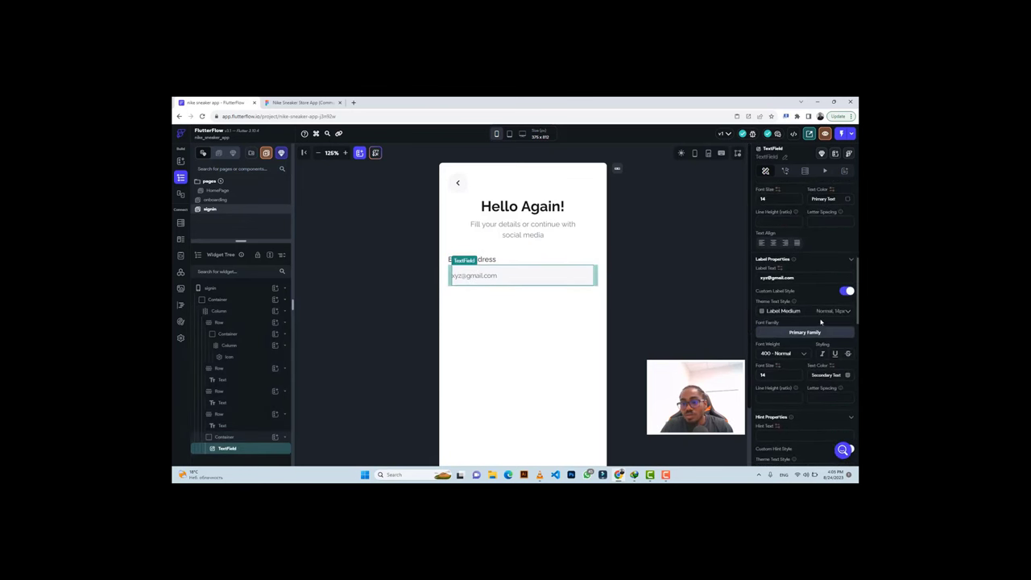
pyautogui.scroll(-5, 802, 371)
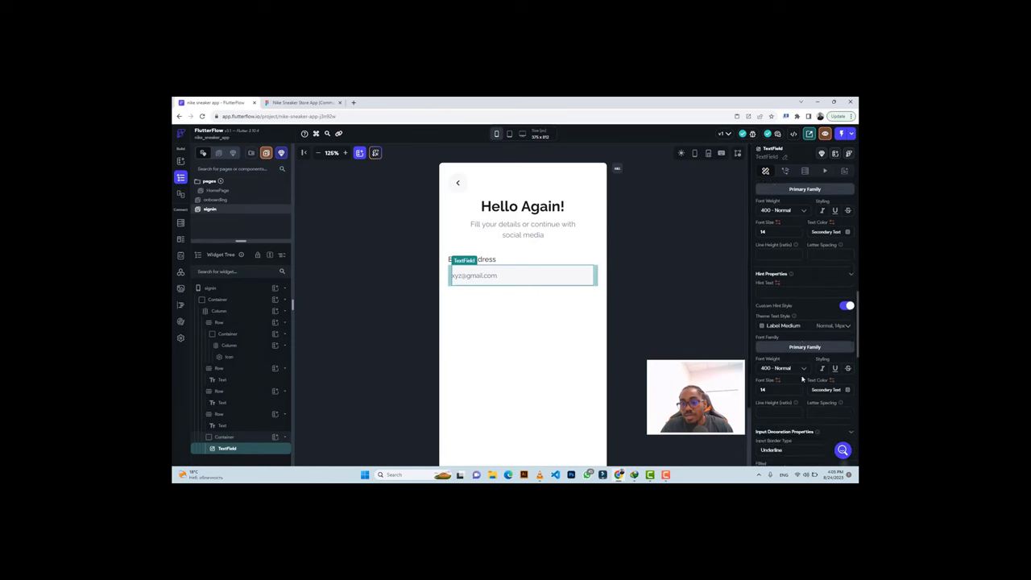
pyautogui.click(773, 380)
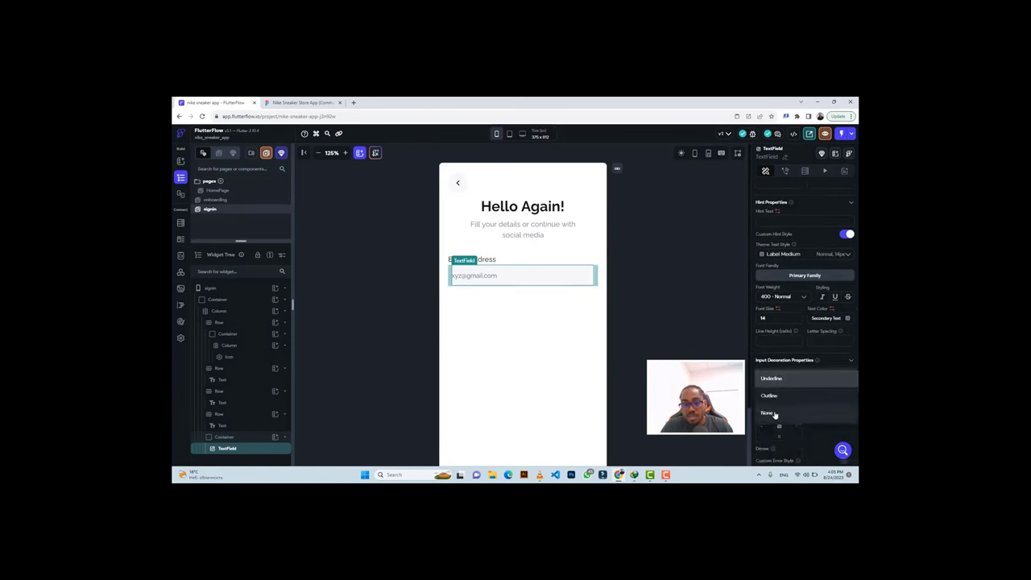
pyautogui.click(774, 414)
pyautogui.click(667, 285)
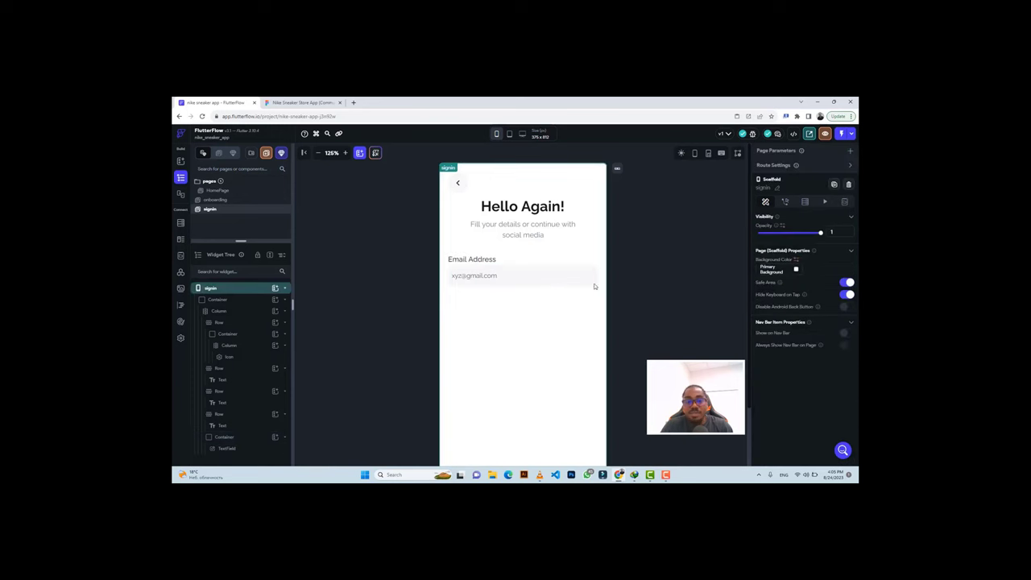
pyautogui.click(297, 103)
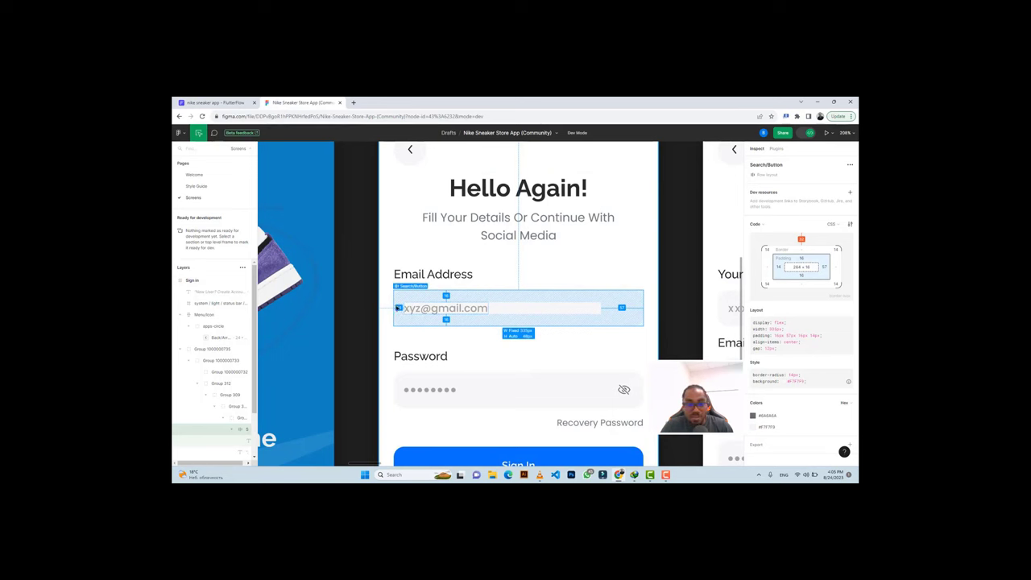
pyautogui.hotkey('alt', 'Tab')
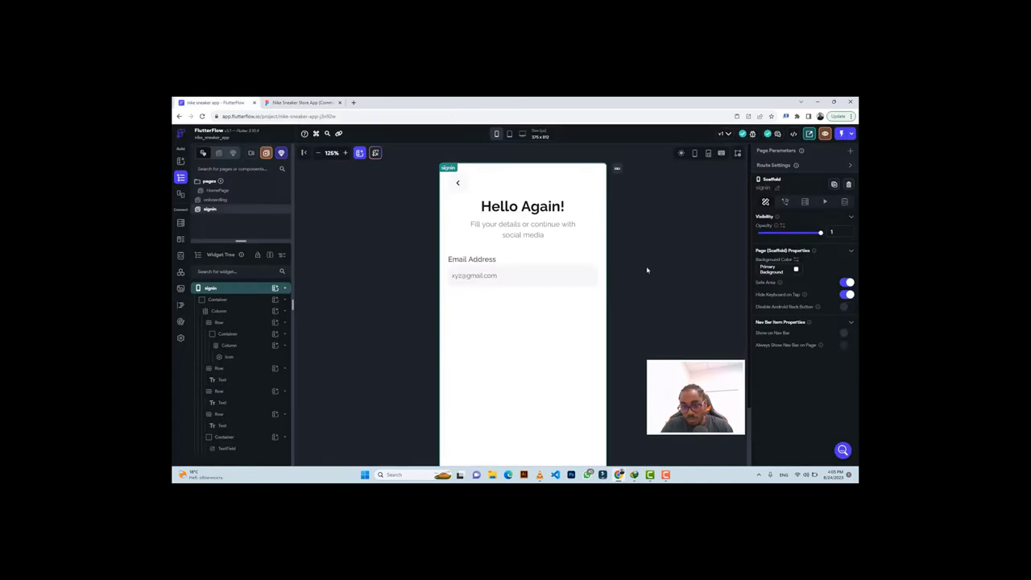
# Edit the email TextField's left inner padding so the hint aligns with the Figma design.
pyautogui.click(465, 277)
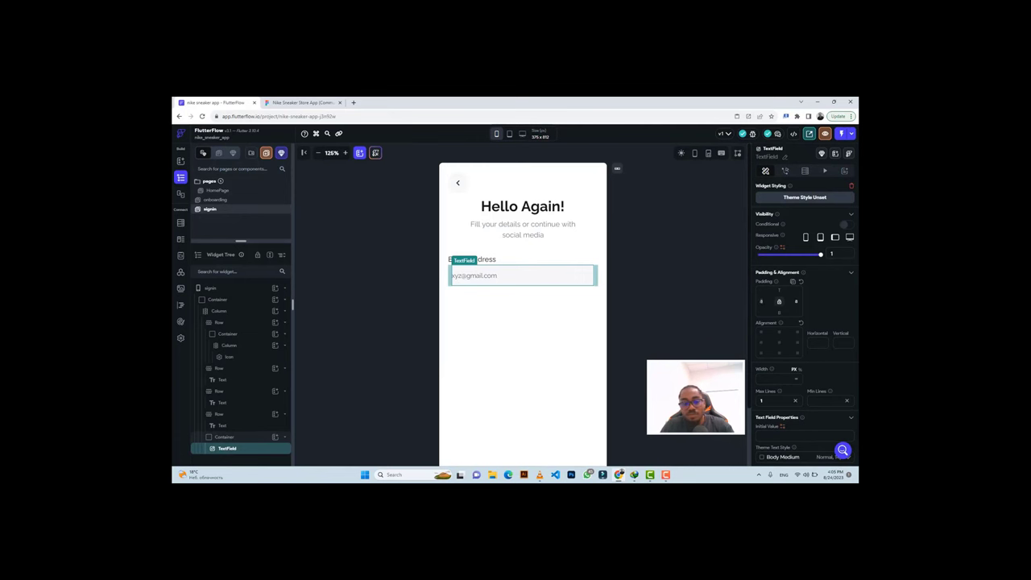
pyautogui.press('BackSpace')
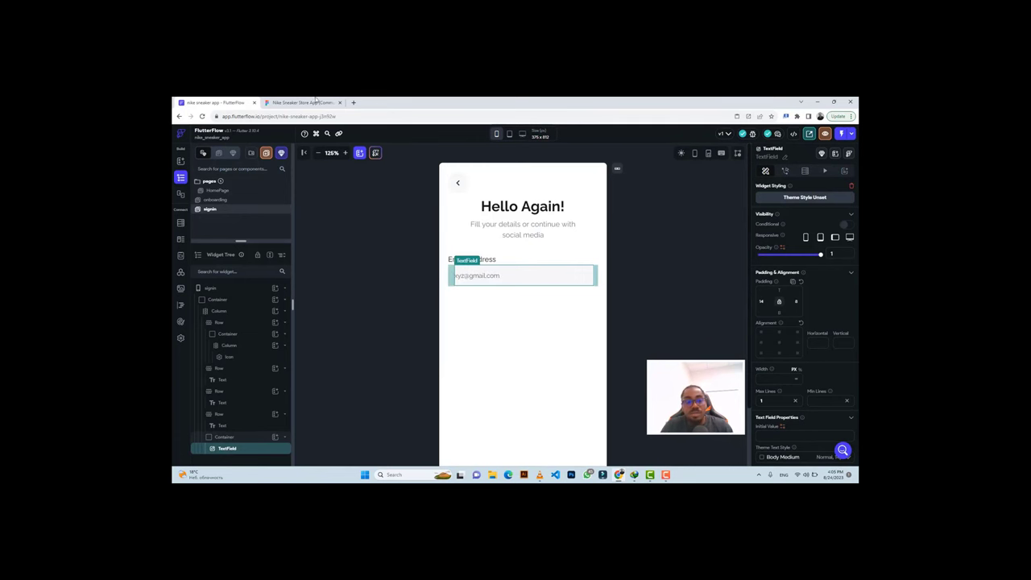
pyautogui.click(314, 102)
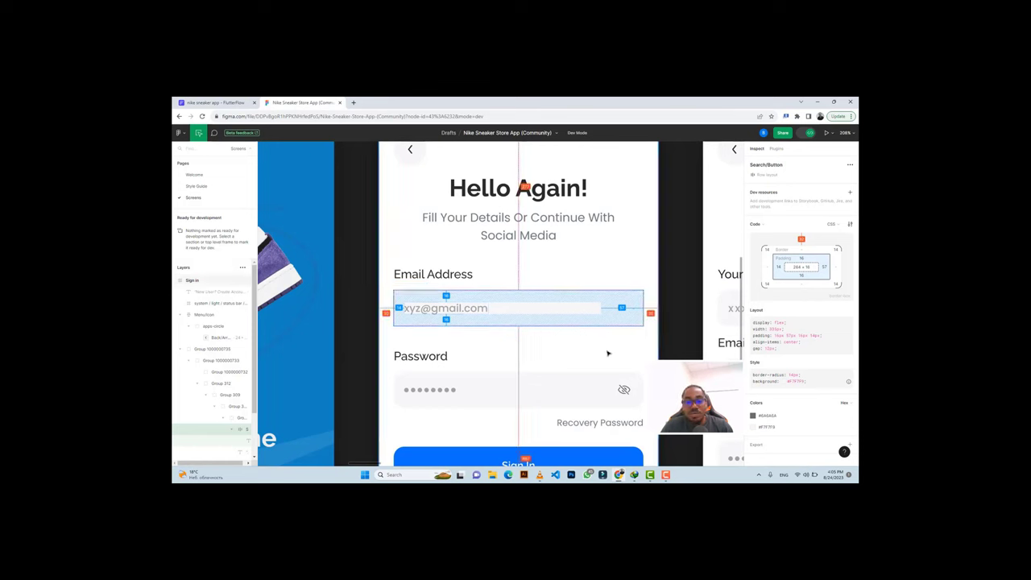
pyautogui.scroll(-1, 609, 355)
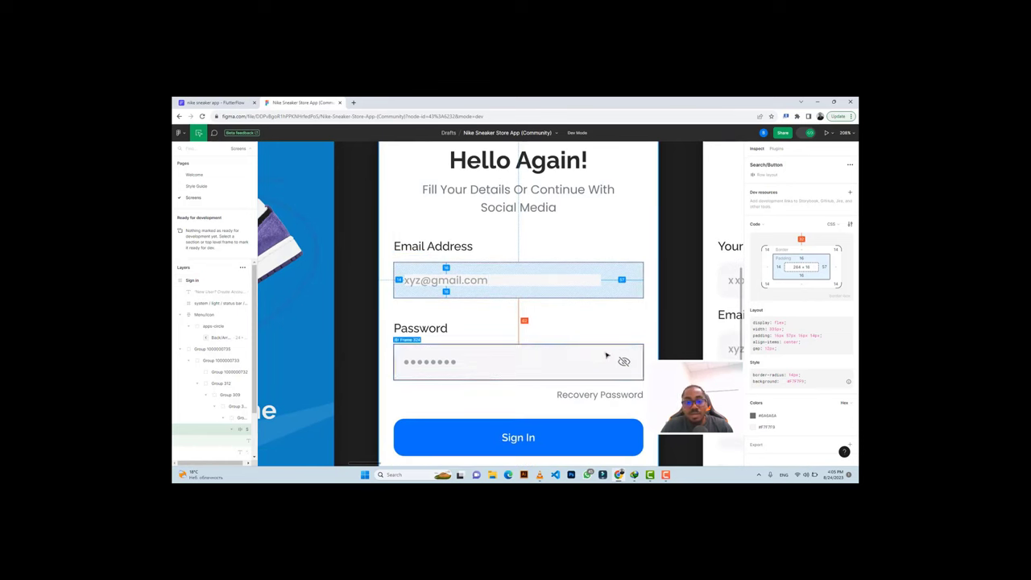
pyautogui.click(217, 103)
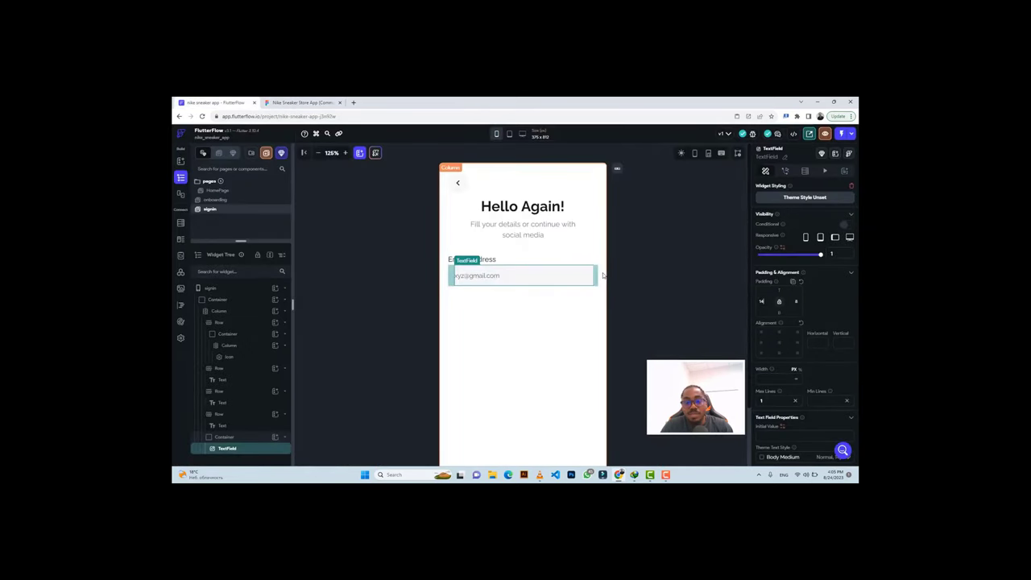
pyautogui.click(436, 275)
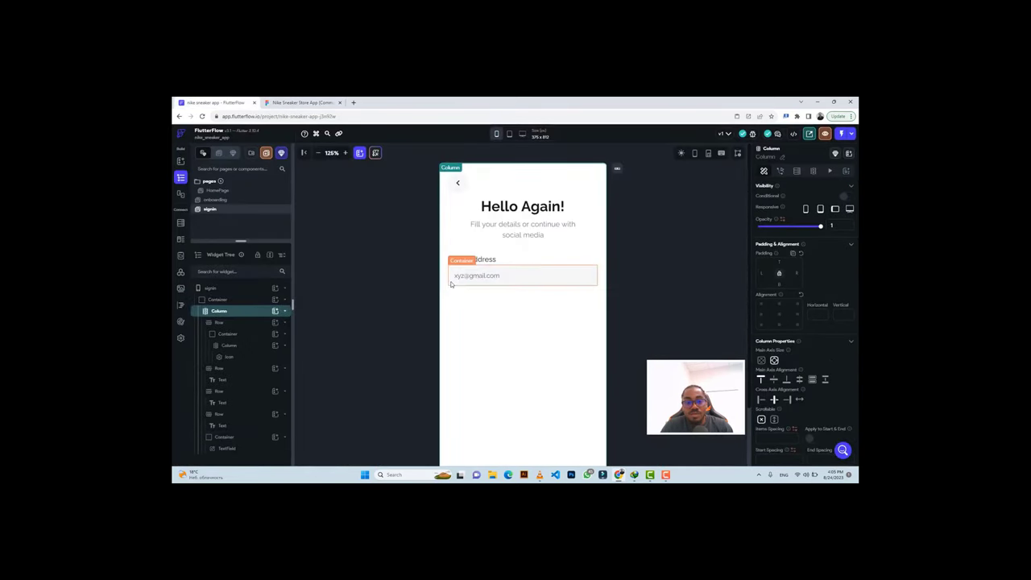
pyautogui.click(451, 282)
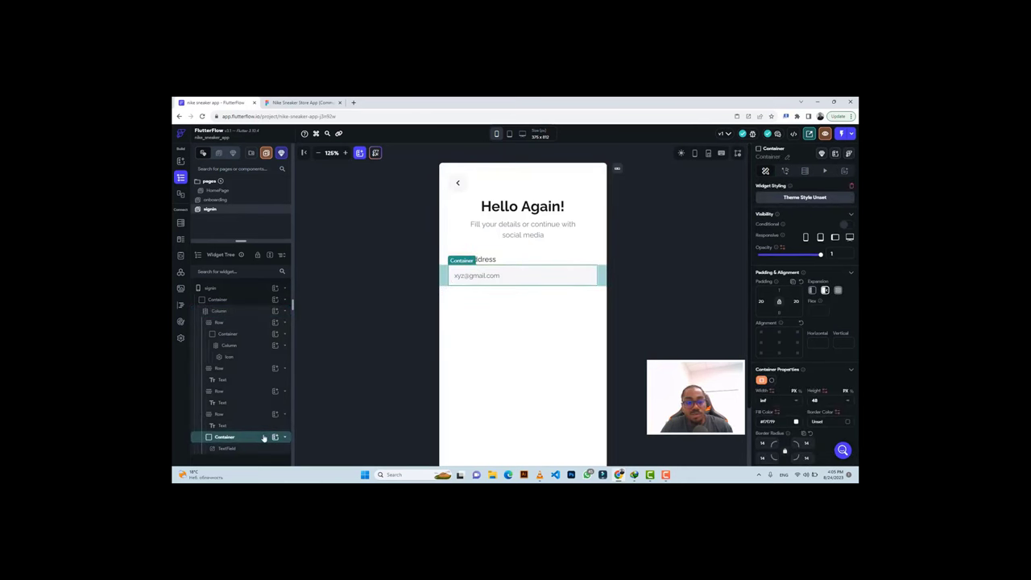
# Copy the Email Address label row and paste it below the email field.
pyautogui.hotkey('ctrl', 'c')
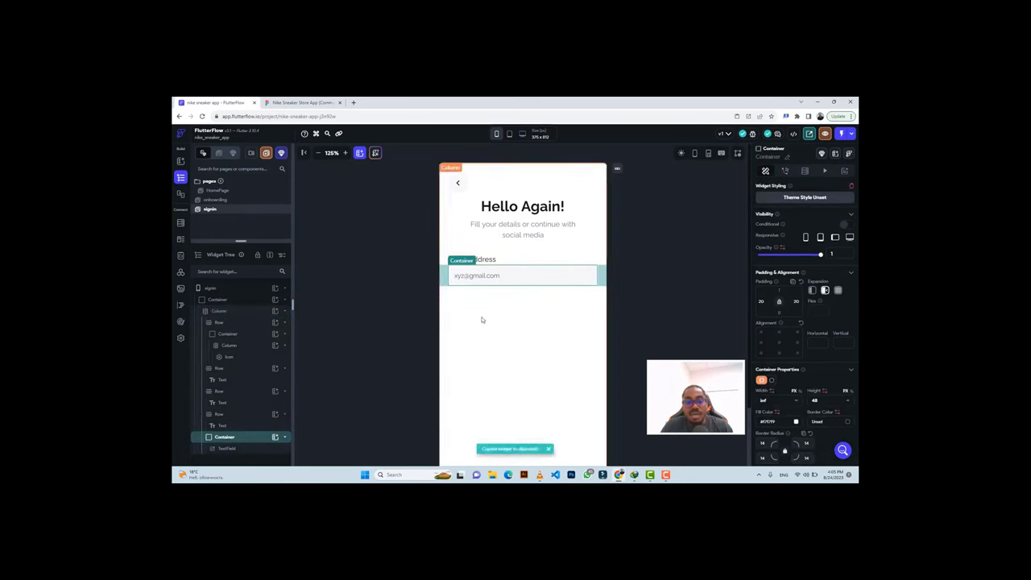
pyautogui.click(481, 320)
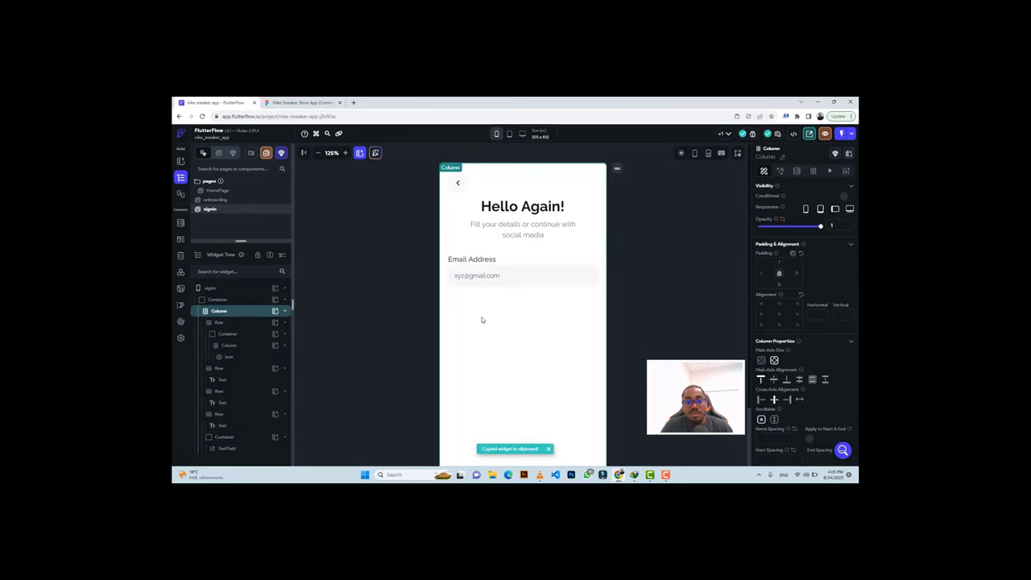
pyautogui.click(520, 264)
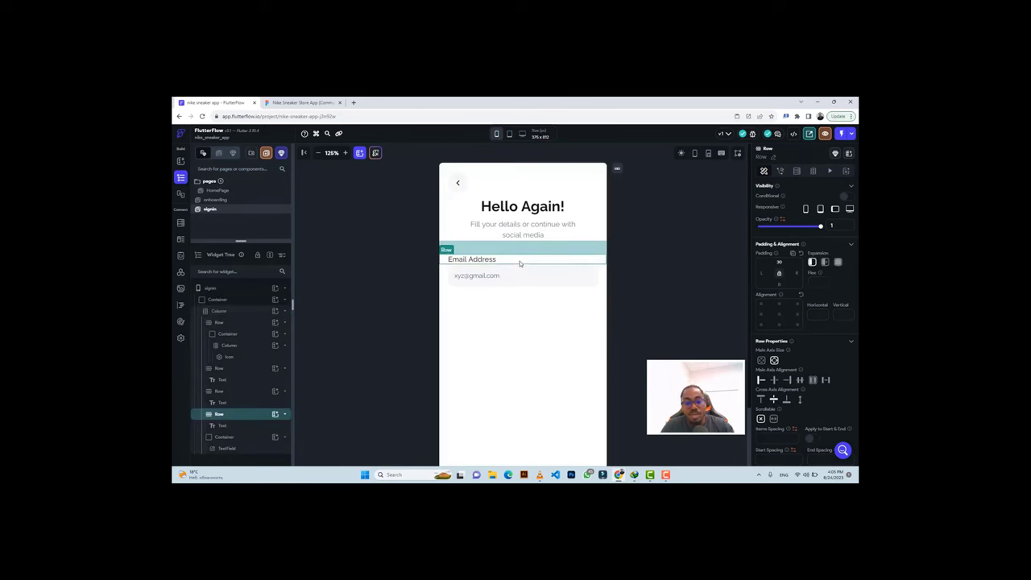
pyautogui.hotkey('ctrl', 'c')
pyautogui.click(472, 304)
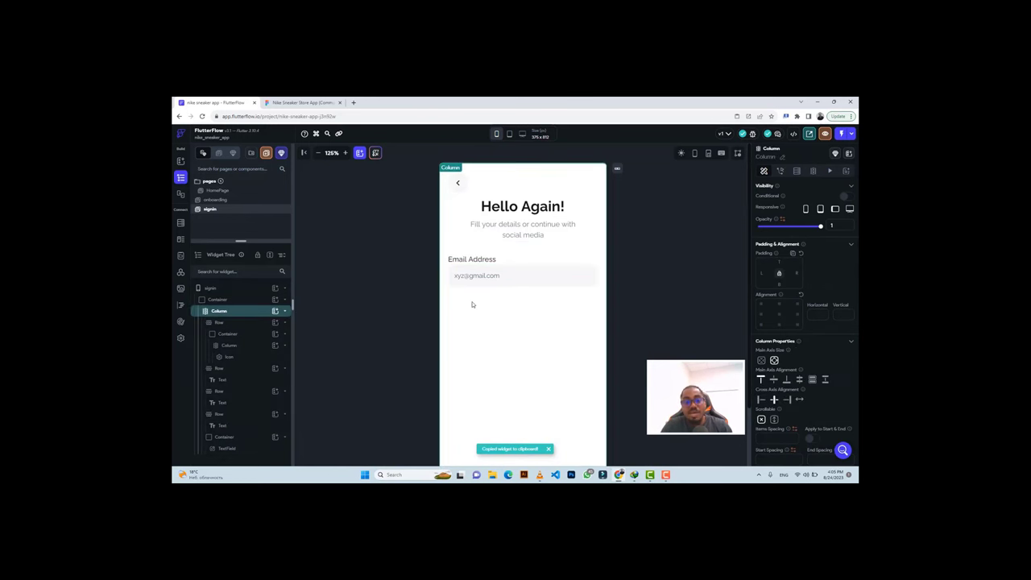
pyautogui.hotkey('ctrl', 'v')
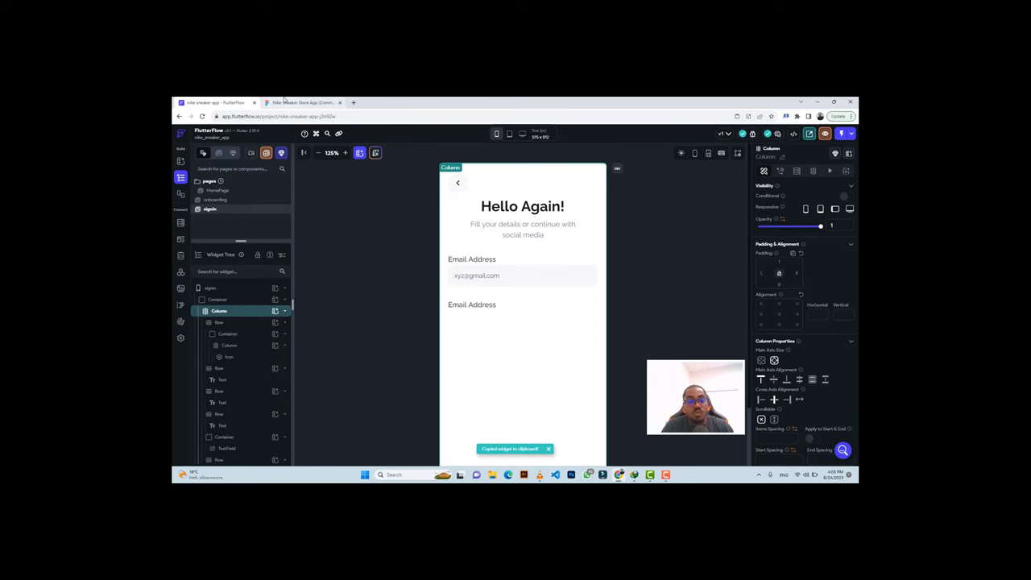
# Change the pasted label's text to 'Password'.
pyautogui.click(300, 102)
pyautogui.click(411, 329)
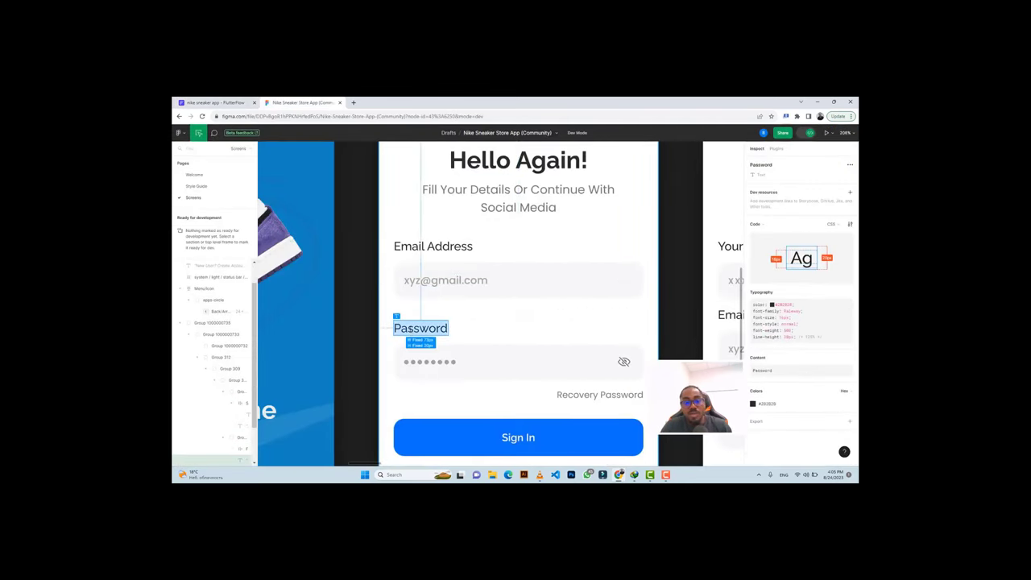
pyautogui.click(216, 103)
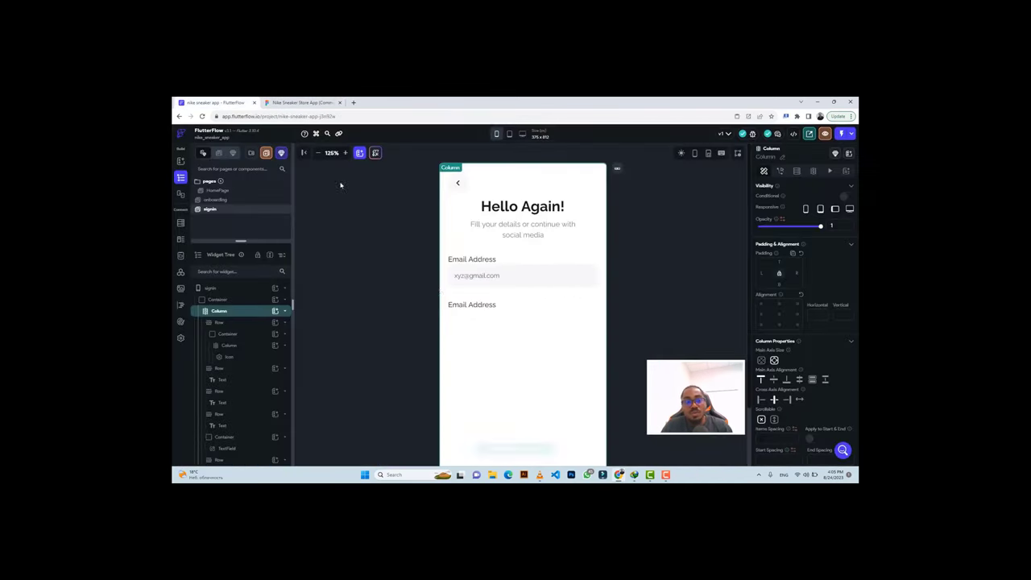
pyautogui.click(467, 306)
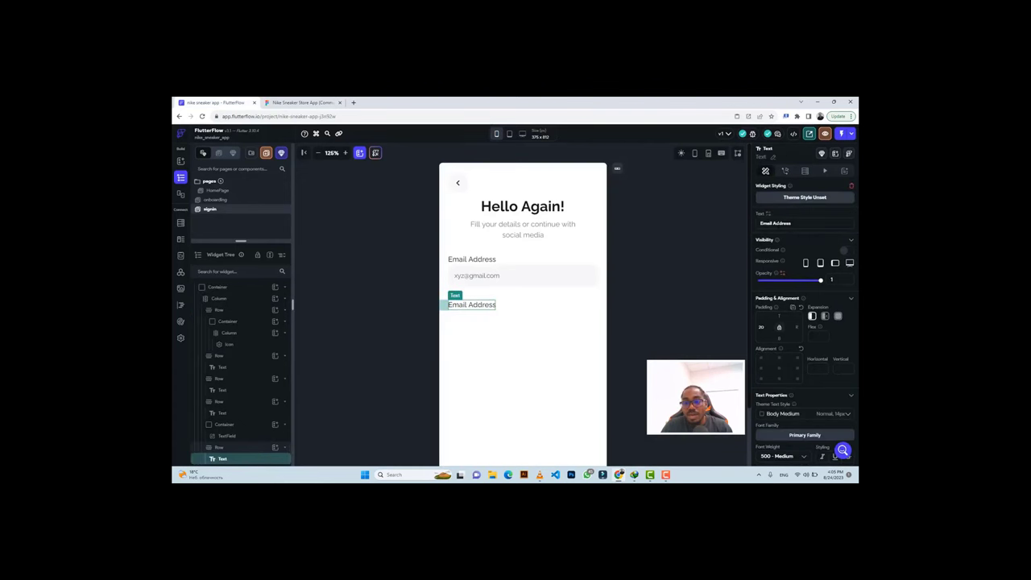
pyautogui.tripleClick(774, 223)
pyautogui.hotkey('ctrl', 'v')
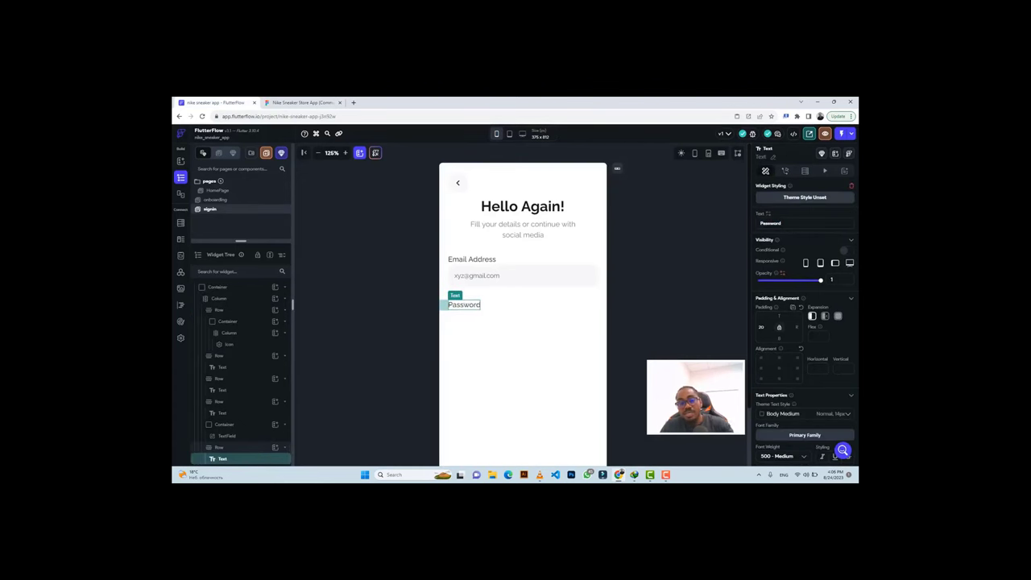
# Compare with the Figma email input's styling and select the email field's container.
pyautogui.click(297, 102)
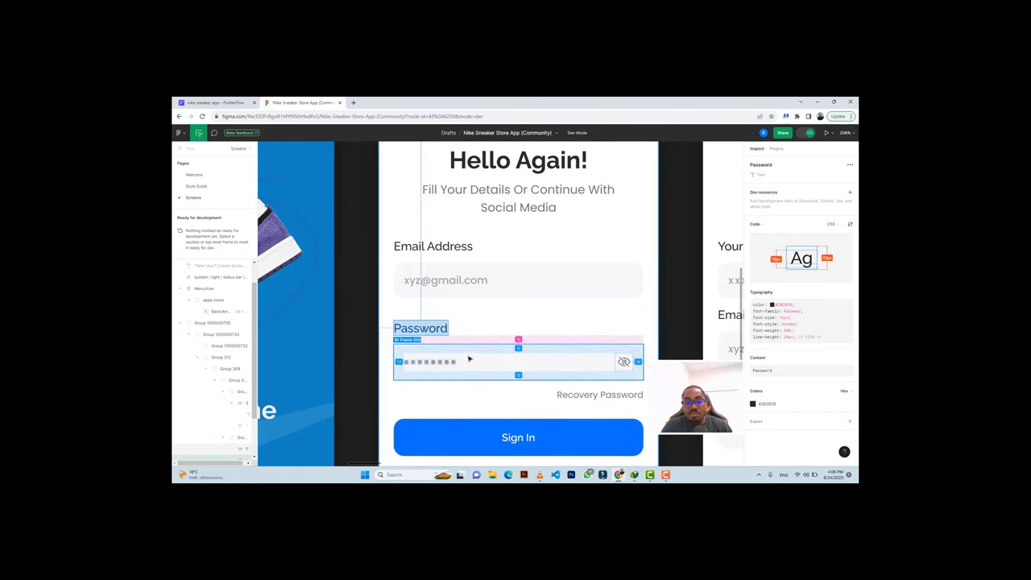
pyautogui.click(244, 104)
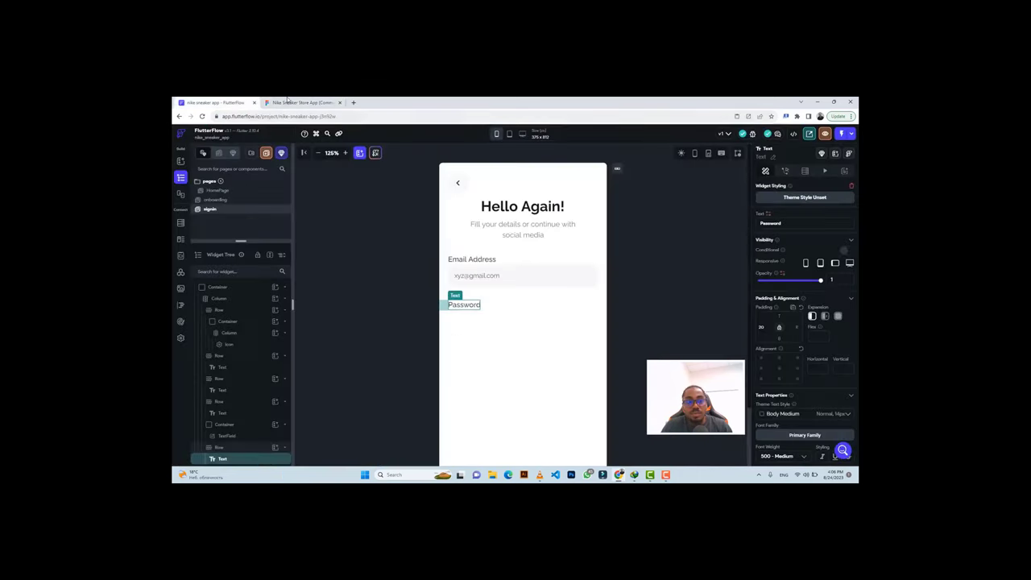
pyautogui.click(291, 103)
pyautogui.click(478, 274)
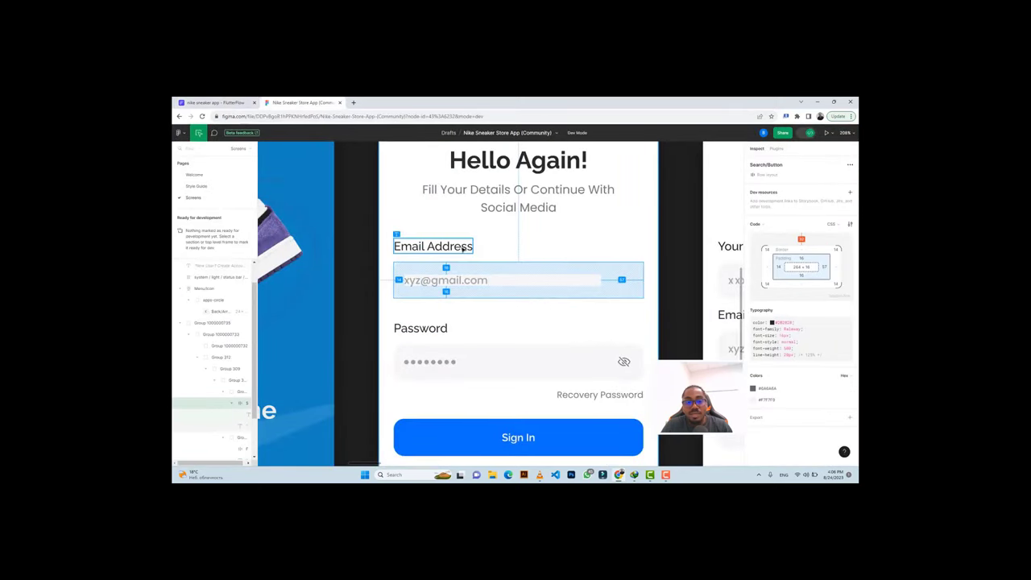
pyautogui.click(228, 105)
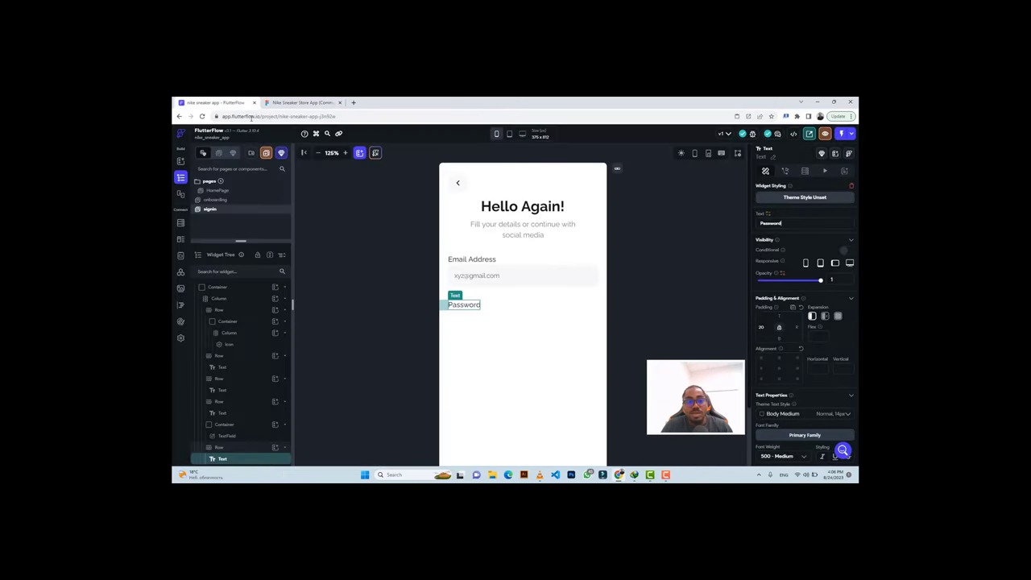
pyautogui.click(598, 276)
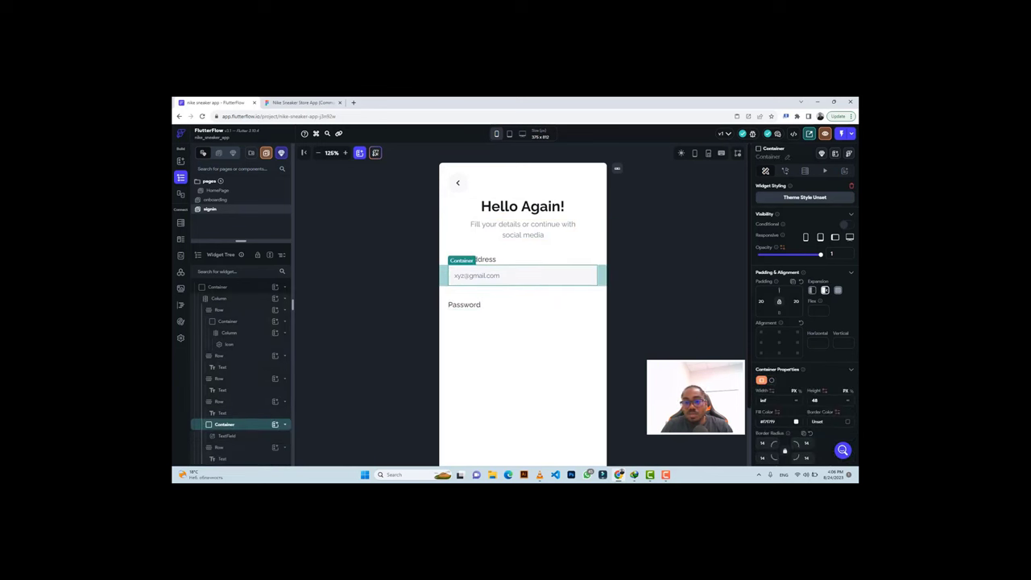
# Nudge the email input lower and paste a copy of its container below Password.
pyautogui.moveTo(483, 275); pyautogui.dragTo(450, 288)
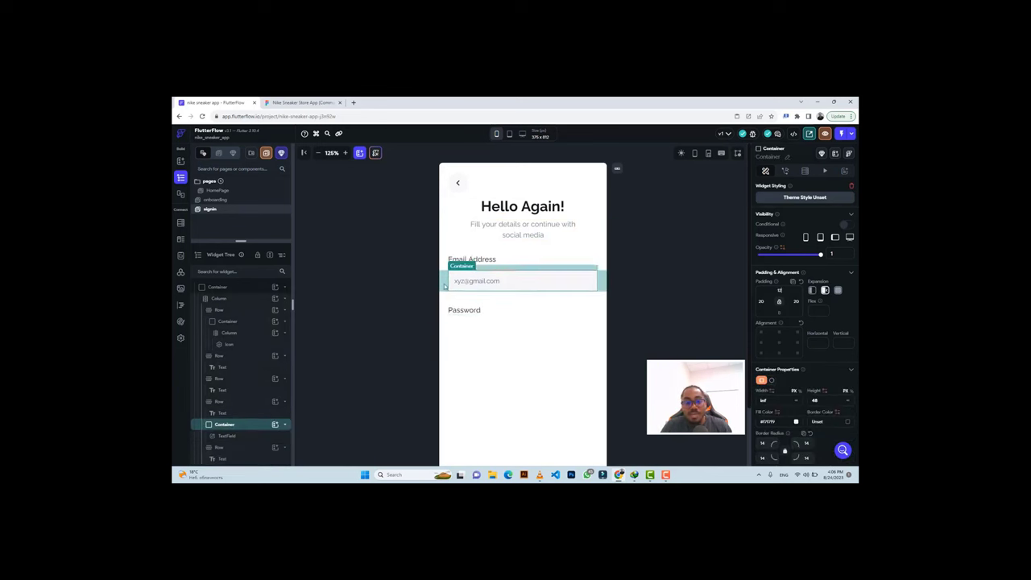
pyautogui.click(464, 341)
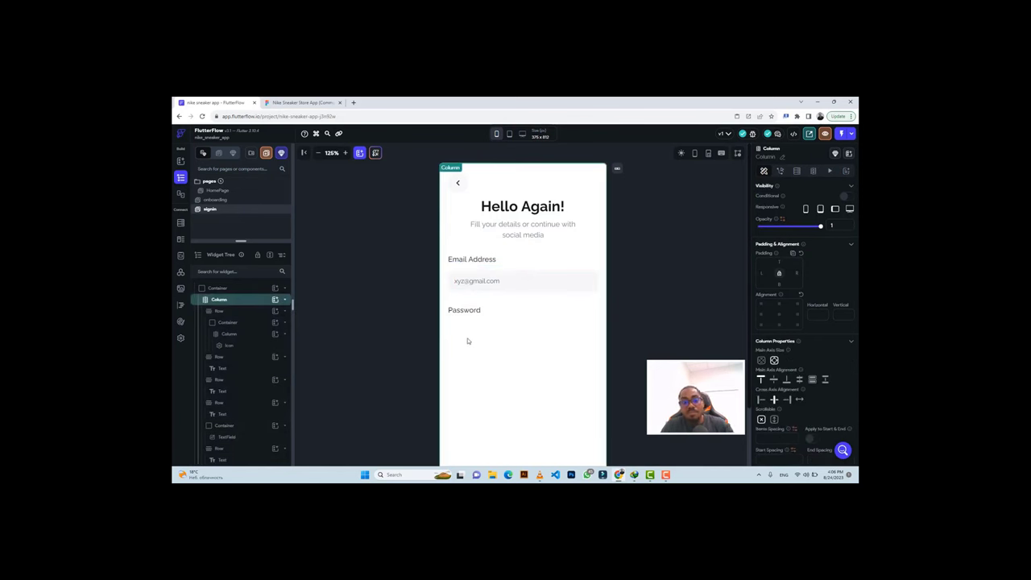
pyautogui.hotkey('ctrl', 'v')
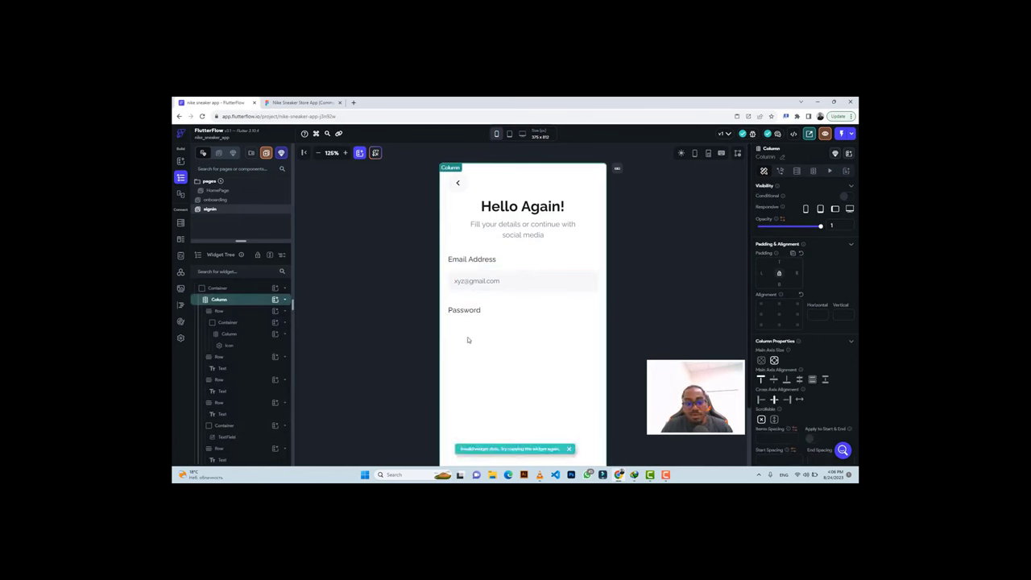
pyautogui.click(451, 288)
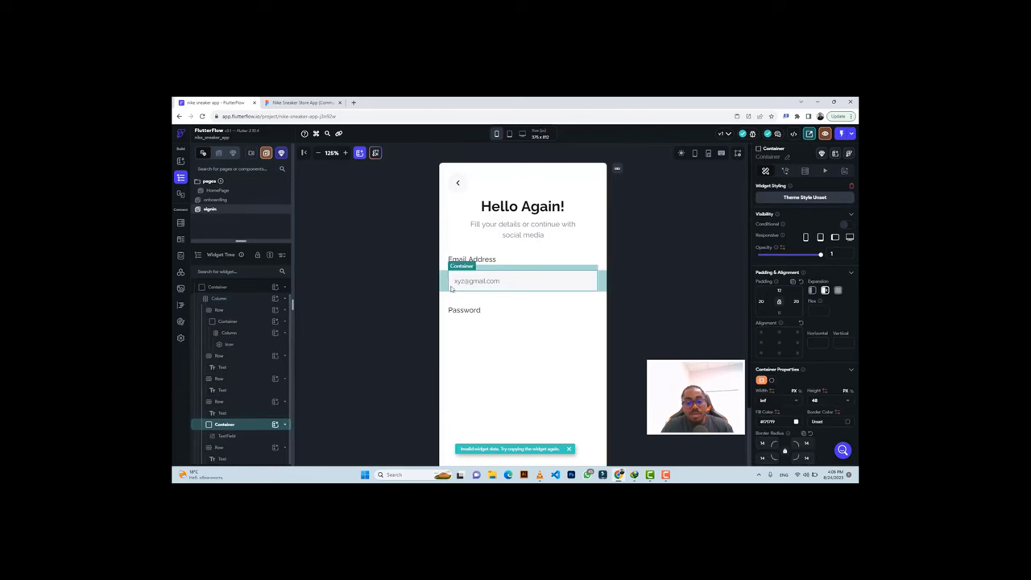
pyautogui.hotkey('ctrl', 'c')
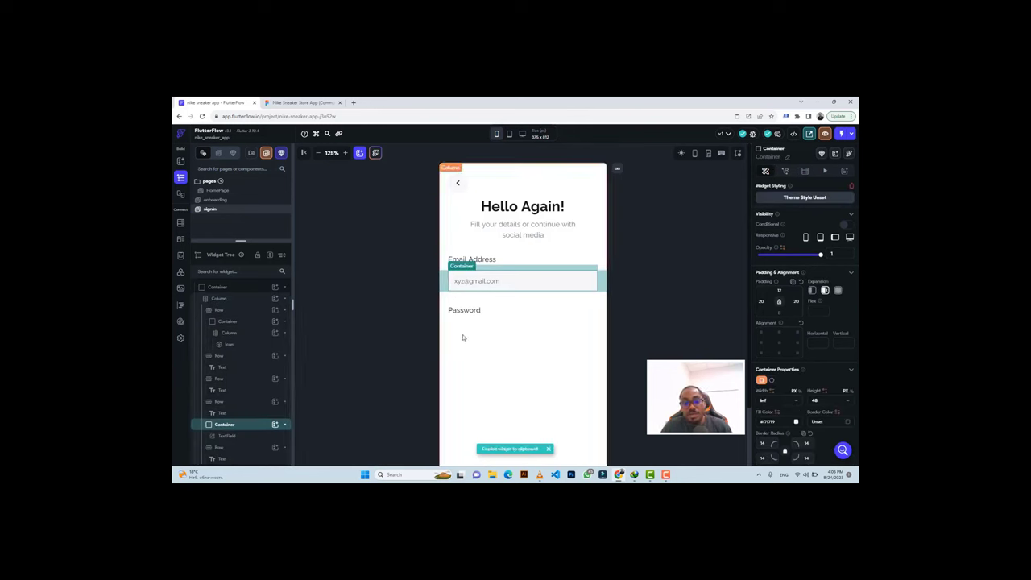
pyautogui.click(462, 338)
pyautogui.hotkey('ctrl', 'v')
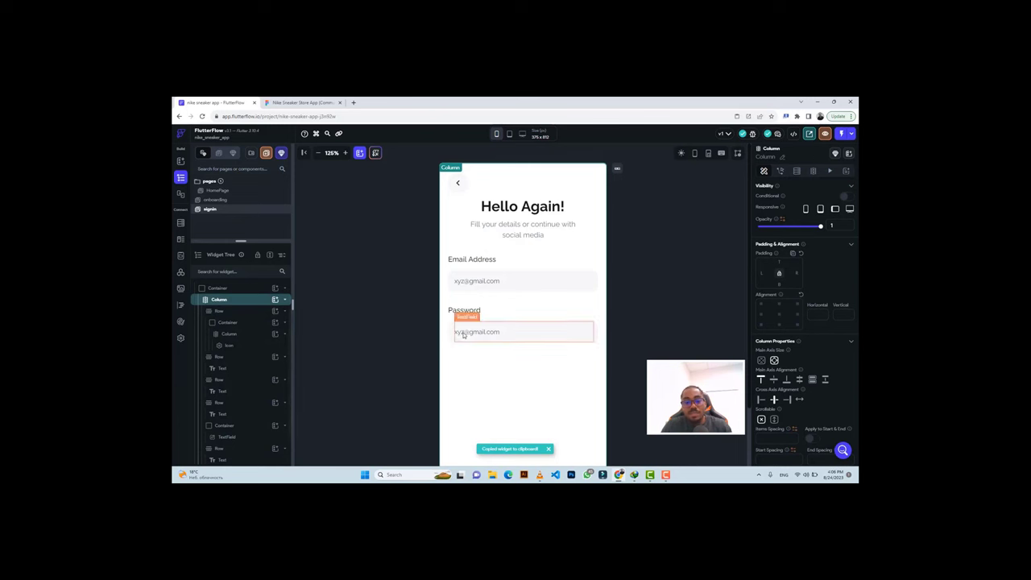
pyautogui.click(458, 335)
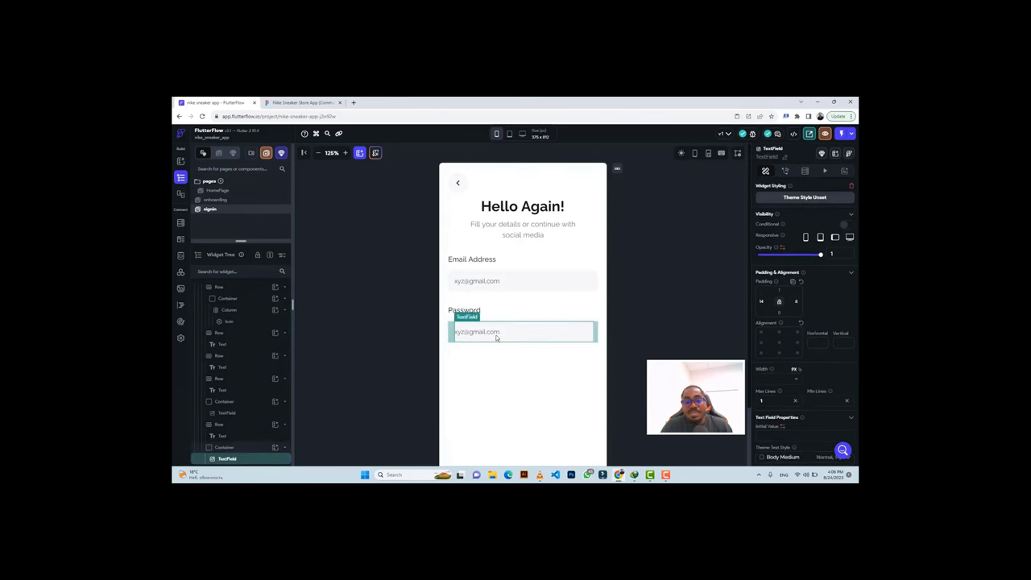
pyautogui.scroll(-5, 810, 354)
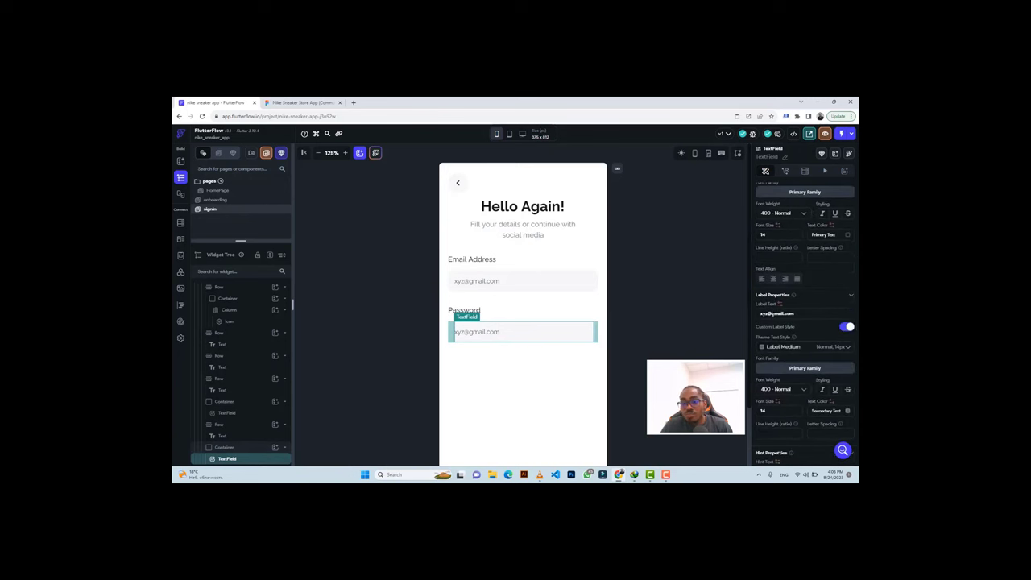
pyautogui.tripleClick(776, 313)
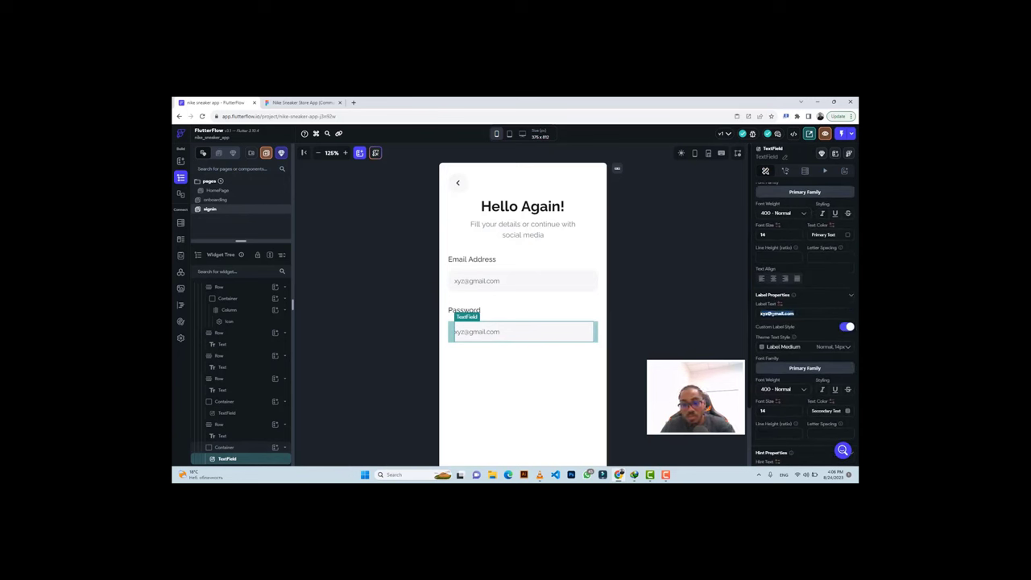
pyautogui.press('BackSpace')
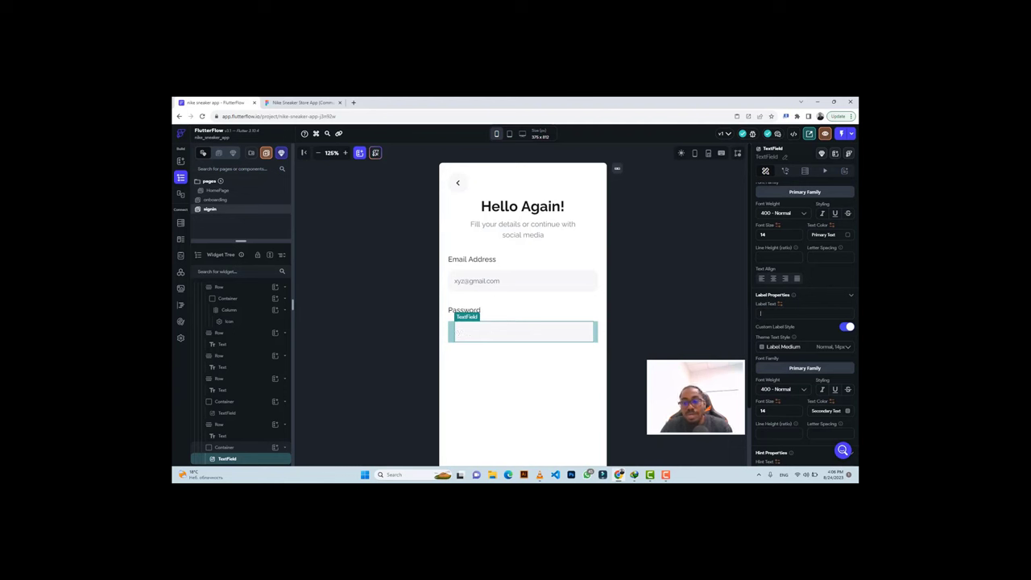
# Enable Password Field on the new input and set its eye icon size to 24.
pyautogui.scroll(-5, 779, 318)
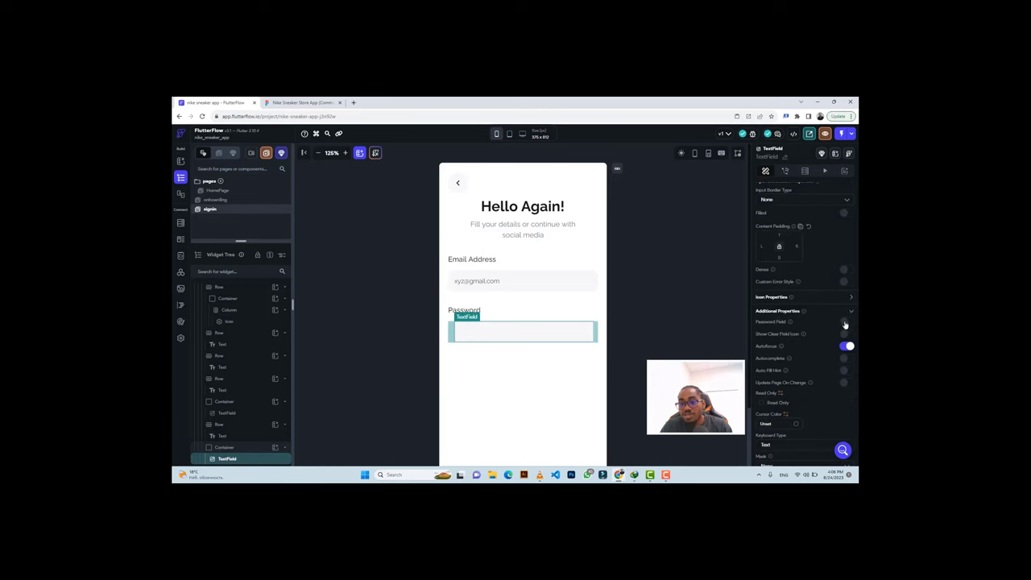
pyautogui.click(845, 323)
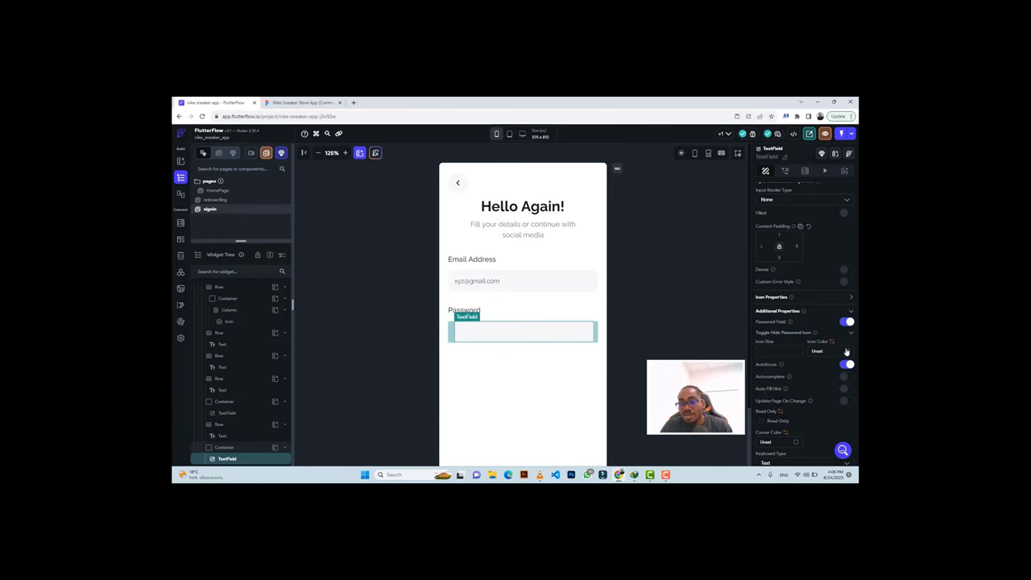
pyautogui.click(845, 352)
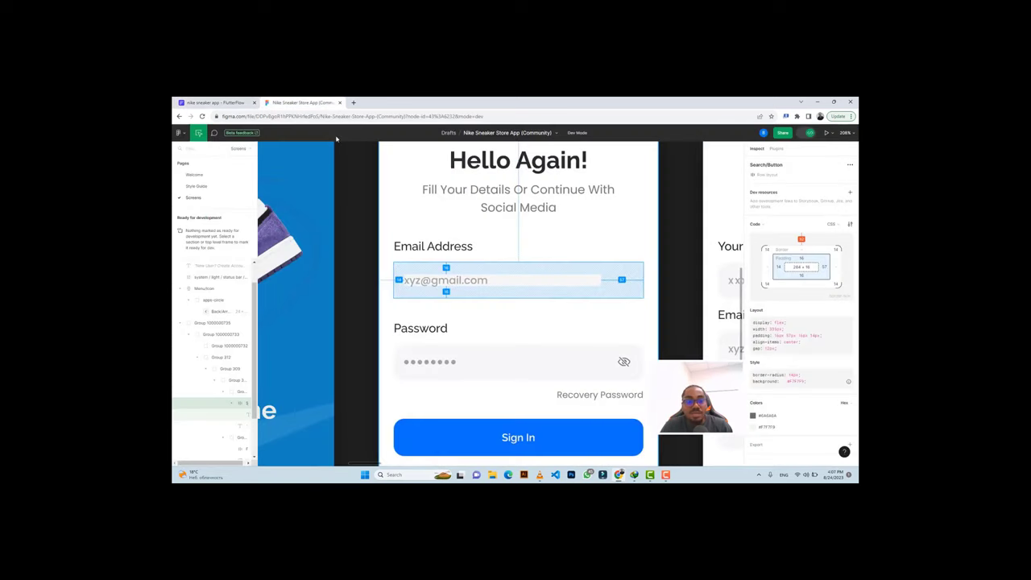
pyautogui.click(303, 102)
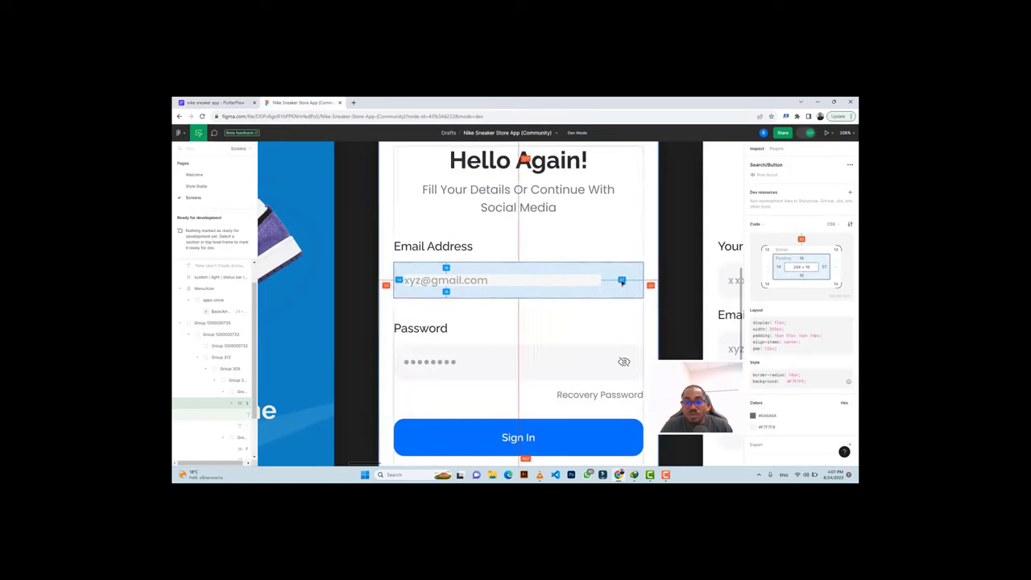
pyautogui.click(212, 102)
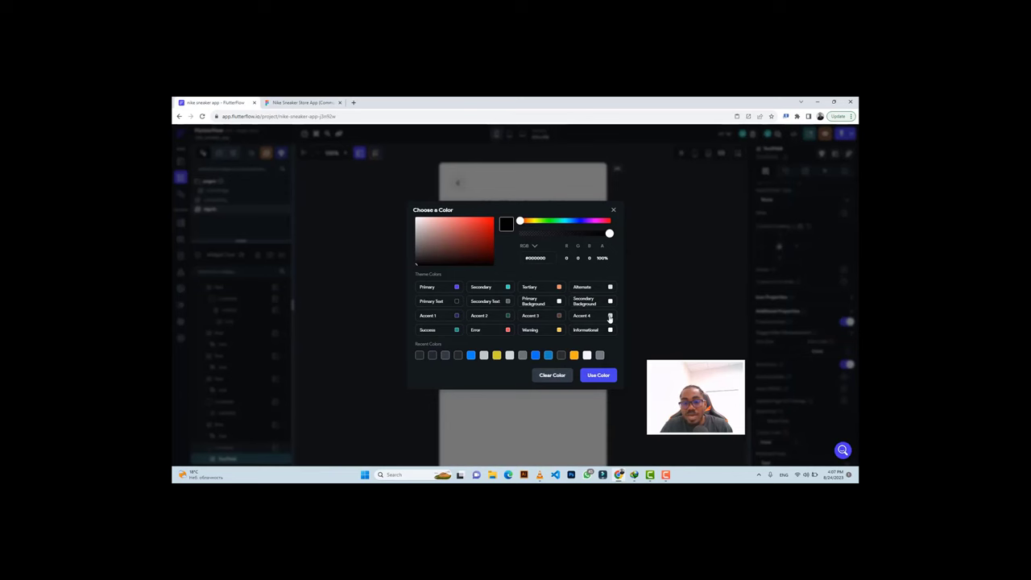
pyautogui.click(610, 317)
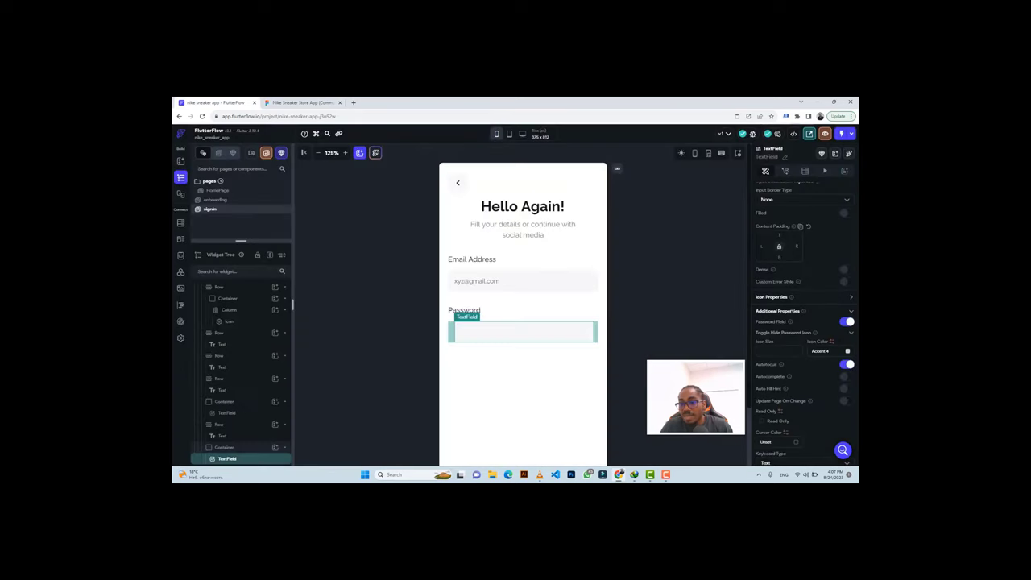
pyautogui.click(762, 350)
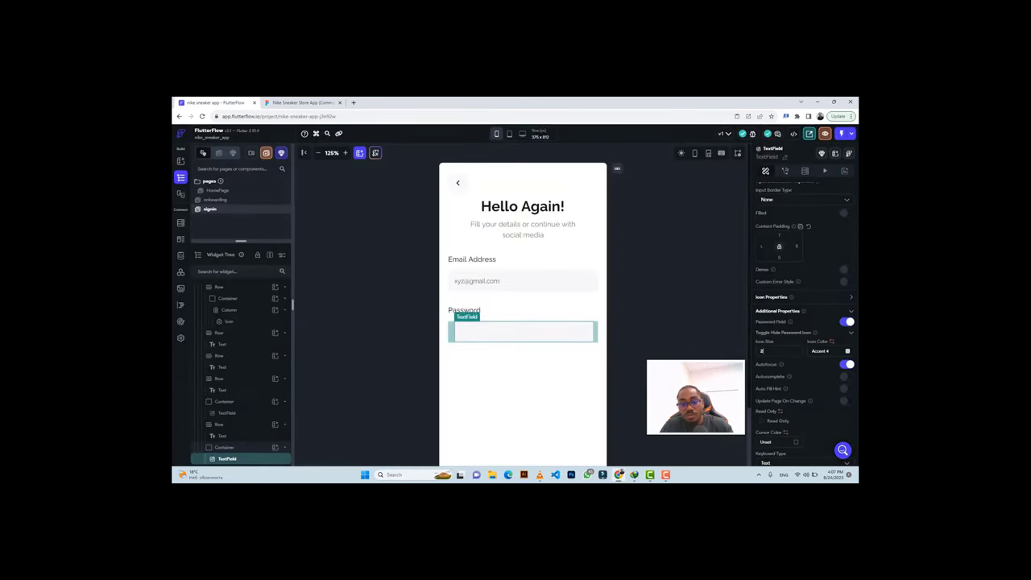
# Change the eye icon colour to grey #707B81, then select the eye icon in Figma.
pyautogui.click(847, 352)
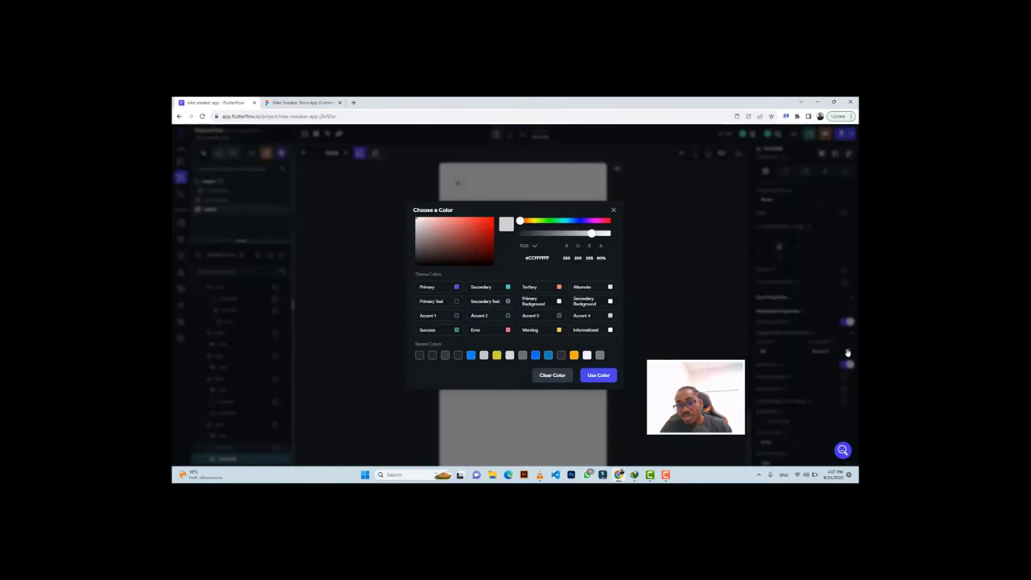
pyautogui.click(599, 355)
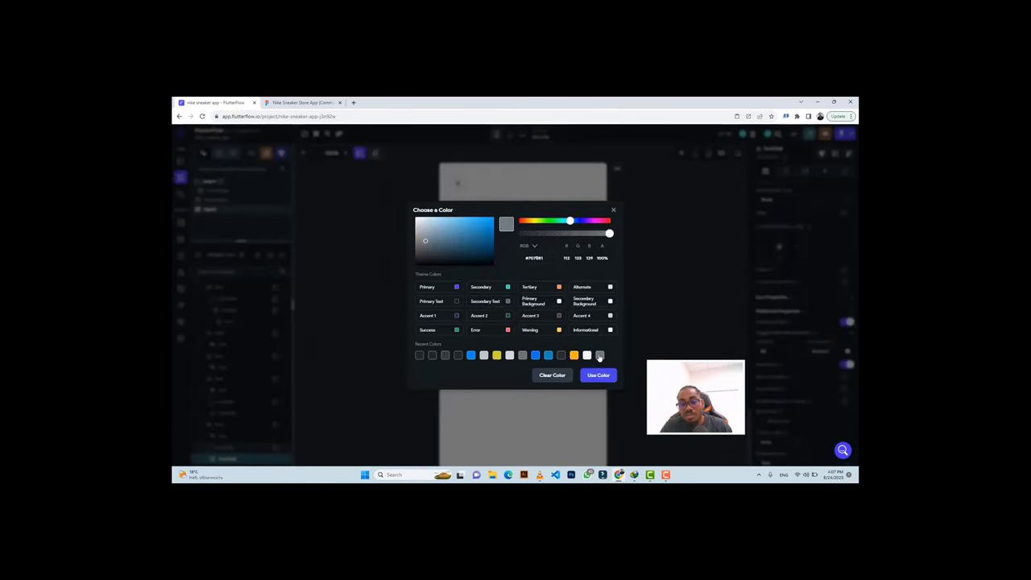
pyautogui.click(600, 374)
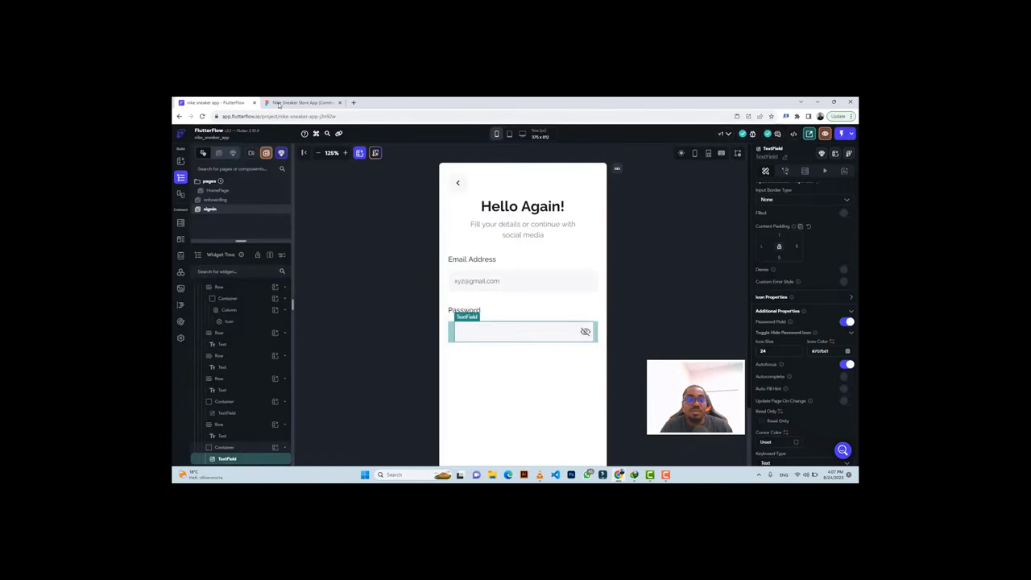
pyautogui.click(279, 104)
pyautogui.click(620, 357)
# Copy the eye icon's colour from the Figma design and set it to #A6A6A6.
pyautogui.scroll(3, 626, 364)
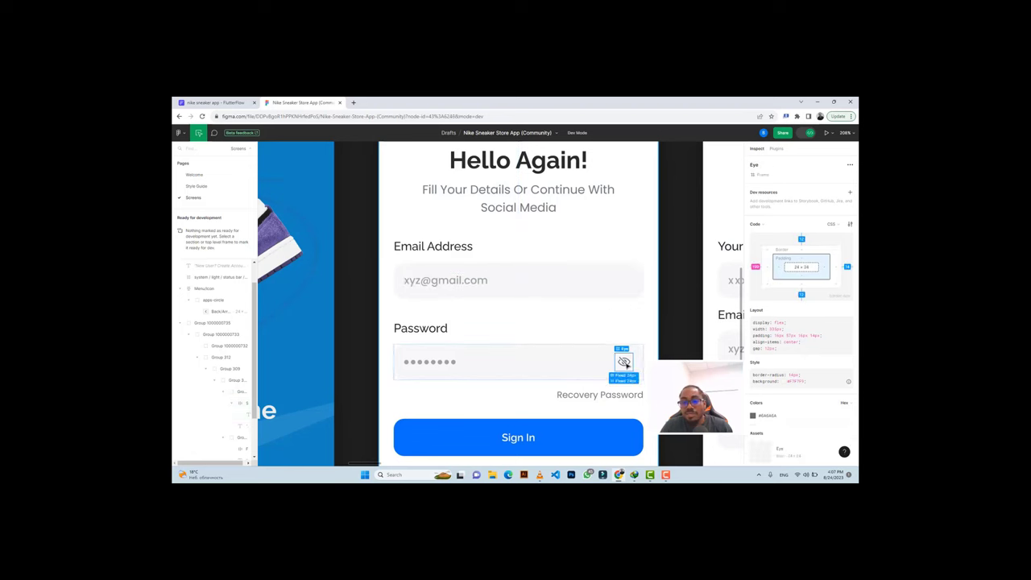
pyautogui.click(625, 364)
pyautogui.click(801, 306)
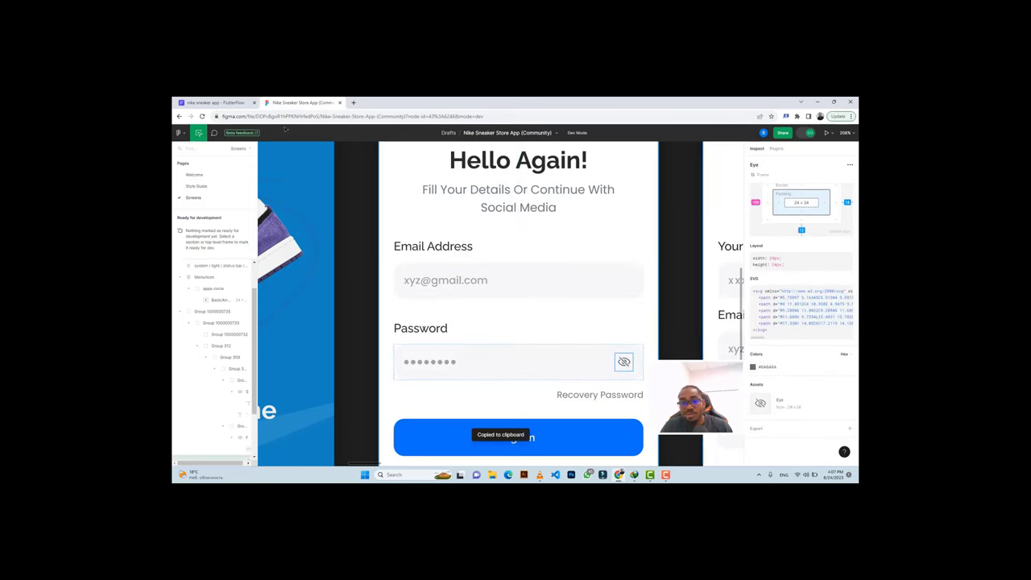
pyautogui.click(214, 103)
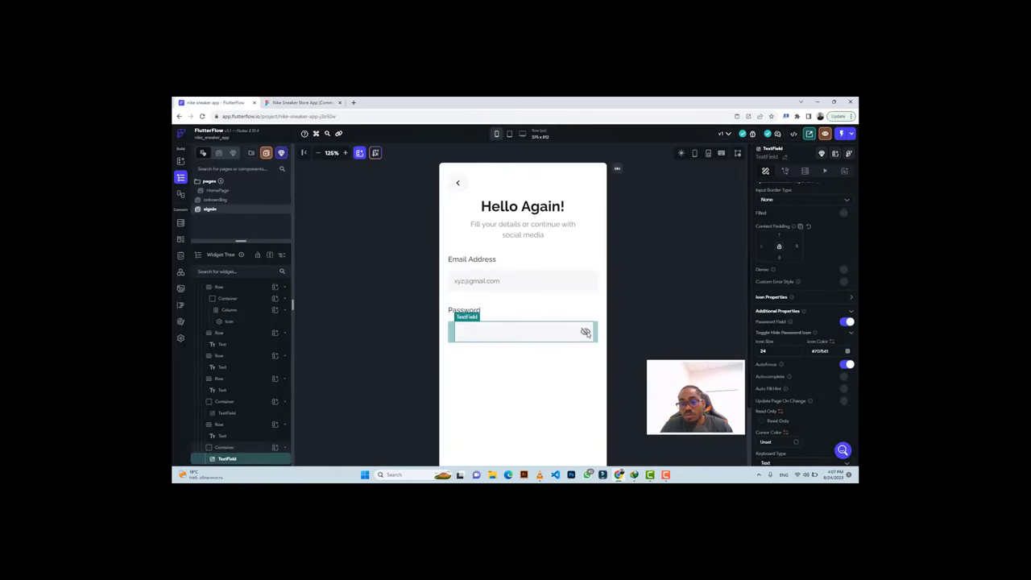
pyautogui.hotkey('ctrl', 'a')
pyautogui.hotkey('ctrl', 'v')
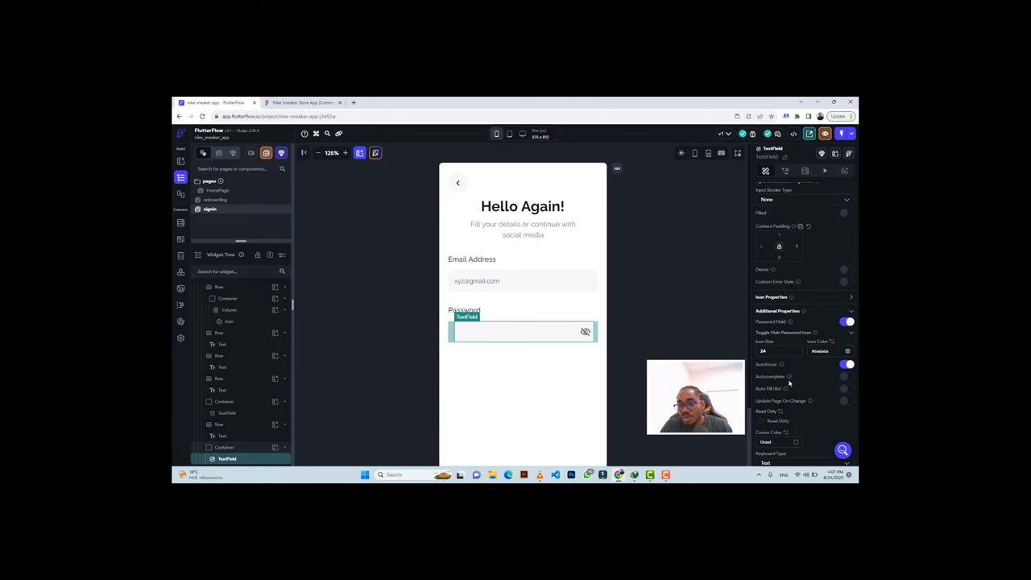
# Give the password field the Visible Password keyboard type, then compare with the Figma design.
pyautogui.moveTo(789, 378)
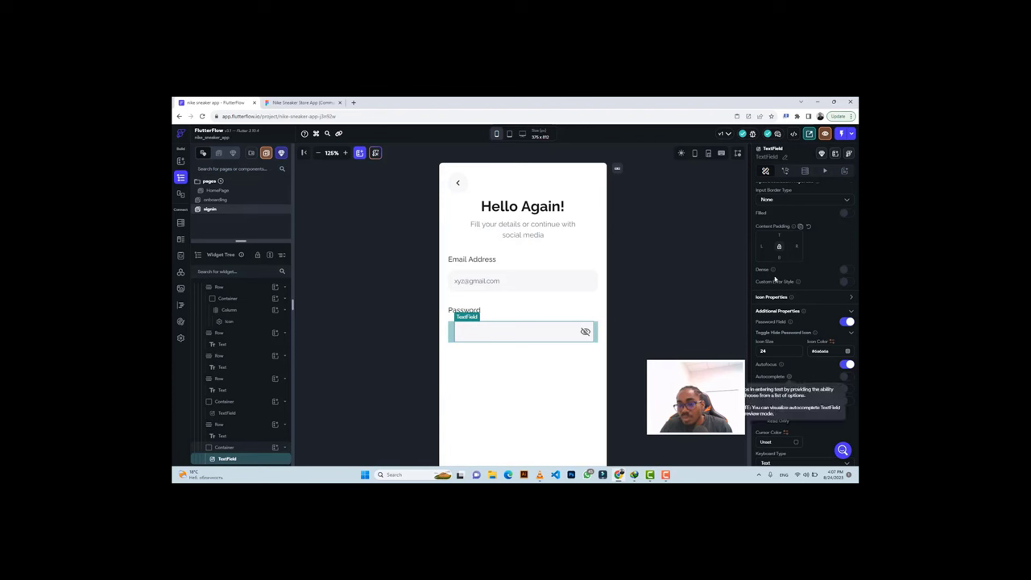
pyautogui.scroll(-2, 829, 299)
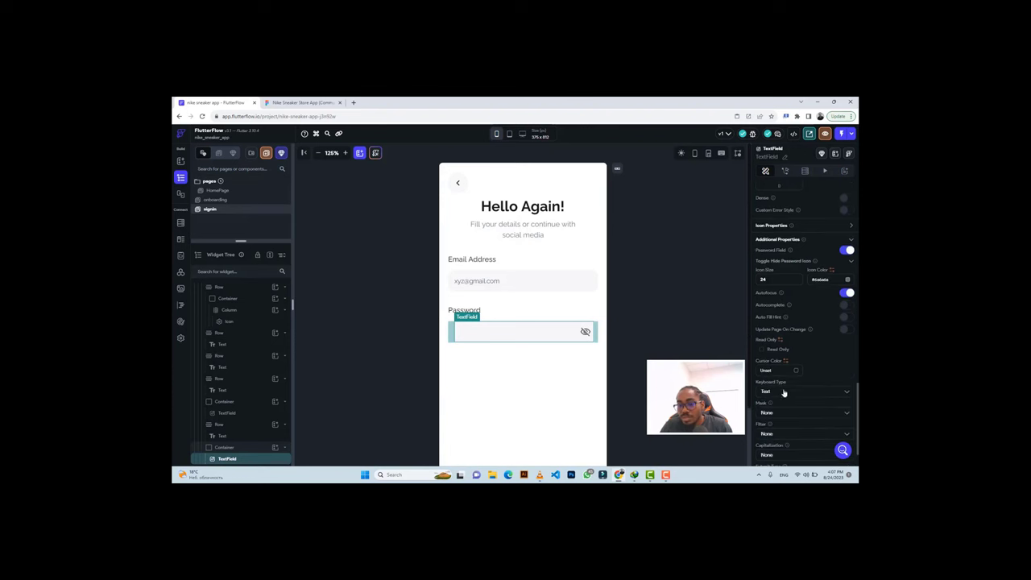
pyautogui.click(783, 392)
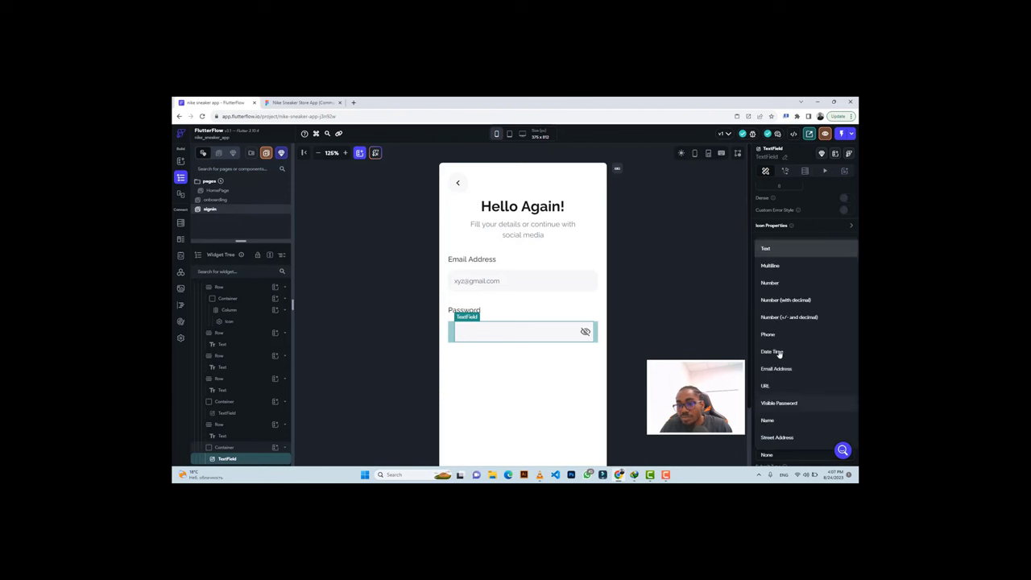
pyautogui.click(779, 402)
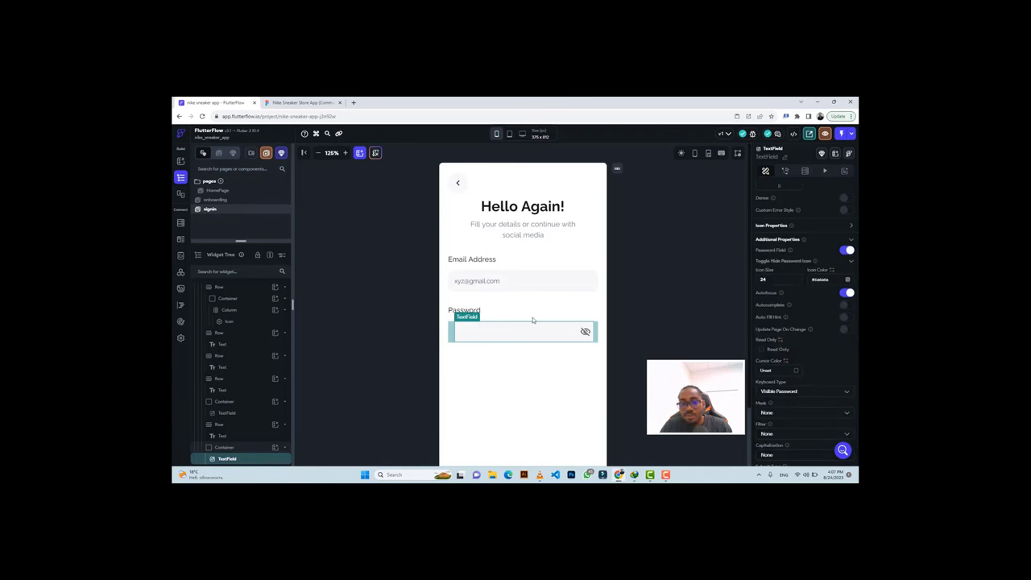
pyautogui.click(279, 103)
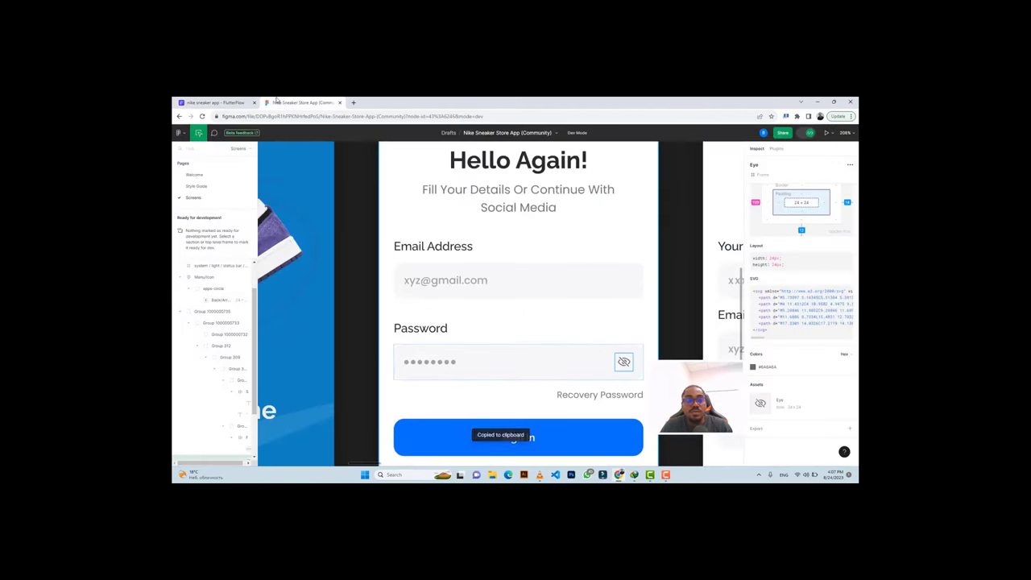
pyautogui.scroll(-1, 564, 354)
pyautogui.scroll(-1, 577, 367)
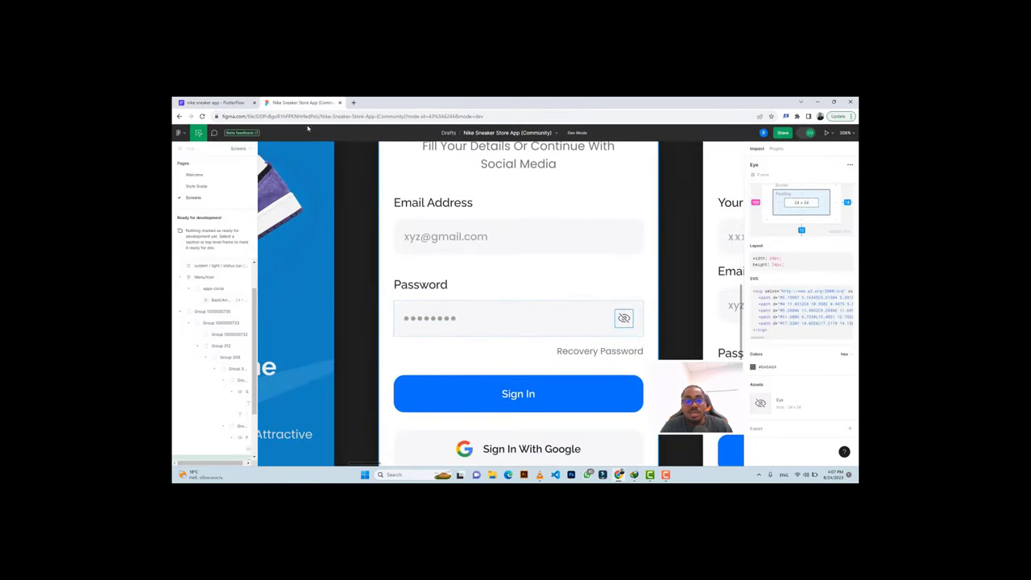
pyautogui.click(213, 102)
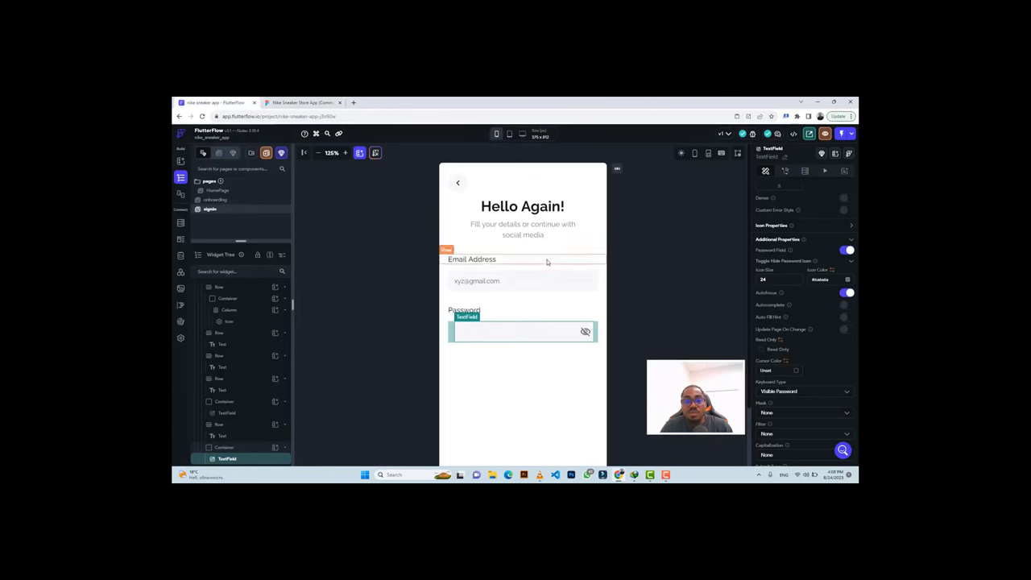
# Duplicate the Email Address label row and paste it below the Password field.
pyautogui.click(546, 259)
pyautogui.hotkey('ctrl', 'c')
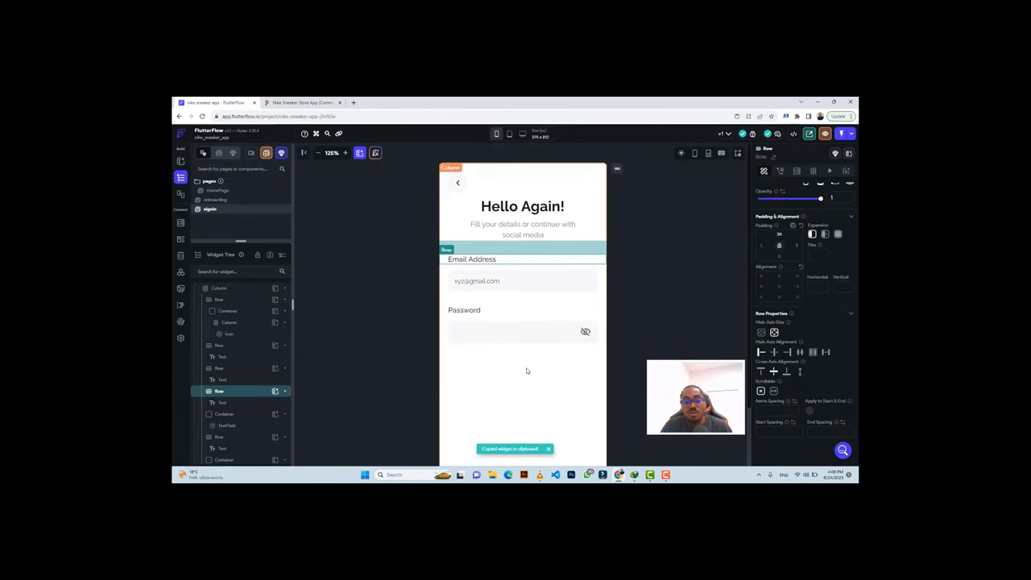
pyautogui.click(526, 367)
pyautogui.hotkey('ctrl', 'v')
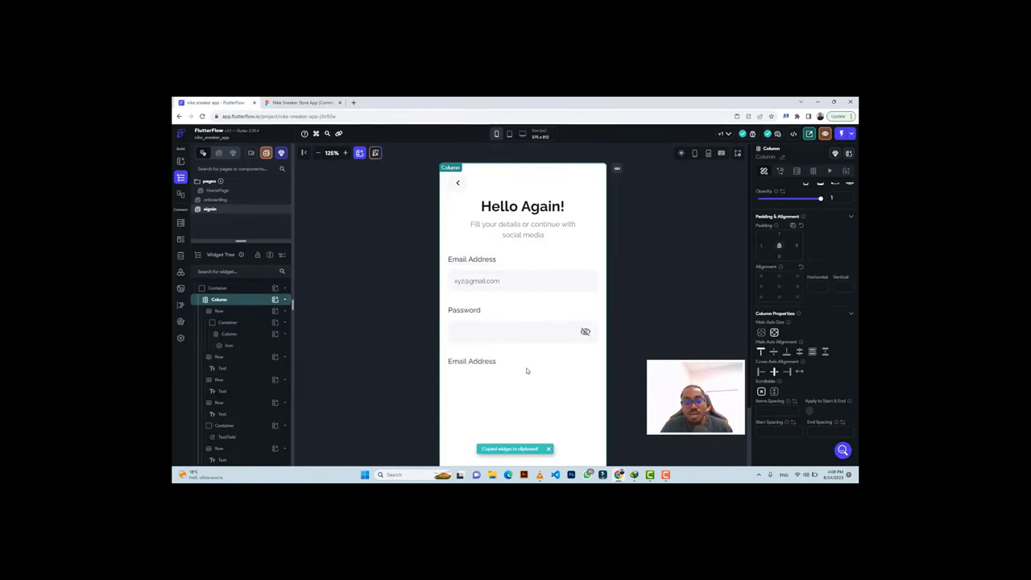
# Change the pasted label's text to the Figma design's 'Recovery Password' wording.
pyautogui.click(302, 103)
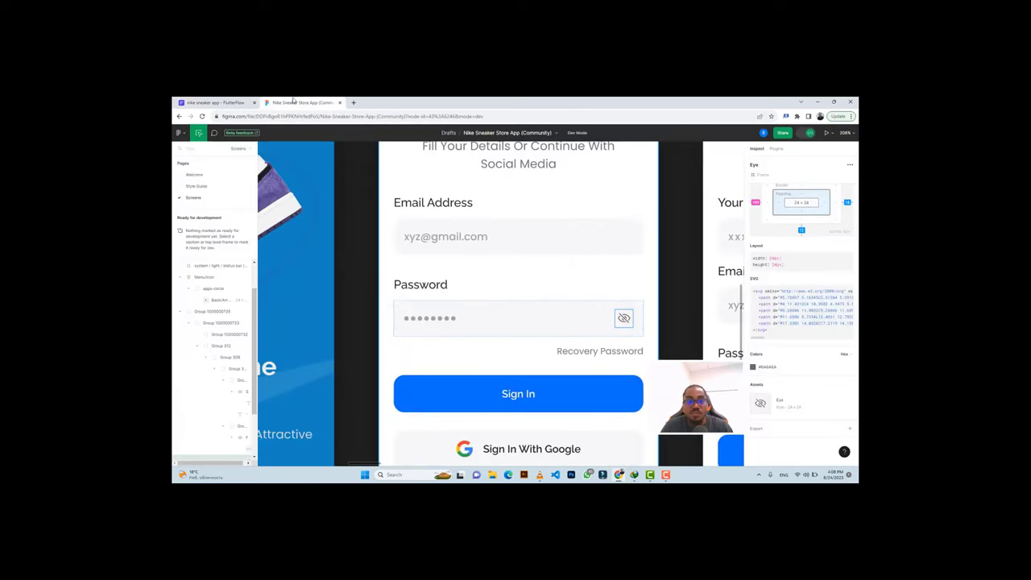
pyautogui.click(585, 353)
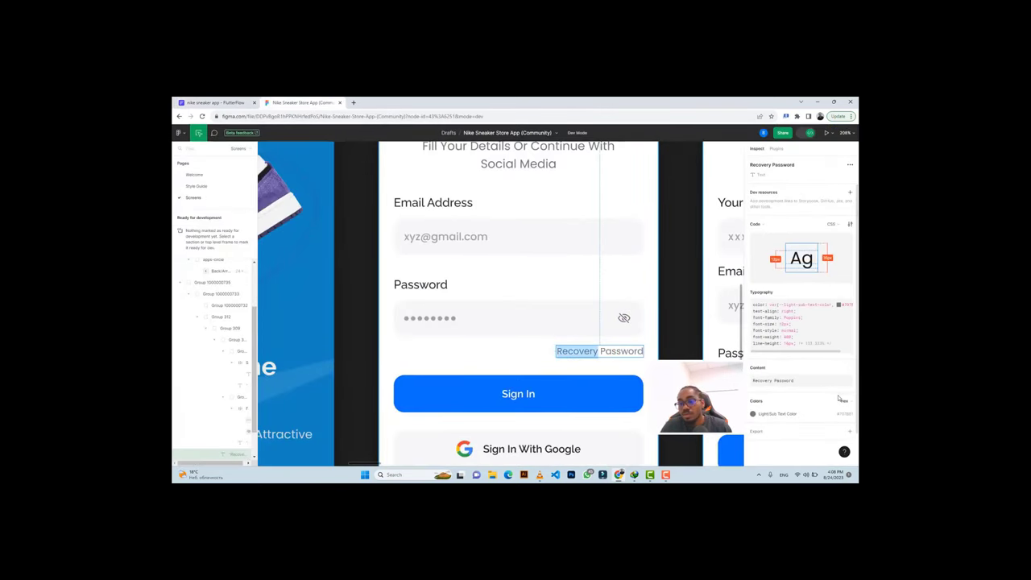
pyautogui.click(842, 379)
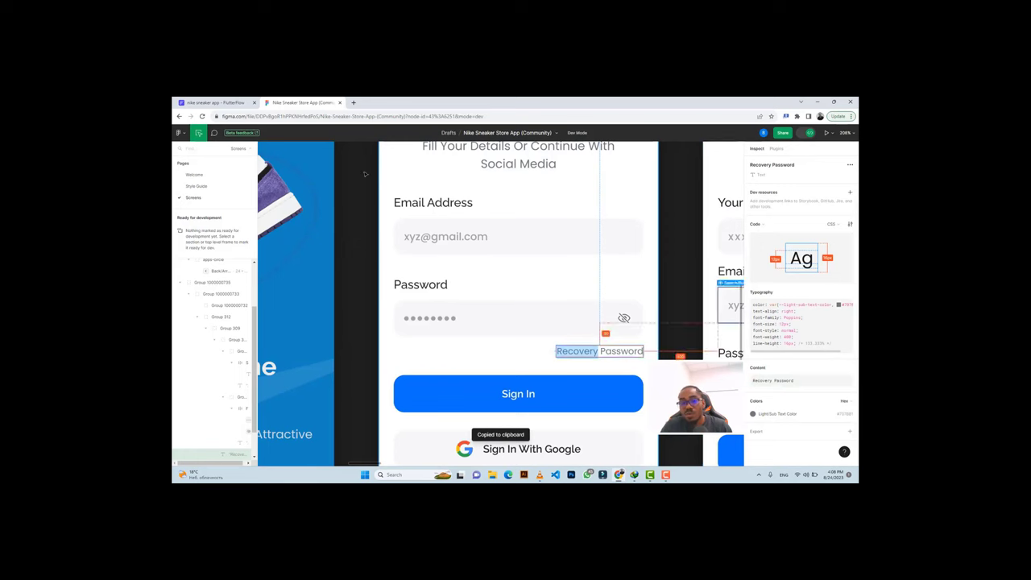
pyautogui.click(211, 103)
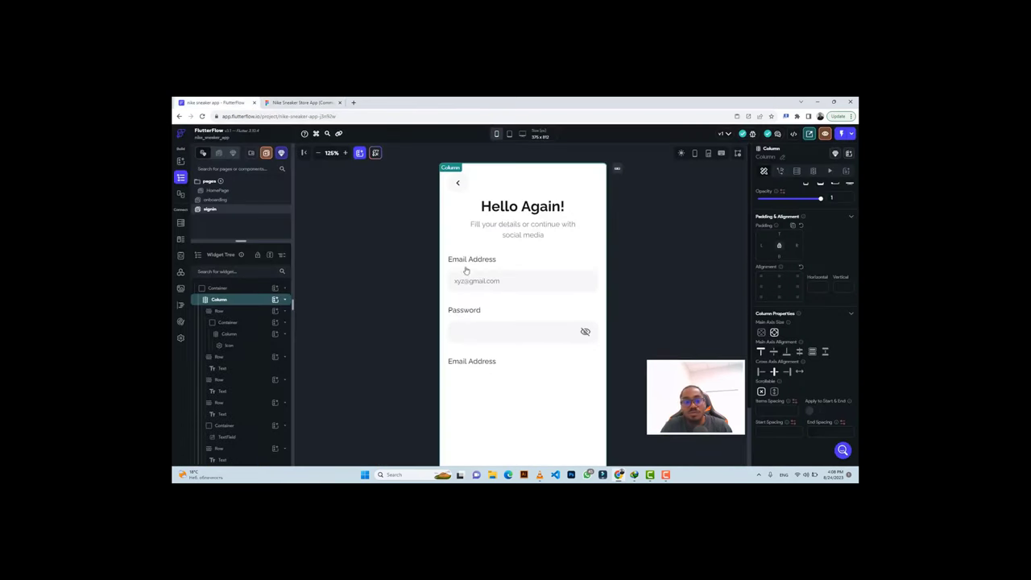
pyautogui.click(475, 362)
pyautogui.doubleClick(475, 362)
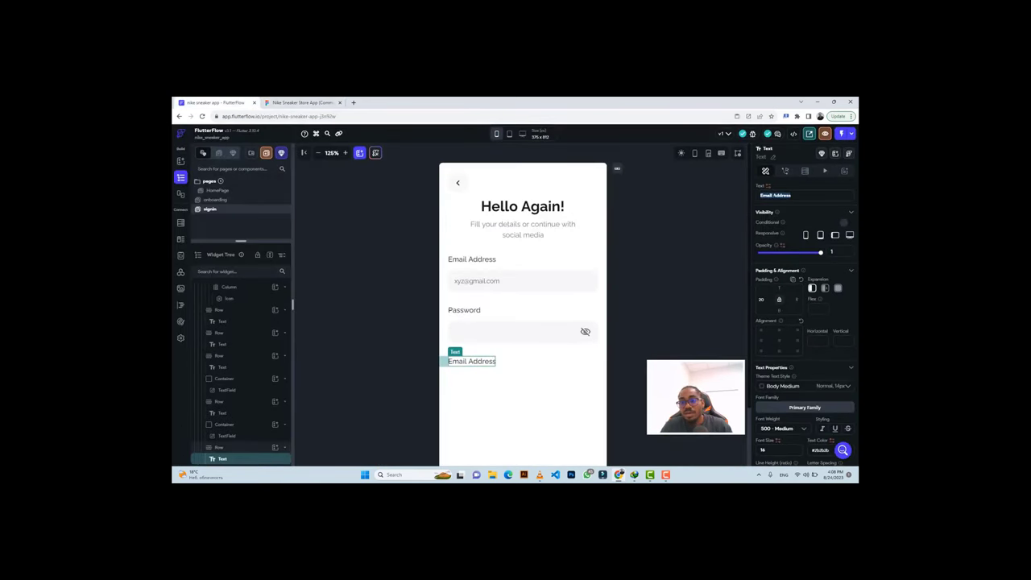
pyautogui.hotkey('ctrl', 'v')
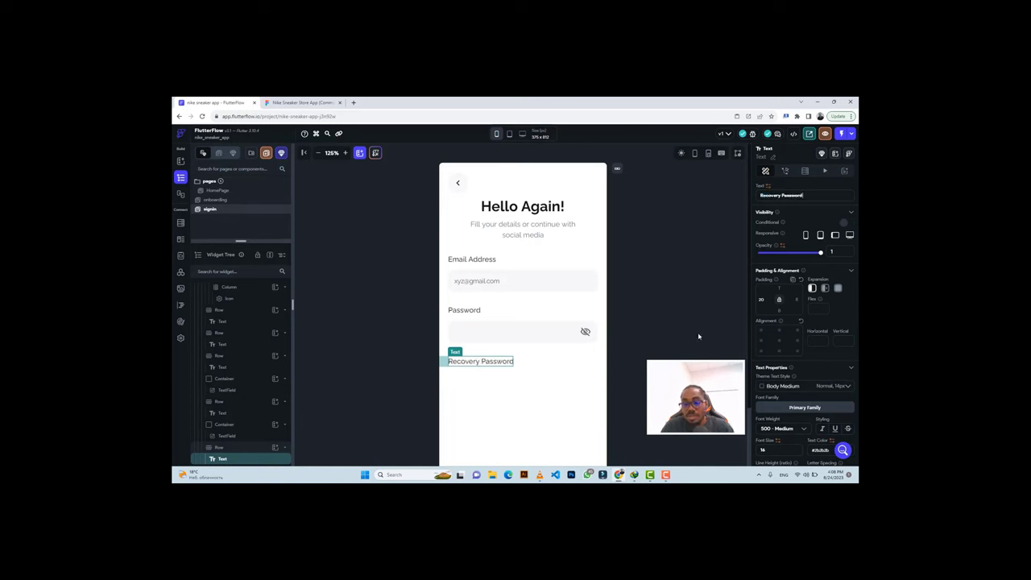
# Style the Recovery Password label with 400 Normal weight, size 12 and the design's grey colour.
pyautogui.scroll(-3, 793, 391)
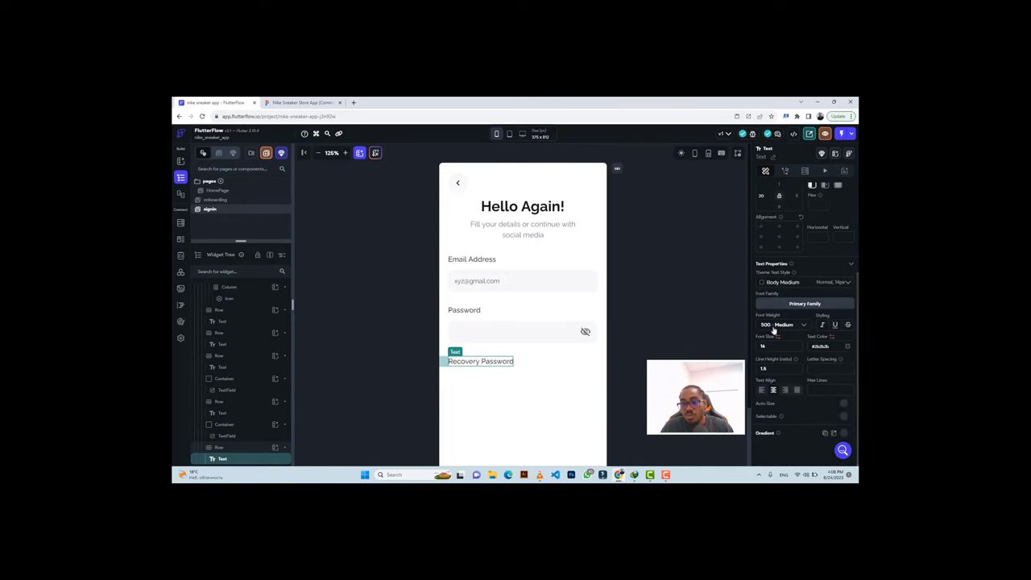
pyautogui.click(775, 327)
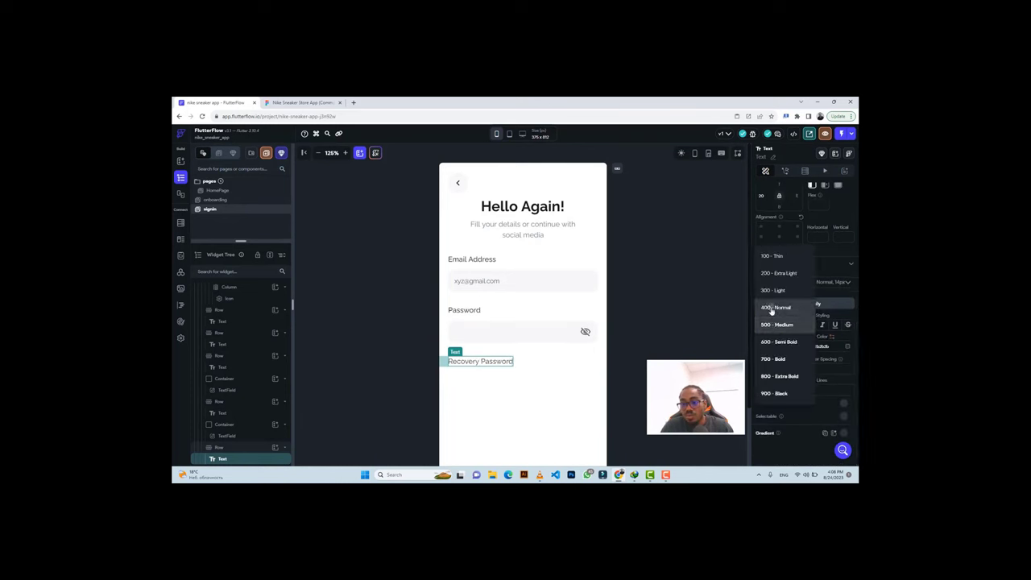
pyautogui.click(773, 307)
pyautogui.doubleClick(762, 345)
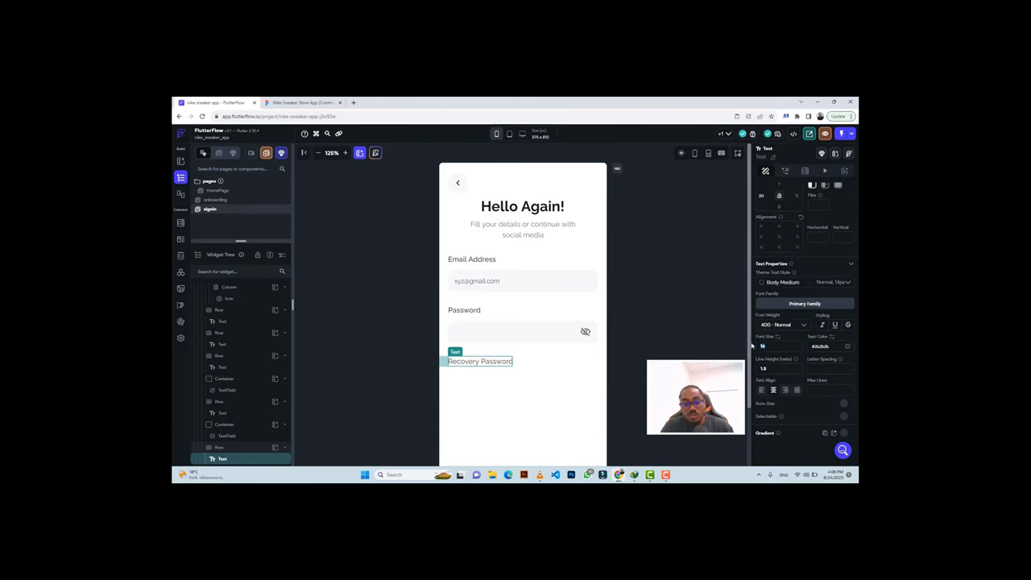
pyautogui.write('12')
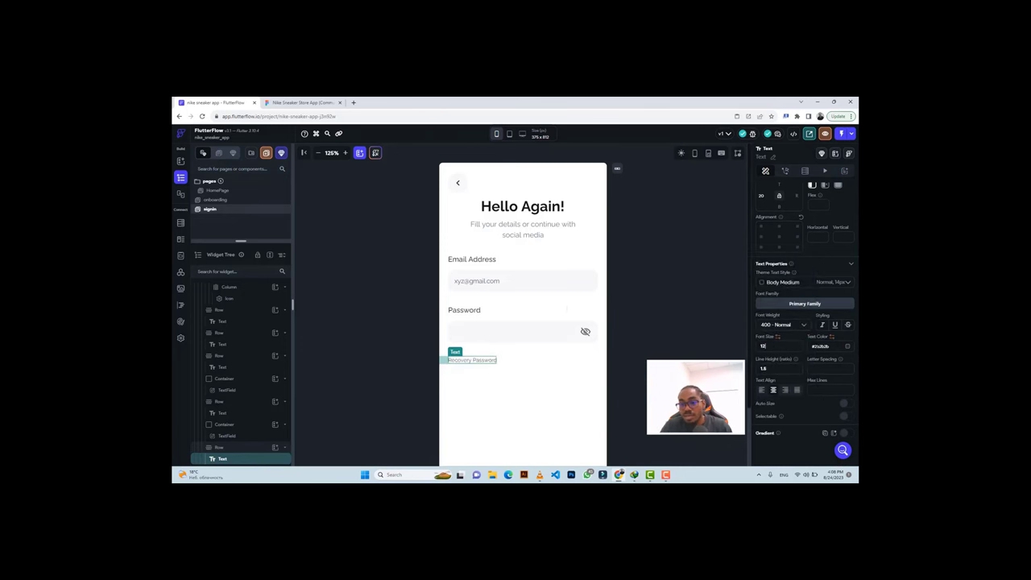
pyautogui.click(302, 102)
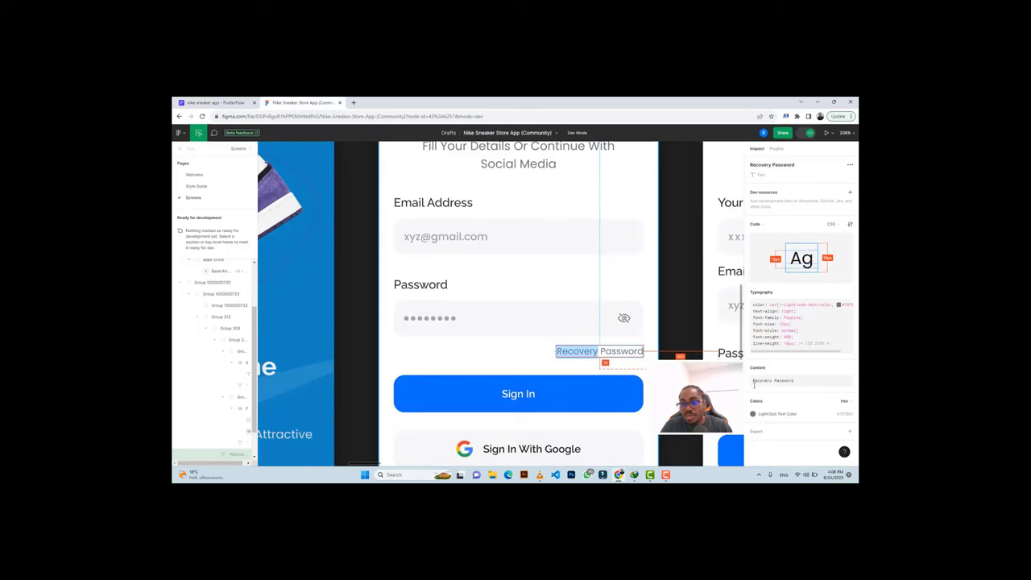
pyautogui.click(842, 414)
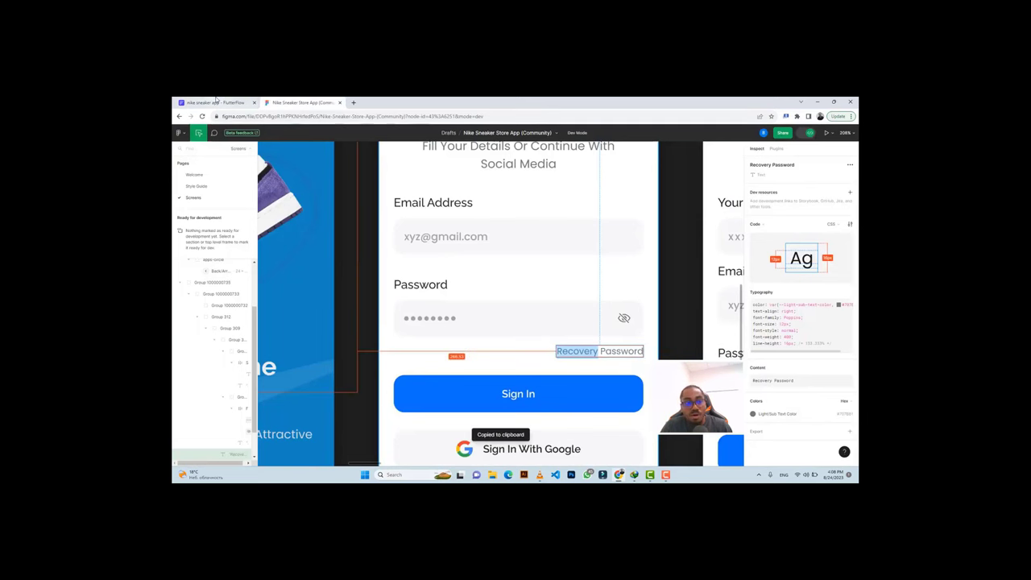
pyautogui.click(214, 102)
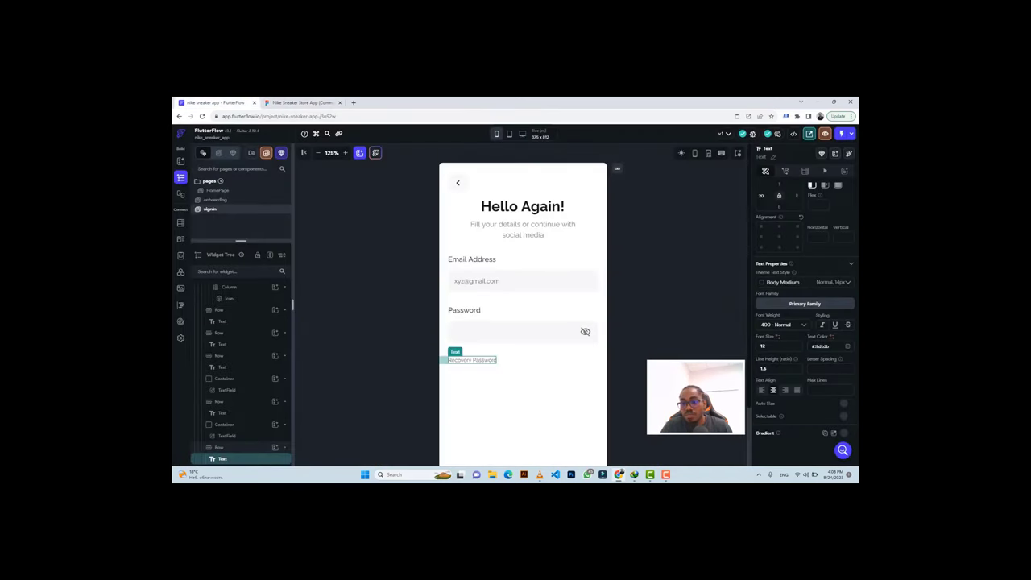
pyautogui.click(814, 346)
pyautogui.hotkey('ctrl', 'v')
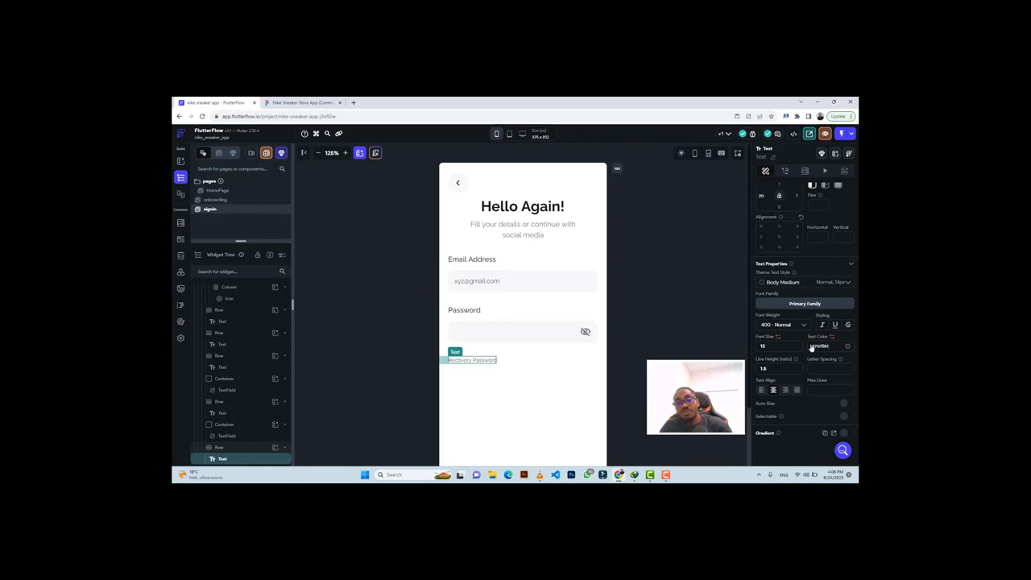
# Right-align Recovery Password in its row and set spacing values 20 and 10 to match Figma.
pyautogui.click(512, 362)
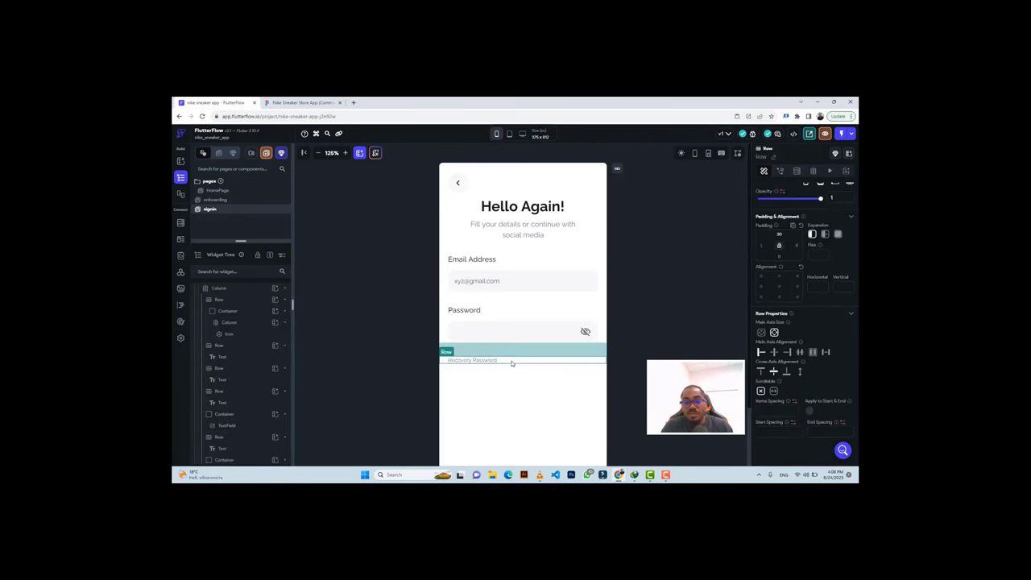
pyautogui.click(787, 352)
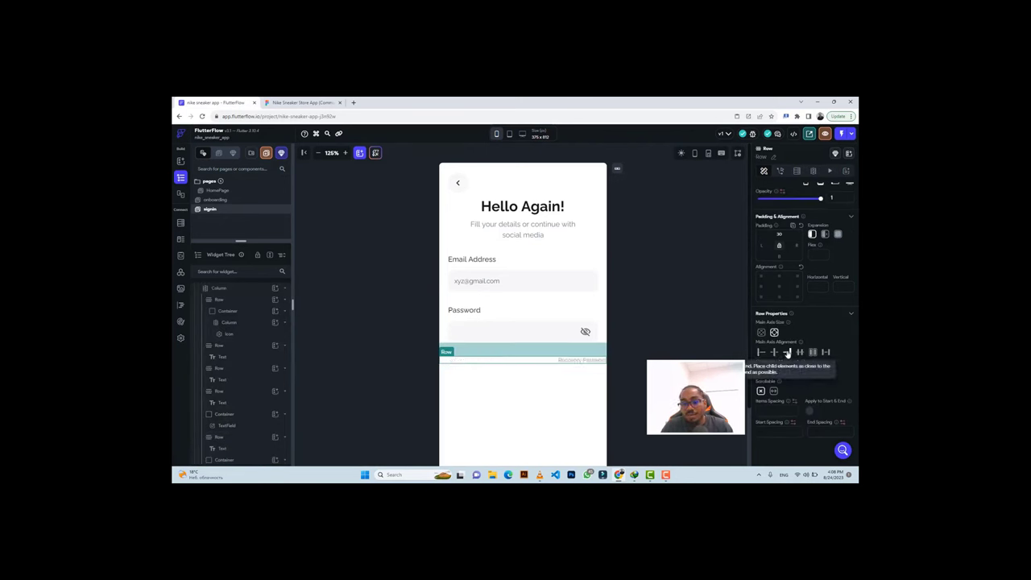
pyautogui.click(303, 104)
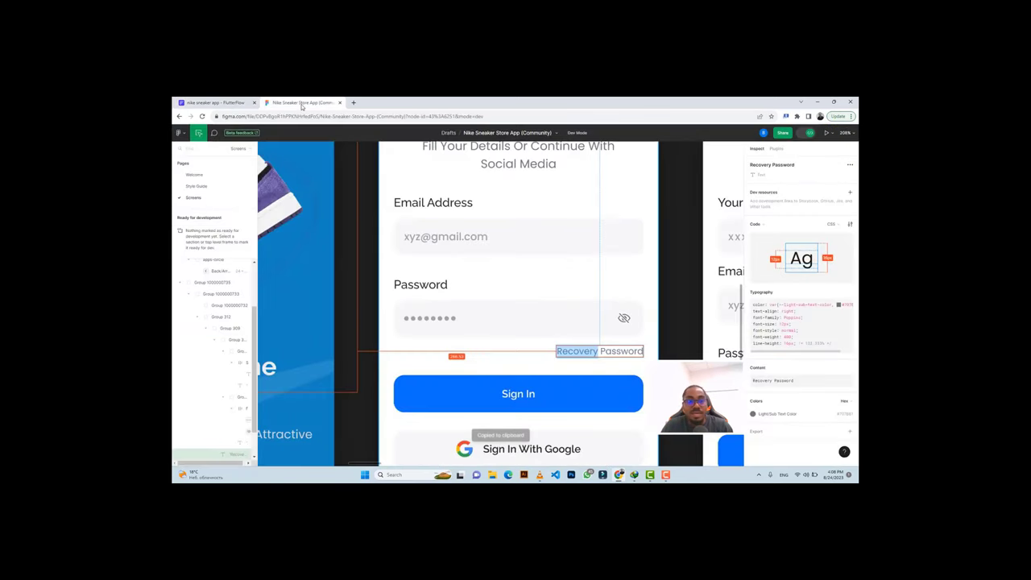
pyautogui.click(229, 101)
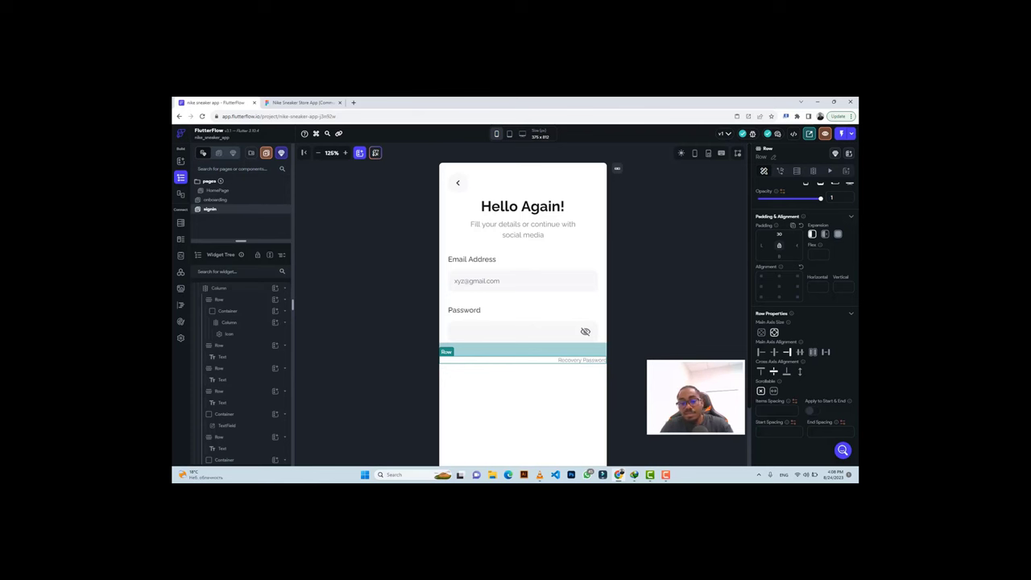
pyautogui.write('20')
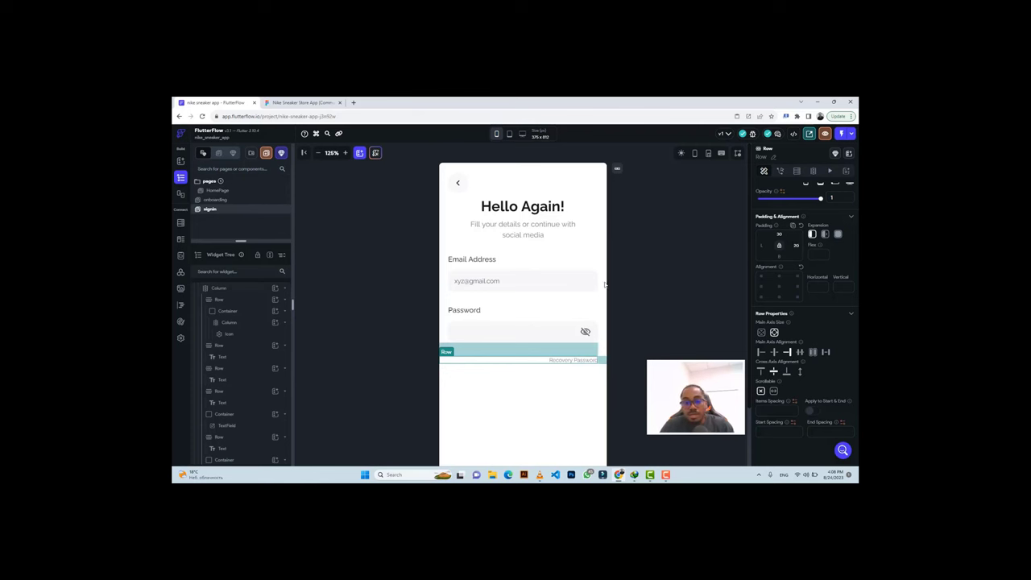
pyautogui.click(278, 102)
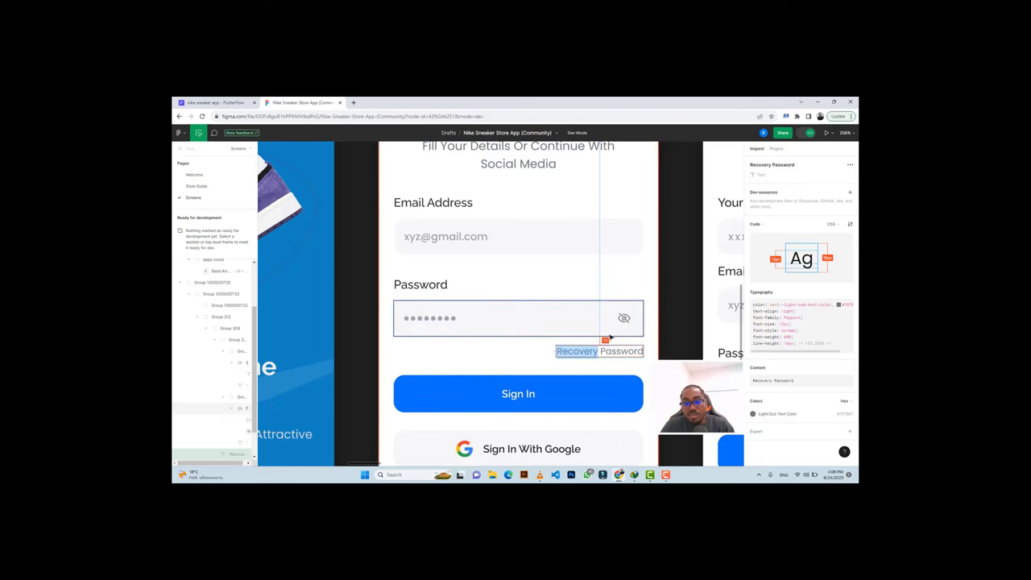
pyautogui.click(213, 102)
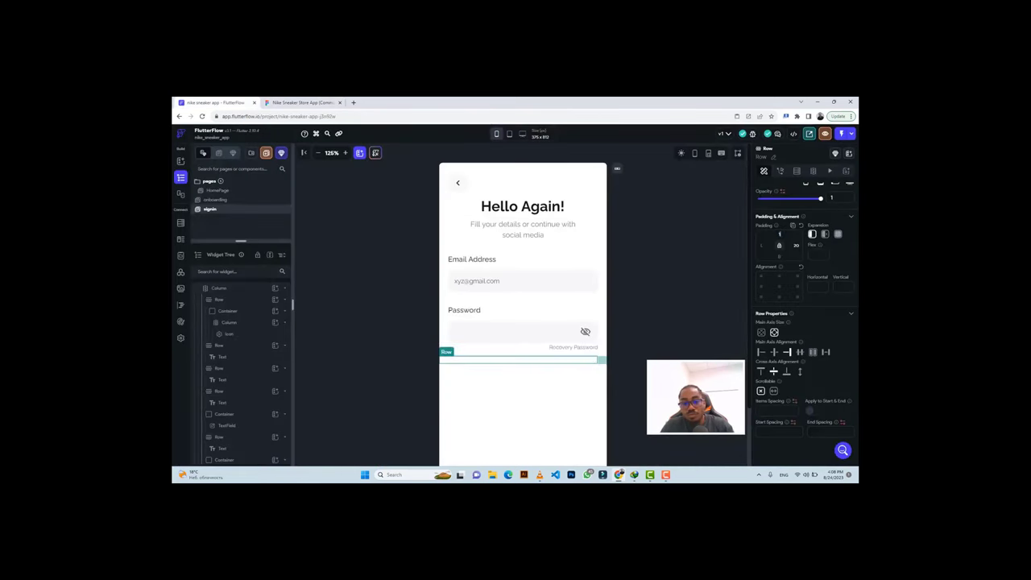
pyautogui.write('10')
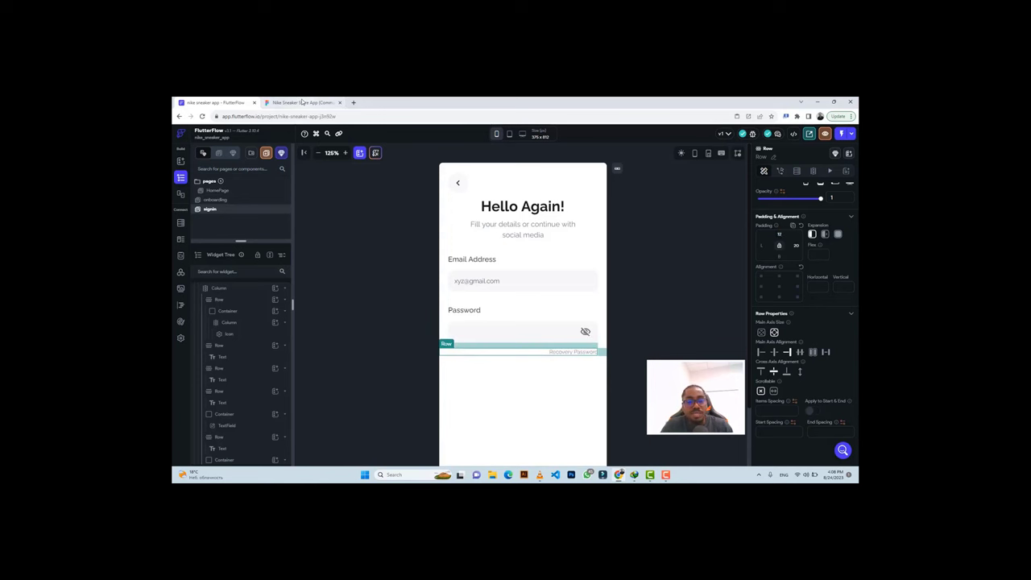
# Copy the Sign In button's blue #0D6EFD colour from the Figma design.
pyautogui.click(303, 103)
pyautogui.scroll(-2, 516, 354)
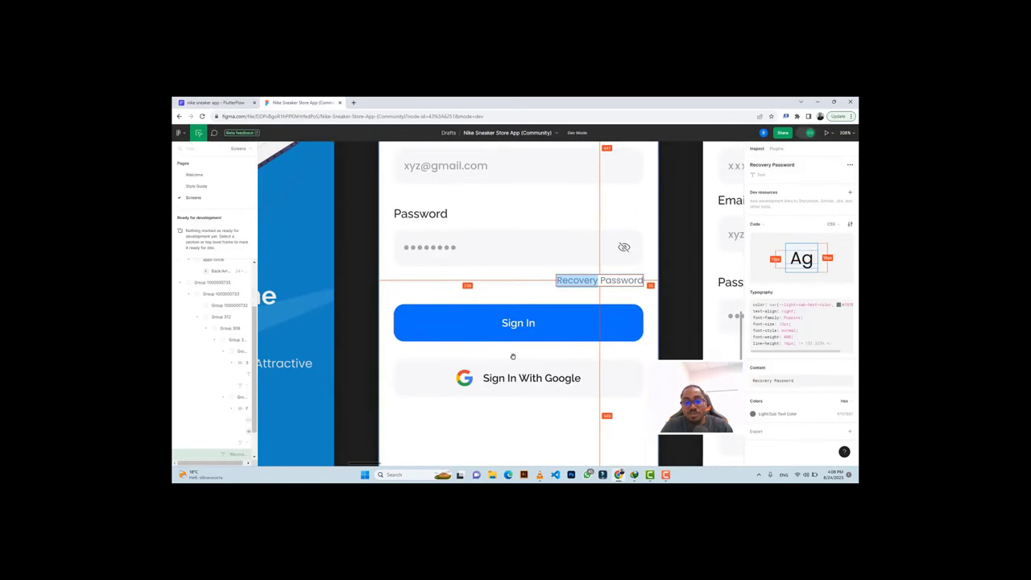
pyautogui.click(554, 316)
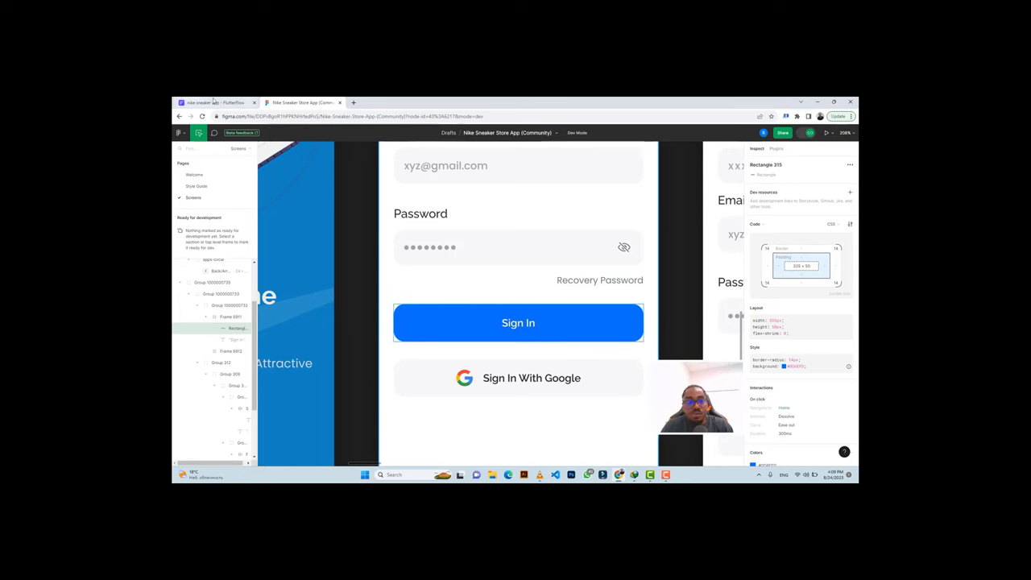
pyautogui.scroll(-2, 798, 407)
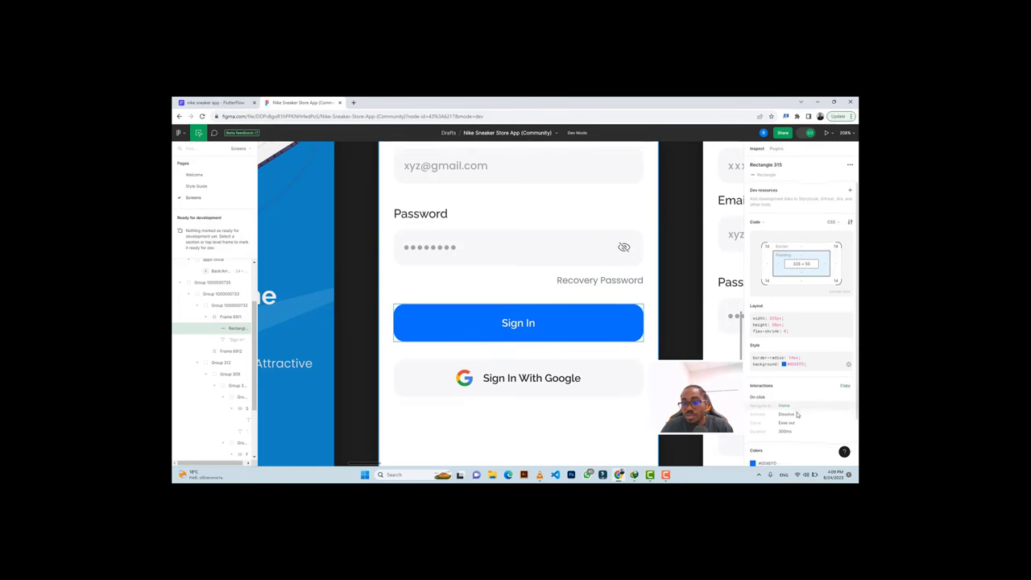
pyautogui.click(769, 411)
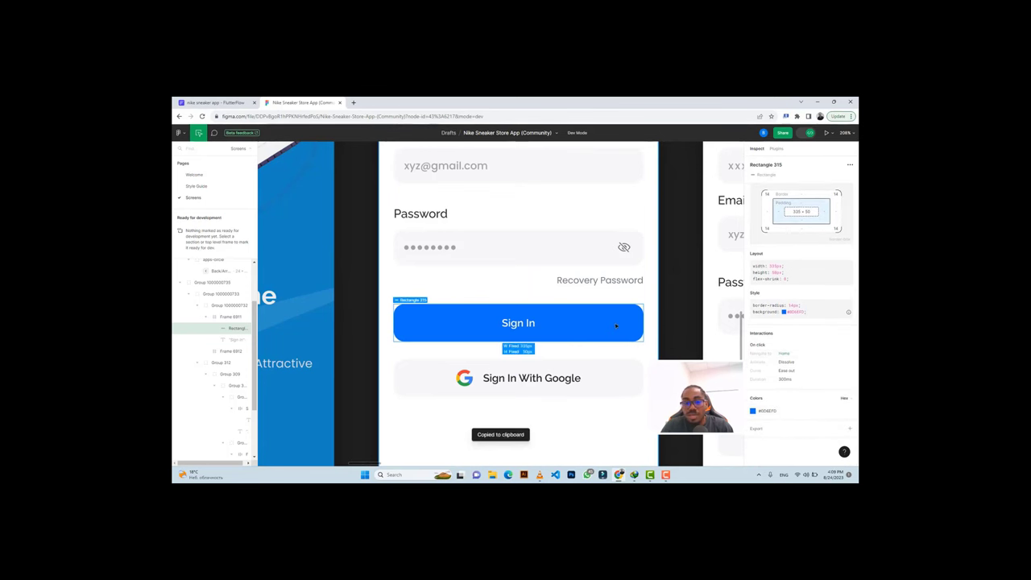
pyautogui.click(213, 102)
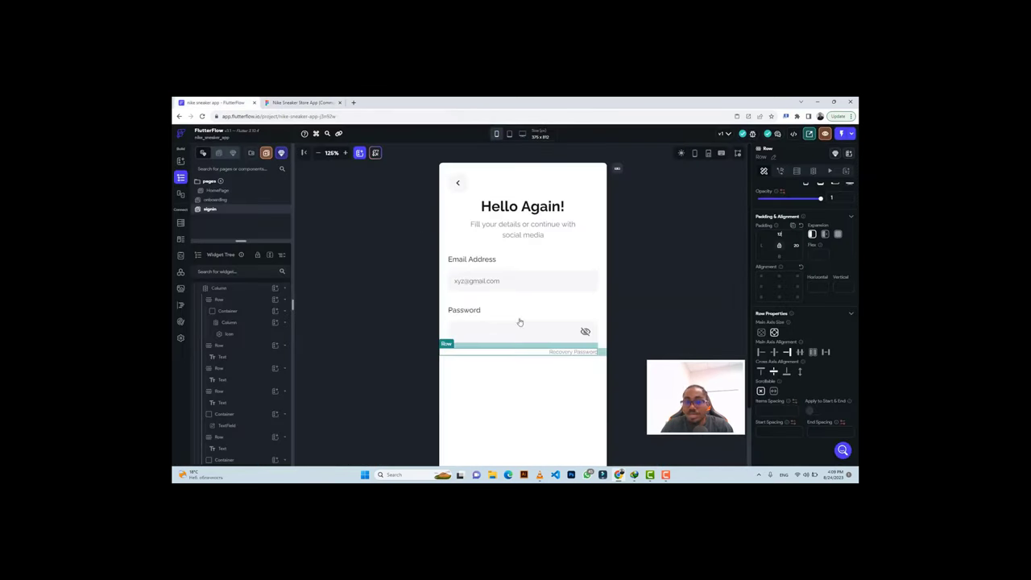
# Add a 50-tall, full-width #0d6efd button below the Password field, padded 20 each side.
pyautogui.click(502, 373)
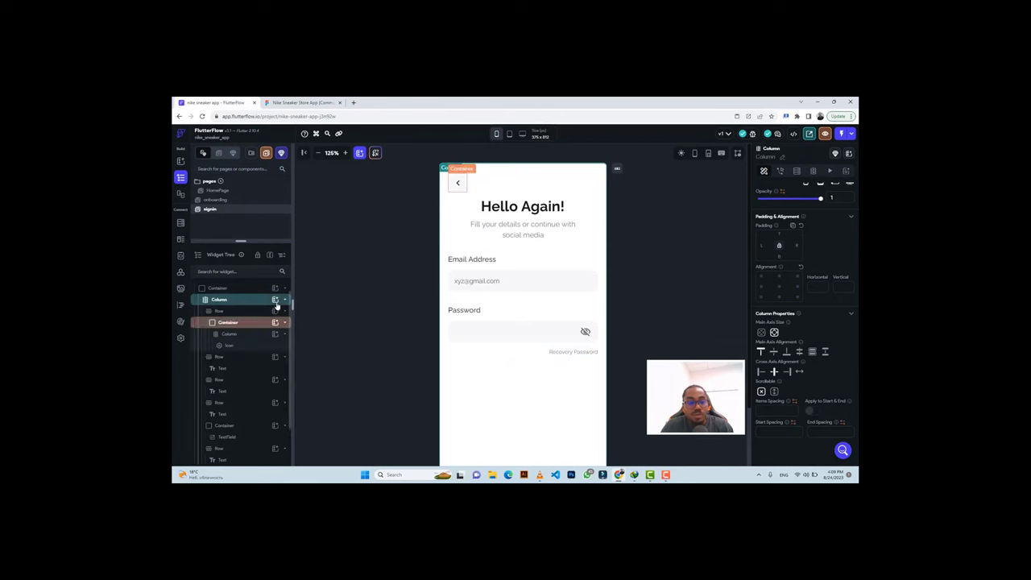
pyautogui.click(284, 311)
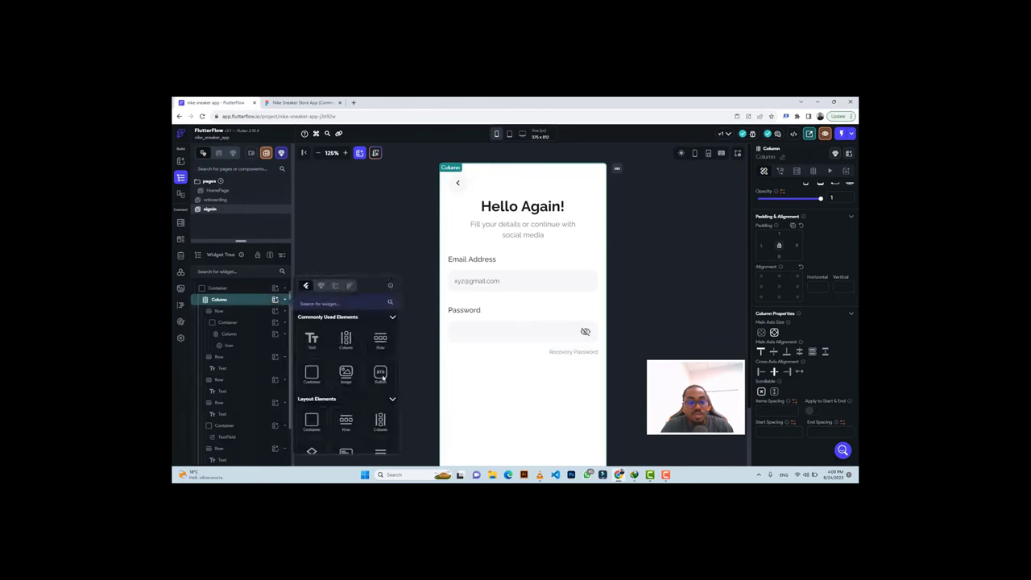
pyautogui.click(382, 377)
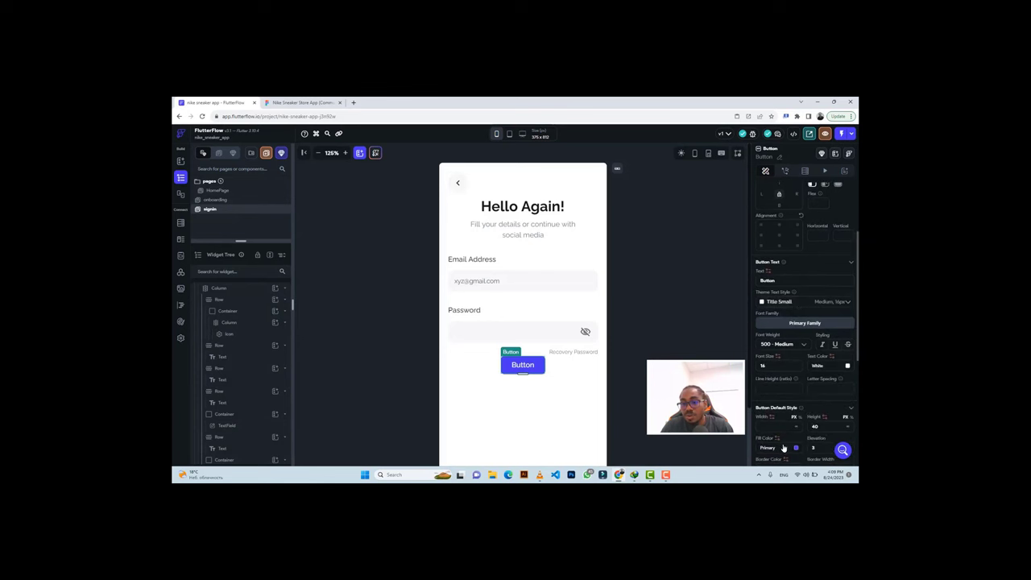
pyautogui.click(782, 447)
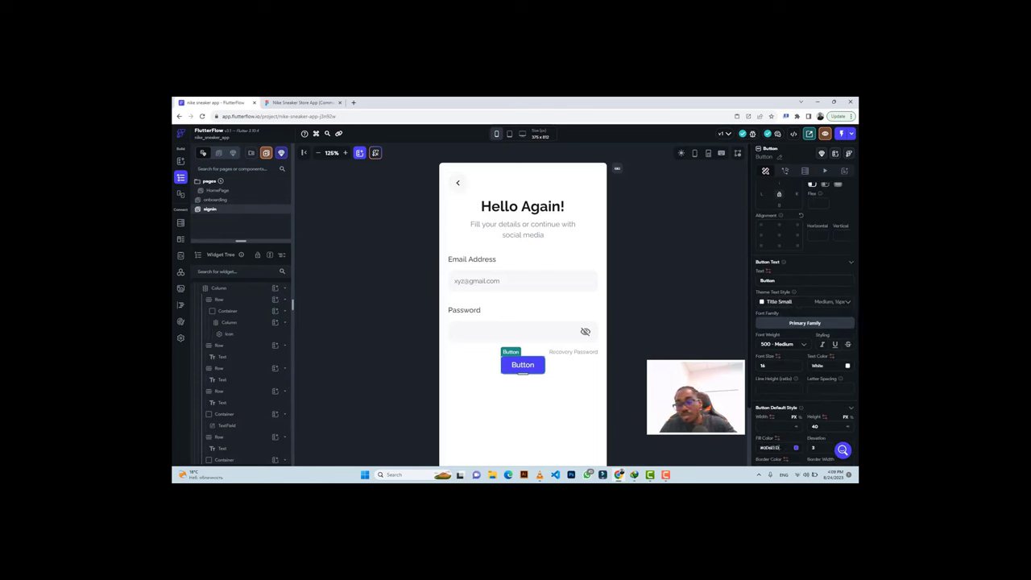
pyautogui.hotkey('ctrl', 'v')
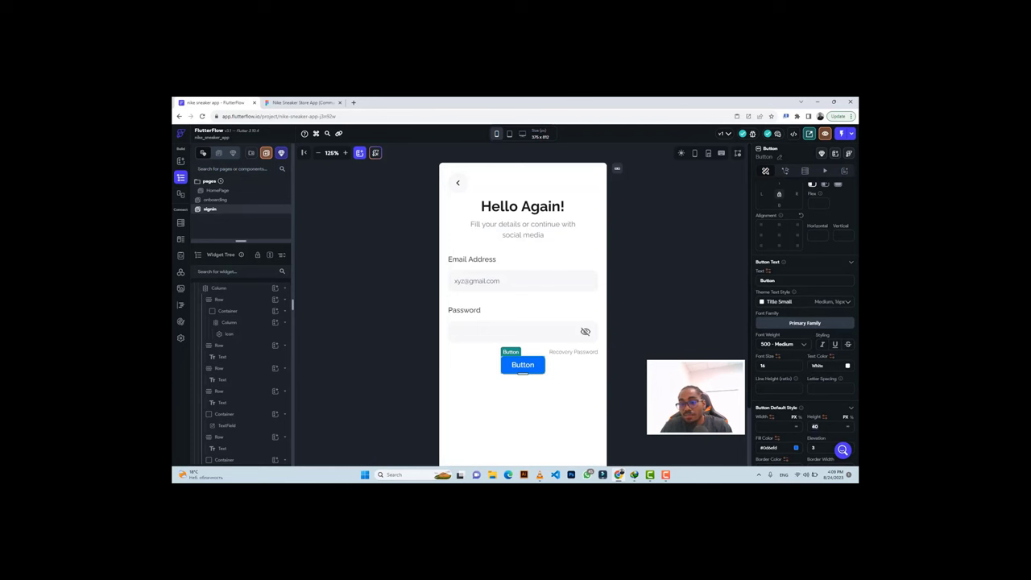
pyautogui.press('BackSpace')
pyautogui.press('BackSpace')
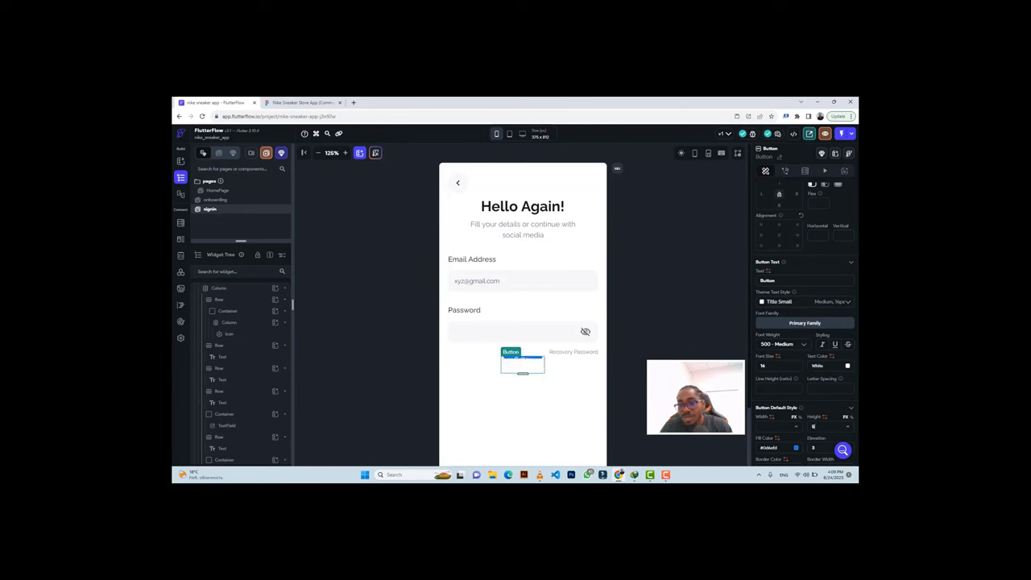
pyautogui.write('50')
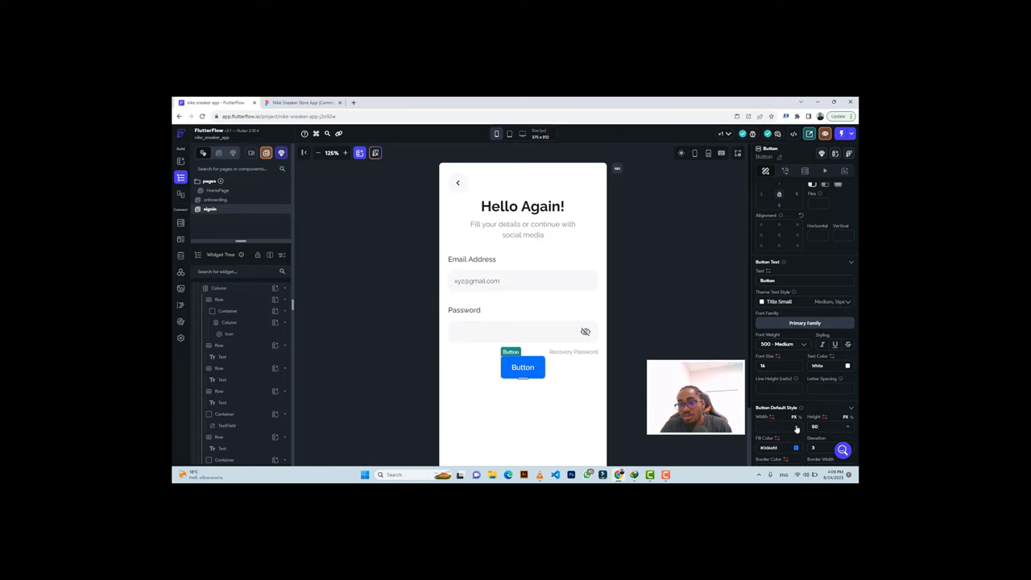
pyautogui.write('inf')
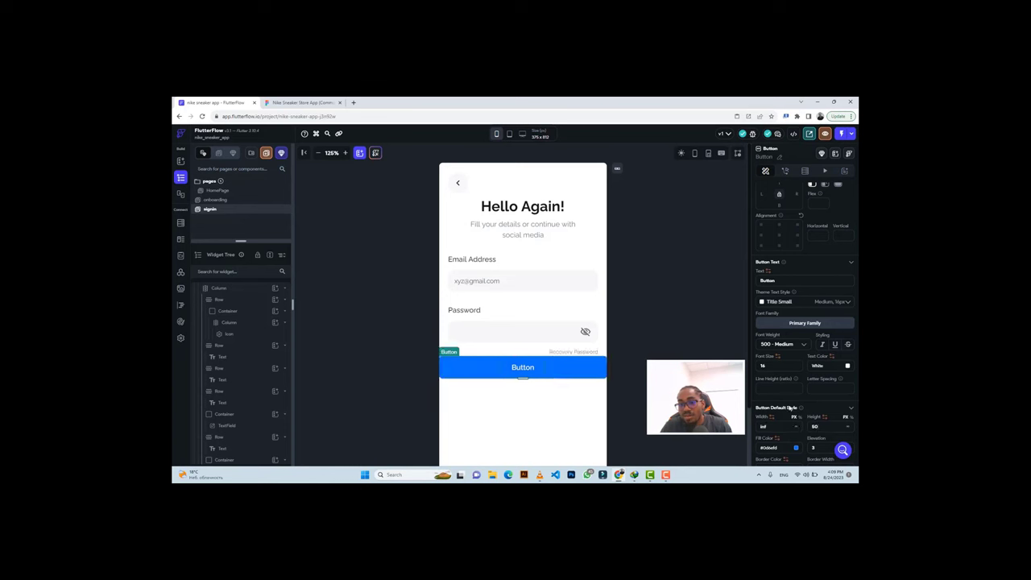
pyautogui.scroll(3, 790, 408)
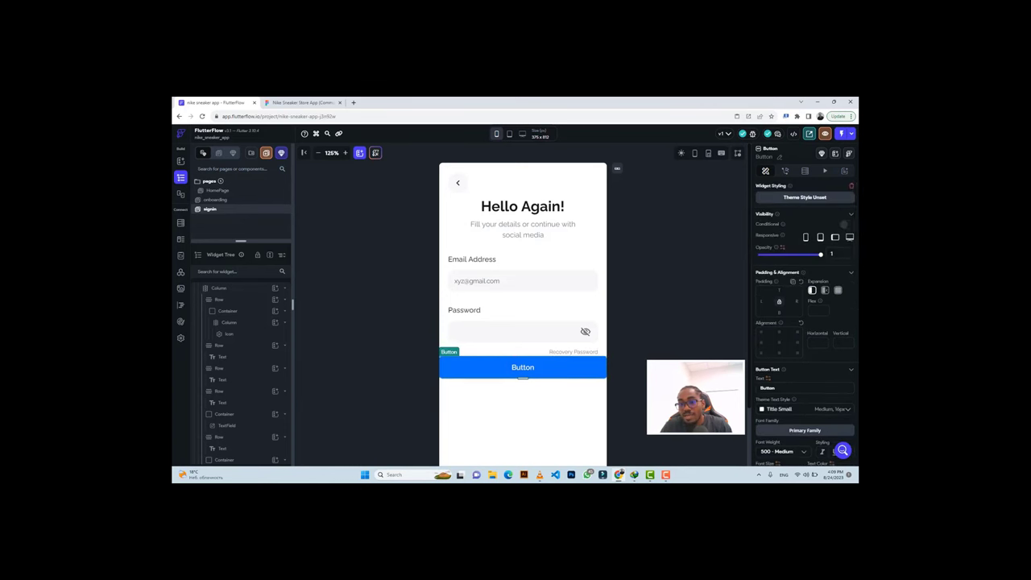
pyautogui.click(761, 301)
pyautogui.write('20')
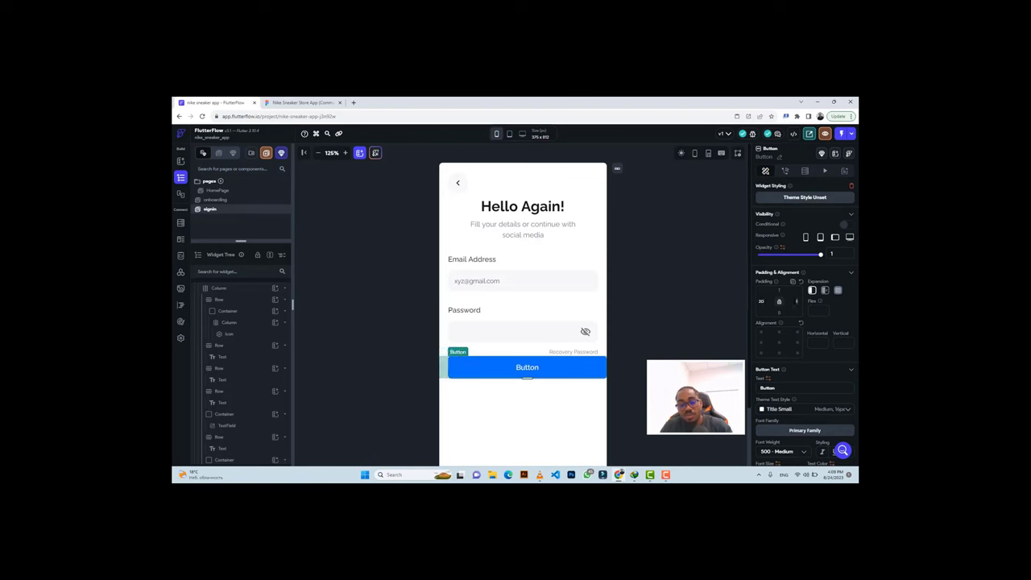
pyautogui.click(496, 135)
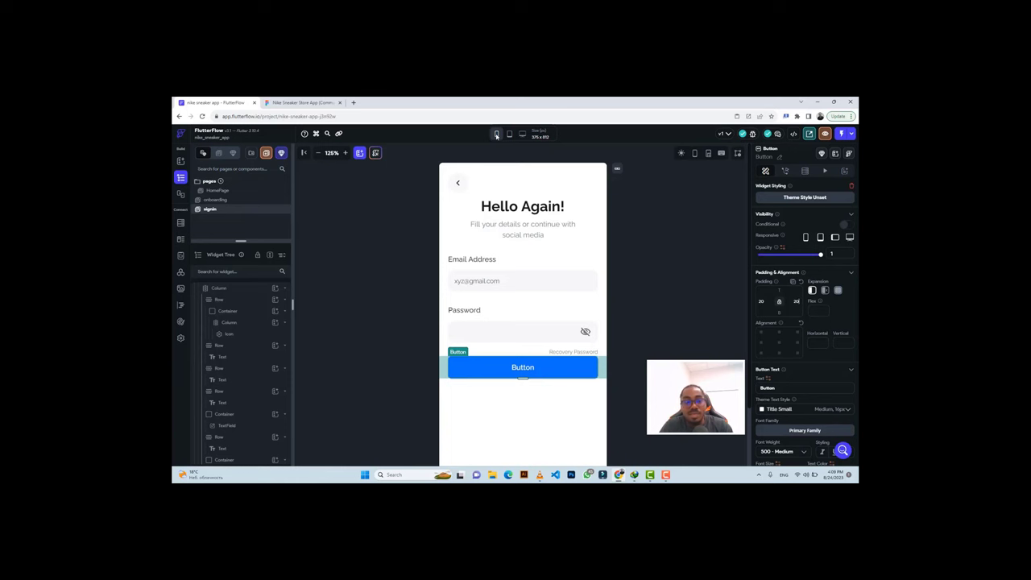
# Copy the Sign In label text from the Figma design.
pyautogui.click(298, 103)
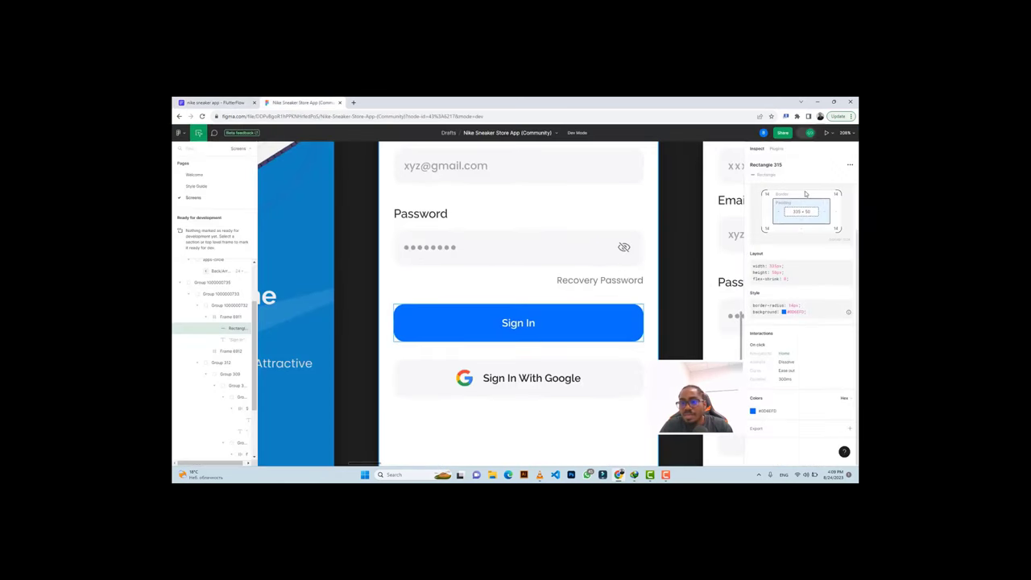
pyautogui.click(519, 322)
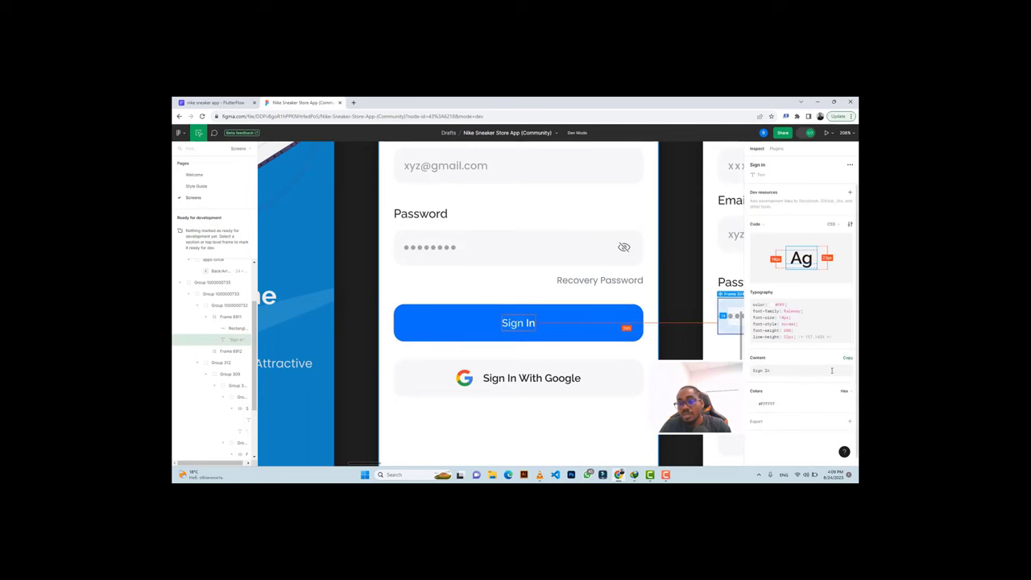
pyautogui.click(765, 370)
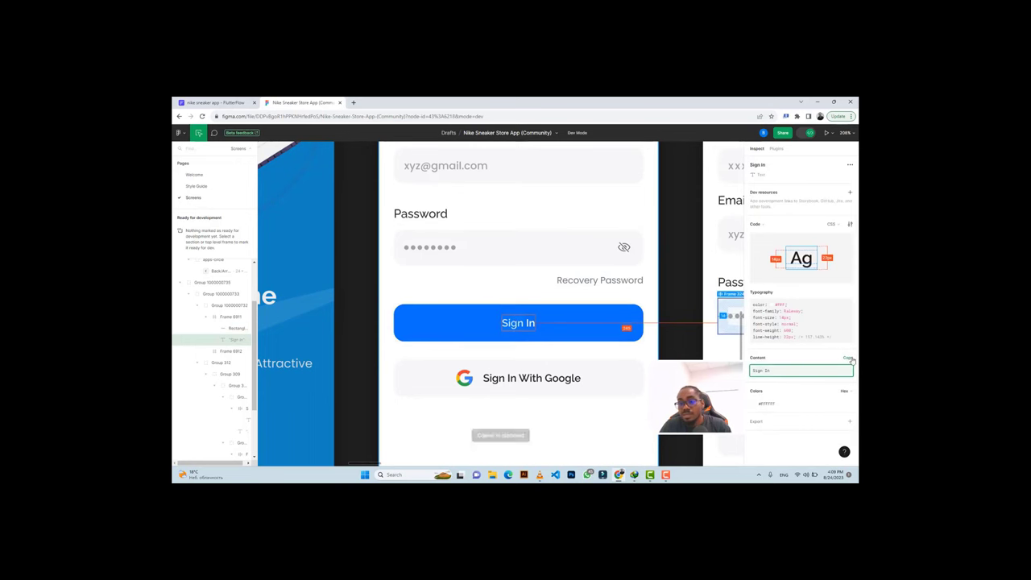
pyautogui.click(213, 102)
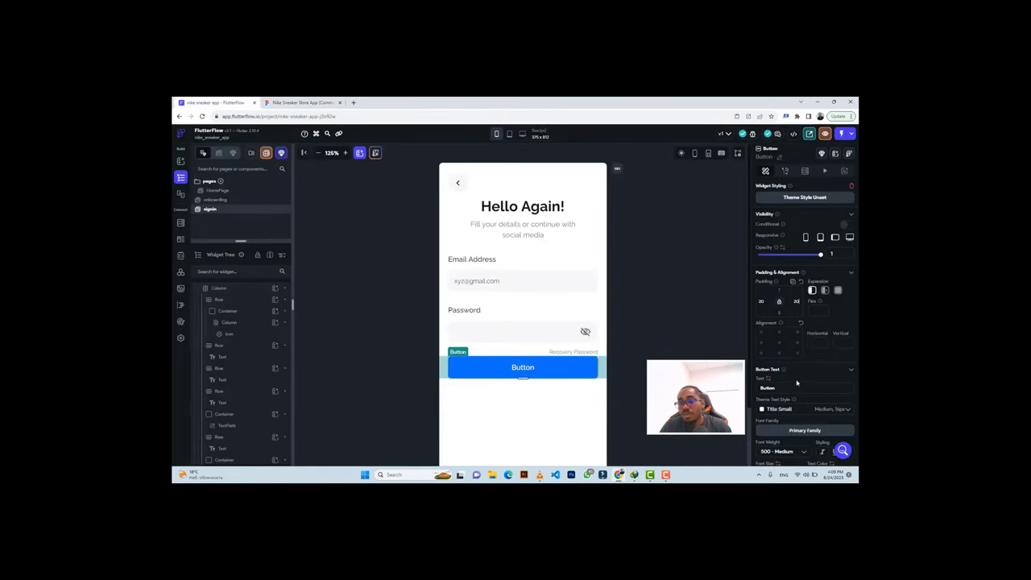
pyautogui.scroll(-5, 797, 382)
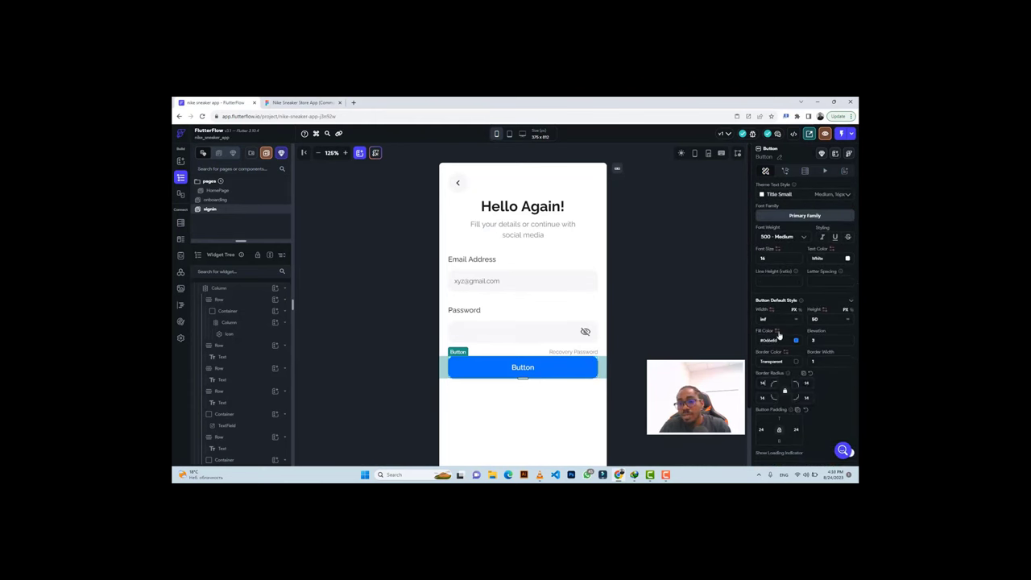
pyautogui.scroll(4, 778, 336)
pyautogui.scroll(2, 774, 293)
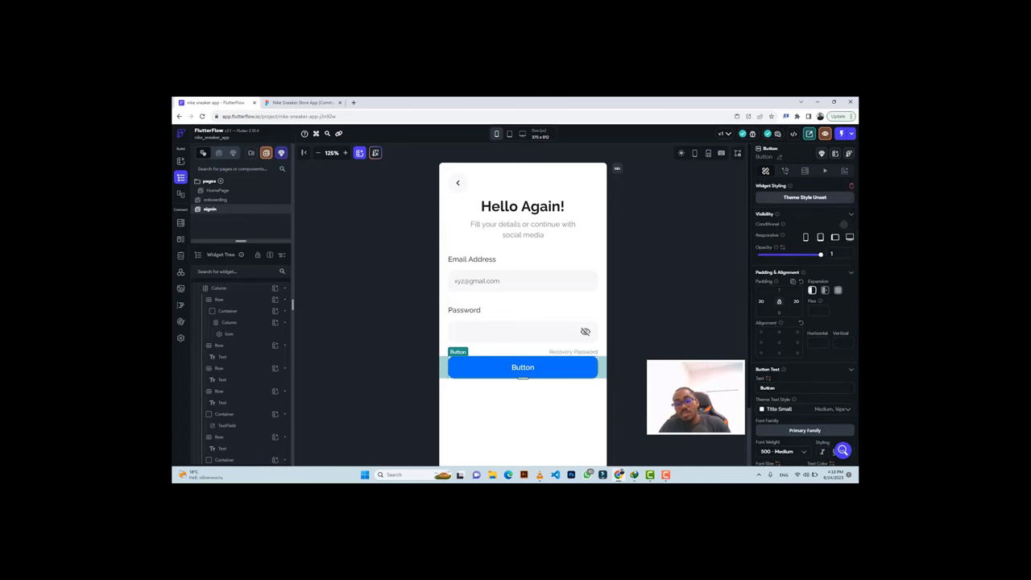
pyautogui.doubleClick(767, 389)
pyautogui.write('Sign In')
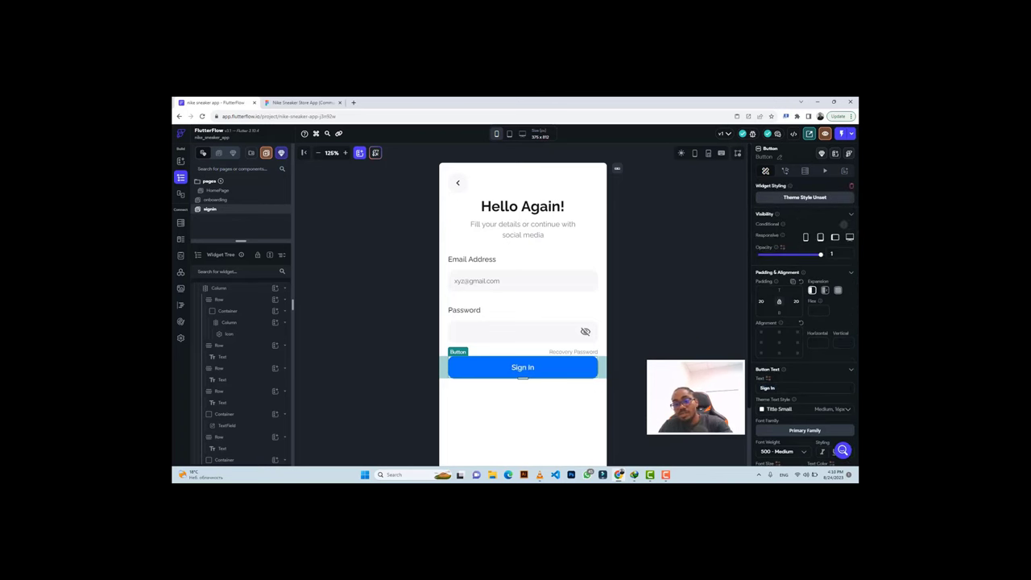
pyautogui.click(303, 103)
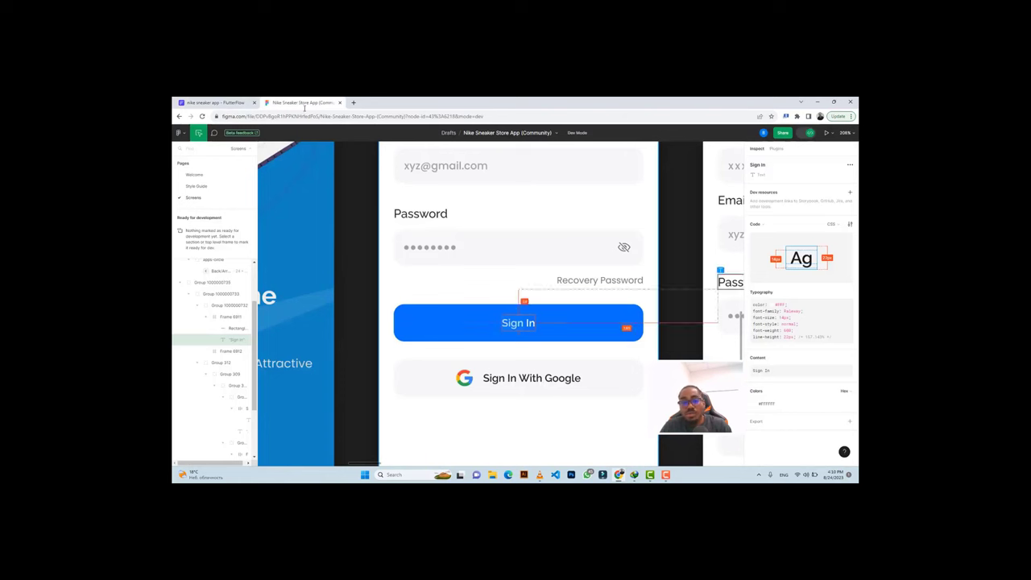
pyautogui.click(213, 102)
pyautogui.scroll(-3, 797, 370)
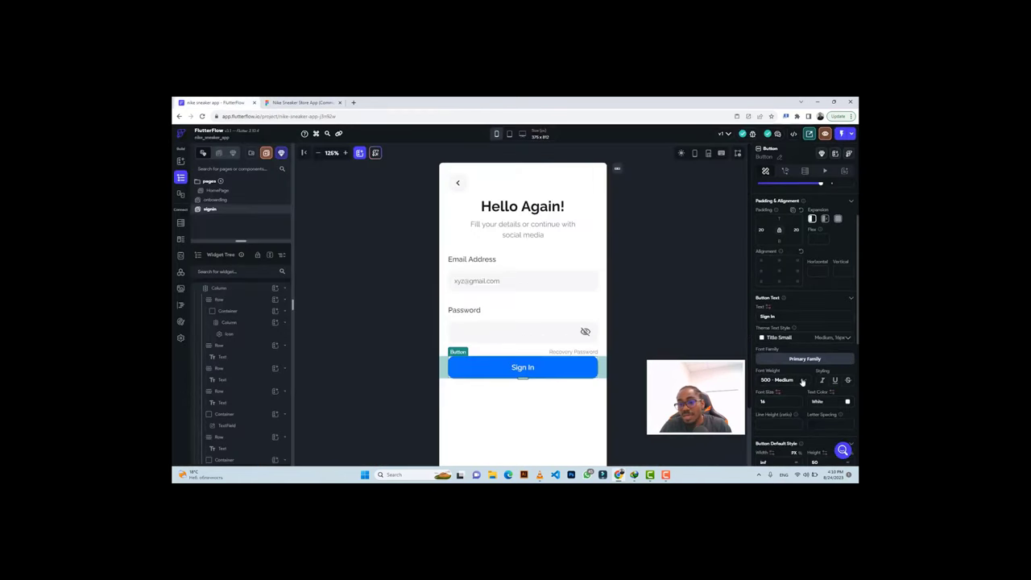
pyautogui.click(777, 345)
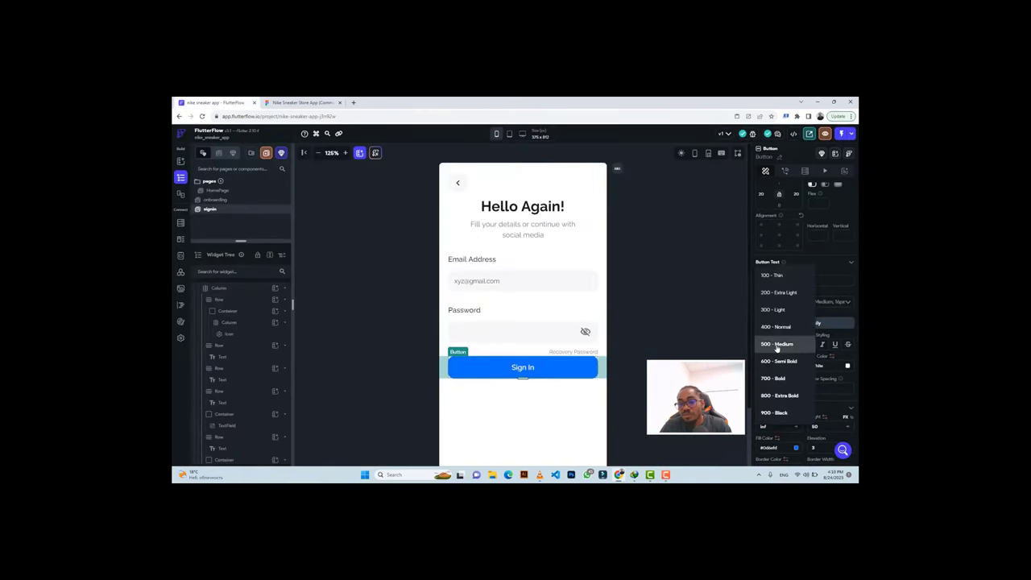
pyautogui.click(774, 361)
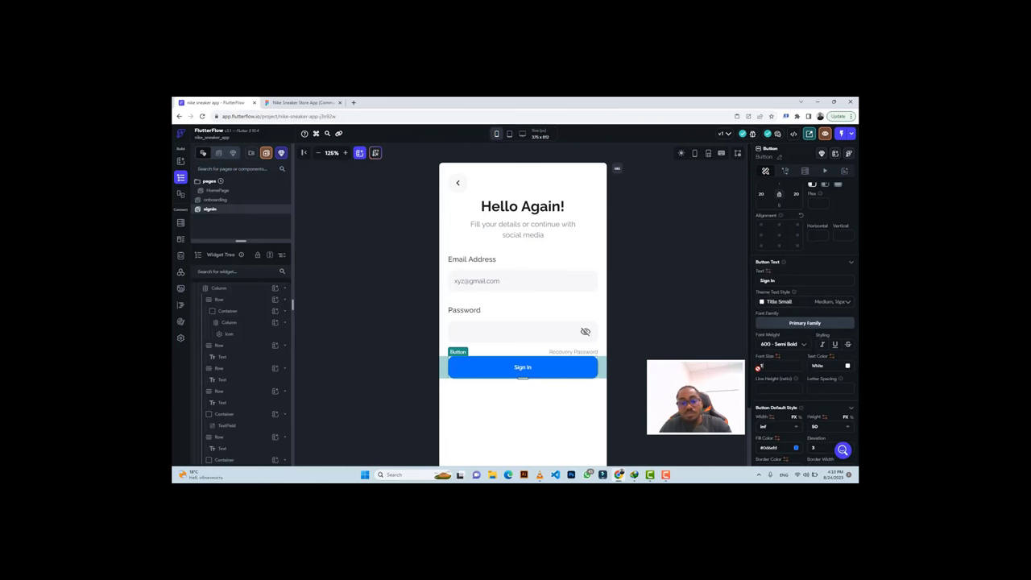
pyautogui.click(303, 103)
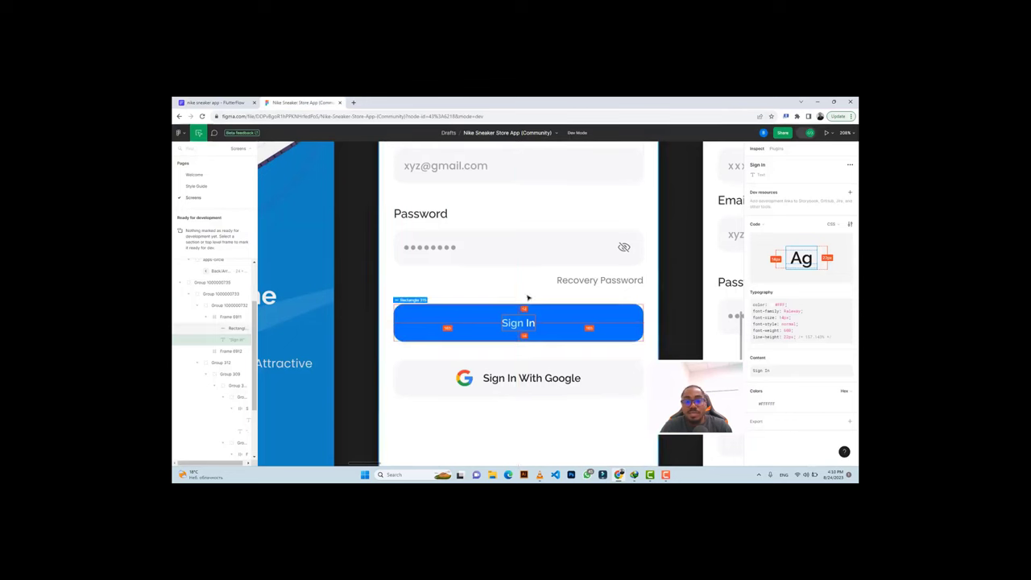
pyautogui.click(572, 307)
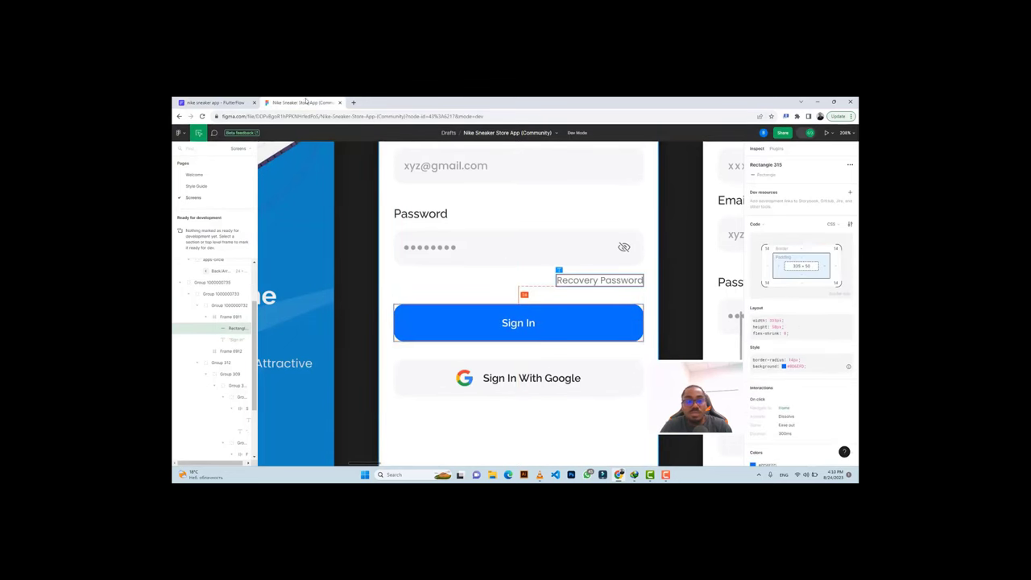
pyautogui.click(214, 103)
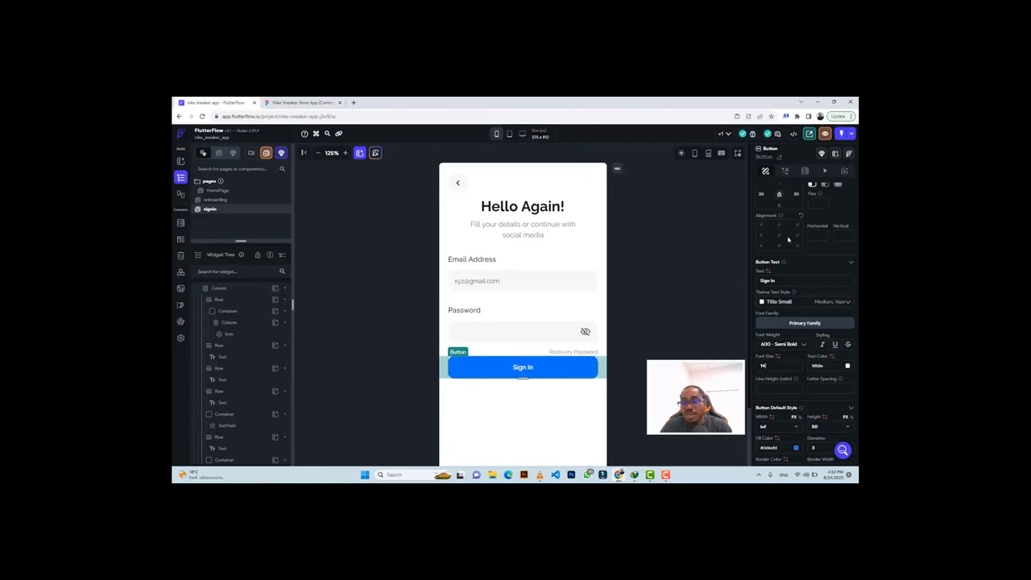
pyautogui.scroll(2, 781, 214)
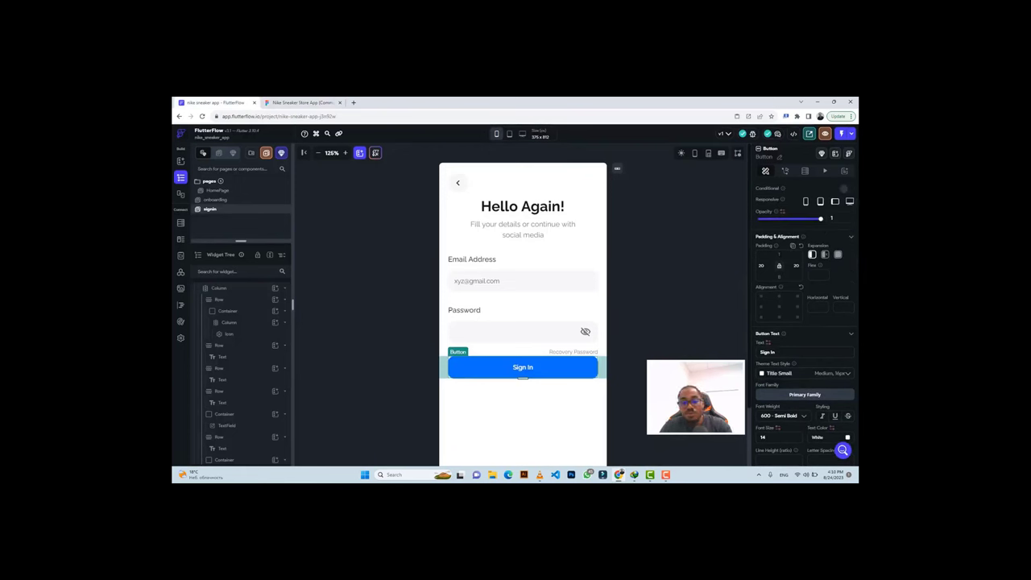
pyautogui.click(282, 104)
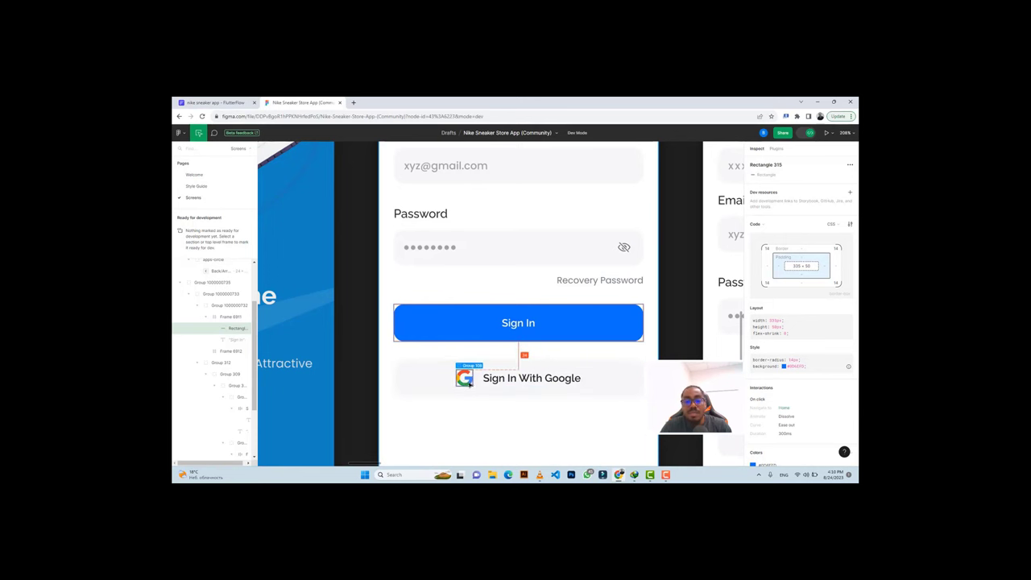
# Export the Google logo (Group 108) from Figma as a 3x PNG.
pyautogui.click(467, 384)
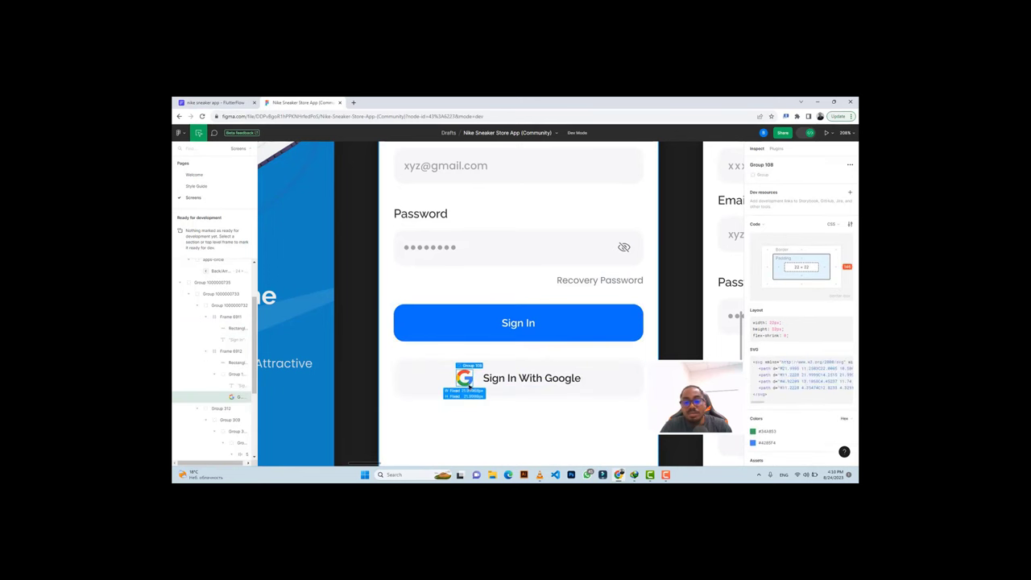
pyautogui.scroll(-2, 797, 362)
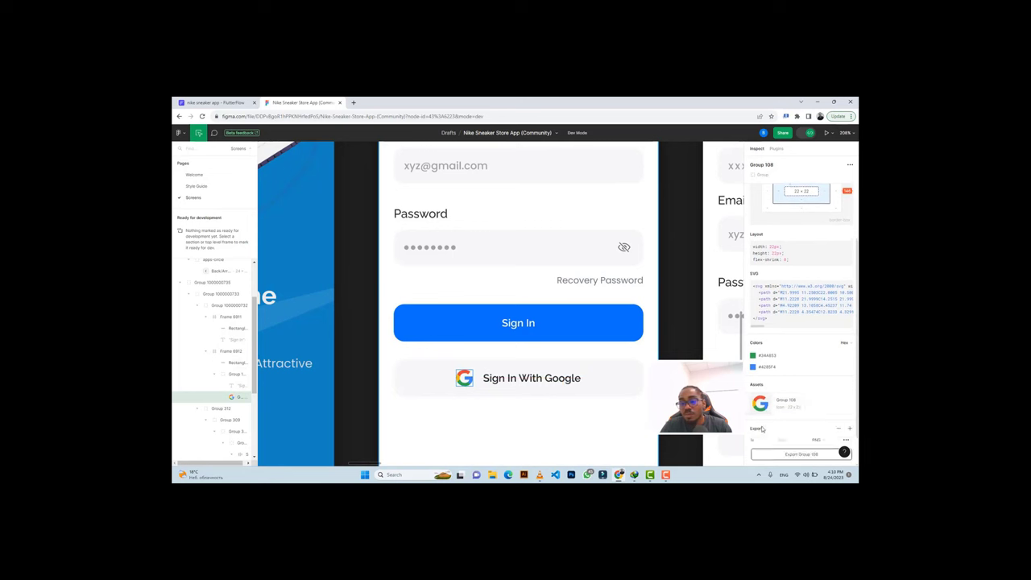
pyautogui.scroll(-1, 764, 423)
pyautogui.click(769, 403)
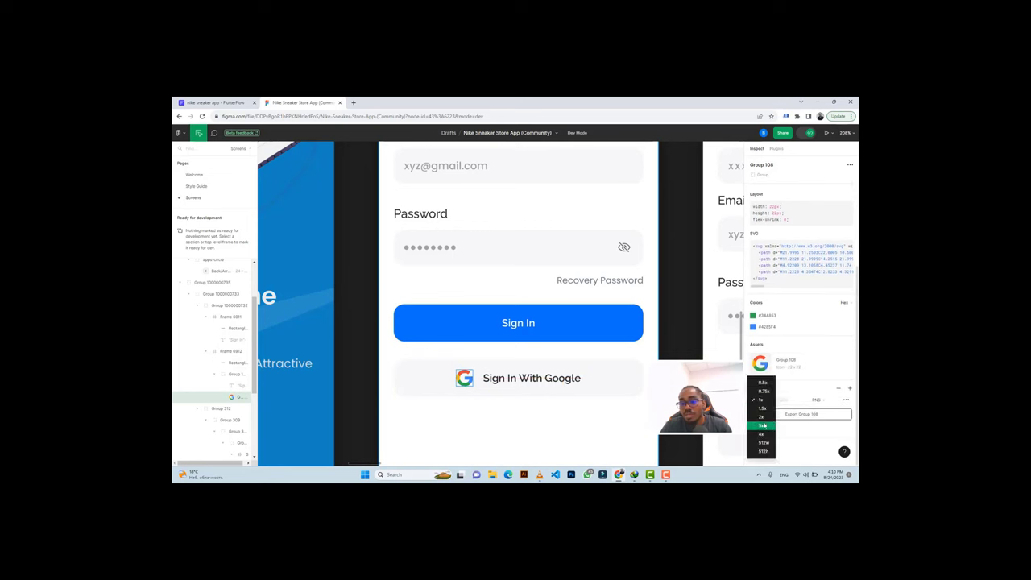
pyautogui.click(766, 425)
pyautogui.click(780, 430)
pyautogui.scroll(-3, 797, 403)
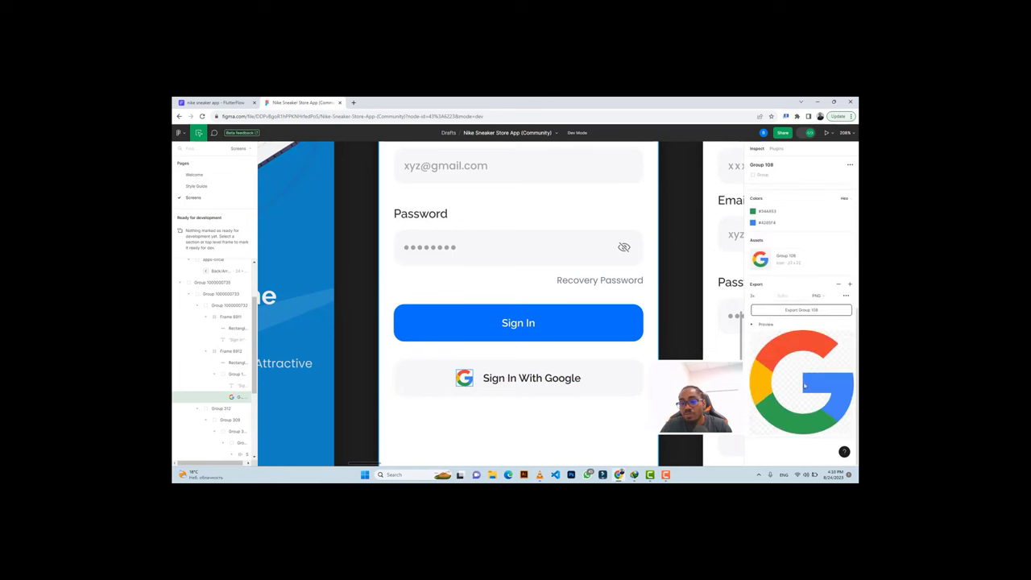
pyautogui.click(797, 310)
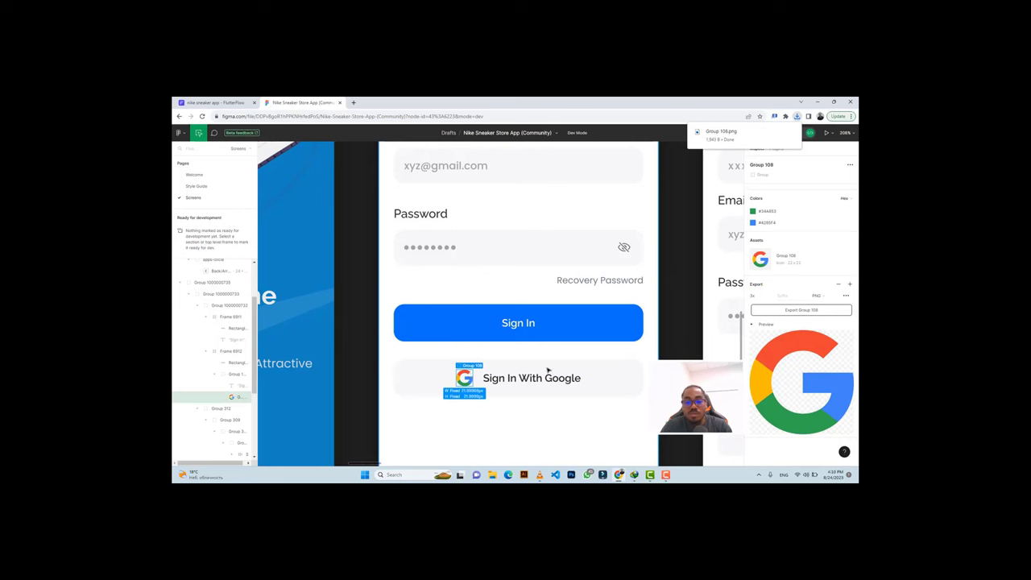
# Copy the Google button's grey background colour from Rectangle 315.
pyautogui.click(612, 364)
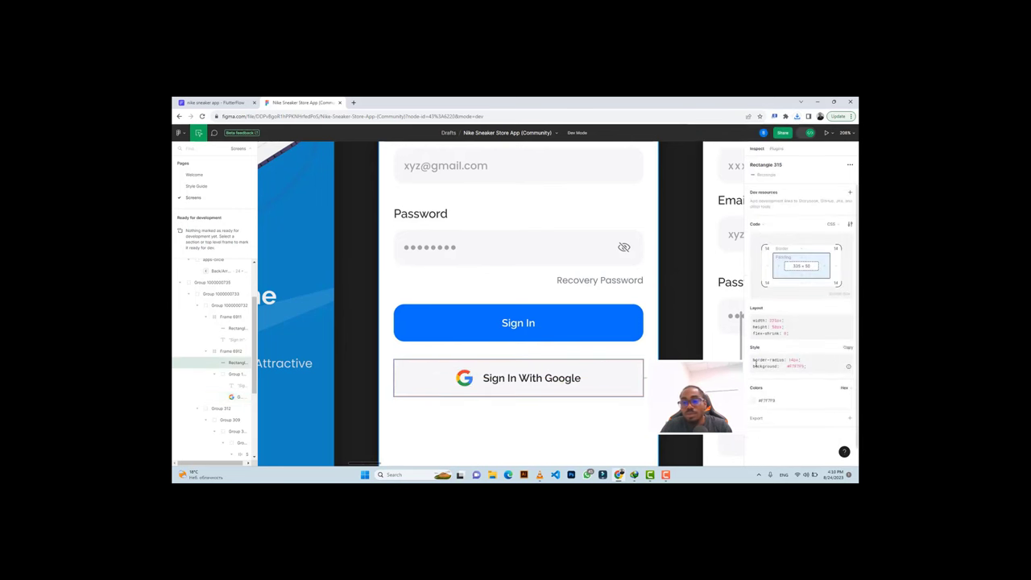
pyautogui.click(766, 400)
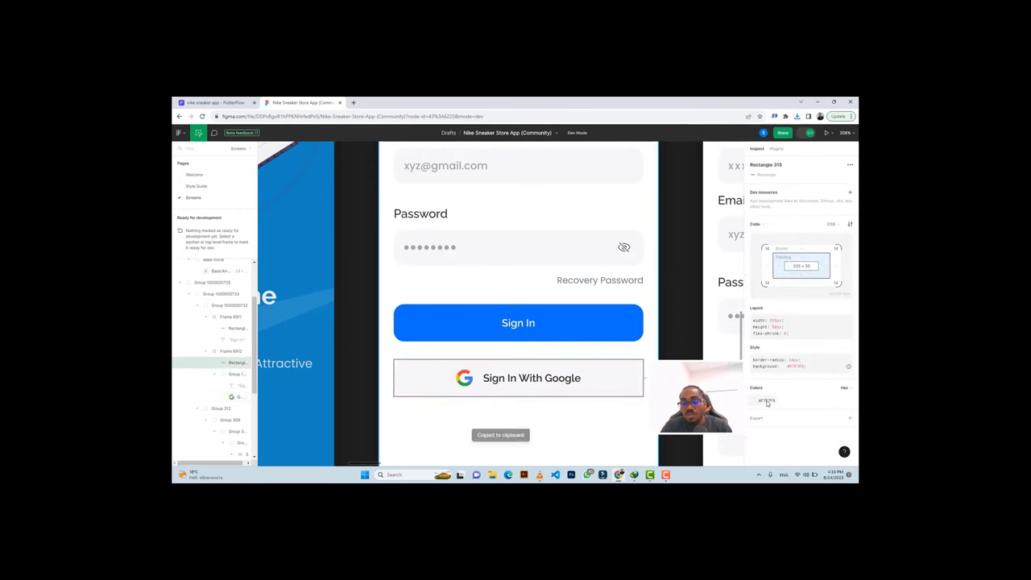
pyautogui.click(212, 102)
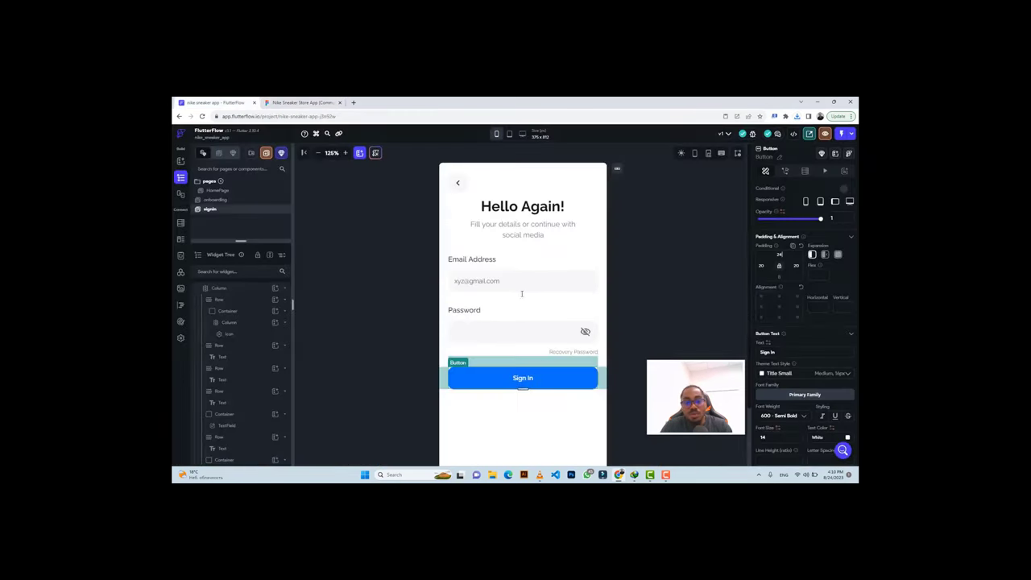
# Add a full-width container below the Sign In button, set its height and fill it #F7F7F9.
pyautogui.click(522, 412)
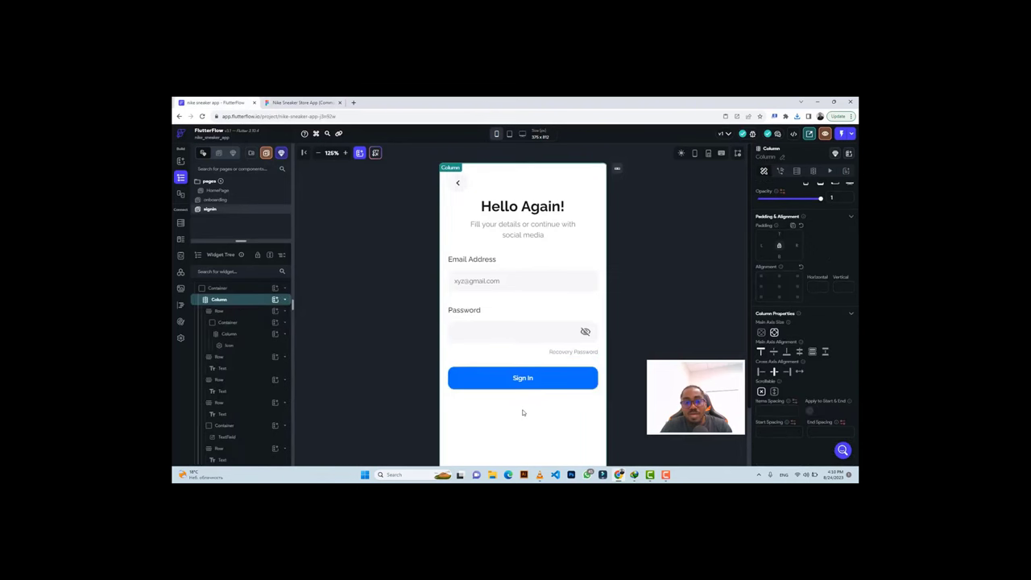
pyautogui.click(274, 299)
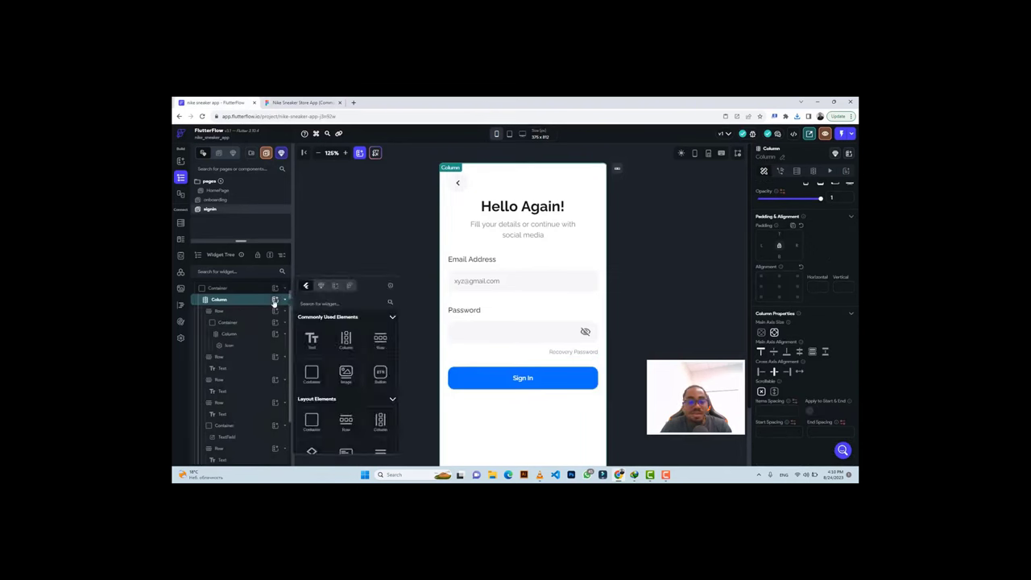
pyautogui.click(311, 371)
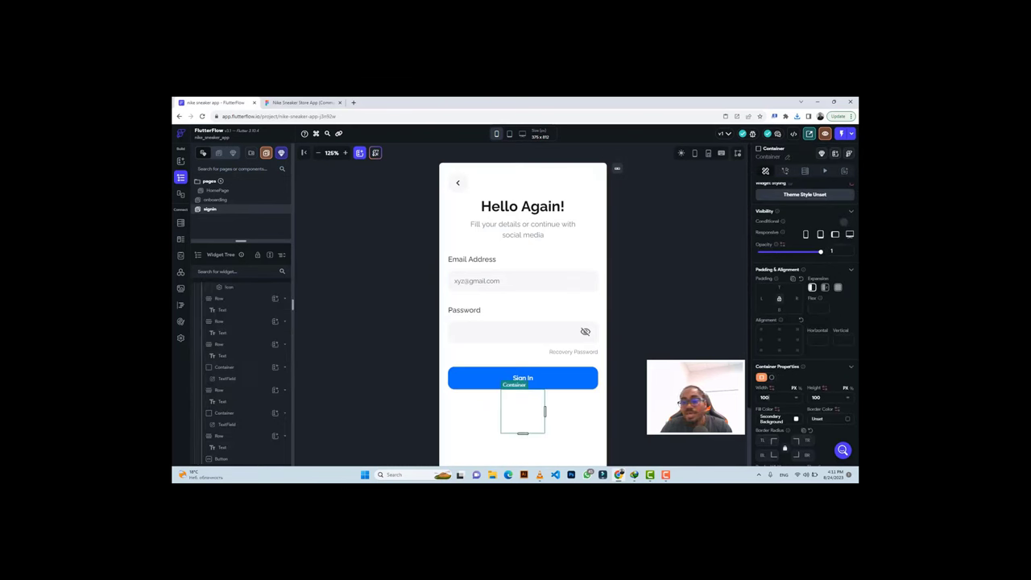
pyautogui.click(795, 400)
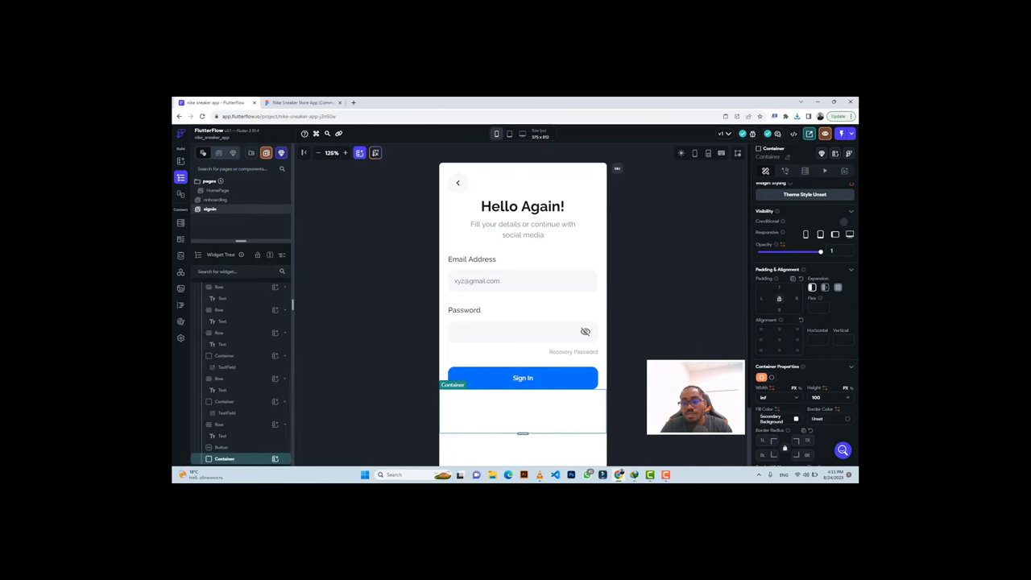
pyautogui.doubleClick(816, 397)
pyautogui.write('60')
pyautogui.press('Tab')
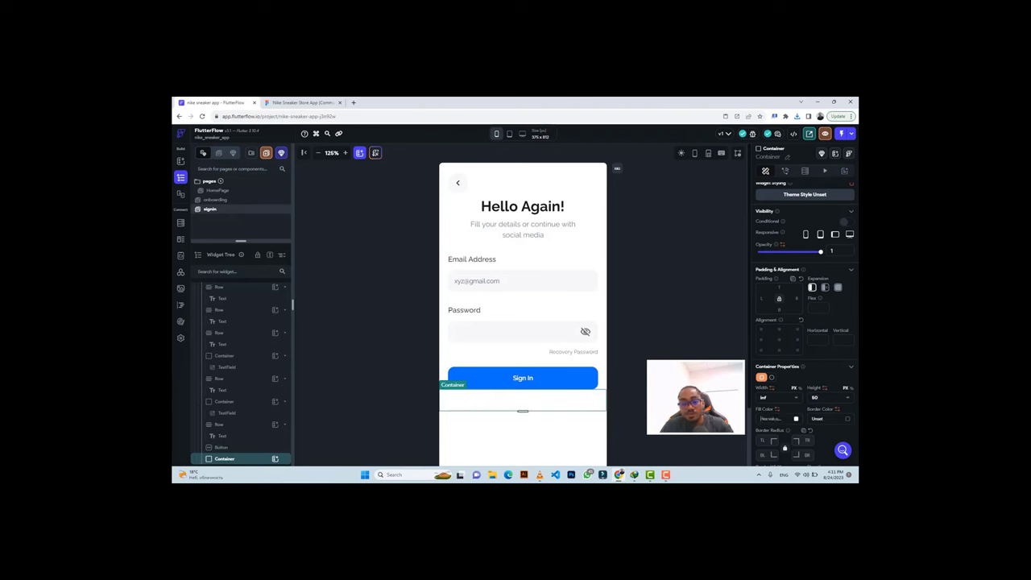
pyautogui.hotkey('ctrl', 'v')
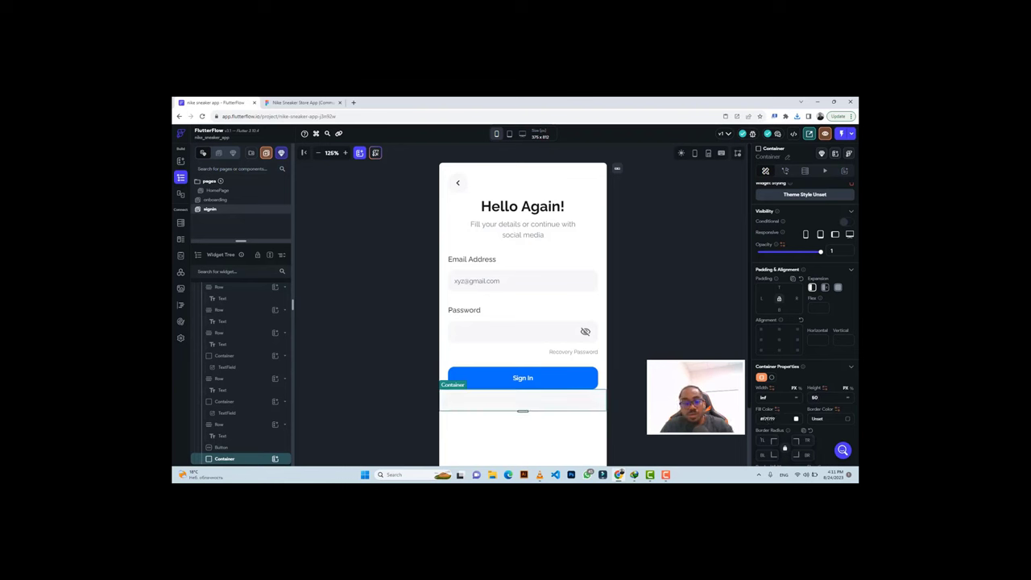
# Copy the 'Sign In With Google' label text from the Figma design.
pyautogui.click(287, 103)
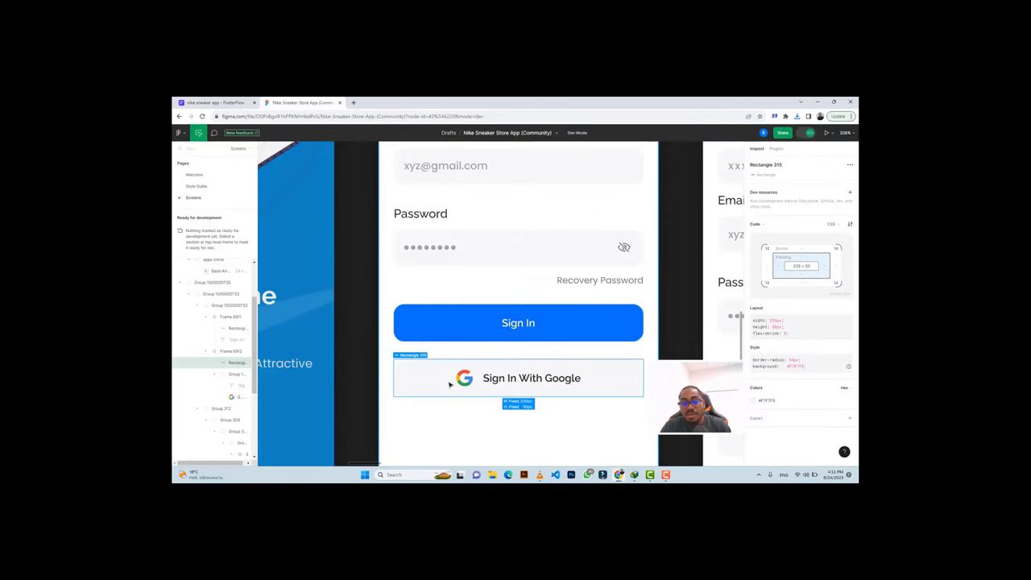
pyautogui.click(543, 382)
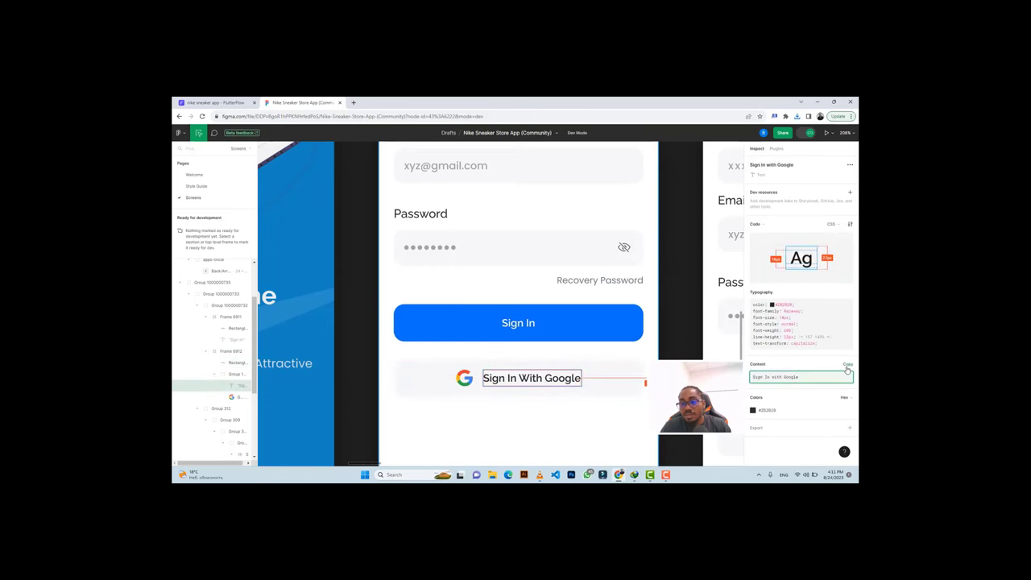
pyautogui.click(777, 376)
pyautogui.click(215, 103)
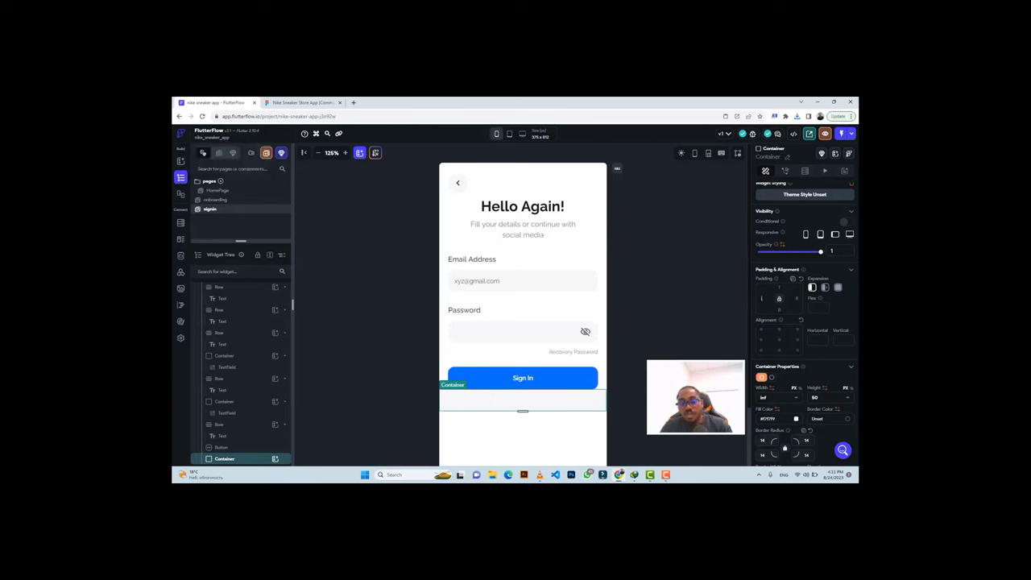
# Give the grey container 20 px left and right padding.
pyautogui.write('20')
pyautogui.press('Return')
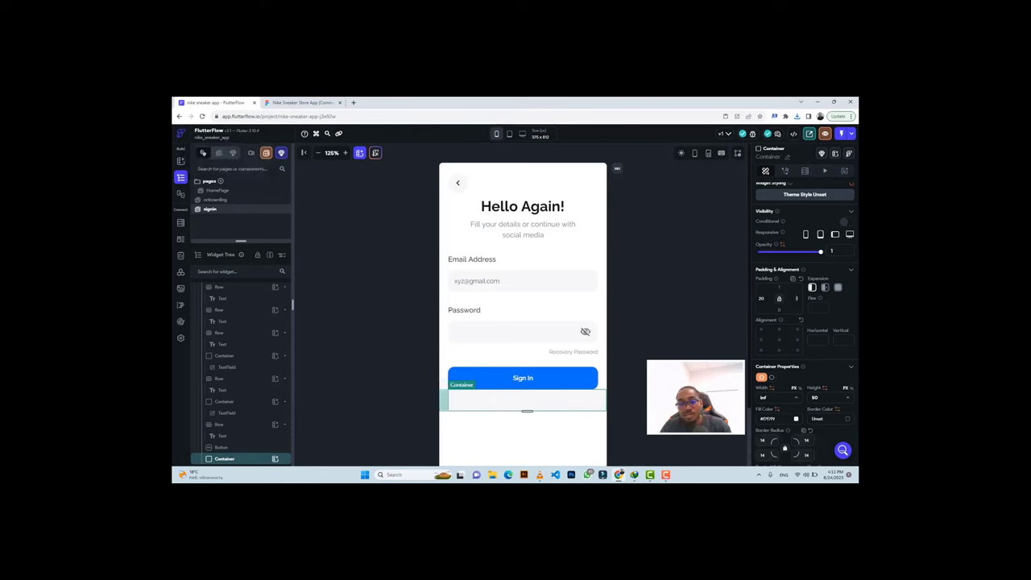
pyautogui.write('20')
pyautogui.press('Return')
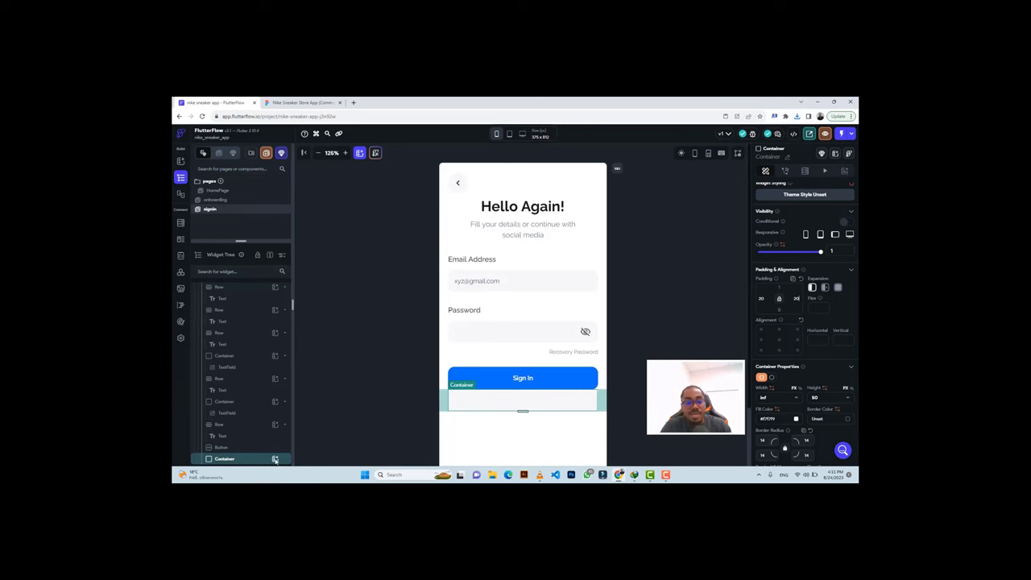
pyautogui.click(275, 458)
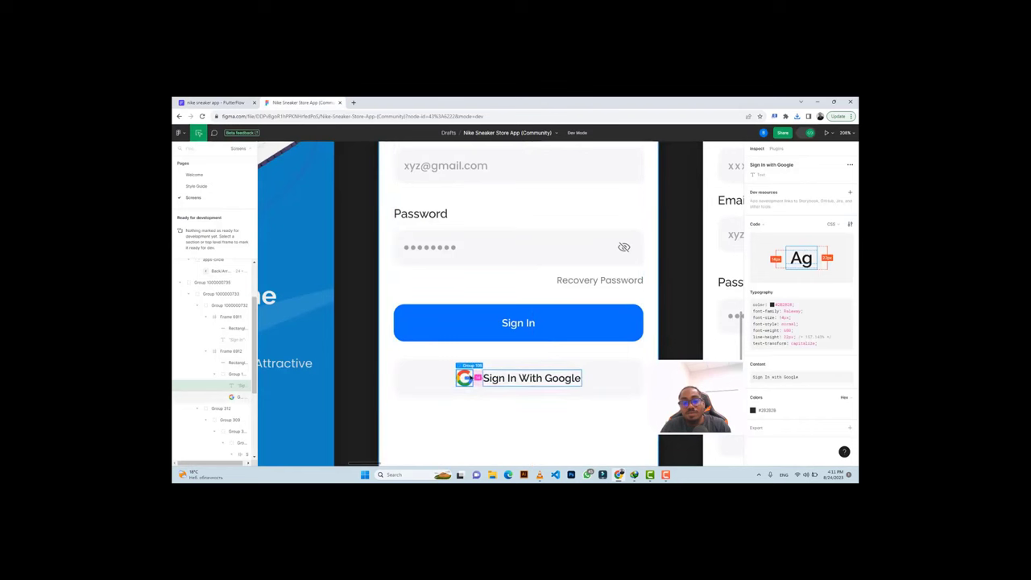
pyautogui.click(214, 102)
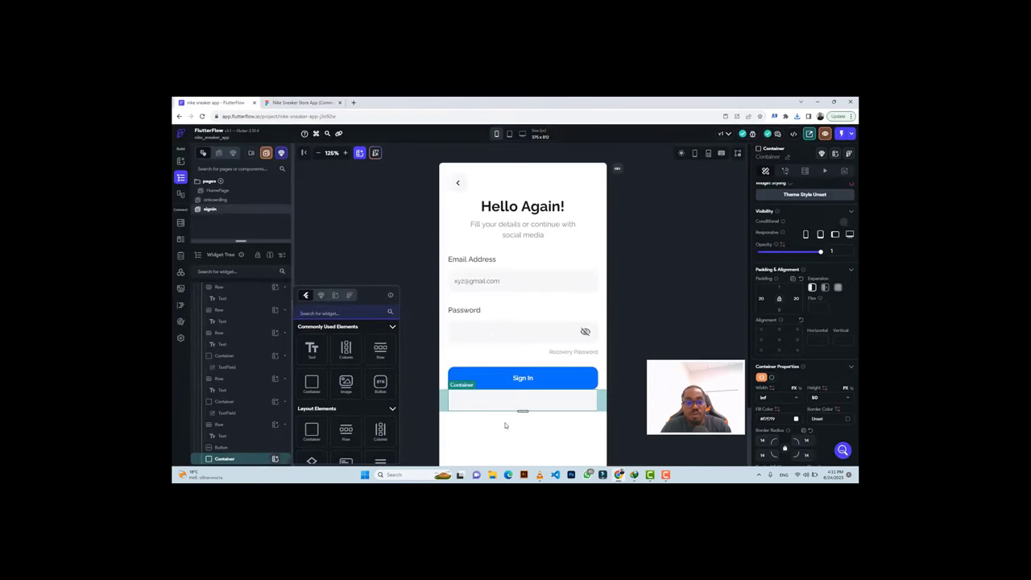
# Add a row inside the grey container holding a 22×22 image for the Google logo.
pyautogui.click(380, 352)
pyautogui.click(380, 352)
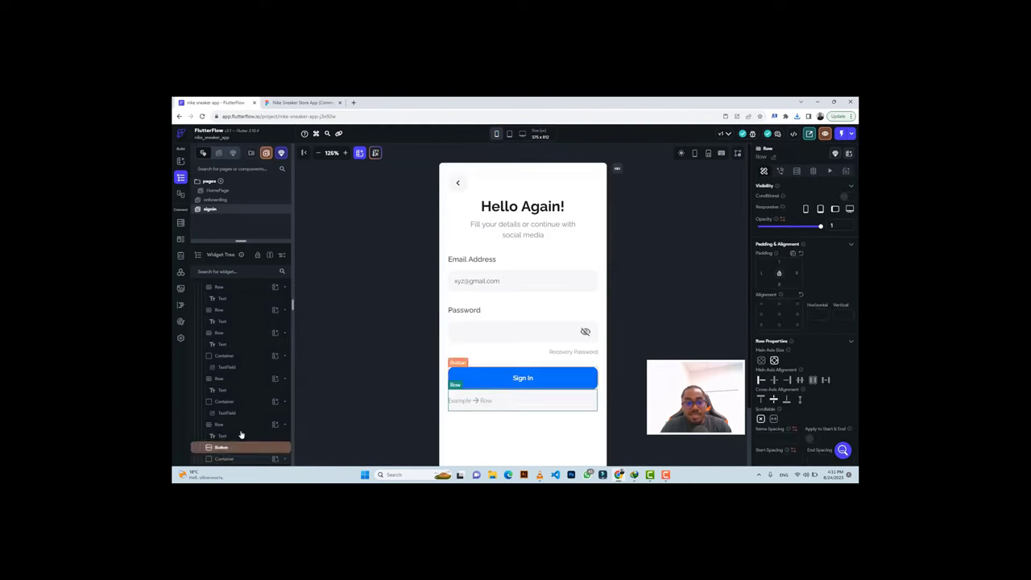
pyautogui.click(275, 459)
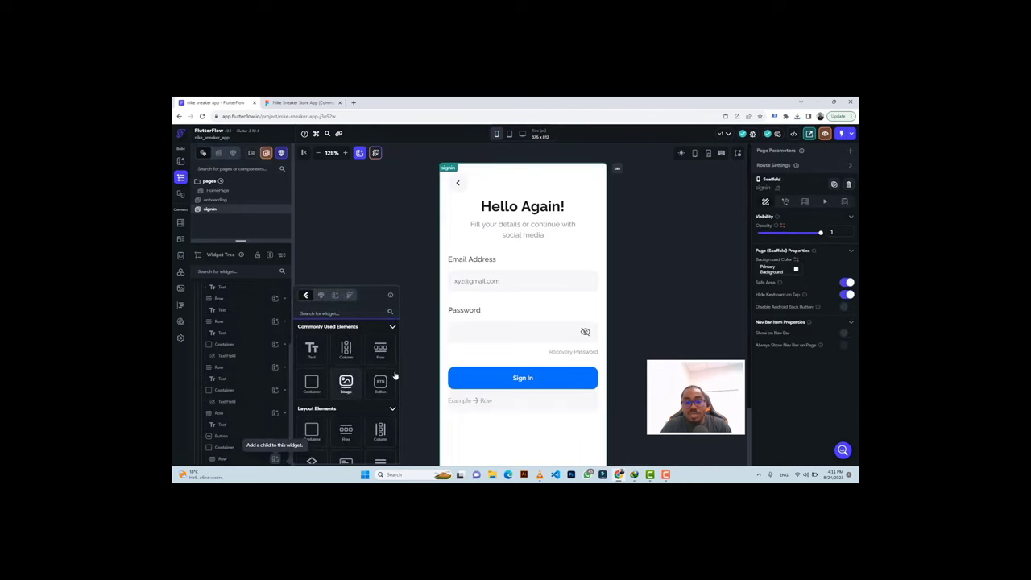
pyautogui.click(345, 384)
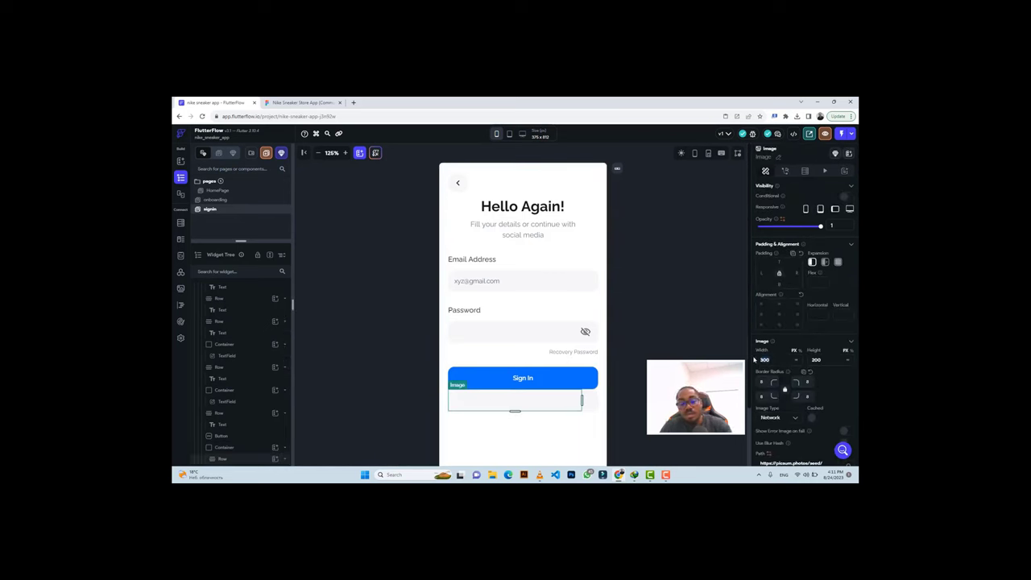
pyautogui.write('22')
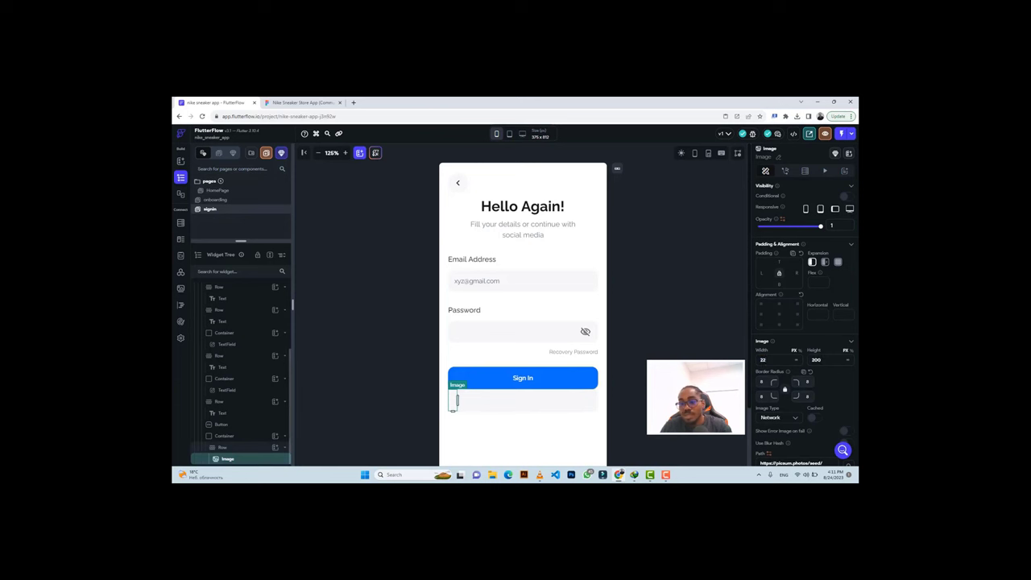
pyautogui.write('2')
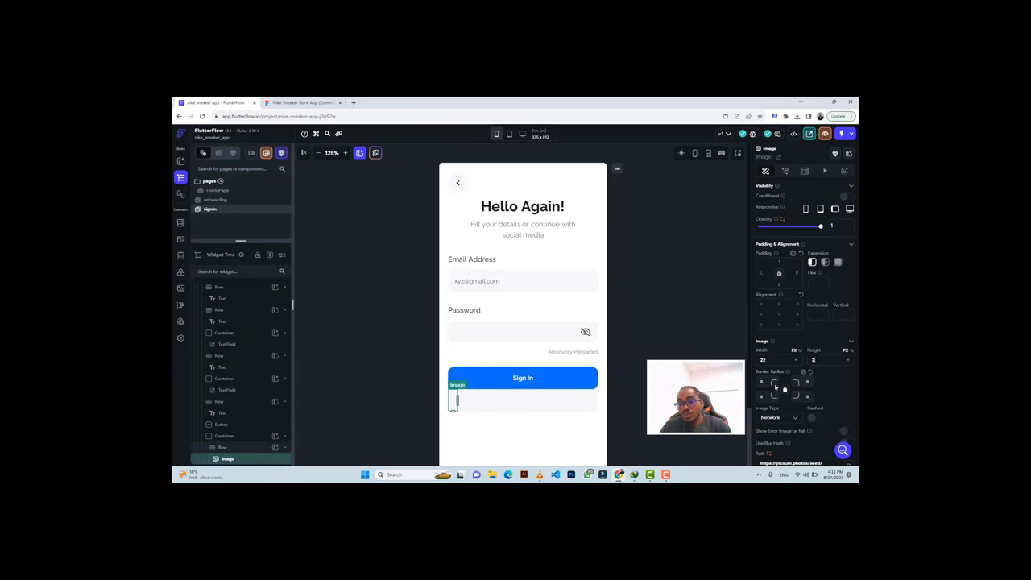
pyautogui.write('2')
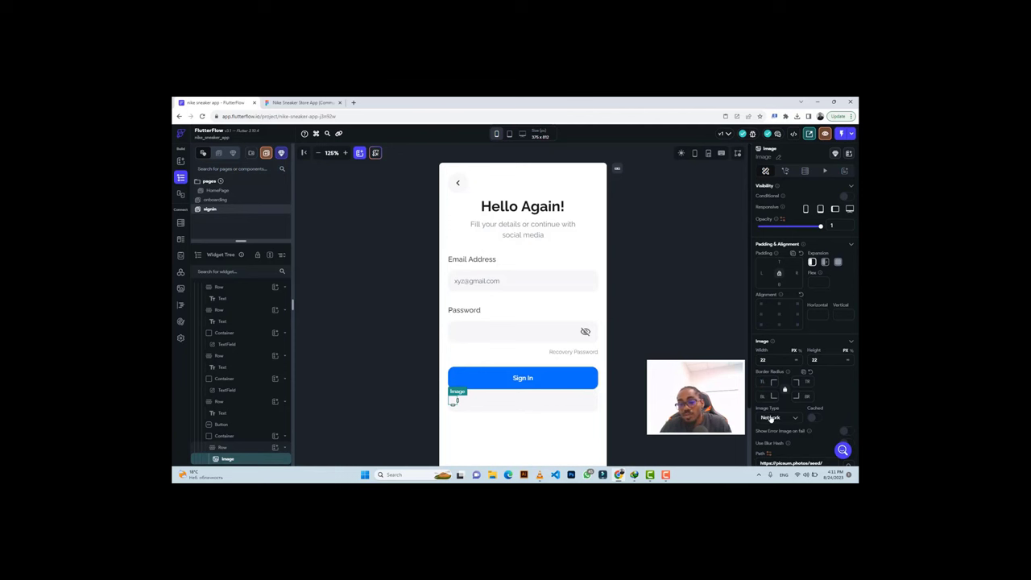
# Set the image to an Asset and upload Group 108.png as its source.
pyautogui.click(767, 417)
pyautogui.click(769, 435)
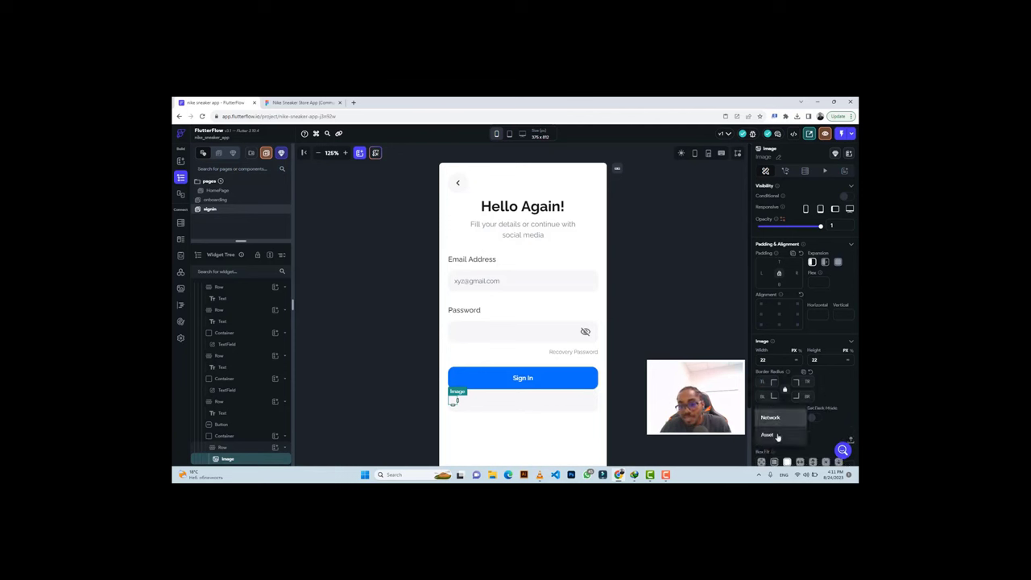
pyautogui.scroll(-1, 838, 387)
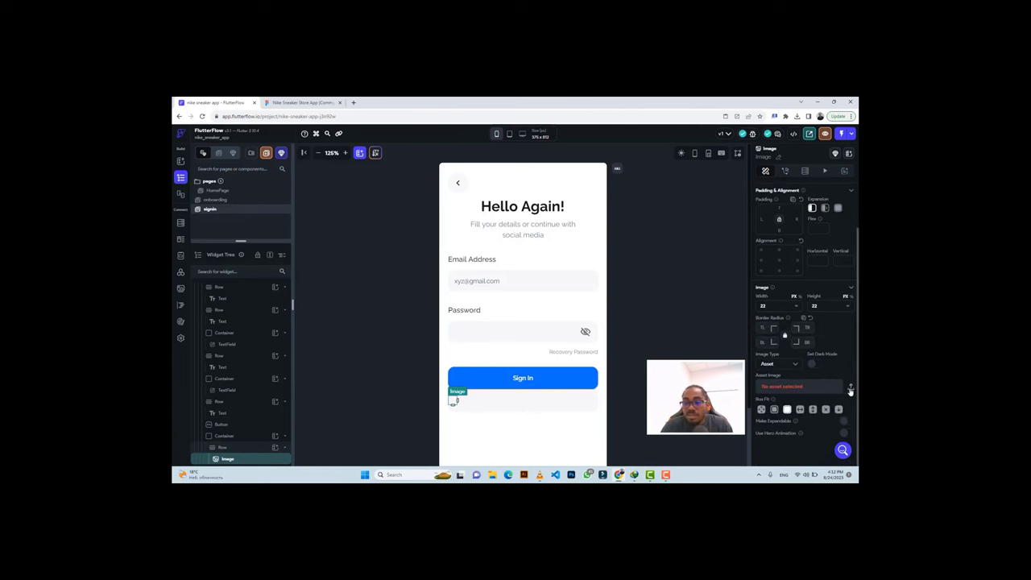
pyautogui.click(850, 388)
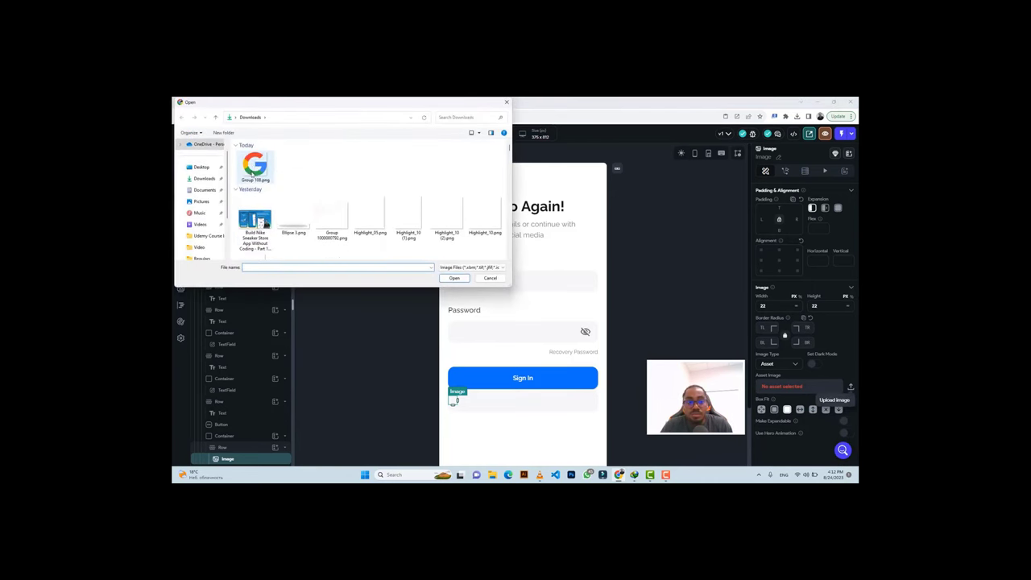
pyautogui.click(254, 166)
pyautogui.click(454, 278)
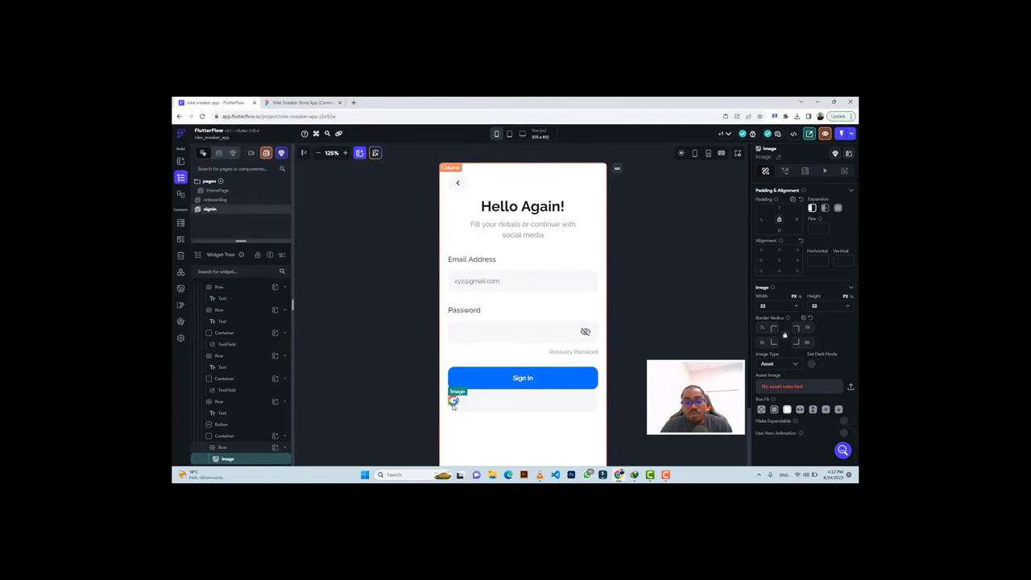
pyautogui.click(297, 103)
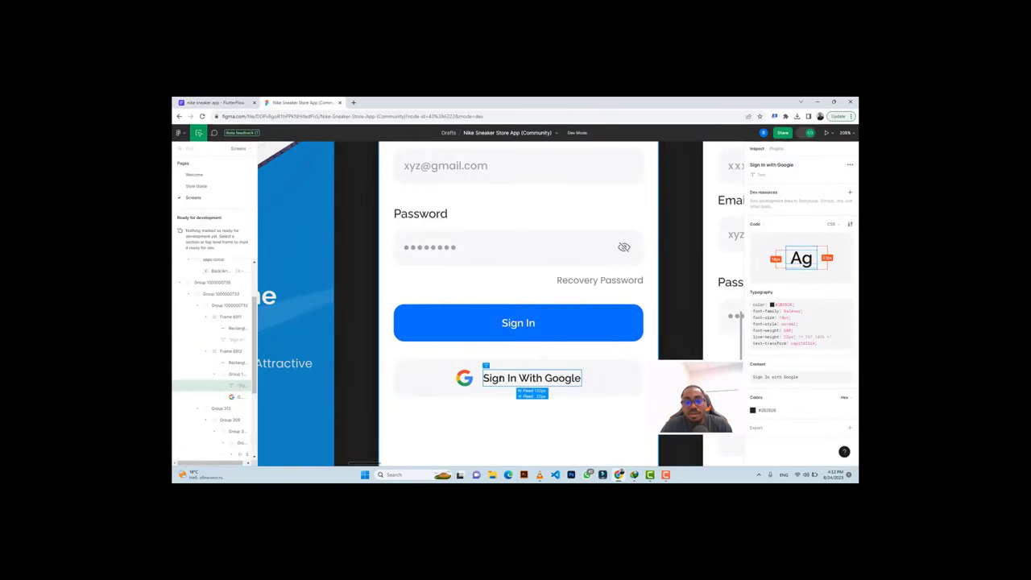
pyautogui.click(215, 104)
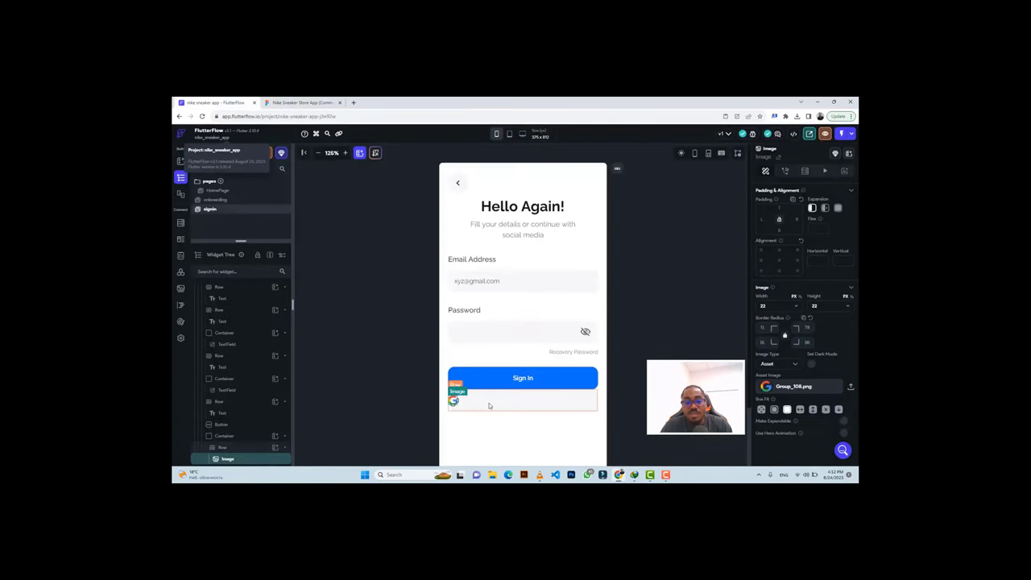
pyautogui.click(275, 448)
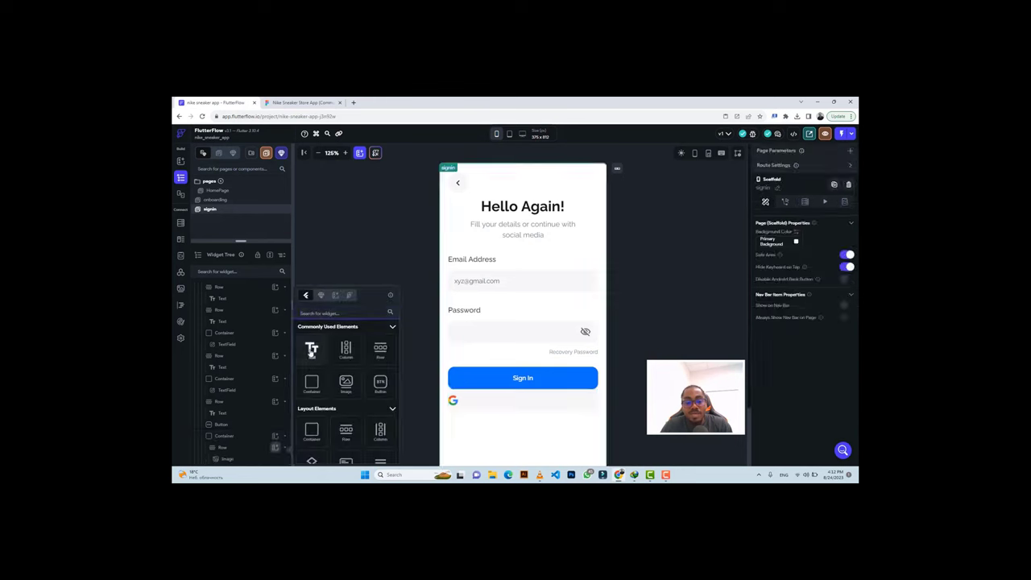
# Add a text label beside the Google icon and copy the label colour from Figma.
pyautogui.click(310, 351)
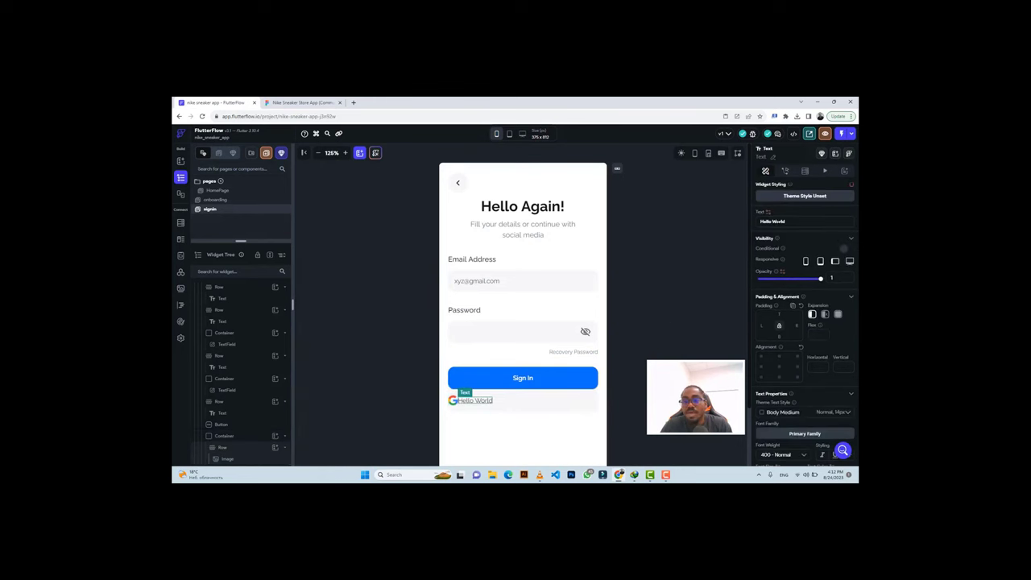
pyautogui.click(772, 221)
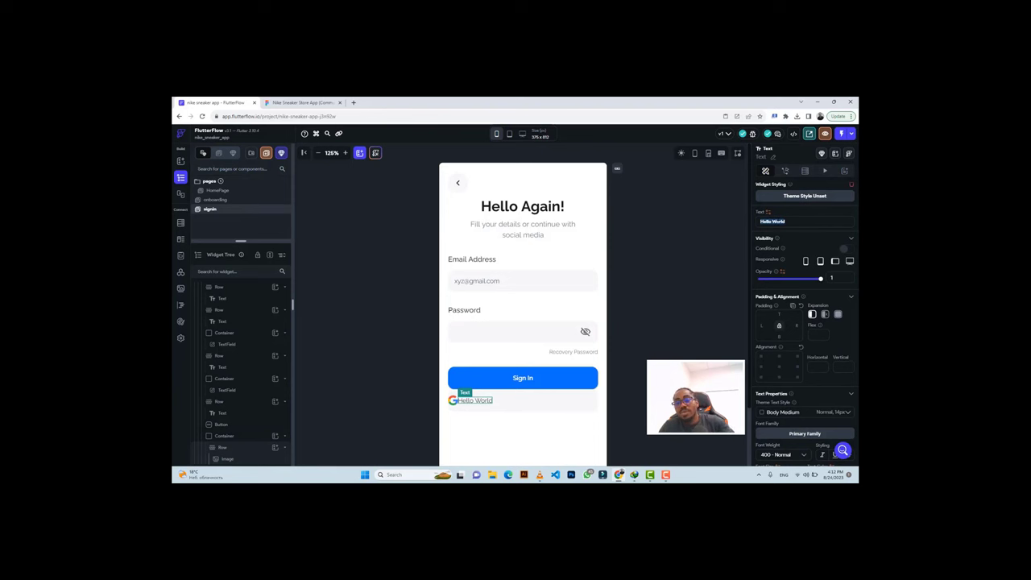
pyautogui.click(302, 102)
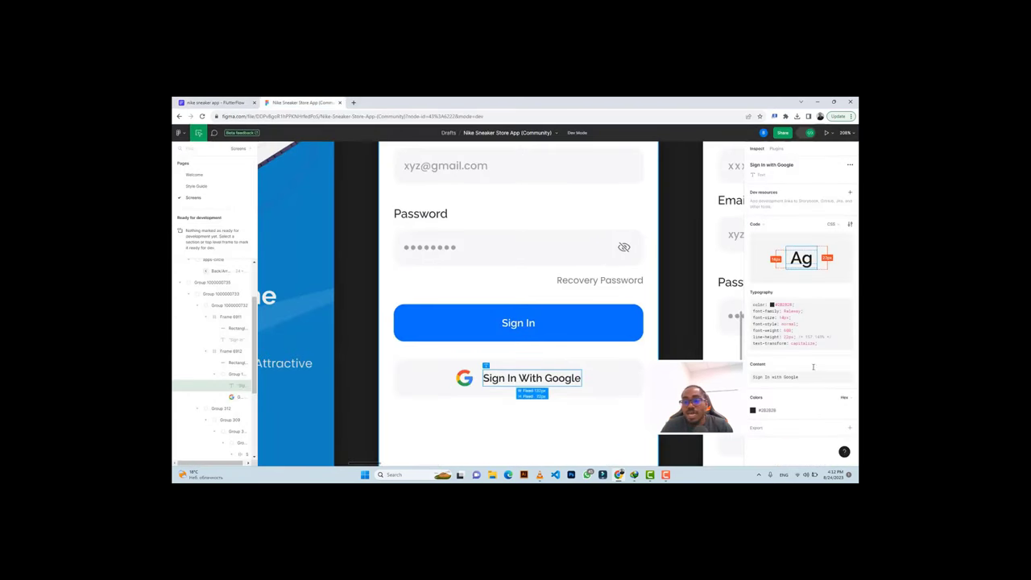
pyautogui.click(768, 410)
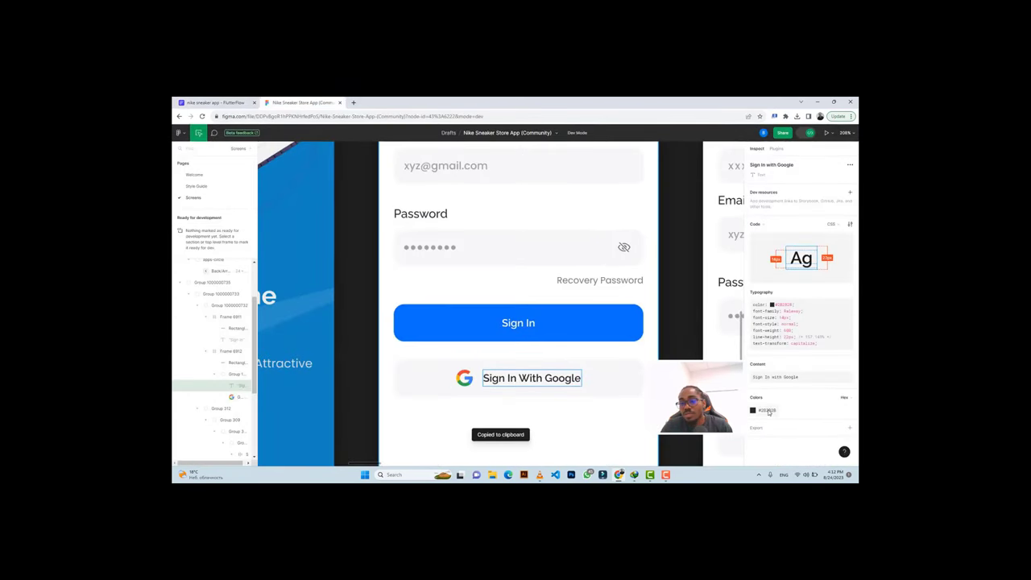
pyautogui.hotkey('ctrl', 'Tab')
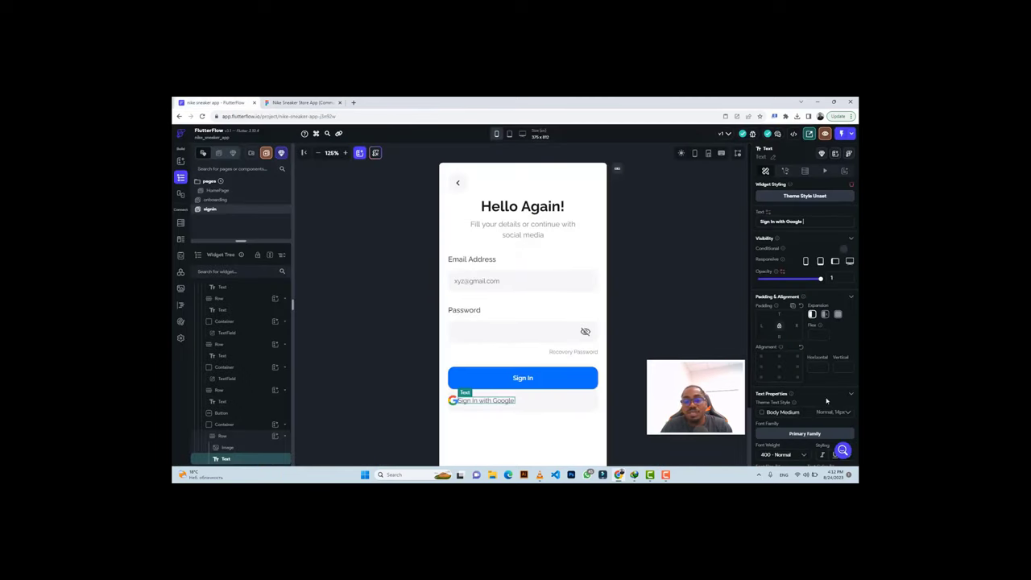
# Make the label semi-bold 600 in the copied dark colour, spaced 14 from the icon.
pyautogui.scroll(-3, 797, 379)
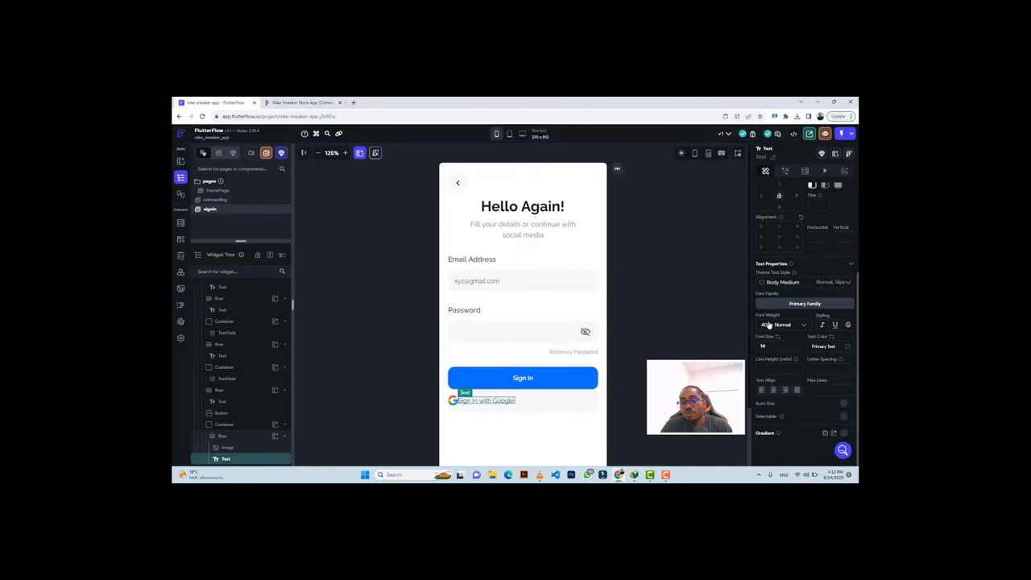
pyautogui.click(769, 325)
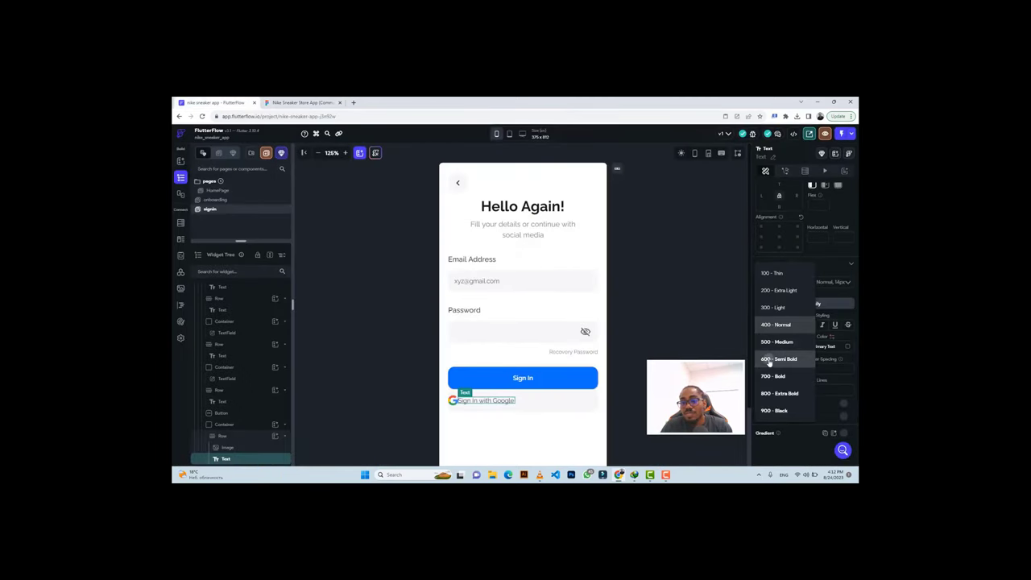
pyautogui.click(769, 359)
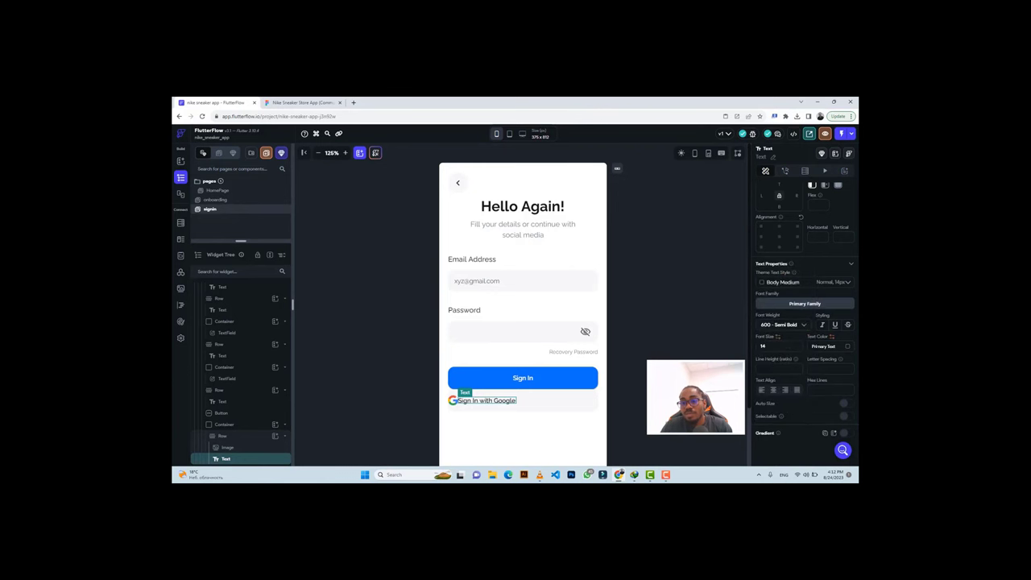
pyautogui.click(823, 345)
pyautogui.hotkey('ctrl', 'v')
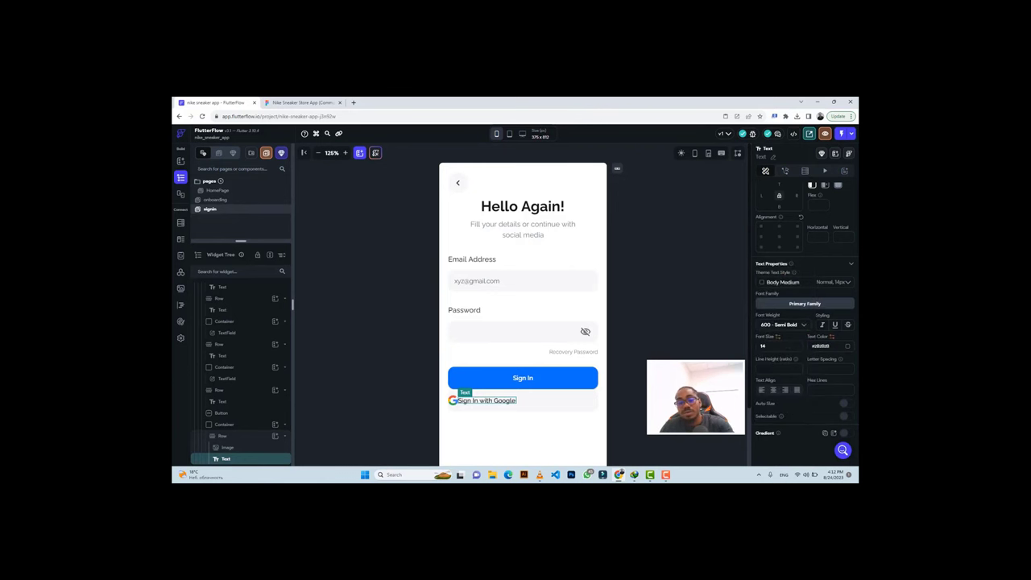
pyautogui.click(286, 103)
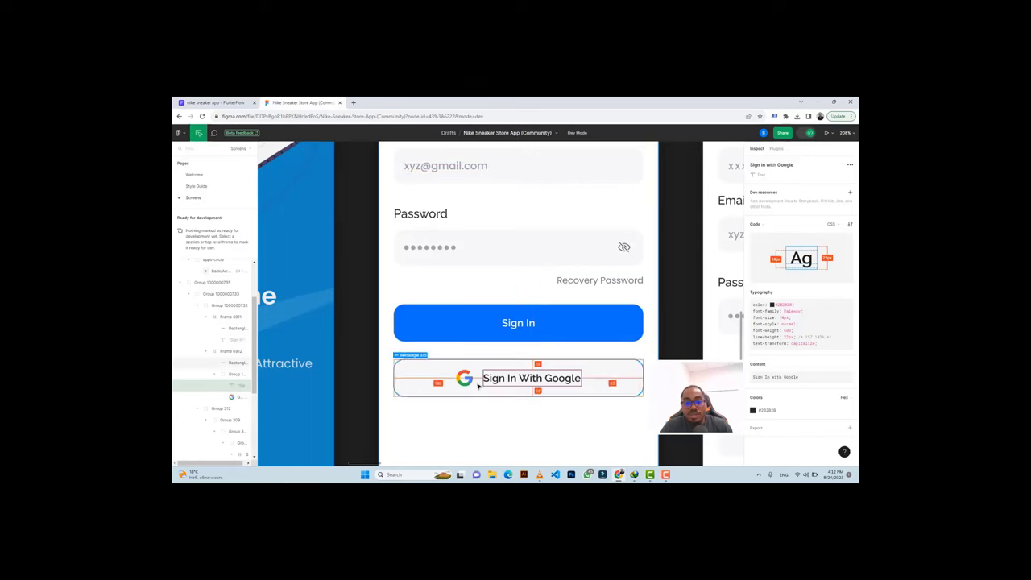
pyautogui.click(214, 102)
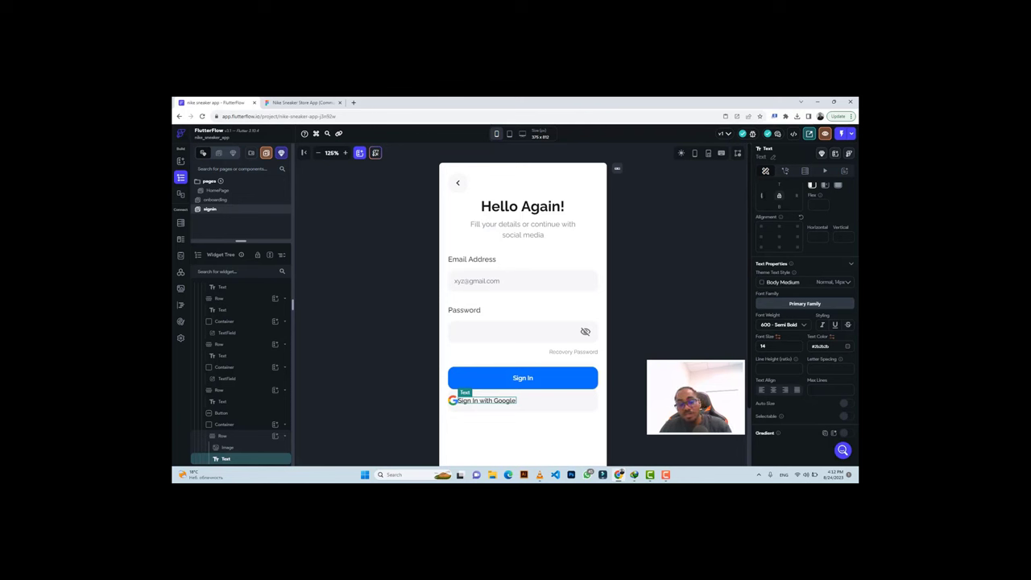
pyautogui.write('14')
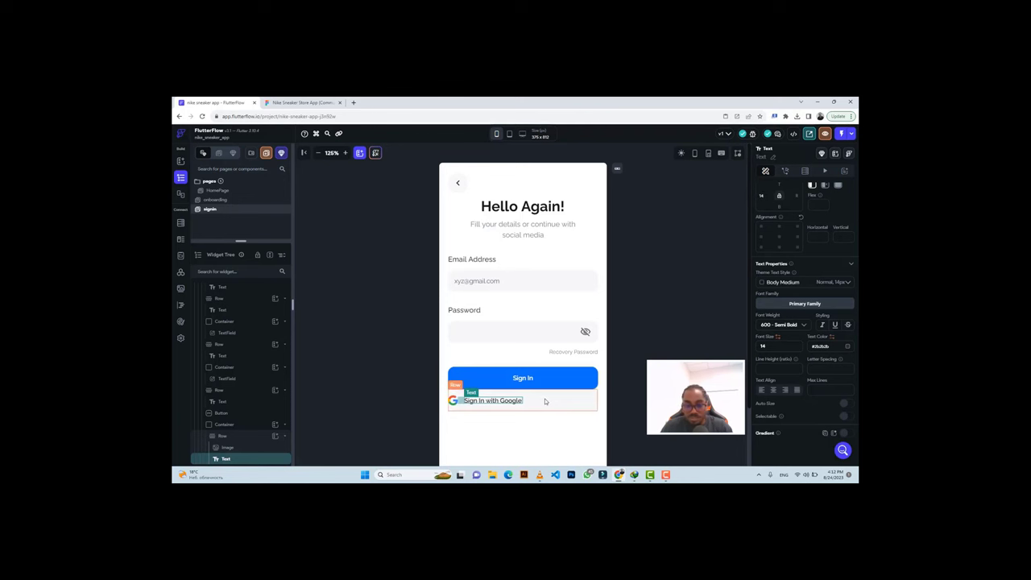
pyautogui.click(545, 401)
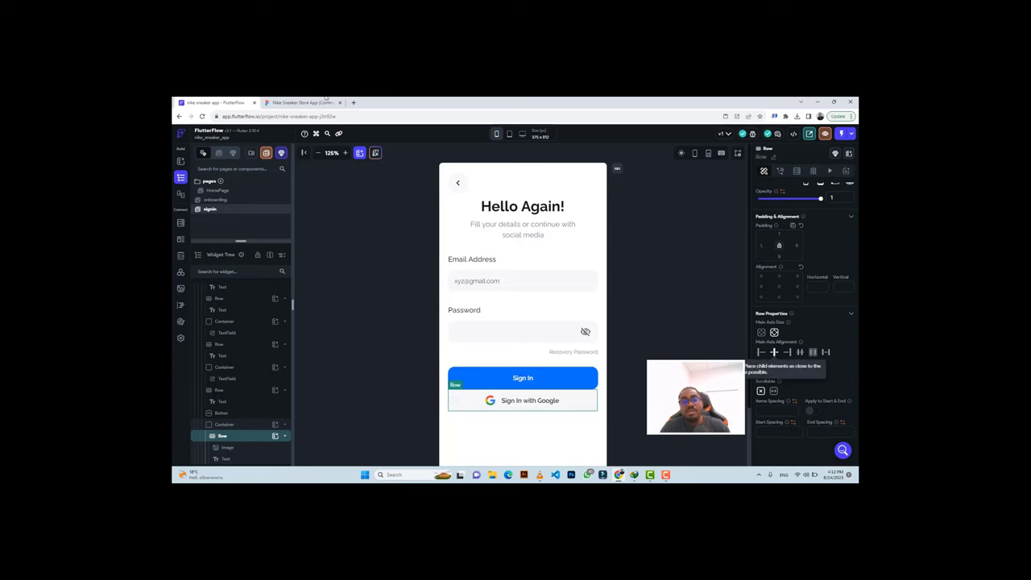
# Set the Google button container's top padding to 24 and zoom the canvas out to 100%.
pyautogui.click(288, 101)
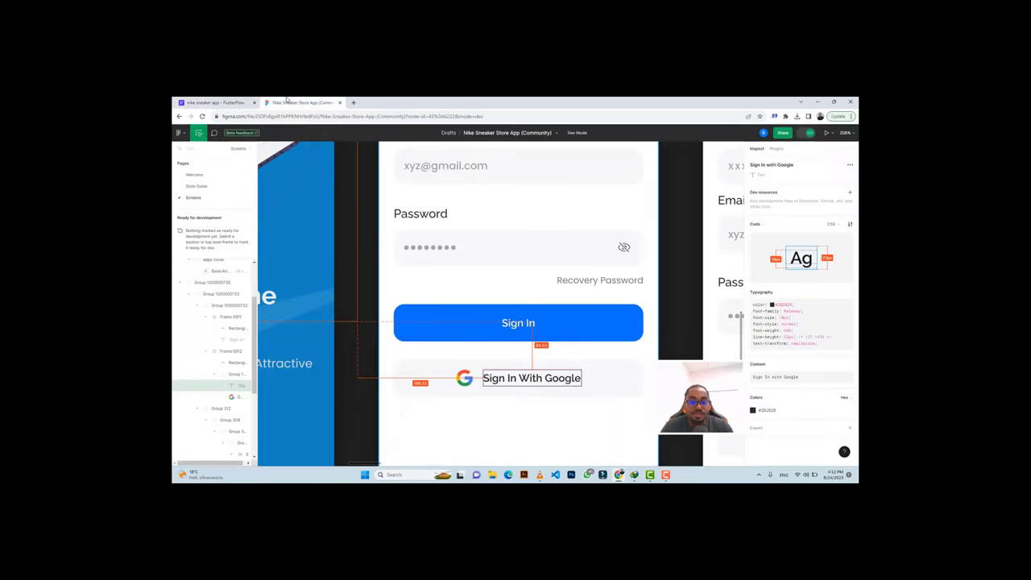
pyautogui.click(427, 367)
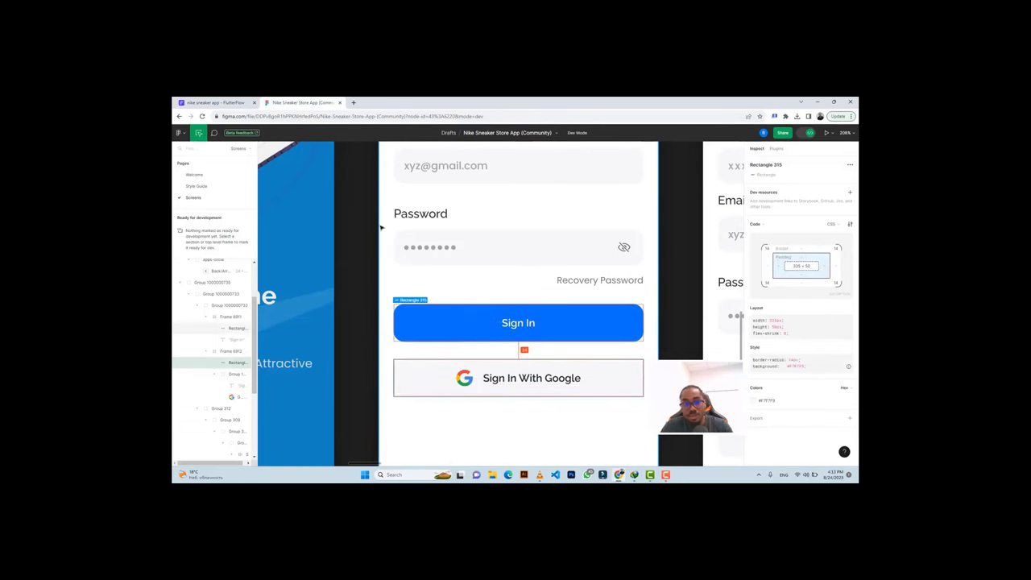
pyautogui.hotkey('ctrl', 'Tab')
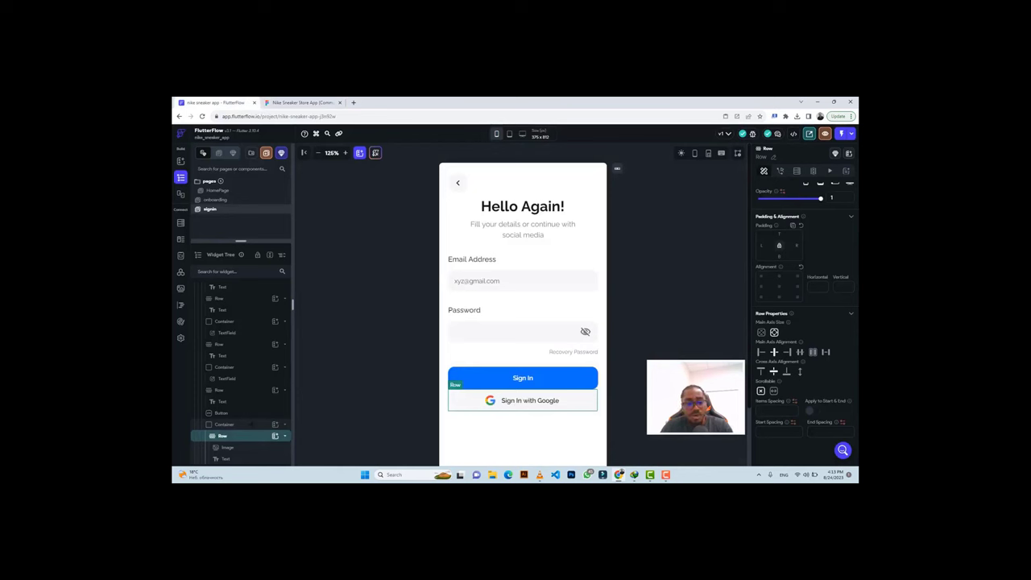
pyautogui.click(251, 426)
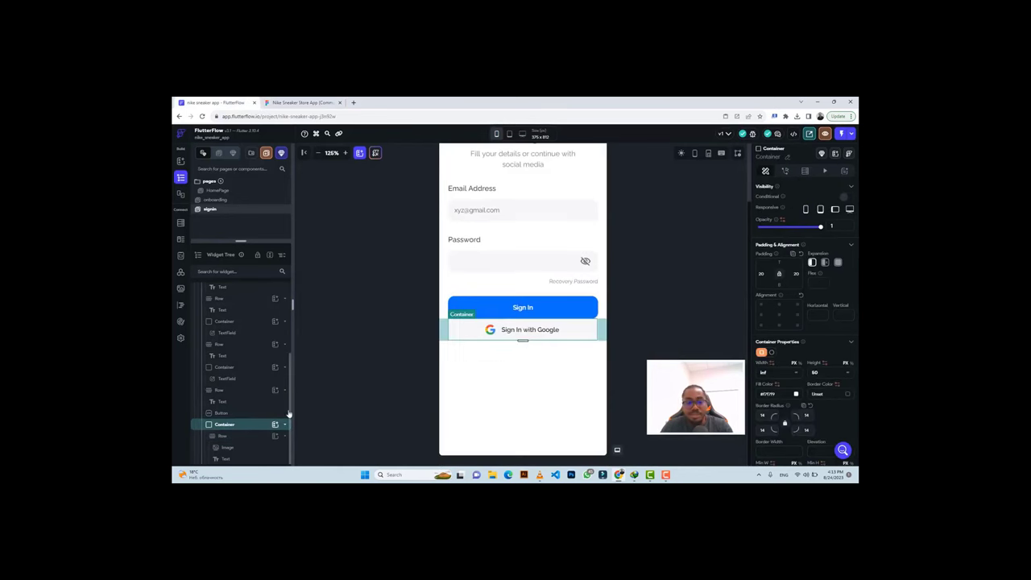
pyautogui.click(778, 260)
pyautogui.write('24')
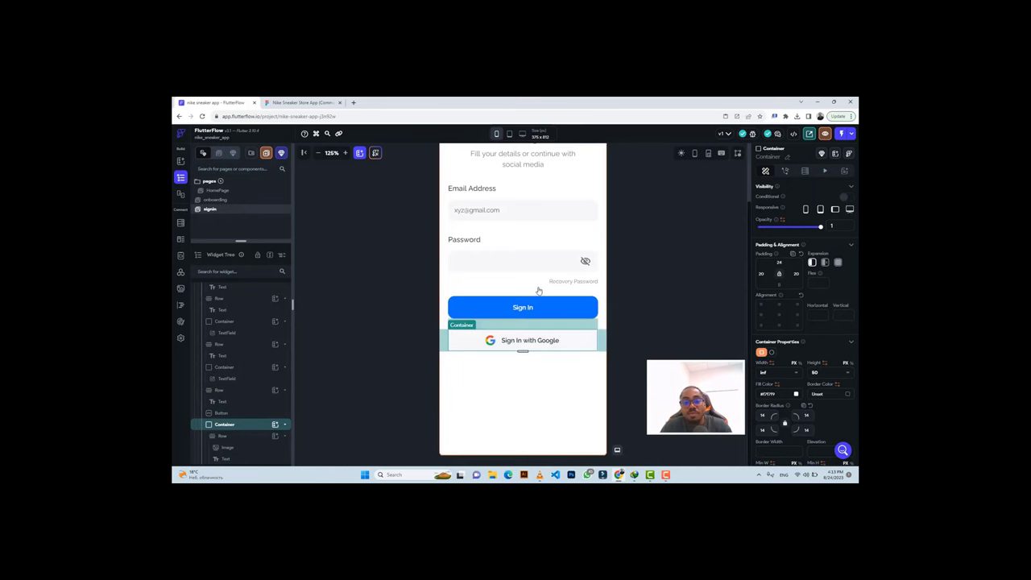
pyautogui.scroll(2, 538, 290)
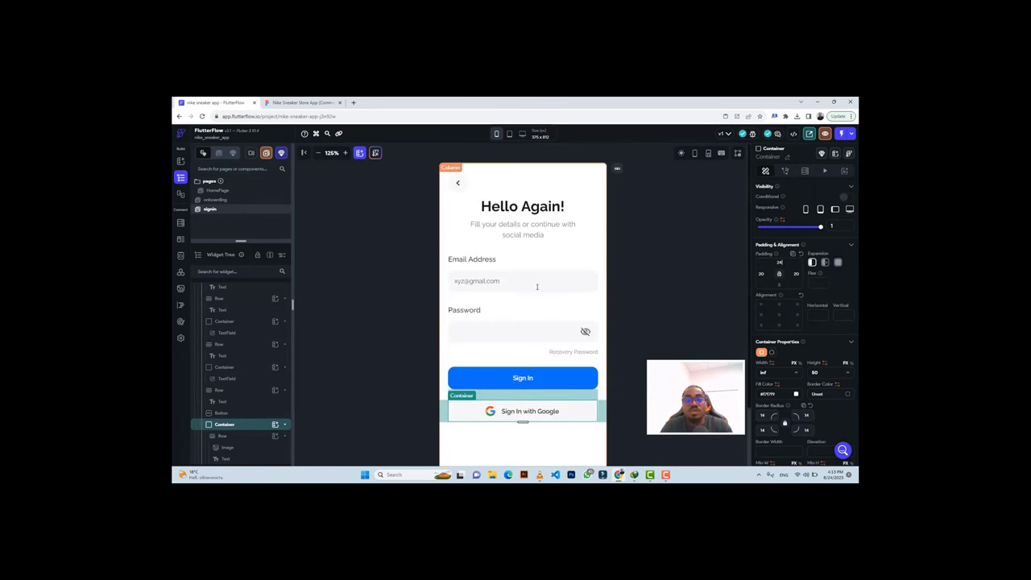
pyautogui.click(318, 153)
pyautogui.click(318, 155)
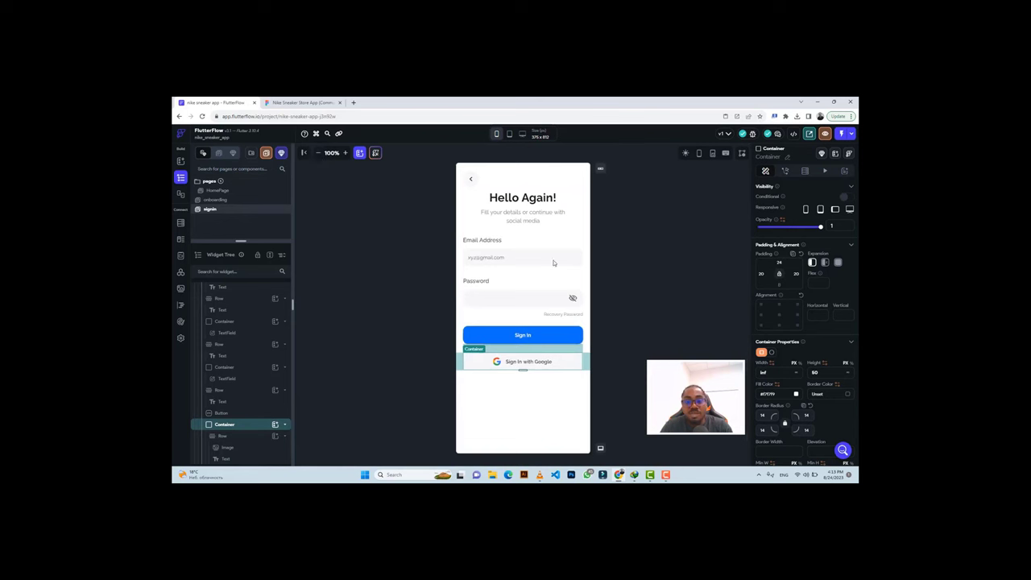
pyautogui.click(659, 268)
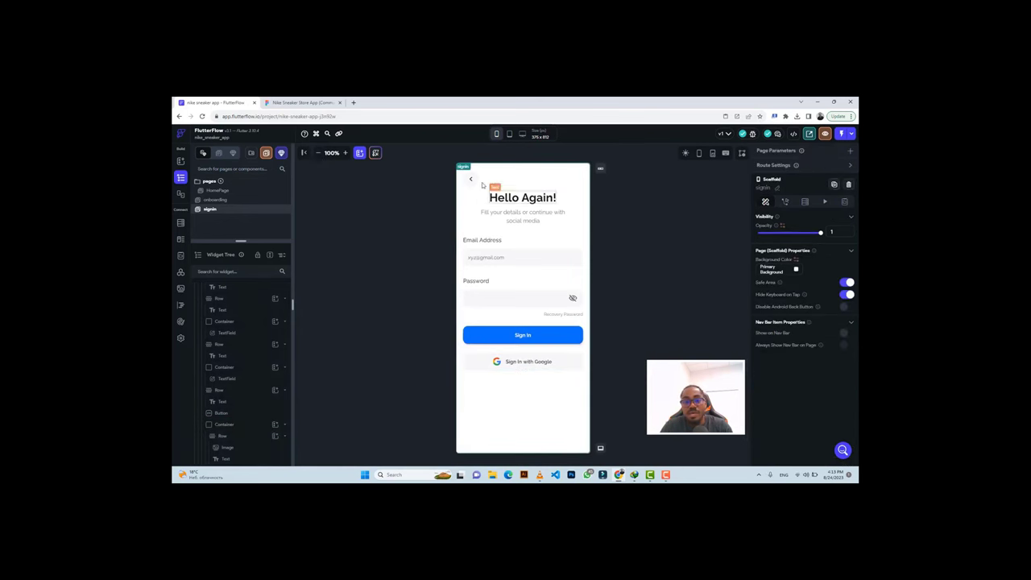
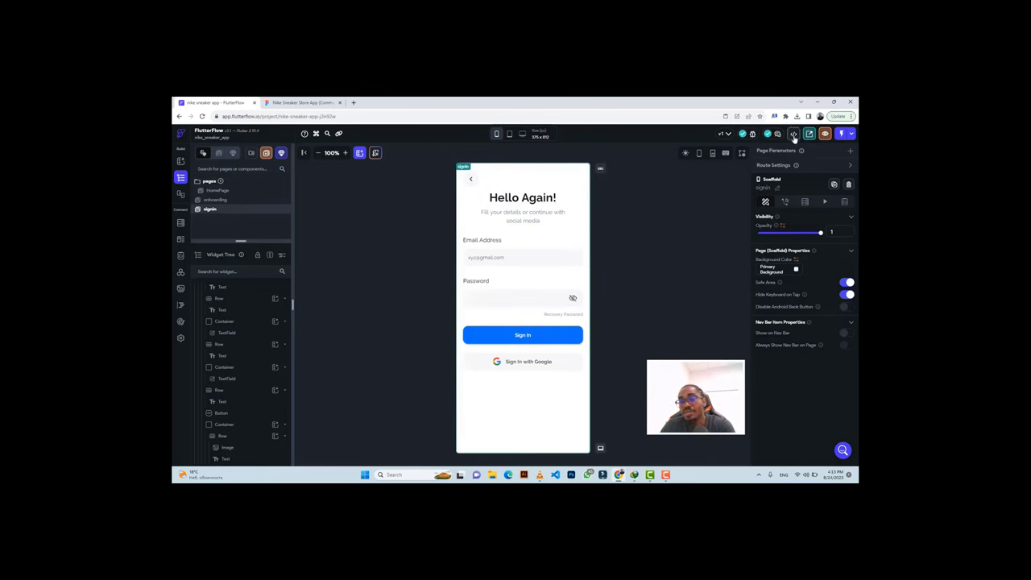
# Review the sign-in page's generated code in the developer options.
pyautogui.click(793, 134)
pyautogui.click(728, 179)
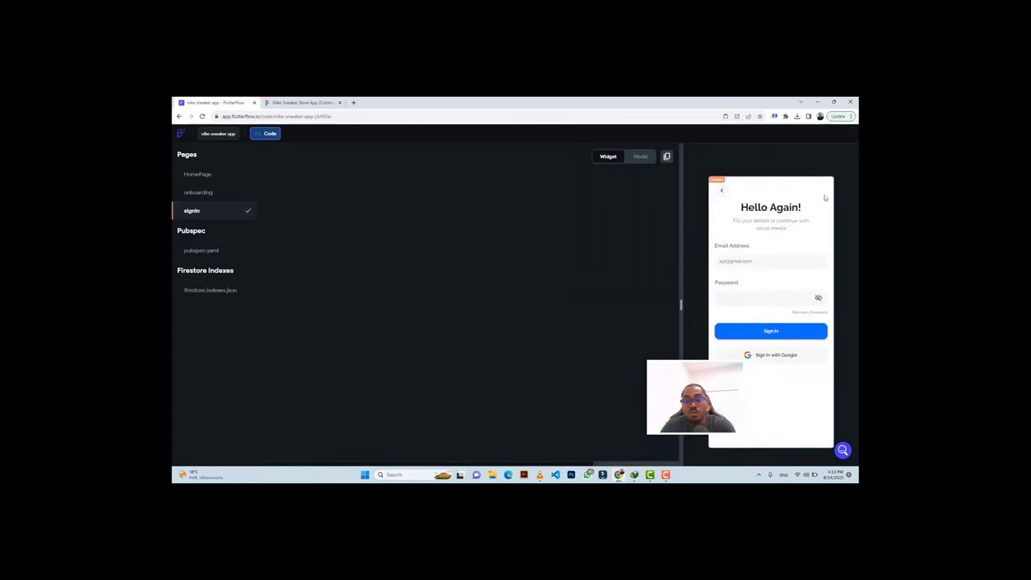
pyautogui.scroll(-15, 473, 303)
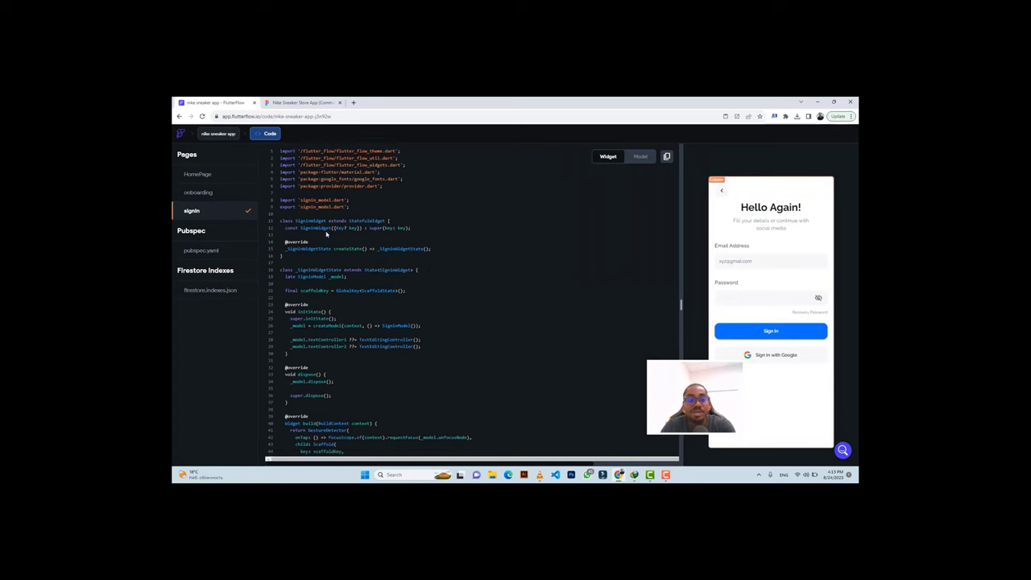
pyautogui.scroll(-18, 328, 232)
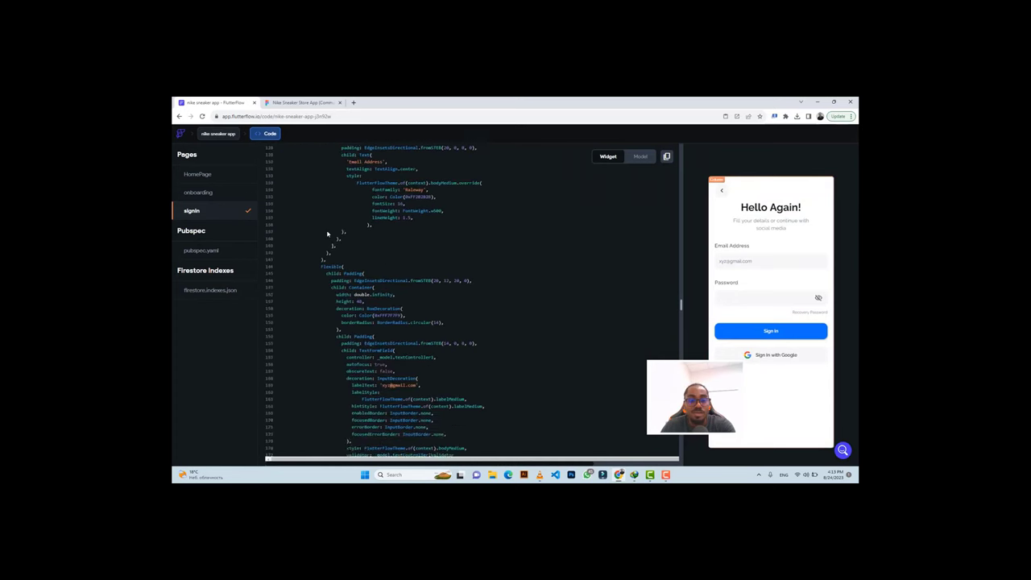
pyautogui.scroll(-18, 328, 232)
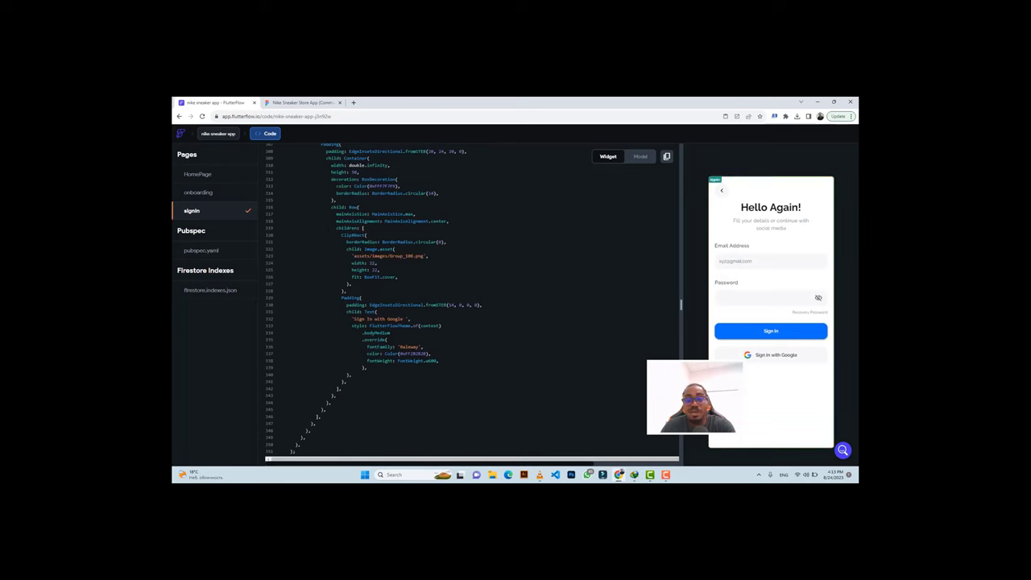
pyautogui.scroll(18, 439, 299)
pyautogui.scroll(20, 440, 299)
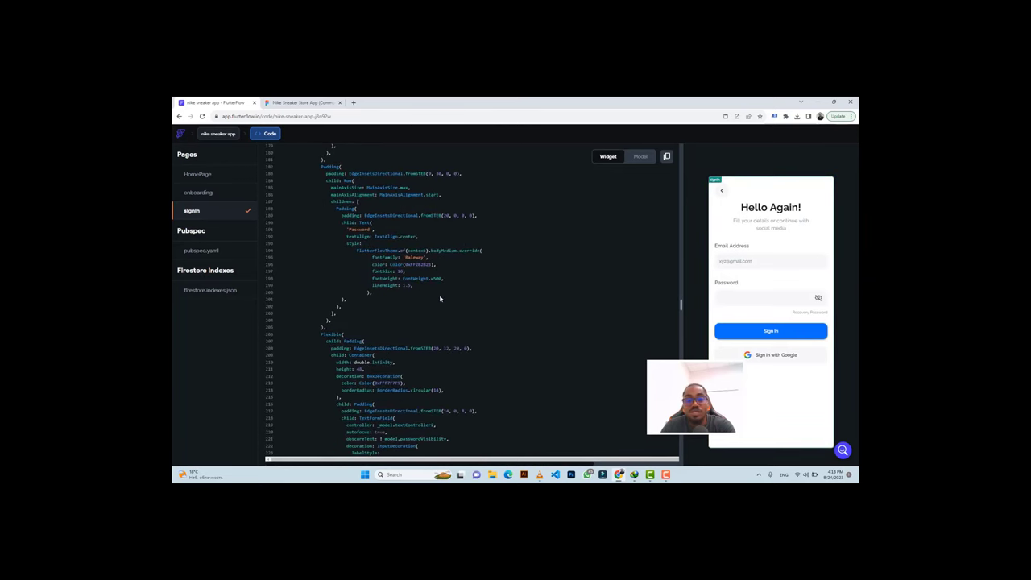
pyautogui.scroll(5, 440, 297)
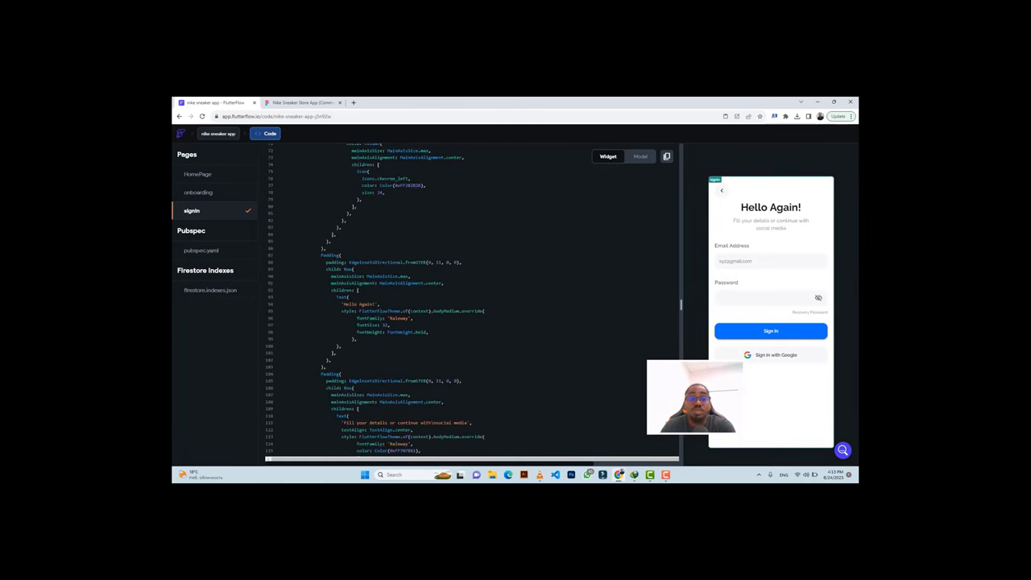
# Inspect the 'New User? Create Account' text styling in the Figma design.
pyautogui.click(214, 133)
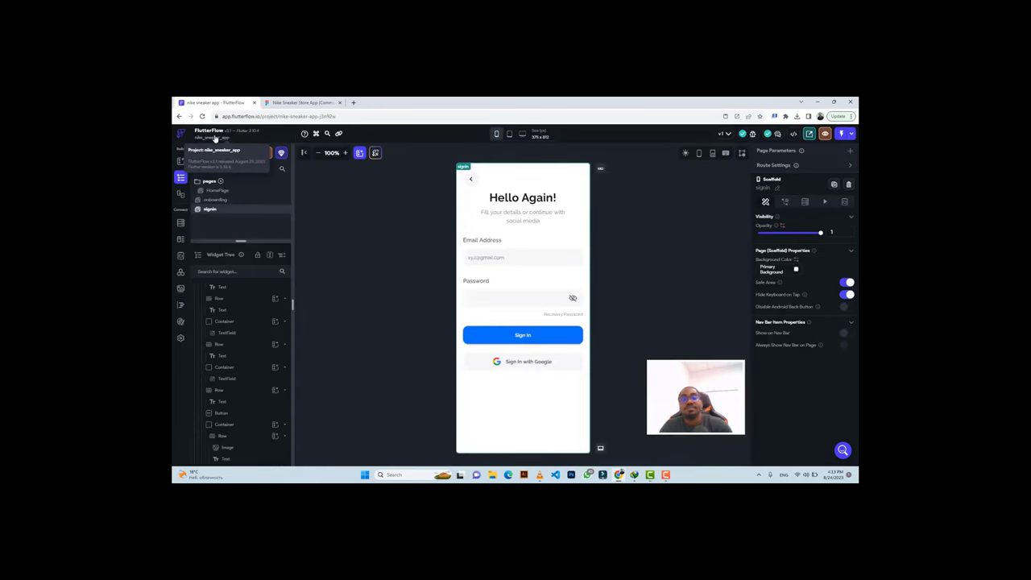
pyautogui.click(302, 102)
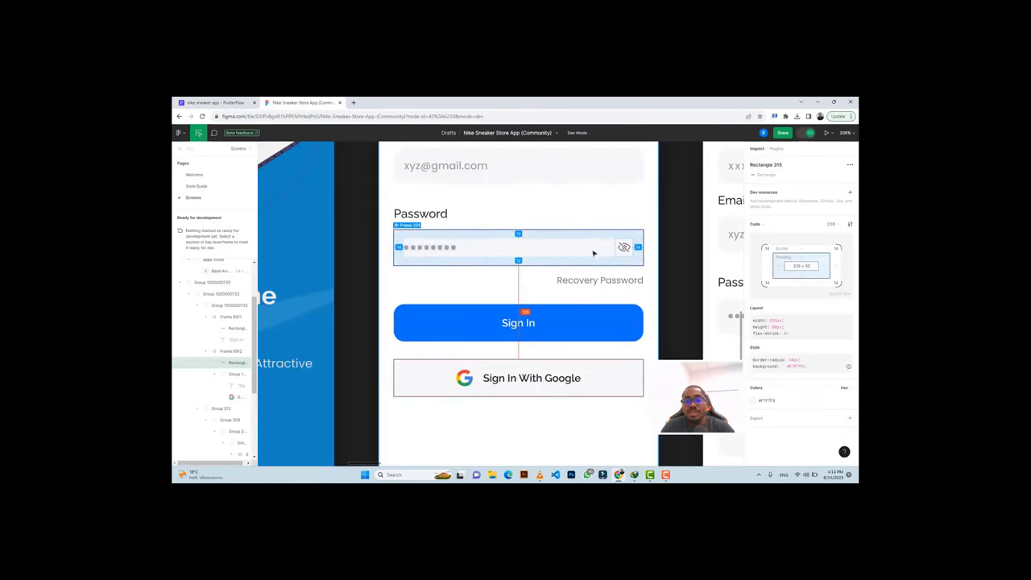
pyautogui.scroll(-5, 593, 253)
pyautogui.scroll(2, 594, 251)
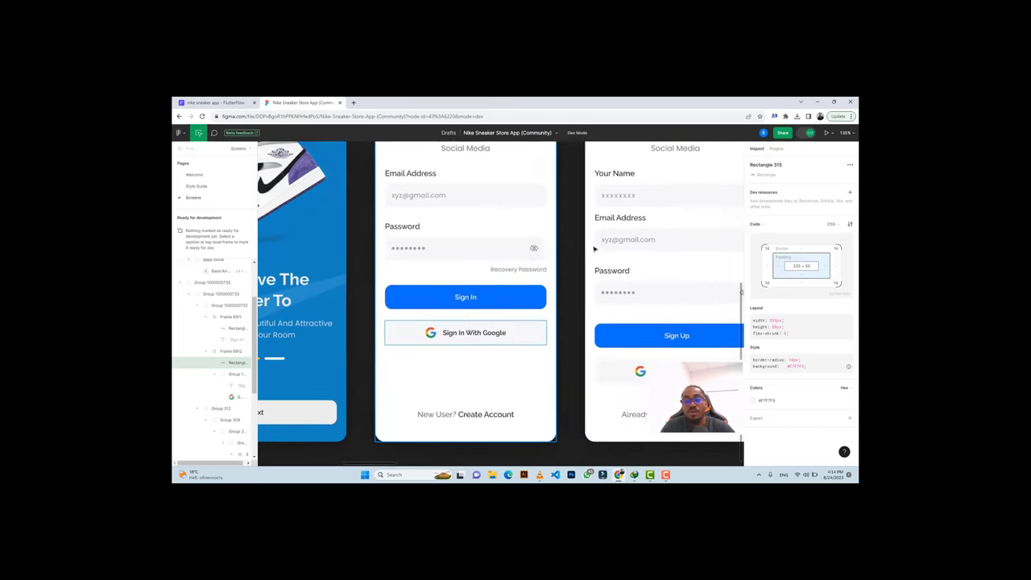
pyautogui.hscroll(2, 594, 248)
pyautogui.hscroll(3, 593, 246)
pyautogui.scroll(3, 593, 241)
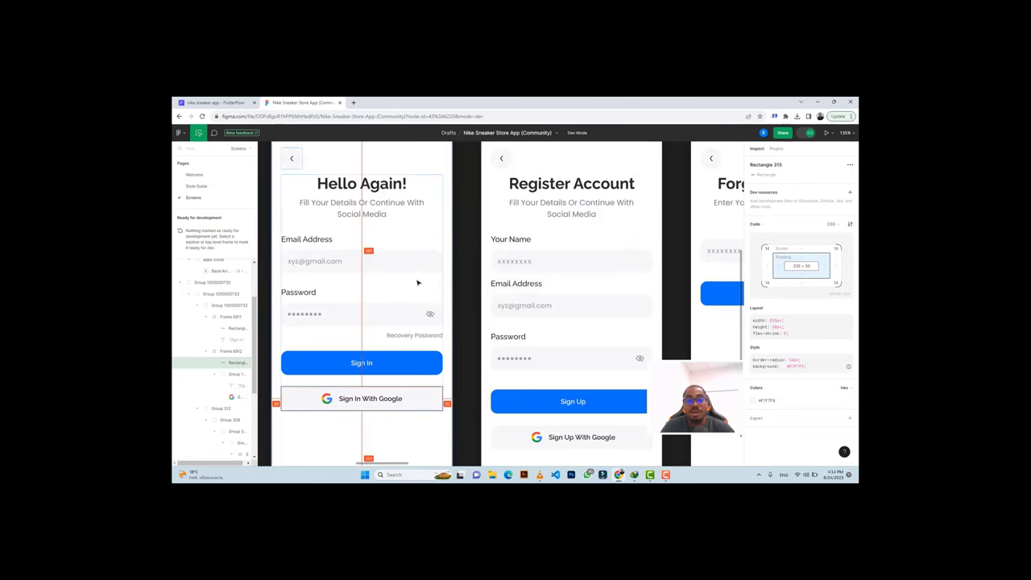
pyautogui.scroll(-2, 417, 282)
pyautogui.scroll(-2, 417, 282)
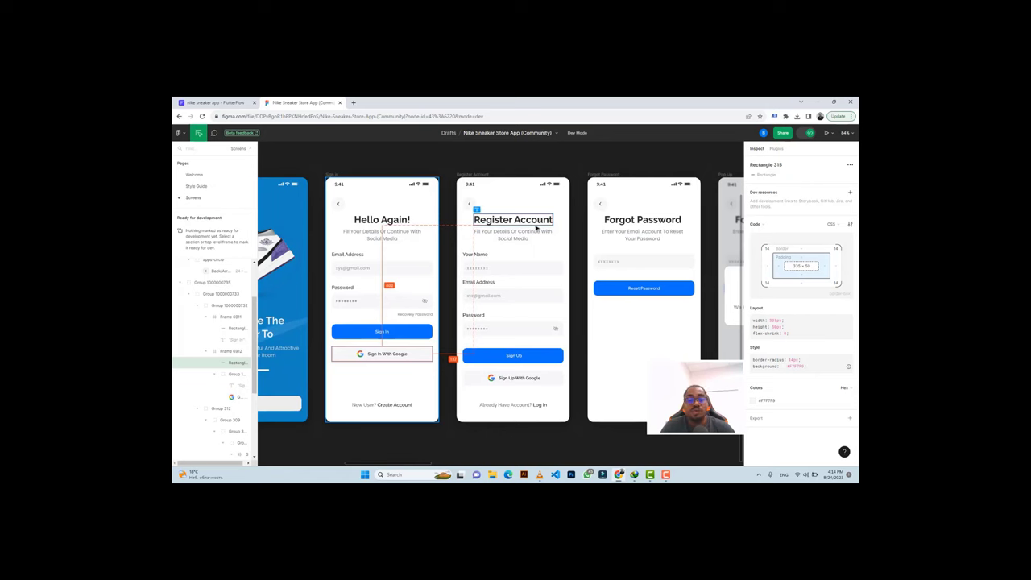
pyautogui.scroll(3, 379, 344)
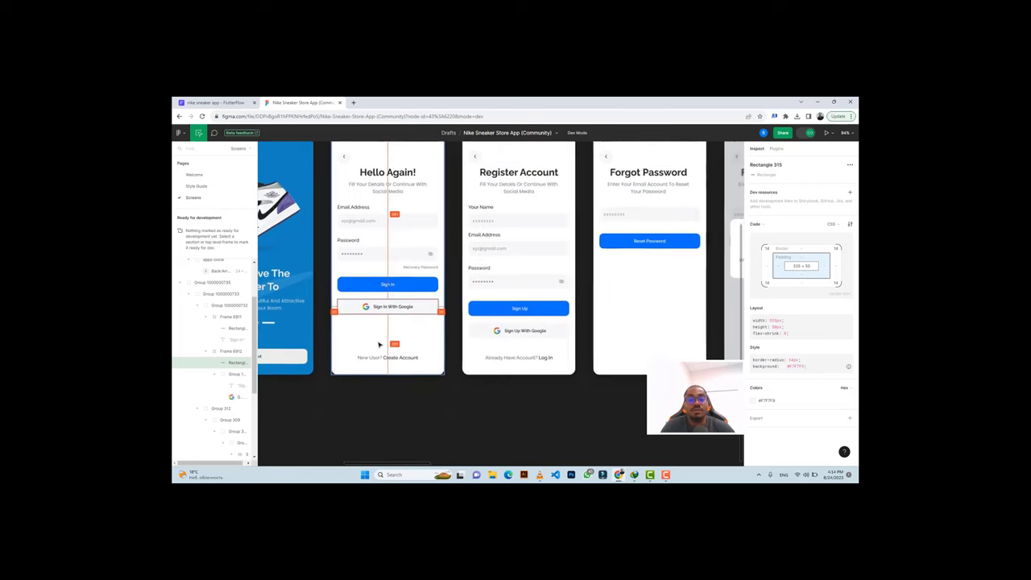
pyautogui.scroll(2, 379, 344)
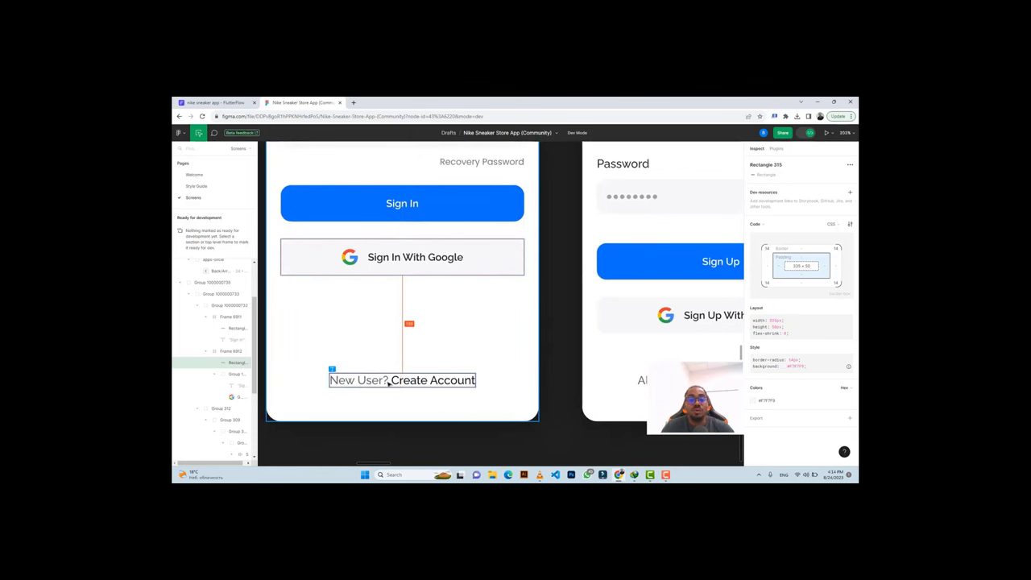
pyautogui.click(365, 382)
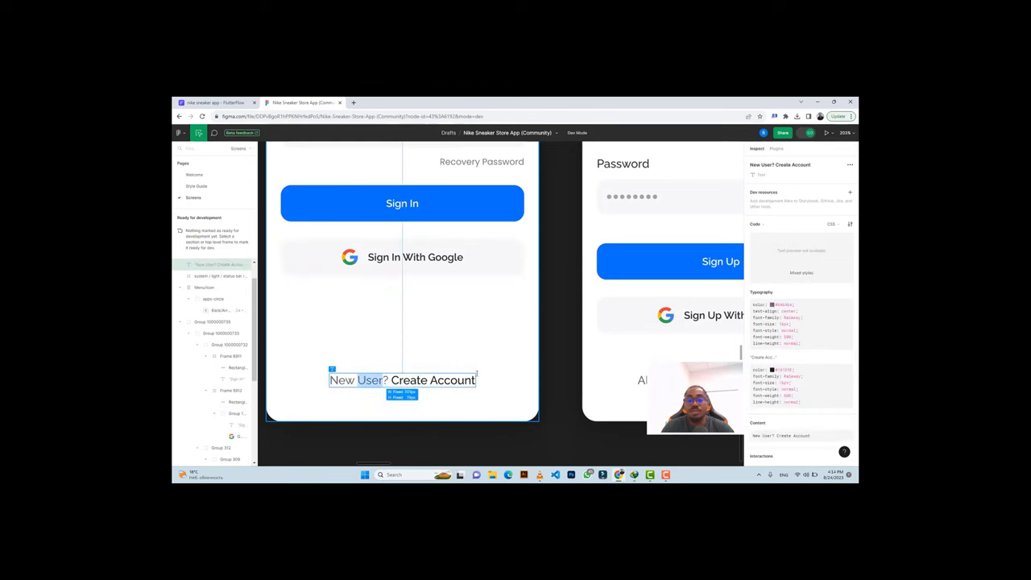
# Paste the copied Email Address row into the page column and duplicate its text.
pyautogui.click(213, 102)
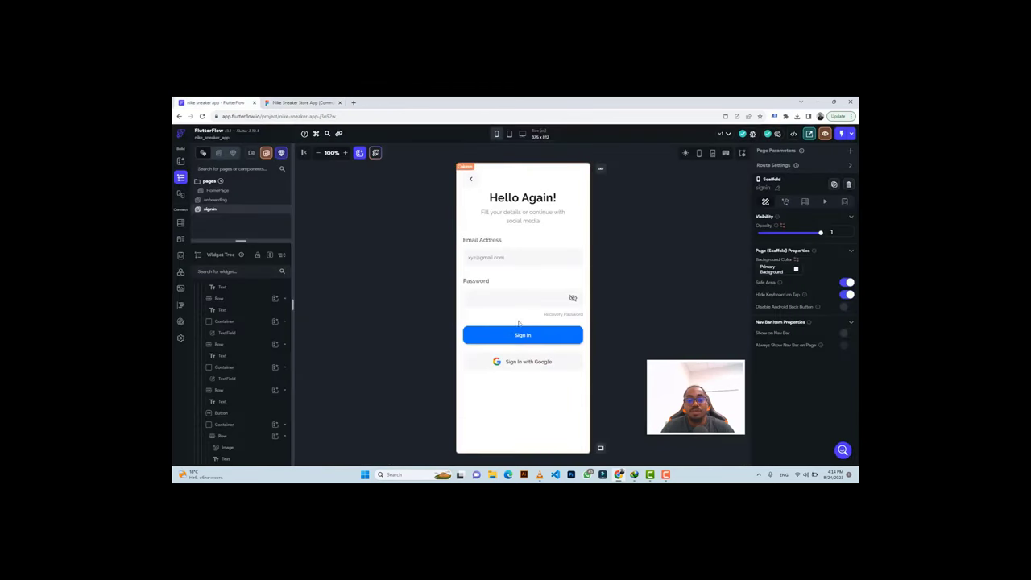
pyautogui.click(515, 240)
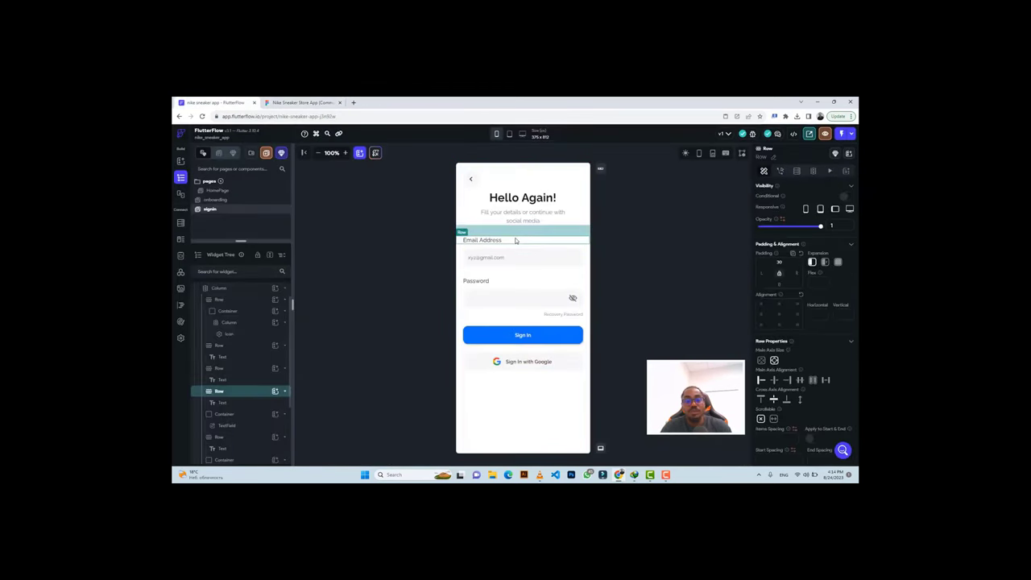
pyautogui.click(278, 102)
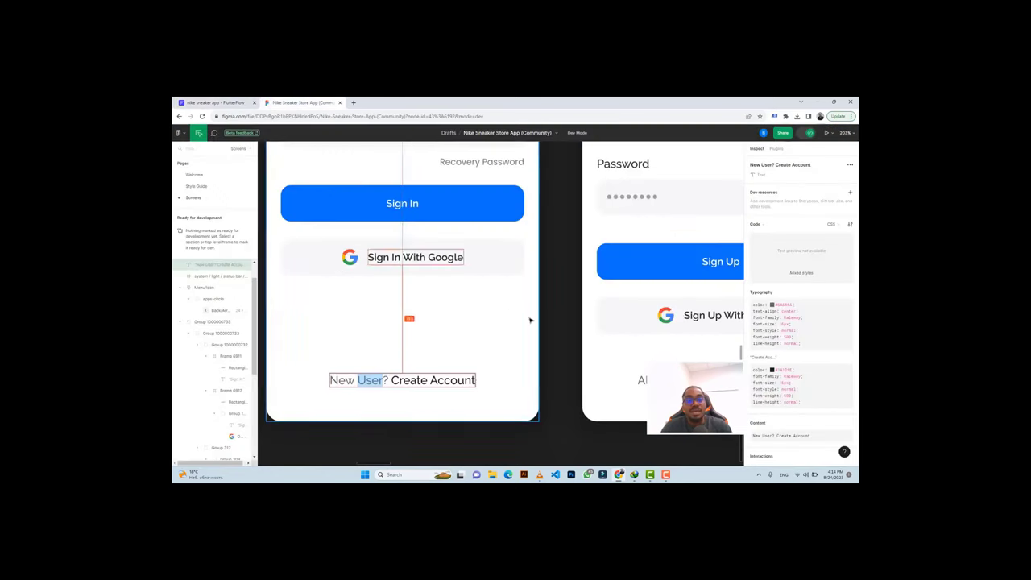
pyautogui.click(213, 102)
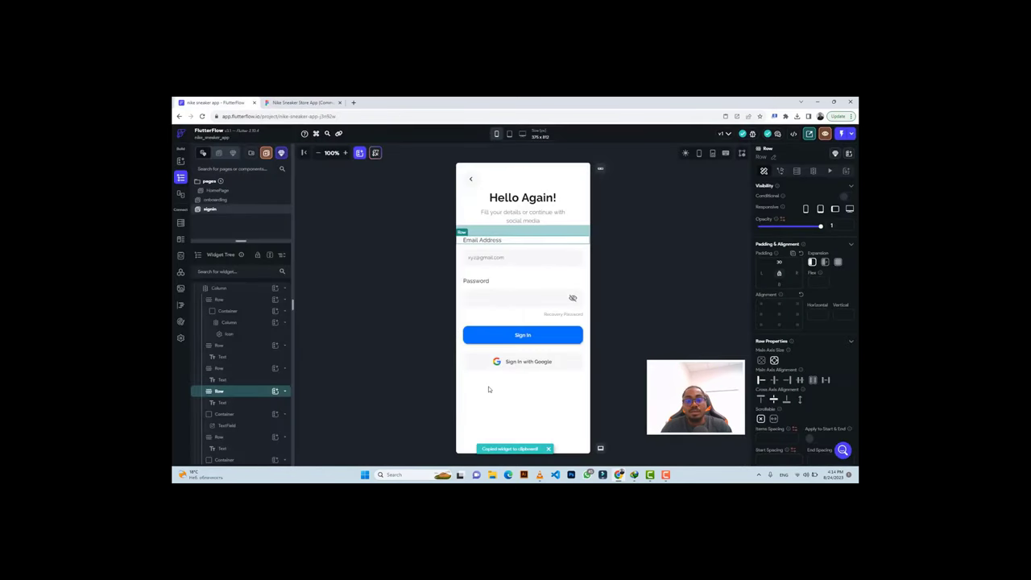
pyautogui.click(488, 389)
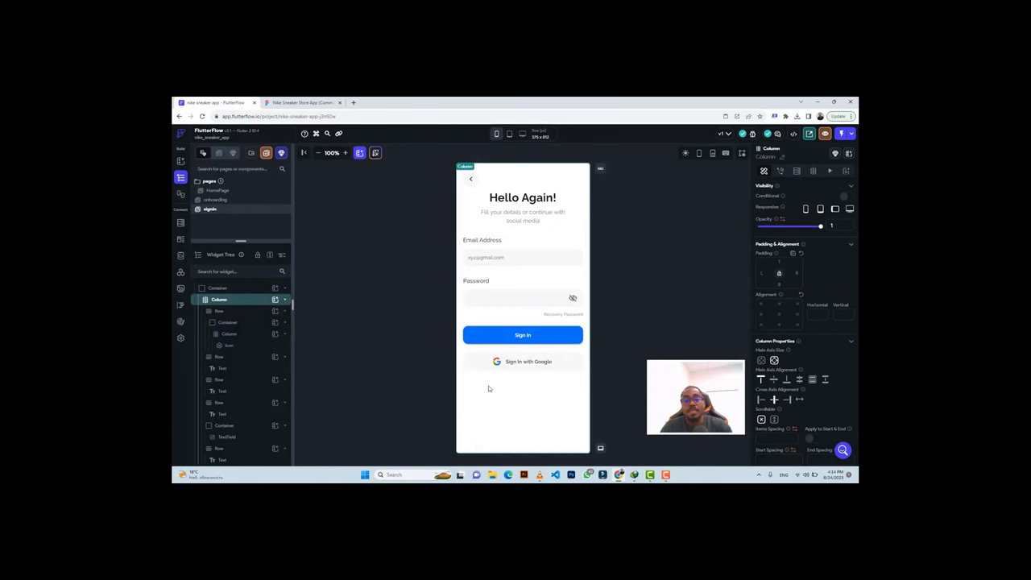
pyautogui.hotkey('ctrl', 'v')
pyautogui.click(478, 387)
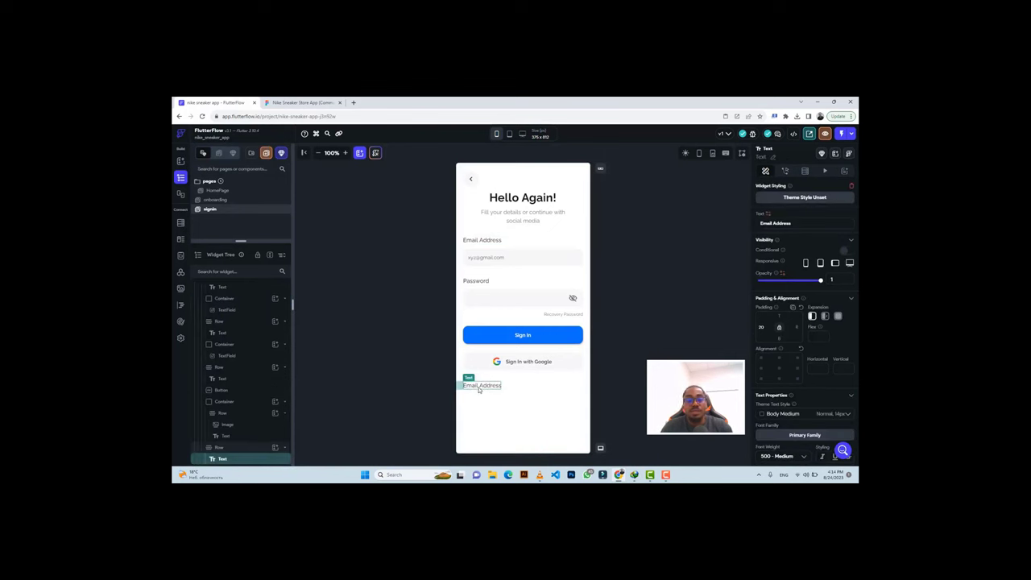
pyautogui.hotkey('ctrl', 'v')
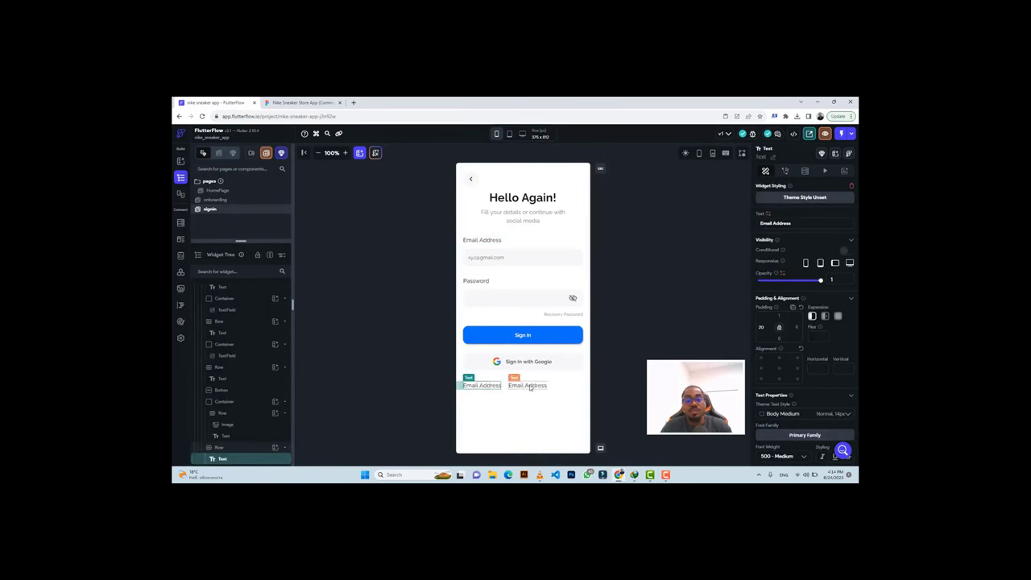
# Copy 'New User?' from the Figma design and make it the first text's value.
pyautogui.click(302, 102)
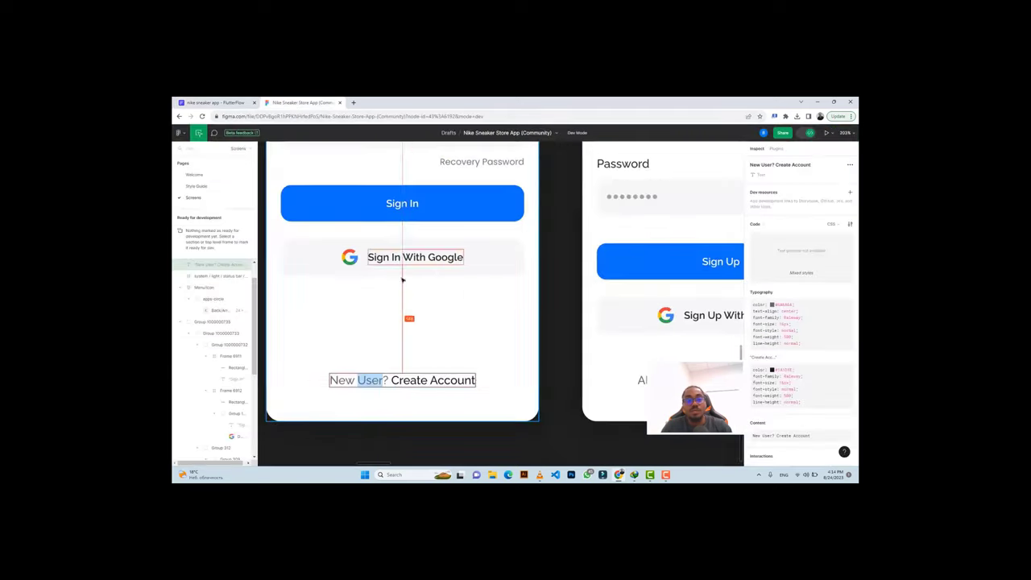
pyautogui.click(357, 380)
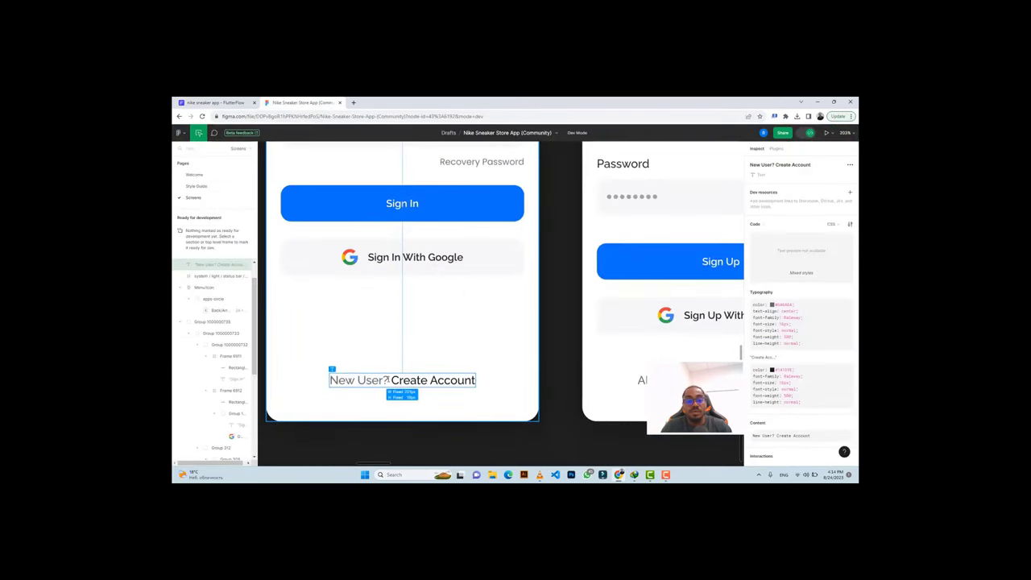
pyautogui.moveTo(387, 380); pyautogui.dragTo(329, 383)
pyautogui.hotkey('ctrl', 'c')
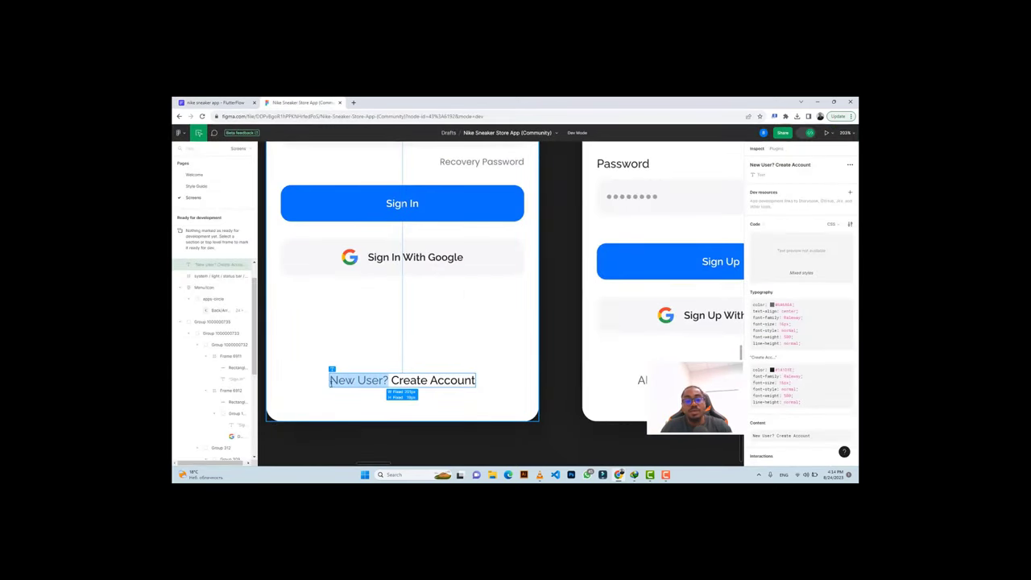
pyautogui.scroll(-3, 779, 419)
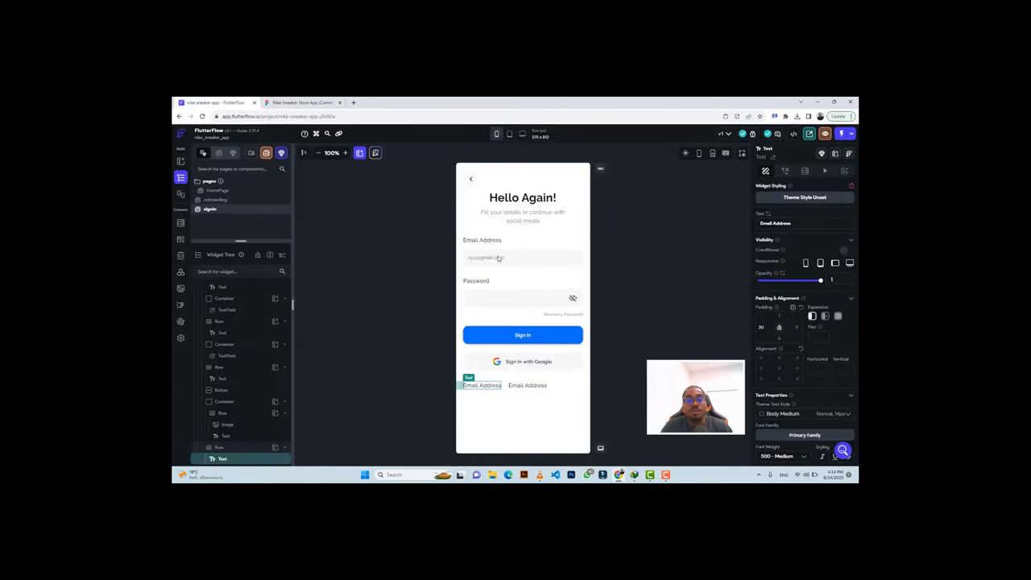
pyautogui.click(211, 102)
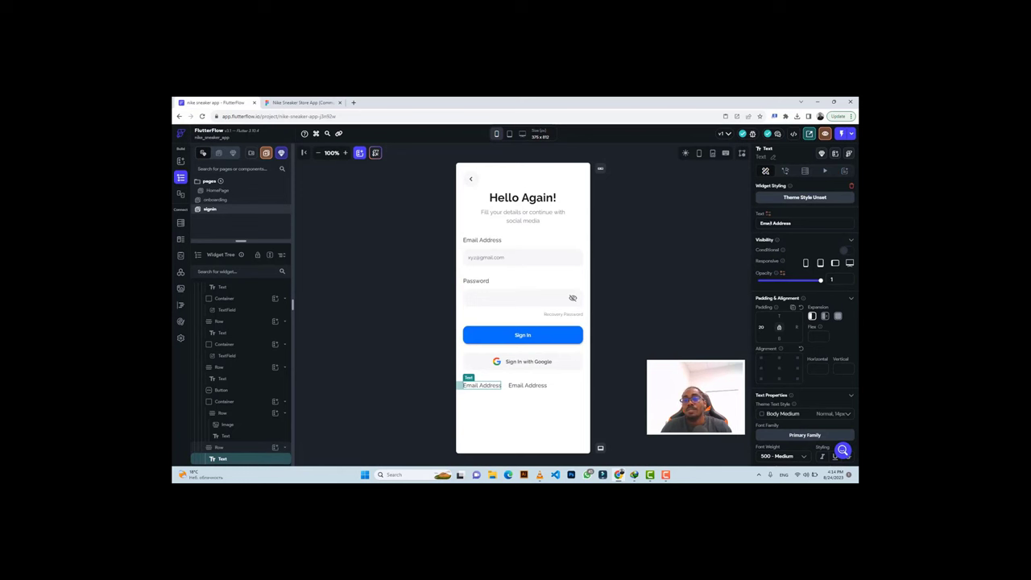
pyautogui.hotkey('ctrl', 'a')
pyautogui.hotkey('ctrl', 'v')
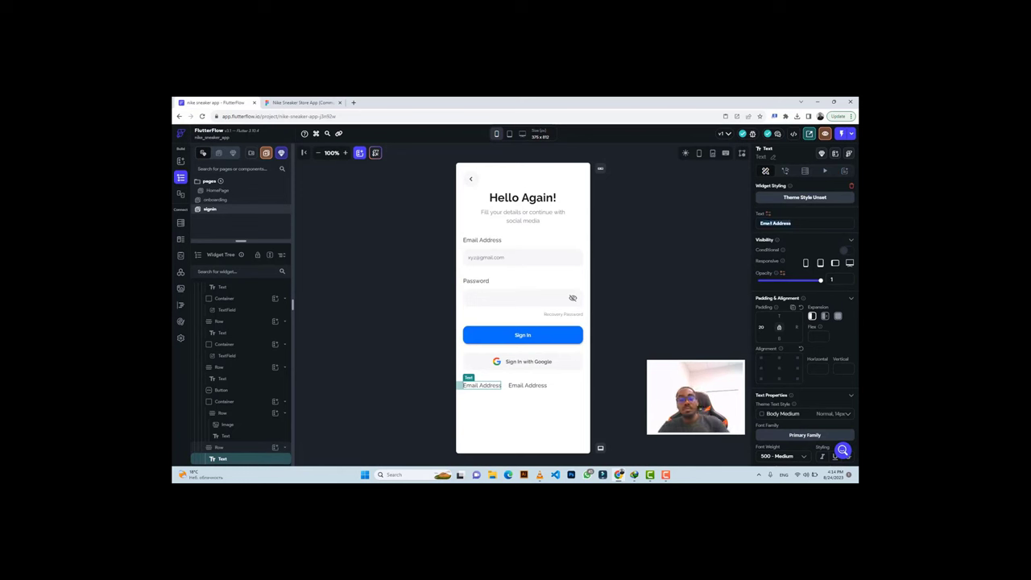
pyautogui.press('Return')
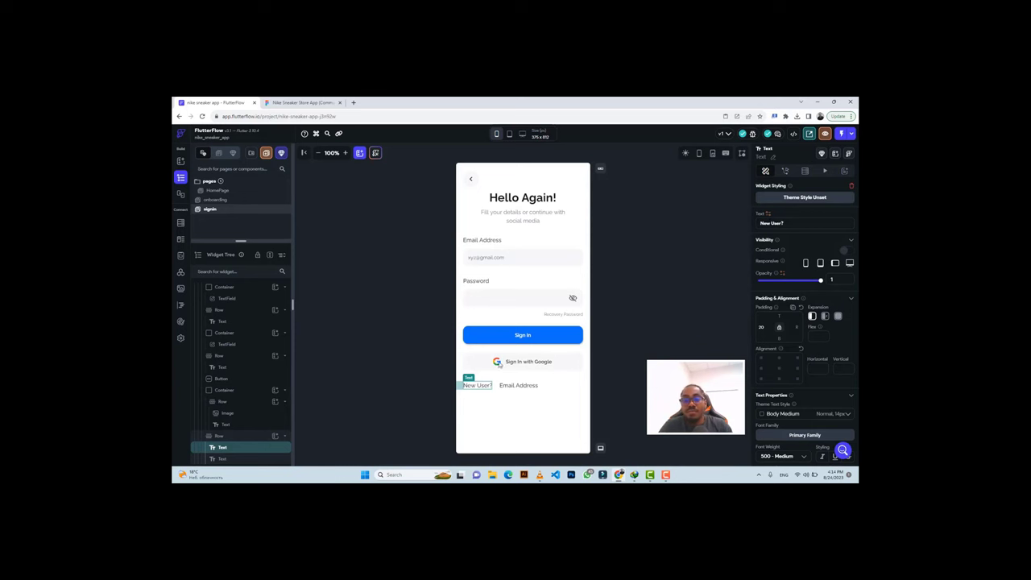
# Give the 'New User?' text the grey #6A6A6A colour copied from Figma.
pyautogui.click(286, 102)
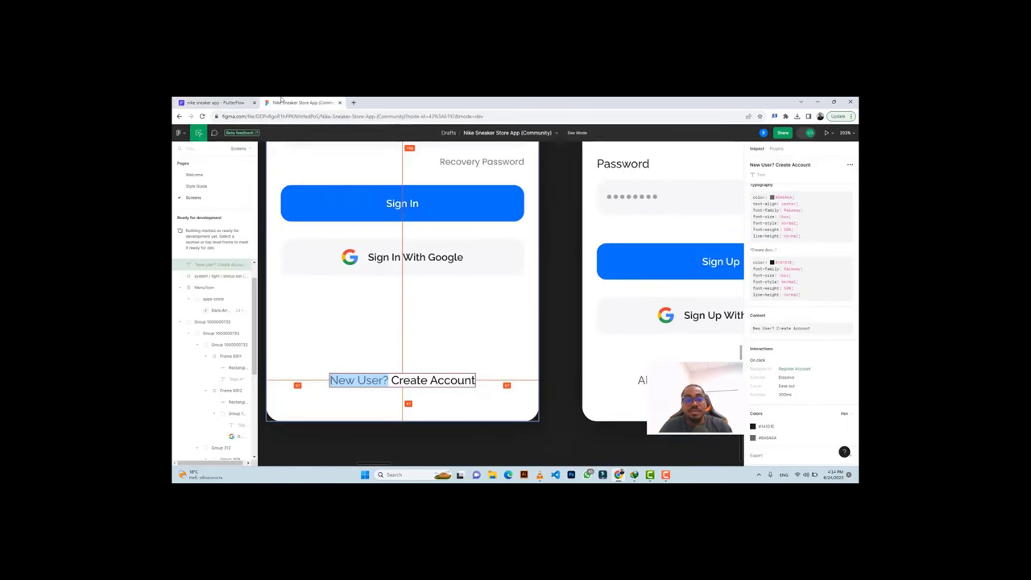
pyautogui.click(763, 439)
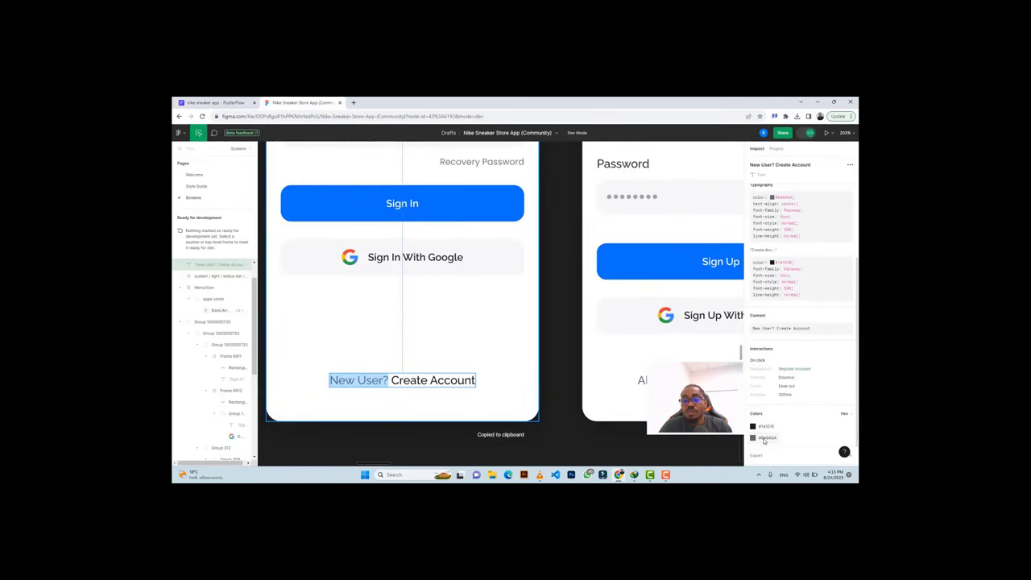
pyautogui.click(233, 106)
pyautogui.scroll(-3, 805, 325)
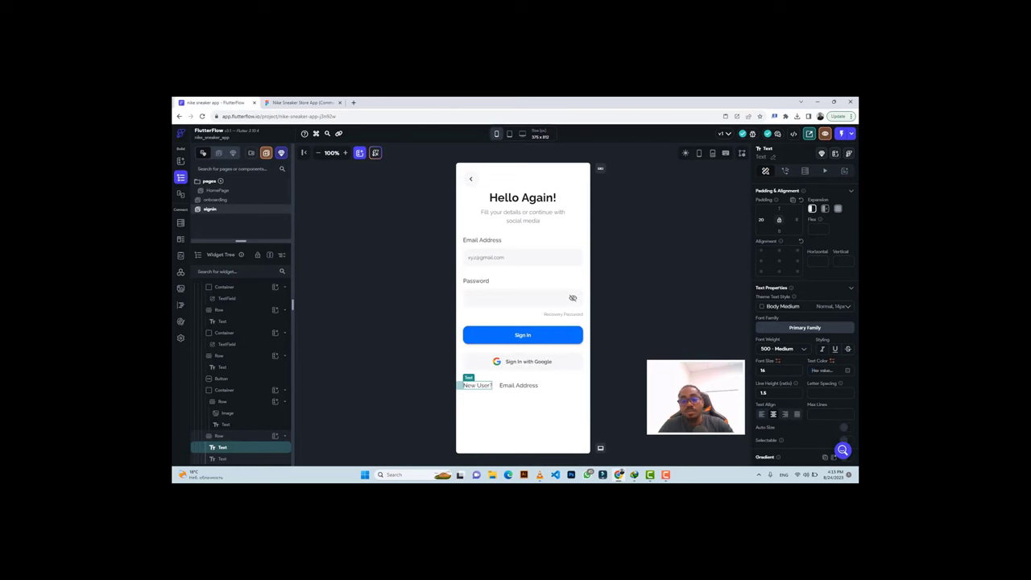
pyautogui.hotkey('ctrl', 'v')
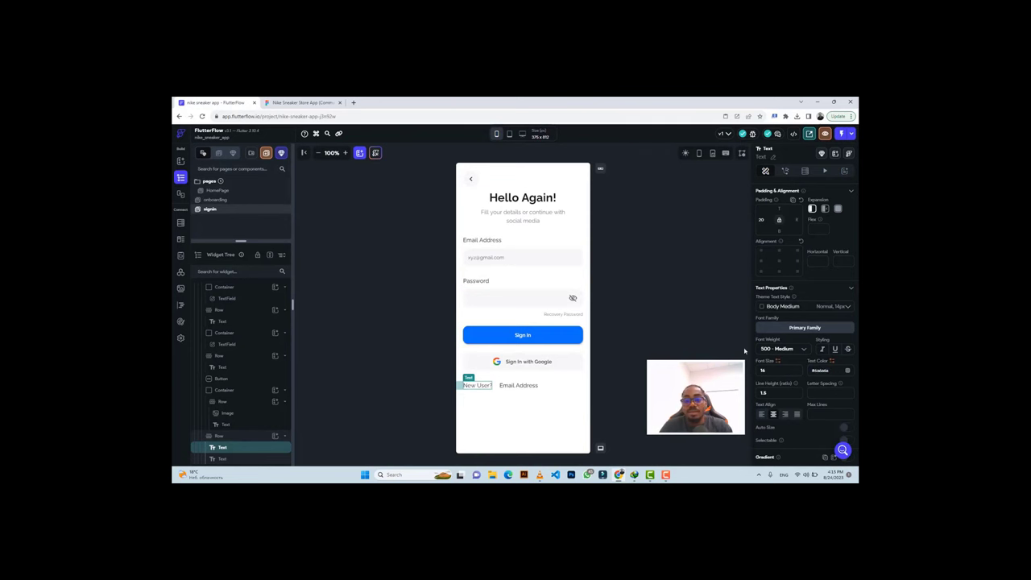
# Change the second text to 'Create Account' and centre both texts within their row.
pyautogui.click(302, 102)
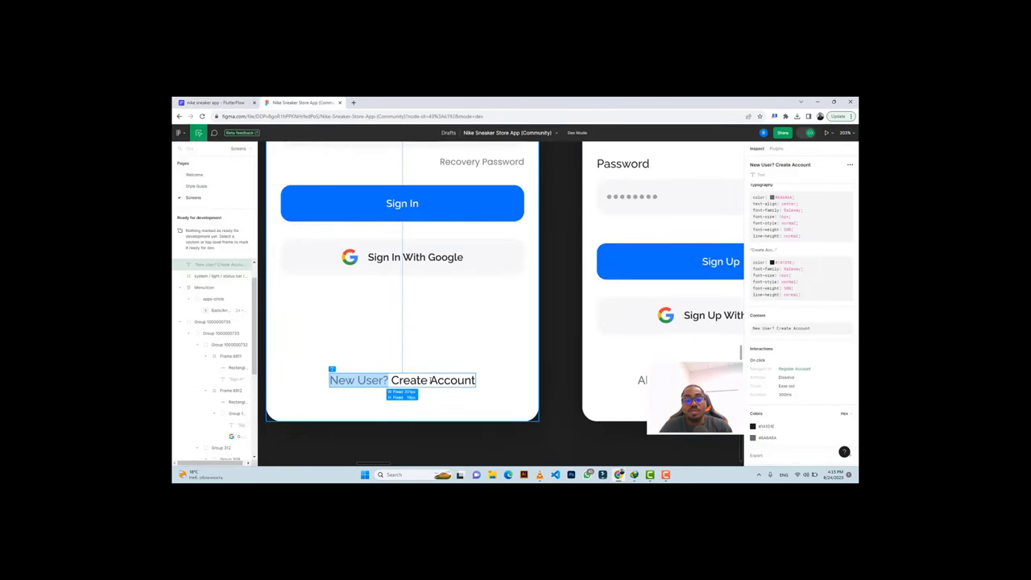
pyautogui.moveTo(391, 380); pyautogui.dragTo(474, 381)
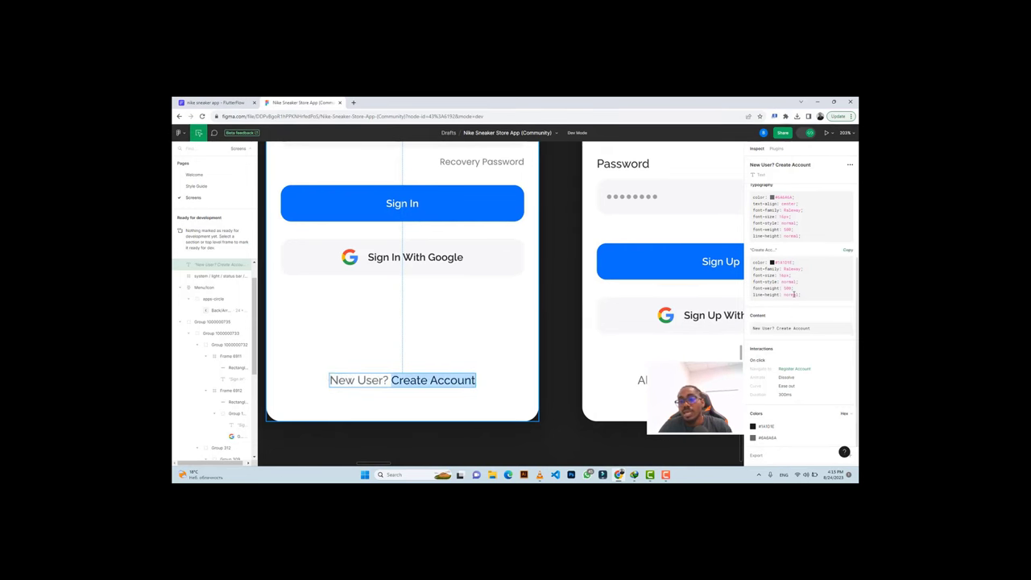
pyautogui.click(238, 101)
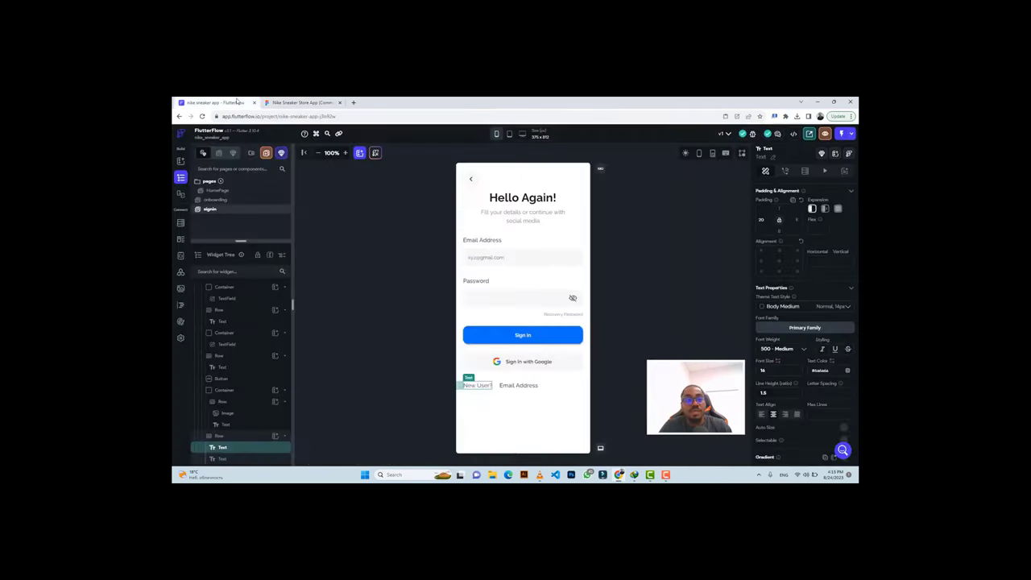
pyautogui.press('super+shift+s')
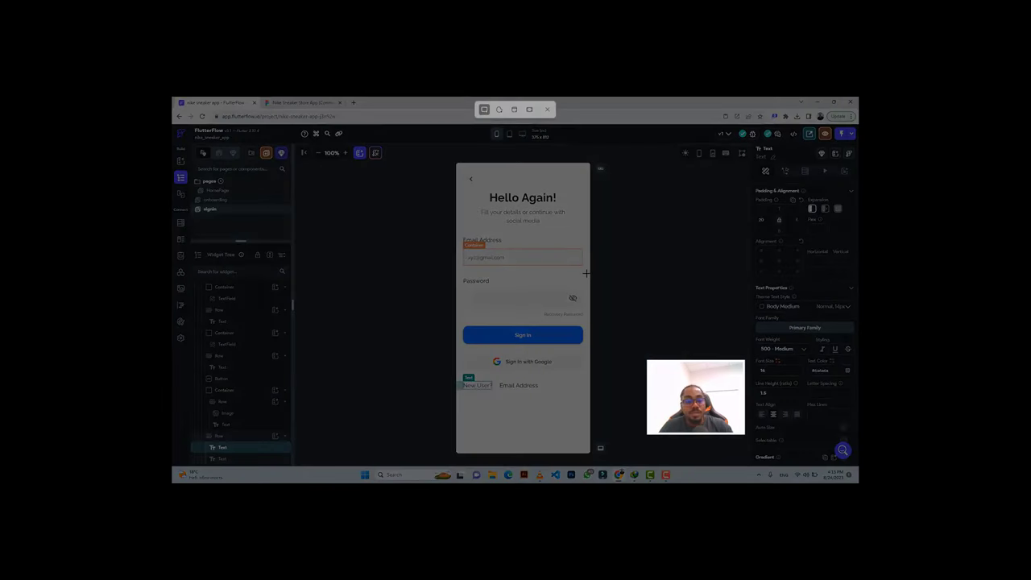
pyautogui.press('Escape')
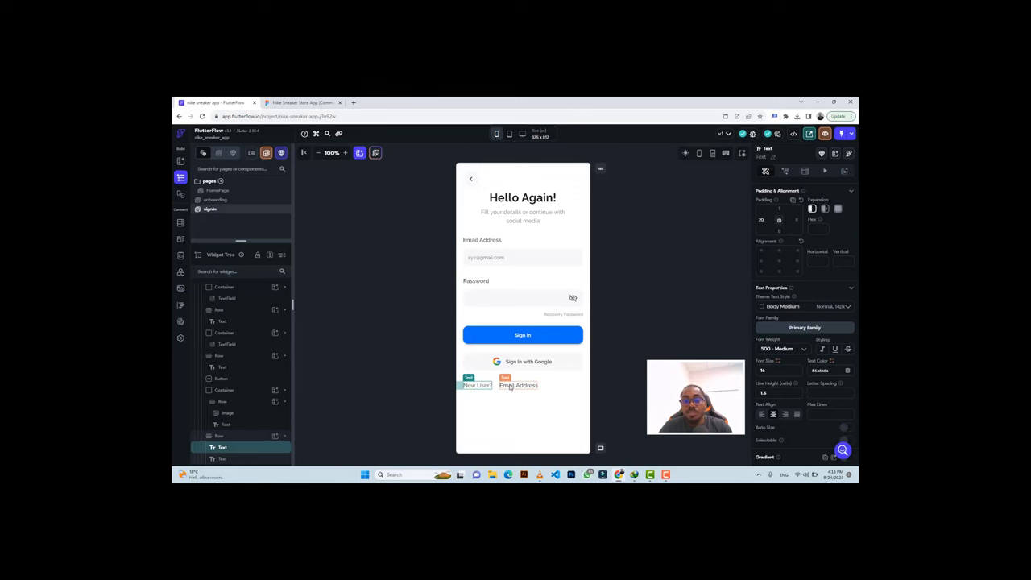
pyautogui.click(510, 386)
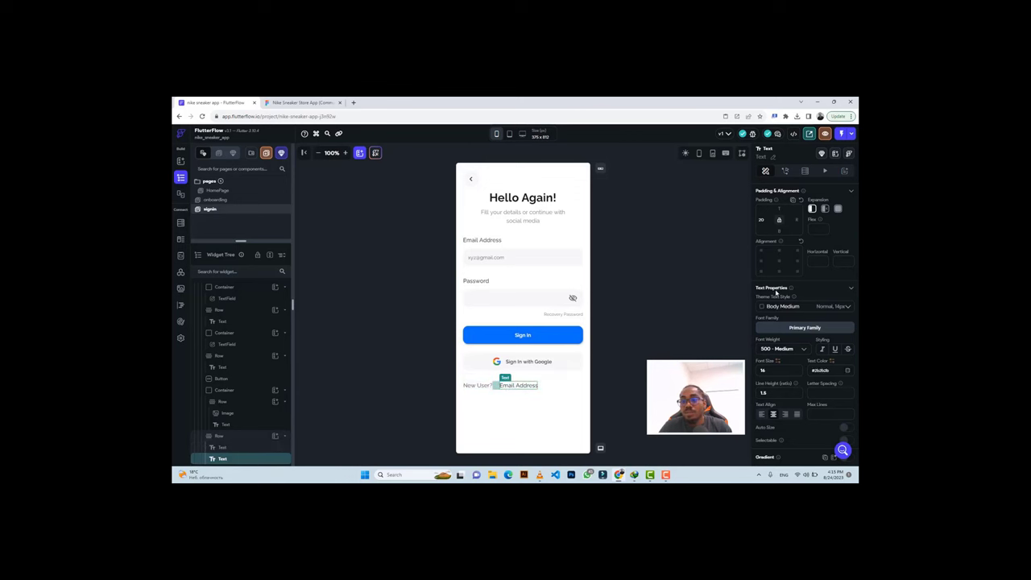
pyautogui.scroll(3, 776, 292)
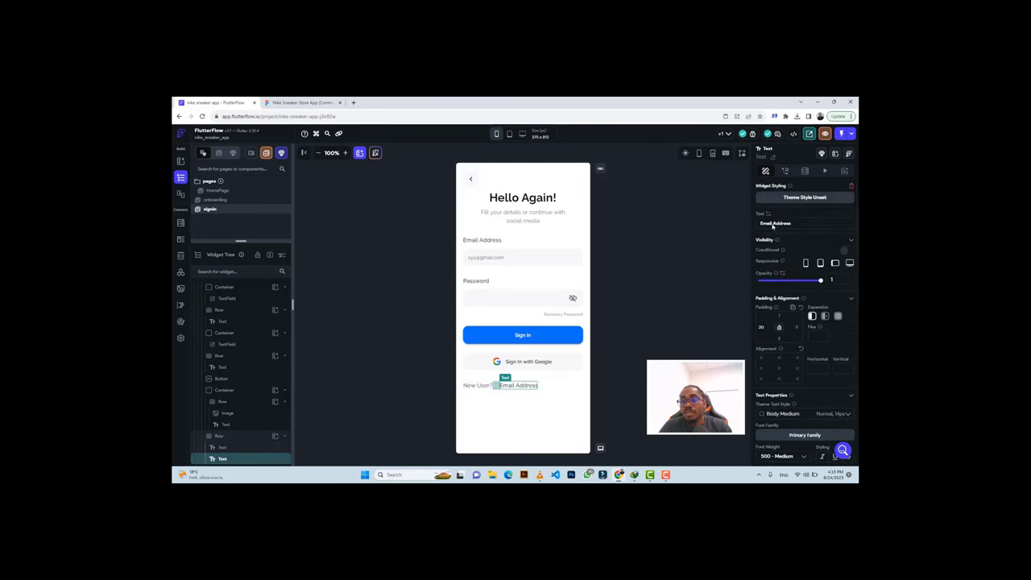
pyautogui.click(774, 223)
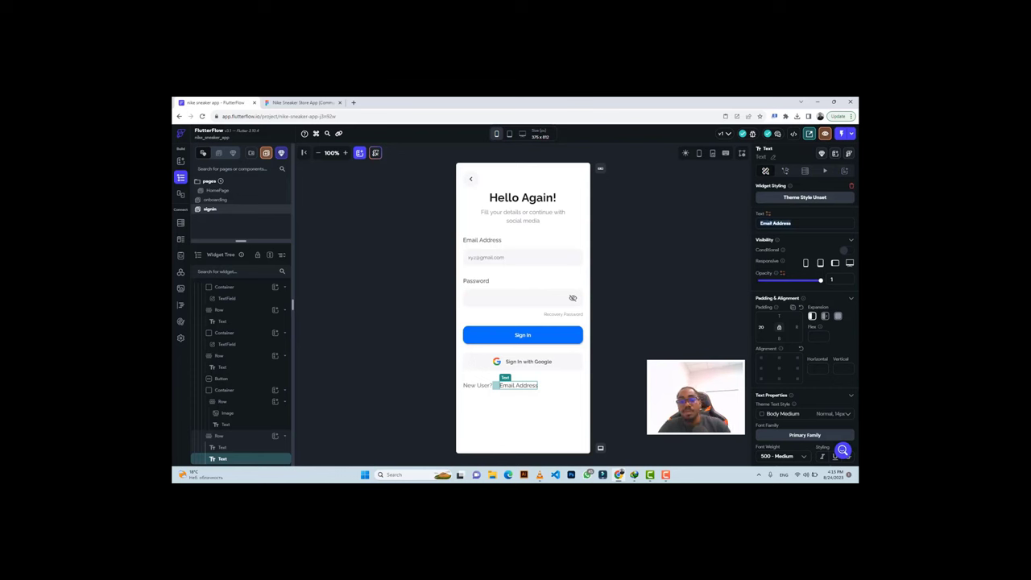
pyautogui.hotkey('ctrl', 'v')
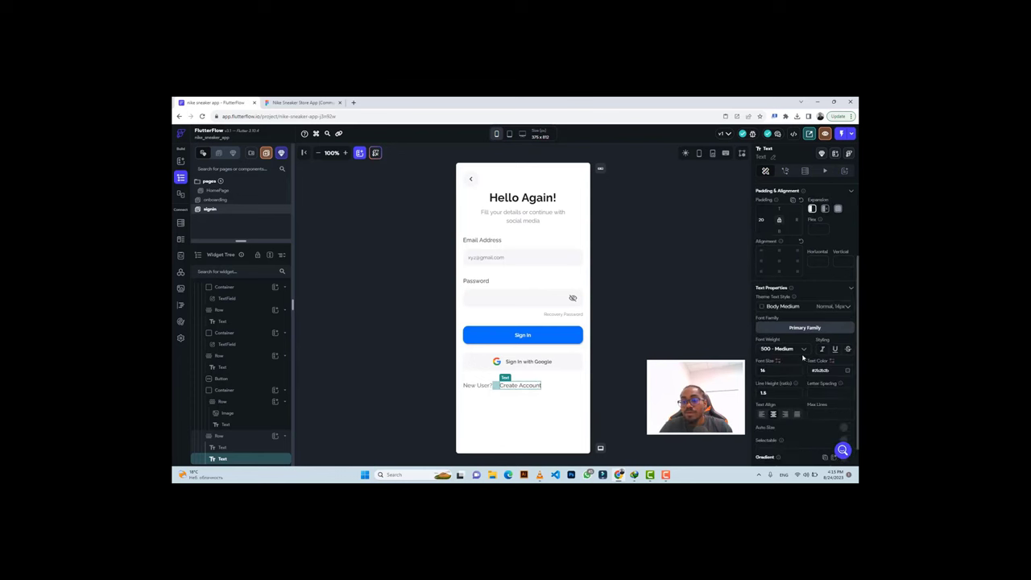
pyautogui.click(561, 390)
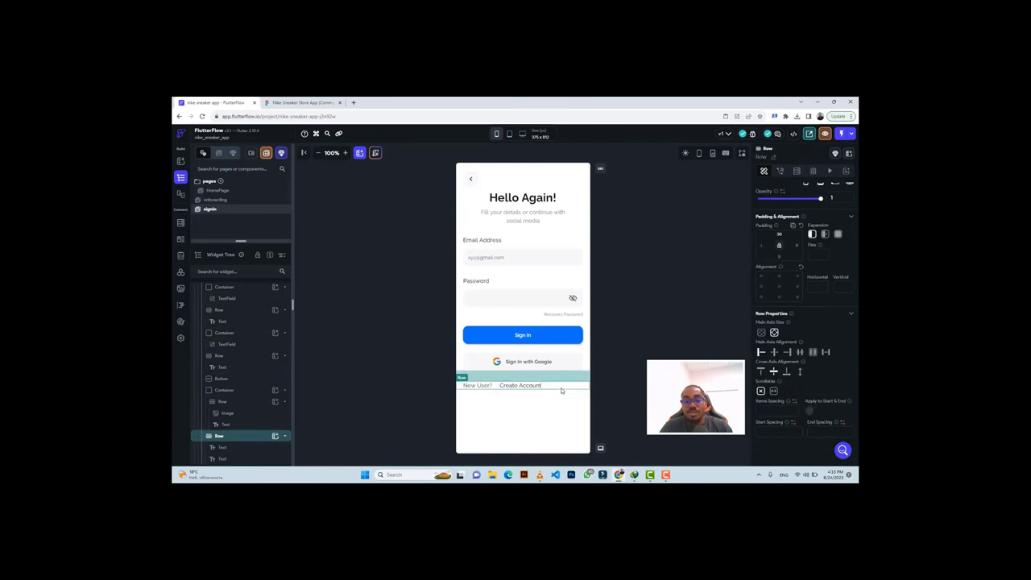
pyautogui.click(772, 352)
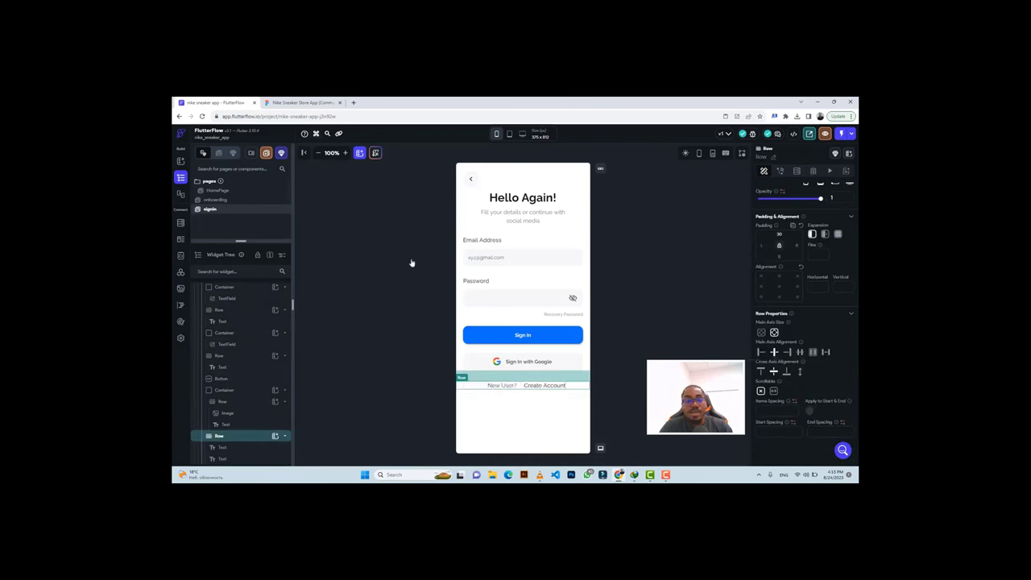
# Remove the left padding before the 'Create Account' text, checking Figma's footer spacing.
pyautogui.click(532, 386)
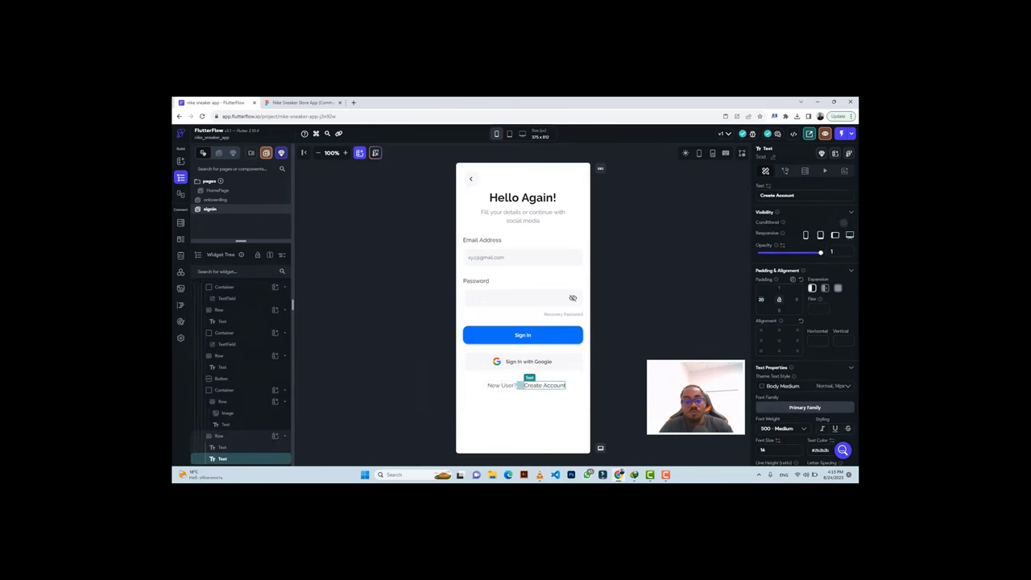
pyautogui.press('BackSpace')
pyautogui.press('BackSpace')
pyautogui.click(294, 102)
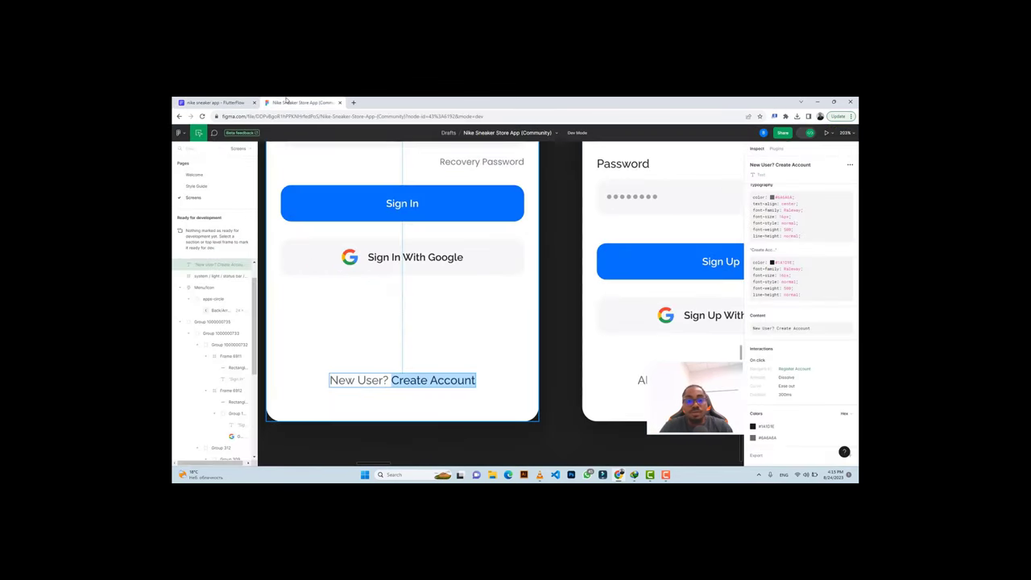
pyautogui.click(344, 380)
pyautogui.click(344, 380)
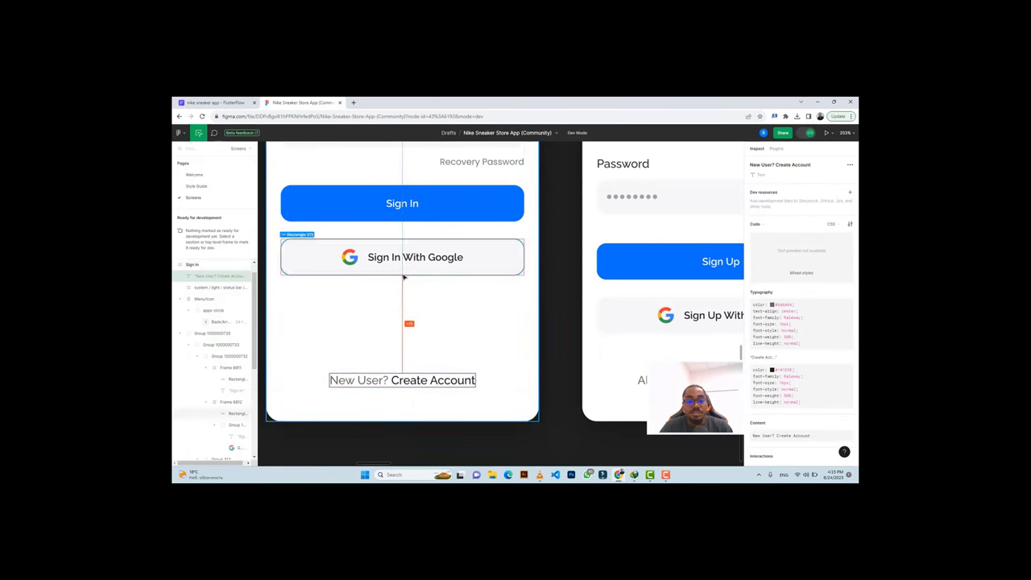
# Raise the footer row's top padding to about 100 so it sits near the page bottom.
pyautogui.hotkey('ctrl', 'shift', 'Tab')
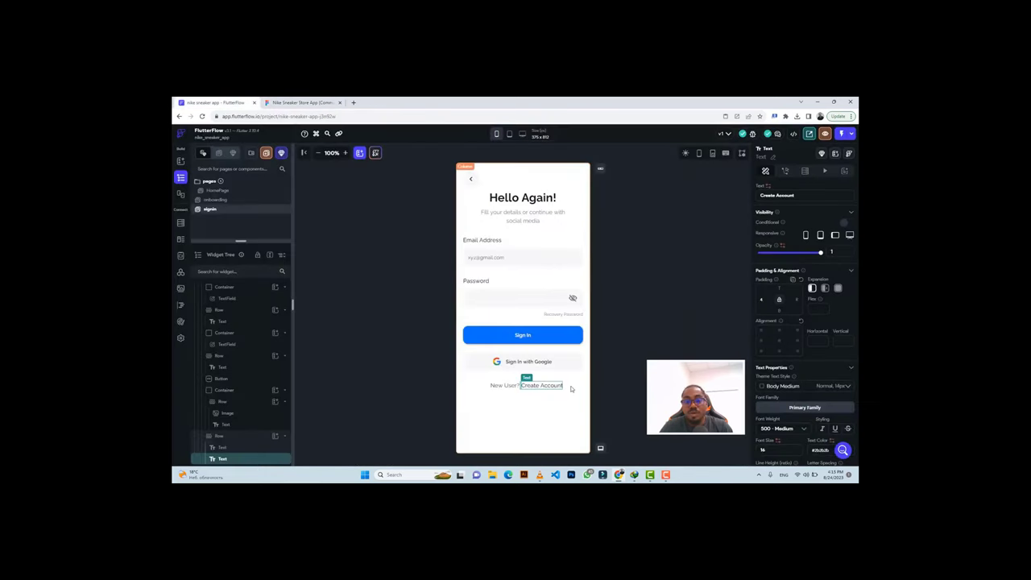
pyautogui.click(578, 385)
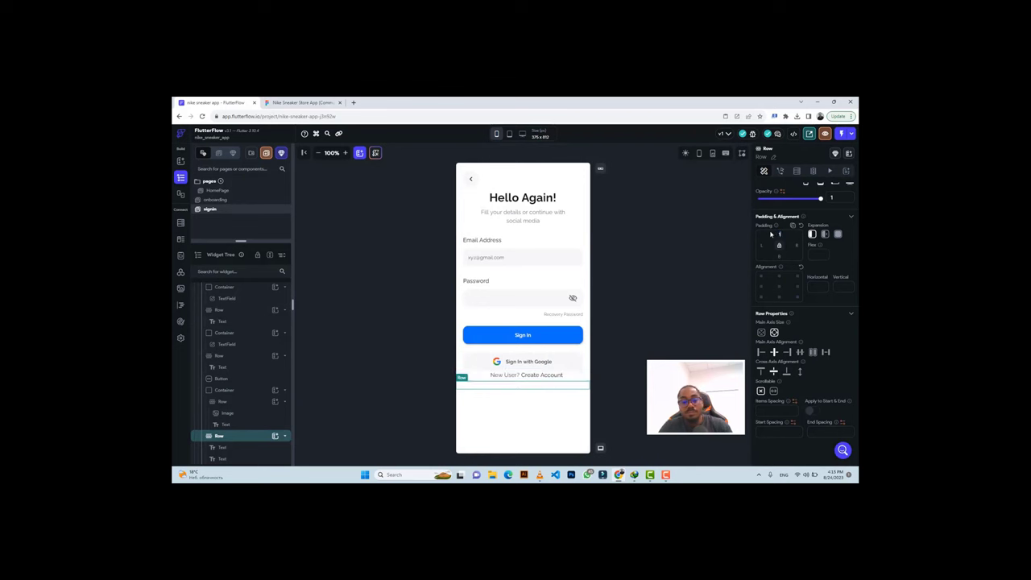
pyautogui.moveTo(778, 234); pyautogui.dragTo(771, 234)
pyautogui.write('0')
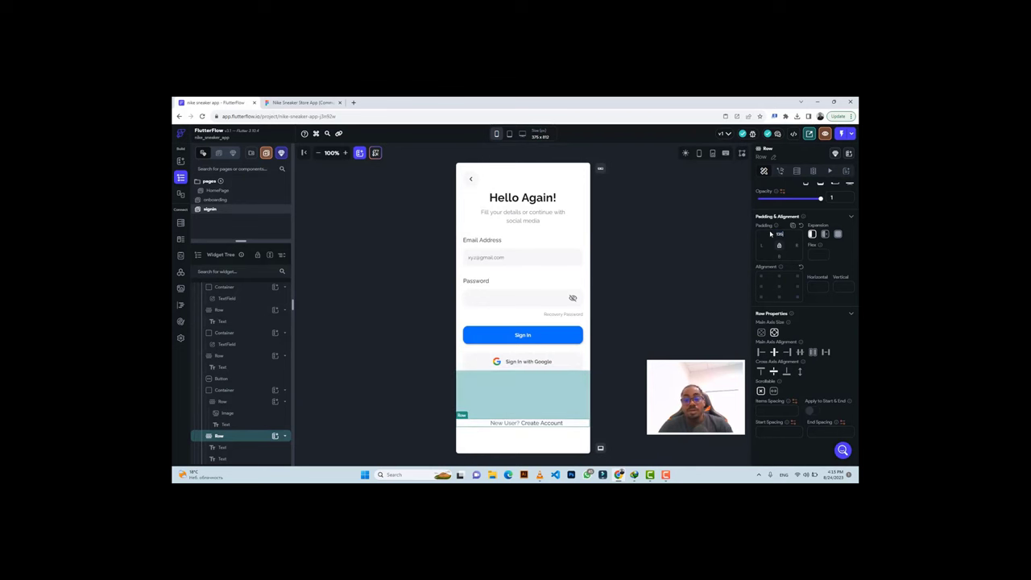
pyautogui.click(616, 374)
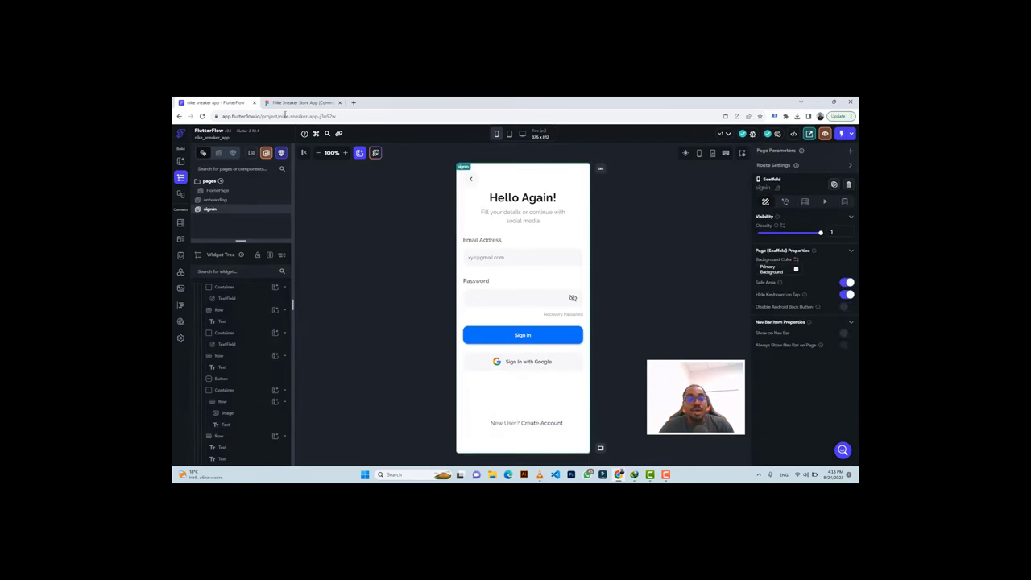
pyautogui.click(302, 102)
# Zoom and pan the Figma canvas to bring the Explore home screen frame into view.
pyautogui.scroll(-5, 634, 245)
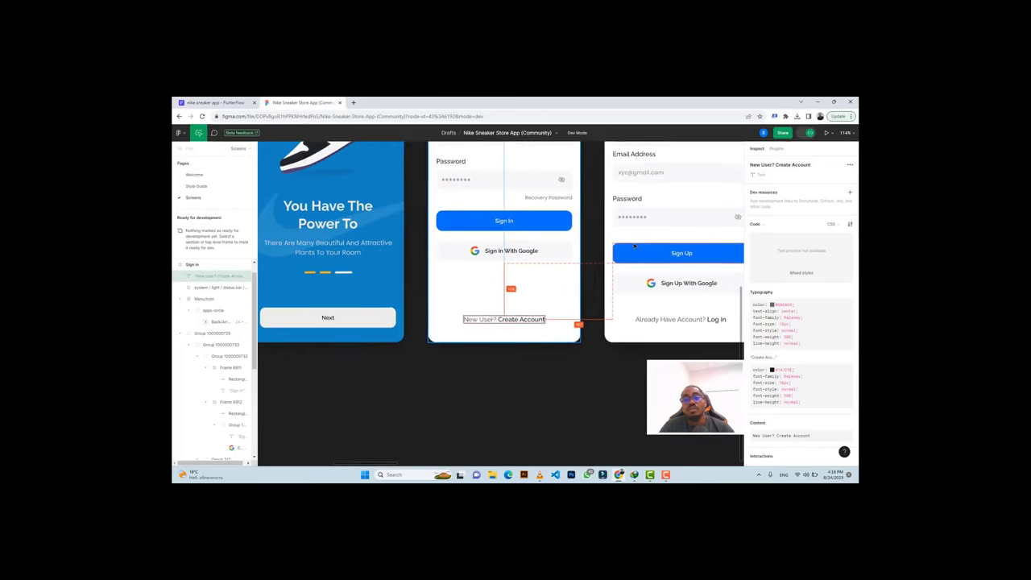
pyautogui.hscroll(2, 634, 245)
pyautogui.scroll(1, 633, 246)
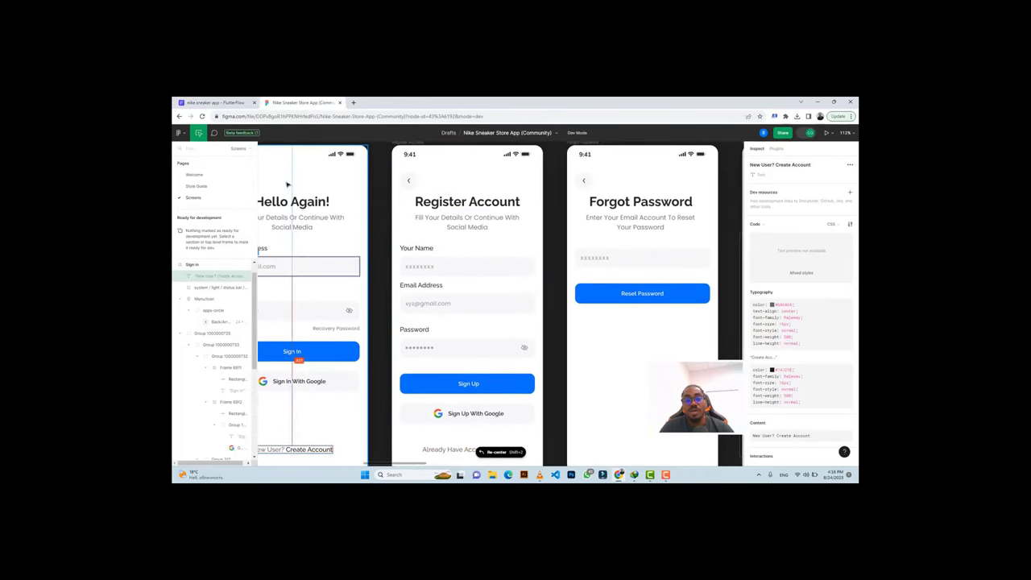
pyautogui.hscroll(5, 641, 228)
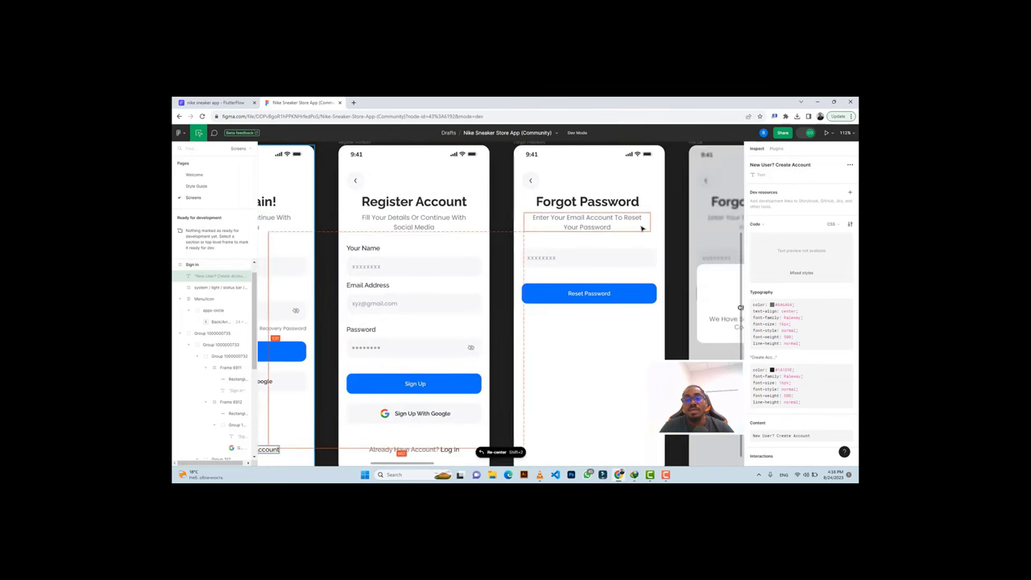
pyautogui.hscroll(4, 640, 226)
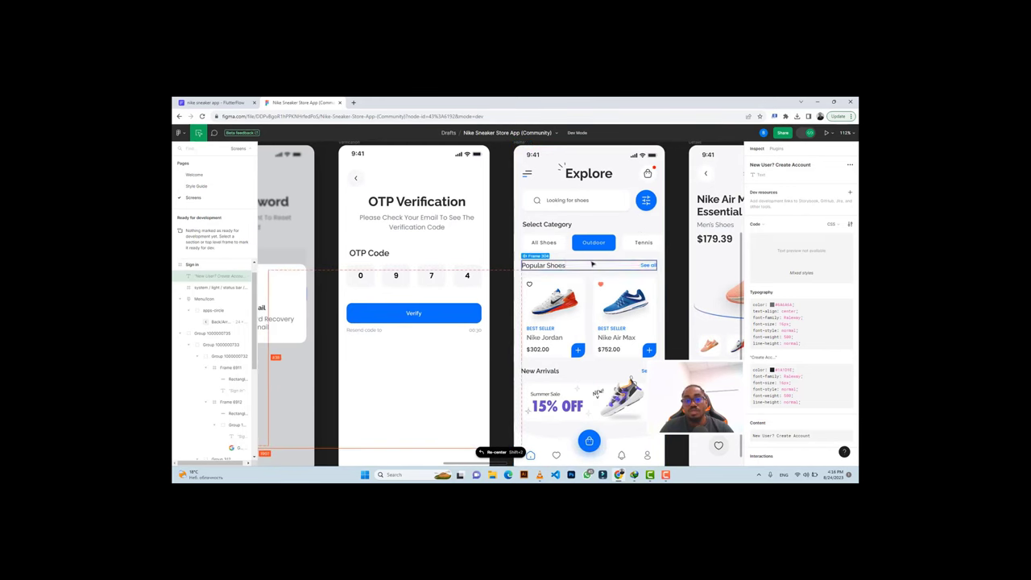
pyautogui.hscroll(1, 592, 263)
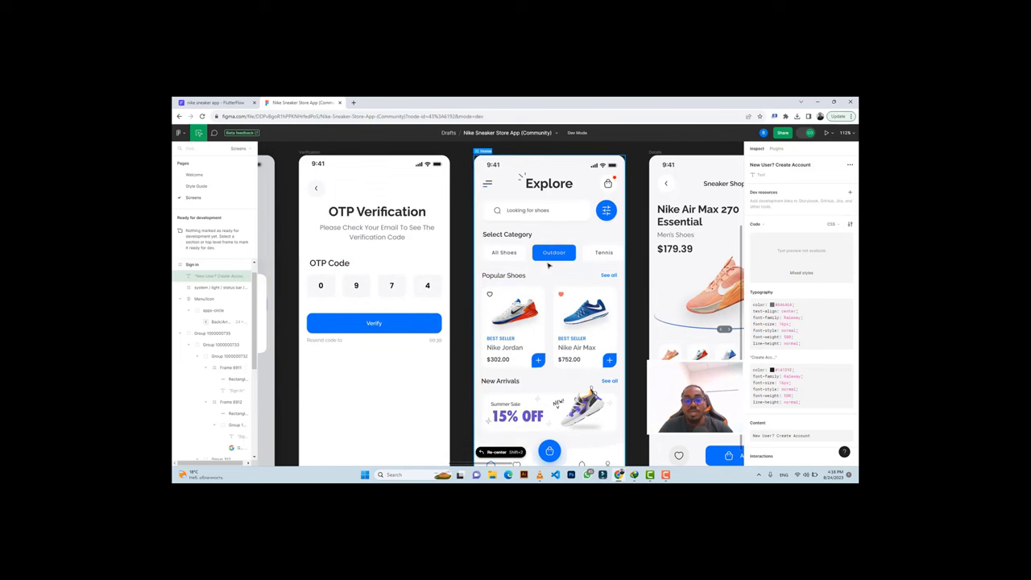
pyautogui.scroll(-3, 548, 266)
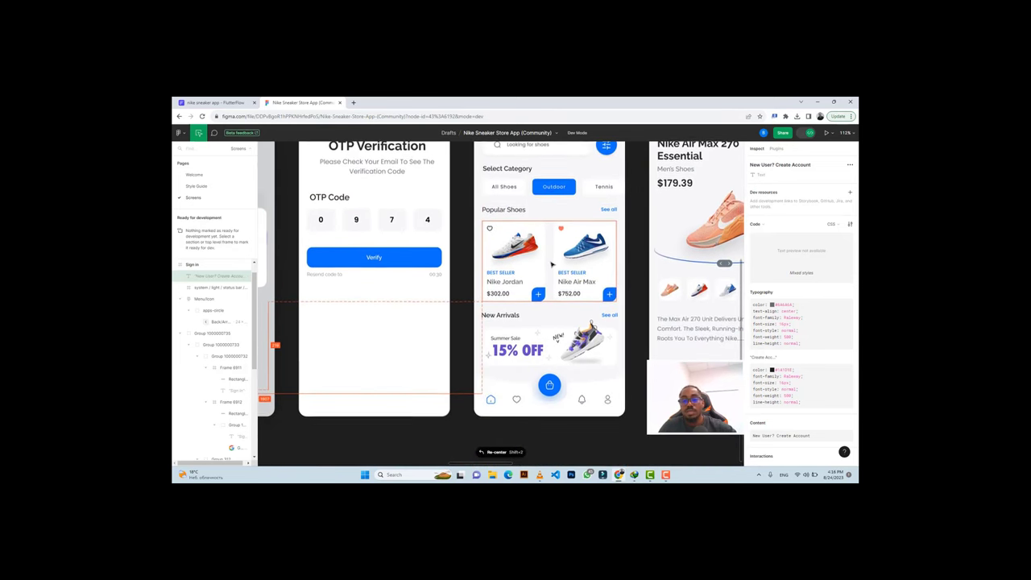
pyautogui.scroll(3, 551, 262)
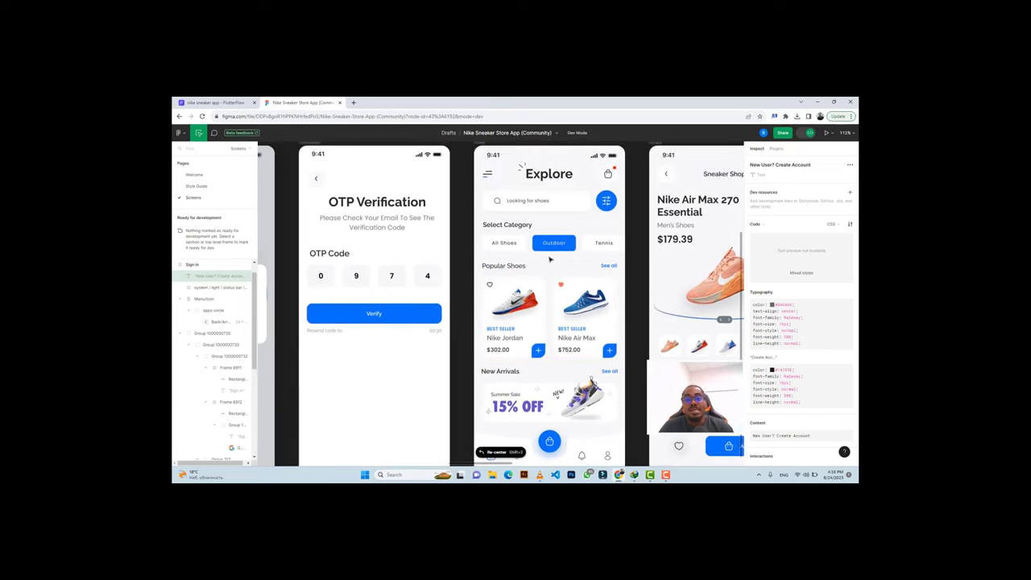
pyautogui.scroll(3, 550, 258)
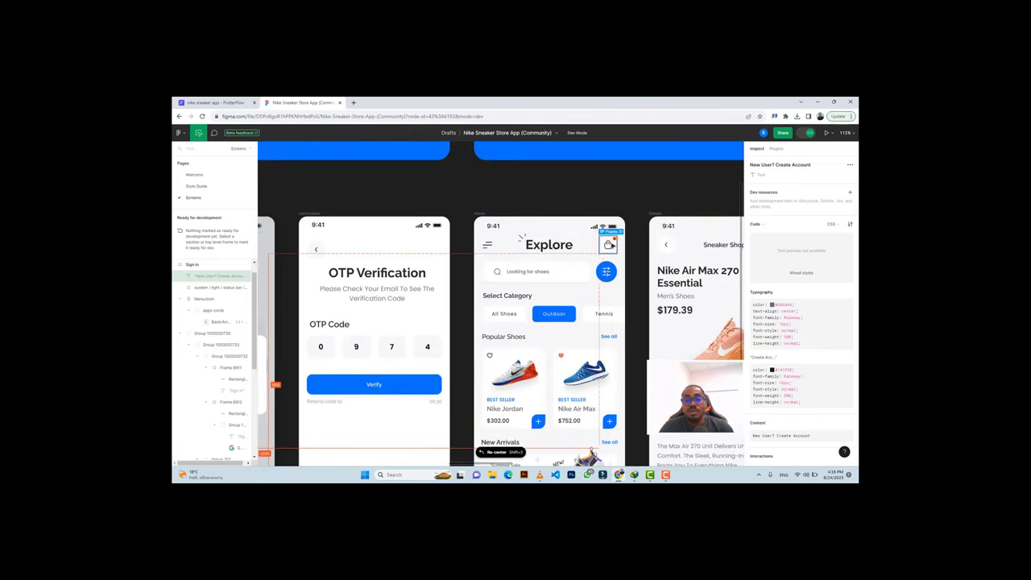
# Export the Explore screen's hamburger icon as a 3x PNG.
pyautogui.click(608, 244)
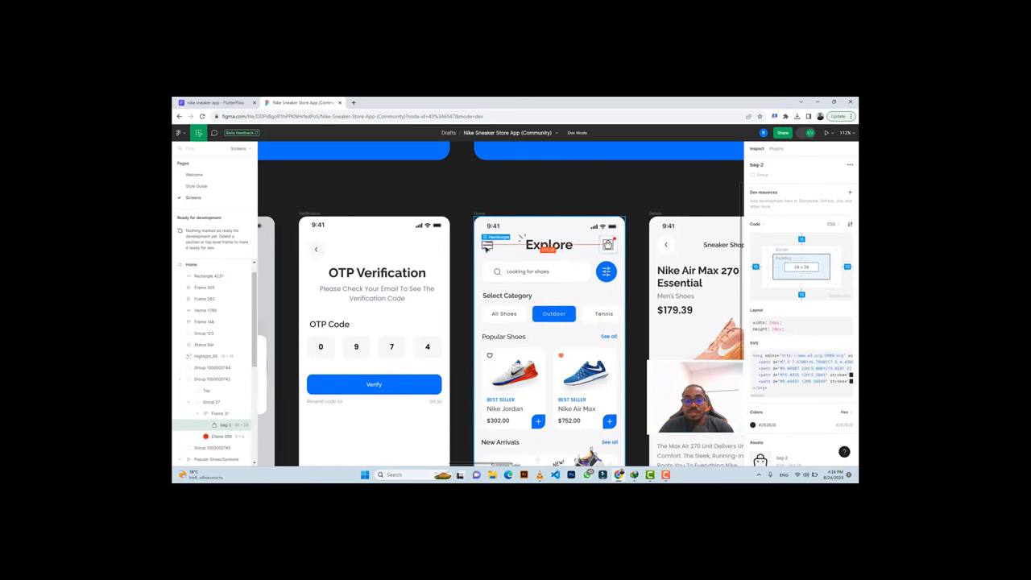
pyautogui.click(487, 244)
pyautogui.scroll(-5, 785, 322)
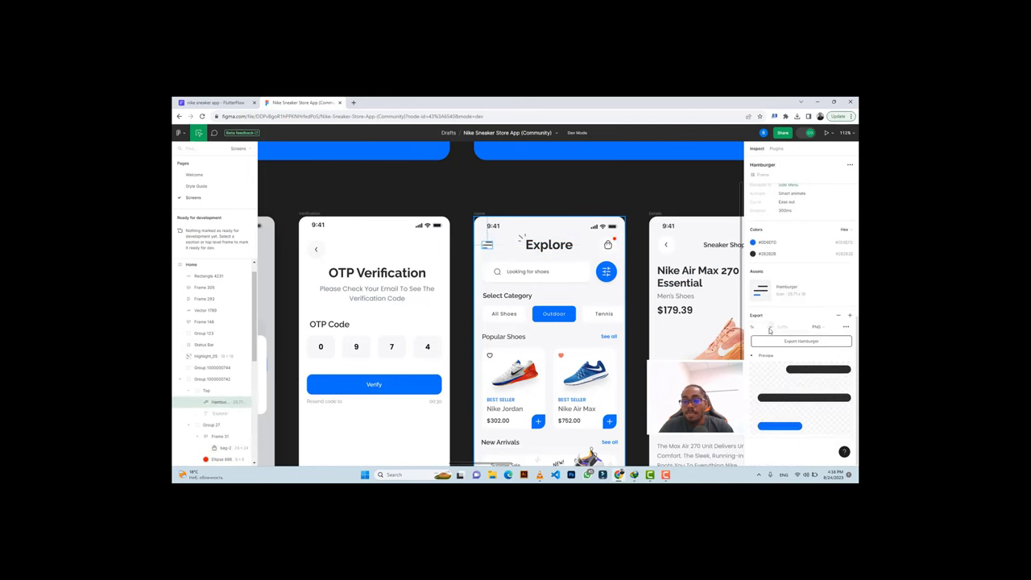
pyautogui.click(769, 330)
pyautogui.click(762, 354)
pyautogui.click(792, 341)
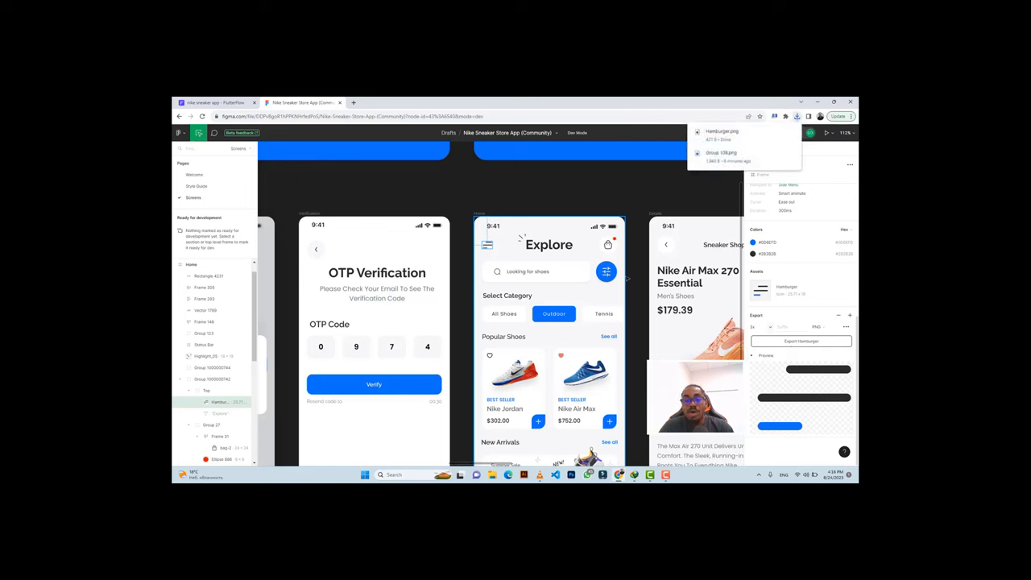
# Set the bag-2 icon's export scale to 3x.
pyautogui.click(607, 246)
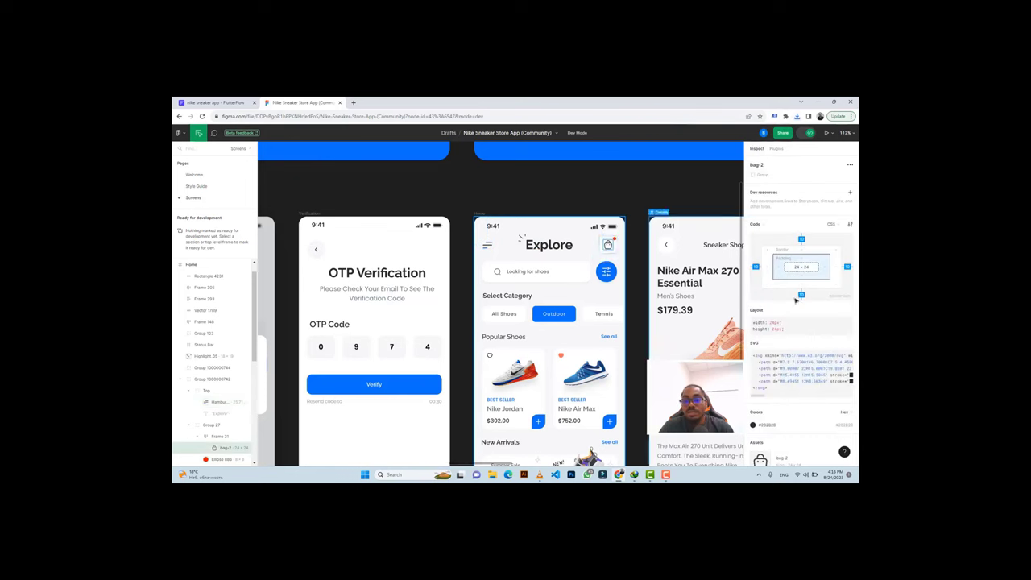
pyautogui.scroll(-2, 806, 360)
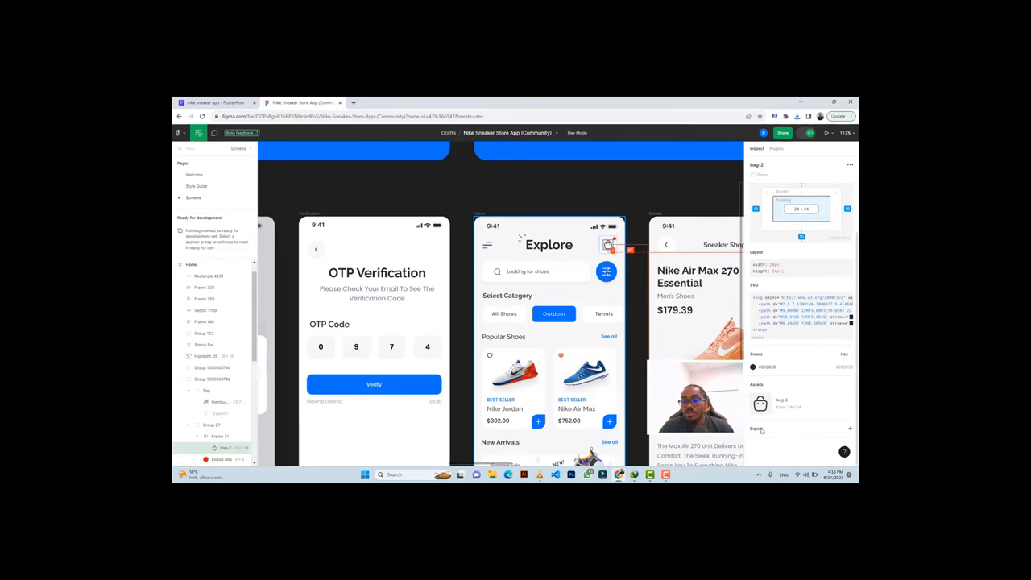
pyautogui.scroll(-3, 766, 428)
pyautogui.click(765, 298)
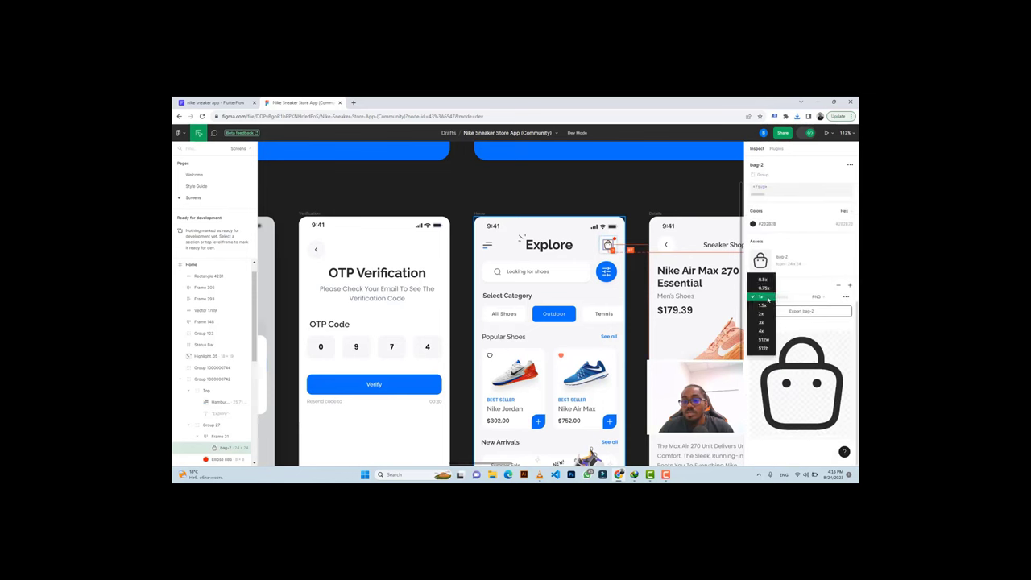
pyautogui.click(761, 323)
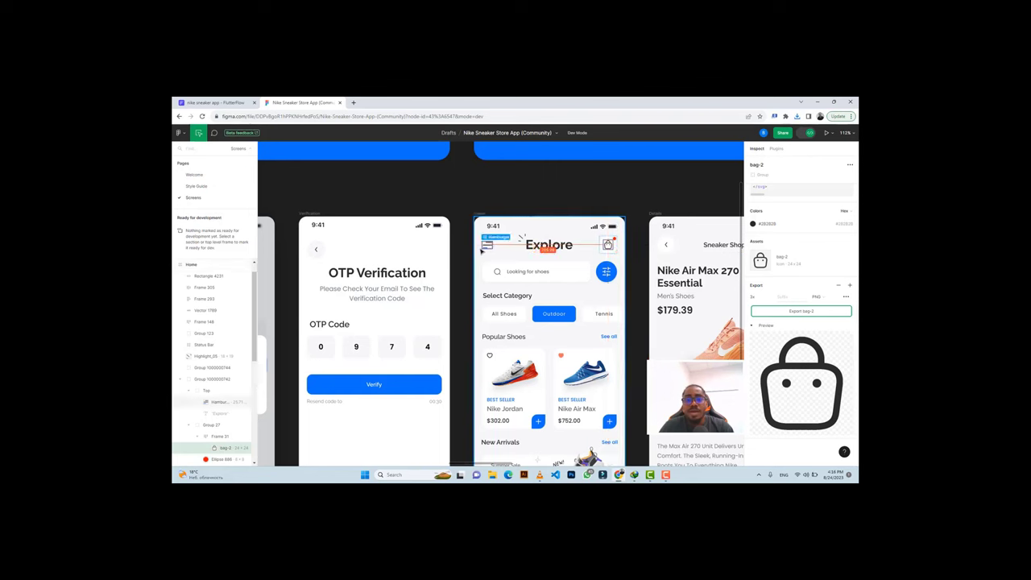
pyautogui.click(213, 102)
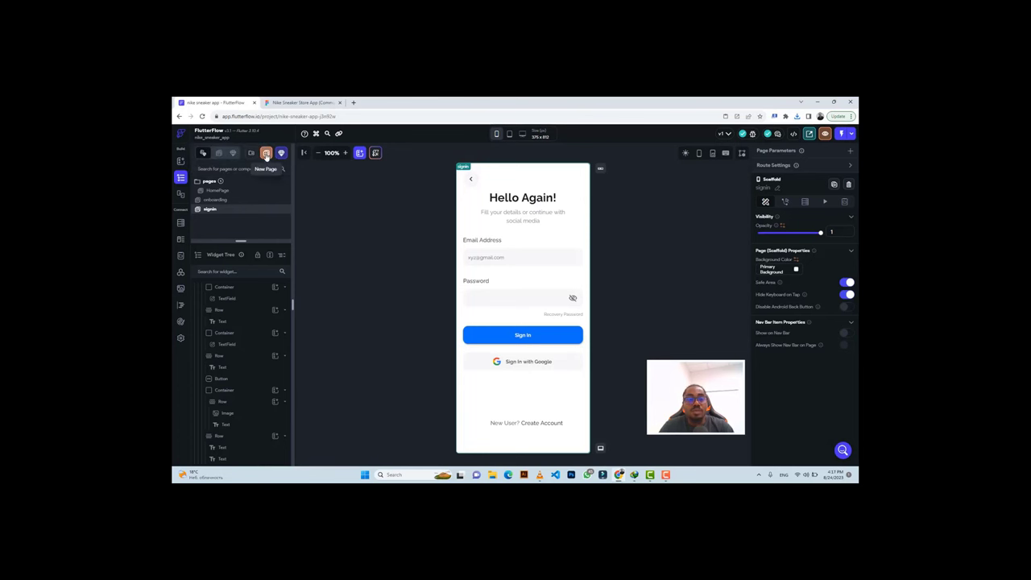
# Create a blank page named 'home' and select its app bar.
pyautogui.click(265, 154)
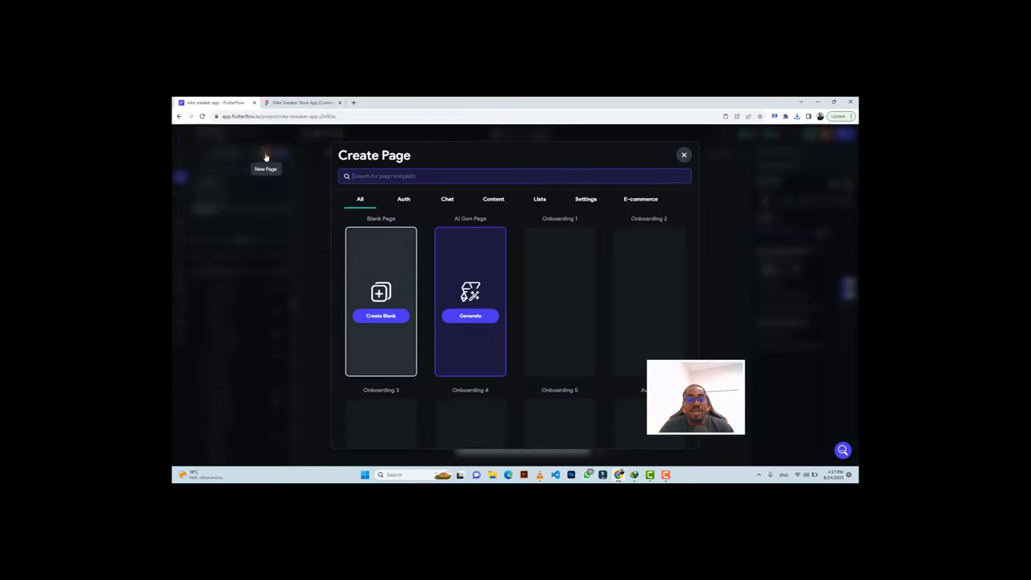
pyautogui.click(377, 317)
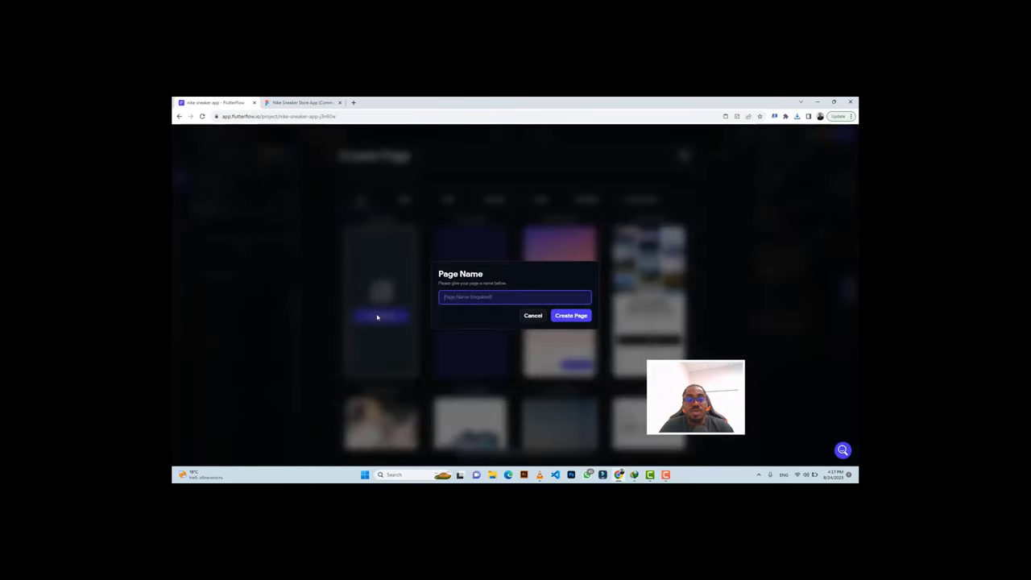
pyautogui.click(294, 103)
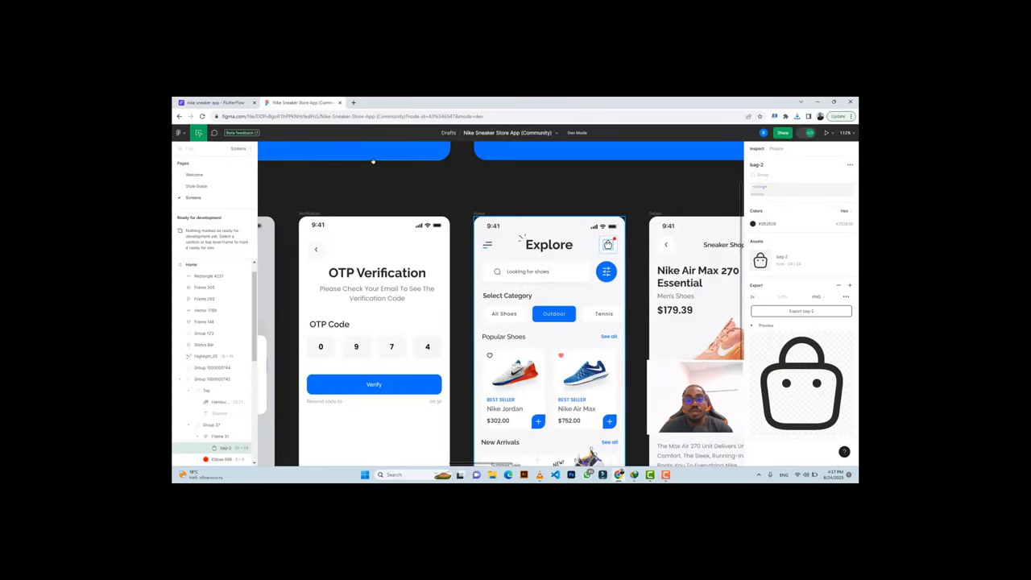
pyautogui.hotkey('ctrl', 'Tab')
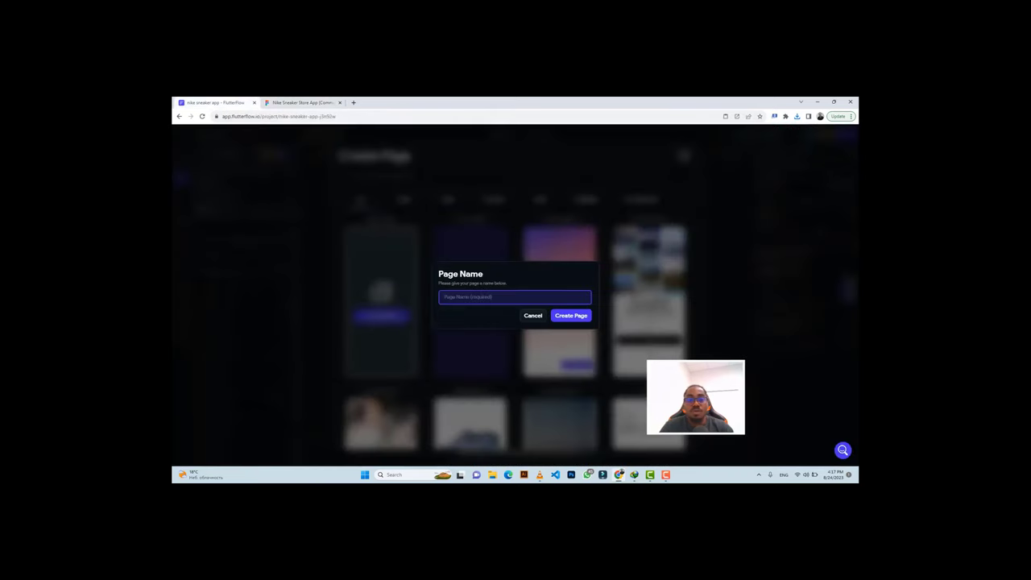
pyautogui.write('home')
pyautogui.click(577, 316)
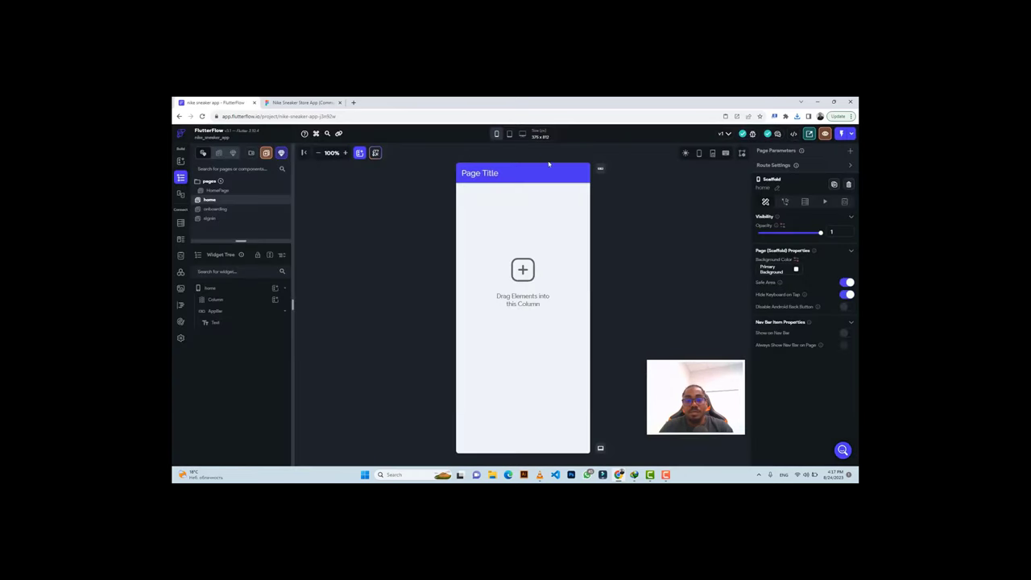
pyautogui.click(546, 174)
# Delete the home page's app bar and add a Row inside its column.
pyautogui.press('Delete')
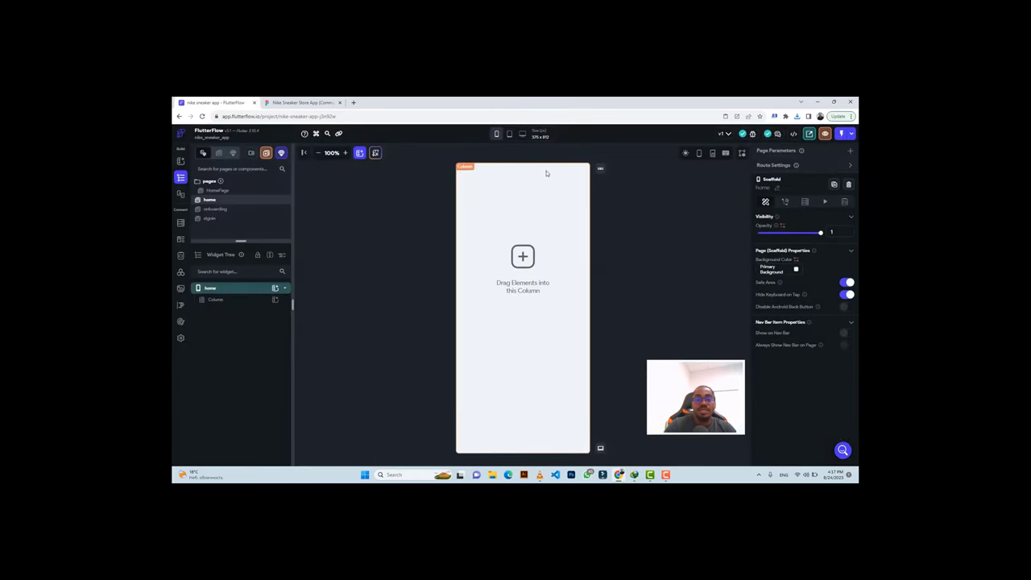
pyautogui.click(298, 102)
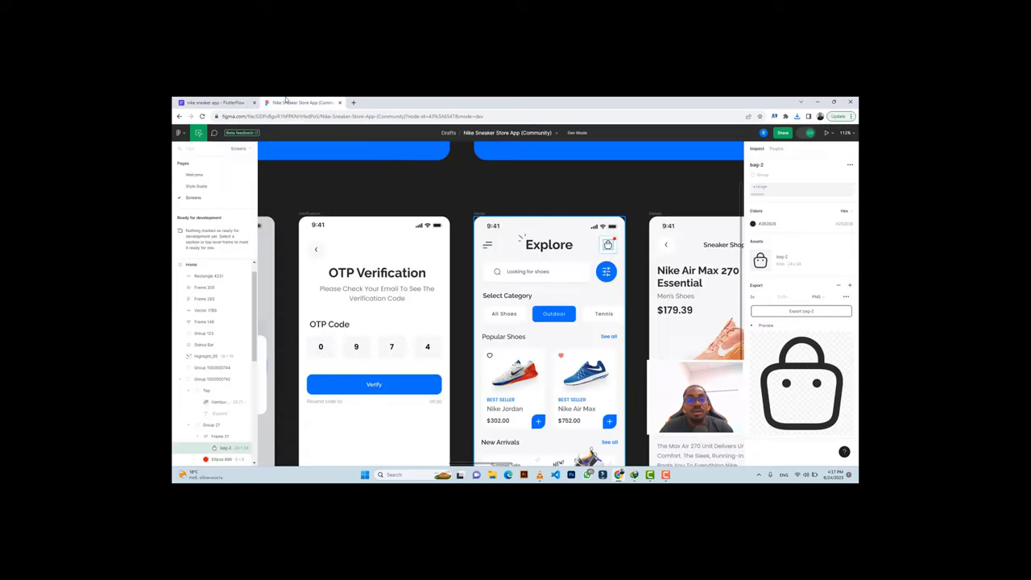
pyautogui.click(218, 102)
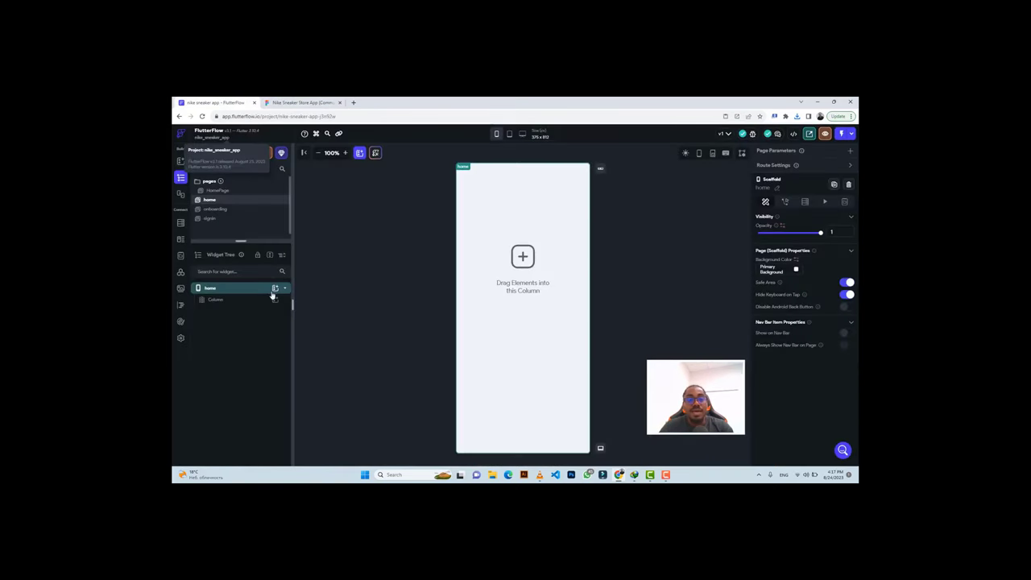
pyautogui.click(266, 300)
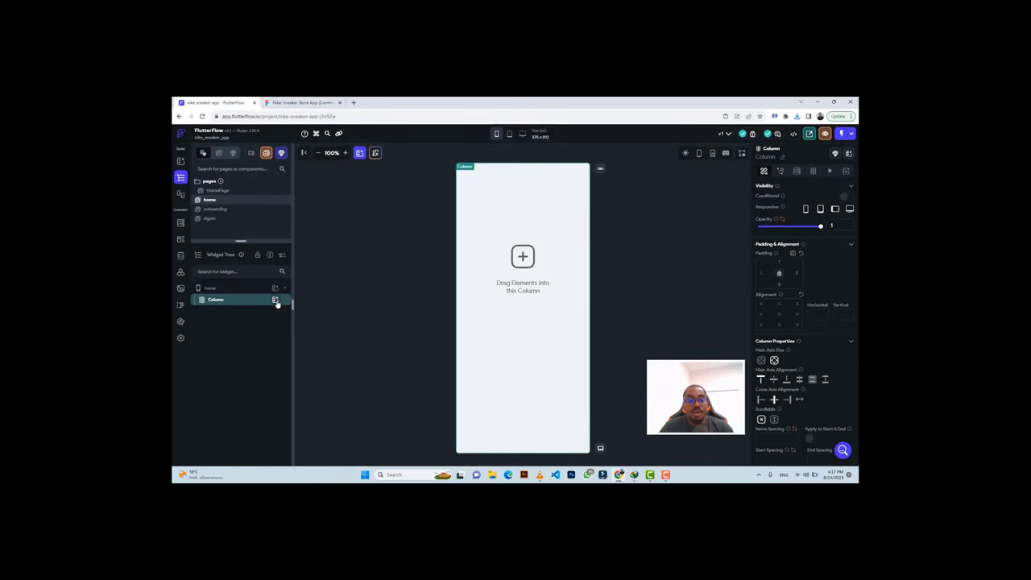
pyautogui.click(276, 300)
pyautogui.click(377, 339)
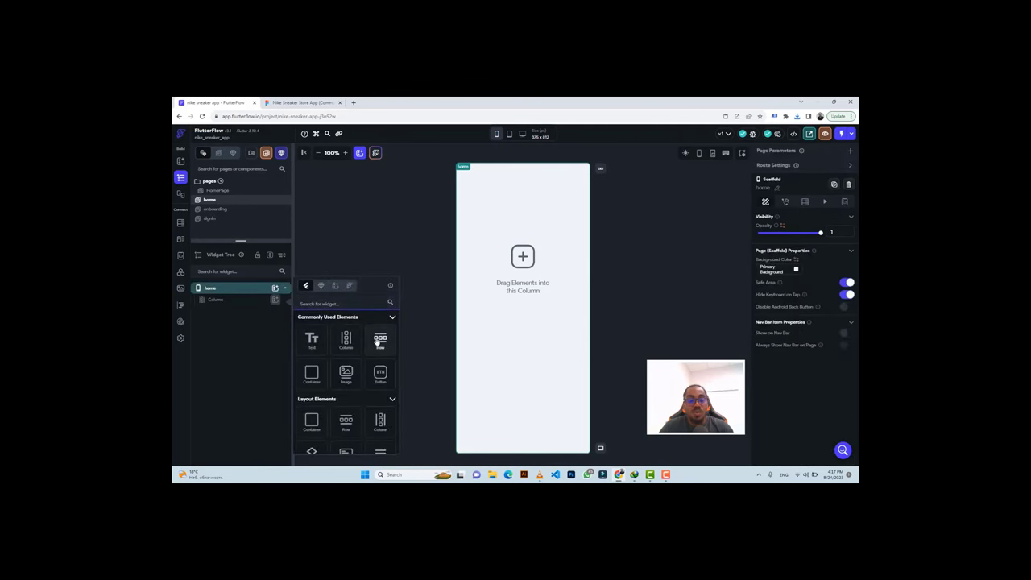
# Add an Image to the row and narrow its width to match the Figma hamburger icon.
pyautogui.click(285, 101)
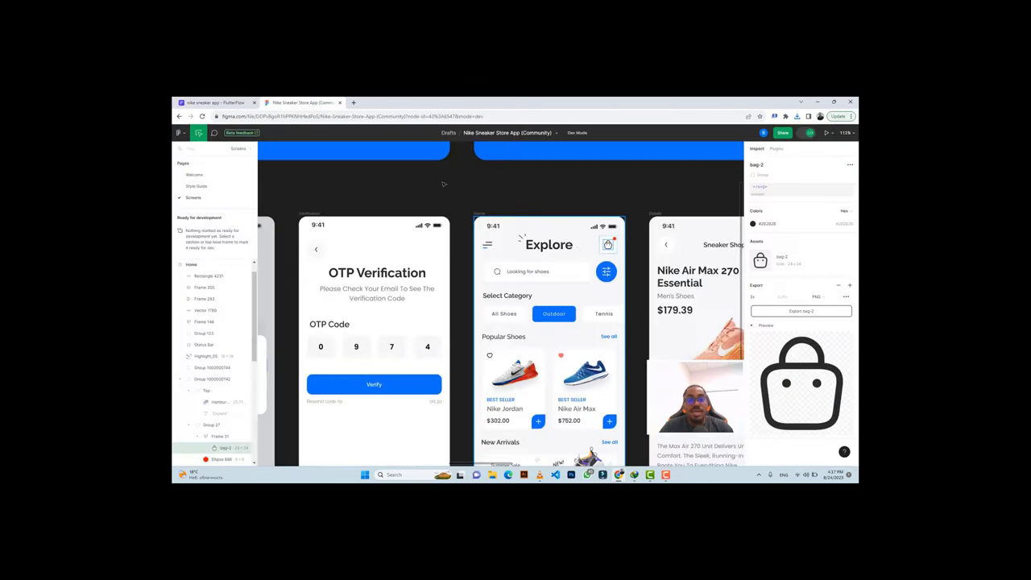
pyautogui.click(486, 246)
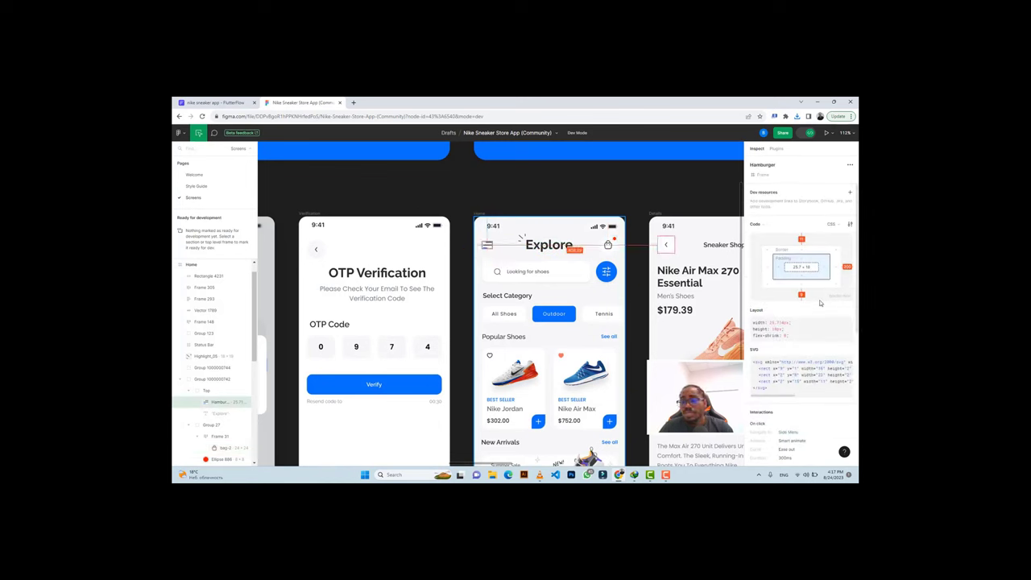
pyautogui.scroll(-4, 820, 303)
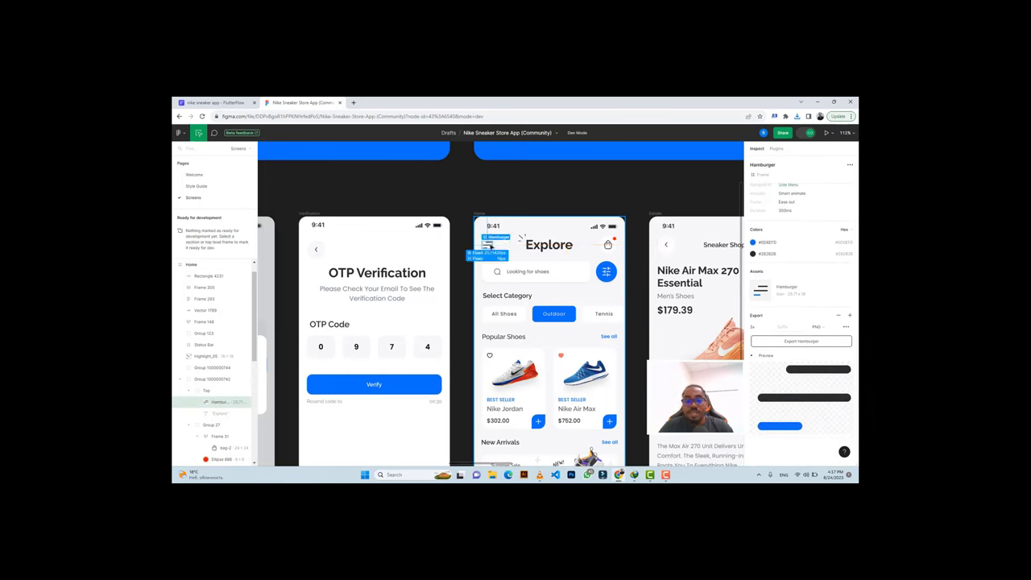
pyautogui.click(215, 102)
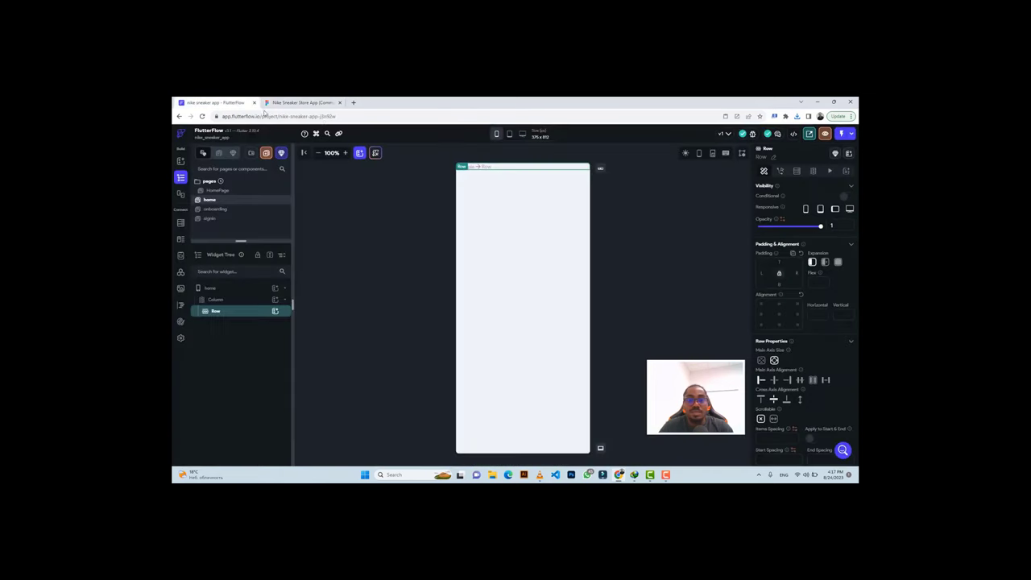
pyautogui.click(274, 311)
pyautogui.click(348, 385)
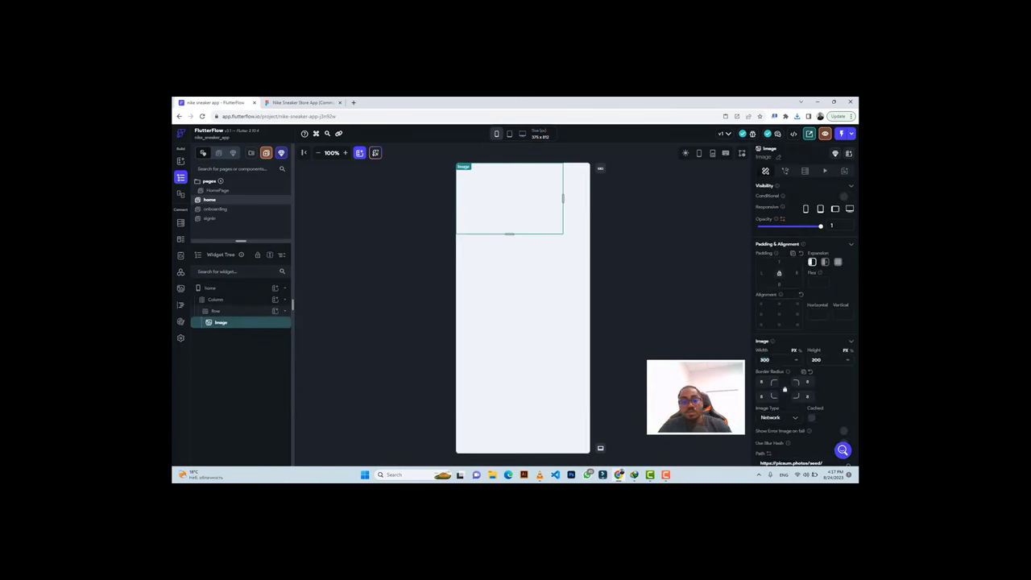
pyautogui.write('4')
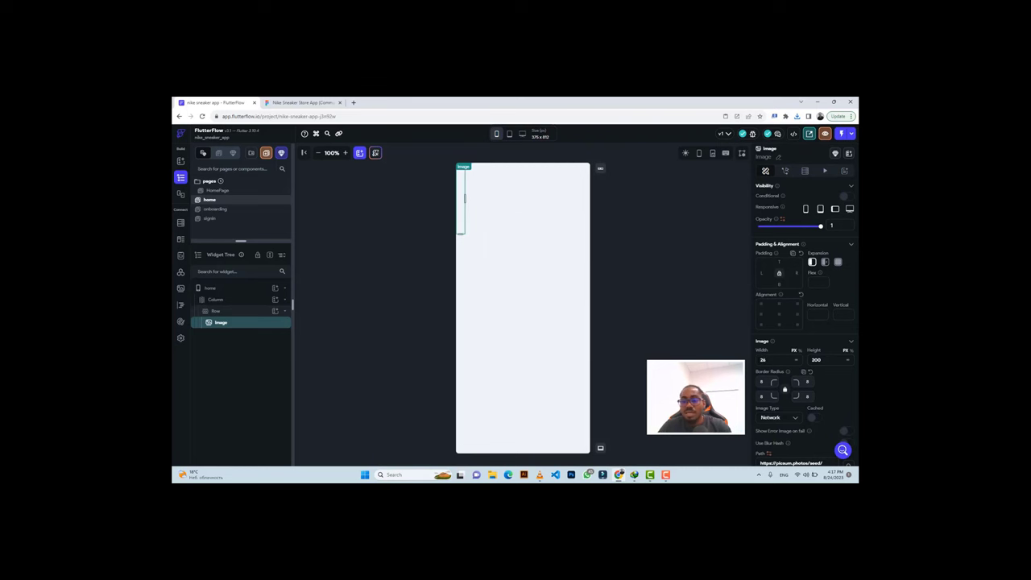
pyautogui.write('18')
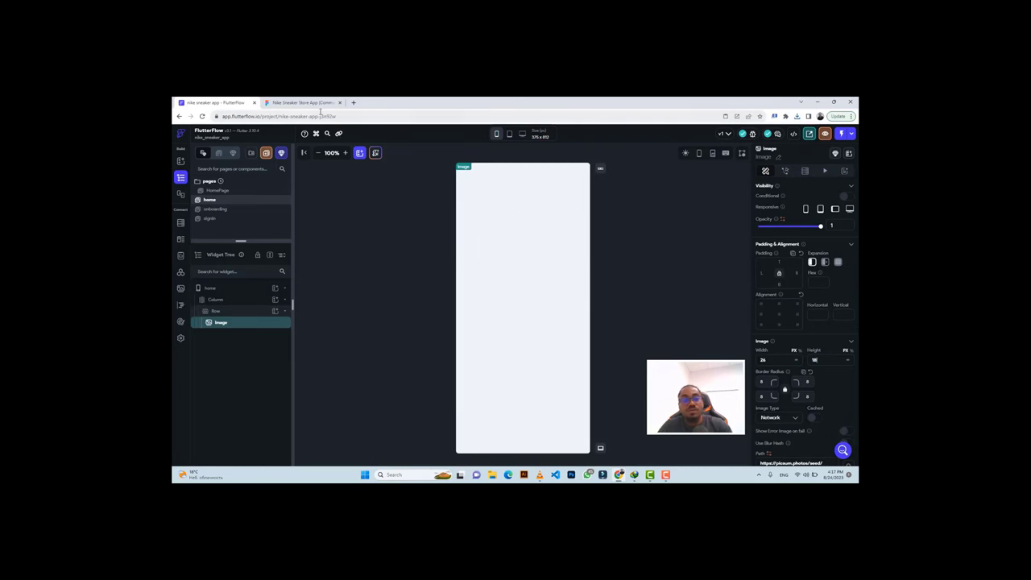
pyautogui.click(306, 103)
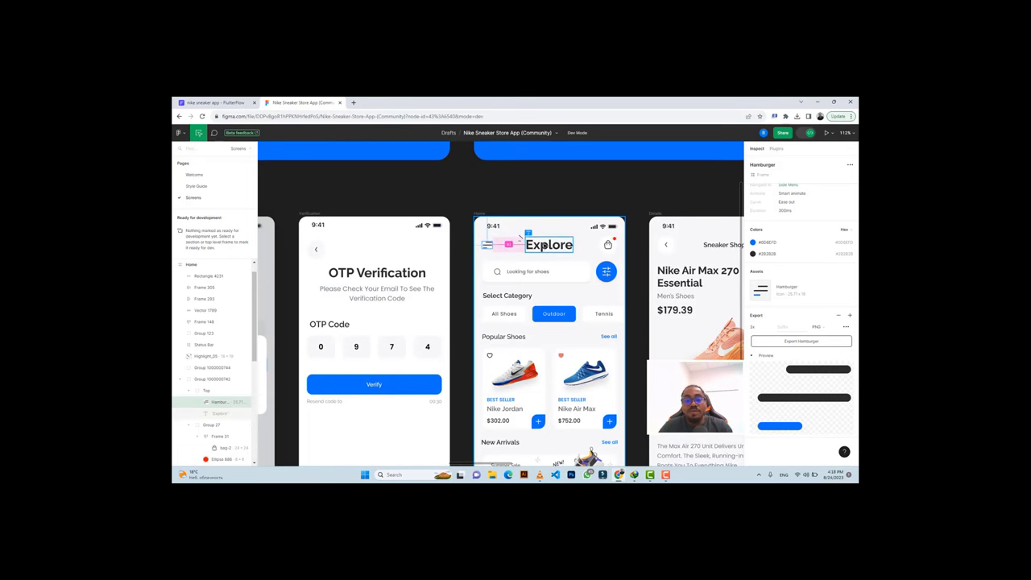
# Set the image to a project Asset using the uploaded Hamburger.png file.
pyautogui.click(213, 102)
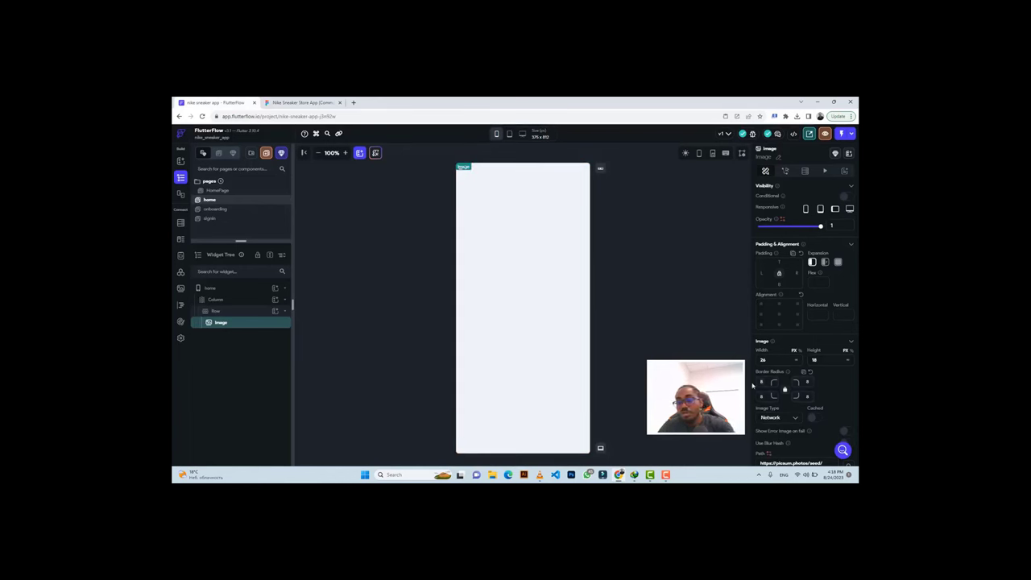
pyautogui.click(779, 417)
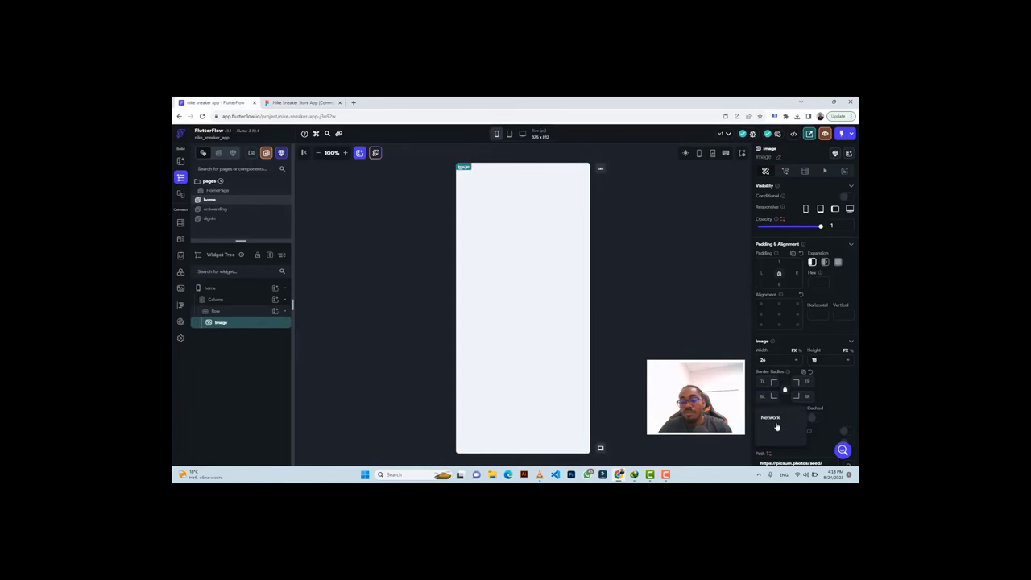
pyautogui.click(775, 435)
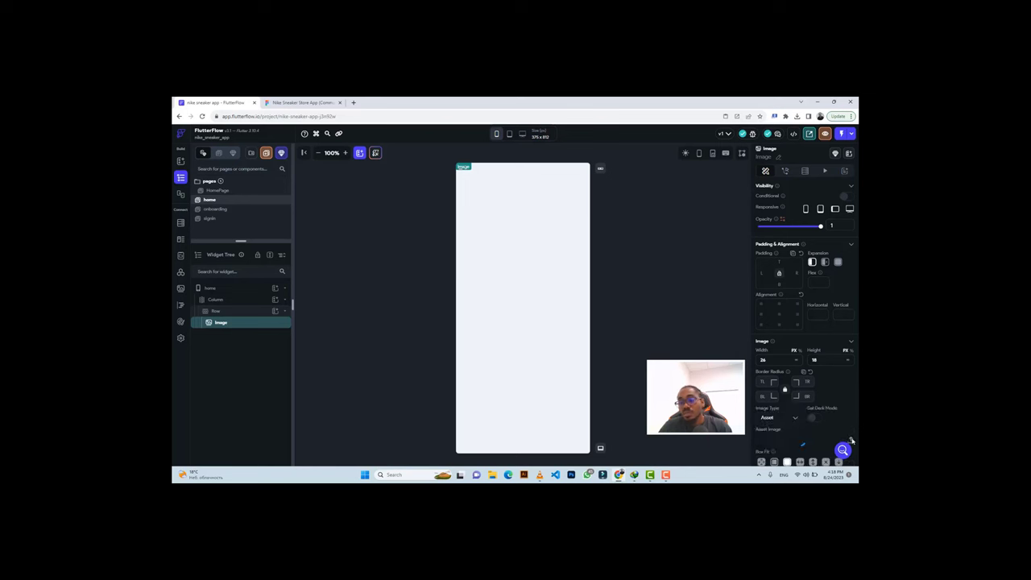
pyautogui.click(850, 441)
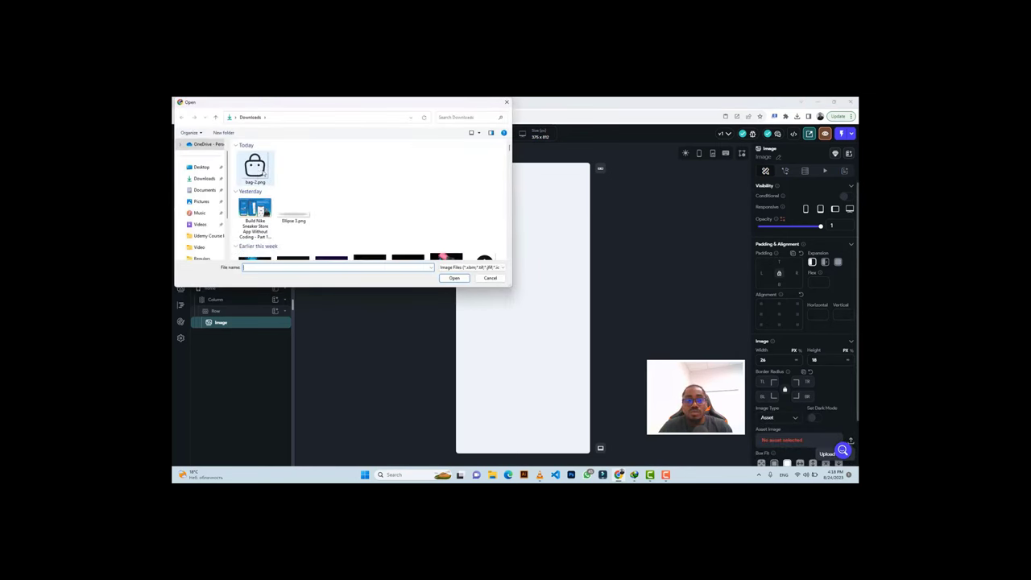
pyautogui.click(291, 170)
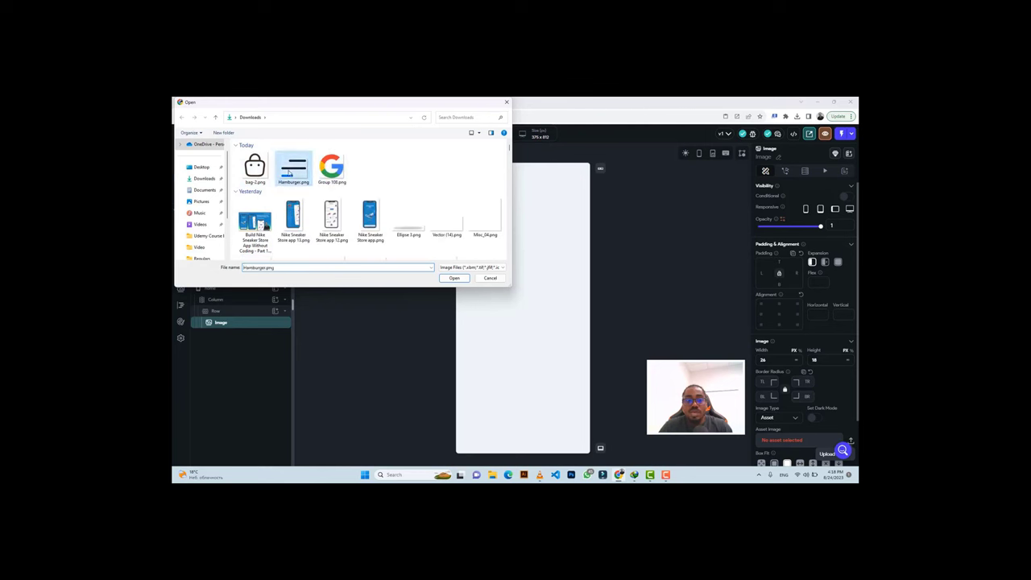
pyautogui.click(454, 278)
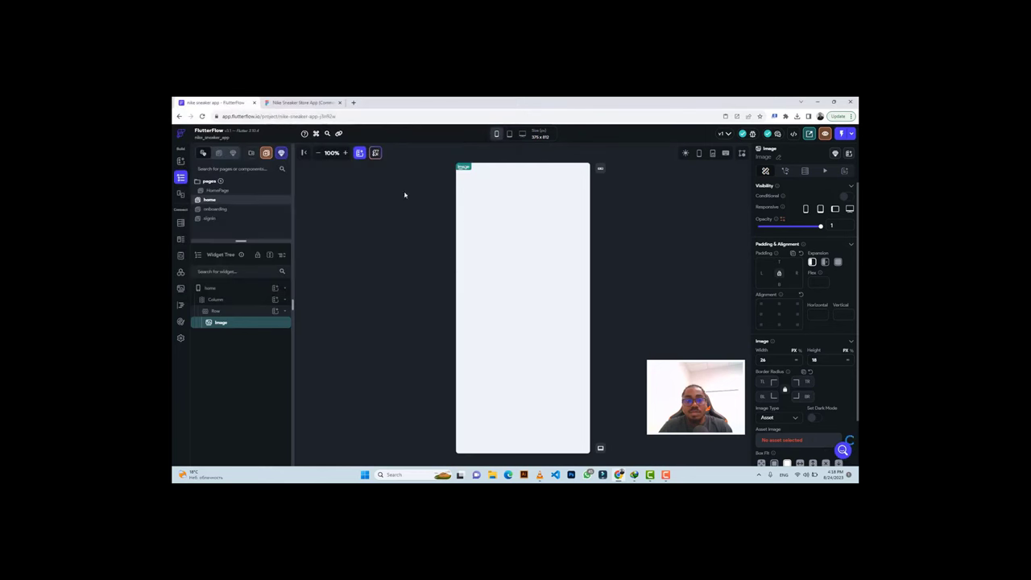
pyautogui.click(509, 170)
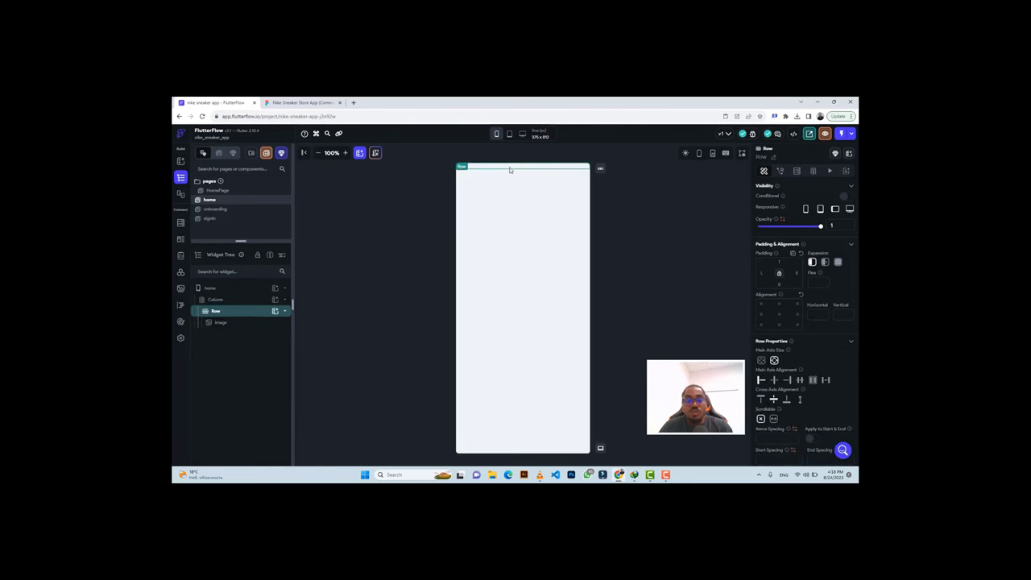
pyautogui.click(290, 103)
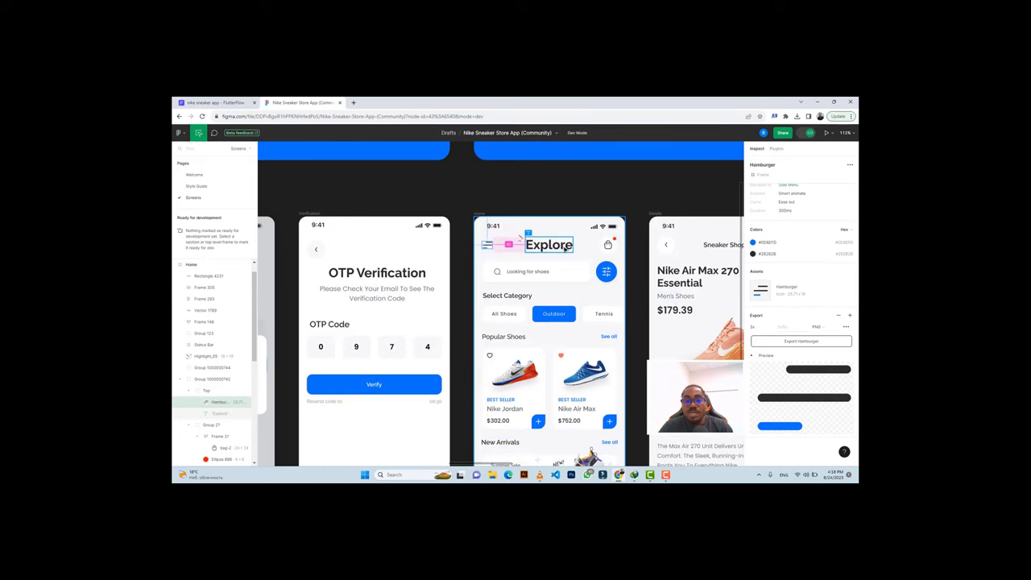
# Back in FlutterFlow, open the onboarding page from the Pages list.
pyautogui.click(243, 105)
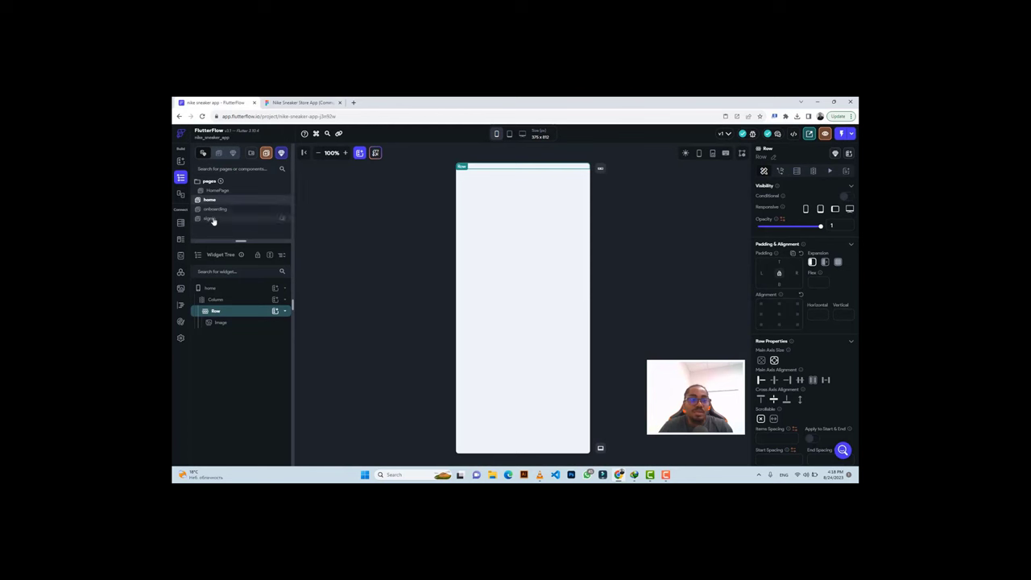
pyautogui.click(212, 219)
pyautogui.click(214, 210)
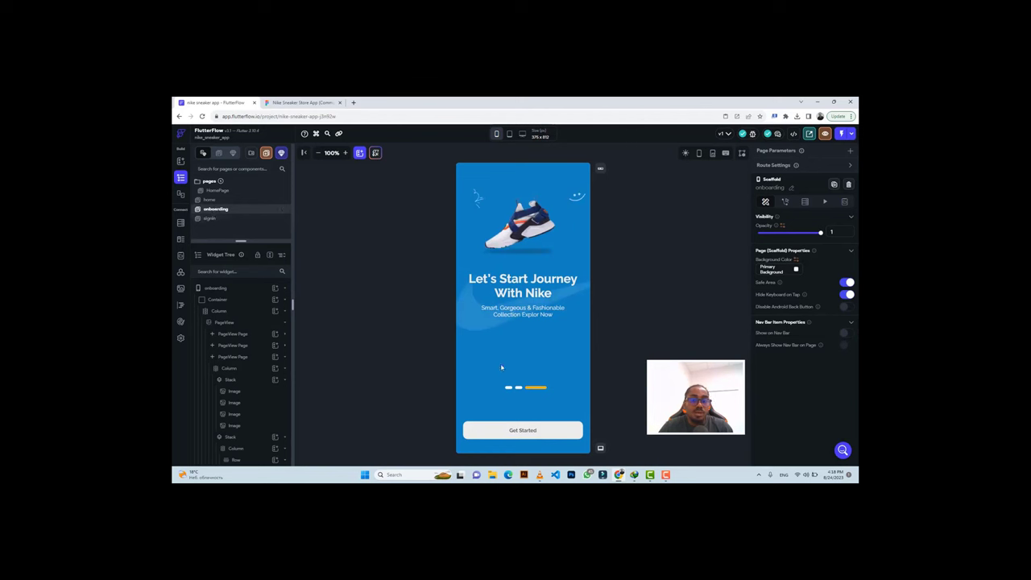
# Inspect the onboarding page's widgets: the WELCOME TO NIKE text, background Stack and top Row image.
pyautogui.click(232, 333)
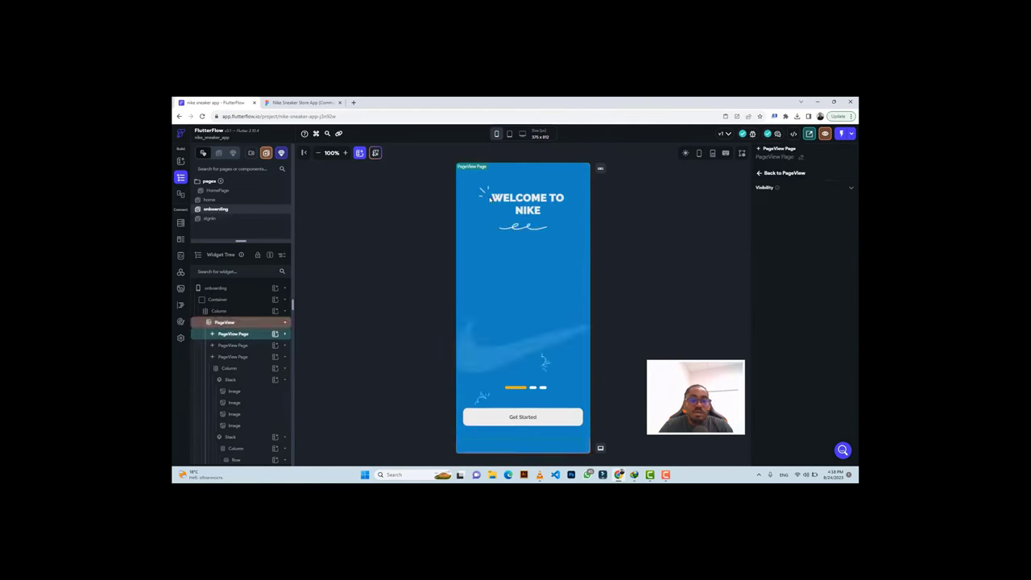
pyautogui.click(493, 198)
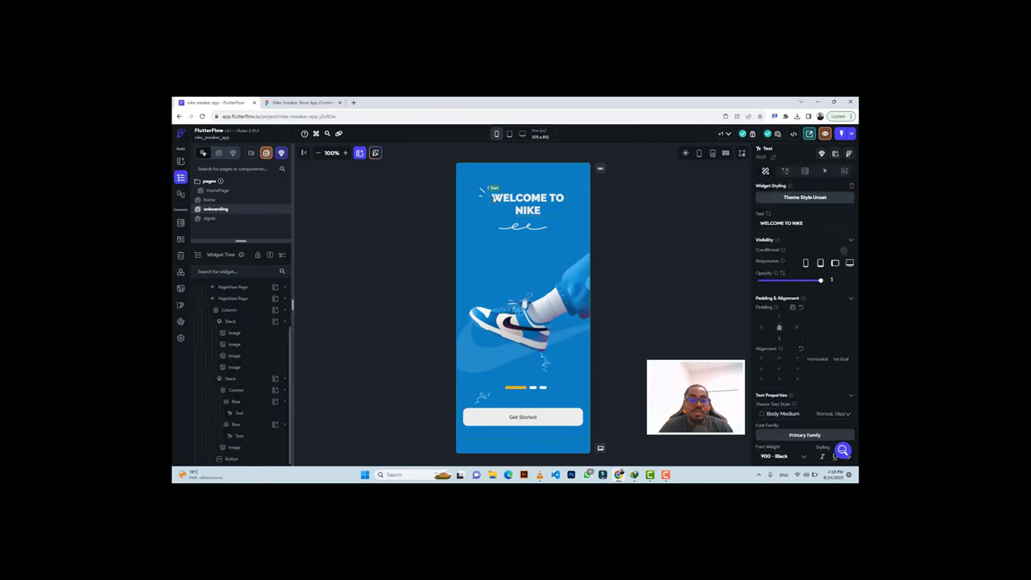
pyautogui.moveTo(233, 333); pyautogui.dragTo(243, 336)
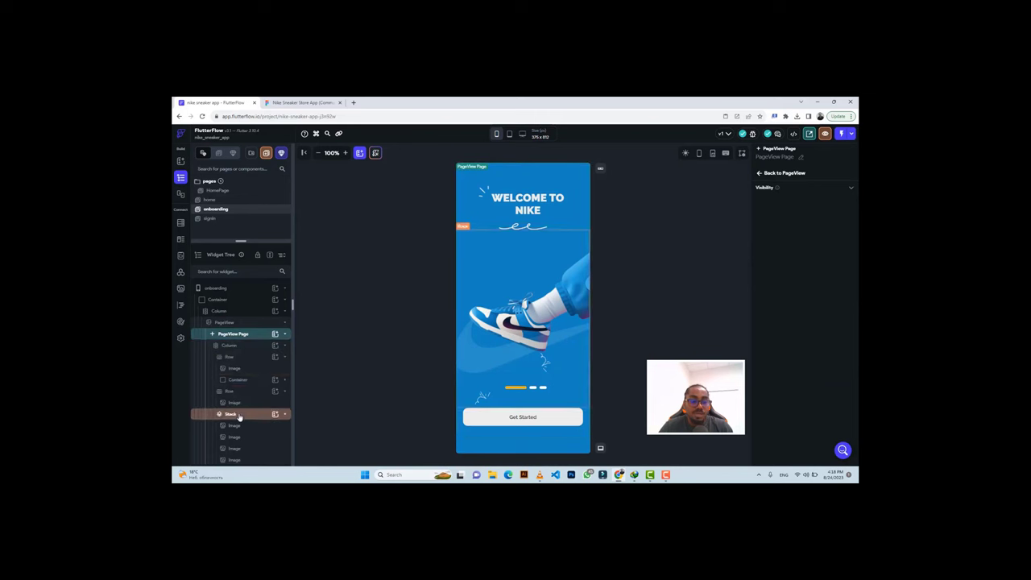
pyautogui.click(239, 415)
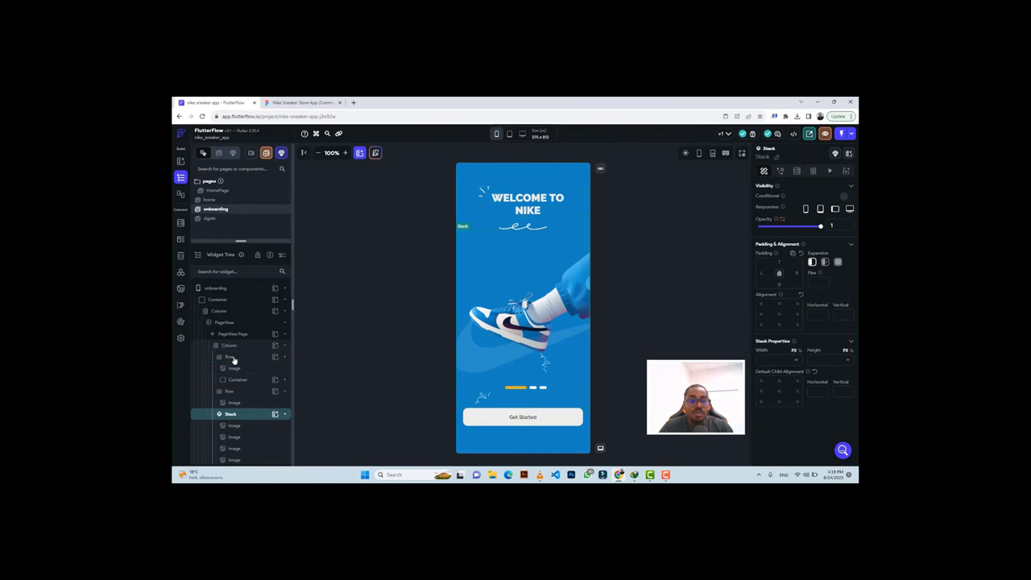
pyautogui.click(231, 358)
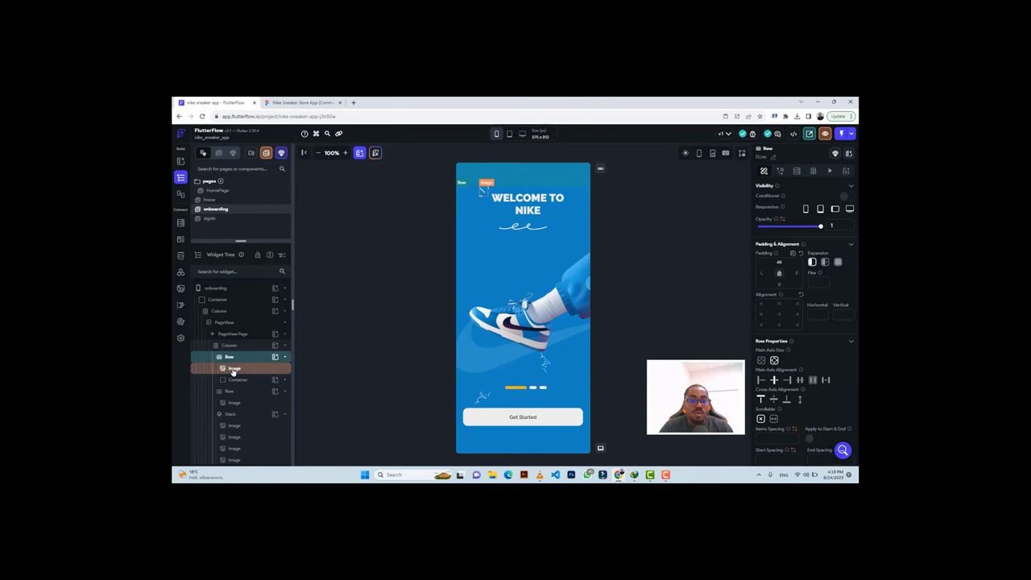
pyautogui.click(233, 369)
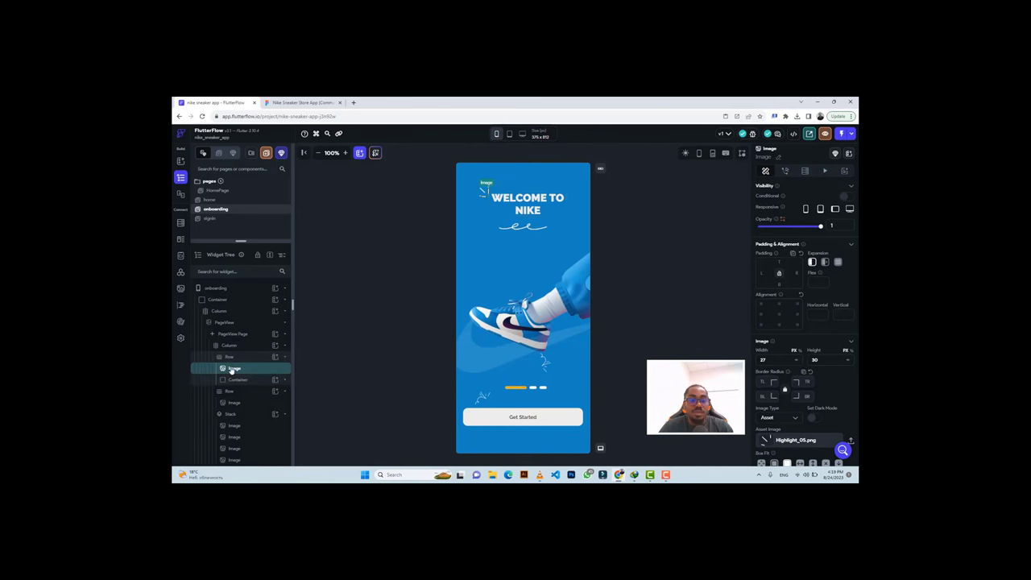
# Copy the onboarding screen's top Row widget and open the home page.
pyautogui.click(302, 102)
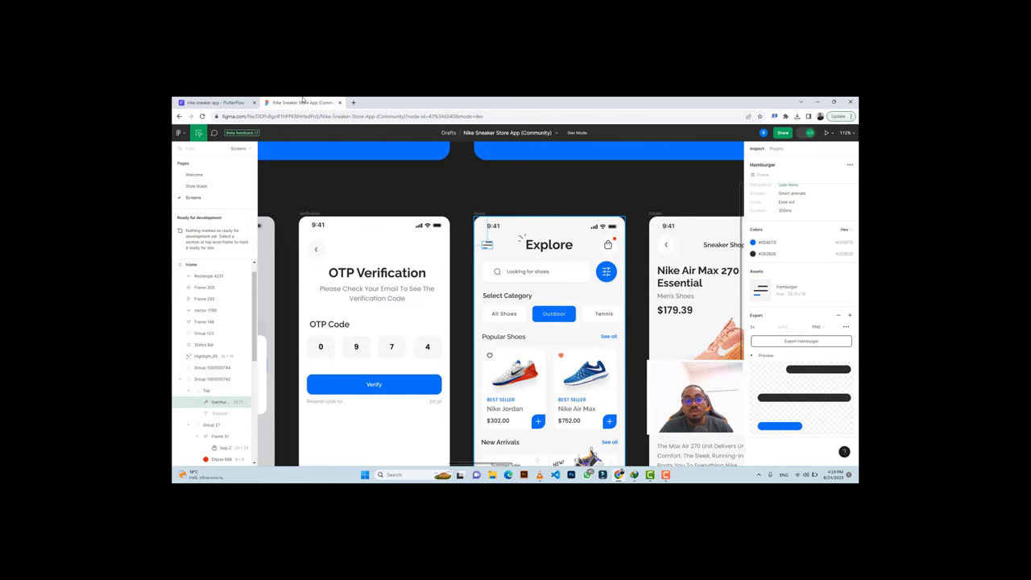
pyautogui.click(216, 102)
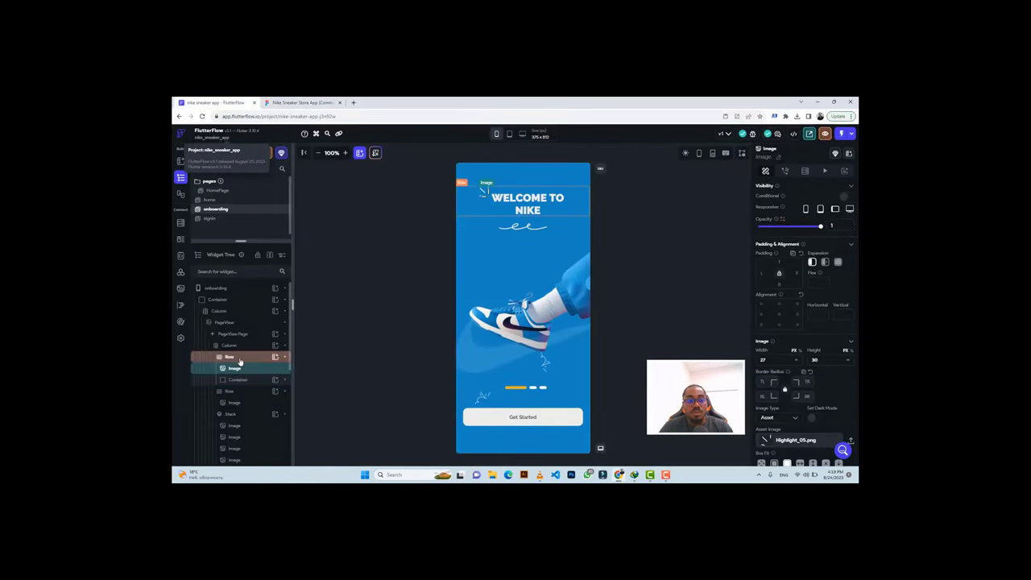
pyautogui.click(239, 361)
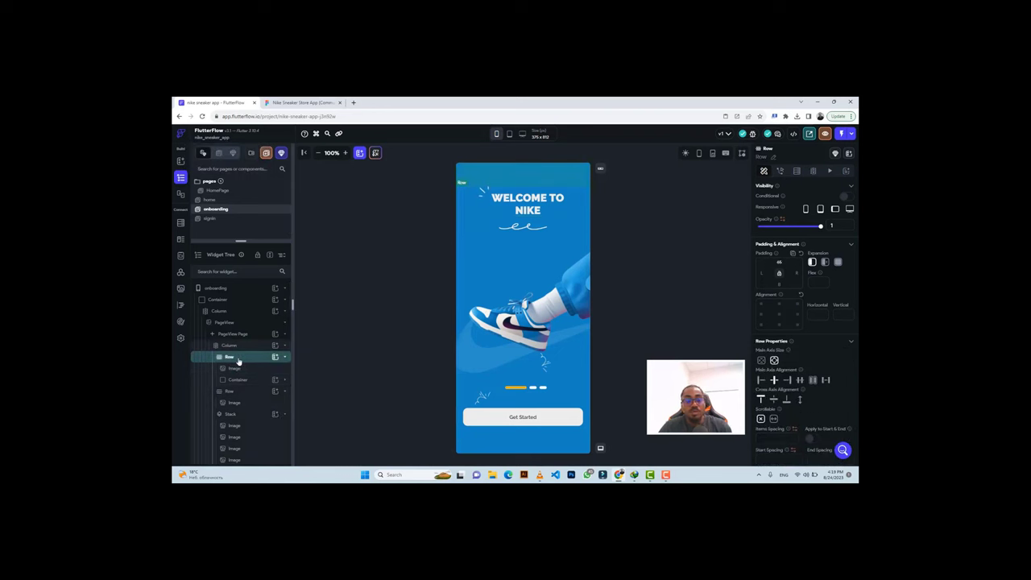
pyautogui.hotkey('ctrl', 'c')
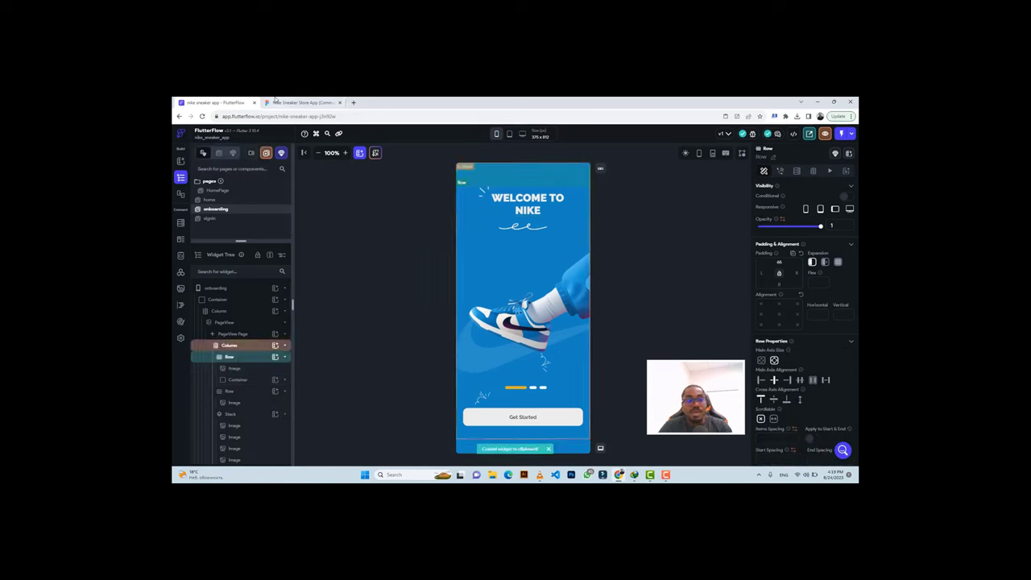
pyautogui.click(224, 201)
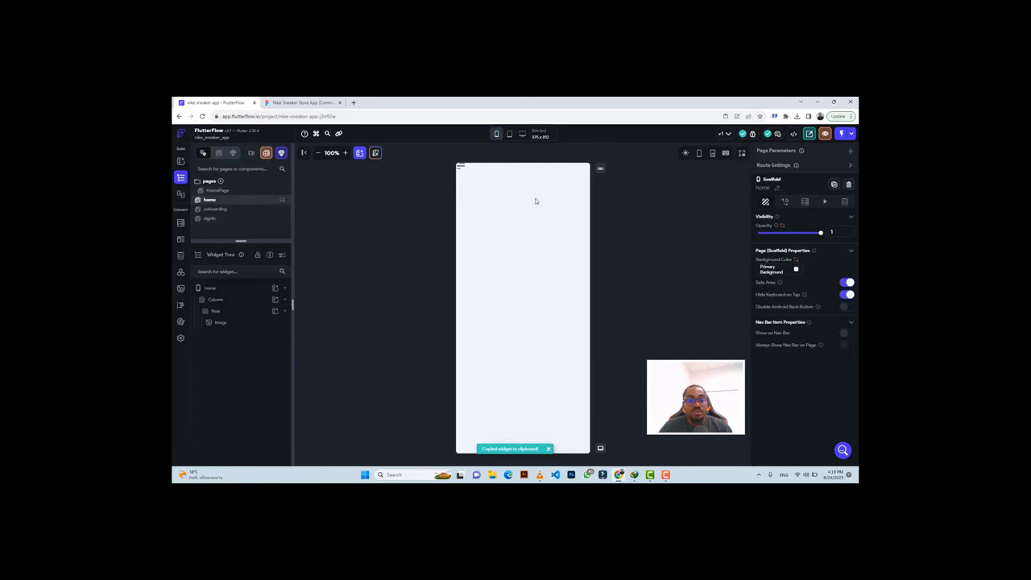
# Add a Column inside the home page Row and paste the copied image-and-text Row into it.
pyautogui.click(508, 169)
pyautogui.click(274, 311)
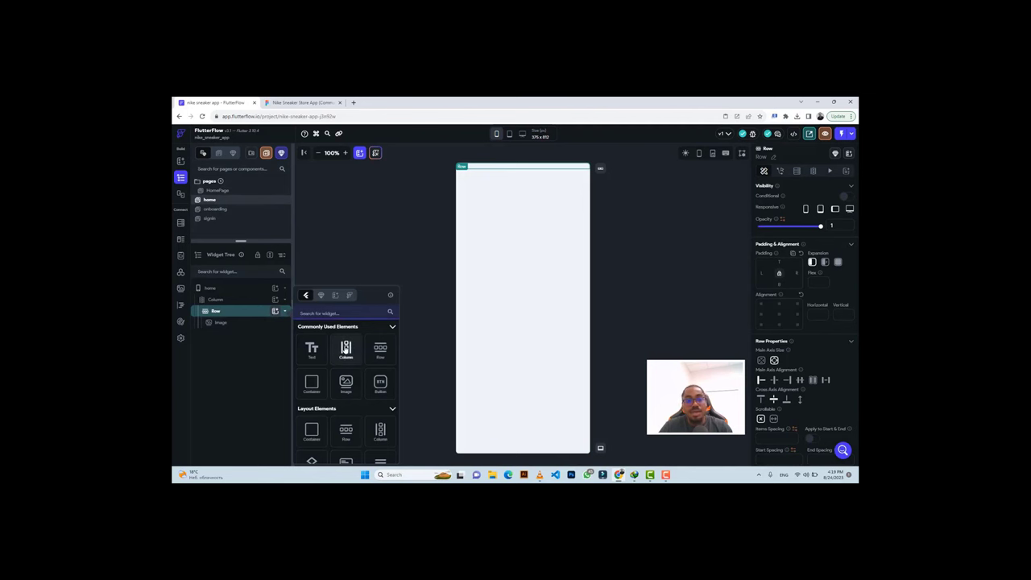
pyautogui.click(345, 348)
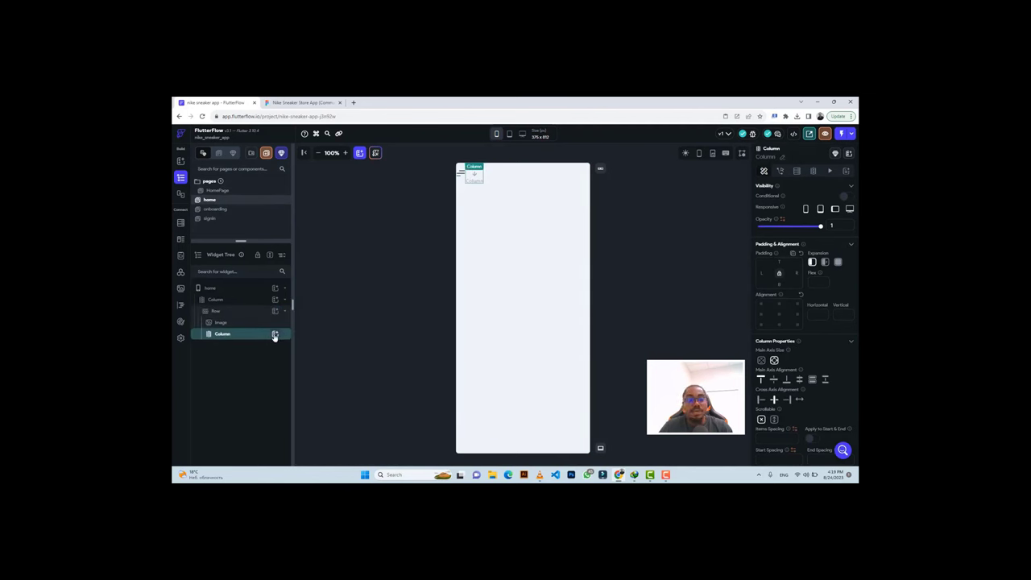
pyautogui.click(275, 334)
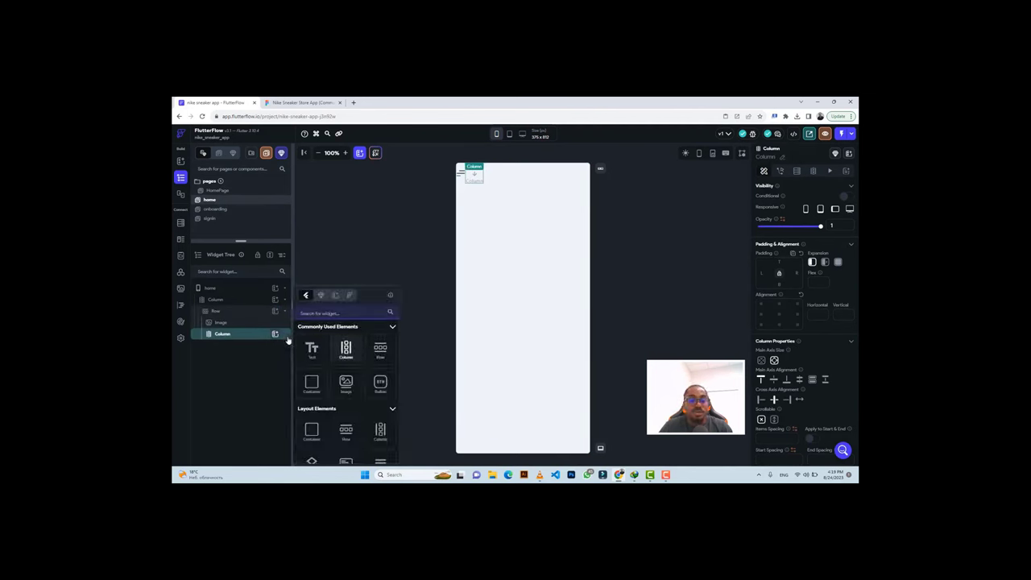
pyautogui.click(246, 335)
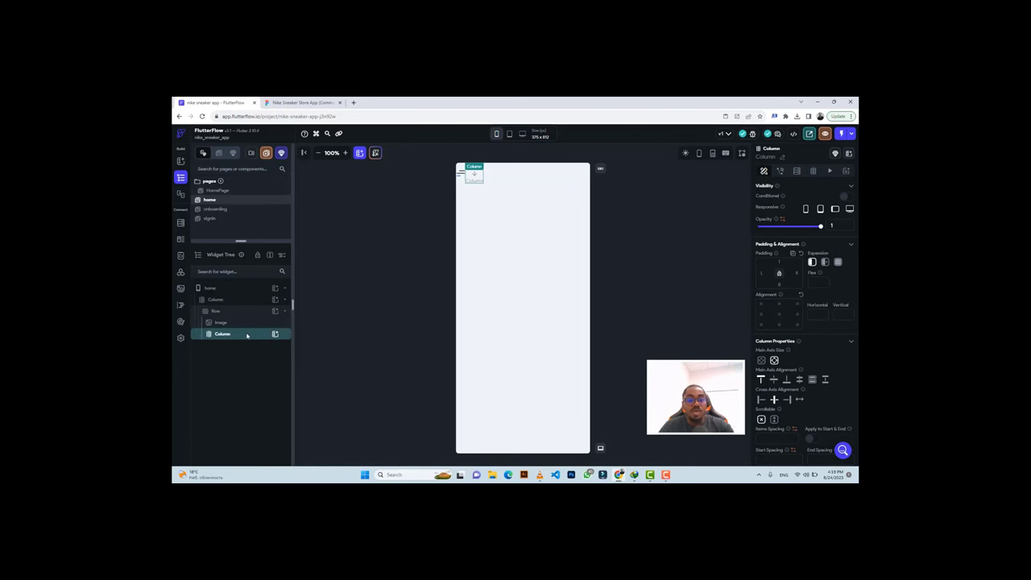
pyautogui.hotkey('ctrl', 'v')
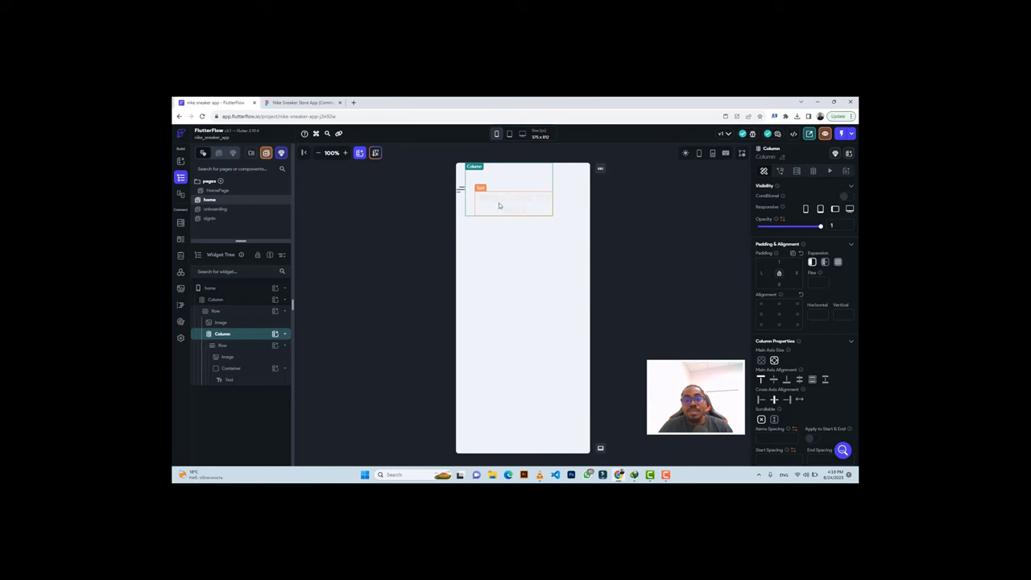
# Select the pasted WELCOME TO NIKE text and check the Explore heading's typography in Figma.
pyautogui.click(470, 208)
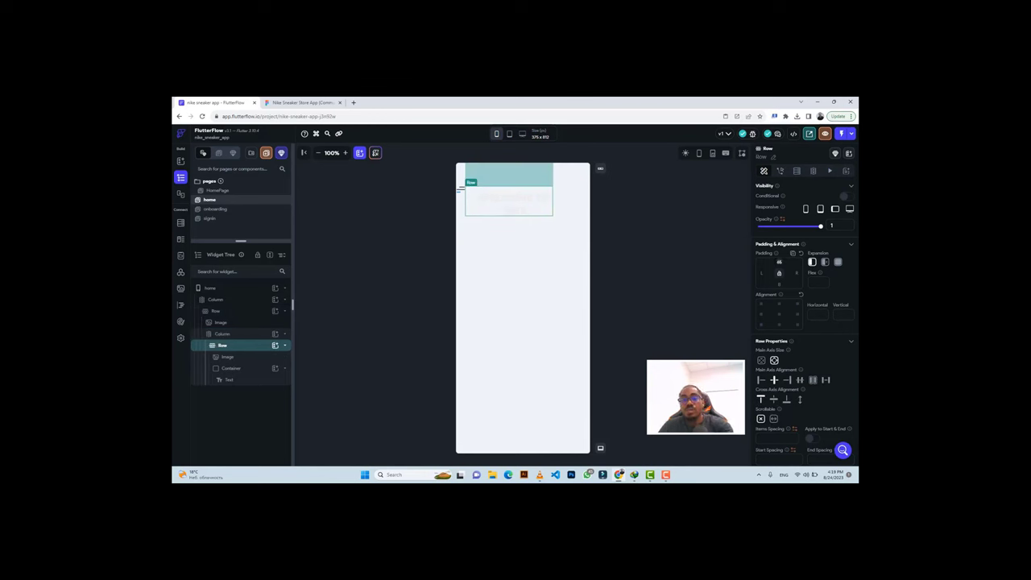
pyautogui.click(510, 180)
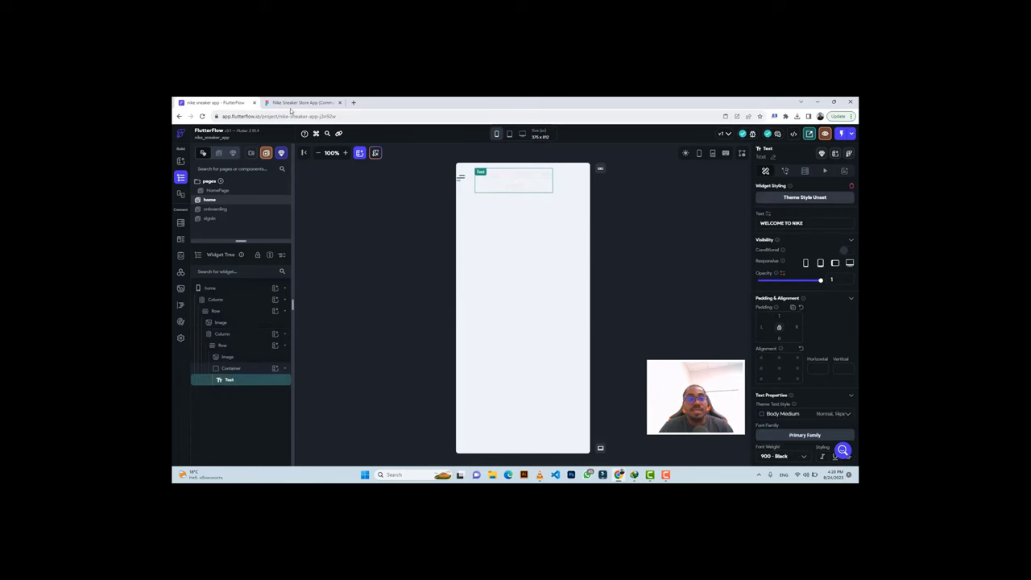
pyautogui.click(298, 103)
pyautogui.click(550, 245)
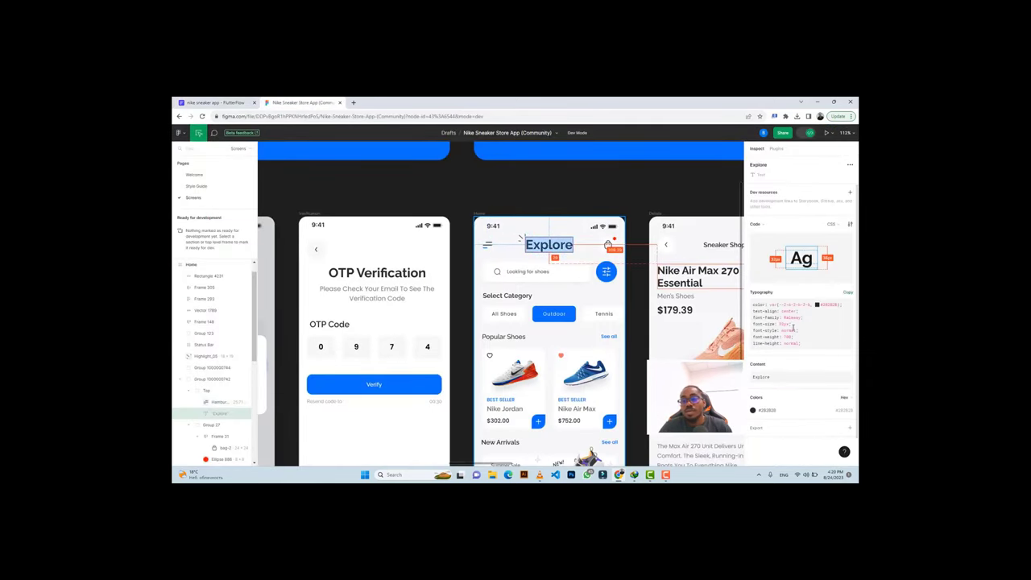
# Set the header text's font weight to 700 Bold and font size to 32.
pyautogui.click(222, 102)
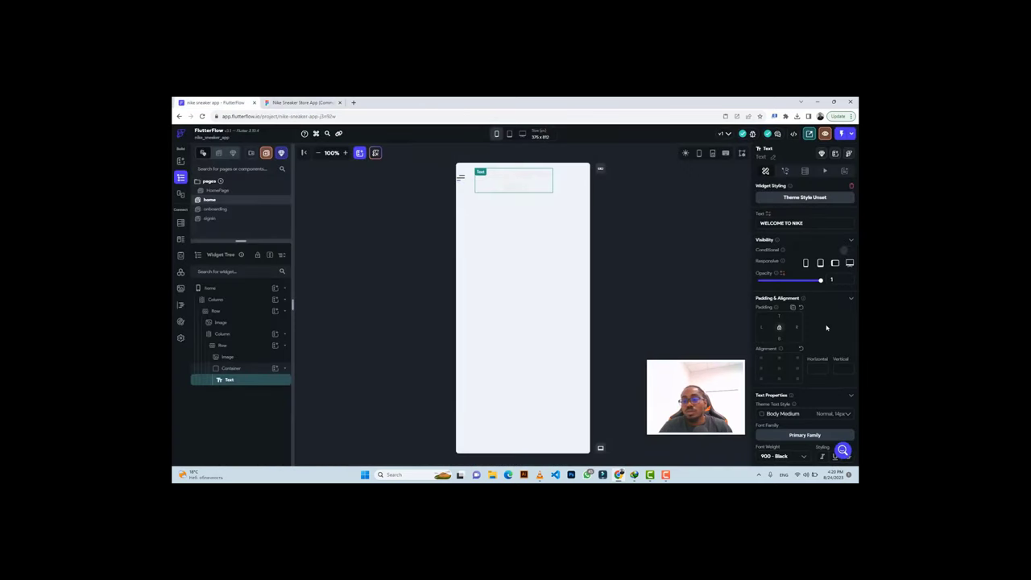
pyautogui.scroll(-3, 825, 328)
pyautogui.click(780, 326)
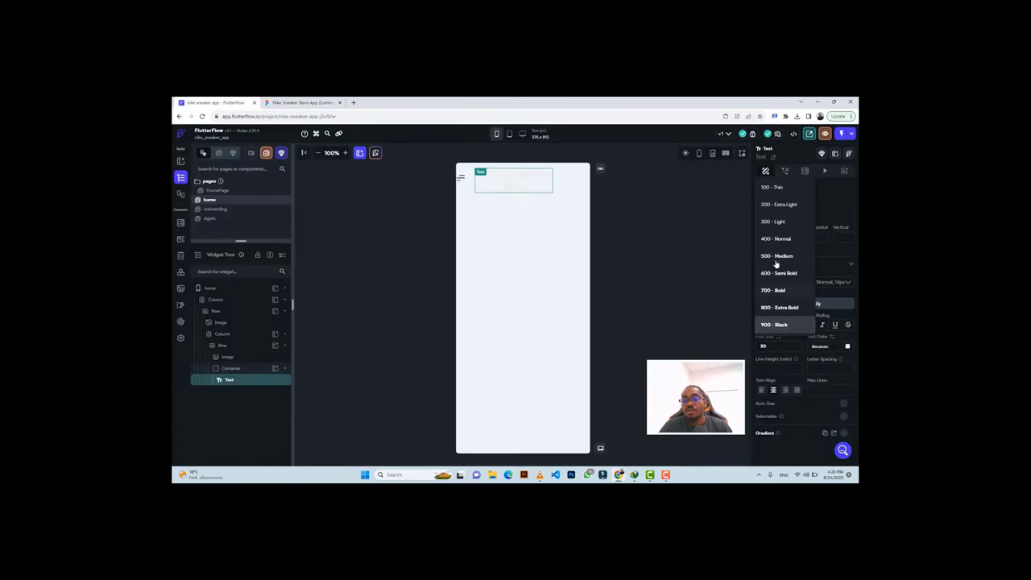
pyautogui.click(774, 292)
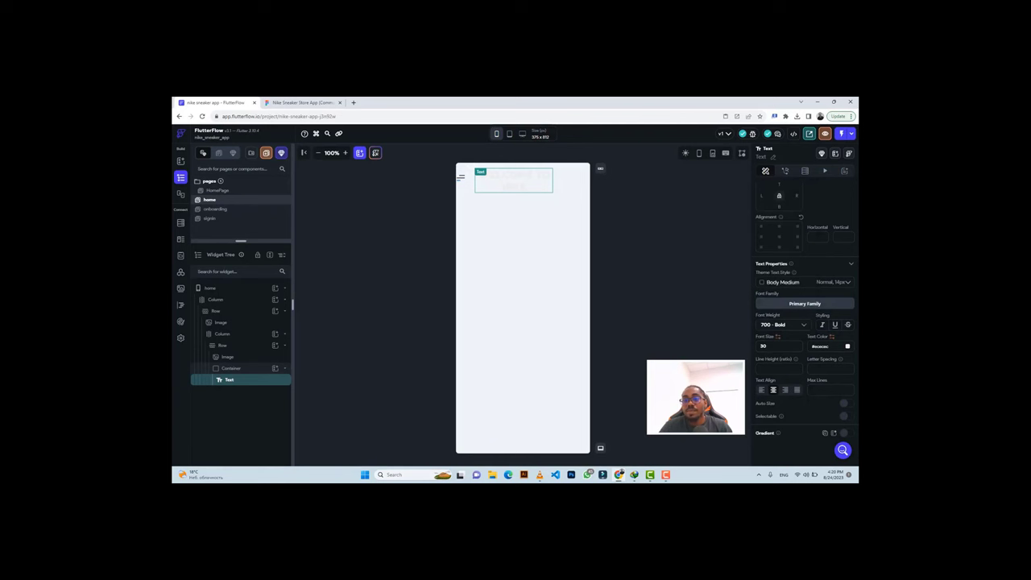
pyautogui.press('BackSpace')
pyautogui.write('2')
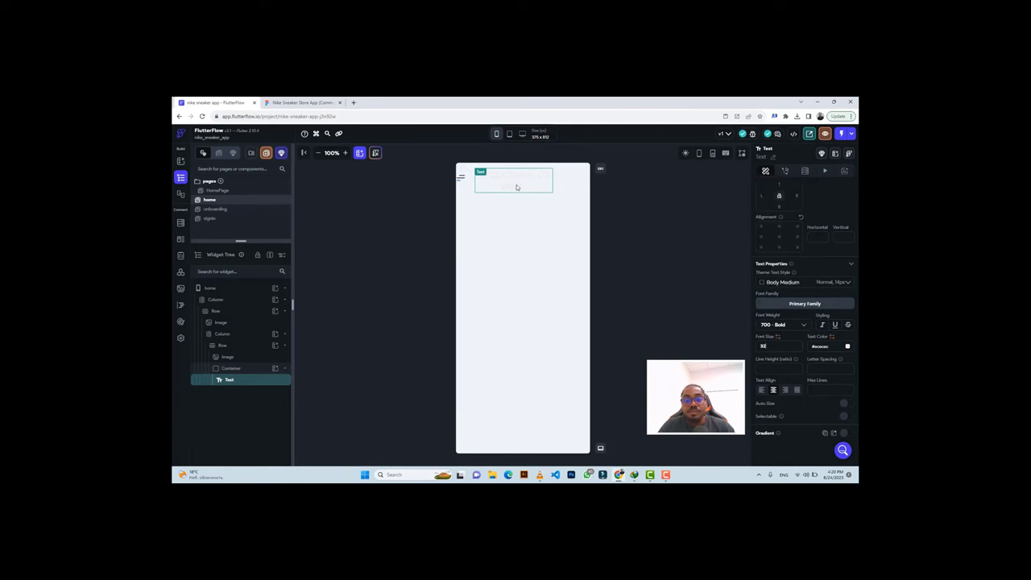
pyautogui.scroll(3, 781, 274)
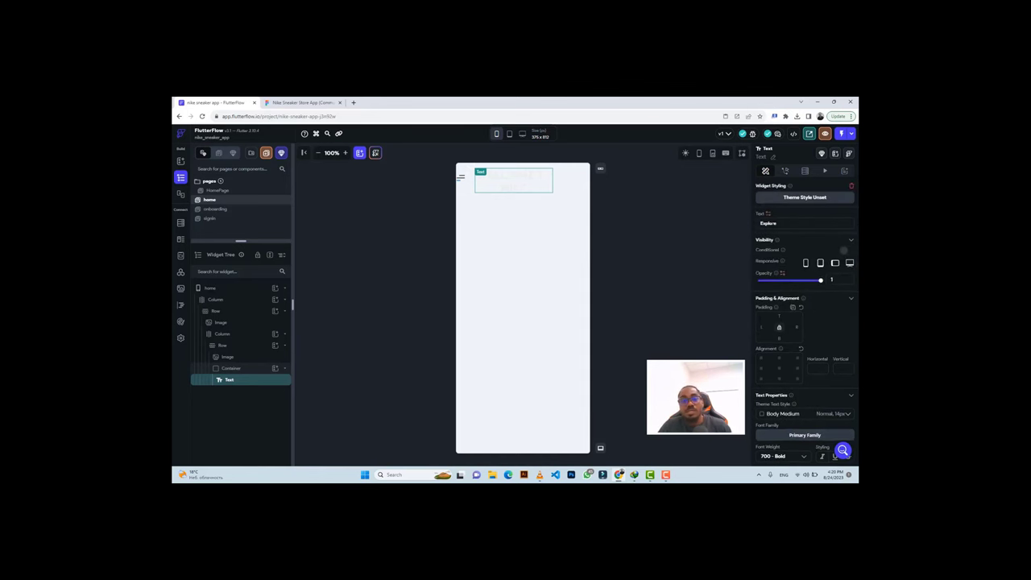
# Copy the Explore colour from Figma and apply #2b2b2b as the text colour.
pyautogui.click(302, 102)
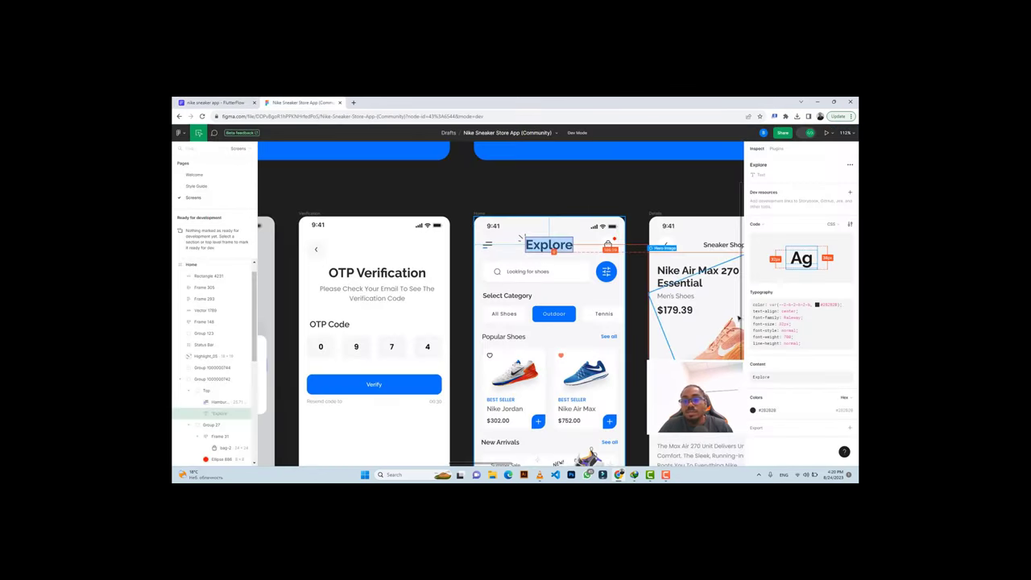
pyautogui.hotkey('ctrl', 'c')
pyautogui.click(216, 102)
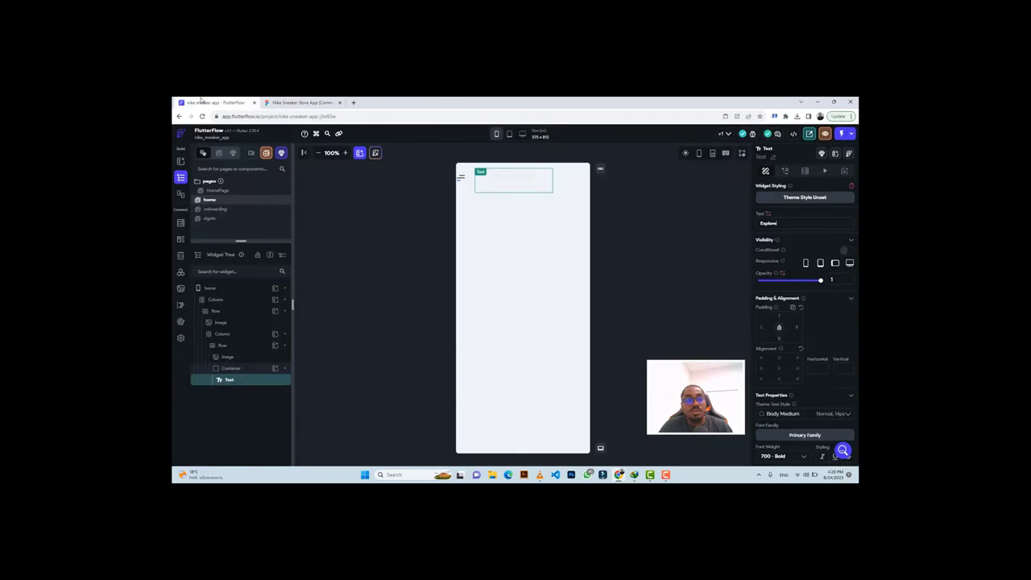
pyautogui.scroll(-1, 815, 393)
pyautogui.scroll(-2, 816, 393)
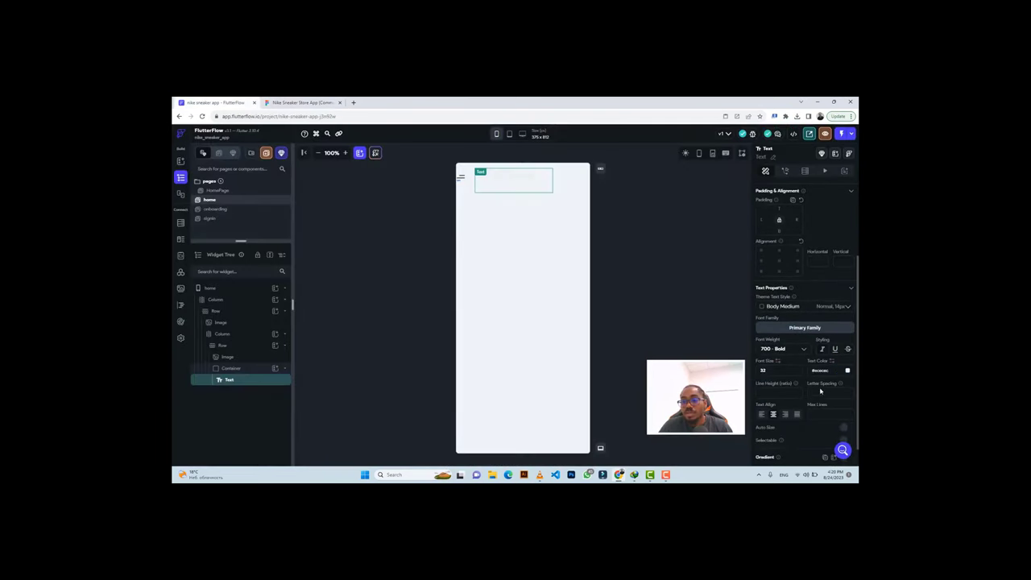
pyautogui.hotkey('ctrl', 'v')
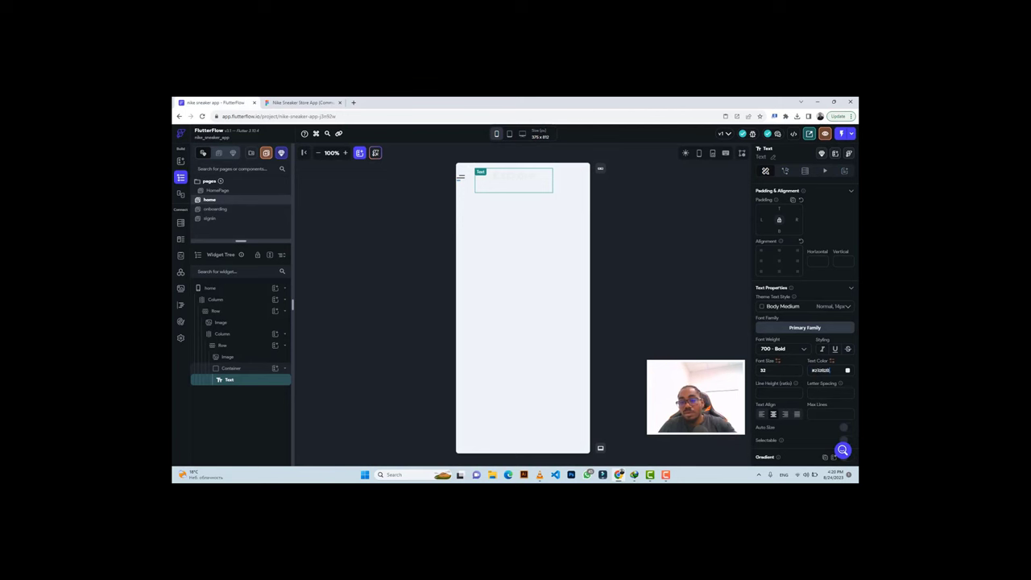
pyautogui.press('Return')
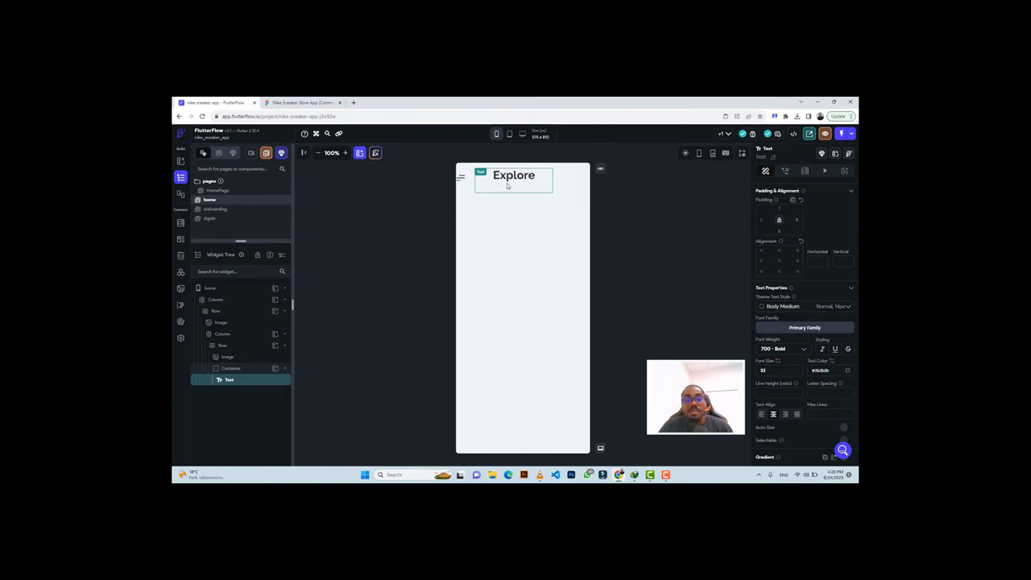
# Select the header text's Container and the menu icon Image, then view the Figma design.
pyautogui.click(232, 368)
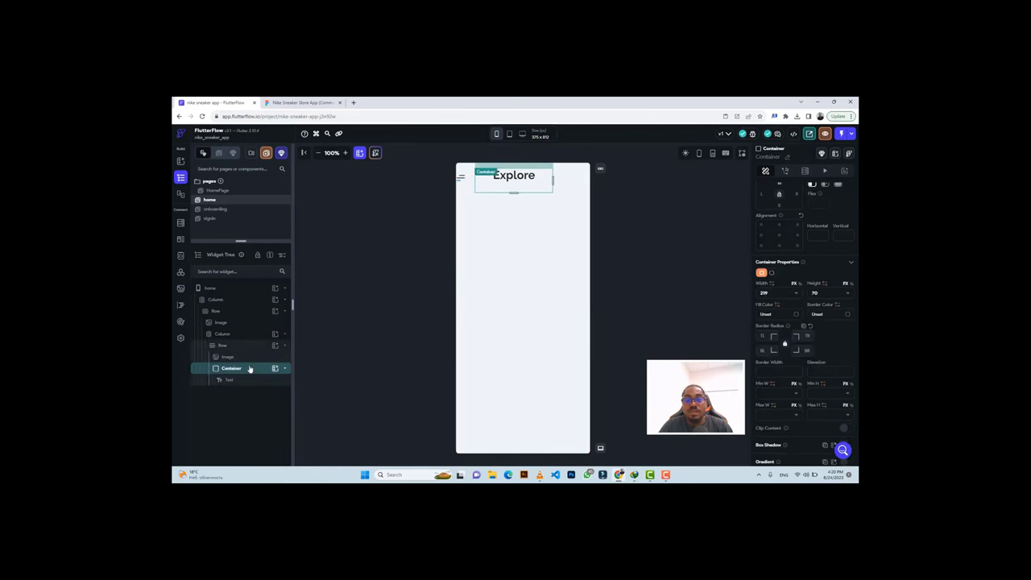
pyautogui.scroll(2, 784, 301)
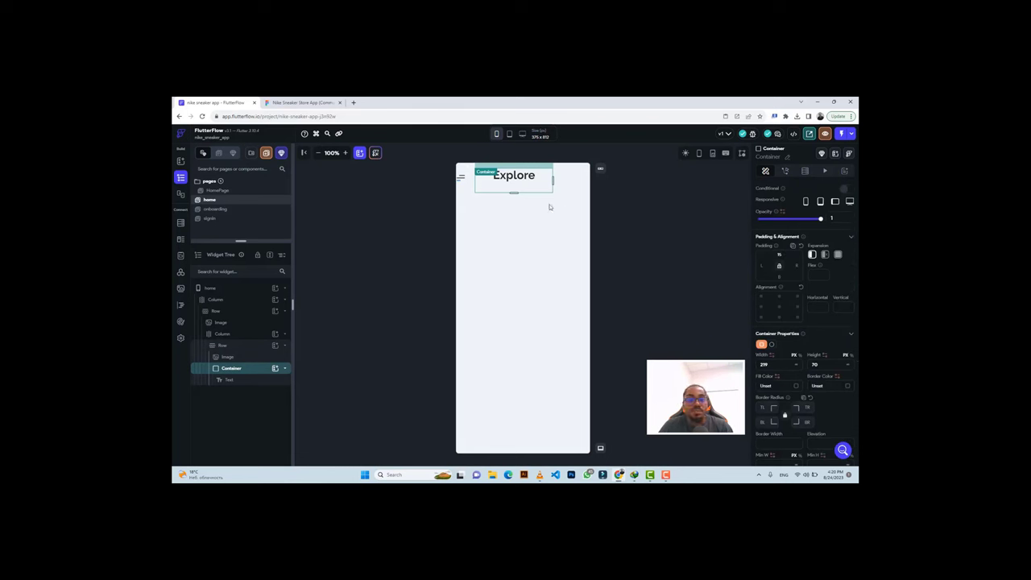
pyautogui.click(467, 174)
pyautogui.click(302, 102)
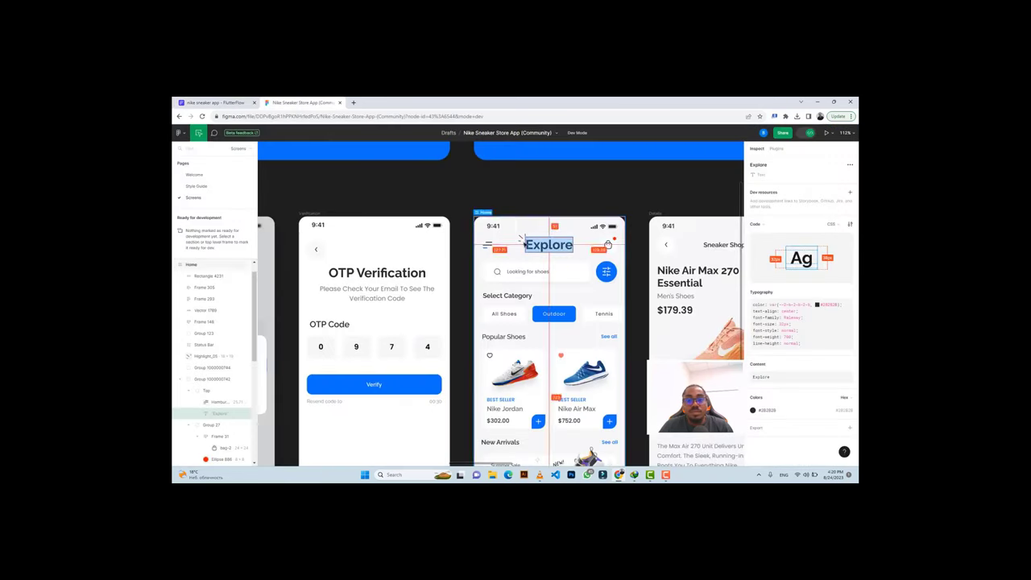
# Add a 3x PNG export setting to the Highlight_05 icon and export it.
pyautogui.click(522, 239)
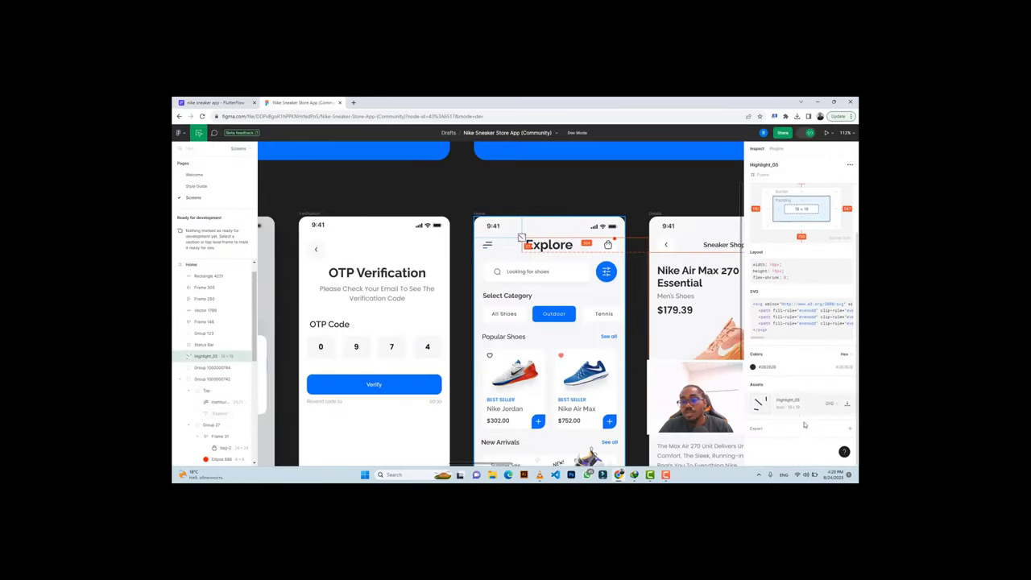
pyautogui.click(758, 428)
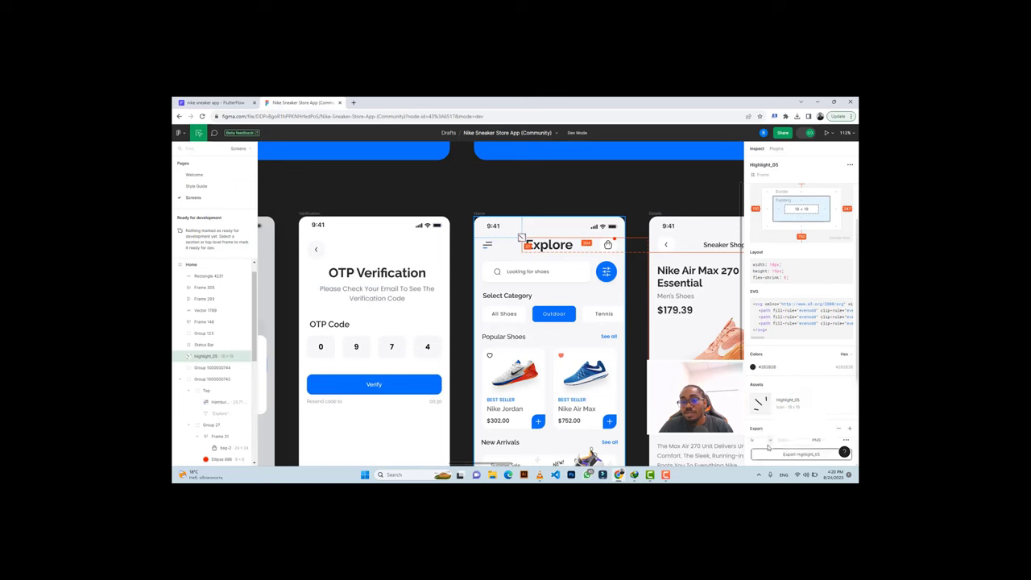
pyautogui.click(769, 438)
pyautogui.click(762, 433)
pyautogui.click(778, 443)
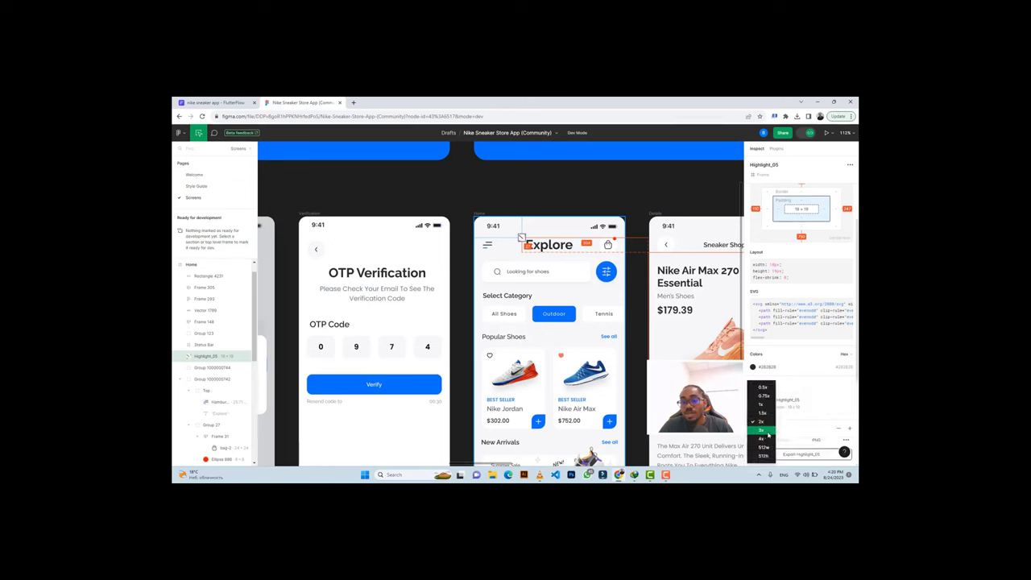
pyautogui.click(761, 451)
pyautogui.scroll(-2, 803, 427)
pyautogui.scroll(-1, 802, 427)
pyautogui.click(784, 310)
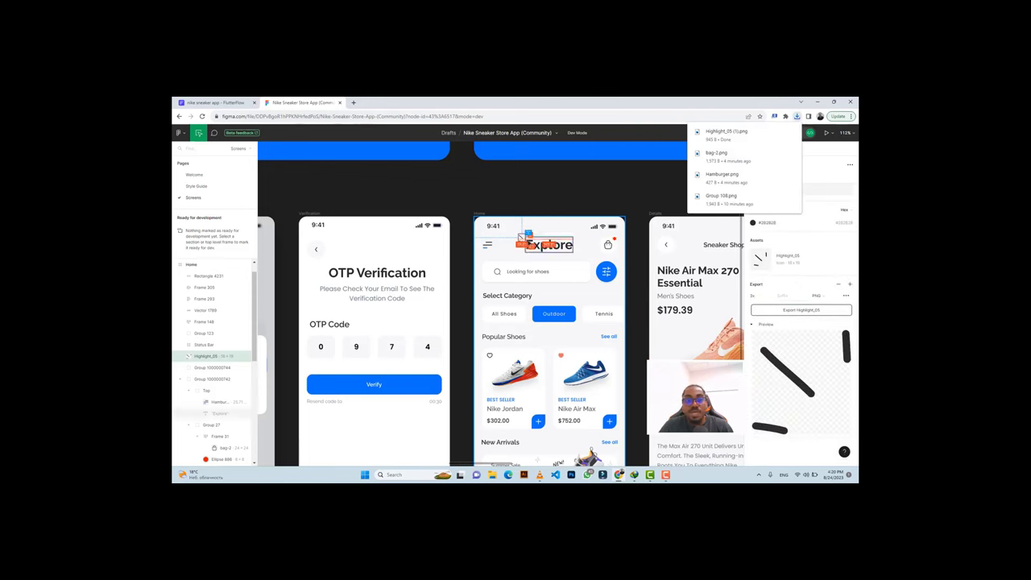
pyautogui.click(521, 237)
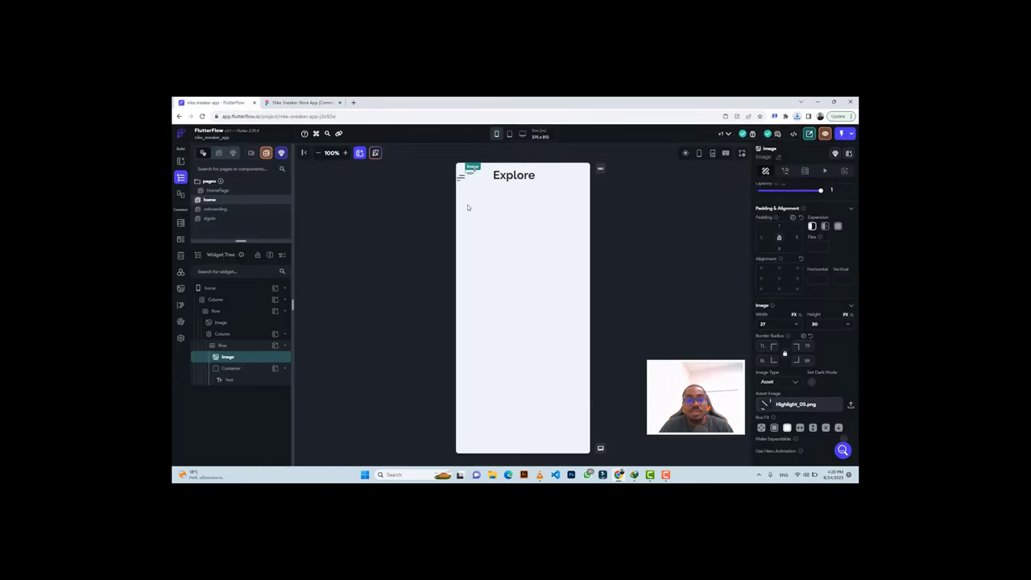
# Upload Highlight_05 (1).png from Downloads as the header Image's asset image.
pyautogui.click(241, 102)
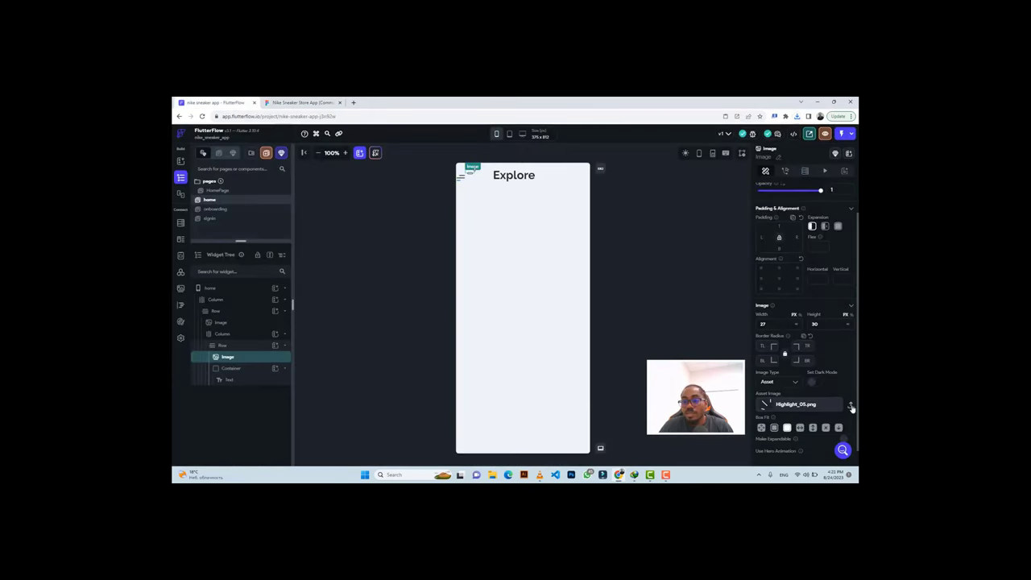
pyautogui.click(850, 406)
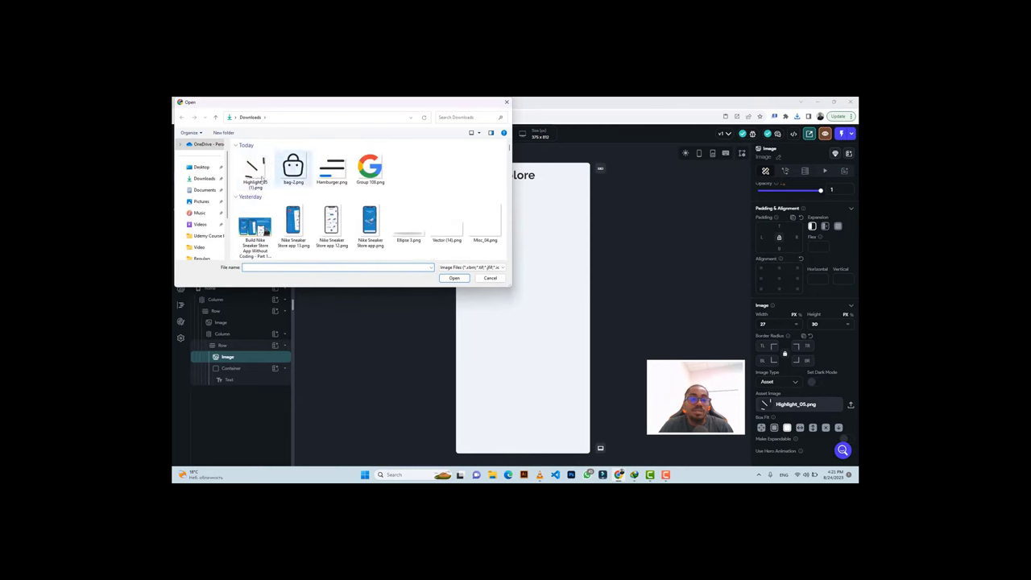
pyautogui.click(258, 172)
pyautogui.click(451, 278)
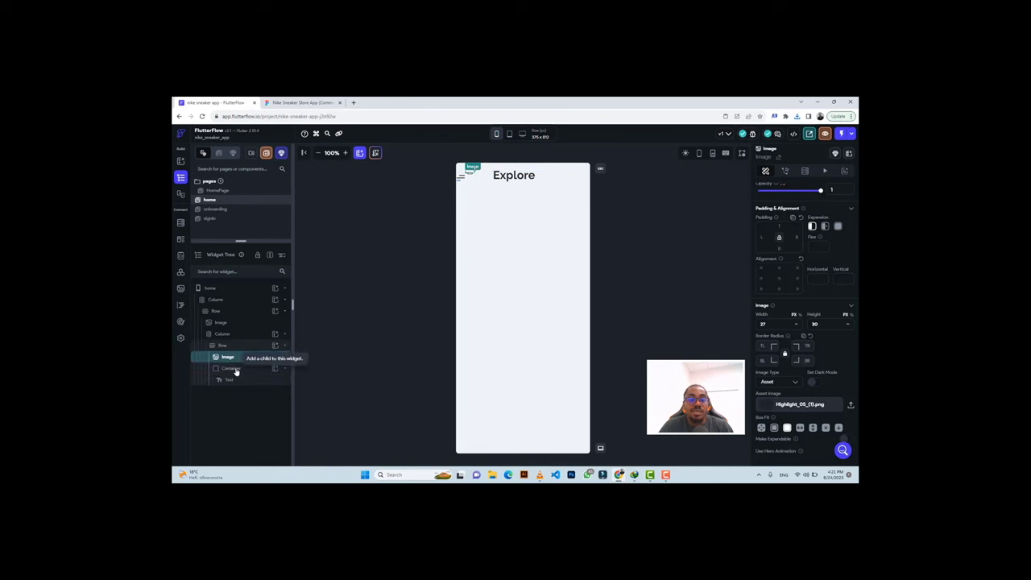
pyautogui.click(234, 369)
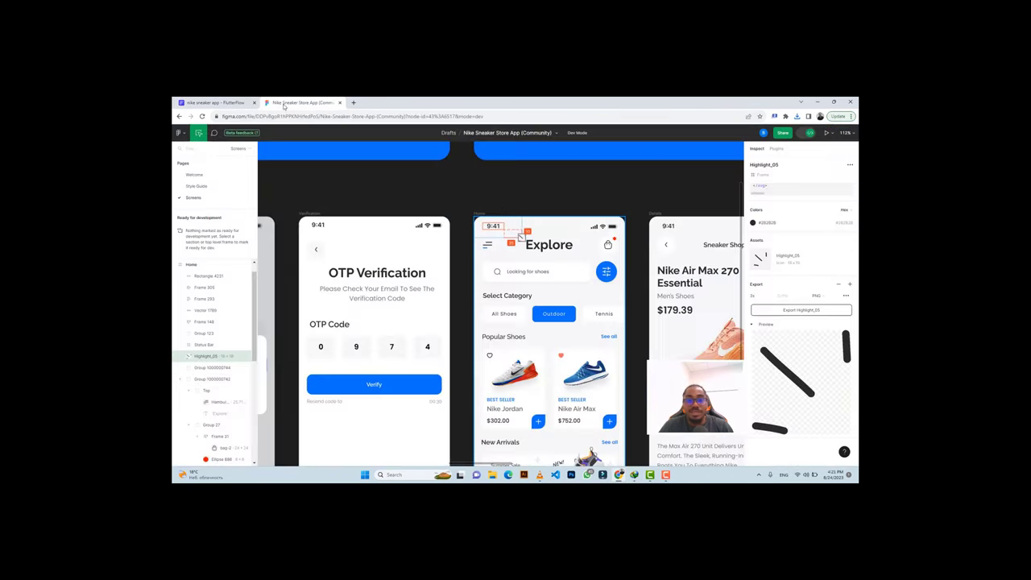
# Move the Explore text out of its container into the row, deleting the empty container.
pyautogui.click(300, 102)
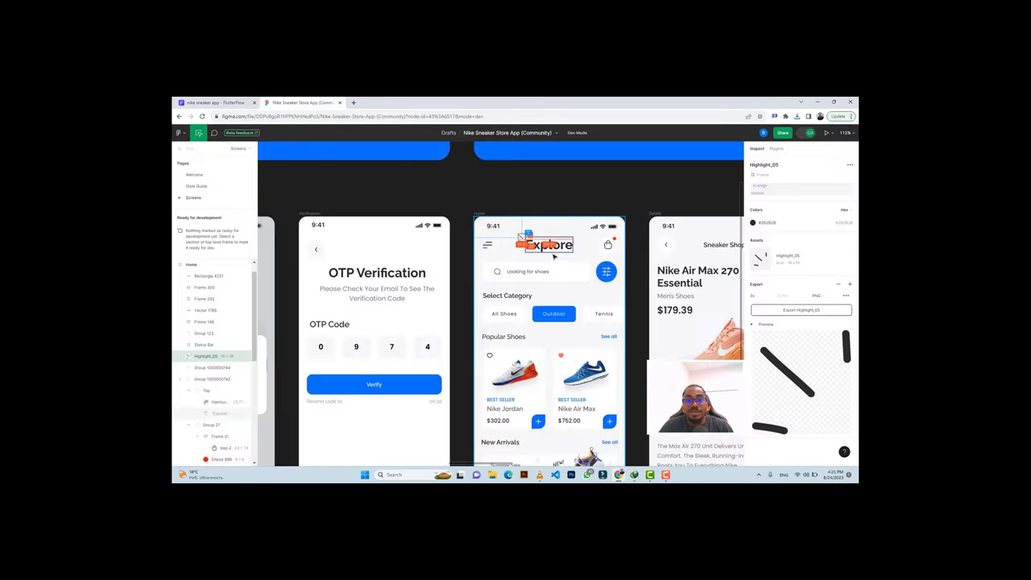
pyautogui.click(235, 103)
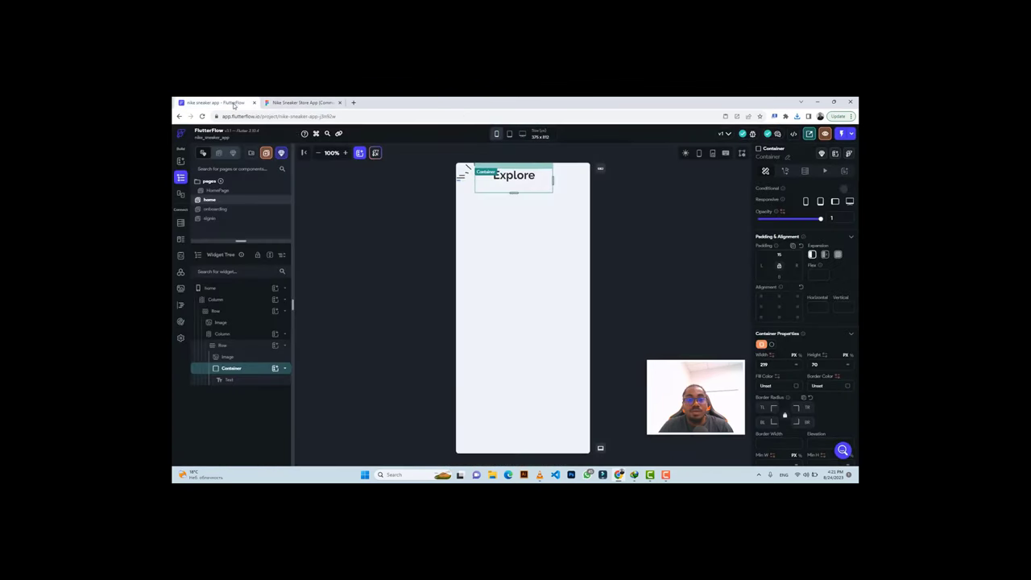
pyautogui.click(233, 381)
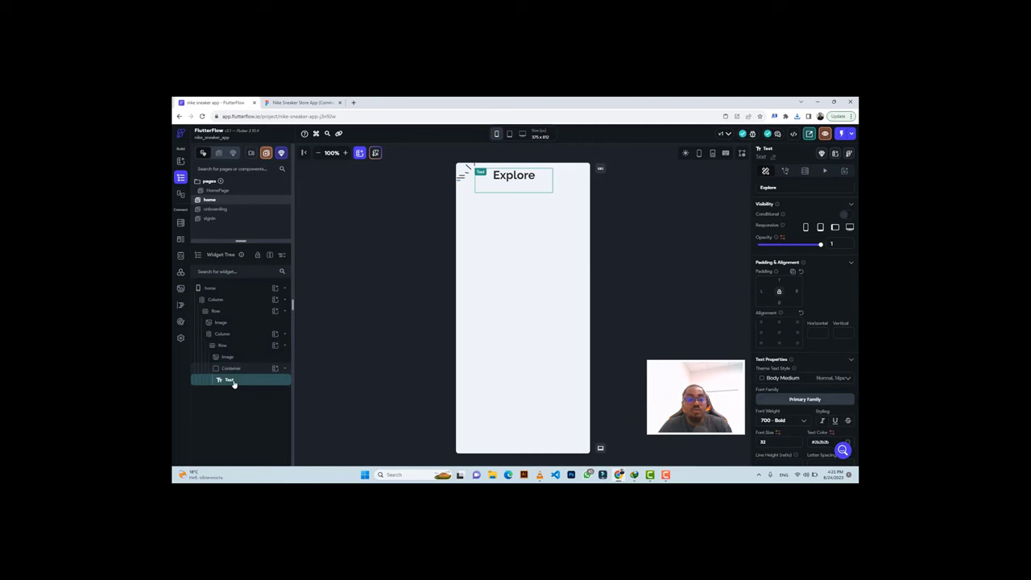
pyautogui.hotkey('ctrl', 'x')
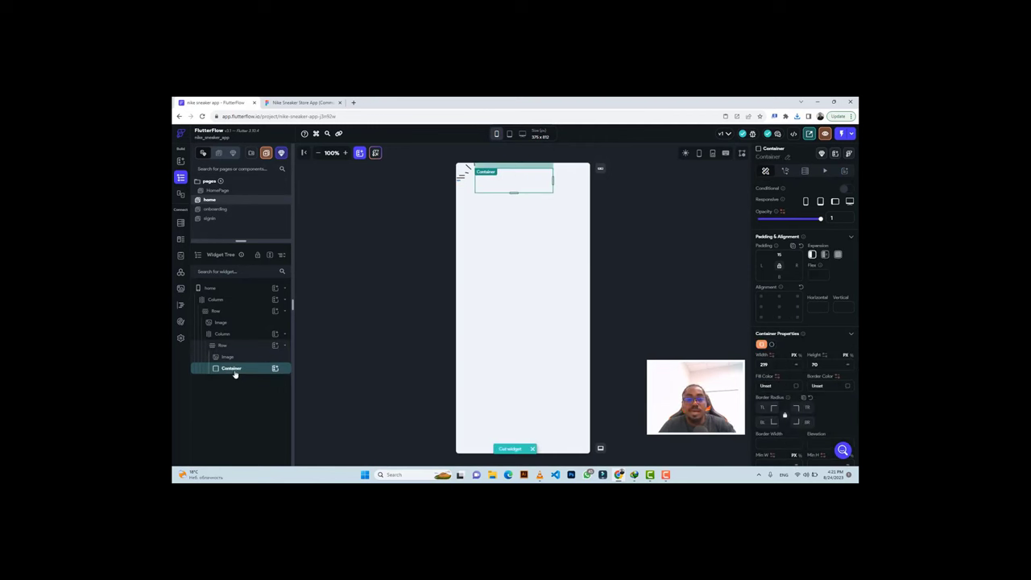
pyautogui.press('Delete')
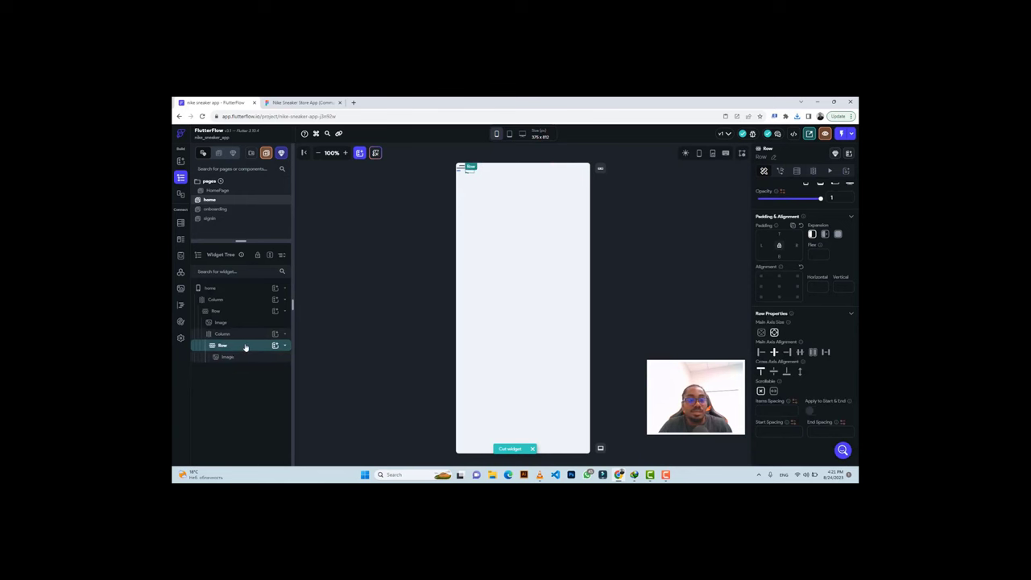
pyautogui.hotkey('ctrl', 'v')
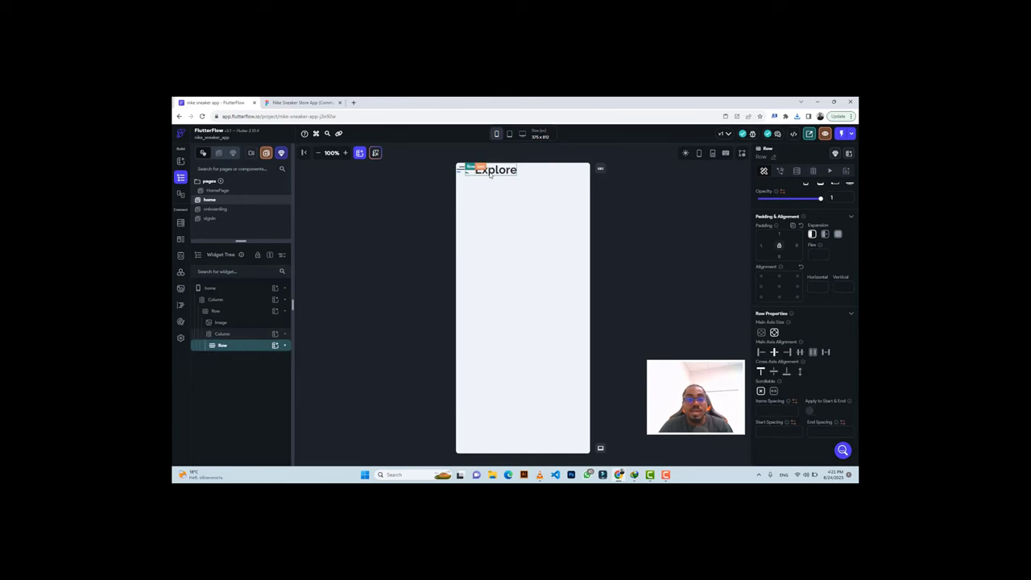
# Give the Explore heading 14 px top padding, comparing it against the Figma design.
pyautogui.click(302, 102)
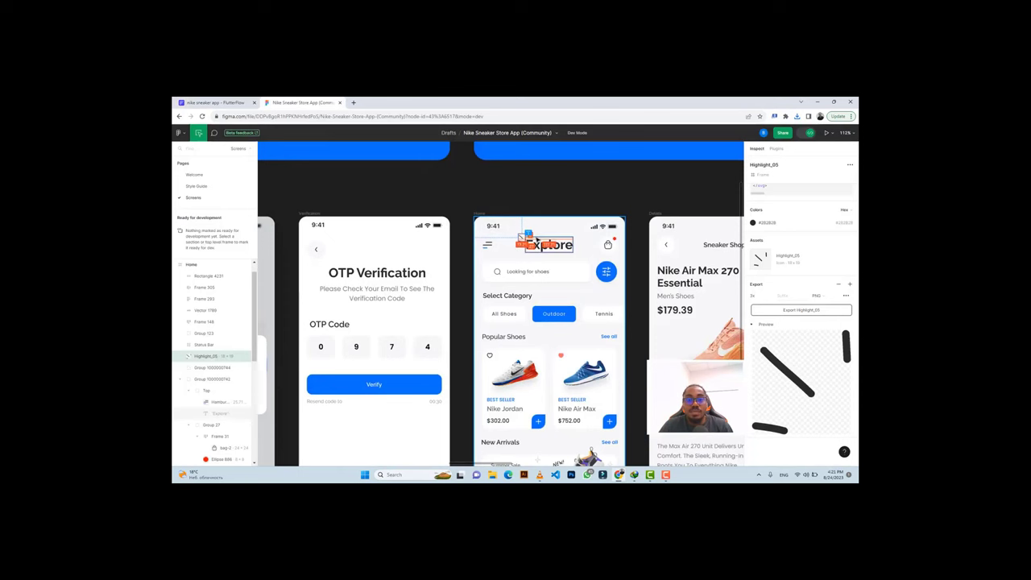
pyautogui.hotkey('ctrl', 'shift', 'Tab')
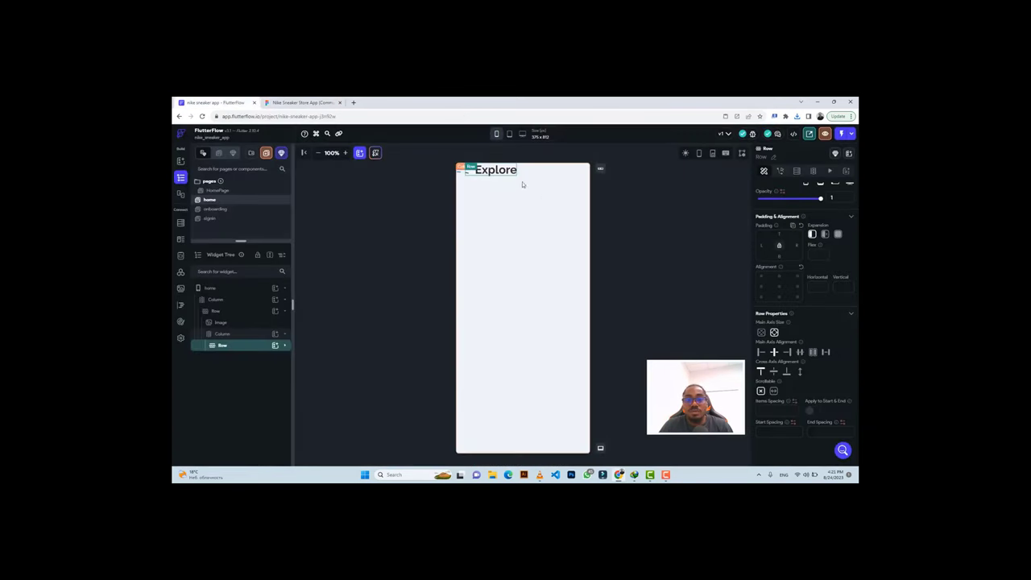
pyautogui.click(498, 172)
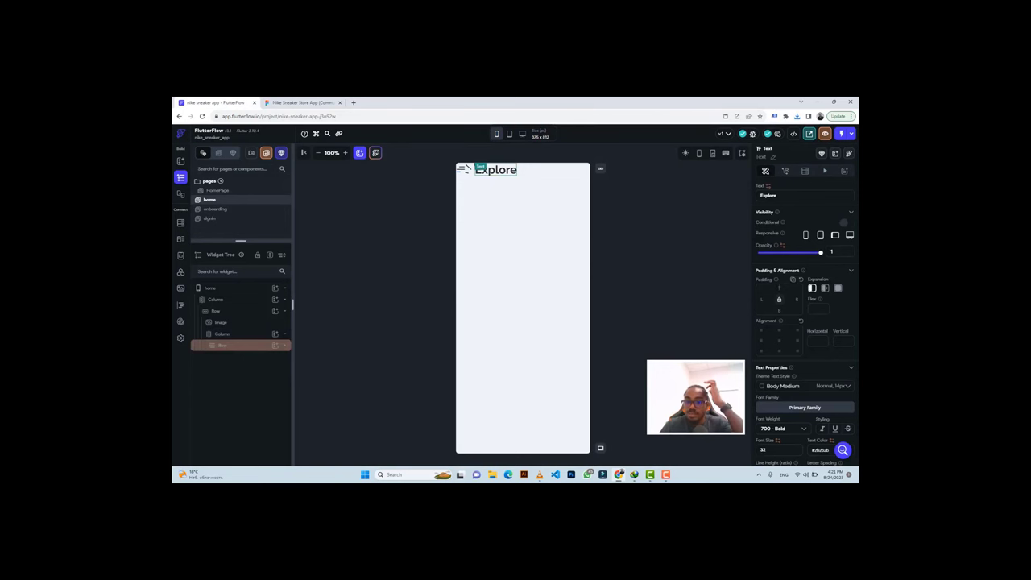
pyautogui.write('14')
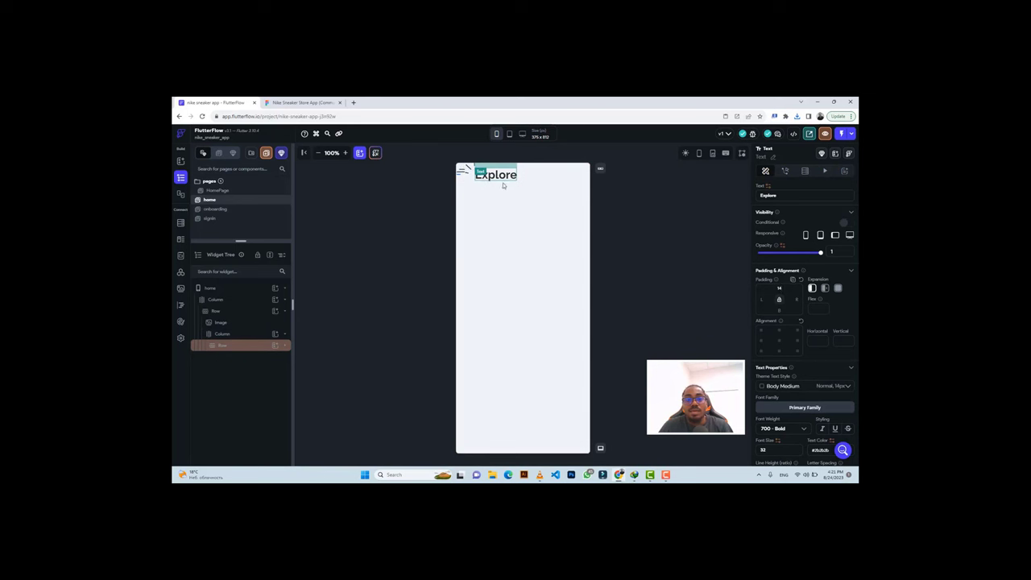
pyautogui.click(233, 335)
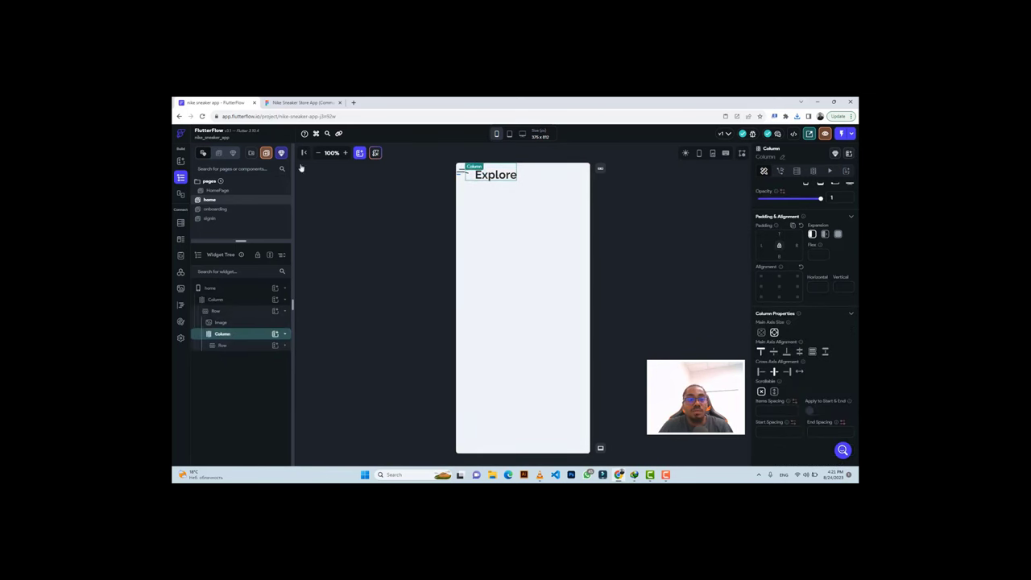
pyautogui.click(294, 103)
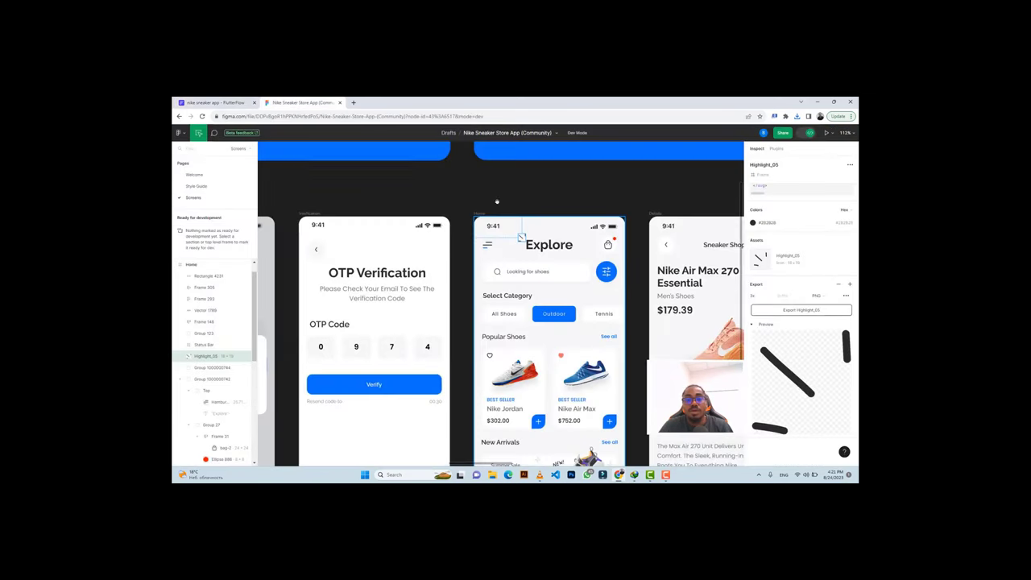
pyautogui.click(213, 102)
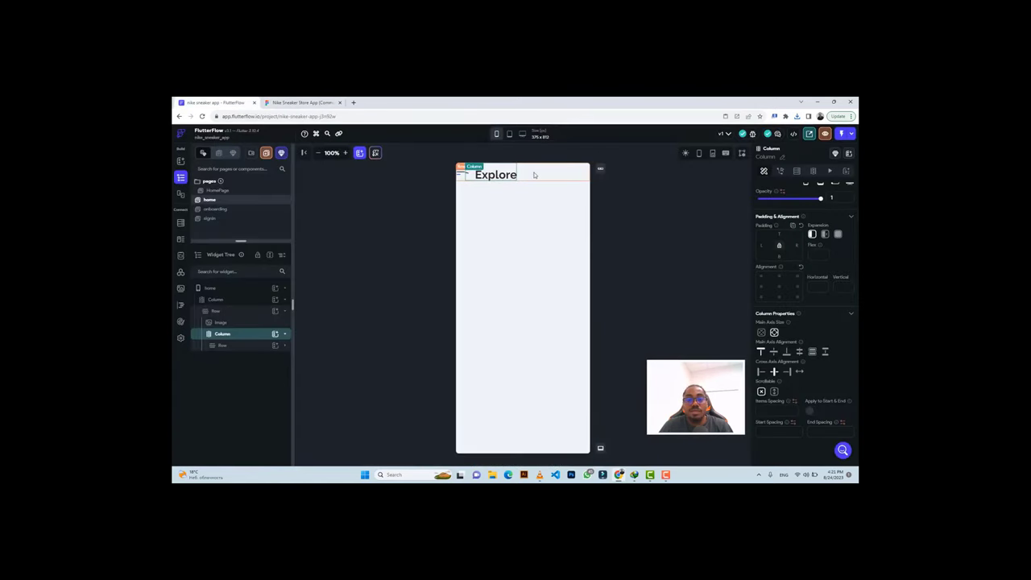
# Inspect the bag icon's frame in the Figma design for the header row.
pyautogui.click(273, 312)
pyautogui.click(272, 100)
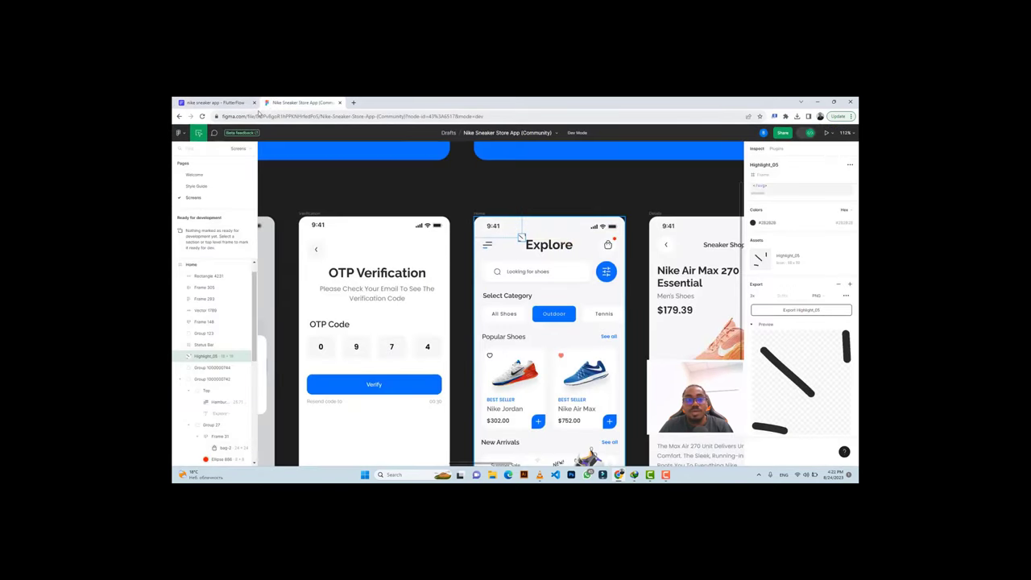
pyautogui.click(223, 103)
pyautogui.click(305, 102)
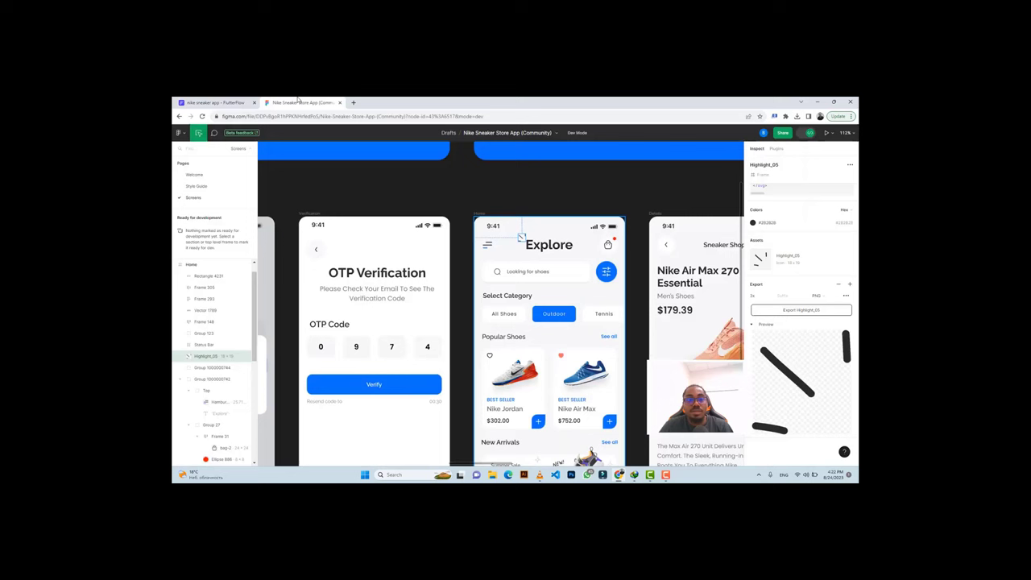
pyautogui.click(612, 256)
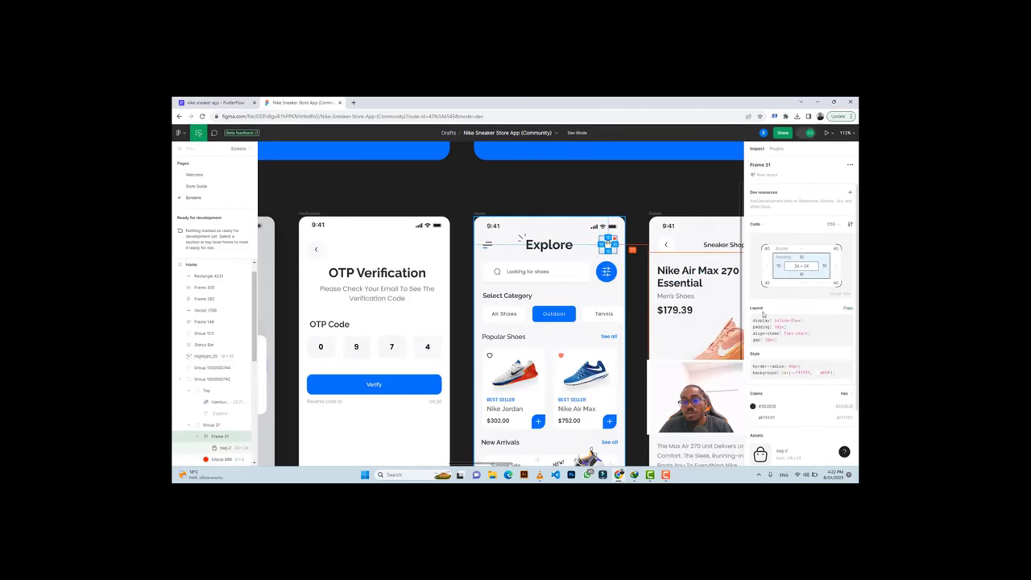
pyautogui.click(222, 101)
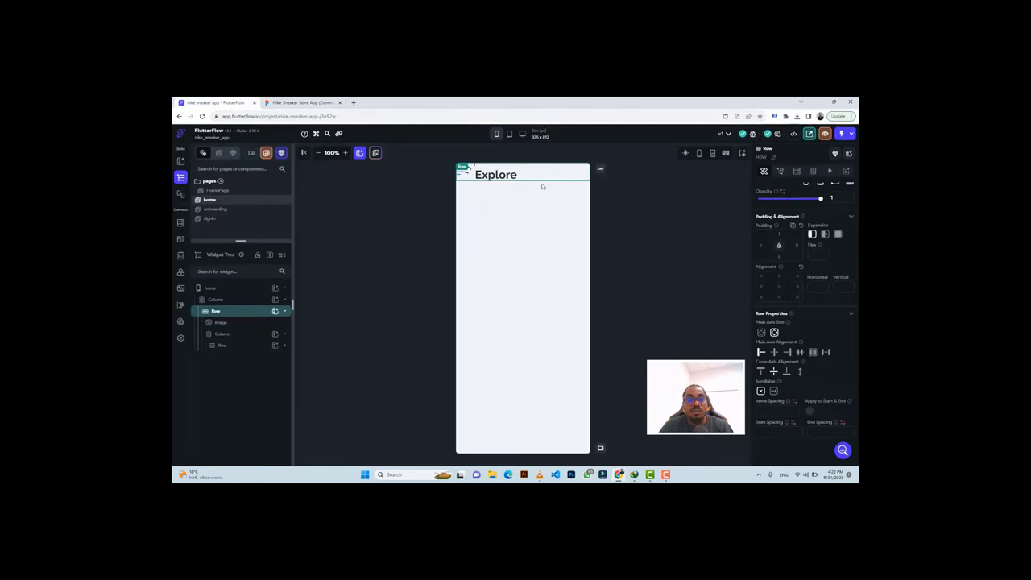
# Add a circular Container with diameter 44 to the header row.
pyautogui.click(275, 312)
pyautogui.click(312, 383)
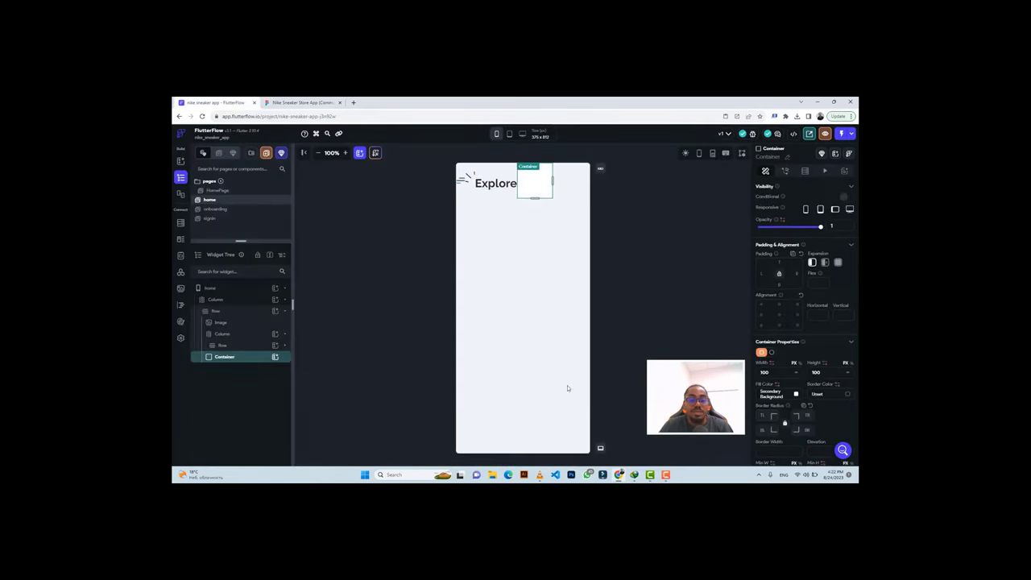
pyautogui.click(771, 353)
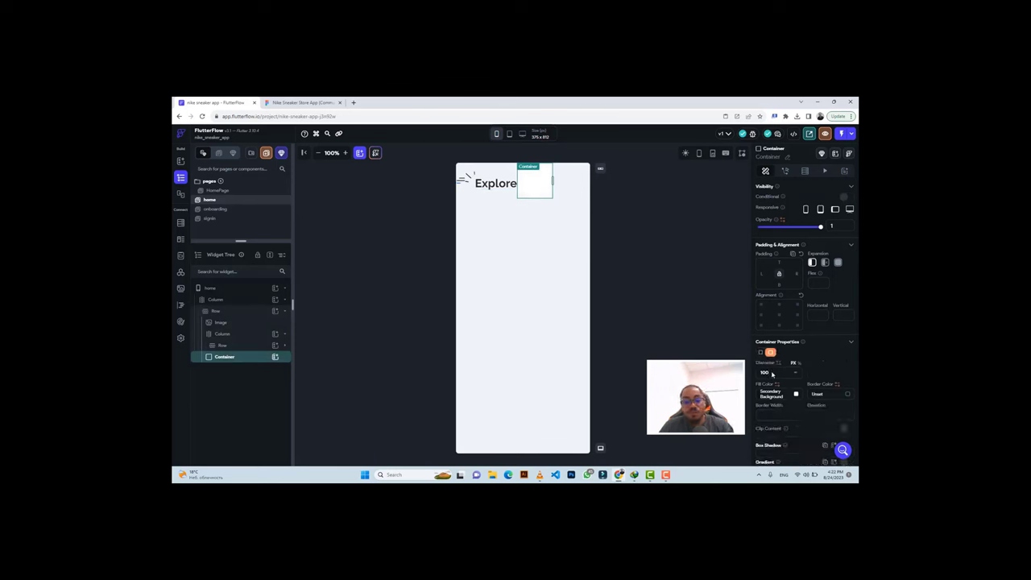
pyautogui.write('44')
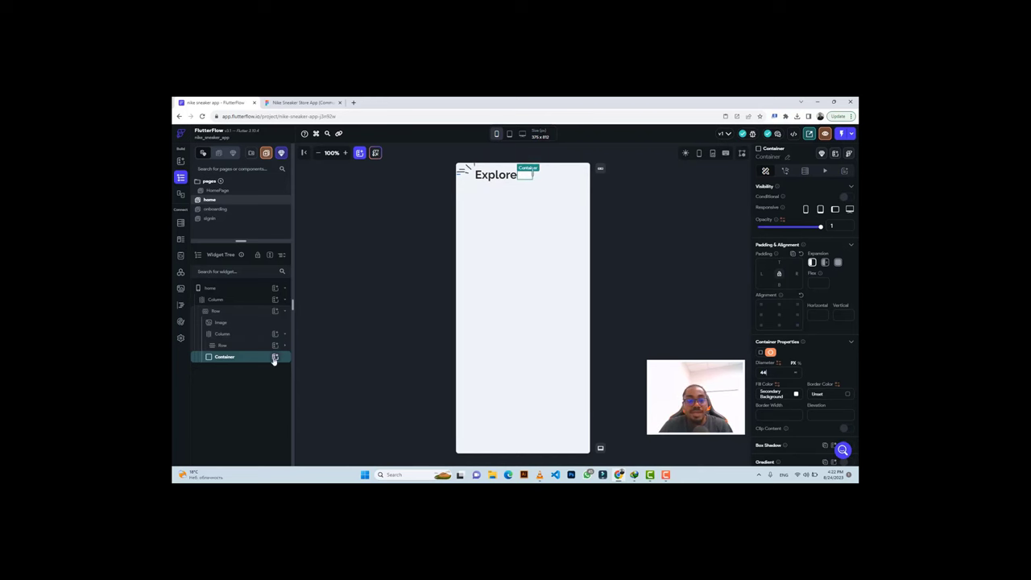
pyautogui.click(300, 103)
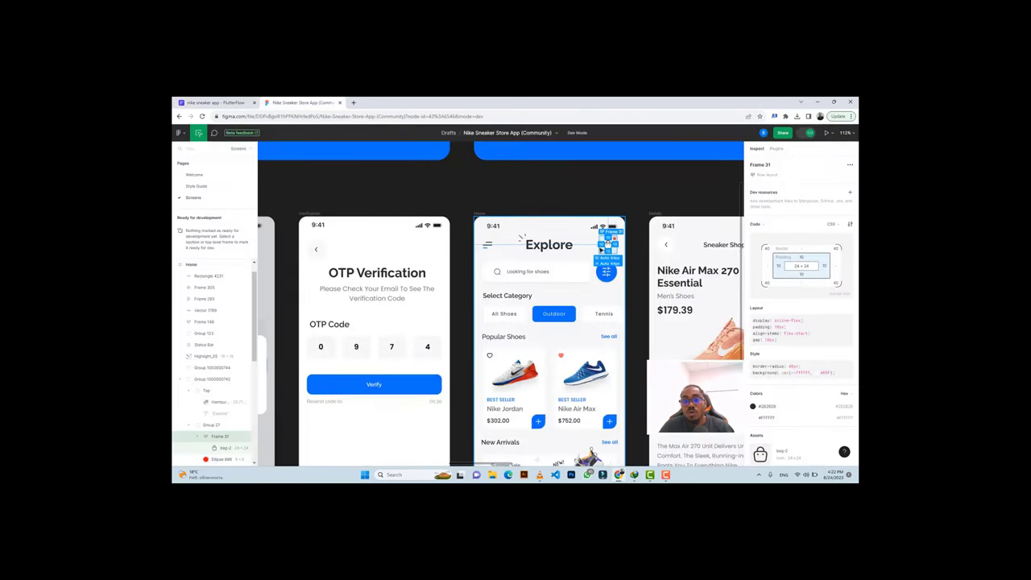
# Zoom in on the bag icon and its red dot in Figma, then deselect.
pyautogui.scroll(5, 608, 241)
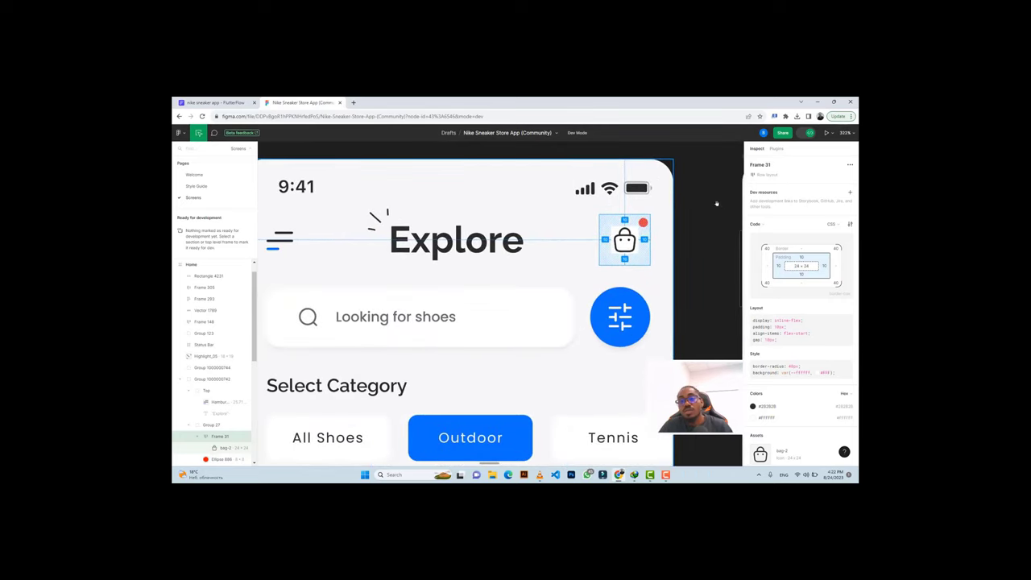
pyautogui.click(716, 204)
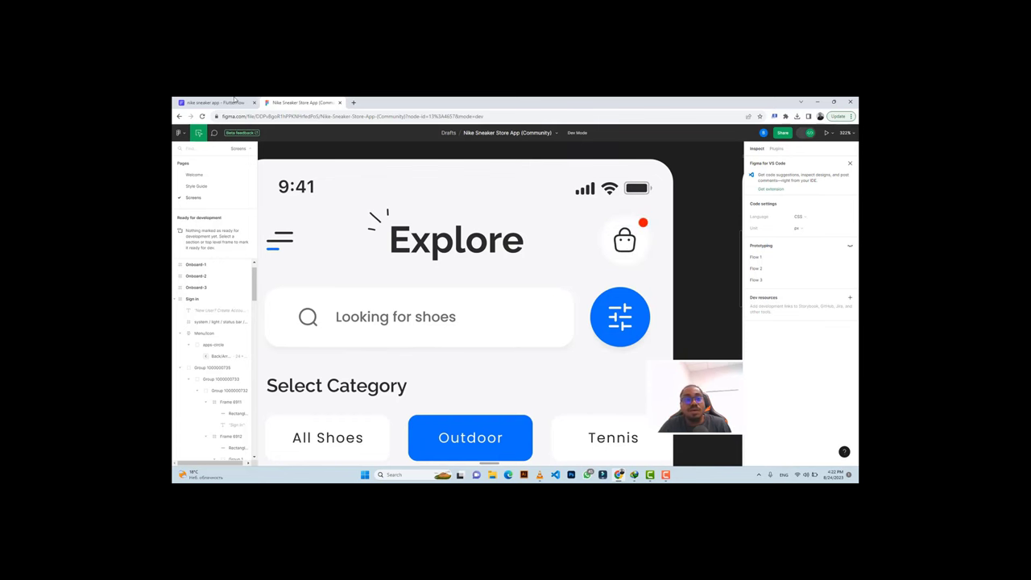
pyautogui.hotkey('ctrl', 'Tab')
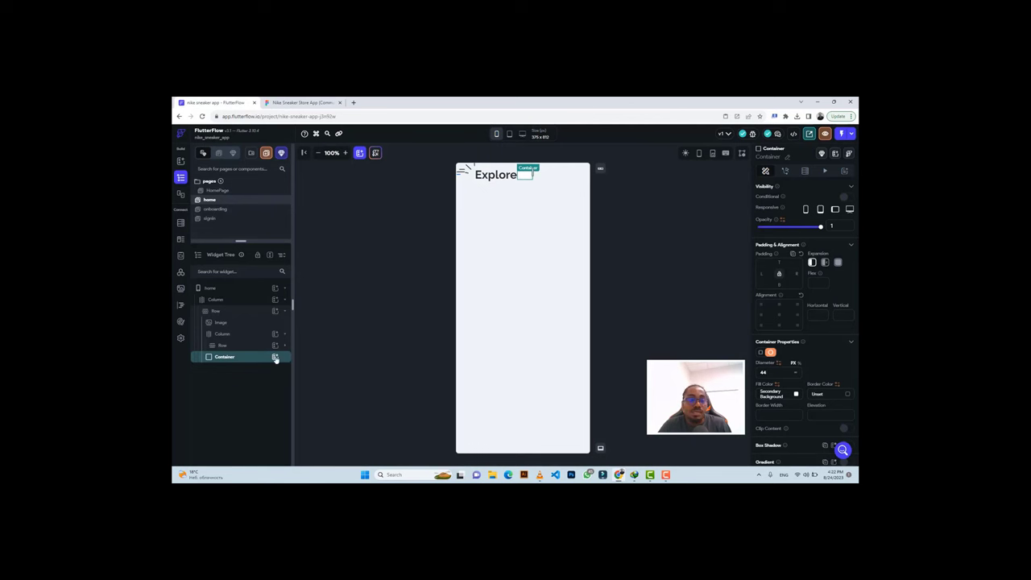
# Add a Column inside the circular container and an Image inside that Column.
pyautogui.click(276, 357)
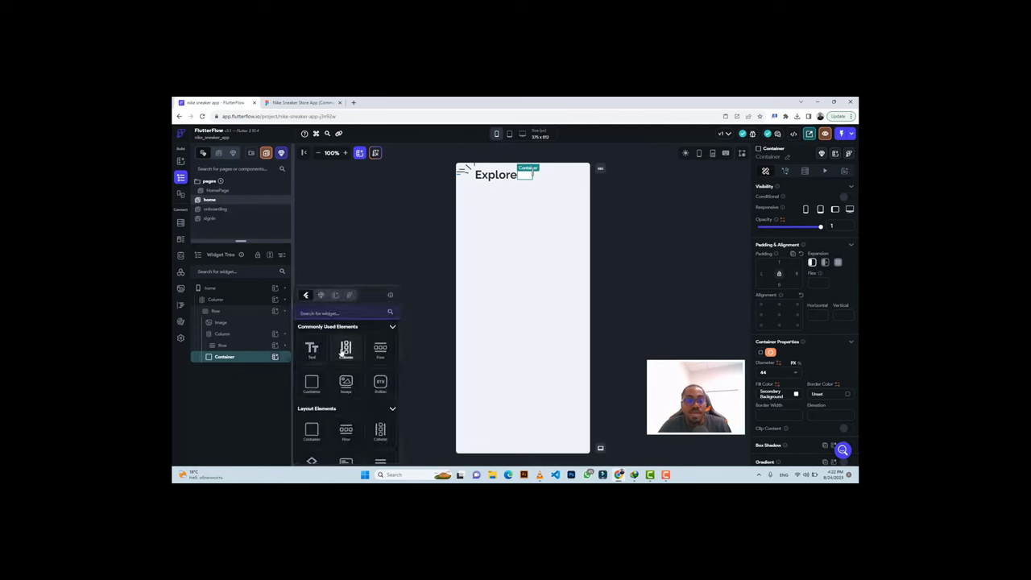
pyautogui.click(343, 350)
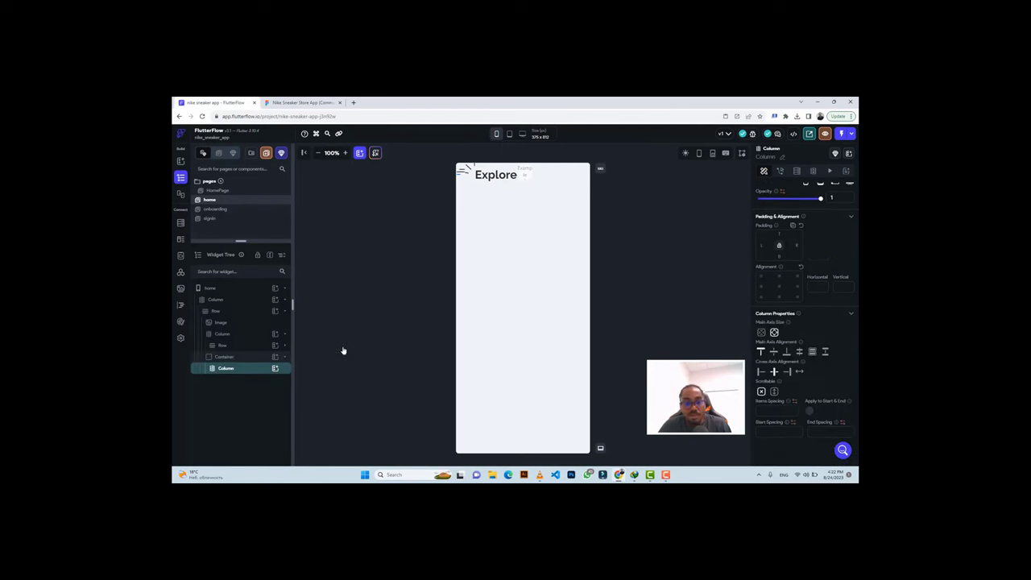
pyautogui.click(275, 369)
pyautogui.click(344, 384)
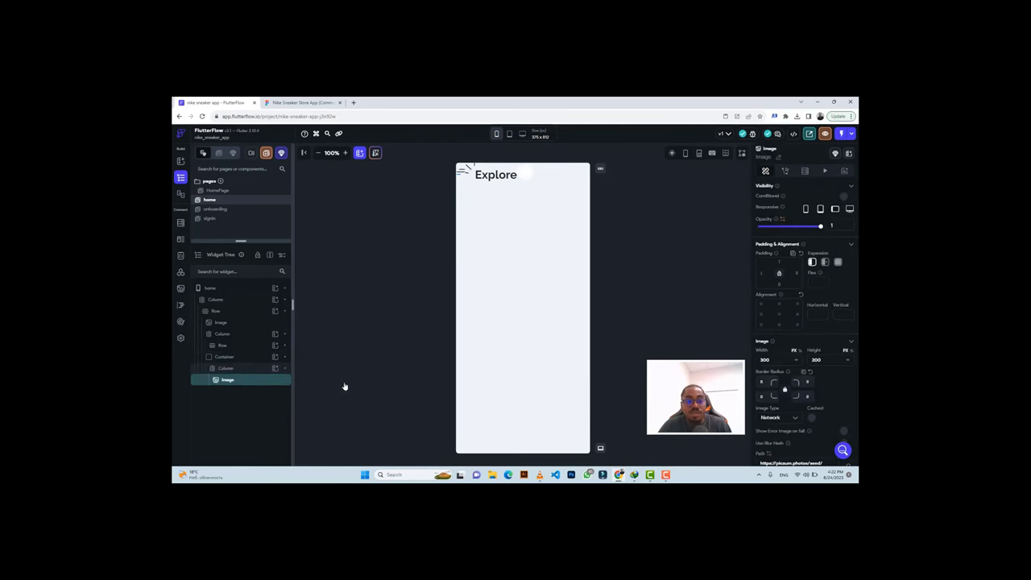
# Check bag-2's size in Figma and set the Image to 24 × 24 px.
pyautogui.hotkey('ctrl', 'Tab')
pyautogui.doubleClick(624, 242)
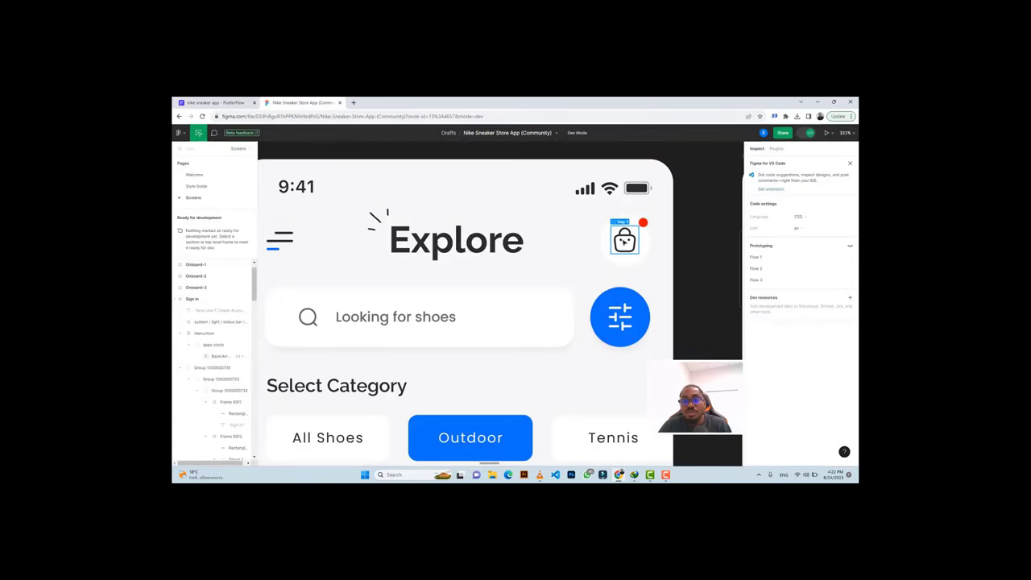
pyautogui.click(241, 103)
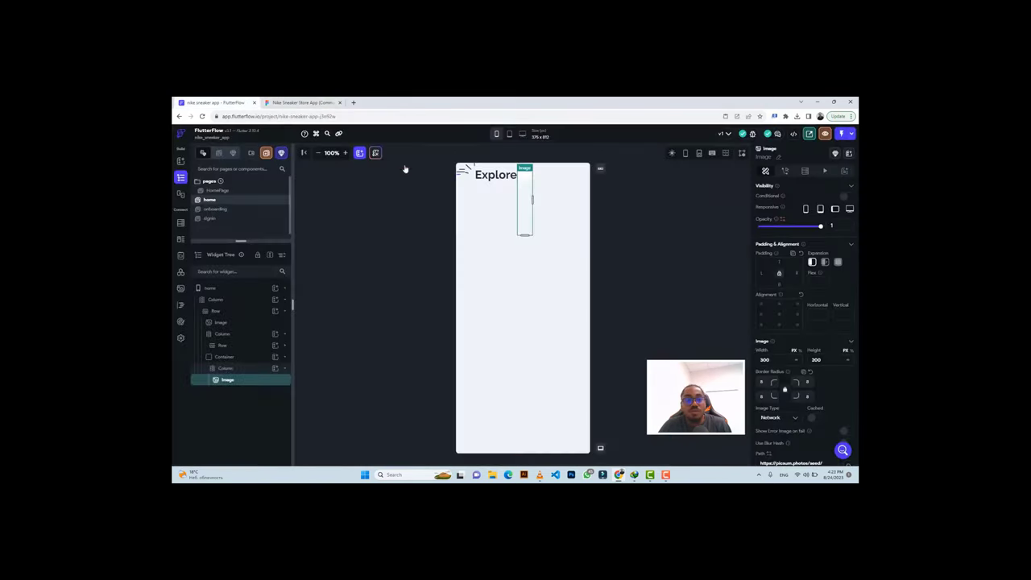
pyautogui.doubleClick(763, 359)
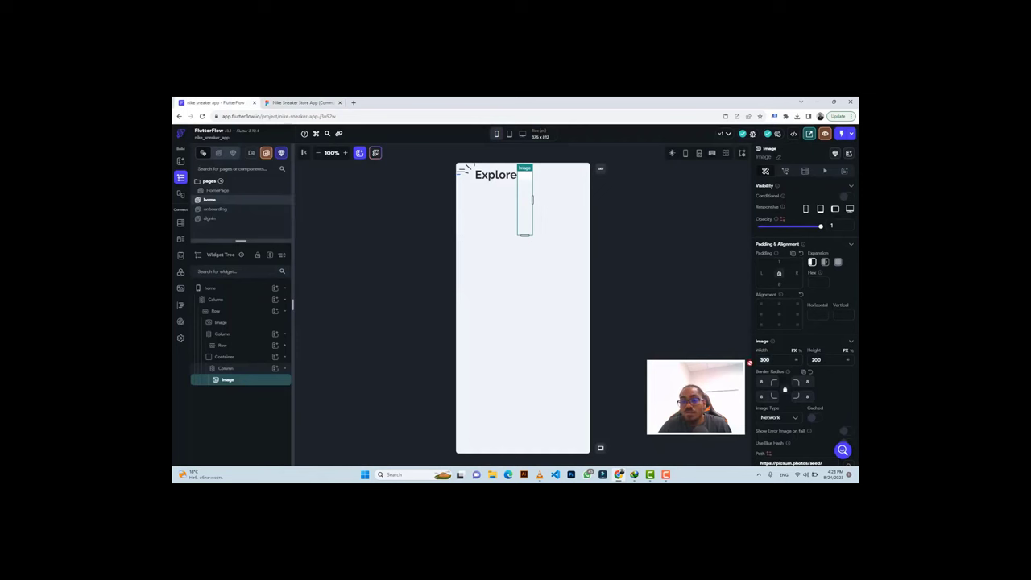
pyautogui.write('2')
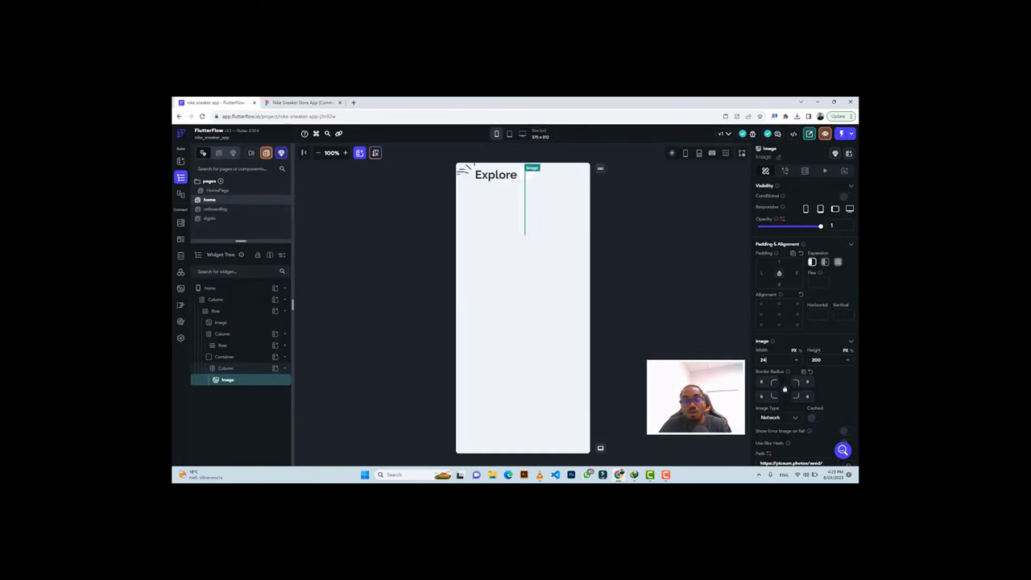
pyautogui.write('4')
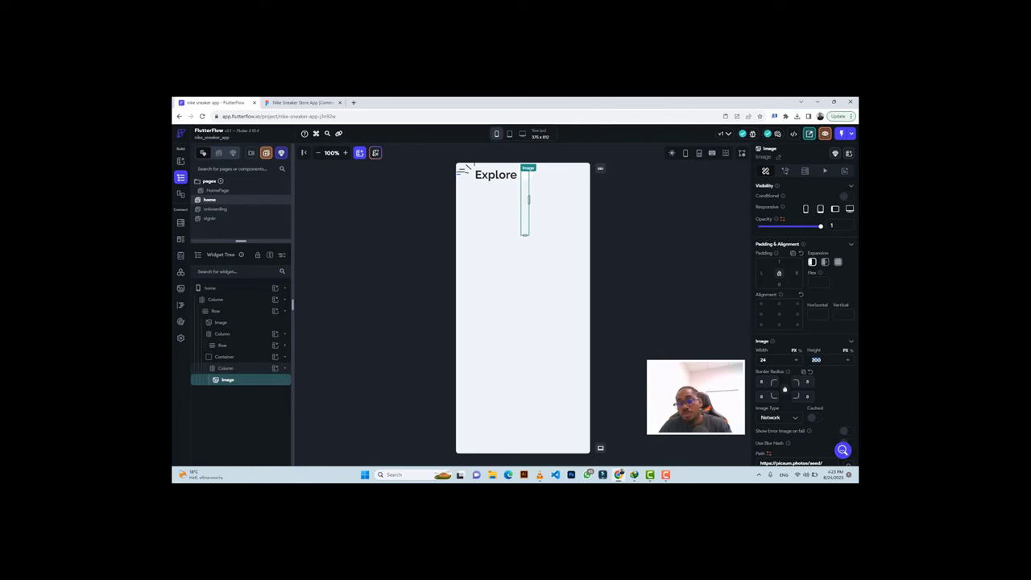
pyautogui.press('Tab')
pyautogui.write('24')
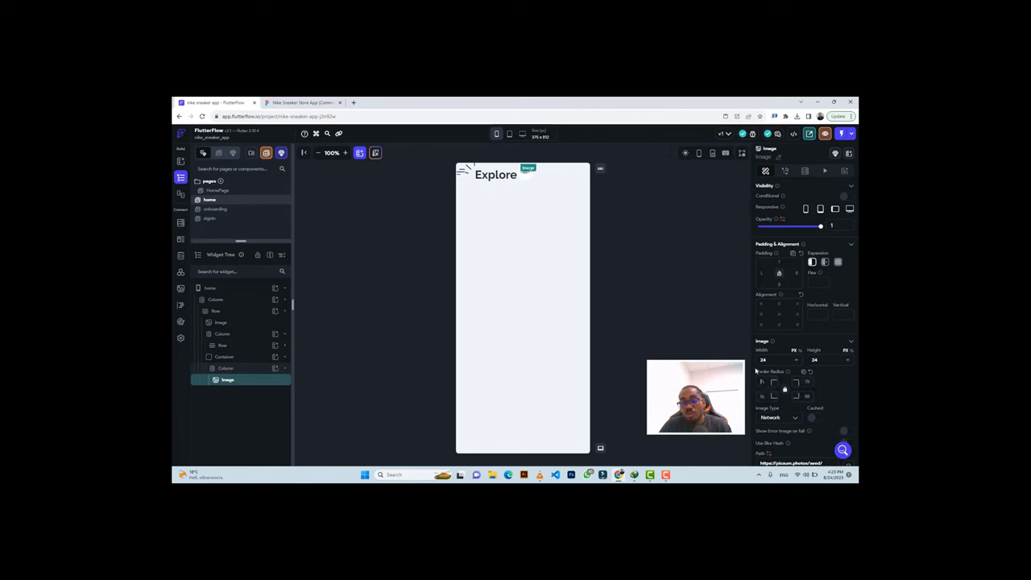
# Center the image along the column's main axis.
pyautogui.click(526, 178)
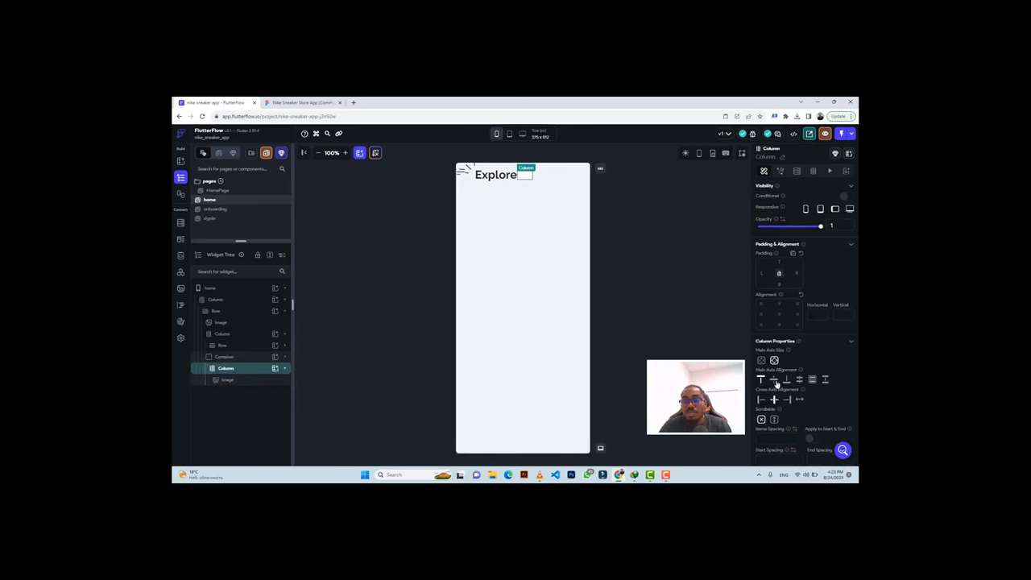
pyautogui.click(775, 382)
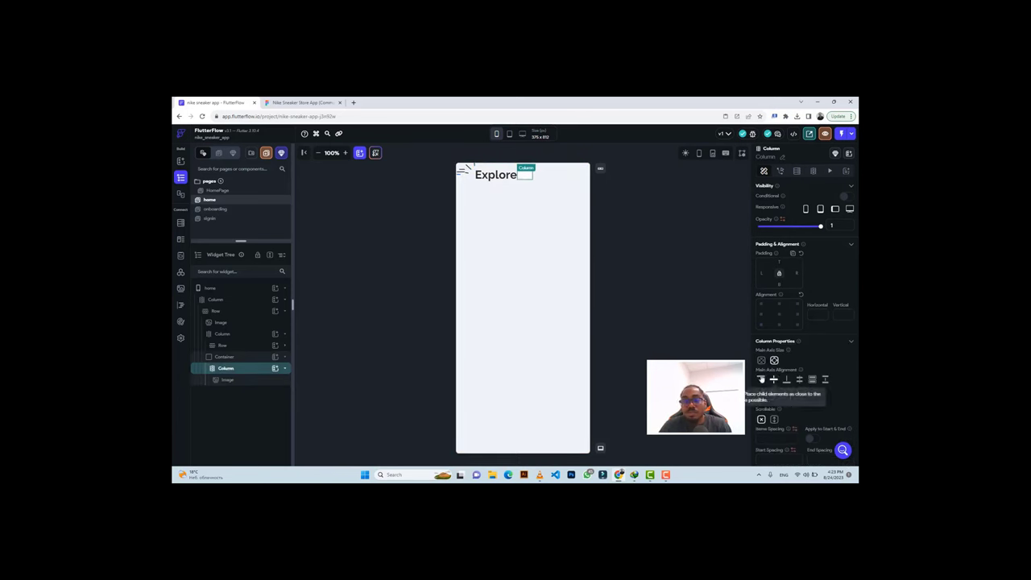
pyautogui.click(235, 380)
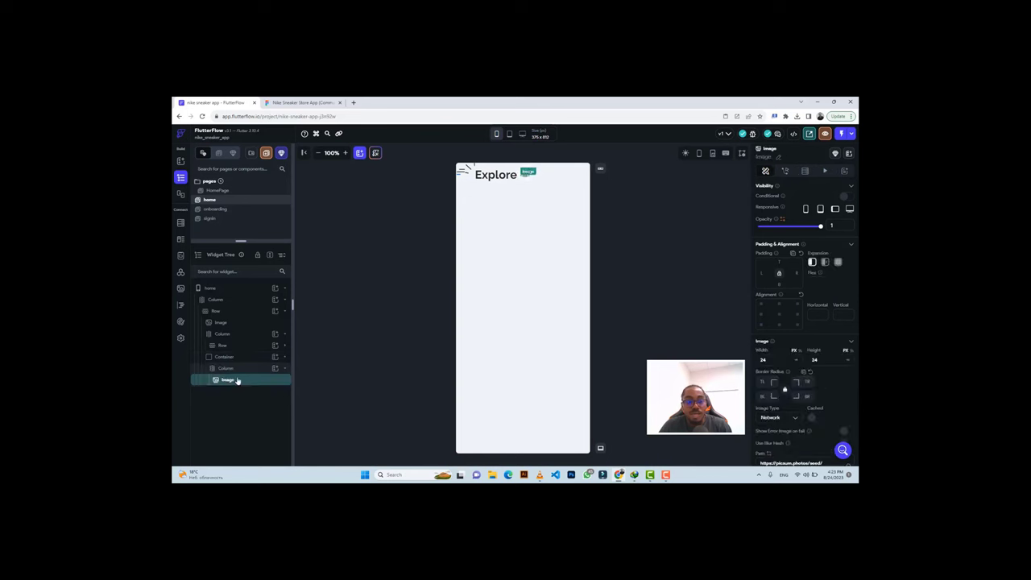
# Switch the image source to Asset and upload bag-2.png.
pyautogui.click(787, 418)
pyautogui.click(799, 438)
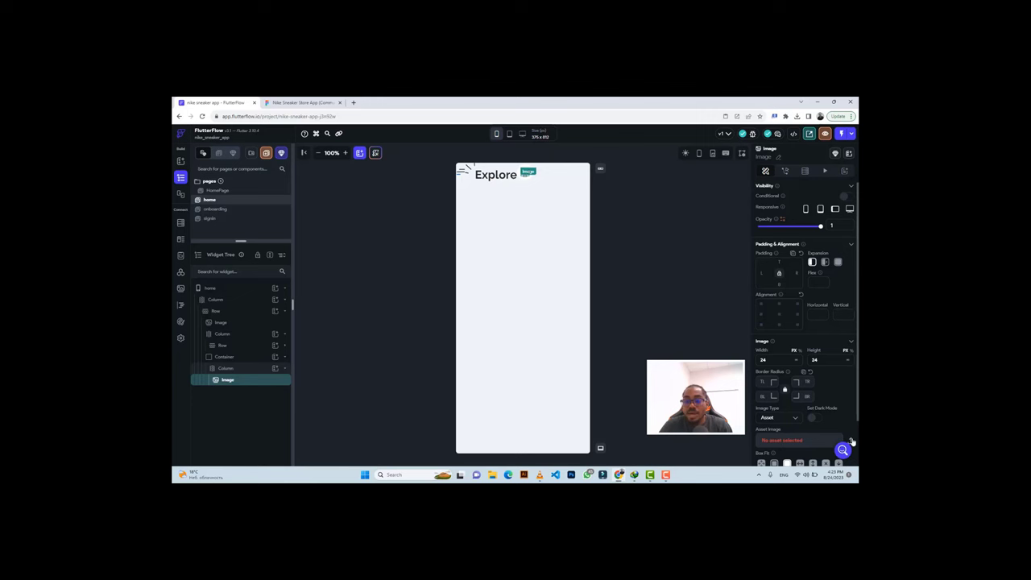
pyautogui.click(851, 441)
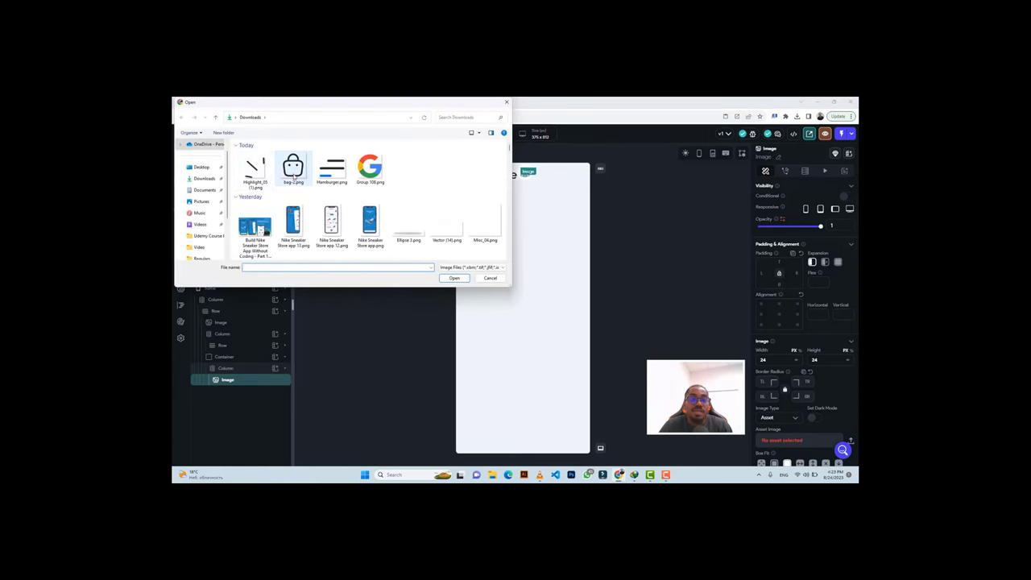
pyautogui.click(293, 173)
pyautogui.click(462, 278)
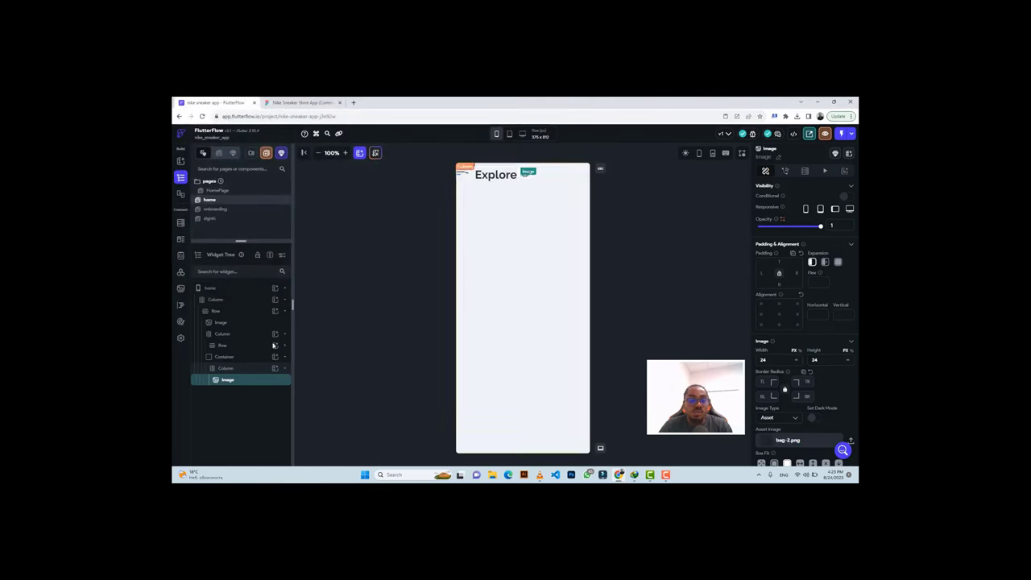
# Wrap the bag icon's round container in a Stack.
pyautogui.click(236, 360)
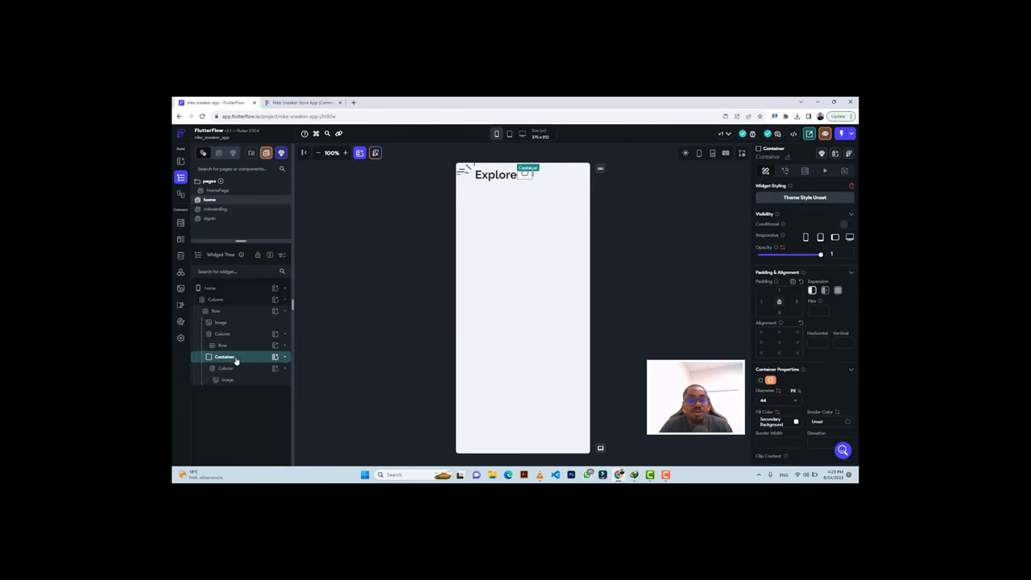
pyautogui.rightClick(236, 360)
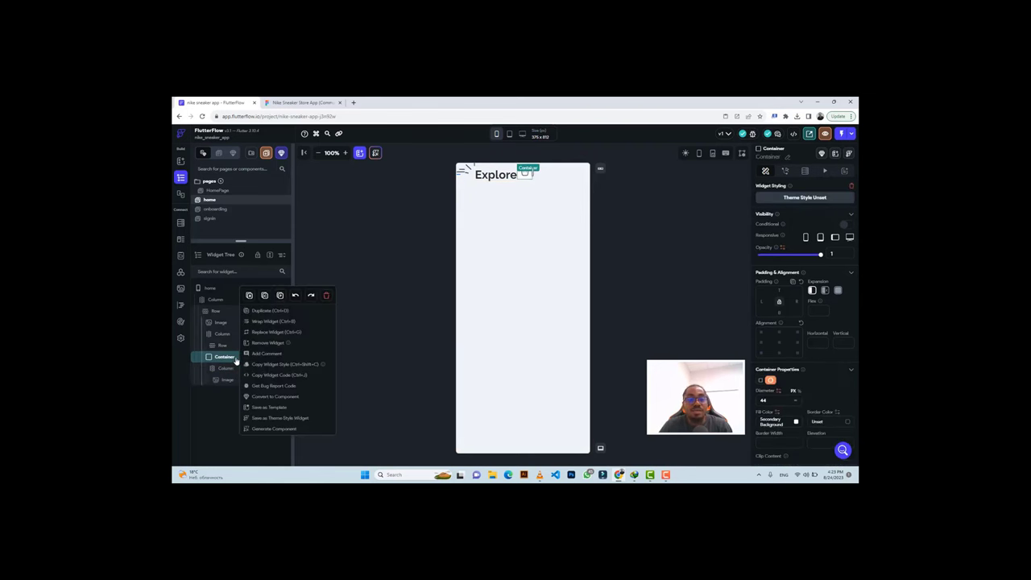
pyautogui.click(260, 322)
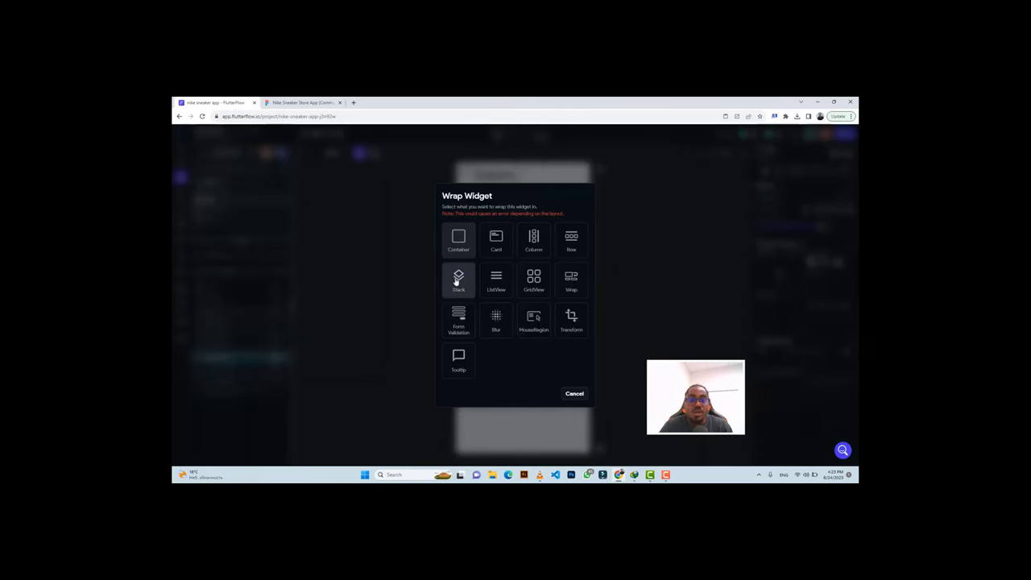
pyautogui.click(457, 281)
# Copy the red dot's #FD1600 colour from Ellipse 886 in the Figma design.
pyautogui.click(304, 103)
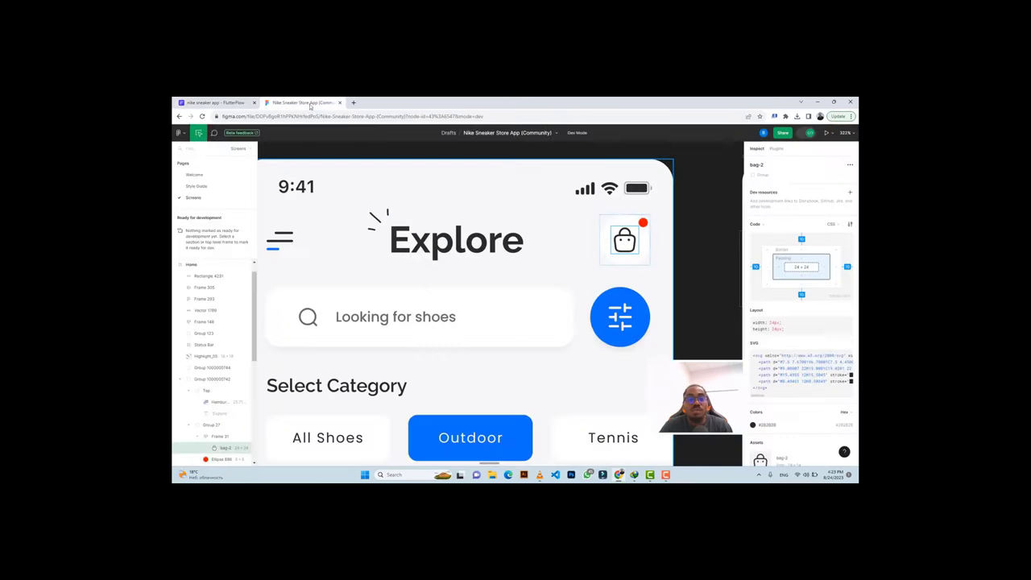
pyautogui.click(644, 222)
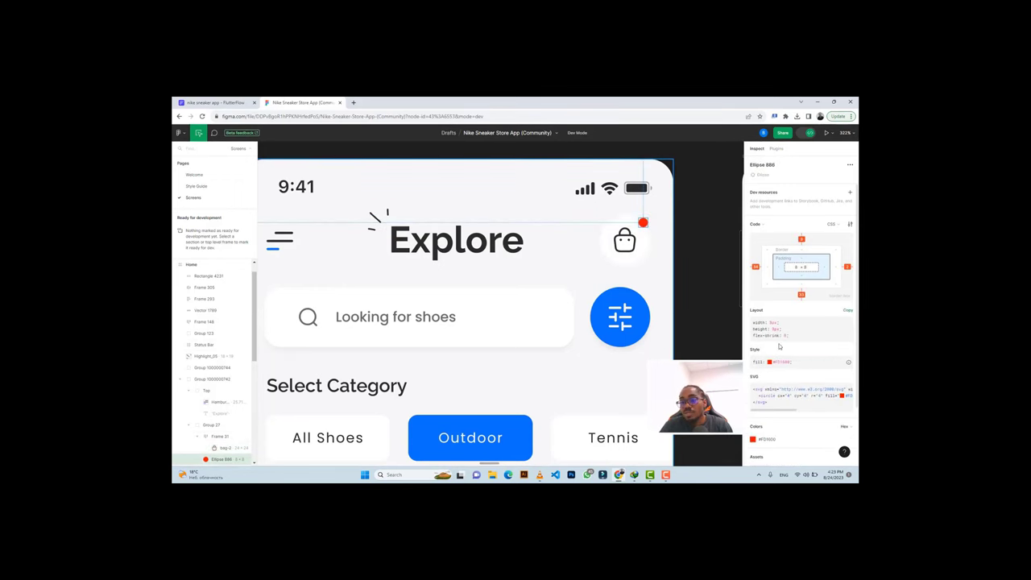
pyautogui.scroll(-2, 797, 322)
pyautogui.click(767, 369)
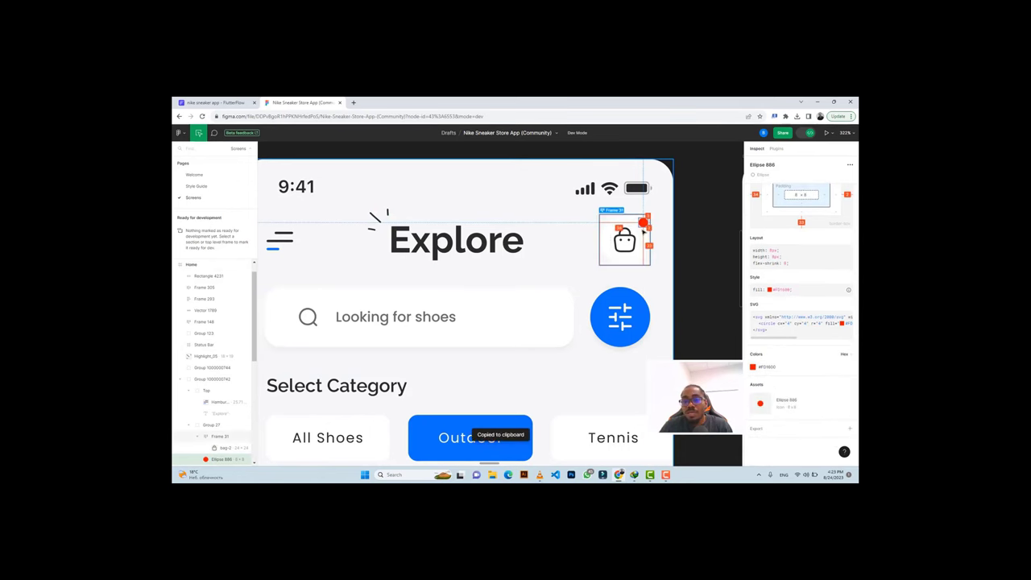
pyautogui.click(216, 103)
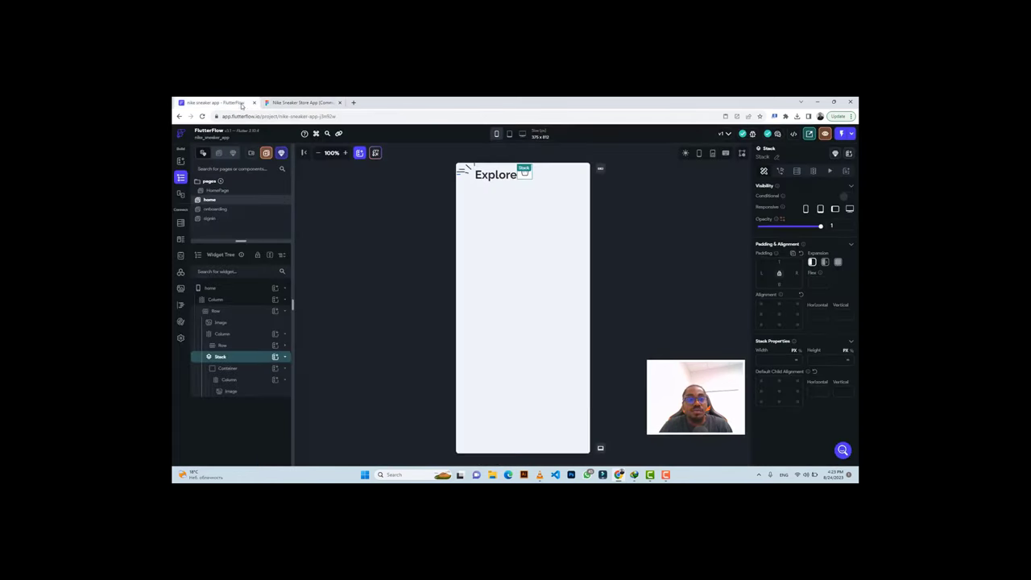
# Add a circular Container to the Stack with 8 px diameter and #FD1600 fill.
pyautogui.click(275, 357)
pyautogui.click(315, 387)
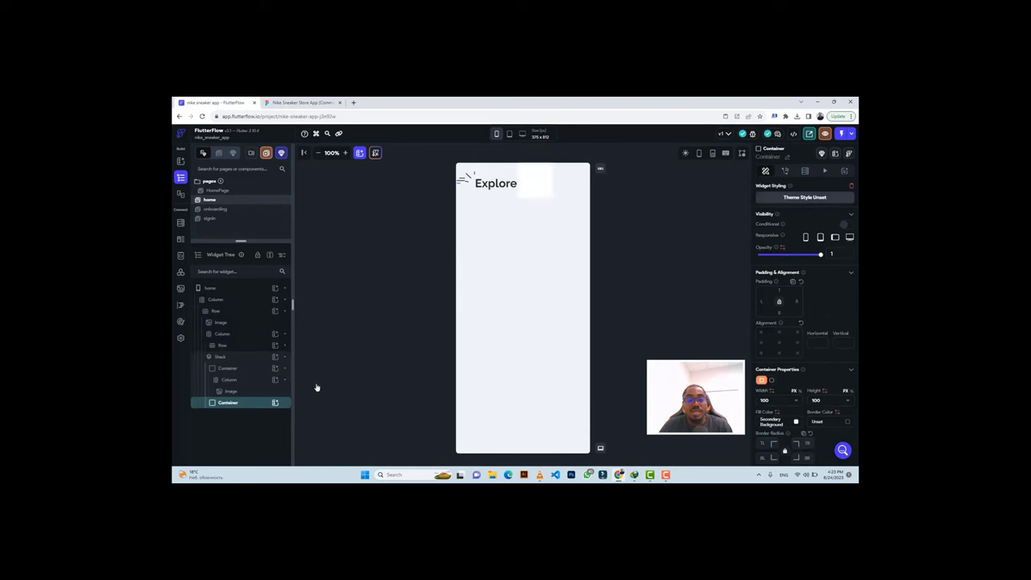
pyautogui.click(771, 380)
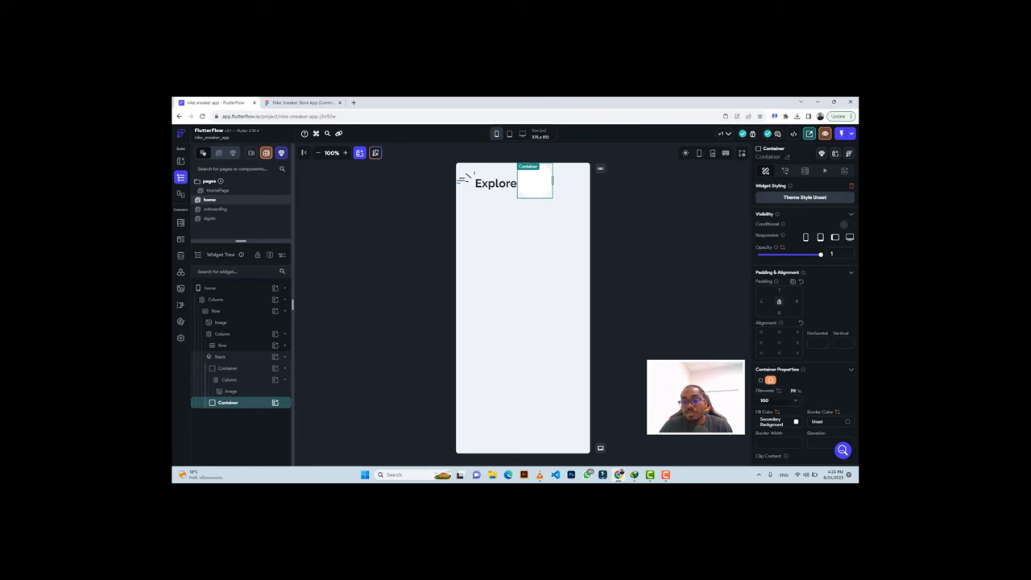
pyautogui.press('BackSpace')
pyautogui.press('BackSpace')
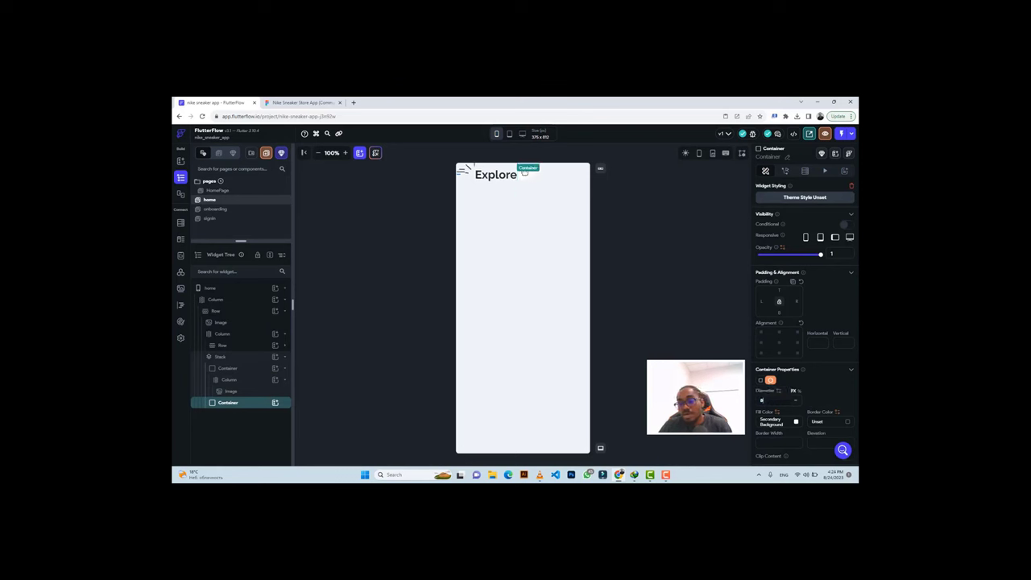
pyautogui.hotkey('ctrl', 'v')
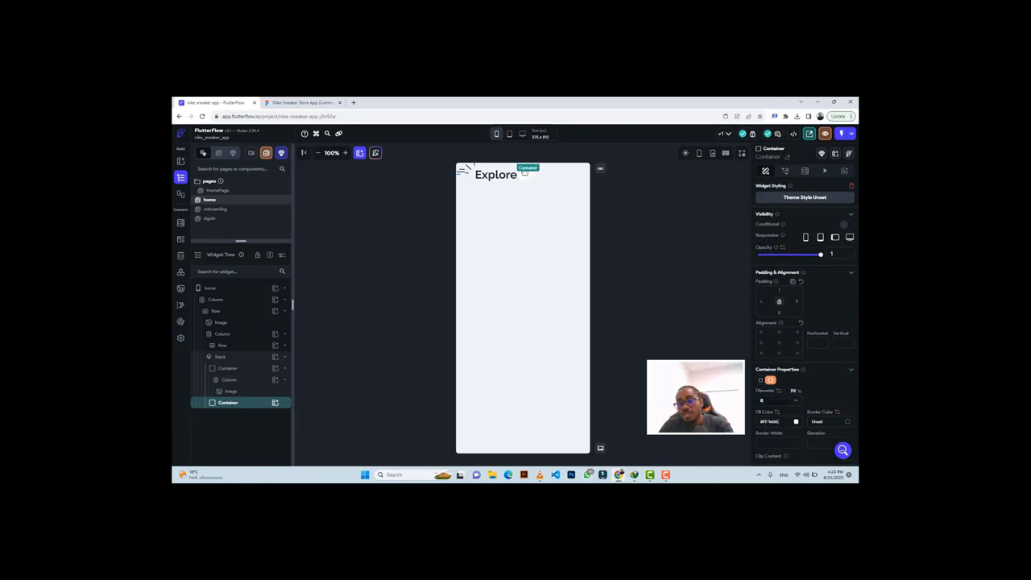
# Offset the red dot with 14 px left padding, matching its Figma position.
pyautogui.click(301, 102)
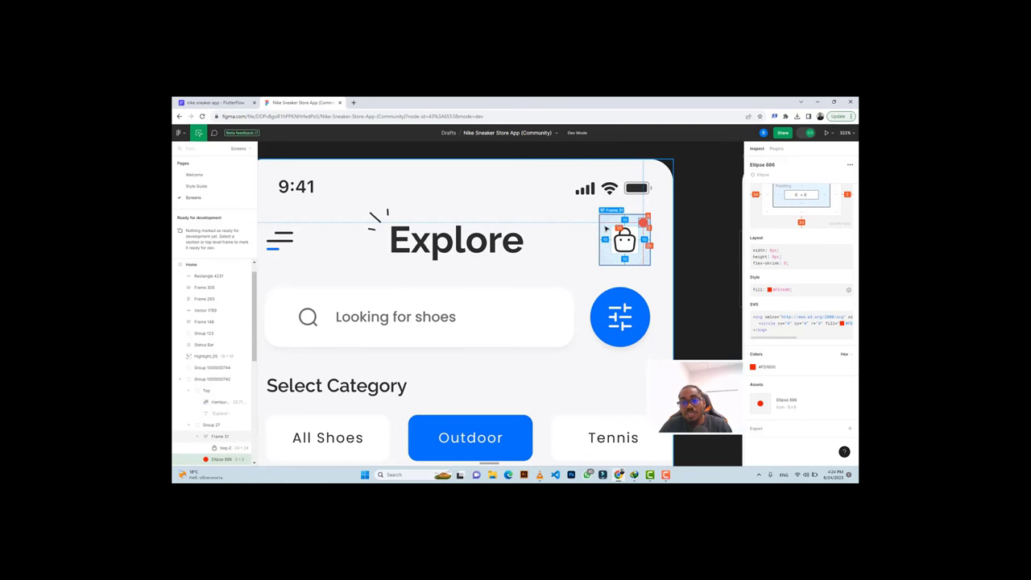
pyautogui.click(212, 101)
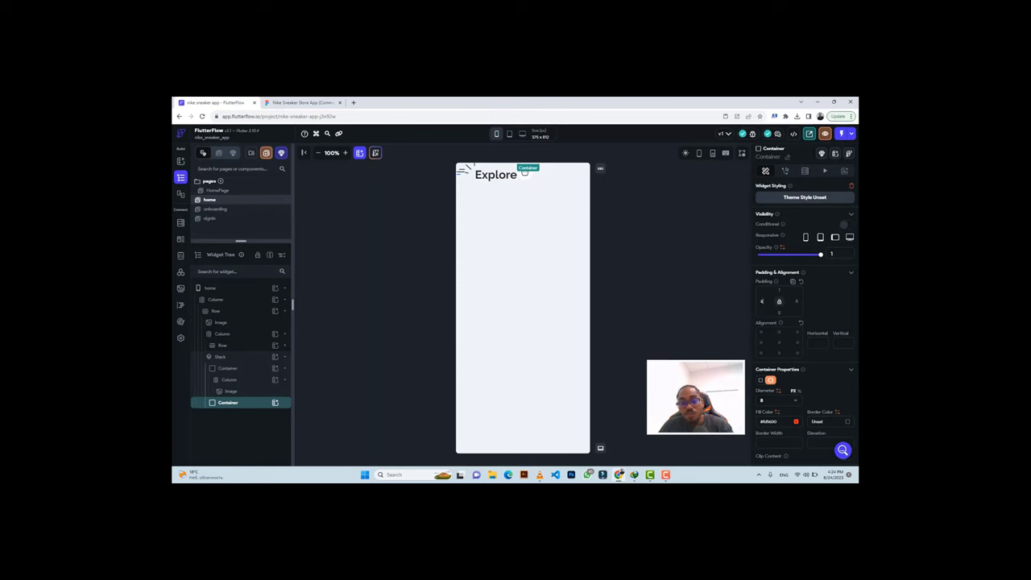
pyautogui.write('14')
pyautogui.click(643, 201)
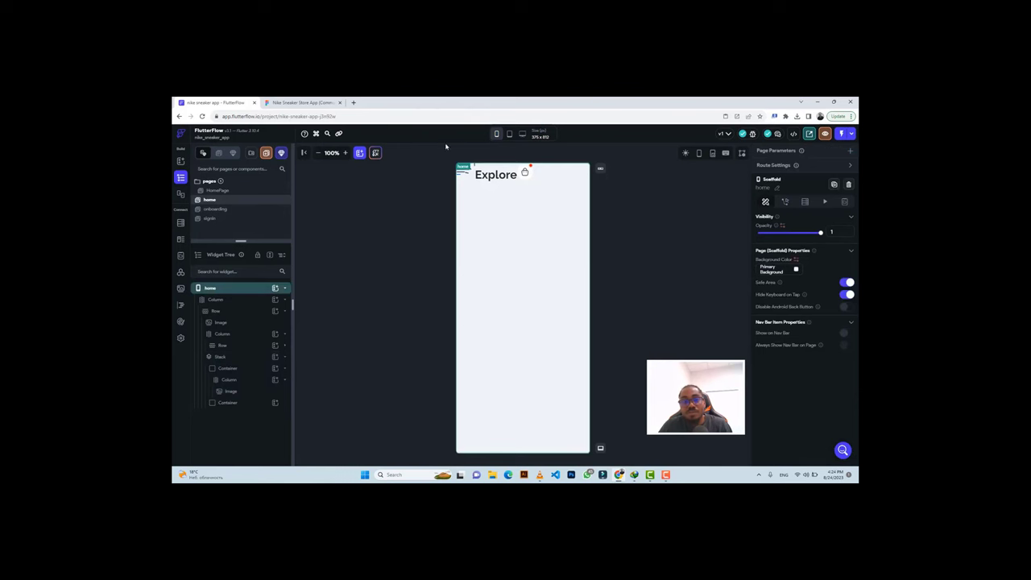
pyautogui.click(267, 103)
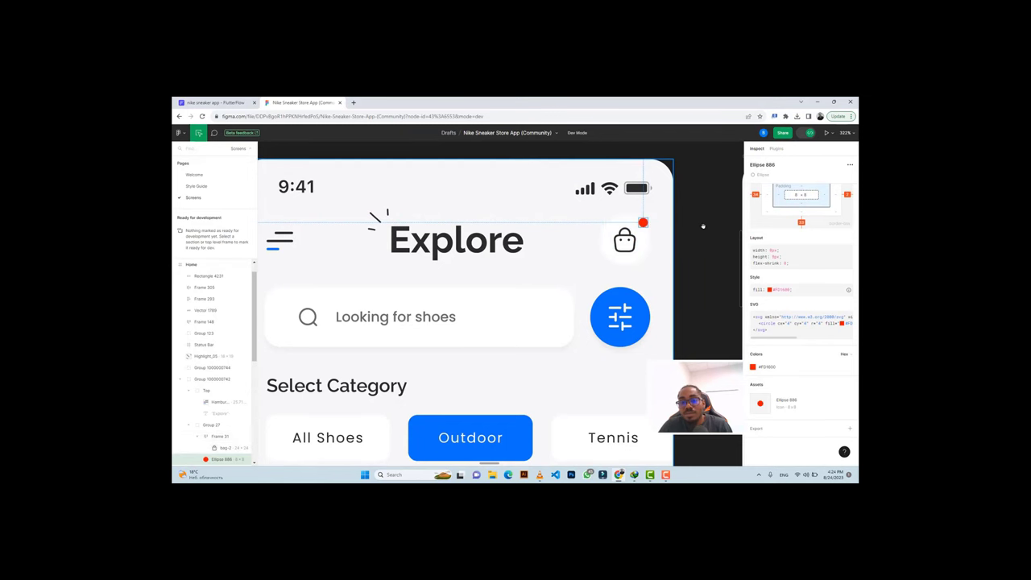
pyautogui.click(237, 102)
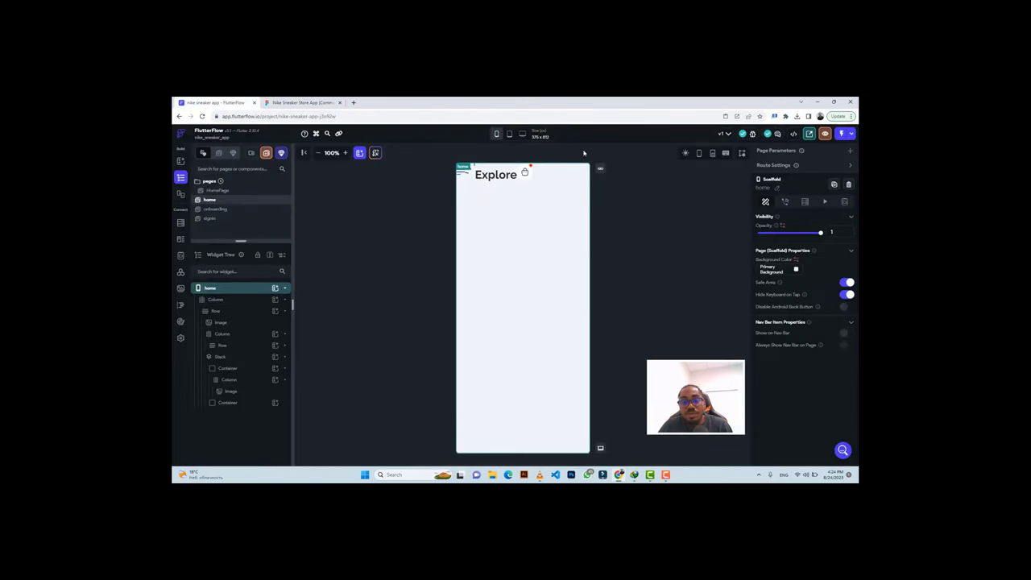
pyautogui.click(299, 103)
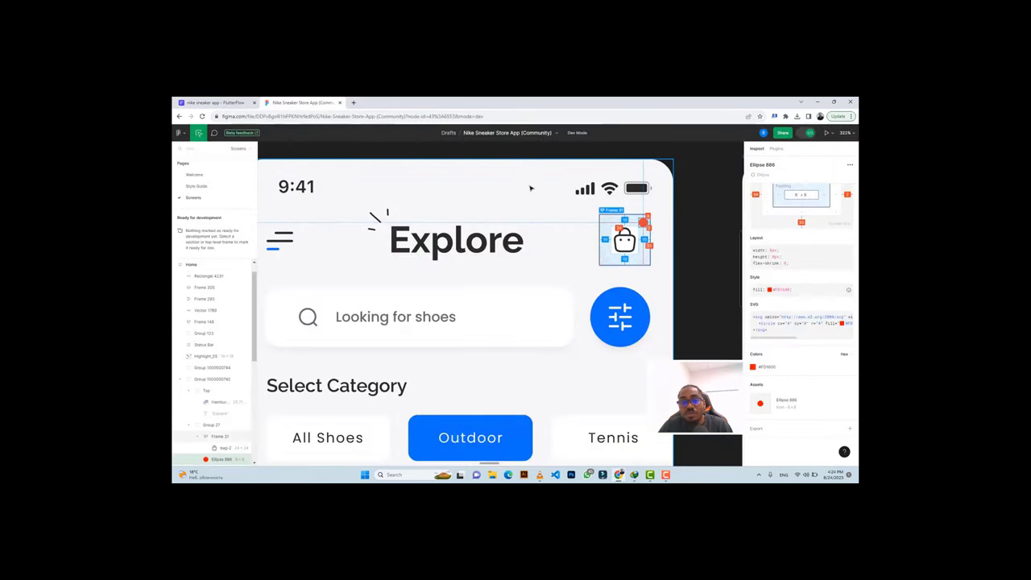
pyautogui.click(212, 103)
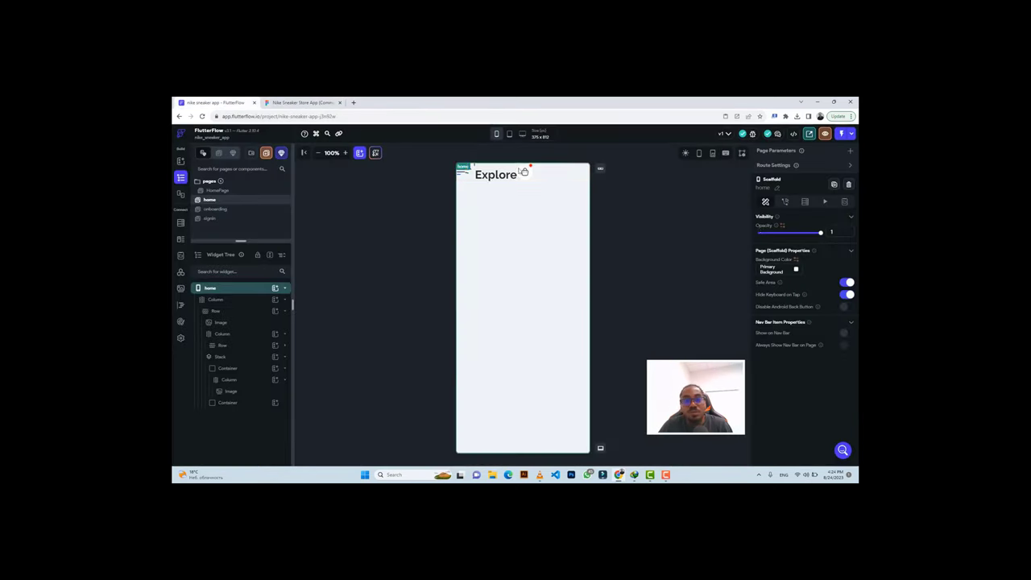
pyautogui.click(237, 405)
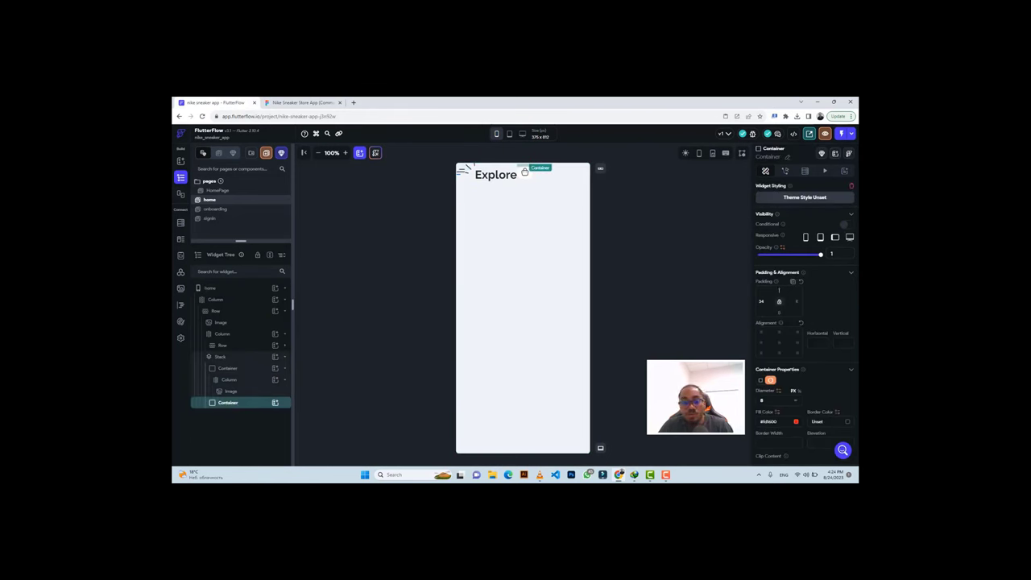
# Set the header Row's Main Axis Alignment to Space Between, comparing against the Figma header.
pyautogui.click(559, 179)
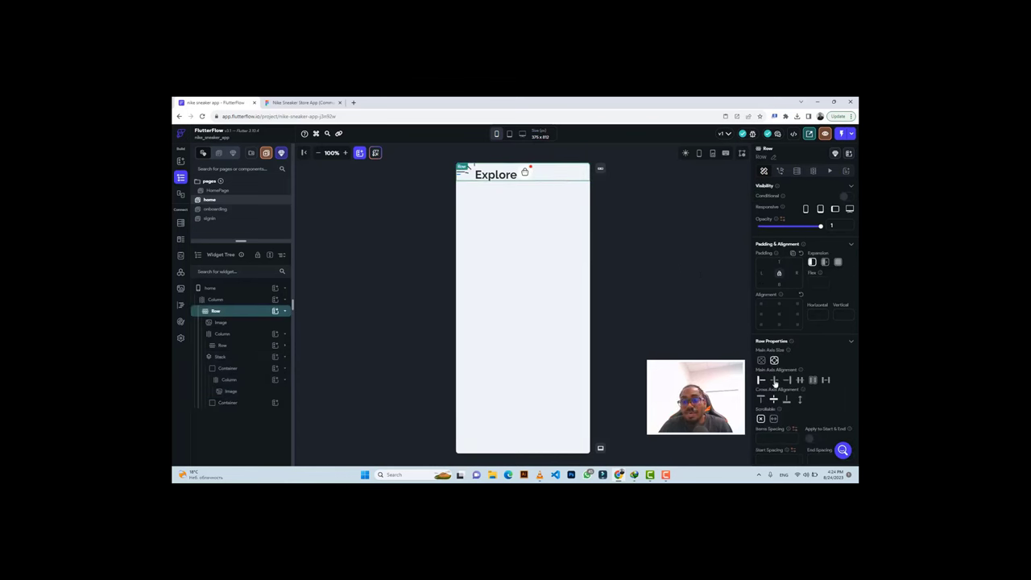
pyautogui.click(773, 380)
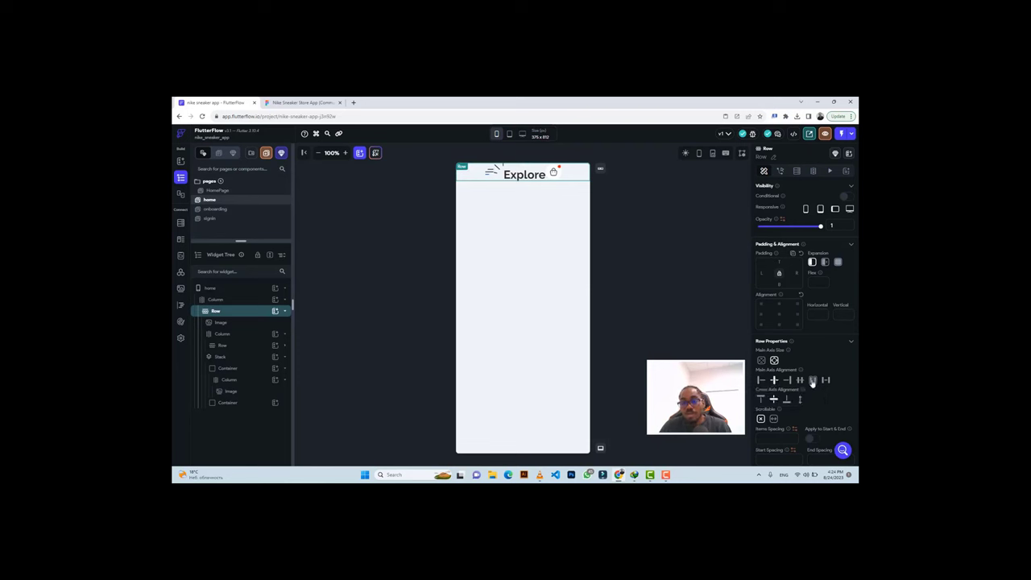
pyautogui.click(812, 381)
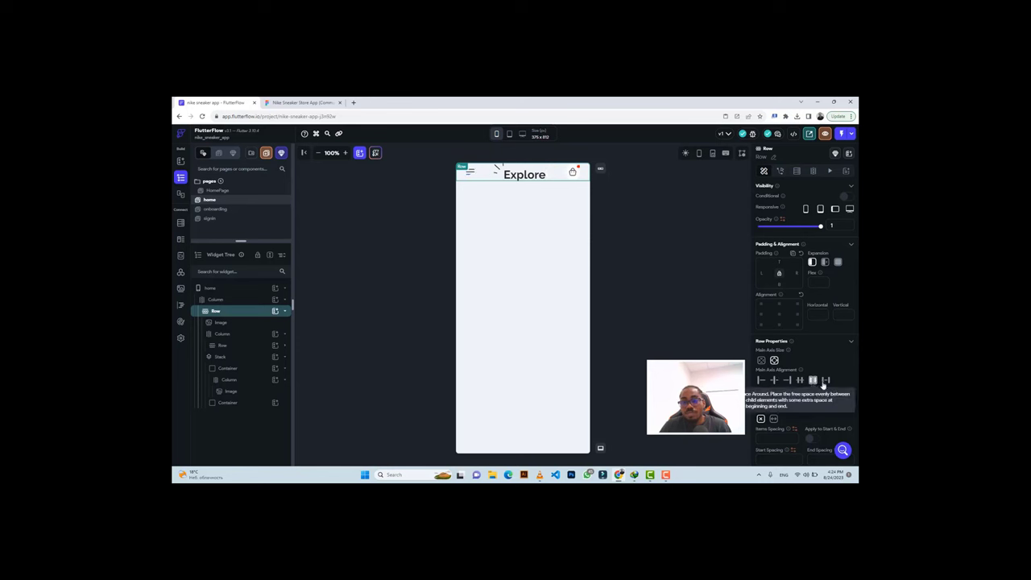
pyautogui.click(824, 380)
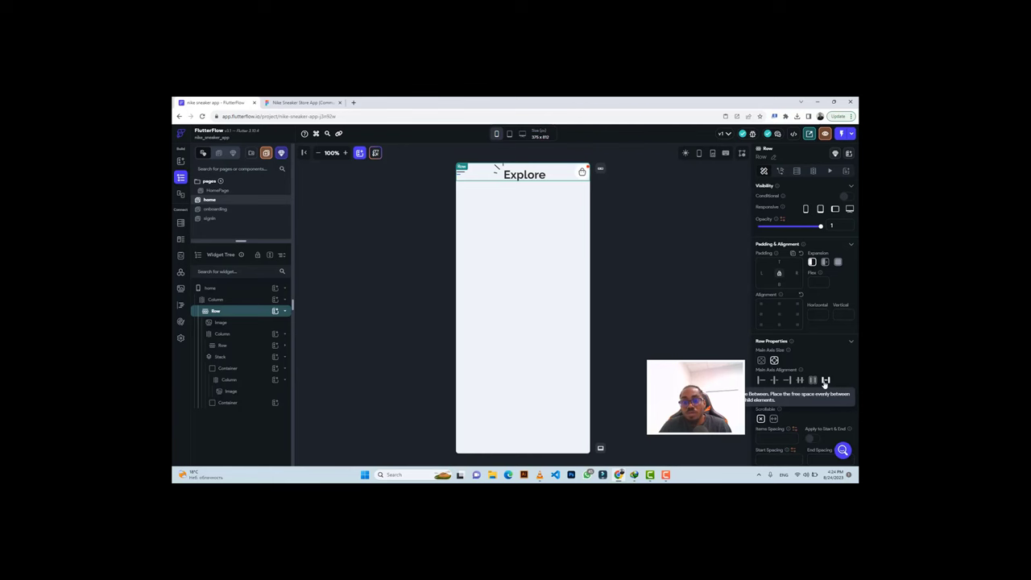
pyautogui.hotkey('ctrl', 'Tab')
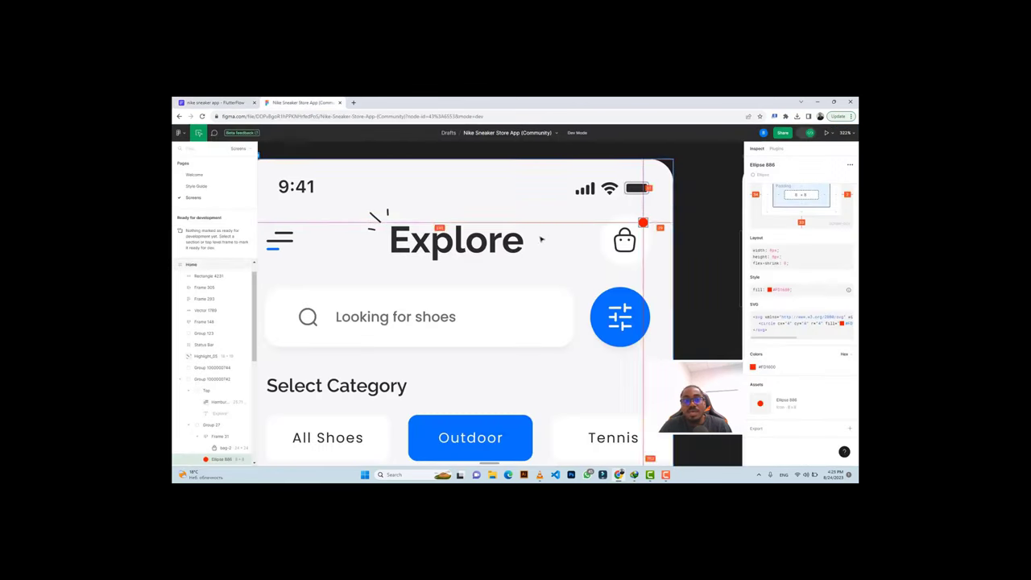
pyautogui.click(374, 217)
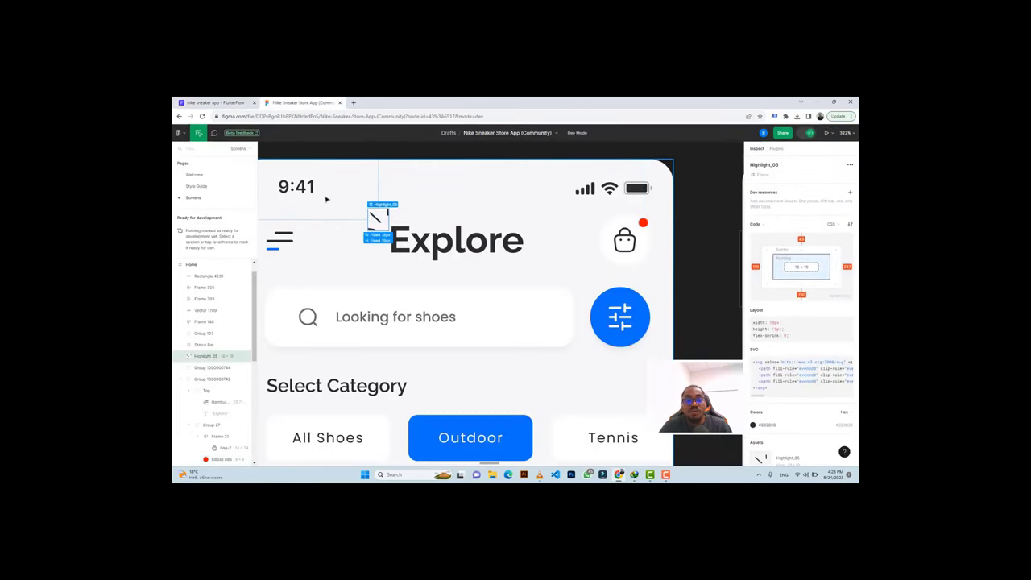
pyautogui.click(233, 101)
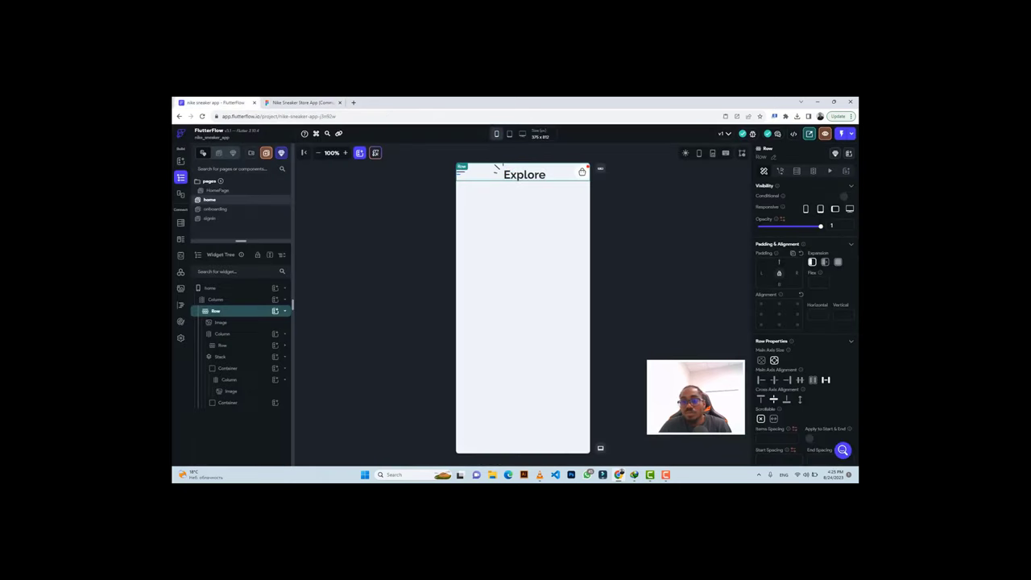
# Give the hamburger menu image 20 px left padding, based on its Figma spacing.
pyautogui.write('10')
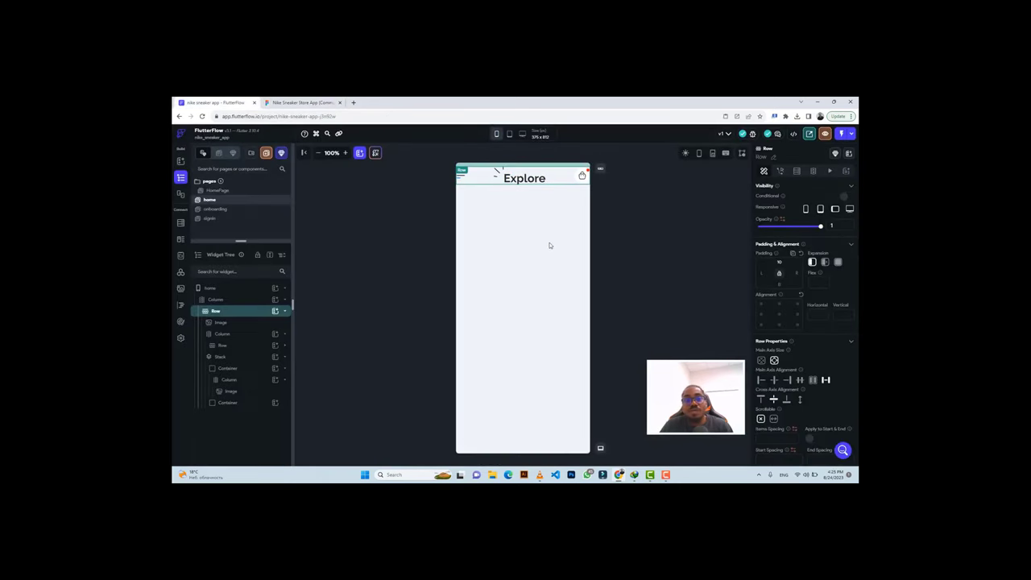
pyautogui.click(464, 180)
pyautogui.click(302, 103)
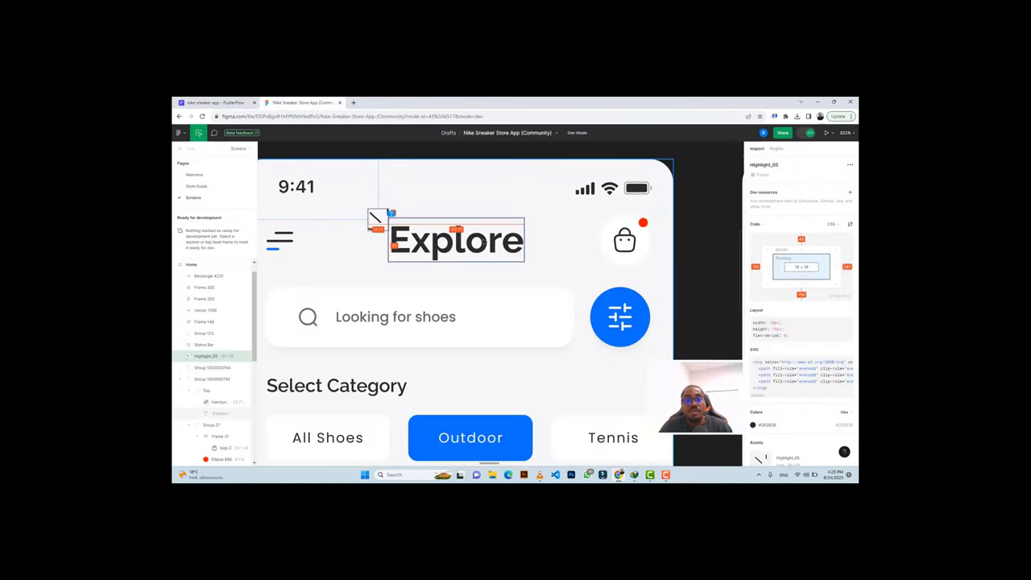
pyautogui.moveTo(375, 217); pyautogui.dragTo(440, 218)
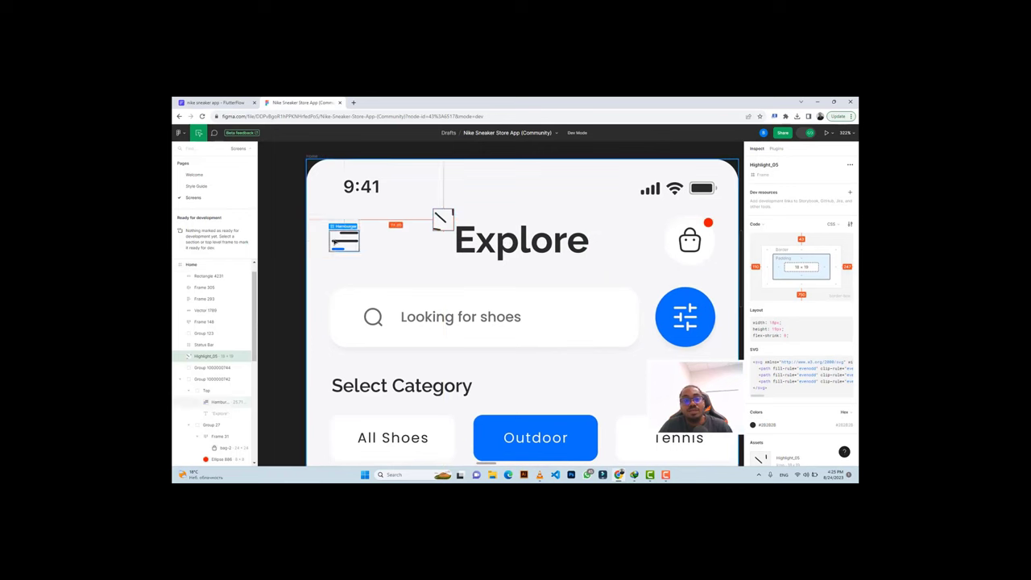
pyautogui.click(336, 240)
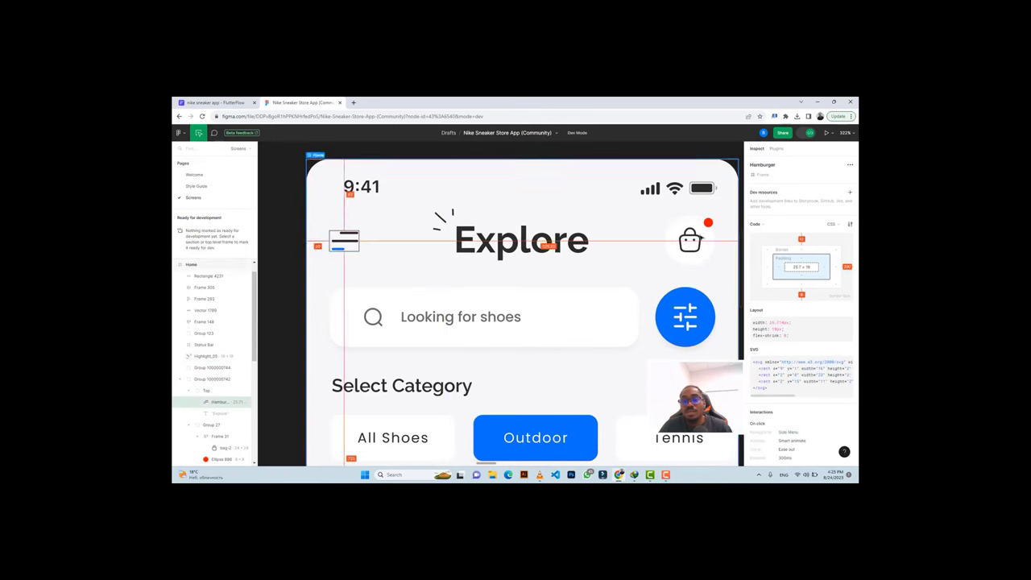
pyautogui.click(690, 237)
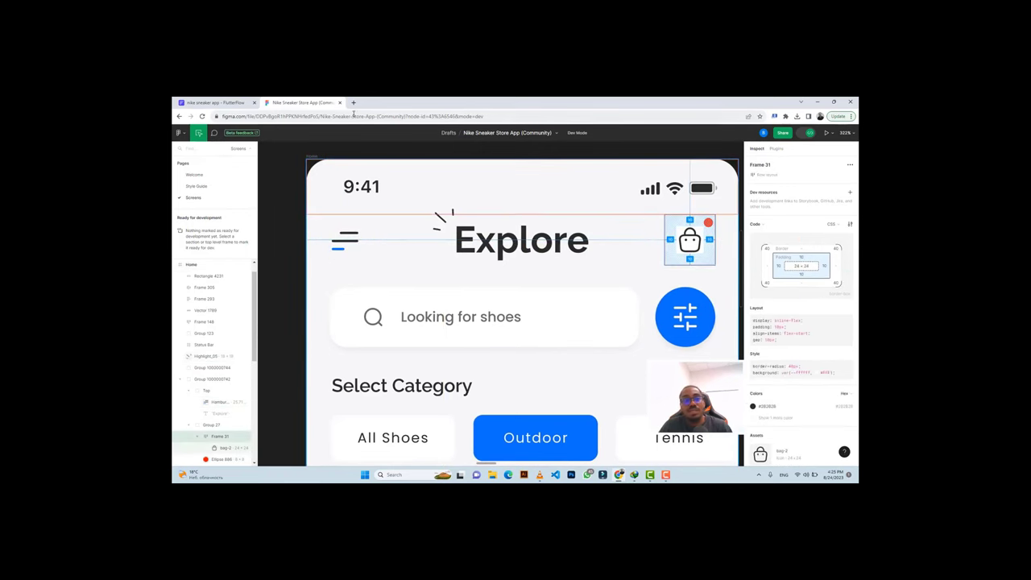
pyautogui.click(213, 103)
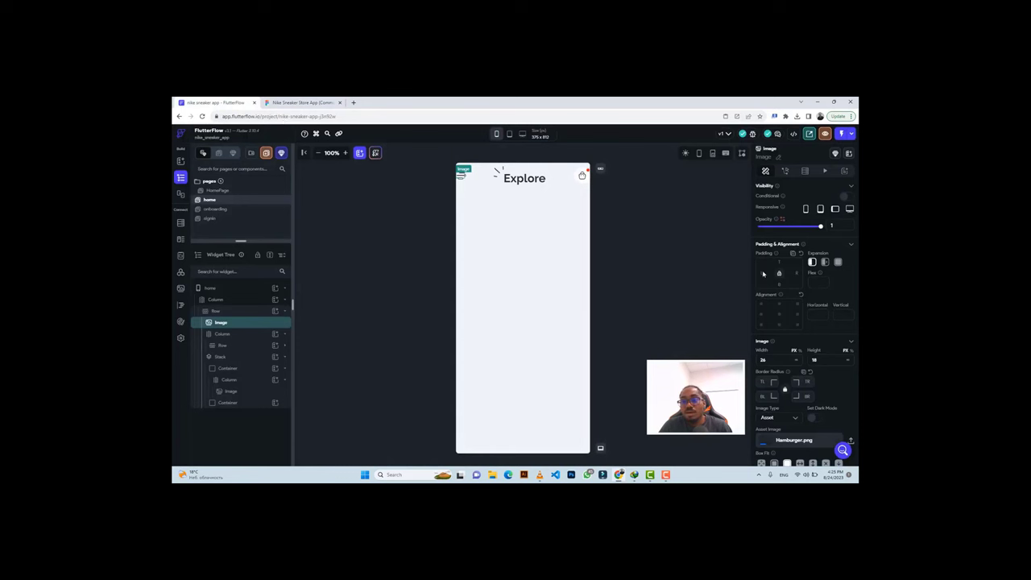
pyautogui.write('20')
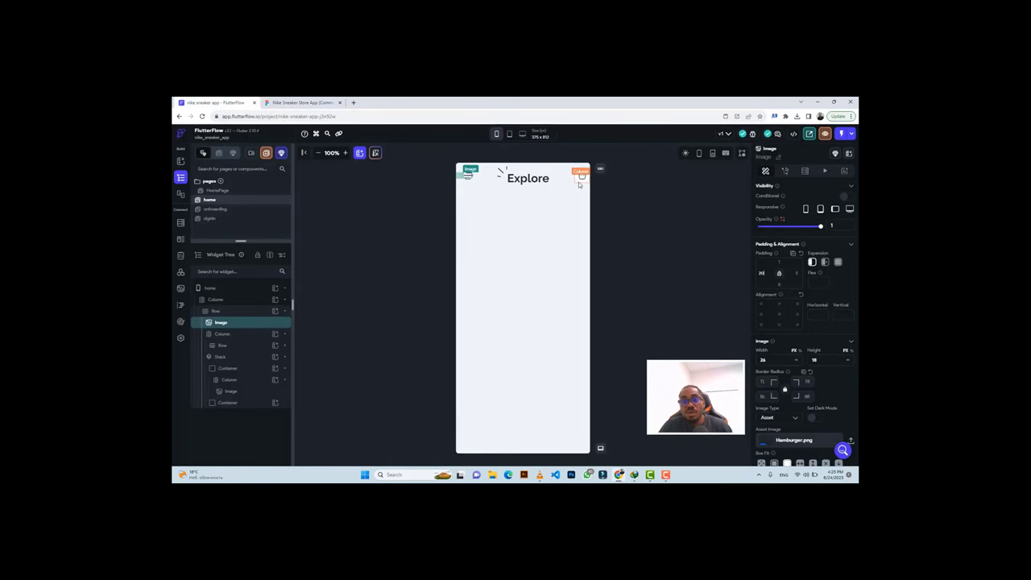
# Give the bag icon's Stack 20 px right padding.
pyautogui.click(578, 184)
pyautogui.click(232, 371)
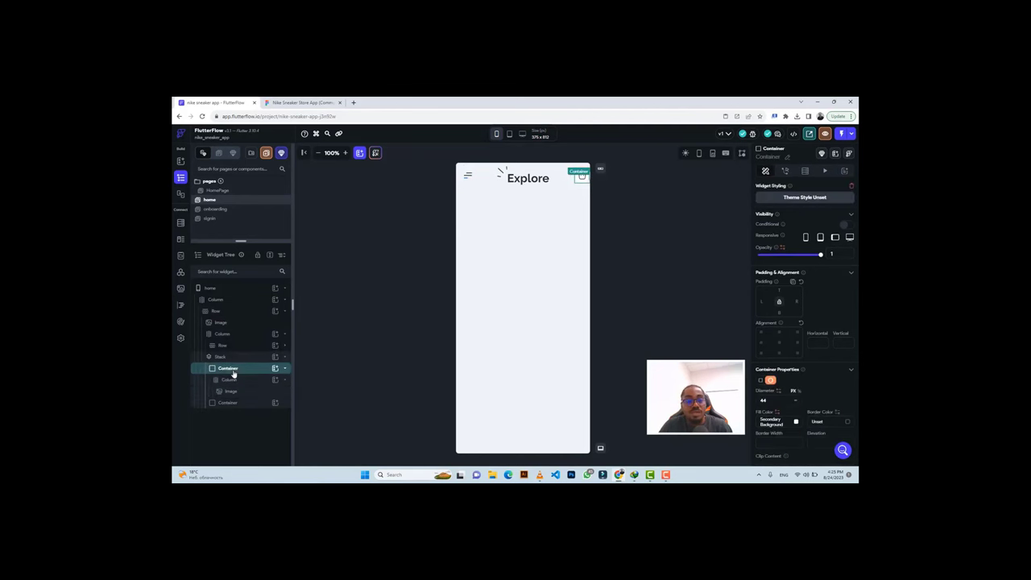
pyautogui.click(233, 358)
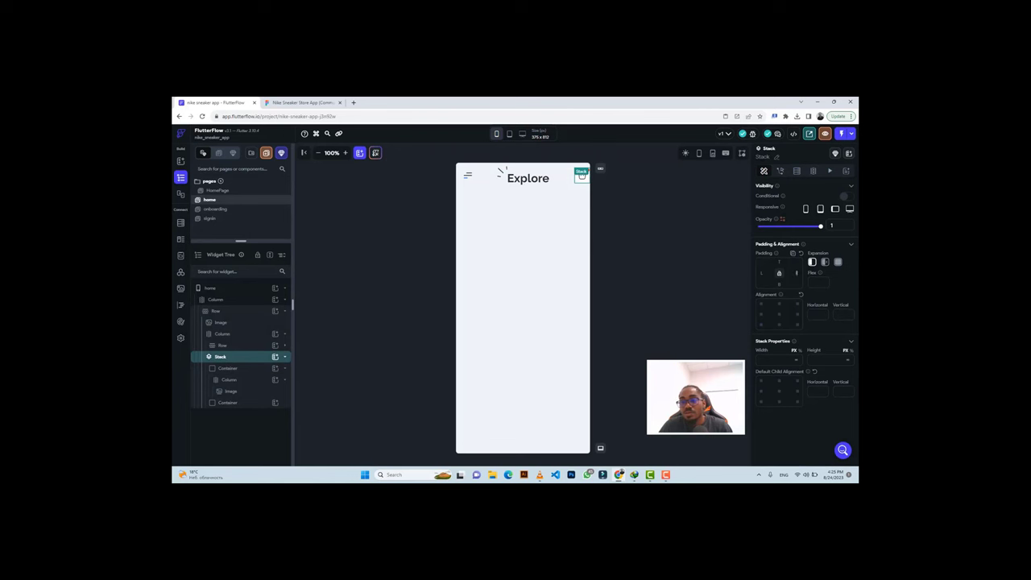
pyautogui.write('20')
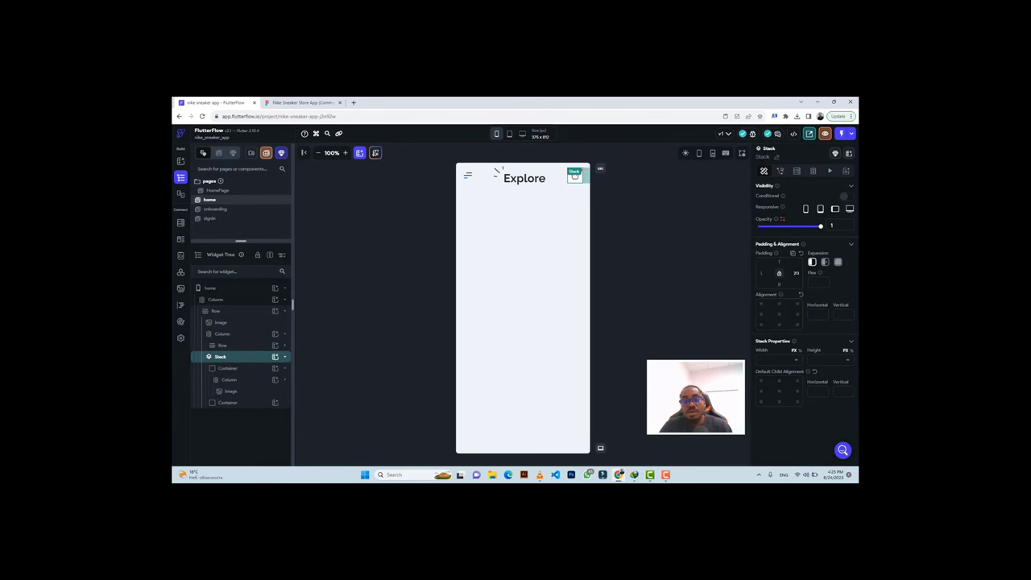
pyautogui.click(300, 102)
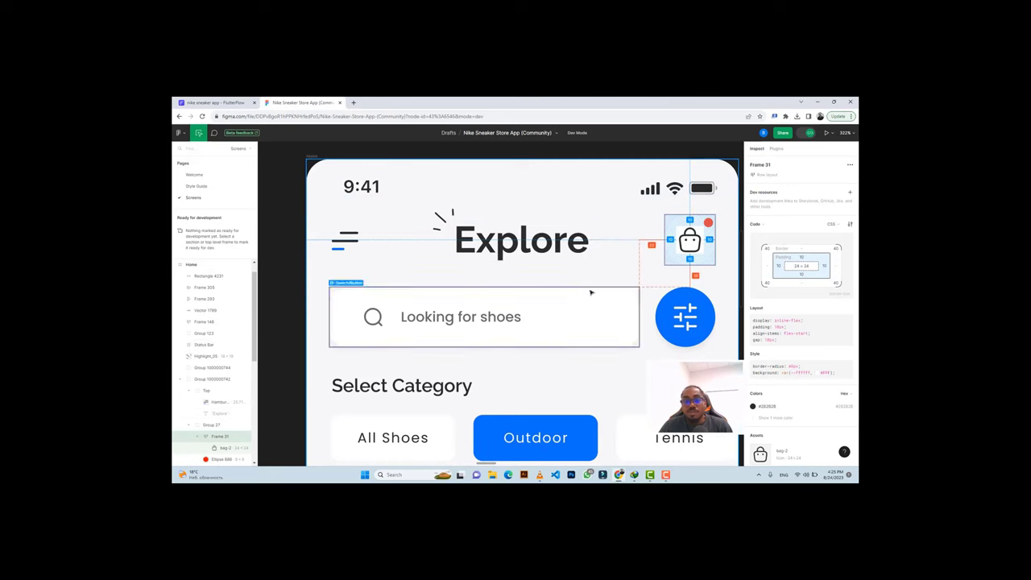
pyautogui.scroll(-2, 592, 292)
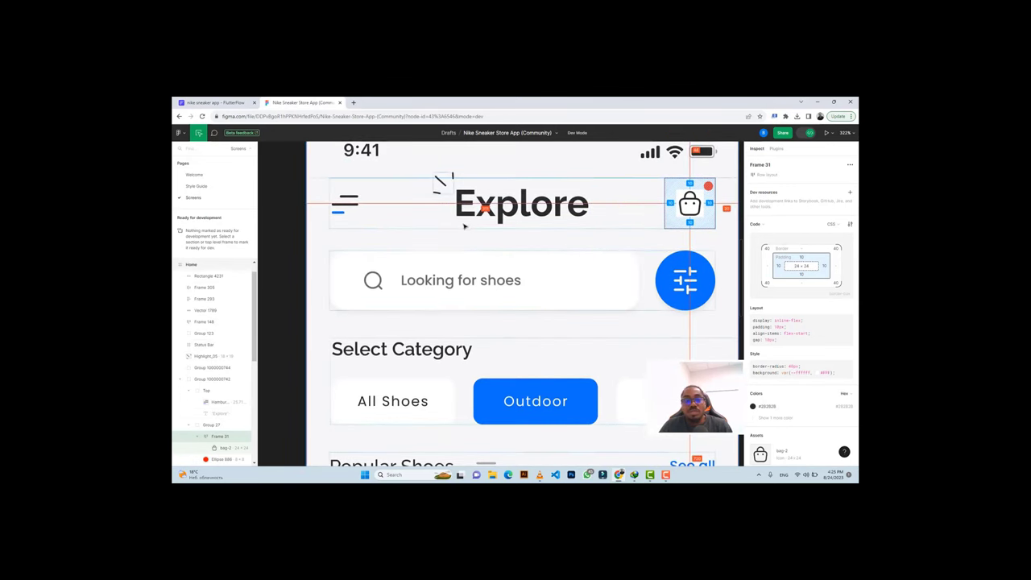
pyautogui.click(415, 258)
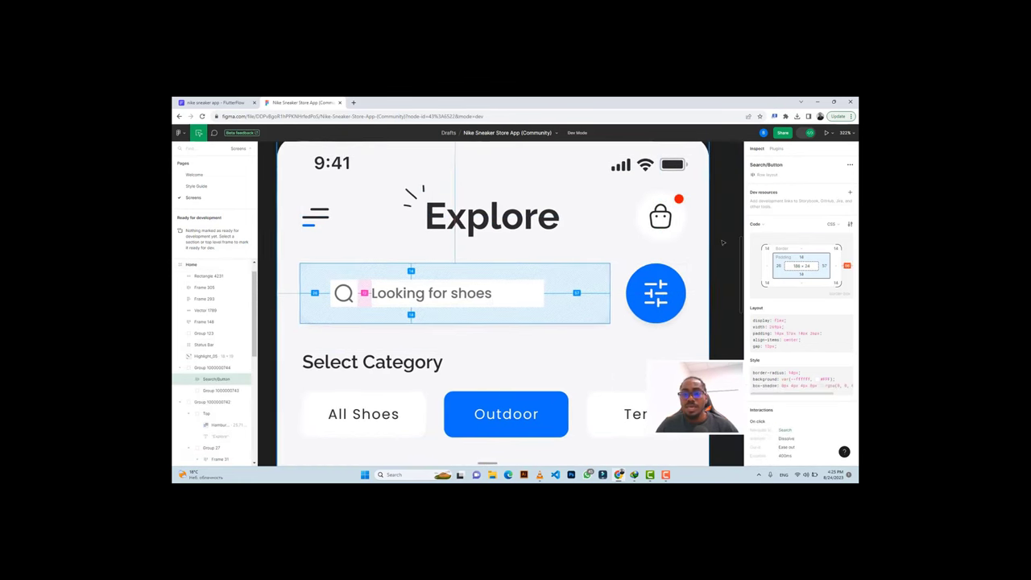
pyautogui.hscroll(1, 722, 240)
pyautogui.hscroll(-1, 722, 239)
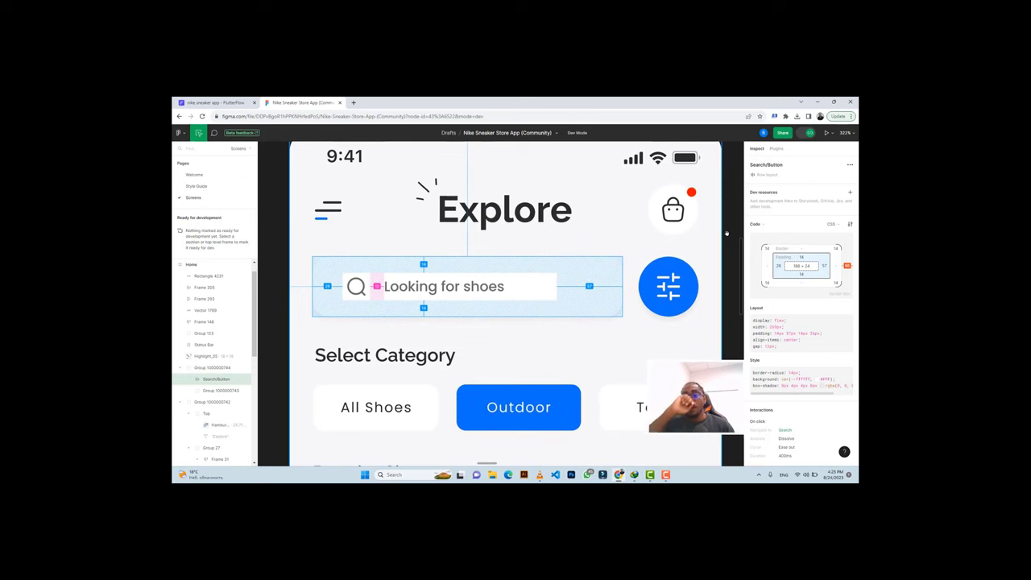
pyautogui.click(646, 286)
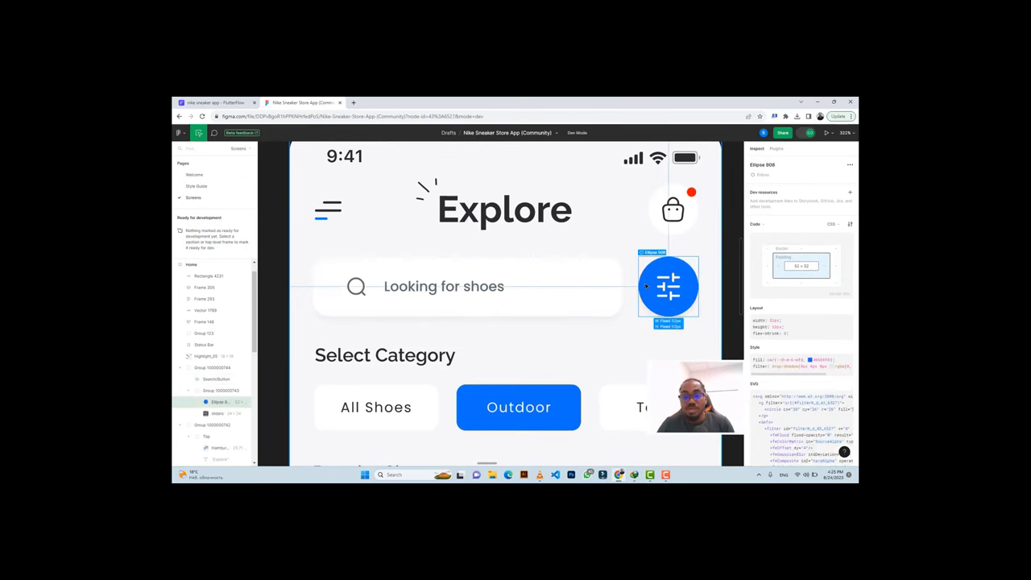
pyautogui.click(574, 265)
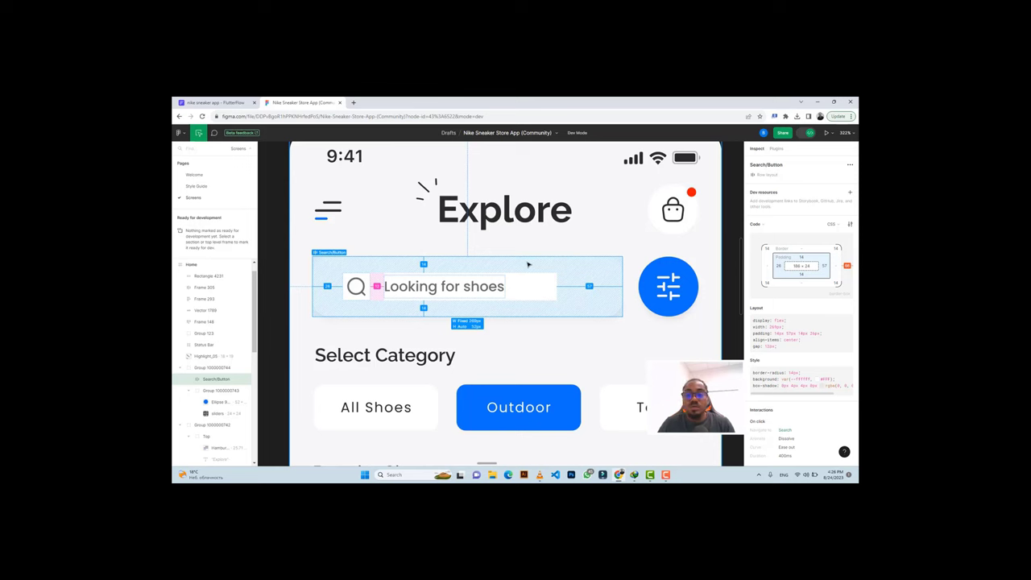
pyautogui.click(211, 102)
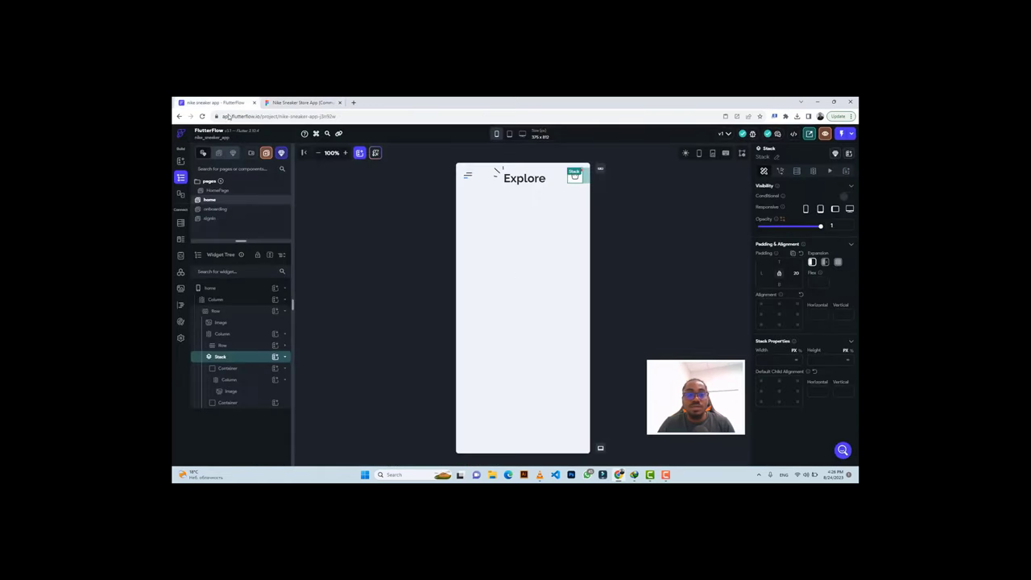
# Add a Row below the header holding a Container expanded to full width.
pyautogui.click(531, 269)
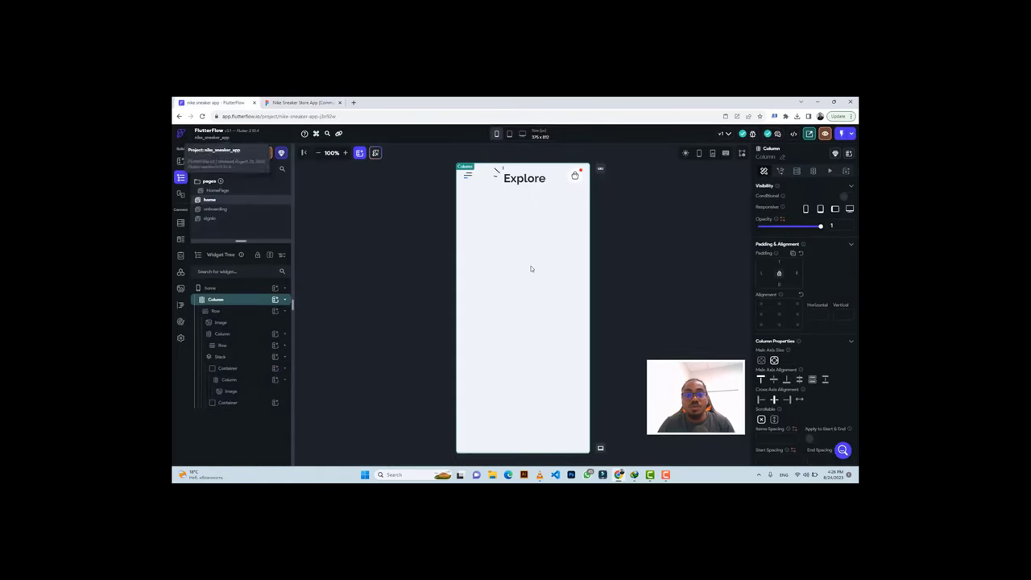
pyautogui.click(275, 300)
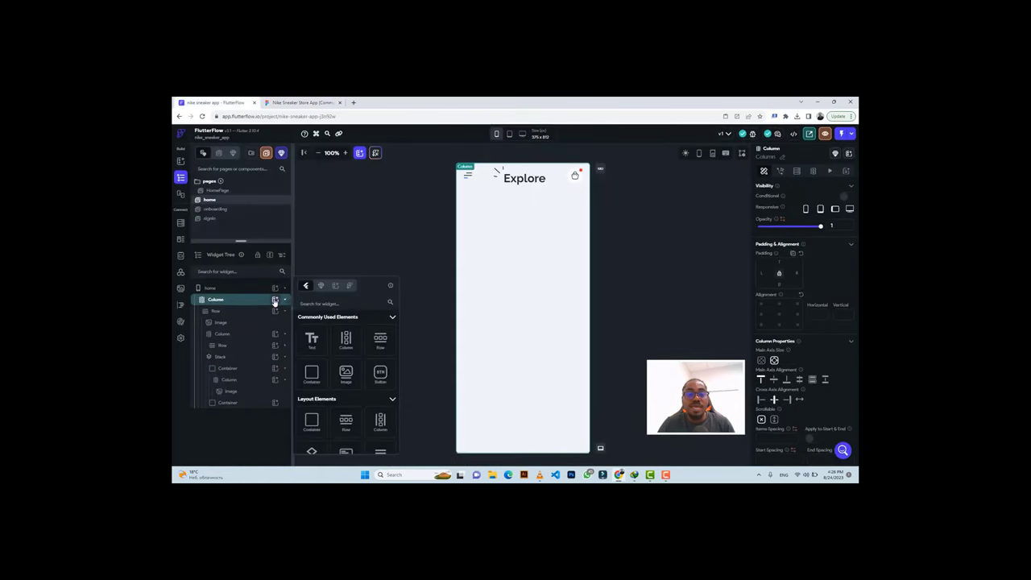
pyautogui.click(380, 341)
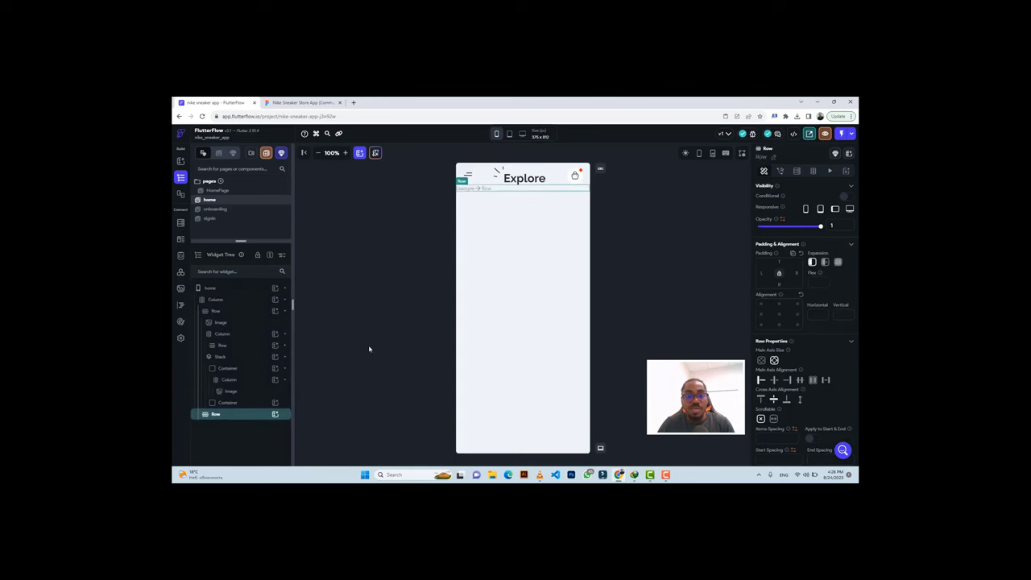
pyautogui.click(275, 414)
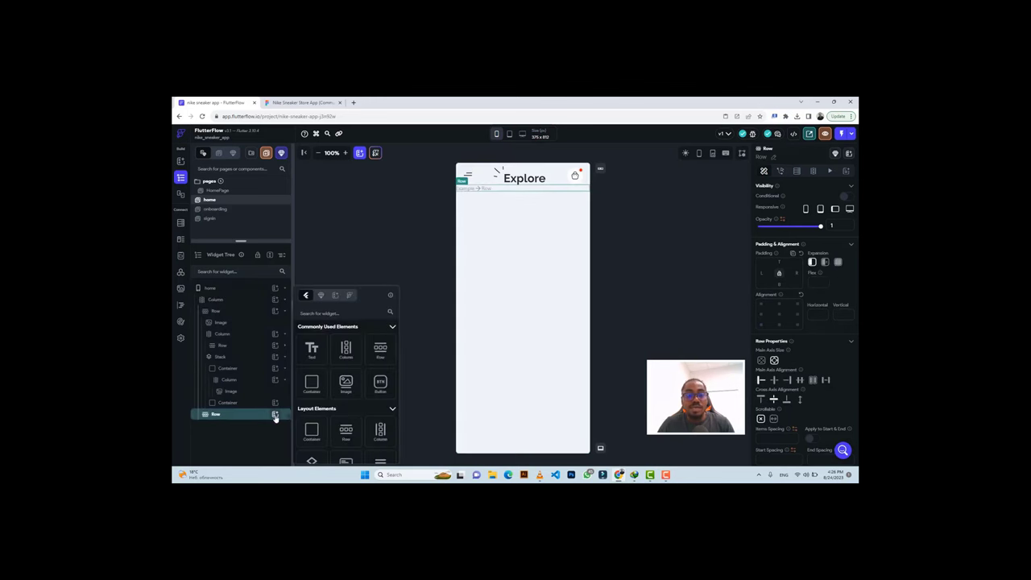
pyautogui.click(311, 384)
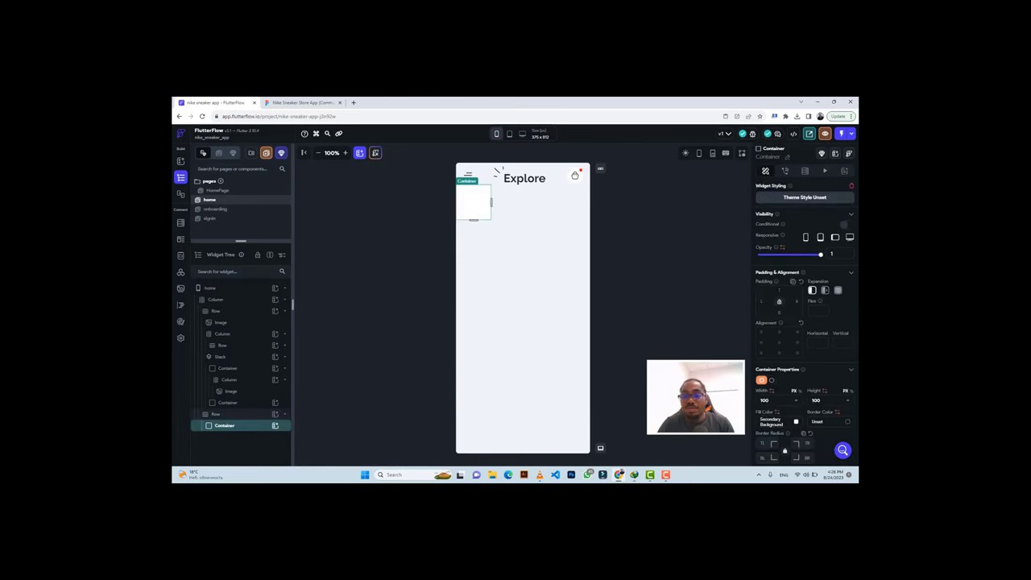
pyautogui.click(797, 403)
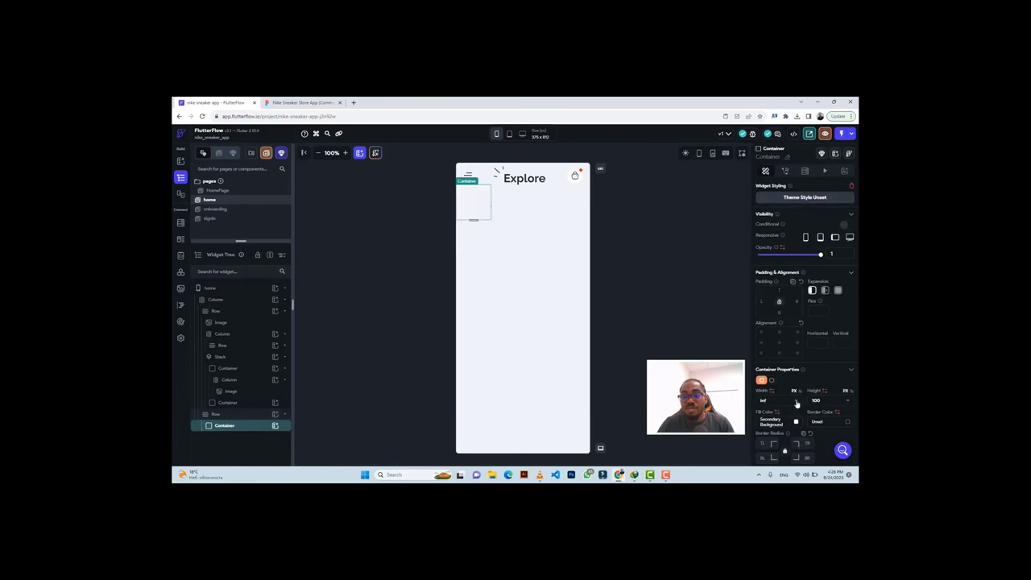
pyautogui.click(635, 348)
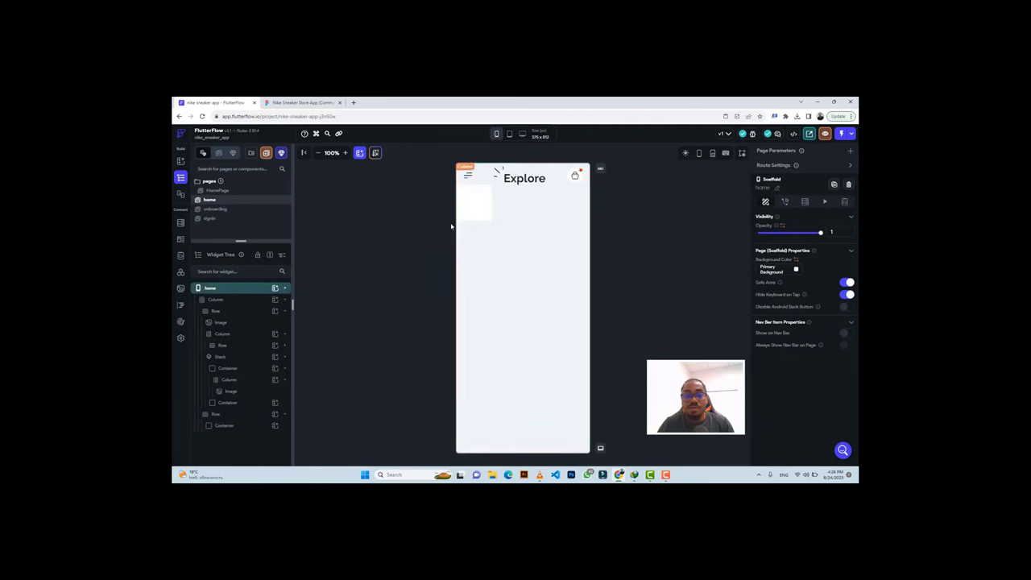
pyautogui.click(477, 205)
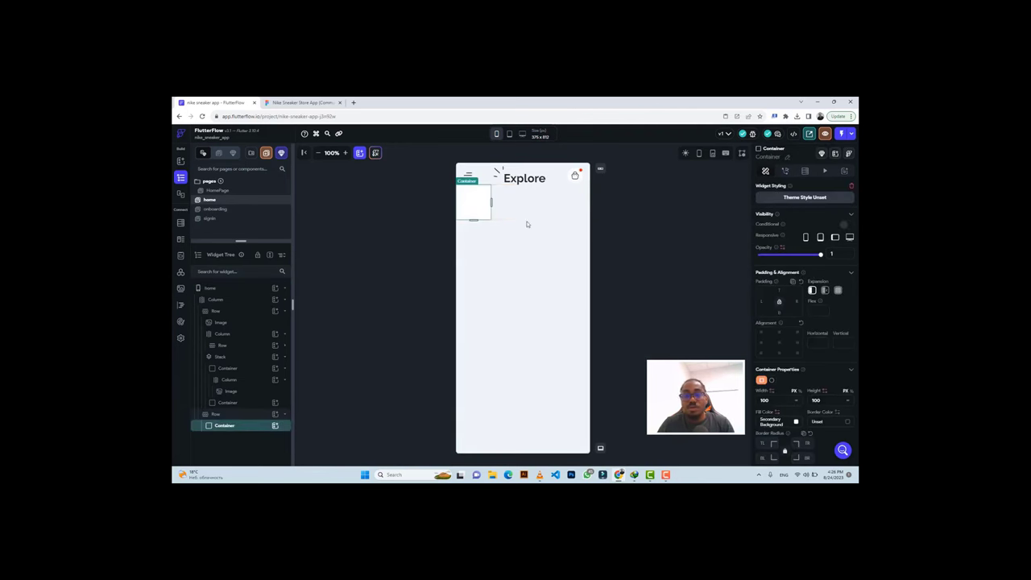
pyautogui.click(825, 291)
pyautogui.click(797, 401)
# Set the search bar container height to 52, checking the Figma search bar design.
pyautogui.click(272, 102)
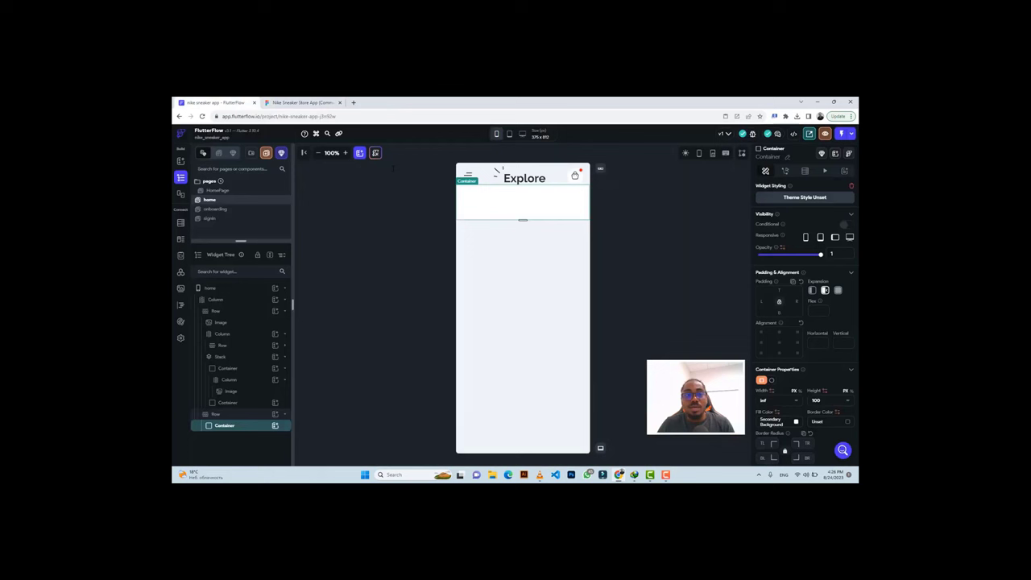
pyautogui.click(229, 102)
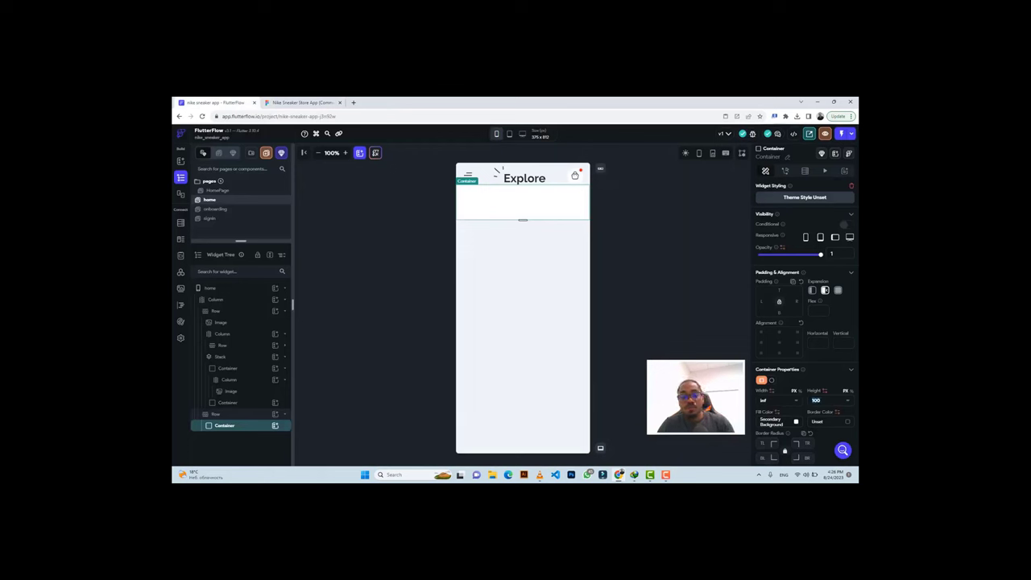
pyautogui.write('52')
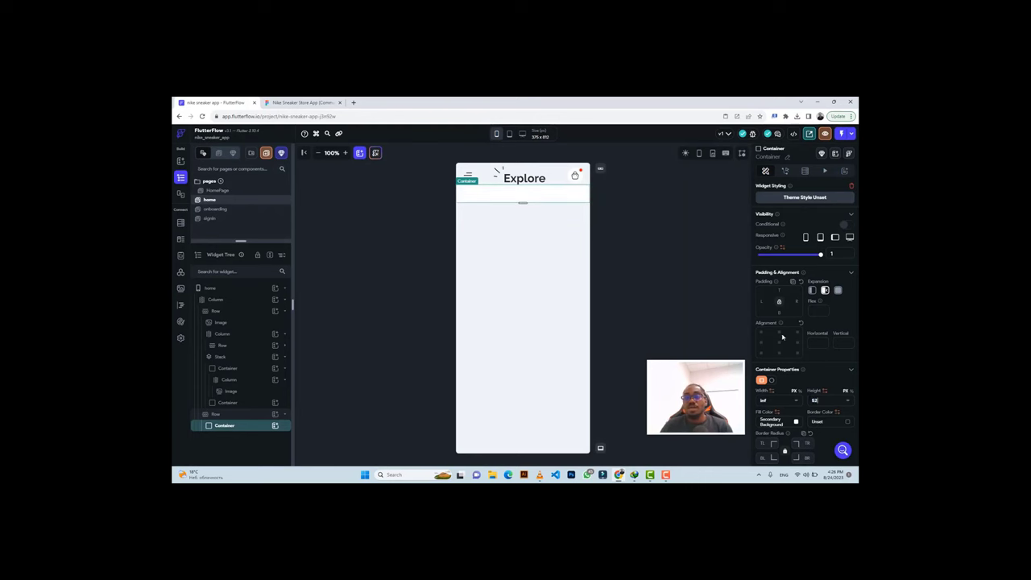
pyautogui.click(300, 102)
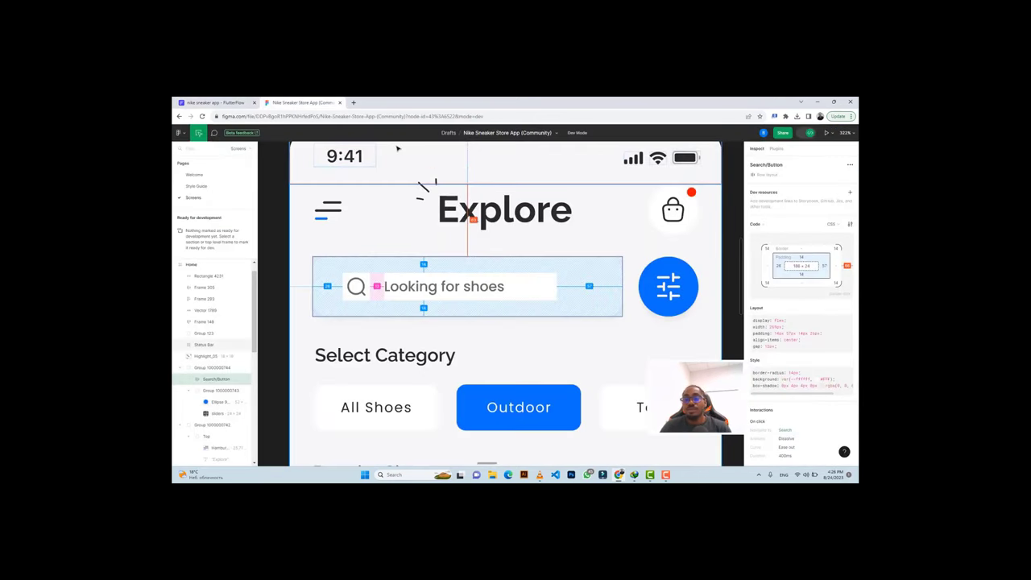
pyautogui.click(213, 102)
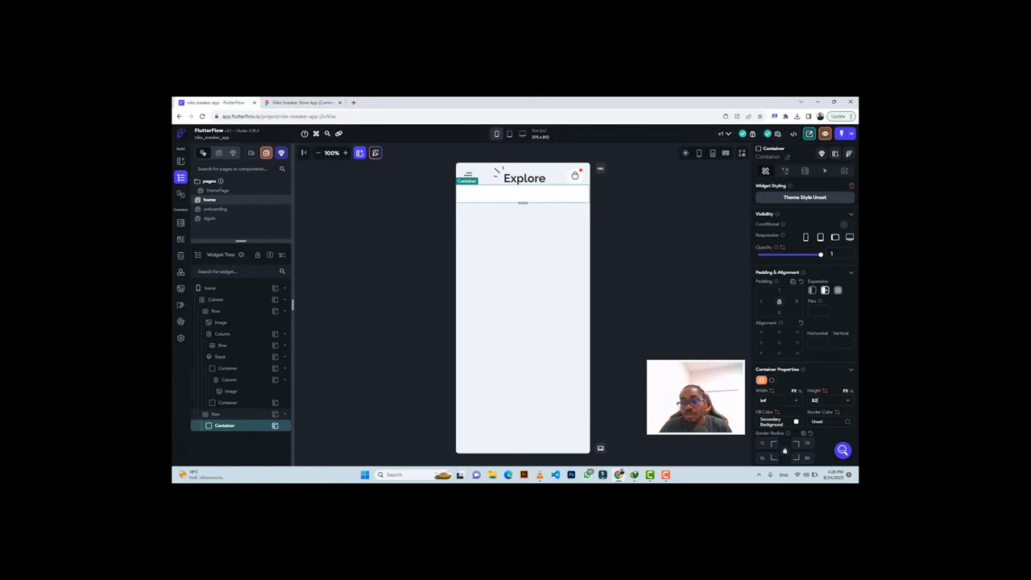
pyautogui.scroll(-3, 774, 411)
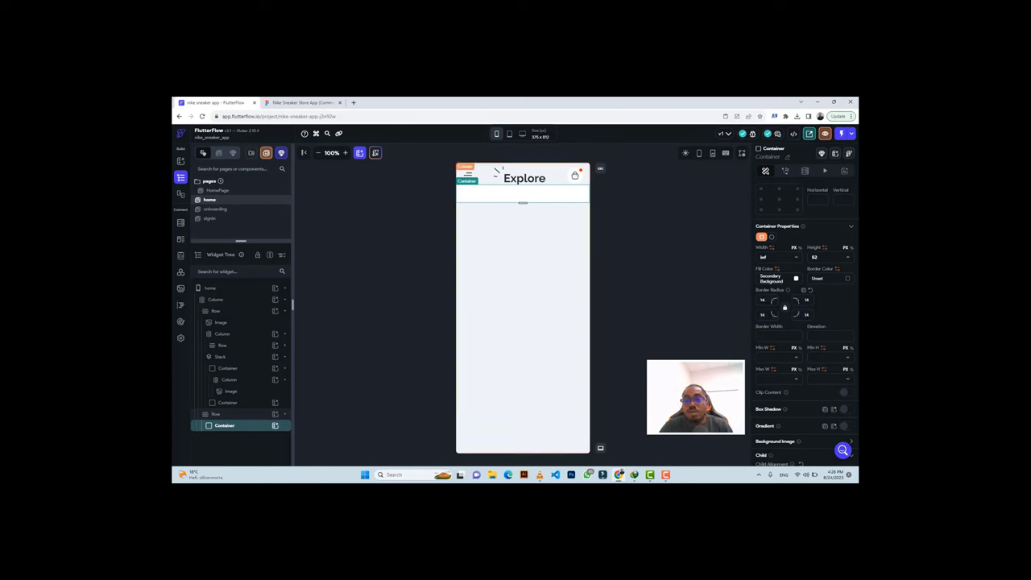
pyautogui.scroll(3, 782, 262)
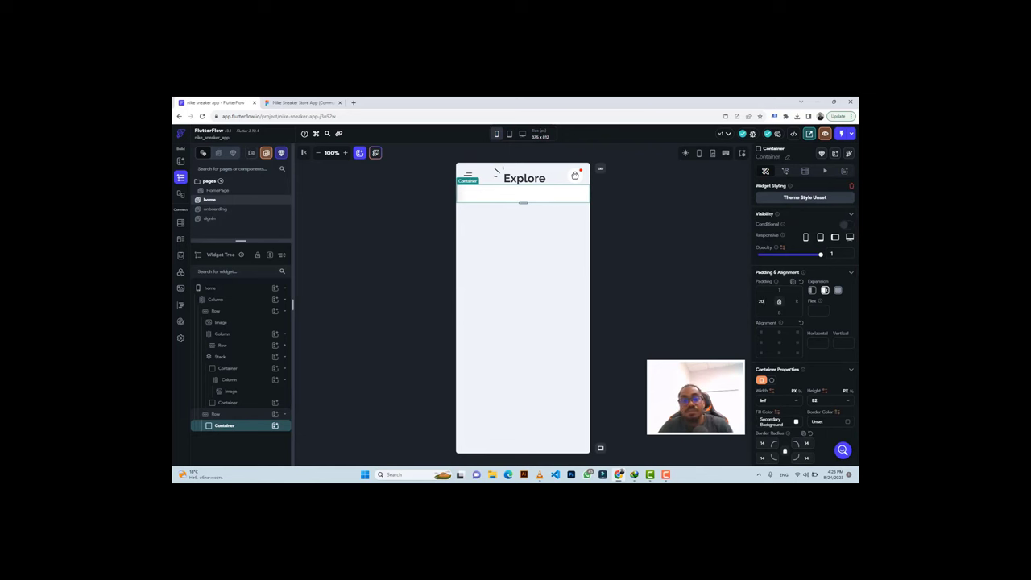
pyautogui.click(295, 102)
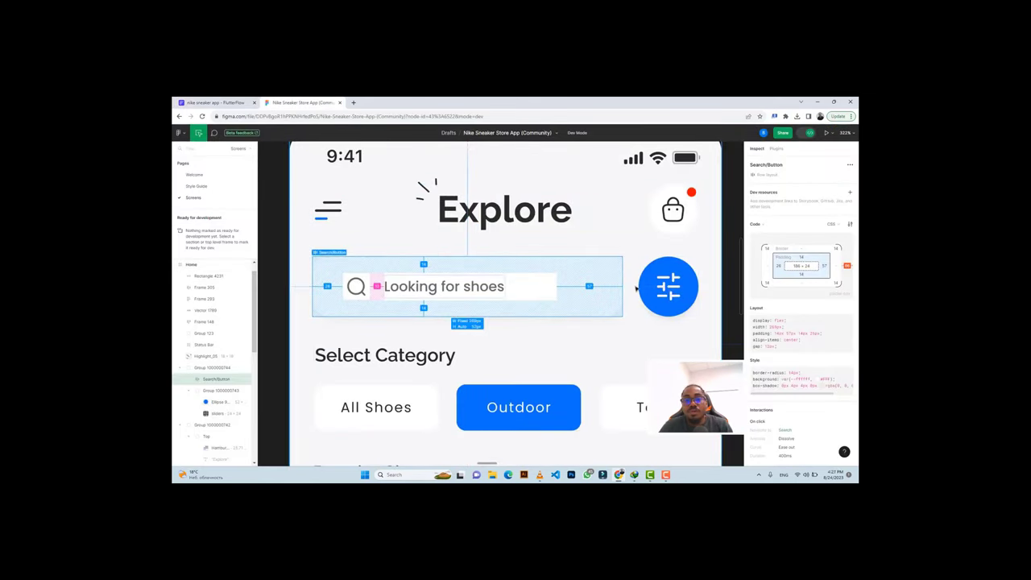
# Inspect the blue filter circle's specs and export options in Figma.
pyautogui.click(658, 269)
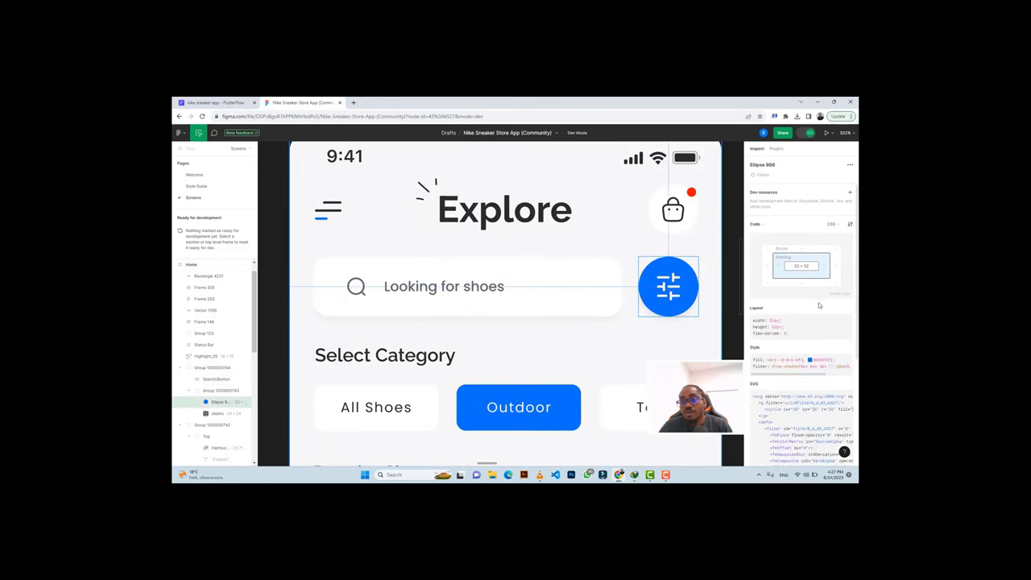
pyautogui.scroll(-4, 793, 386)
pyautogui.scroll(-1, 793, 419)
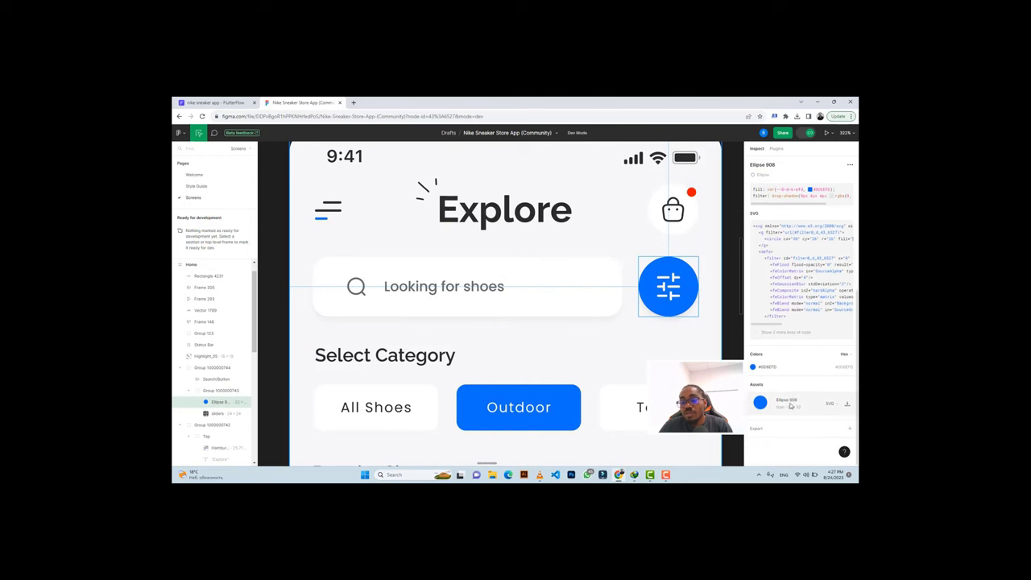
pyautogui.click(765, 431)
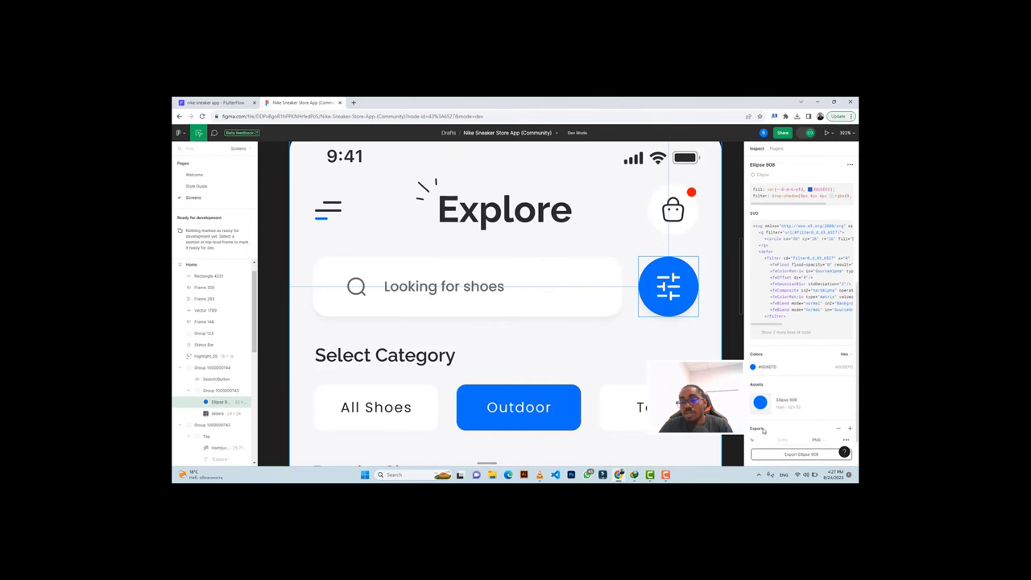
pyautogui.click(213, 102)
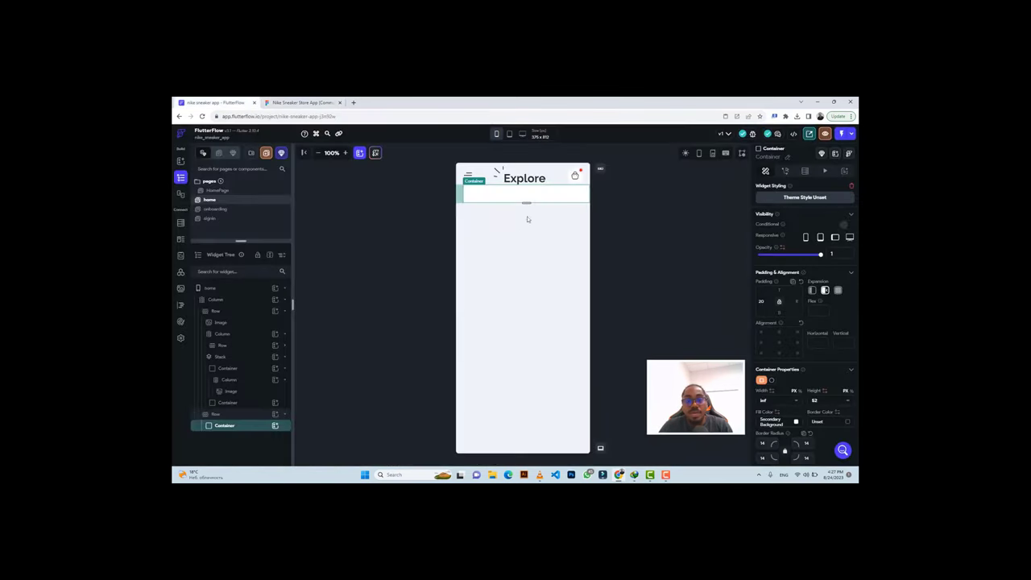
# Add a circular Container beside the search bar, 50 px diameter, filled #0c6efd.
pyautogui.click(237, 414)
pyautogui.click(275, 416)
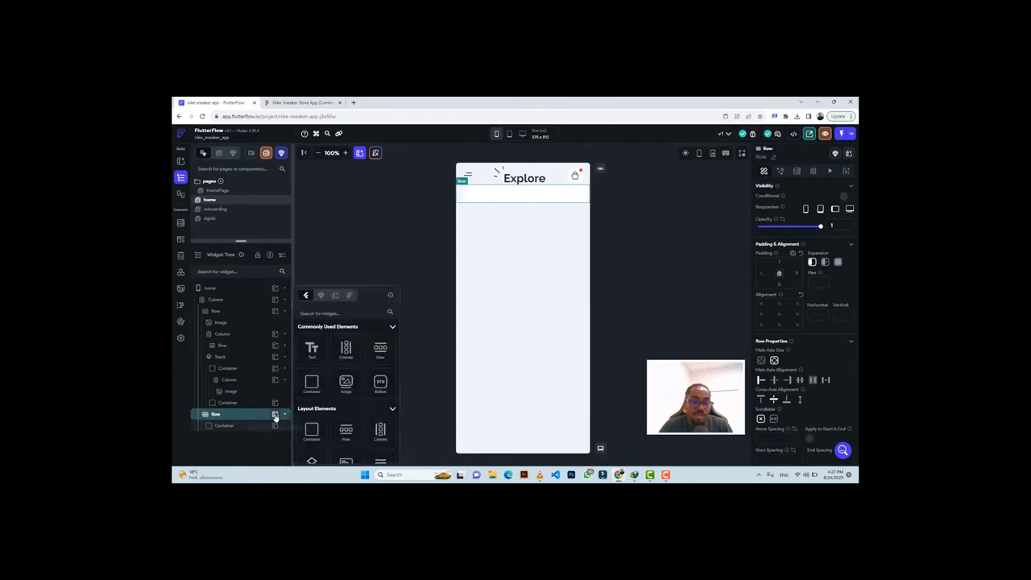
pyautogui.click(311, 385)
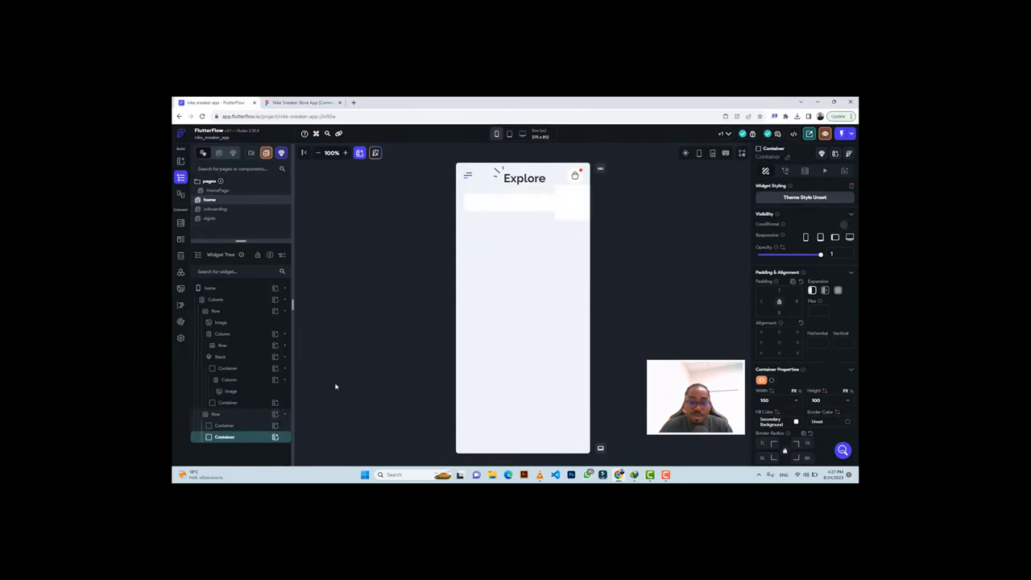
pyautogui.click(771, 381)
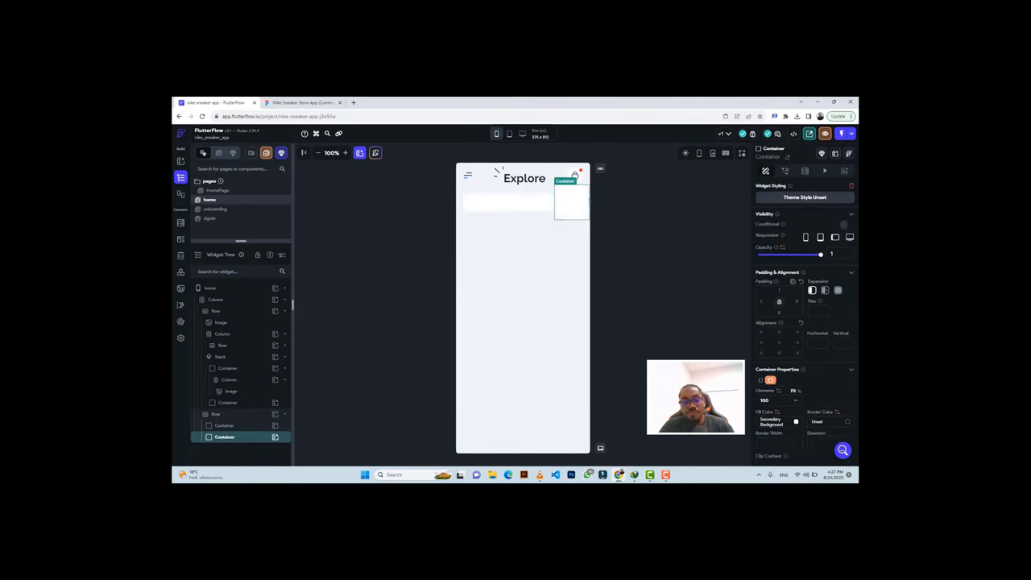
pyautogui.write('50')
pyautogui.click(770, 421)
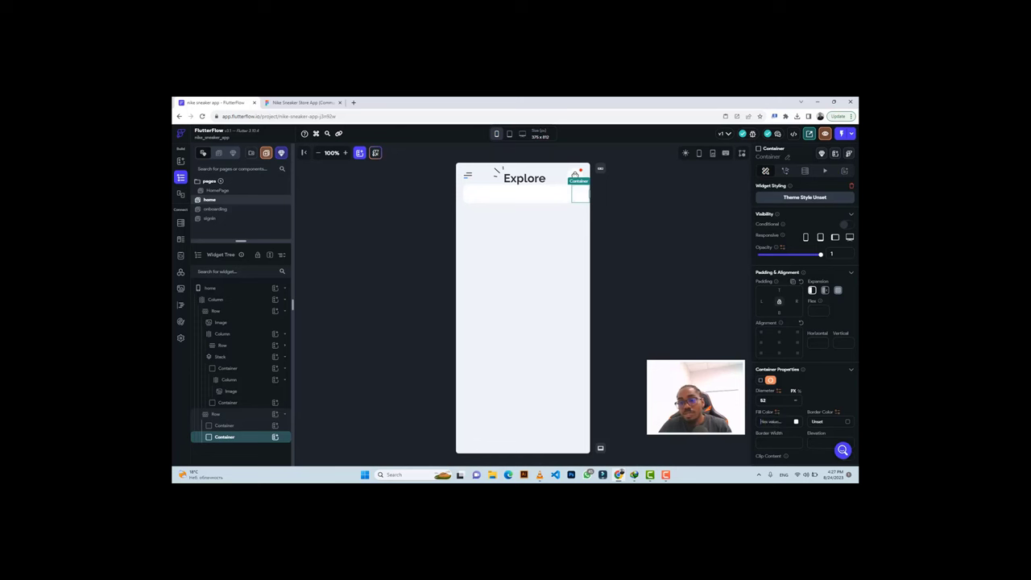
pyautogui.write('#CEEEFE')
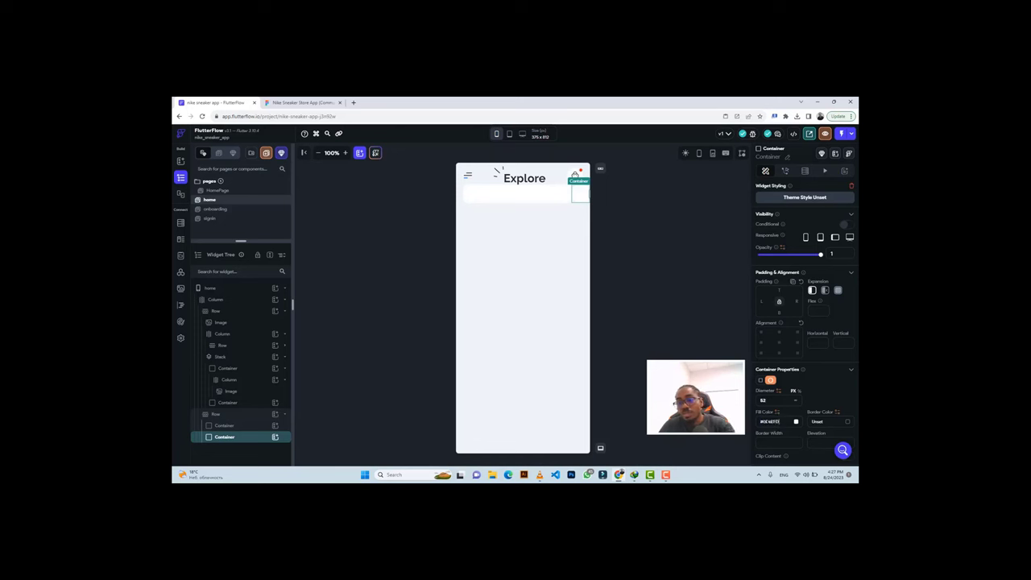
pyautogui.press('Return')
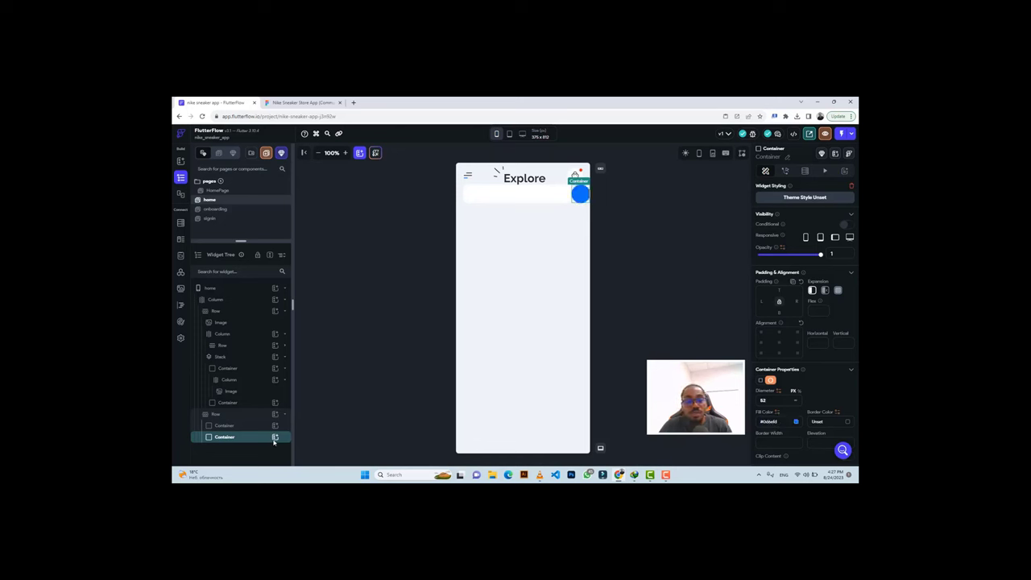
# Nest a Column holding an Image widget inside the blue circle.
pyautogui.click(275, 437)
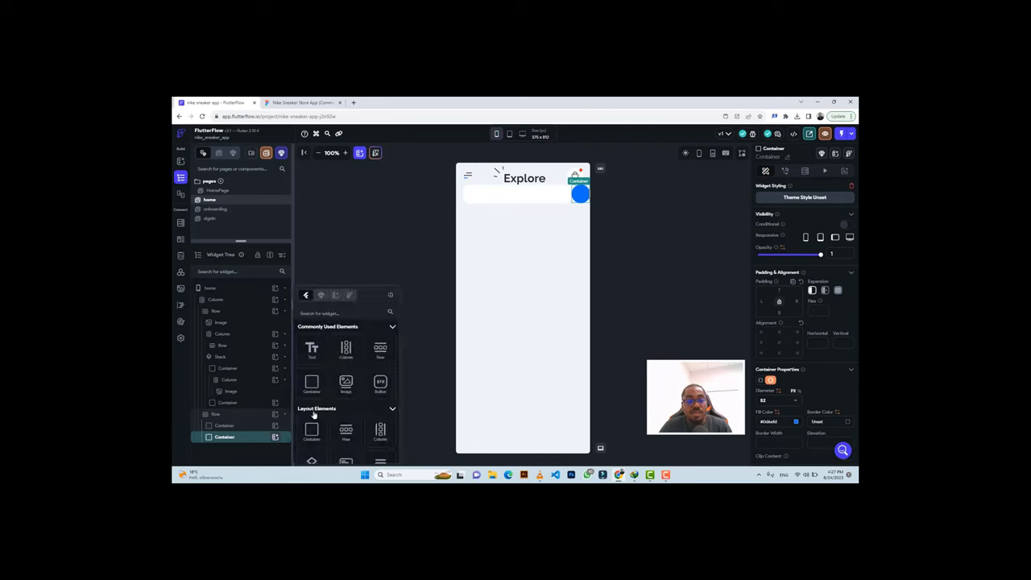
pyautogui.click(346, 351)
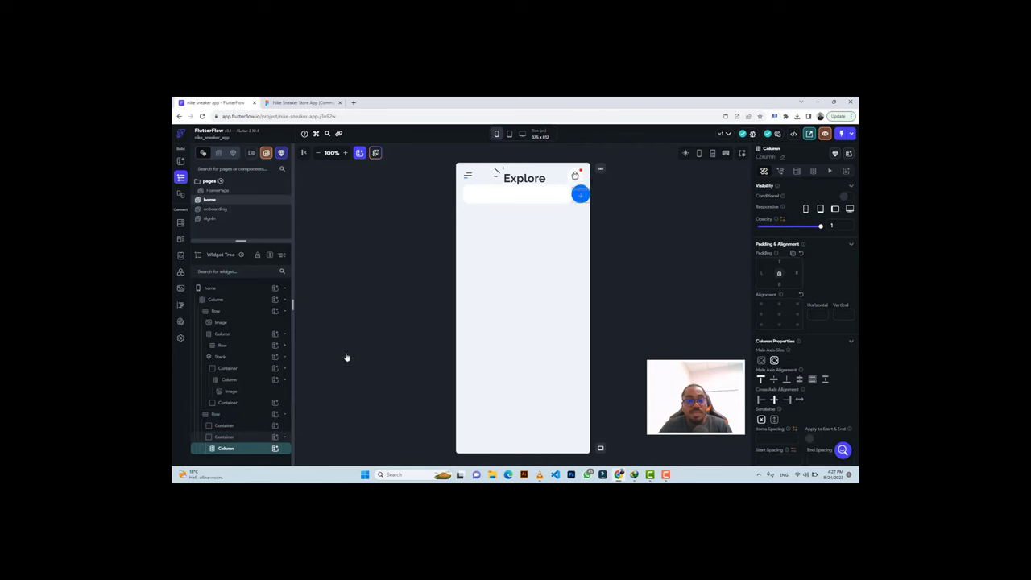
pyautogui.click(275, 449)
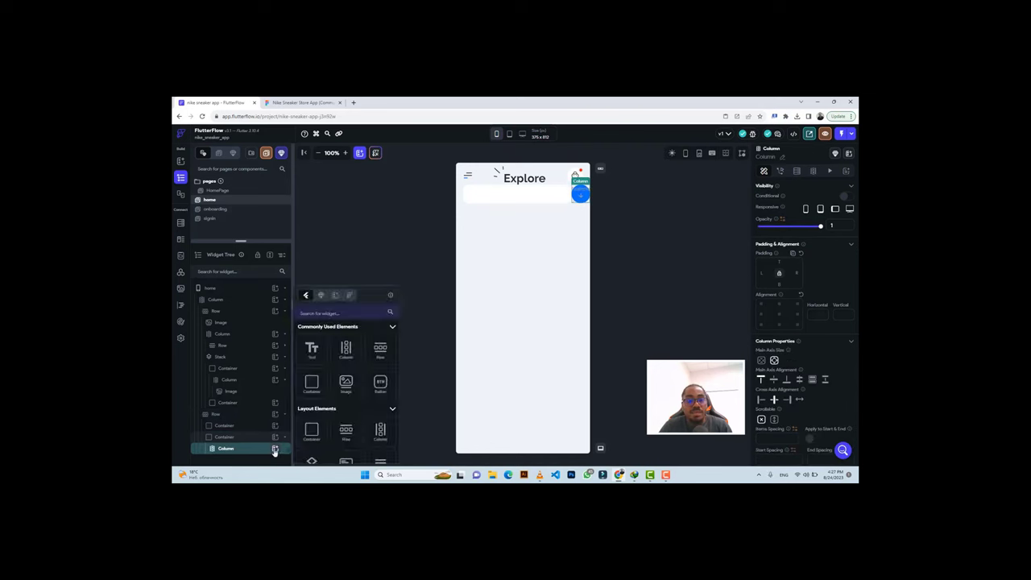
pyautogui.click(345, 384)
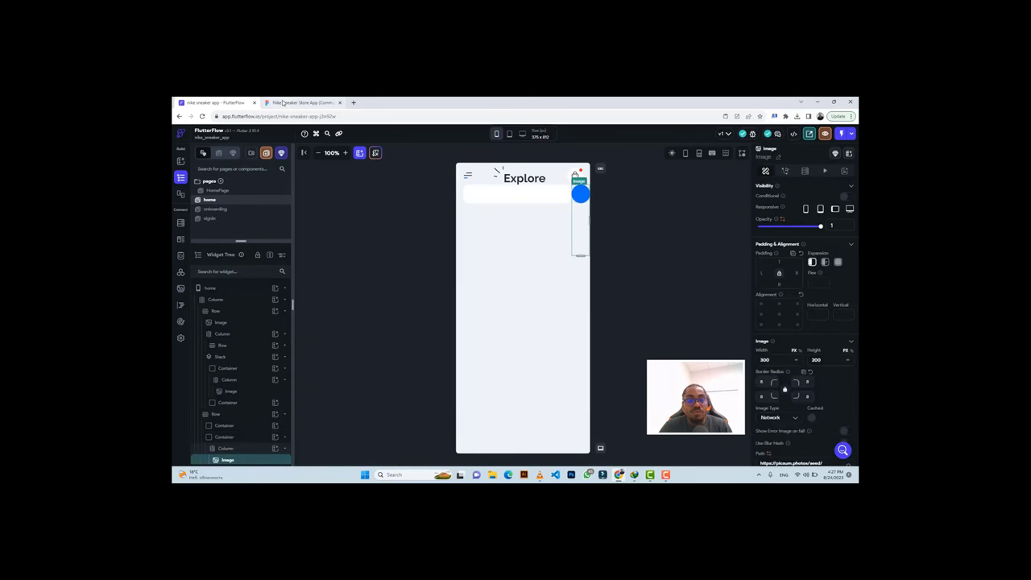
# Select the sliders icon in Figma and add an export setting for it.
pyautogui.click(302, 102)
pyautogui.click(670, 284)
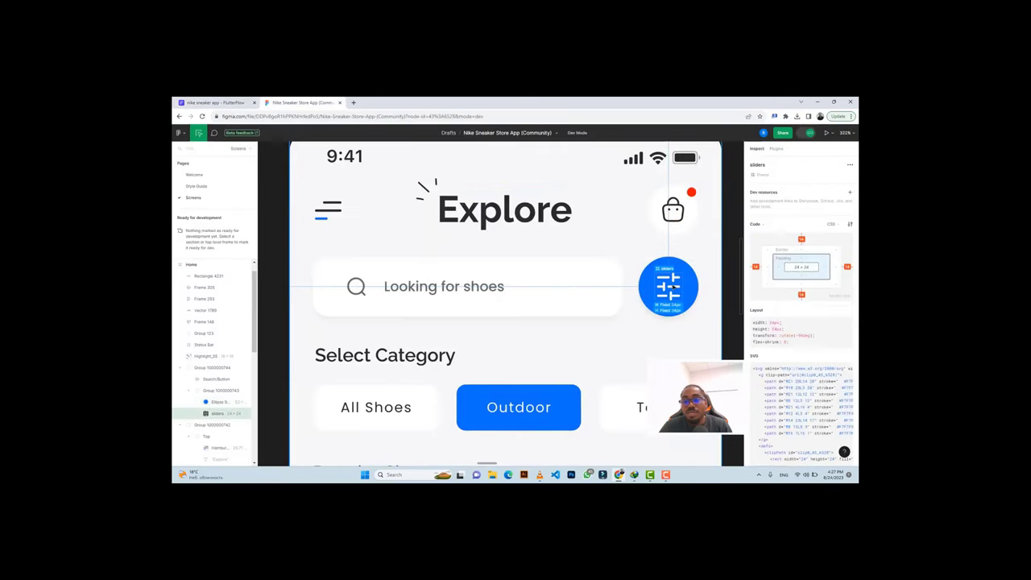
pyautogui.scroll(-3, 773, 387)
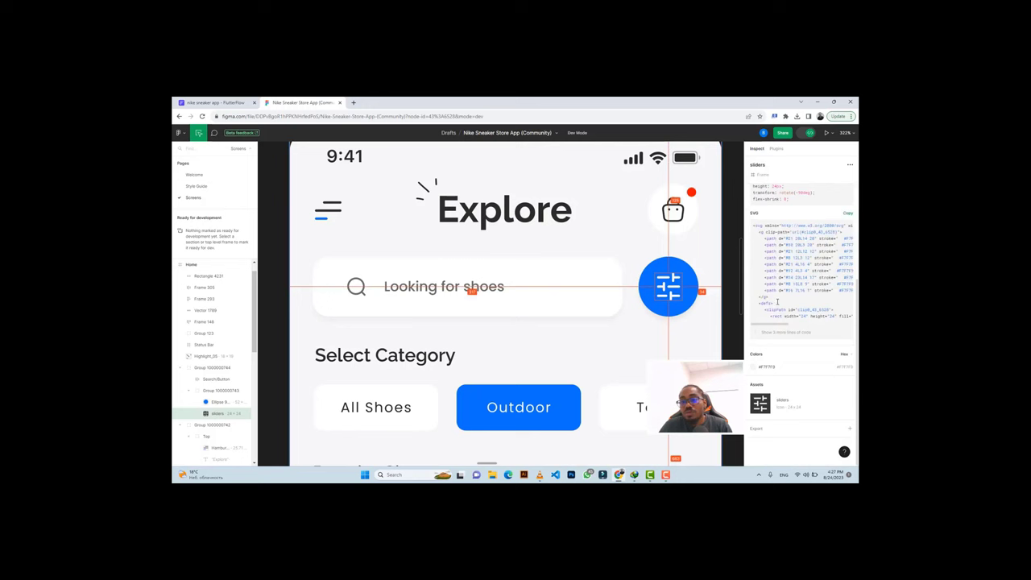
pyautogui.click(757, 431)
pyautogui.scroll(-1, 765, 419)
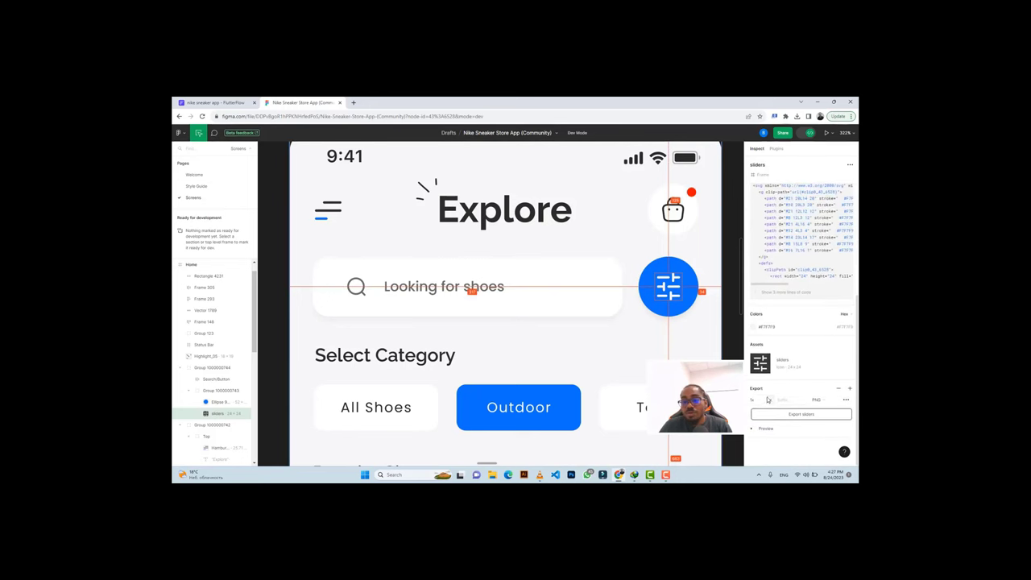
pyautogui.click(772, 400)
# Export the sliders icon from Figma as a PNG.
pyautogui.click(761, 399)
pyautogui.click(791, 415)
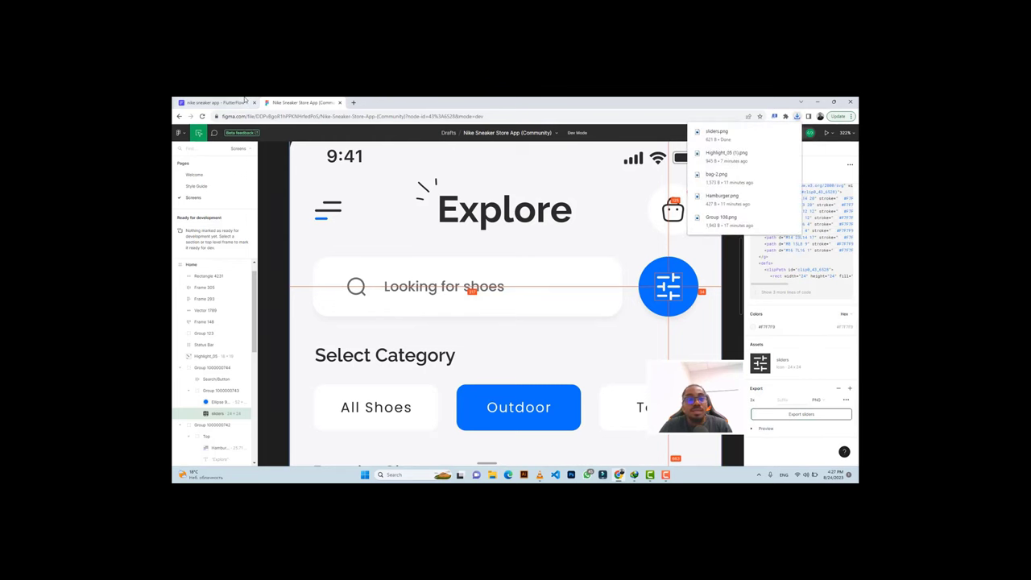
pyautogui.click(213, 103)
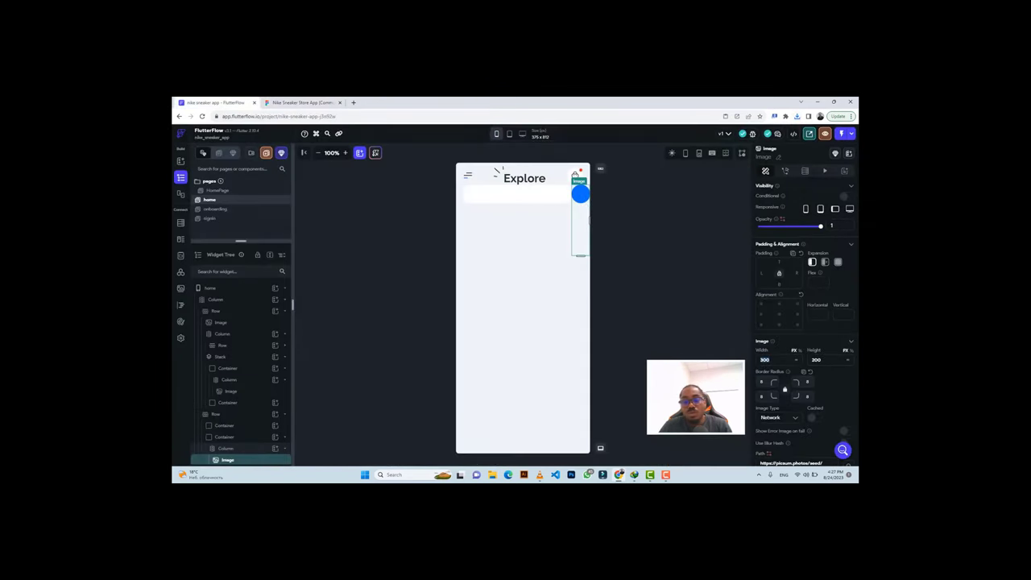
# Size the filter image 24 × 24 and upload sliders.png as its asset source.
pyautogui.write('2')
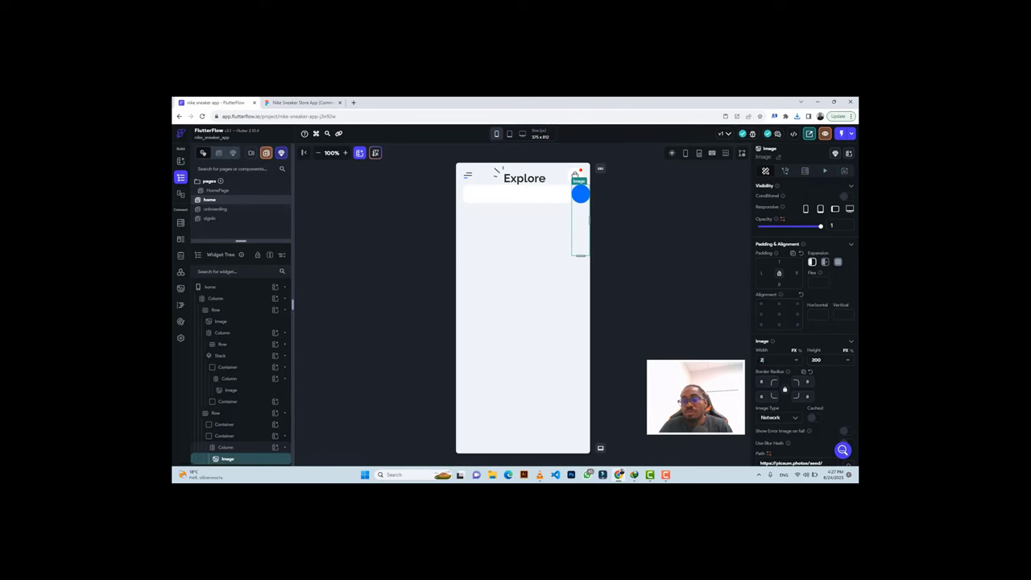
pyautogui.write('4')
pyautogui.press('Tab')
pyautogui.write('24')
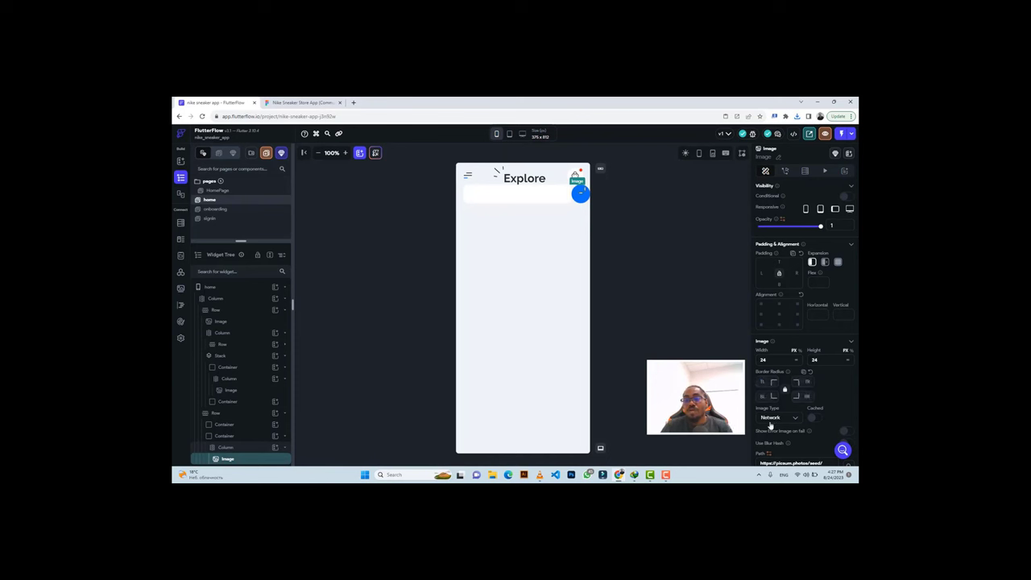
pyautogui.click(768, 418)
pyautogui.click(802, 431)
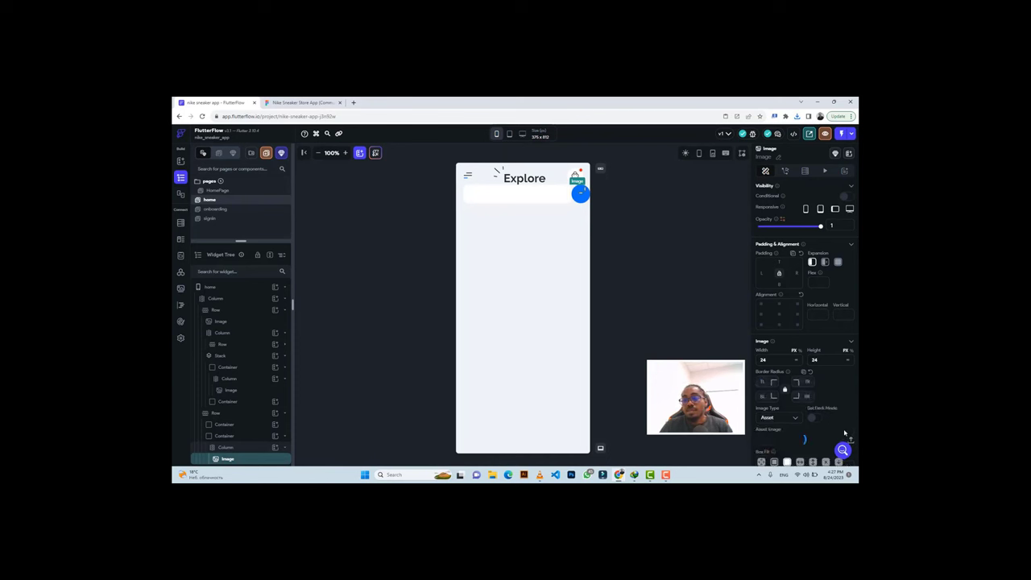
pyautogui.click(850, 439)
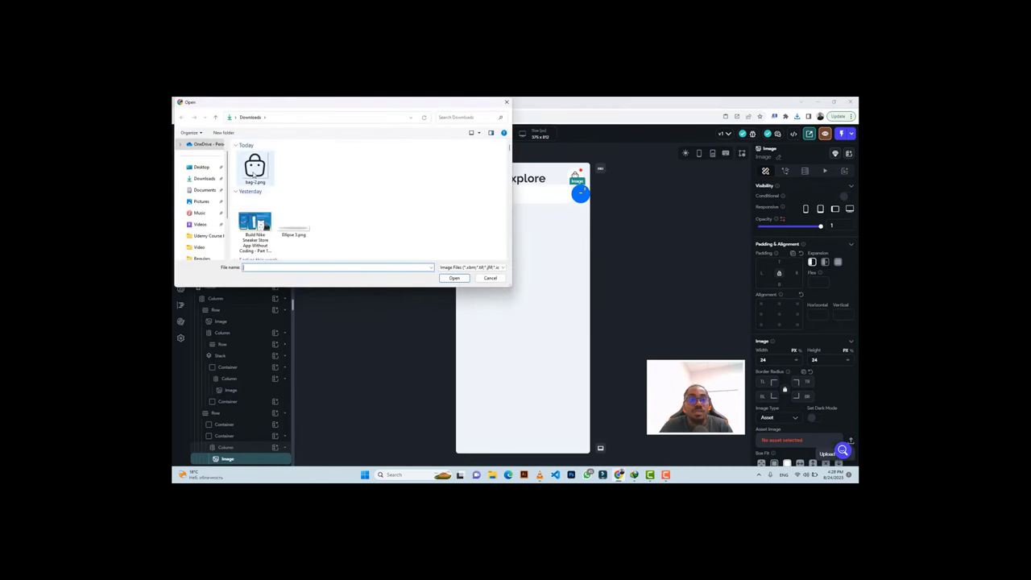
pyautogui.click(253, 172)
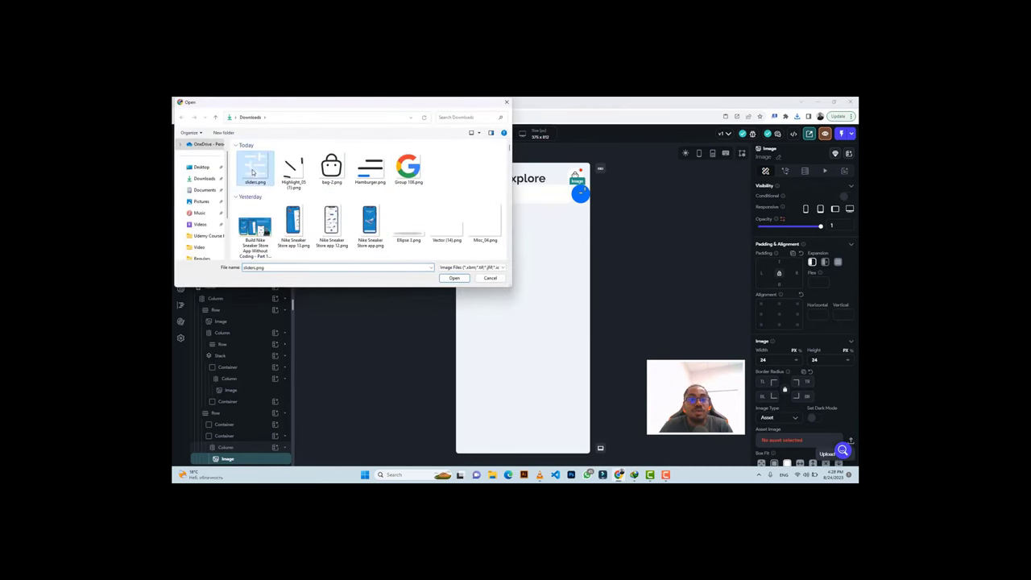
pyautogui.click(454, 278)
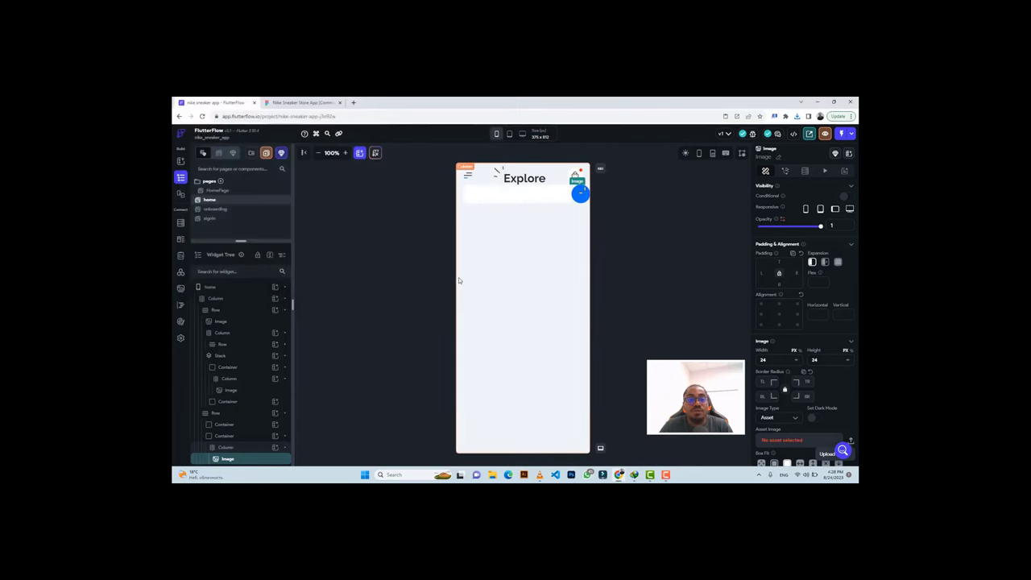
pyautogui.click(282, 101)
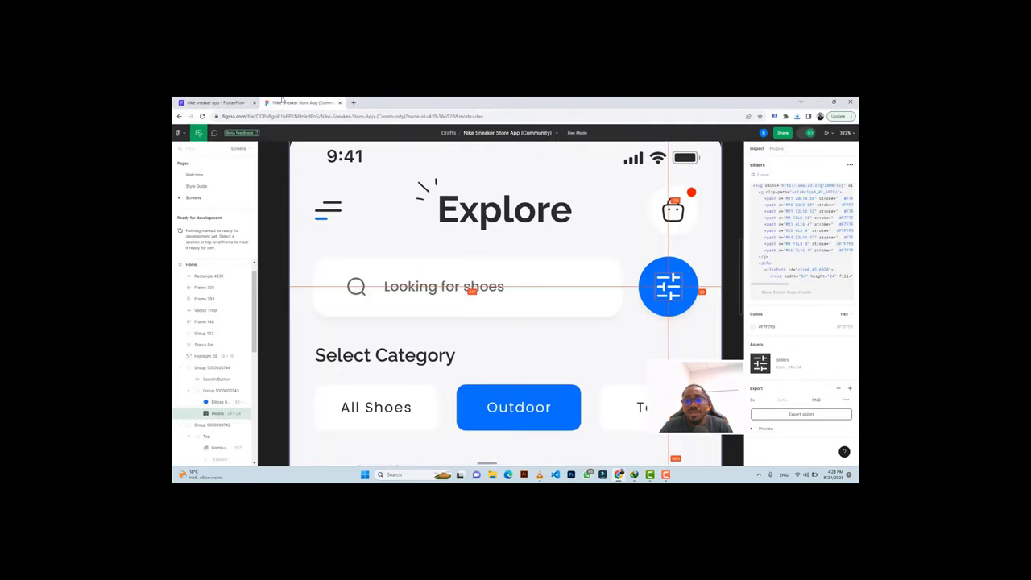
# Center the sliders icon by setting its Column's Main Axis Alignment to center.
pyautogui.click(610, 267)
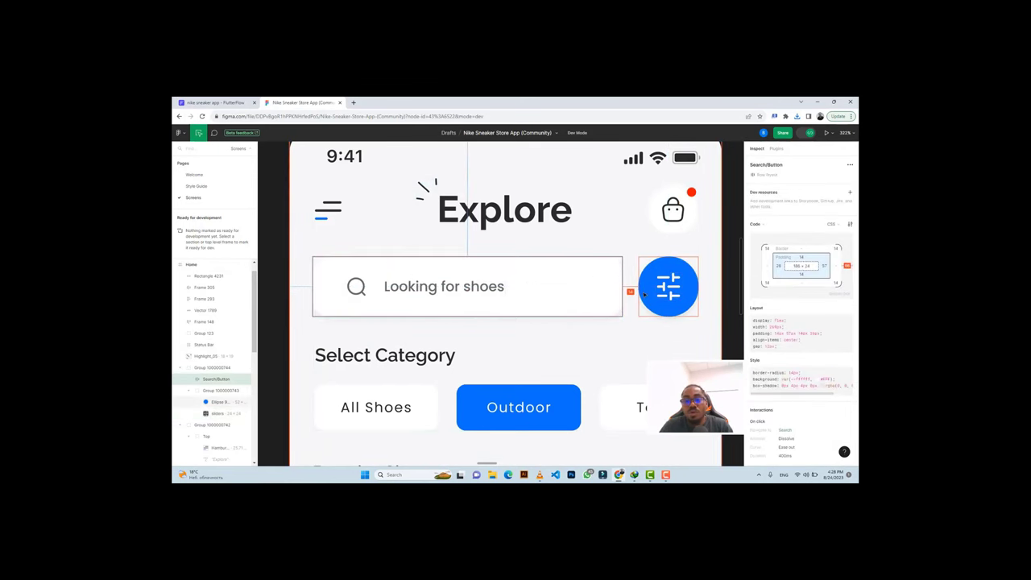
pyautogui.click(213, 102)
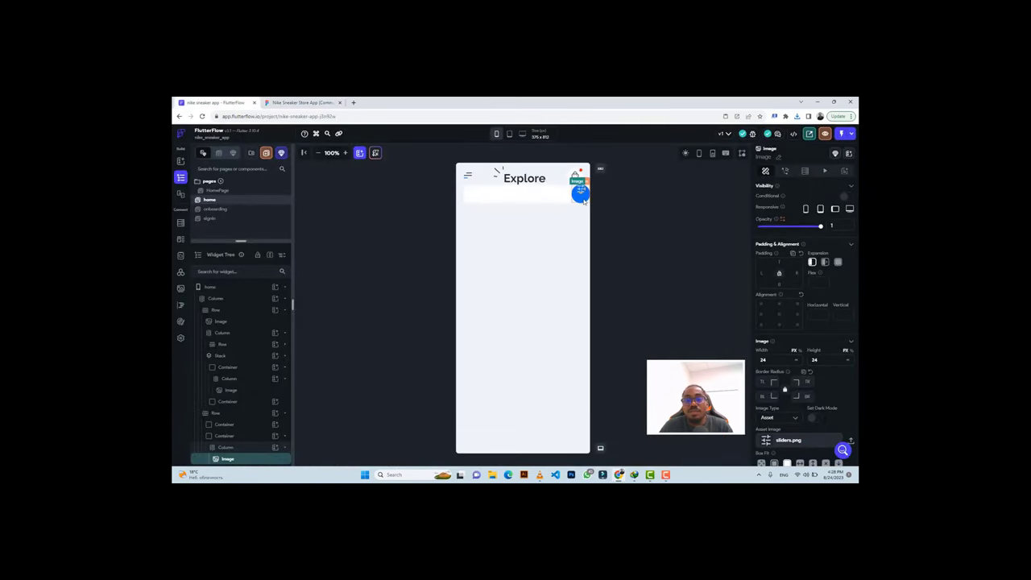
pyautogui.click(583, 200)
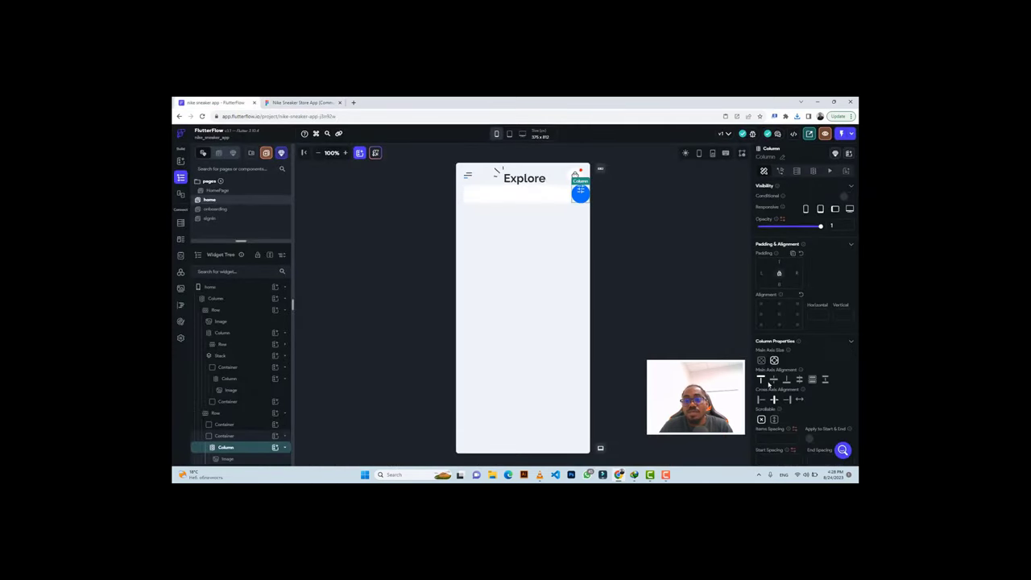
pyautogui.click(773, 380)
# Give the blue filter circle container 20 px padding.
pyautogui.click(243, 436)
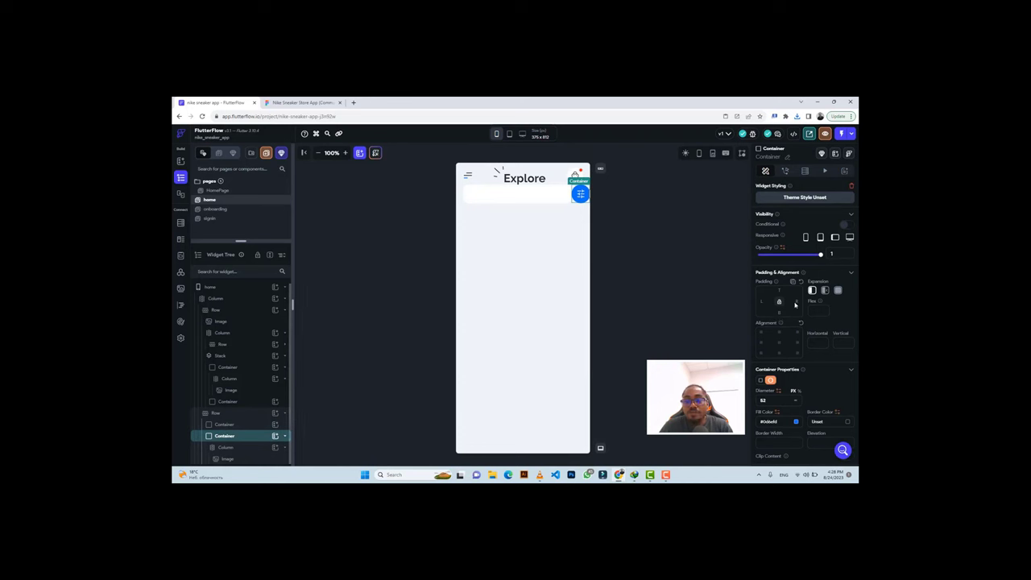
pyautogui.write('20')
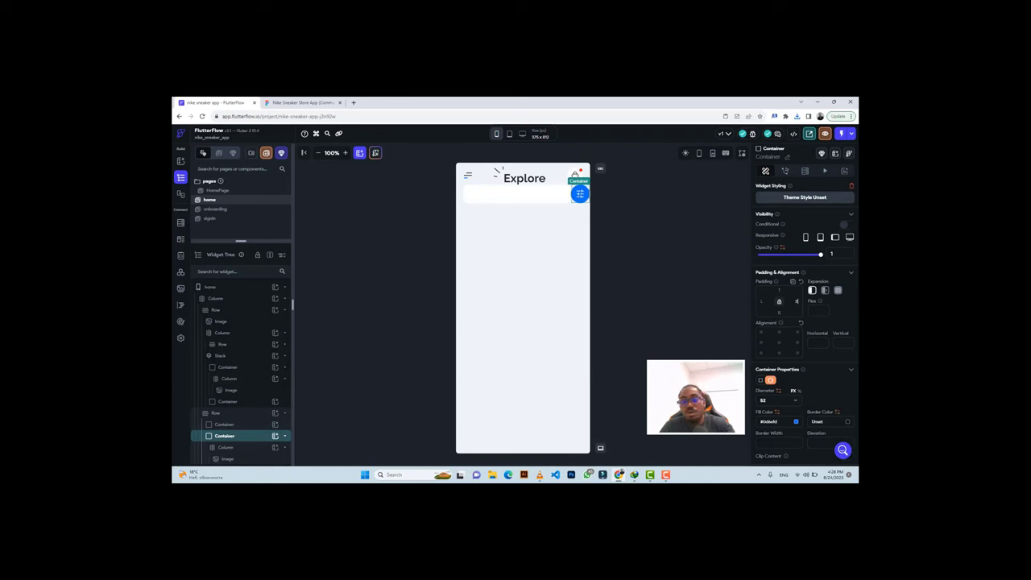
pyautogui.click(547, 205)
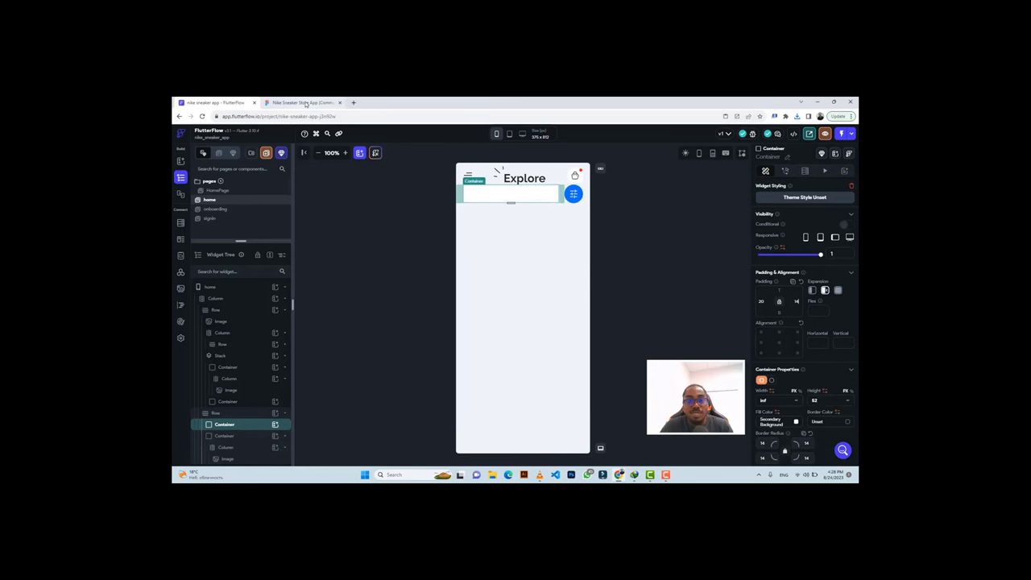
pyautogui.click(302, 103)
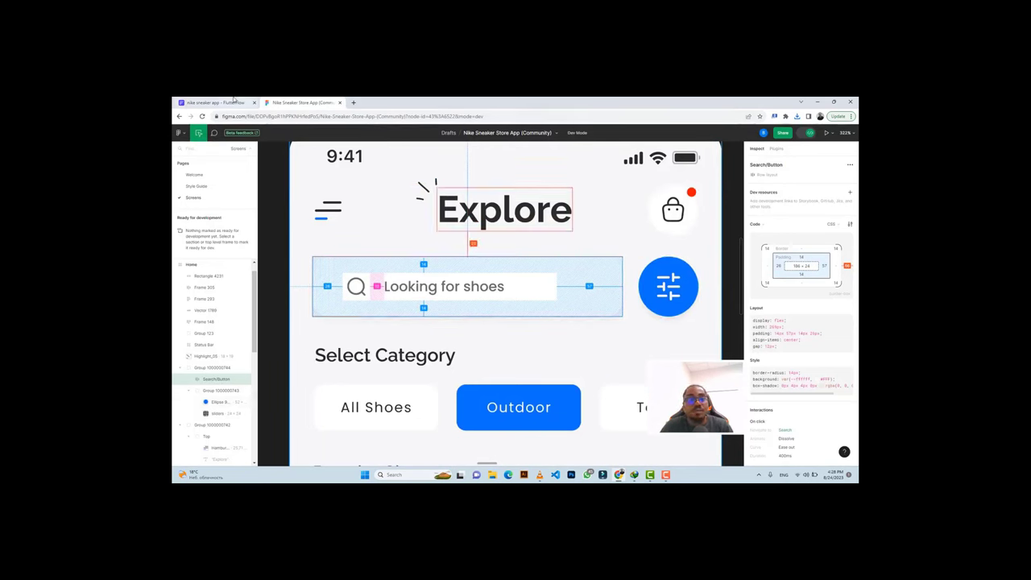
# Export the magnifier search icon Vector as a 1x PNG, rechecking the search bar design.
pyautogui.click(362, 295)
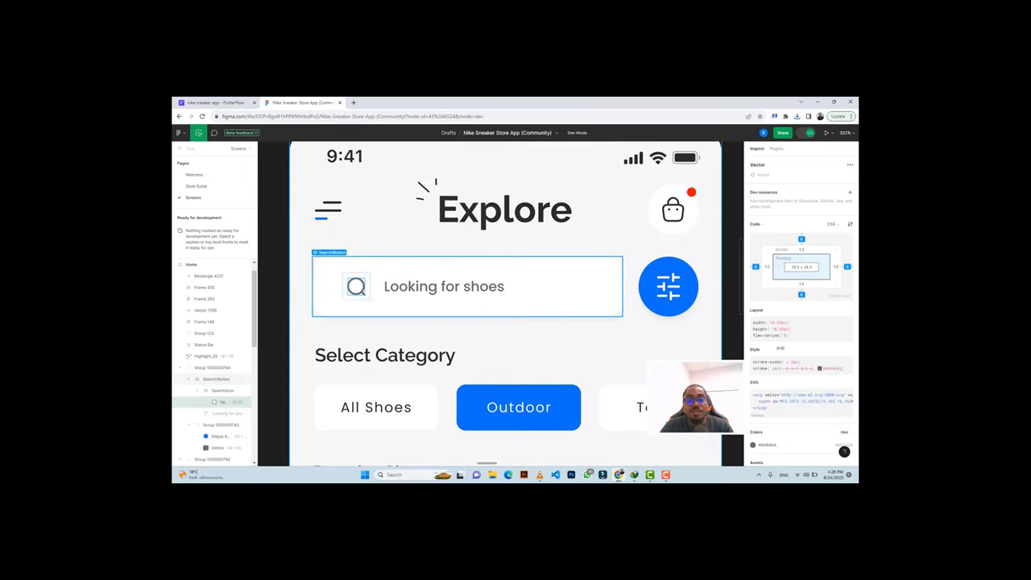
pyautogui.scroll(-3, 767, 415)
pyautogui.click(756, 429)
pyautogui.scroll(-1, 769, 407)
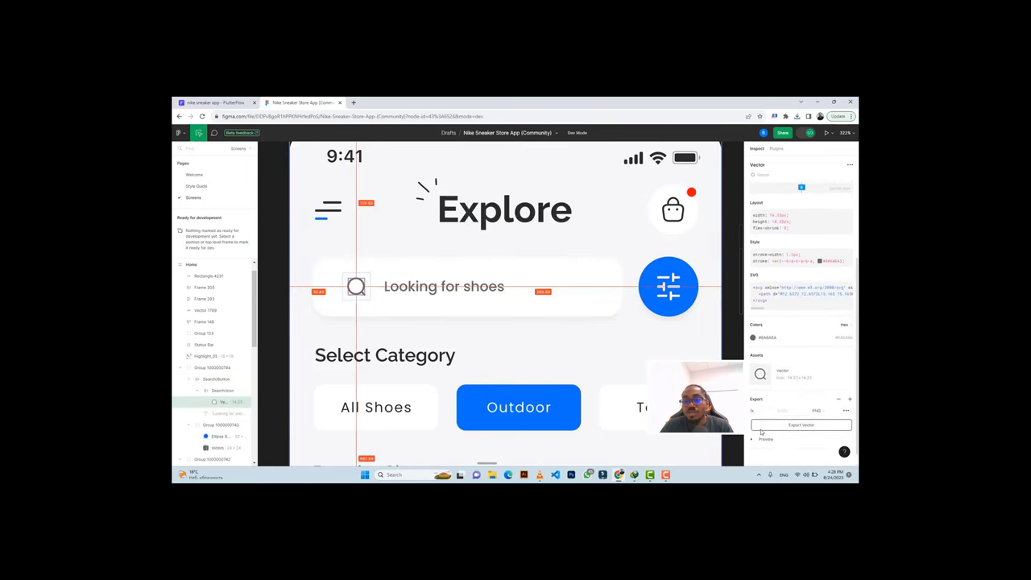
pyautogui.click(773, 402)
pyautogui.click(764, 399)
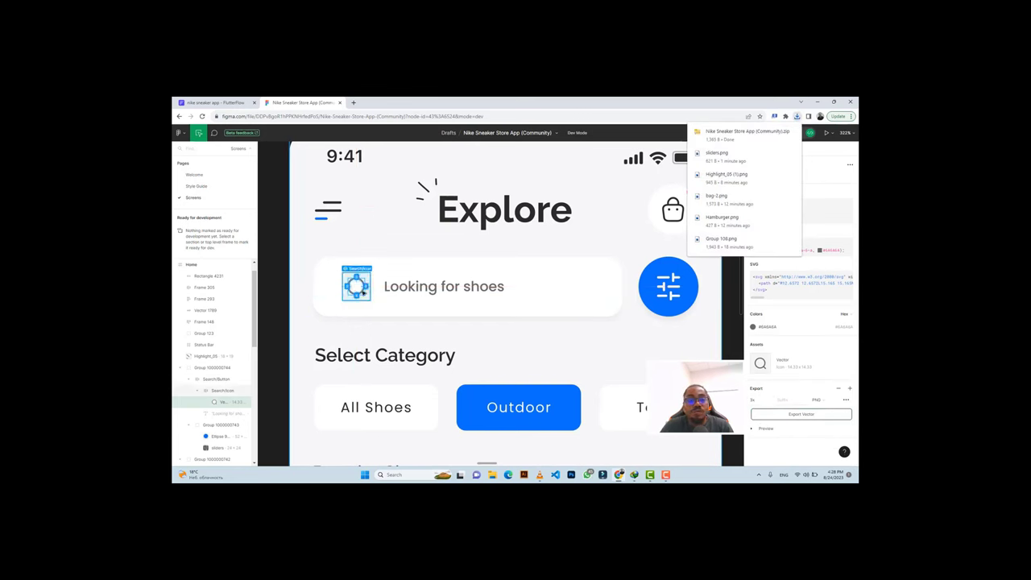
pyautogui.click(234, 102)
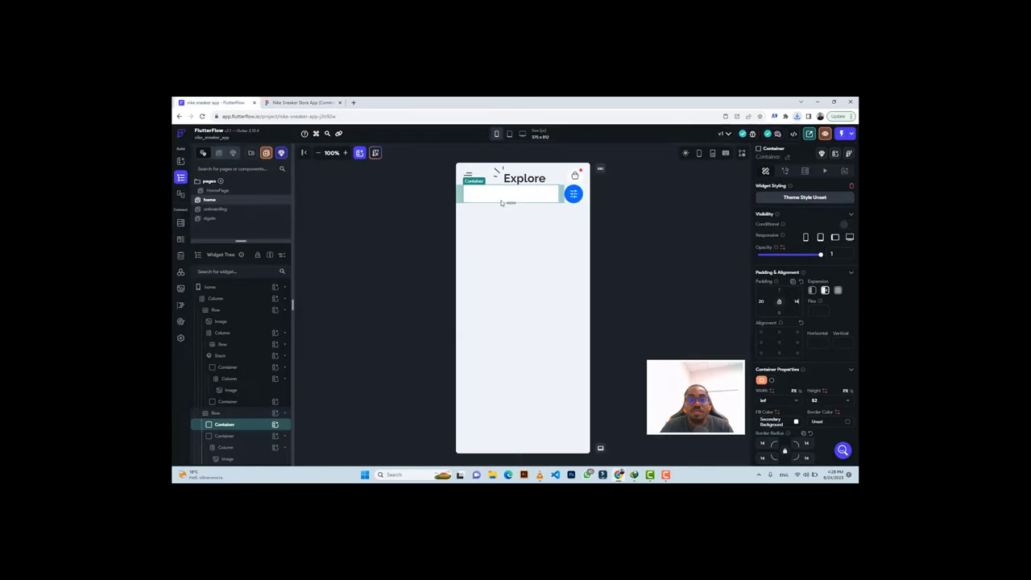
pyautogui.click(293, 102)
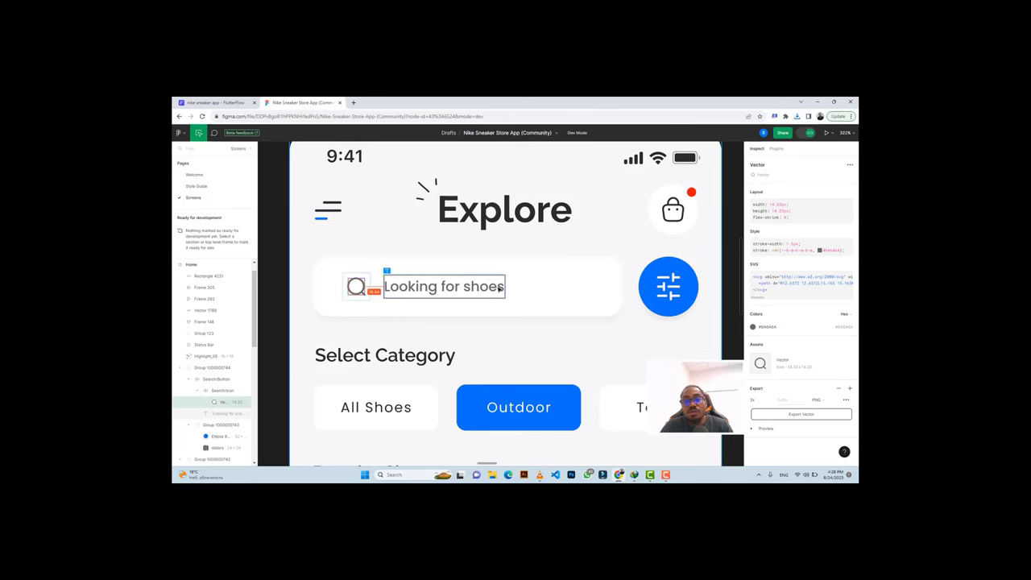
pyautogui.click(233, 102)
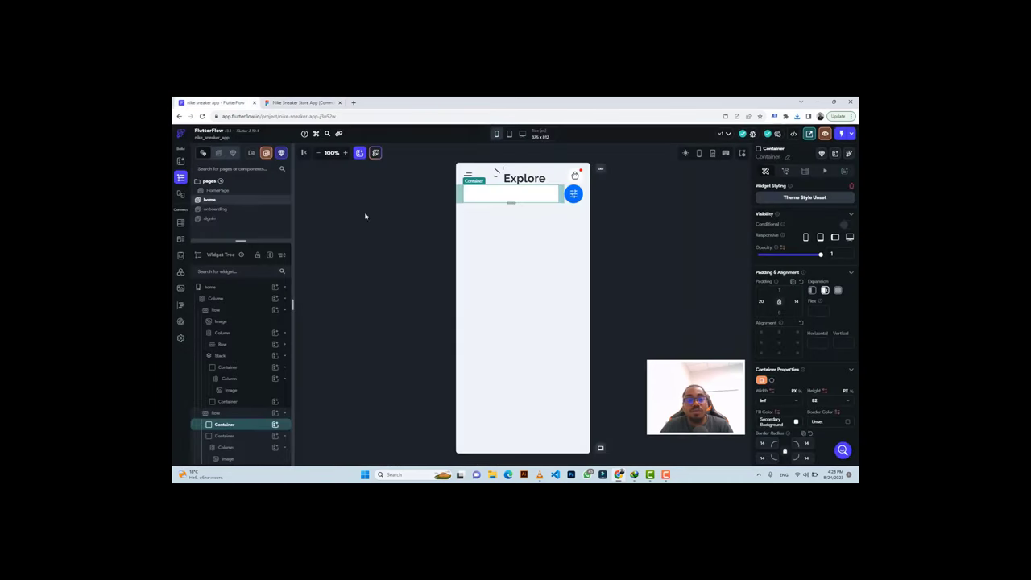
# Insert a Row with an Image into the search-bar Container, then inspect the Figma search icon's size.
pyautogui.click(275, 427)
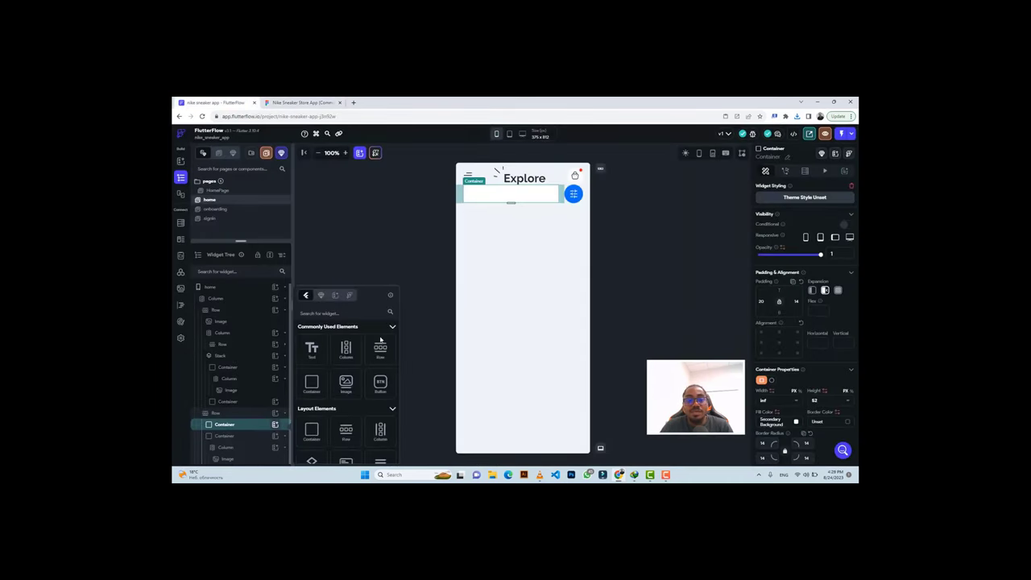
pyautogui.click(379, 348)
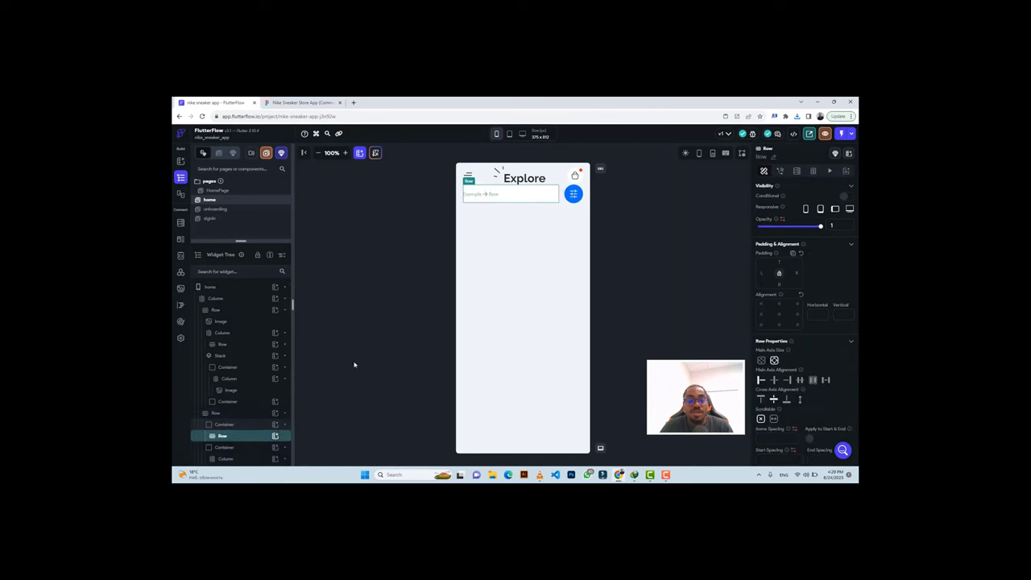
pyautogui.click(275, 435)
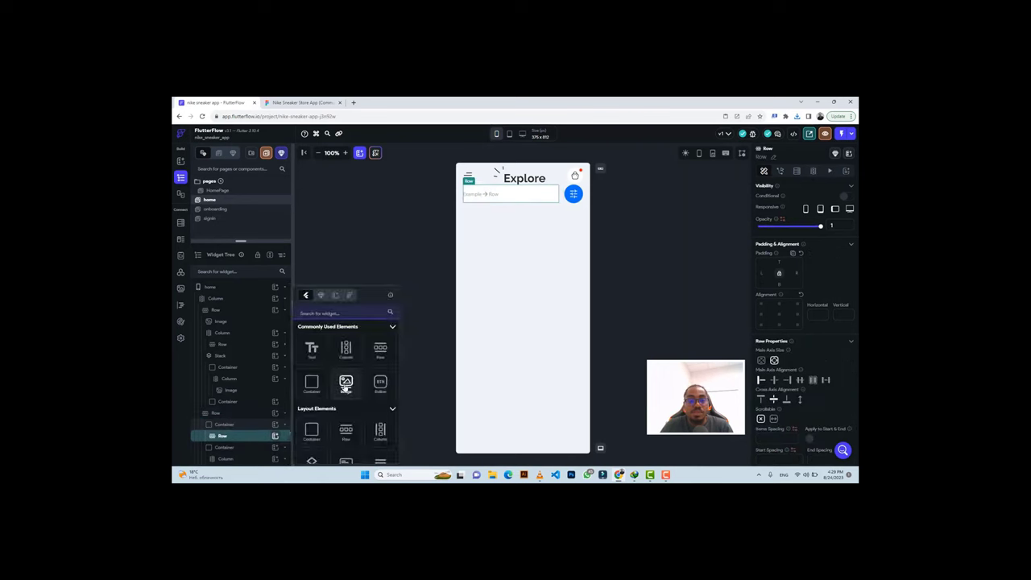
pyautogui.click(345, 382)
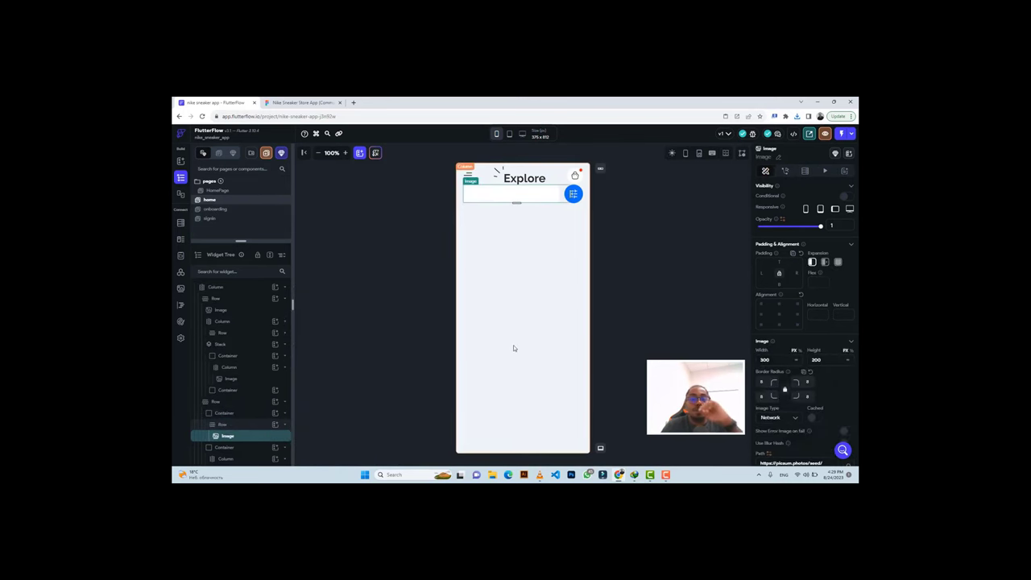
pyautogui.click(283, 103)
pyautogui.click(356, 286)
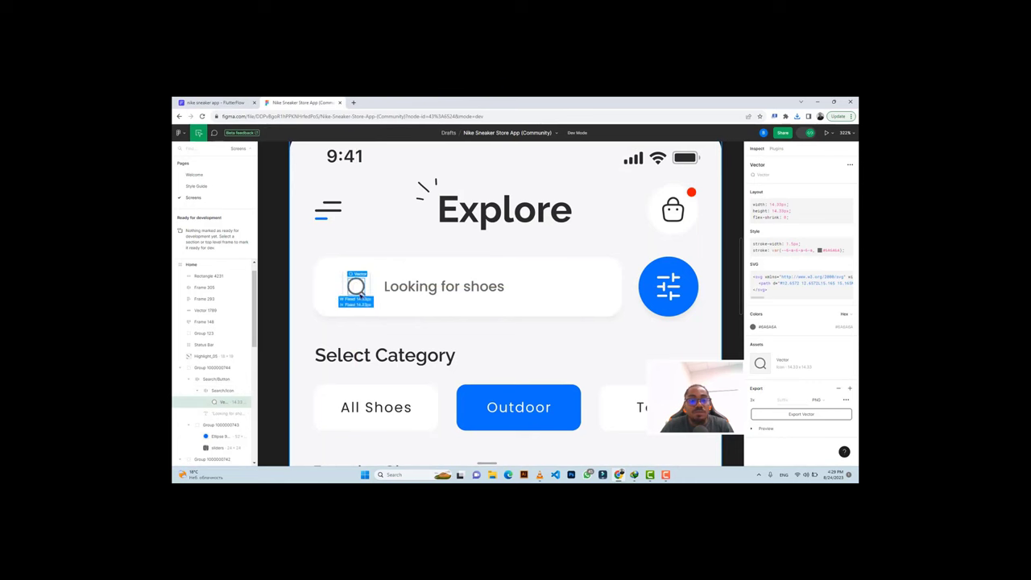
# Back in FlutterFlow, size the search-bar image to 16 × 16.
pyautogui.click(214, 102)
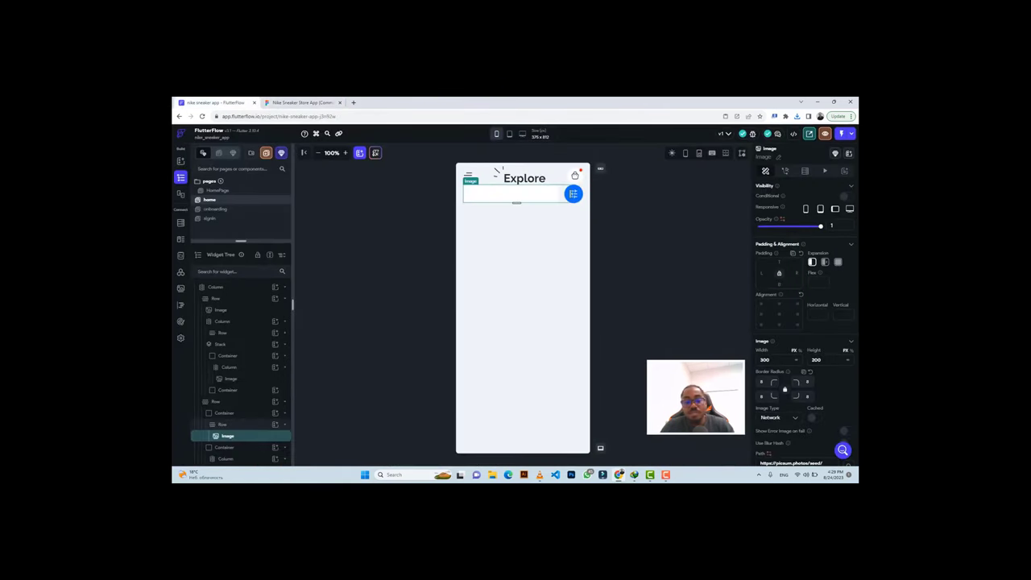
pyautogui.doubleClick(777, 359)
pyautogui.write('16')
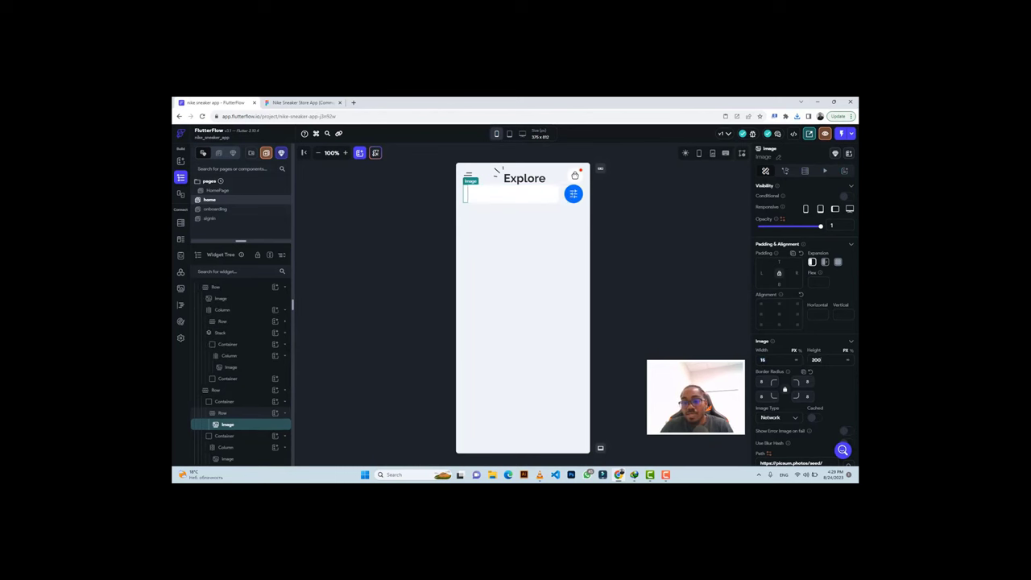
pyautogui.press('Tab')
pyautogui.write('16')
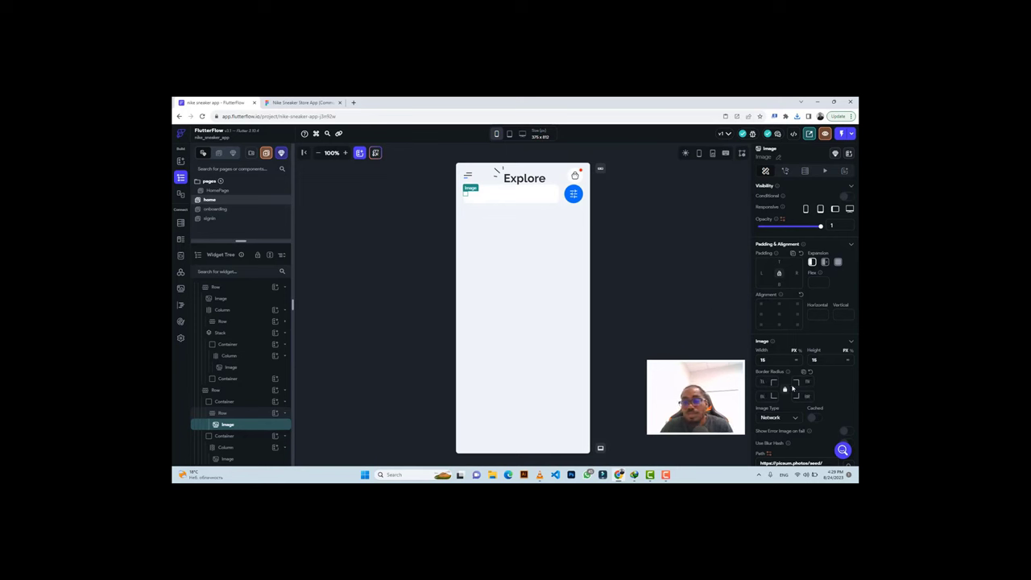
# Switch the image type to Asset, then export the search icon from the Figma design.
pyautogui.scroll(-2, 792, 388)
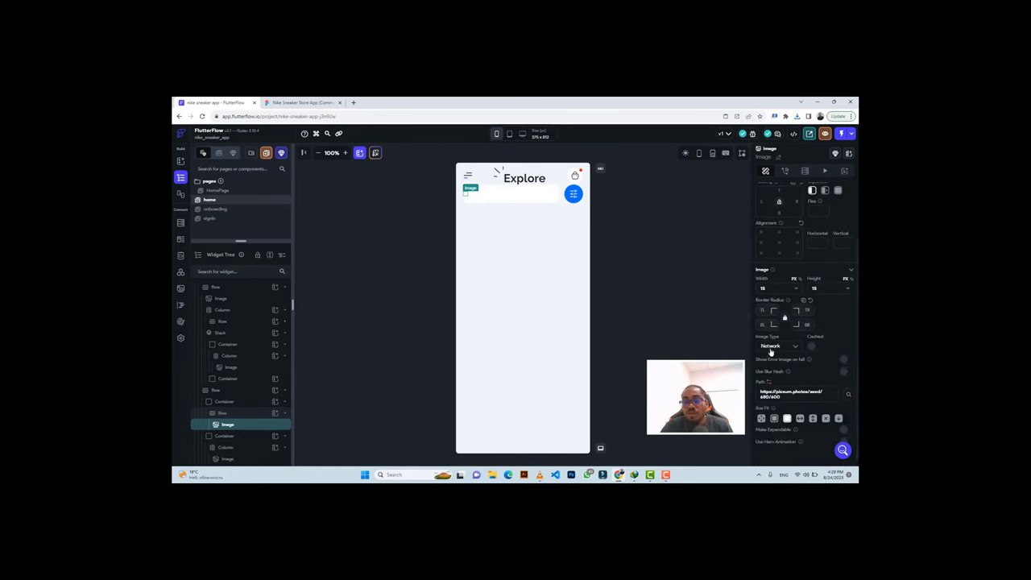
pyautogui.click(770, 348)
pyautogui.click(767, 363)
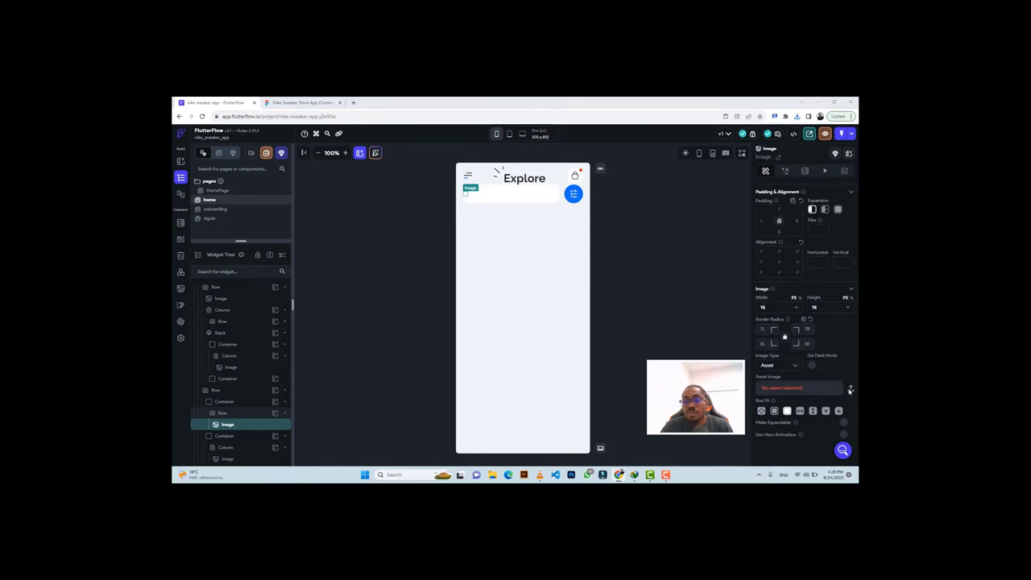
pyautogui.click(849, 389)
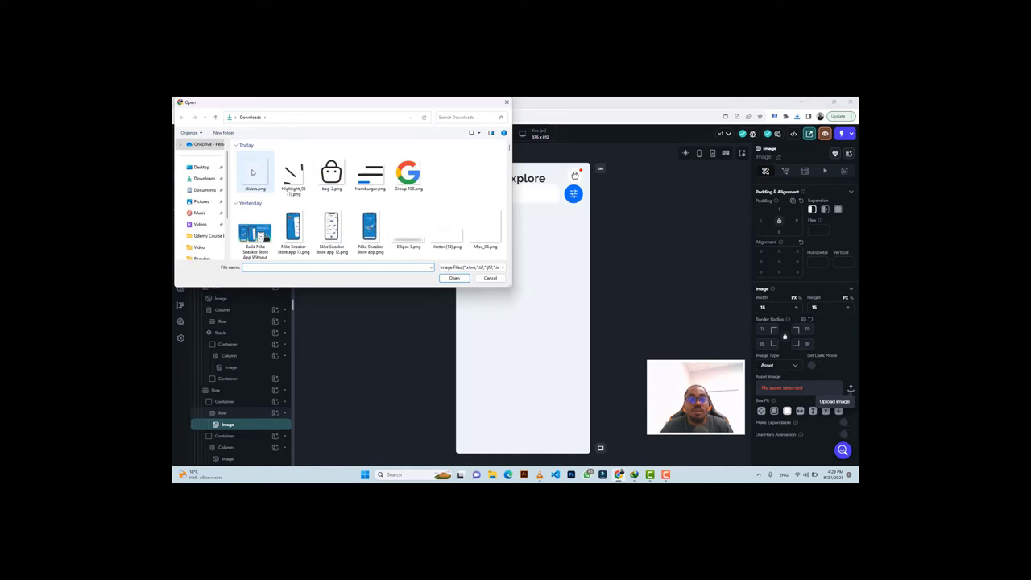
pyautogui.click(505, 103)
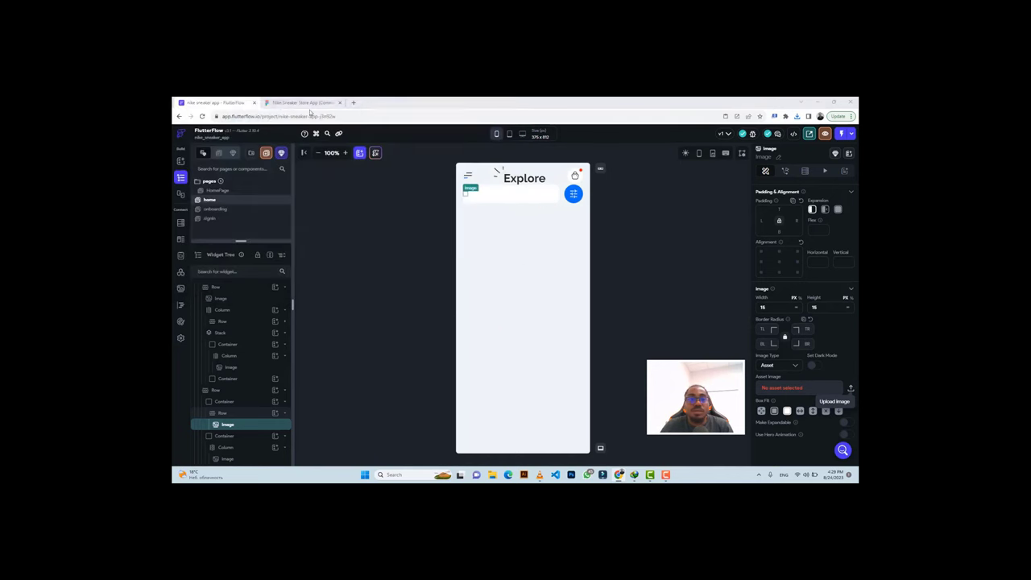
pyautogui.click(305, 103)
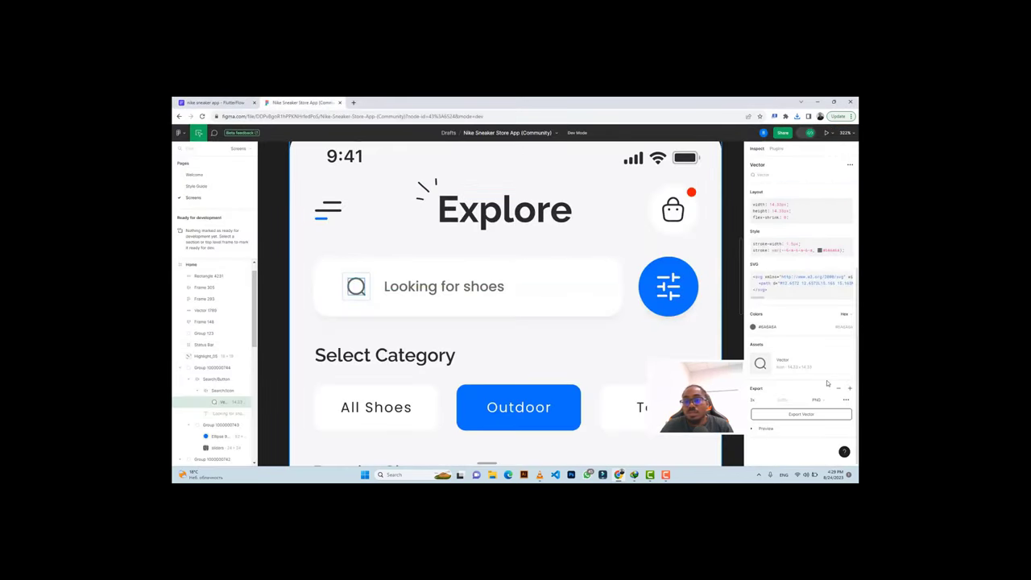
pyautogui.click(783, 415)
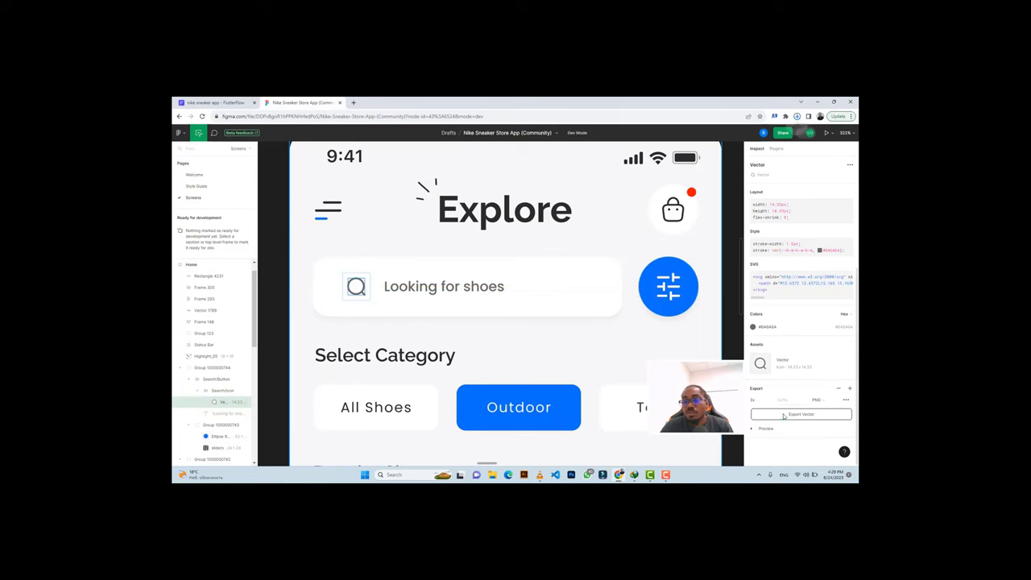
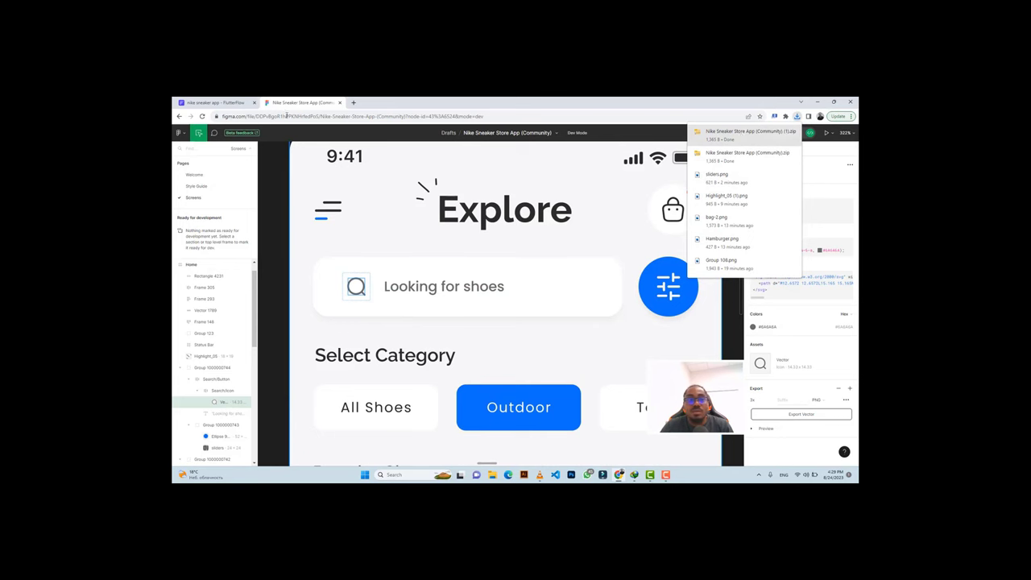
# Start an image upload for the search-bar image widget with all file types shown.
pyautogui.click(213, 103)
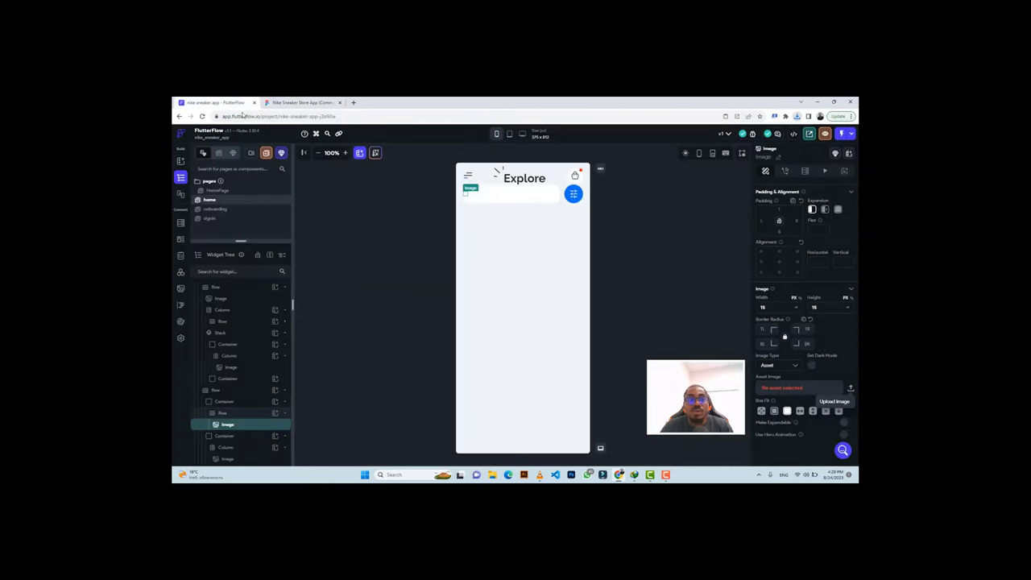
pyautogui.click(849, 388)
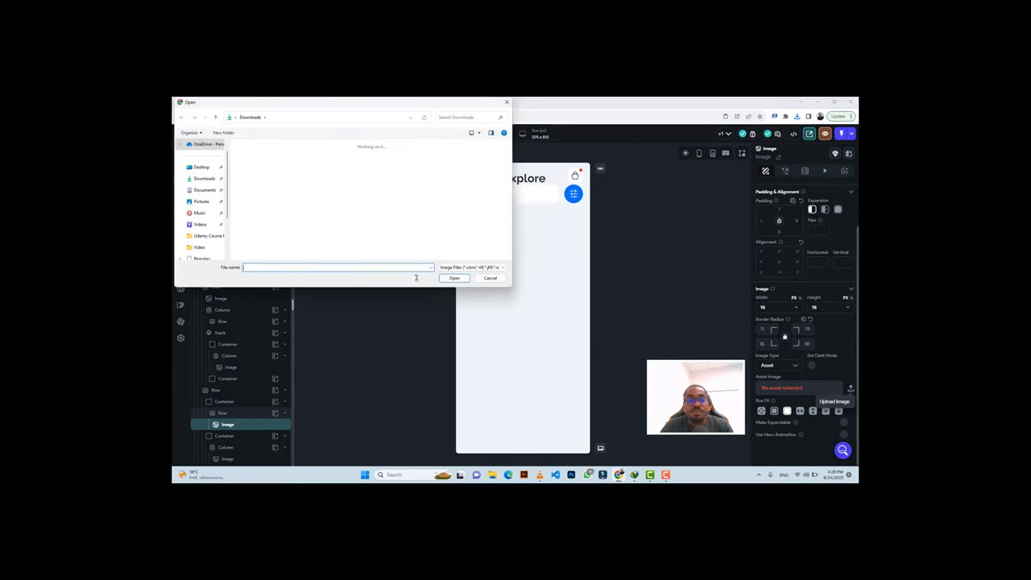
pyautogui.click(462, 268)
pyautogui.click(463, 279)
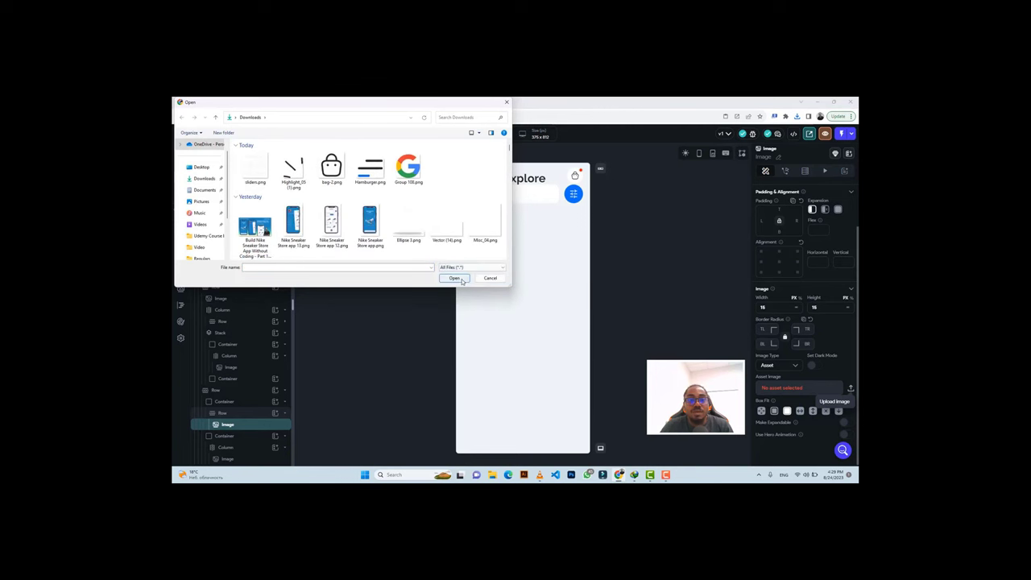
pyautogui.click(284, 169)
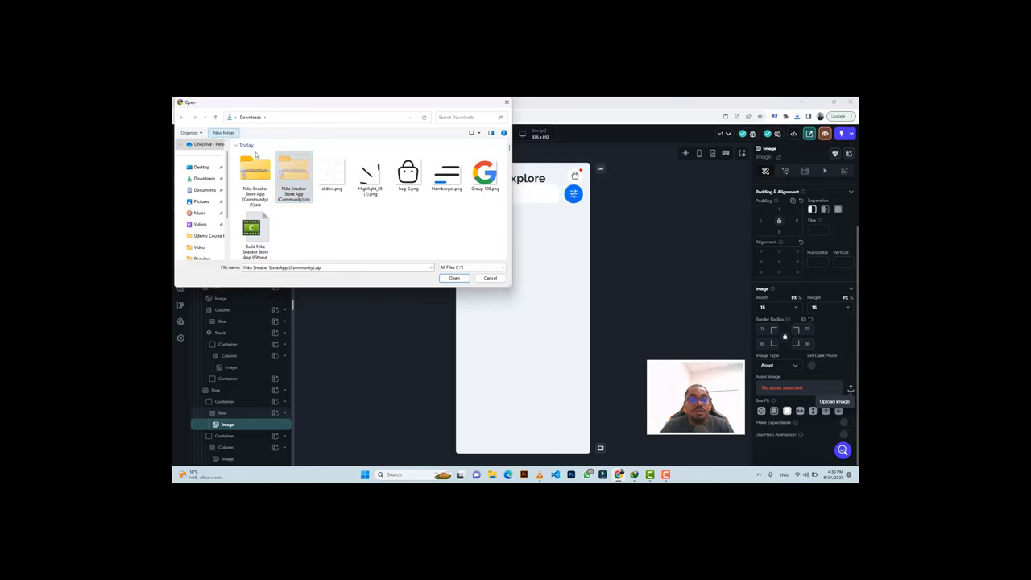
# Create an 'imagess' folder in Downloads and extract the Nike sneaker zip into it.
pyautogui.hotkey('ctrl', 'shift', 'n')
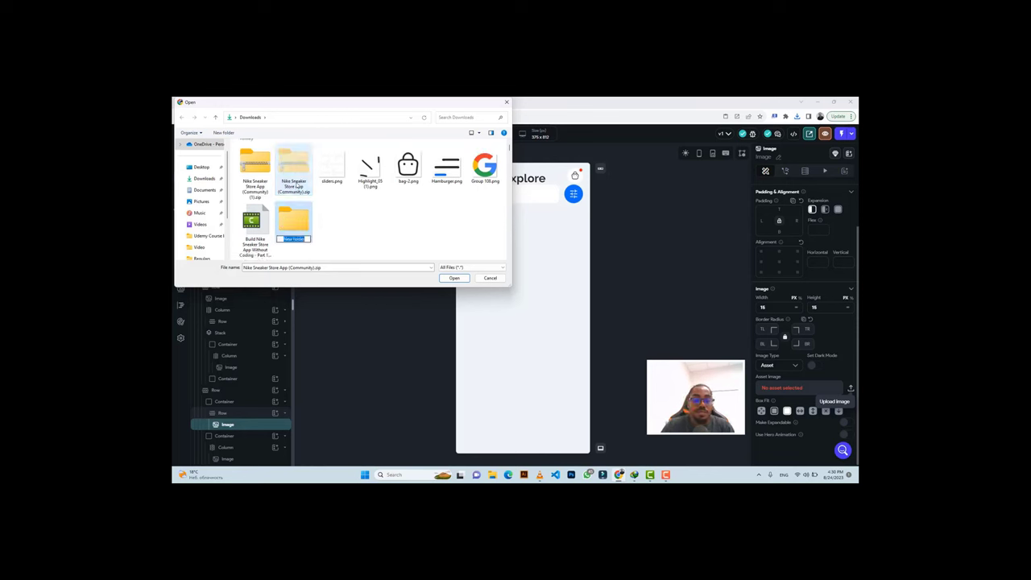
pyautogui.write('images')
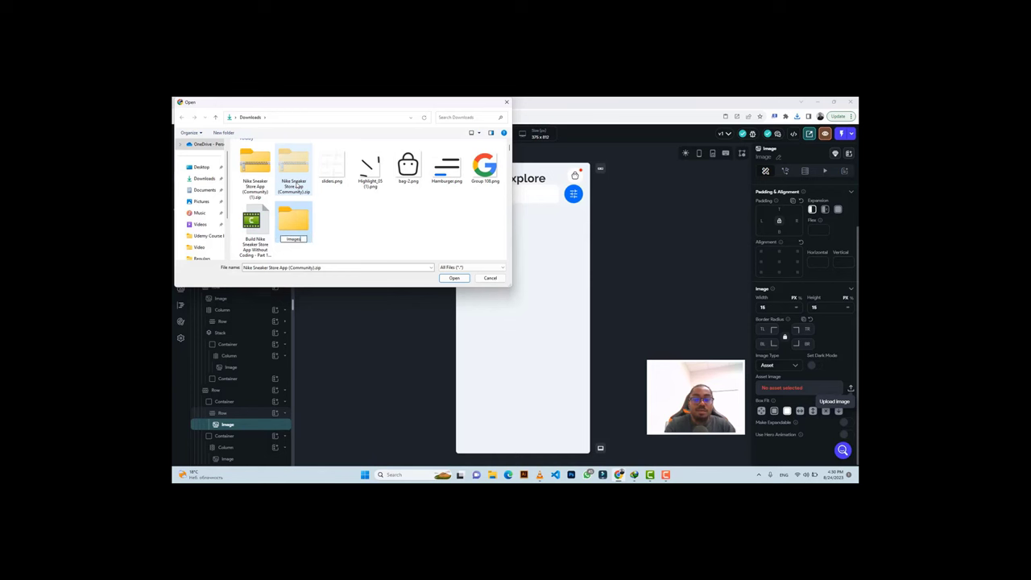
pyautogui.write('s')
pyautogui.press('Return')
pyautogui.press('Return')
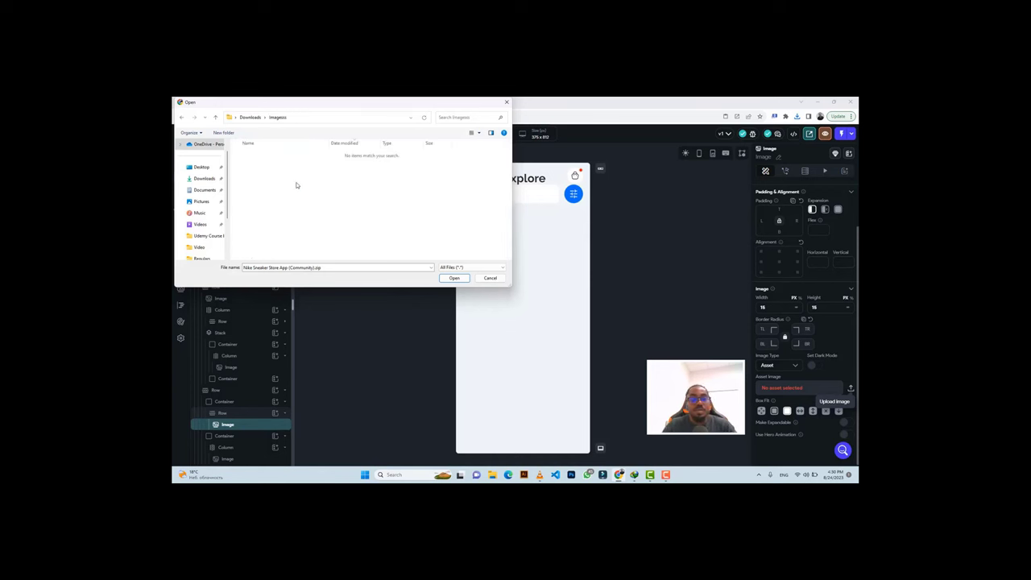
pyautogui.hotkey('ctrl', 'v')
pyautogui.rightClick(287, 165)
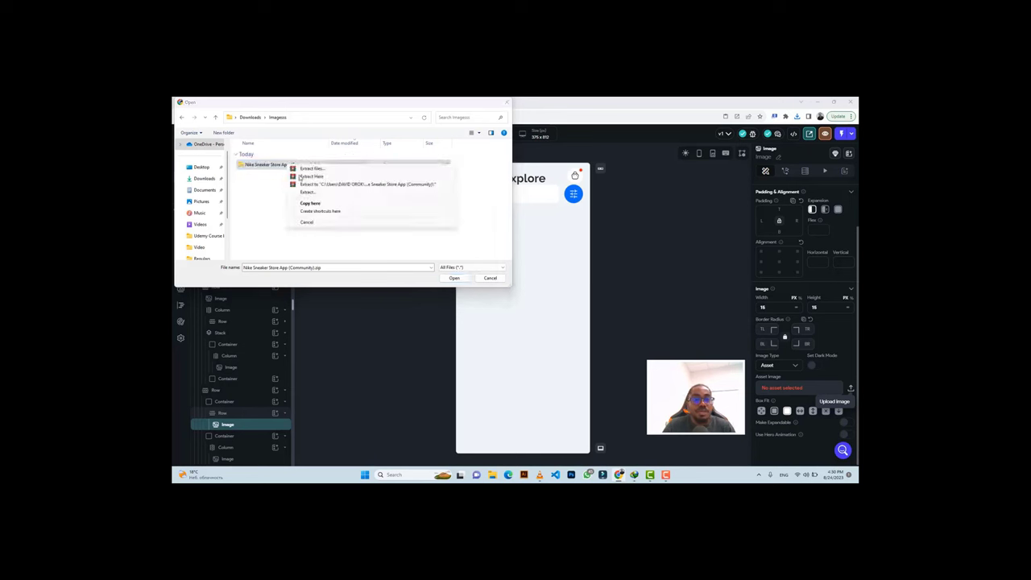
pyautogui.press('Escape')
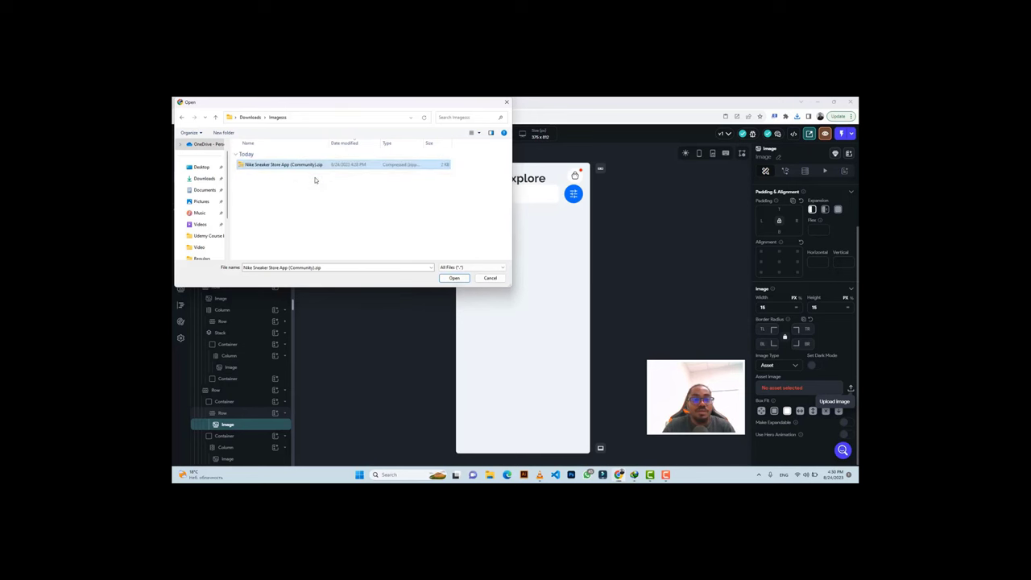
# Upload Vector.png from the extracted Search folder as the image asset.
pyautogui.doubleClick(276, 175)
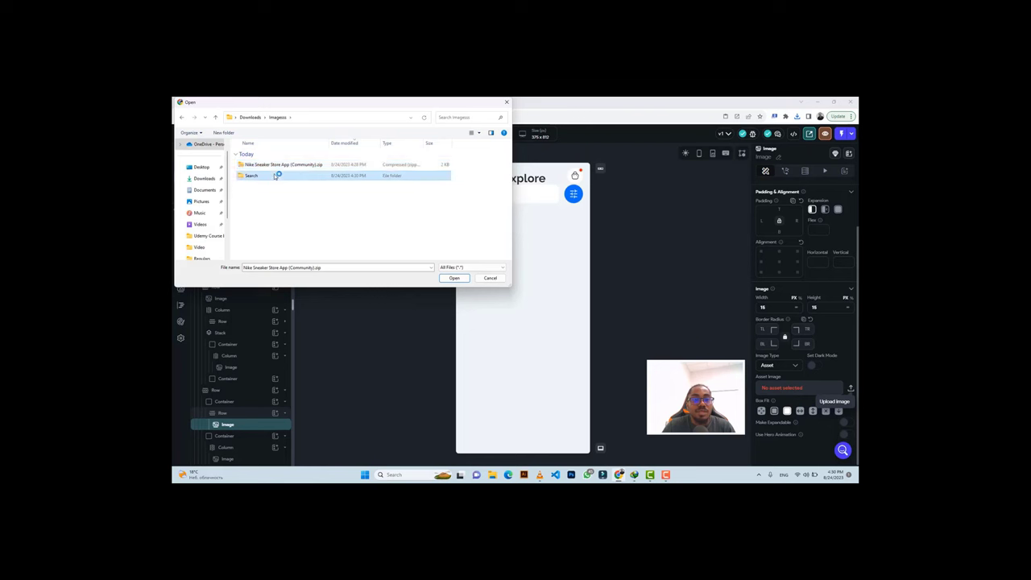
pyautogui.doubleClick(256, 165)
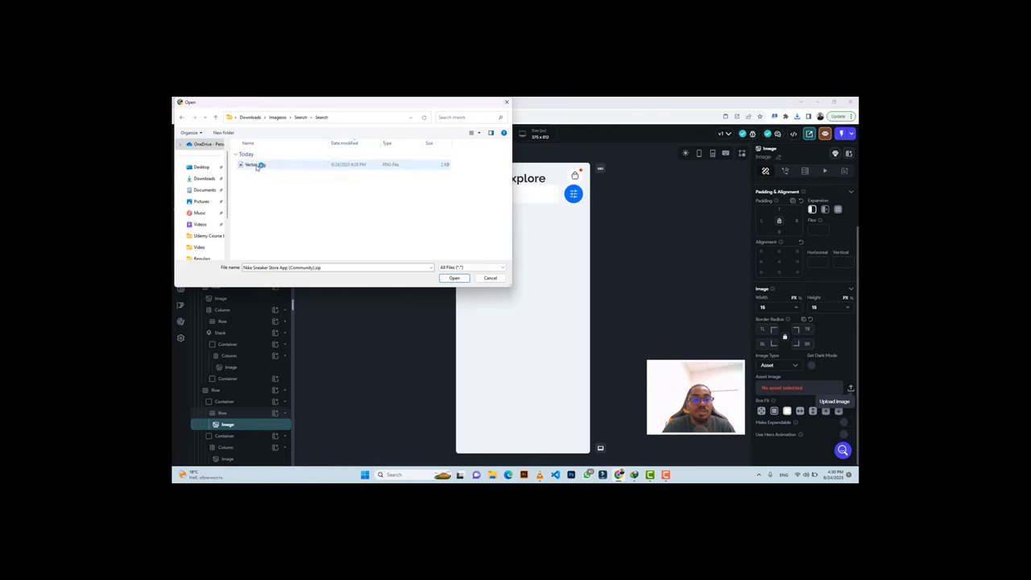
pyautogui.click(256, 165)
pyautogui.click(454, 278)
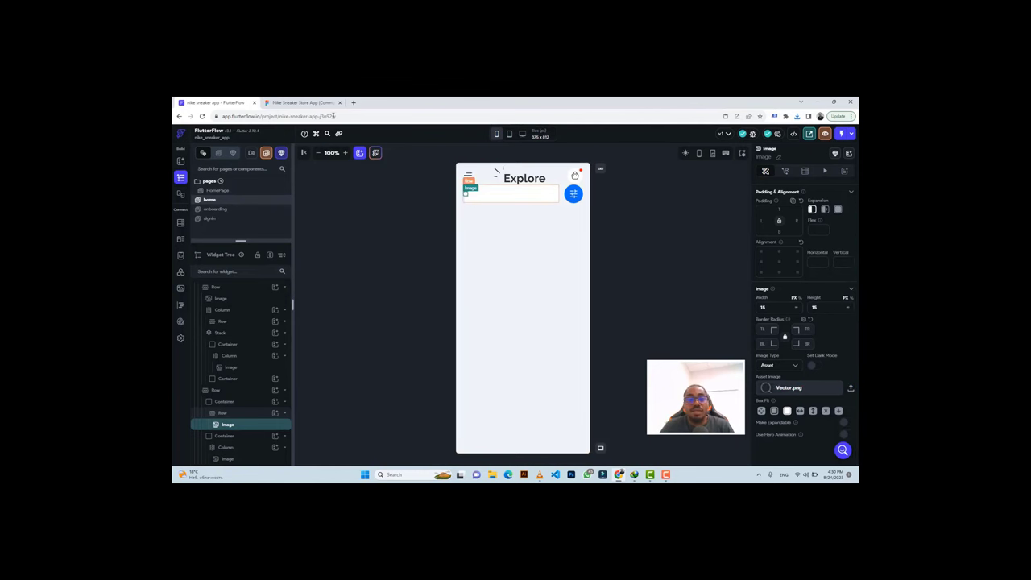
# Add a TextField to the search-bar row next to the magnifier icon.
pyautogui.click(302, 102)
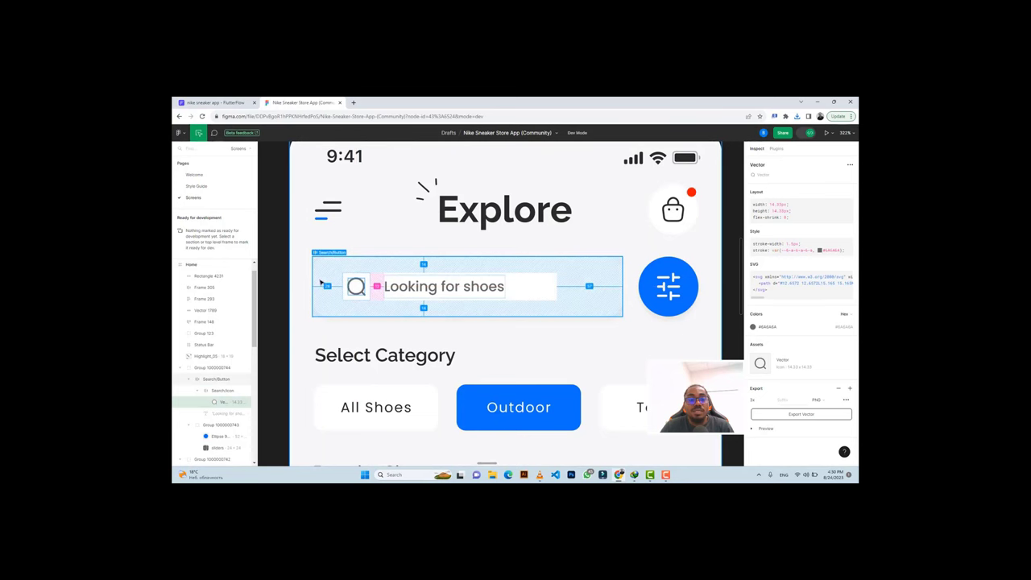
pyautogui.click(214, 102)
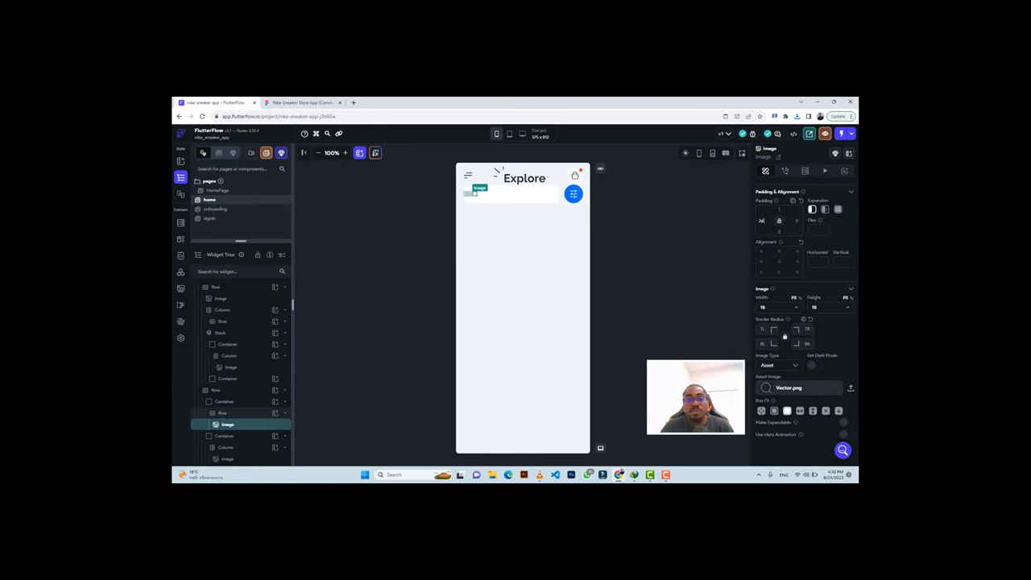
pyautogui.click(505, 195)
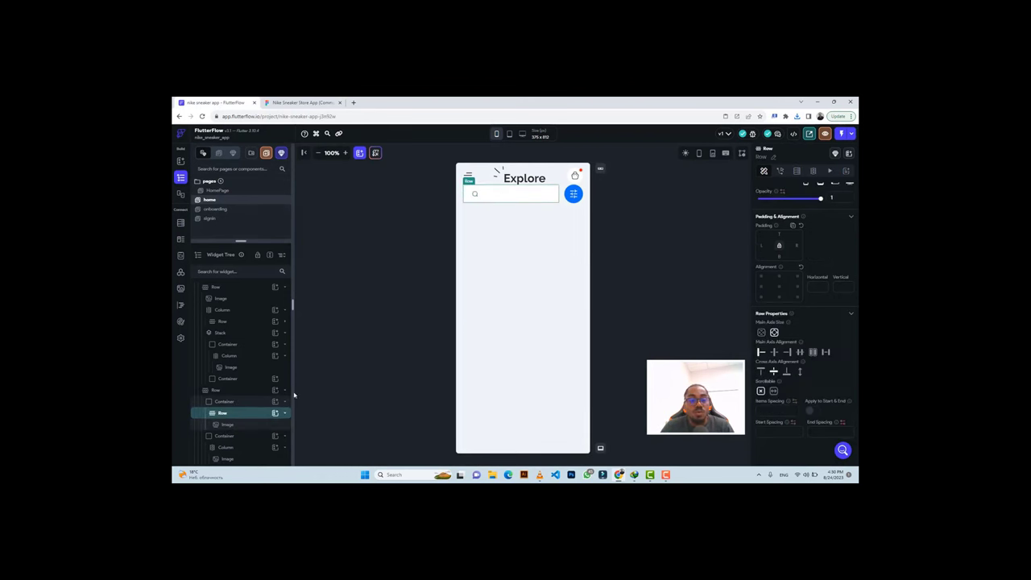
pyautogui.click(274, 413)
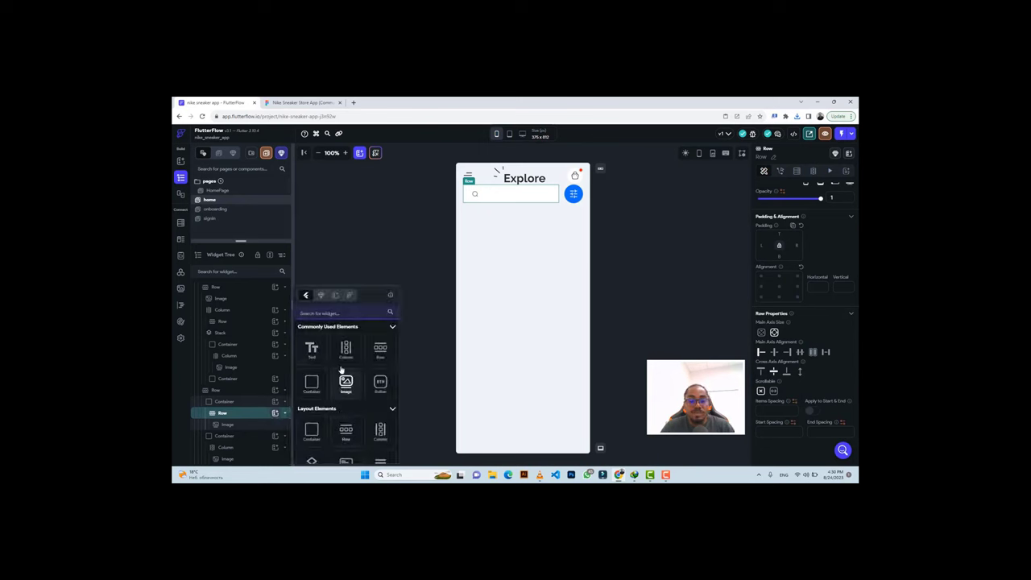
pyautogui.write('text')
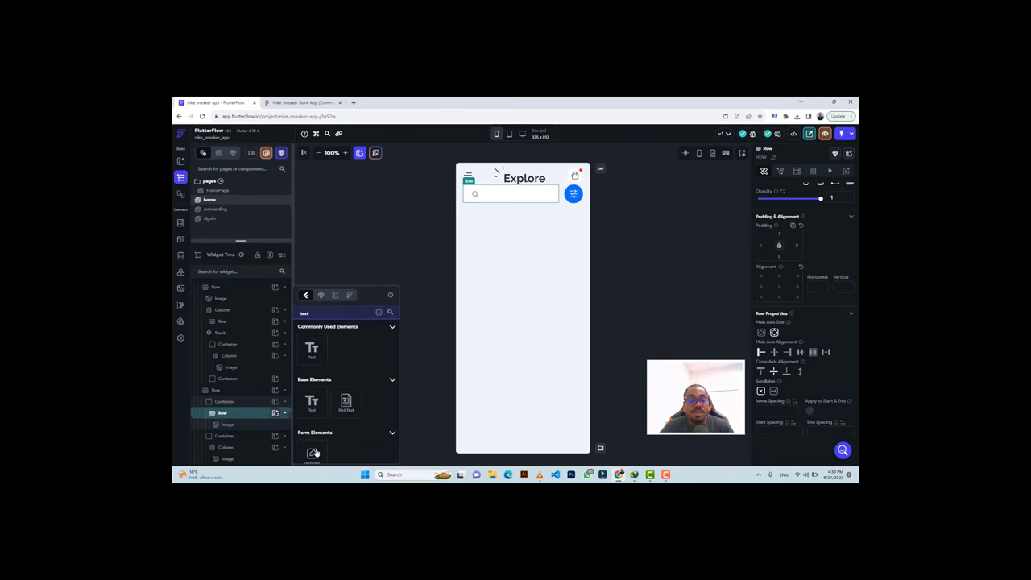
pyautogui.click(314, 453)
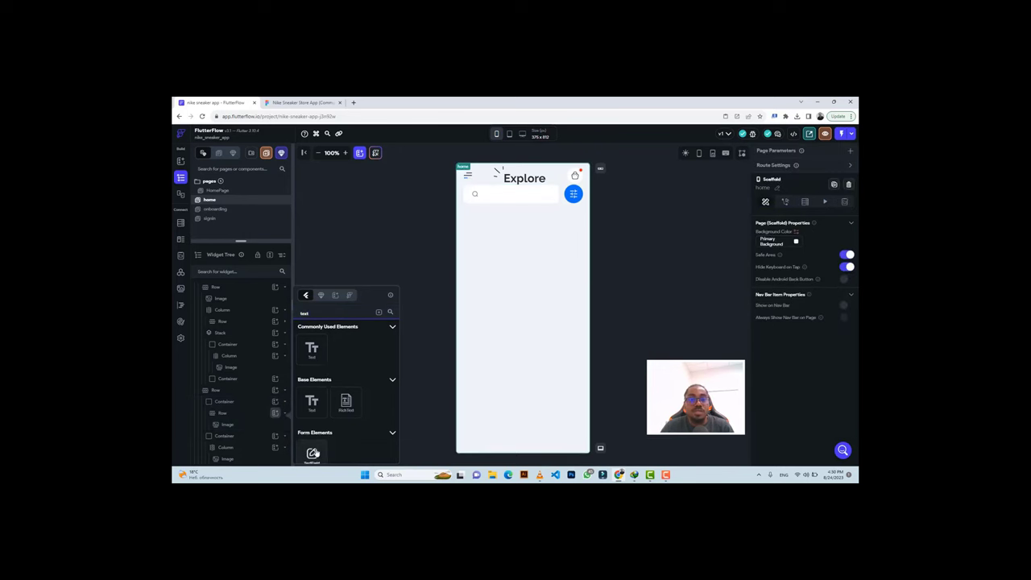
pyautogui.click(314, 454)
pyautogui.click(298, 102)
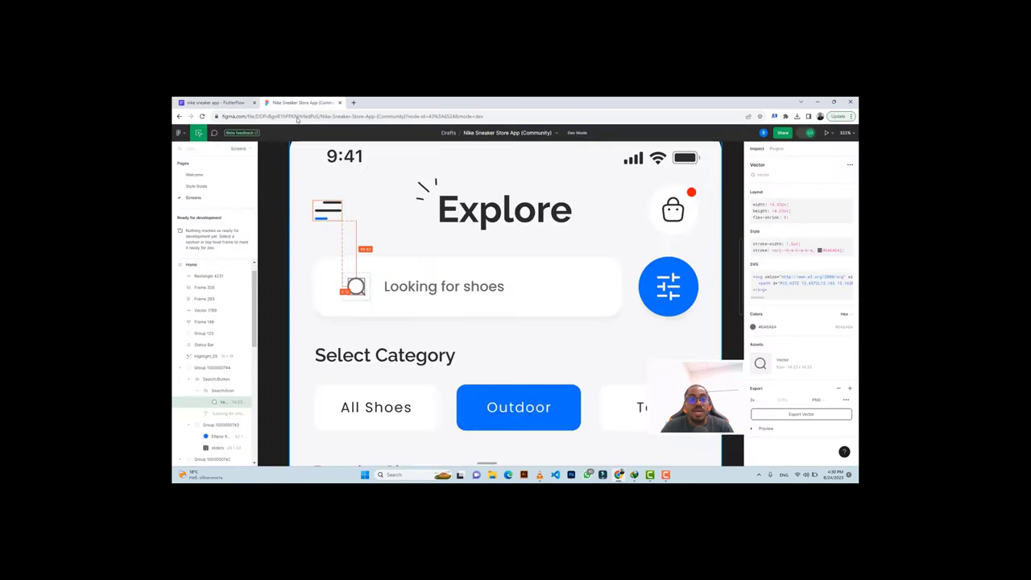
# Copy 'Looking for shoes' from Figma and paste it as the search field's label.
pyautogui.doubleClick(431, 287)
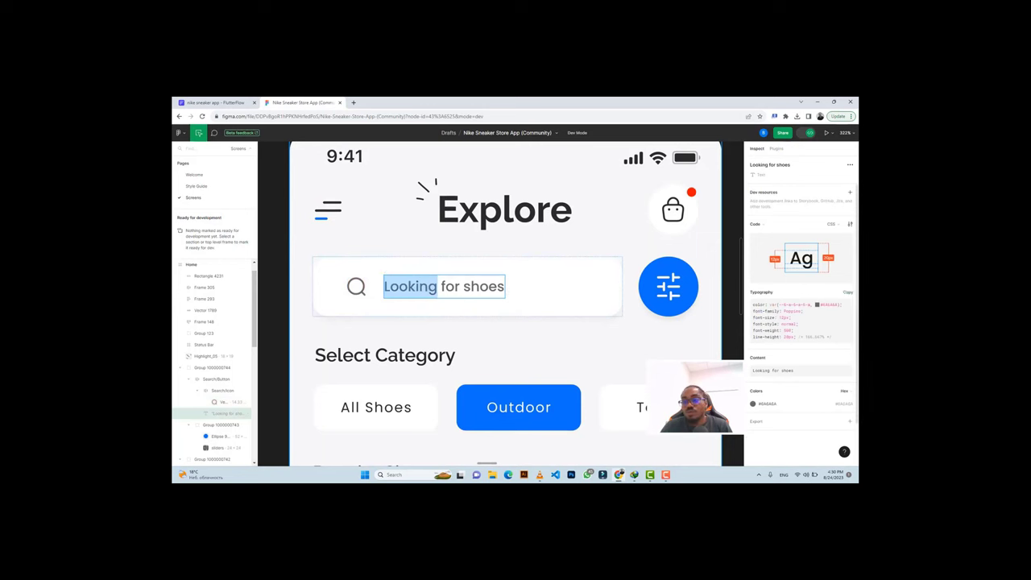
pyautogui.click(846, 357)
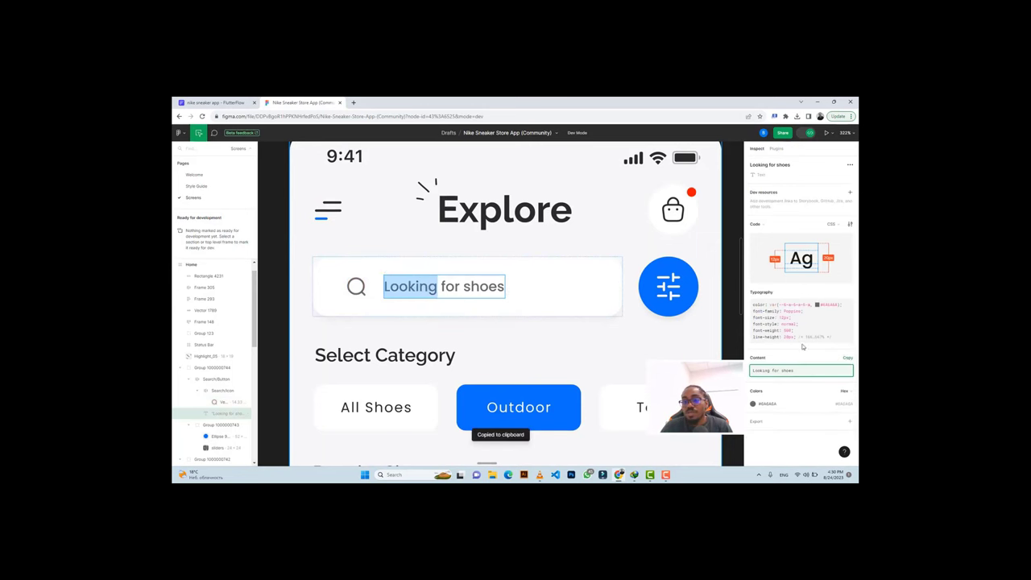
pyautogui.click(214, 103)
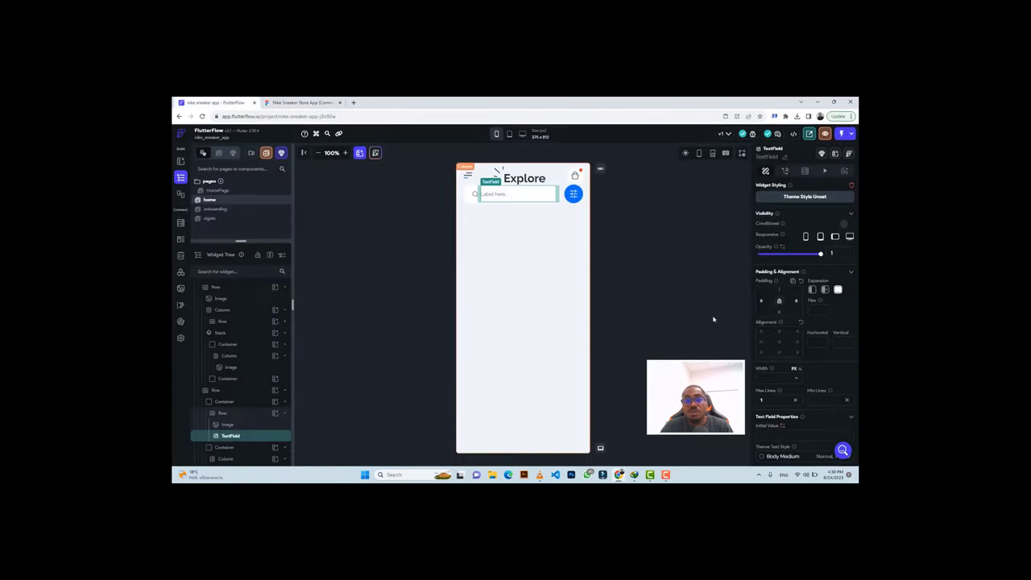
pyautogui.scroll(-5, 805, 338)
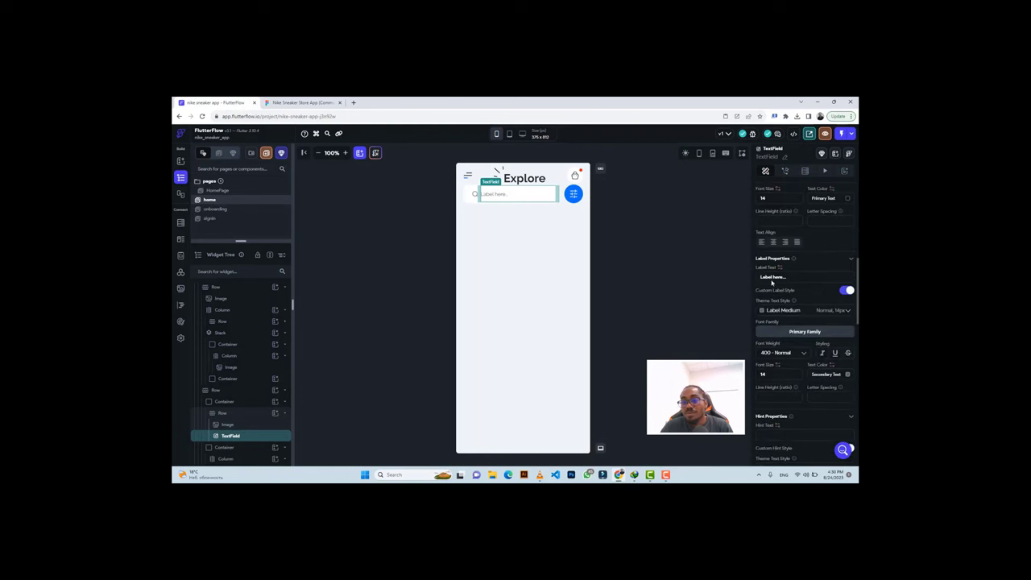
pyautogui.click(771, 278)
pyautogui.hotkey('ctrl', 'a')
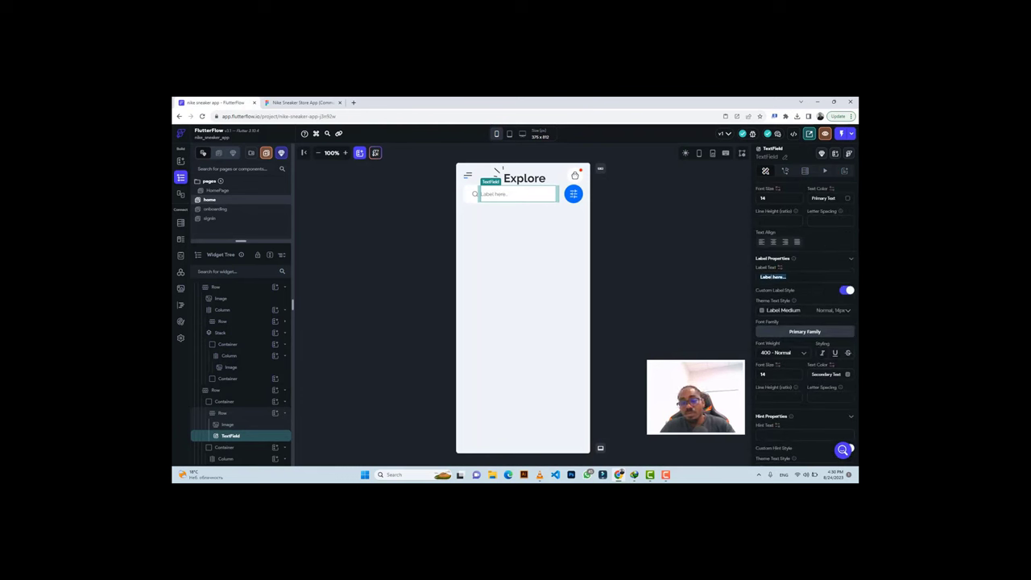
pyautogui.hotkey('ctrl', 'v')
# Style the search field label at font weight 500 Medium and size 12.
pyautogui.scroll(-3, 781, 304)
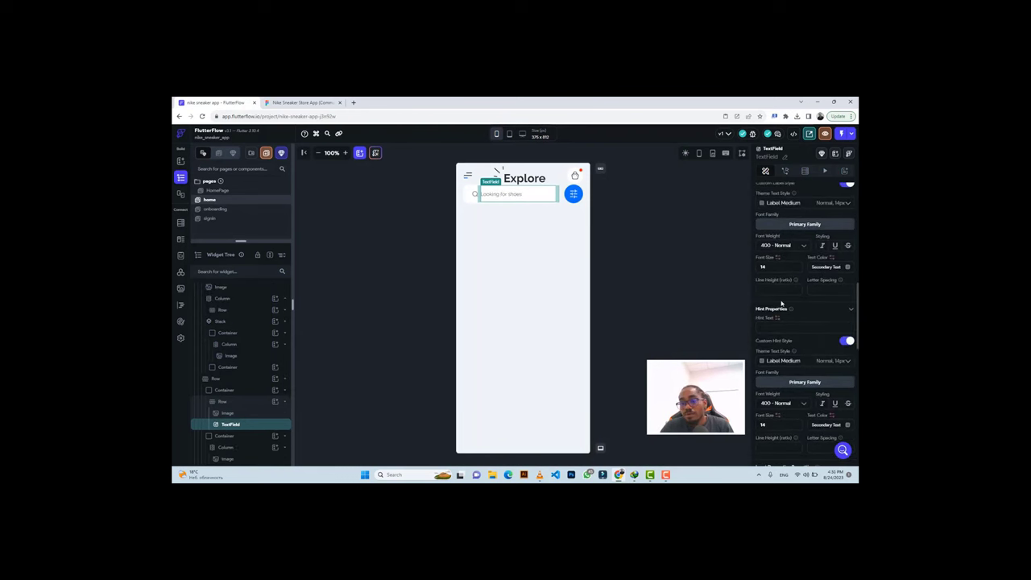
pyautogui.click(774, 247)
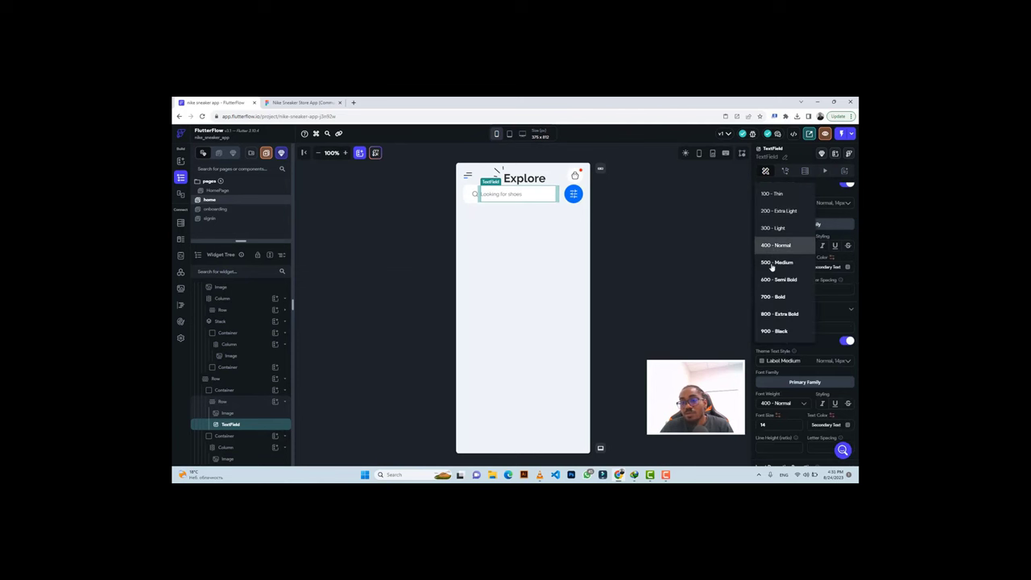
pyautogui.click(775, 262)
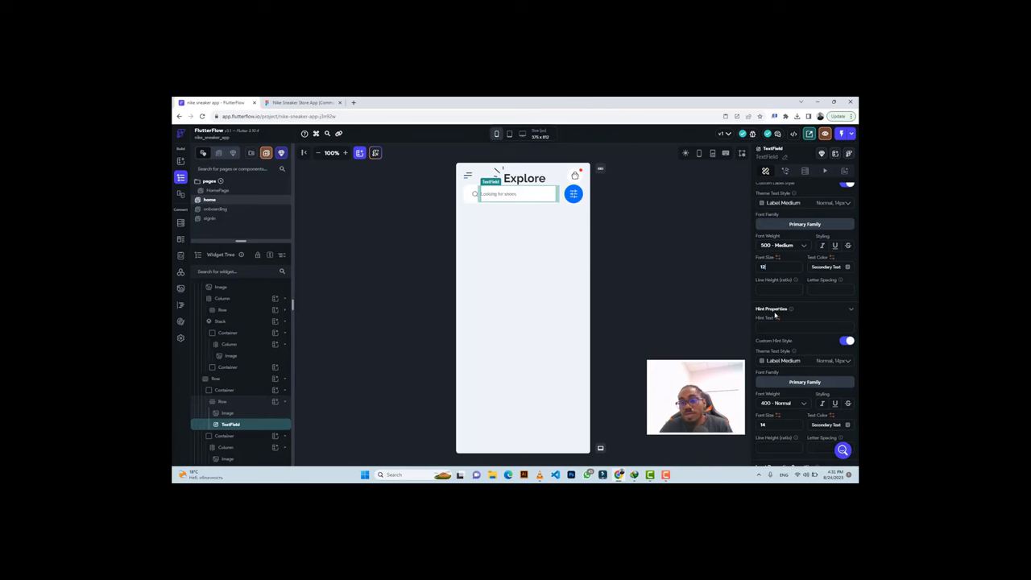
pyautogui.scroll(-1, 781, 322)
pyautogui.press('BackSpace')
pyautogui.write('2')
# Set the search field's input border type to None.
pyautogui.scroll(-8, 795, 335)
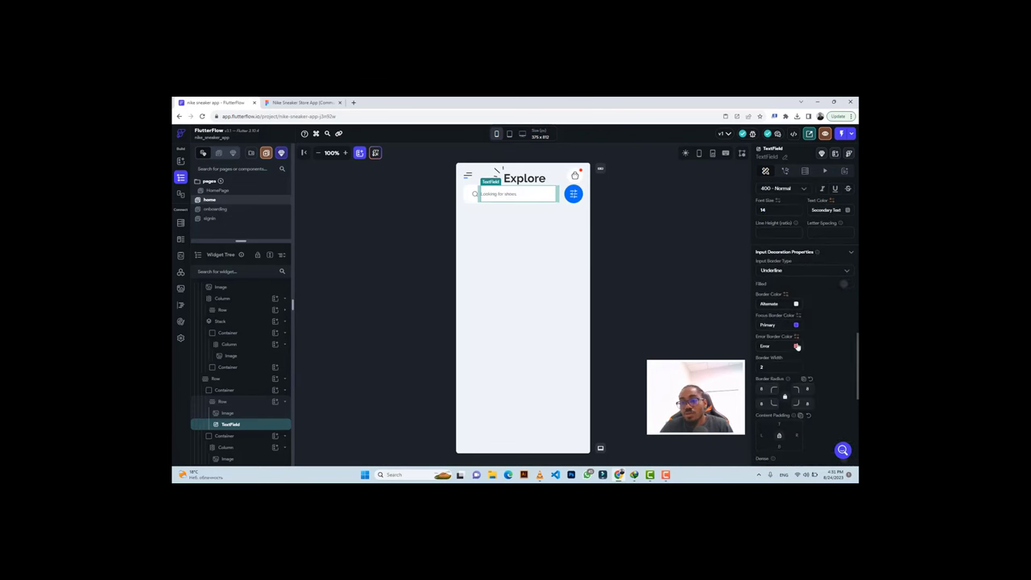
pyautogui.scroll(1, 781, 245)
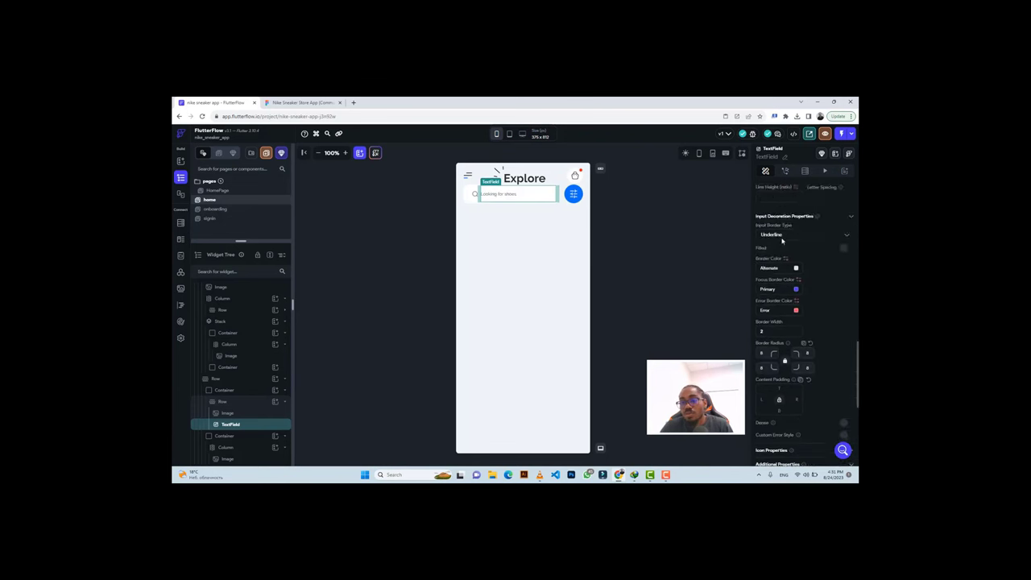
pyautogui.click(781, 235)
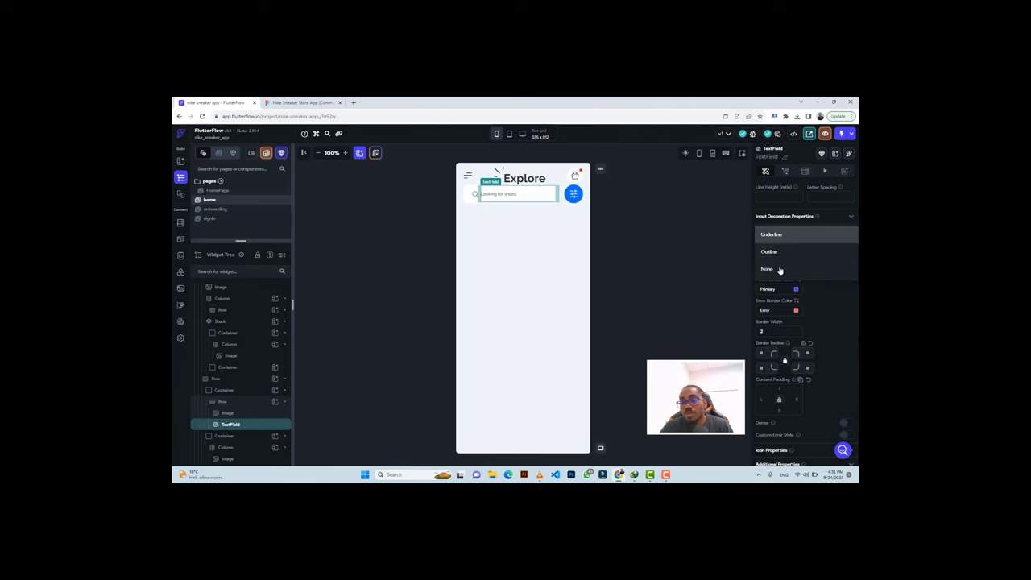
pyautogui.click(780, 270)
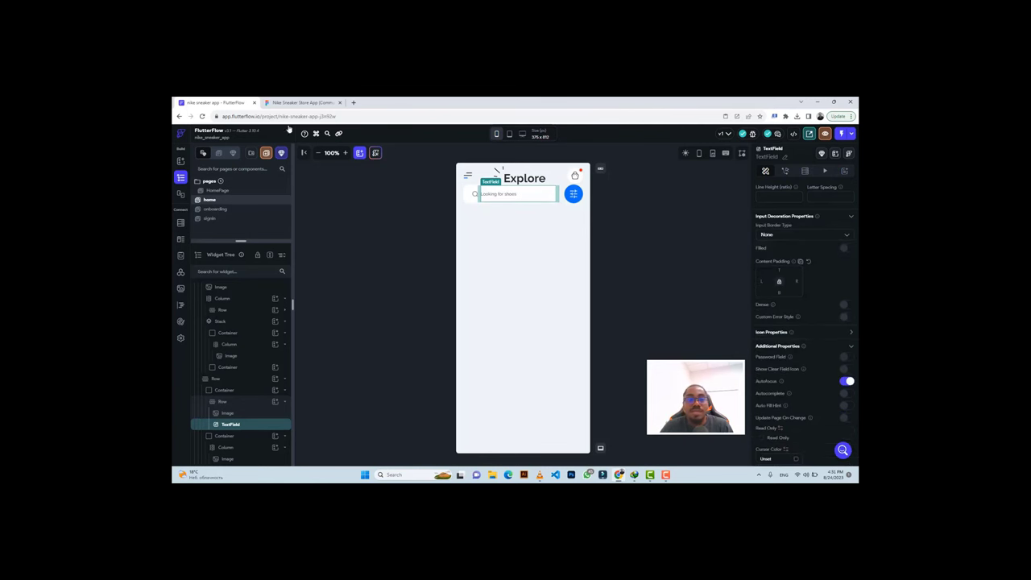
pyautogui.click(283, 102)
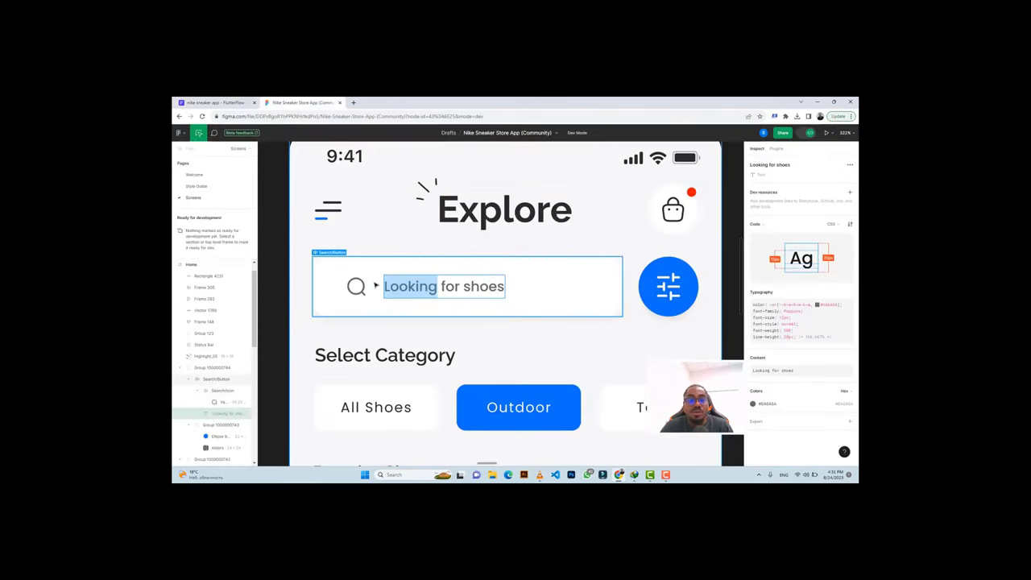
pyautogui.click(240, 103)
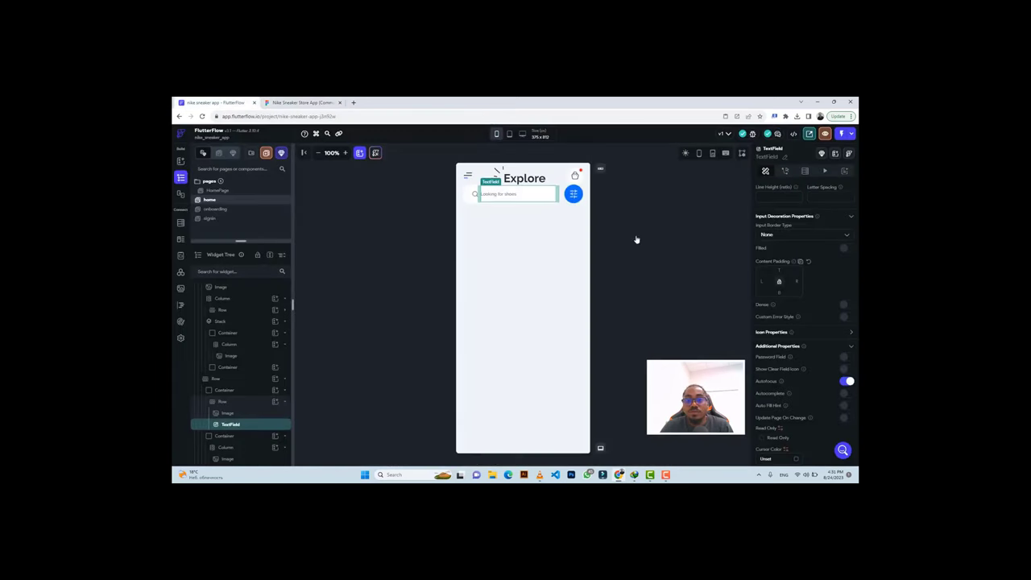
# Check the Figma search button spacing and give the search row 10 top padding.
pyautogui.scroll(3, 798, 296)
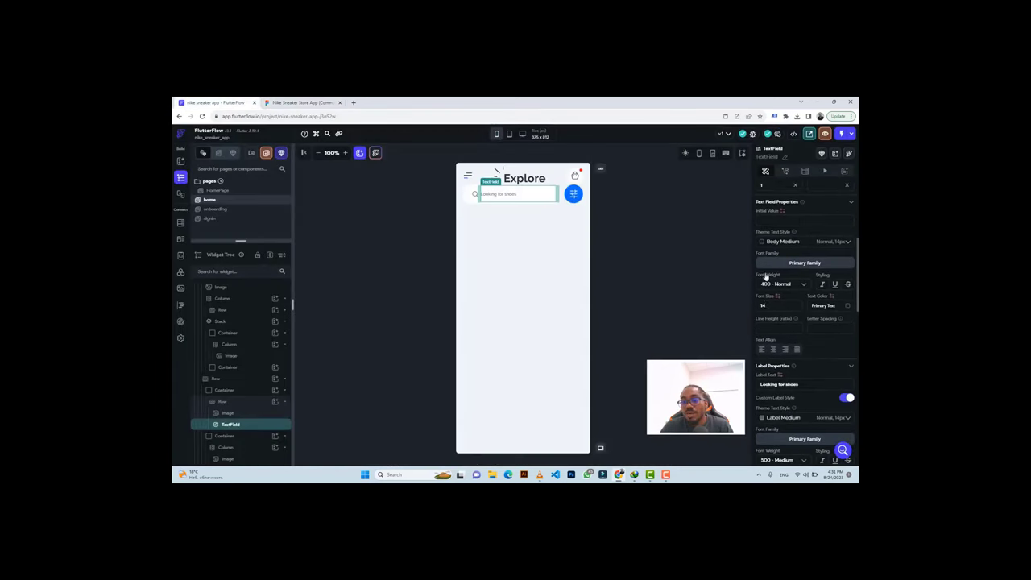
pyautogui.scroll(3, 769, 284)
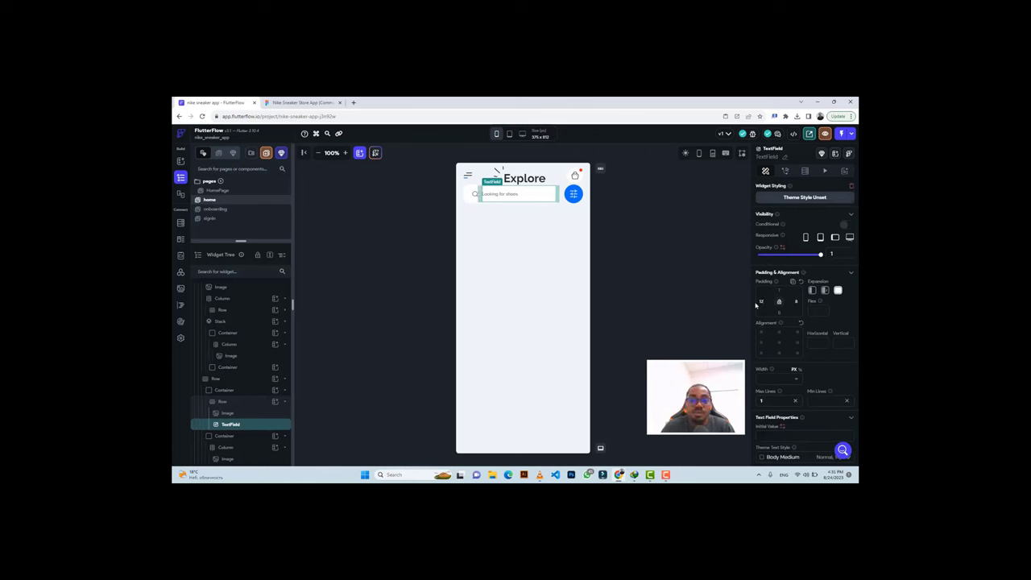
pyautogui.click(318, 103)
pyautogui.click(477, 261)
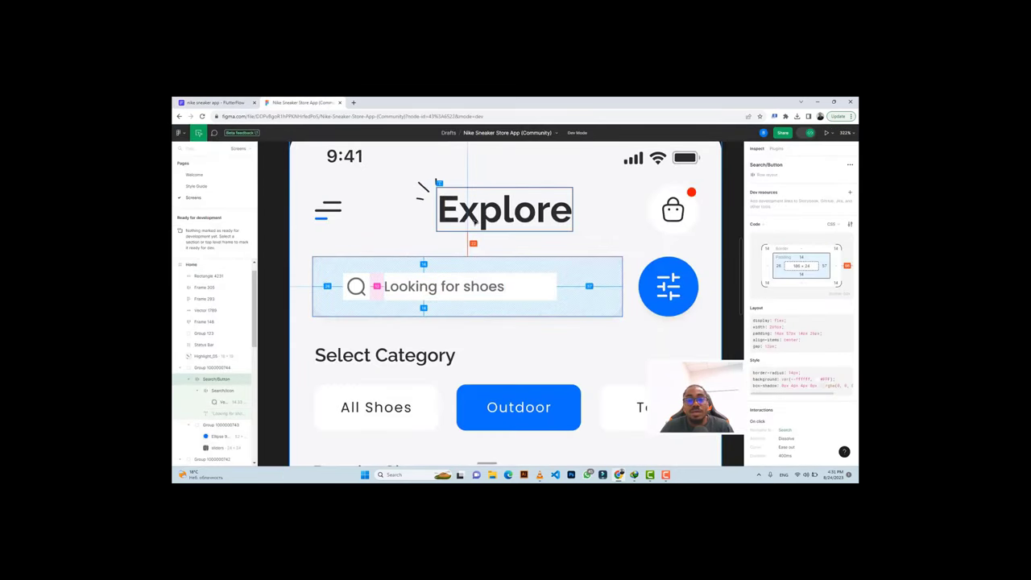
pyautogui.click(233, 103)
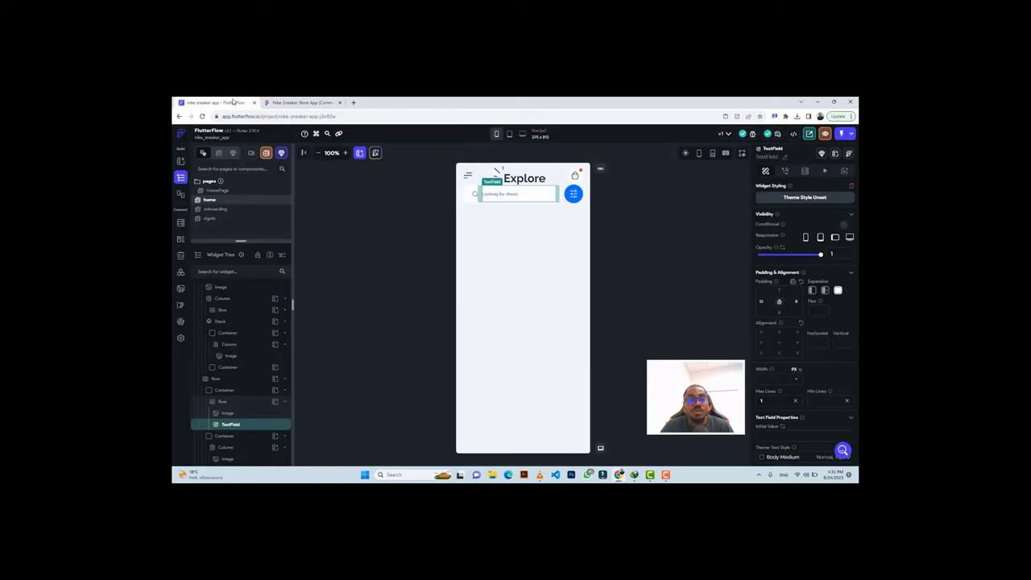
pyautogui.click(589, 198)
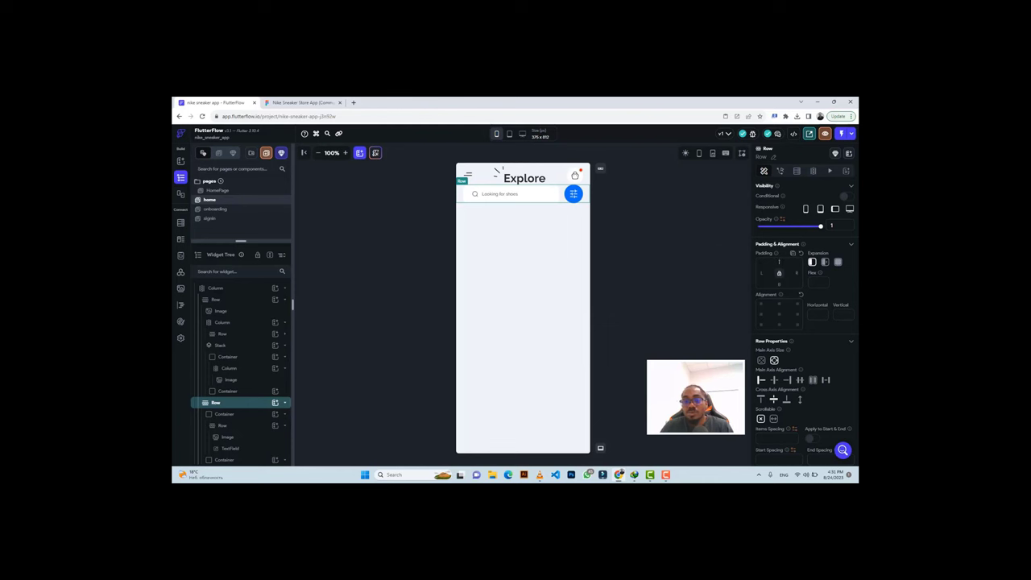
pyautogui.write('10')
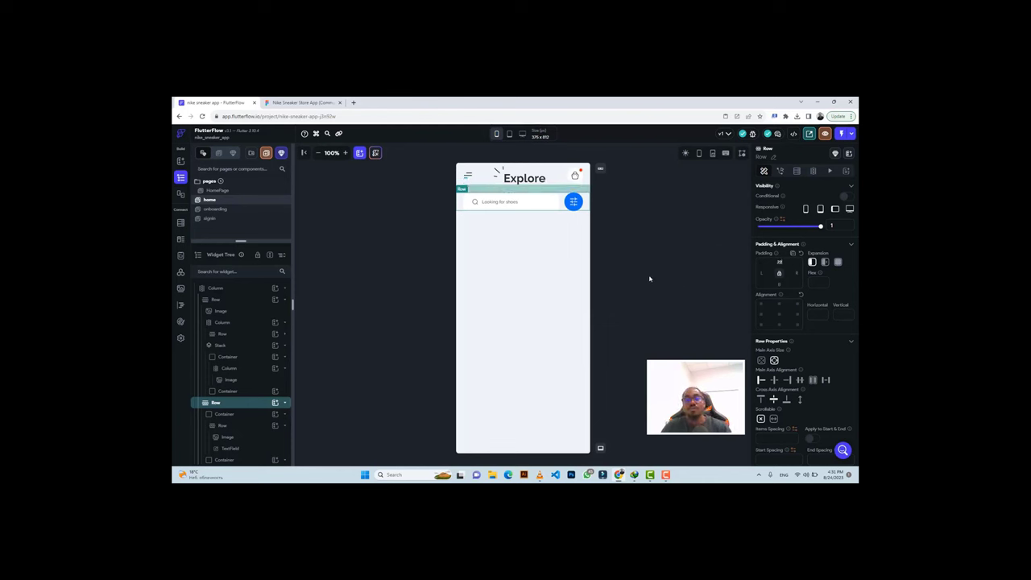
# Wrap the page's main Column in a Container with width and height set to inf.
pyautogui.click(649, 279)
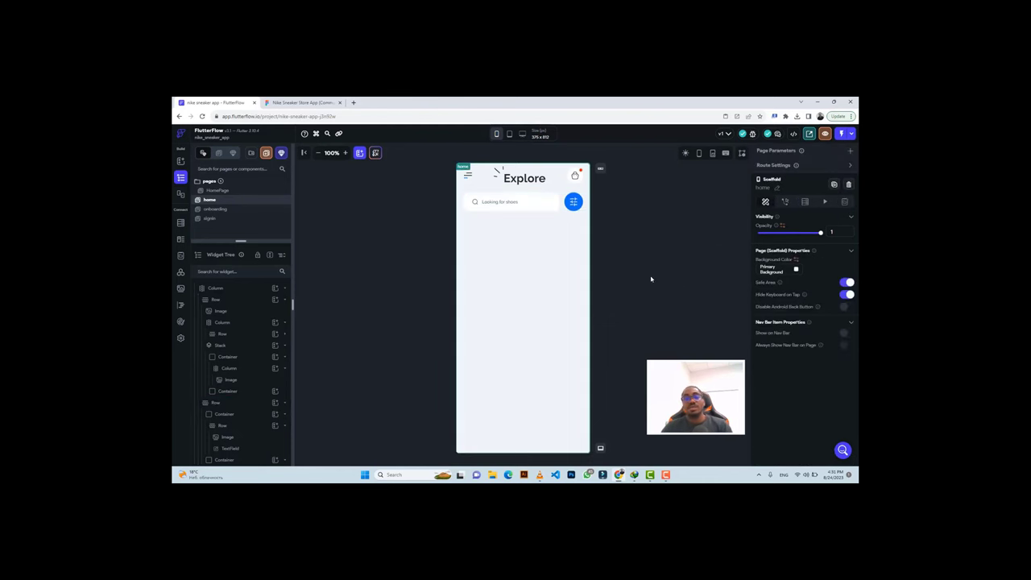
pyautogui.click(506, 275)
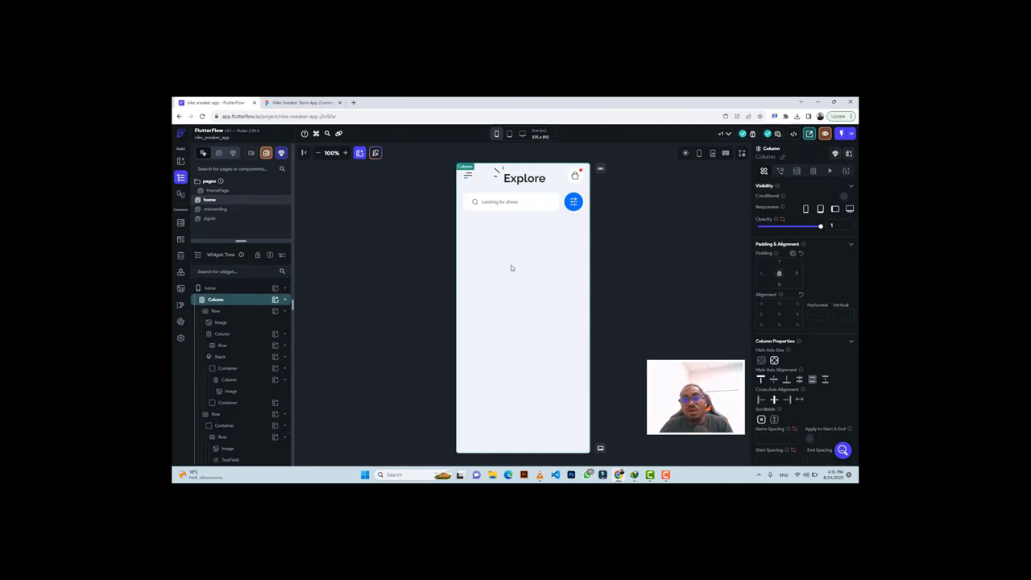
pyautogui.rightClick(261, 300)
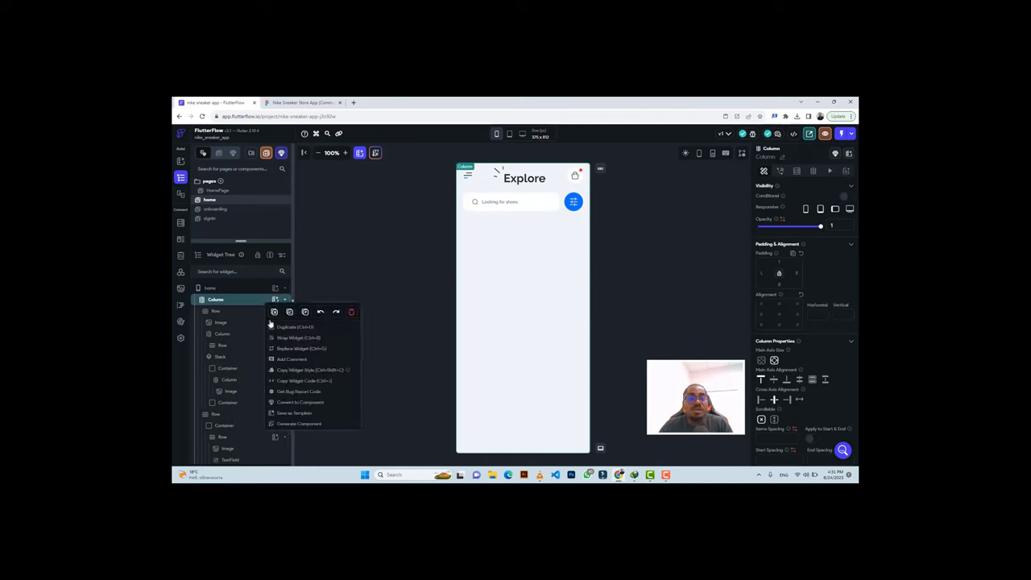
pyautogui.click(286, 338)
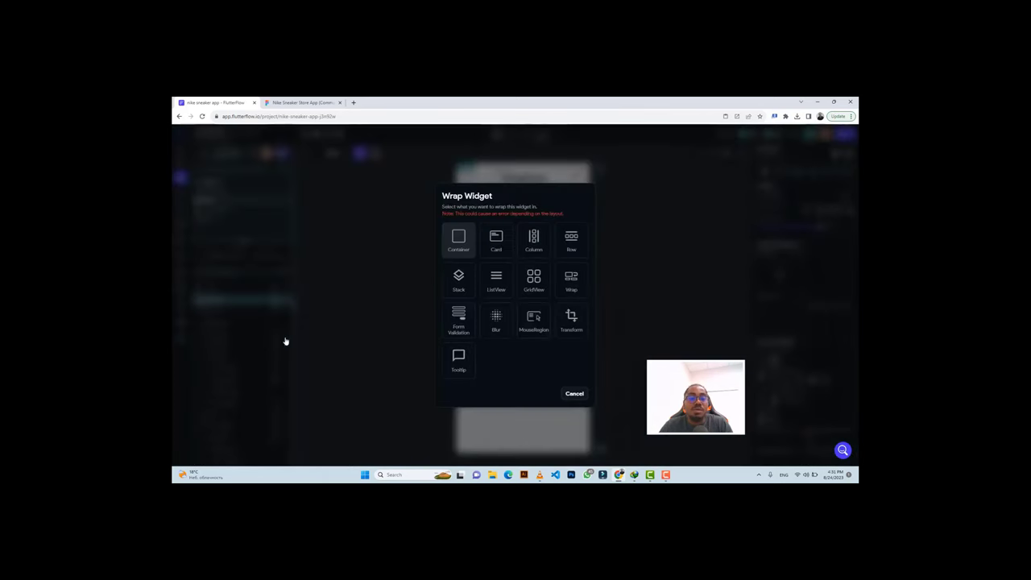
pyautogui.click(448, 245)
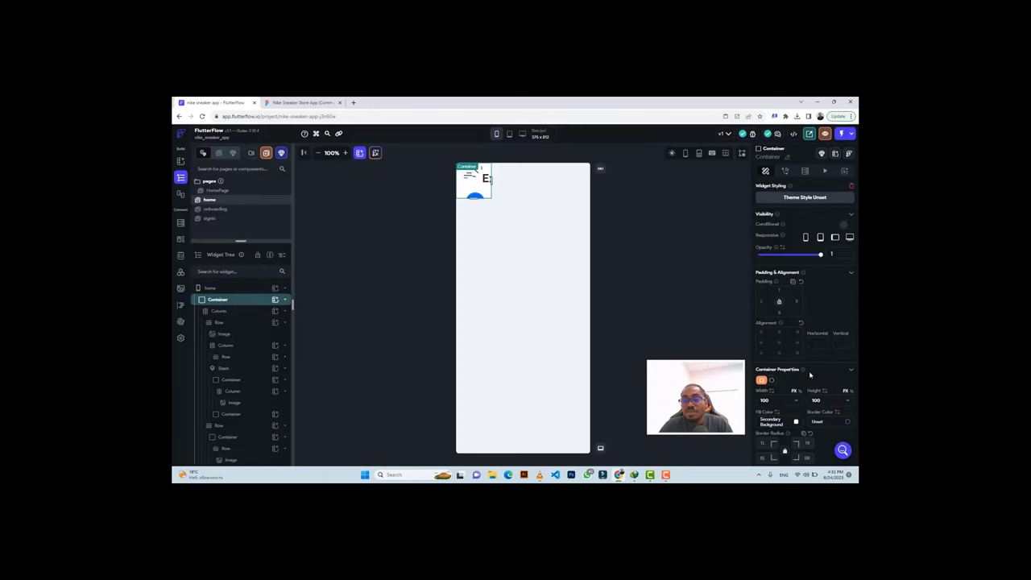
pyautogui.click(798, 402)
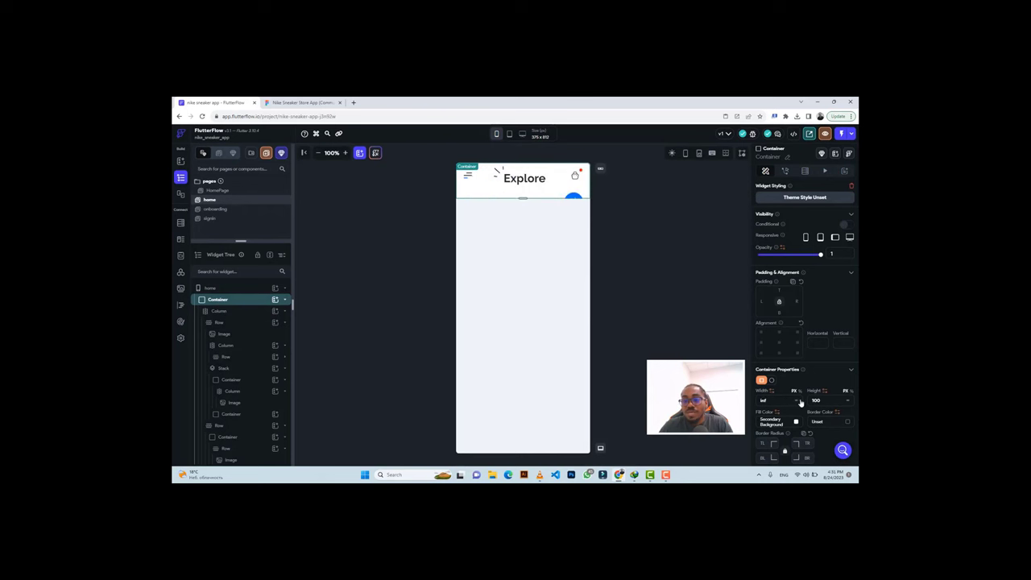
pyautogui.click(847, 401)
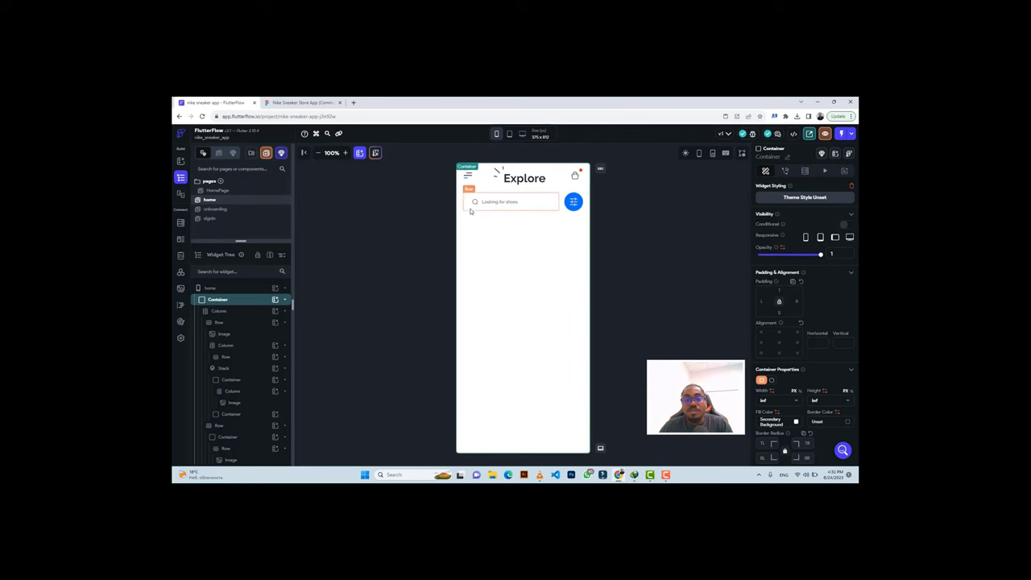
pyautogui.click(470, 210)
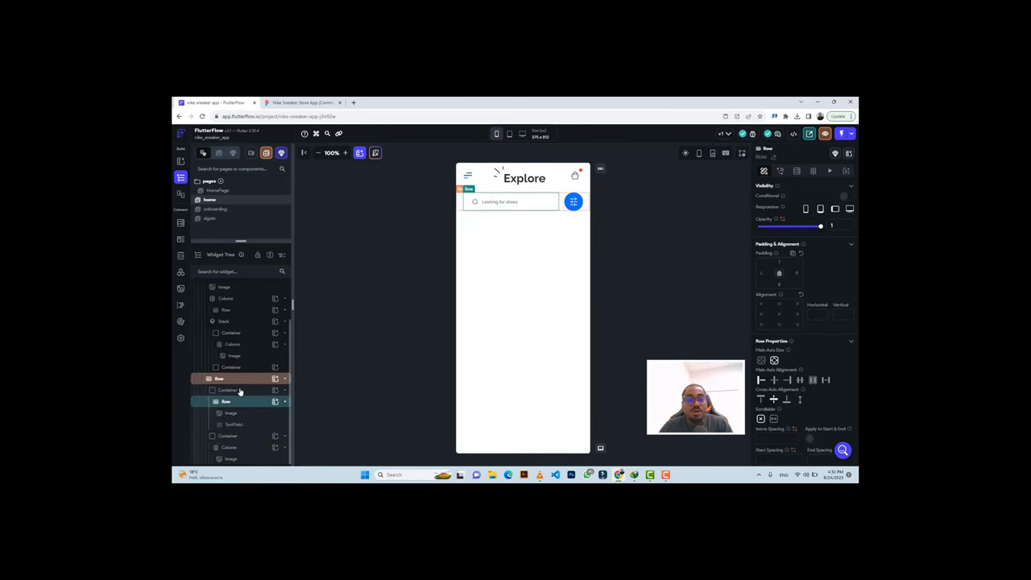
pyautogui.click(302, 102)
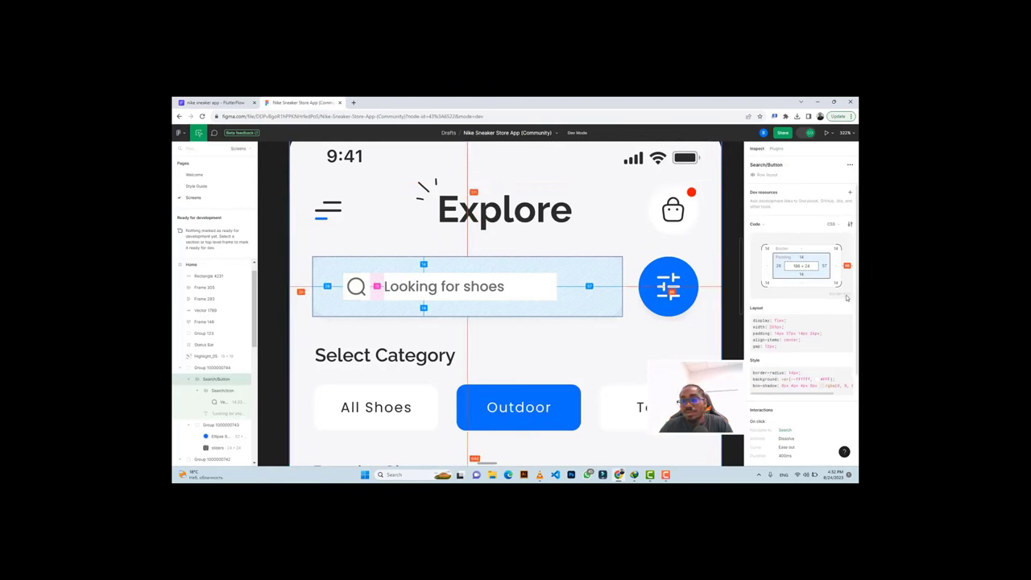
# Copy the search bar's #FFFFFF colour from Figma's Inspect panel.
pyautogui.scroll(-3, 842, 304)
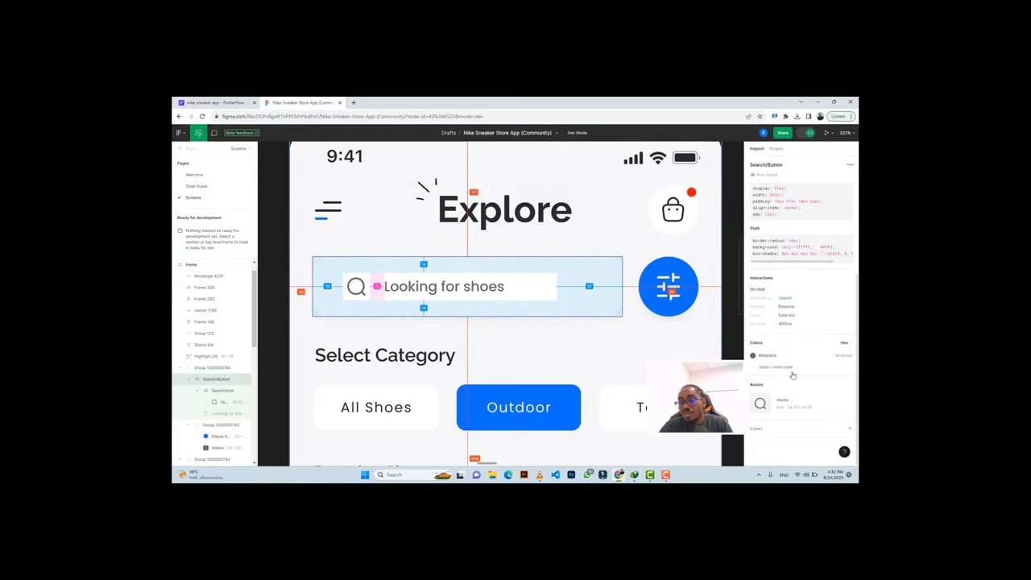
pyautogui.click(838, 367)
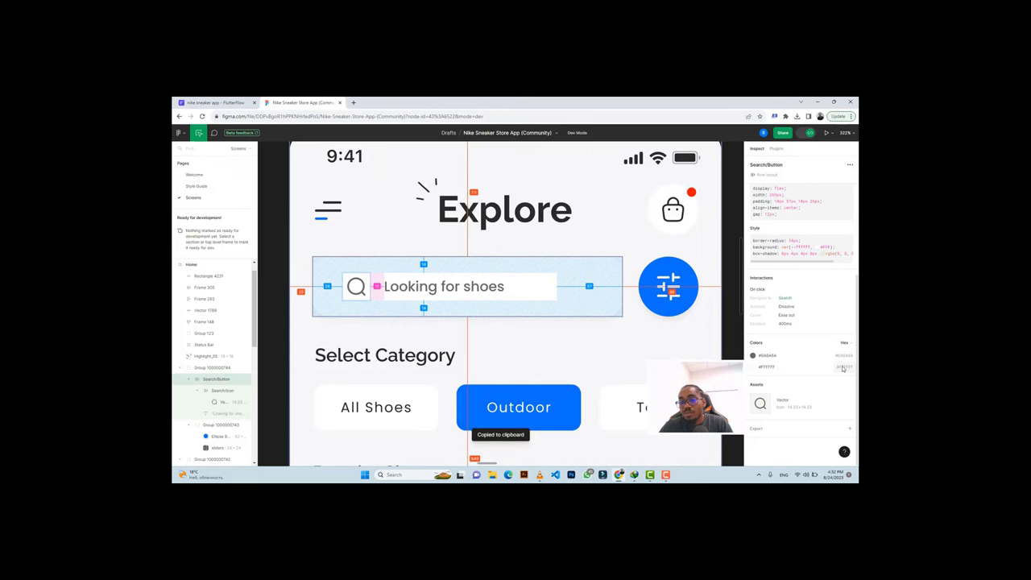
pyautogui.click(227, 101)
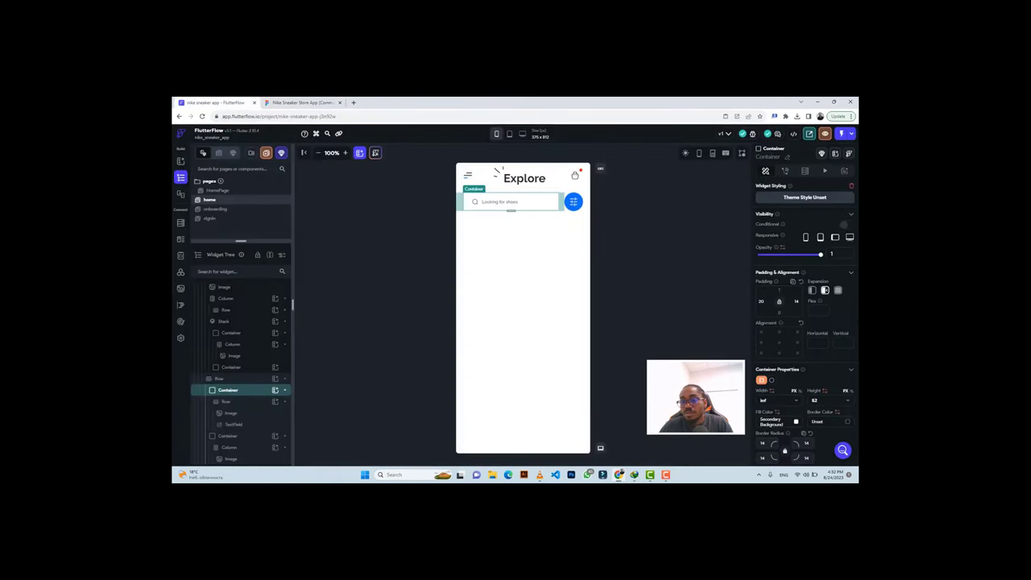
# Paste #FFFFFF as the search container's fill colour.
pyautogui.click(769, 421)
pyautogui.hotkey('ctrl', 'v')
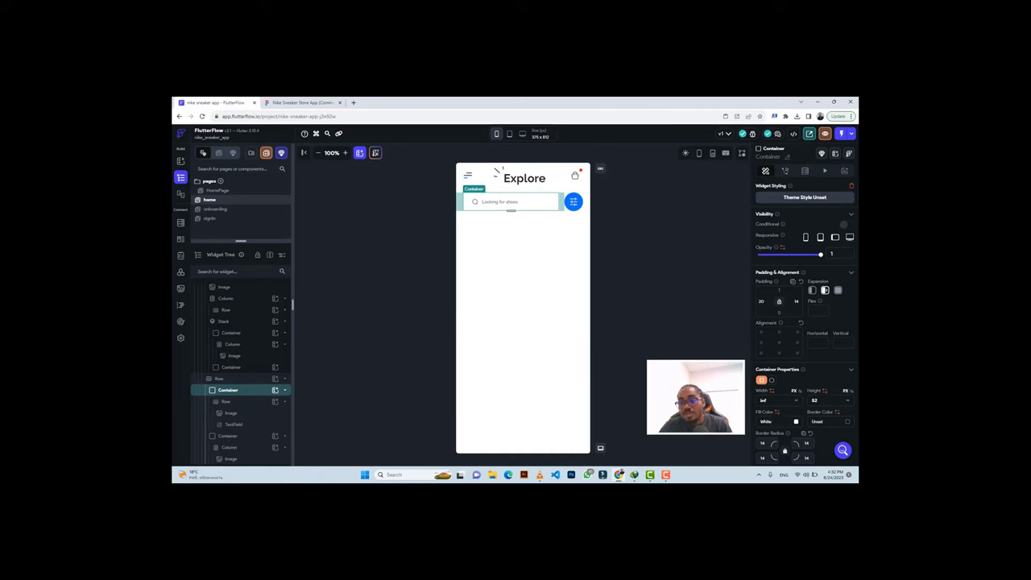
pyautogui.scroll(-3, 820, 405)
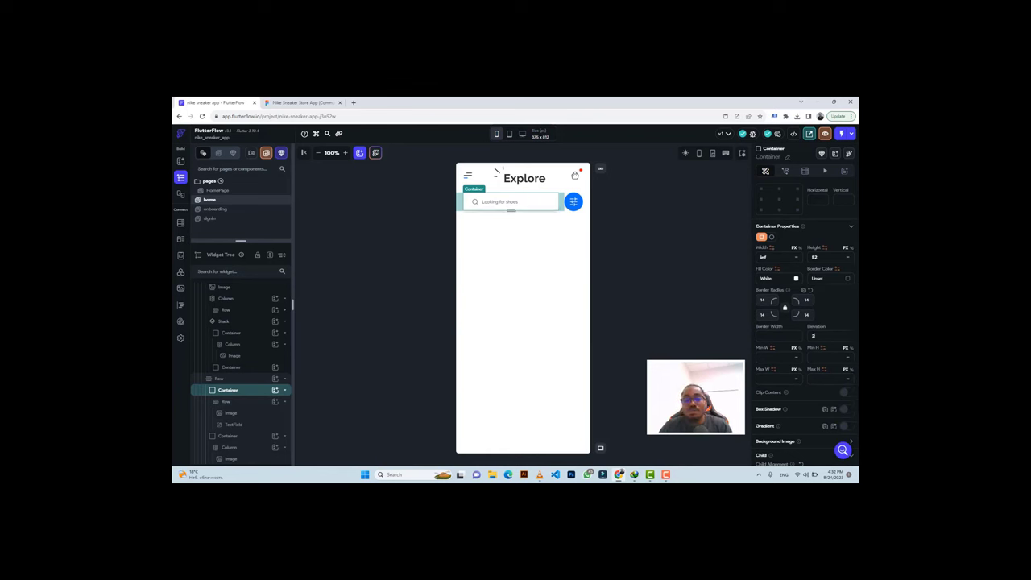
pyautogui.click(645, 216)
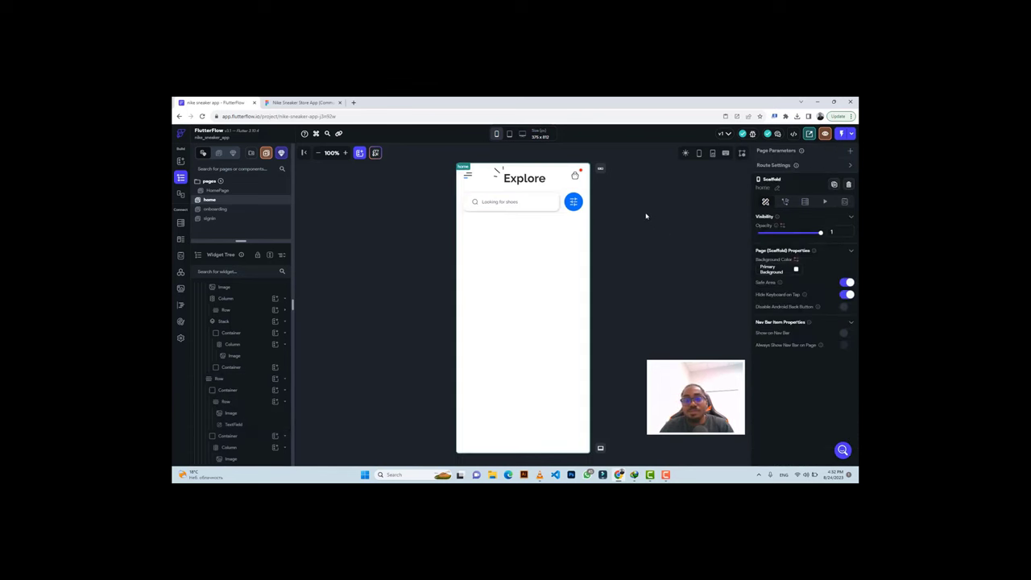
# Lower the search container's elevation to 1.
pyautogui.click(559, 204)
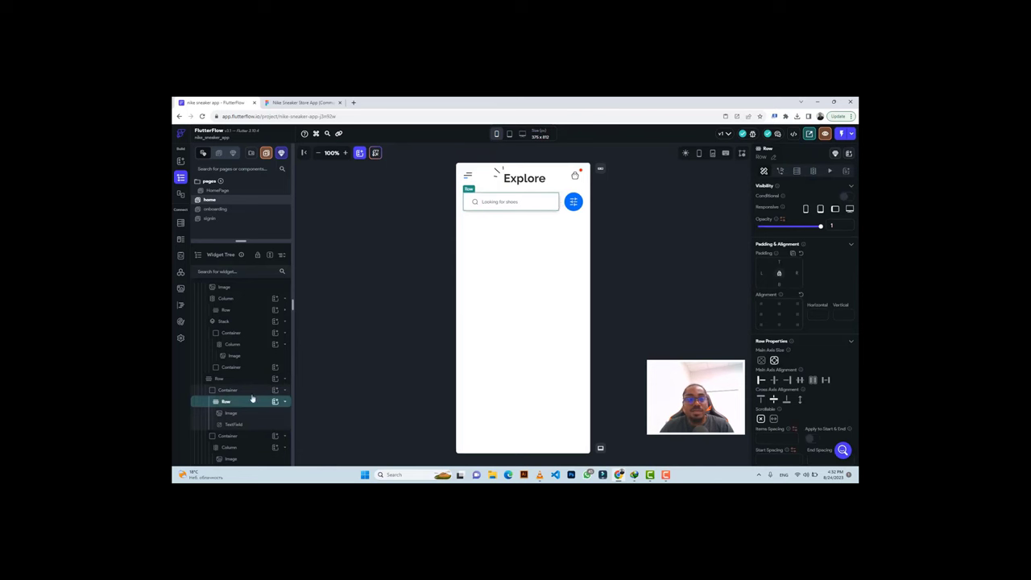
pyautogui.click(234, 389)
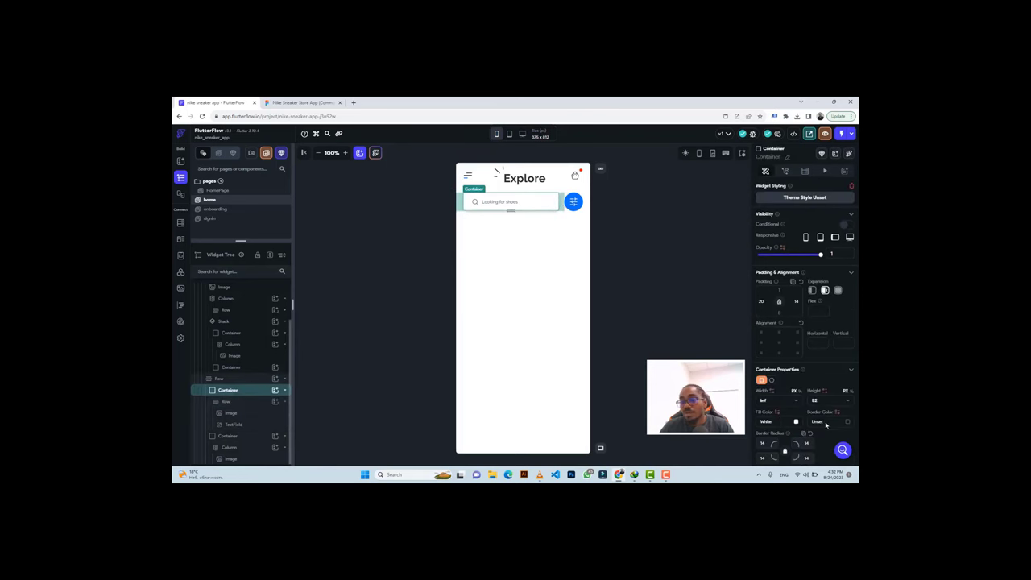
pyautogui.scroll(-3, 820, 411)
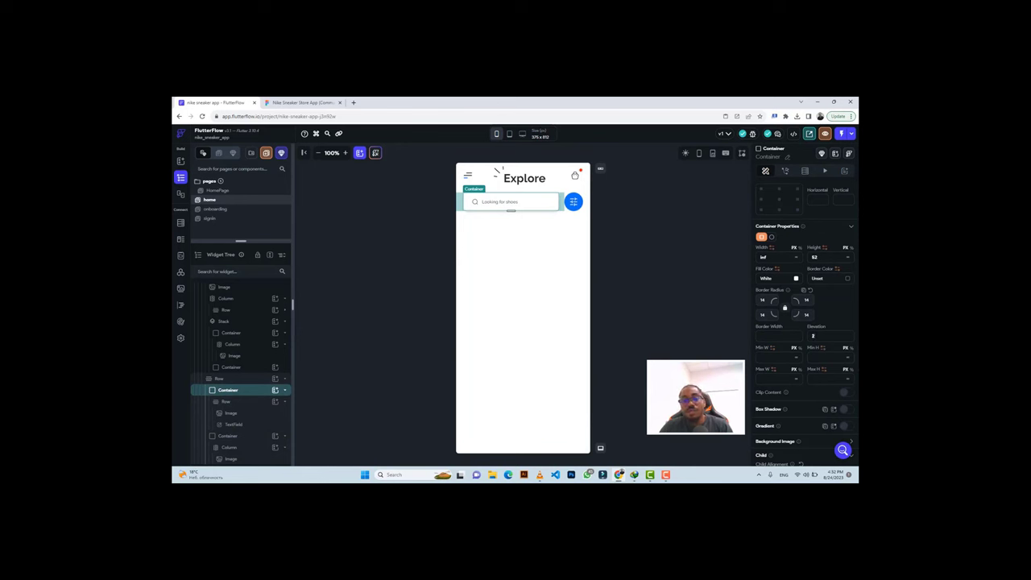
pyautogui.write('1')
pyautogui.click(612, 266)
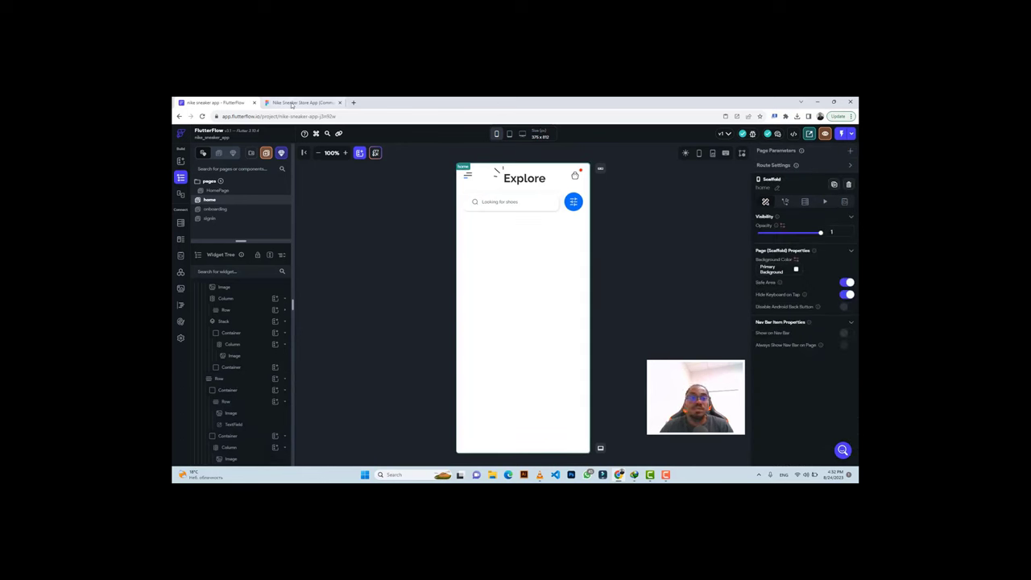
pyautogui.click(300, 102)
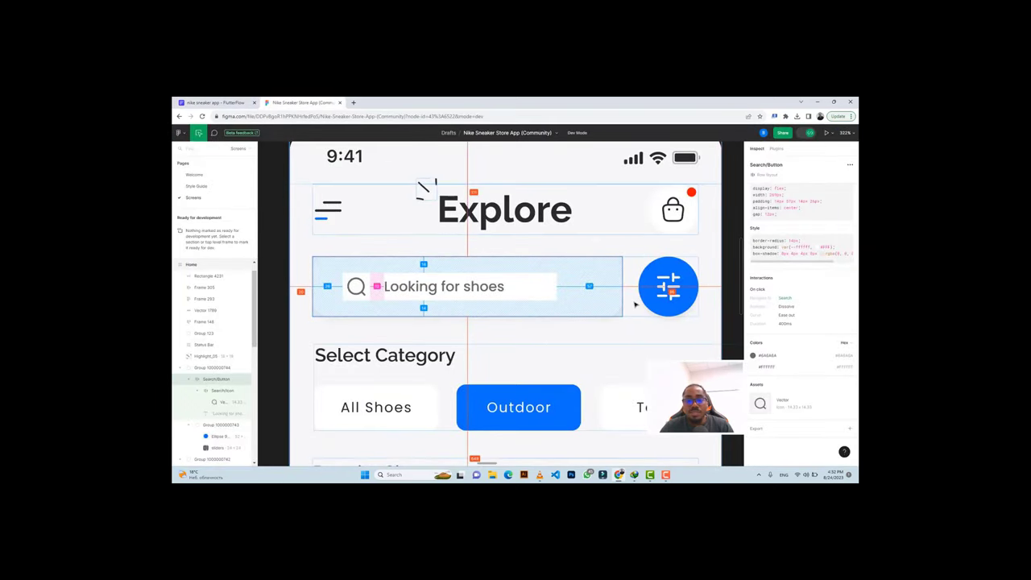
# Copy the 'Select Category' heading text from the Figma Inspect panel.
pyautogui.scroll(-3, 633, 299)
pyautogui.scroll(-2, 633, 301)
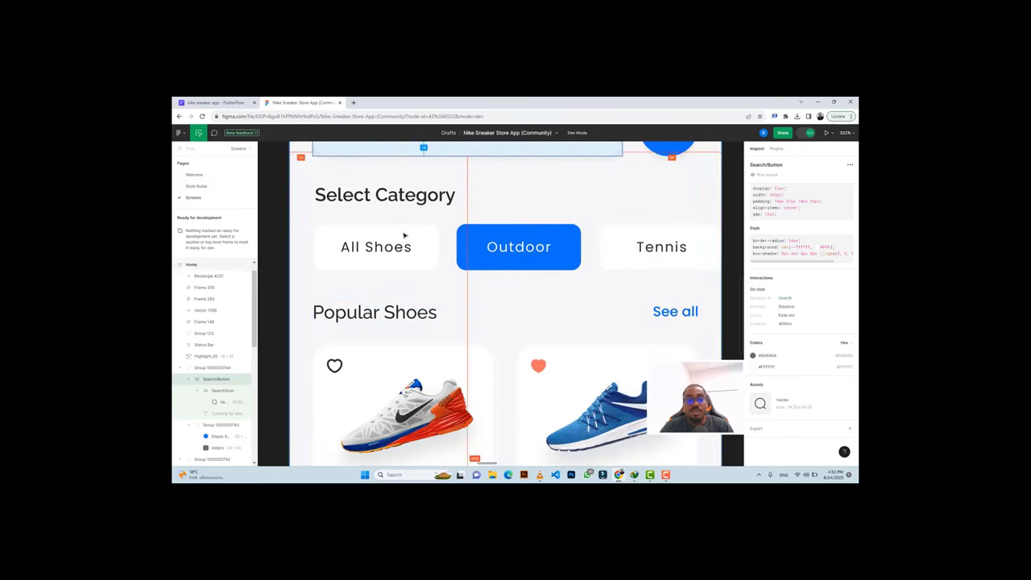
pyautogui.doubleClick(403, 196)
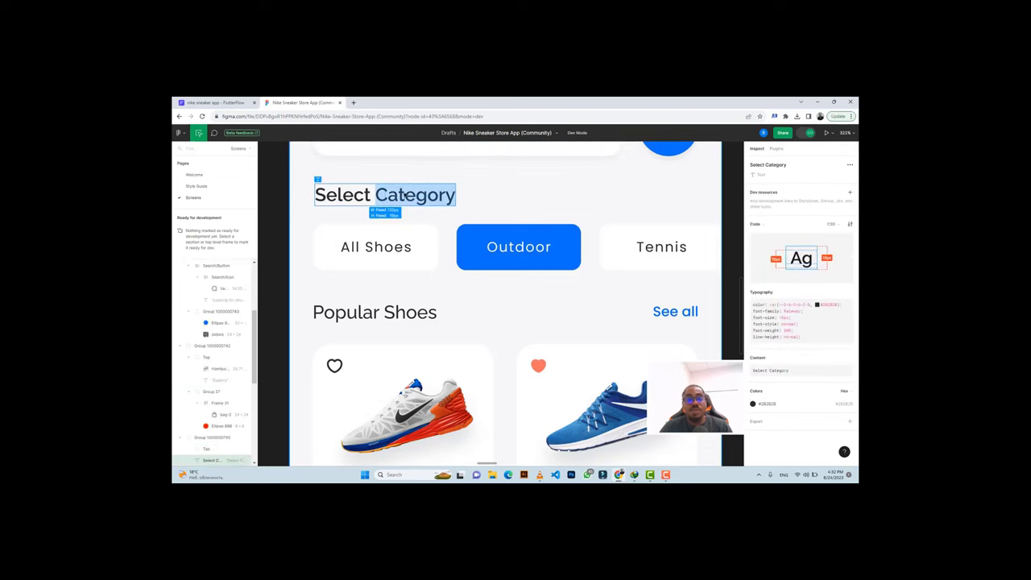
pyautogui.click(841, 369)
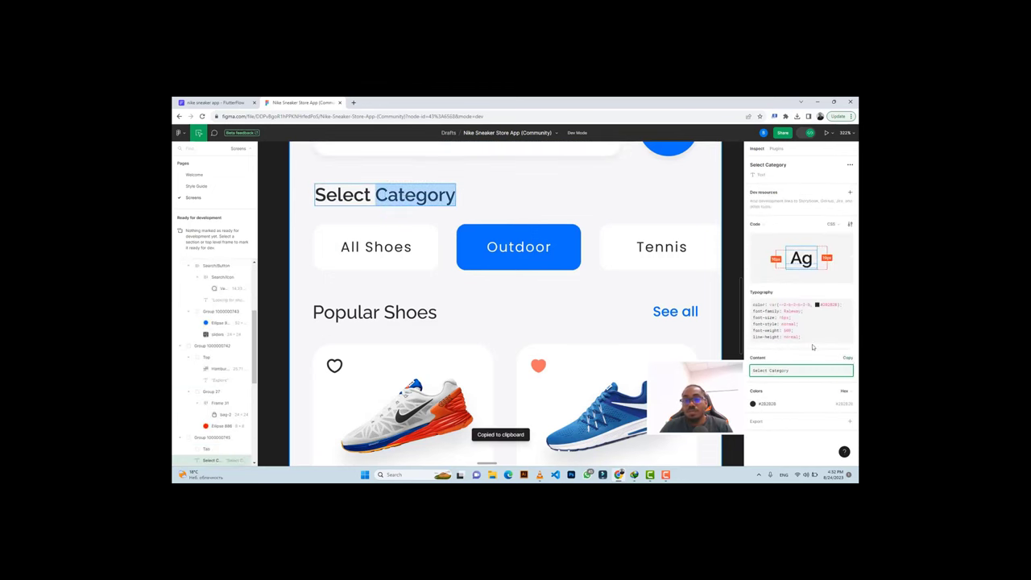
pyautogui.scroll(1, 434, 210)
pyautogui.scroll(1, 437, 207)
# Add a Row with a Text widget reading 'Select Category' below the search bar.
pyautogui.click(213, 102)
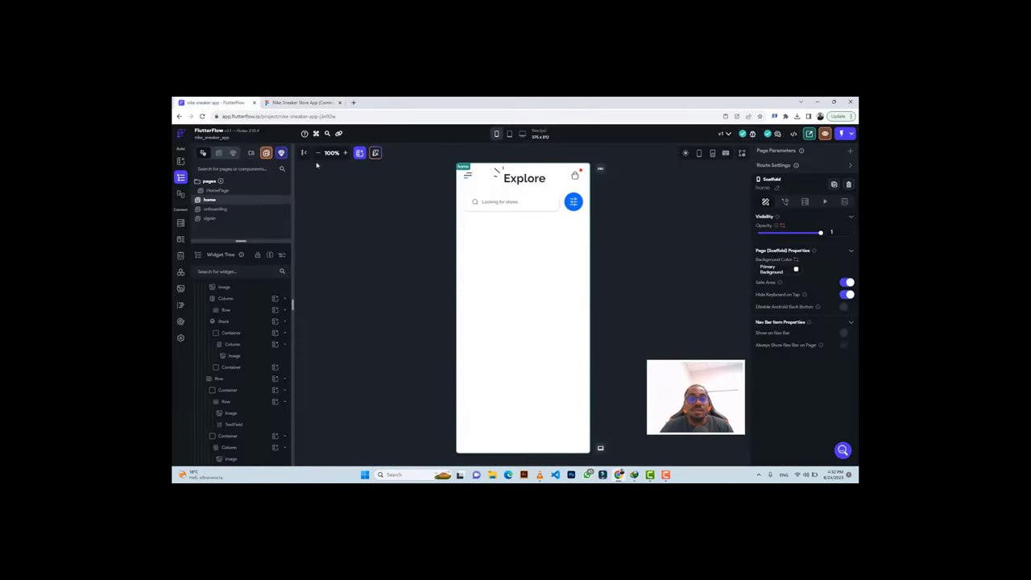
pyautogui.click(492, 234)
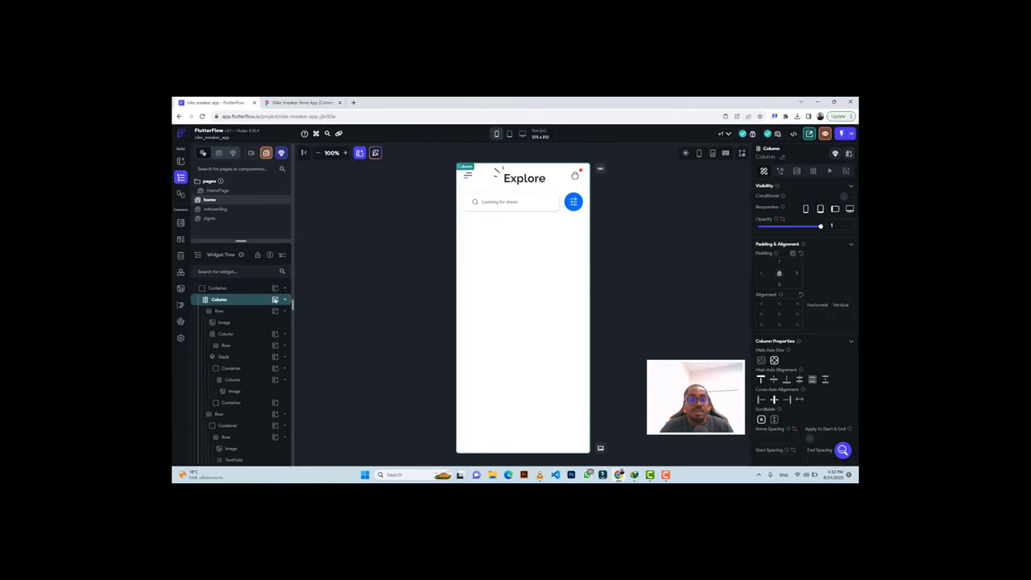
pyautogui.click(274, 300)
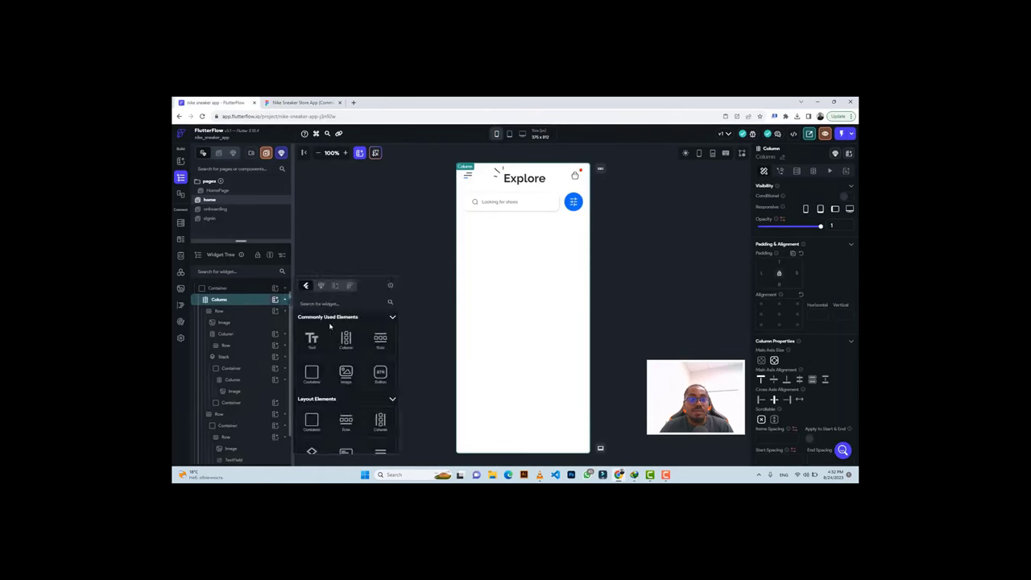
pyautogui.click(380, 341)
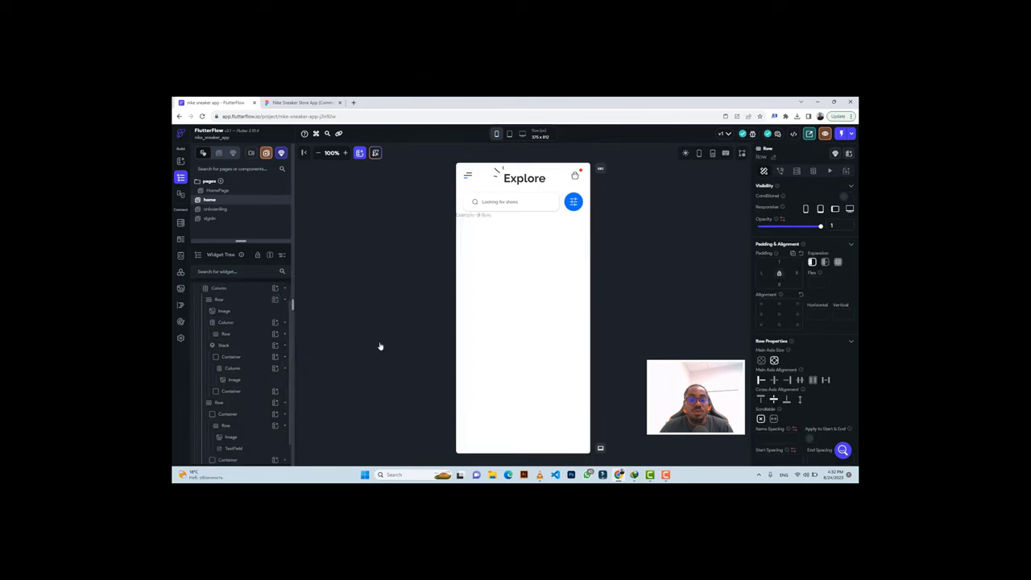
pyautogui.scroll(-1, 269, 402)
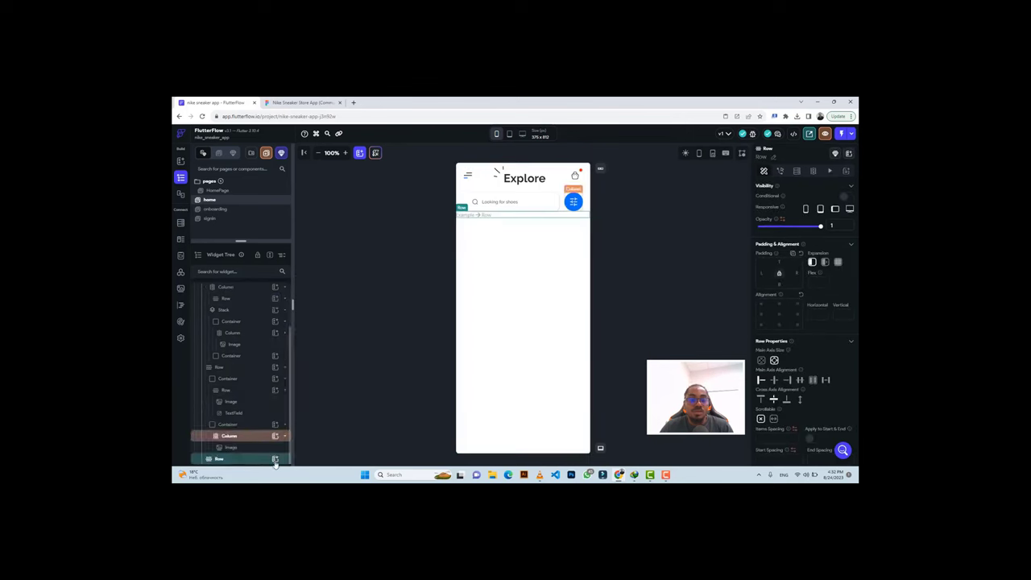
pyautogui.click(275, 460)
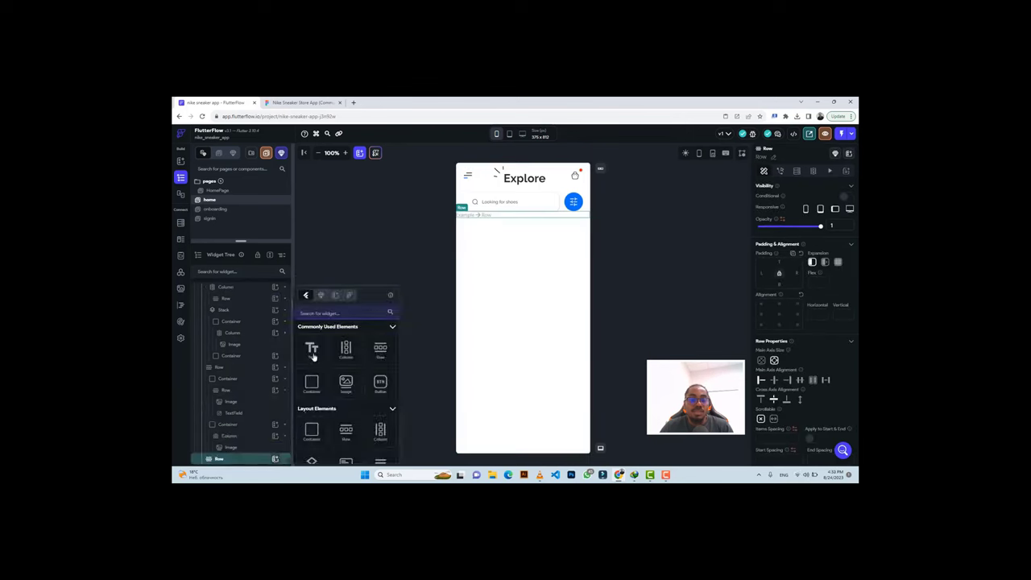
pyautogui.click(311, 347)
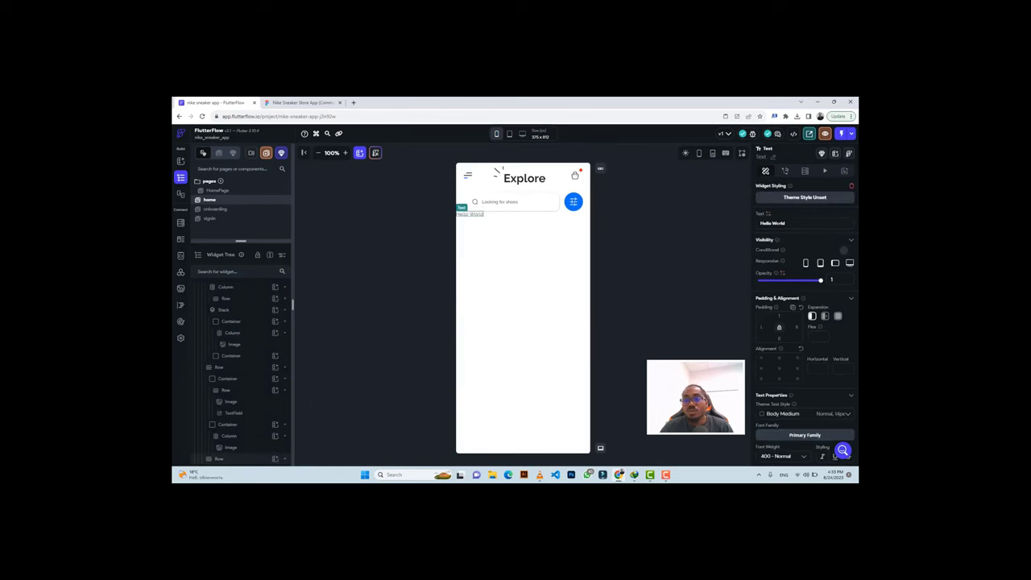
pyautogui.hotkey('ctrl', 'v')
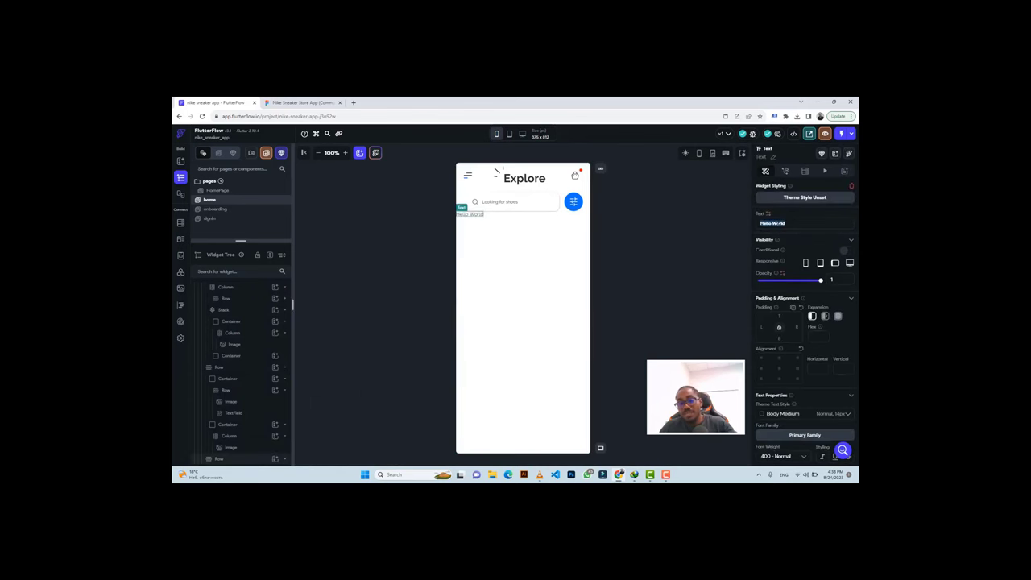
# Make the heading 600 Semi Bold, size 16, with 20 left padding.
pyautogui.click(280, 101)
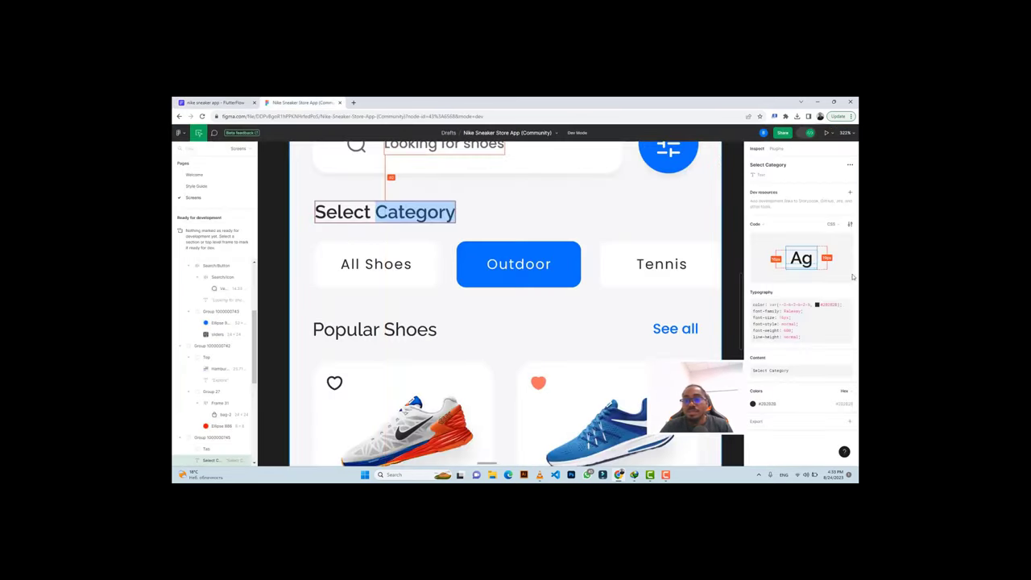
pyautogui.click(768, 405)
pyautogui.click(215, 102)
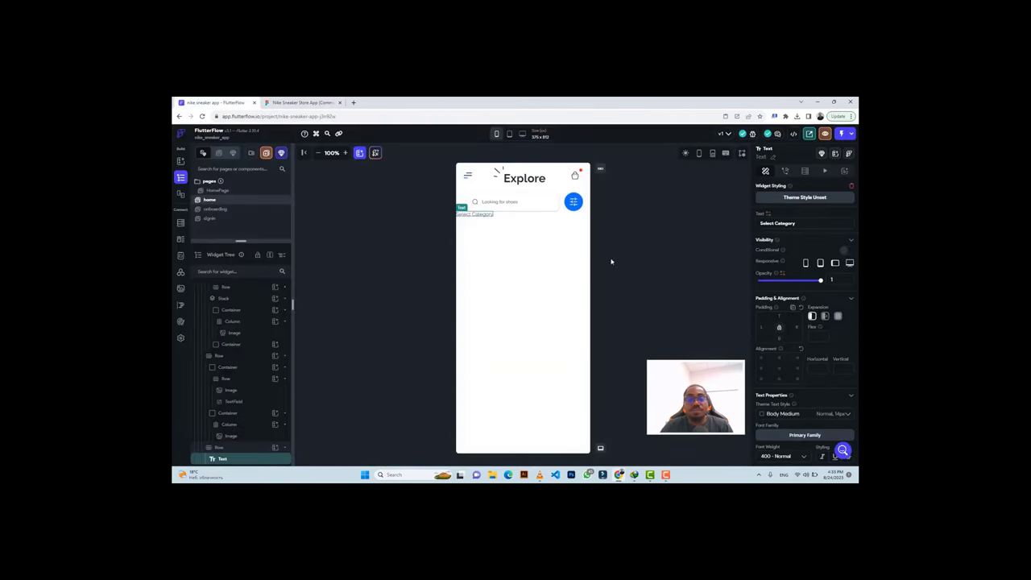
pyautogui.scroll(-4, 822, 365)
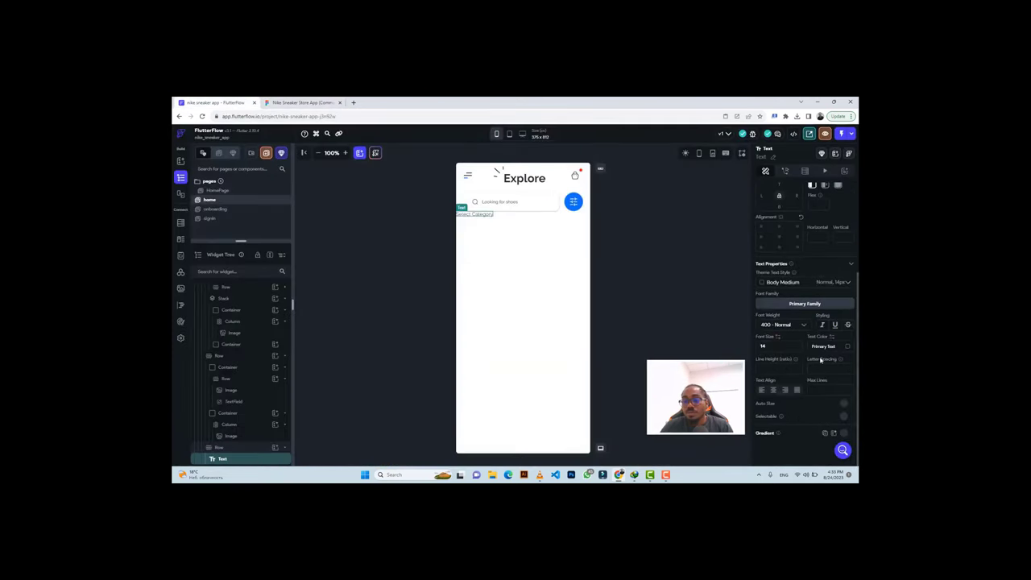
pyautogui.click(775, 326)
pyautogui.click(775, 359)
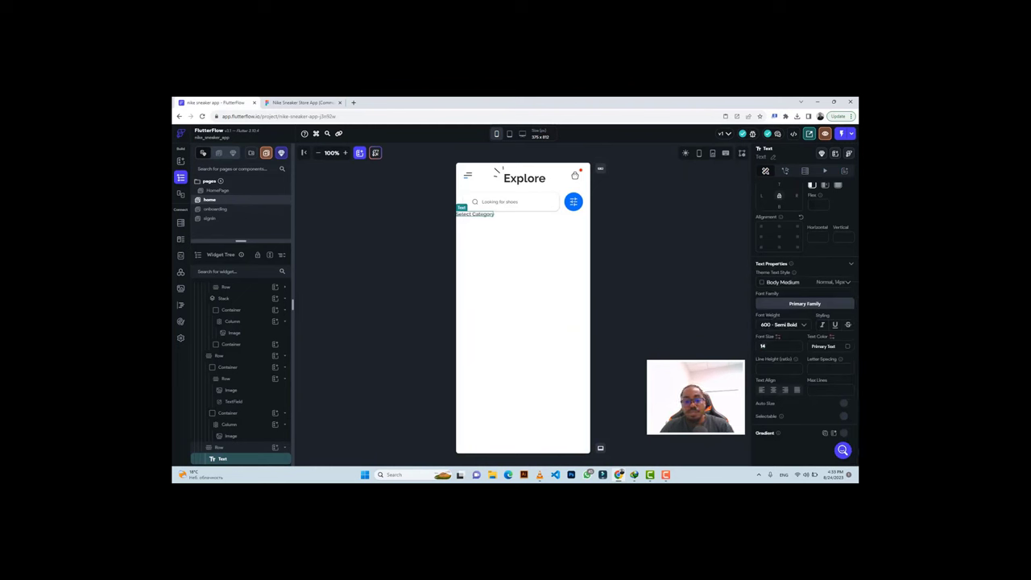
pyautogui.press('BackSpace')
pyautogui.write('6')
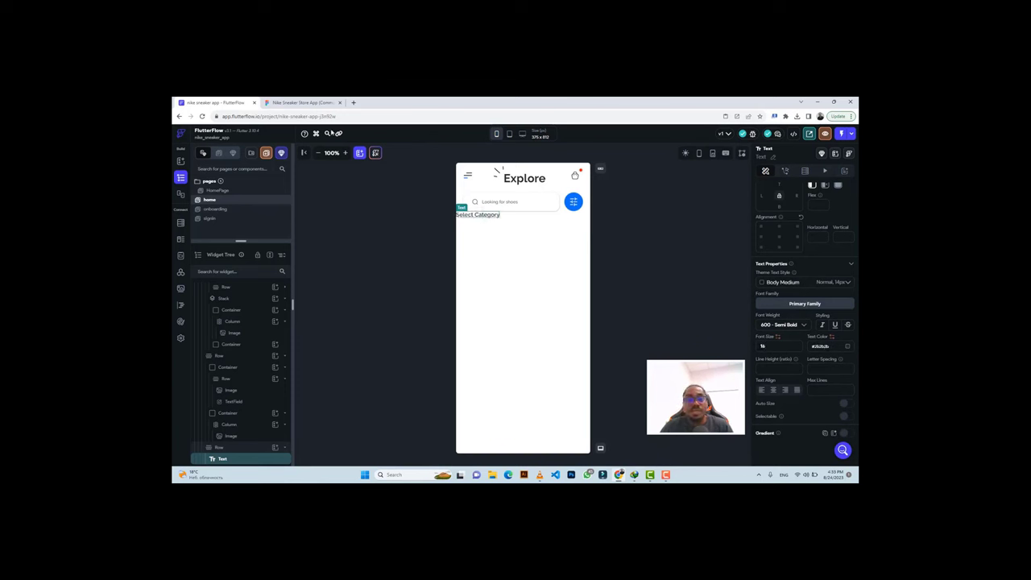
pyautogui.scroll(3, 802, 279)
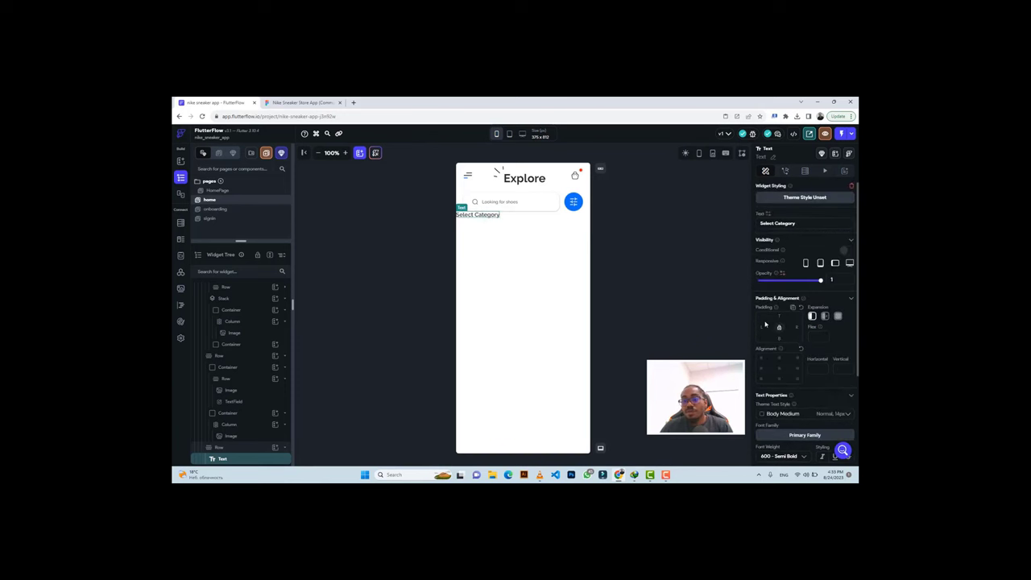
pyautogui.write('20')
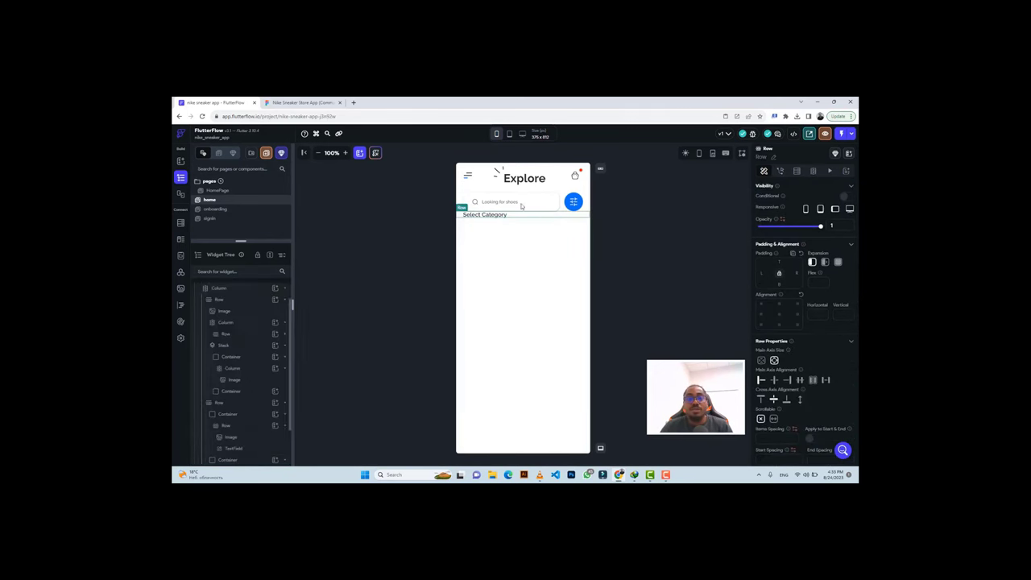
pyautogui.click(302, 102)
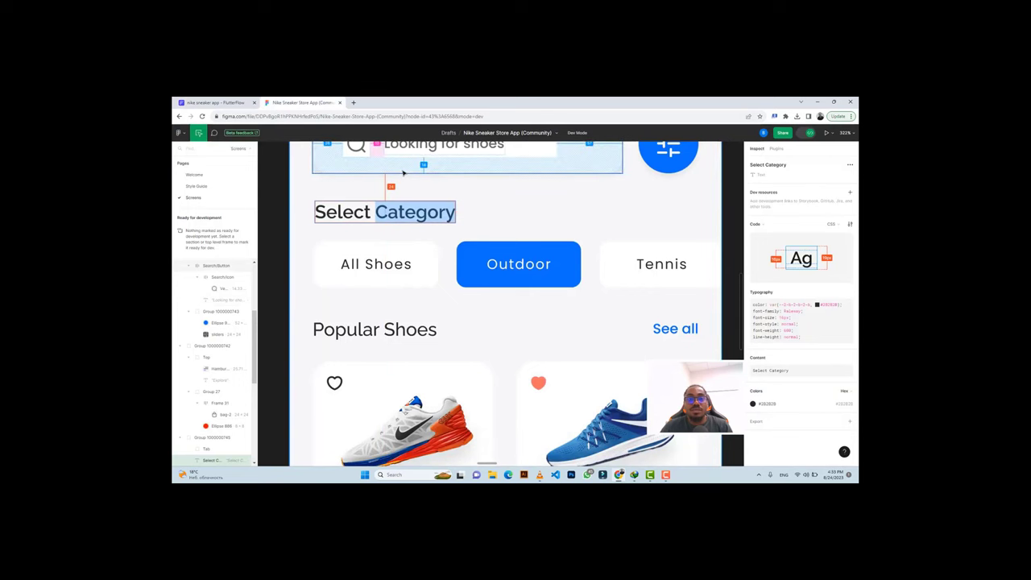
# Inspect the All Shoes chip in Figma and copy its label text.
pyautogui.click(213, 102)
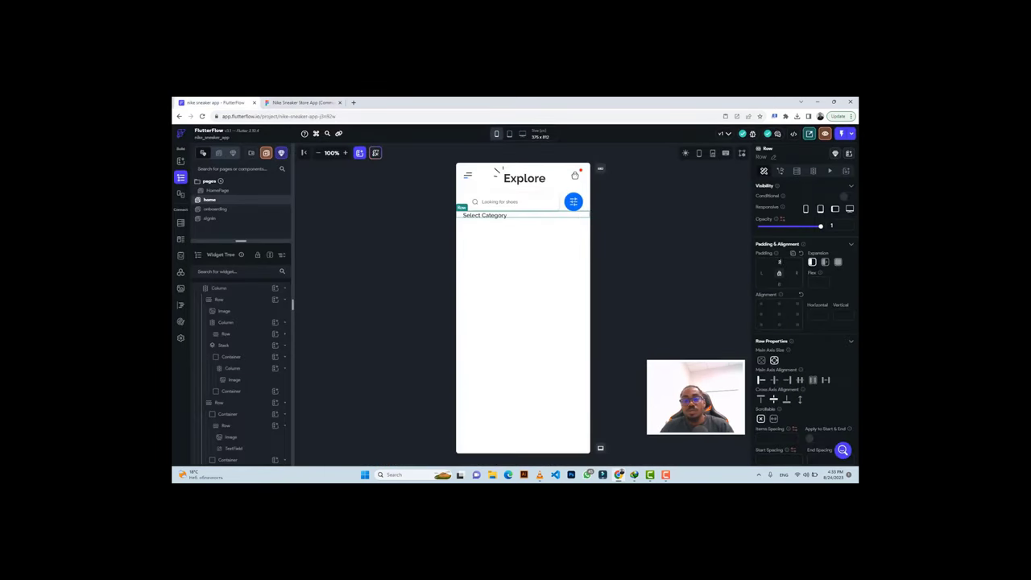
pyautogui.click(302, 102)
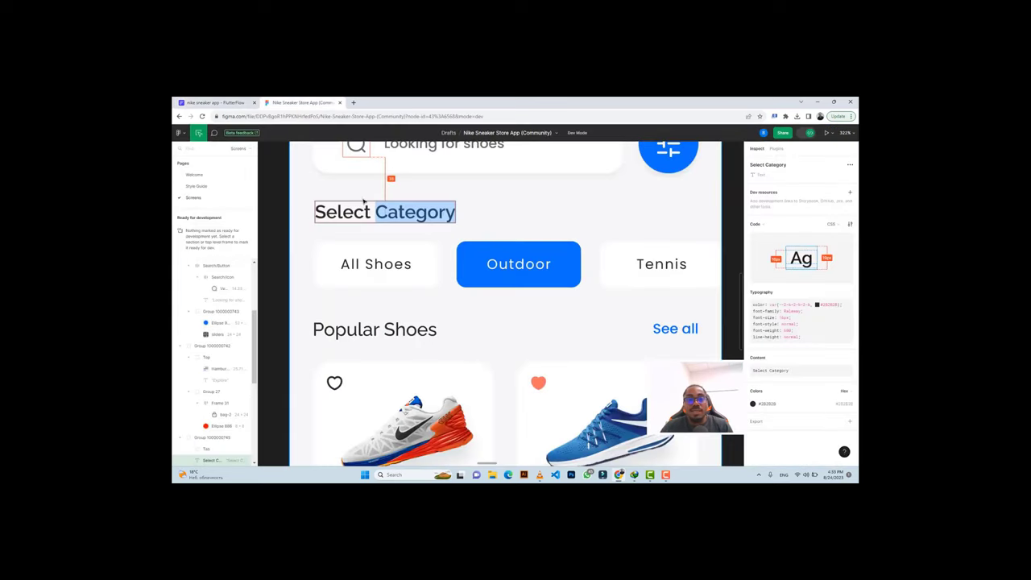
pyautogui.click(415, 248)
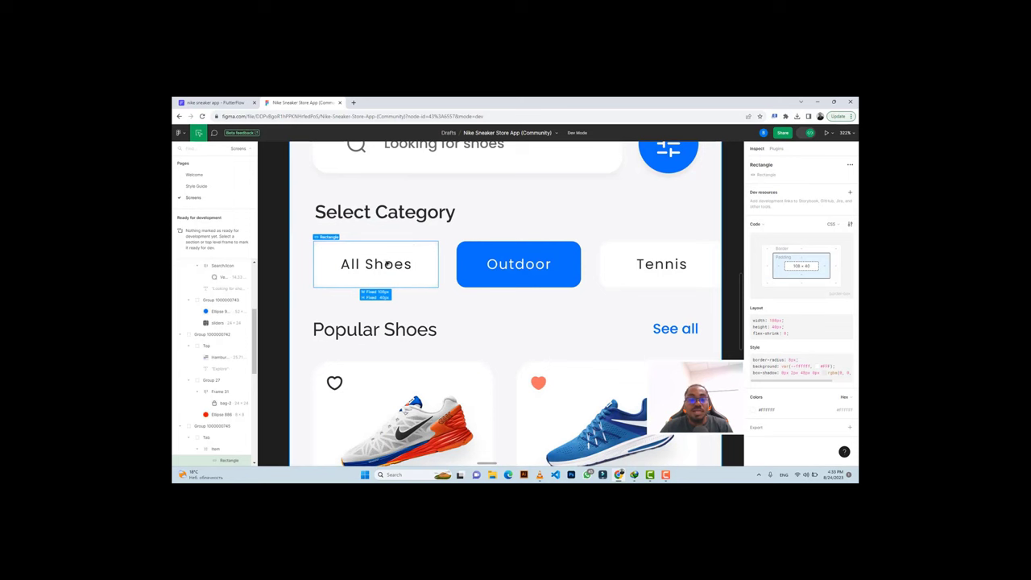
pyautogui.click(375, 268)
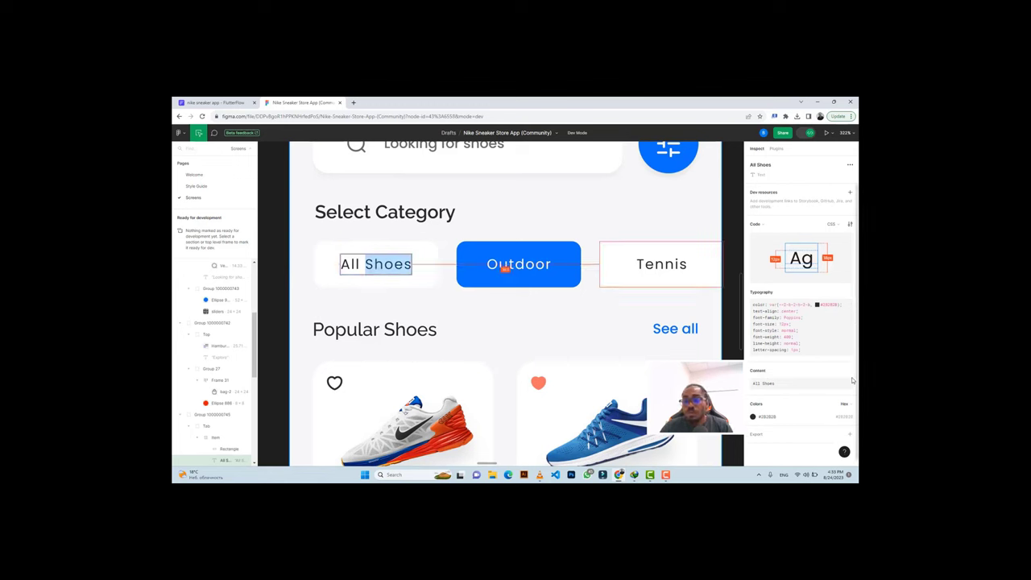
pyautogui.moveTo(850, 372)
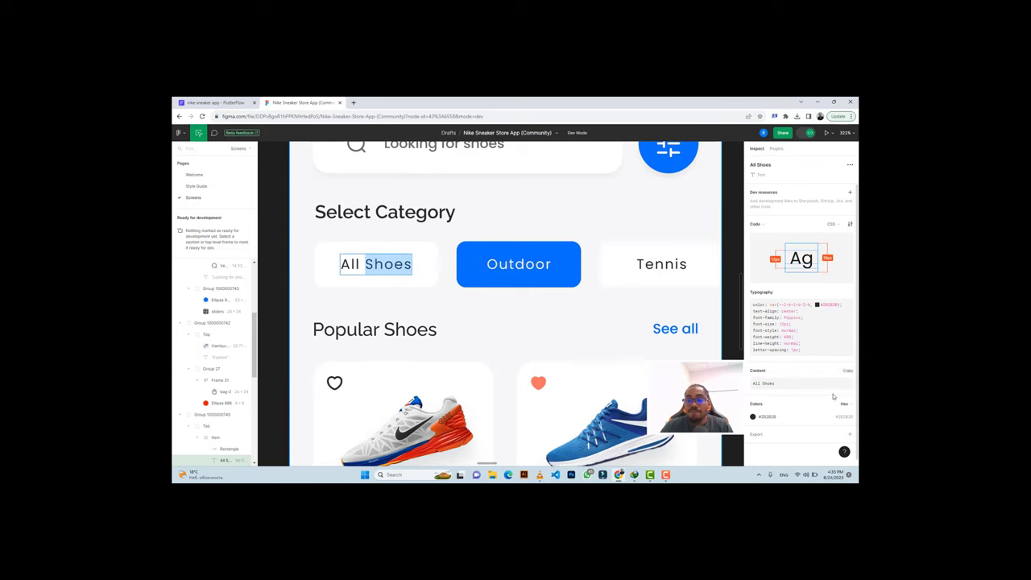
pyautogui.click(848, 371)
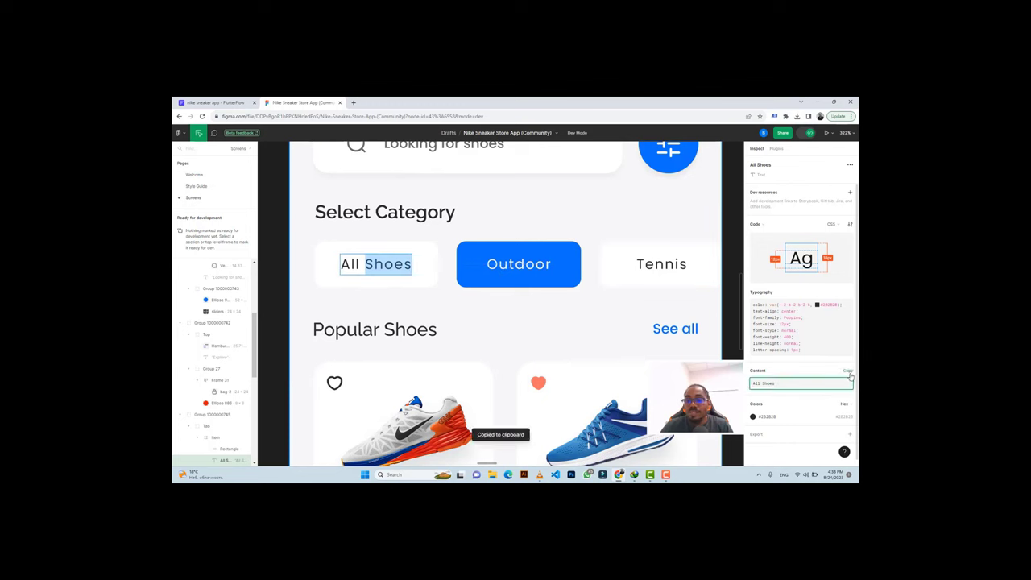
pyautogui.click(426, 250)
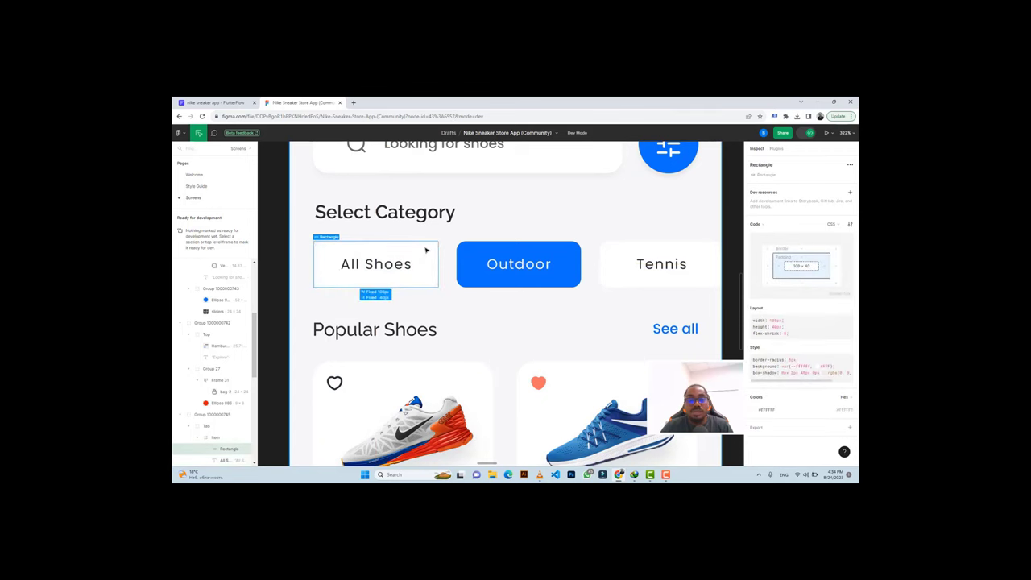
# Select the home page's top-level Column in FlutterFlow.
pyautogui.hotkey('ctrl', '1')
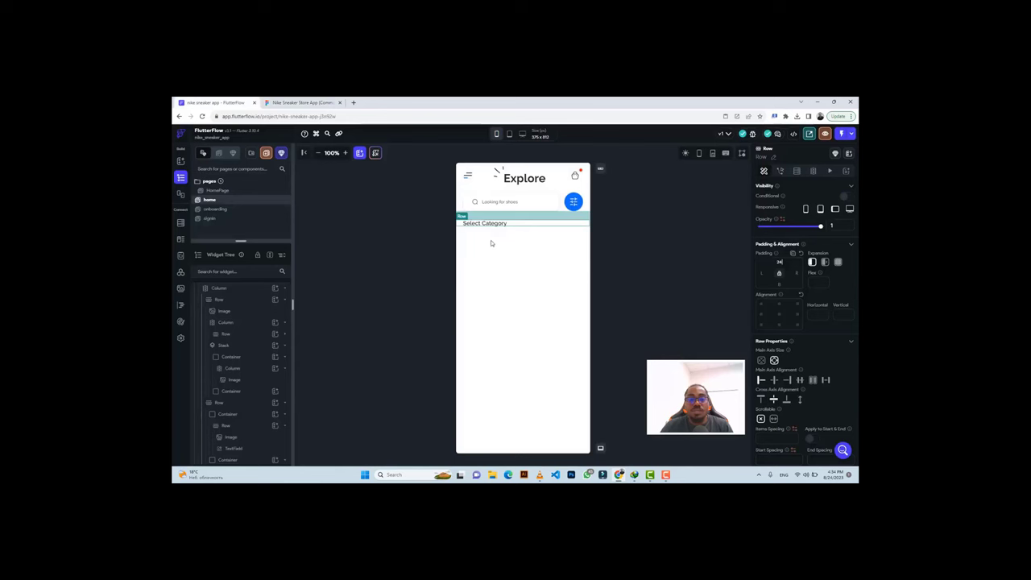
pyautogui.click(490, 243)
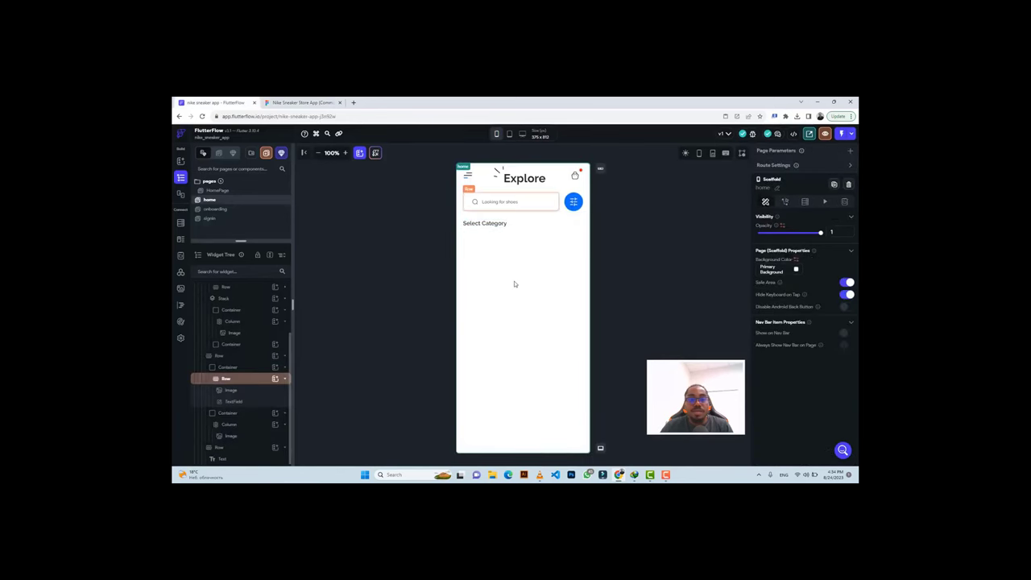
pyautogui.click(241, 322)
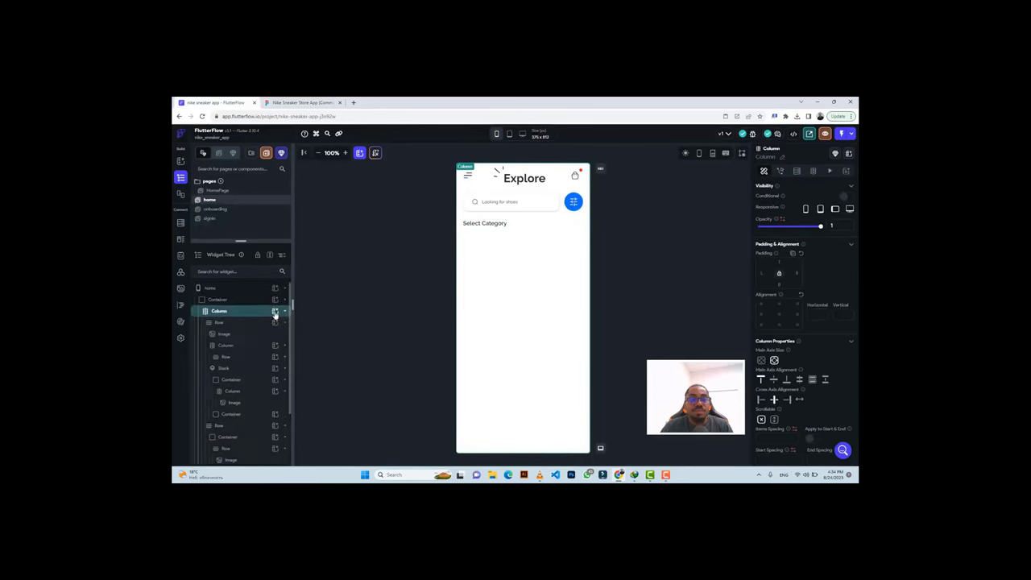
# Add a new Row containing a Button below the Select Category heading.
pyautogui.click(275, 311)
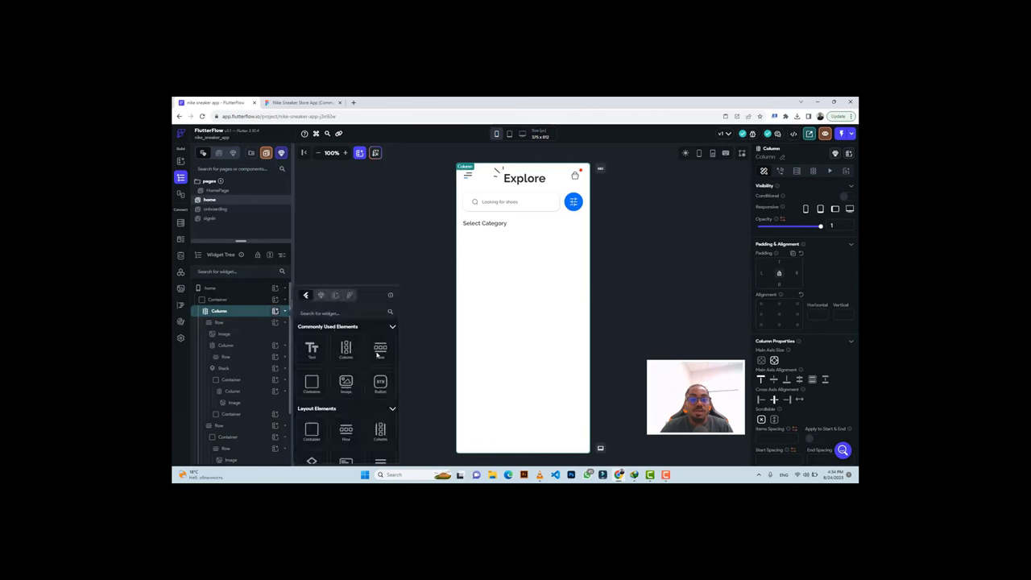
pyautogui.click(379, 350)
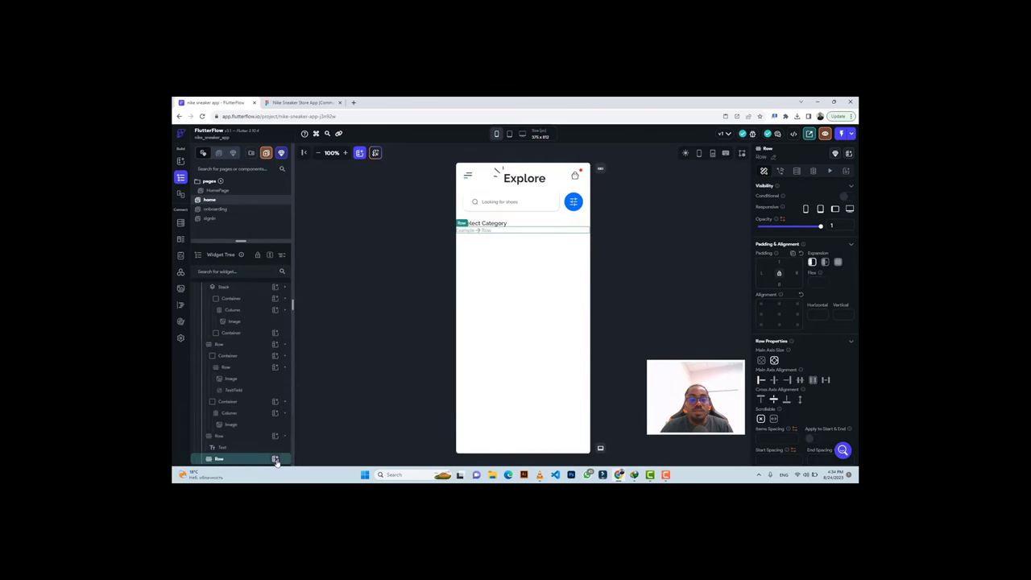
pyautogui.click(275, 458)
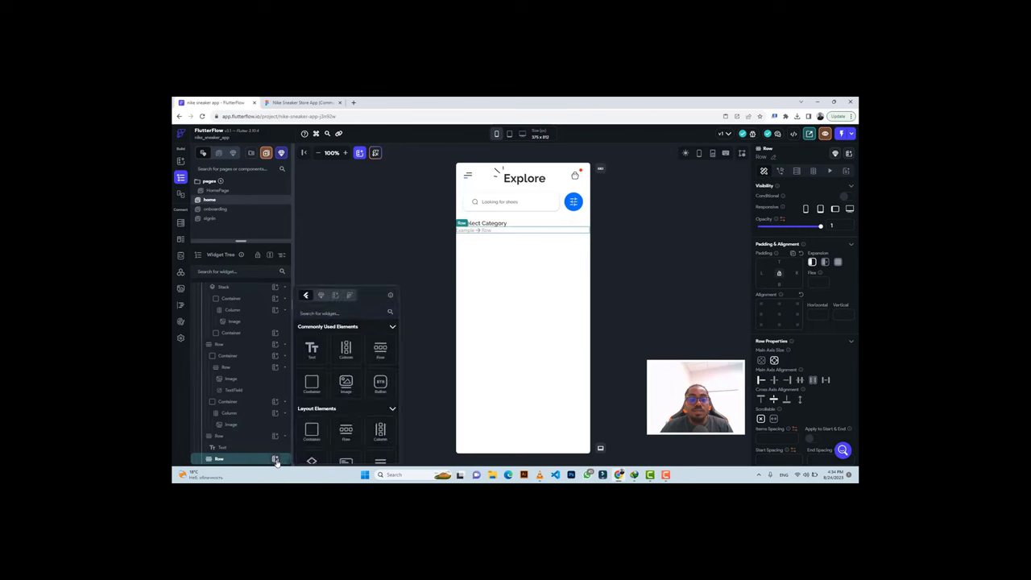
pyautogui.click(379, 385)
pyautogui.click(379, 385)
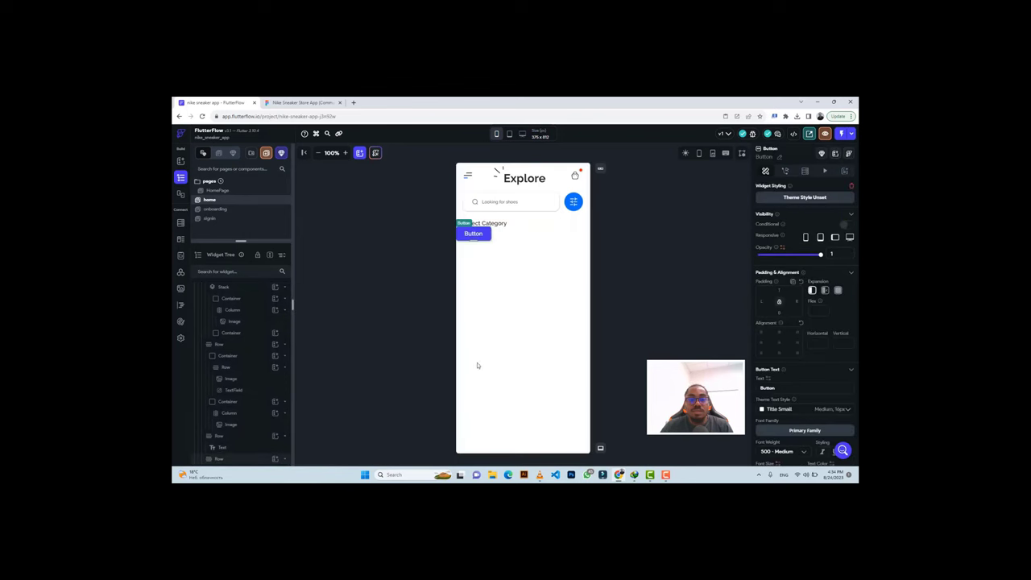
pyautogui.scroll(-3, 797, 354)
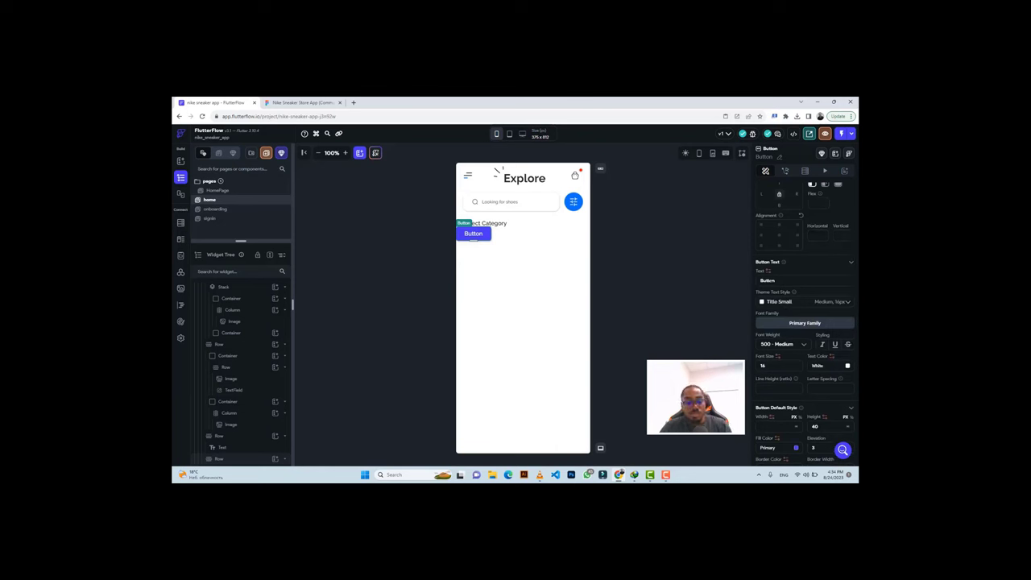
# Label the button 'All Shoes' and give it a Secondary Background fill.
pyautogui.doubleClick(771, 280)
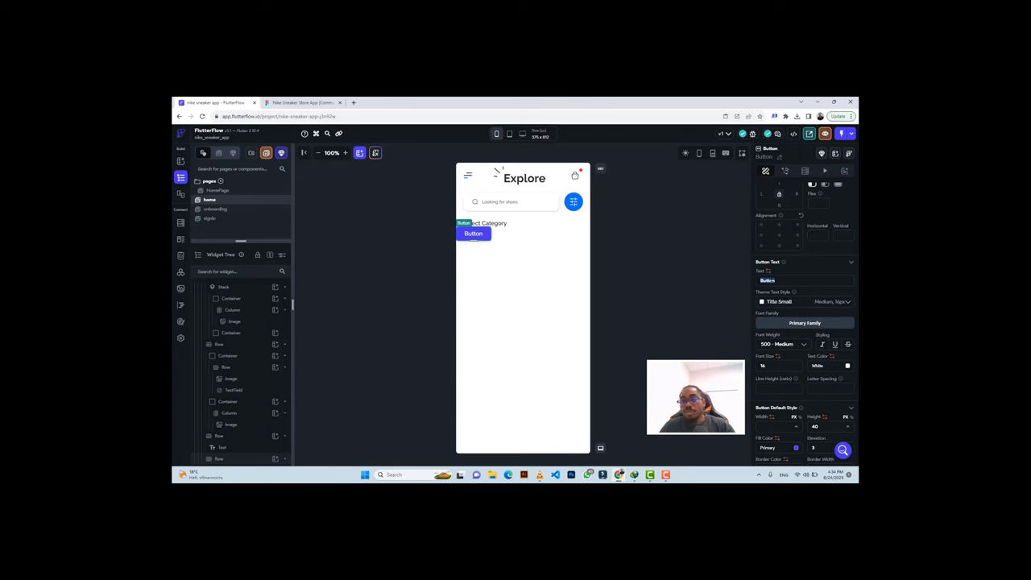
pyautogui.write('All Shoes')
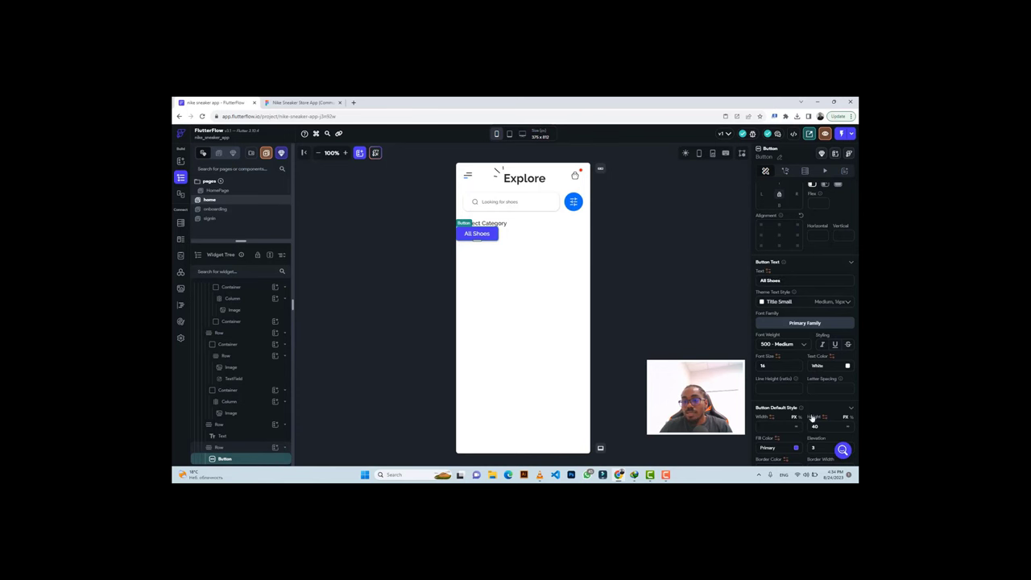
pyautogui.click(797, 449)
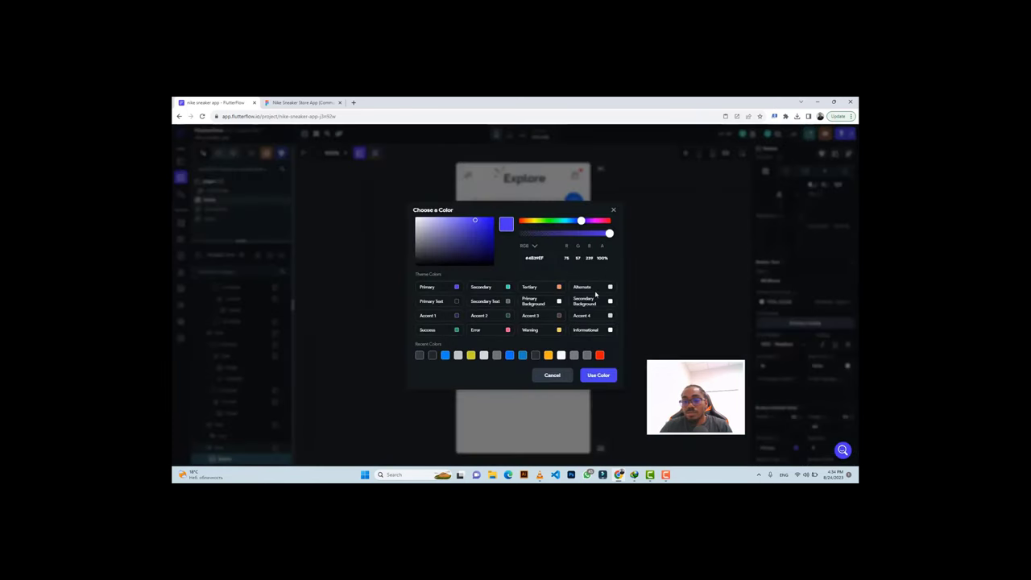
pyautogui.click(609, 303)
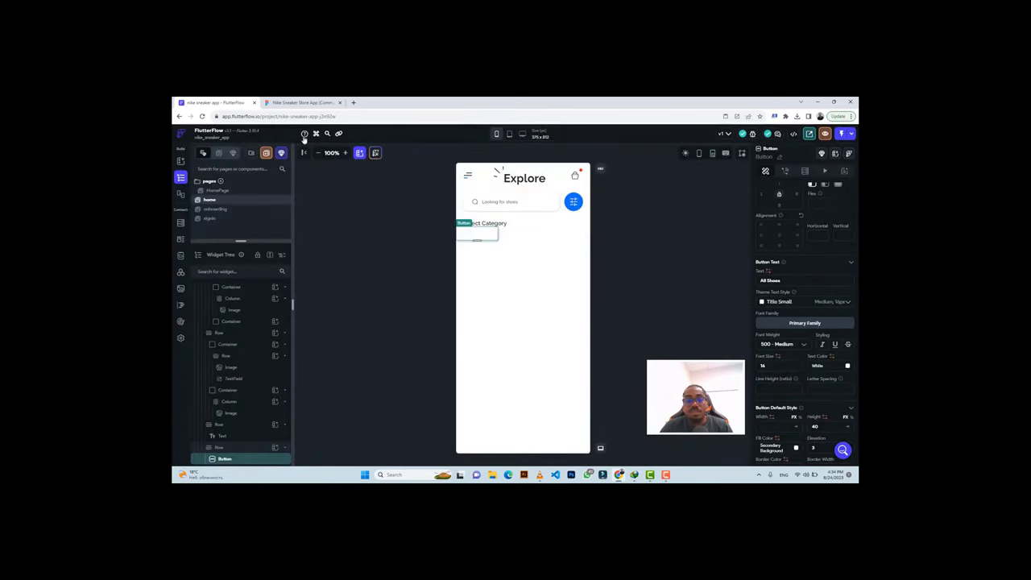
pyautogui.click(298, 105)
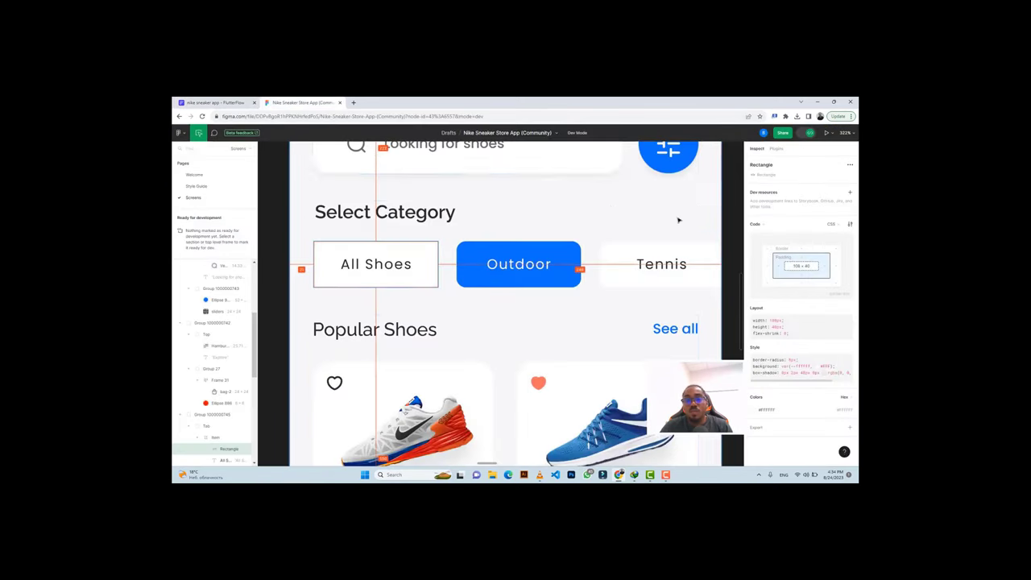
# Clear the fill colour of the page's outer container.
pyautogui.click(728, 212)
pyautogui.scroll(5, 571, 230)
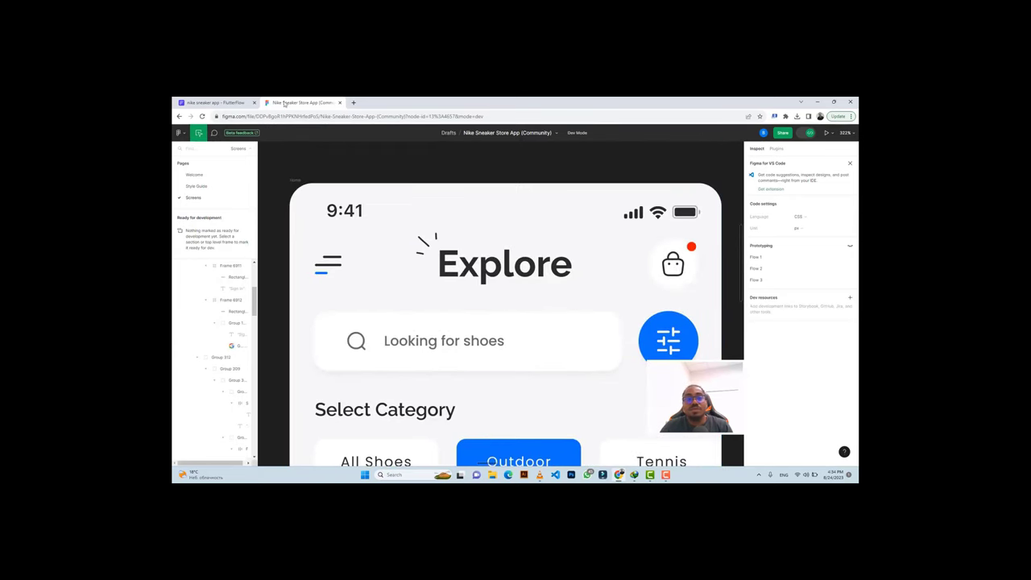
pyautogui.click(213, 102)
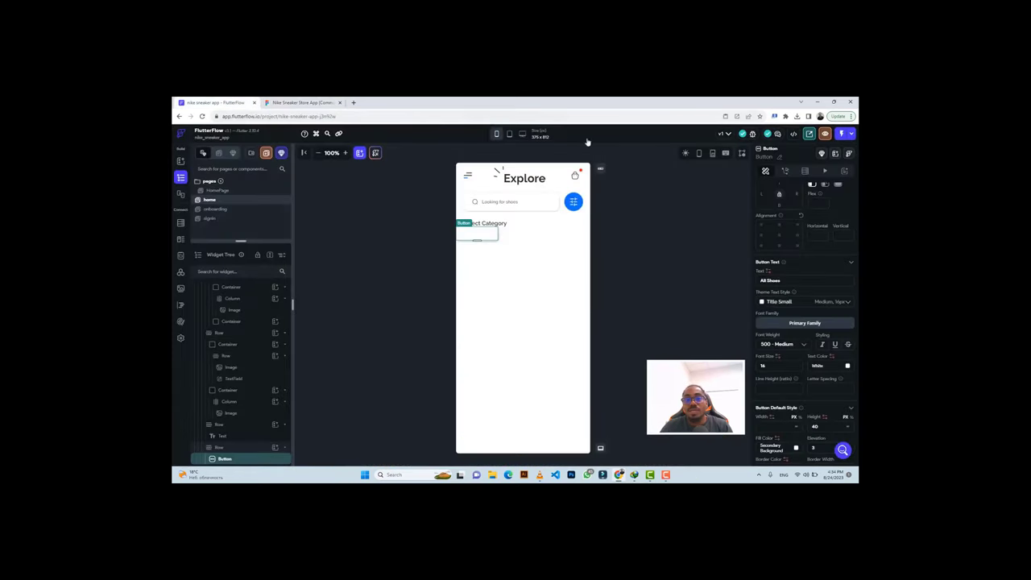
pyautogui.click(530, 299)
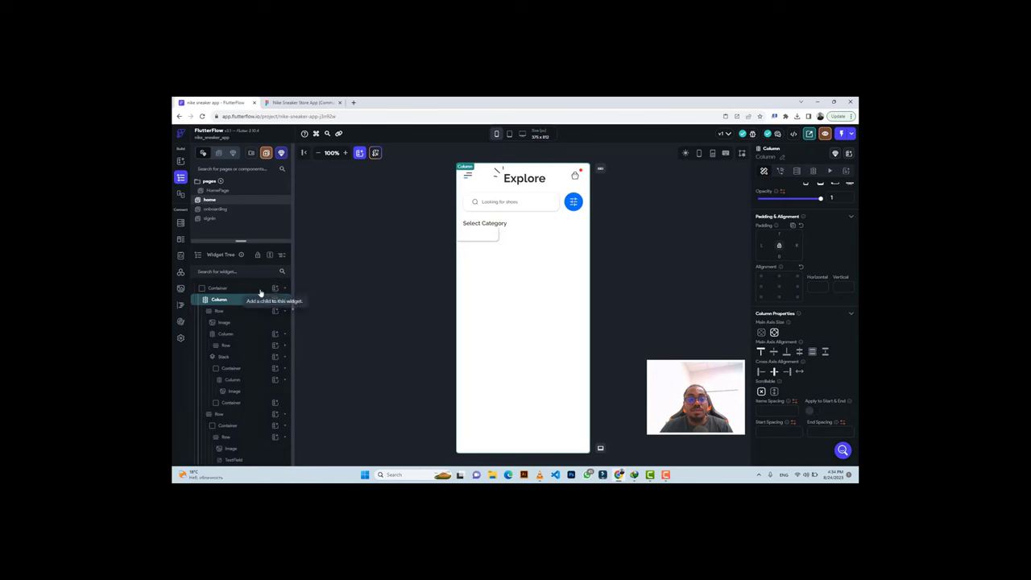
pyautogui.click(230, 288)
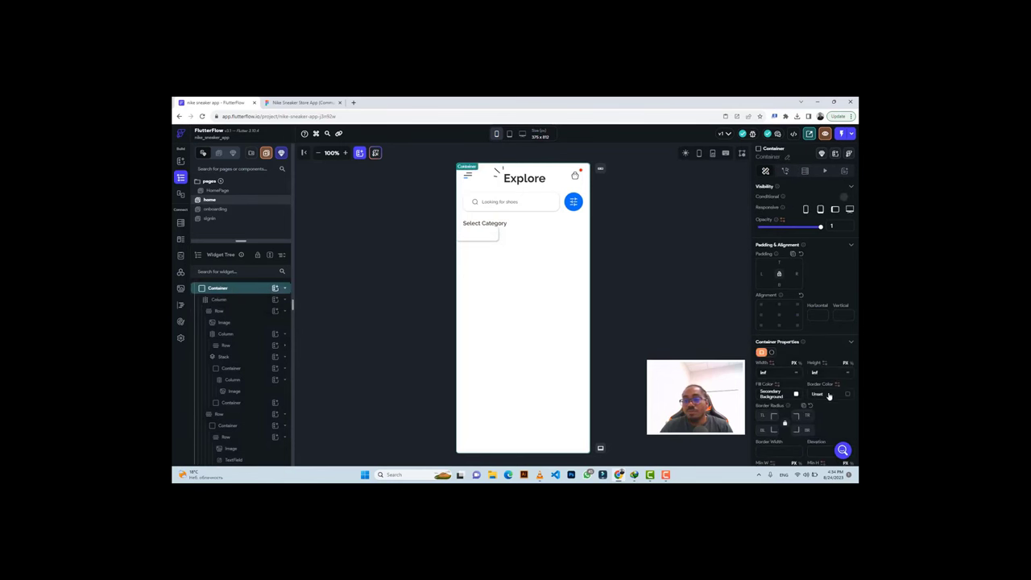
pyautogui.click(796, 394)
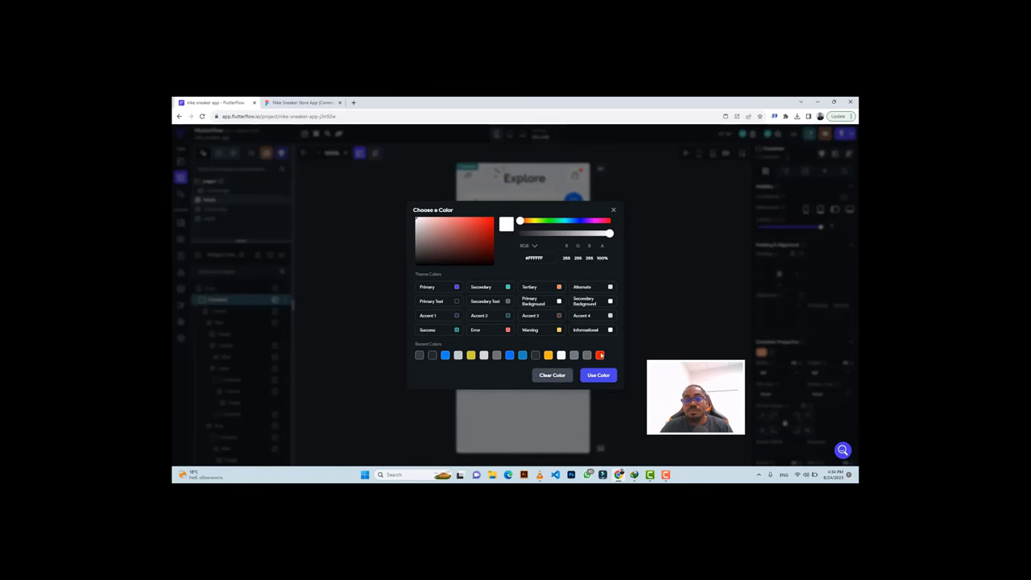
pyautogui.click(552, 375)
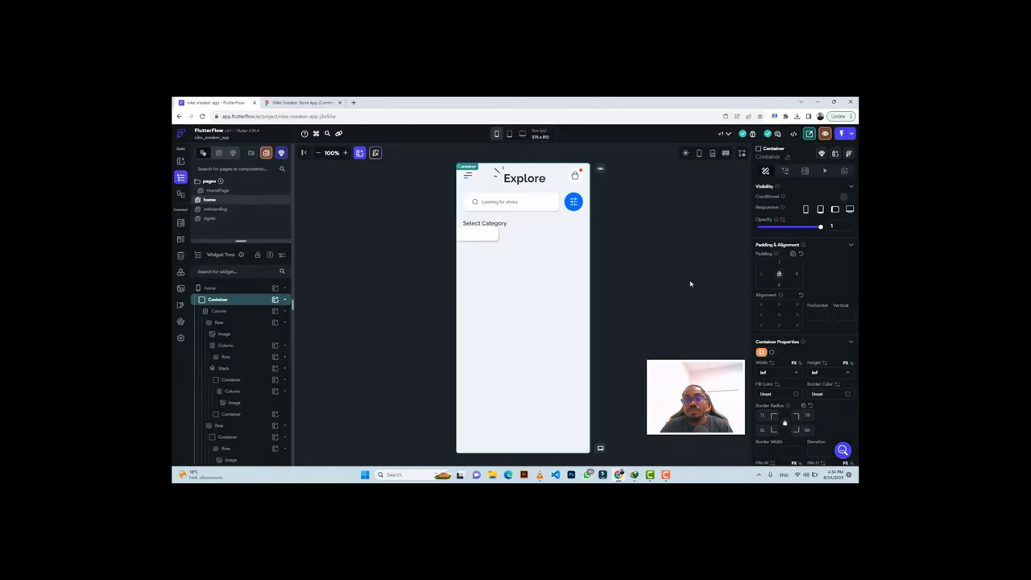
# Set the elevation of the search bar container and the All Shoes button to 0.
pyautogui.click(555, 211)
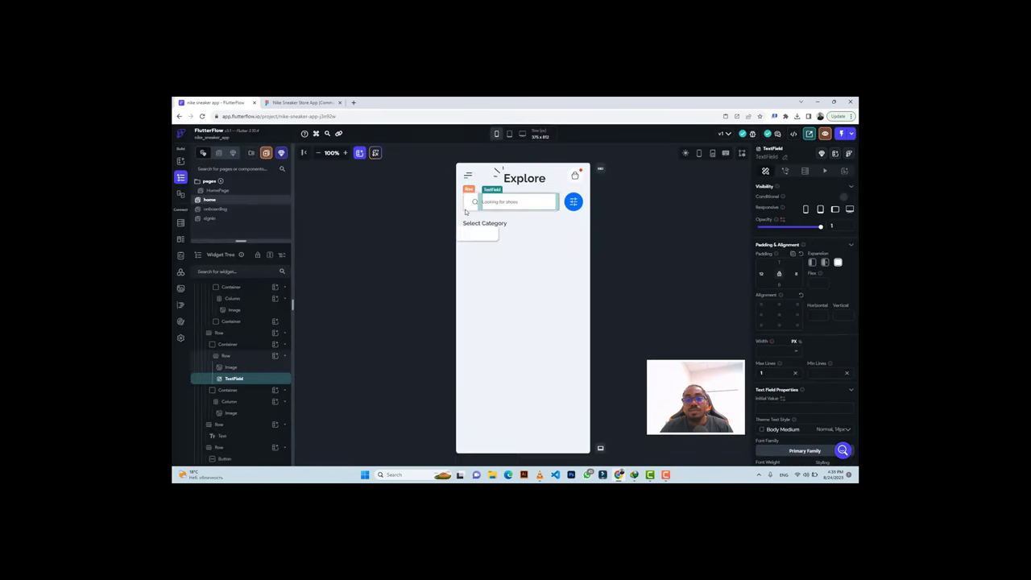
pyautogui.click(252, 355)
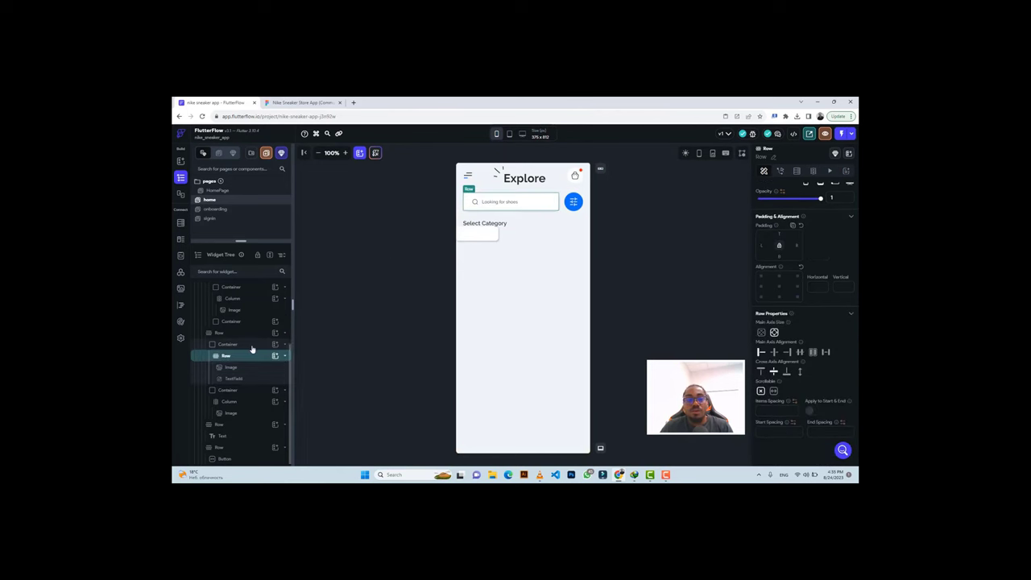
pyautogui.click(251, 346)
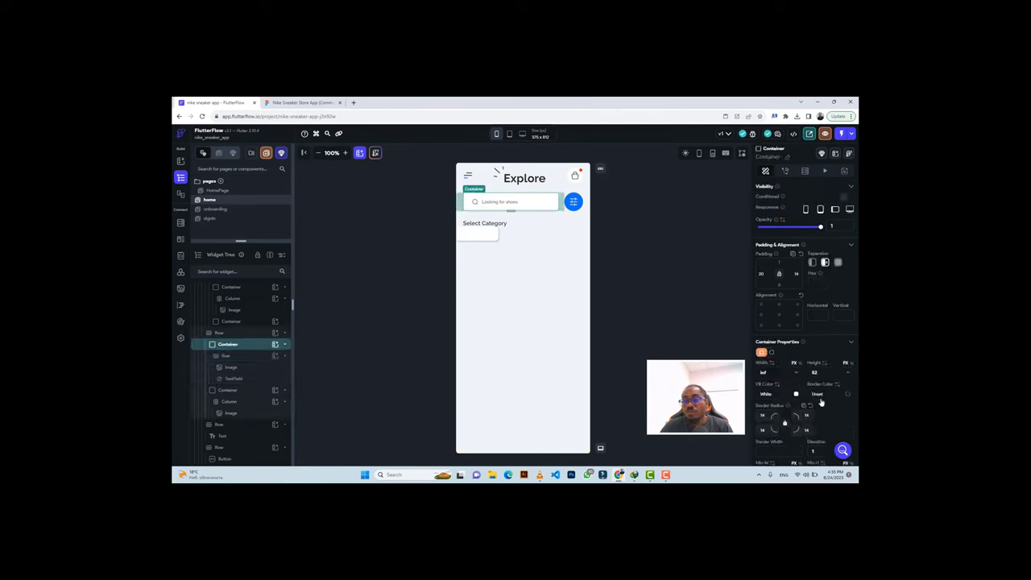
pyautogui.scroll(-3, 821, 402)
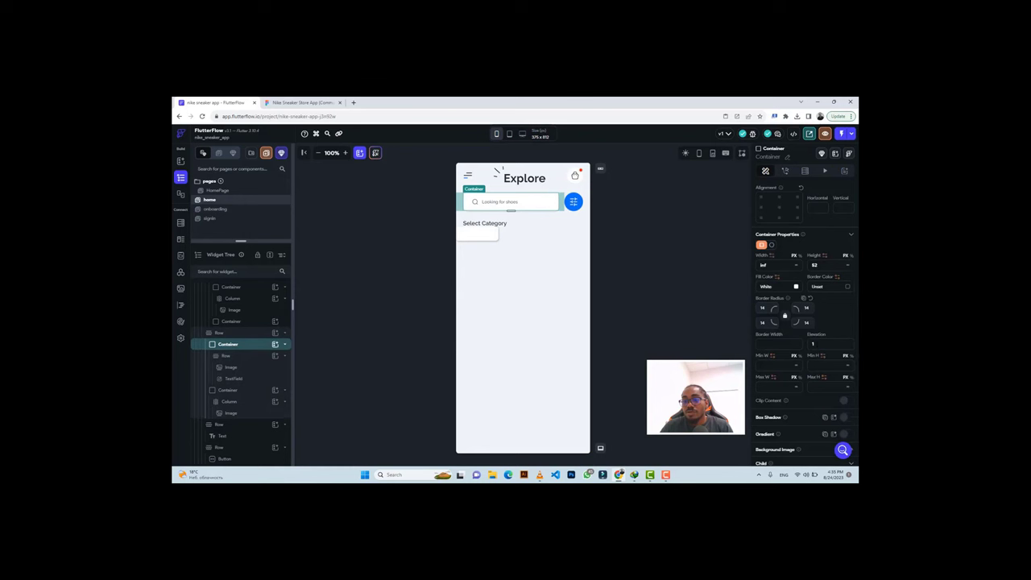
pyautogui.doubleClick(813, 343)
pyautogui.write('0')
pyautogui.click(479, 241)
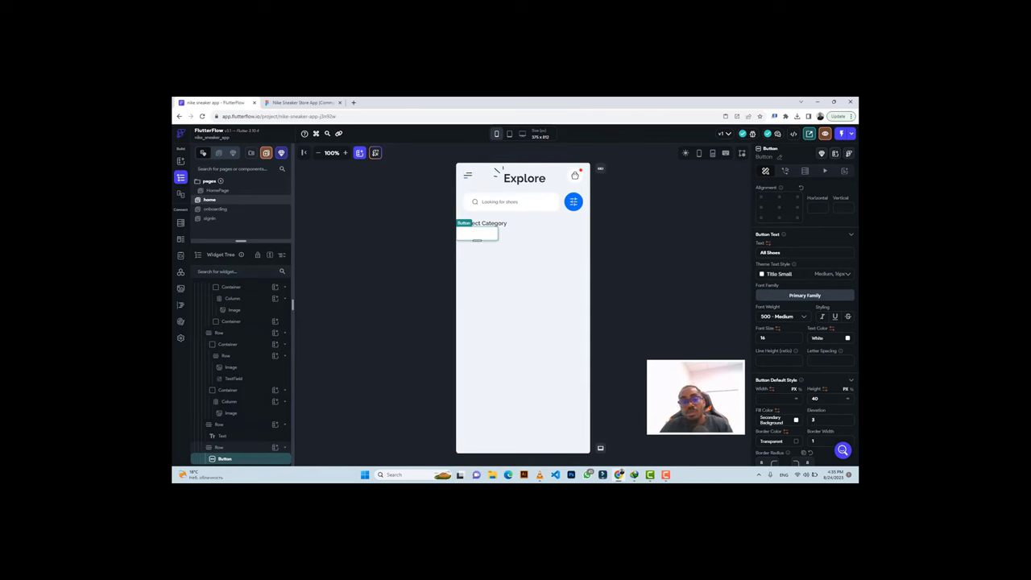
pyautogui.press('BackSpace')
pyautogui.write('0')
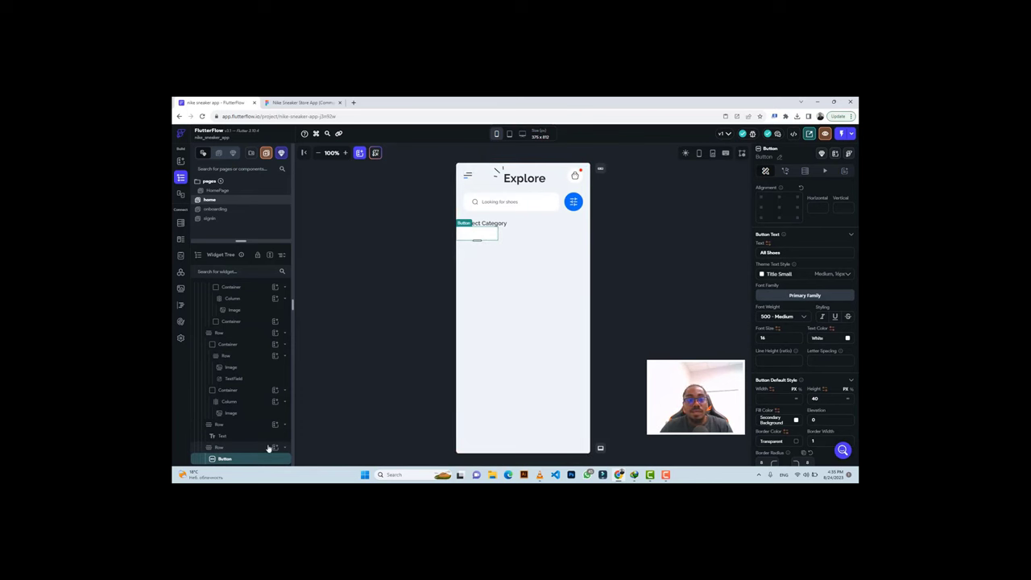
pyautogui.click(299, 102)
pyautogui.scroll(-3, 394, 299)
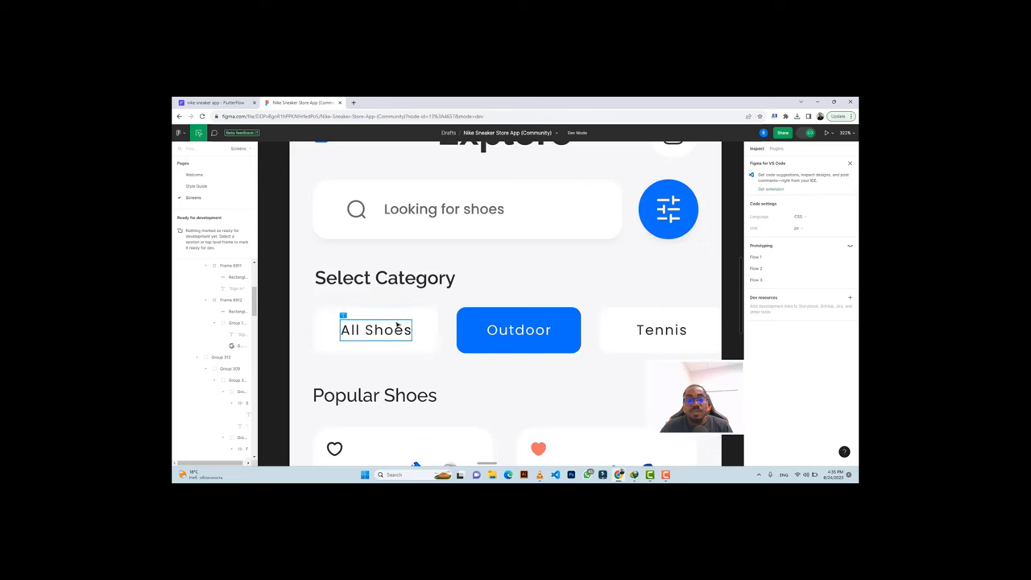
pyautogui.click(400, 313)
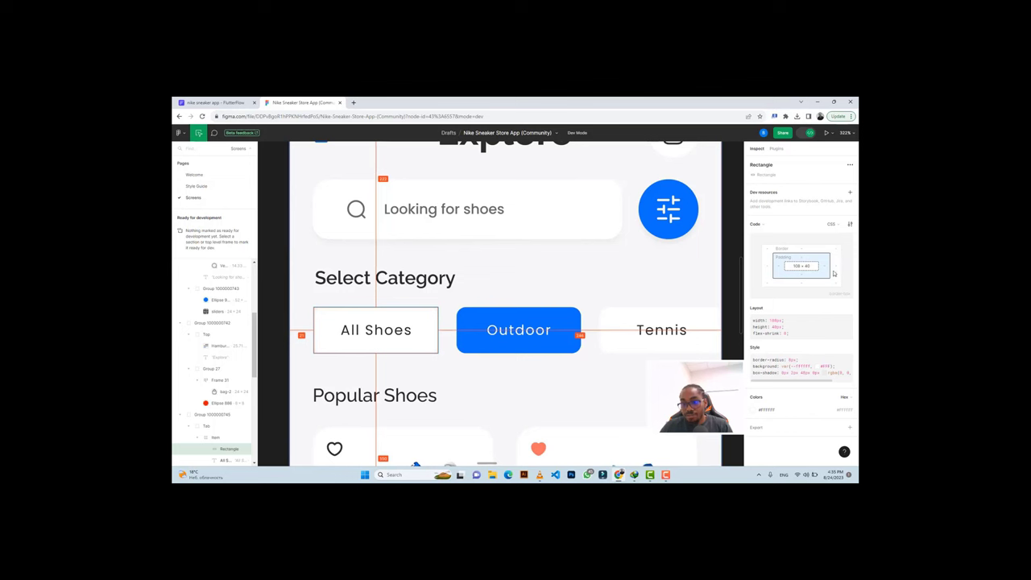
pyautogui.click(476, 313)
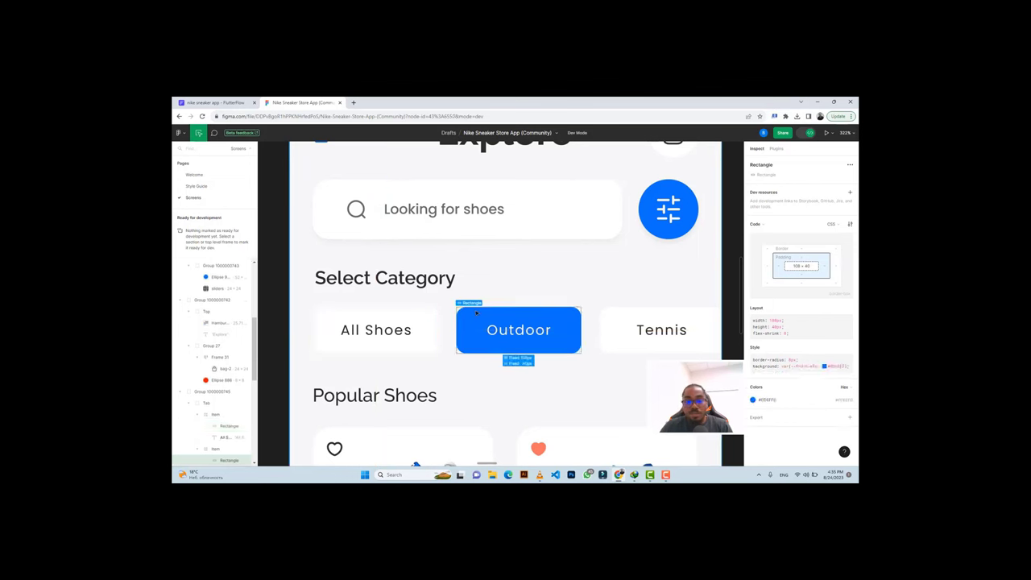
pyautogui.click(428, 314)
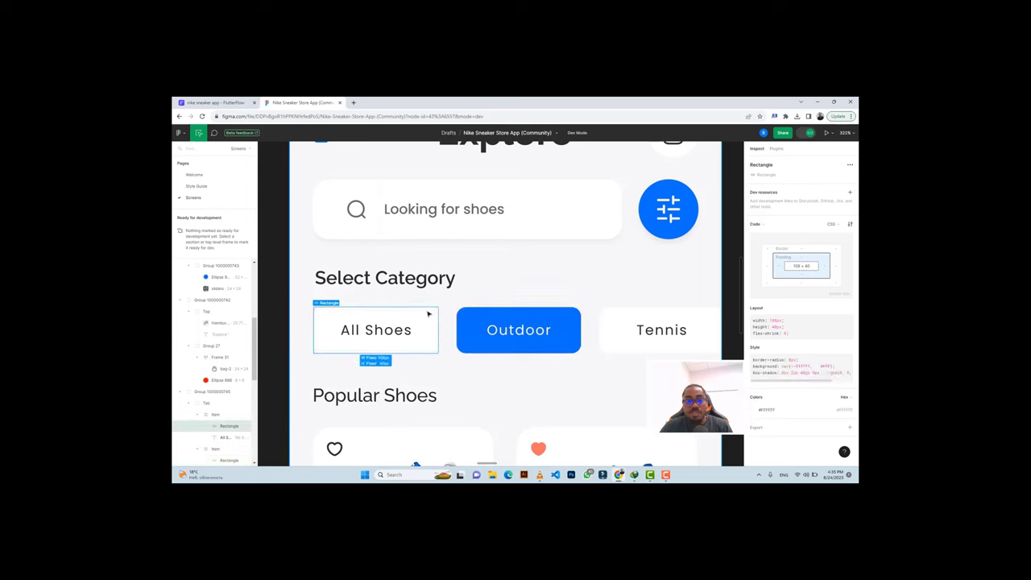
pyautogui.click(800, 133)
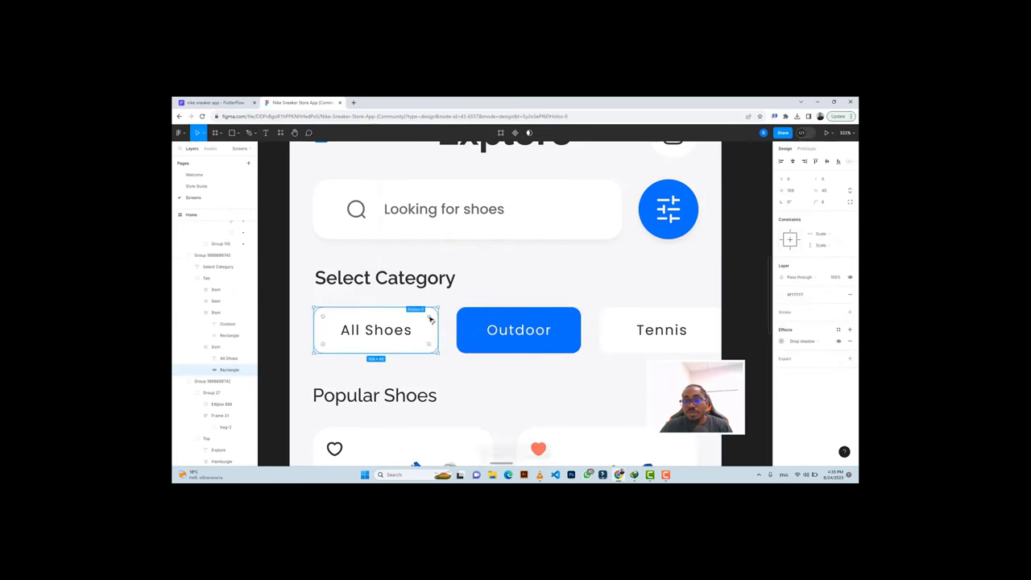
pyautogui.click(806, 134)
# Copy the All Shoes text colour #2B2B2B from Figma and apply it to the button text.
pyautogui.hotkey('ctrl', 'shift', 'Tab')
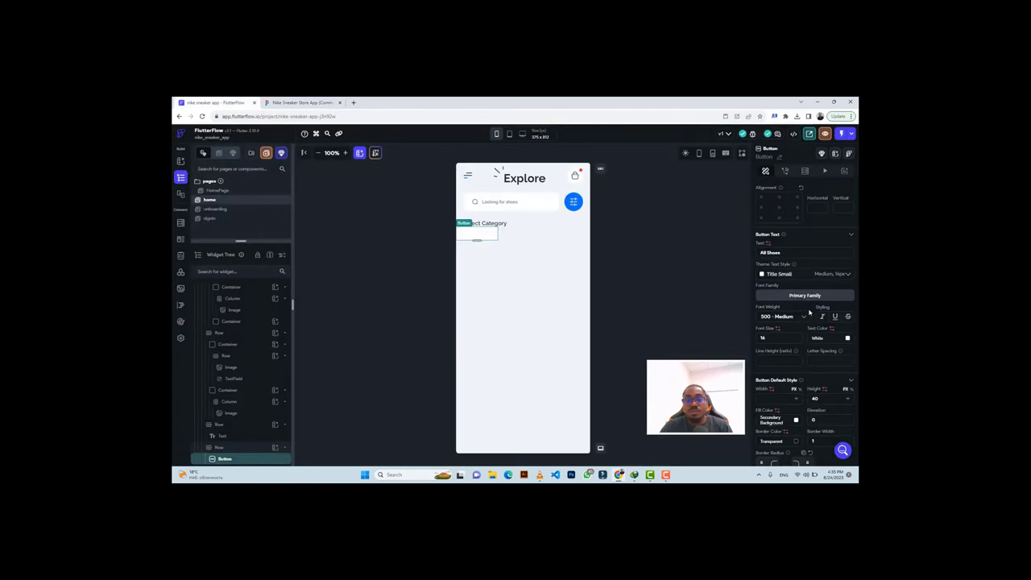
pyautogui.scroll(-4, 805, 322)
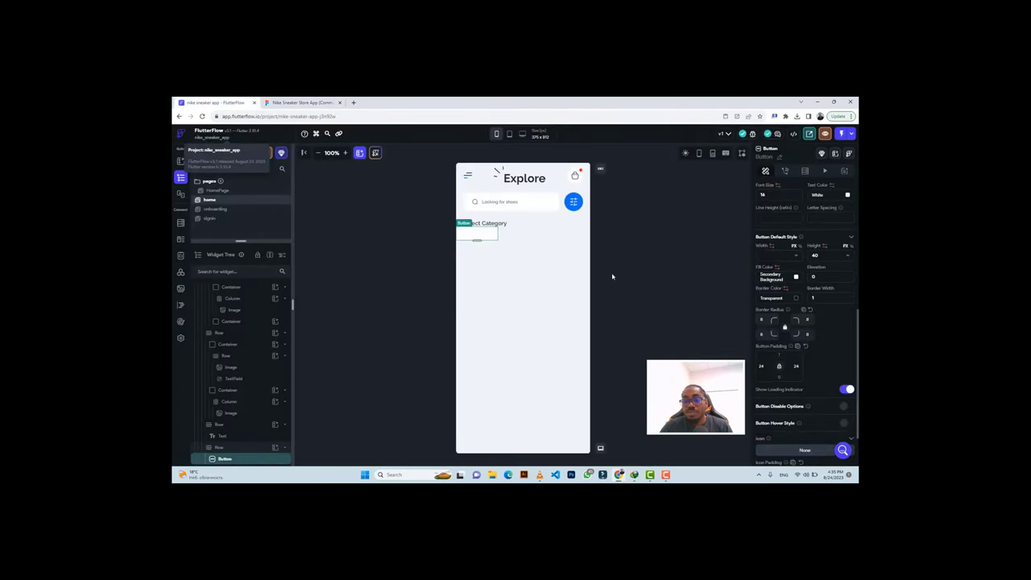
pyautogui.click(296, 103)
pyautogui.click(395, 337)
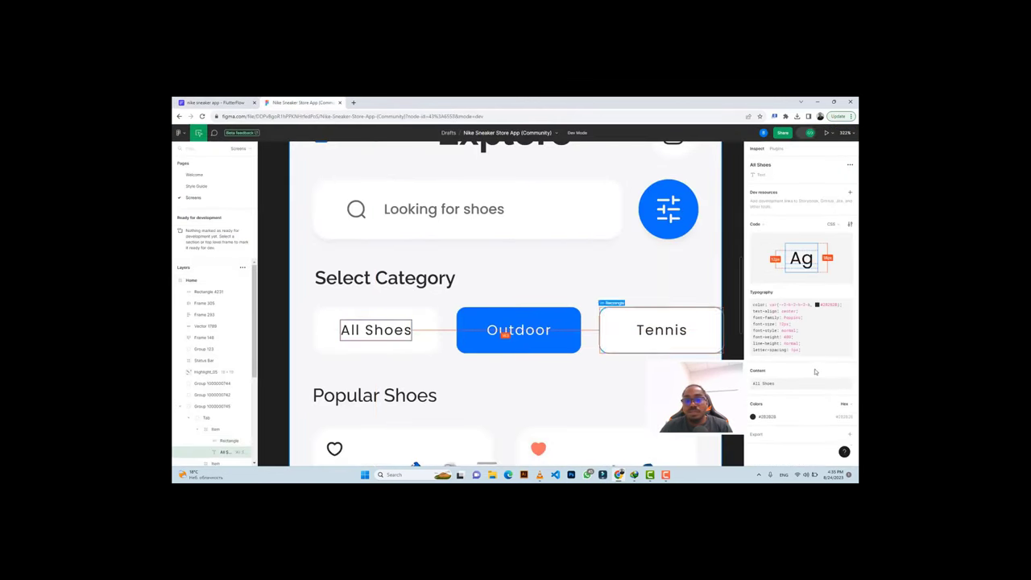
pyautogui.click(844, 412)
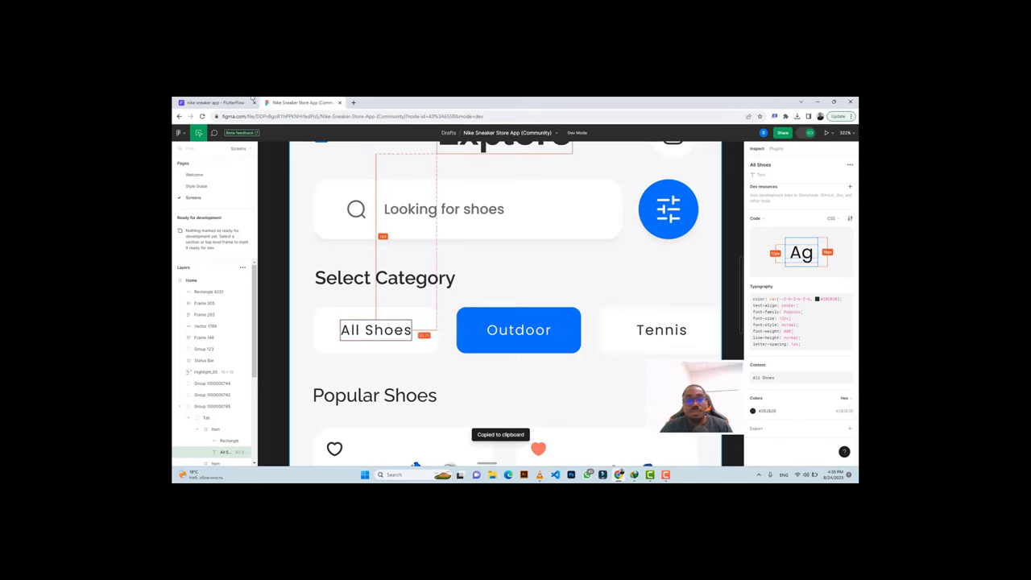
pyautogui.click(217, 103)
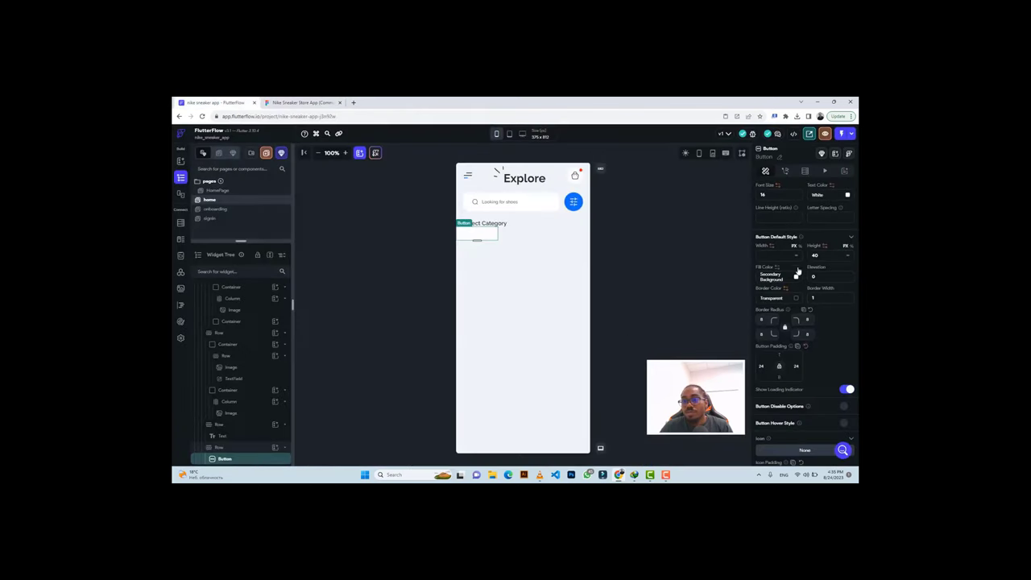
pyautogui.scroll(2, 798, 271)
pyautogui.click(817, 301)
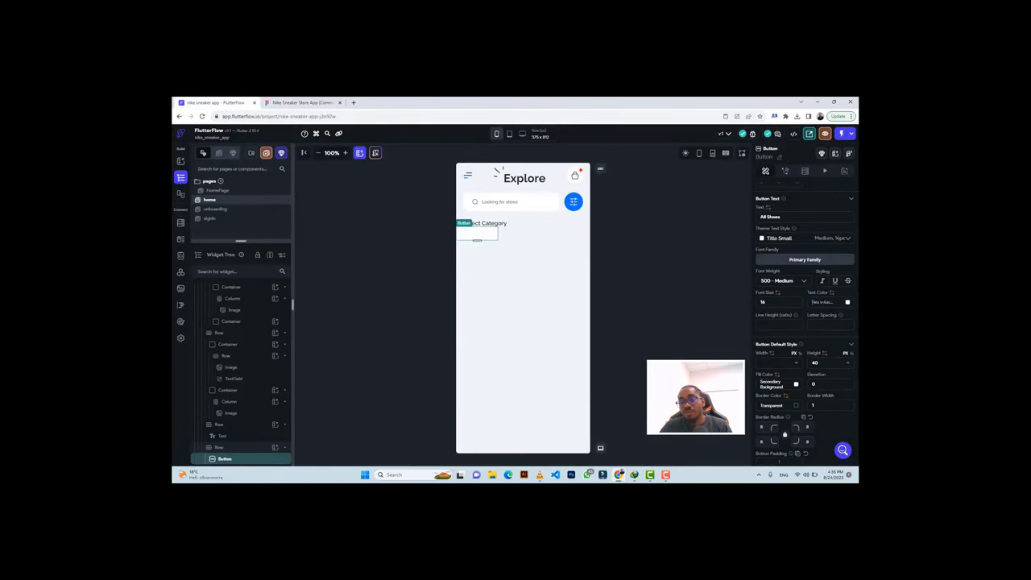
pyautogui.hotkey('ctrl', 'v')
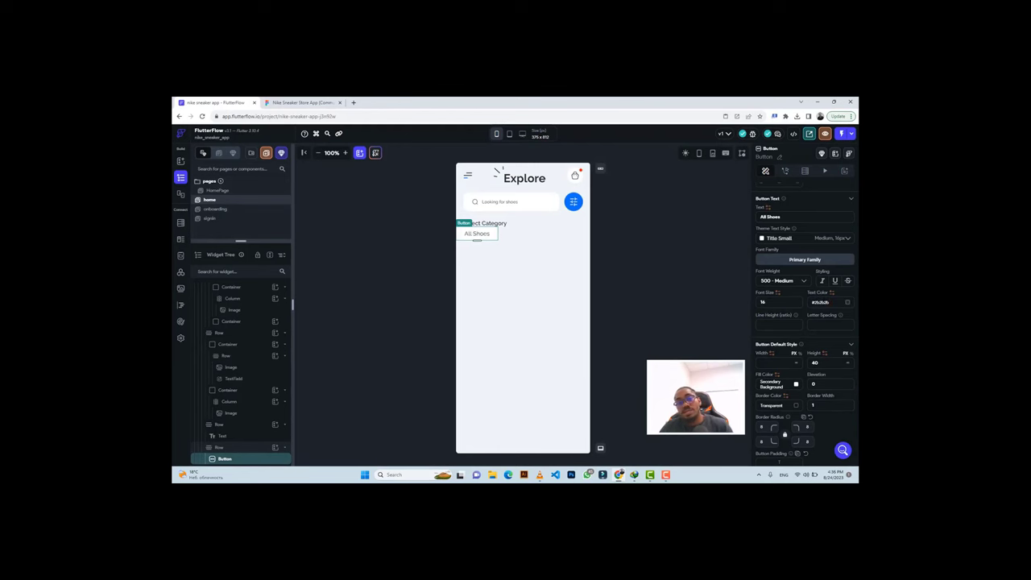
# Set the All Shoes button text to weight 400 Normal and size 12.
pyautogui.click(298, 103)
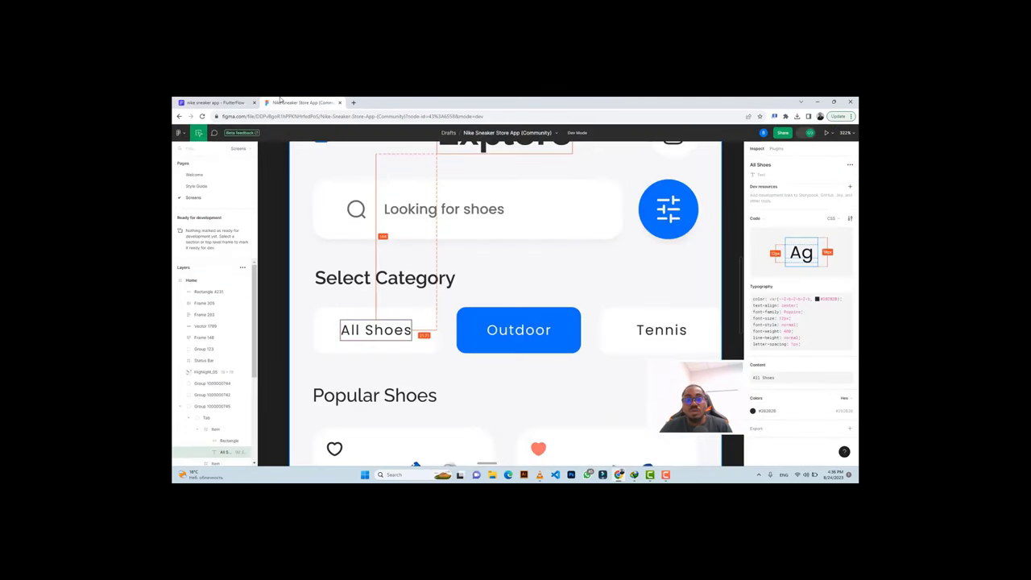
pyautogui.click(217, 102)
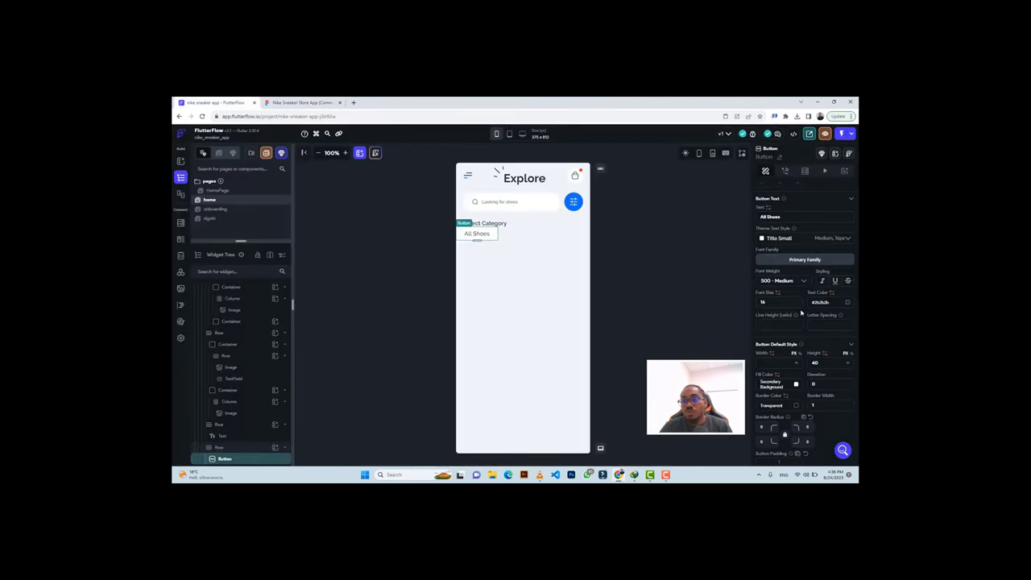
pyautogui.click(773, 282)
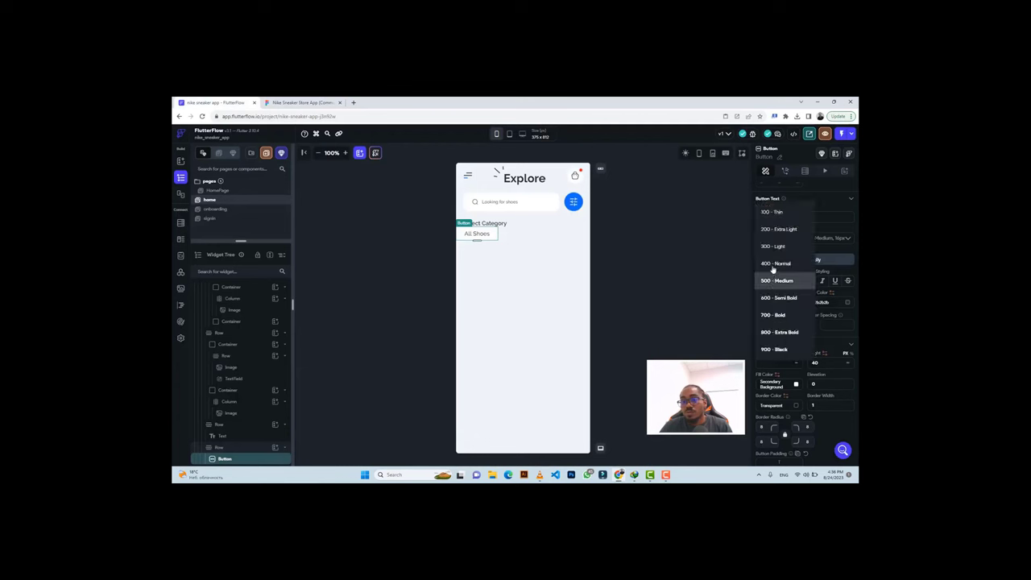
pyautogui.click(773, 264)
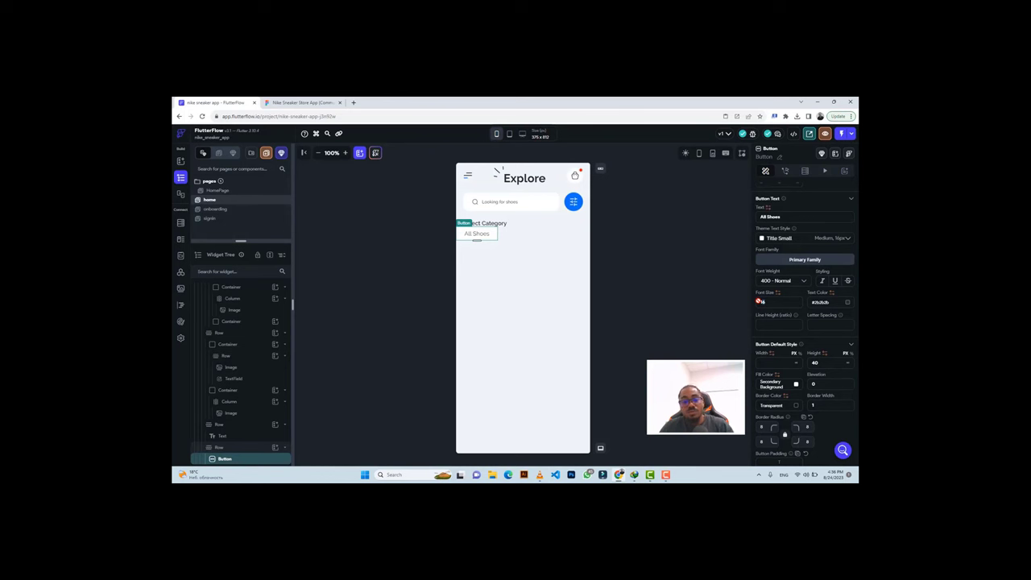
pyautogui.write('12')
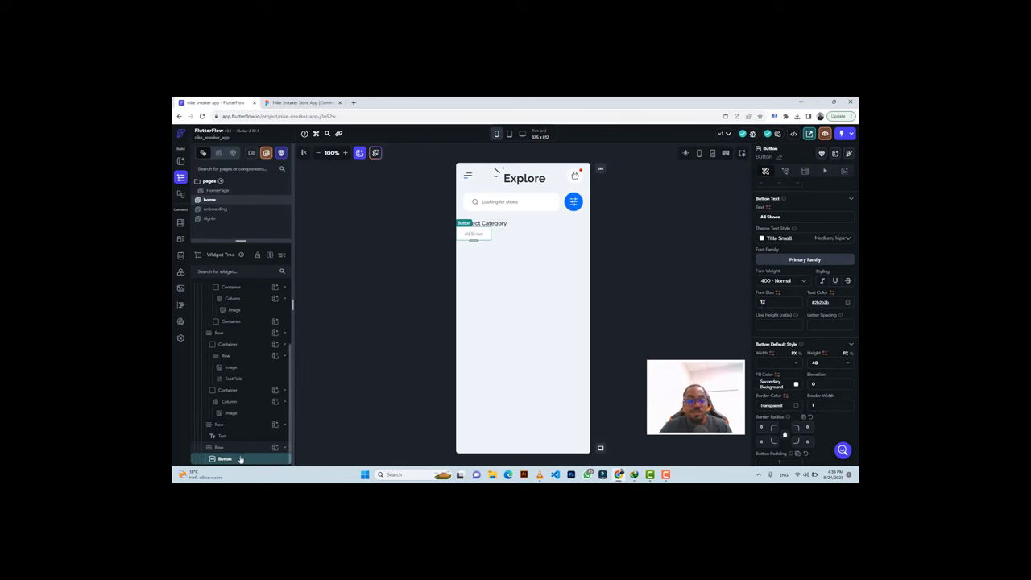
# Duplicate the All Shoes button and give the copy a blue #0D6EFD fill.
pyautogui.hotkey('ctrl', 'd')
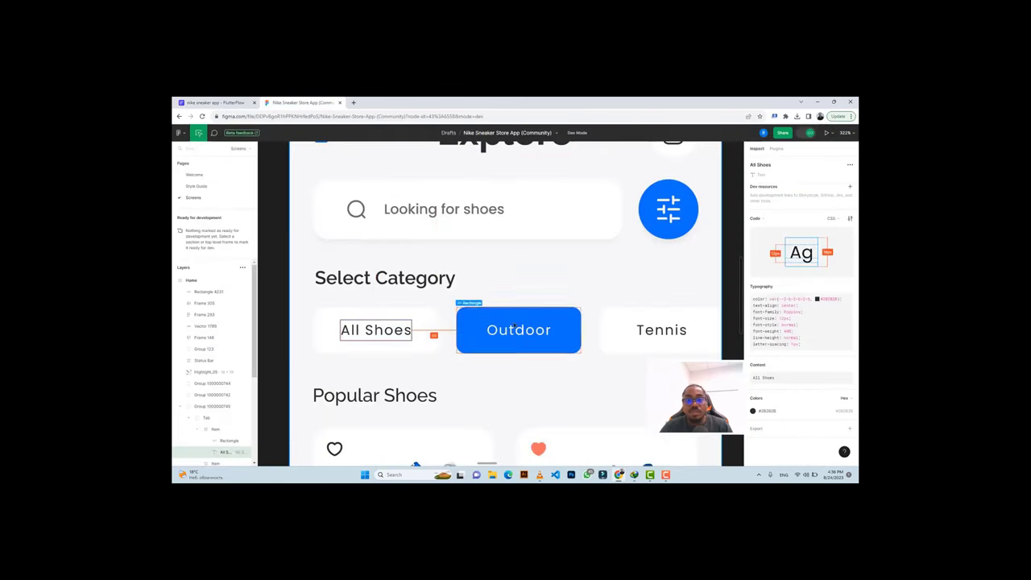
pyautogui.click(514, 315)
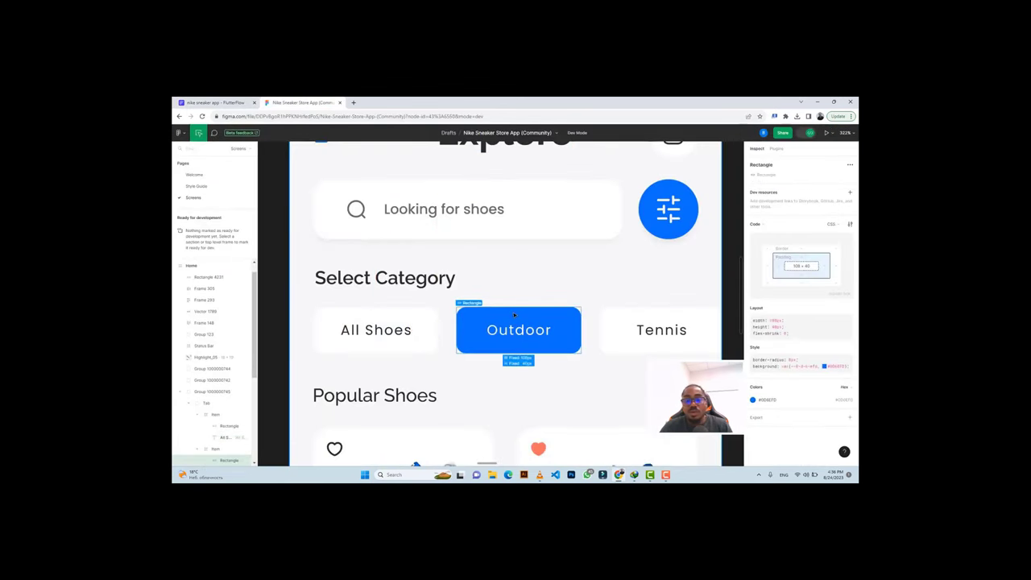
pyautogui.click(843, 399)
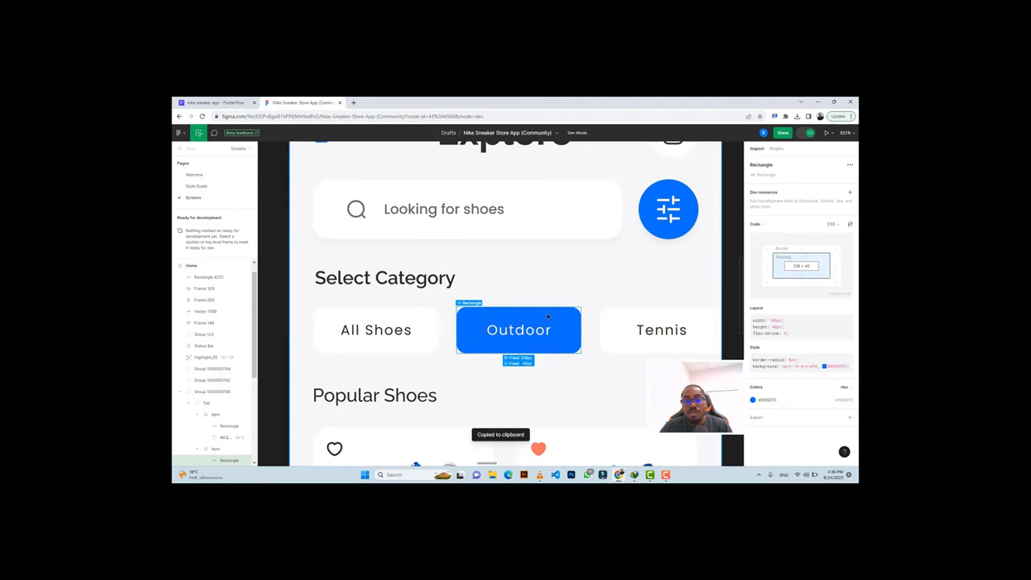
pyautogui.click(236, 102)
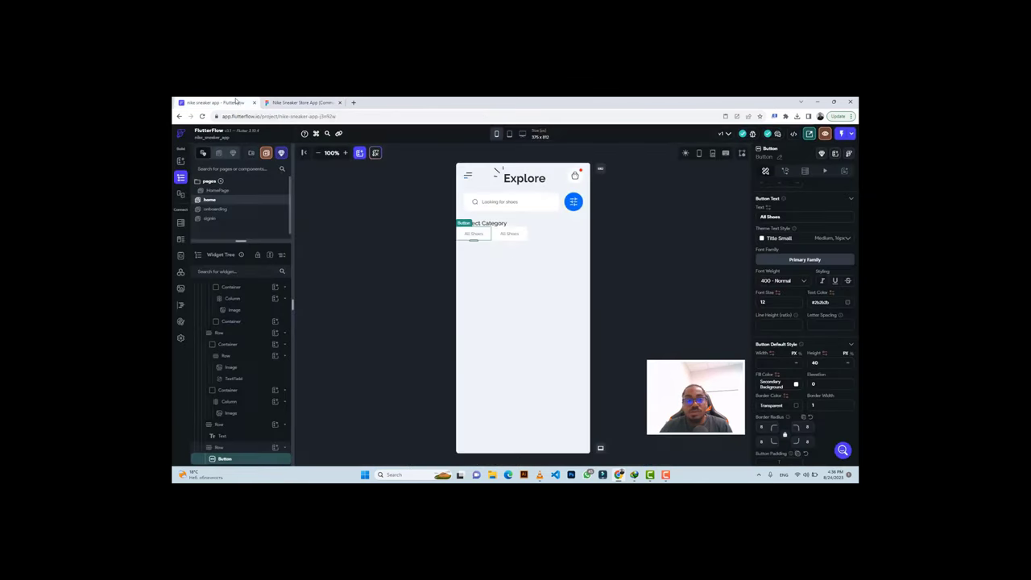
pyautogui.click(509, 233)
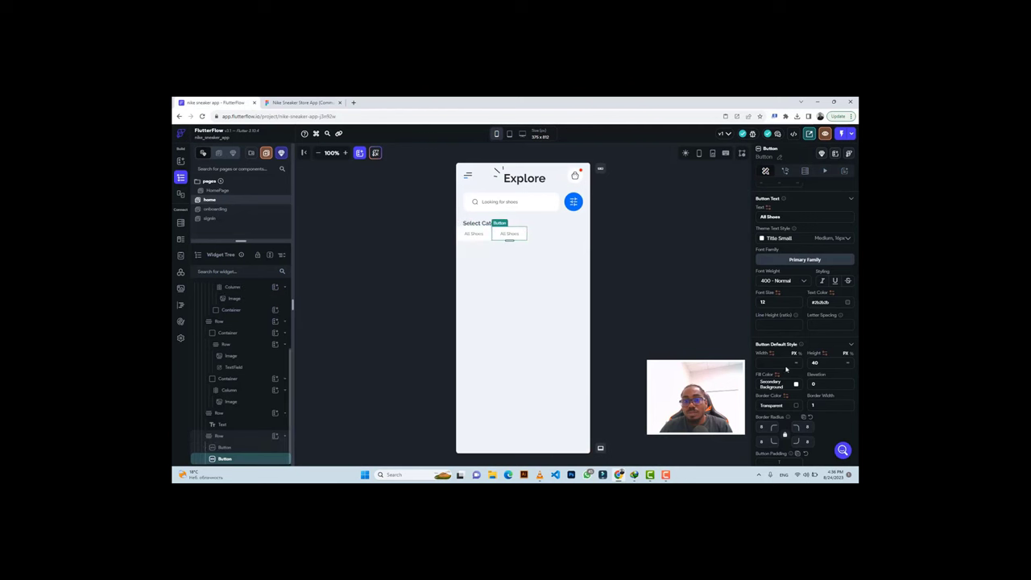
pyautogui.hotkey('ctrl', 'v')
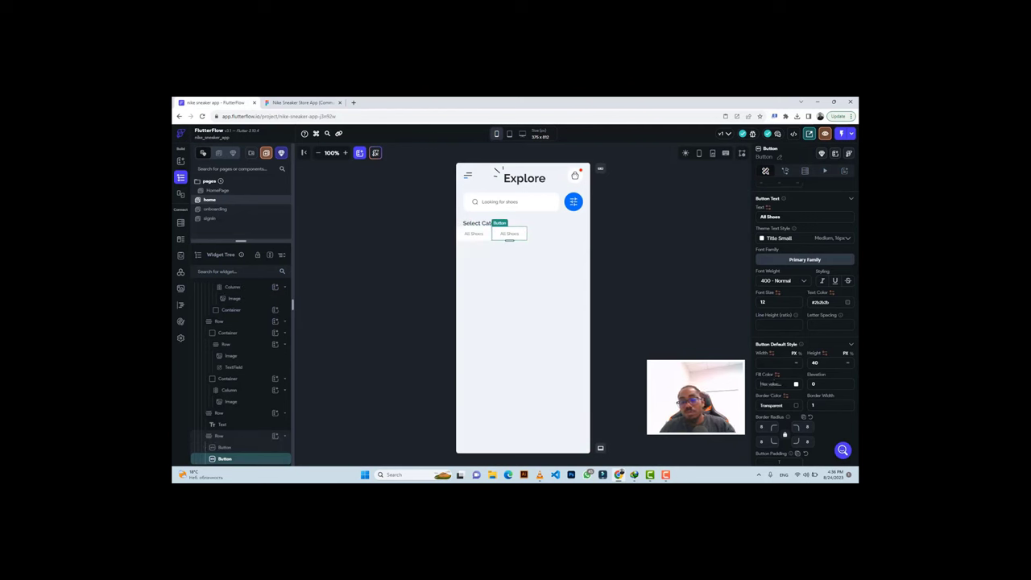
pyautogui.press('Return')
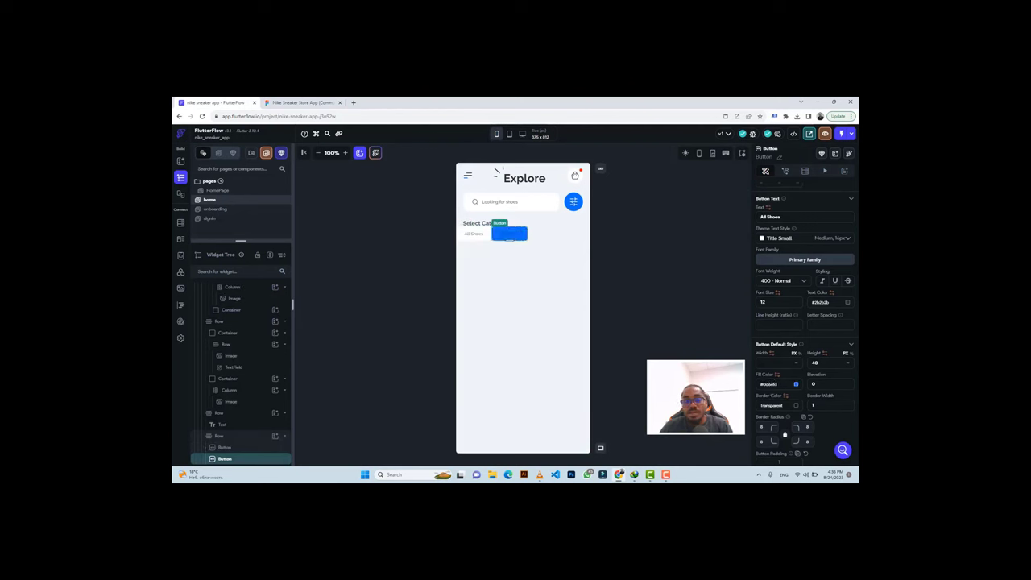
# Label the duplicated button 'Outdoor' with white text.
pyautogui.click(300, 103)
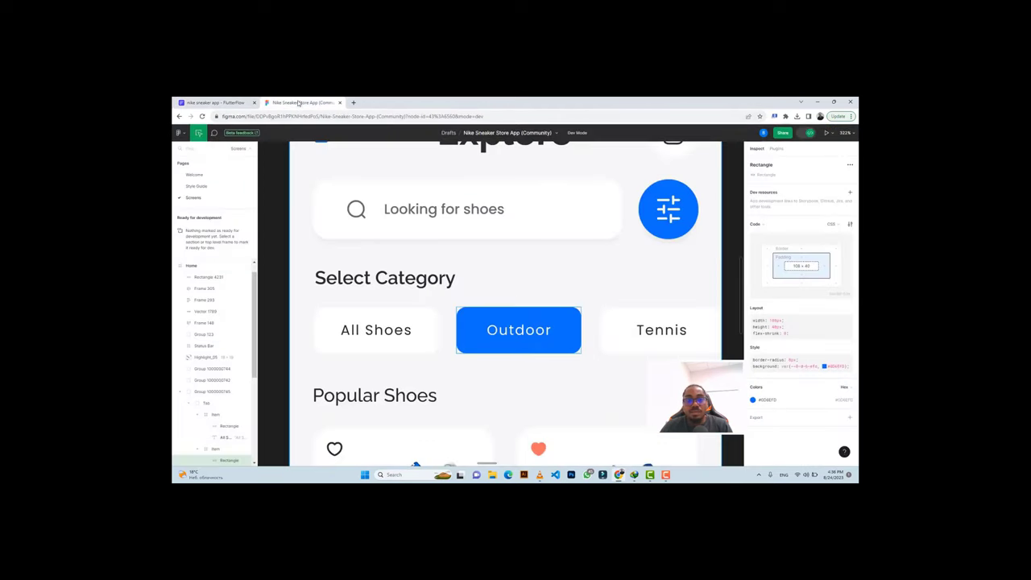
pyautogui.click(531, 330)
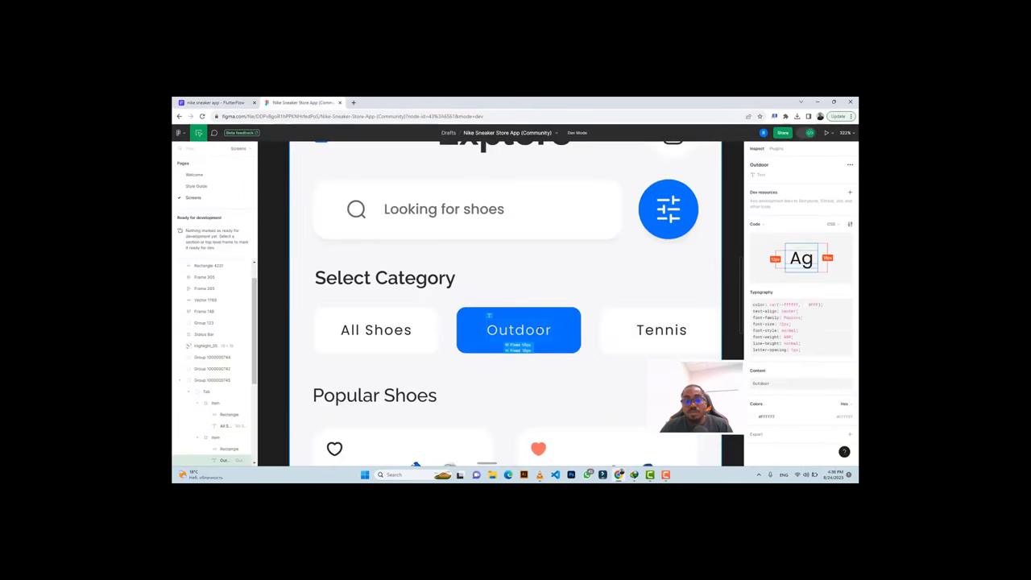
pyautogui.hotkey('ctrl', 'shift', 'Tab')
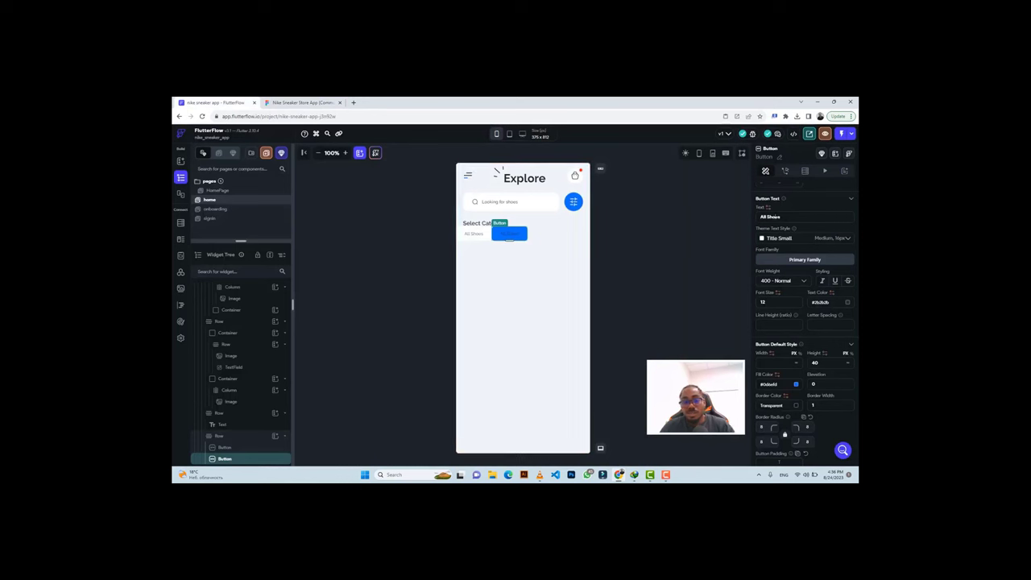
pyautogui.click(774, 217)
pyautogui.hotkey('ctrl', 'a')
pyautogui.hotkey('ctrl', 'v')
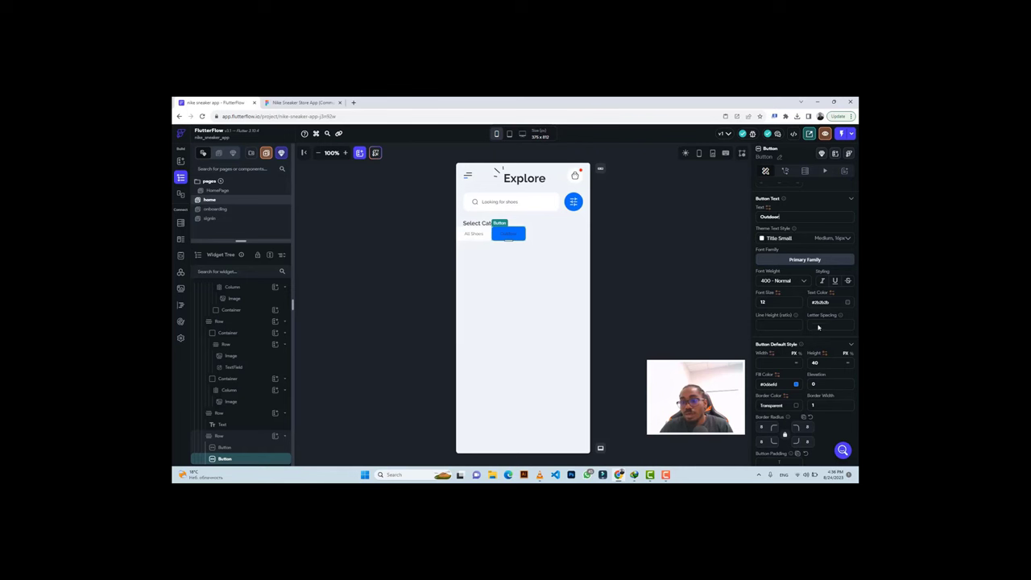
pyautogui.click(847, 302)
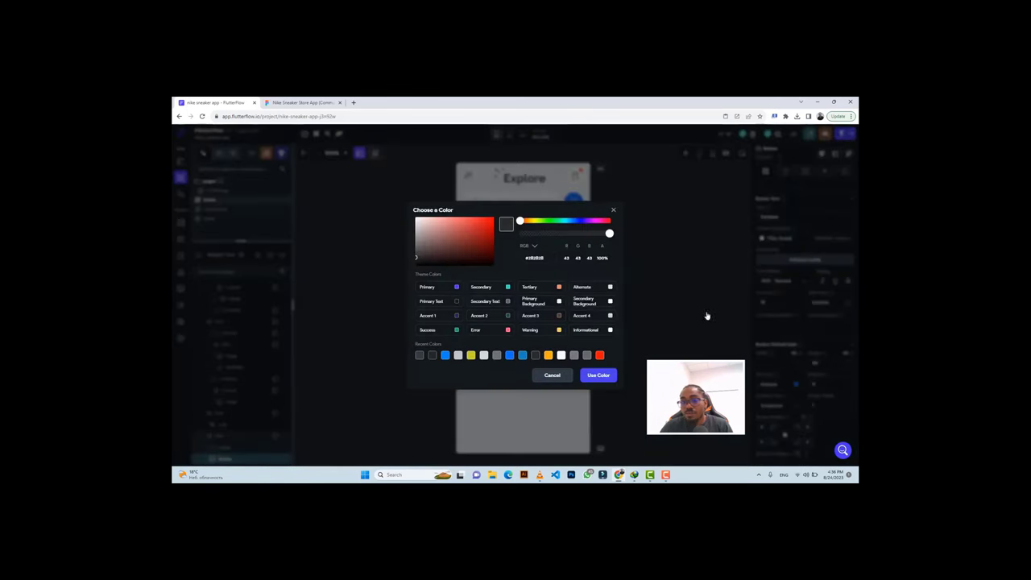
pyautogui.click(715, 303)
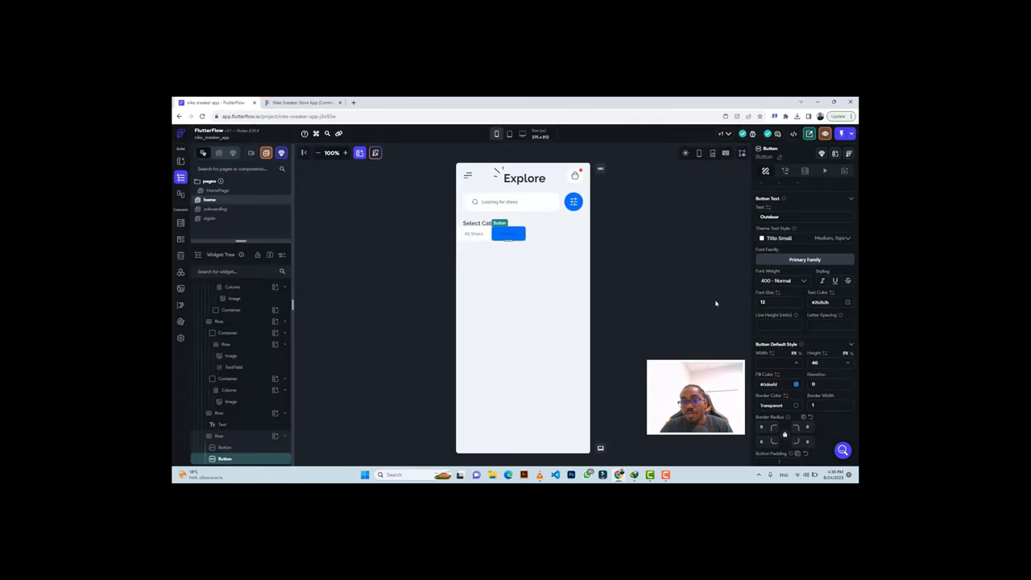
pyautogui.click(847, 302)
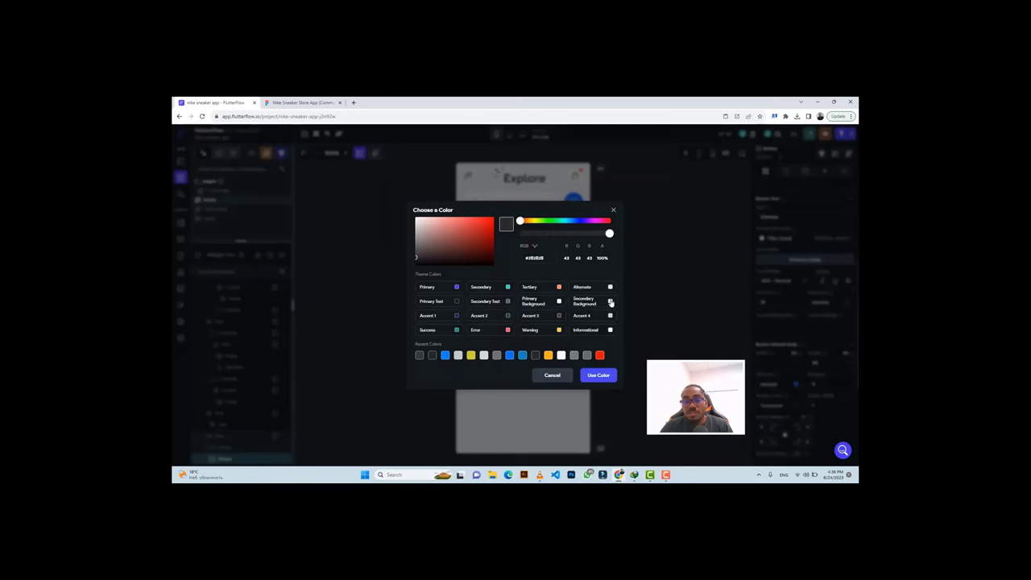
pyautogui.click(610, 302)
# Check the gap between All Shoes and Outdoor in Figma and reselect All Shoes.
pyautogui.click(299, 102)
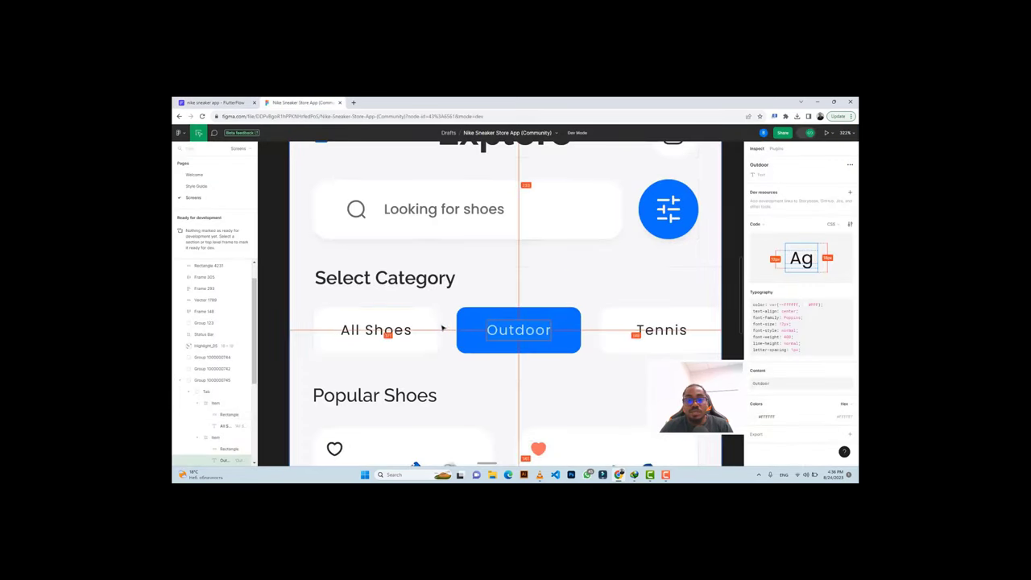
pyautogui.click(435, 330)
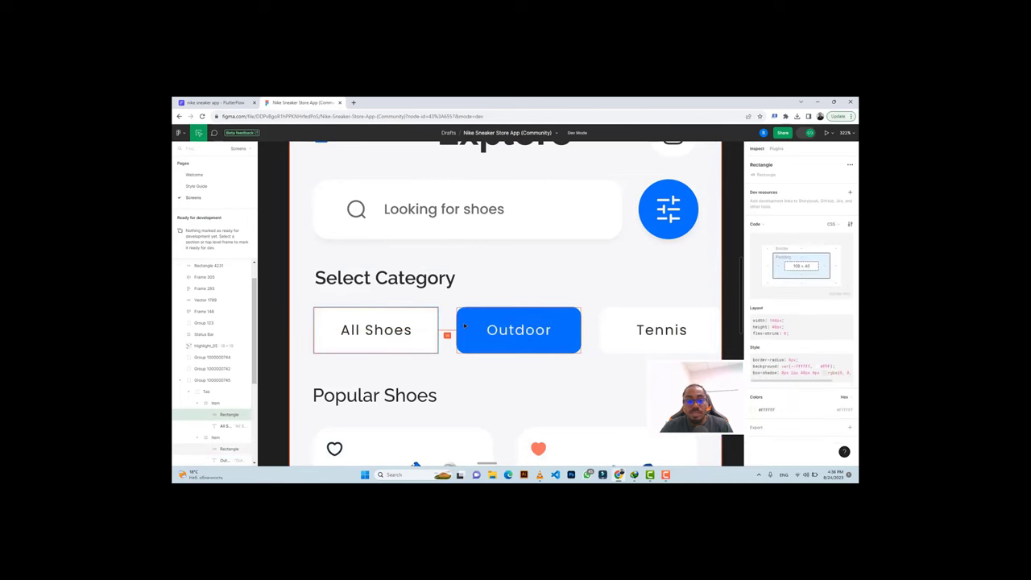
pyautogui.click(213, 102)
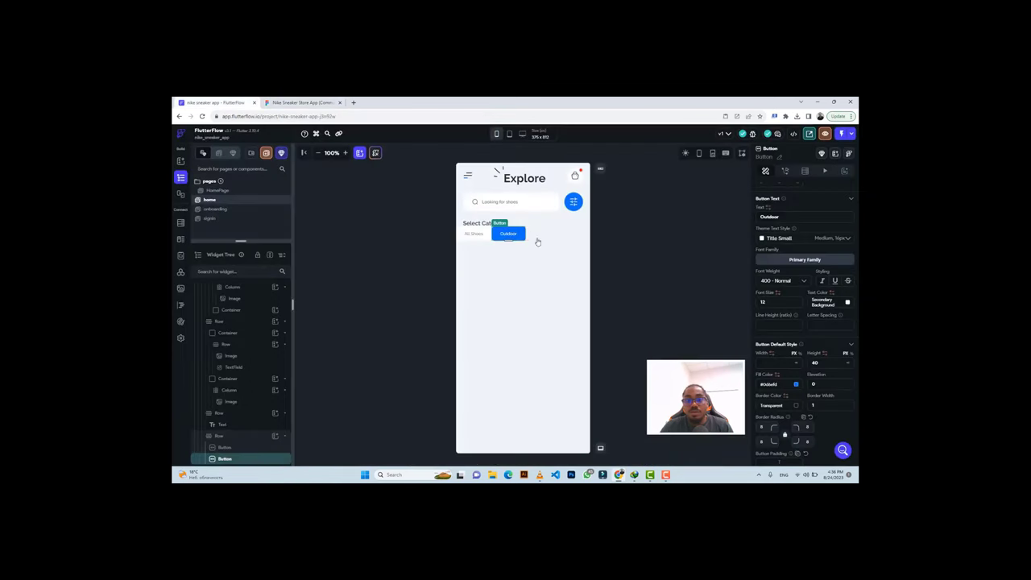
pyautogui.click(488, 239)
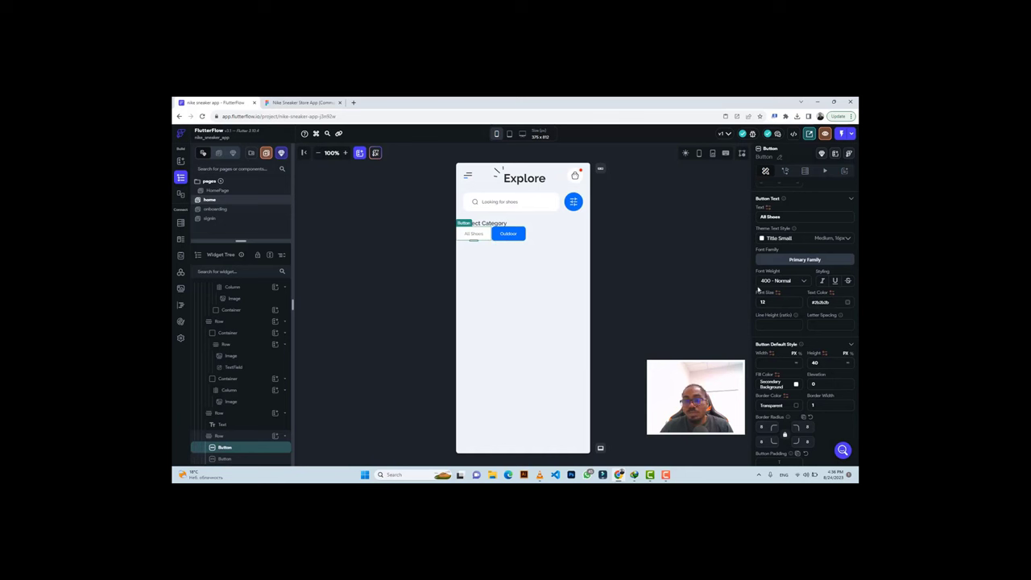
pyautogui.scroll(3, 789, 241)
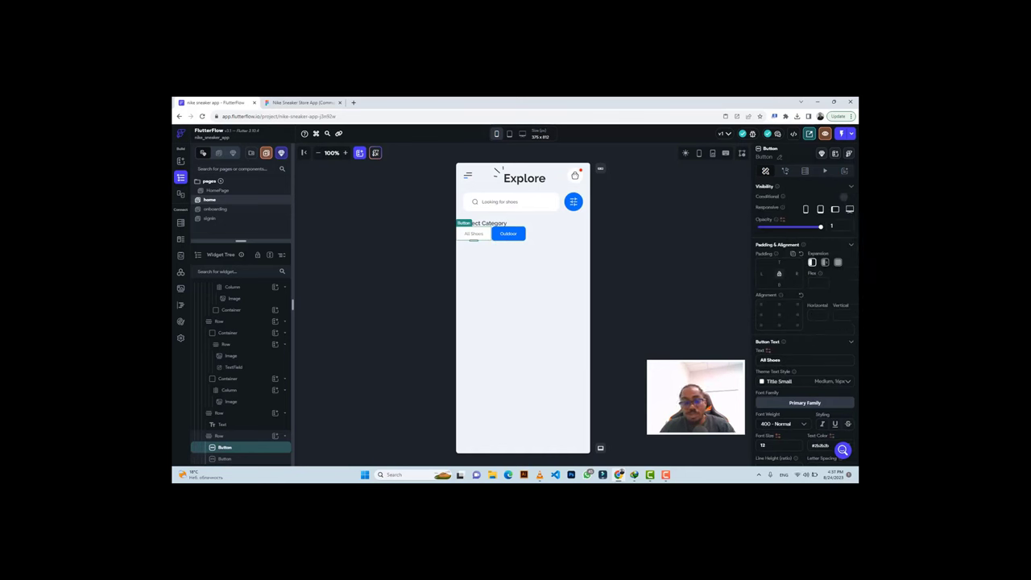
# Give All Shoes right padding 16 and duplicate the Outdoor button for Tennis.
pyautogui.write('16')
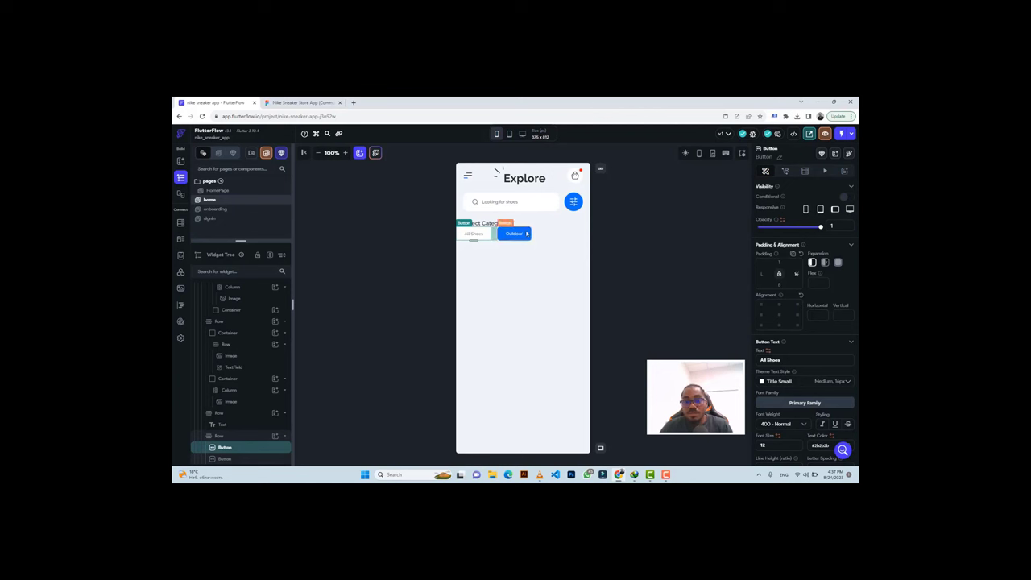
pyautogui.click(526, 233)
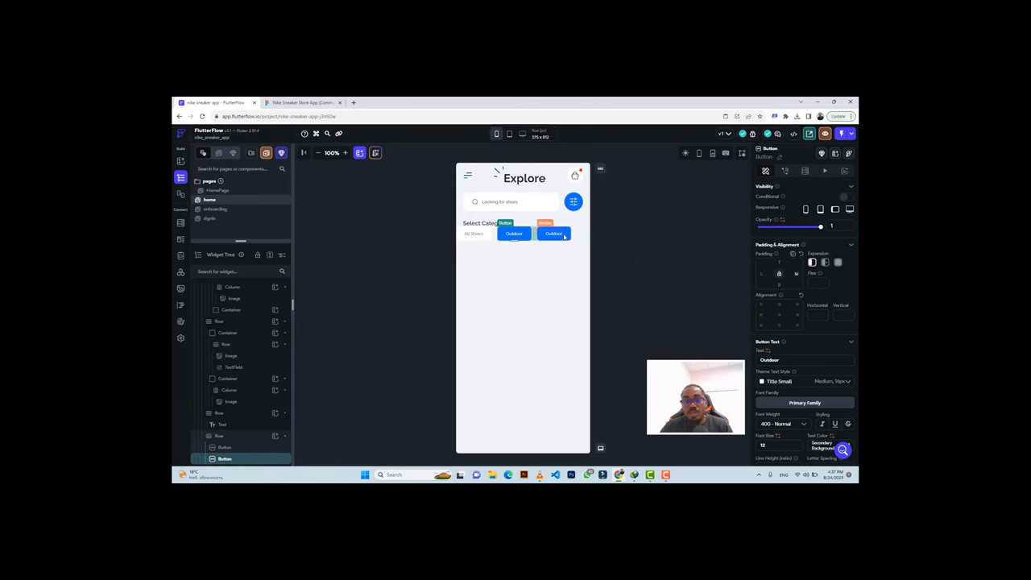
pyautogui.hotkey('ctrl', 'd')
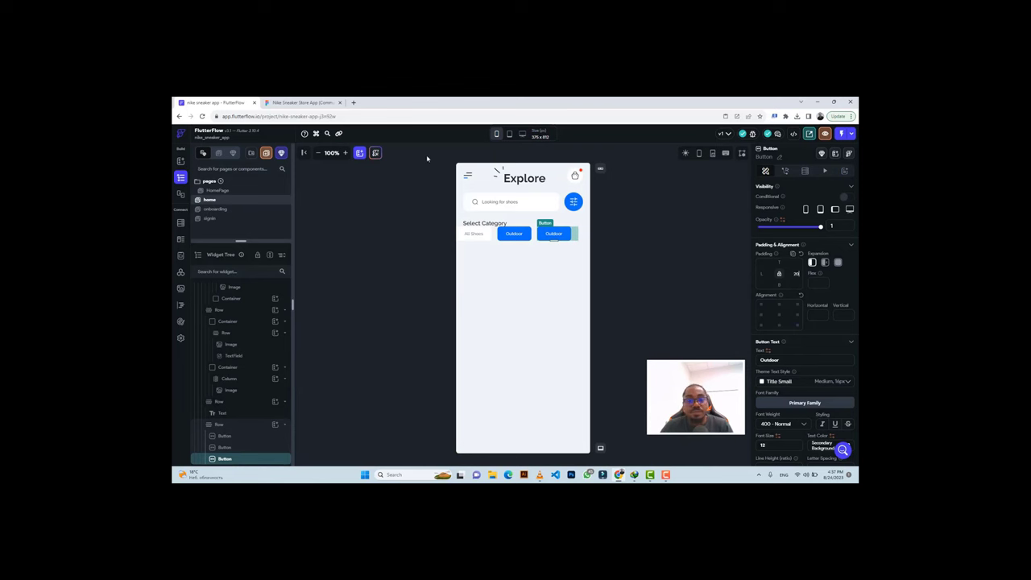
pyautogui.click(302, 102)
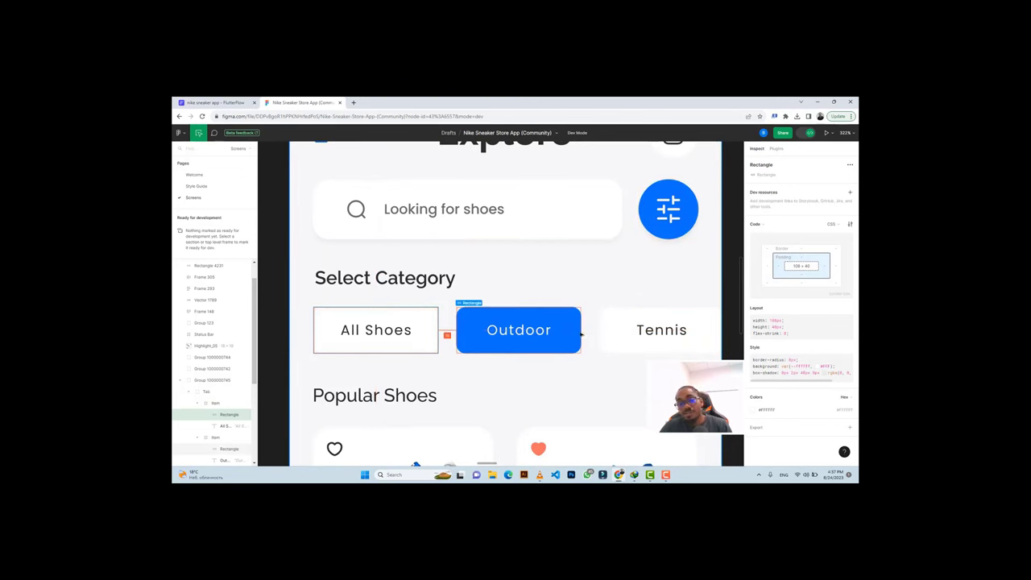
pyautogui.click(663, 323)
pyautogui.click(660, 330)
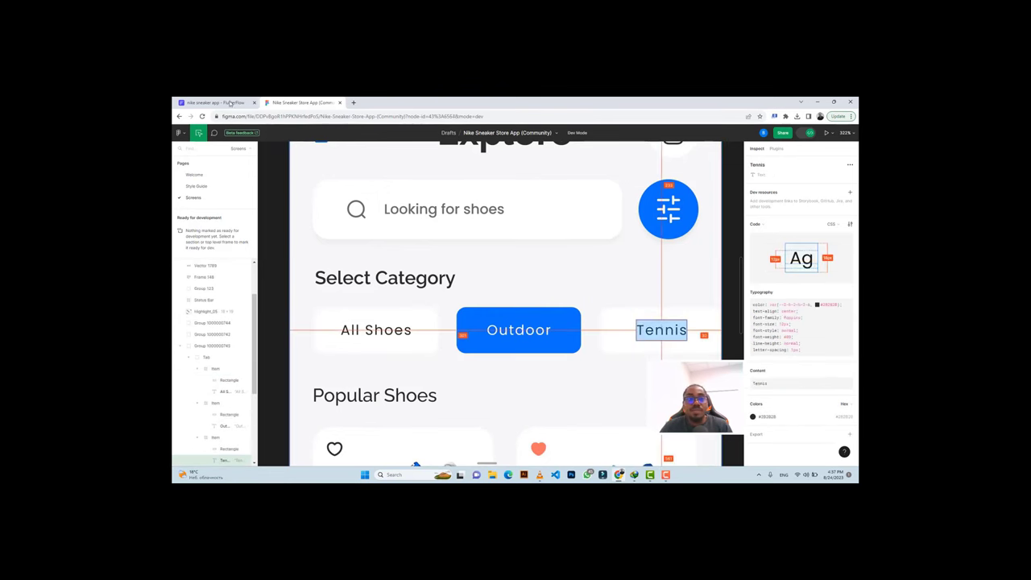
pyautogui.click(214, 103)
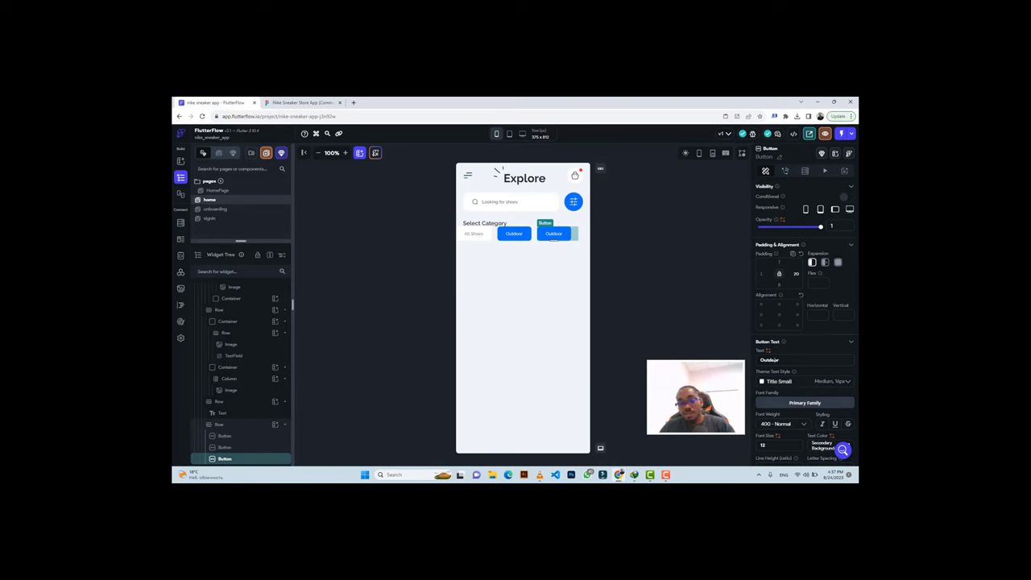
# Label the new button 'Tennis' with dark grey #2B2B2B text.
pyautogui.hotkey('ctrl', 'a')
pyautogui.write('Tennis')
pyautogui.scroll(-1, 805, 354)
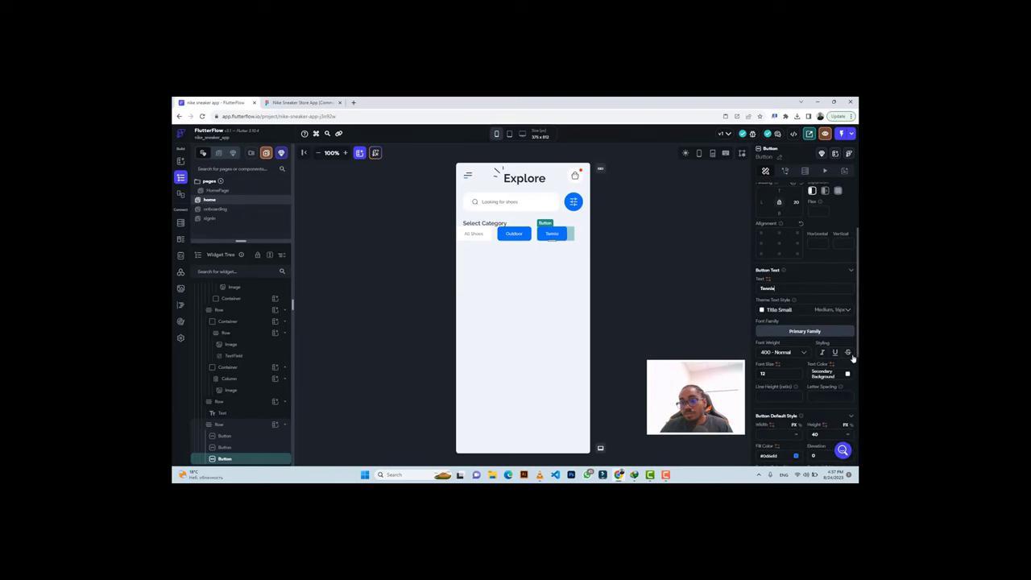
pyautogui.click(847, 376)
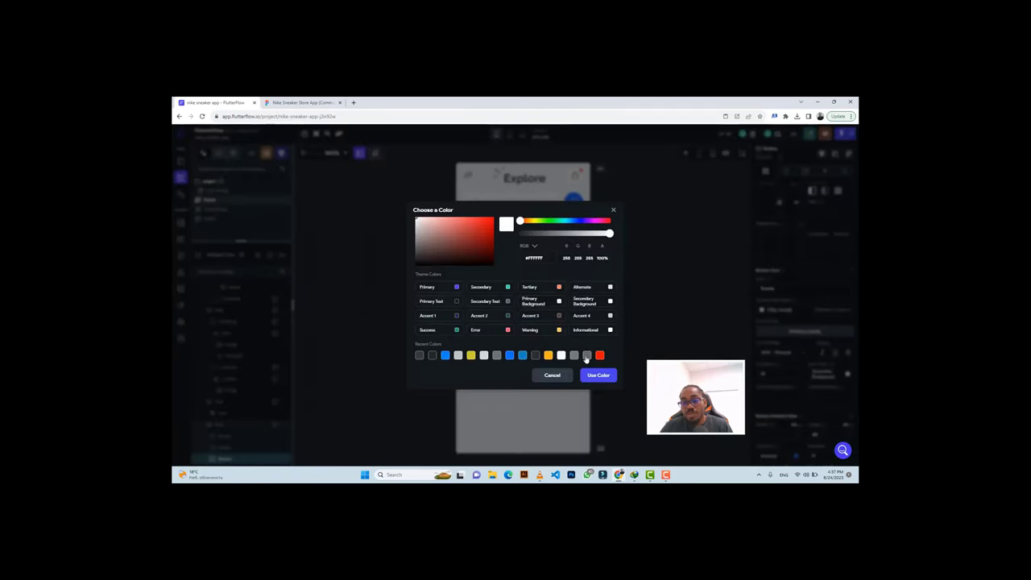
pyautogui.click(535, 356)
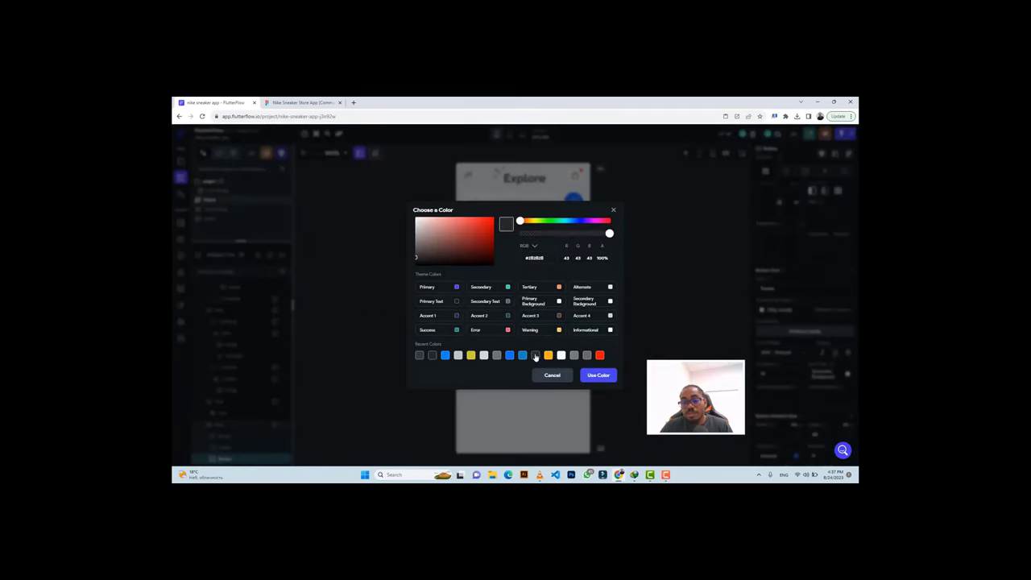
pyautogui.click(588, 376)
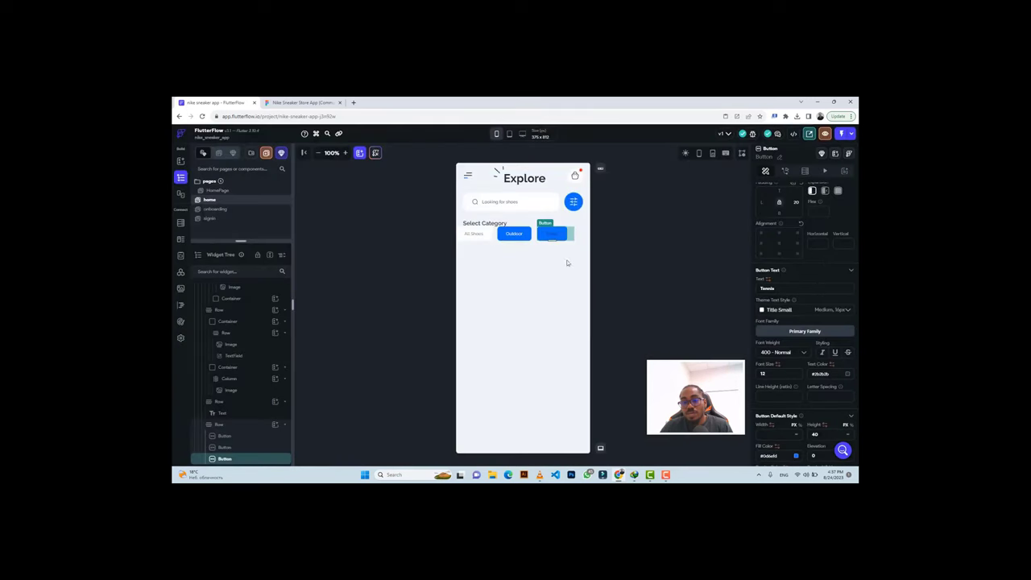
# Fill the Tennis button with Secondary Background, set it Expanded with width inf.
pyautogui.click(796, 456)
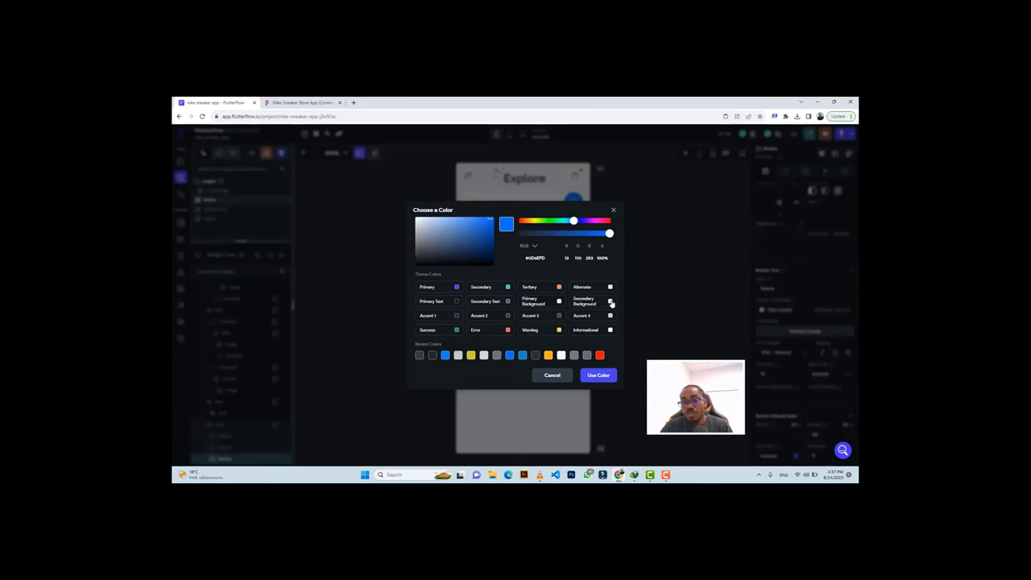
pyautogui.click(611, 302)
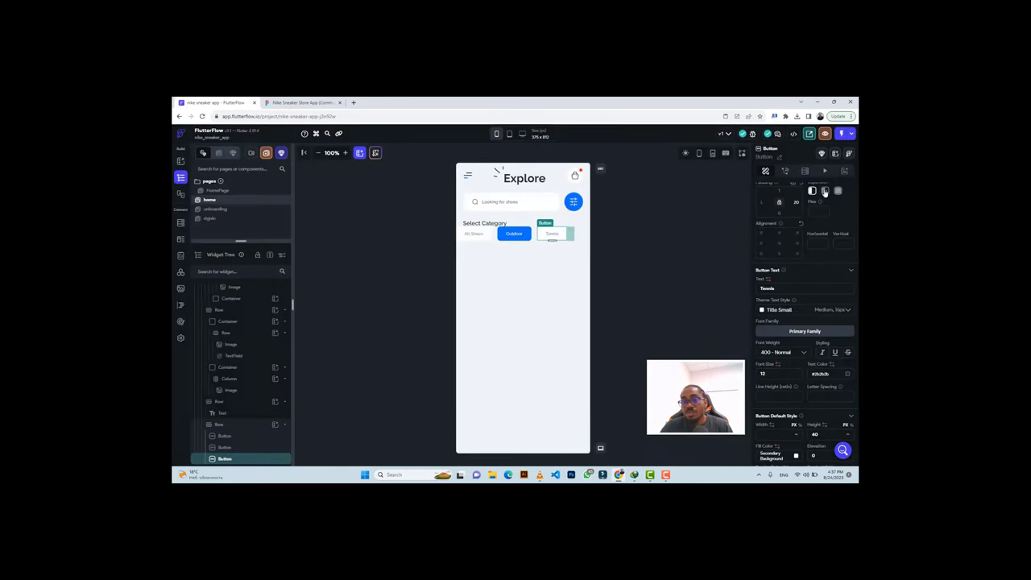
pyautogui.click(825, 191)
pyautogui.click(796, 437)
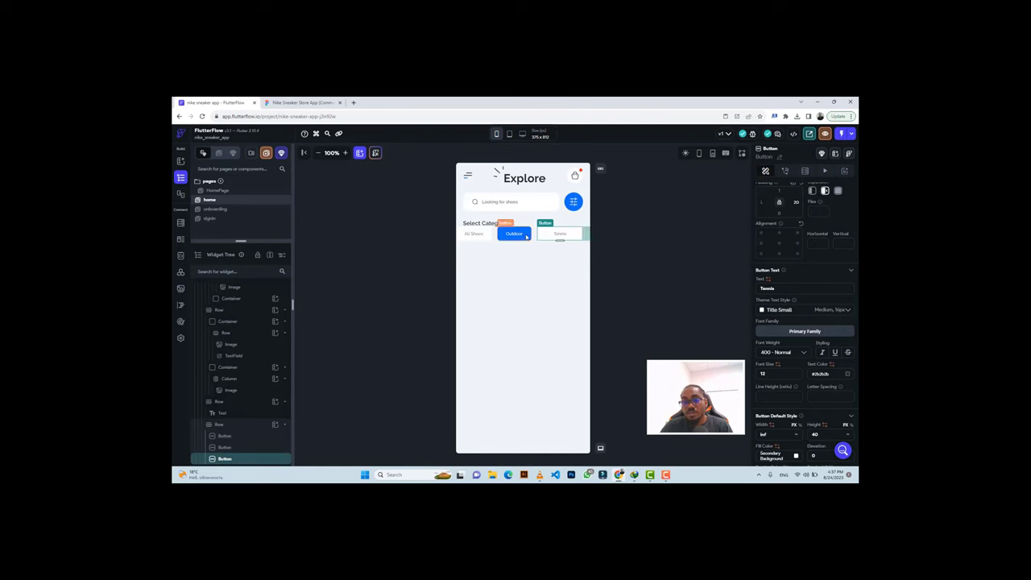
# Set the Outdoor and All Shoes buttons to expand within the category row.
pyautogui.click(515, 234)
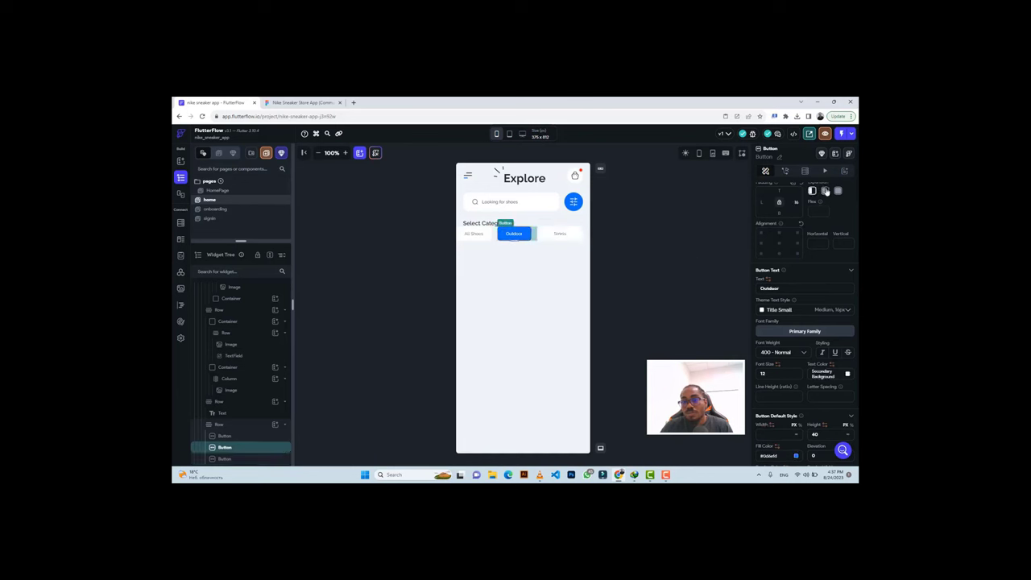
pyautogui.click(825, 191)
pyautogui.click(477, 233)
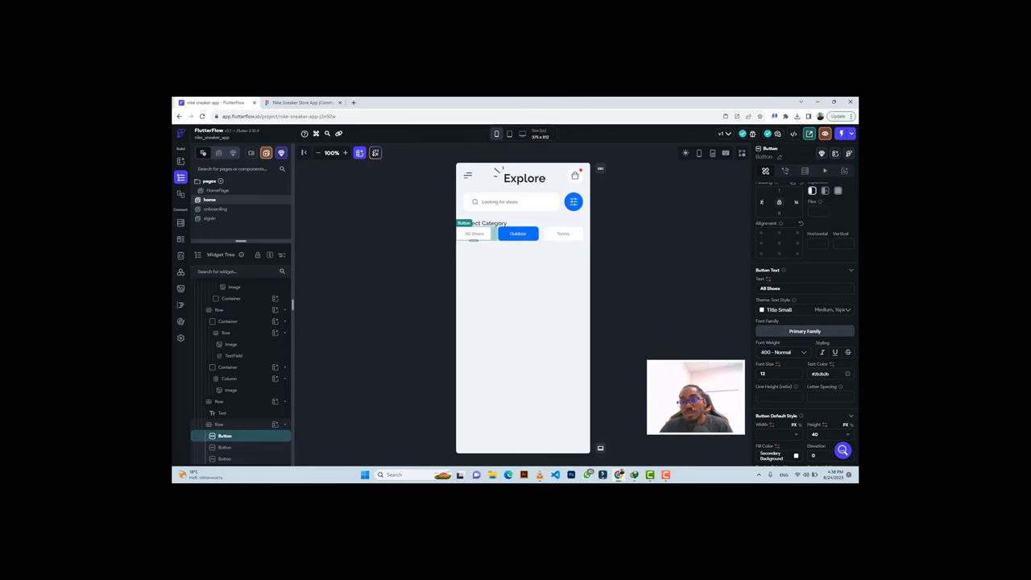
pyautogui.click(824, 193)
pyautogui.click(823, 191)
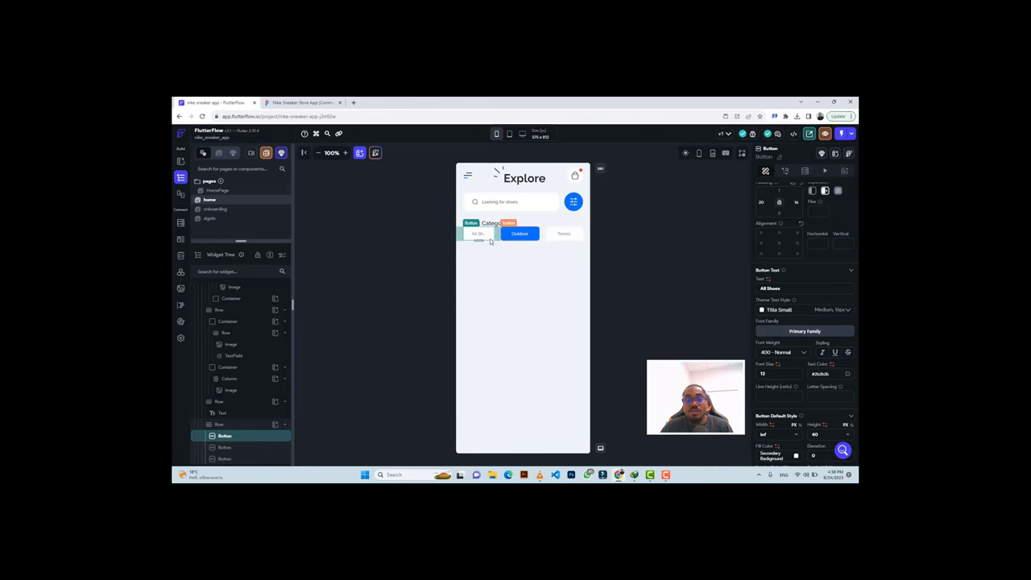
# Compare the category row and All Shoes label with the Figma design.
pyautogui.click(303, 102)
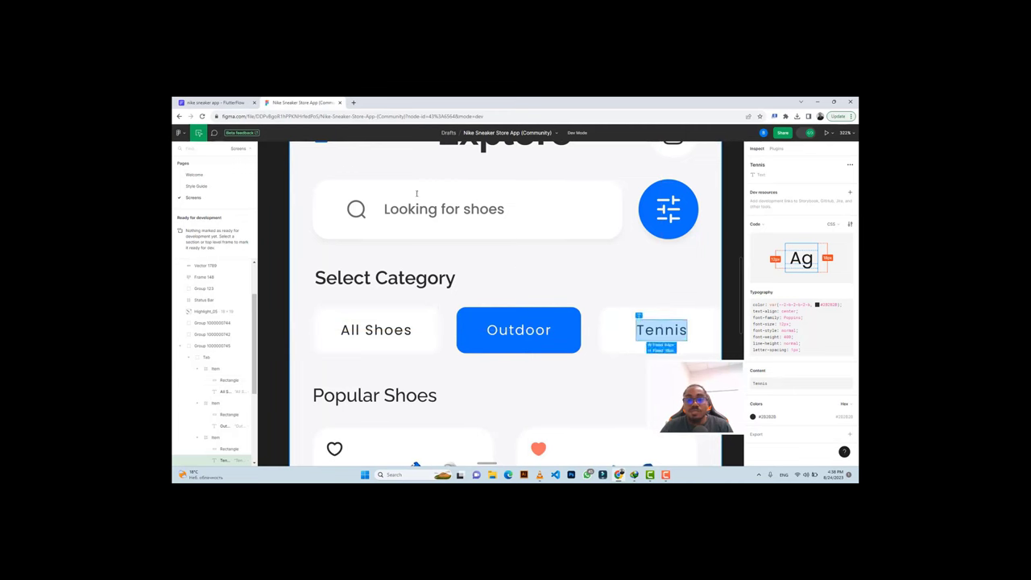
pyautogui.click(218, 102)
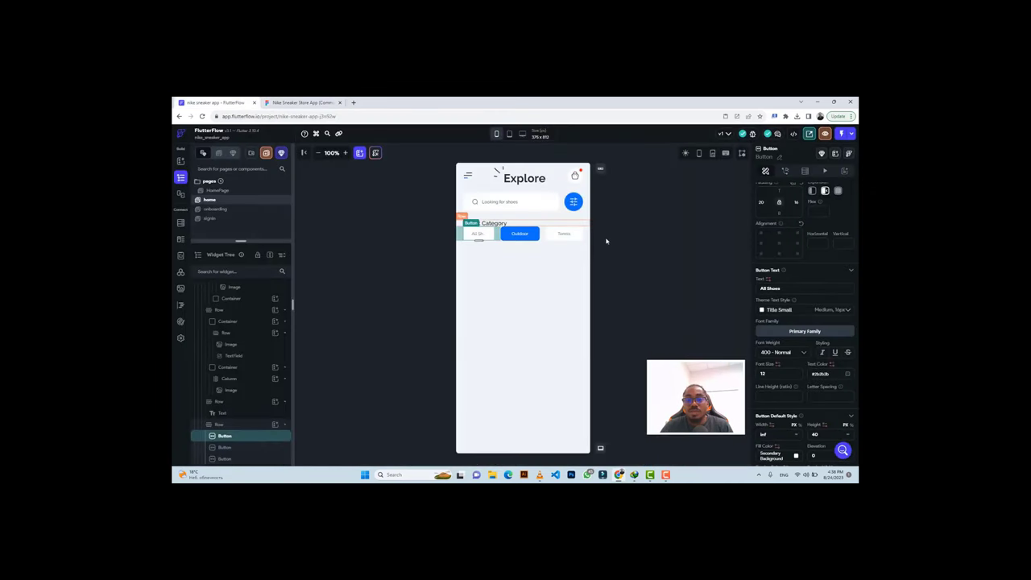
pyautogui.click(635, 233)
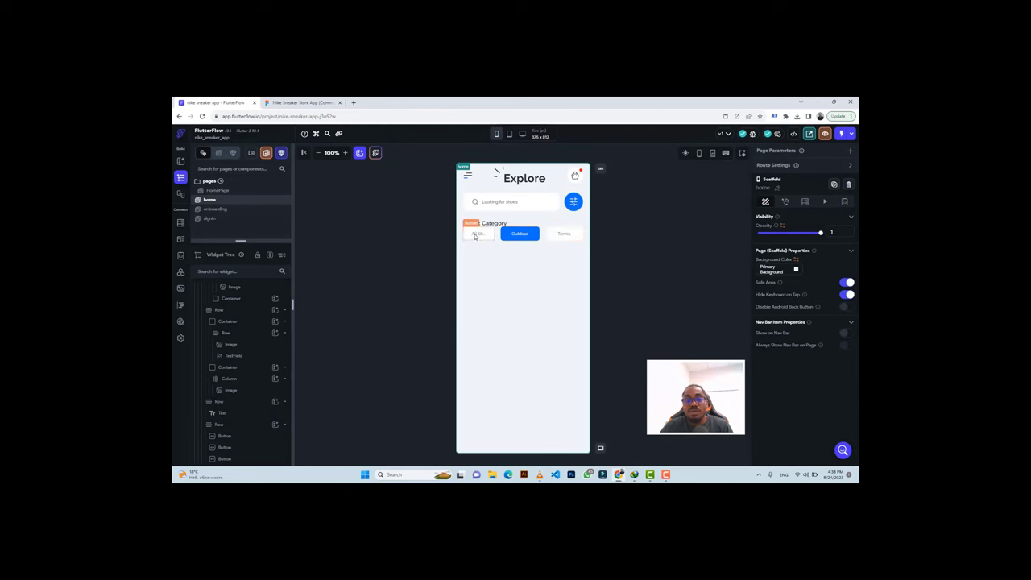
pyautogui.click(476, 235)
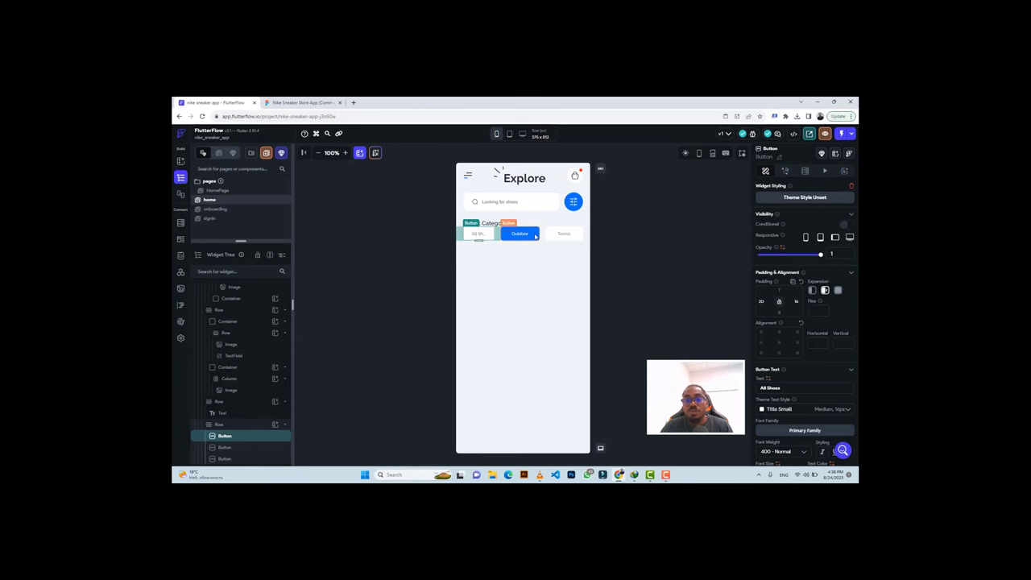
pyautogui.click(283, 103)
pyautogui.click(372, 338)
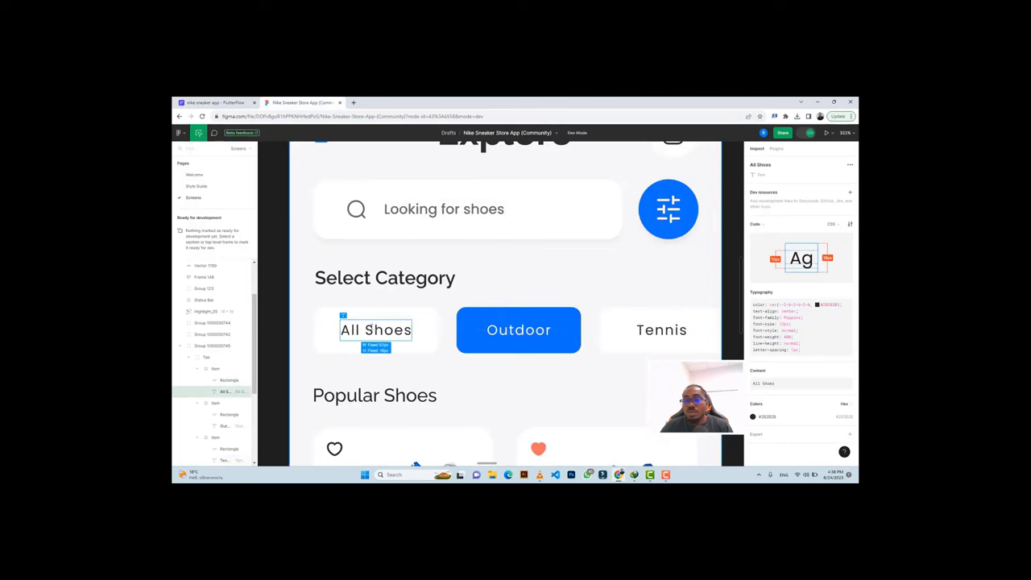
pyautogui.click(213, 103)
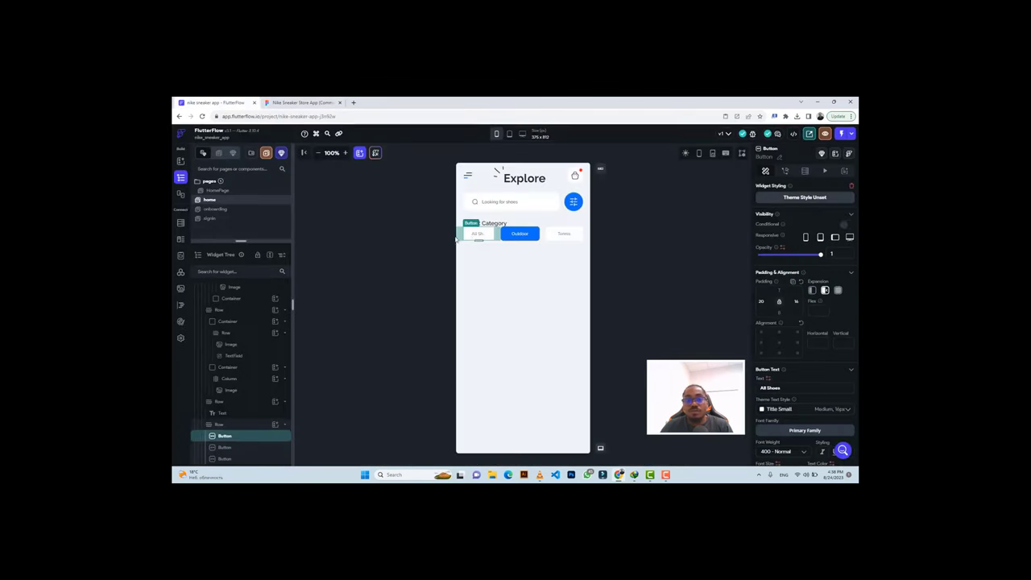
pyautogui.scroll(-2, 805, 322)
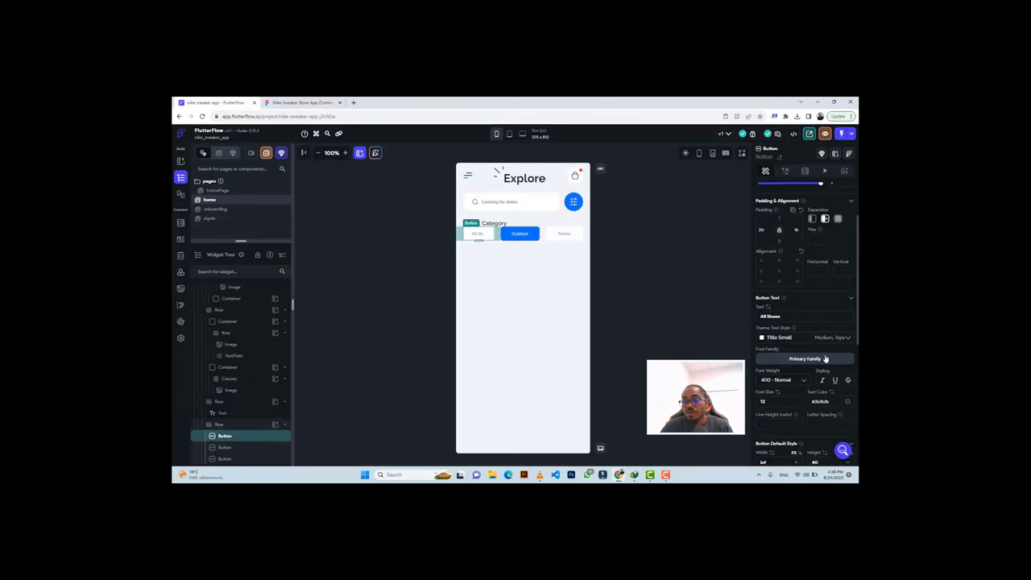
# Set the All Shoes button's left padding to 80.
pyautogui.click(509, 234)
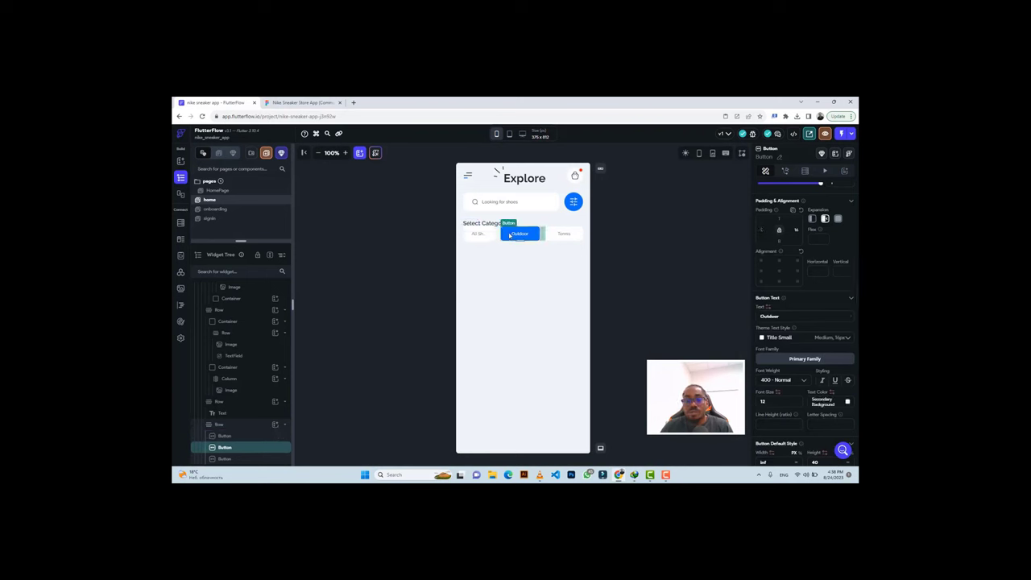
pyautogui.click(563, 235)
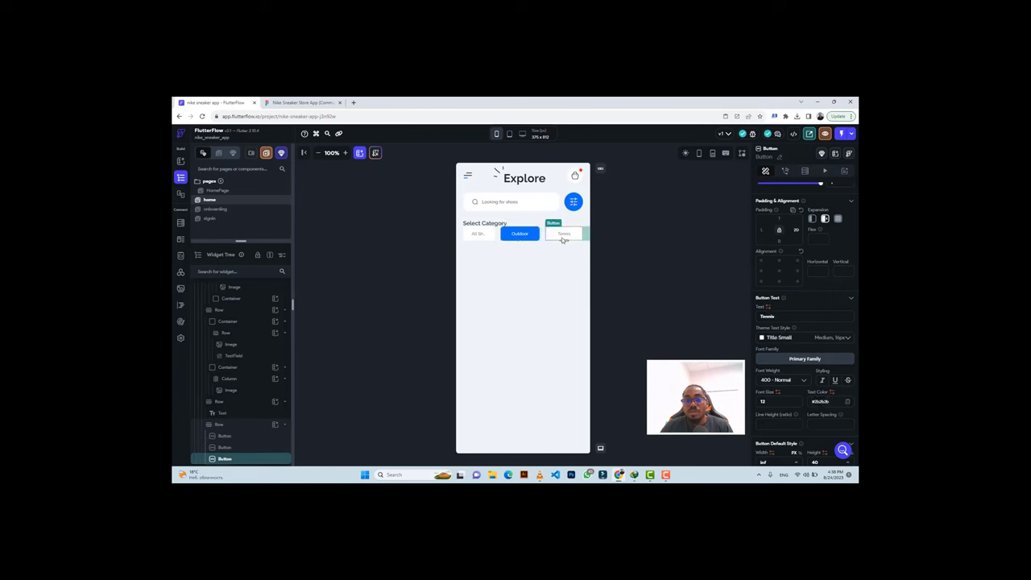
pyautogui.click(483, 235)
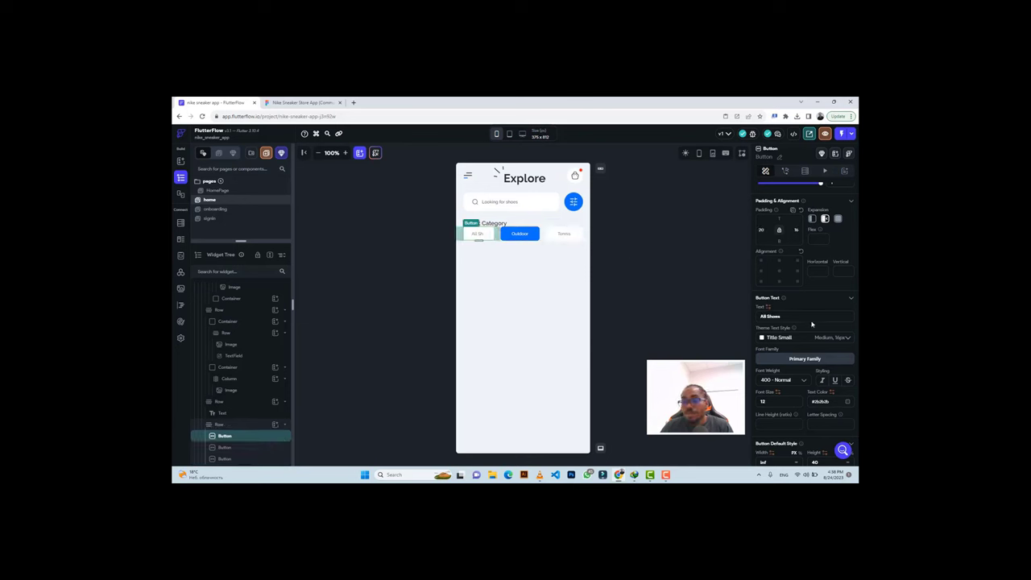
pyautogui.scroll(-3, 809, 354)
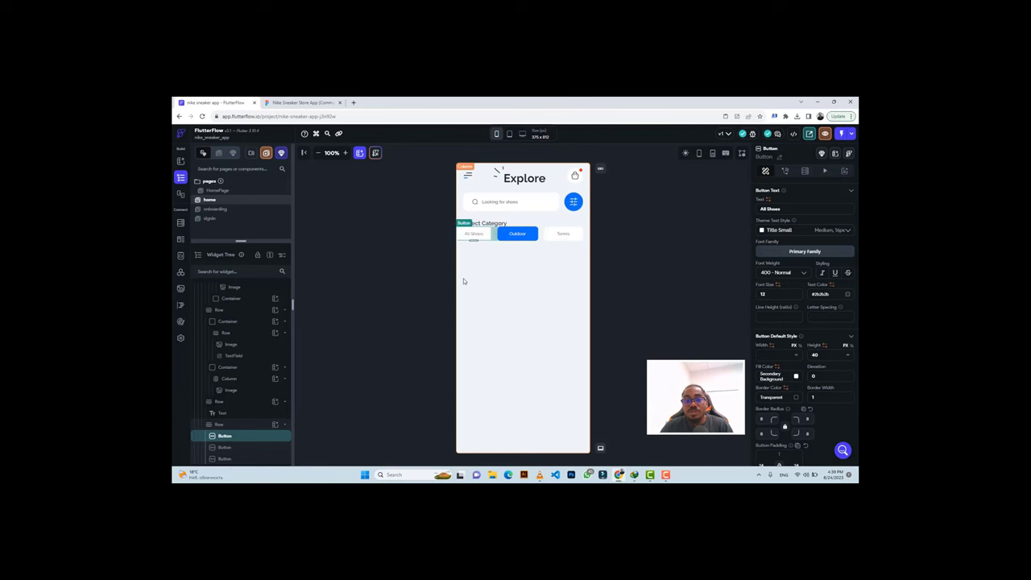
pyautogui.scroll(3, 785, 258)
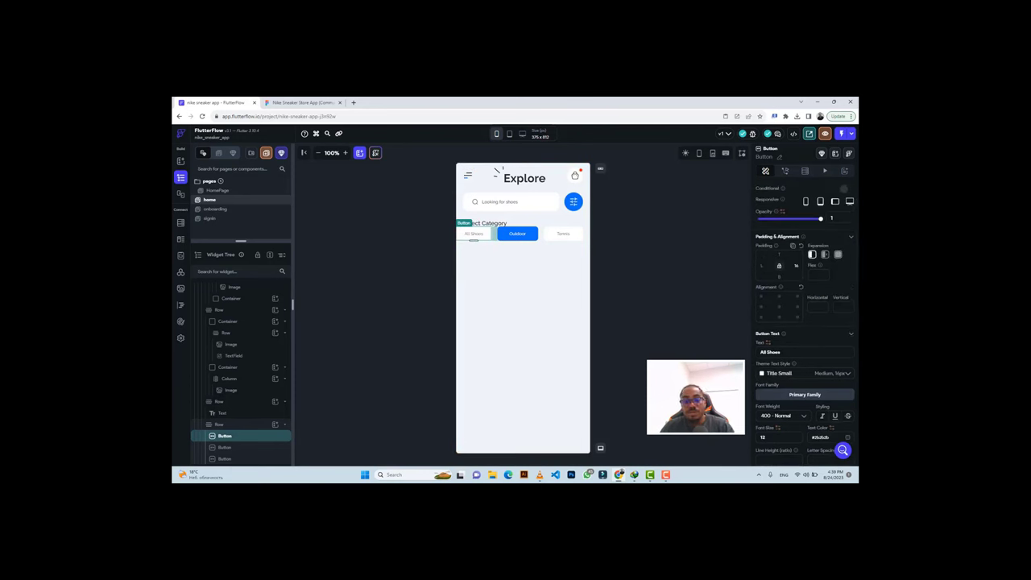
pyautogui.click(761, 265)
pyautogui.write('80')
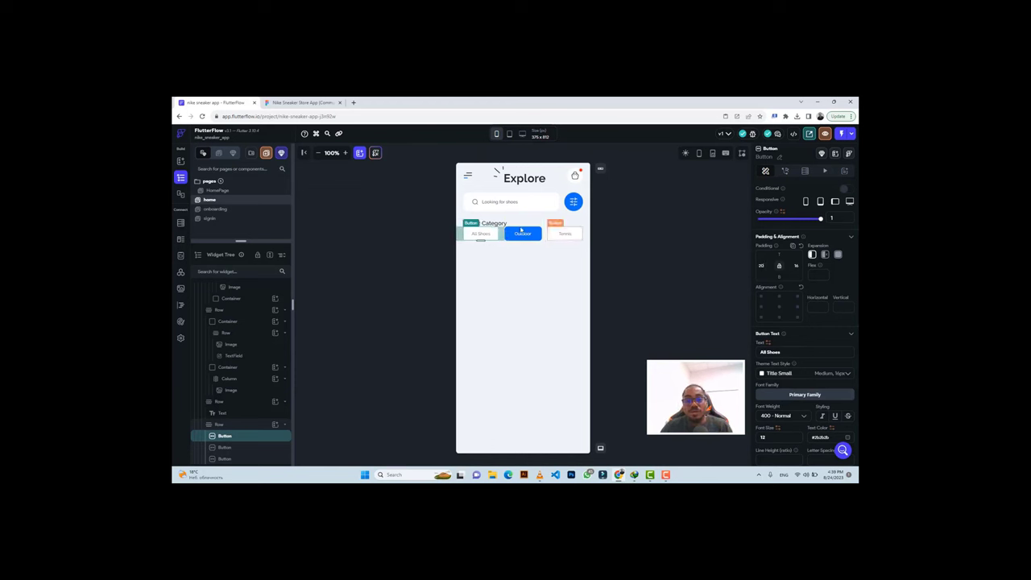
# Check category spacing against Figma and select the Select Category heading row.
pyautogui.click(543, 234)
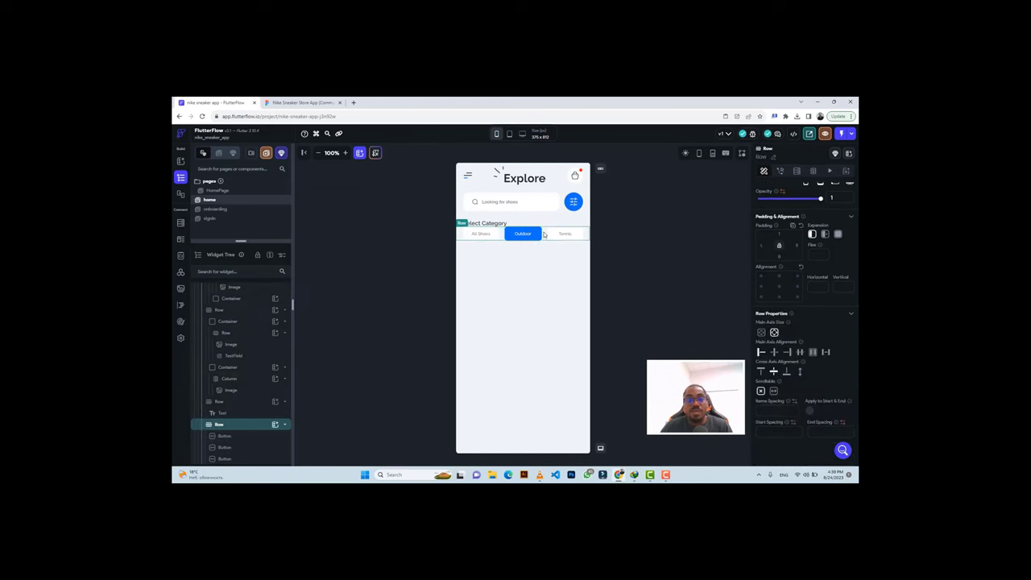
pyautogui.click(301, 102)
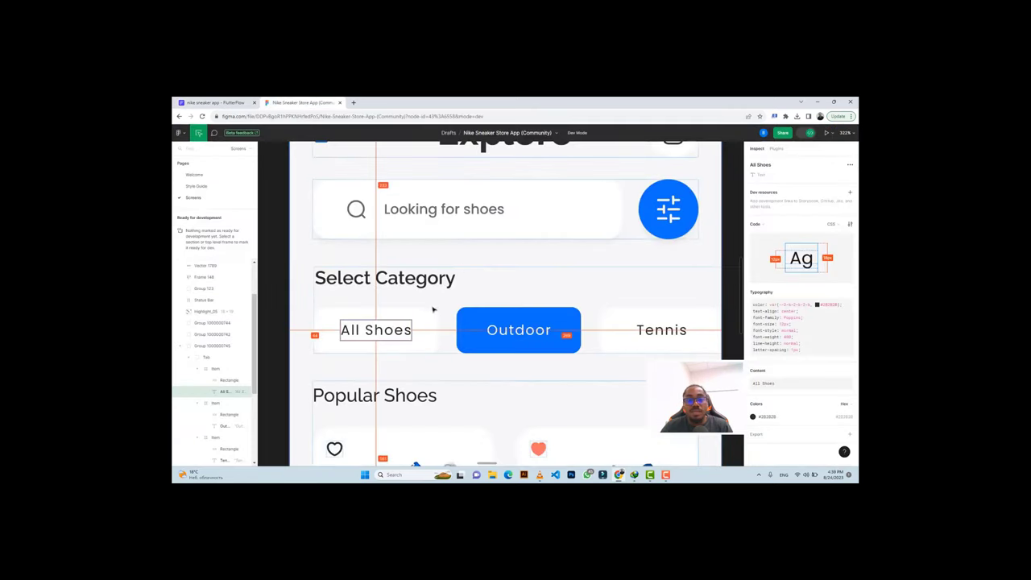
pyautogui.click(381, 295)
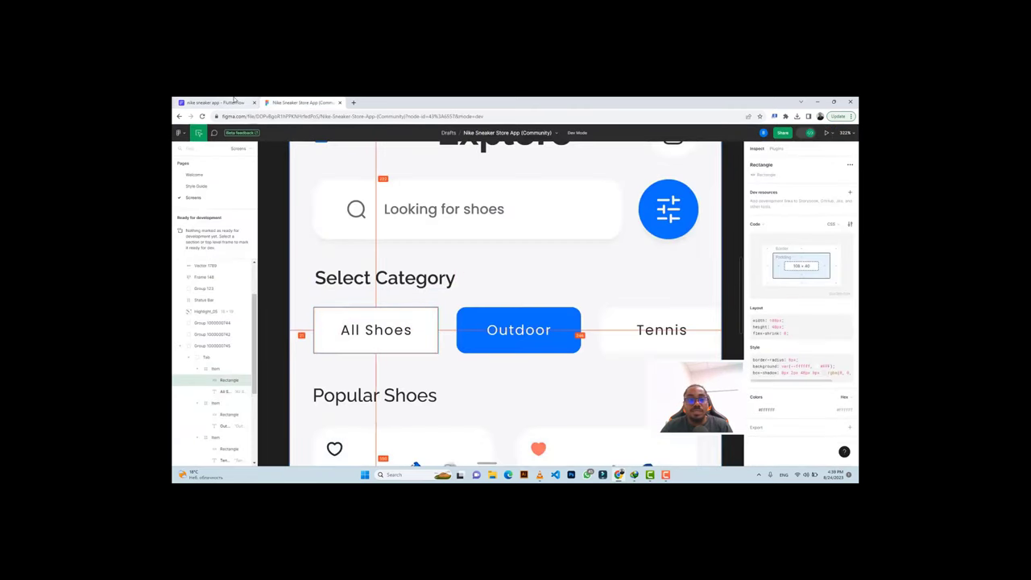
pyautogui.hotkey('ctrl', 'Tab')
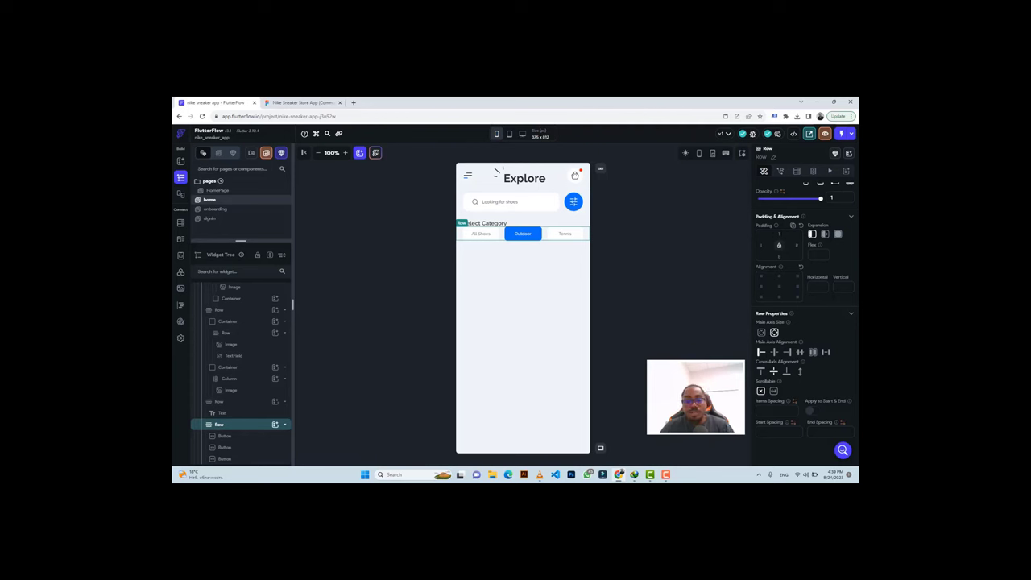
pyautogui.click(552, 272)
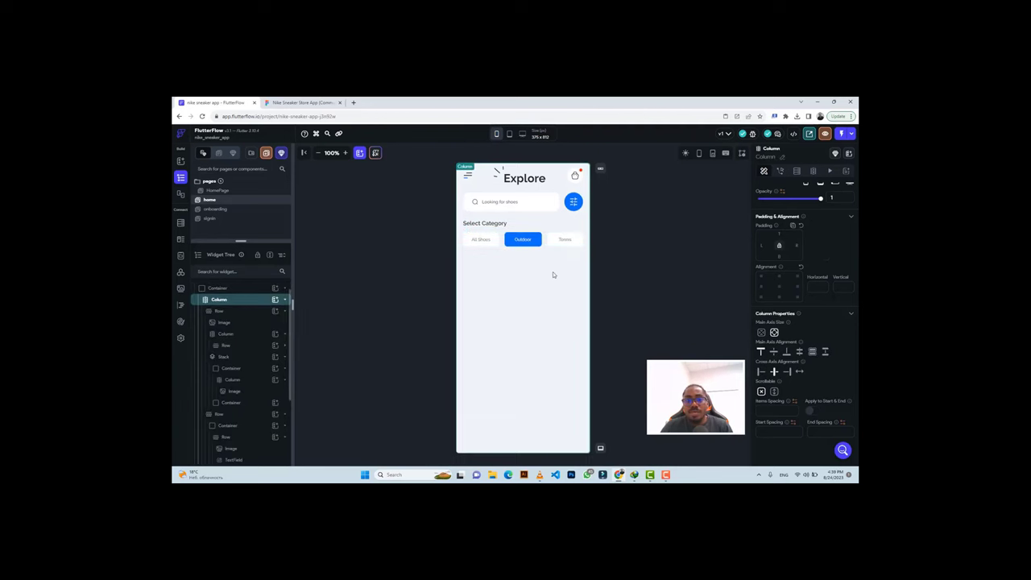
pyautogui.click(300, 102)
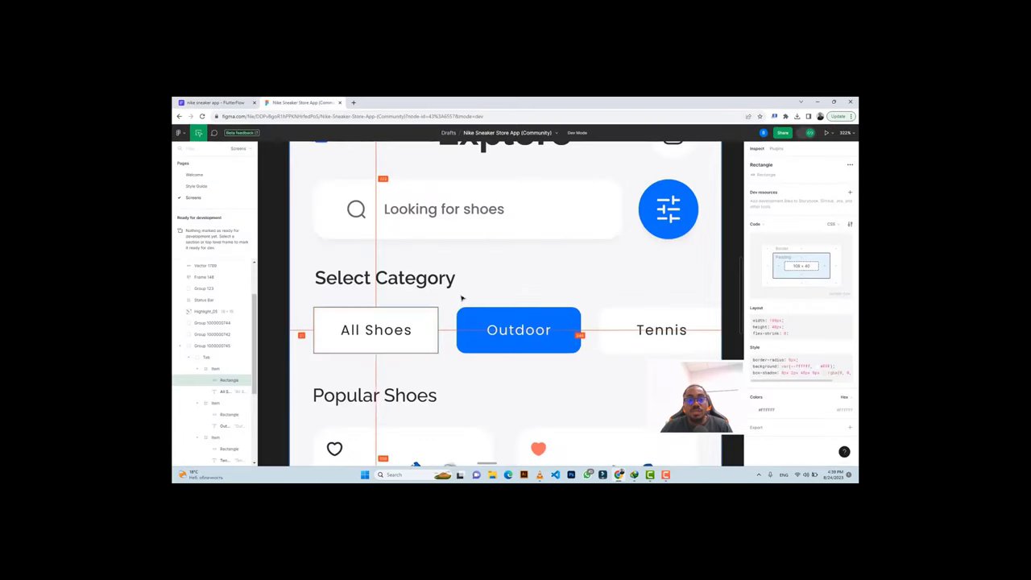
pyautogui.scroll(-2, 461, 298)
pyautogui.click(214, 102)
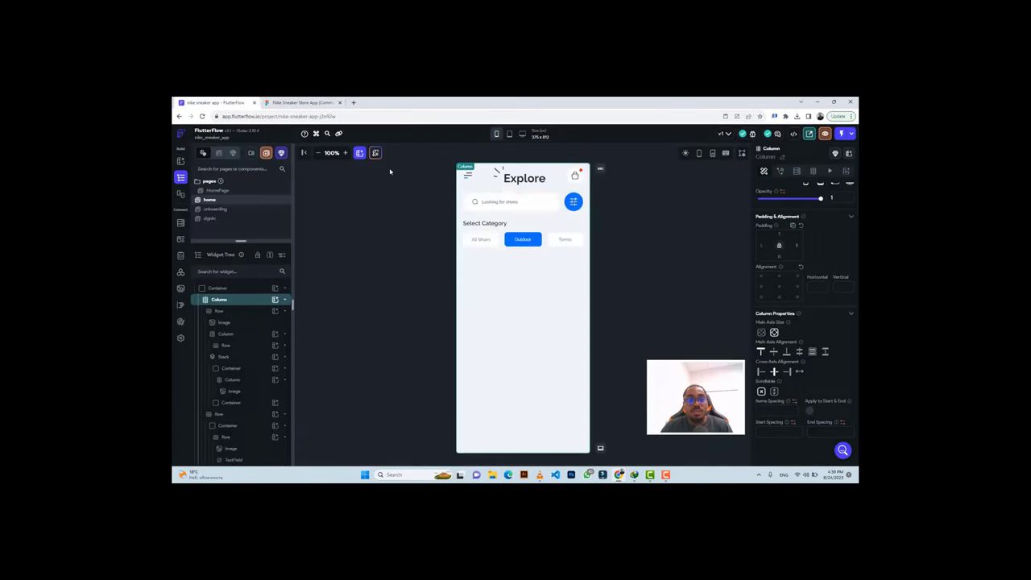
pyautogui.click(512, 227)
# Copy the Select Category row below the buttons and retitle it 'Popular Shoes'.
pyautogui.hotkey('ctrl', 'c')
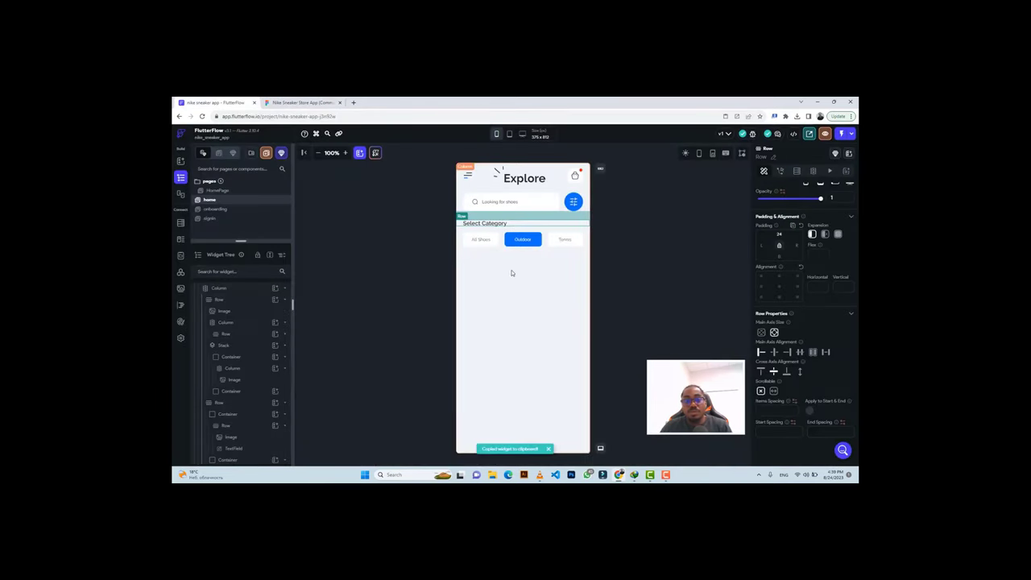
pyautogui.click(510, 273)
pyautogui.hotkey('ctrl', 'v')
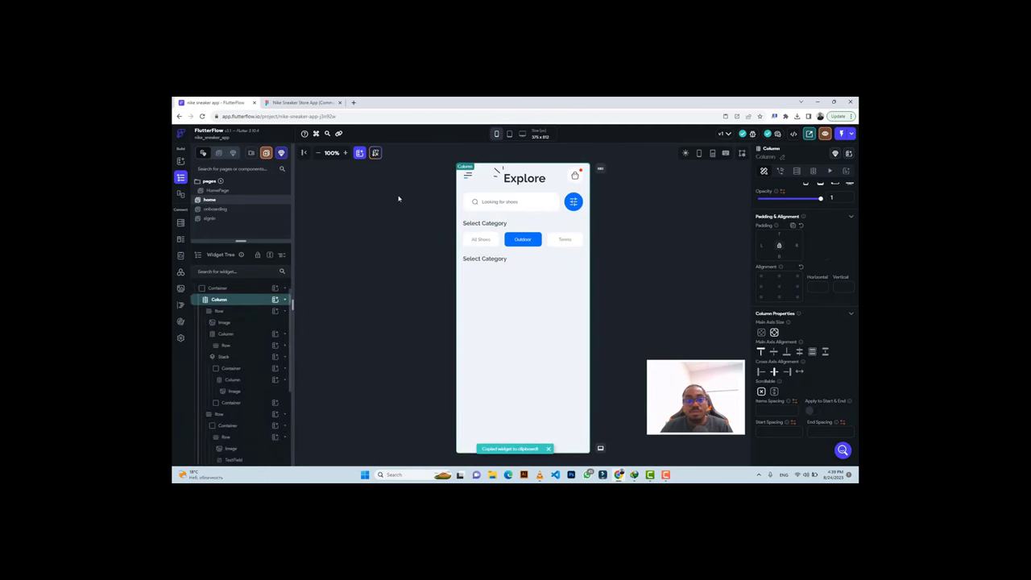
pyautogui.click(294, 102)
pyautogui.click(419, 319)
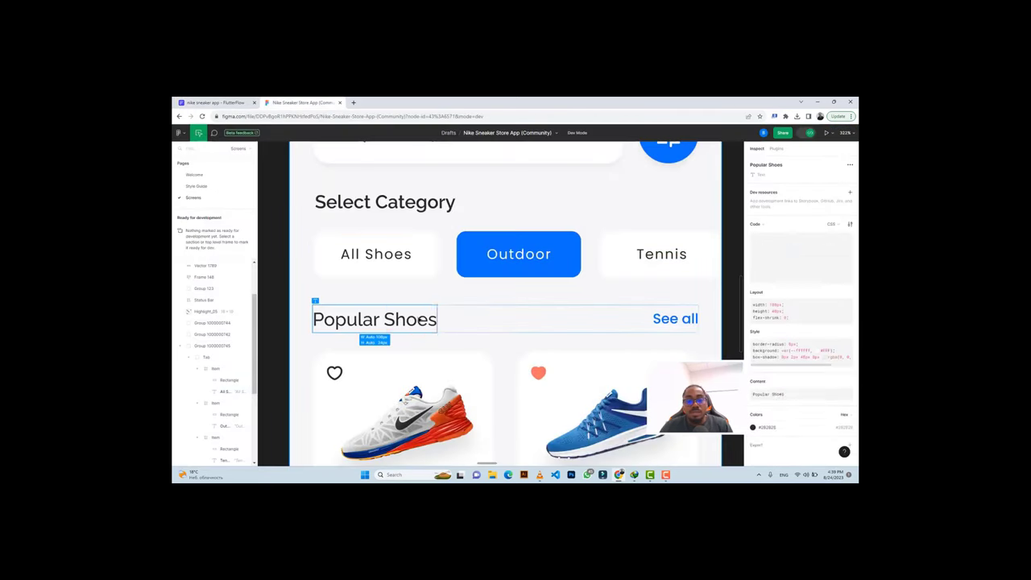
pyautogui.doubleClick(418, 319)
pyautogui.click(846, 360)
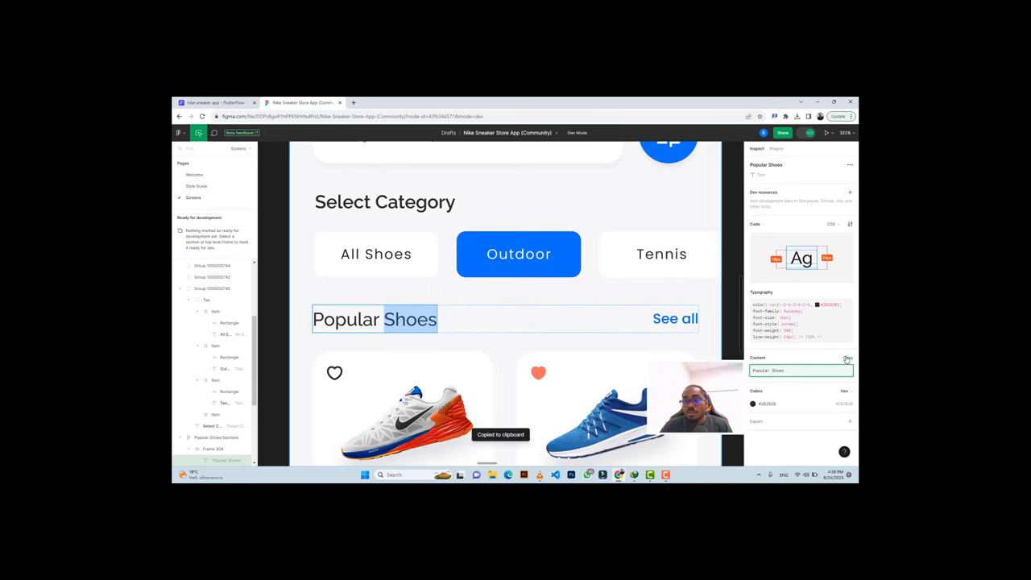
pyautogui.click(213, 102)
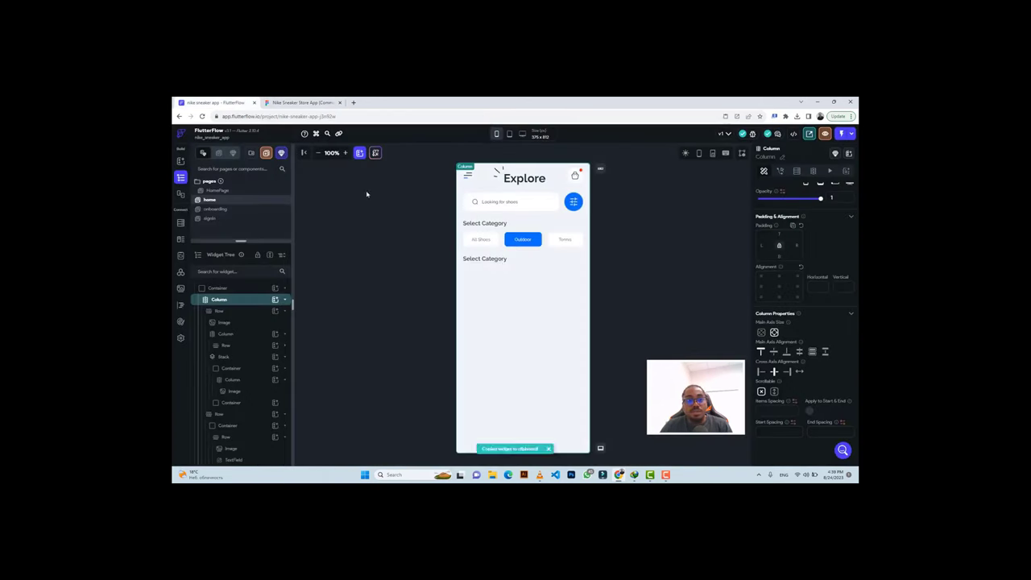
pyautogui.click(502, 262)
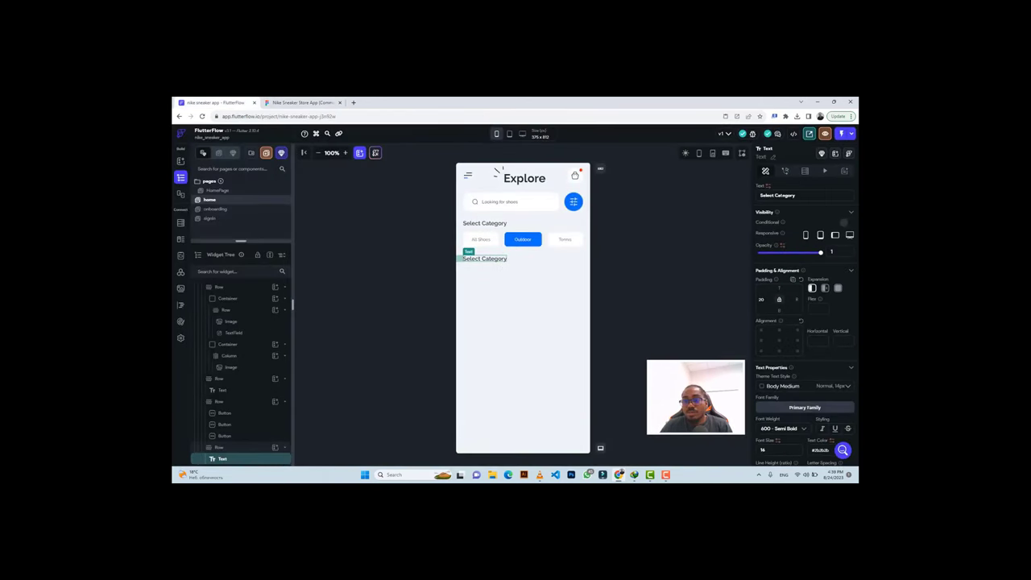
pyautogui.tripleClick(782, 194)
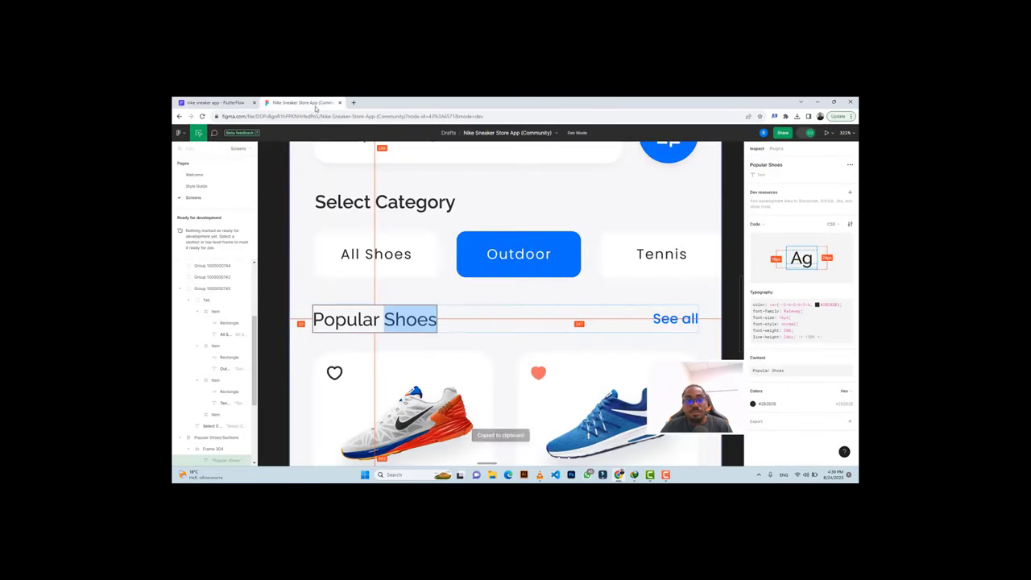
# Copy the See all text colour from Figma and select the Popular Shoes row.
pyautogui.click(307, 102)
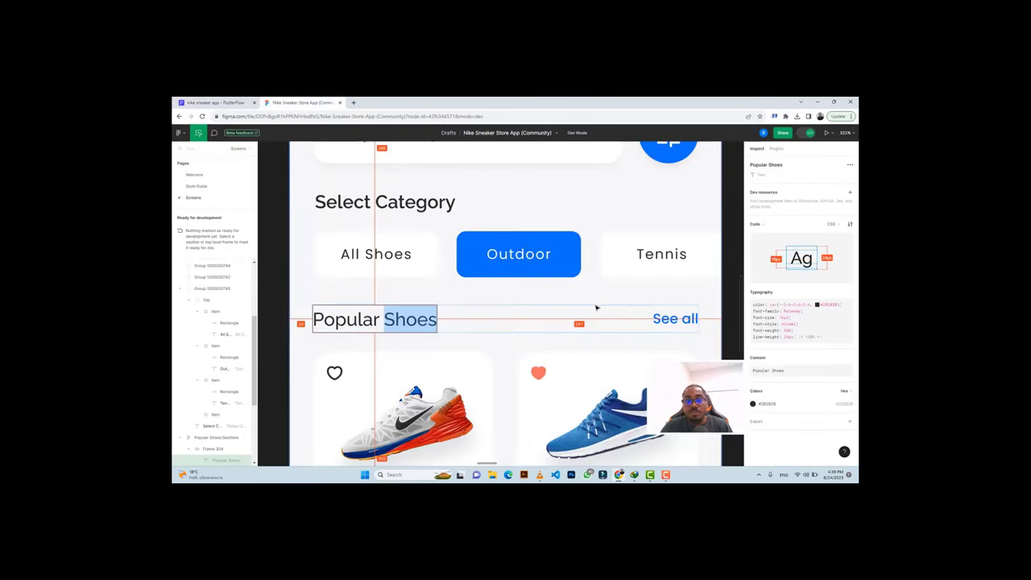
pyautogui.click(673, 319)
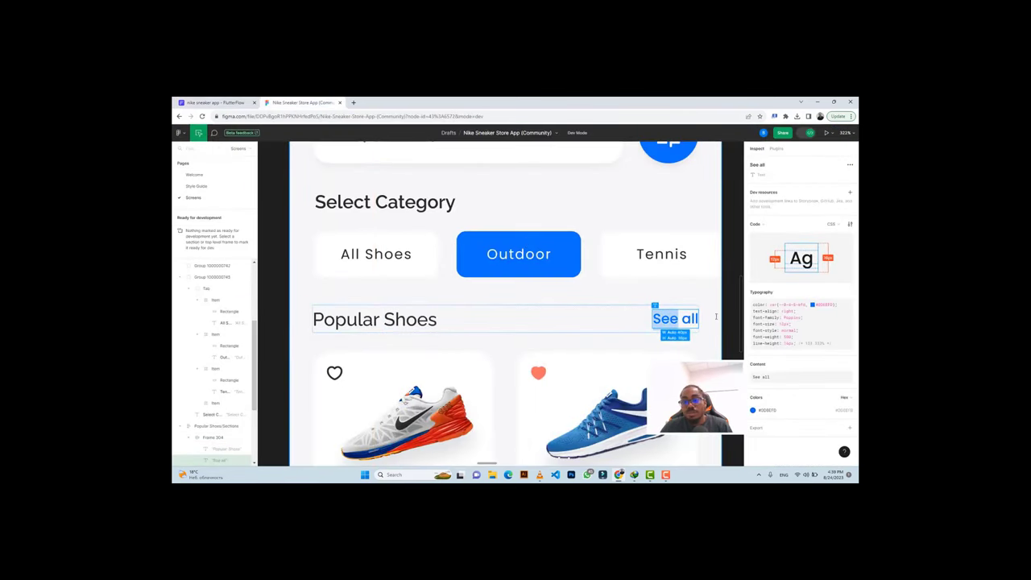
pyautogui.click(844, 412)
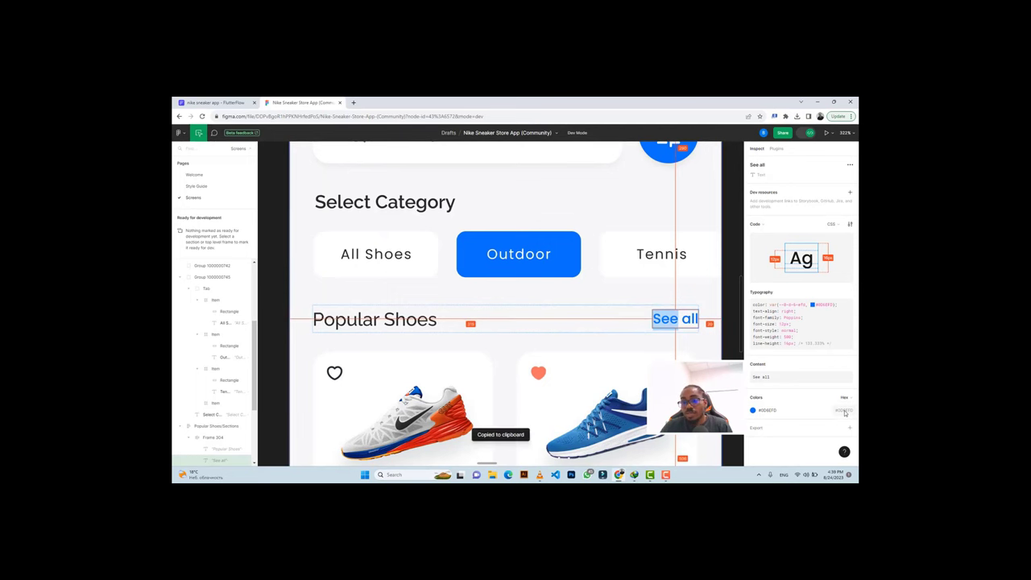
pyautogui.click(229, 102)
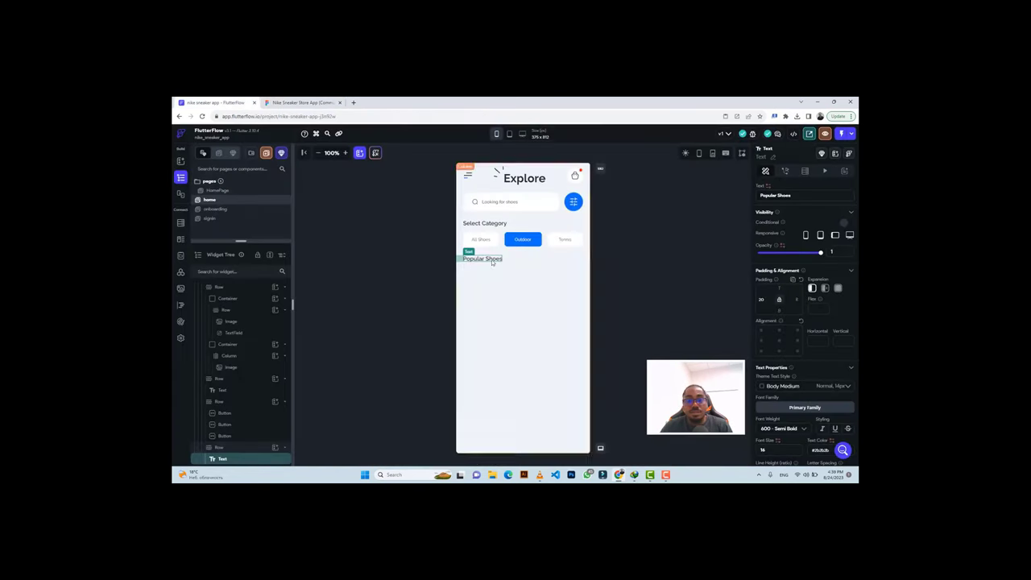
pyautogui.click(531, 260)
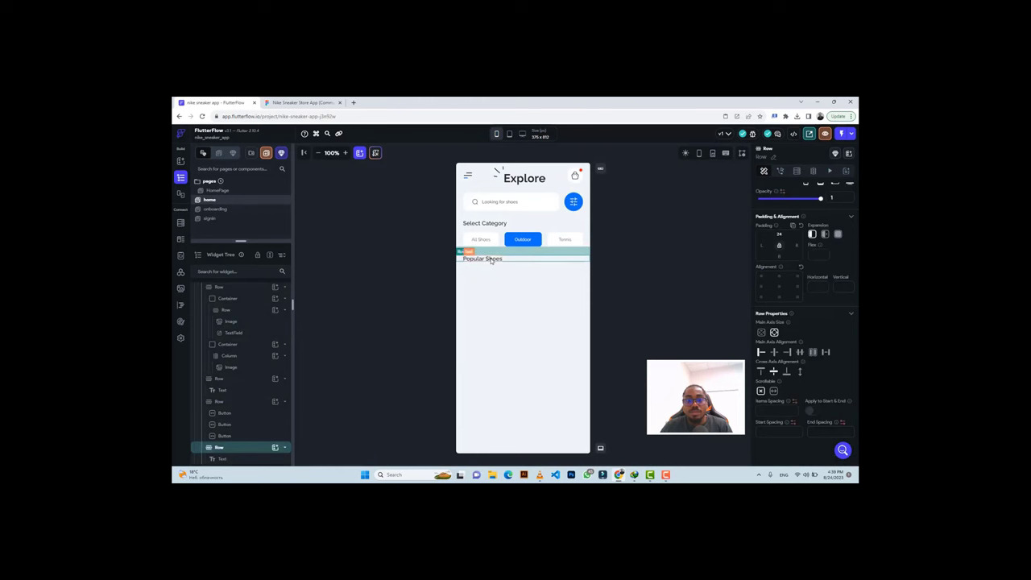
# Duplicate the Popular Shoes text, space the row between, and pad the copy 20.
pyautogui.click(492, 260)
pyautogui.hotkey('ctrl', 'd')
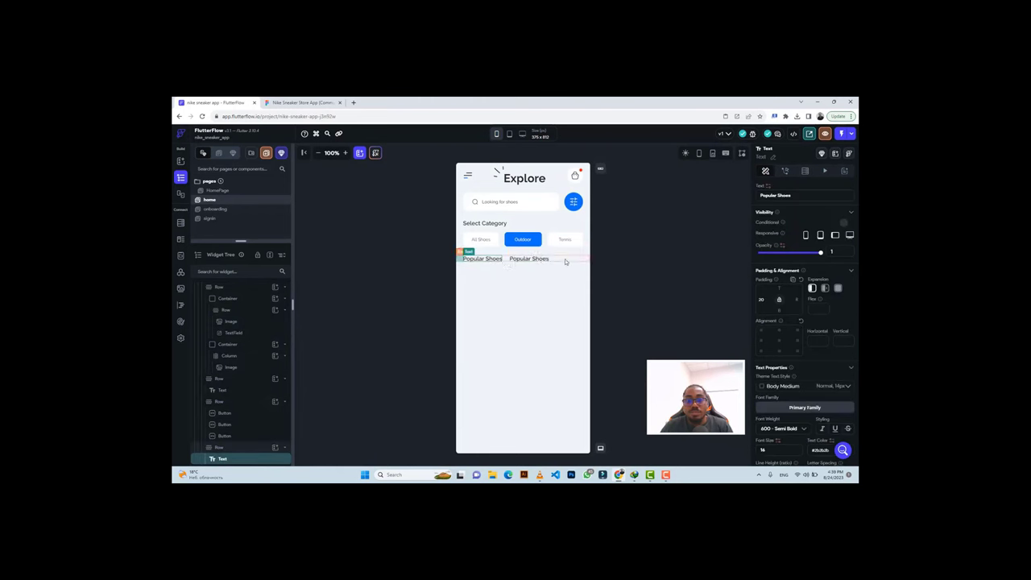
pyautogui.click(565, 258)
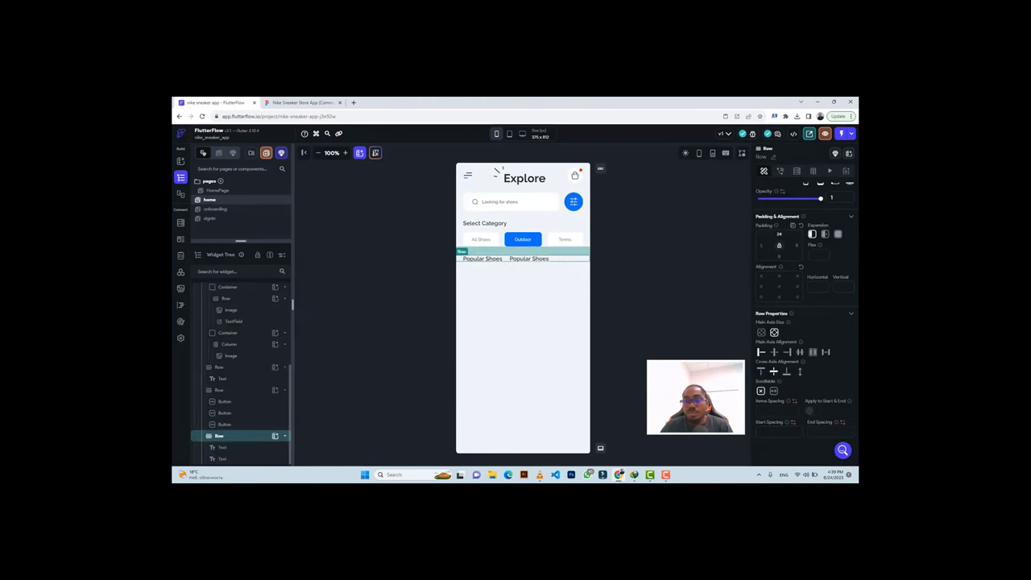
pyautogui.click(826, 353)
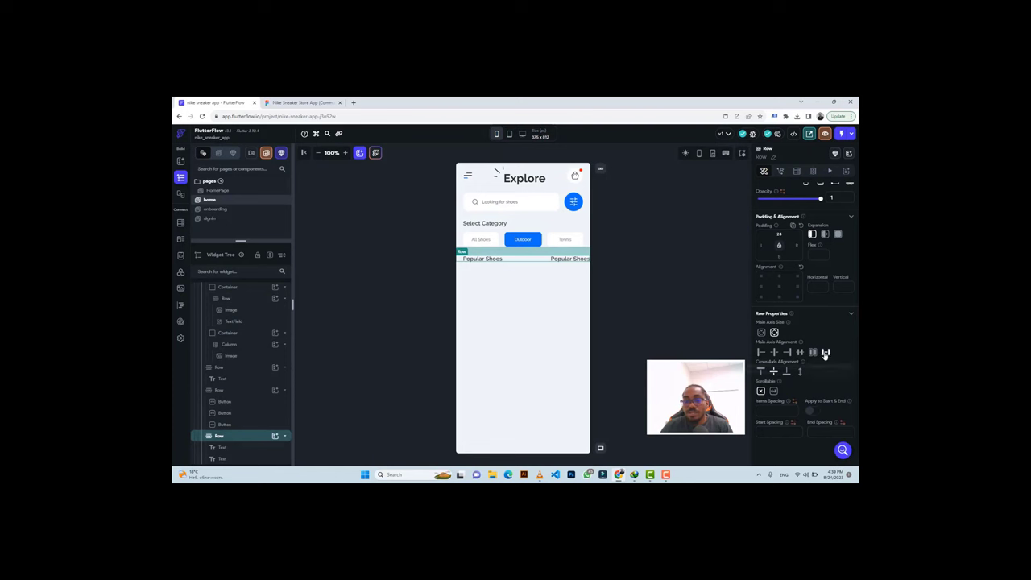
pyautogui.click(570, 259)
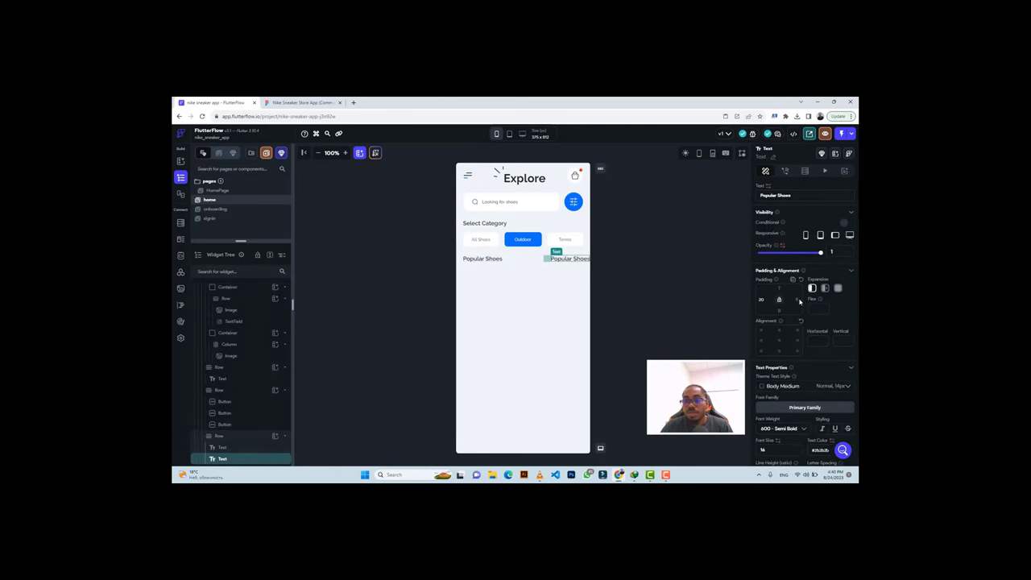
pyautogui.write('20')
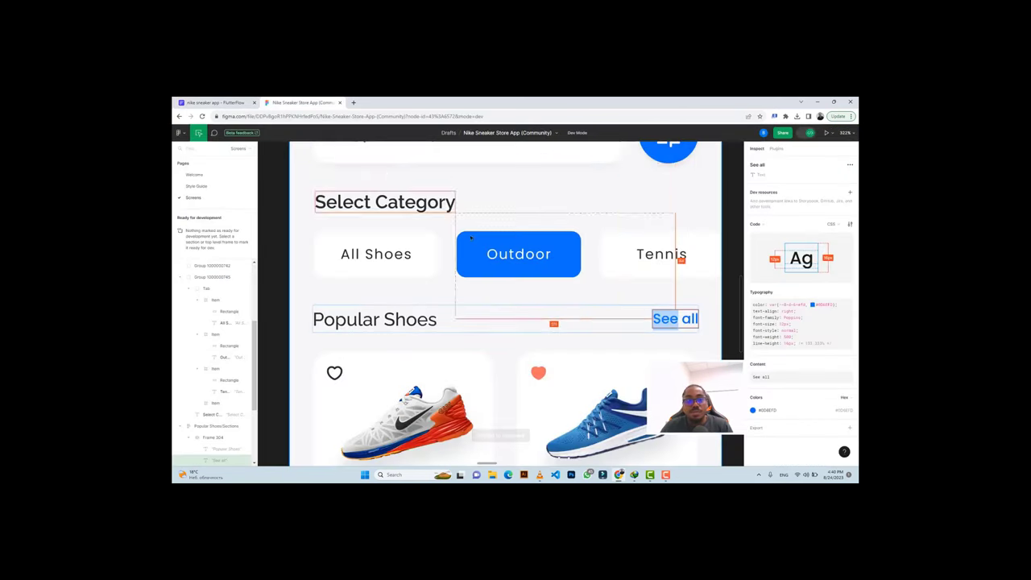
# Change the duplicated text to 'See all' using the content copied from Figma.
pyautogui.click(302, 102)
pyautogui.click(673, 325)
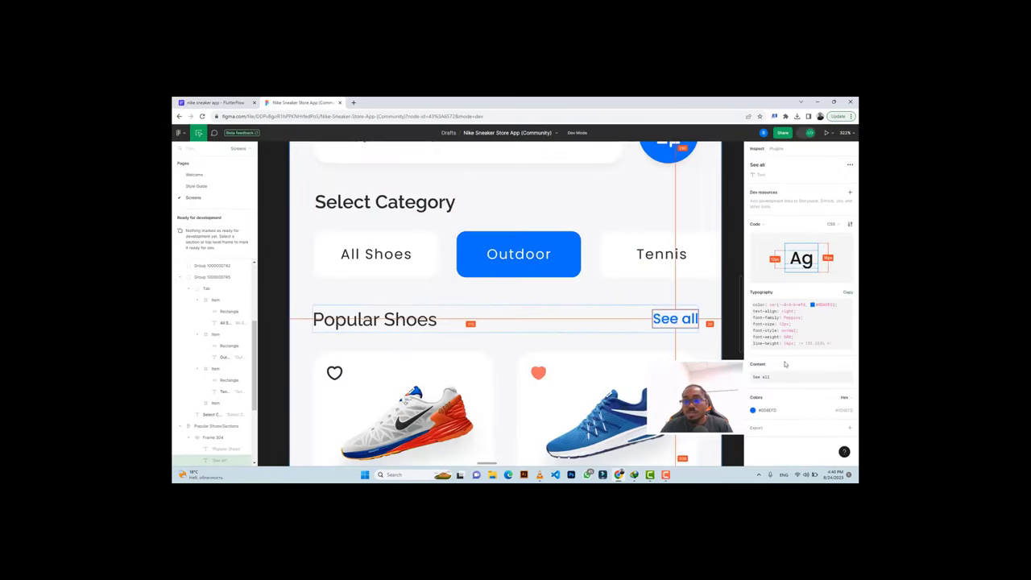
pyautogui.click(848, 365)
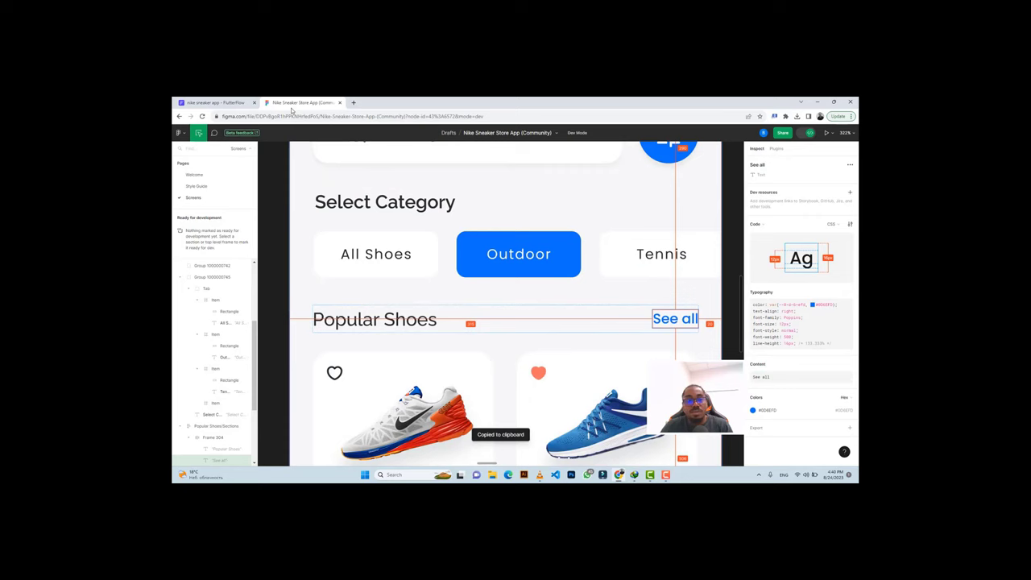
pyautogui.click(214, 103)
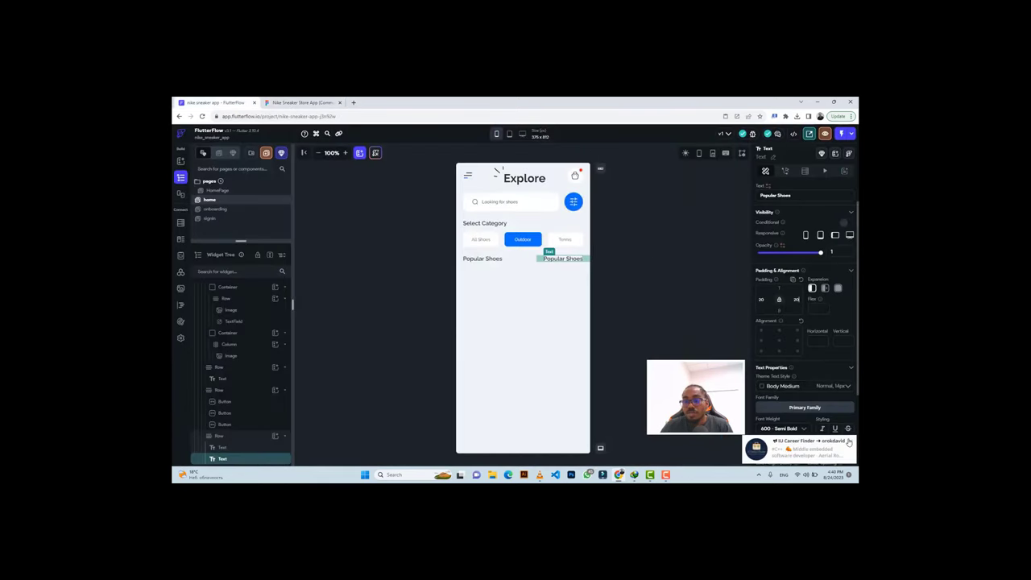
pyautogui.tripleClick(775, 194)
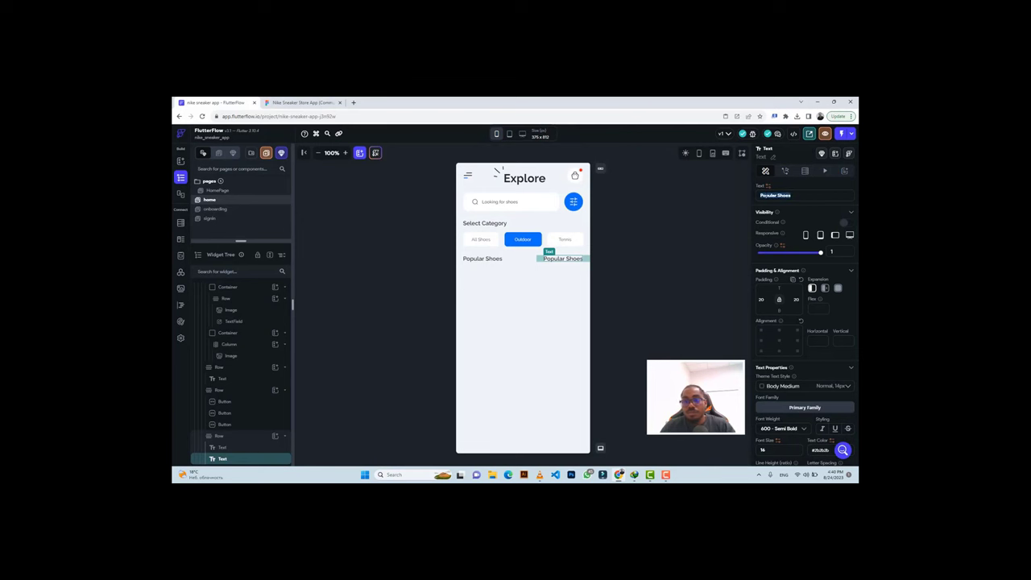
pyautogui.hotkey('ctrl', 'Tab')
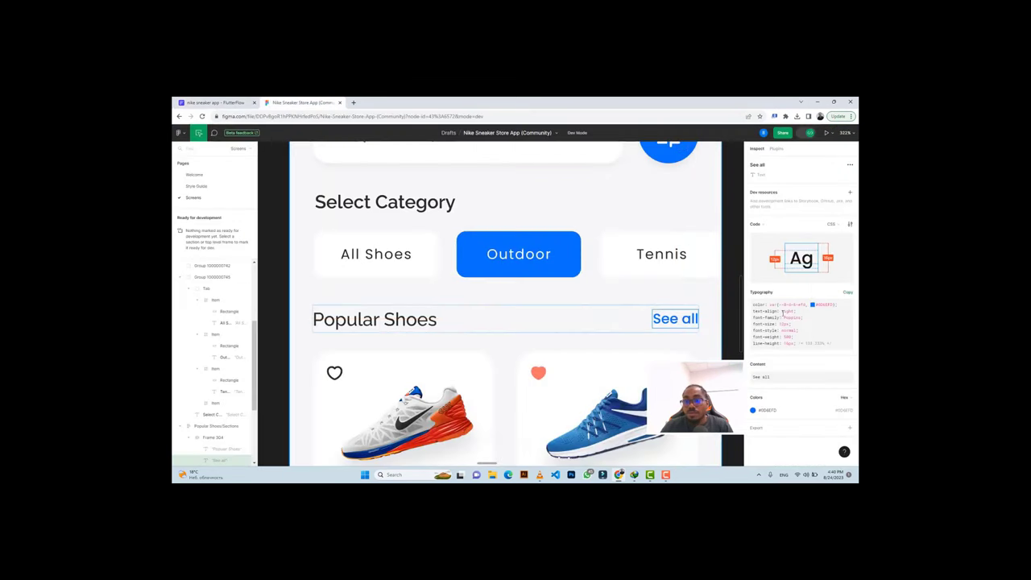
pyautogui.click(769, 410)
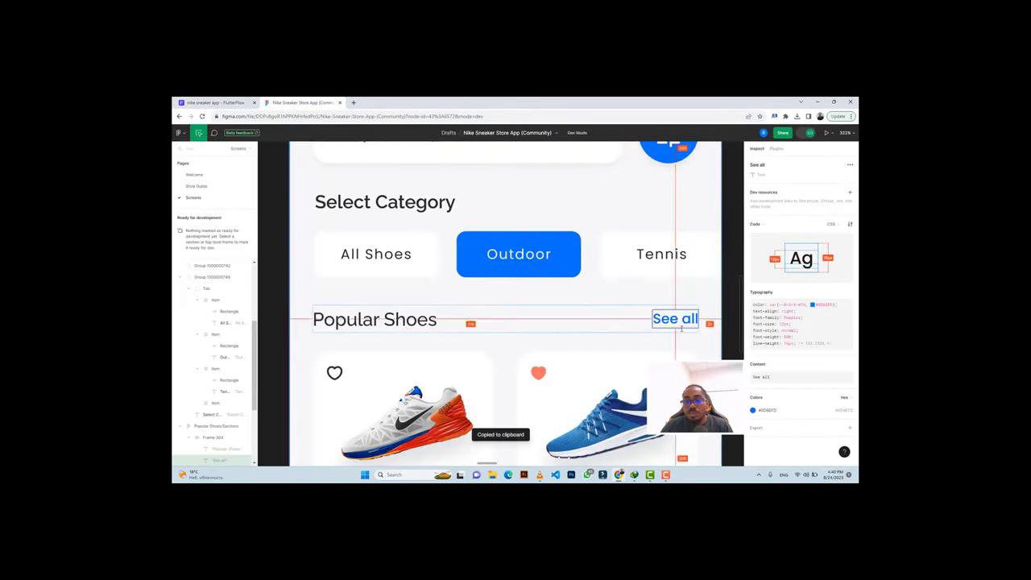
pyautogui.hotkey('ctrl', 'Tab')
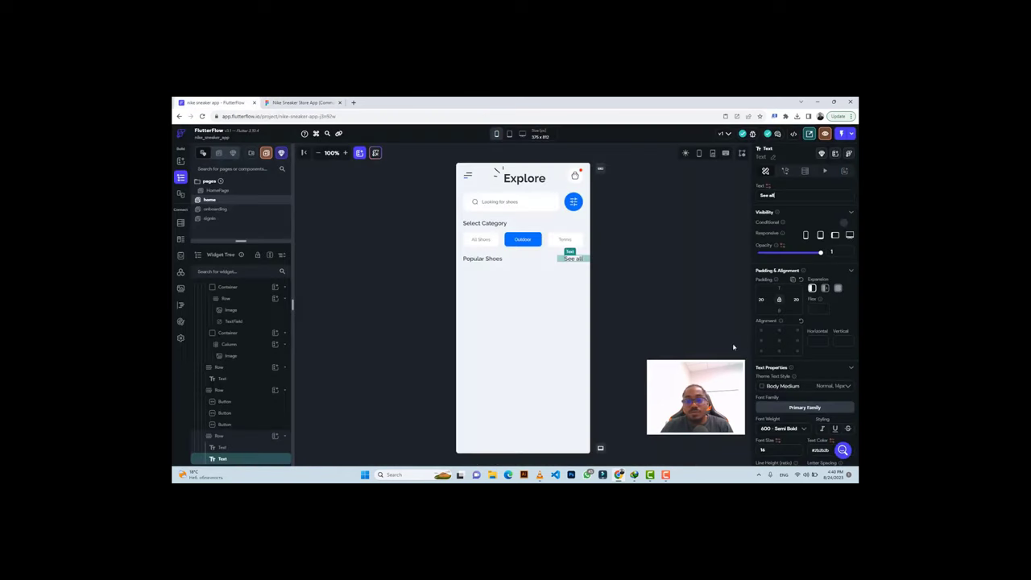
# Style See all with weight 500 Medium, size 12 and colour #0D6EFD.
pyautogui.scroll(-3, 834, 364)
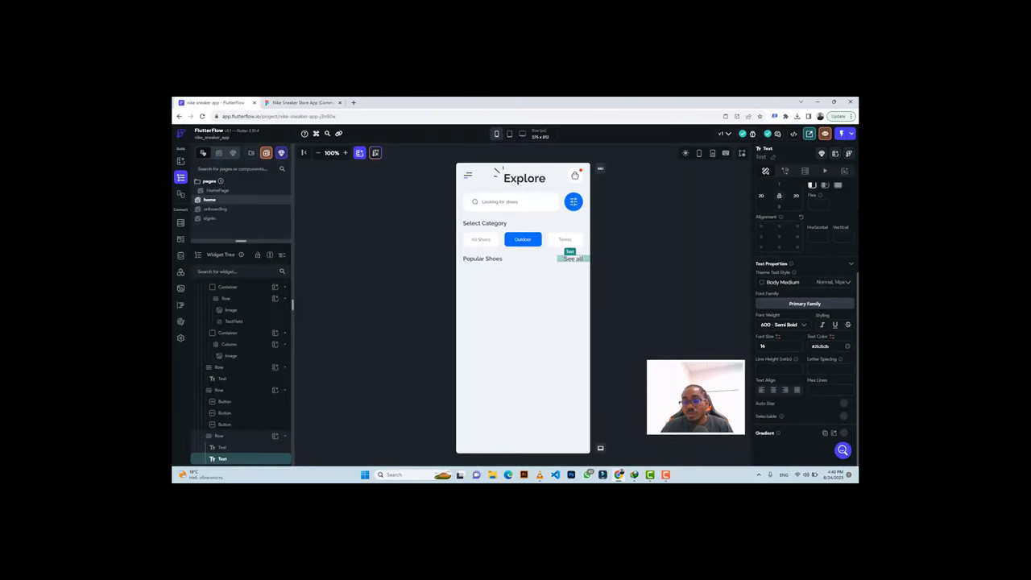
pyautogui.click(777, 326)
pyautogui.click(773, 308)
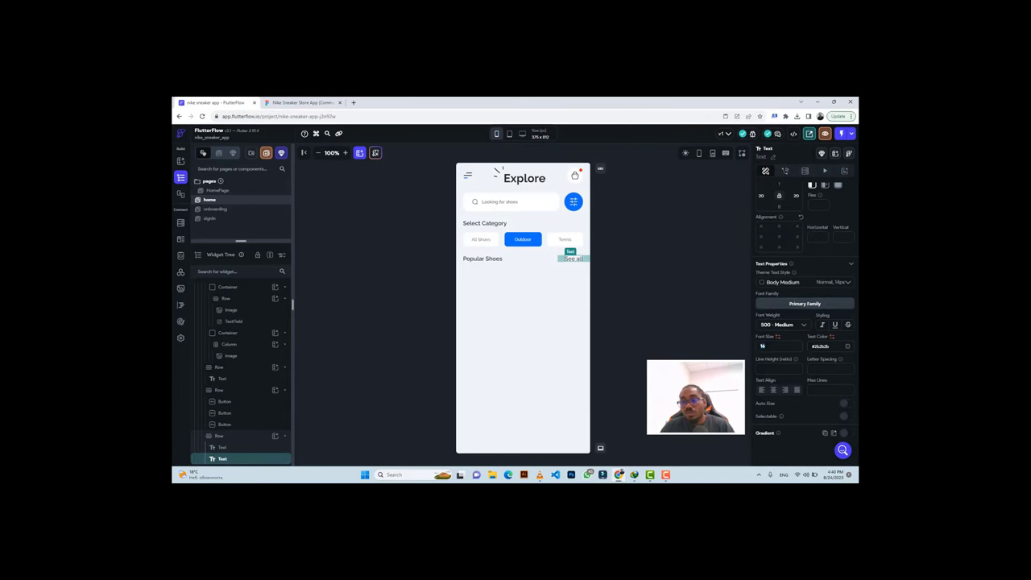
pyautogui.write('12')
pyautogui.hotkey('ctrl', 'v')
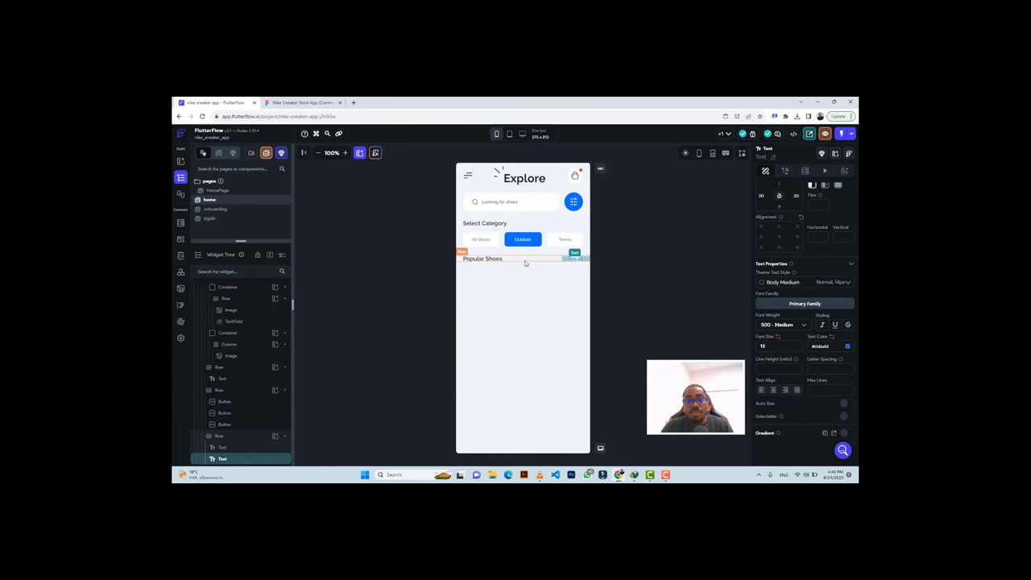
# Inspect the Popular Shoes heading text in the Figma design.
pyautogui.click(299, 102)
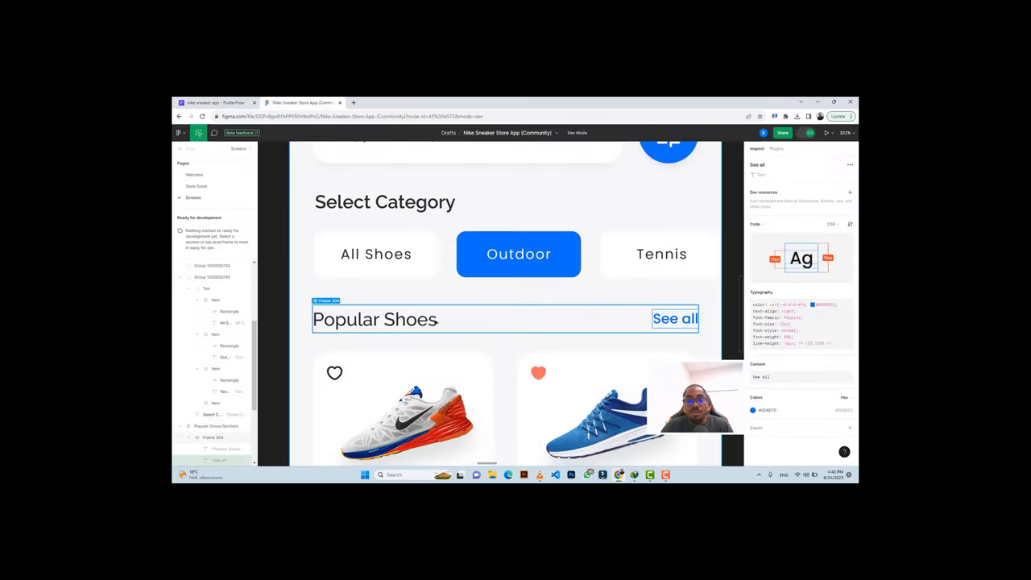
pyautogui.click(410, 321)
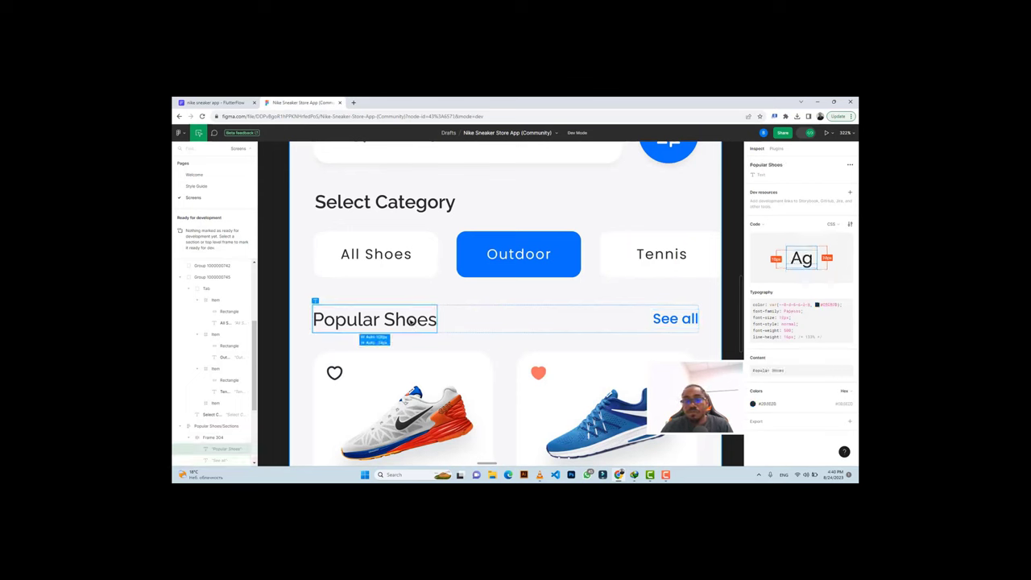
pyautogui.scroll(-2, 378, 306)
pyautogui.scroll(-1, 333, 298)
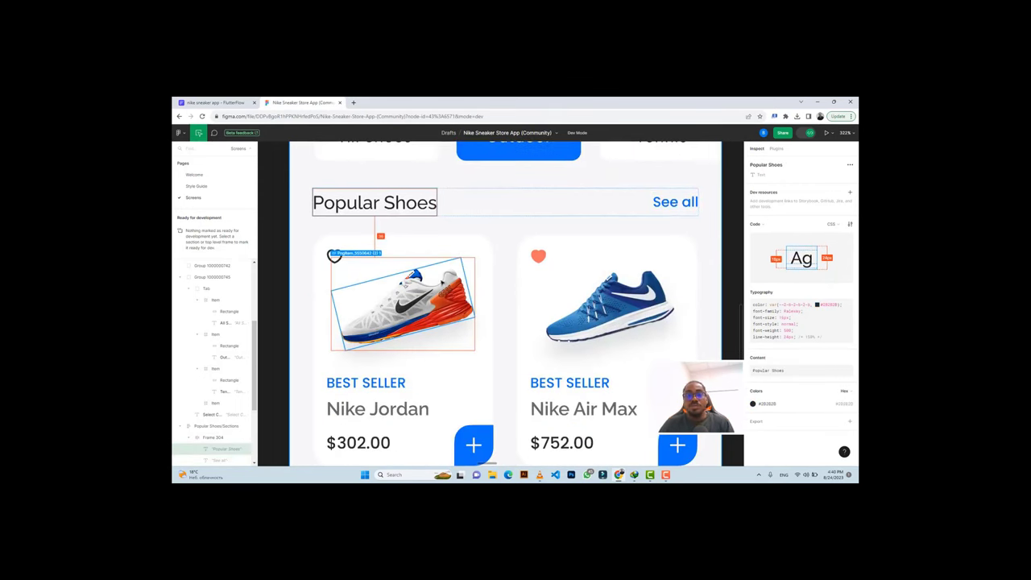
pyautogui.click(212, 102)
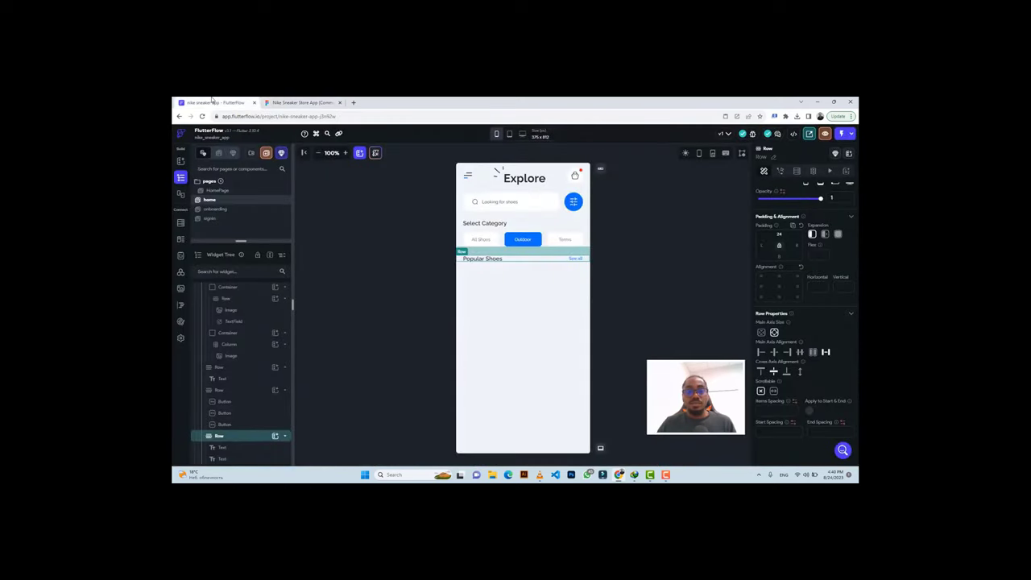
pyautogui.click(286, 103)
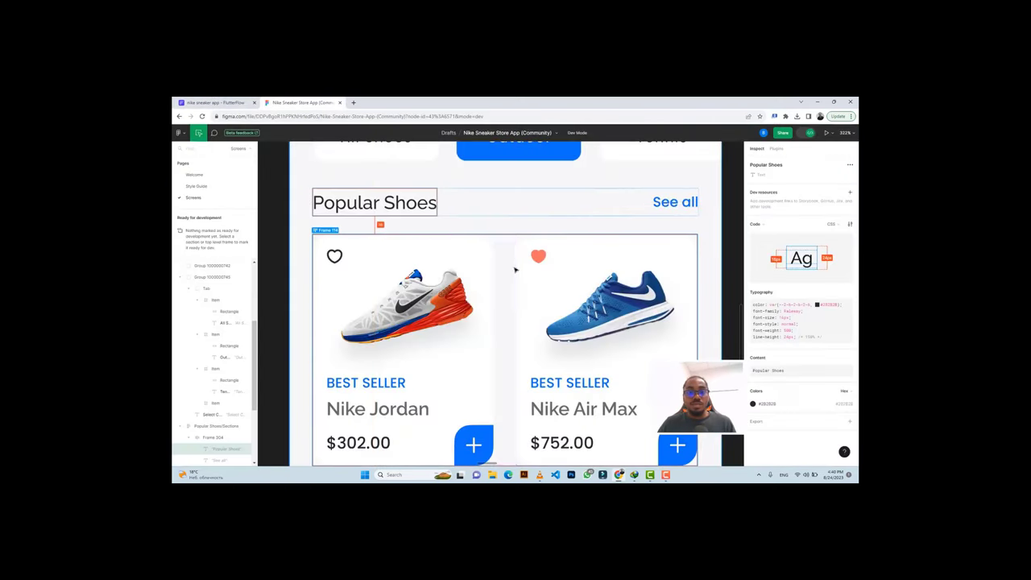
pyautogui.scroll(-1, 472, 225)
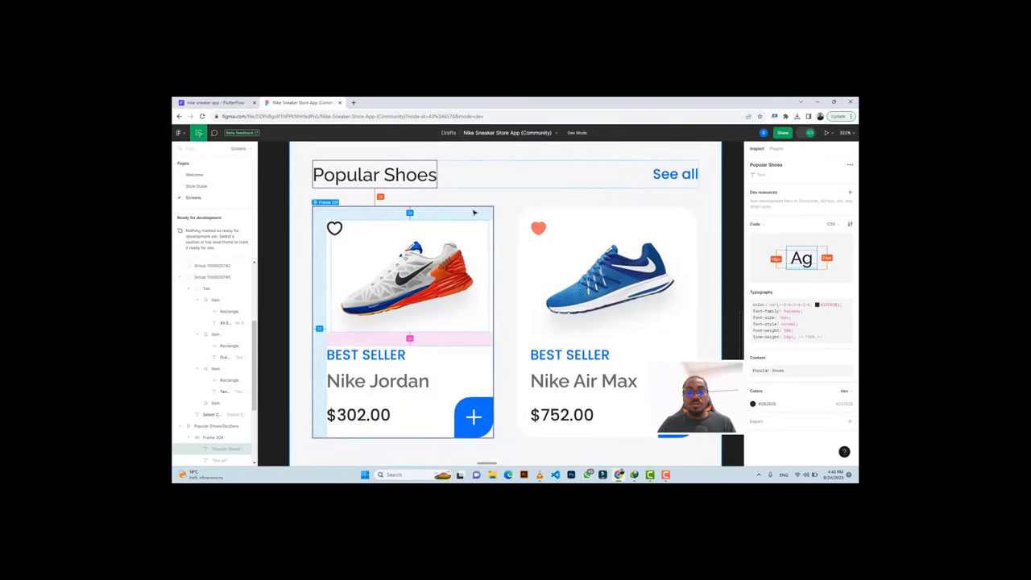
# Inspect the Nike Jordan card frame for its 16 px corner radius and 12 px padding.
pyautogui.click(654, 231)
pyautogui.scroll(-2, 617, 344)
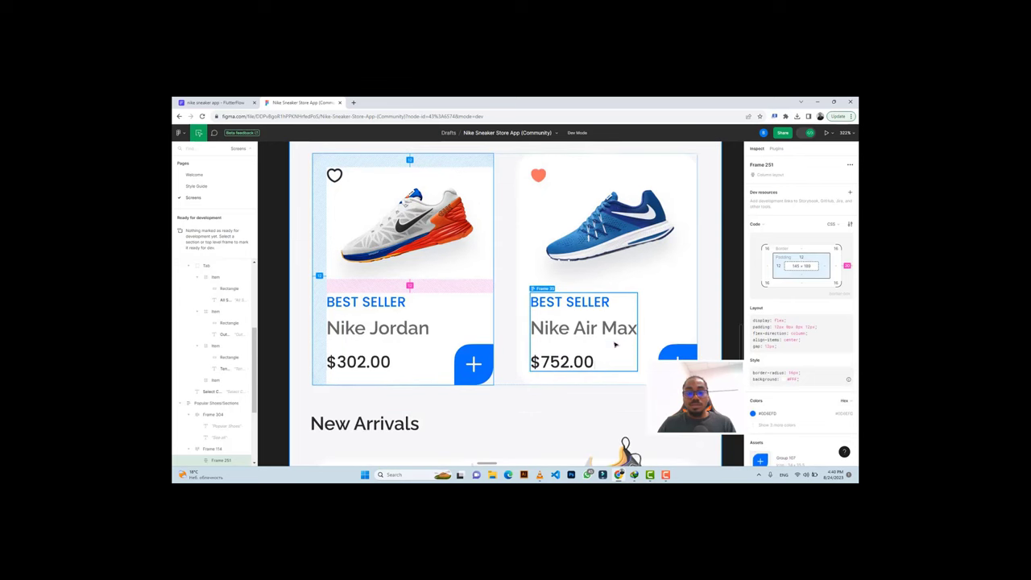
pyautogui.scroll(-7, 614, 344)
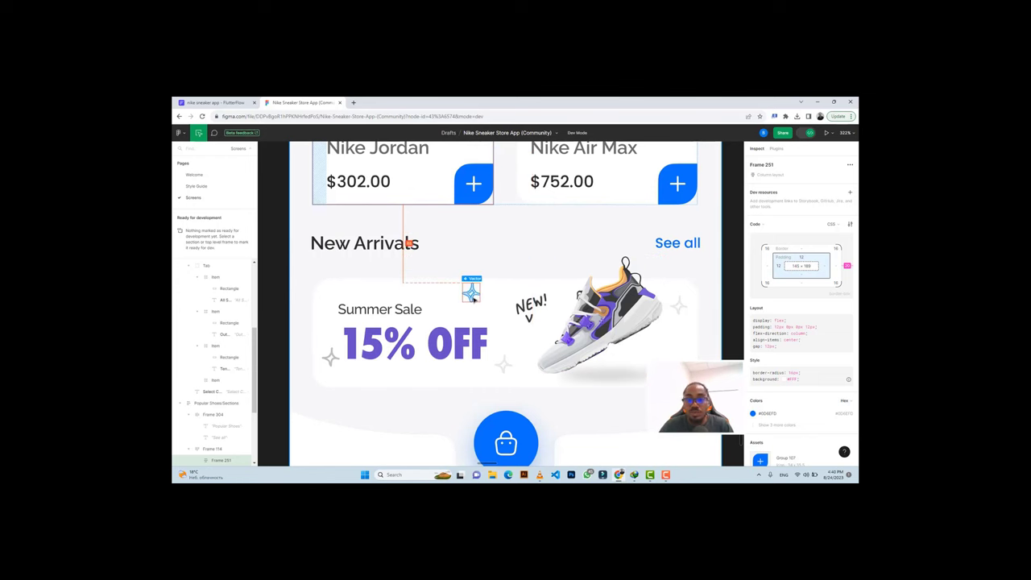
pyautogui.scroll(5, 473, 298)
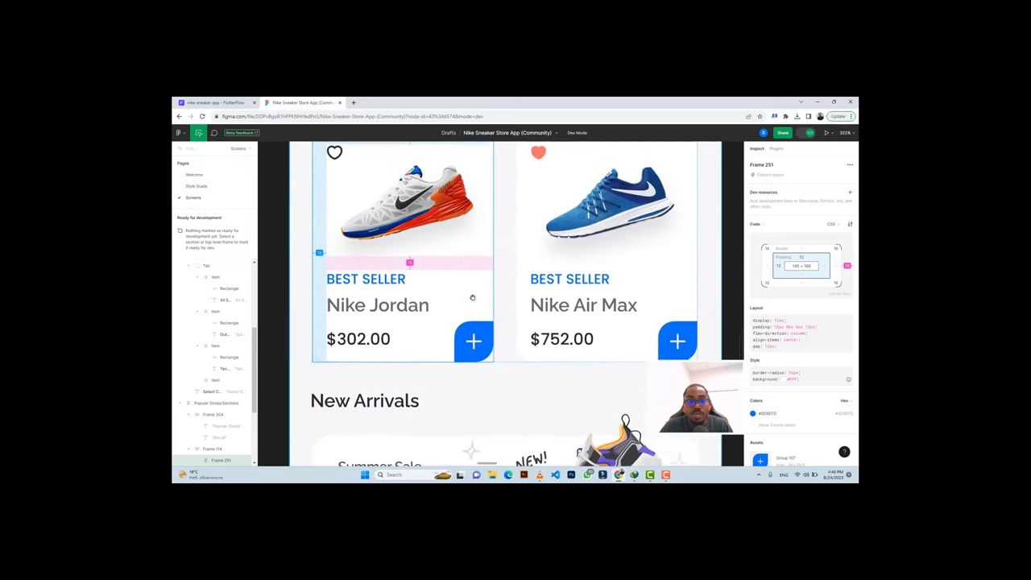
pyautogui.click(346, 232)
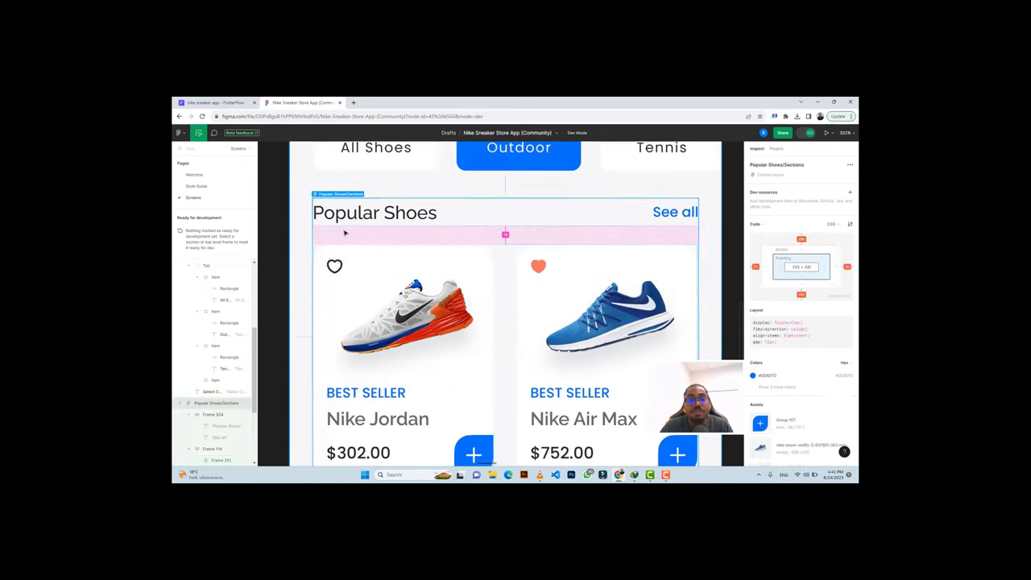
pyautogui.click(277, 227)
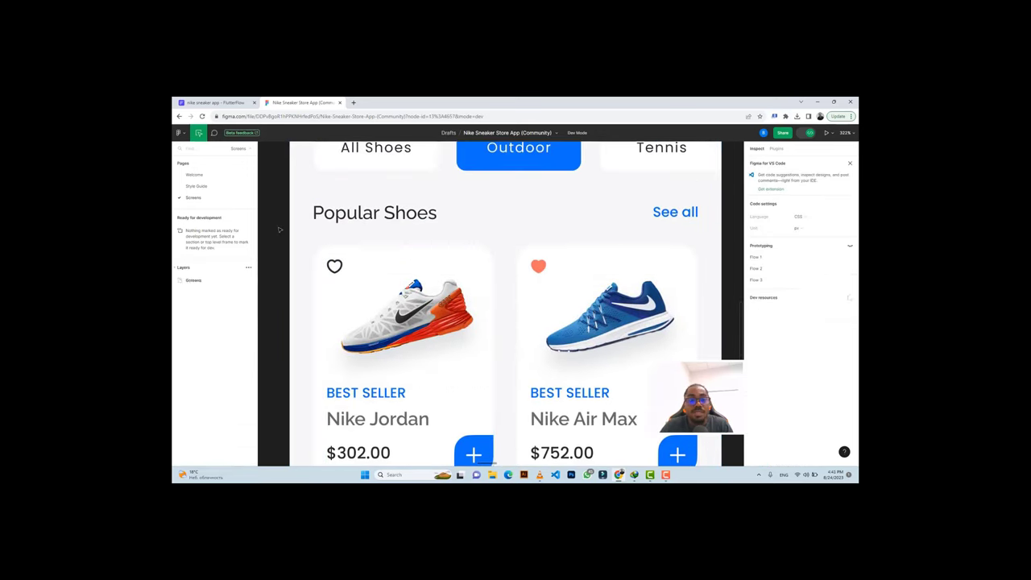
pyautogui.click(372, 254)
pyautogui.scroll(-2, 372, 253)
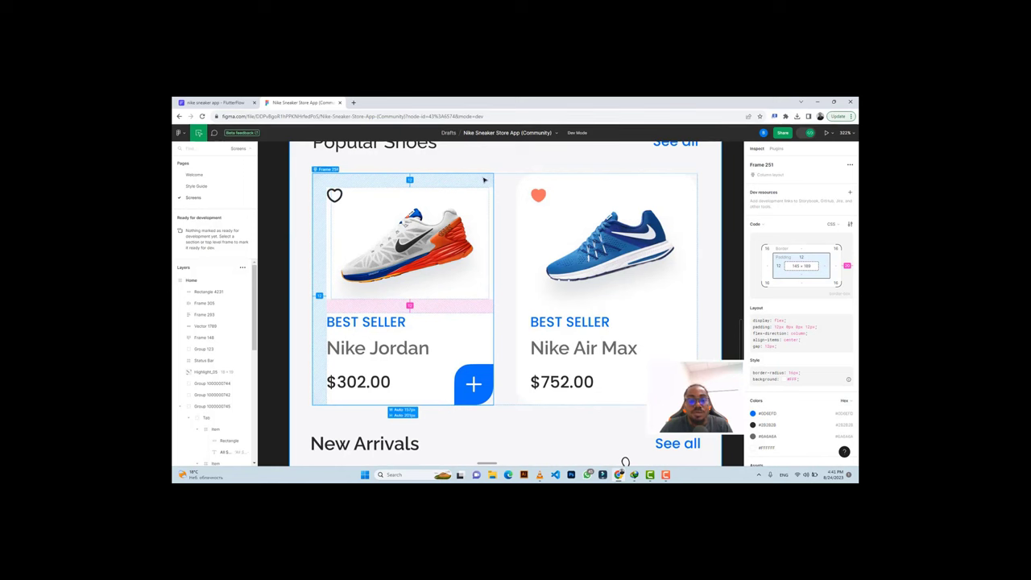
# Add a Row to the page's main column with a Container inside it.
pyautogui.click(233, 102)
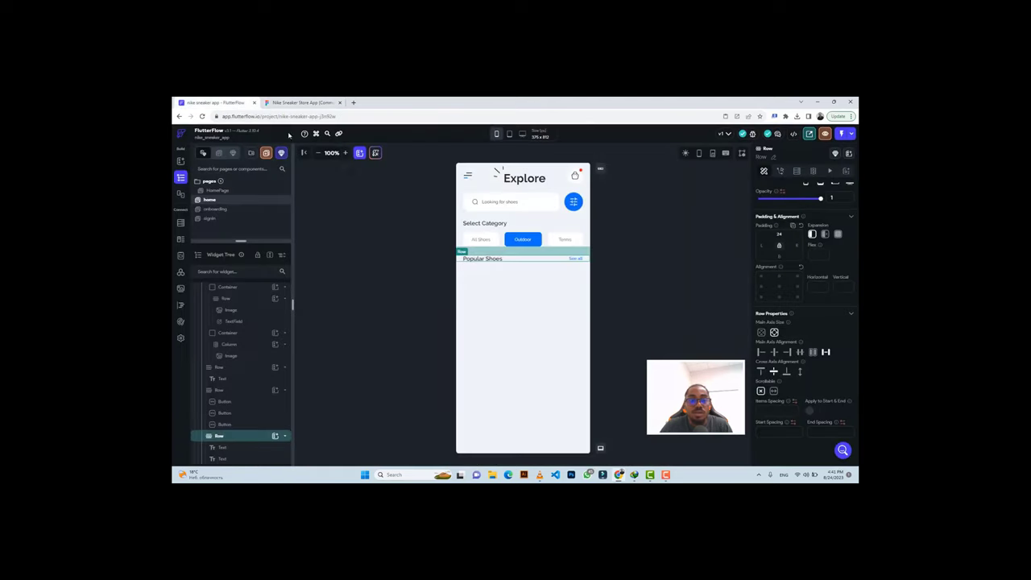
pyautogui.click(504, 299)
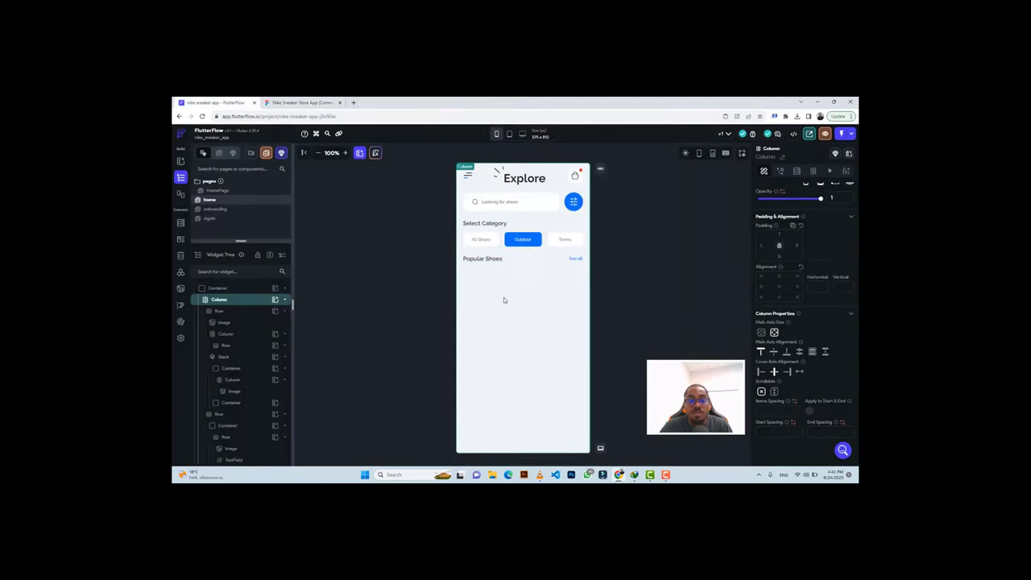
pyautogui.click(275, 300)
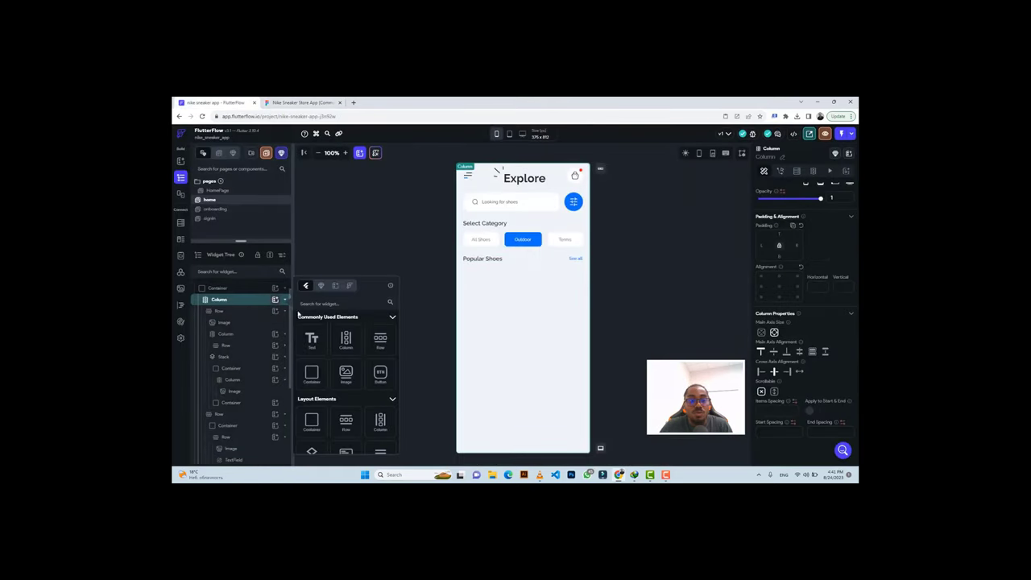
pyautogui.click(379, 342)
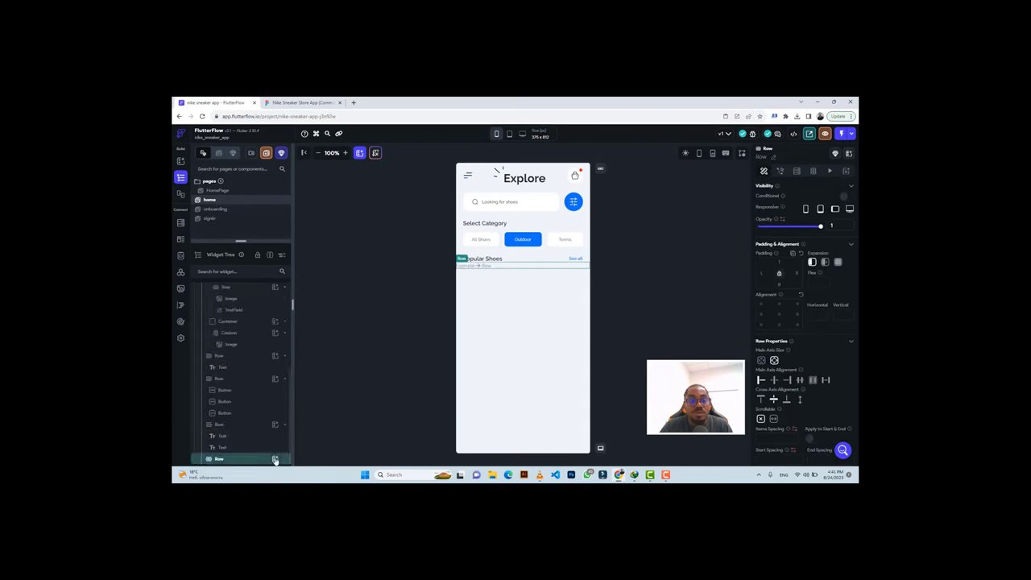
pyautogui.click(275, 459)
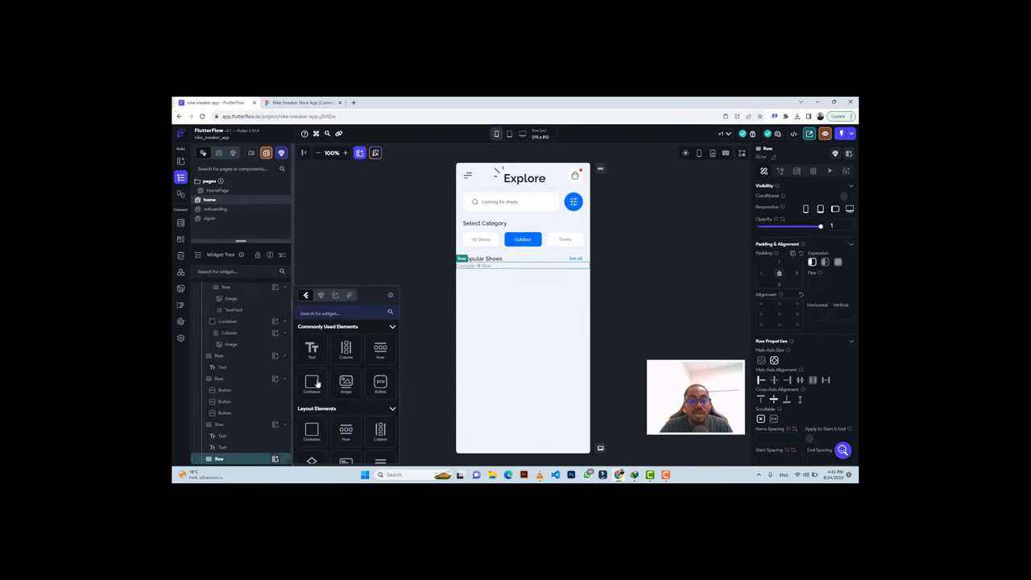
pyautogui.click(313, 383)
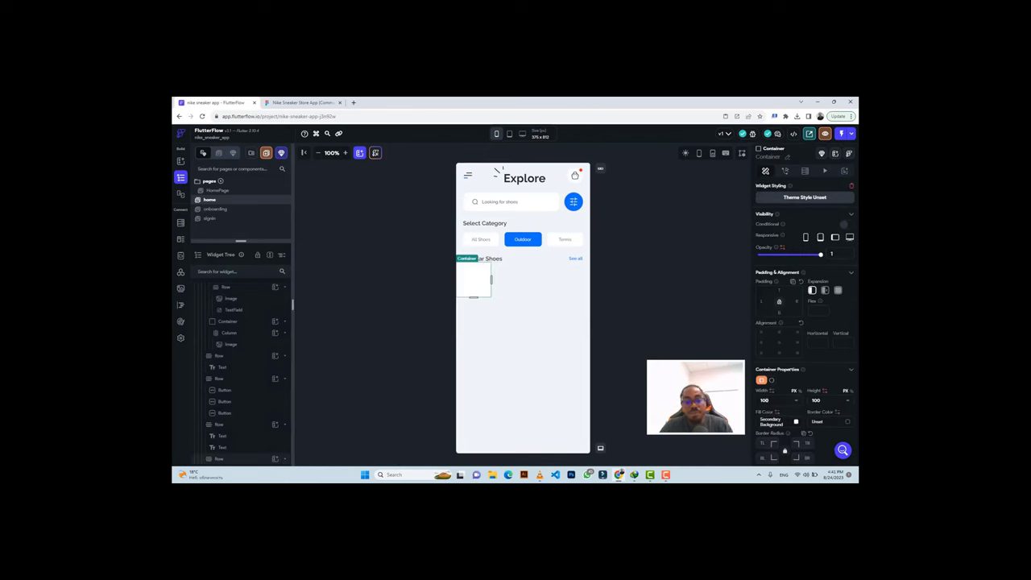
# Size the shoe card container to width 167 and height 201.
pyautogui.doubleClick(765, 400)
pyautogui.write('167')
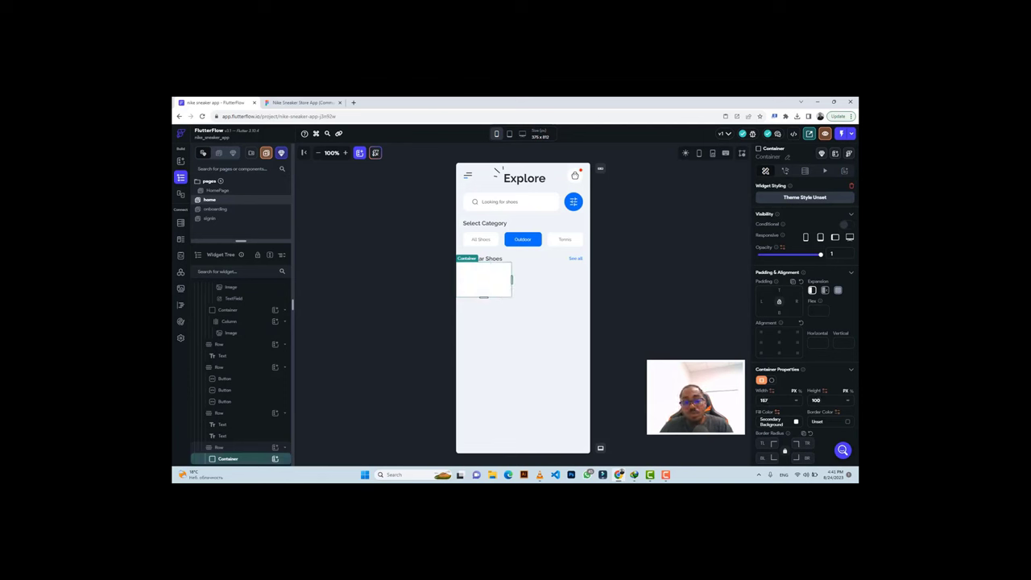
pyautogui.doubleClick(816, 400)
pyautogui.write('20')
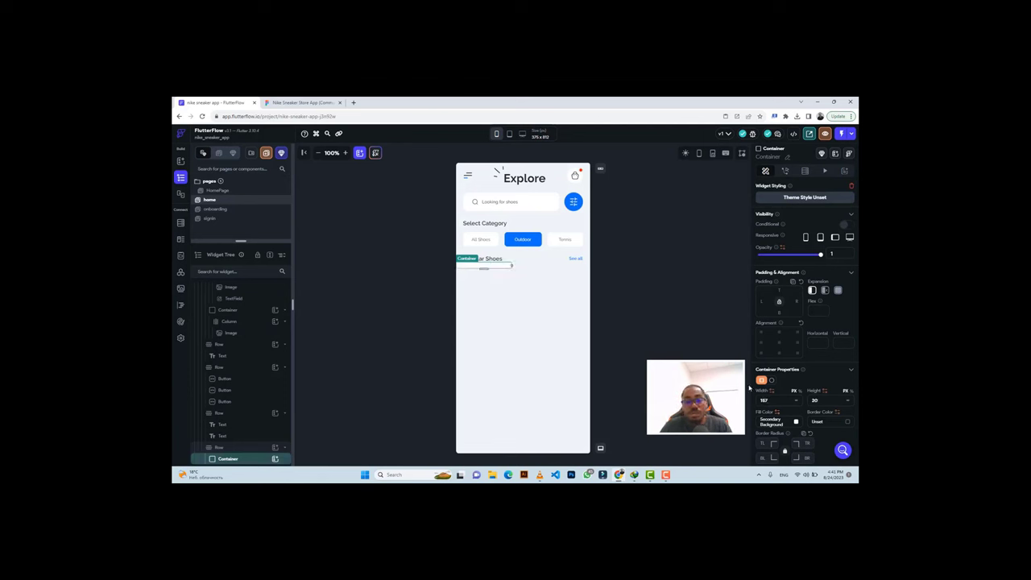
pyautogui.write('1')
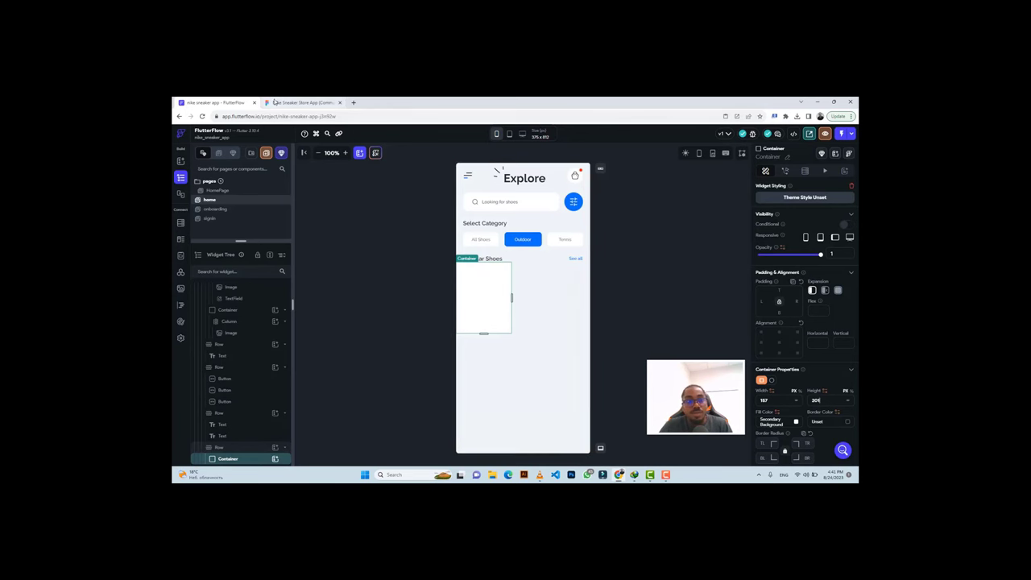
pyautogui.click(302, 102)
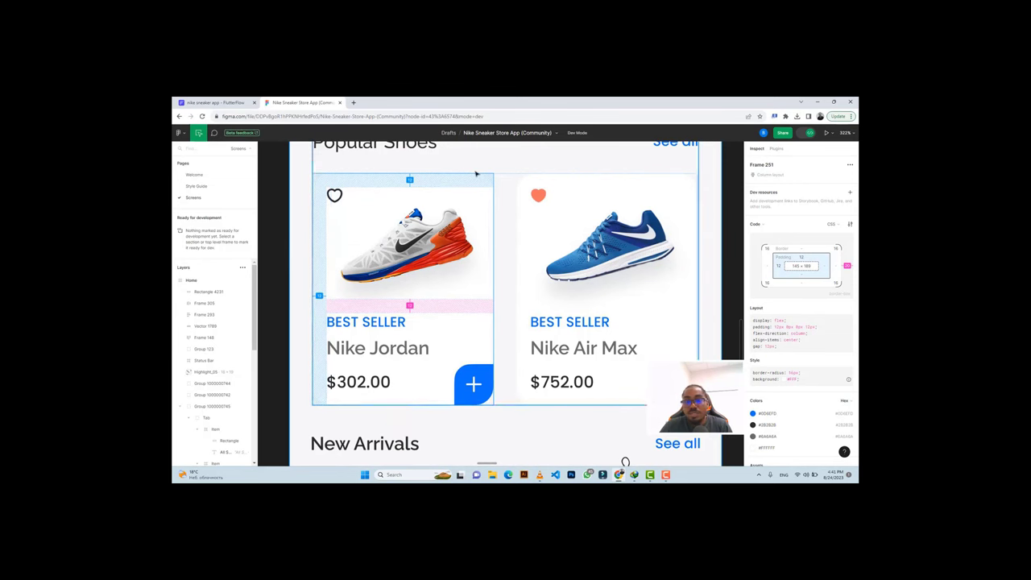
# After checking the Figma card again, add a child widget inside the shoe card container.
pyautogui.click(213, 102)
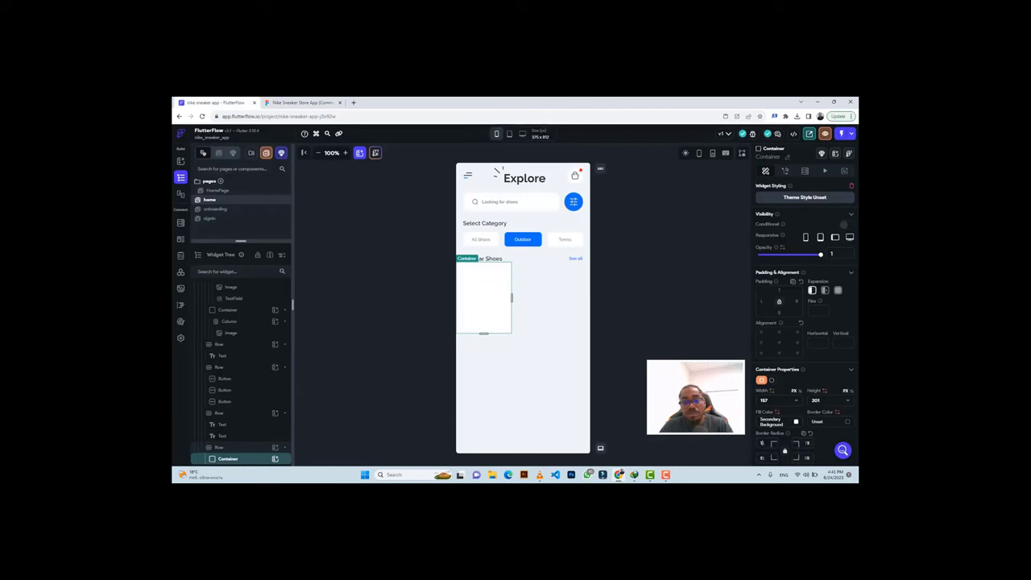
pyautogui.click(288, 104)
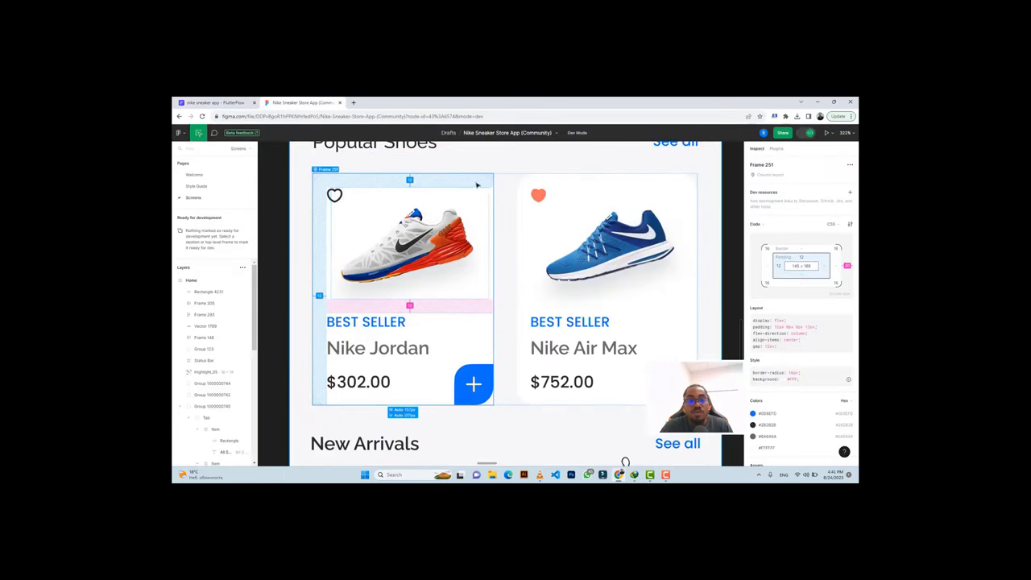
pyautogui.click(272, 170)
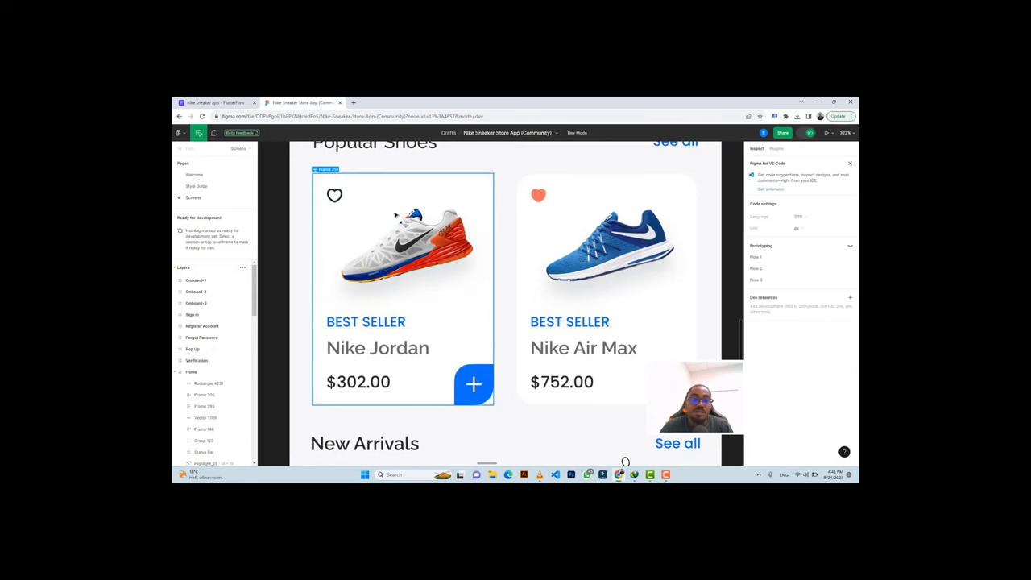
pyautogui.click(224, 103)
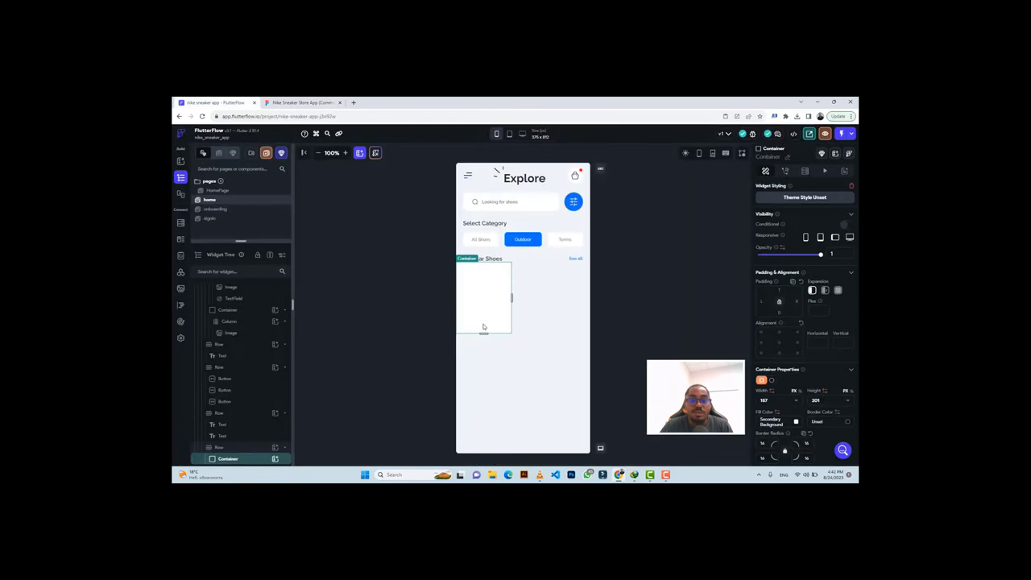
pyautogui.click(274, 459)
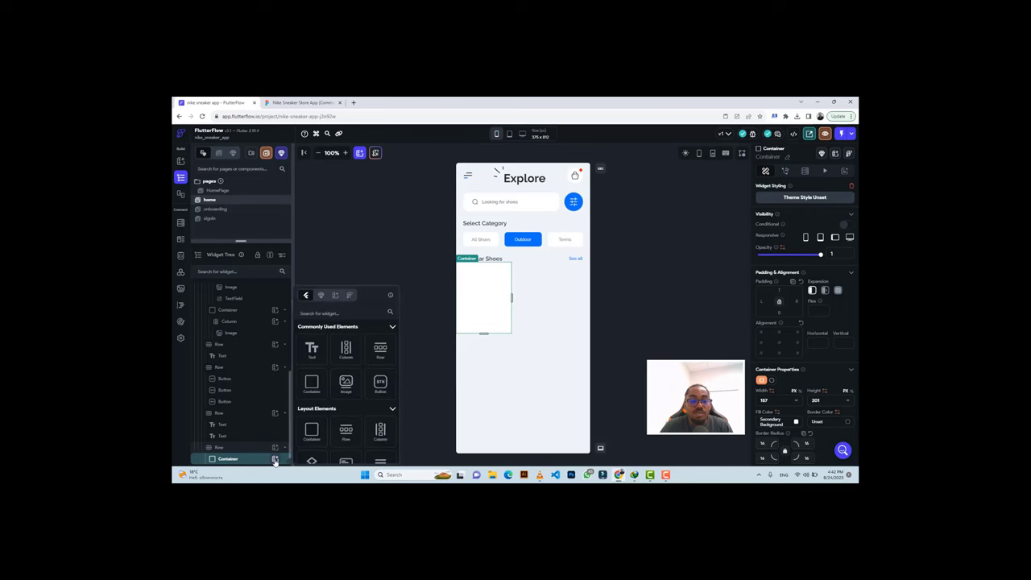
pyautogui.click(344, 351)
pyautogui.click(302, 102)
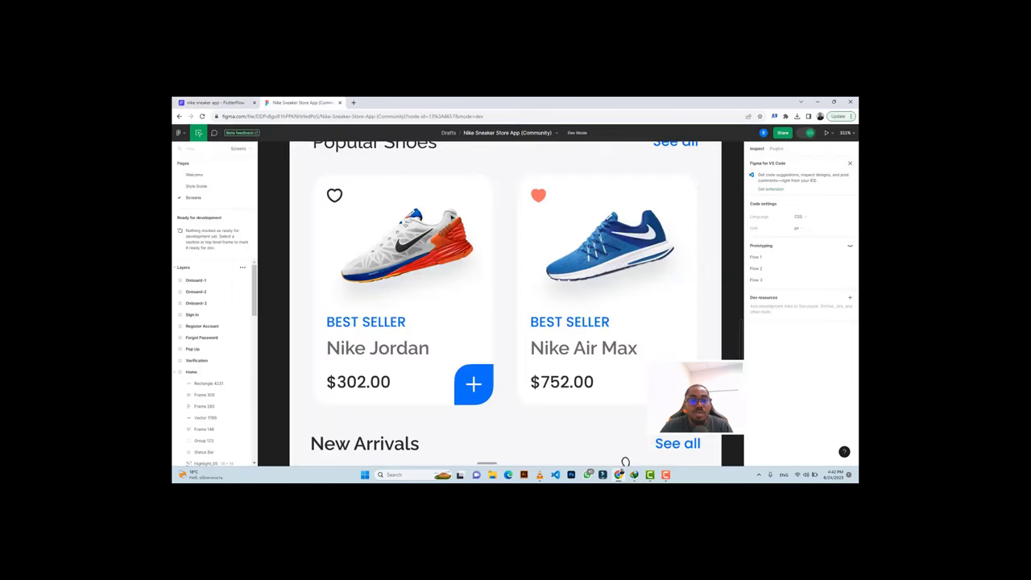
# Export the card's heart icon from Figma as heart.png at a larger scale.
pyautogui.click(334, 194)
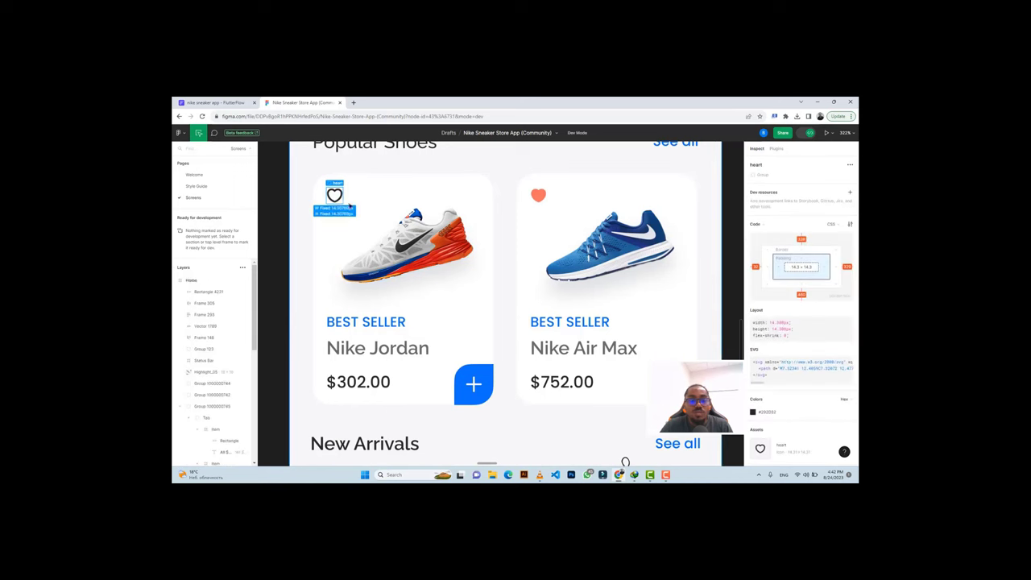
pyautogui.click(774, 428)
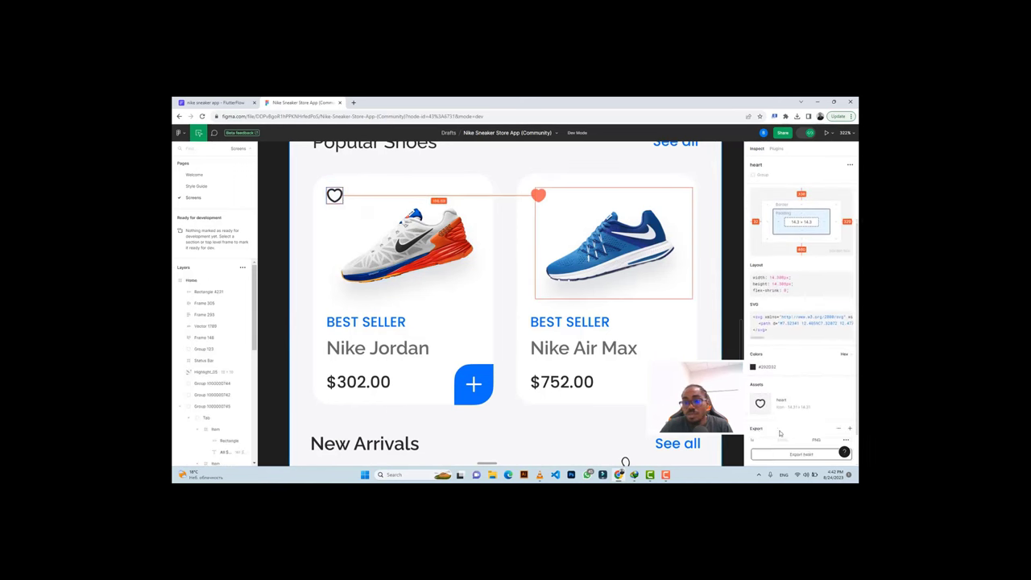
pyautogui.scroll(-1, 777, 413)
pyautogui.click(771, 401)
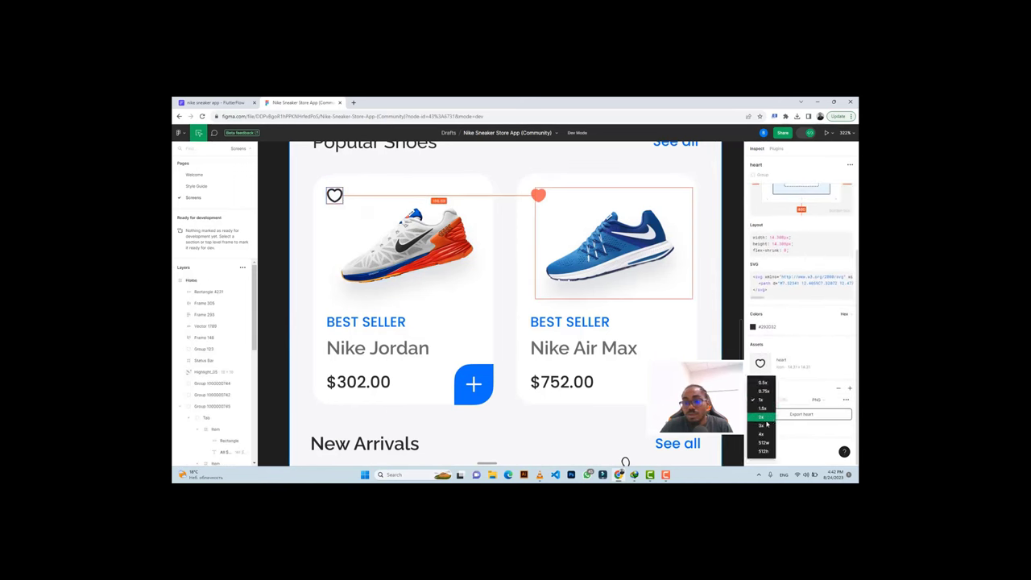
pyautogui.click(777, 422)
pyautogui.click(790, 415)
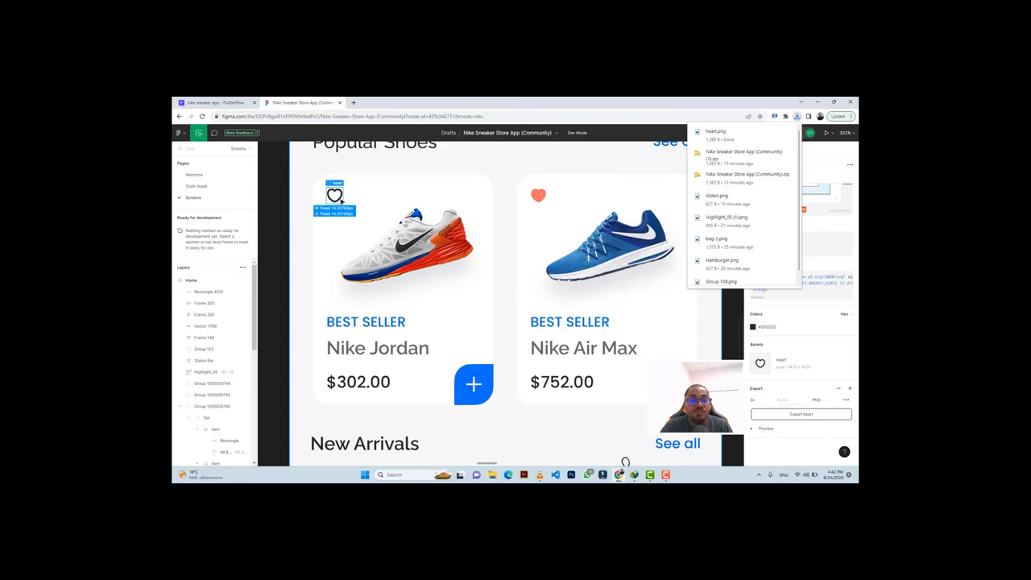
pyautogui.click(213, 102)
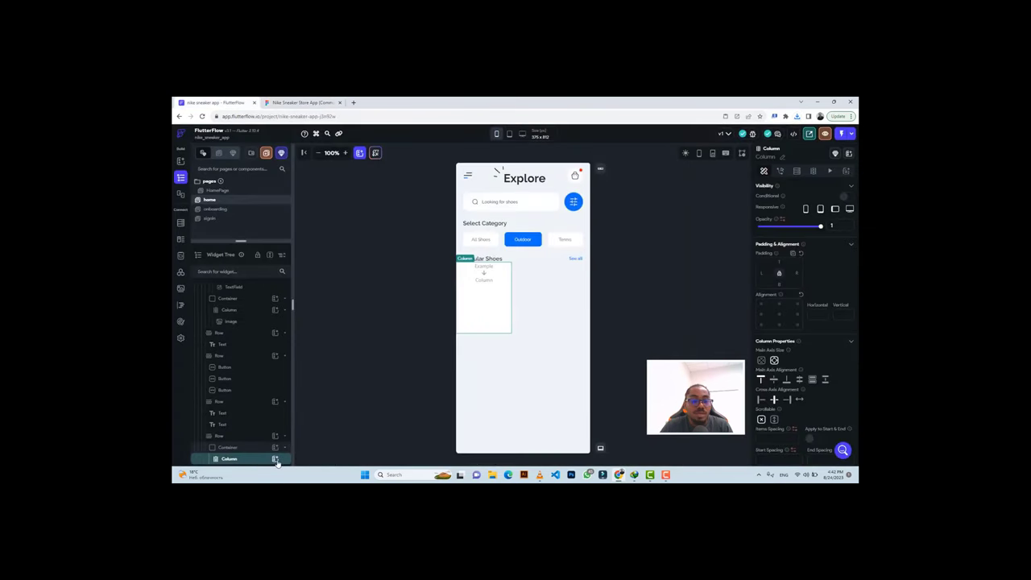
# Add a Row to the card column holding a 15 × 15 Image widget.
pyautogui.click(274, 458)
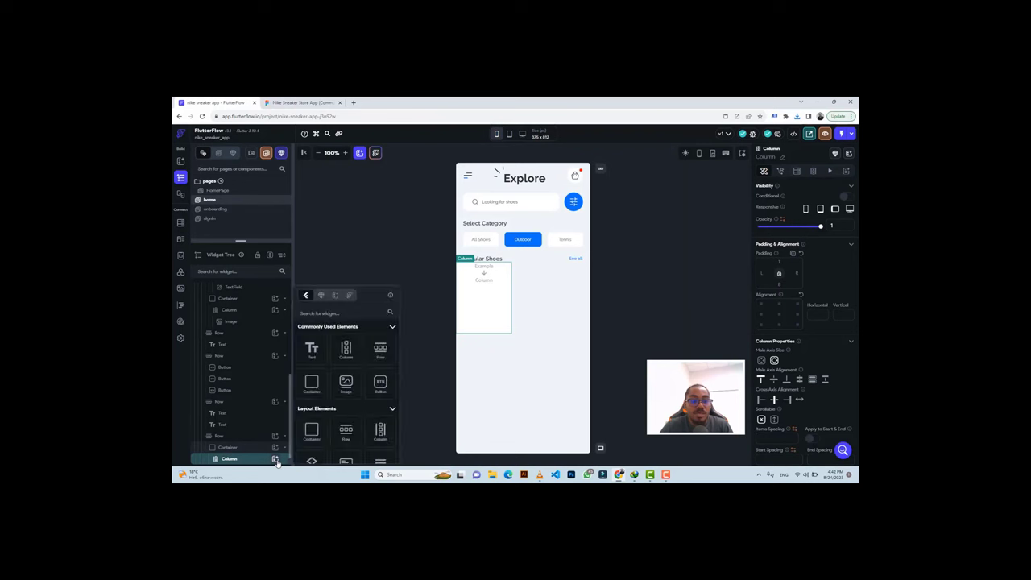
pyautogui.click(380, 349)
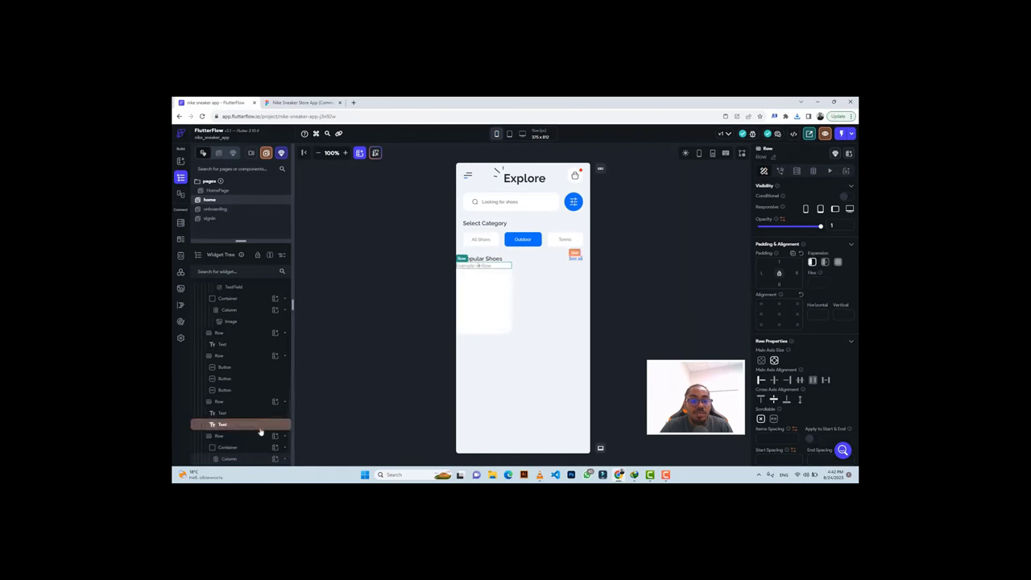
pyautogui.hotkey('ctrl', 'b')
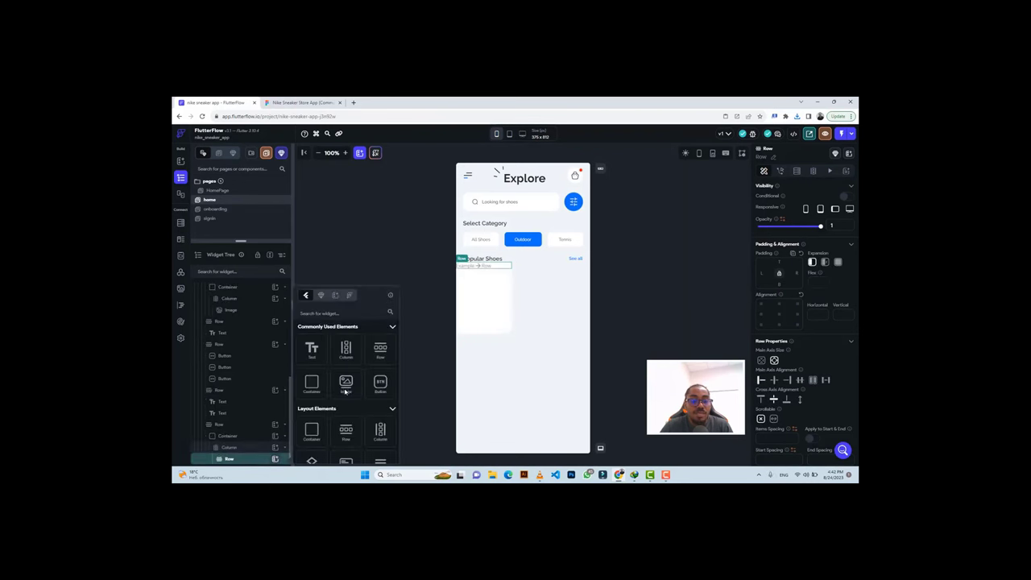
pyautogui.click(346, 390)
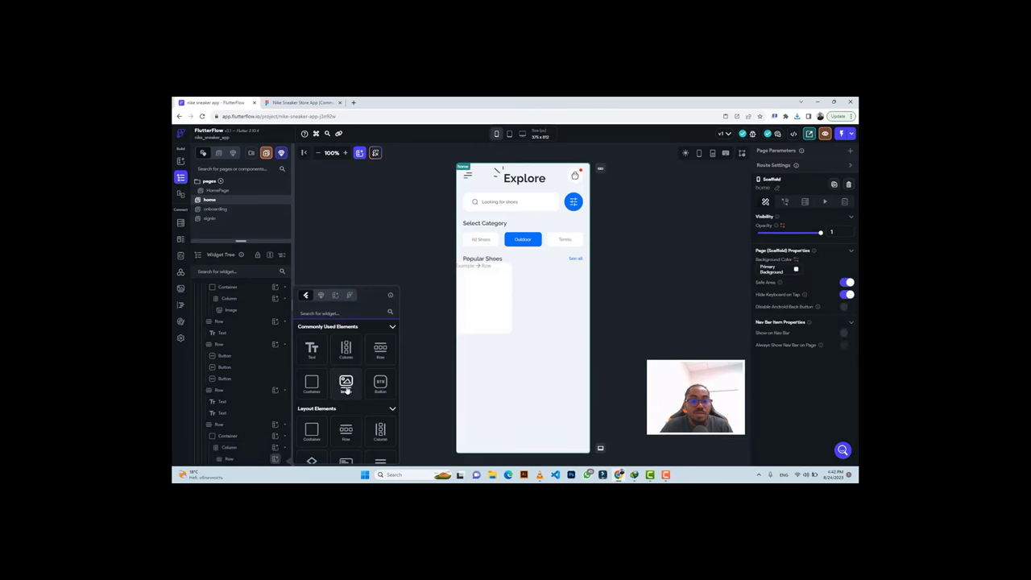
pyautogui.scroll(-2, 767, 333)
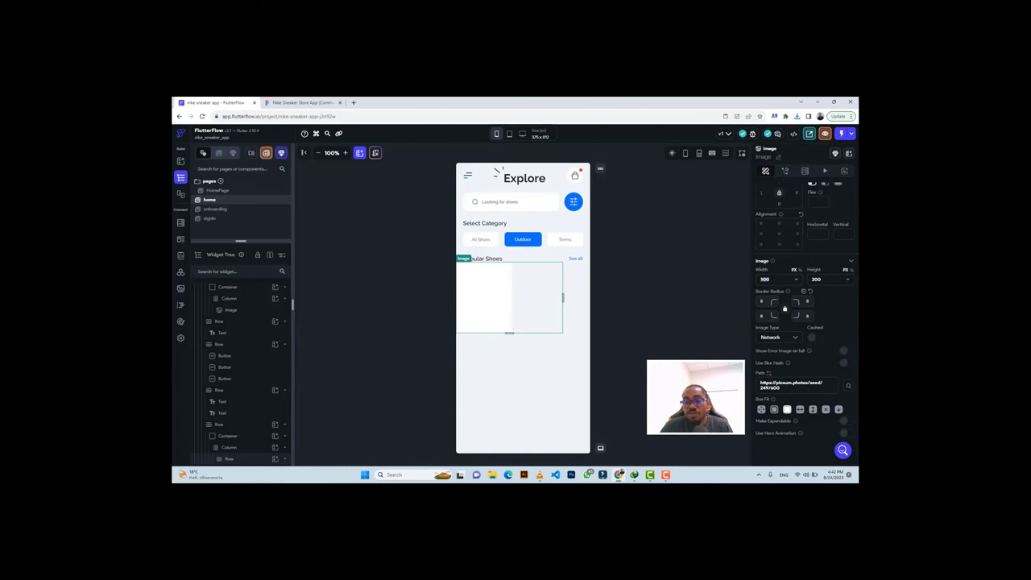
pyautogui.doubleClick(766, 279)
pyautogui.write('15')
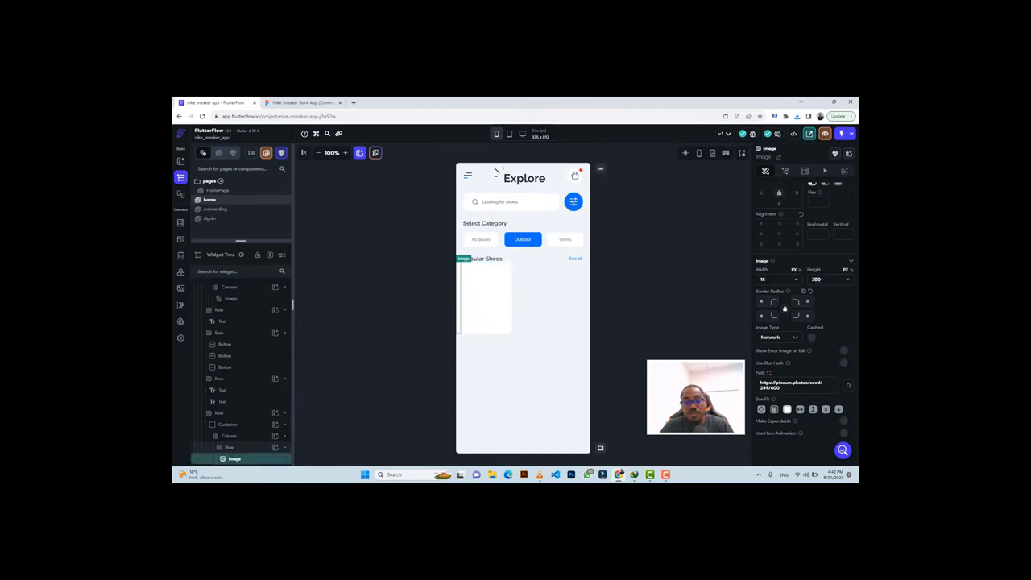
pyautogui.write('15')
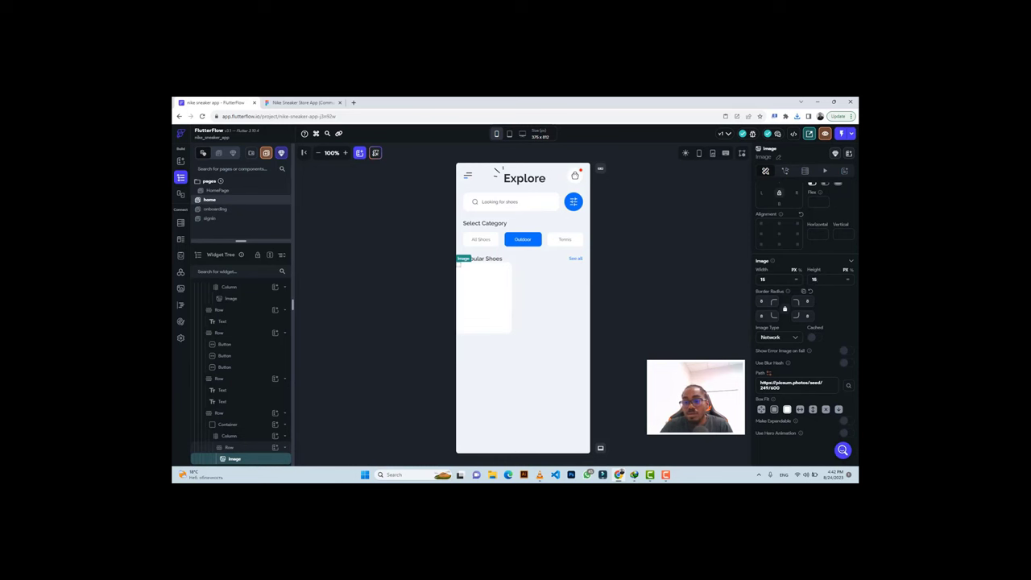
pyautogui.write('15')
# Set the image type to Asset and upload heart.png from Downloads.
pyautogui.click(780, 339)
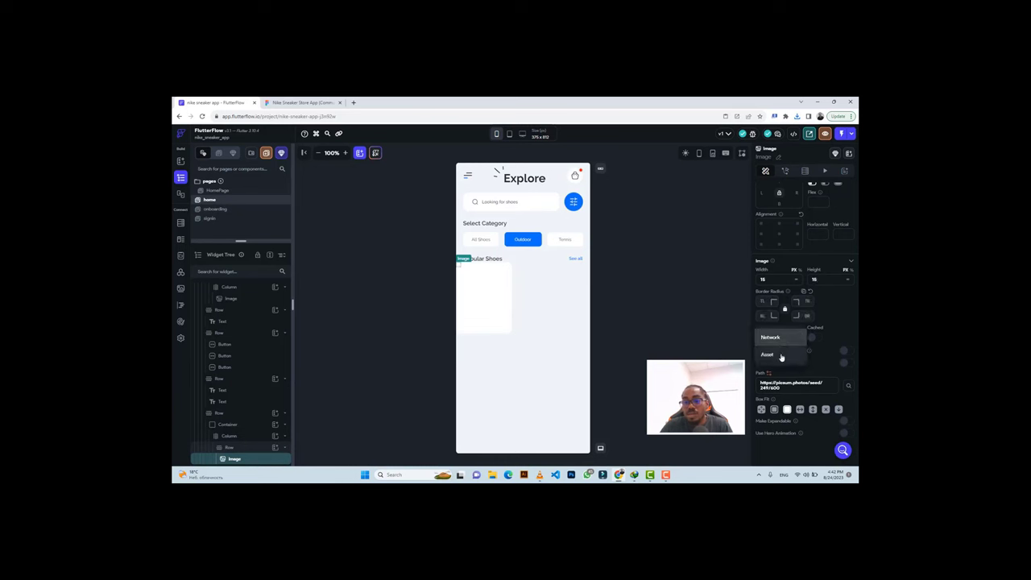
pyautogui.click(780, 355)
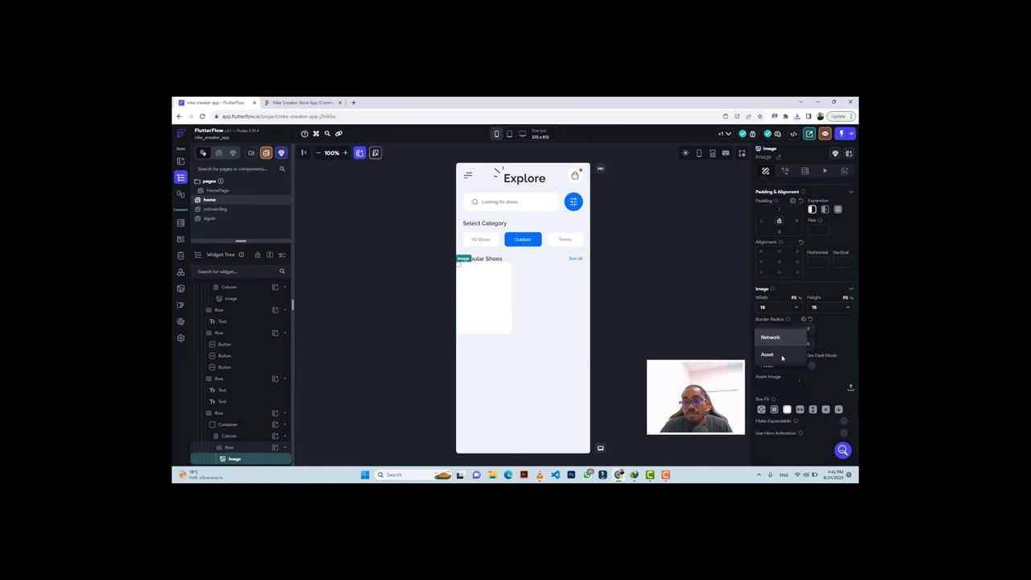
pyautogui.click(849, 388)
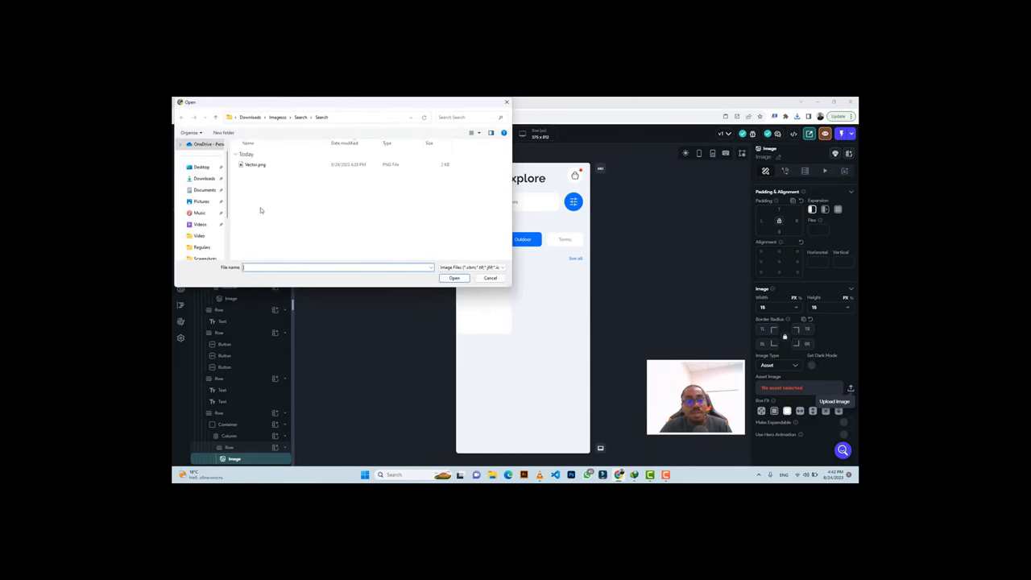
pyautogui.click(250, 118)
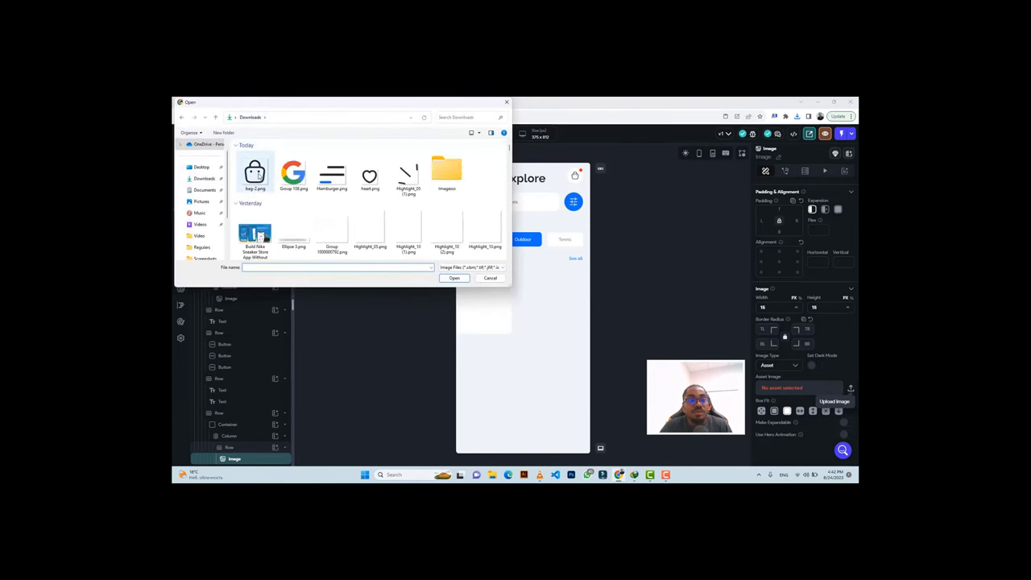
pyautogui.click(254, 178)
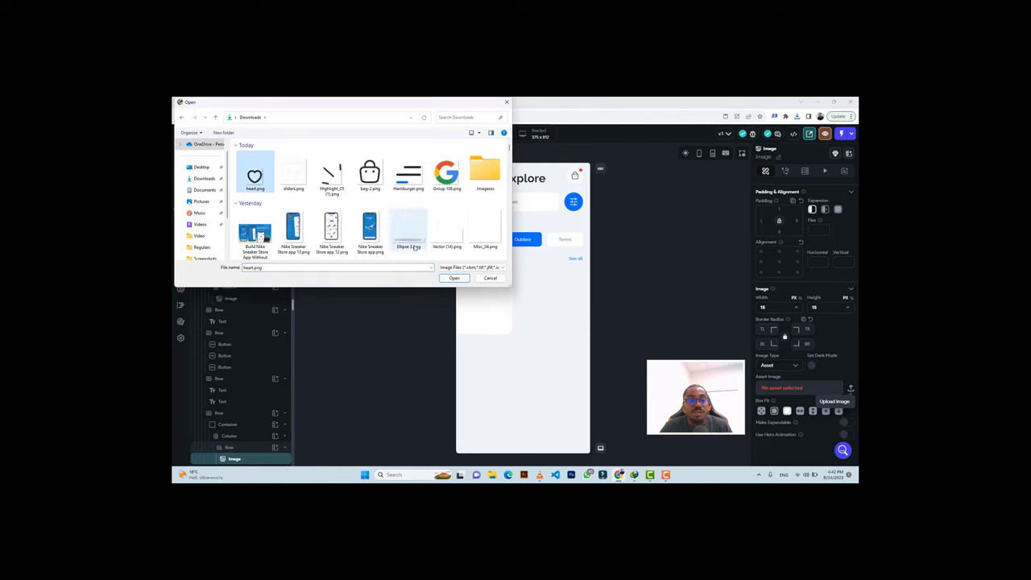
pyautogui.click(453, 278)
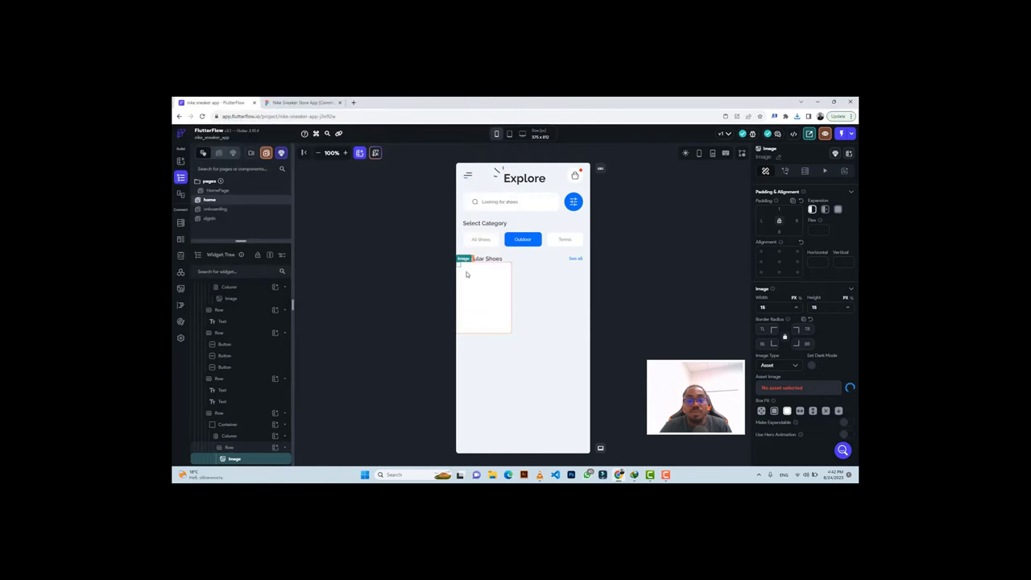
pyautogui.click(304, 102)
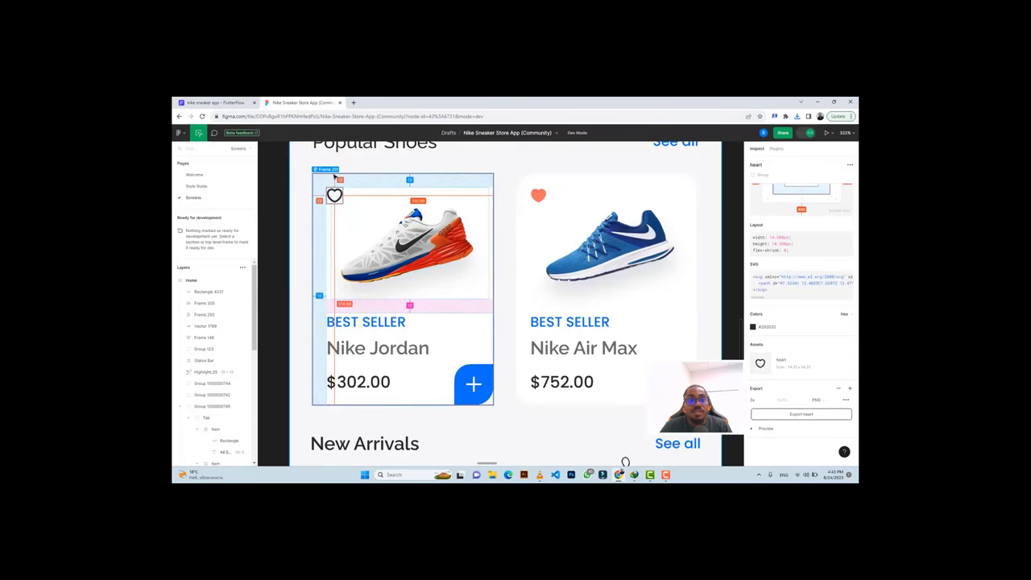
# Give the card's Column 12 px padding on the top, left and right.
pyautogui.click(235, 102)
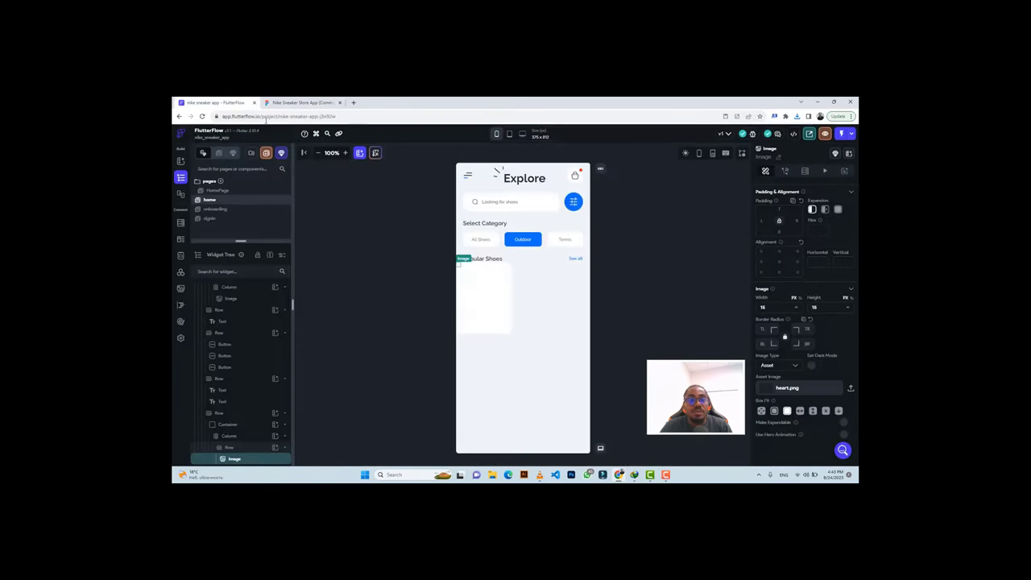
pyautogui.click(479, 293)
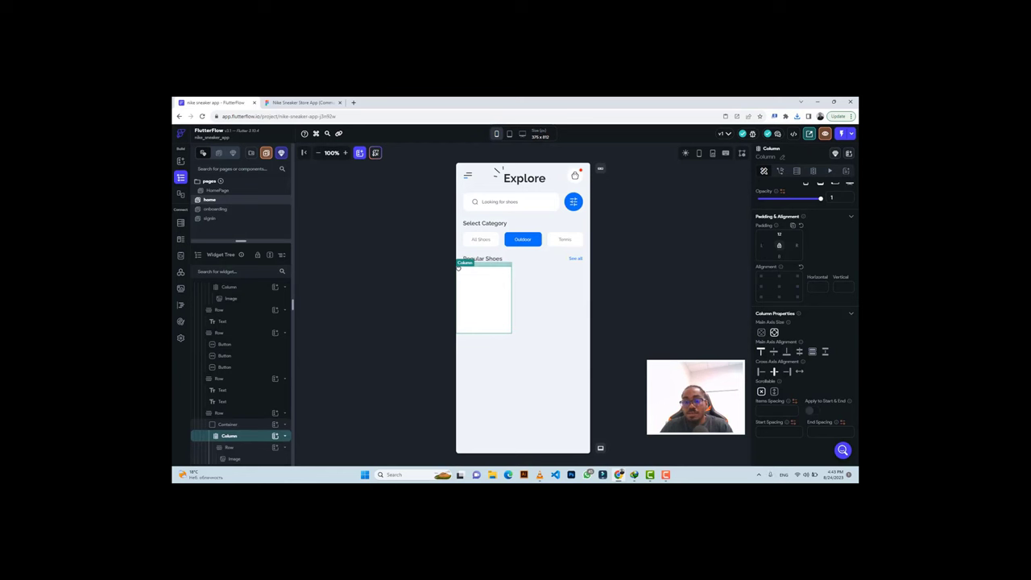
pyautogui.write('12')
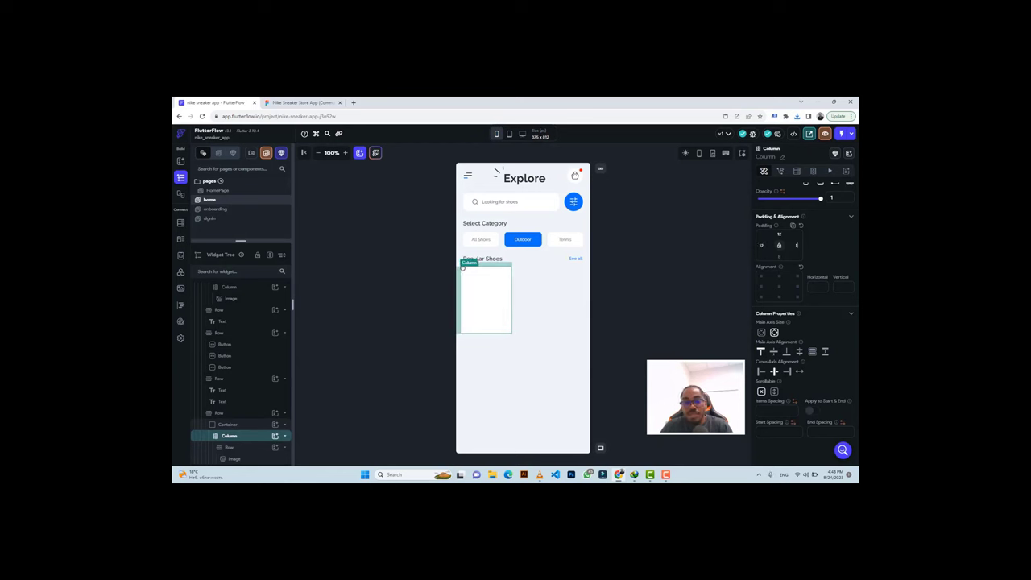
pyautogui.write('12')
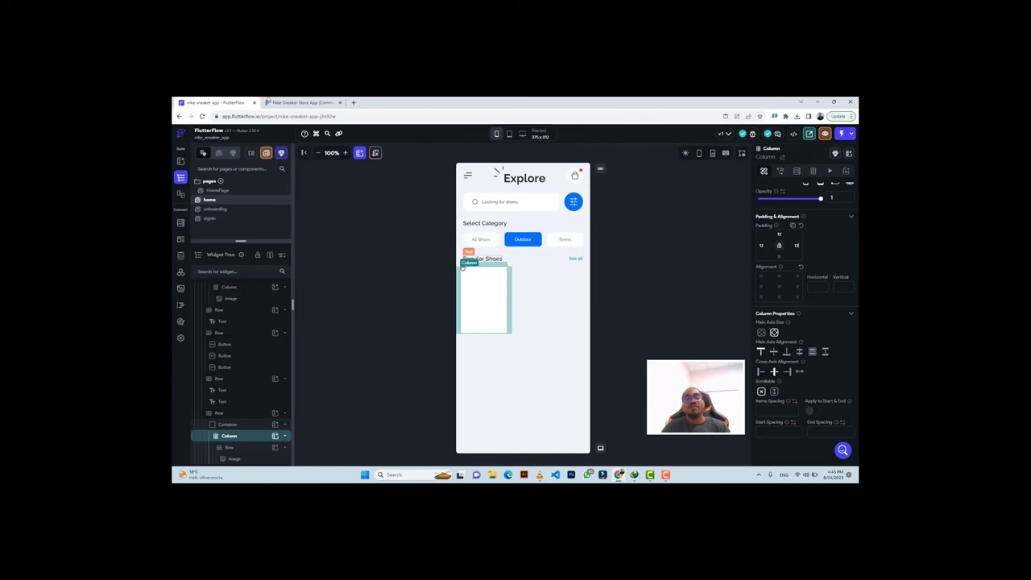
pyautogui.click(270, 102)
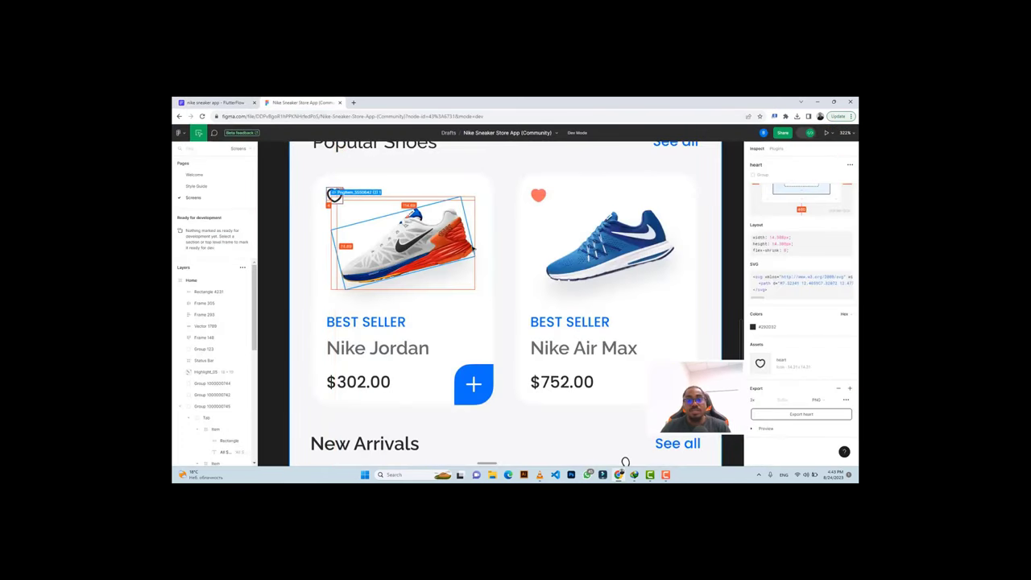
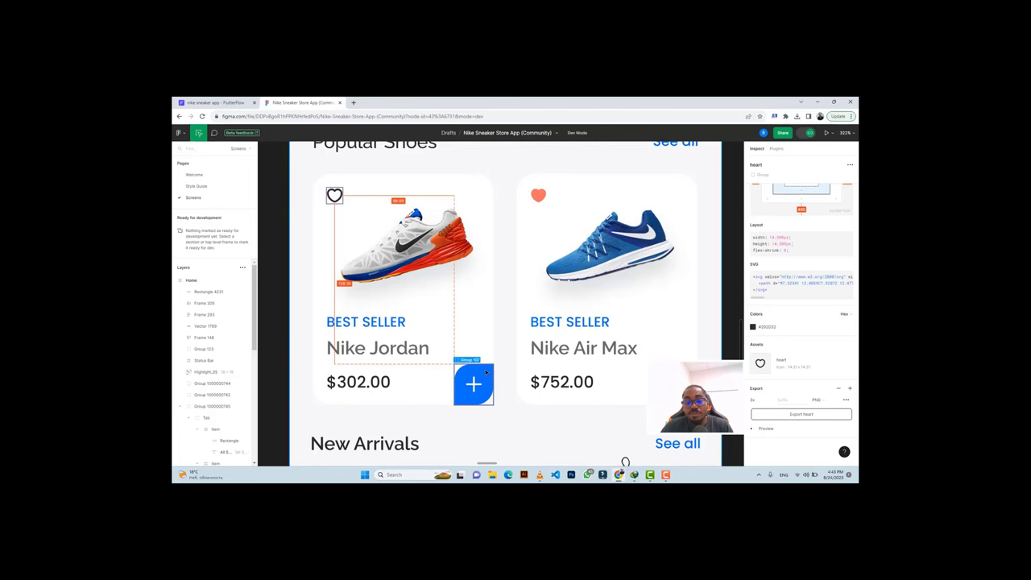
# Clear the card column's right padding value in FlutterFlow.
pyautogui.click(214, 103)
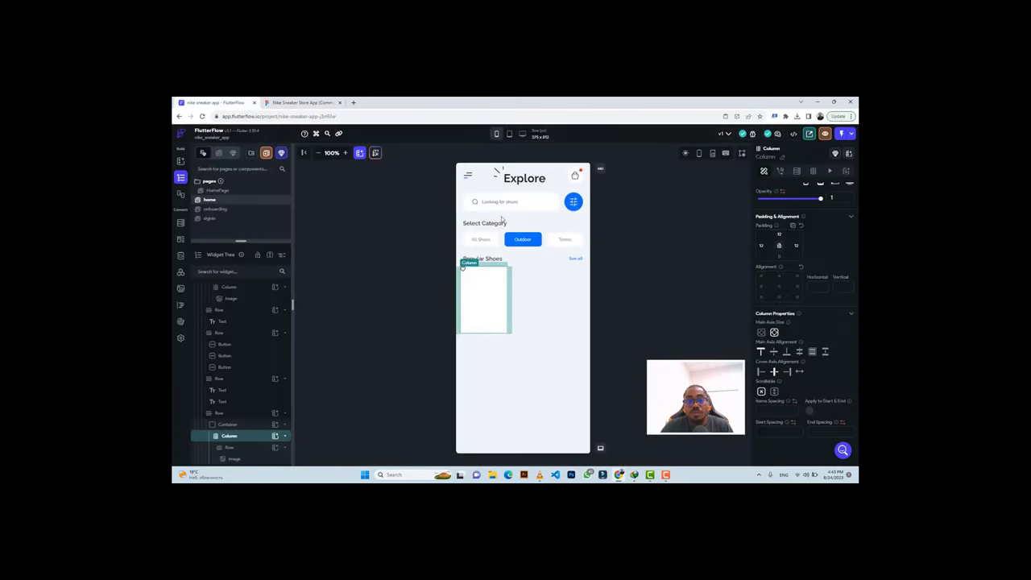
pyautogui.click(302, 103)
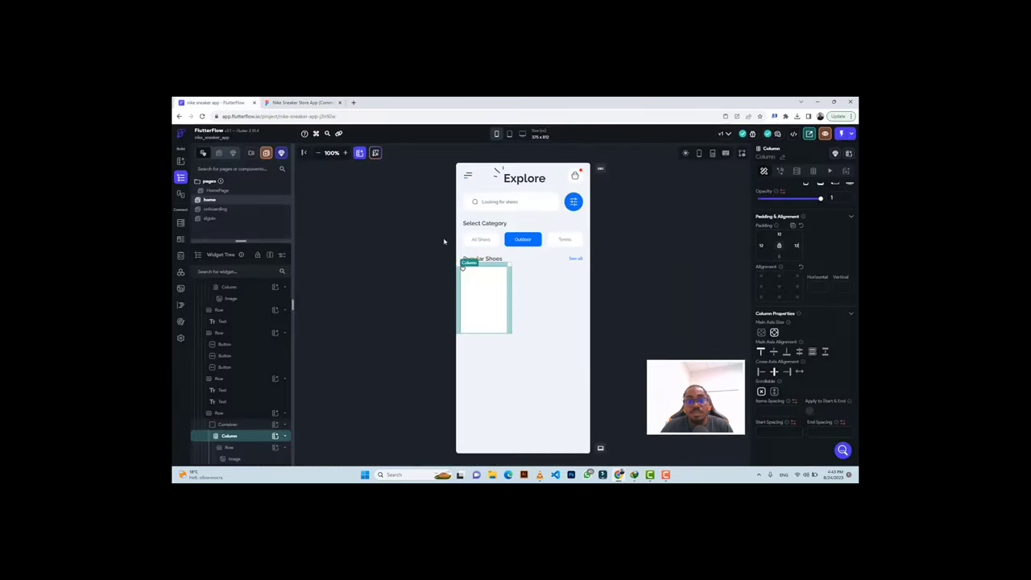
pyautogui.click(213, 102)
pyautogui.click(801, 246)
pyautogui.press('BackSpace')
pyautogui.press('BackSpace')
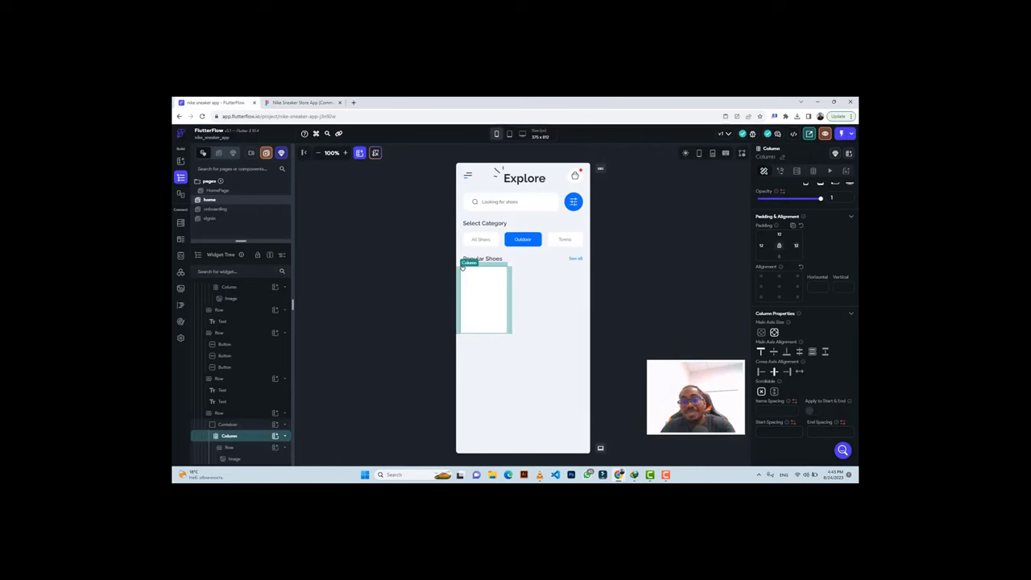
# Export the Nike Jordan shoe image from Figma as a 1x PNG.
pyautogui.click(302, 102)
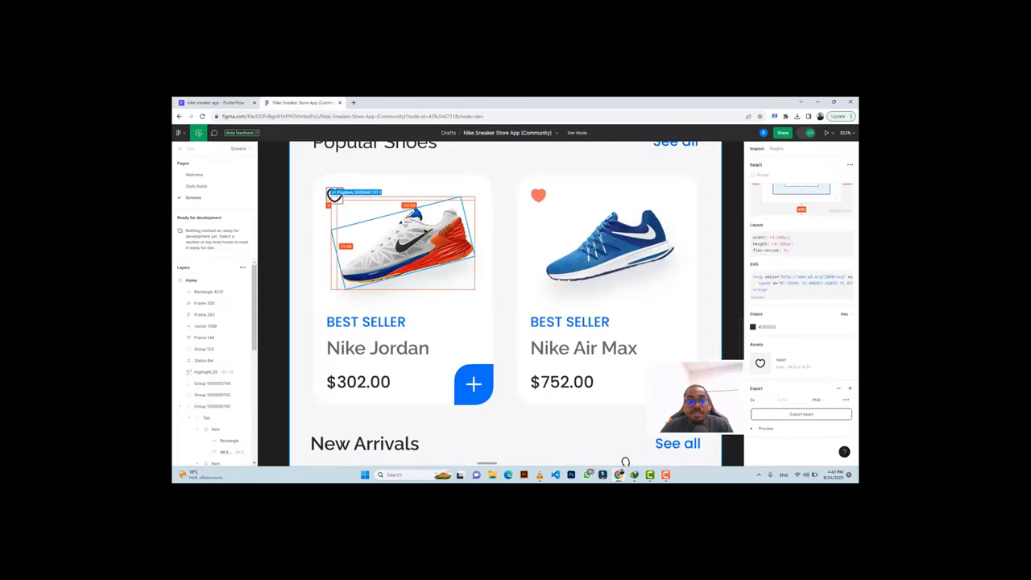
pyautogui.click(384, 240)
pyautogui.scroll(-1, 808, 314)
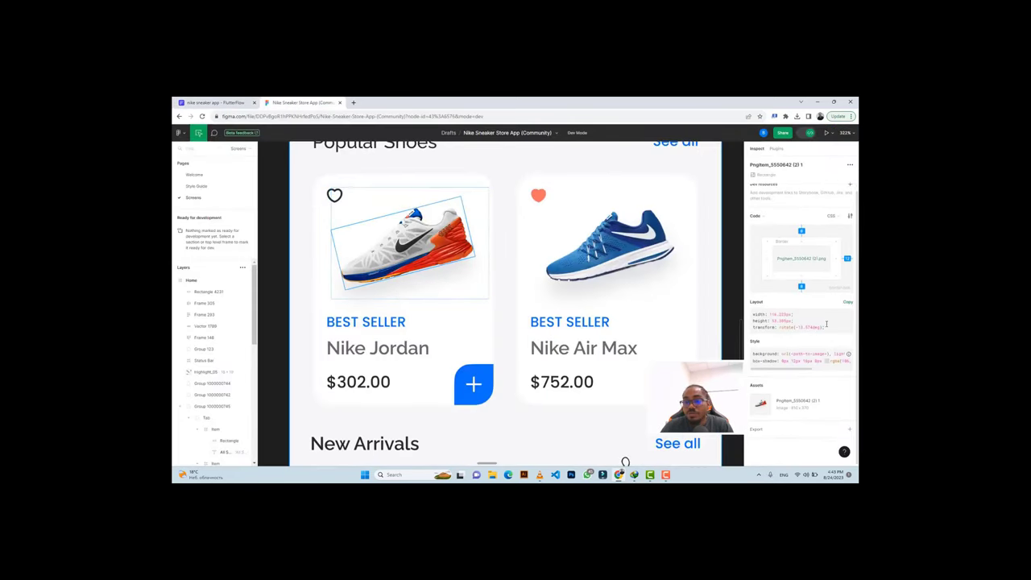
pyautogui.click(774, 427)
pyautogui.scroll(-1, 773, 427)
pyautogui.click(773, 403)
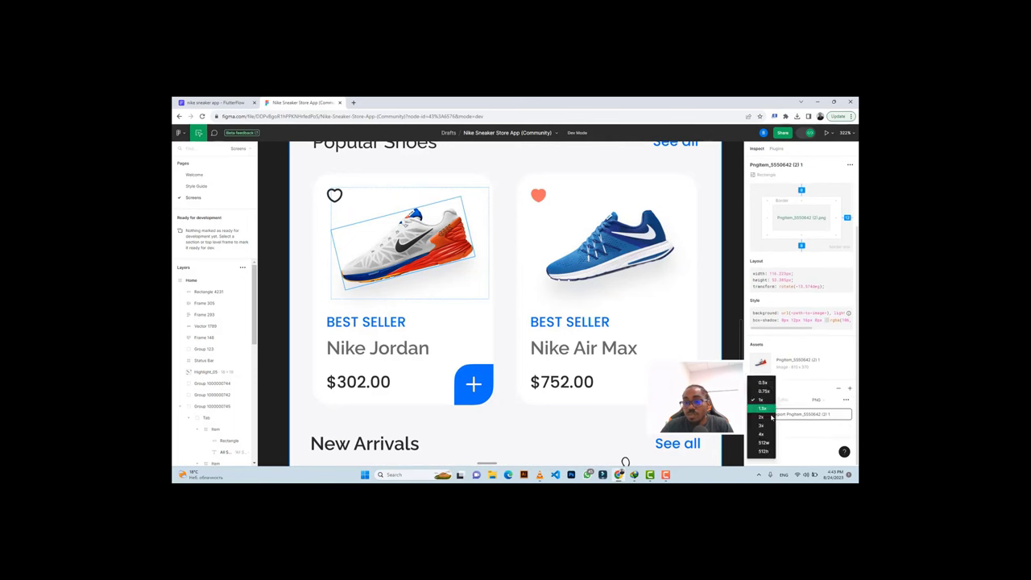
pyautogui.click(796, 430)
pyautogui.click(769, 429)
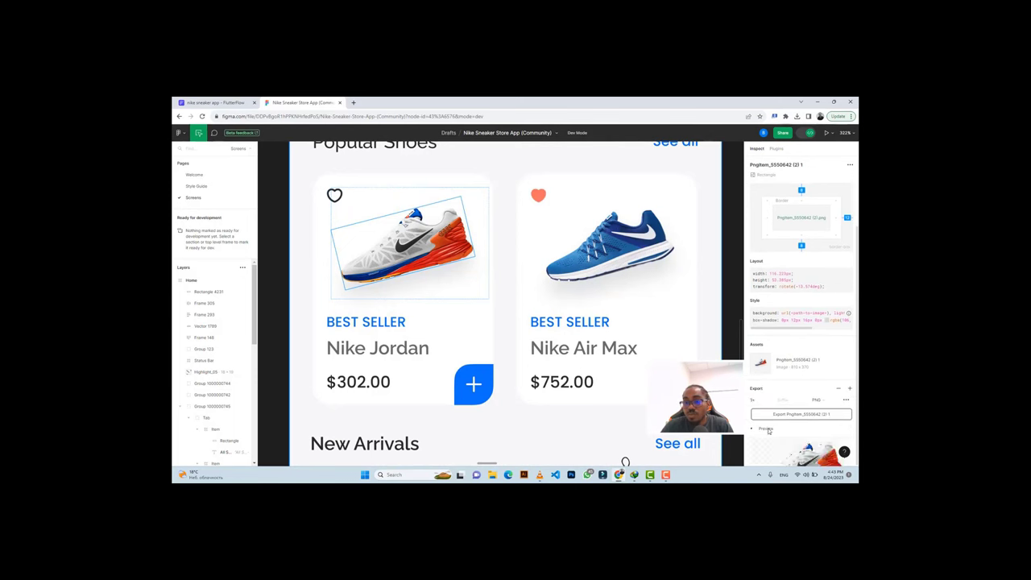
pyautogui.click(794, 413)
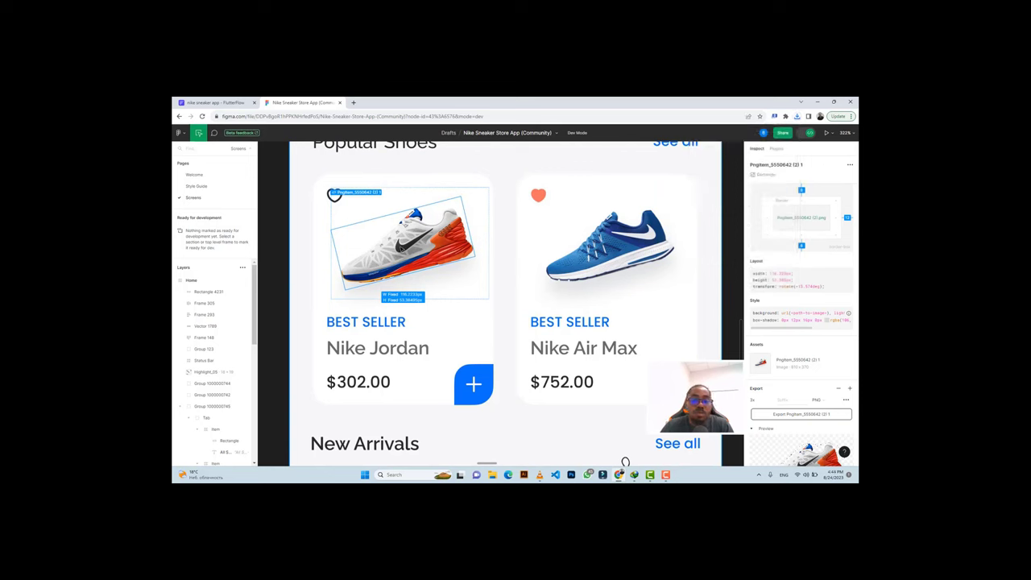
pyautogui.click(214, 102)
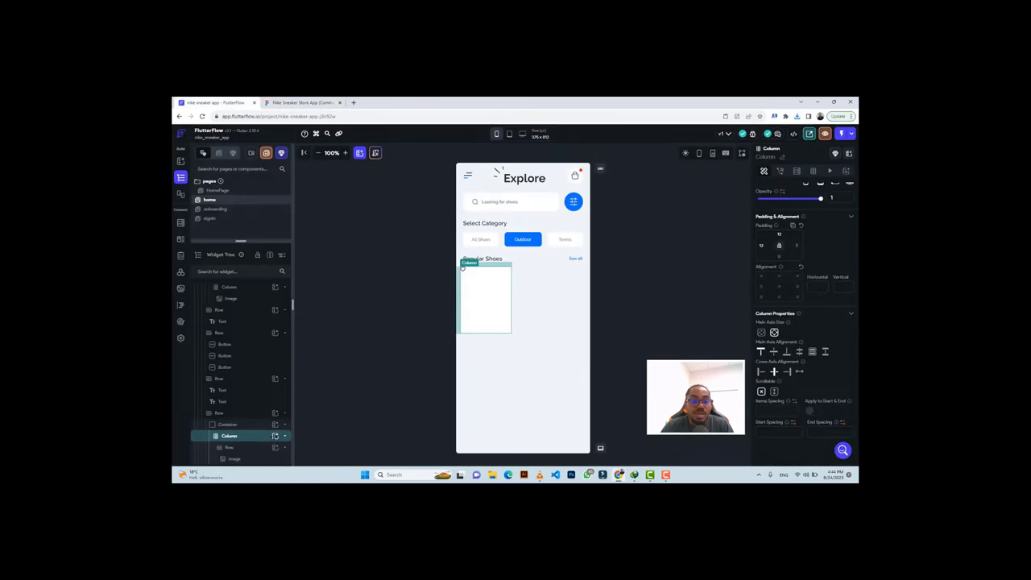
# Add a 113 × 55 image inside the card's column and set its type to Asset.
pyautogui.click(274, 437)
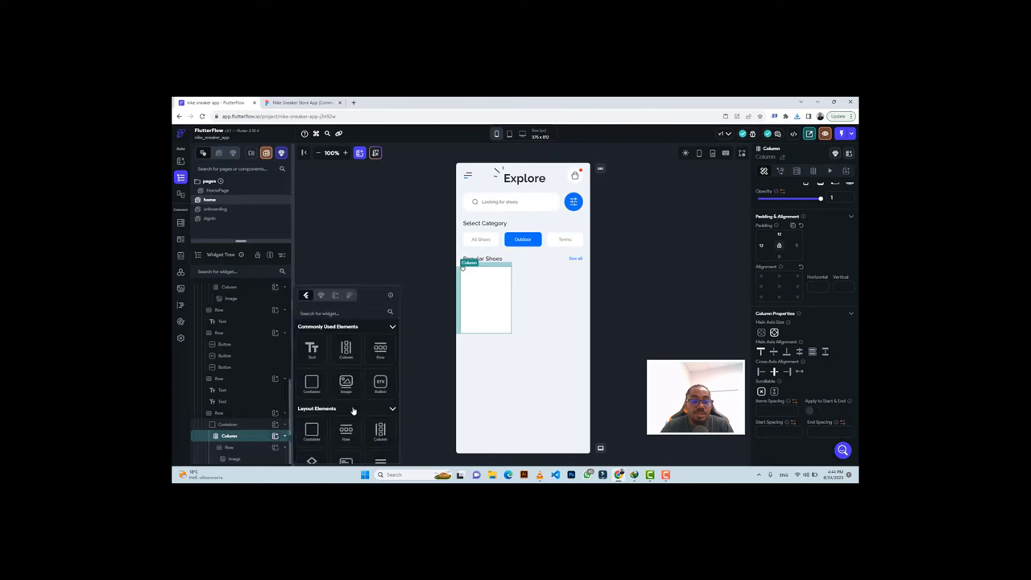
pyautogui.click(347, 383)
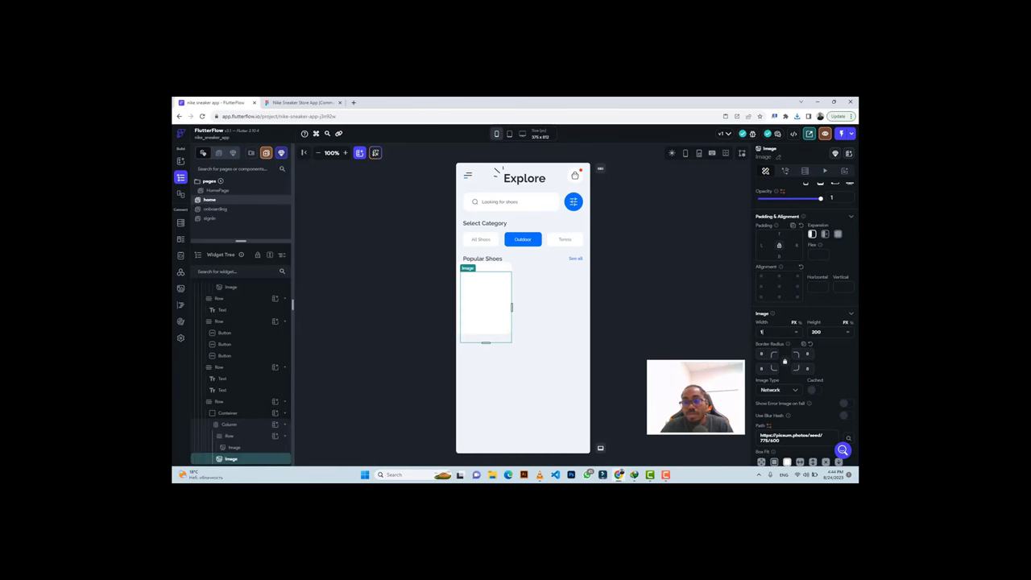
pyautogui.write('113')
pyautogui.press('Return')
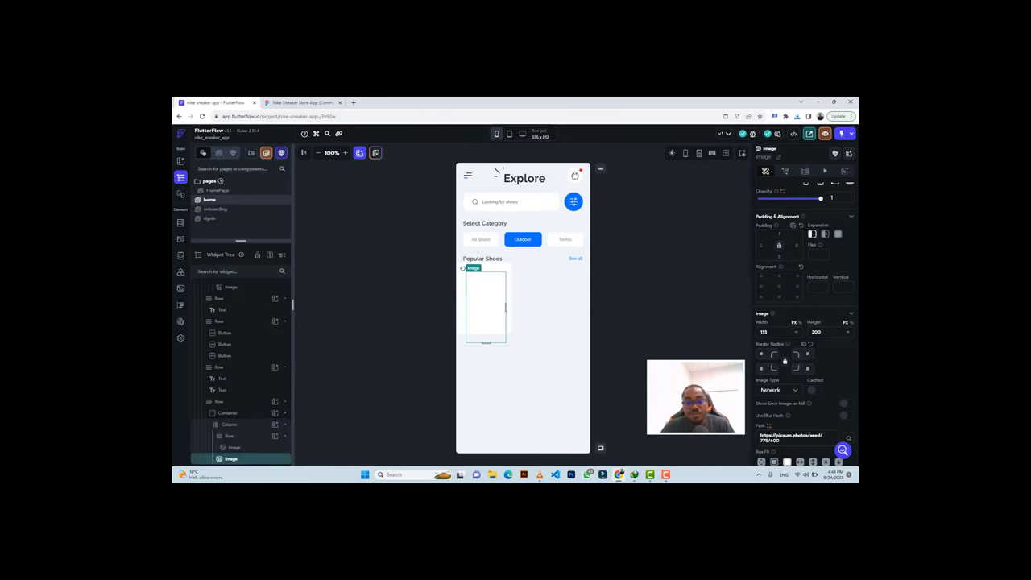
pyautogui.click(304, 102)
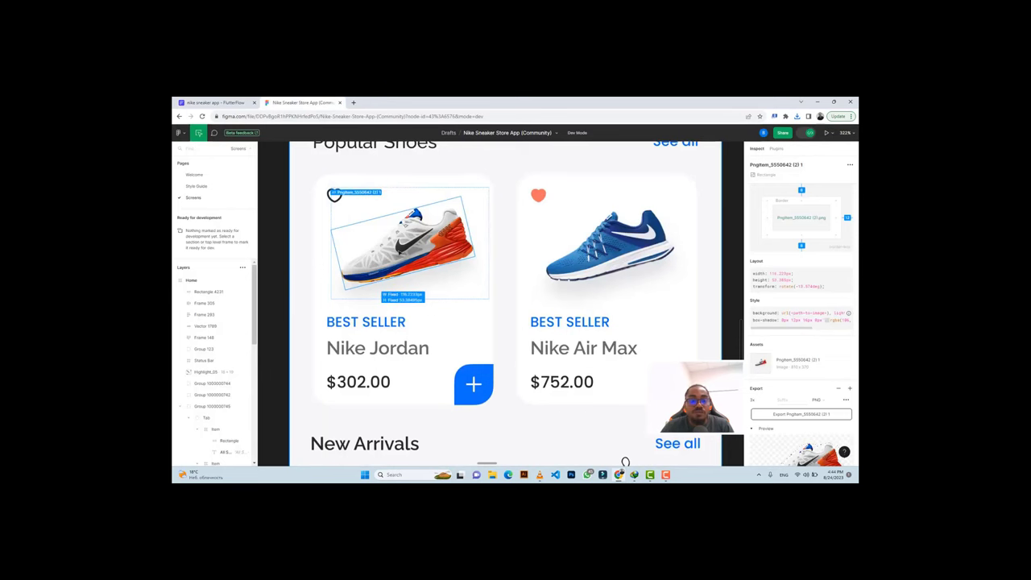
pyautogui.click(214, 103)
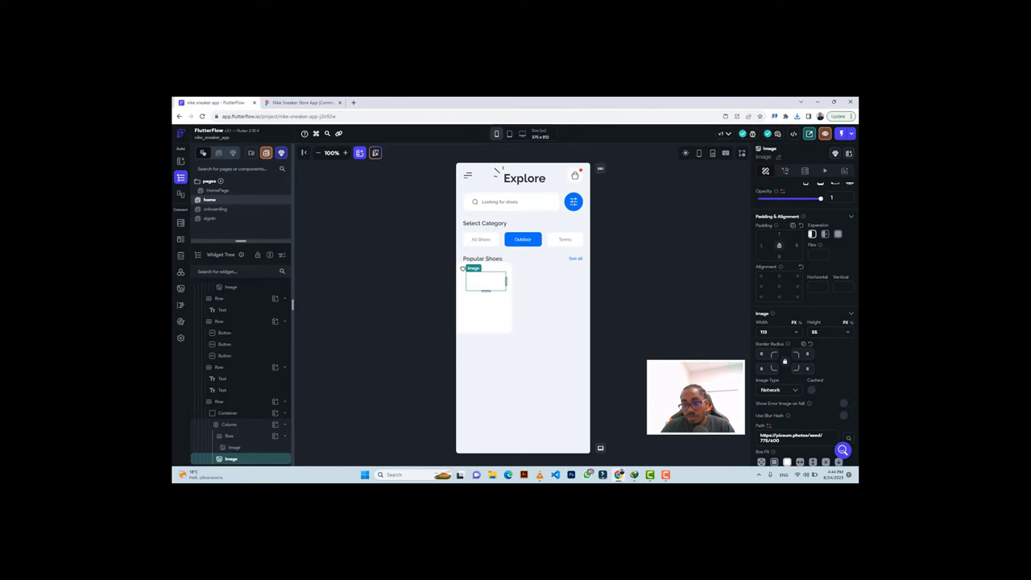
pyautogui.click(771, 391)
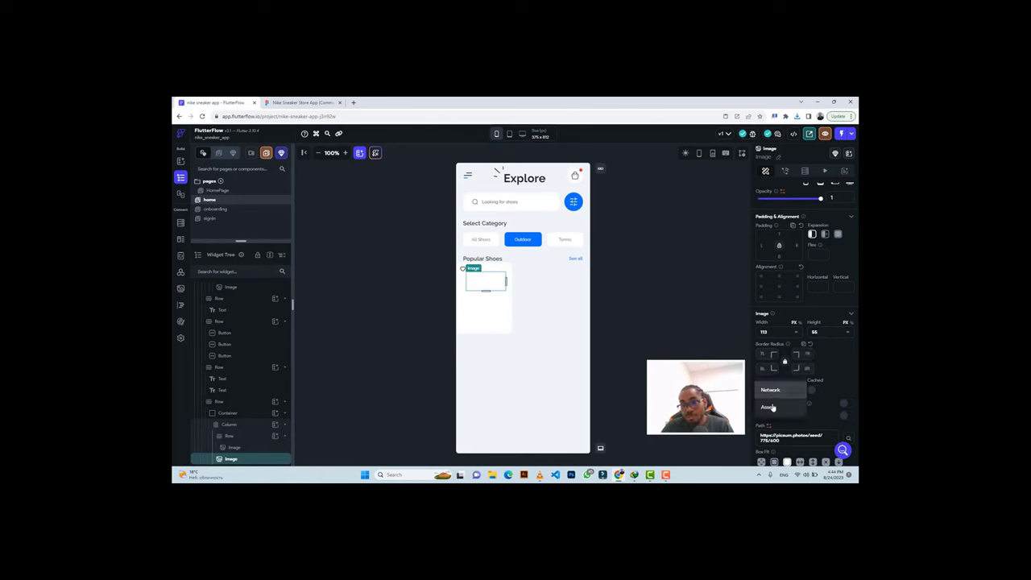
pyautogui.click(772, 407)
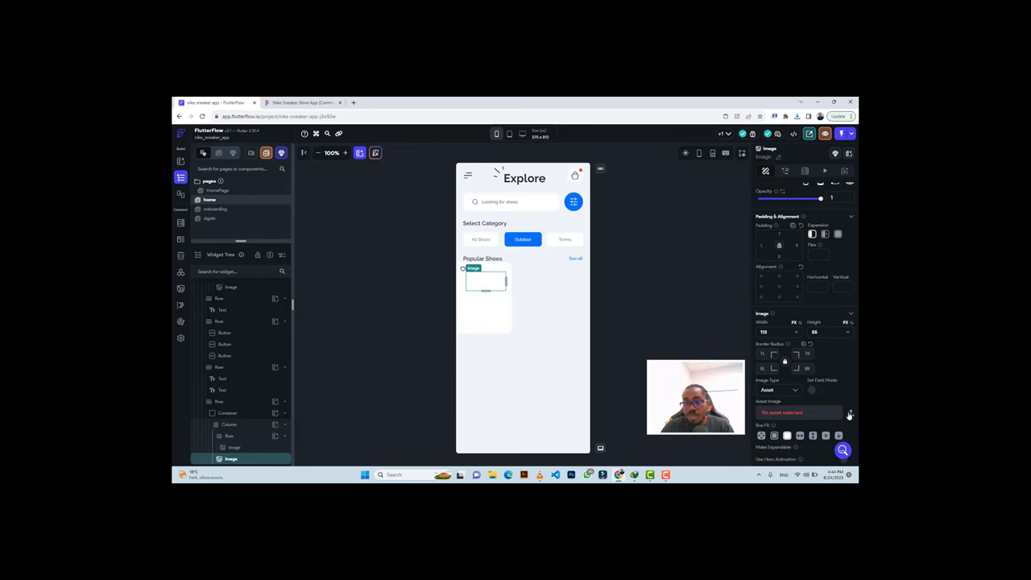
# Copy the Nike Sneaker Store App zip into the Imagess folder and extract it.
pyautogui.click(850, 413)
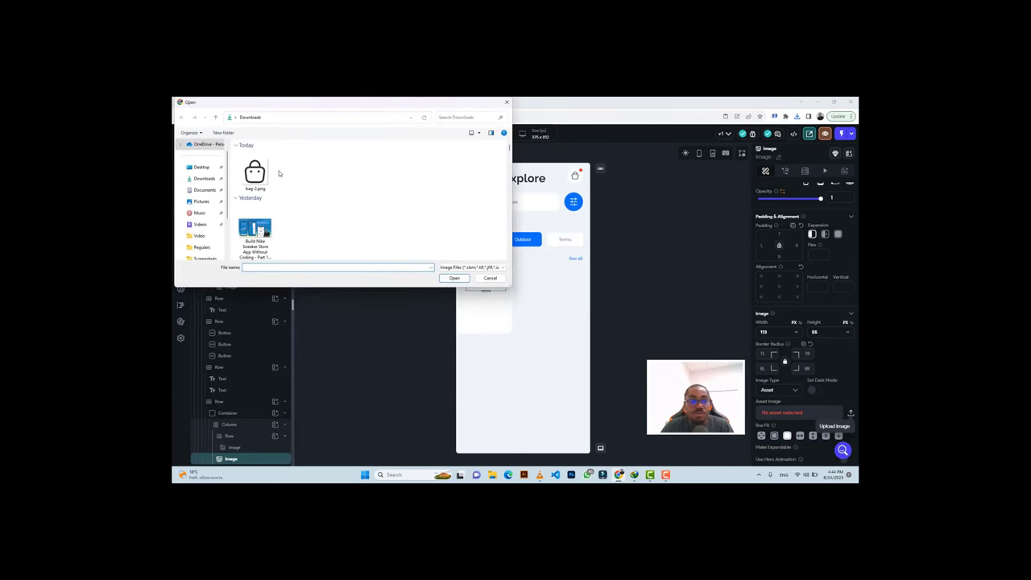
pyautogui.click(473, 268)
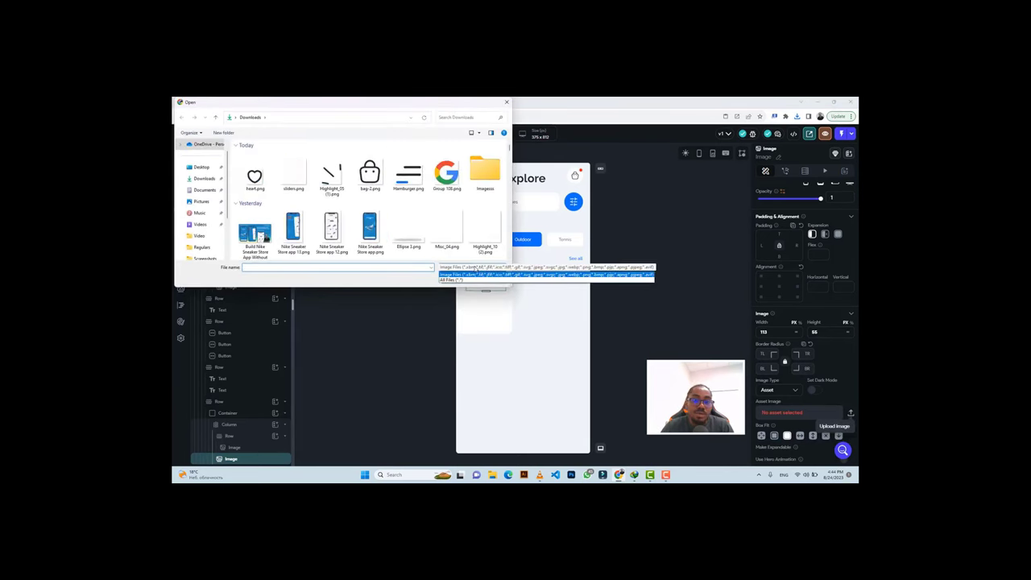
pyautogui.click(455, 279)
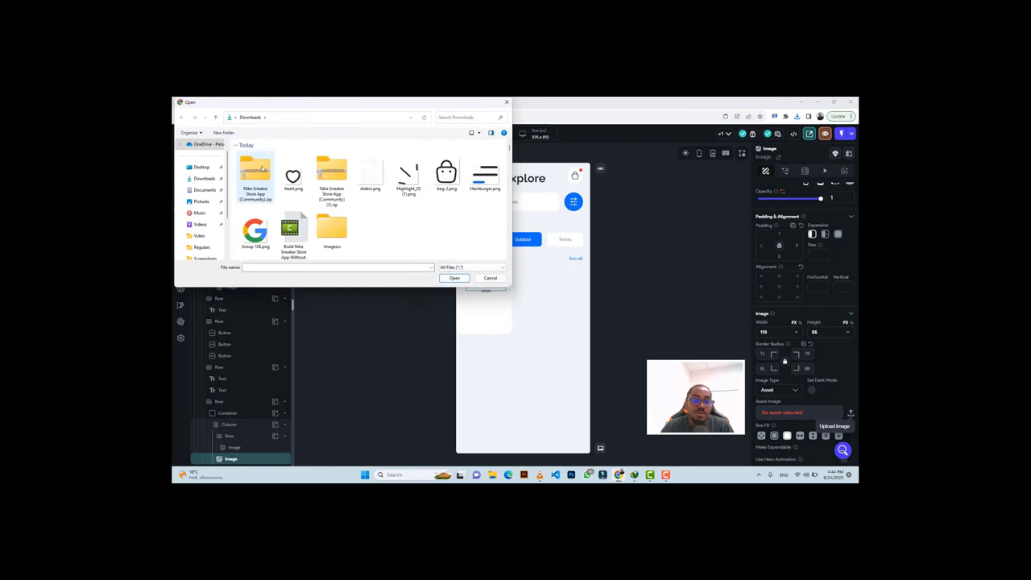
pyautogui.click(257, 169)
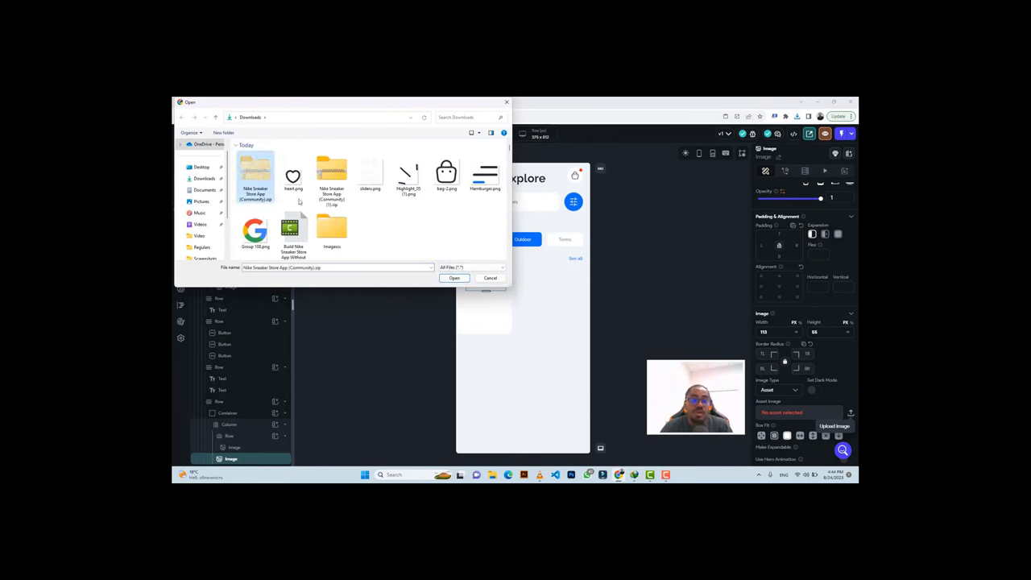
pyautogui.doubleClick(326, 228)
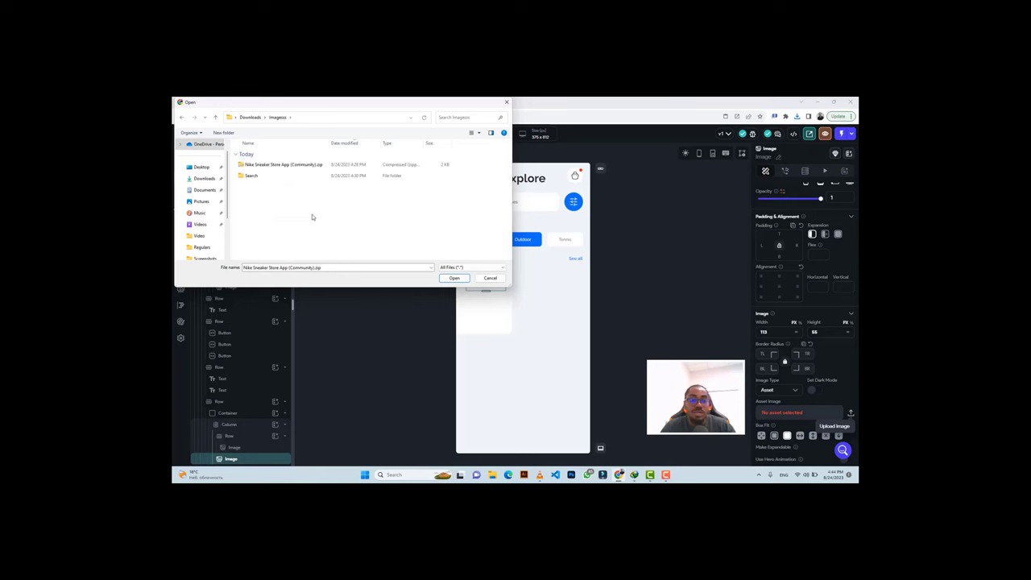
pyautogui.hotkey('ctrl', 'v')
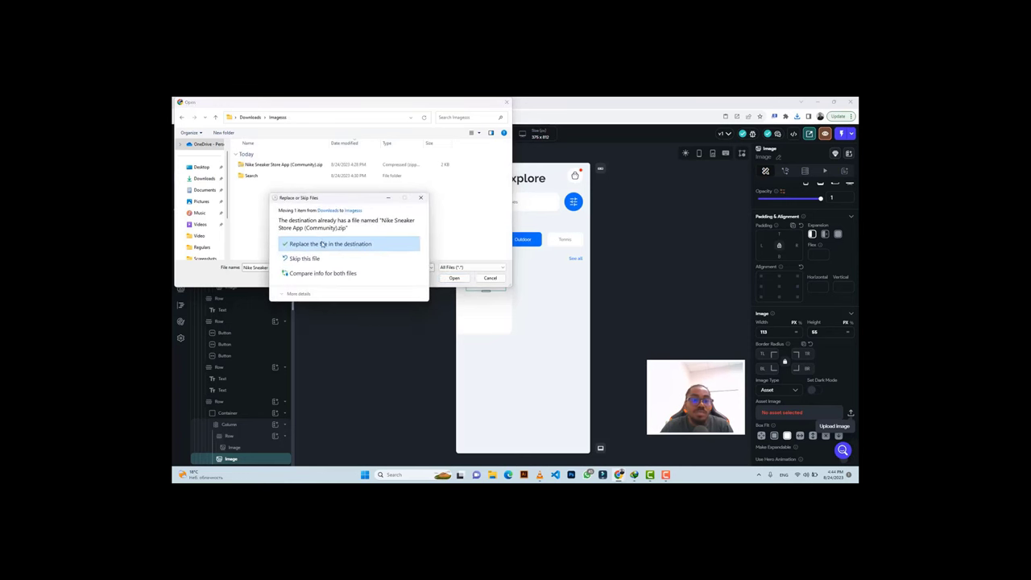
pyautogui.click(322, 244)
pyautogui.click(281, 175)
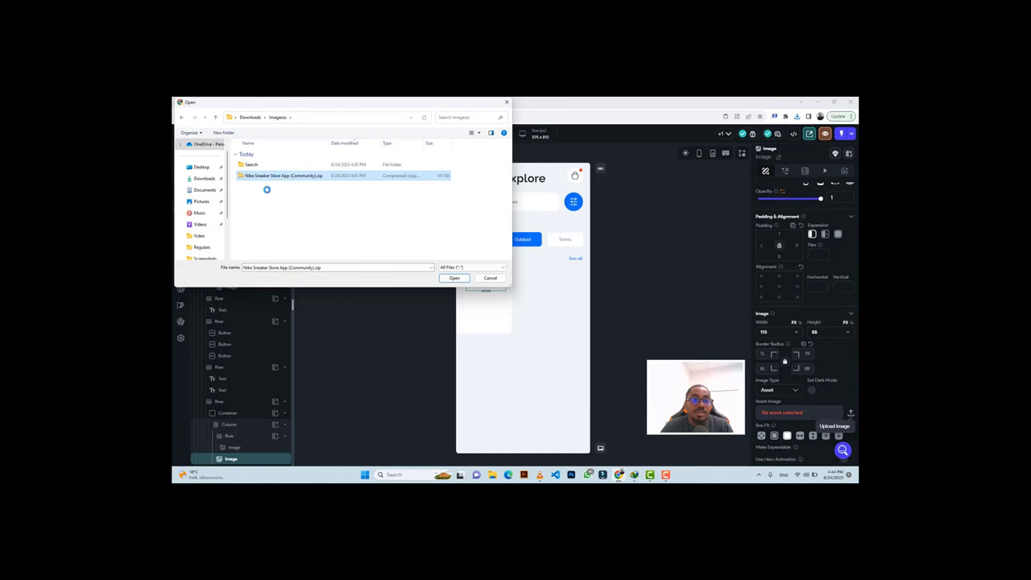
pyautogui.rightClick(267, 178)
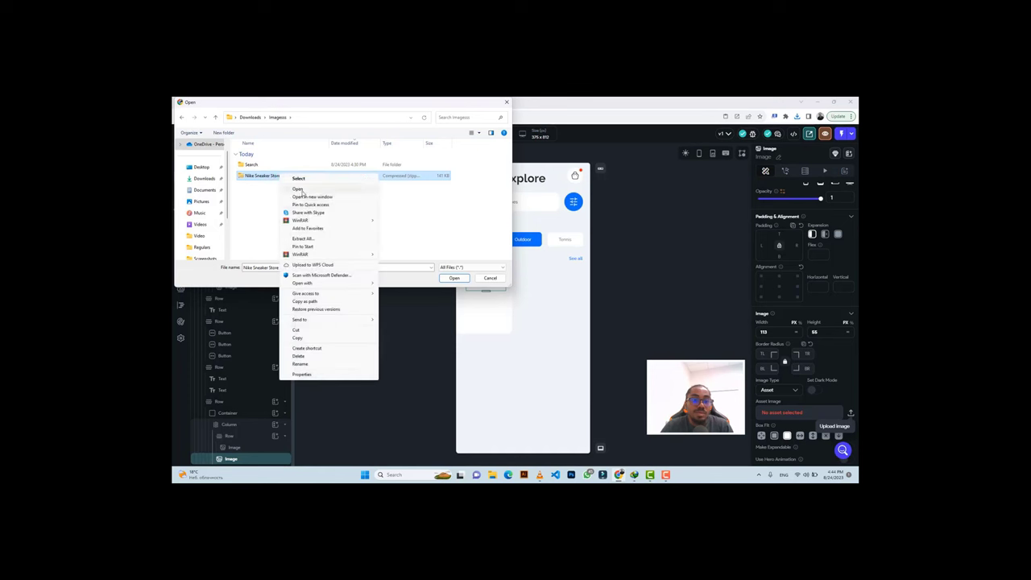
pyautogui.rightClick(261, 178)
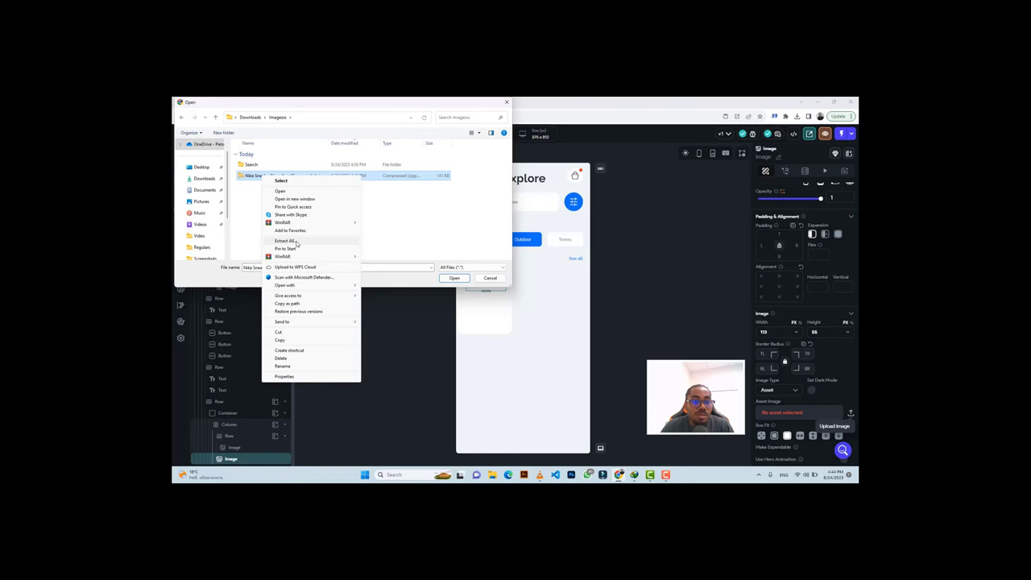
pyautogui.click(297, 242)
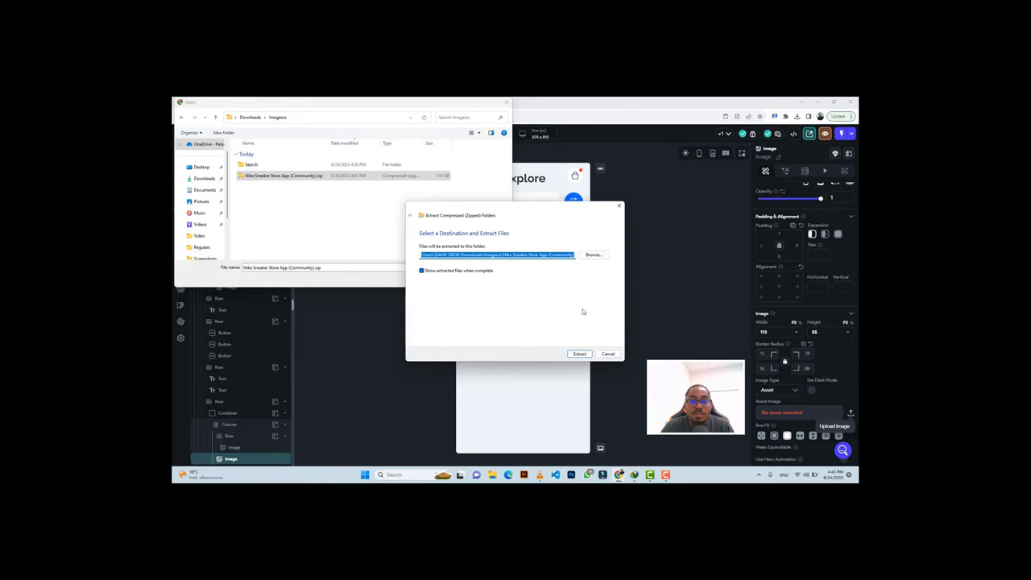
pyautogui.click(579, 354)
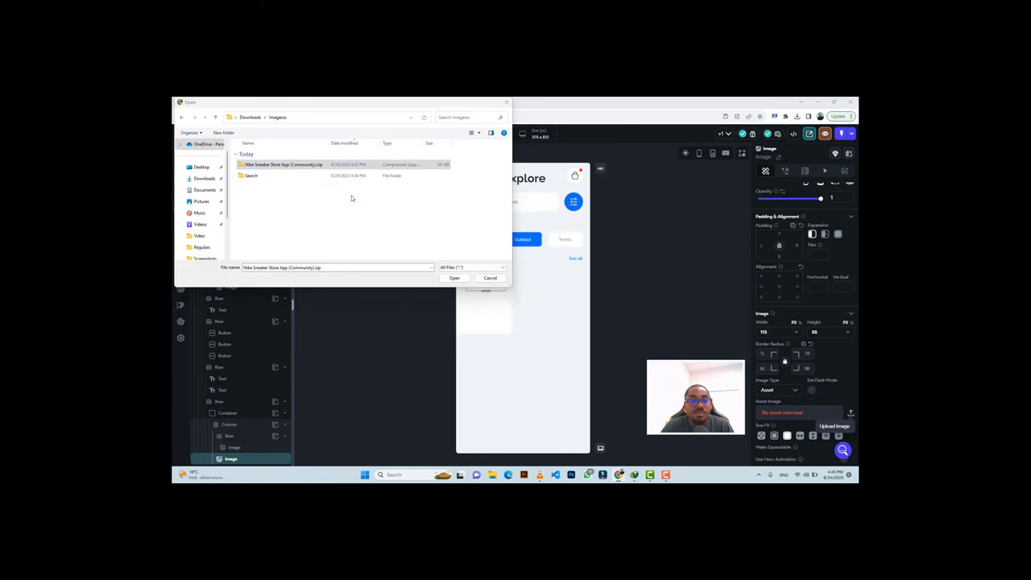
# Upload the Pngitem shoe PNG from the Popular Shoes folder as the image asset.
pyautogui.click(270, 175)
pyautogui.doubleClick(269, 175)
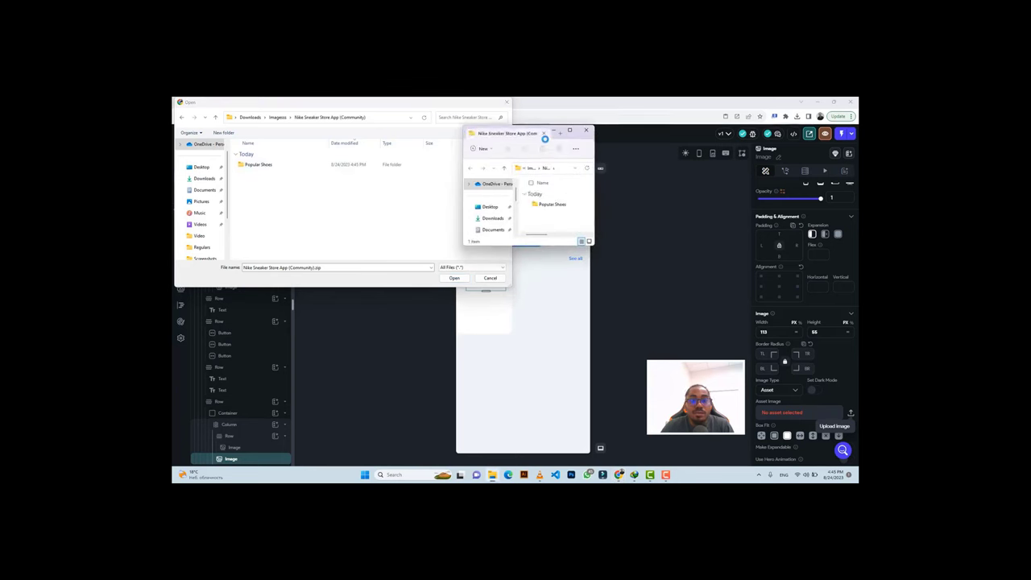
pyautogui.click(282, 166)
pyautogui.doubleClick(282, 166)
pyautogui.click(277, 164)
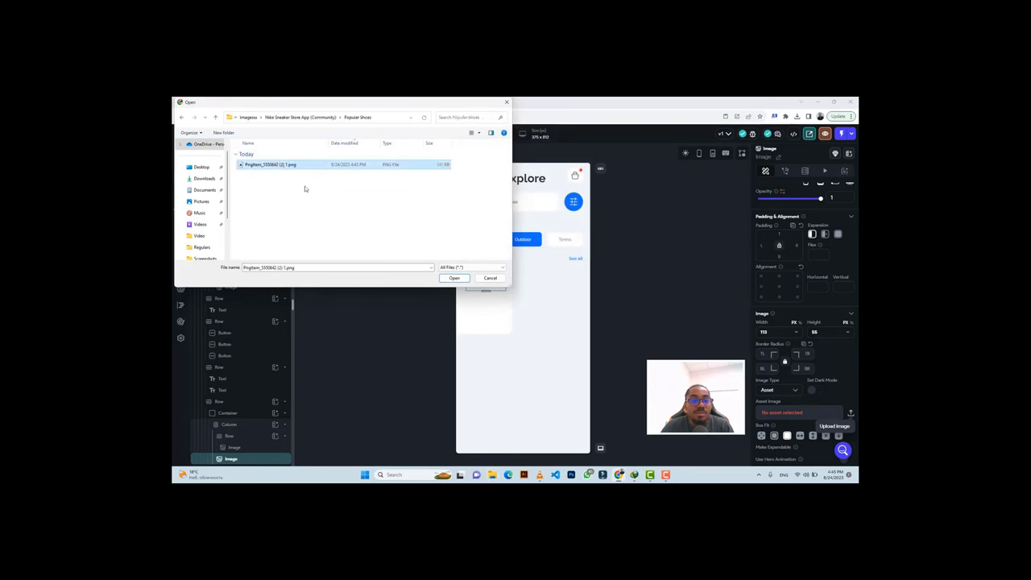
pyautogui.click(454, 279)
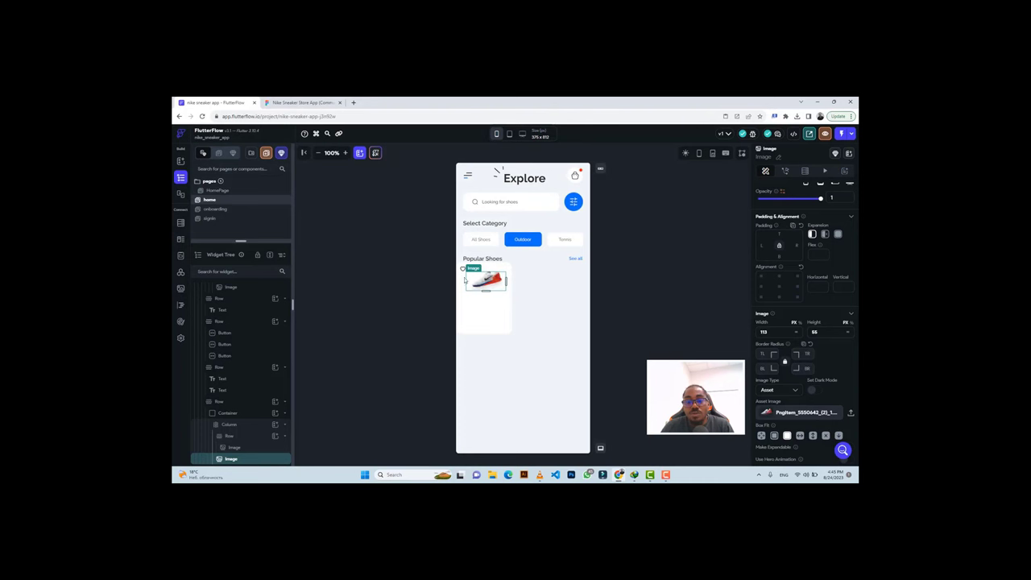
# Inspect the Nike Jordan shoe frame and image in the Figma design.
pyautogui.click(299, 102)
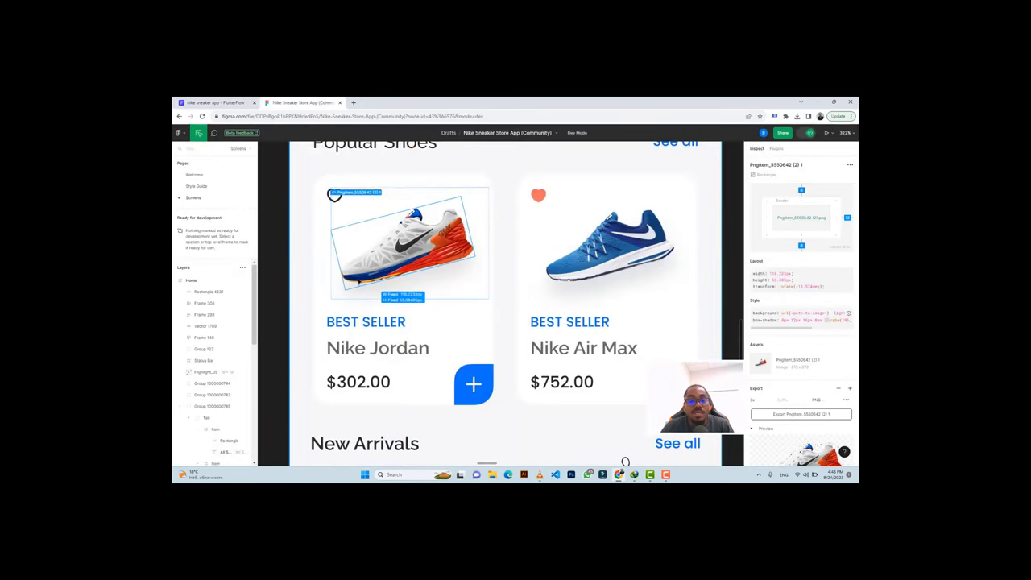
pyautogui.click(448, 276)
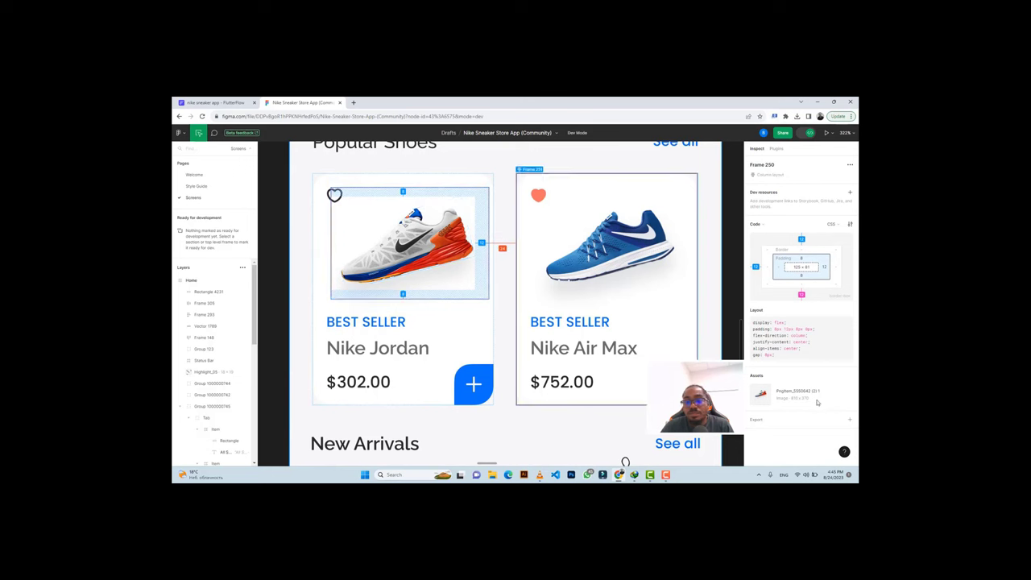
pyautogui.click(757, 419)
pyautogui.scroll(-2, 763, 412)
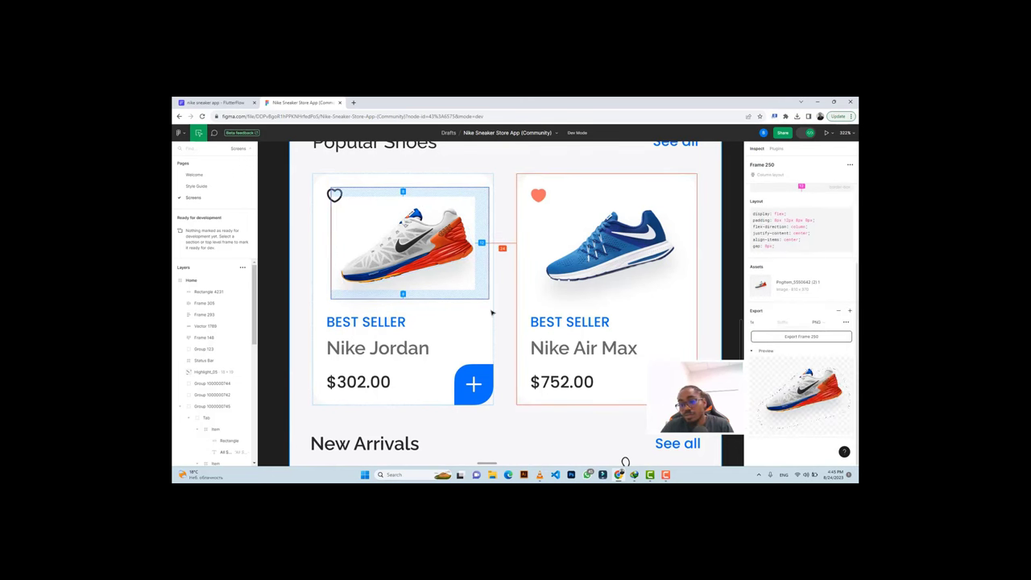
pyautogui.click(393, 260)
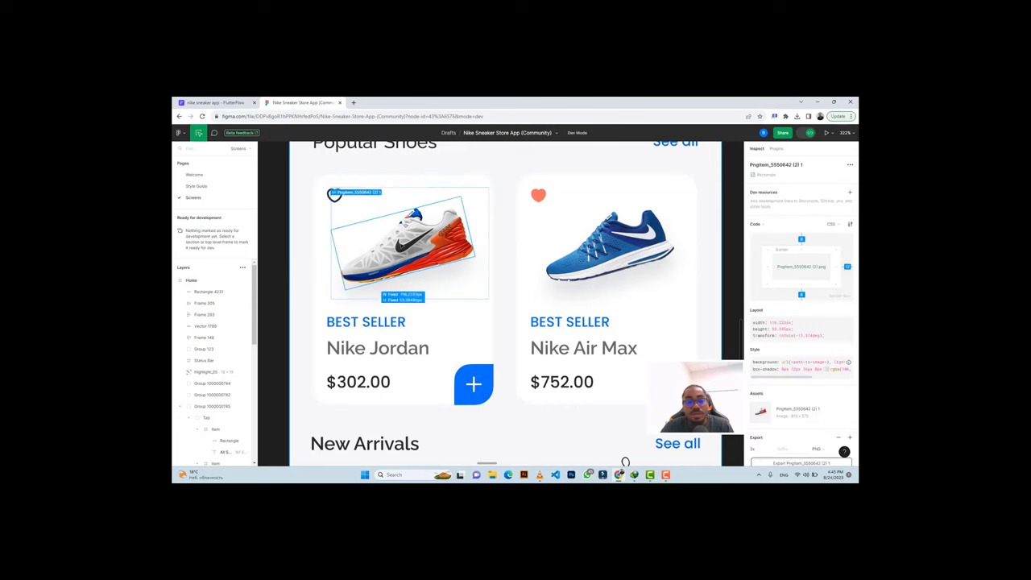
pyautogui.click(240, 101)
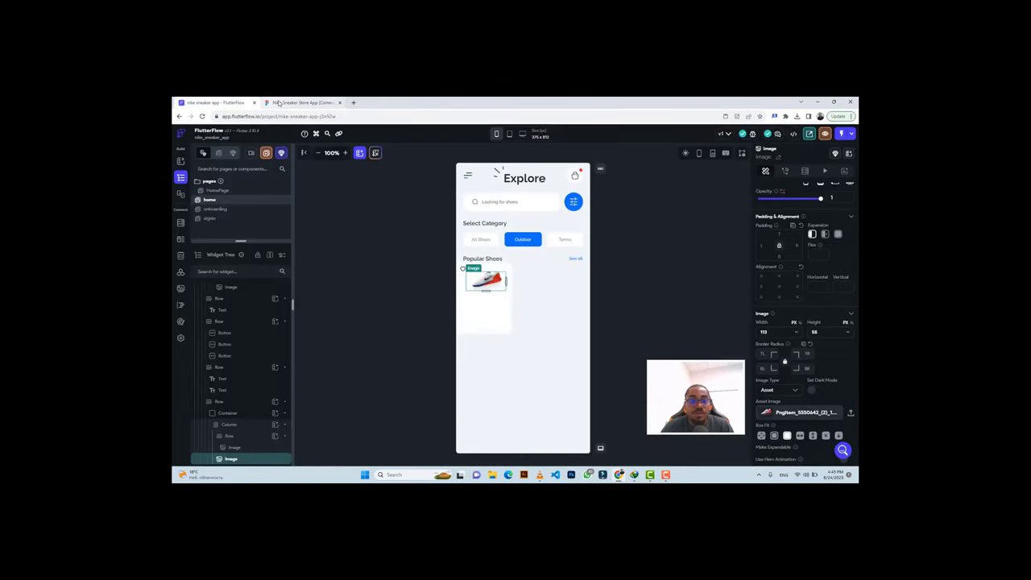
# Copy the BEST SELLER label text from the Figma card.
pyautogui.click(279, 102)
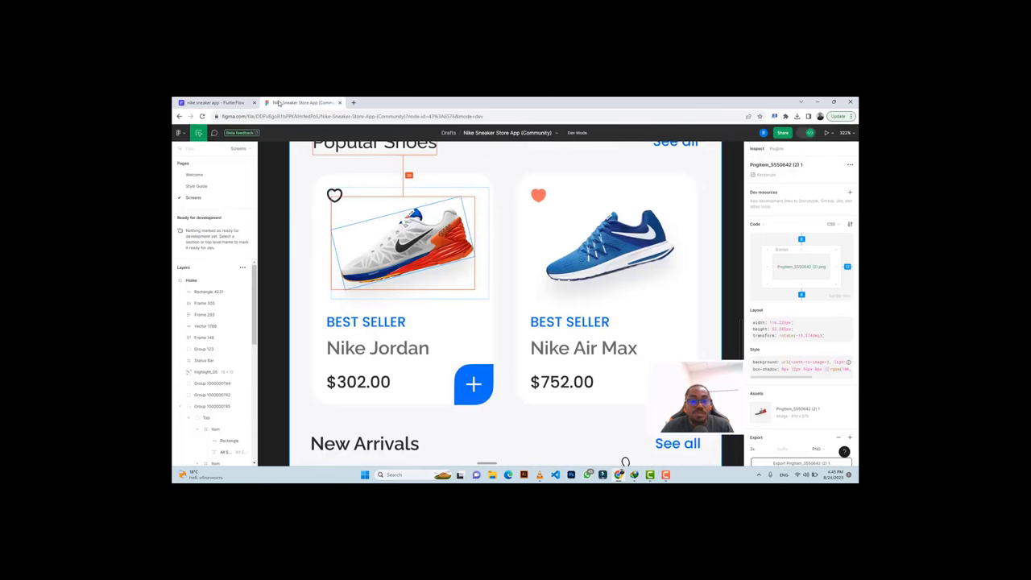
pyautogui.click(362, 320)
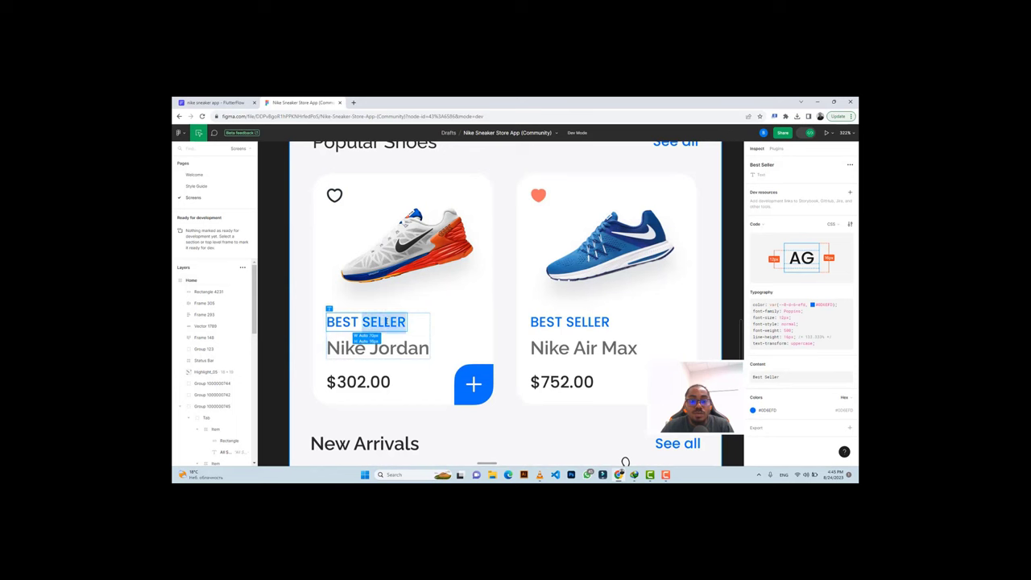
pyautogui.click(804, 376)
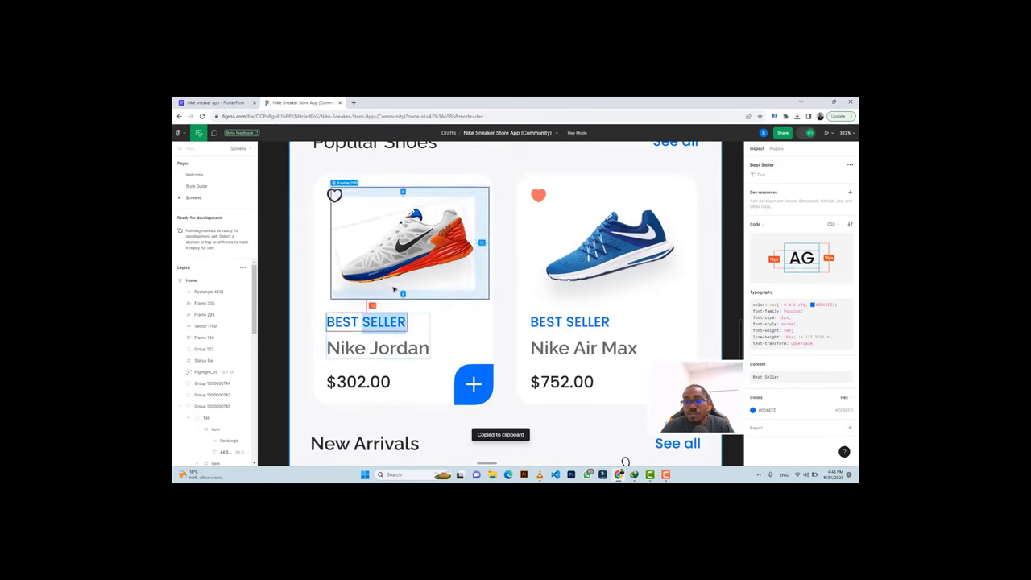
pyautogui.click(233, 101)
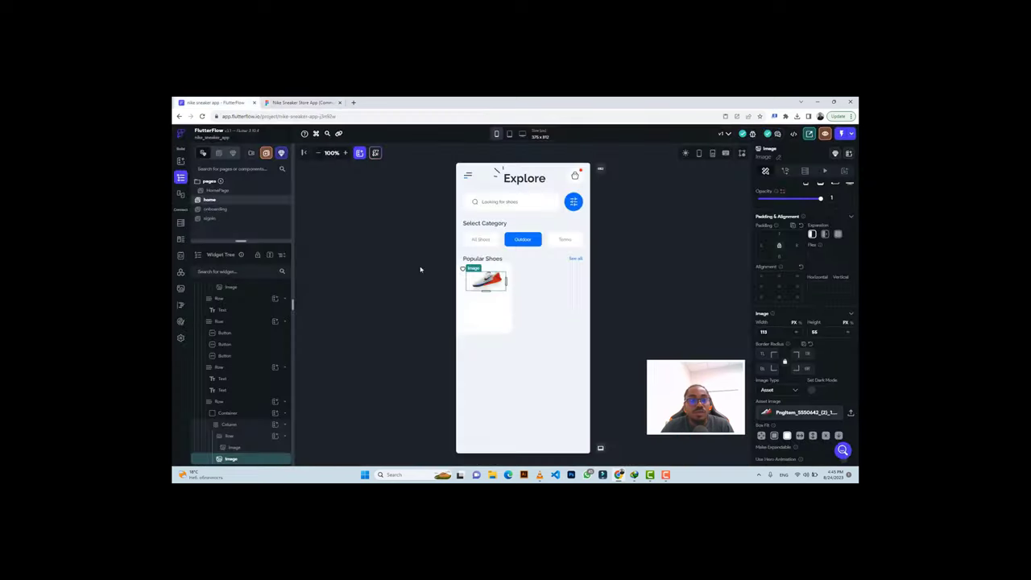
# Add a Row with a Text widget to the card's Column and paste 'Best Seller'.
pyautogui.click(495, 303)
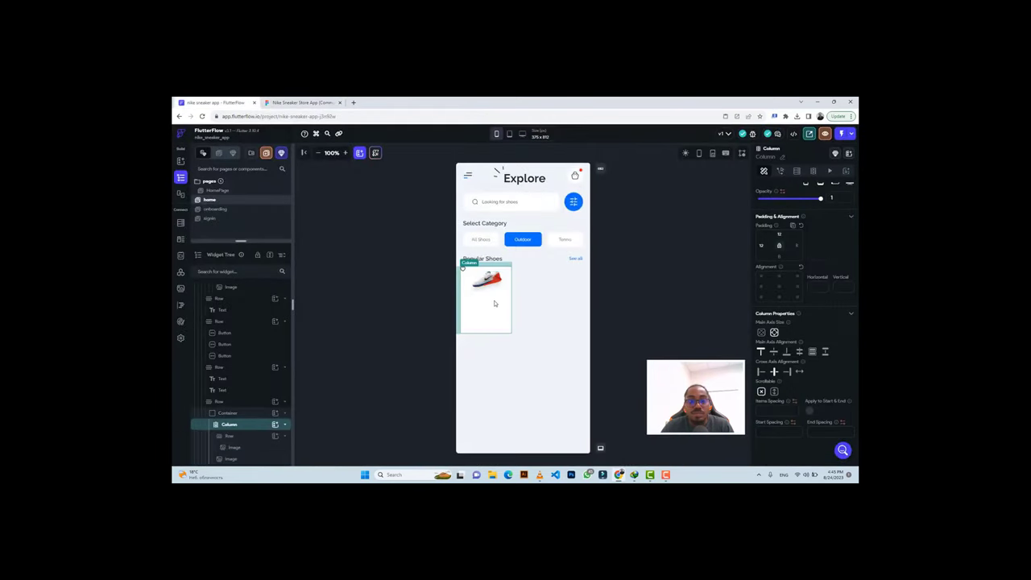
pyautogui.click(275, 425)
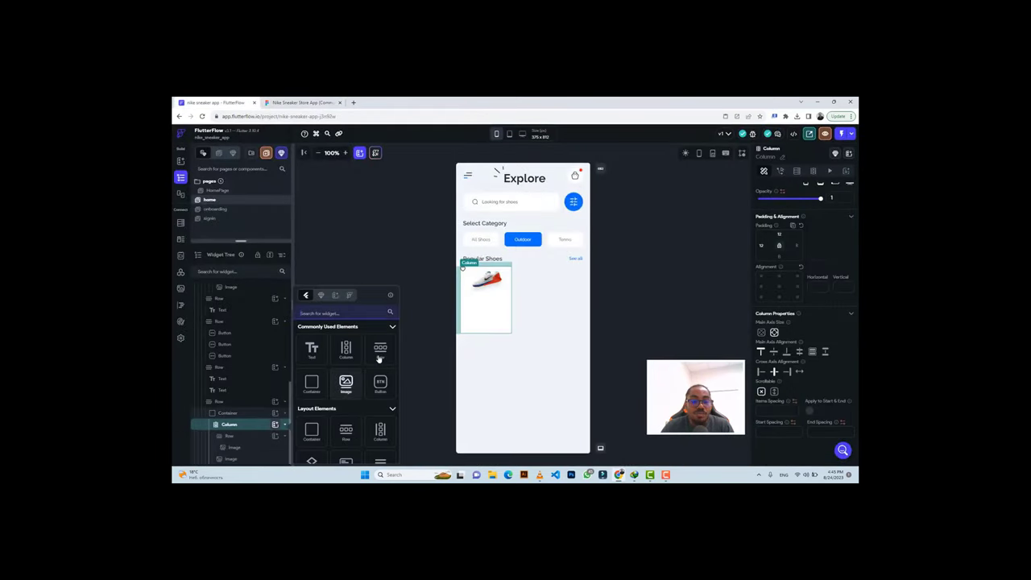
pyautogui.click(380, 353)
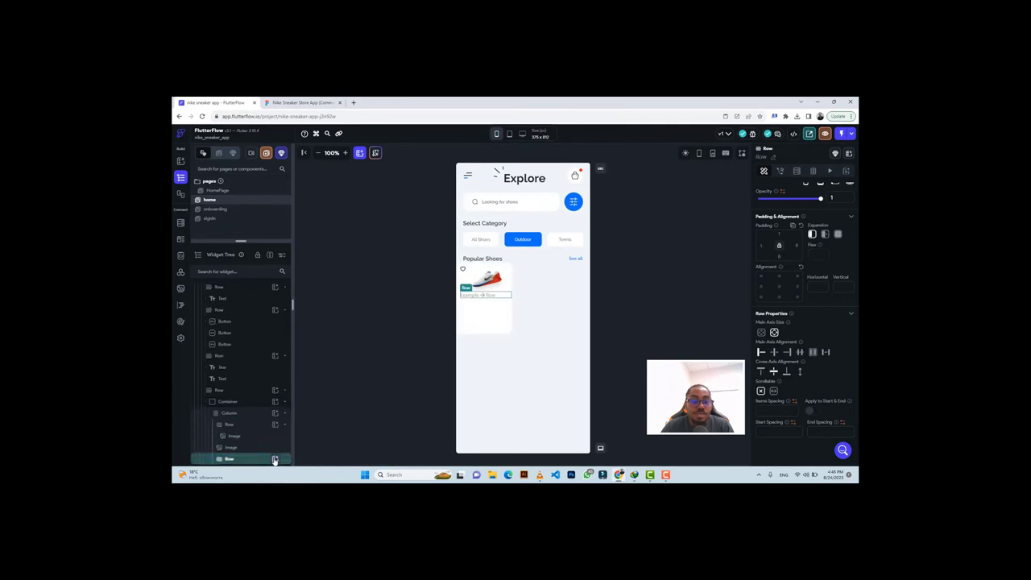
pyautogui.click(274, 459)
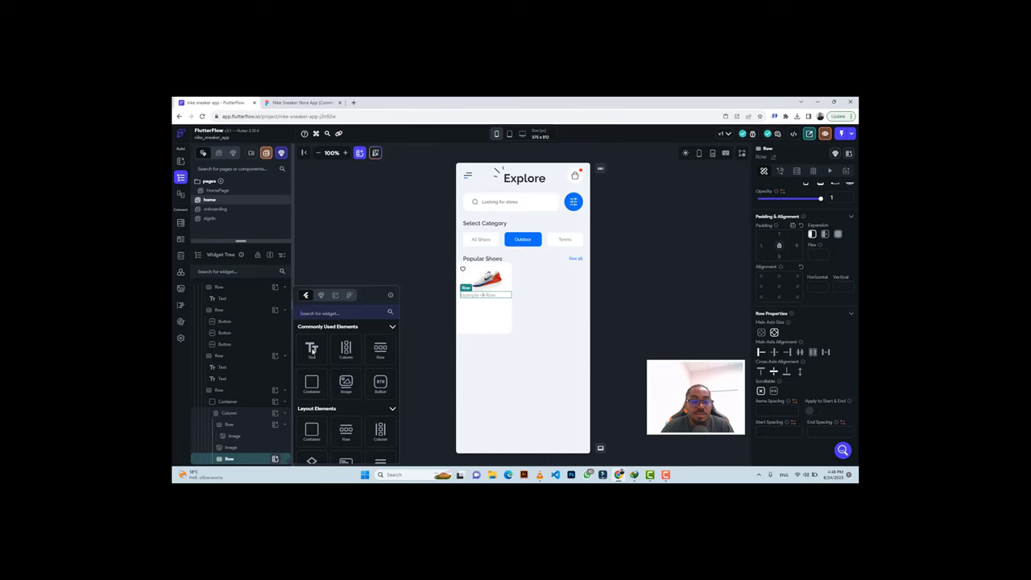
pyautogui.click(311, 350)
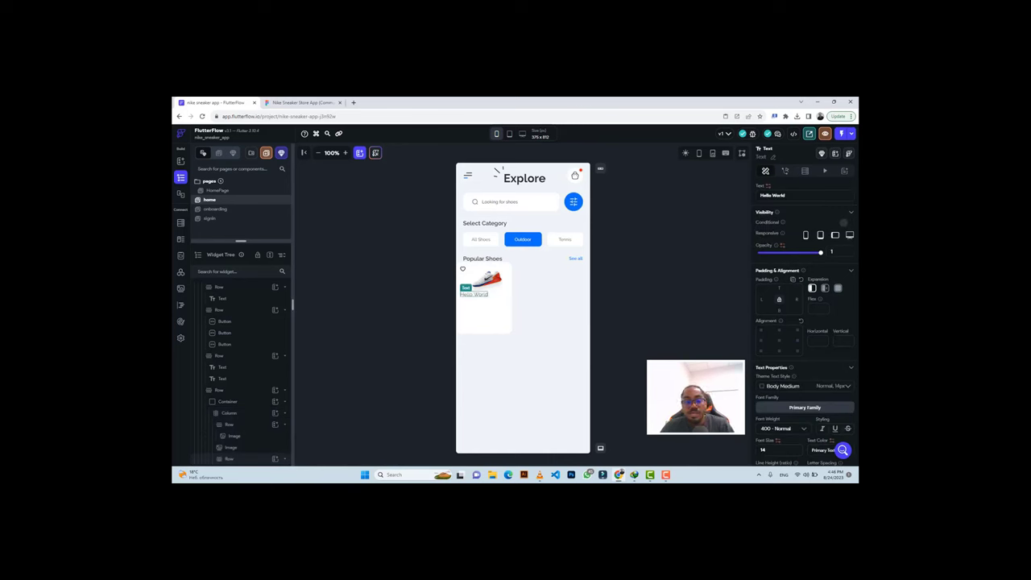
pyautogui.tripleClick(772, 195)
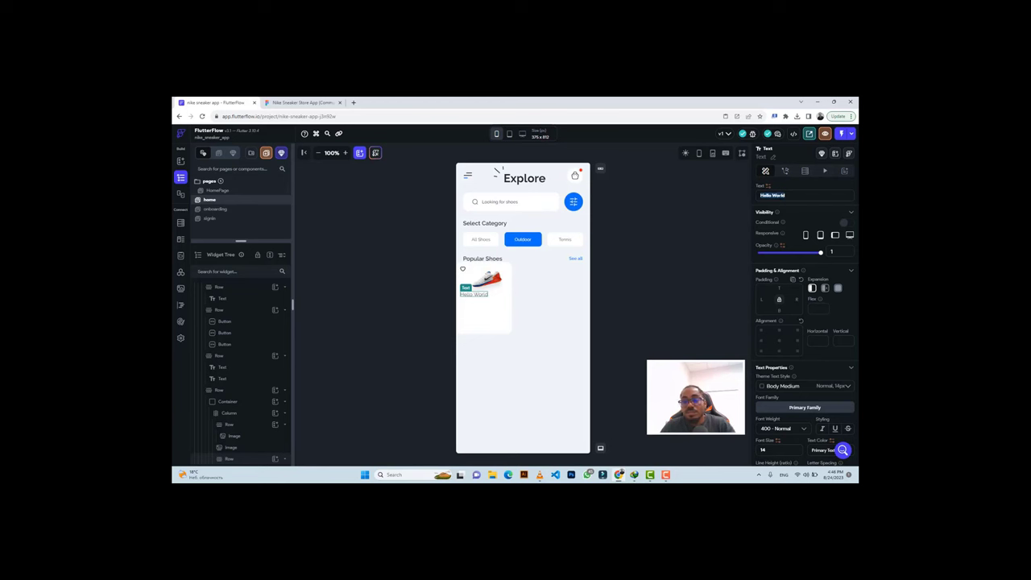
pyautogui.hotkey('ctrl', 'v')
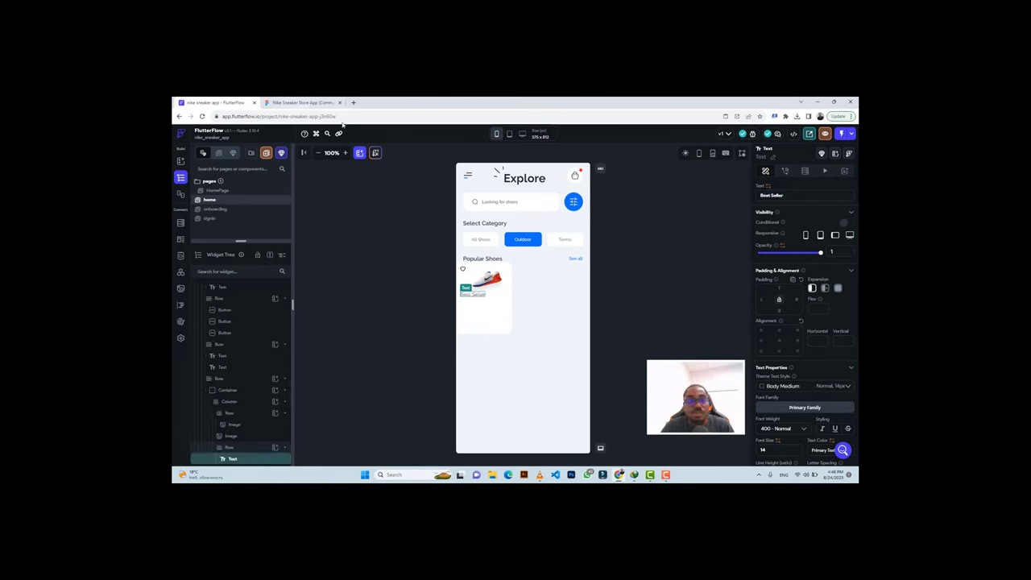
# Style Best Seller with weight 500 Medium, size 12 and colour #0D6EFD.
pyautogui.scroll(-3, 797, 338)
pyautogui.click(775, 325)
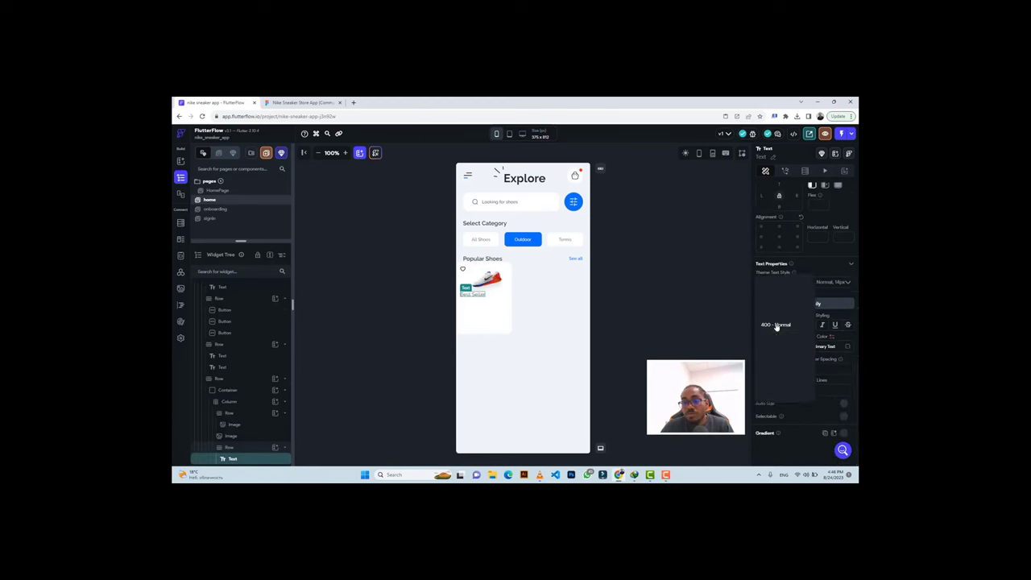
pyautogui.click(776, 342)
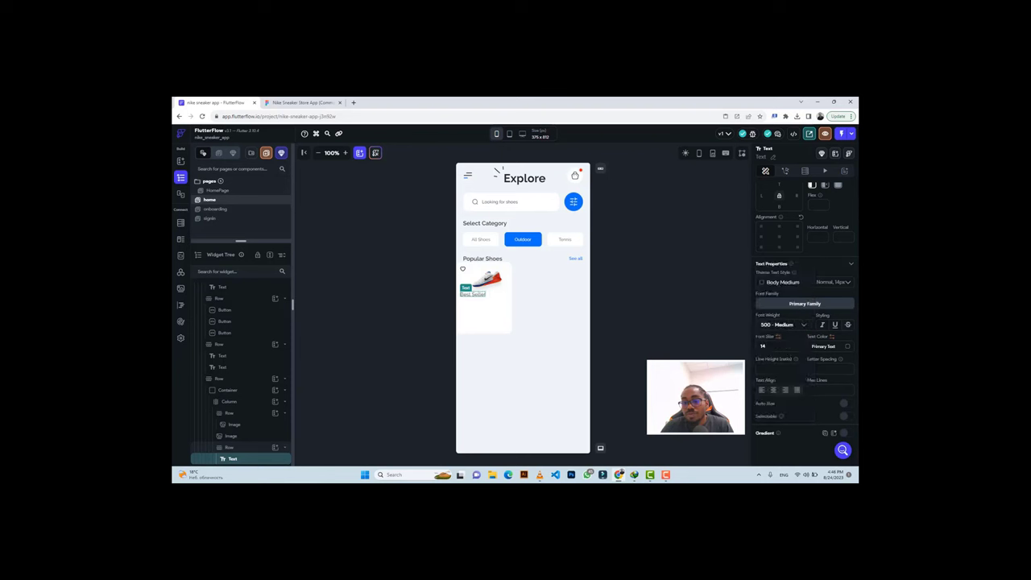
pyautogui.click(764, 346)
pyautogui.press('BackSpace')
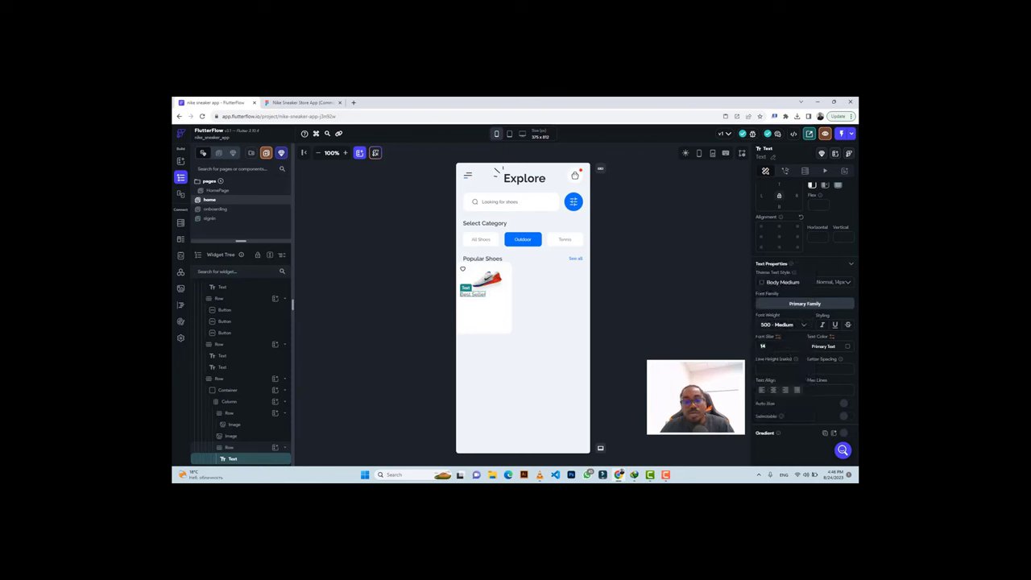
pyautogui.write('2')
pyautogui.click(271, 102)
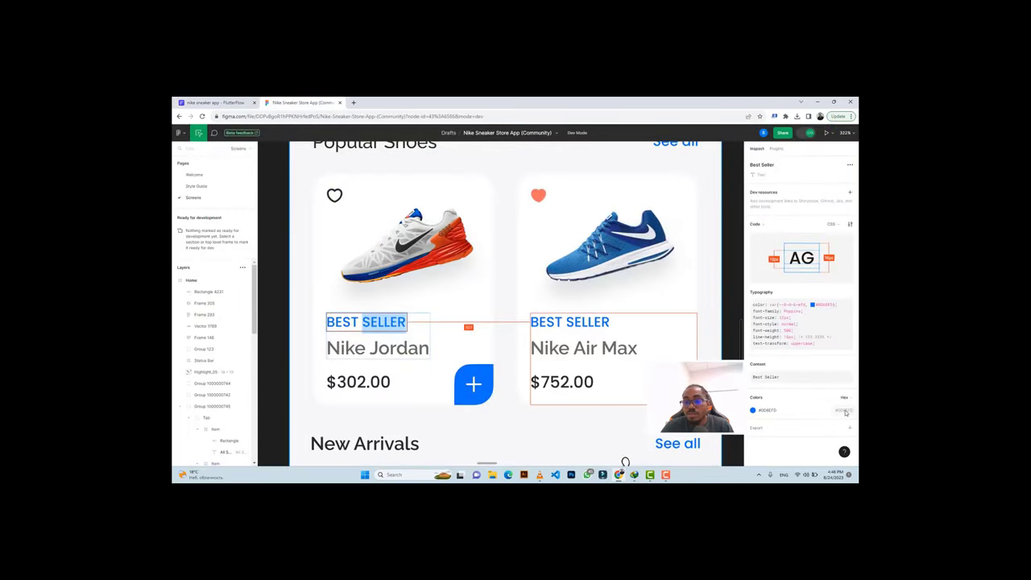
pyautogui.hotkey('ctrl', 'Tab')
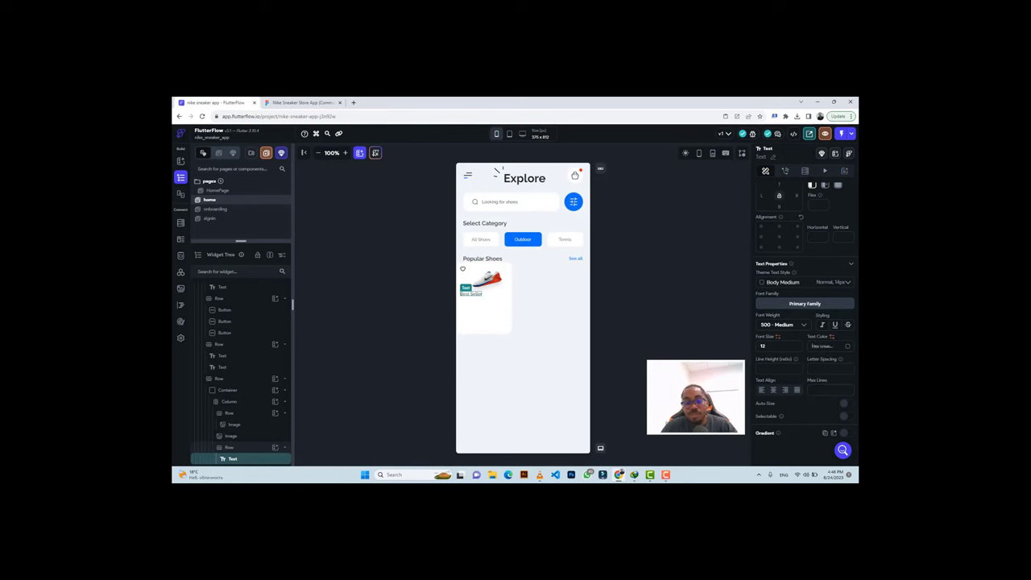
pyautogui.hotkey('ctrl', 'v')
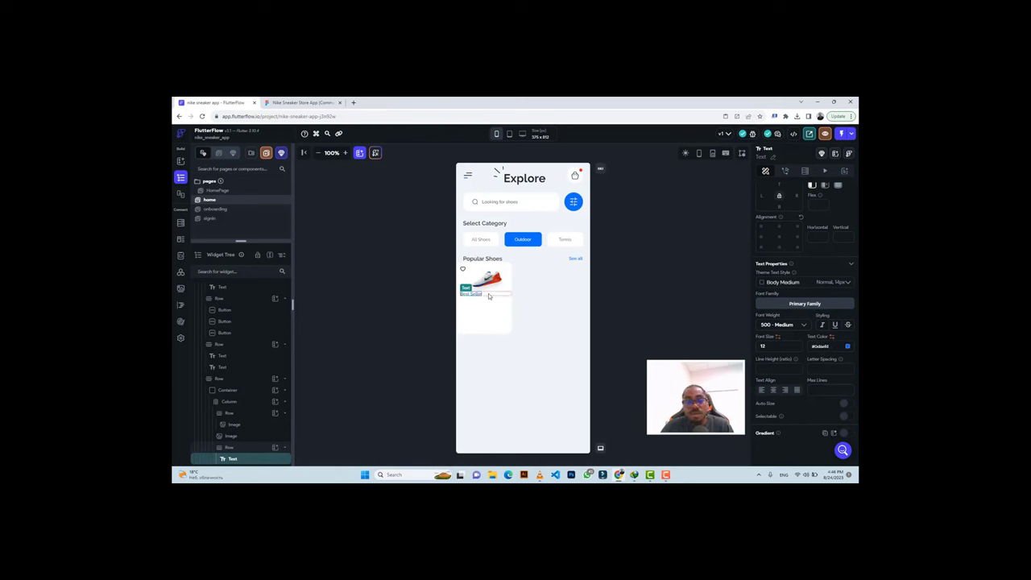
pyautogui.click(488, 295)
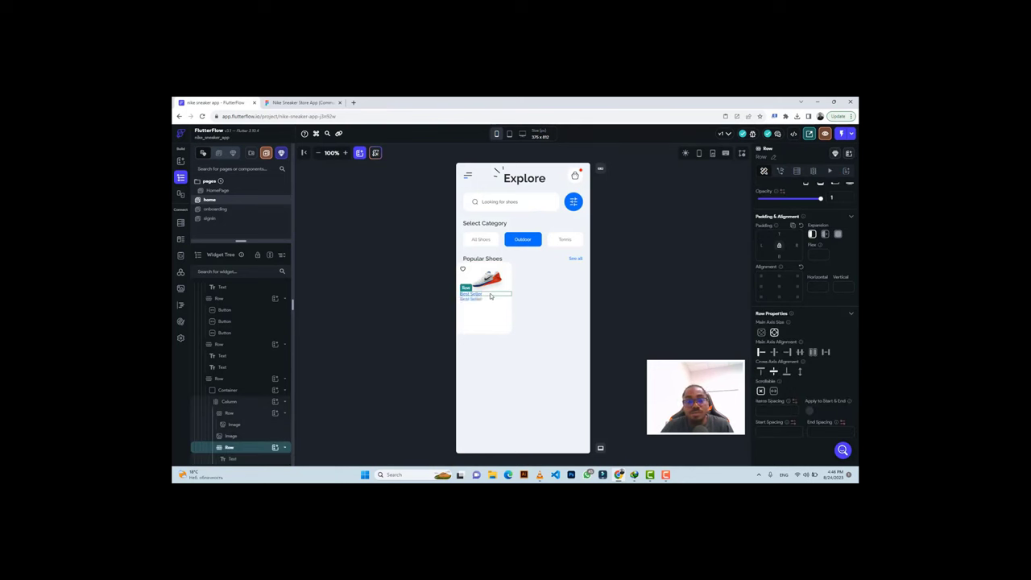
# Copy 'Nike Jordan' from Figma and paste it as the card text.
pyautogui.click(299, 102)
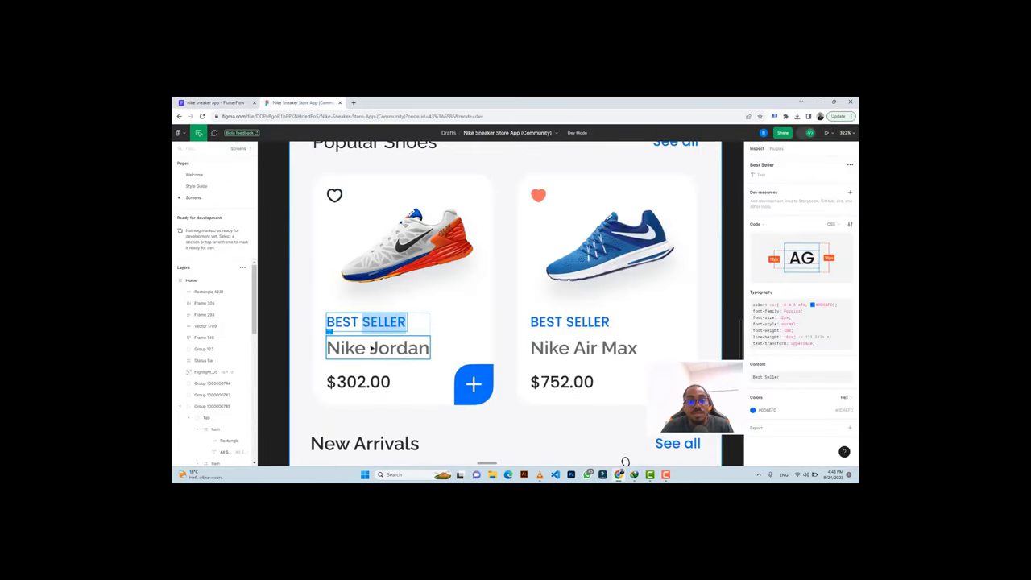
pyautogui.click(352, 348)
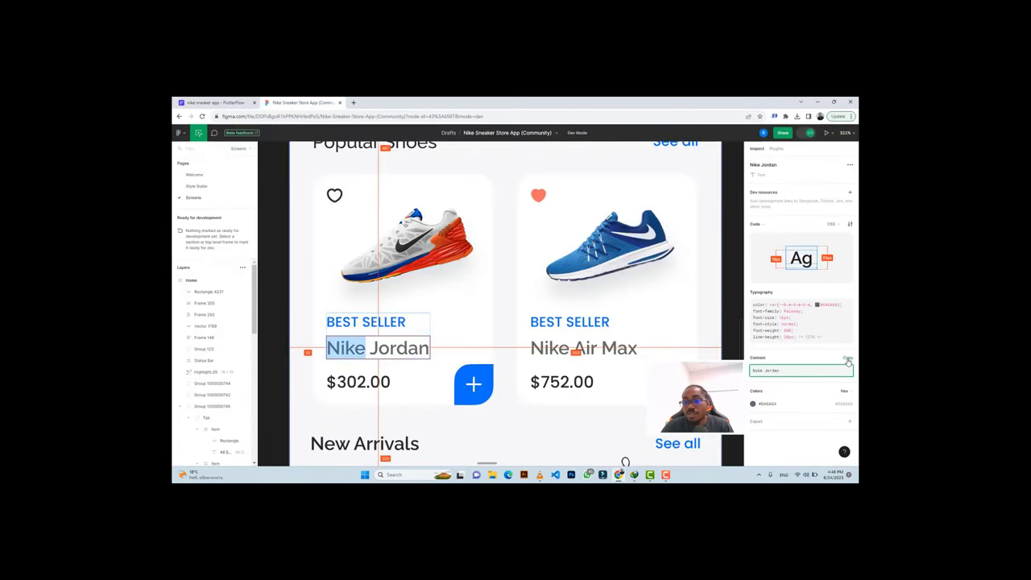
pyautogui.click(847, 360)
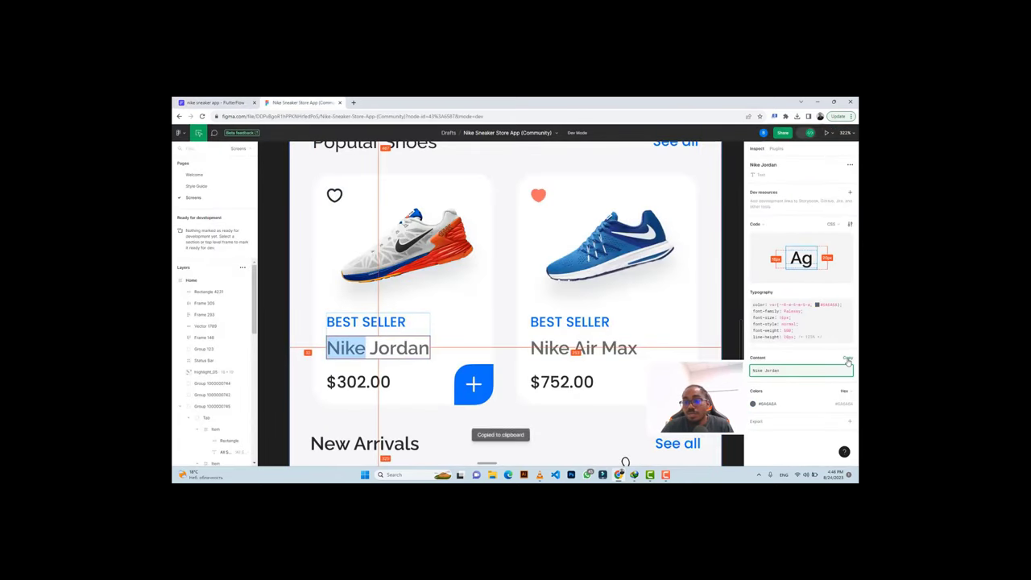
pyautogui.click(241, 104)
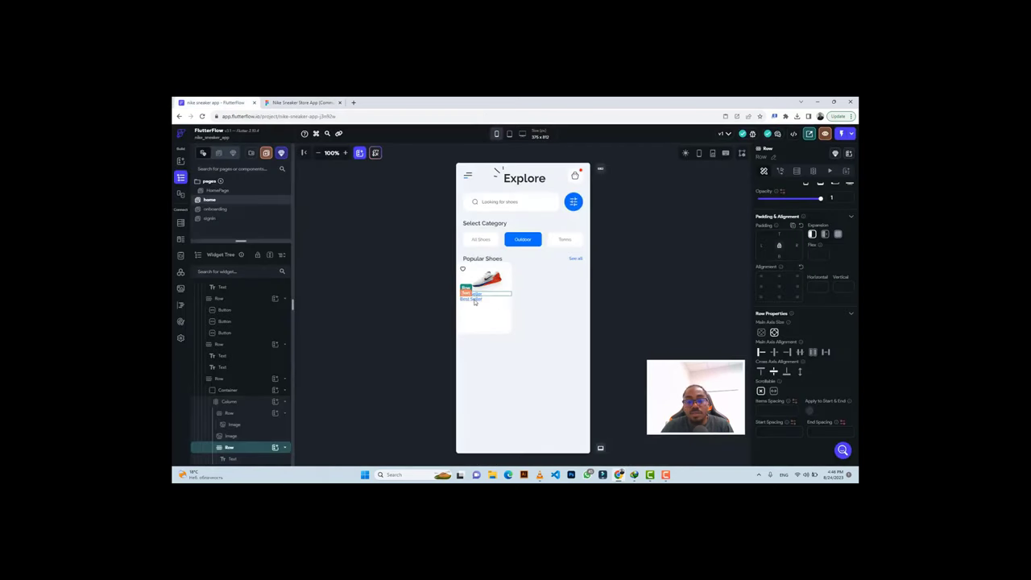
pyautogui.click(474, 299)
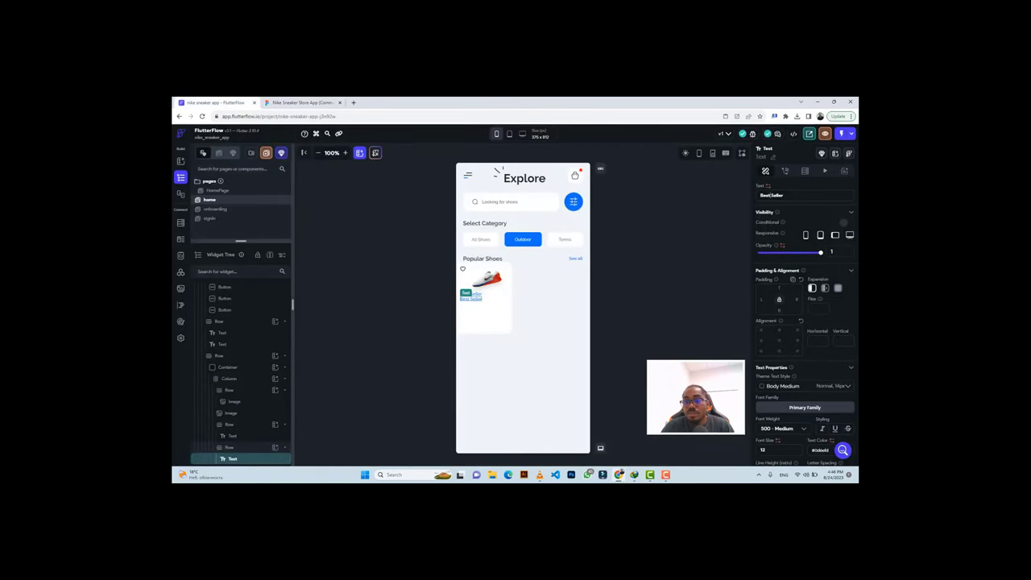
pyautogui.hotkey('ctrl', 'a')
pyautogui.hotkey('ctrl', 'v')
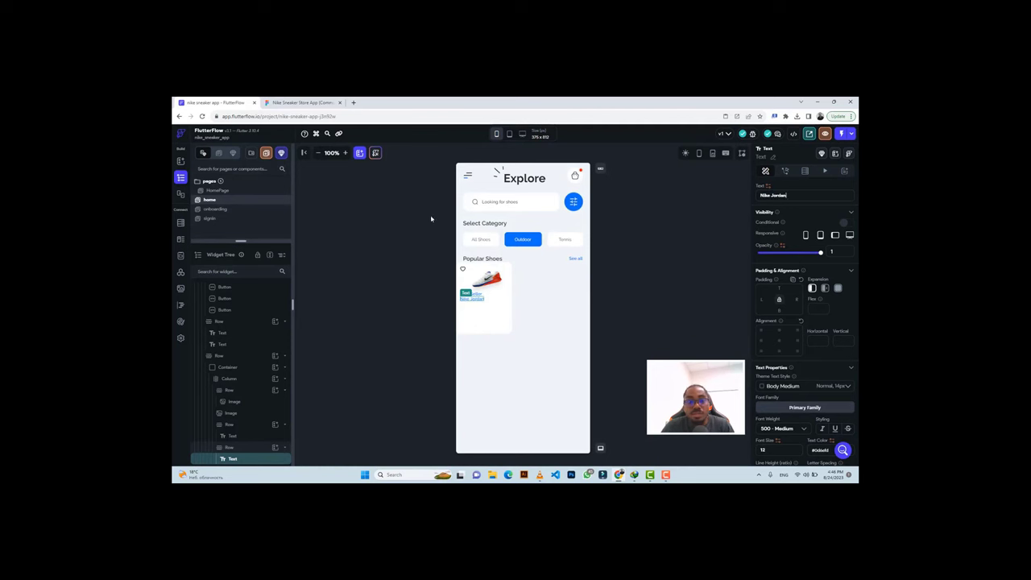
# Set the Nike Jordan text colour to grey #AAAAAA.
pyautogui.click(299, 103)
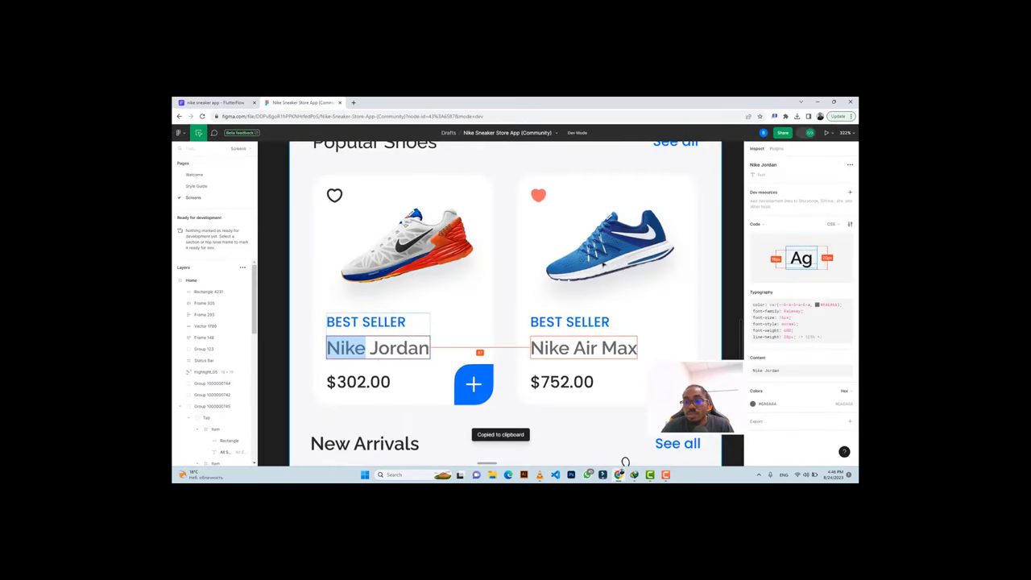
pyautogui.click(213, 102)
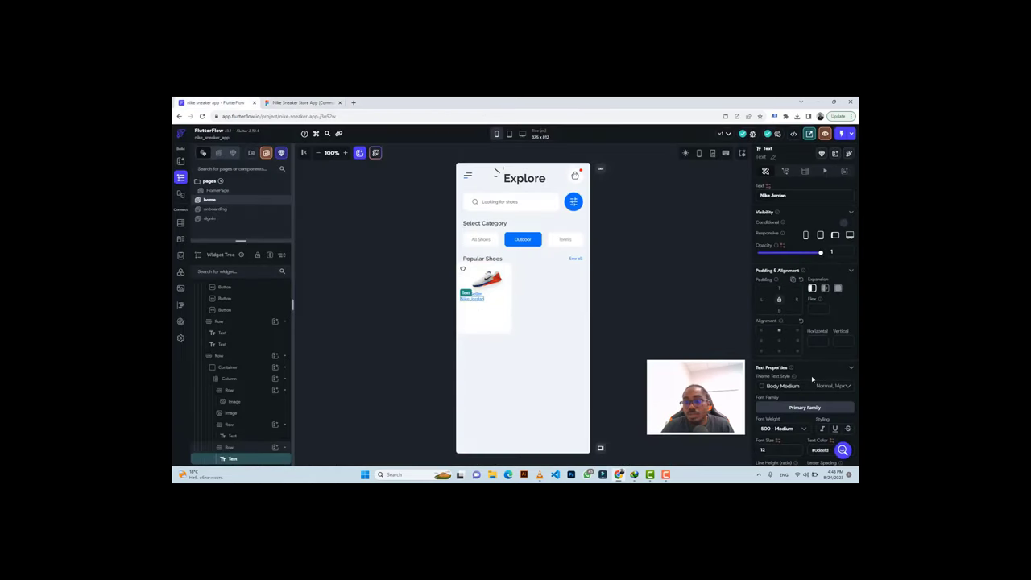
pyautogui.scroll(-3, 812, 379)
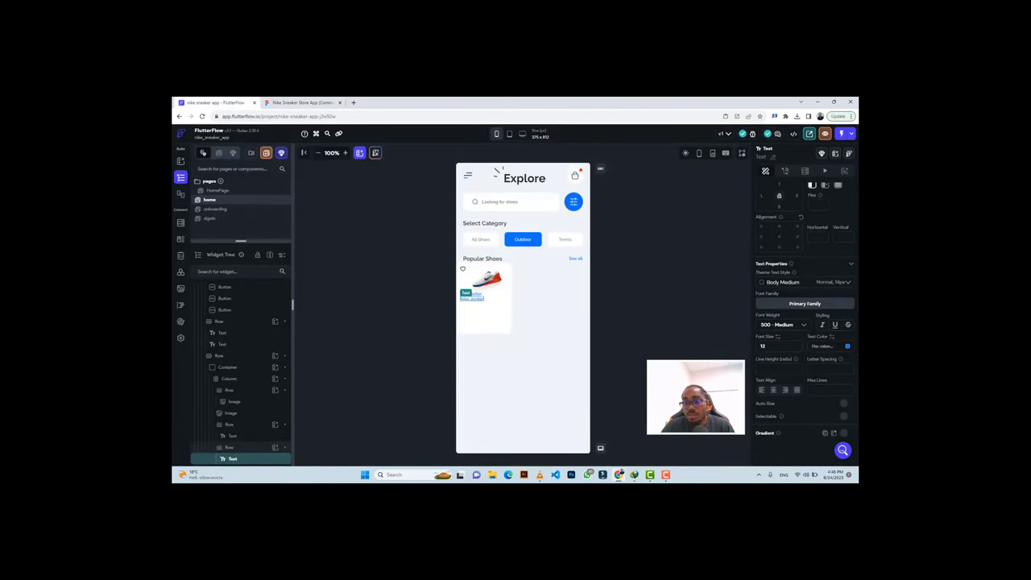
pyautogui.hotkey('ctrl', 'v')
pyautogui.press('Return')
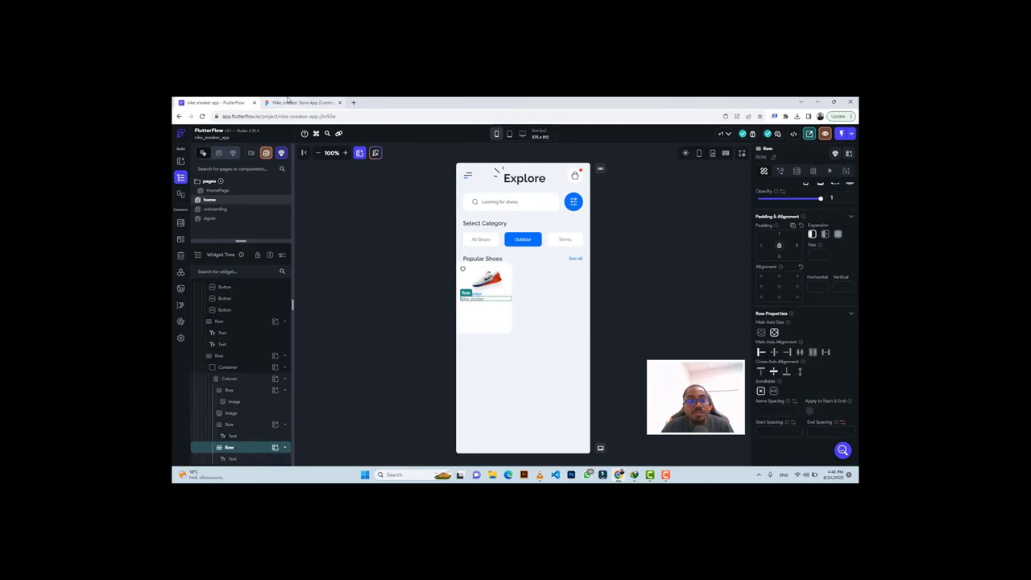
# Compare the card with Figma and check the BEST SELLER label's spacing.
pyautogui.click(302, 102)
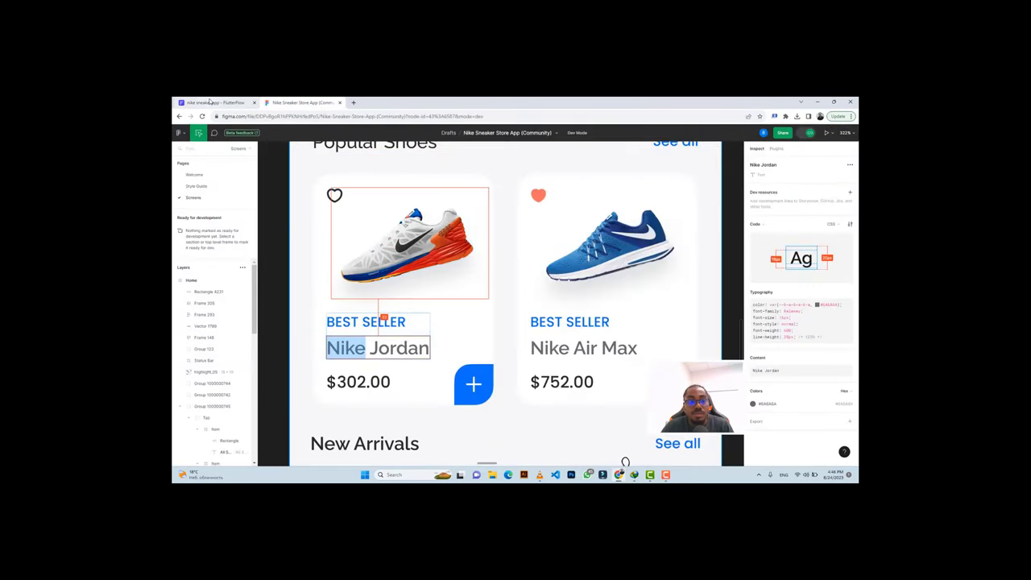
pyautogui.hotkey('ctrl', 'Tab')
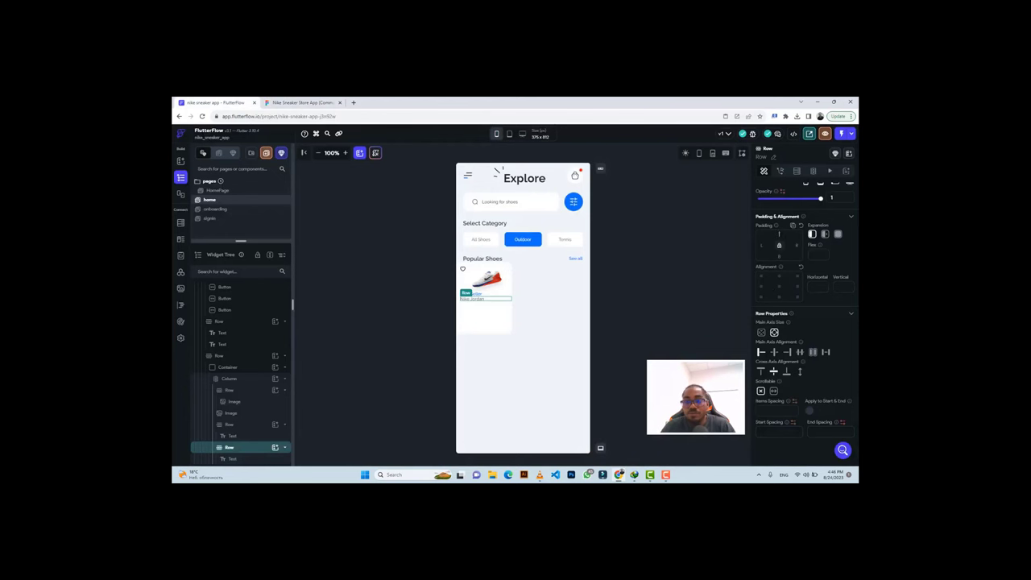
pyautogui.click(302, 102)
pyautogui.click(398, 320)
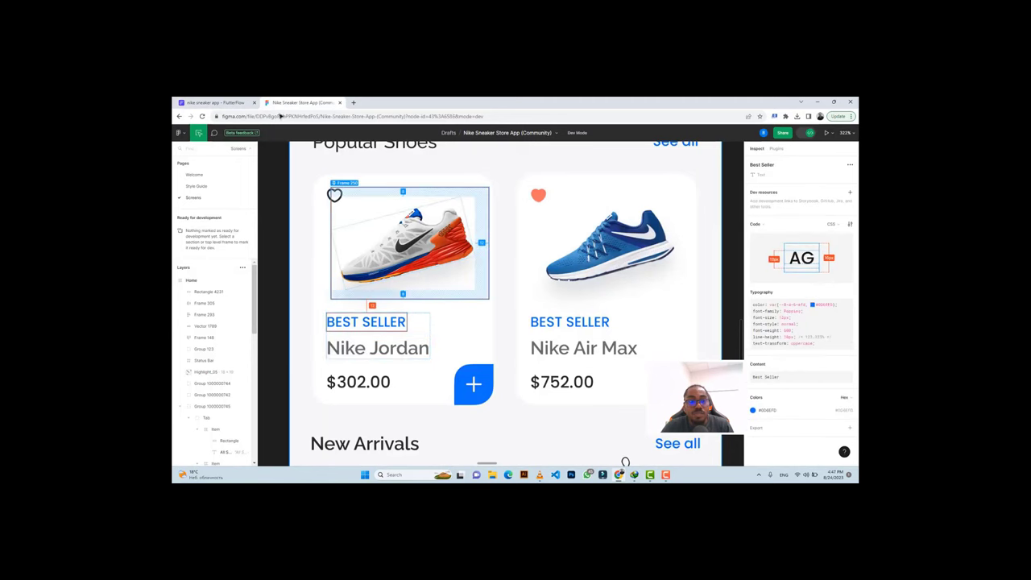
pyautogui.hotkey('ctrl', 'Tab')
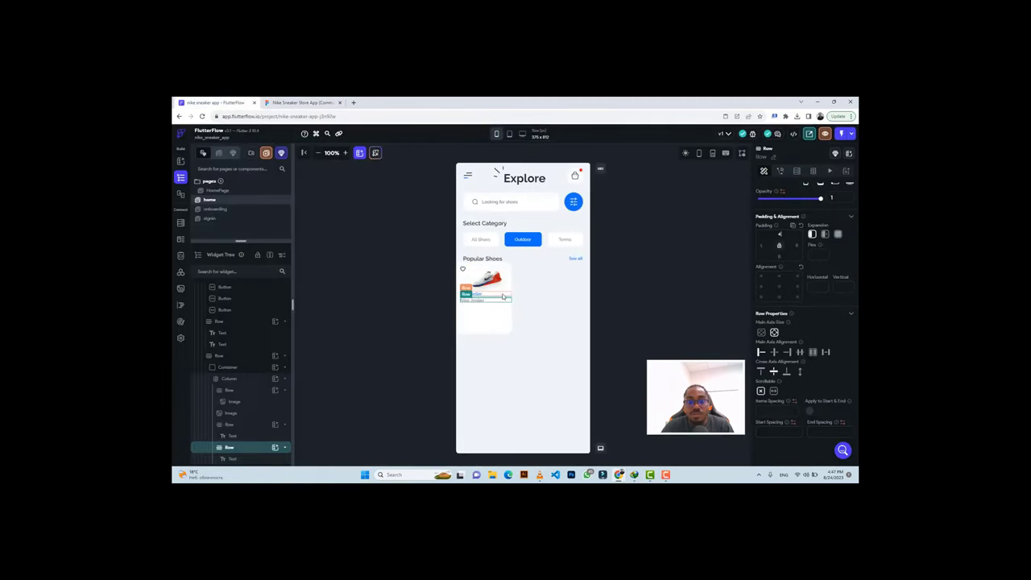
pyautogui.click(502, 297)
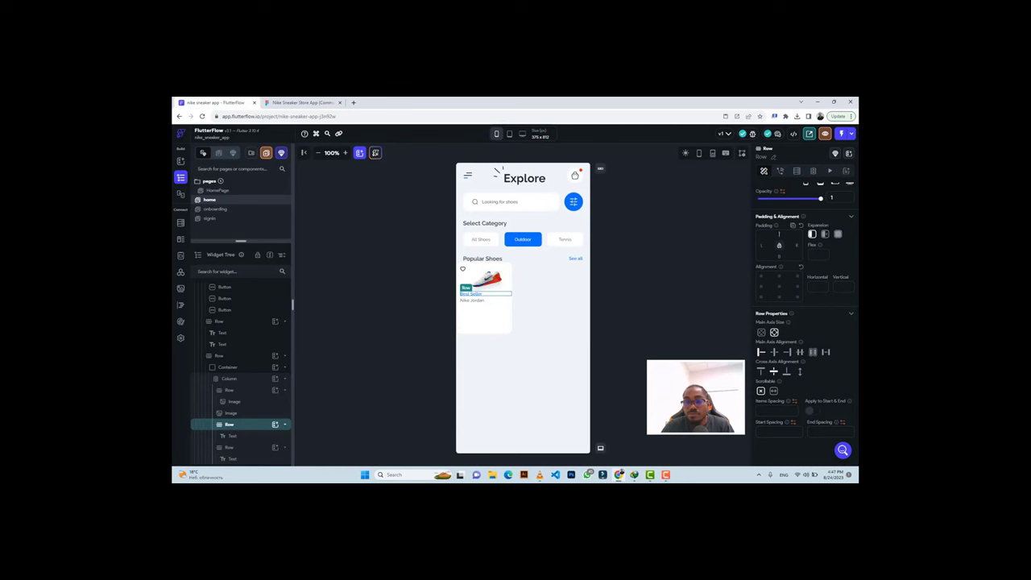
# Set the Best Seller row's top padding to 18 and compare with the design.
pyautogui.write('18')
pyautogui.click(344, 153)
pyautogui.click(344, 153)
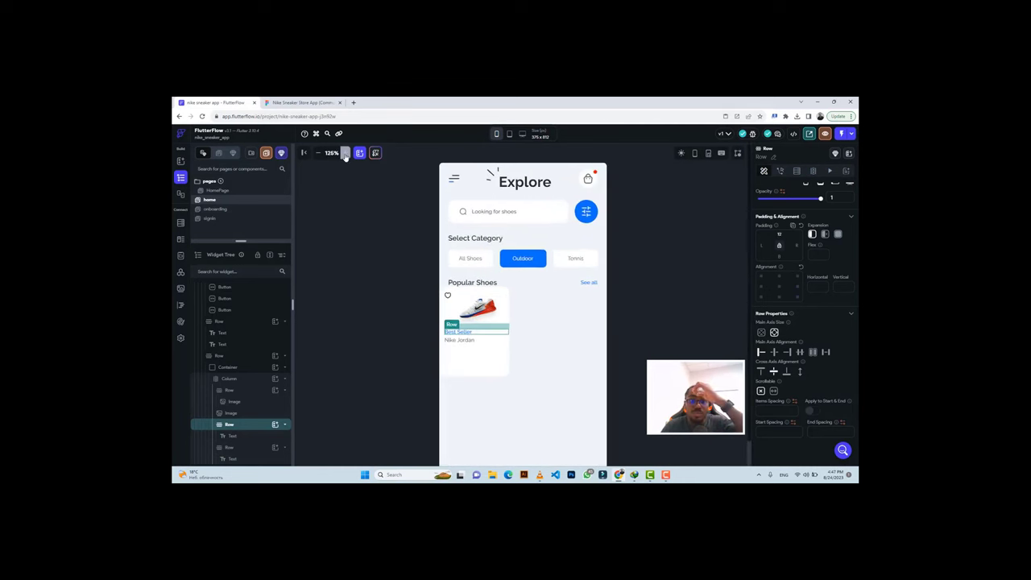
pyautogui.click(344, 153)
pyautogui.click(345, 153)
pyautogui.scroll(-5, 479, 257)
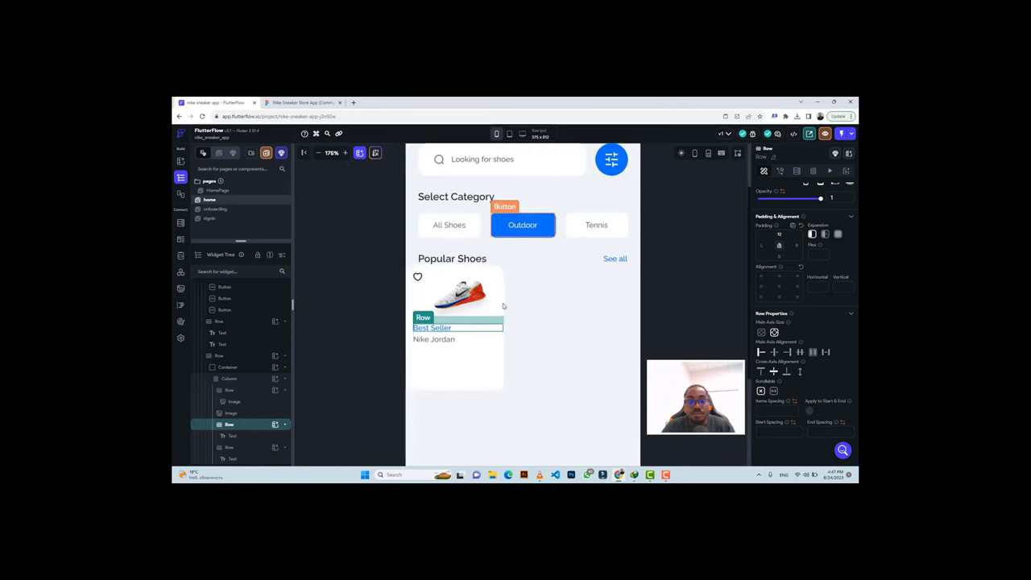
pyautogui.scroll(2, 478, 259)
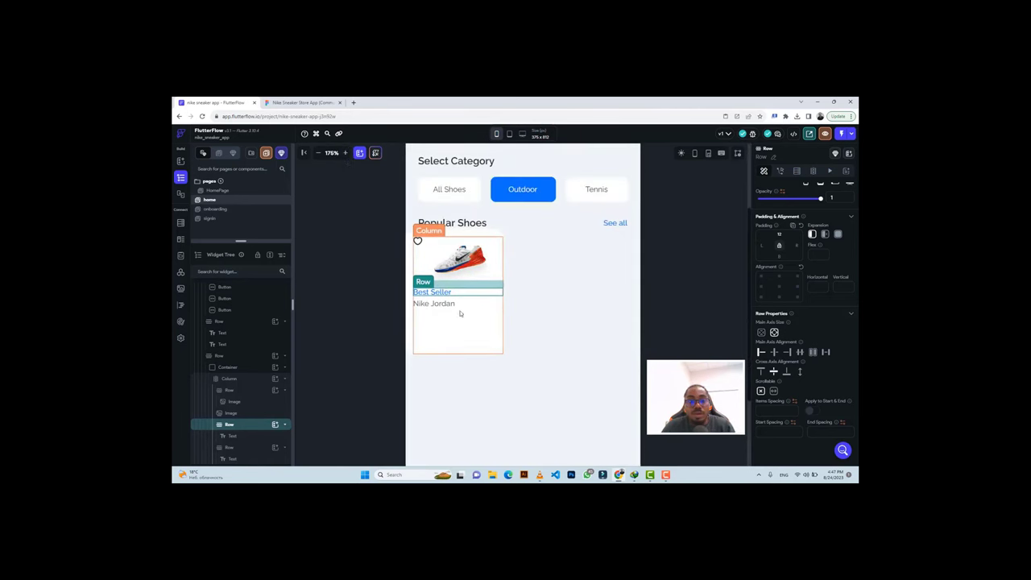
pyautogui.click(304, 102)
pyautogui.click(368, 320)
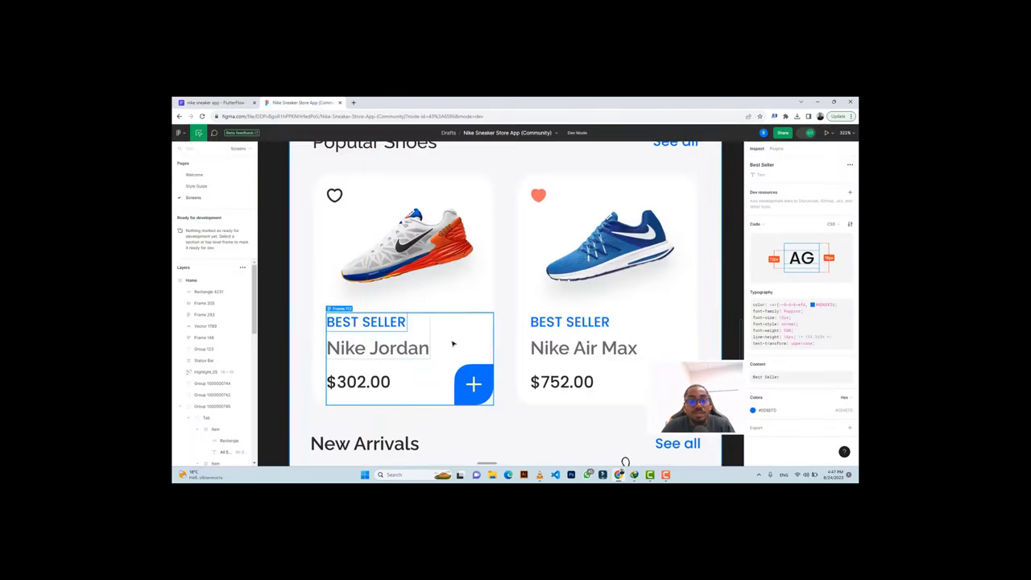
pyautogui.scroll(-1, 451, 338)
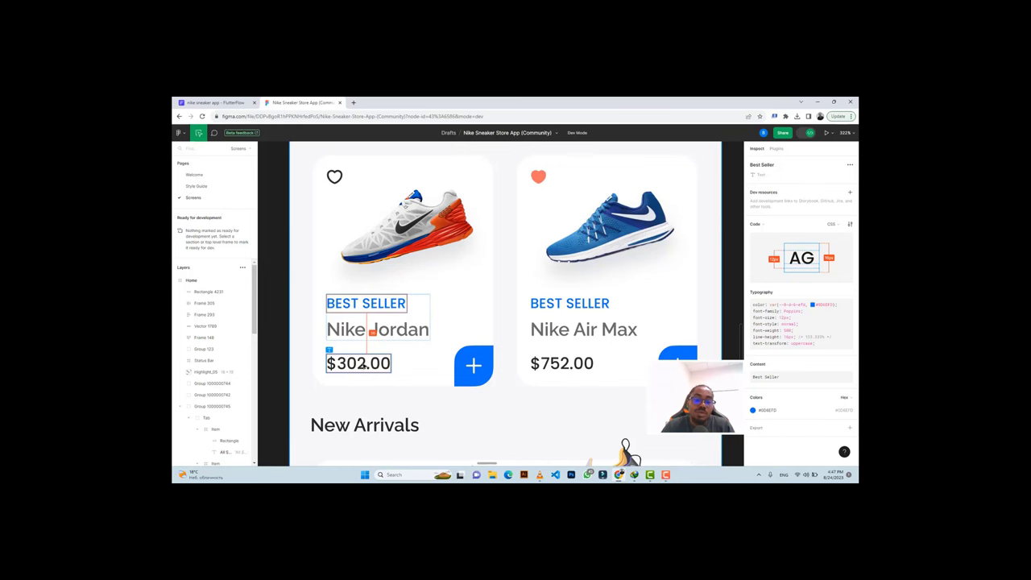
pyautogui.click(213, 102)
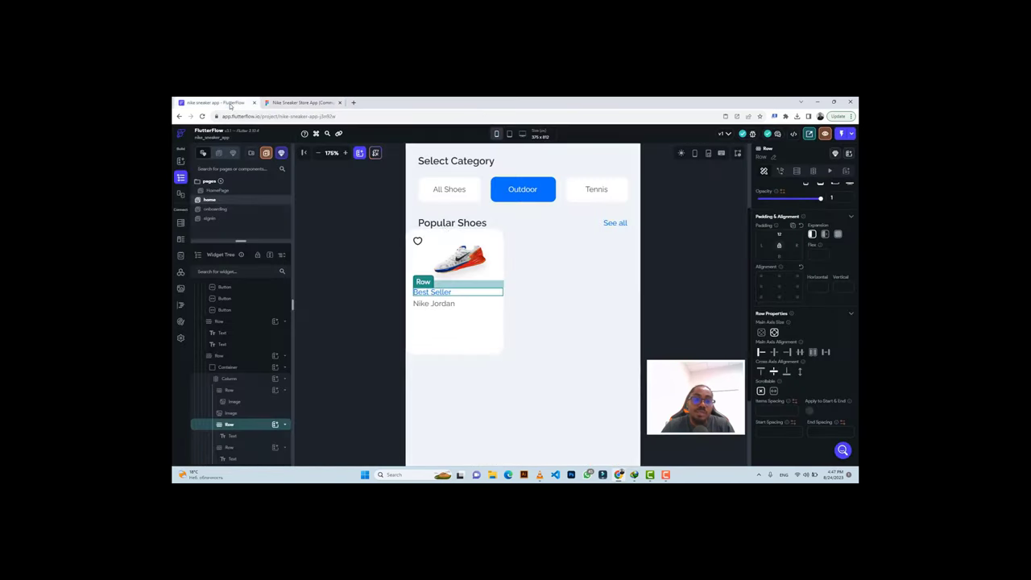
# Duplicate the Nike Jordan row and change its text to $302.00.
pyautogui.click(465, 307)
pyautogui.hotkey('ctrl', 'c')
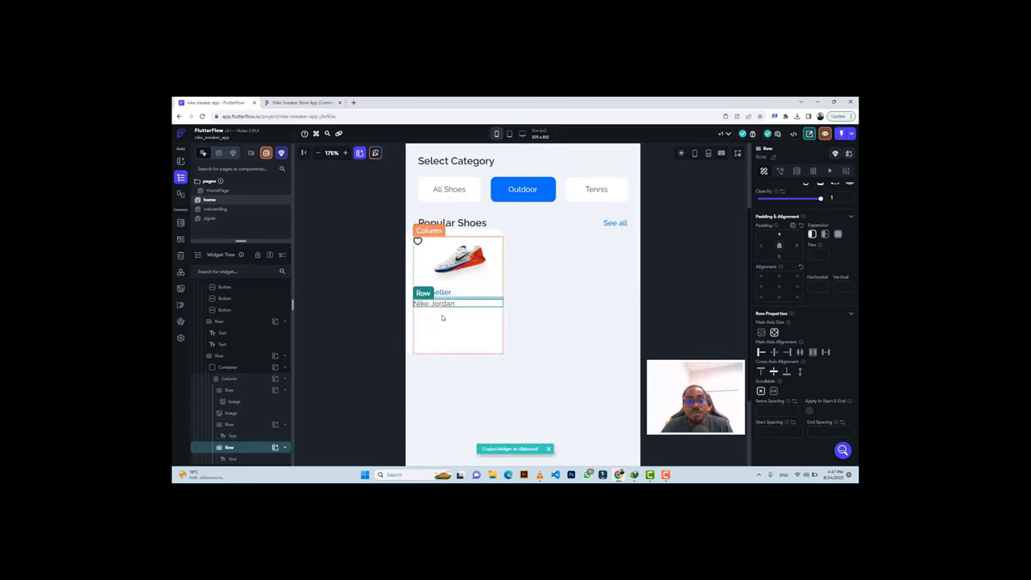
pyautogui.click(440, 322)
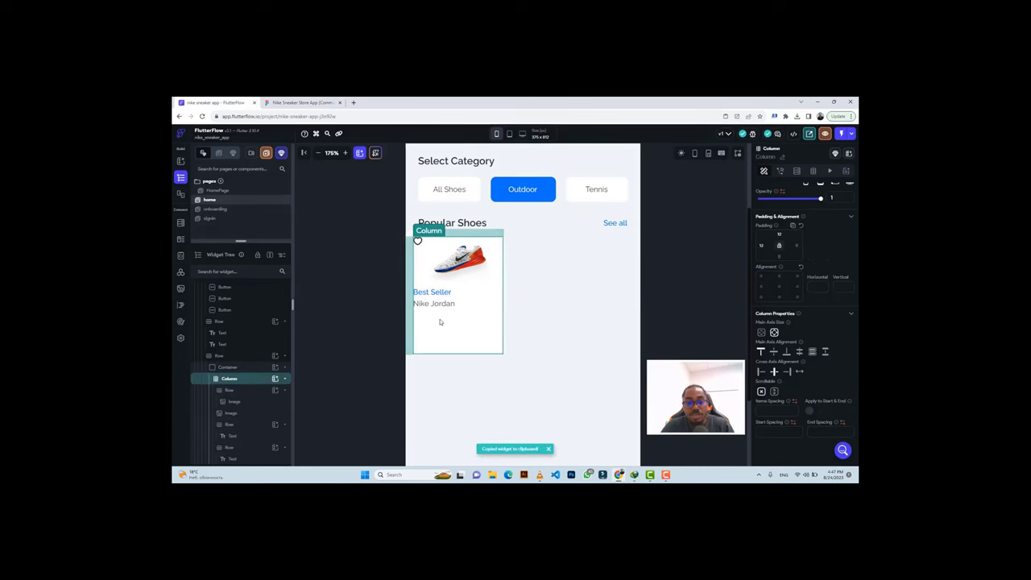
pyautogui.hotkey('ctrl', 'v')
pyautogui.click(296, 102)
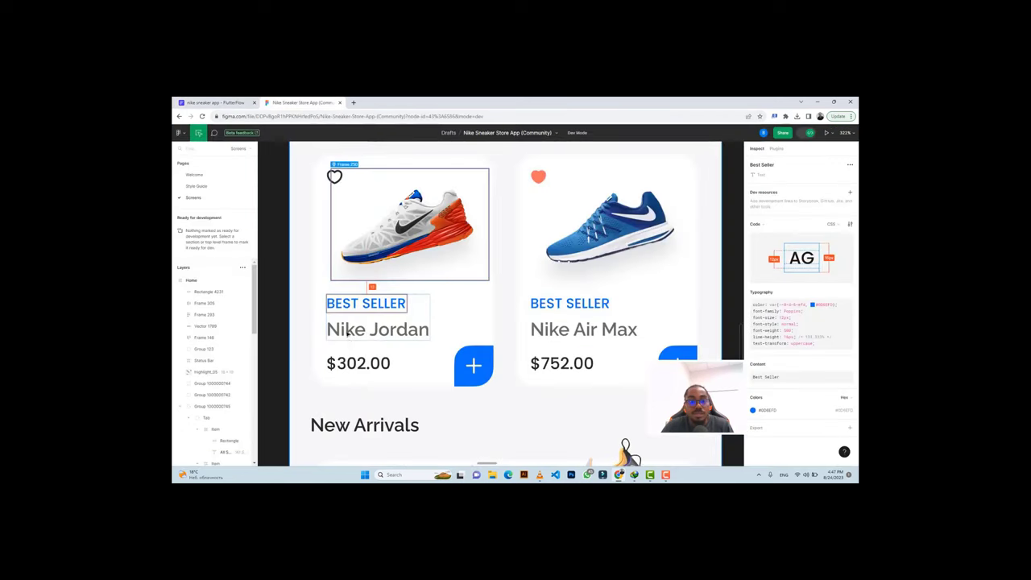
pyautogui.click(355, 363)
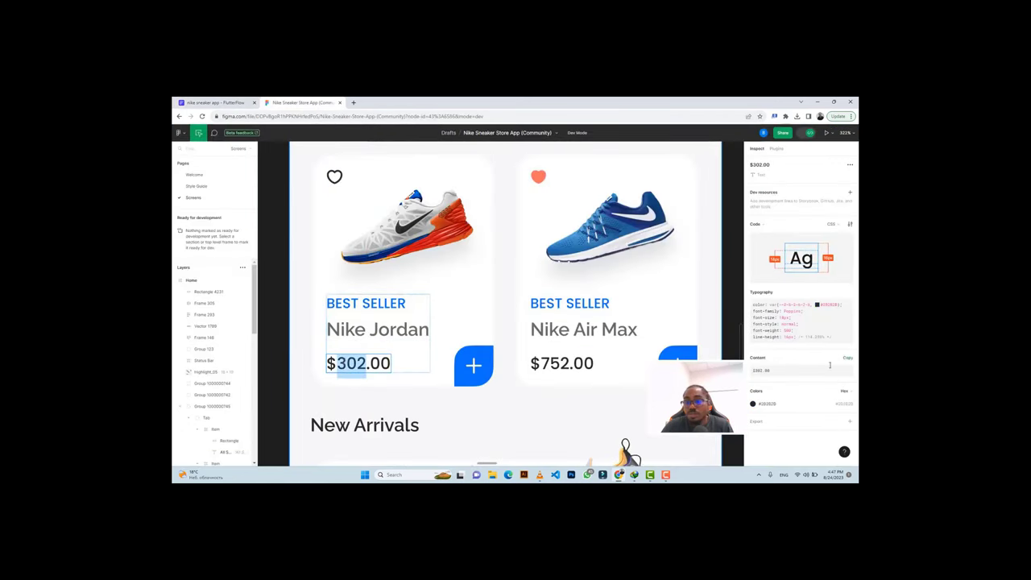
pyautogui.click(849, 359)
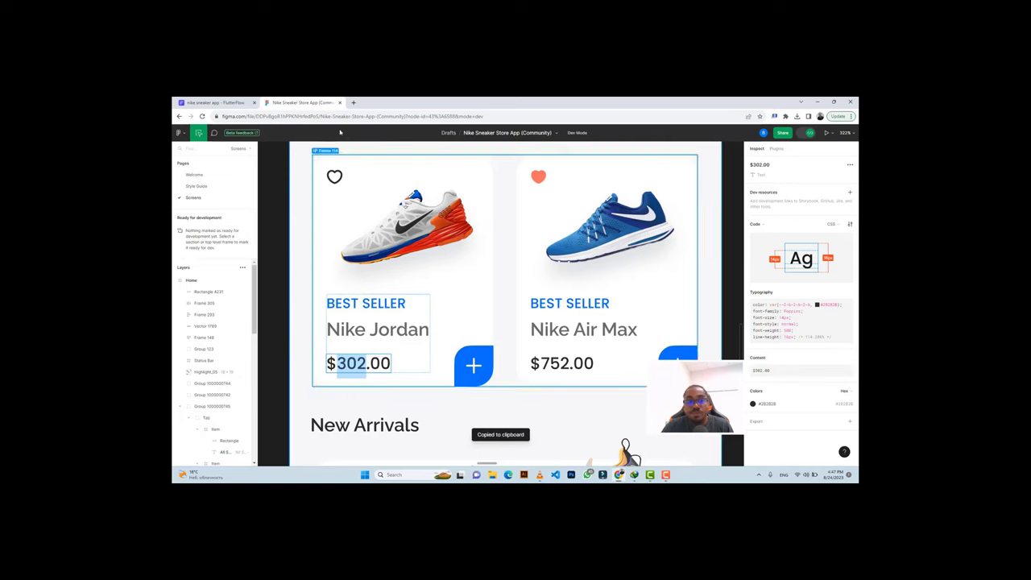
pyautogui.click(211, 103)
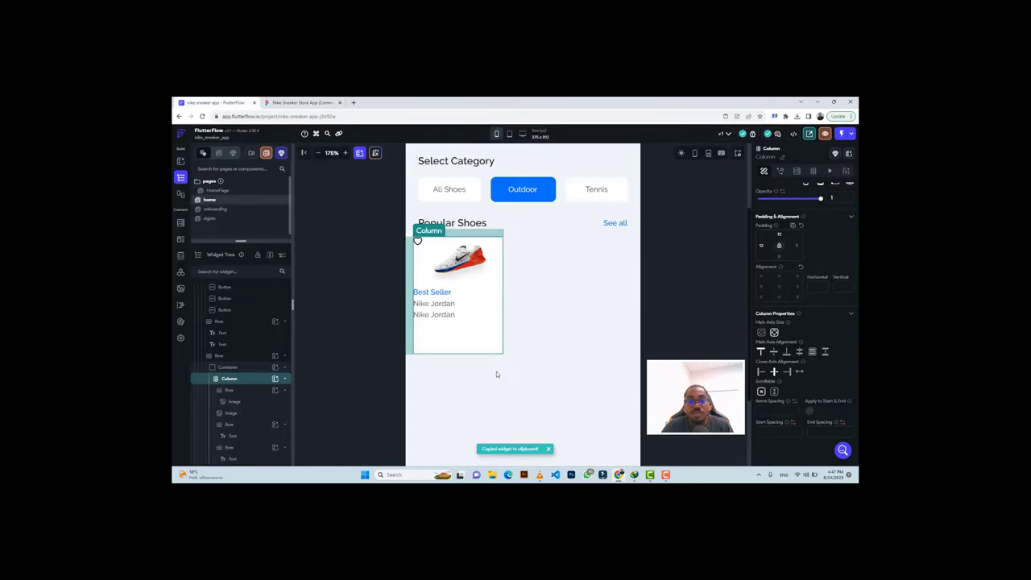
pyautogui.click(435, 315)
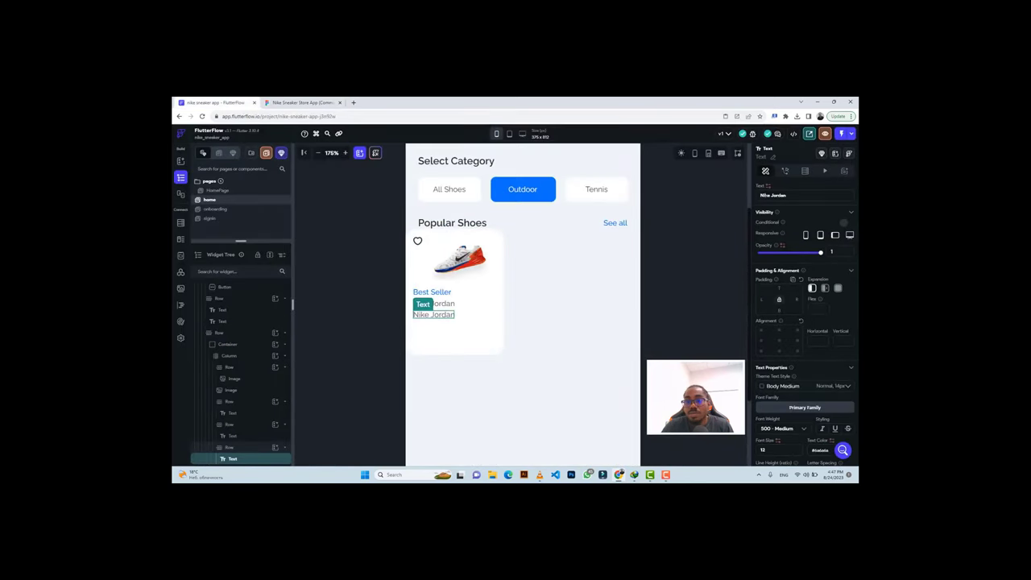
pyautogui.tripleClick(771, 195)
pyautogui.hotkey('ctrl', 'v')
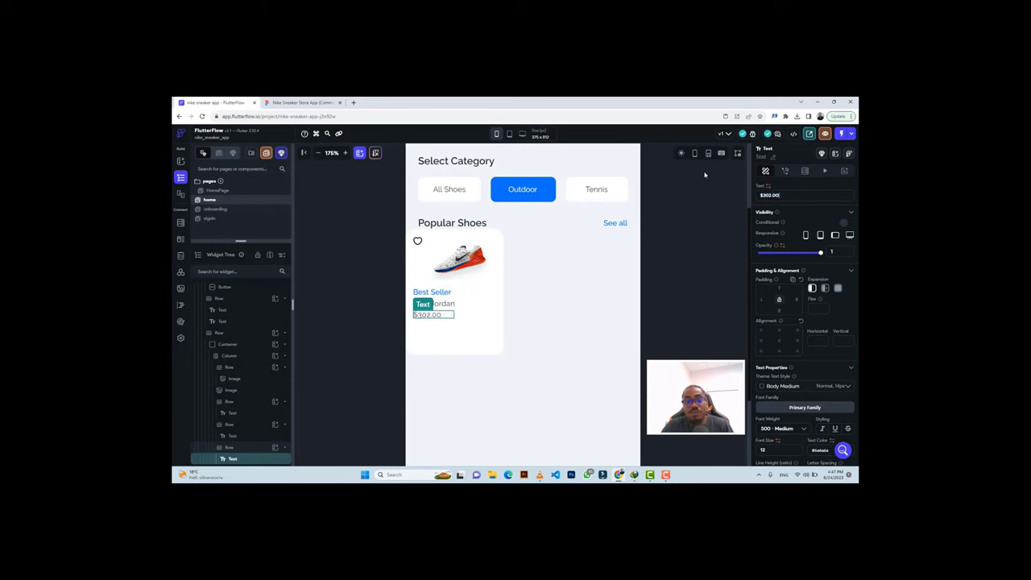
# Give the $302.00 price size-14 text in a dark colour.
pyautogui.scroll(-3, 806, 349)
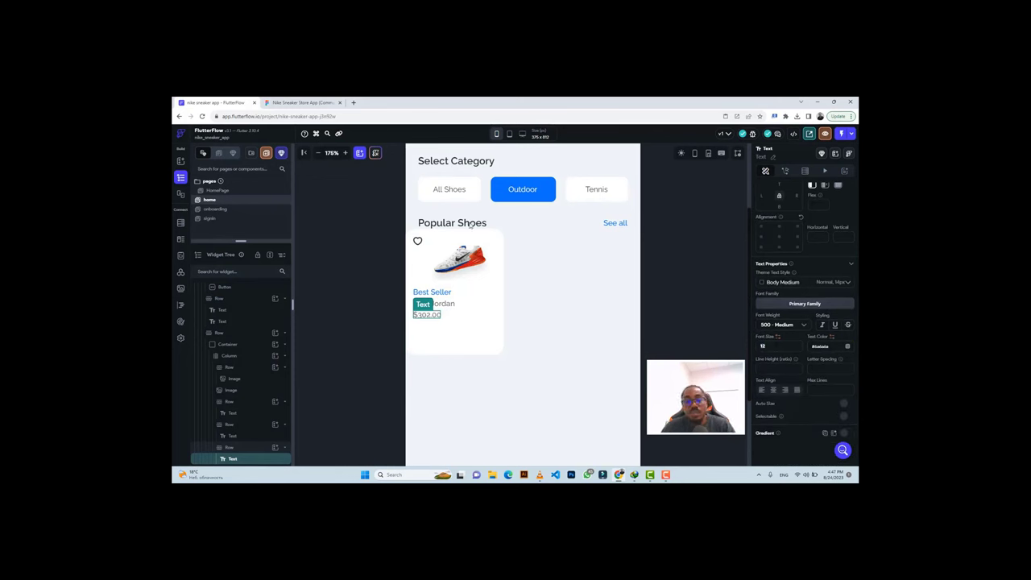
pyautogui.click(298, 103)
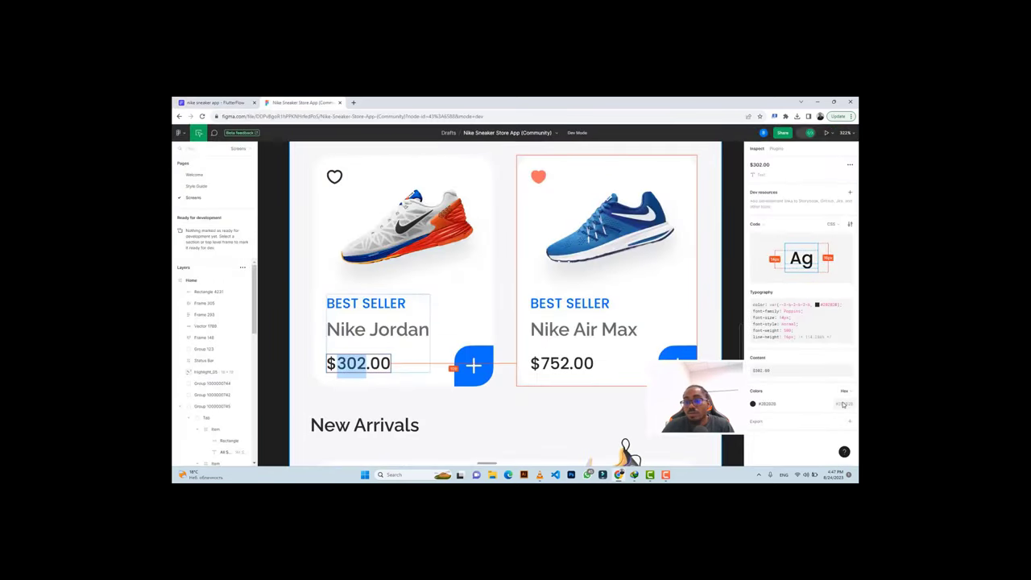
pyautogui.click(214, 102)
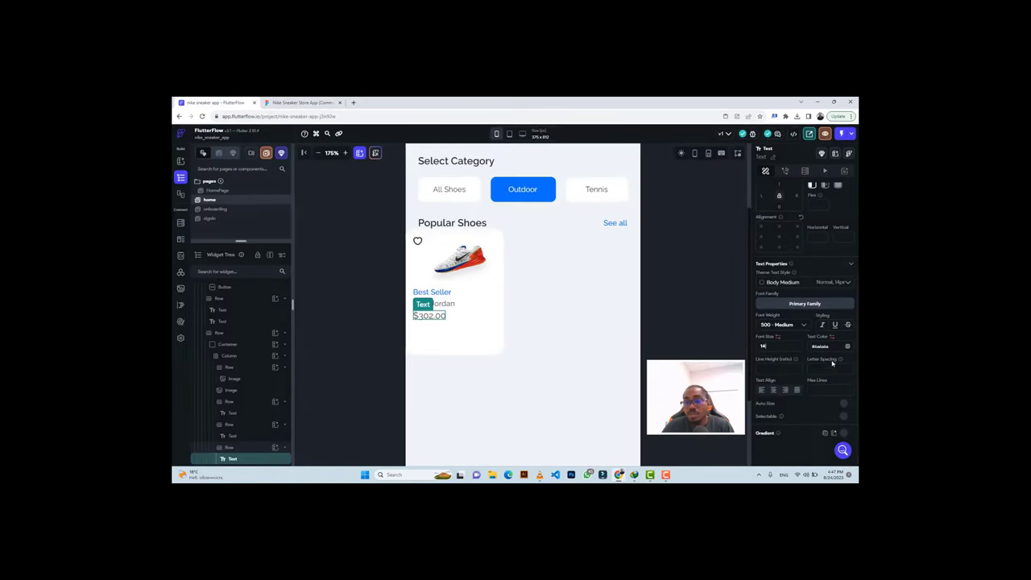
pyautogui.hotkey('ctrl', 'v')
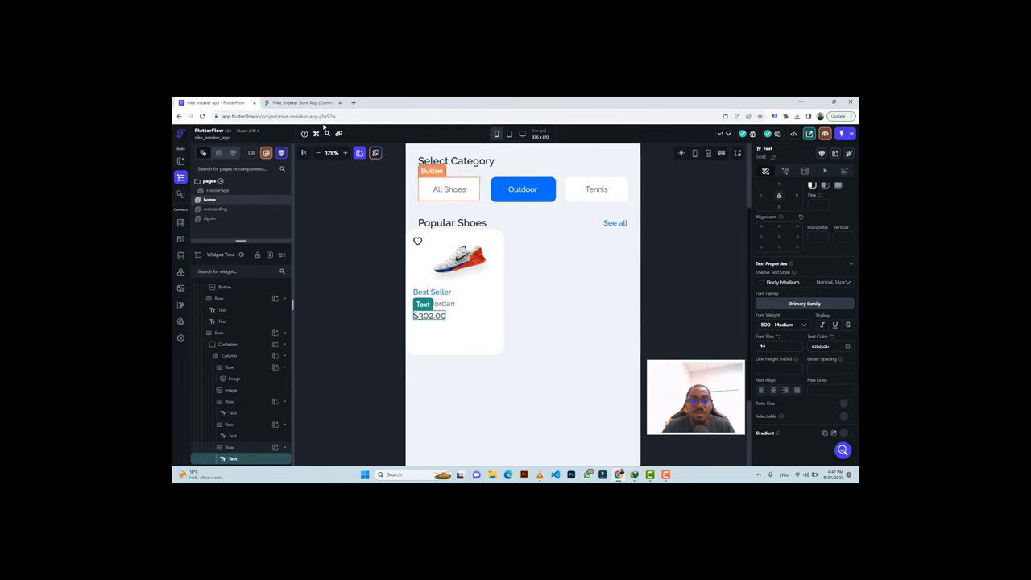
pyautogui.click(273, 98)
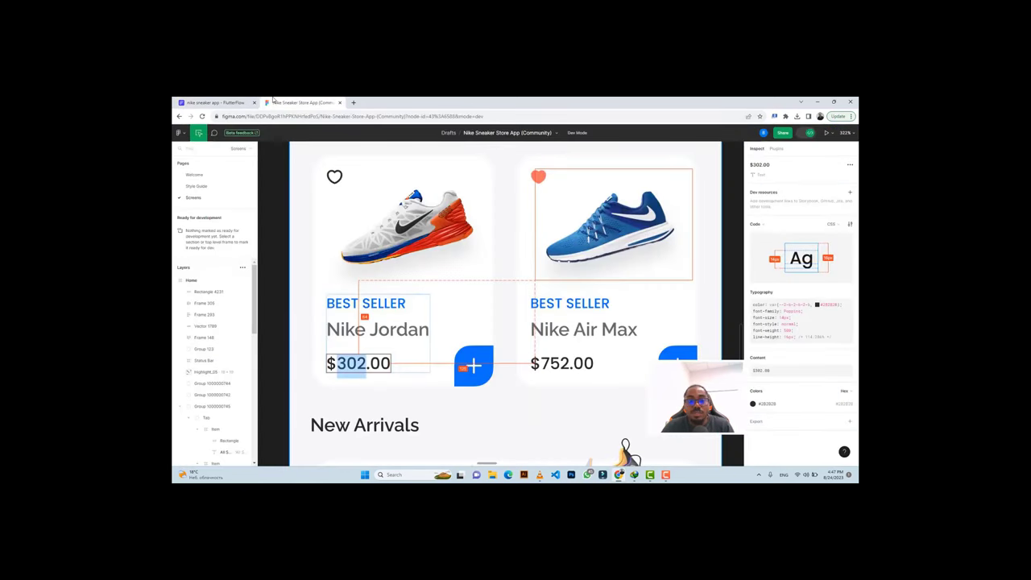
# Export the blue plus badge (Group 107) from Figma as a 1x PNG.
pyautogui.click(466, 356)
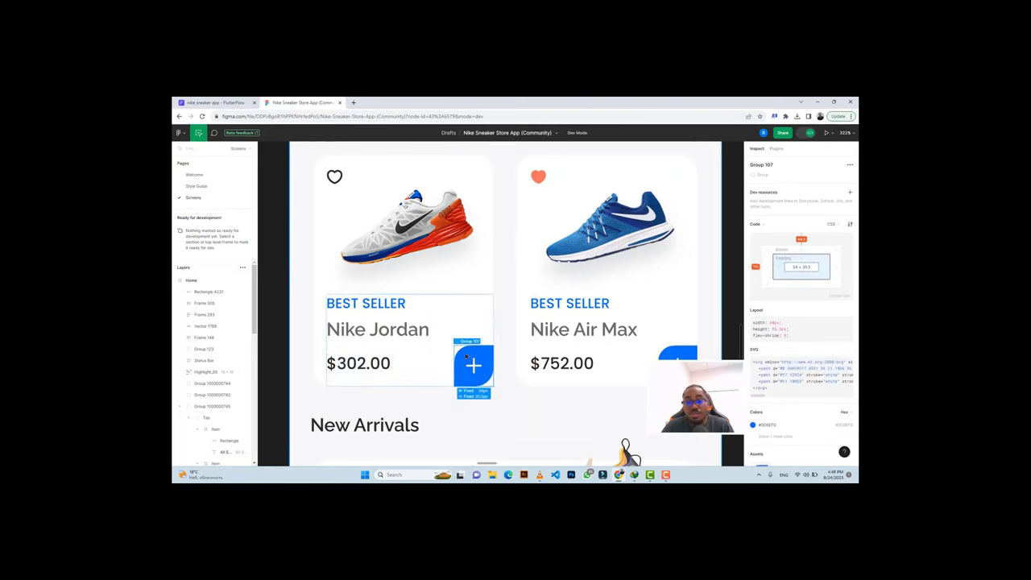
pyautogui.scroll(-2, 774, 407)
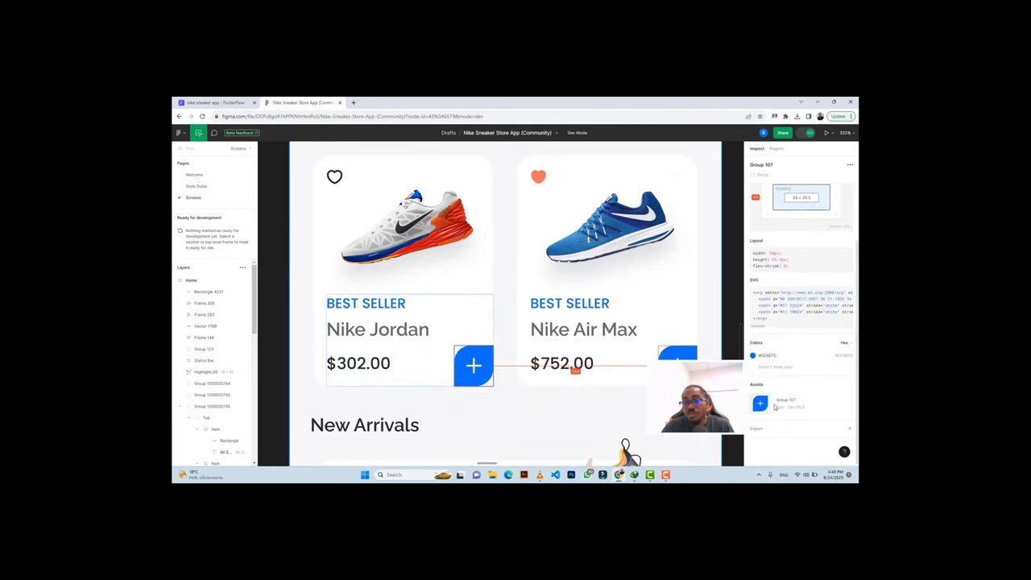
pyautogui.click(756, 429)
pyautogui.scroll(-2, 763, 379)
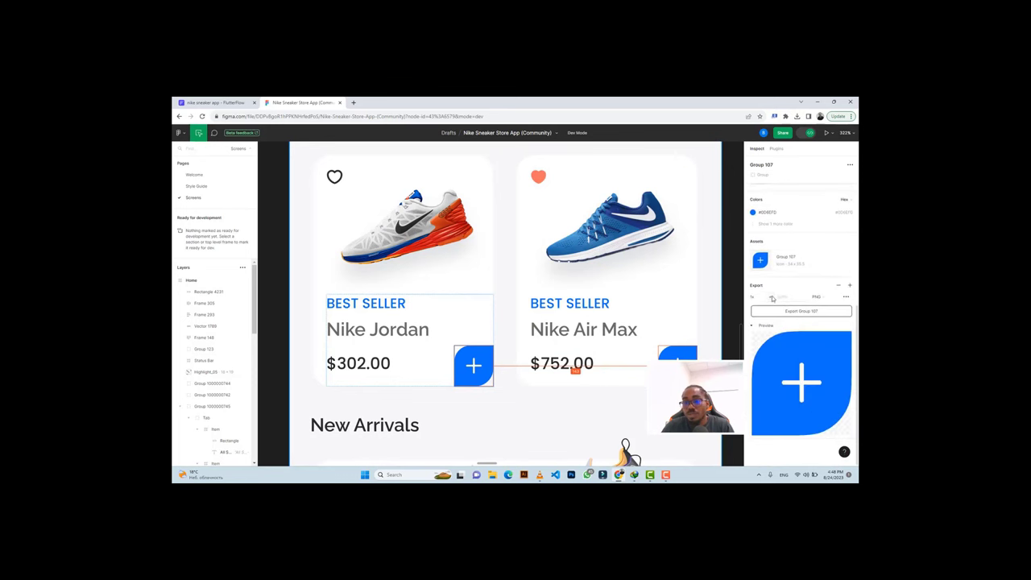
pyautogui.click(772, 298)
pyautogui.click(767, 322)
pyautogui.click(802, 311)
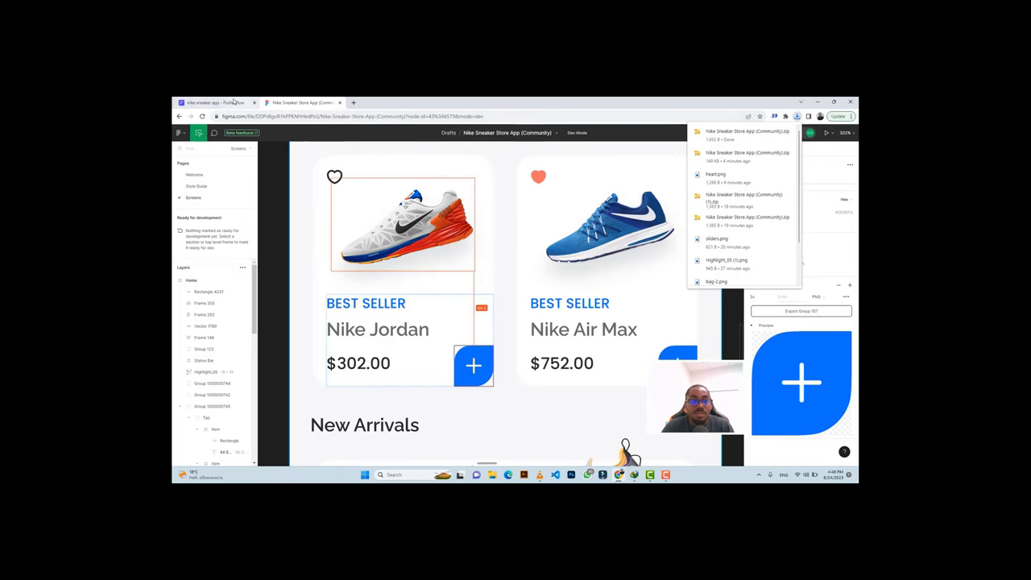
pyautogui.hotkey('ctrl', 'pageup')
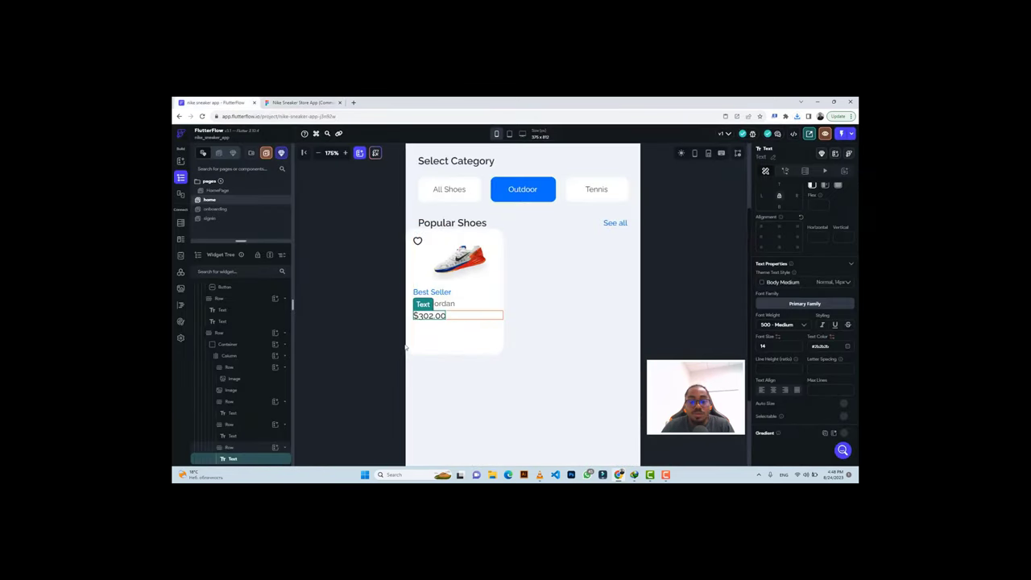
# Add a 34 × 36 image beside the $302.00 price and clear its corner radius.
pyautogui.click(234, 447)
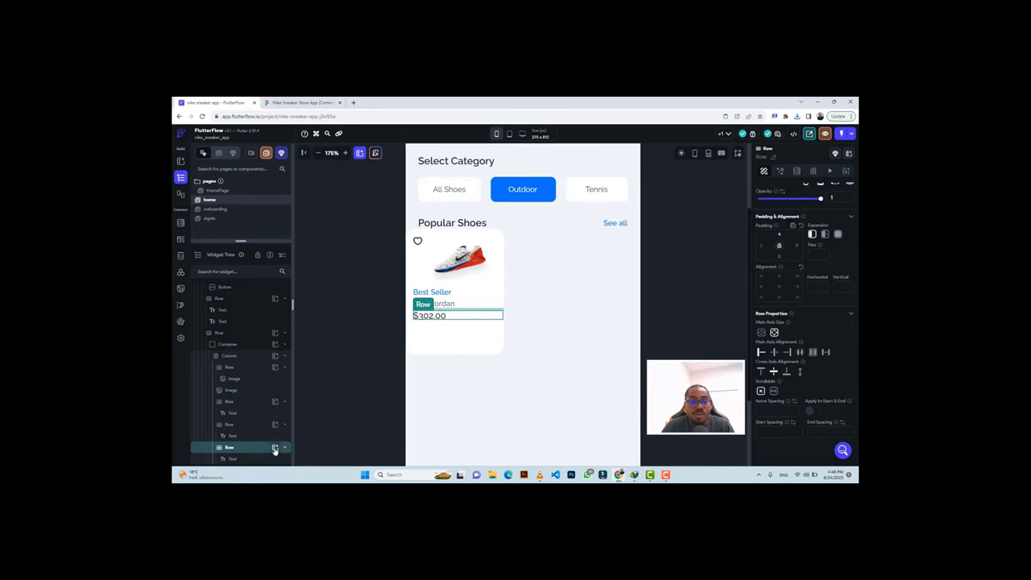
pyautogui.click(274, 448)
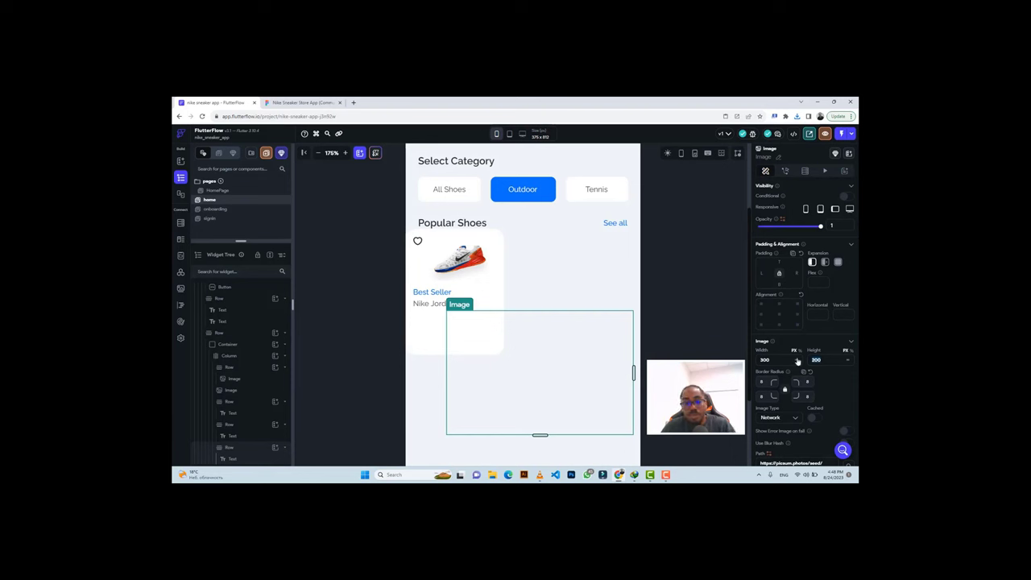
pyautogui.write('36')
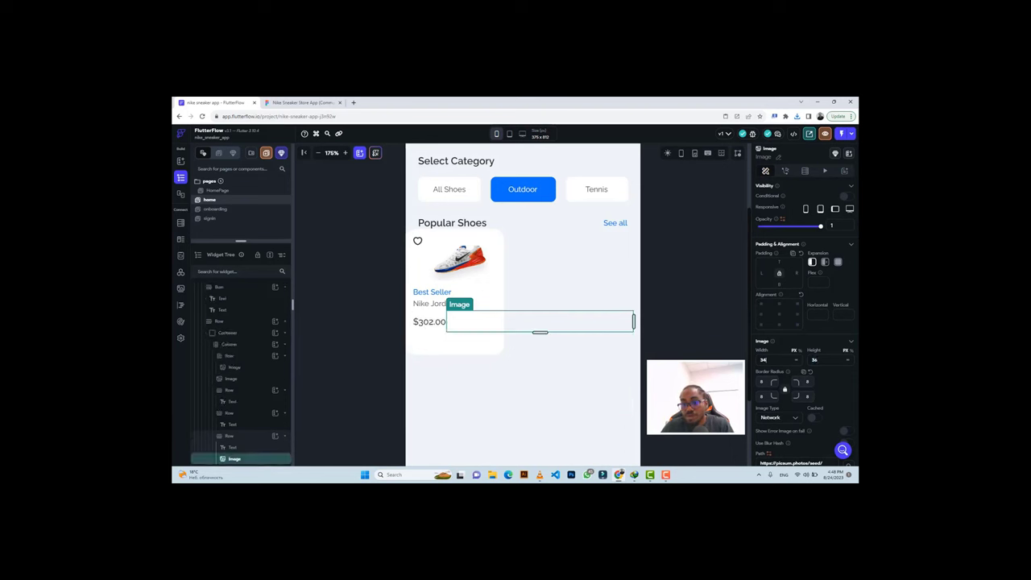
pyautogui.write('34')
pyautogui.press('Return')
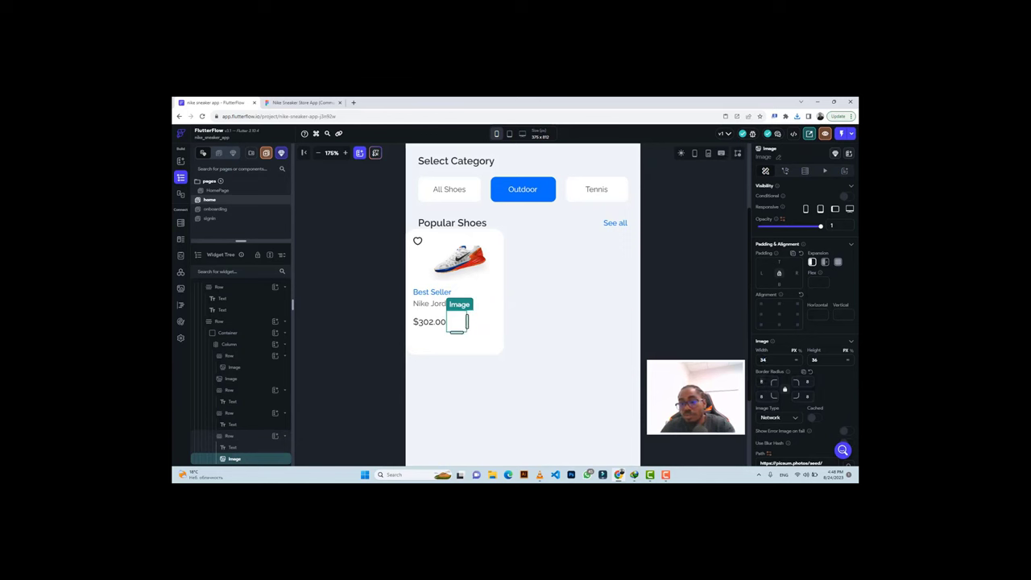
pyautogui.click(761, 382)
pyautogui.press('BackSpace')
# Set the image type to Asset and start an upload with All Files showing.
pyautogui.click(779, 419)
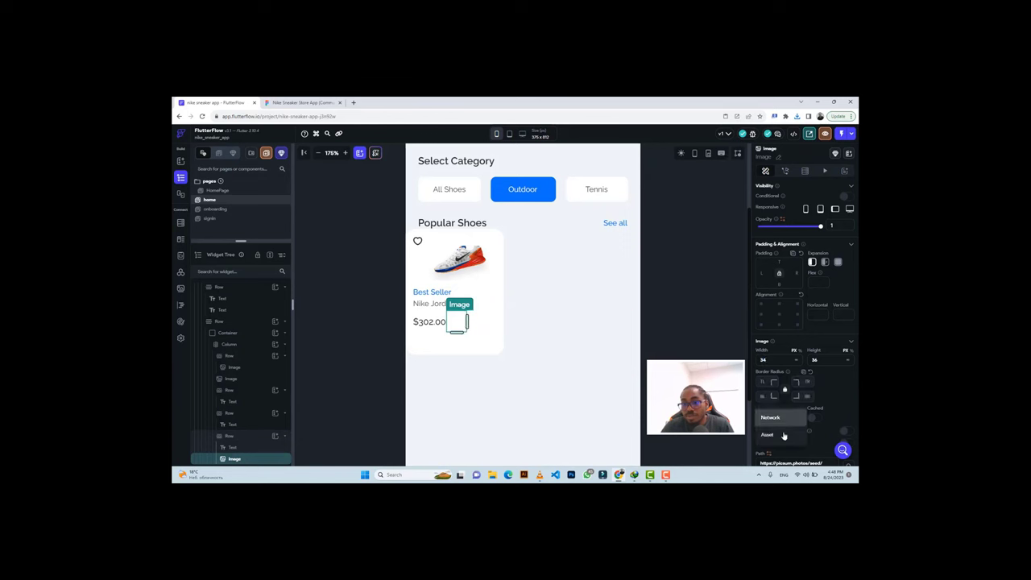
pyautogui.click(783, 435)
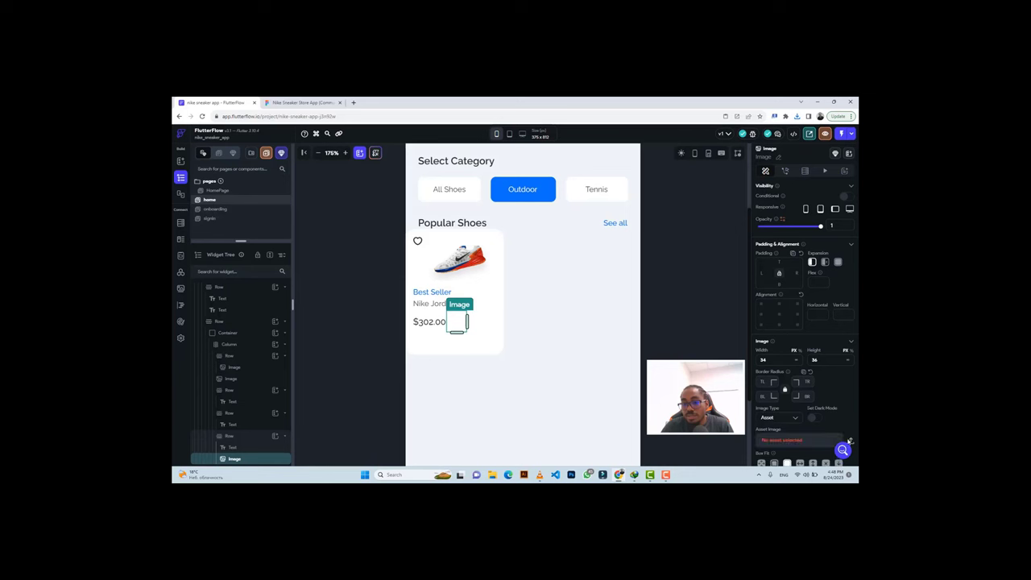
pyautogui.click(850, 441)
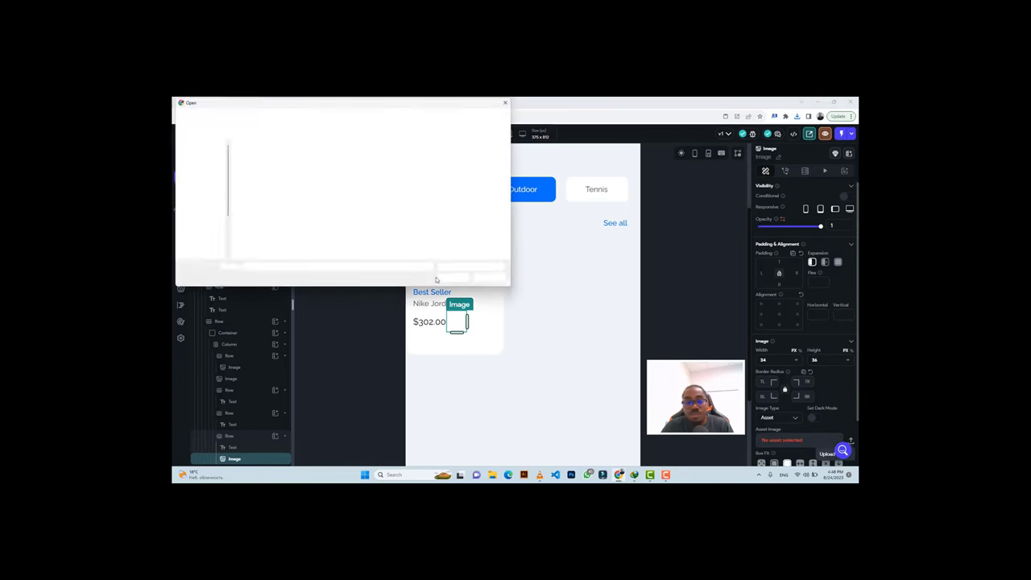
pyautogui.click(471, 266)
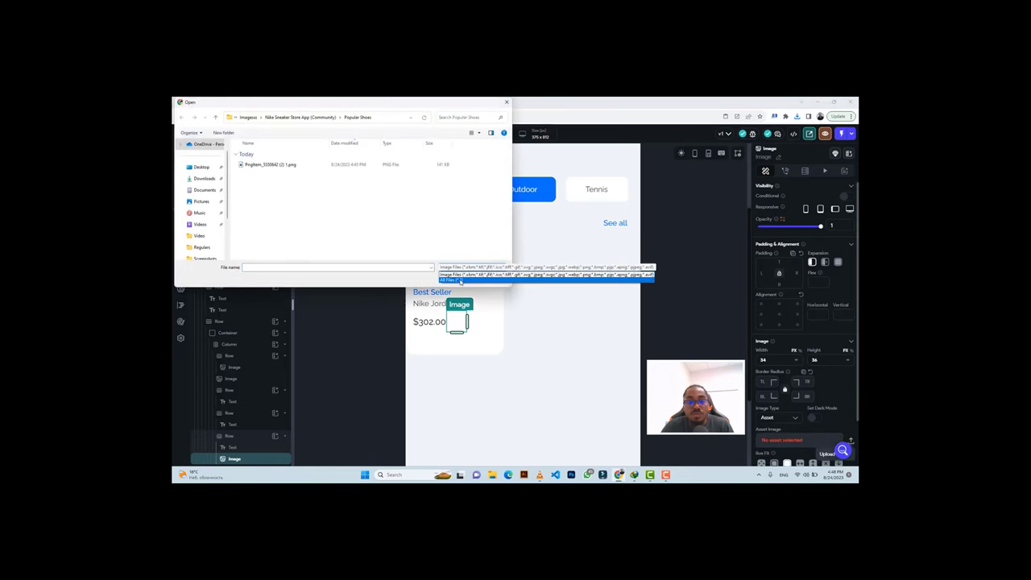
pyautogui.click(484, 281)
# Cancel the file picker and re-export the plus button graphic from Figma.
pyautogui.click(248, 118)
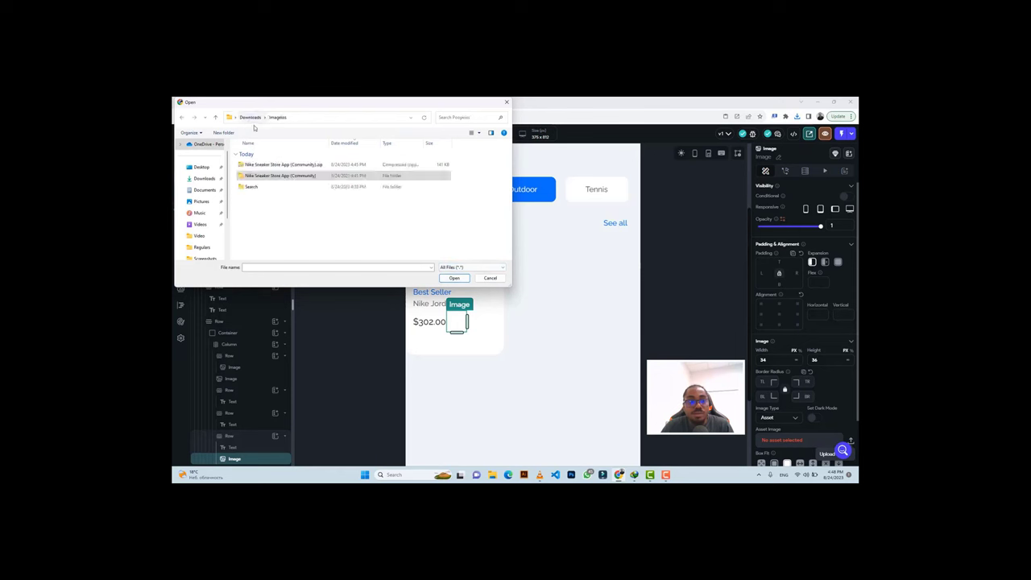
pyautogui.click(250, 117)
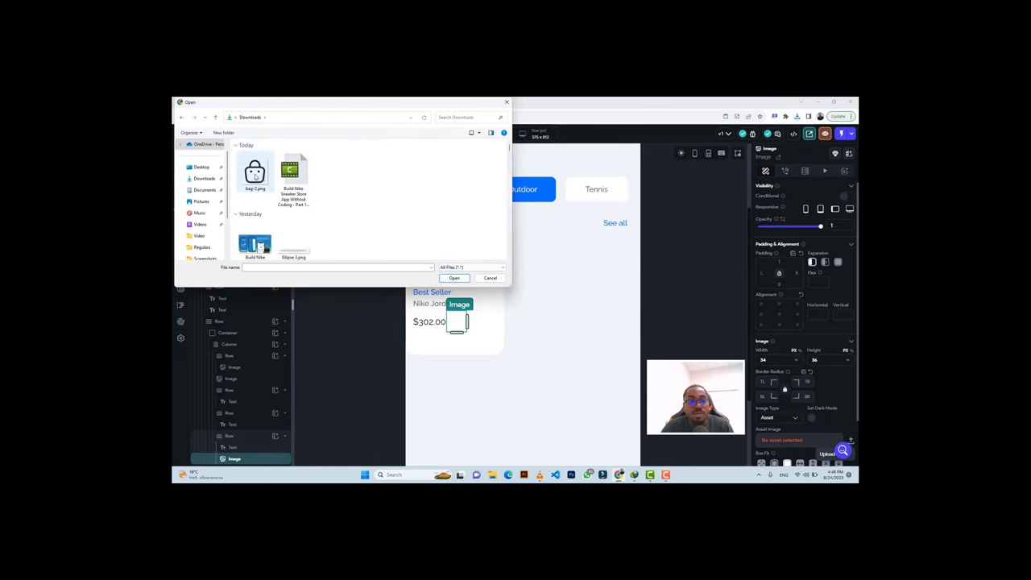
pyautogui.scroll(1, 307, 188)
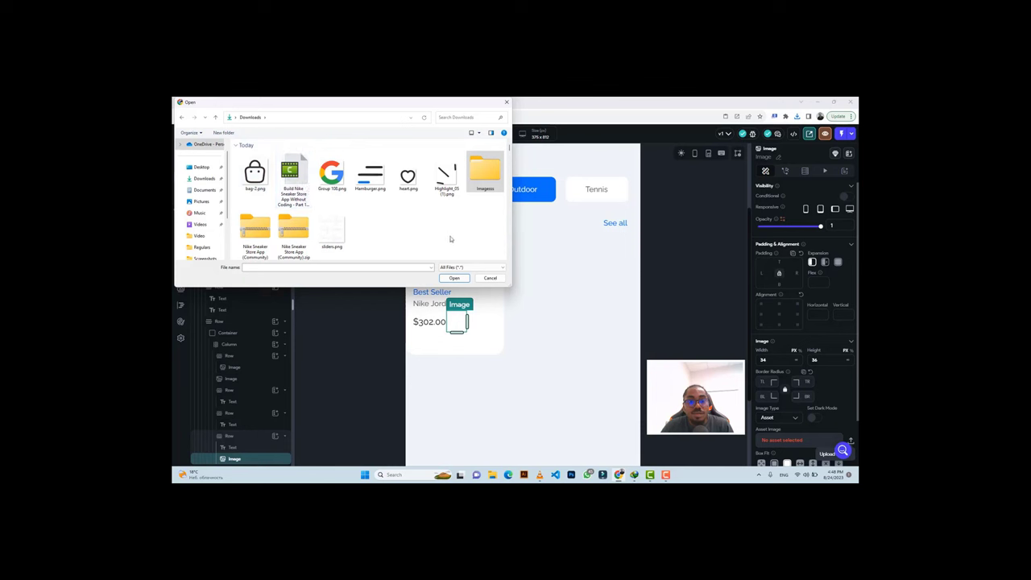
pyautogui.click(453, 268)
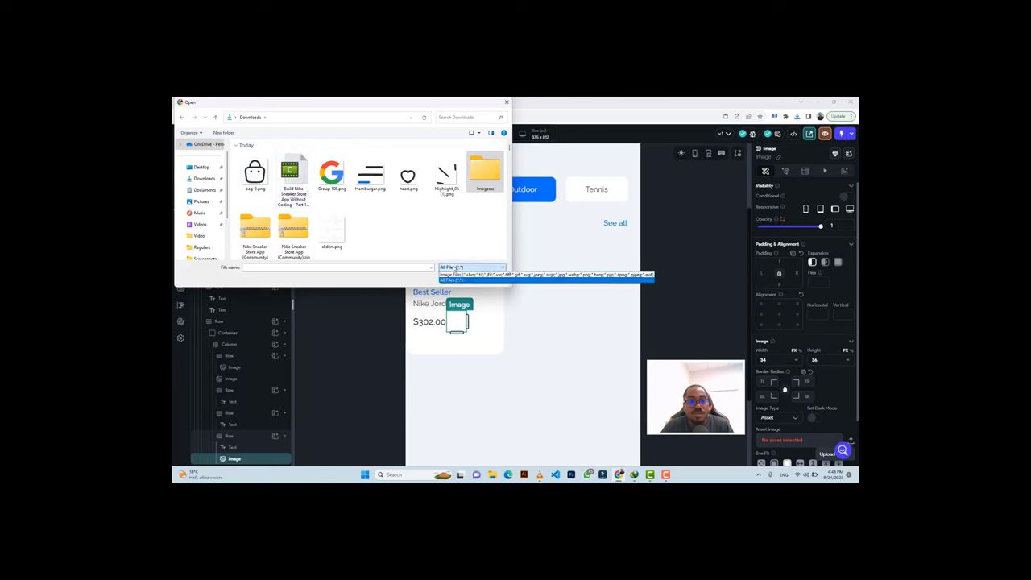
pyautogui.click(457, 277)
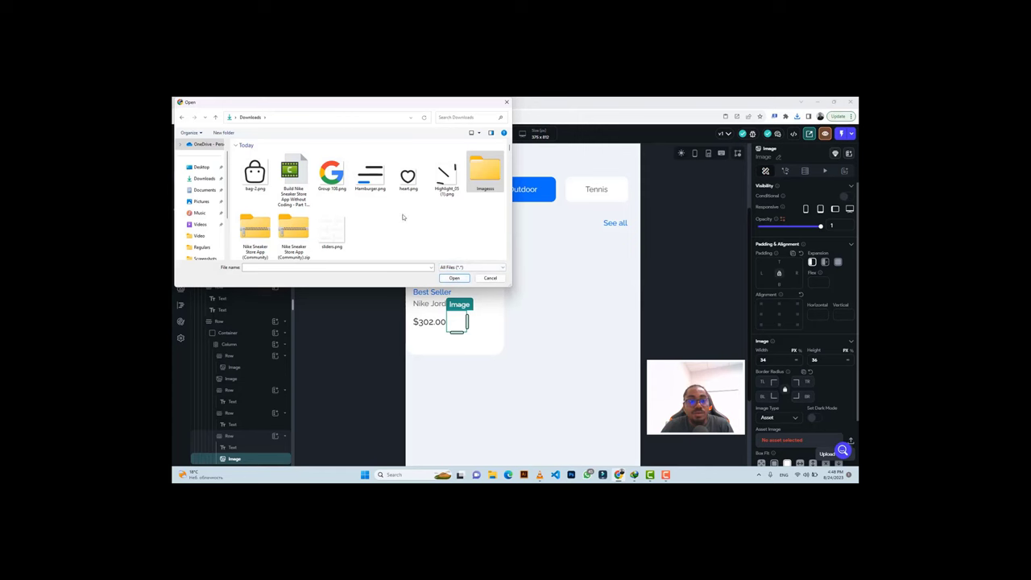
pyautogui.click(490, 278)
pyautogui.click(312, 104)
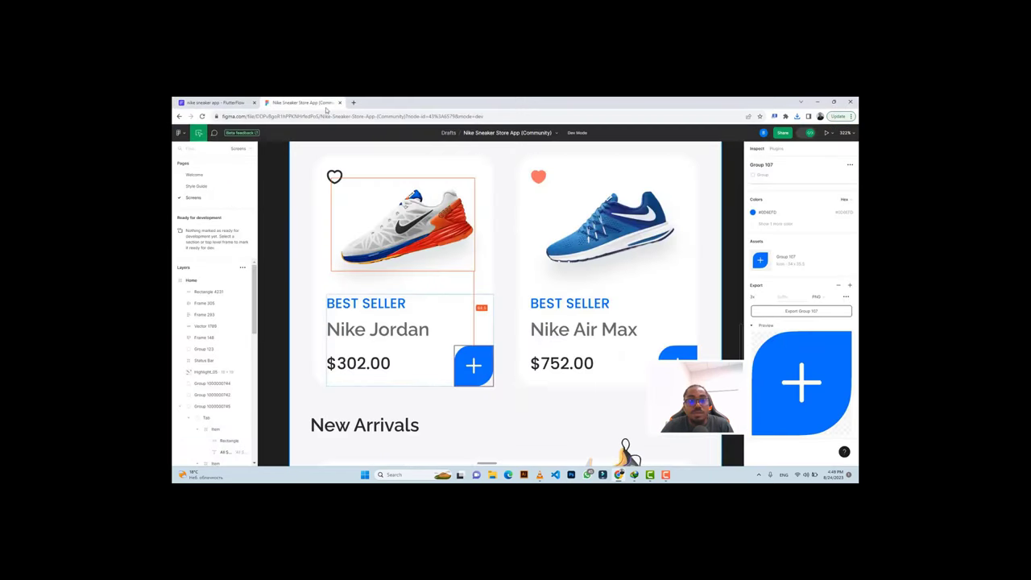
pyautogui.click(807, 313)
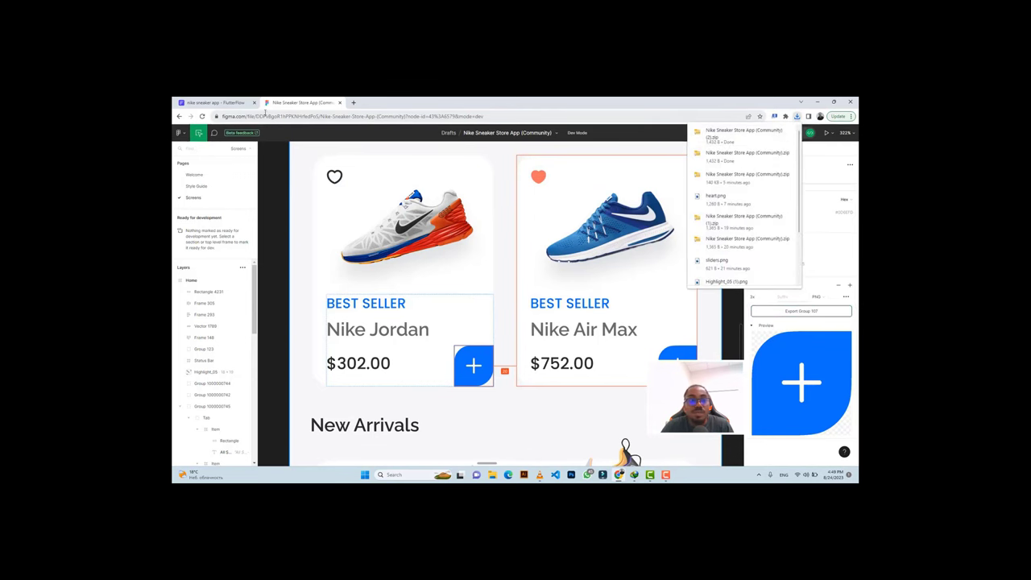
pyautogui.click(214, 102)
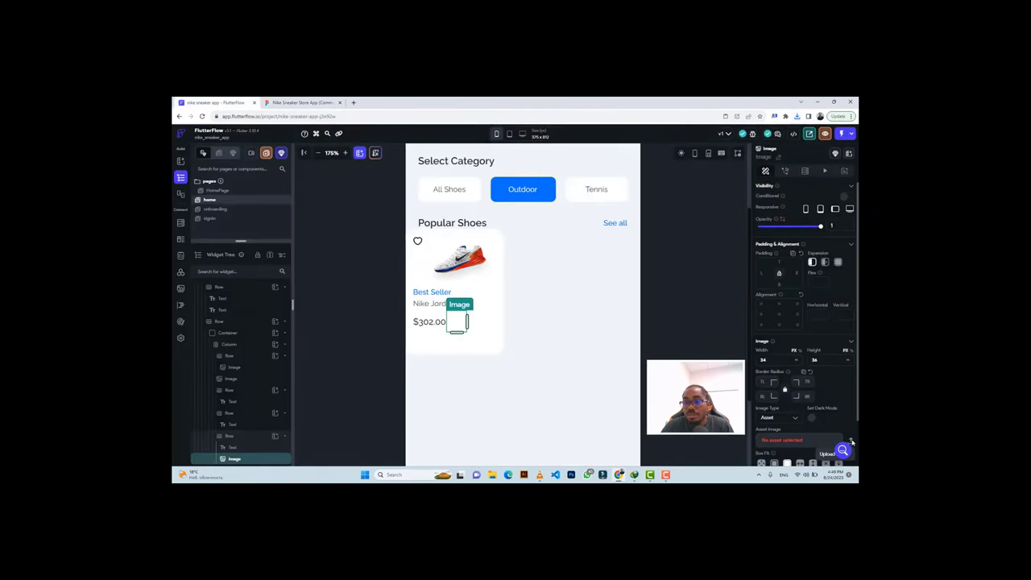
# Reopen the upload picker with All Files and open the images folder in Downloads.
pyautogui.click(851, 441)
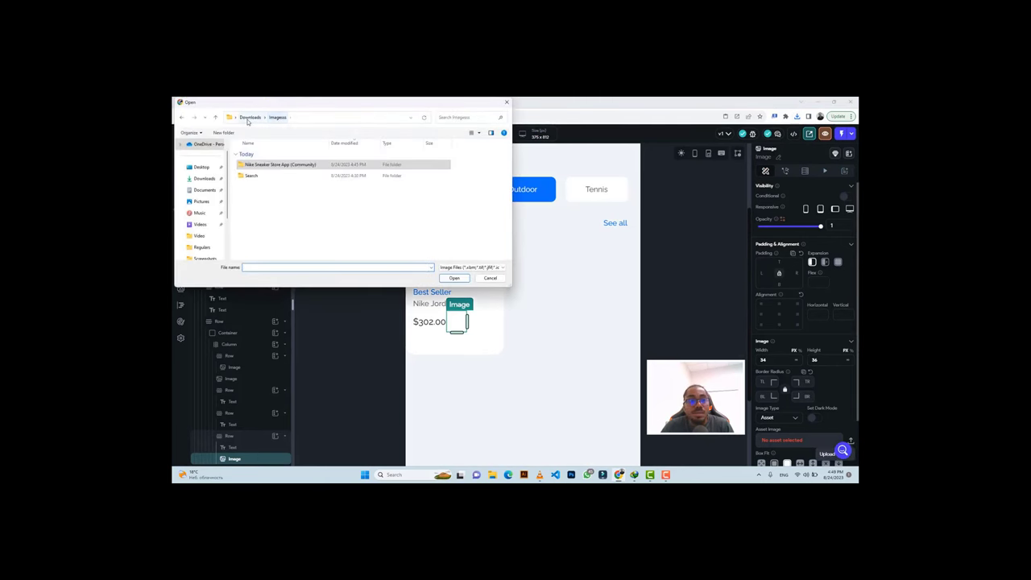
pyautogui.click(249, 117)
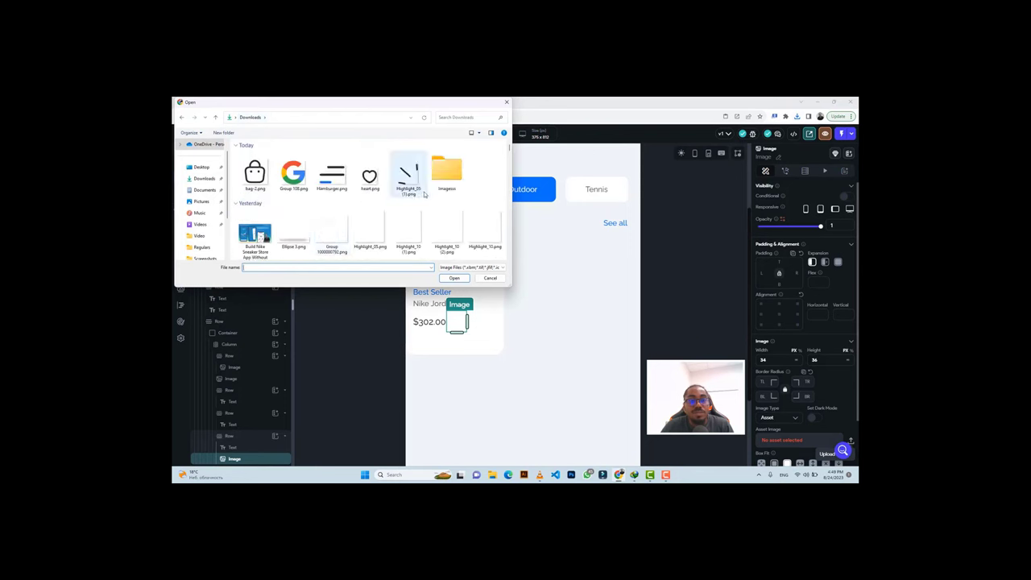
pyautogui.click(463, 267)
pyautogui.click(457, 281)
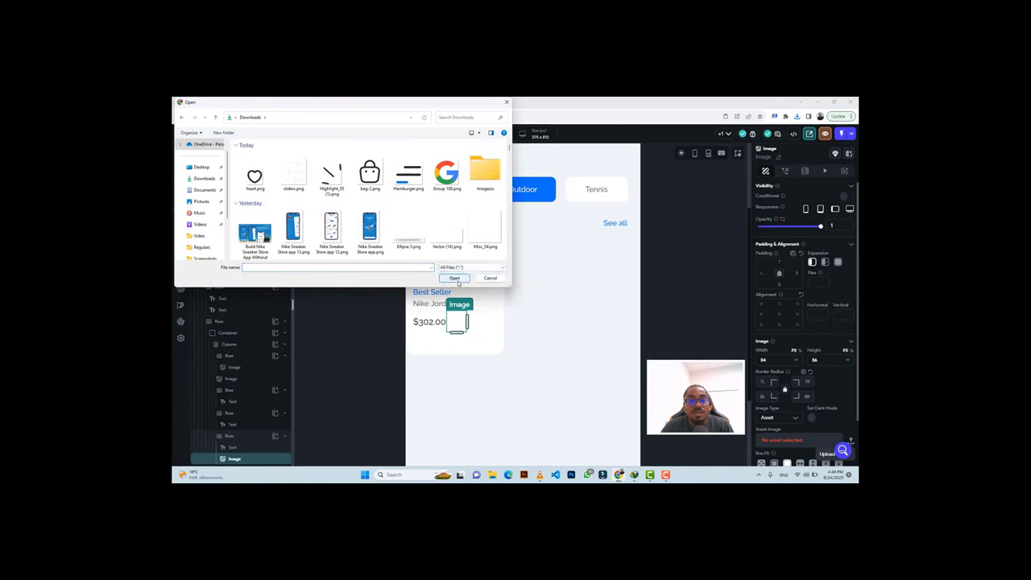
pyautogui.click(249, 169)
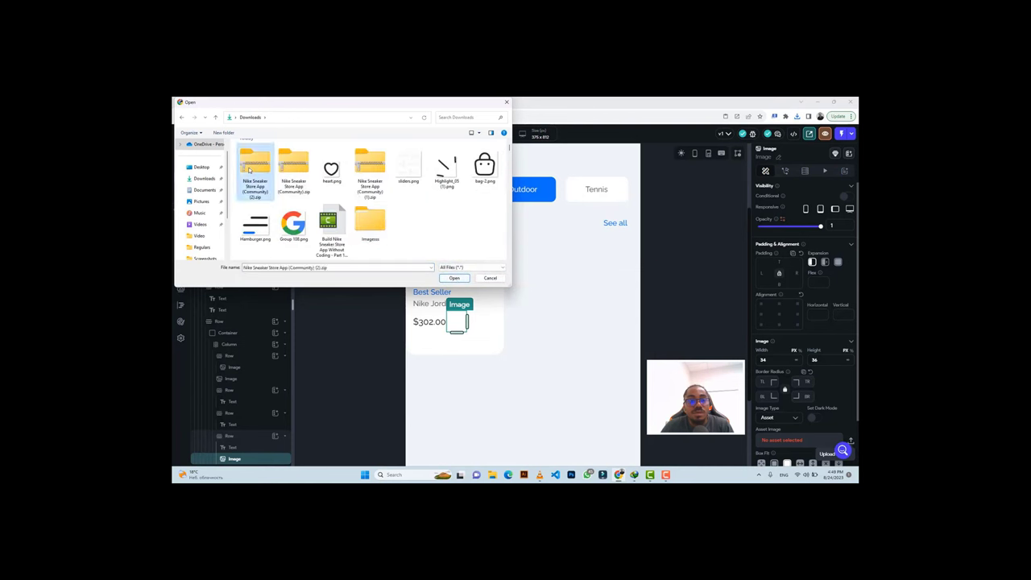
pyautogui.click(363, 223)
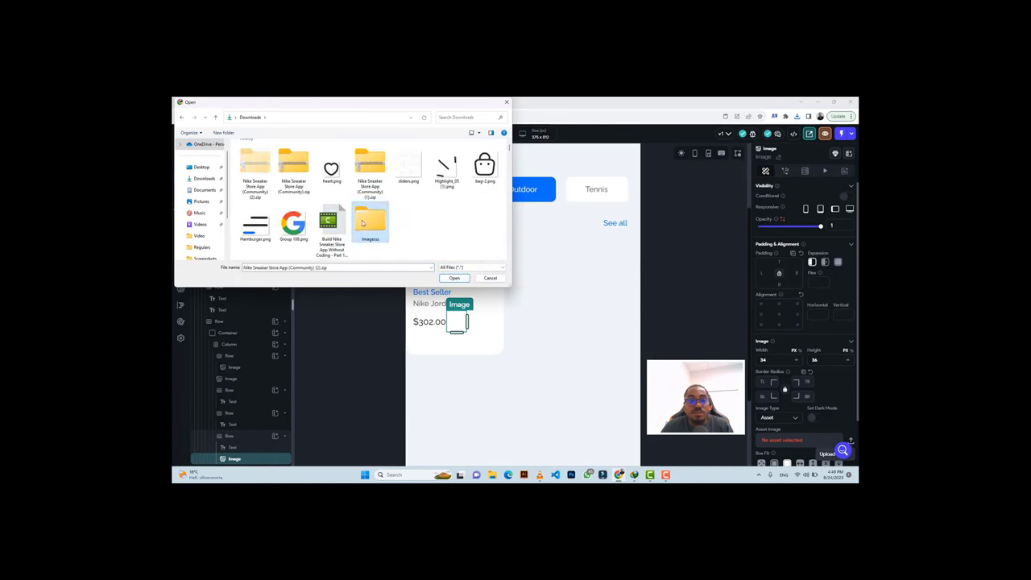
pyautogui.doubleClick(362, 223)
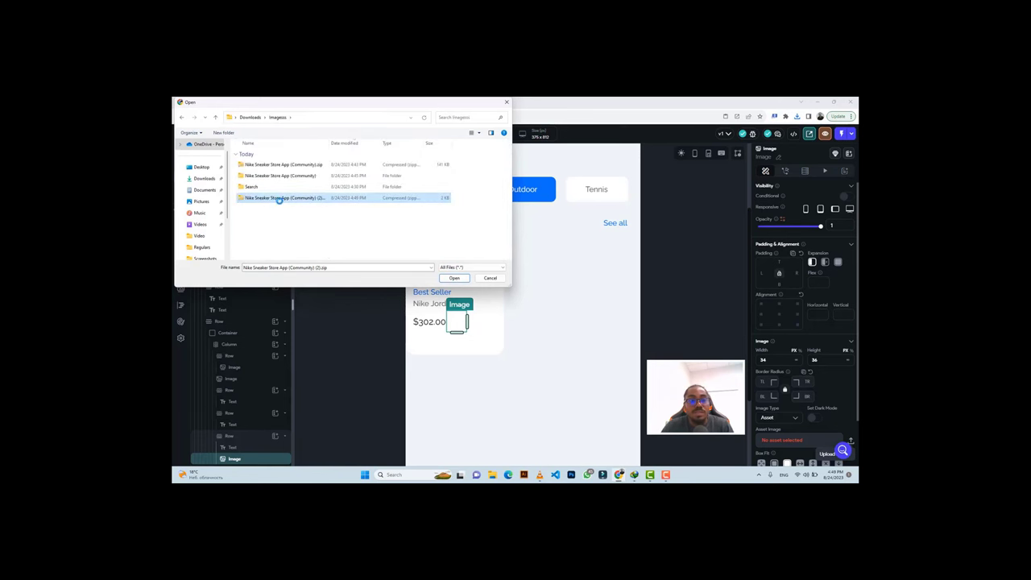
# Extract the newest Nike zip and upload Popular Shoes/Group 107.png as the asset image.
pyautogui.rightClick(320, 201)
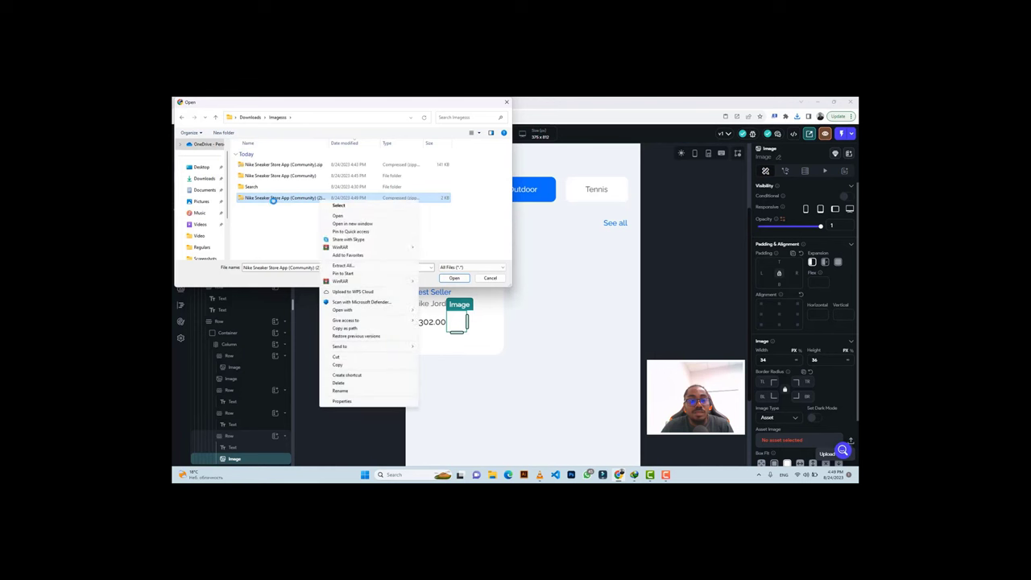
pyautogui.click(346, 266)
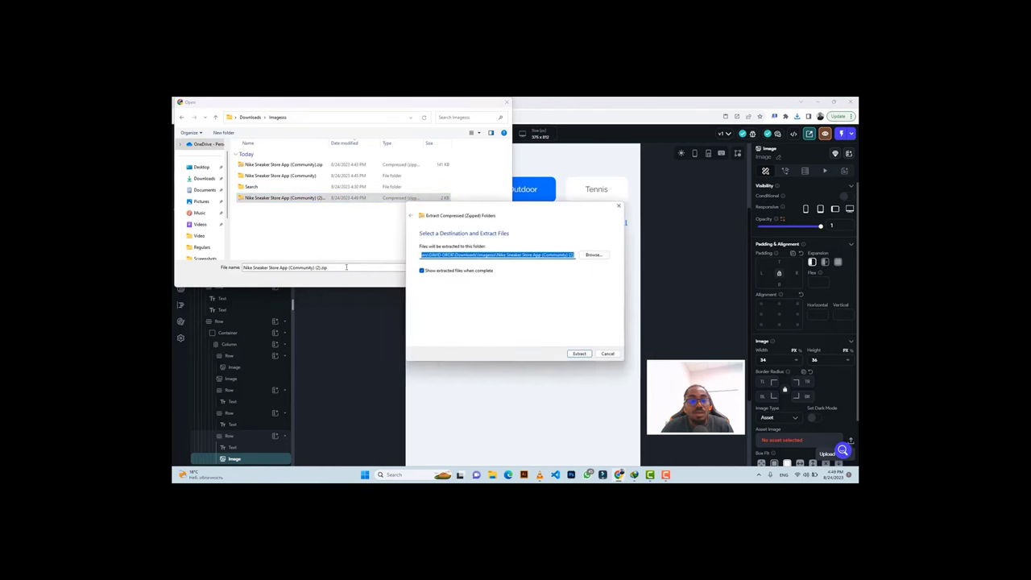
pyautogui.click(579, 353)
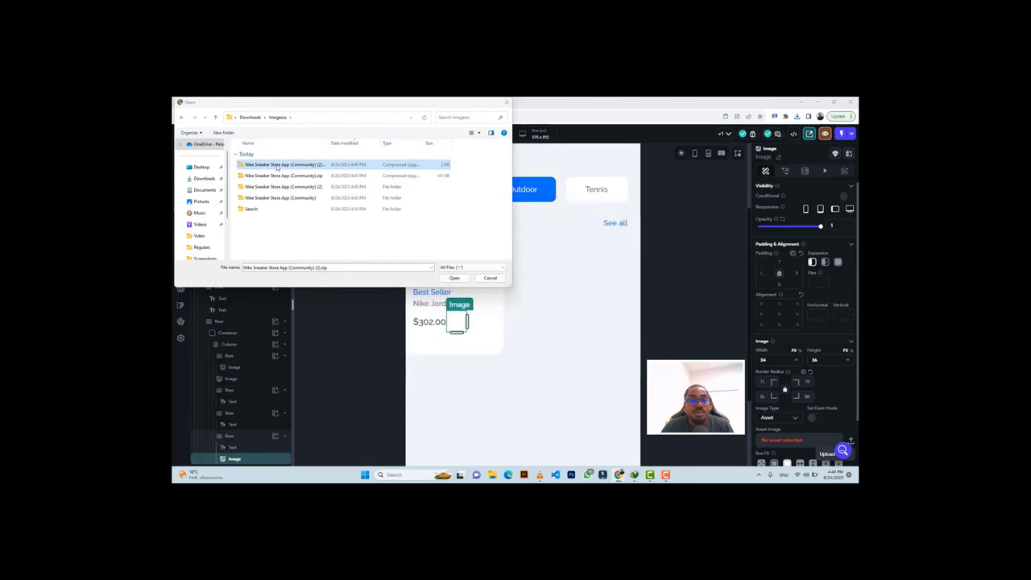
pyautogui.doubleClick(280, 197)
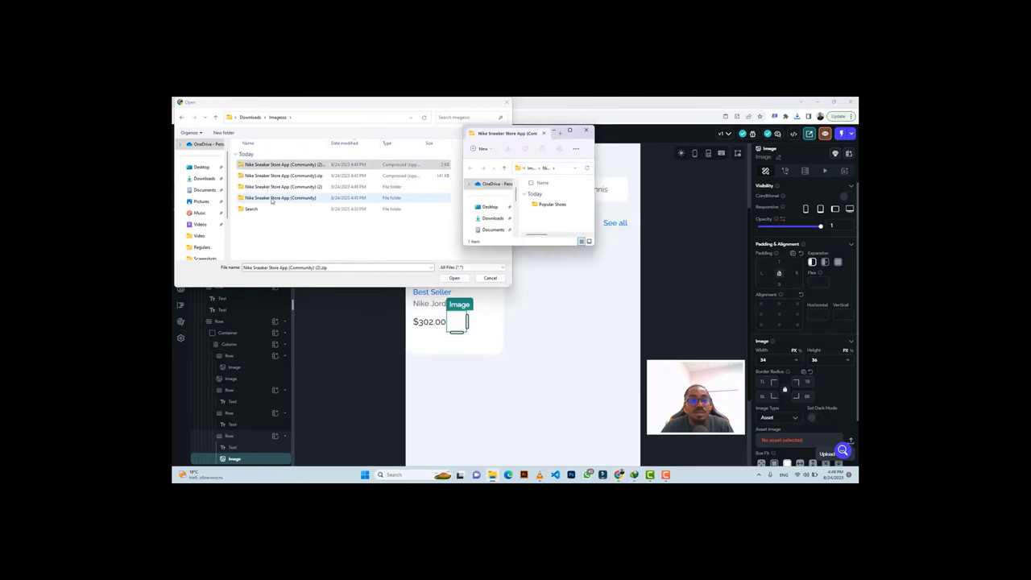
pyautogui.doubleClick(268, 186)
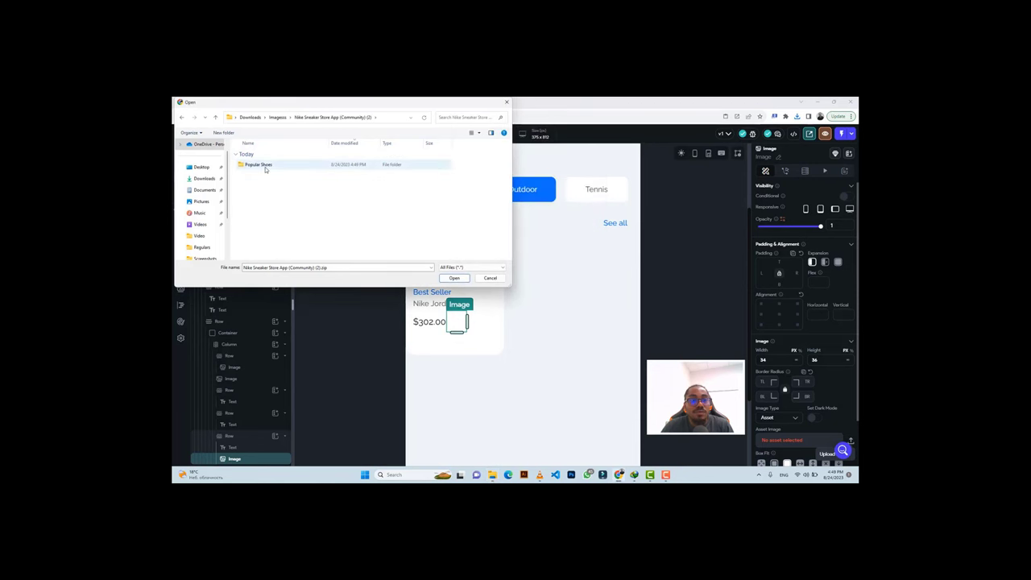
pyautogui.doubleClick(257, 165)
pyautogui.click(259, 165)
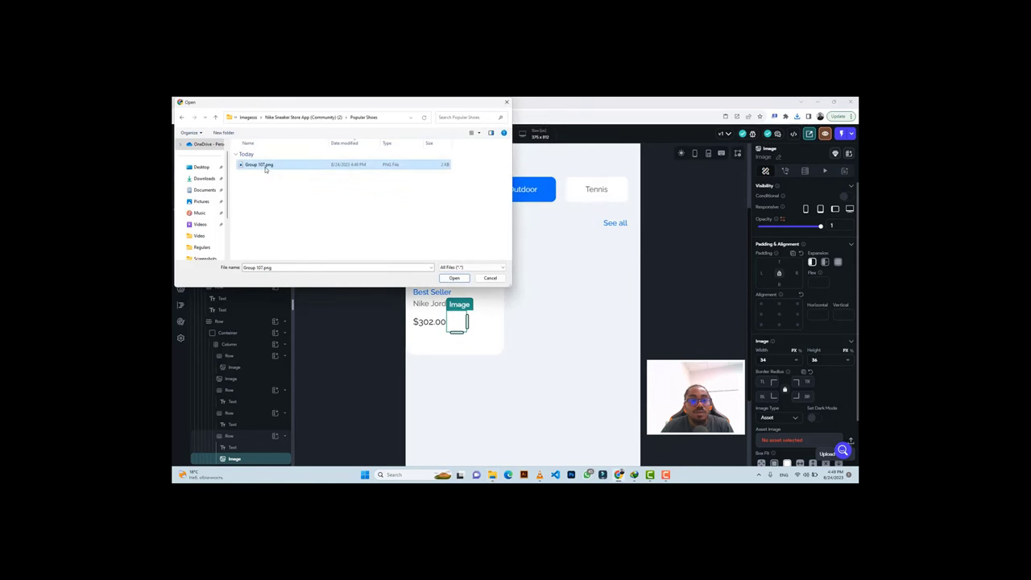
pyautogui.click(454, 278)
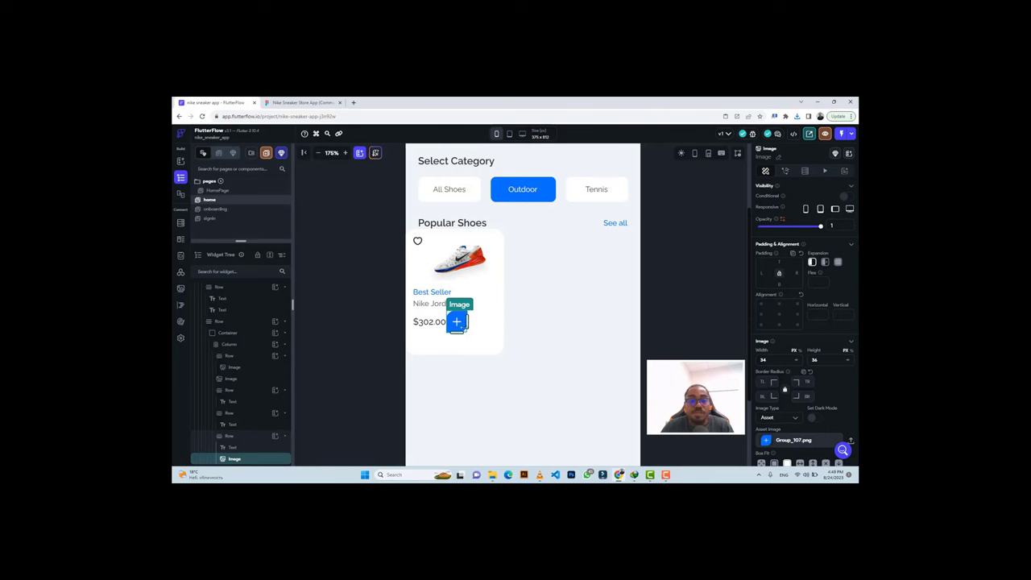
# Set the price row's Main Axis Alignment to Space Between and leave its alignment grid cleared.
pyautogui.click(293, 103)
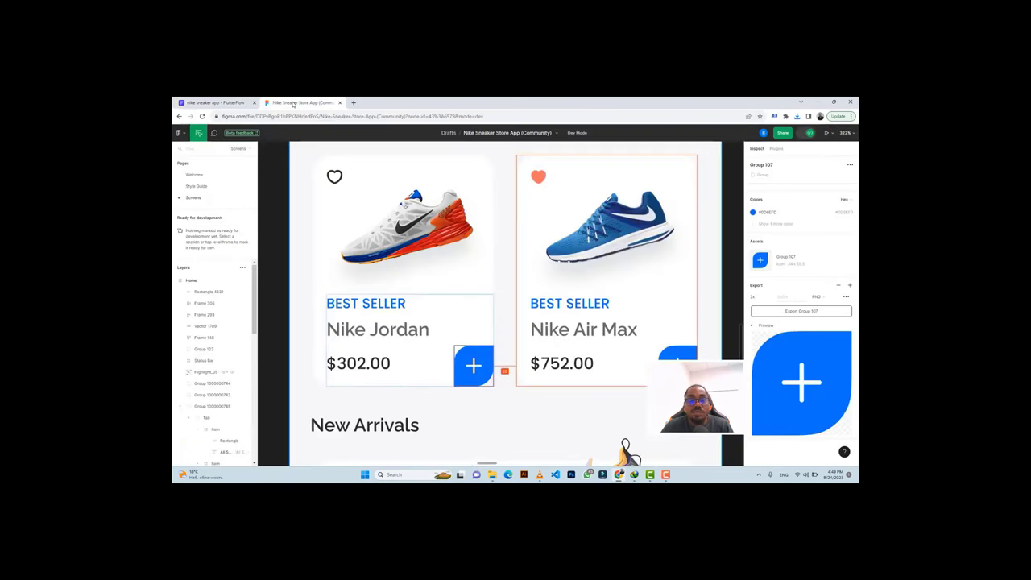
pyautogui.click(218, 103)
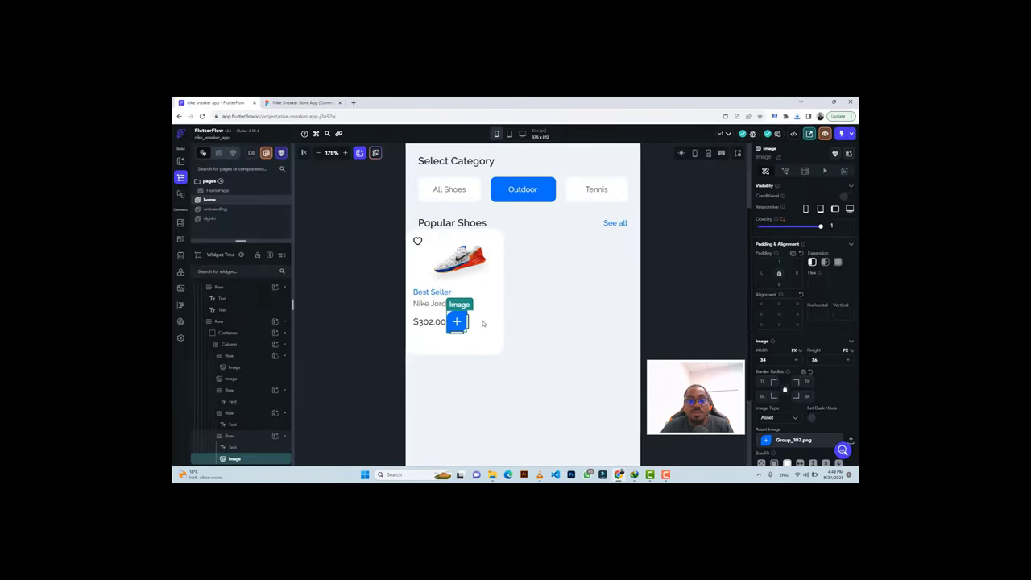
pyautogui.click(497, 322)
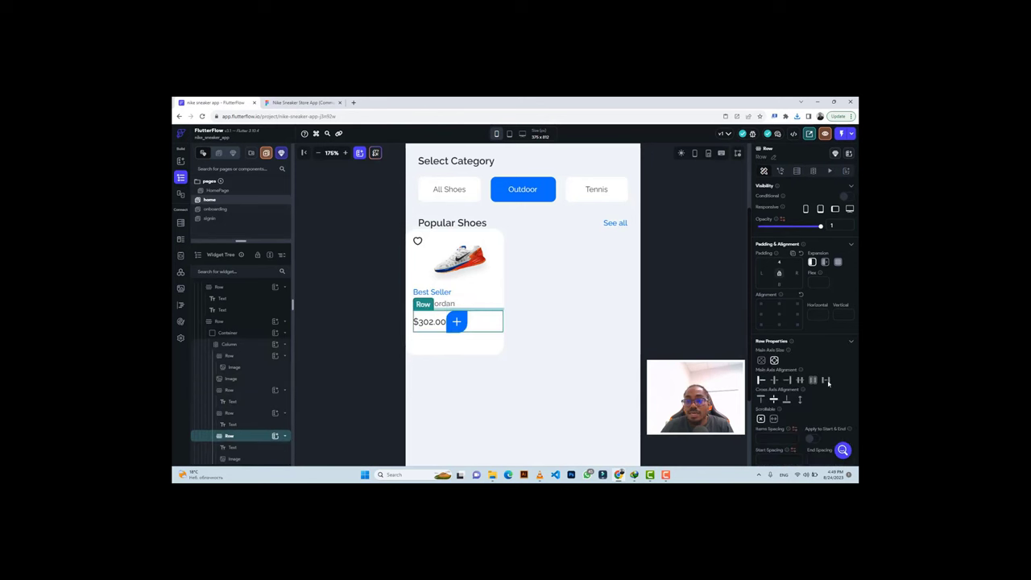
pyautogui.click(826, 381)
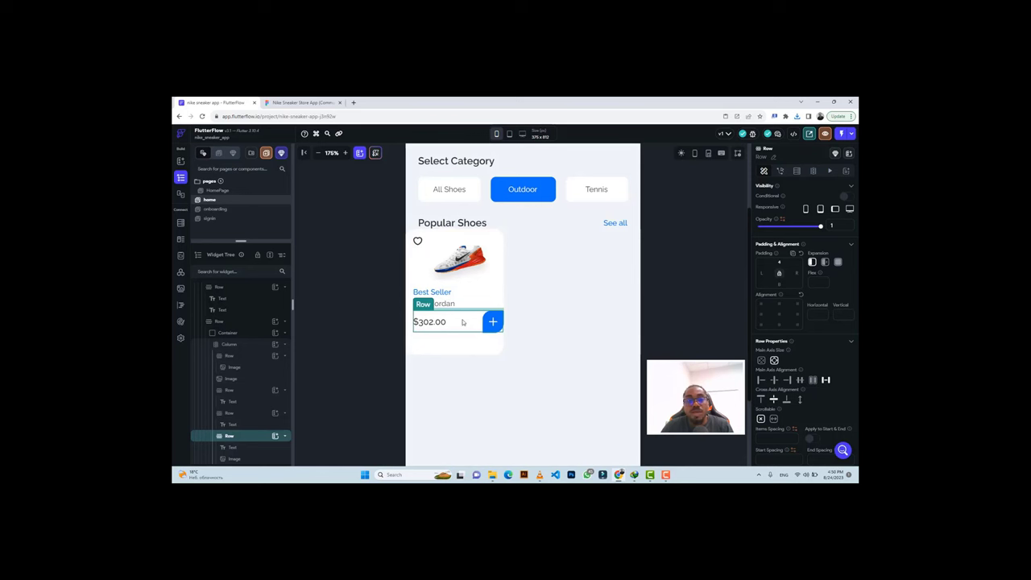
pyautogui.click(778, 326)
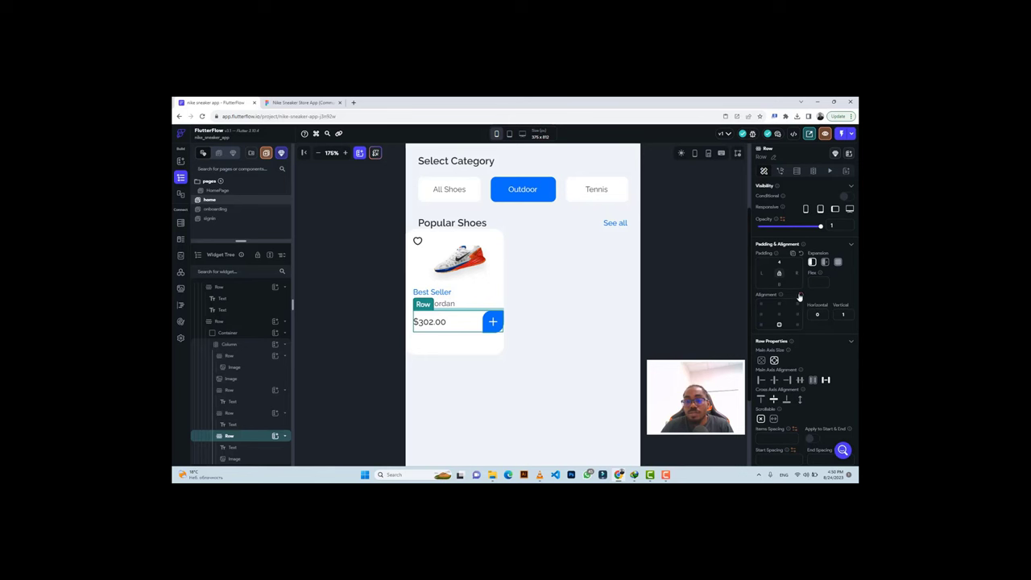
pyautogui.click(799, 296)
pyautogui.click(303, 102)
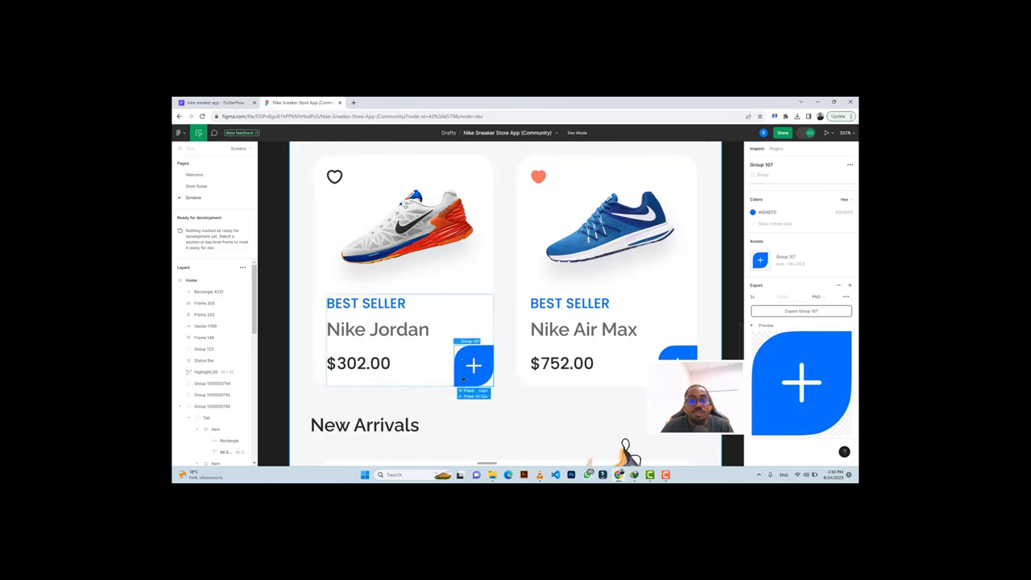
pyautogui.hotkey('ctrl', 'shift', 'Tab')
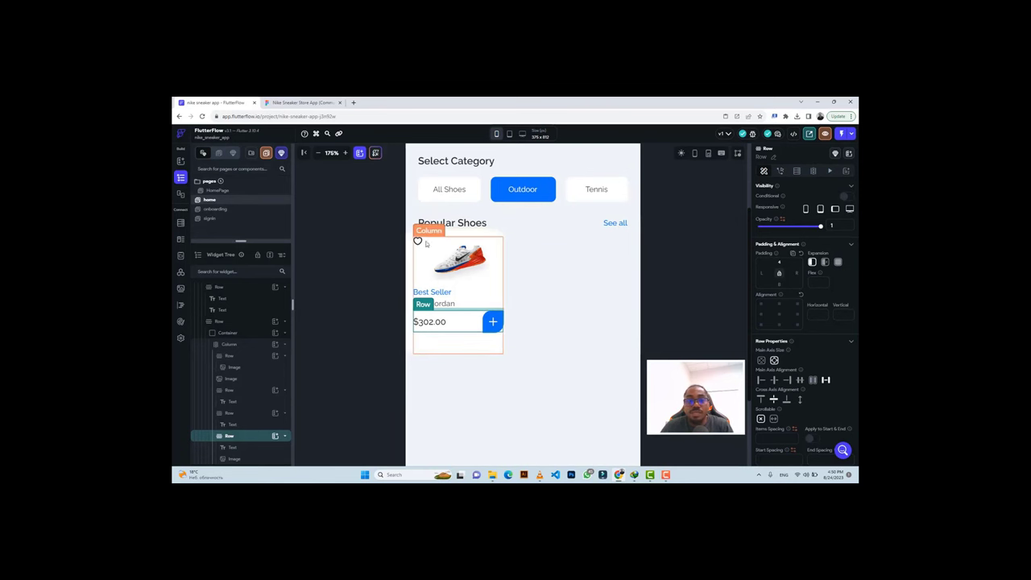
# Inspect the Nike Jordan shoe image and the $302.00 price text in Figma.
pyautogui.click(287, 101)
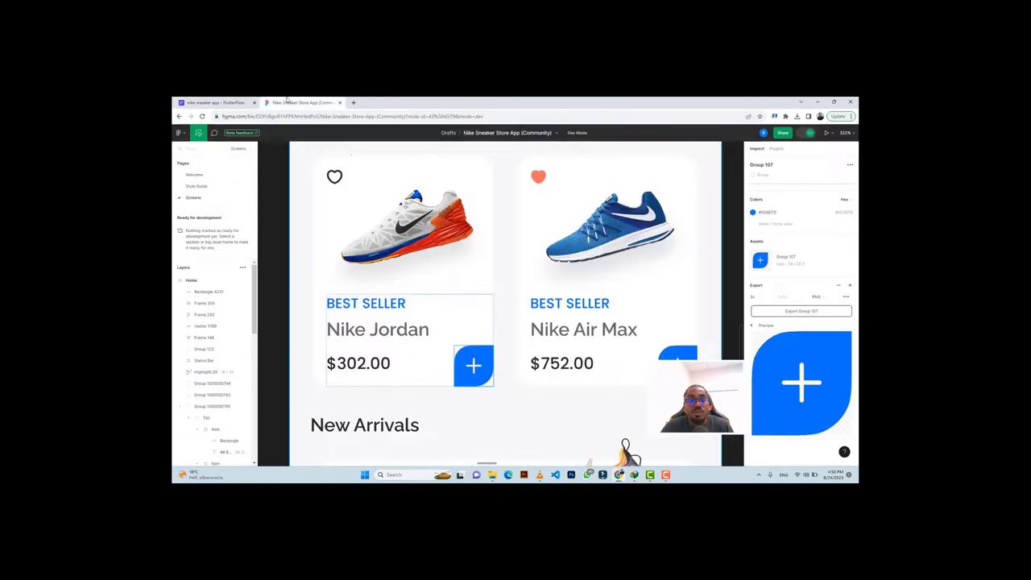
pyautogui.click(387, 202)
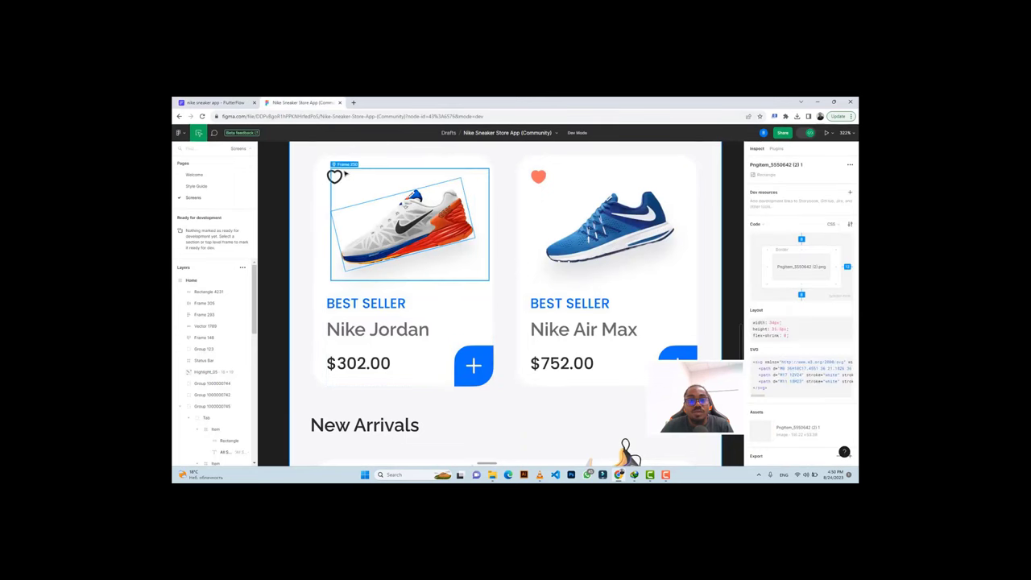
pyautogui.click(214, 103)
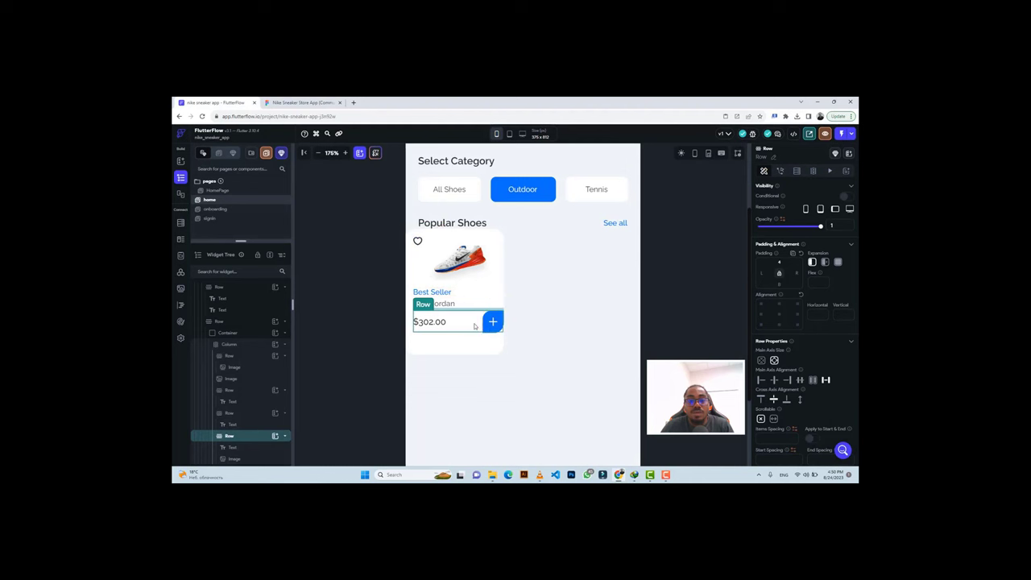
pyautogui.click(298, 102)
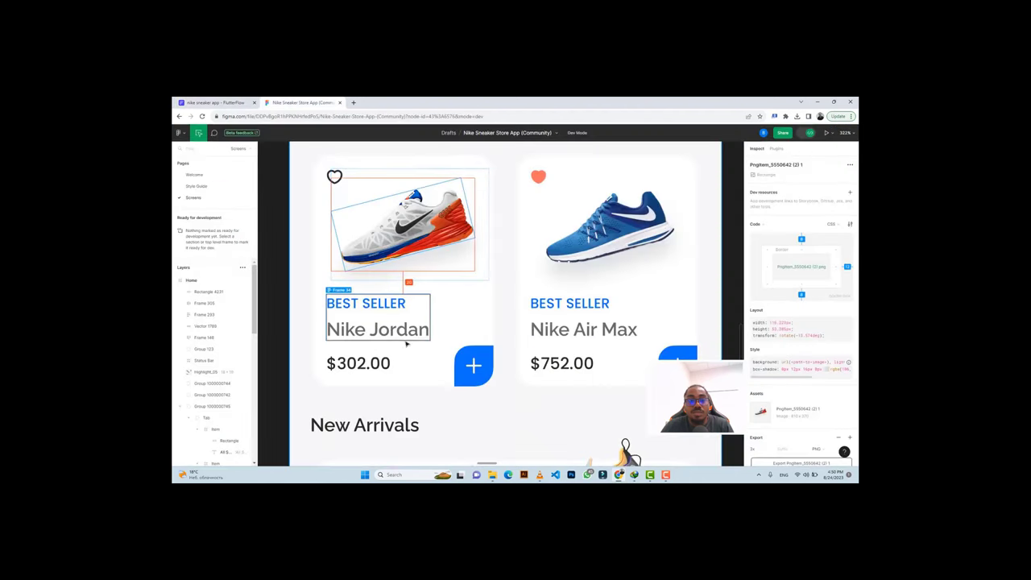
pyautogui.click(362, 363)
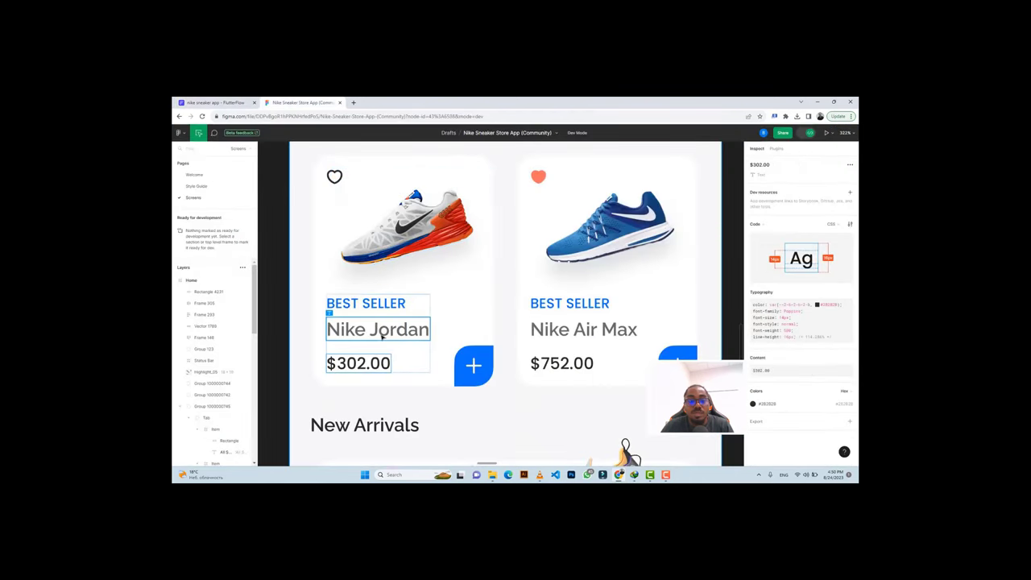
pyautogui.click(213, 103)
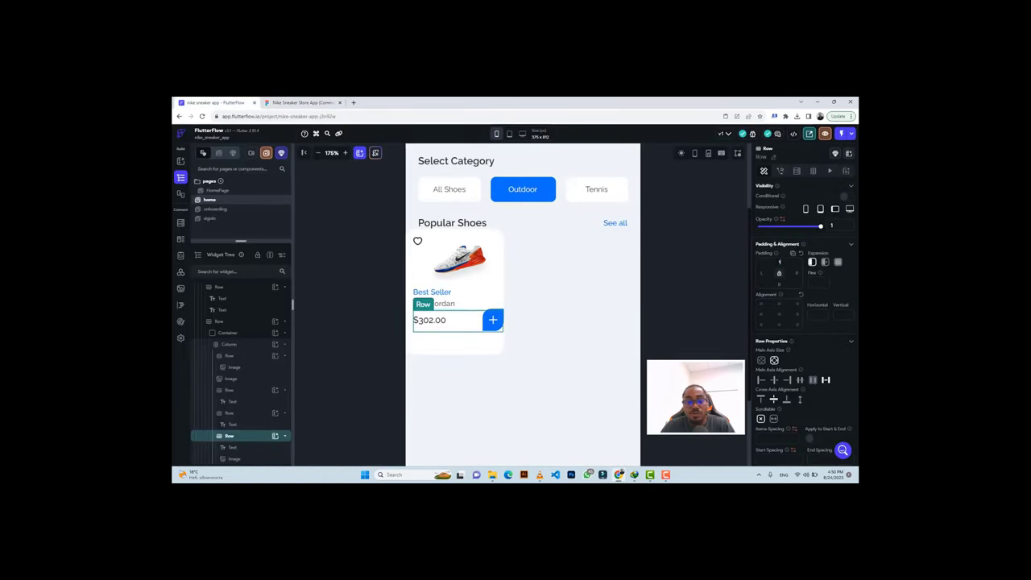
# Try several top padding values on the price row, settling around 30.
pyautogui.write('10')
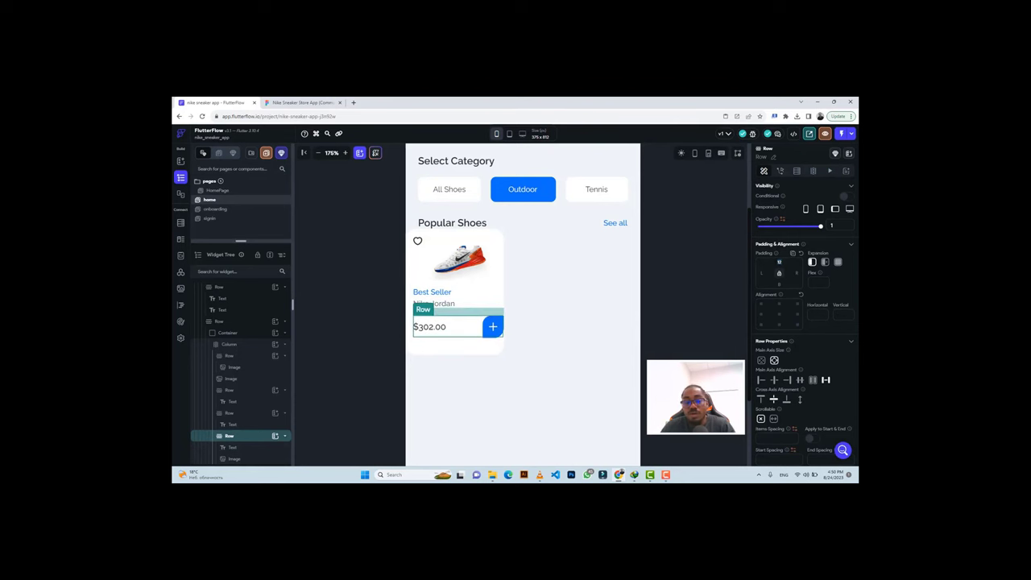
pyautogui.press('BackSpace')
pyautogui.write('6')
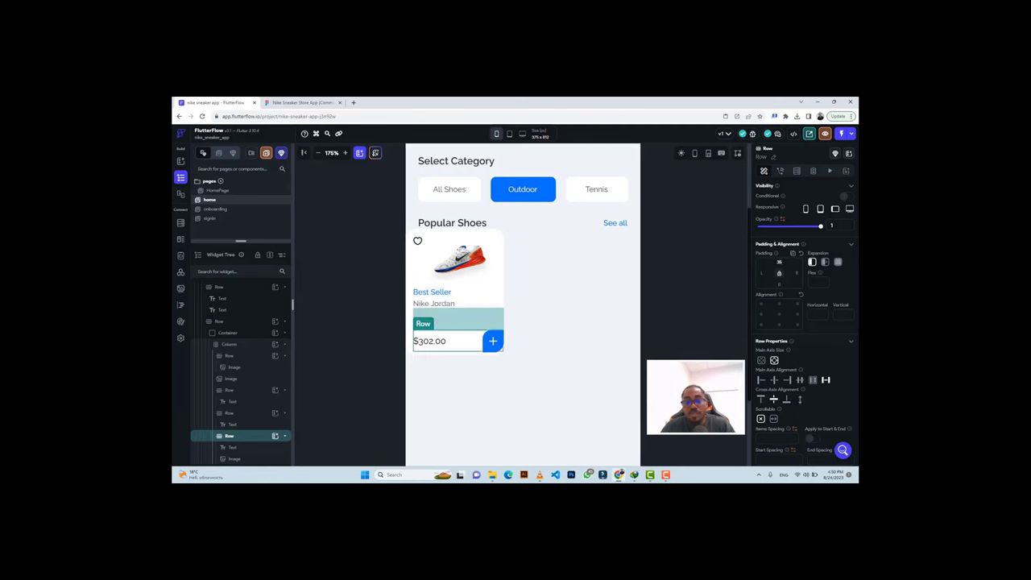
pyautogui.press('BackSpace')
pyautogui.press('BackSpace')
pyautogui.write('20')
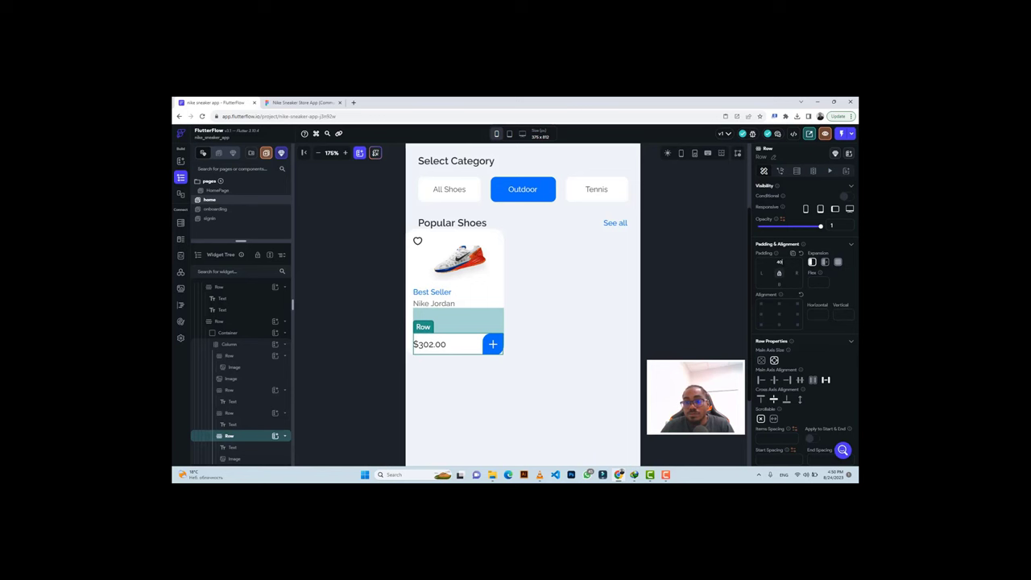
pyautogui.press('BackSpace')
pyautogui.press('BackSpace')
pyautogui.write('37')
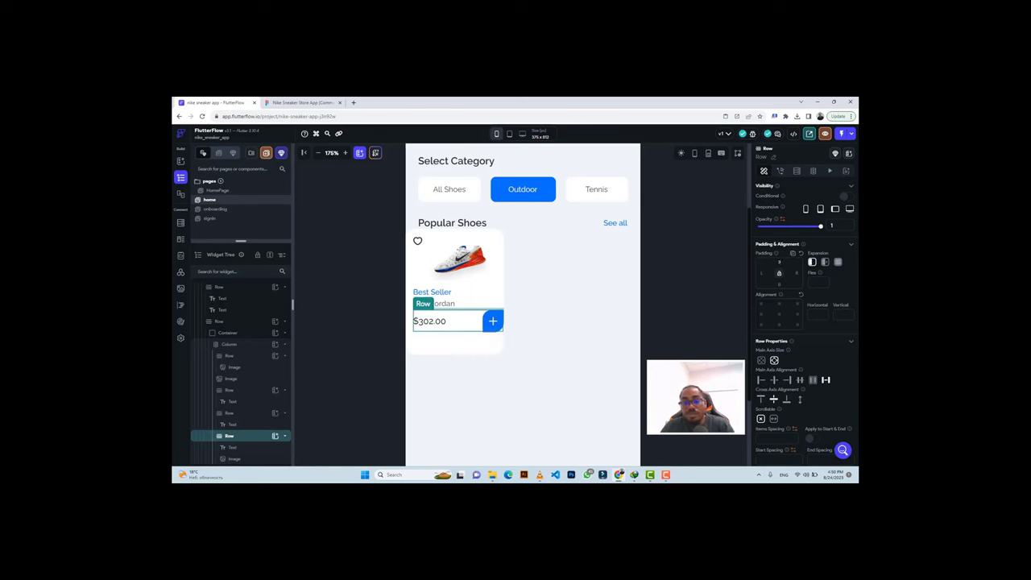
pyautogui.click(697, 283)
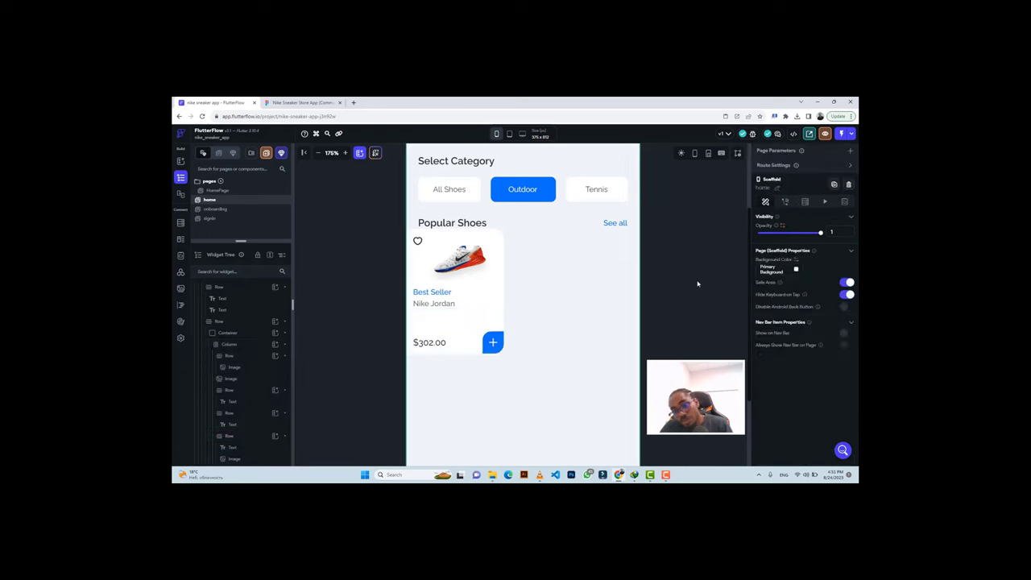
pyautogui.click(478, 345)
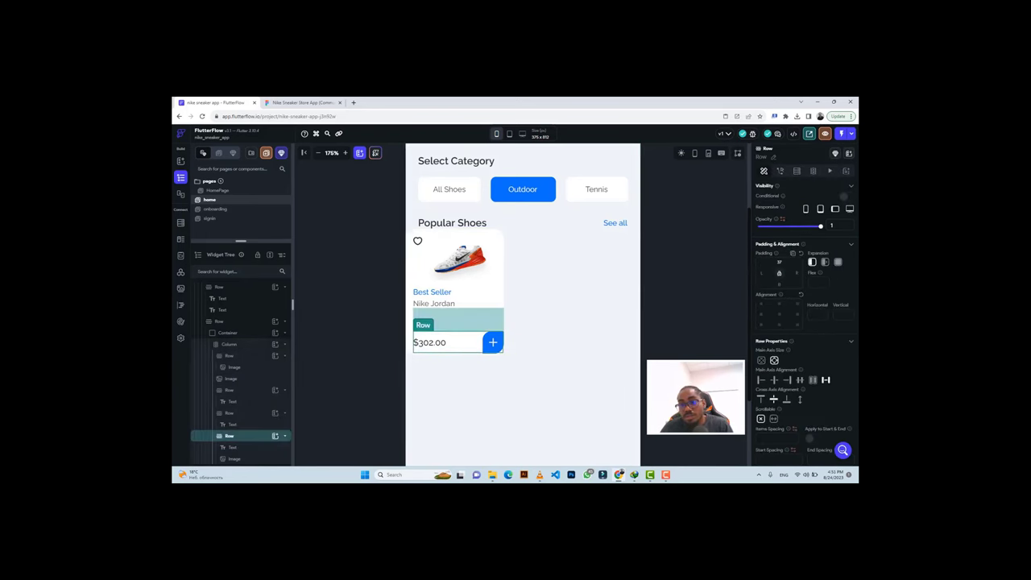
pyautogui.press('BackSpace')
pyautogui.write('8')
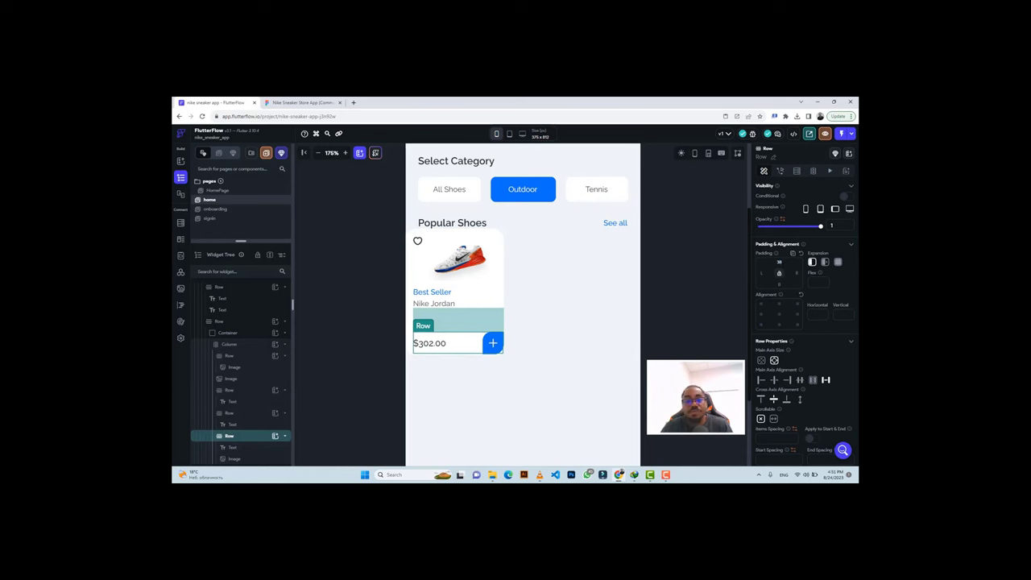
# Check the Nike Jordan card's BEST SELLER text properties in Figma.
pyautogui.click(467, 275)
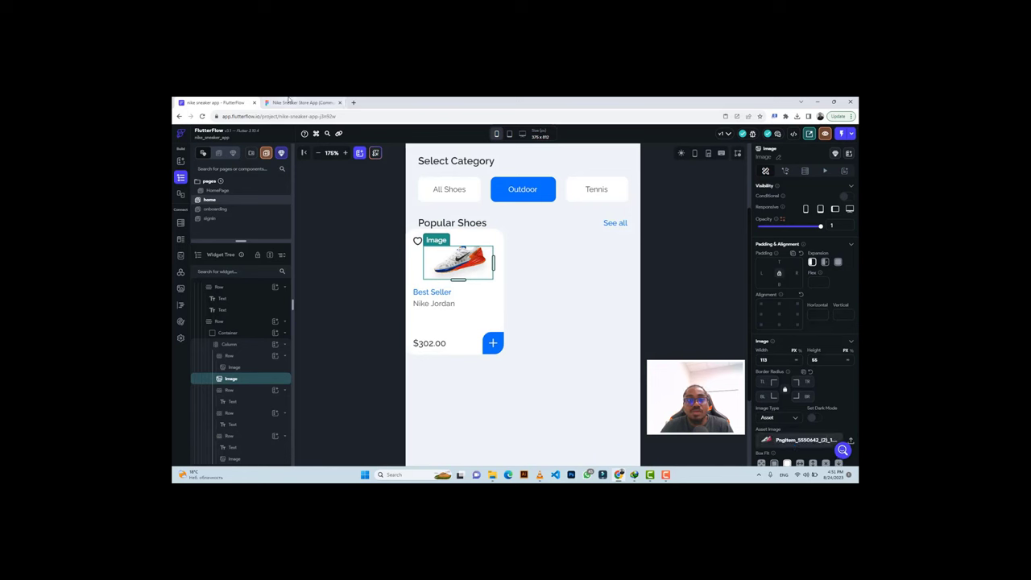
pyautogui.click(291, 102)
pyautogui.click(371, 260)
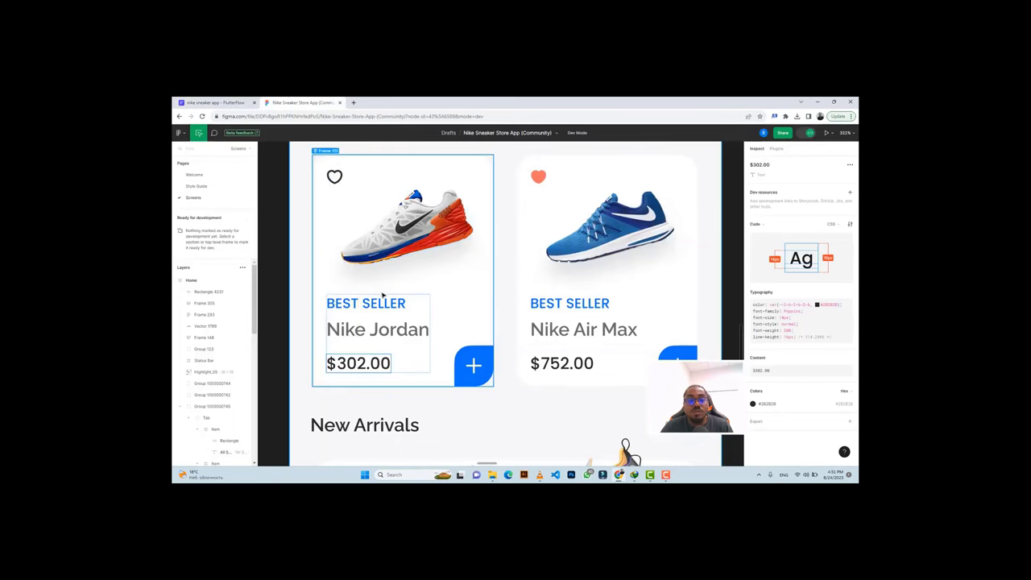
pyautogui.click(366, 303)
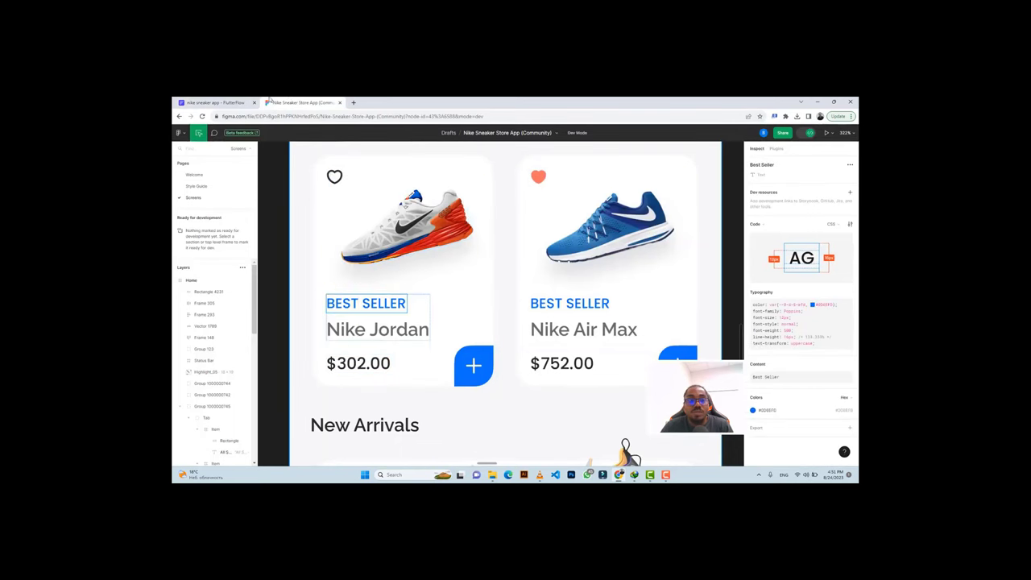
pyautogui.click(233, 102)
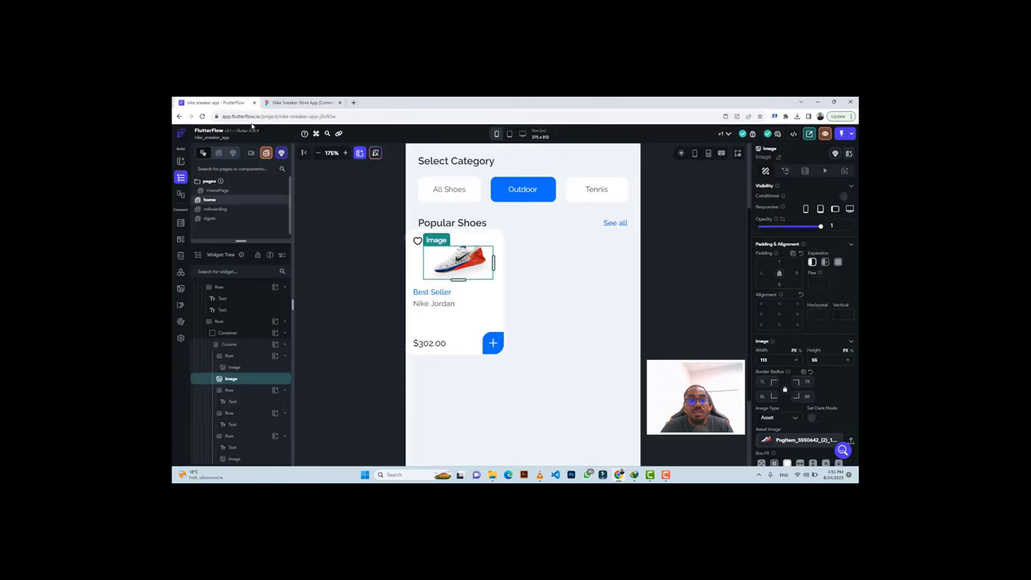
# Set the Best Seller row's top padding to 12 and retune the price row's padding.
pyautogui.click(466, 294)
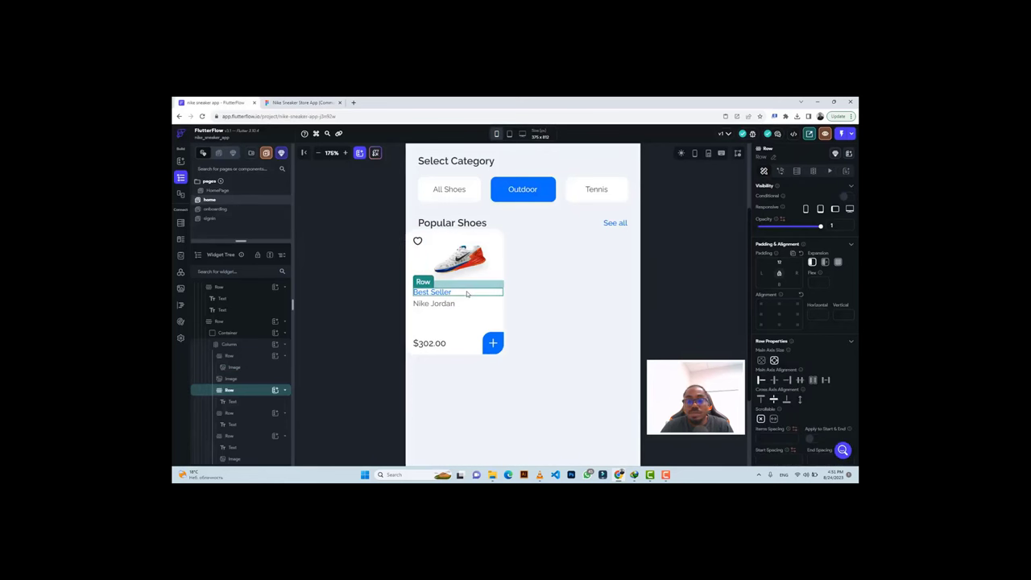
pyautogui.click(780, 263)
pyautogui.write('12')
pyautogui.press('Return')
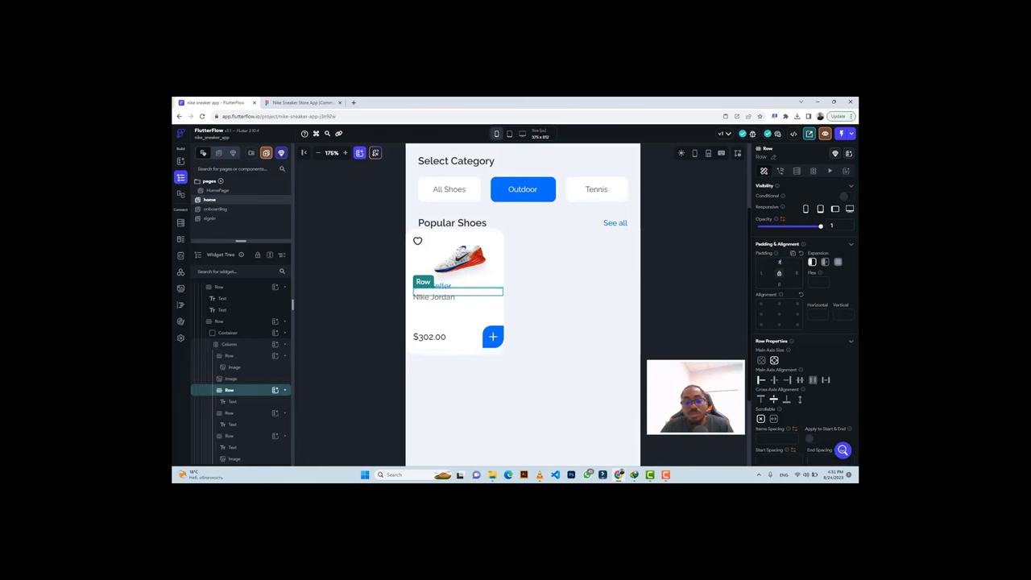
pyautogui.click(474, 348)
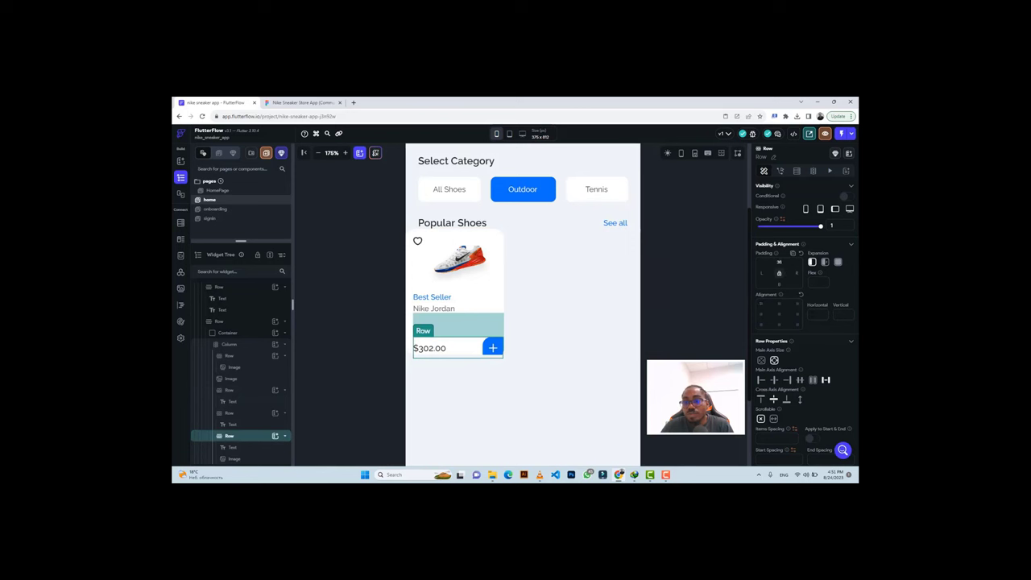
pyautogui.press('BackSpace')
pyautogui.write('0')
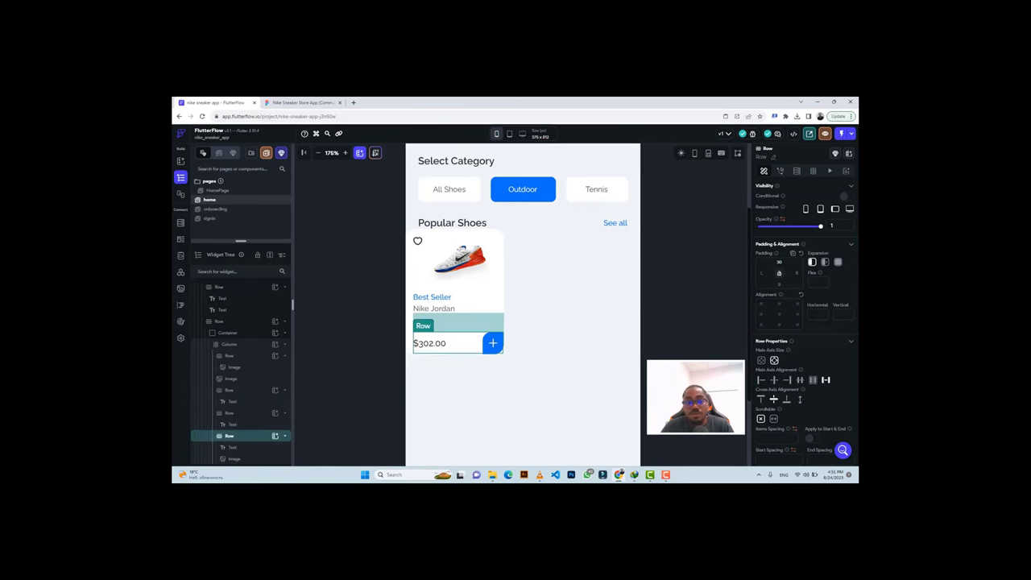
pyautogui.click(690, 248)
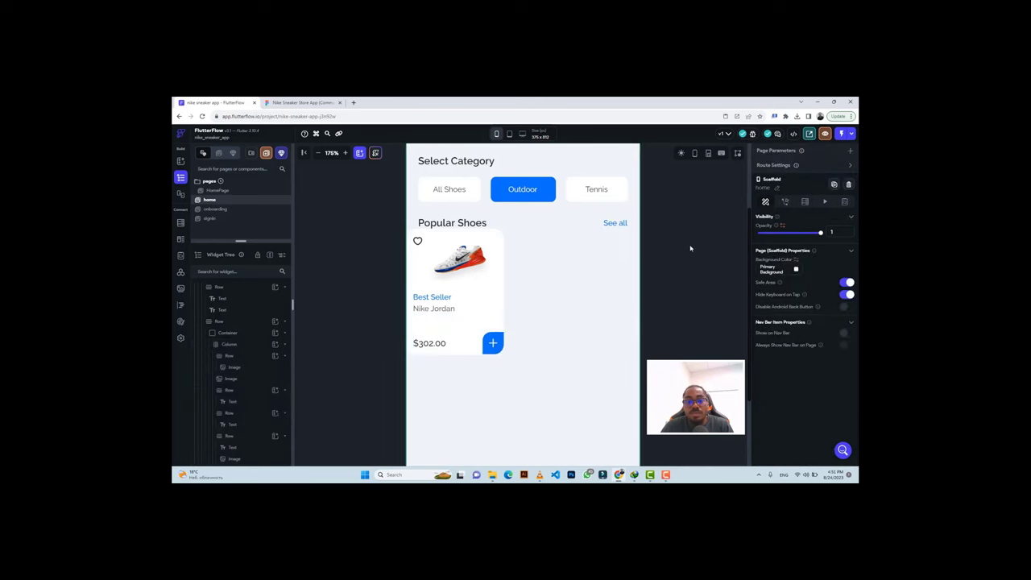
# Try Fit Width, Fit Height and a cropping fit on the shoe image, then restore the uncropped fit.
pyautogui.click(466, 267)
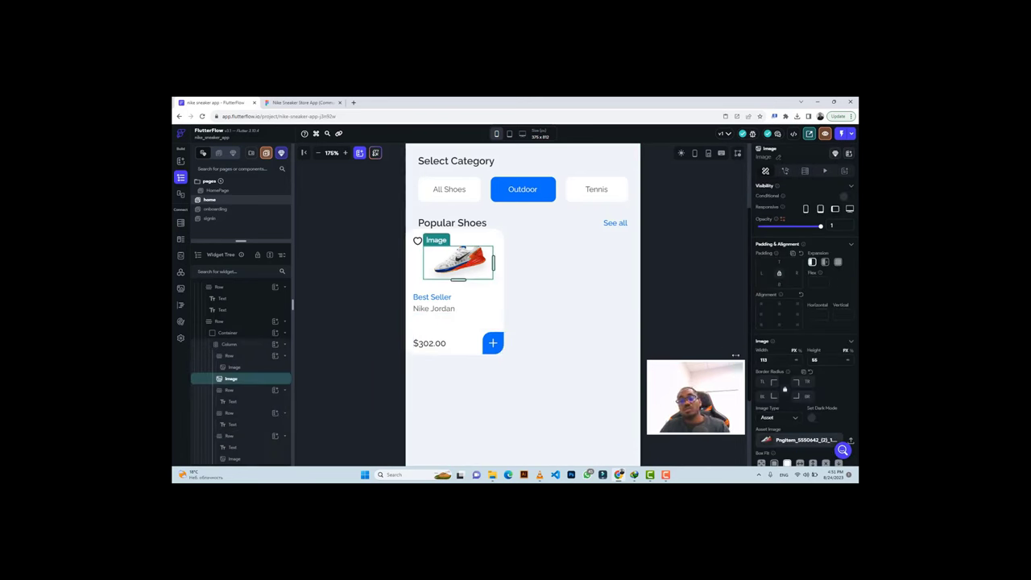
pyautogui.scroll(-1, 810, 427)
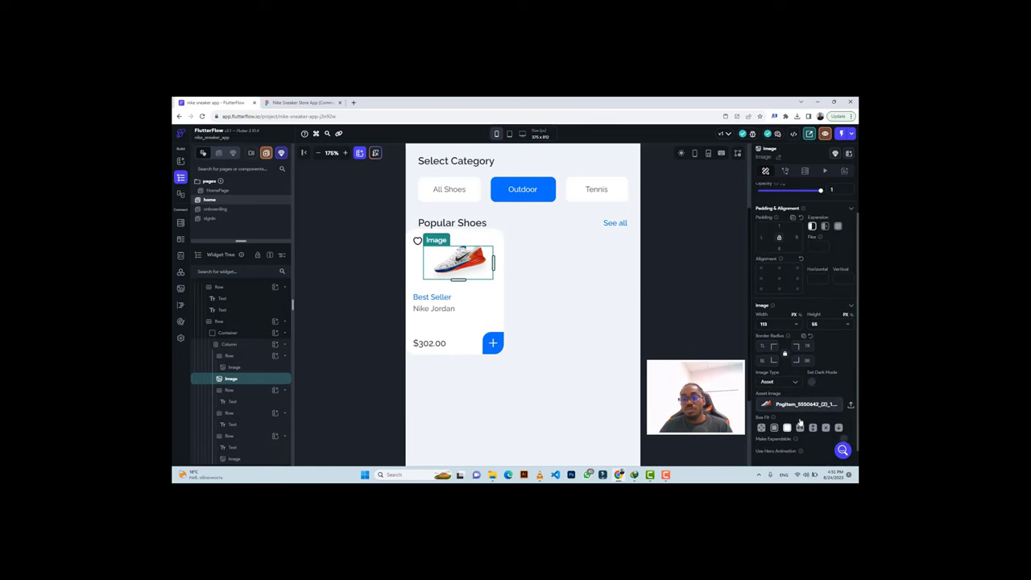
pyautogui.click(799, 428)
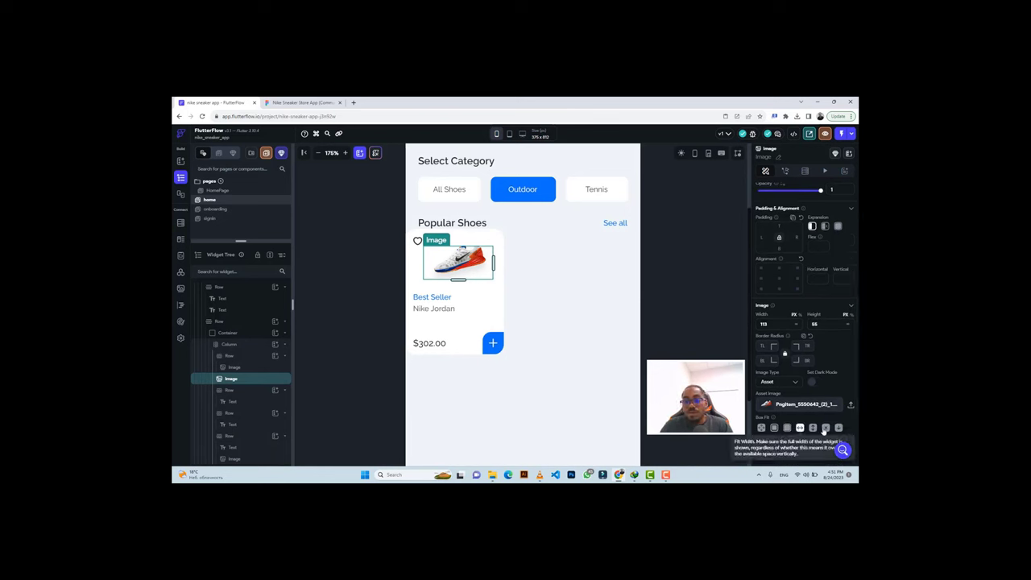
pyautogui.click(813, 428)
pyautogui.click(825, 428)
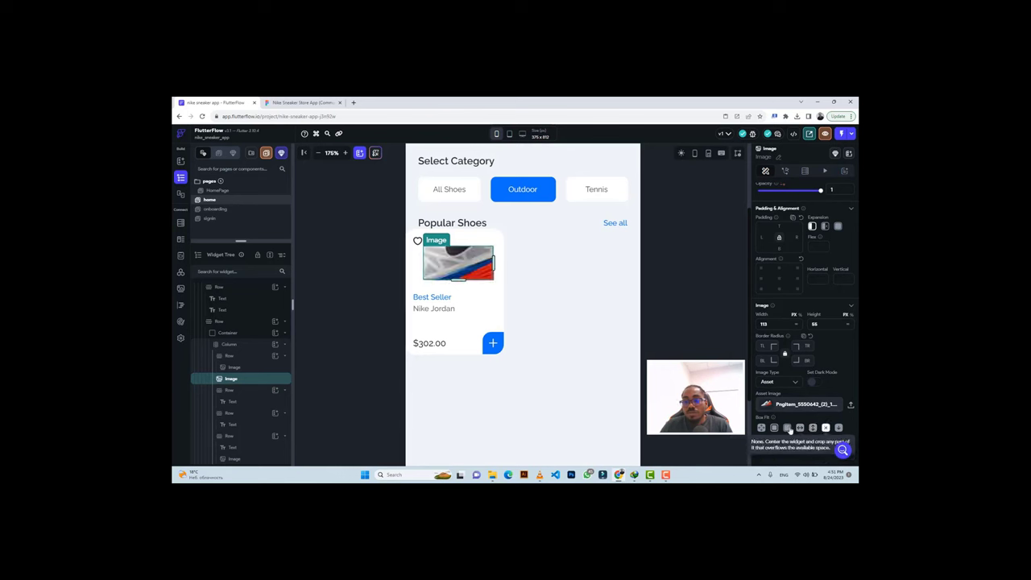
pyautogui.click(787, 428)
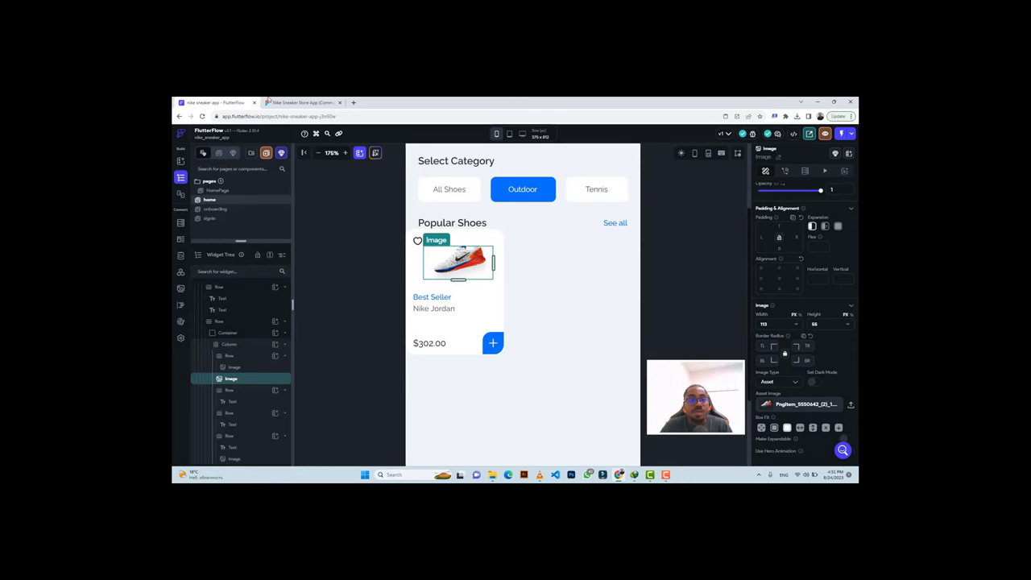
pyautogui.hotkey('ctrl', 'Tab')
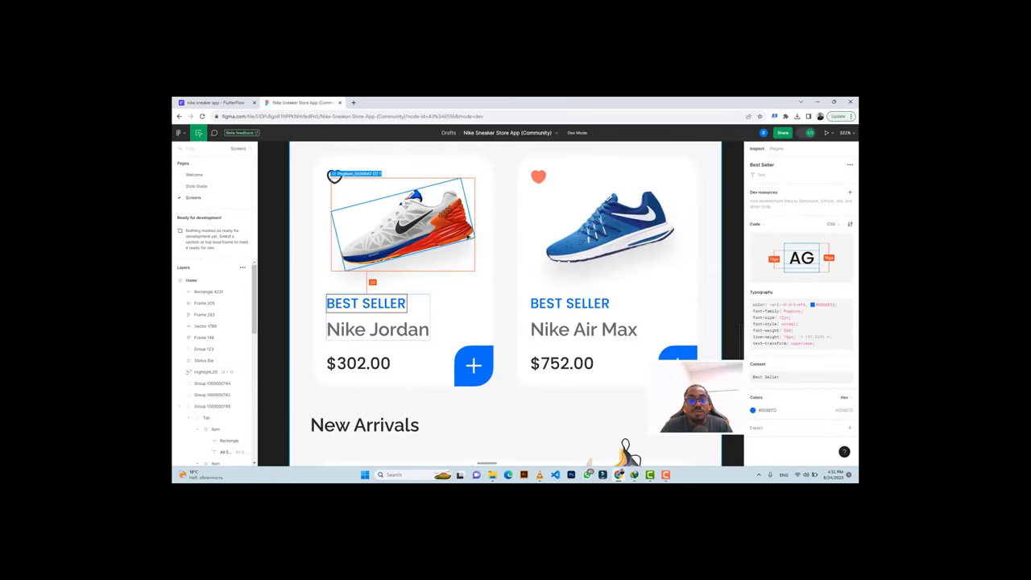
# Export the Nike Jordan shoe's parent Frame 250 from Figma at the chosen scale.
pyautogui.click(468, 238)
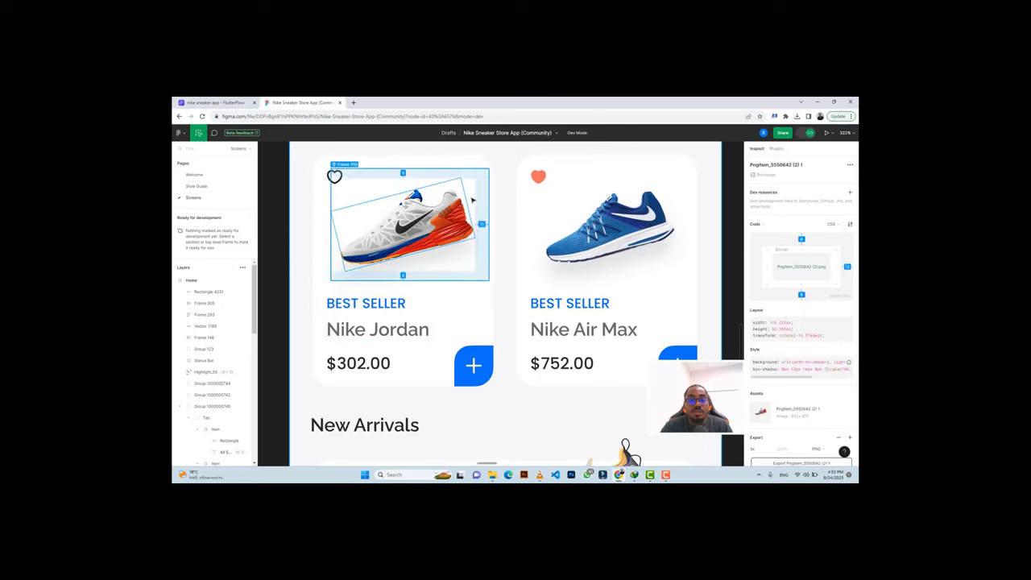
pyautogui.hotkey('shift', 'Return')
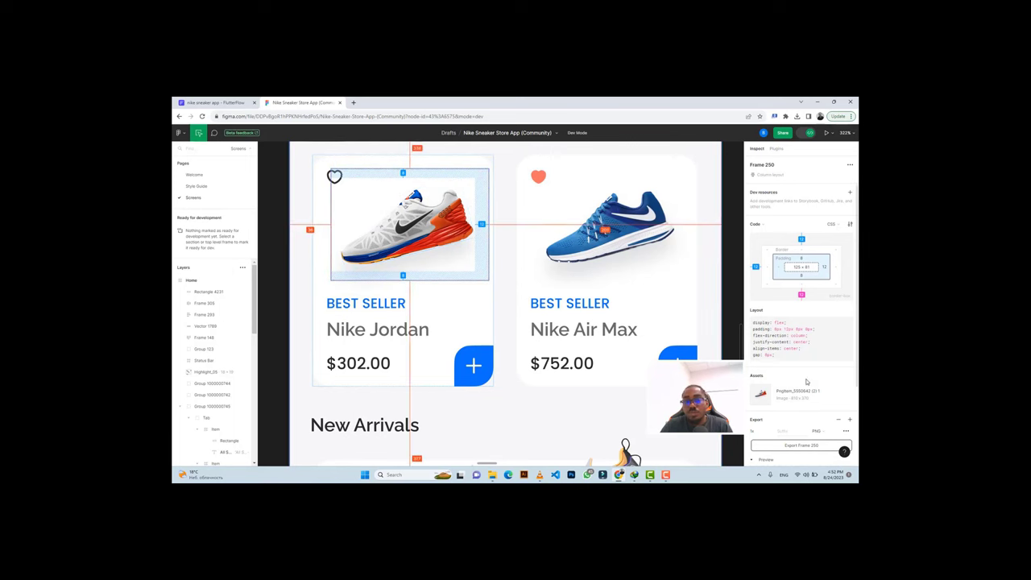
pyautogui.scroll(-3, 806, 381)
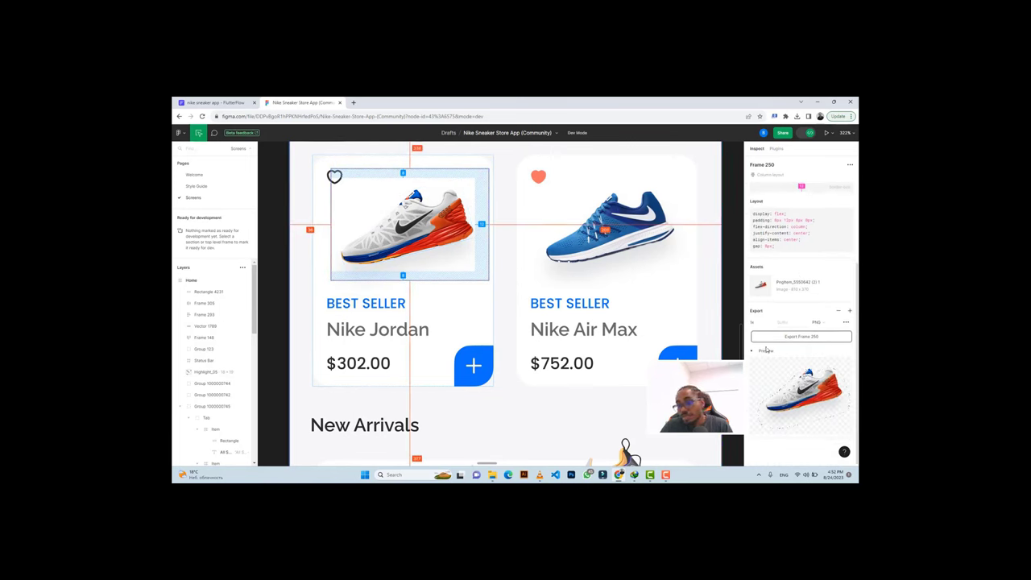
pyautogui.click(757, 323)
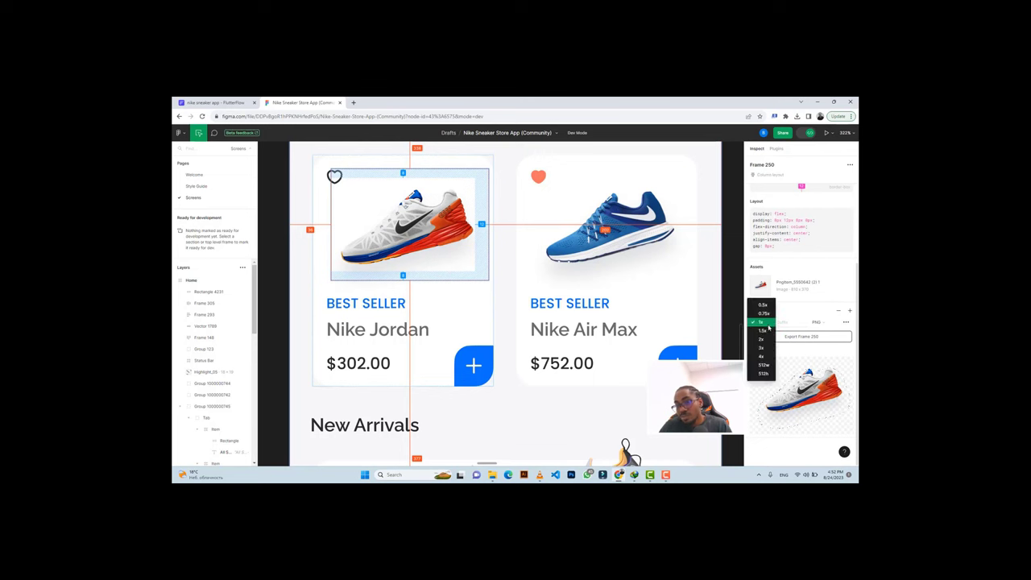
pyautogui.click(761, 349)
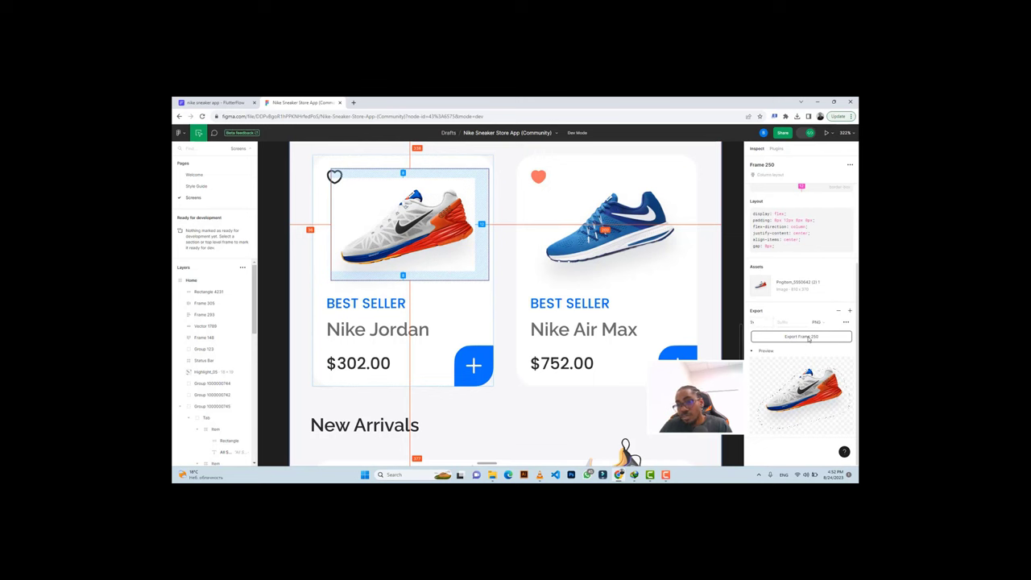
pyautogui.click(808, 339)
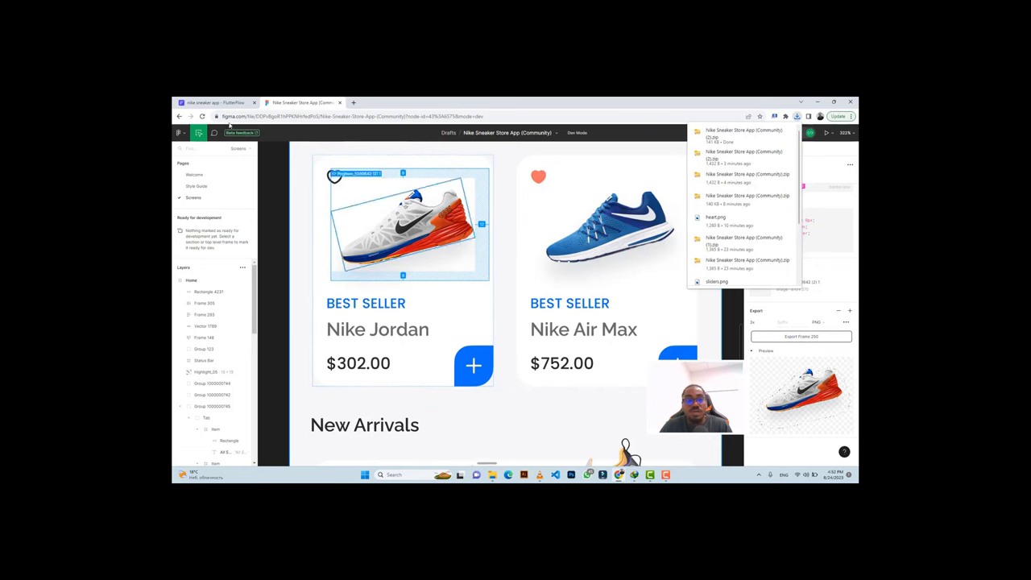
pyautogui.hotkey('ctrl', 'shift', 'Tab')
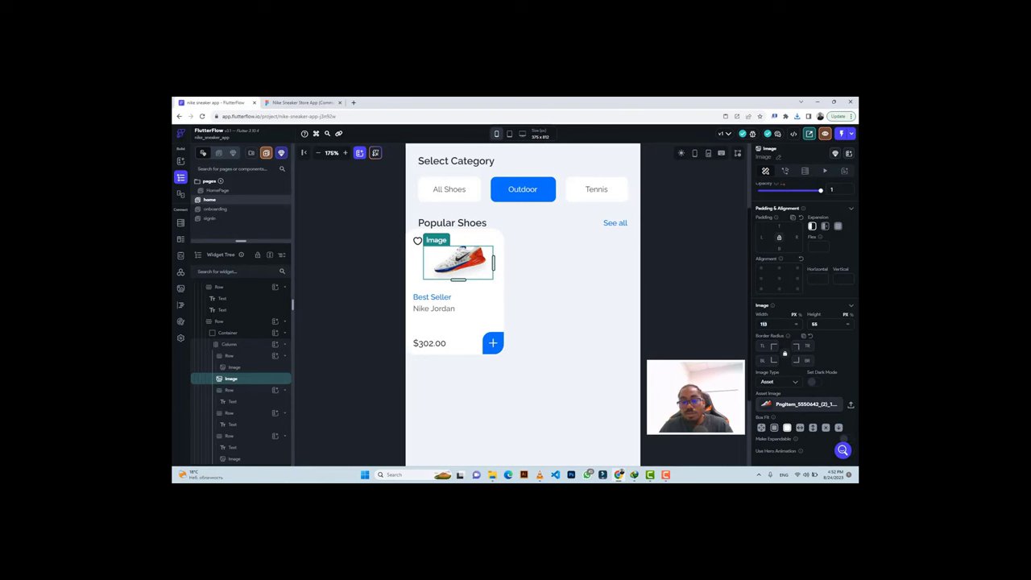
# Set the shoe image width to 137, adjust its height, and give the next row 12 padding.
pyautogui.write('137')
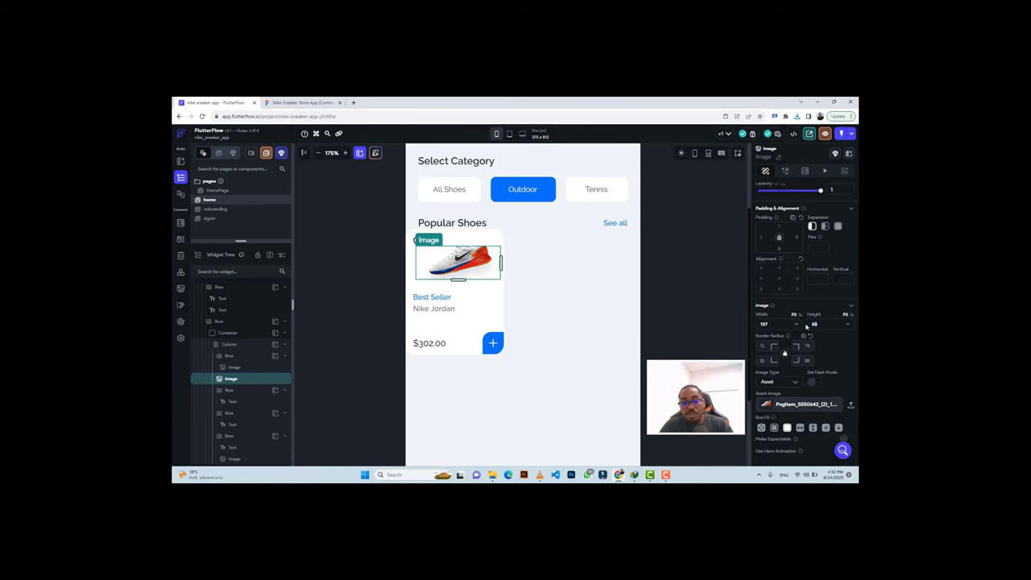
pyautogui.press('BackSpace')
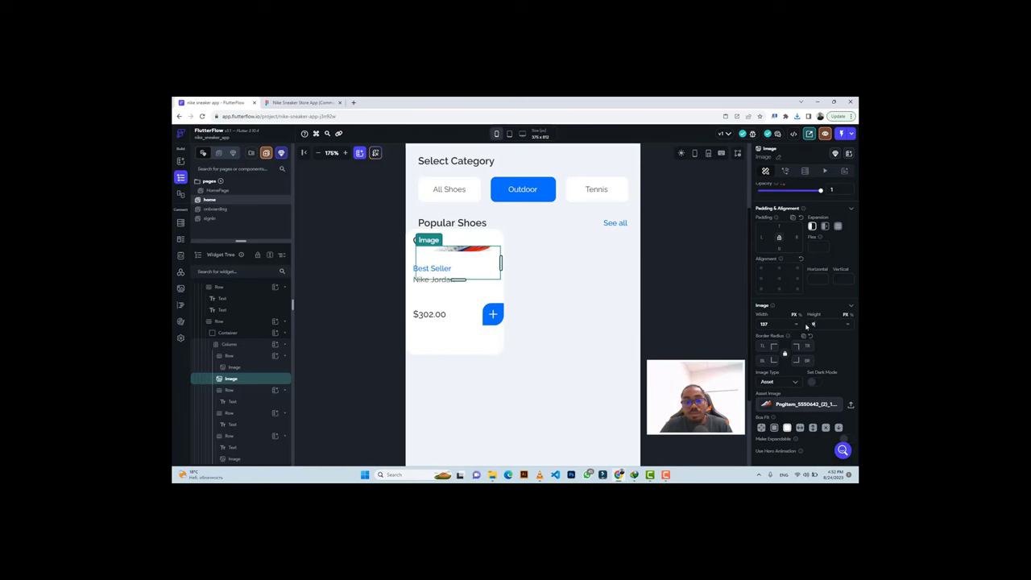
pyautogui.write('7')
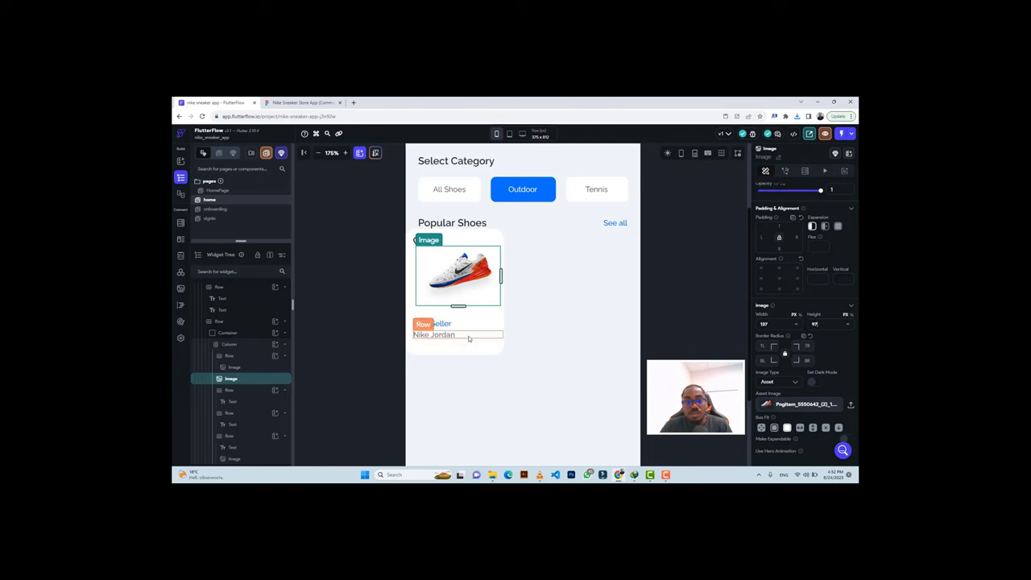
pyautogui.click(468, 338)
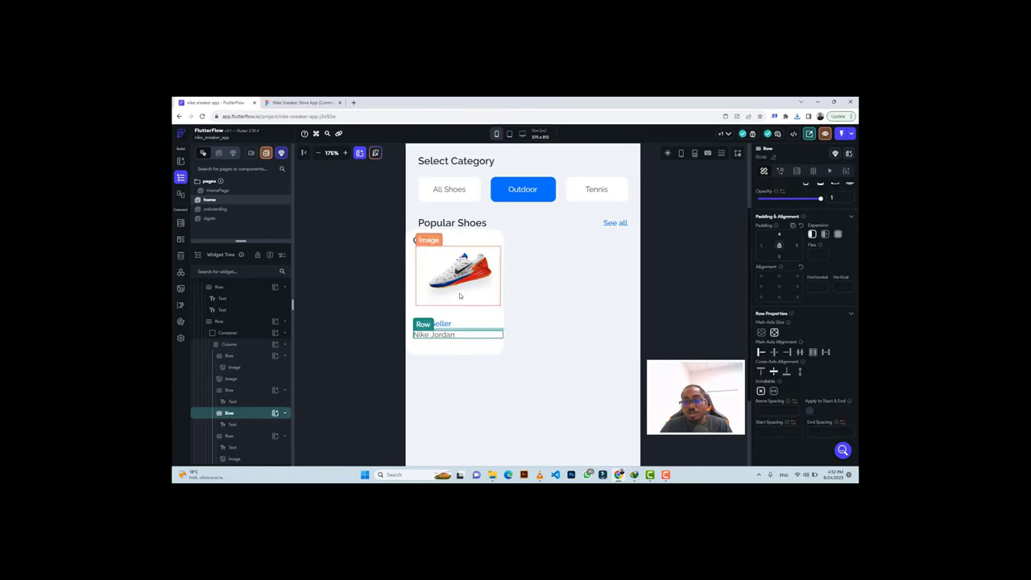
pyautogui.click(231, 436)
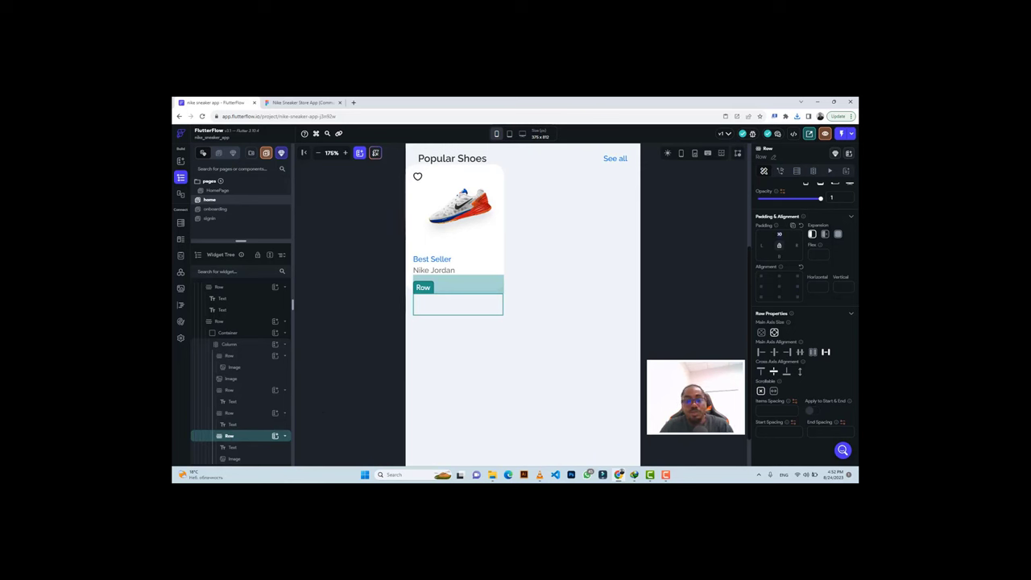
pyautogui.write('12')
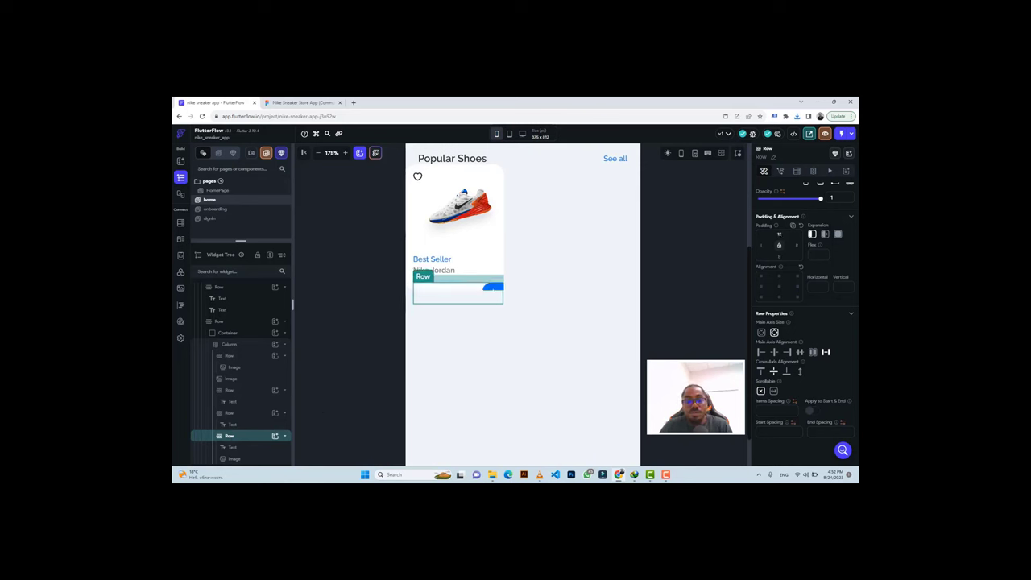
# Resize the shoe image again and reduce row top padding, bringing $302.00 closer to Nike Jordan.
pyautogui.click(454, 231)
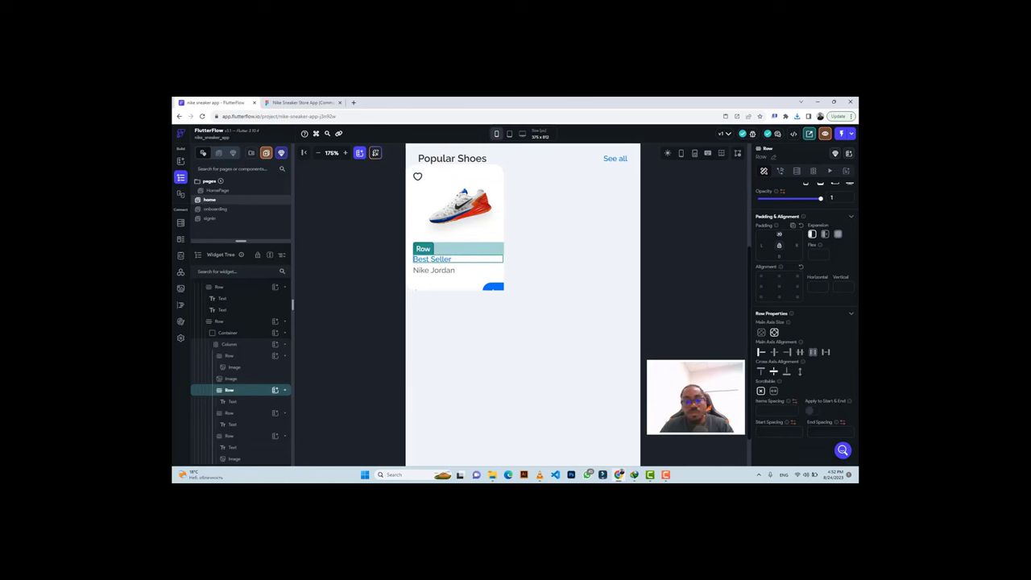
pyautogui.press('BackSpace')
pyautogui.press('BackSpace')
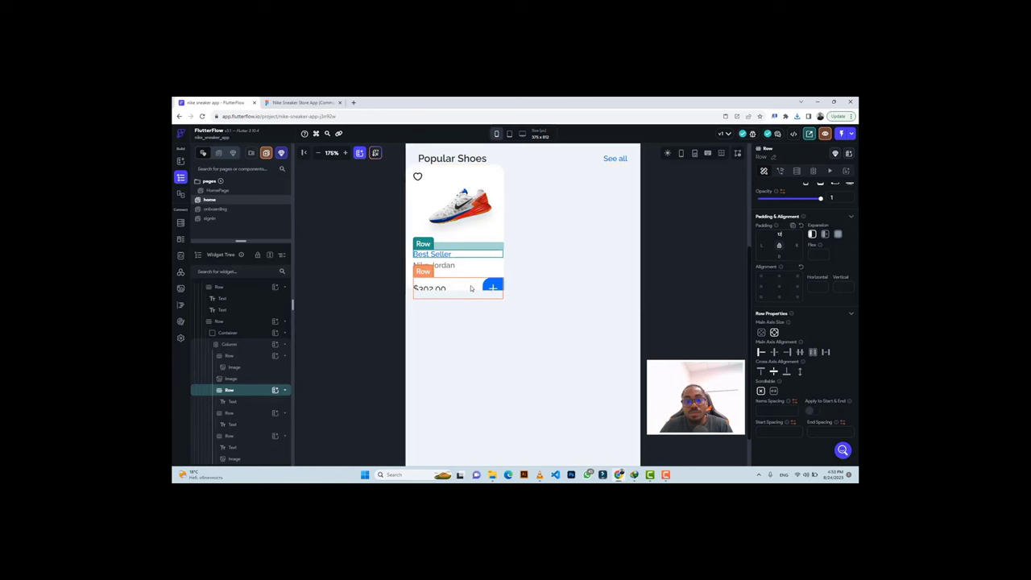
pyautogui.click(471, 287)
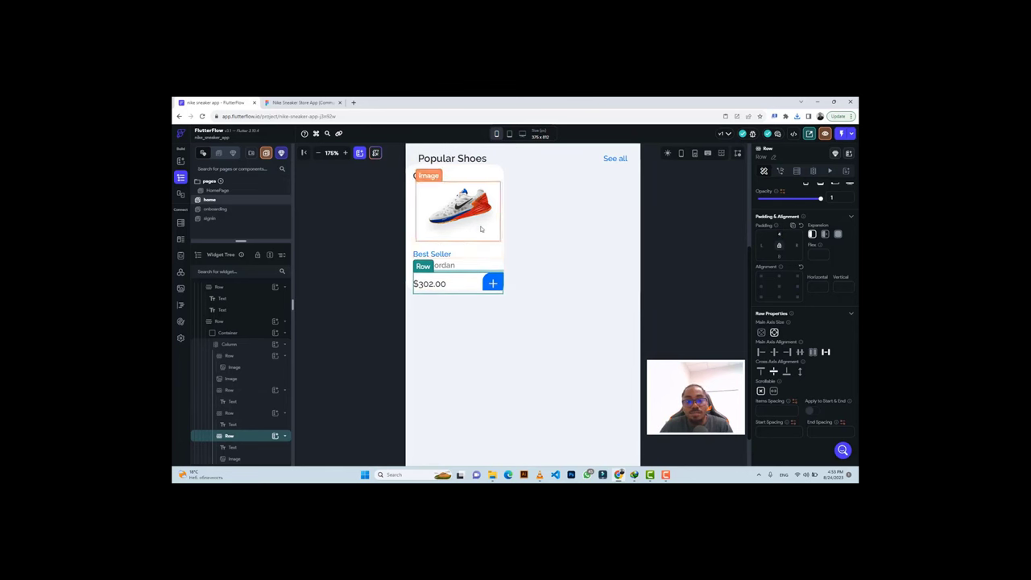
pyautogui.click(480, 229)
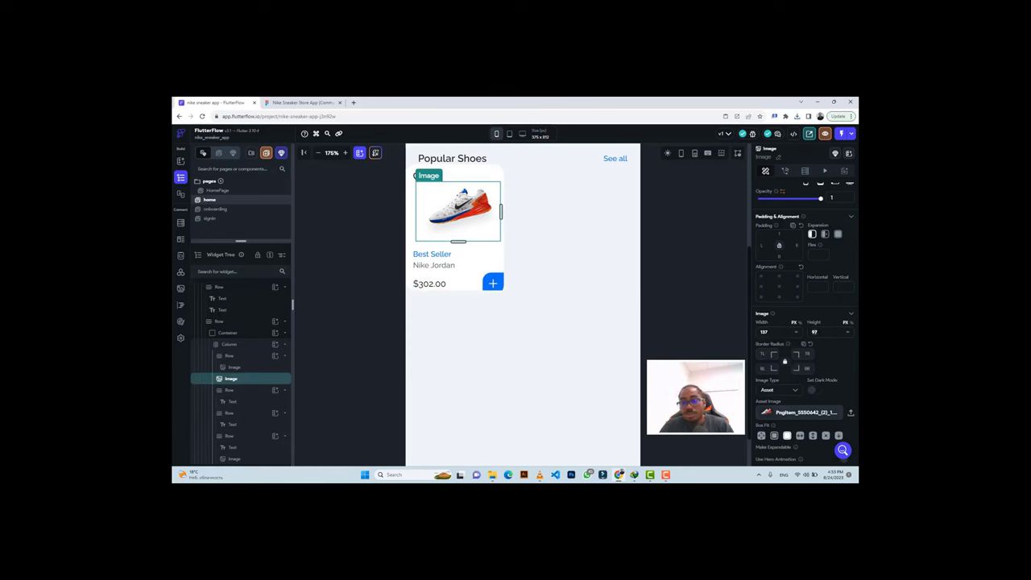
pyautogui.write('77')
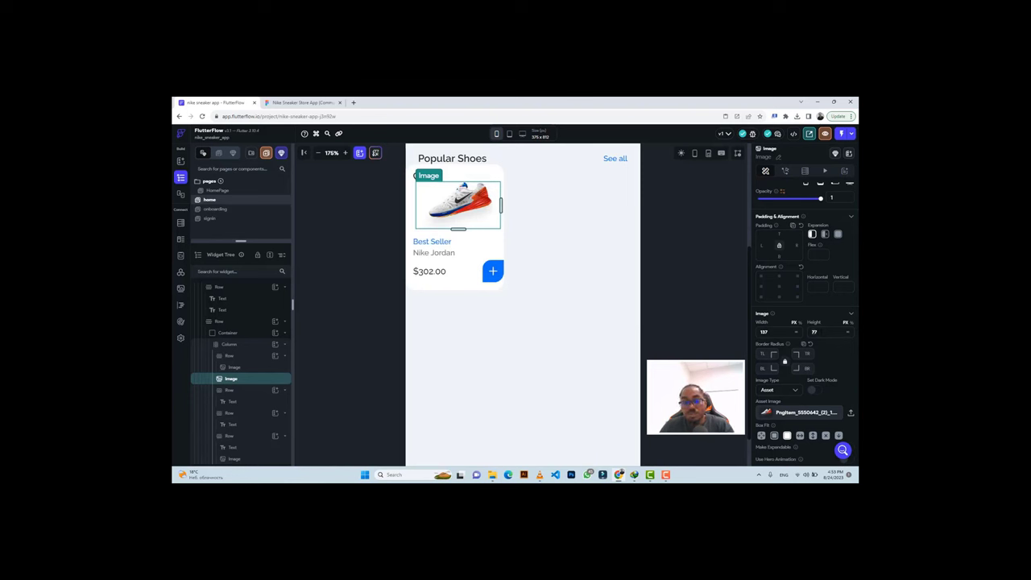
pyautogui.write('87')
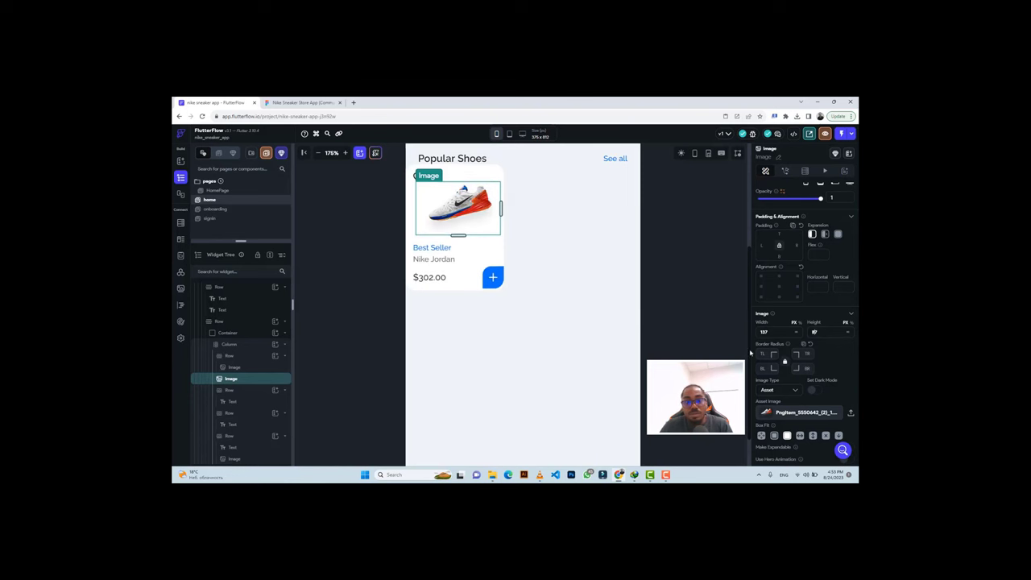
pyautogui.click(473, 249)
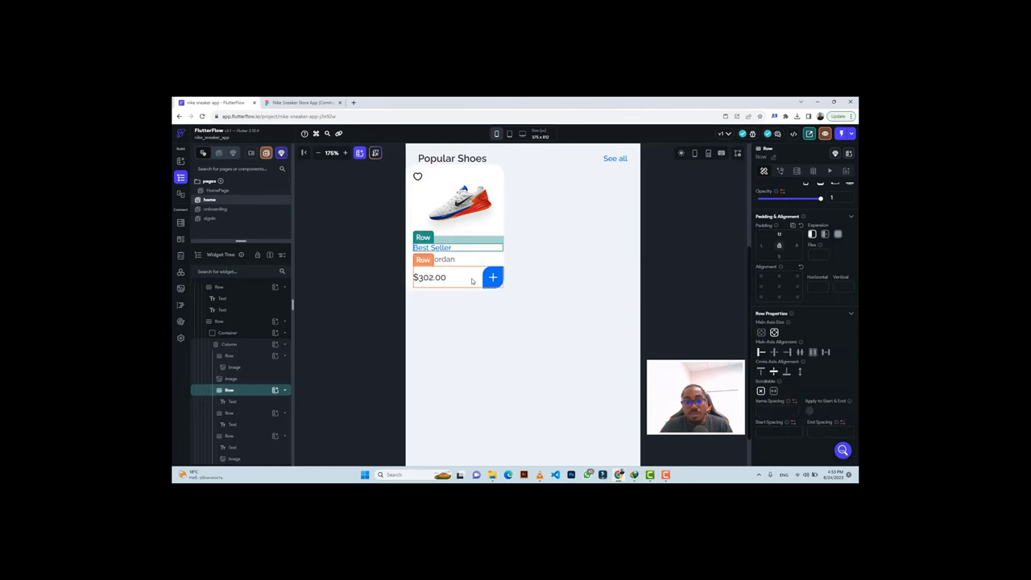
pyautogui.click(472, 280)
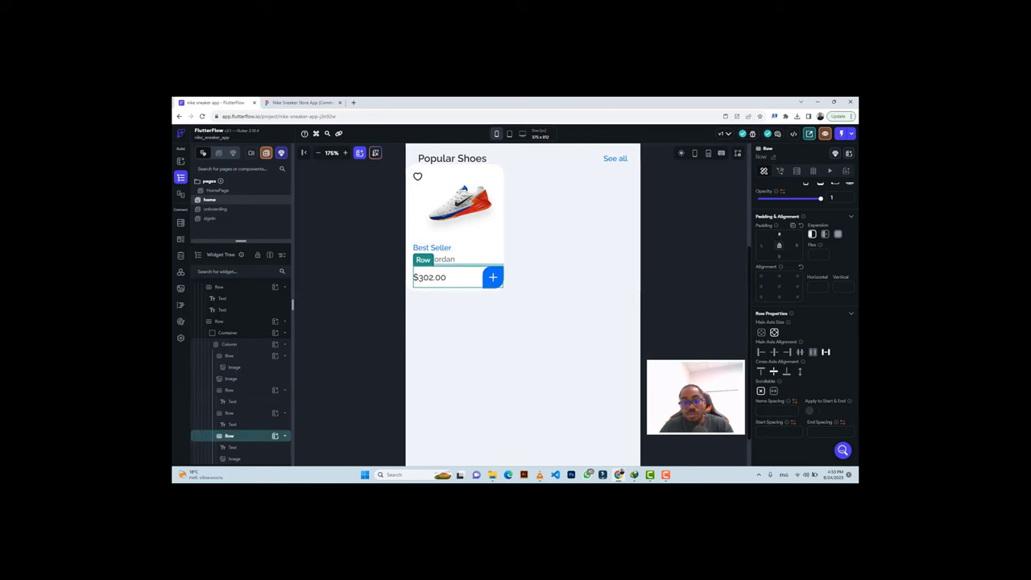
pyautogui.write('4')
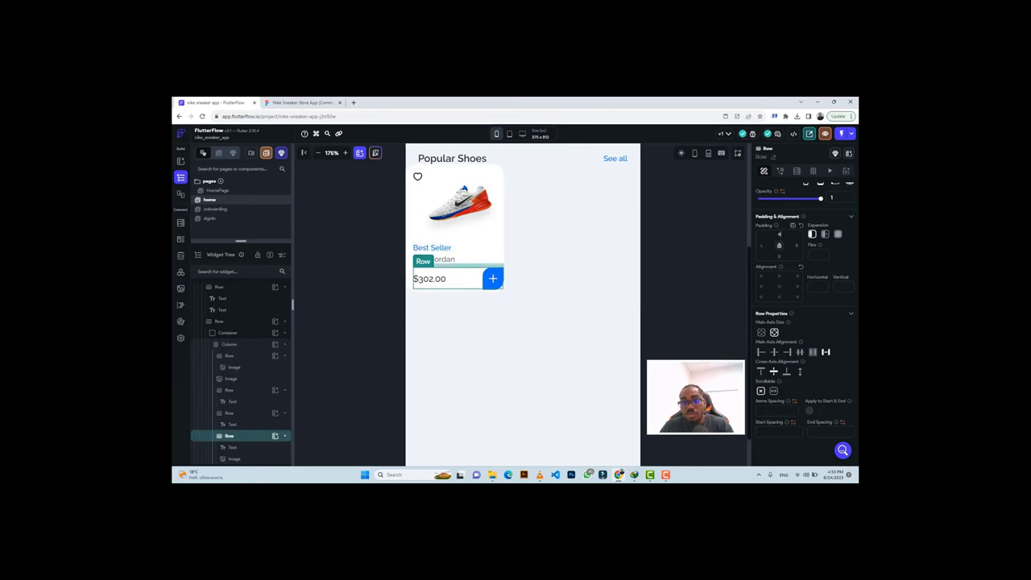
pyautogui.click(718, 245)
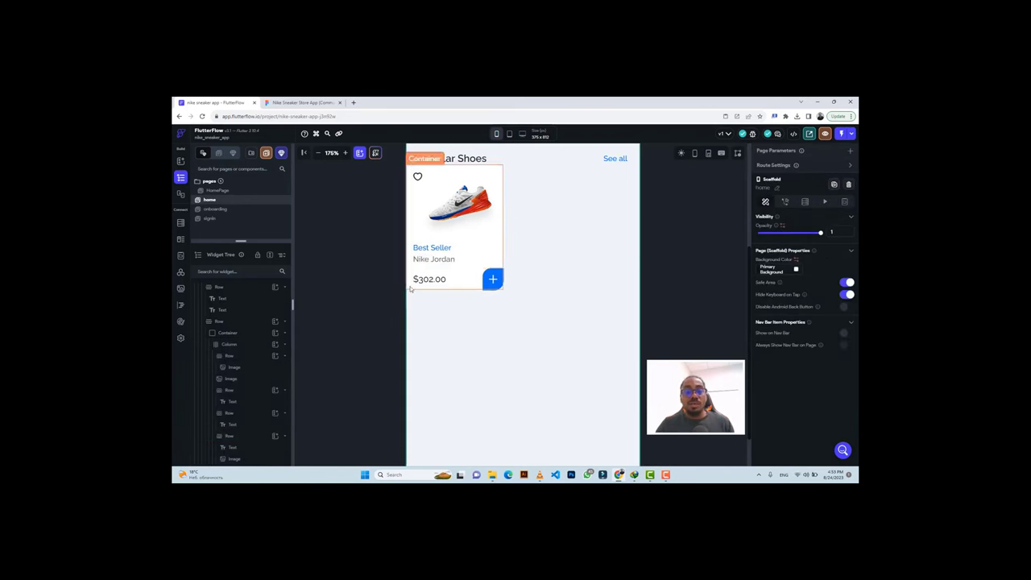
# Give the Nike Jordan card container 20 left padding after checking the Figma card.
pyautogui.click(229, 332)
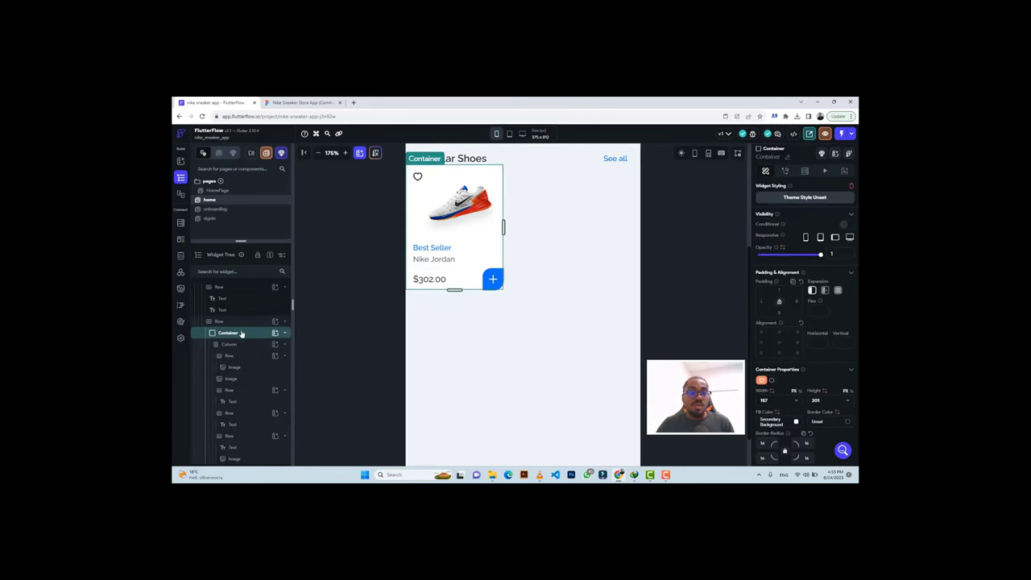
pyautogui.scroll(3, 241, 334)
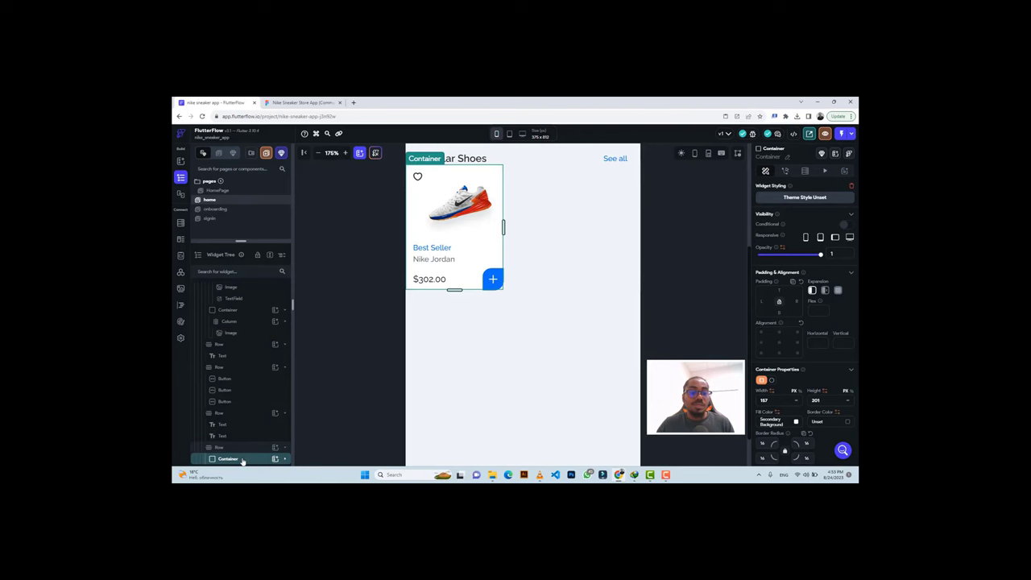
pyautogui.click(302, 102)
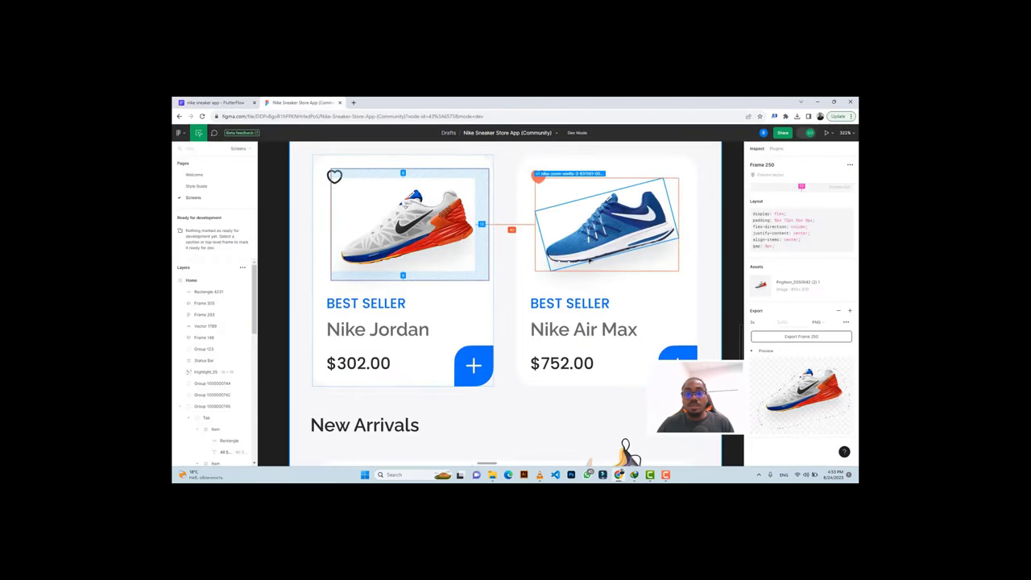
pyautogui.scroll(-5, 590, 259)
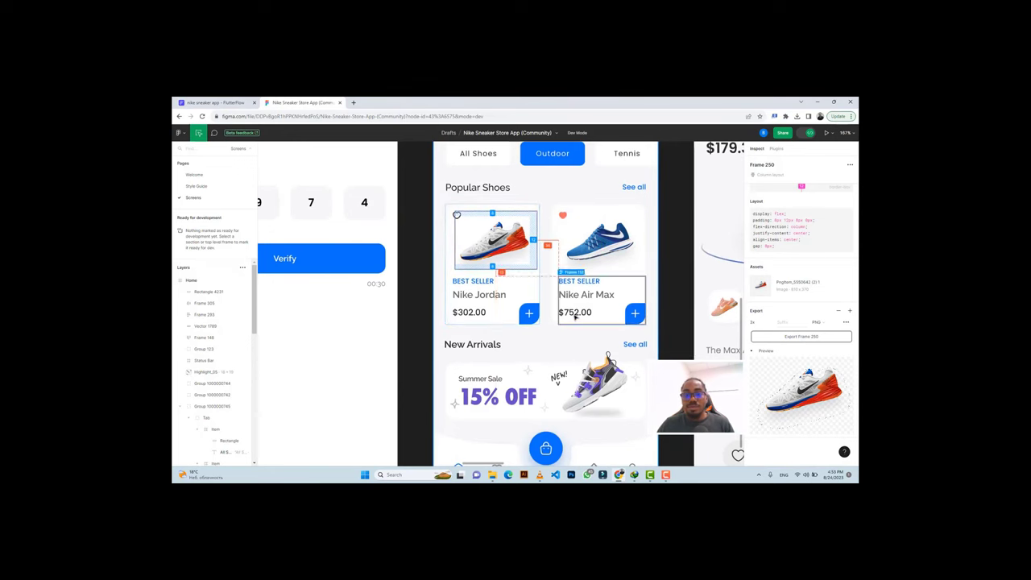
pyautogui.click(246, 103)
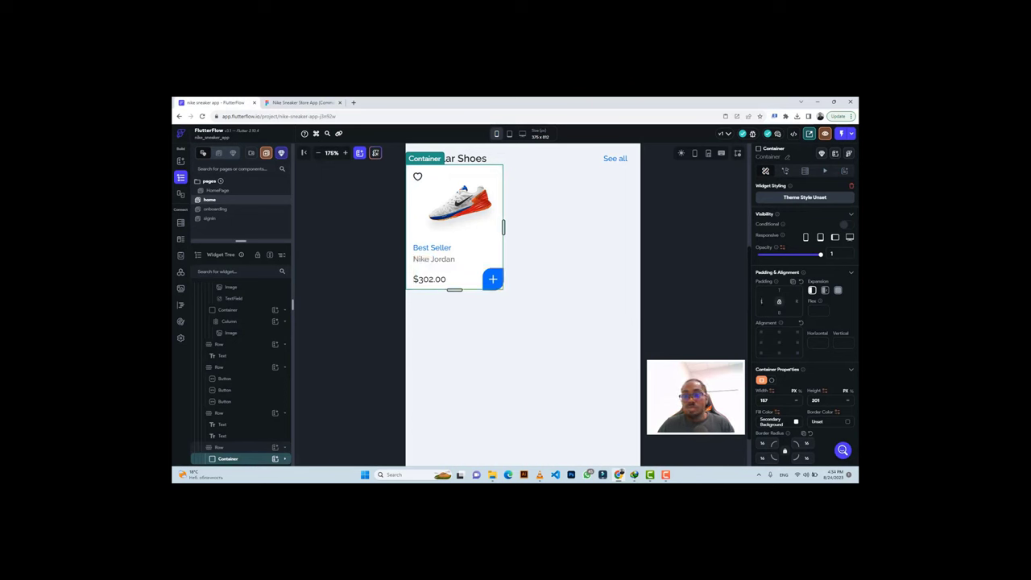
pyautogui.click(760, 300)
pyautogui.write('20')
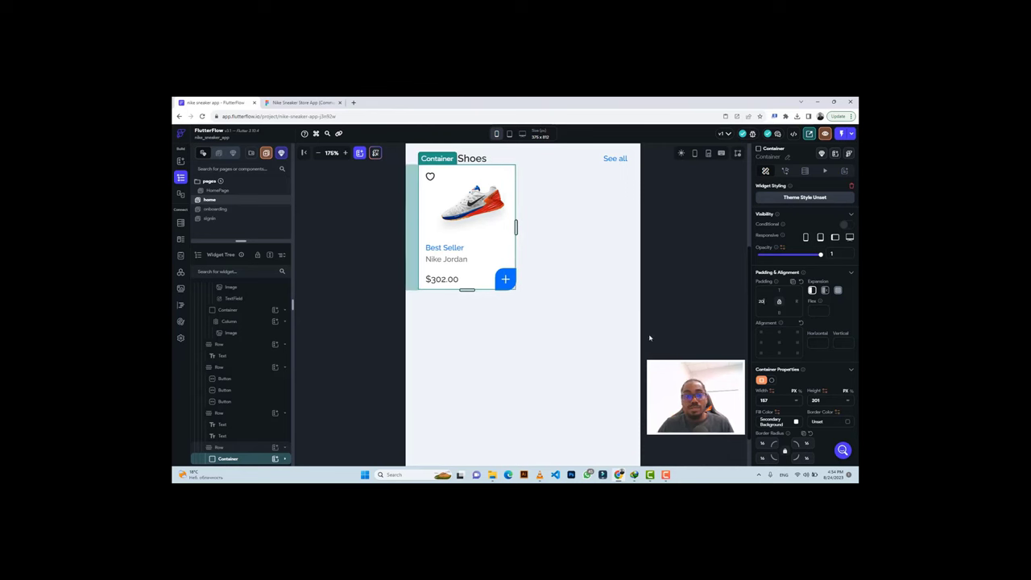
# Duplicate the shoe card so a second identical card sits beside the first.
pyautogui.scroll(-2, 239, 459)
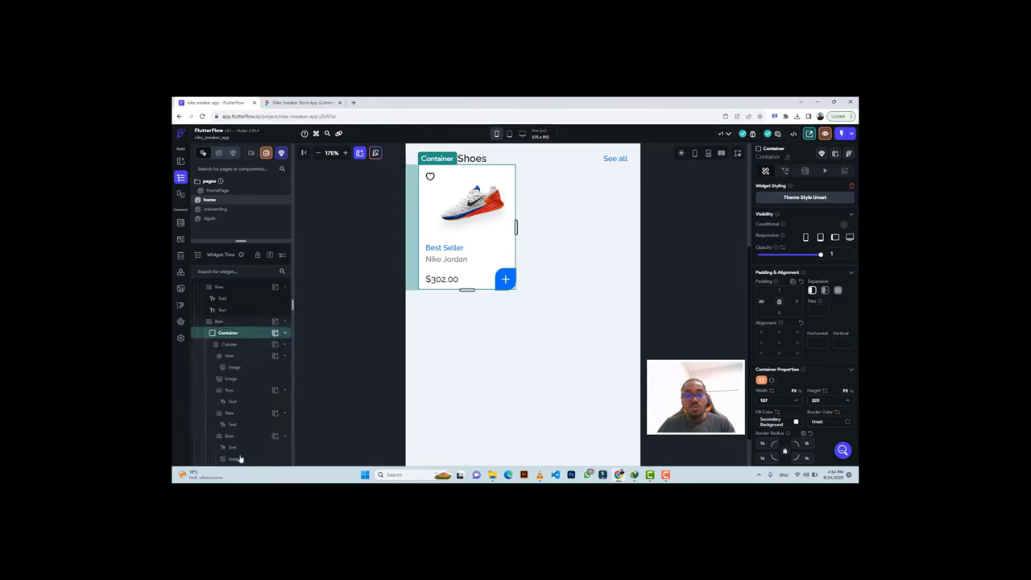
pyautogui.click(239, 458)
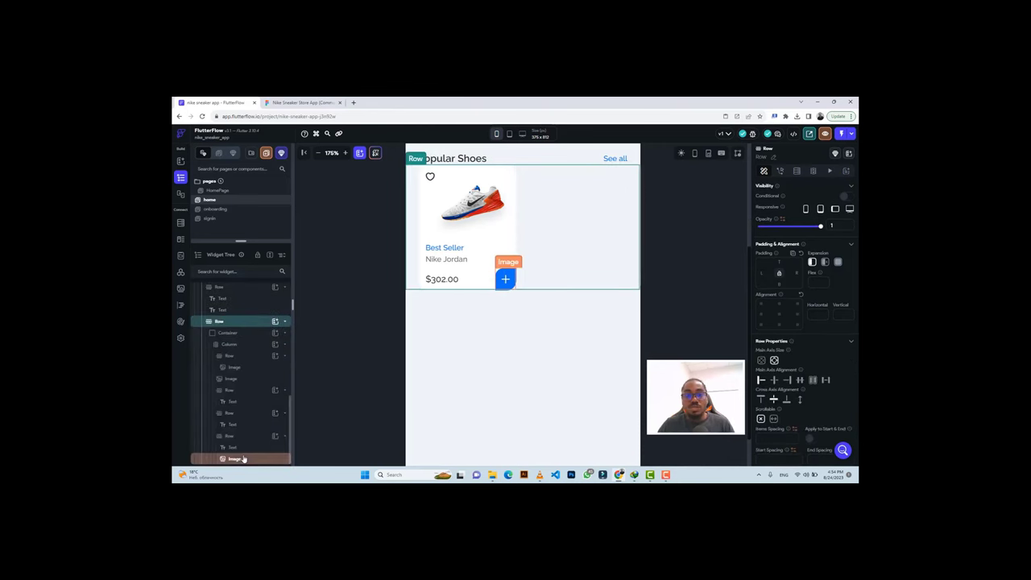
pyautogui.hotkey('ctrl', 'v')
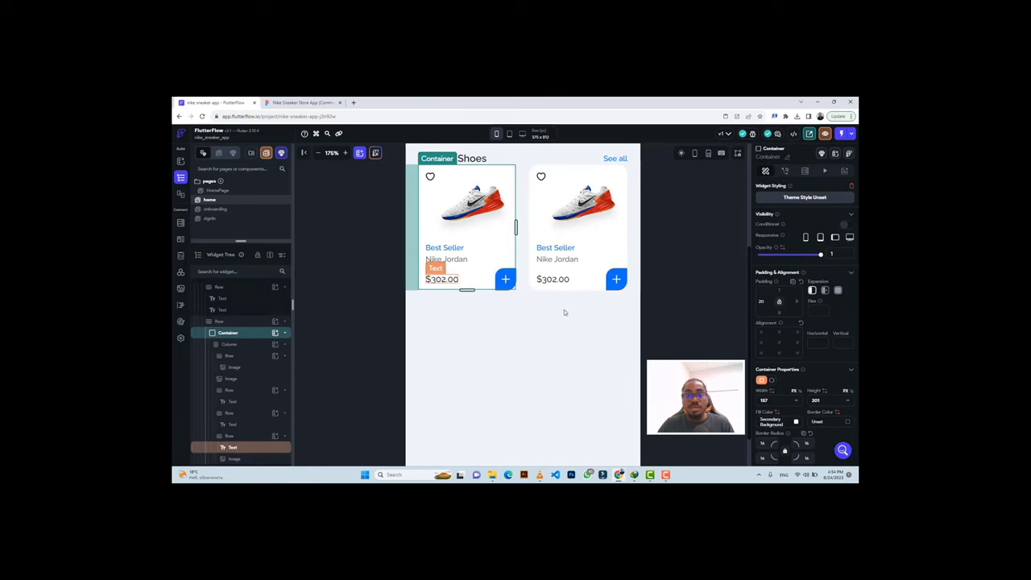
pyautogui.click(636, 212)
# Set the shoe cards row's top padding to 16, comparing the spacing against Figma.
pyautogui.click(297, 102)
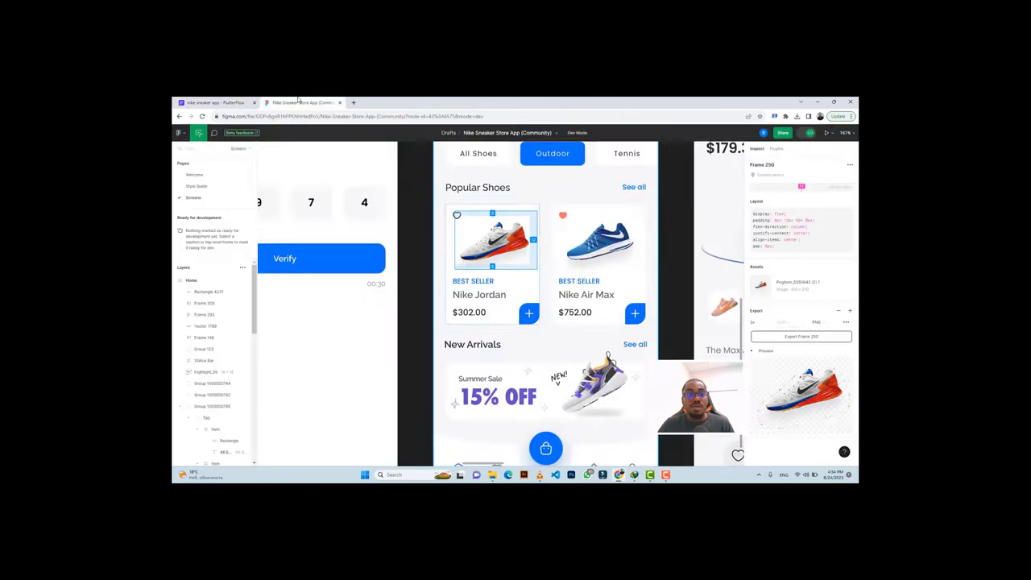
pyautogui.click(496, 203)
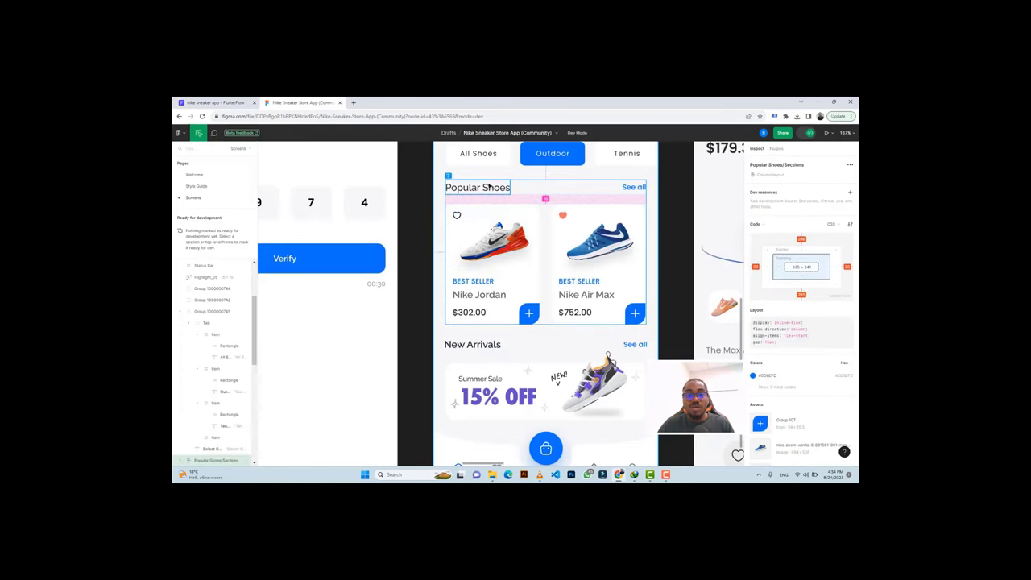
pyautogui.click(213, 102)
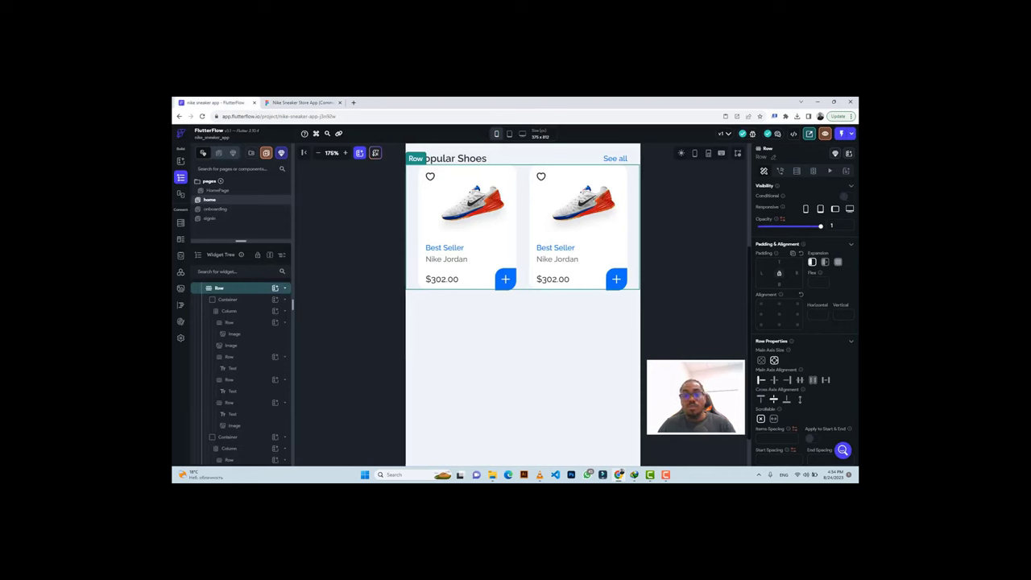
pyautogui.write('6')
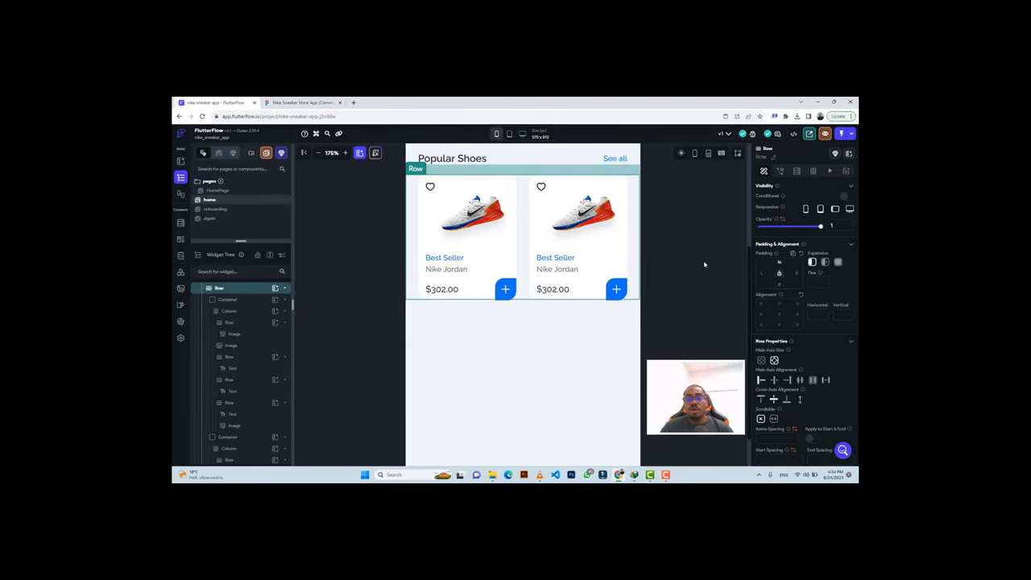
pyautogui.click(703, 260)
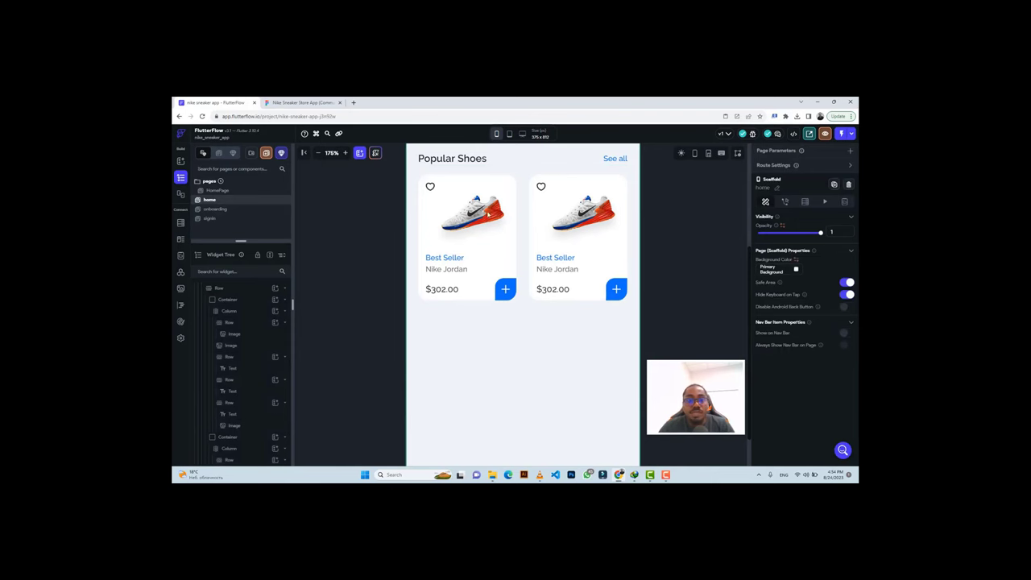
pyautogui.hotkey('ctrl', 'Tab')
pyautogui.scroll(-3, 568, 343)
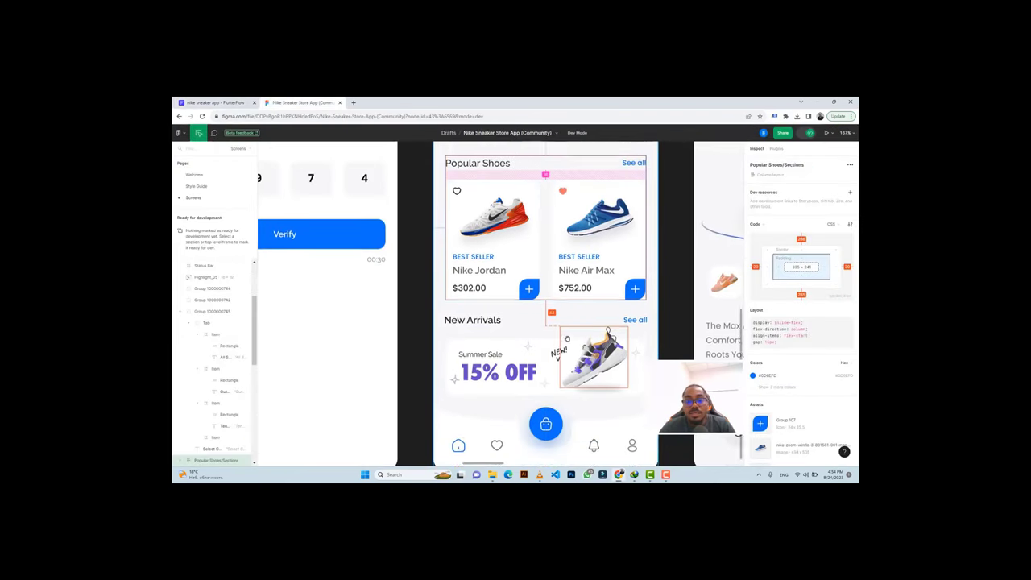
pyautogui.hotkey('ctrl', 'Tab')
pyautogui.scroll(3, 547, 296)
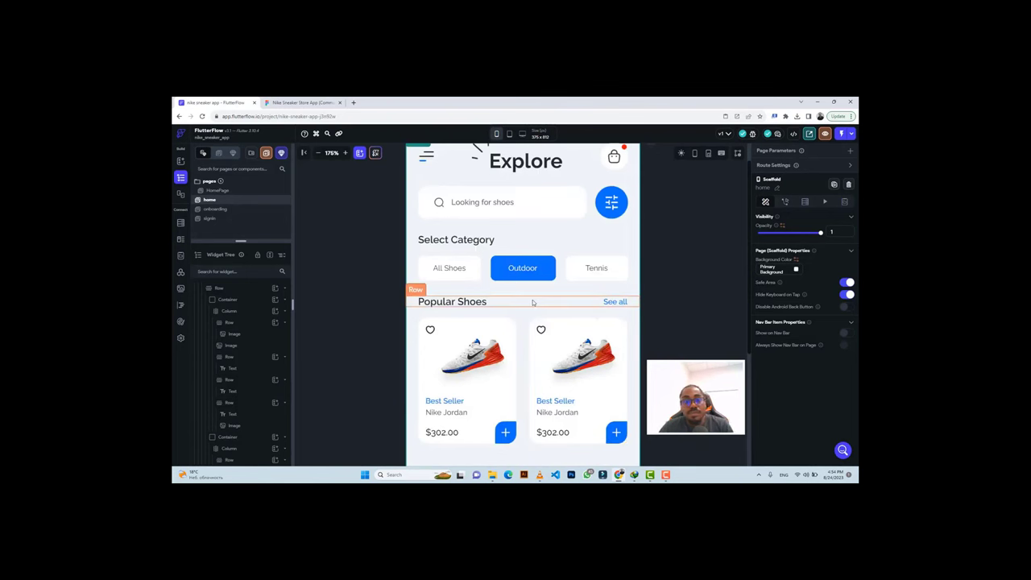
# Duplicate the Popular Shoes header row into the page column below the shoe cards.
pyautogui.click(532, 302)
pyautogui.hotkey('ctrl', 'c')
pyautogui.scroll(-2, 521, 349)
pyautogui.scroll(-4, 523, 398)
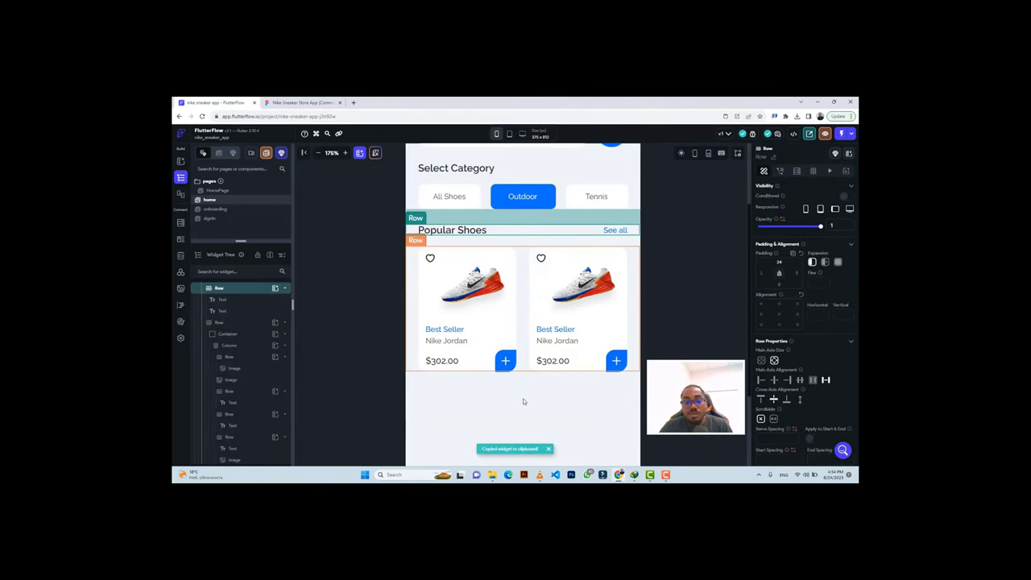
pyautogui.click(522, 398)
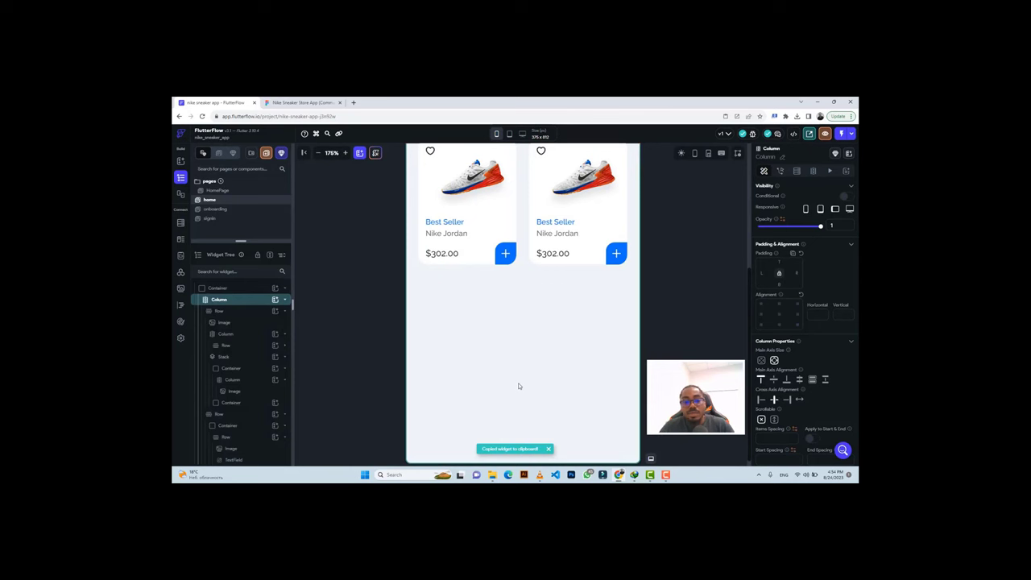
pyautogui.hotkey('ctrl', 'v')
# Replace the duplicated heading text with 'New Arrivals' copied from the Figma design.
pyautogui.click(305, 102)
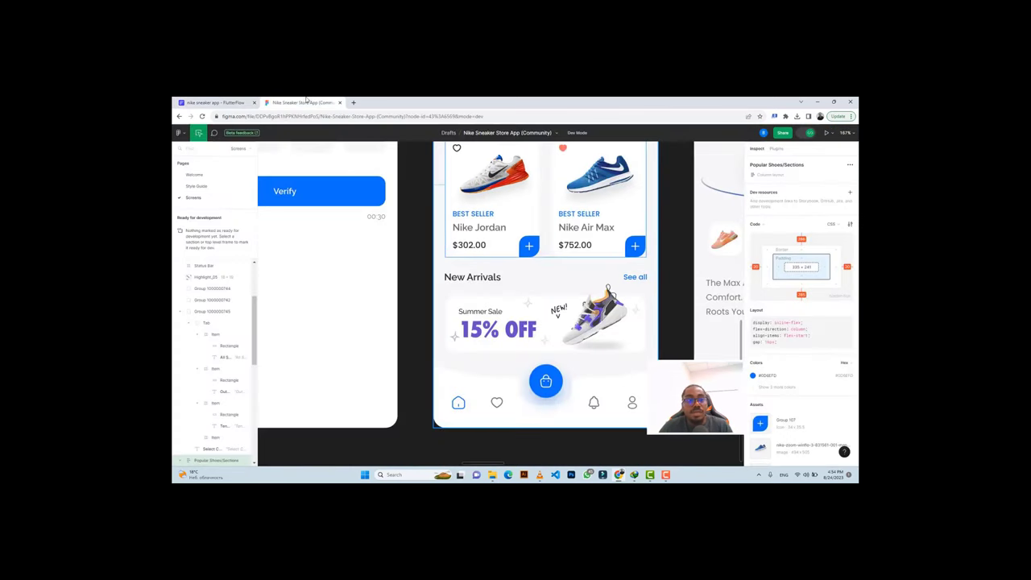
pyautogui.click(477, 276)
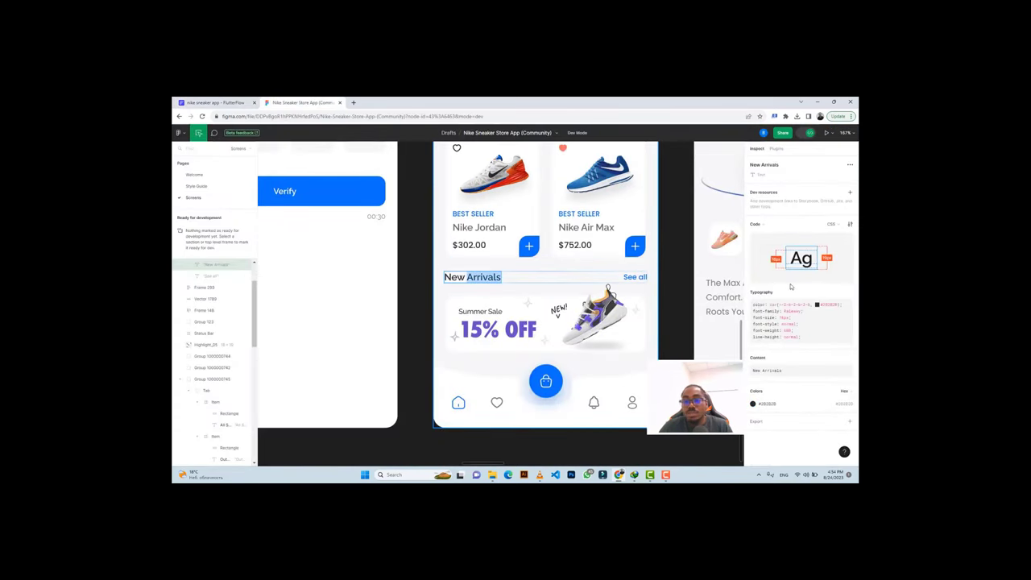
pyautogui.click(845, 369)
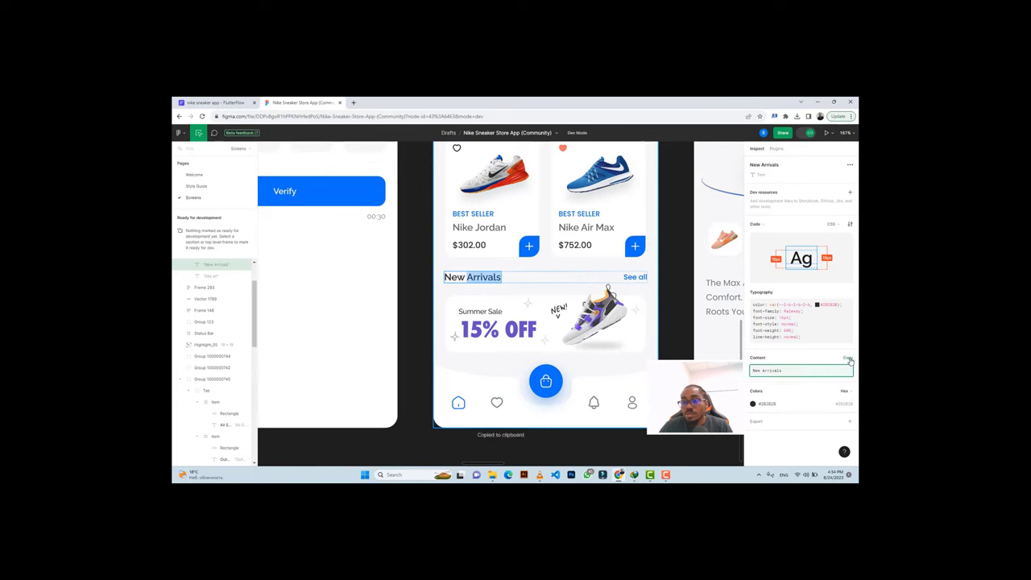
pyautogui.click(221, 101)
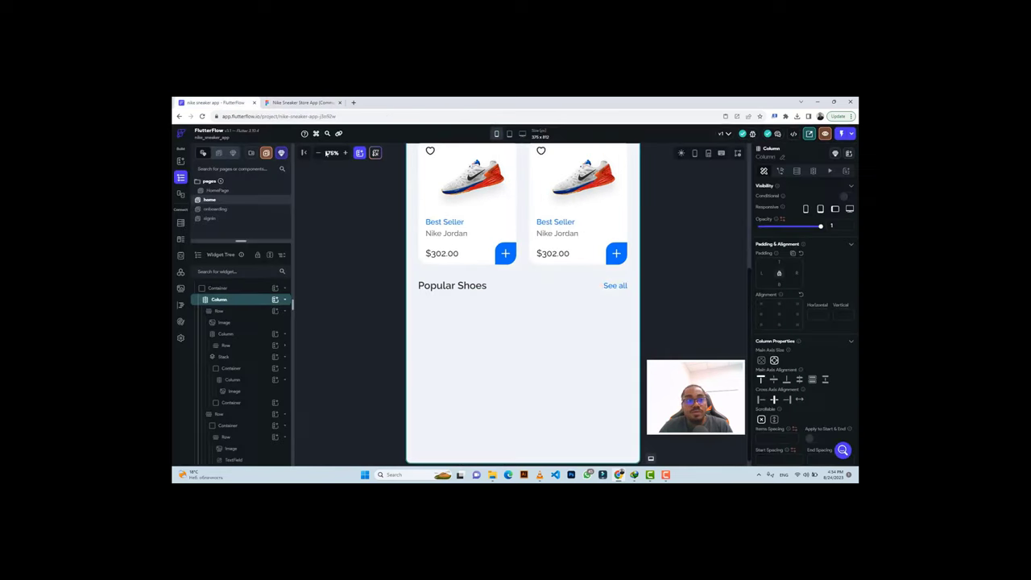
pyautogui.click(484, 287)
pyautogui.tripleClick(775, 223)
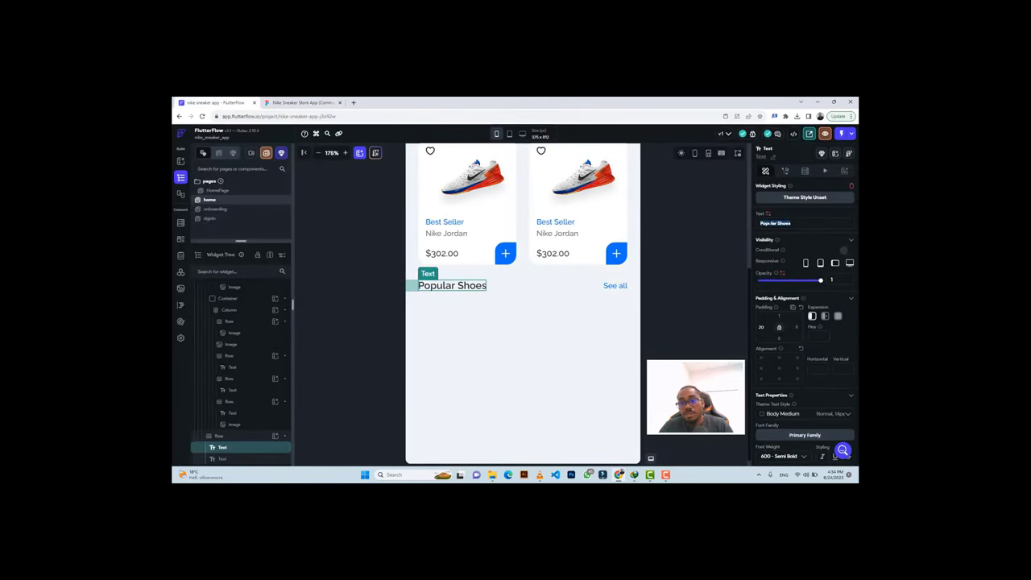
pyautogui.hotkey('ctrl', 'v')
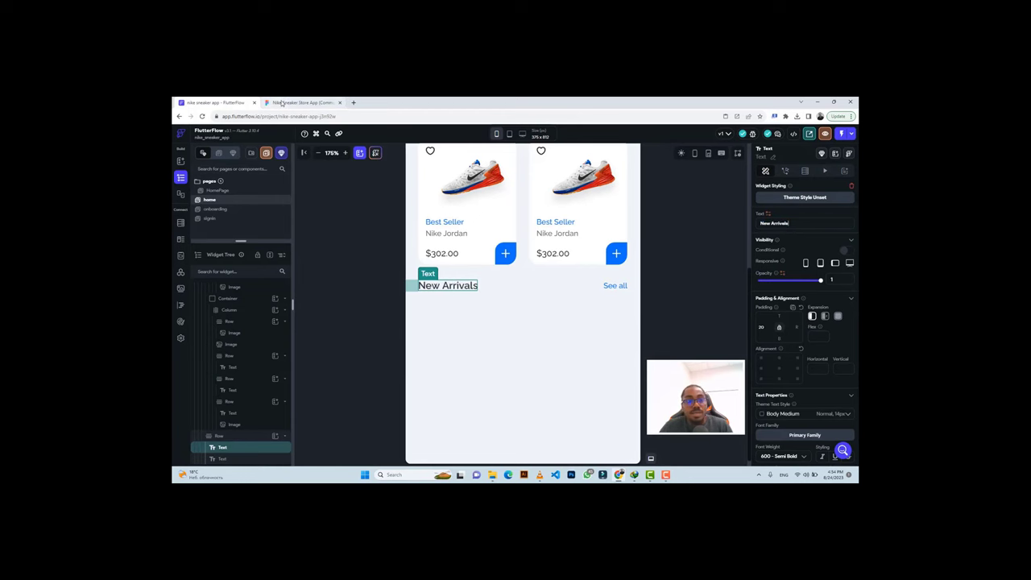
# Copy the 'See all' link text from Figma and select the duplicated See all text.
pyautogui.click(282, 102)
pyautogui.click(635, 276)
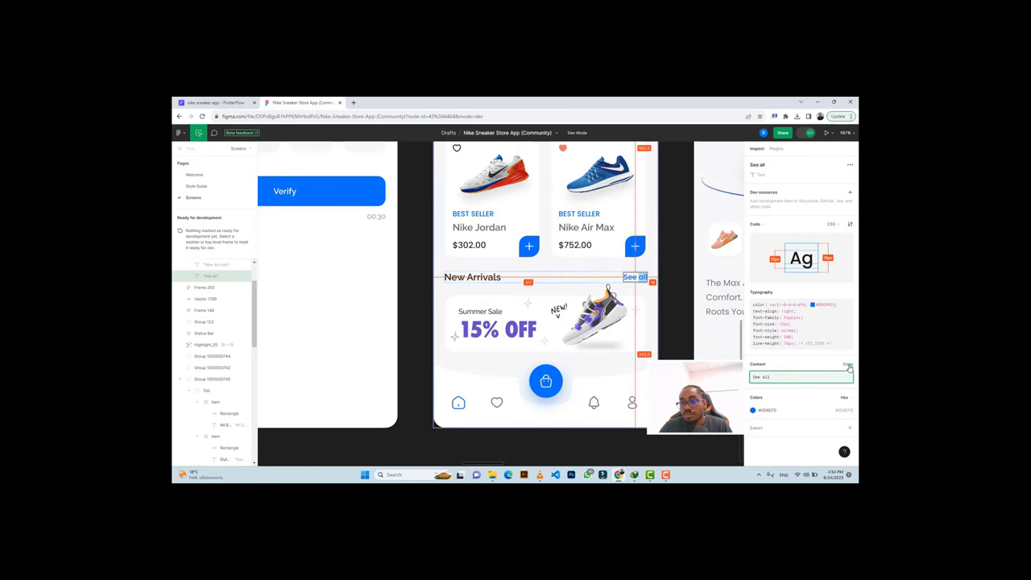
pyautogui.click(797, 377)
pyautogui.click(213, 103)
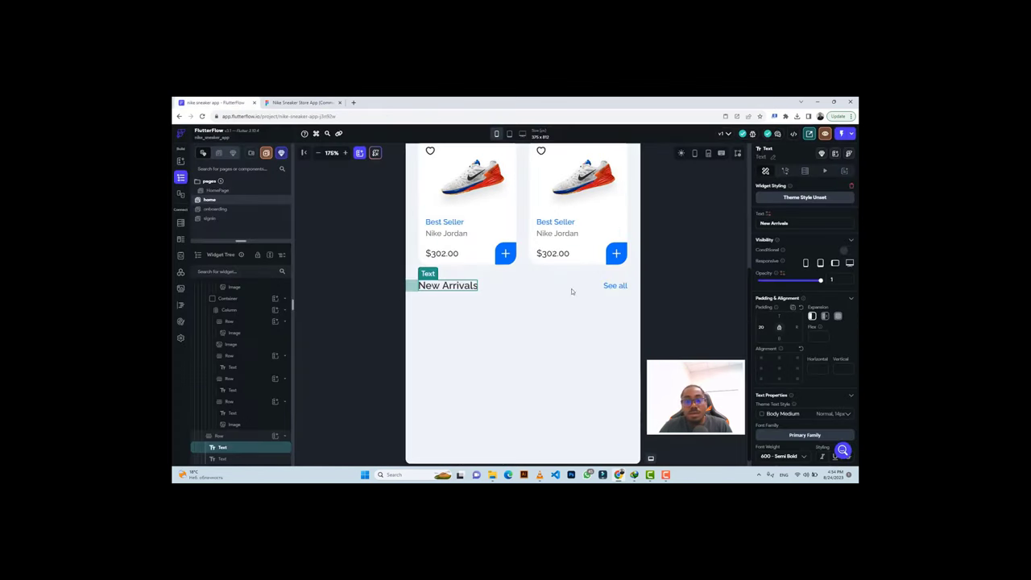
pyautogui.click(623, 285)
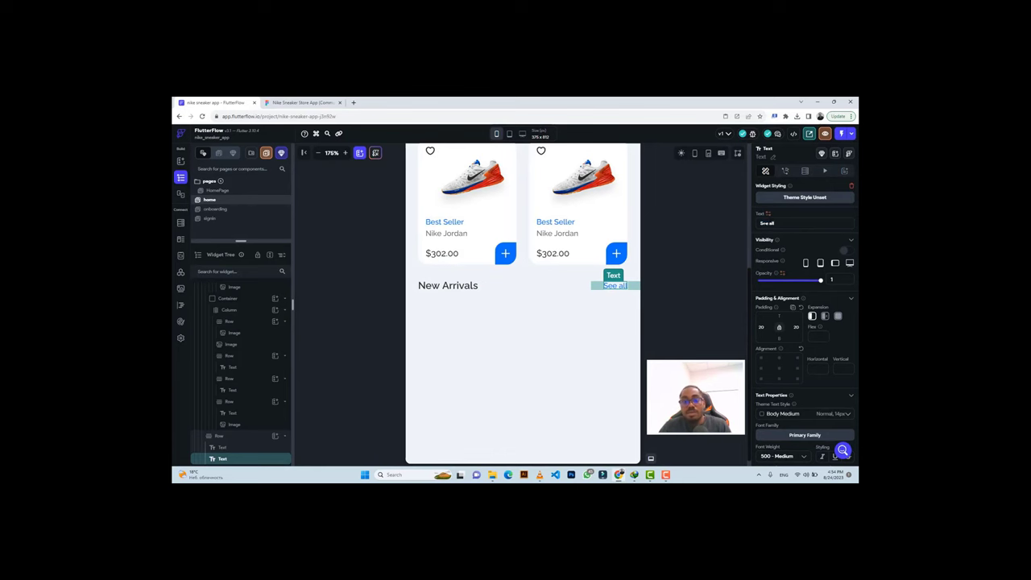
pyautogui.click(302, 102)
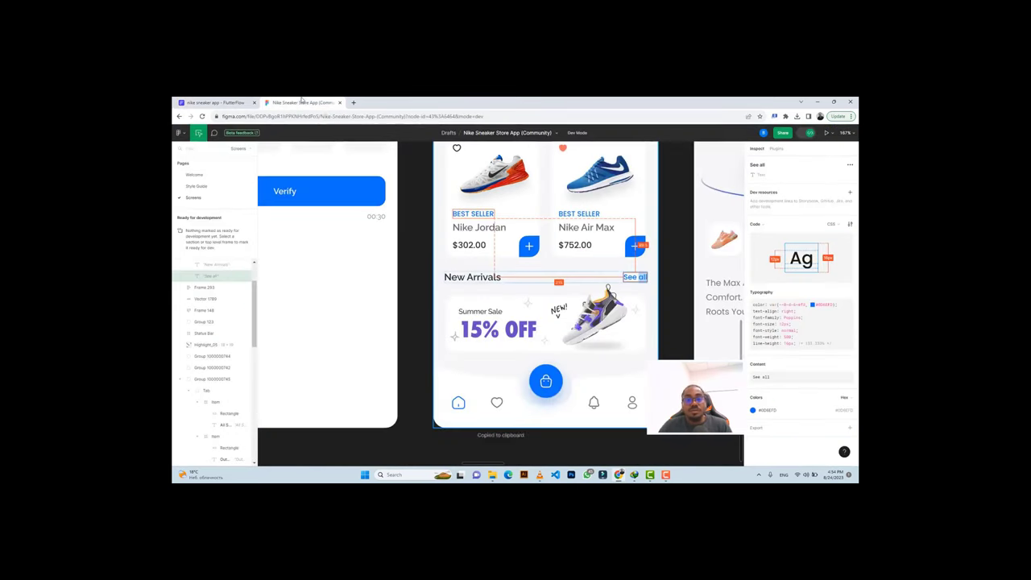
# Select the Summer Sale banner's Rectangle 4231 in Figma to read its 335 × 95 size.
pyautogui.click(675, 288)
pyautogui.scroll(5, 649, 311)
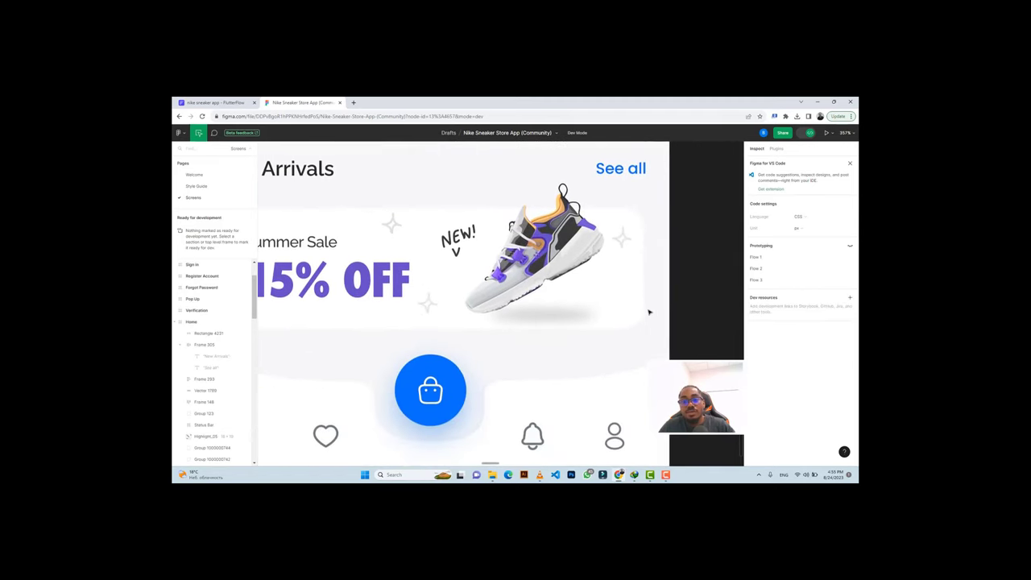
pyautogui.hscroll(-3, 649, 311)
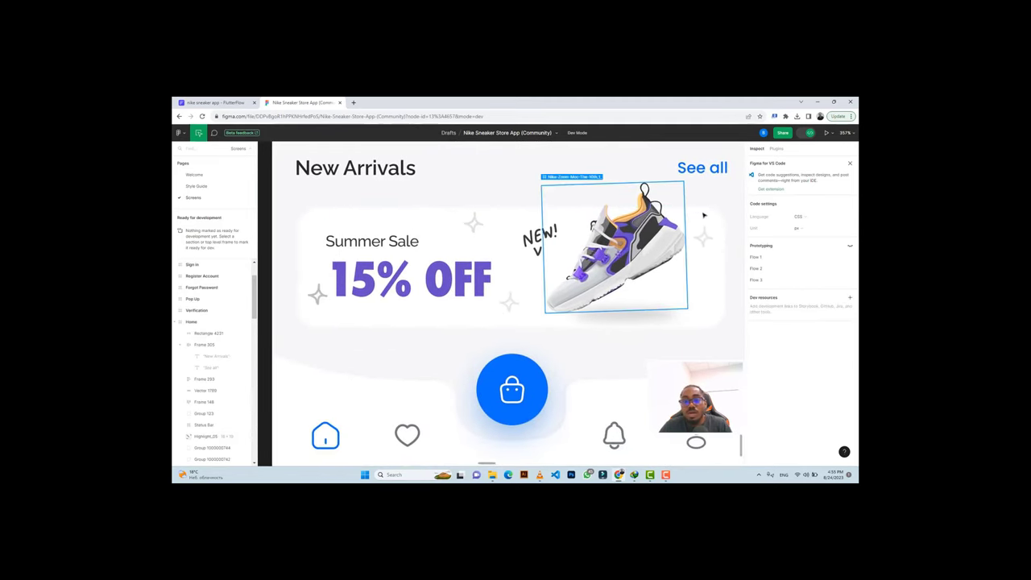
pyautogui.click(382, 214)
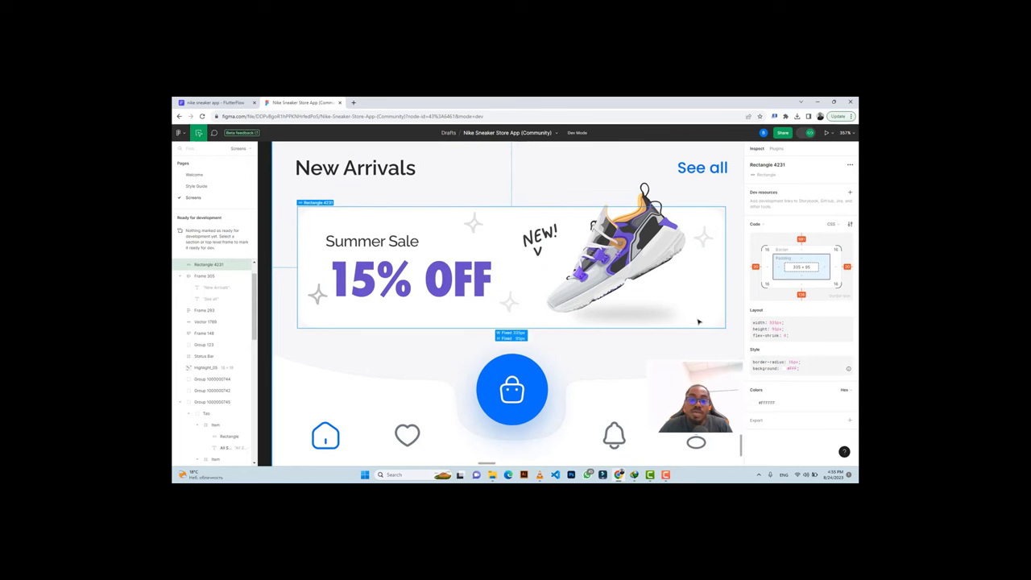
# Add a Container below New Arrivals with height 95 and infinite full-screen width.
pyautogui.click(214, 103)
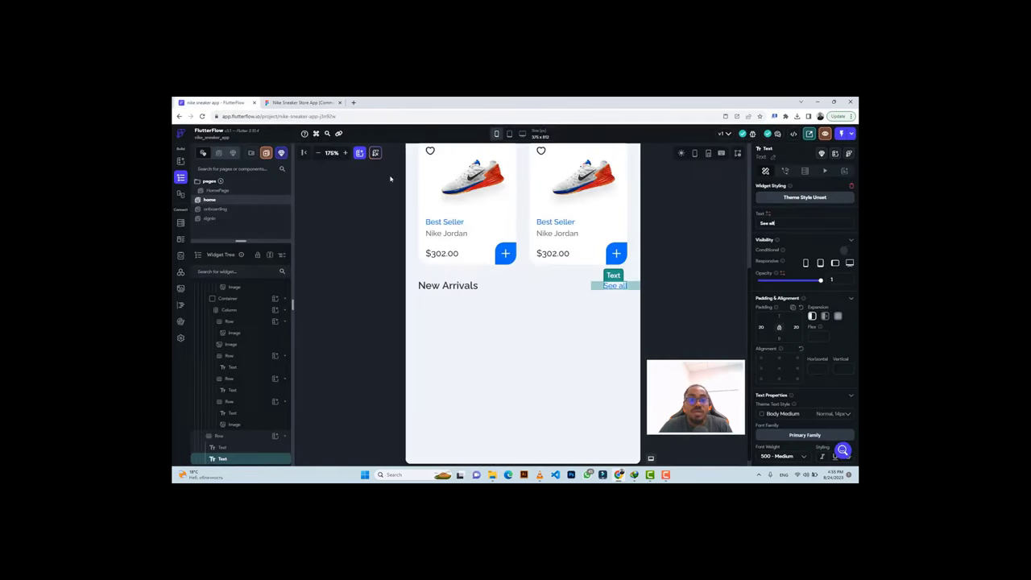
pyautogui.click(529, 361)
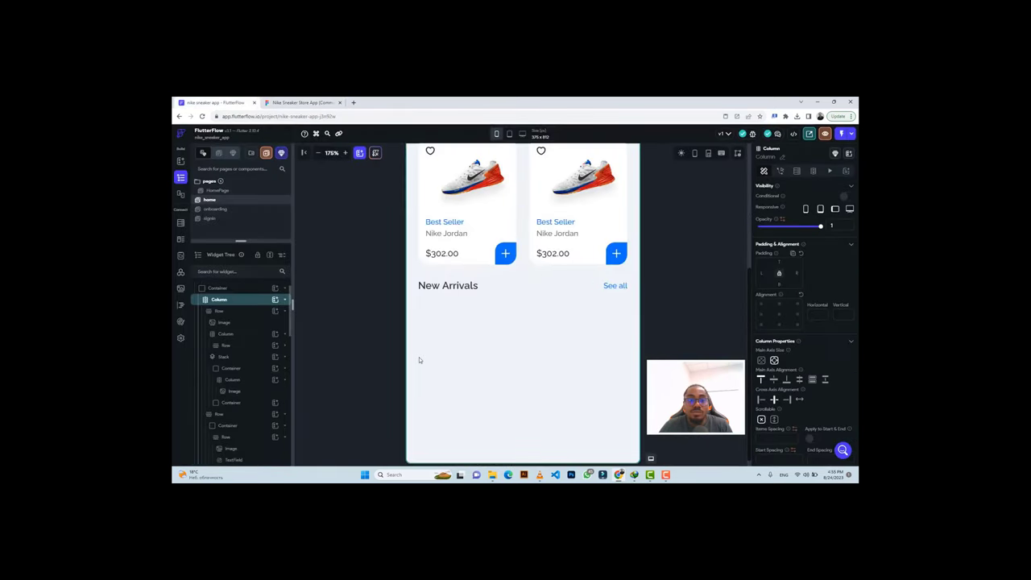
pyautogui.click(274, 300)
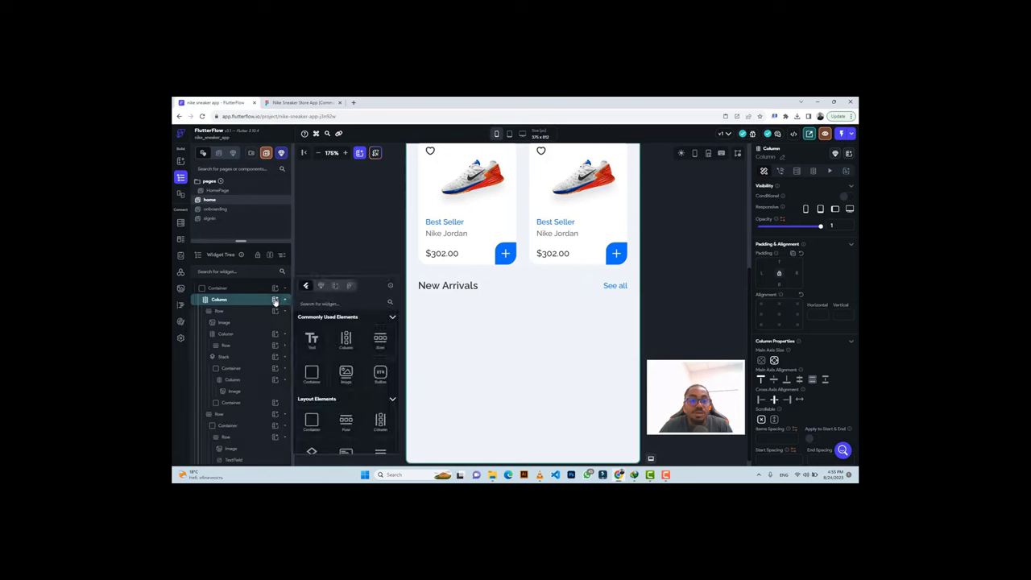
pyautogui.click(311, 373)
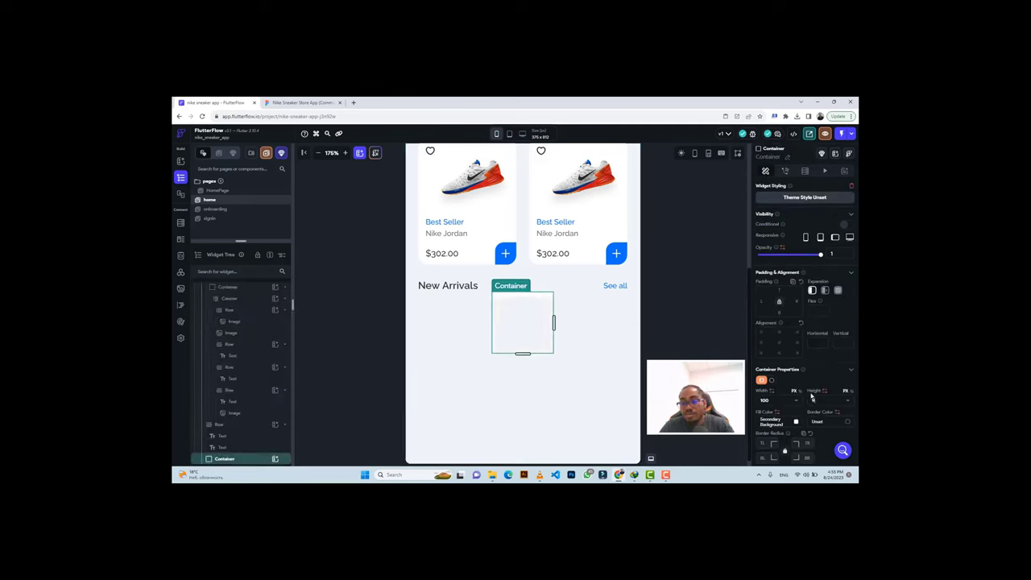
pyautogui.write('95')
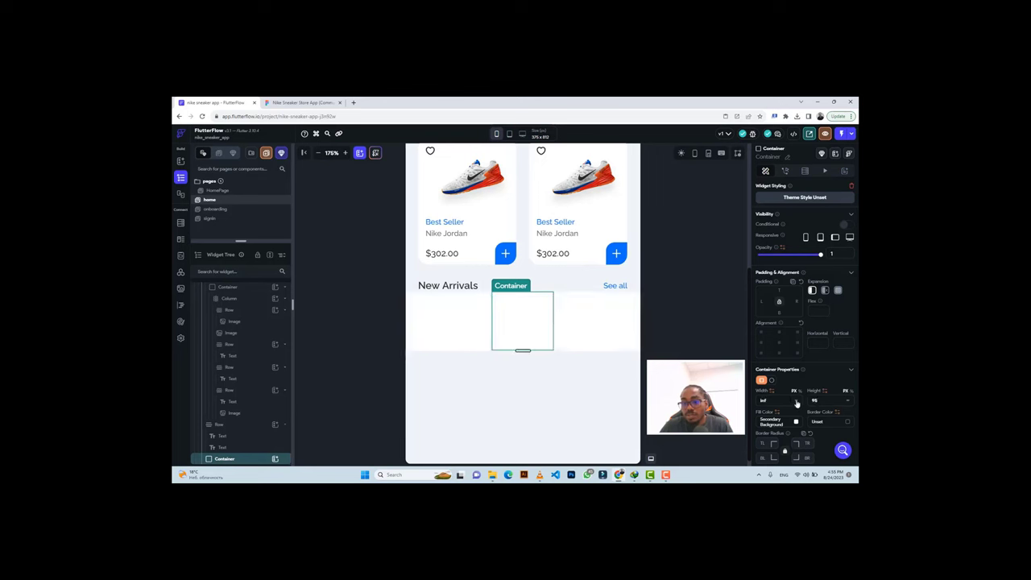
pyautogui.click(796, 401)
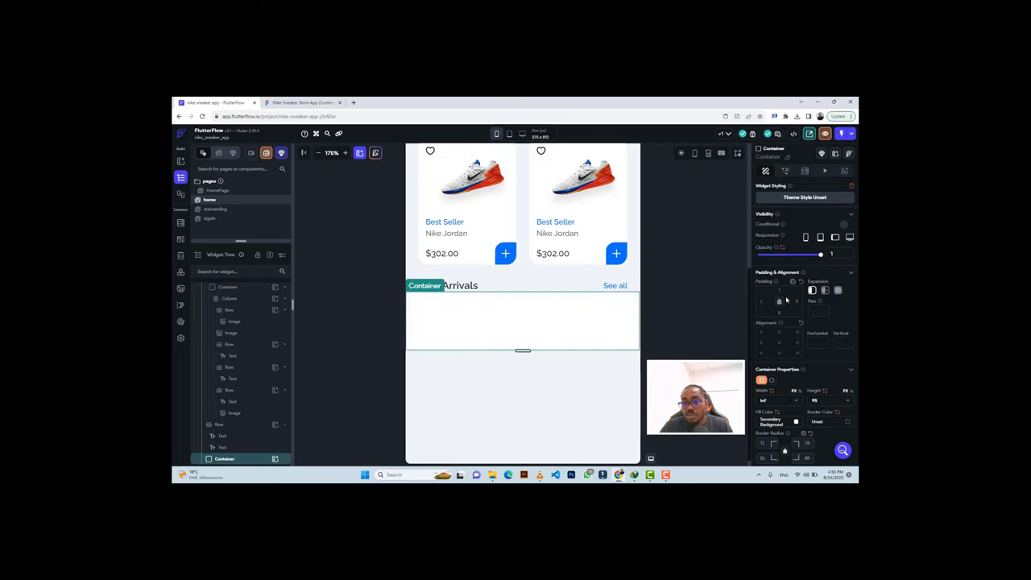
# Set the banner container's padding to 20, checking the Summer Sale banner in Figma.
pyautogui.click(303, 103)
pyautogui.click(214, 102)
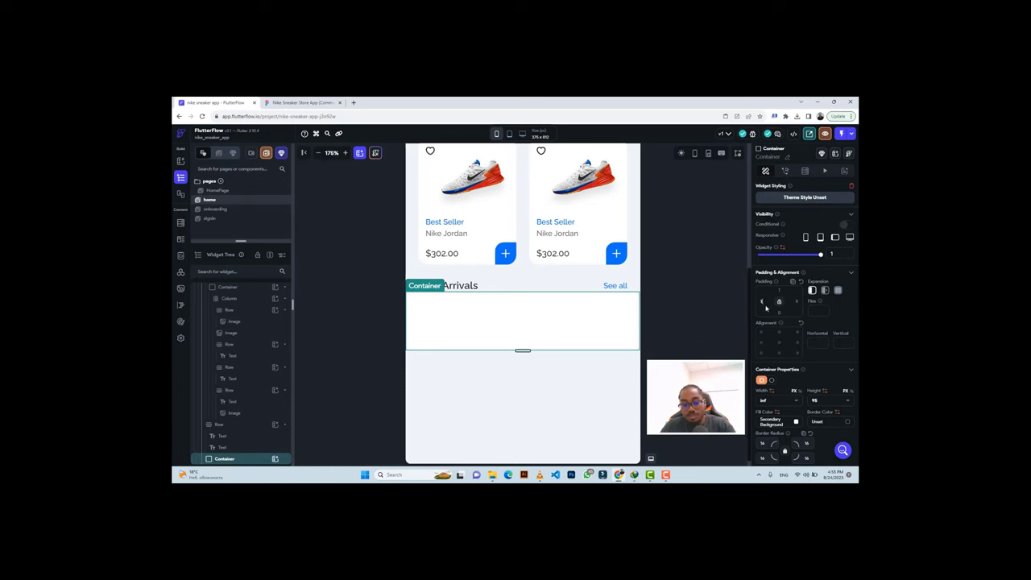
pyautogui.write('20')
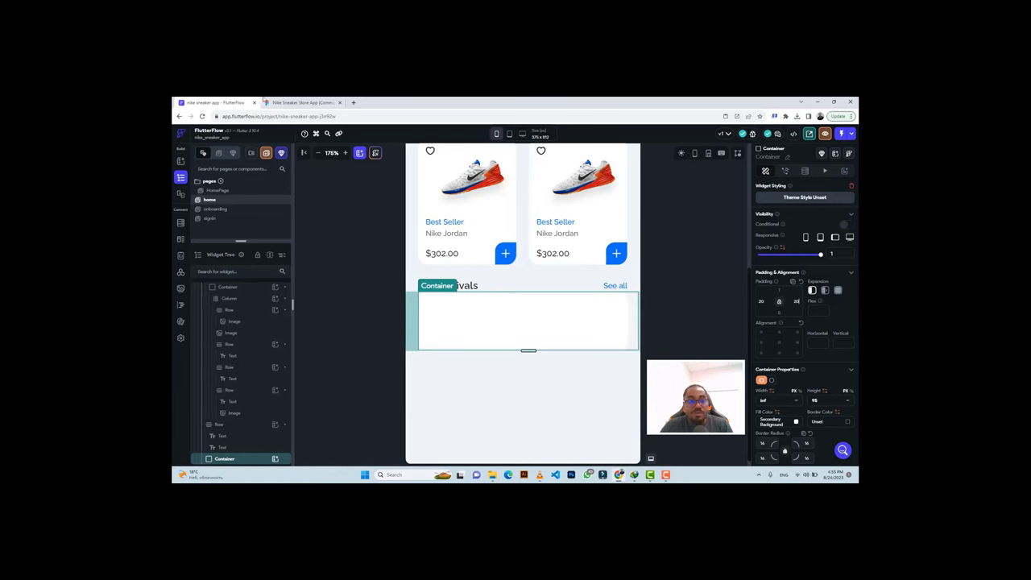
pyautogui.click(283, 103)
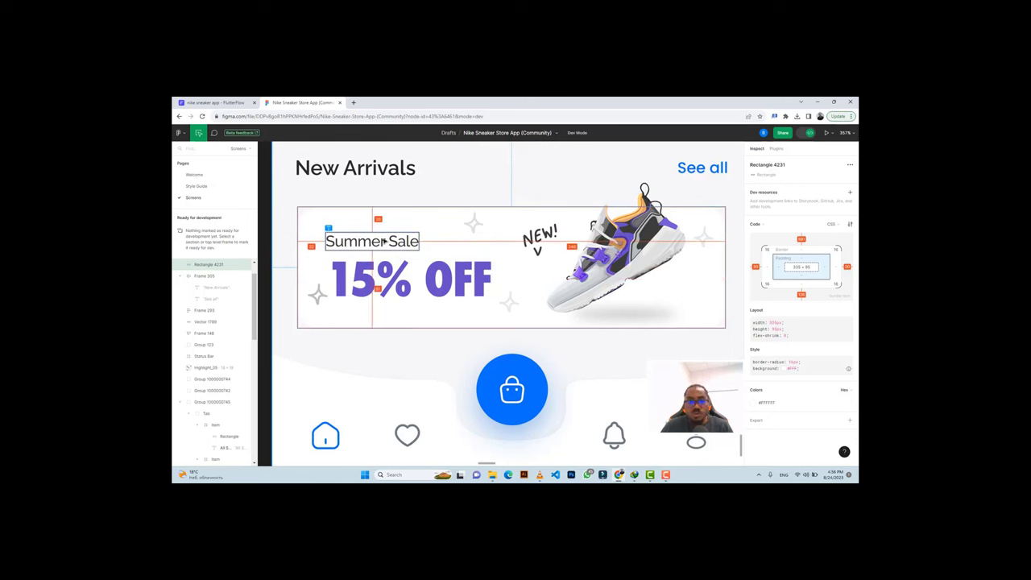
pyautogui.click(376, 241)
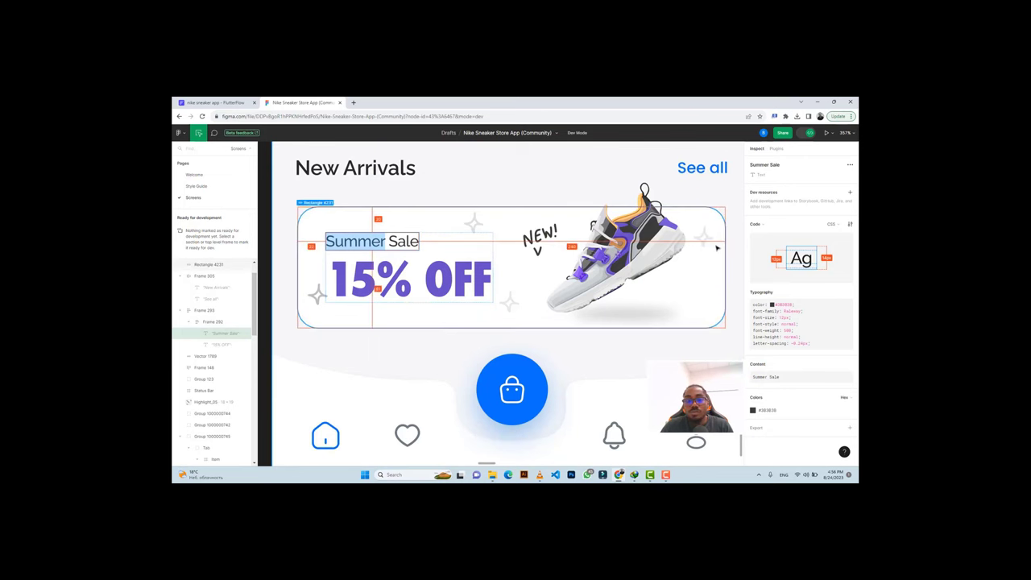
pyautogui.click(211, 102)
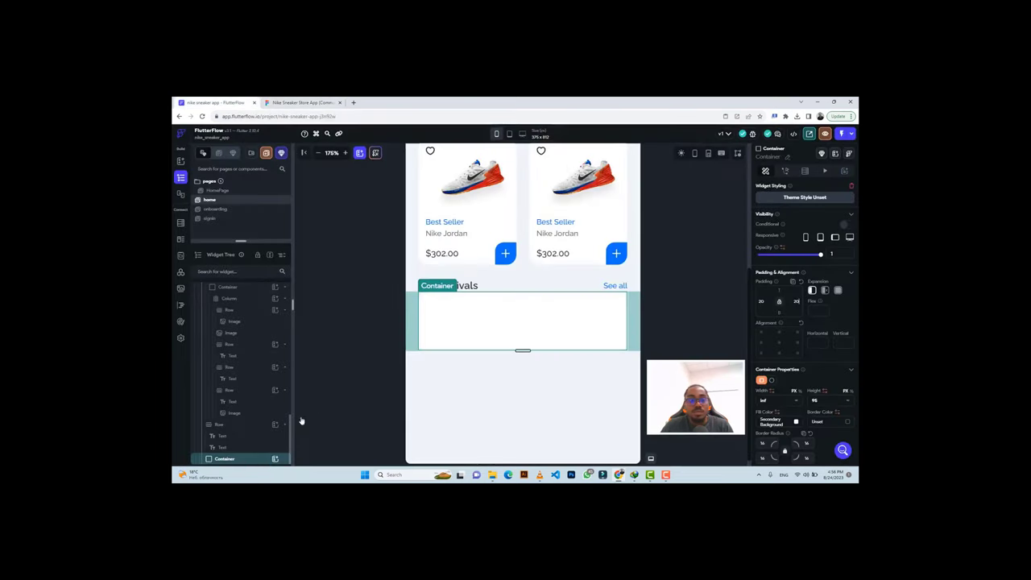
# Nest a Row and then a Column inside the banner container.
pyautogui.click(275, 459)
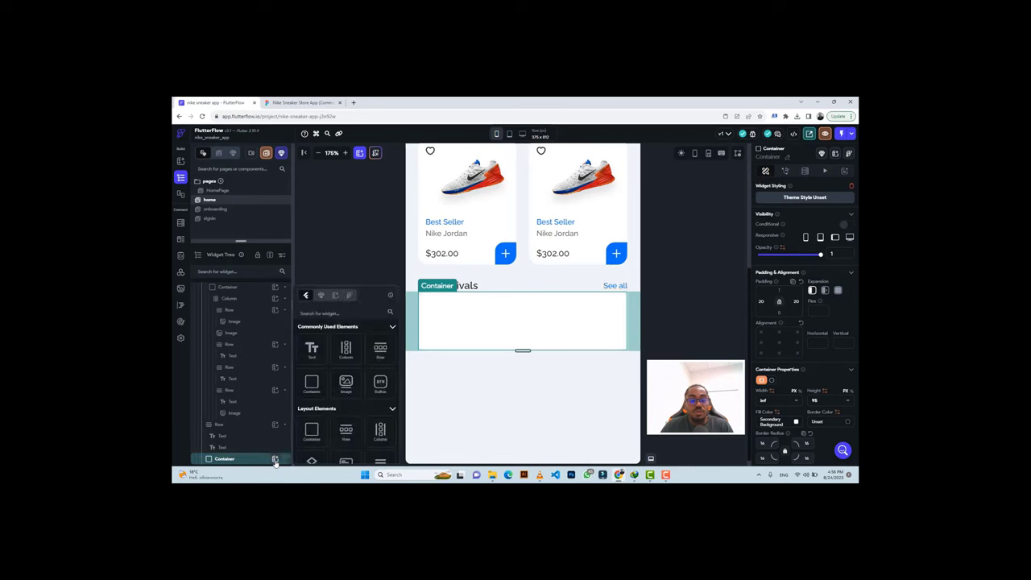
pyautogui.click(380, 351)
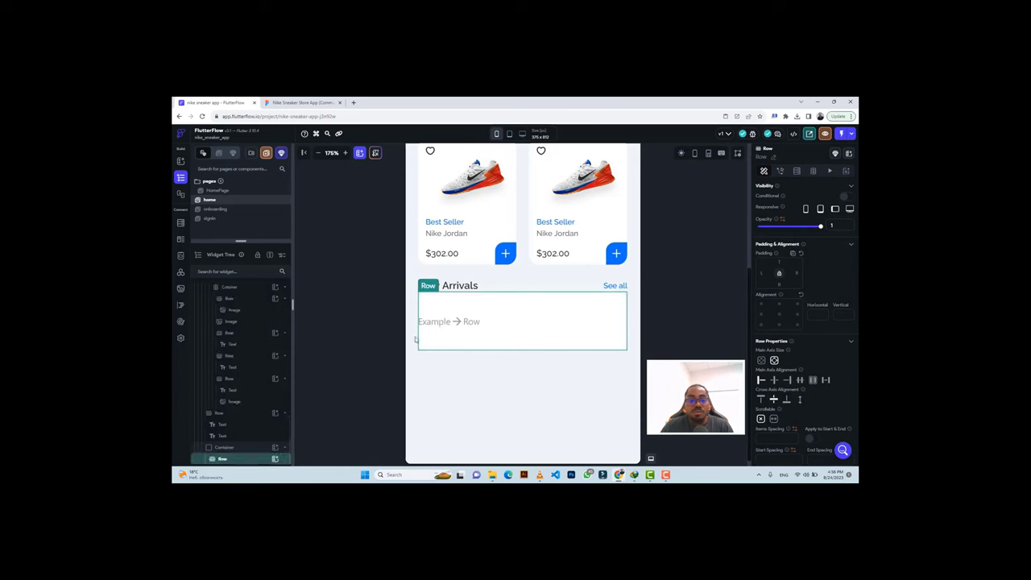
pyautogui.click(275, 459)
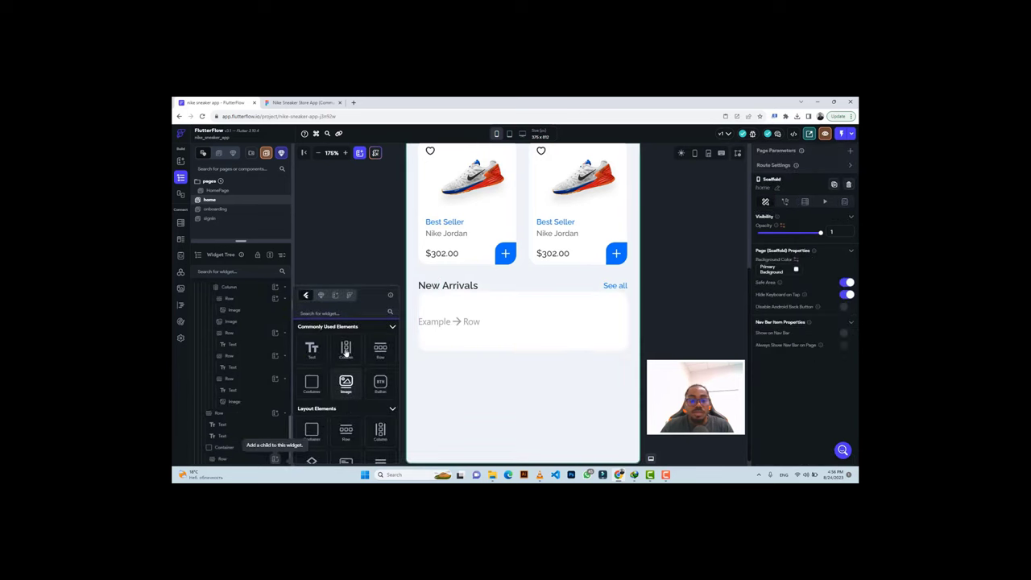
pyautogui.click(346, 348)
pyautogui.hotkey('ctrl', 'Tab')
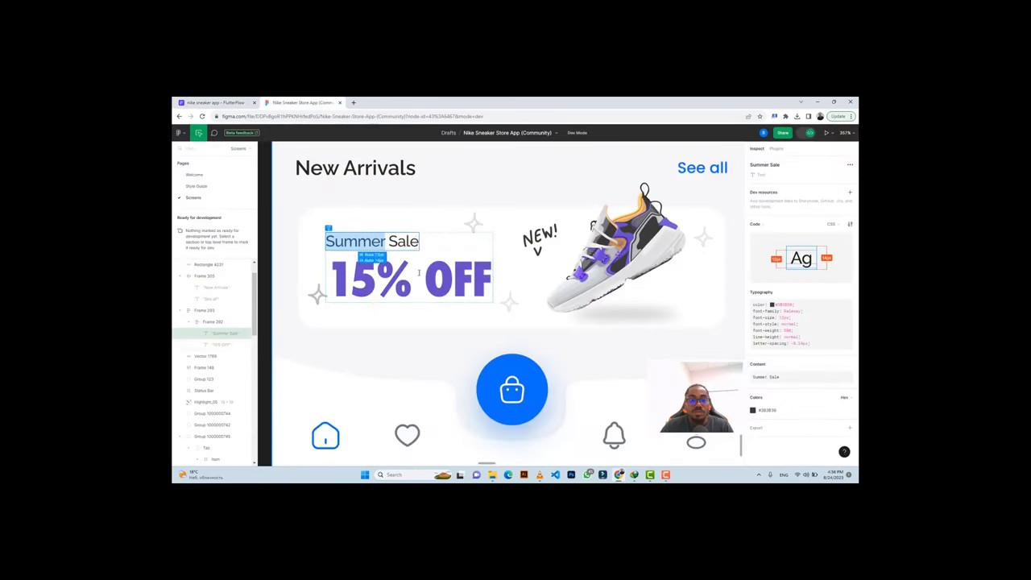
pyautogui.click(213, 103)
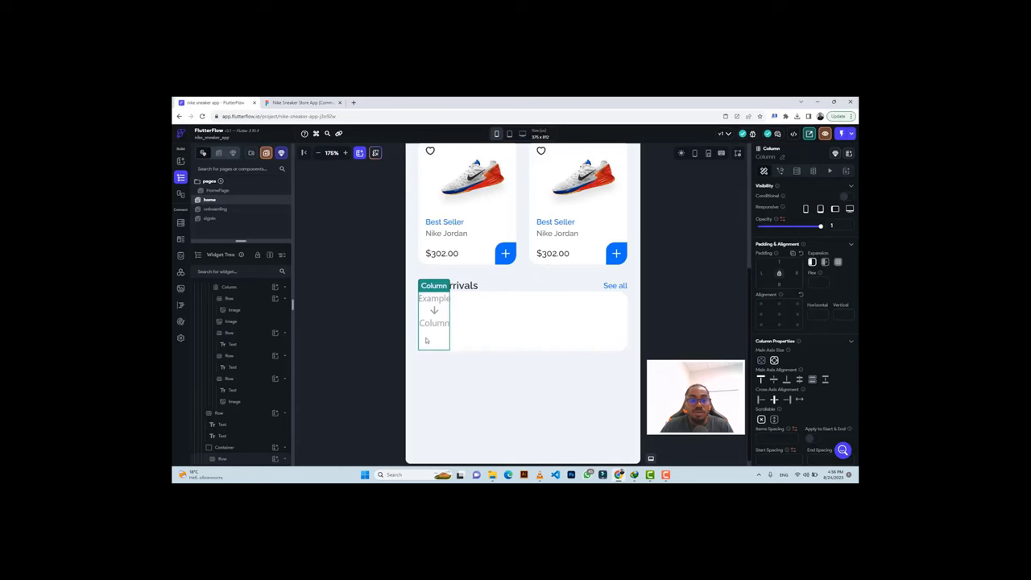
pyautogui.scroll(-1, 270, 451)
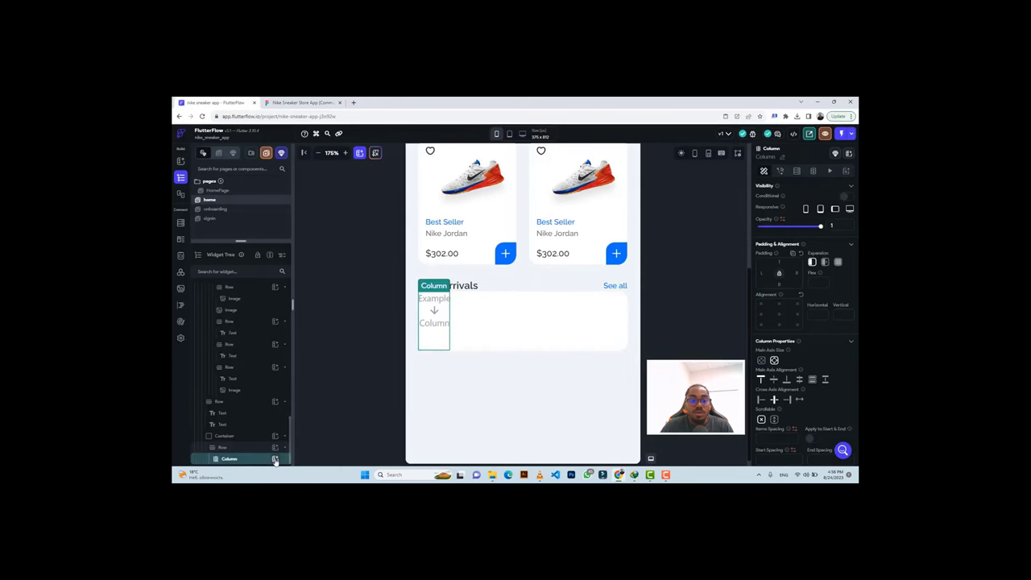
# Add an inner Row with a Text widget in the column and paste 'Summer Sale' into it.
pyautogui.click(275, 459)
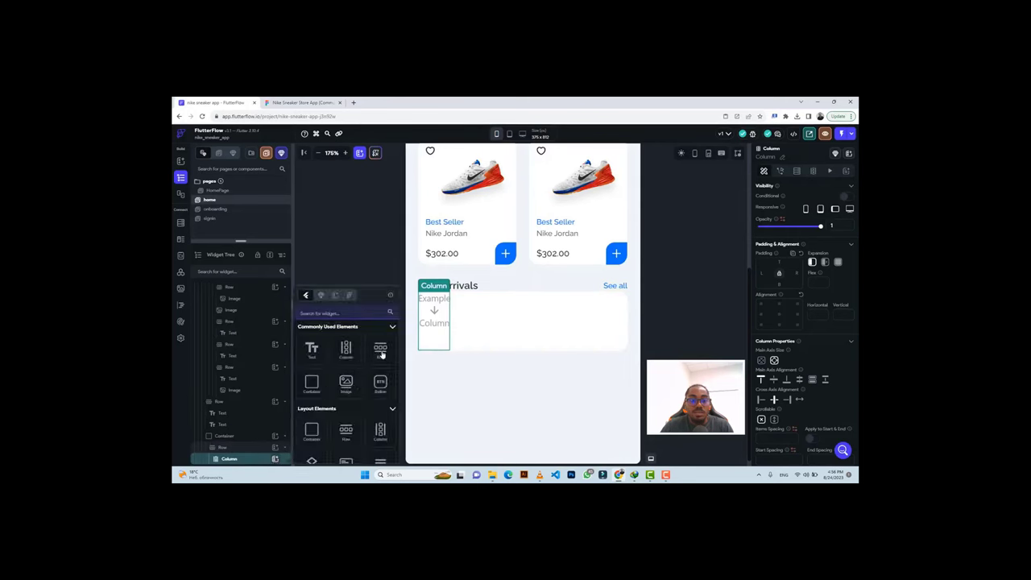
pyautogui.click(381, 351)
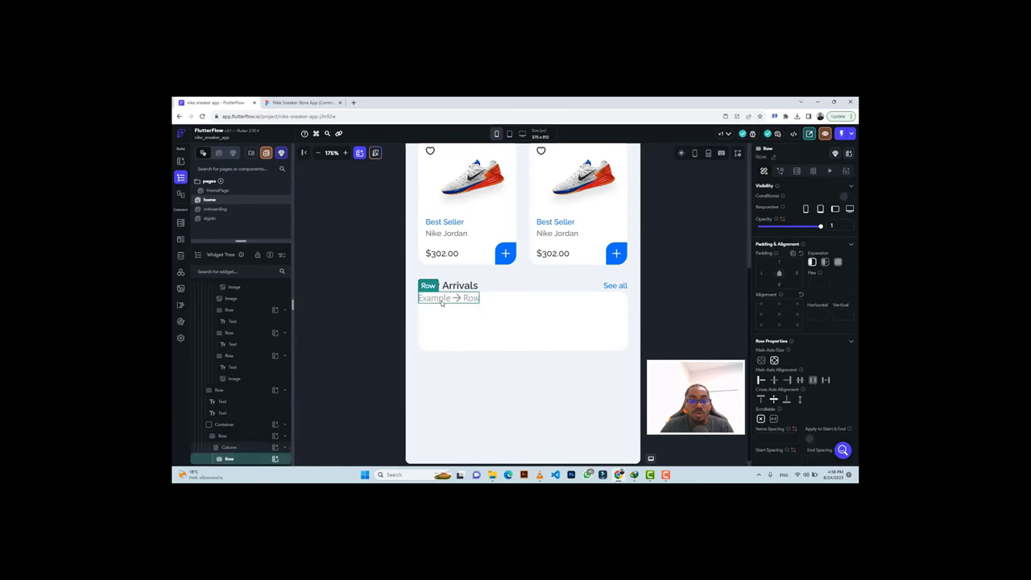
pyautogui.click(274, 459)
pyautogui.click(709, 266)
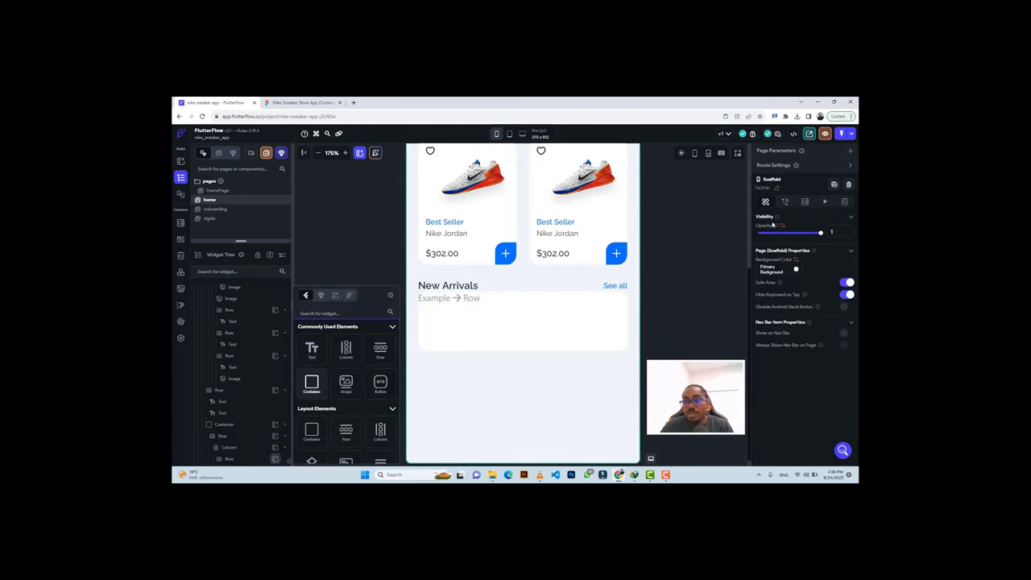
pyautogui.press('Return')
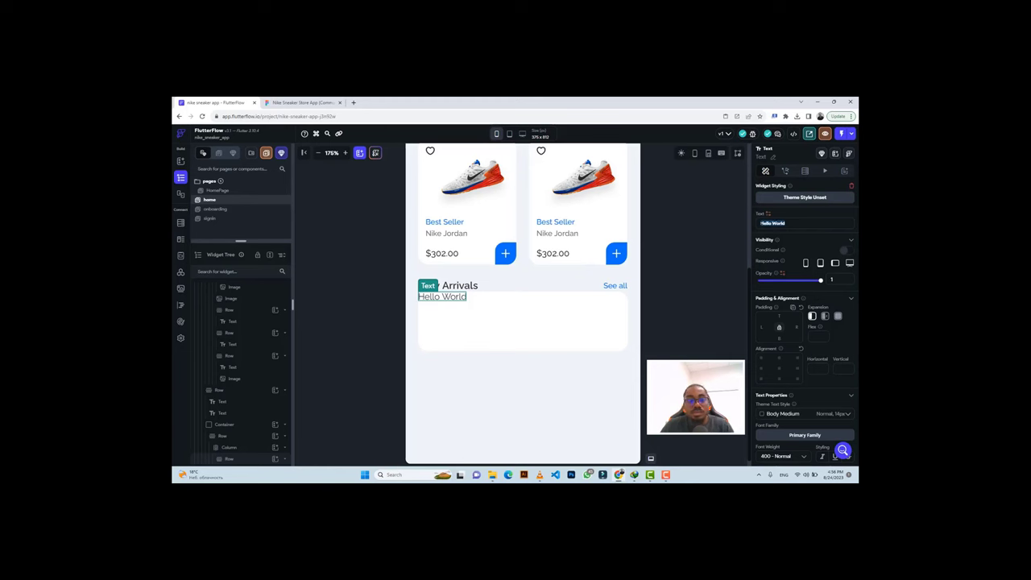
pyautogui.write('Summer Sale')
# Style Summer Sale with colour #383838, medium weight 500 and font size 12.
pyautogui.click(302, 103)
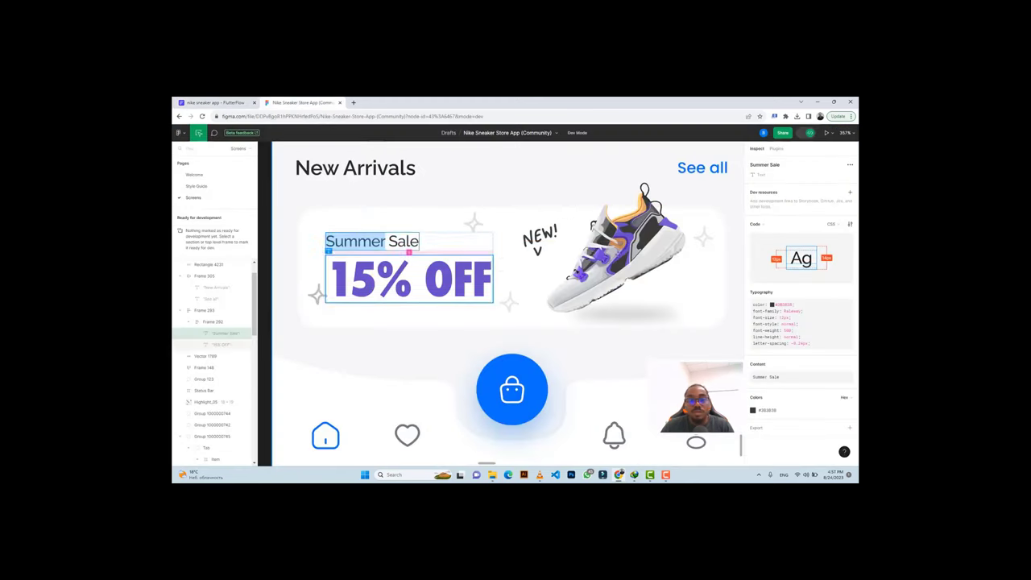
pyautogui.click(768, 411)
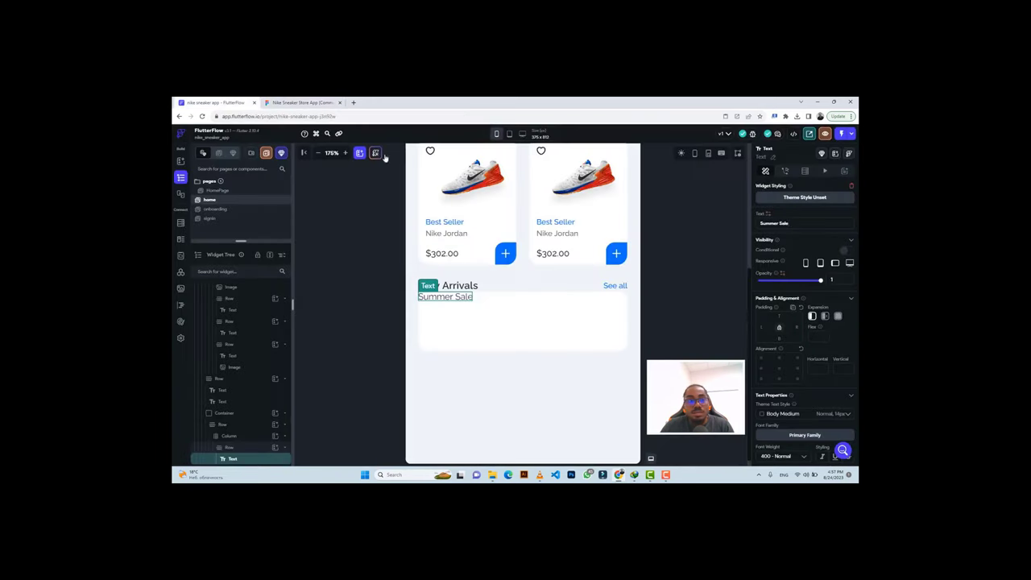
pyautogui.click(233, 102)
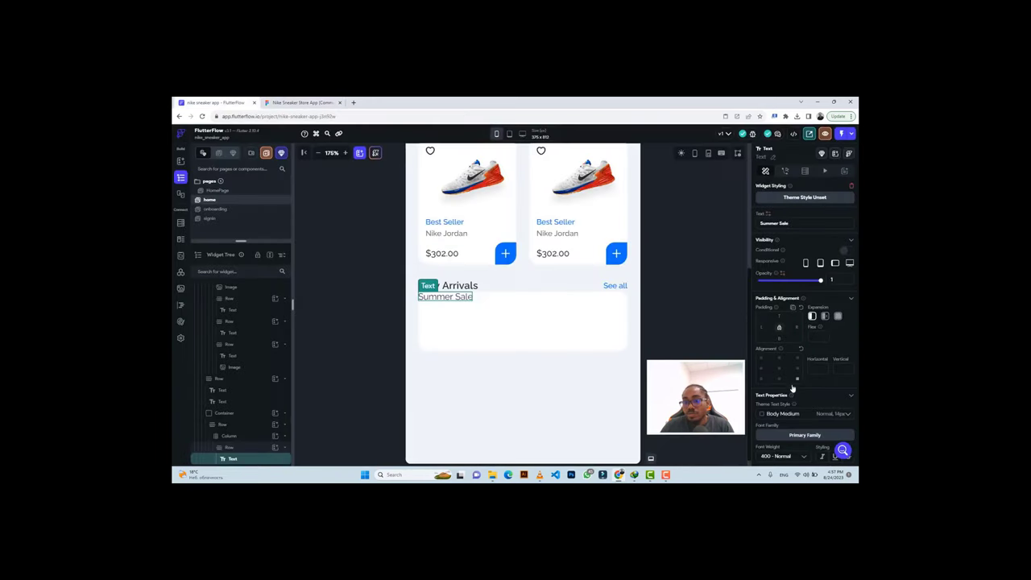
pyautogui.scroll(-2, 791, 389)
pyautogui.click(777, 325)
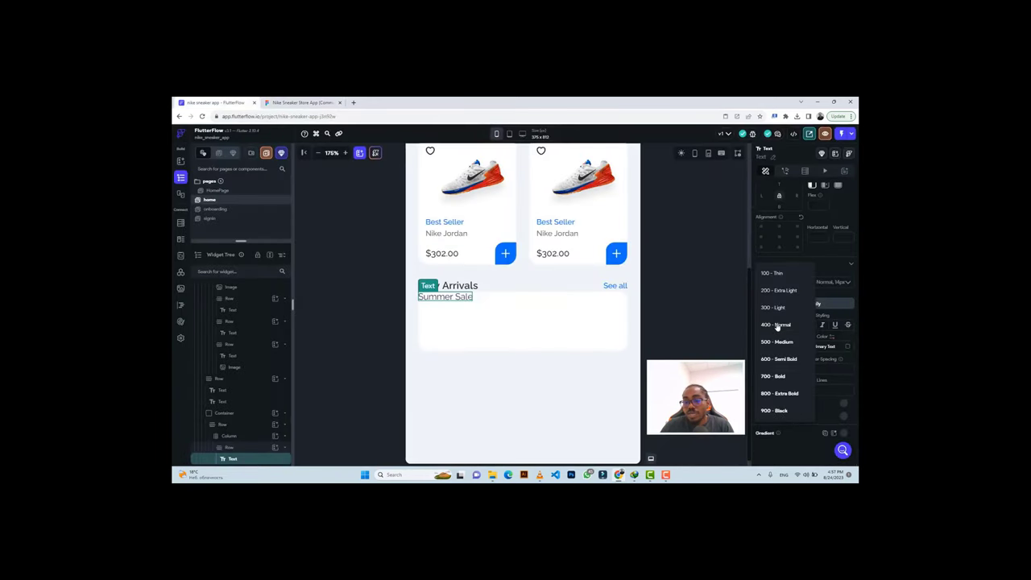
pyautogui.click(773, 343)
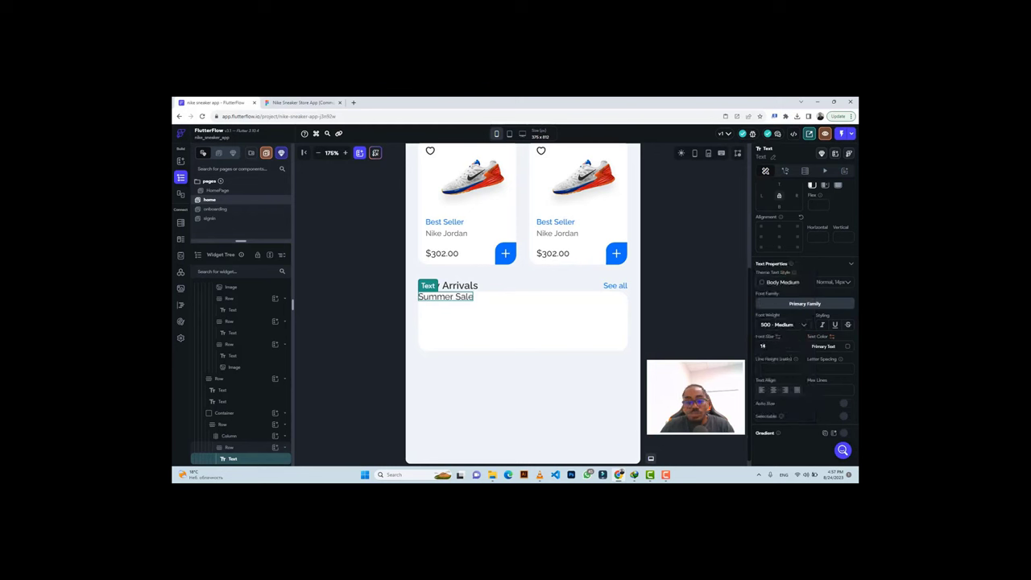
pyautogui.write('12')
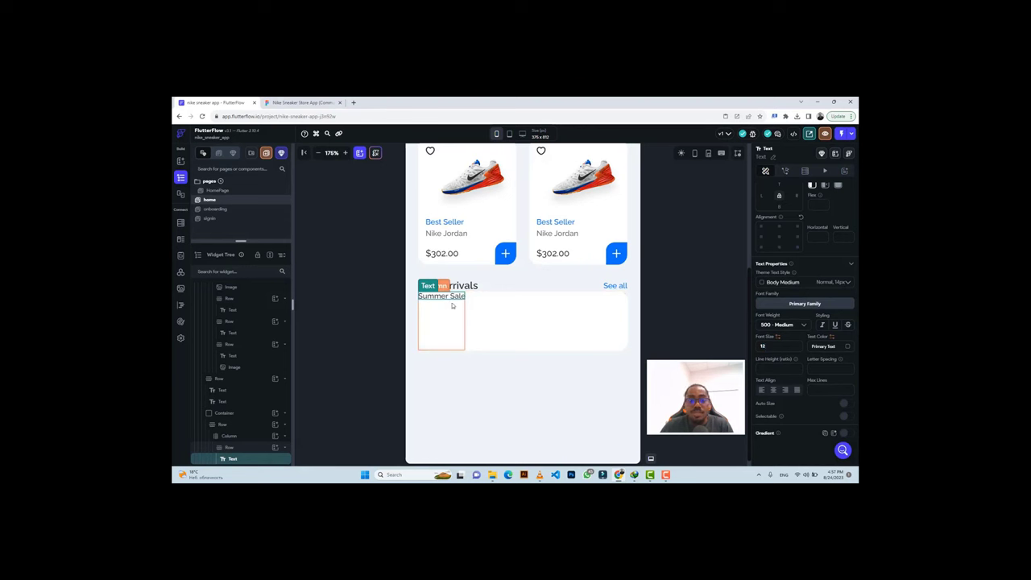
pyautogui.click(241, 447)
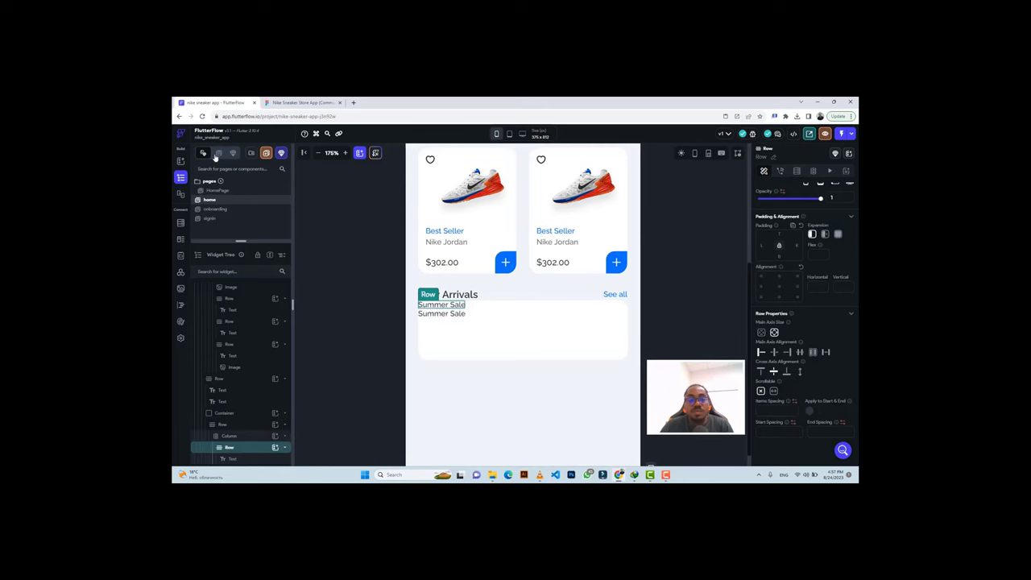
# Change the second Summer Sale text to '15% OFF', as in the Figma design.
pyautogui.click(302, 102)
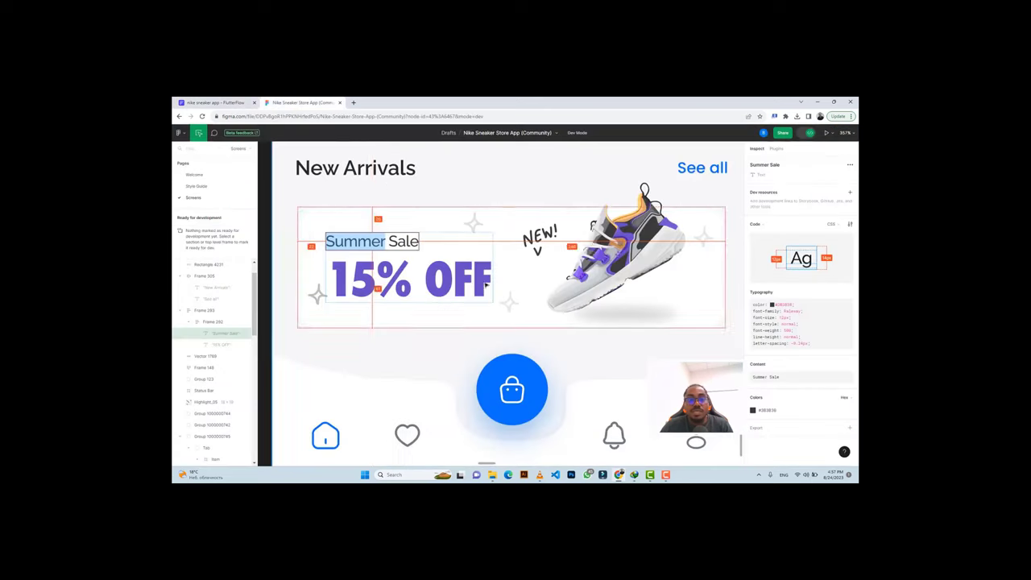
pyautogui.click(383, 277)
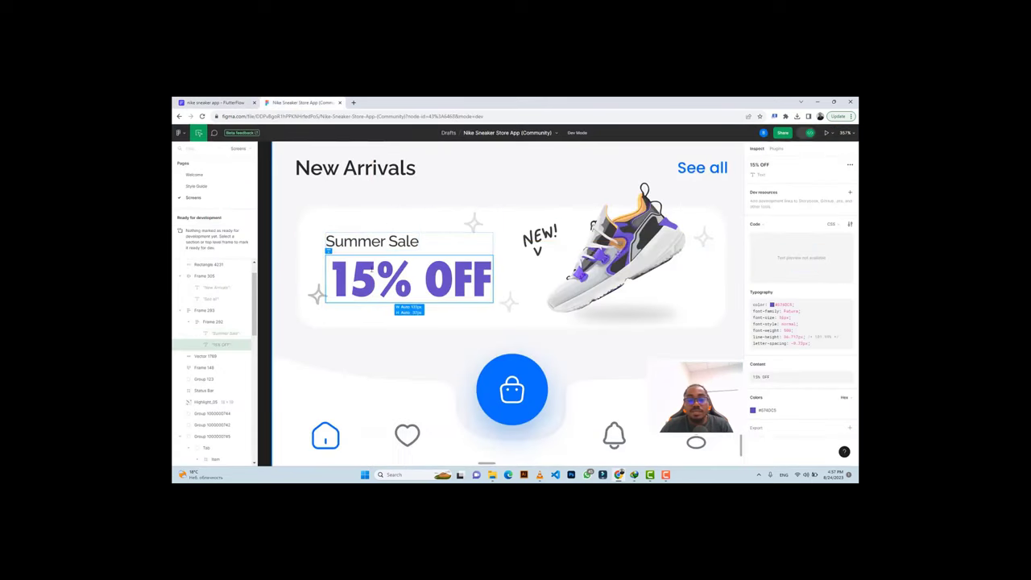
pyautogui.click(840, 378)
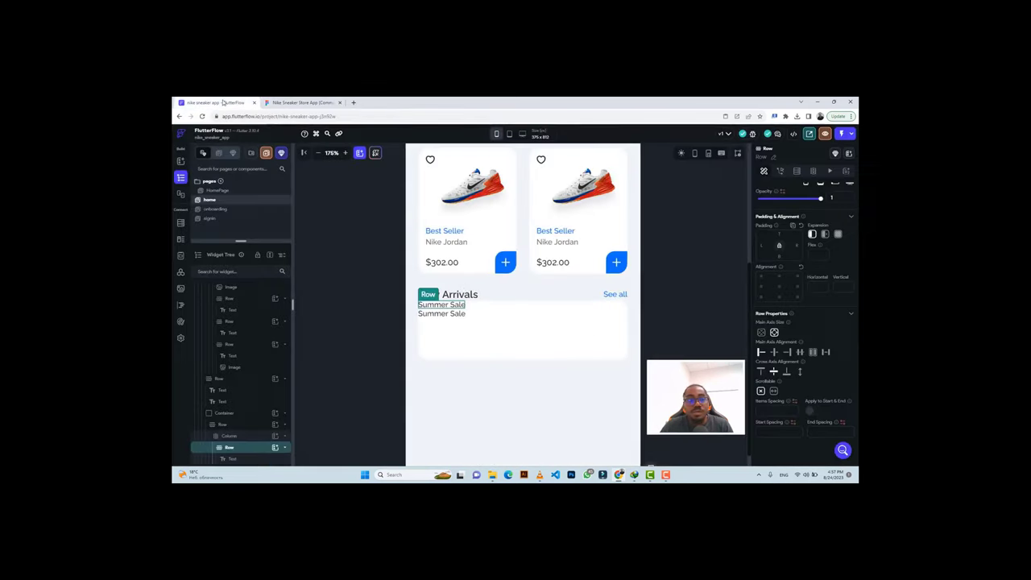
pyautogui.click(240, 103)
pyautogui.click(445, 316)
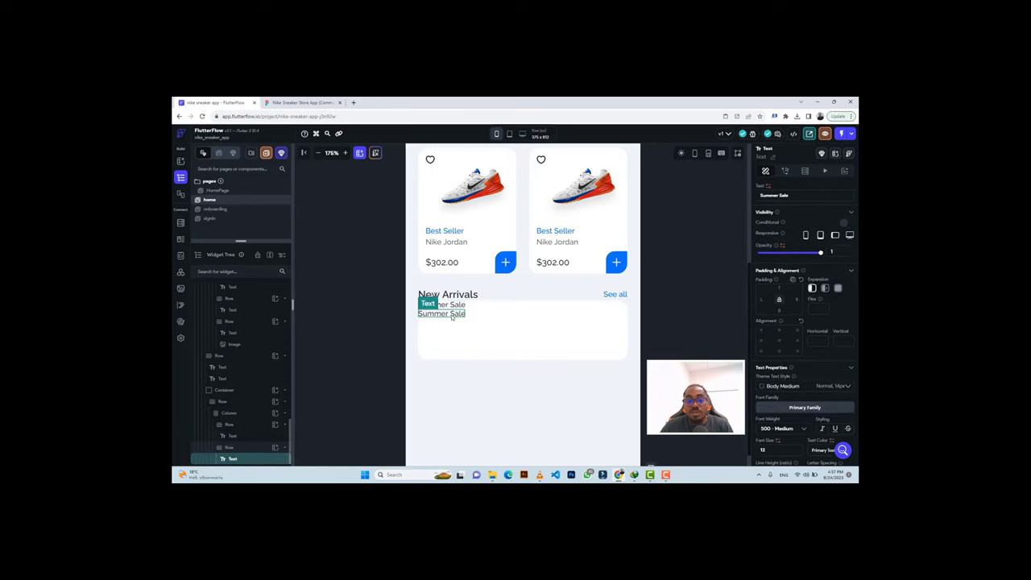
pyautogui.click(773, 195)
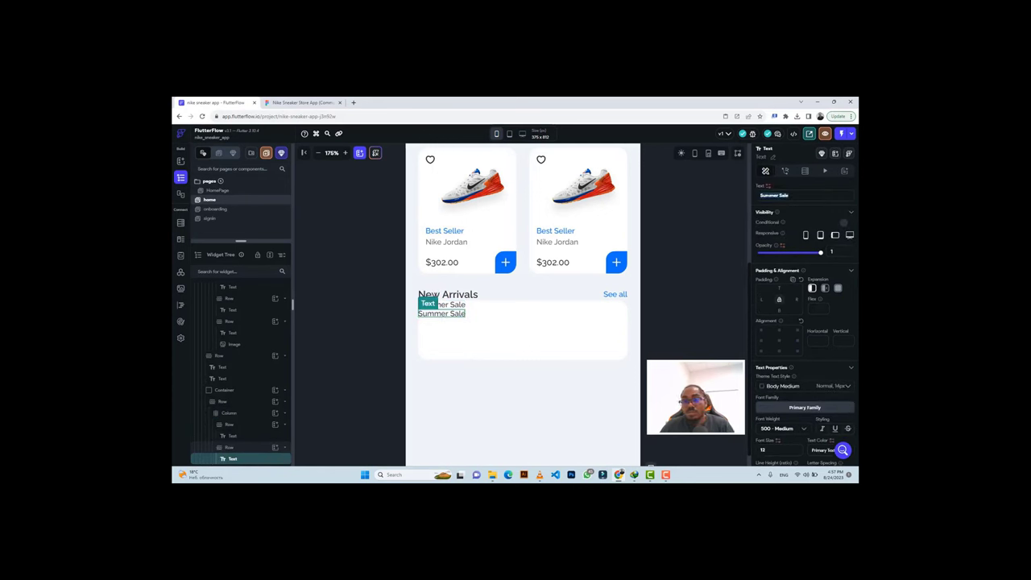
pyautogui.write('15% OFF')
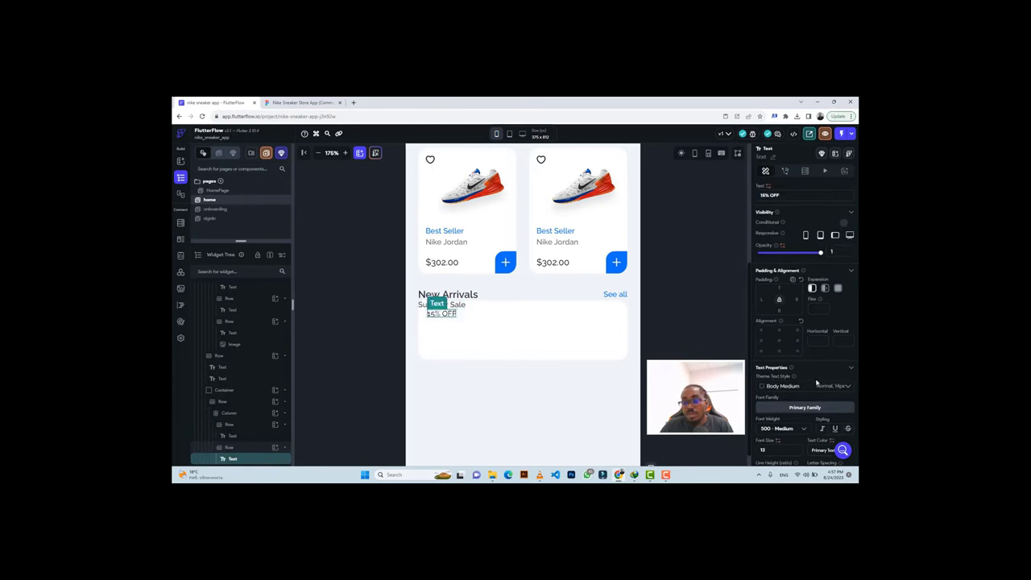
# Give 15% OFF font weight 900 Black, size 36 and the design's purple #6740C5 colour.
pyautogui.scroll(-2, 816, 383)
pyautogui.click(794, 359)
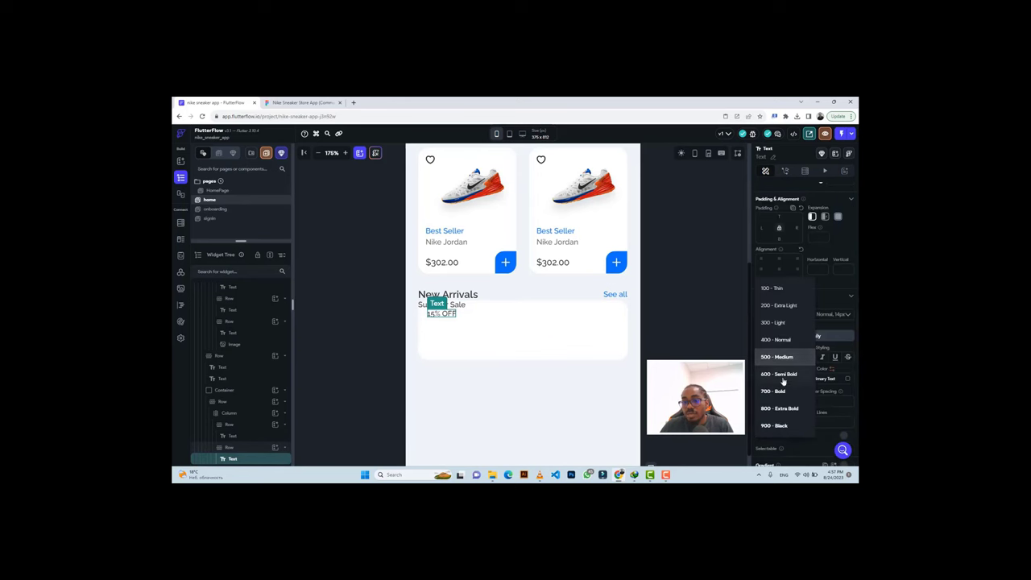
pyautogui.click(775, 425)
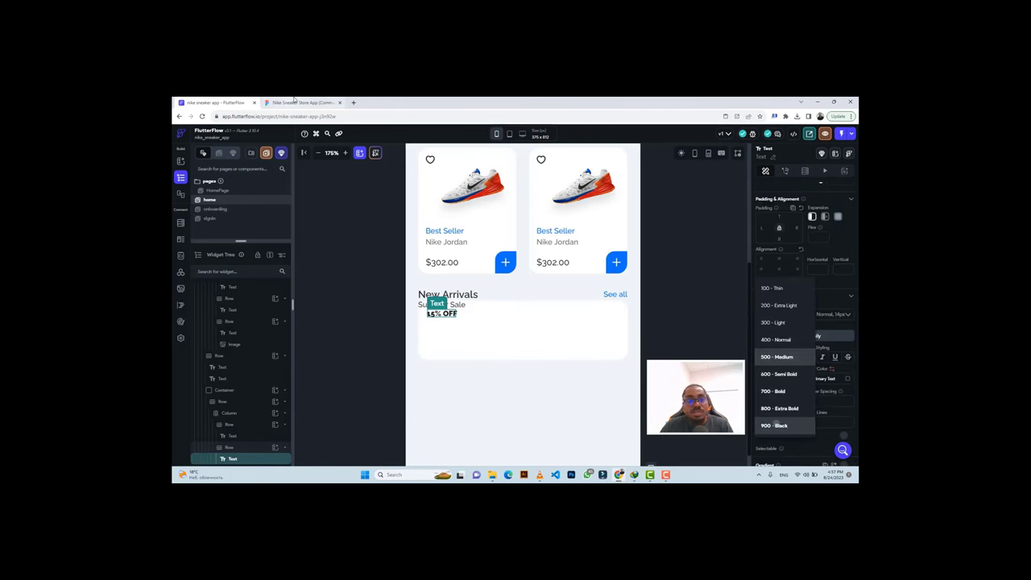
pyautogui.click(299, 102)
pyautogui.click(213, 102)
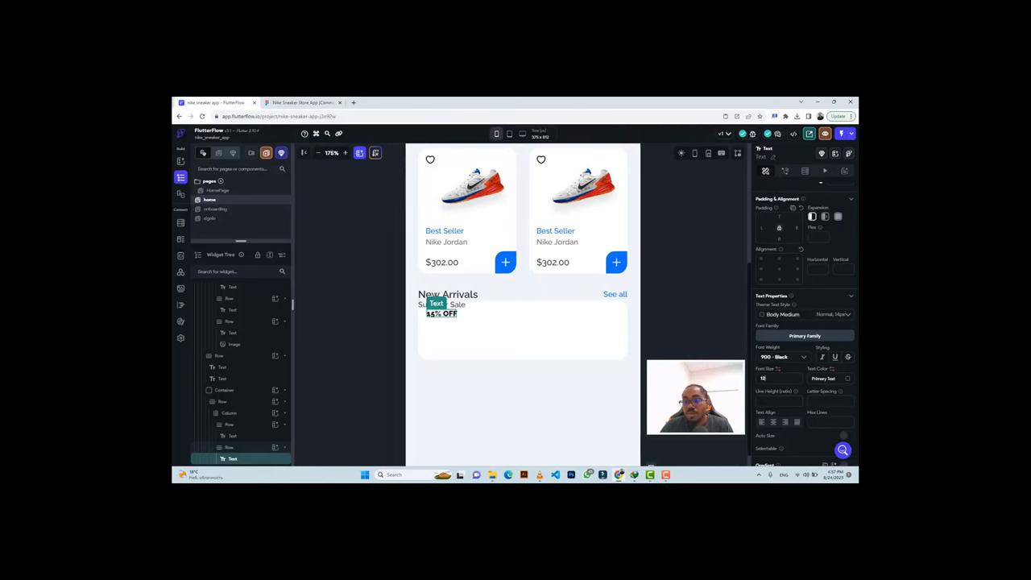
pyautogui.write('36')
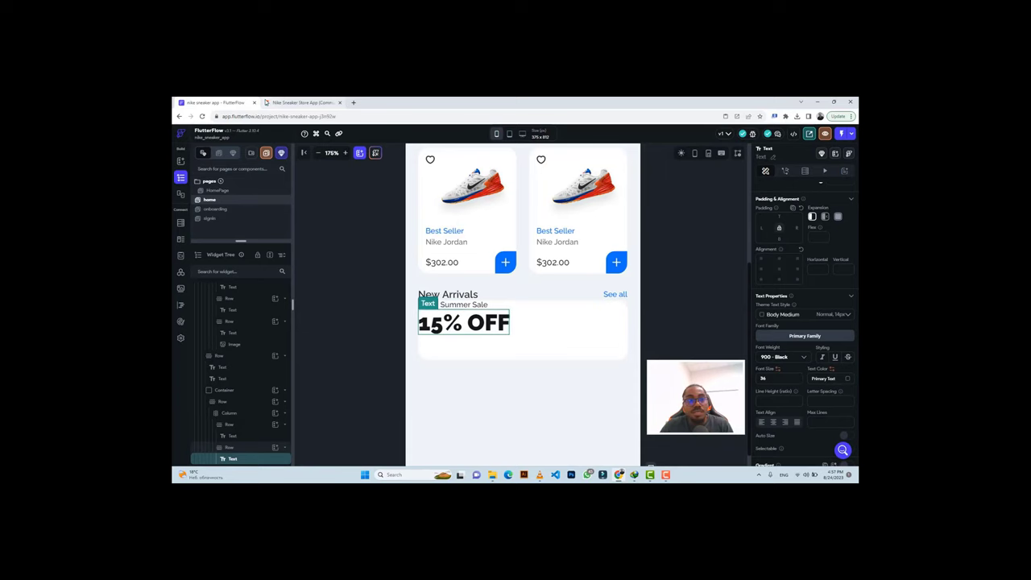
pyautogui.click(267, 102)
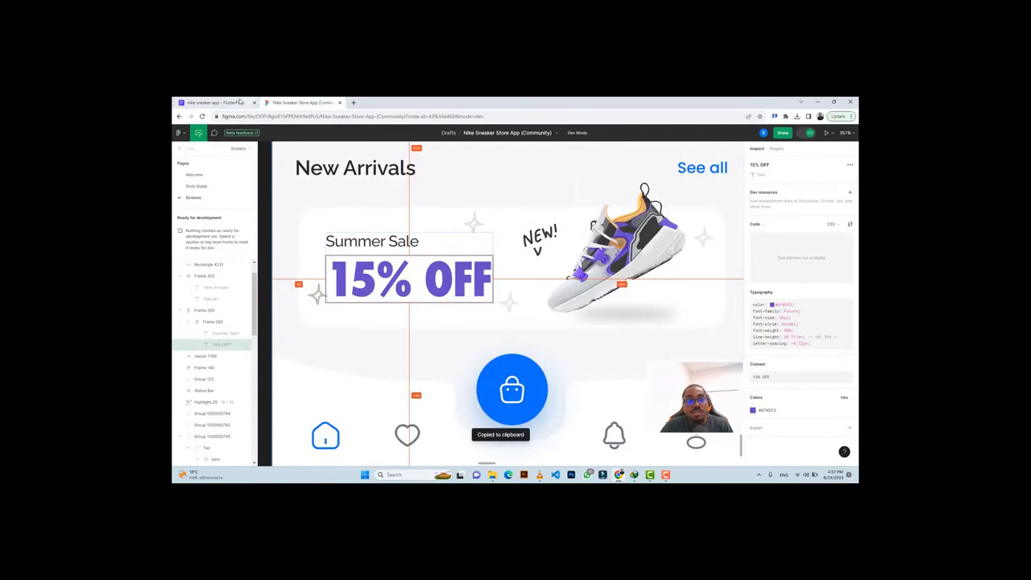
pyautogui.click(214, 102)
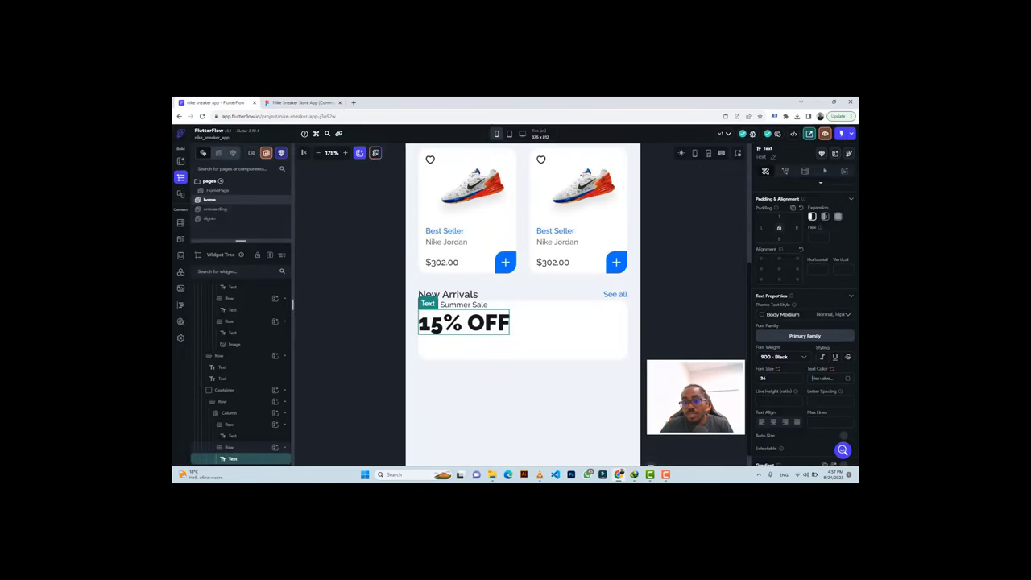
pyautogui.hotkey('ctrl', 'v')
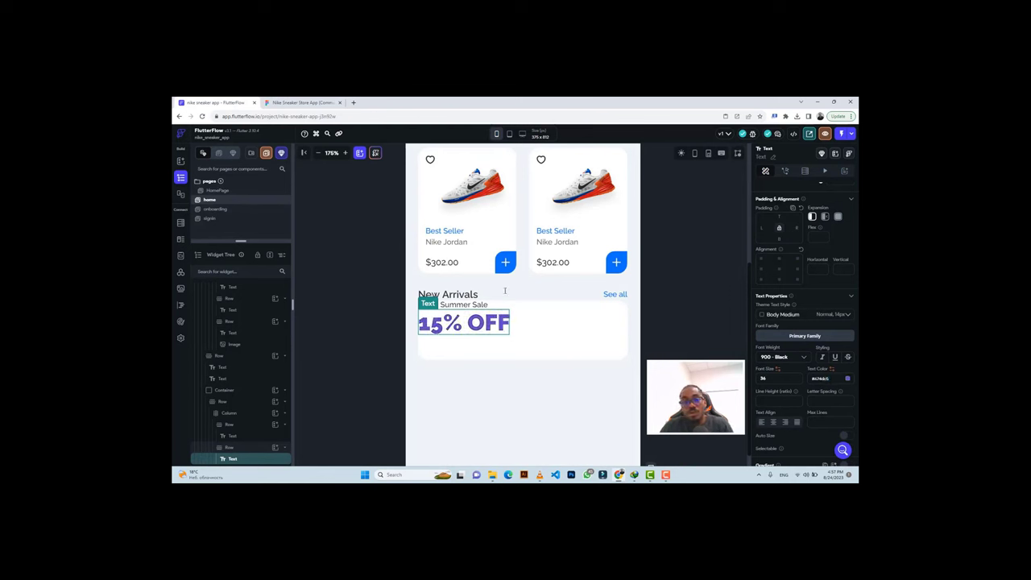
# Set the sale-text column's cross axis alignment to Start, left-aligning Summer Sale and 15% OFF.
pyautogui.click(497, 305)
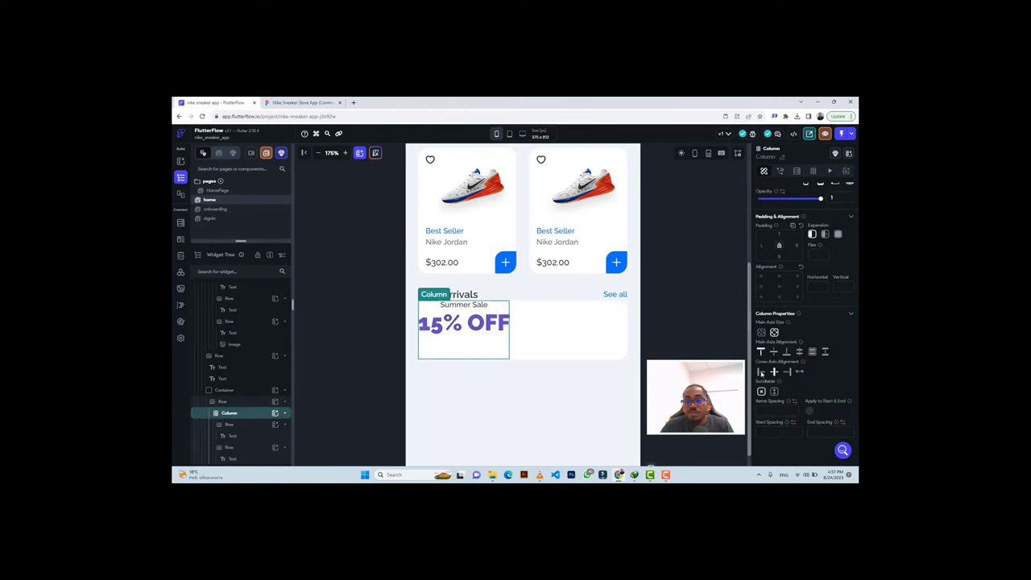
pyautogui.click(760, 373)
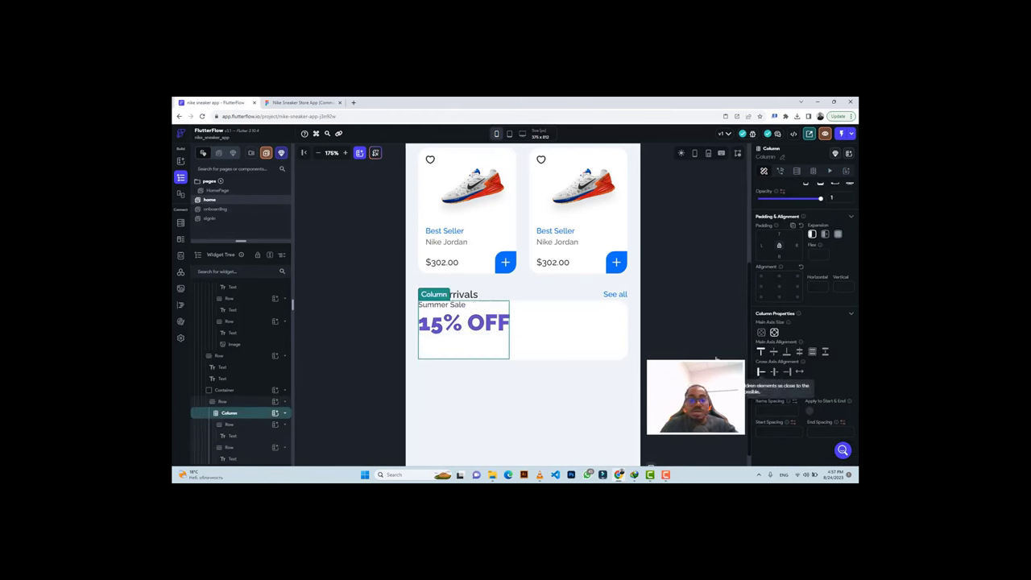
pyautogui.click(290, 104)
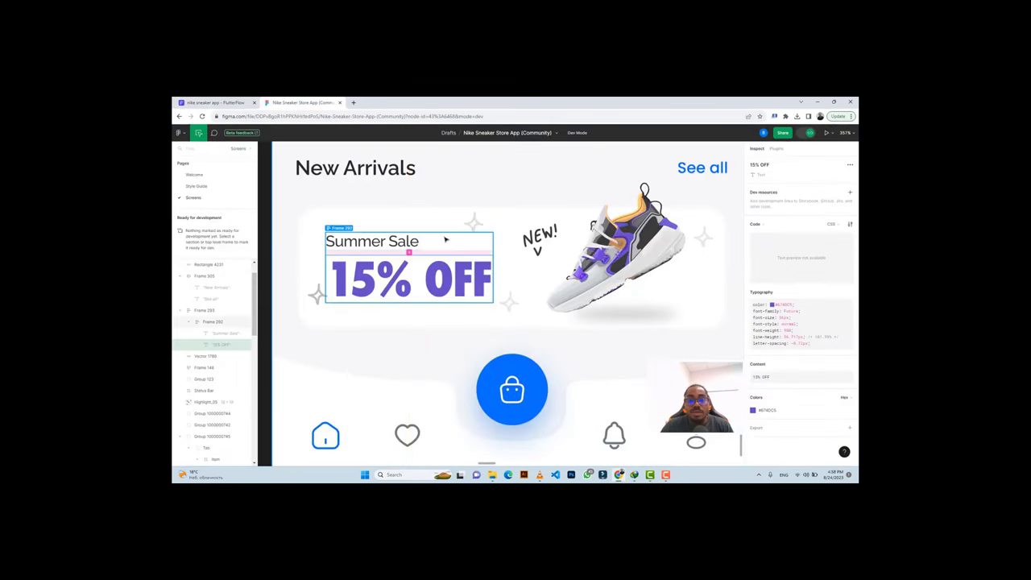
pyautogui.click(379, 240)
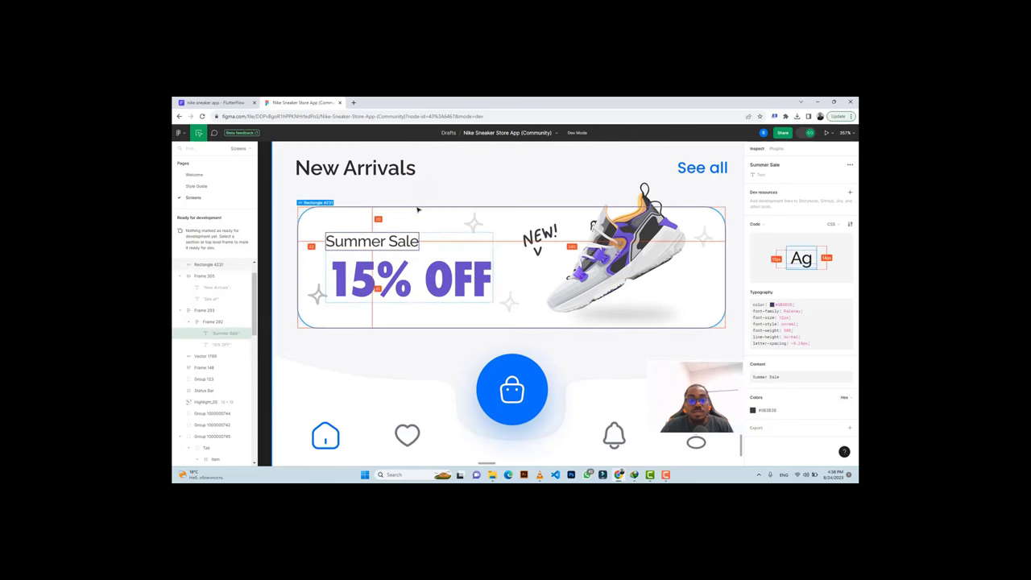
pyautogui.click(216, 103)
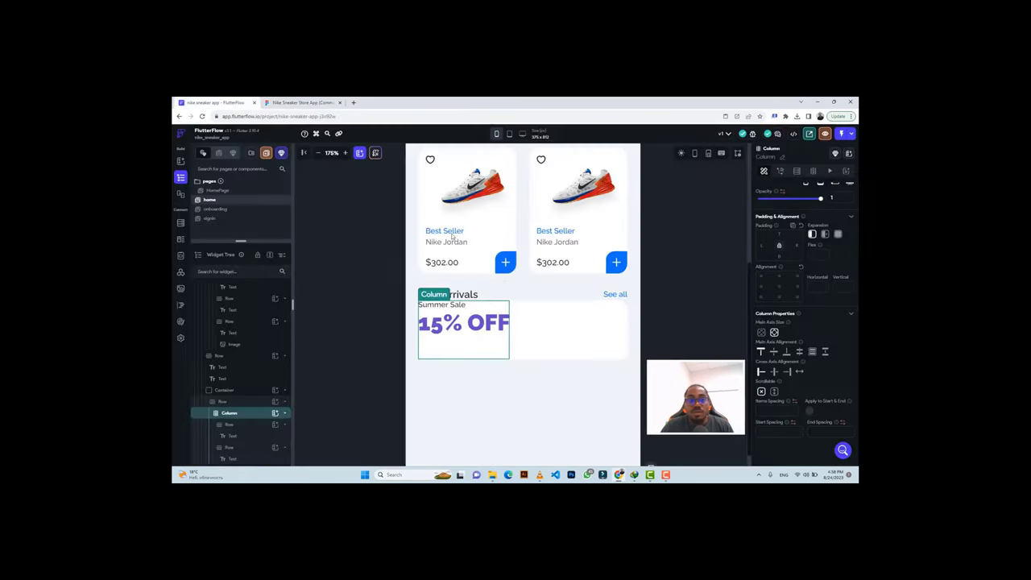
# Centre the texts vertically in their column, leaving the banner row's main axis at Start.
pyautogui.click(545, 327)
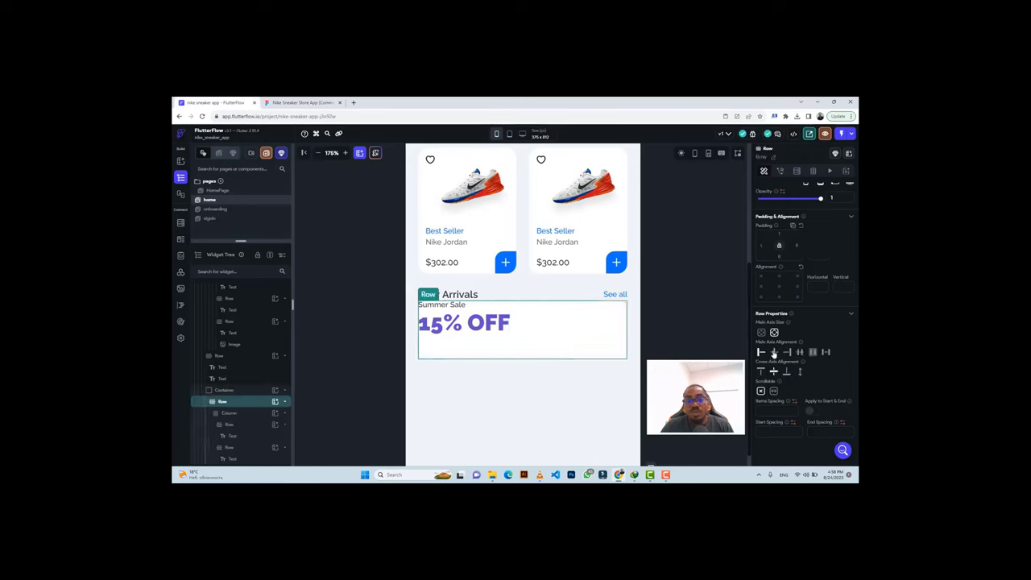
pyautogui.click(774, 353)
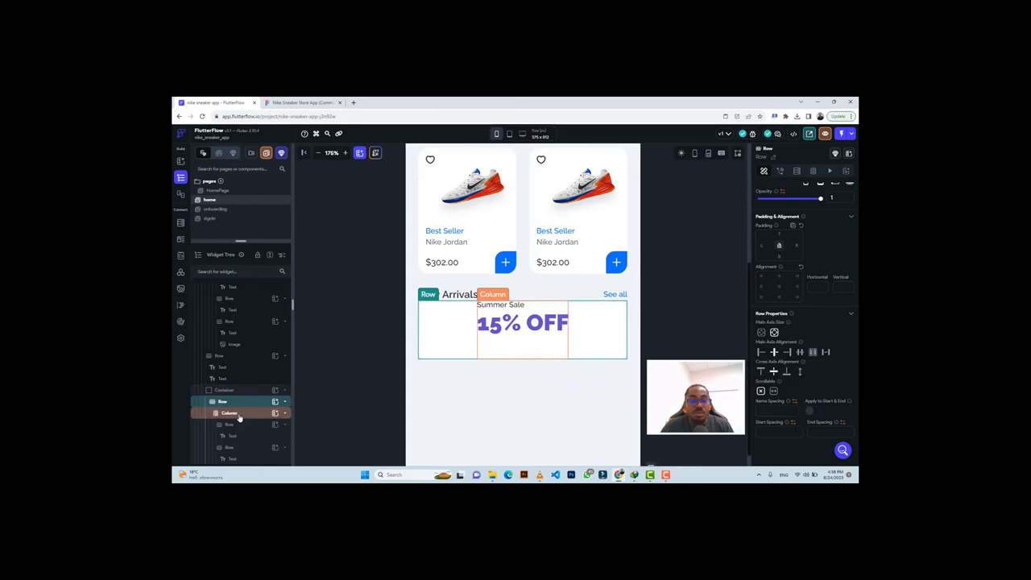
pyautogui.click(229, 412)
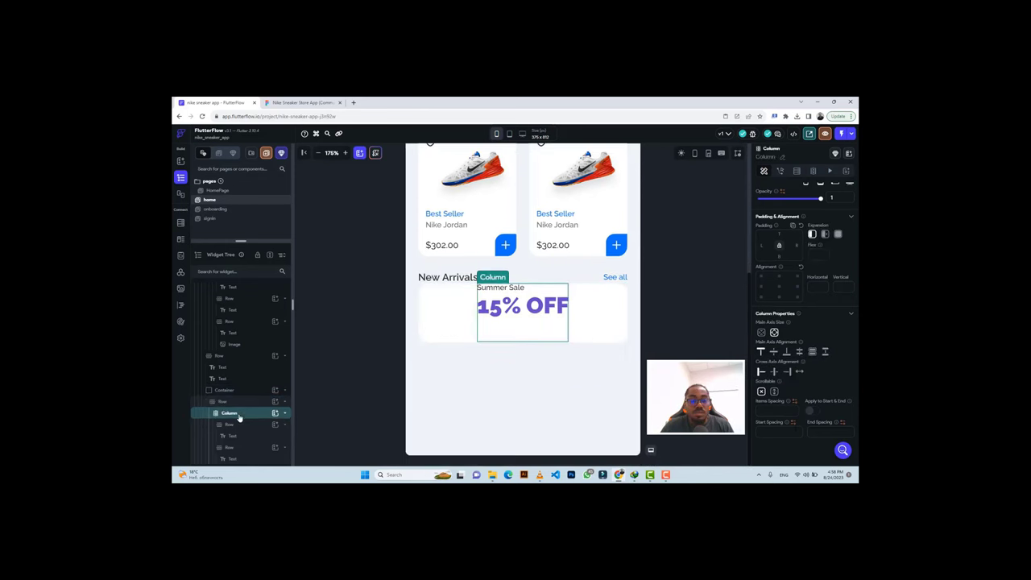
pyautogui.click(773, 353)
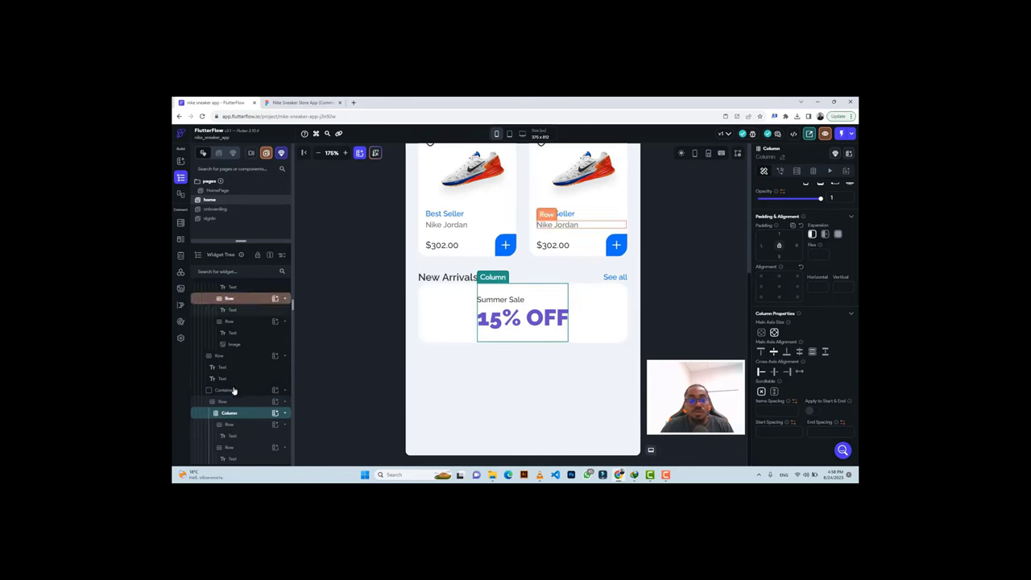
pyautogui.click(229, 402)
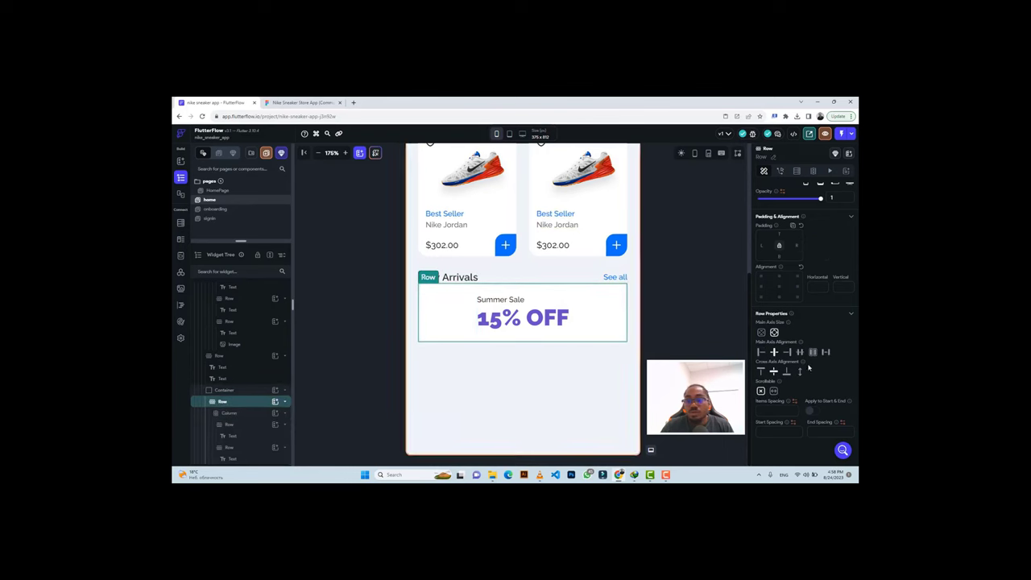
pyautogui.click(760, 352)
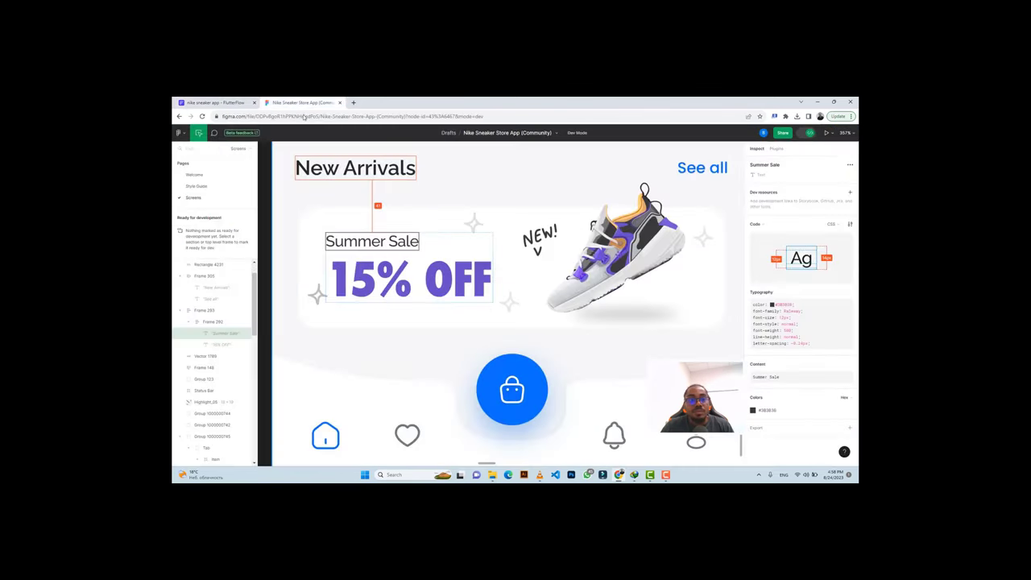
# Compare the text column against the 15% OFF text in the Figma design.
pyautogui.click(302, 103)
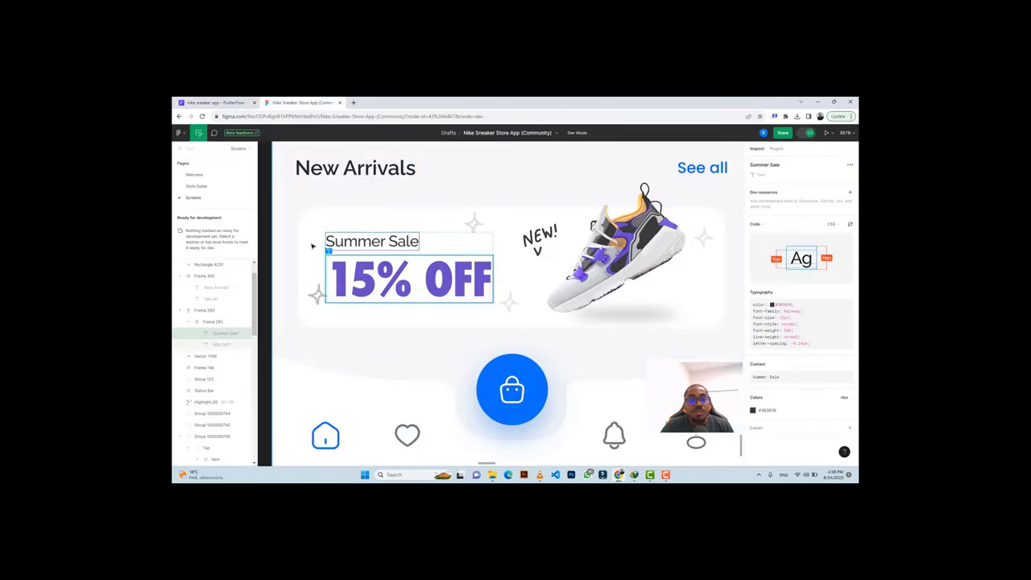
pyautogui.click(213, 102)
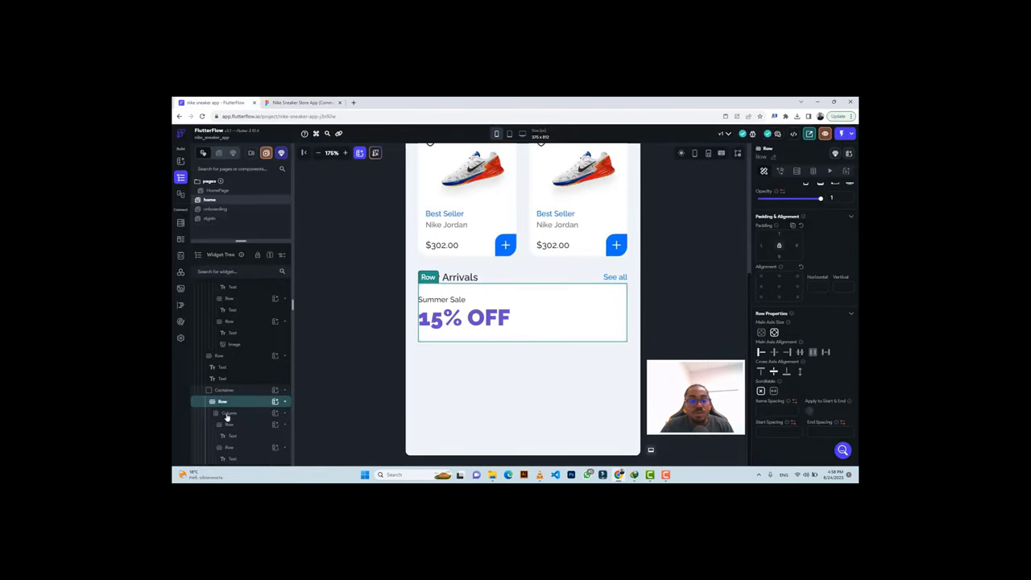
pyautogui.click(228, 414)
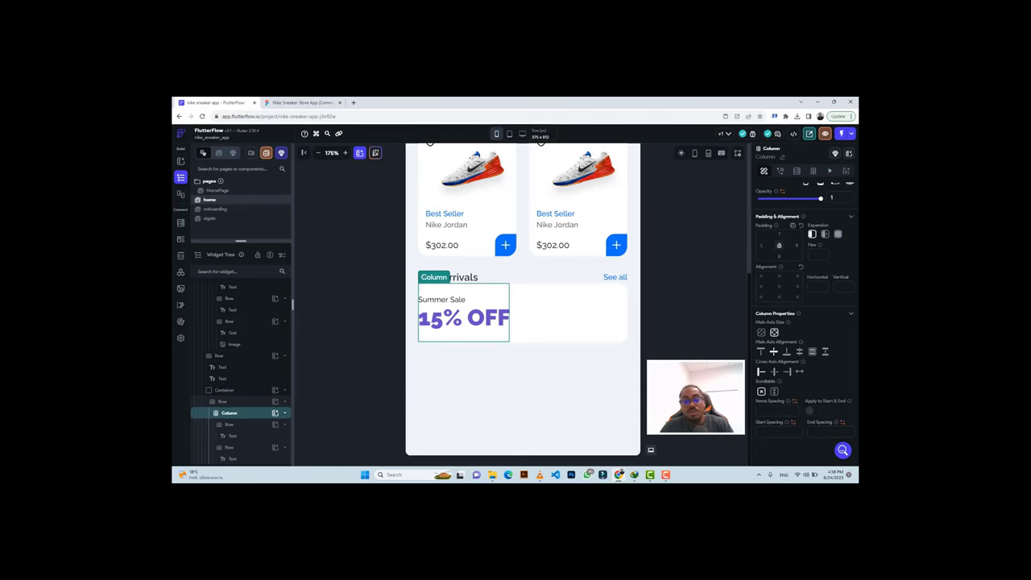
pyautogui.click(292, 102)
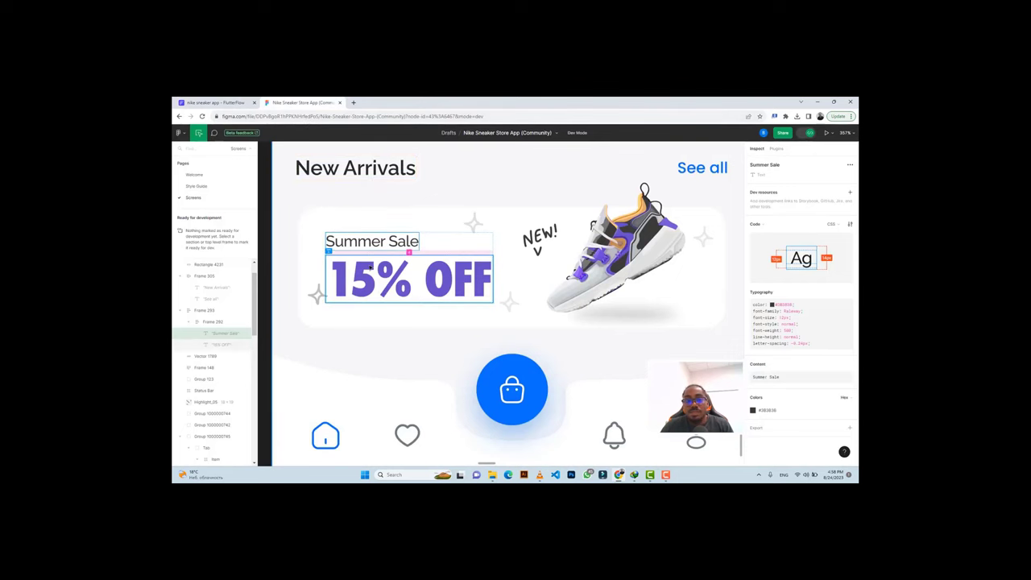
pyautogui.click(370, 268)
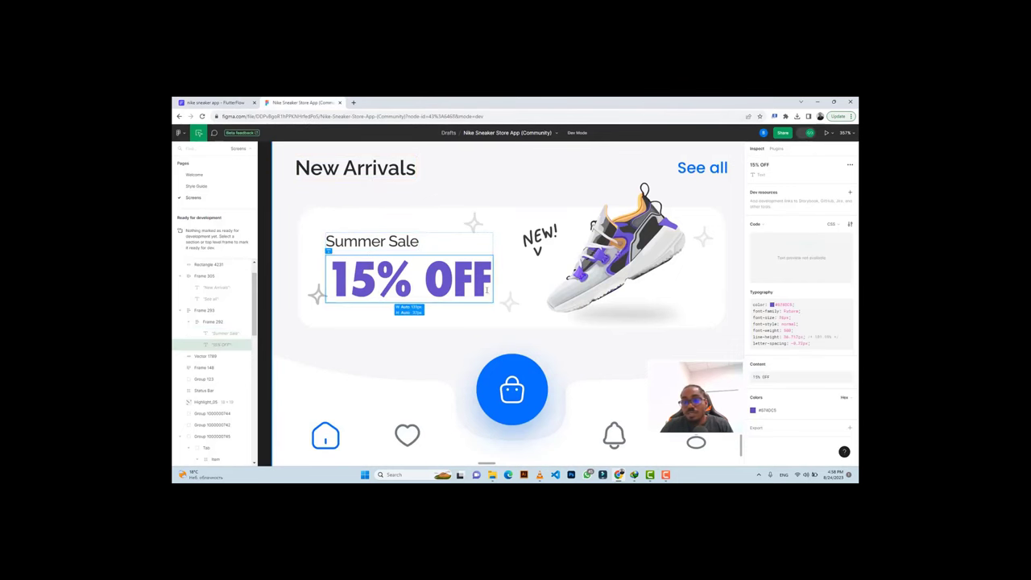
pyautogui.click(233, 103)
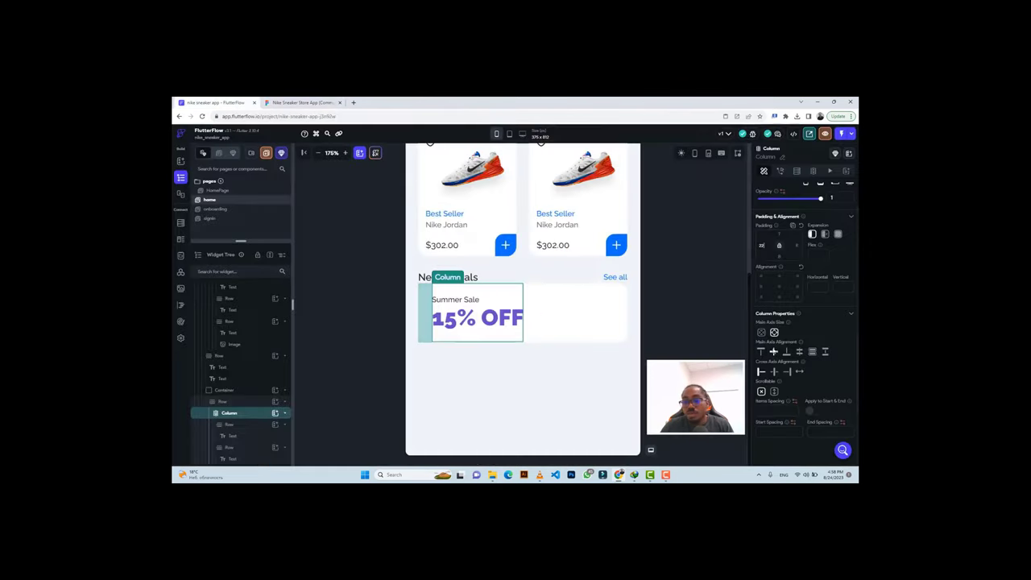
pyautogui.click(439, 319)
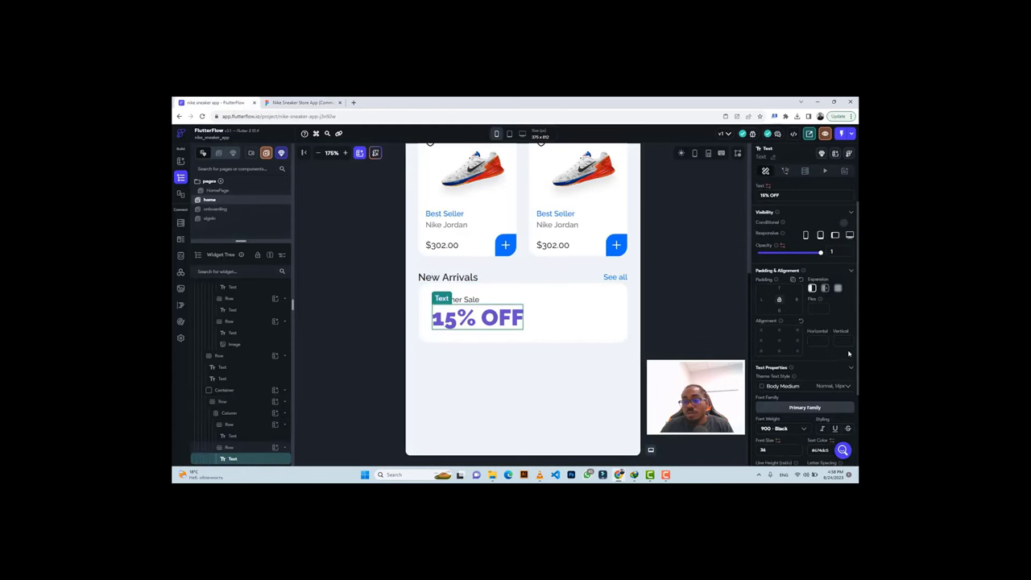
pyautogui.scroll(-2, 813, 346)
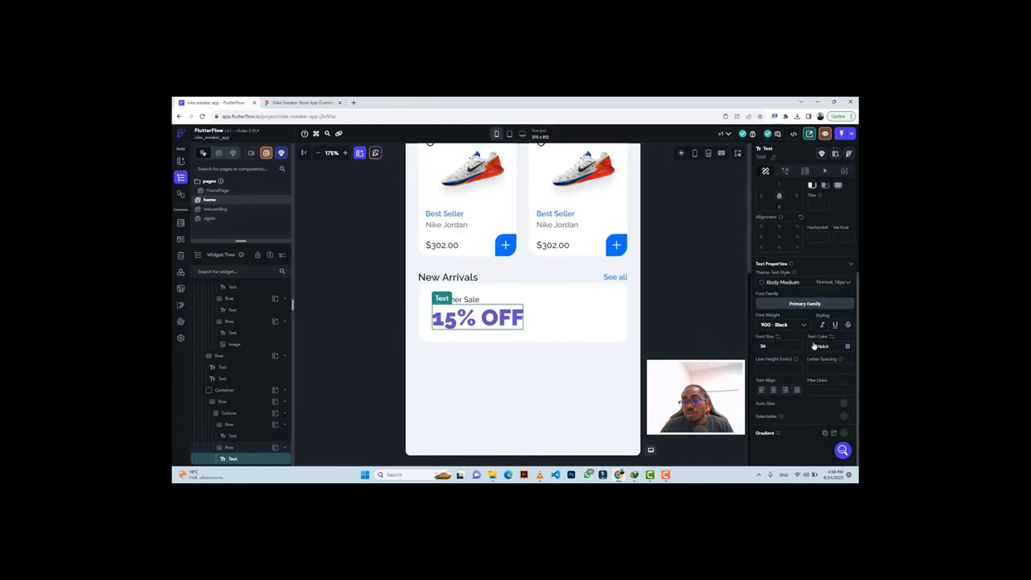
pyautogui.click(803, 305)
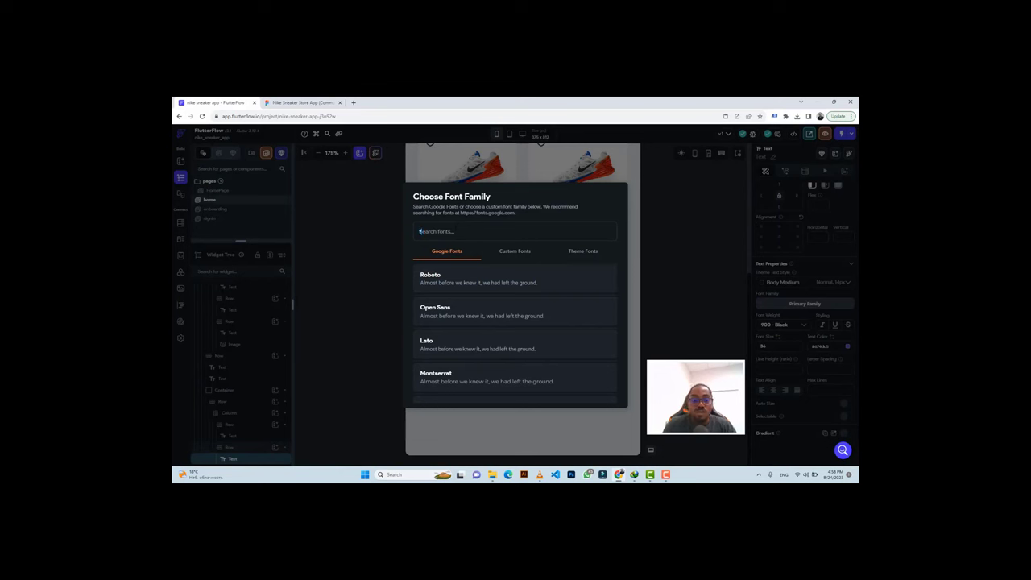
pyautogui.write('fut')
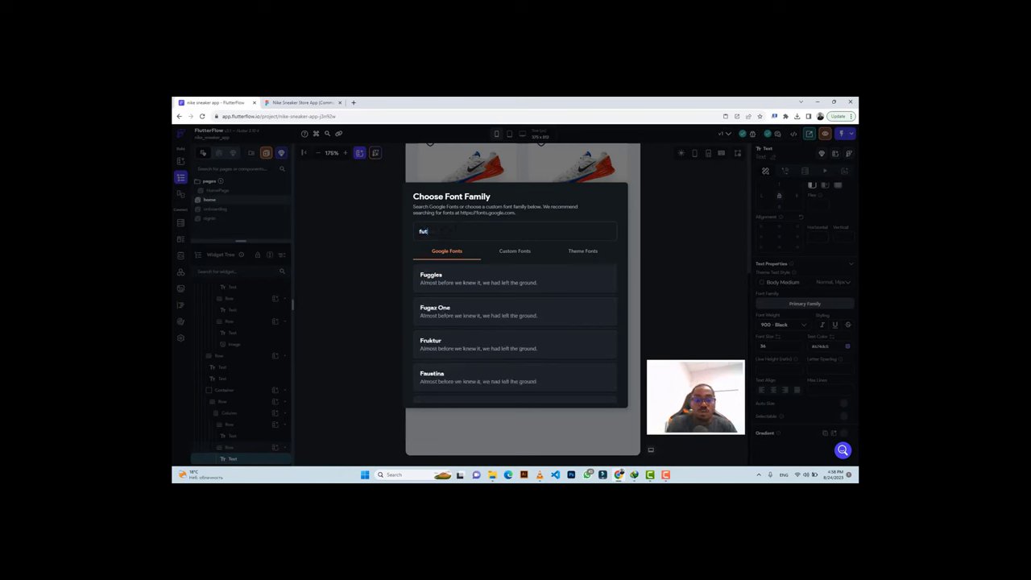
pyautogui.write('ura')
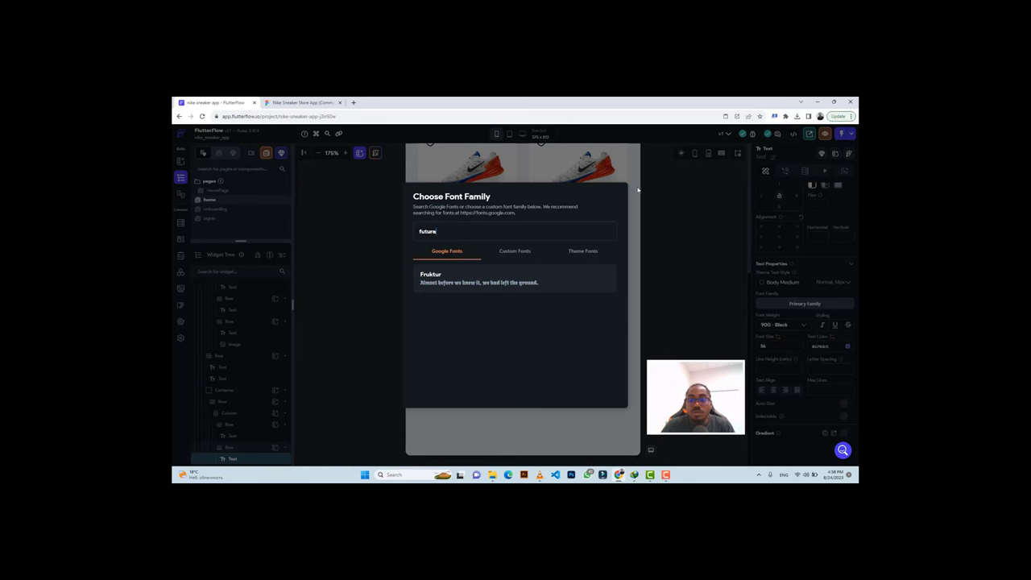
pyautogui.click(666, 187)
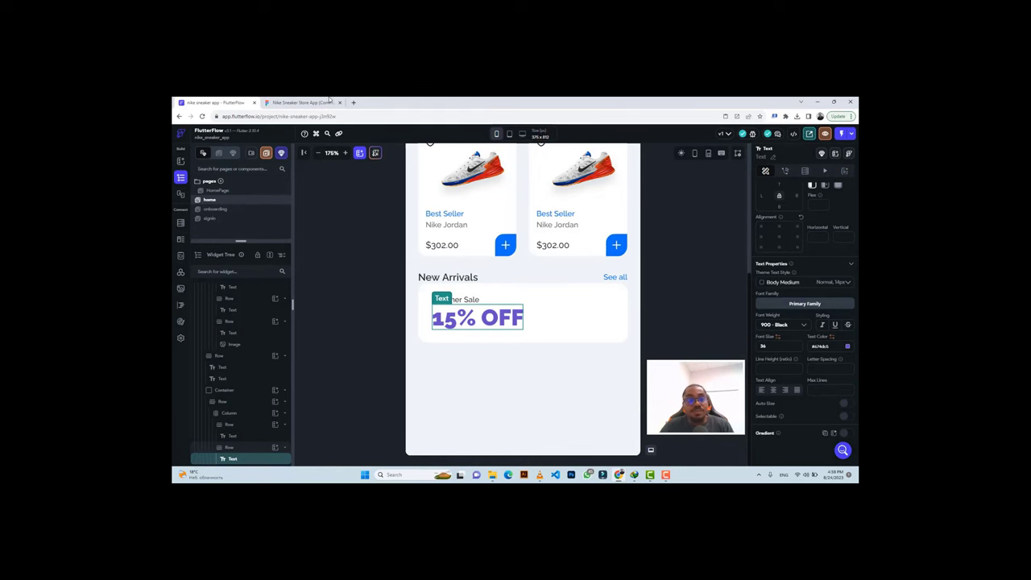
# Export the banner's sneaker image from Figma as a 3x PNG, Nike-Zoom-Moc-The-10th_1.png.
pyautogui.click(294, 102)
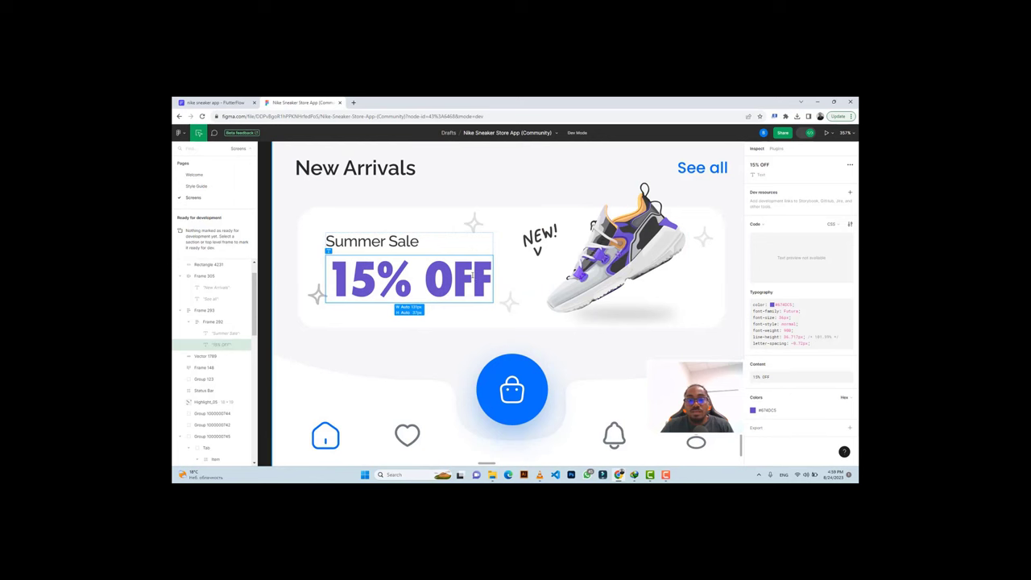
pyautogui.click(613, 246)
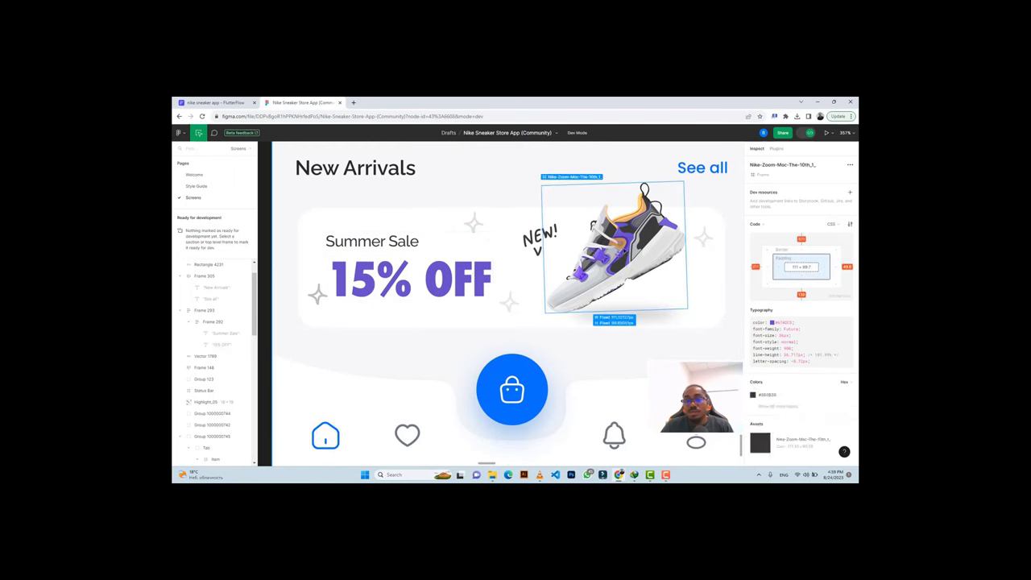
pyautogui.scroll(-1, 786, 323)
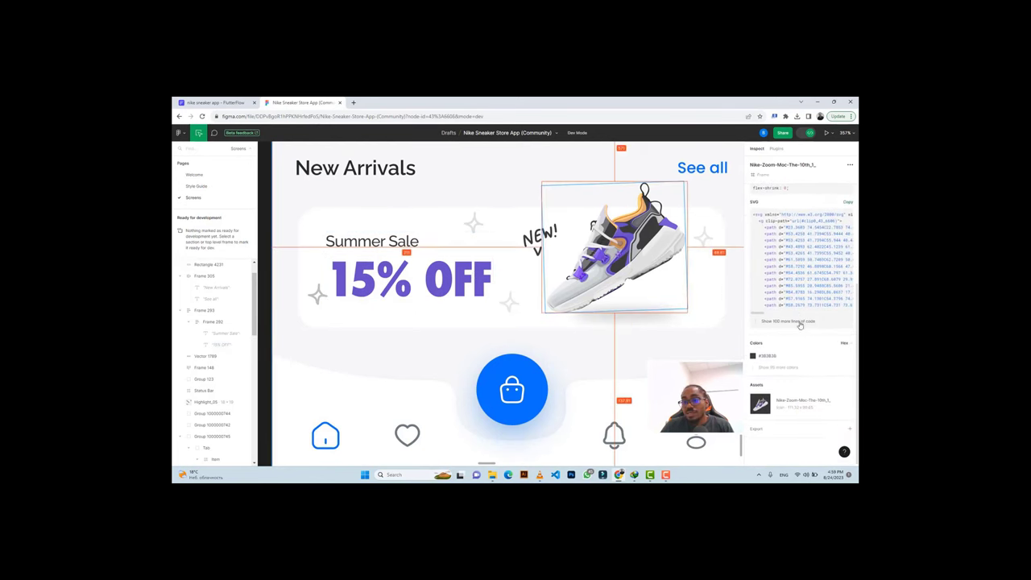
pyautogui.scroll(-2, 786, 395)
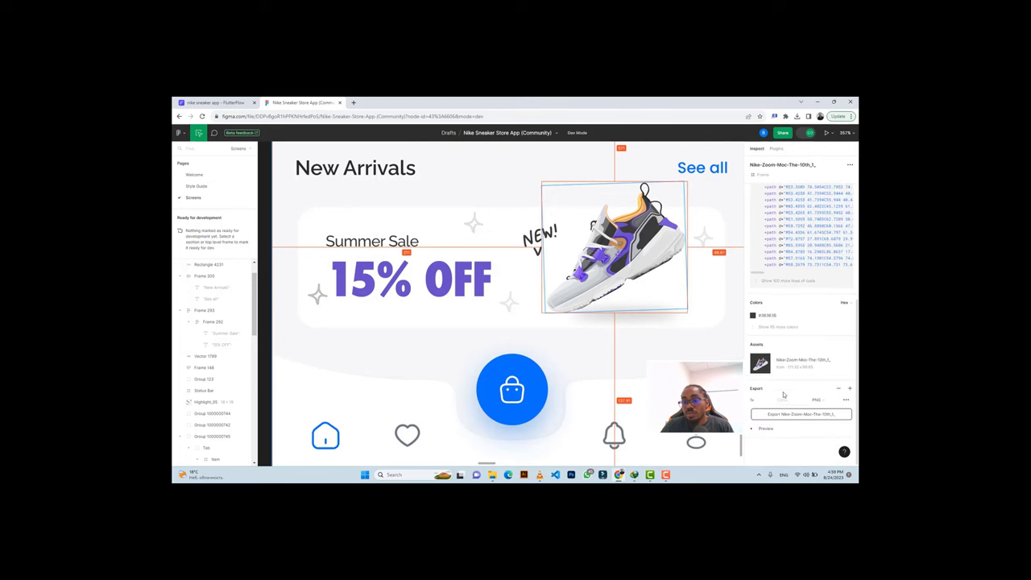
pyautogui.click(771, 404)
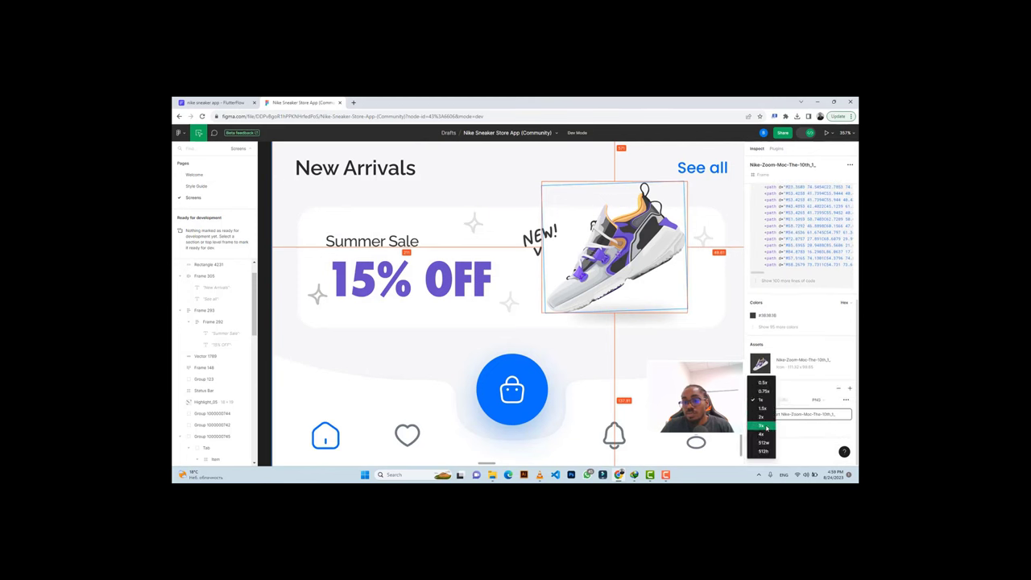
pyautogui.click(773, 424)
pyautogui.click(766, 428)
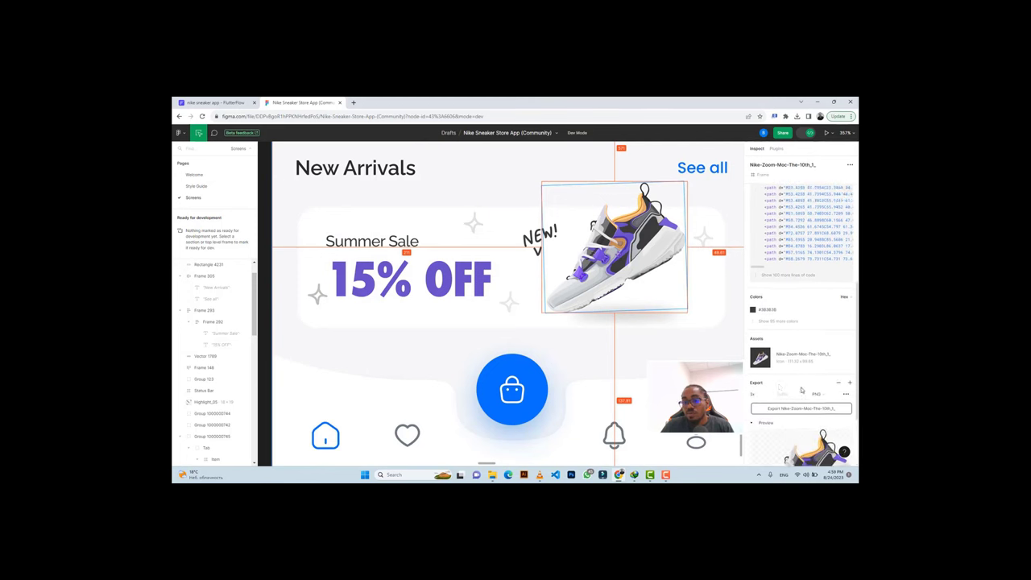
pyautogui.scroll(-3, 797, 378)
pyautogui.click(800, 320)
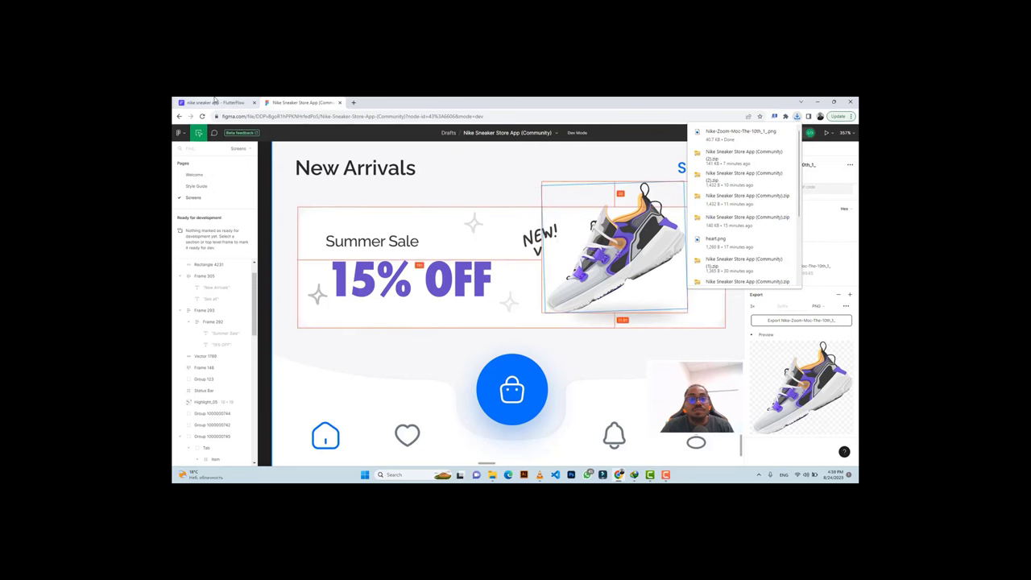
pyautogui.moveTo(215, 98)
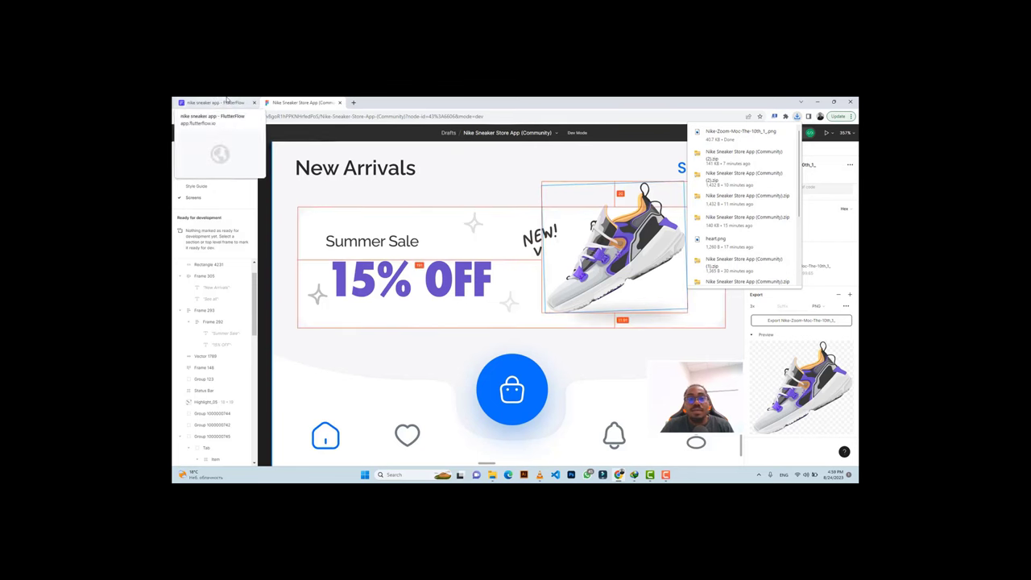
pyautogui.click(215, 102)
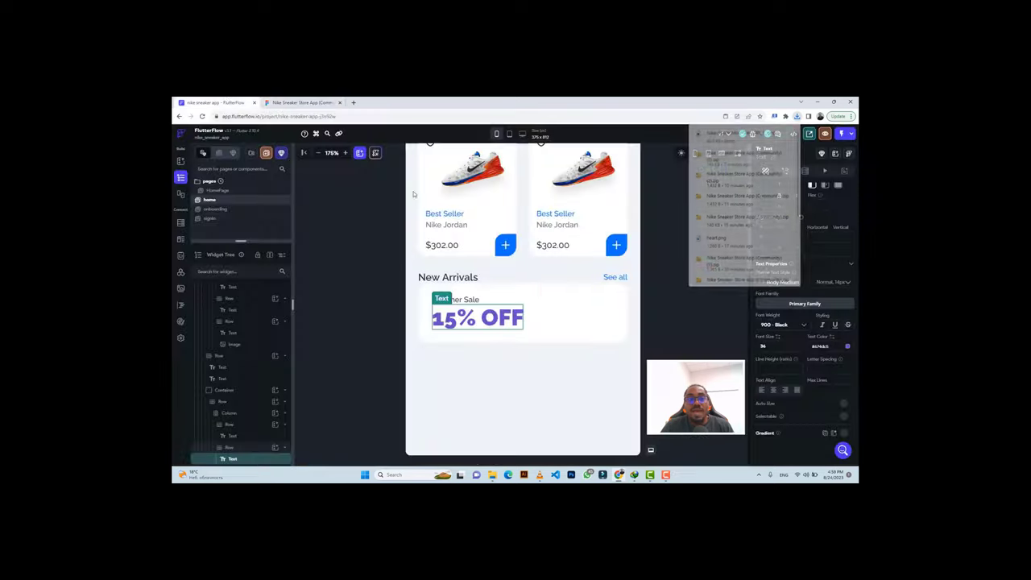
pyautogui.click(623, 343)
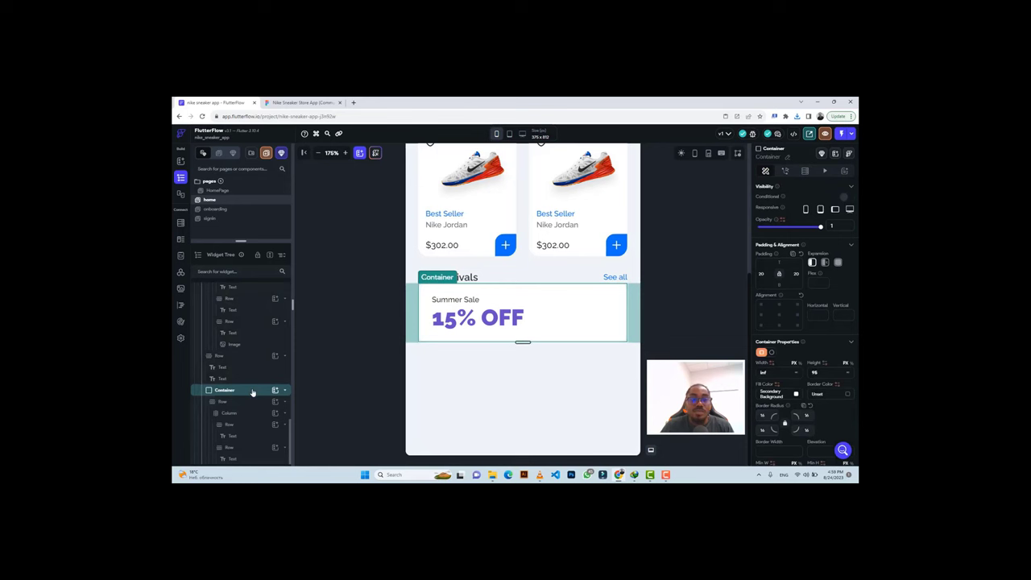
pyautogui.rightClick(252, 392)
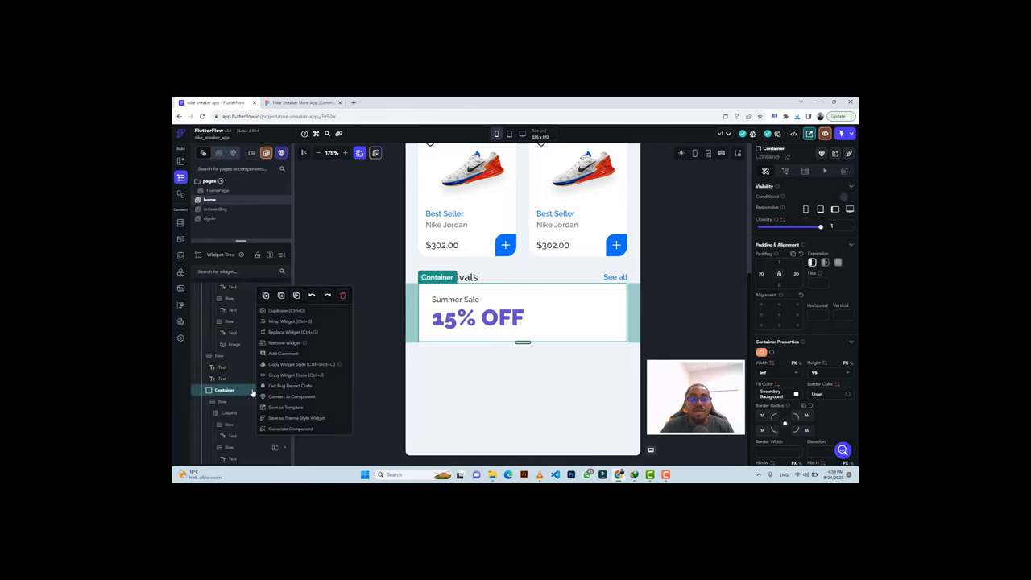
pyautogui.click(284, 321)
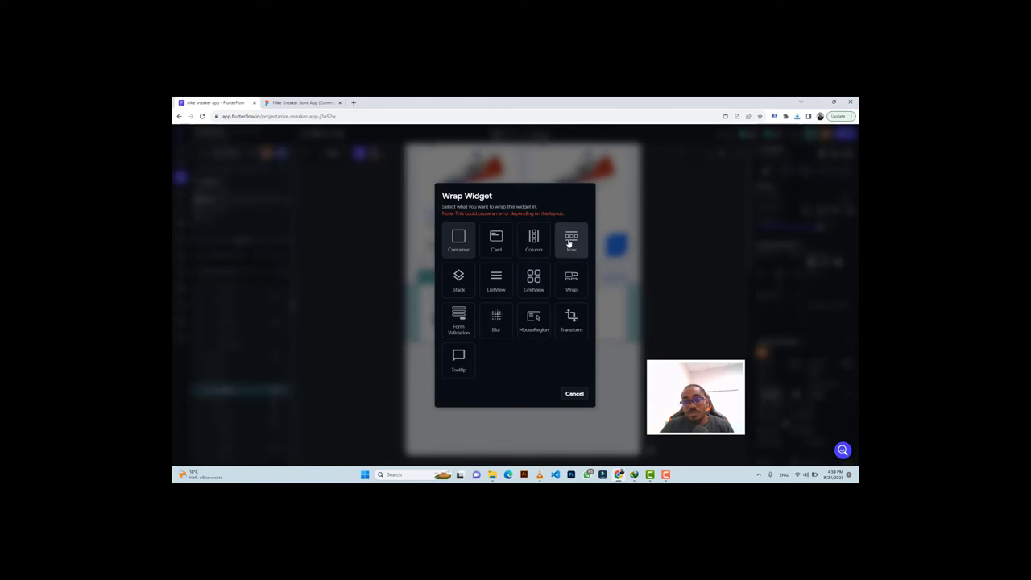
pyautogui.click(570, 242)
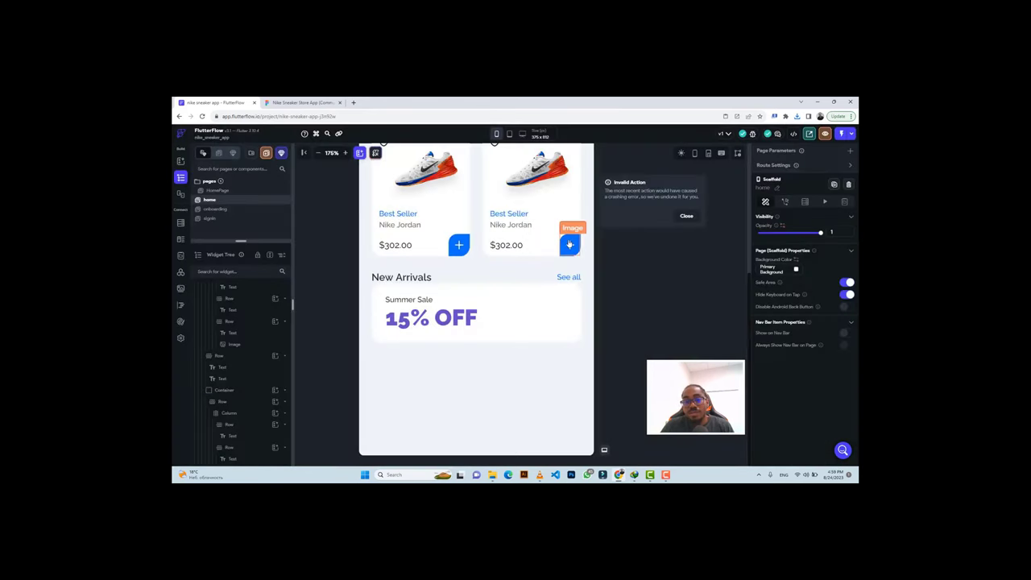
pyautogui.click(684, 217)
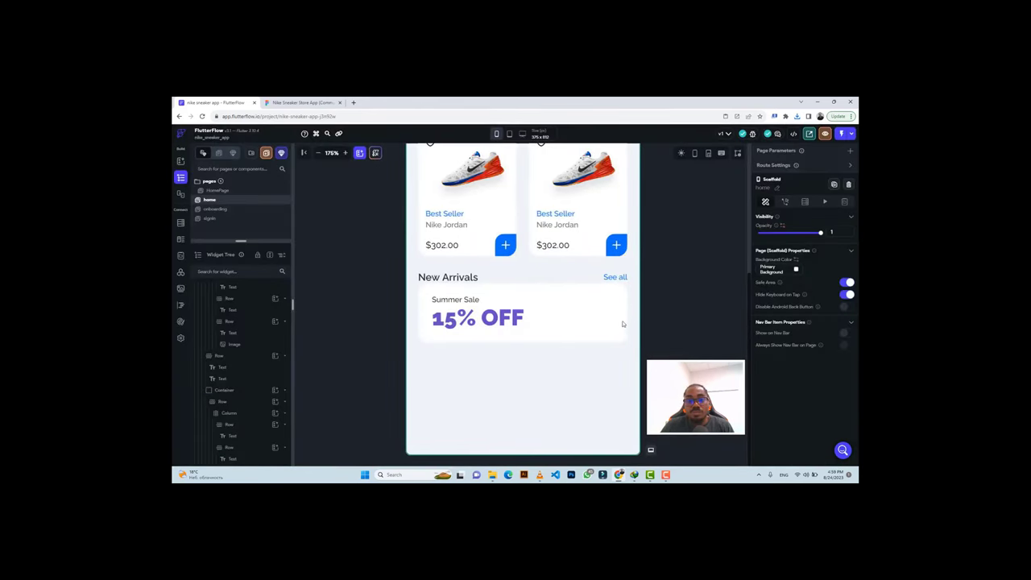
pyautogui.click(420, 340)
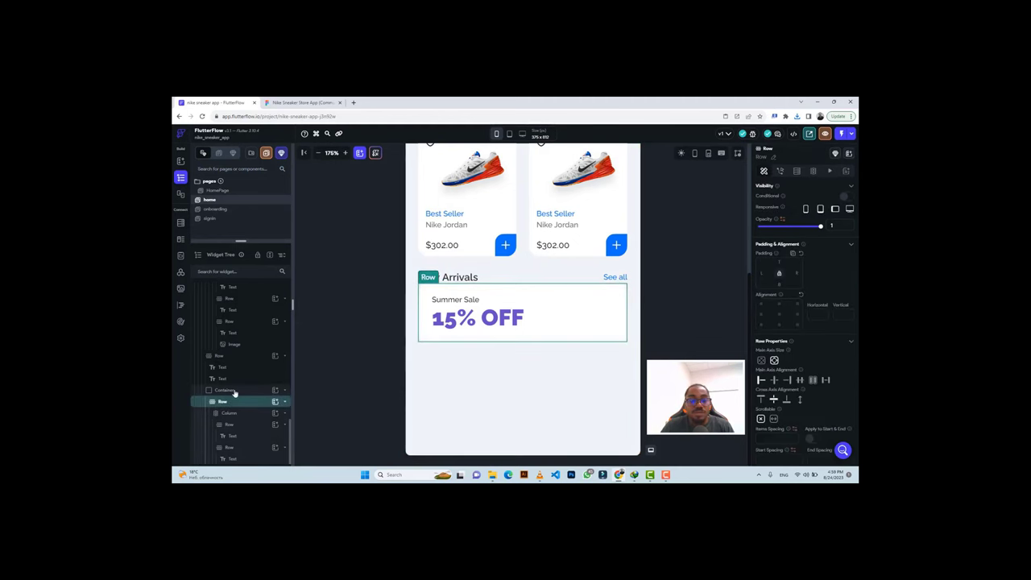
pyautogui.click(235, 391)
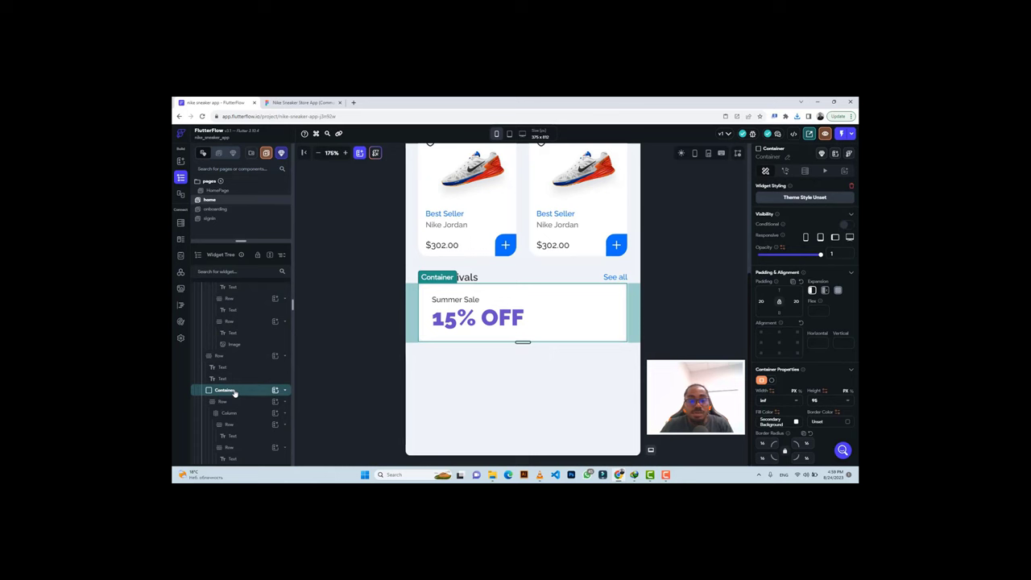
# Cut the Summer Sale banner container and paste it into a new Row below New Arrivals.
pyautogui.hotkey('ctrl', 'x')
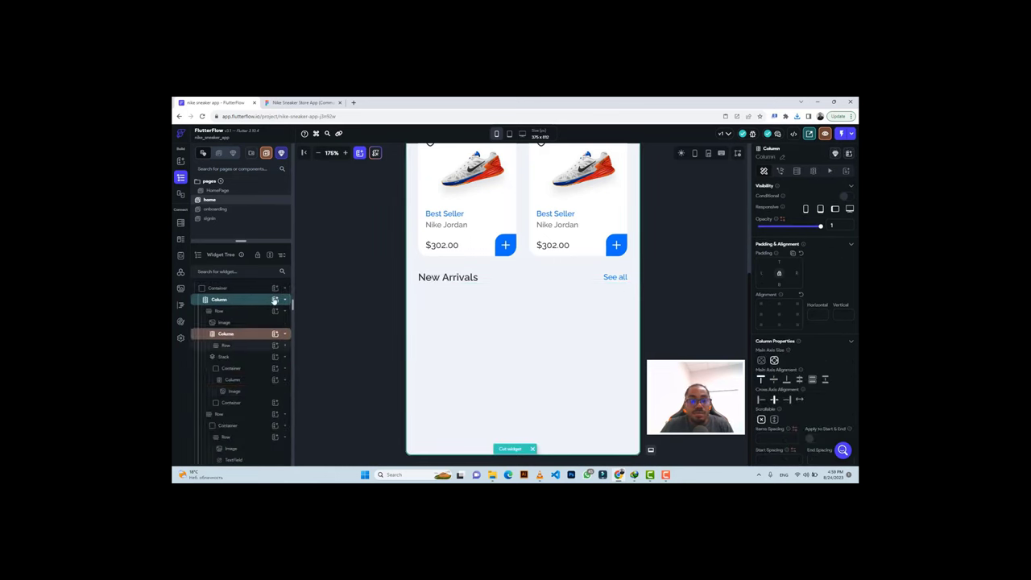
pyautogui.click(275, 299)
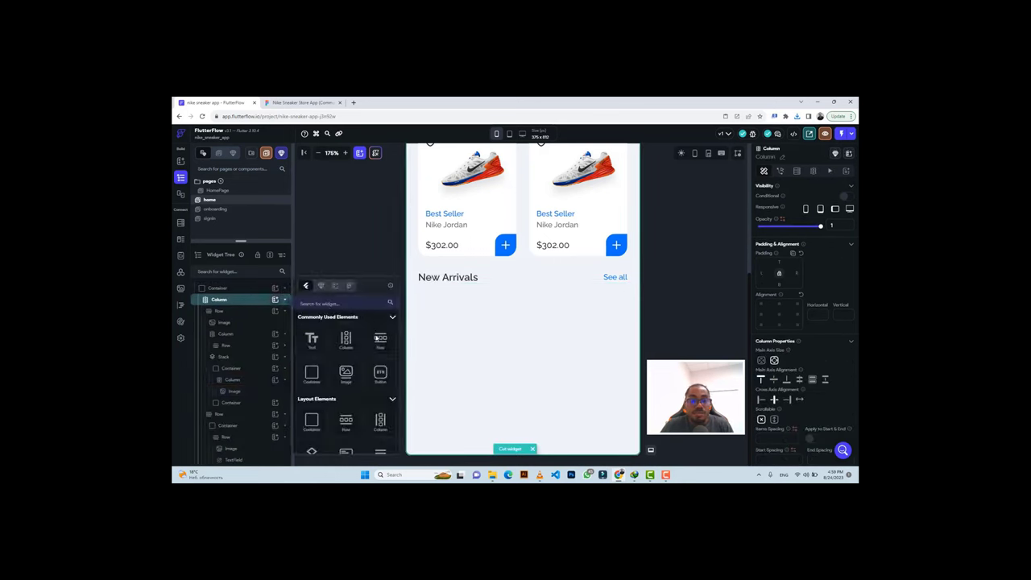
pyautogui.click(380, 342)
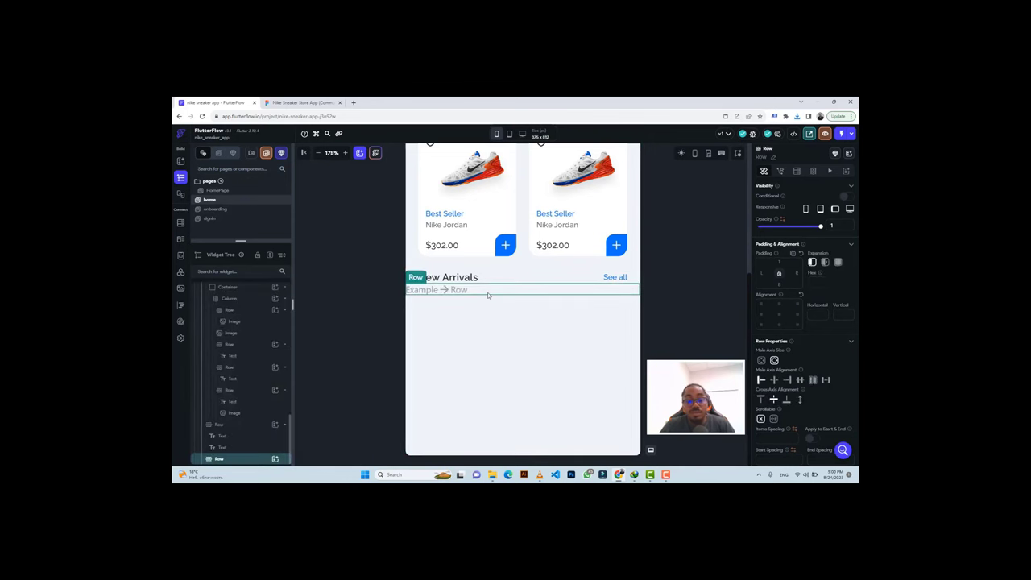
pyautogui.hotkey('ctrl', 'v')
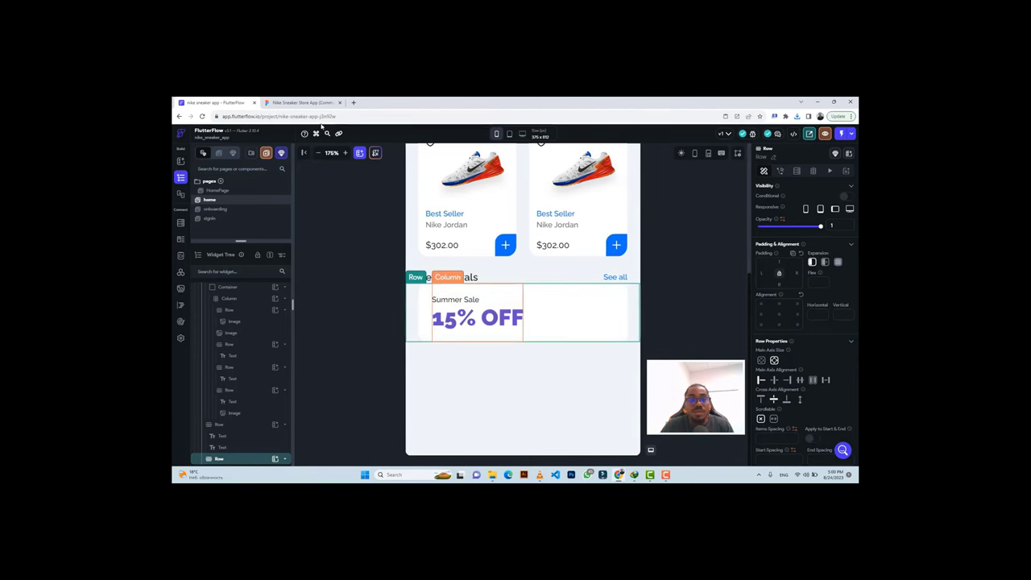
pyautogui.click(284, 101)
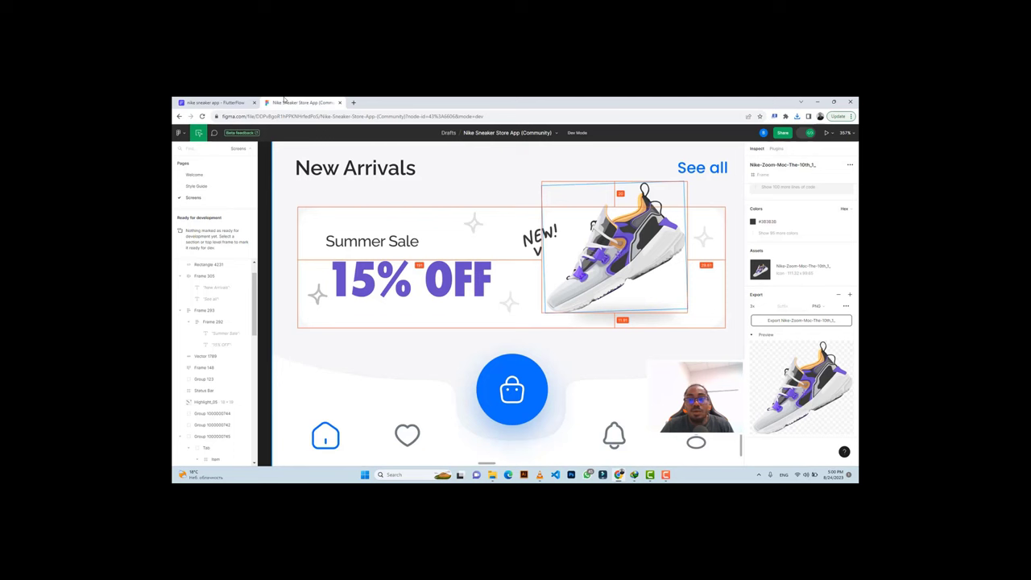
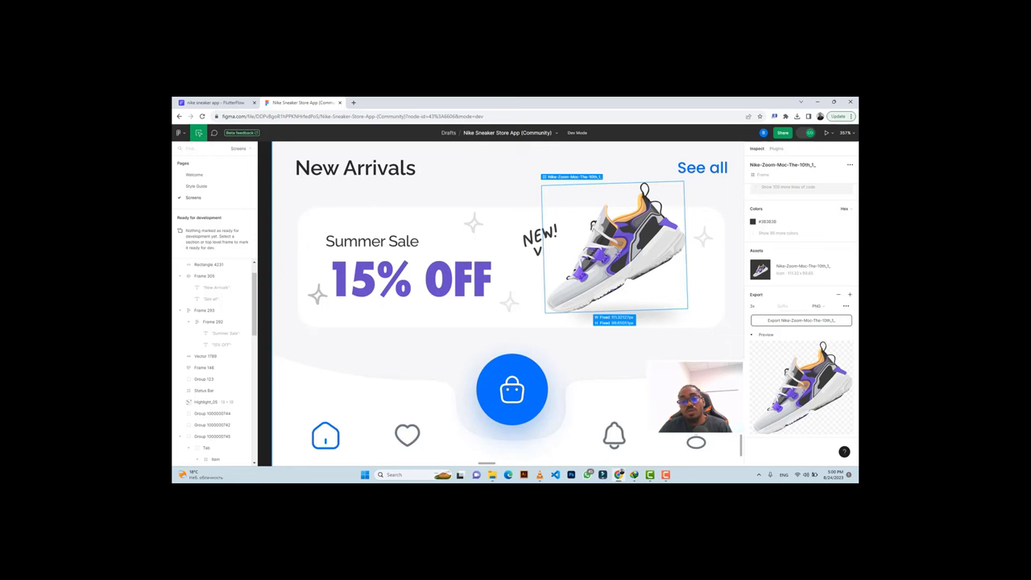
# Wrap the Summer Sale container in a Stack.
pyautogui.hotkey('ctrl', 'Tab')
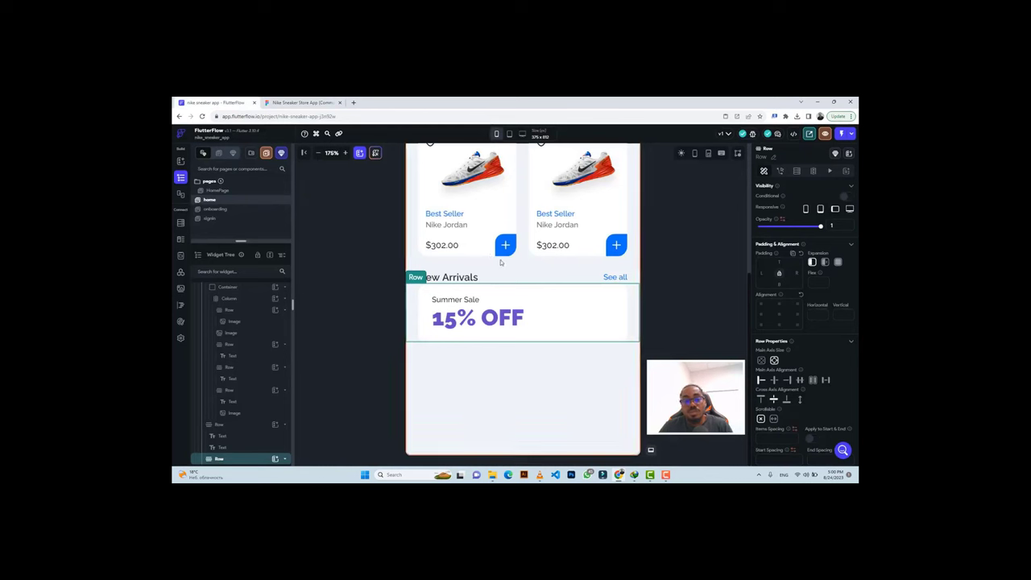
pyautogui.hotkey('ctrl', 'z')
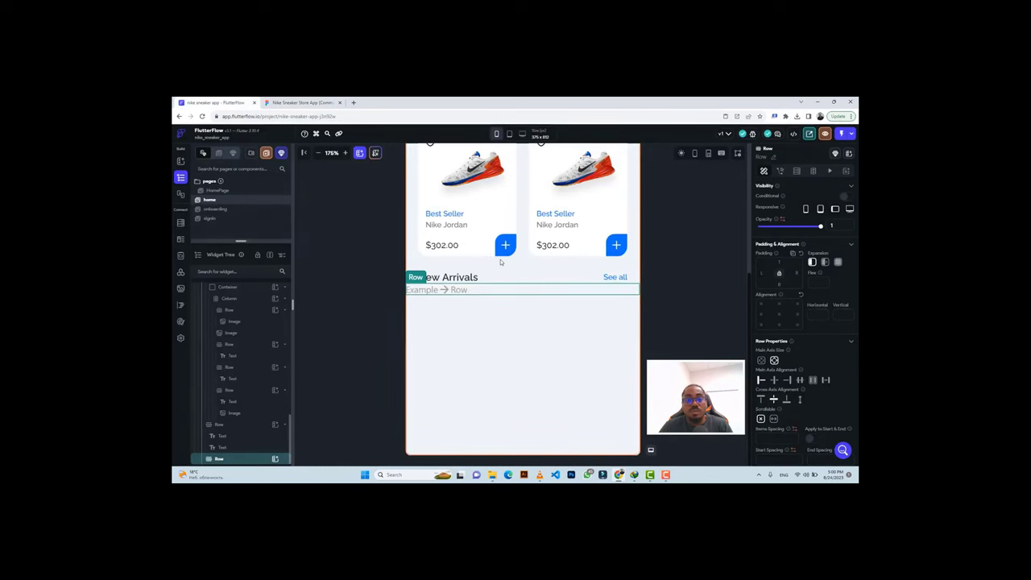
pyautogui.hotkey('ctrl', 'shift', 'z')
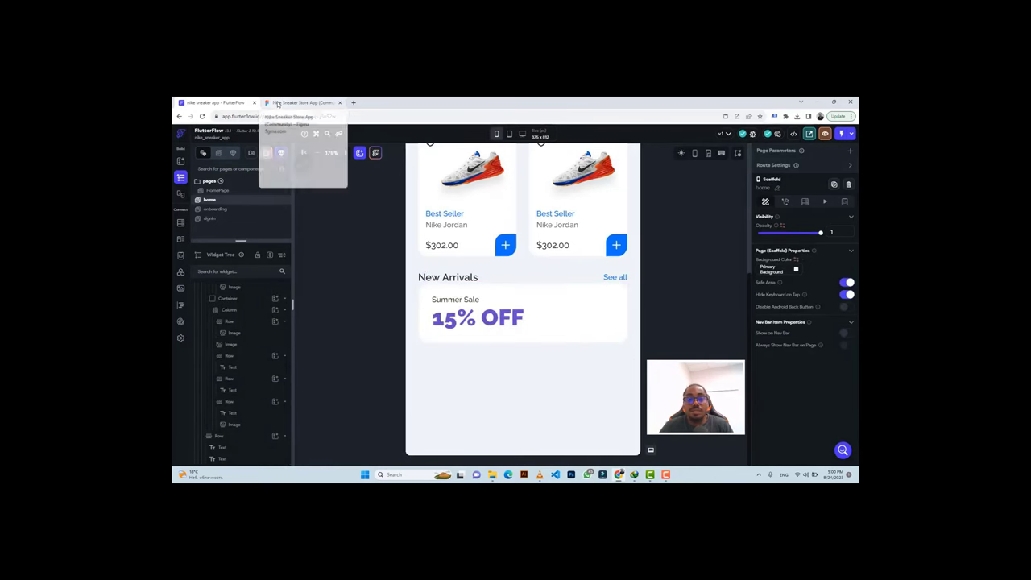
pyautogui.click(589, 311)
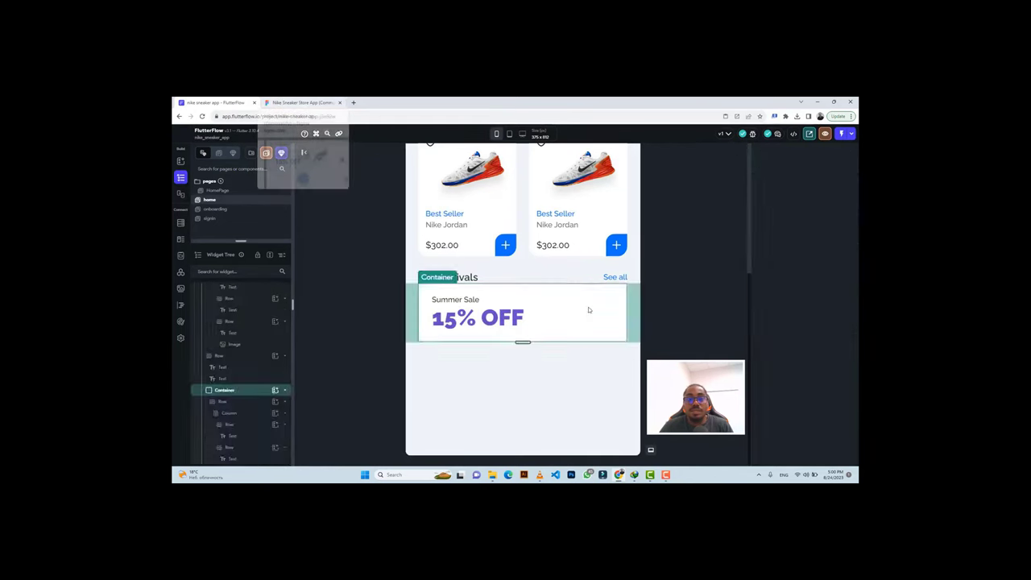
pyautogui.click(577, 318)
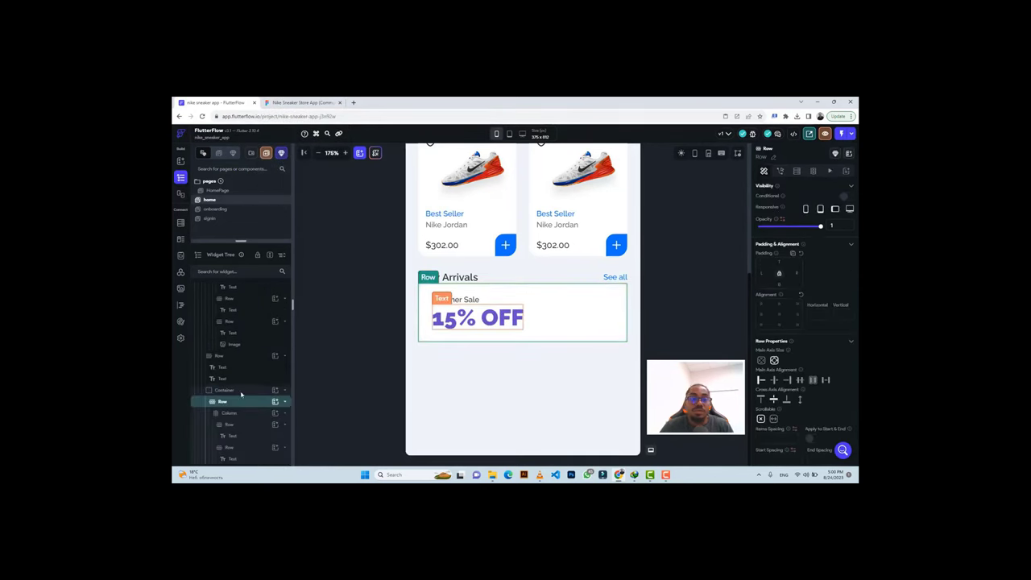
pyautogui.click(237, 392)
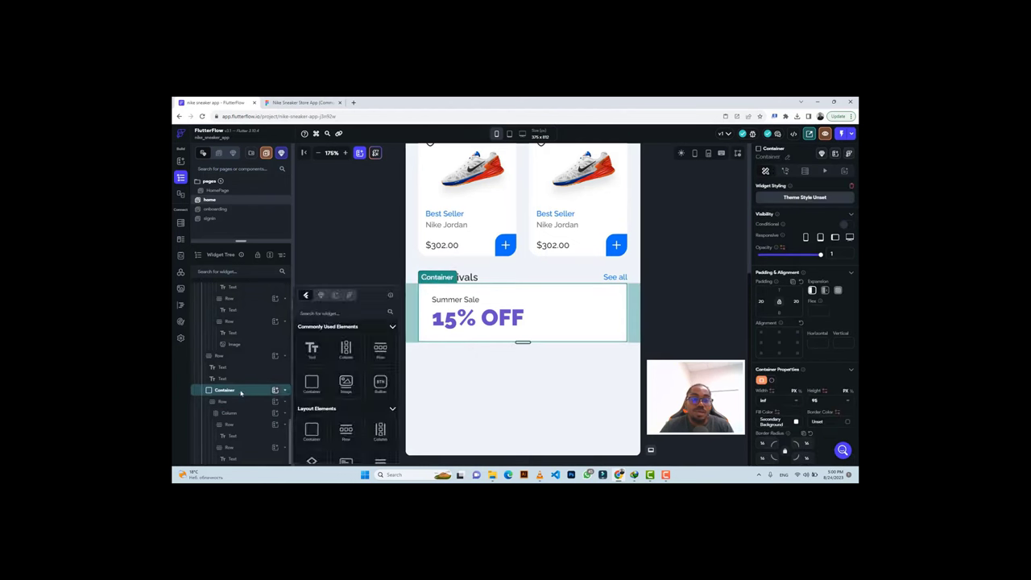
pyautogui.rightClick(240, 392)
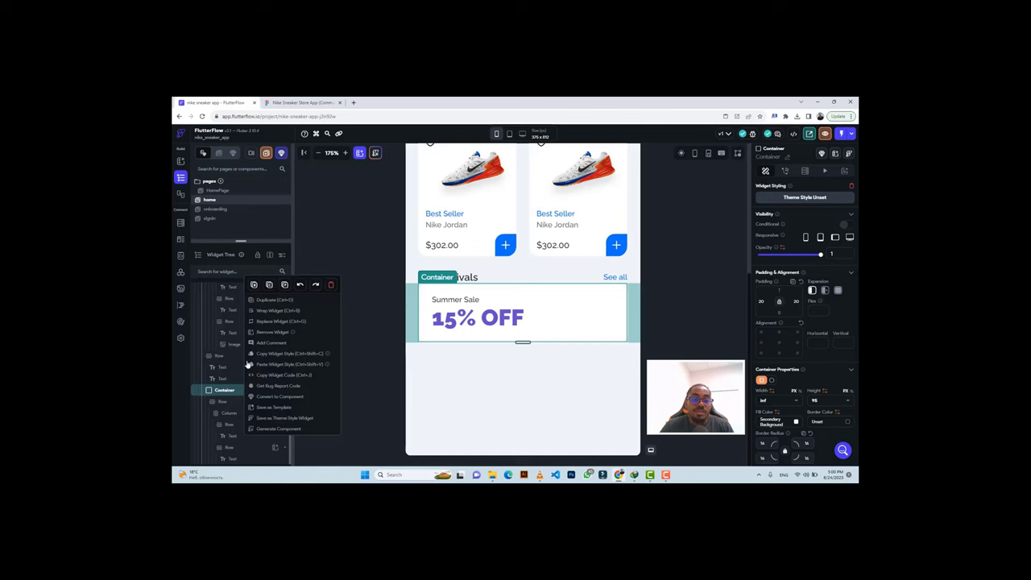
pyautogui.click(266, 311)
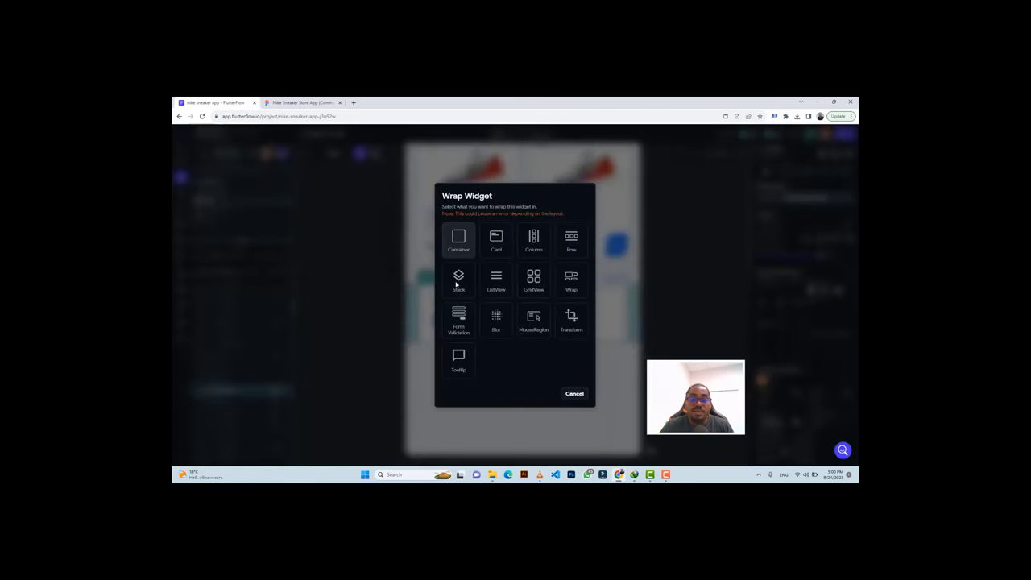
pyautogui.click(457, 280)
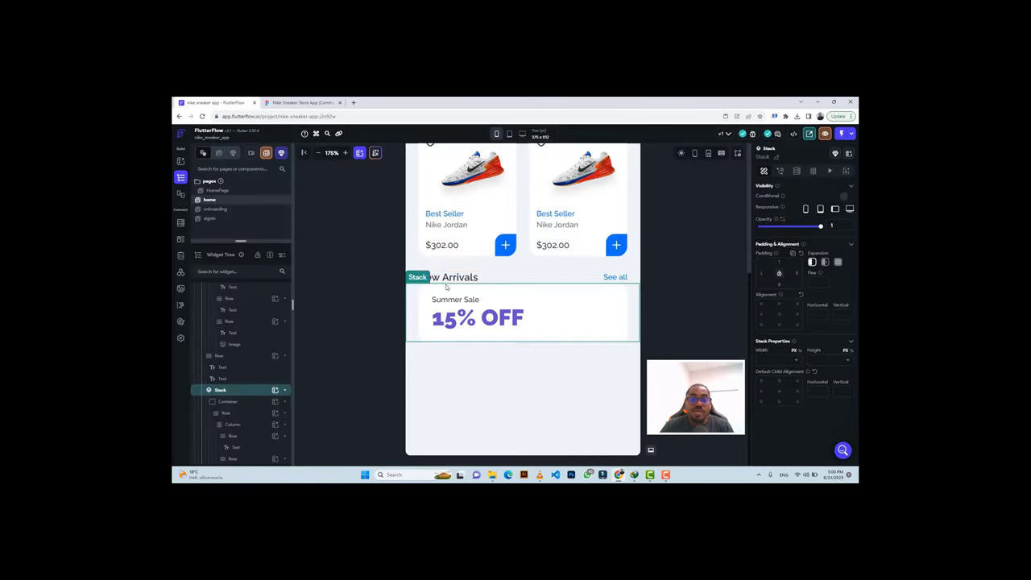
# Add an Image inside the Stack sized 113 wide by 100 high.
pyautogui.click(274, 390)
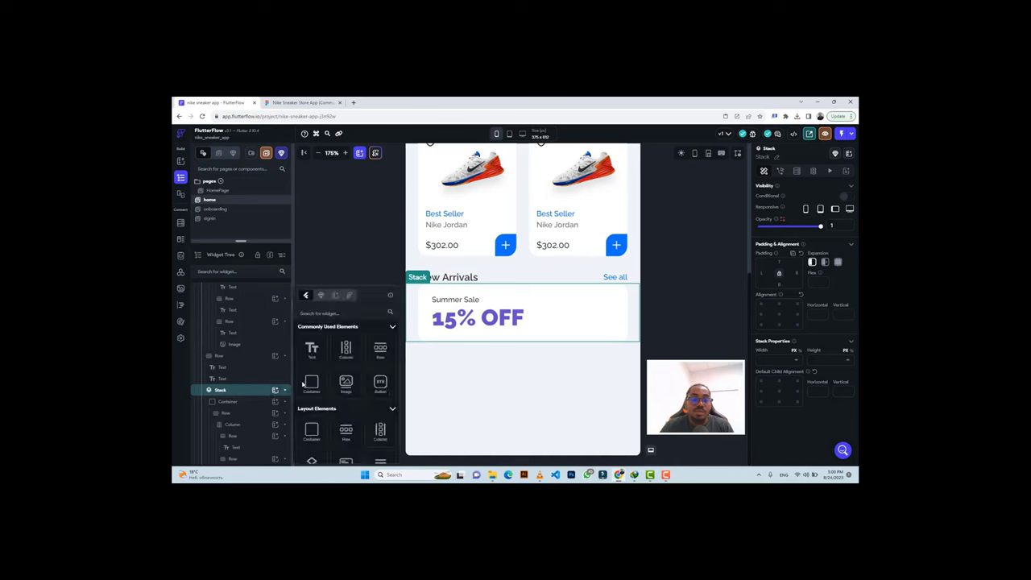
pyautogui.click(345, 383)
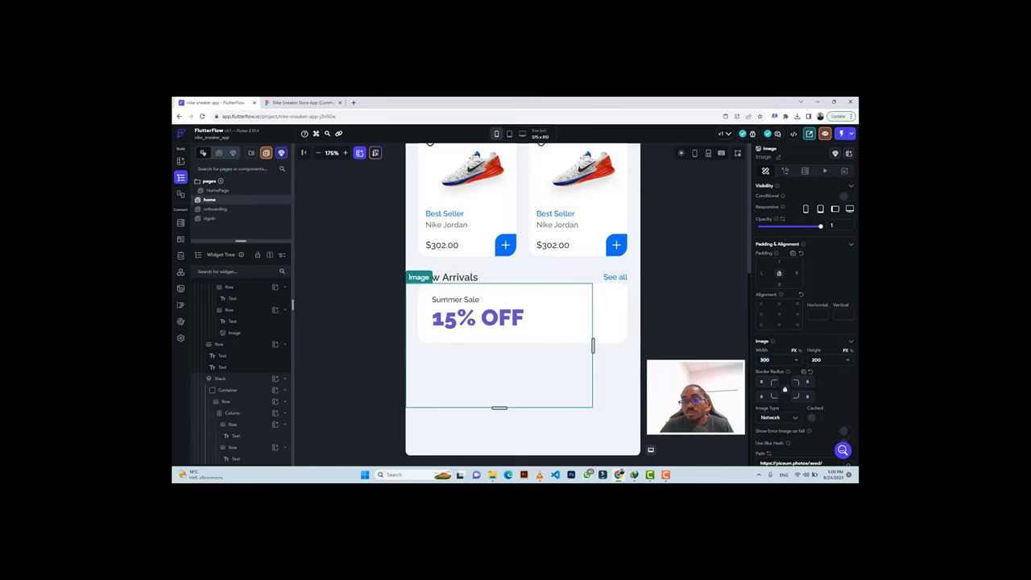
pyautogui.write('113')
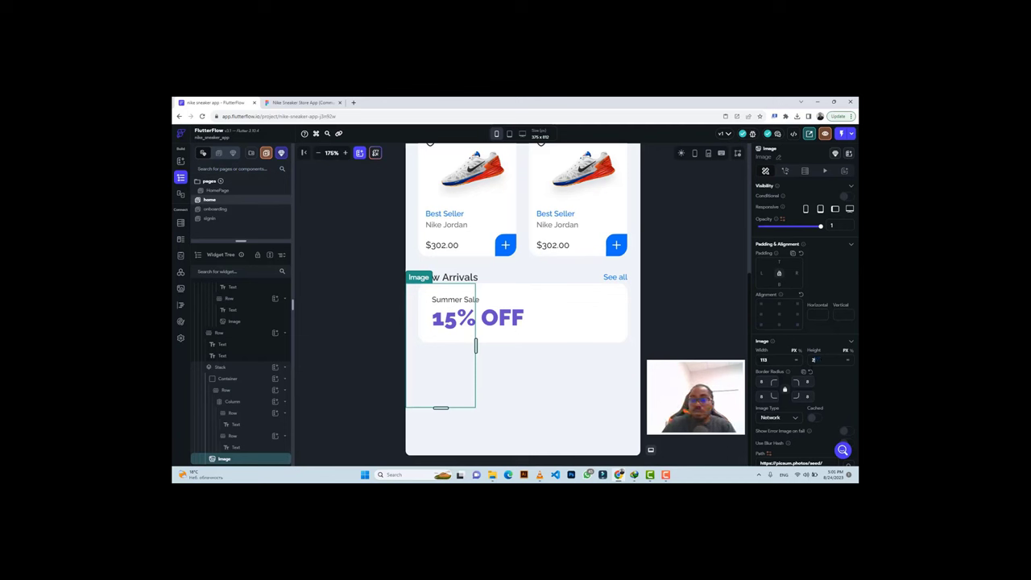
pyautogui.write('100')
pyautogui.press('Return')
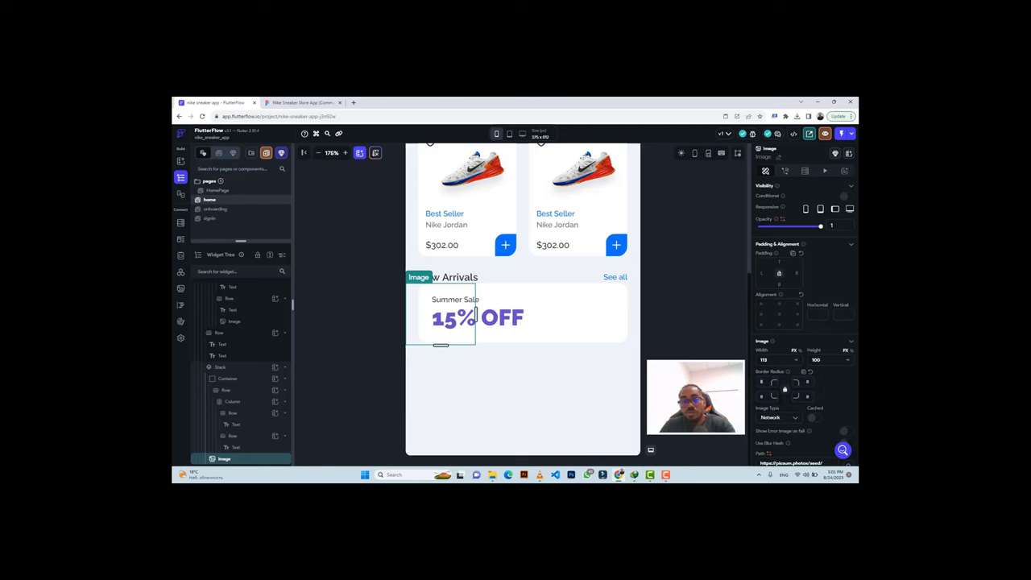
# Set the image type to Asset and upload the Nike Zoom shoe picture from Downloads.
pyautogui.click(781, 419)
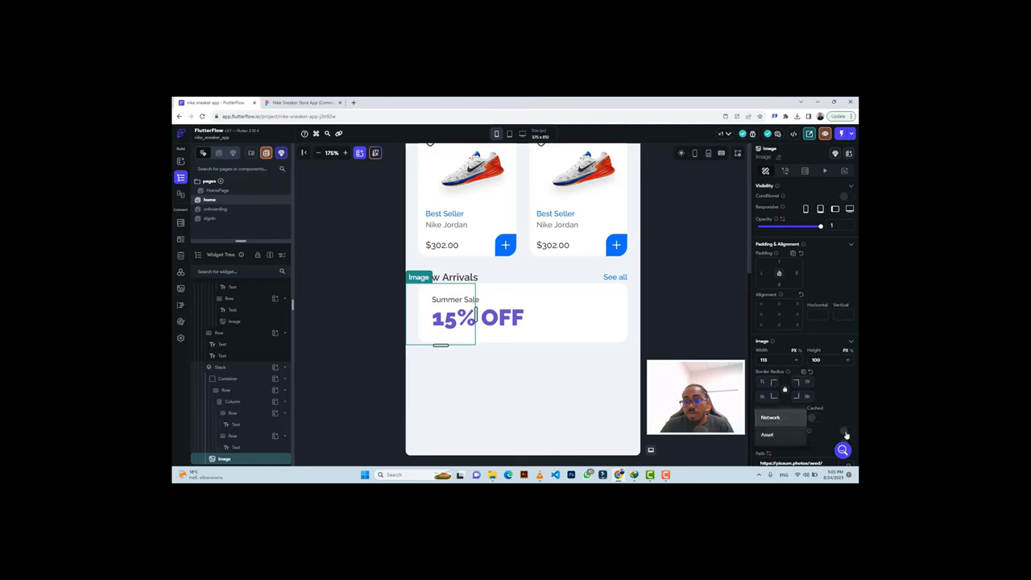
pyautogui.click(766, 434)
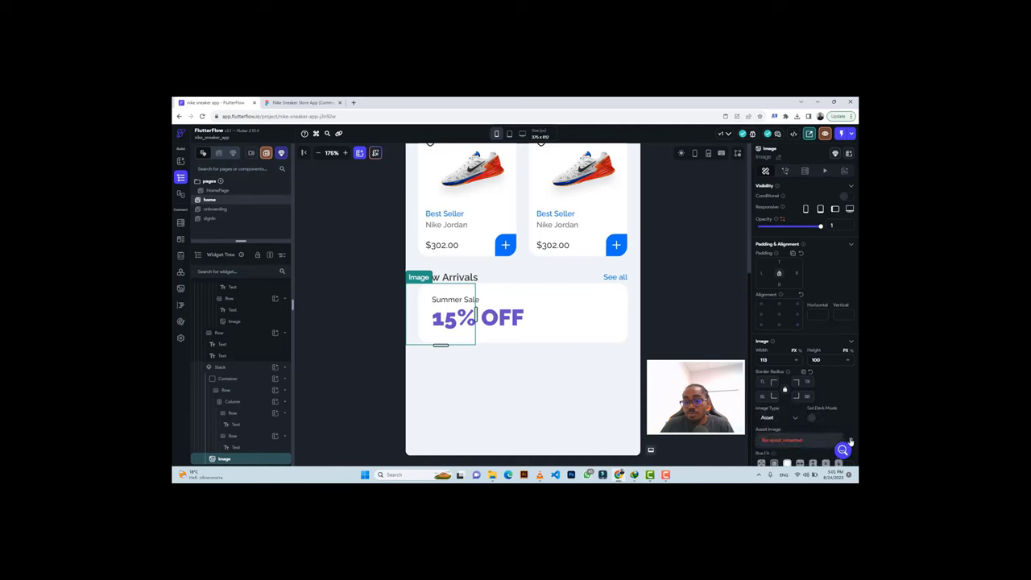
pyautogui.click(850, 441)
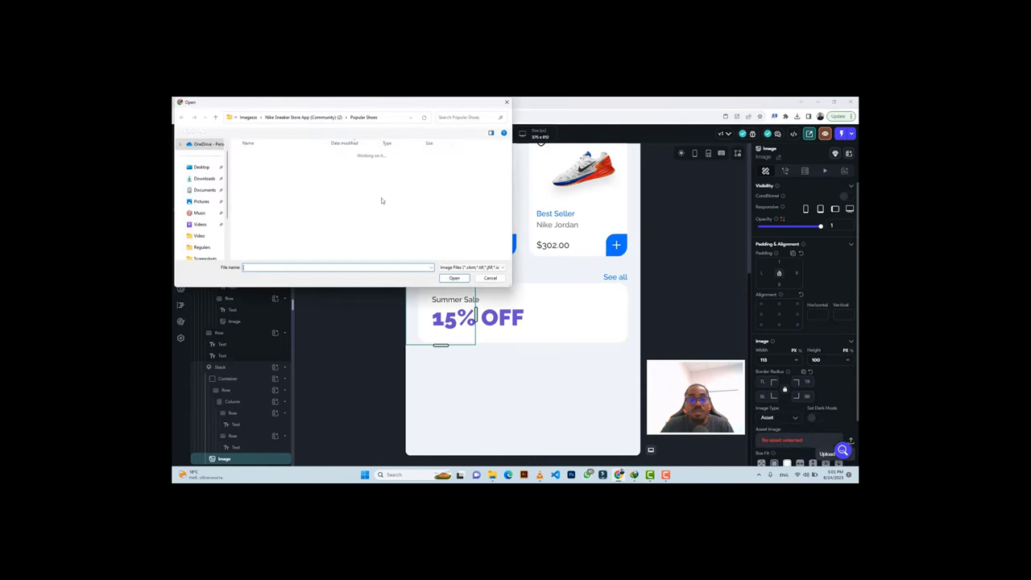
pyautogui.click(247, 118)
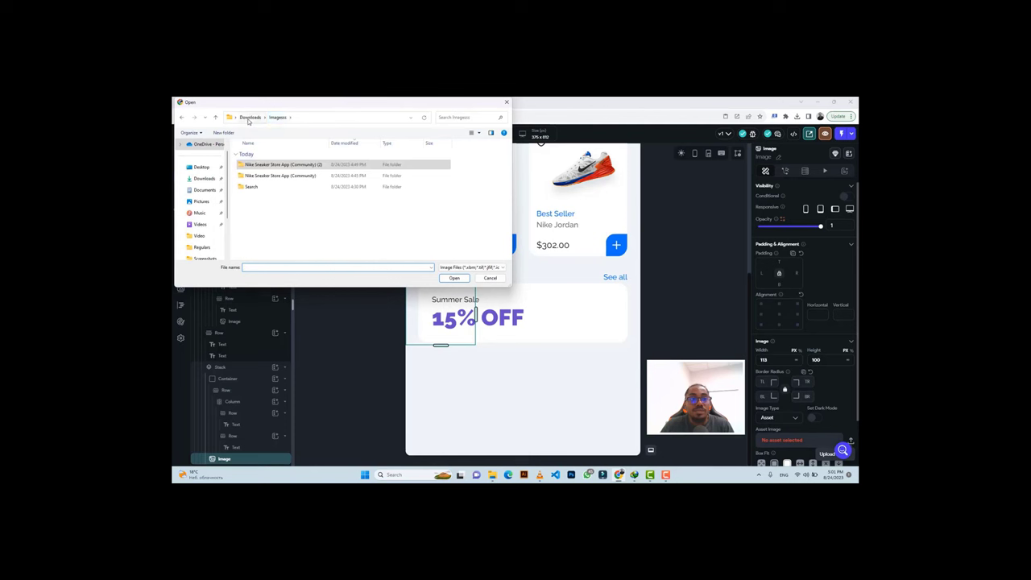
pyautogui.click(249, 118)
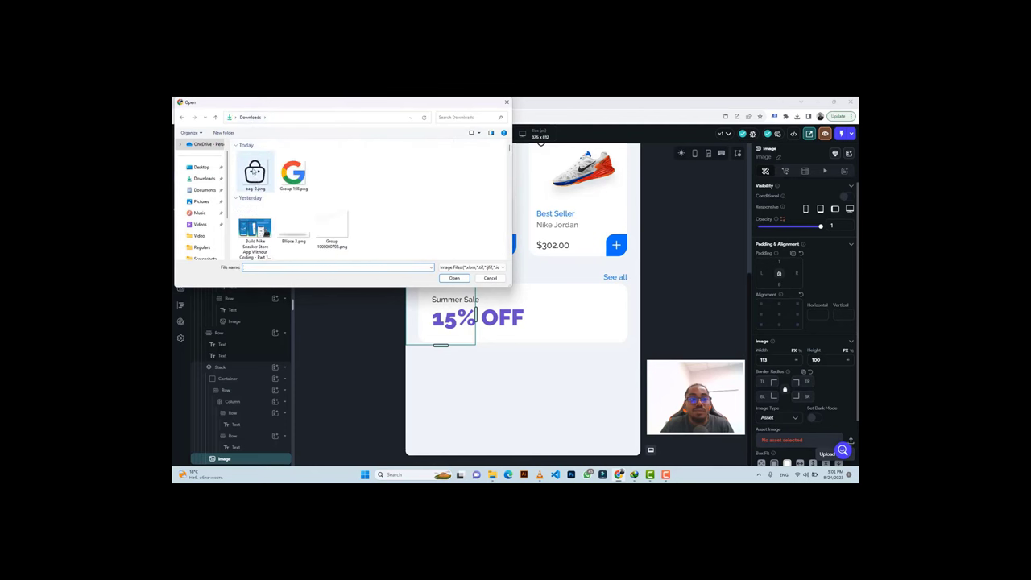
pyautogui.click(254, 171)
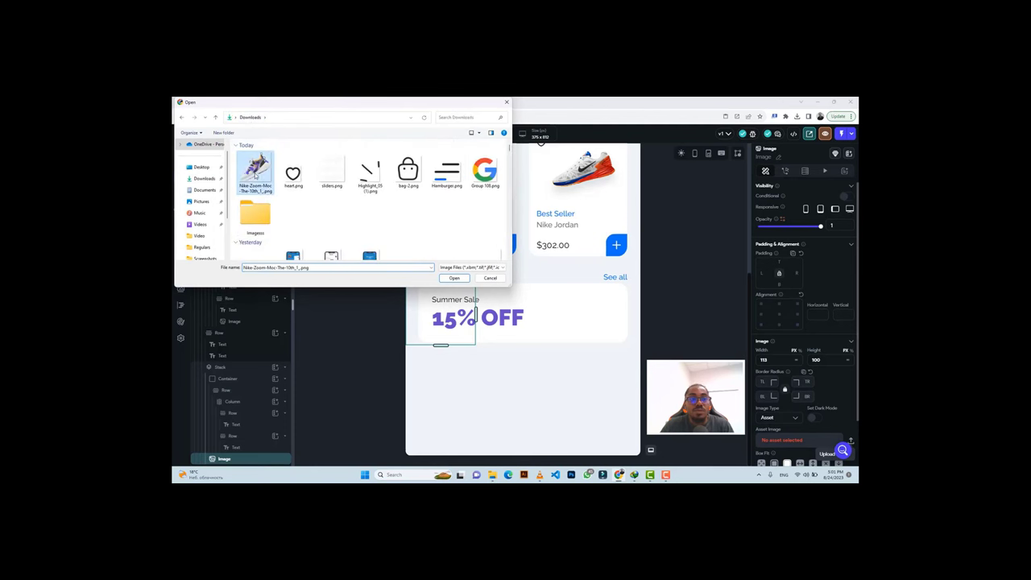
pyautogui.click(449, 277)
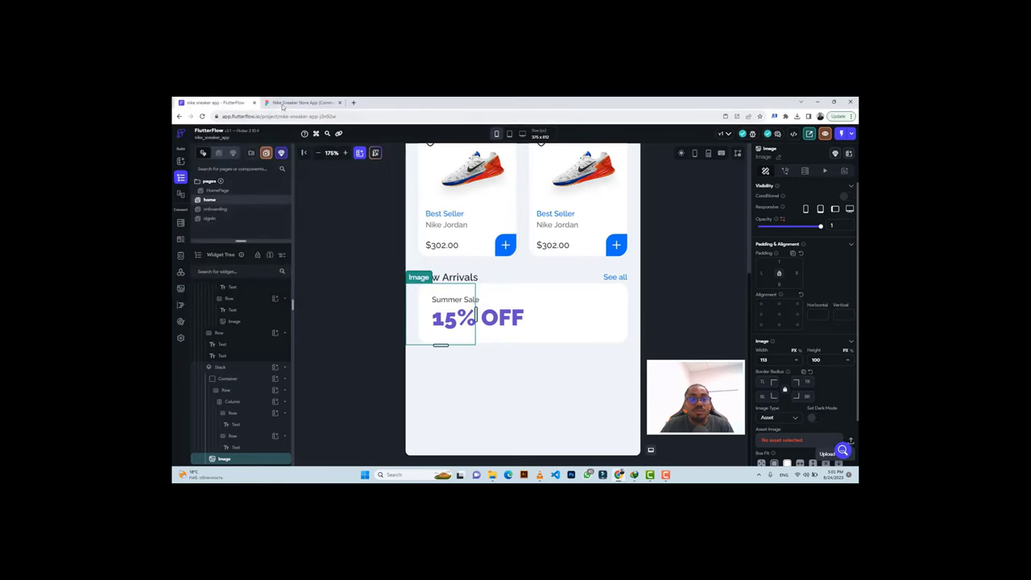
# Give the Summer Sale container 20 top padding, checking it against the Figma design.
pyautogui.click(284, 103)
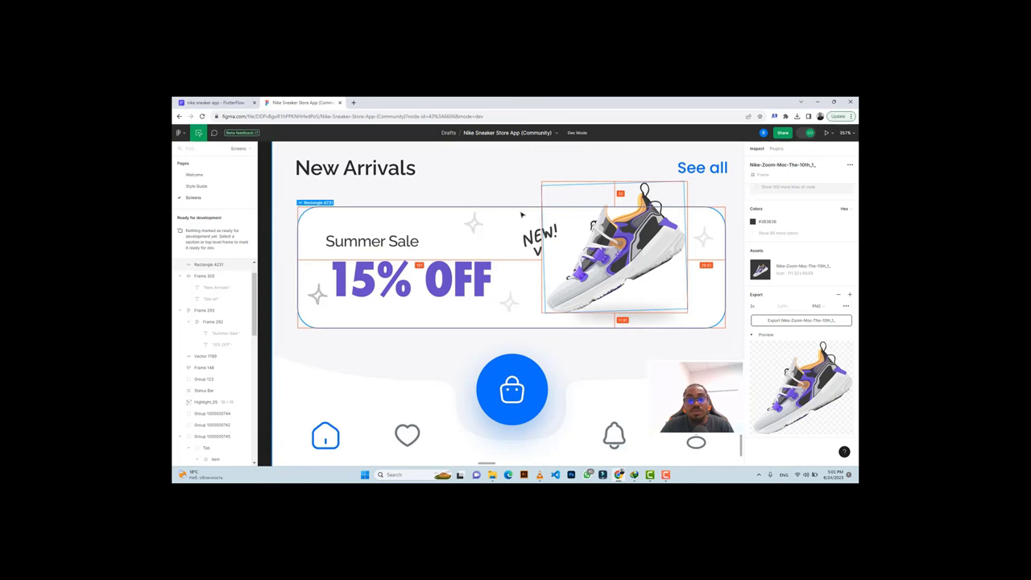
pyautogui.click(213, 102)
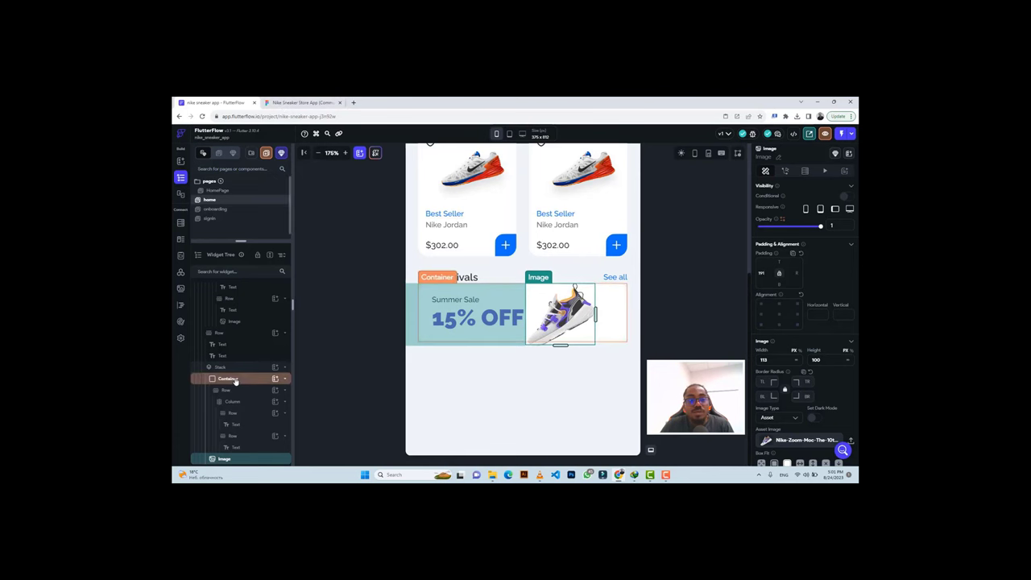
pyautogui.click(229, 379)
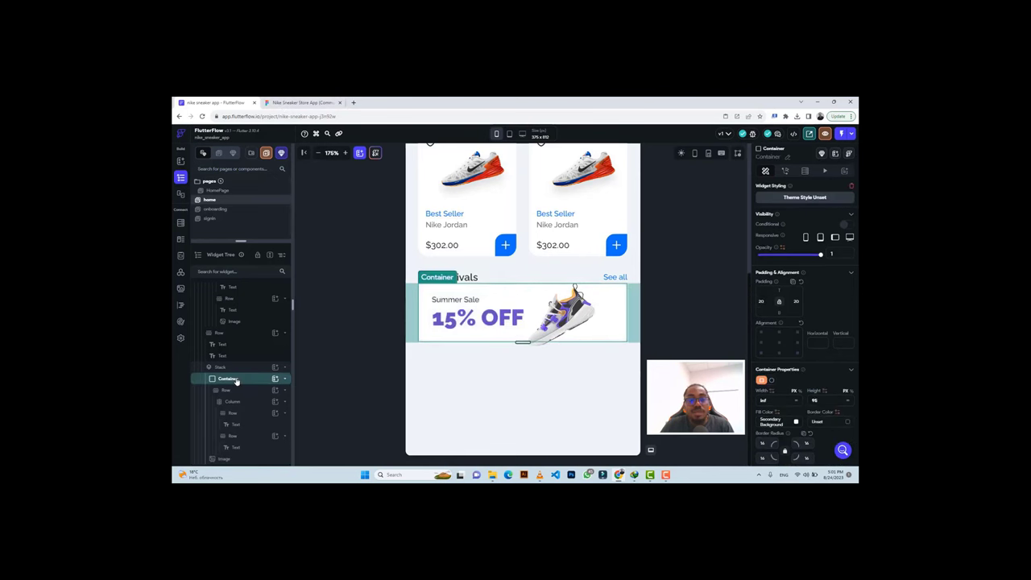
pyautogui.click(286, 102)
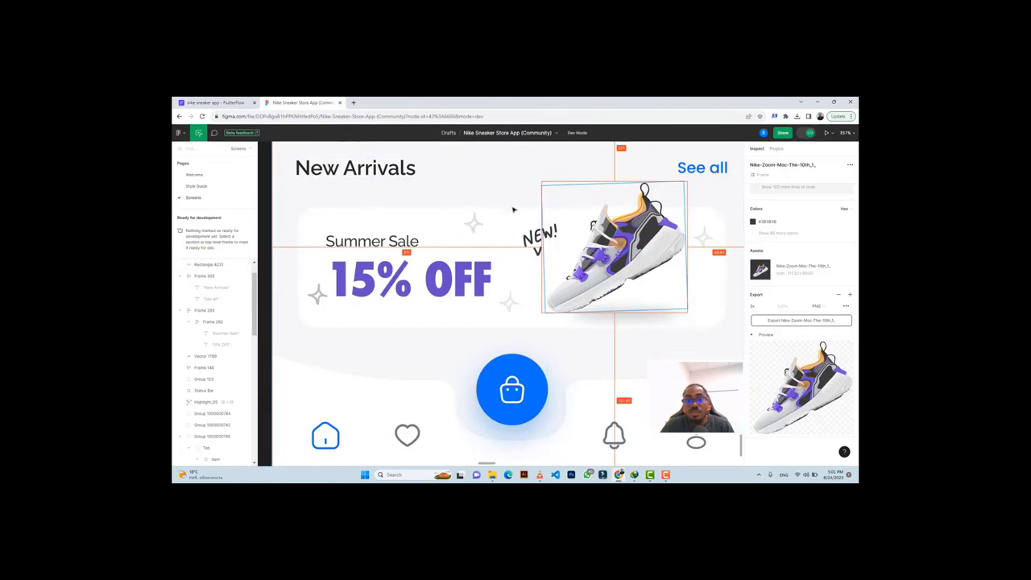
pyautogui.hotkey('ctrl', 'shift', 'Tab')
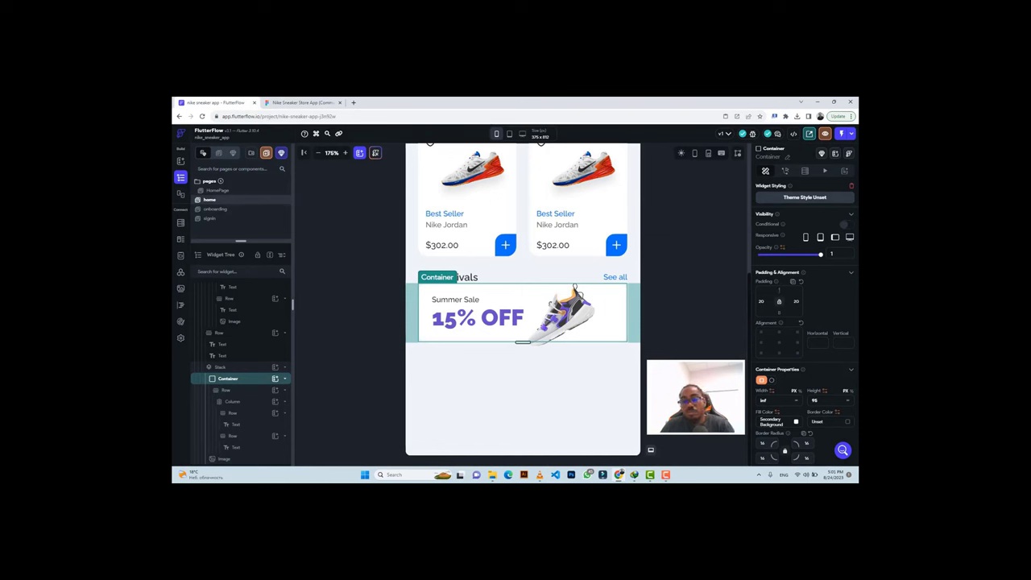
pyautogui.write('0')
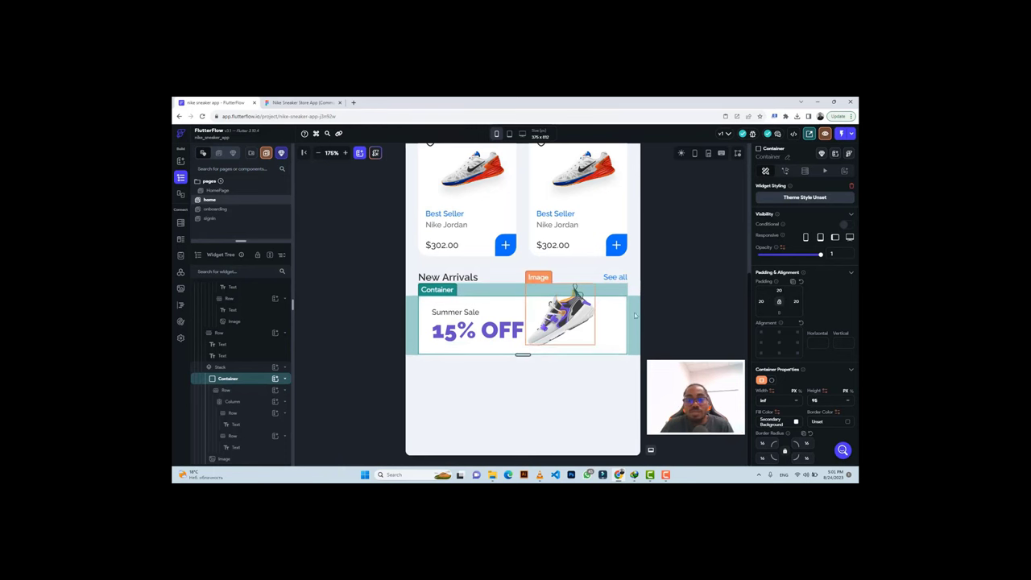
pyautogui.click(675, 293)
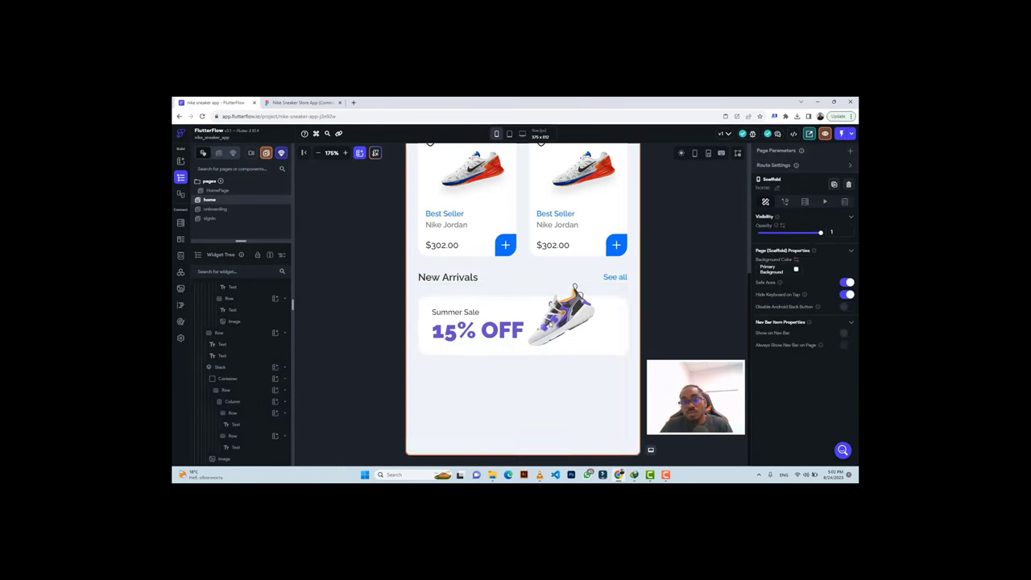
pyautogui.click(296, 103)
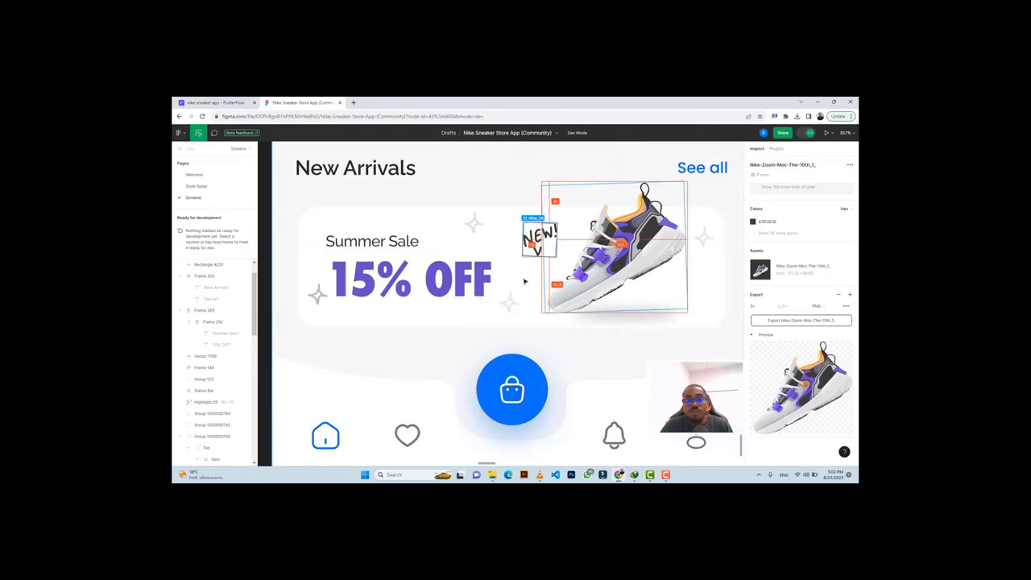
# Export the sparkle vector beside the 15% OFF banner from Figma as a 1x PNG.
pyautogui.click(318, 295)
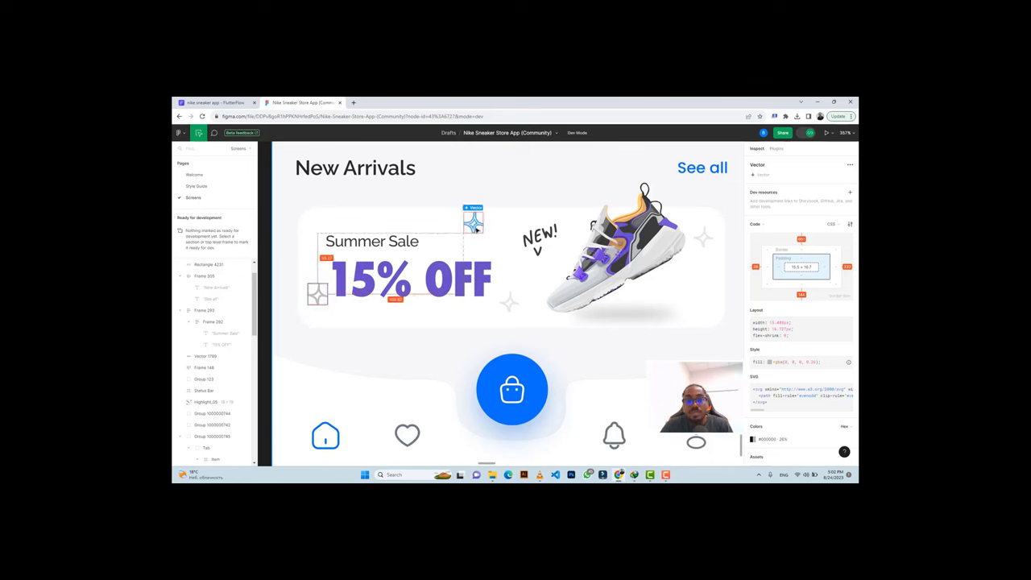
pyautogui.click(476, 229)
pyautogui.scroll(-2, 797, 322)
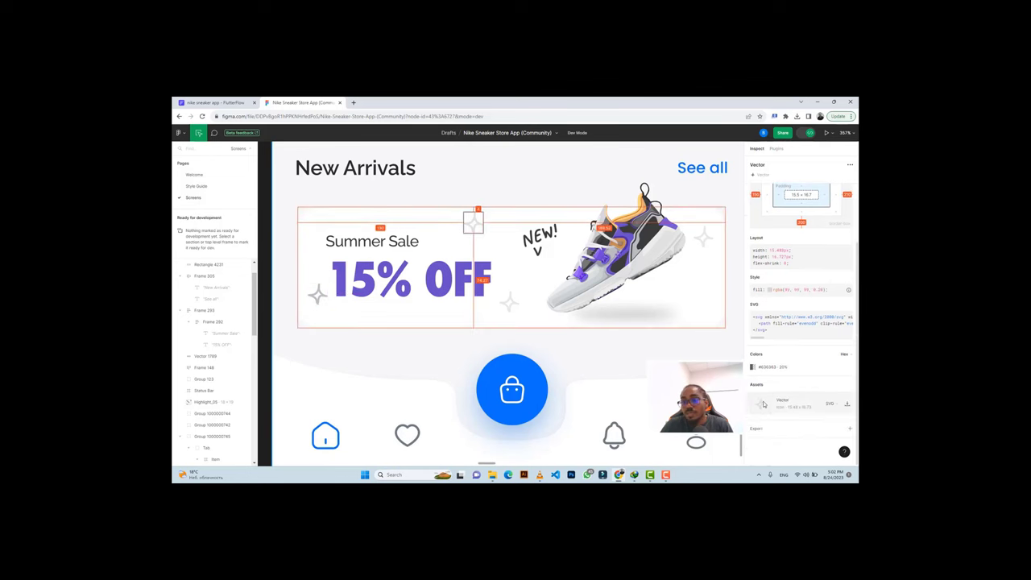
pyautogui.click(761, 432)
pyautogui.click(769, 442)
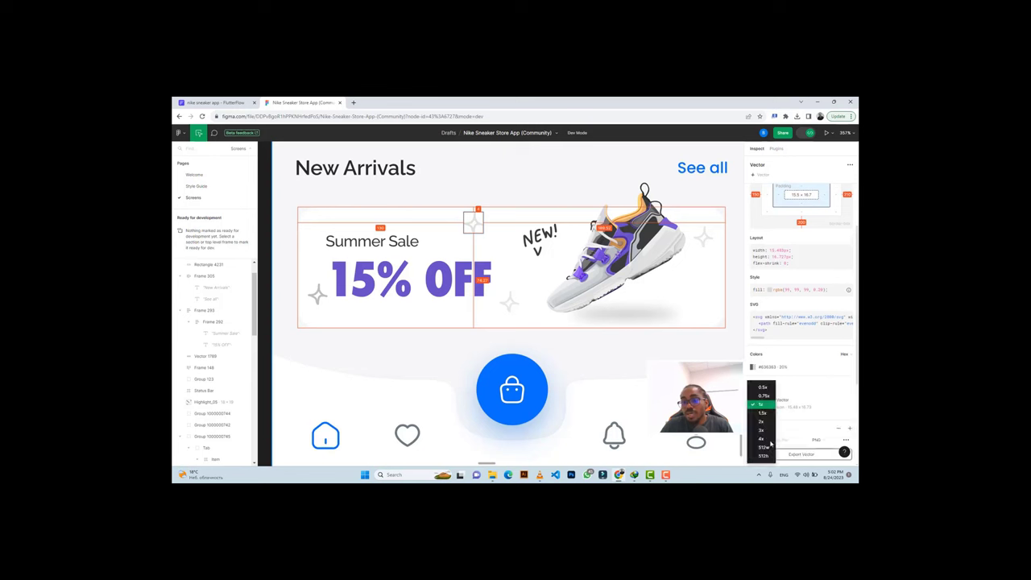
pyautogui.click(771, 432)
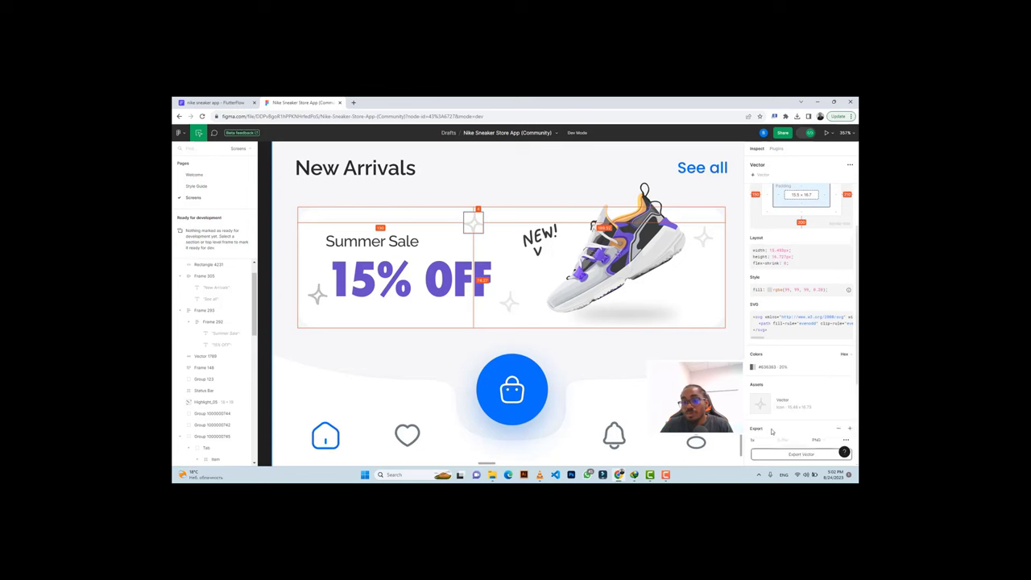
pyautogui.click(809, 454)
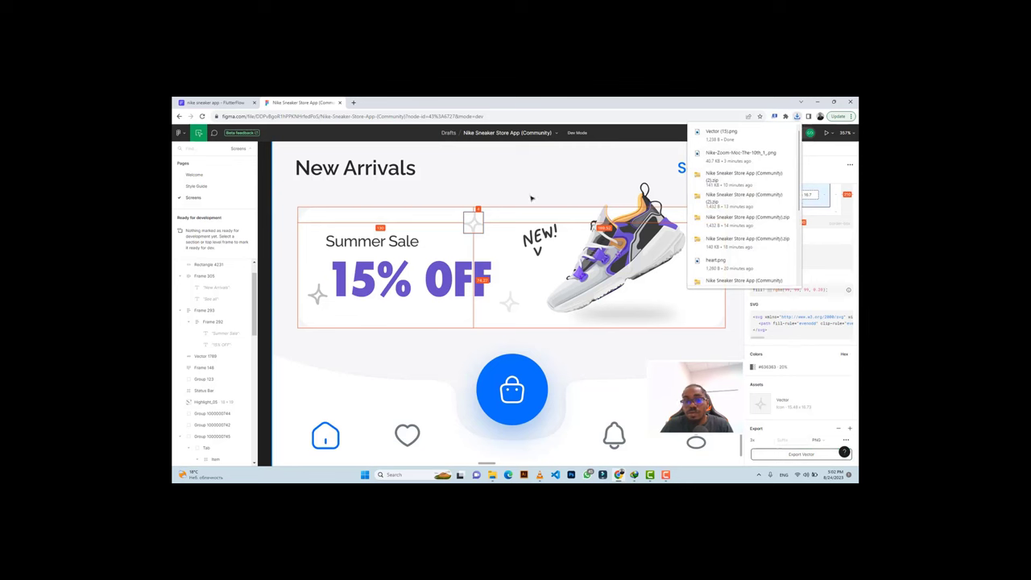
pyautogui.click(317, 296)
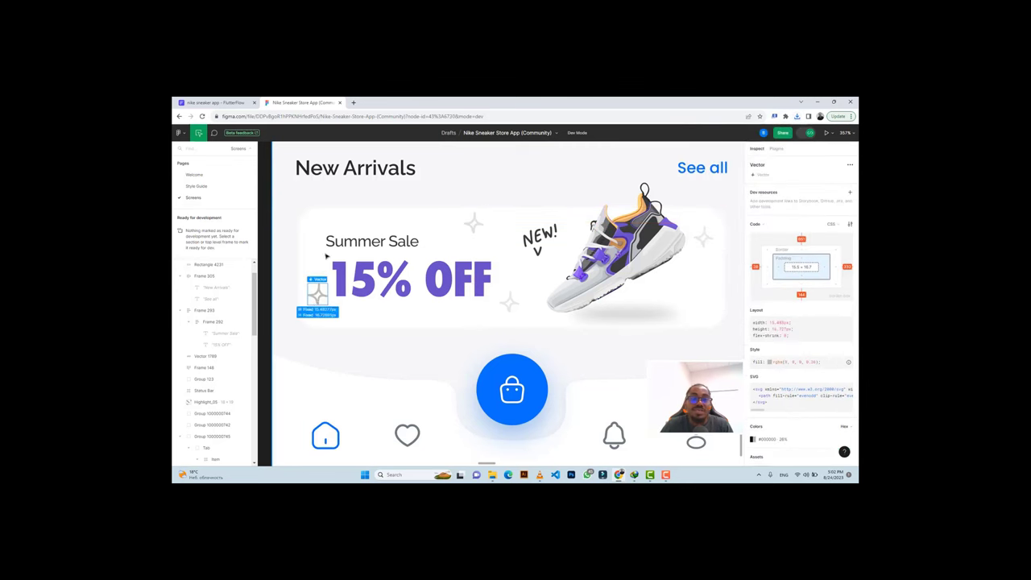
pyautogui.click(214, 102)
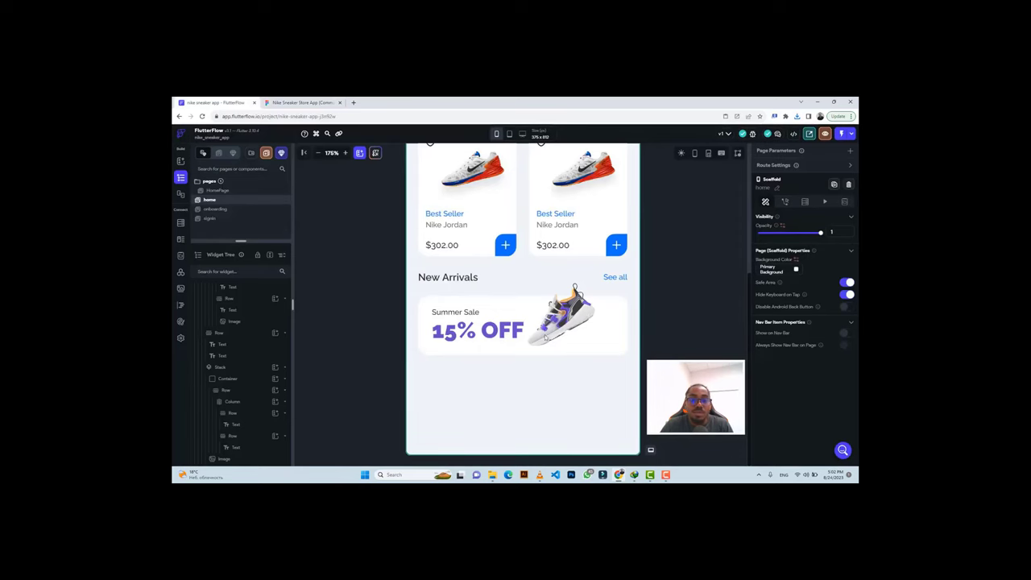
# Add a 15×15 Image inside the Summer Sale banner's Stack.
pyautogui.click(613, 324)
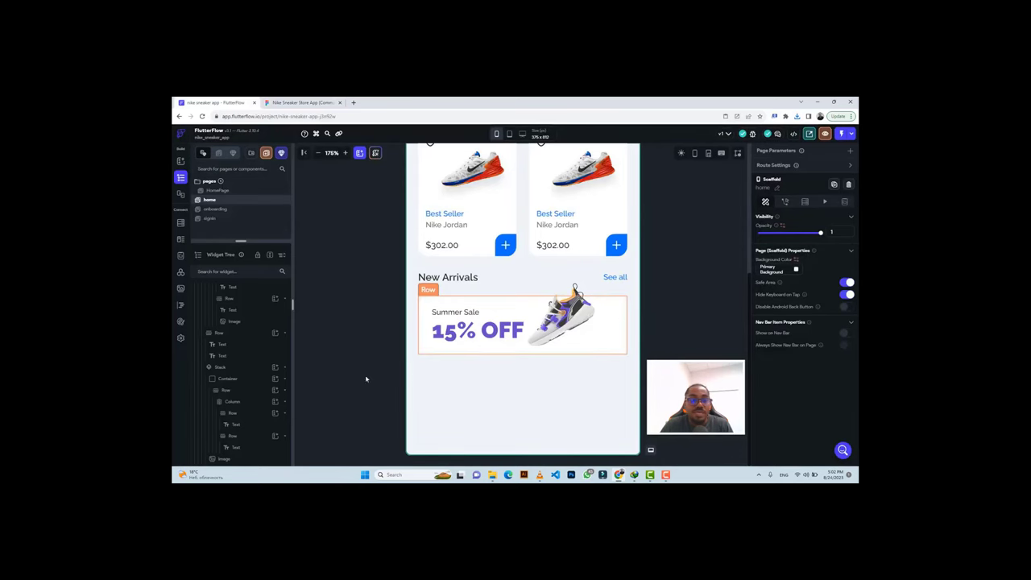
pyautogui.click(261, 368)
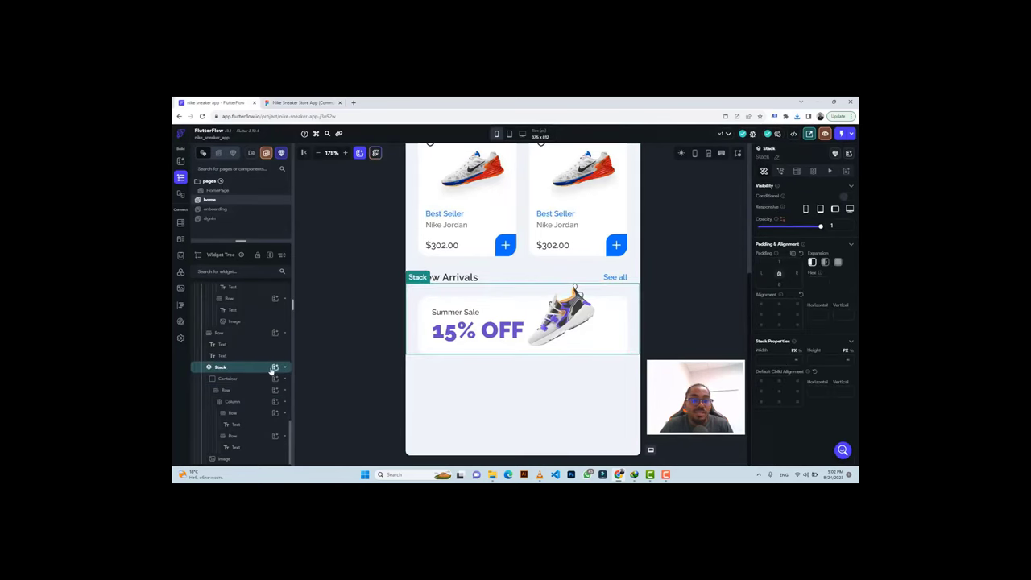
pyautogui.click(275, 367)
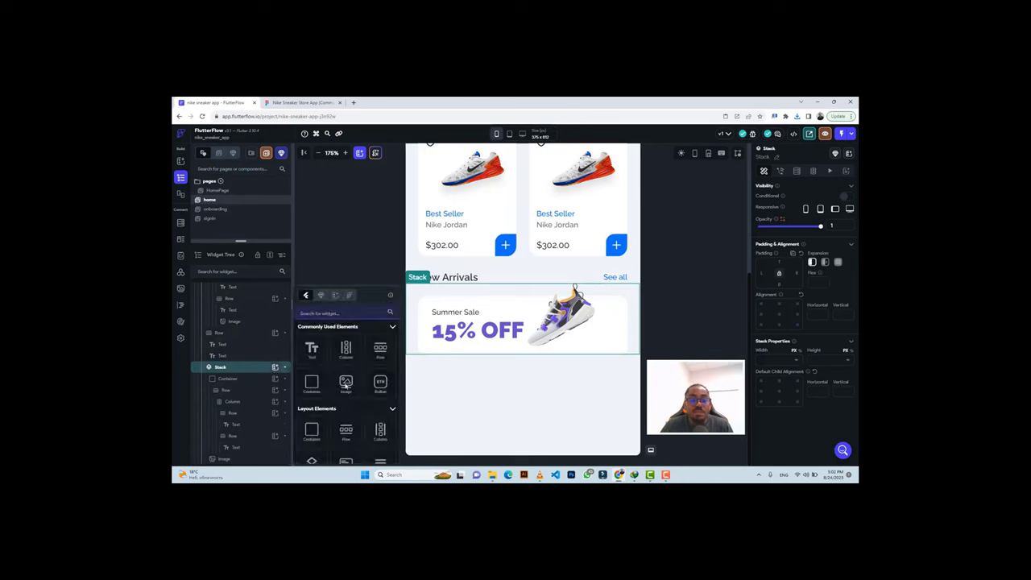
pyautogui.click(345, 384)
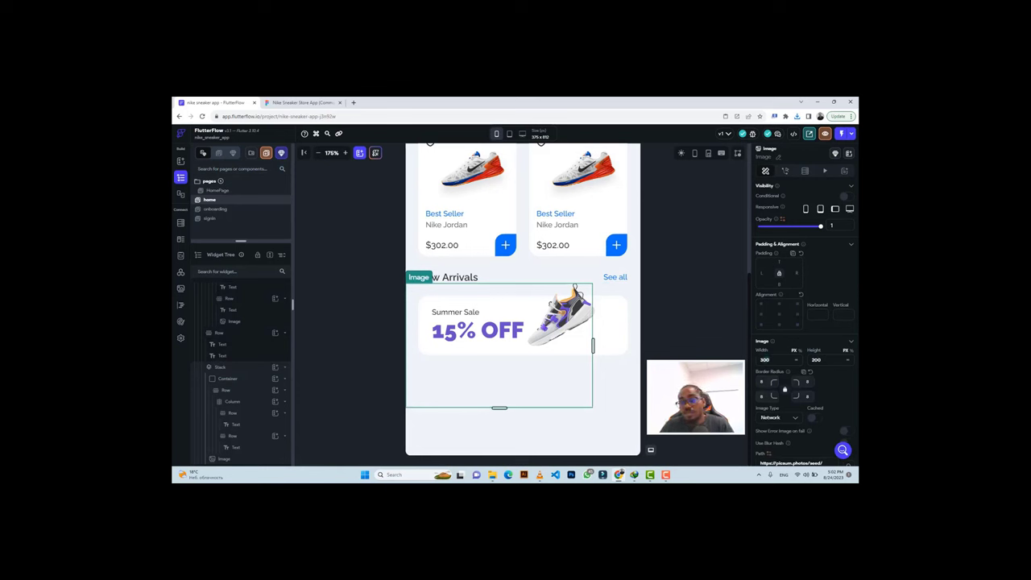
pyautogui.write('15')
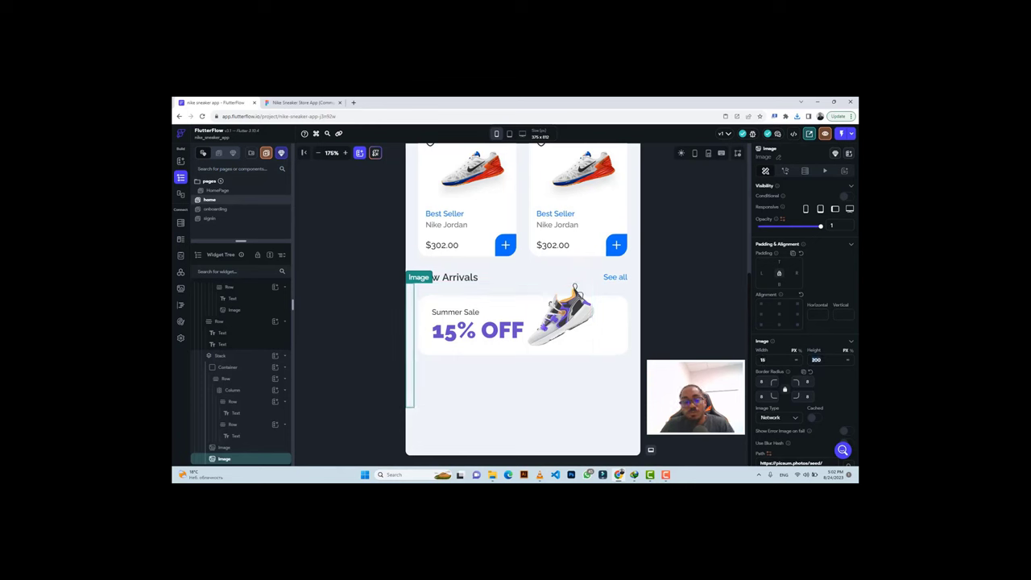
pyautogui.write('15')
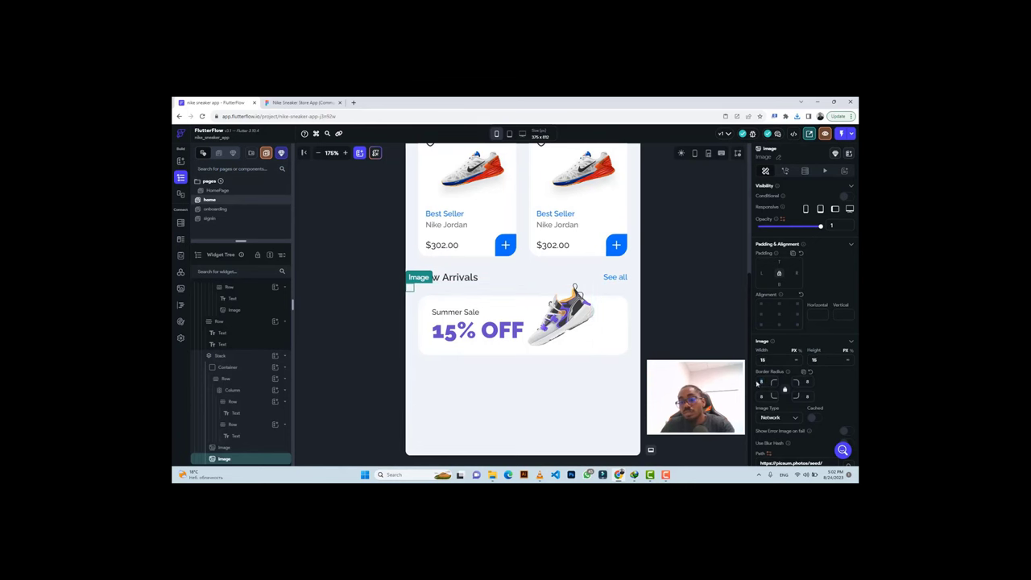
# Set the image type to Asset and upload Vector (15).png as the sparkle.
pyautogui.click(773, 418)
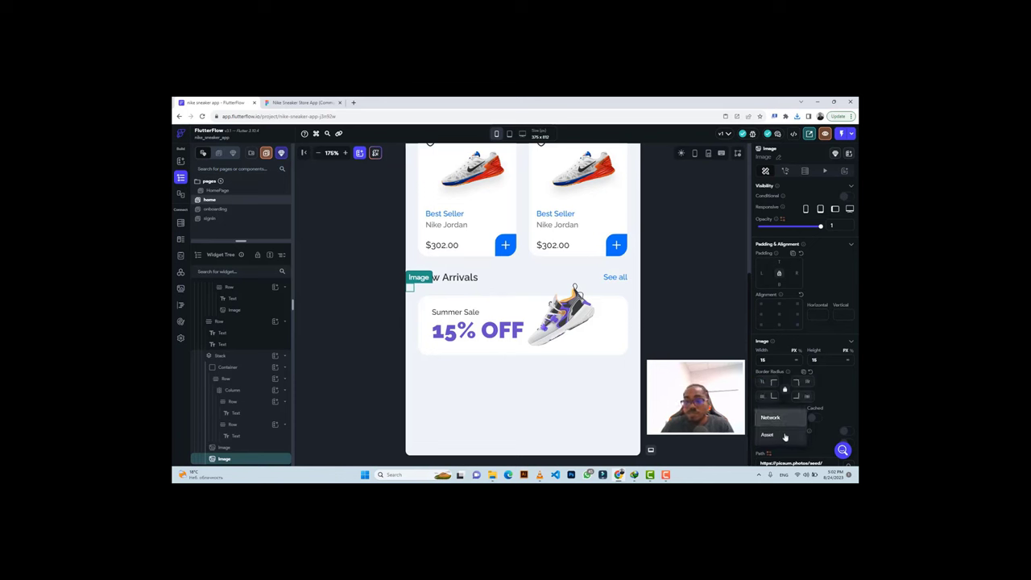
pyautogui.click(786, 436)
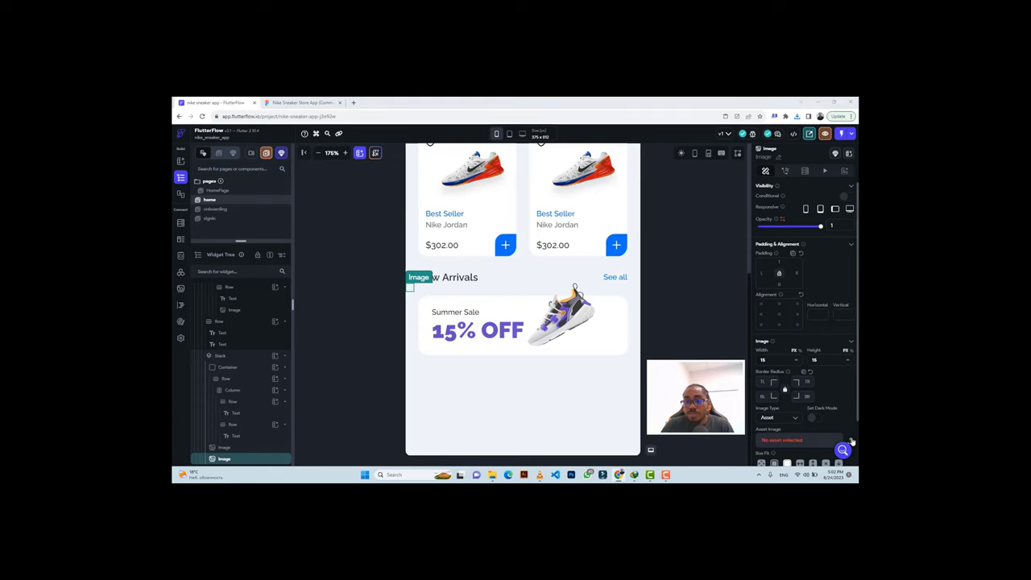
pyautogui.click(850, 441)
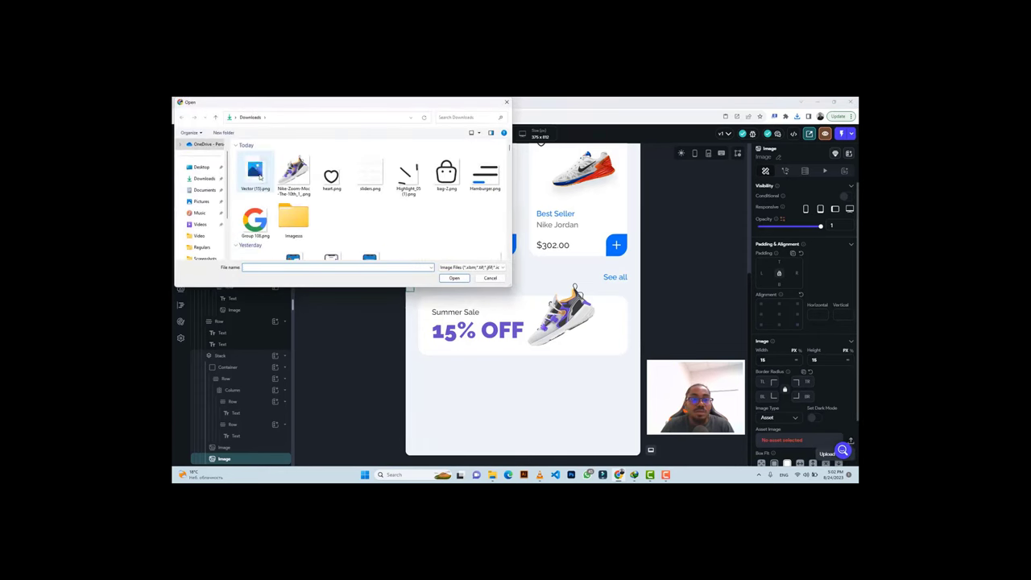
pyautogui.click(254, 174)
pyautogui.click(451, 278)
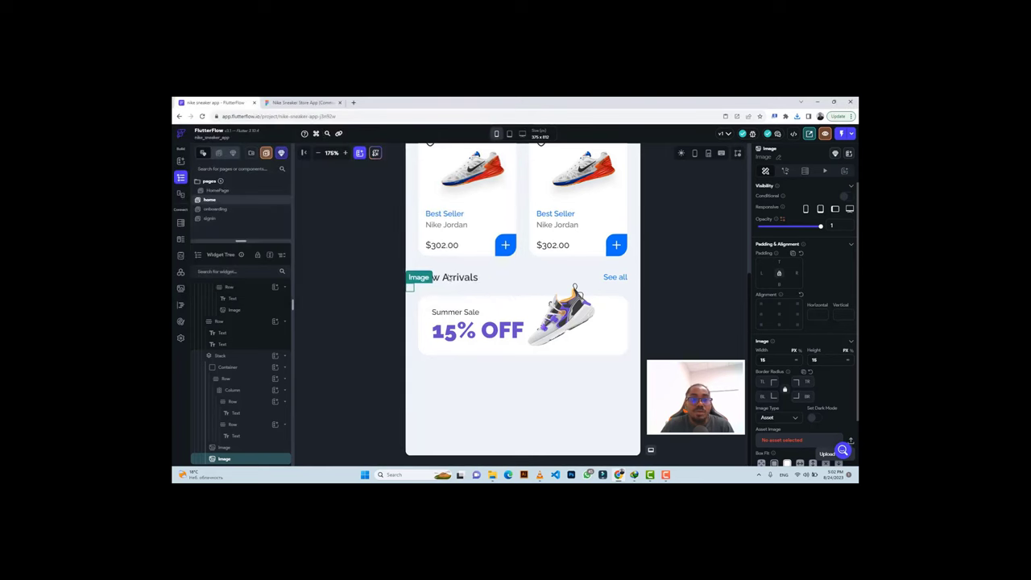
pyautogui.click(301, 103)
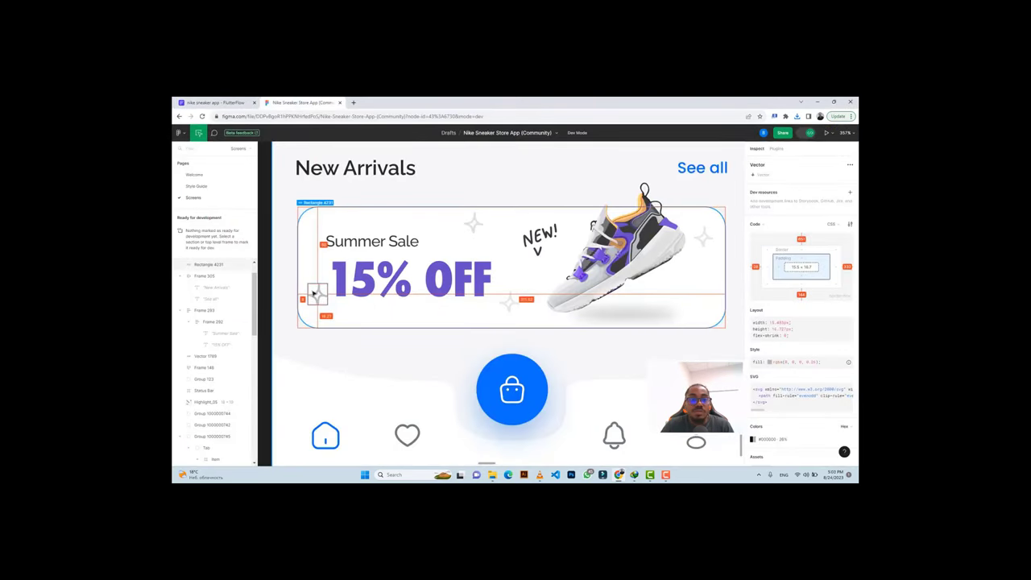
pyautogui.click(216, 101)
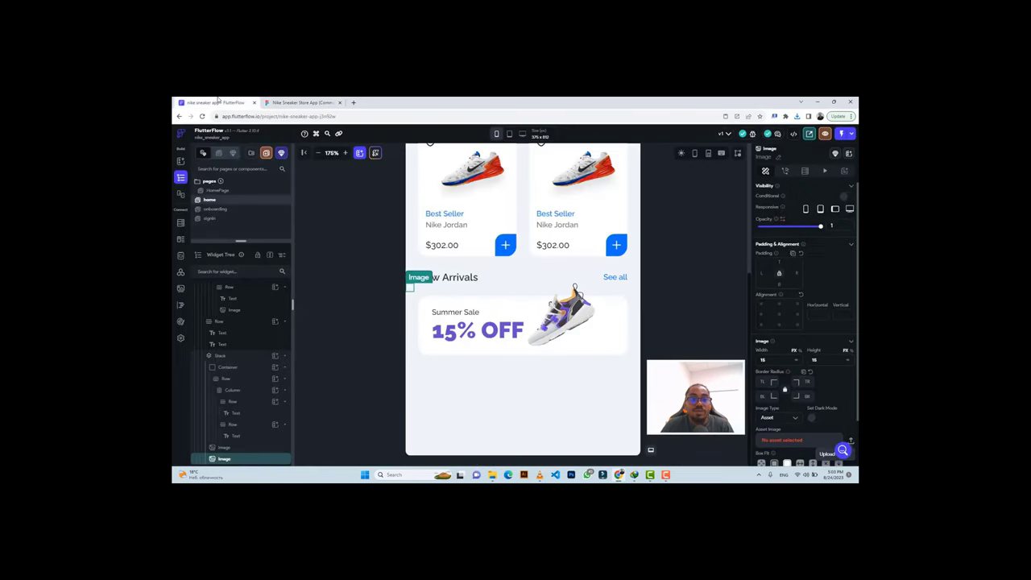
pyautogui.click(277, 103)
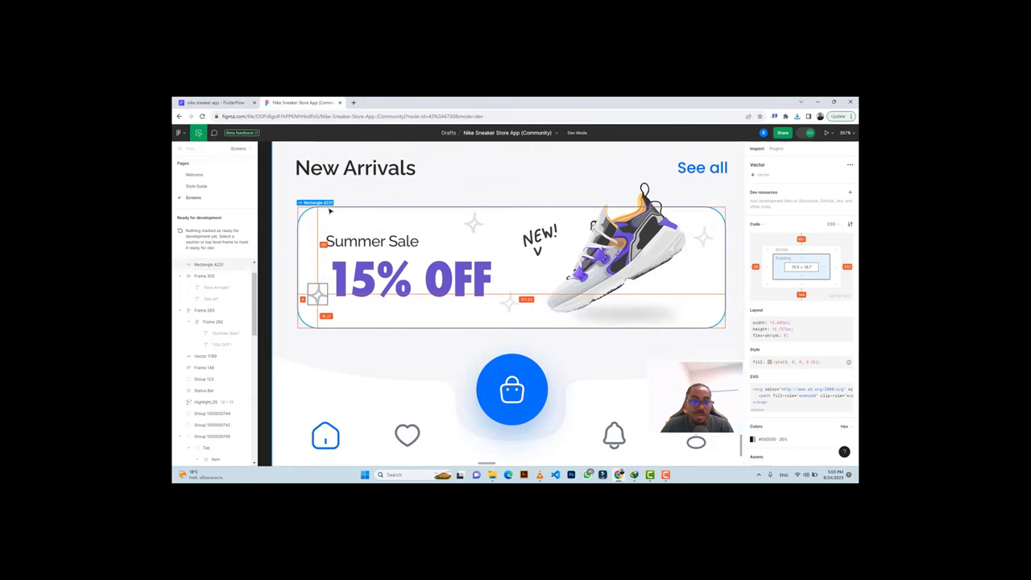
# Try padding values 40, 20 and 40 on the star image, comparing placement with Figma.
pyautogui.click(230, 102)
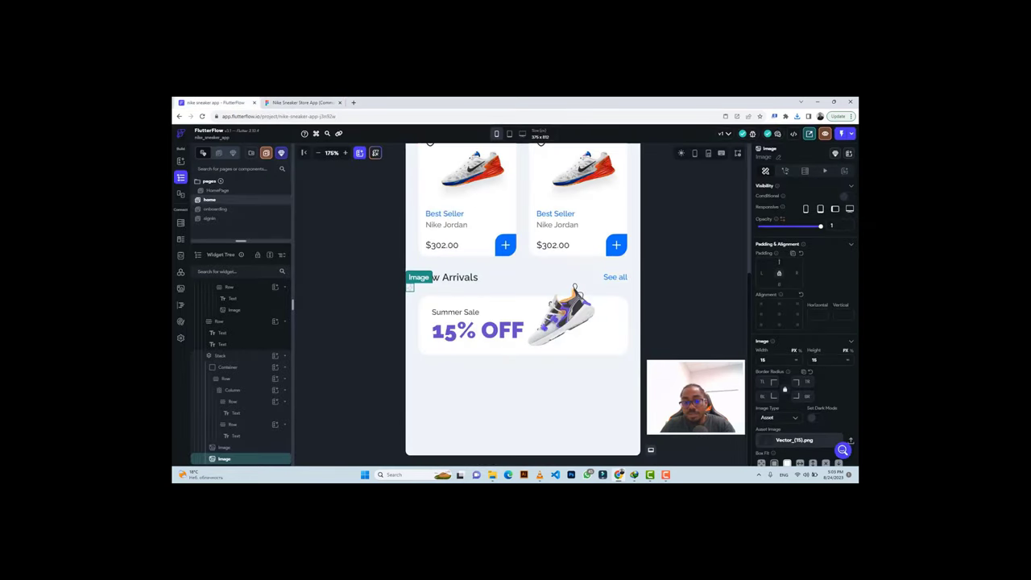
pyautogui.write('4')
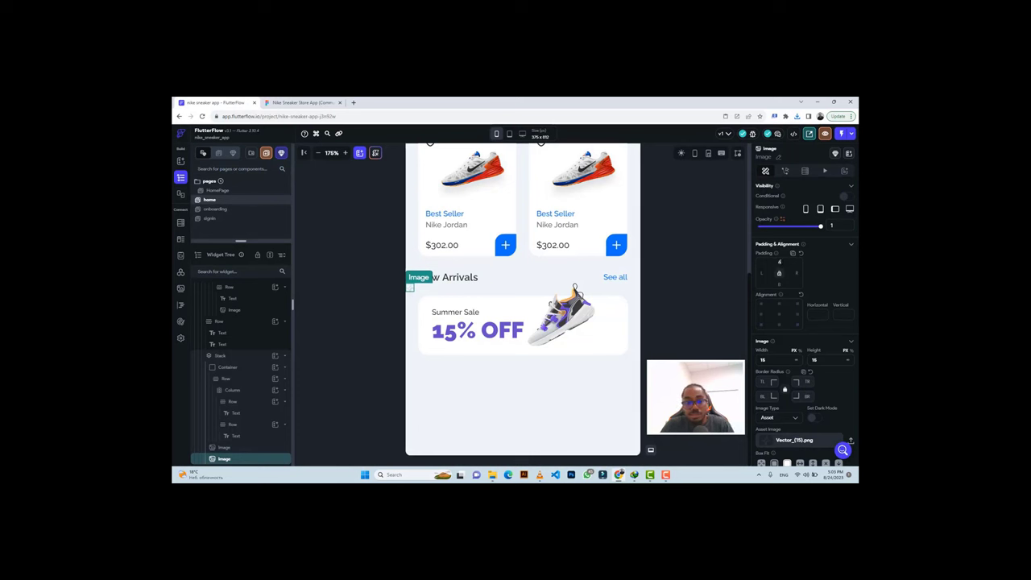
pyautogui.write('0')
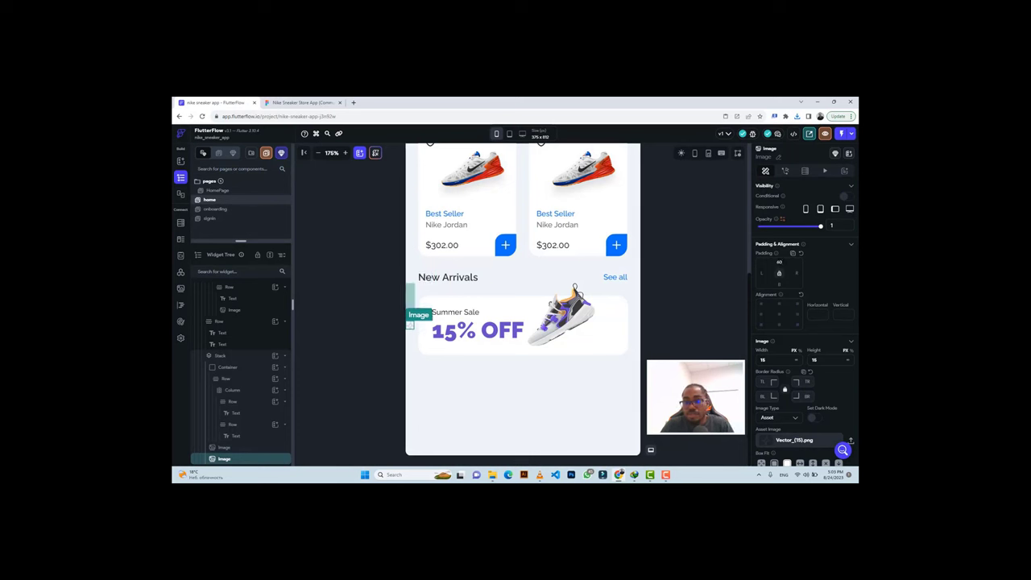
pyautogui.press('Tab')
pyautogui.write('20')
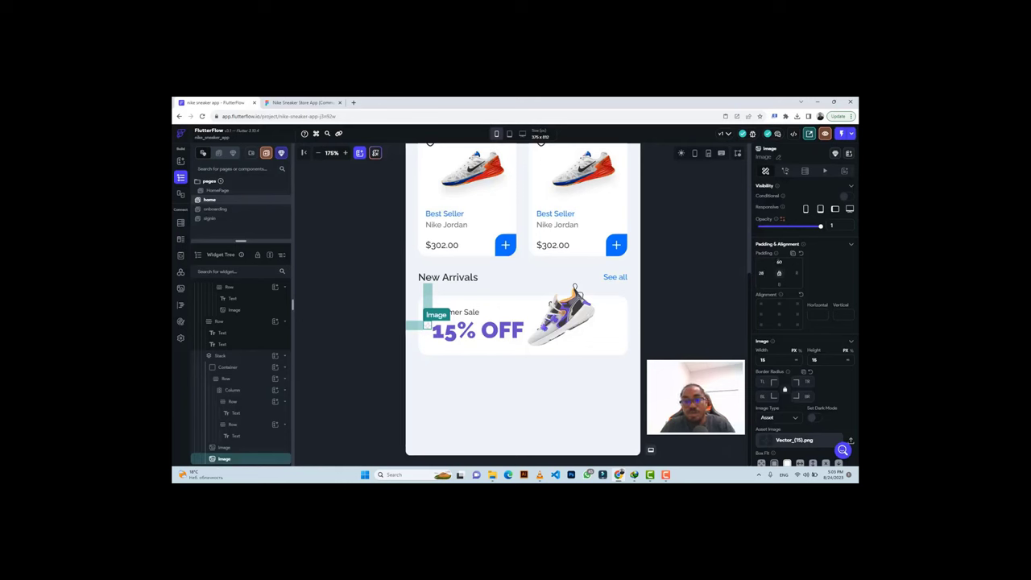
pyautogui.write('40')
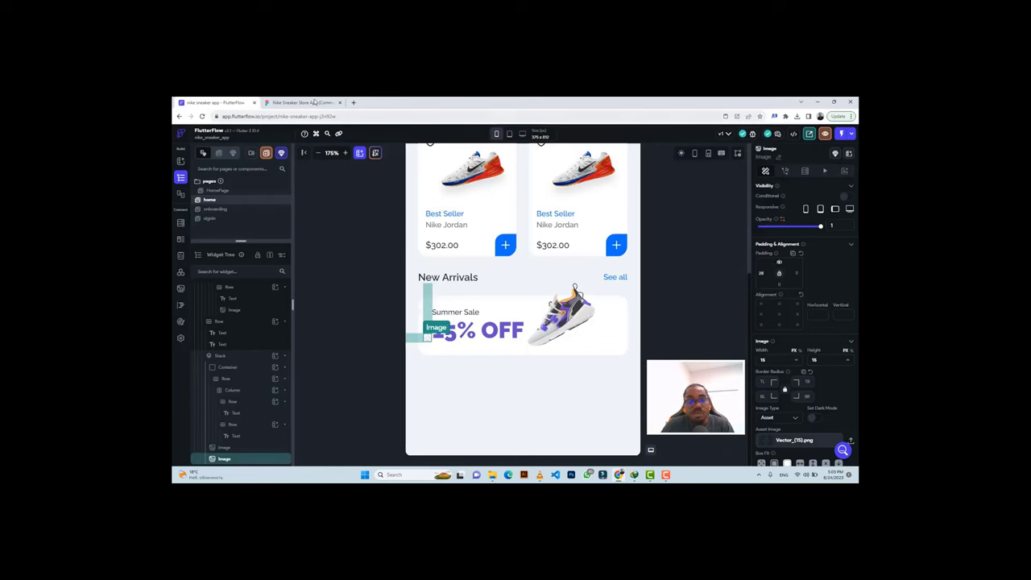
pyautogui.click(315, 102)
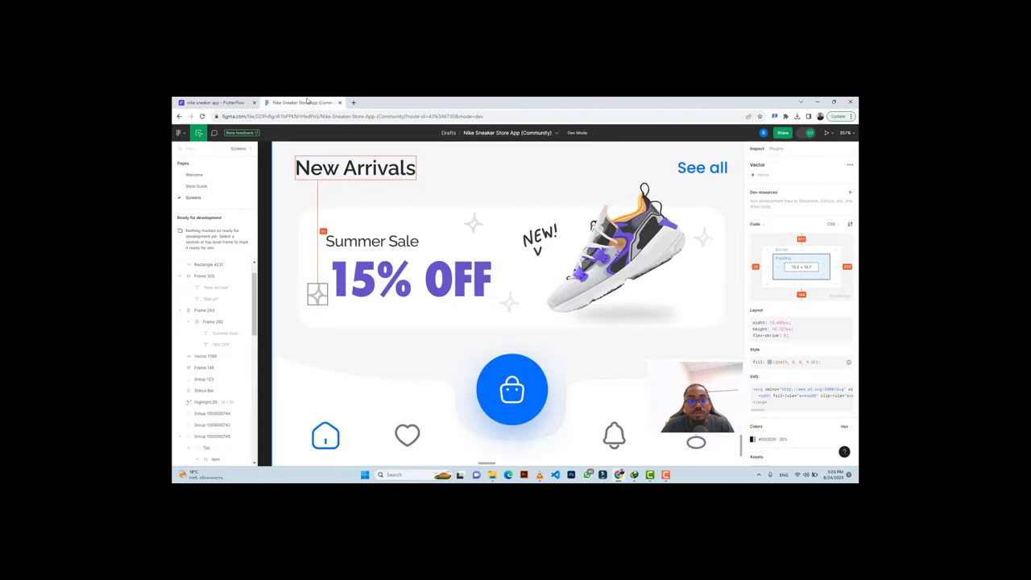
pyautogui.click(242, 103)
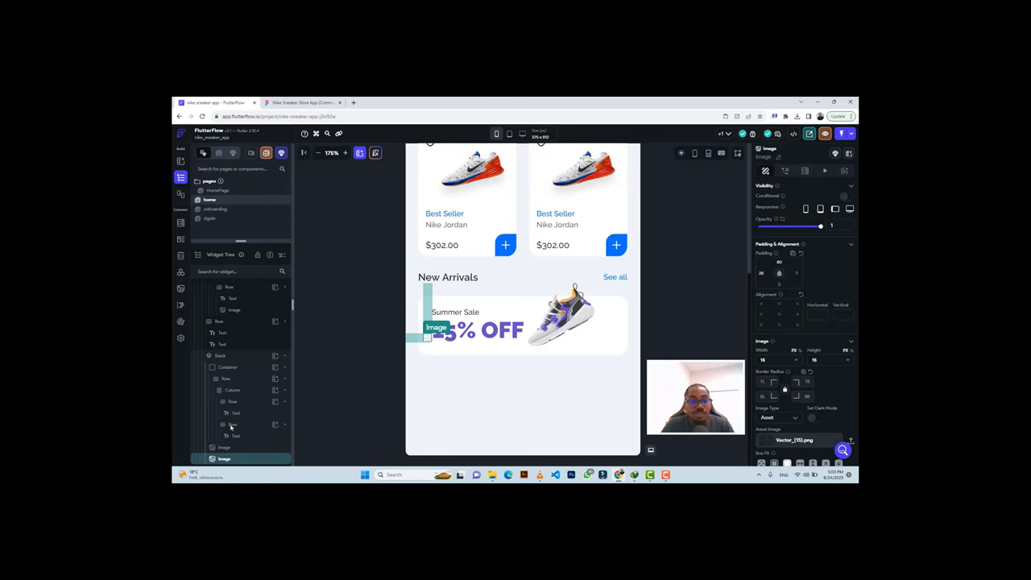
pyautogui.moveTo(231, 427); pyautogui.dragTo(231, 460)
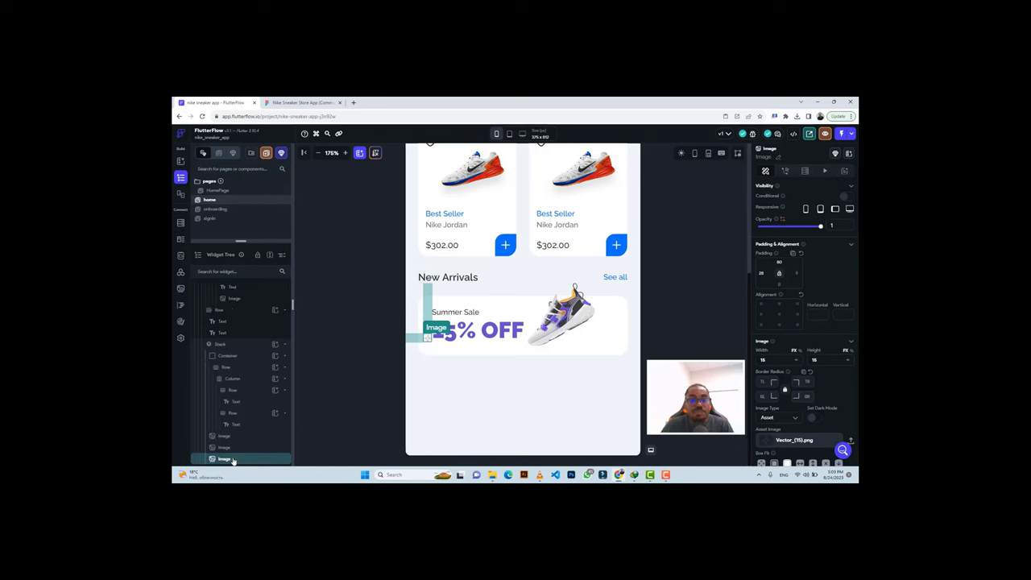
# After checking the Figma sparkle positions, set the star image's padding to 150 left and 20 top.
pyautogui.click(305, 102)
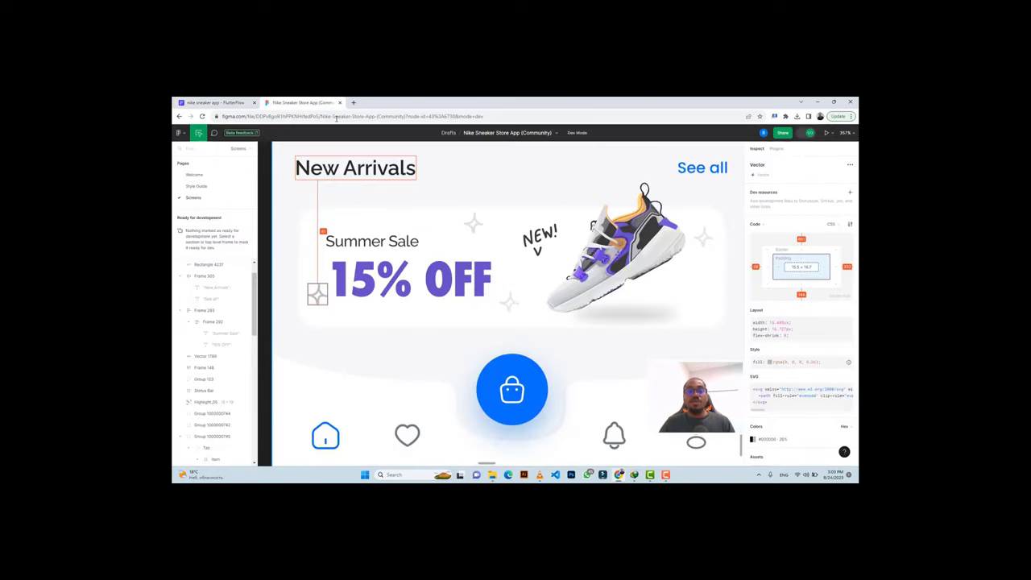
pyautogui.click(473, 220)
pyautogui.click(477, 227)
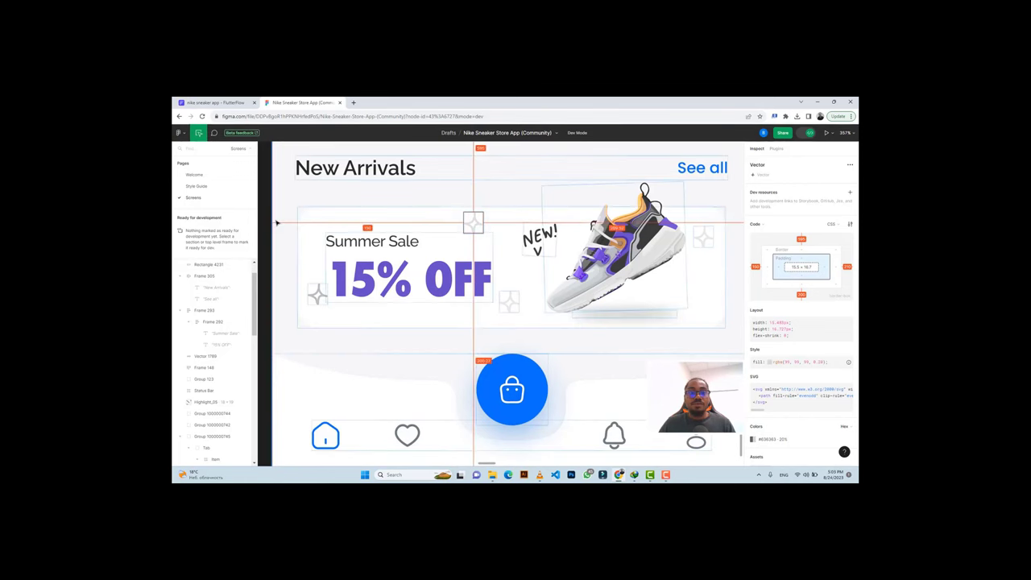
pyautogui.click(211, 102)
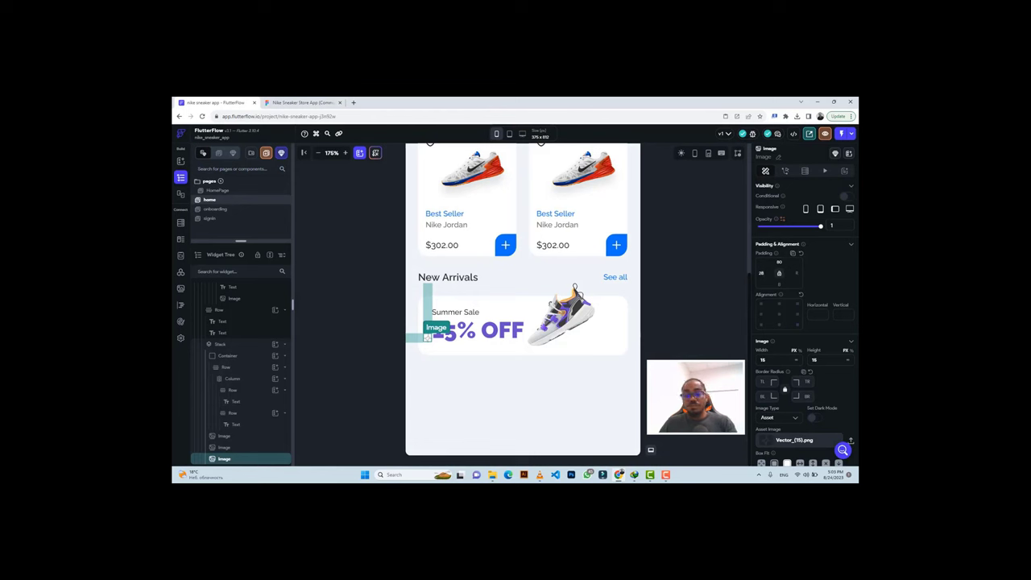
pyautogui.write('150')
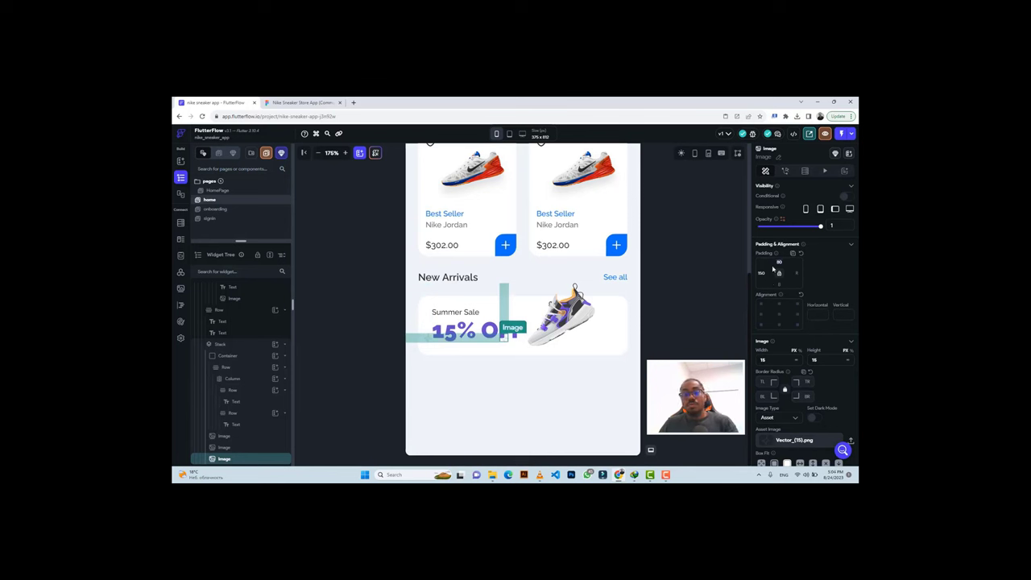
pyautogui.press('BackSpace')
pyautogui.write('0')
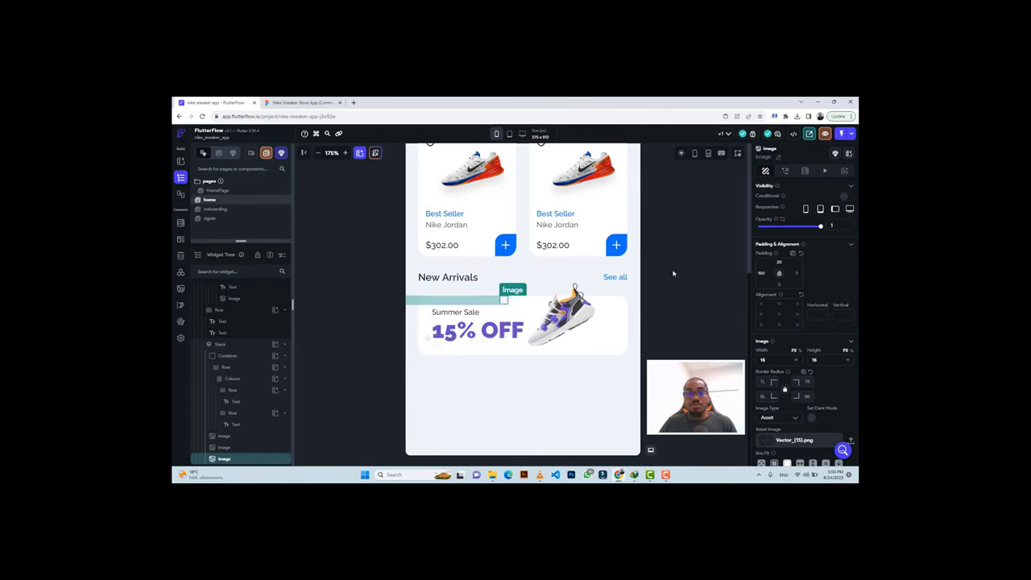
pyautogui.click(679, 219)
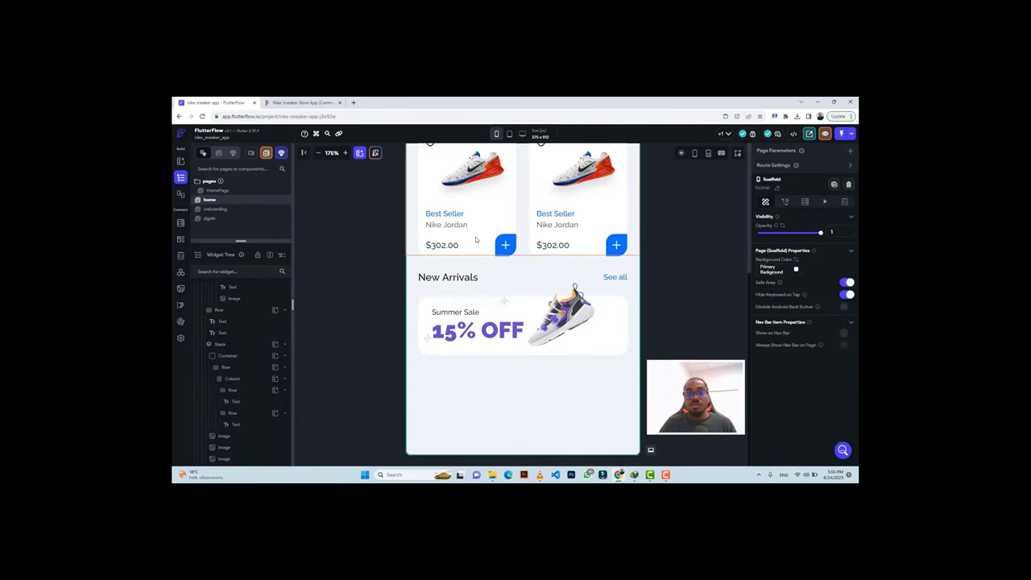
pyautogui.click(313, 100)
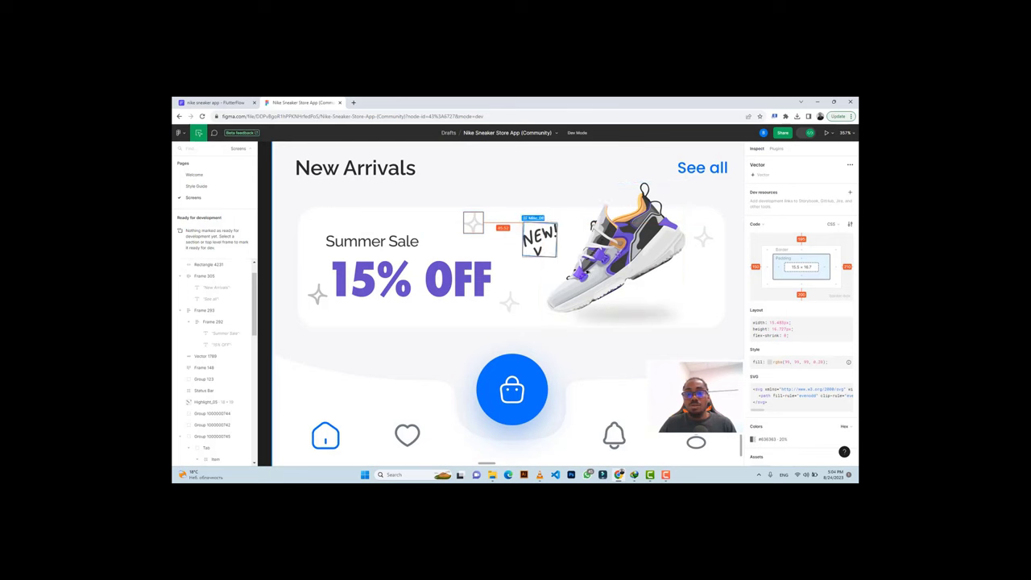
# Export the nav bar's home icon as a 3x PNG.
pyautogui.scroll(-1, 596, 358)
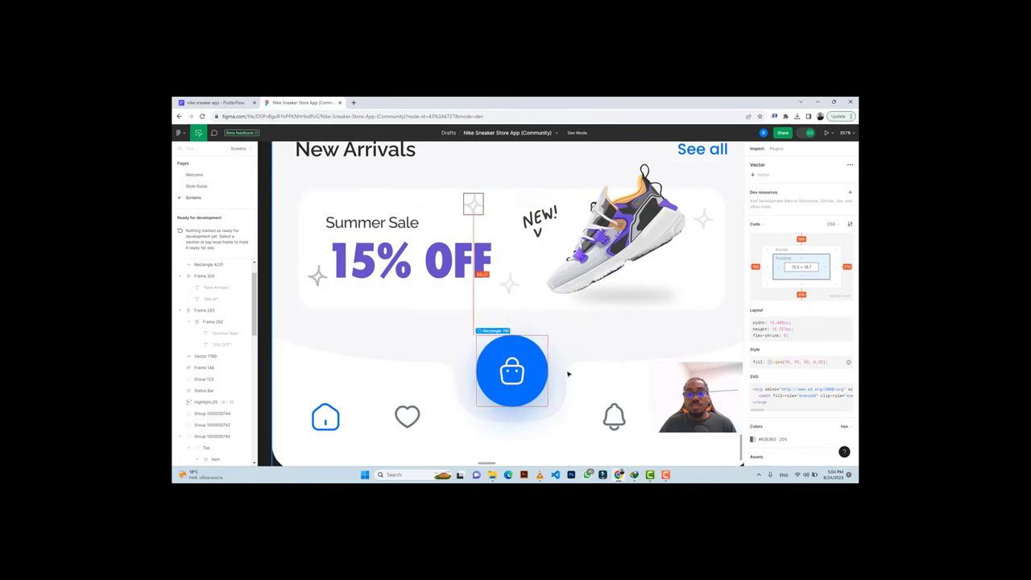
pyautogui.scroll(-5, 573, 354)
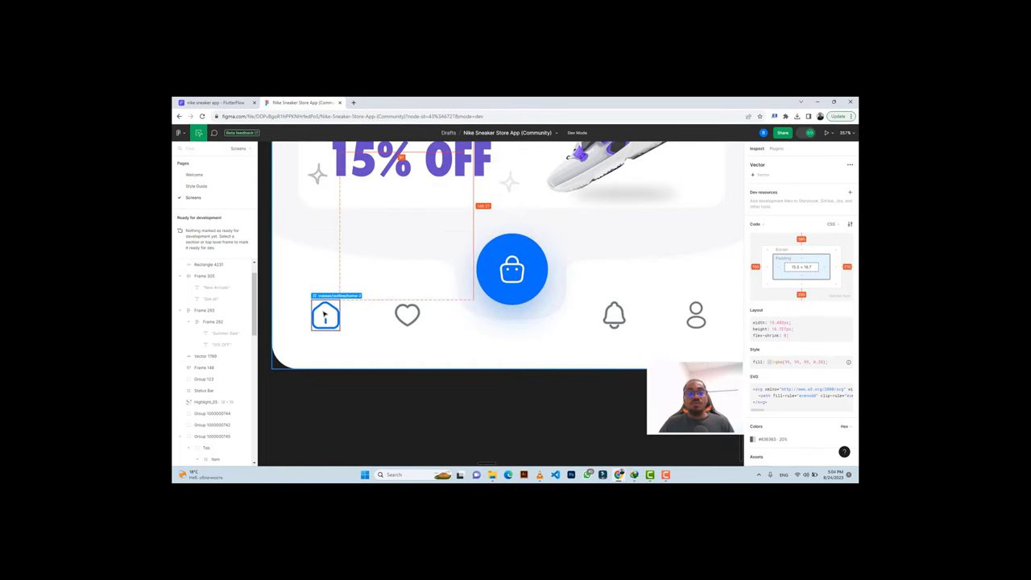
pyautogui.click(325, 315)
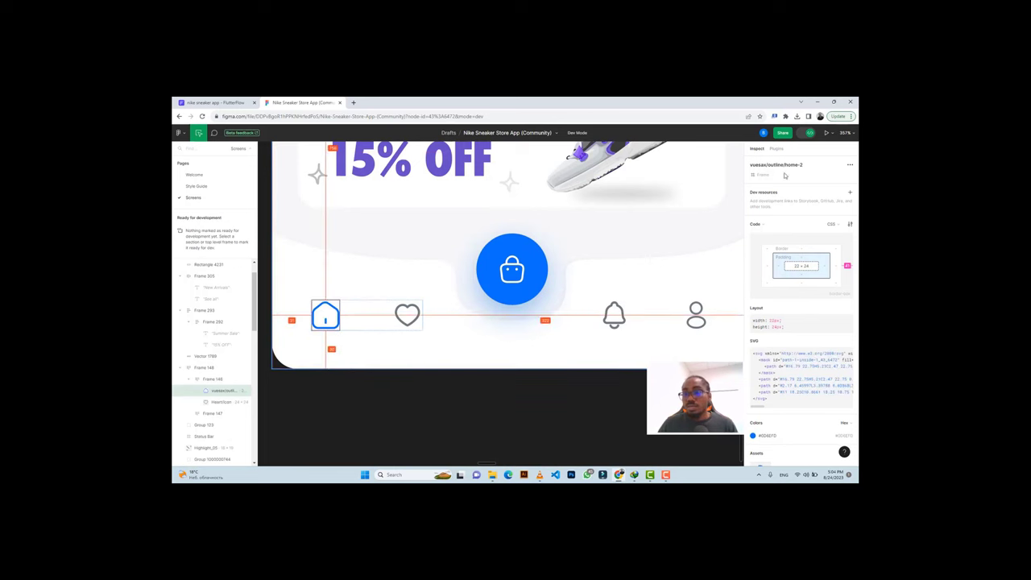
pyautogui.scroll(-3, 776, 385)
pyautogui.scroll(-2, 777, 390)
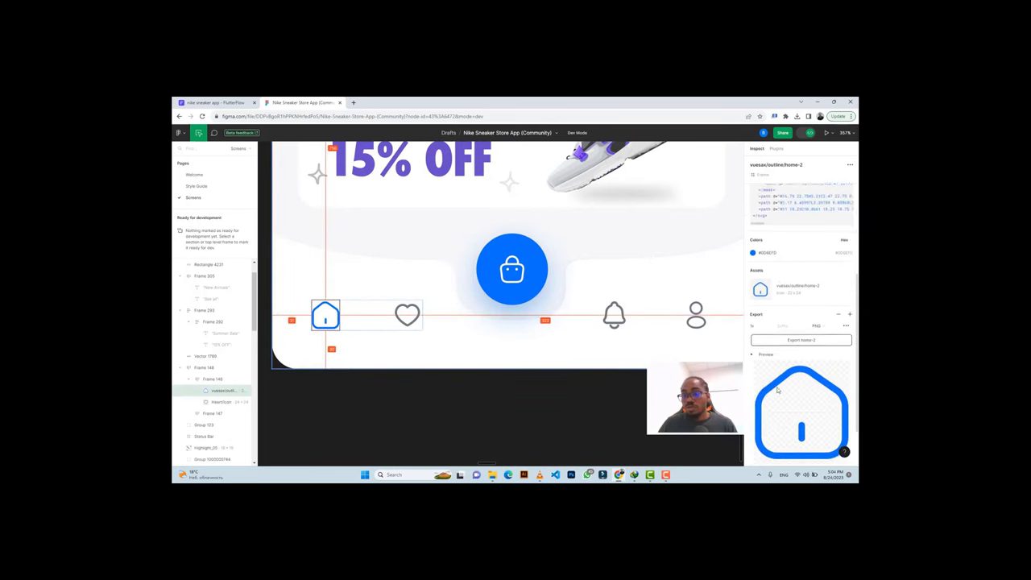
pyautogui.scroll(-1, 773, 346)
pyautogui.click(772, 298)
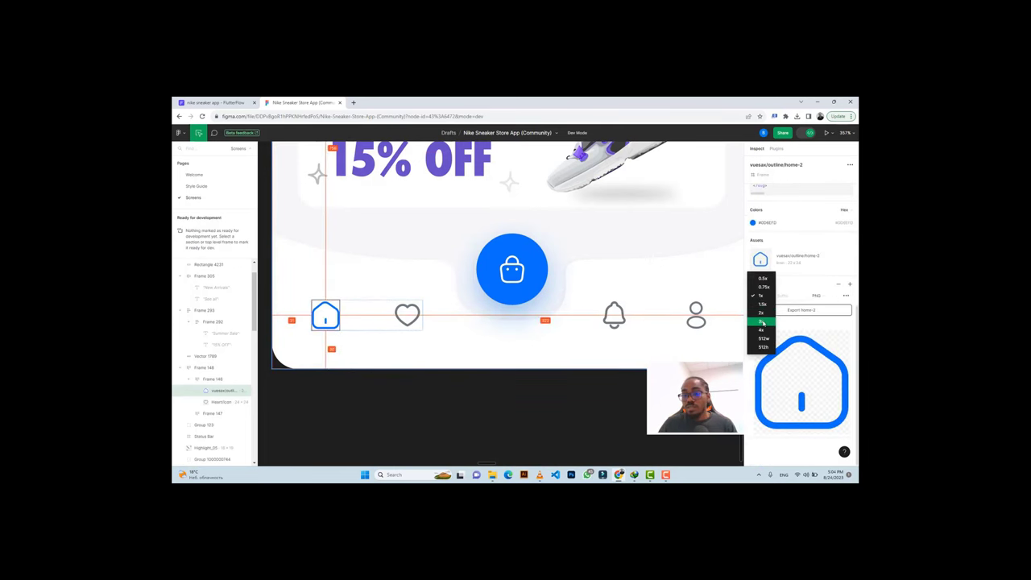
pyautogui.click(765, 319)
pyautogui.click(788, 311)
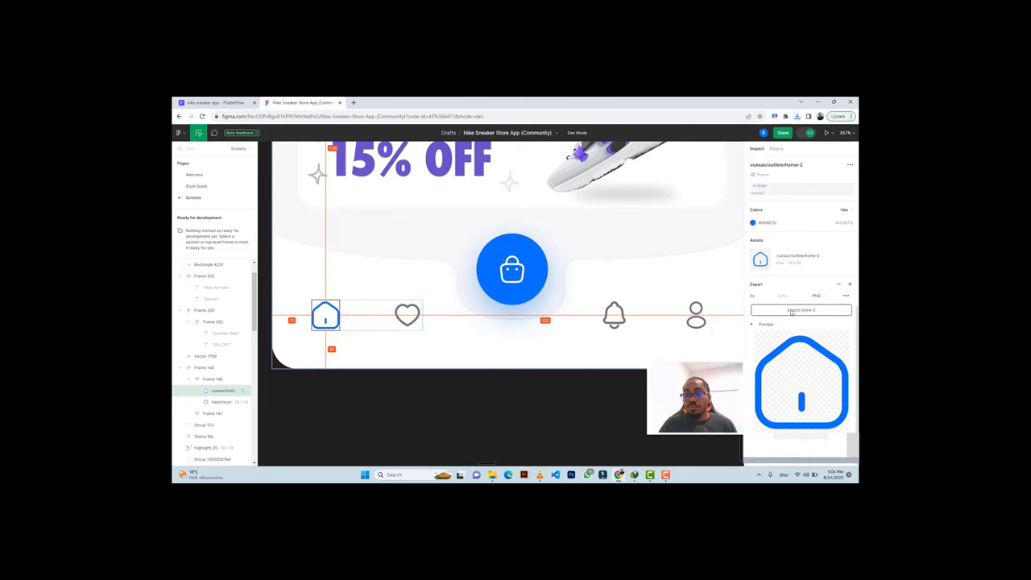
# Set the heart icon's export to 3x and export the bell icon as a 3x PNG.
pyautogui.click(406, 314)
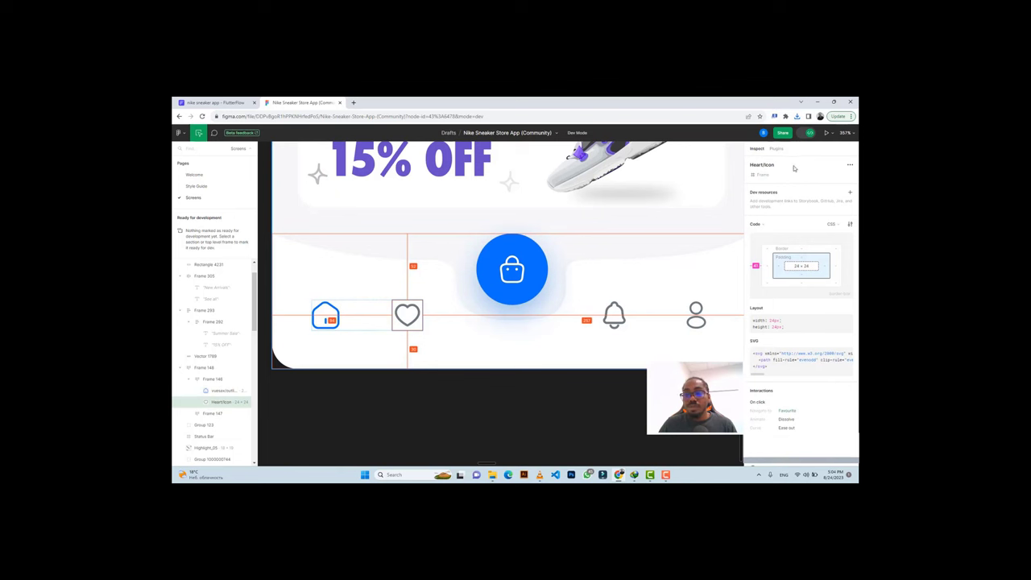
pyautogui.scroll(-3, 783, 355)
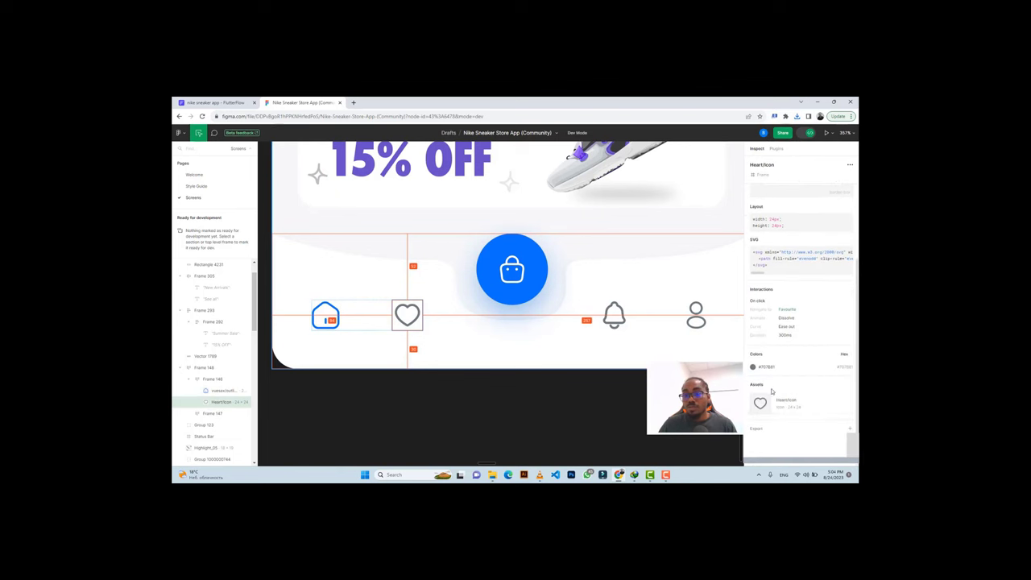
pyautogui.click(760, 432)
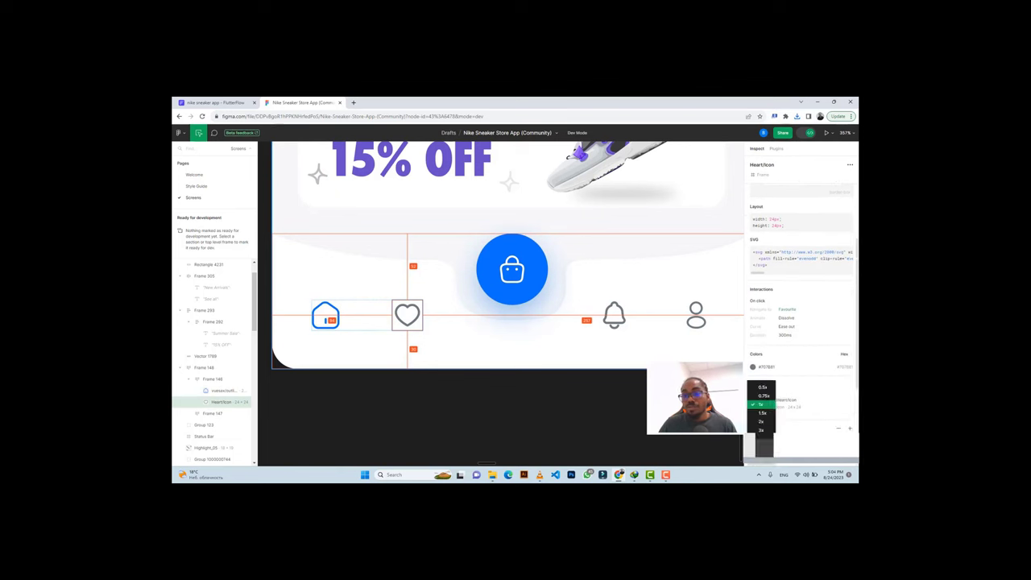
pyautogui.click(762, 430)
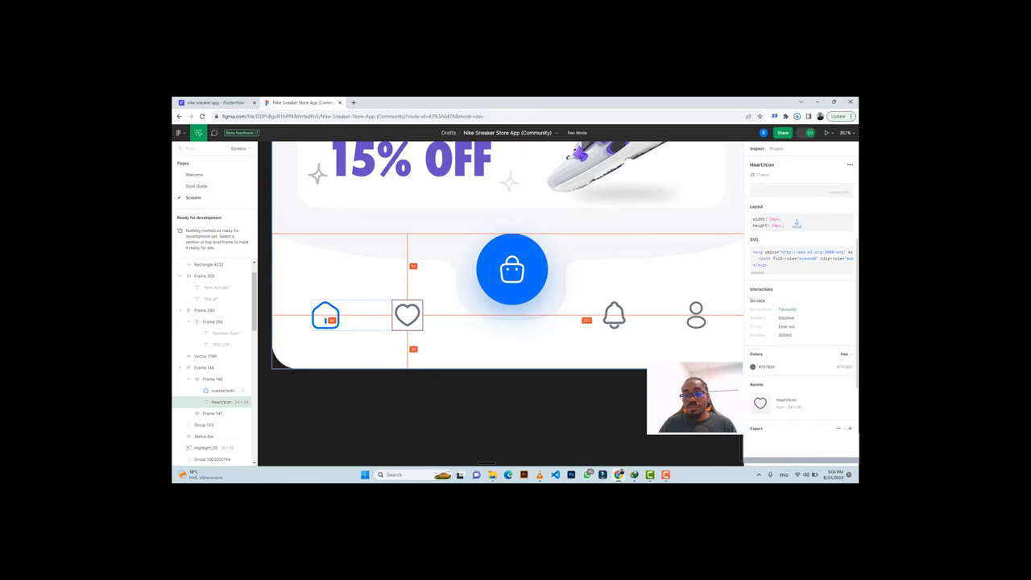
pyautogui.click(613, 314)
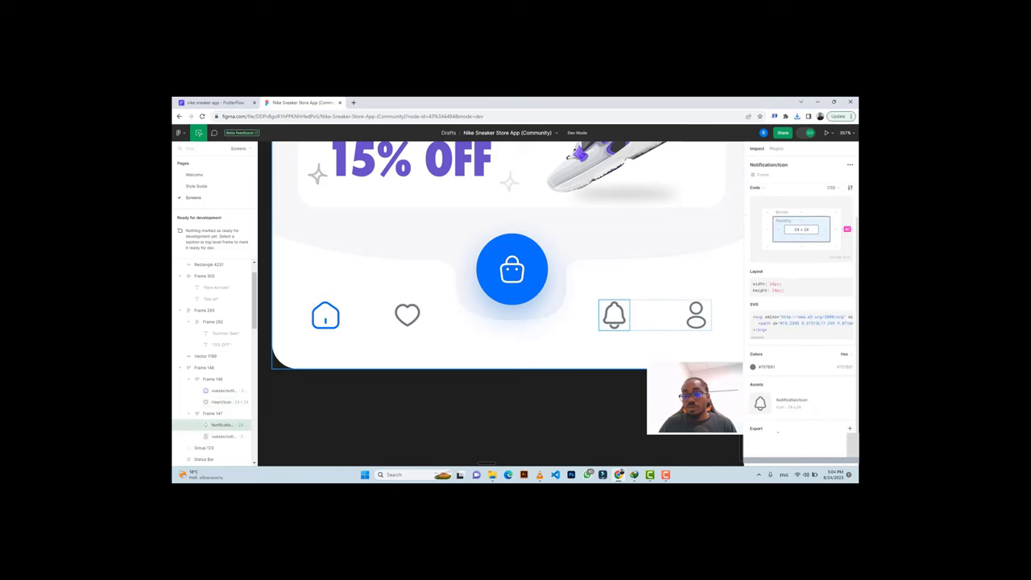
pyautogui.click(763, 429)
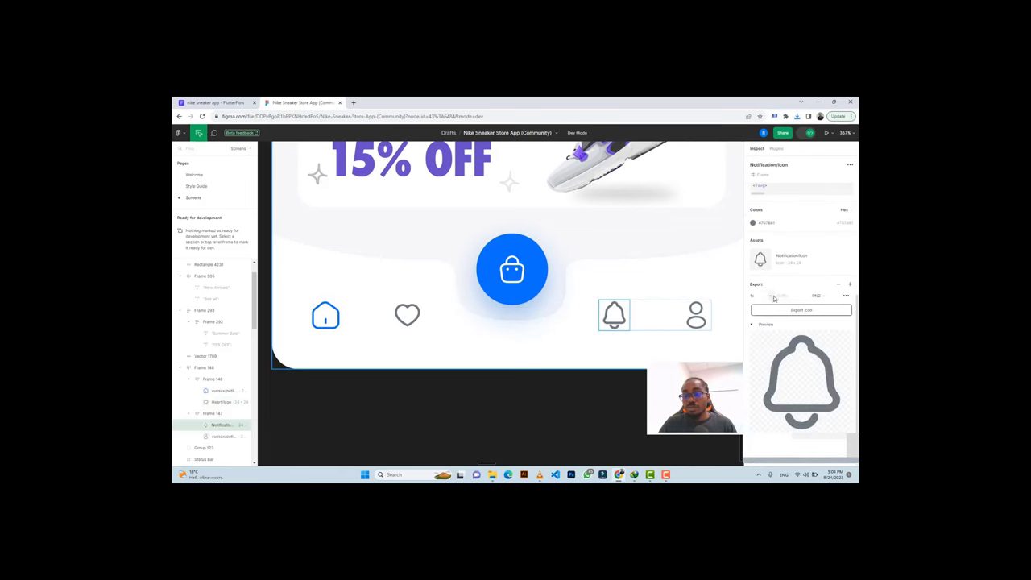
pyautogui.click(769, 296)
pyautogui.click(762, 321)
pyautogui.click(800, 310)
# Export the curved nav bar background shape, Vector 1789, as a 3x PNG.
pyautogui.click(696, 316)
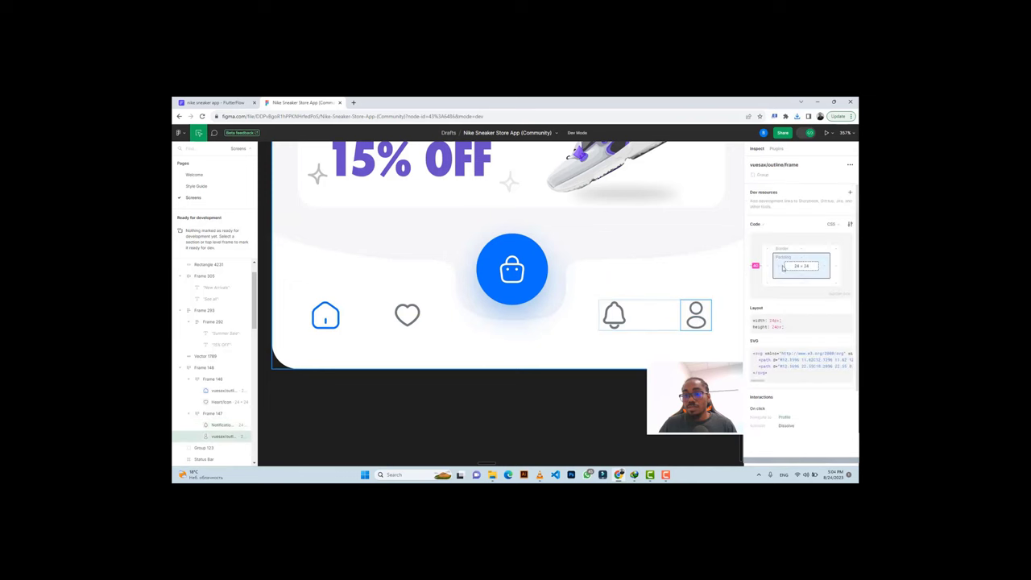
pyautogui.scroll(-3, 788, 212)
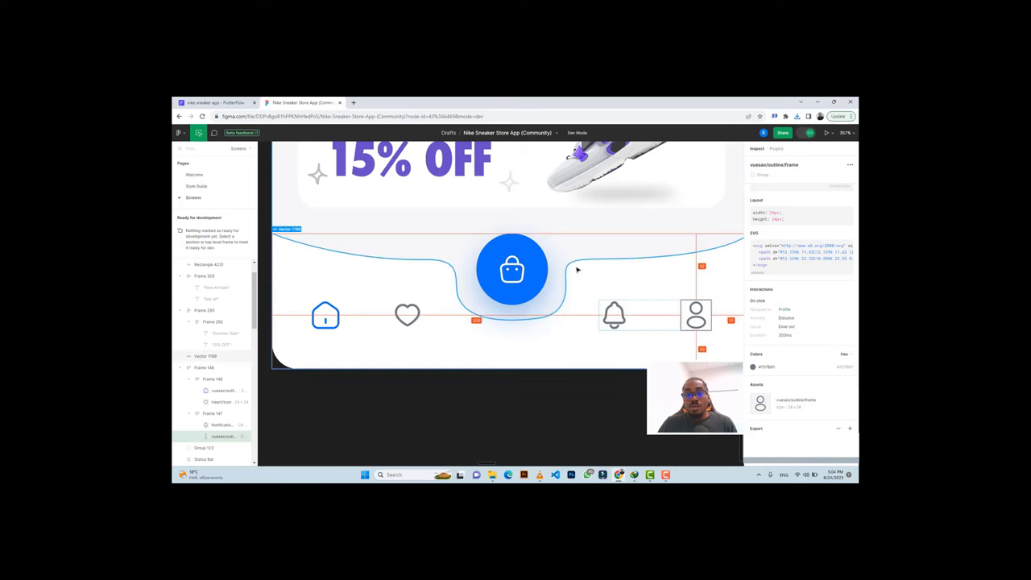
pyautogui.click(578, 270)
pyautogui.scroll(-1, 578, 270)
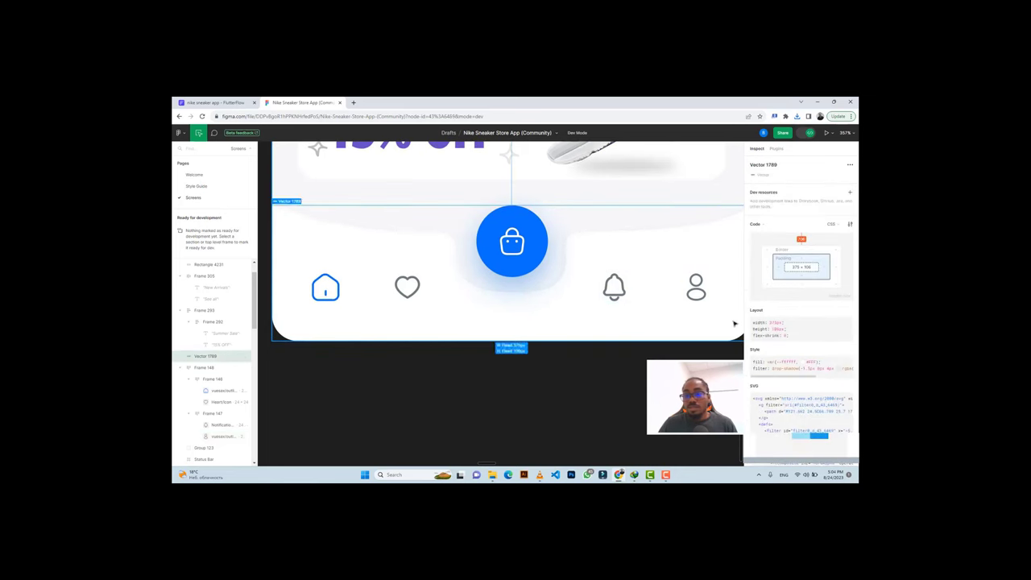
pyautogui.scroll(-4, 755, 427)
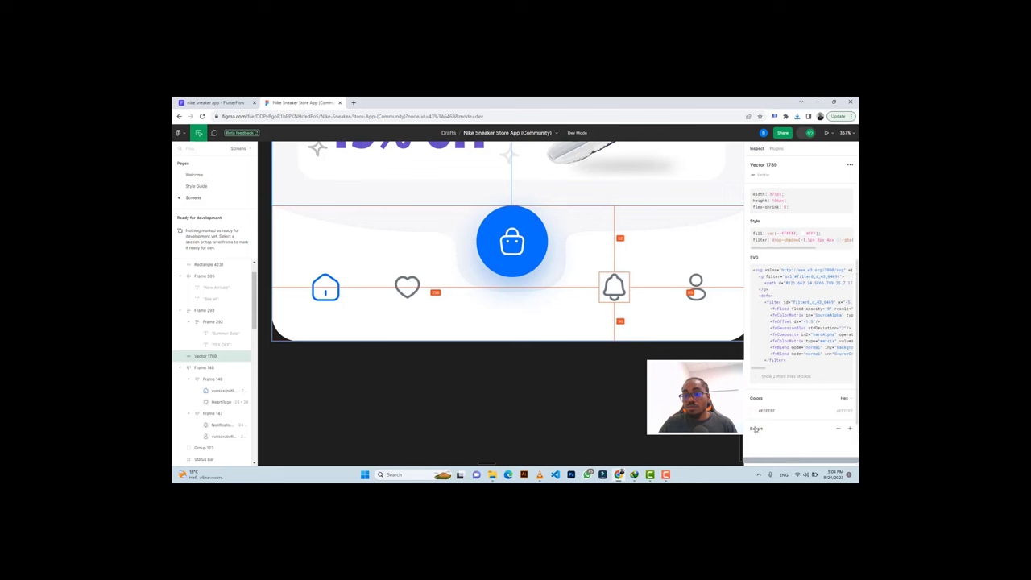
pyautogui.click(850, 427)
pyautogui.scroll(-2, 770, 389)
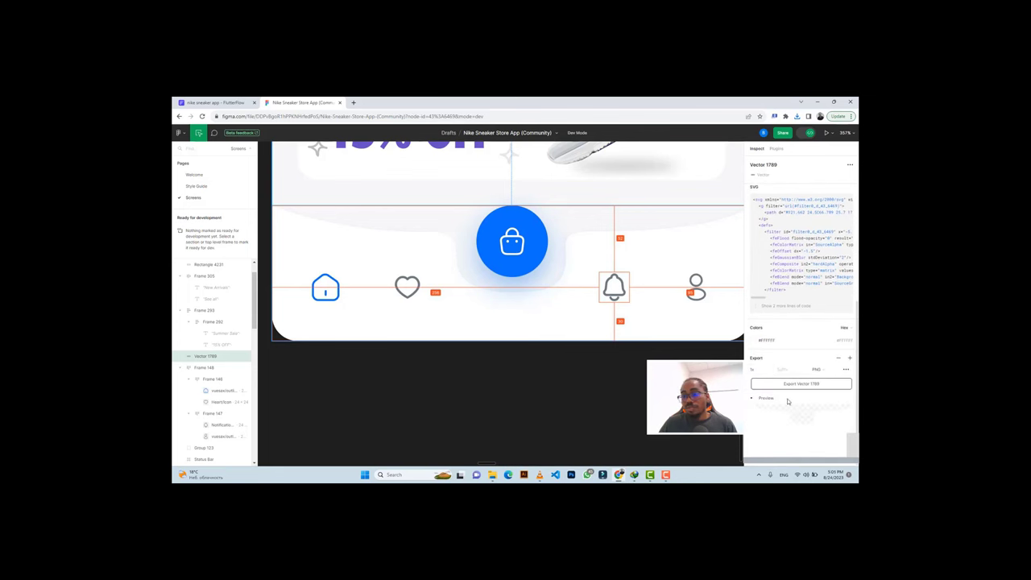
pyautogui.click(770, 371)
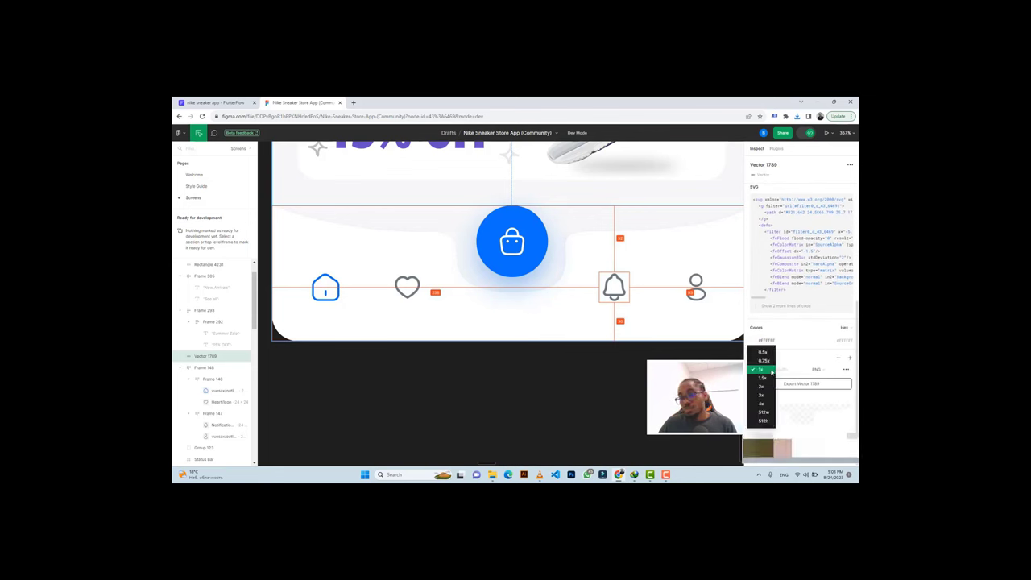
pyautogui.click(761, 401)
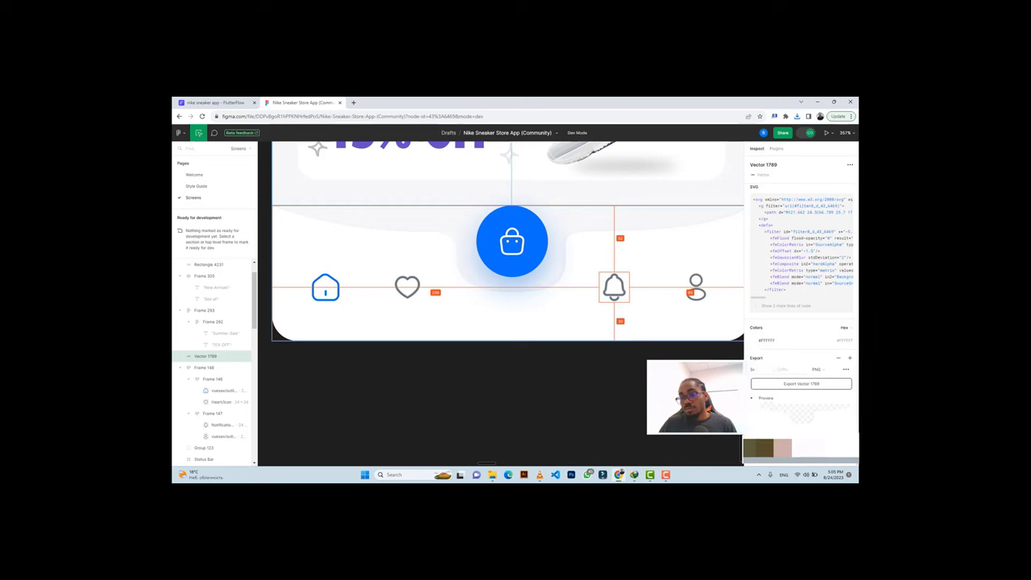
pyautogui.click(790, 385)
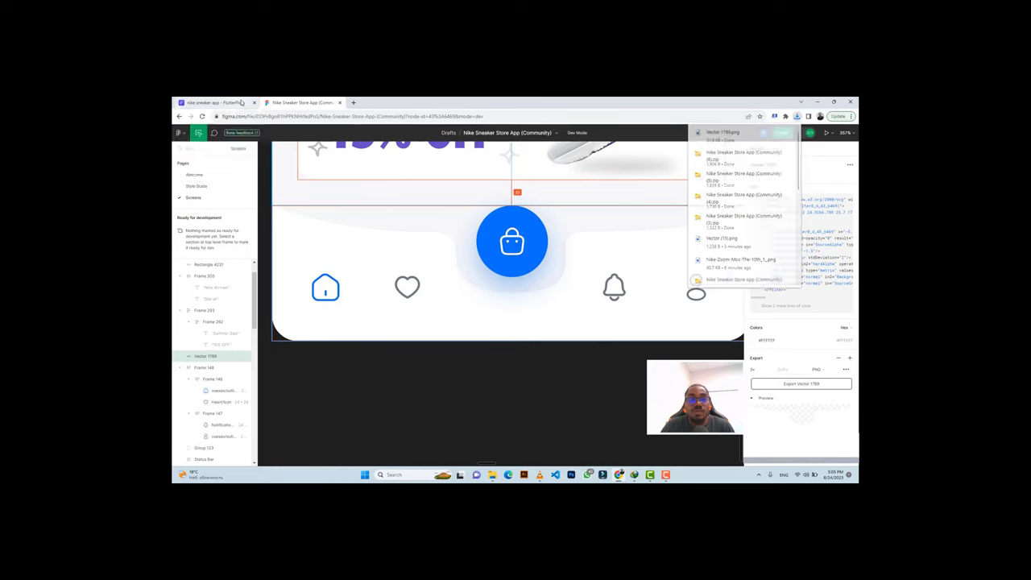
# Wrap the page's main Column in a Stack using Wrap Widget in the widget tree.
pyautogui.click(239, 102)
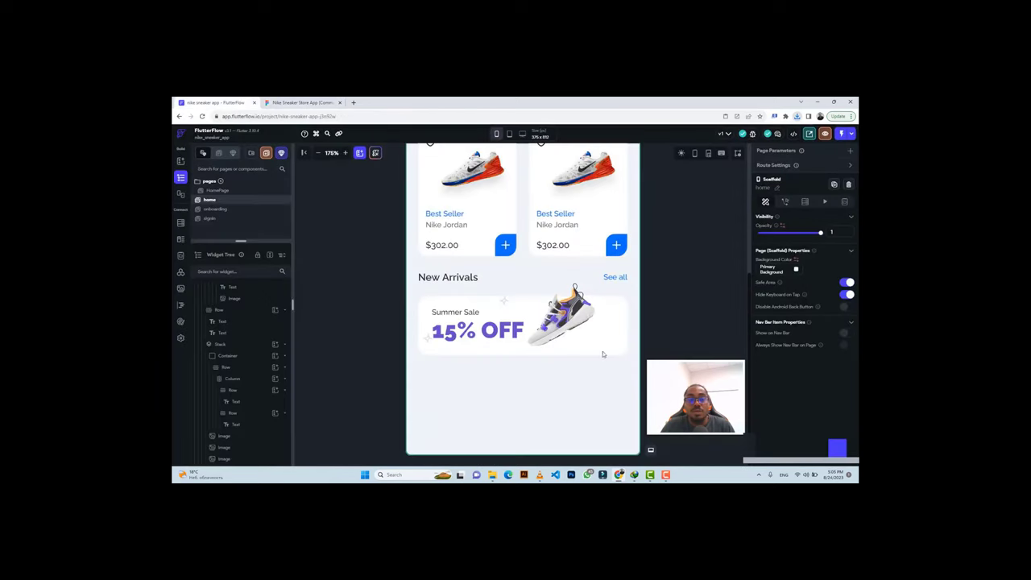
pyautogui.click(535, 400)
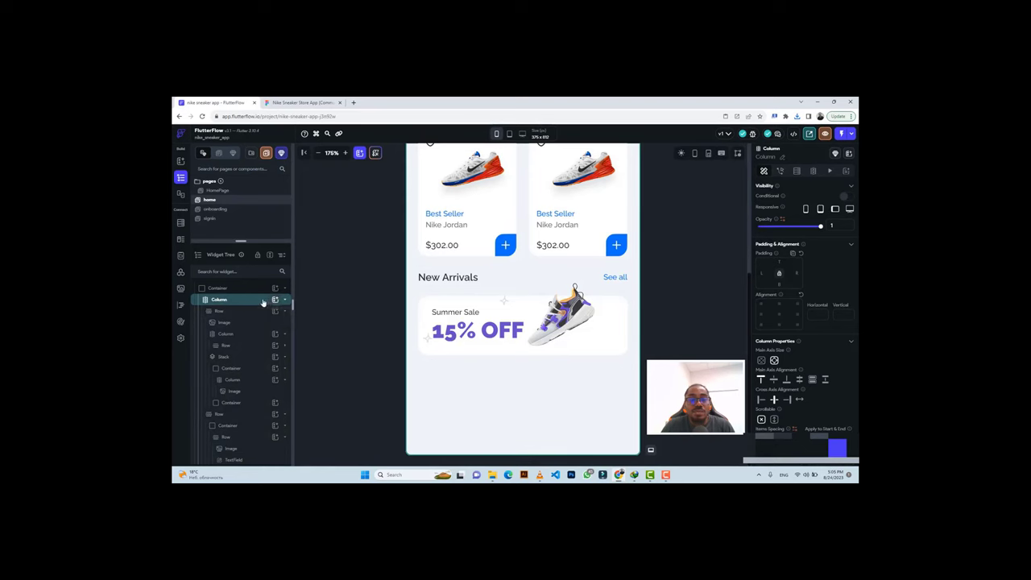
pyautogui.click(257, 302)
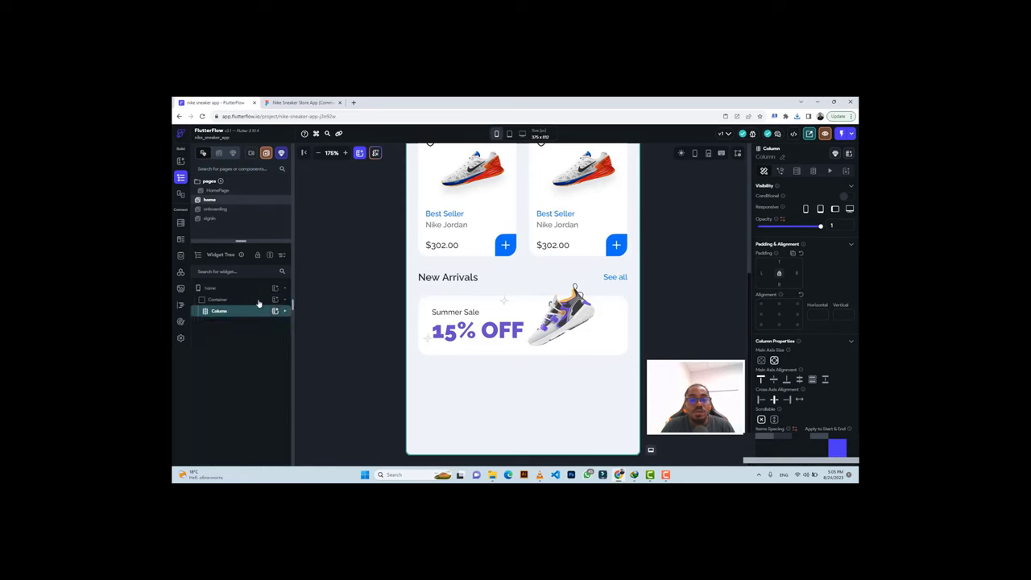
pyautogui.click(278, 102)
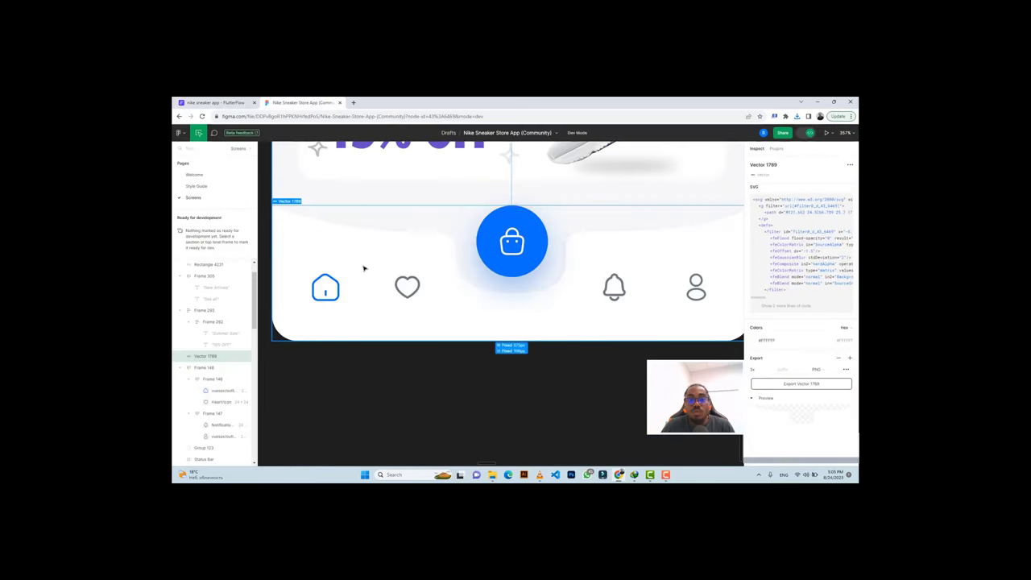
pyautogui.click(211, 103)
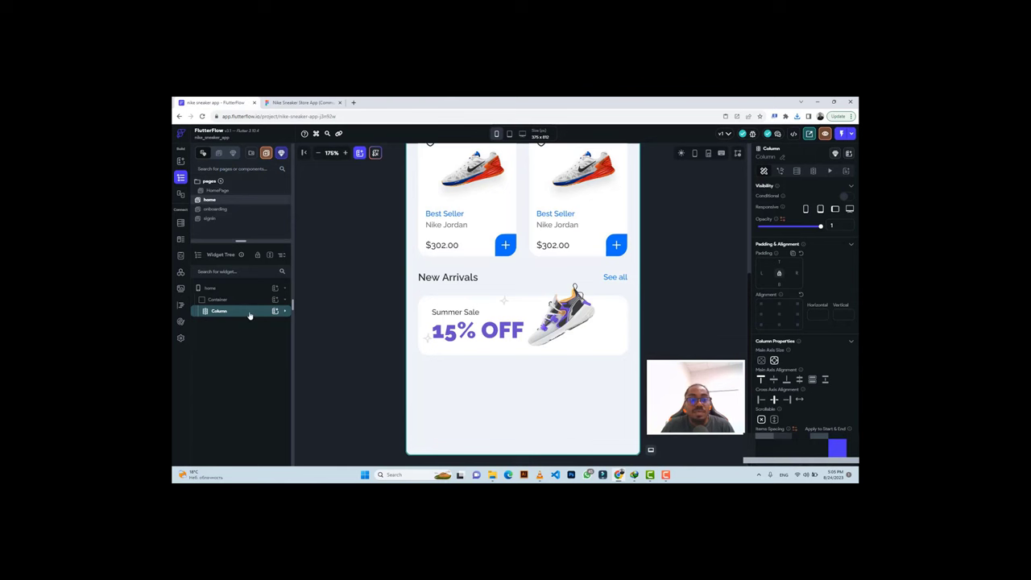
pyautogui.rightClick(249, 314)
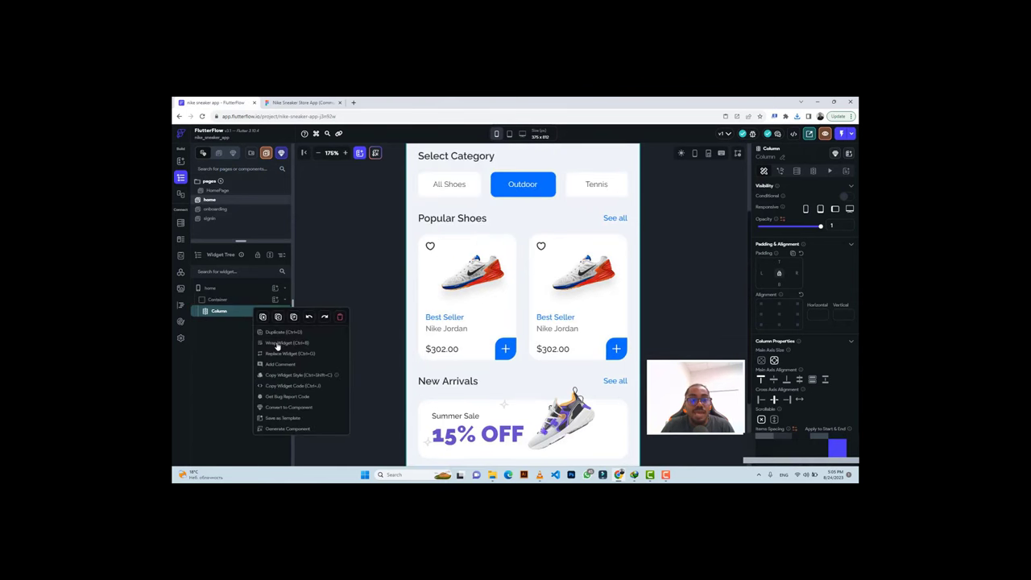
pyautogui.click(276, 346)
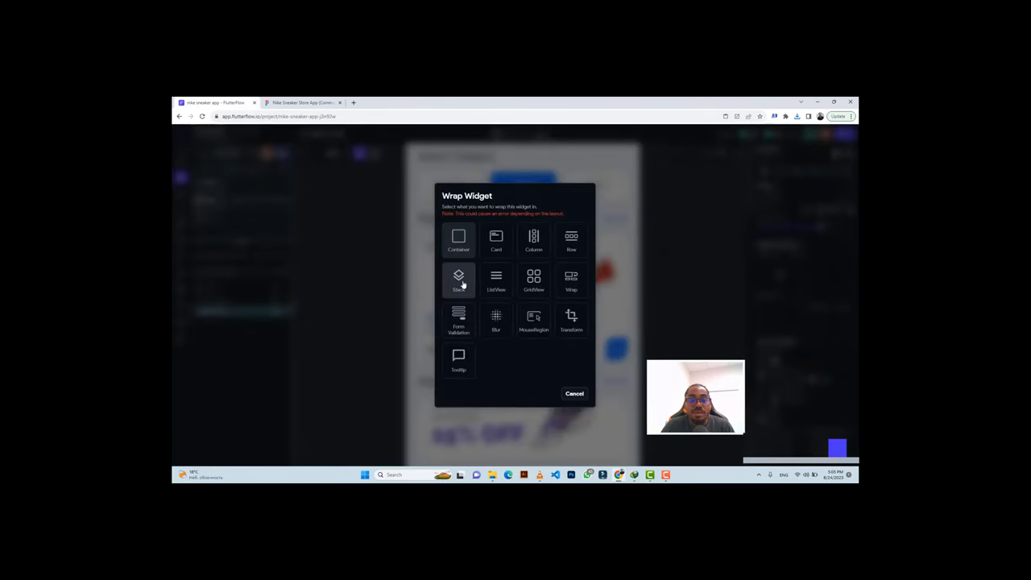
pyautogui.click(461, 281)
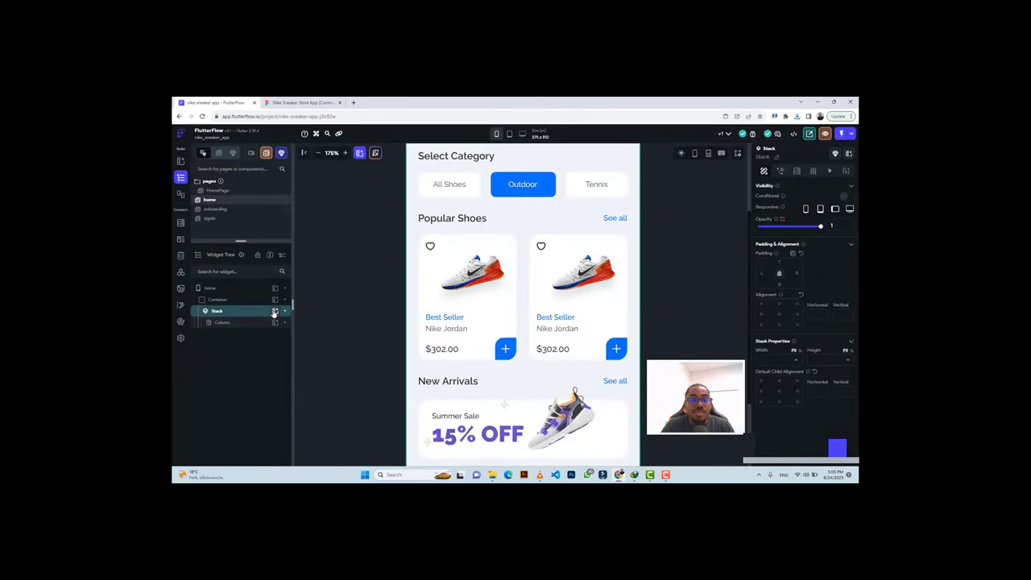
# Add a 100×100 Container to the Stack, aligned bottom centre.
pyautogui.click(275, 311)
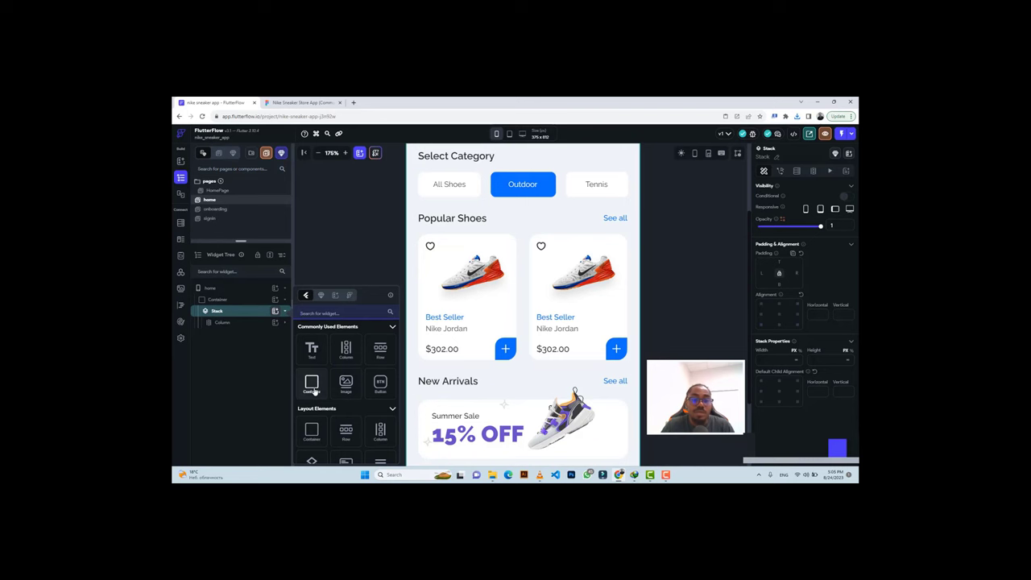
pyautogui.click(311, 388)
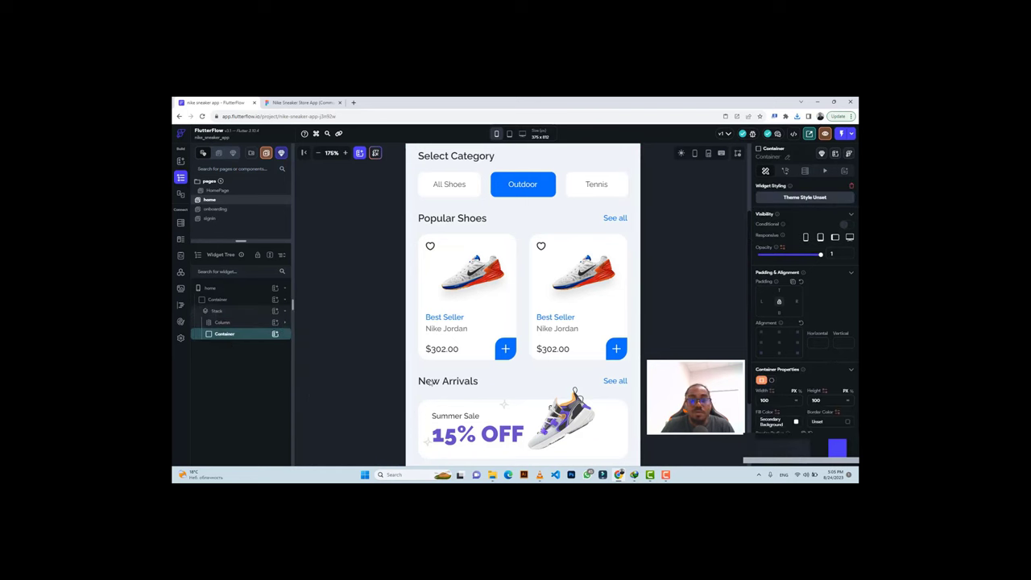
pyautogui.scroll(-1, 527, 385)
pyautogui.scroll(-2, 562, 380)
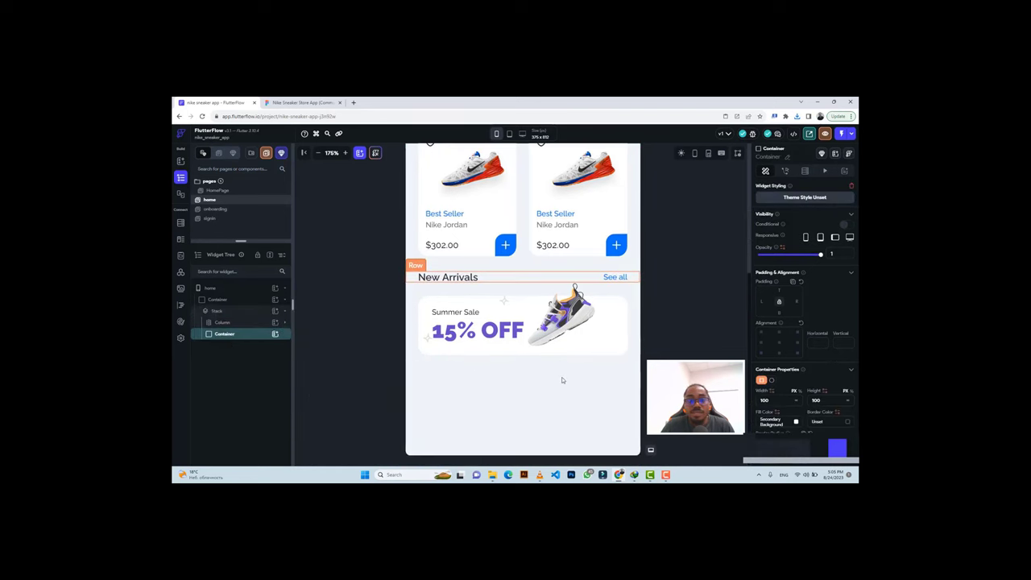
pyautogui.click(779, 351)
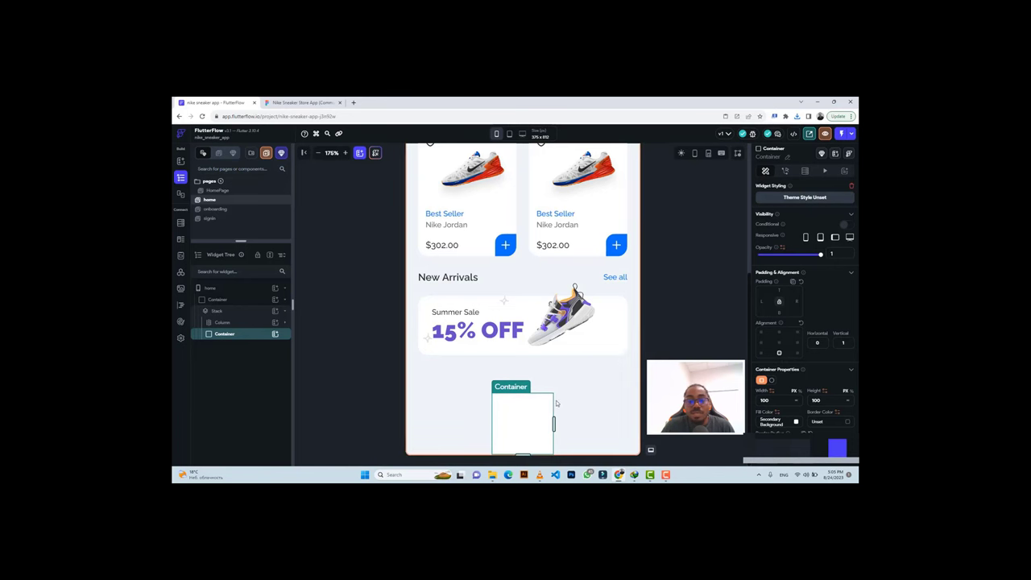
pyautogui.click(286, 103)
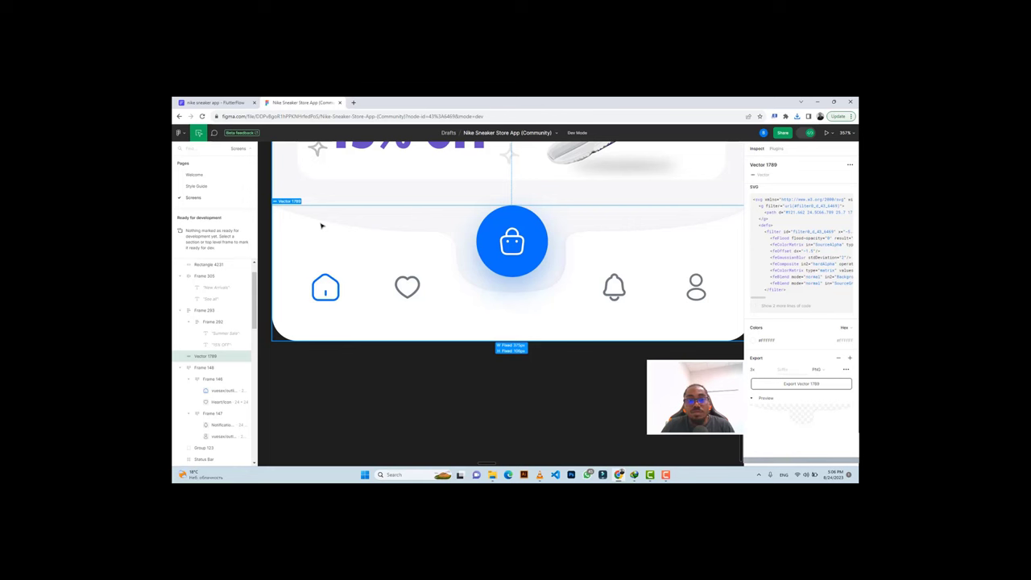
# Make the bottom Container full width (inf) and 106 tall.
pyautogui.click(214, 102)
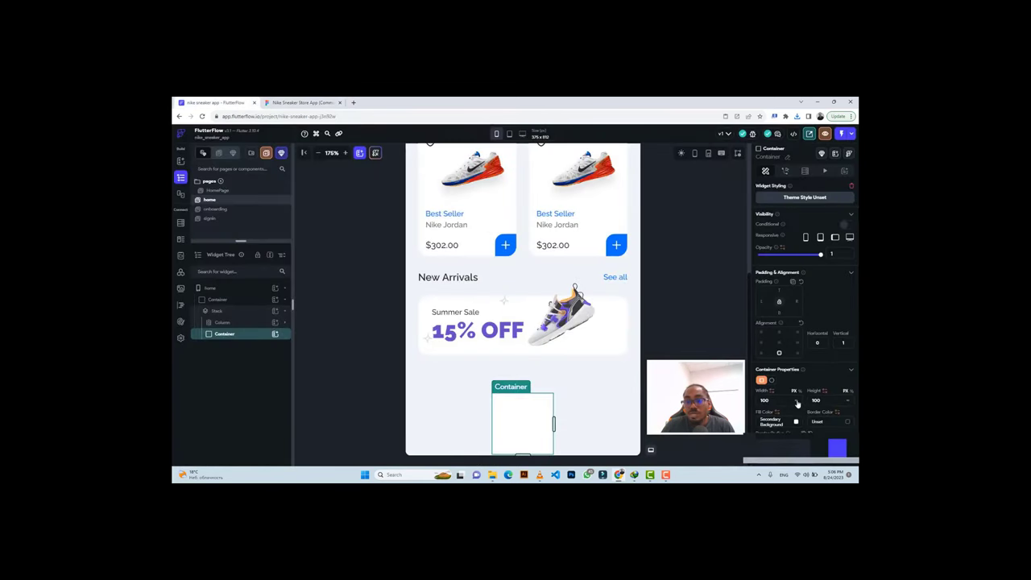
pyautogui.click(798, 403)
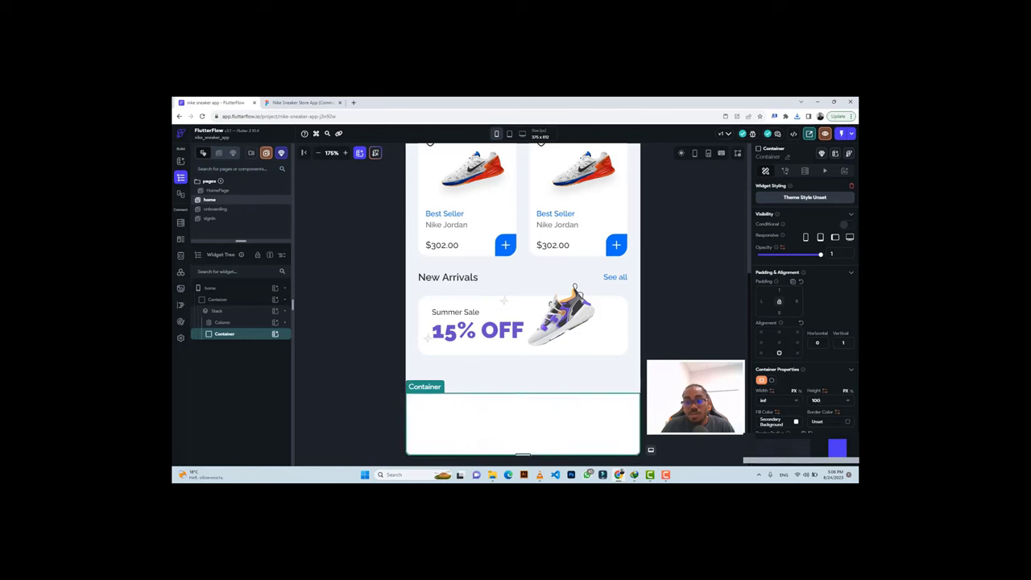
pyautogui.click(821, 400)
pyautogui.press('BackSpace')
pyautogui.write('6')
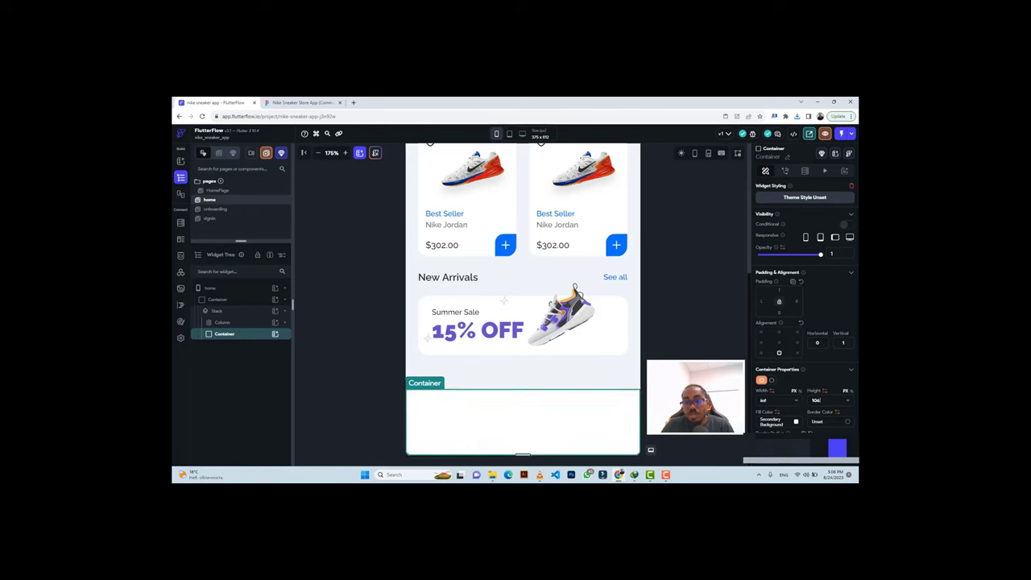
# Give the Container the uploaded Vector 1789.png asset as its background image.
pyautogui.scroll(-5, 822, 411)
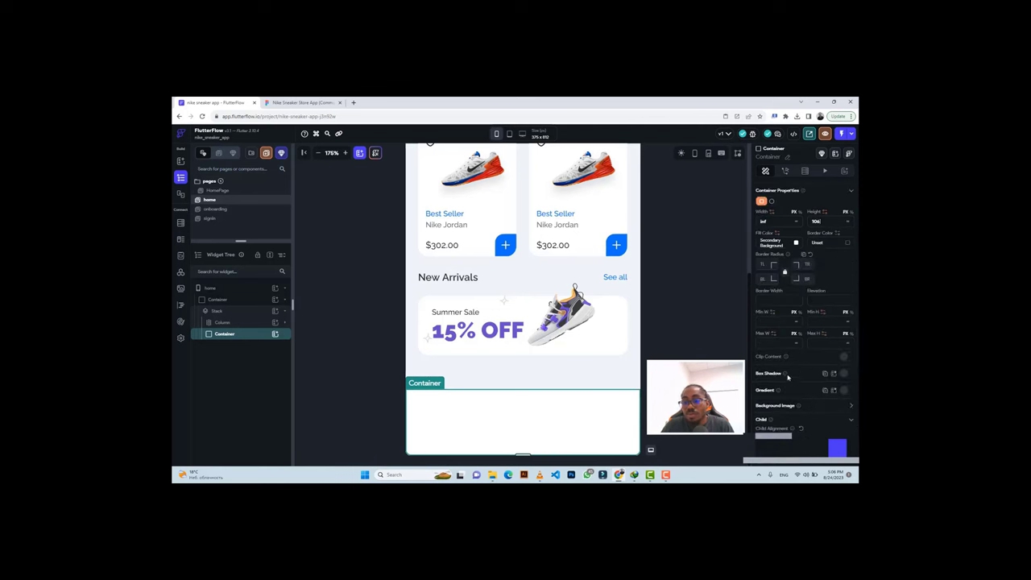
pyautogui.click(851, 408)
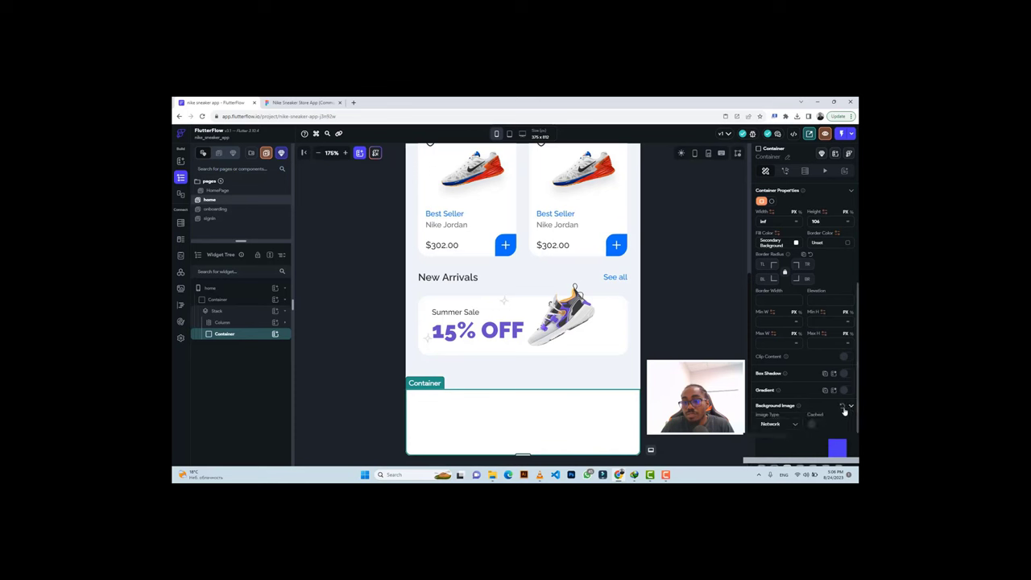
pyautogui.click(782, 425)
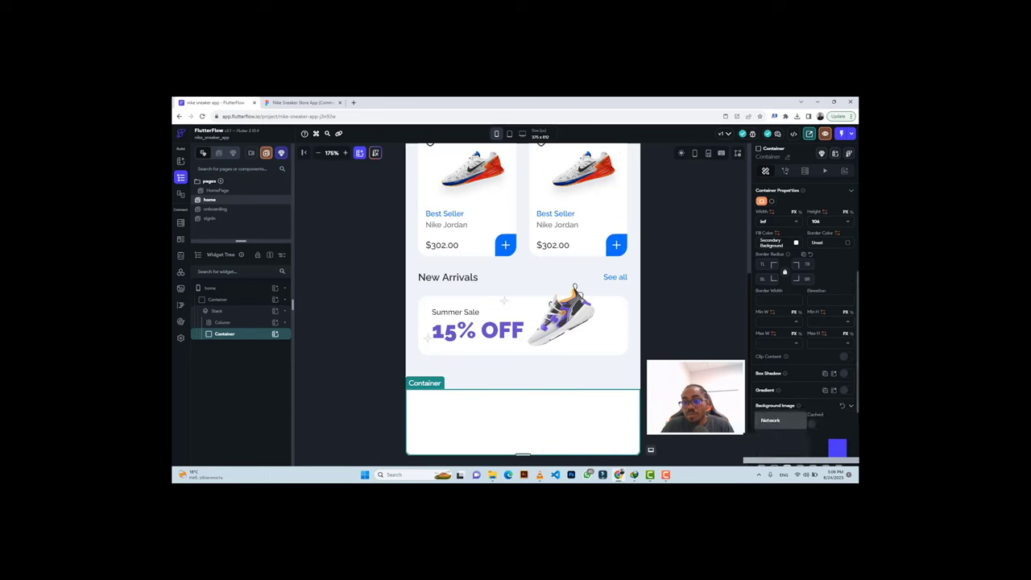
pyautogui.click(773, 433)
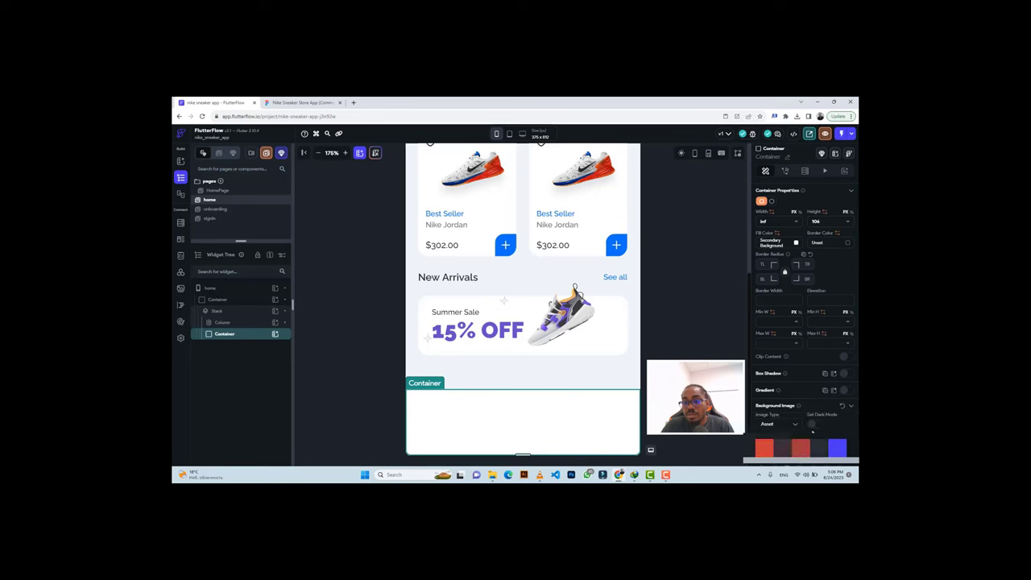
pyautogui.scroll(-3, 838, 405)
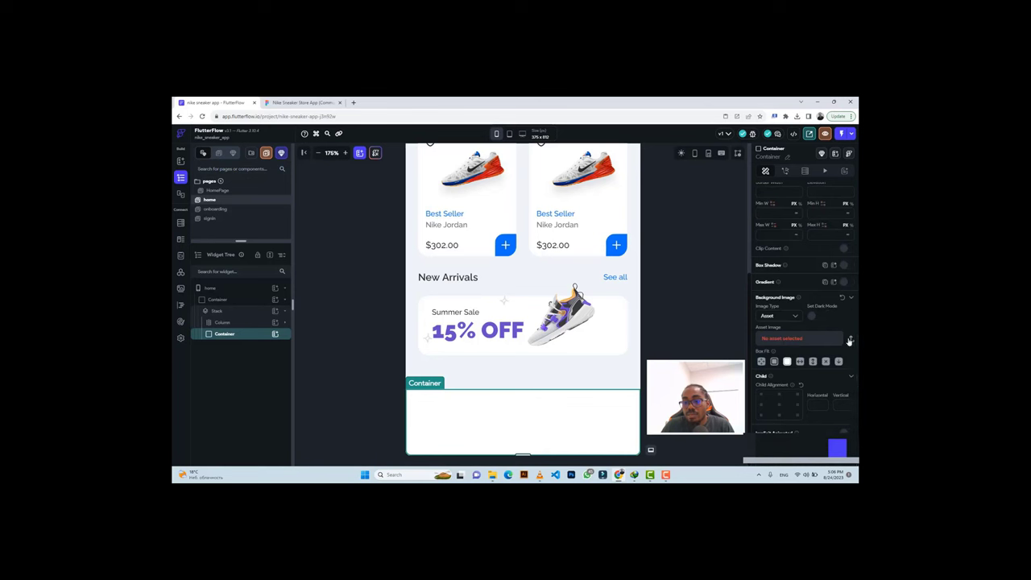
pyautogui.click(849, 339)
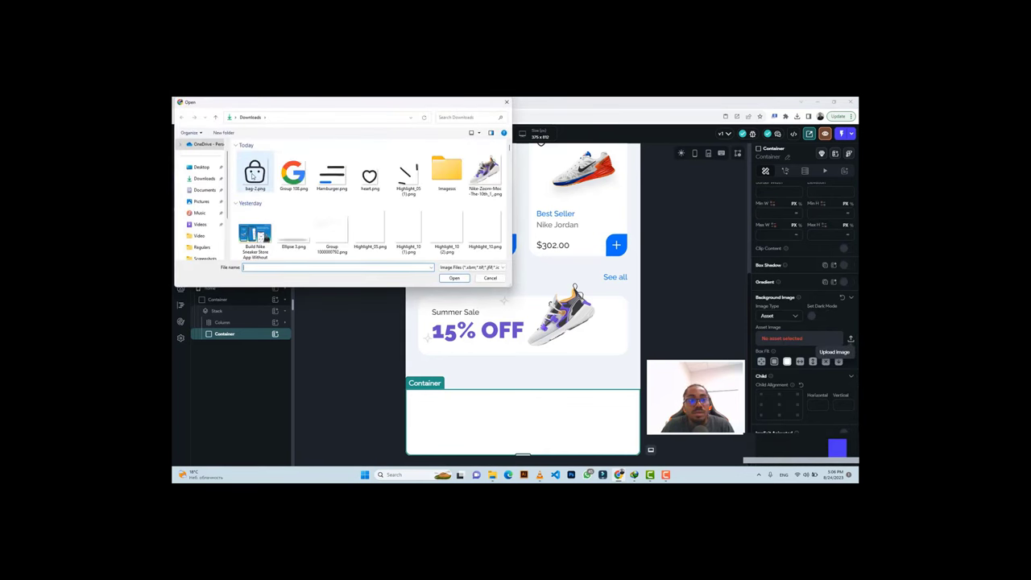
pyautogui.click(256, 172)
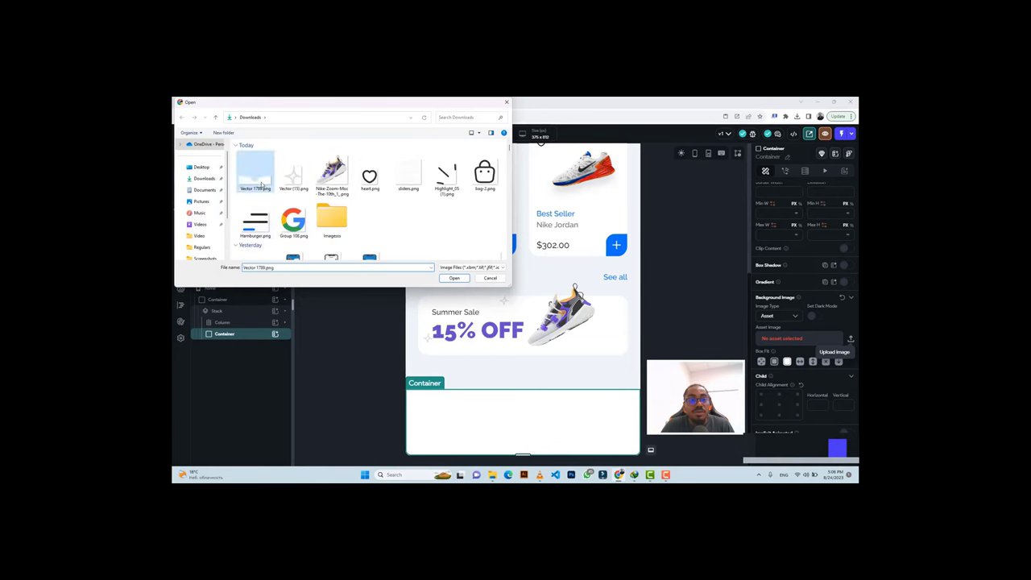
pyautogui.click(453, 277)
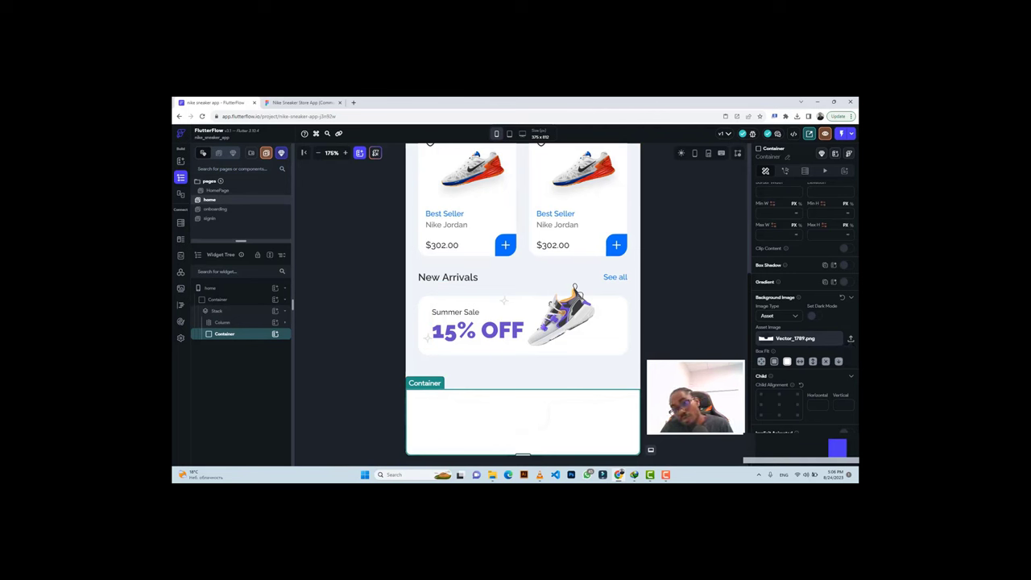
pyautogui.press('Escape')
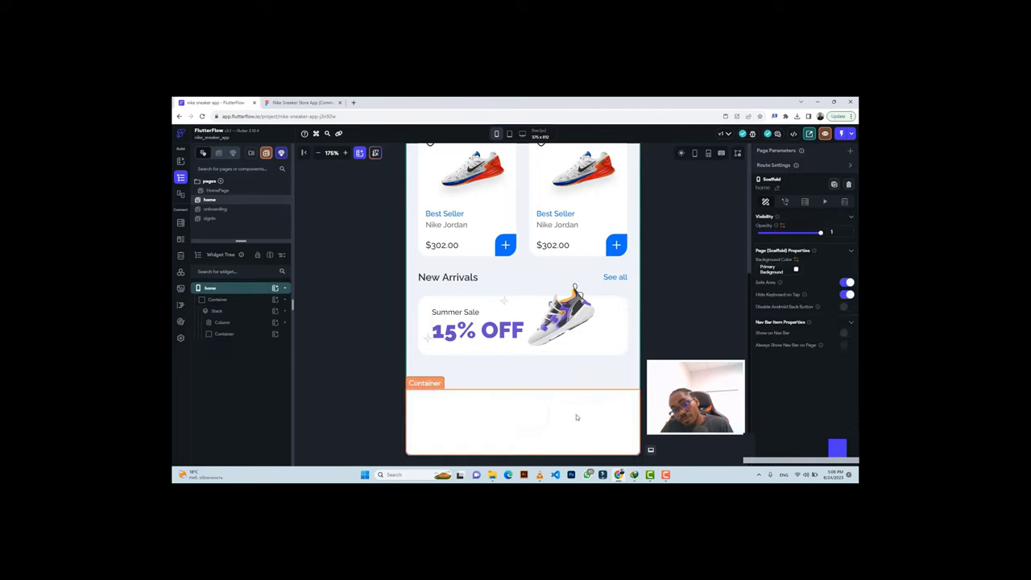
# Clear the bottom Container's fill colour to Unset so only the curved Vector_1789 shape shows.
pyautogui.click(511, 404)
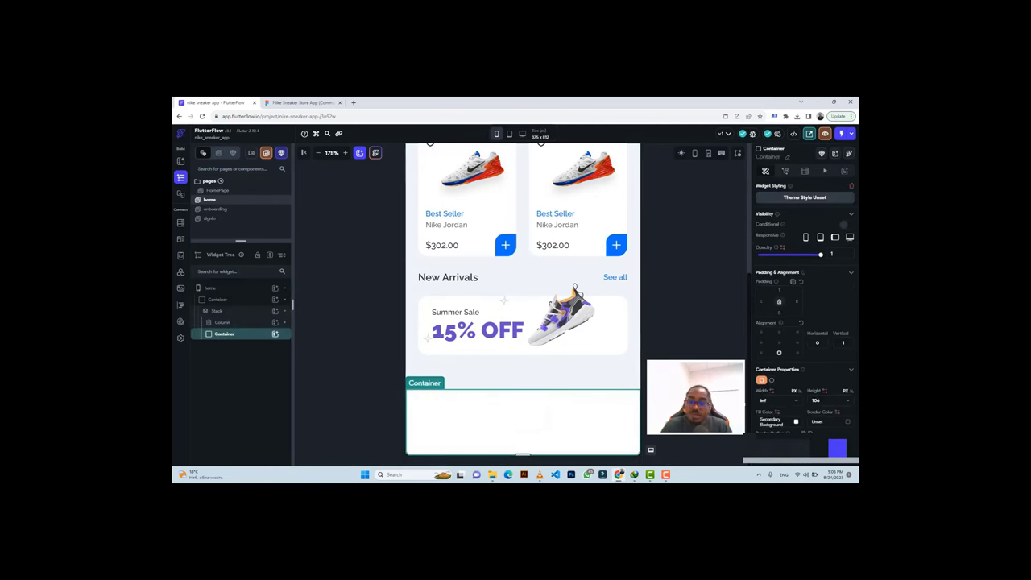
pyautogui.click(795, 422)
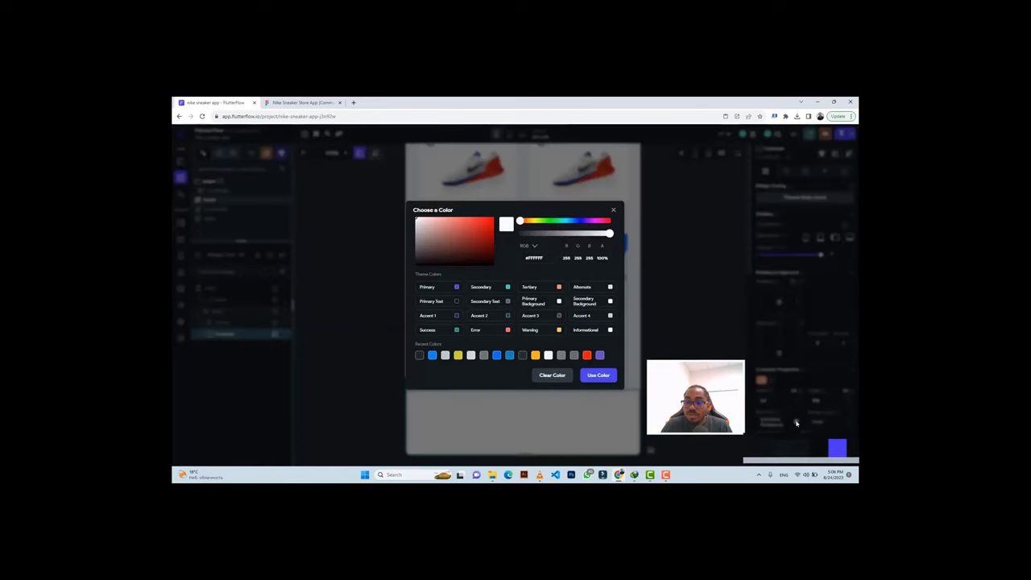
pyautogui.click(552, 376)
pyautogui.click(450, 415)
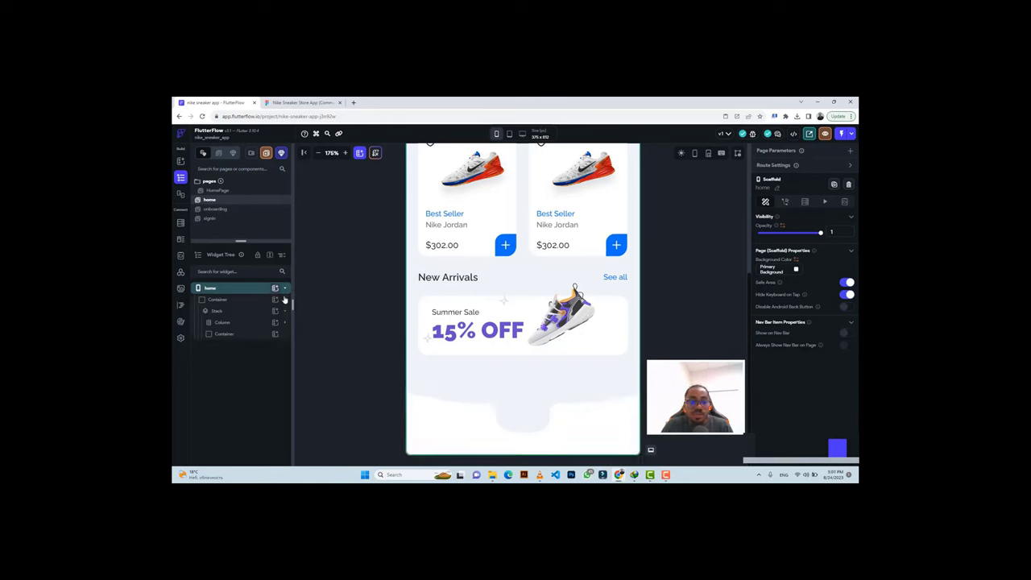
pyautogui.click(430, 418)
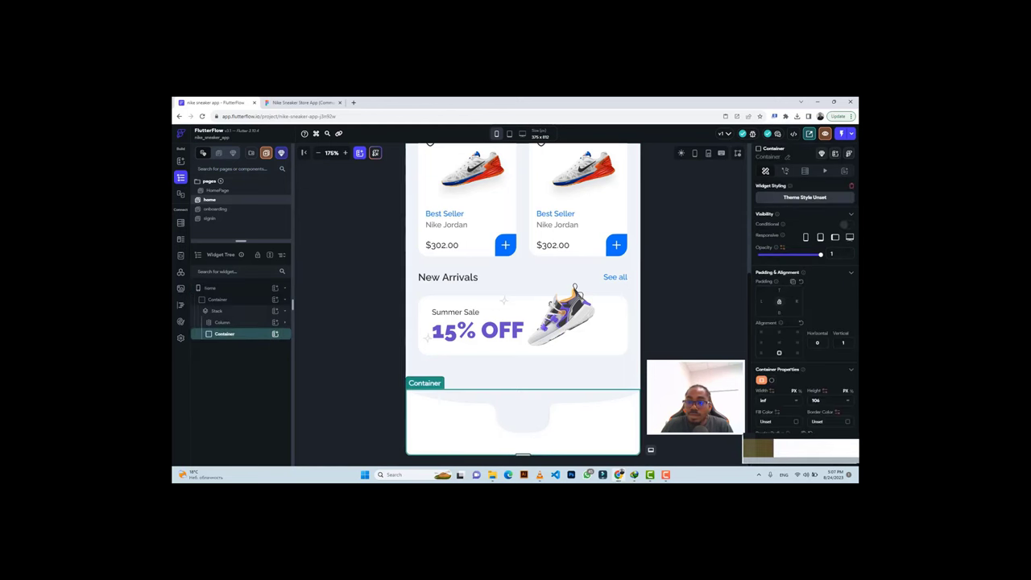
# Add a Row inside the bottom nav Container and an Image widget inside that Row.
pyautogui.click(274, 334)
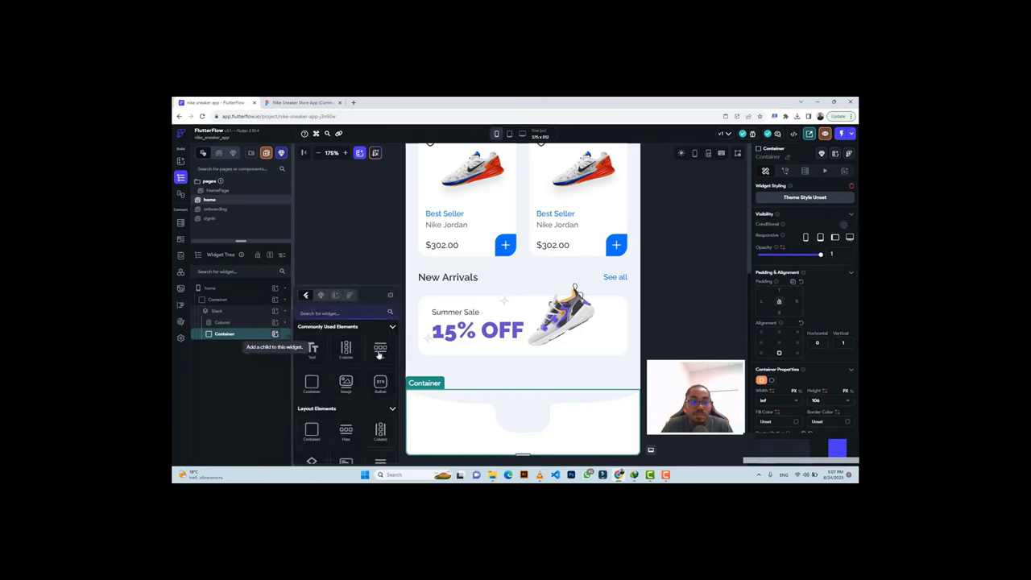
pyautogui.click(379, 354)
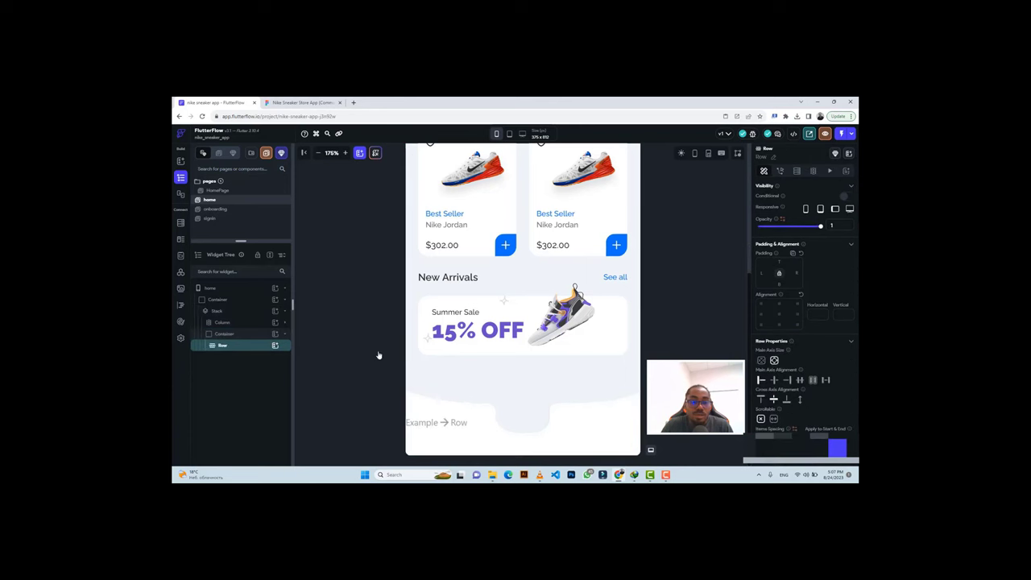
pyautogui.click(274, 345)
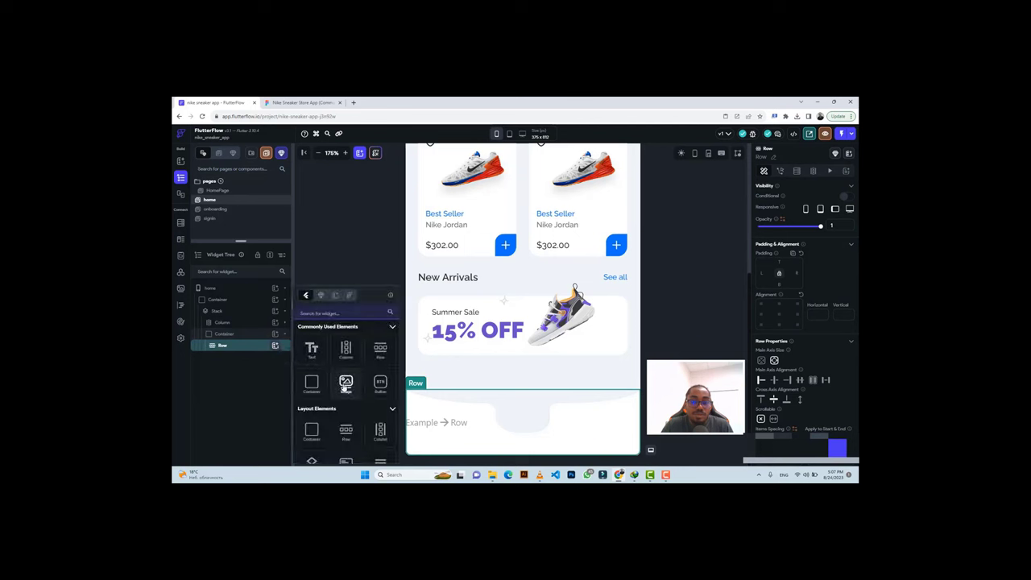
pyautogui.click(345, 383)
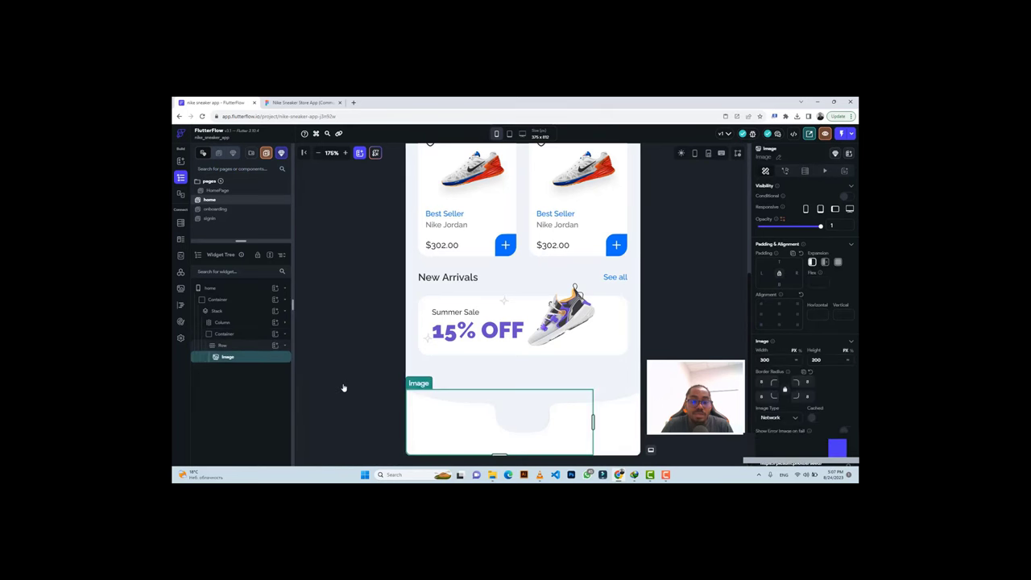
# Size the Image to 22 by 24, matching the home icon in the Figma design.
pyautogui.click(284, 102)
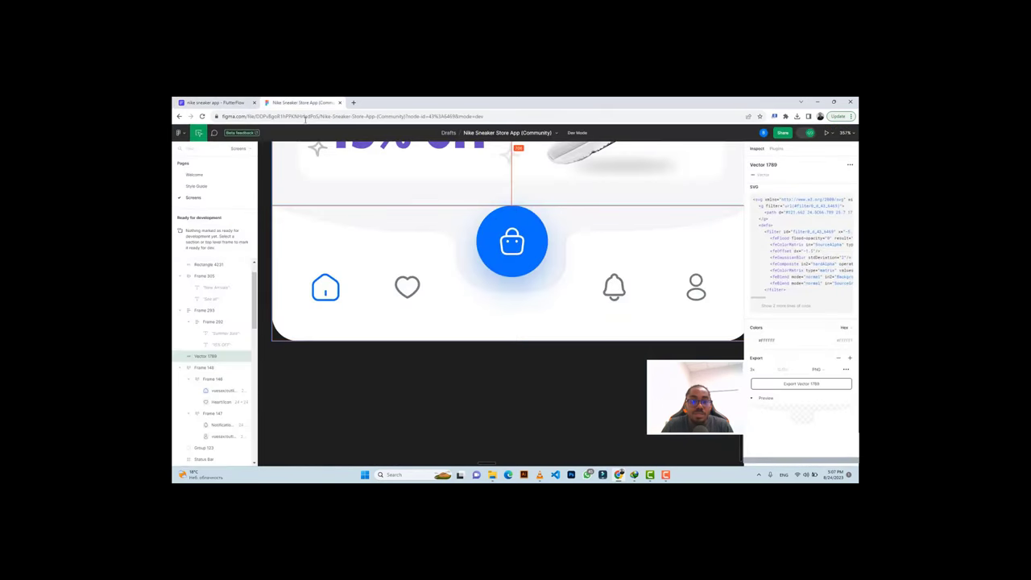
pyautogui.click(325, 285)
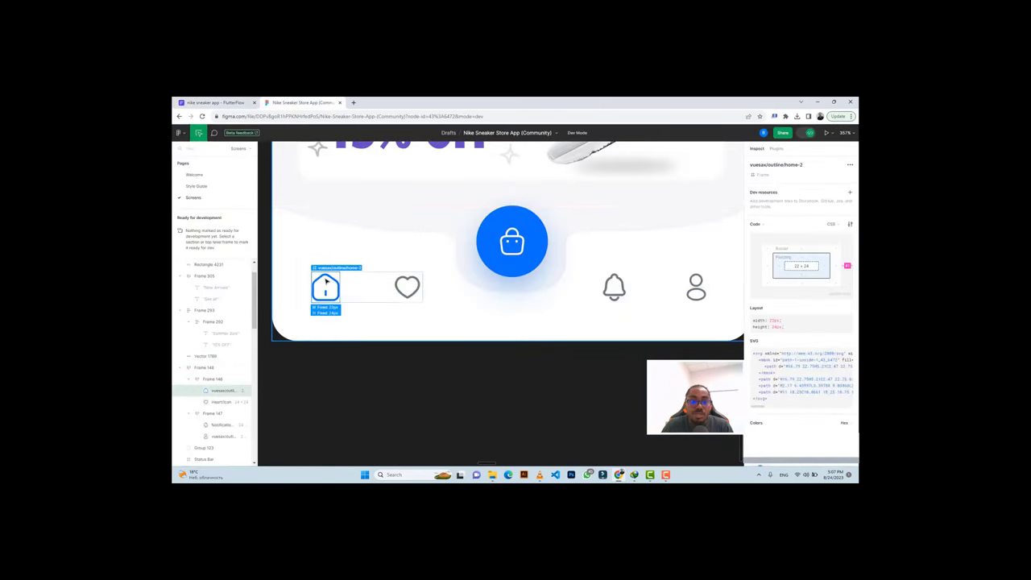
pyautogui.click(214, 102)
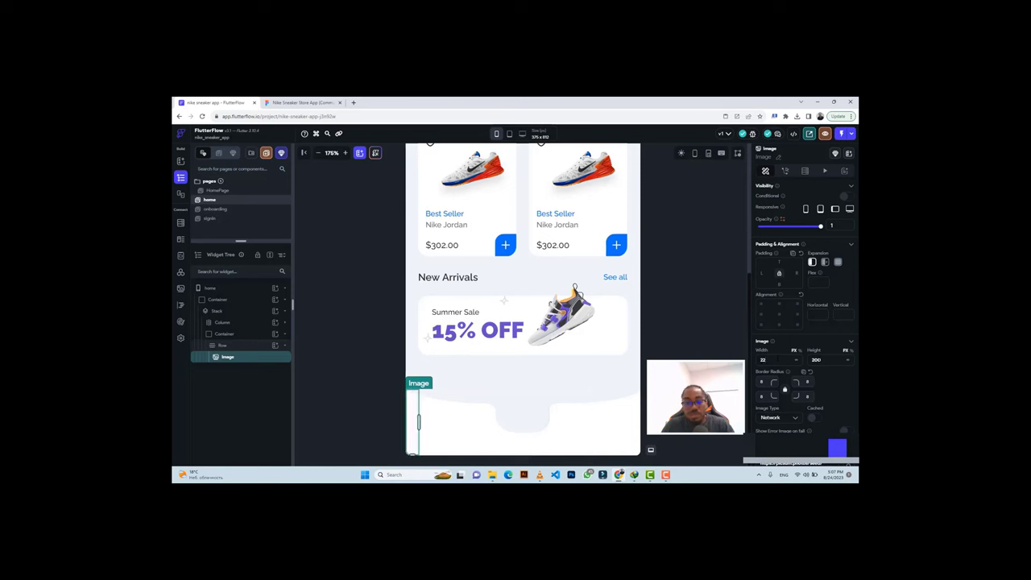
pyautogui.moveTo(413, 454); pyautogui.dragTo(413, 427)
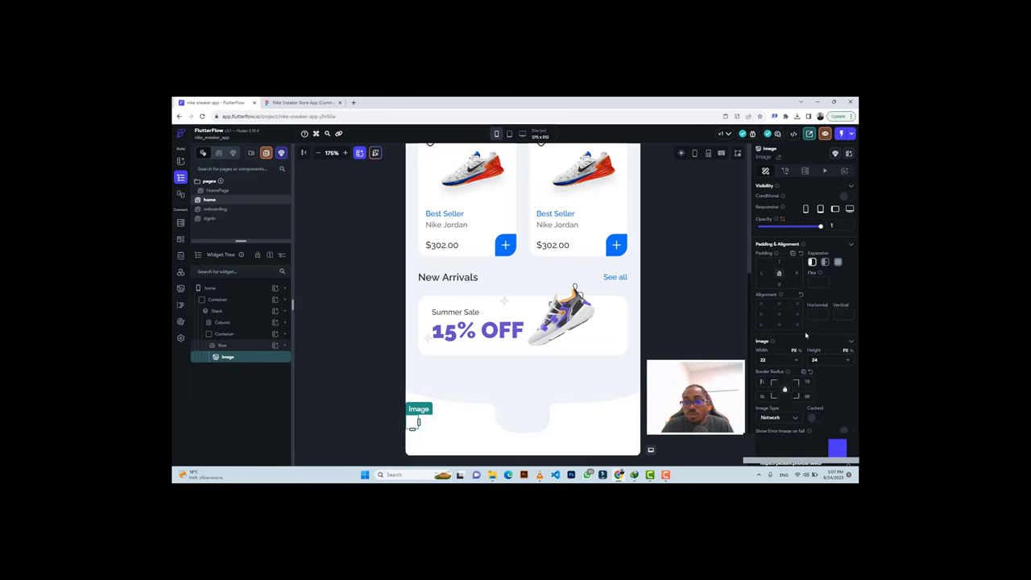
# Switch the Image type to Asset and start uploading a file for it.
pyautogui.scroll(-2, 801, 428)
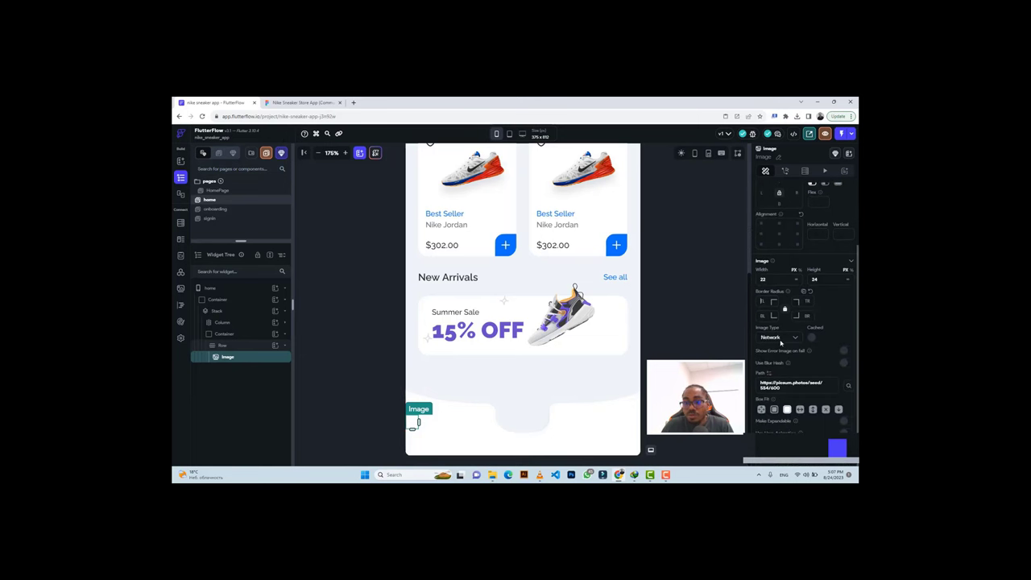
pyautogui.click(780, 339)
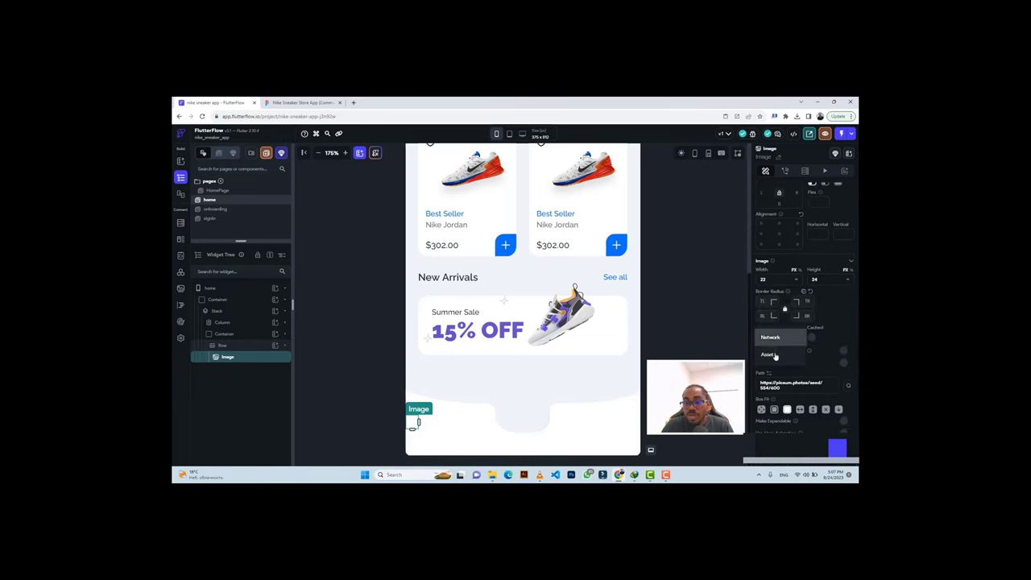
pyautogui.click(769, 354)
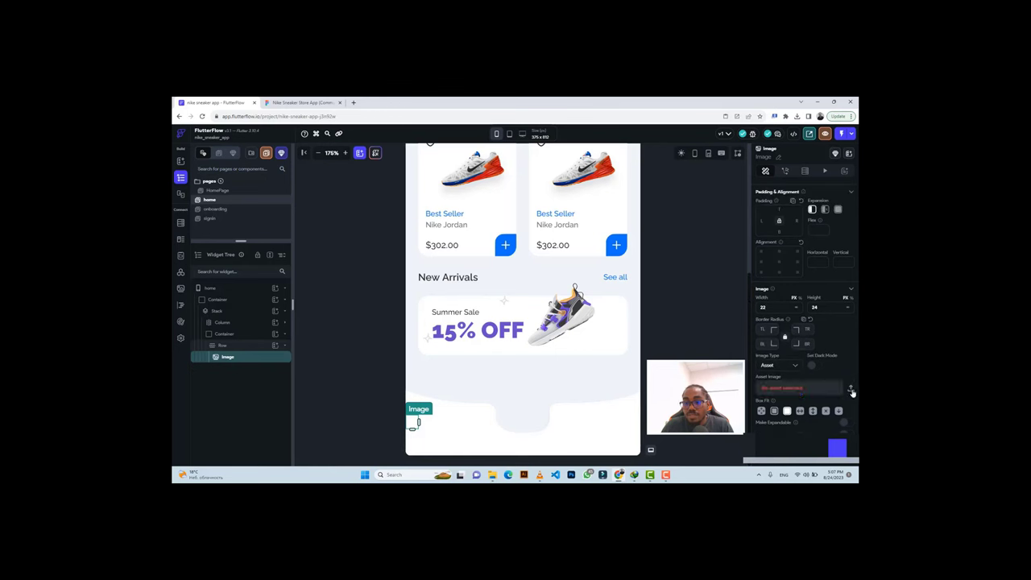
pyautogui.click(851, 390)
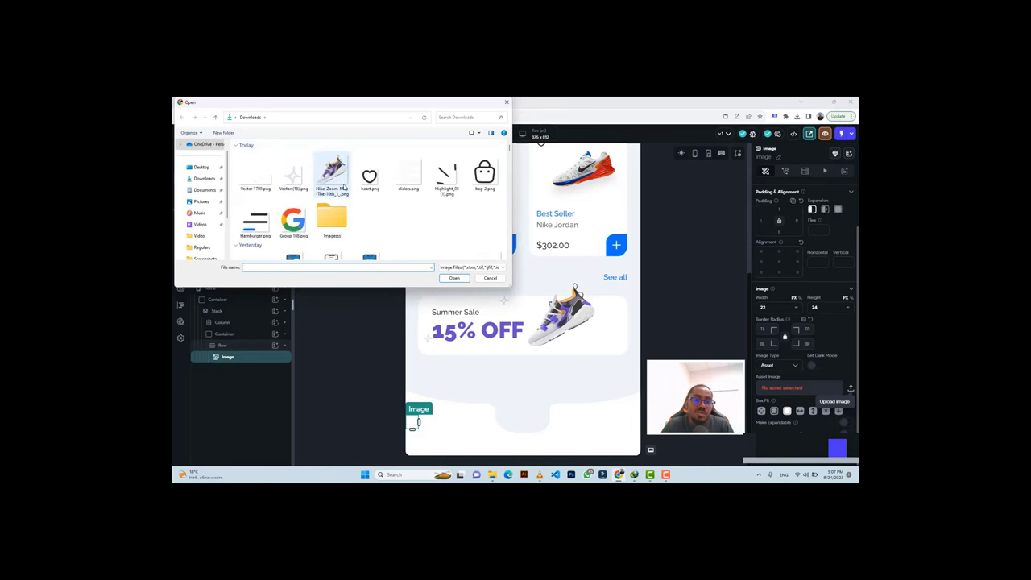
# Show all file types in the picker and browse into the Imagesss folder.
pyautogui.click(460, 267)
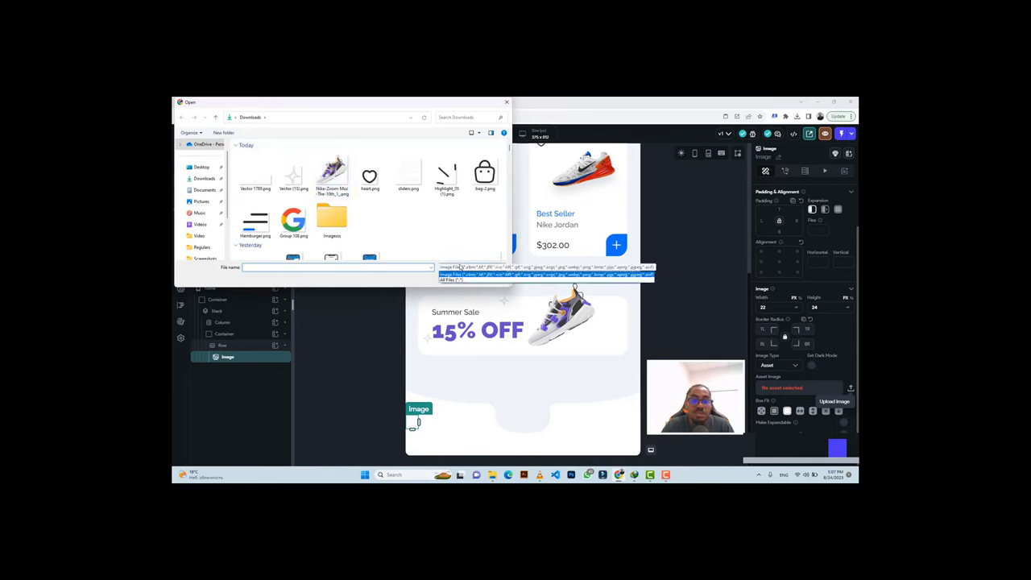
pyautogui.click(460, 280)
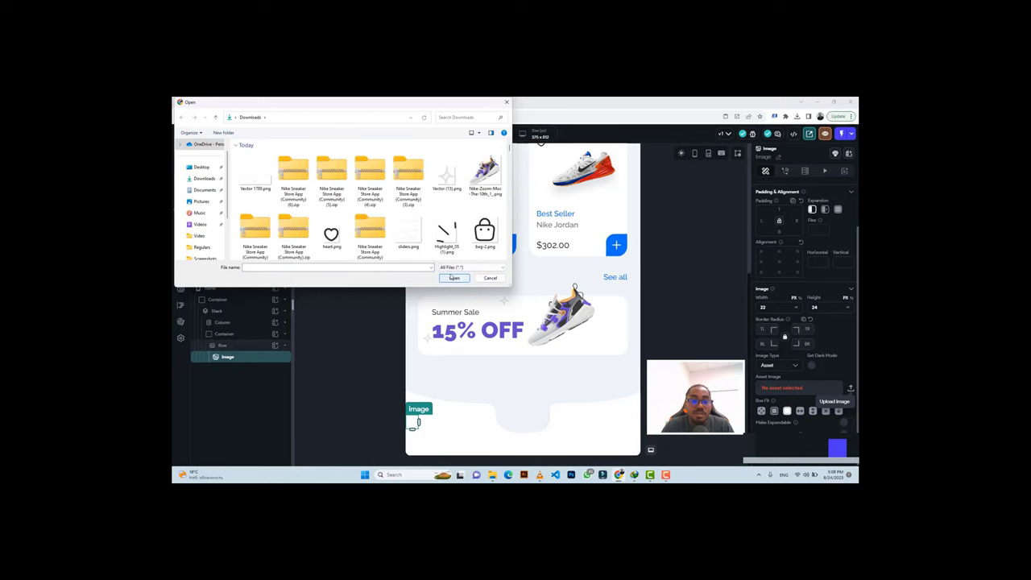
pyautogui.click(406, 174)
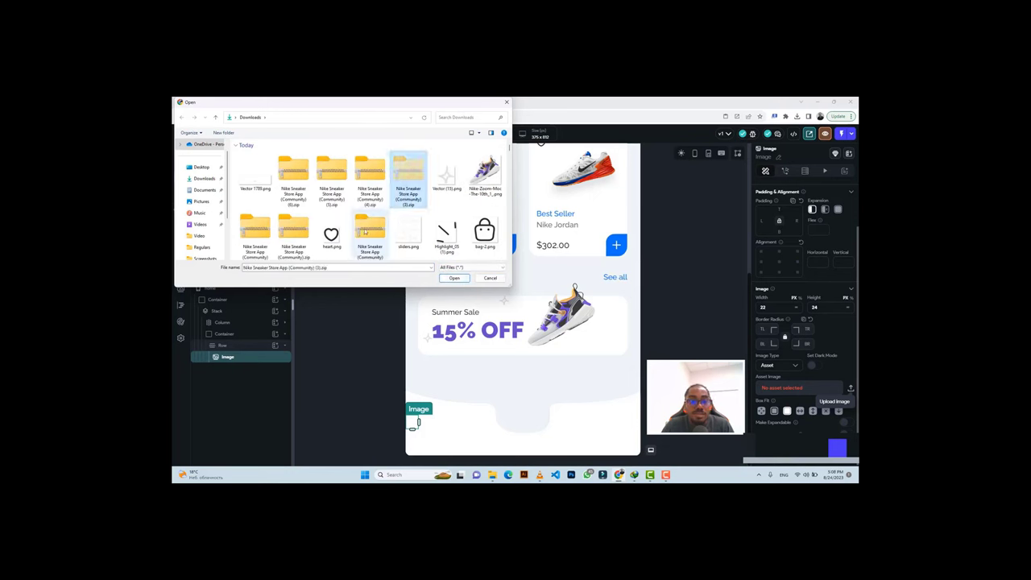
pyautogui.scroll(-2, 417, 240)
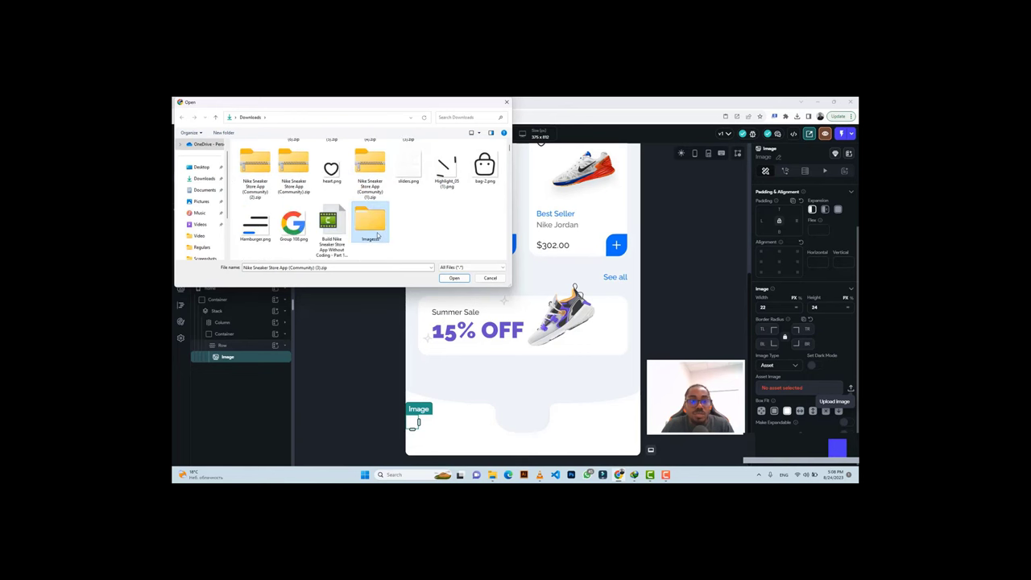
pyautogui.doubleClick(368, 221)
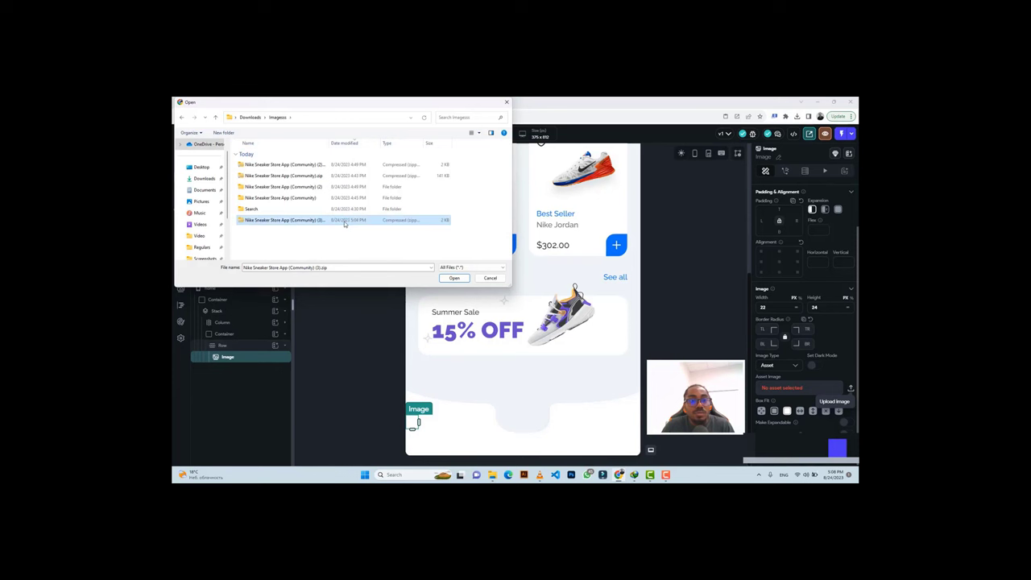
# Extract the Nike Sneaker Store App (Community) (3) zip into its suggested folder.
pyautogui.rightClick(345, 224)
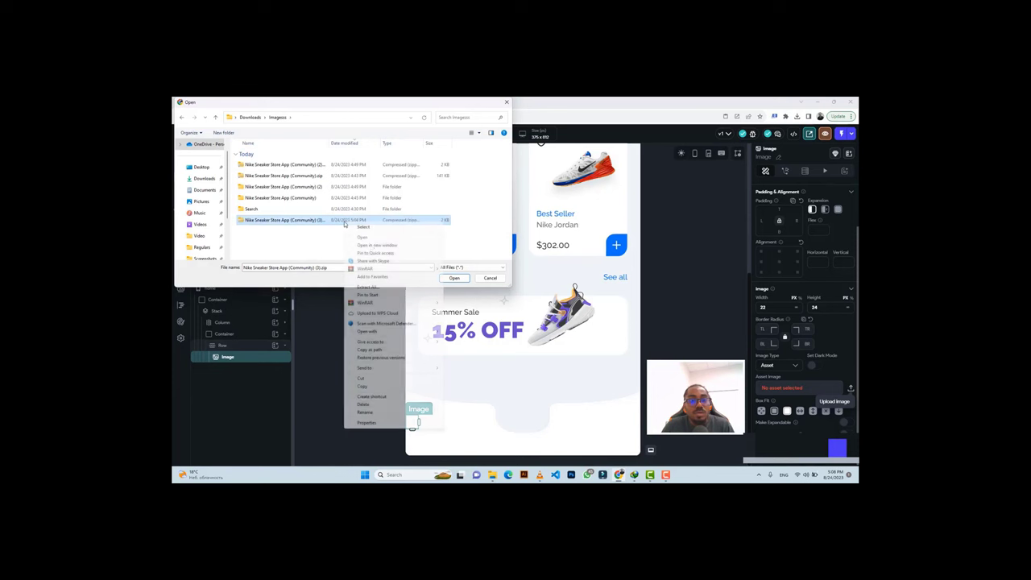
pyautogui.click(380, 289)
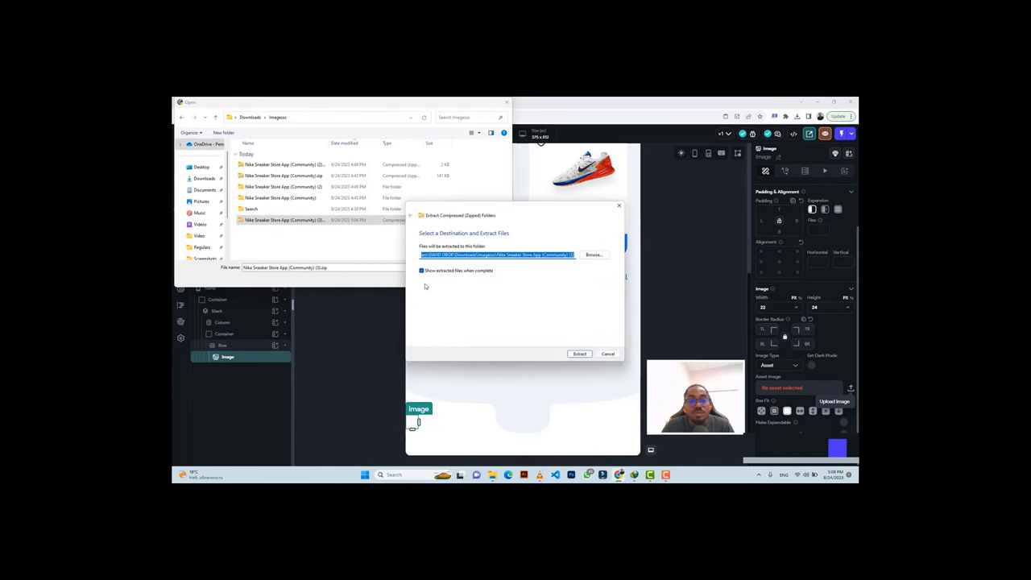
pyautogui.click(577, 353)
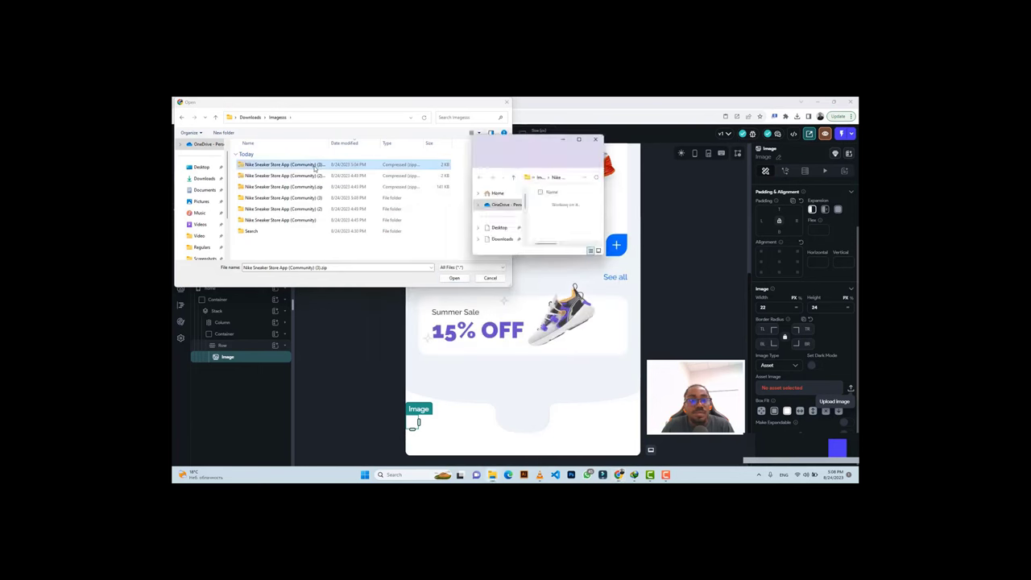
pyautogui.click(595, 139)
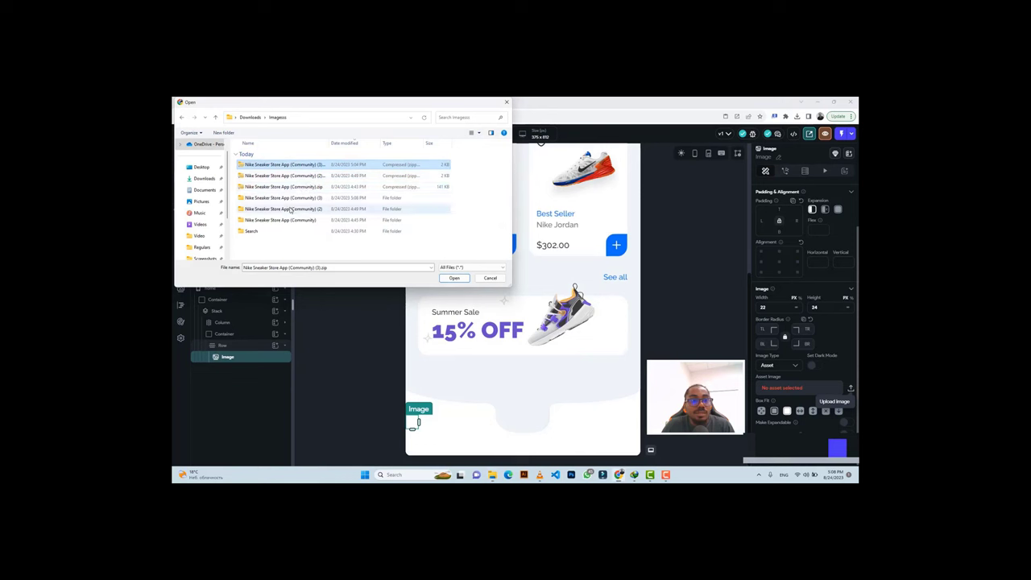
# Upload home-2.png from the extracted vuesax > outline folder as the image asset.
pyautogui.doubleClick(284, 197)
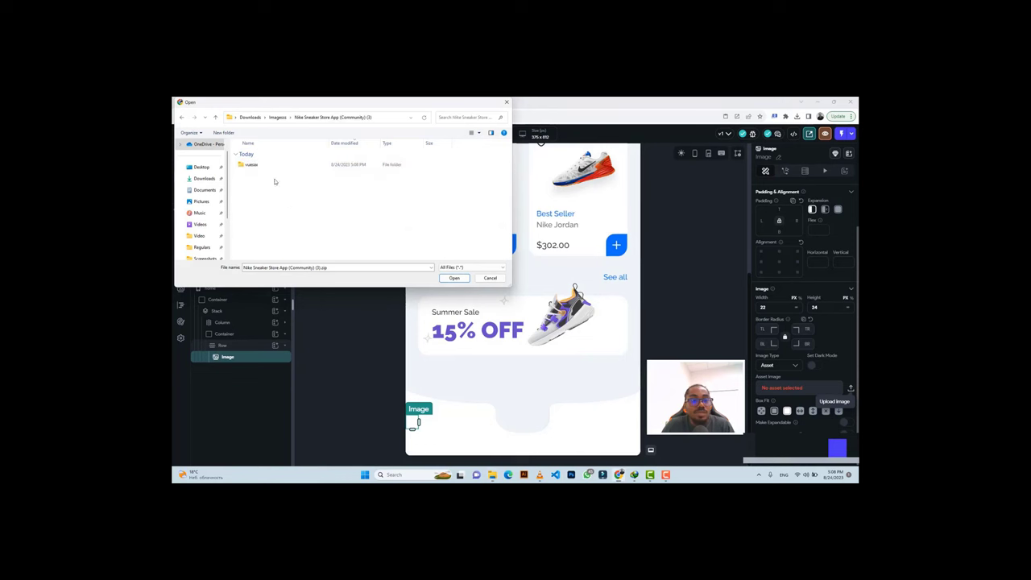
pyautogui.doubleClick(268, 167)
pyautogui.doubleClick(267, 167)
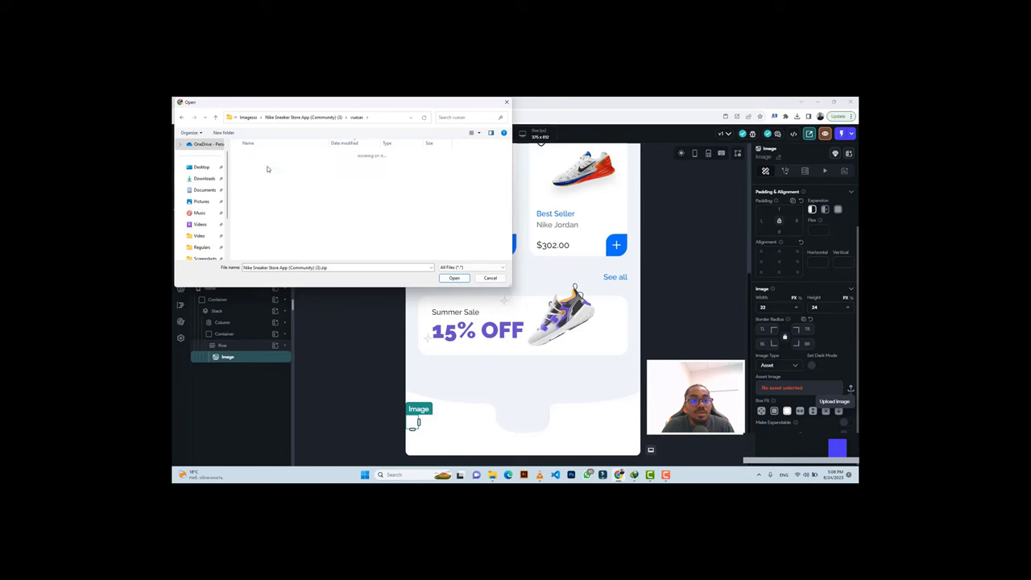
pyautogui.click(267, 165)
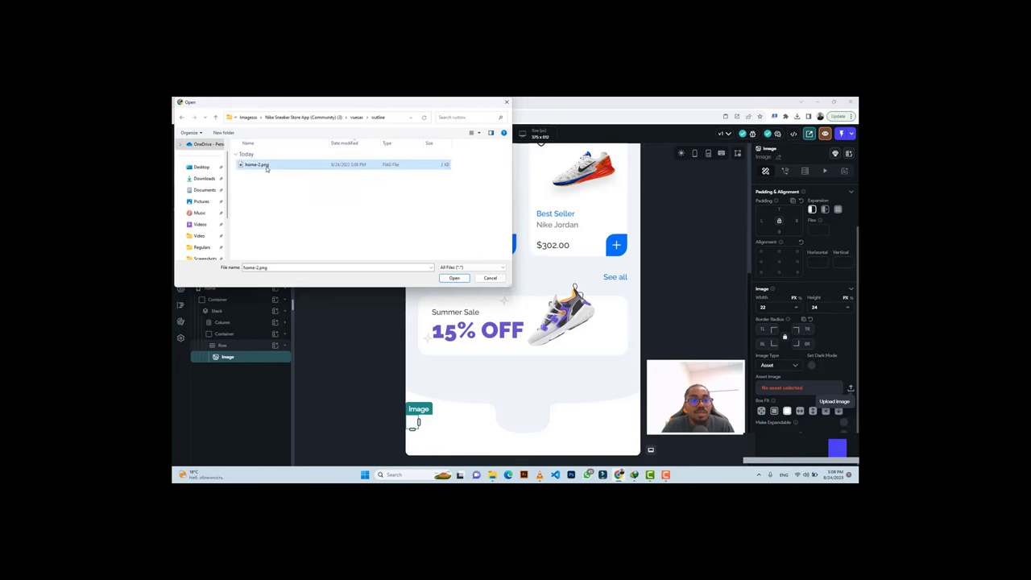
pyautogui.click(478, 133)
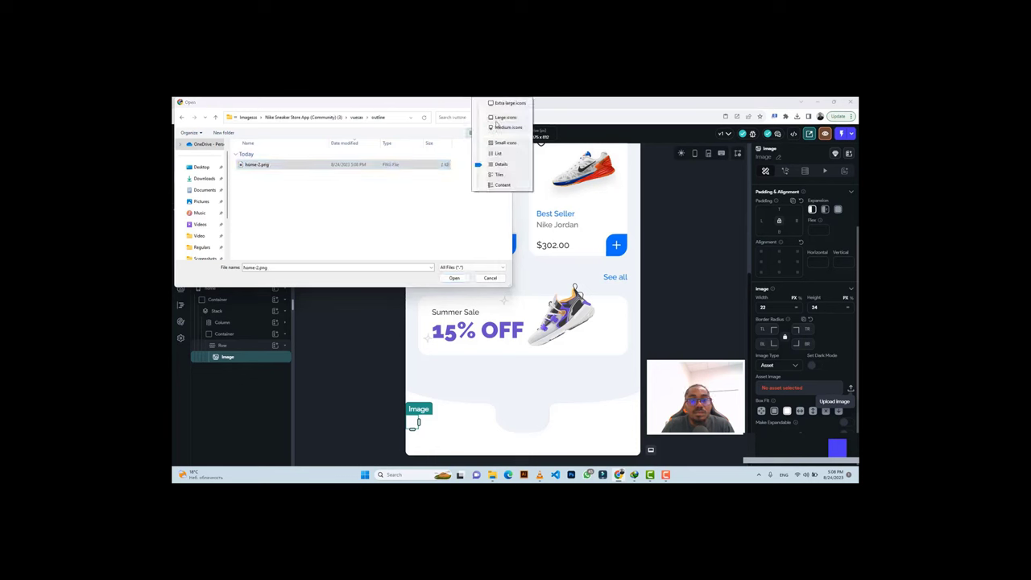
pyautogui.click(497, 119)
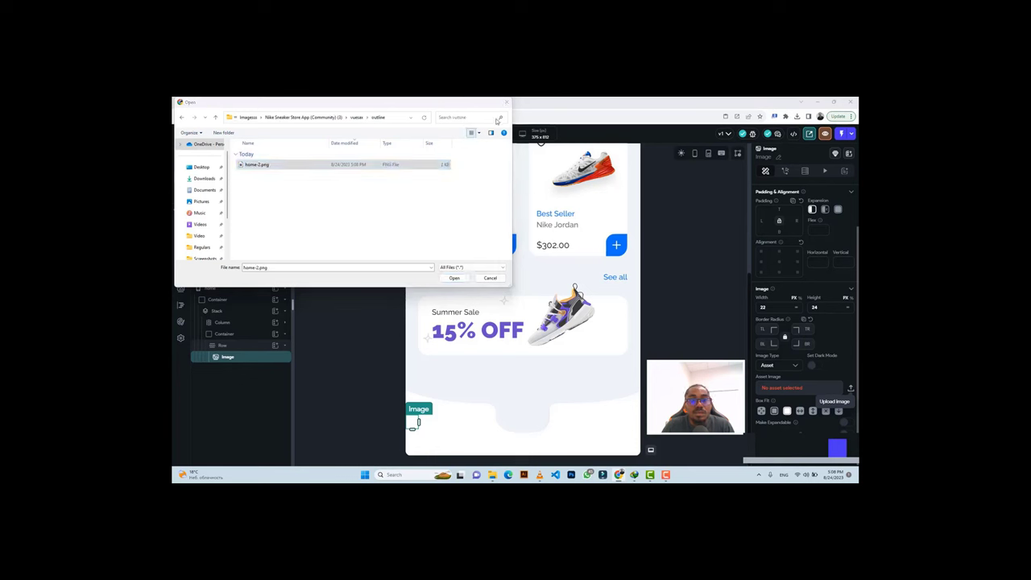
pyautogui.click(454, 278)
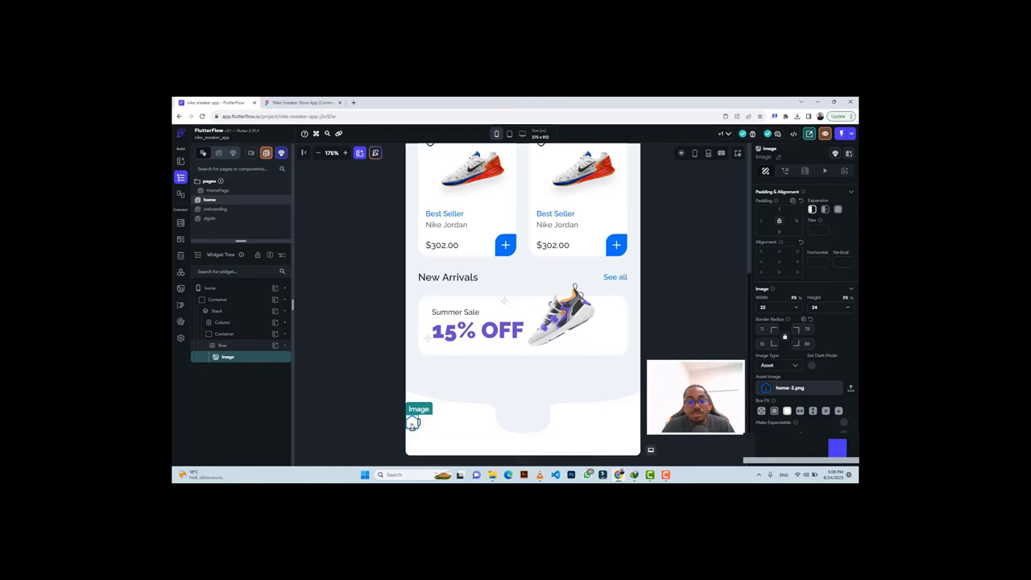
# Paste a copy of the home image into the Row, then start choosing its file from Downloads.
pyautogui.click(411, 424)
pyautogui.hotkey('ctrl', 'v')
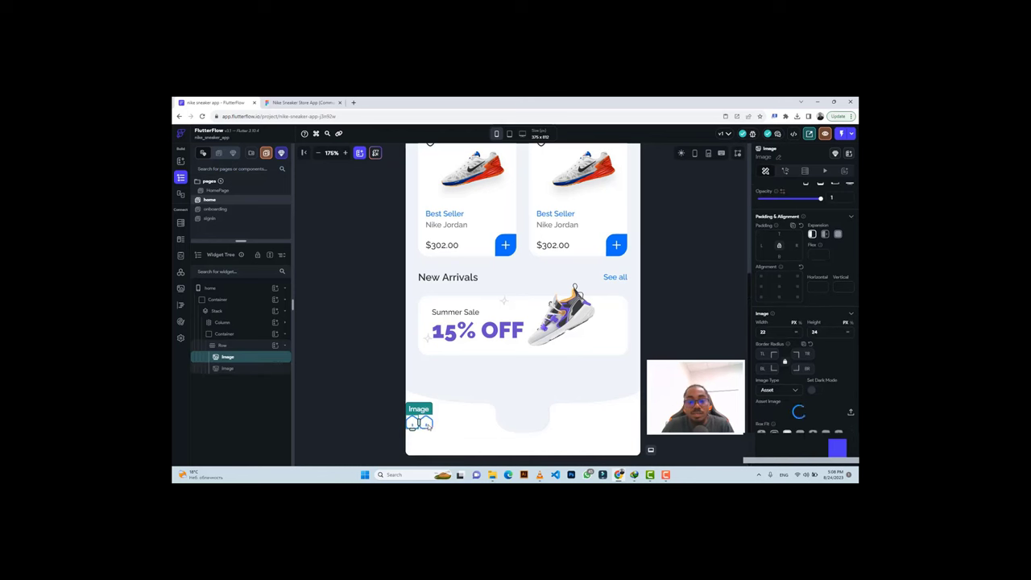
pyautogui.click(426, 424)
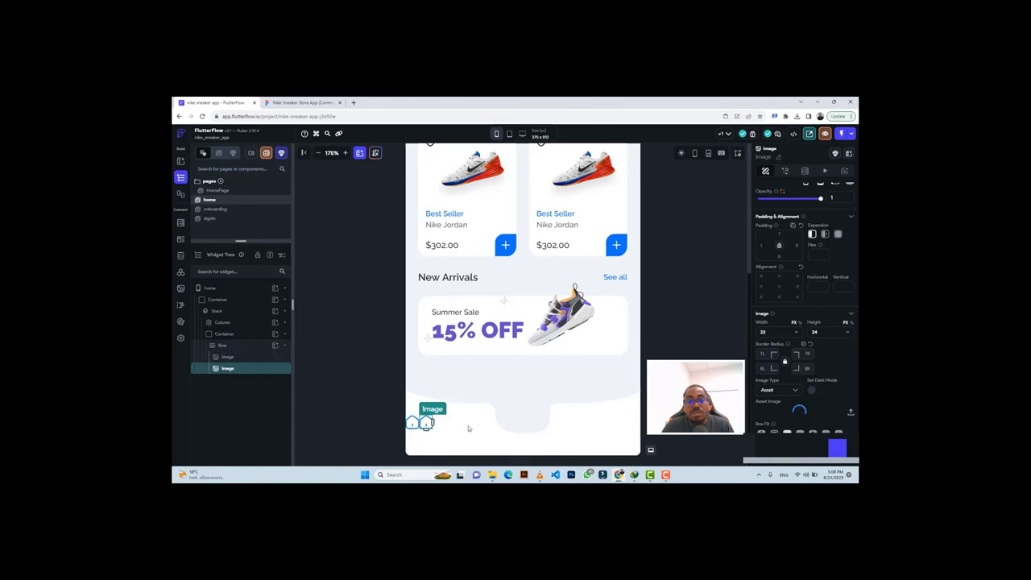
pyautogui.click(850, 413)
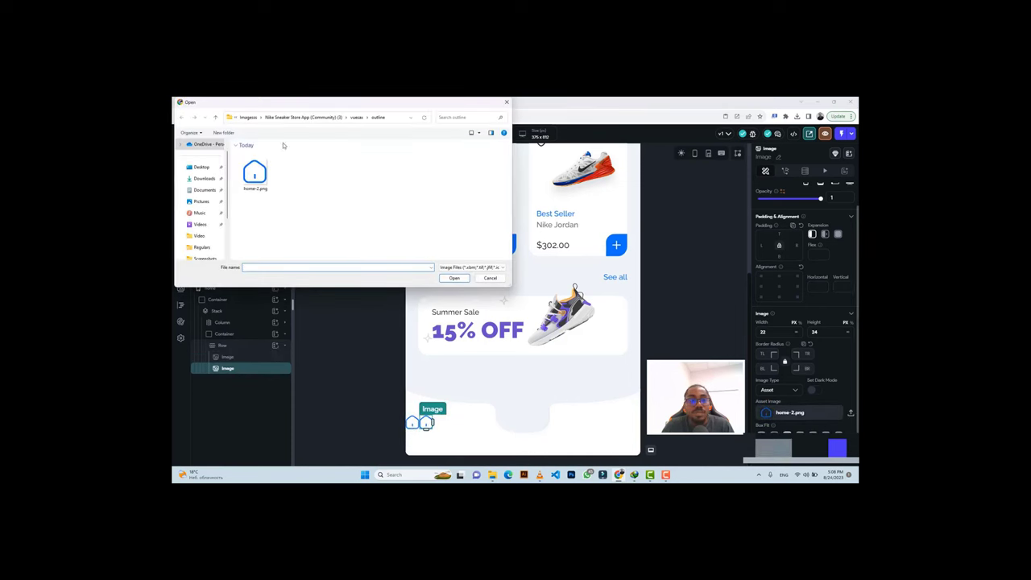
pyautogui.click(242, 117)
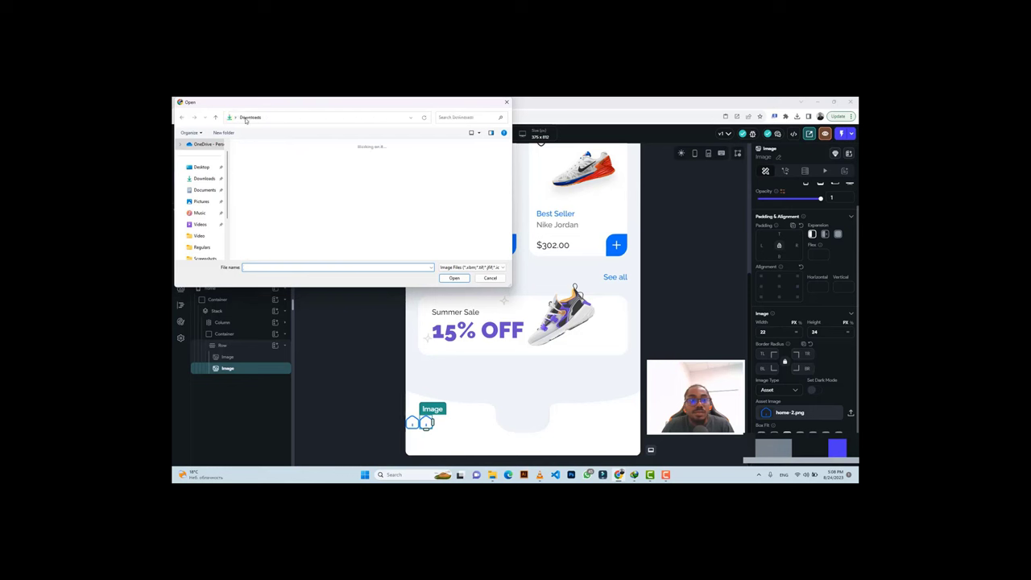
# Show all file types and browse into the Imagesss folder.
pyautogui.click(471, 267)
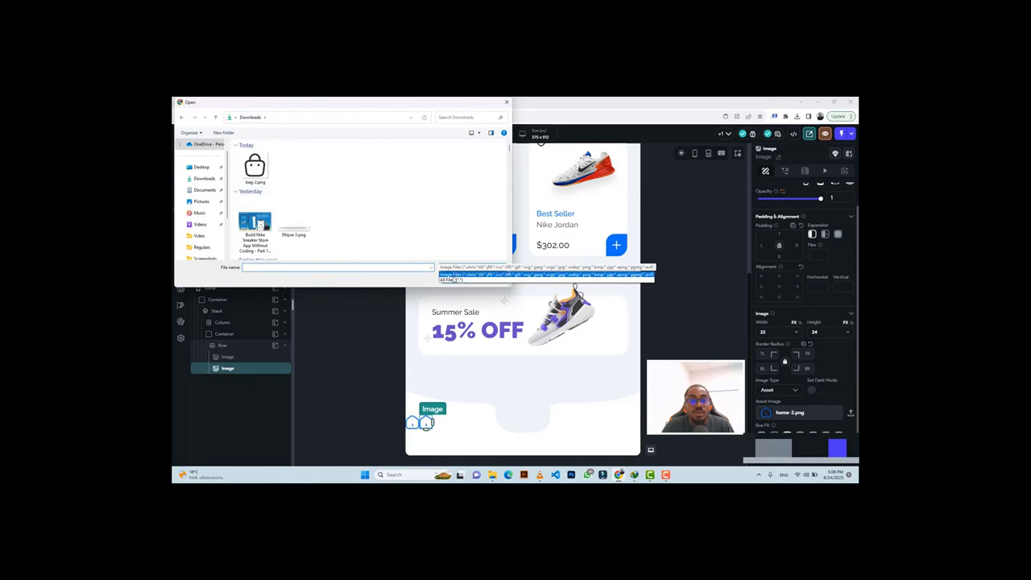
pyautogui.click(449, 279)
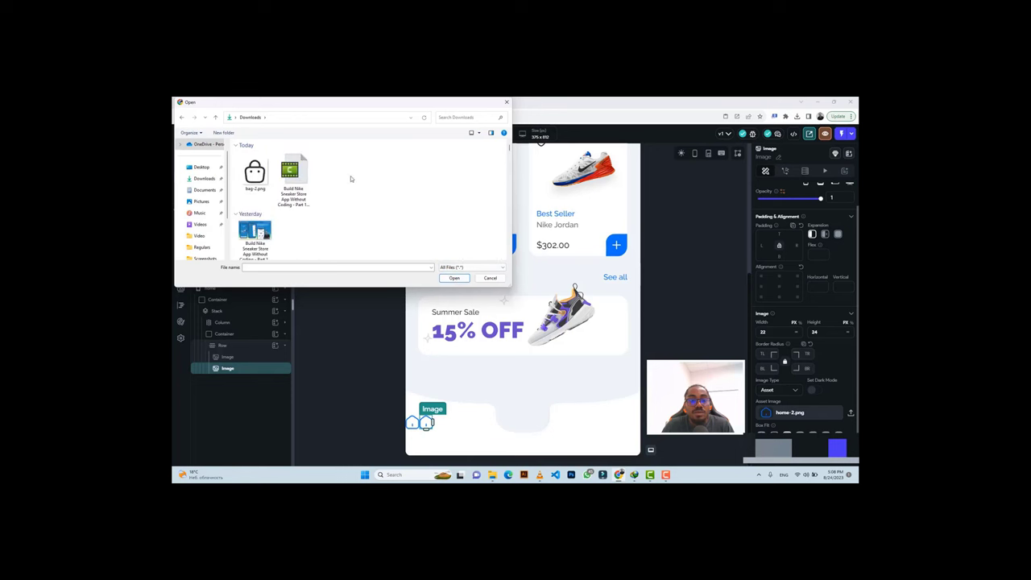
pyautogui.click(367, 173)
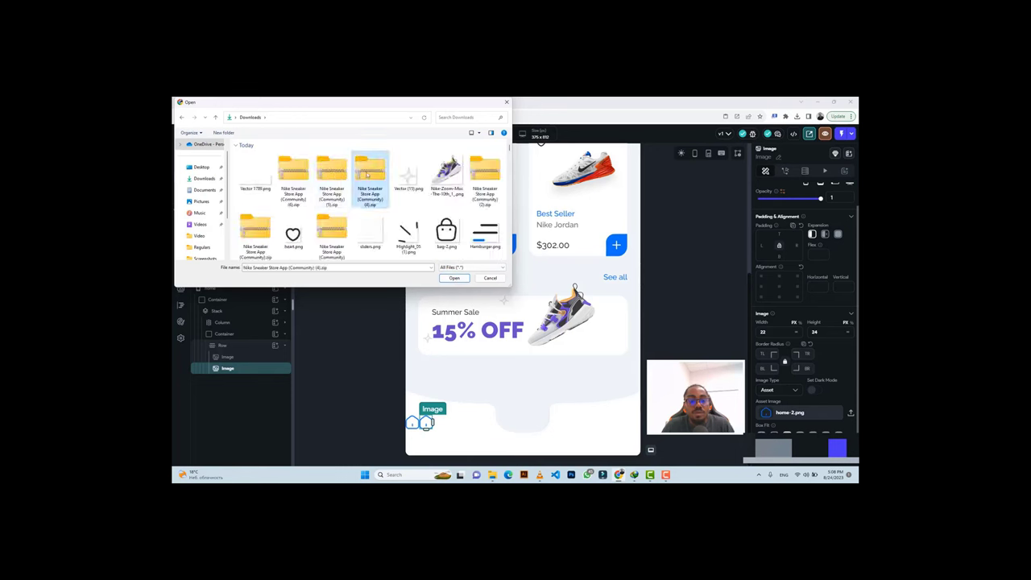
pyautogui.scroll(-1, 403, 233)
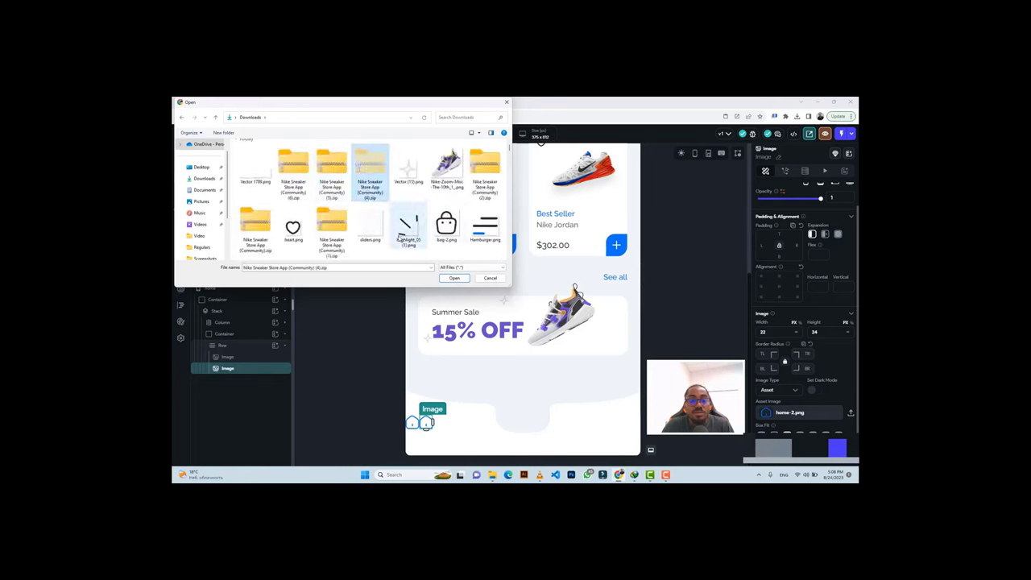
pyautogui.scroll(-3, 386, 234)
pyautogui.doubleClick(330, 237)
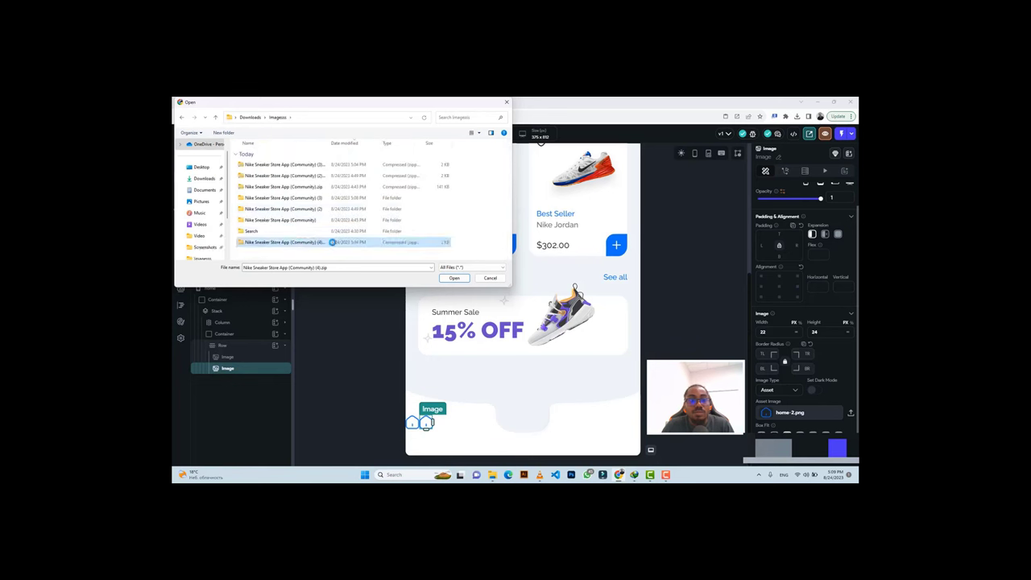
# Extract the (4) zip and upload Icon.png from its Heart folder as the second image.
pyautogui.rightClick(332, 242)
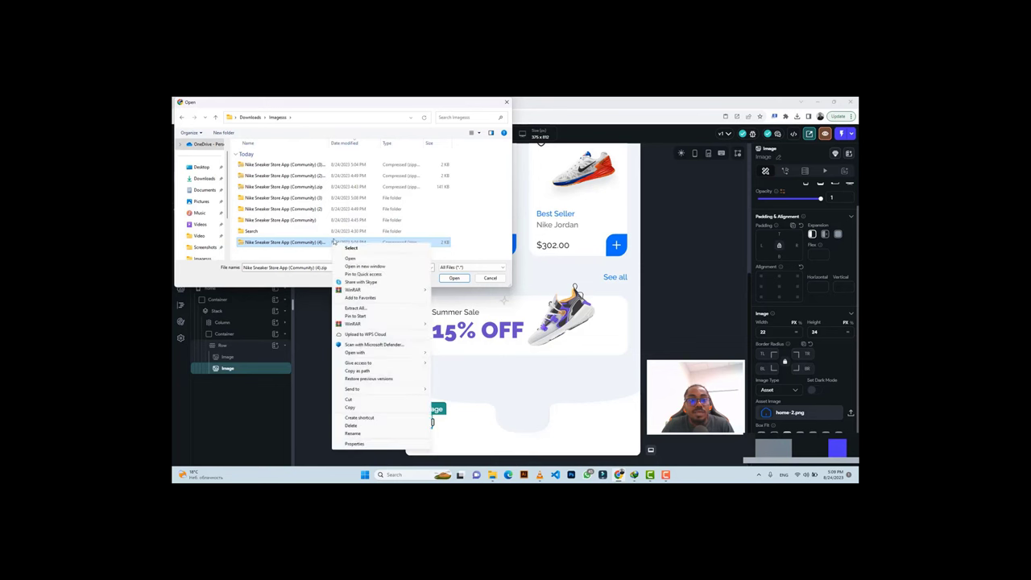
pyautogui.click(355, 307)
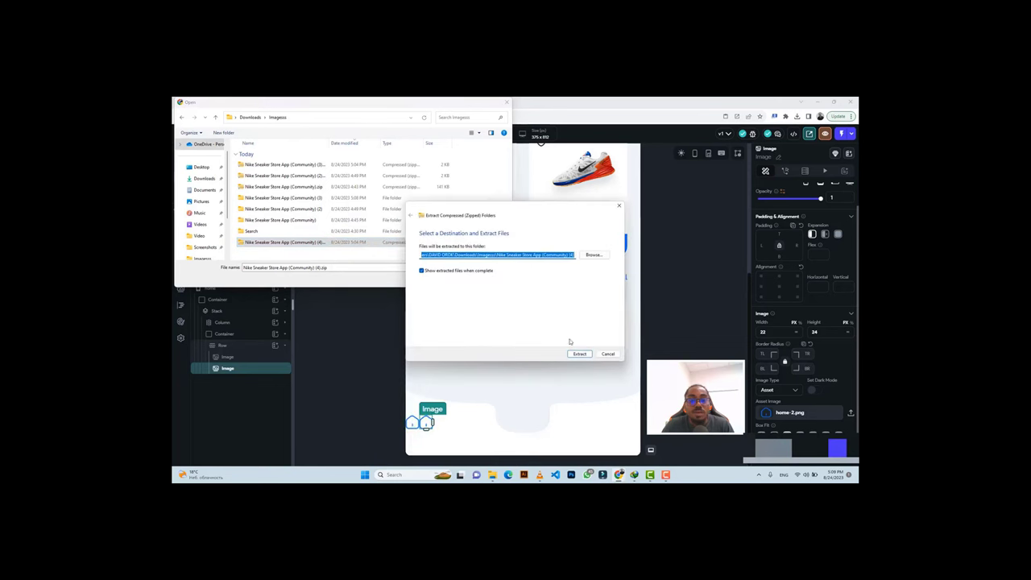
pyautogui.click(579, 353)
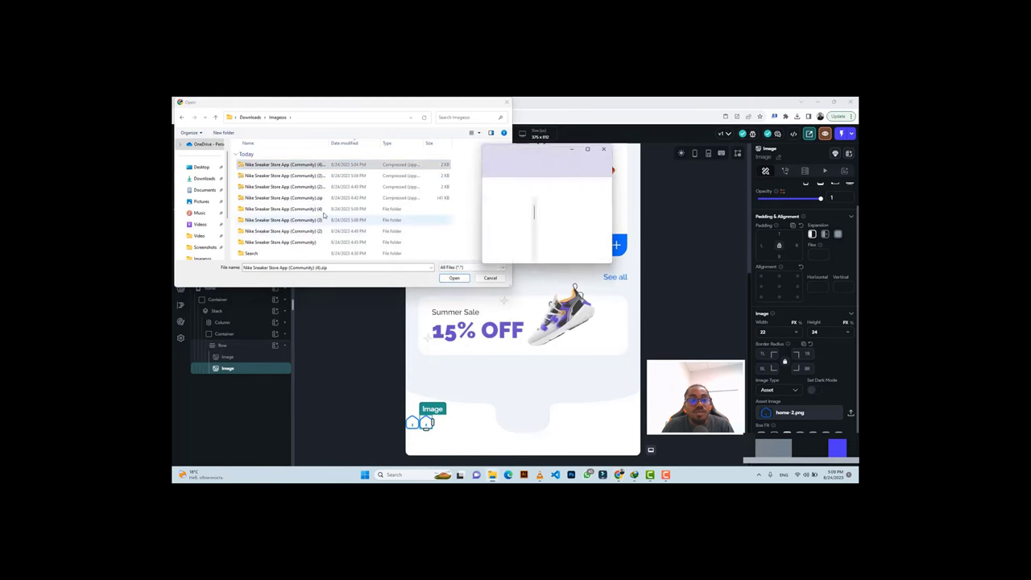
pyautogui.doubleClick(324, 210)
pyautogui.doubleClick(265, 166)
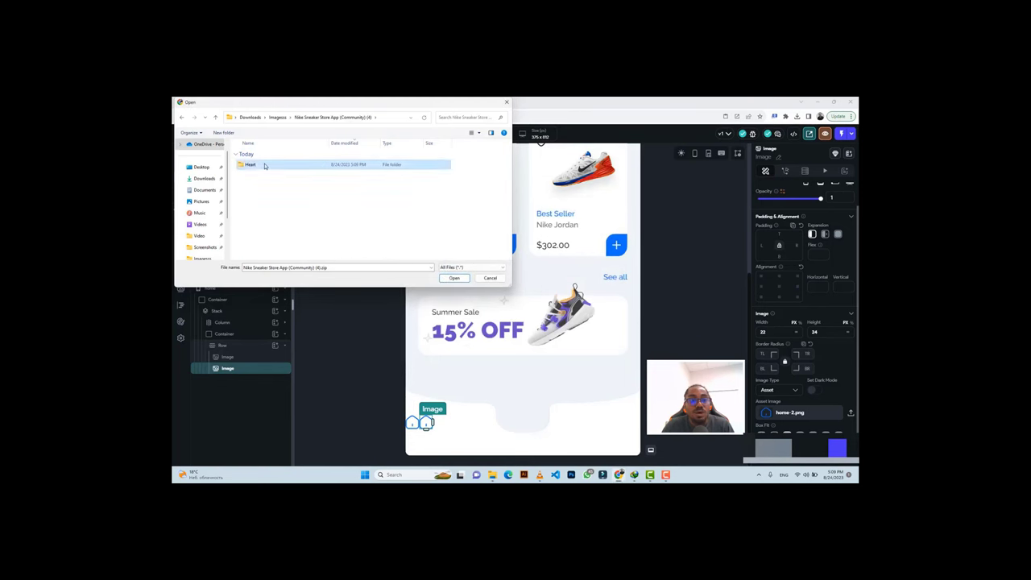
pyautogui.click(266, 166)
pyautogui.click(454, 278)
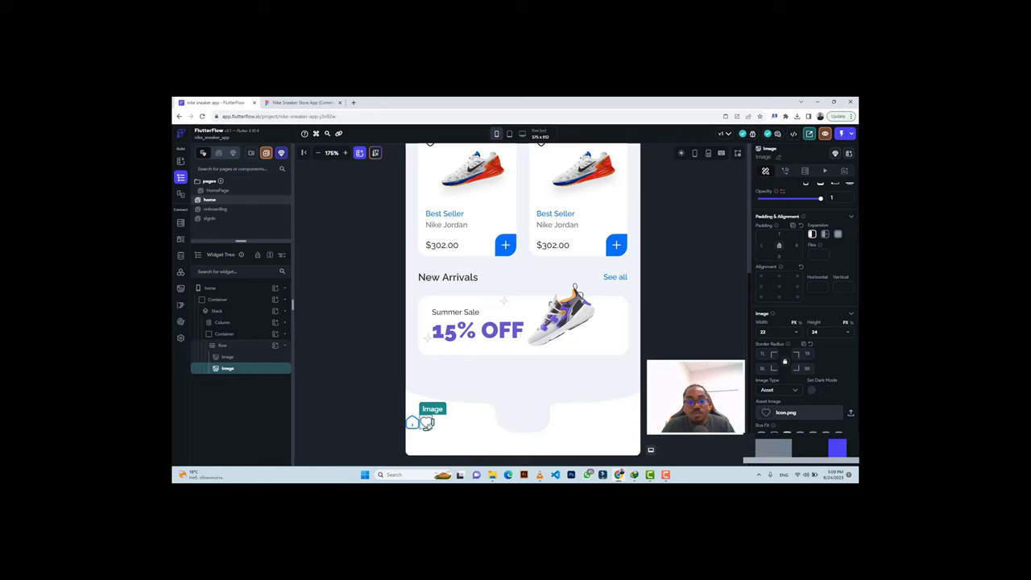
# Duplicate the heart icon twice so the nav row holds four icons.
pyautogui.hotkey('ctrl', 'd')
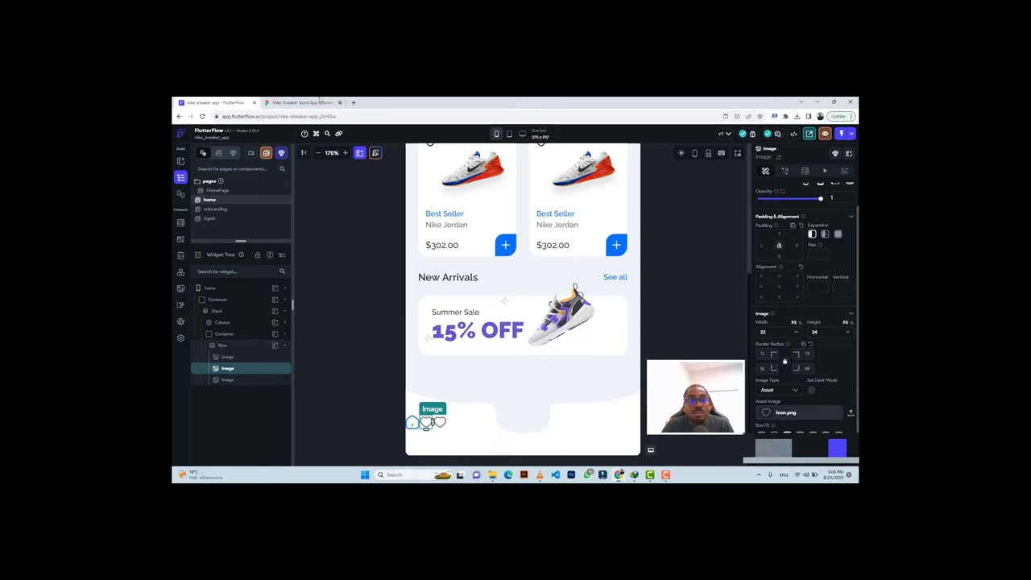
pyautogui.click(316, 102)
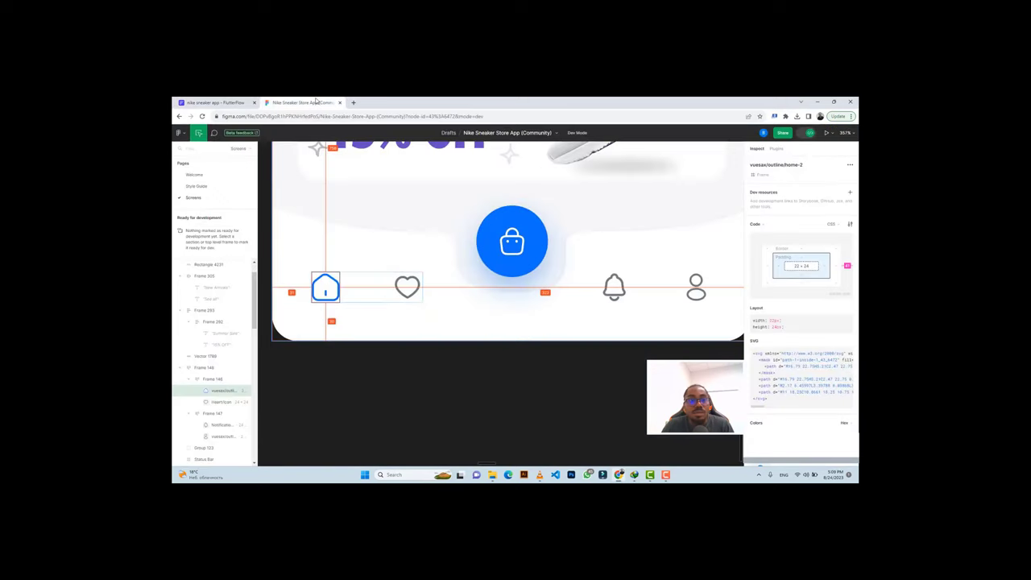
pyautogui.click(213, 102)
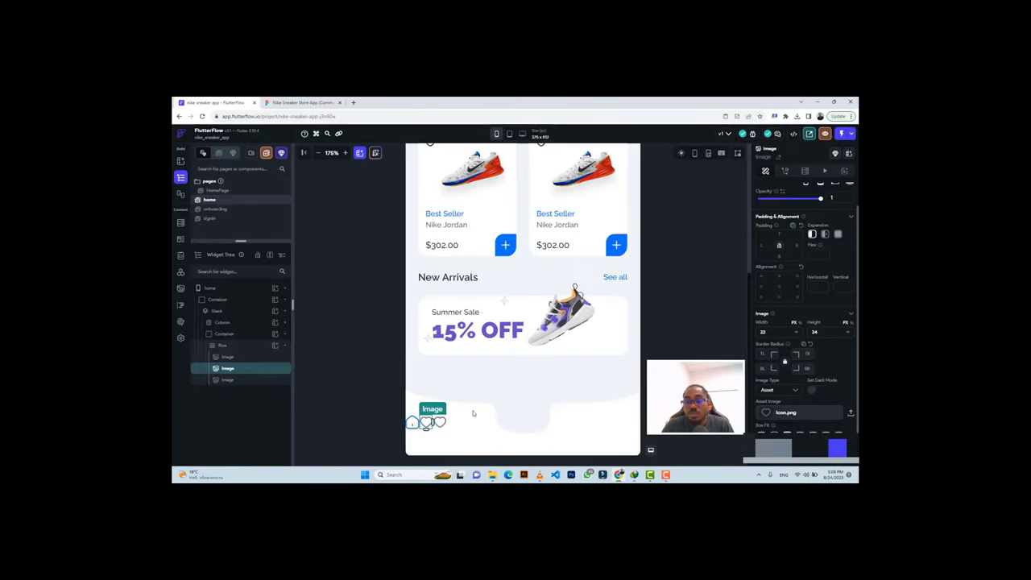
pyautogui.click(439, 422)
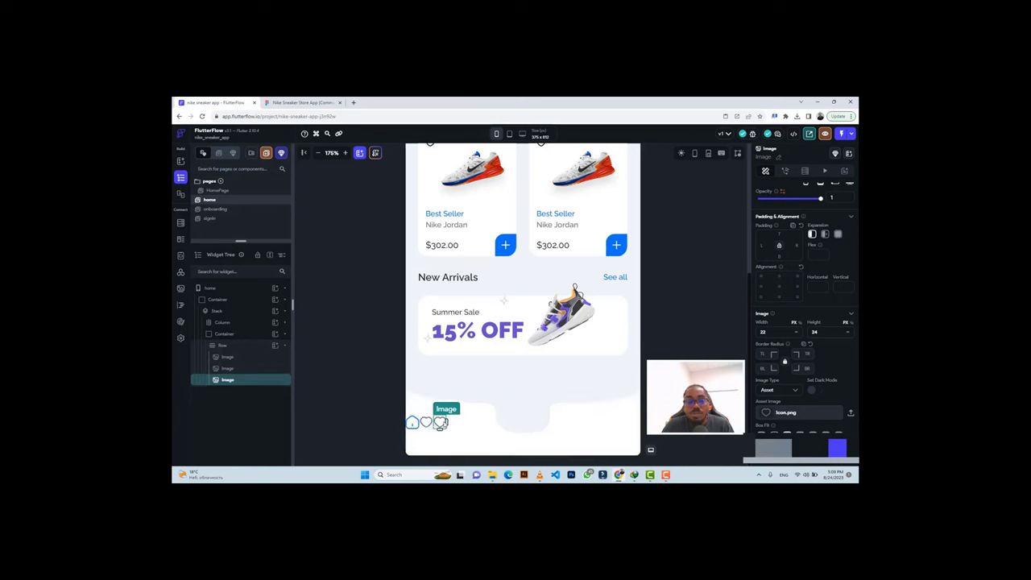
pyautogui.hotkey('ctrl', 'v')
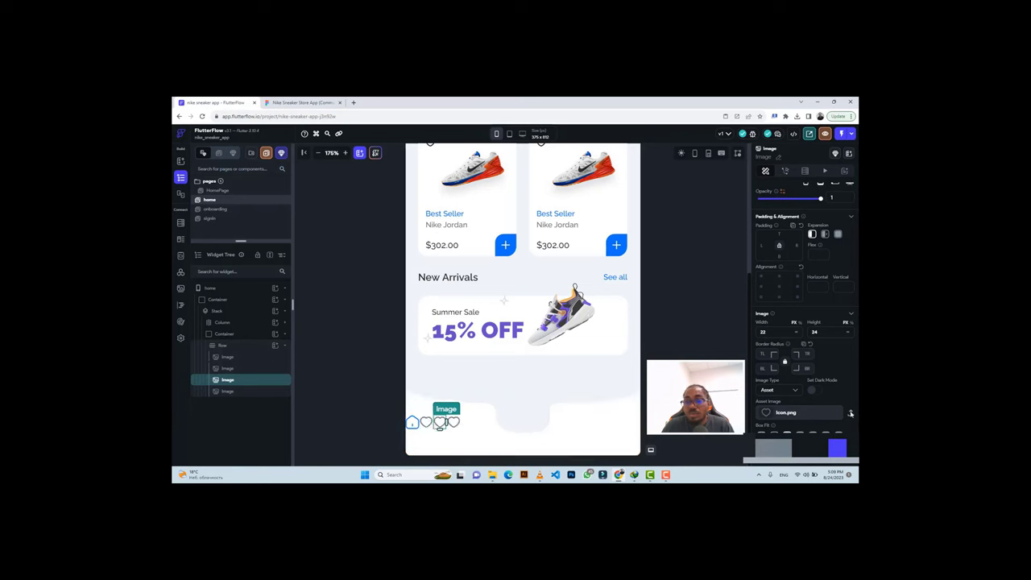
# Start a new upload for the third icon and browse to the Imagesss folder, showing all files.
pyautogui.click(850, 413)
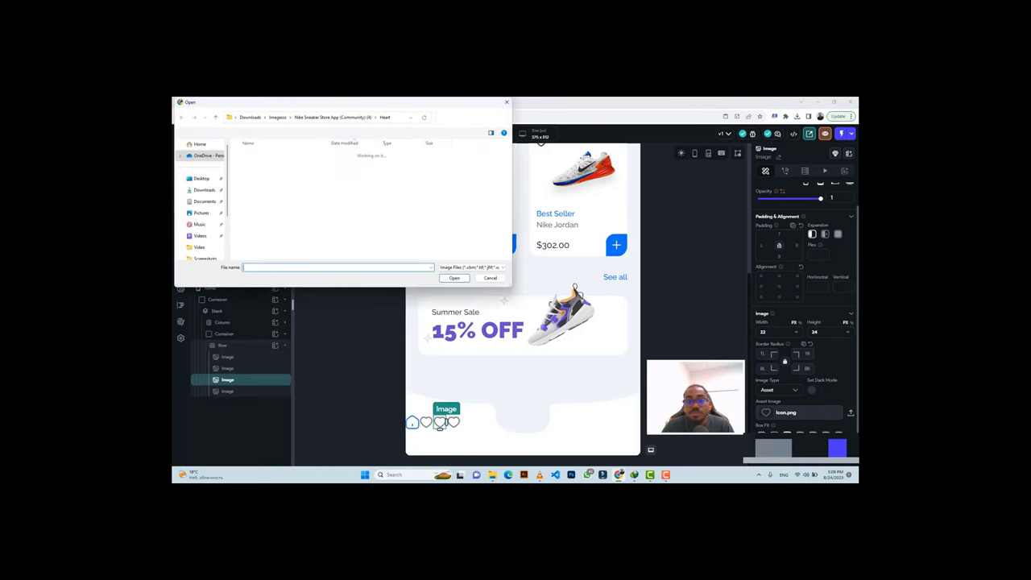
pyautogui.click(242, 118)
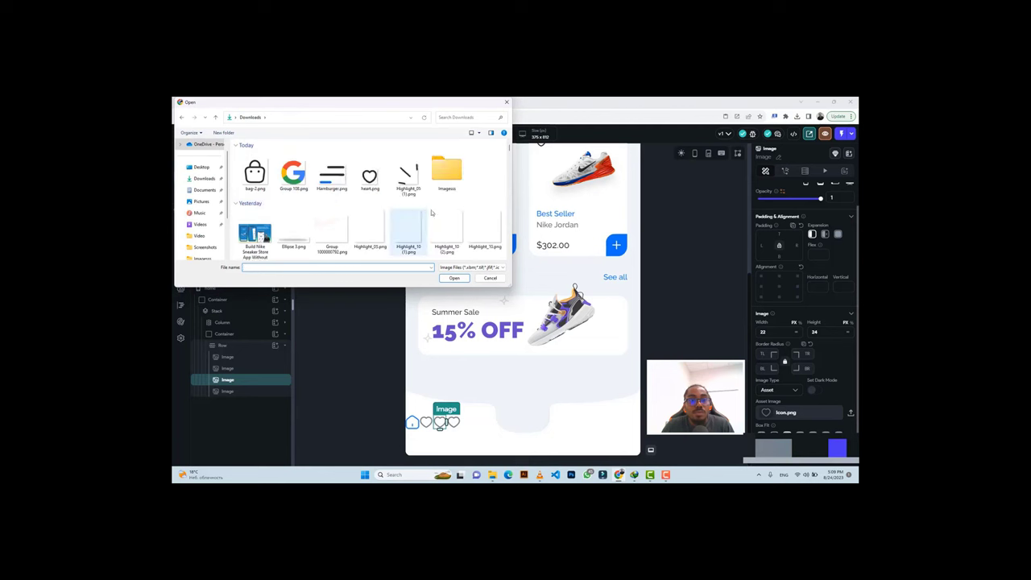
pyautogui.click(472, 267)
pyautogui.click(461, 280)
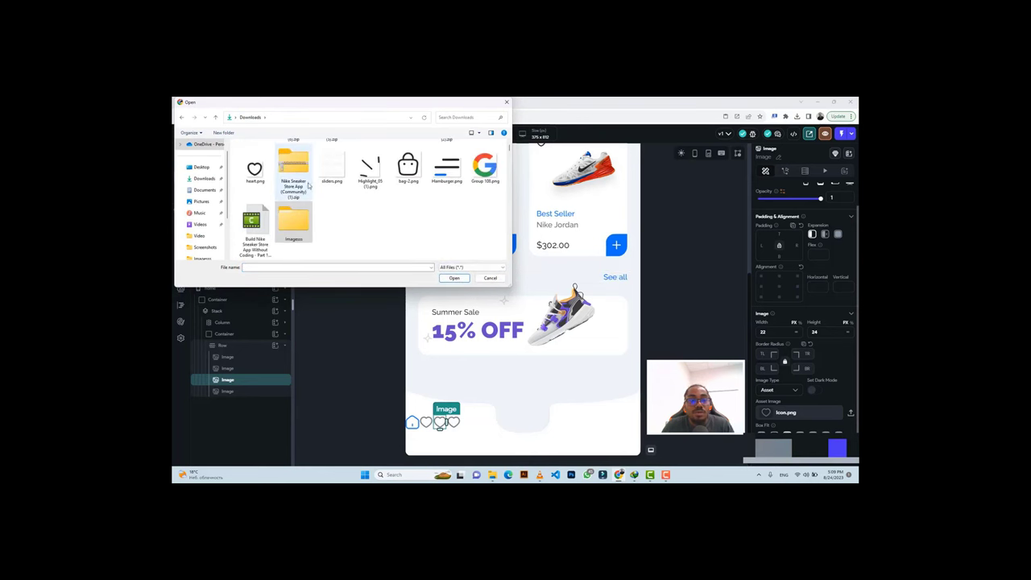
pyautogui.click(331, 175)
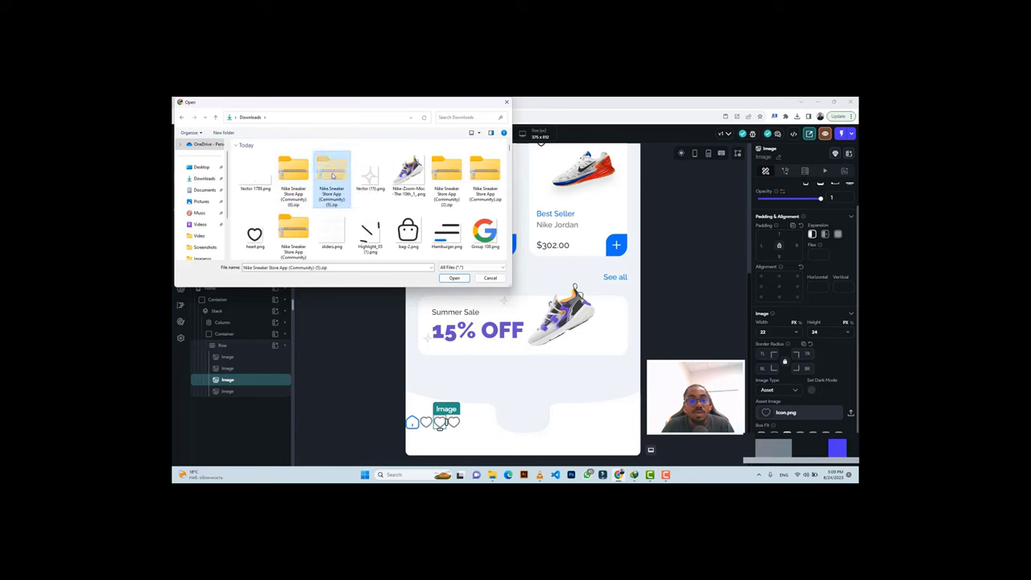
pyautogui.scroll(-2, 442, 230)
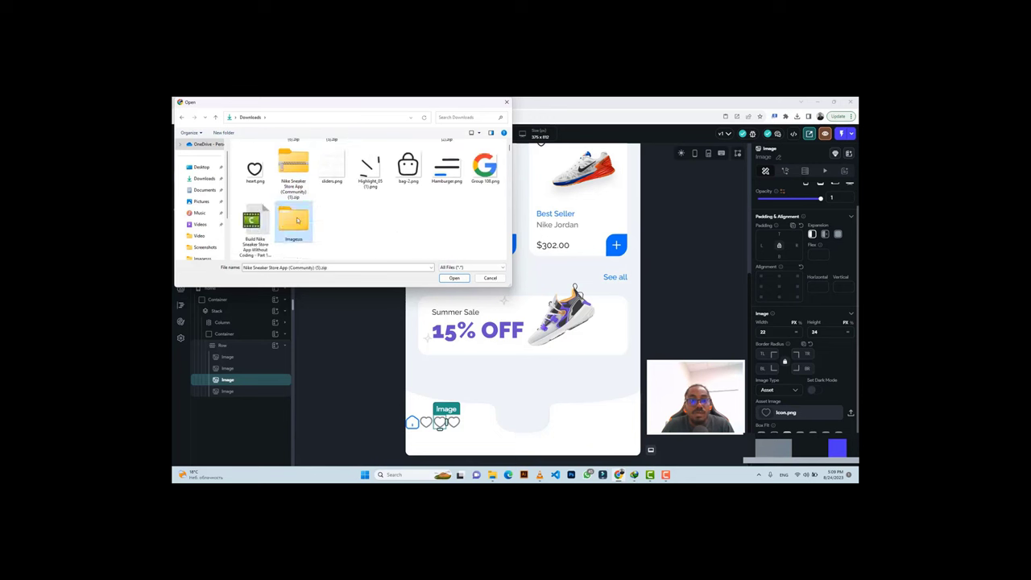
pyautogui.doubleClick(295, 219)
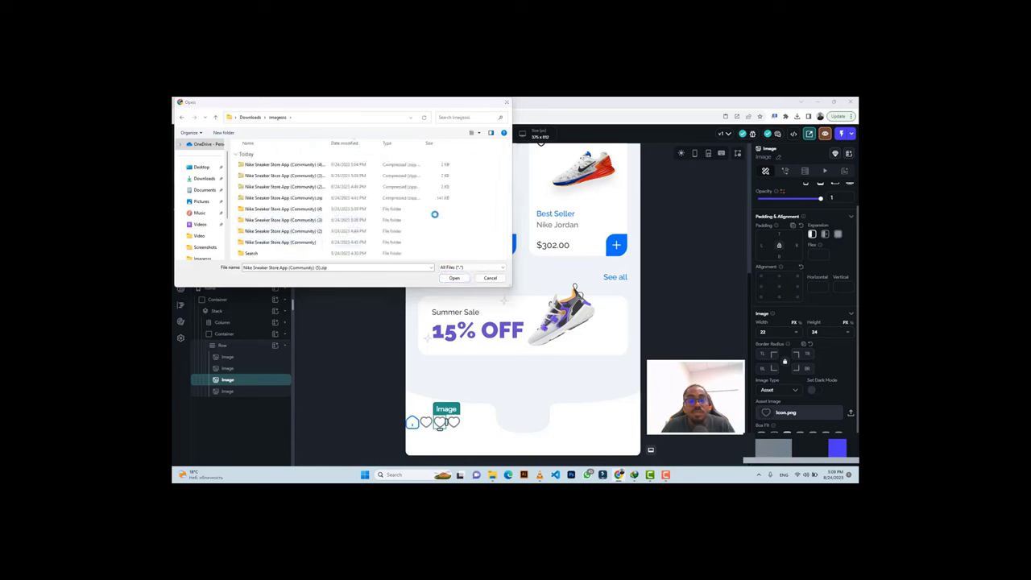
pyautogui.scroll(-1, 407, 216)
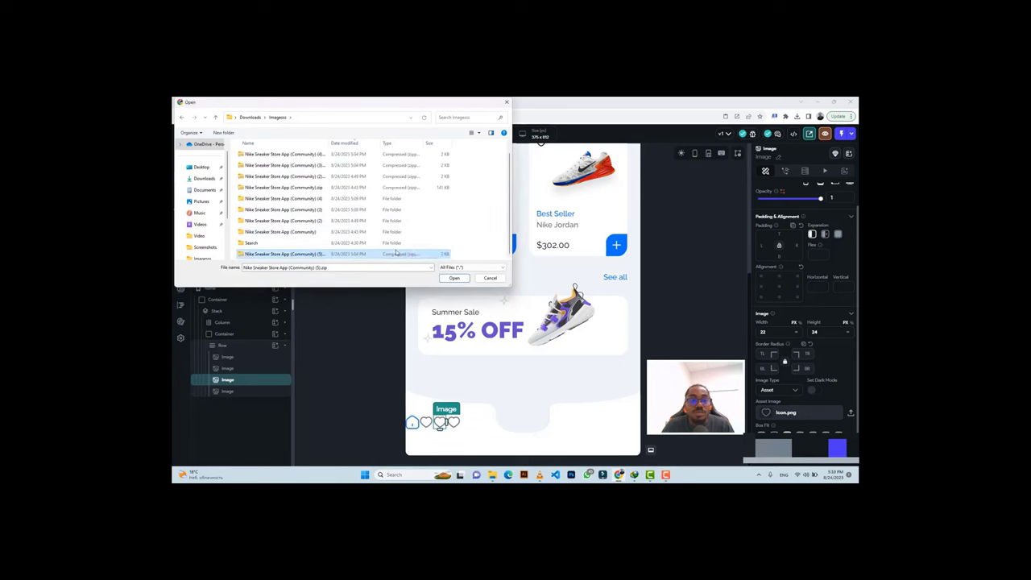
# Extract the (5) zip and upload the bell Icon.png from its Notification folder.
pyautogui.rightClick(417, 254)
pyautogui.click(447, 318)
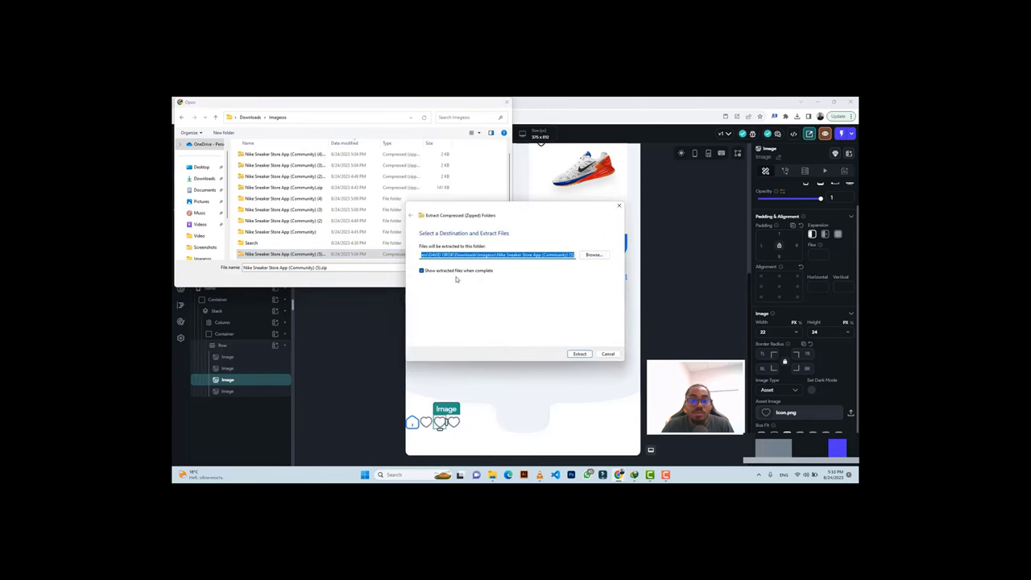
pyautogui.click(578, 354)
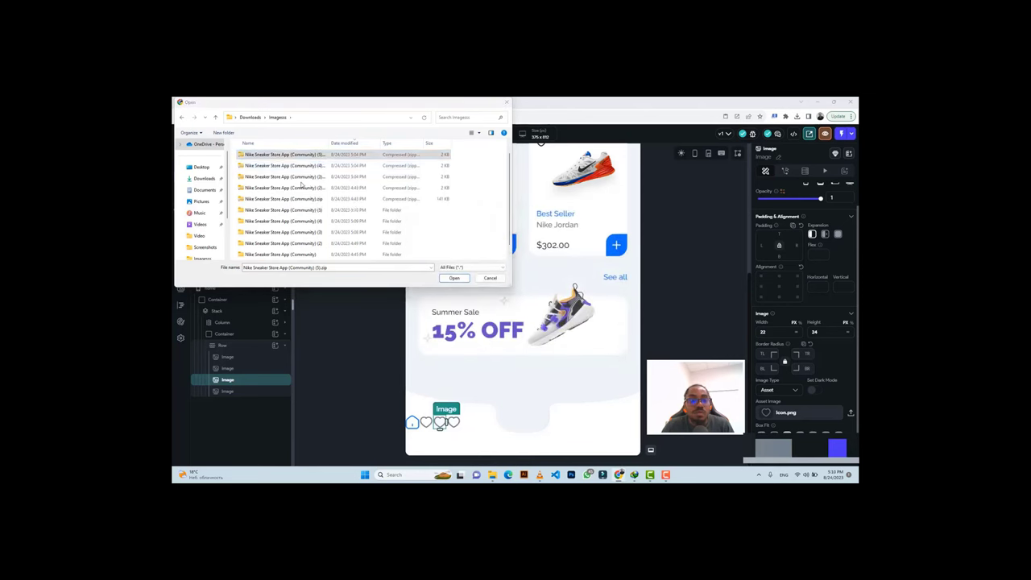
pyautogui.doubleClick(322, 212)
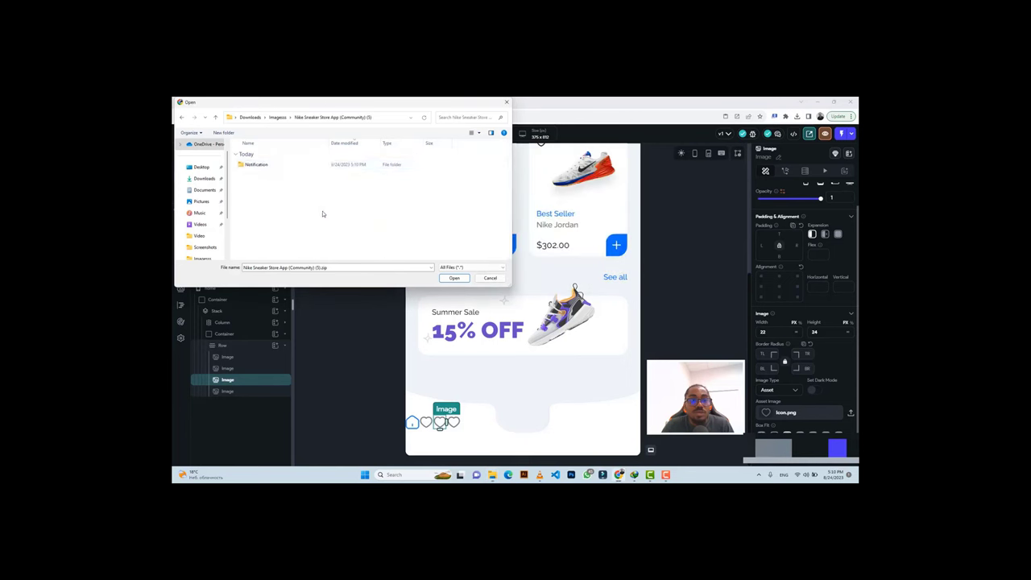
pyautogui.click(308, 165)
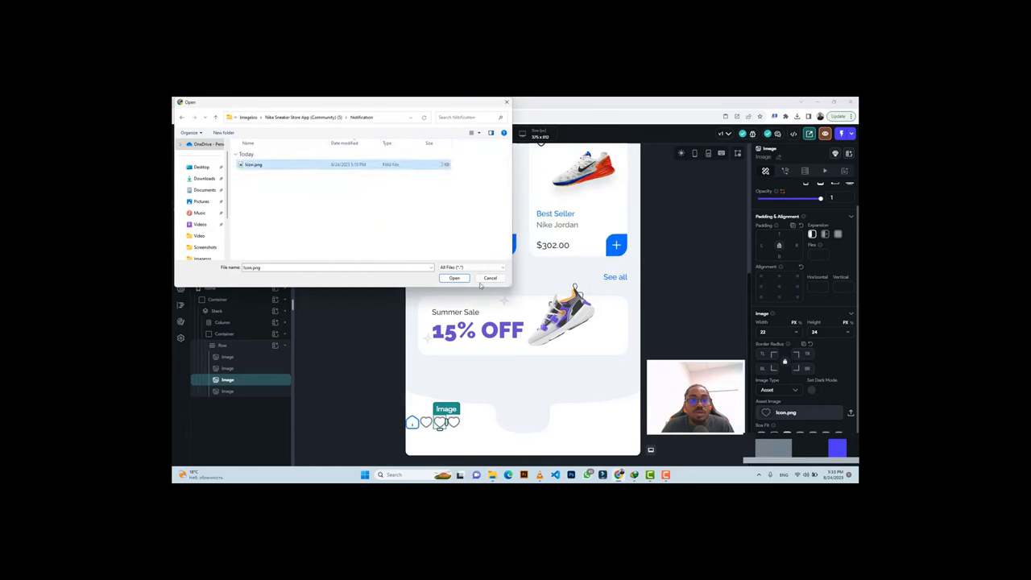
pyautogui.click(455, 279)
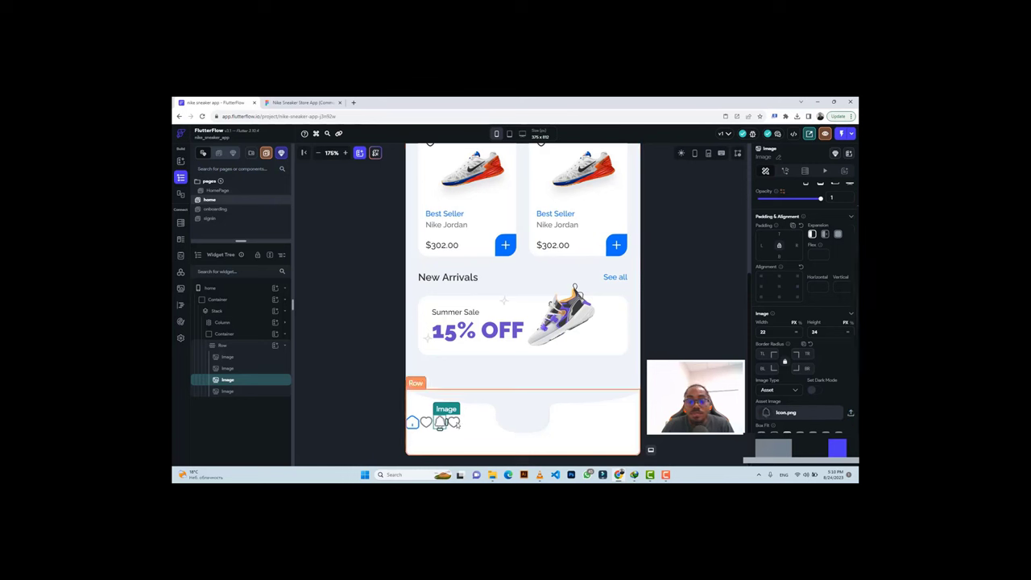
# Start an upload for the fourth icon and browse to the Imagesss folder, showing all files.
pyautogui.click(455, 422)
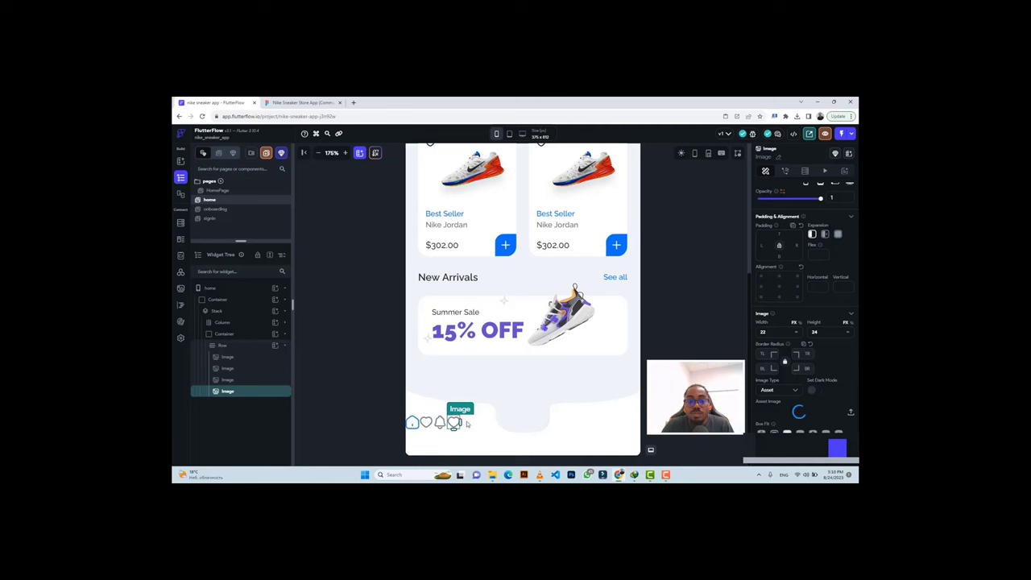
pyautogui.click(851, 413)
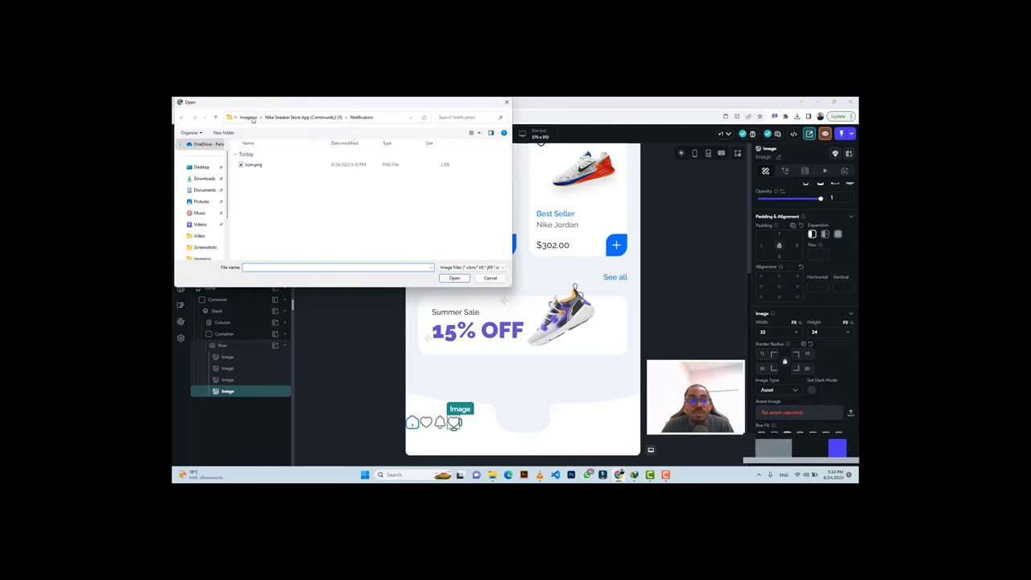
pyautogui.click(249, 118)
pyautogui.click(250, 117)
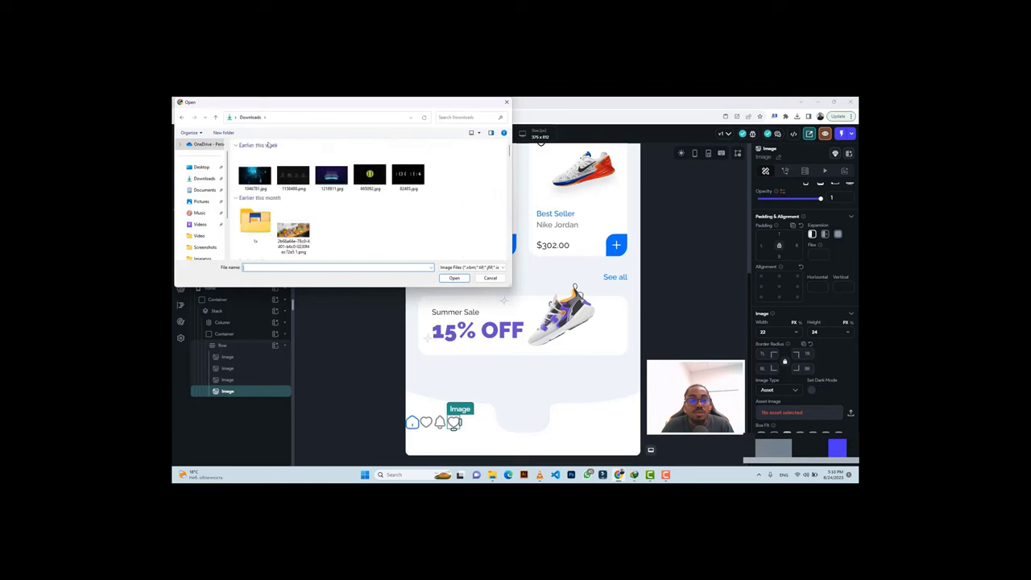
pyautogui.click(453, 268)
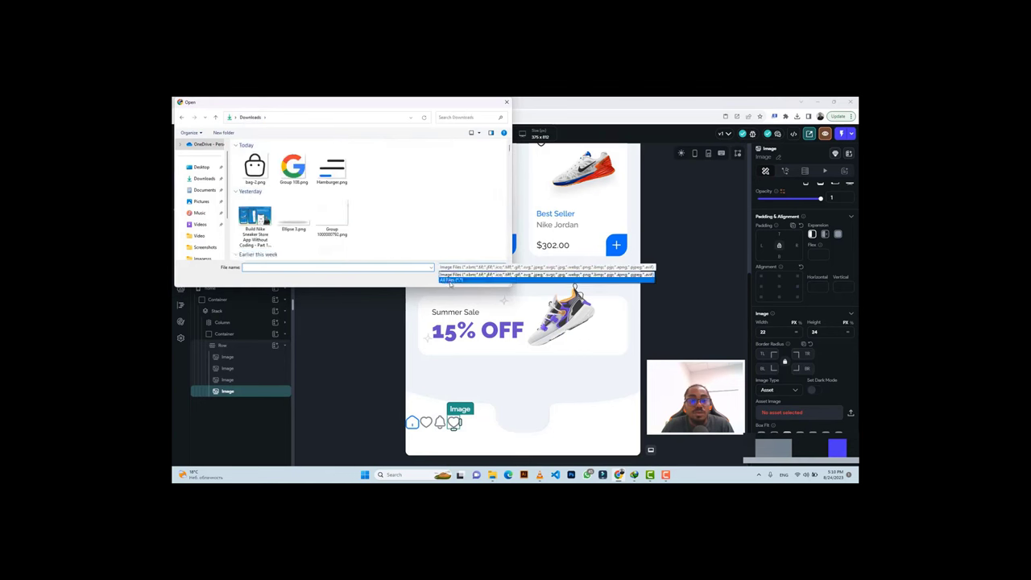
pyautogui.click(451, 280)
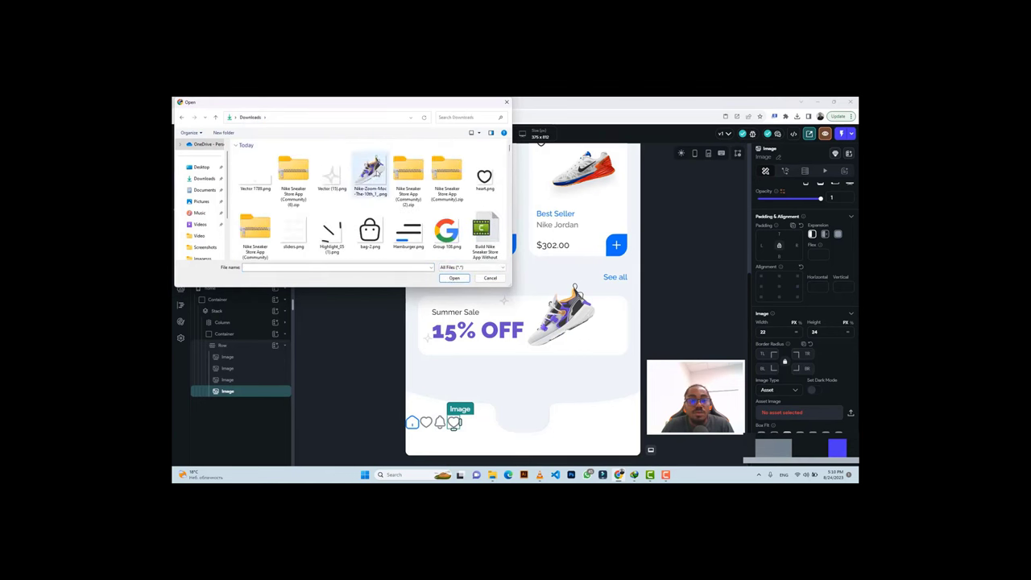
pyautogui.click(293, 175)
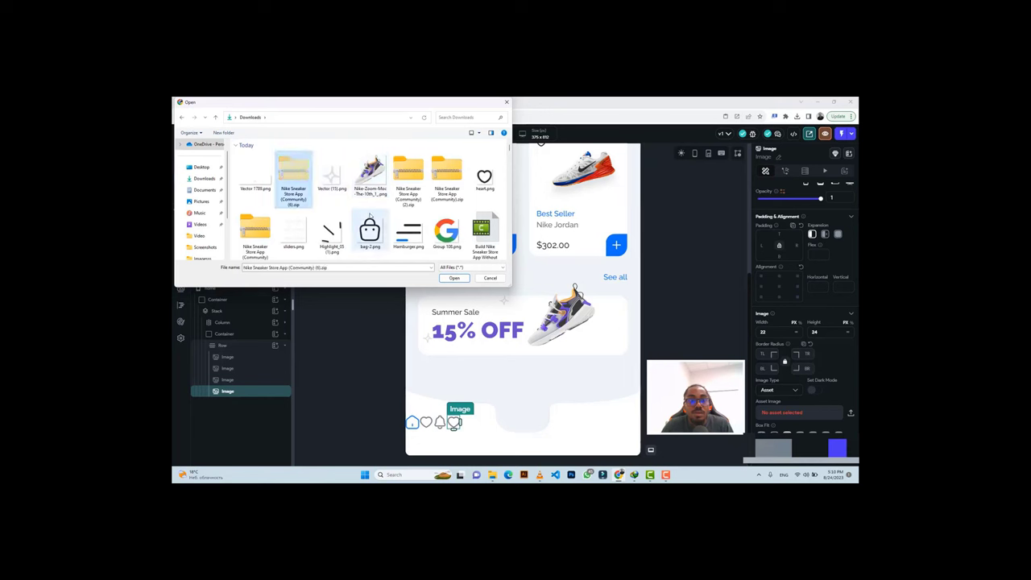
pyautogui.doubleClick(254, 232)
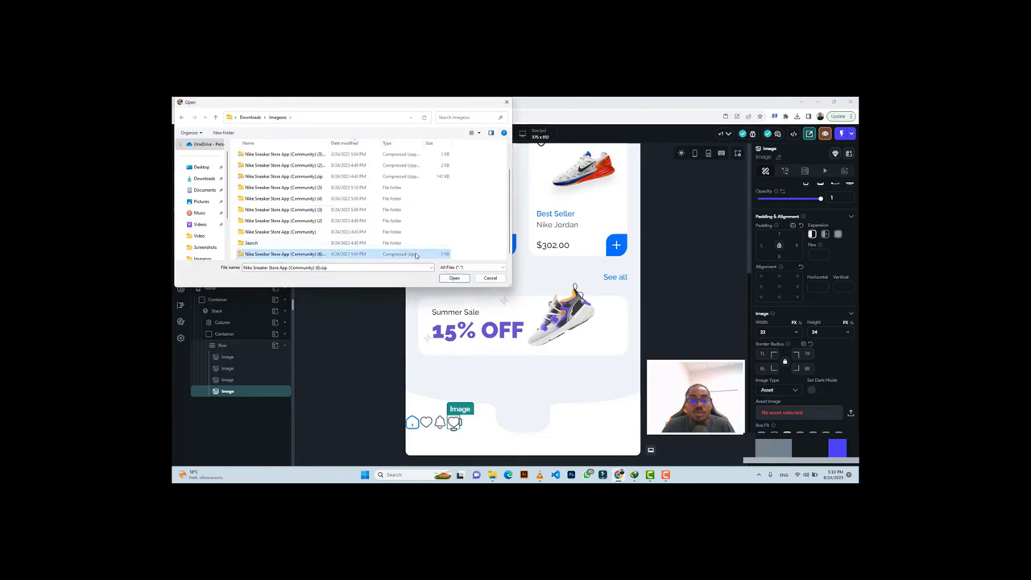
# Extract the (6) zip and upload frame.png from its vuesax > outline folder.
pyautogui.rightClick(416, 255)
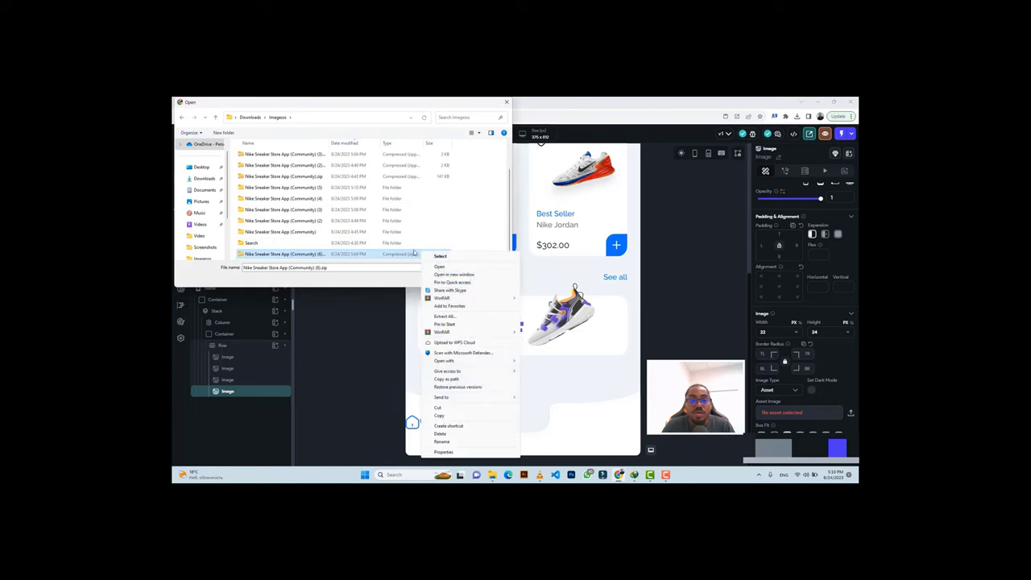
pyautogui.click(452, 316)
pyautogui.click(580, 353)
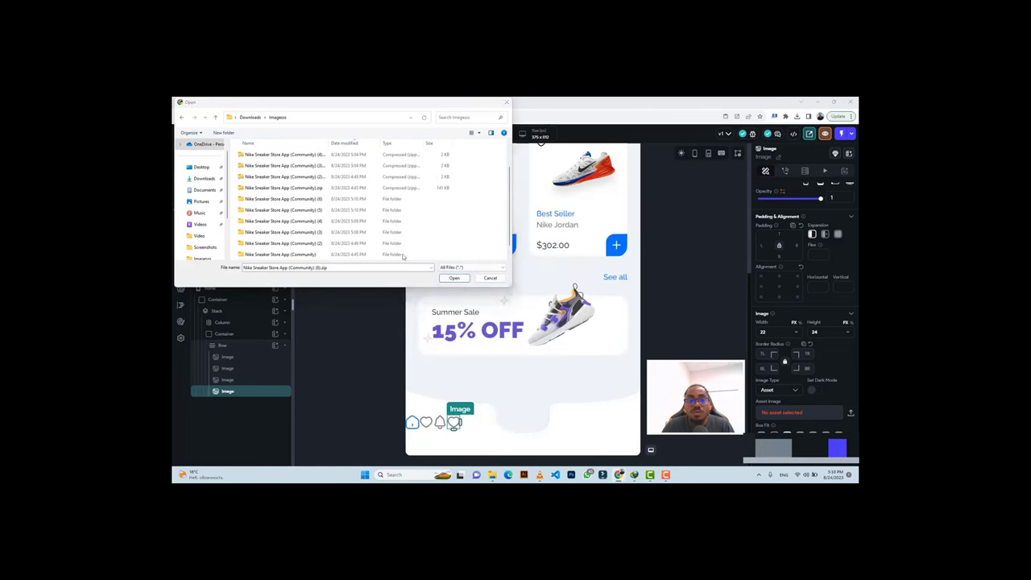
pyautogui.click(354, 188)
pyautogui.doubleClick(355, 187)
pyautogui.doubleClick(293, 165)
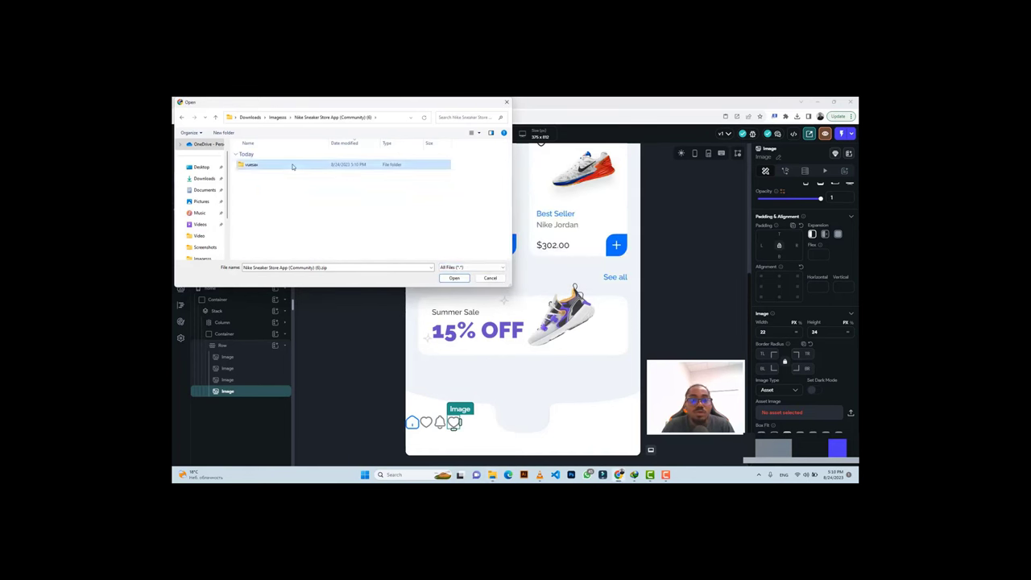
pyautogui.click(300, 169)
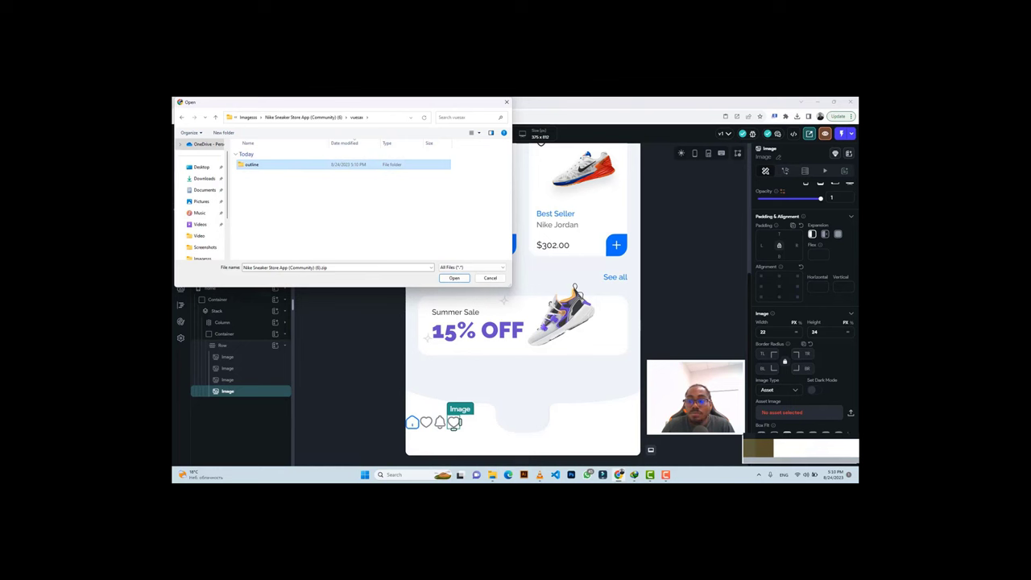
pyautogui.doubleClick(309, 166)
pyautogui.click(295, 165)
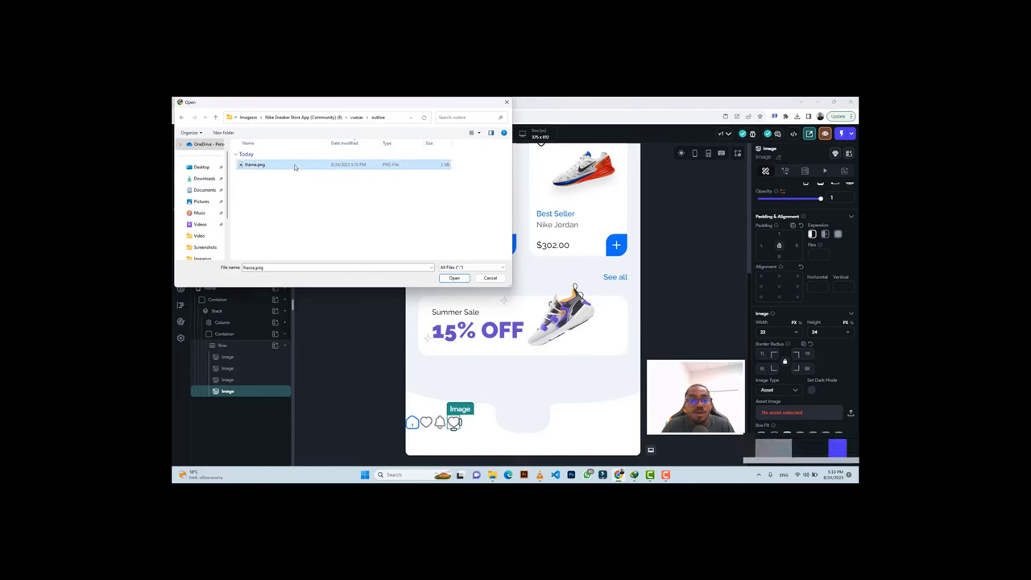
pyautogui.click(455, 277)
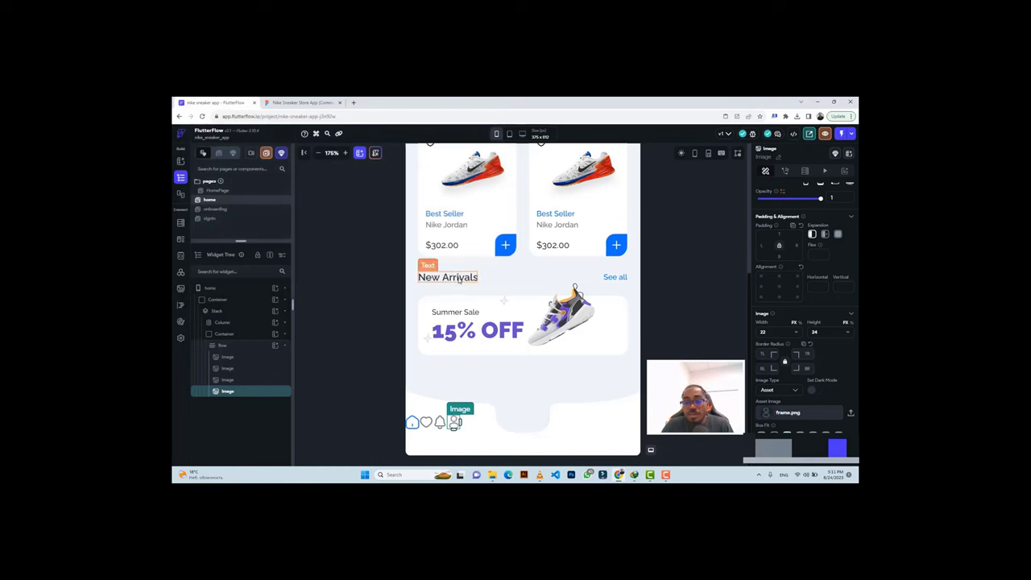
# Set the nav icon Row's Main Axis Alignment to Space Evenly.
pyautogui.click(474, 425)
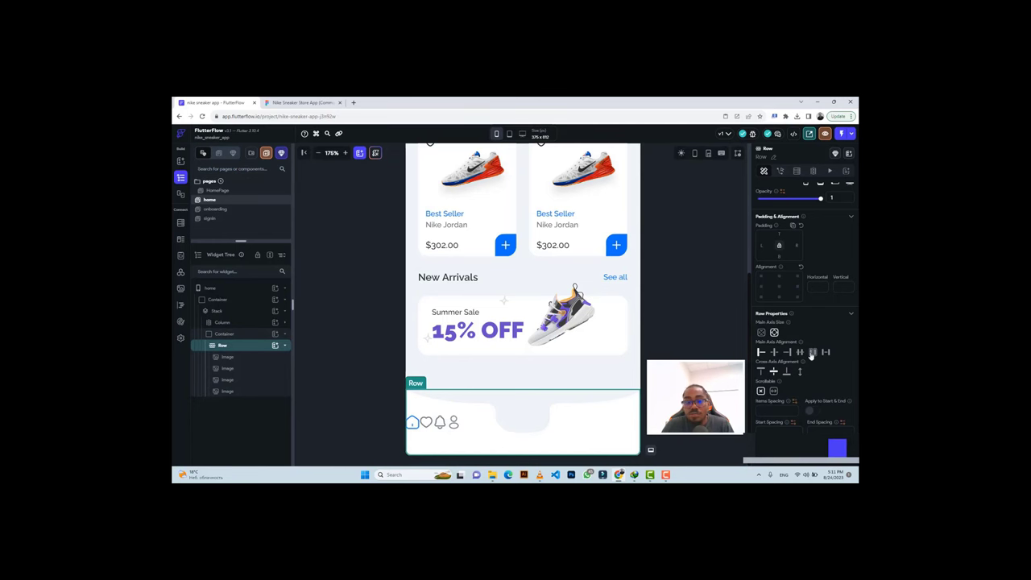
pyautogui.click(811, 355)
pyautogui.click(294, 103)
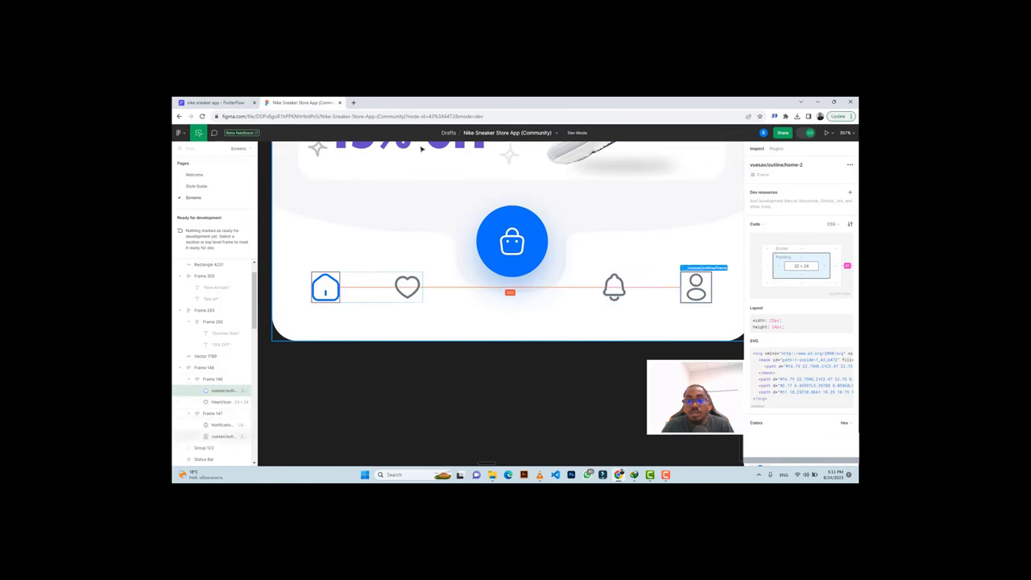
pyautogui.click(225, 102)
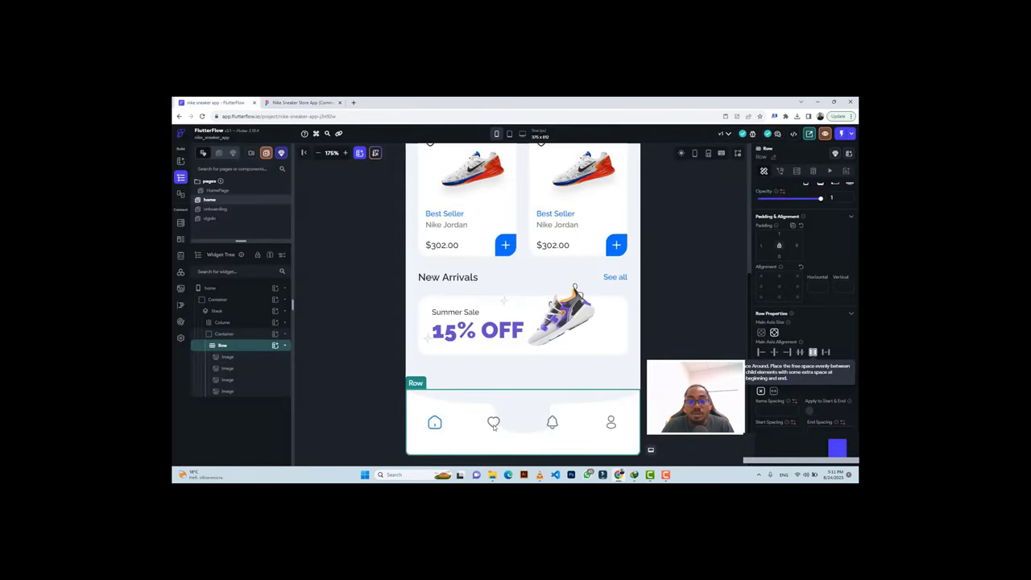
# Wrap the home icon in its own Row and move the heart icon into it.
pyautogui.click(434, 424)
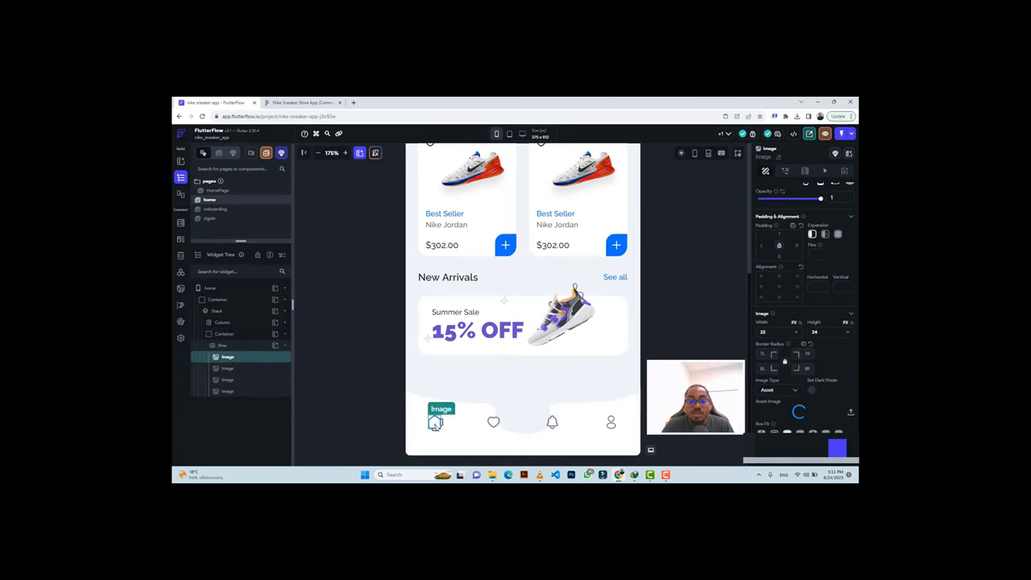
pyautogui.rightClick(434, 424)
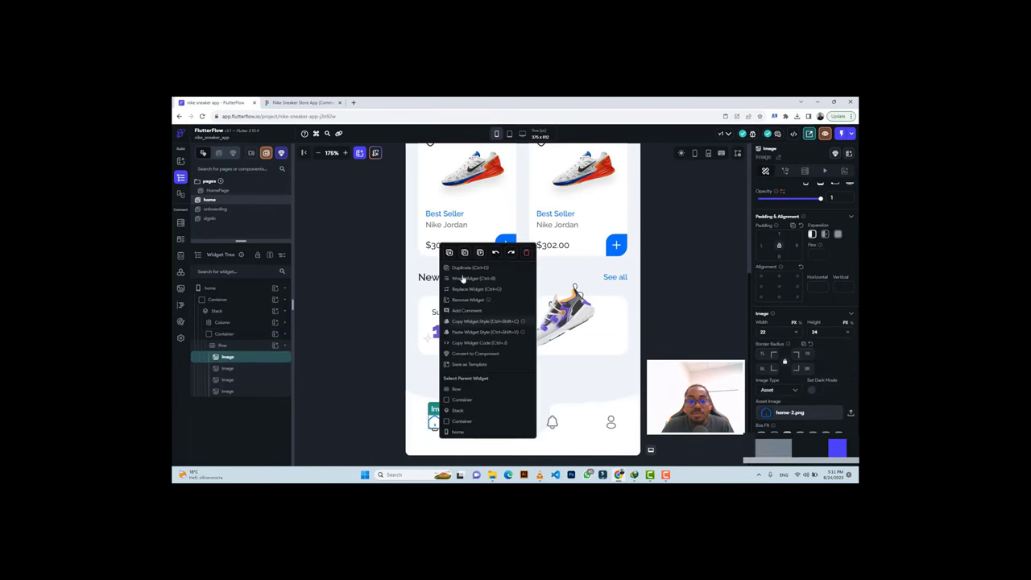
pyautogui.press('Escape')
pyautogui.hotkey('ctrl', 'b')
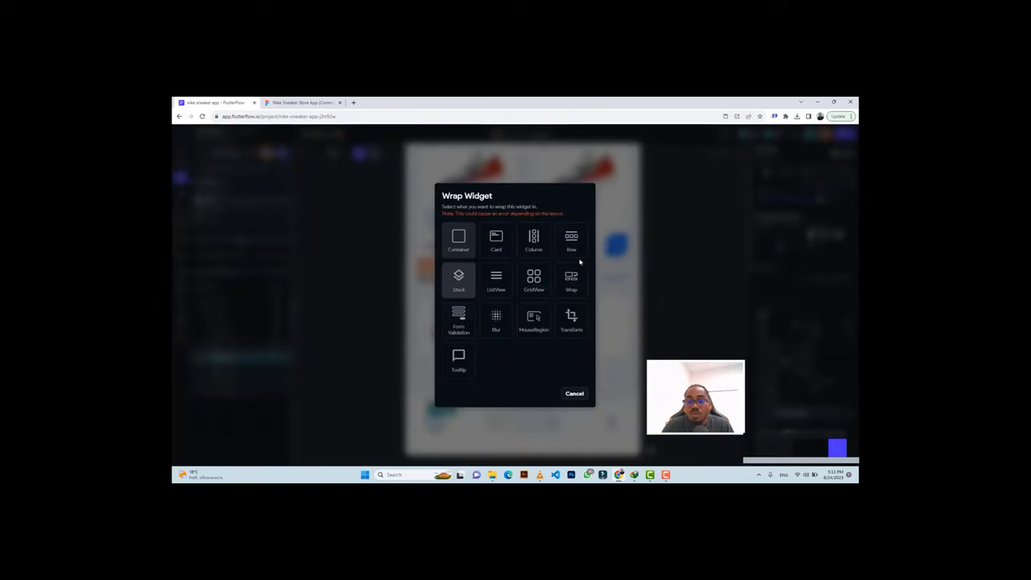
pyautogui.click(571, 248)
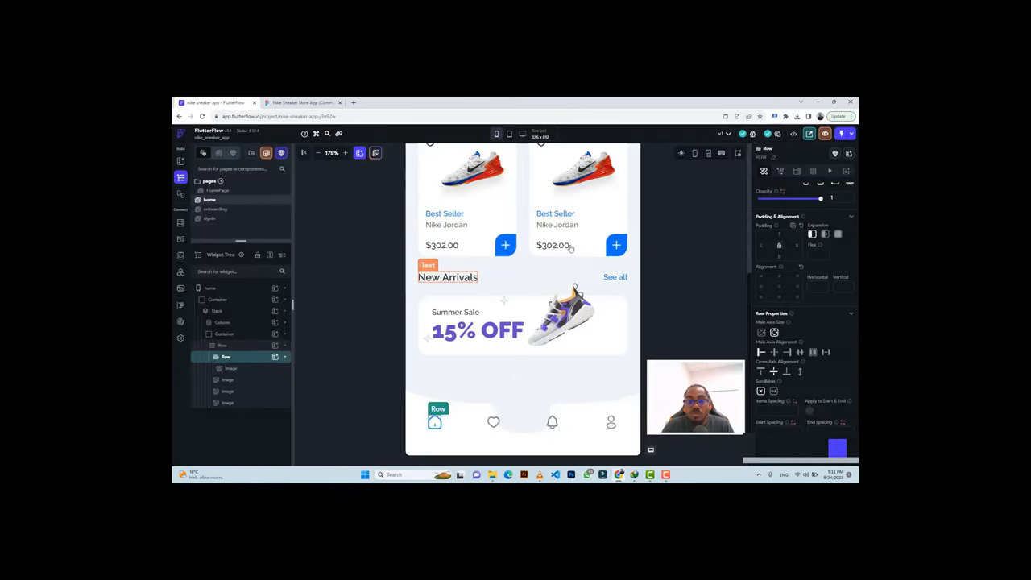
pyautogui.click(493, 425)
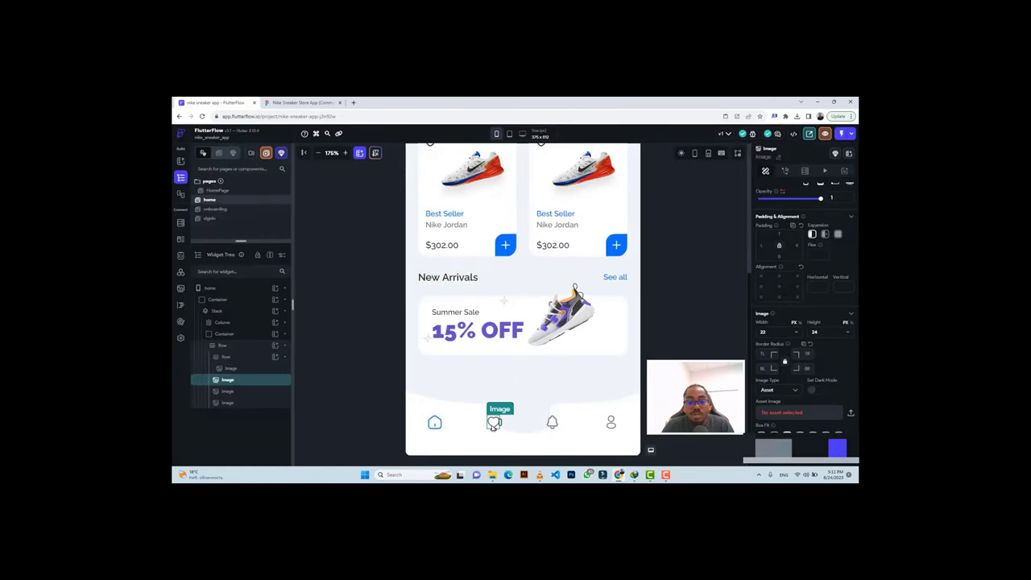
pyautogui.hotkey('ctrl', 'x')
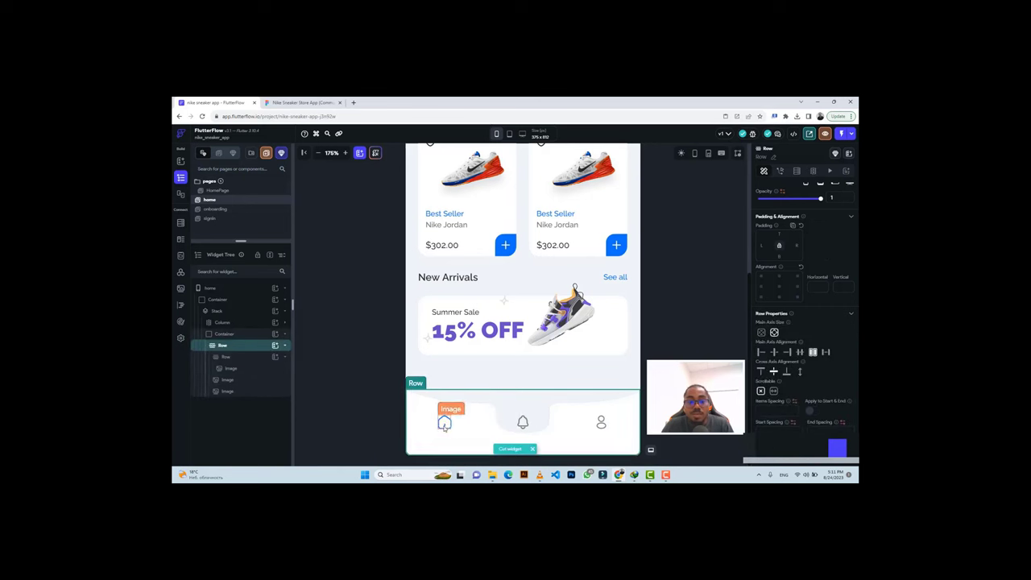
pyautogui.click(444, 427)
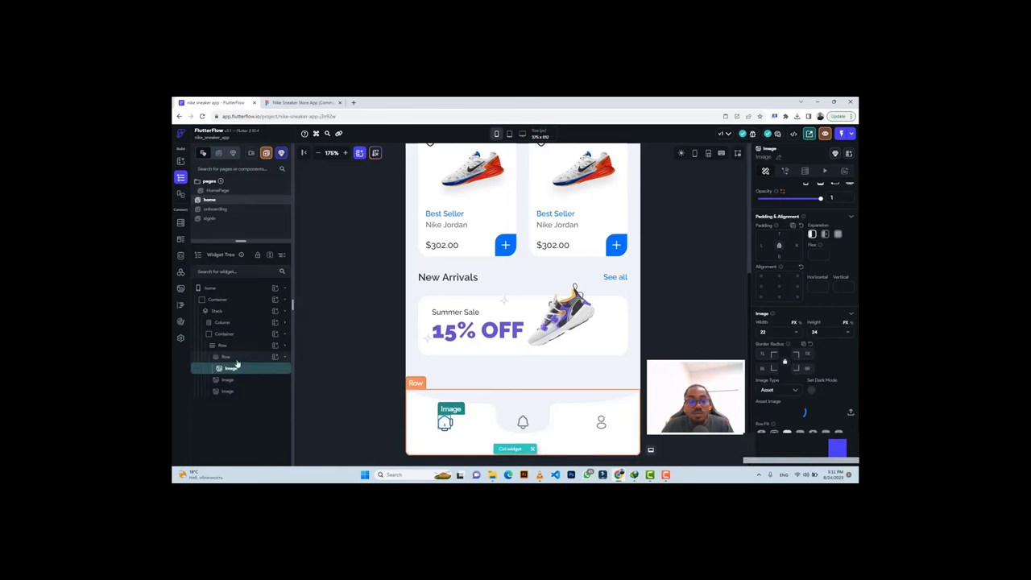
pyautogui.click(236, 359)
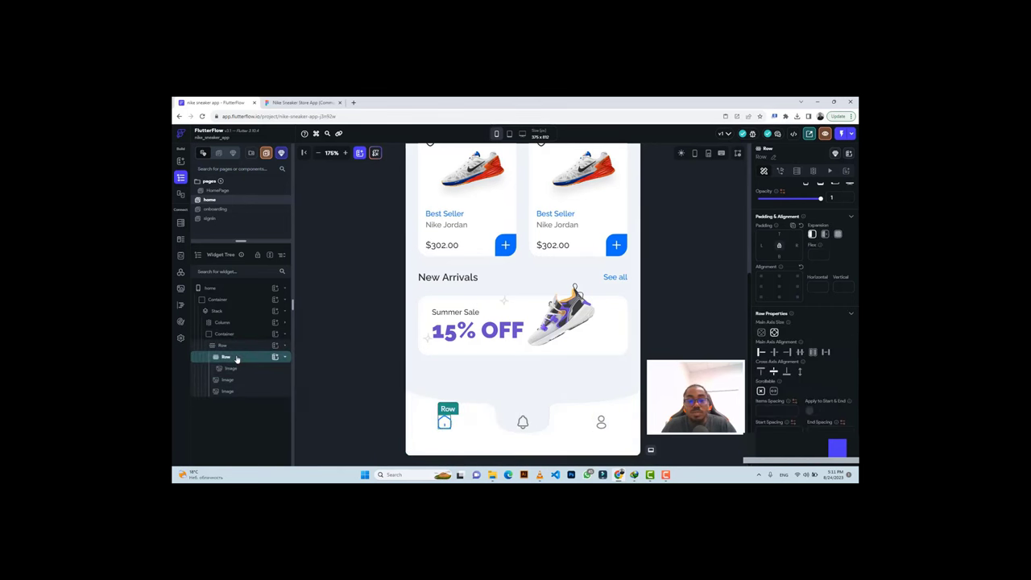
pyautogui.hotkey('ctrl', 'v')
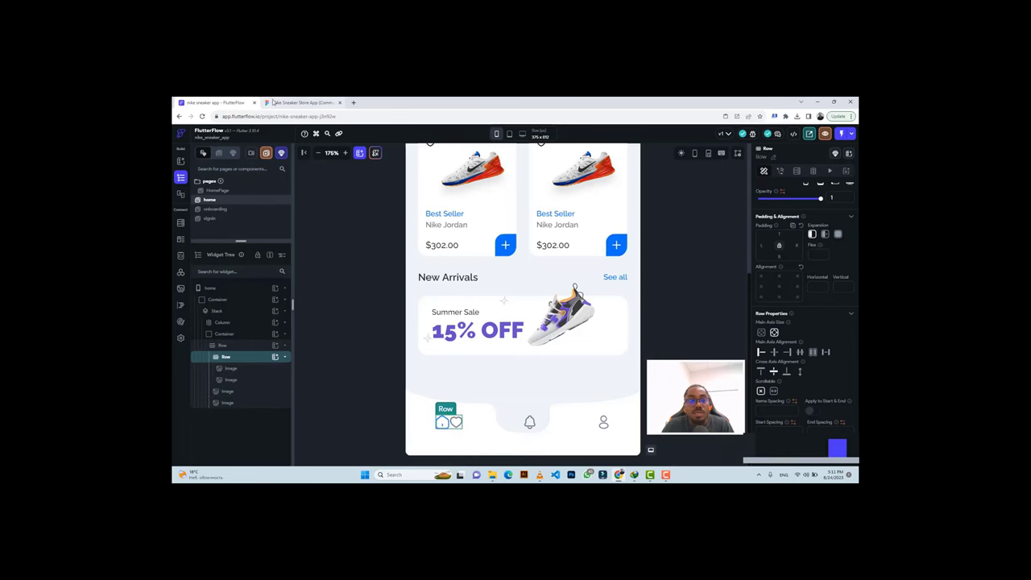
# Give the home icon 20 right padding to match the Figma gap to the heart.
pyautogui.click(302, 103)
pyautogui.click(403, 287)
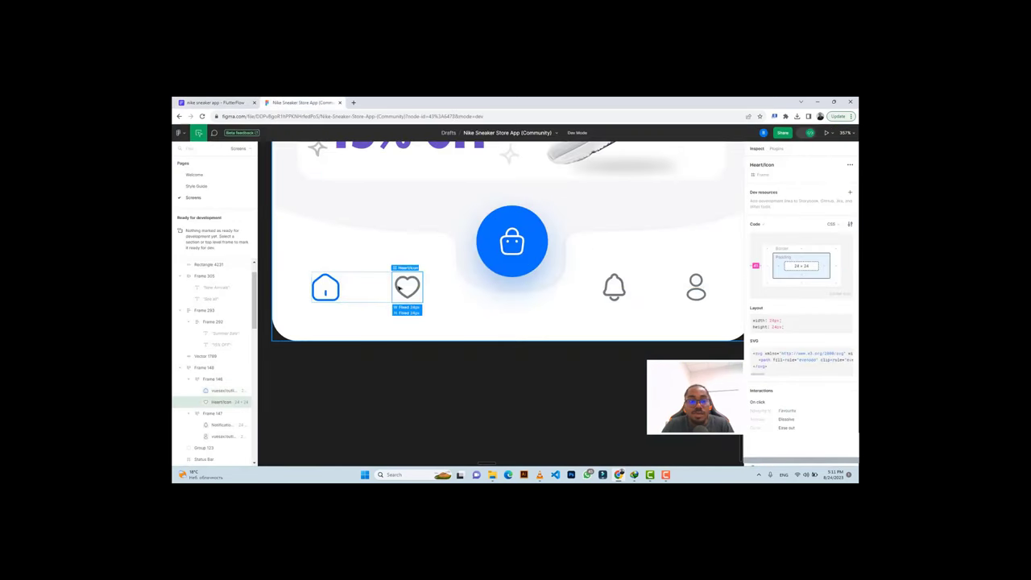
pyautogui.hotkey('ctrl', 'Tab')
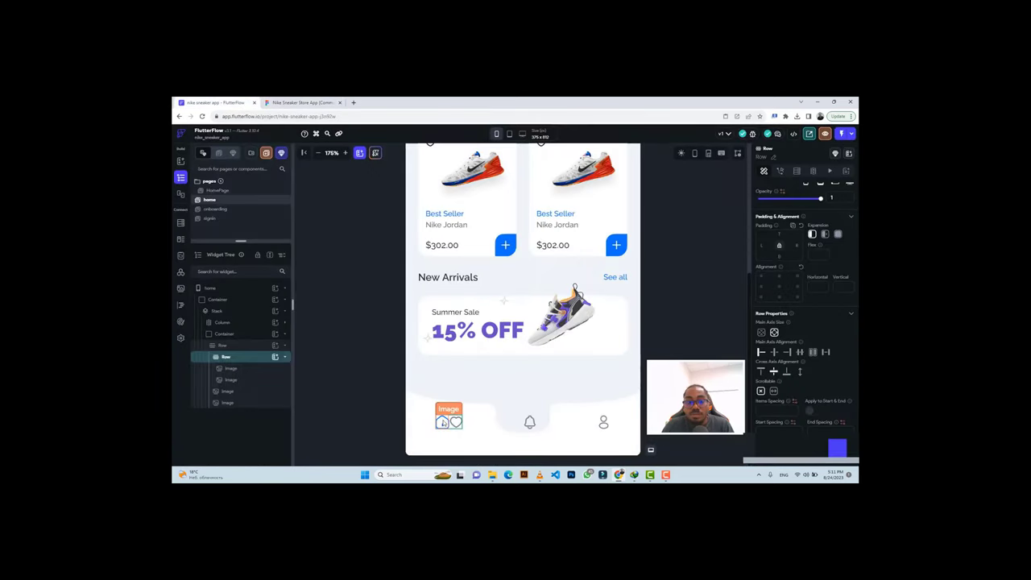
pyautogui.click(443, 424)
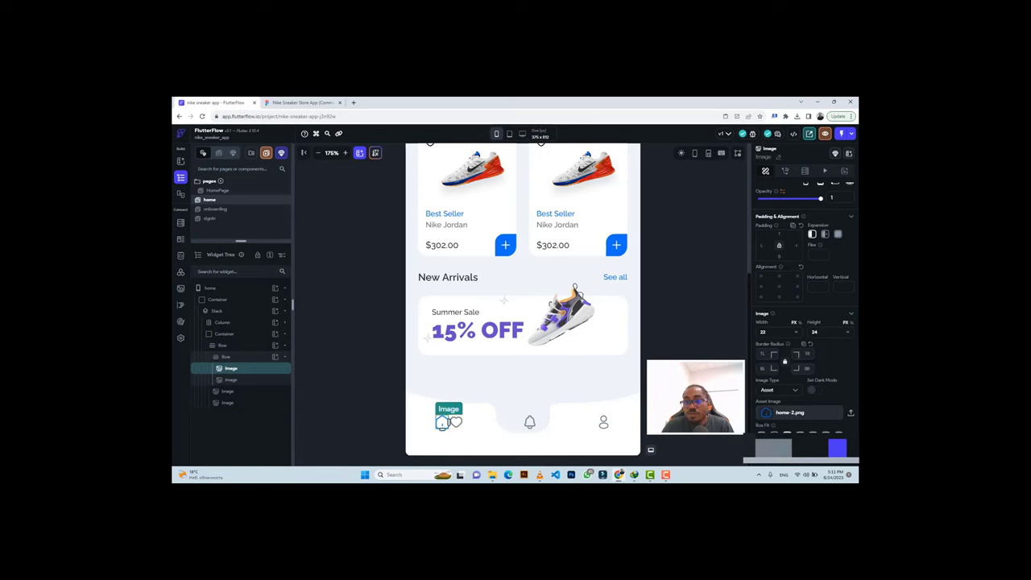
pyautogui.write('20')
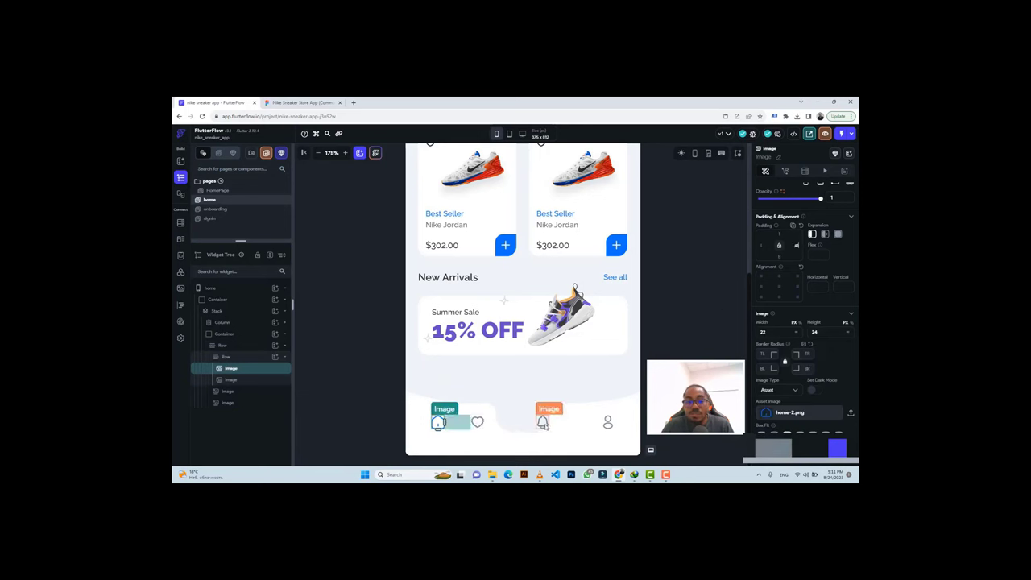
pyautogui.click(542, 423)
# Wrap the bell icon in its own Row and move the profile icon into it.
pyautogui.rightClick(543, 420)
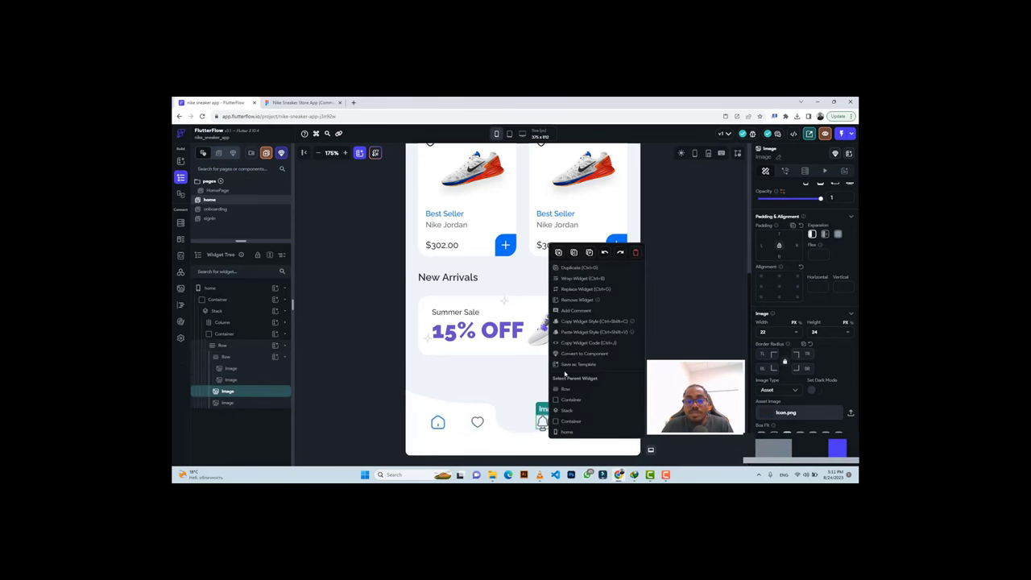
pyautogui.click(573, 278)
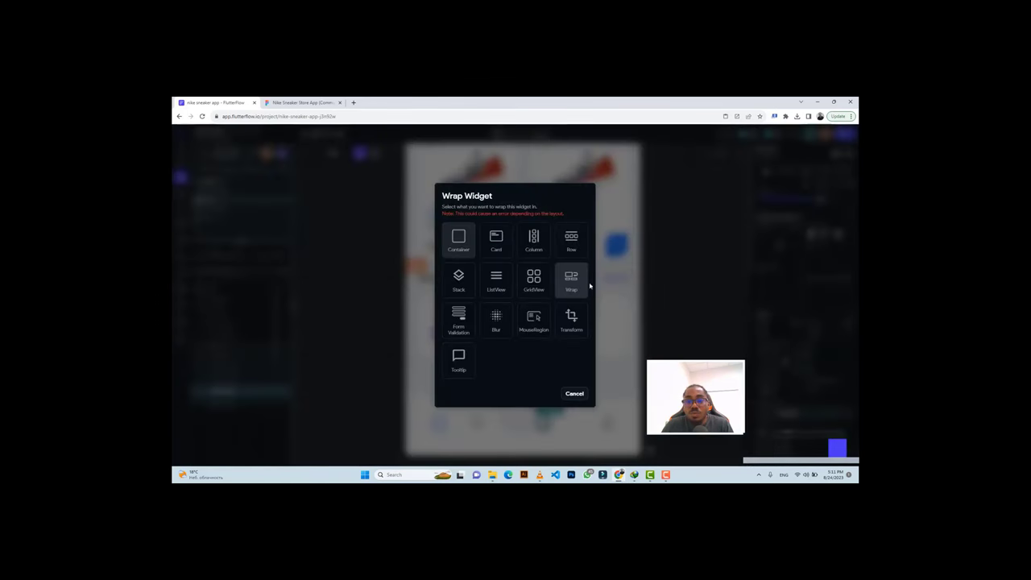
pyautogui.click(569, 242)
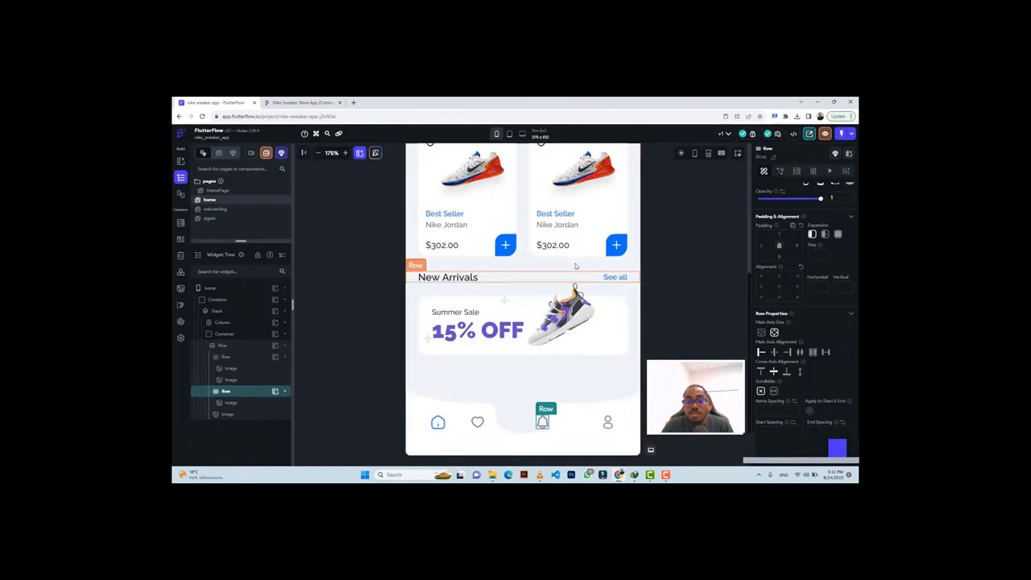
pyautogui.click(610, 423)
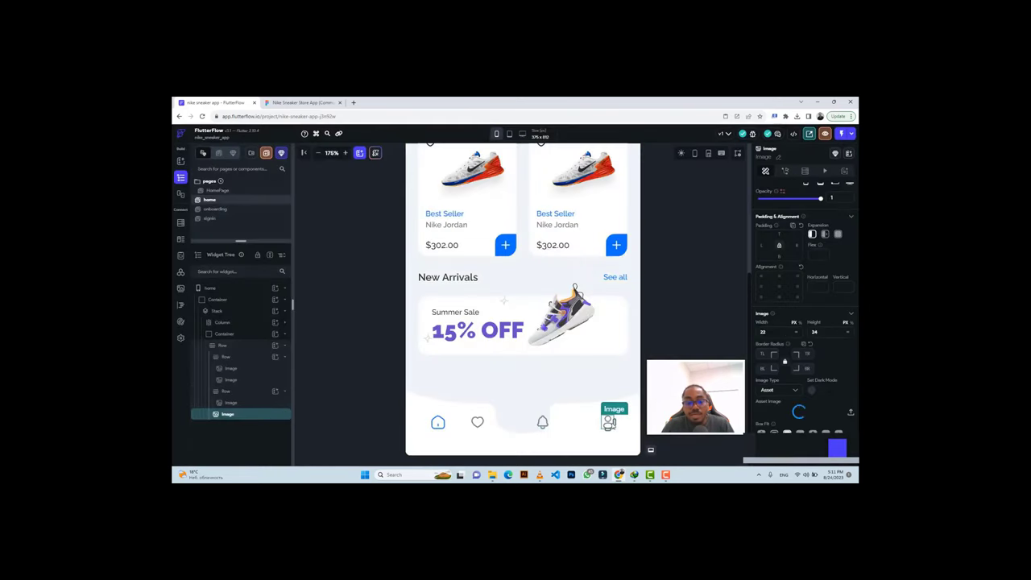
pyautogui.hotkey('ctrl', 'x')
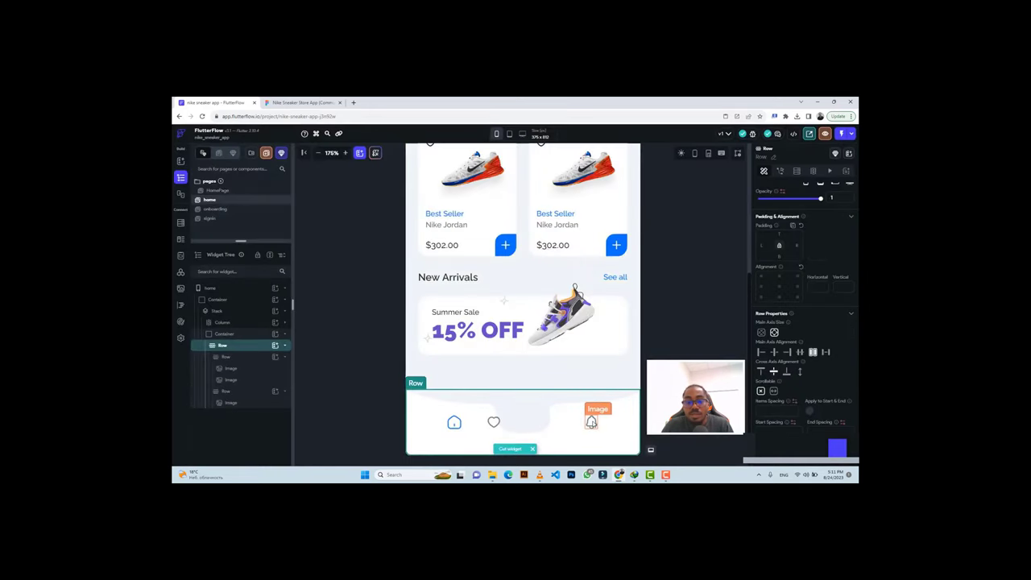
pyautogui.click(591, 422)
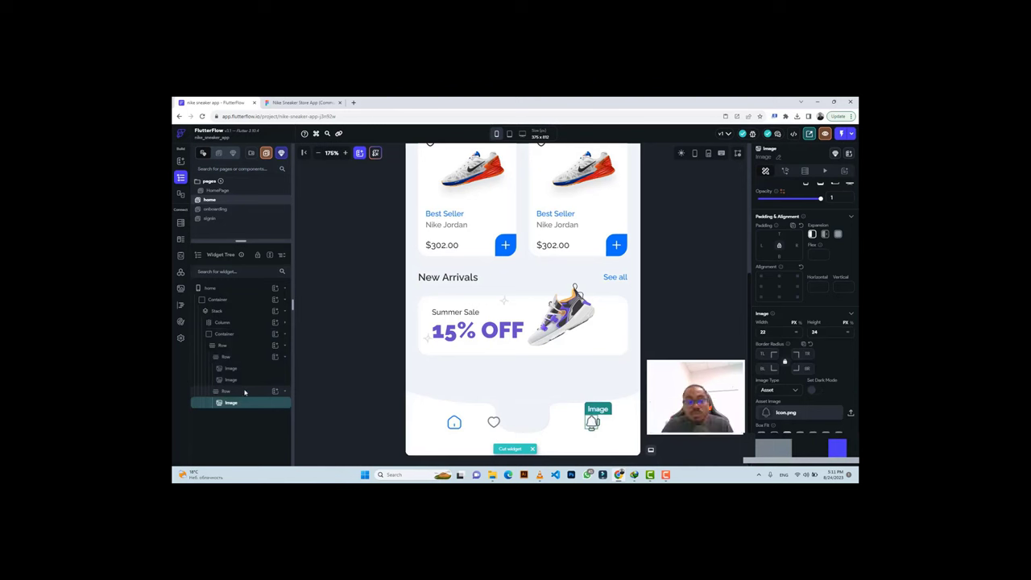
pyautogui.click(244, 391)
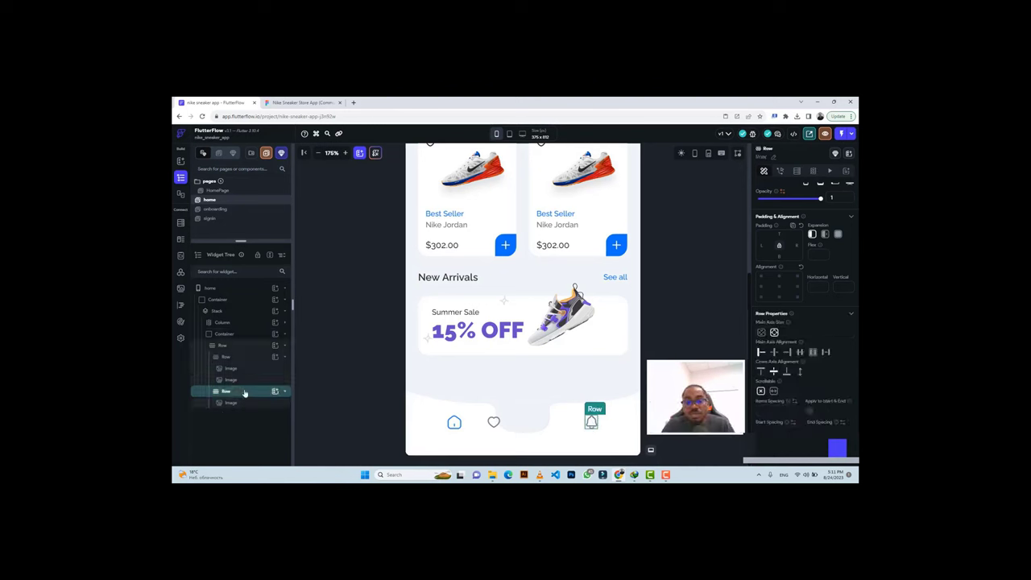
pyautogui.hotkey('ctrl', 'v')
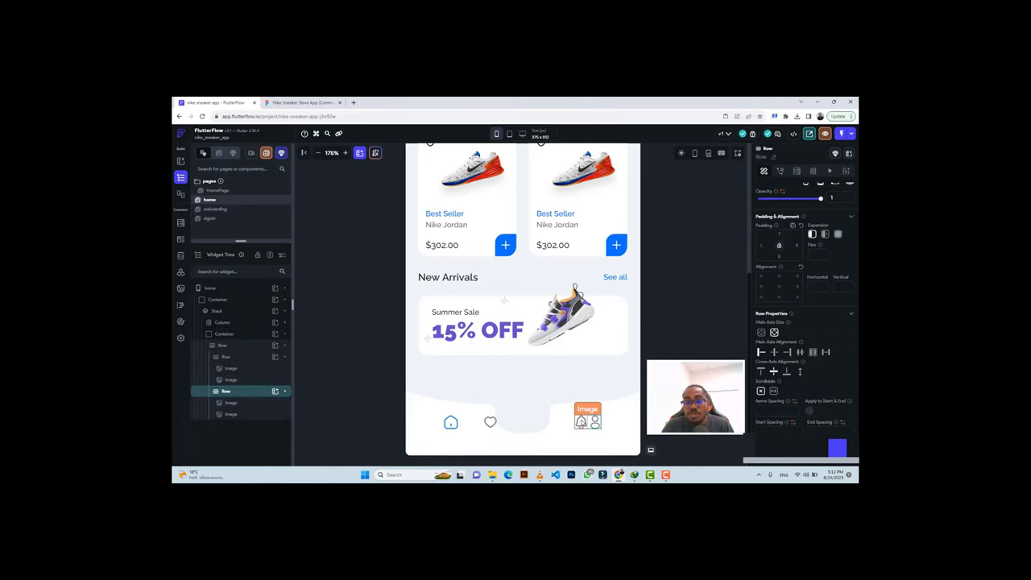
# Give the bell icon 41 padding, checking the spacing against the Figma design.
pyautogui.click(231, 402)
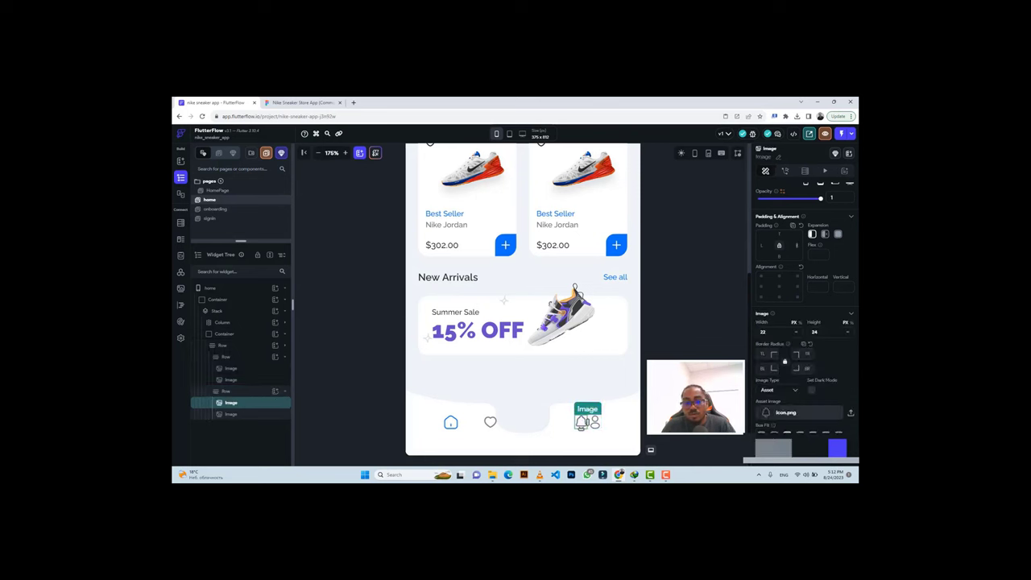
pyautogui.write('41')
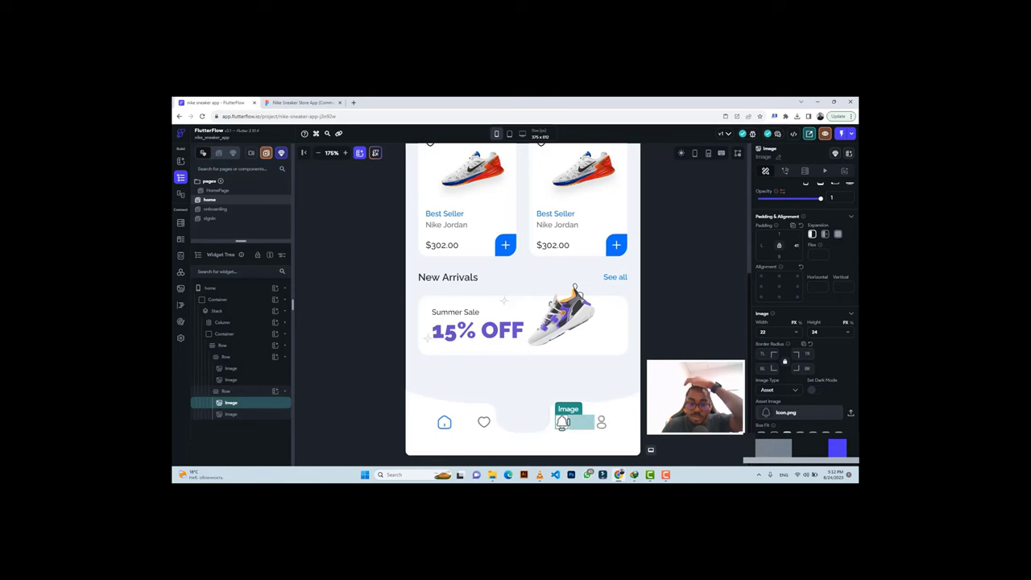
pyautogui.click(290, 102)
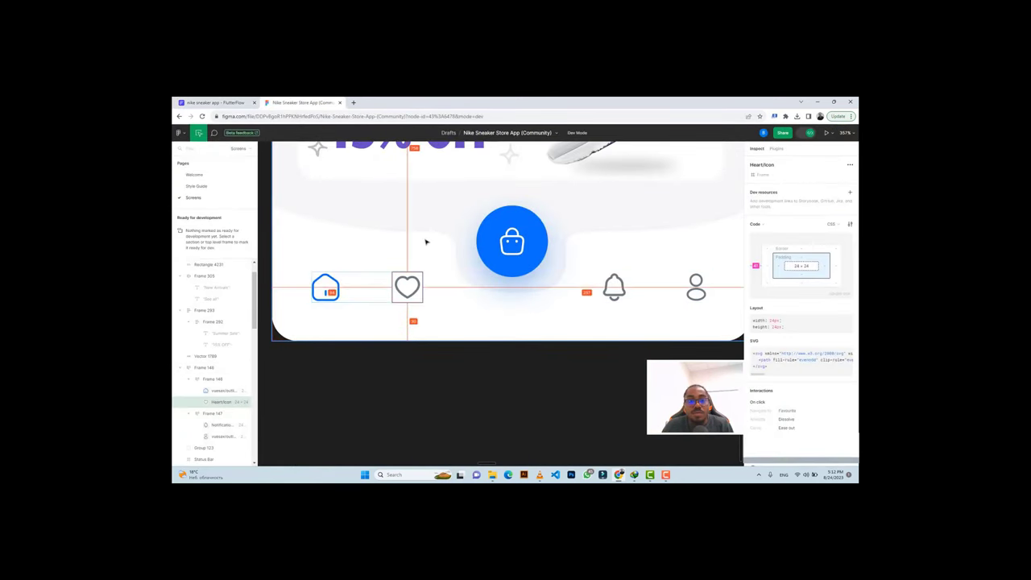
pyautogui.click(218, 102)
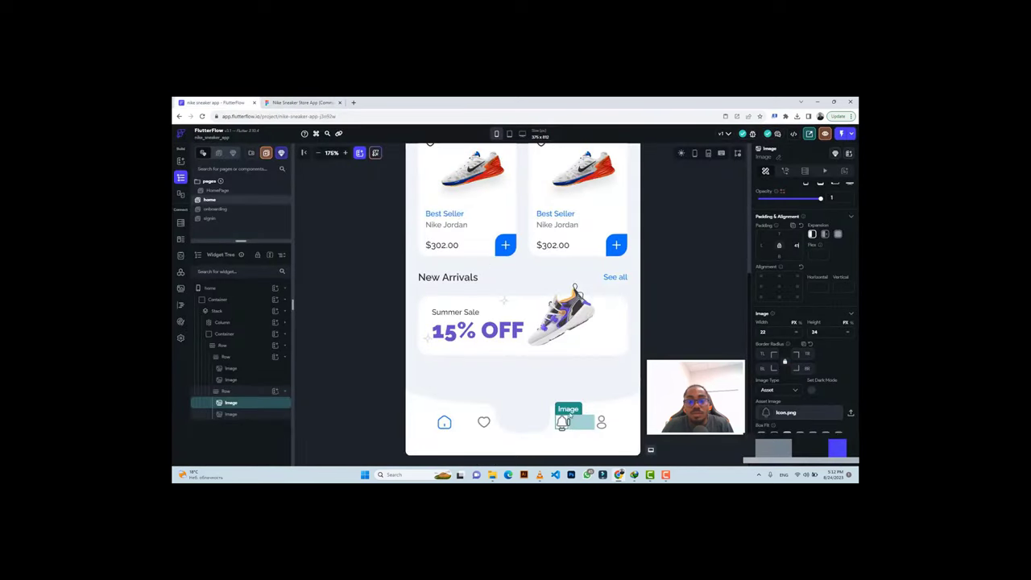
pyautogui.click(546, 438)
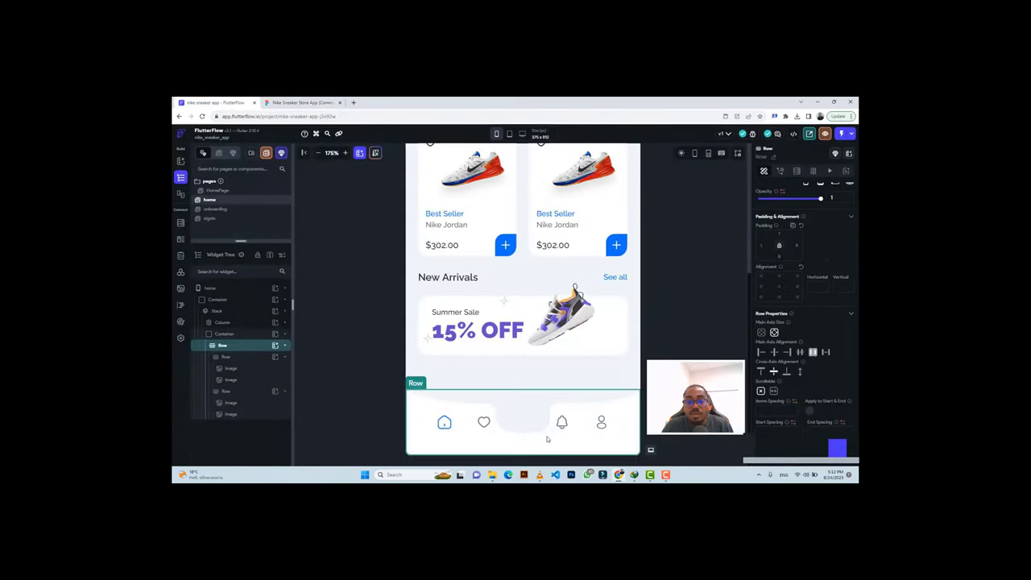
# Set the outer Row to Space Between and give both icon groups 31 side padding.
pyautogui.click(825, 352)
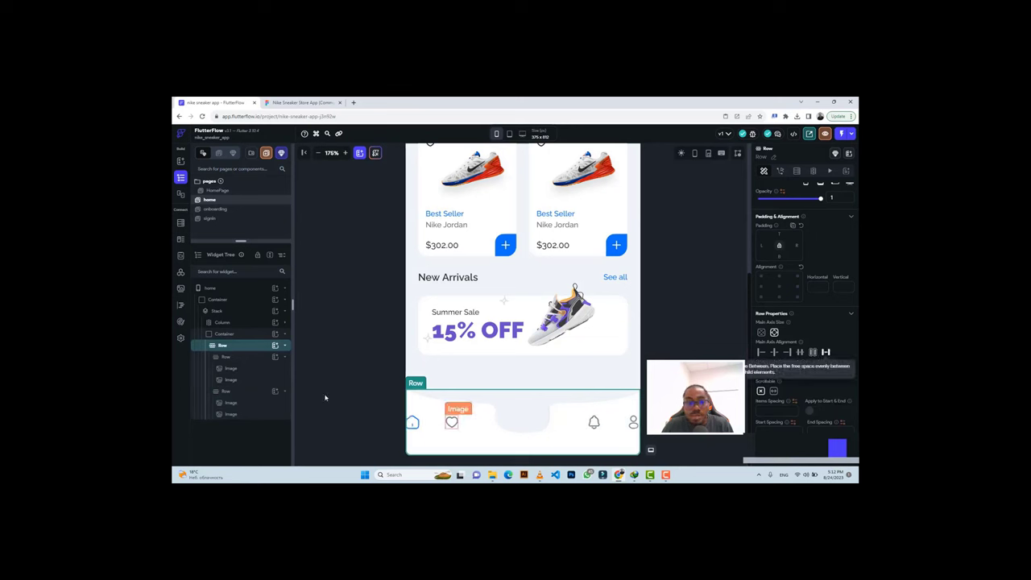
pyautogui.click(226, 359)
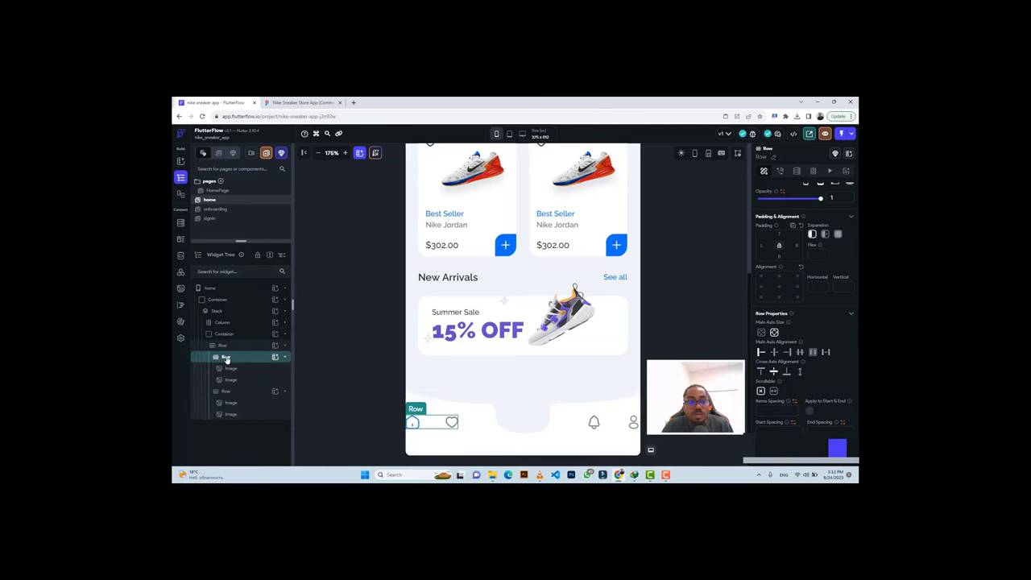
pyautogui.hotkey('ctrl', 'Tab')
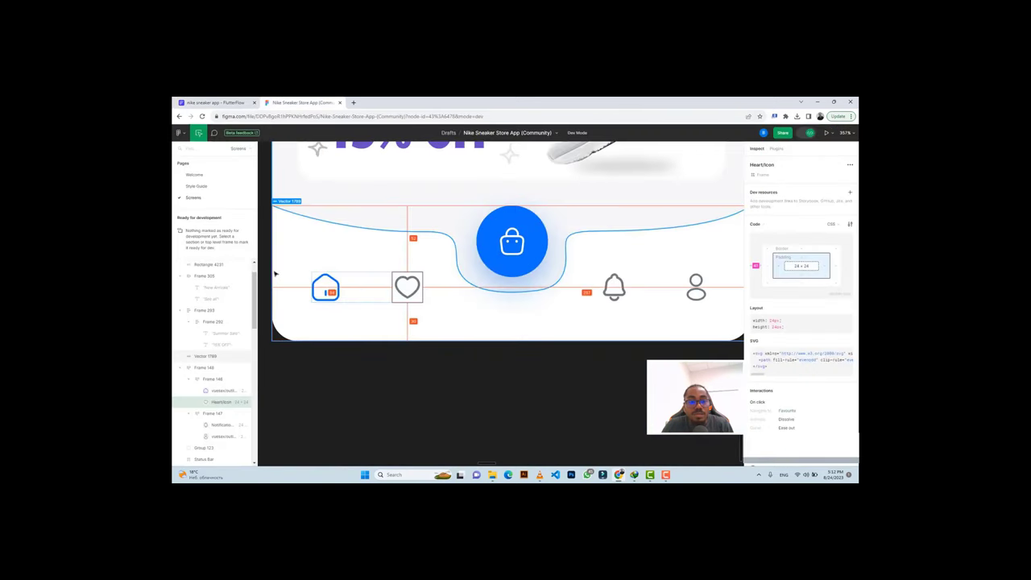
pyautogui.hotkey('shift', 'Tab')
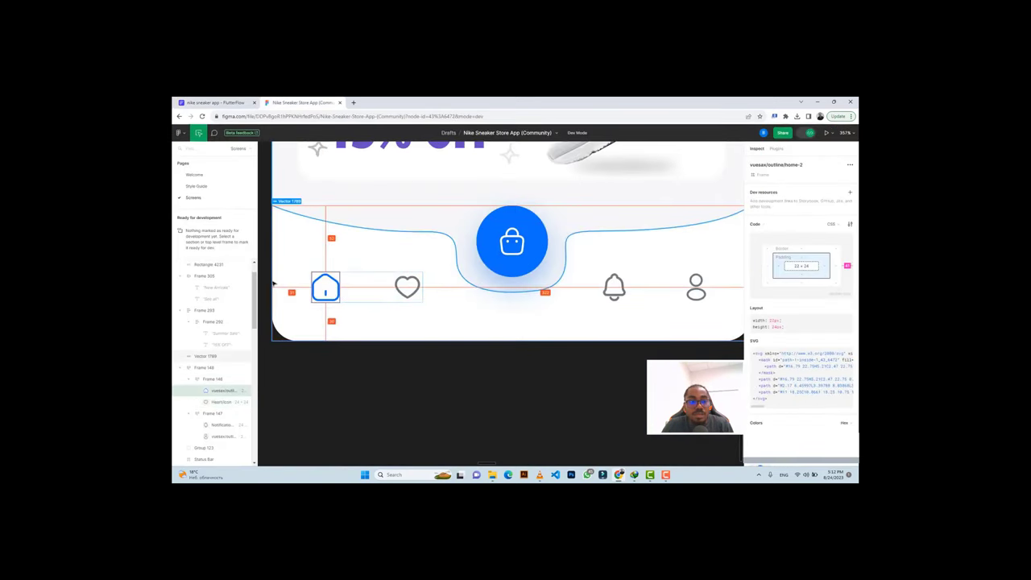
pyautogui.click(214, 102)
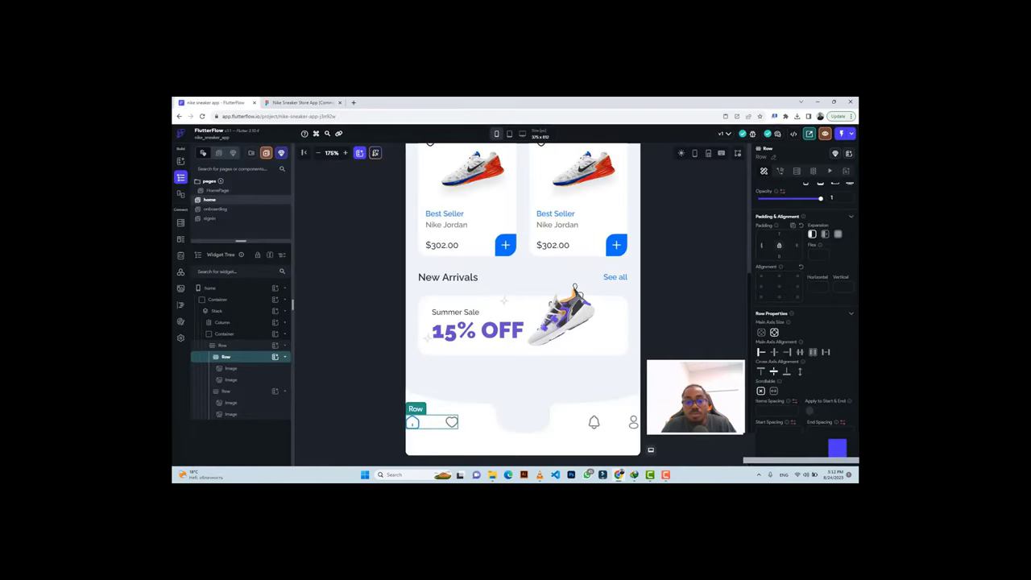
pyautogui.write('31')
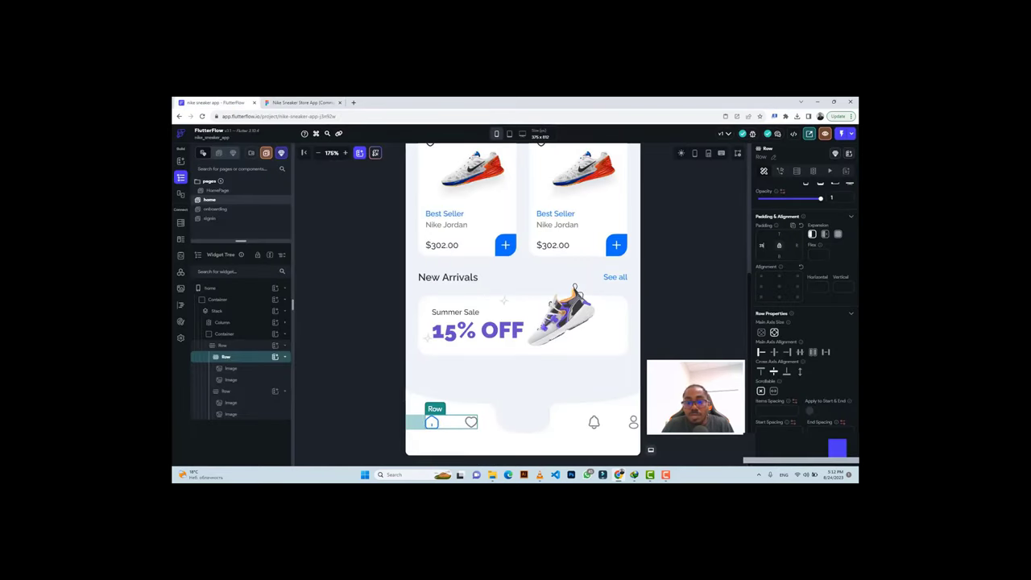
pyautogui.click(621, 428)
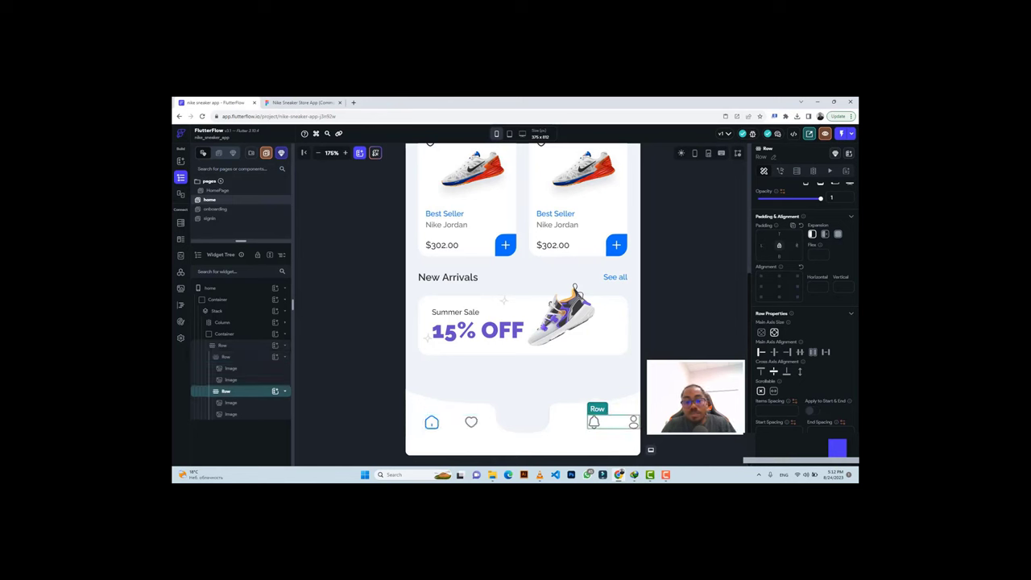
pyautogui.write('31')
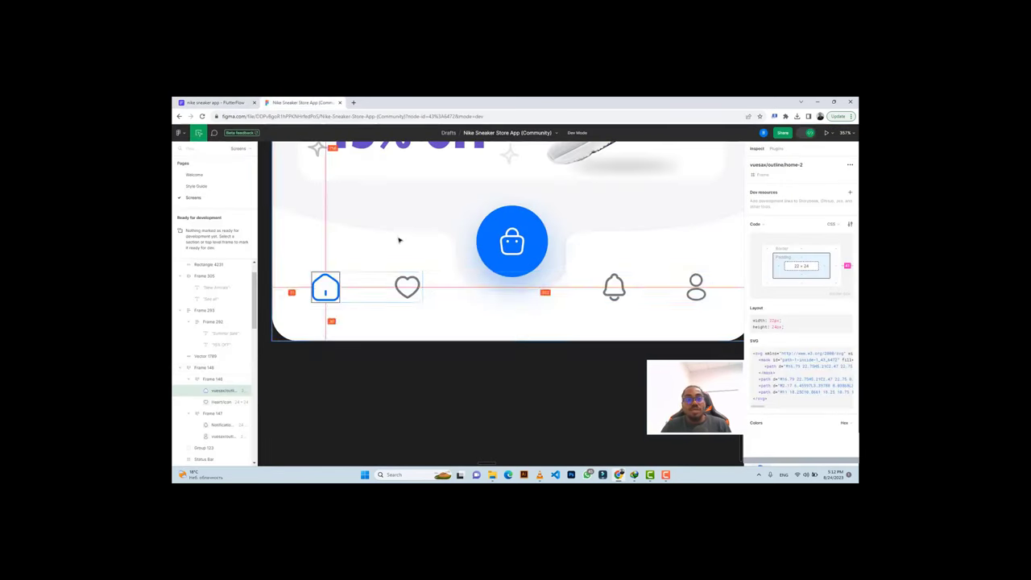
# Align the outer Row's icons to the bottom with 30 bottom padding.
pyautogui.click(302, 103)
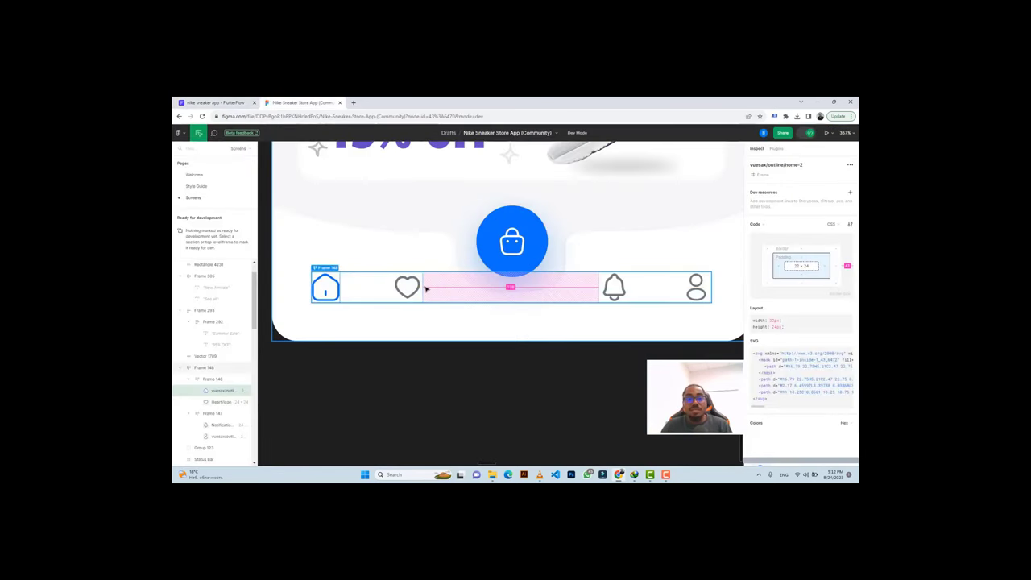
pyautogui.click(425, 289)
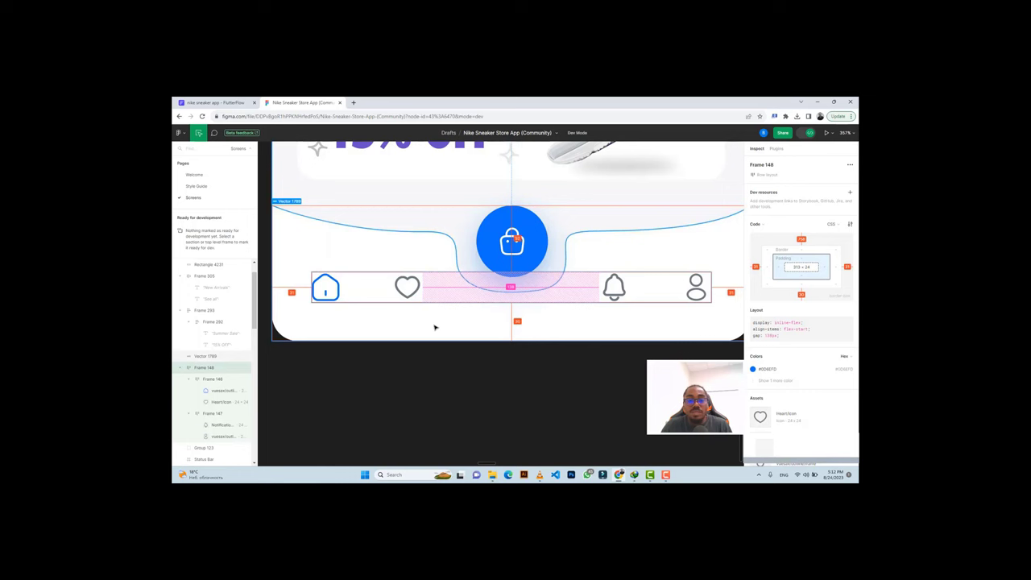
pyautogui.click(213, 102)
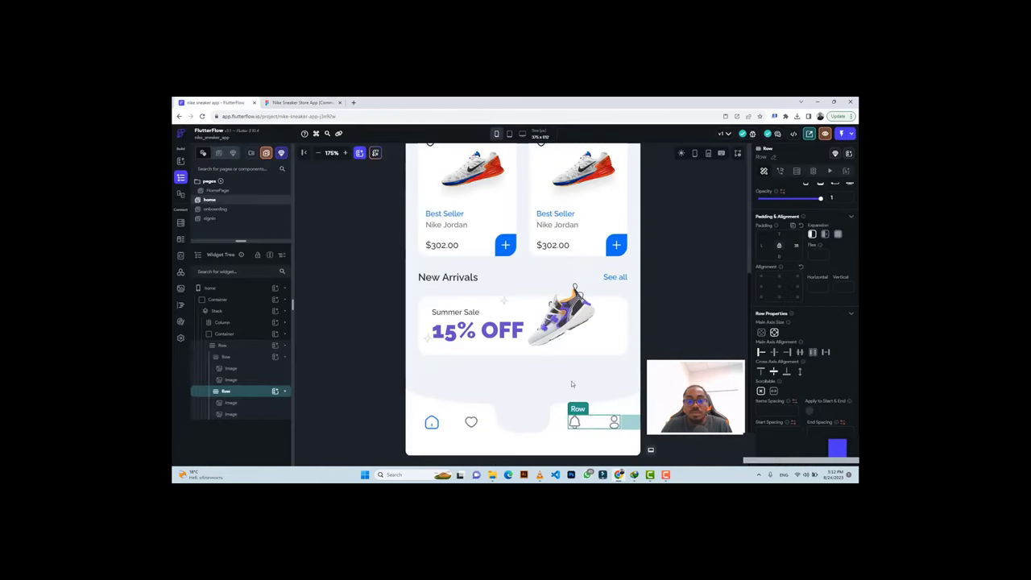
pyautogui.click(614, 440)
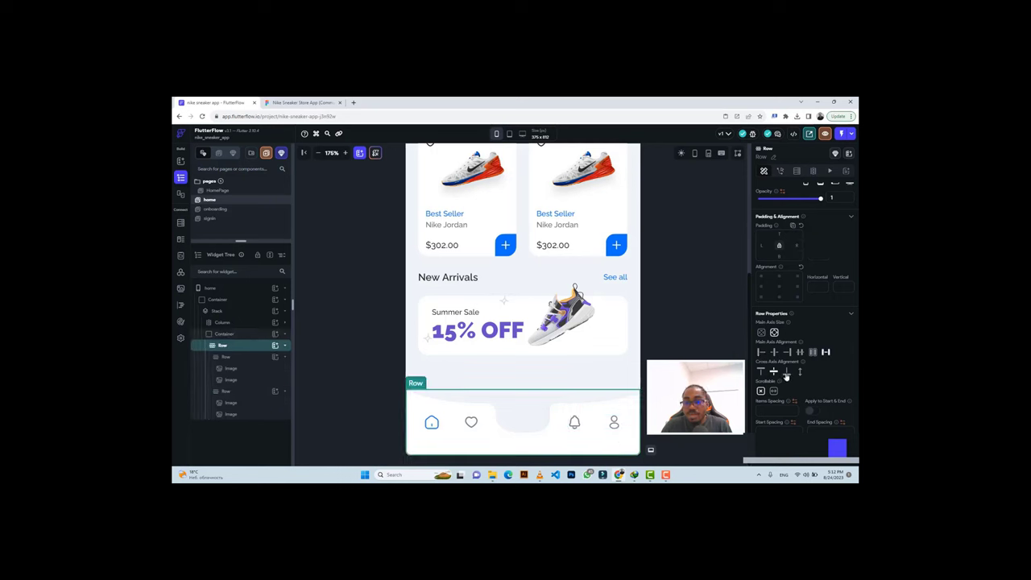
pyautogui.click(786, 373)
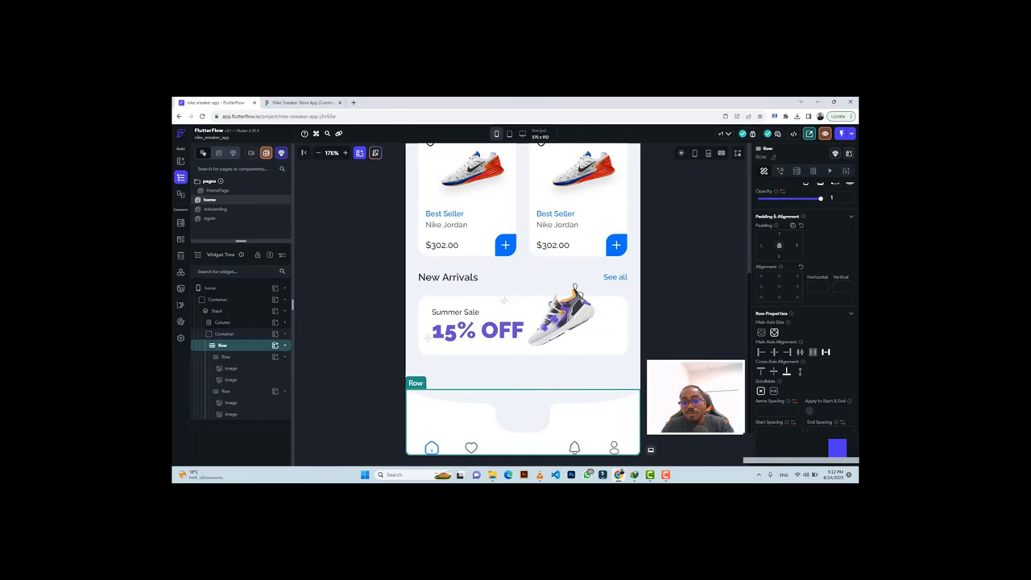
pyautogui.write('30')
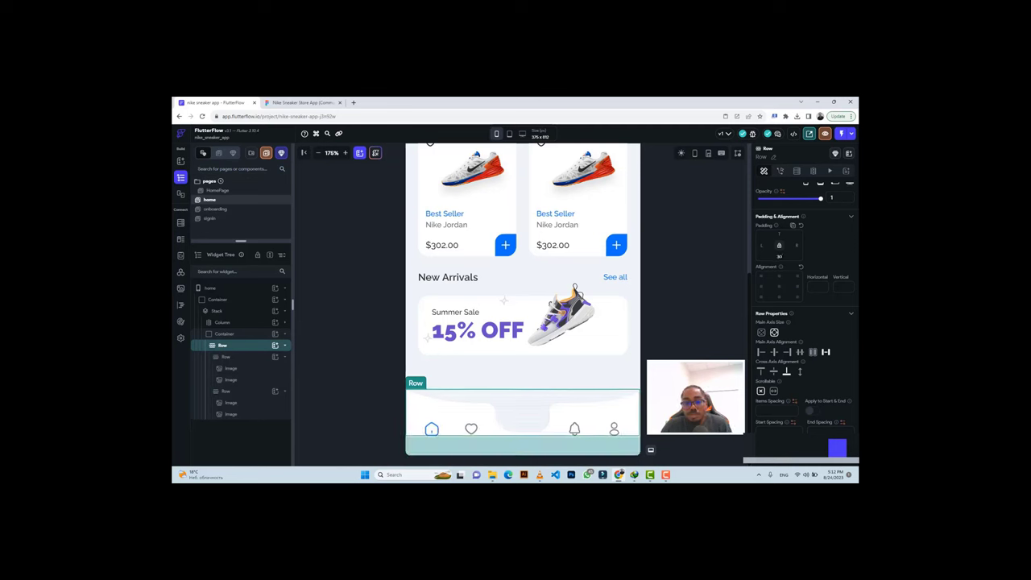
pyautogui.click(688, 360)
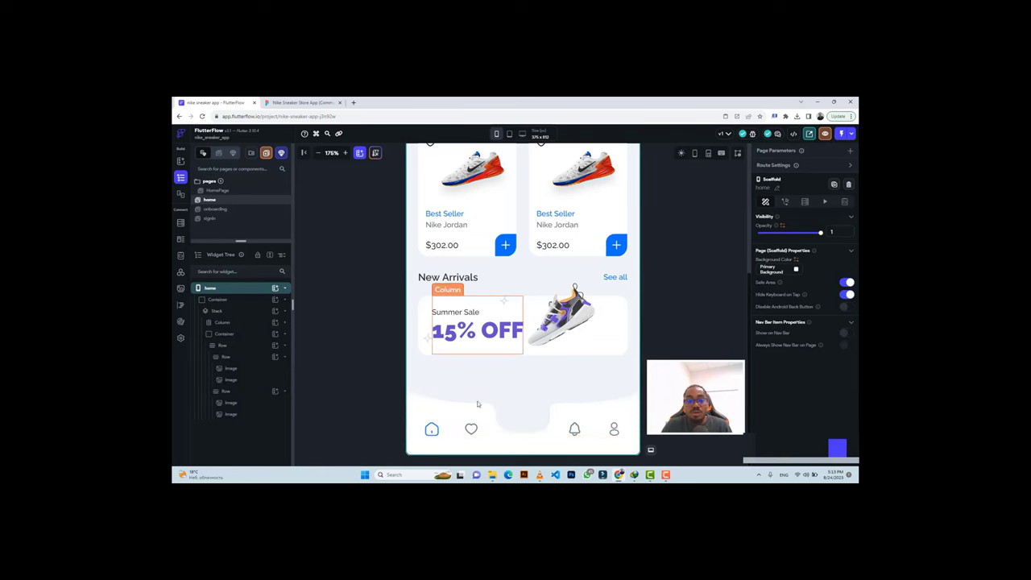
# Check the centre bag button's size and corner radius in the Figma nav bar design.
pyautogui.click(283, 99)
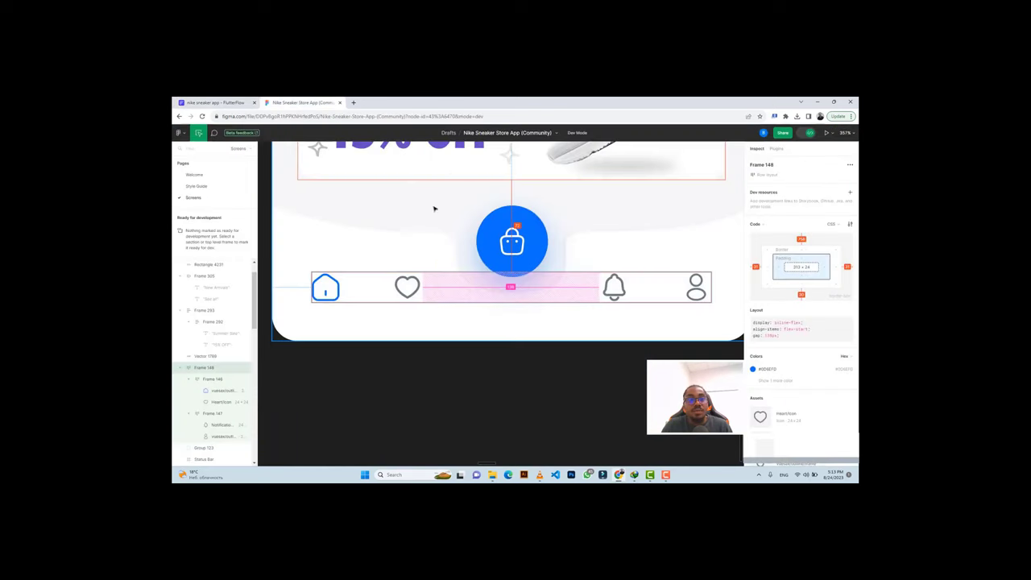
pyautogui.click(500, 215)
pyautogui.click(500, 215)
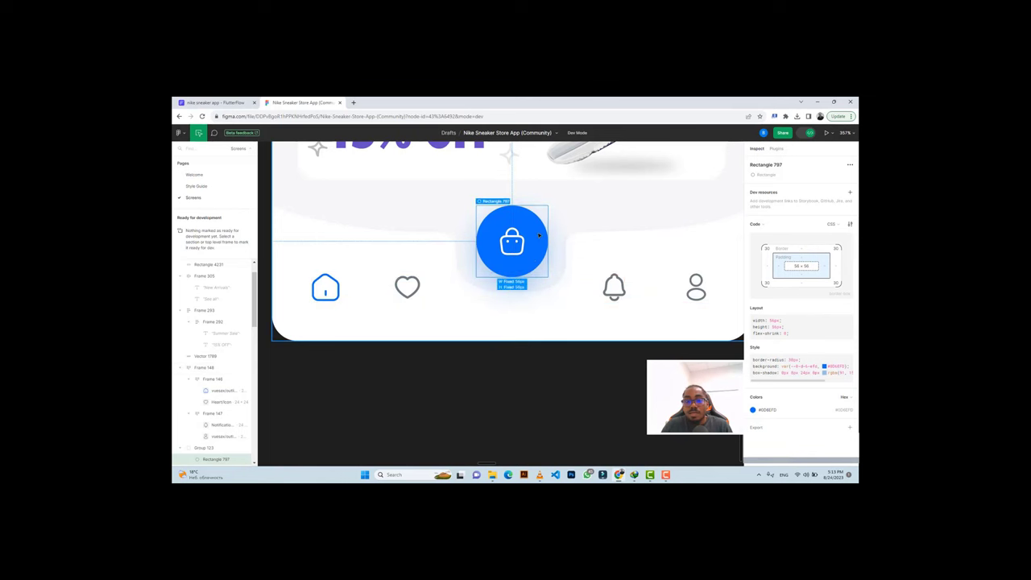
# In FlutterFlow, select the round blue filter button Container and copy it with Ctrl+C.
pyautogui.click(213, 102)
pyautogui.scroll(5, 528, 286)
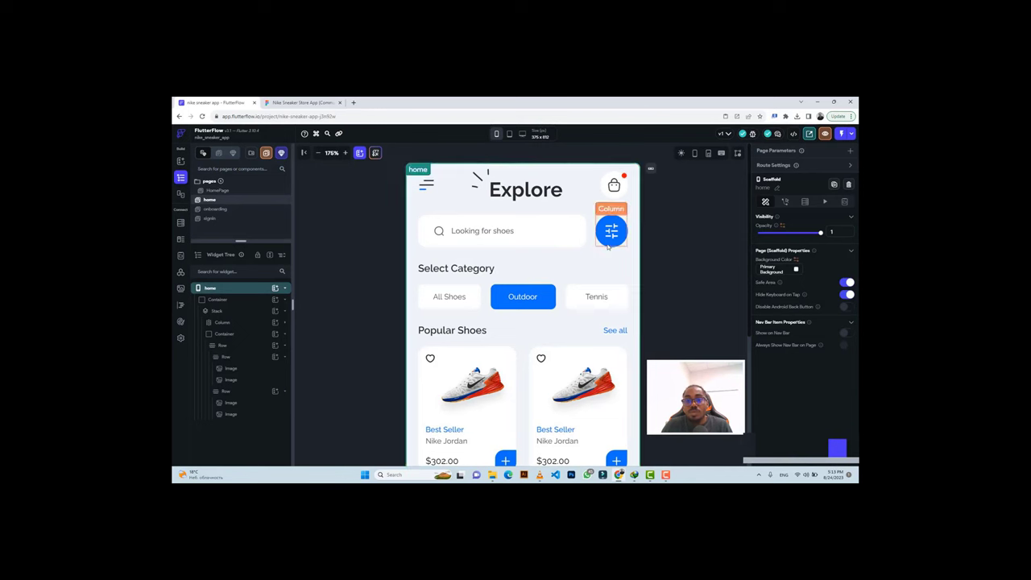
pyautogui.click(244, 323)
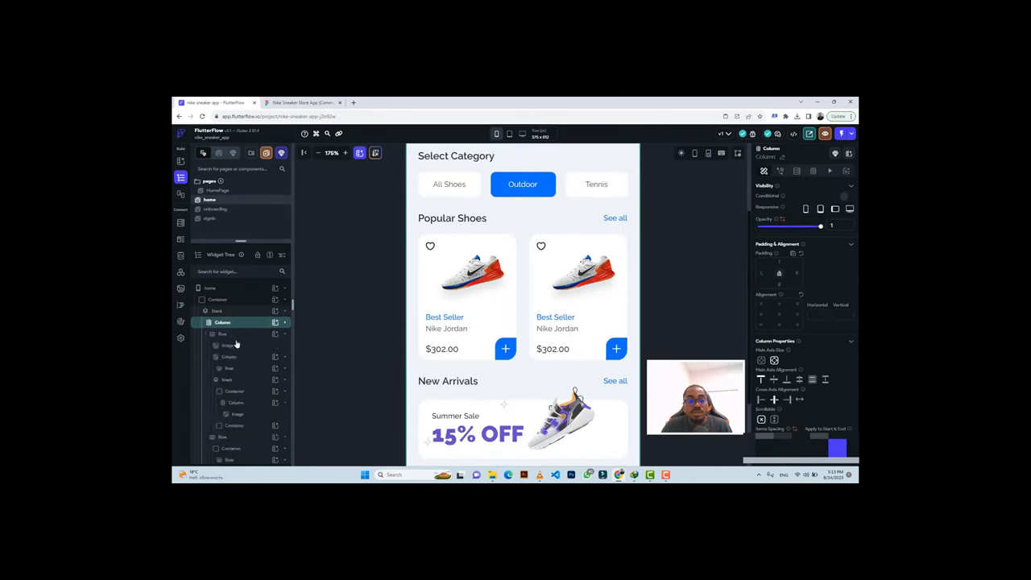
pyautogui.click(236, 392)
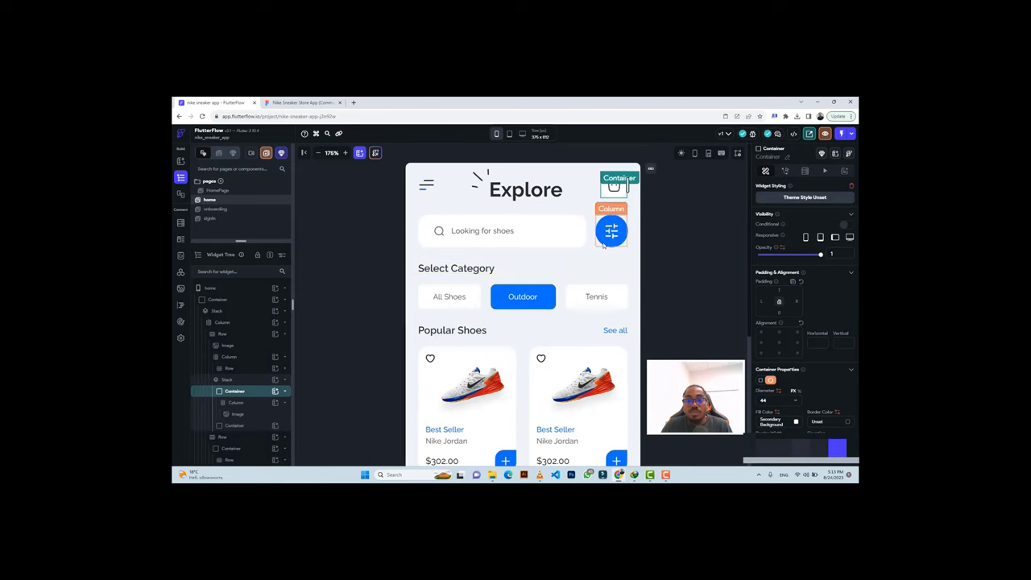
pyautogui.click(602, 245)
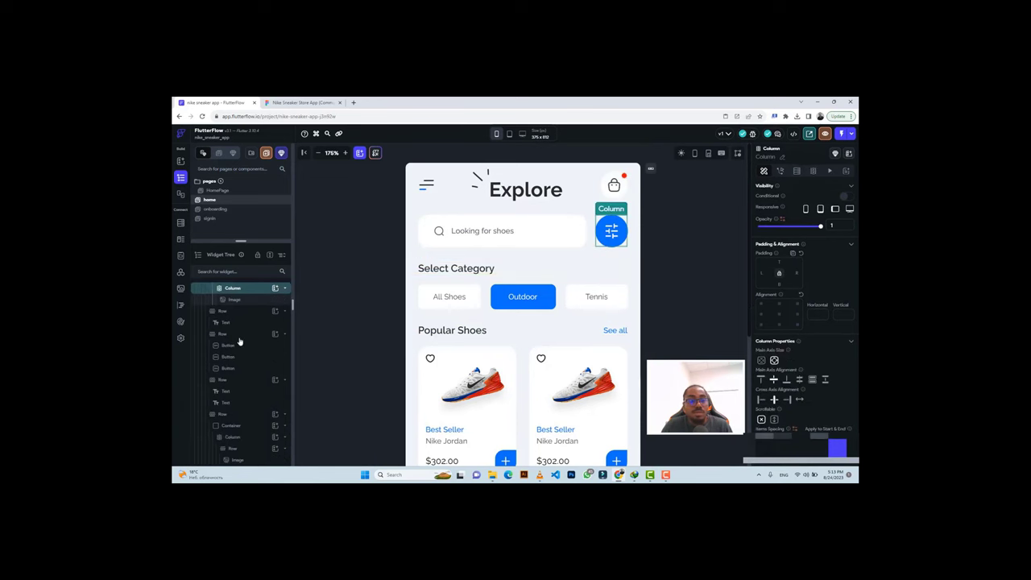
pyautogui.scroll(-2, 239, 340)
pyautogui.scroll(2, 239, 341)
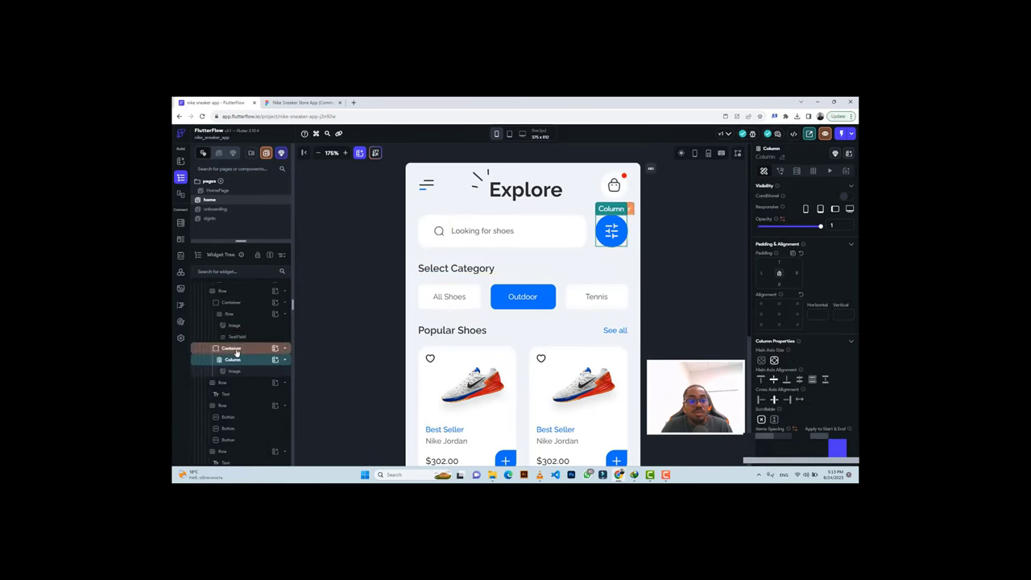
pyautogui.click(232, 348)
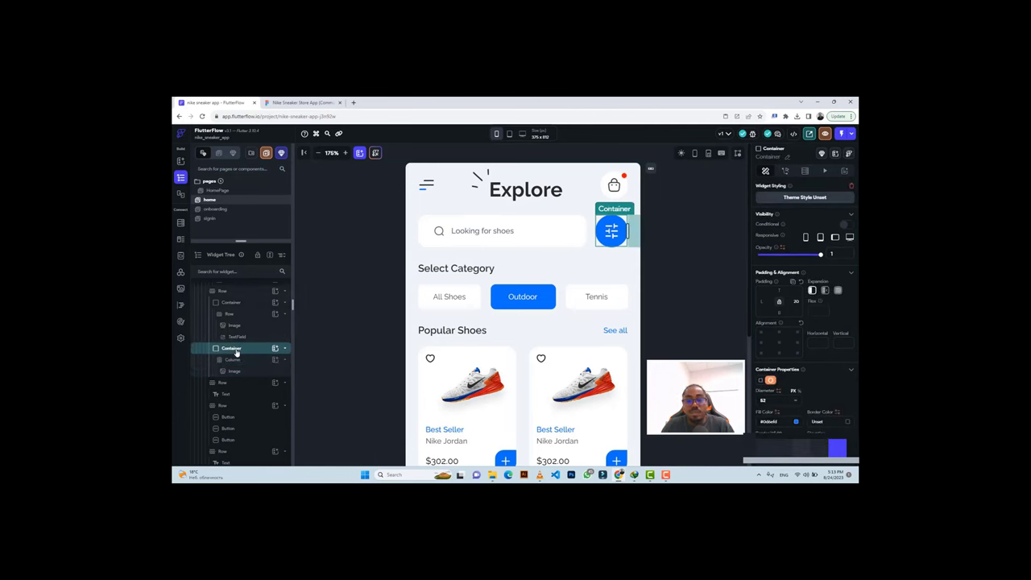
pyautogui.hotkey('ctrl', 'c')
# Zoom the canvas out to 100% and select the home page to view the full Explore screen.
pyautogui.scroll(-5, 488, 356)
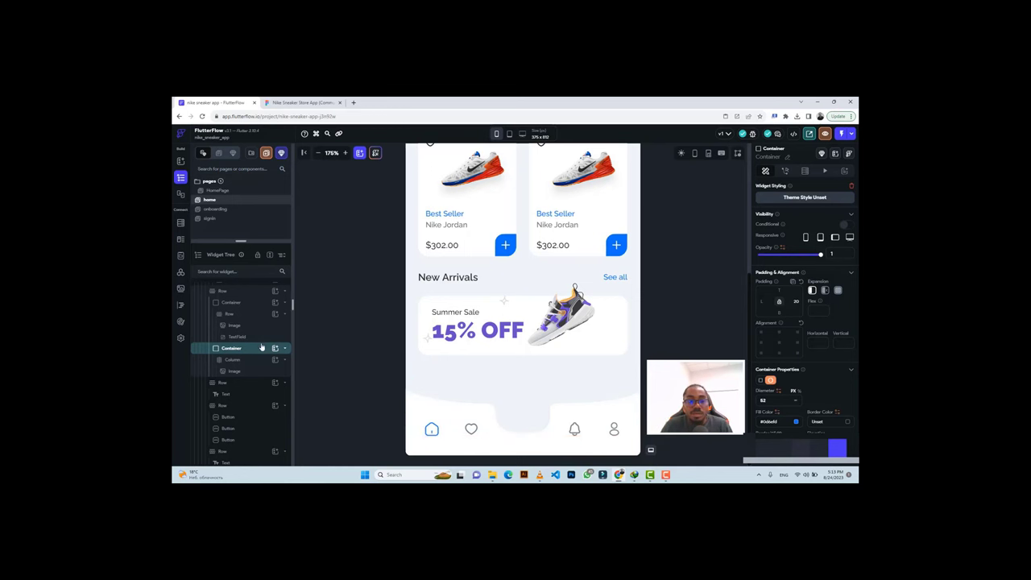
pyautogui.scroll(2, 261, 347)
pyautogui.scroll(2, 261, 347)
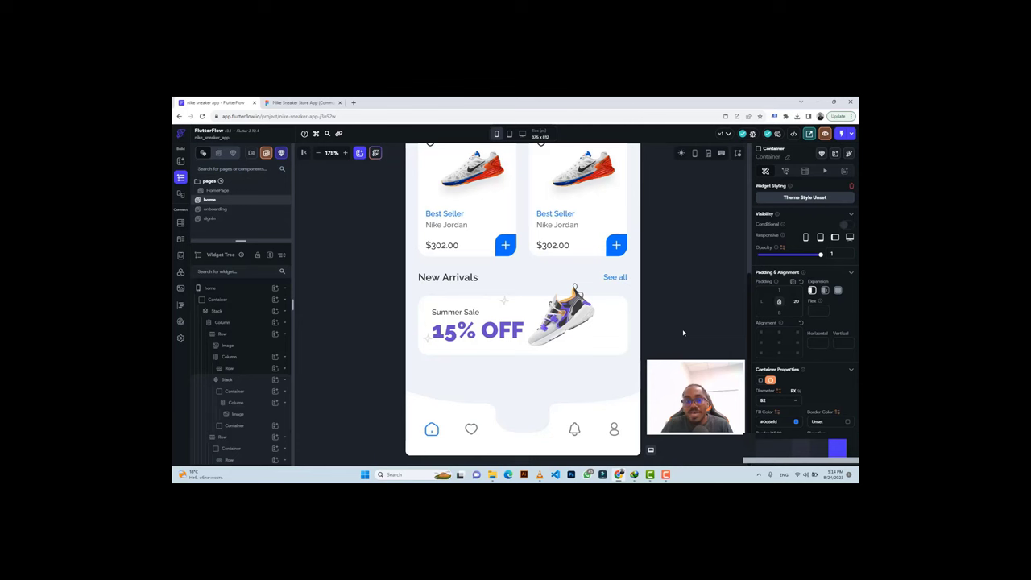
pyautogui.click(318, 153)
pyautogui.click(318, 154)
pyautogui.click(318, 154)
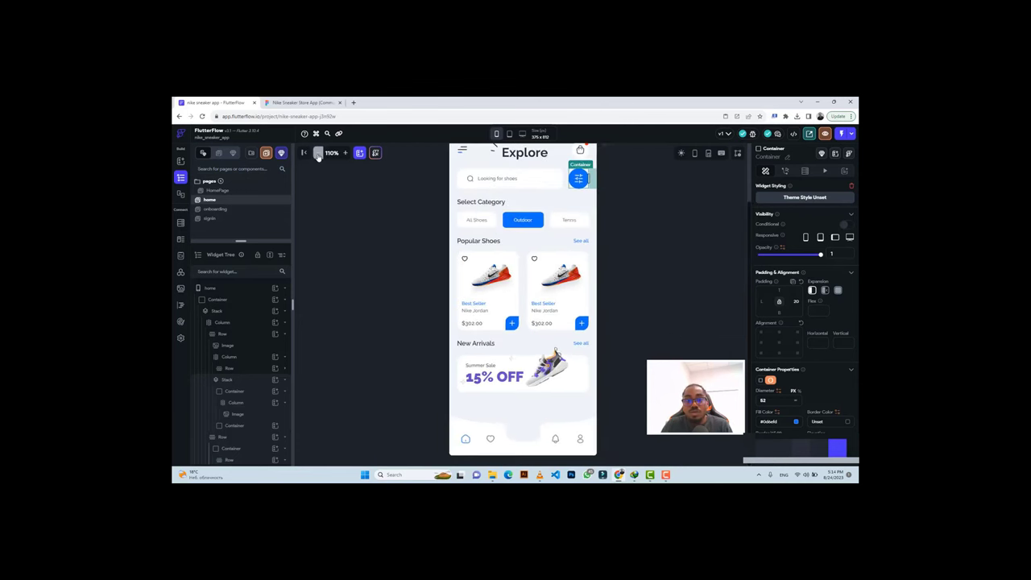
pyautogui.click(318, 154)
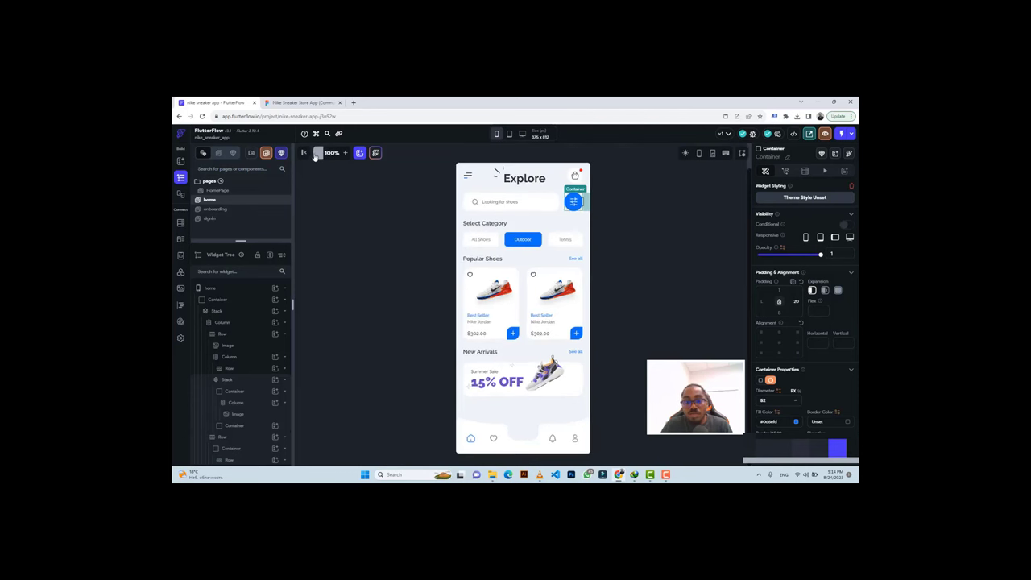
pyautogui.click(668, 227)
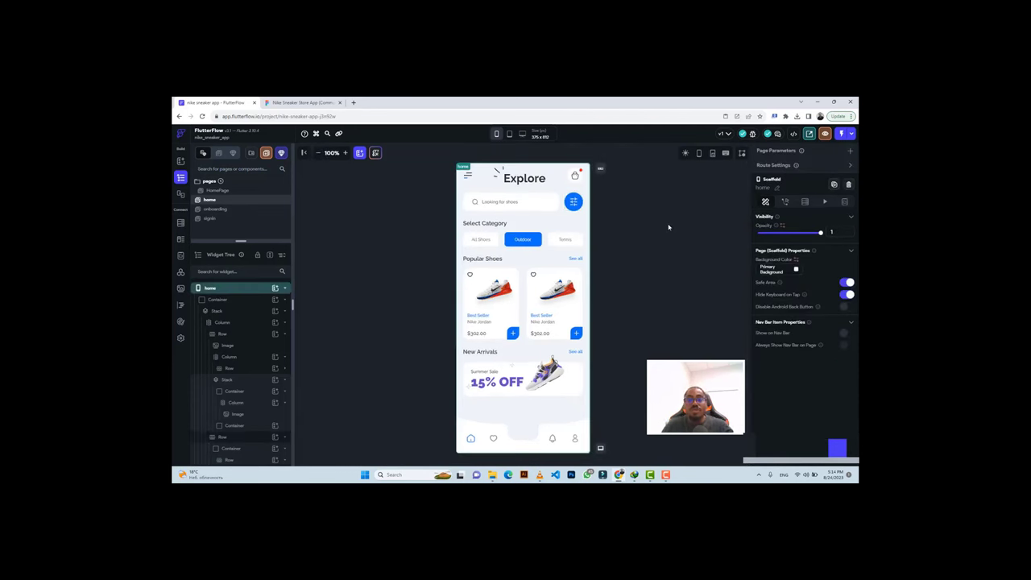
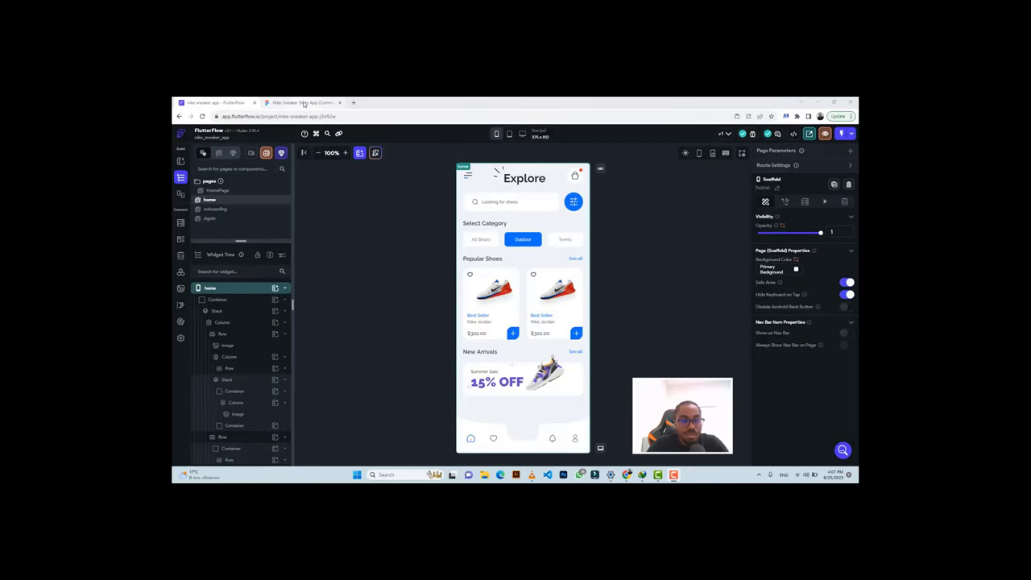
# Inspect the cart button's round background shape in the Figma design.
pyautogui.moveTo(304, 104)
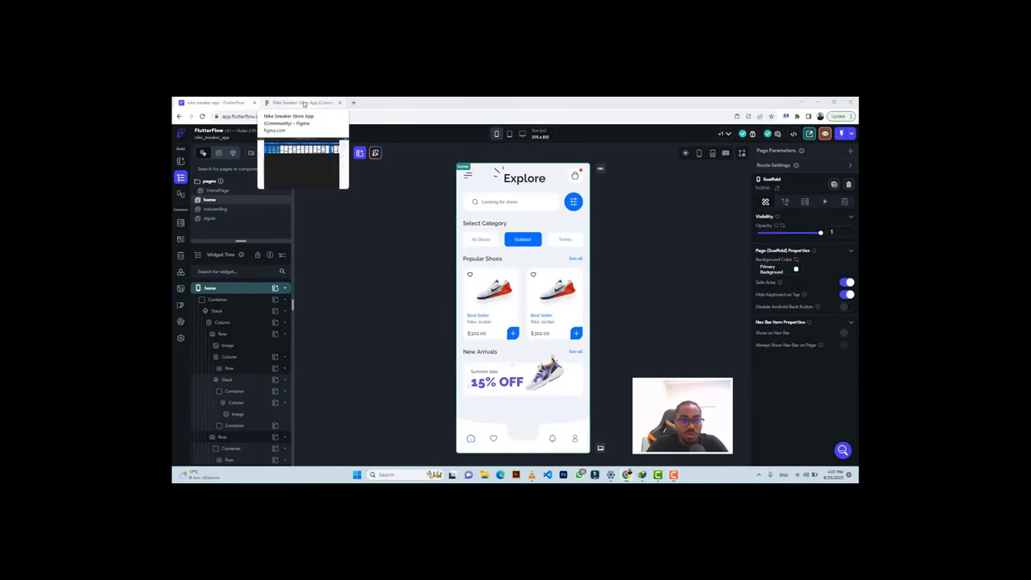
pyautogui.click(303, 103)
pyautogui.keyDown('ctrl'); pyautogui.scroll(4, 428, 271); pyautogui.keyUp('ctrl')
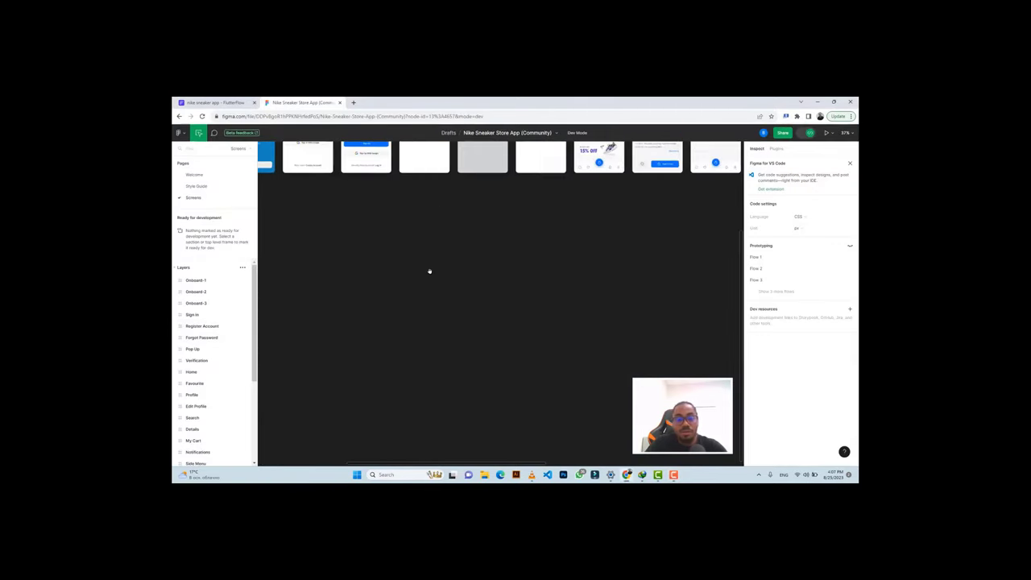
pyautogui.scroll(3, 429, 271)
pyautogui.hscroll(4, 467, 282)
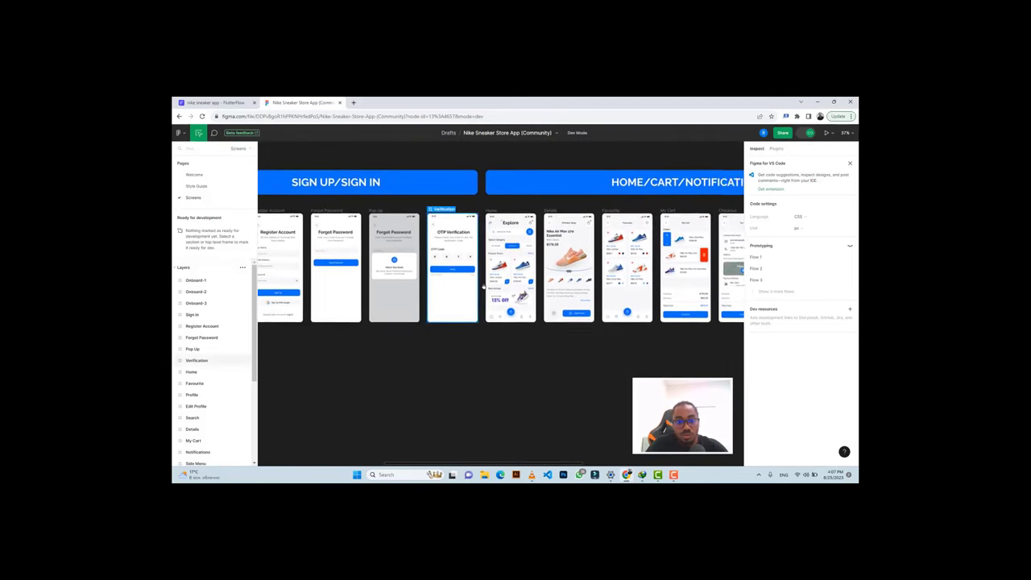
pyautogui.hscroll(2, 483, 286)
pyautogui.scroll(-1, 486, 288)
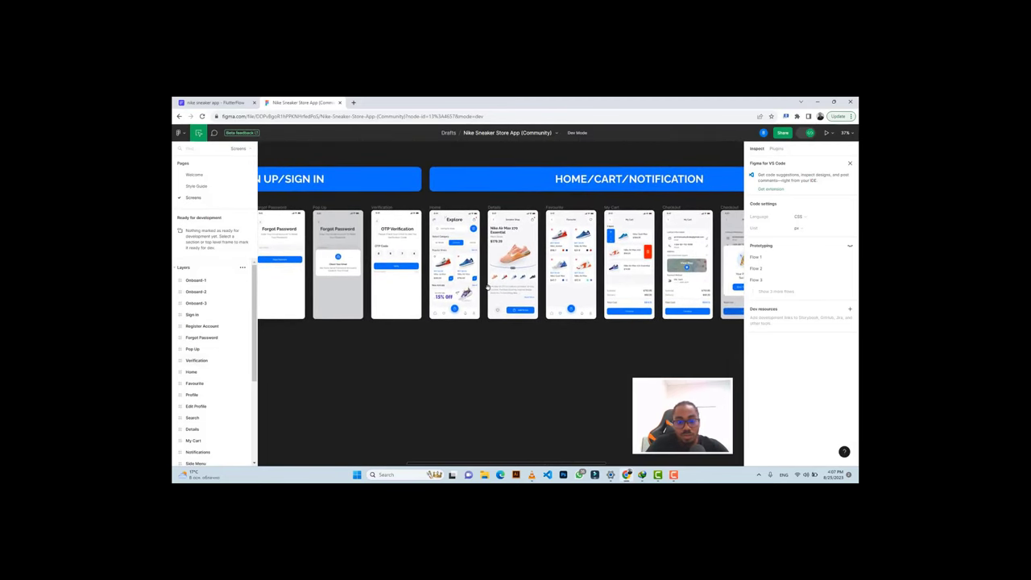
pyautogui.scroll(5, 486, 287)
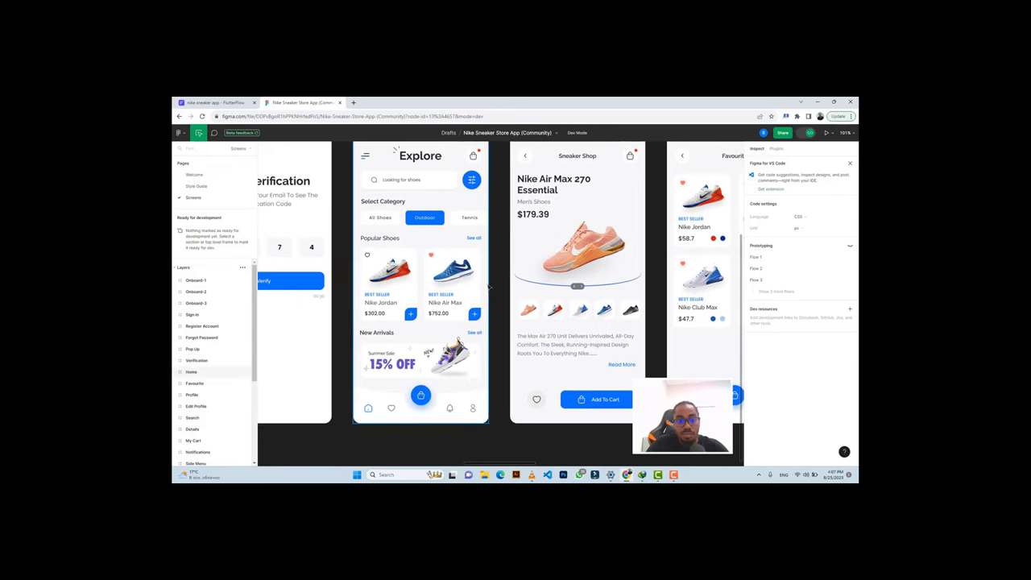
pyautogui.scroll(-3, 489, 287)
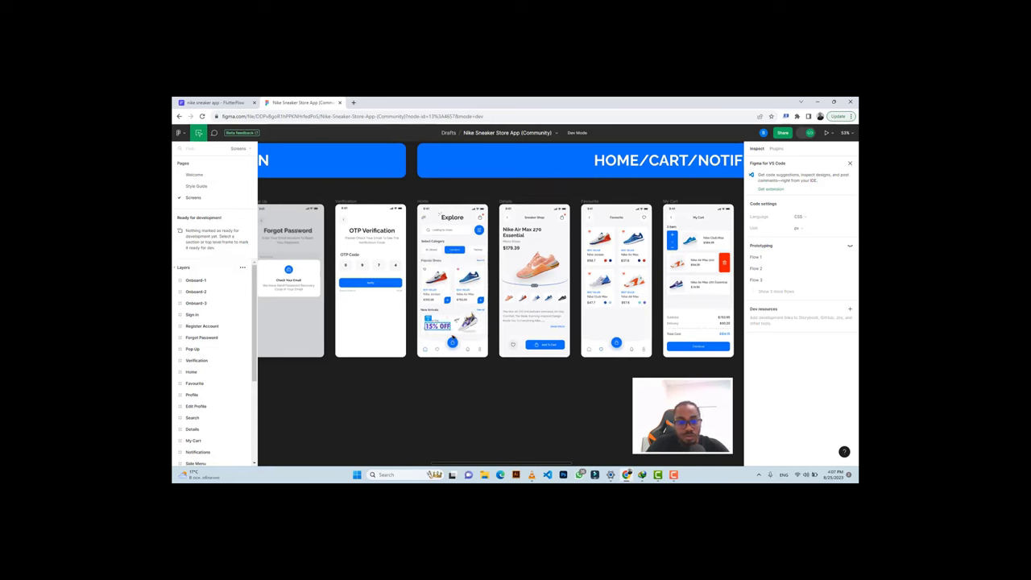
pyautogui.scroll(5, 452, 341)
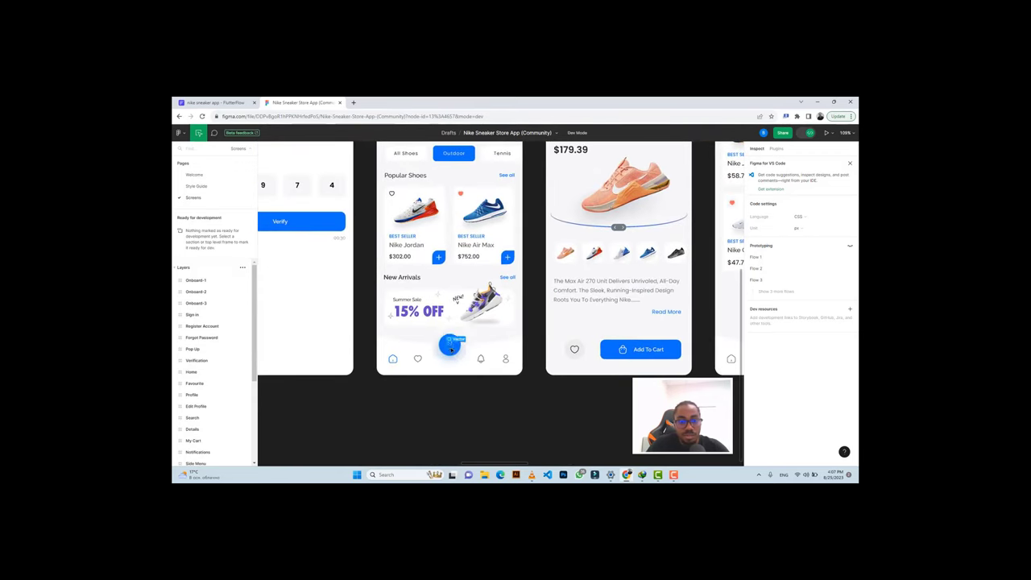
pyautogui.scroll(4, 457, 357)
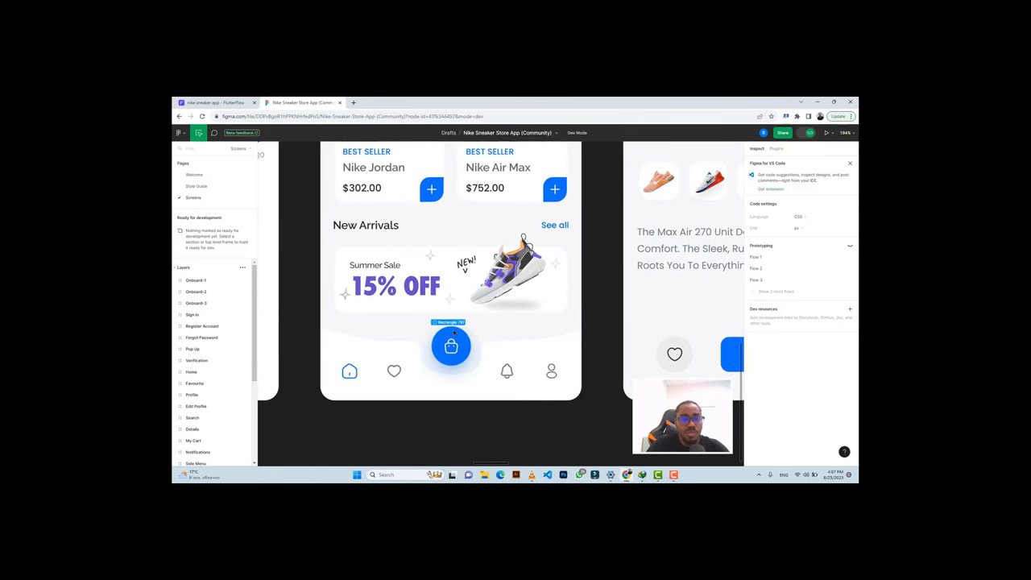
pyautogui.click(454, 332)
pyautogui.hotkey('ctrl', 'Tab')
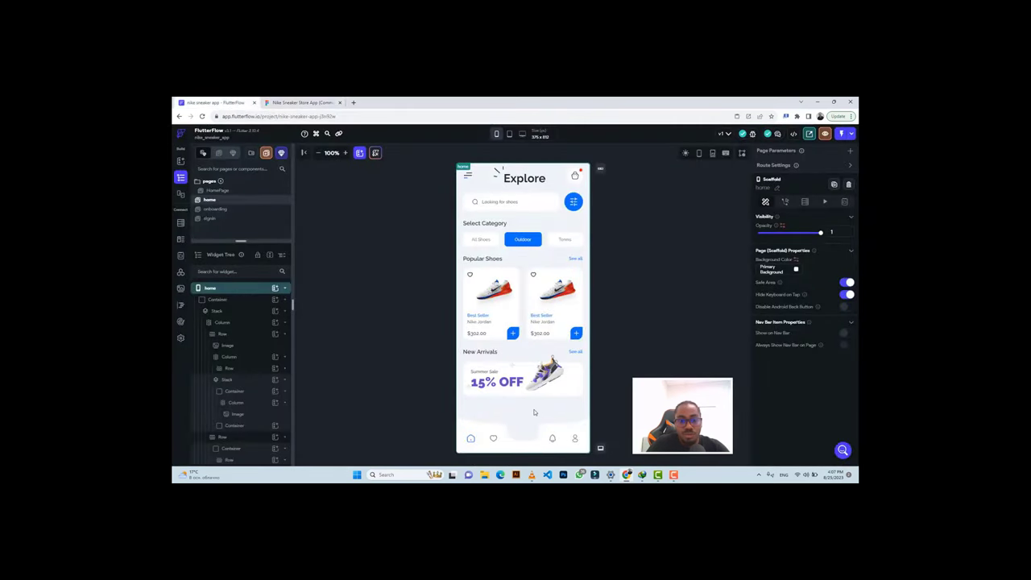
pyautogui.click(282, 99)
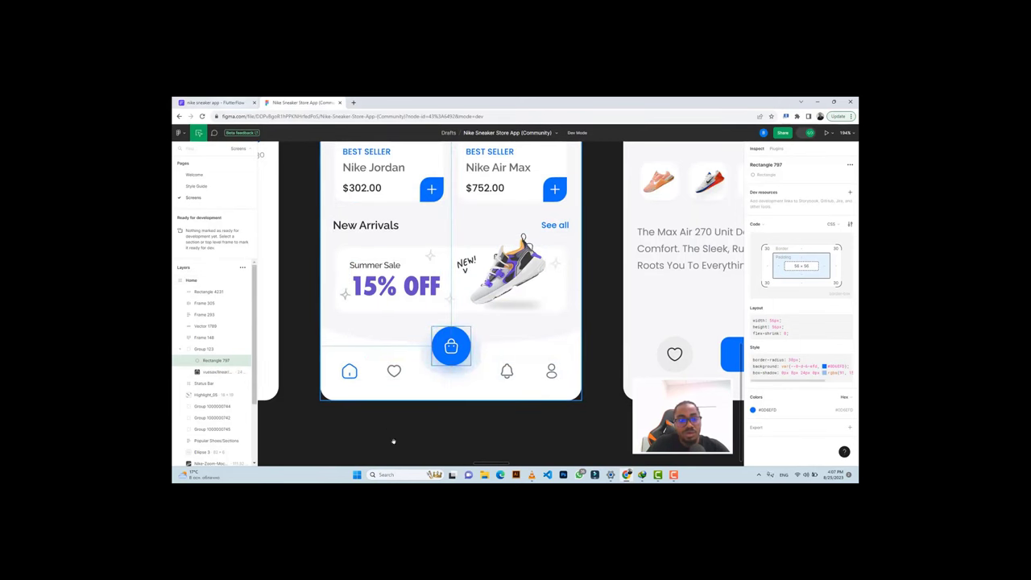
pyautogui.click(211, 102)
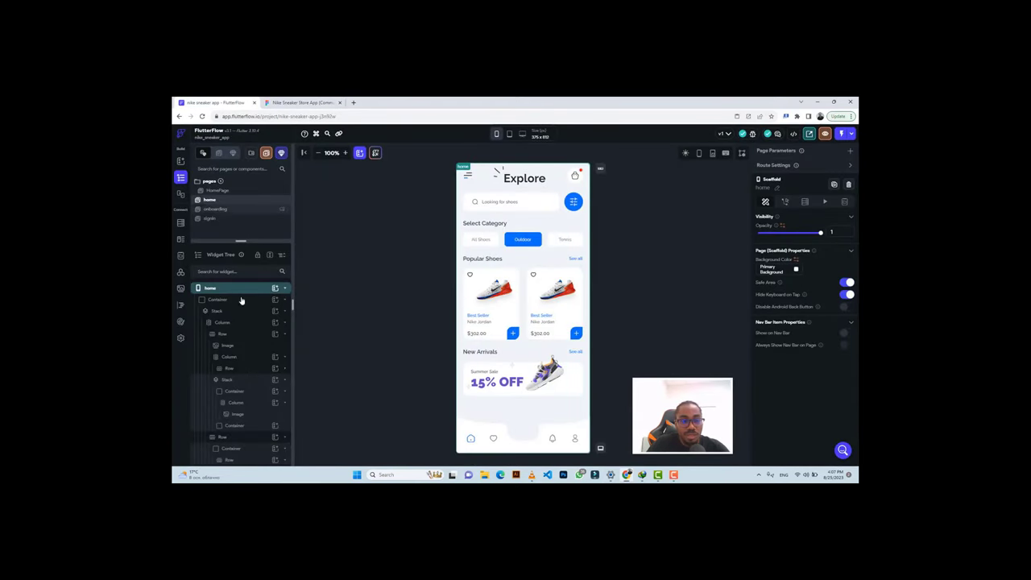
# Add a 100×100 Container as a child of the header Row at the top of the page.
pyautogui.click(516, 416)
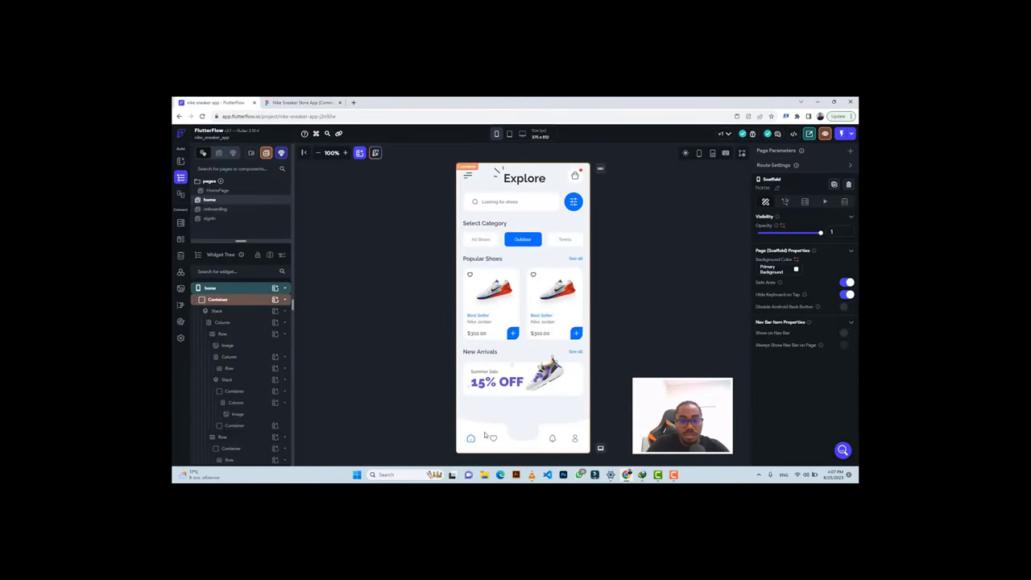
pyautogui.click(216, 311)
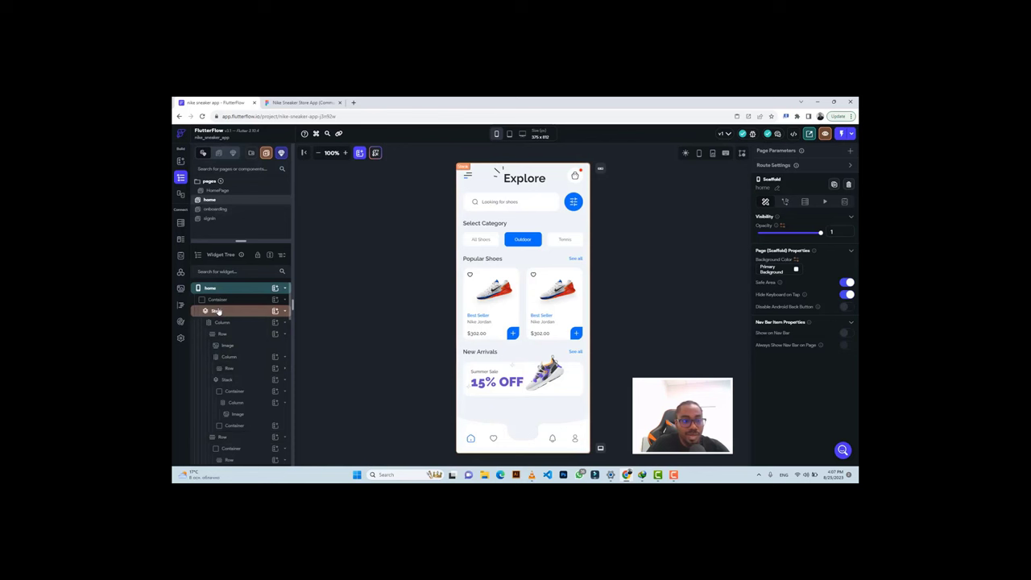
pyautogui.click(274, 311)
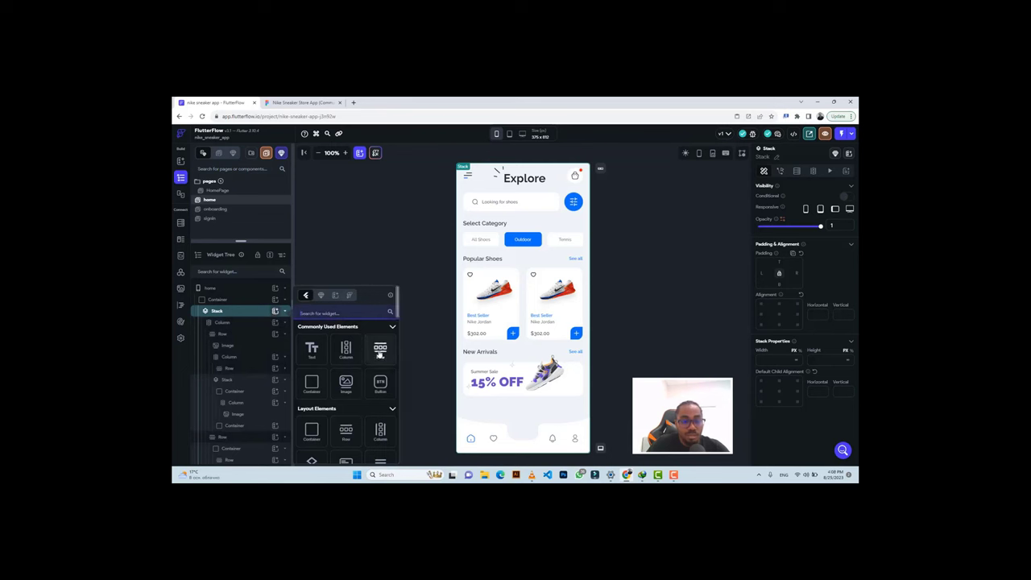
pyautogui.click(380, 353)
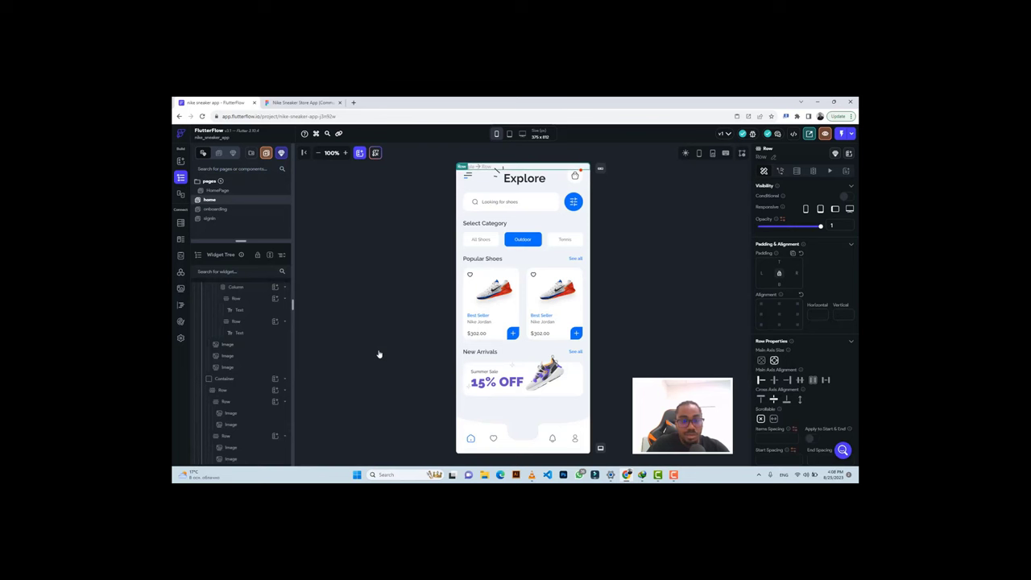
pyautogui.scroll(-1, 248, 358)
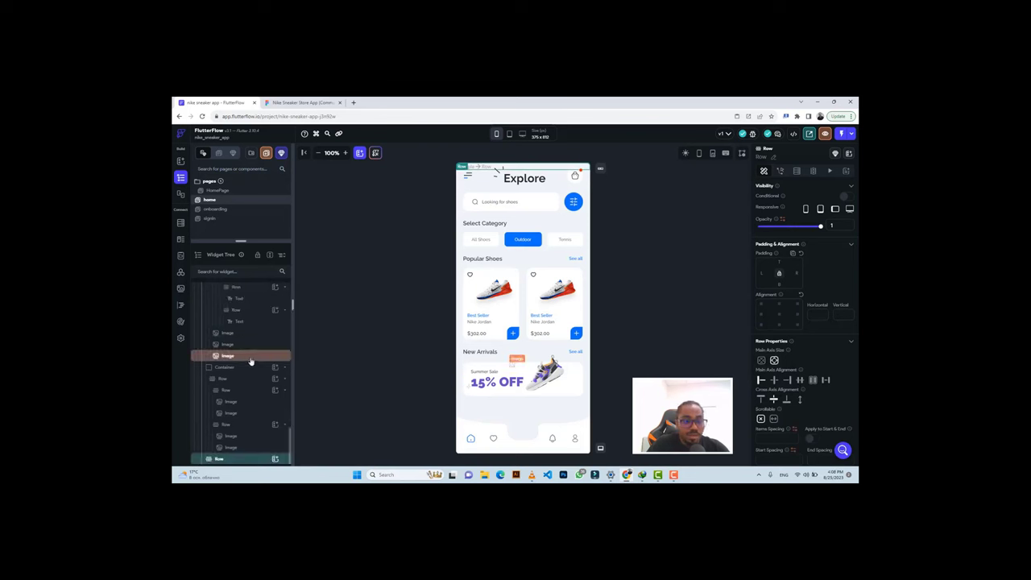
pyautogui.click(275, 459)
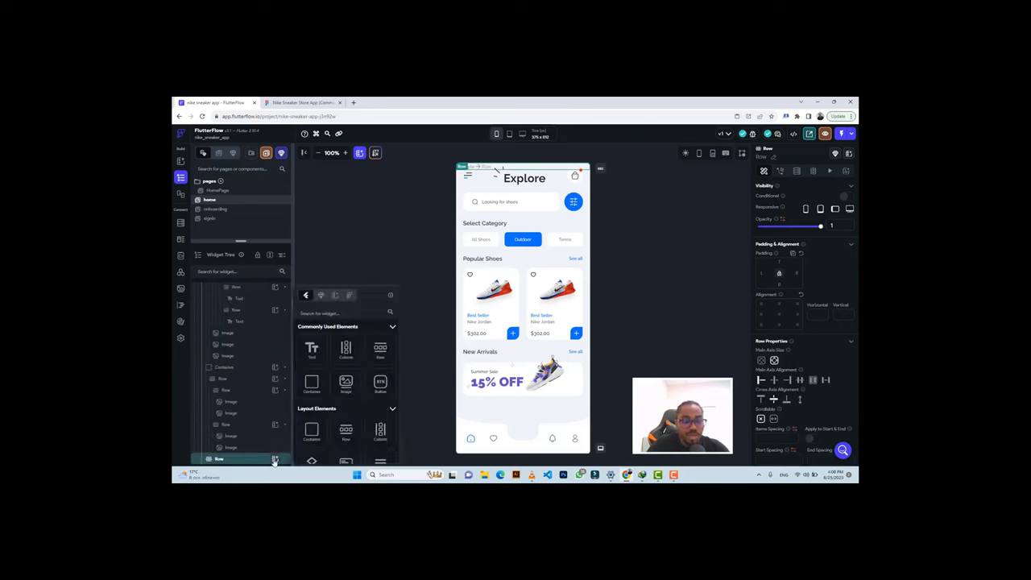
pyautogui.click(310, 384)
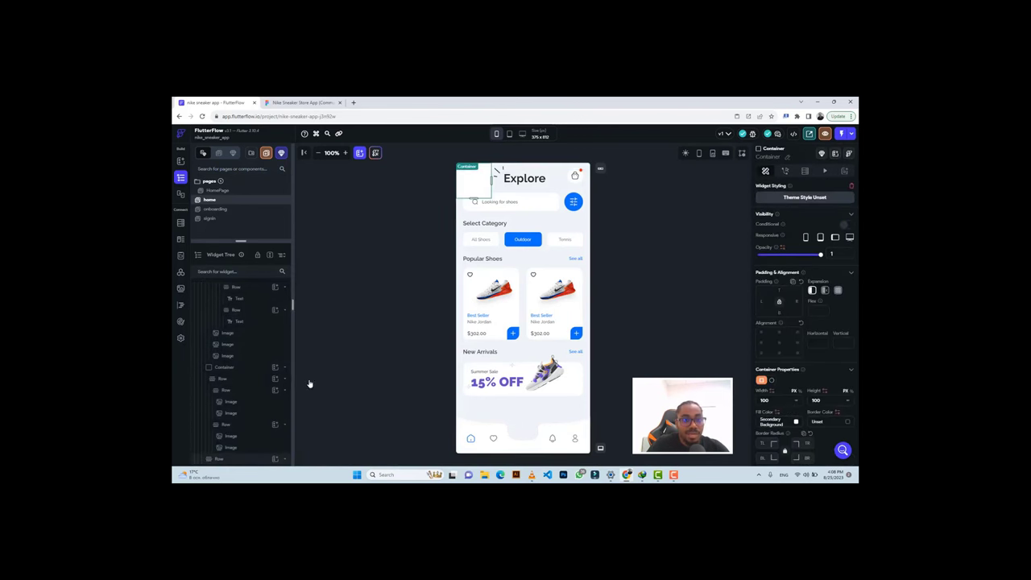
pyautogui.click(298, 102)
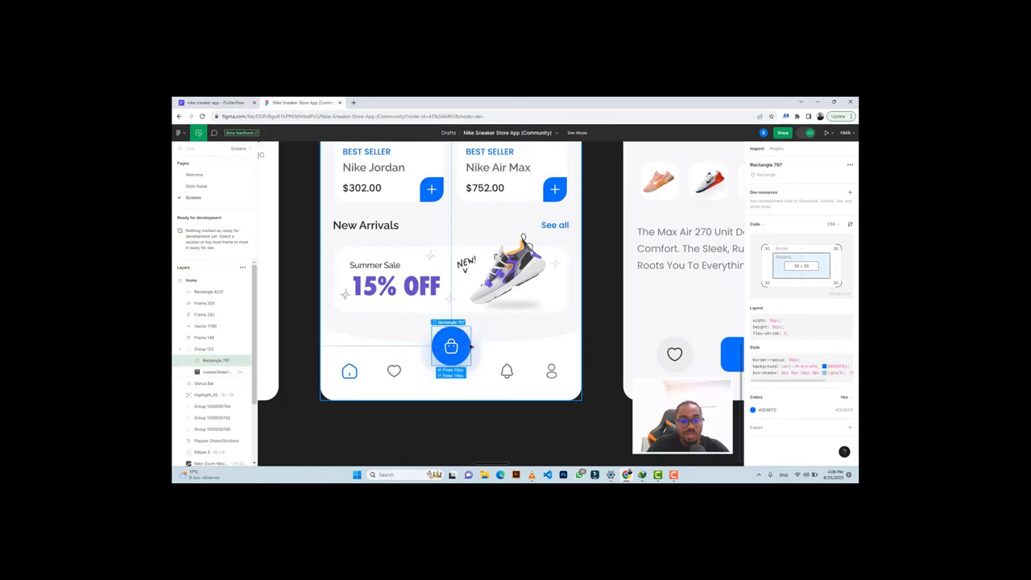
# Make the container a 56-diameter circle filled with the cart button's #0d6efd blue.
pyautogui.click(841, 412)
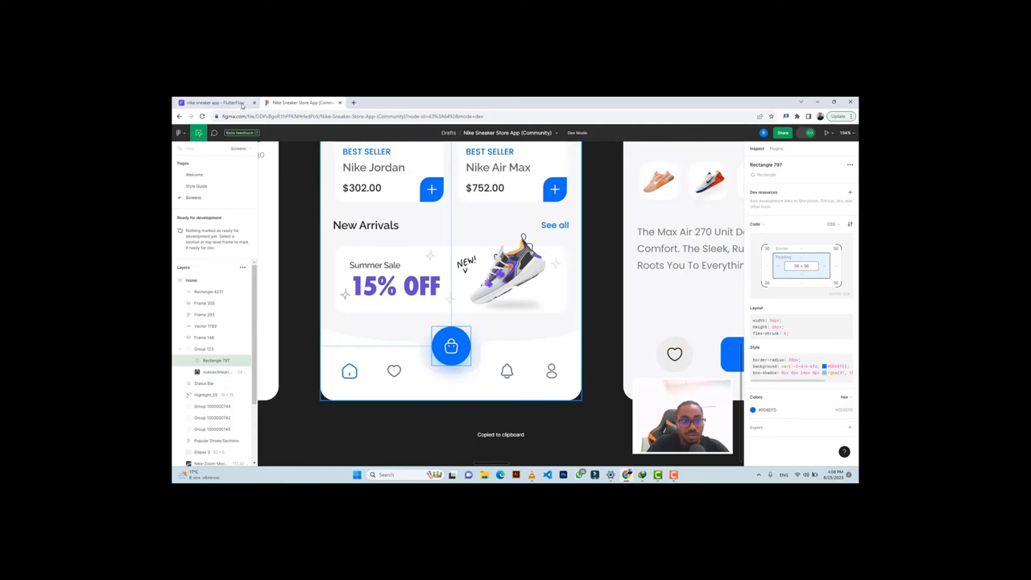
pyautogui.click(214, 103)
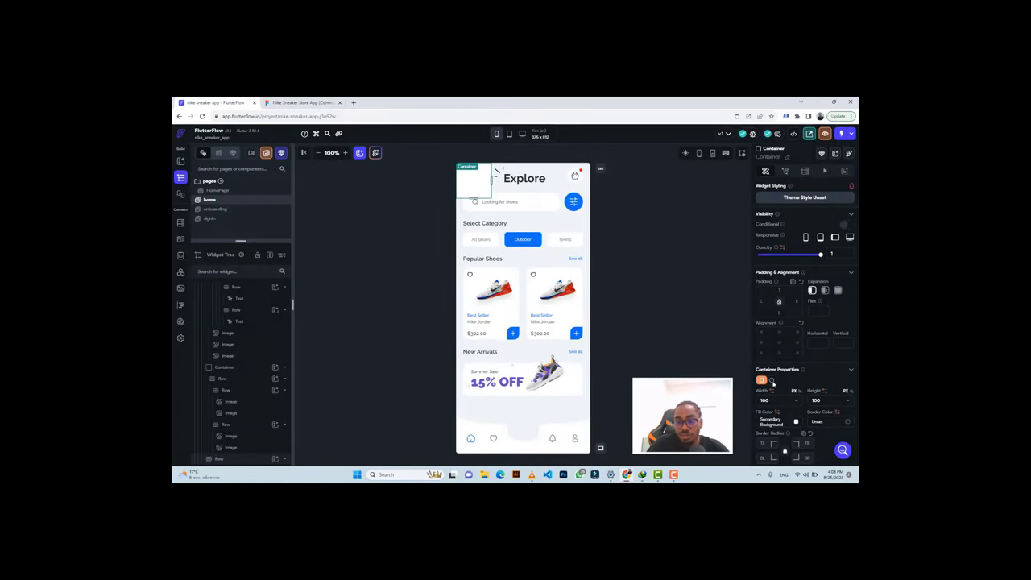
pyautogui.click(771, 380)
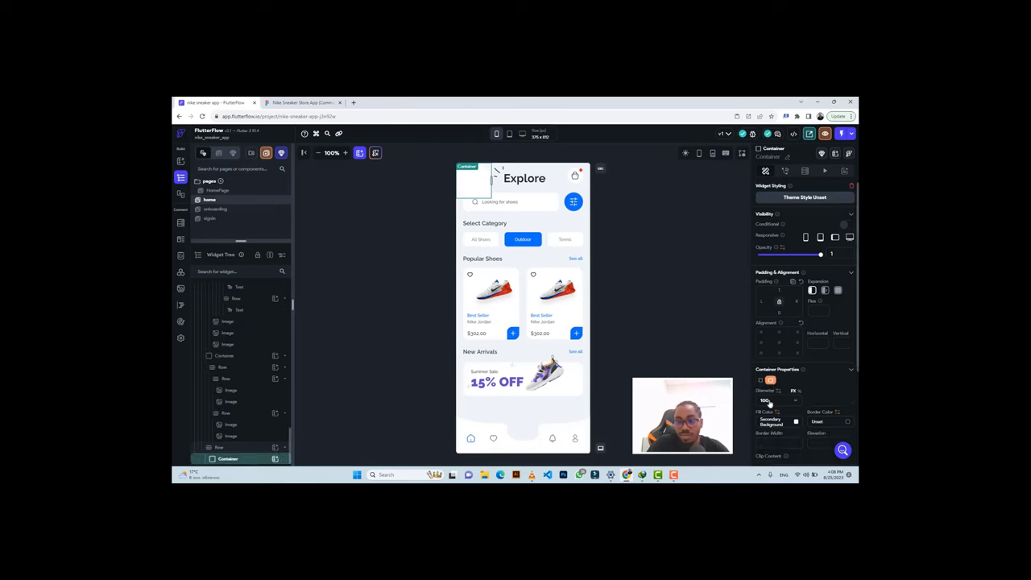
pyautogui.click(768, 400)
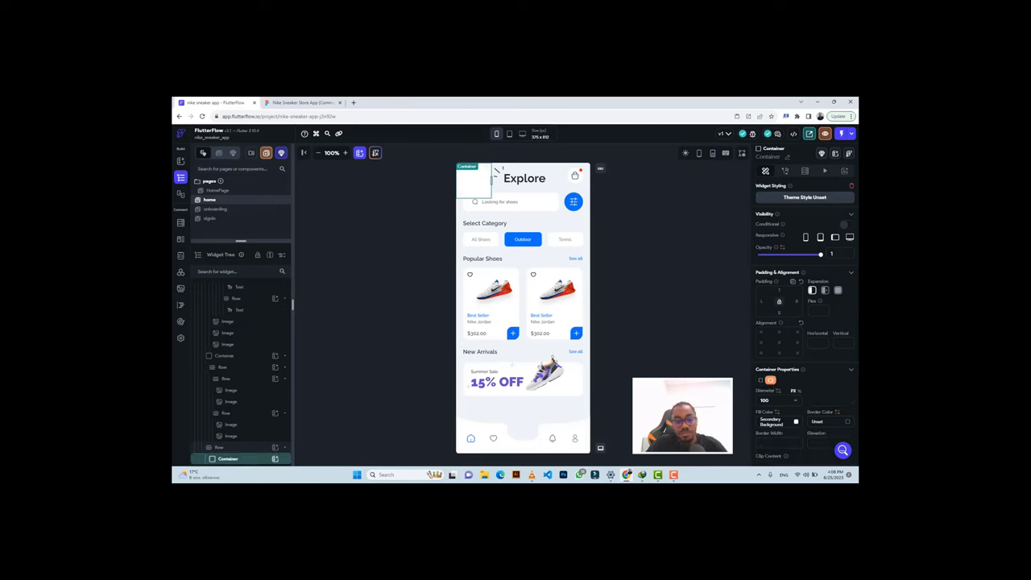
pyautogui.press('BackSpace')
pyautogui.press('BackSpace')
pyautogui.press('BackSpace')
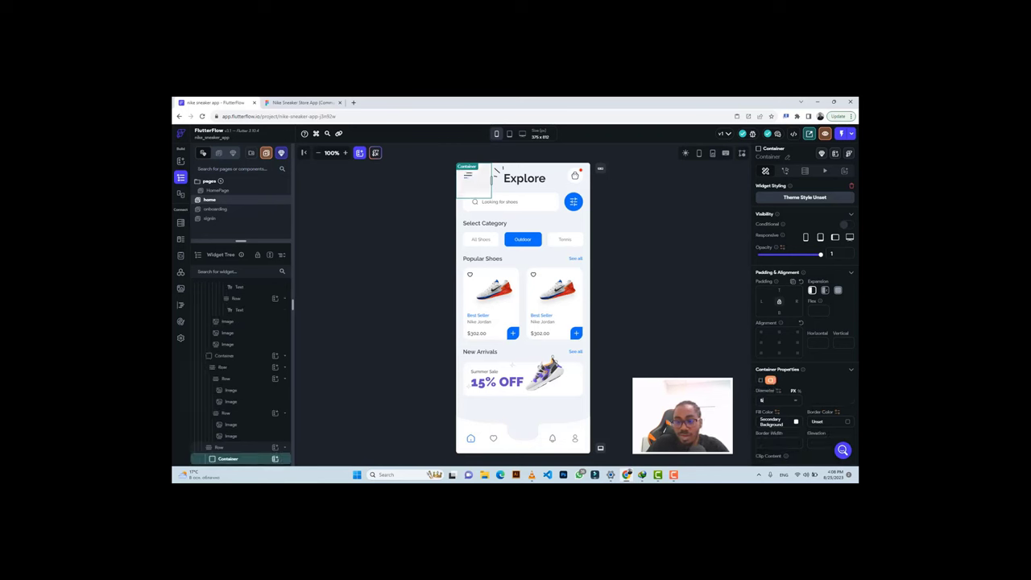
pyautogui.write('56')
pyautogui.click(769, 421)
pyautogui.hotkey('ctrl', 'v')
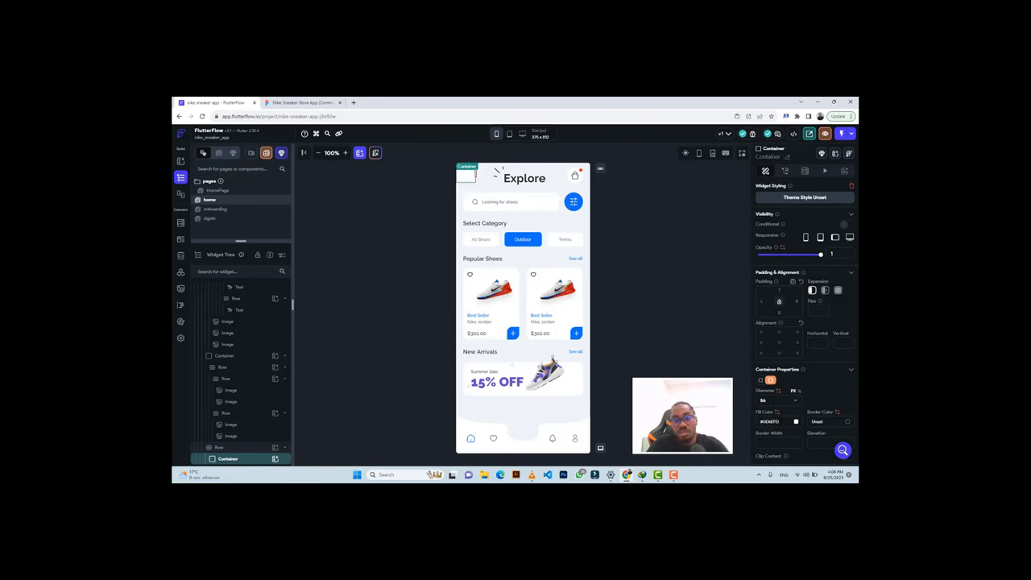
pyautogui.press('Return')
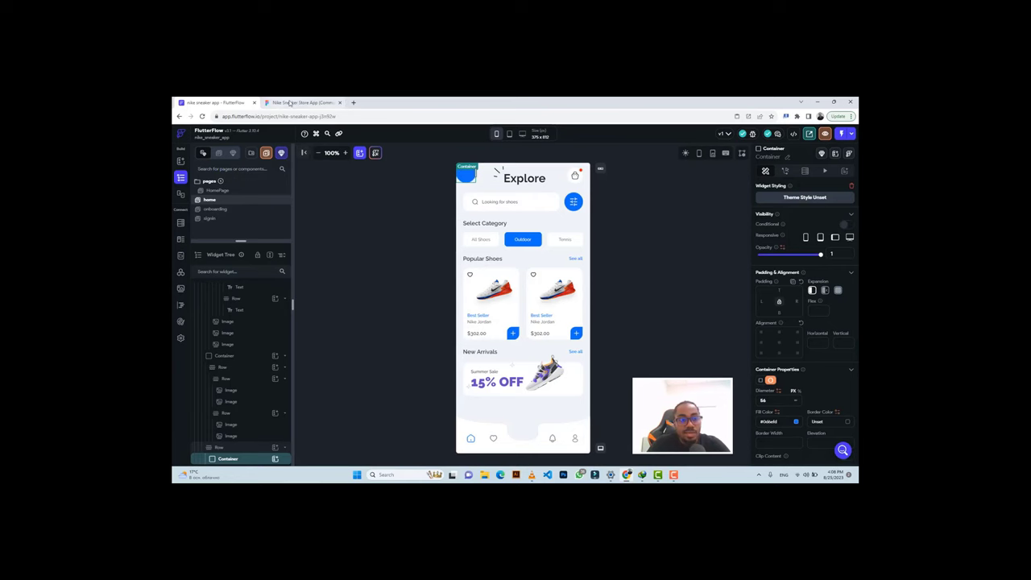
pyautogui.click(298, 103)
pyautogui.click(451, 346)
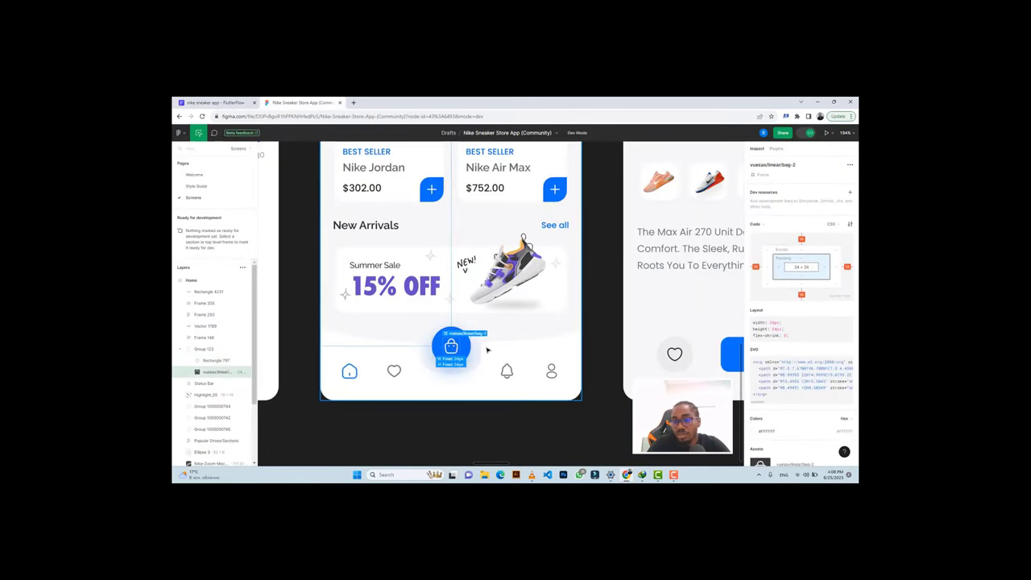
# Export the vuesax/linear bag-2 icon at a larger scale and download the PNG.
pyautogui.scroll(-2, 789, 378)
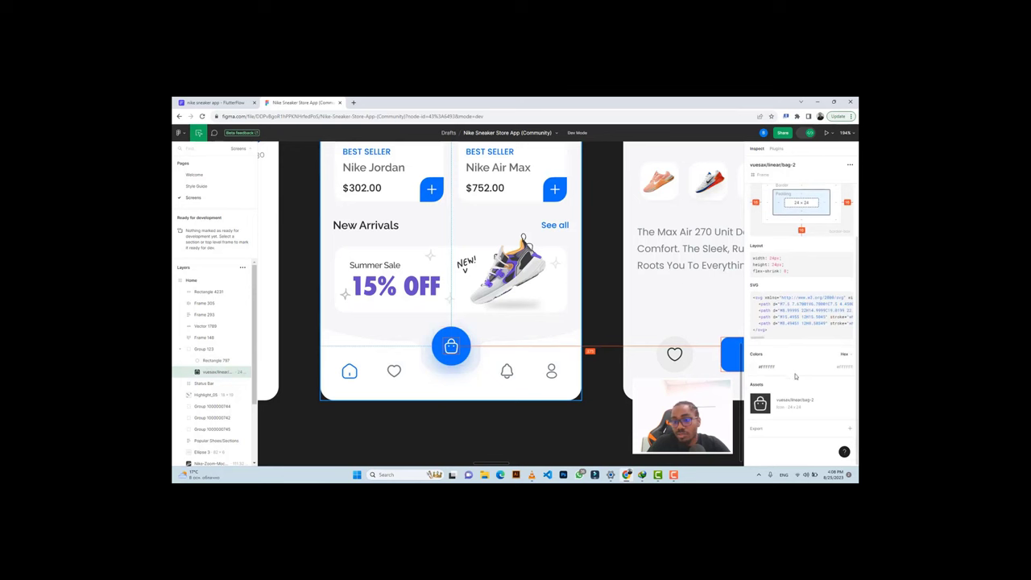
pyautogui.click(775, 430)
pyautogui.click(770, 401)
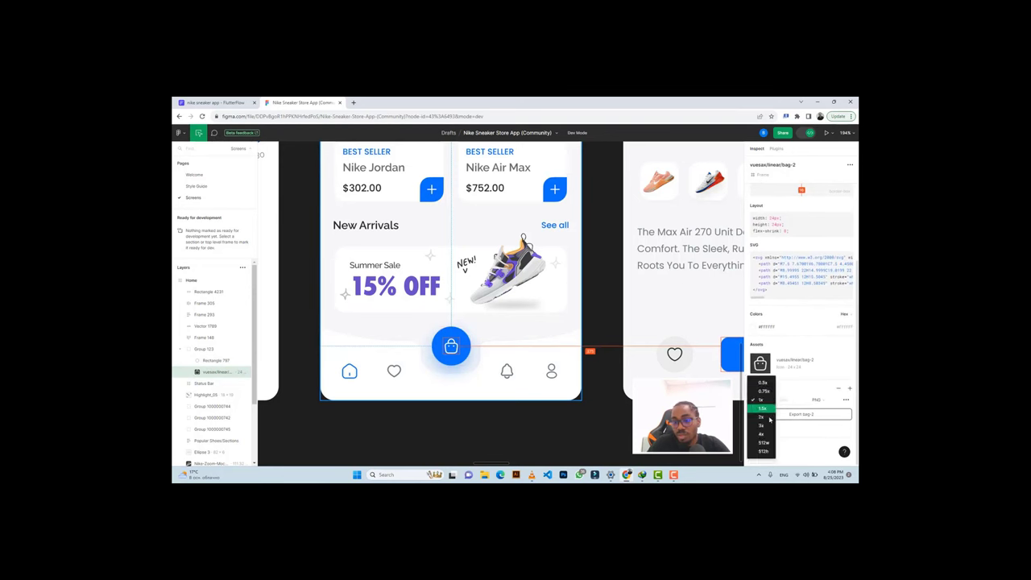
pyautogui.click(762, 424)
pyautogui.click(774, 429)
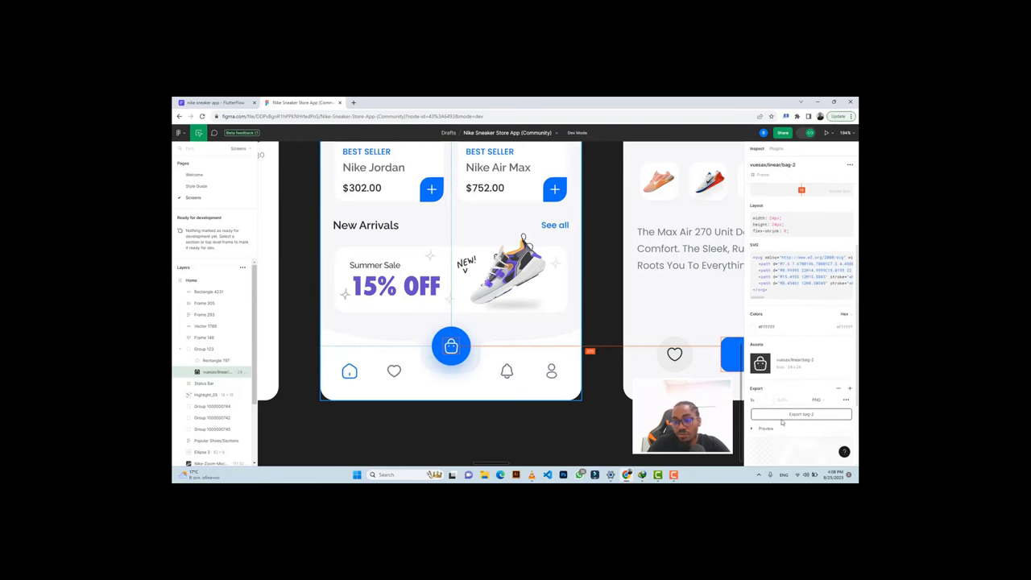
pyautogui.scroll(-2, 786, 403)
pyautogui.click(792, 343)
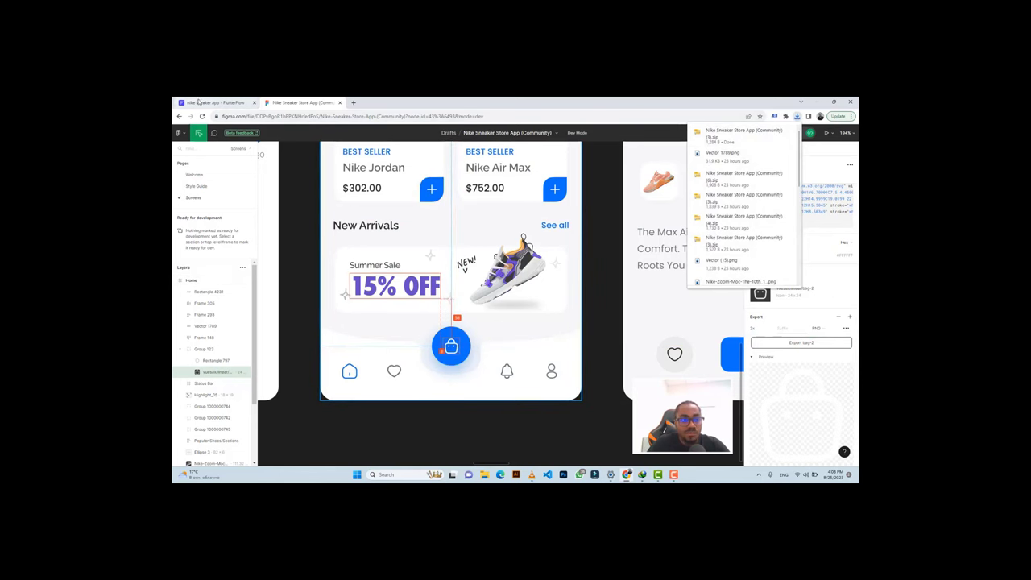
pyautogui.hotkey('ctrl', 'shift', 'Tab')
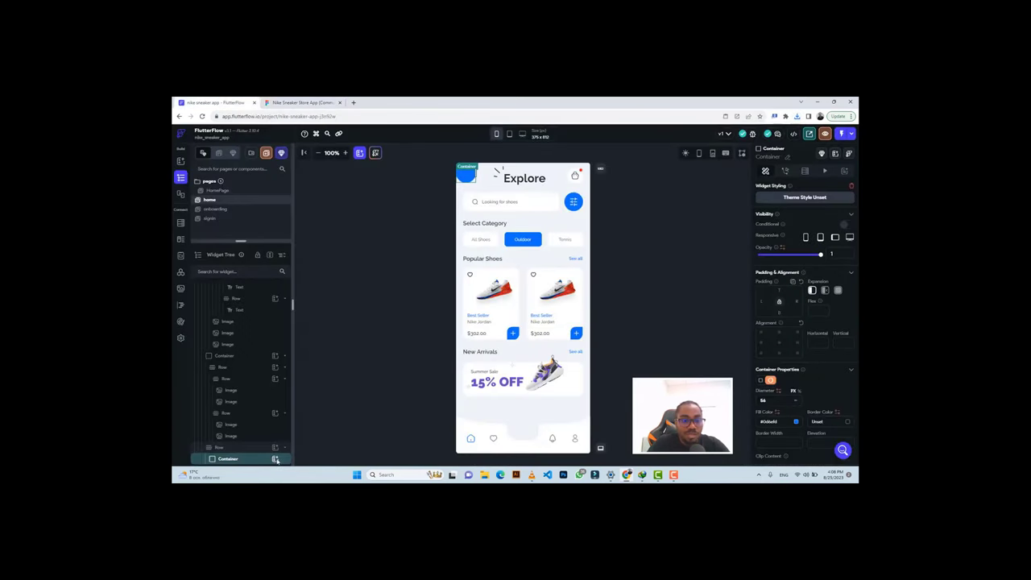
# Place a Column inside the blue circle with a 24×24 Image in it.
pyautogui.click(276, 459)
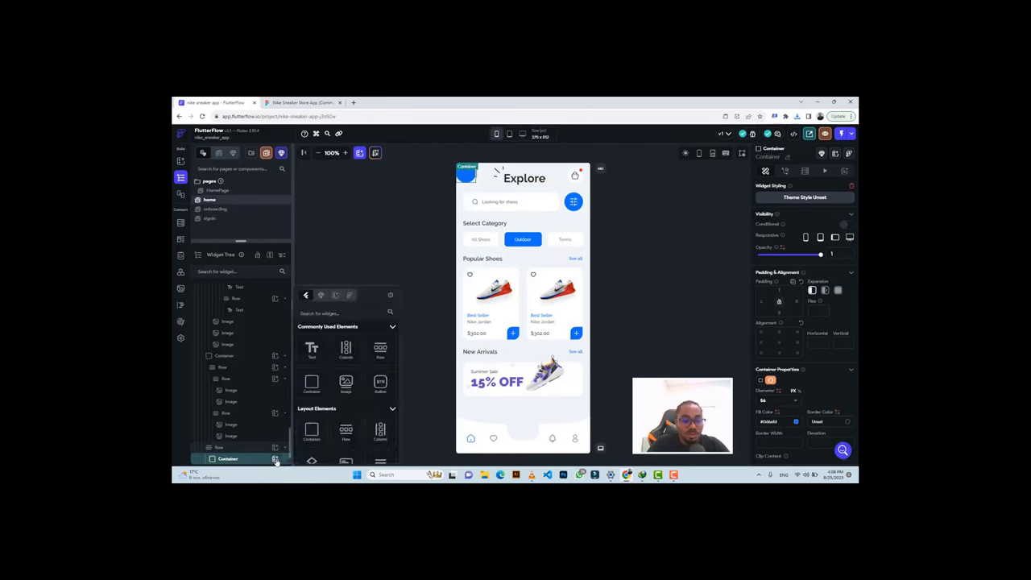
pyautogui.click(345, 350)
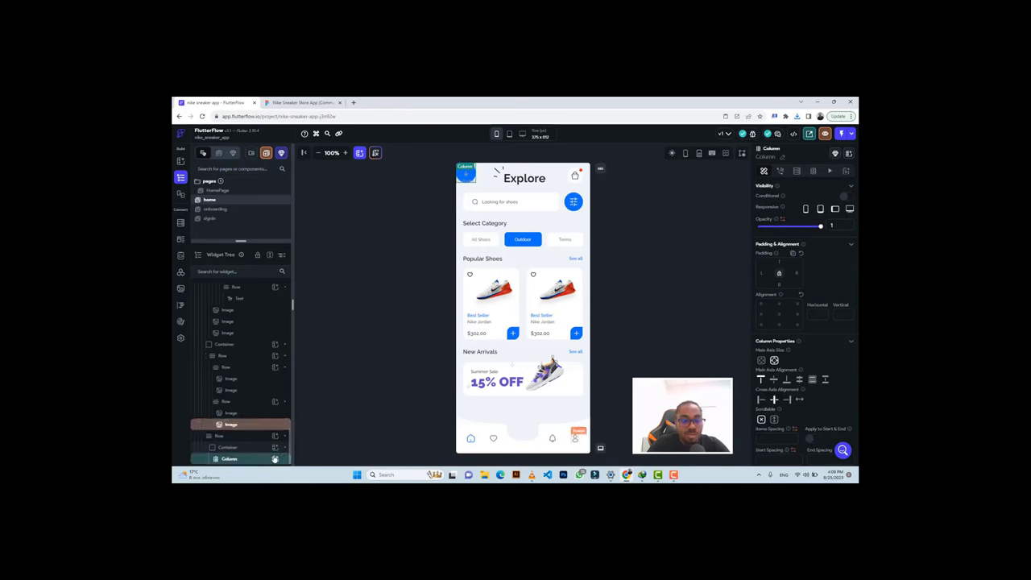
pyautogui.click(275, 458)
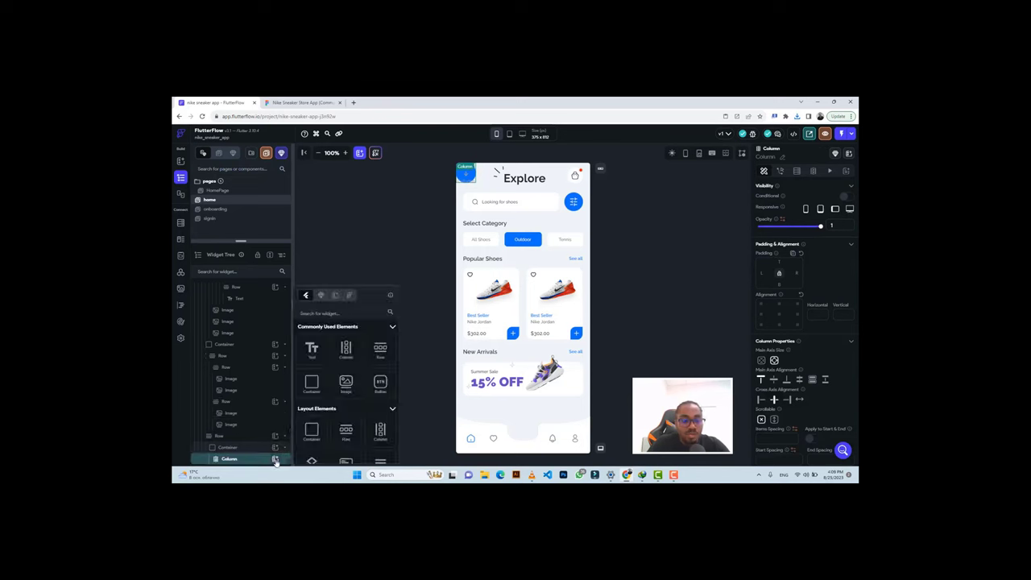
pyautogui.click(347, 389)
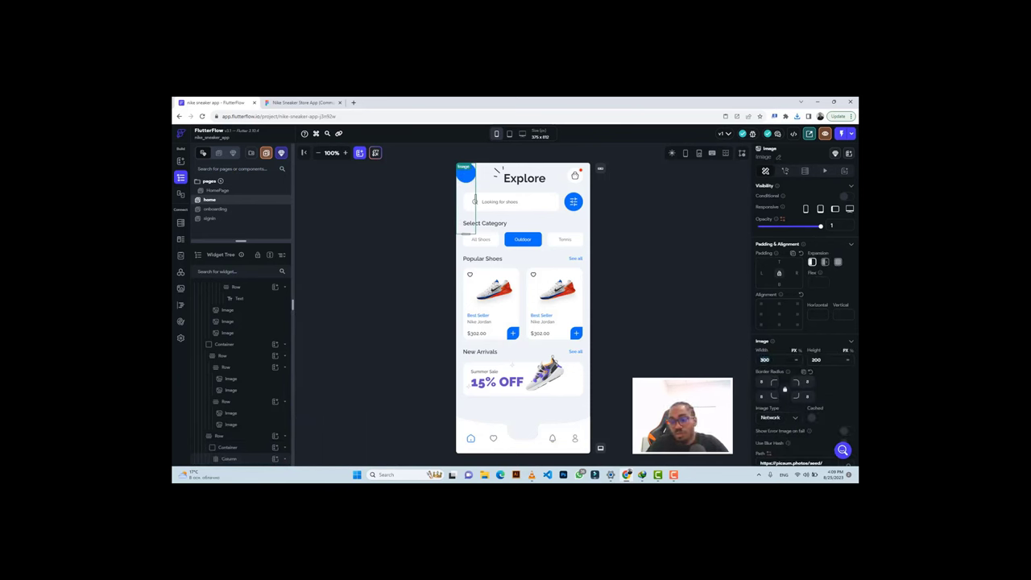
pyautogui.write('24')
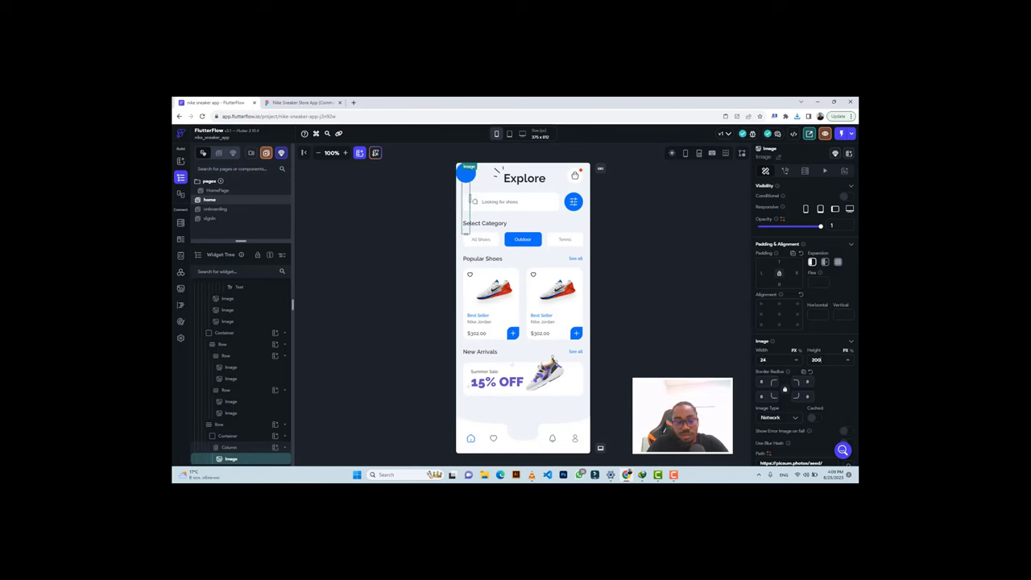
pyautogui.press('Tab')
pyautogui.write('24')
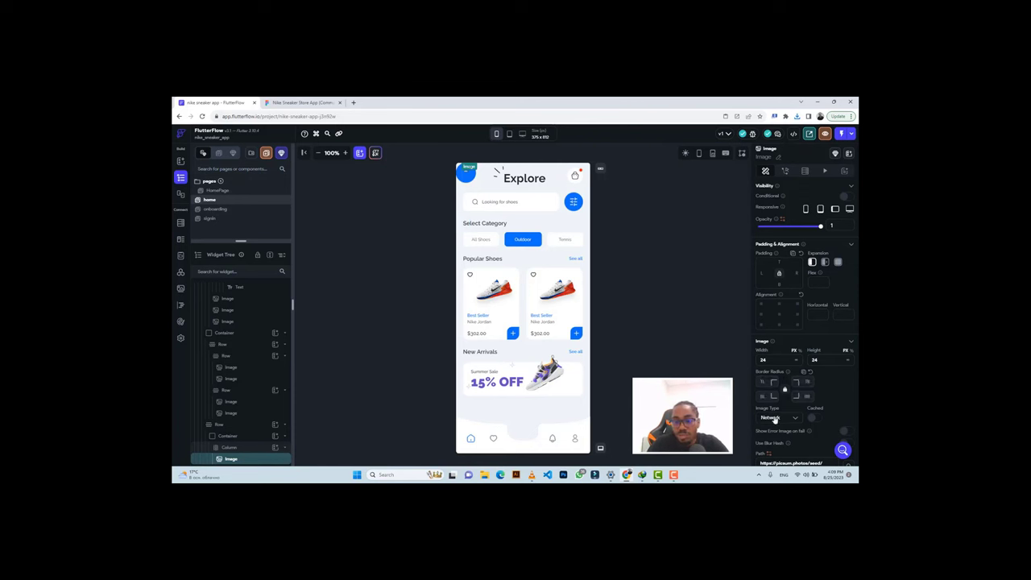
# Set the Image type to Asset and start an upload, showing all file types in the picker.
pyautogui.click(774, 418)
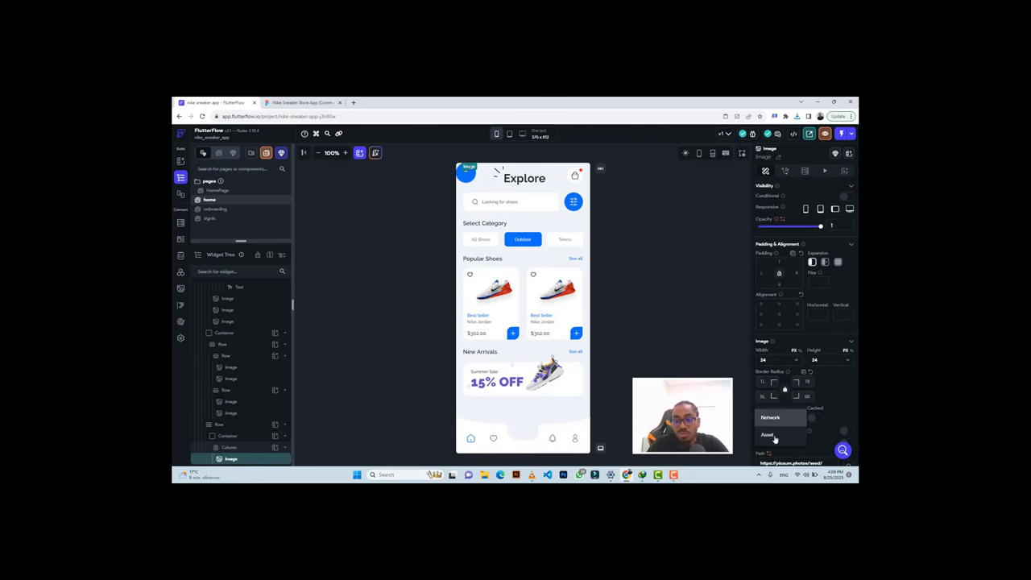
pyautogui.click(774, 436)
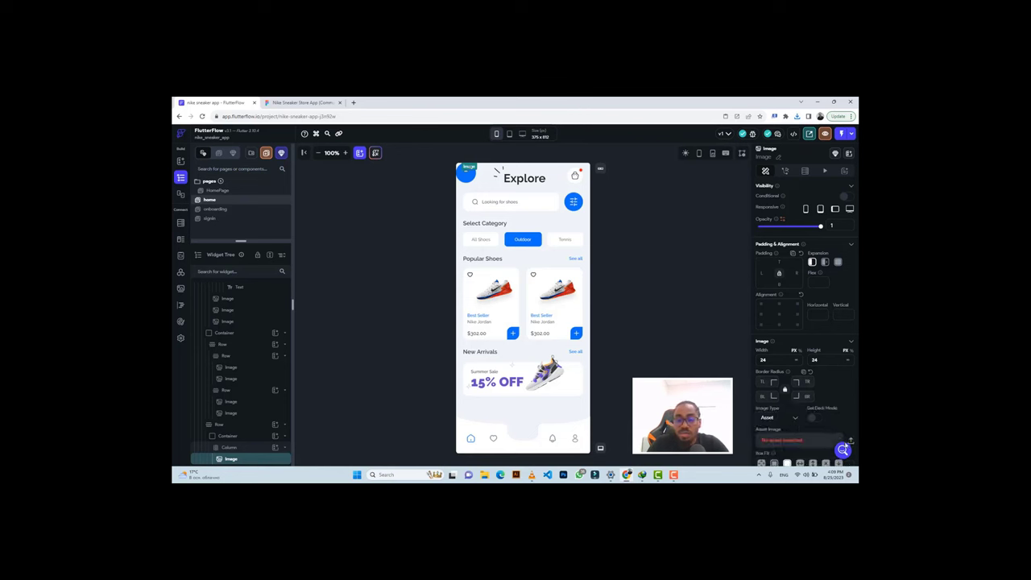
pyautogui.click(850, 442)
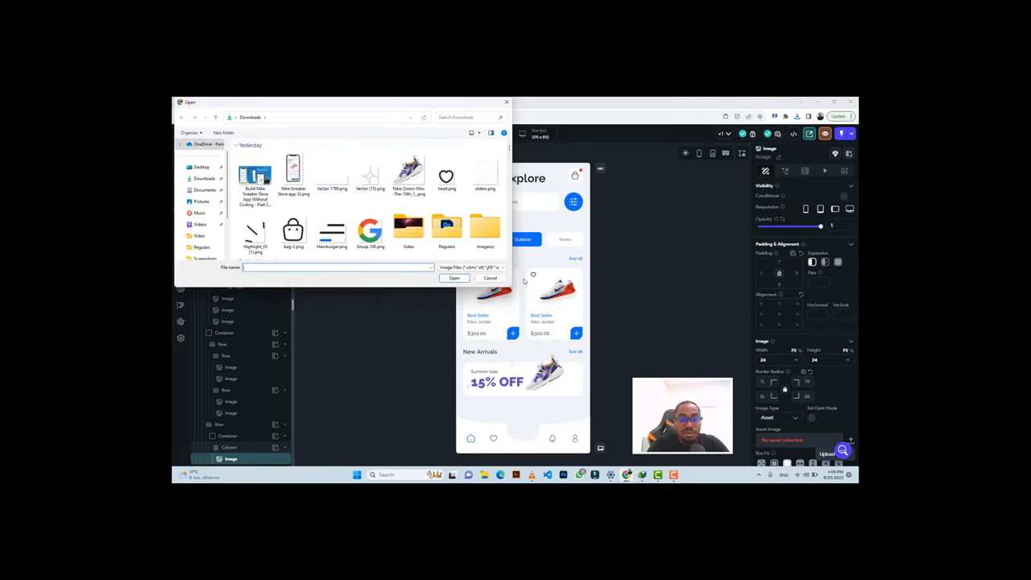
pyautogui.click(480, 268)
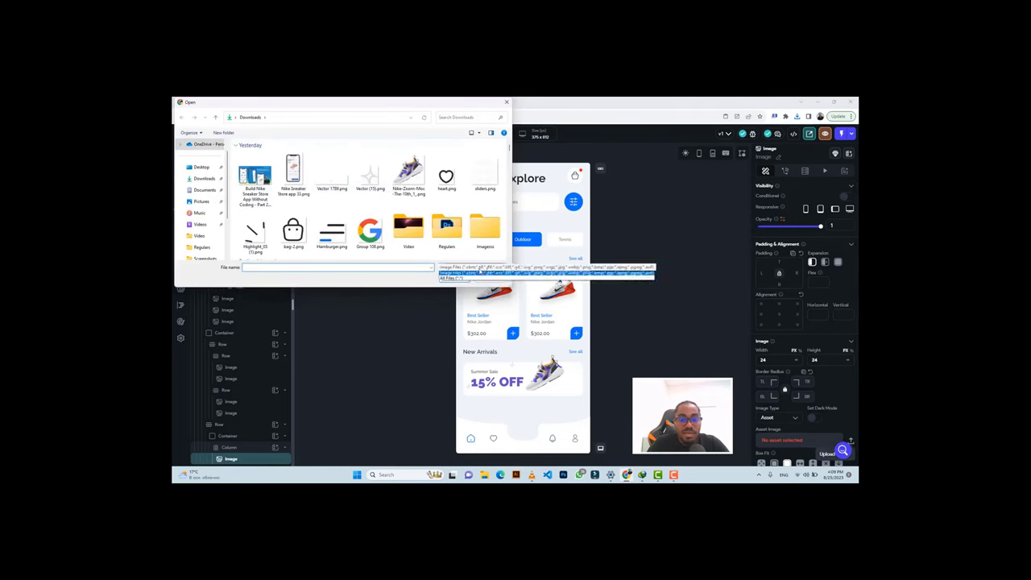
pyautogui.click(449, 277)
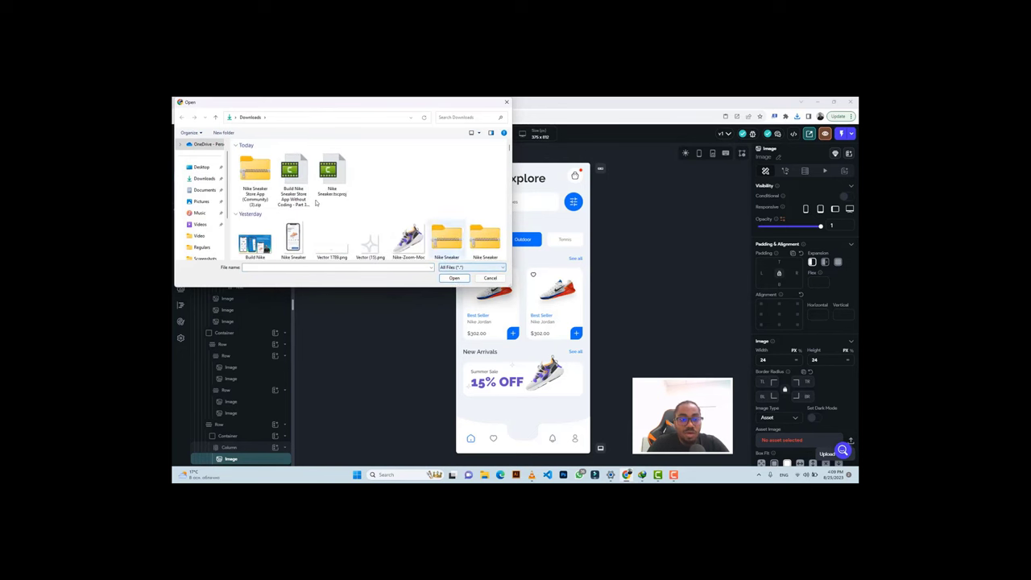
pyautogui.click(245, 171)
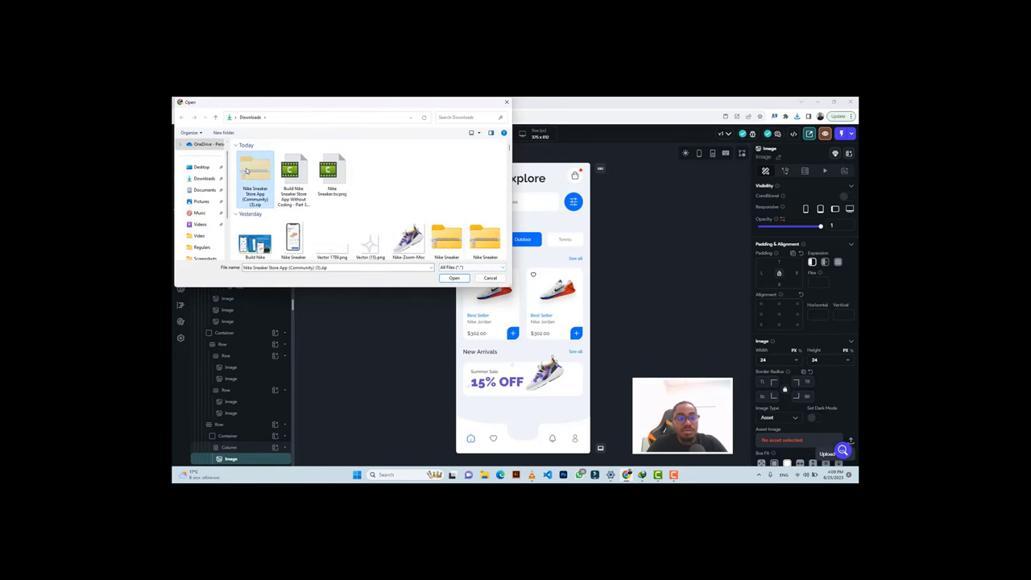
# Move the sneaker app zip into Imagesss, replacing the old copy, and extract it.
pyautogui.scroll(-3, 393, 231)
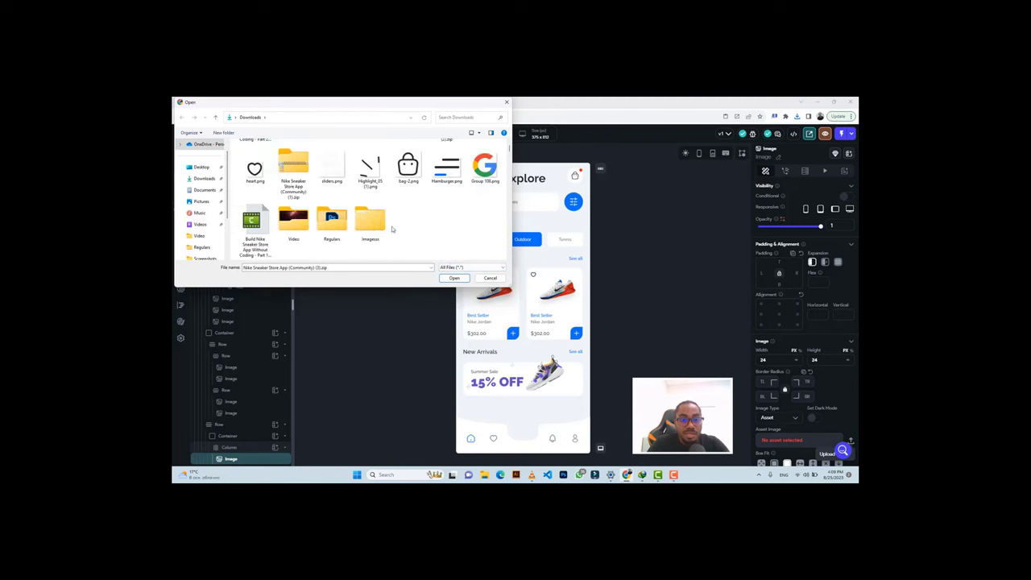
pyautogui.doubleClick(364, 223)
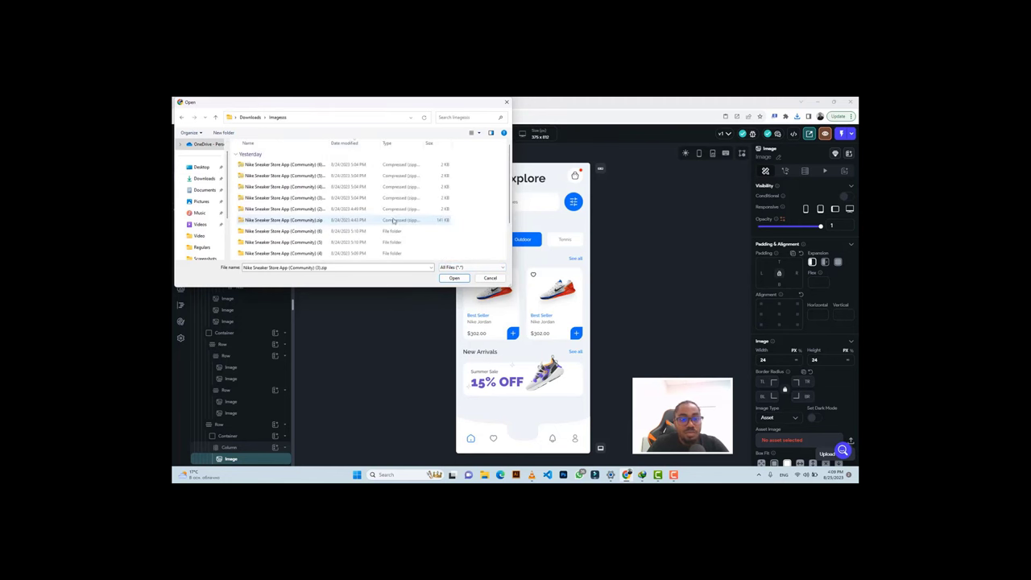
pyautogui.moveTo(442, 236); pyautogui.dragTo(443, 234)
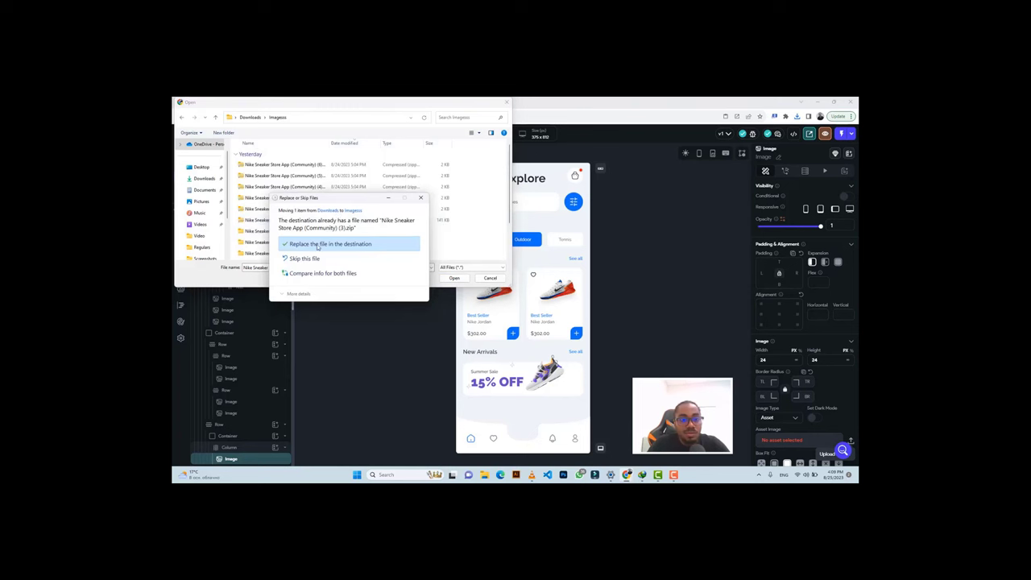
pyautogui.click(318, 245)
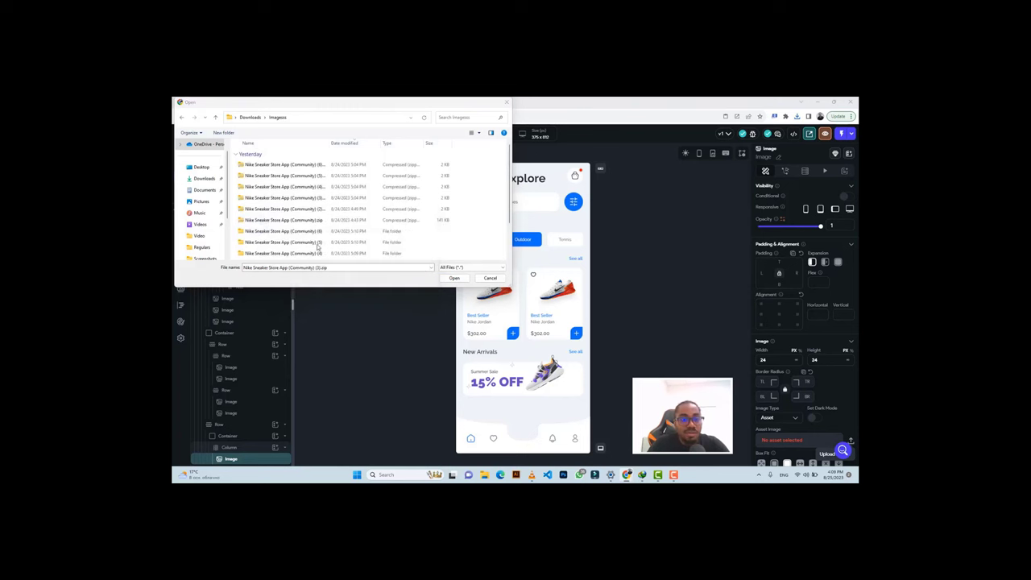
pyautogui.scroll(-2, 346, 233)
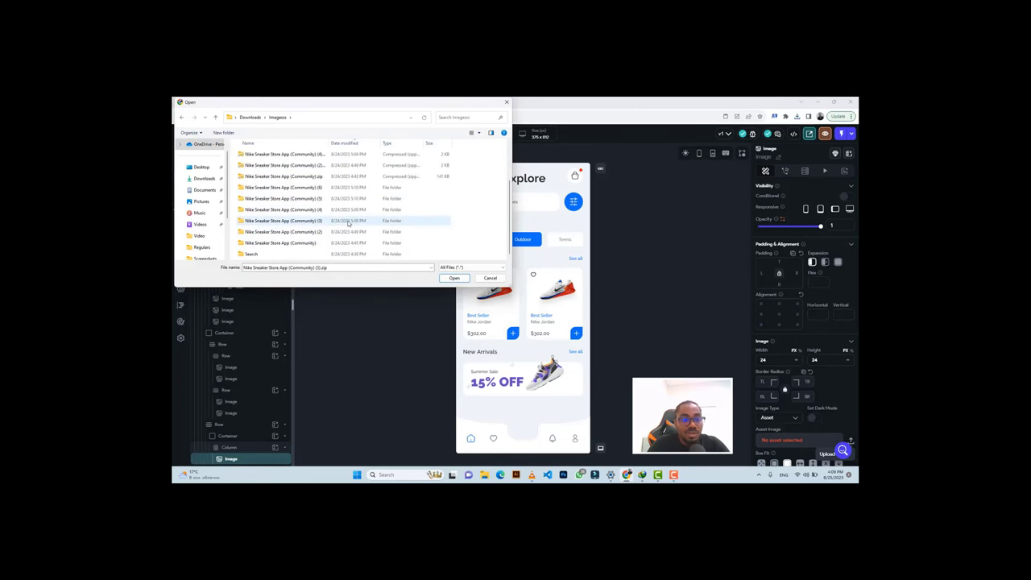
pyautogui.click(328, 223)
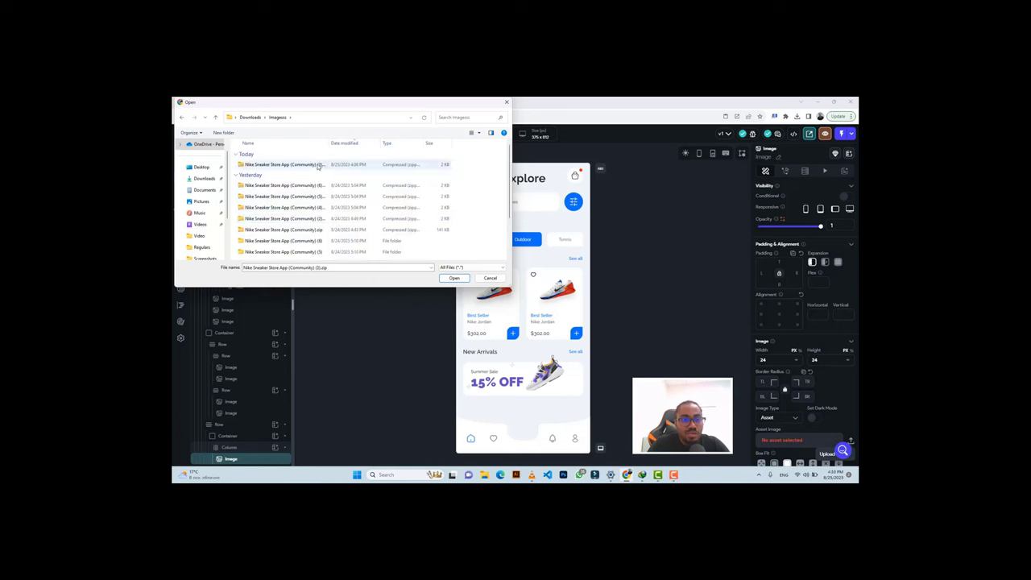
pyautogui.click(316, 168)
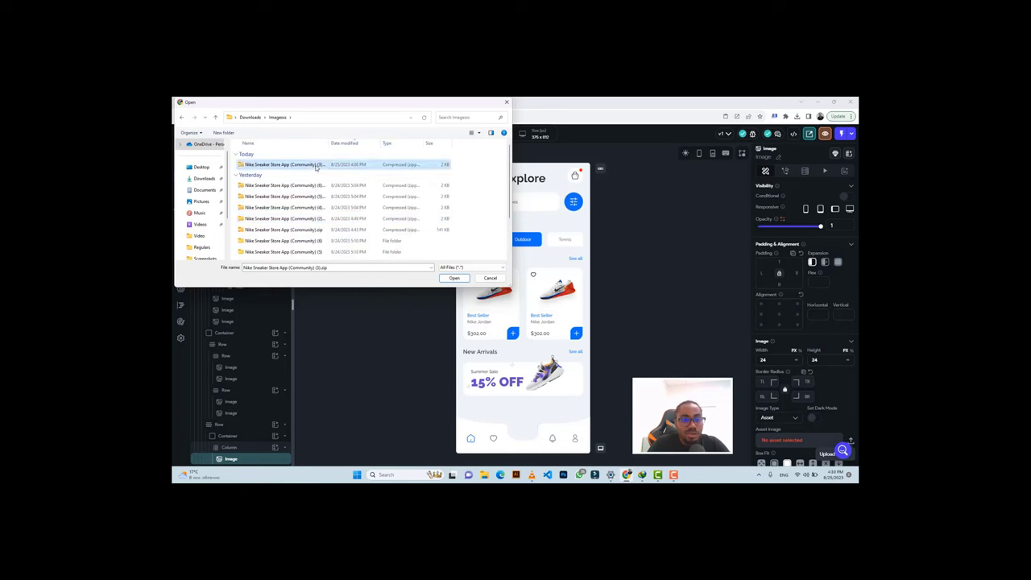
pyautogui.rightClick(316, 167)
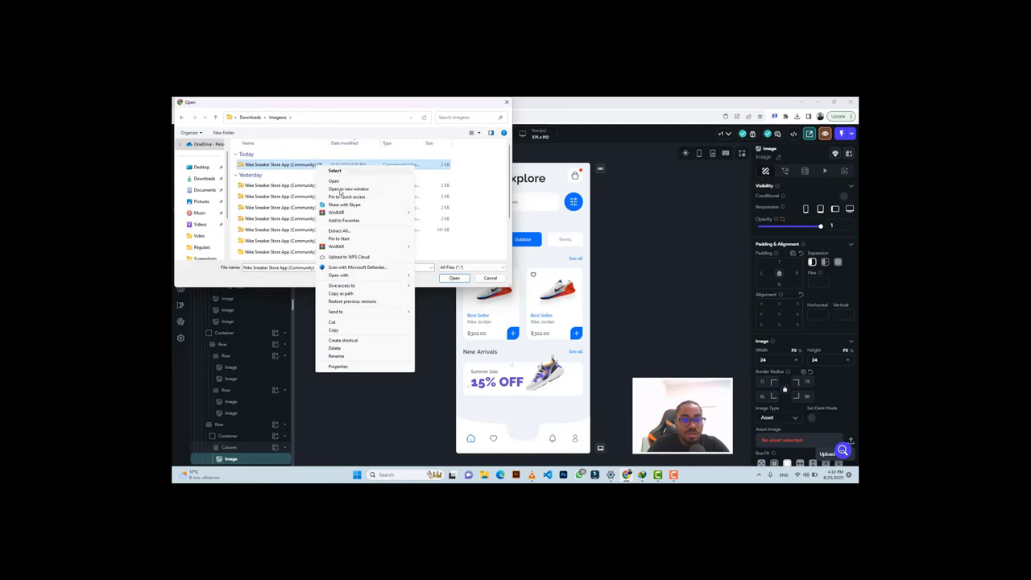
pyautogui.click(357, 232)
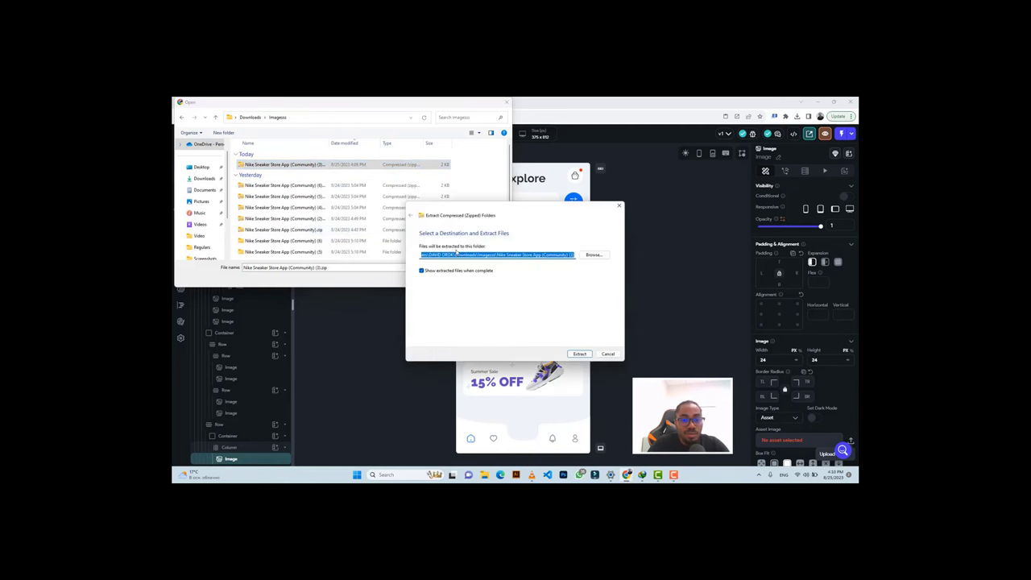
pyautogui.click(579, 353)
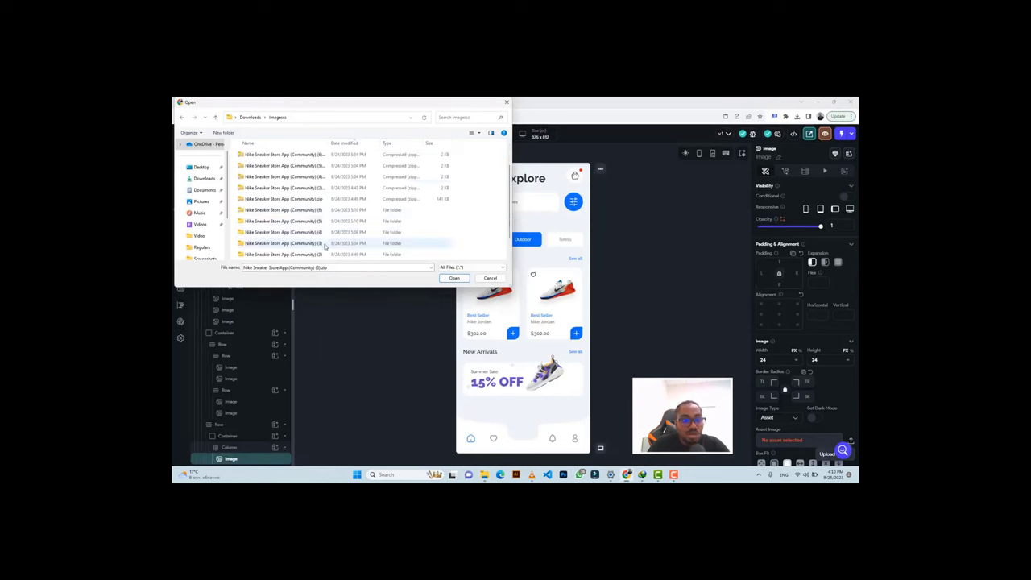
# Browse to vuesax > linear in the extracted folder and upload bag-2.png.
pyautogui.scroll(-1, 325, 242)
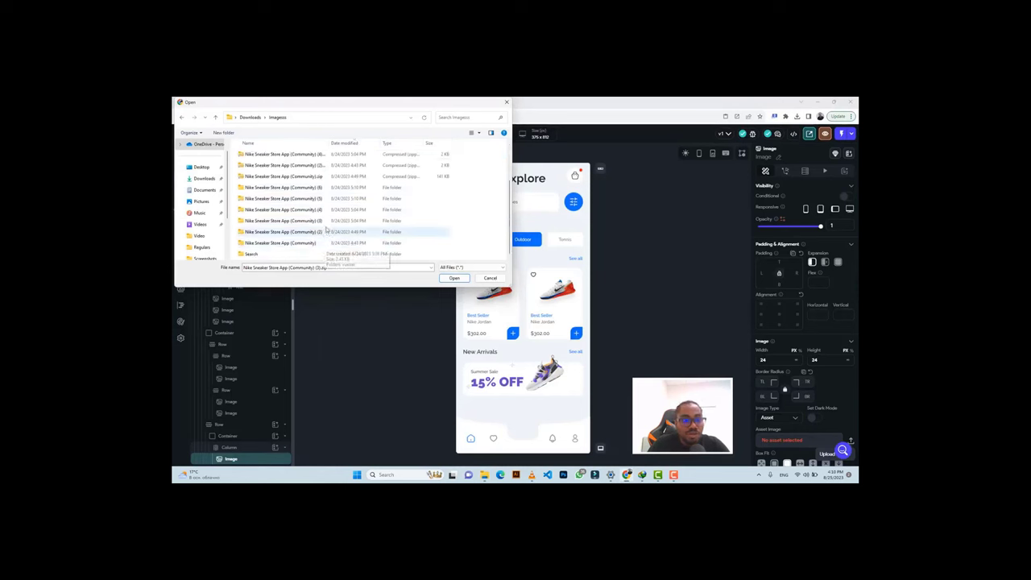
pyautogui.doubleClick(325, 223)
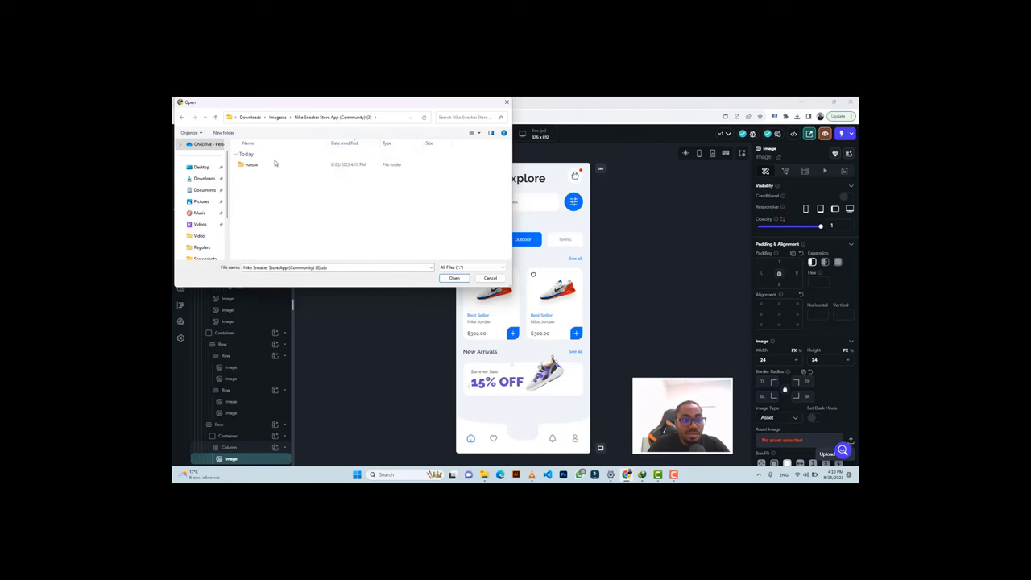
pyautogui.doubleClick(272, 164)
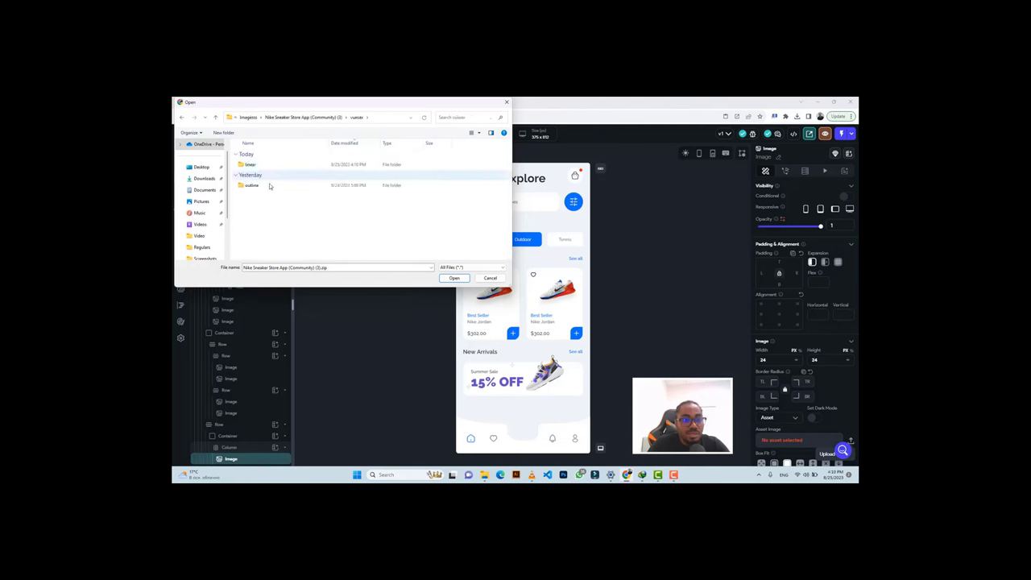
pyautogui.doubleClick(269, 186)
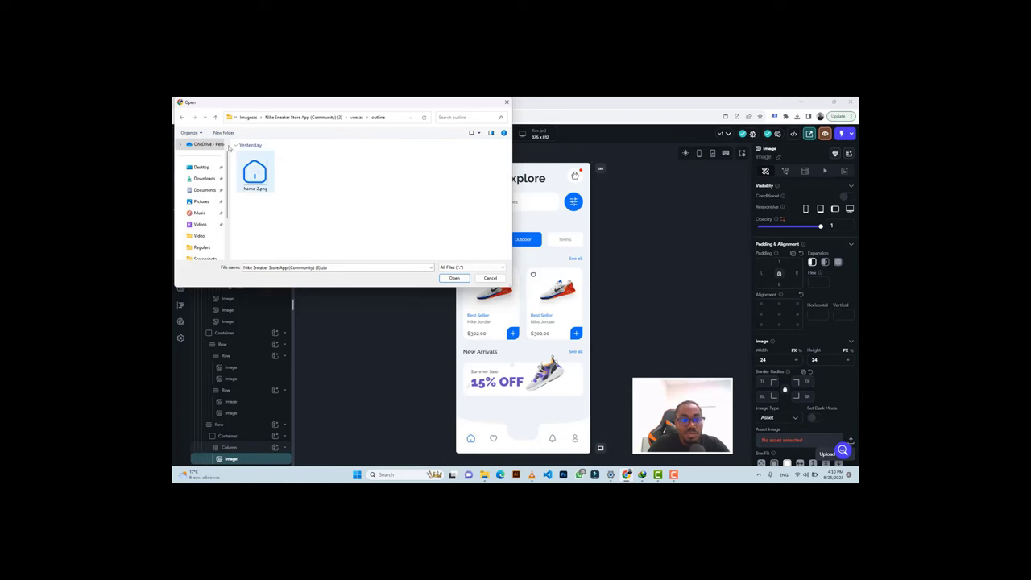
pyautogui.click(215, 116)
pyautogui.click(262, 166)
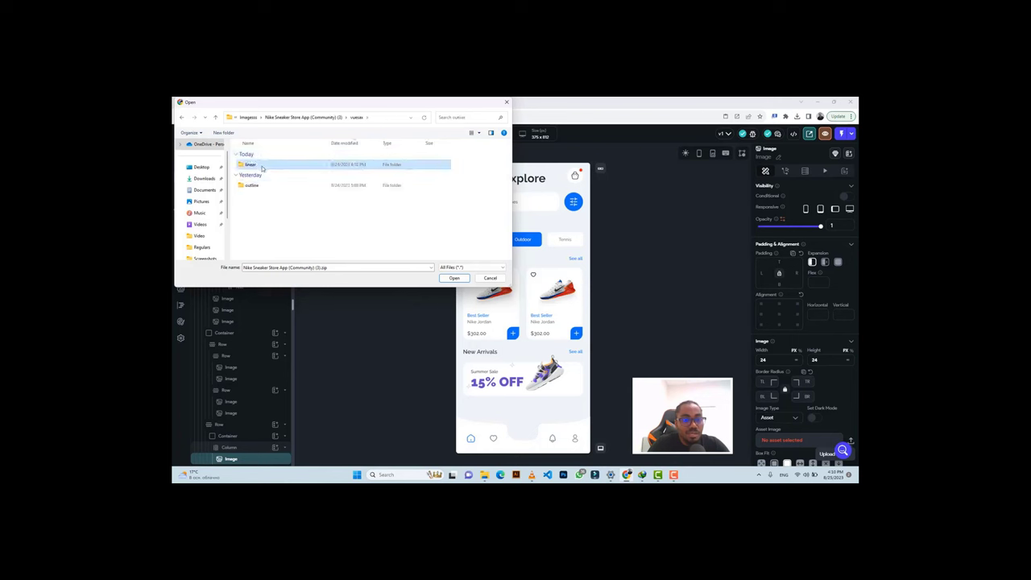
pyautogui.doubleClick(261, 166)
pyautogui.click(261, 166)
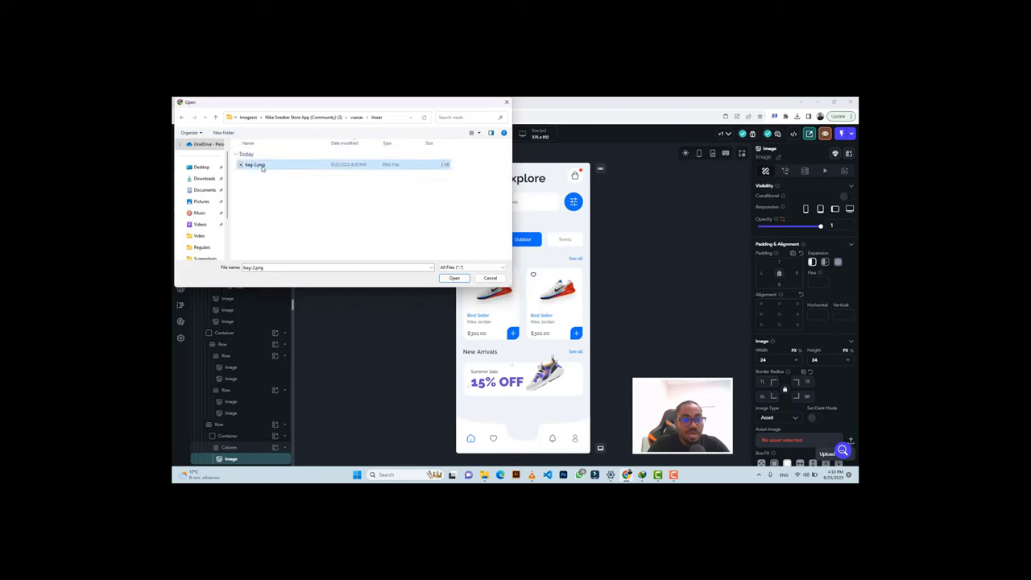
pyautogui.click(478, 133)
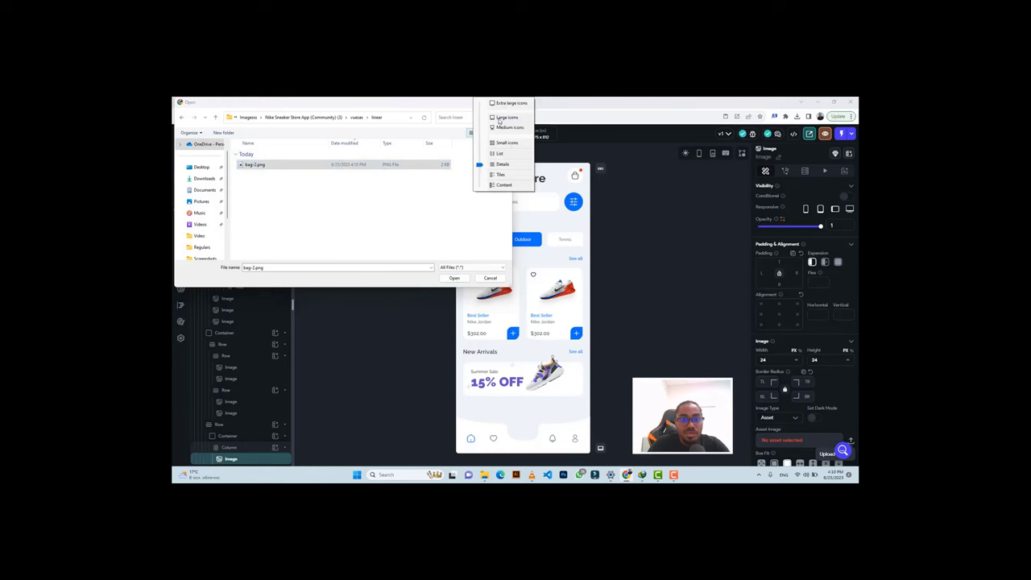
pyautogui.click(499, 120)
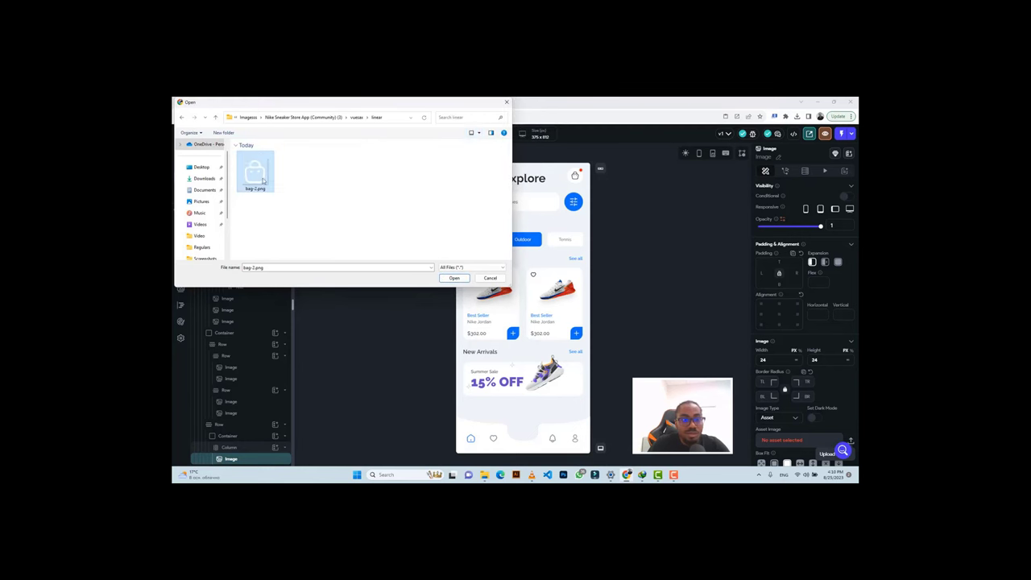
pyautogui.click(455, 276)
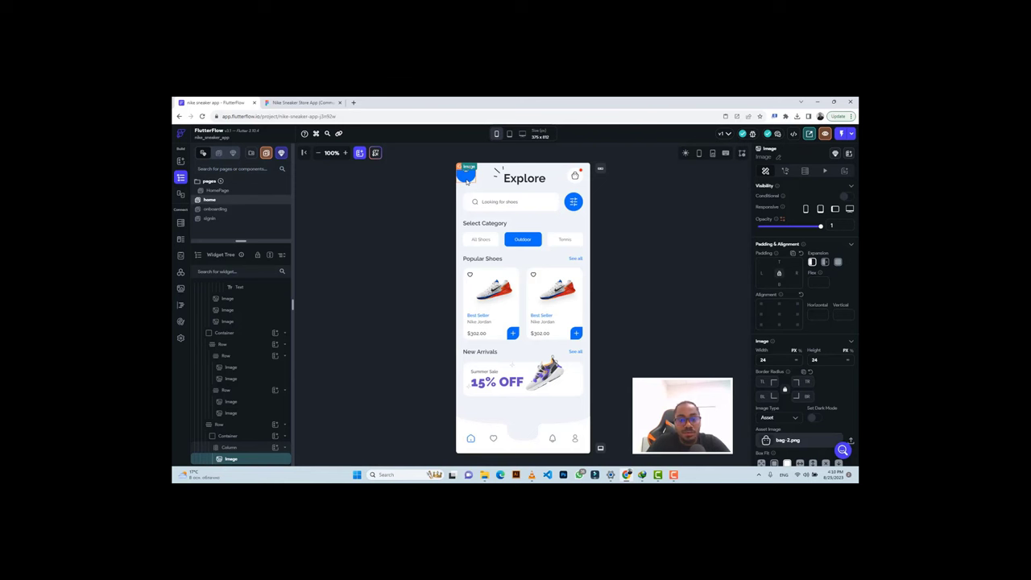
# Center the Column and Row on their main axis and align the Row bottom-center (0, 1).
pyautogui.click(466, 180)
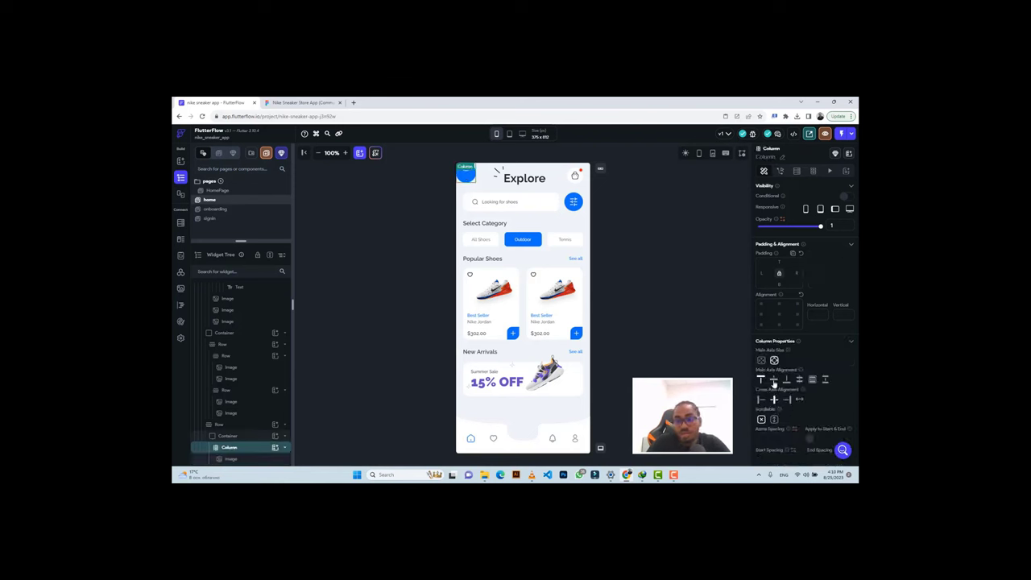
pyautogui.click(773, 380)
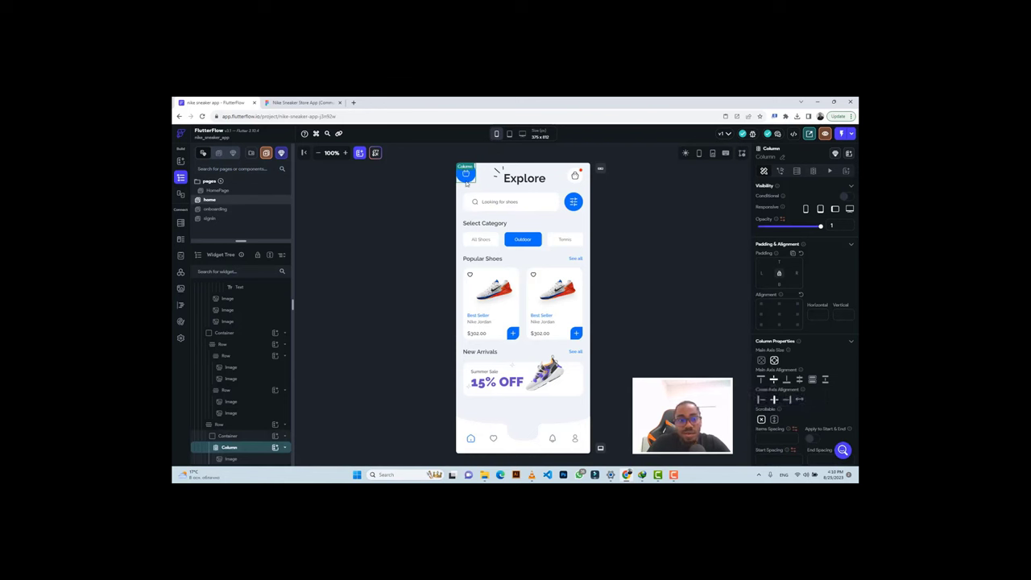
pyautogui.click(488, 179)
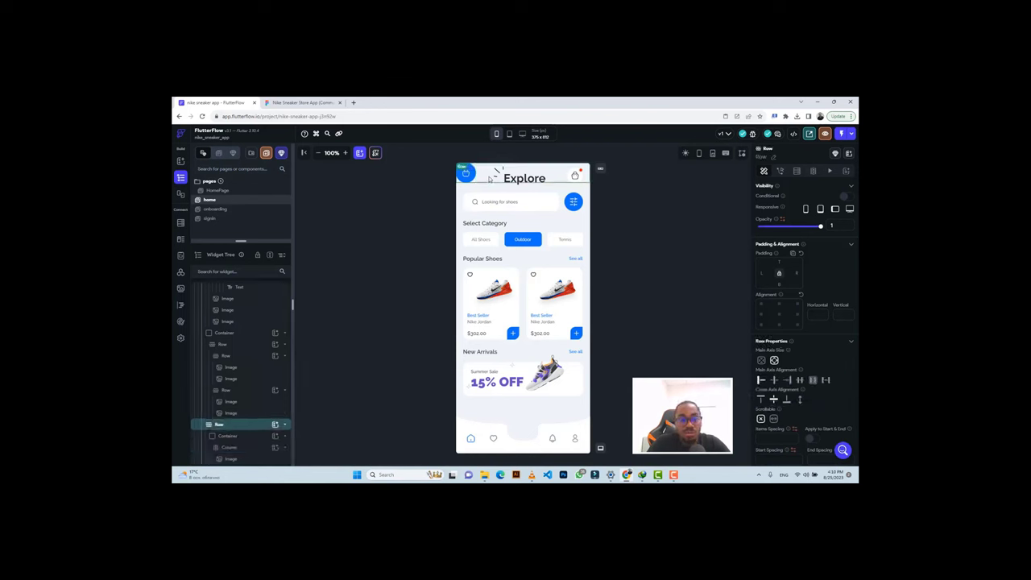
pyautogui.click(775, 382)
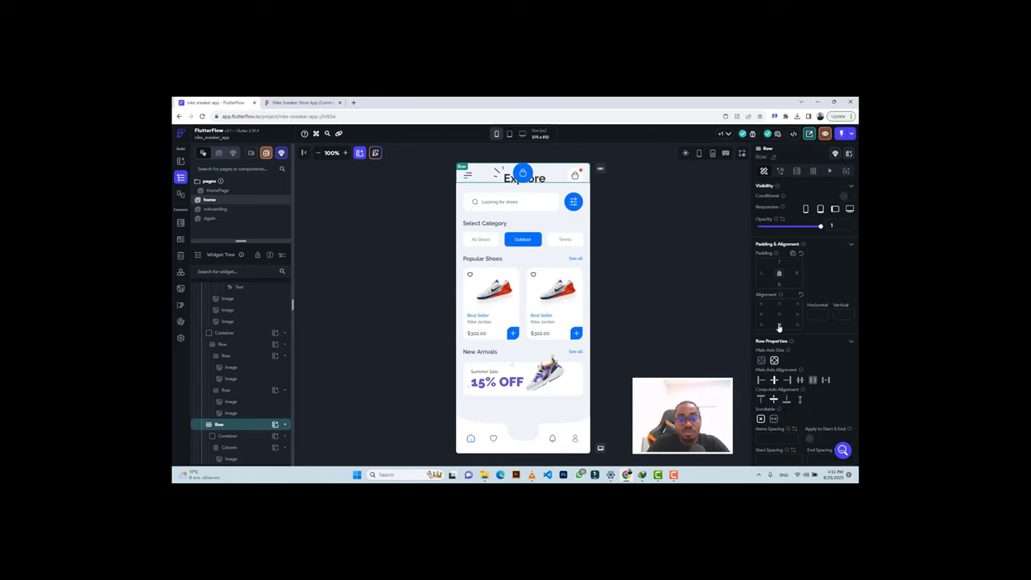
pyautogui.click(778, 325)
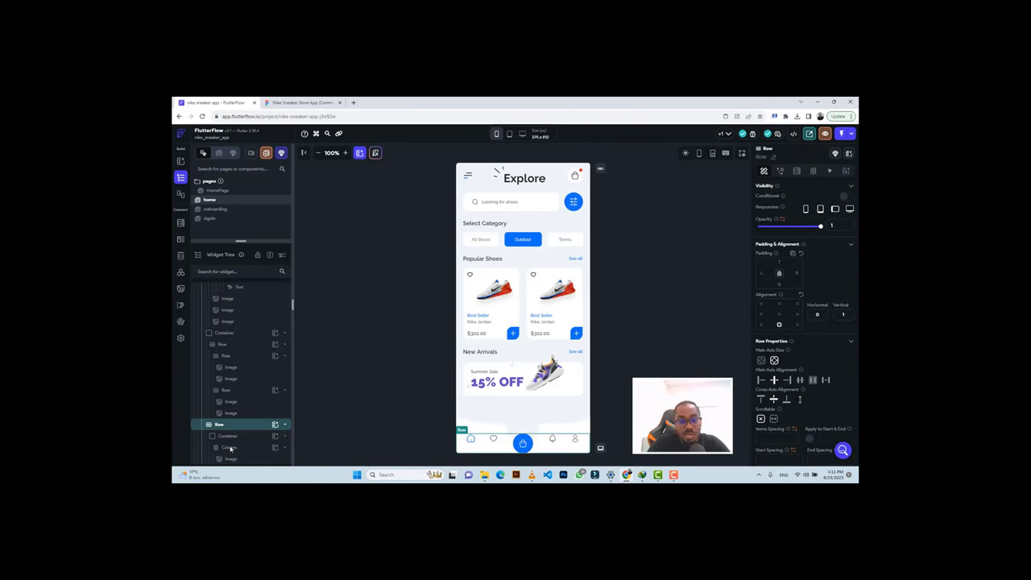
pyautogui.click(234, 426)
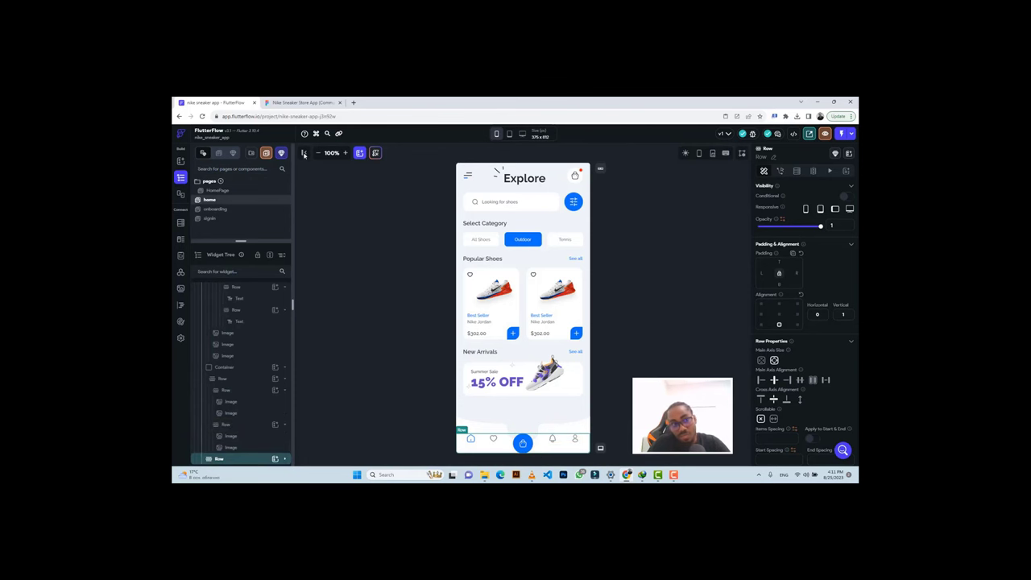
pyautogui.click(281, 102)
# Give the bottom navigation Row a bottom padding of 50, matching the design's spacing.
pyautogui.click(467, 360)
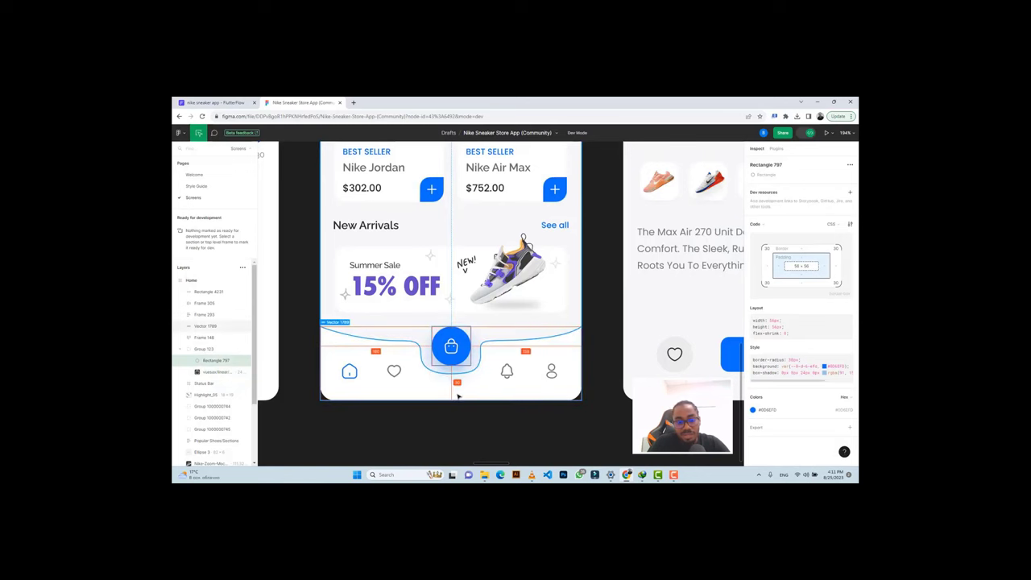
pyautogui.click(213, 102)
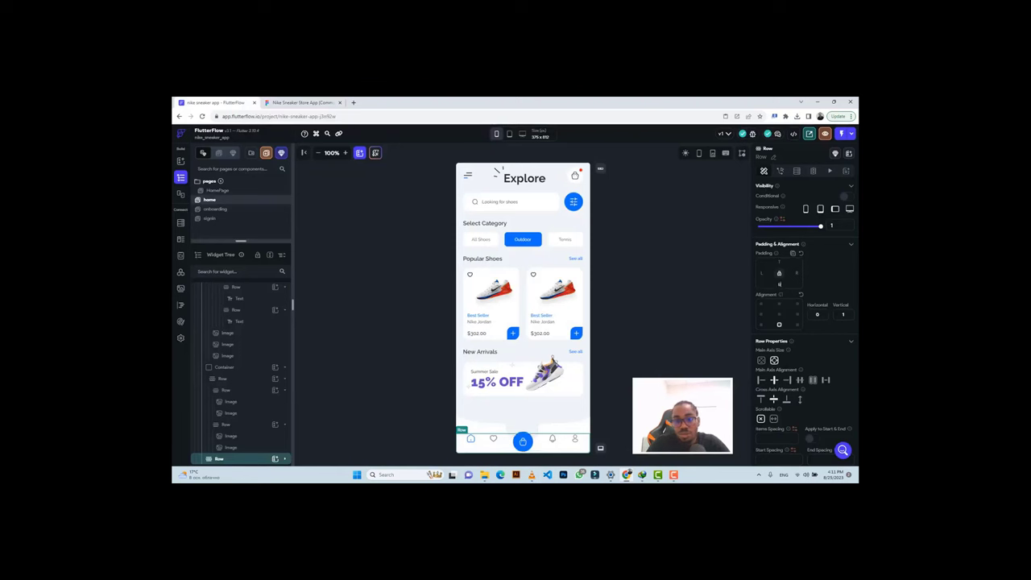
pyautogui.write('50')
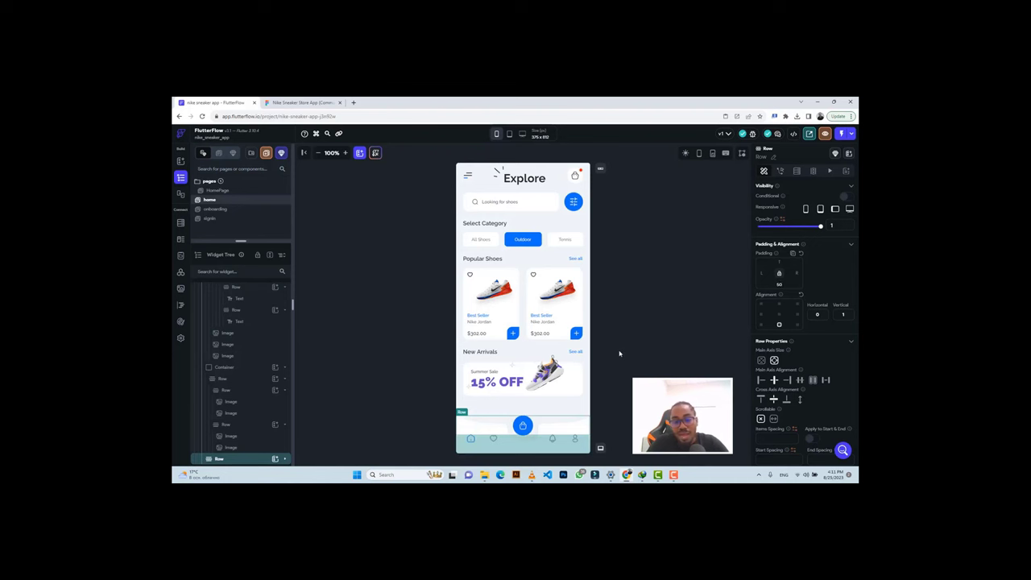
pyautogui.click(619, 353)
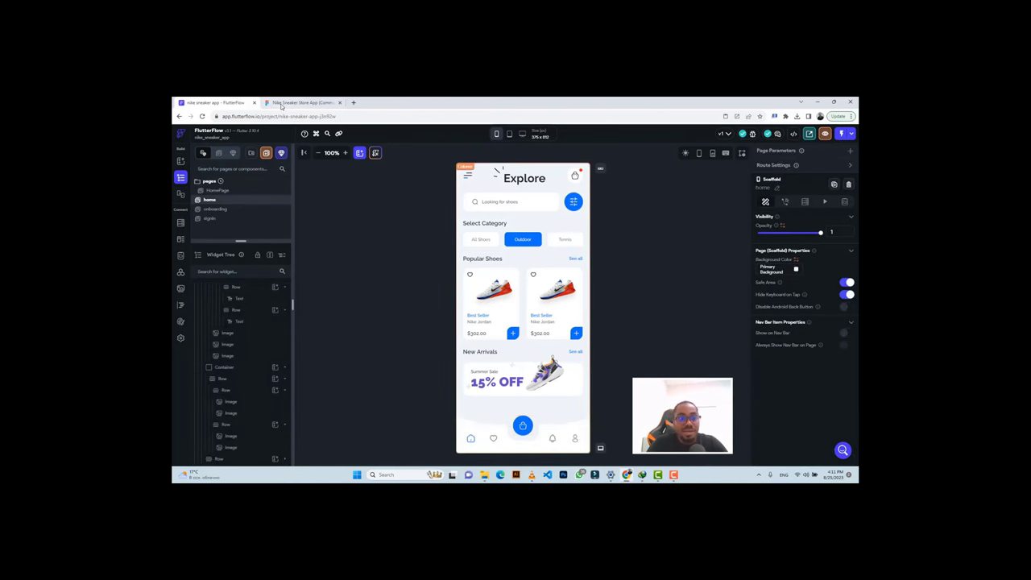
# Compare the bag button's position with Figma and inspect its Column, Row and Container.
pyautogui.click(284, 104)
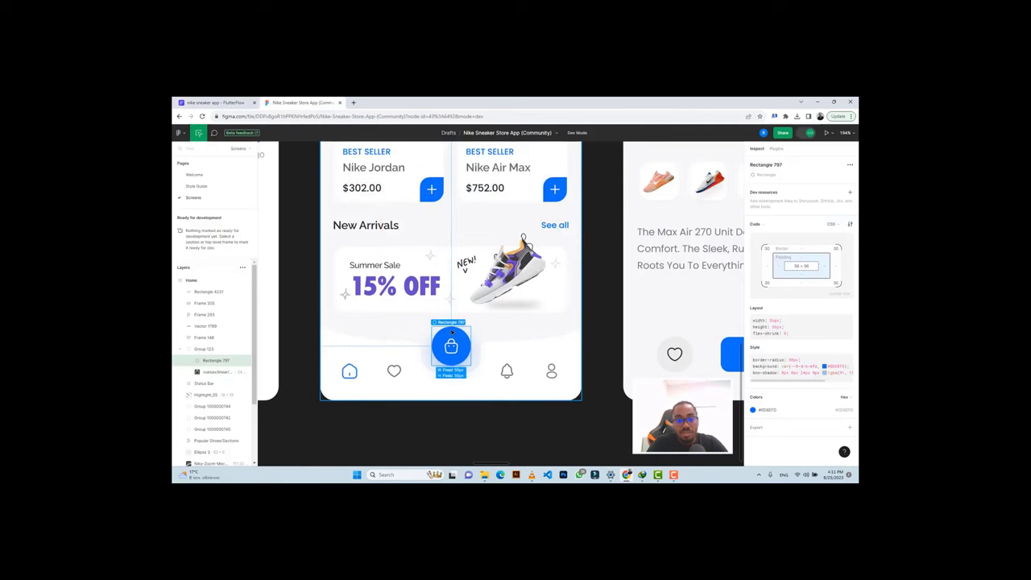
pyautogui.click(229, 104)
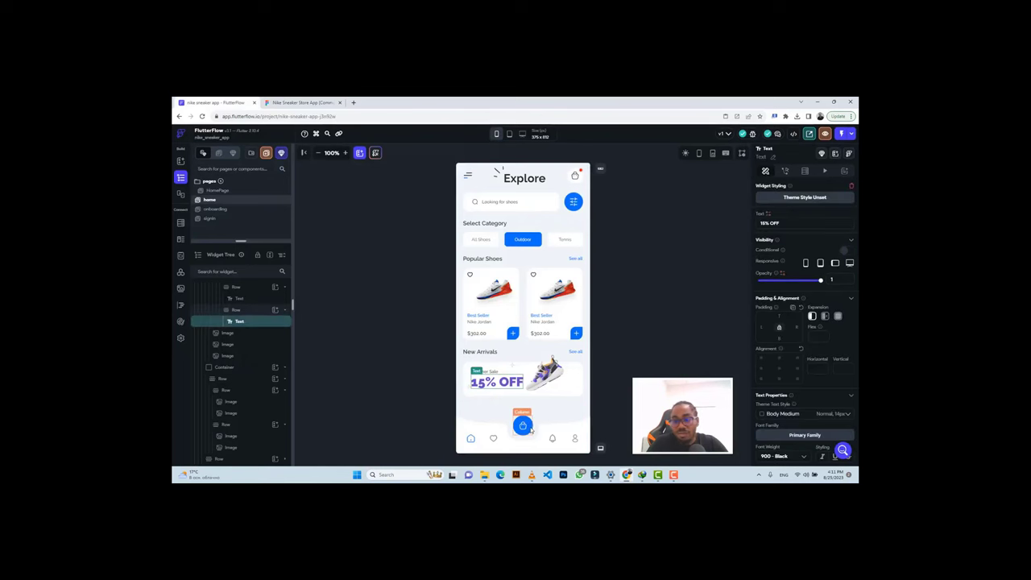
pyautogui.click(531, 429)
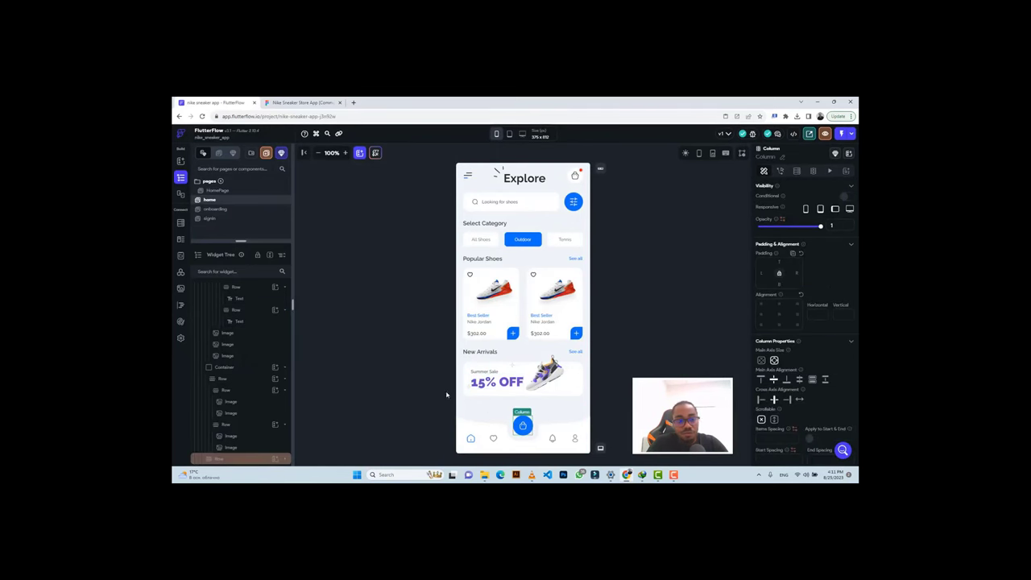
pyautogui.click(256, 458)
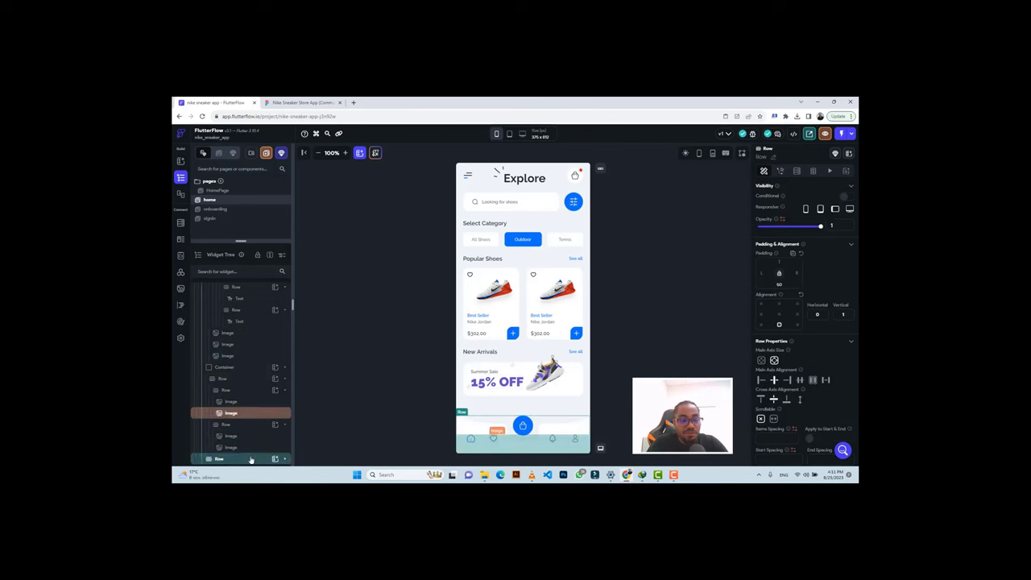
pyautogui.scroll(-2, 250, 447)
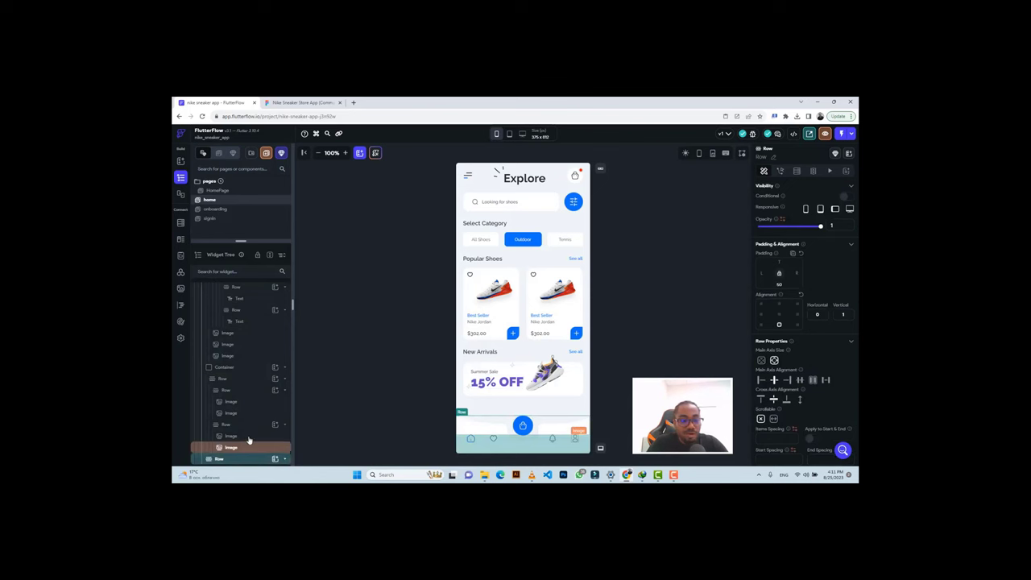
pyautogui.click(244, 436)
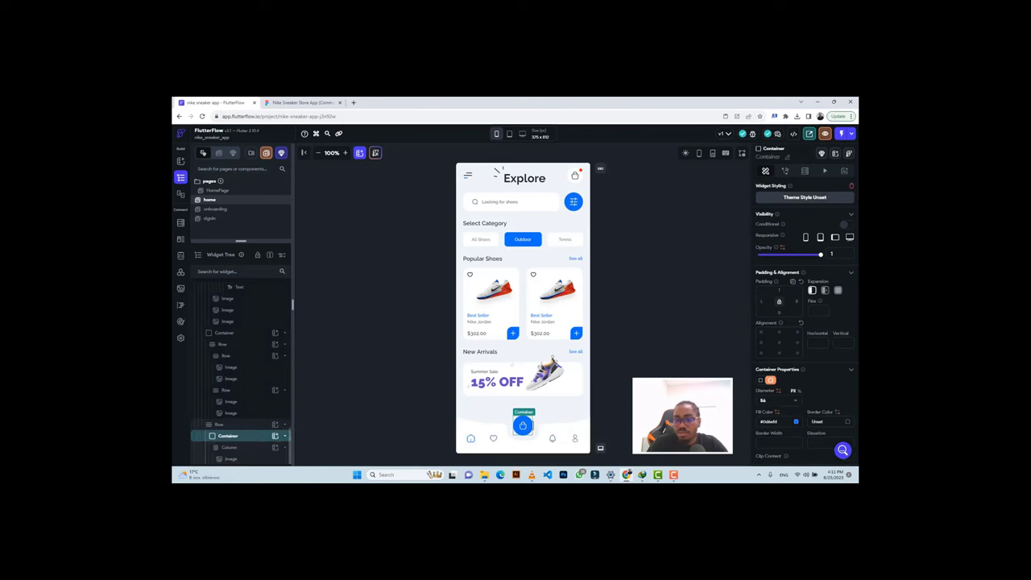
# Switch the canvas preview device to iPhone 14 Pro Max (430 × 932) and scroll the page.
pyautogui.click(496, 135)
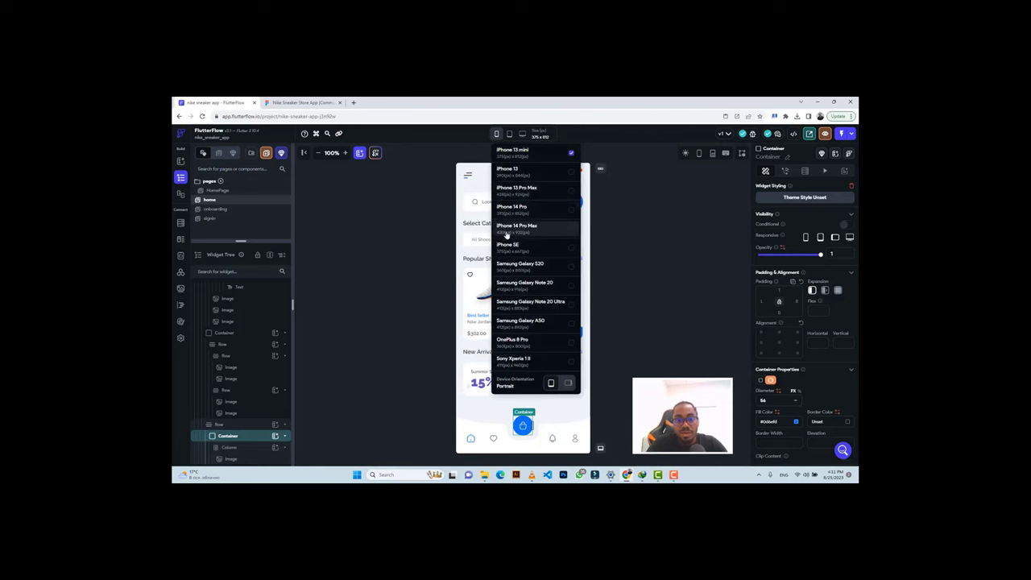
pyautogui.click(515, 228)
pyautogui.scroll(-2, 539, 322)
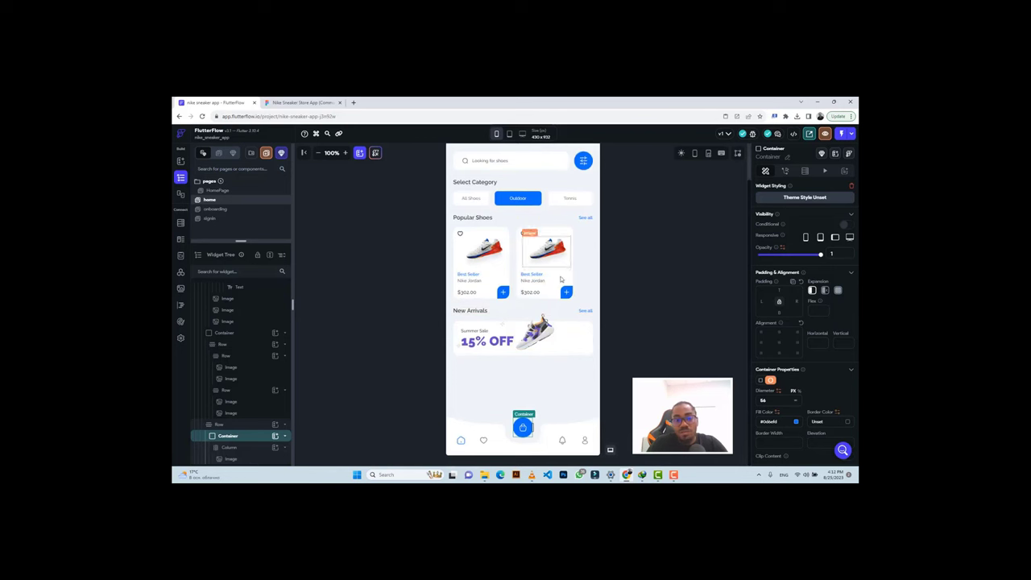
pyautogui.scroll(2, 569, 234)
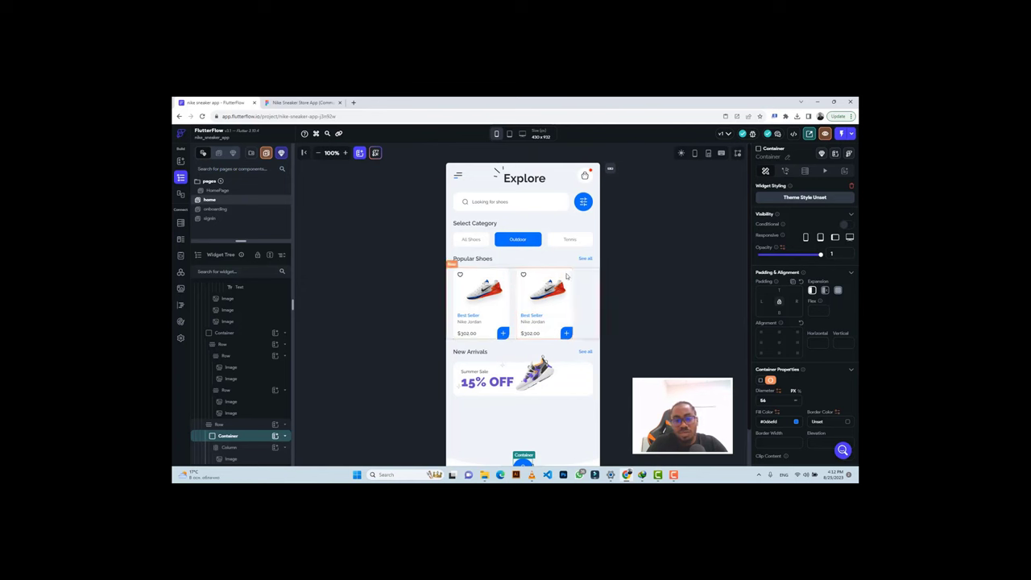
# Set both Popular Shoes card containers to Flexible expansion with width inf.
pyautogui.click(501, 271)
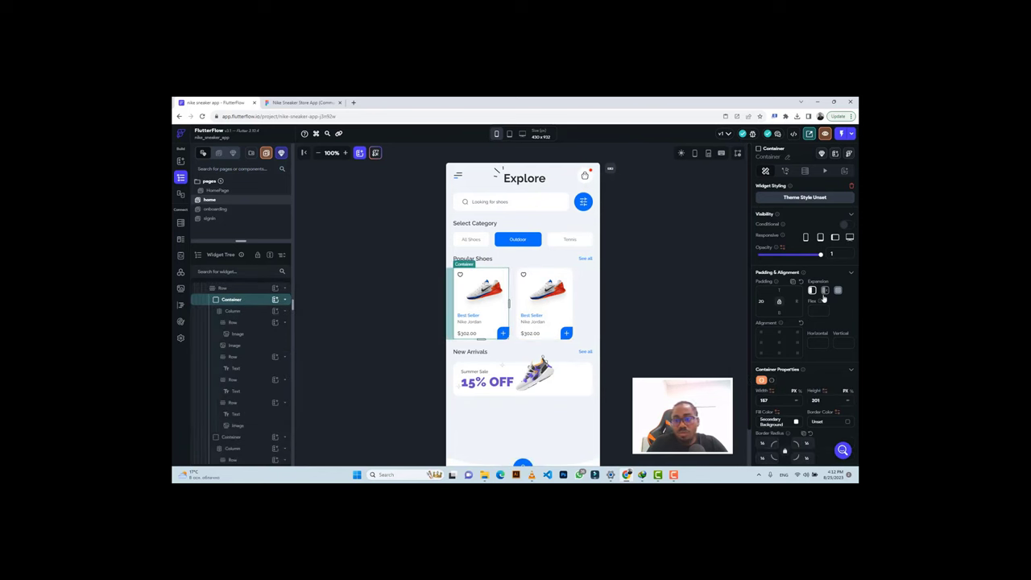
pyautogui.click(823, 291)
pyautogui.click(795, 401)
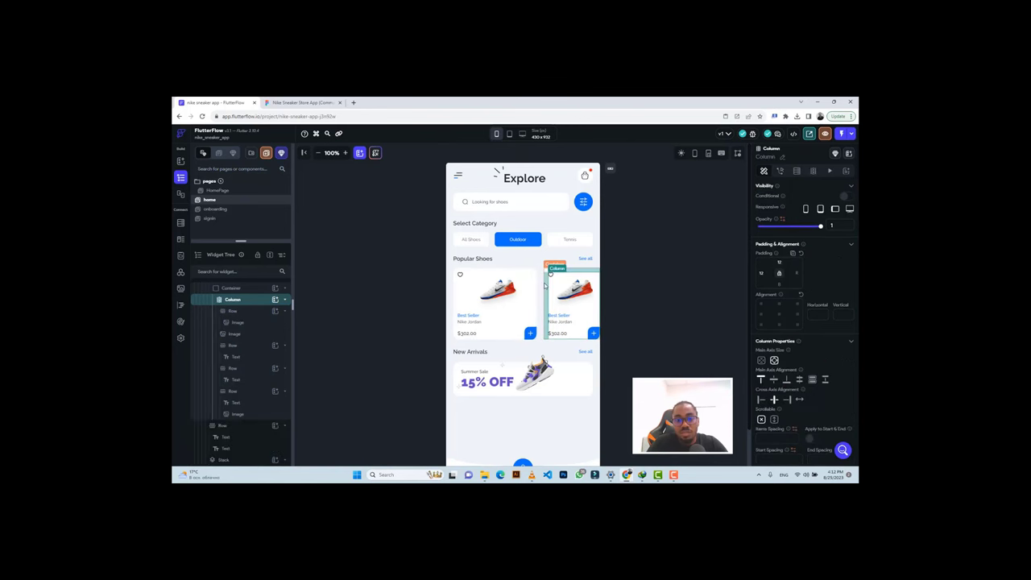
pyautogui.click(546, 285)
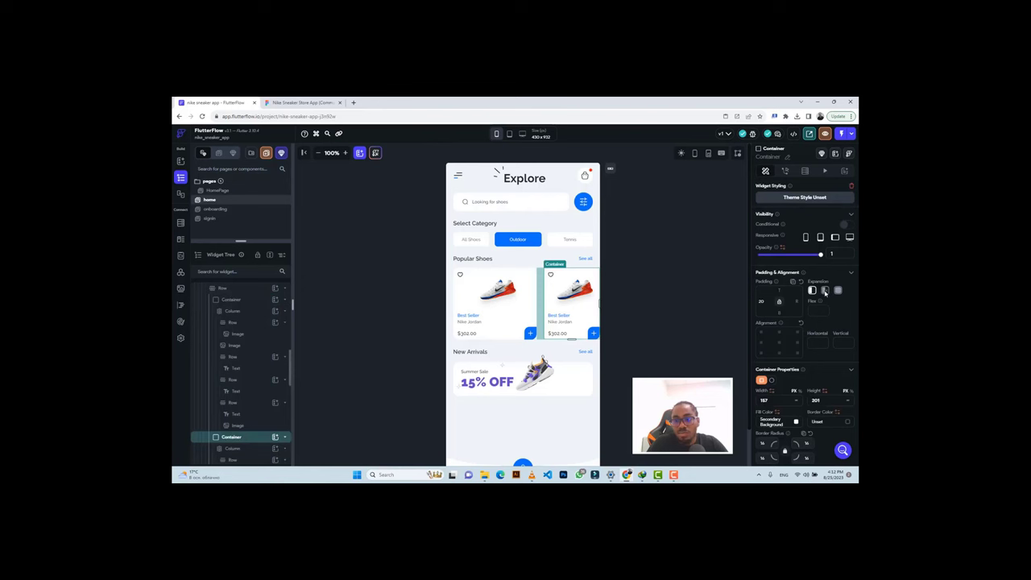
pyautogui.click(825, 291)
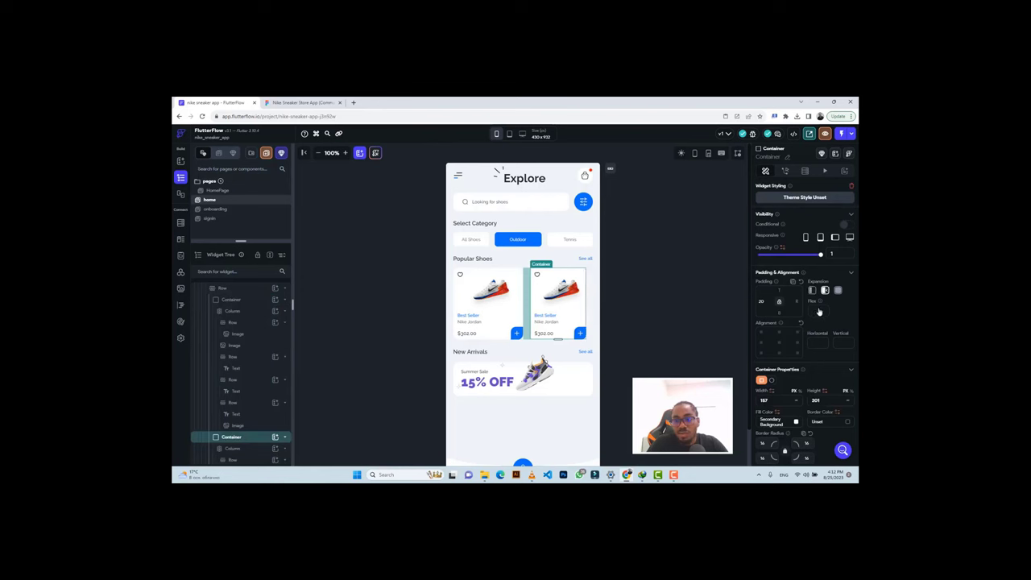
pyautogui.click(795, 402)
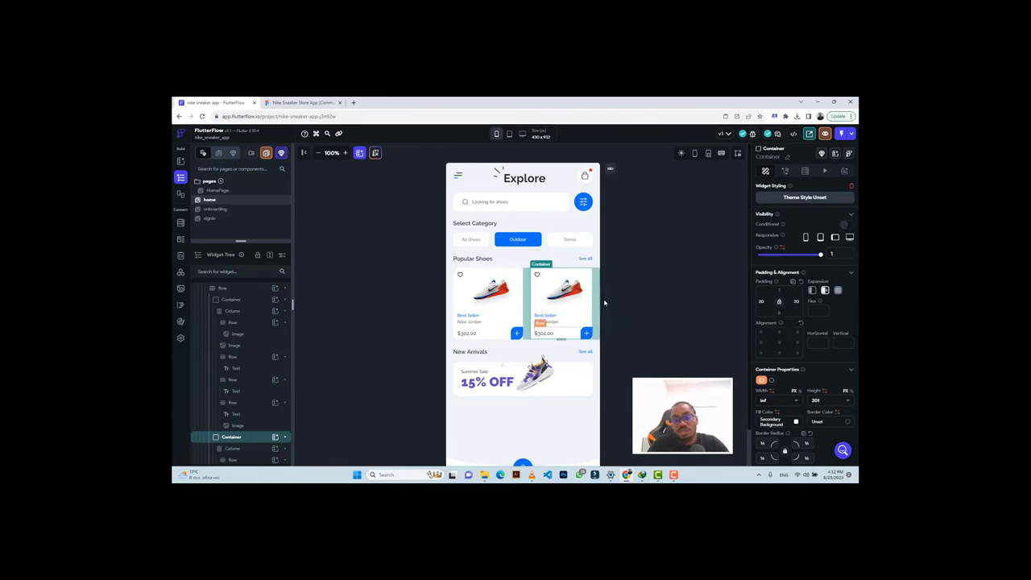
# Deselect the cards and zoom the canvas out to 90% to view the whole page.
pyautogui.click(563, 253)
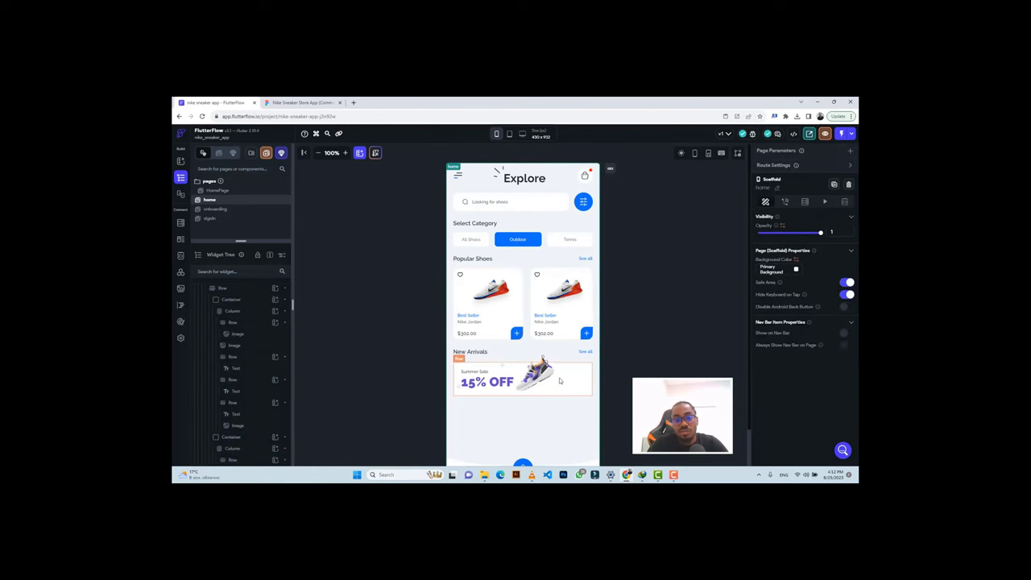
pyautogui.scroll(-1, 463, 227)
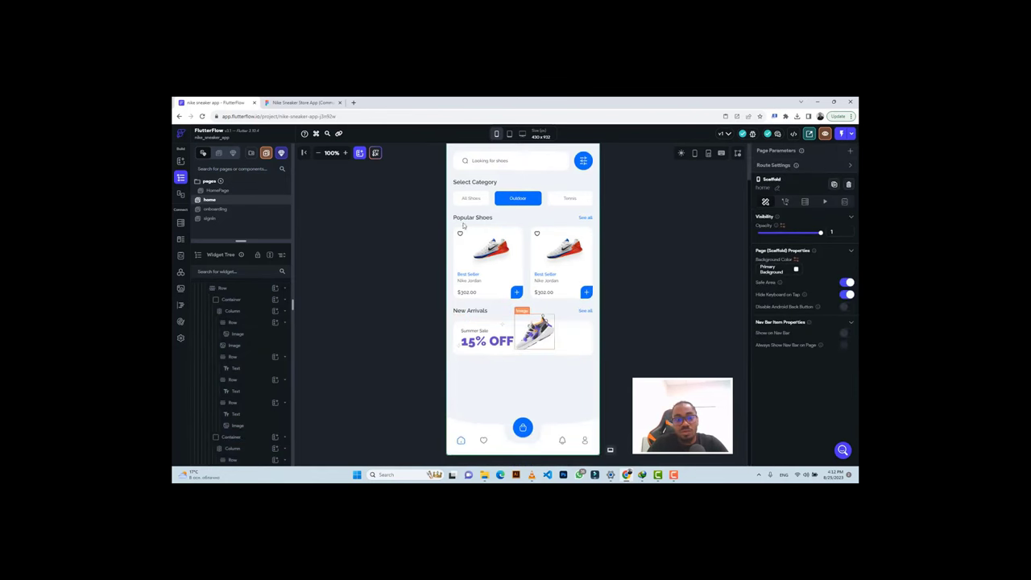
pyautogui.click(319, 153)
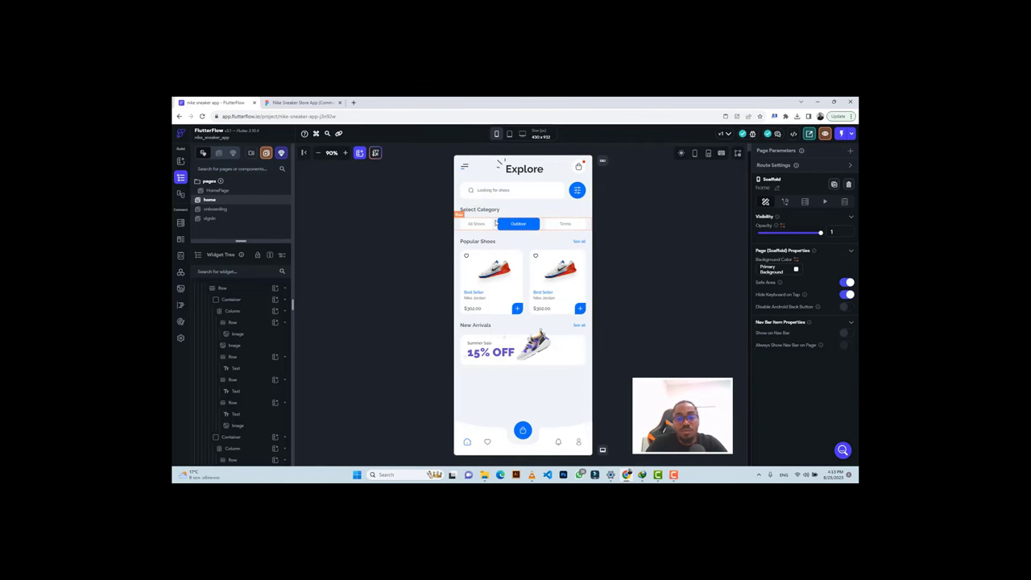
pyautogui.click(283, 103)
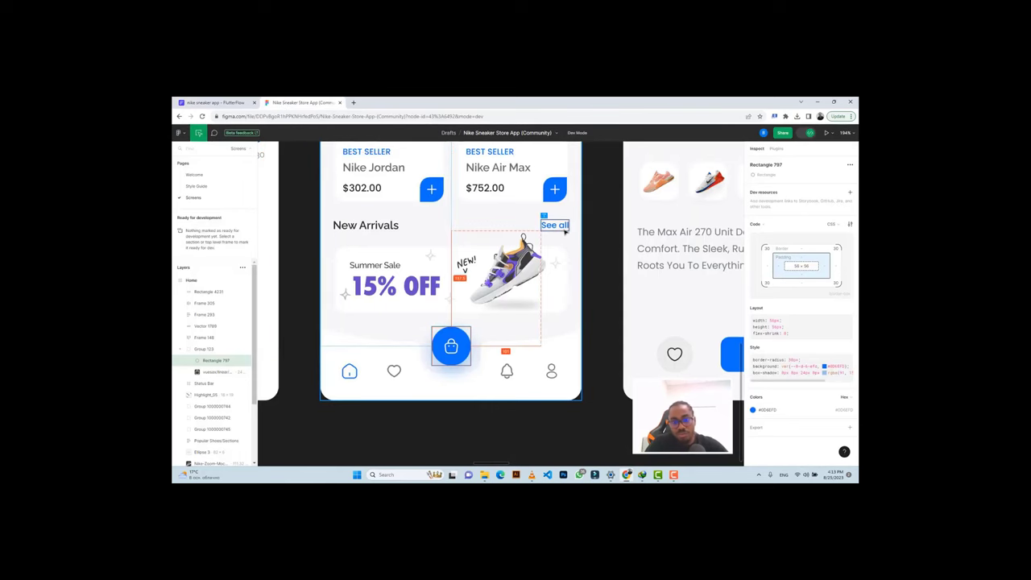
# Zoom and pan across Figma's Favourite and cart screen designs before returning to FlutterFlow.
pyautogui.scroll(-5, 565, 229)
pyautogui.scroll(4, 565, 229)
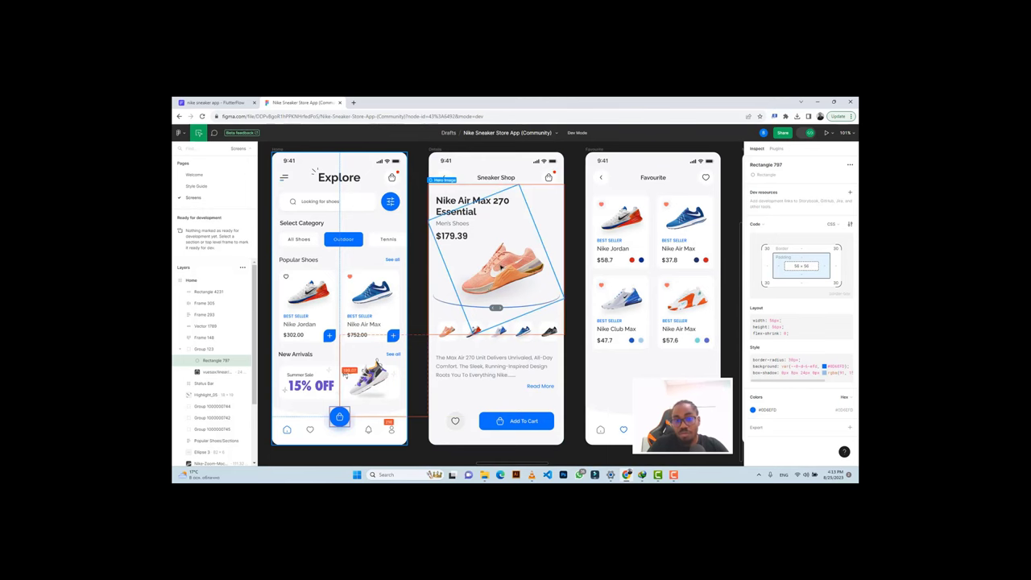
pyautogui.hscroll(5, 497, 180)
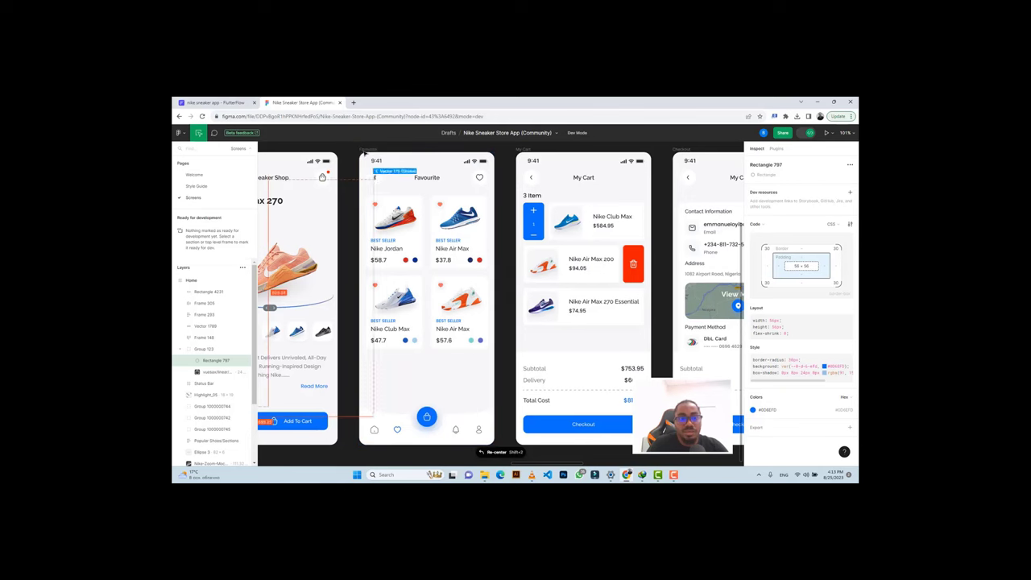
pyautogui.click(215, 102)
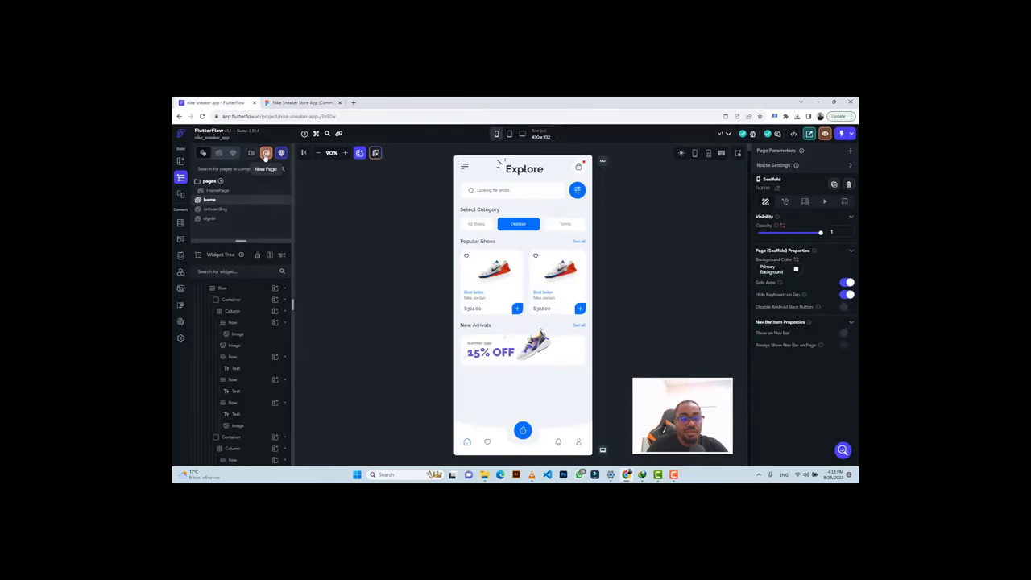
# Create a blank page named 'favourite' and delete its AppBar.
pyautogui.click(265, 155)
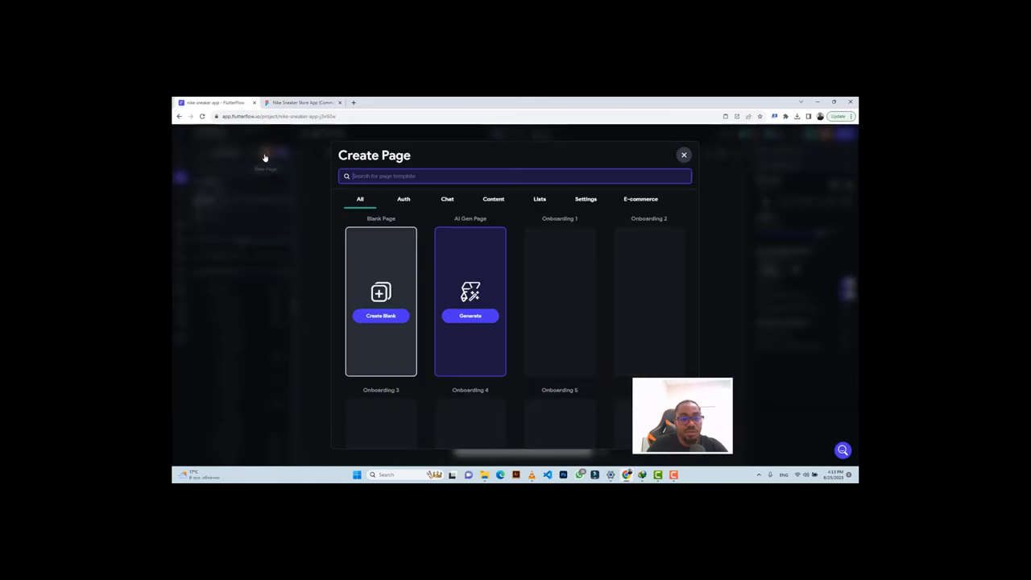
pyautogui.click(380, 315)
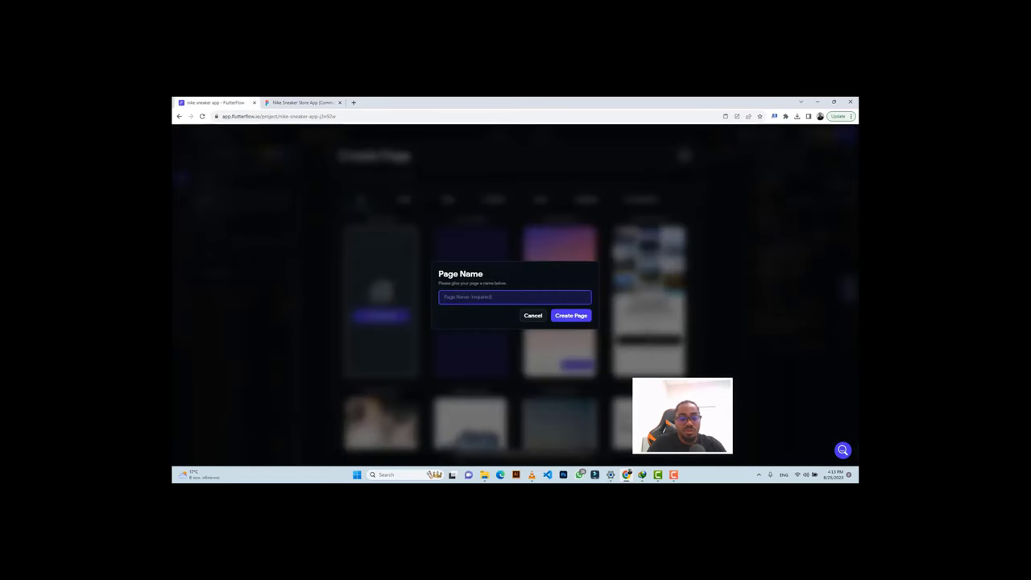
pyautogui.write('favour')
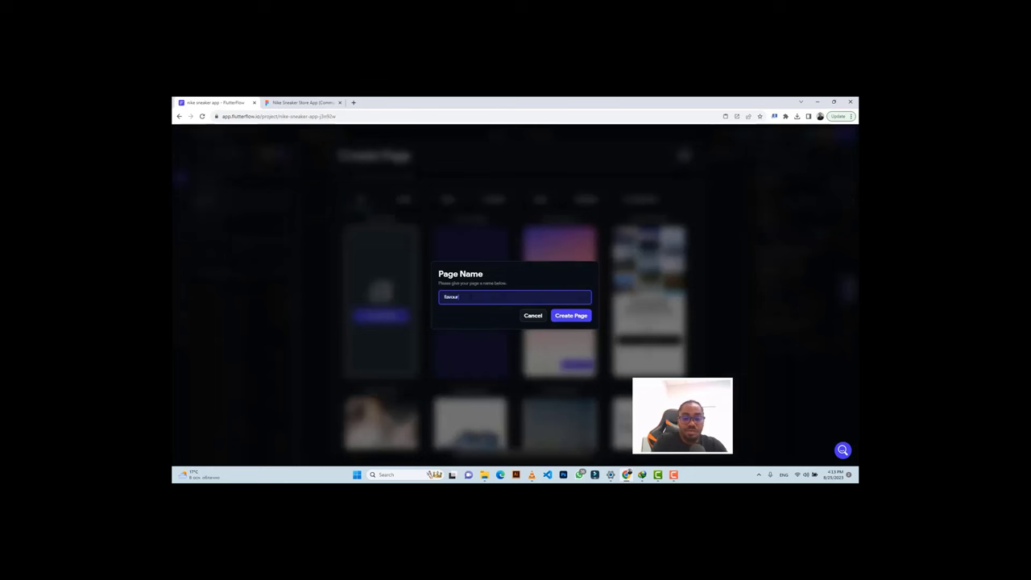
pyautogui.write('ite')
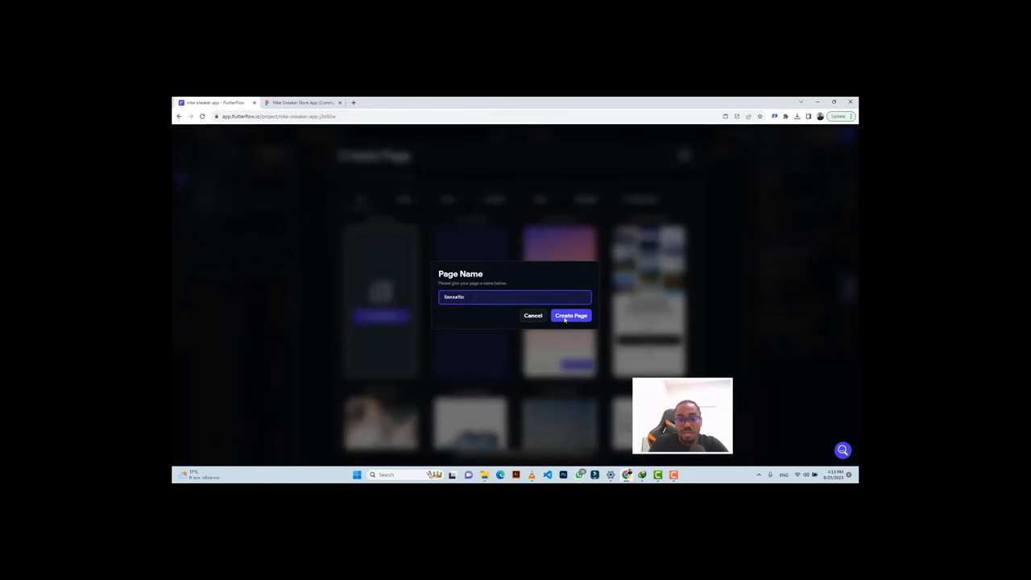
pyautogui.click(565, 318)
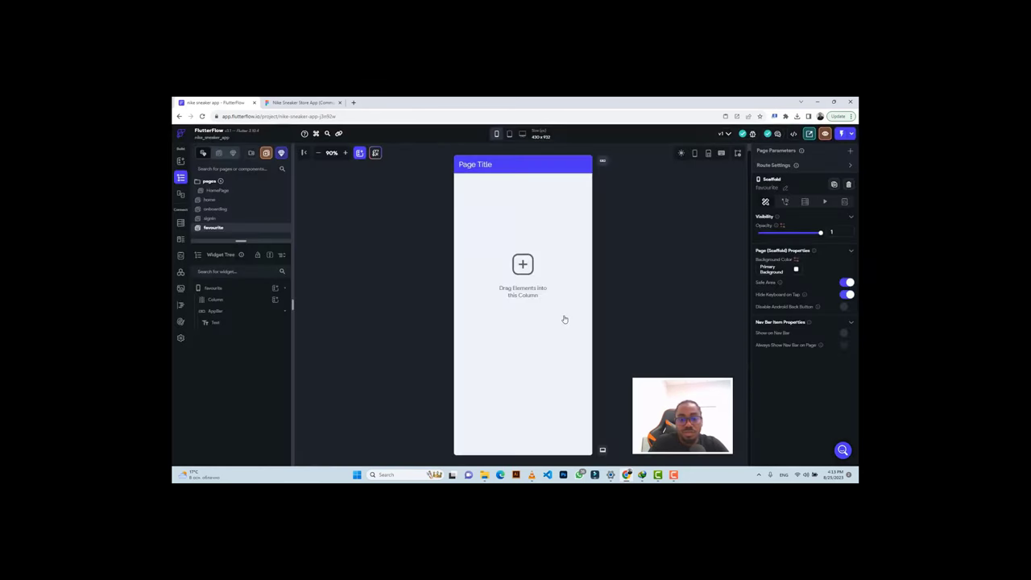
pyautogui.click(520, 166)
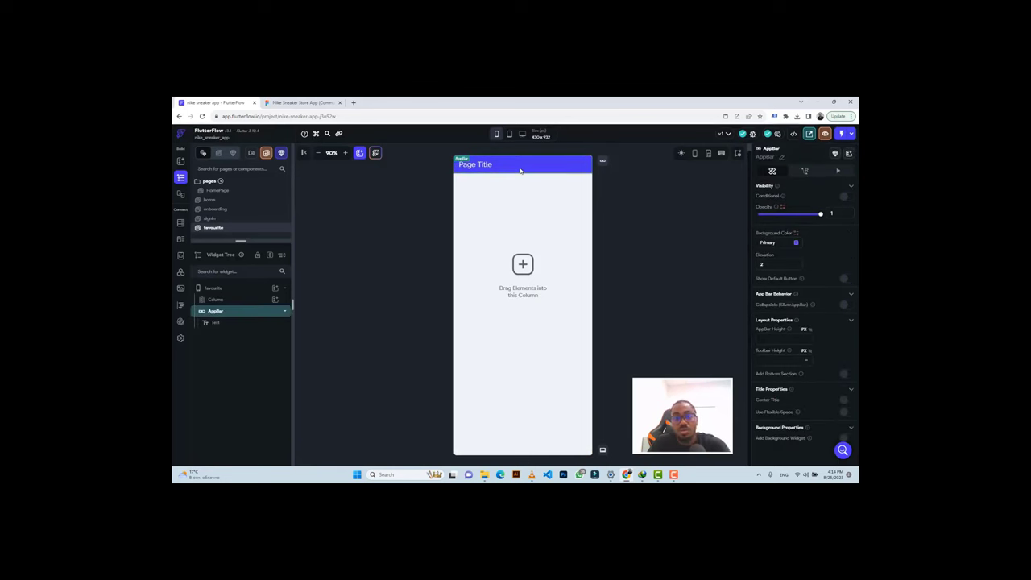
pyautogui.press('Delete')
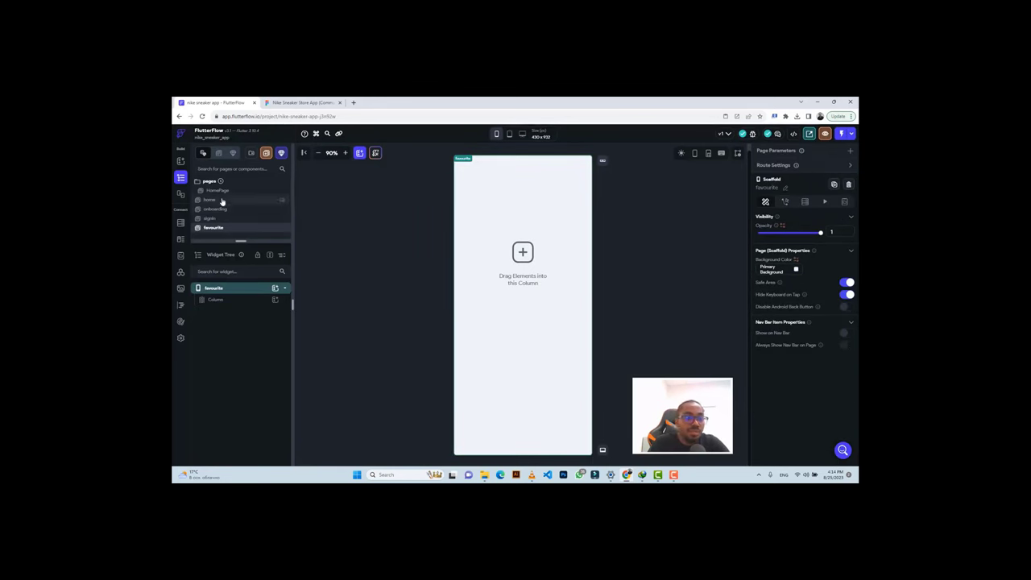
# Copy the sign-in page's back-arrow row into the favourite page's main Column.
pyautogui.click(211, 200)
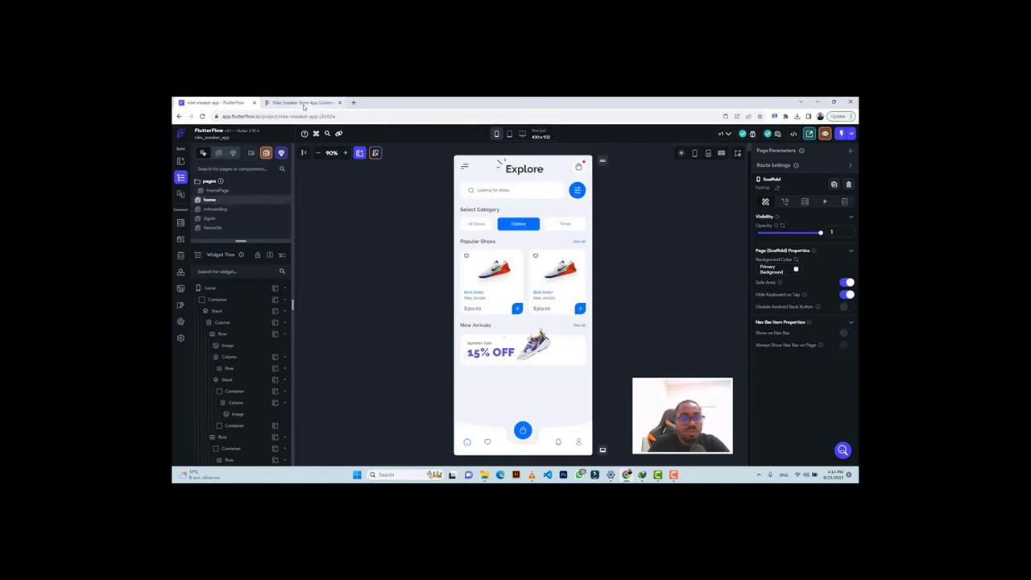
pyautogui.click(224, 209)
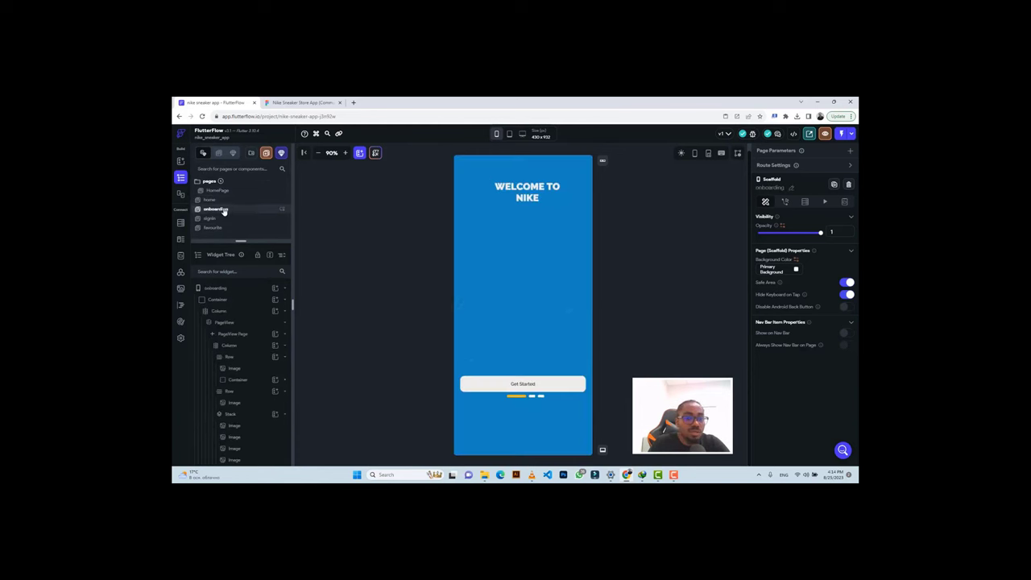
pyautogui.click(225, 218)
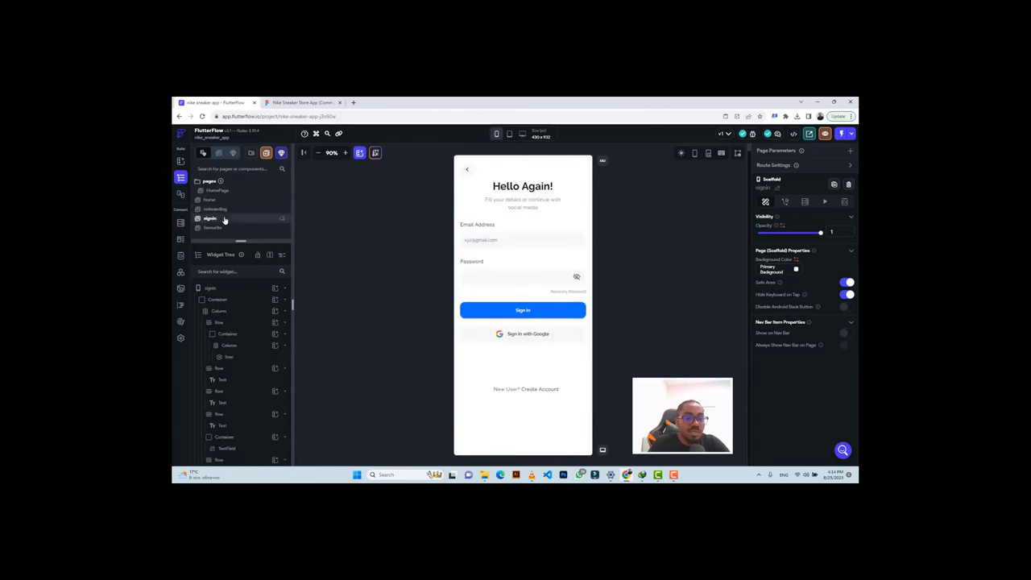
pyautogui.click(506, 171)
pyautogui.hotkey('ctrl', 'c')
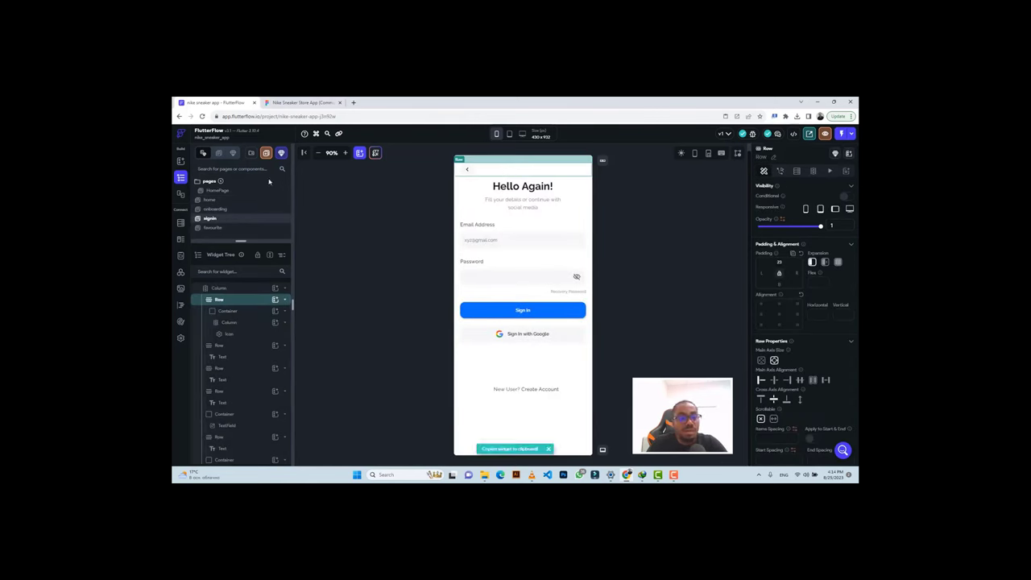
pyautogui.click(223, 229)
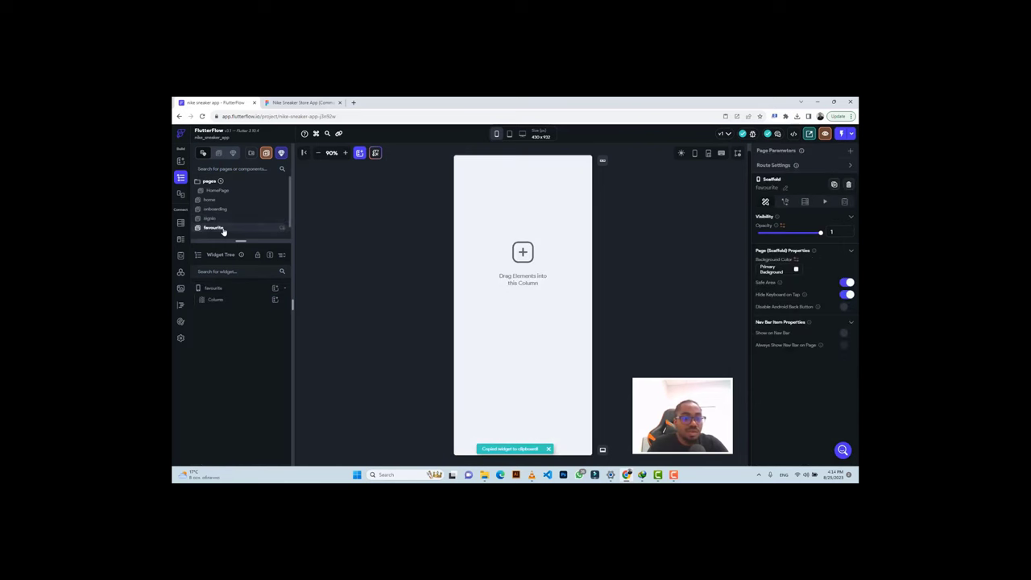
pyautogui.click(509, 190)
pyautogui.hotkey('ctrl', 'v')
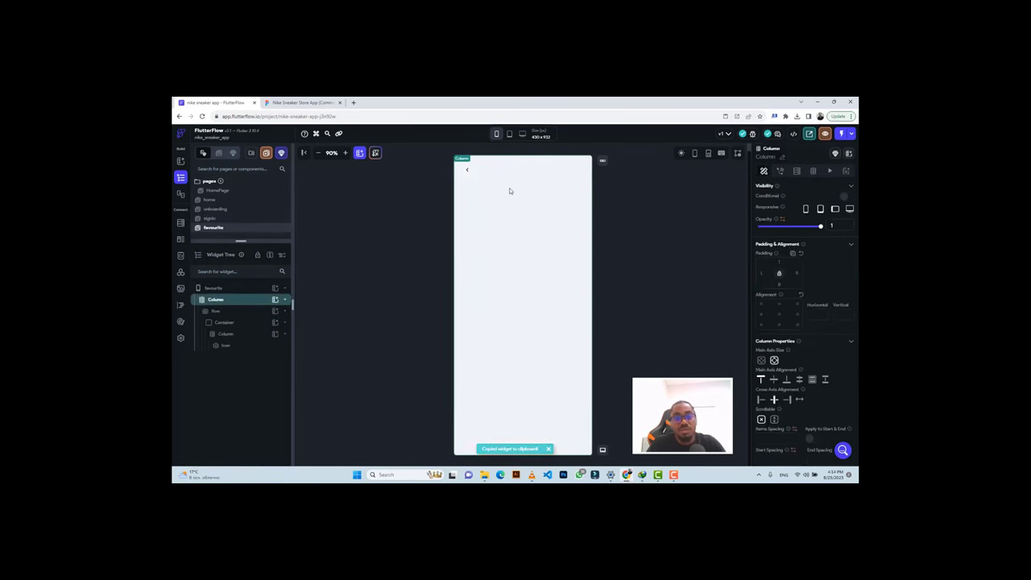
pyautogui.click(288, 101)
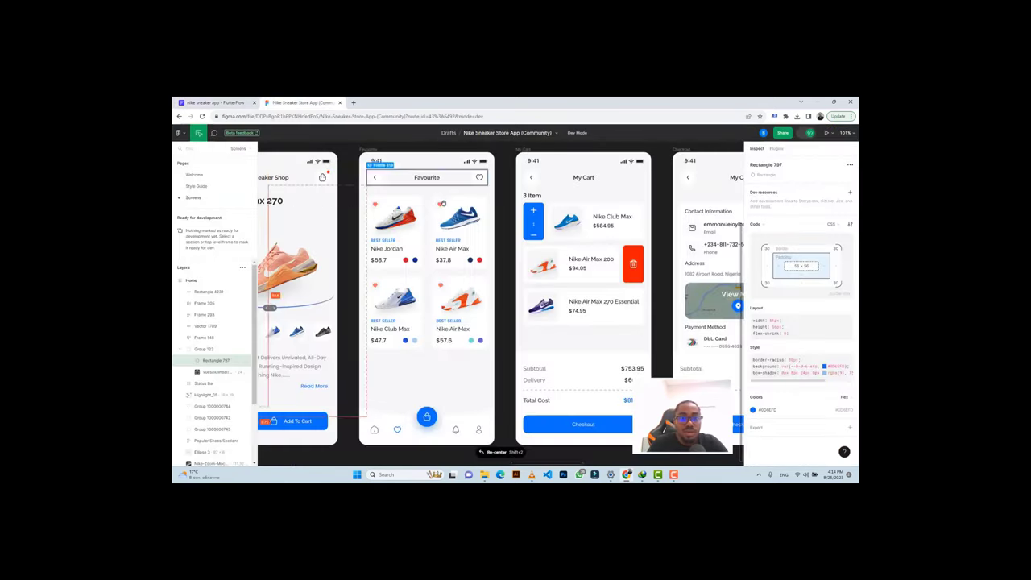
# Add a Text widget to the favourite page's back-arrow row.
pyautogui.click(420, 179)
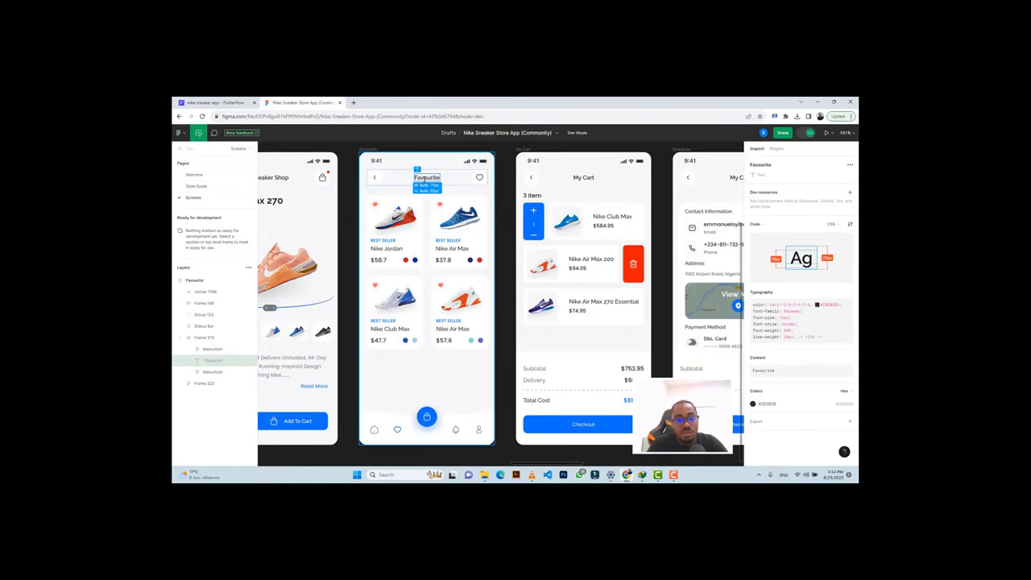
pyautogui.doubleClick(419, 178)
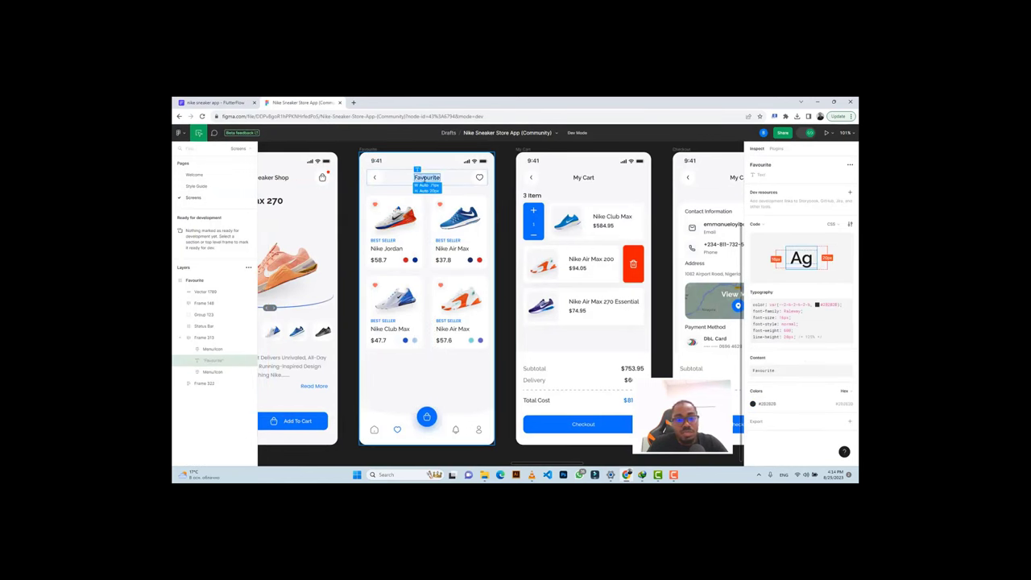
pyautogui.click(234, 103)
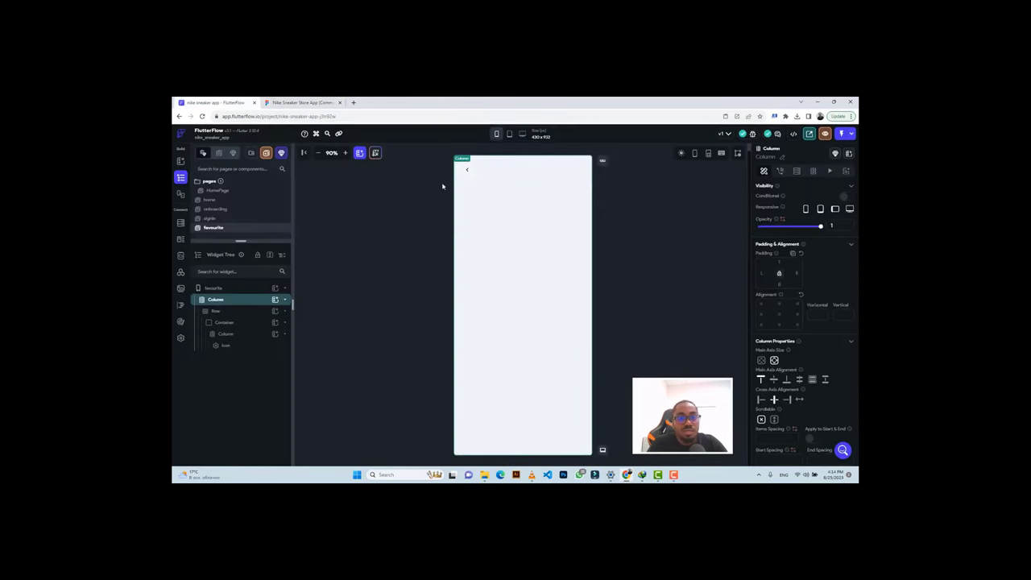
pyautogui.click(524, 173)
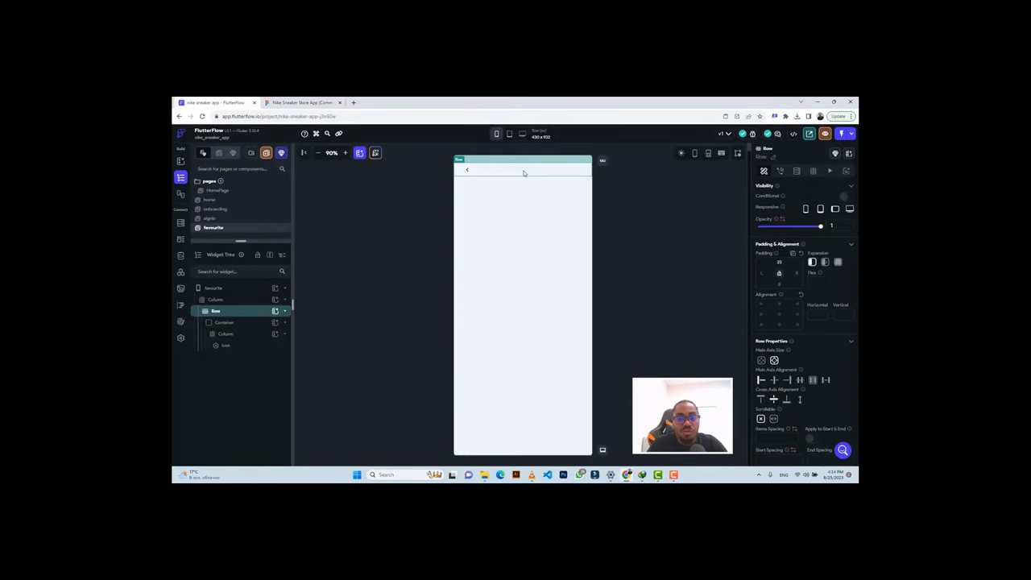
pyautogui.click(274, 311)
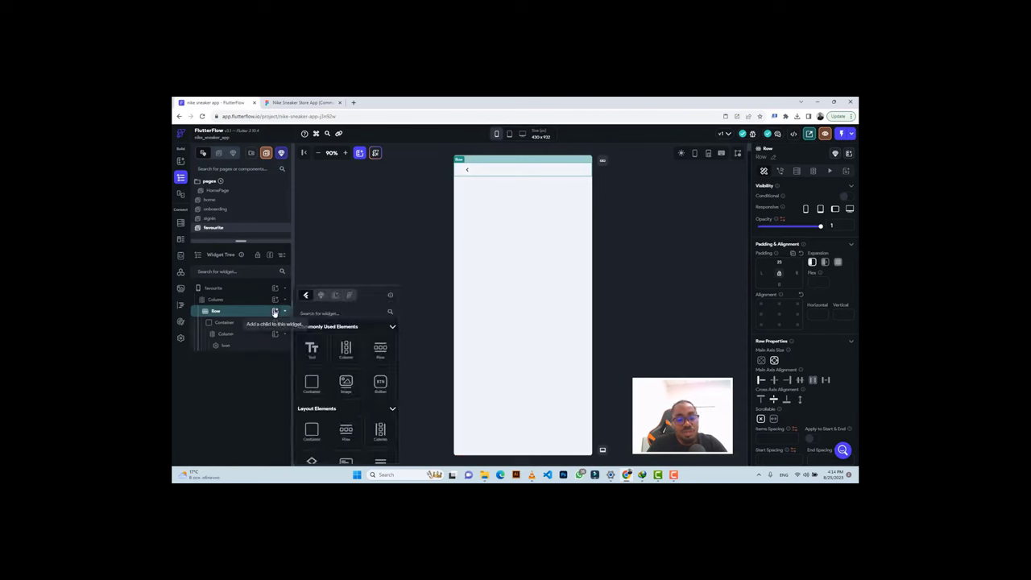
pyautogui.click(312, 351)
pyautogui.click(311, 351)
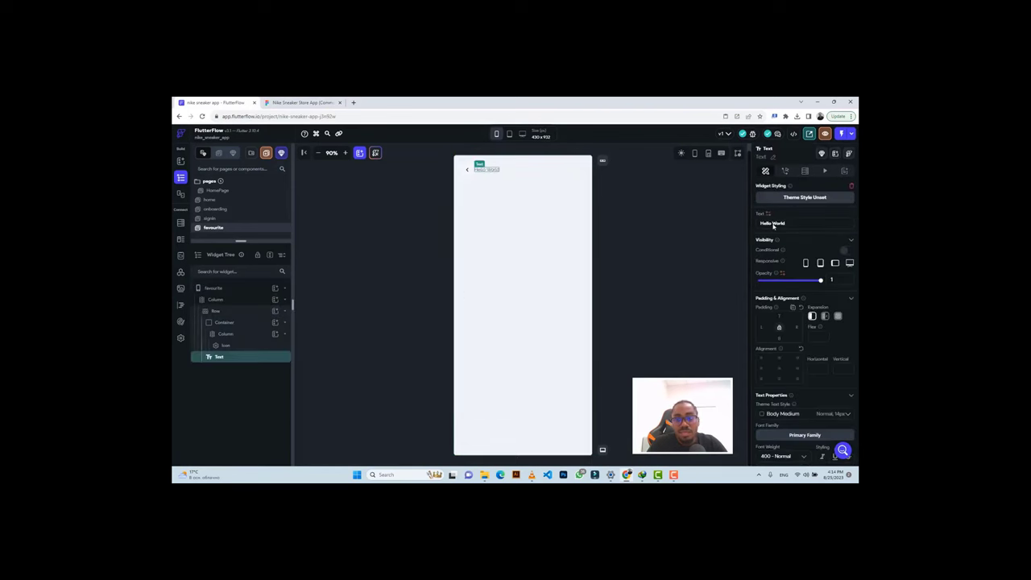
# Change the text to 'Favourite' with font weight 600 Semi Bold and size 16.
pyautogui.hotkey('ctrl', 'a')
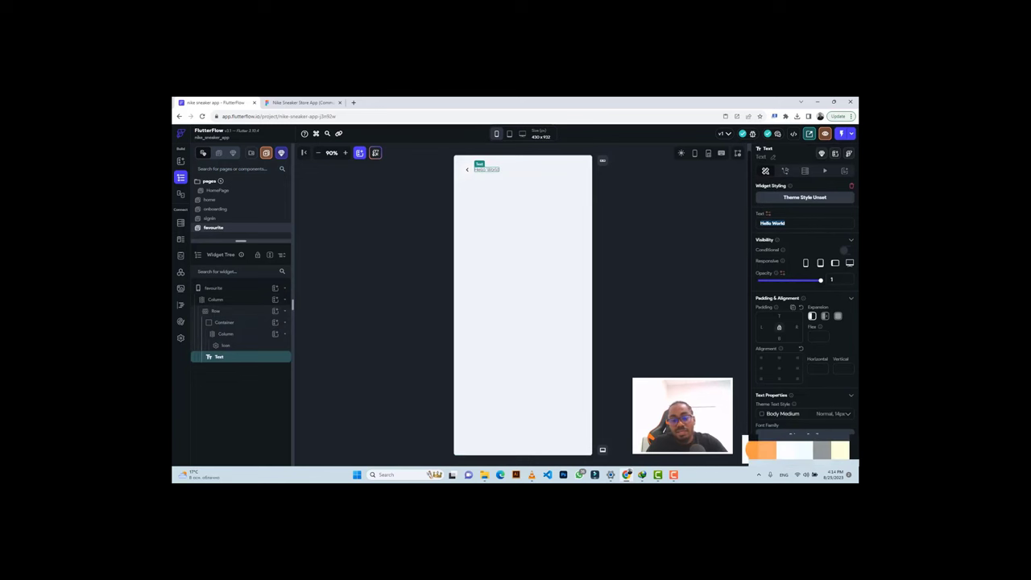
pyautogui.write('Favourite')
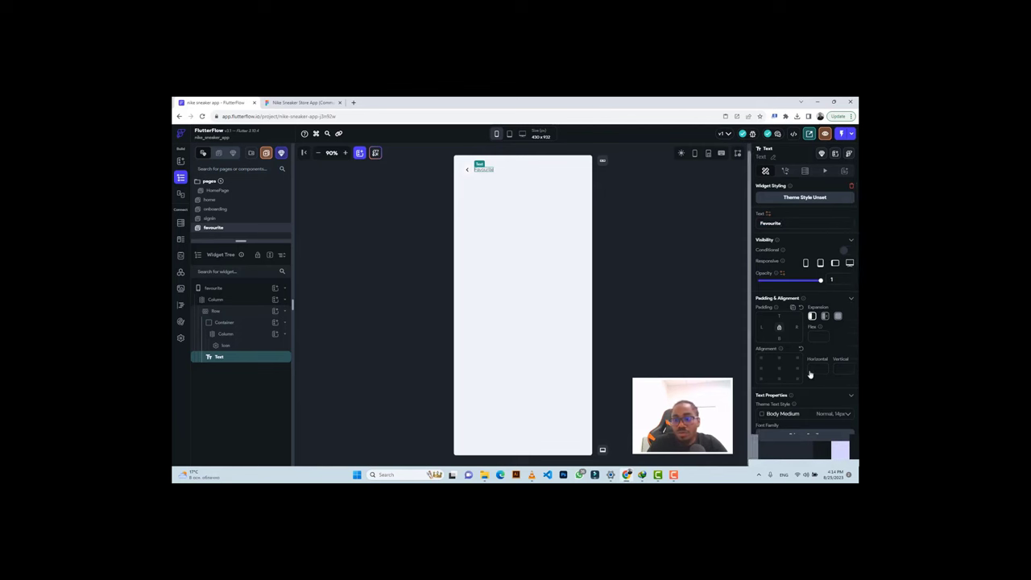
pyautogui.scroll(-1, 797, 346)
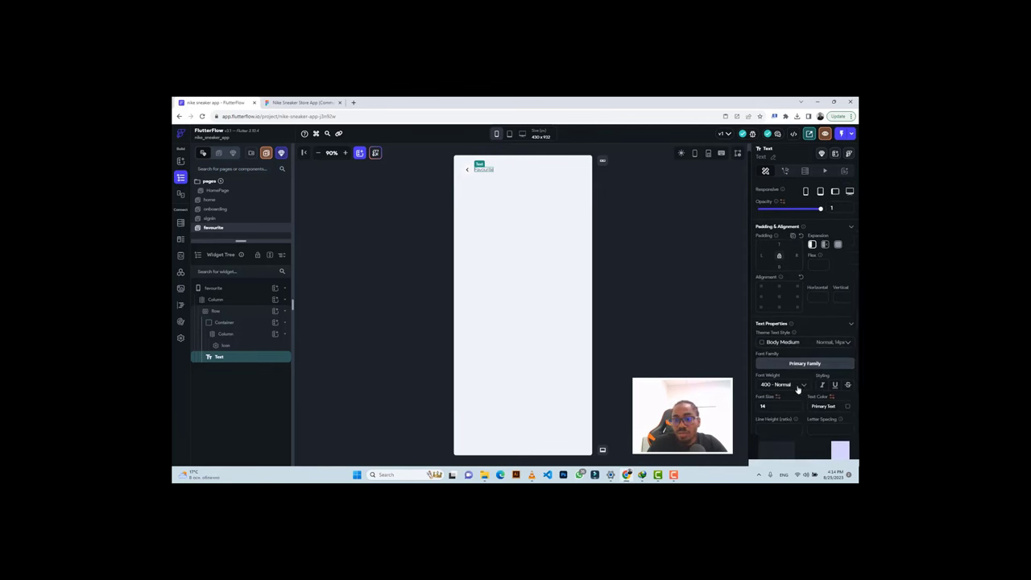
pyautogui.click(797, 386)
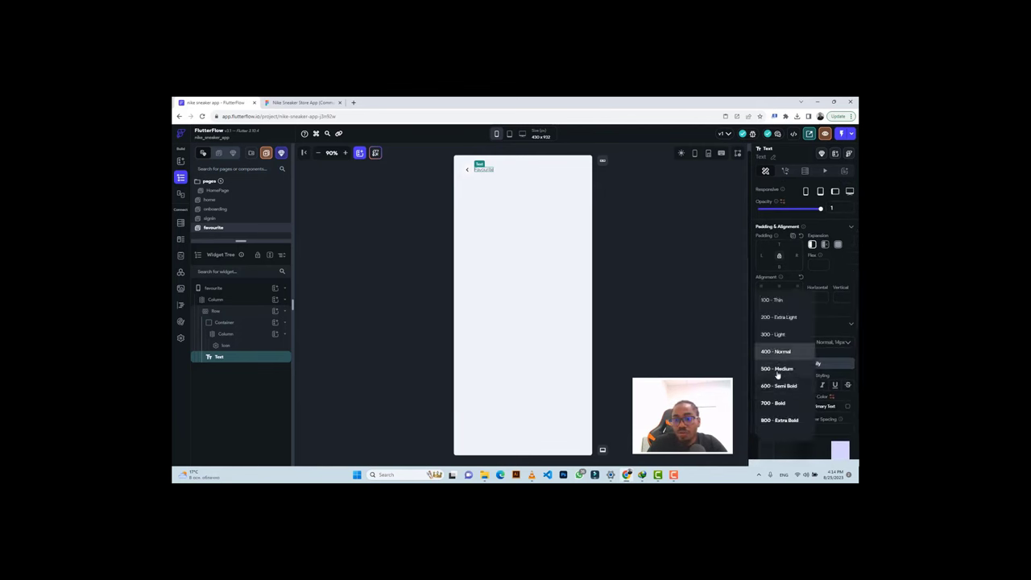
pyautogui.click(775, 387)
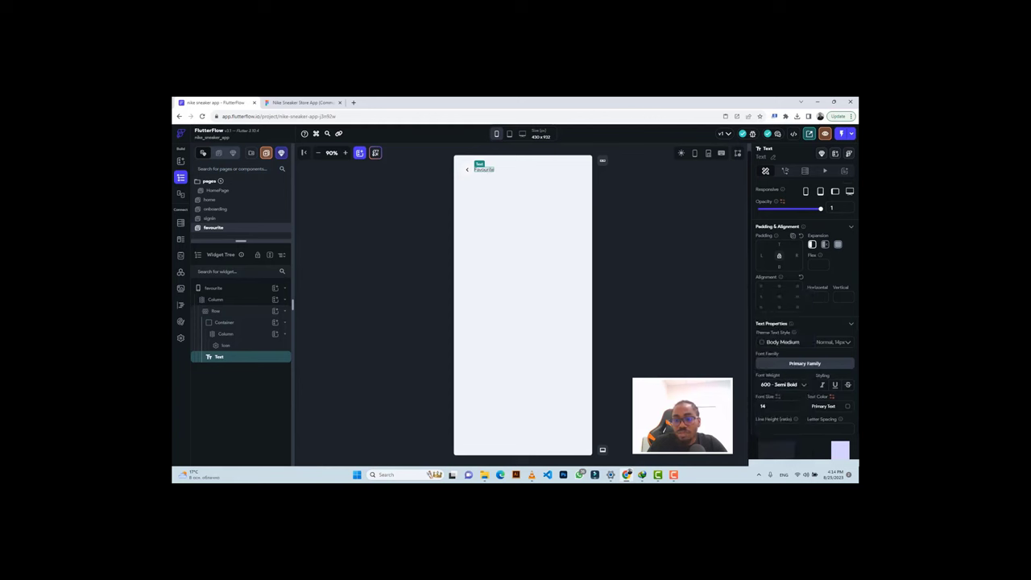
pyautogui.write('16')
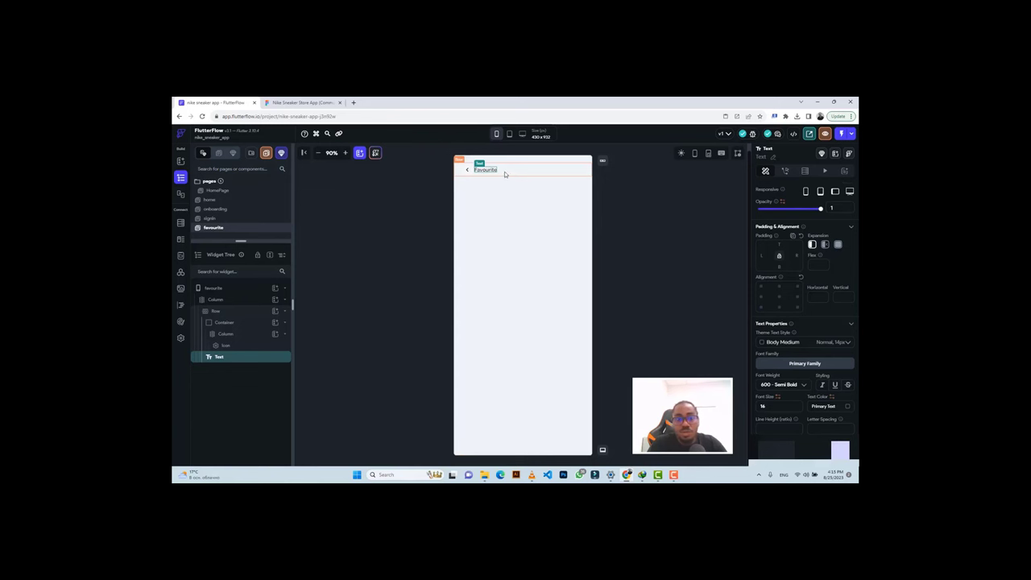
# Add an Image widget to the header row after the Favourite title.
pyautogui.click(515, 169)
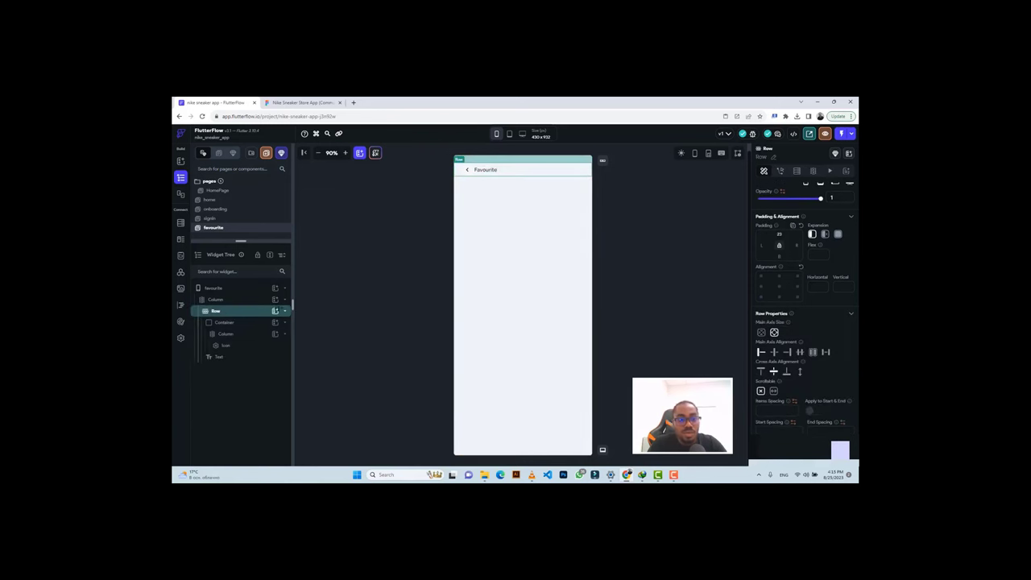
pyautogui.click(273, 311)
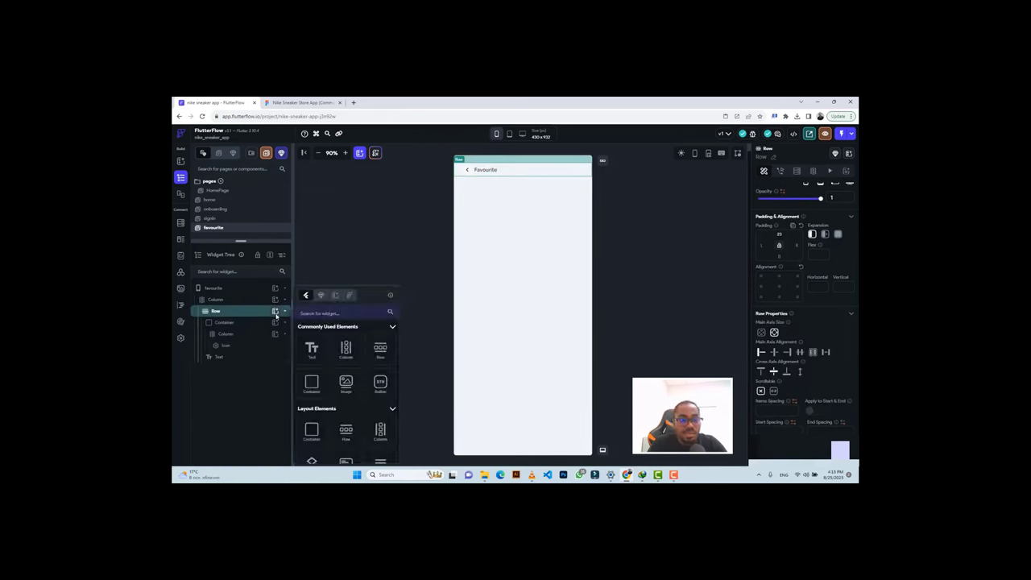
pyautogui.click(347, 383)
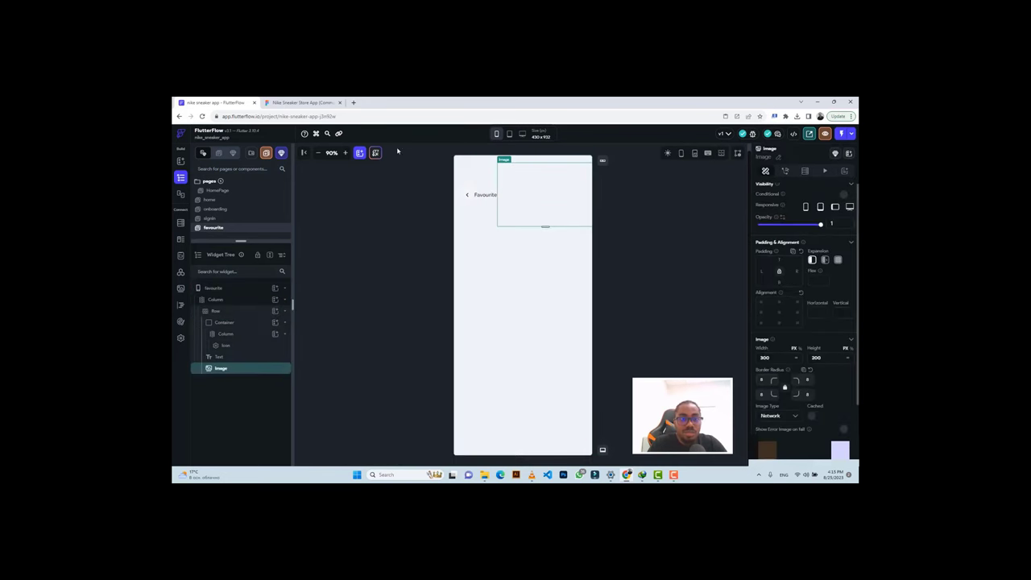
pyautogui.click(302, 102)
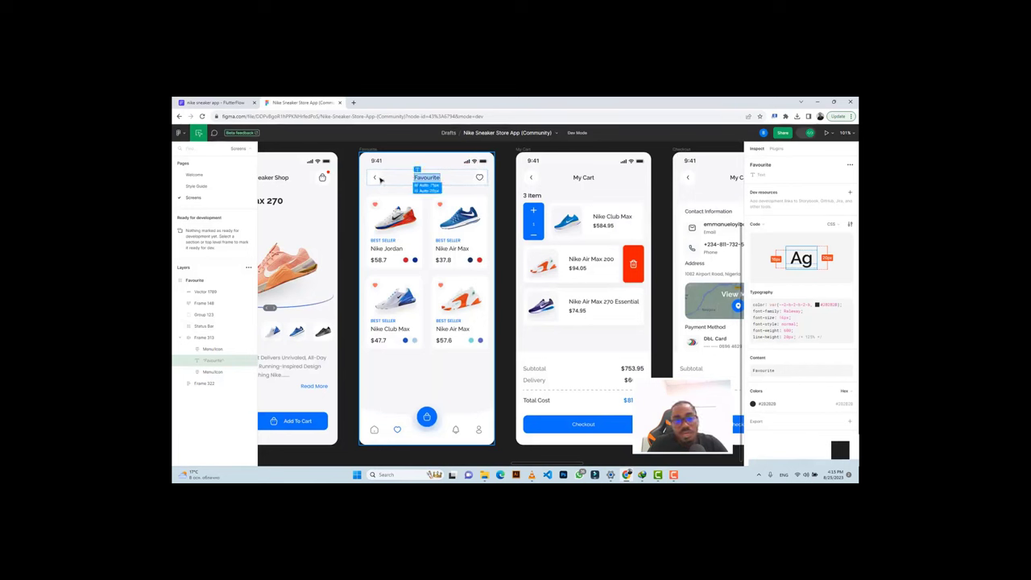
# Inspect the heart icon's 44×44 Menu/Icon layout in the Figma Favourite design.
pyautogui.click(216, 102)
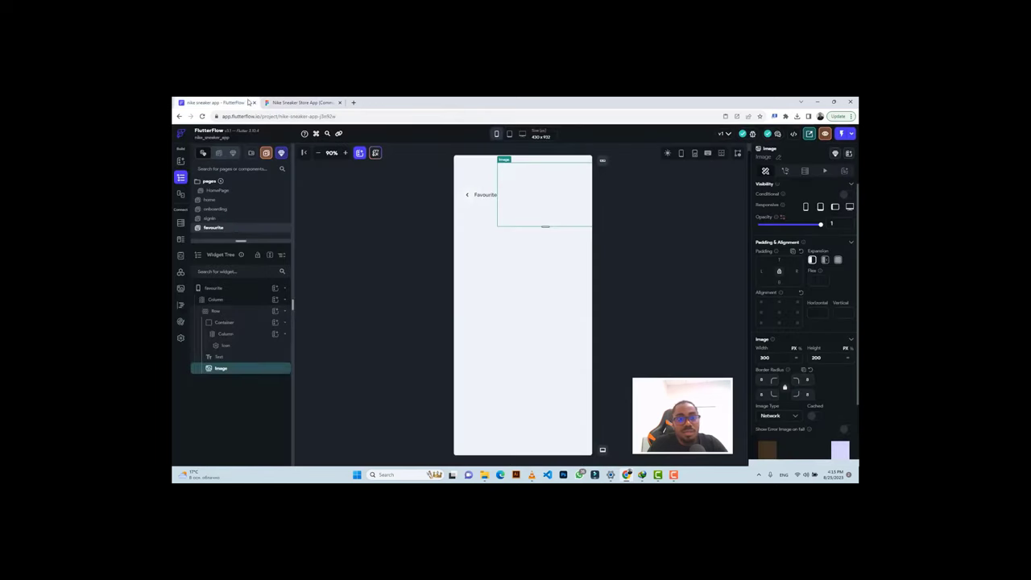
pyautogui.click(286, 102)
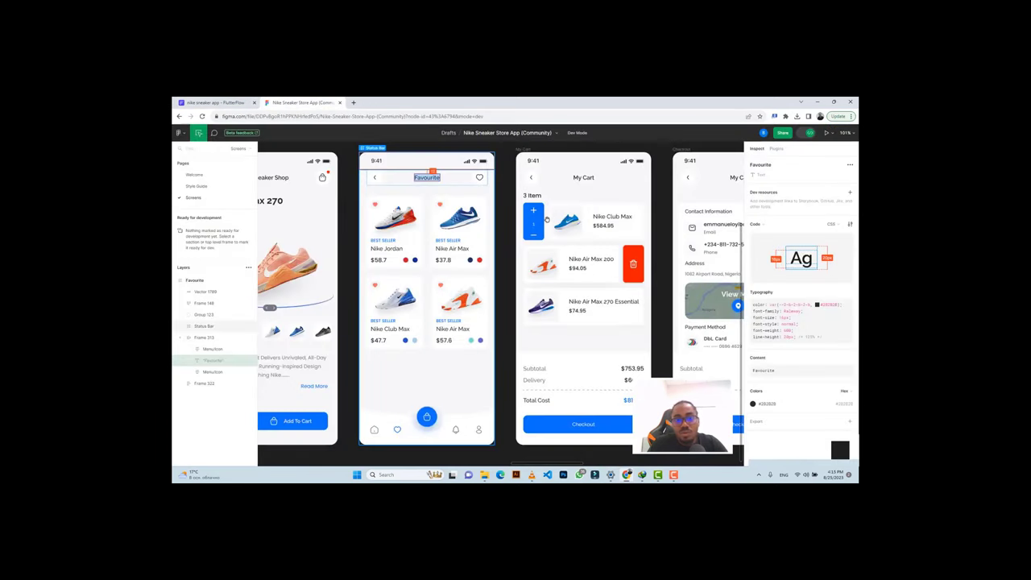
pyautogui.click(475, 181)
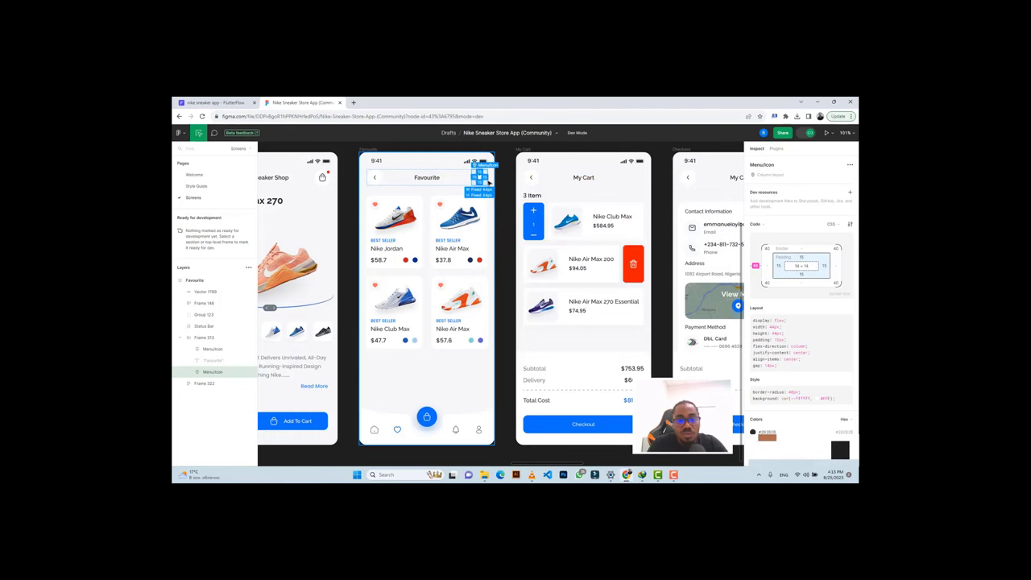
pyautogui.click(223, 104)
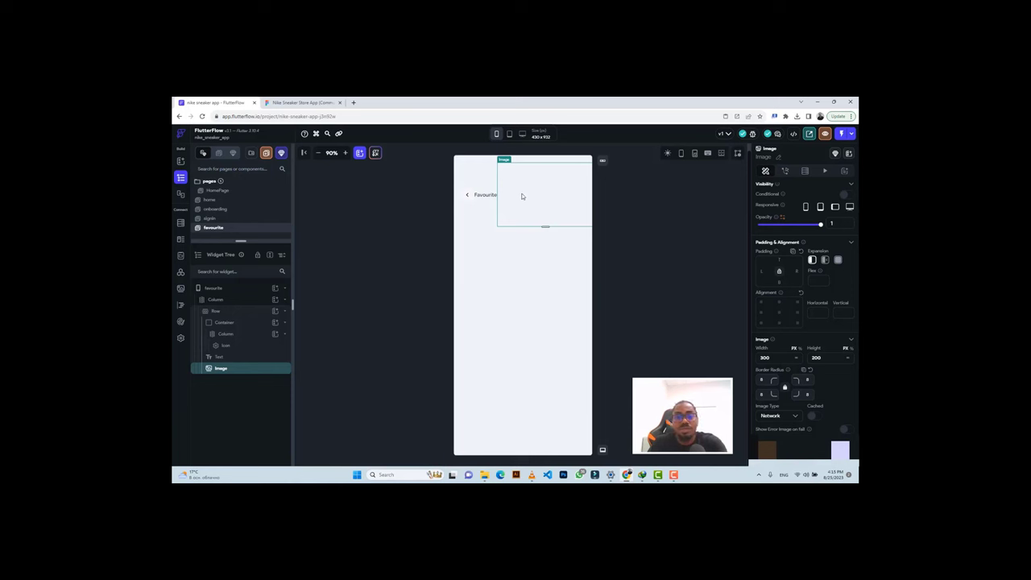
# Add a Container to the favourite page's header row.
pyautogui.moveTo(520, 203); pyautogui.dragTo(529, 186)
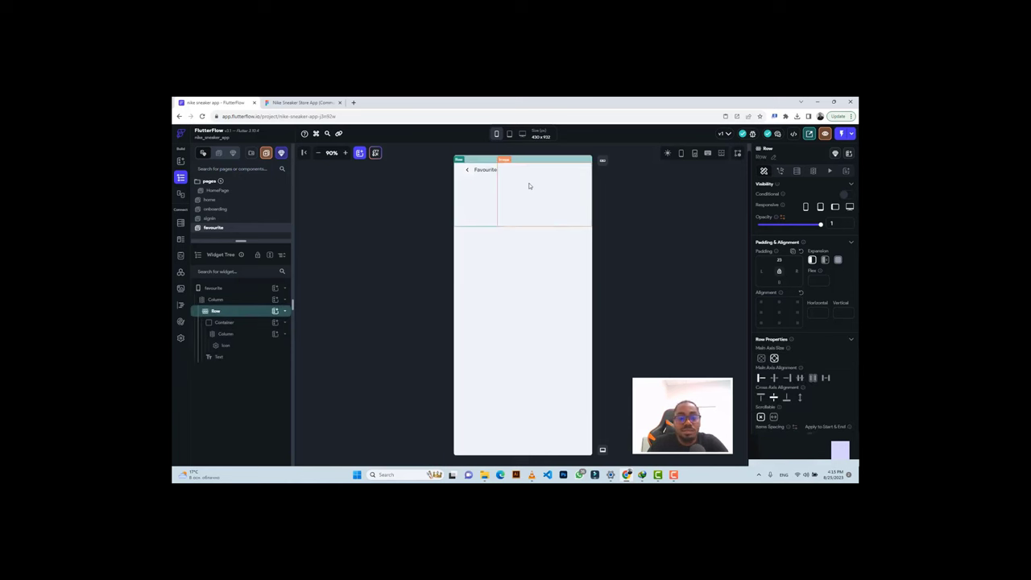
pyautogui.click(275, 312)
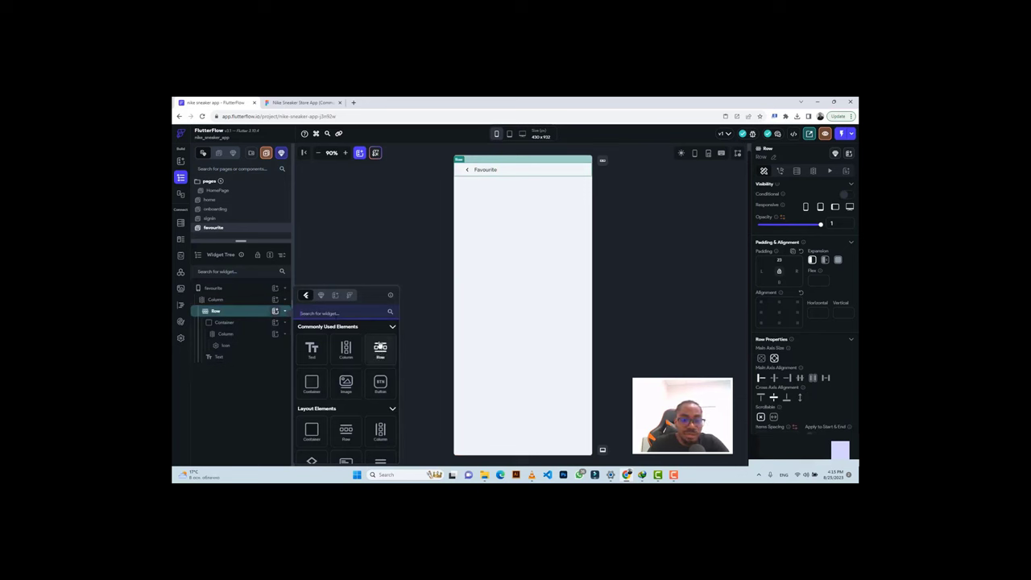
pyautogui.click(312, 384)
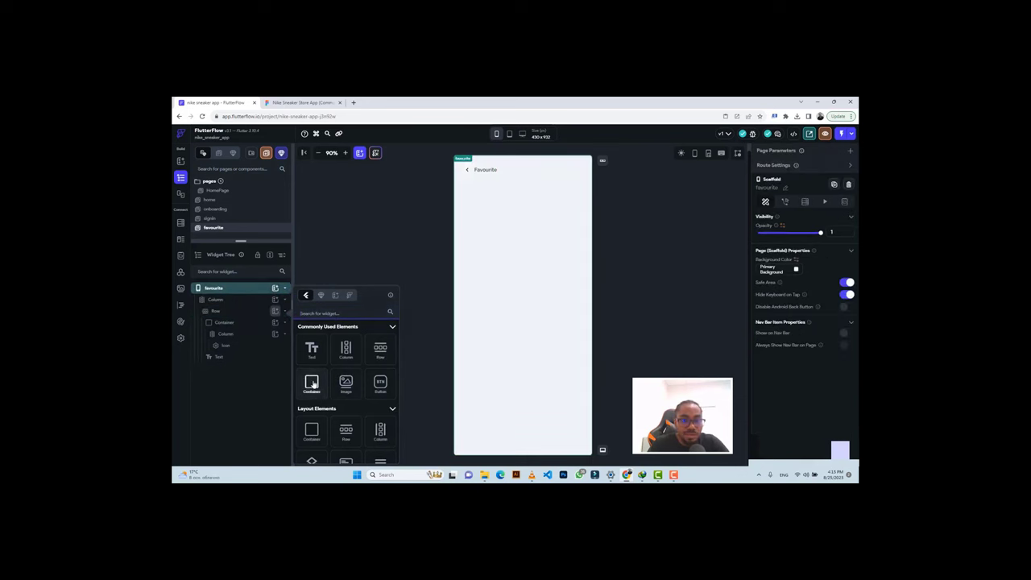
pyautogui.click(312, 383)
pyautogui.click(285, 103)
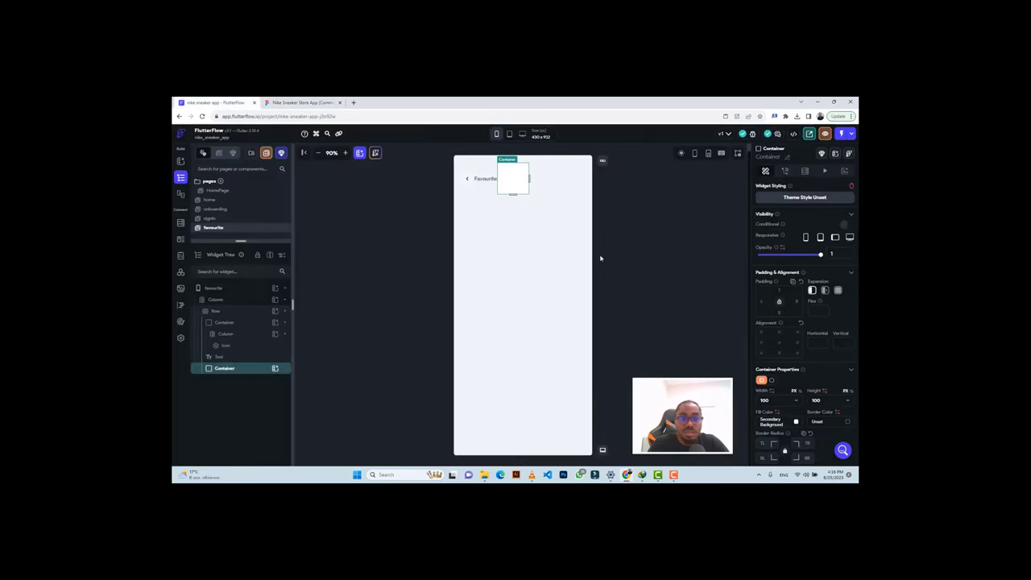
pyautogui.click(216, 102)
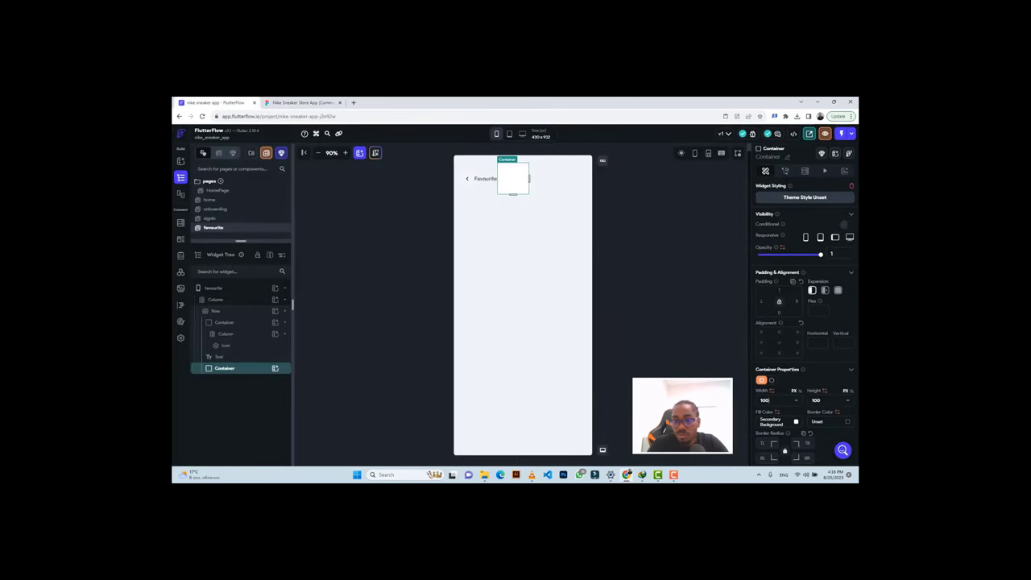
# Make the container 44 wide with a circular shape and put a Column inside it.
pyautogui.click(764, 399)
pyautogui.write('44')
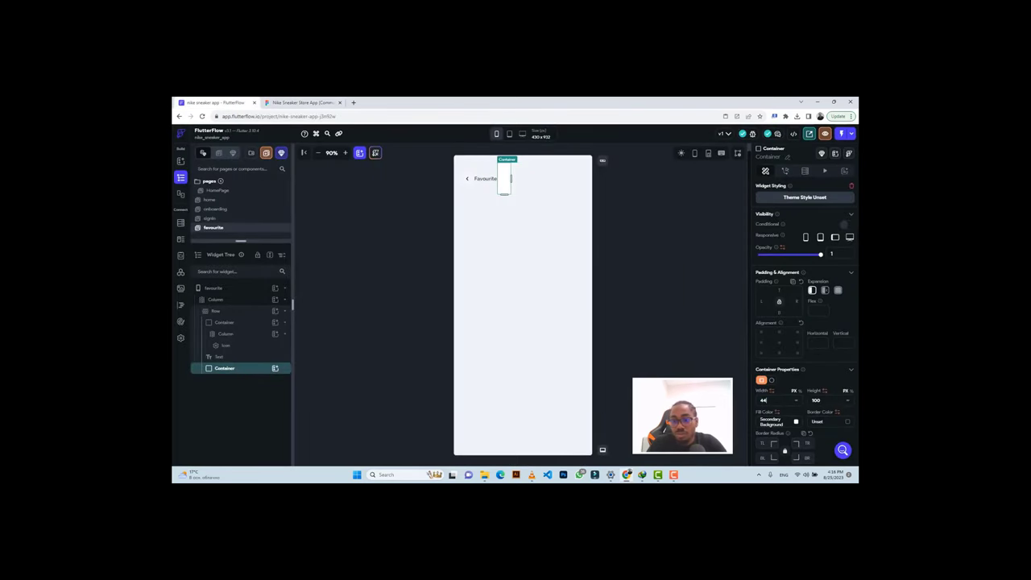
pyautogui.click(771, 381)
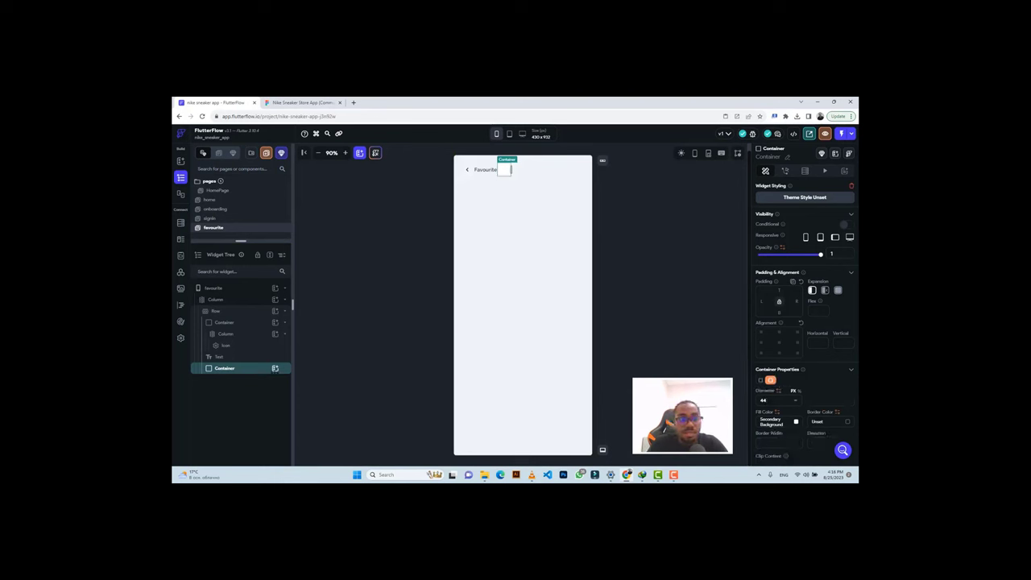
pyautogui.click(274, 369)
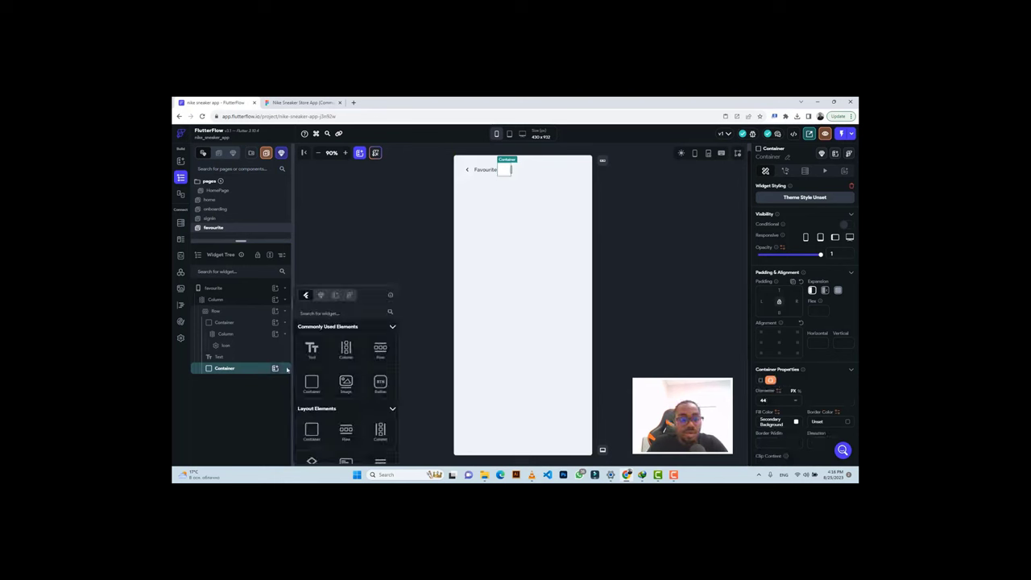
pyautogui.click(346, 347)
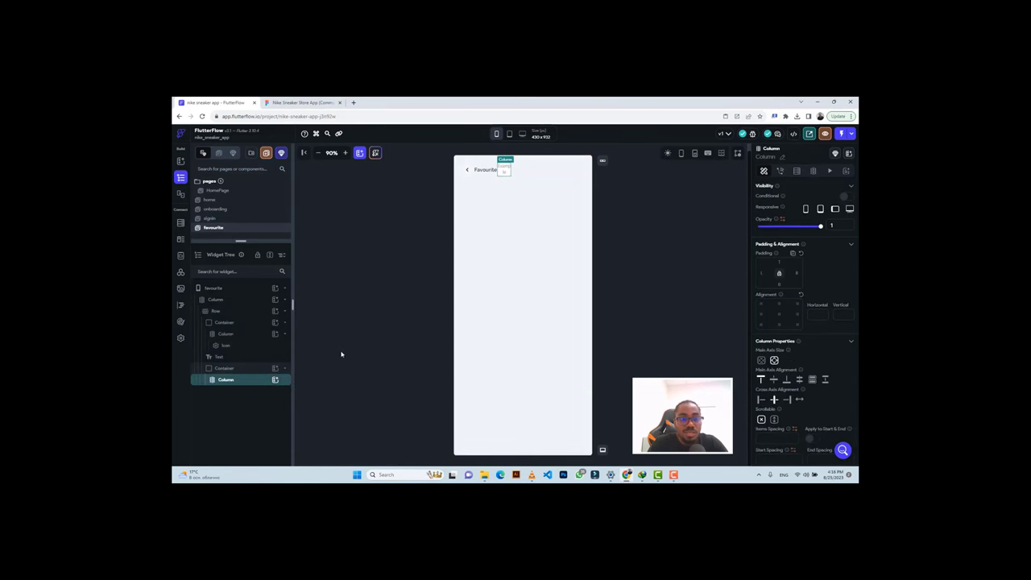
pyautogui.click(274, 380)
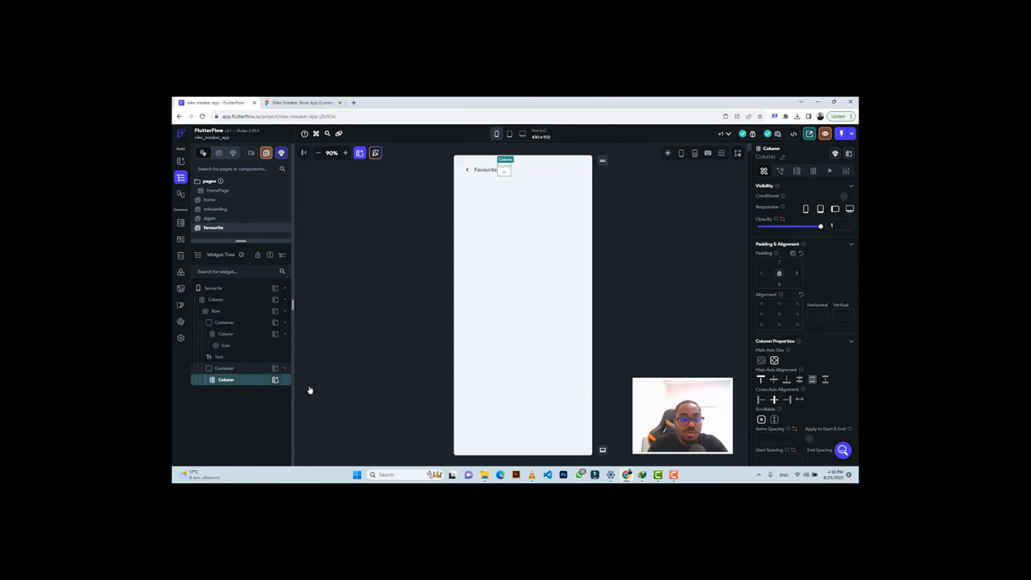
pyautogui.click(318, 232)
pyautogui.click(302, 102)
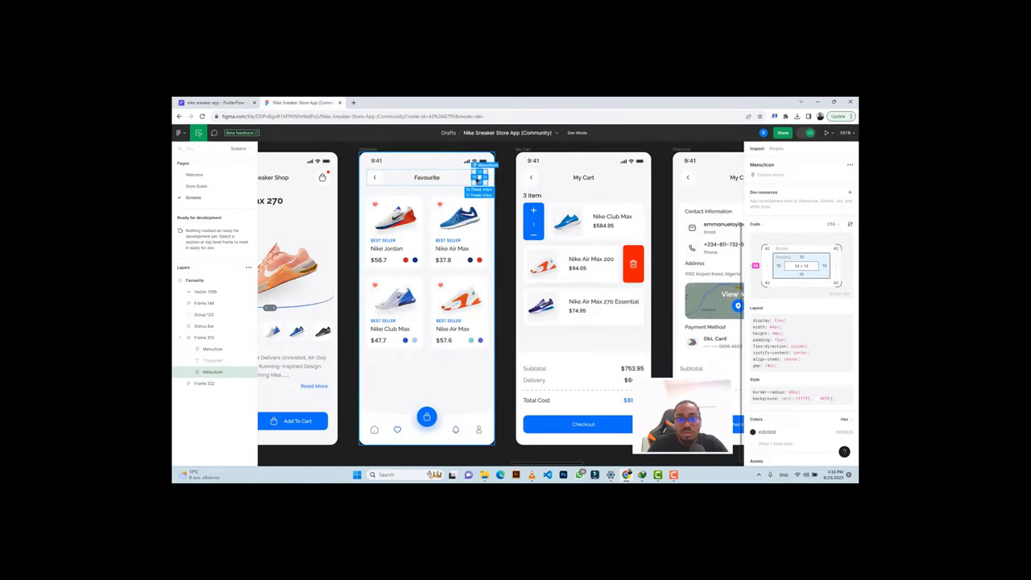
# Export the Figma heart icon as a PNG at a larger scale.
pyautogui.click(479, 177)
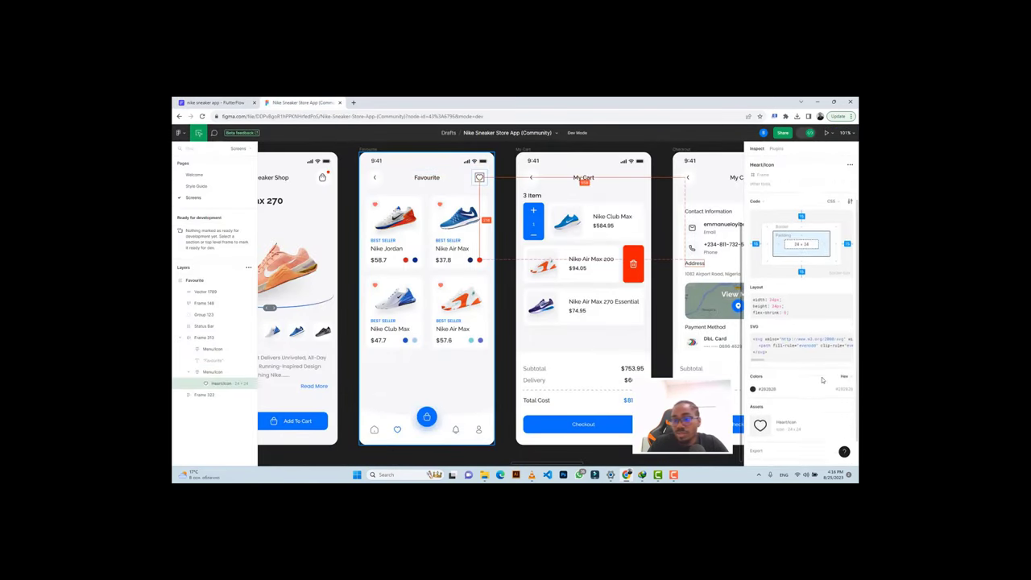
pyautogui.scroll(-4, 793, 366)
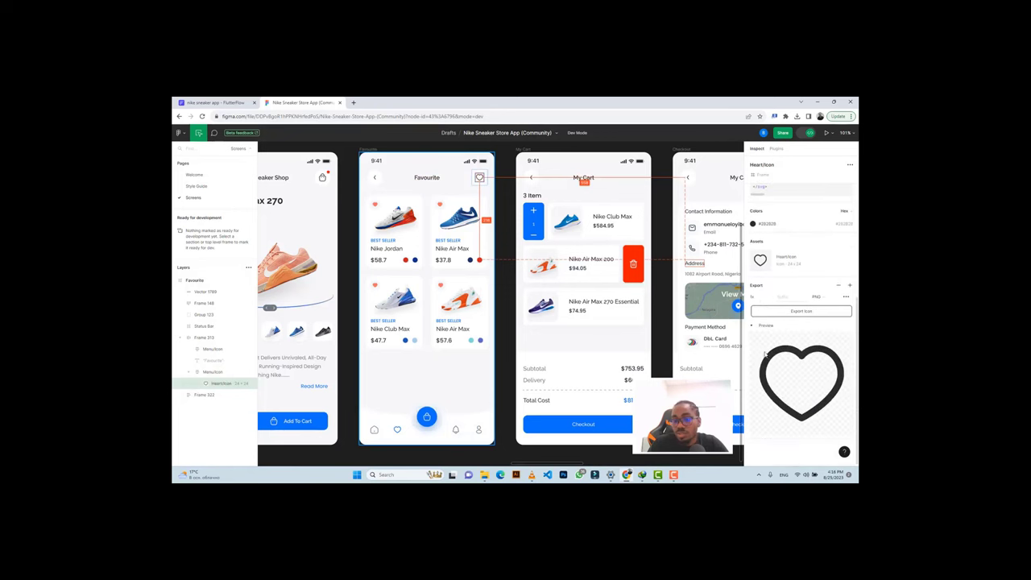
pyautogui.click(761, 298)
pyautogui.click(767, 325)
pyautogui.click(775, 312)
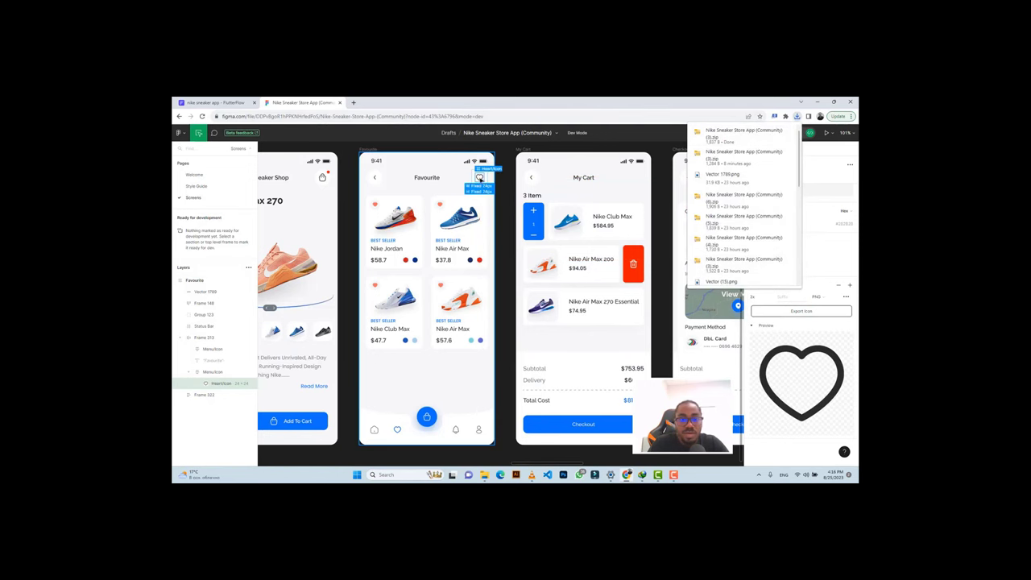
pyautogui.click(213, 102)
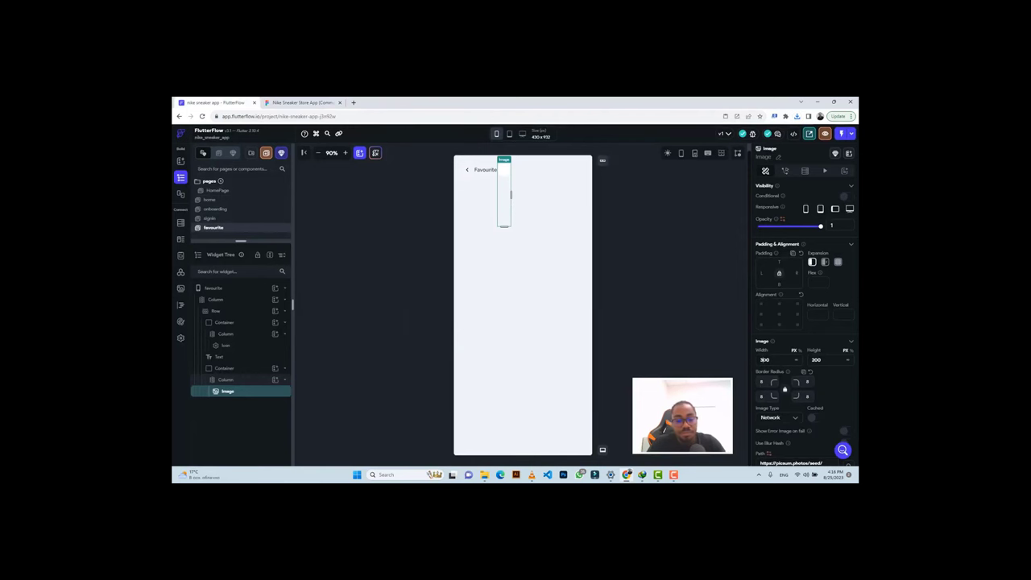
# Make the header image 24×24 and switch its type from Network to Asset for uploading.
pyautogui.hotkey('ctrl', 'a')
pyautogui.write('24')
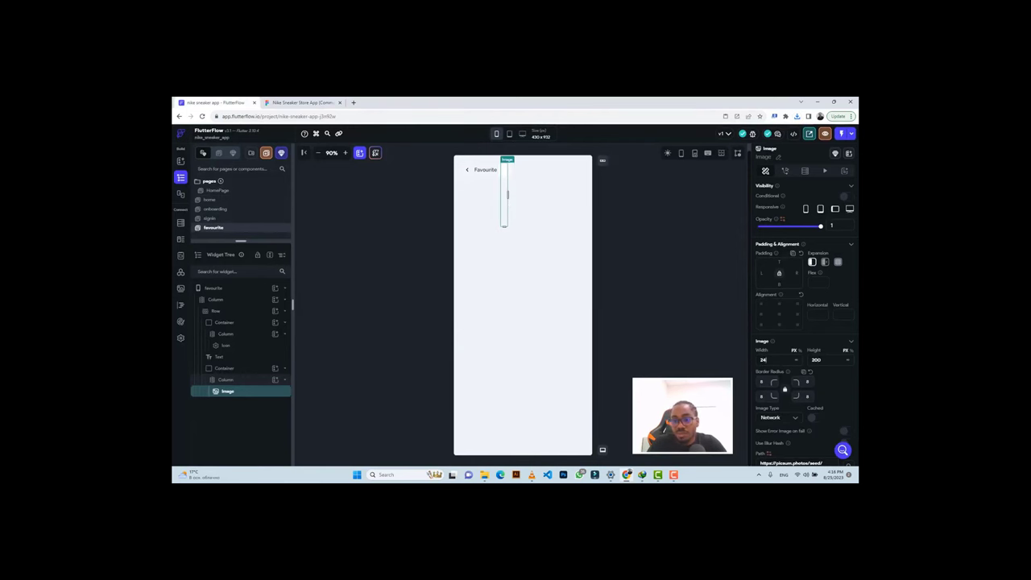
pyautogui.press('Tab')
pyautogui.write('24')
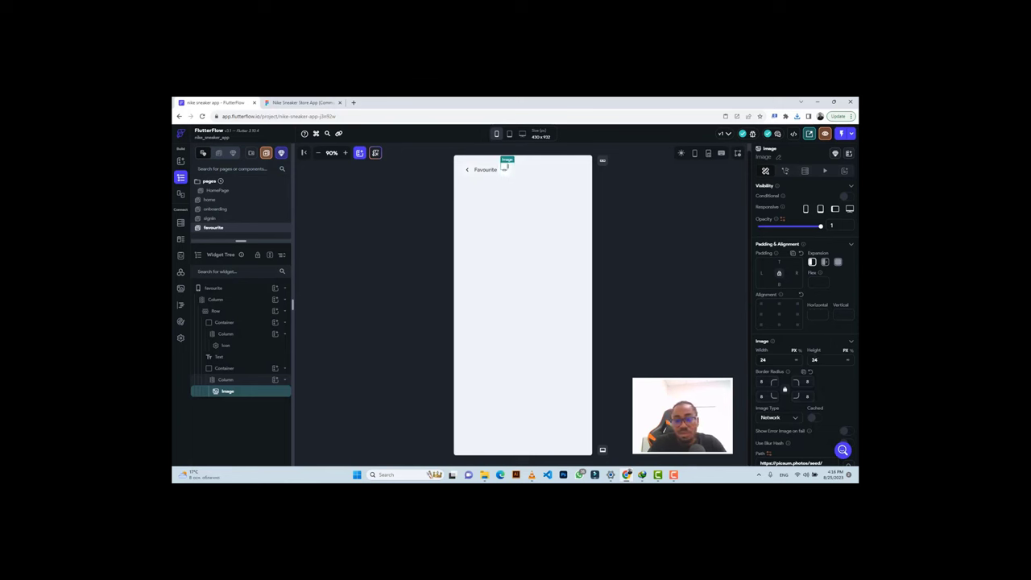
pyautogui.click(779, 418)
pyautogui.click(776, 435)
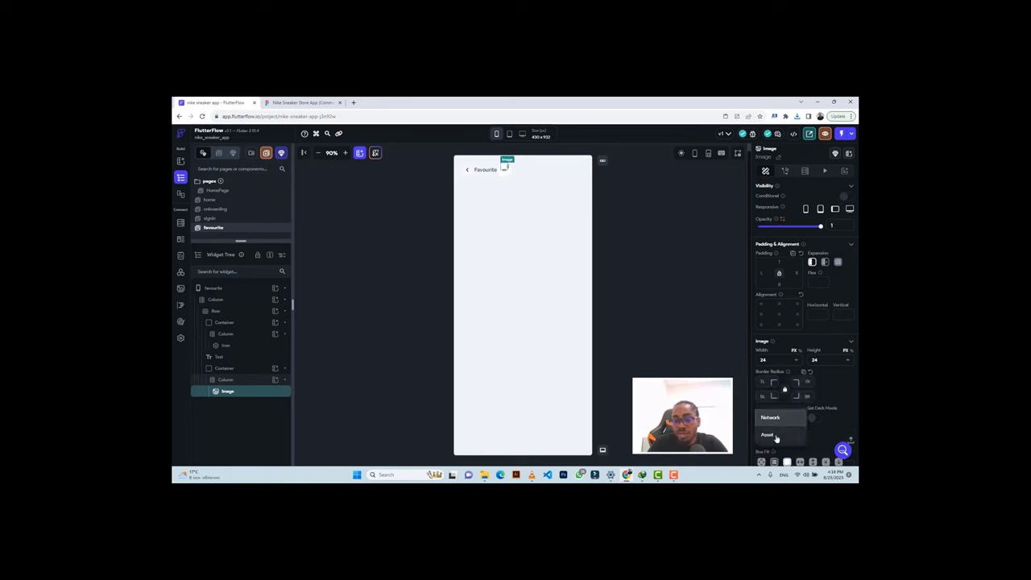
pyautogui.scroll(-1, 850, 404)
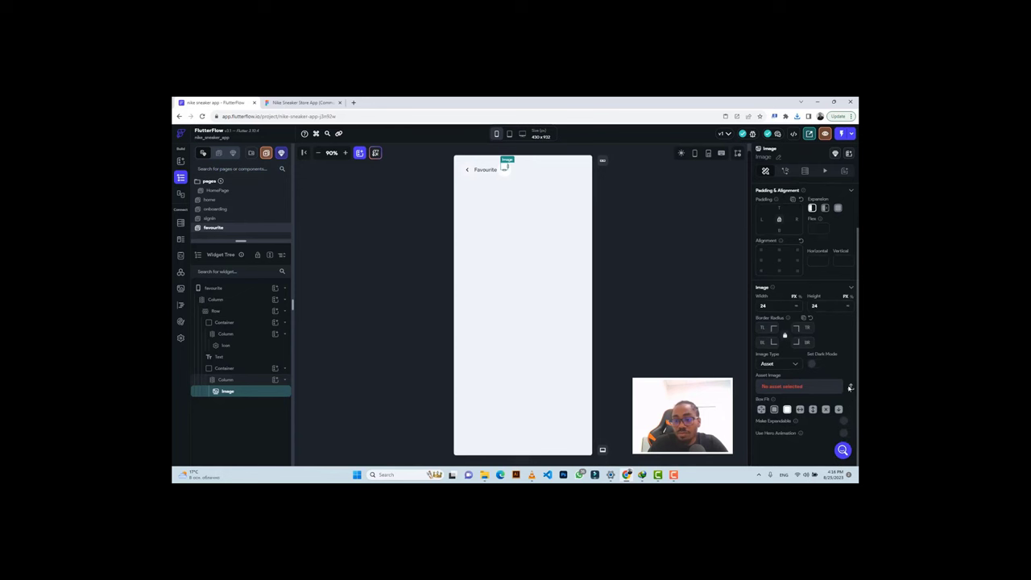
pyautogui.click(849, 387)
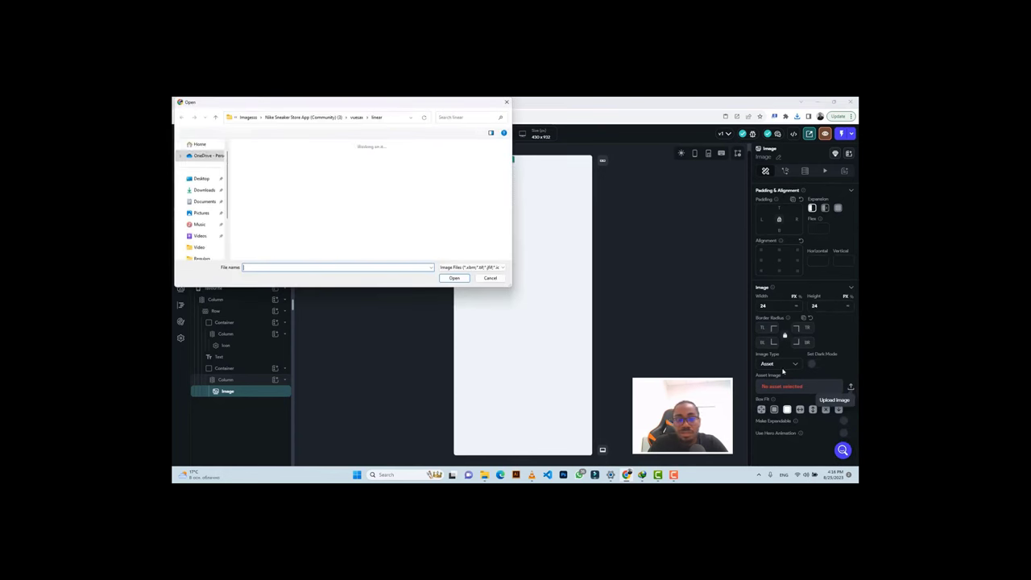
# Move the downloaded icon zip into a new 'Today' folder and extract it.
pyautogui.click(245, 118)
pyautogui.click(245, 118)
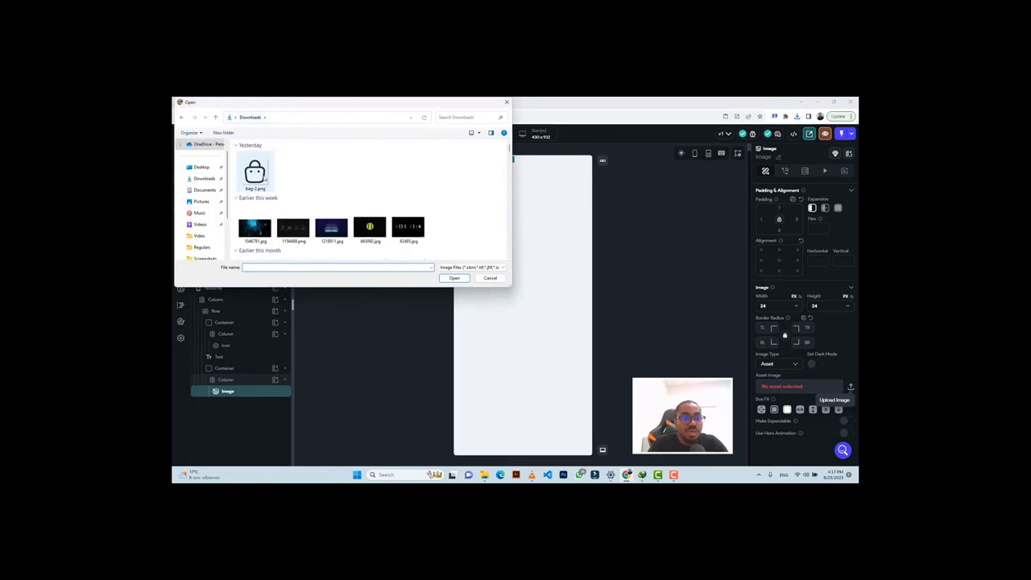
pyautogui.click(450, 280)
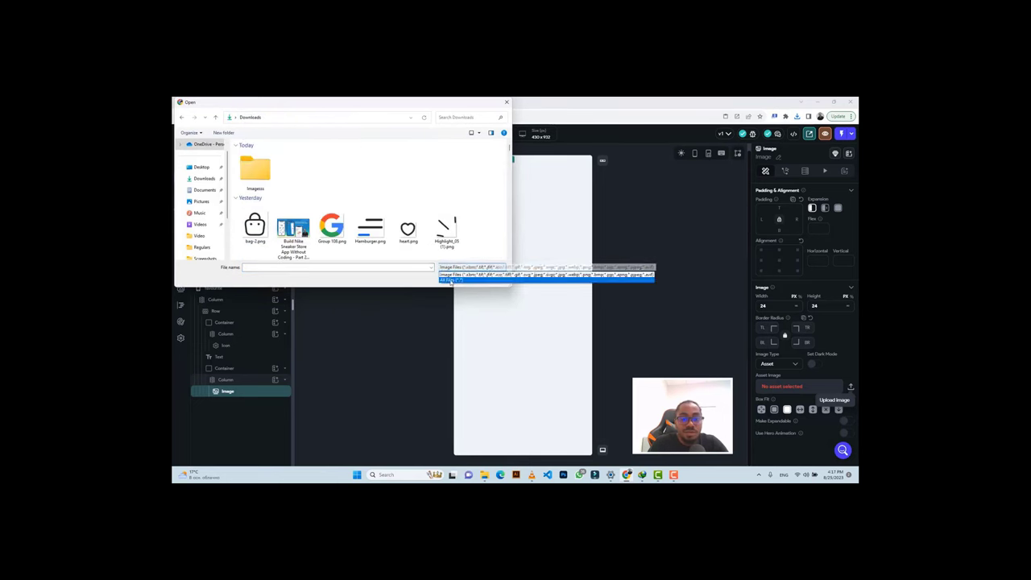
pyautogui.click(254, 173)
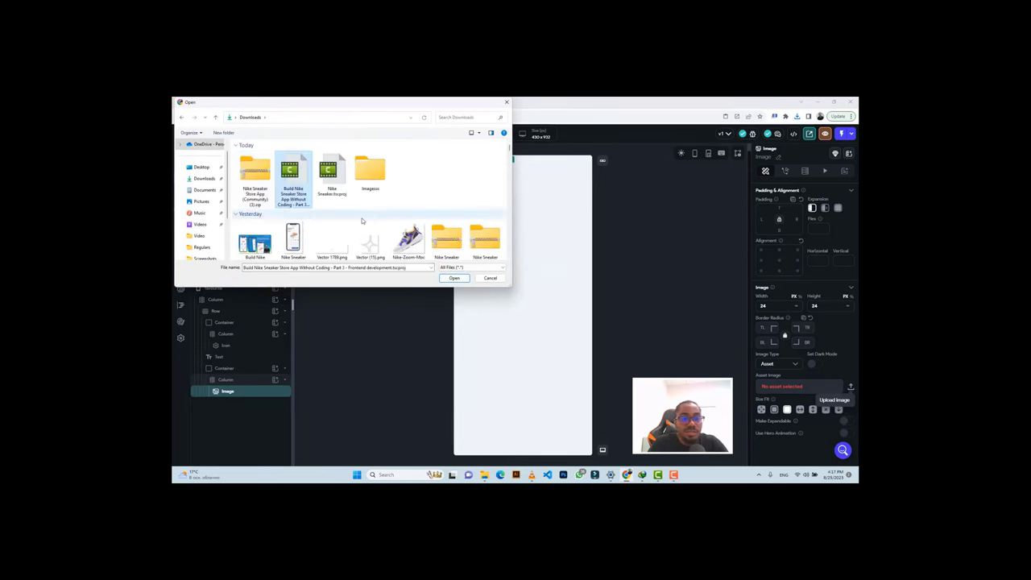
pyautogui.click(251, 171)
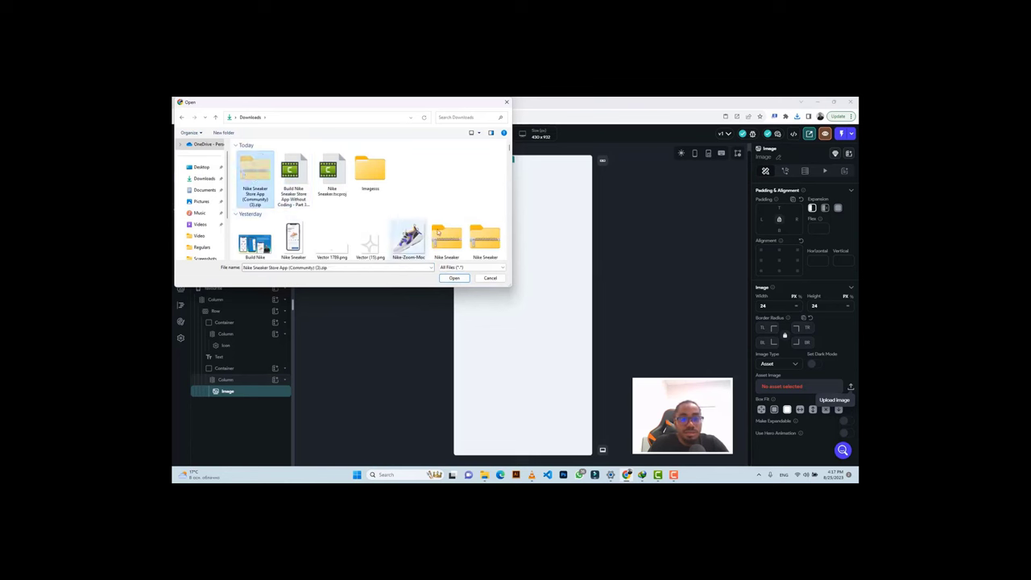
pyautogui.scroll(-1, 445, 222)
pyautogui.doubleClick(369, 161)
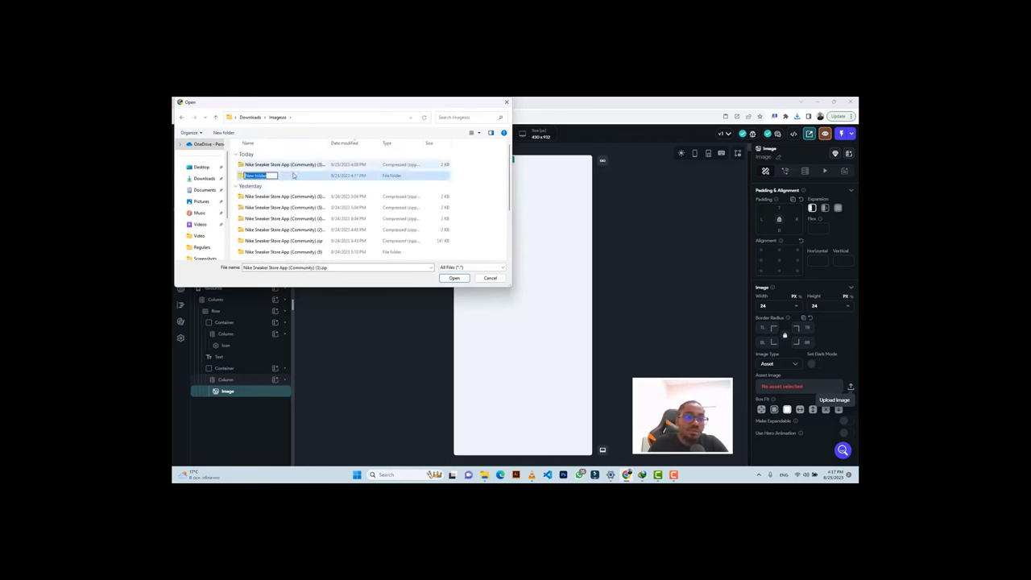
pyautogui.write('Today')
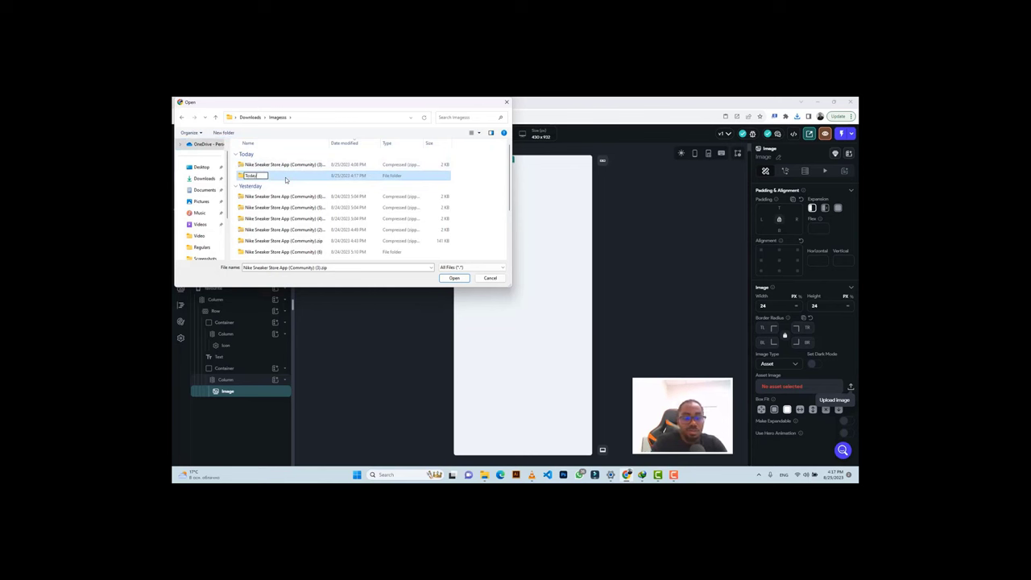
pyautogui.press('Return')
pyautogui.press('Return')
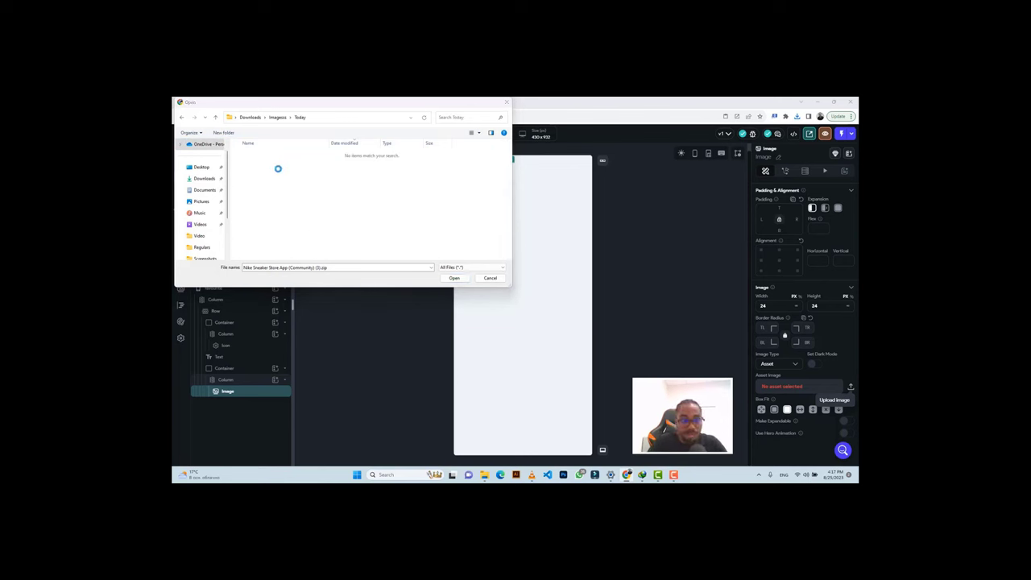
pyautogui.hotkey('ctrl', 'v')
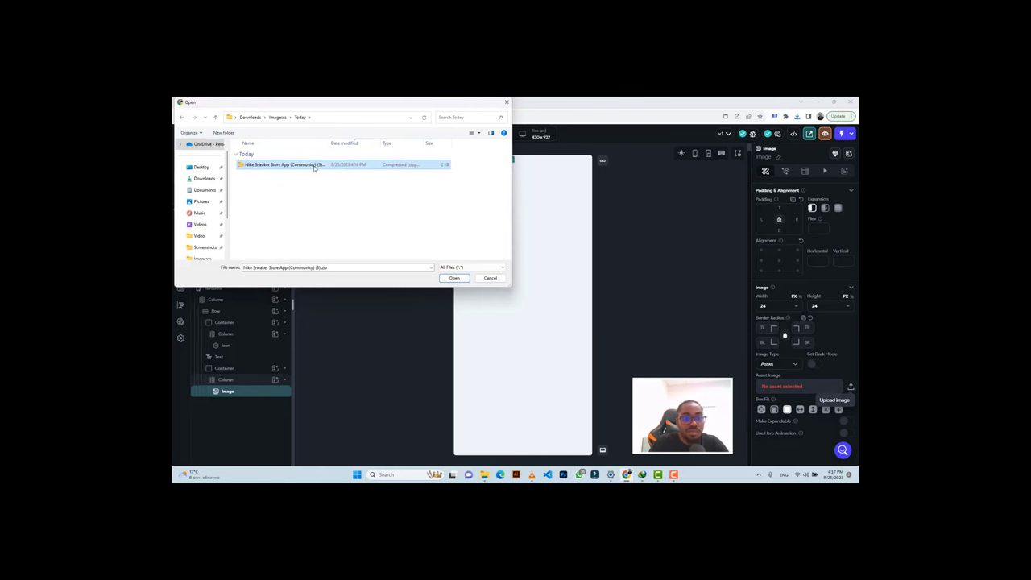
pyautogui.rightClick(314, 167)
pyautogui.click(346, 234)
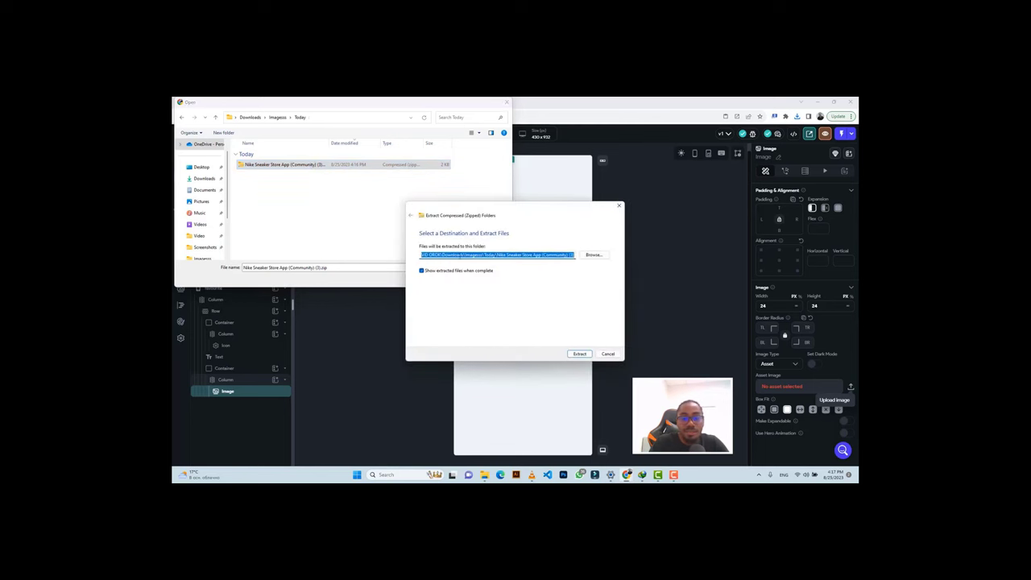
pyautogui.click(578, 355)
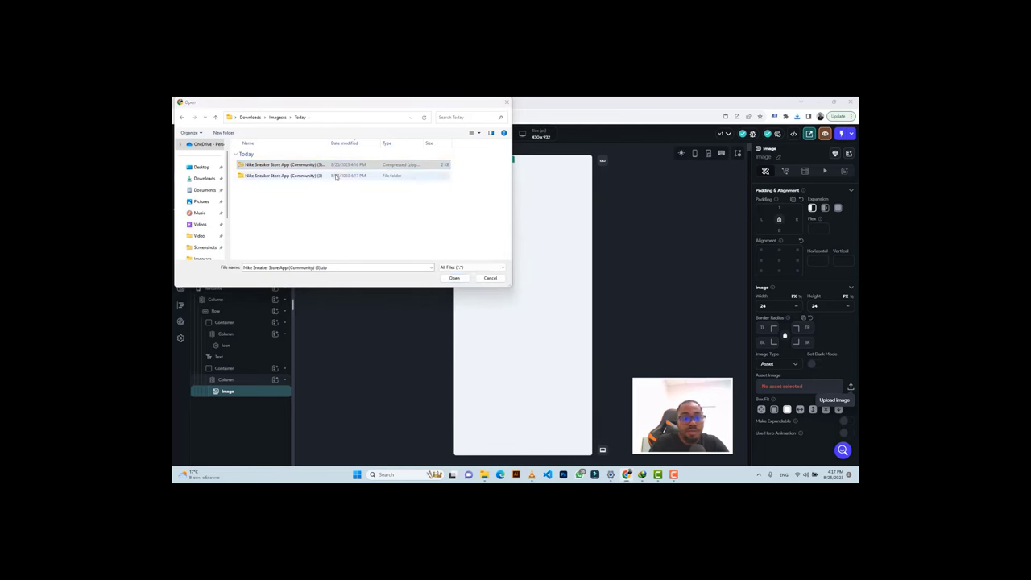
pyautogui.doubleClick(336, 175)
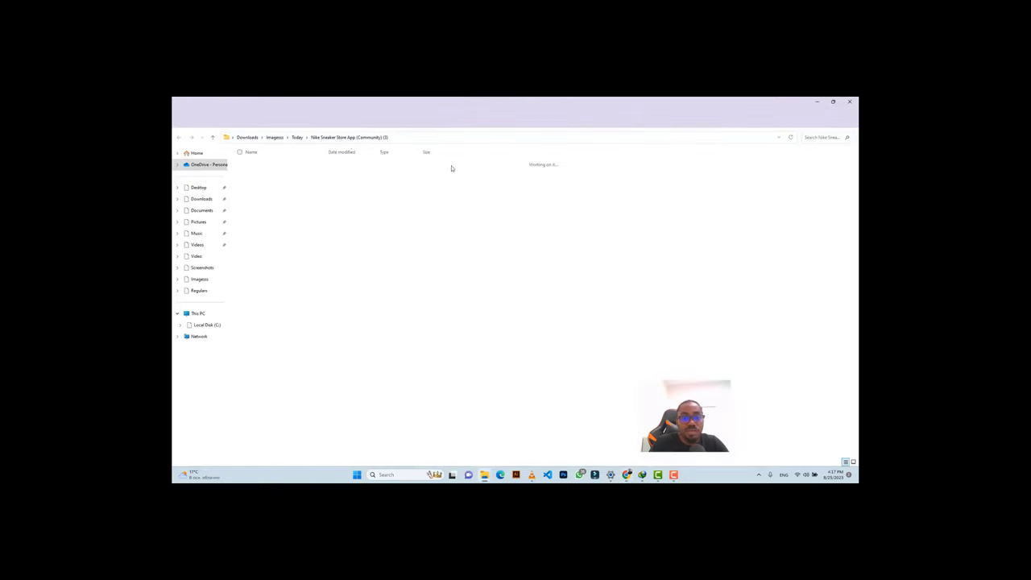
# Upload Icon.png from the extracted Menu > Heart folder as the image asset.
pyautogui.click(848, 102)
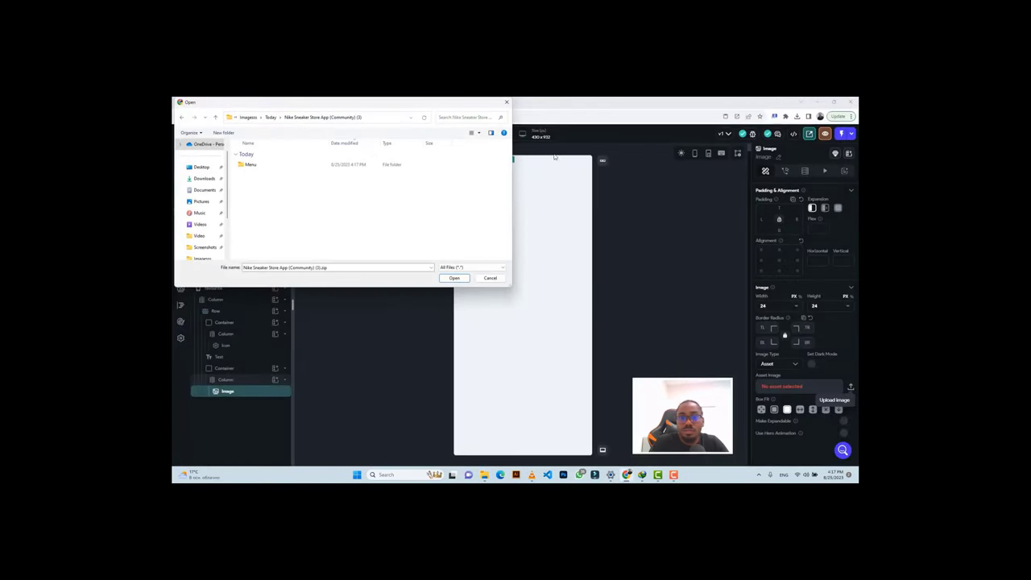
pyautogui.doubleClick(261, 164)
pyautogui.doubleClick(263, 166)
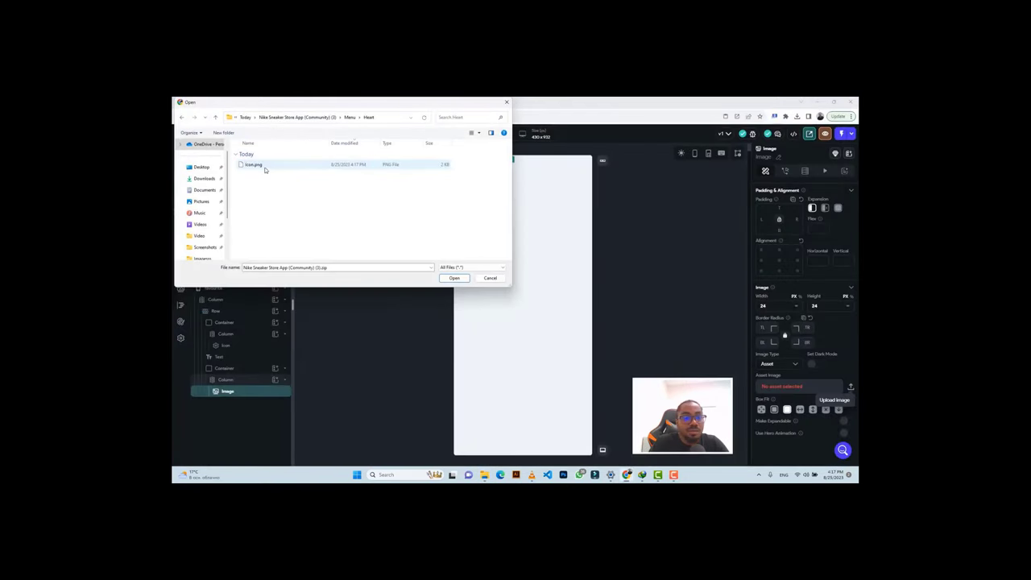
pyautogui.click(255, 166)
pyautogui.click(454, 278)
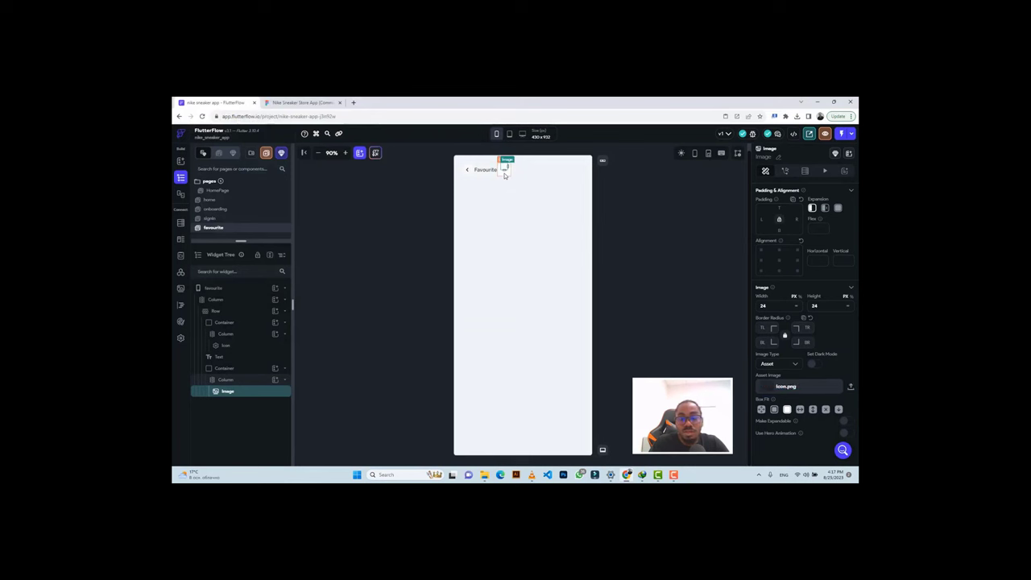
# Centre the heart in its Column and container, and set the header row to Space Between.
pyautogui.click(505, 175)
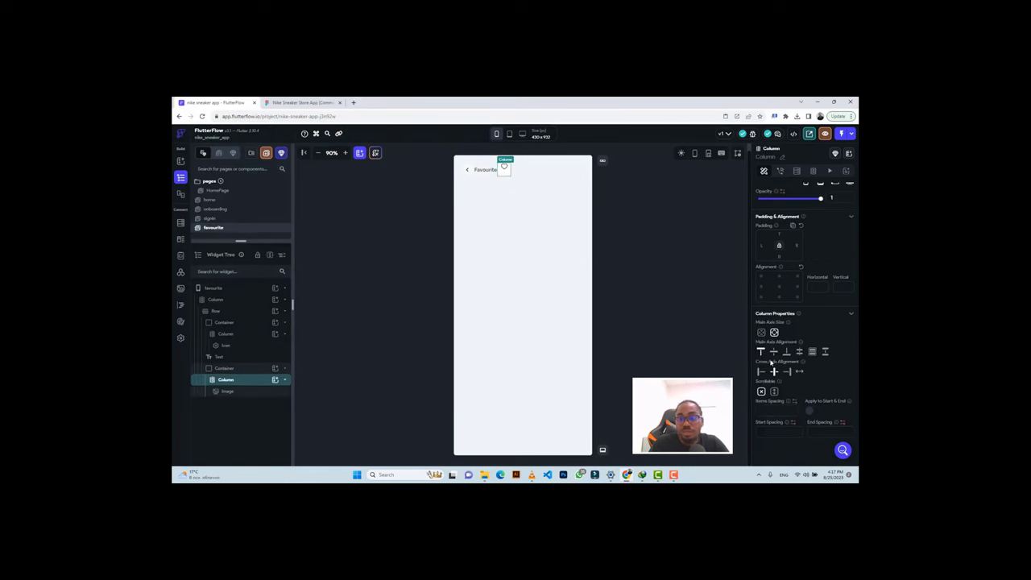
pyautogui.click(773, 352)
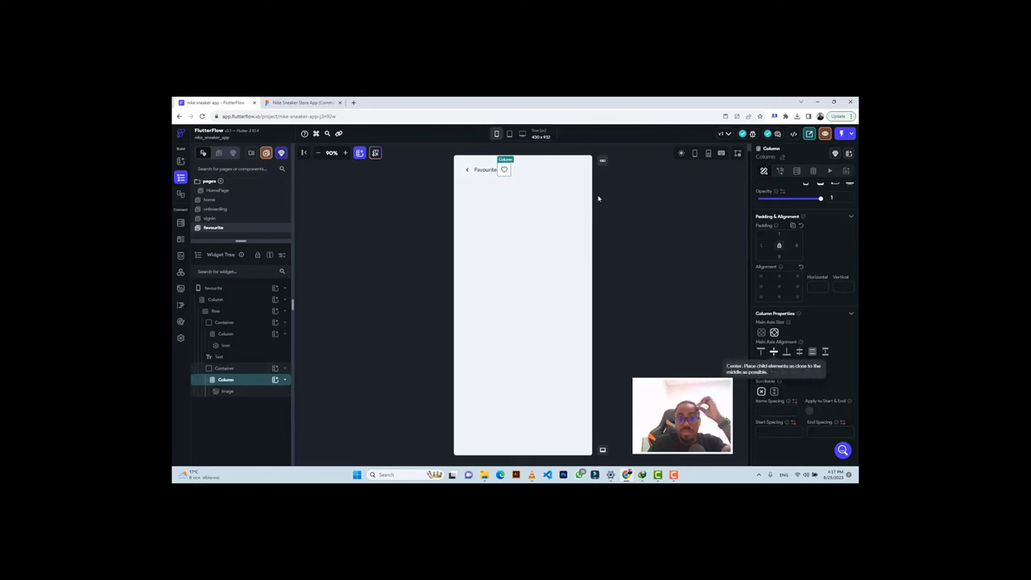
pyautogui.click(523, 173)
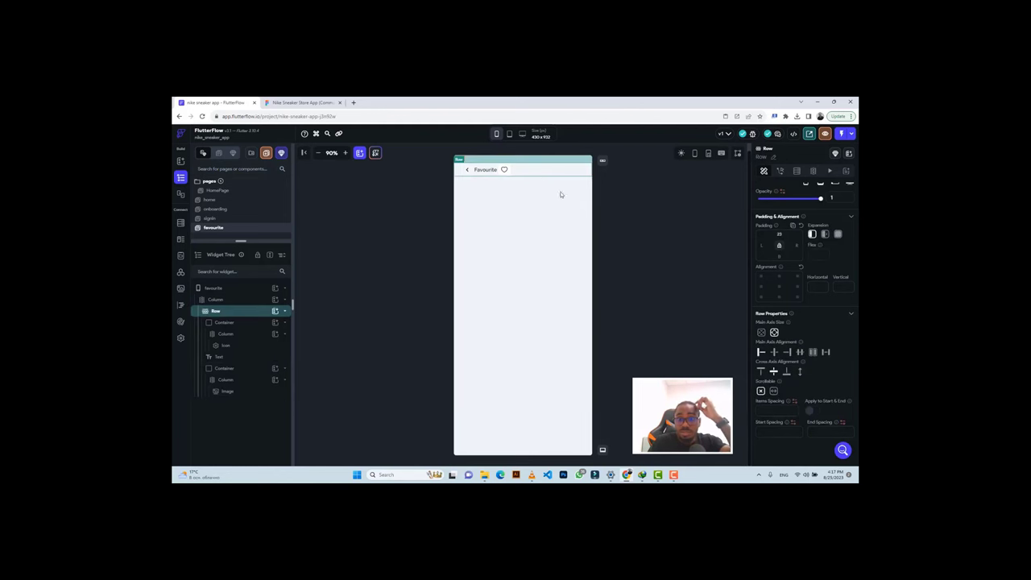
pyautogui.click(825, 353)
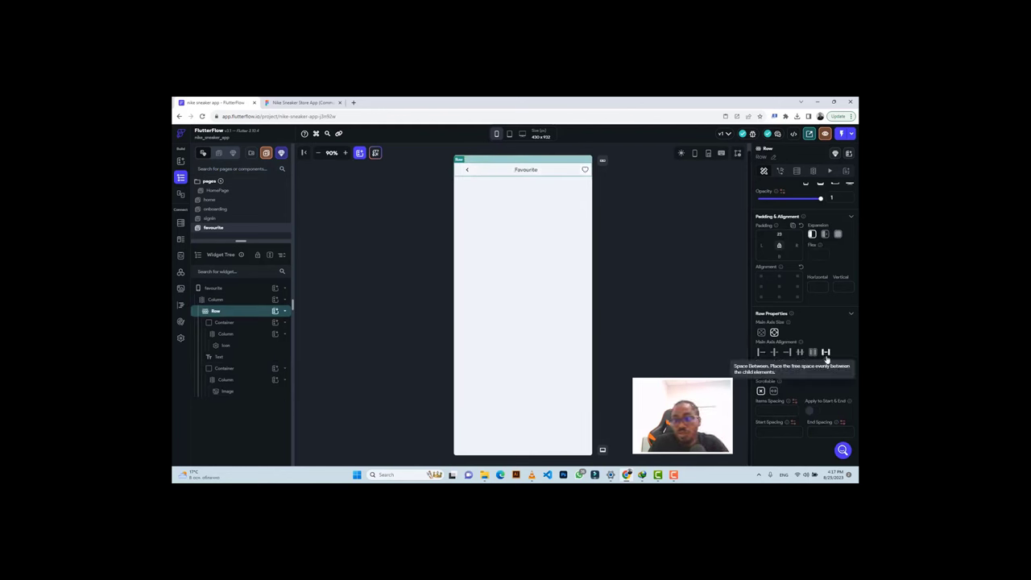
pyautogui.click(579, 173)
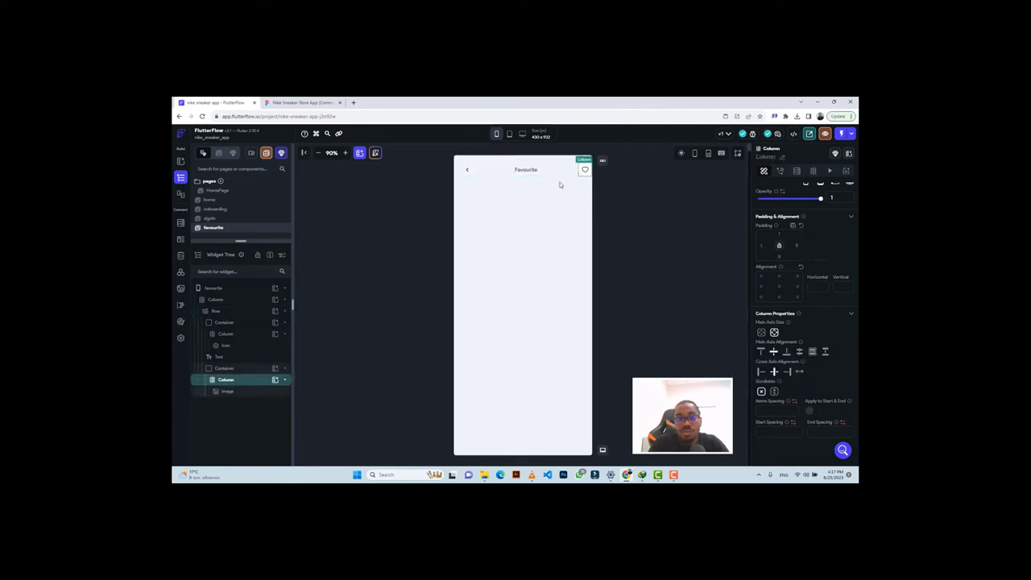
pyautogui.click(238, 370)
pyautogui.click(779, 314)
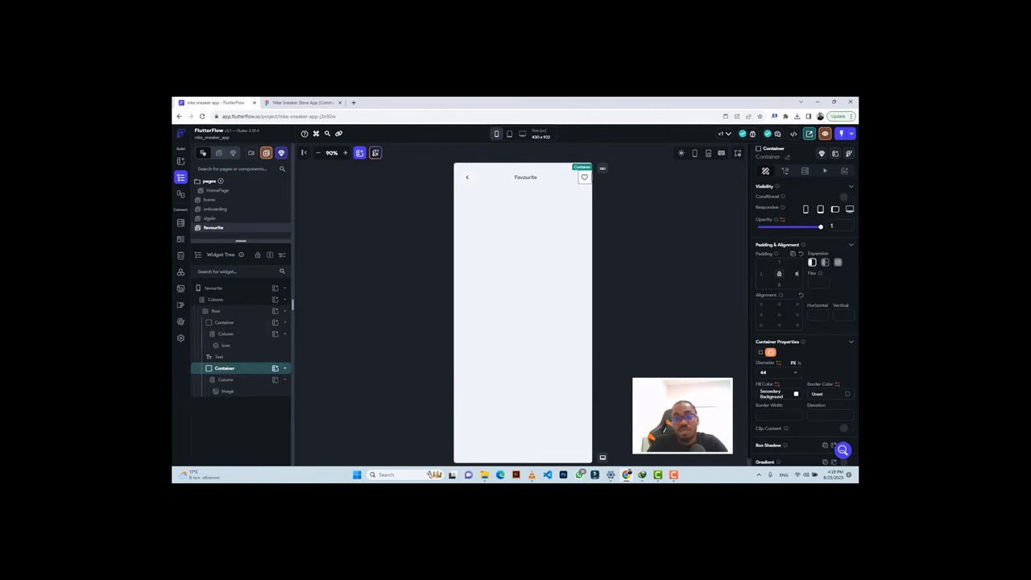
# Compare the favourite page's header layout against the Figma Favourite design.
pyautogui.hotkey('ctrl', 'Tab')
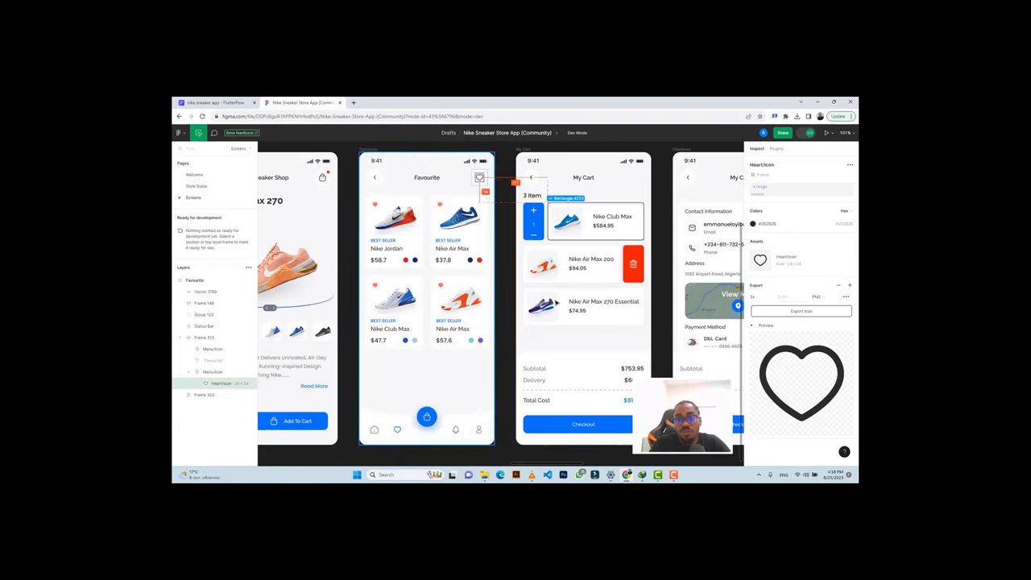
pyautogui.click(207, 103)
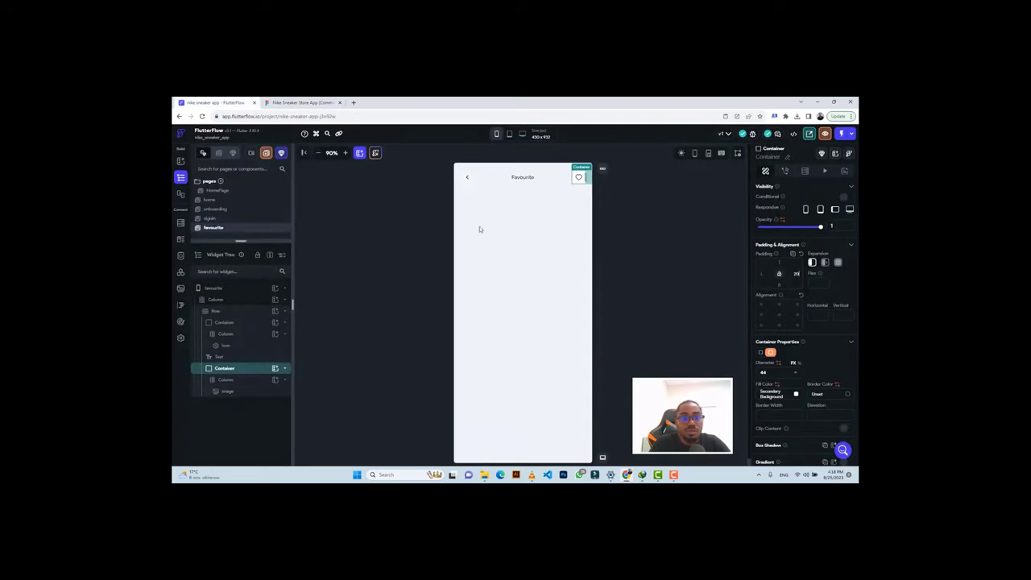
pyautogui.click(492, 240)
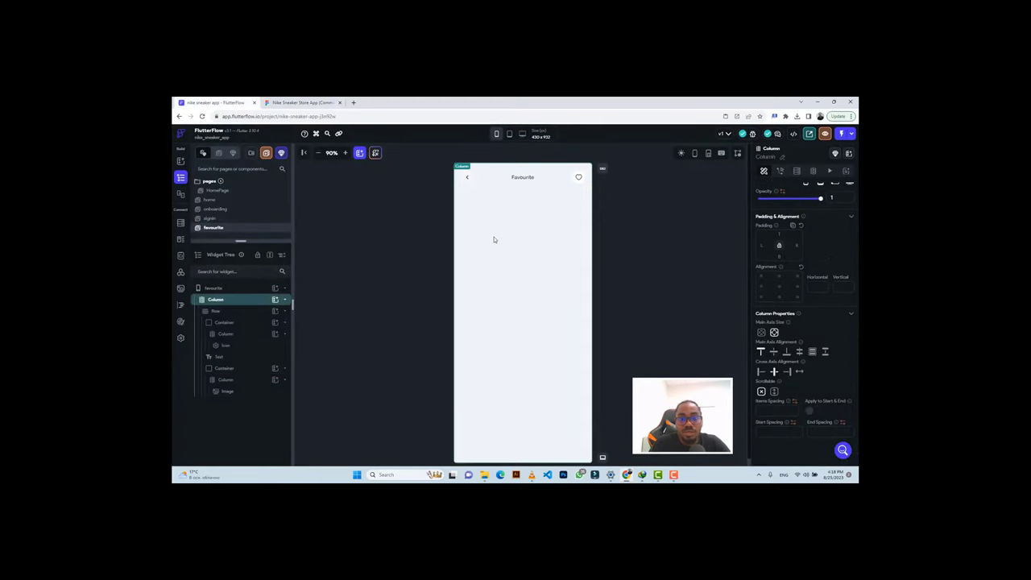
pyautogui.click(300, 102)
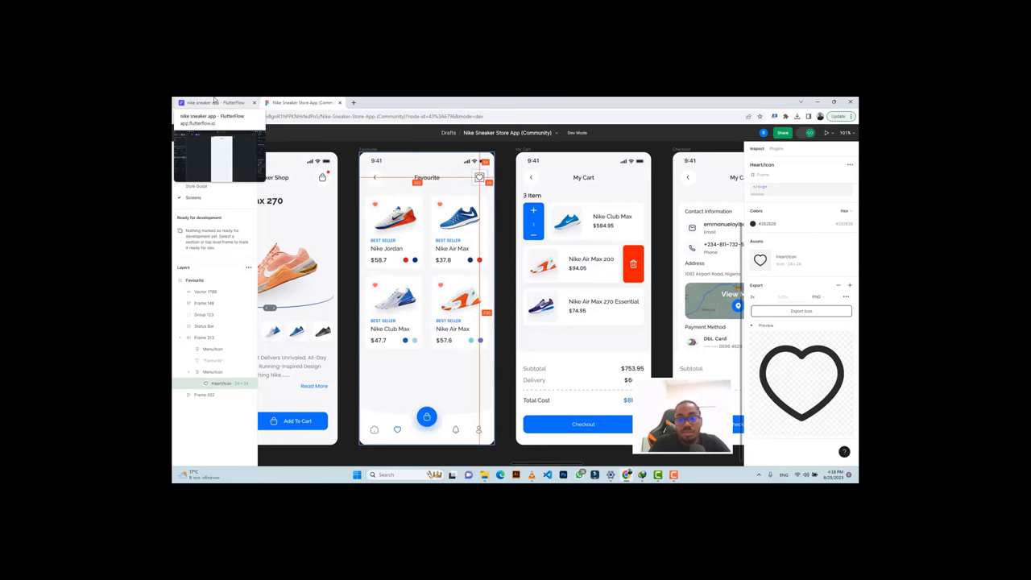
pyautogui.click(215, 102)
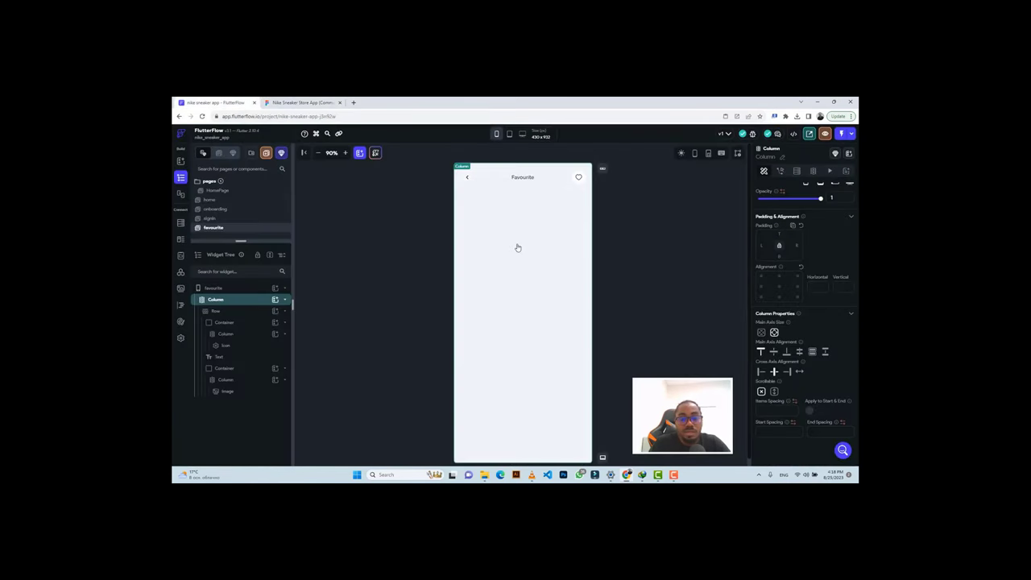
# Add a Row to the main Column below the header, referencing the Nike Jordan card.
pyautogui.click(274, 300)
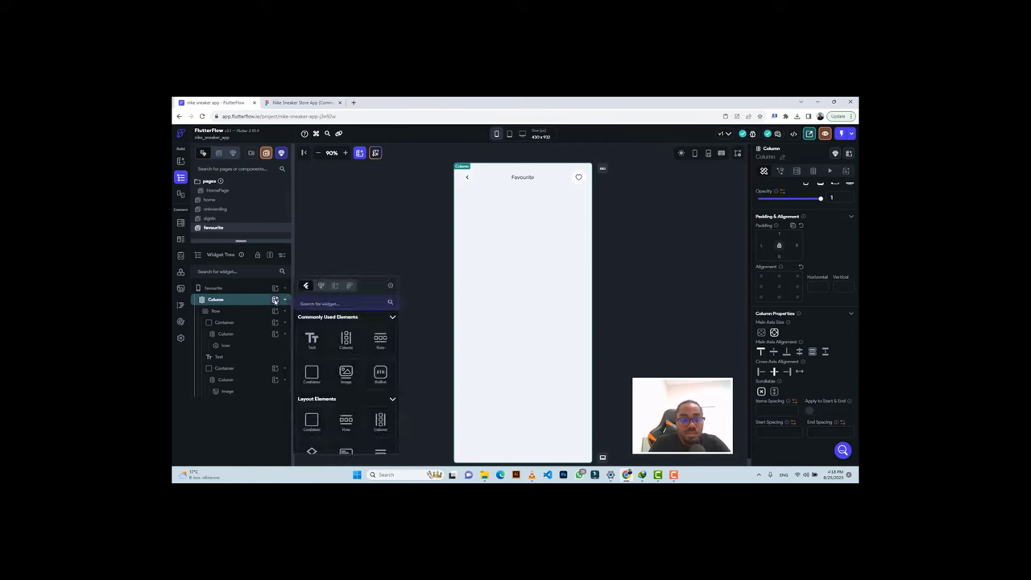
pyautogui.click(385, 342)
pyautogui.click(302, 102)
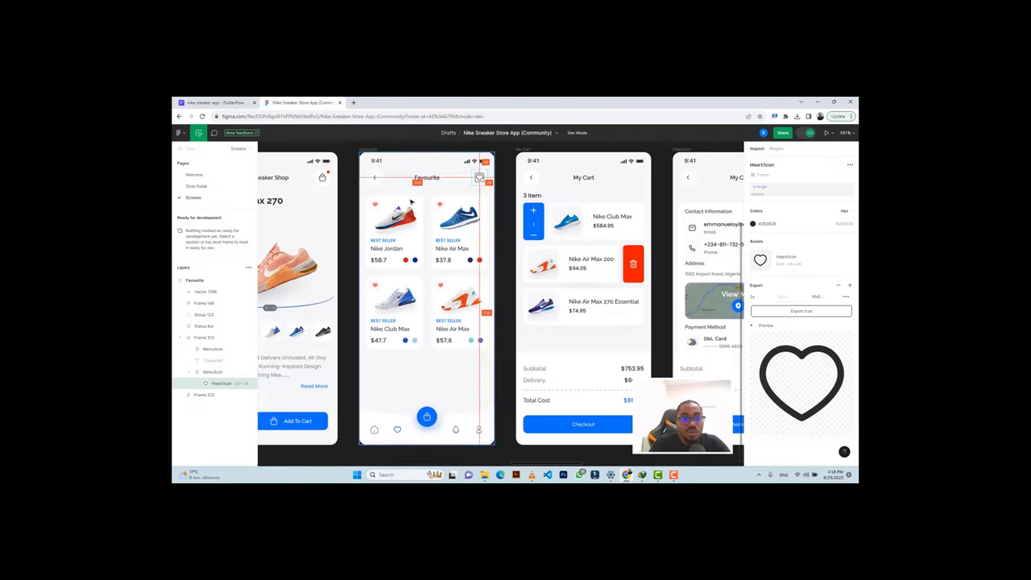
pyautogui.click(405, 201)
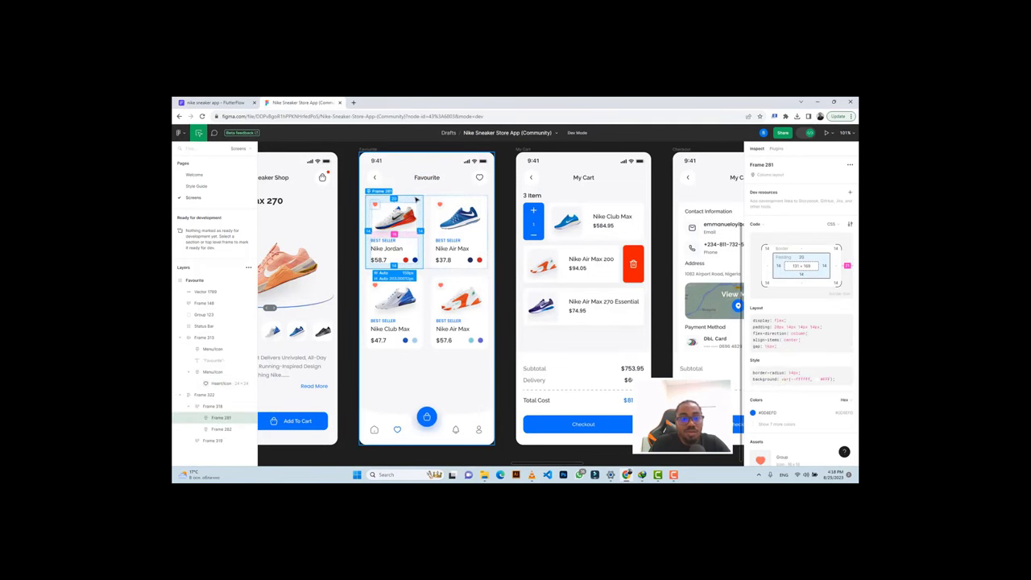
pyautogui.click(213, 102)
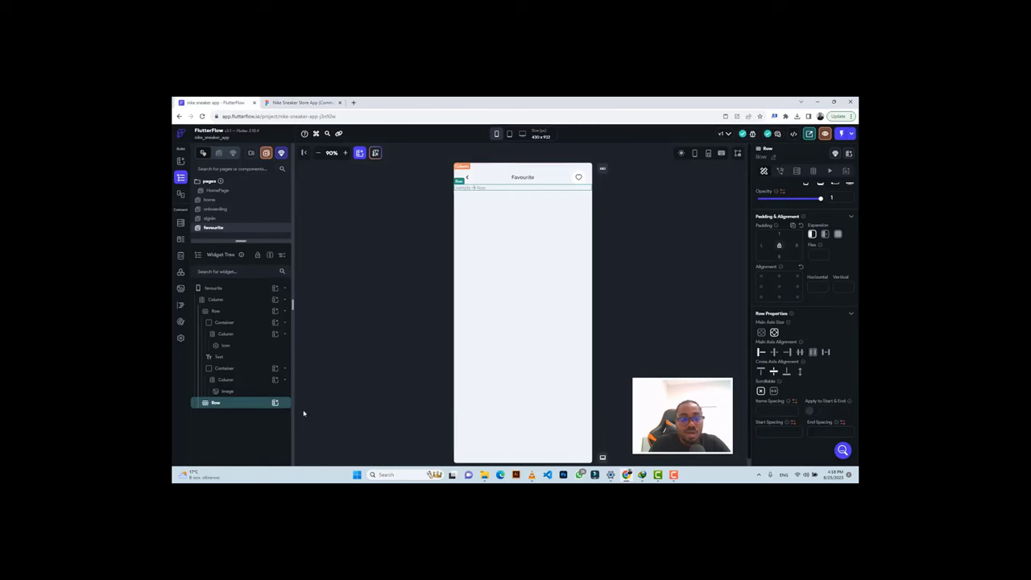
# Add a Container inside the new row sized 169 wide by 200 high.
pyautogui.click(274, 402)
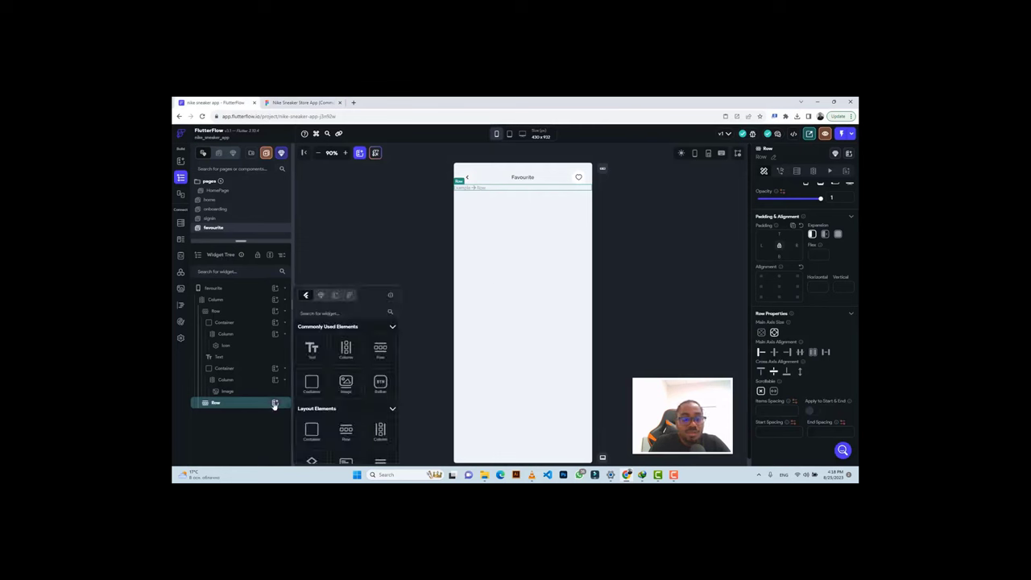
pyautogui.click(312, 384)
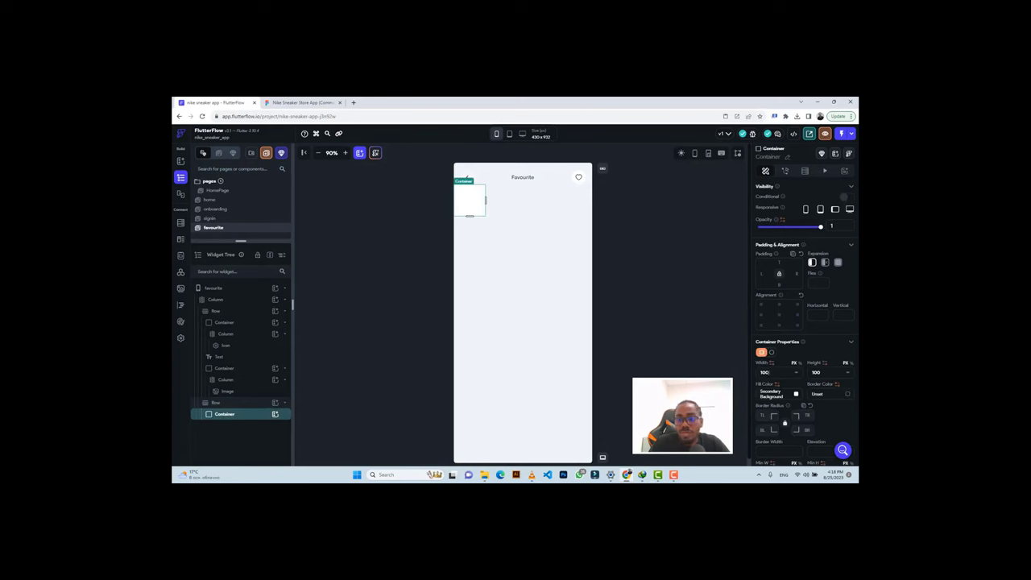
pyautogui.write('169')
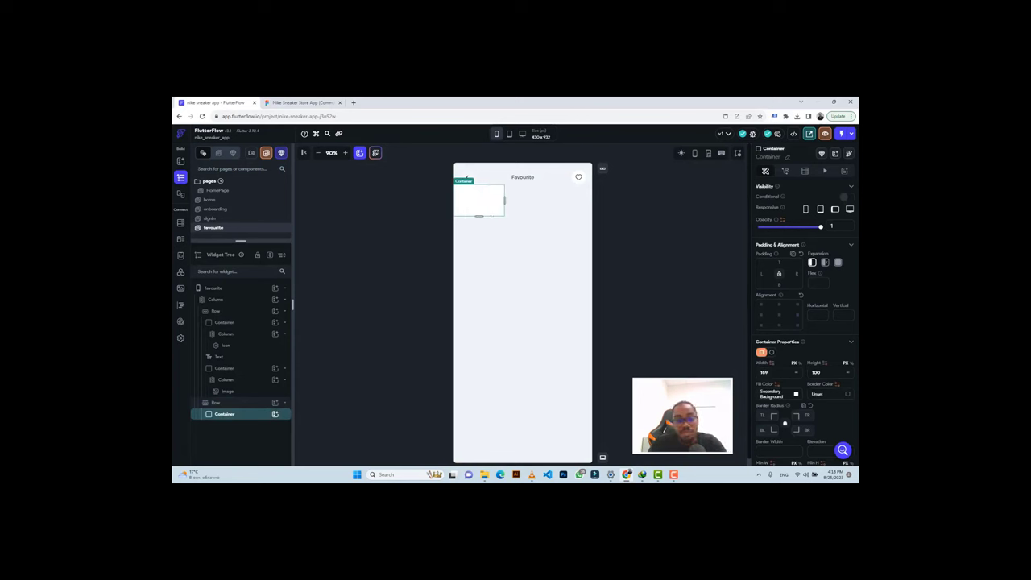
pyautogui.write('200')
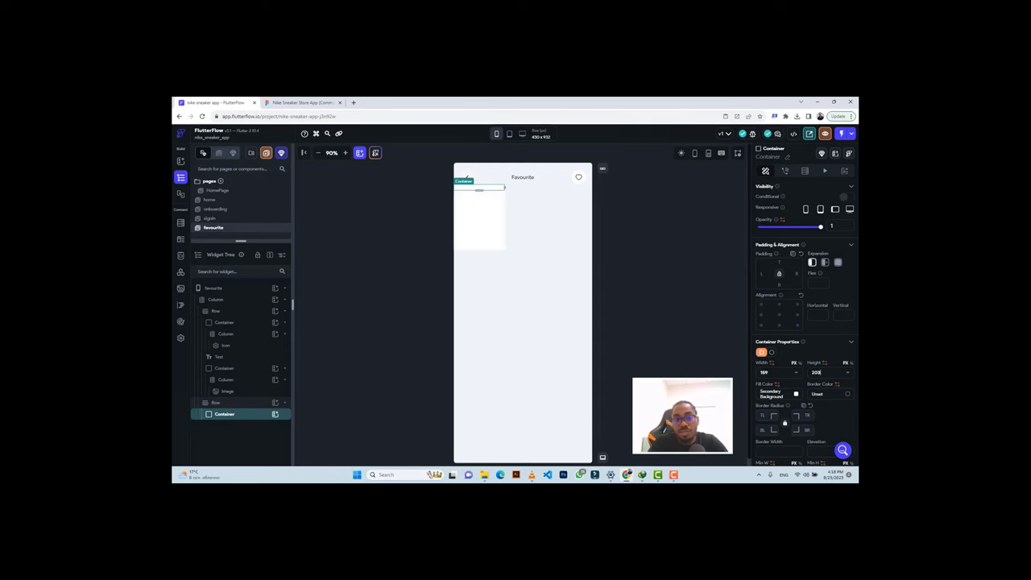
pyautogui.click(275, 104)
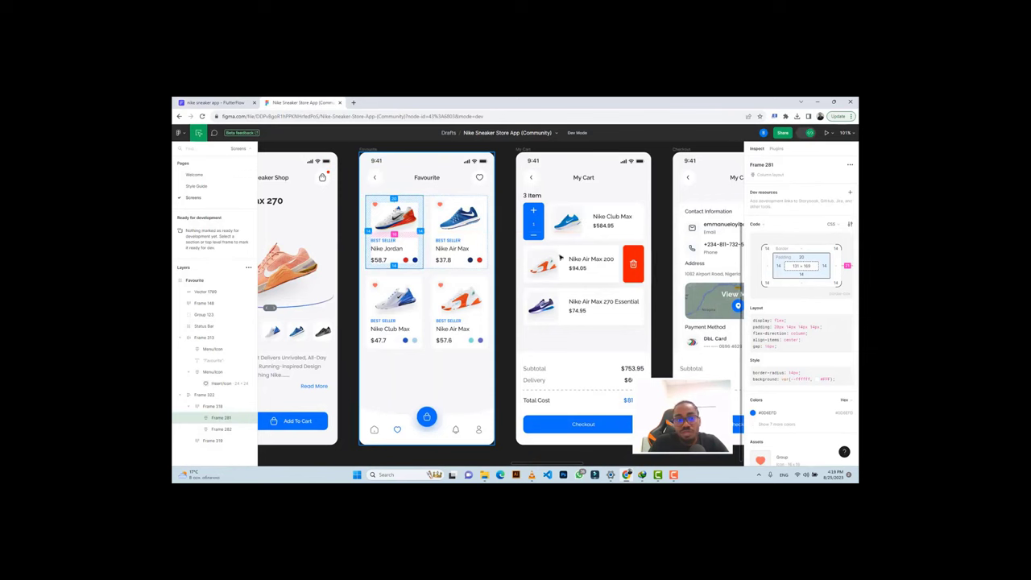
pyautogui.click(233, 103)
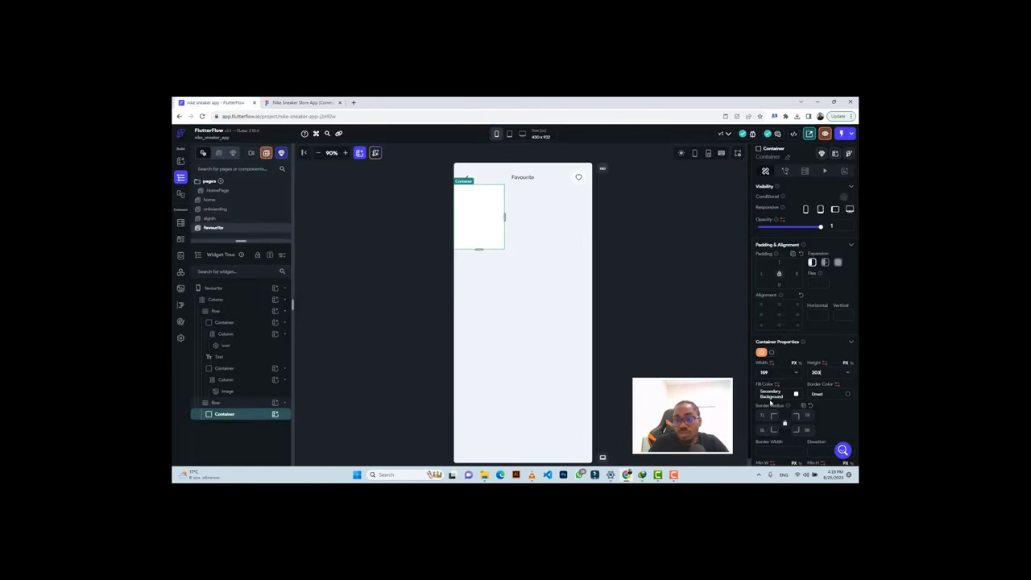
pyautogui.click(762, 415)
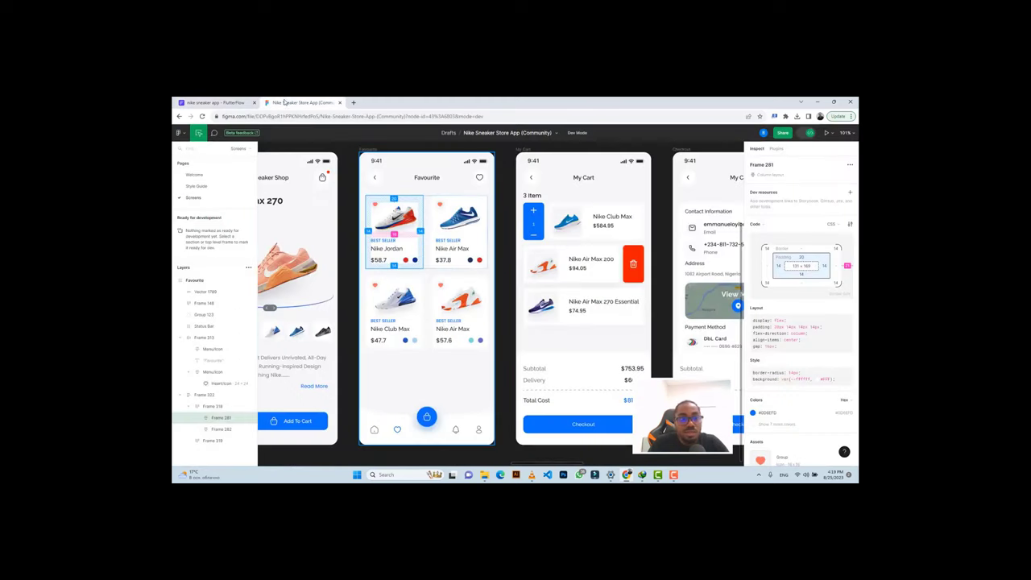
# In Figma, zoom into the Favourite frame and select the card's heart icon, then the rotated Nike Jordan shoe image.
pyautogui.click(294, 102)
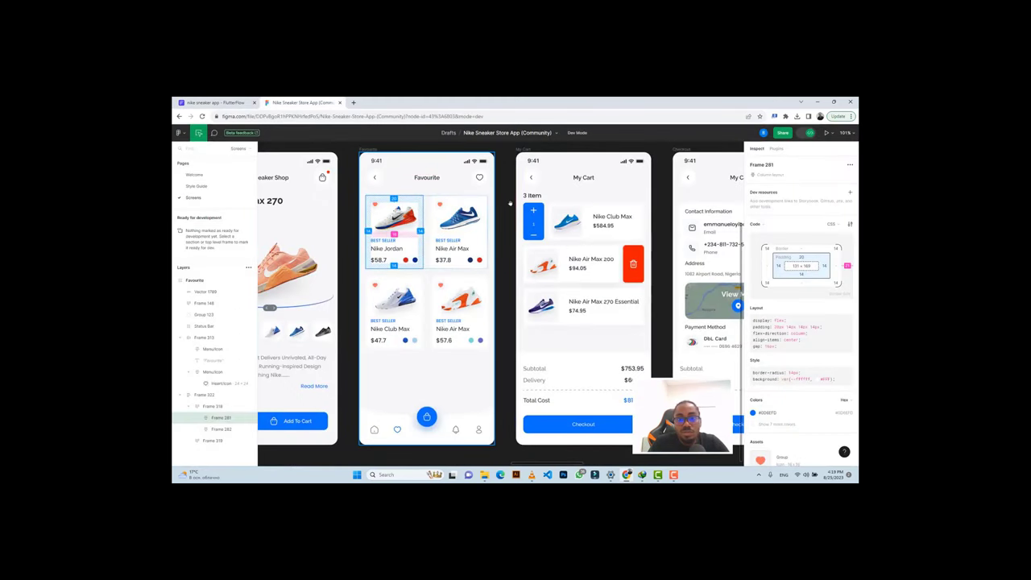
pyautogui.click(506, 248)
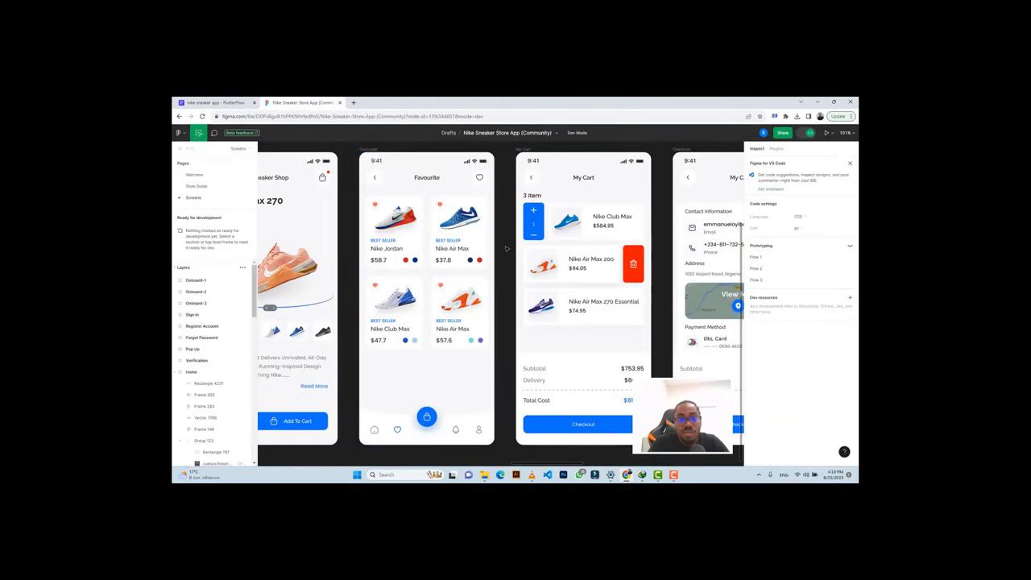
pyautogui.scroll(5, 418, 242)
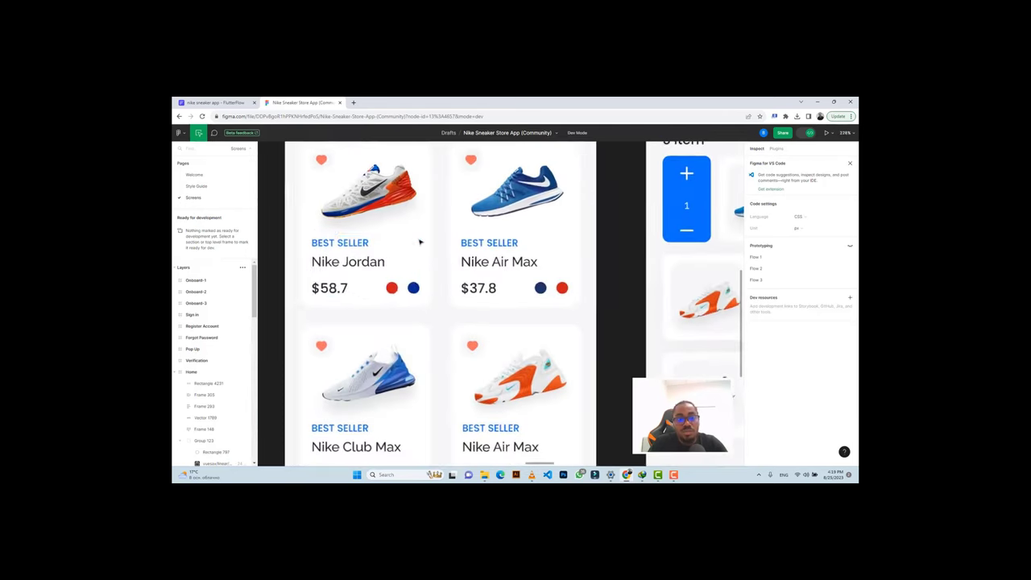
pyautogui.scroll(2, 418, 242)
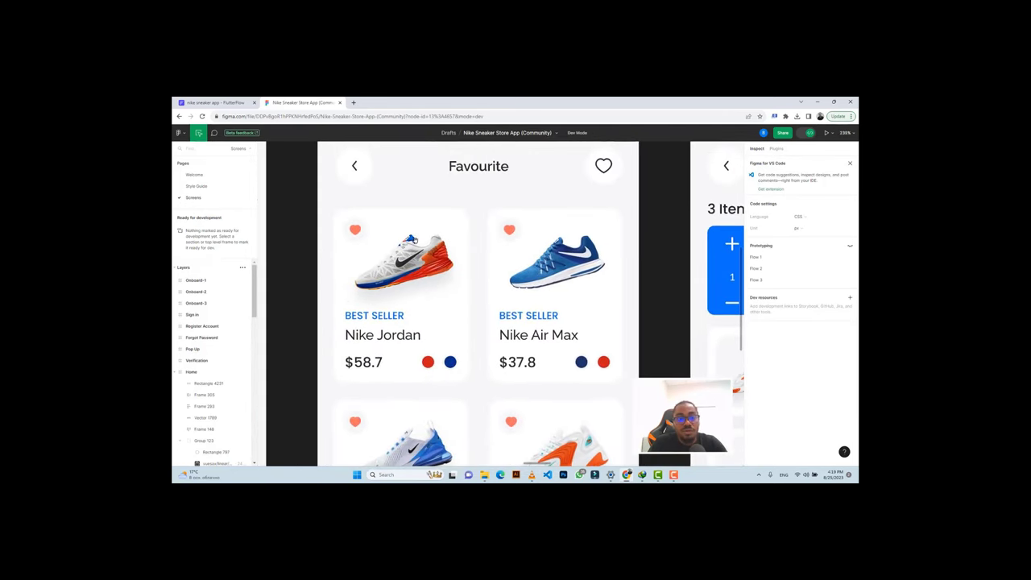
pyautogui.click(354, 227)
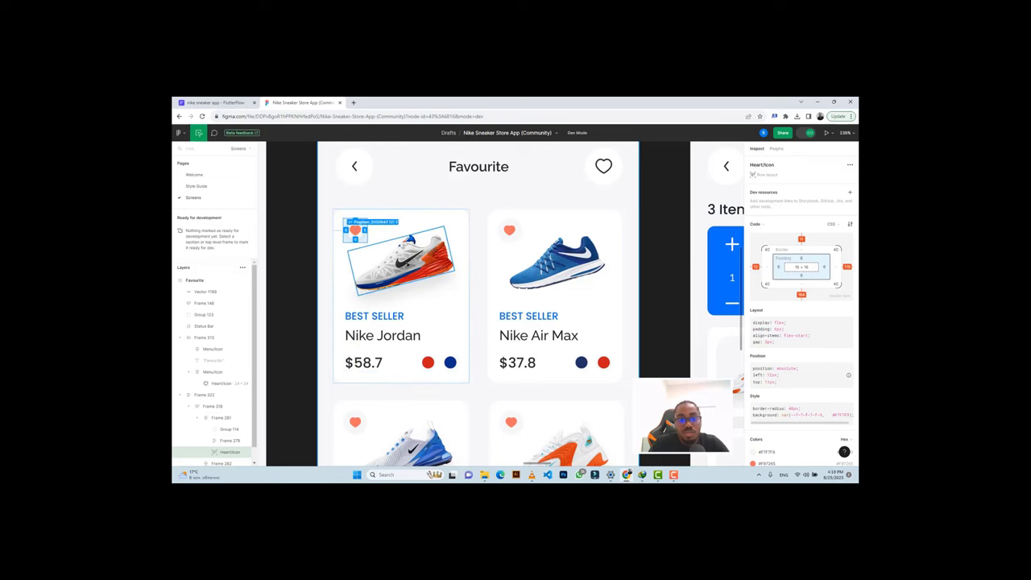
pyautogui.click(401, 259)
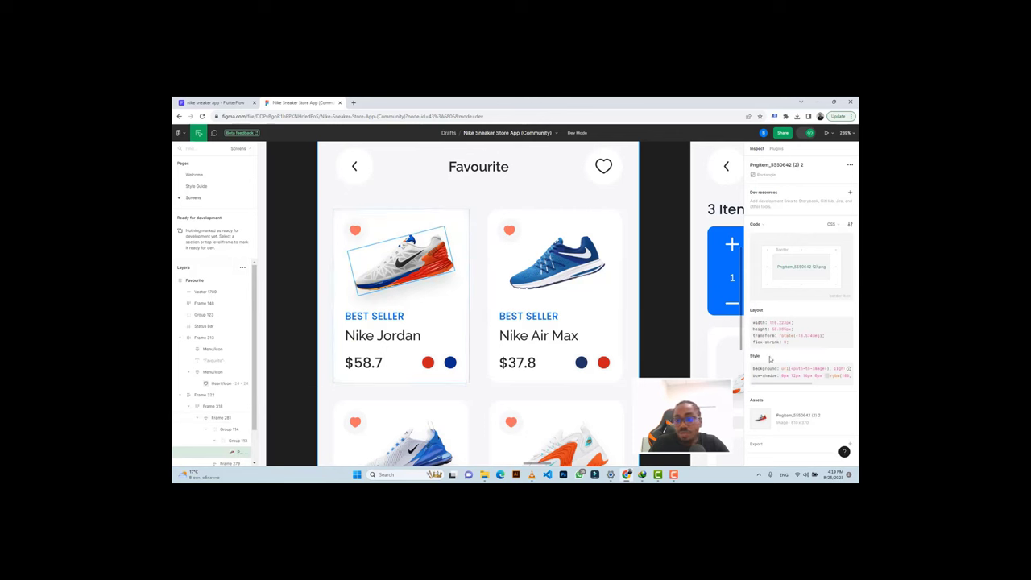
# Add a 3x PNG export setting to the Nike Jordan shoe image and export it.
pyautogui.click(850, 427)
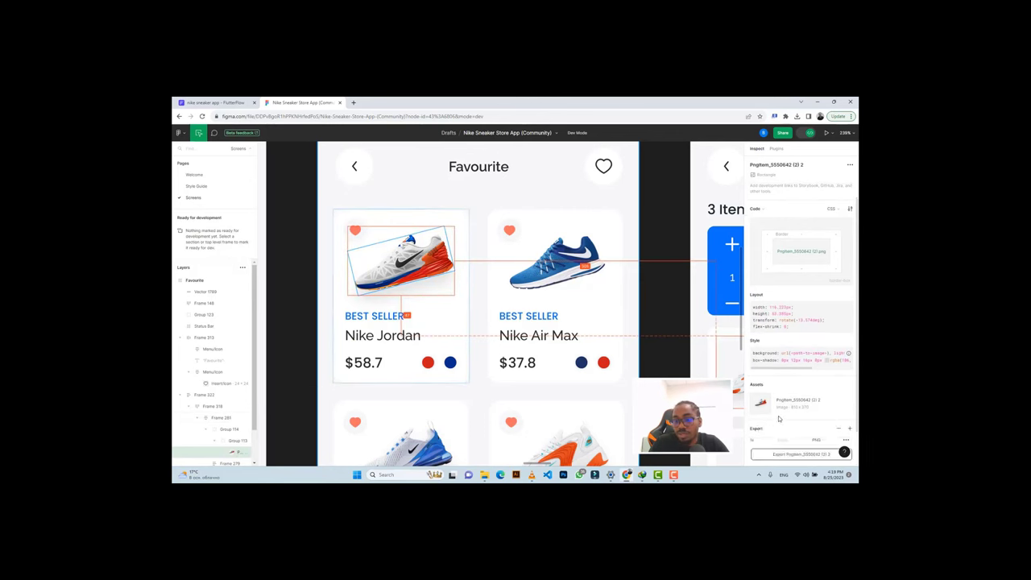
pyautogui.scroll(-1, 805, 386)
pyautogui.click(772, 400)
pyautogui.click(764, 427)
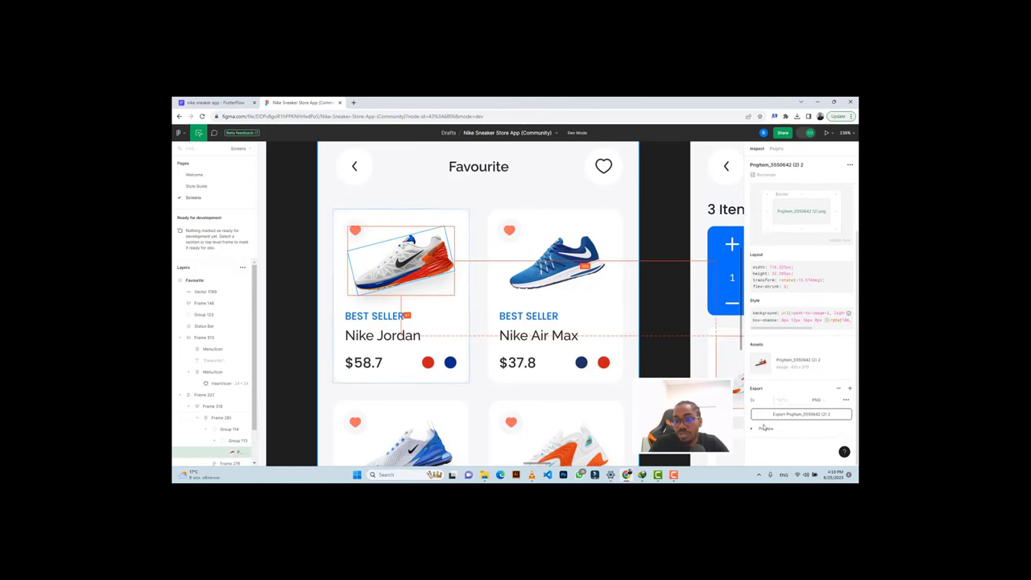
pyautogui.click(769, 406)
pyautogui.click(769, 413)
pyautogui.click(800, 413)
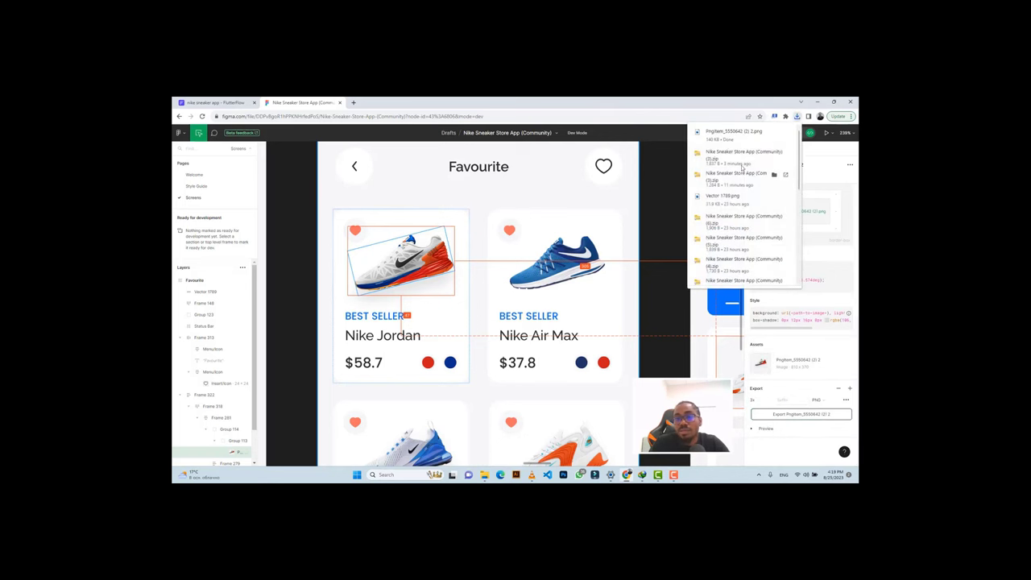
# Preview the heart icon's export scale options and check the recent downloads list.
pyautogui.click(358, 233)
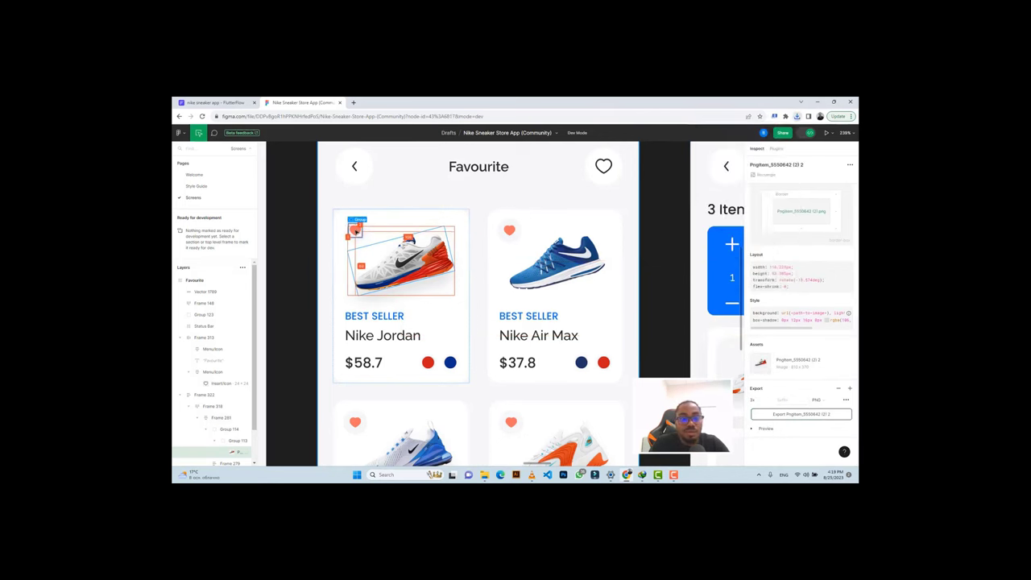
pyautogui.scroll(-2, 773, 338)
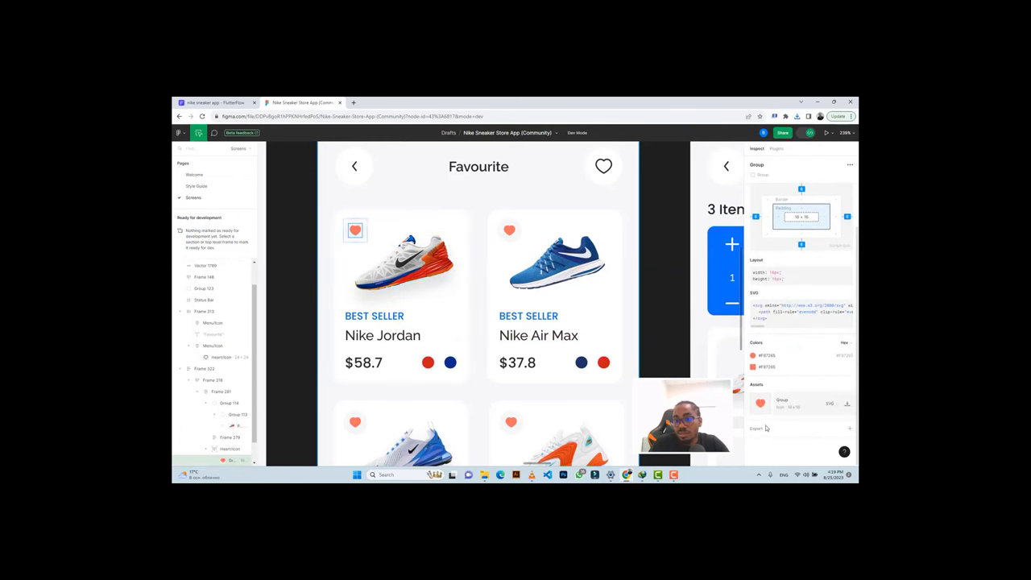
pyautogui.scroll(-1, 765, 430)
pyautogui.click(770, 399)
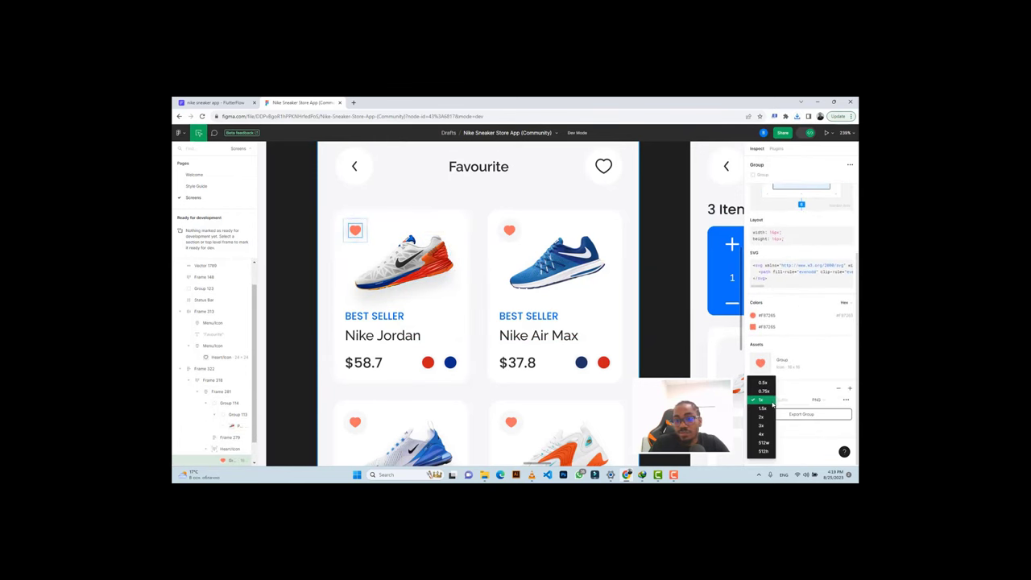
pyautogui.click(769, 419)
pyautogui.click(769, 430)
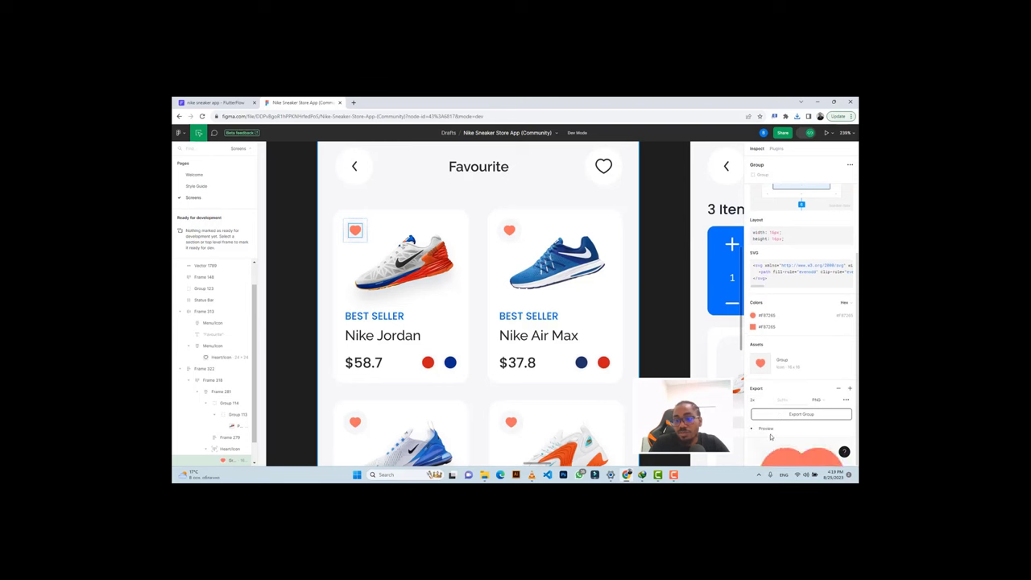
pyautogui.click(786, 414)
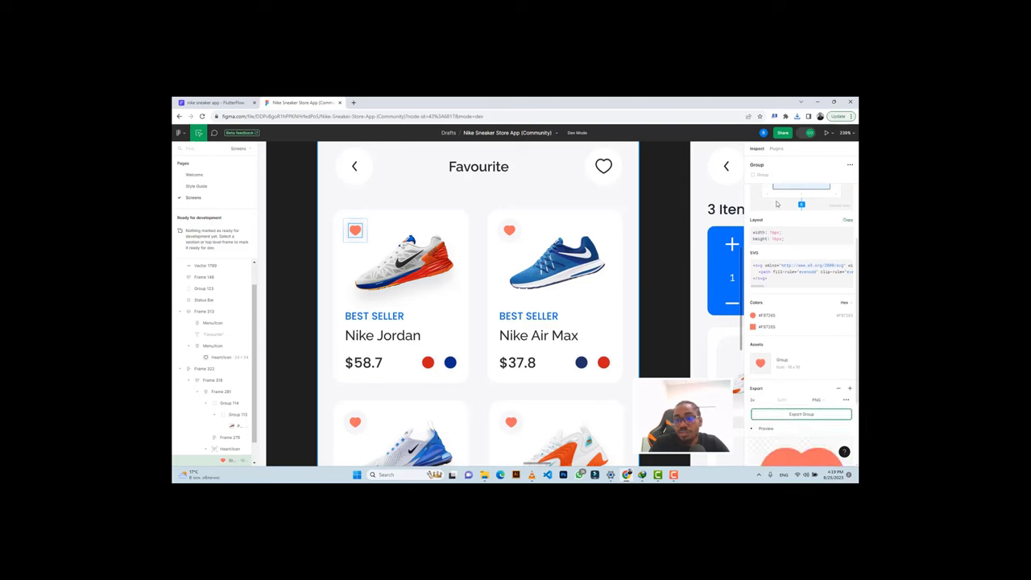
pyautogui.click(796, 117)
pyautogui.click(354, 230)
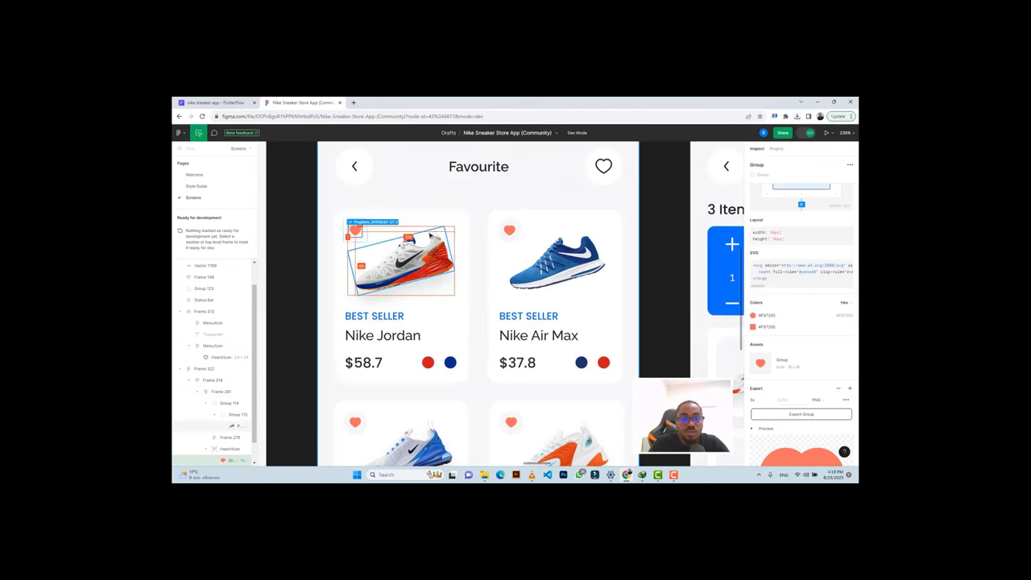
# Check the sizes of the heart, shoe image and card frame, then return to FlutterFlow.
pyautogui.click(360, 223)
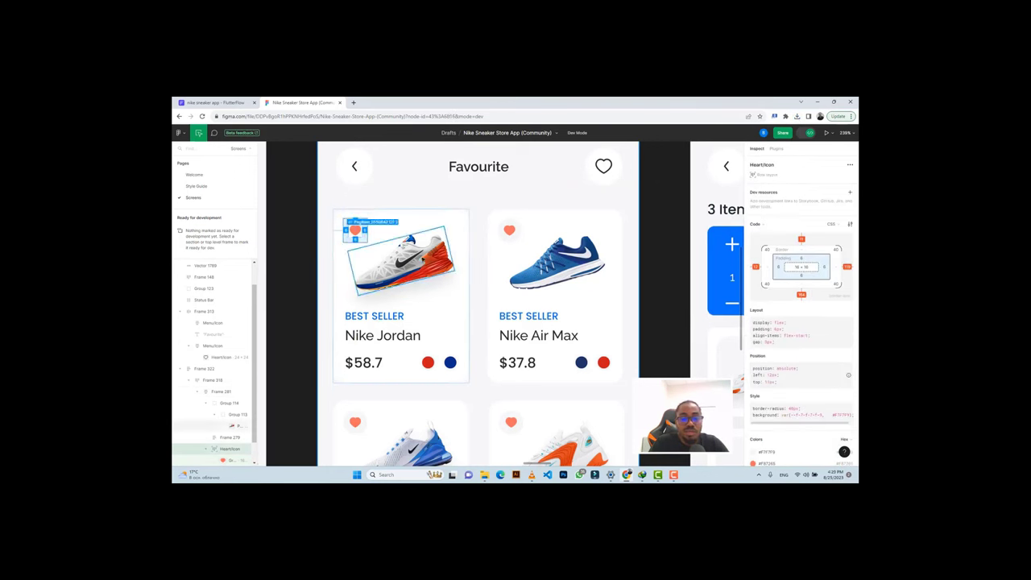
pyautogui.click(387, 250)
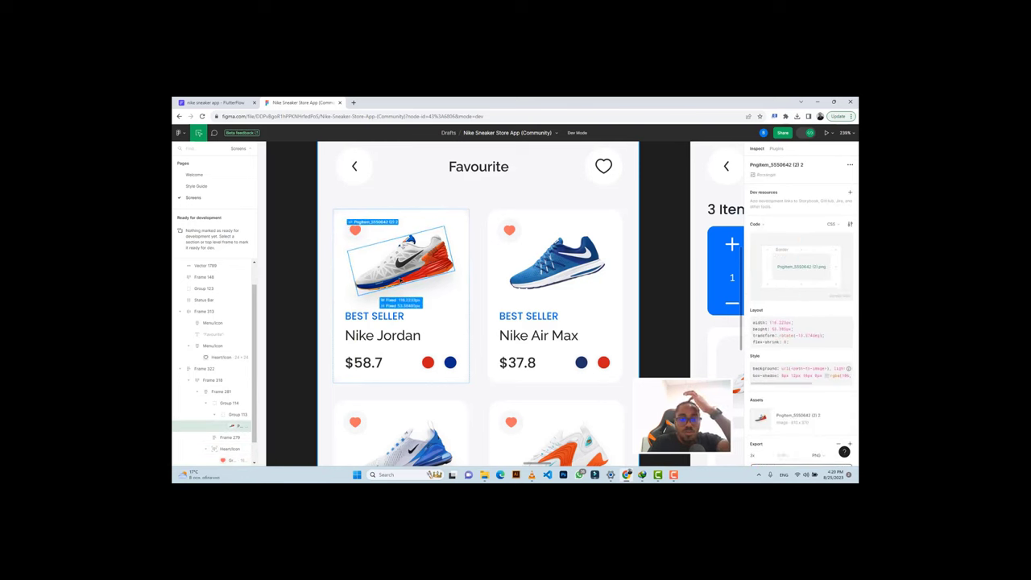
pyautogui.click(351, 283)
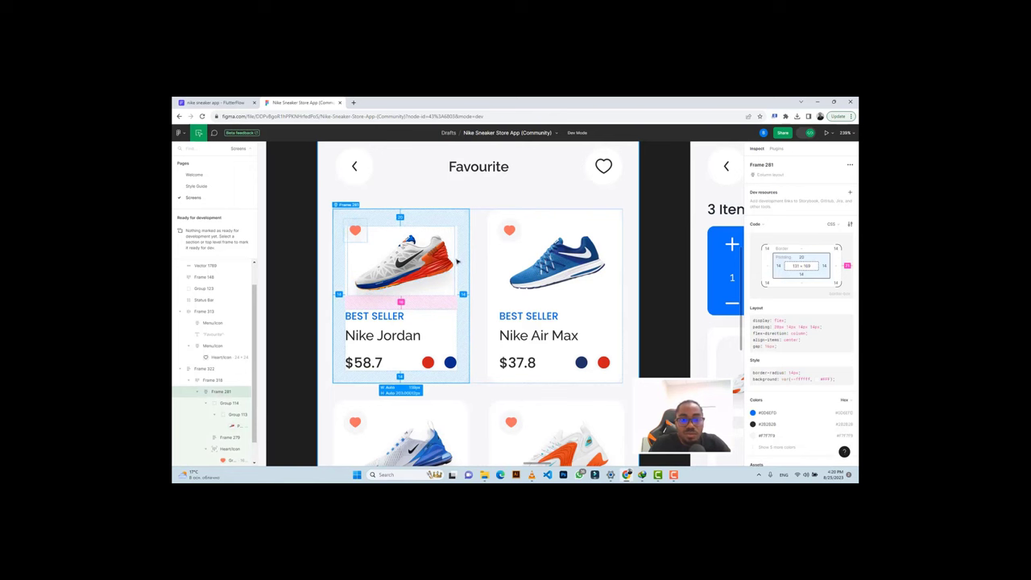
pyautogui.click(432, 268)
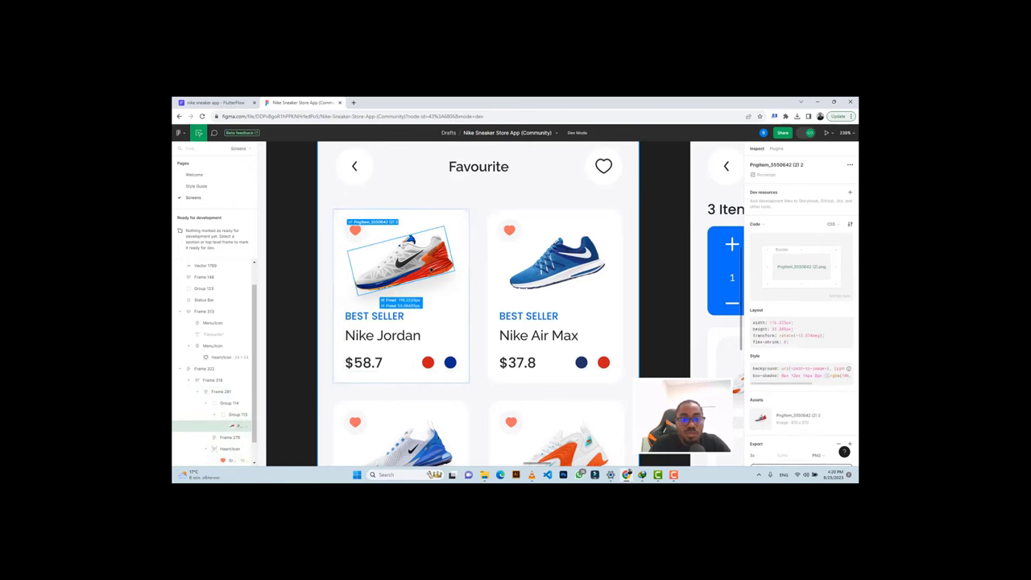
pyautogui.click(213, 103)
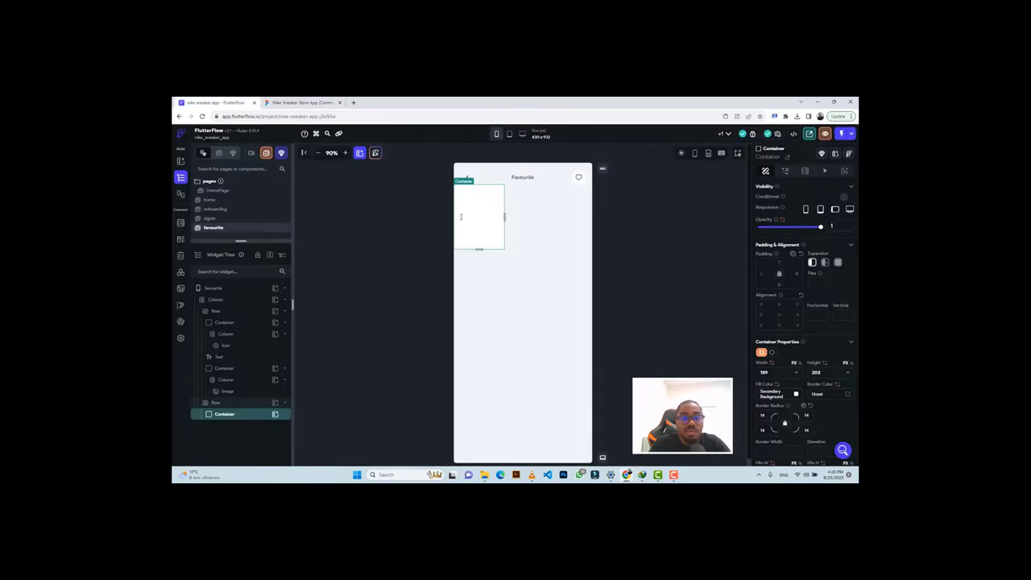
# Add a Column inside the card container and an Image widget inside the Column.
pyautogui.click(275, 414)
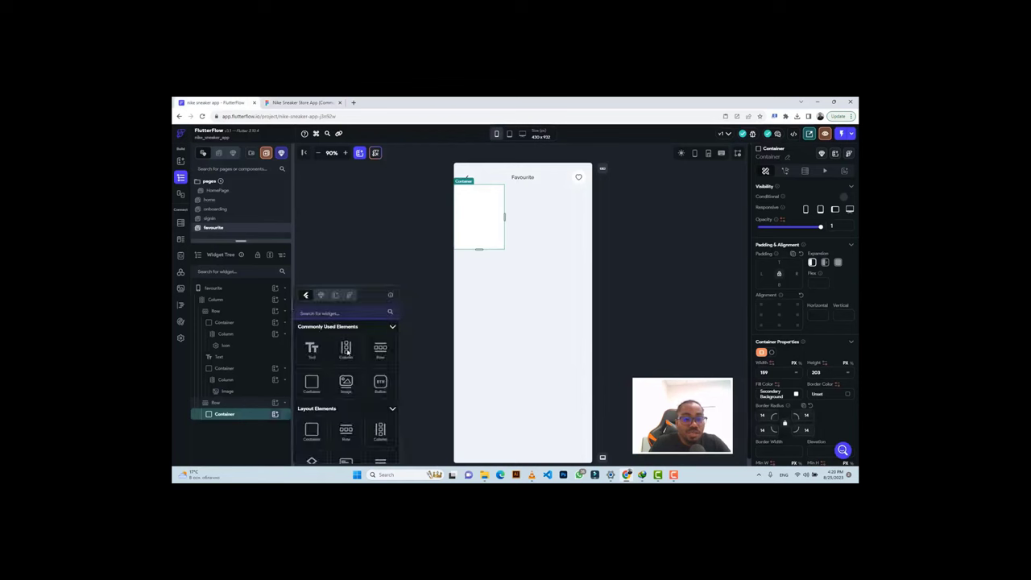
pyautogui.click(347, 349)
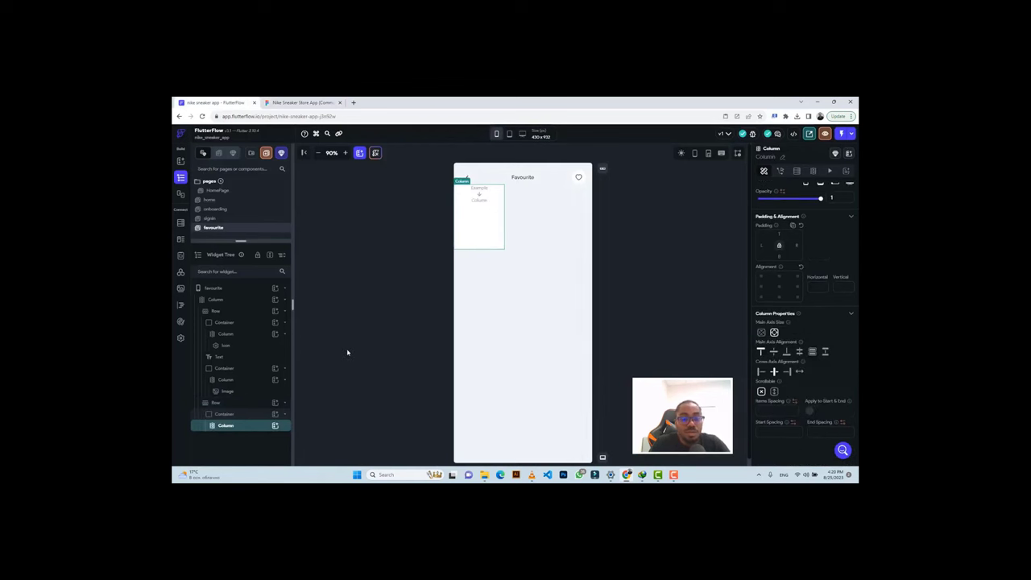
pyautogui.click(274, 426)
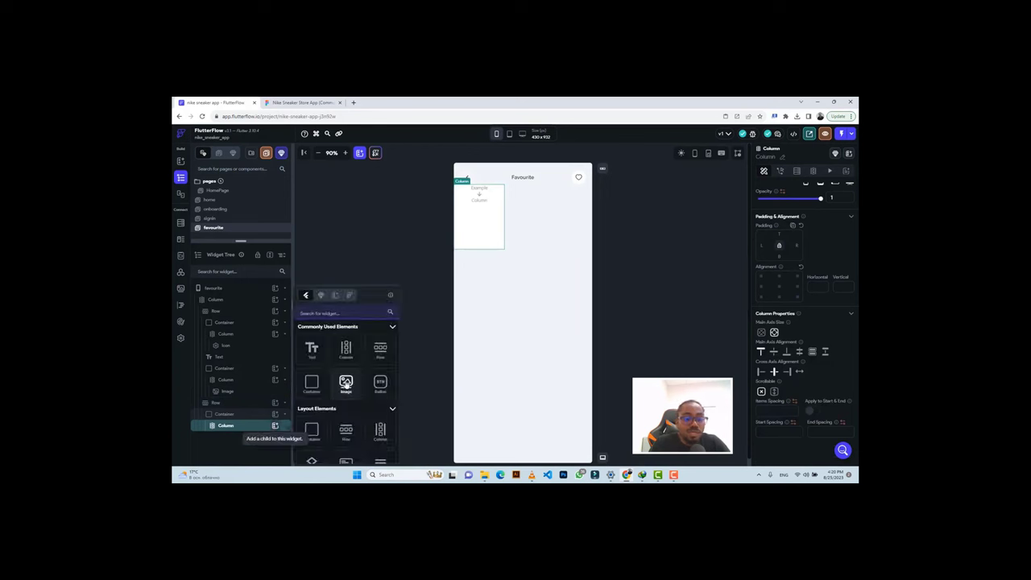
pyautogui.click(346, 383)
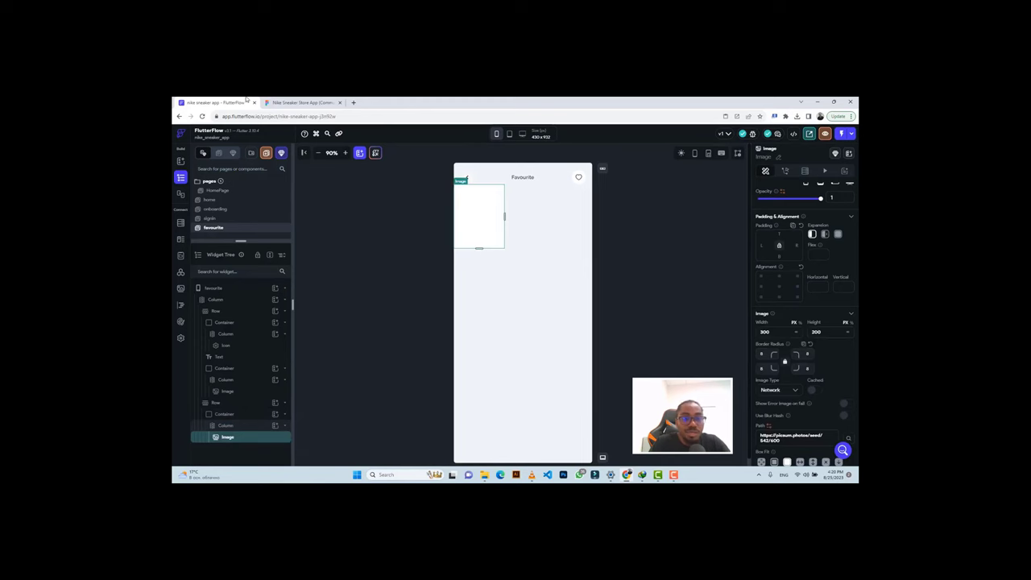
pyautogui.click(299, 102)
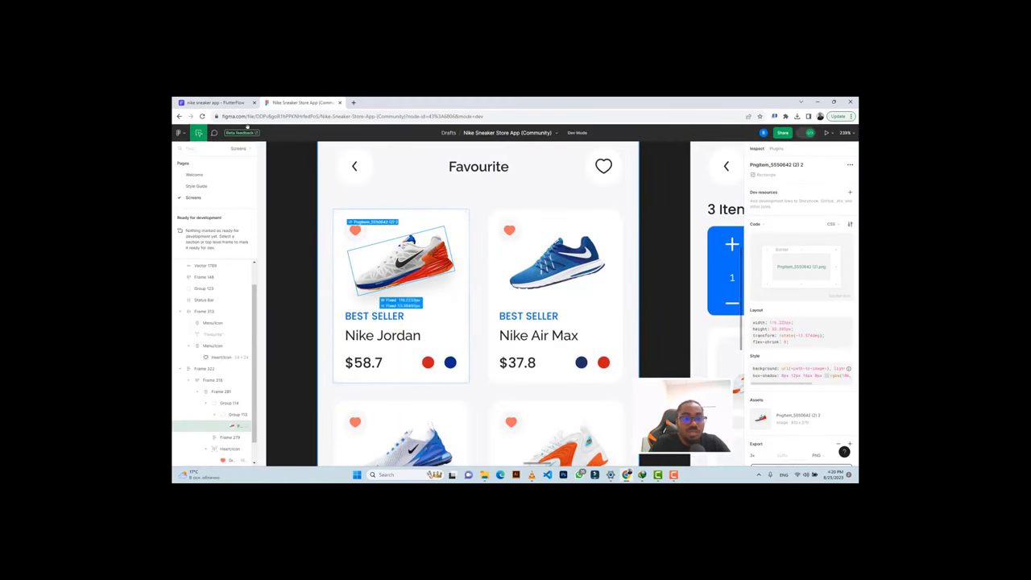
pyautogui.click(214, 103)
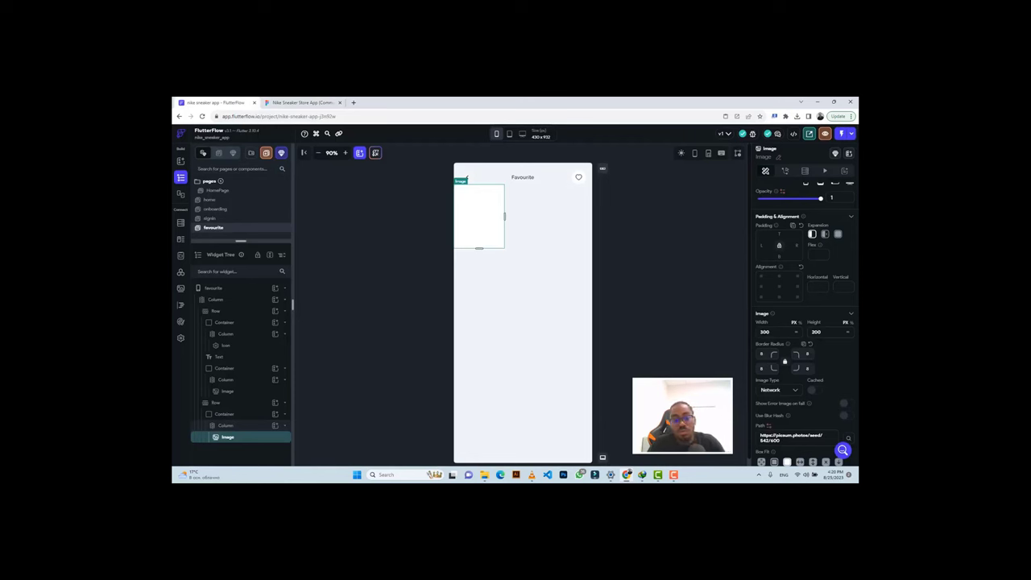
# Size the Image to 116 by 53 and set its Image Type to Asset.
pyautogui.write('116')
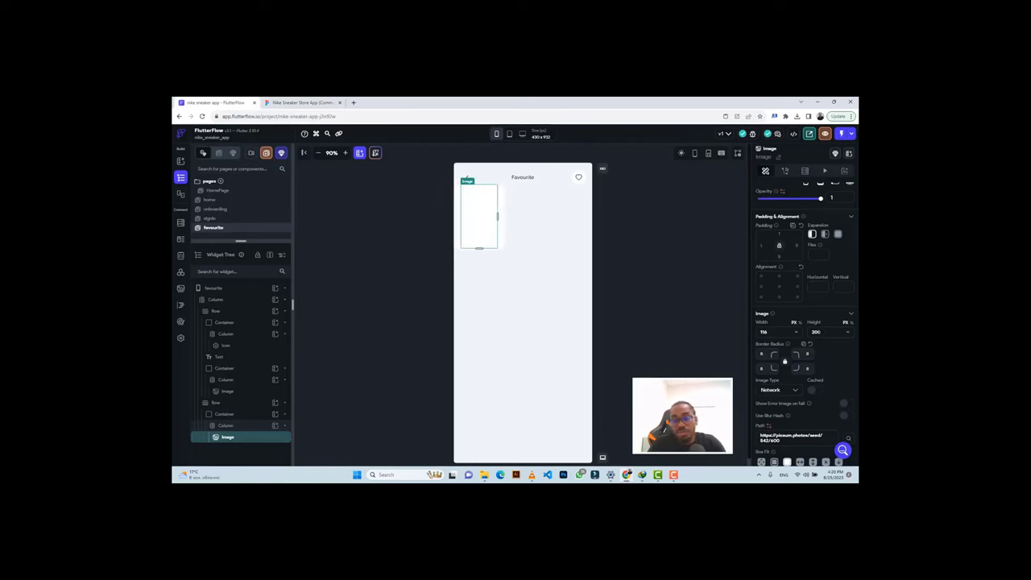
pyautogui.press('Tab')
pyautogui.write('542/60')
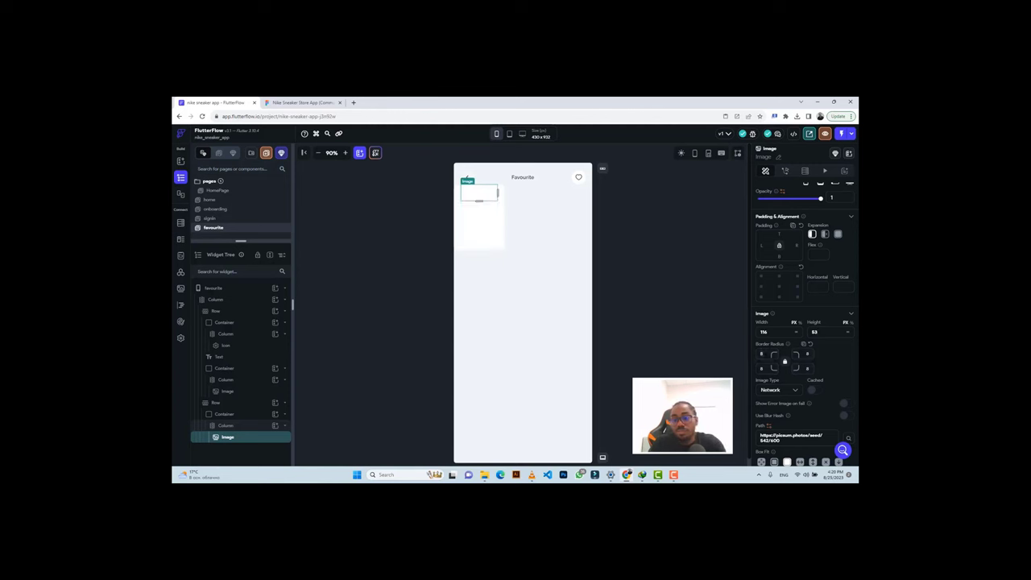
pyautogui.write('0')
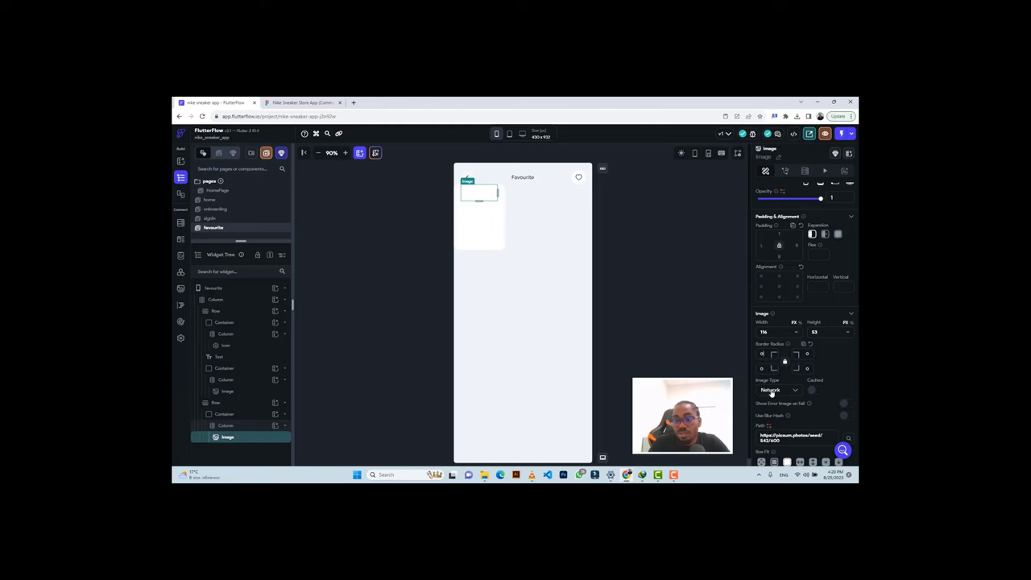
pyautogui.click(773, 390)
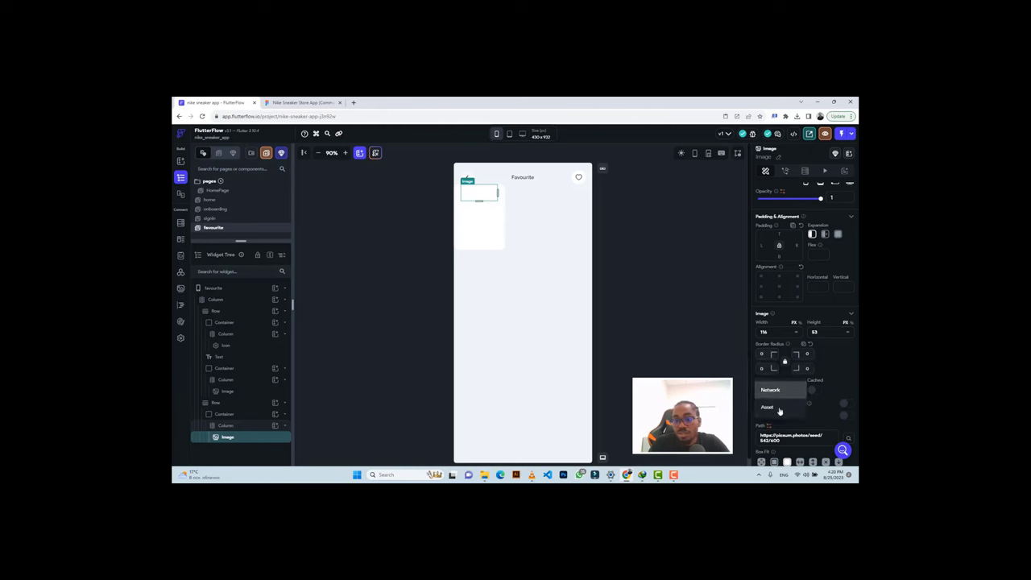
pyautogui.click(773, 409)
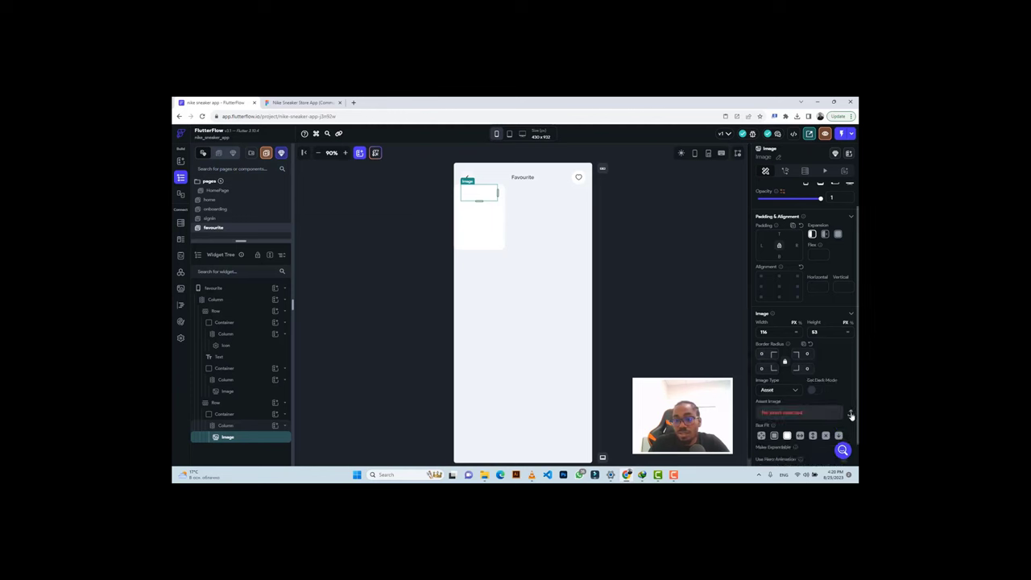
# Upload PngItem_5550642 (2) 2.png from Downloads as the Image's asset.
pyautogui.click(851, 413)
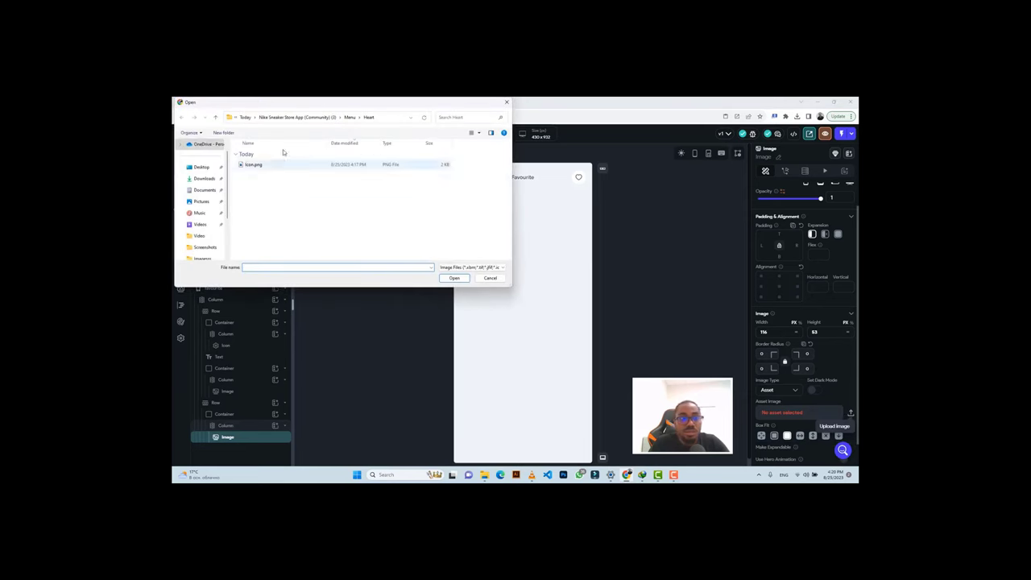
pyautogui.click(243, 120)
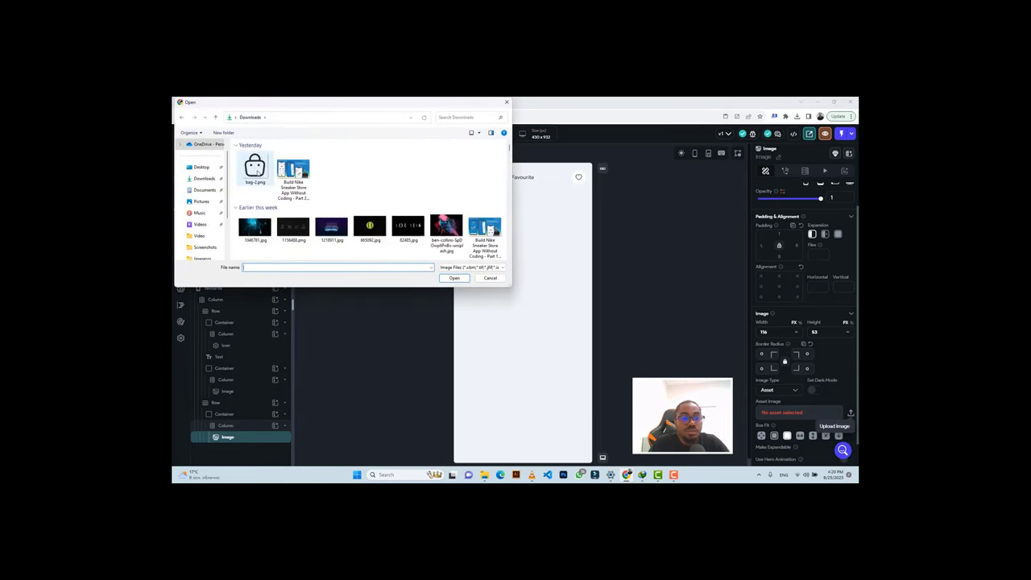
pyautogui.click(256, 170)
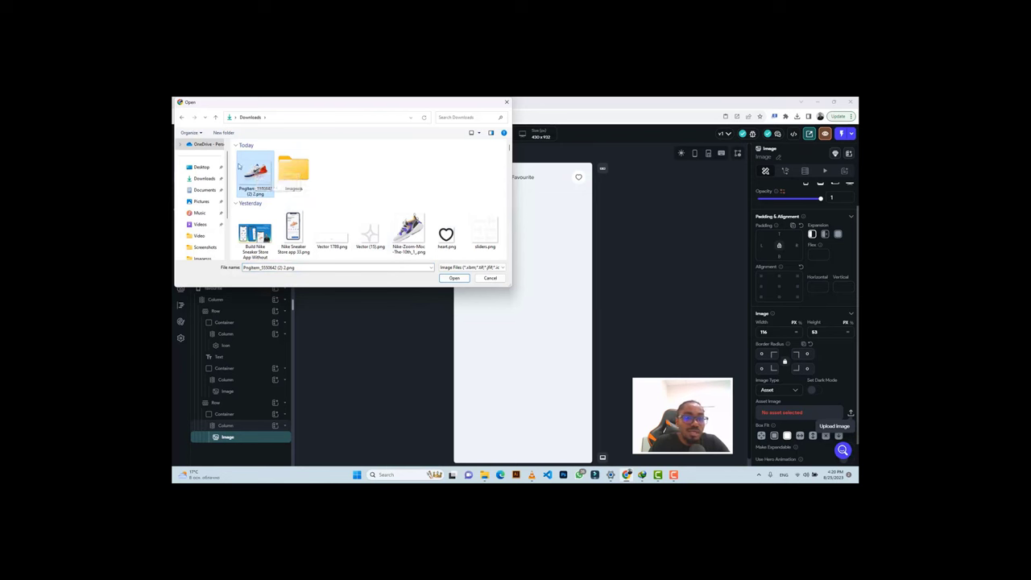
pyautogui.click(454, 277)
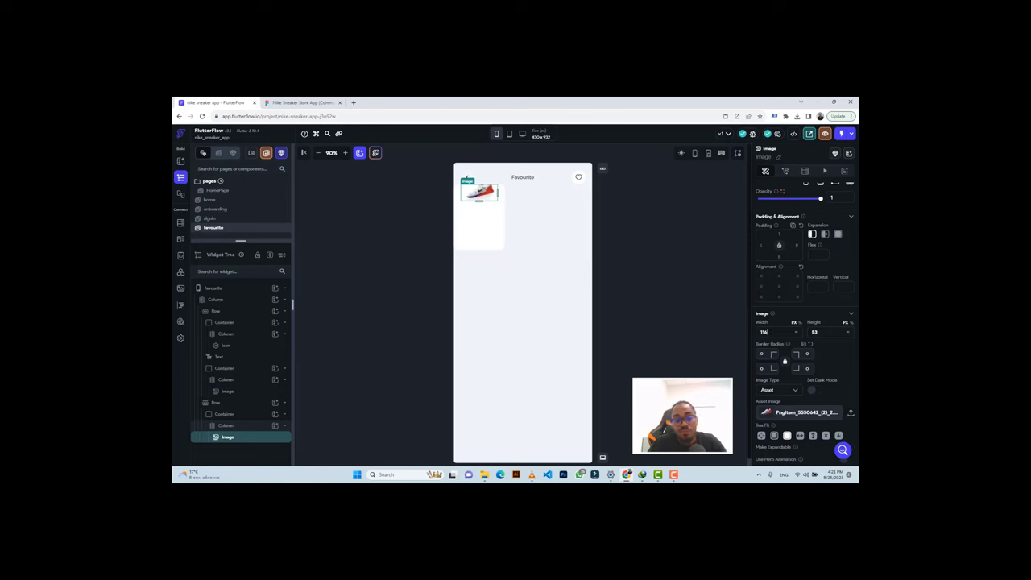
# Resize the sneaker Image to 473 wide by 339 tall and set Box Fit to Contain.
pyautogui.press('BackSpace')
pyautogui.press('BackSpace')
pyautogui.press('BackSpace')
pyautogui.write('473')
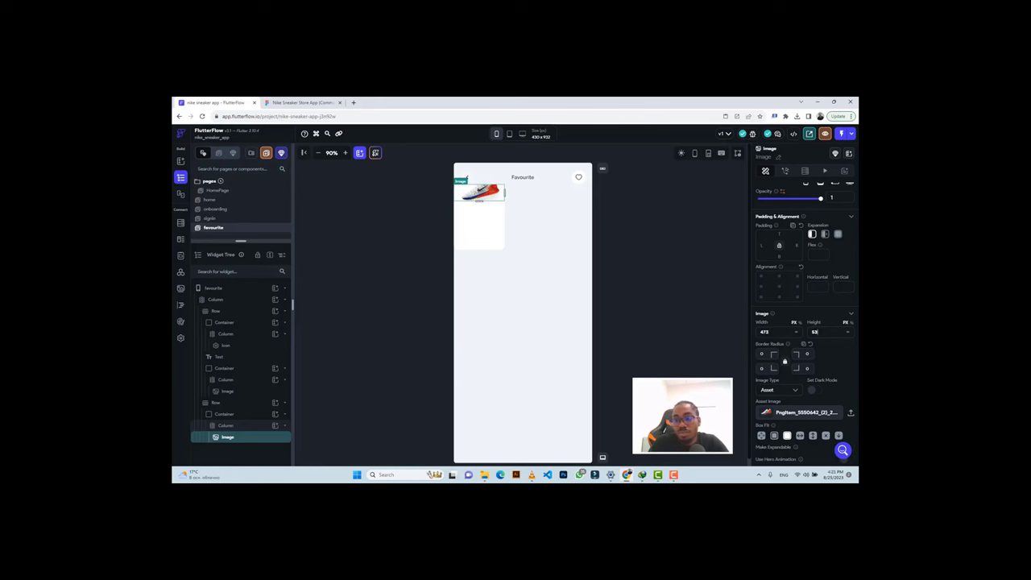
pyautogui.press('BackSpace')
pyautogui.press('BackSpace')
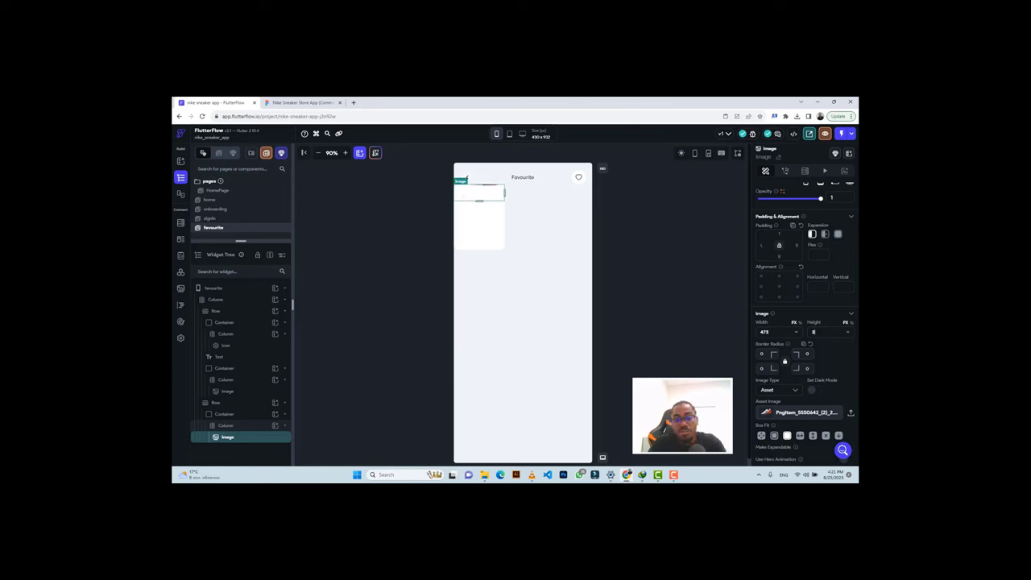
pyautogui.write('339')
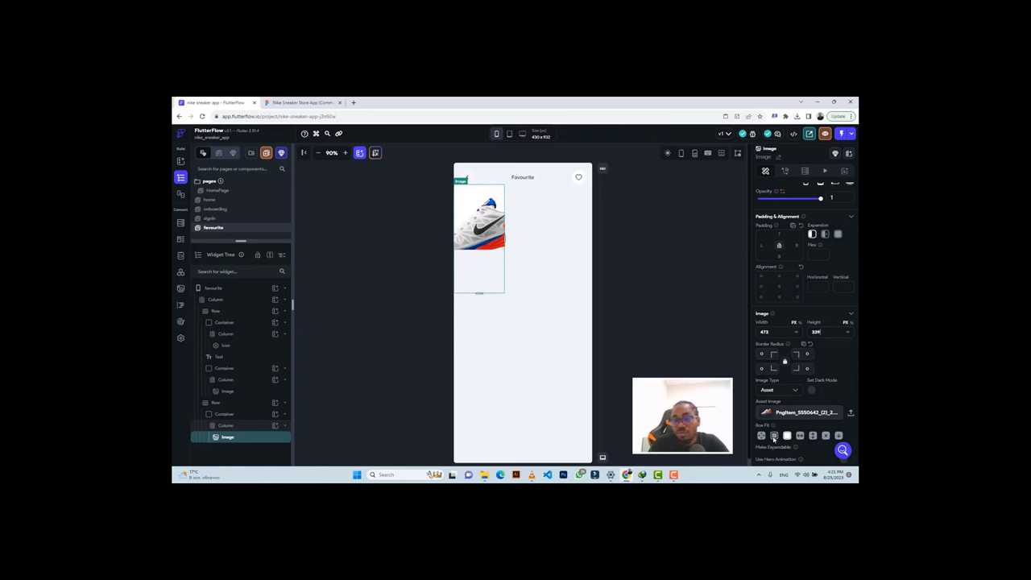
pyautogui.click(774, 435)
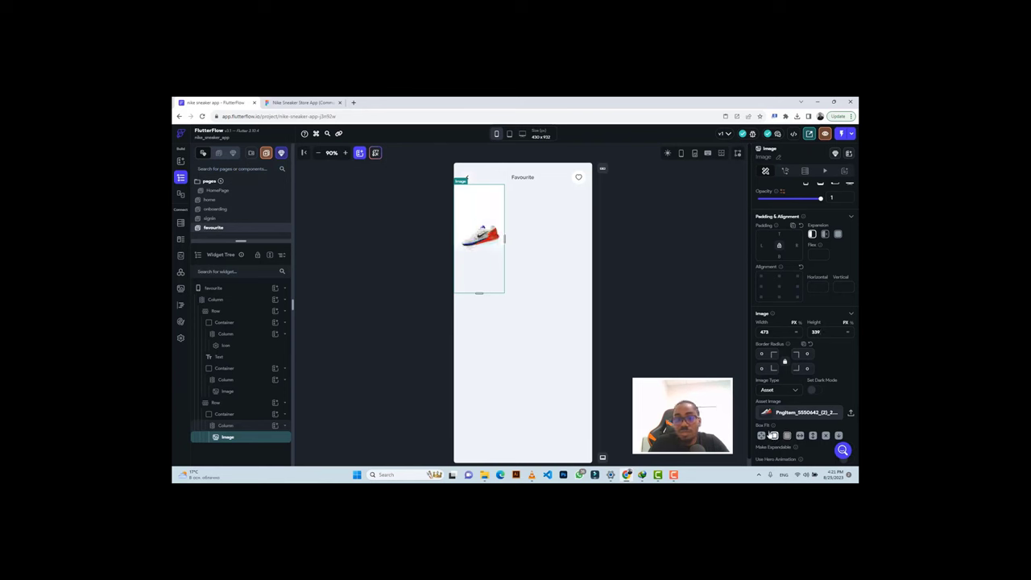
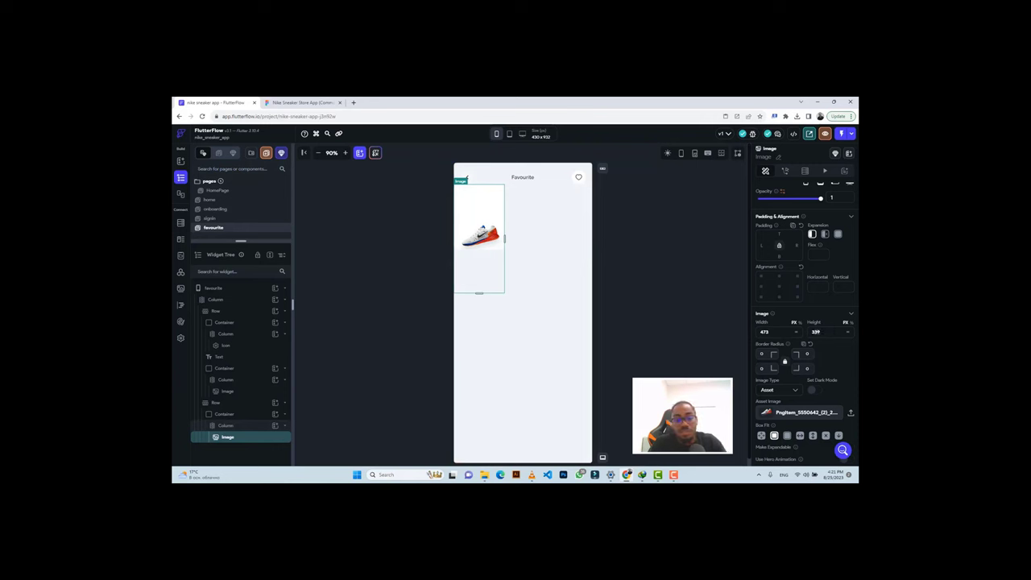
# Size the shoe image to 250 by 116 with Box Fit Cover.
pyautogui.write('160')
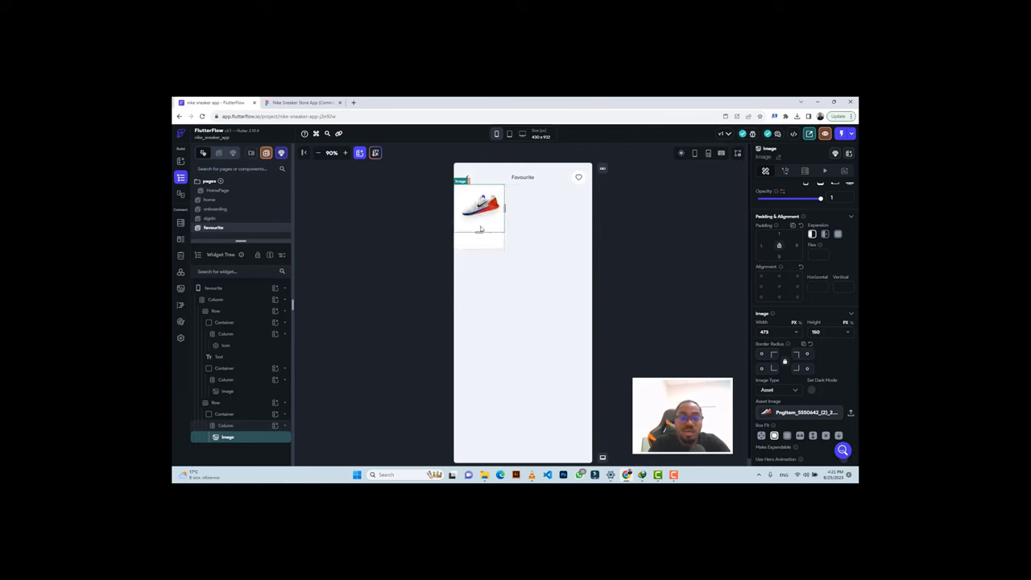
pyautogui.click(787, 436)
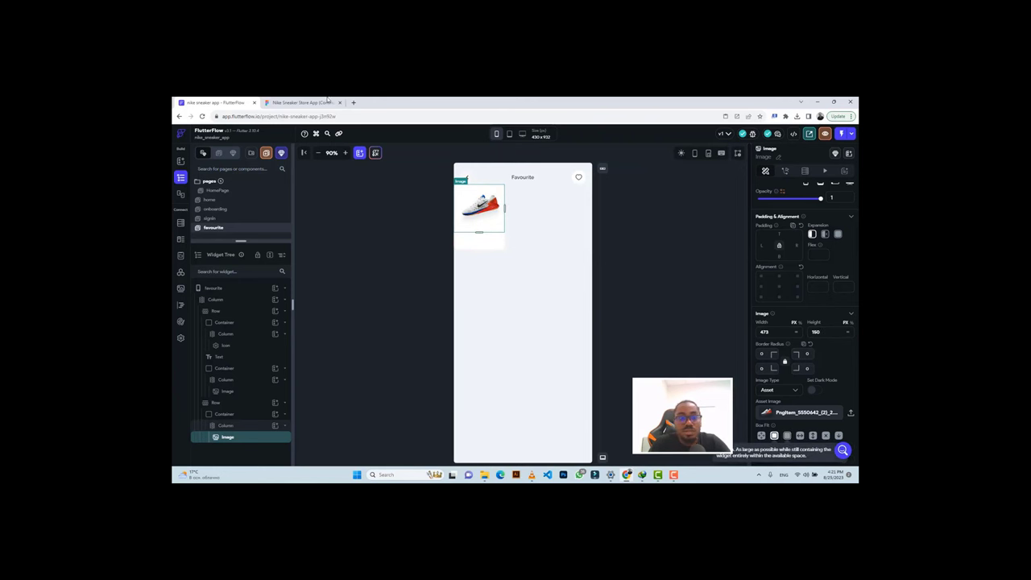
pyautogui.click(301, 103)
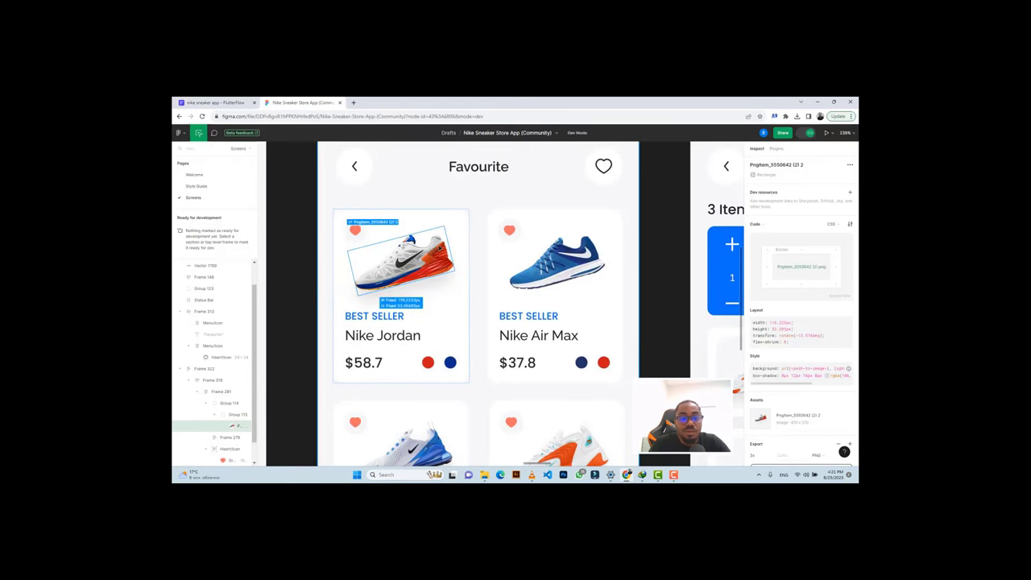
pyautogui.click(232, 102)
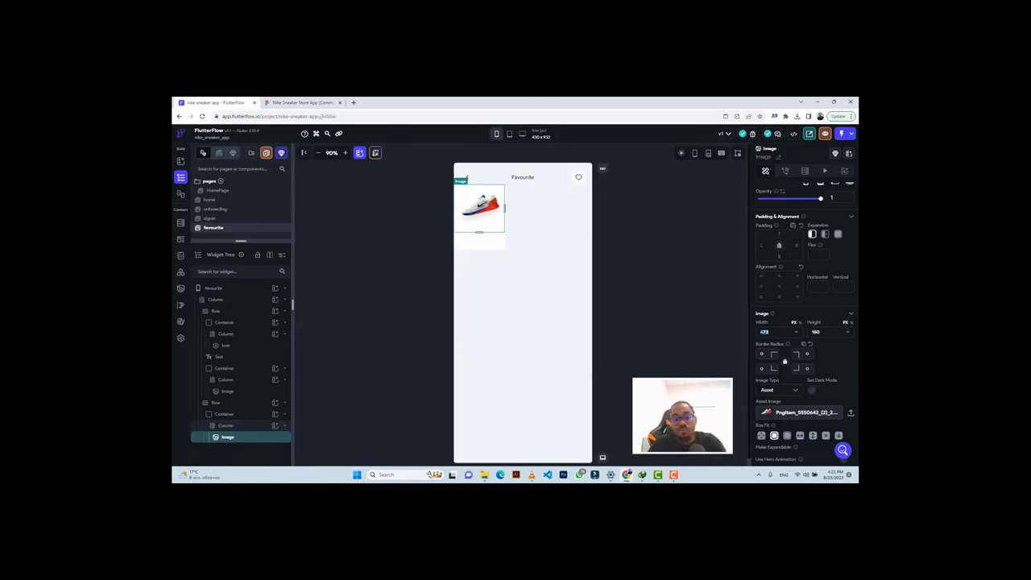
pyautogui.write('250')
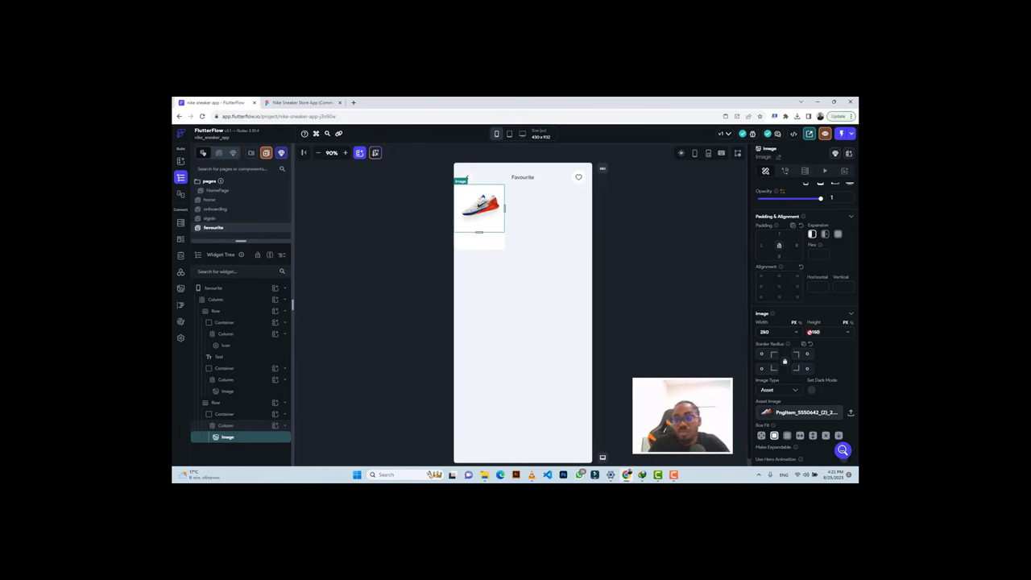
pyautogui.write('116')
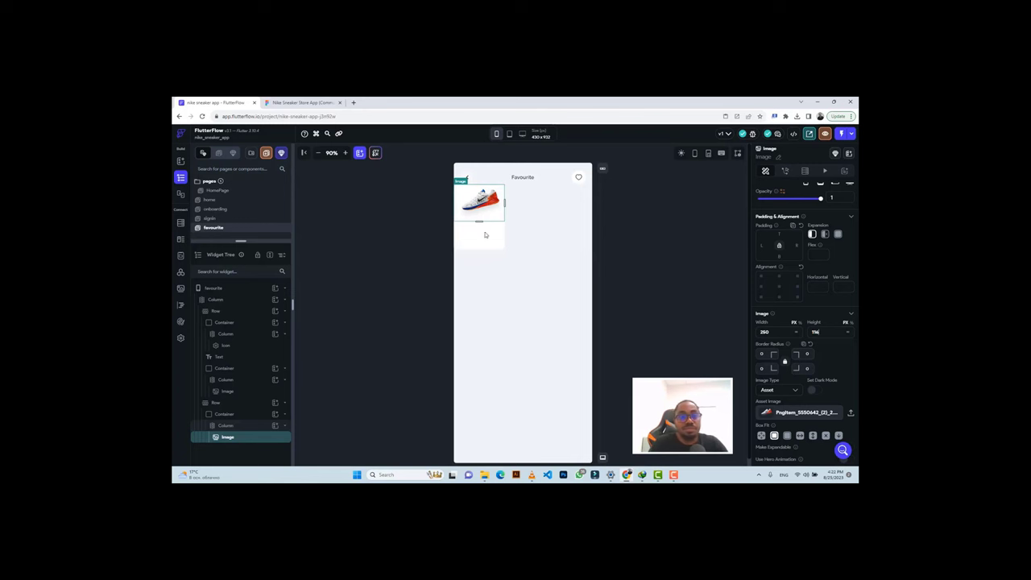
# Select the image's column and copy the 'Best Seller' text from Figma's Inspect panel.
pyautogui.click(479, 239)
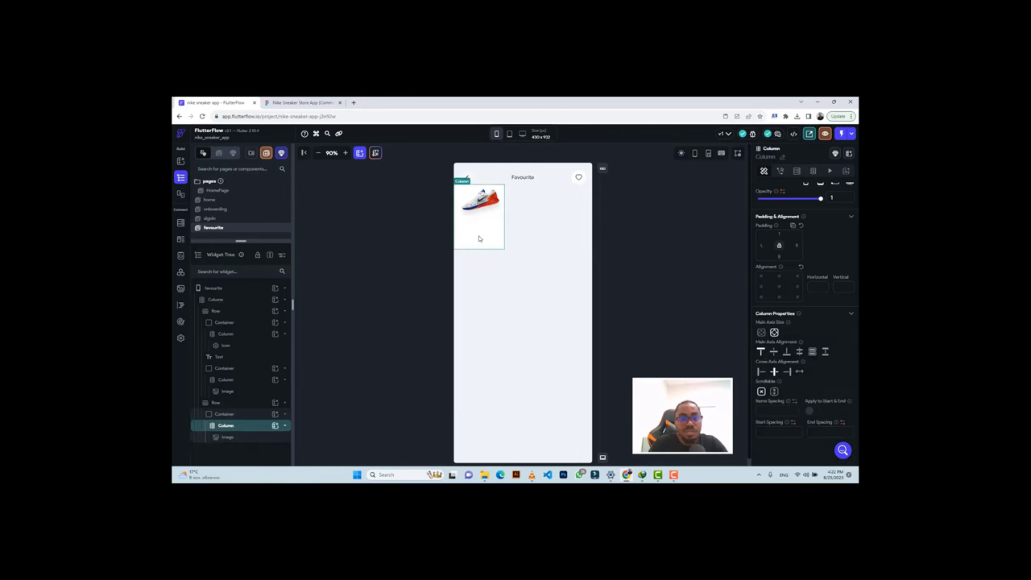
pyautogui.click(299, 102)
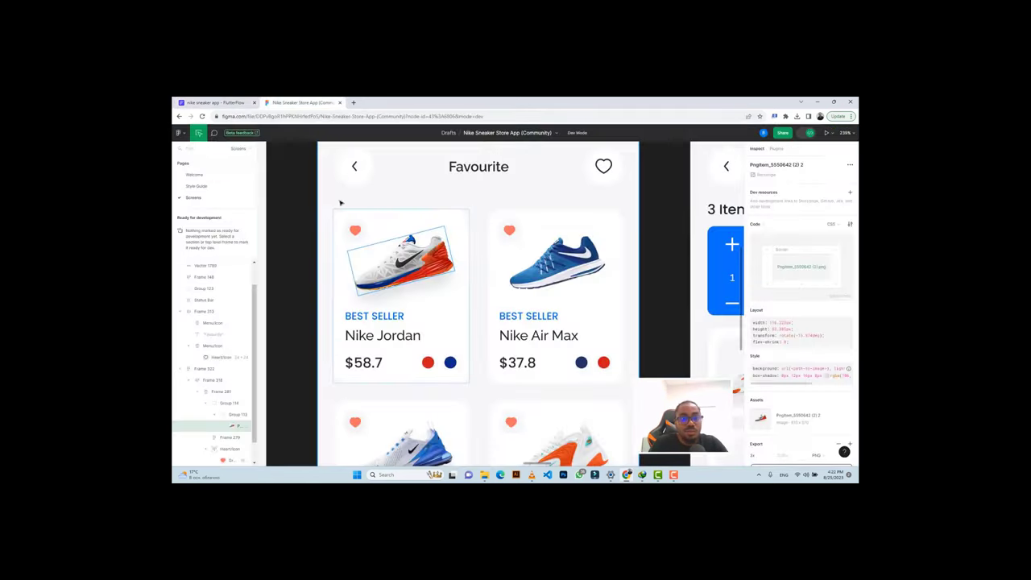
pyautogui.click(364, 317)
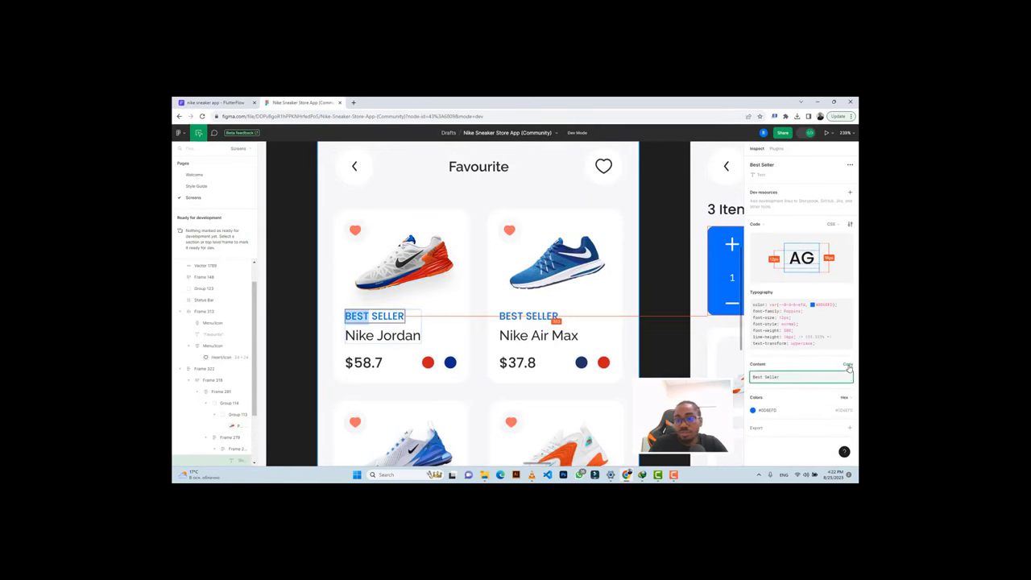
pyautogui.click(842, 364)
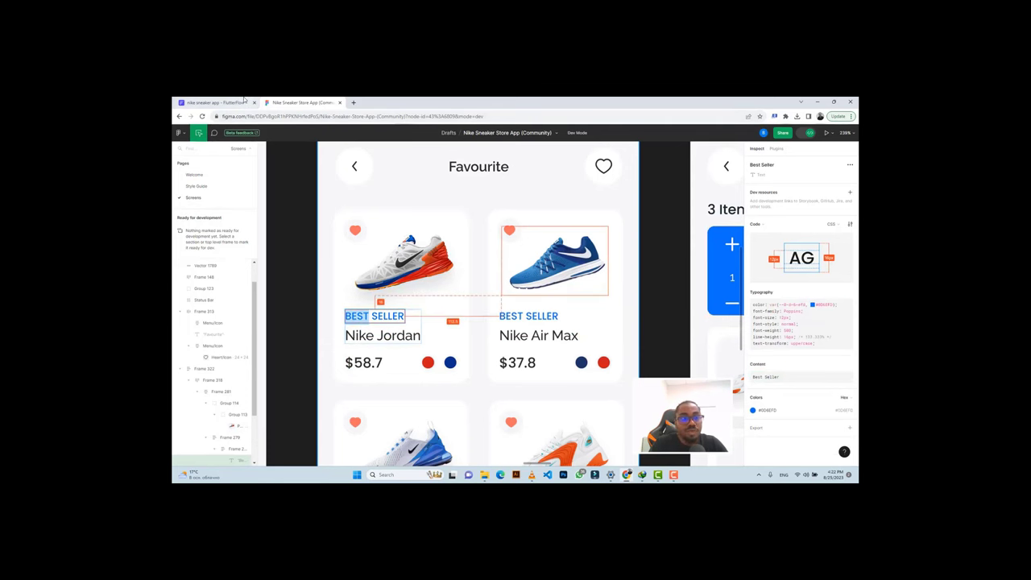
pyautogui.click(213, 102)
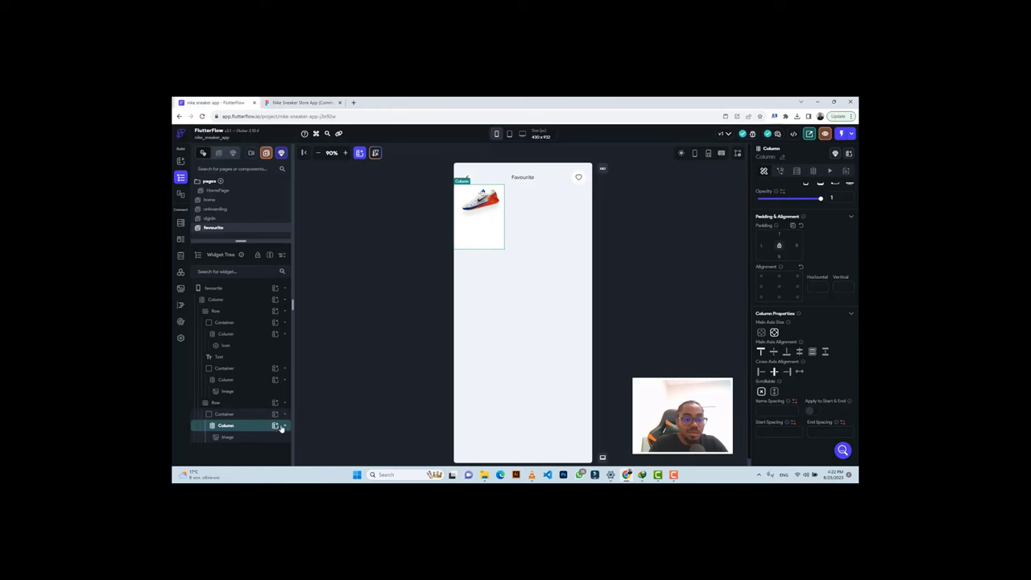
# Add a Row with a Text reading 'Best Seller' inside the column.
pyautogui.click(274, 425)
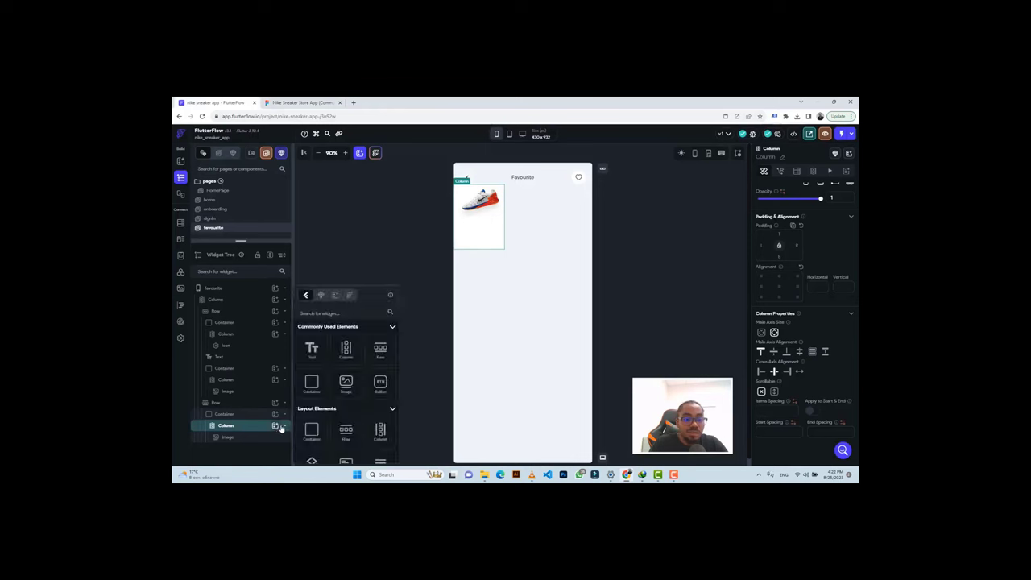
pyautogui.click(380, 349)
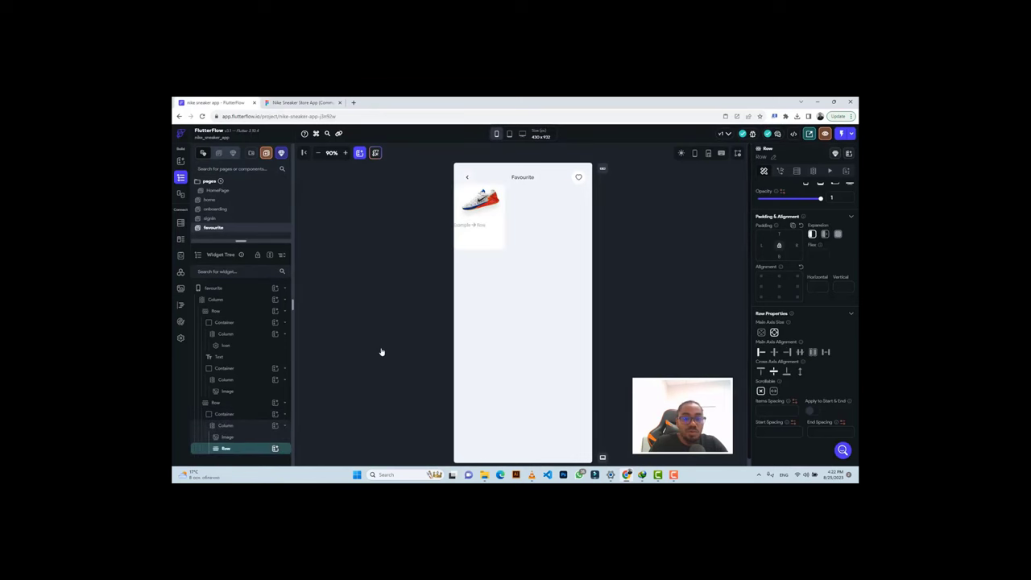
pyautogui.click(275, 449)
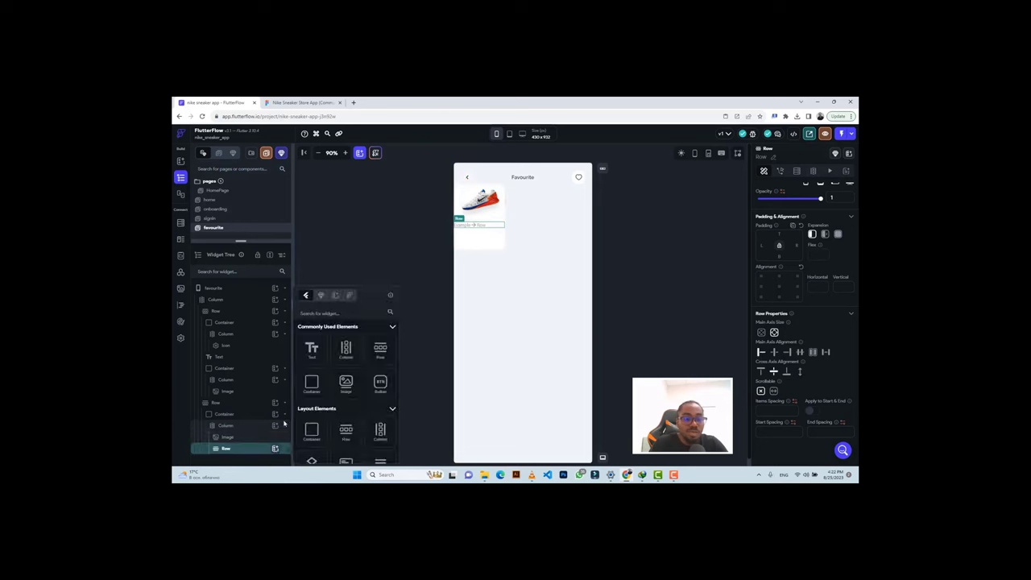
pyautogui.click(313, 348)
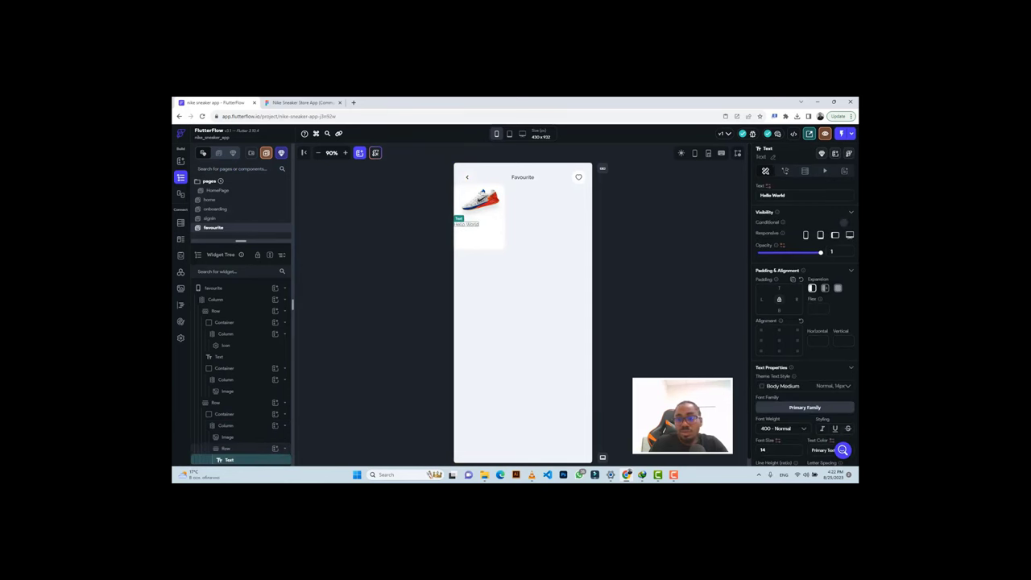
pyautogui.hotkey('ctrl', 'a')
pyautogui.write('Best Seller')
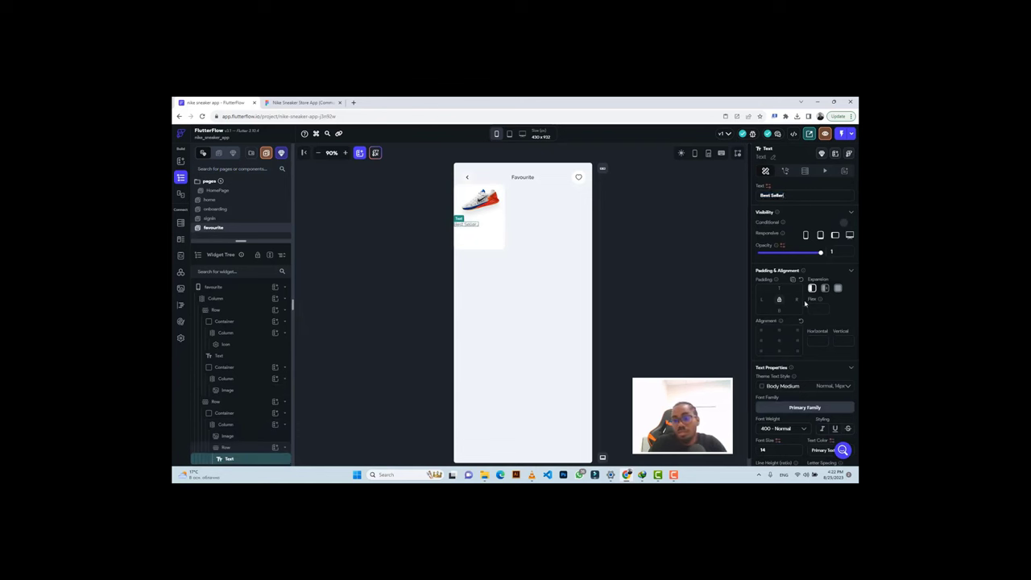
# Set the Best Seller label to 500 Medium weight and font size 12.
pyautogui.scroll(-2, 804, 303)
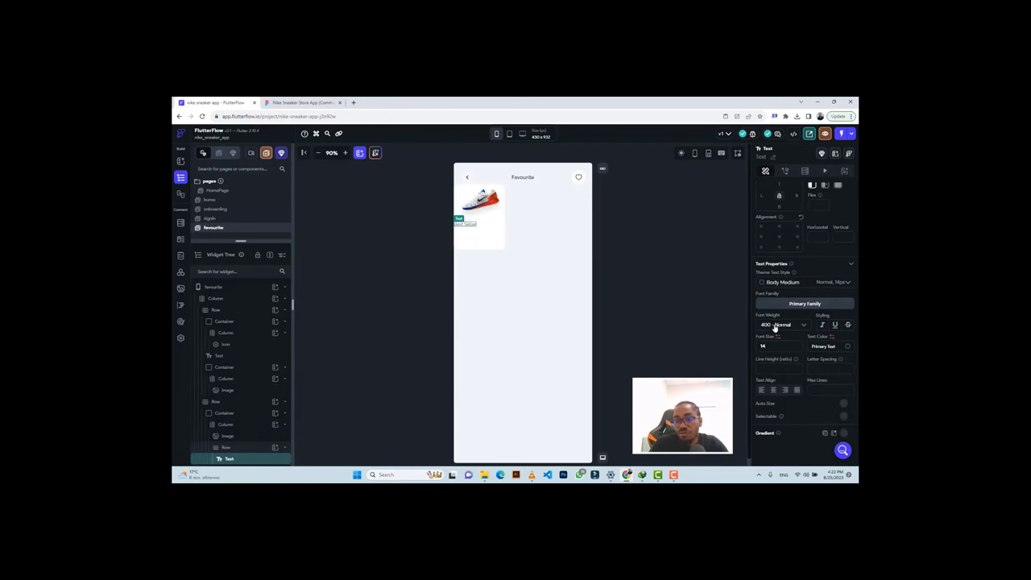
pyautogui.click(775, 324)
pyautogui.click(774, 342)
pyautogui.press('BackSpace')
pyautogui.write('2')
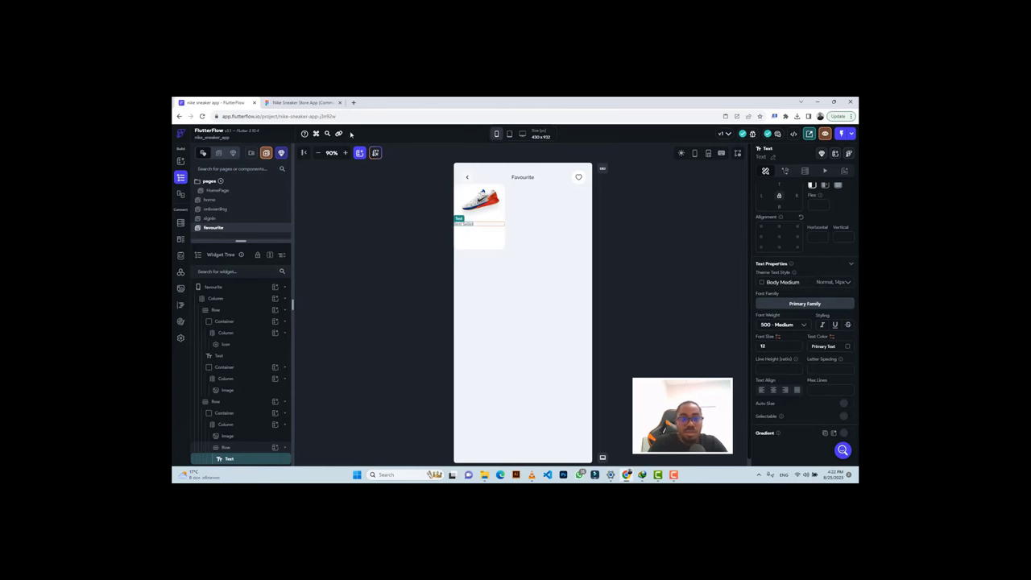
# Colour the label #0D6EFD, taken from the Figma design.
pyautogui.click(302, 102)
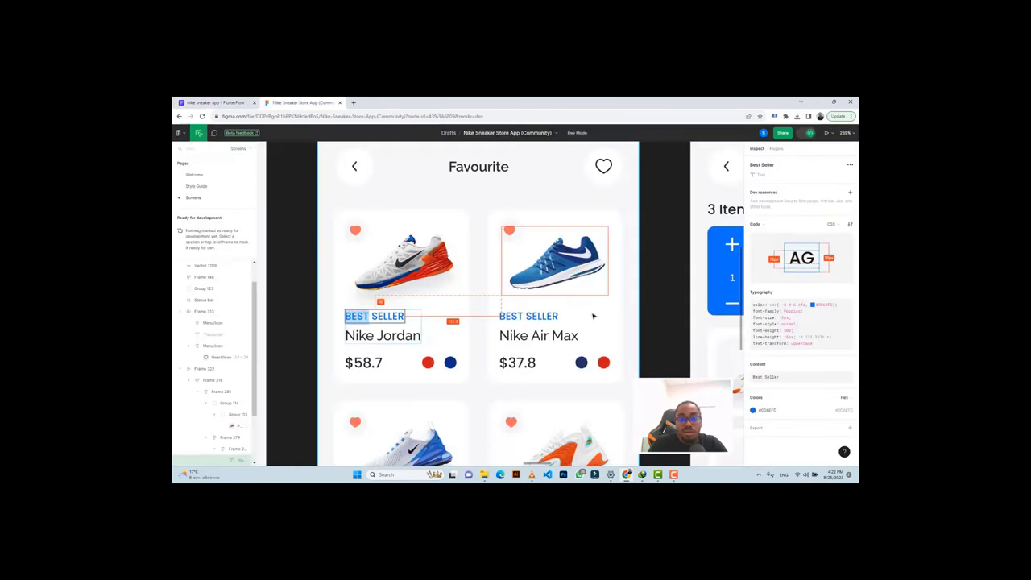
pyautogui.click(838, 411)
pyautogui.click(214, 102)
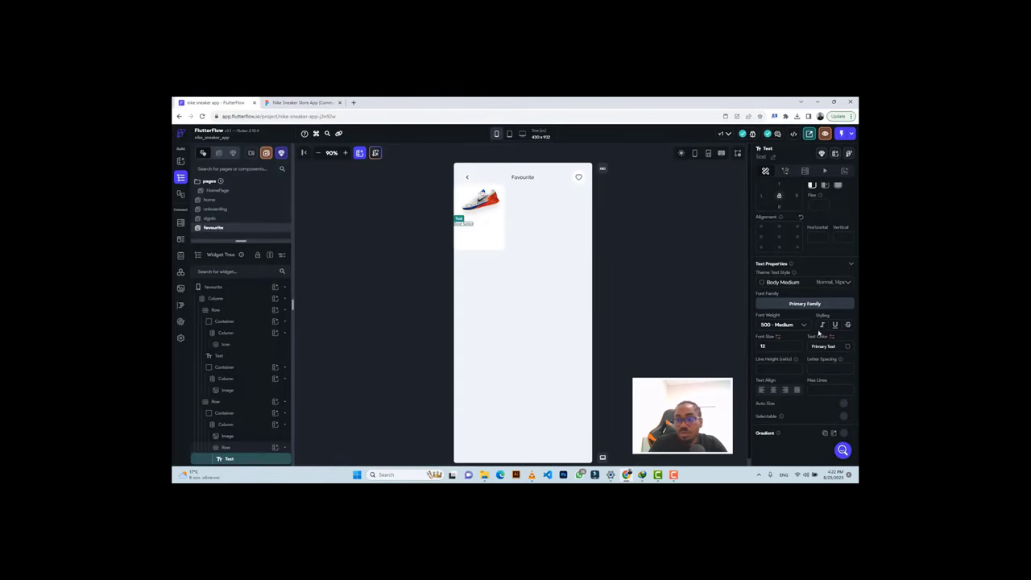
pyautogui.hotkey('ctrl', 'v')
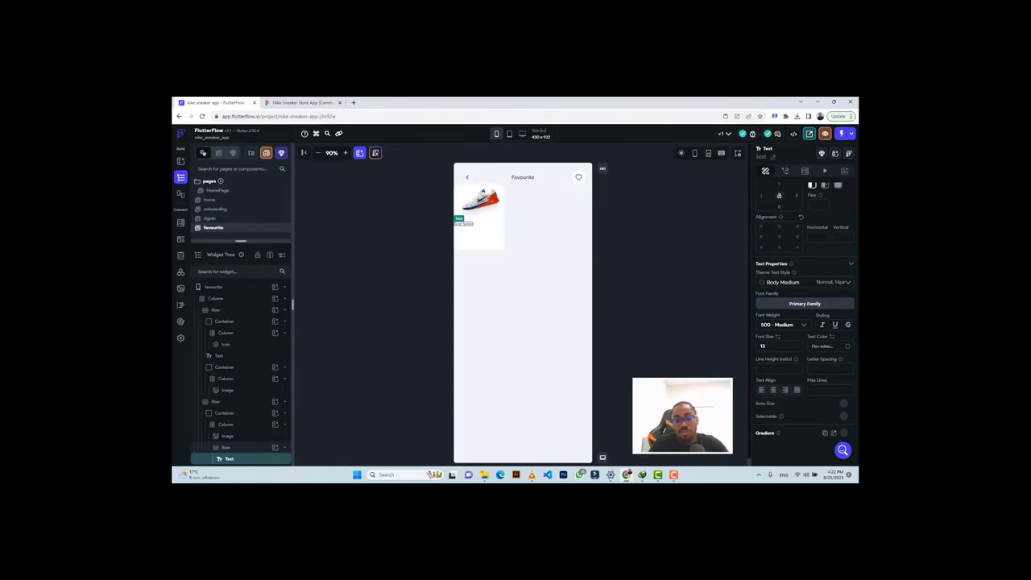
pyautogui.click(297, 101)
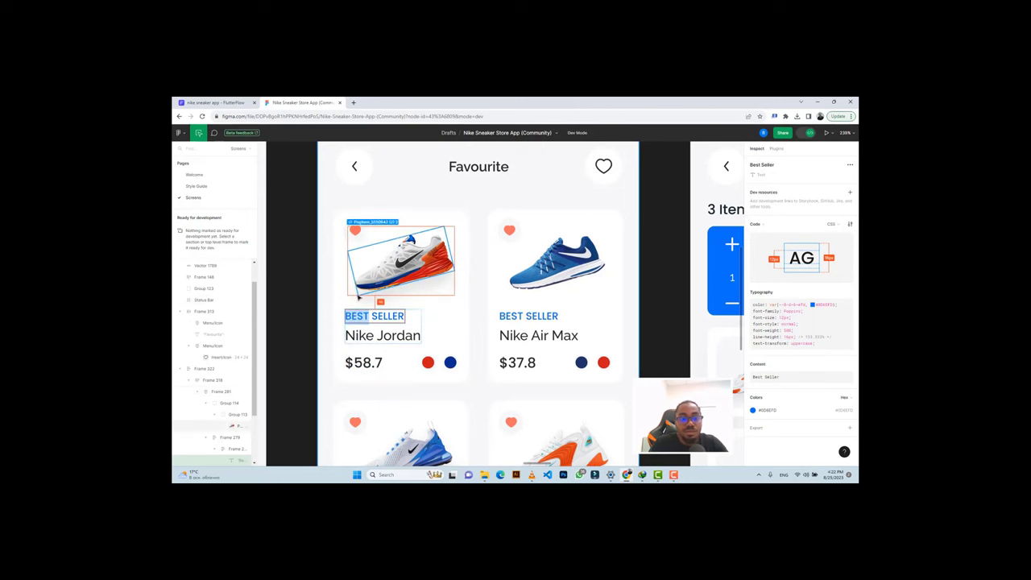
pyautogui.hotkey('ctrl', 'shift', 'Tab')
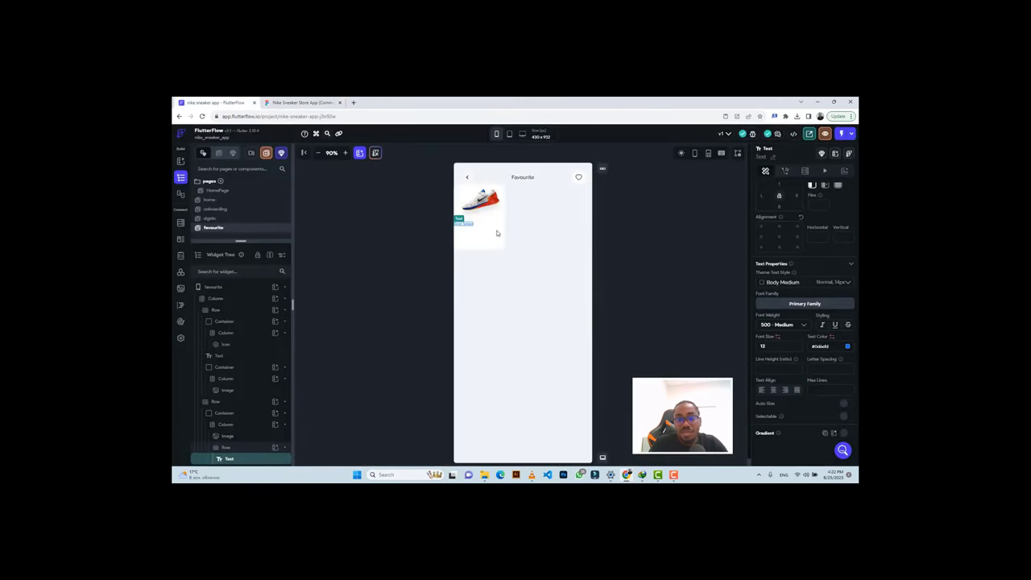
pyautogui.click(496, 232)
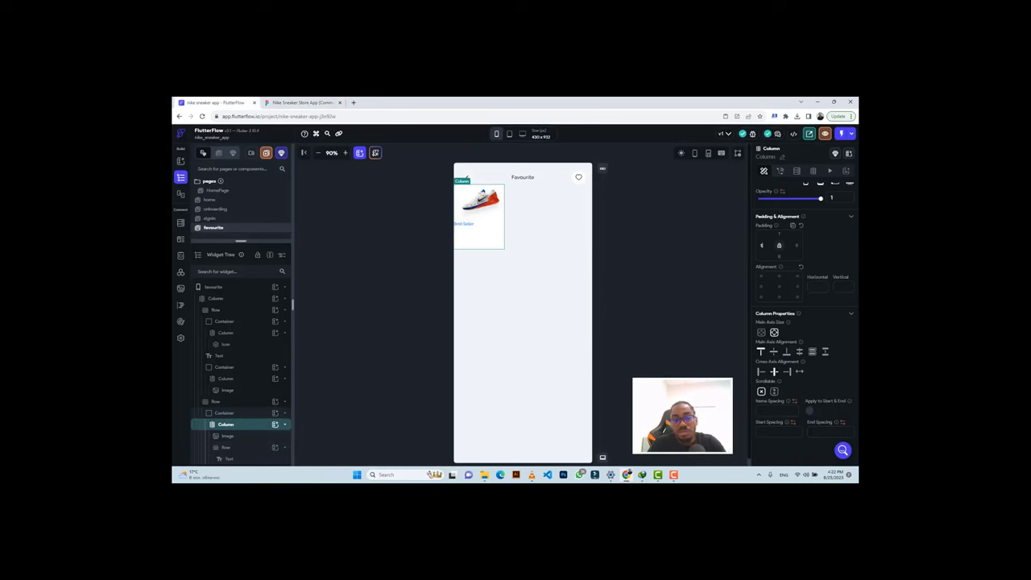
# Give the card's column 14 left and 14 right padding.
pyautogui.click(761, 245)
pyautogui.write('14')
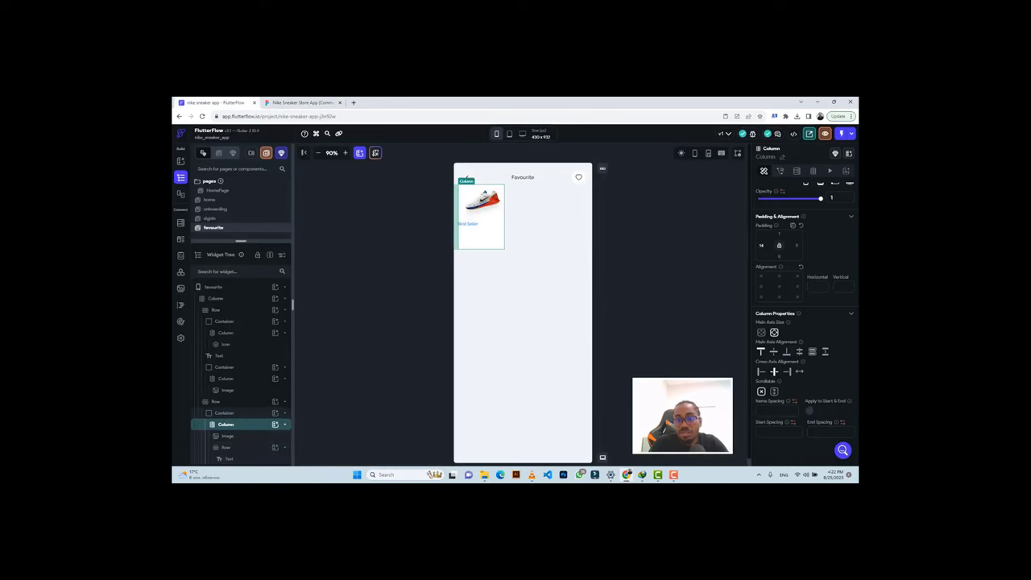
pyautogui.click(795, 245)
pyautogui.write('14')
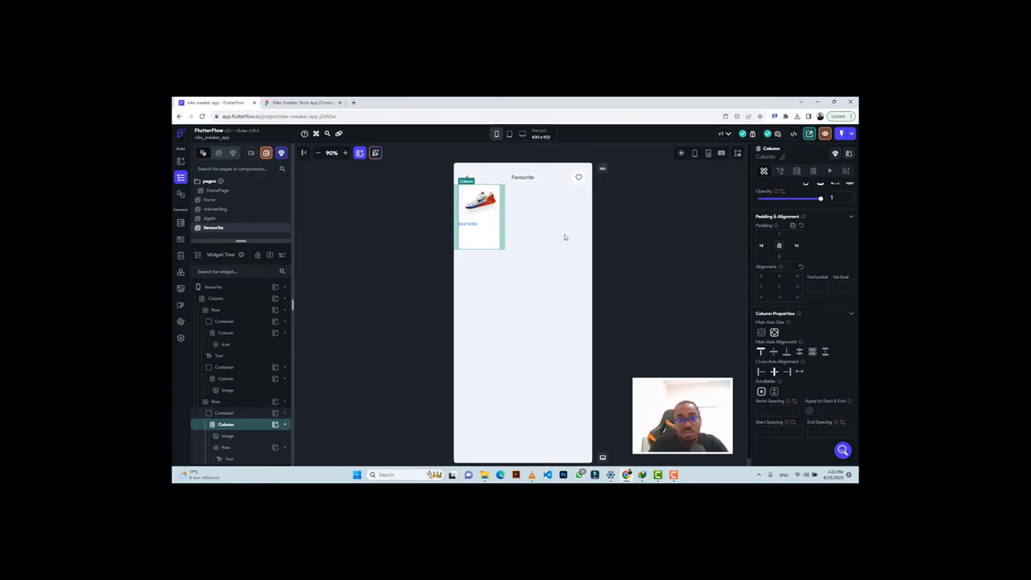
# Copy 'Nike Jordan' from Figma and paste it into the card's text.
pyautogui.click(484, 227)
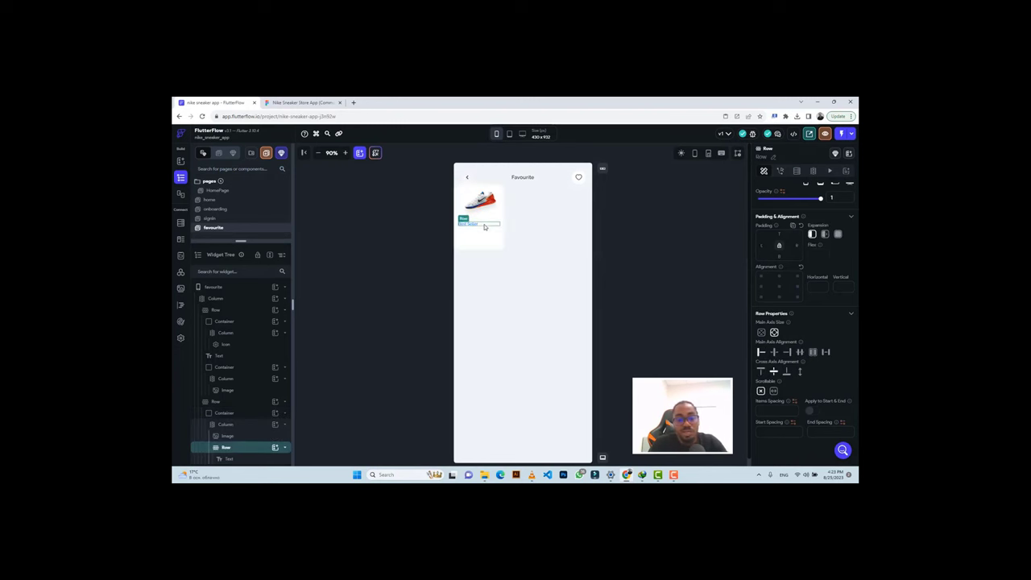
pyautogui.click(305, 103)
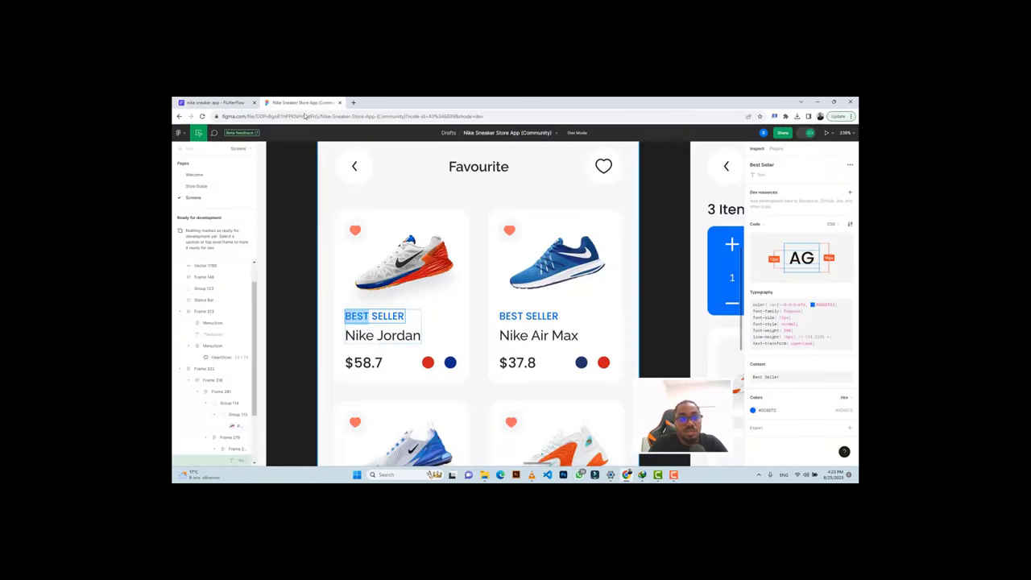
pyautogui.click(369, 337)
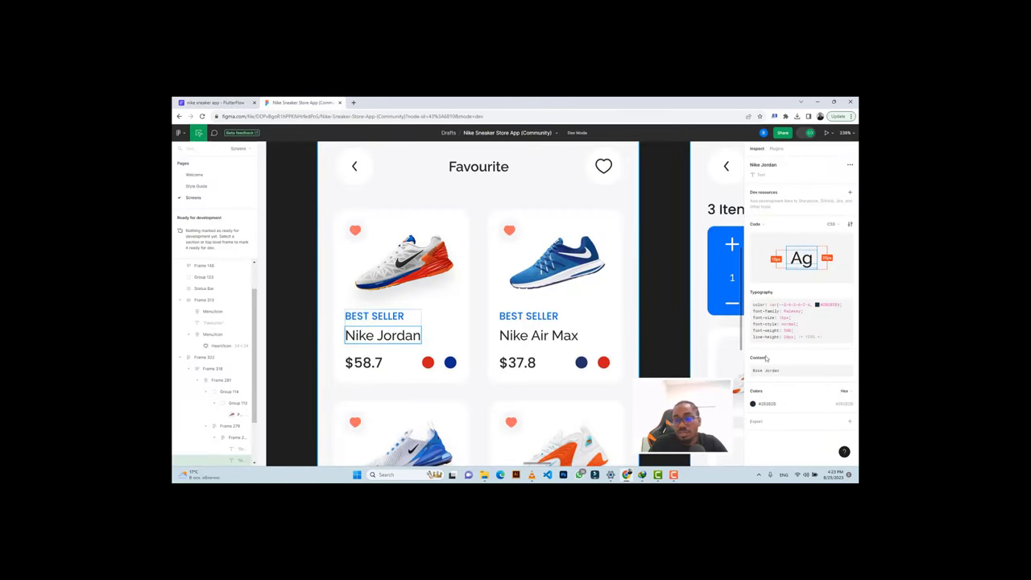
pyautogui.click(847, 359)
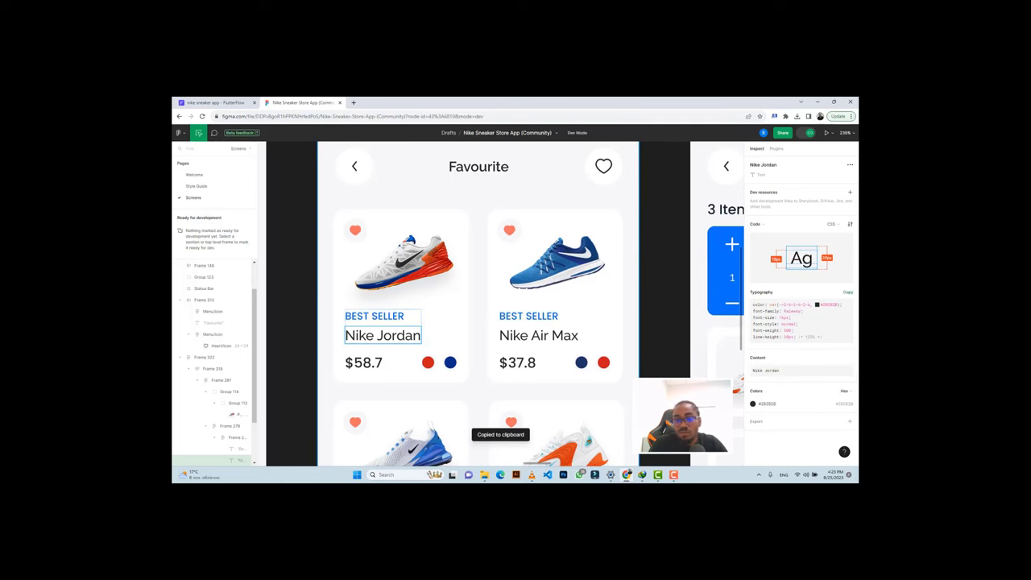
pyautogui.hotkey('ctrl', 'Tab')
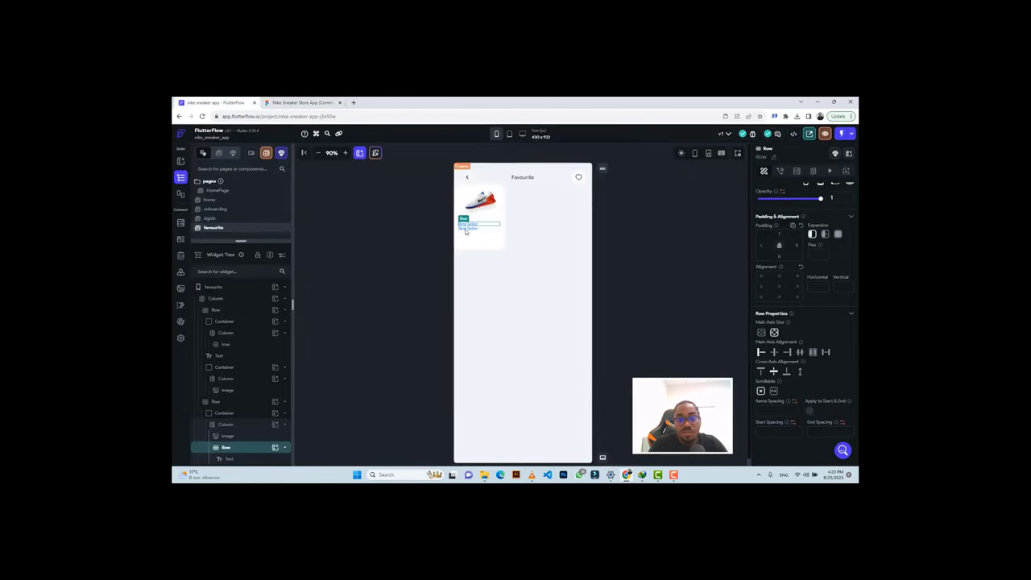
pyautogui.click(467, 227)
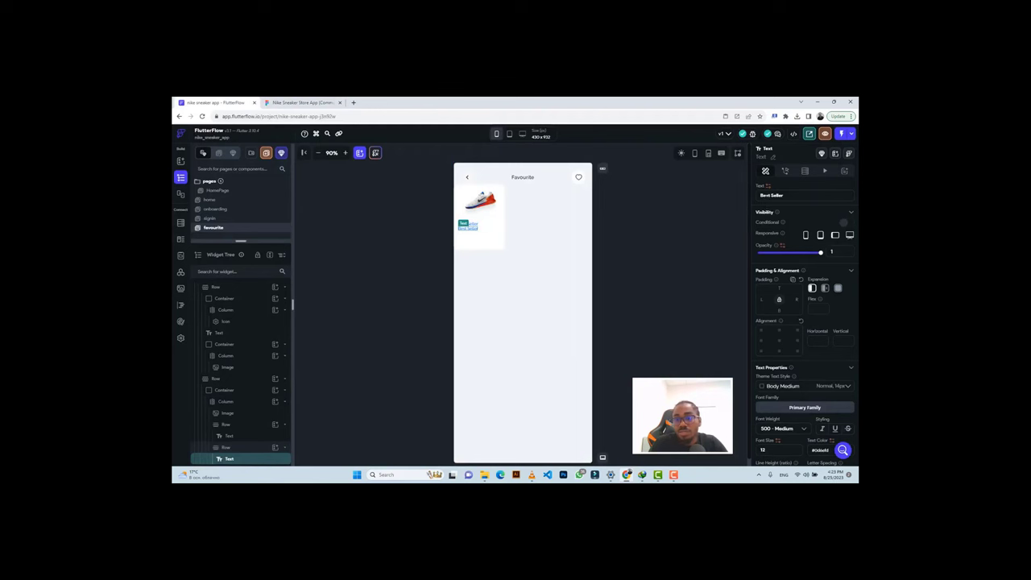
pyautogui.hotkey('ctrl', 'v')
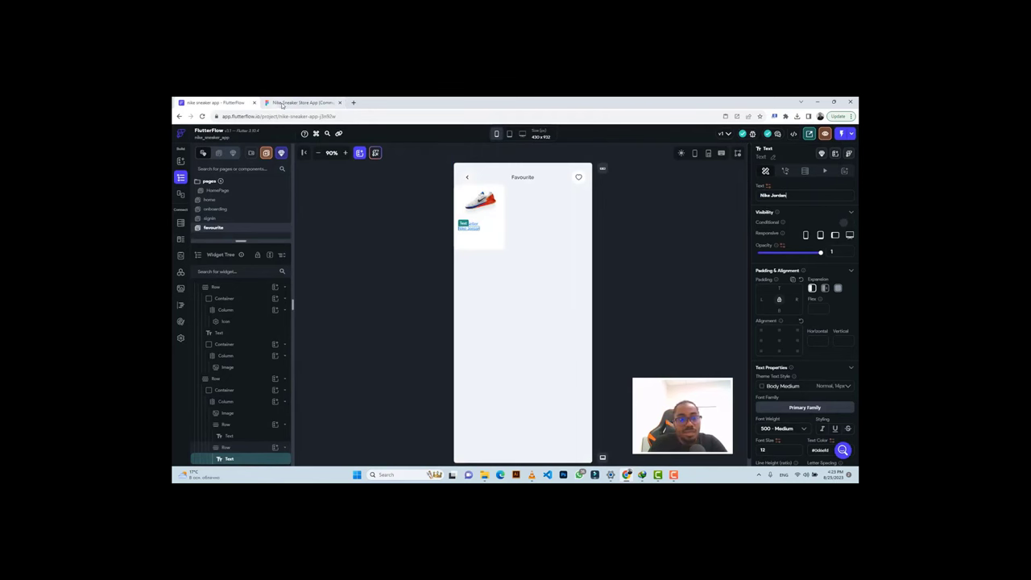
# Style the Nike Jordan title with font size 16 and #282828 text colour.
pyautogui.hotkey('ctrl', 'Tab')
pyautogui.click(833, 402)
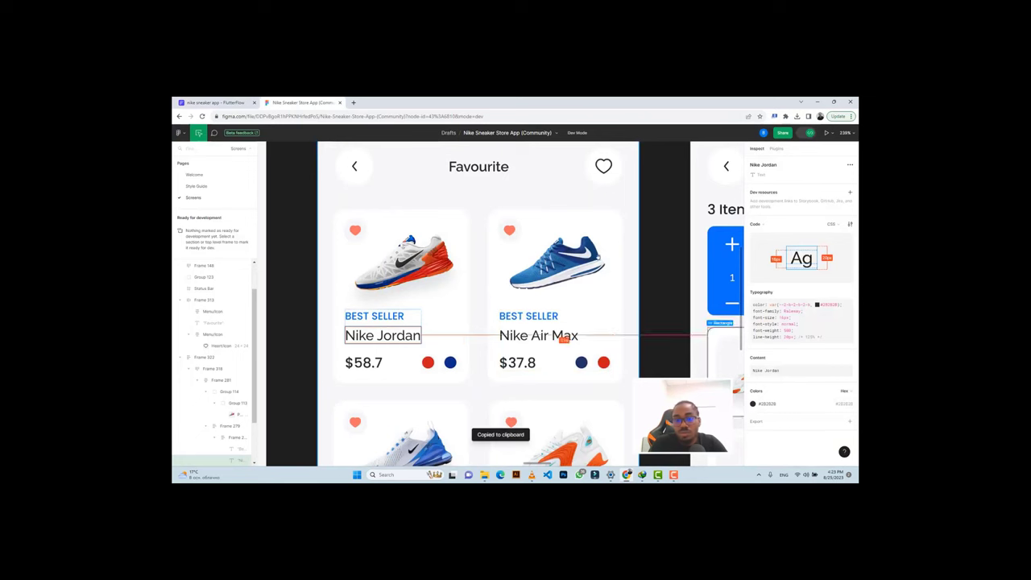
pyautogui.click(211, 102)
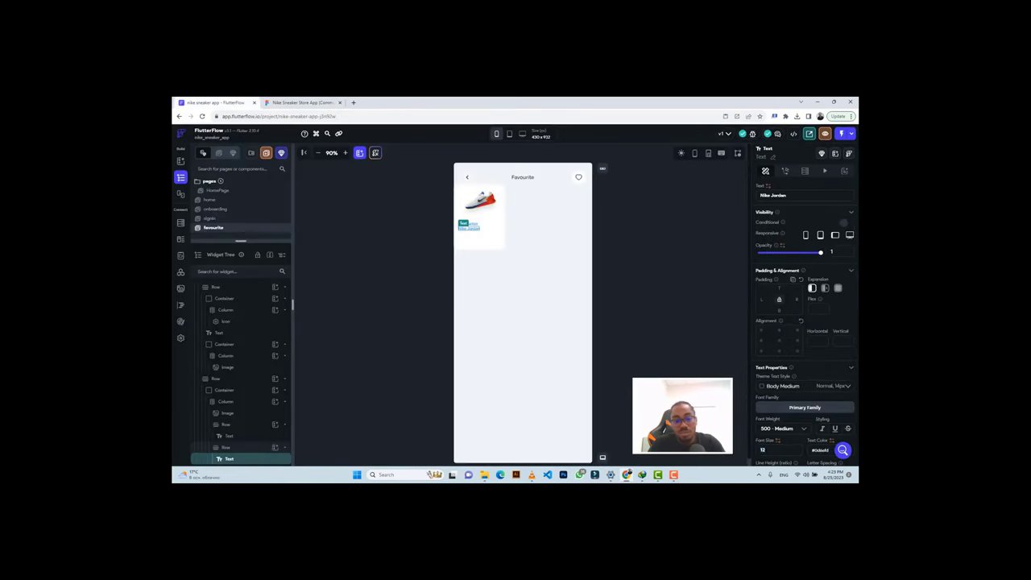
pyautogui.click(764, 449)
pyautogui.press('BackSpace')
pyautogui.write('6')
pyautogui.press('Tab')
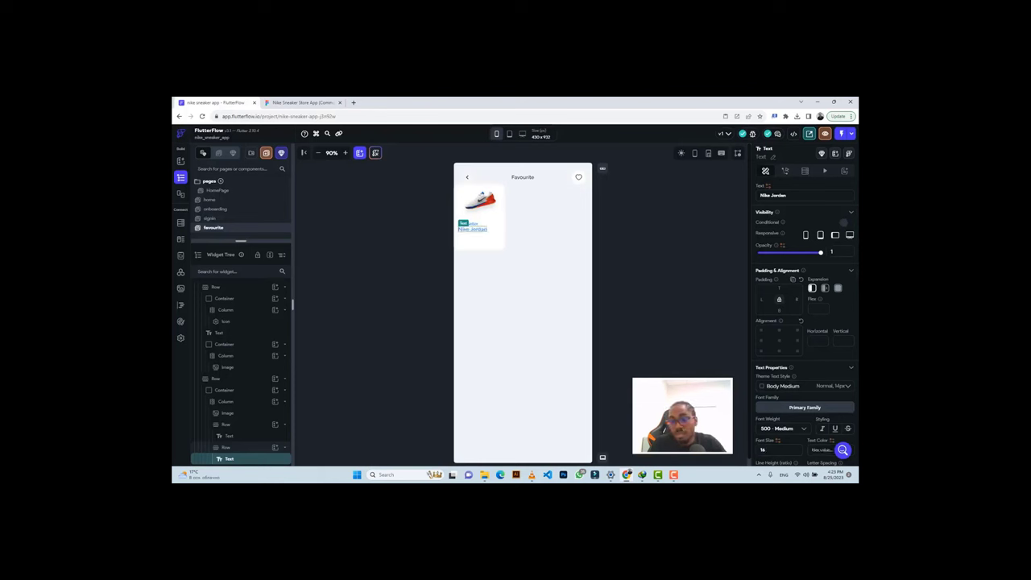
pyautogui.press('BackSpace')
pyautogui.hotkey('ctrl', 'v')
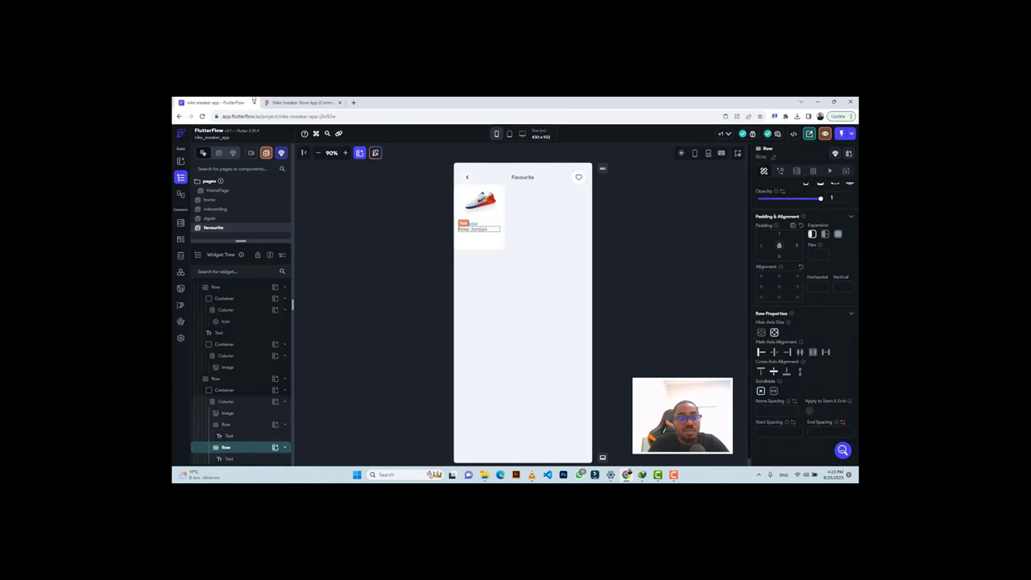
# Turn the second text into the price line '$68.7' using the Figma price.
pyautogui.hotkey('ctrl', 'Tab')
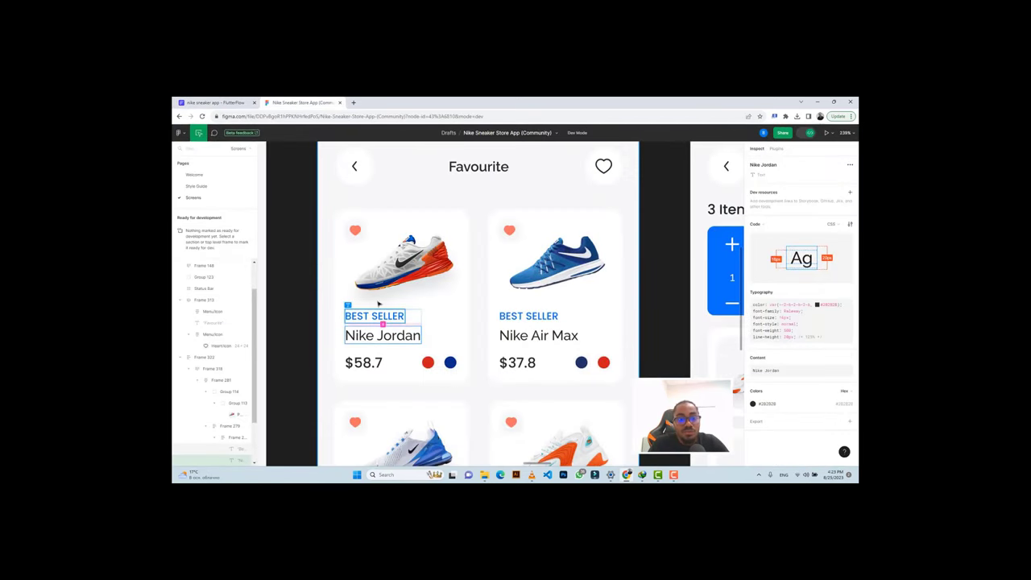
pyautogui.click(211, 103)
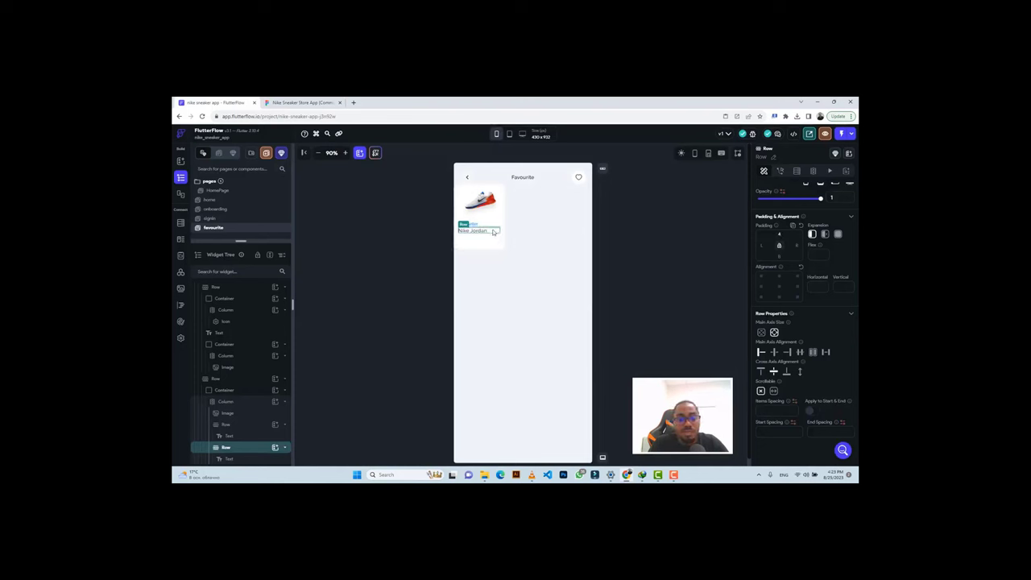
pyautogui.click(302, 102)
pyautogui.click(363, 363)
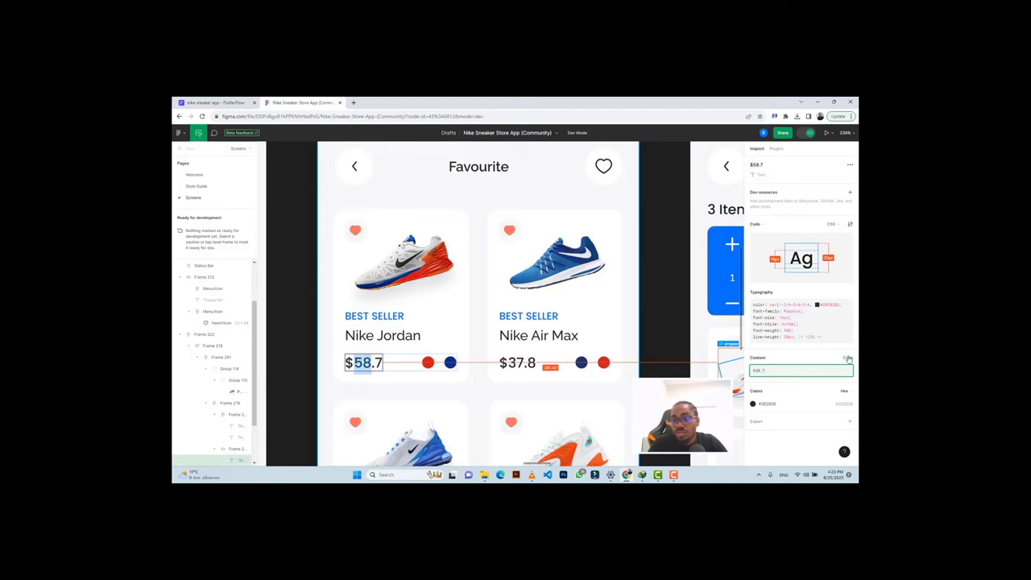
pyautogui.click(848, 358)
pyautogui.click(238, 102)
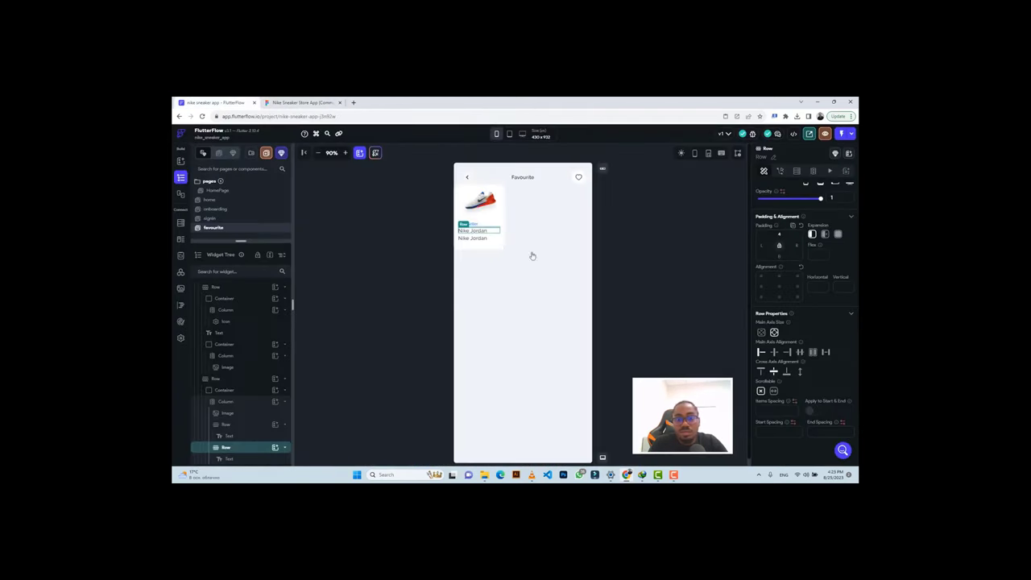
pyautogui.click(478, 238)
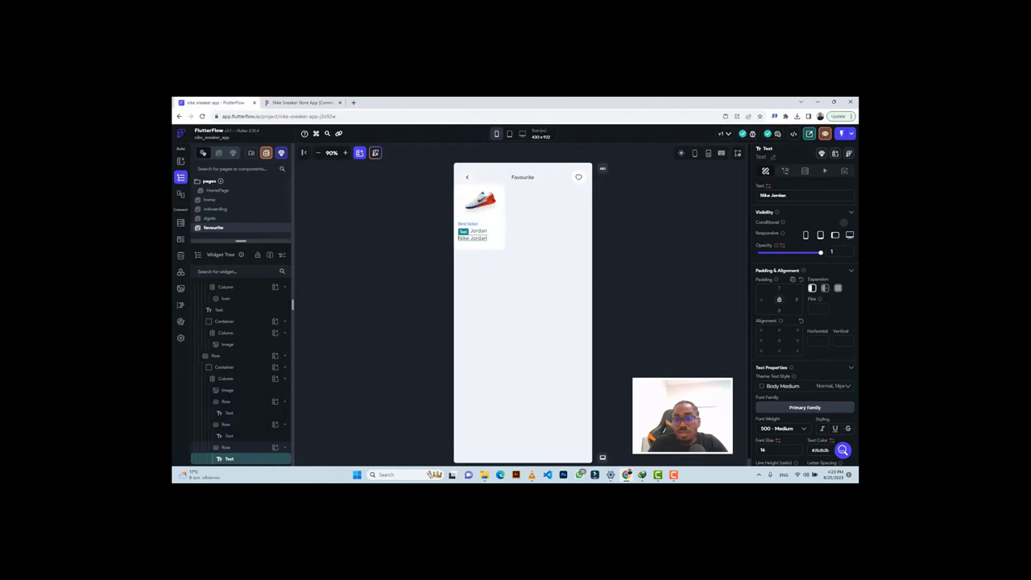
pyautogui.tripleClick(766, 195)
pyautogui.write('$68.7')
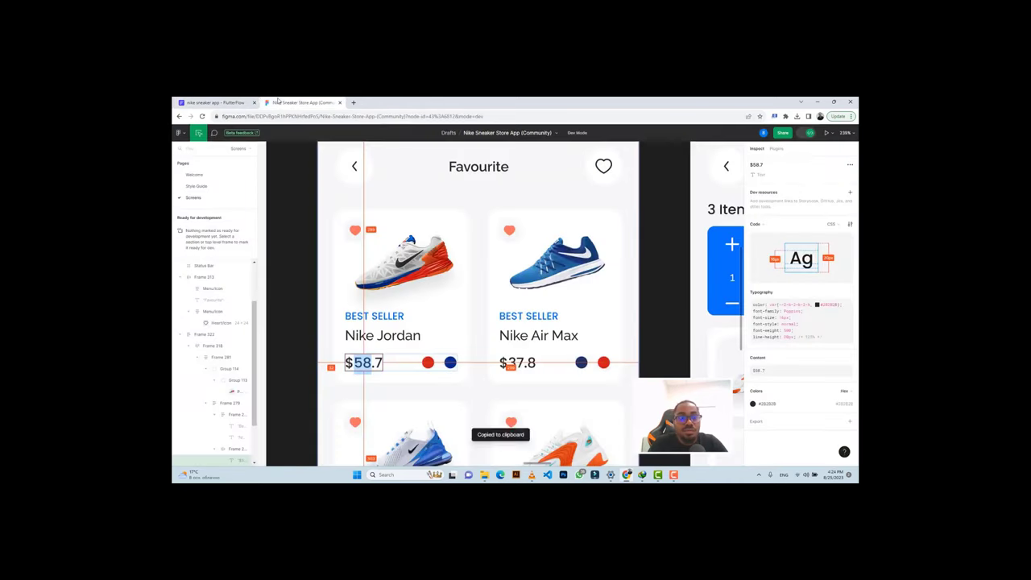
# Select the colour-dot group (Group 163) in Figma and copy its #0B2F8B swatch.
pyautogui.click(299, 103)
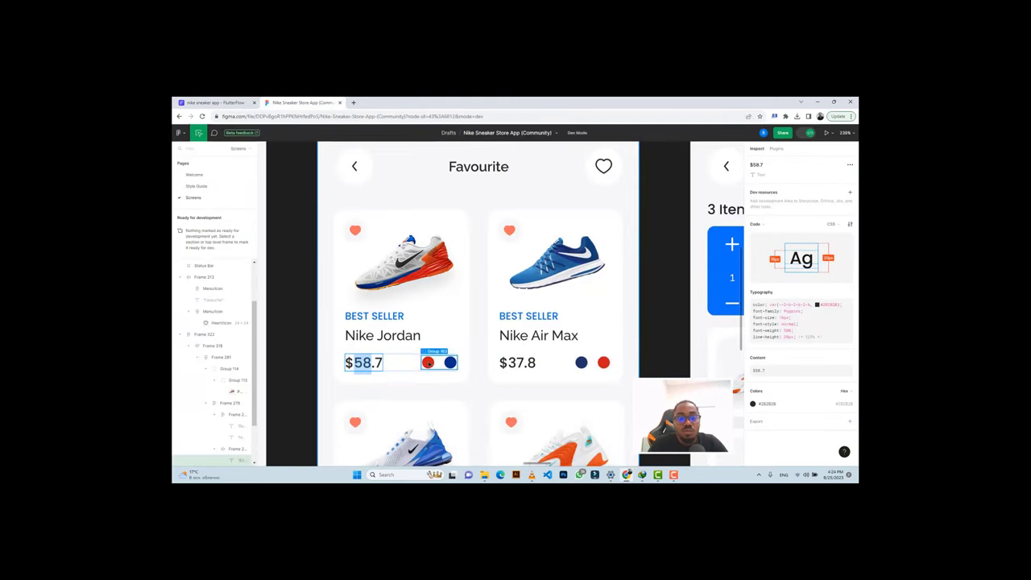
pyautogui.click(428, 363)
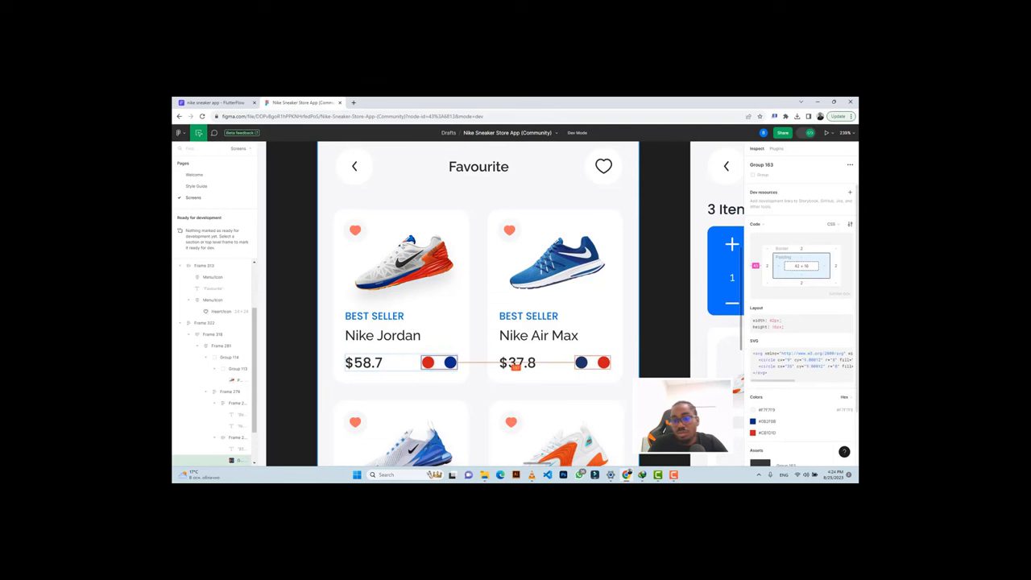
pyautogui.scroll(-2, 801, 322)
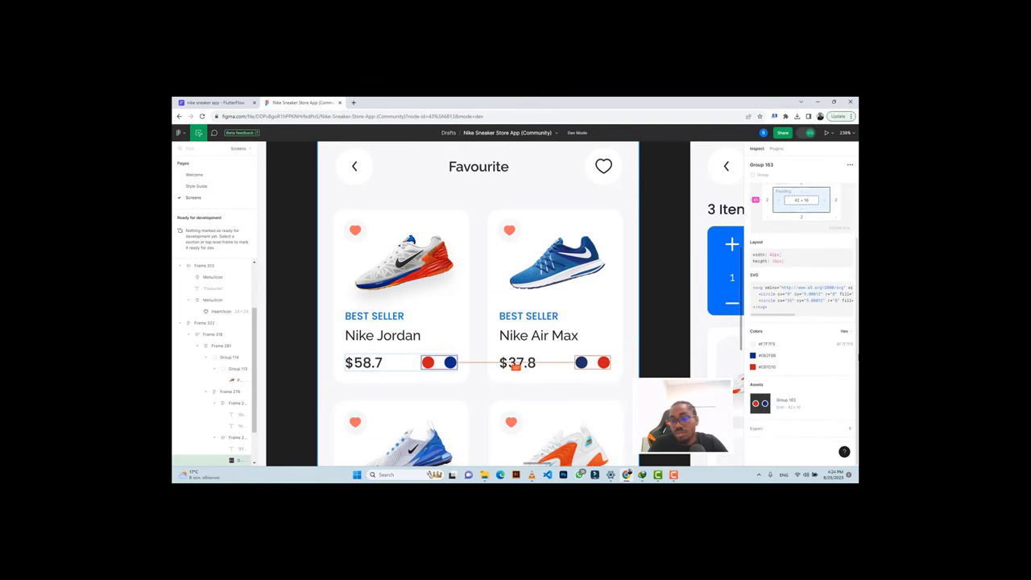
pyautogui.click(766, 355)
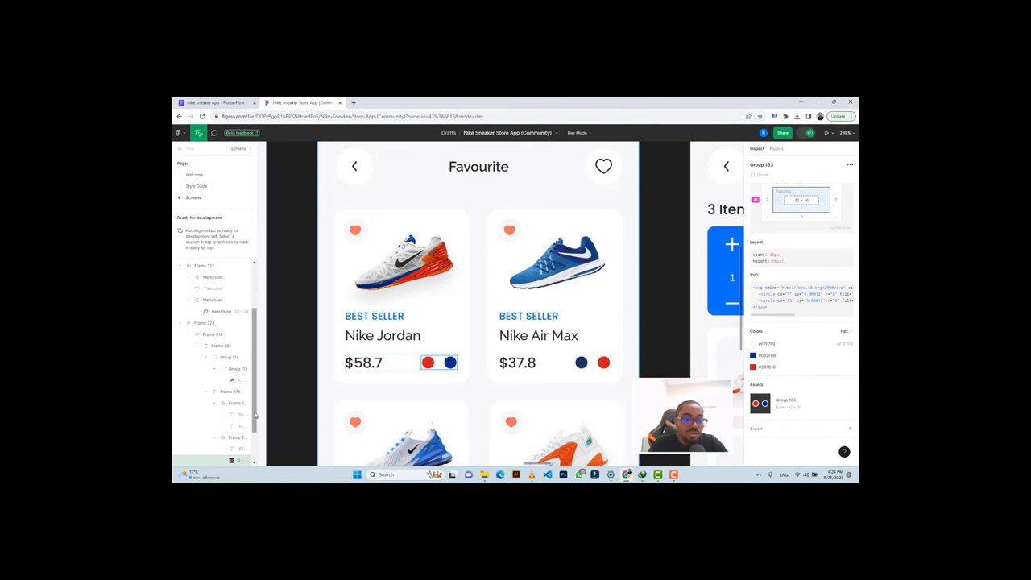
pyautogui.moveTo(255, 415); pyautogui.dragTo(253, 422)
pyautogui.scroll(-2, 242, 428)
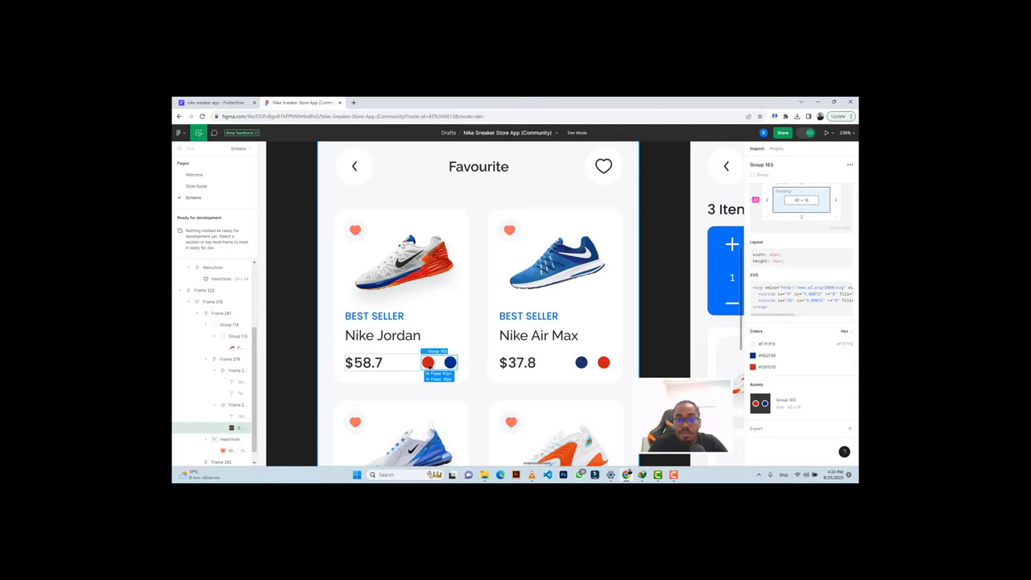
pyautogui.click(227, 102)
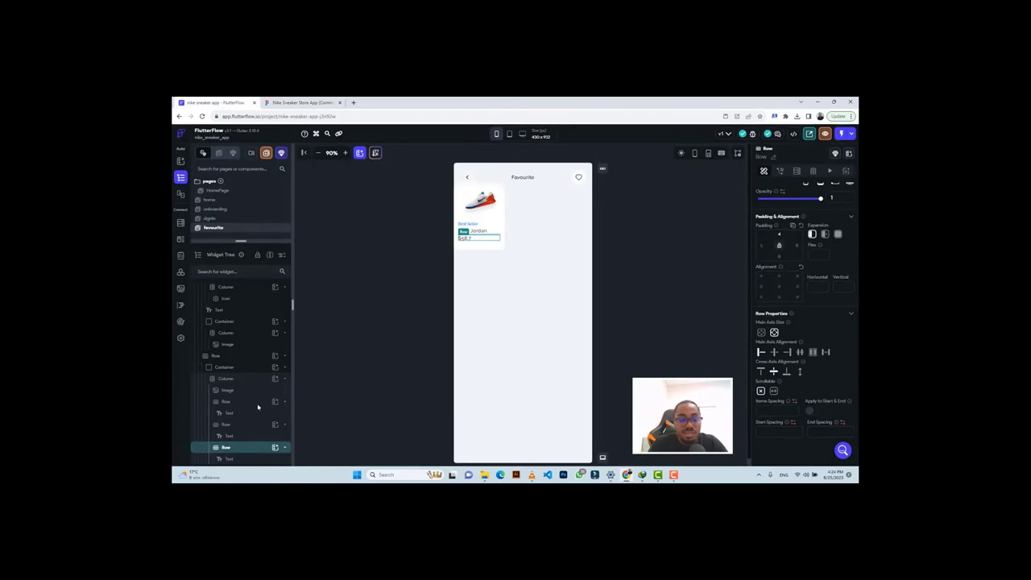
# Add a row below the price holding a 16-size circular container filled dark blue.
pyautogui.click(275, 447)
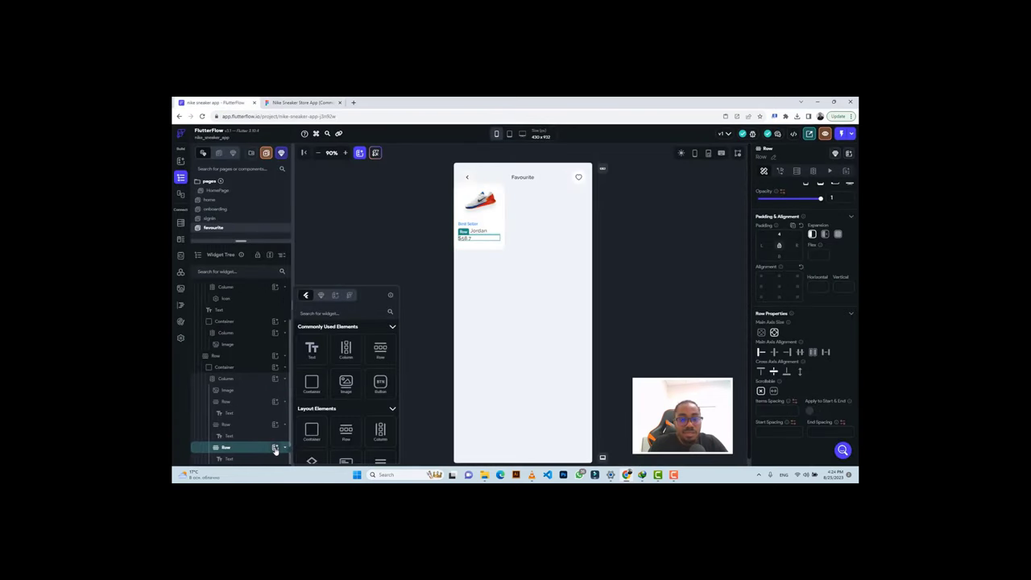
pyautogui.click(374, 352)
pyautogui.click(375, 353)
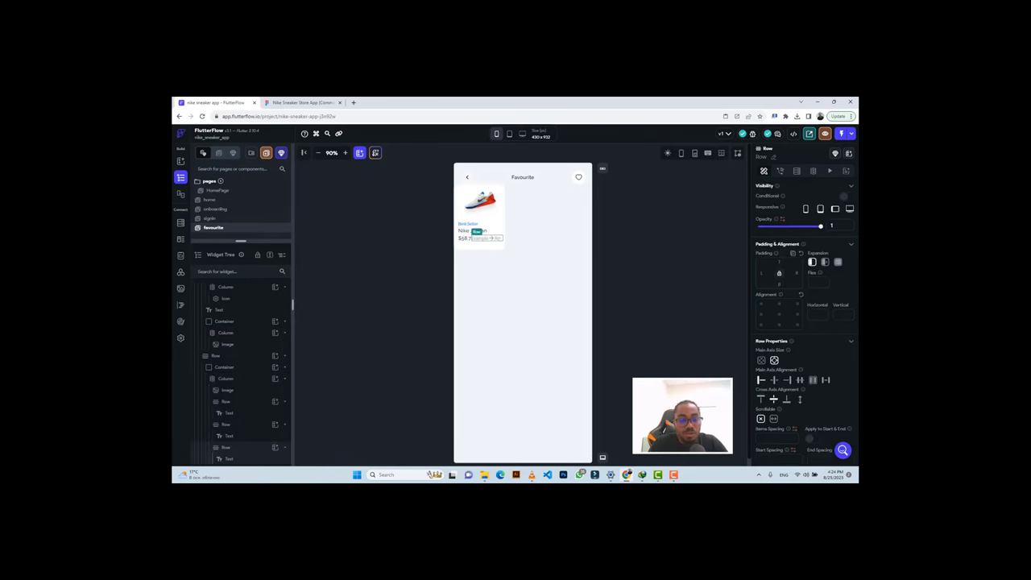
pyautogui.scroll(-1, 266, 439)
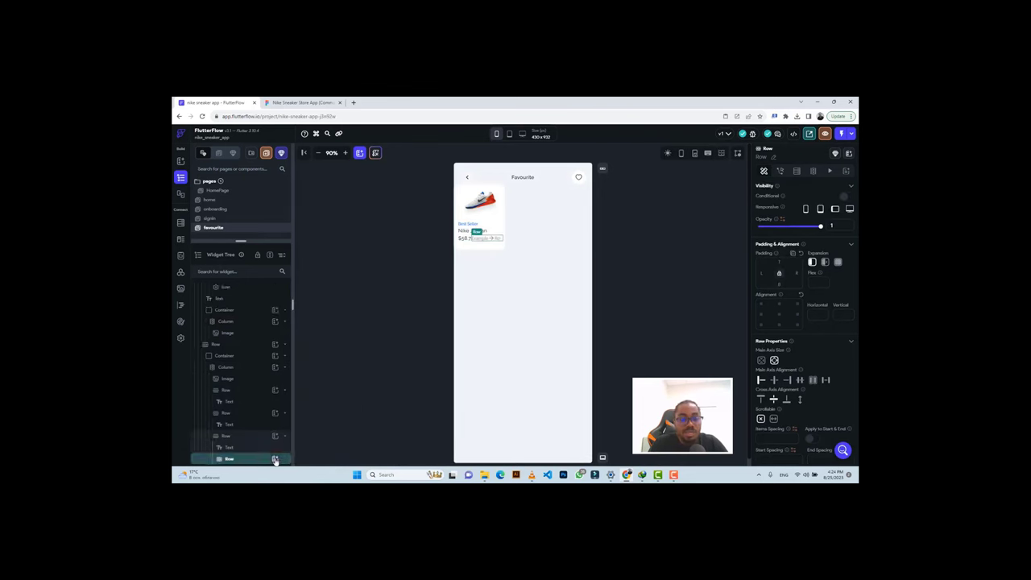
pyautogui.click(275, 459)
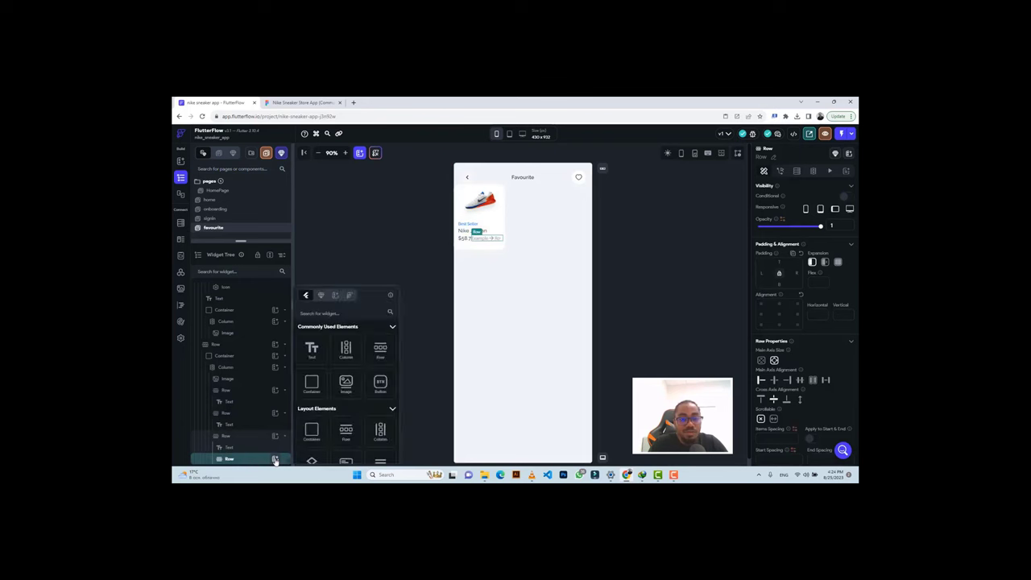
pyautogui.click(311, 384)
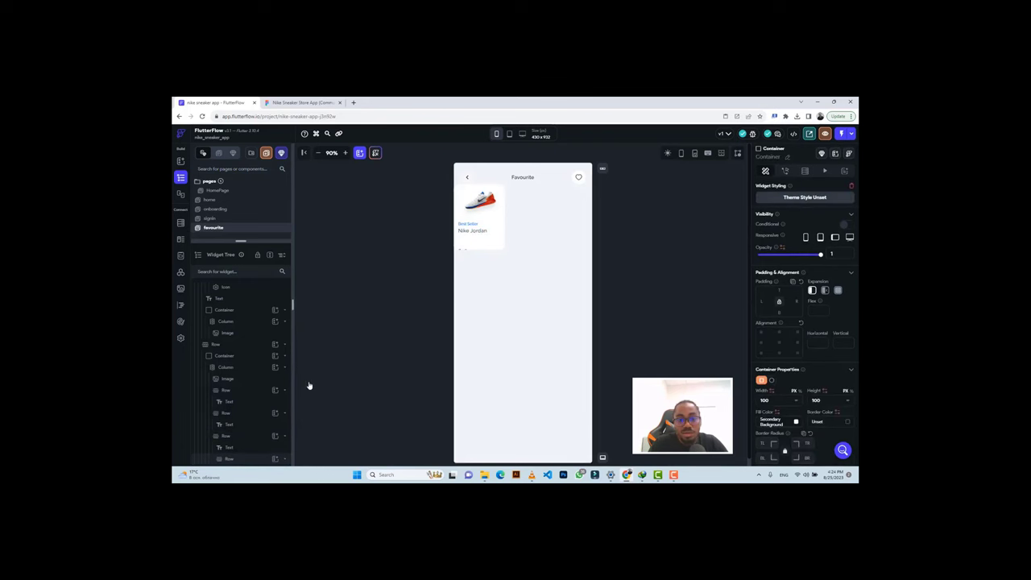
pyautogui.click(771, 381)
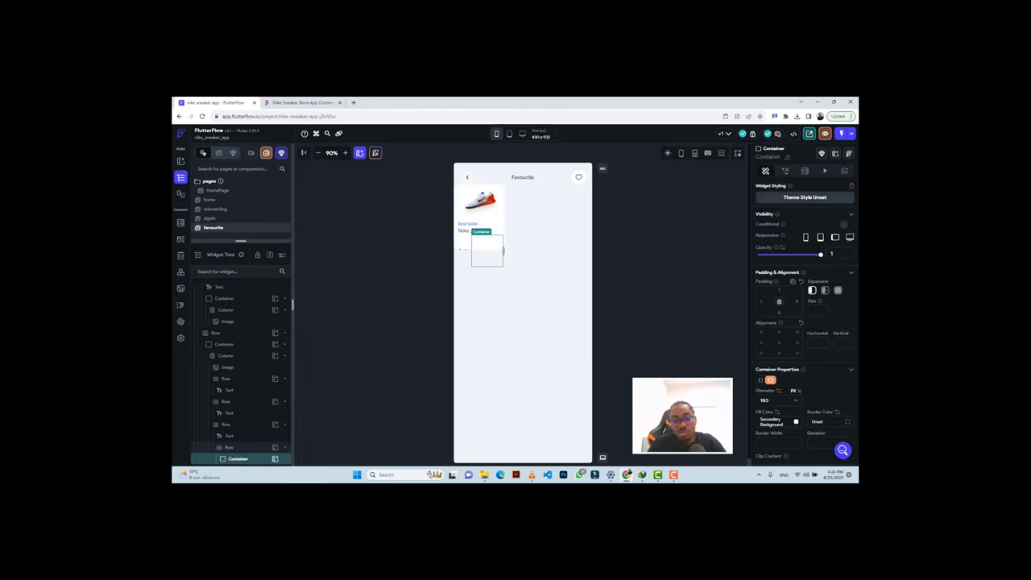
pyautogui.write('16')
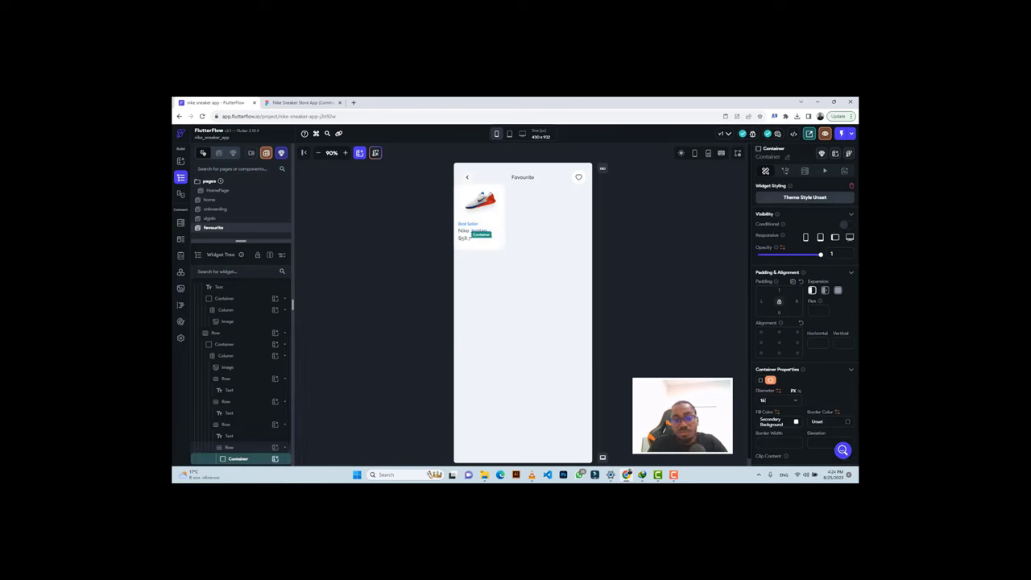
pyautogui.hotkey('ctrl', 'v')
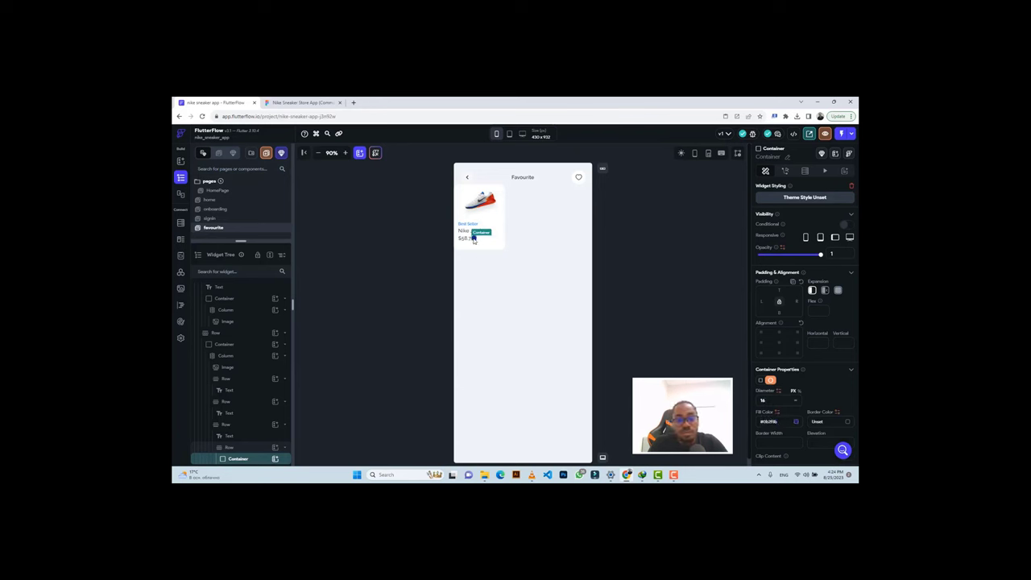
# Duplicate the dot, fill the copy with Figma's red, and give it 10 left padding.
pyautogui.click(300, 102)
pyautogui.click(770, 367)
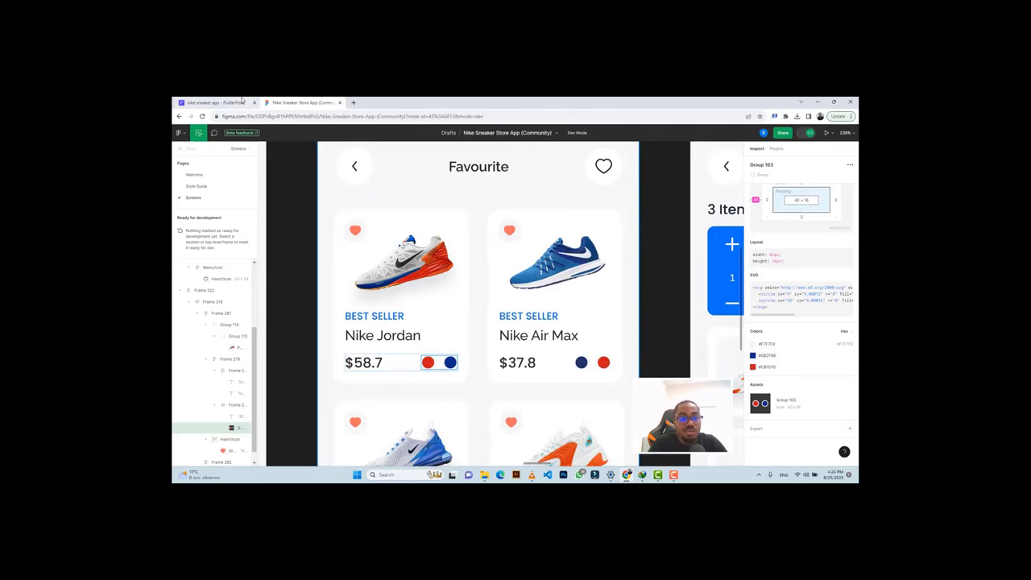
pyautogui.click(215, 102)
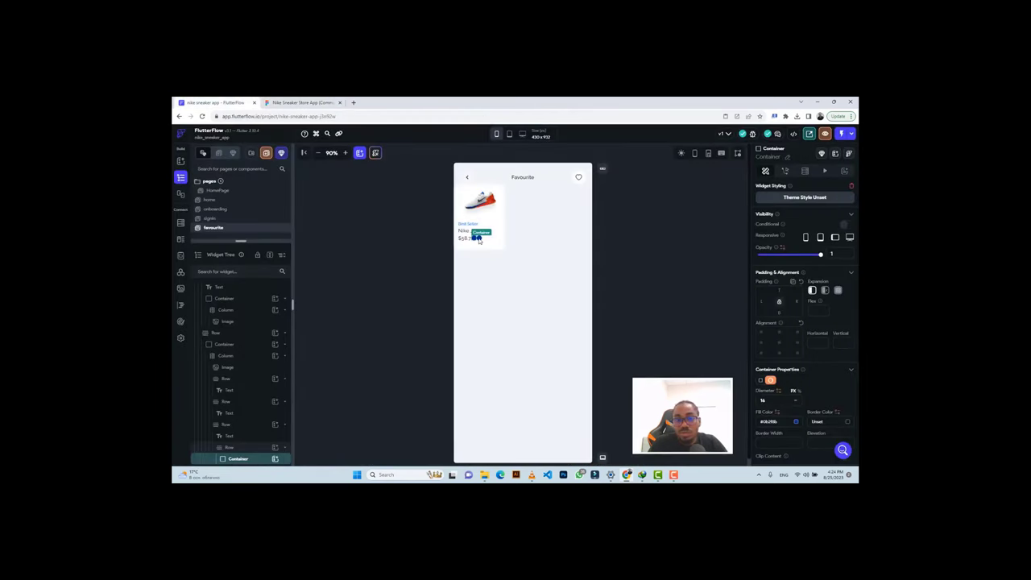
pyautogui.hotkey('ctrl', 'v')
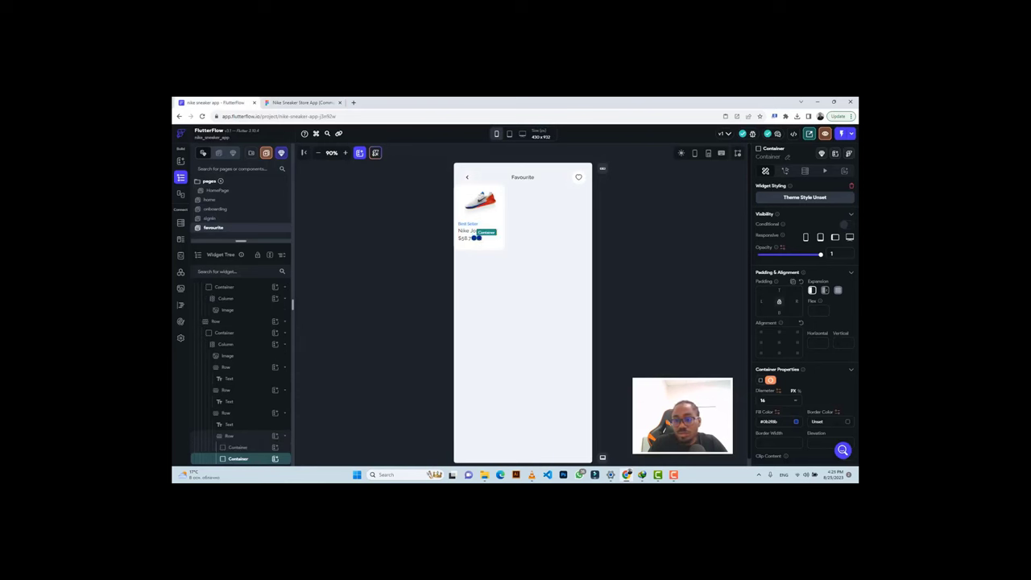
pyautogui.click(760, 421)
pyautogui.hotkey('ctrl', 'v')
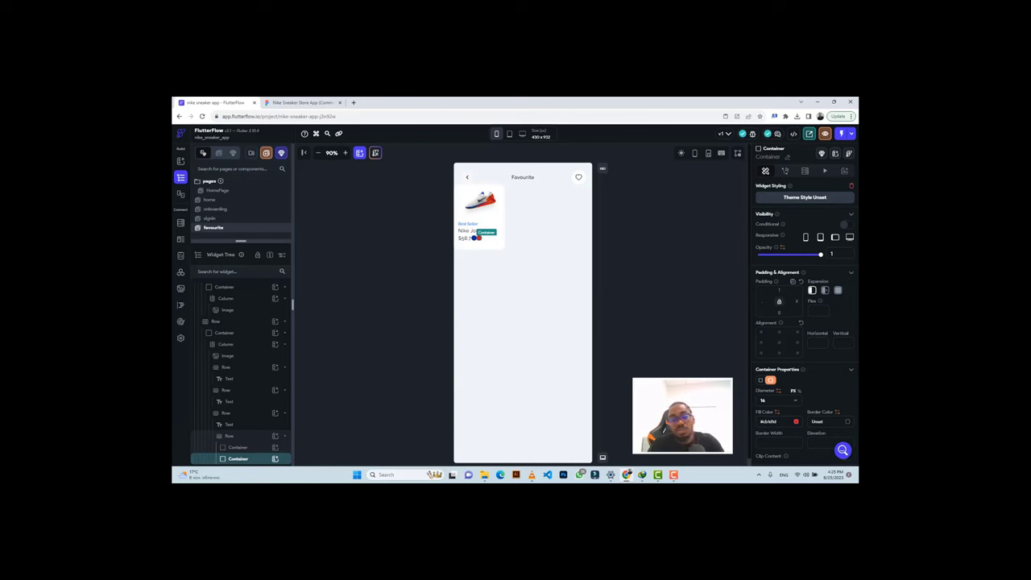
pyautogui.write('14')
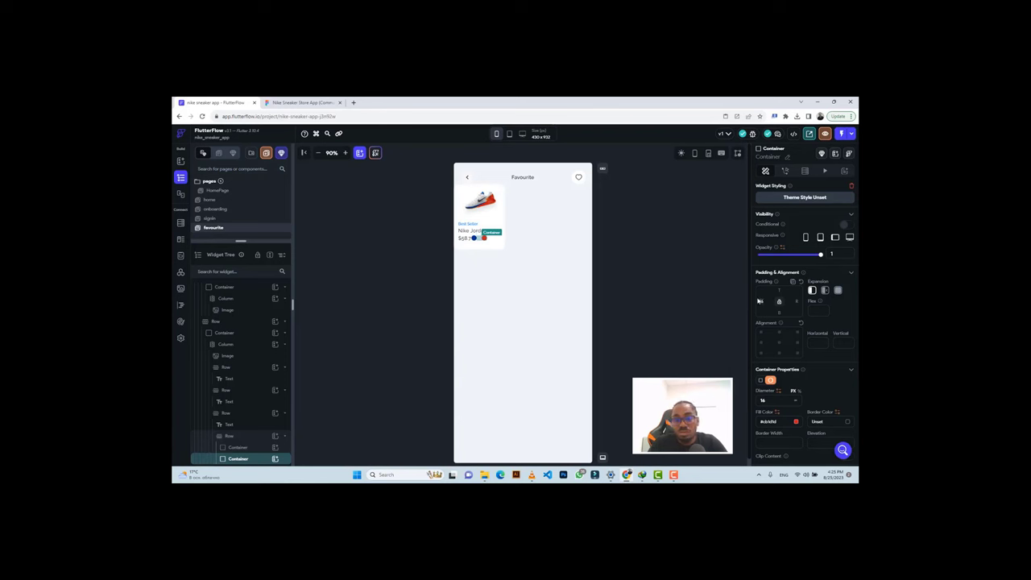
pyautogui.press('BackSpace')
pyautogui.write('0')
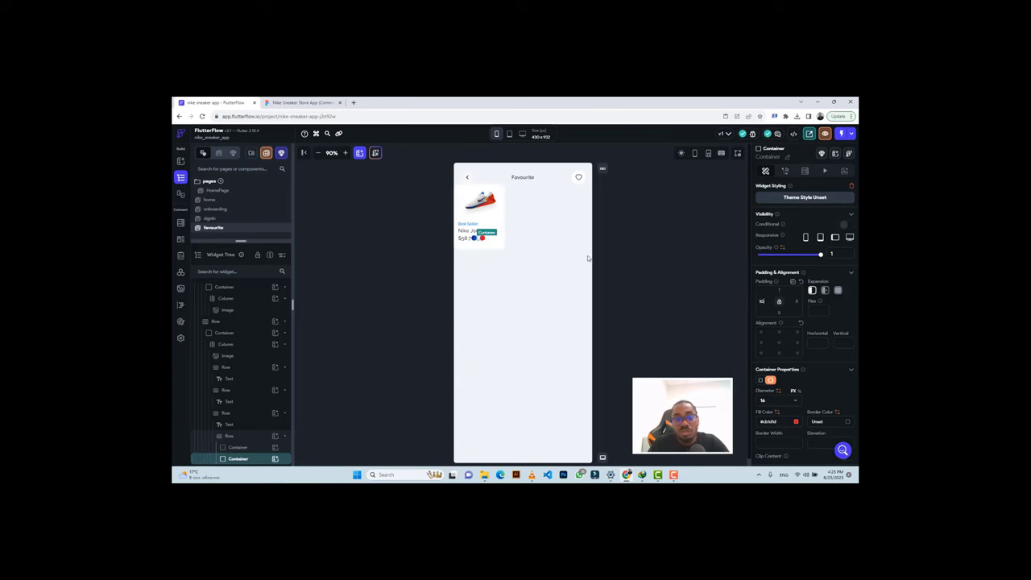
pyautogui.click(498, 240)
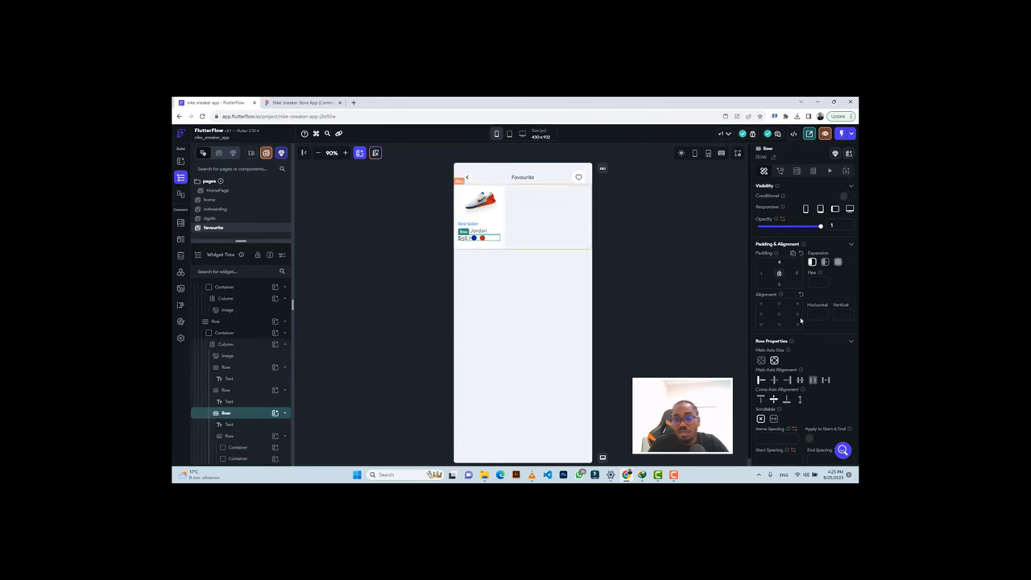
# Set the price row's main axis alignment to the end, pushing the dots right.
pyautogui.click(825, 380)
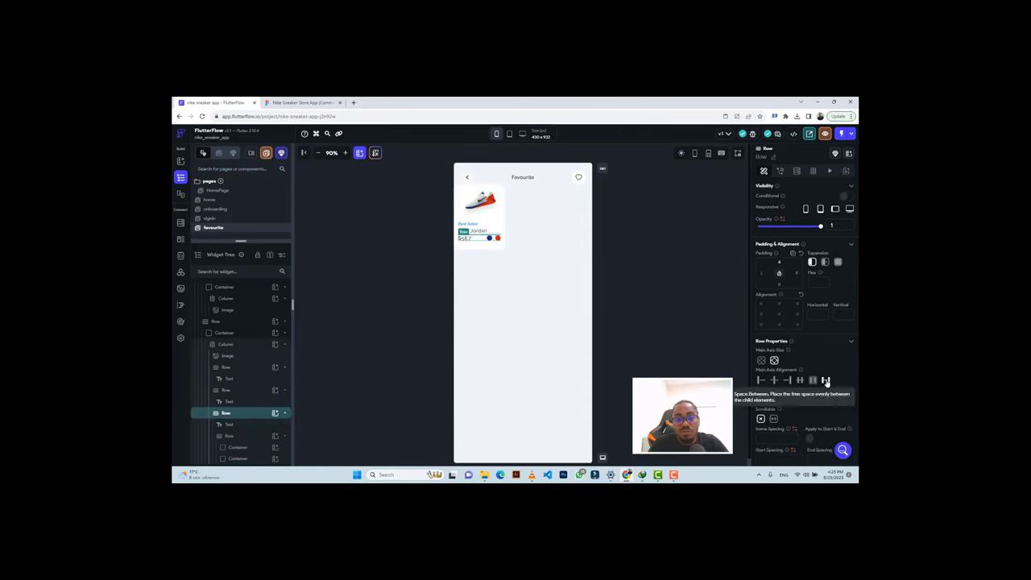
pyautogui.click(302, 102)
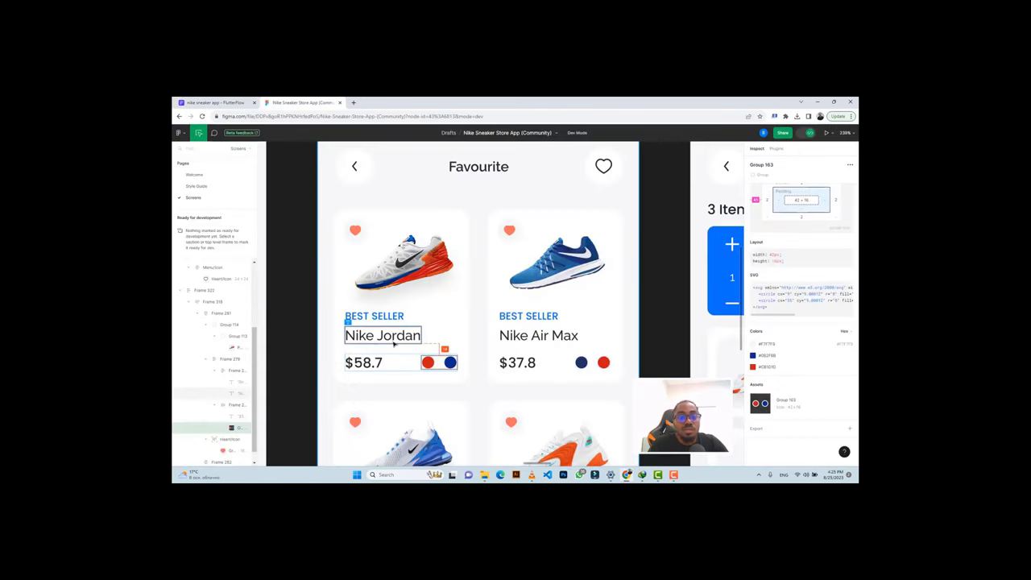
pyautogui.click(372, 336)
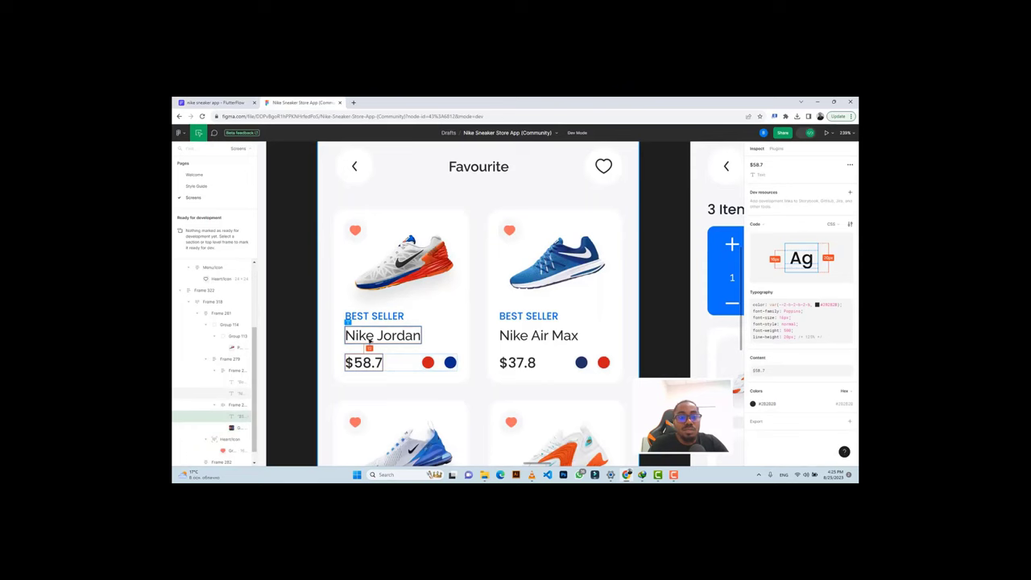
pyautogui.click(214, 103)
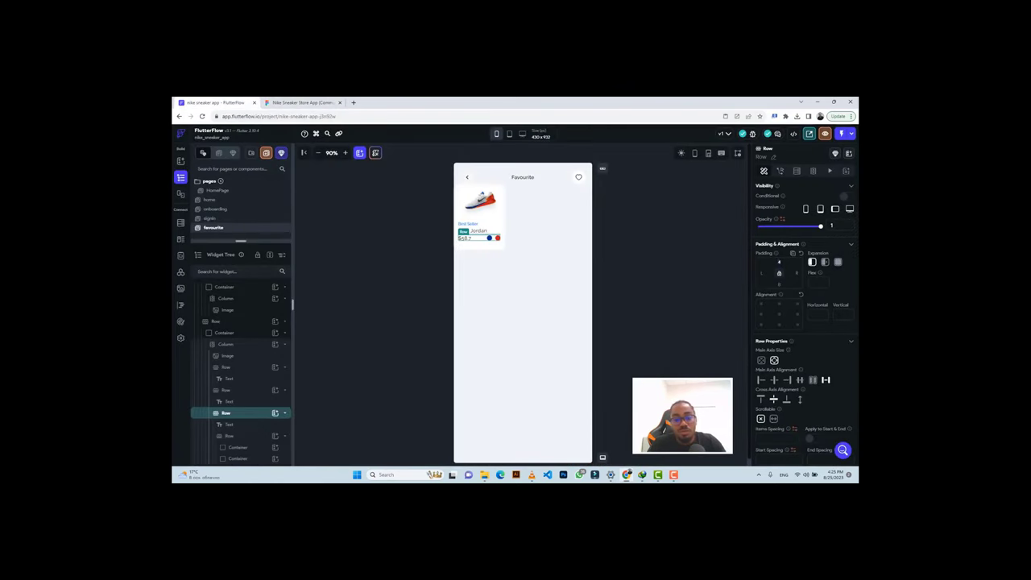
# Give the price row 12 top padding and zoom the canvas to 150%.
pyautogui.click(779, 262)
pyautogui.write('12')
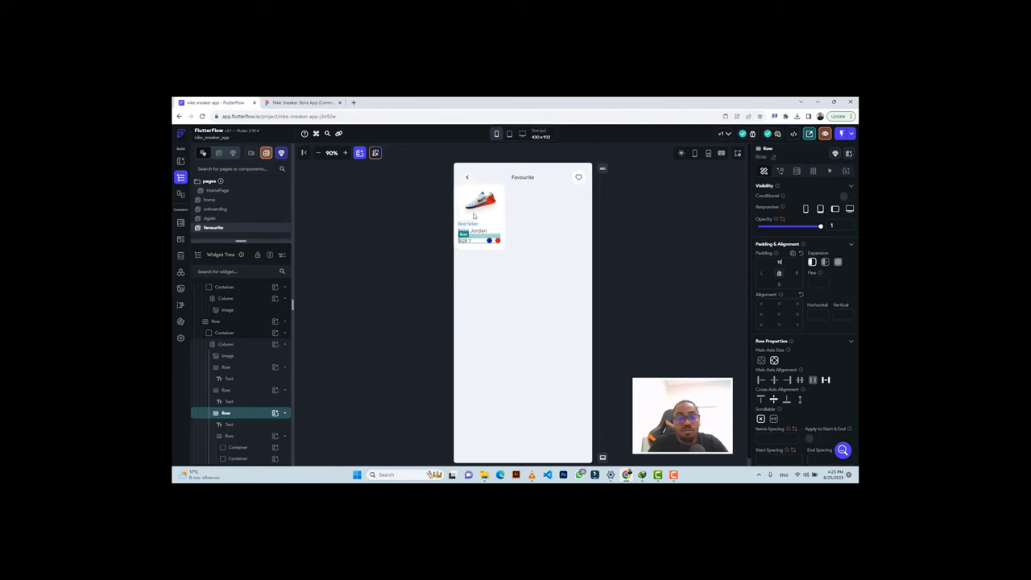
pyautogui.click(345, 153)
pyautogui.click(345, 153)
pyautogui.click(344, 153)
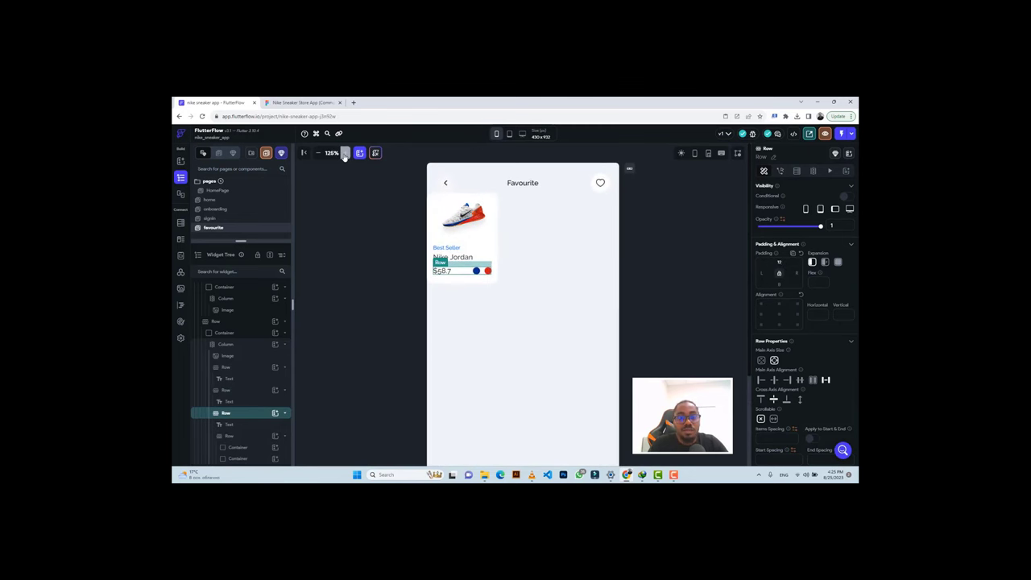
pyautogui.click(345, 153)
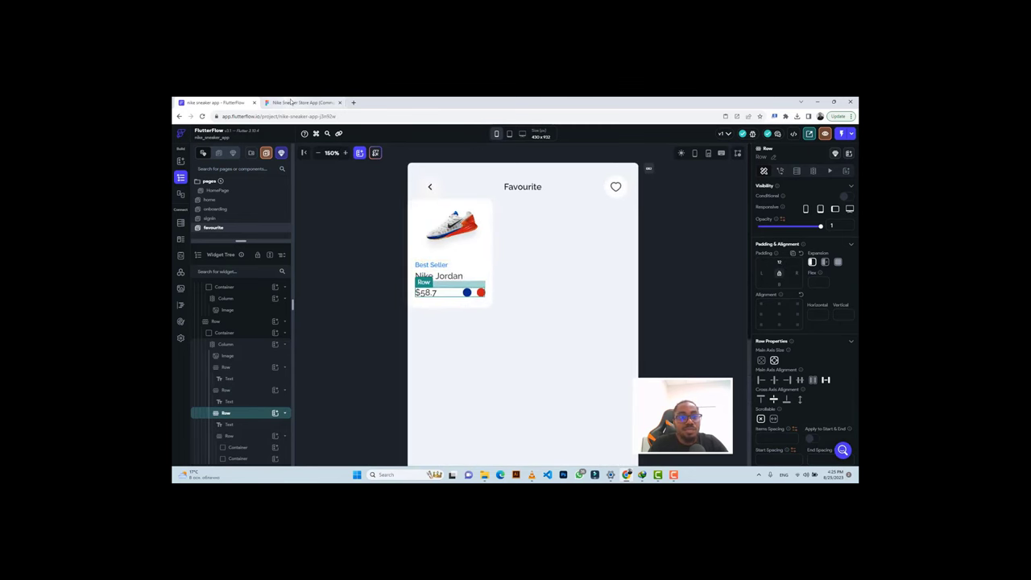
pyautogui.click(292, 101)
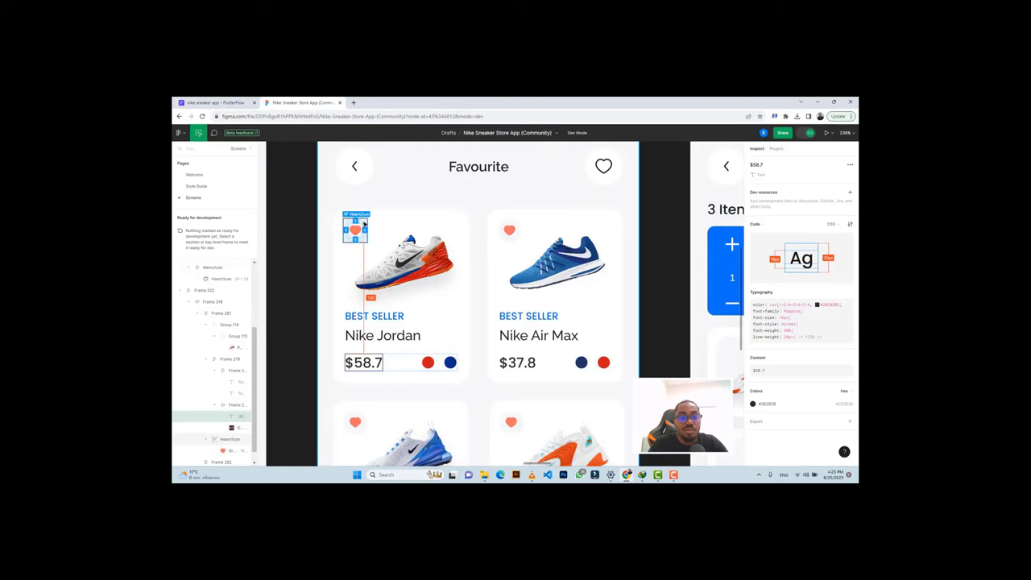
# Copy the heart badge's #F7F7F9 colour from Figma, then select the shoe image in FlutterFlow.
pyautogui.click(363, 224)
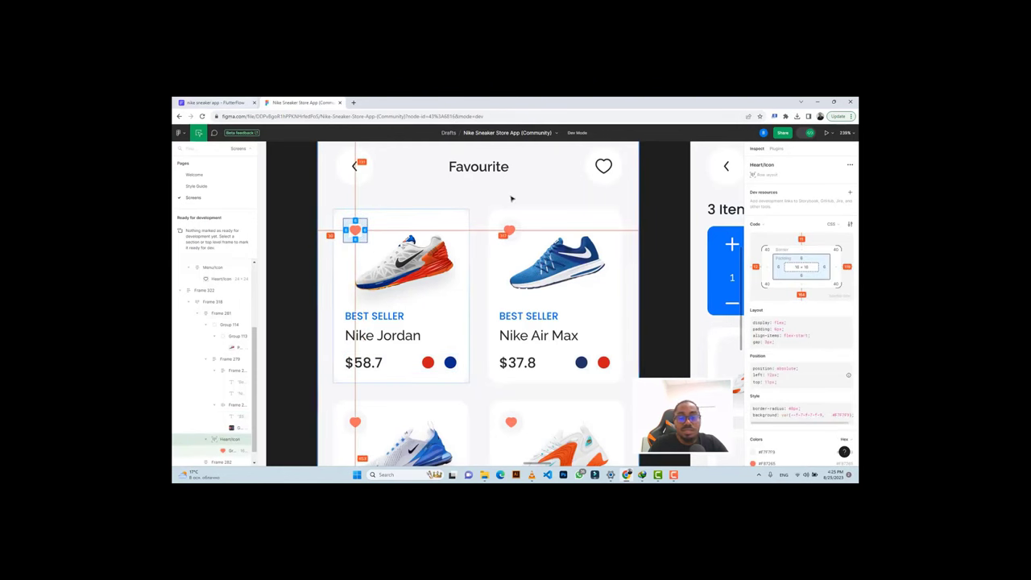
pyautogui.scroll(-3, 773, 379)
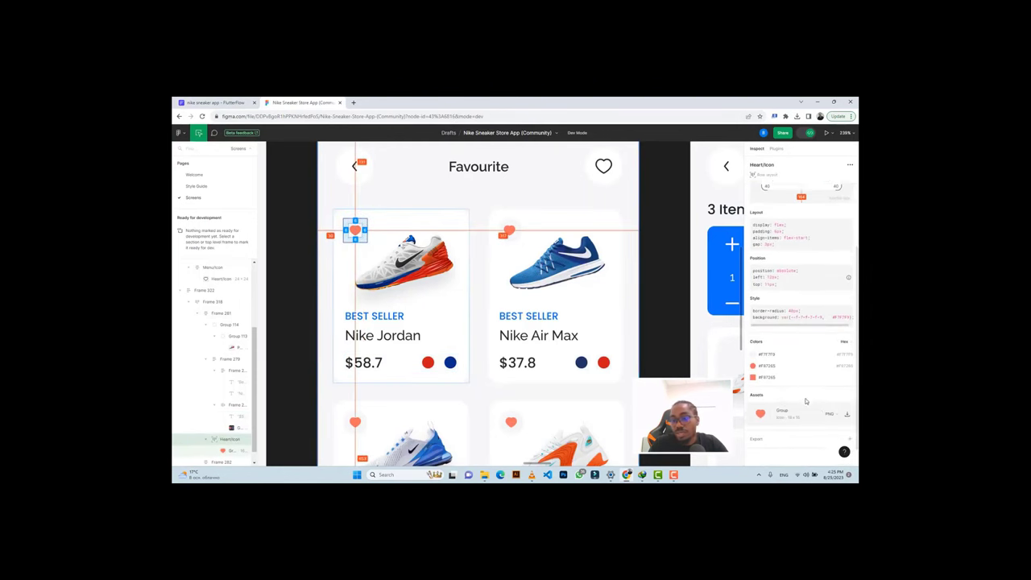
pyautogui.click(767, 345)
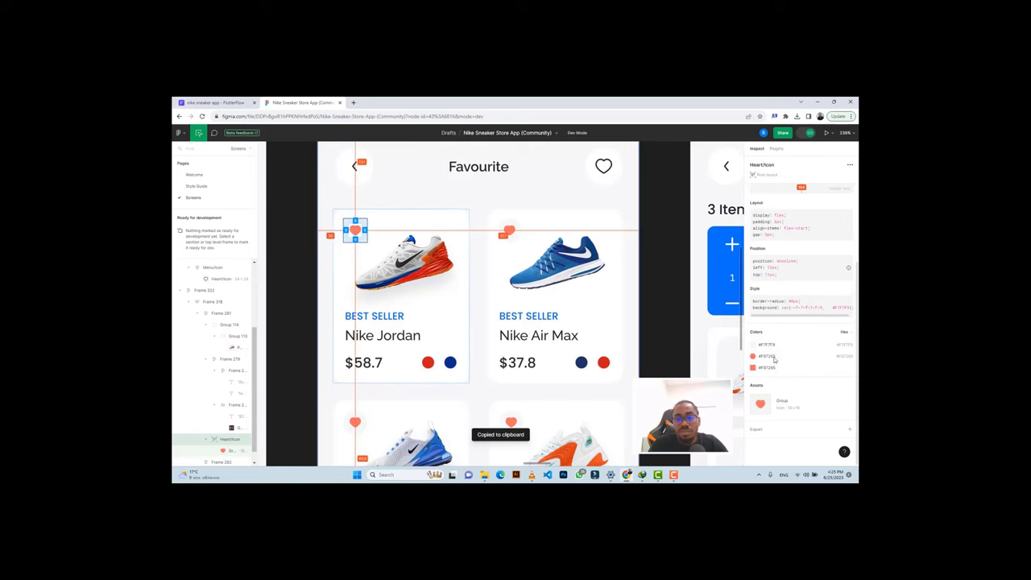
pyautogui.click(232, 103)
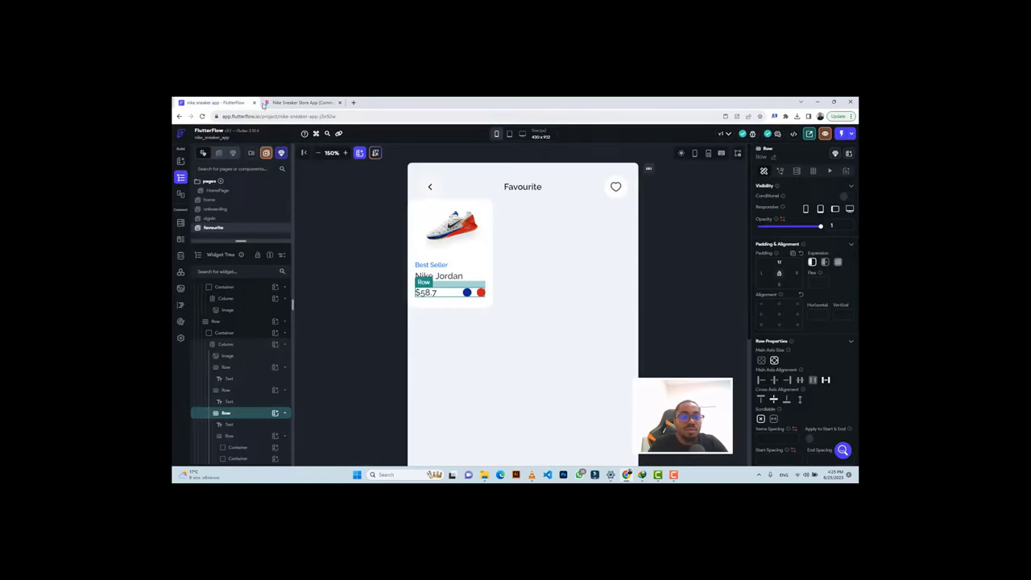
pyautogui.click(274, 103)
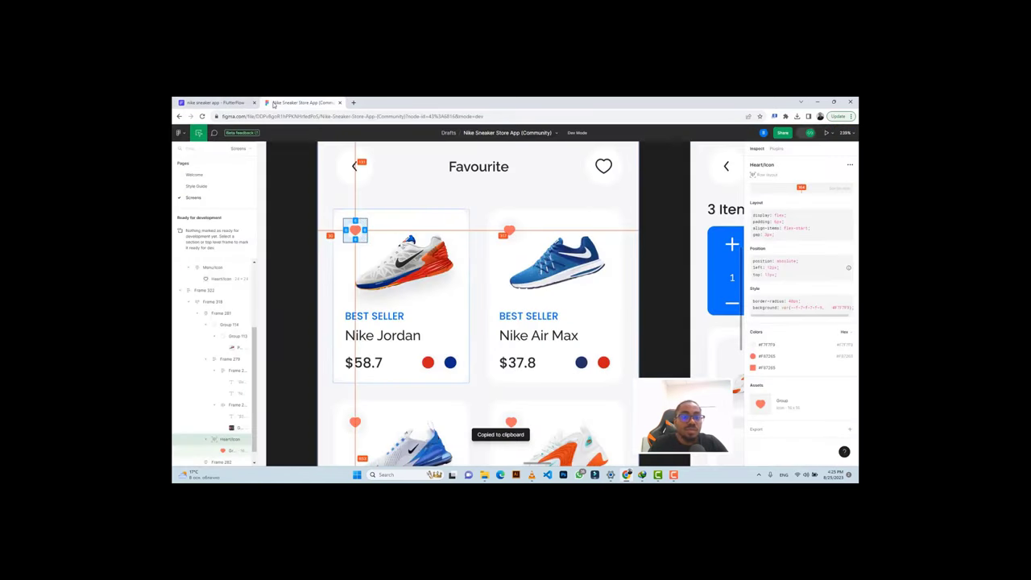
pyautogui.click(206, 102)
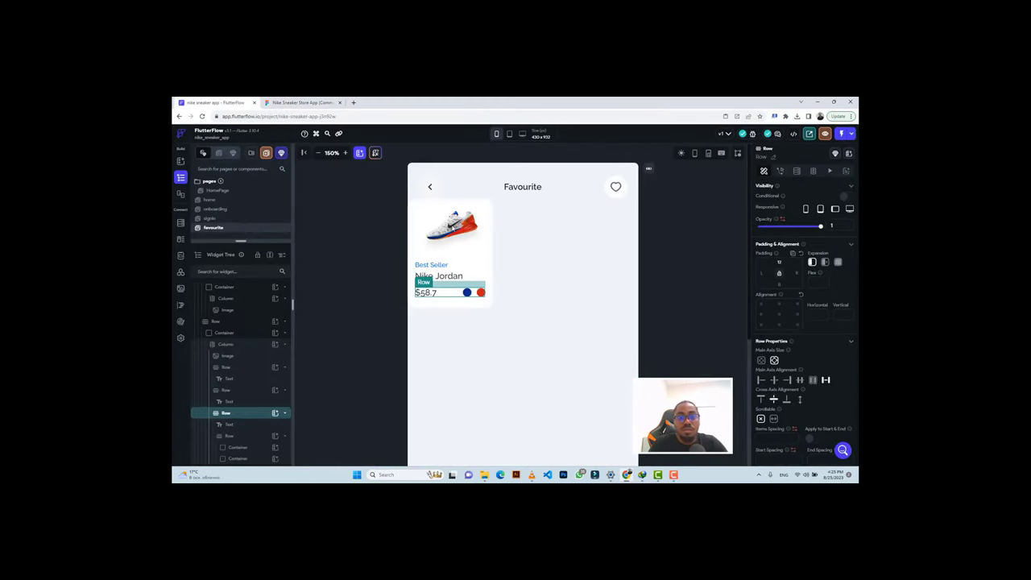
pyautogui.click(451, 227)
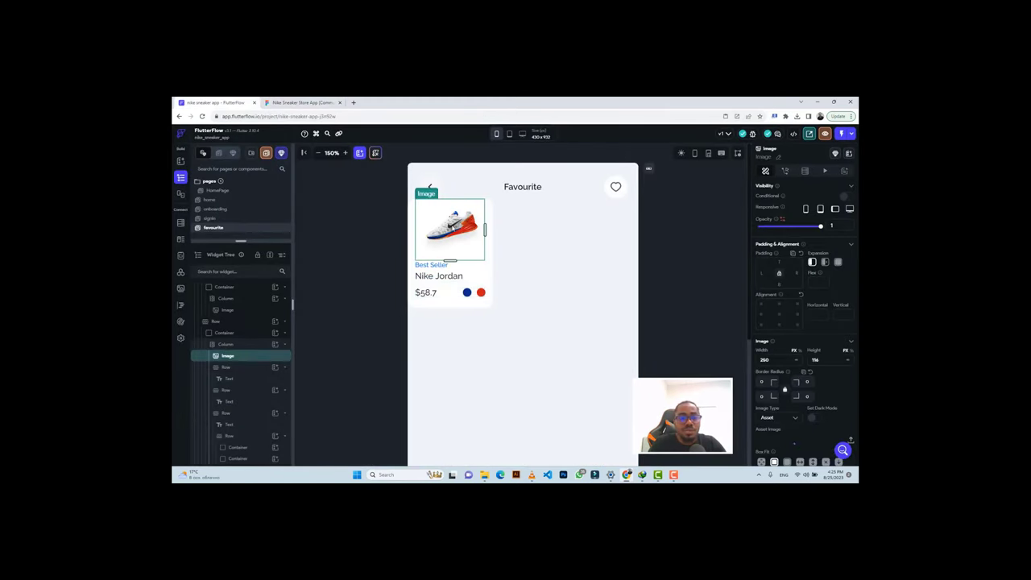
# Wrap the shoe image in a Stack, undoing an accidental Container wrap first.
pyautogui.rightClick(452, 228)
pyautogui.click(476, 267)
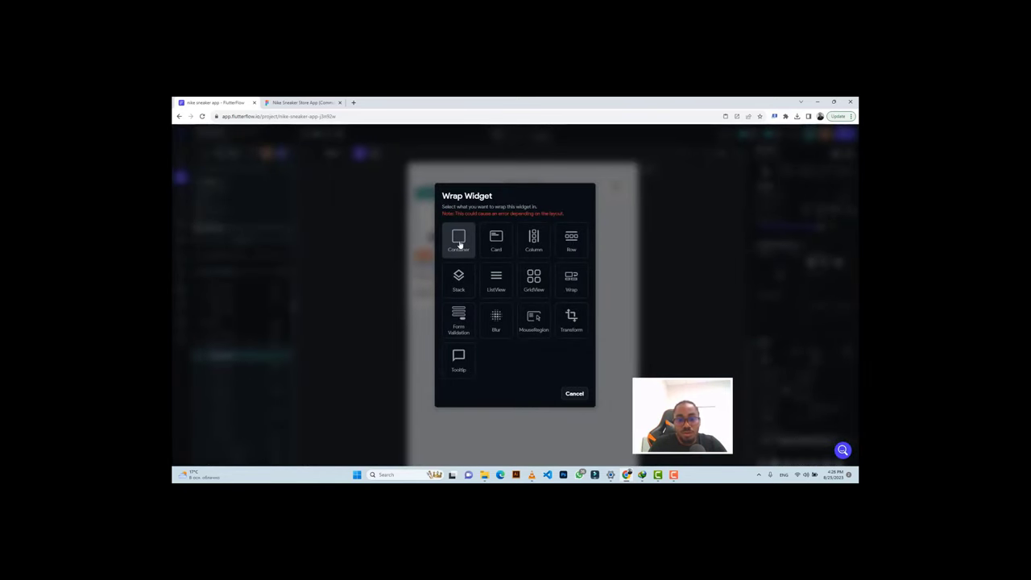
pyautogui.click(458, 243)
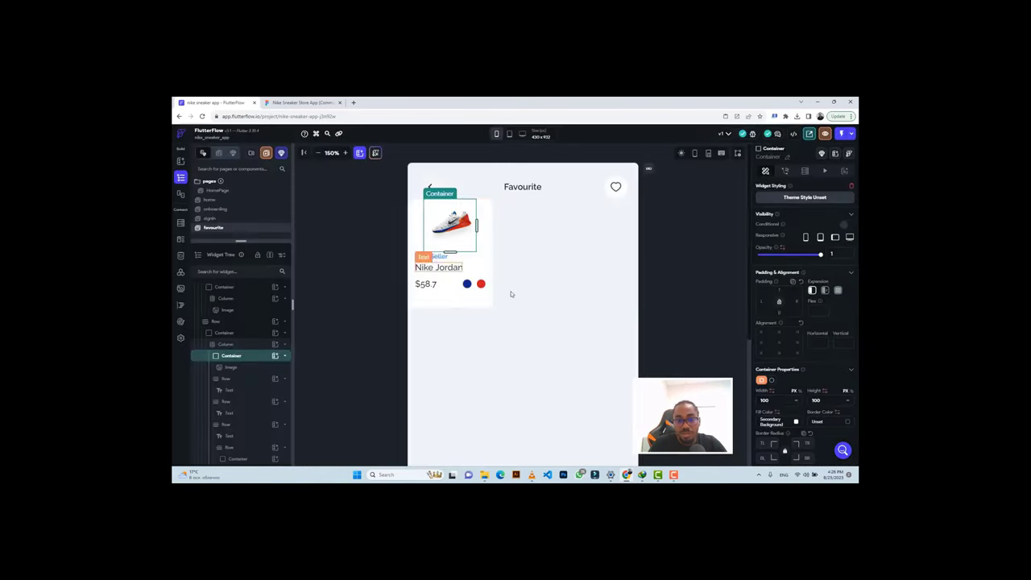
pyautogui.hotkey('ctrl', 'z')
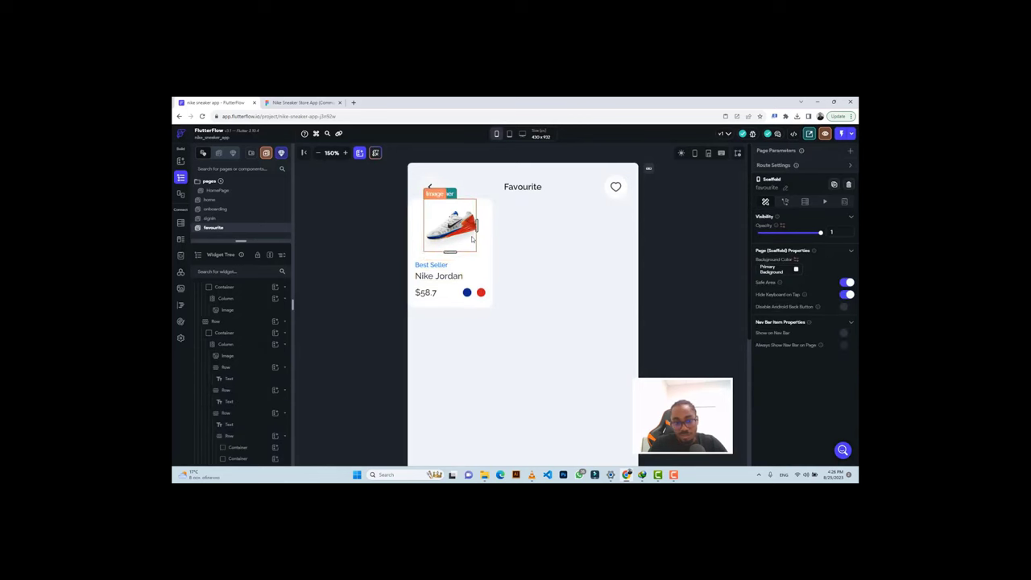
pyautogui.rightClick(453, 219)
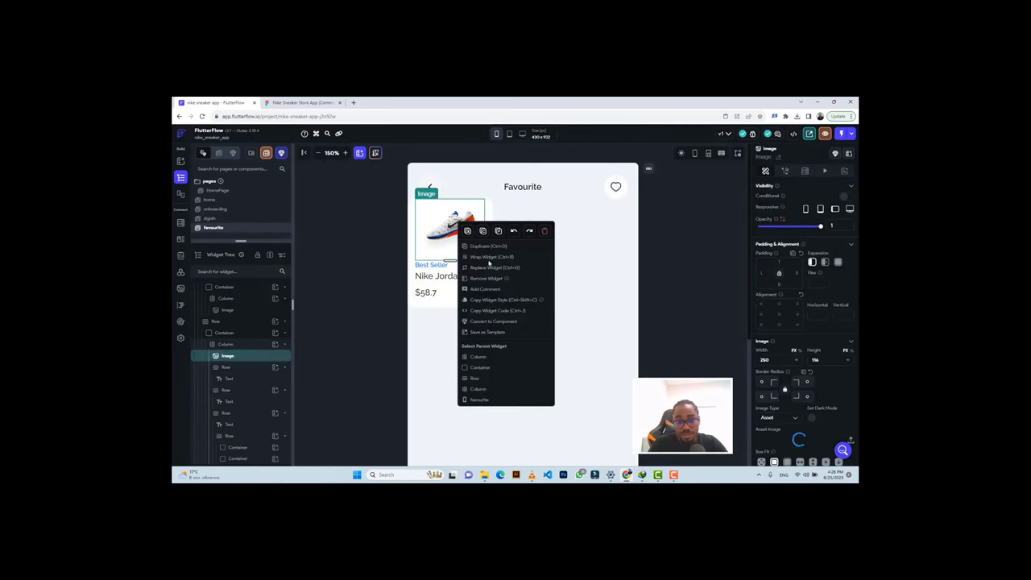
pyautogui.click(483, 260)
pyautogui.hotkey('ctrl', 'b')
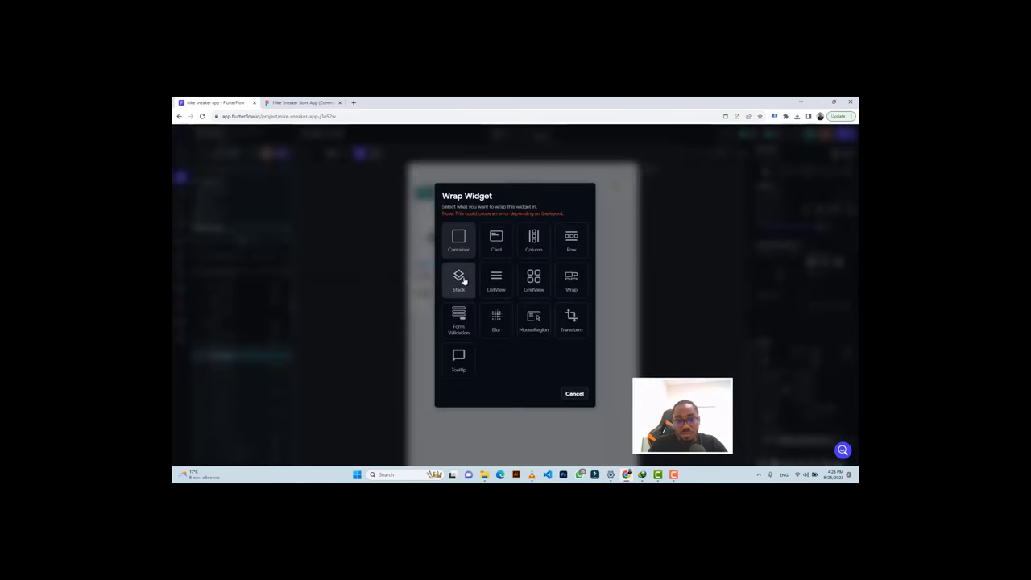
pyautogui.click(460, 277)
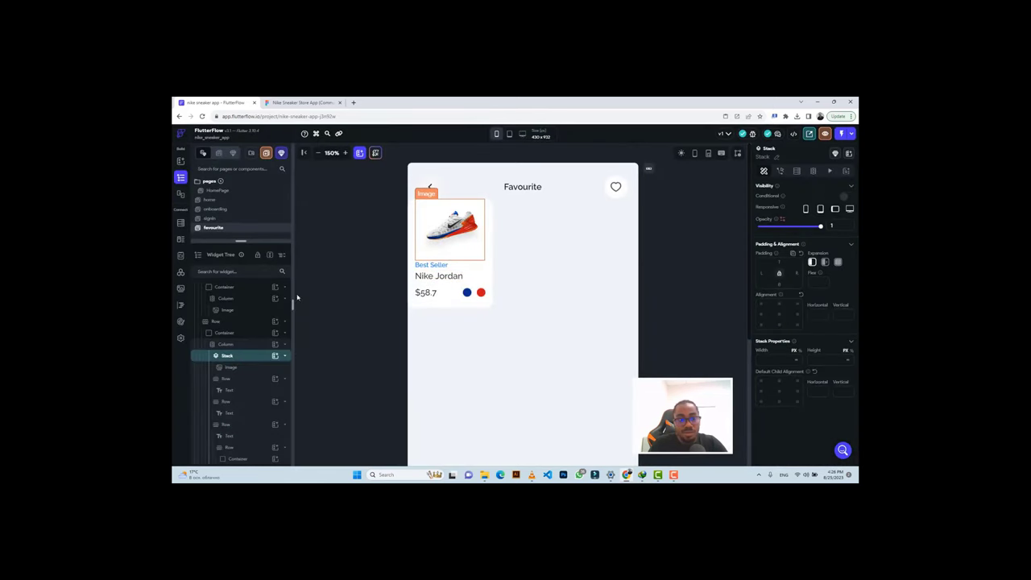
# Add a Container as a Stack child layered over the image.
pyautogui.click(275, 356)
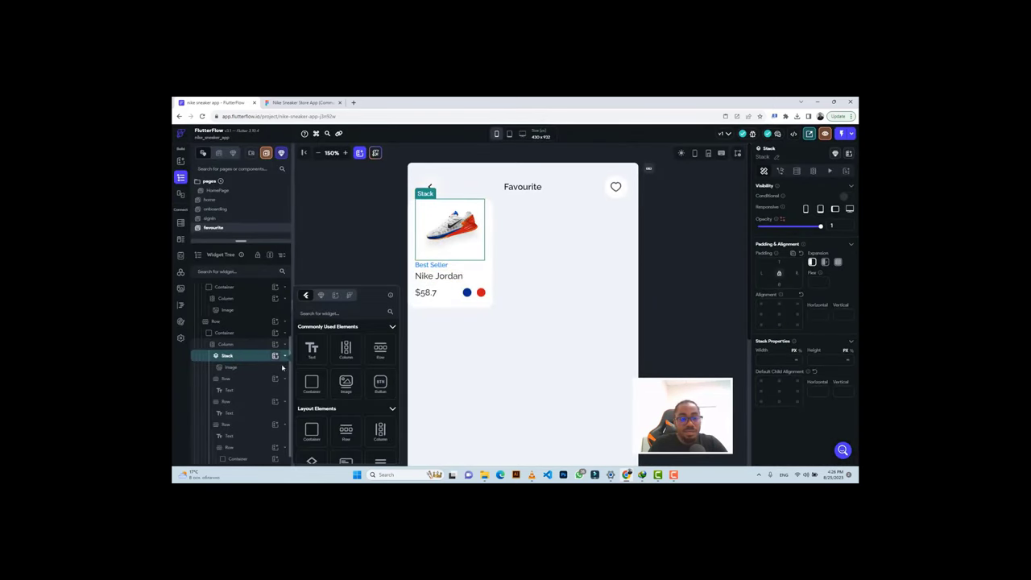
pyautogui.click(313, 384)
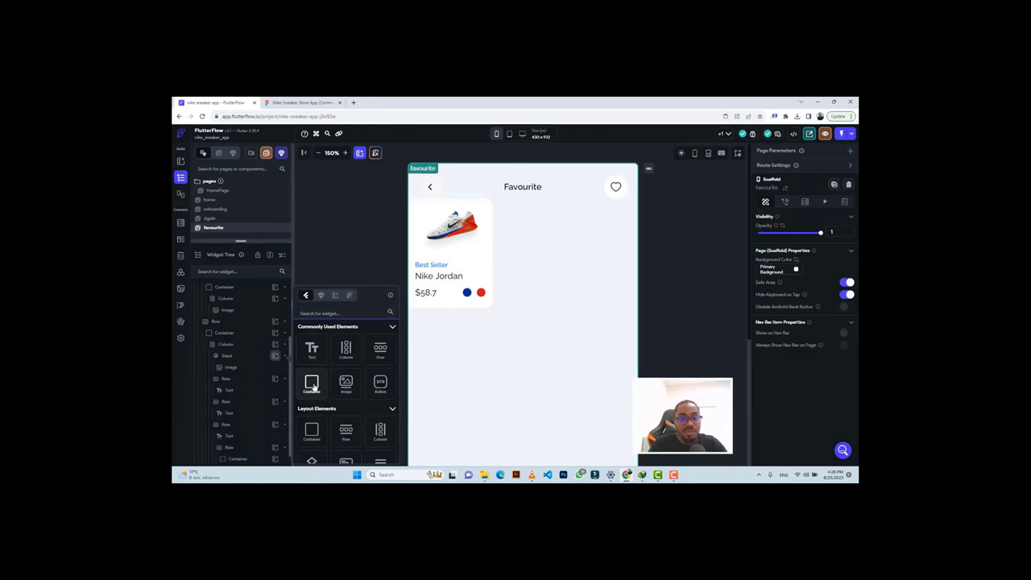
pyautogui.click(312, 384)
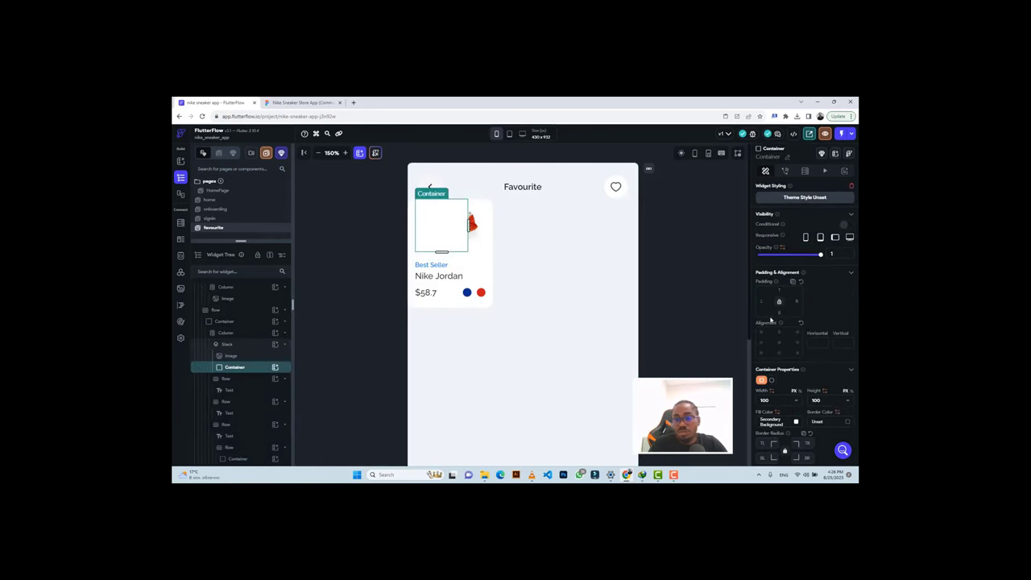
# Make the overlay Container a circle of size 28 and put a Column inside it.
pyautogui.click(770, 380)
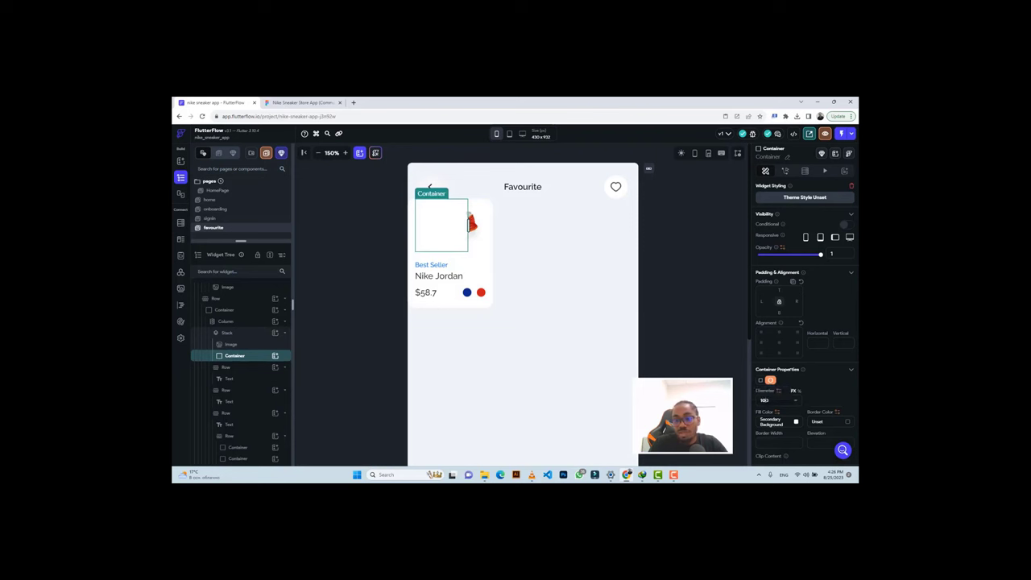
pyautogui.write('28')
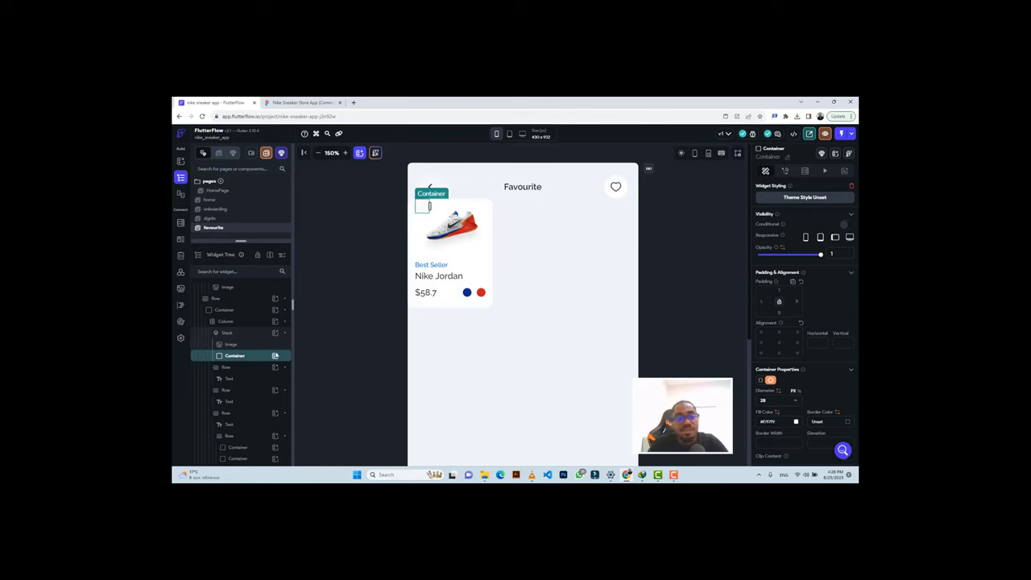
pyautogui.click(274, 356)
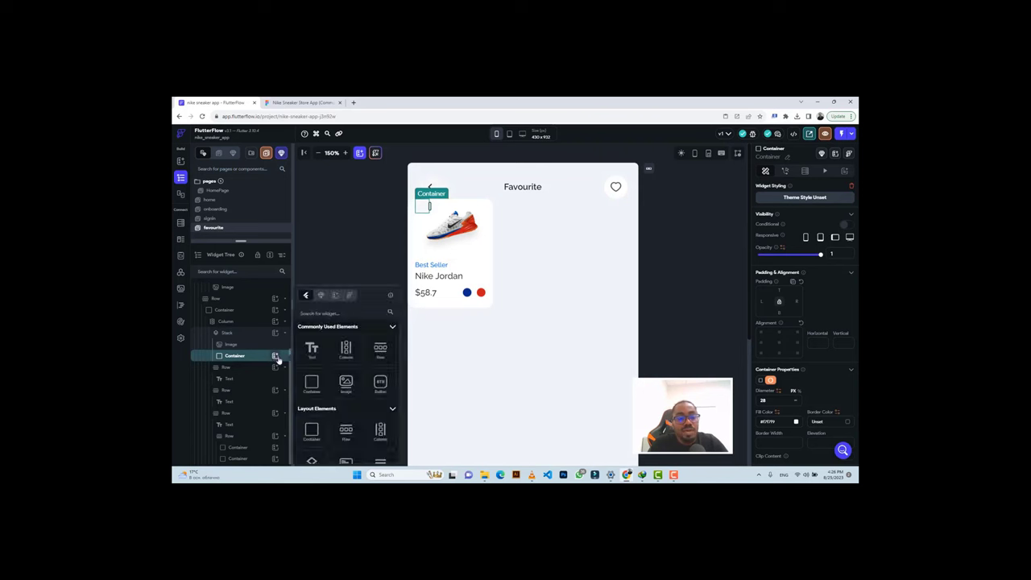
pyautogui.click(344, 352)
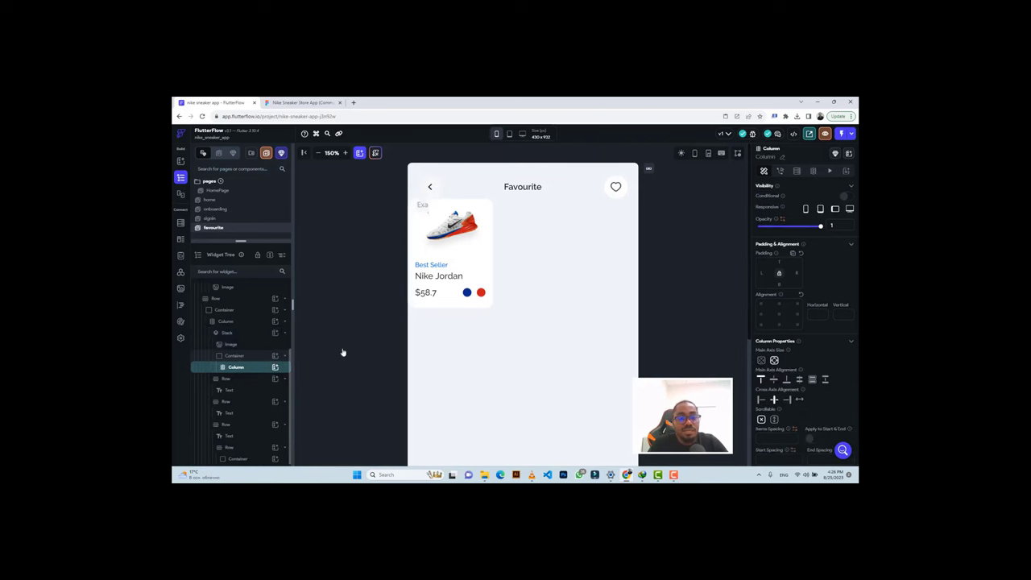
# Delete an Image mistakenly added to the Column, then reselect the Column to add a child.
pyautogui.click(275, 367)
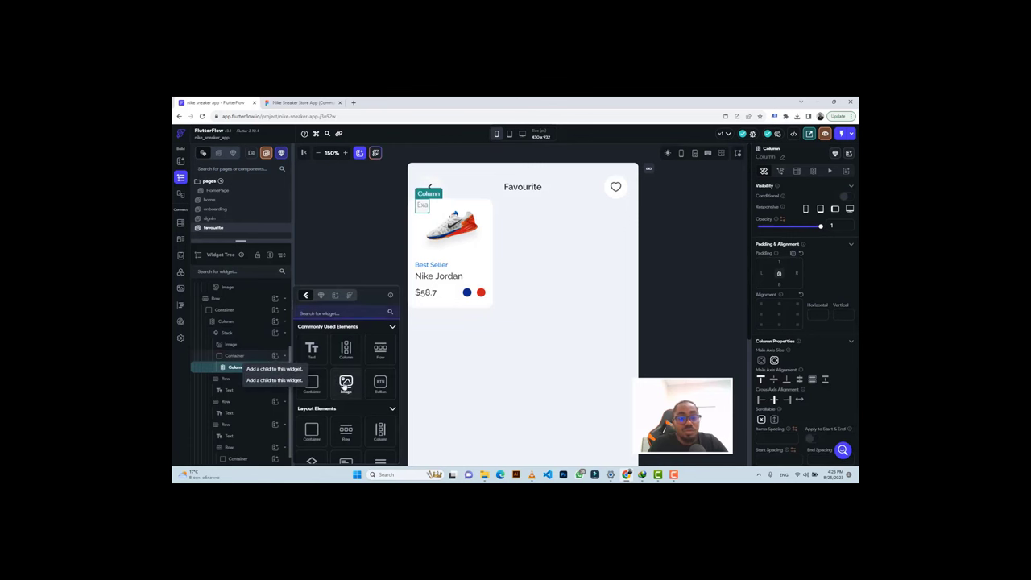
pyautogui.click(344, 380)
pyautogui.click(302, 103)
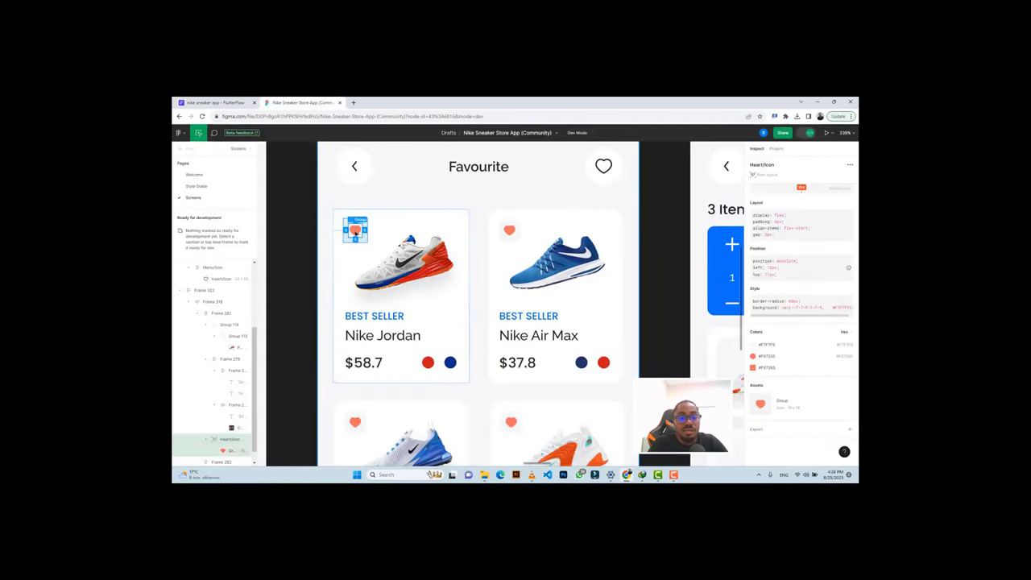
pyautogui.doubleClick(357, 232)
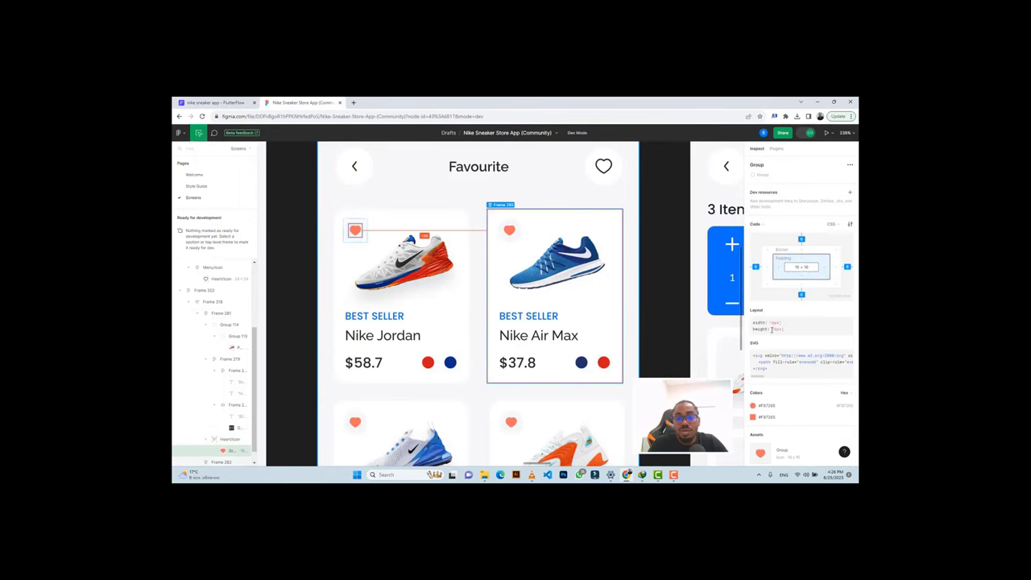
pyautogui.click(207, 102)
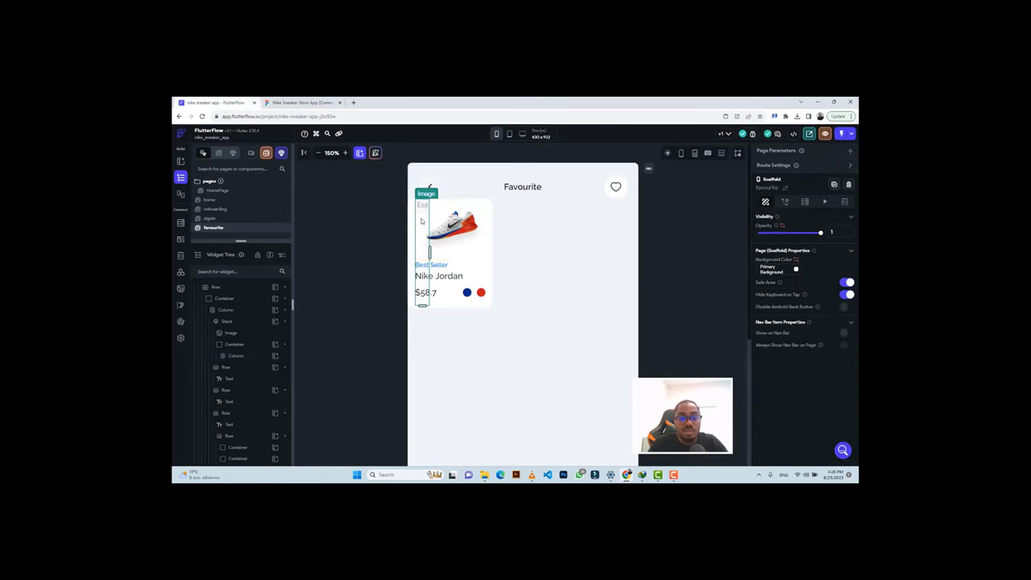
pyautogui.press('Delete')
pyautogui.click(425, 206)
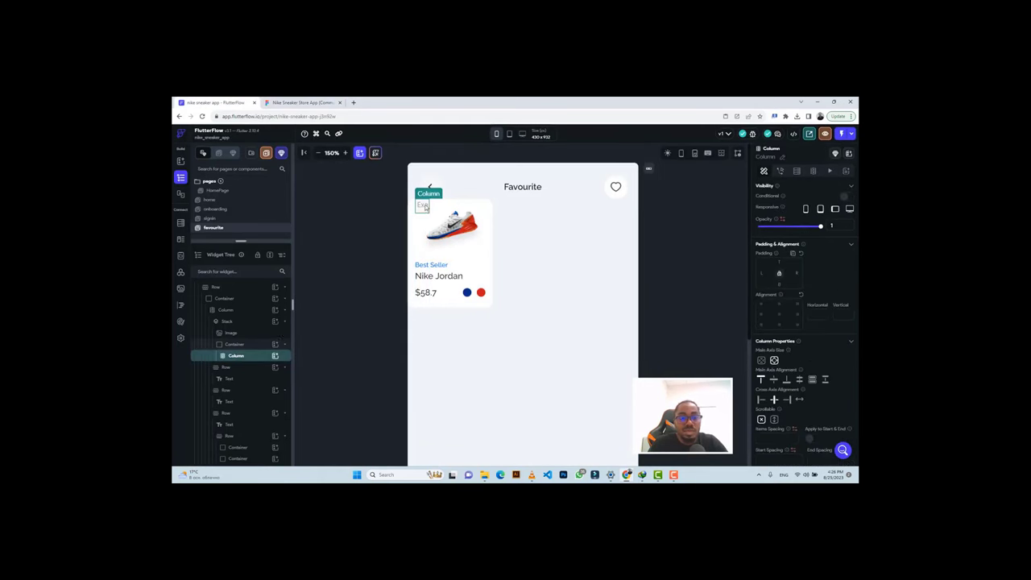
pyautogui.click(275, 356)
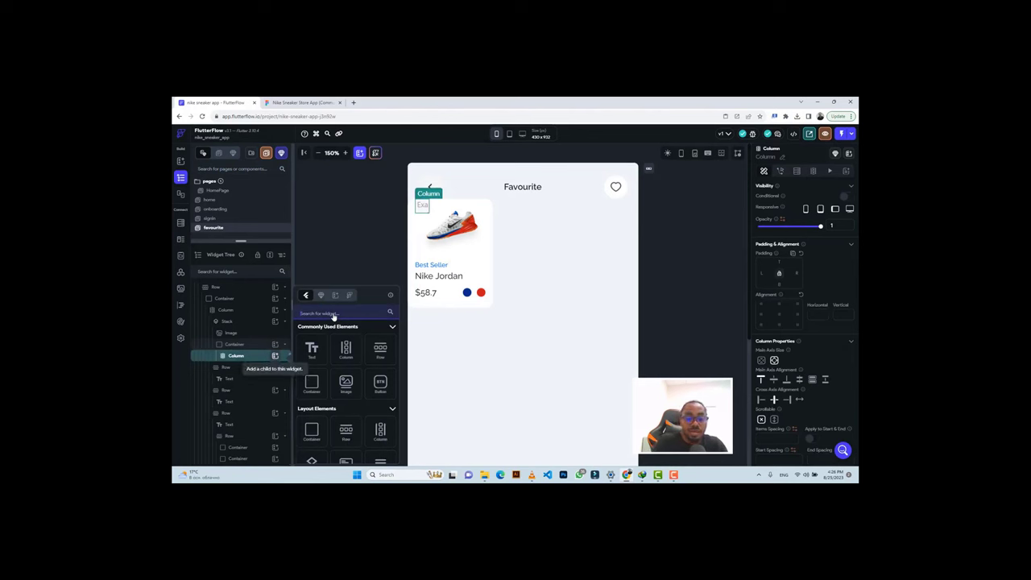
# Add an Icon to the card's Column with size 16 and colour #F87266 taken from Figma.
pyautogui.write('icon')
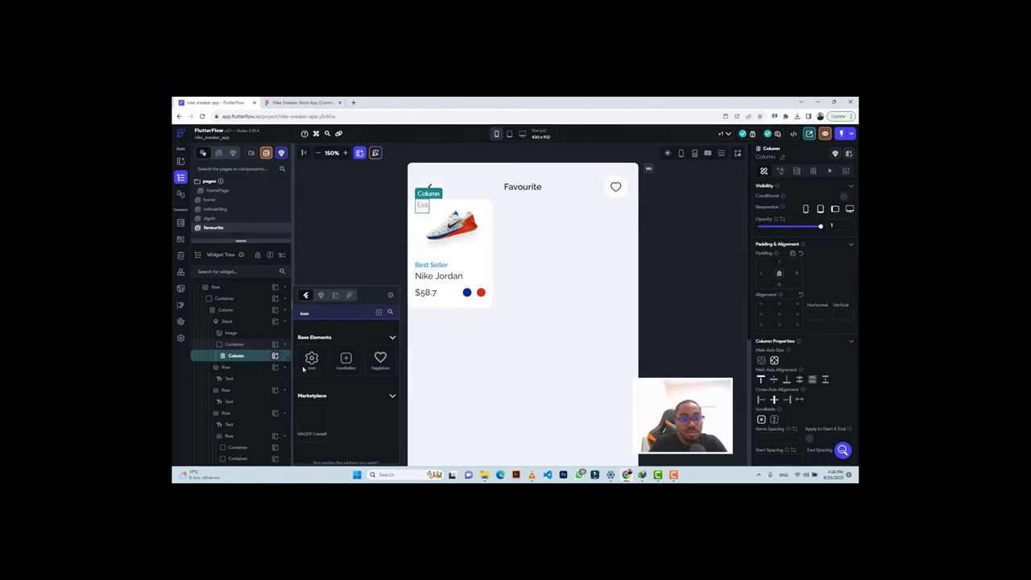
pyautogui.click(311, 359)
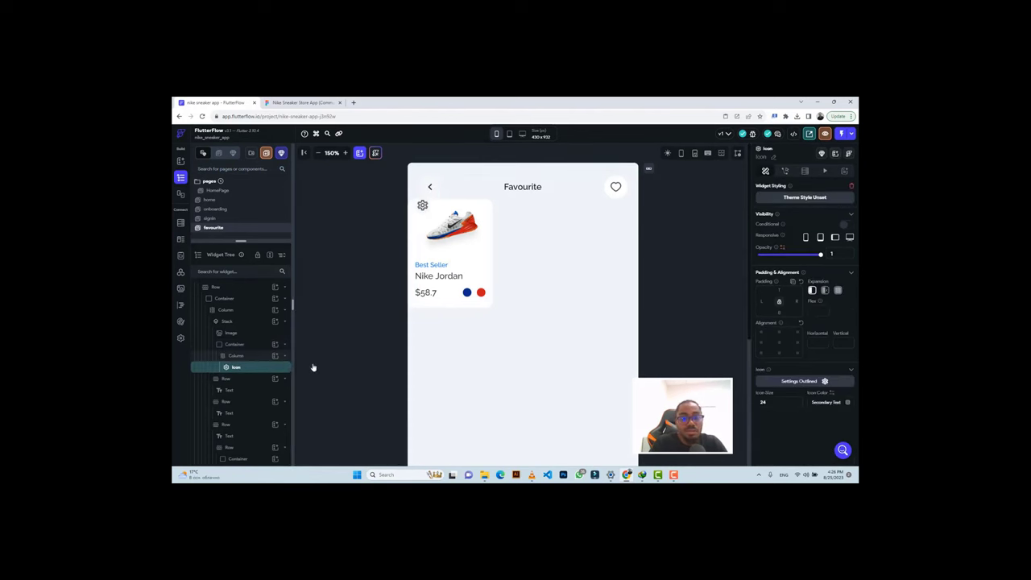
pyautogui.click(300, 102)
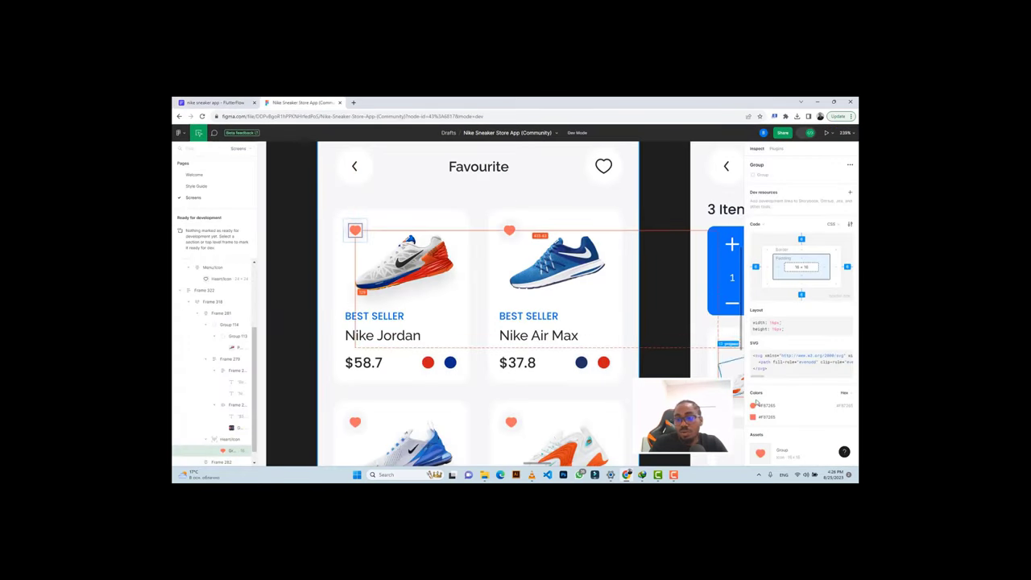
pyautogui.hotkey('ctrl', 'c')
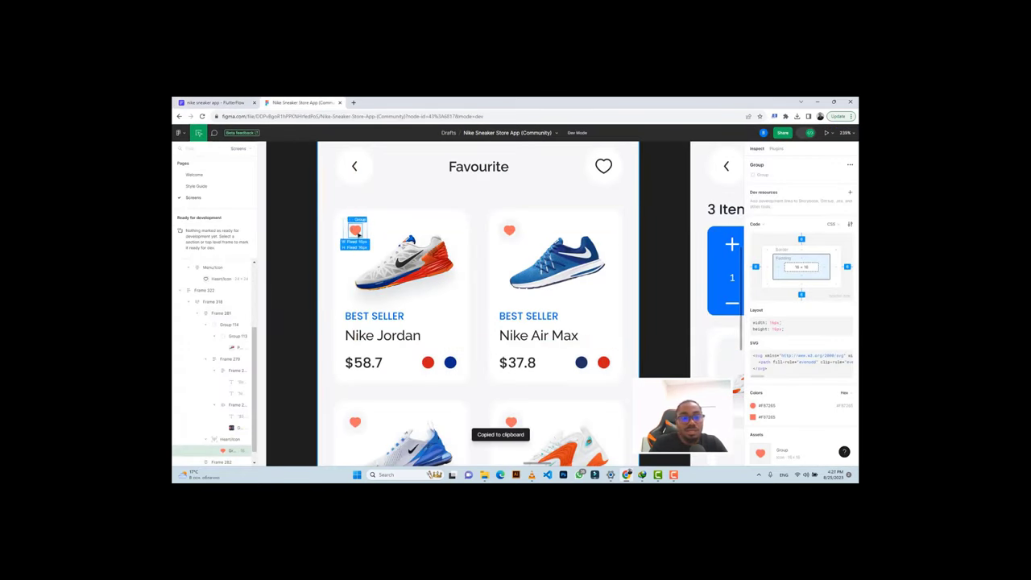
pyautogui.click(234, 103)
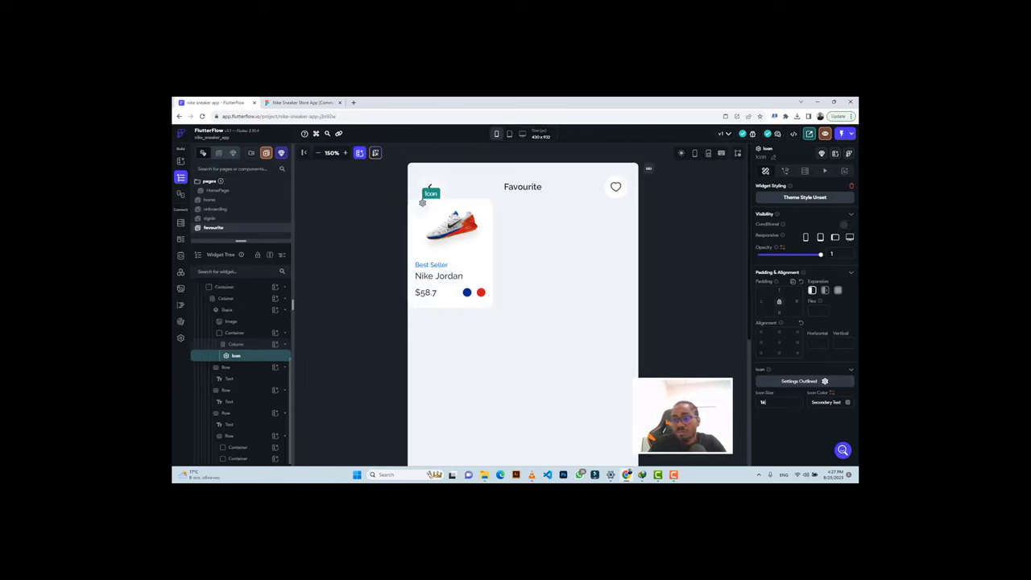
pyautogui.write('16')
pyautogui.click(848, 402)
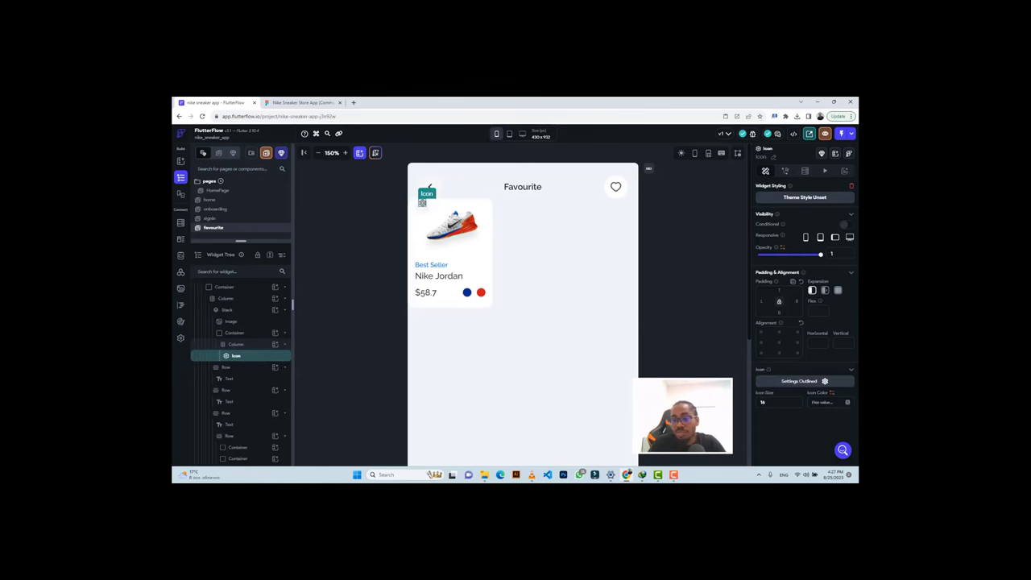
pyautogui.hotkey('ctrl', 'v')
# Make the icon the Favorite Rounded heart and check its placement against the Figma card.
pyautogui.click(808, 383)
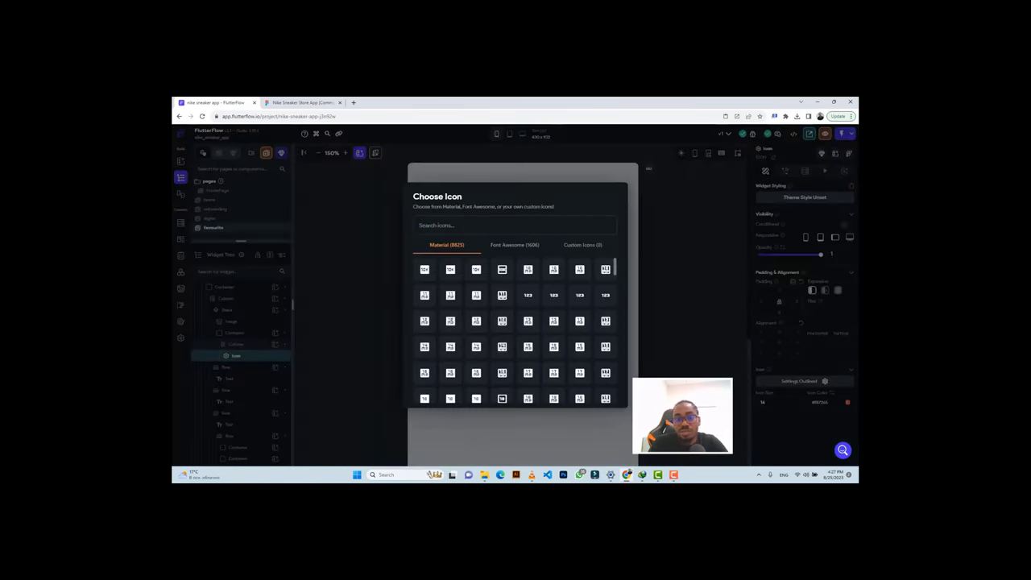
pyautogui.write('heart')
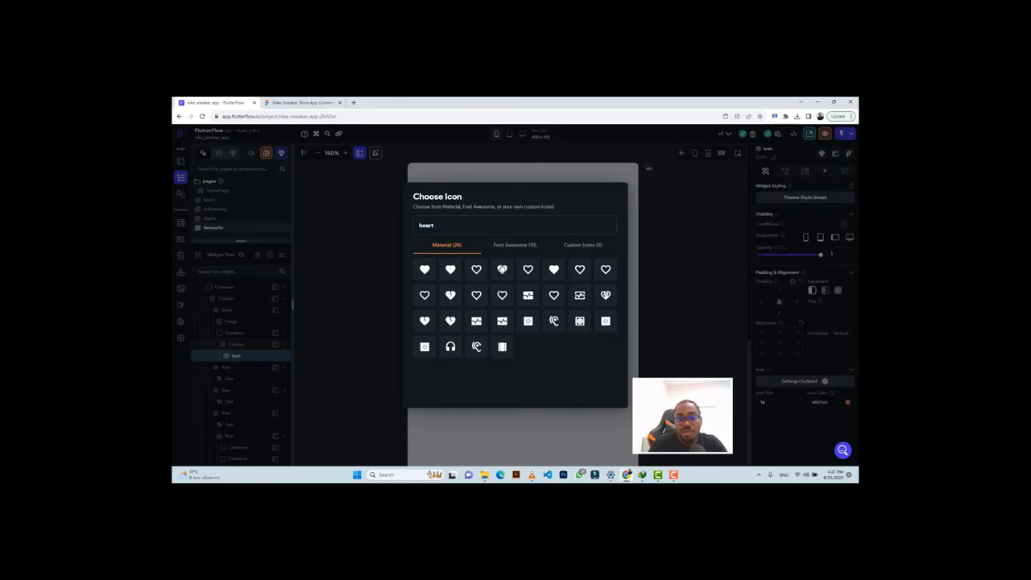
pyautogui.click(501, 269)
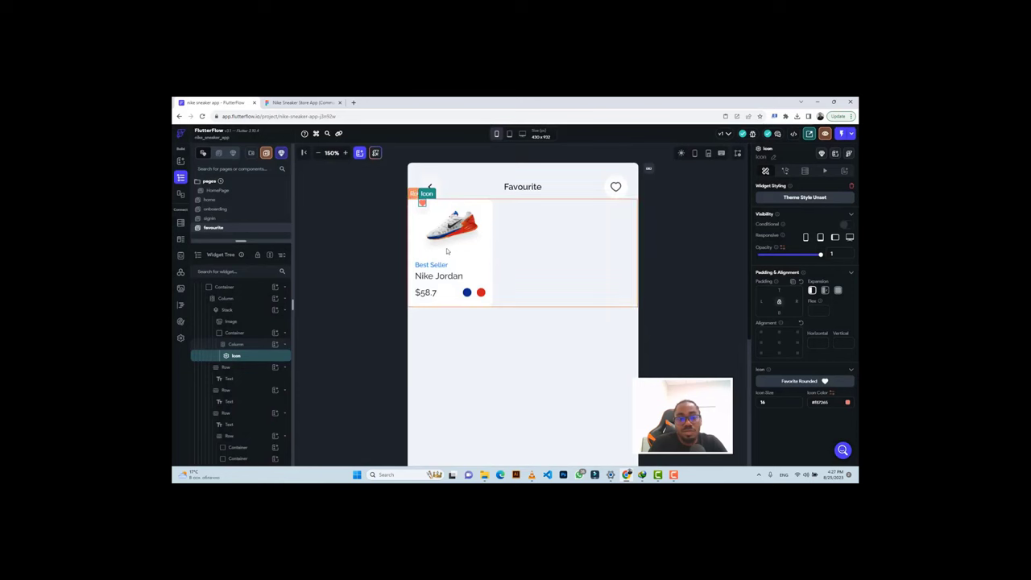
pyautogui.click(422, 208)
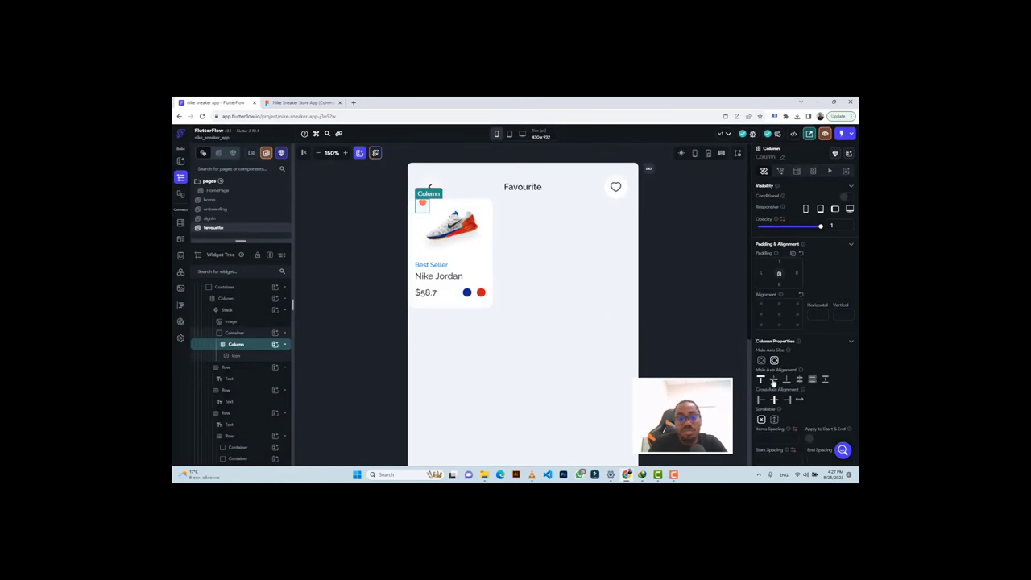
pyautogui.click(298, 102)
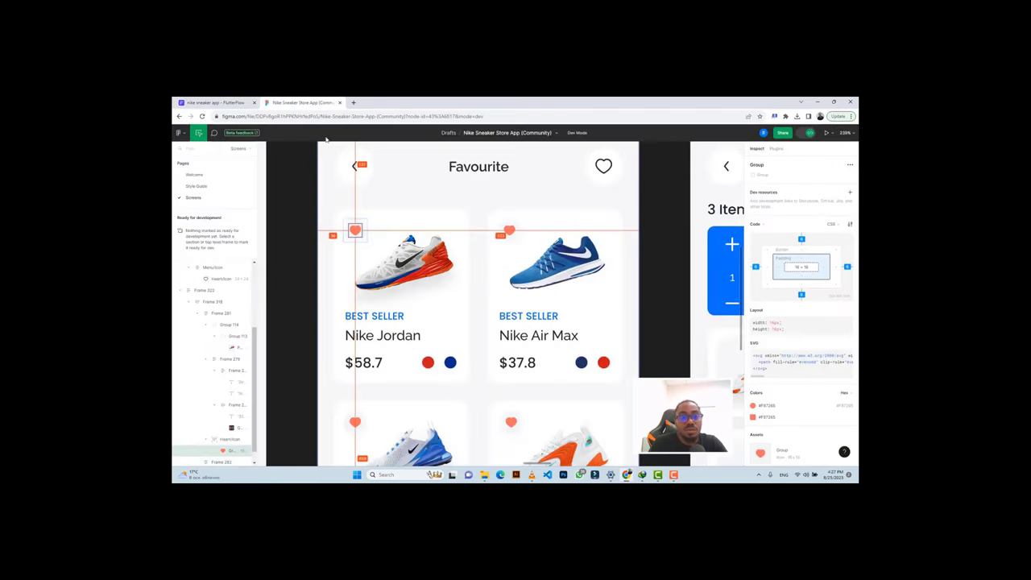
pyautogui.click(359, 224)
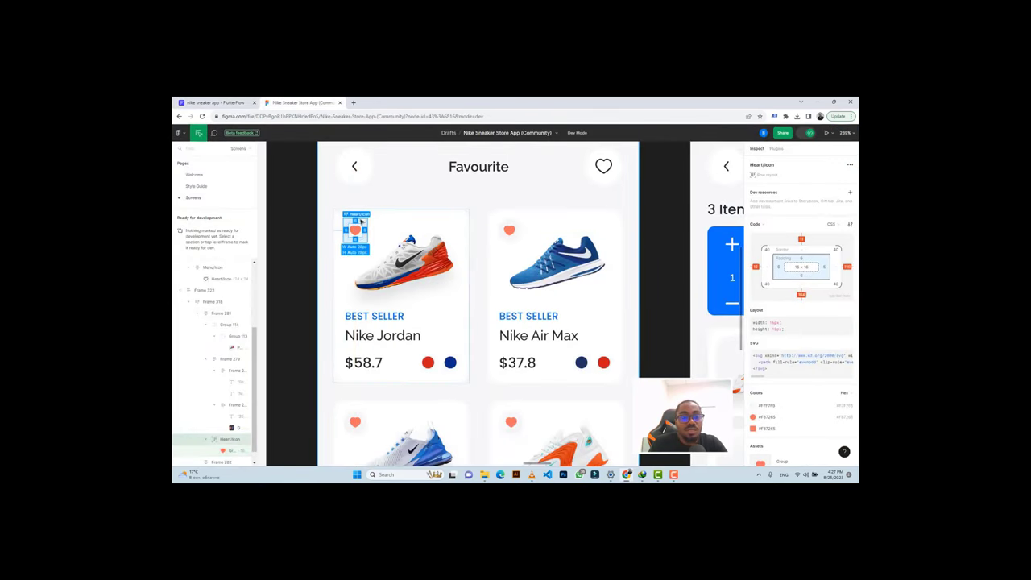
pyautogui.click(360, 212)
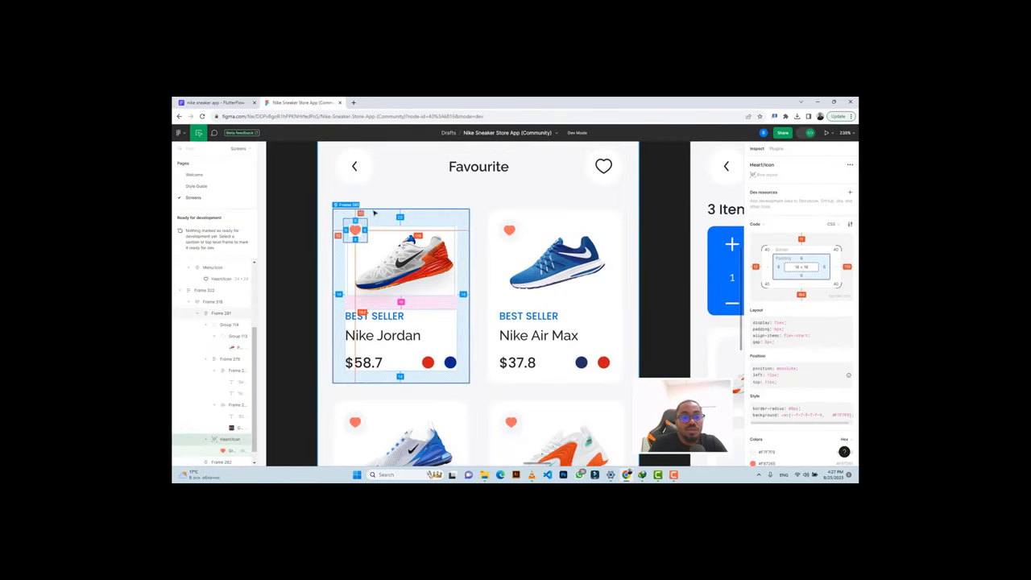
pyautogui.click(213, 103)
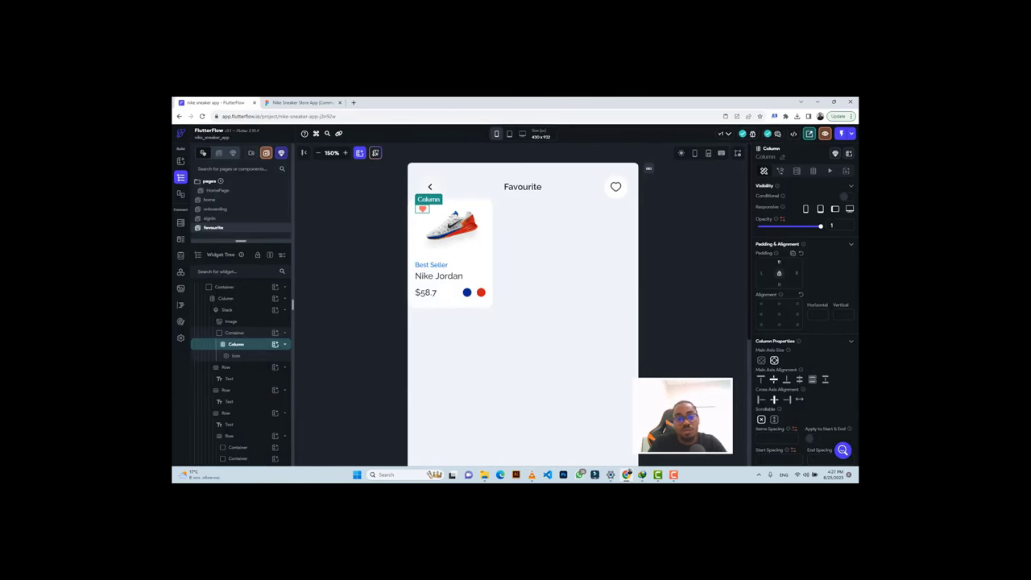
pyautogui.click(289, 102)
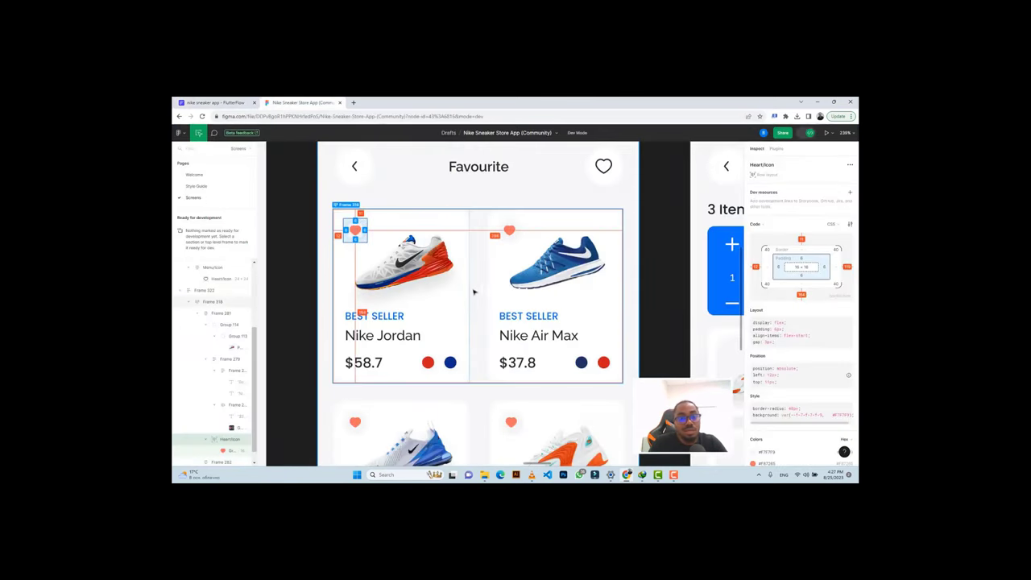
pyautogui.click(227, 105)
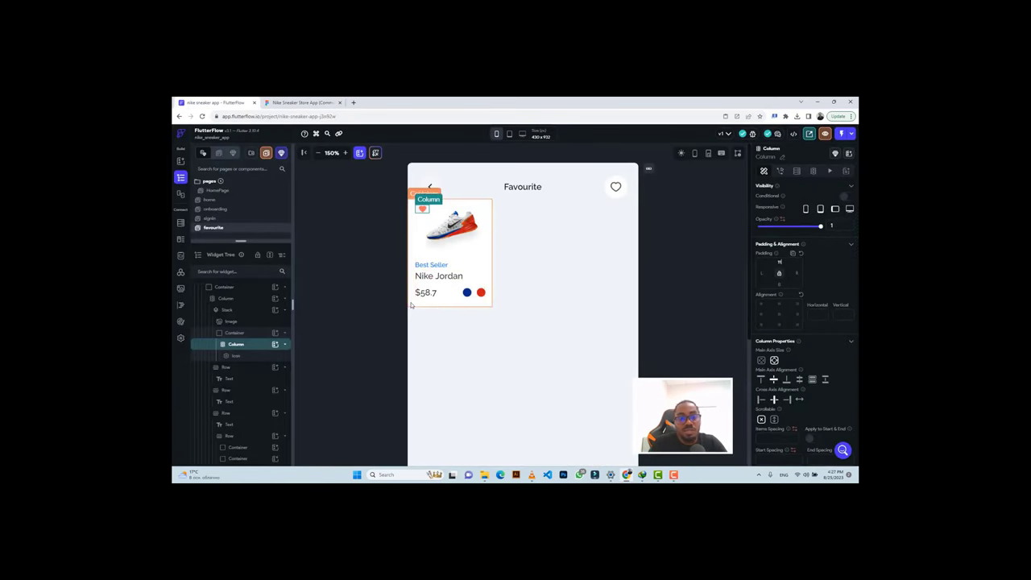
# Give the Nike Jordan card container a left padding of 20.
pyautogui.click(410, 304)
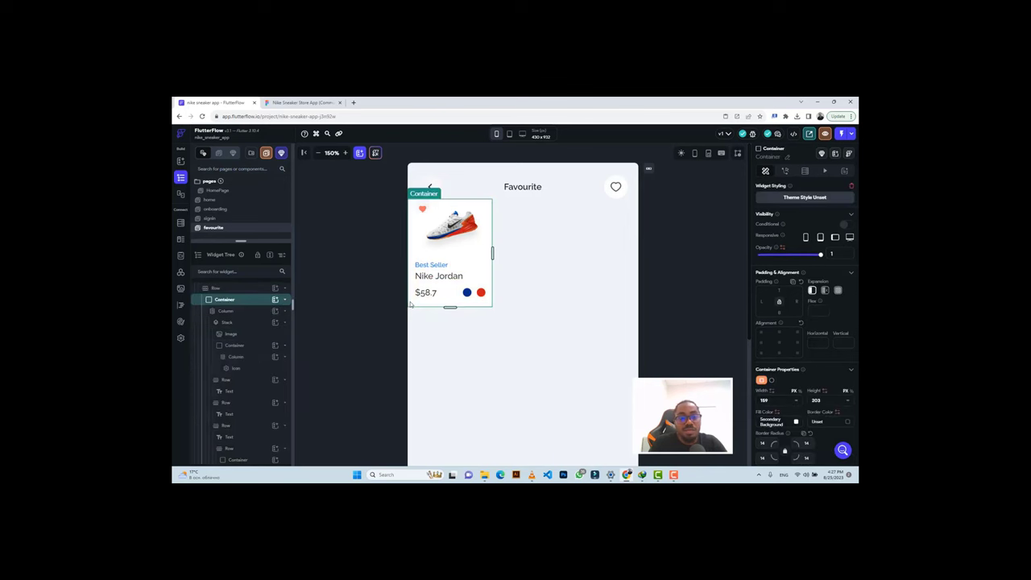
pyautogui.click(232, 288)
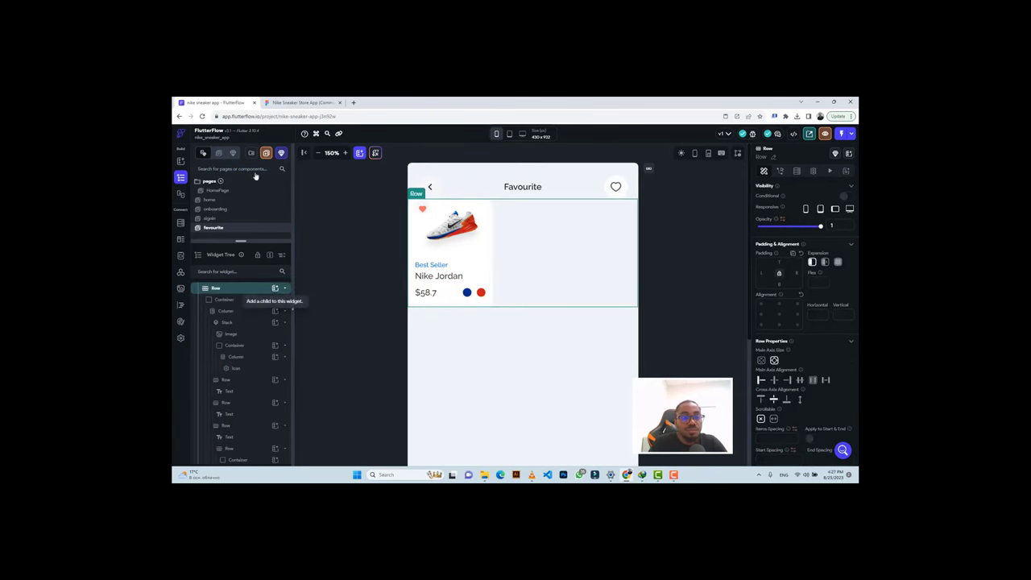
pyautogui.click(294, 102)
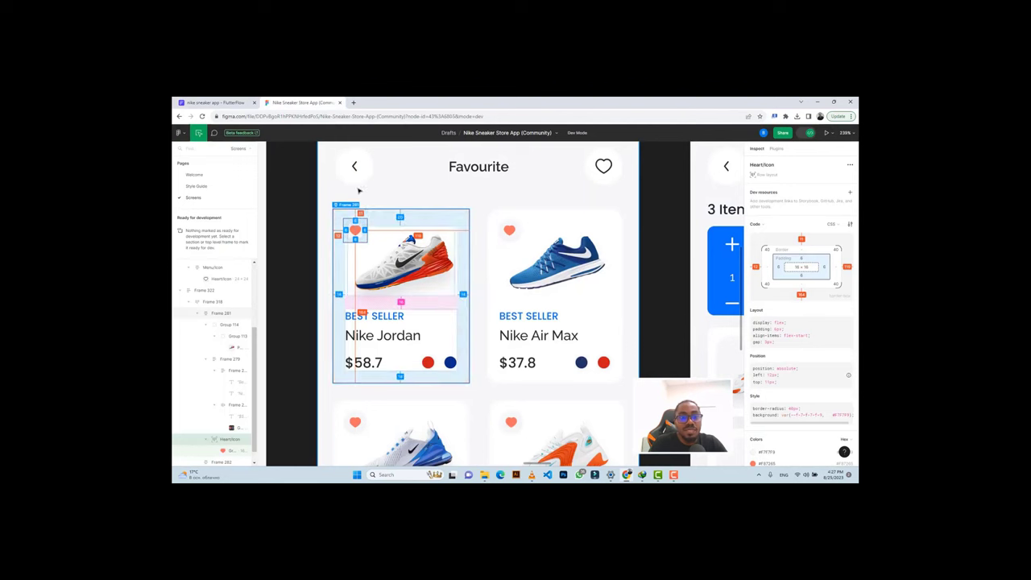
pyautogui.hotkey('shift', 'Return')
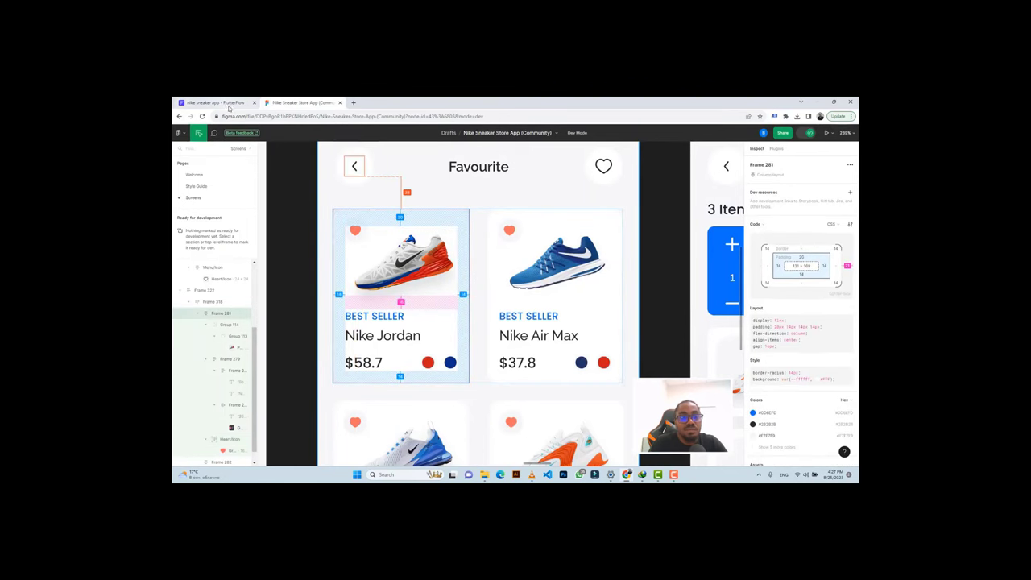
pyautogui.click(215, 103)
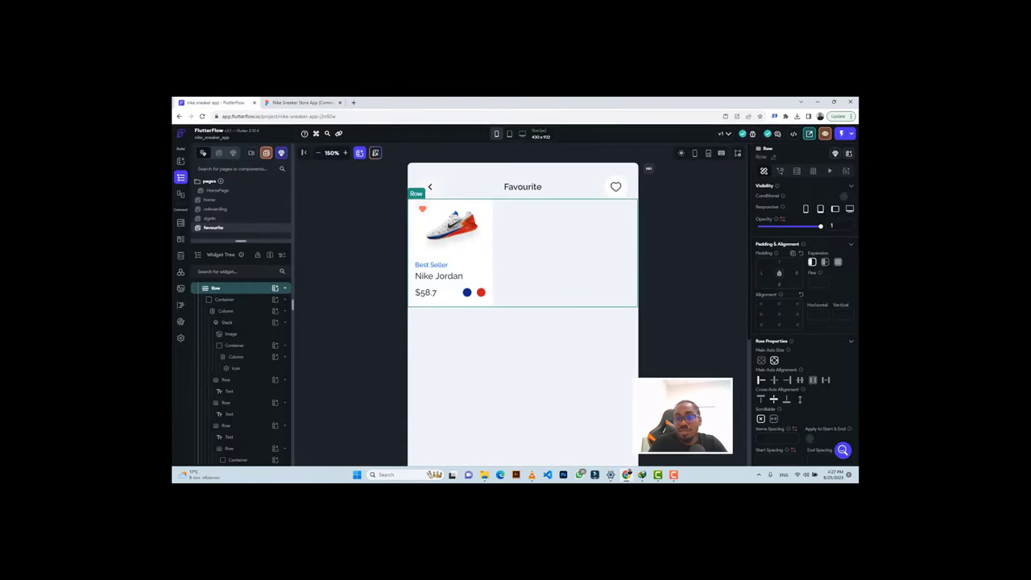
pyautogui.click(215, 390)
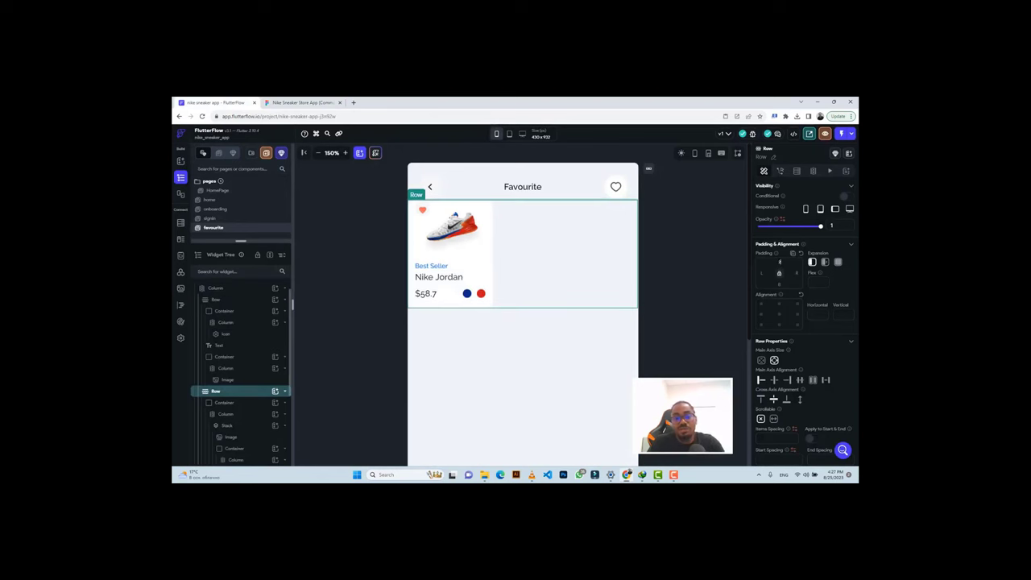
pyautogui.click(239, 403)
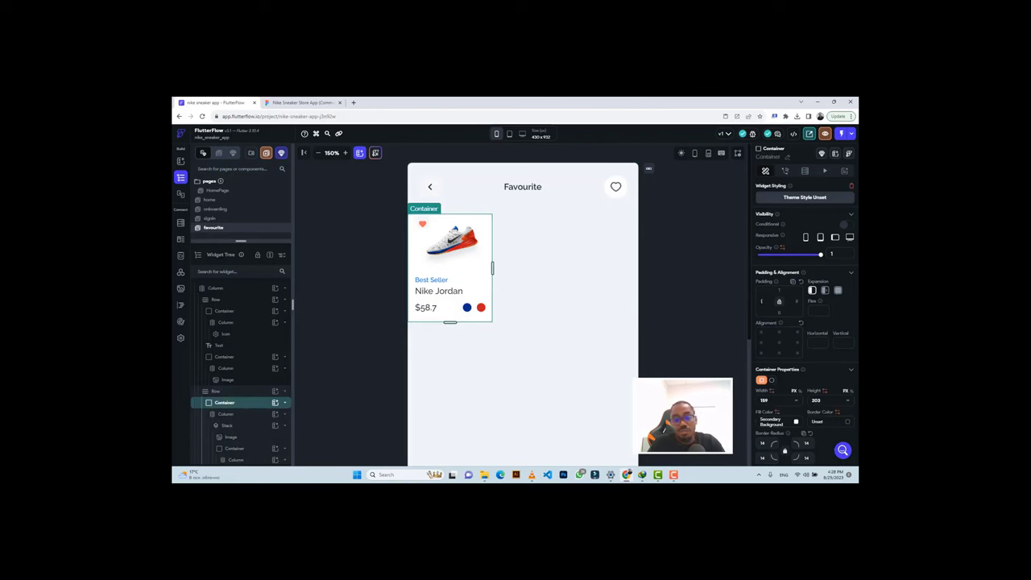
pyautogui.write('20')
pyautogui.press('Return')
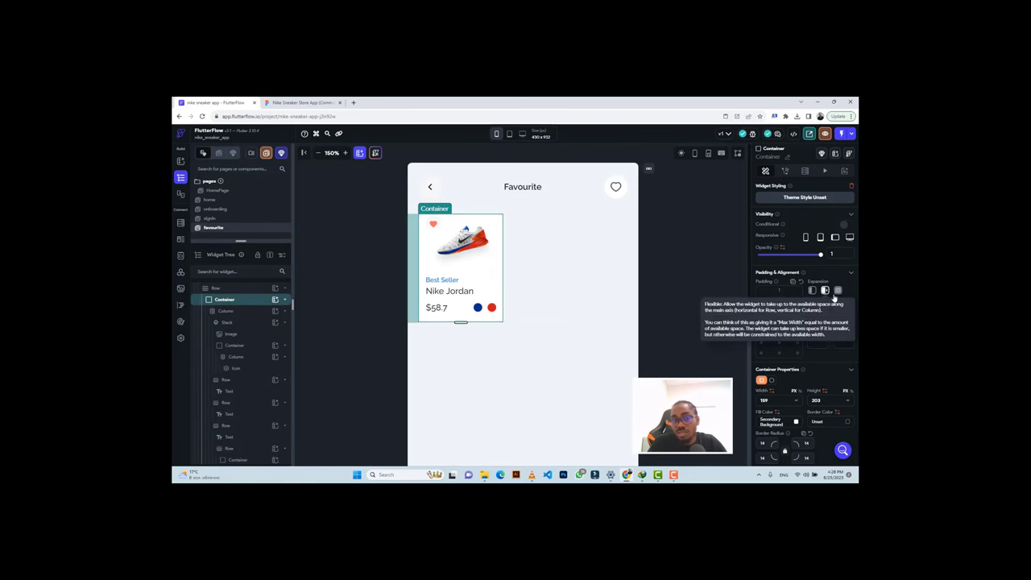
# Make the card full width, duplicate it, and give the copy a right padding of 20.
pyautogui.click(286, 101)
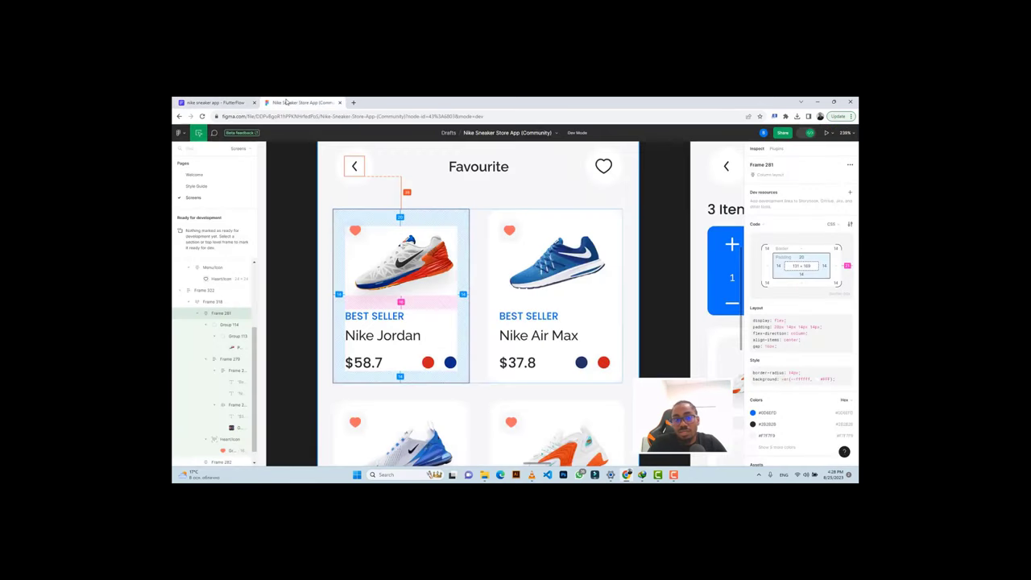
pyautogui.click(216, 102)
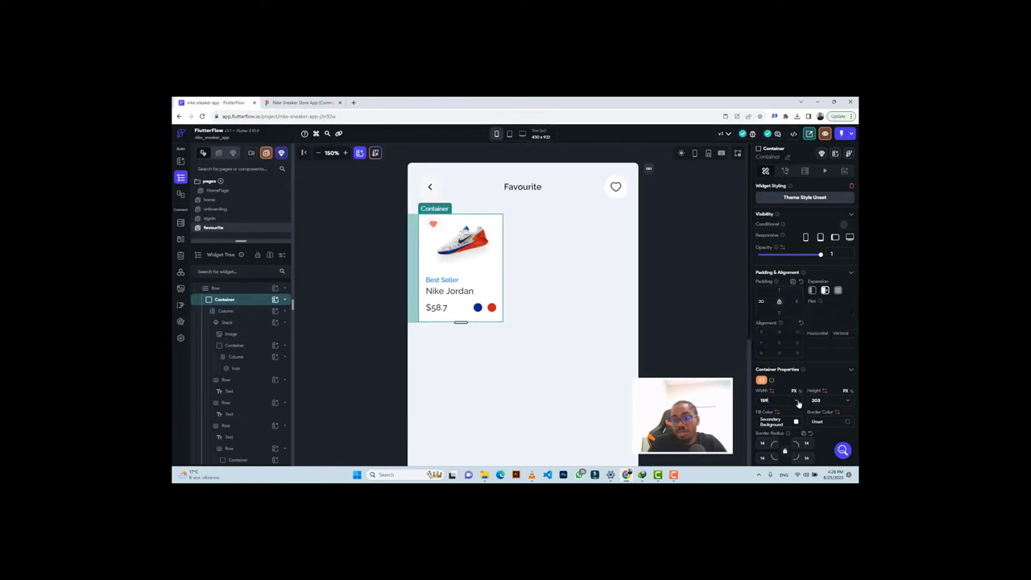
pyautogui.click(798, 402)
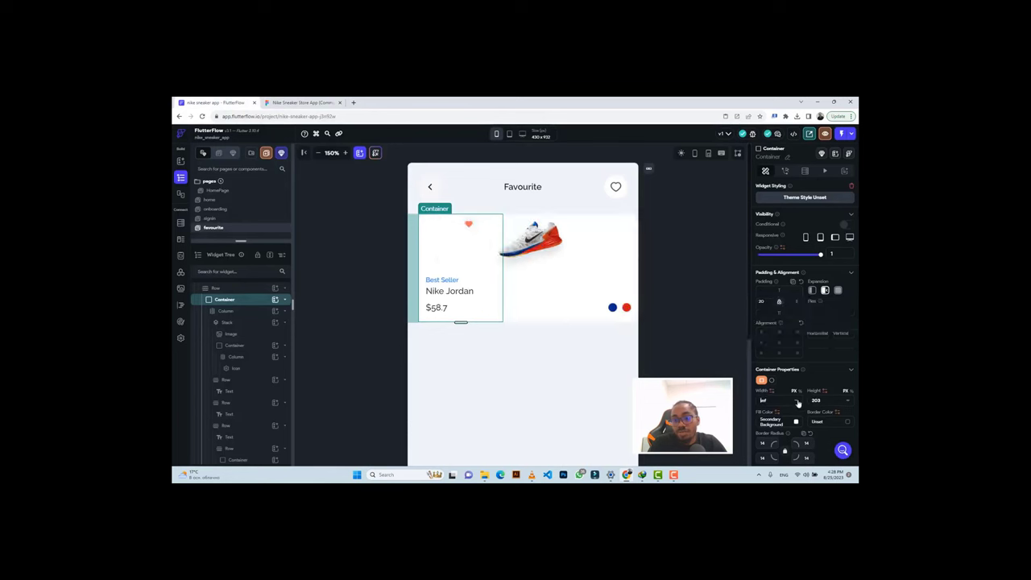
pyautogui.click(253, 301)
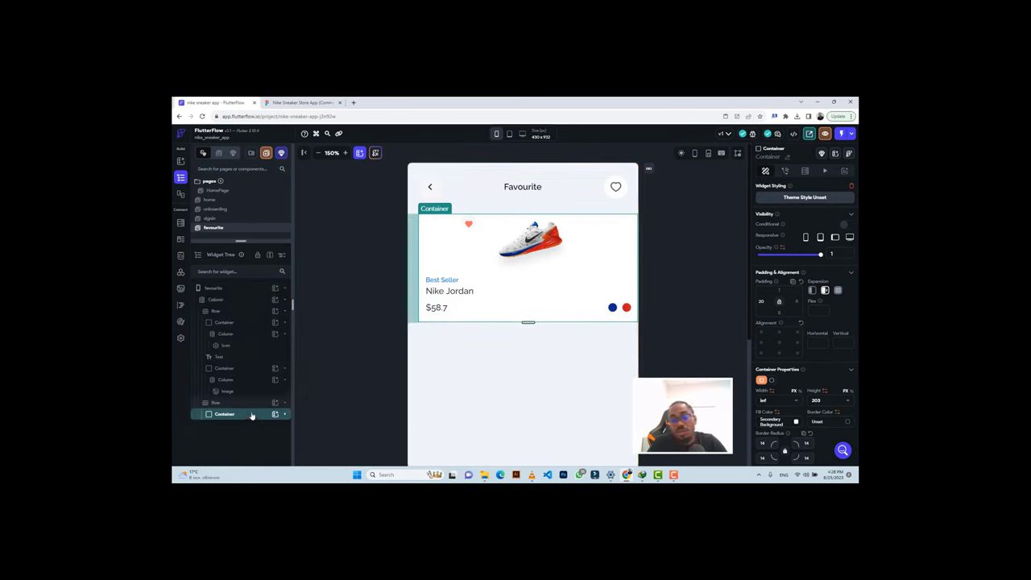
pyautogui.hotkey('ctrl', 'd')
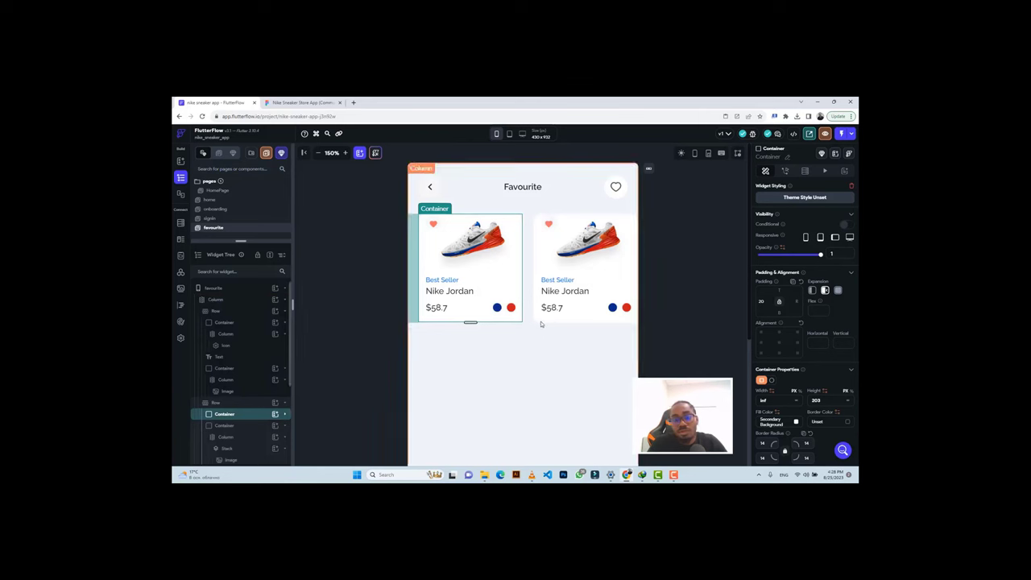
pyautogui.click(538, 320)
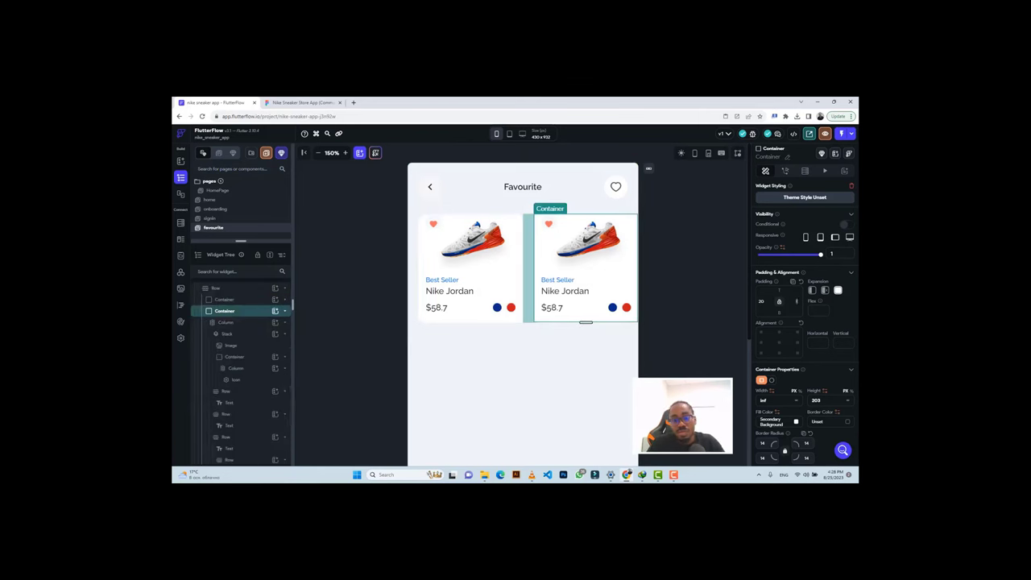
pyautogui.write('20')
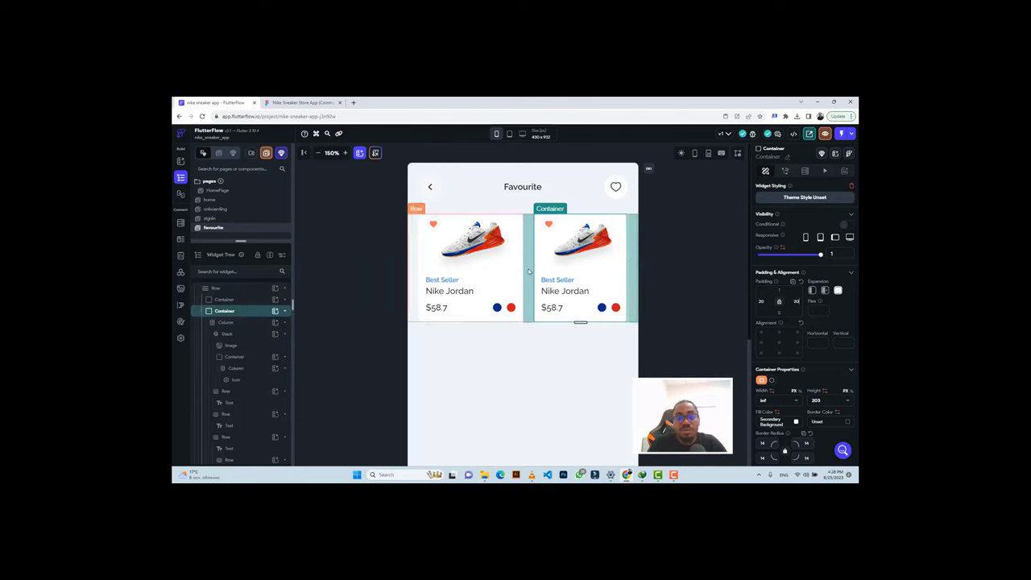
# Duplicate the row of two cards to create a second row.
pyautogui.click(528, 272)
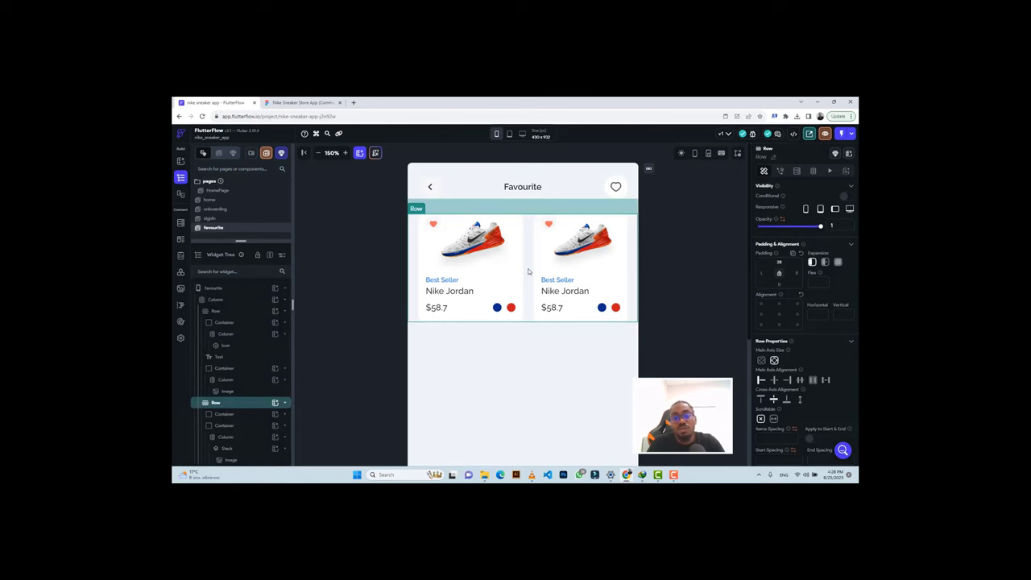
pyautogui.hotkey('ctrl', 'd')
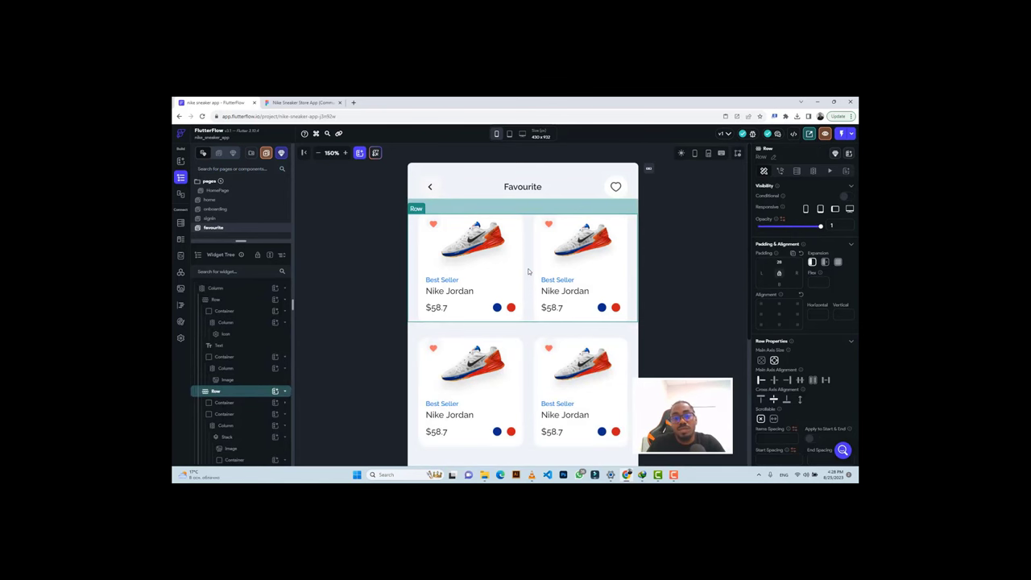
pyautogui.scroll(-2, 528, 268)
pyautogui.scroll(-2, 527, 268)
pyautogui.click(297, 102)
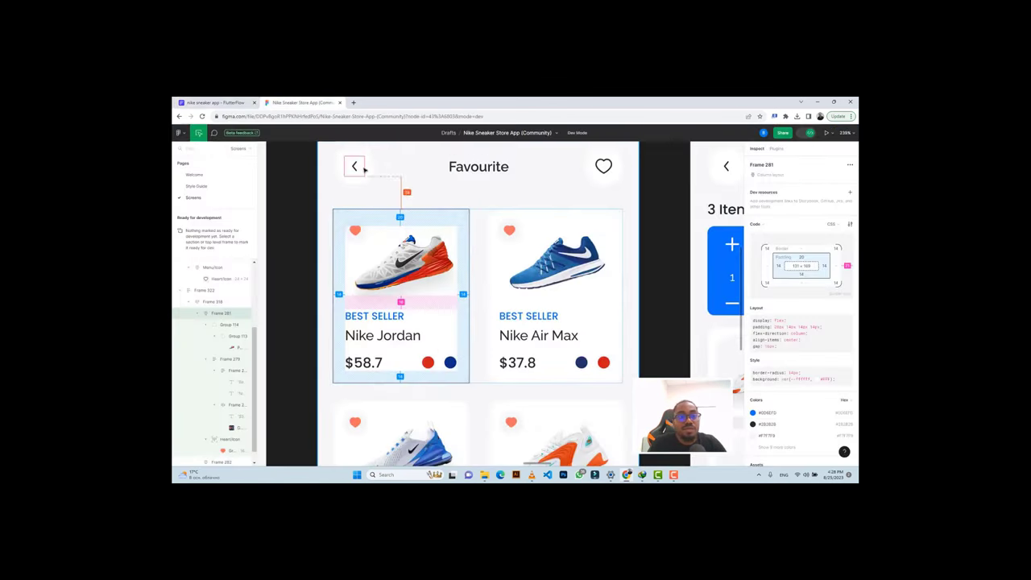
pyautogui.scroll(-5, 478, 299)
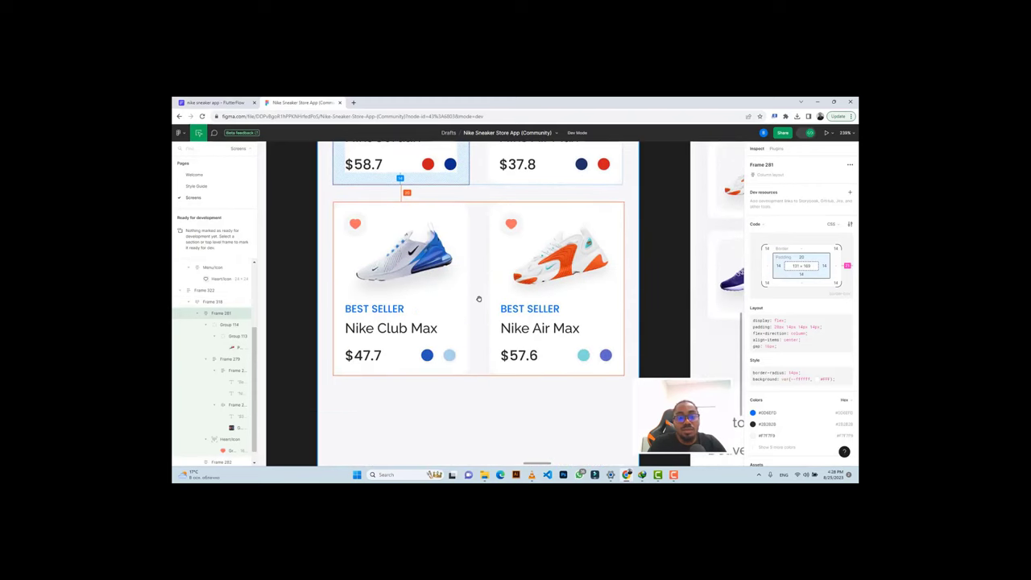
# Wrap the Favourite page's main Column, holding the card rows, in a Stack.
pyautogui.scroll(-1, 479, 298)
pyautogui.click(213, 103)
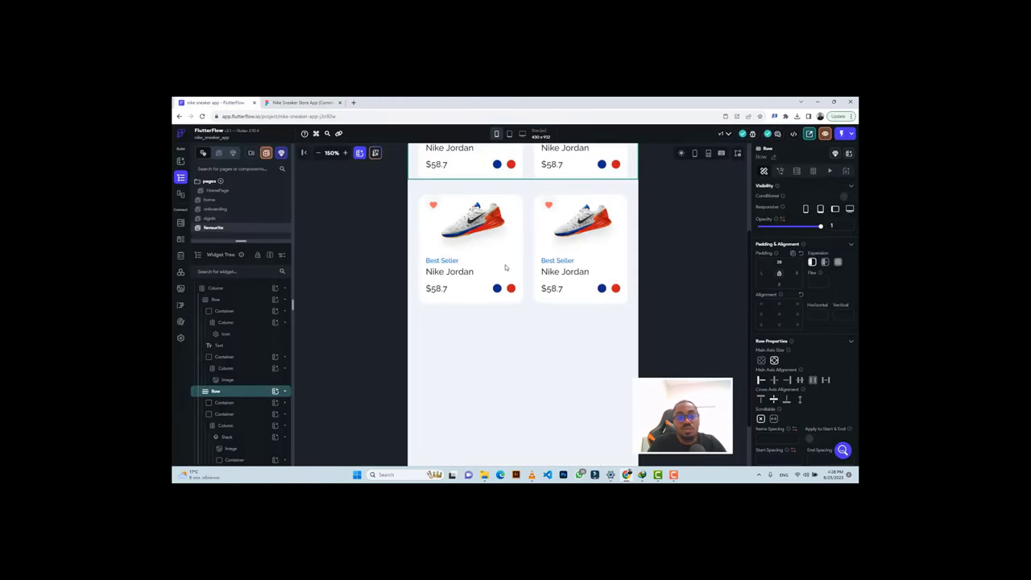
pyautogui.scroll(-2, 501, 333)
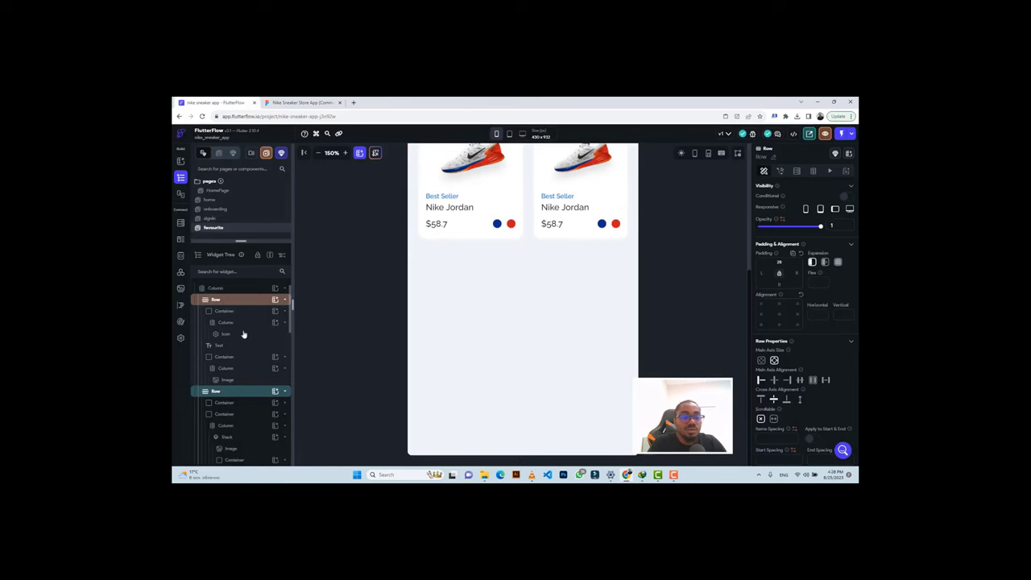
pyautogui.scroll(1, 239, 331)
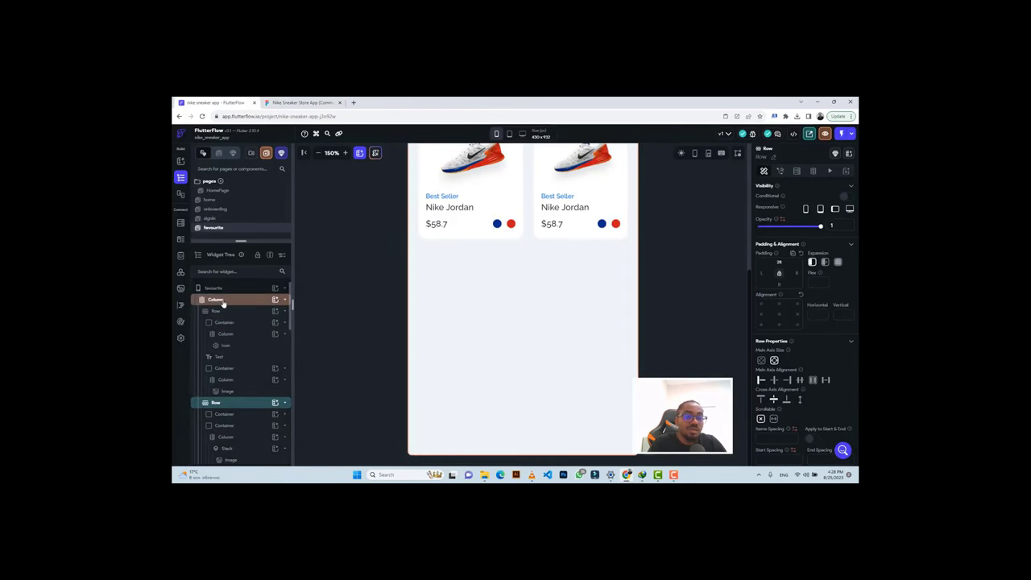
pyautogui.click(223, 301)
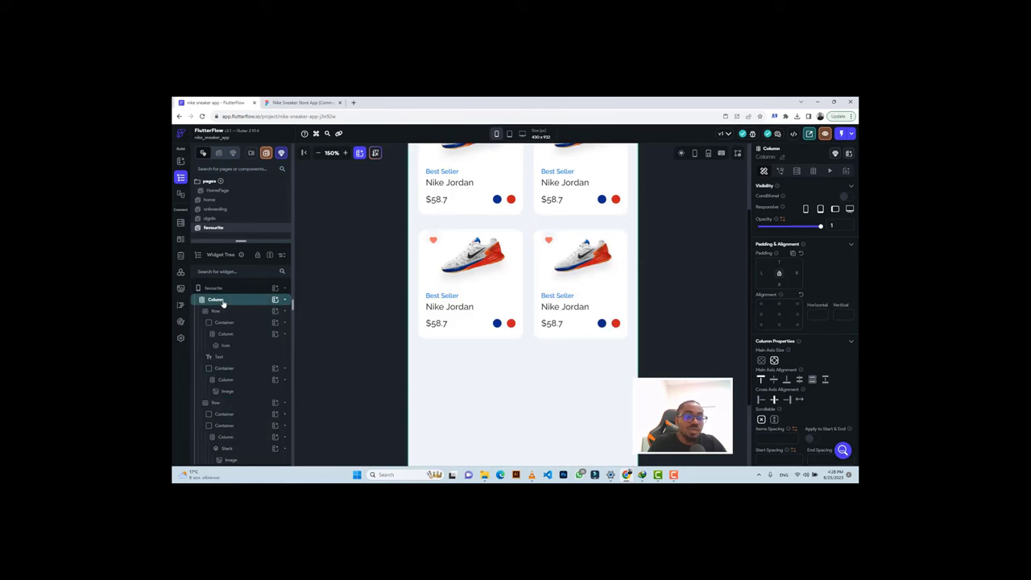
pyautogui.click(223, 302)
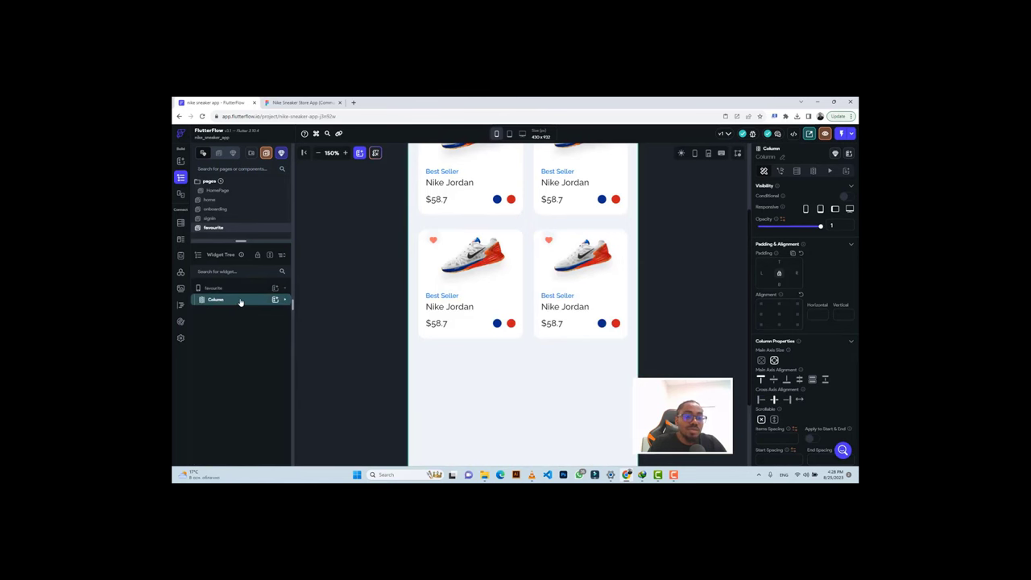
pyautogui.rightClick(240, 302)
pyautogui.click(273, 344)
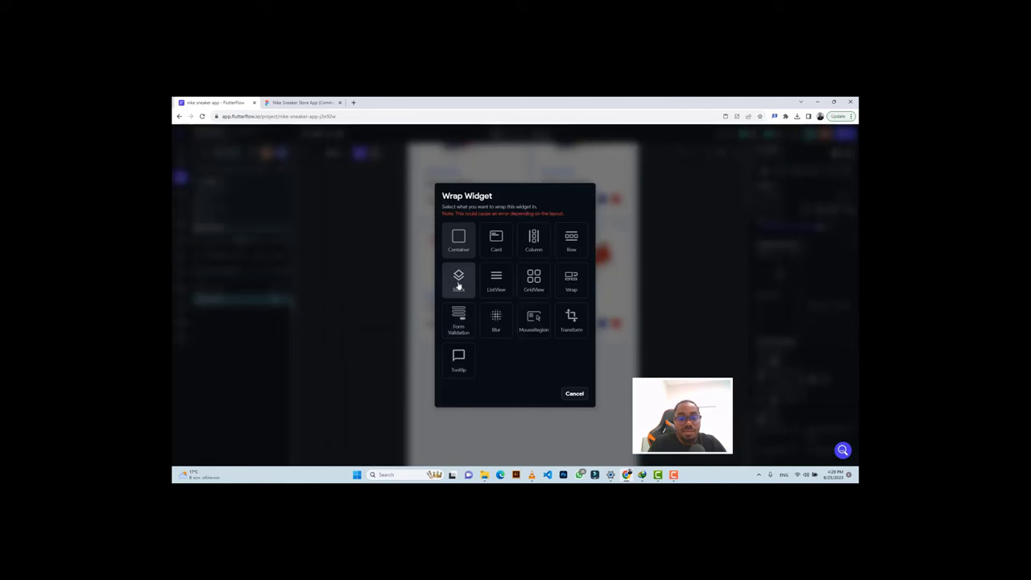
pyautogui.click(458, 280)
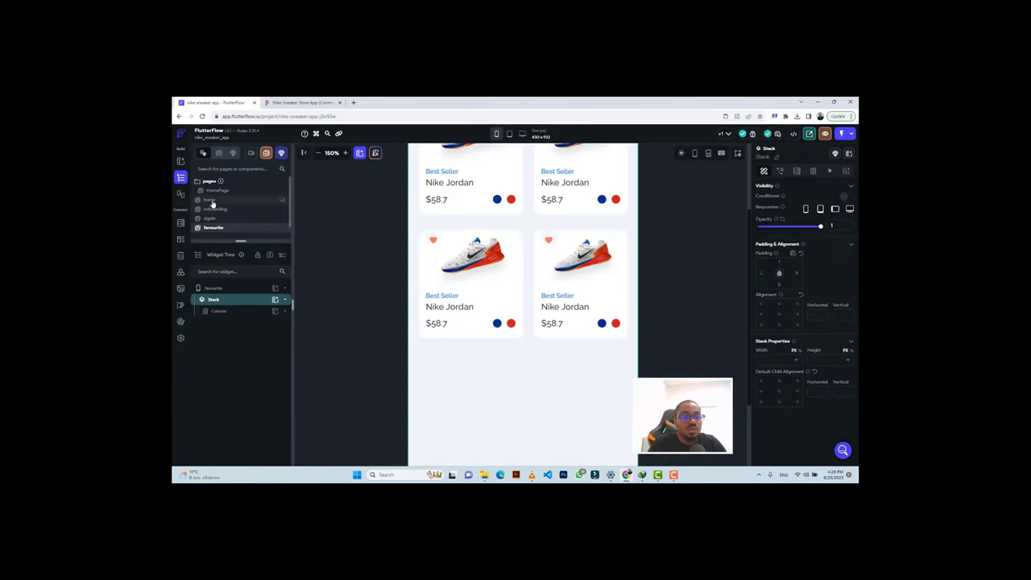
# Copy the home page's bottom navigation bar container into the Favourite page's Stack.
pyautogui.click(211, 199)
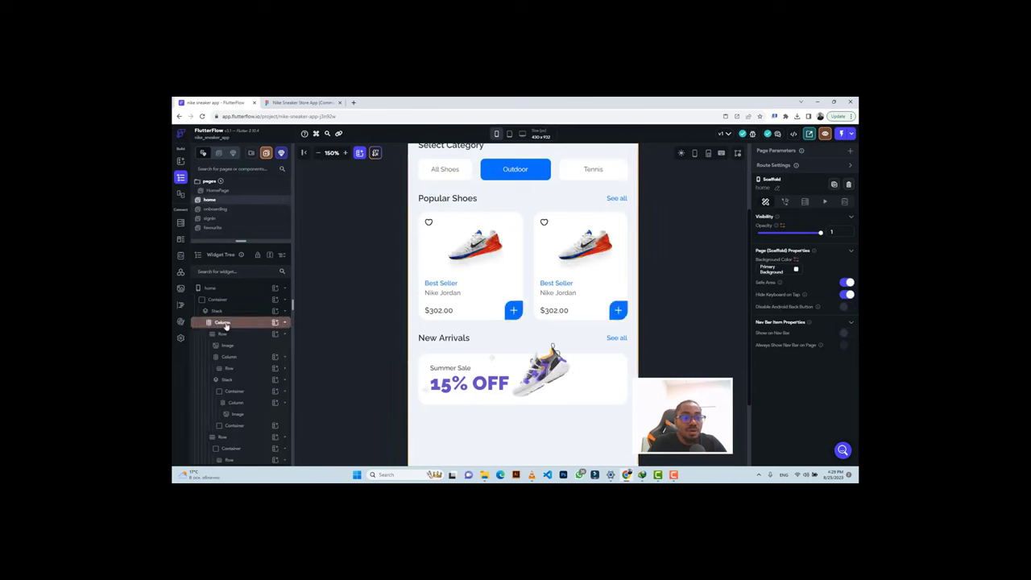
pyautogui.click(223, 322)
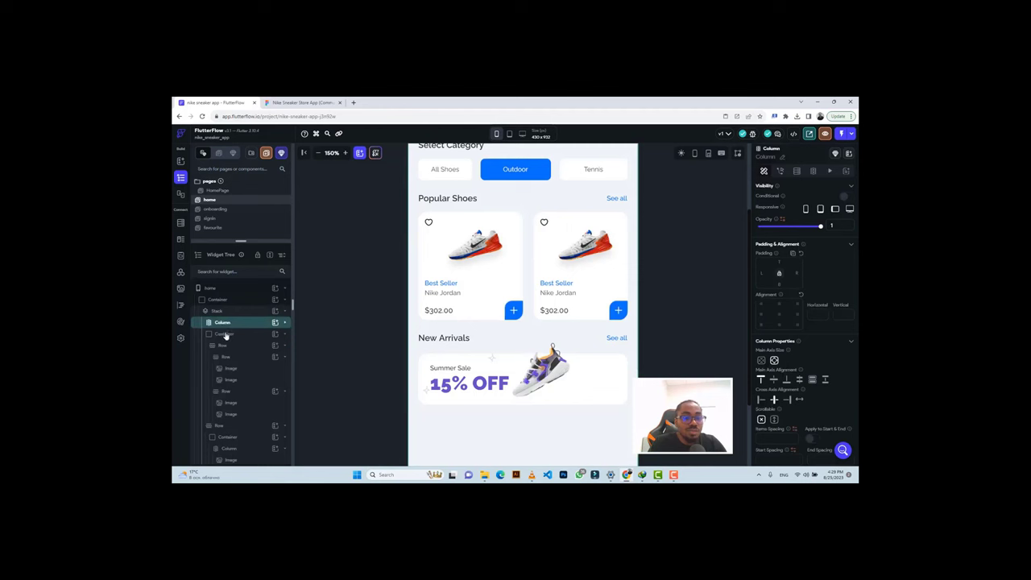
pyautogui.click(224, 334)
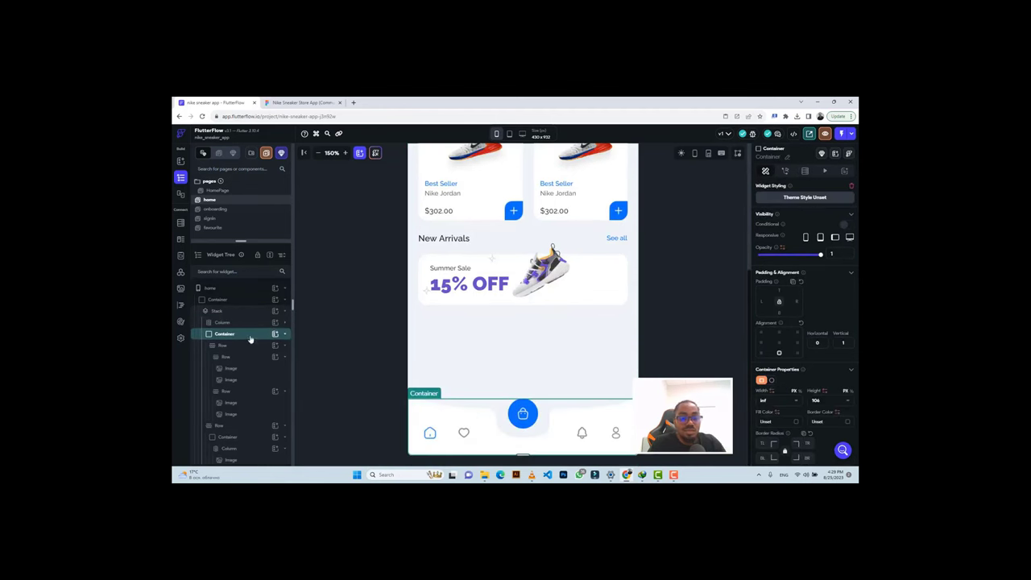
pyautogui.hotkey('ctrl', 'c')
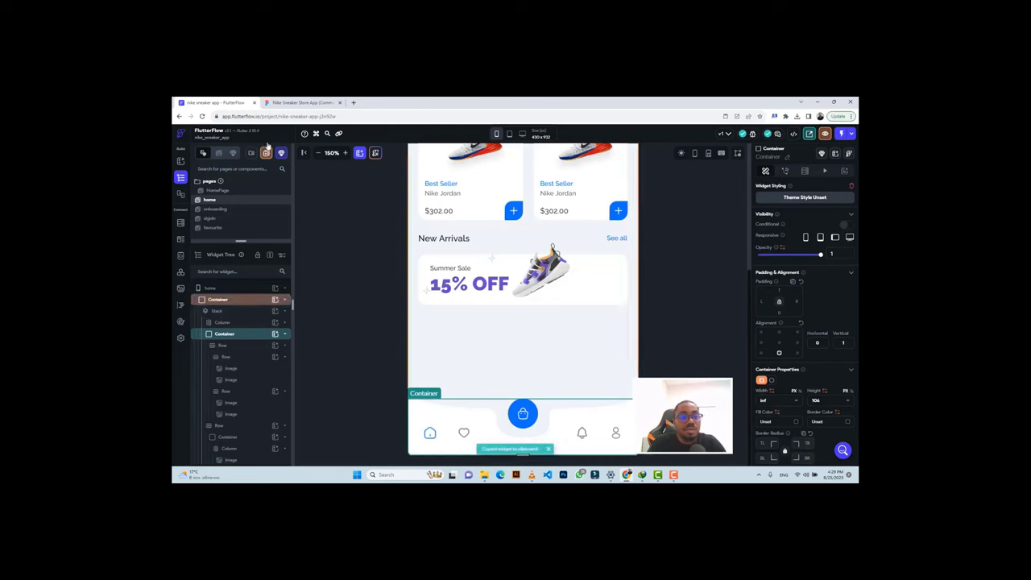
pyautogui.click(213, 228)
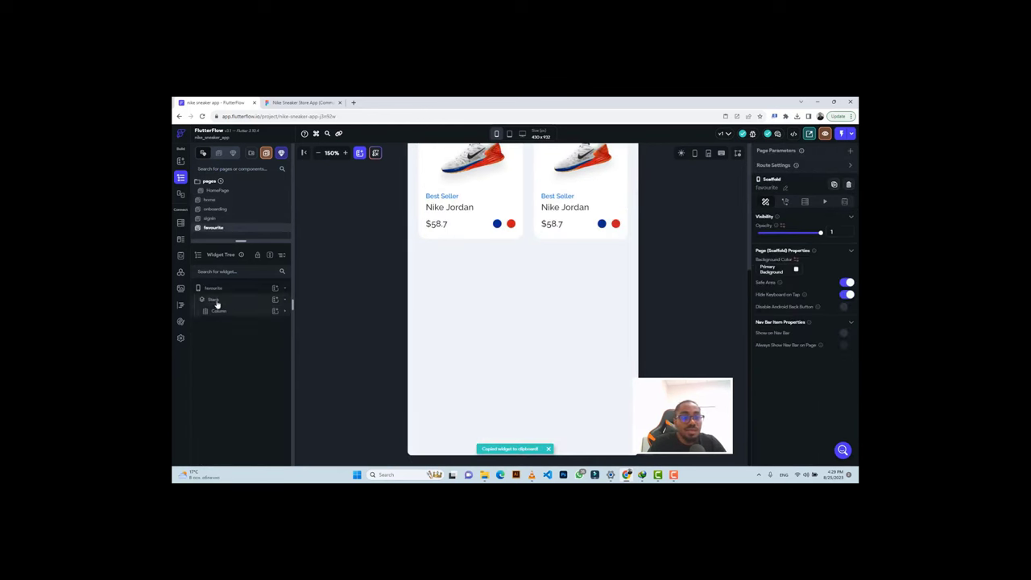
pyautogui.click(215, 300)
pyautogui.hotkey('ctrl', 'v')
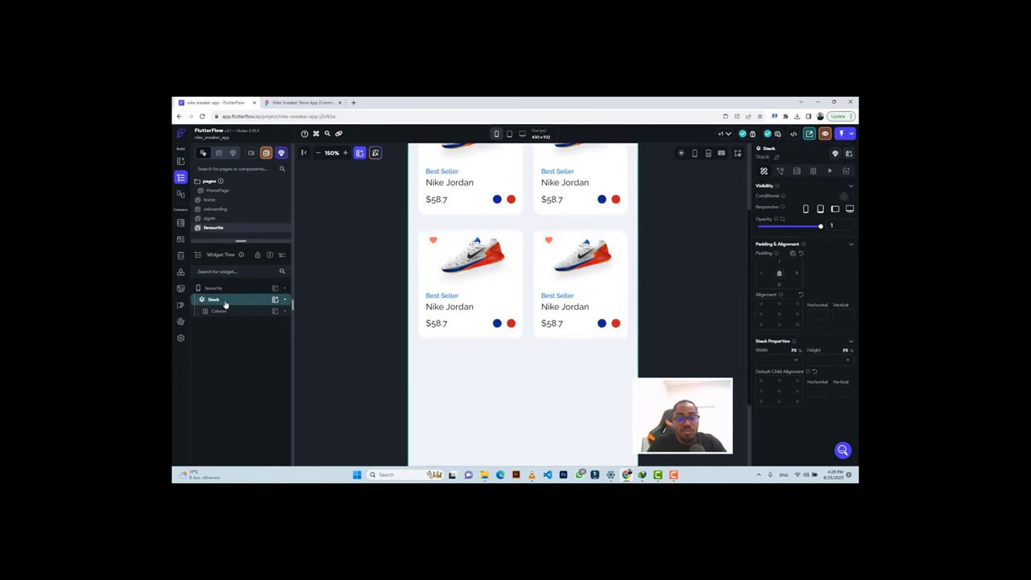
pyautogui.scroll(-3, 556, 382)
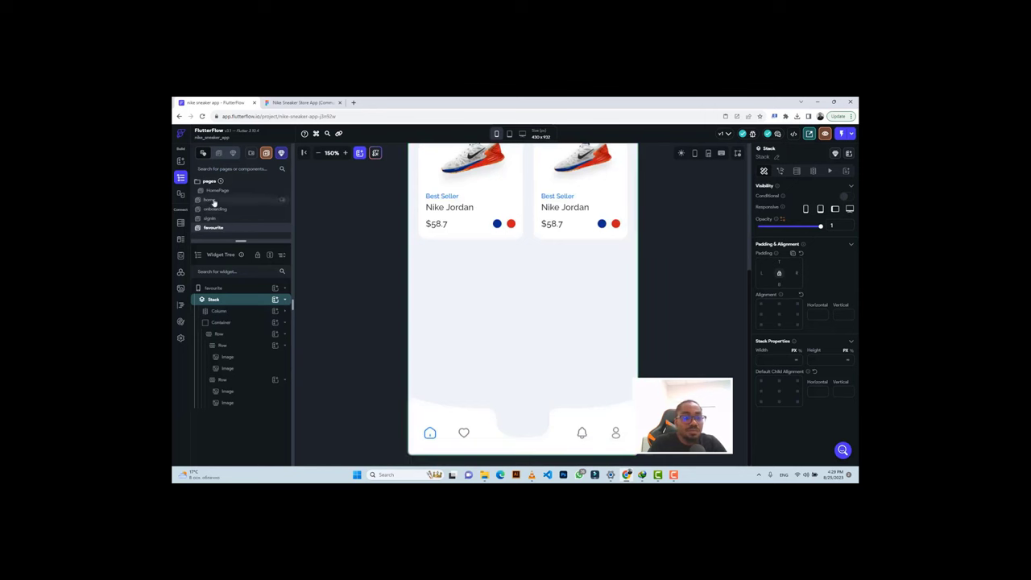
# Copy the home page's navigation icon row into the Favourite Stack and view the whole screen.
pyautogui.click(213, 200)
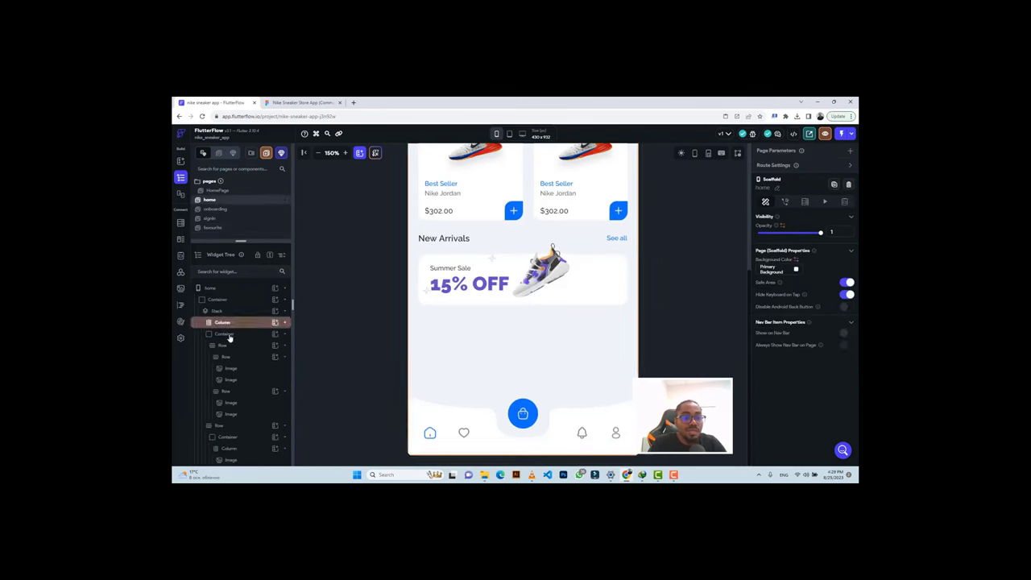
pyautogui.click(226, 333)
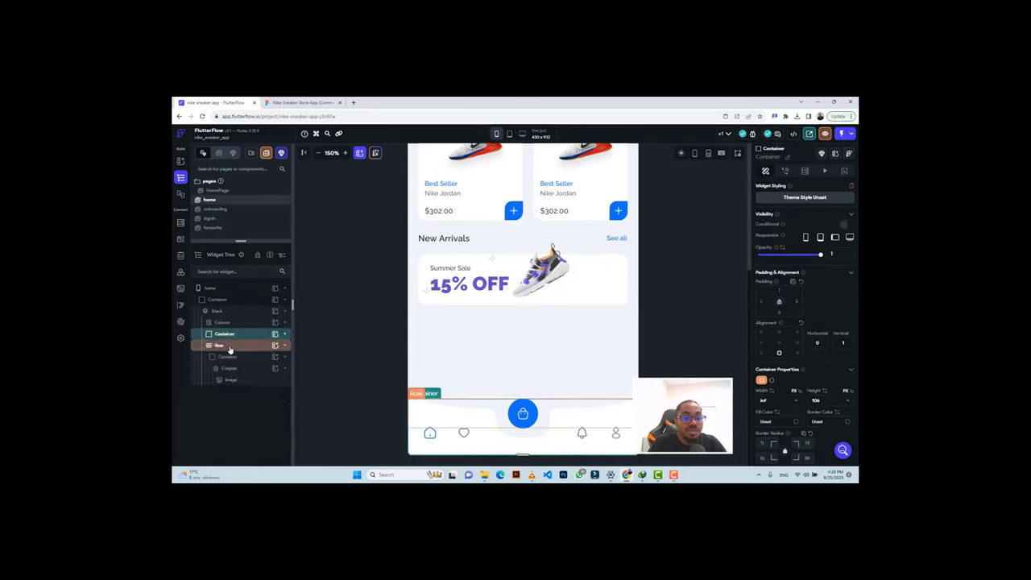
pyautogui.click(229, 346)
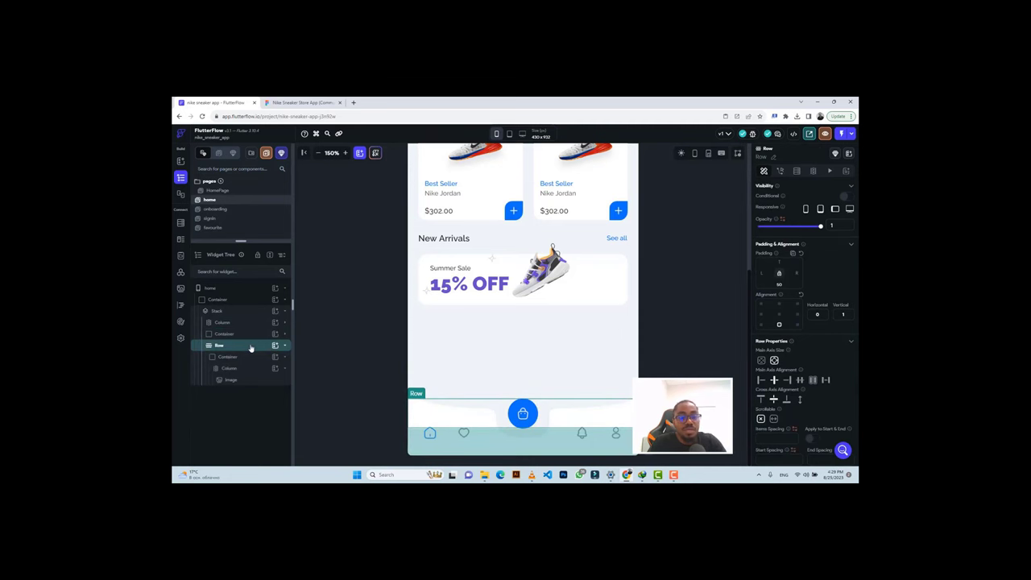
pyautogui.hotkey('ctrl', 'c')
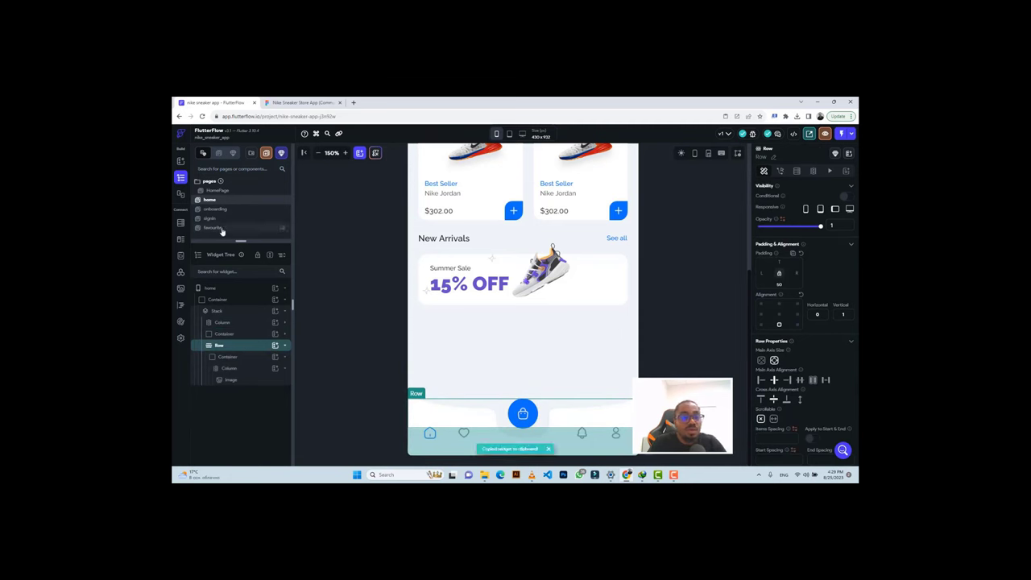
pyautogui.click(221, 230)
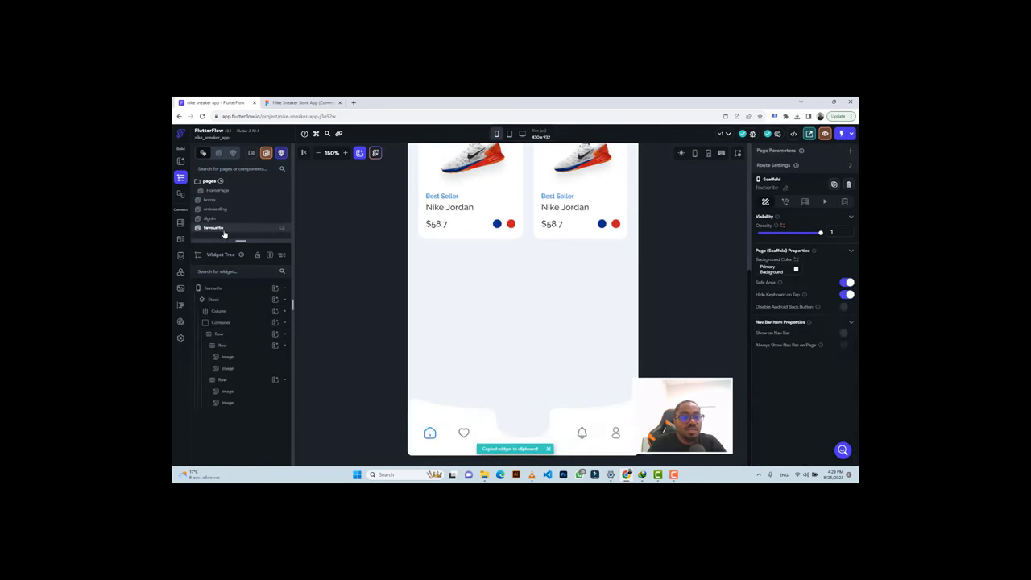
pyautogui.click(225, 302)
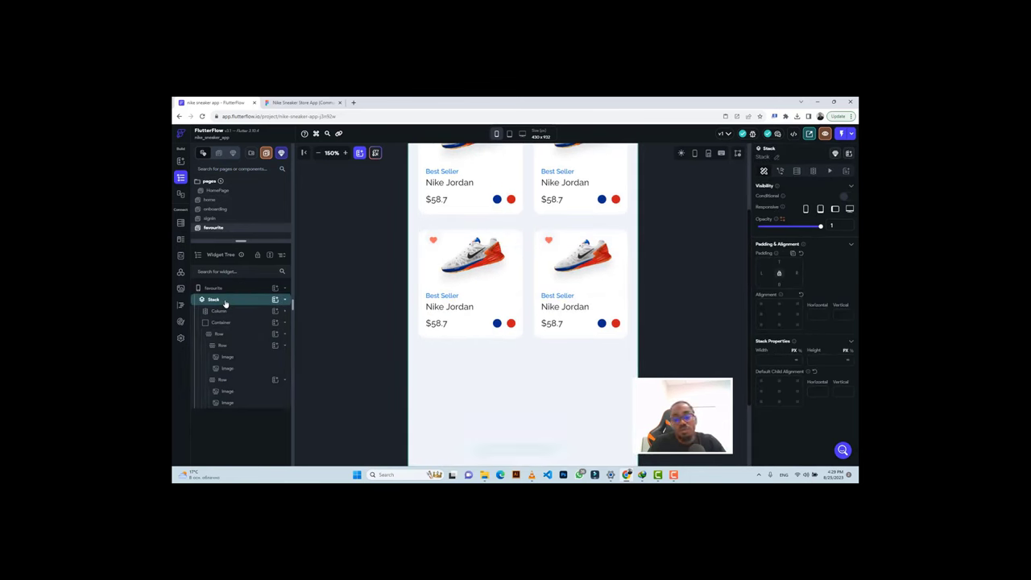
pyautogui.hotkey('ctrl', 'v')
pyautogui.scroll(-1, 550, 376)
pyautogui.scroll(-2, 551, 376)
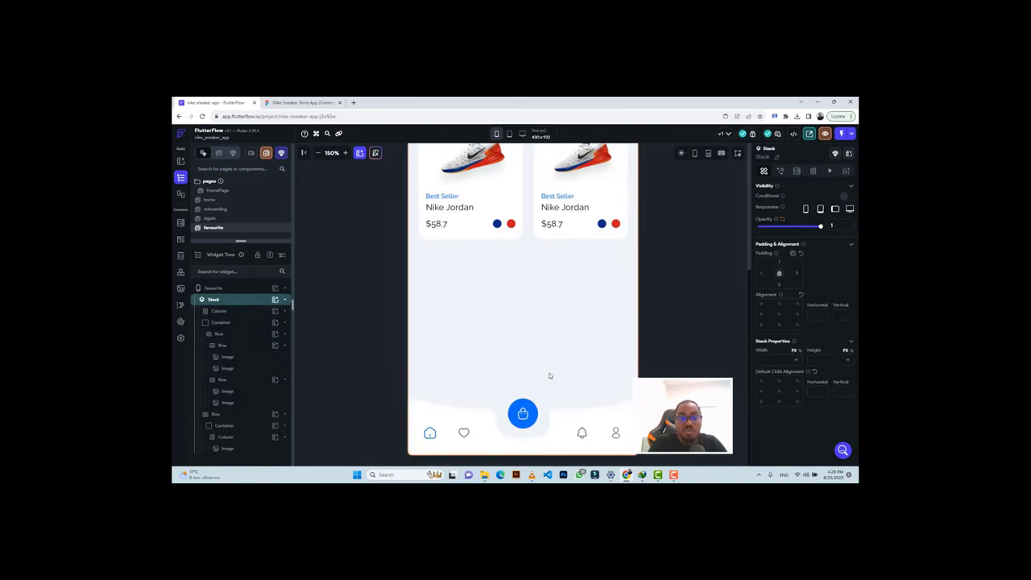
pyautogui.click(319, 153)
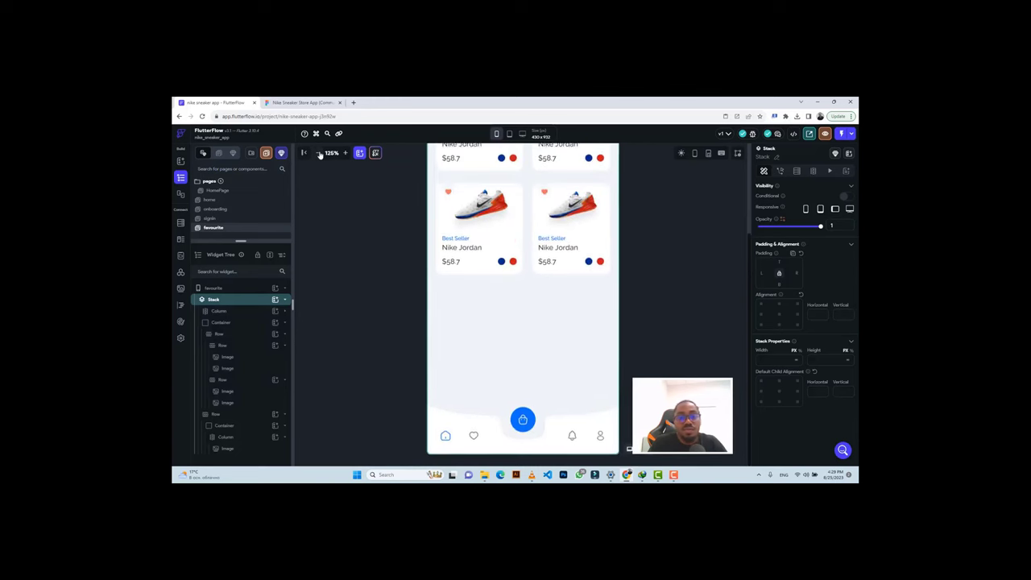
pyautogui.scroll(1, 555, 330)
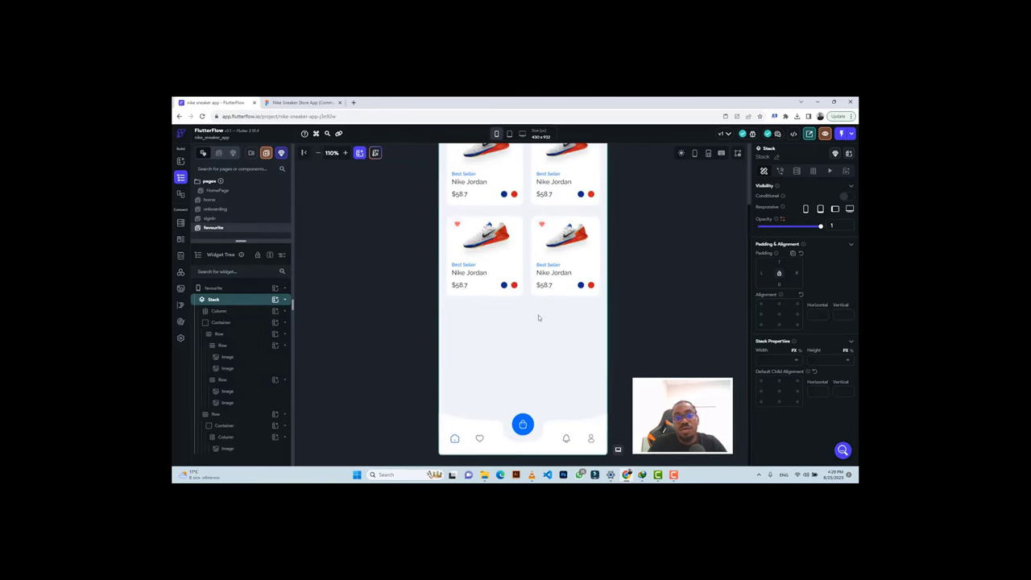
pyautogui.click(319, 153)
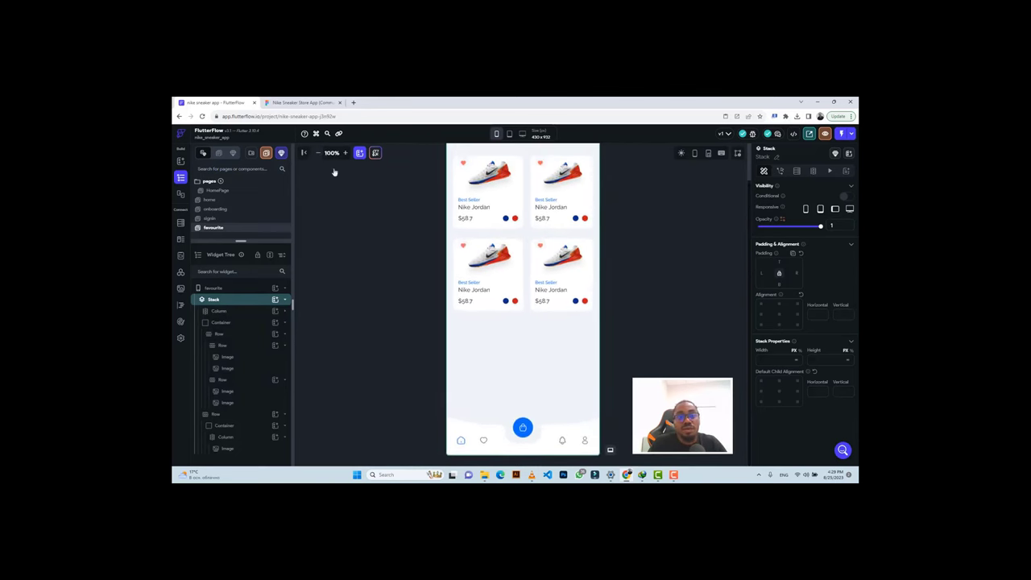
pyautogui.click(319, 153)
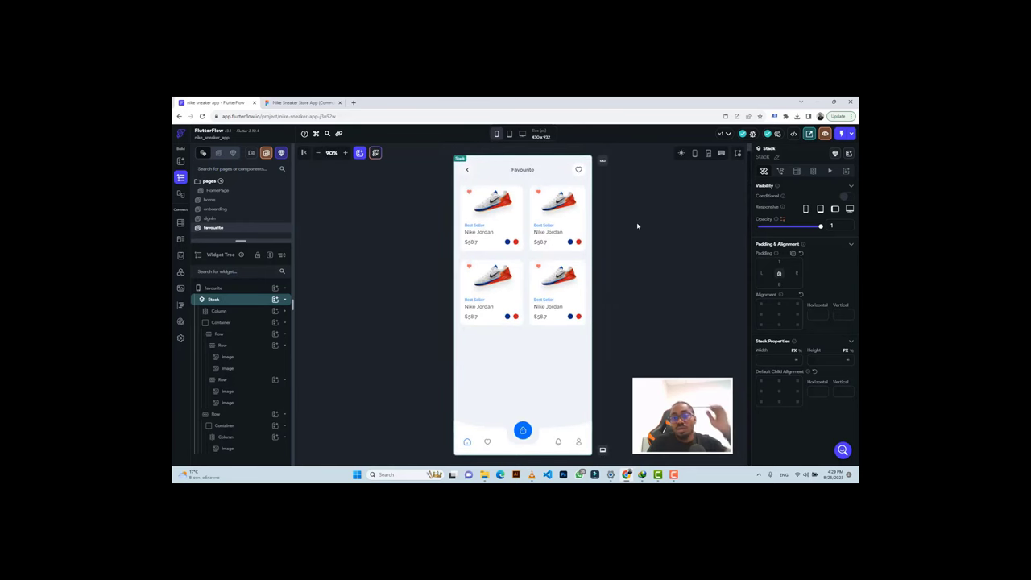
pyautogui.click(299, 102)
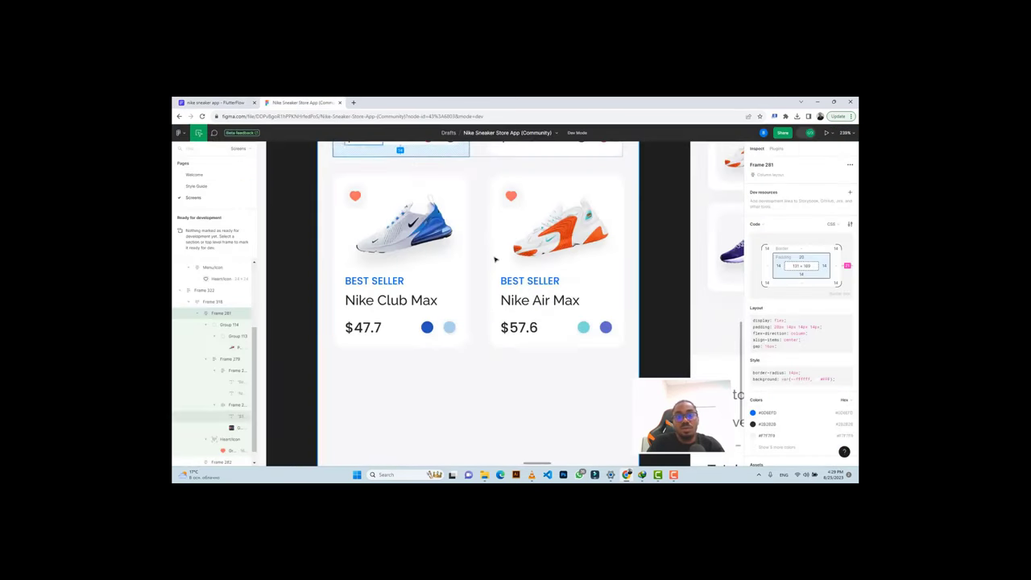
# Pan the Figma canvas around the Favourite screen to compare it with neighbouring screens.
pyautogui.scroll(-5, 495, 259)
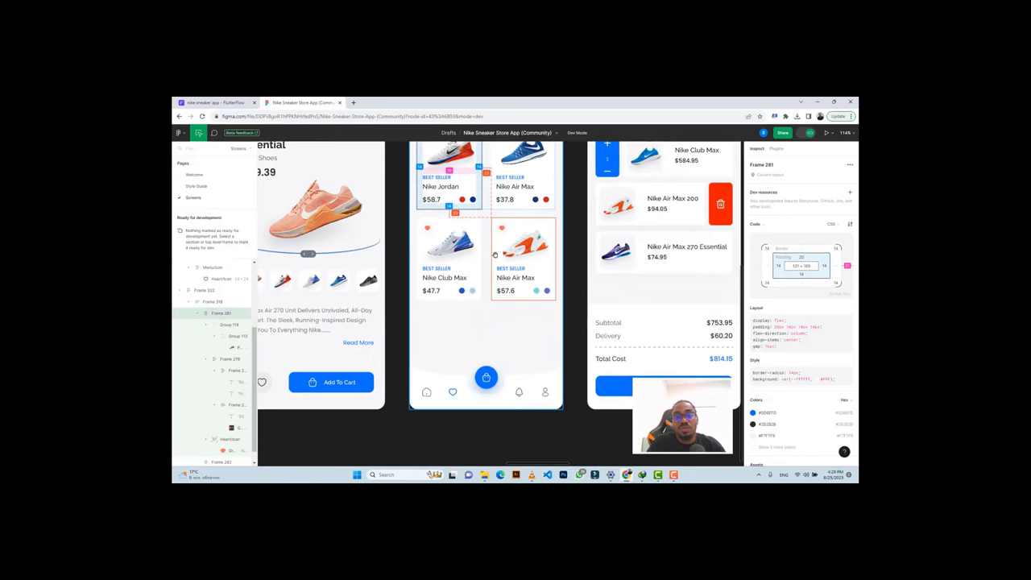
pyautogui.scroll(3, 495, 254)
pyautogui.hscroll(3, 494, 252)
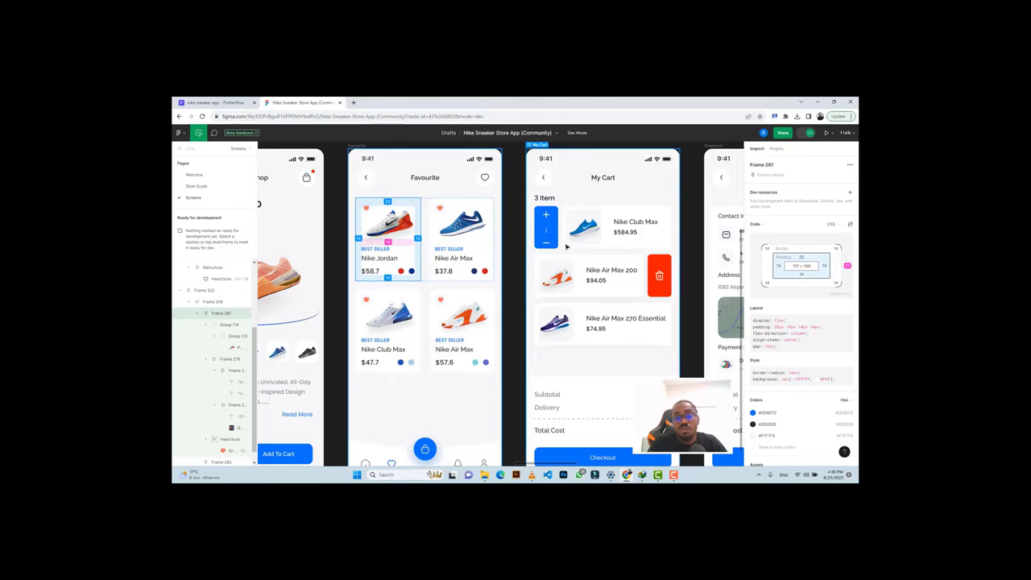
pyautogui.click(216, 103)
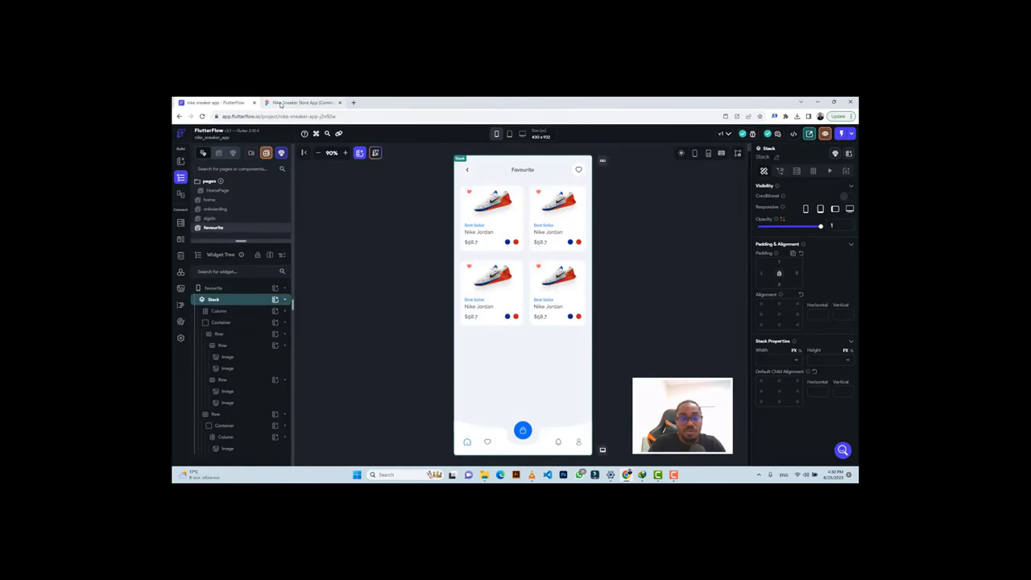
# Switch to the Figma 'Nike Sneaker Store App' design.
pyautogui.moveTo(282, 104)
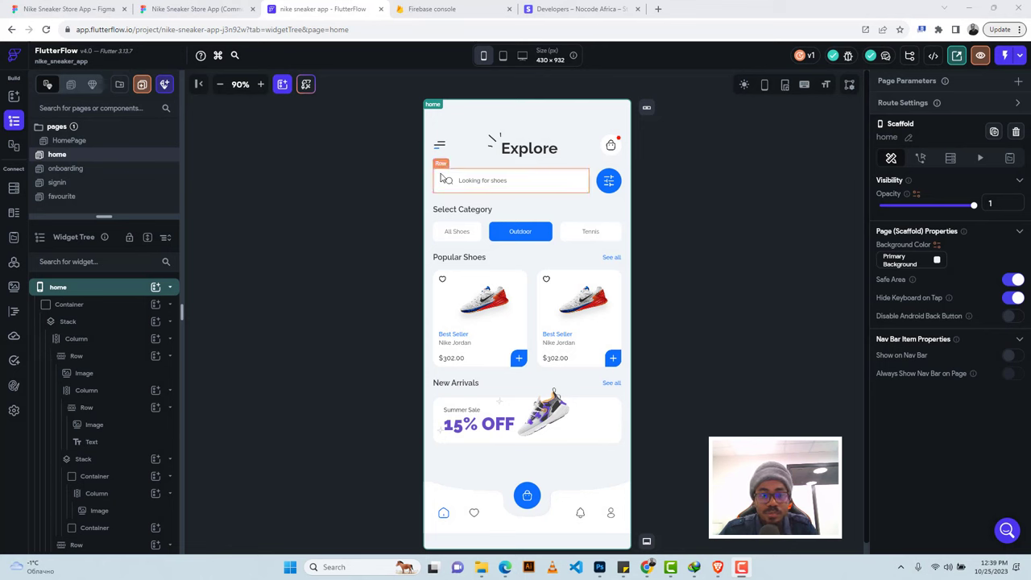
pyautogui.click(193, 8)
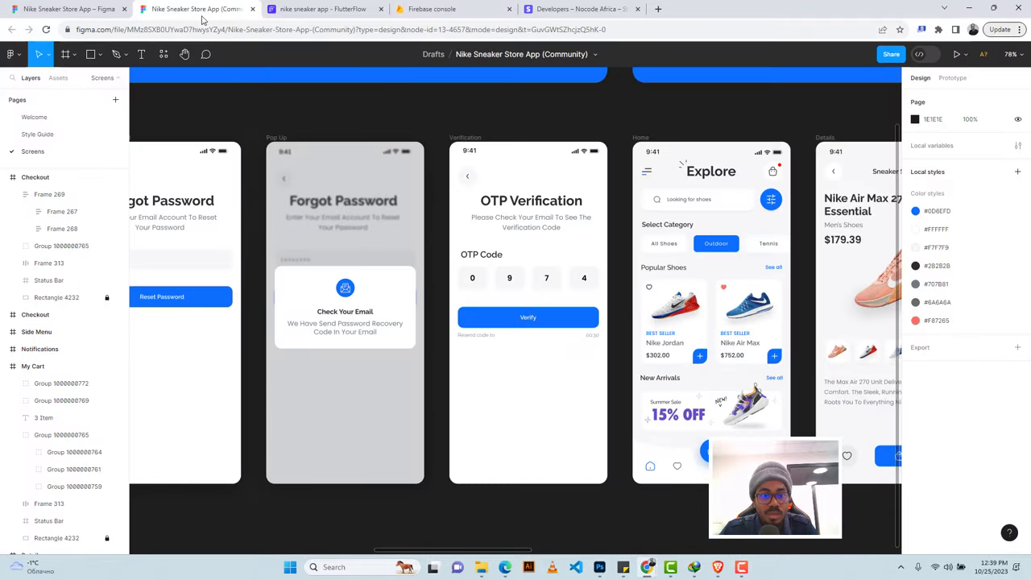
# Pan across every Nike Sneaker Store screen in Figma, from sign-in to search and back.
pyautogui.hscroll(-5, 338, 99)
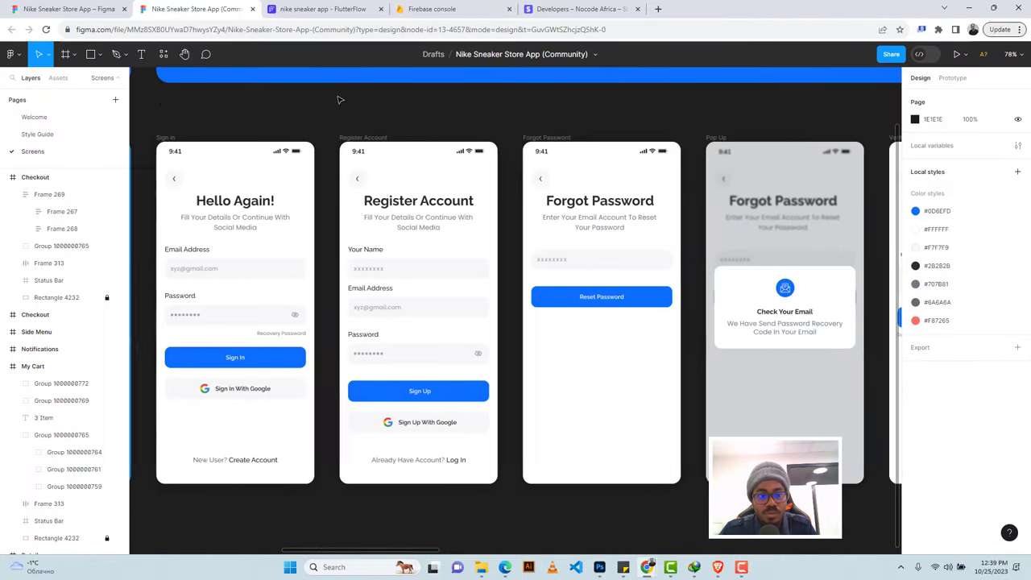
pyautogui.hscroll(-3, 339, 99)
pyautogui.hscroll(10, 339, 99)
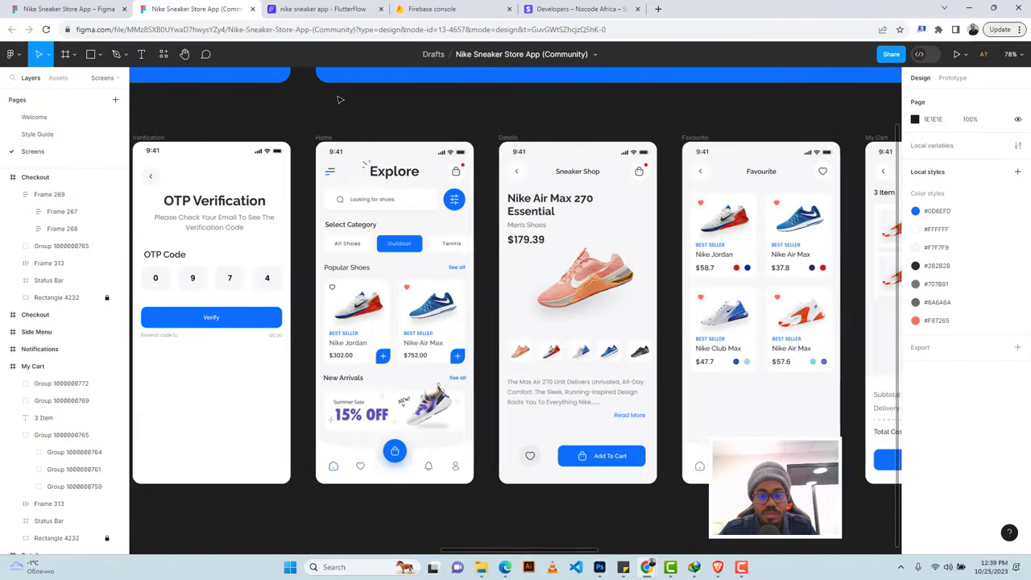
pyautogui.hscroll(3, 421, 304)
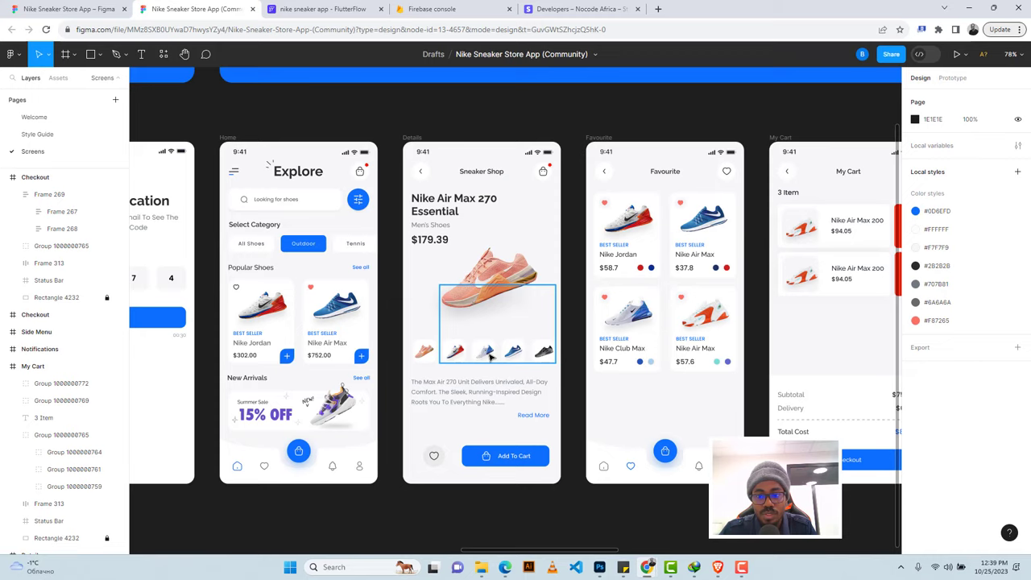
pyautogui.hscroll(6, 489, 357)
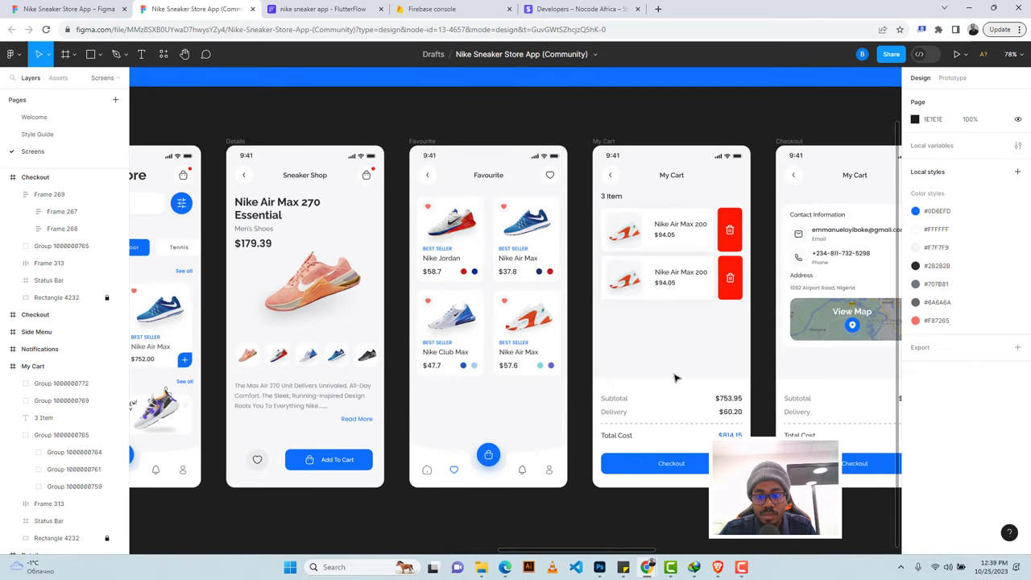
pyautogui.hscroll(5, 675, 378)
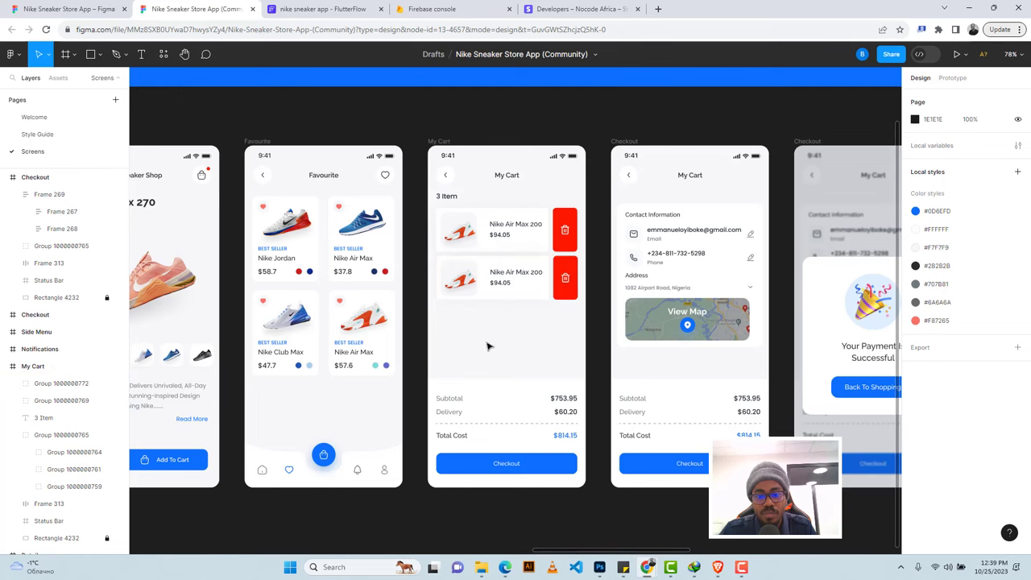
pyautogui.hscroll(5, 487, 346)
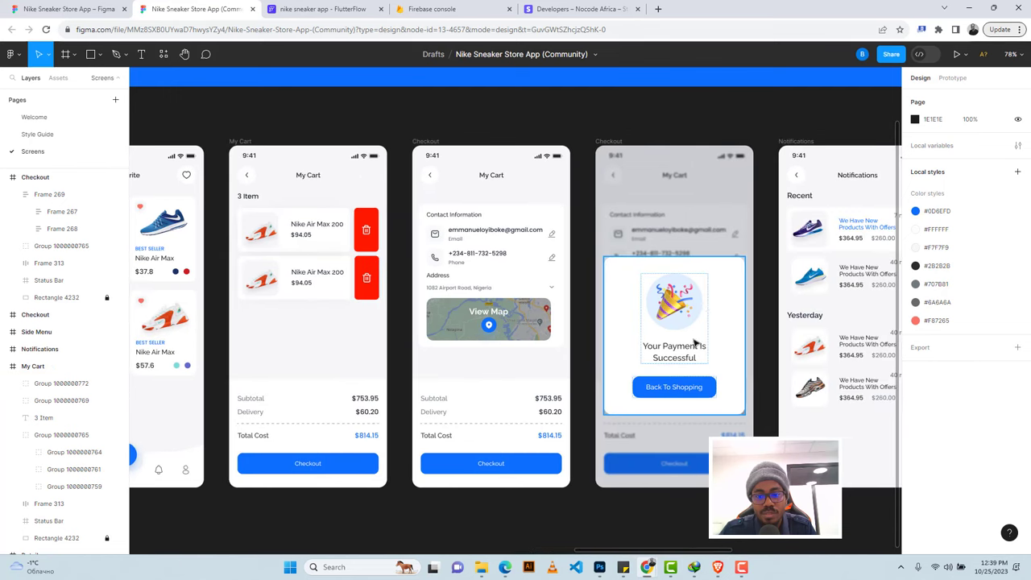
pyautogui.hscroll(9, 632, 380)
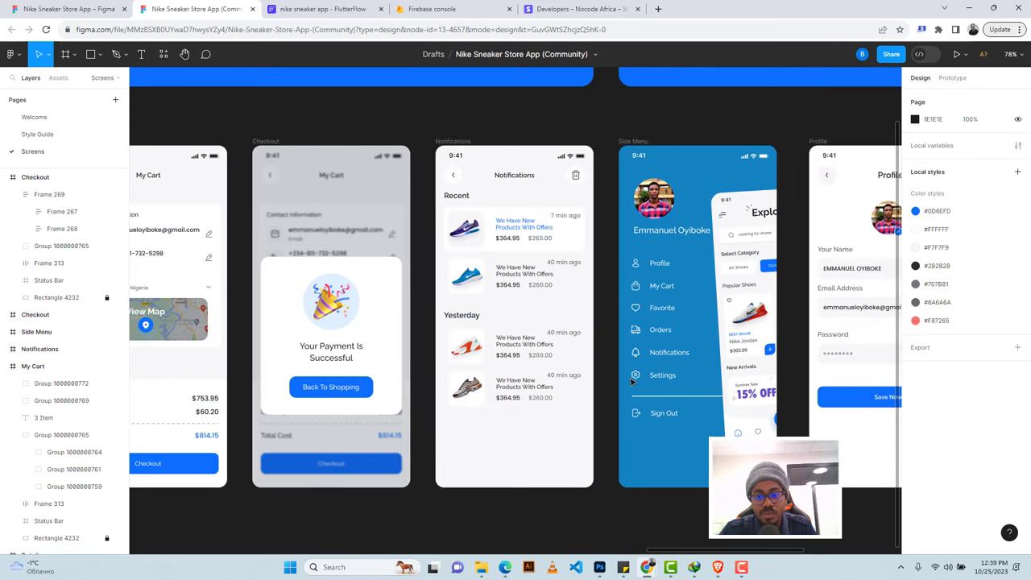
pyautogui.hscroll(5, 632, 382)
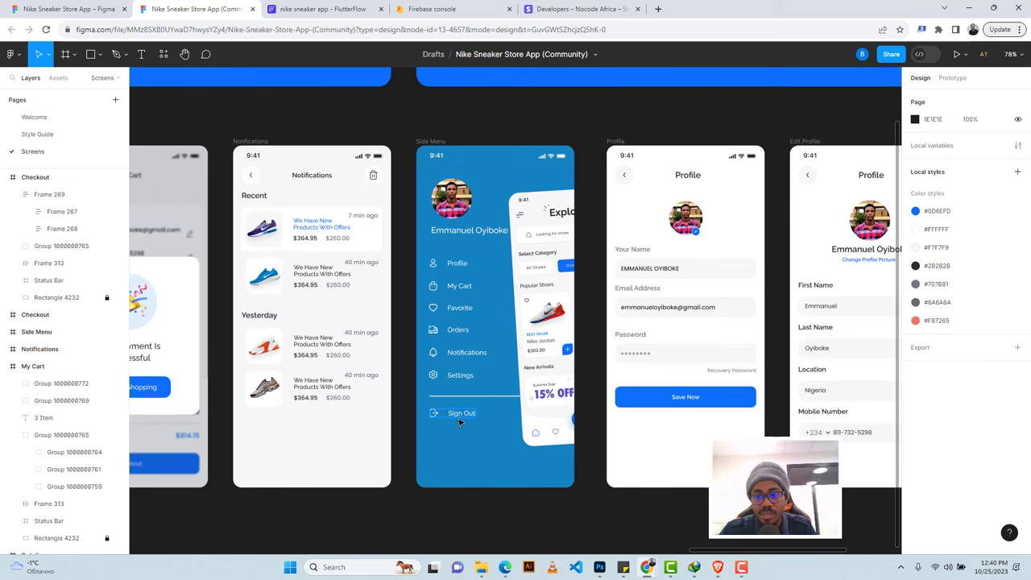
pyautogui.hscroll(5, 459, 421)
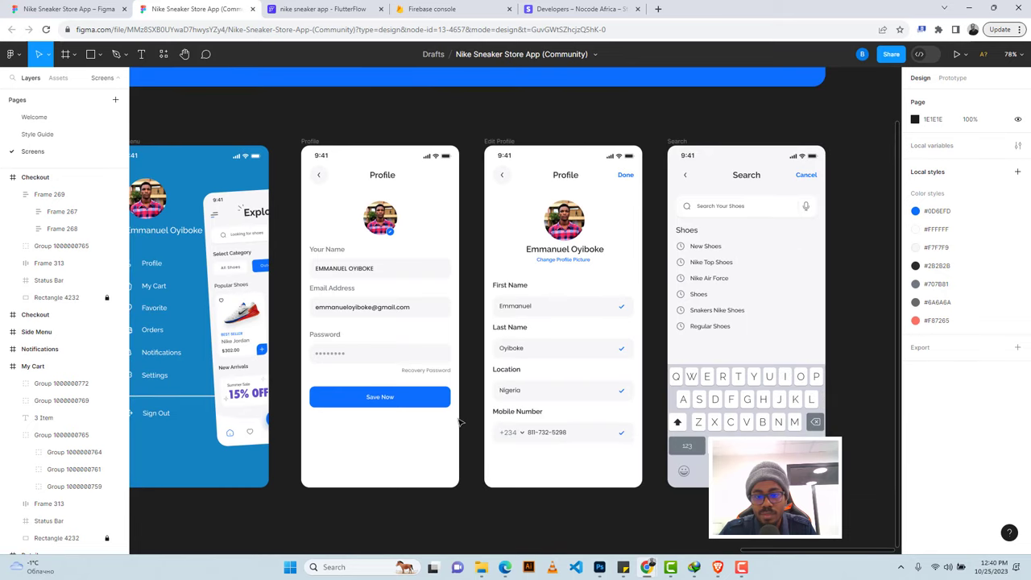
pyautogui.hscroll(-20, 459, 421)
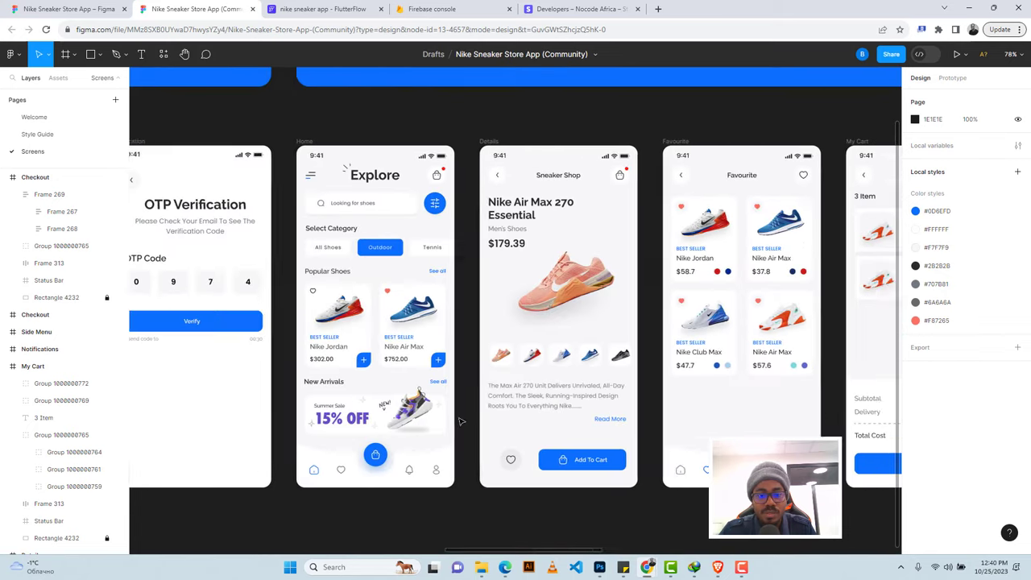
pyautogui.hscroll(-10, 460, 421)
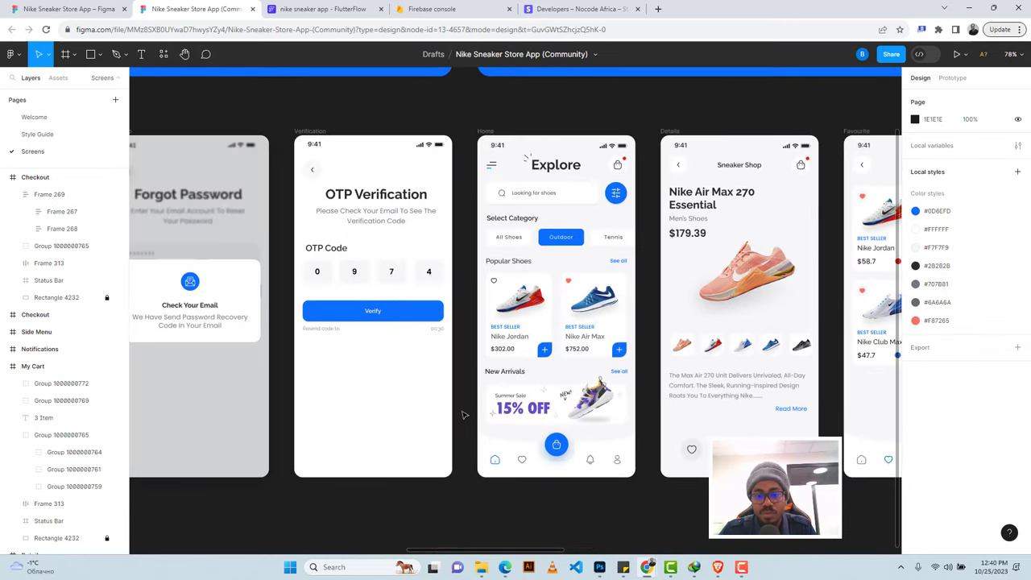
pyautogui.hscroll(-20, 463, 415)
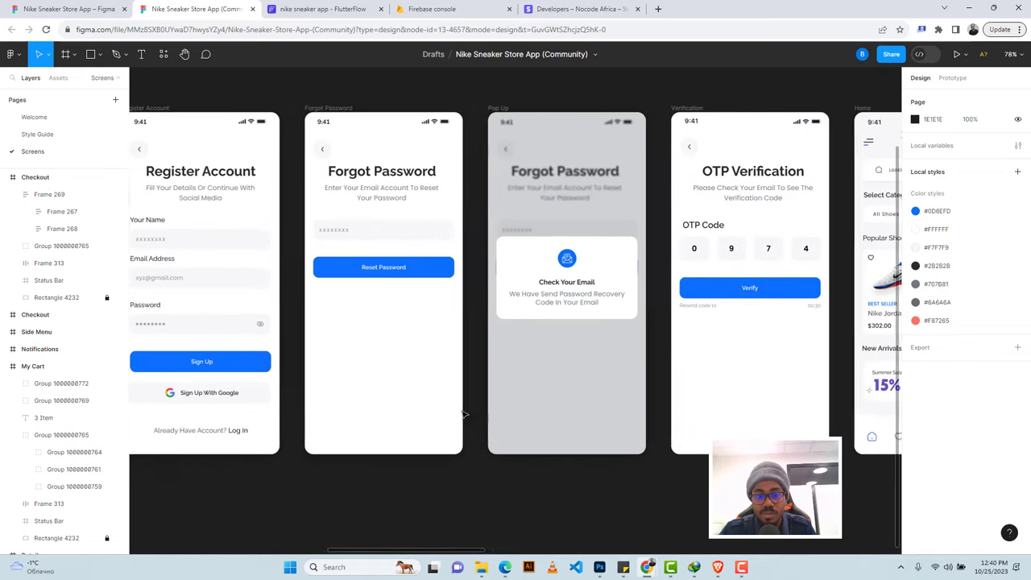
pyautogui.hscroll(-10, 463, 415)
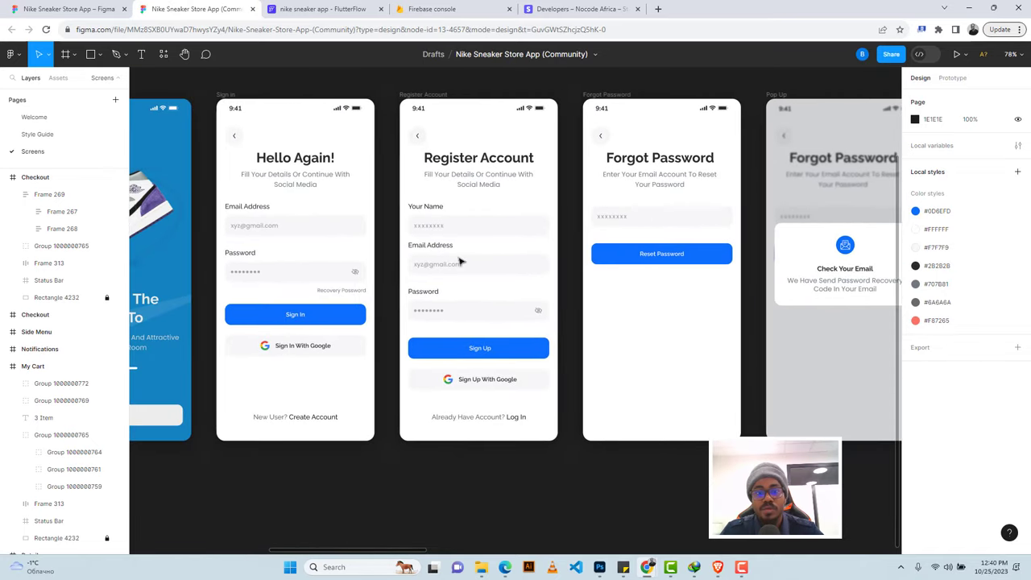
pyautogui.click(322, 9)
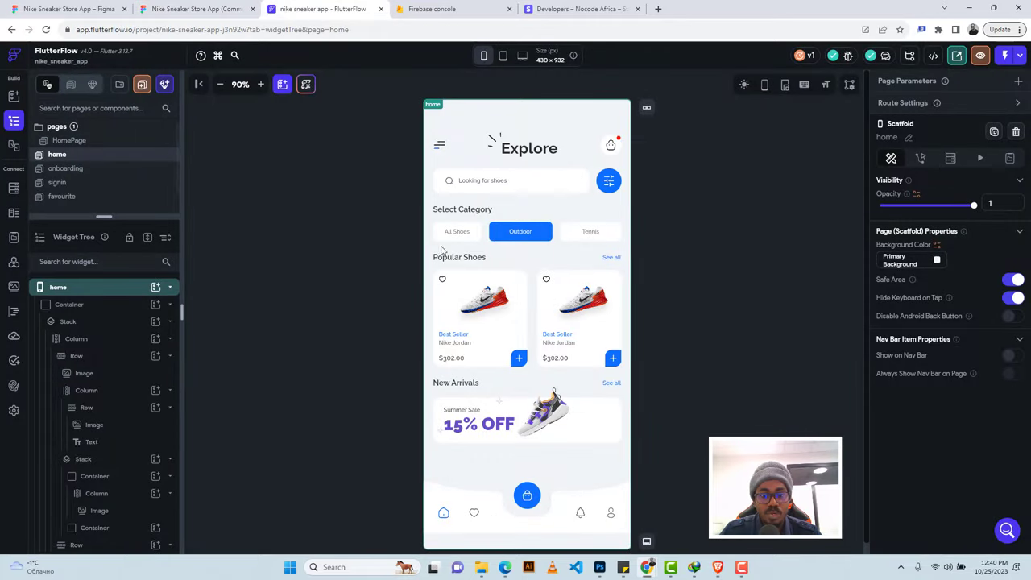
pyautogui.click(79, 169)
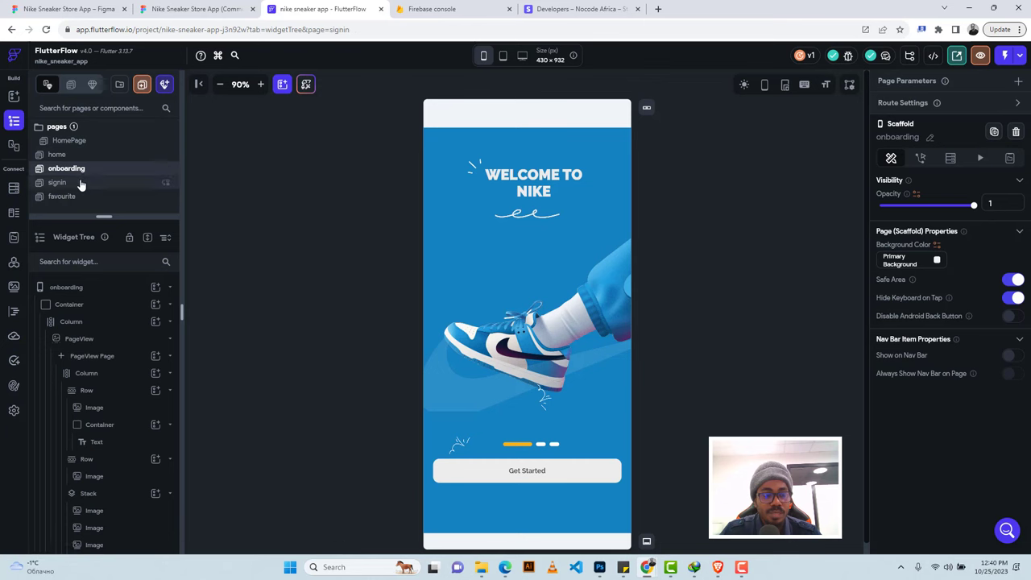
pyautogui.click(80, 182)
pyautogui.click(89, 202)
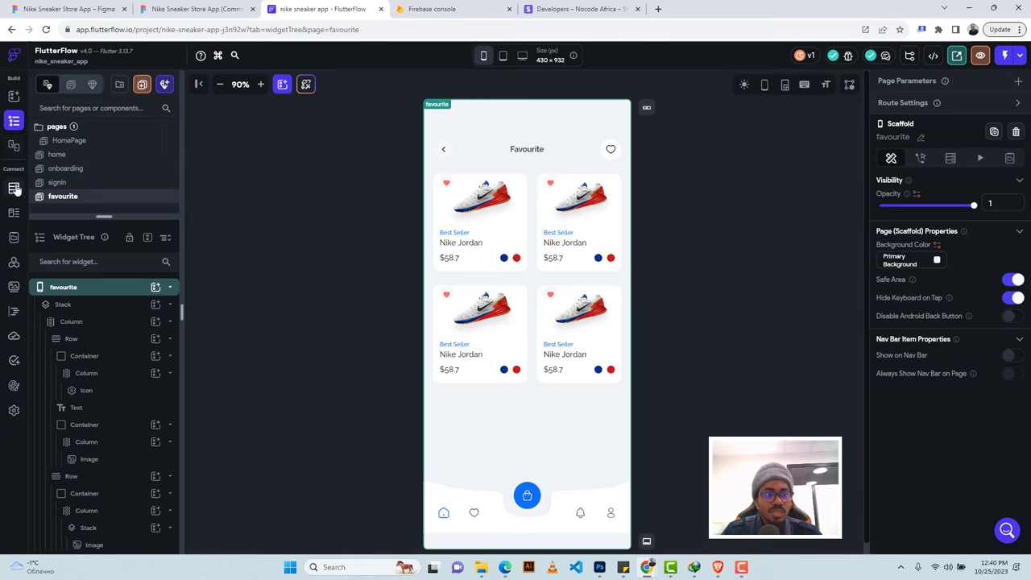
pyautogui.click(212, 11)
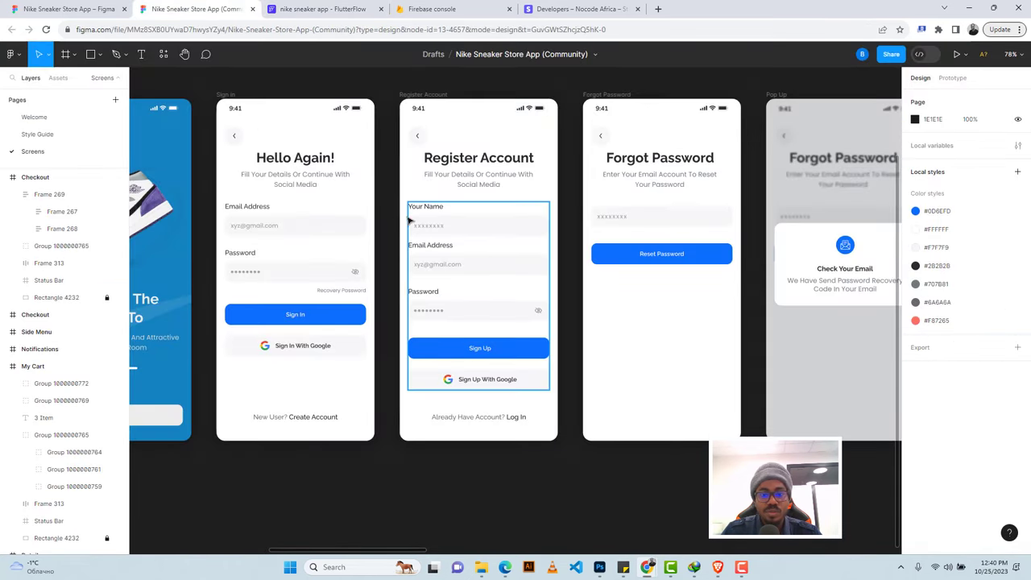
pyautogui.hscroll(12, 409, 219)
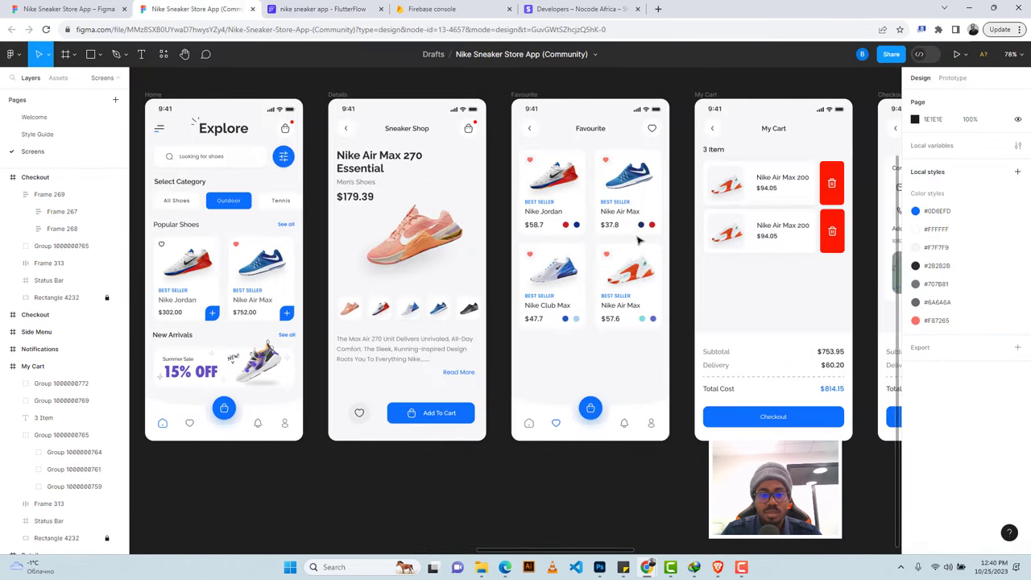
pyautogui.hscroll(2, 639, 240)
pyautogui.scroll(5, 370, 231)
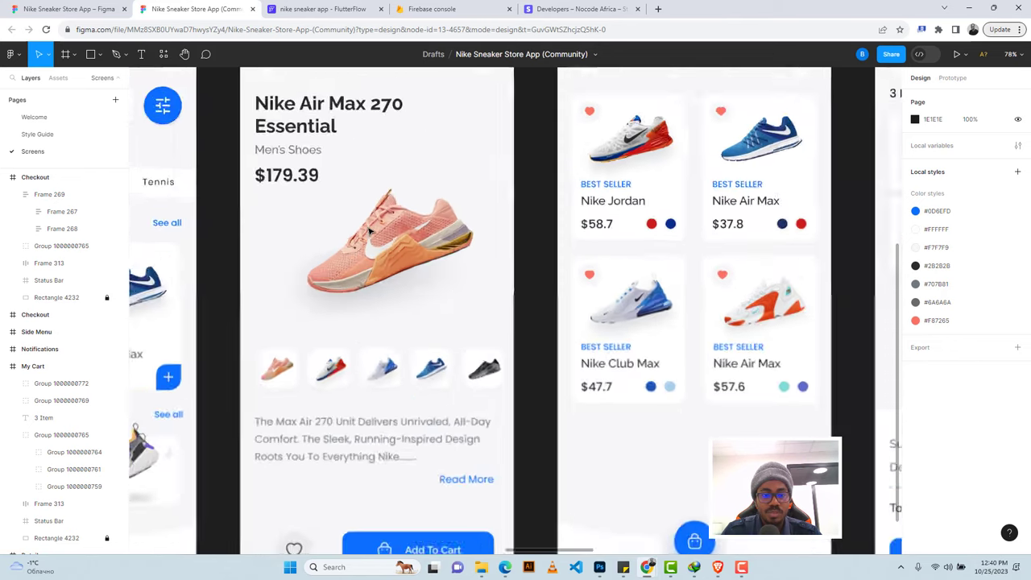
pyautogui.scroll(3, 322, 209)
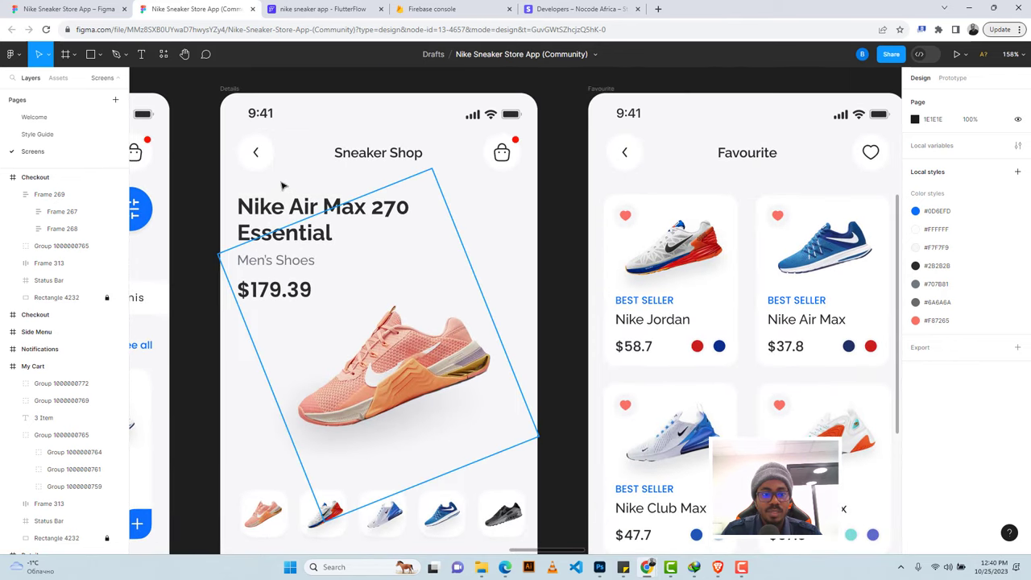
pyautogui.click(318, 10)
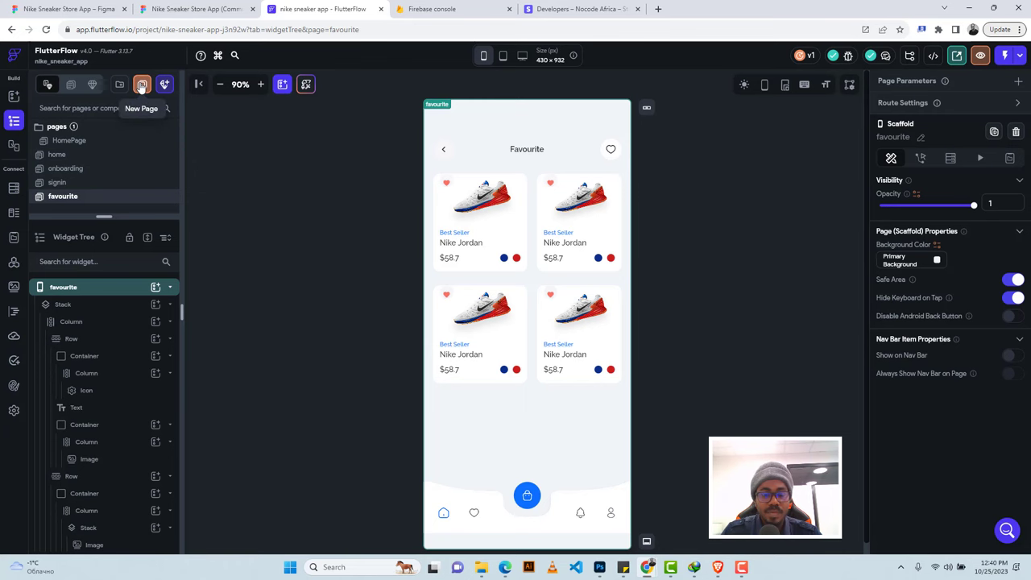
# Create a blank page named 'details' and delete its default AppBar.
pyautogui.click(141, 84)
pyautogui.click(314, 330)
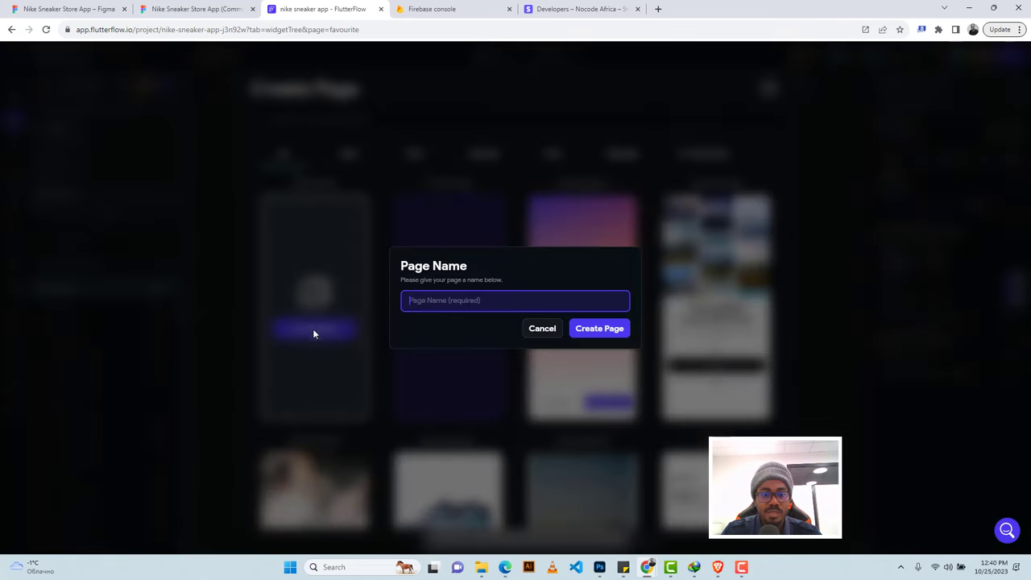
pyautogui.click(216, 5)
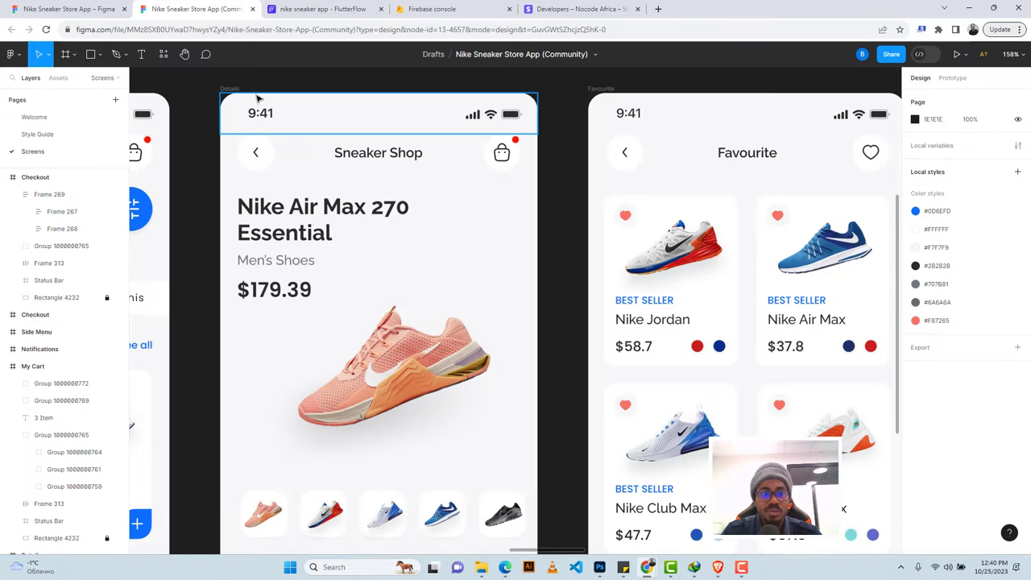
pyautogui.click(336, 7)
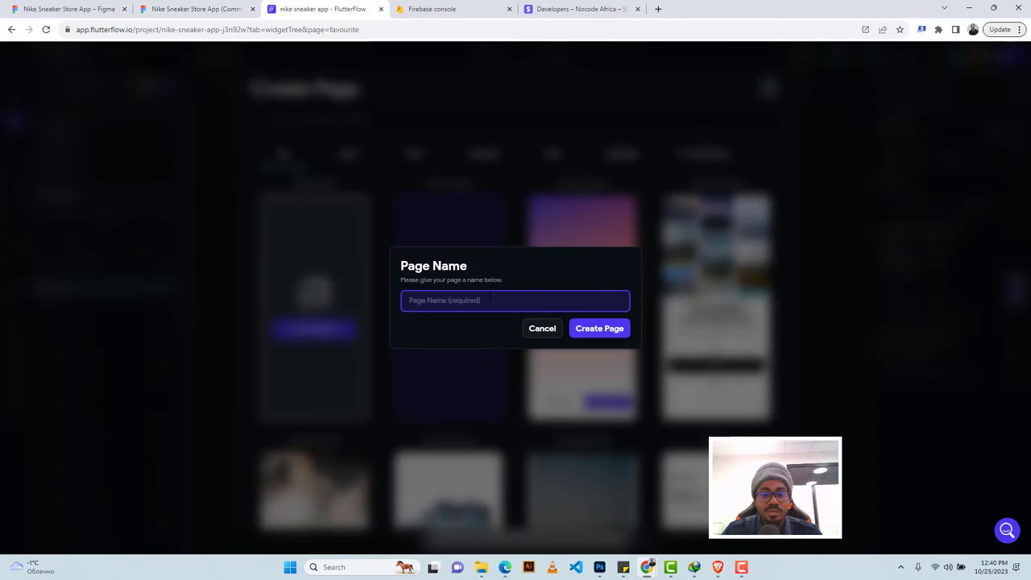
pyautogui.write('details')
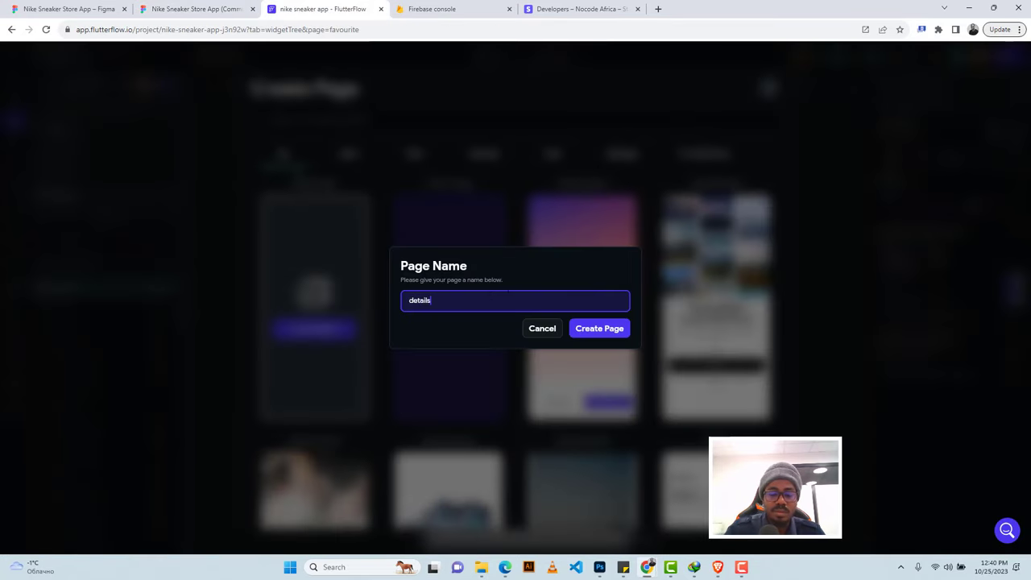
pyautogui.click(594, 338)
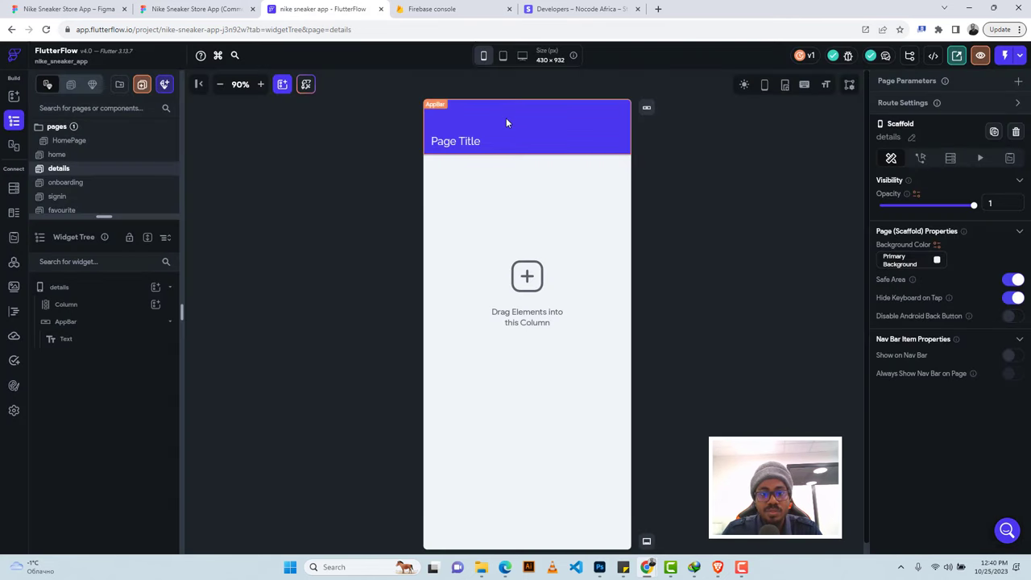
pyautogui.click(505, 118)
pyautogui.press('Delete')
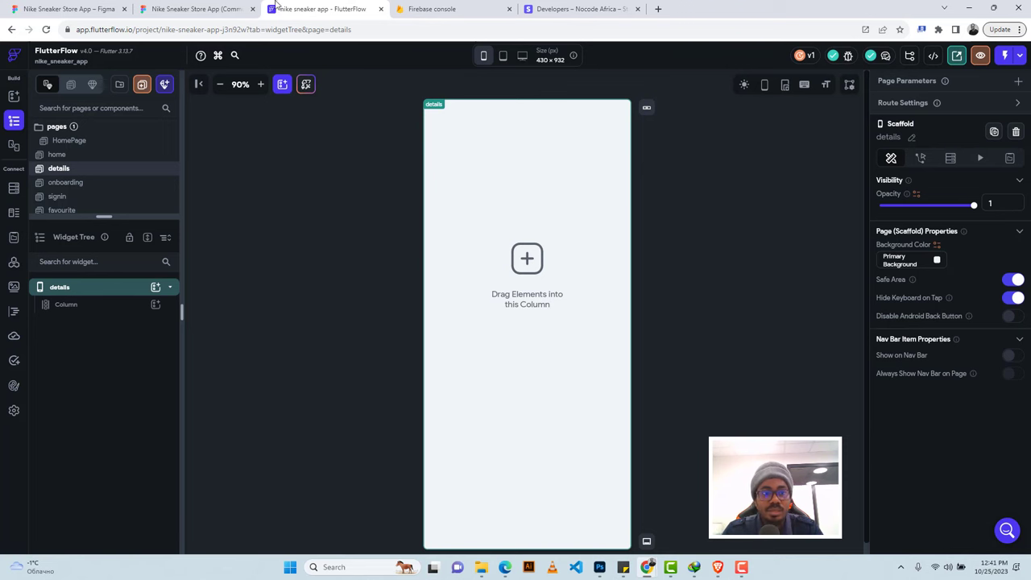
# Copy the Favourite page's header row into the details page's main Column.
pyautogui.click(73, 189)
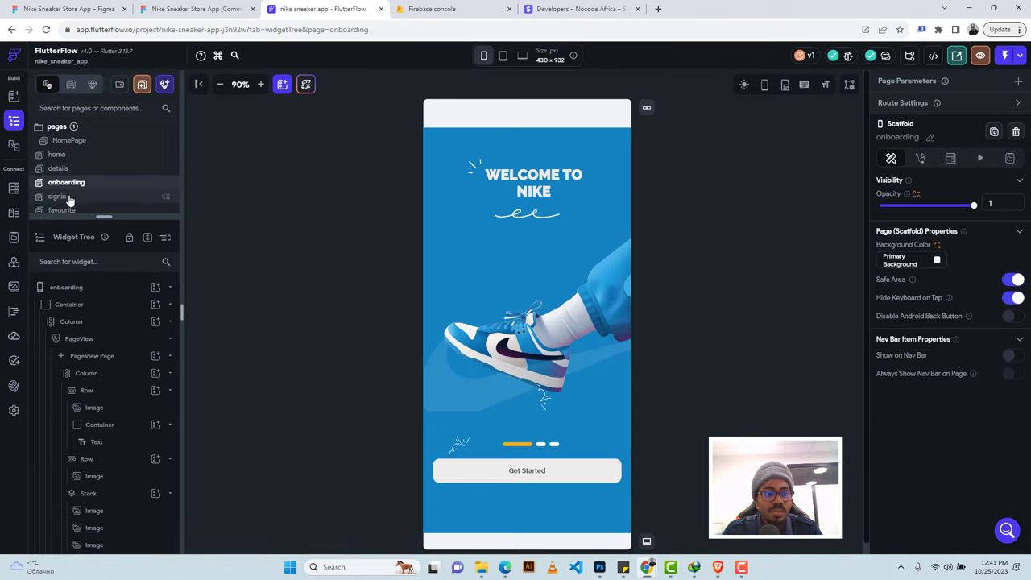
pyautogui.click(68, 155)
pyautogui.scroll(-1, 81, 163)
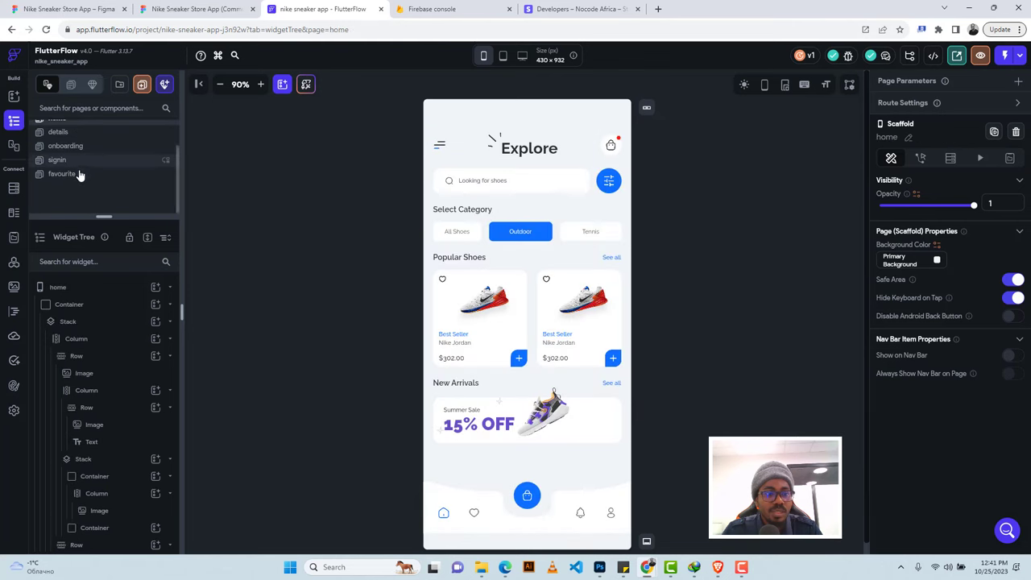
pyautogui.click(79, 174)
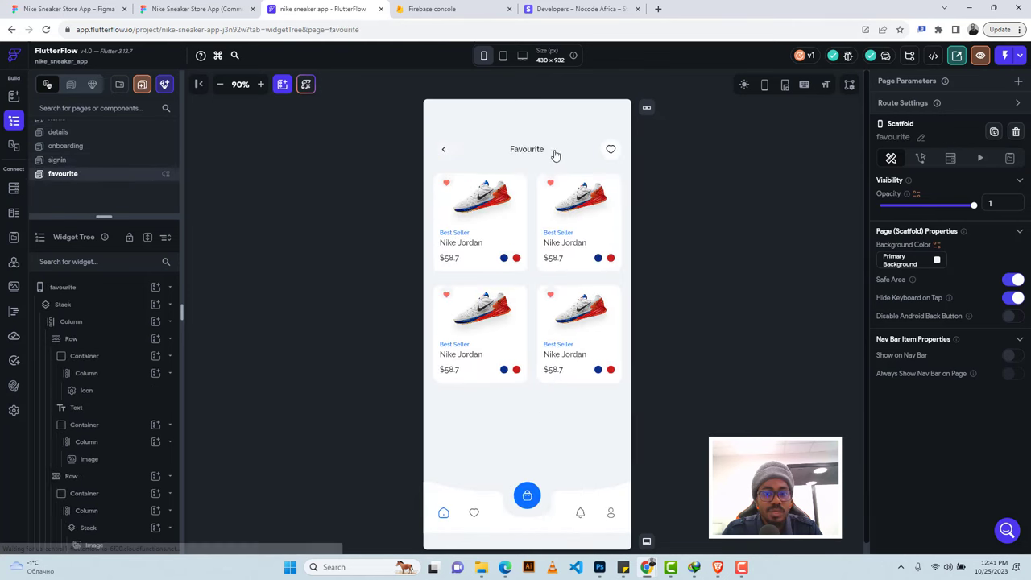
pyautogui.click(583, 153)
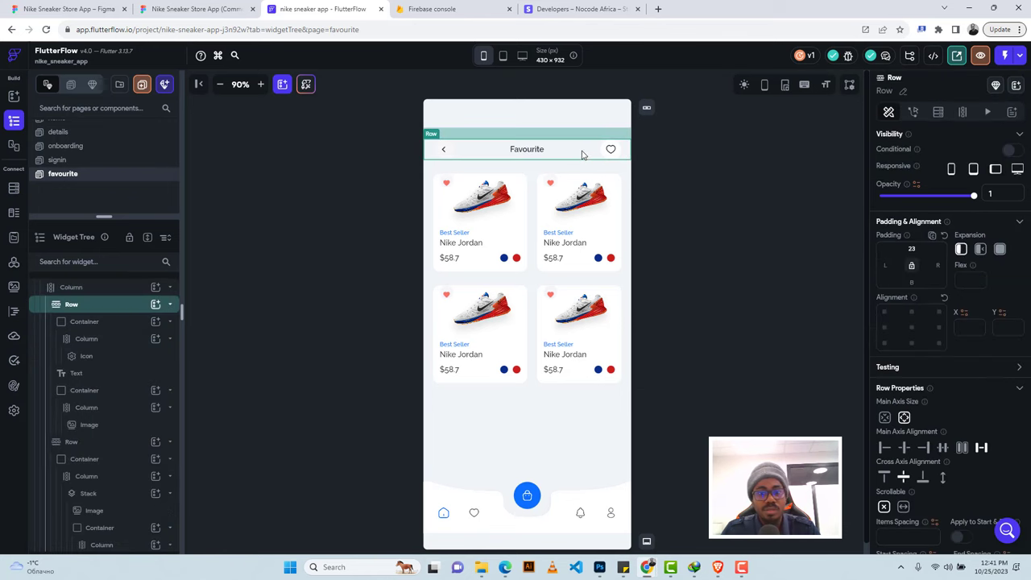
pyautogui.hotkey('ctrl', 'c')
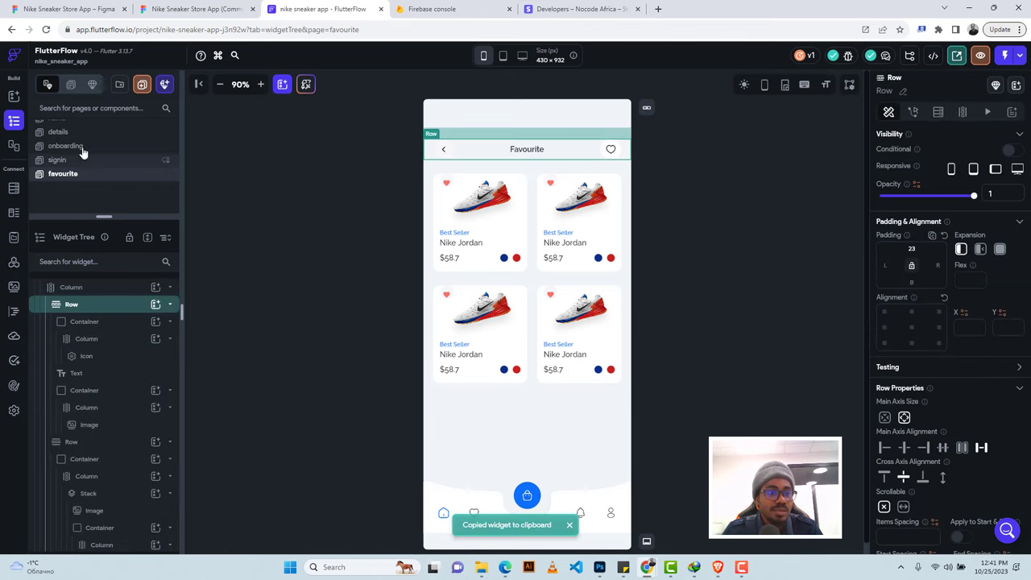
pyautogui.scroll(1, 83, 157)
pyautogui.click(82, 169)
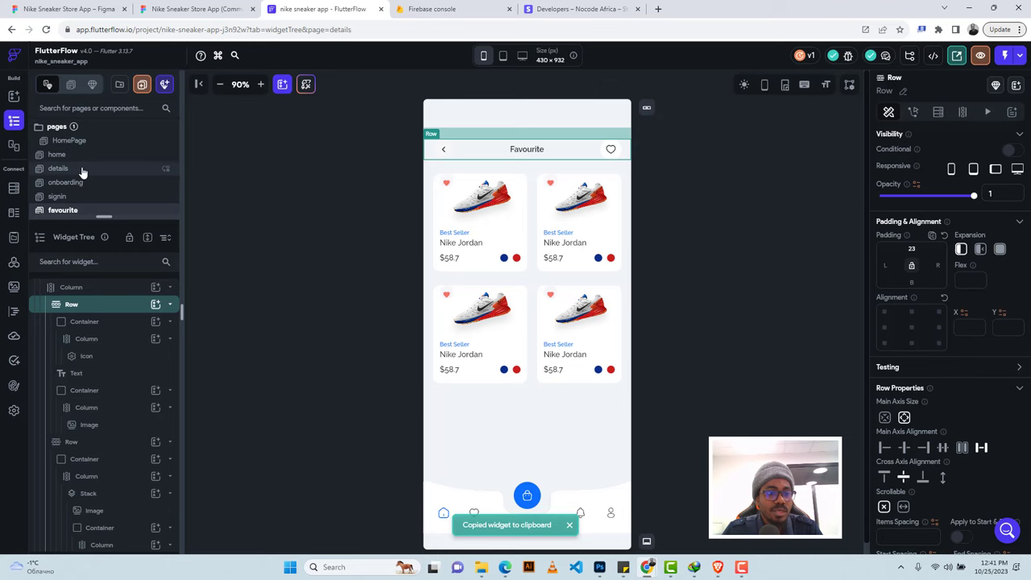
pyautogui.click(544, 158)
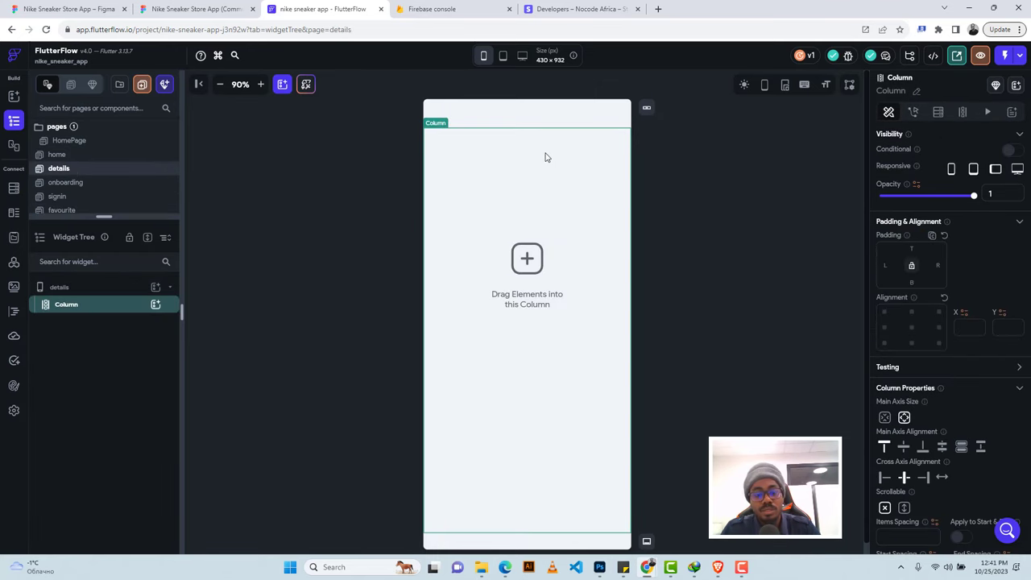
pyautogui.hotkey('ctrl', 'v')
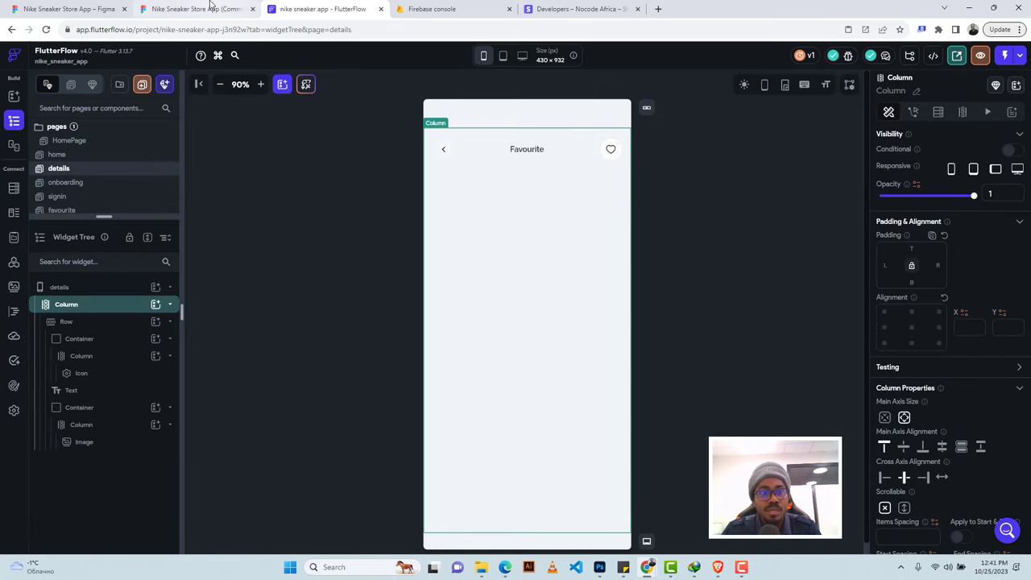
pyautogui.click(193, 9)
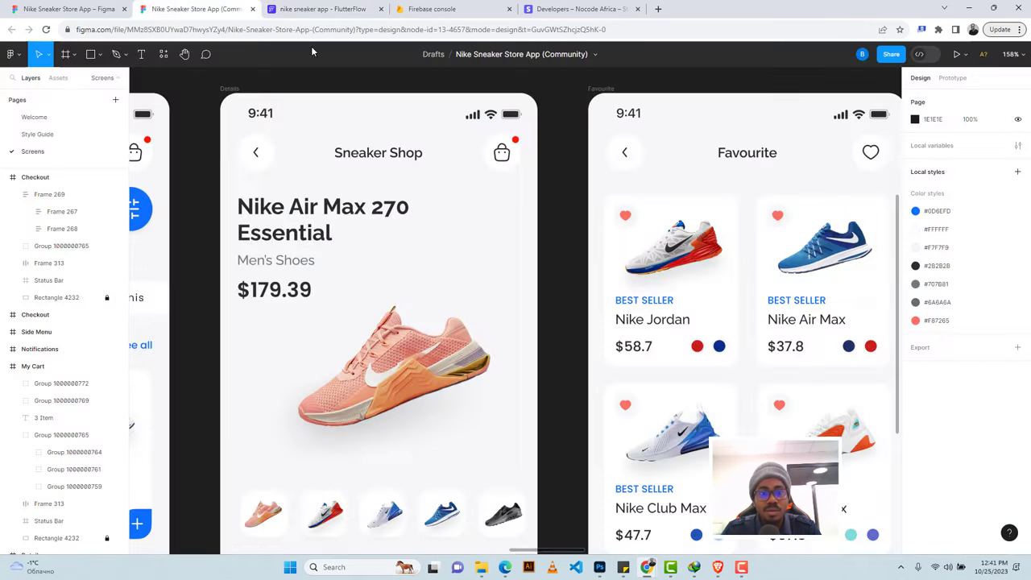
# Replace the details header text with 'Sneaker Shop' taken from the Figma title.
pyautogui.click(382, 156)
pyautogui.doubleClick(380, 154)
pyautogui.doubleClick(379, 153)
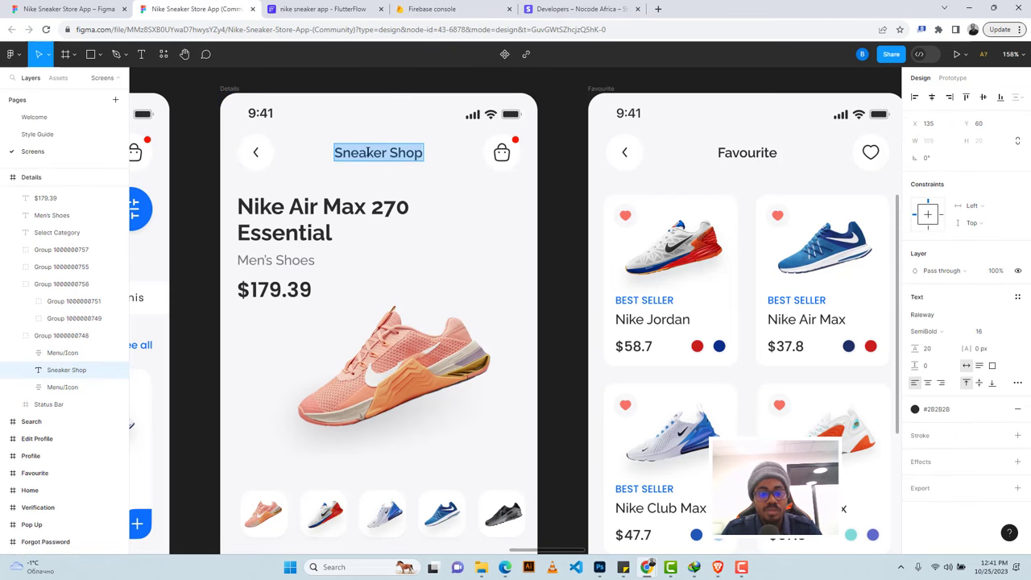
pyautogui.click(322, 9)
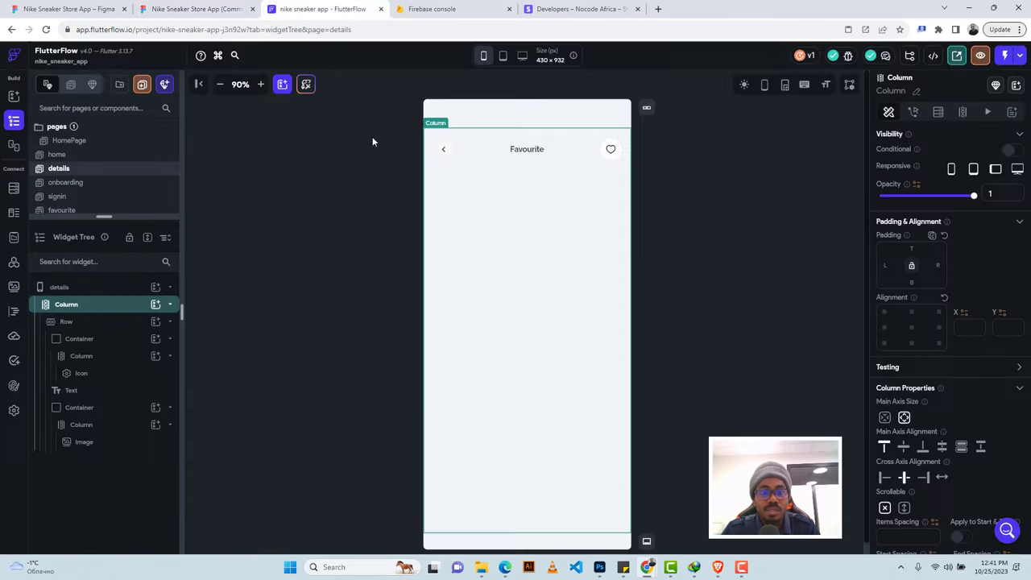
pyautogui.click(534, 153)
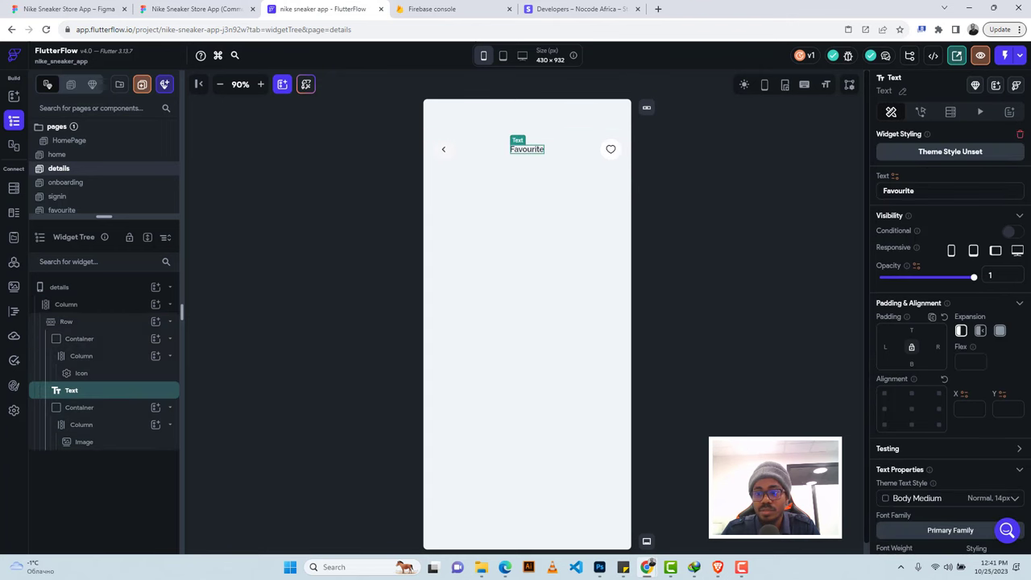
pyautogui.hotkey('ctrl', 'a')
pyautogui.hotkey('ctrl', 'v')
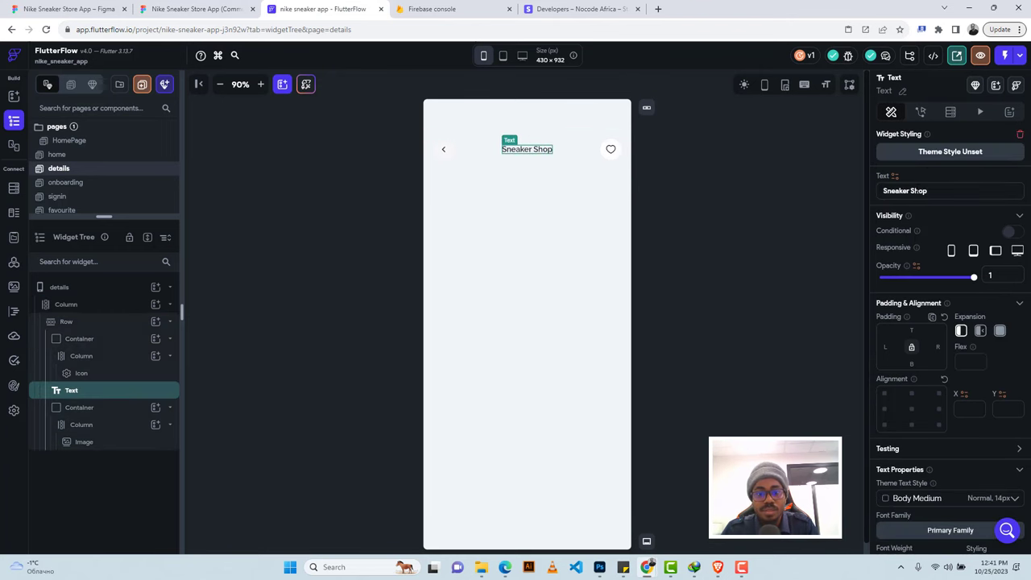
pyautogui.click(197, 8)
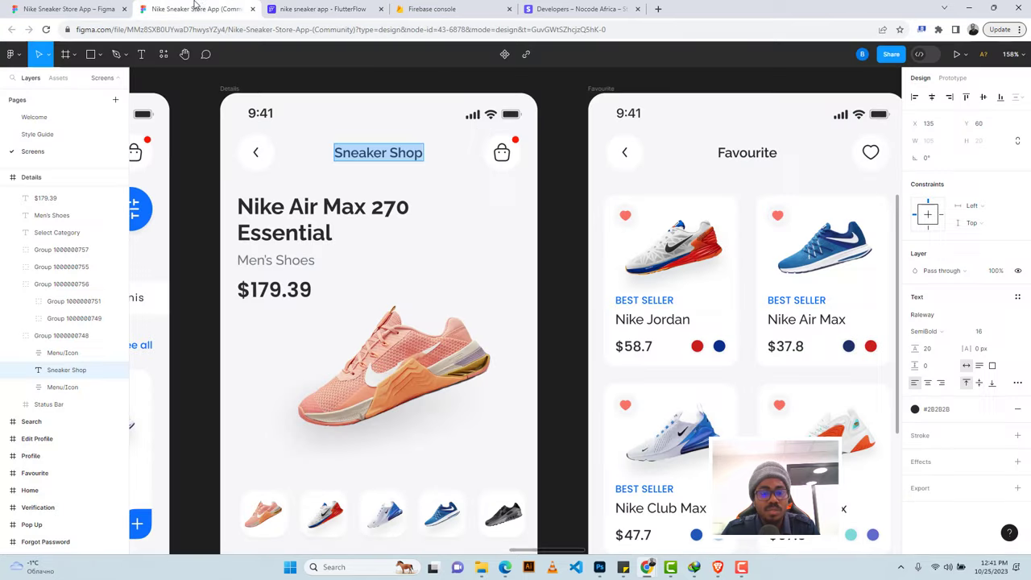
pyautogui.press('Escape')
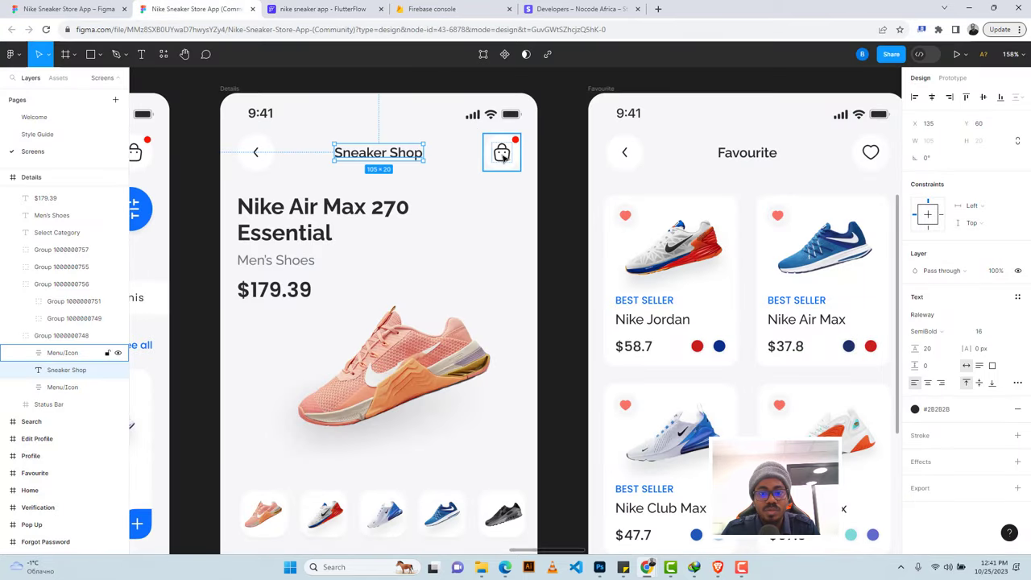
# Export the Figma Details screen's shopping-bag icon as a 1x PNG.
pyautogui.click(501, 155)
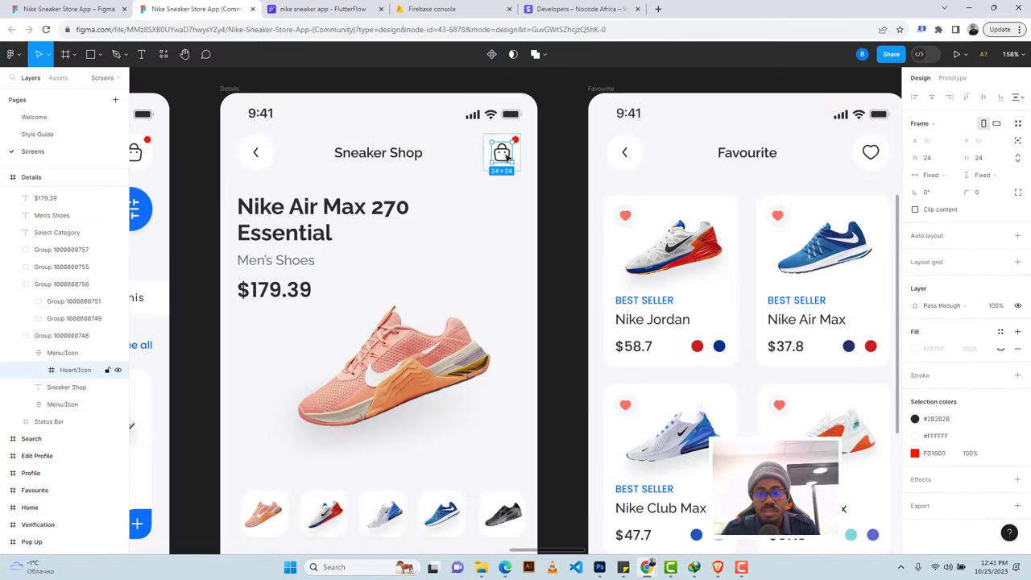
pyautogui.click(1019, 507)
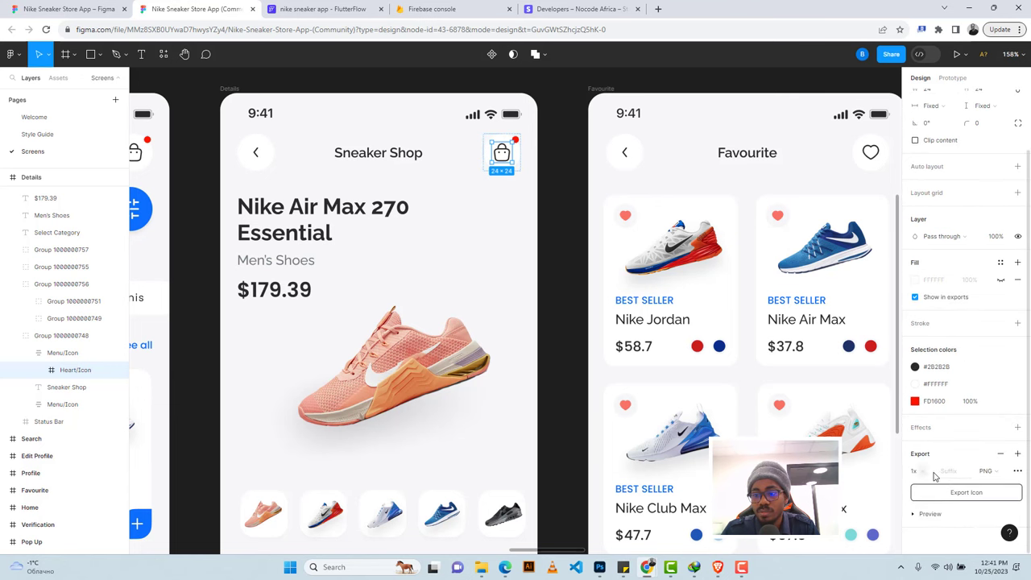
pyautogui.click(948, 494)
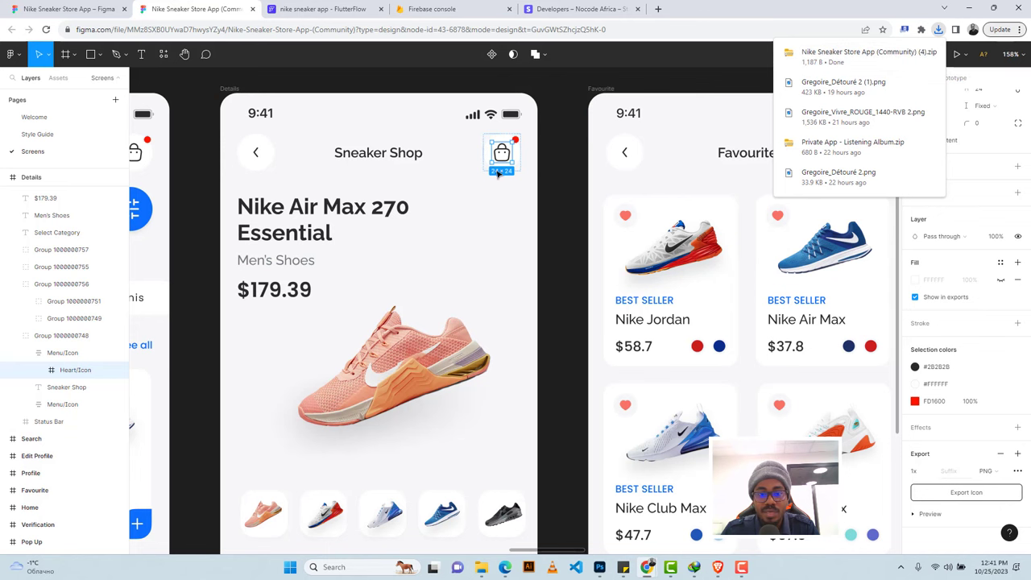
pyautogui.scroll(-1, 403, 168)
pyautogui.scroll(-1, 404, 168)
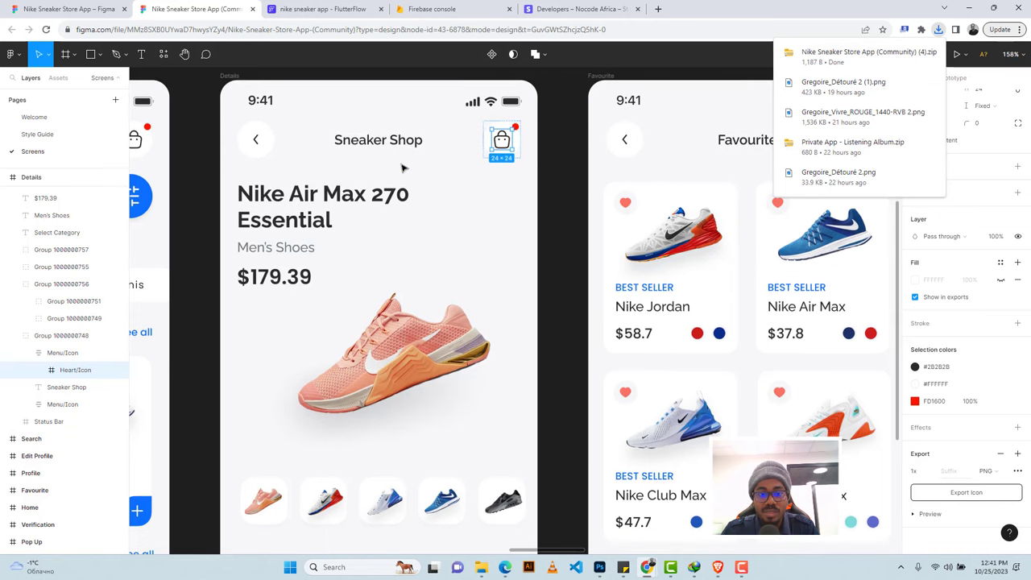
pyautogui.scroll(-5, 403, 167)
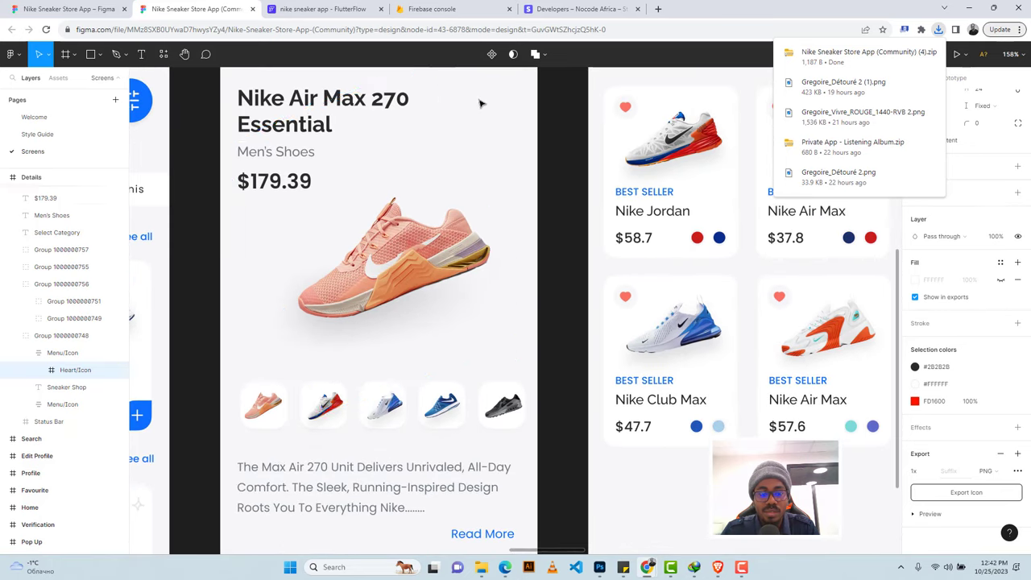
# Delete the heart image from the FlutterFlow details header.
pyautogui.click(314, 8)
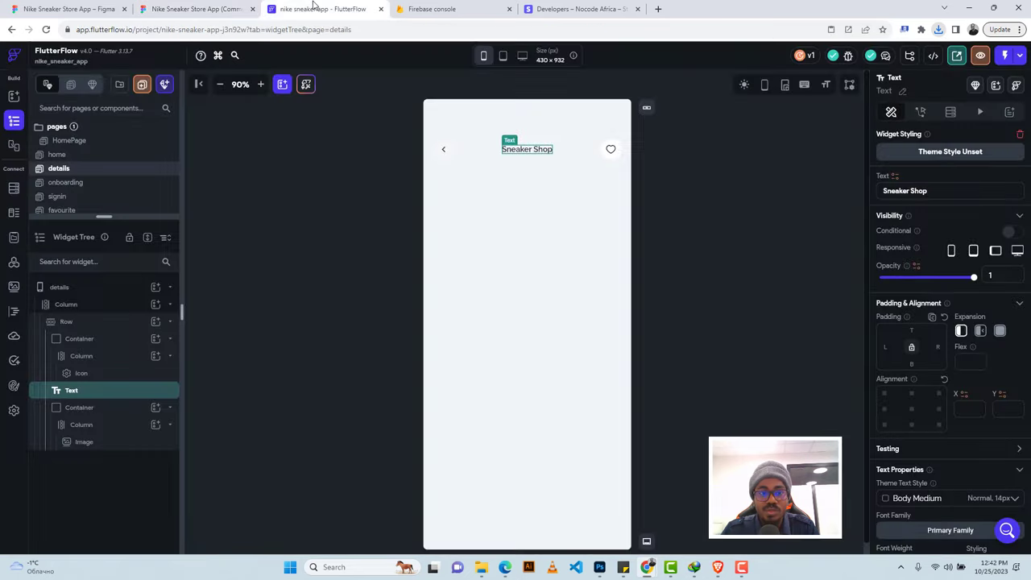
pyautogui.click(611, 151)
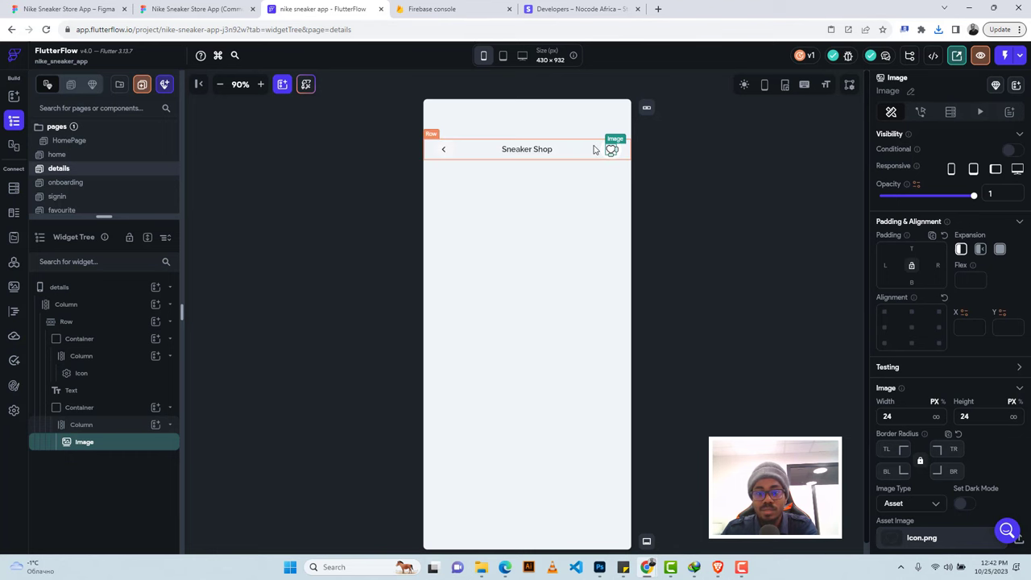
pyautogui.press('Delete')
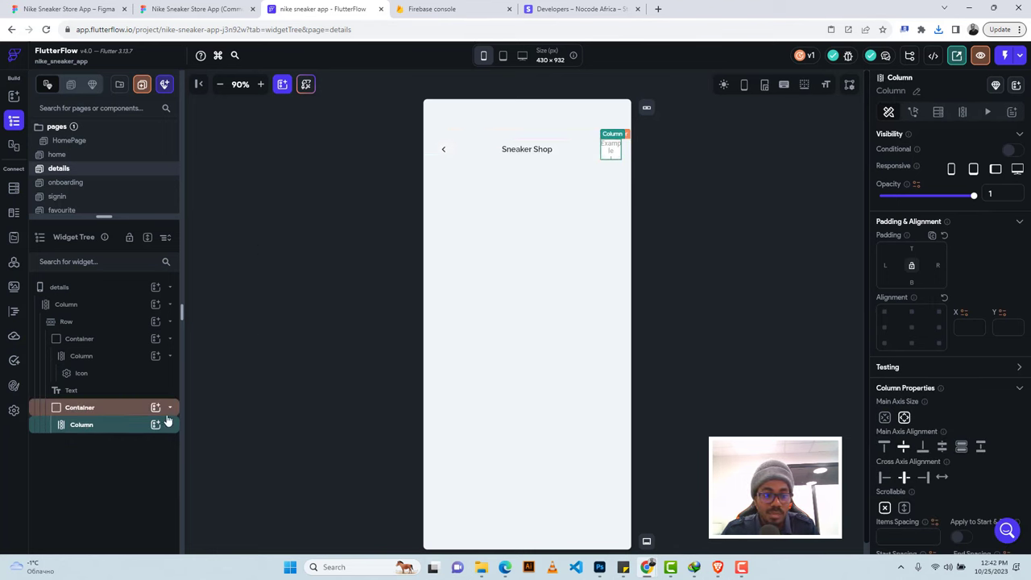
# Add an Icon widget to the header Column.
pyautogui.click(159, 426)
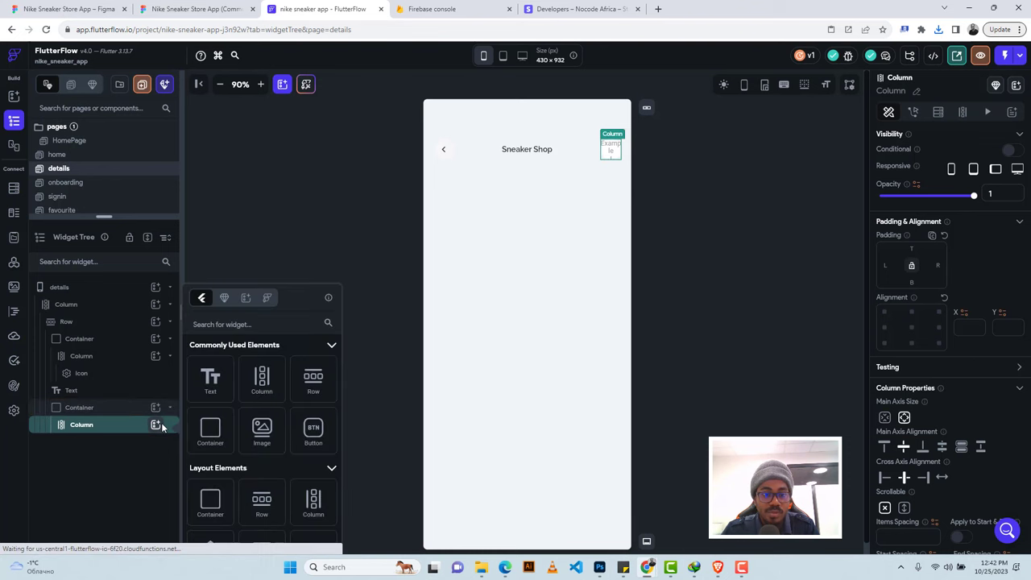
pyautogui.click(279, 324)
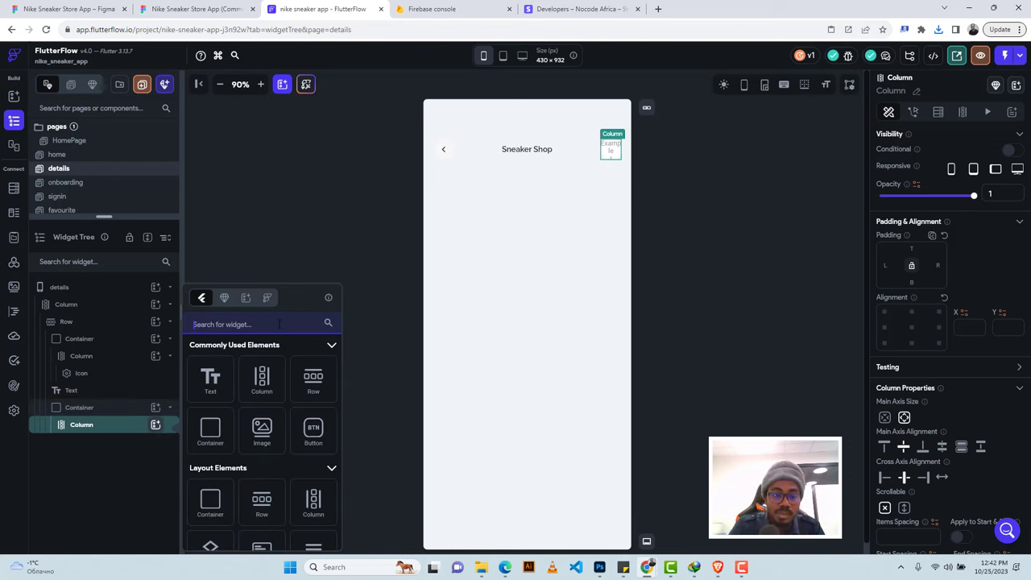
pyautogui.write('i')
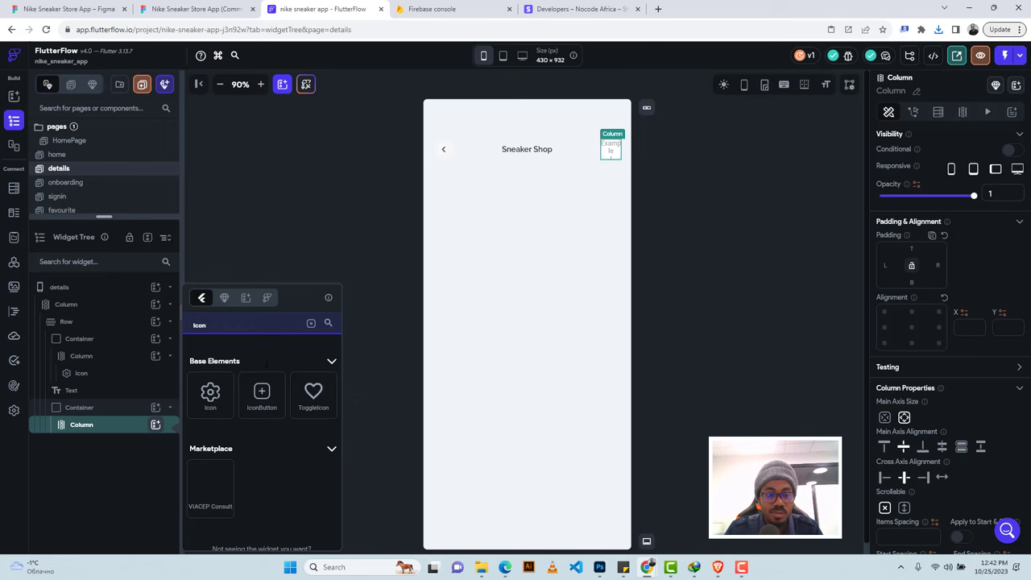
pyautogui.click(212, 394)
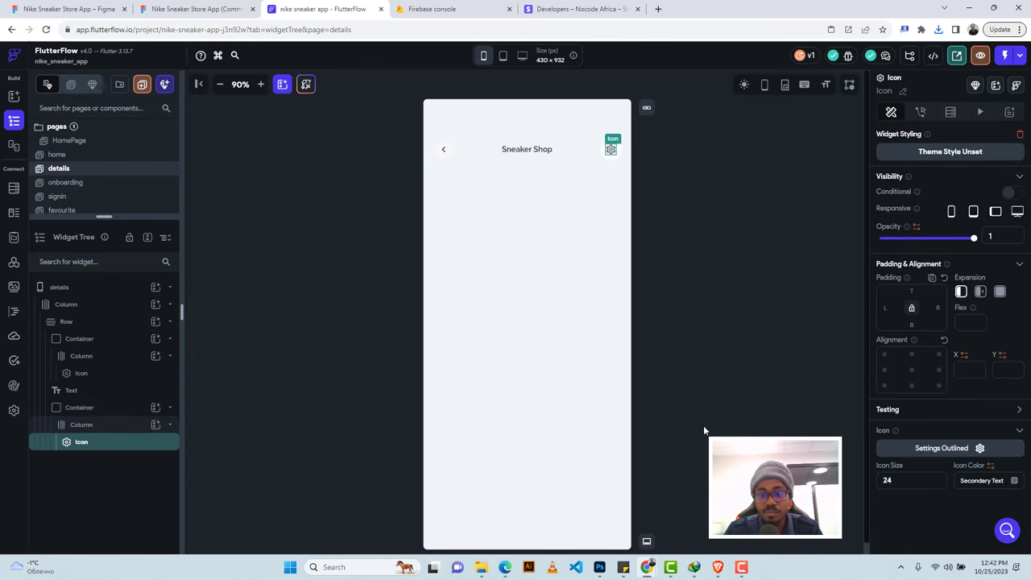
# Choose the shopping_cart_rounded icon, matching the Figma header design.
pyautogui.click(941, 448)
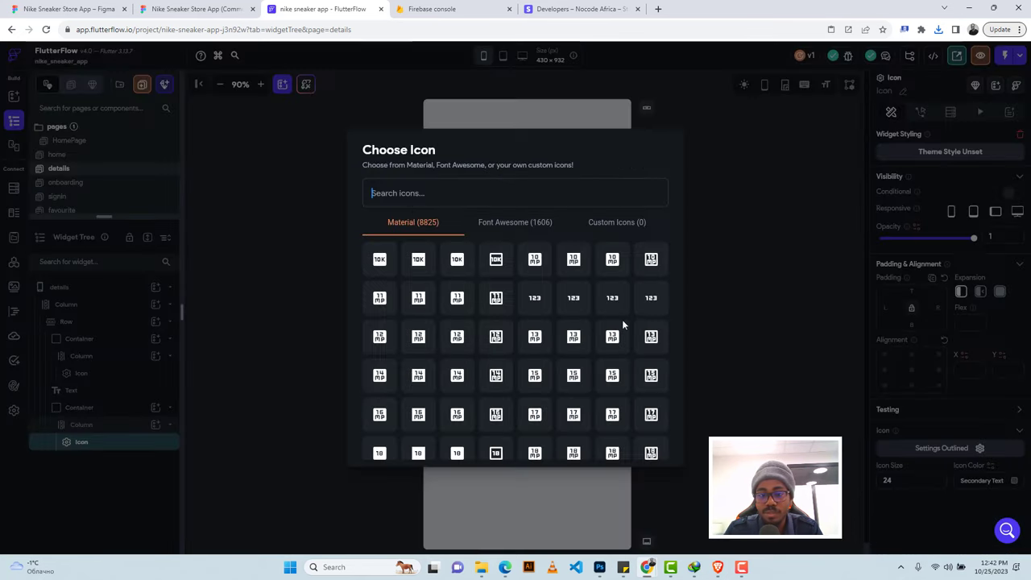
pyautogui.write('cart')
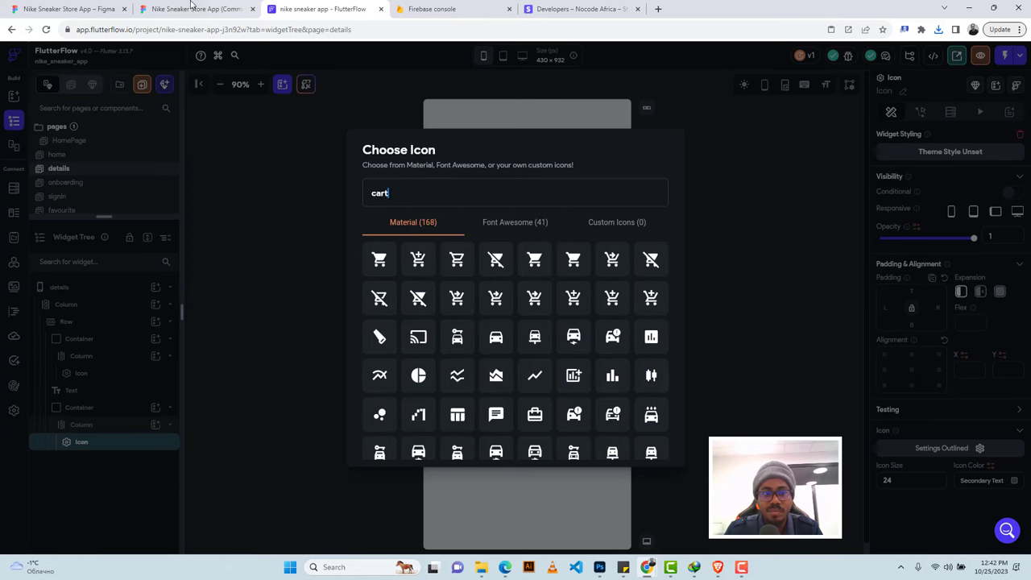
pyautogui.click(194, 9)
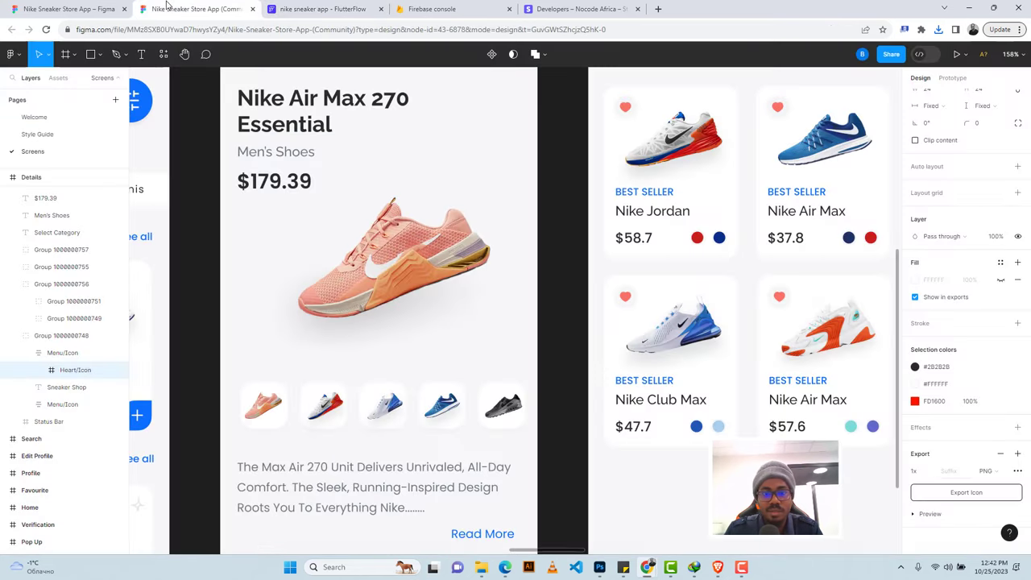
pyautogui.scroll(3, 387, 208)
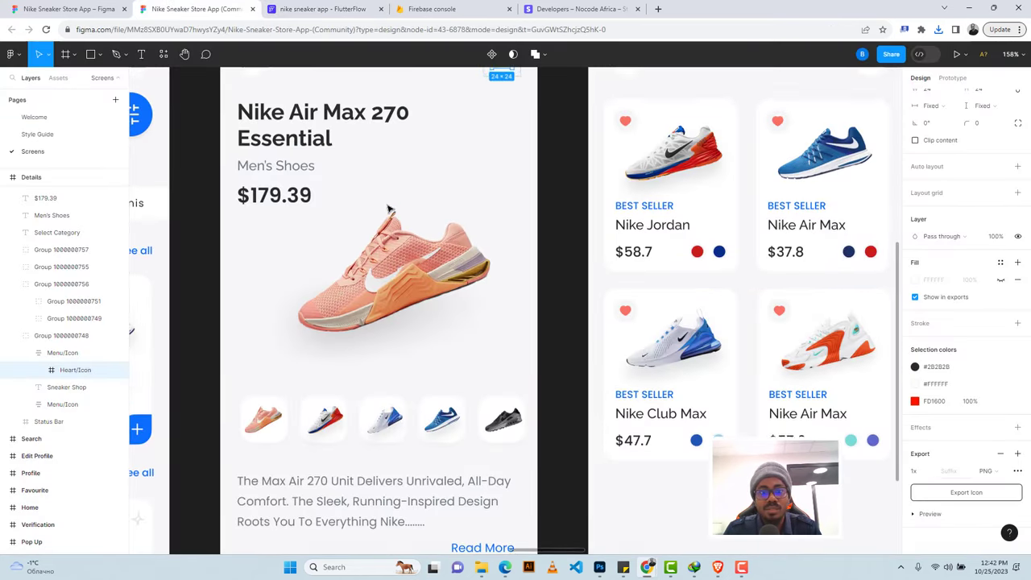
pyautogui.click(346, 8)
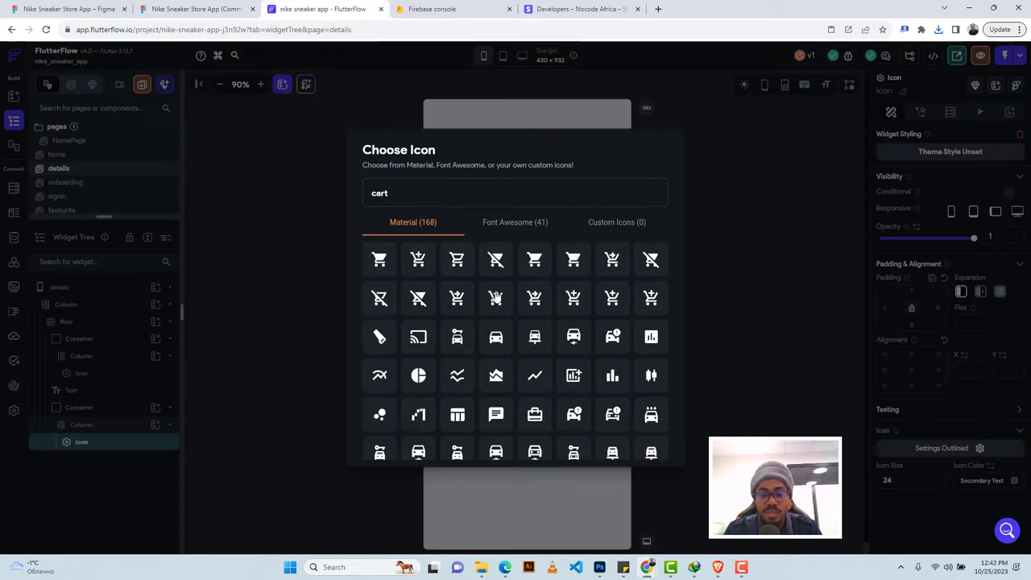
pyautogui.click(572, 259)
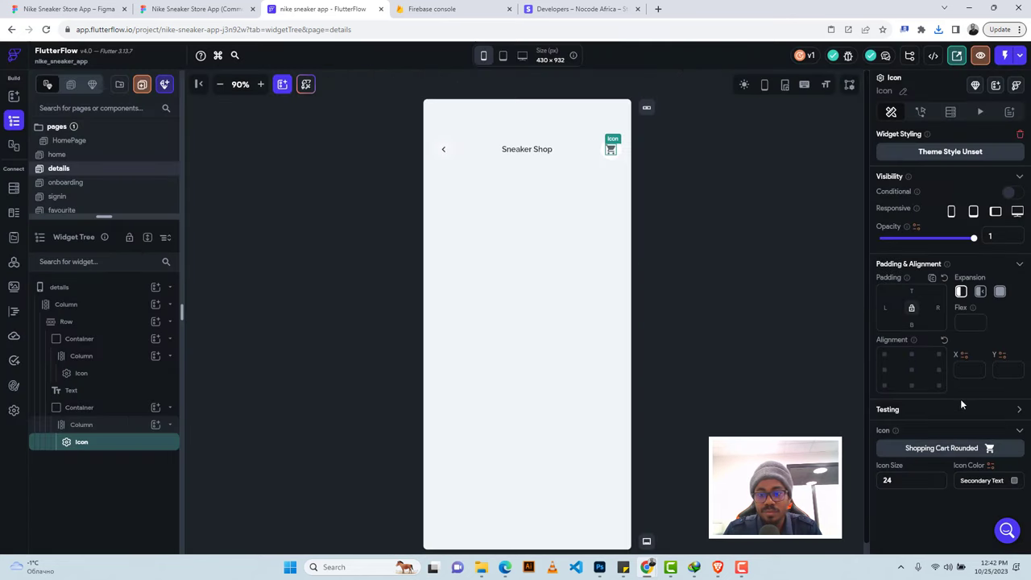
pyautogui.click(210, 7)
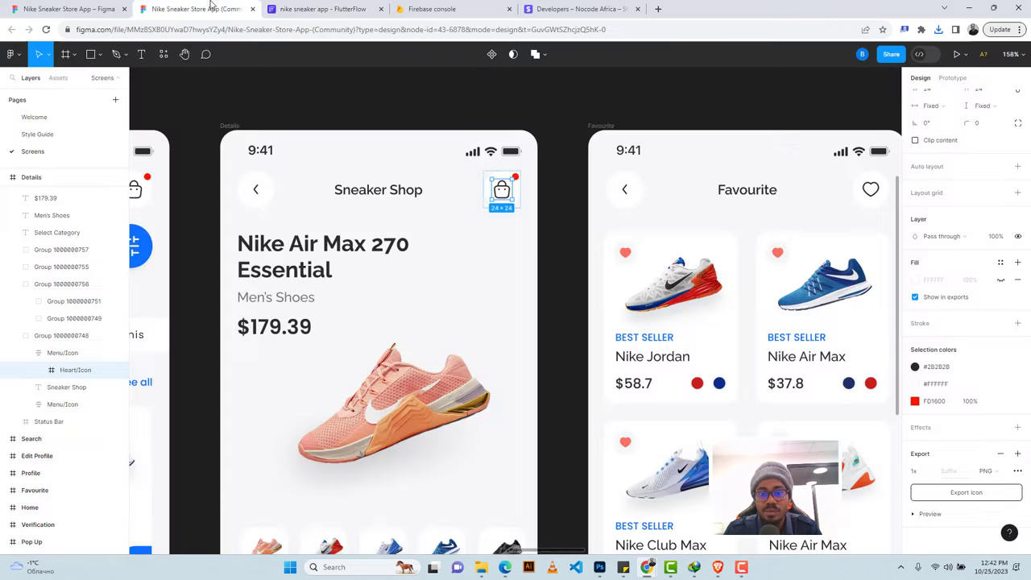
pyautogui.click(321, 9)
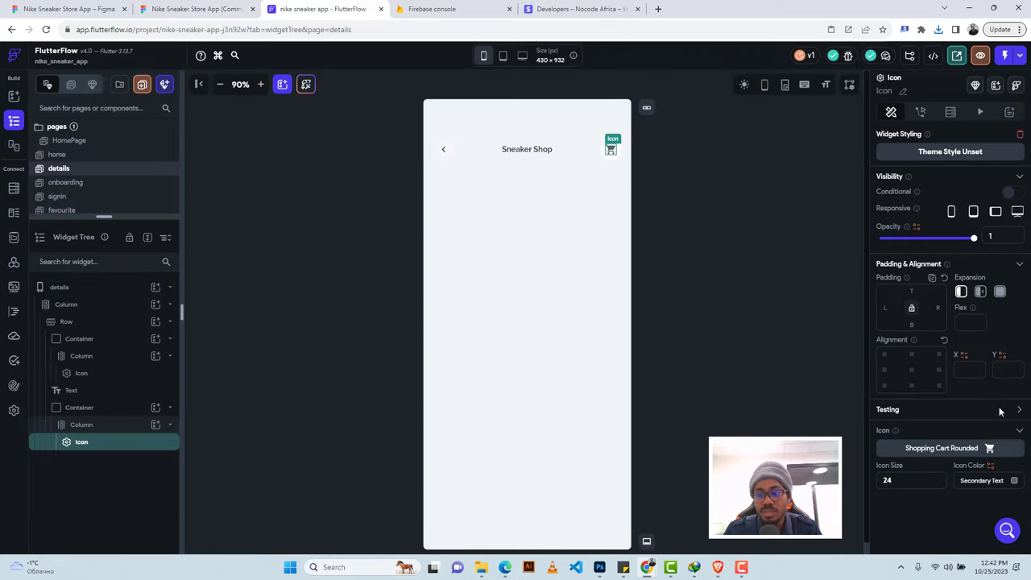
# Set the cart icon colour to Primary Text.
pyautogui.click(1016, 482)
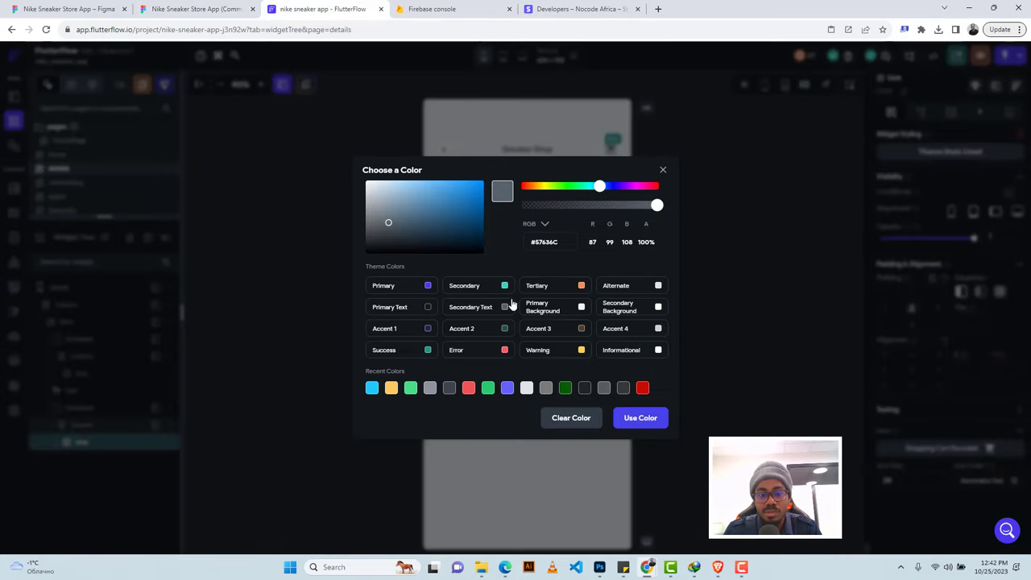
pyautogui.click(430, 308)
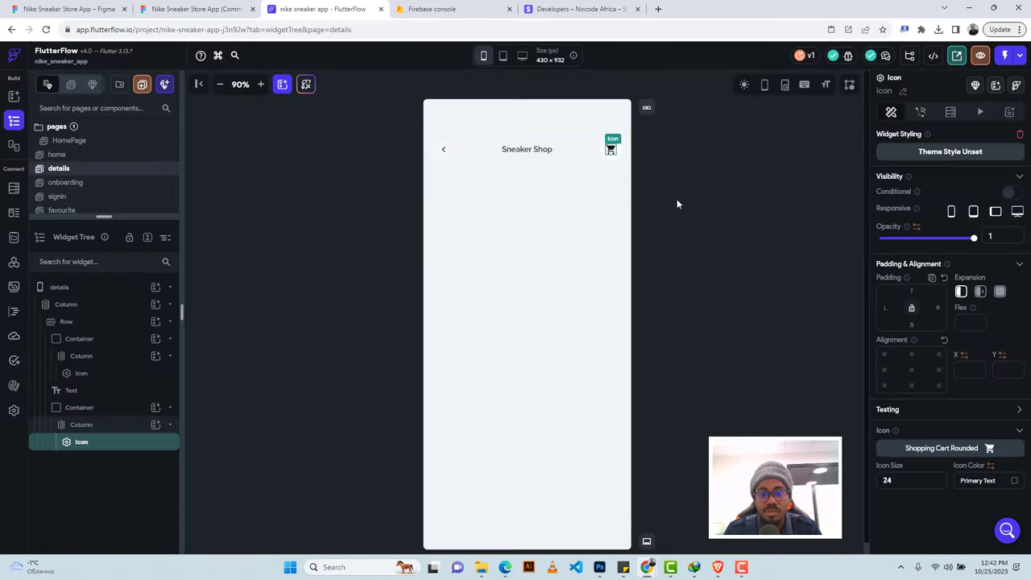
pyautogui.click(494, 219)
pyautogui.click(194, 9)
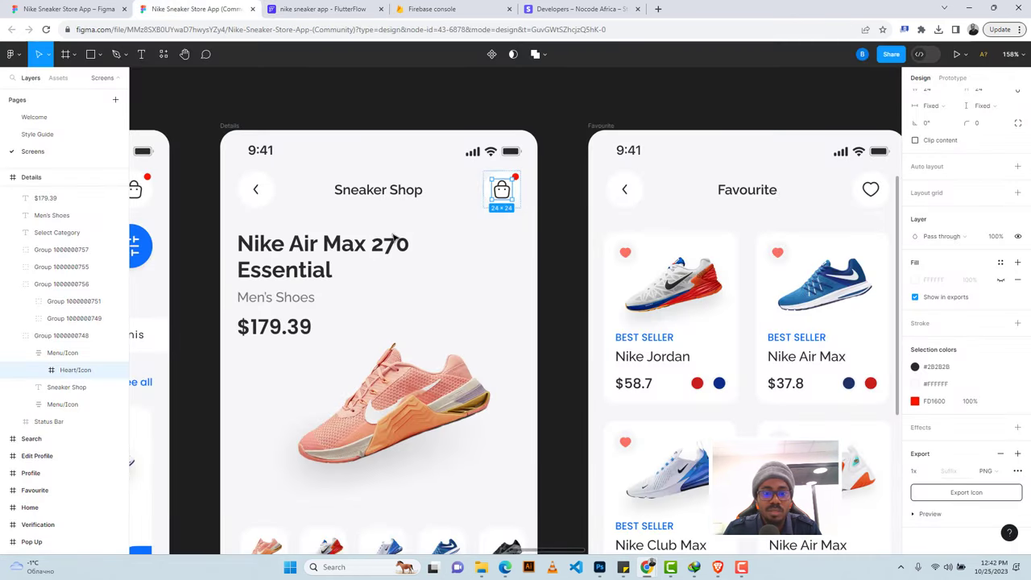
# Inspect the product title's typography values in the Figma design.
pyautogui.scroll(-4, 382, 244)
pyautogui.hscroll(-2, 382, 244)
pyautogui.scroll(2, 383, 244)
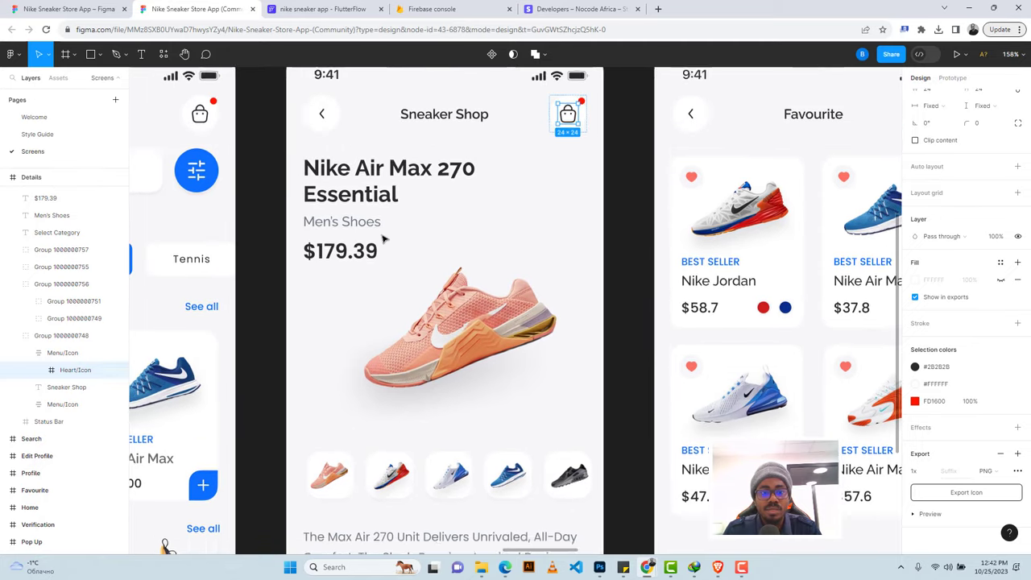
pyautogui.click(325, 182)
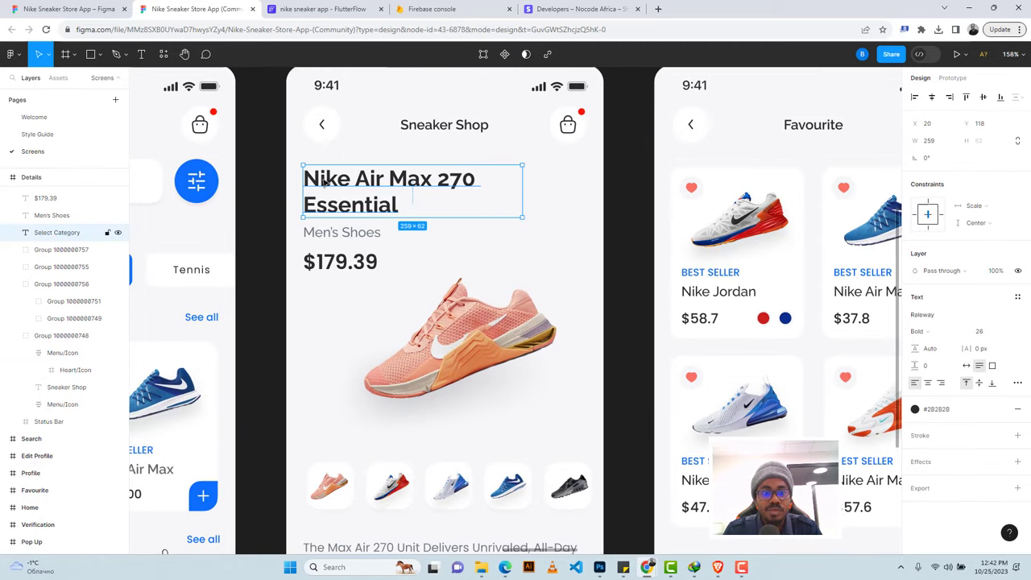
pyautogui.doubleClick(315, 183)
pyautogui.hotkey('ctrl', 'c')
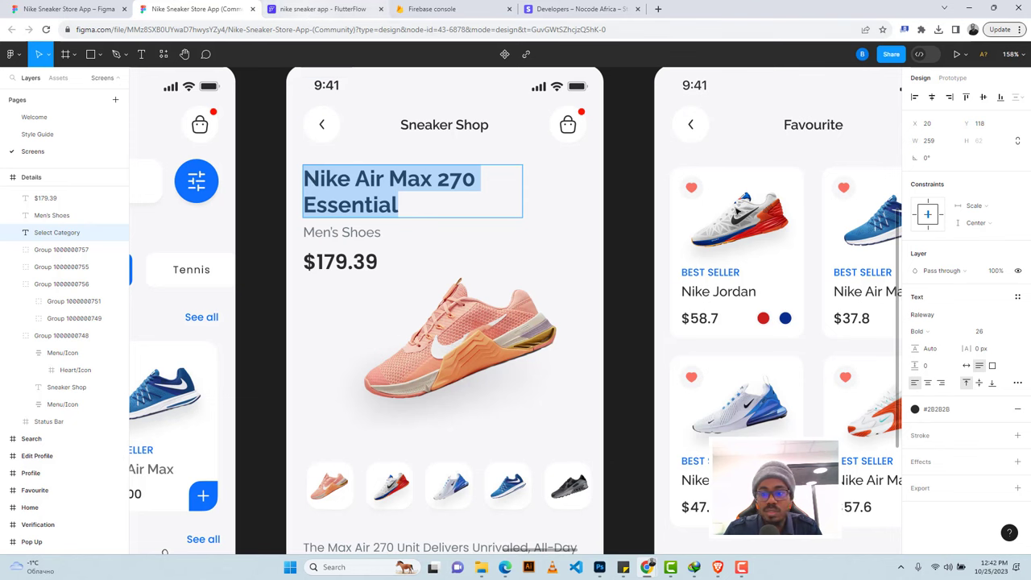
pyautogui.click(922, 54)
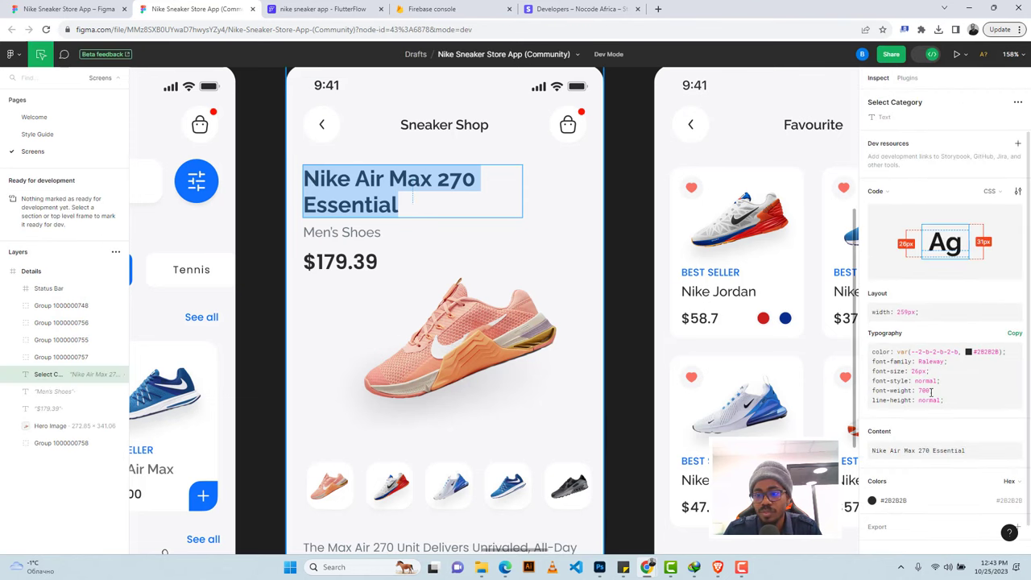
pyautogui.click(318, 9)
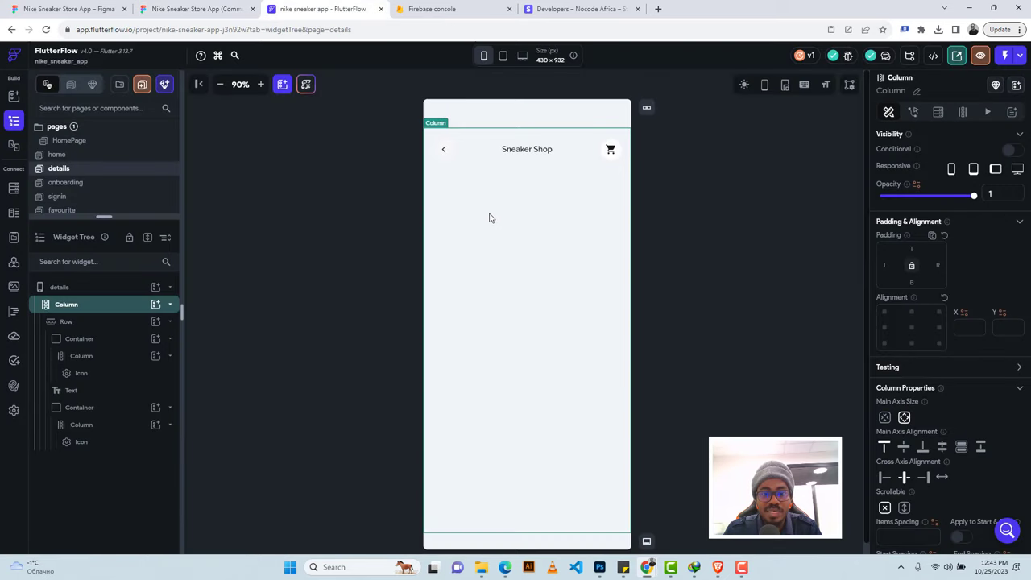
# Add a Row below the header with a Text reading 'Nike Air Max 270 Essential'.
pyautogui.click(155, 305)
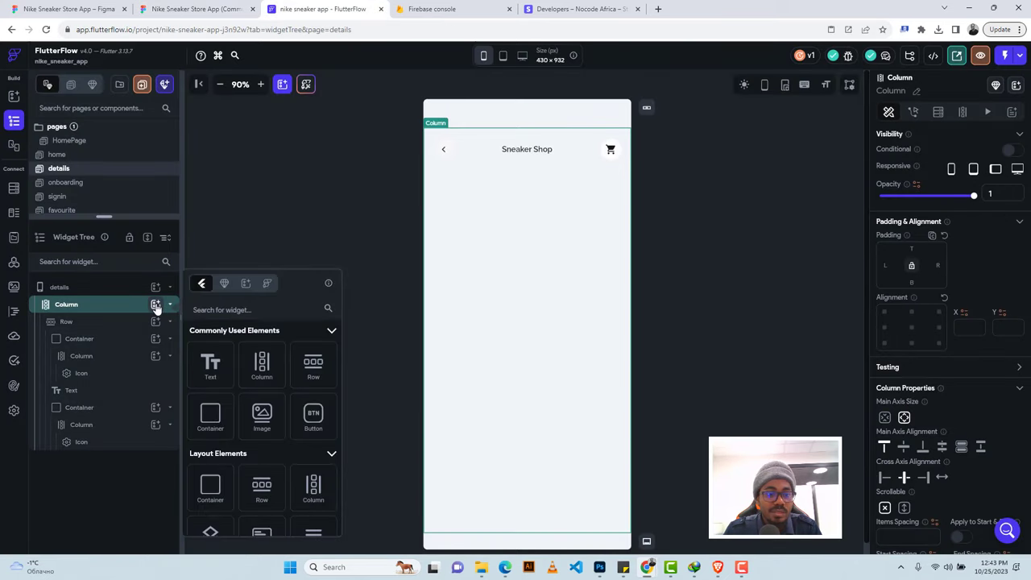
pyautogui.click(313, 367)
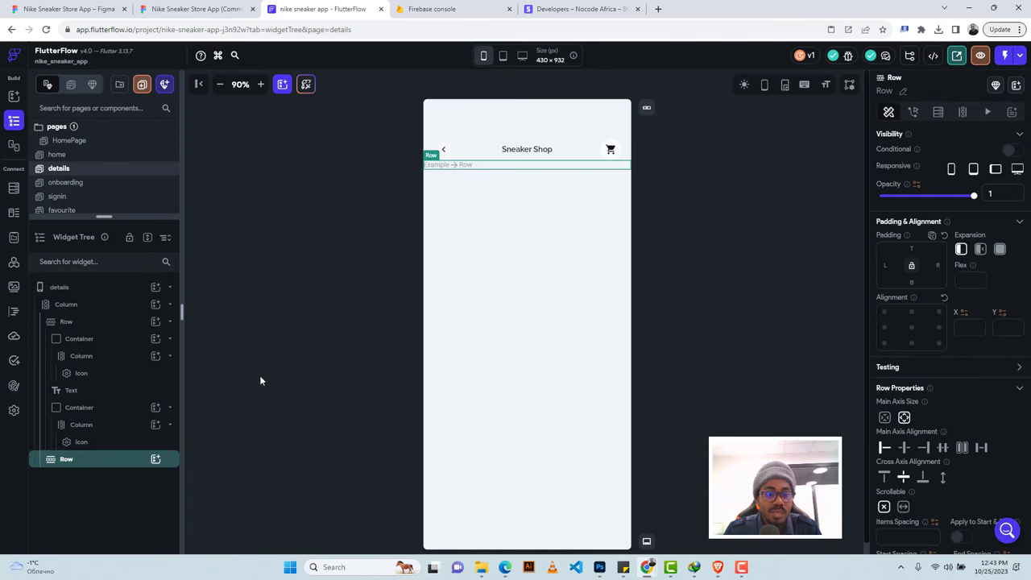
pyautogui.click(156, 460)
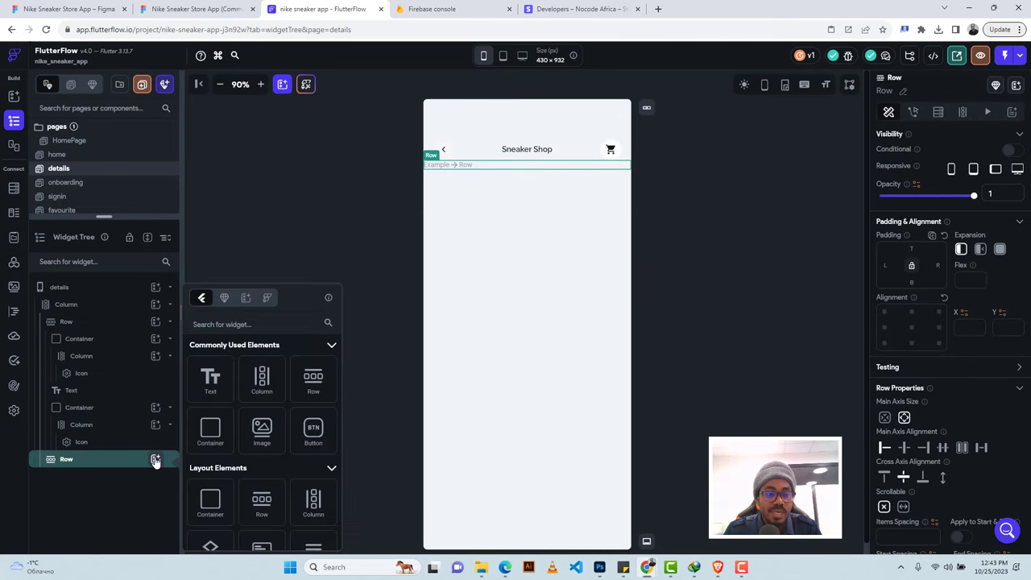
pyautogui.click(203, 388)
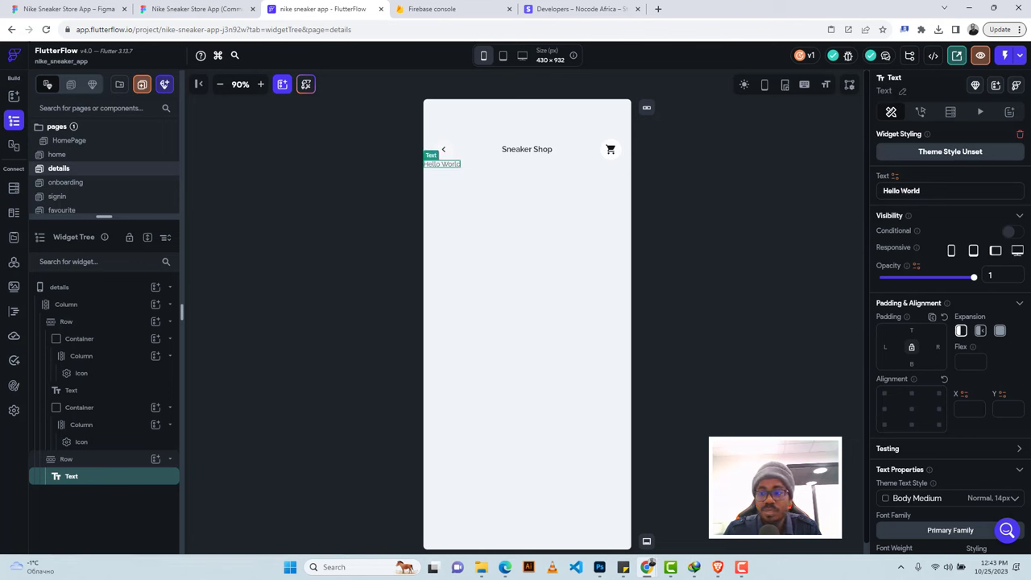
pyautogui.click(901, 190)
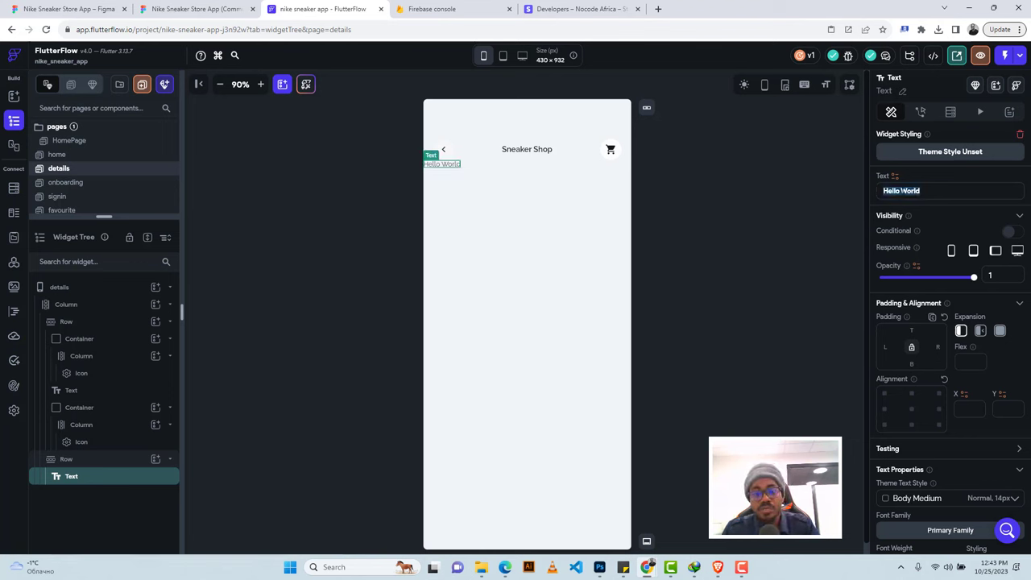
pyautogui.hotkey('ctrl', 'v')
# Set the title to 700 - Bold with font size 26.
pyautogui.scroll(-3, 931, 352)
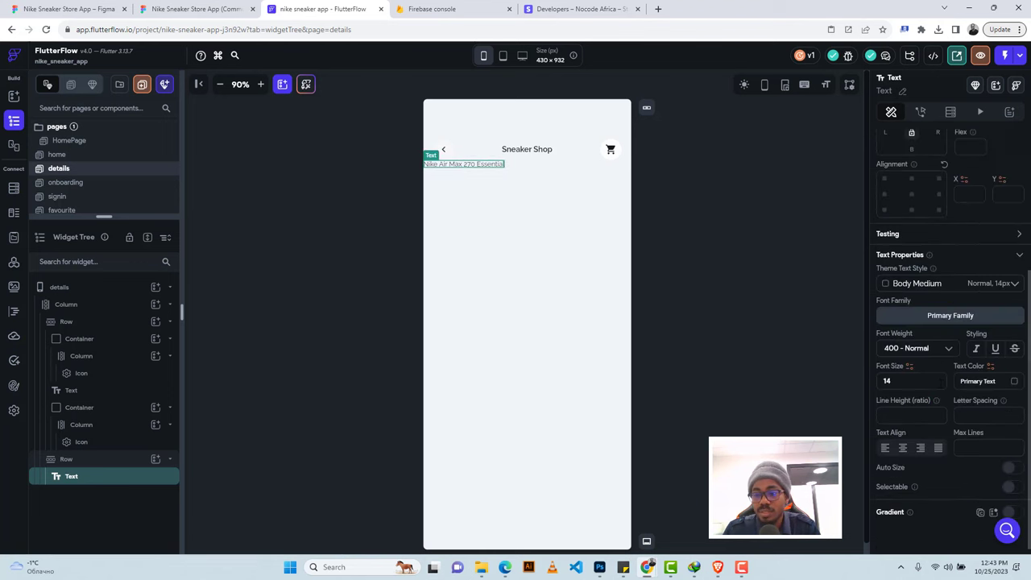
pyautogui.click(905, 351)
pyautogui.click(901, 424)
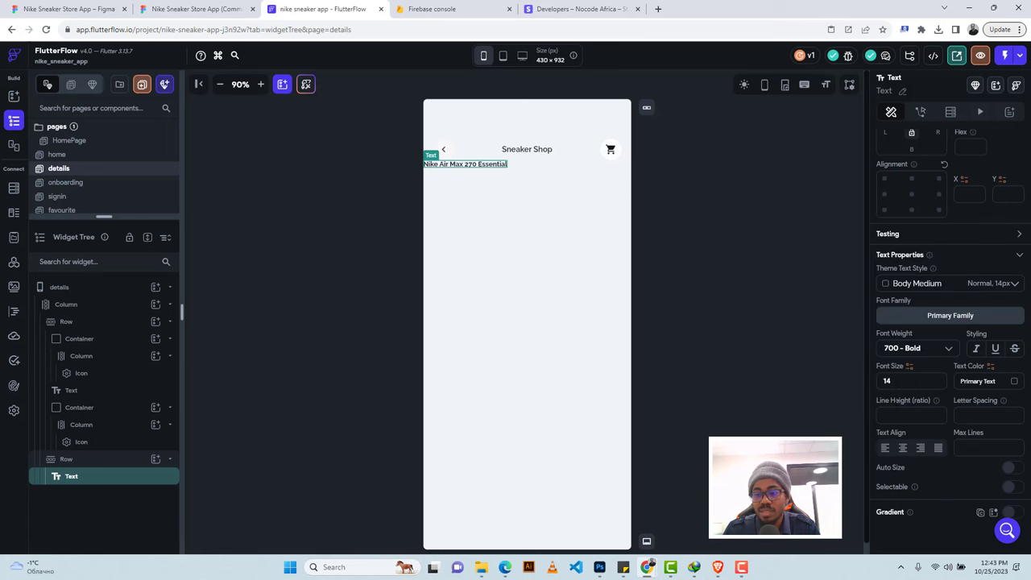
pyautogui.write('26')
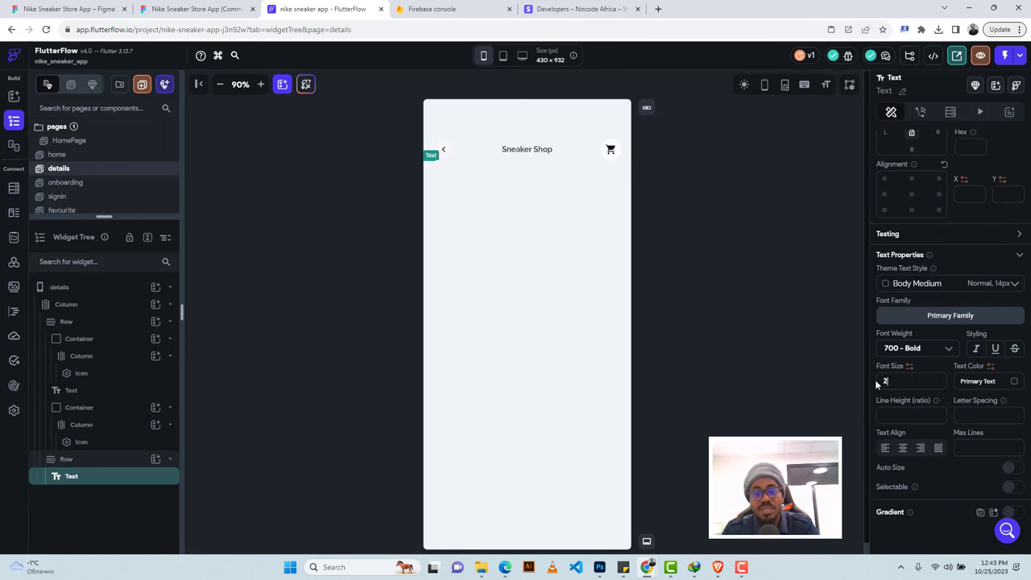
pyautogui.click(197, 9)
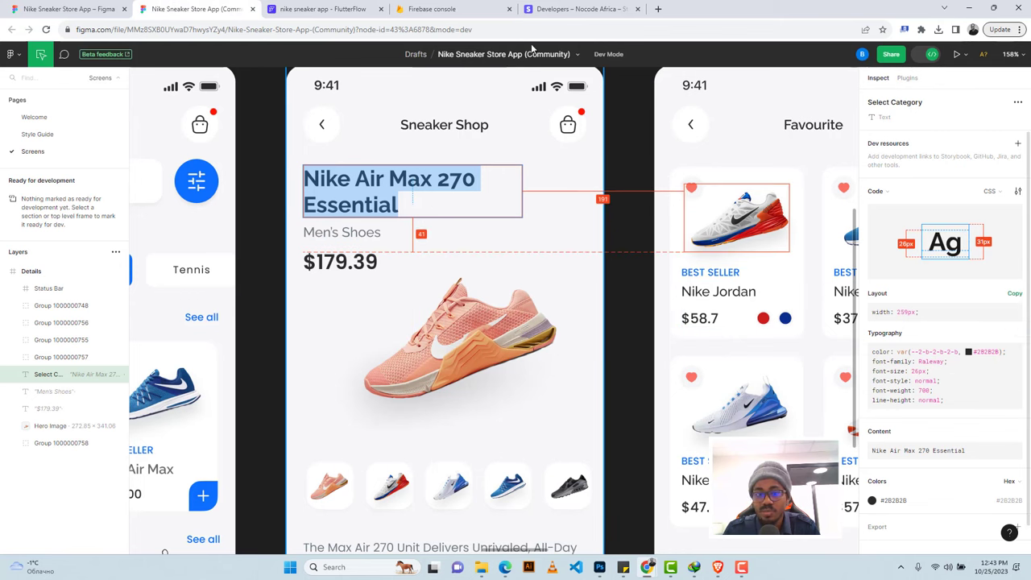
pyautogui.click(302, 8)
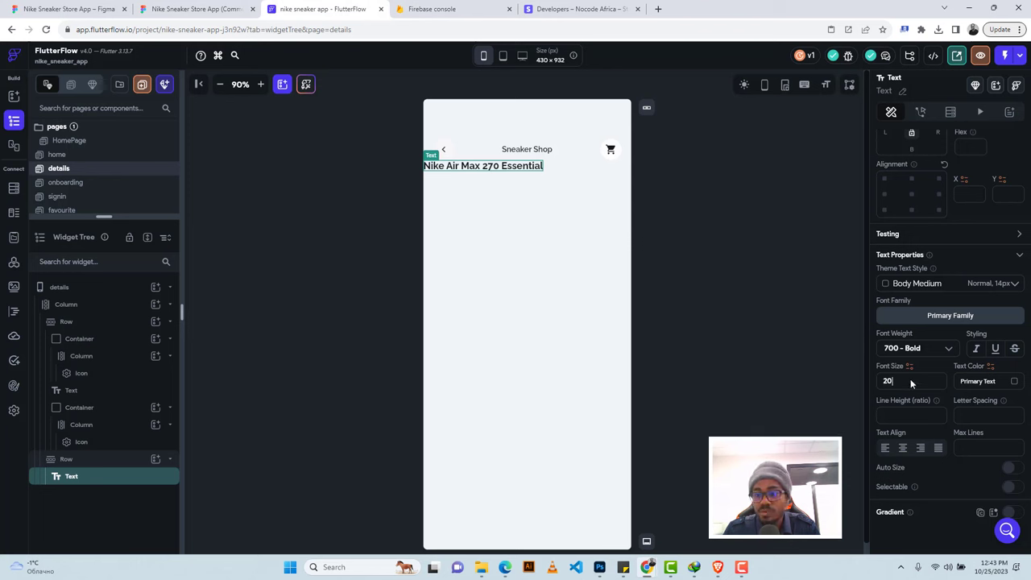
pyautogui.moveTo(910, 380); pyautogui.dragTo(878, 383)
pyautogui.write('26')
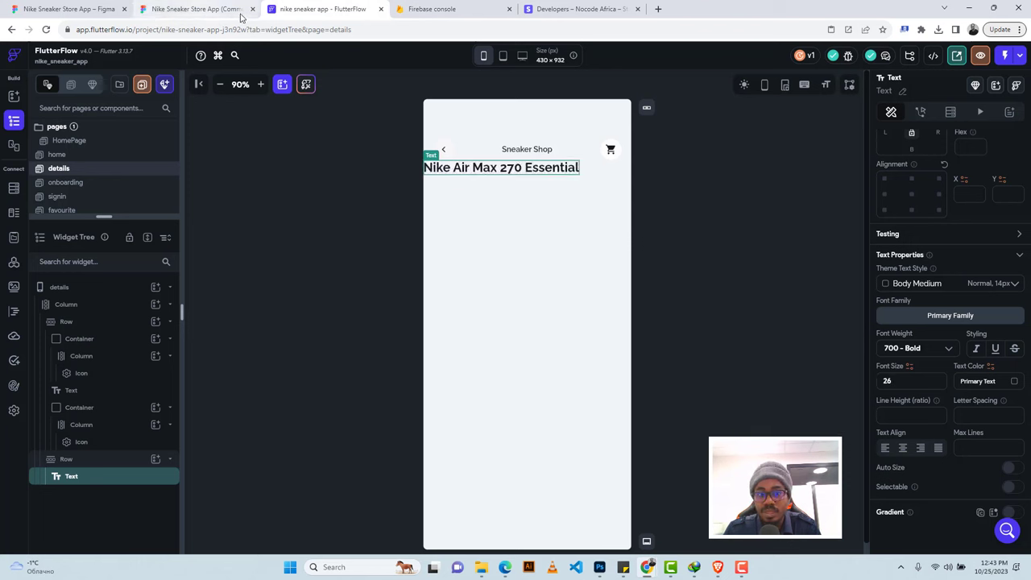
pyautogui.click(147, 6)
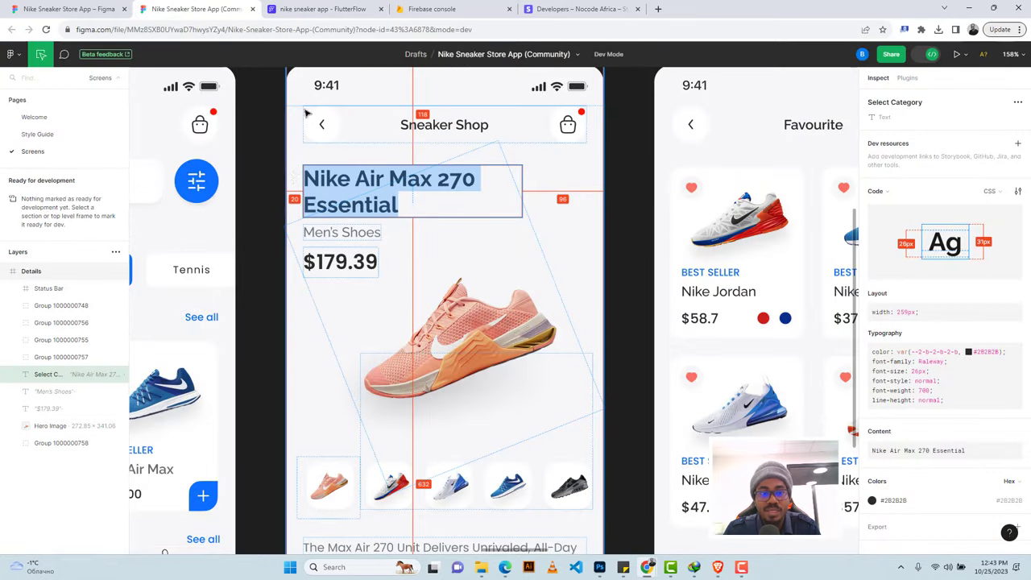
pyautogui.click(320, 9)
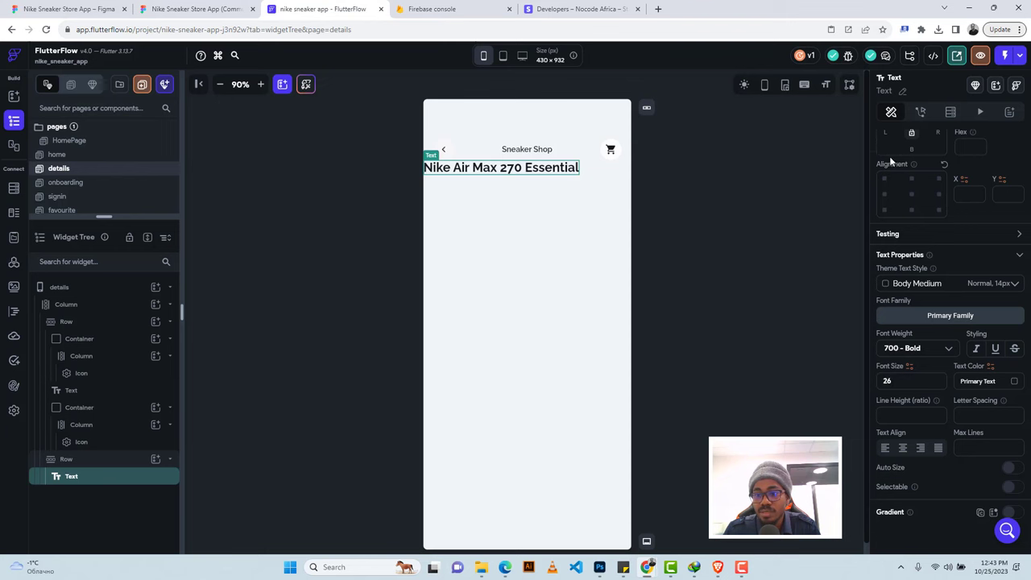
# Give the title 20 left padding and 96 right padding.
pyautogui.scroll(3, 890, 162)
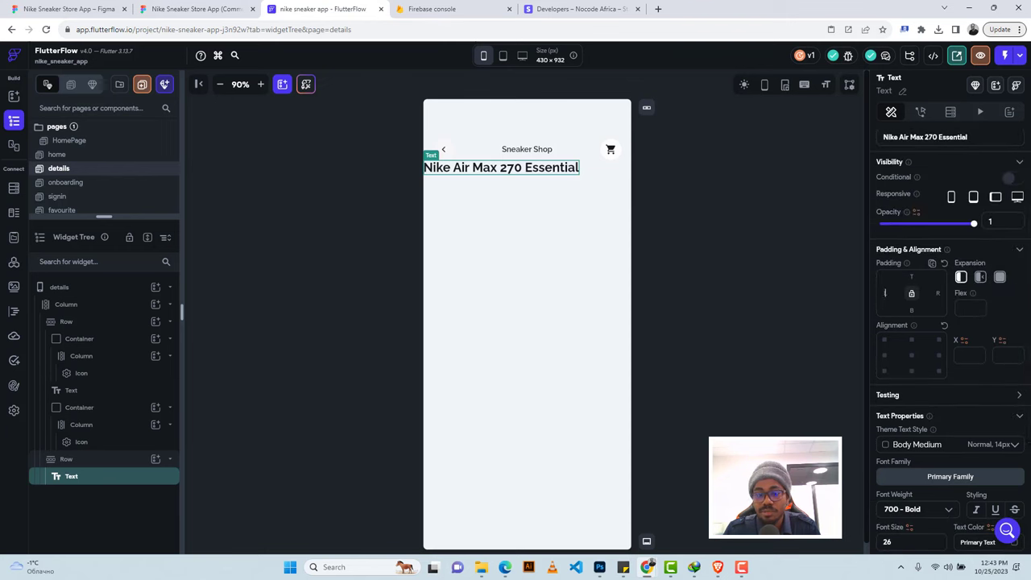
pyautogui.click(884, 293)
pyautogui.write('20')
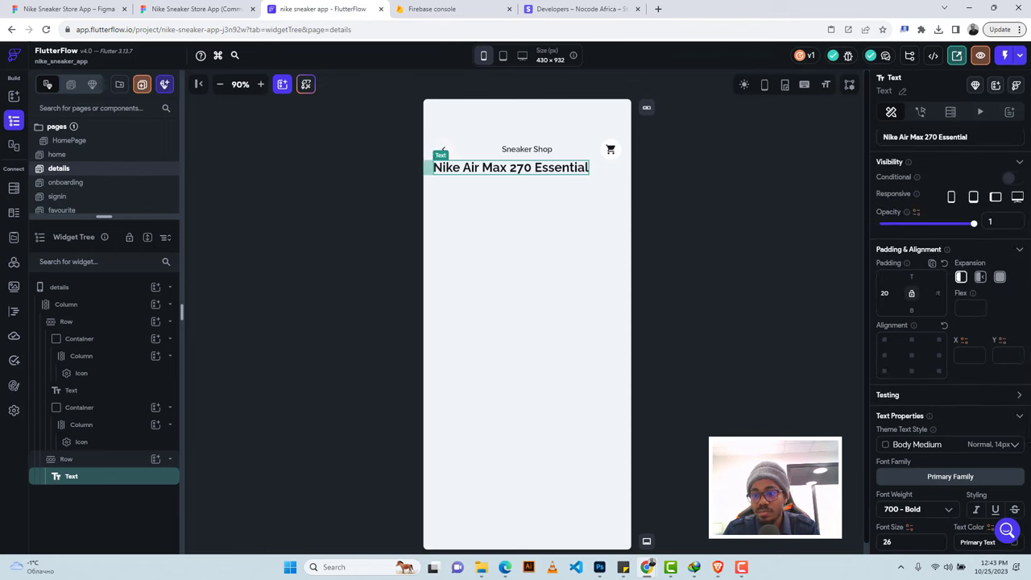
pyautogui.write('96')
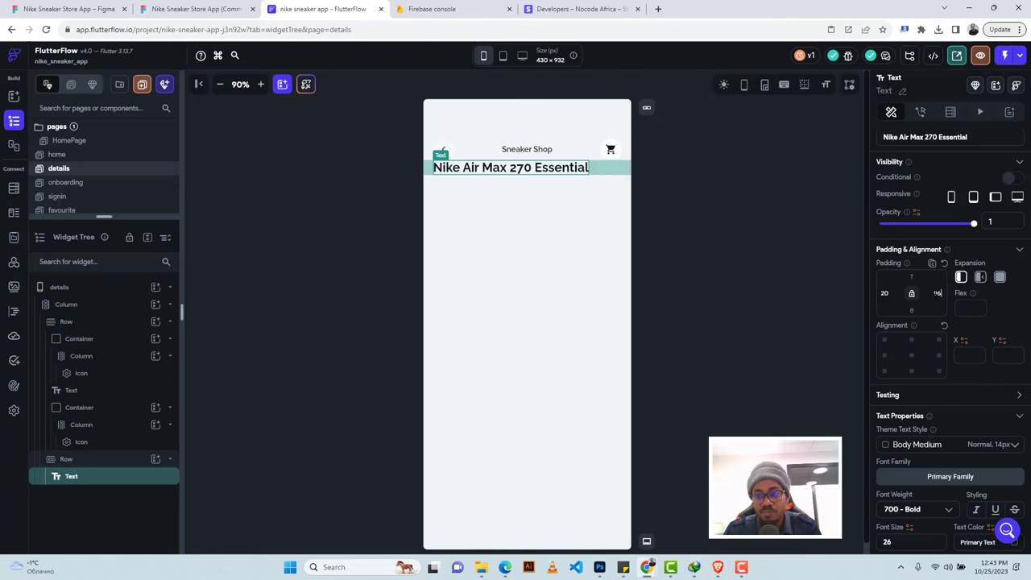
pyautogui.scroll(-2, 976, 413)
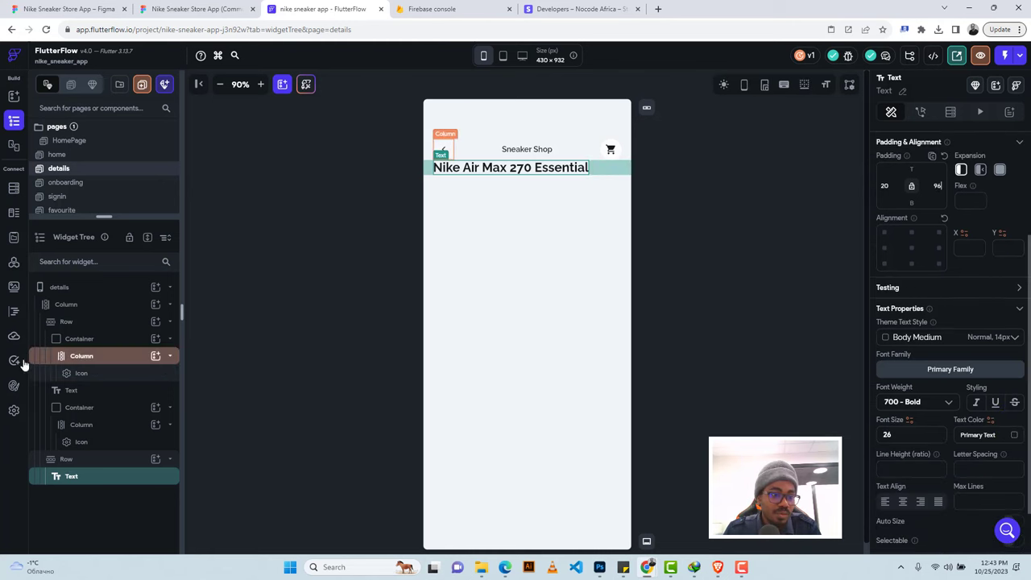
# Review the theme's Typography styles and the Figma title for reference.
pyautogui.click(14, 386)
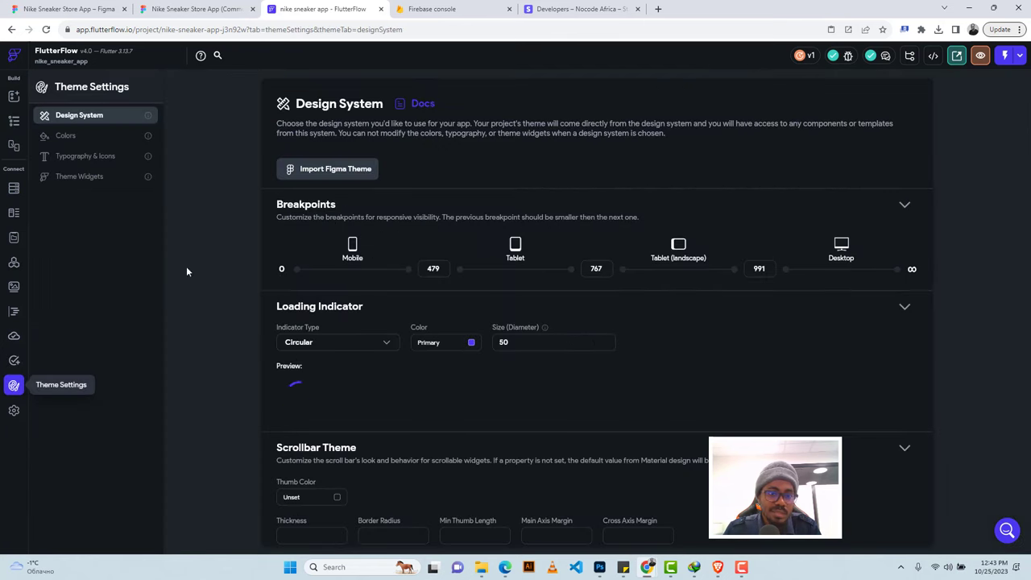
pyautogui.click(84, 165)
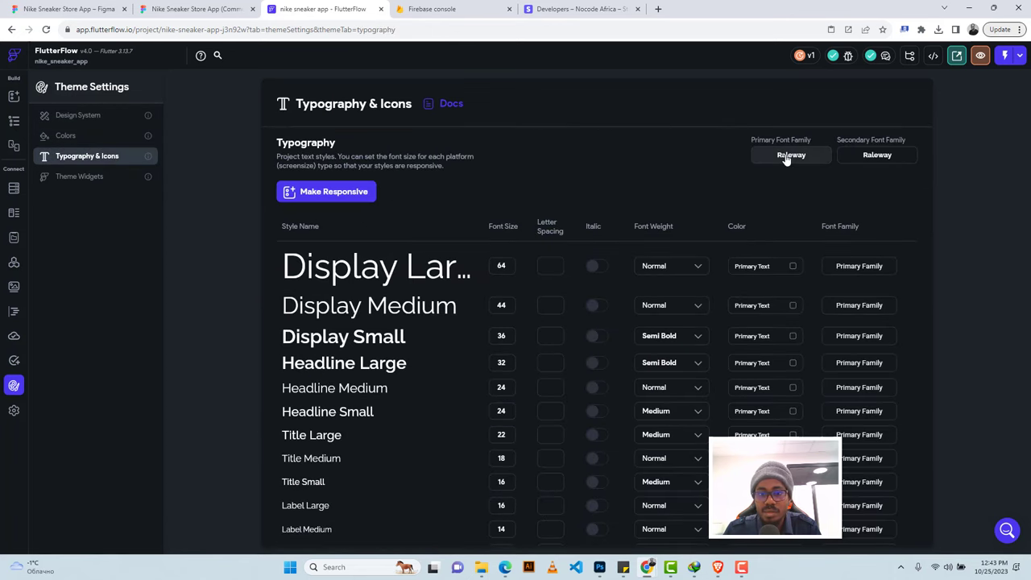
pyautogui.click(10, 121)
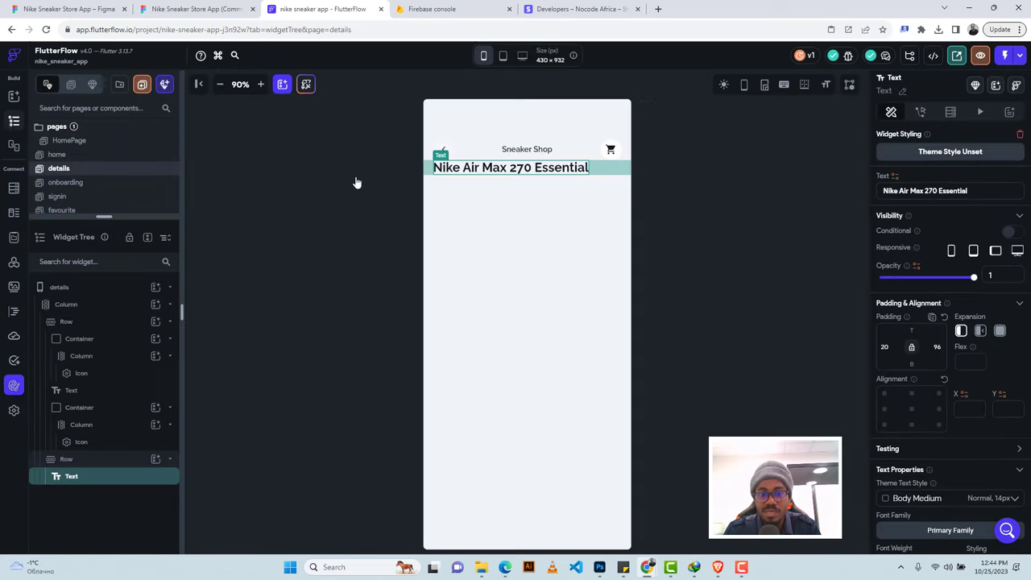
pyautogui.click(190, 8)
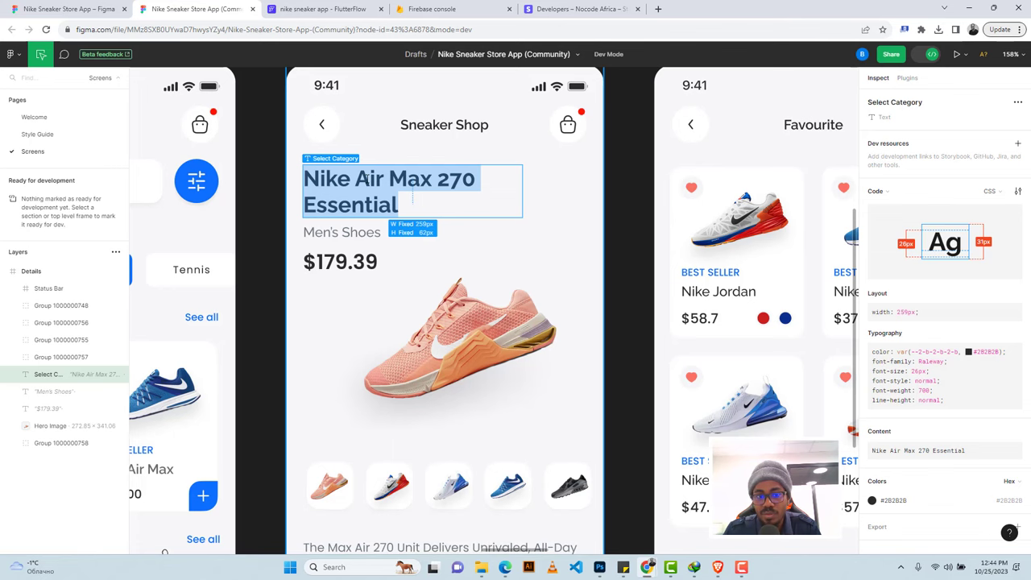
pyautogui.click(287, 7)
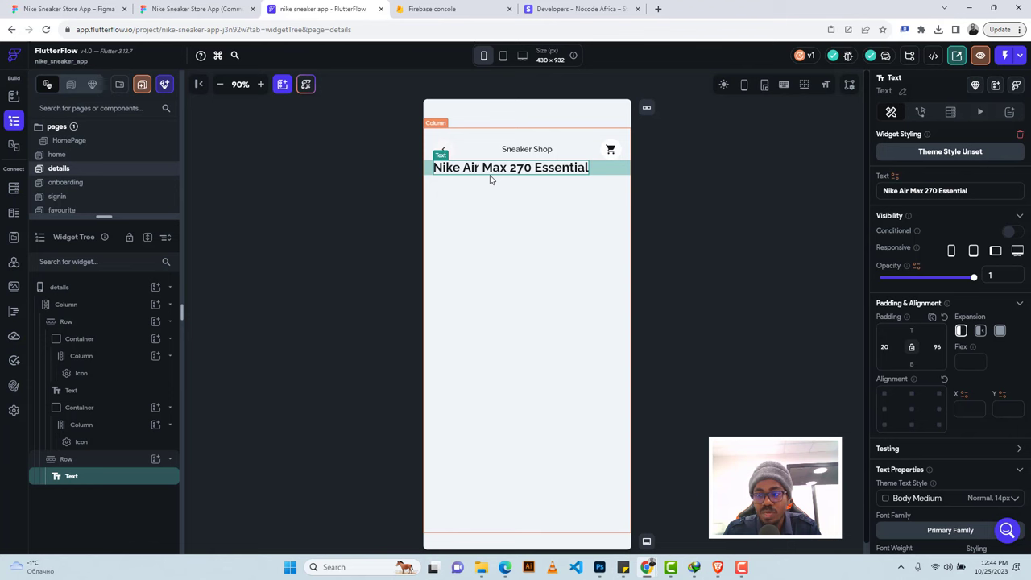
# Try 800 weight, then keep 700 - Bold and set font size 36.
pyautogui.scroll(-3, 958, 435)
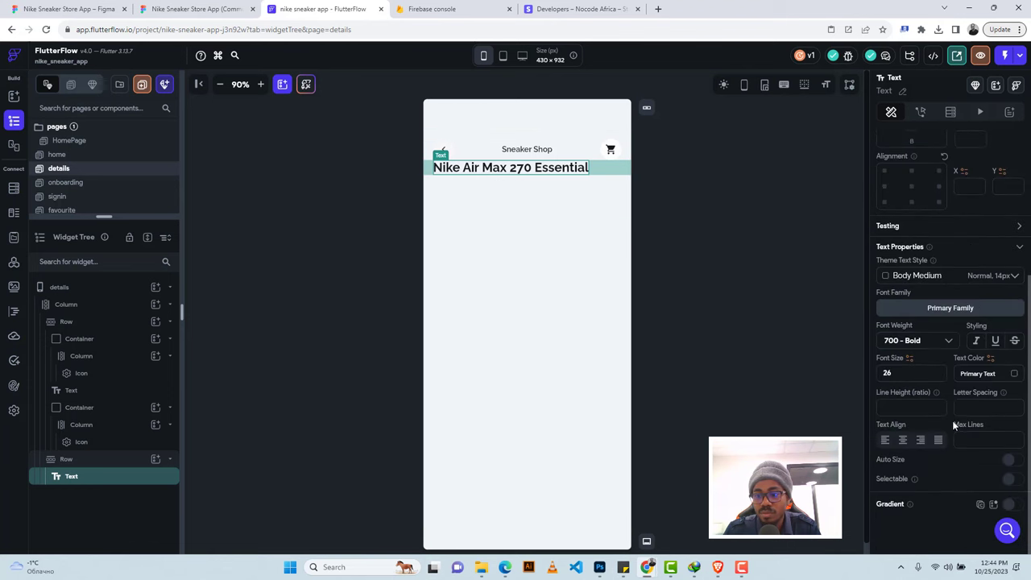
pyautogui.click(906, 341)
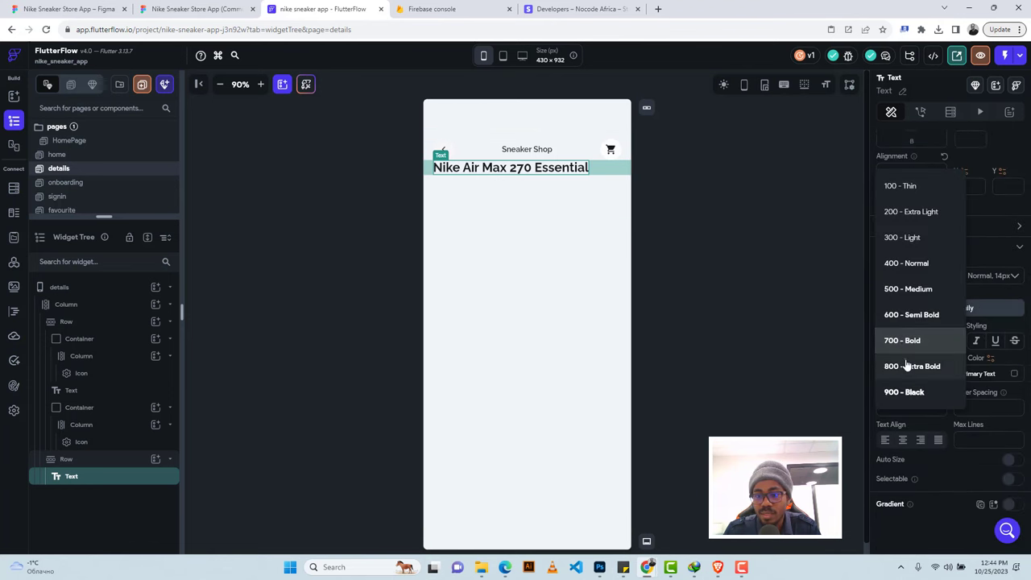
pyautogui.click(906, 366)
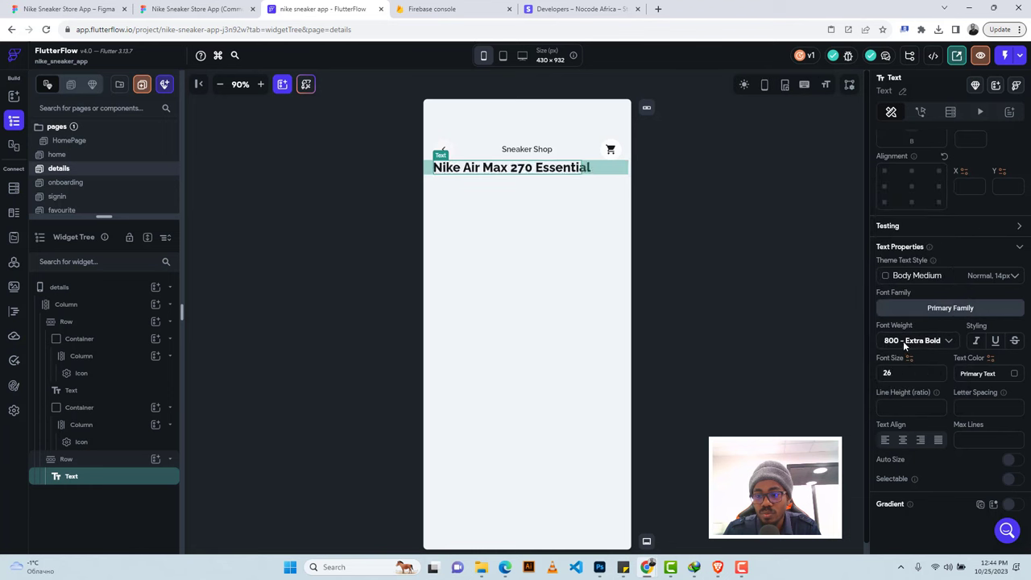
pyautogui.click(902, 340)
pyautogui.click(899, 315)
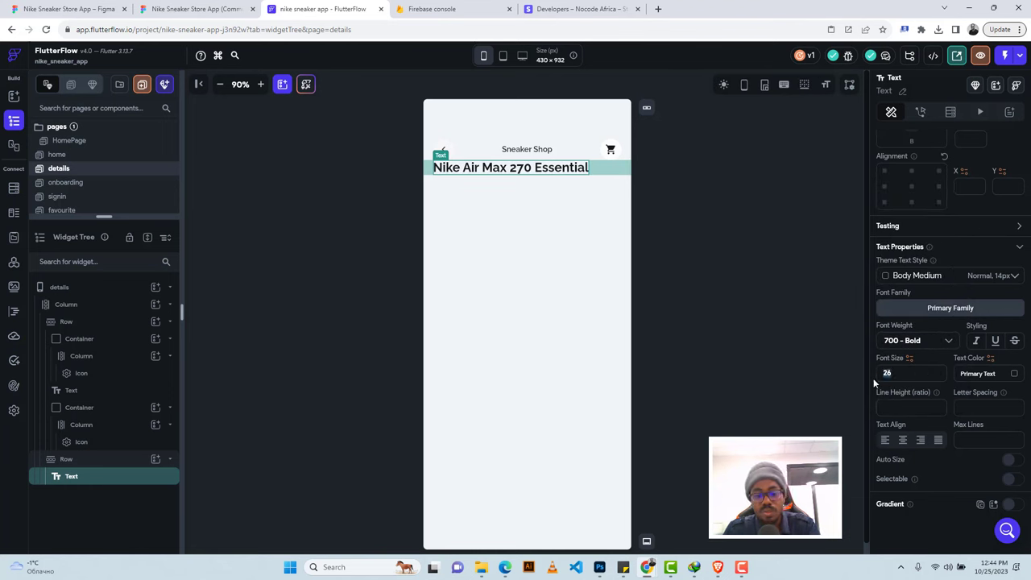
pyautogui.write('36')
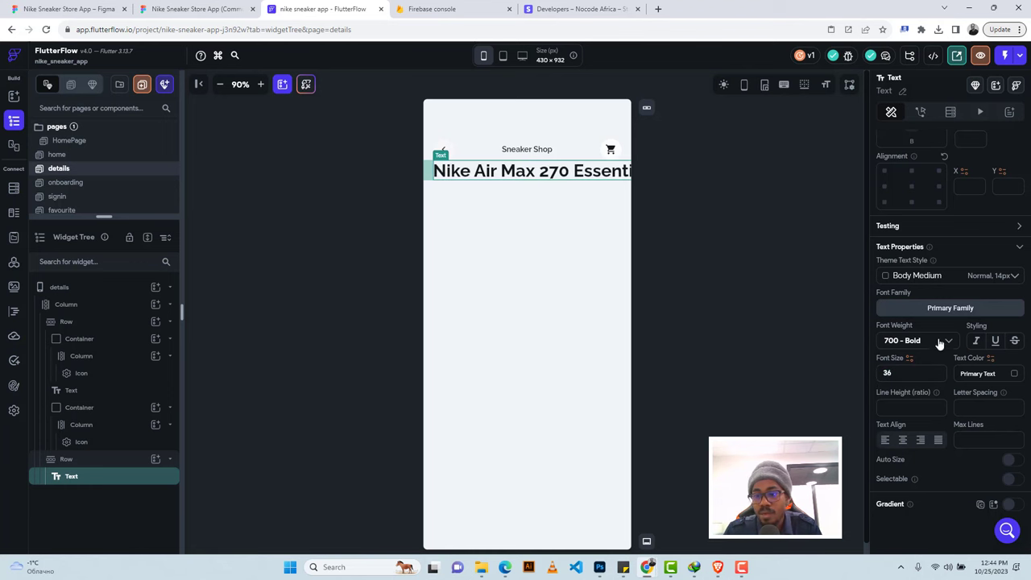
# Set the title's Expansion to Expanded so it wraps onto two lines.
pyautogui.scroll(3, 950, 322)
pyautogui.click(979, 332)
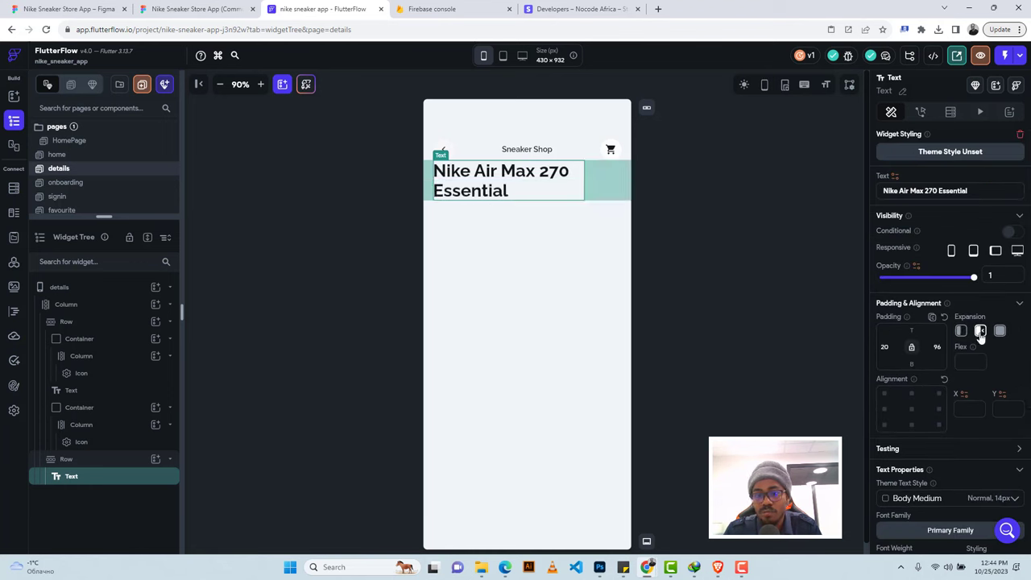
pyautogui.click(196, 9)
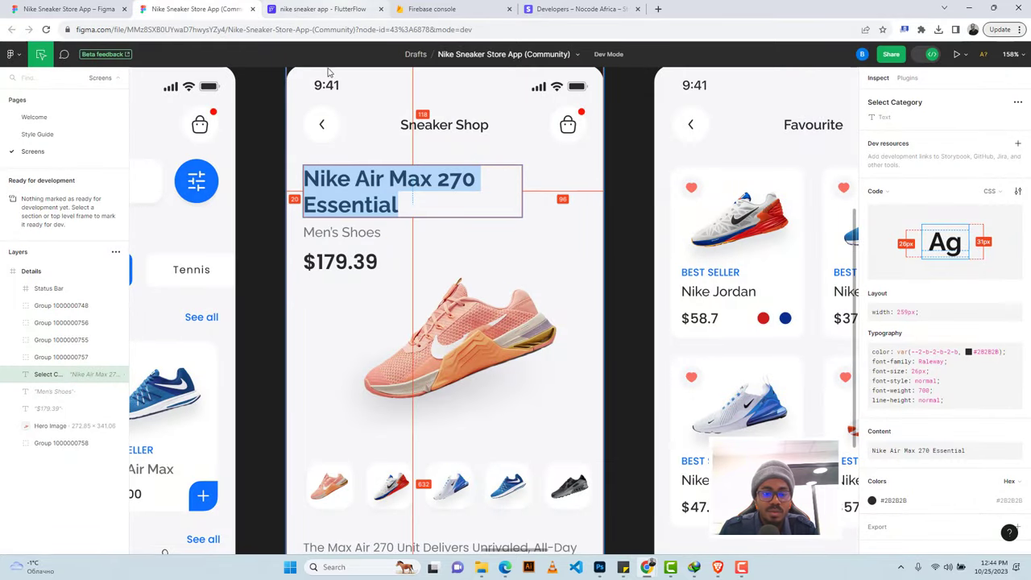
pyautogui.click(318, 235)
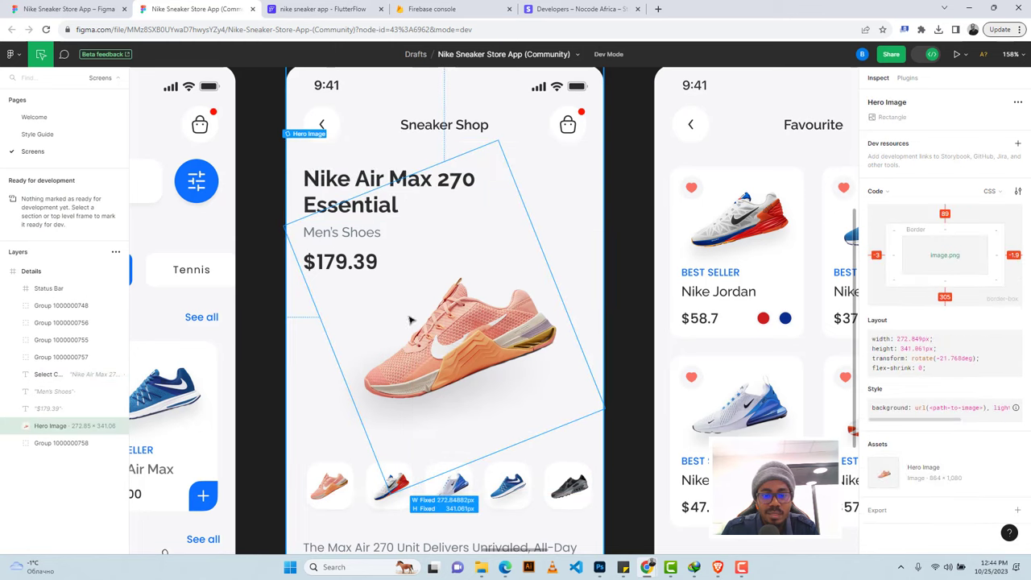
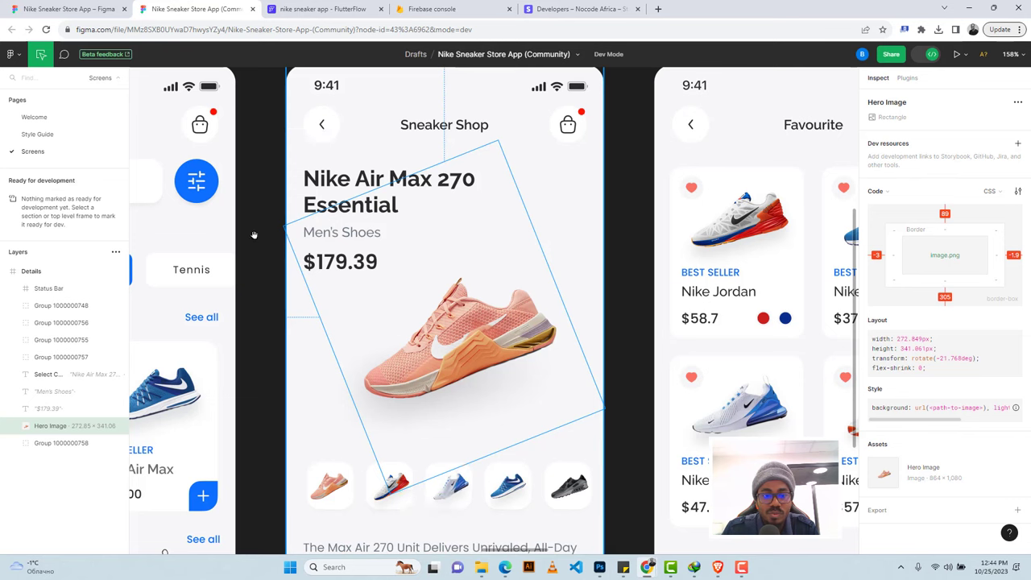
# Drag the tilted Hero Image off the Men's Shoes text, then inspect that text's specs in Dev Mode.
pyautogui.click(931, 54)
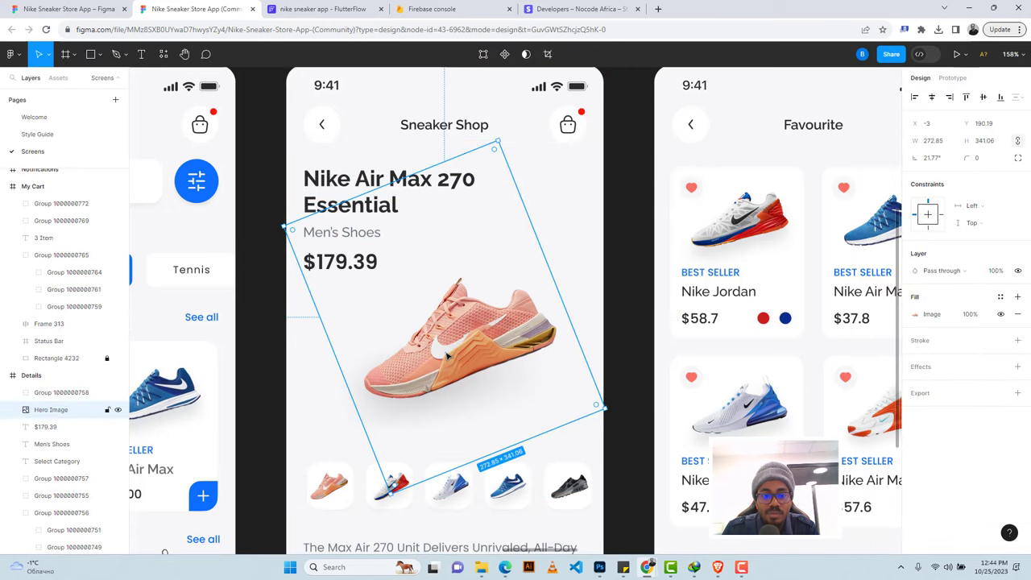
pyautogui.moveTo(448, 354); pyautogui.dragTo(589, 359)
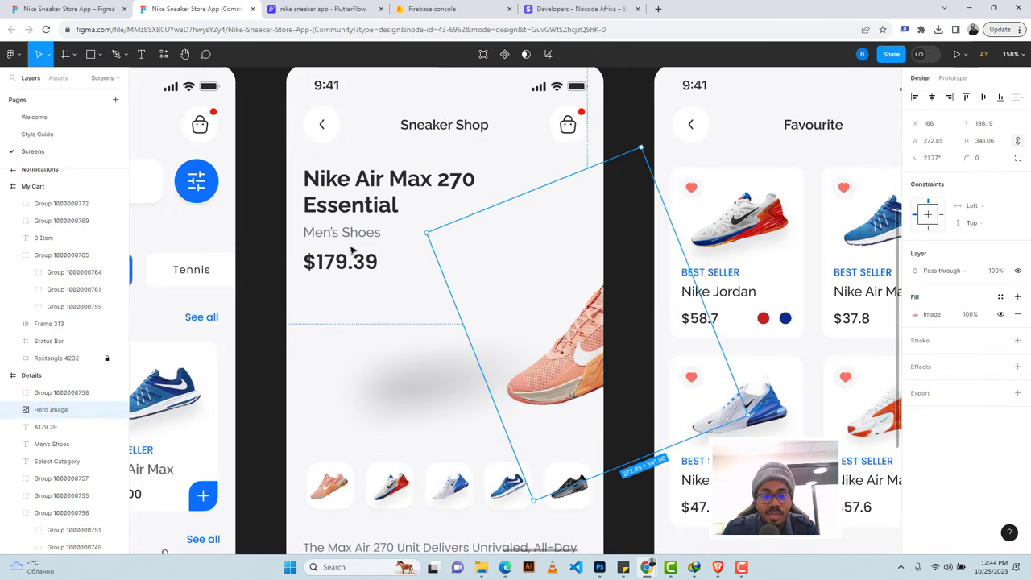
pyautogui.click(346, 232)
pyautogui.doubleClick(311, 235)
pyautogui.hotkey('ctrl', 'c')
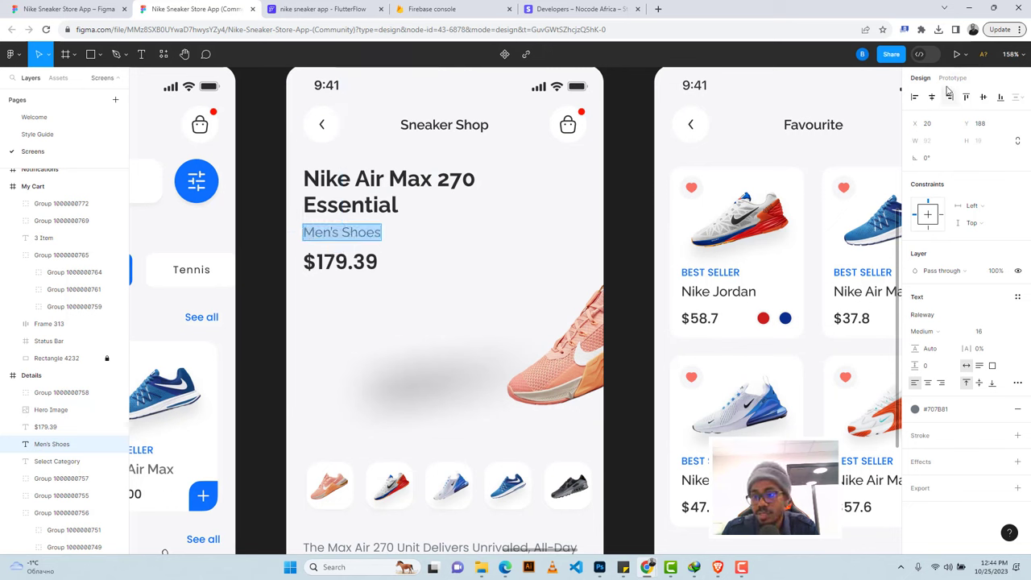
pyautogui.click(921, 54)
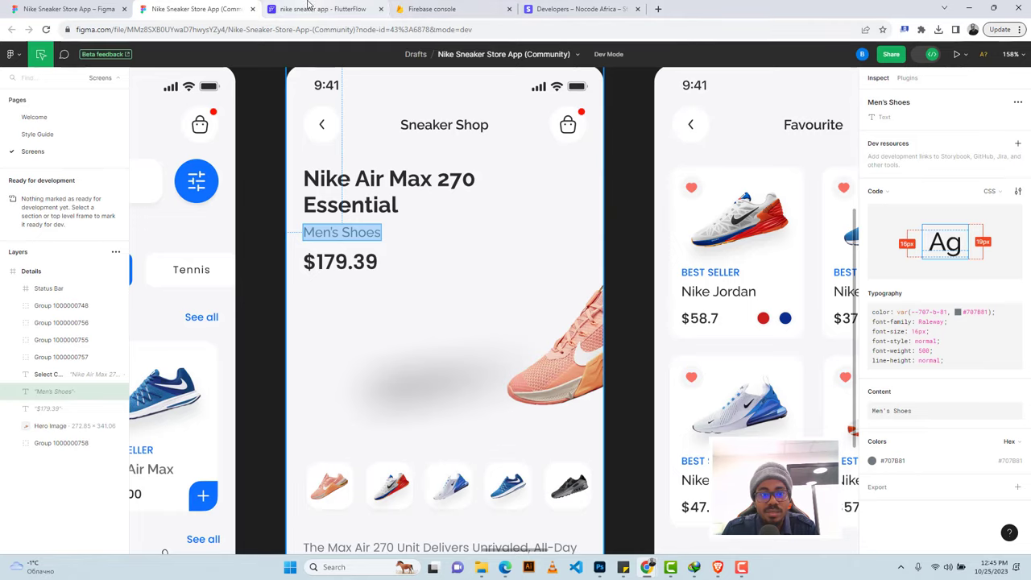
pyautogui.click(346, 9)
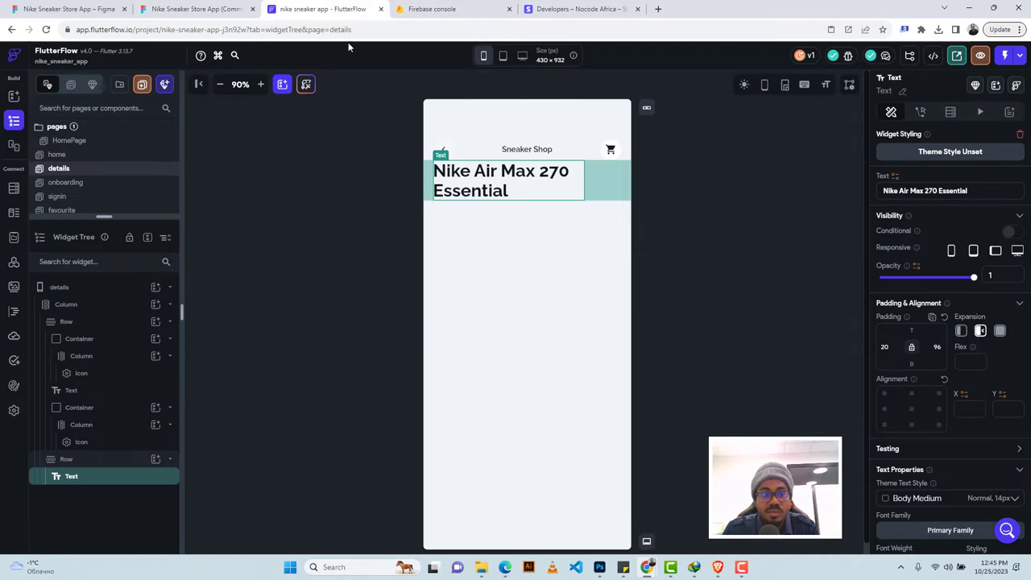
# Add a Row with a Text widget reading Men's Shoes to the details page Column.
pyautogui.click(471, 231)
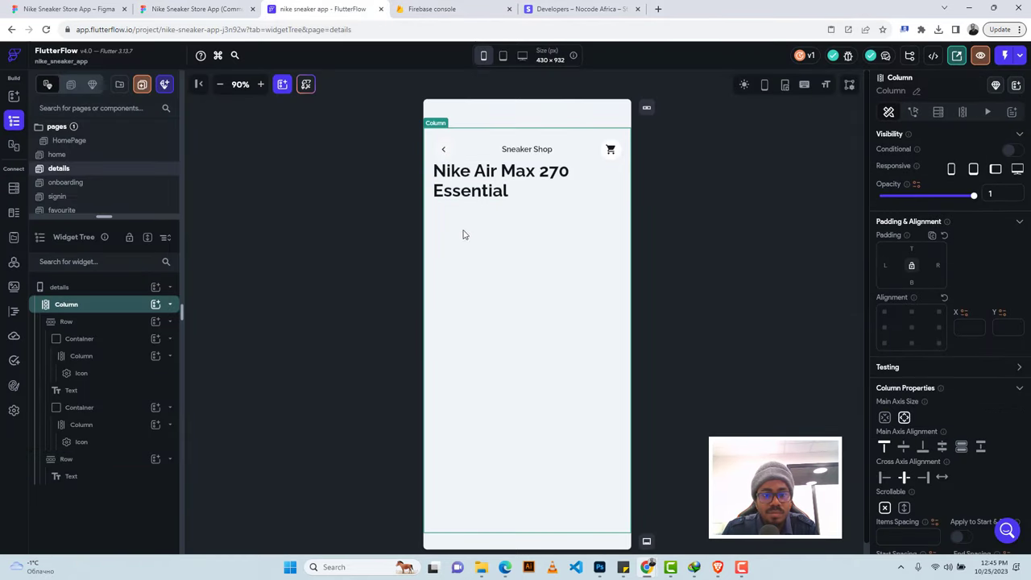
pyautogui.click(155, 306)
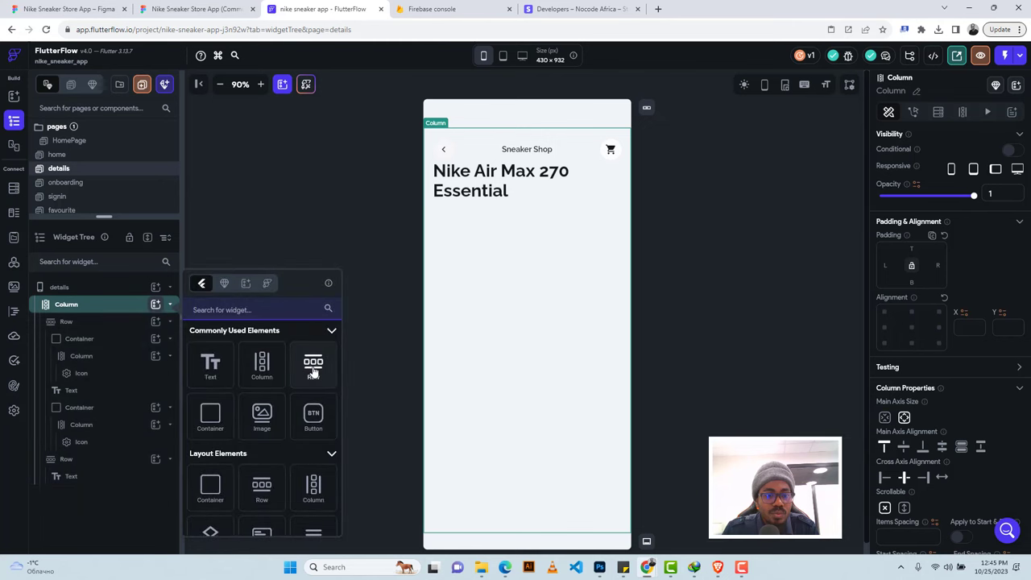
pyautogui.click(313, 366)
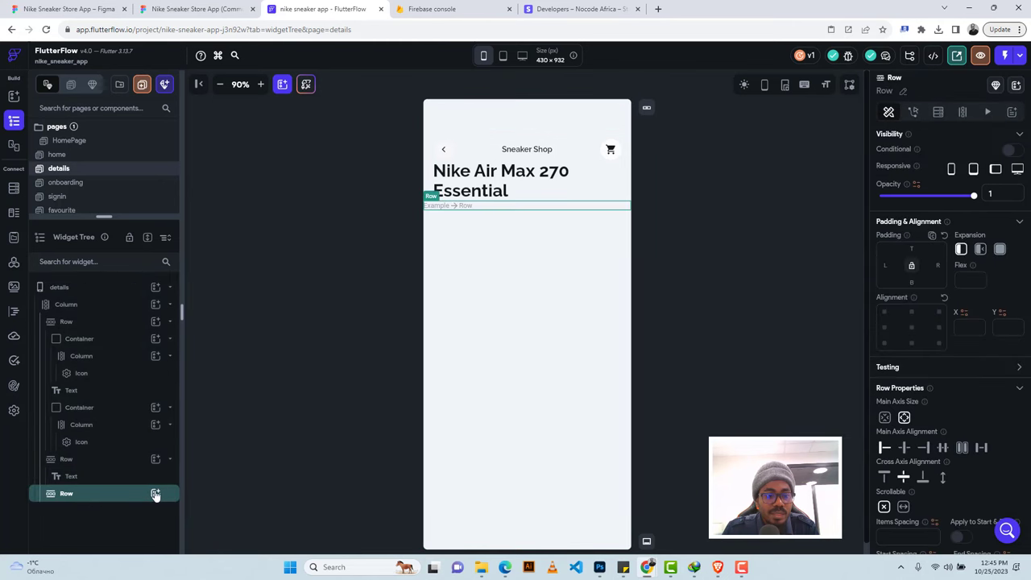
pyautogui.click(155, 493)
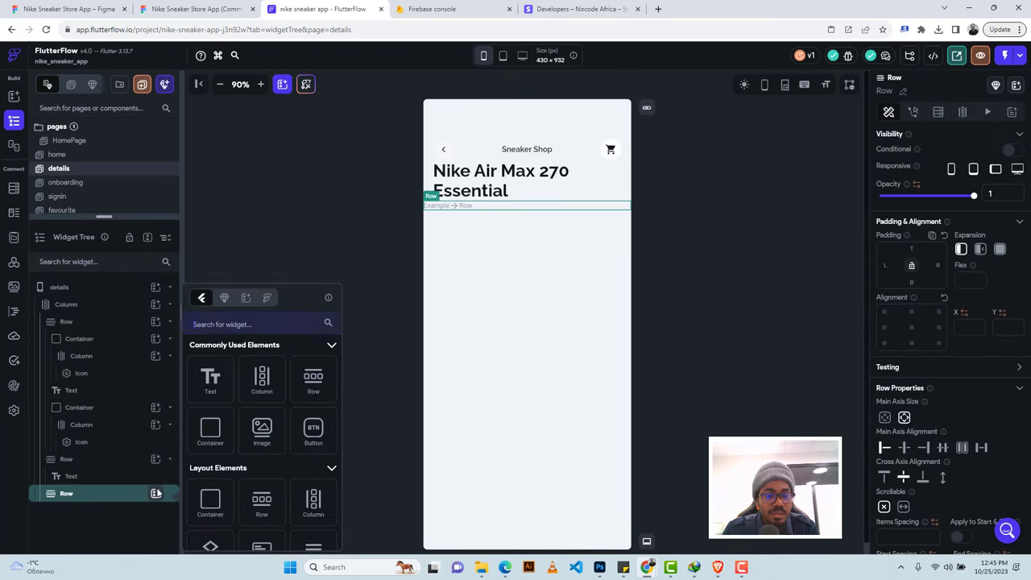
pyautogui.click(210, 379)
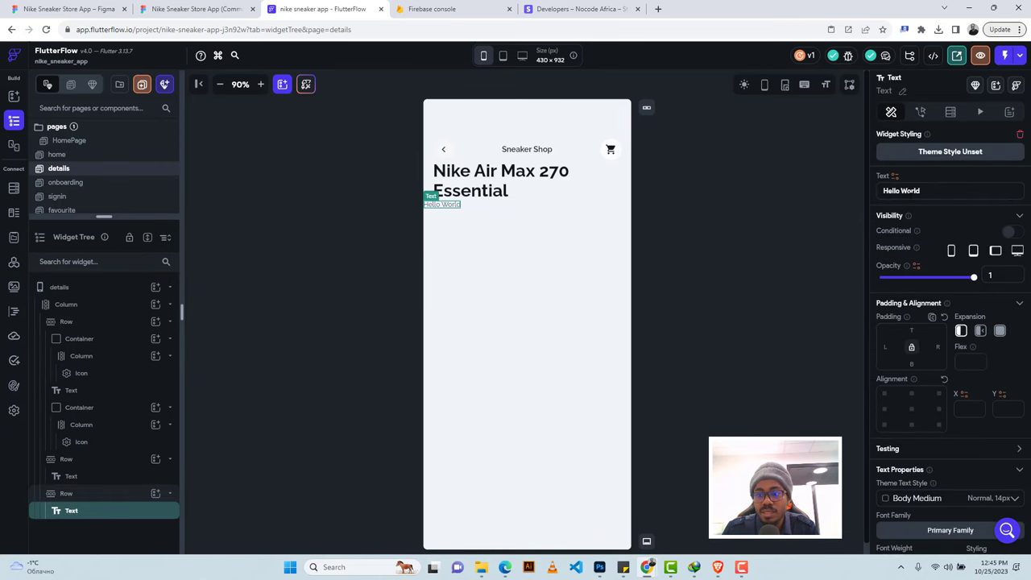
pyautogui.tripleClick(901, 190)
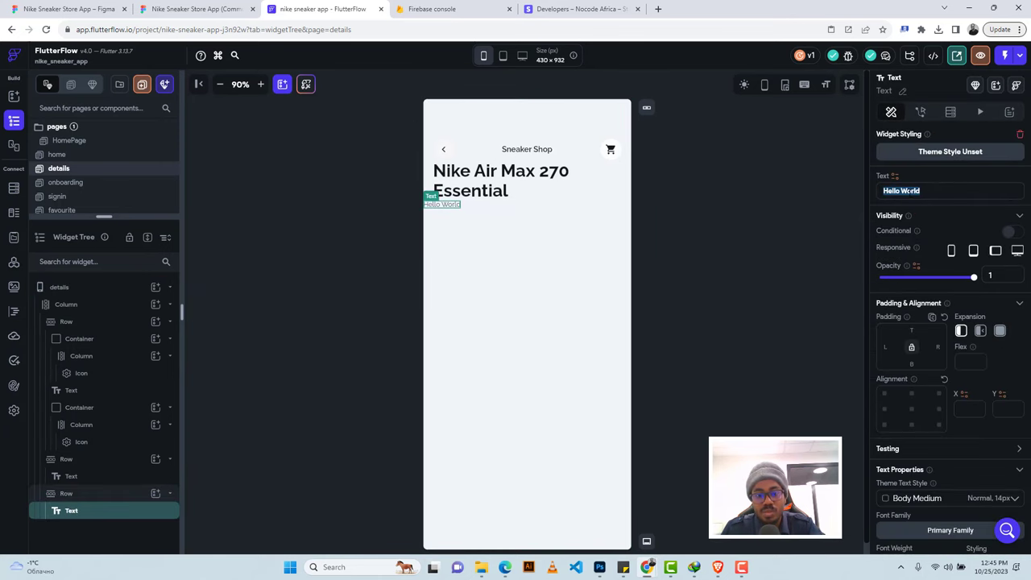
pyautogui.hotkey('ctrl', 'v')
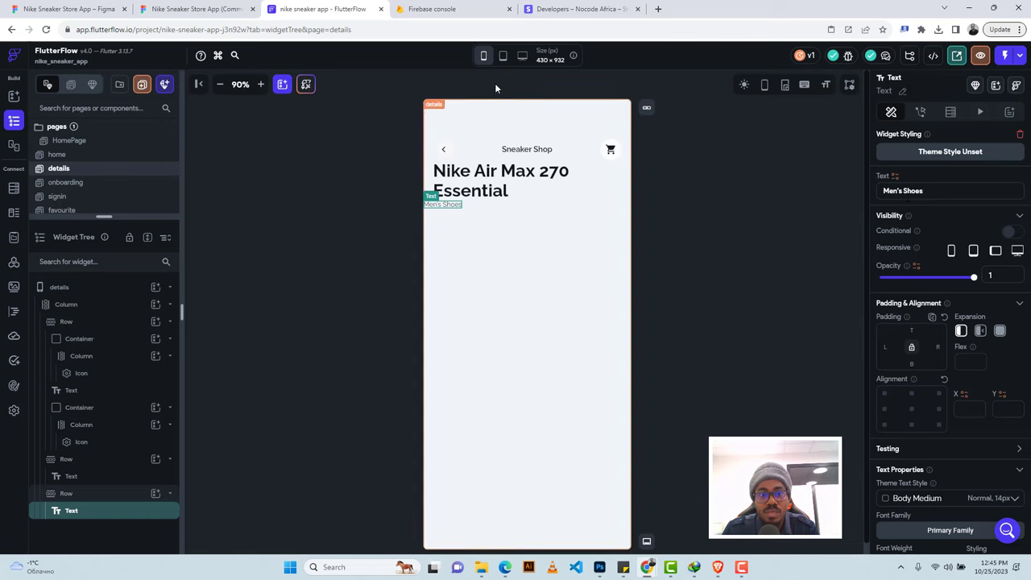
# Style Men's Shoes with weight 500 Medium, size 16 and left padding 20.
pyautogui.click(208, 8)
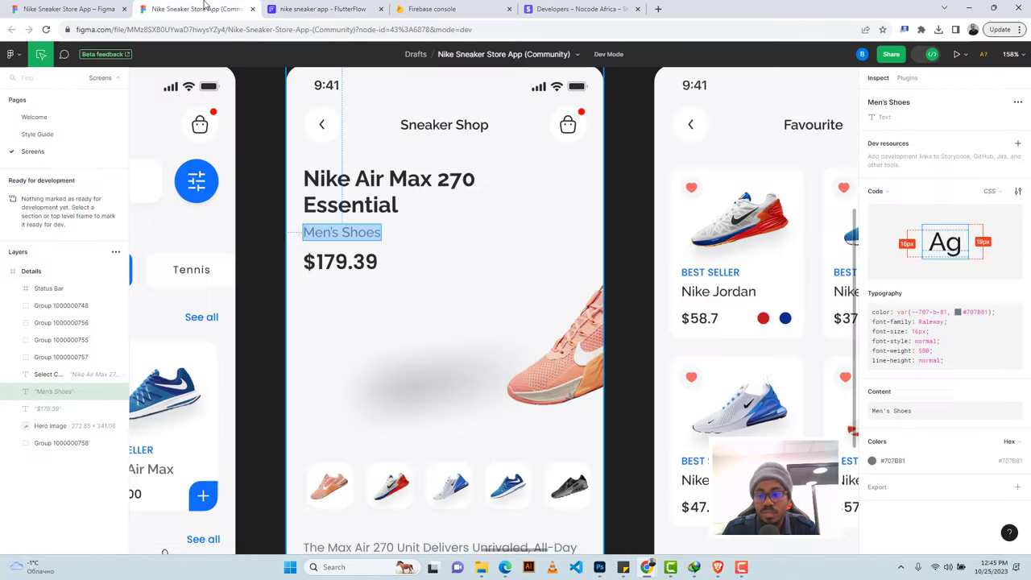
pyautogui.click(322, 9)
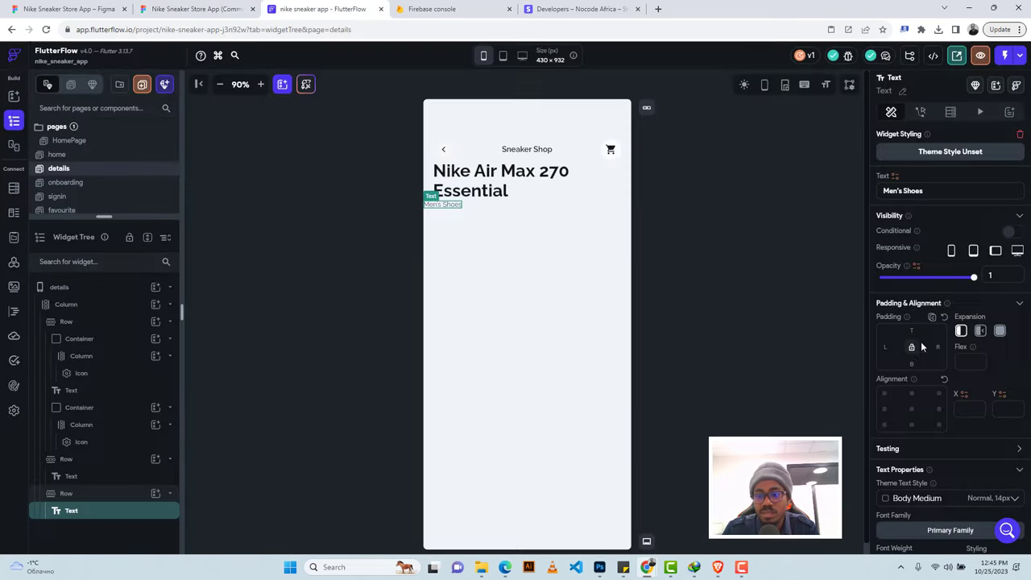
pyautogui.scroll(-3, 920, 341)
pyautogui.click(894, 342)
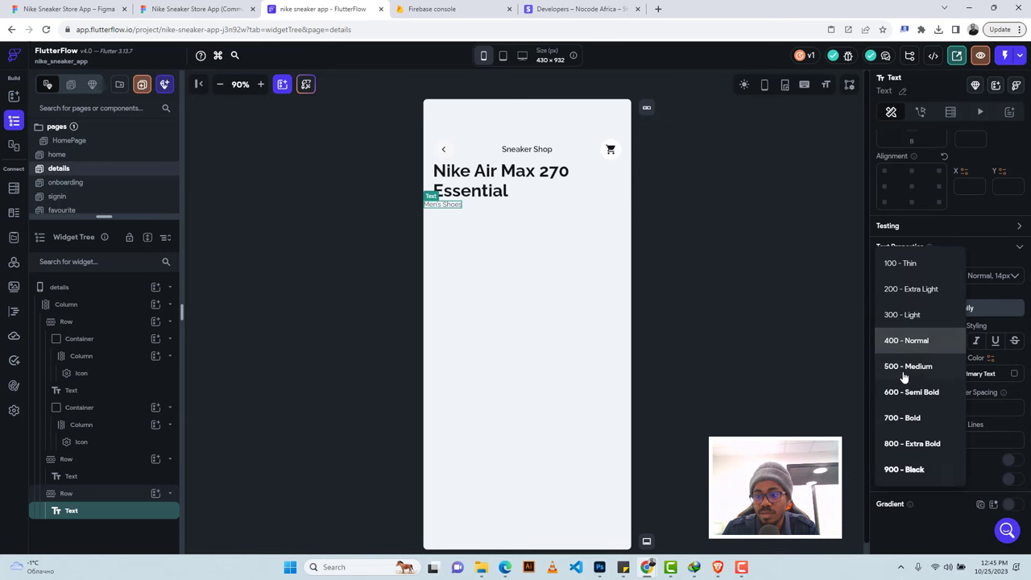
pyautogui.click(900, 367)
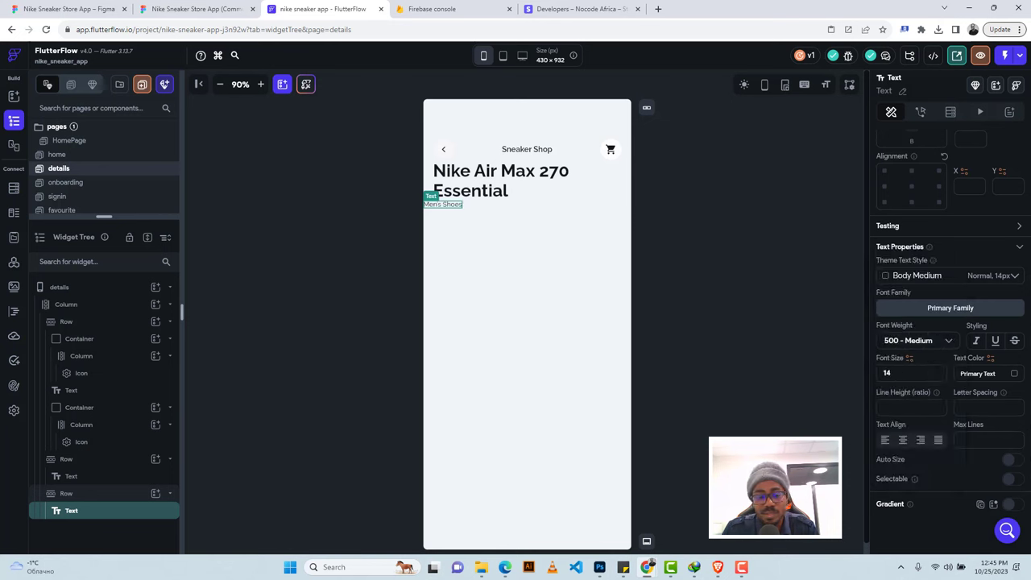
pyautogui.write('16')
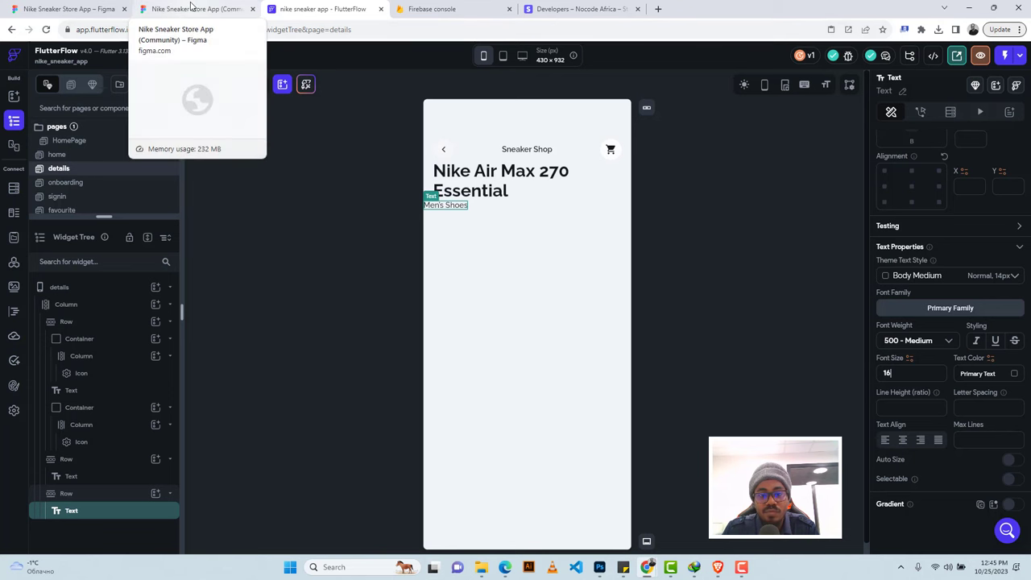
pyautogui.scroll(3, 909, 229)
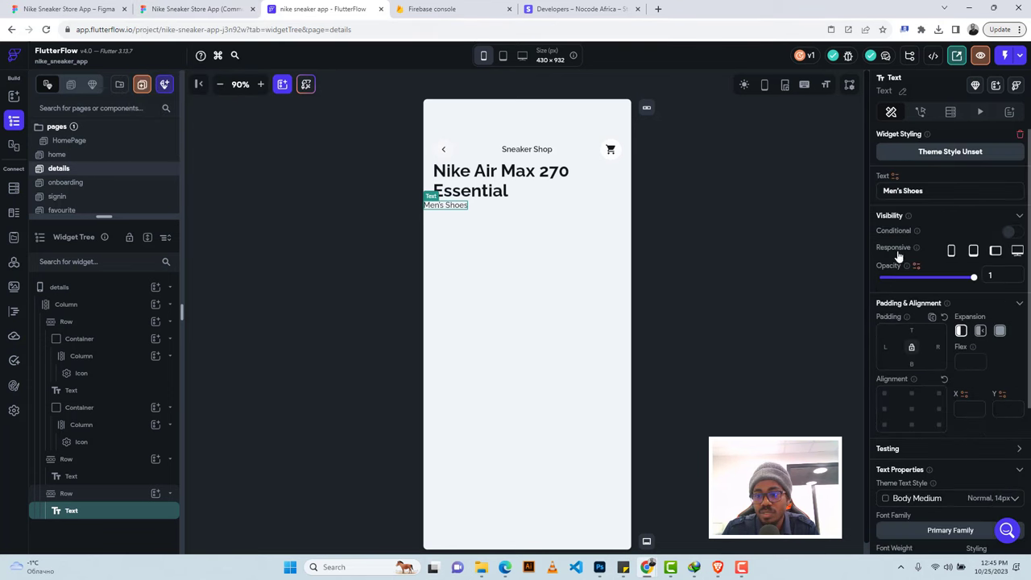
pyautogui.click(885, 346)
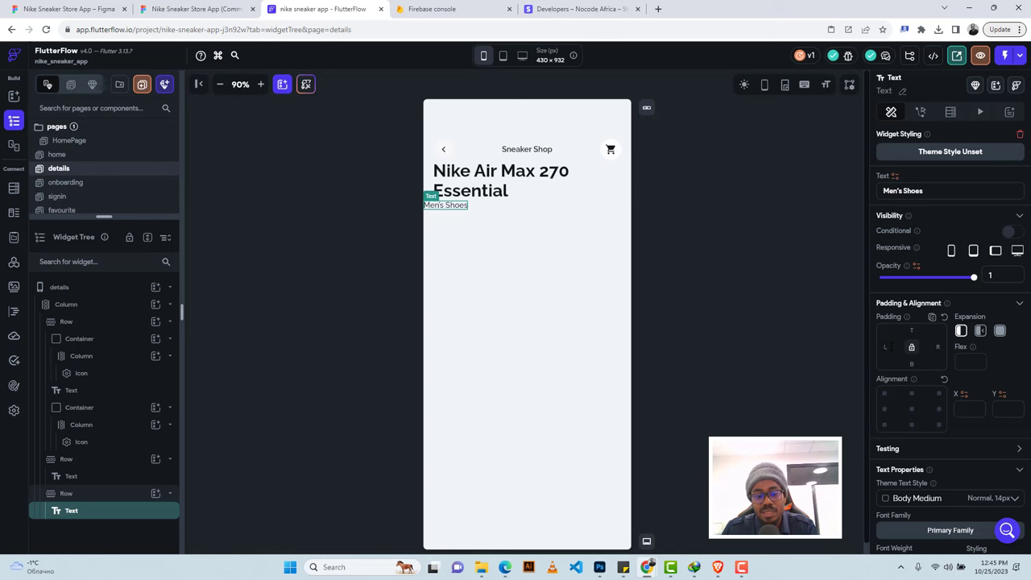
pyautogui.write('26')
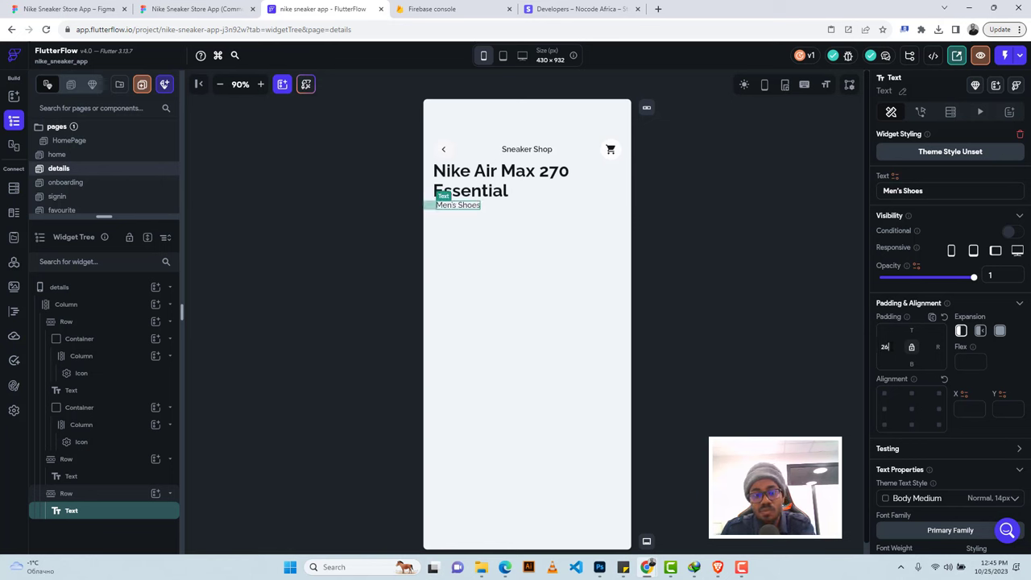
pyautogui.press('BackSpace')
pyautogui.write('0')
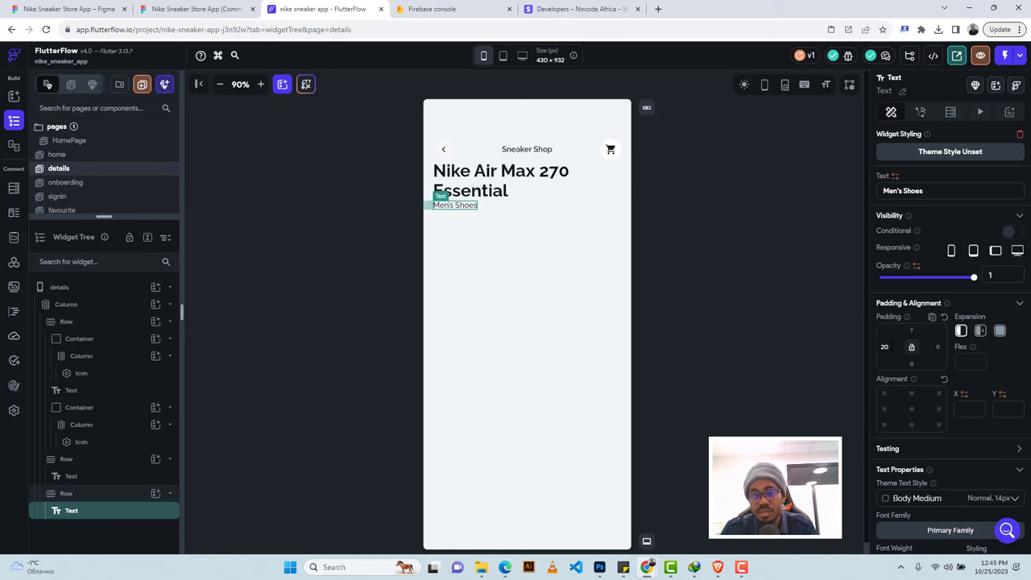
# Set top padding 8 on the Men's Shoes row and 26 on the title row.
pyautogui.click(508, 206)
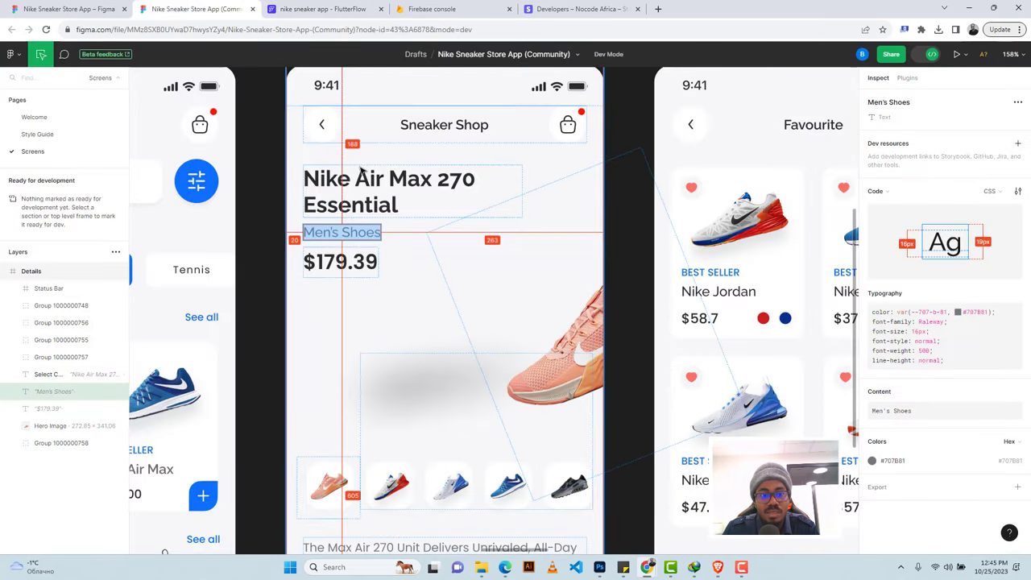
pyautogui.click(394, 170)
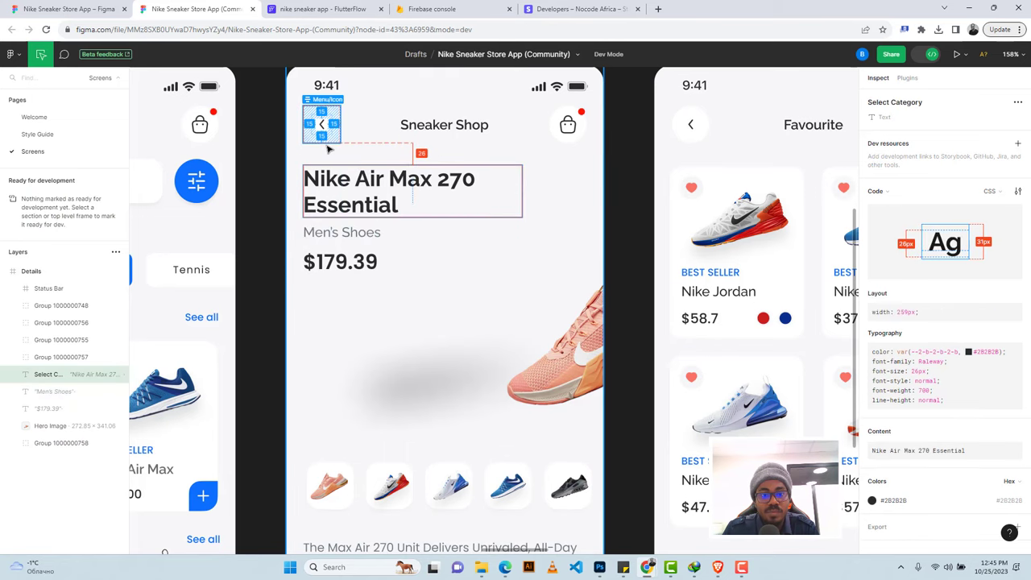
pyautogui.click(322, 9)
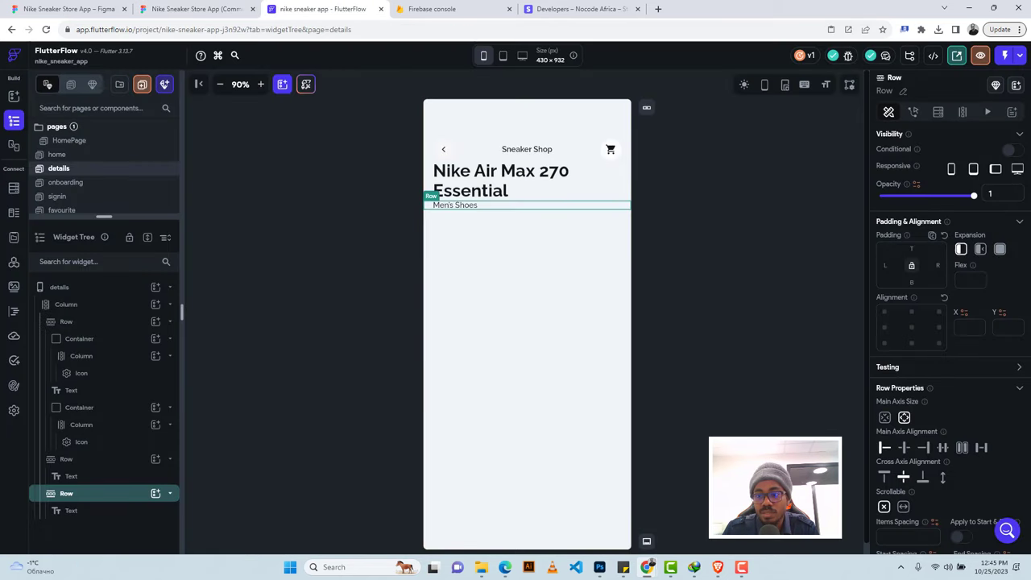
pyautogui.write('8')
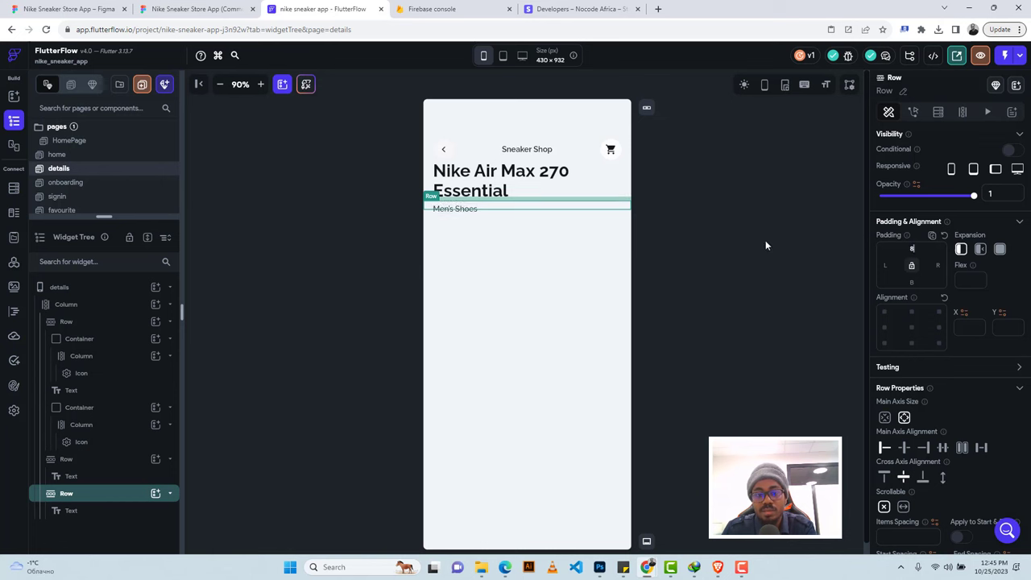
pyautogui.click(611, 187)
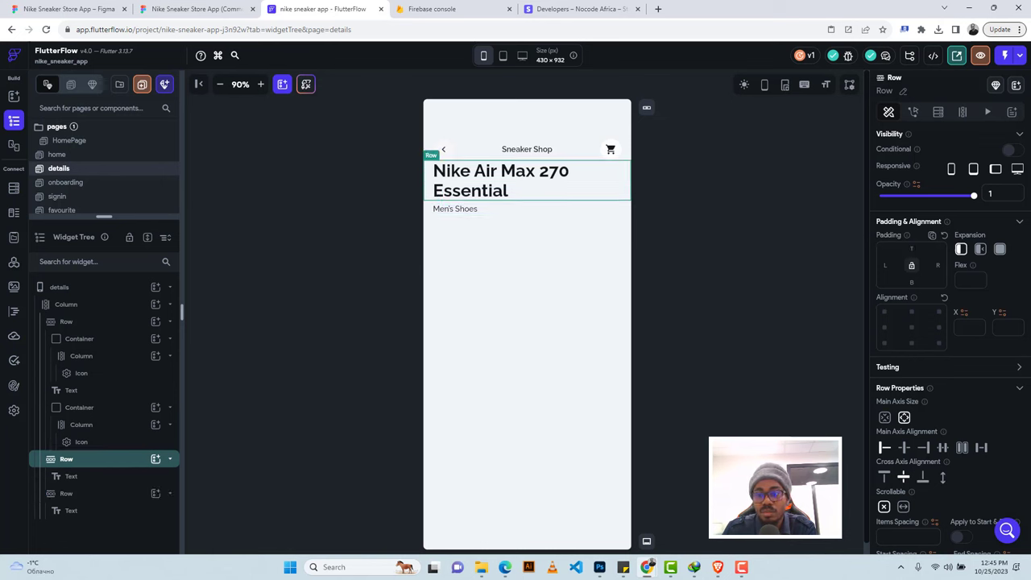
pyautogui.write('26')
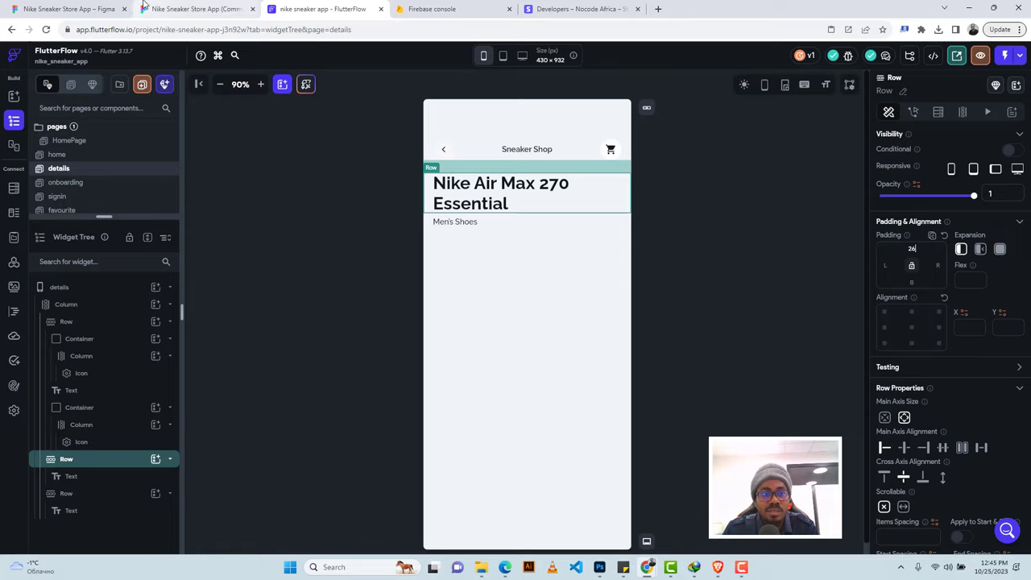
pyautogui.click(197, 8)
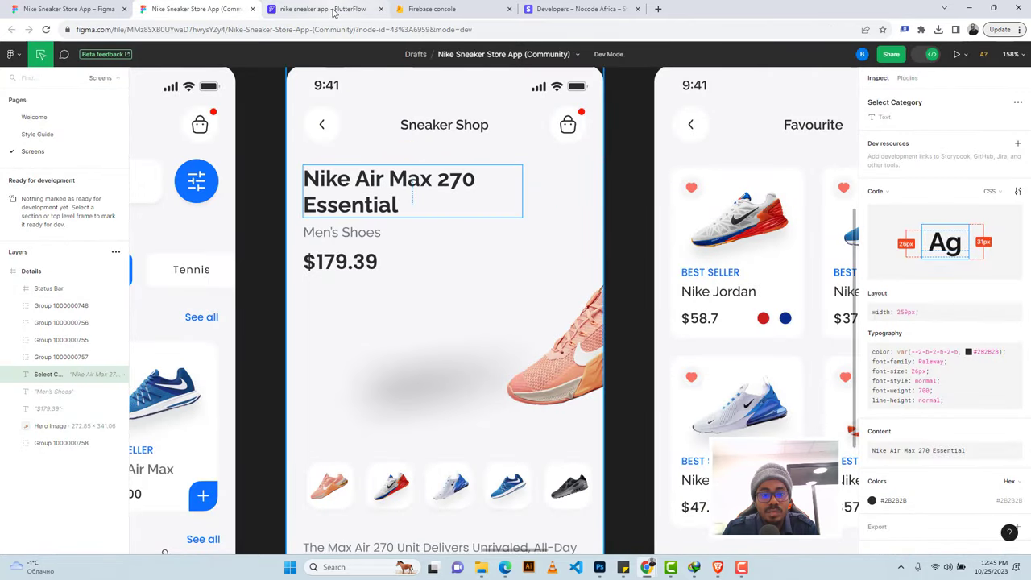
pyautogui.click(328, 266)
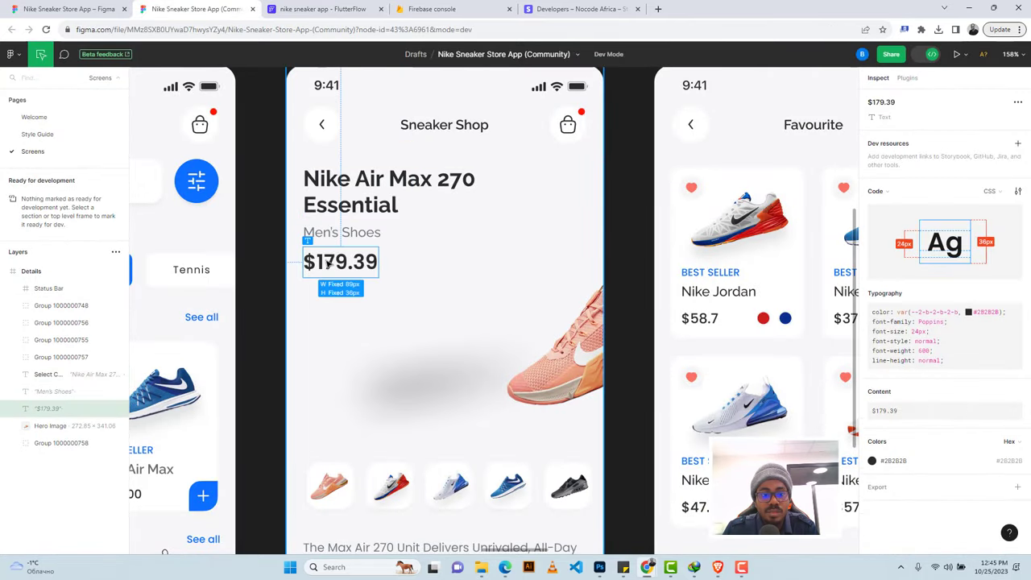
# Duplicate the Men's Shoes row and replace its text with the price $179.39 copied from Figma.
pyautogui.click(322, 8)
pyautogui.hotkey('ctrl', 'd')
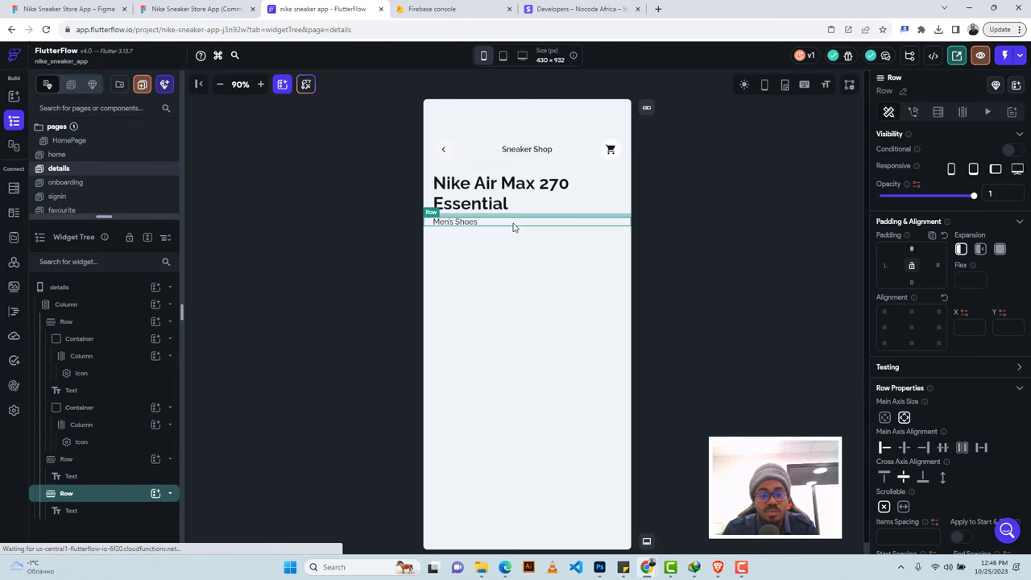
pyautogui.click(197, 9)
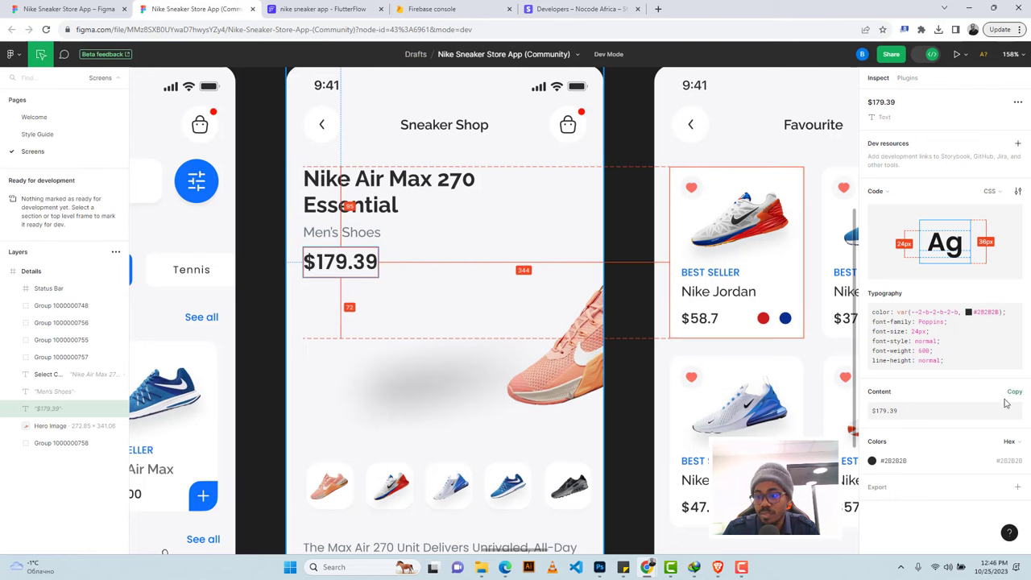
pyautogui.click(1013, 393)
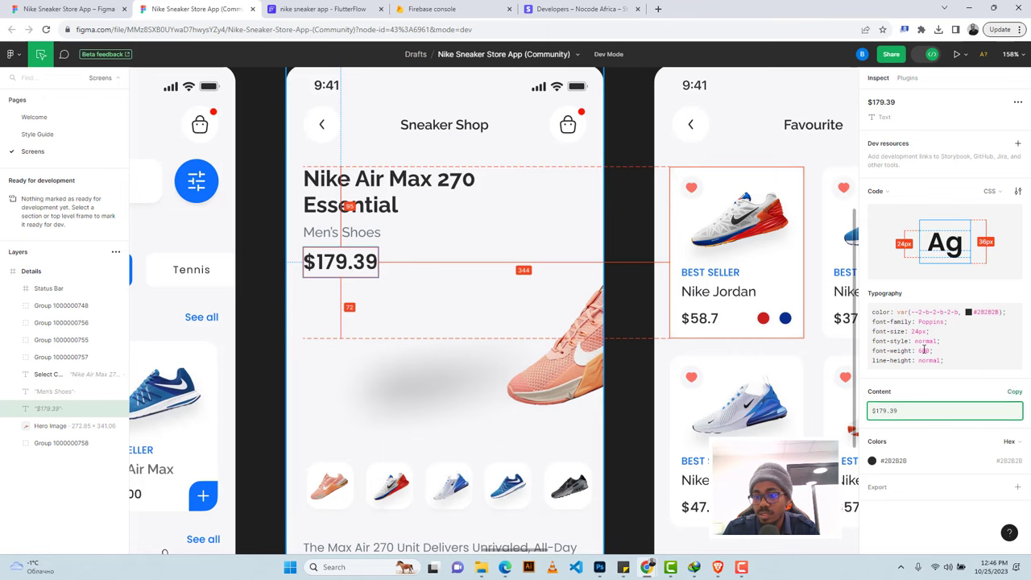
pyautogui.click(322, 9)
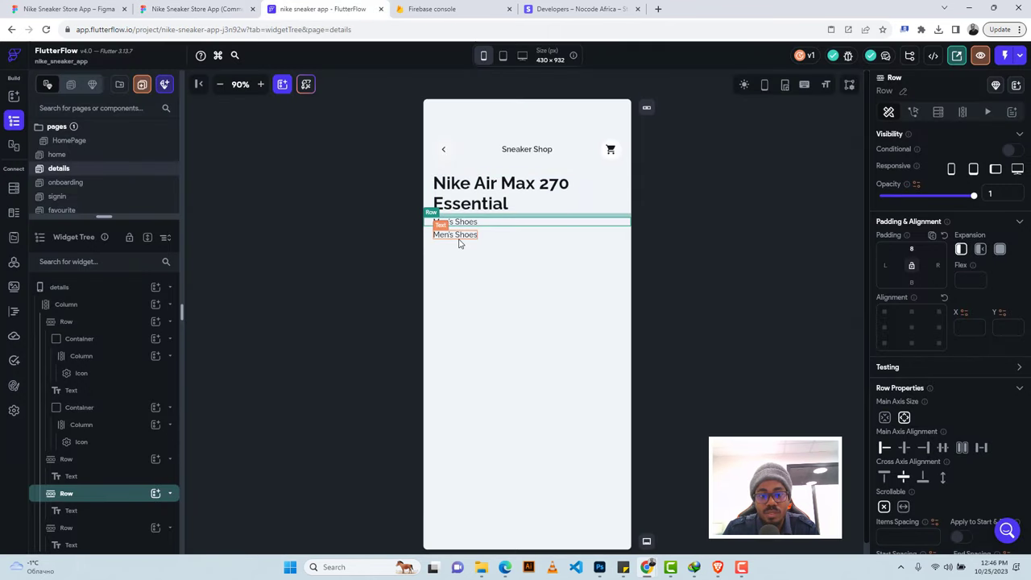
pyautogui.doubleClick(459, 237)
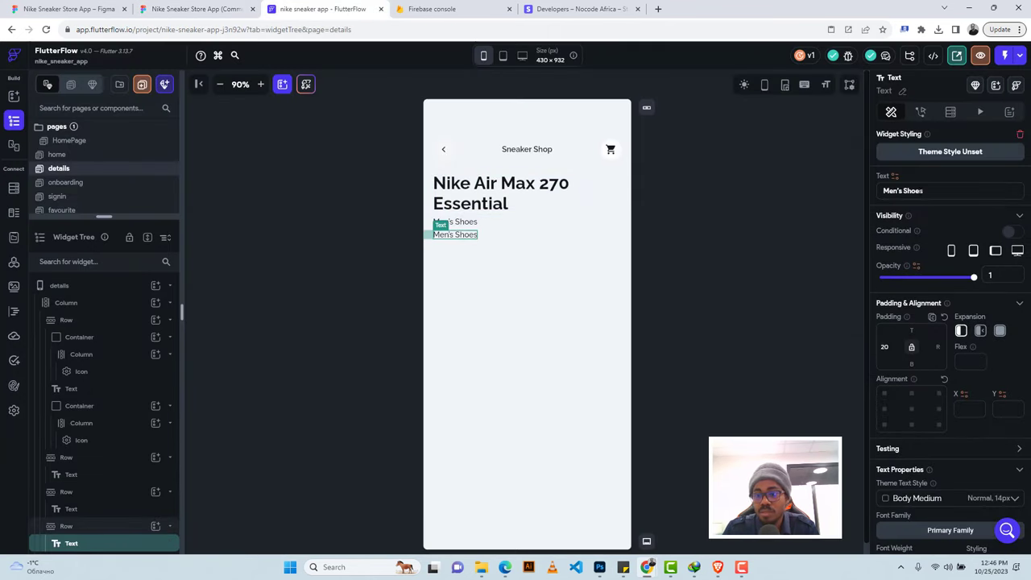
pyautogui.hotkey('ctrl', 'v')
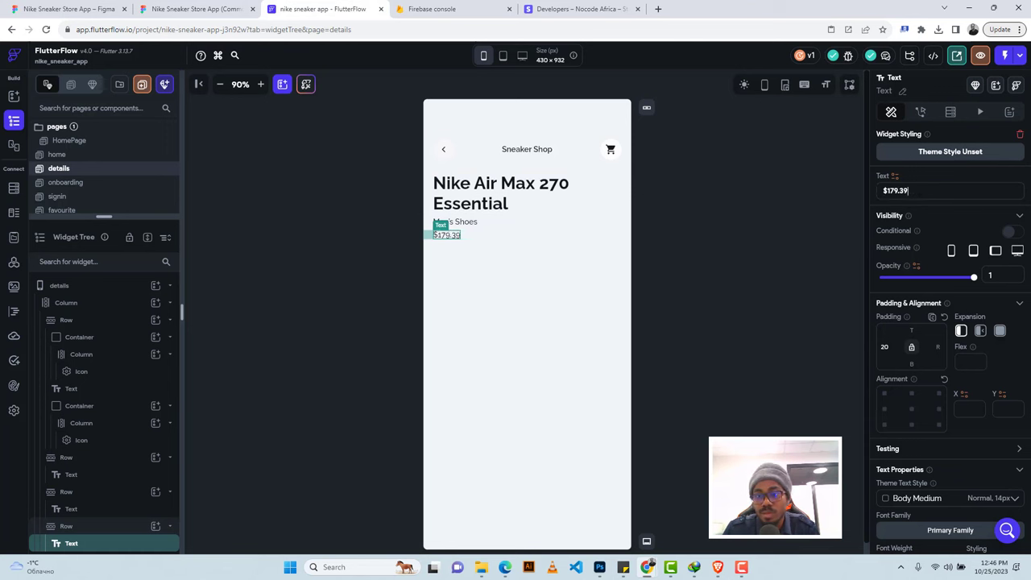
# Style the price 700 Bold at size 34, after first trying semi bold 24.
pyautogui.scroll(-3, 933, 282)
pyautogui.click(918, 343)
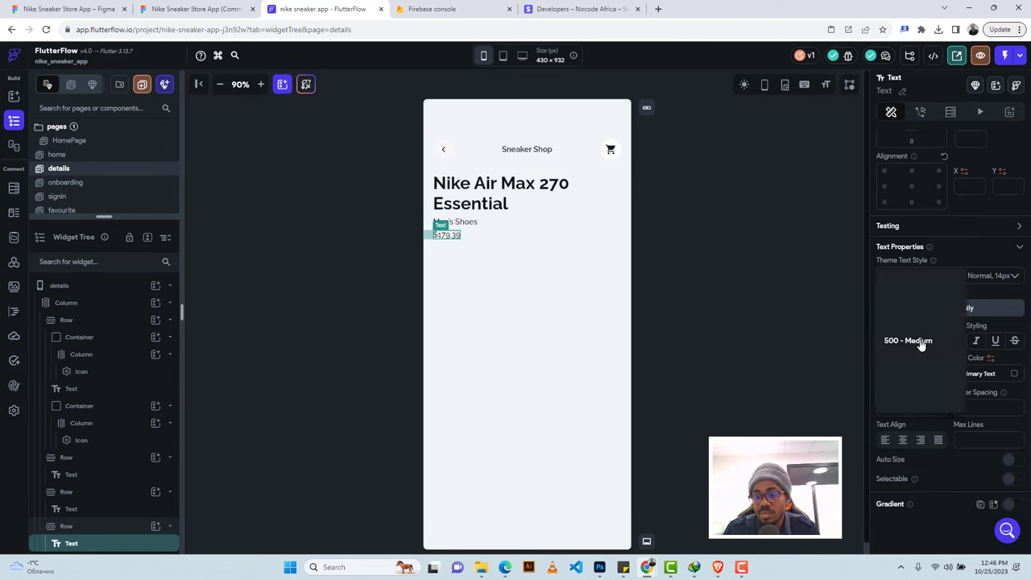
pyautogui.click(909, 370)
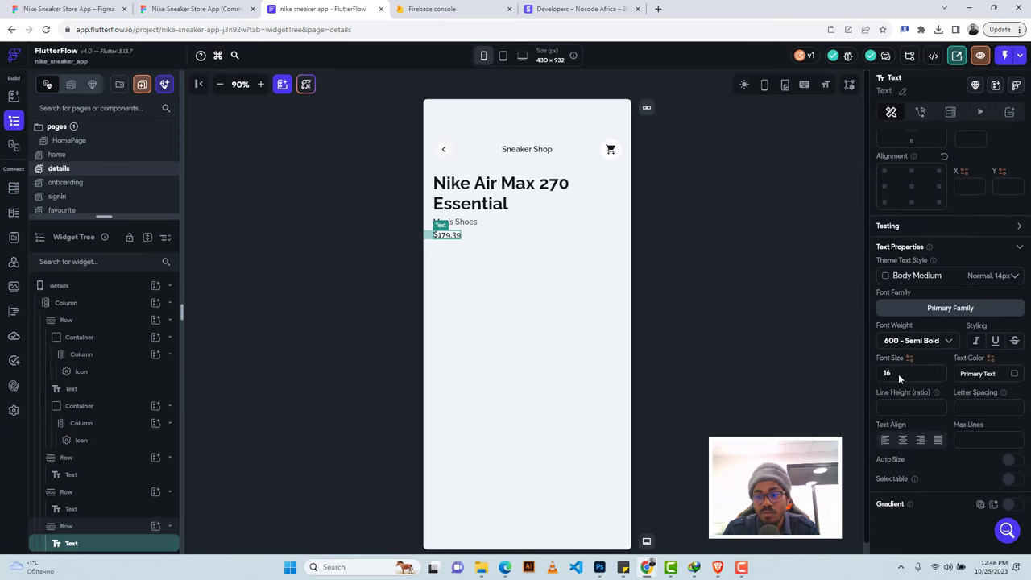
pyautogui.write('24')
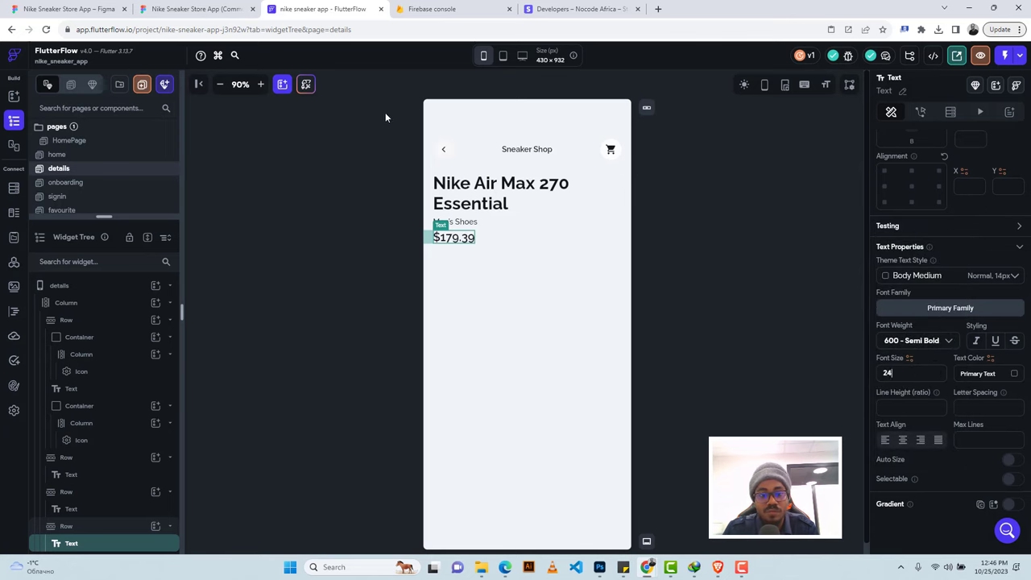
pyautogui.click(196, 9)
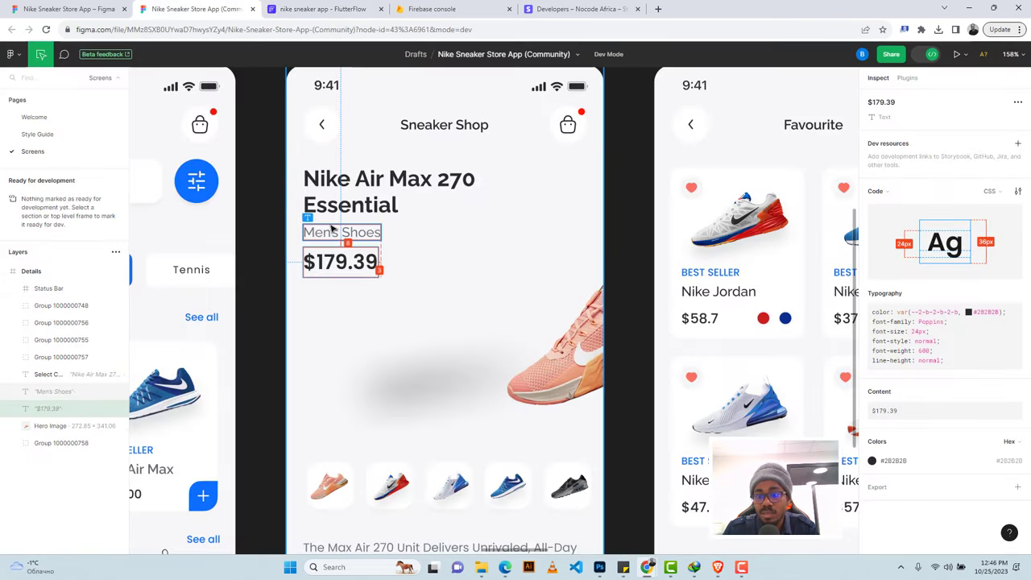
pyautogui.click(322, 9)
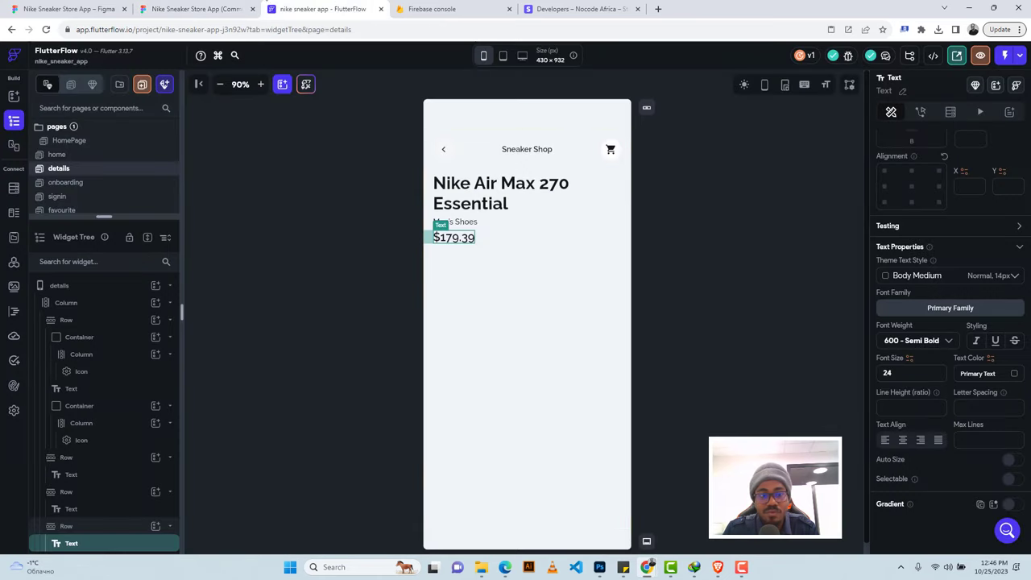
pyautogui.click(182, 8)
pyautogui.click(318, 9)
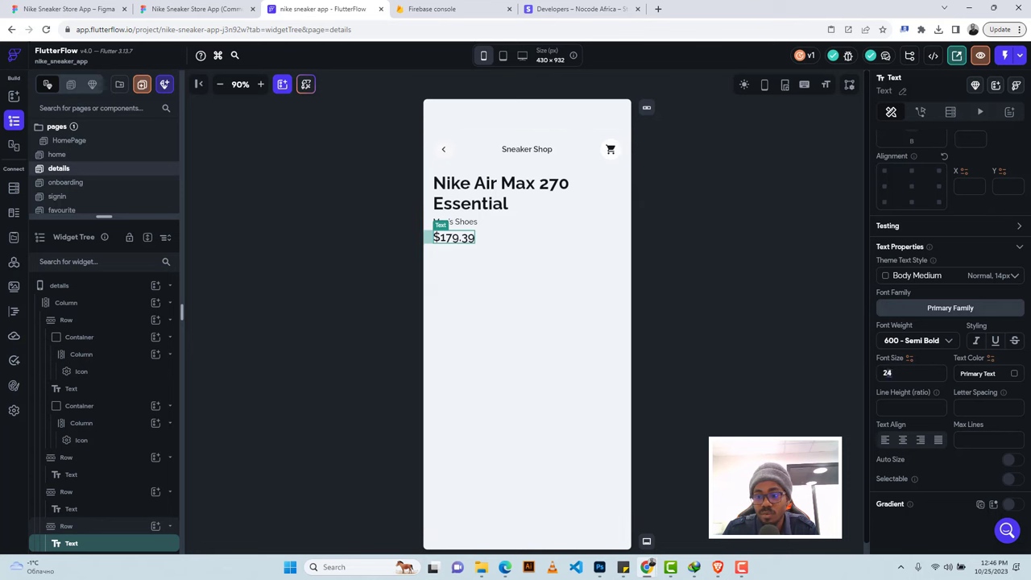
pyautogui.write('34')
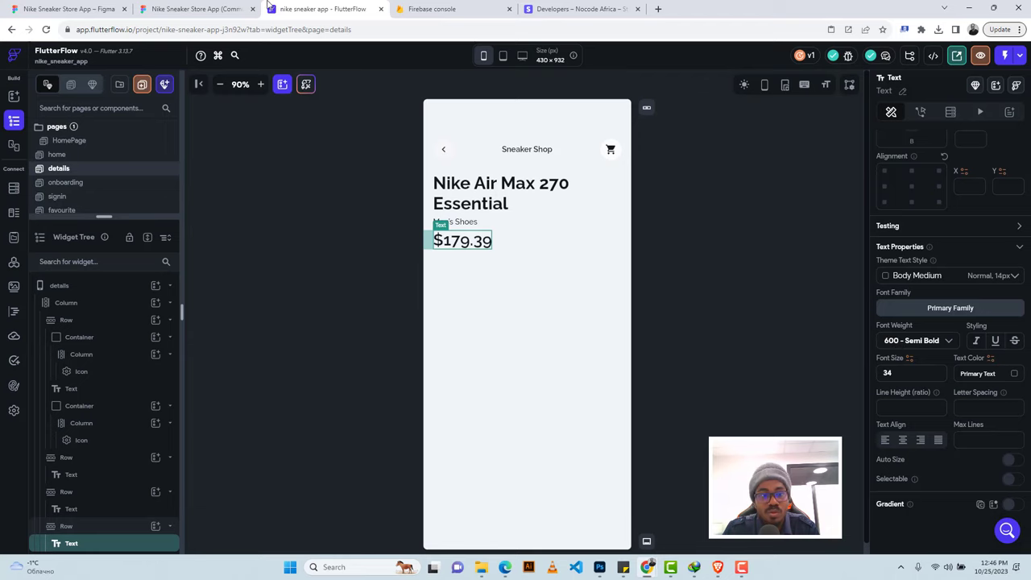
pyautogui.click(201, 8)
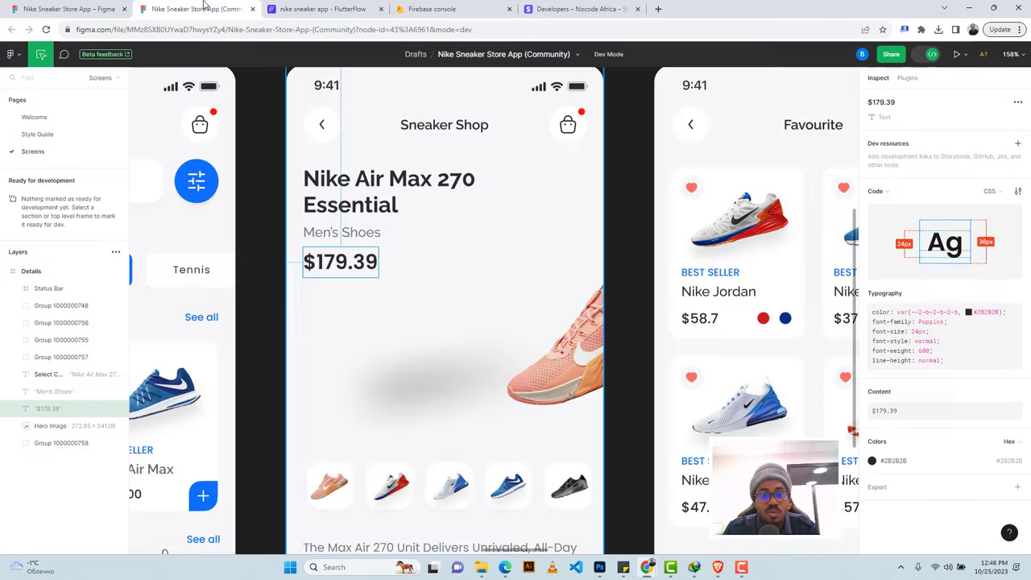
pyautogui.click(286, 8)
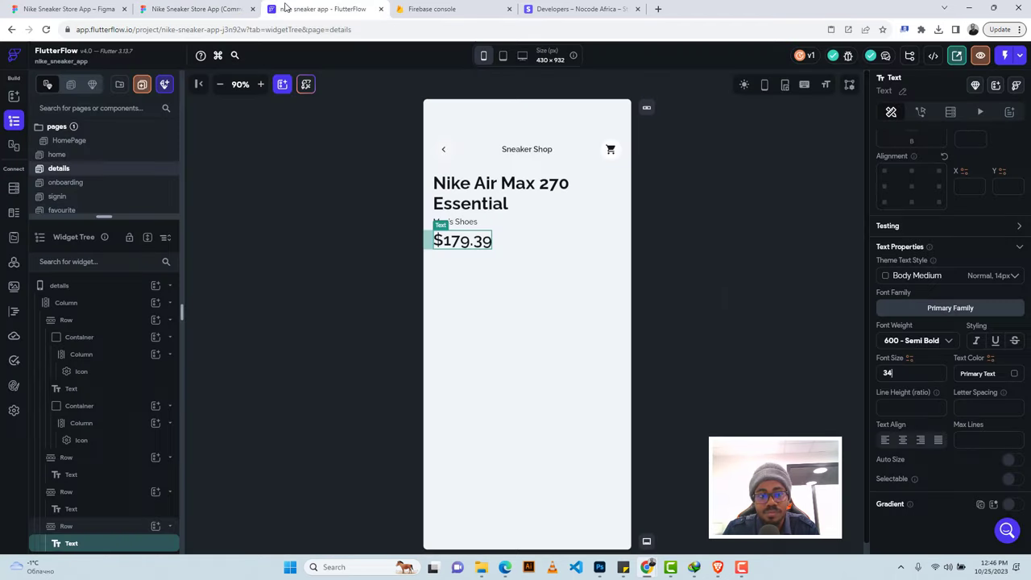
pyautogui.click(902, 341)
pyautogui.click(900, 366)
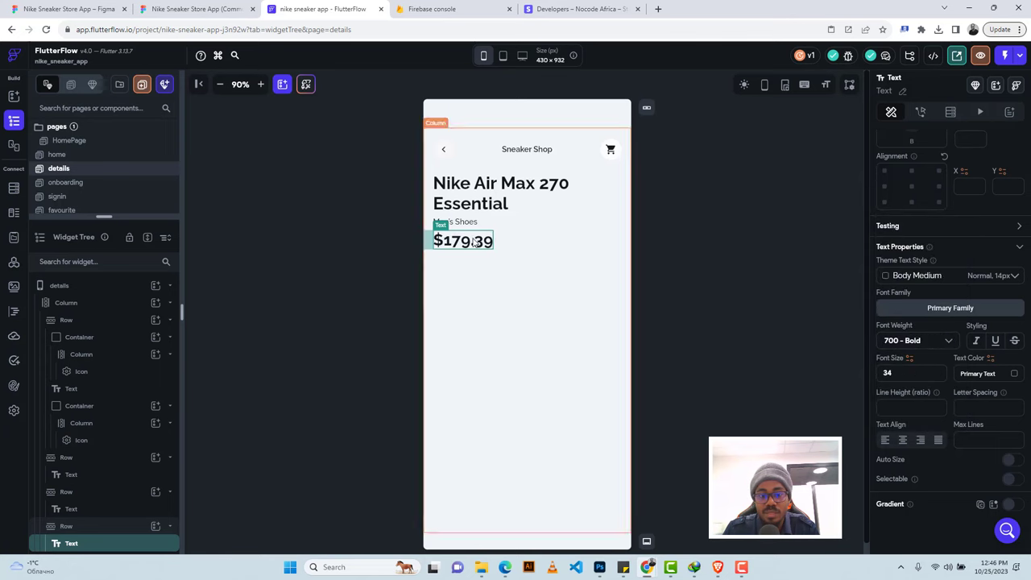
pyautogui.click(521, 249)
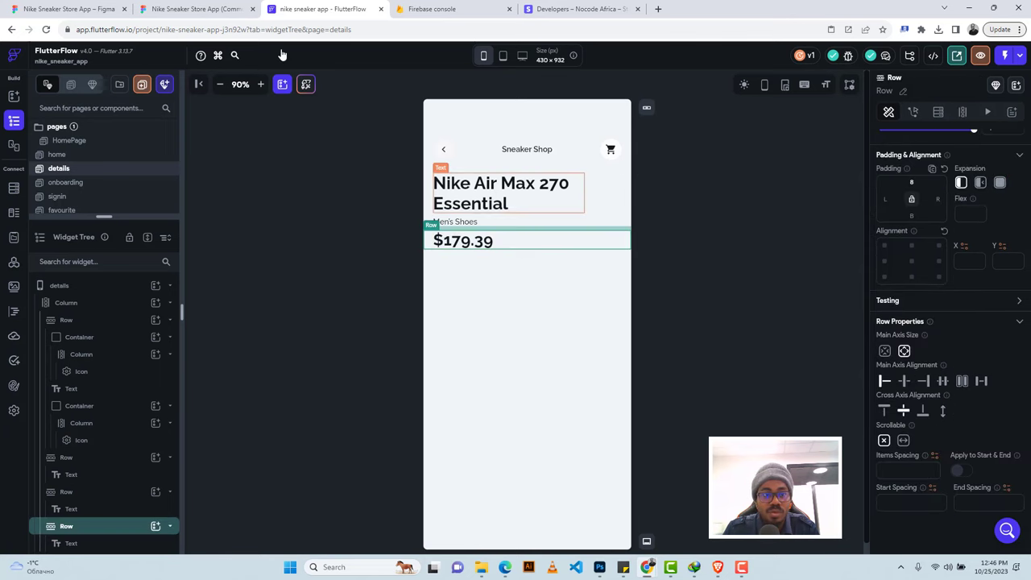
pyautogui.click(193, 8)
pyautogui.scroll(-1, 403, 282)
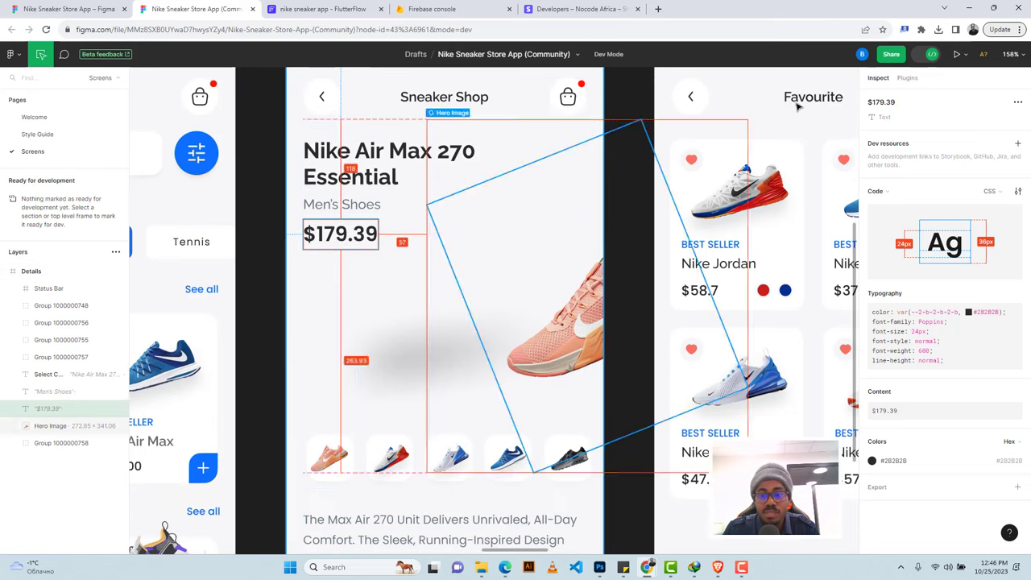
# Leave Dev Mode and select the rotated pink-shoe Hero Image on the canvas.
pyautogui.click(931, 55)
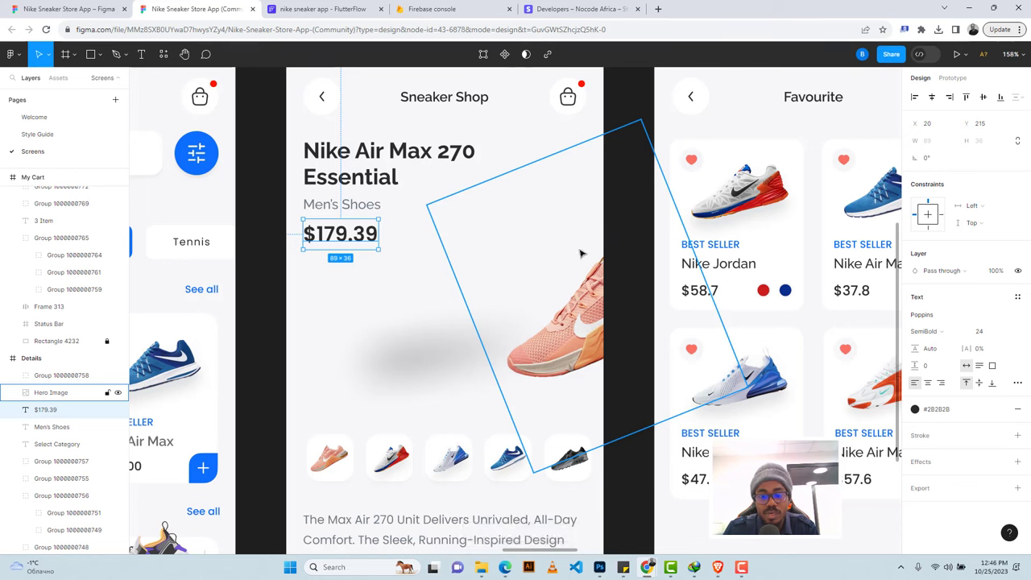
pyautogui.hotkey('shift', 'Tab')
pyautogui.press('Tab')
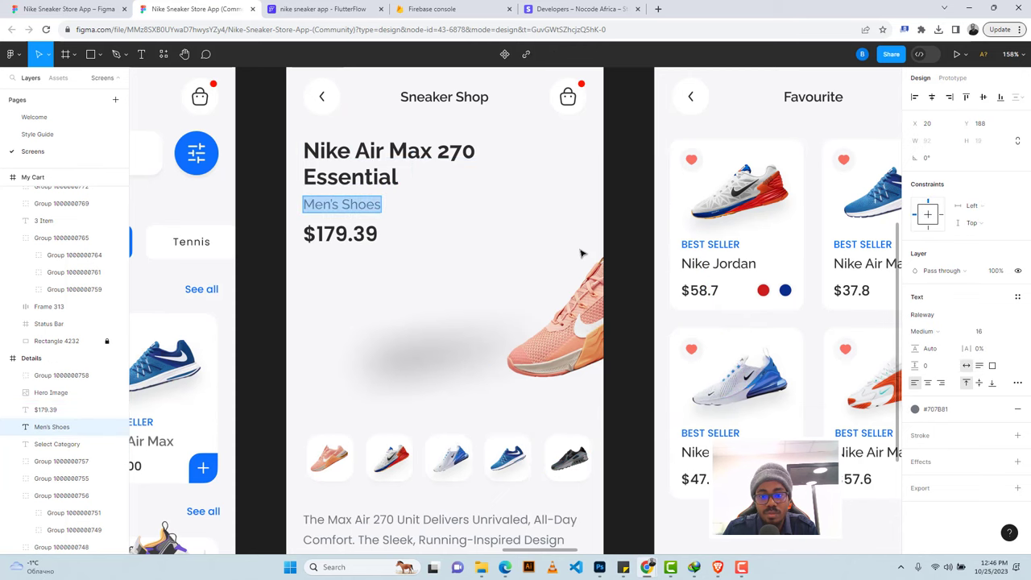
pyautogui.click(581, 253)
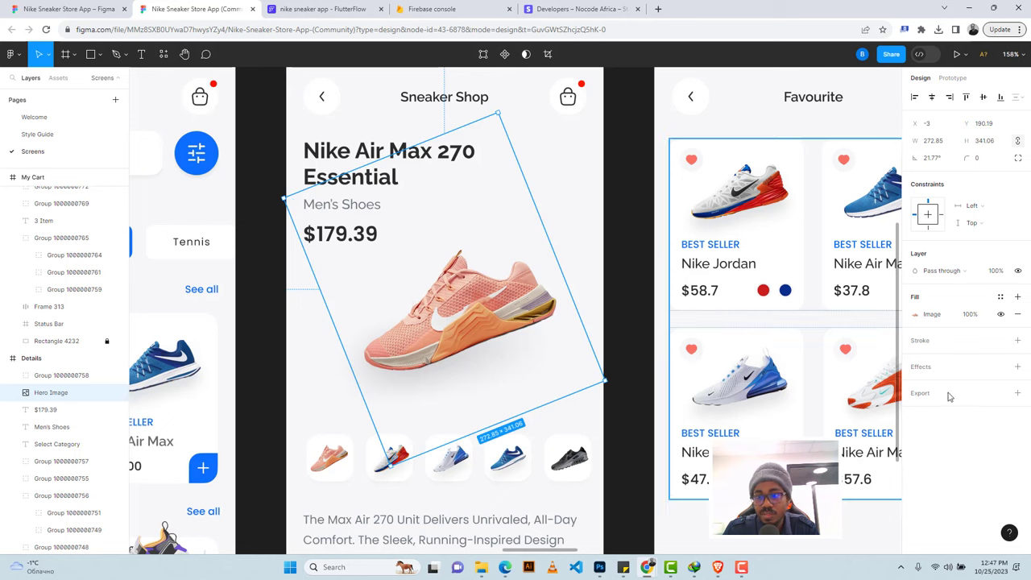
# Export the Hero Image as a 1x PNG and show Hero Image (2).png in Downloads.
pyautogui.click(1017, 393)
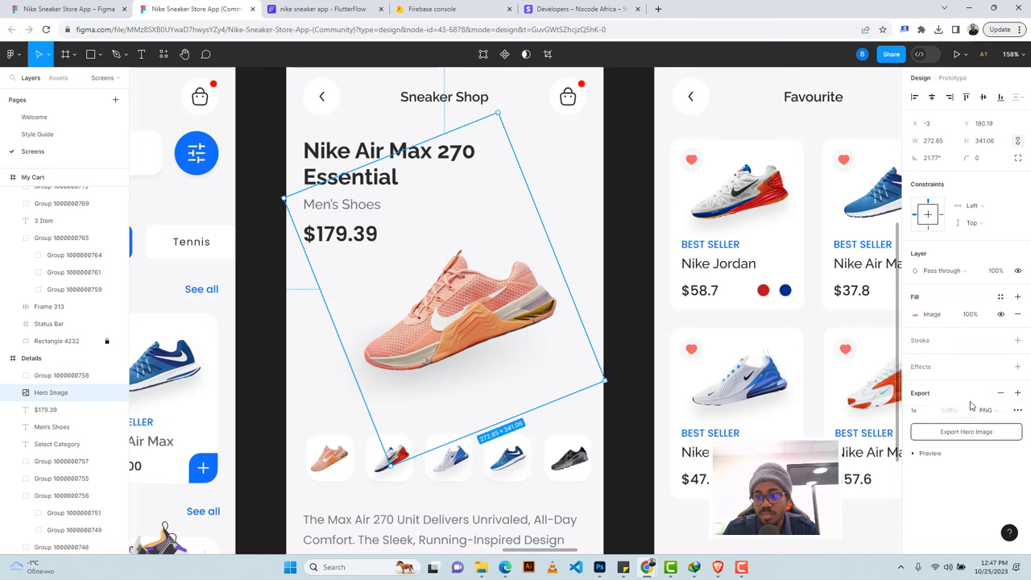
pyautogui.click(934, 454)
pyautogui.scroll(-1, 959, 475)
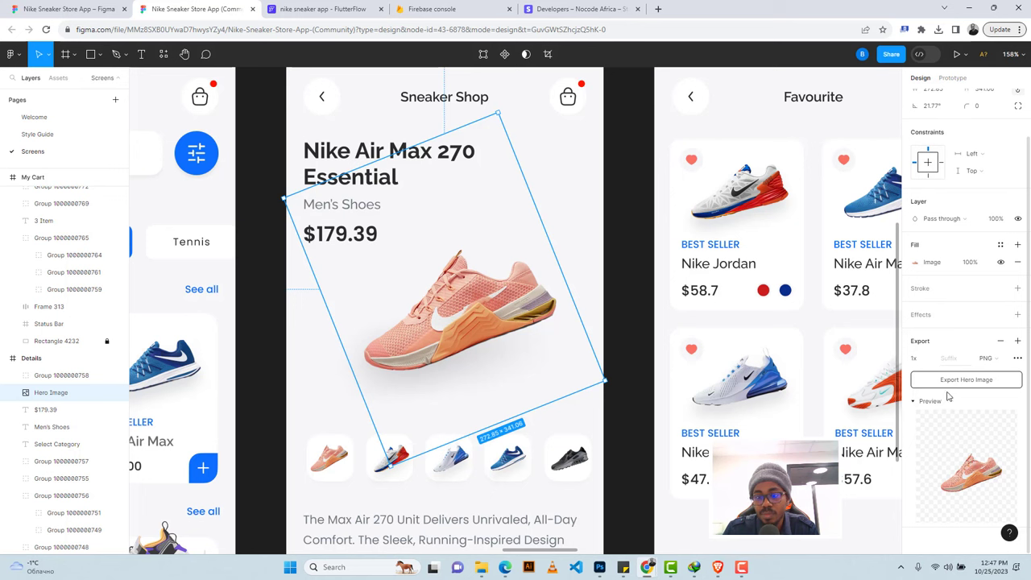
pyautogui.click(942, 385)
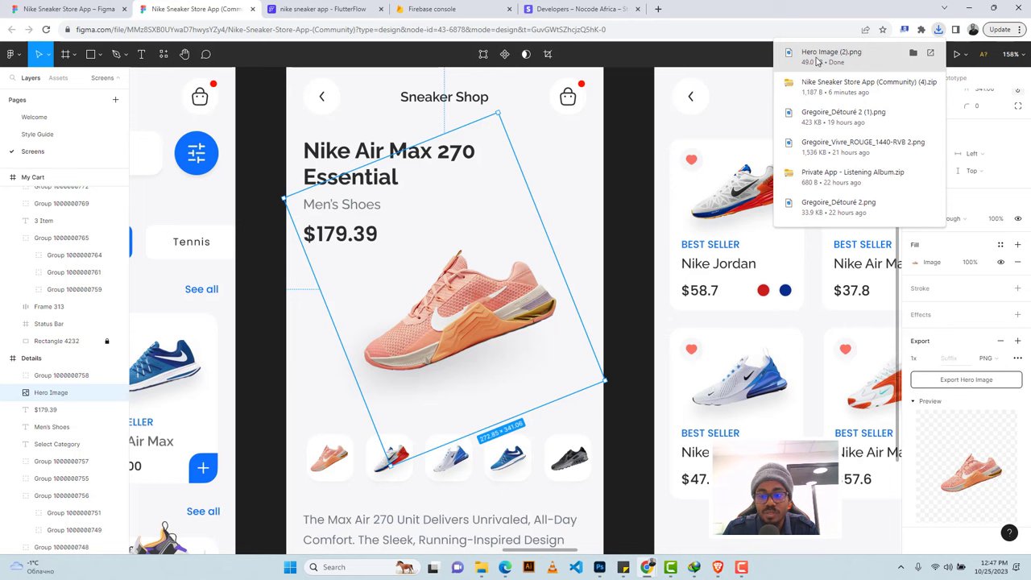
pyautogui.click(909, 54)
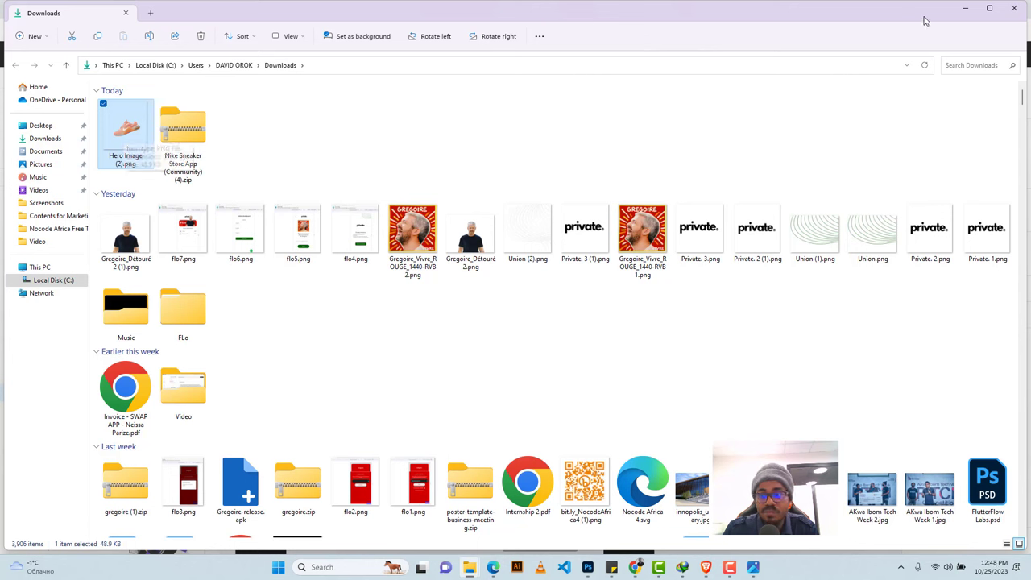
# Minimize the Downloads window and close the Hero Image (2).png preview, returning to FlutterFlow.
pyautogui.click(965, 8)
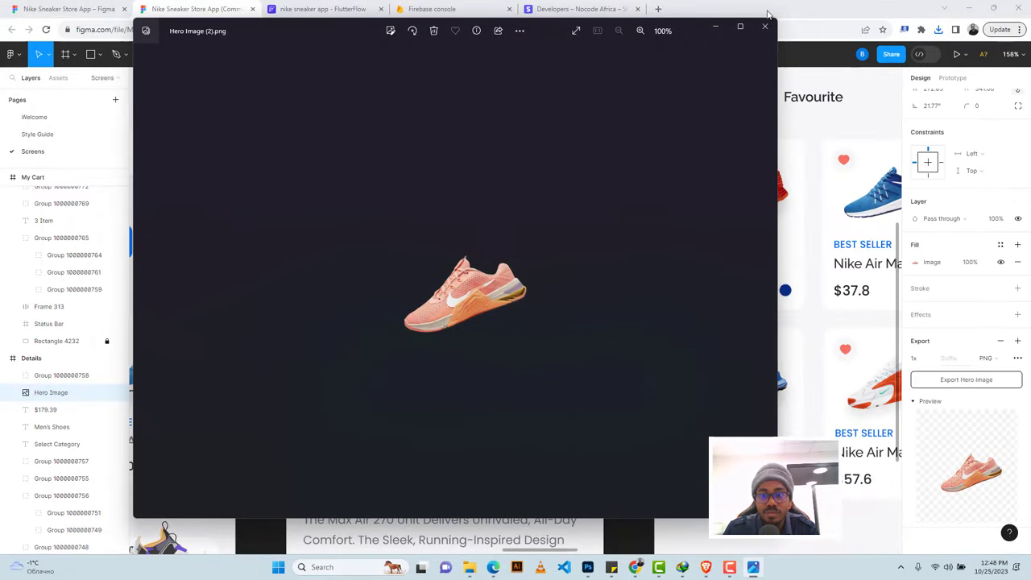
pyautogui.click(765, 26)
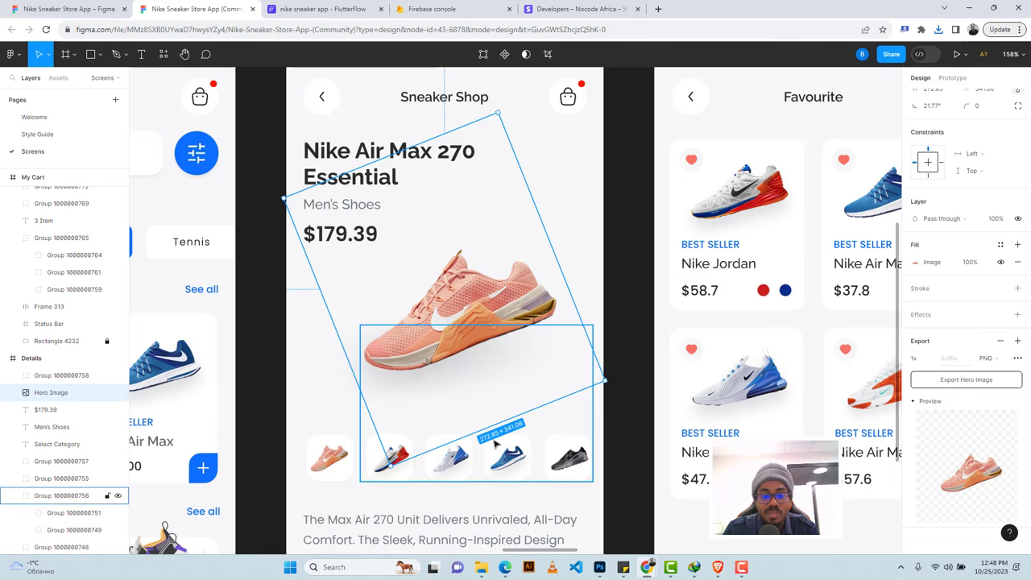
pyautogui.click(338, 9)
# Add an Image widget below the price sized 271 wide by 341 high.
pyautogui.click(476, 310)
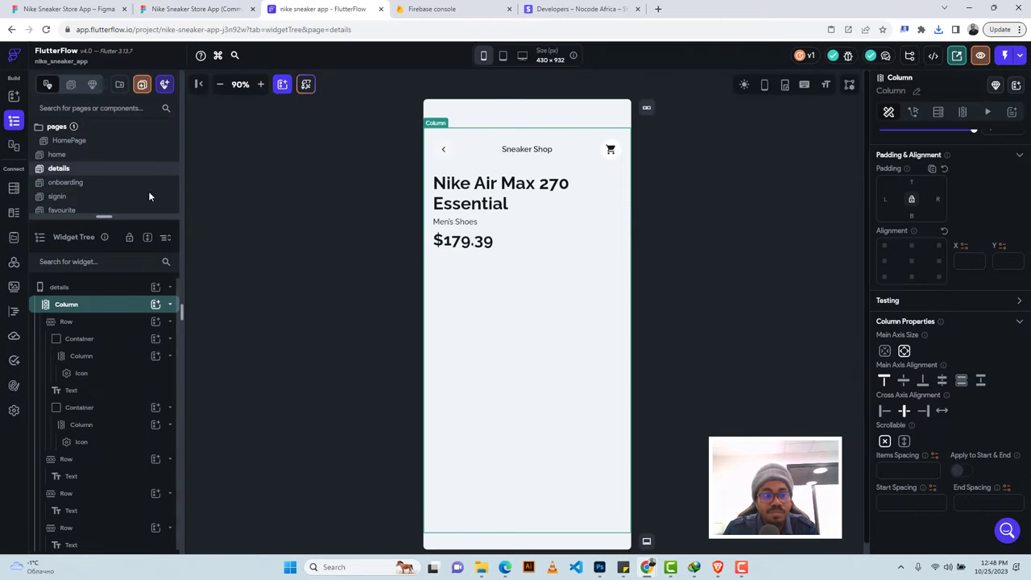
pyautogui.click(156, 305)
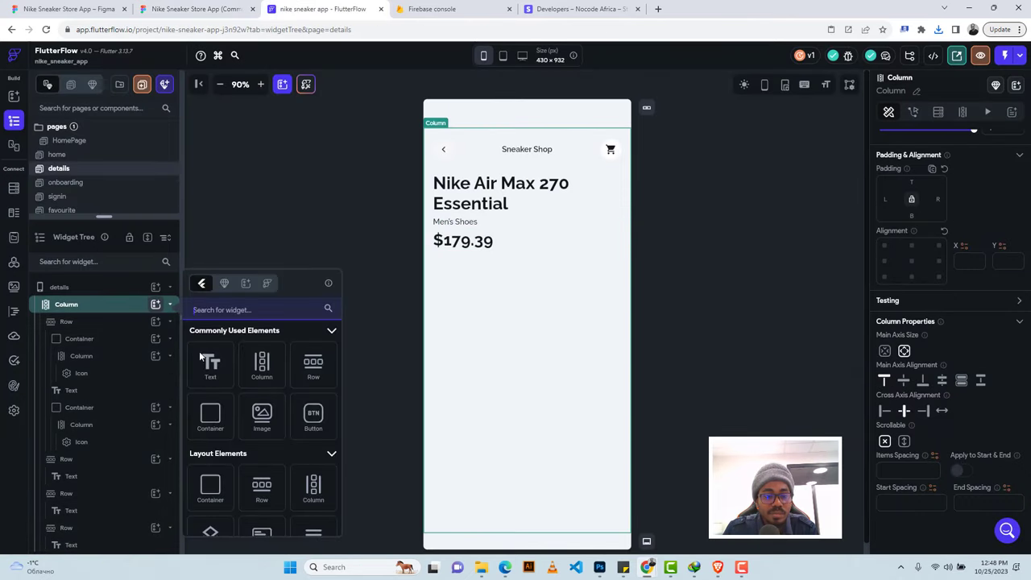
pyautogui.click(263, 416)
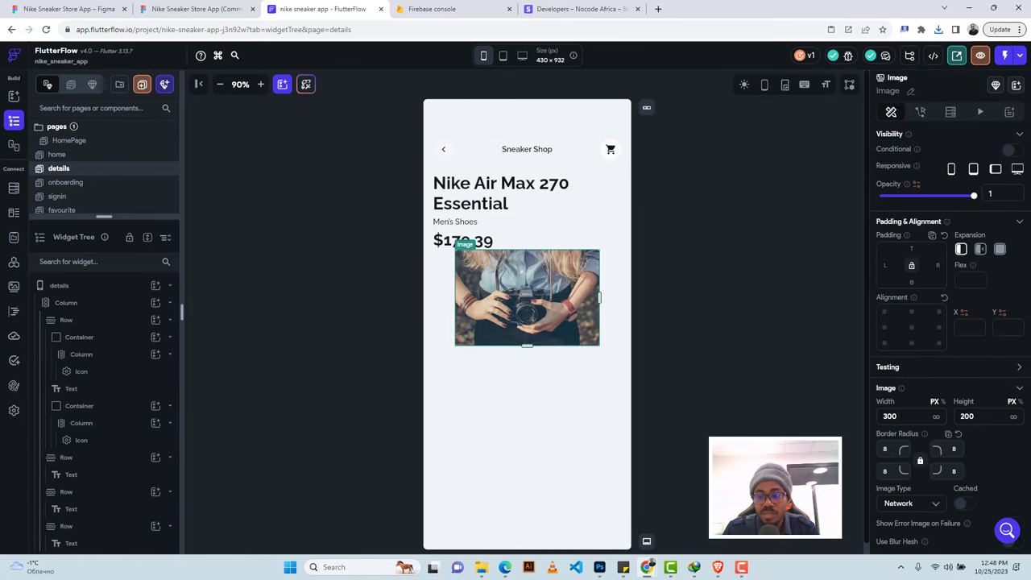
pyautogui.doubleClick(889, 416)
pyautogui.write('271')
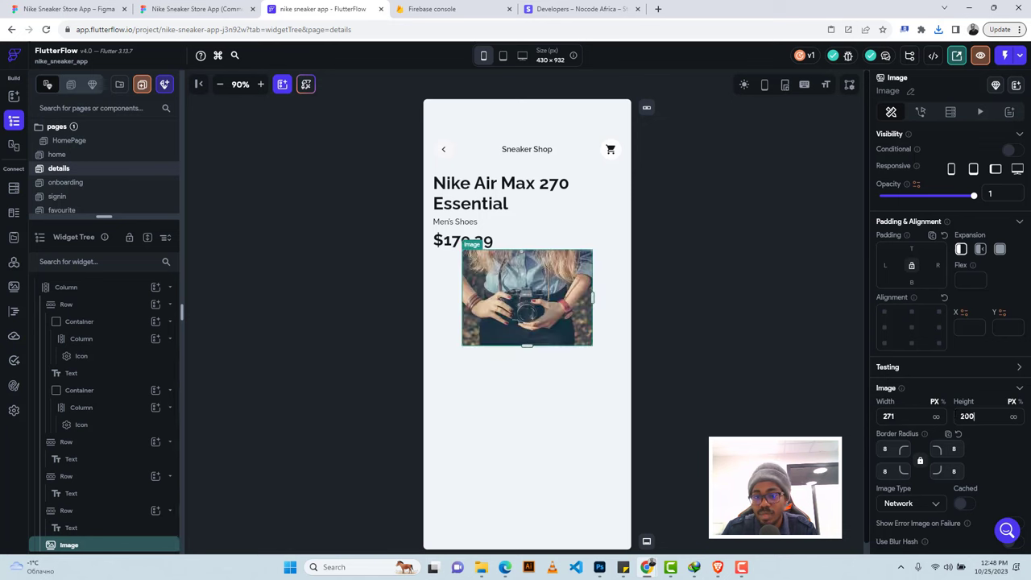
pyautogui.press('Tab')
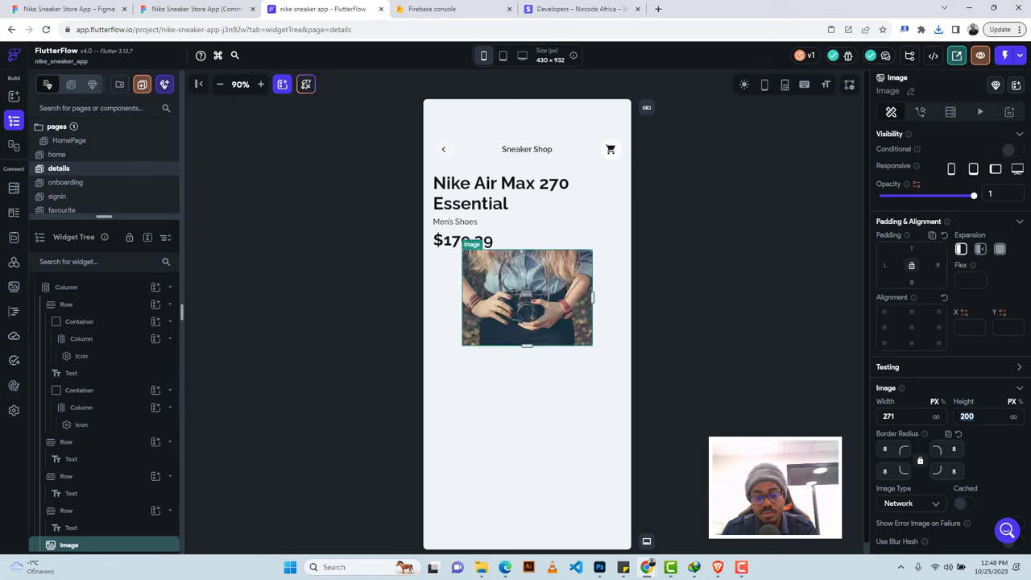
pyautogui.write('341')
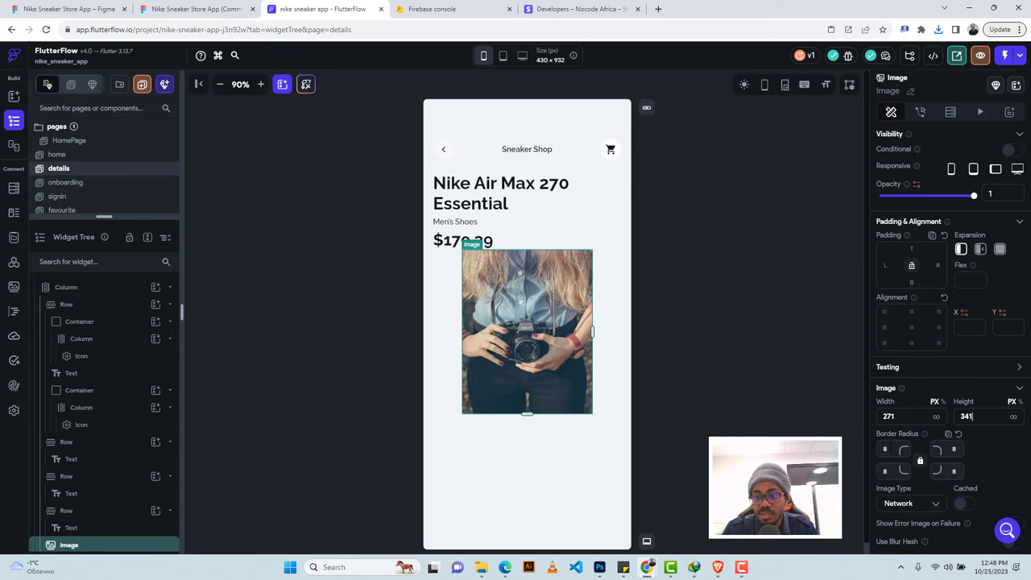
pyautogui.press('Tab')
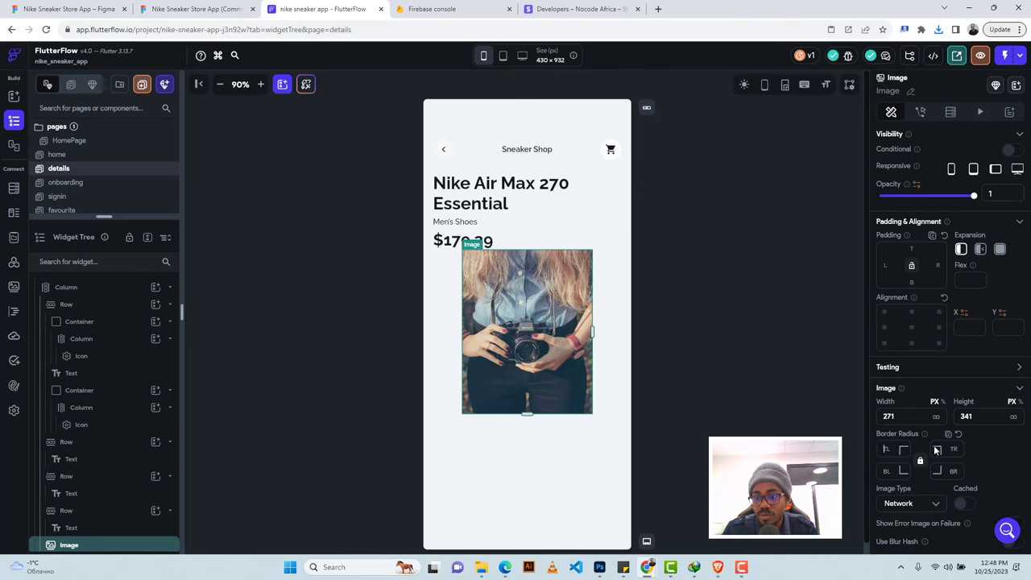
# Set the image type to Asset and upload Hero Image (2).png from Downloads.
pyautogui.scroll(-3, 934, 447)
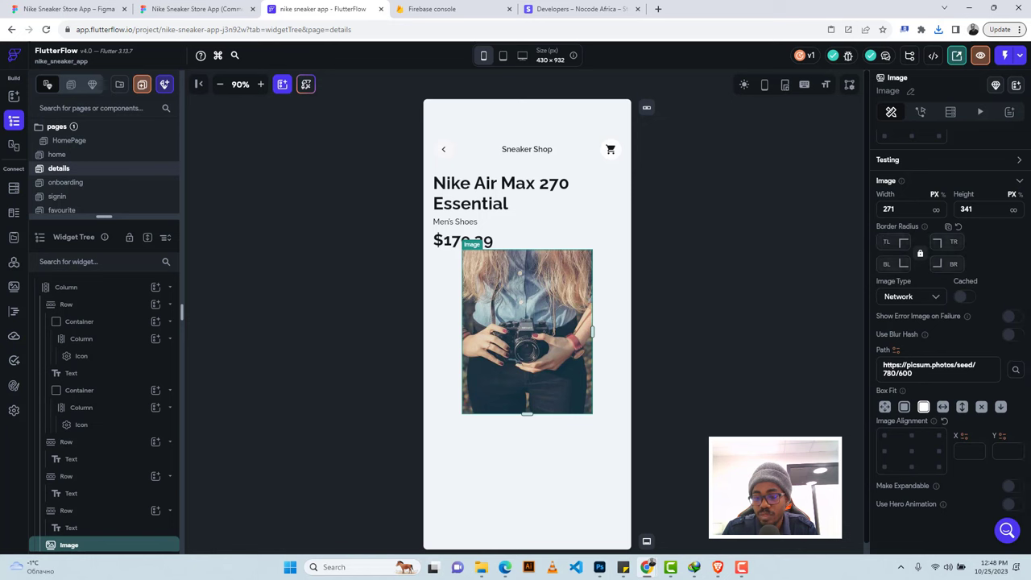
pyautogui.click(908, 297)
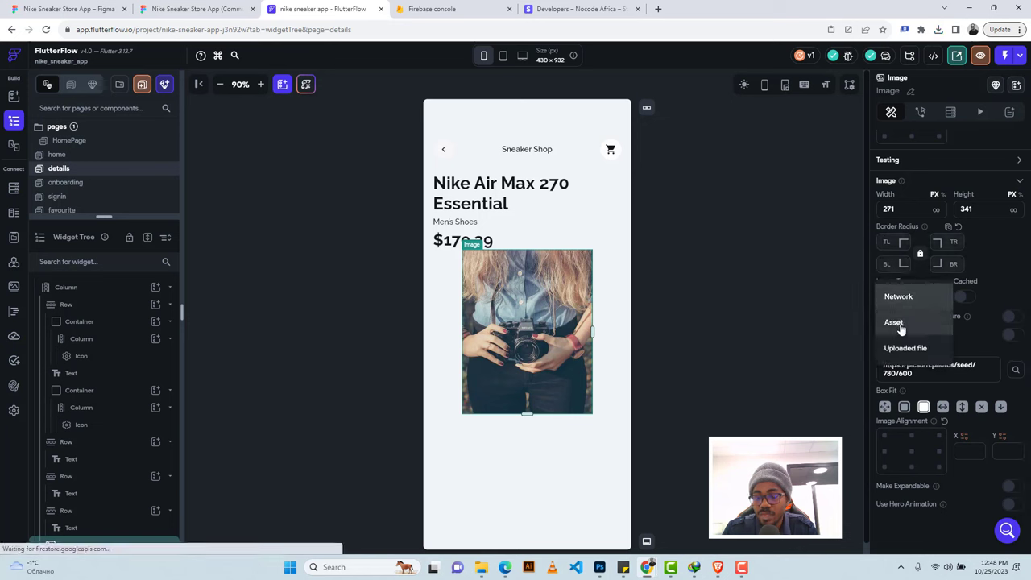
pyautogui.click(900, 325)
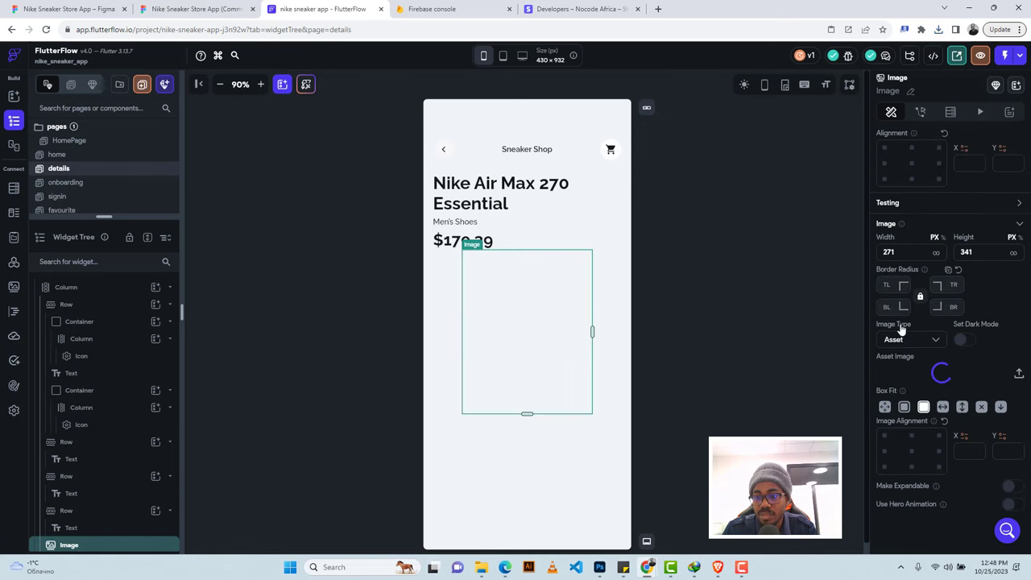
pyautogui.click(1019, 376)
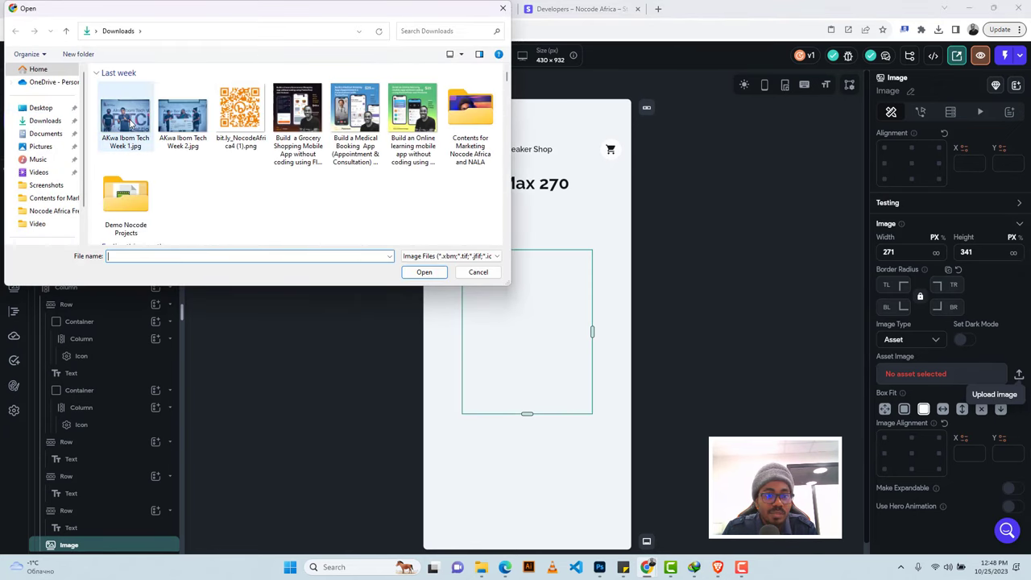
pyautogui.click(126, 118)
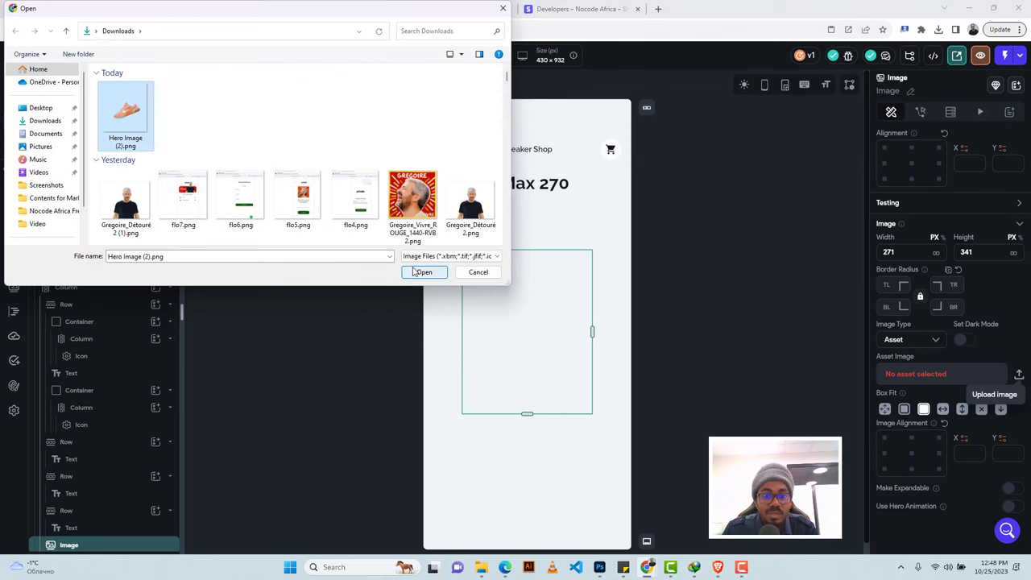
pyautogui.click(413, 272)
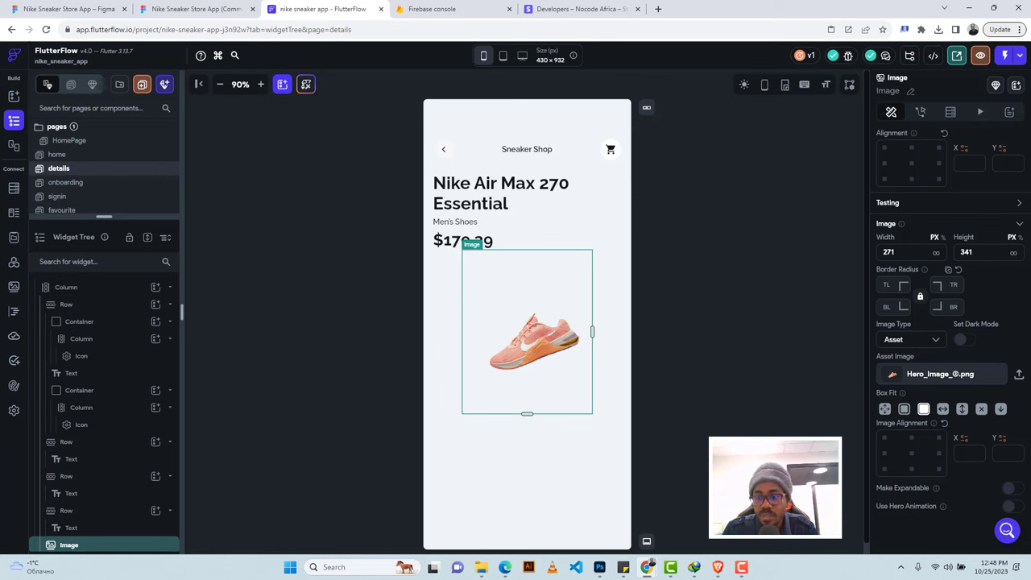
# Compare the Box Fit options on the sneaker image and settle on None.
pyautogui.click(197, 8)
pyautogui.click(322, 9)
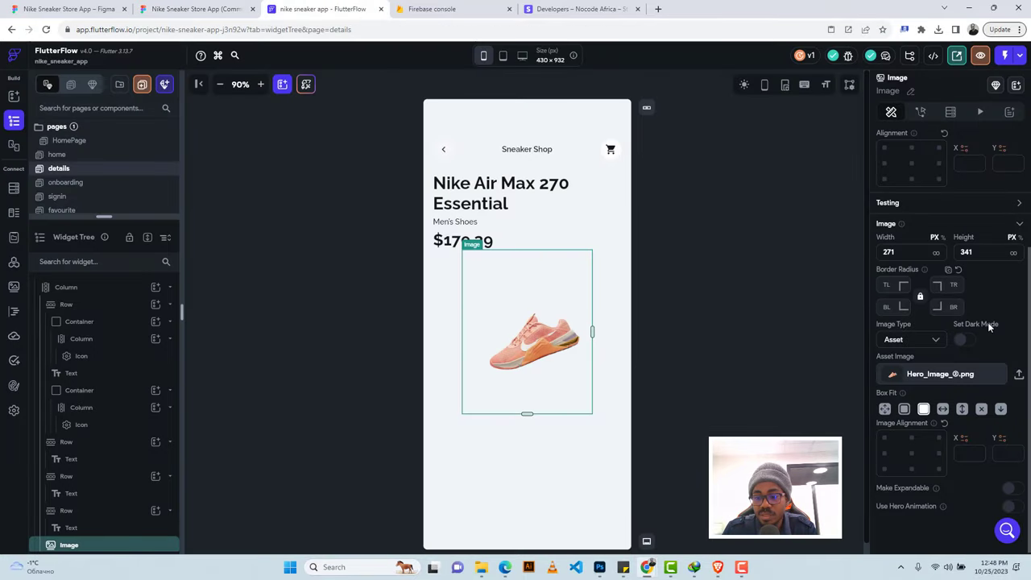
pyautogui.click(903, 410)
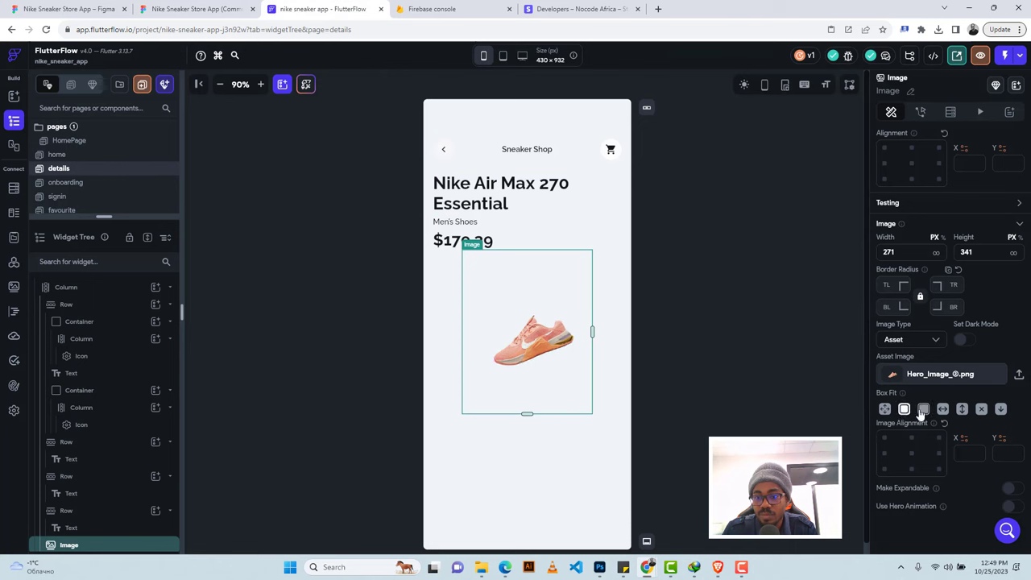
pyautogui.click(923, 409)
pyautogui.click(942, 410)
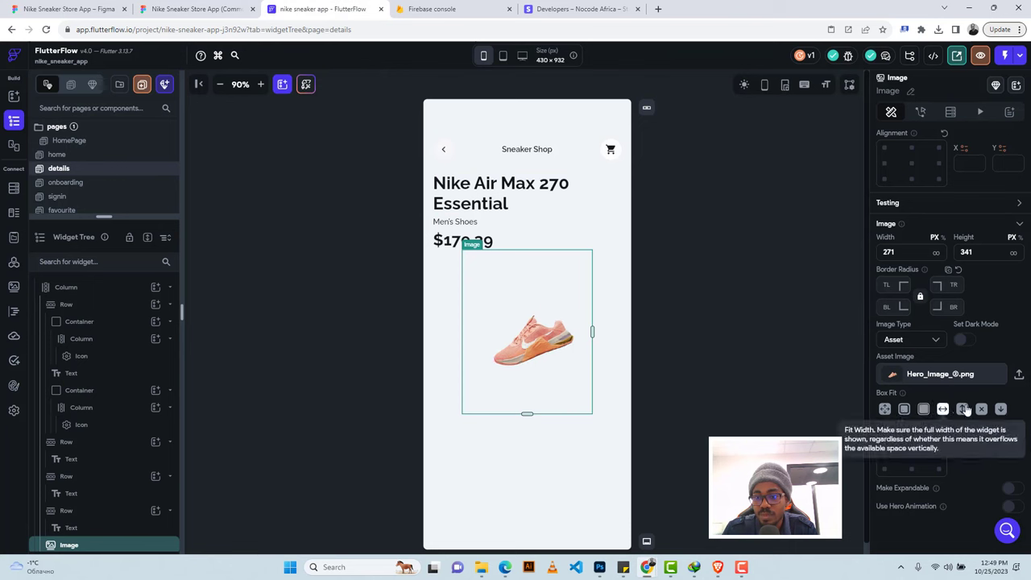
pyautogui.click(963, 410)
pyautogui.click(980, 410)
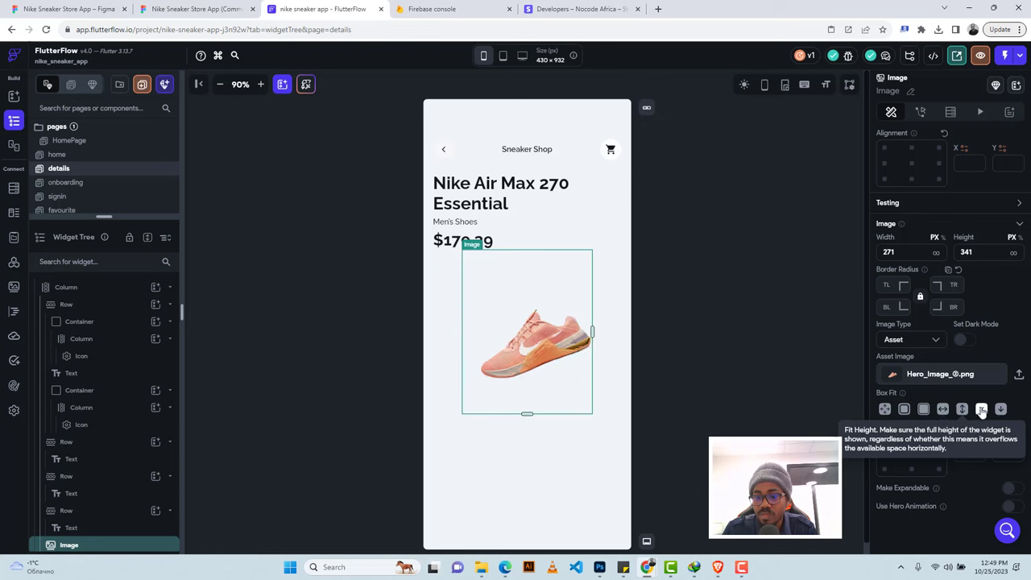
pyautogui.click(1001, 410)
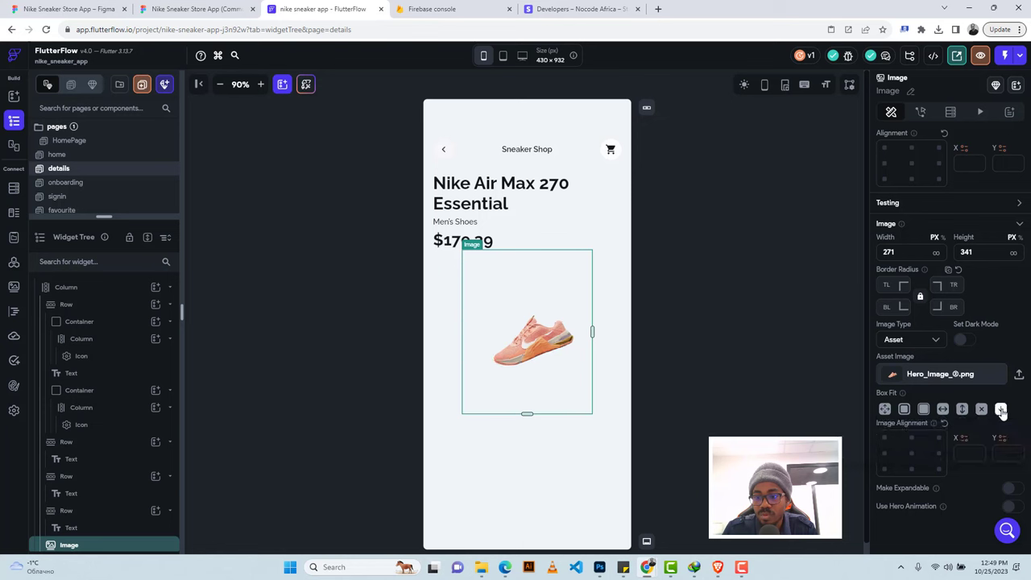
pyautogui.click(981, 410)
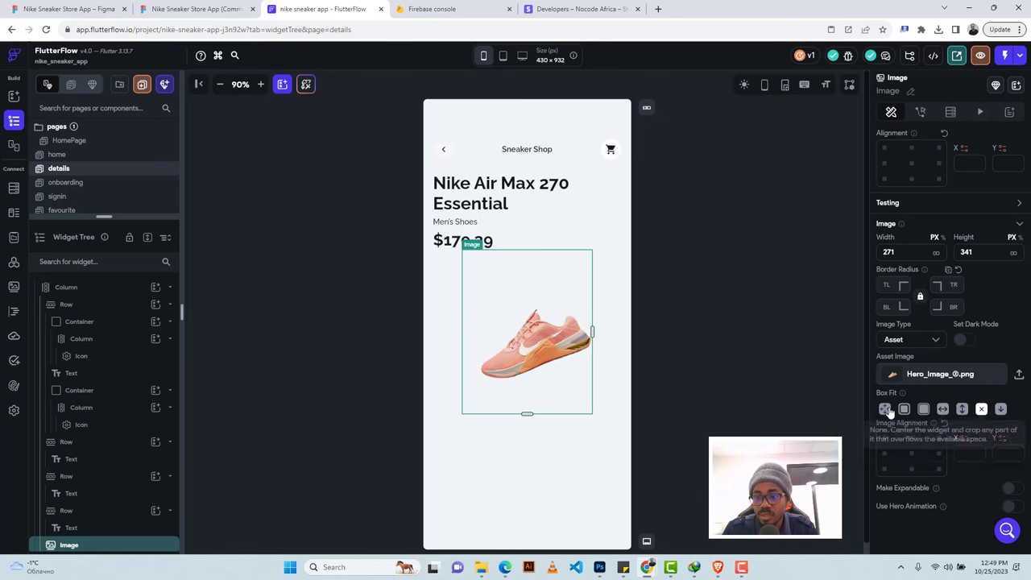
pyautogui.click(884, 410)
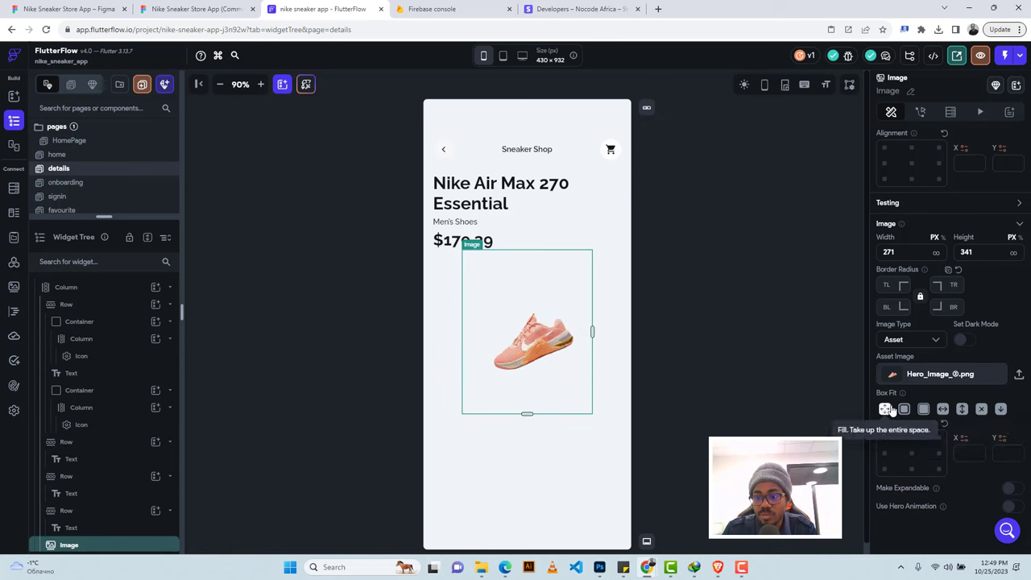
pyautogui.click(981, 410)
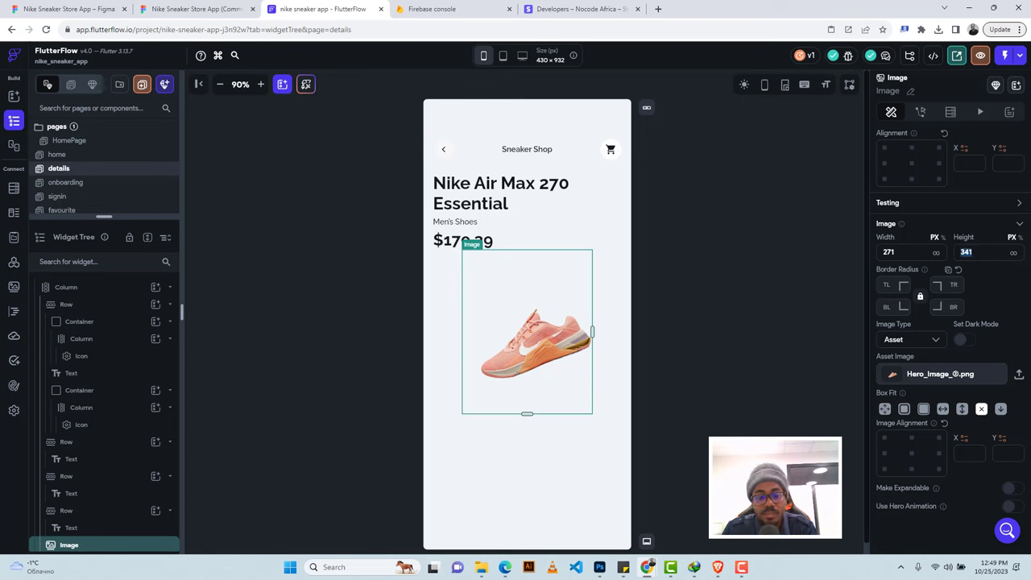
# Reduce the image height to 241.
pyautogui.write('242')
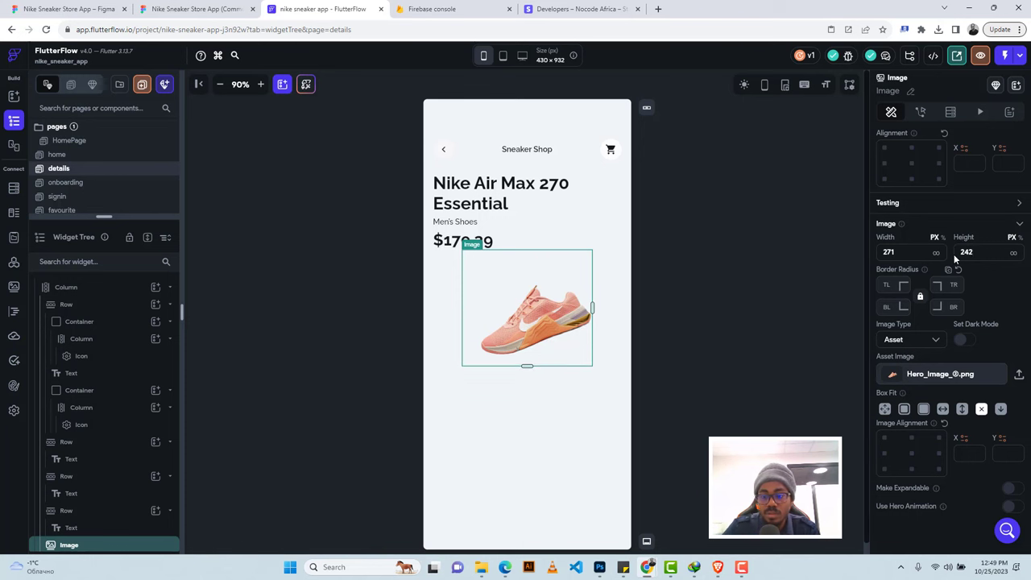
pyautogui.press('BackSpace')
pyautogui.write('1')
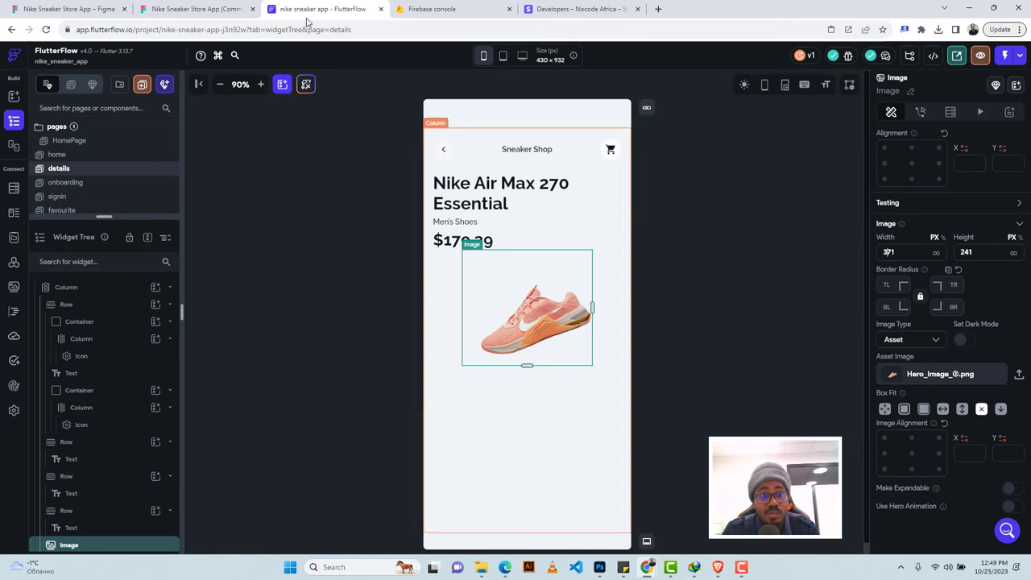
# Export the first pink-shoe thumbnail from Figma as 'Group 1000000758.png'.
pyautogui.click(193, 9)
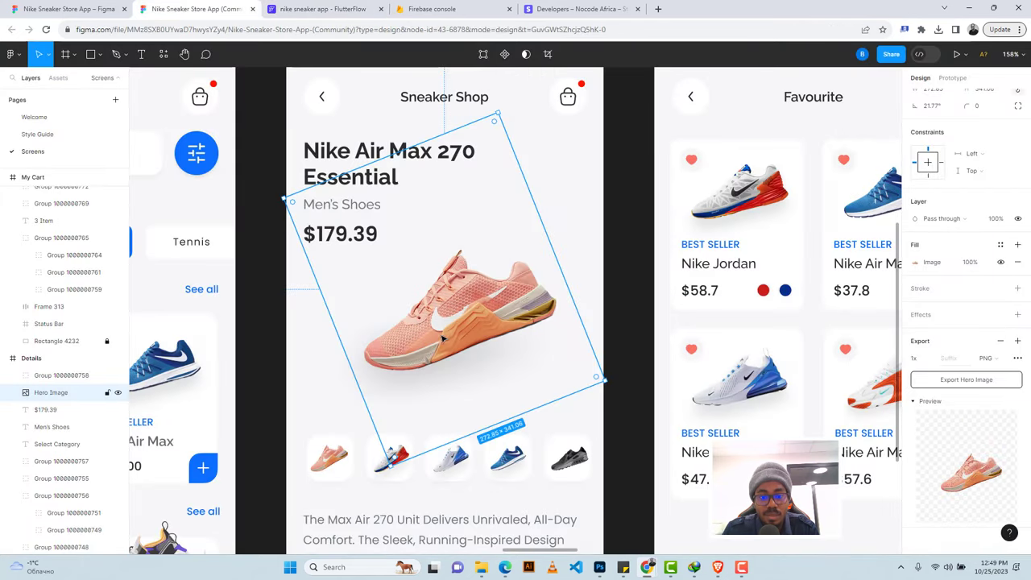
pyautogui.scroll(-3, 451, 340)
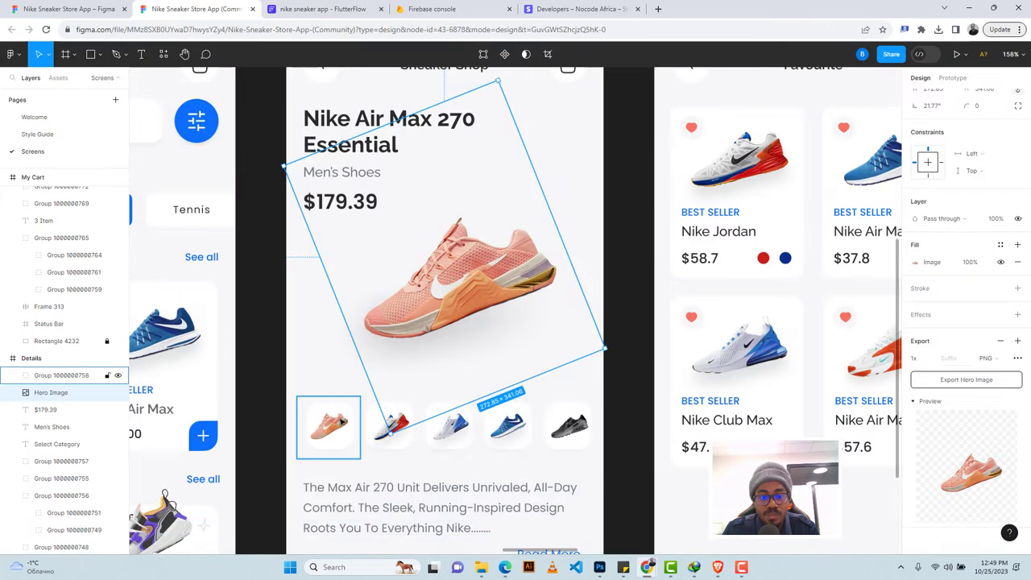
pyautogui.scroll(-3, 338, 339)
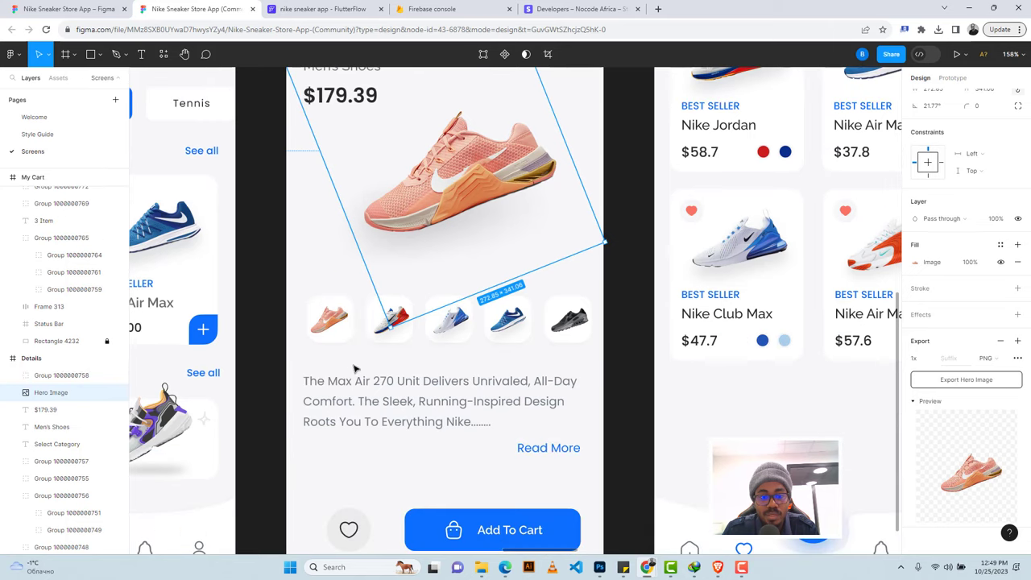
pyautogui.click(328, 316)
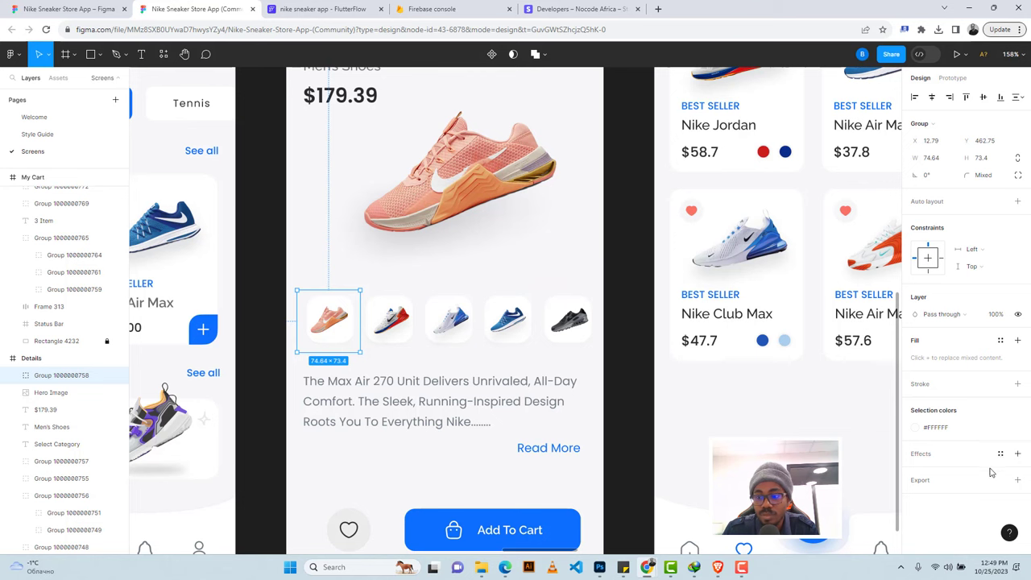
pyautogui.click(1017, 482)
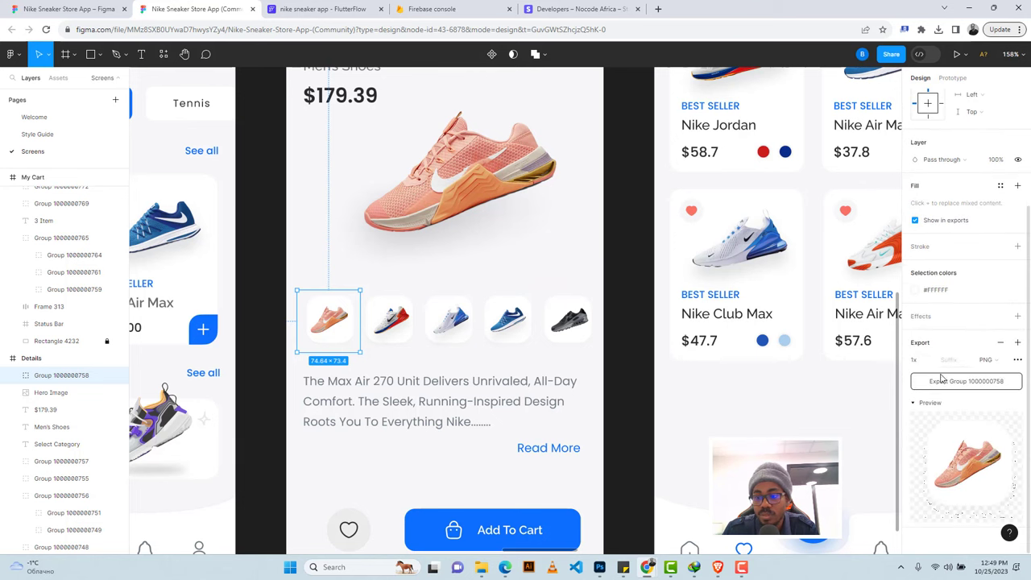
pyautogui.click(940, 380)
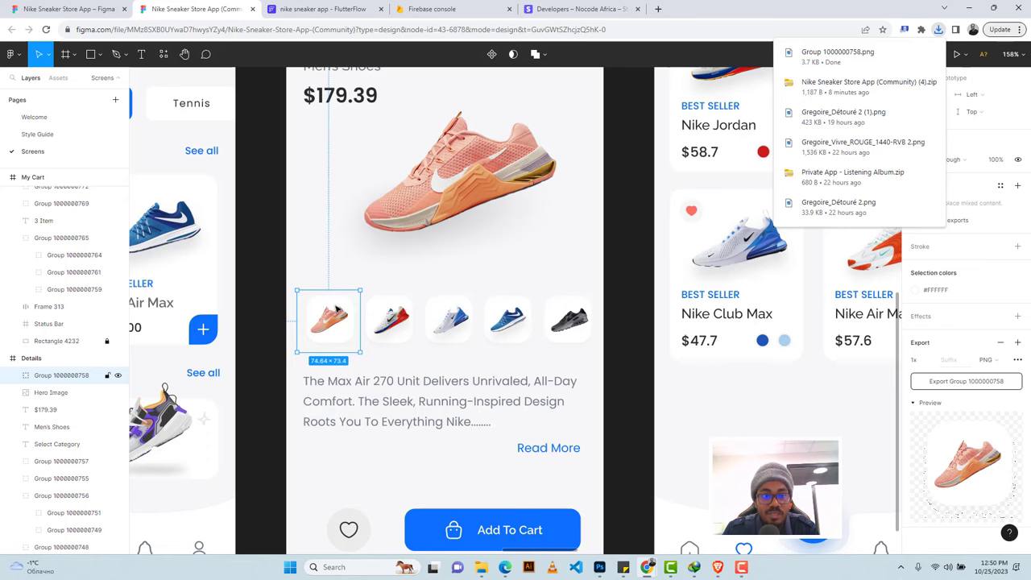
pyautogui.click(322, 8)
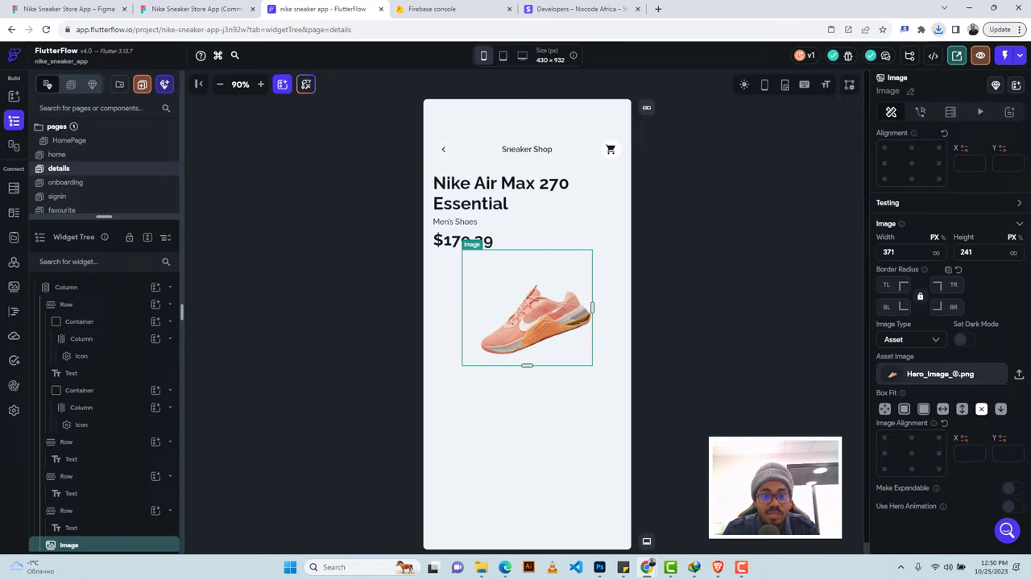
# Add a Row under the hero shoe in the main Column and put an Image widget inside it.
pyautogui.click(455, 393)
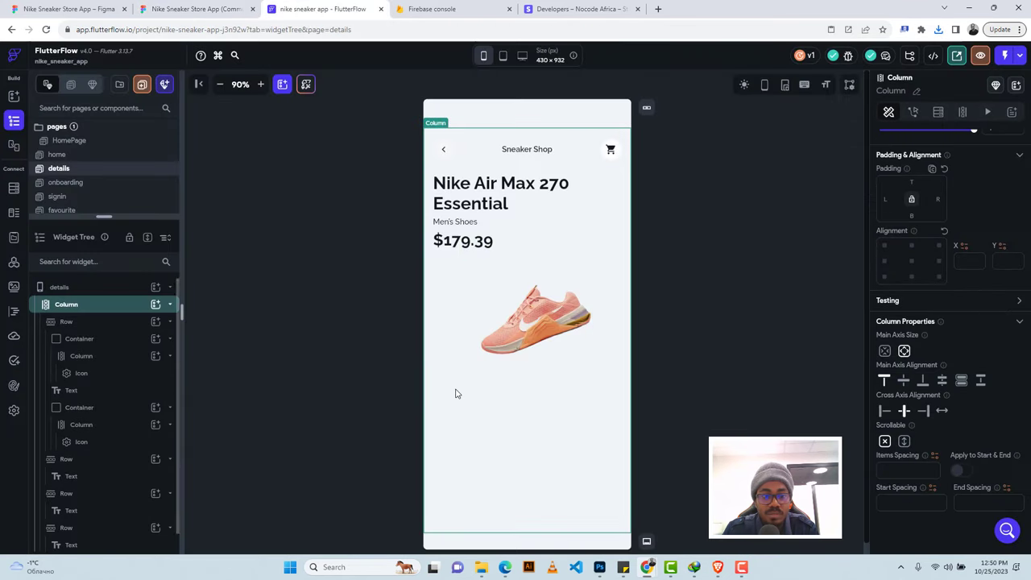
pyautogui.click(155, 305)
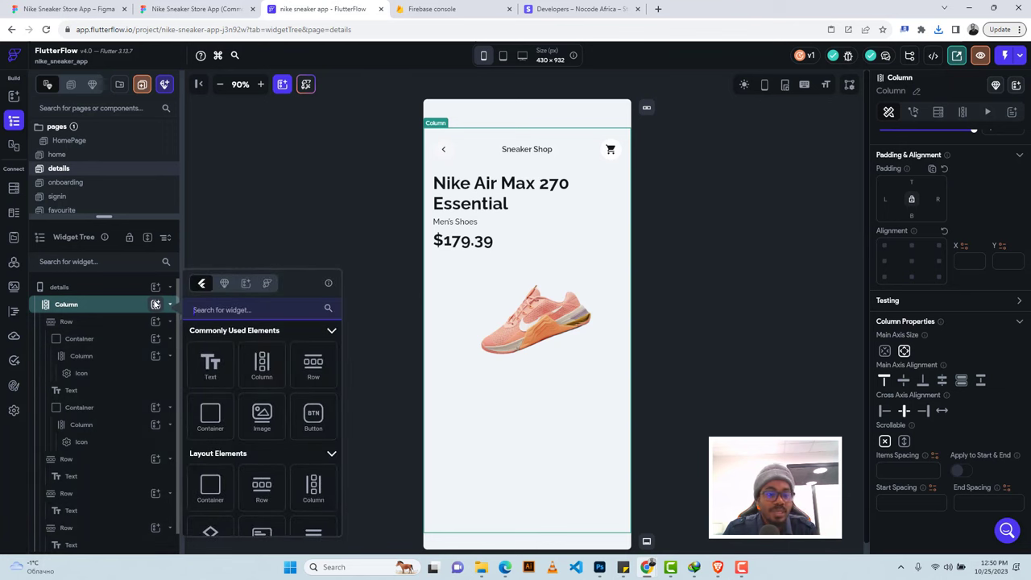
pyautogui.click(313, 370)
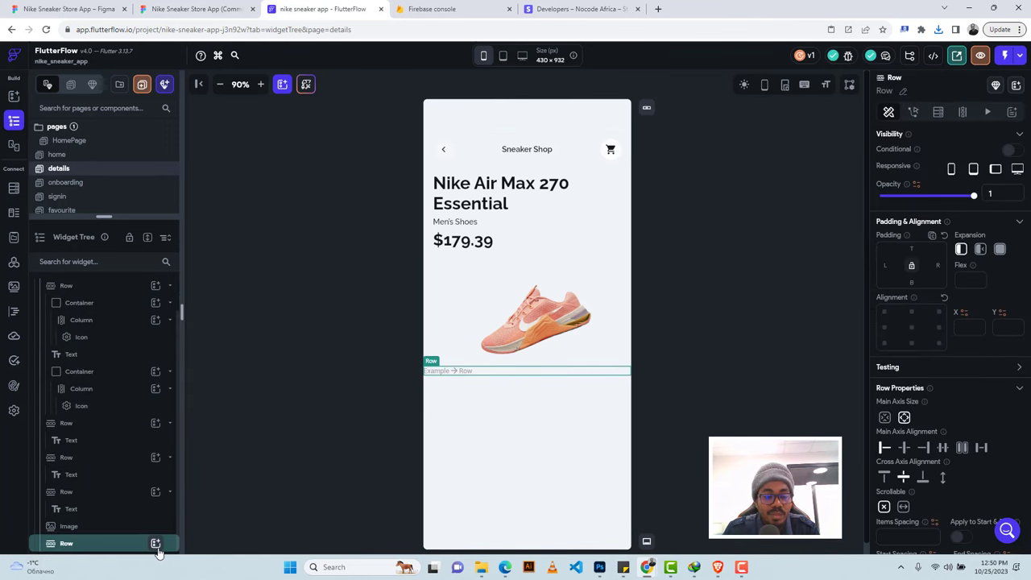
pyautogui.click(155, 543)
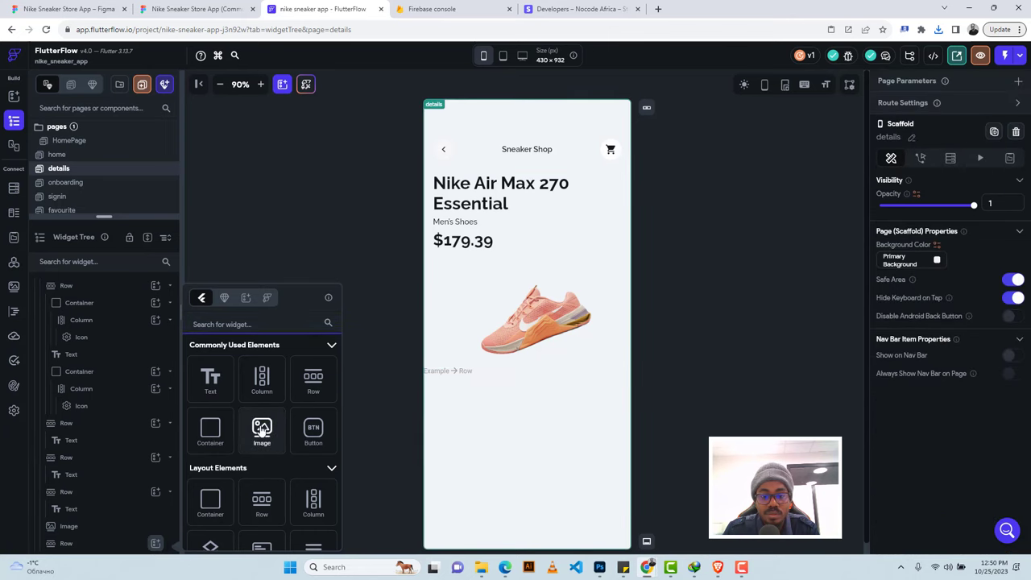
pyautogui.click(261, 428)
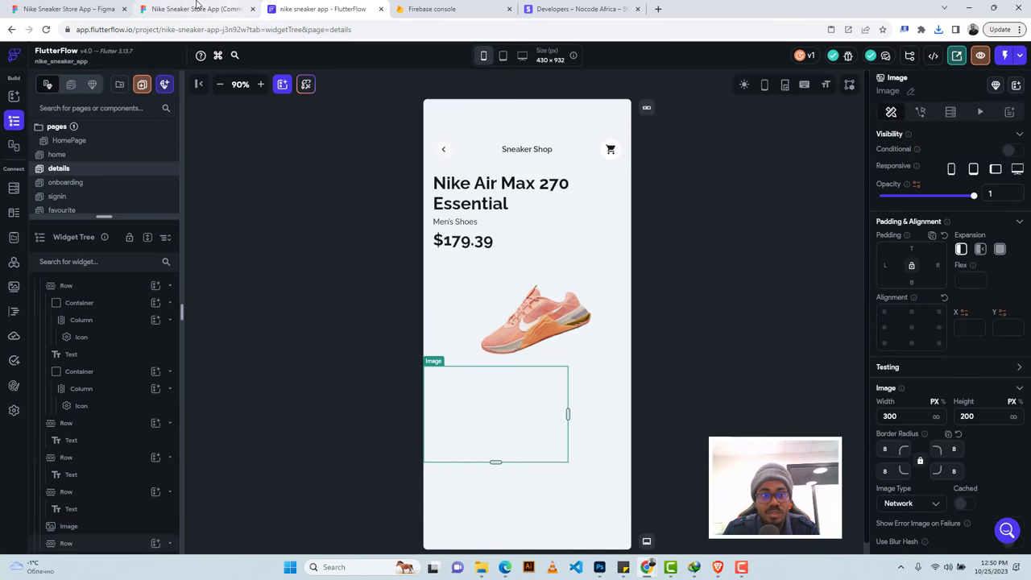
pyautogui.click(199, 9)
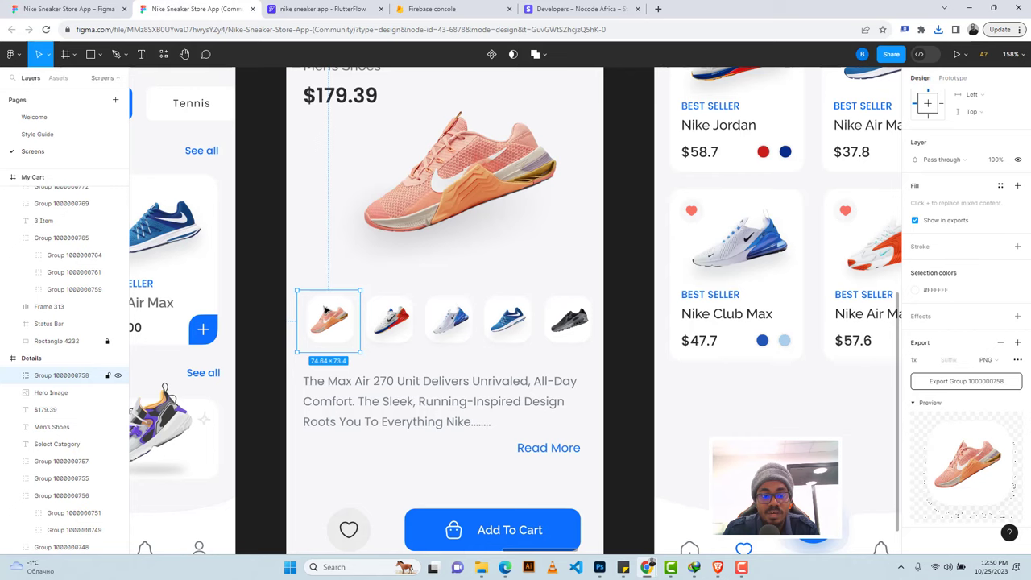
# Resize the placeholder image to 75 wide by 73 high.
pyautogui.click(330, 9)
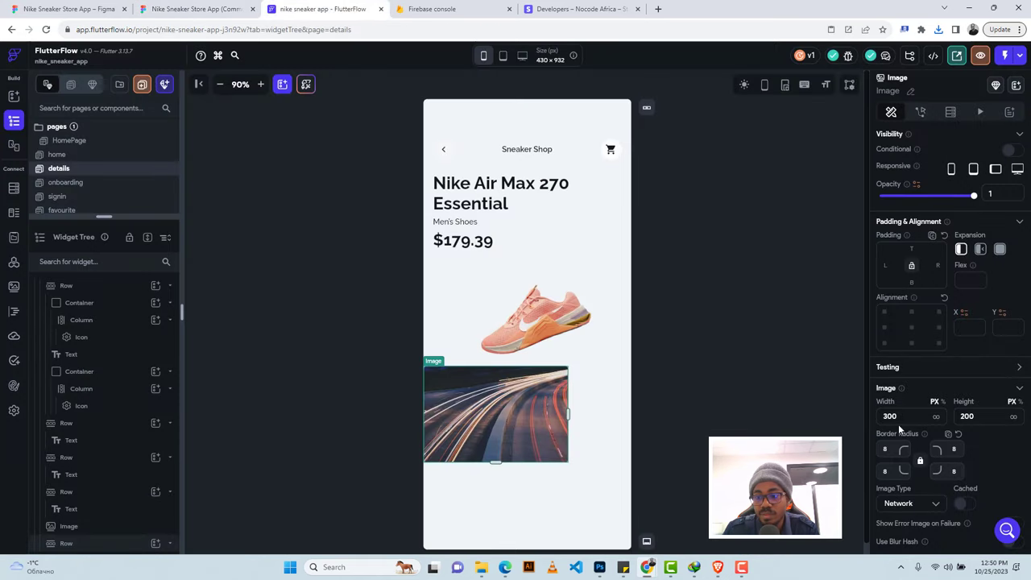
pyautogui.write('75')
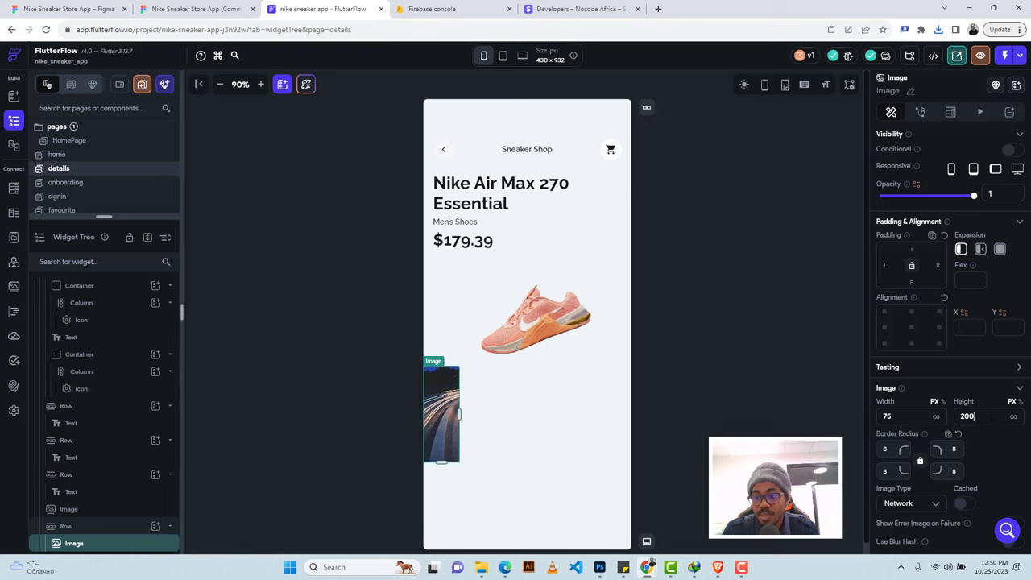
pyautogui.doubleClick(952, 415)
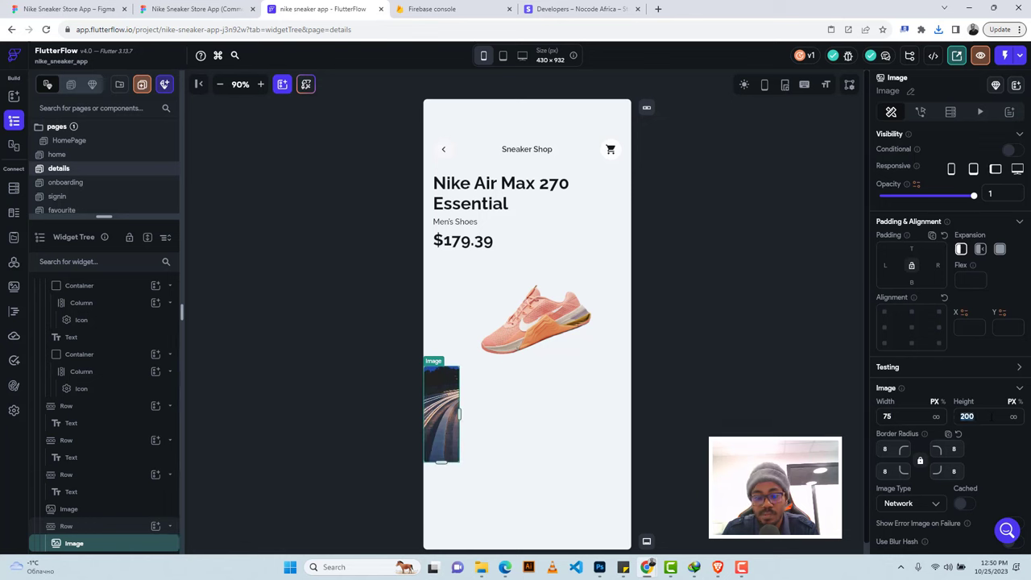
pyautogui.write('73')
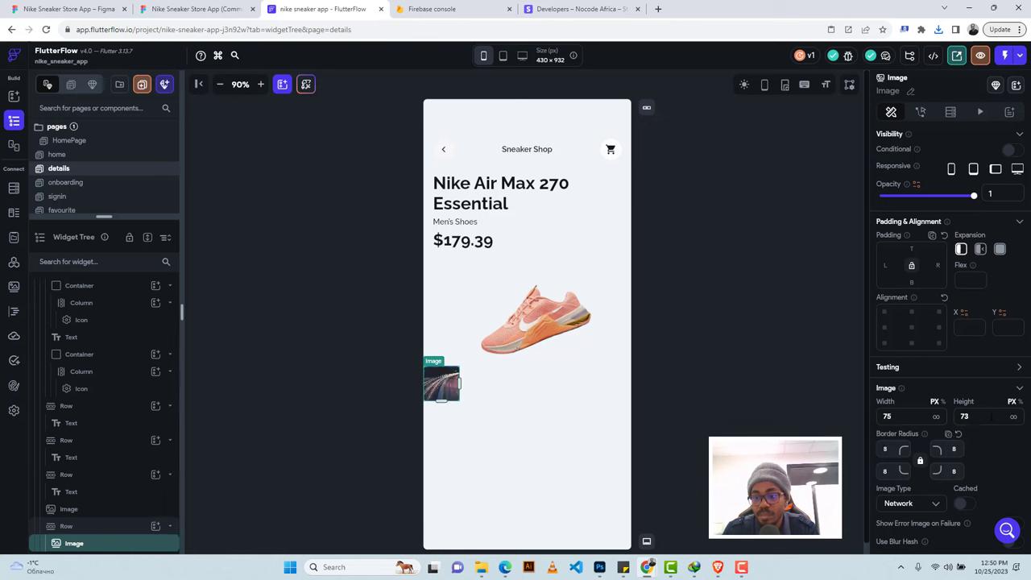
pyautogui.press('Return')
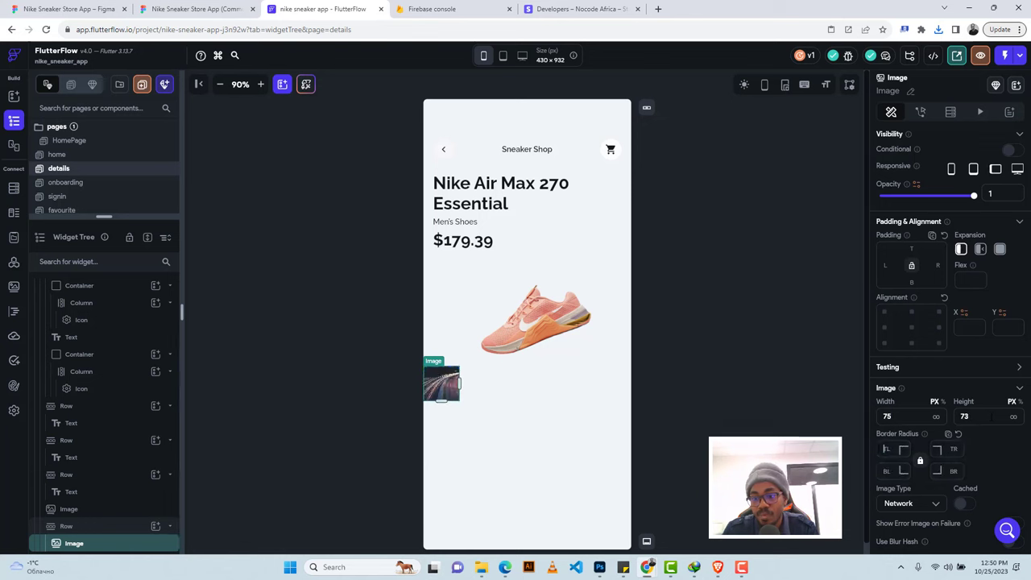
# Switch the image type to Asset and upload the pink shoe thumbnail Group 1000000758.png.
pyautogui.click(911, 508)
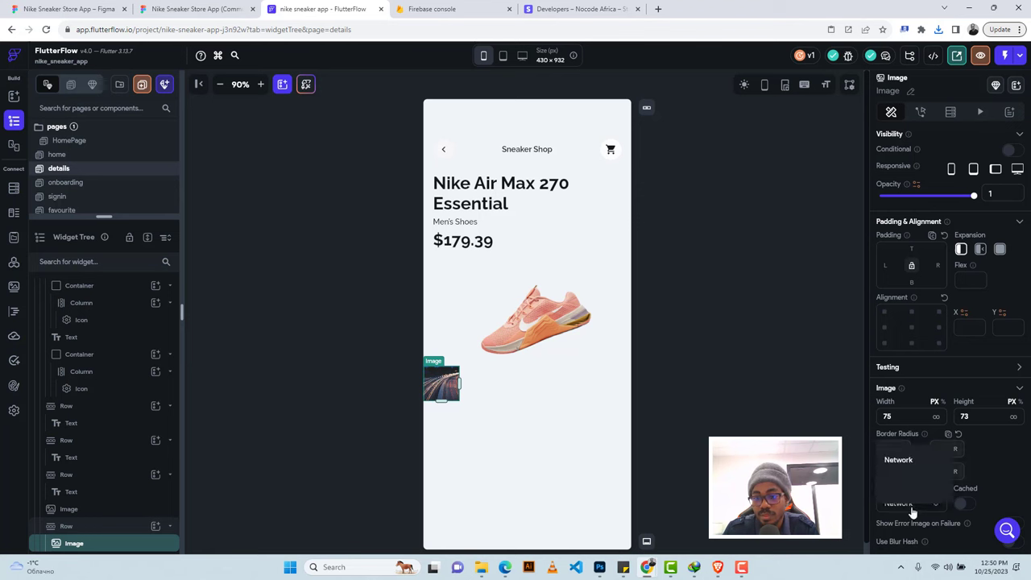
pyautogui.click(908, 487)
pyautogui.scroll(-2, 984, 455)
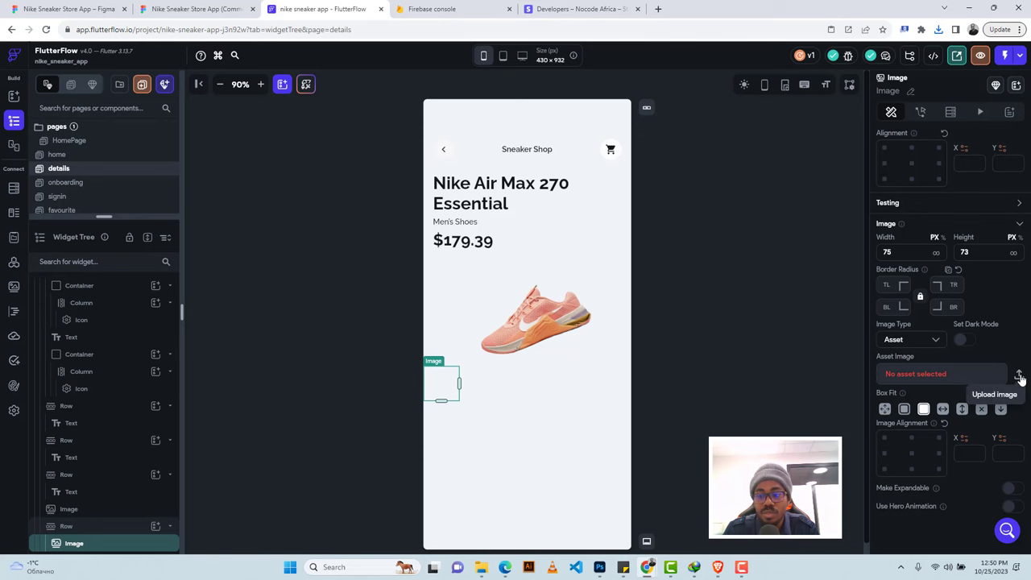
pyautogui.click(1018, 374)
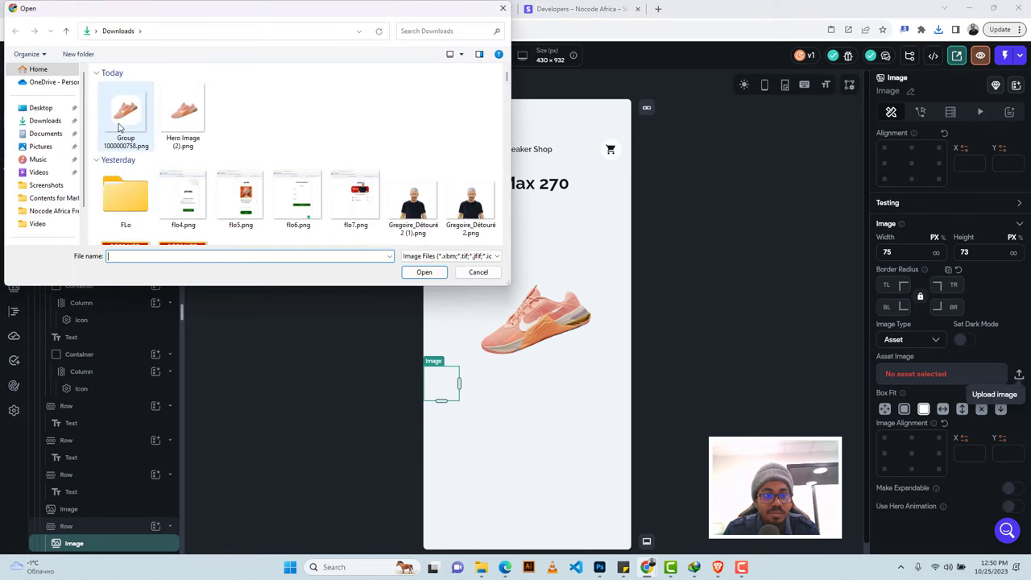
pyautogui.click(119, 118)
pyautogui.click(419, 272)
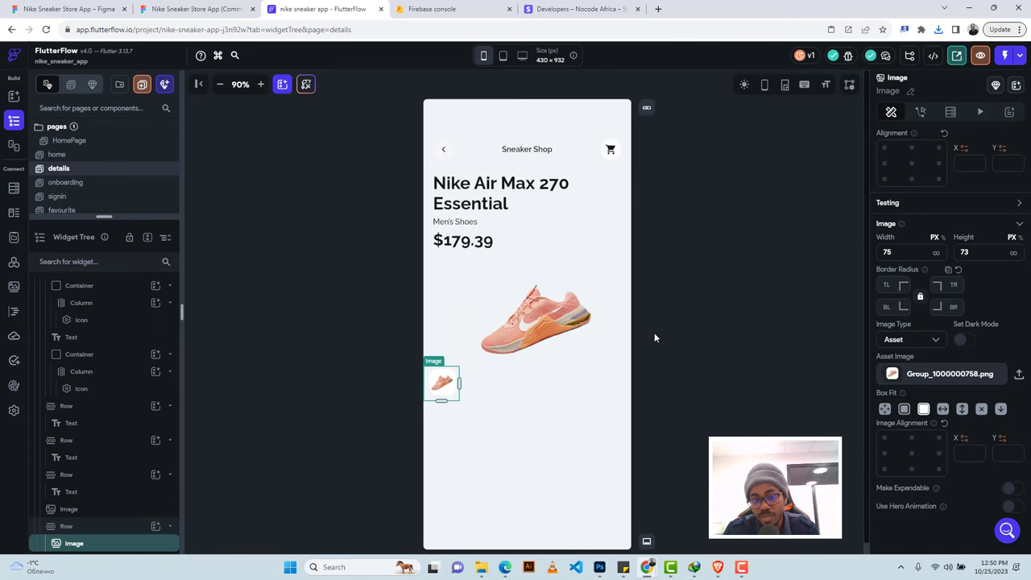
# In Figma's layers, locate and expand the group holding the shoe thumbnails.
pyautogui.click(187, 7)
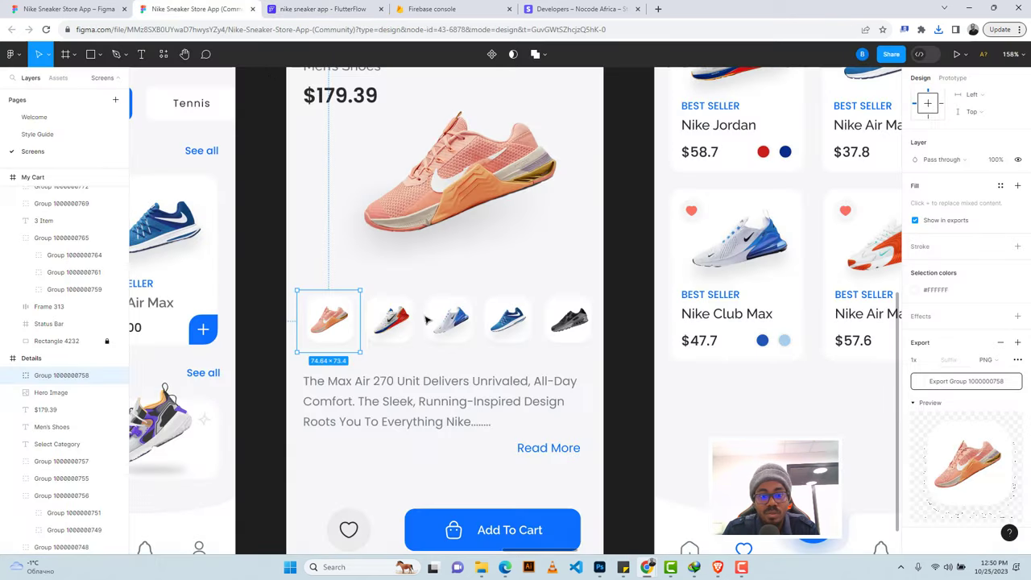
pyautogui.click(395, 344)
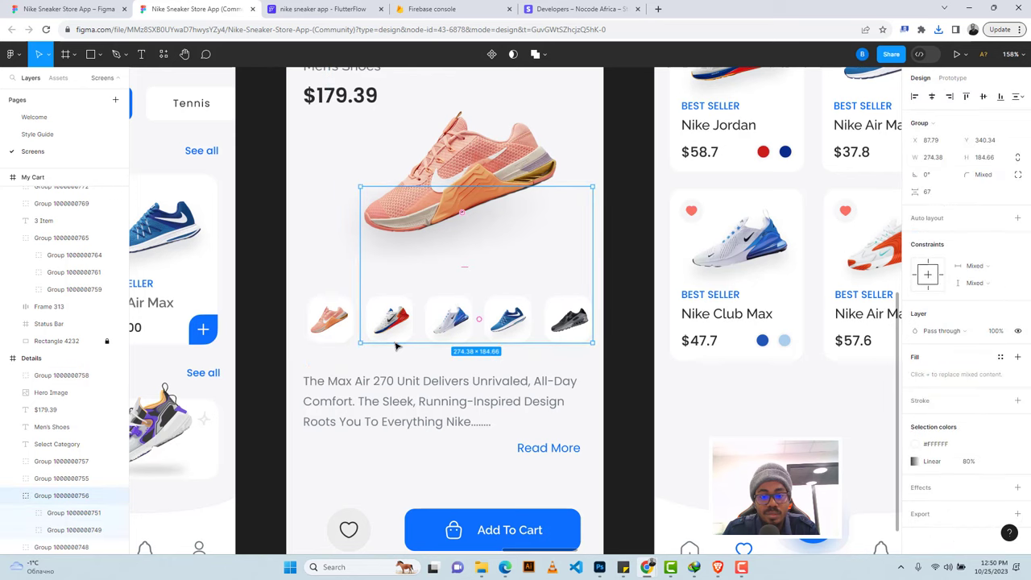
pyautogui.scroll(-3, 395, 345)
pyautogui.click(60, 513)
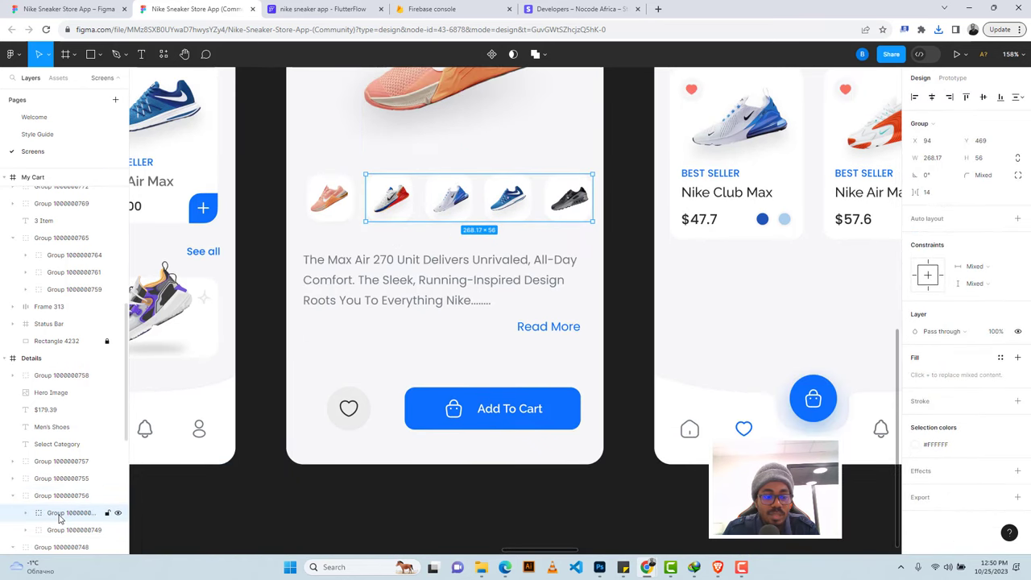
pyautogui.scroll(-3, 59, 518)
pyautogui.click(55, 477)
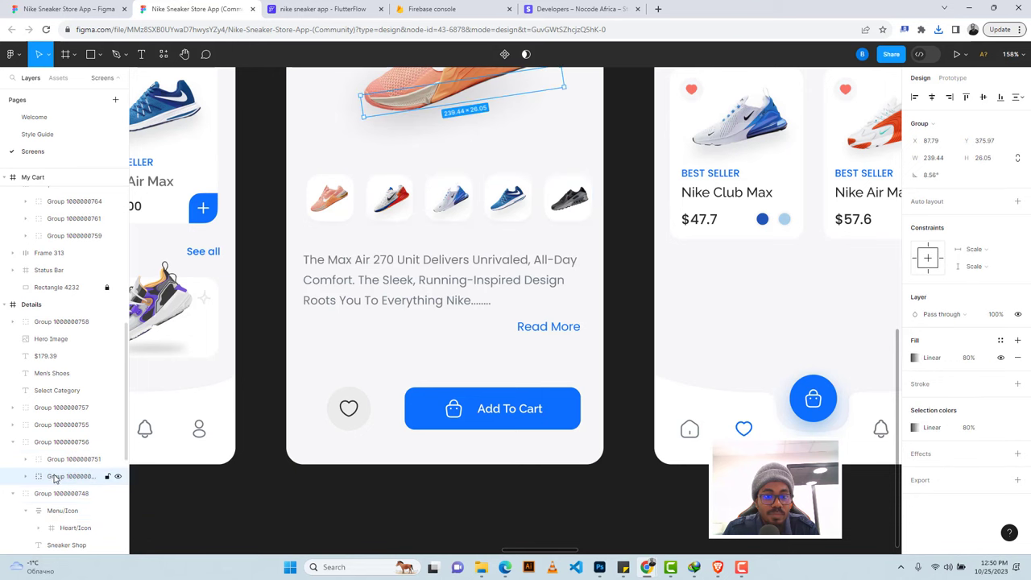
pyautogui.click(48, 460)
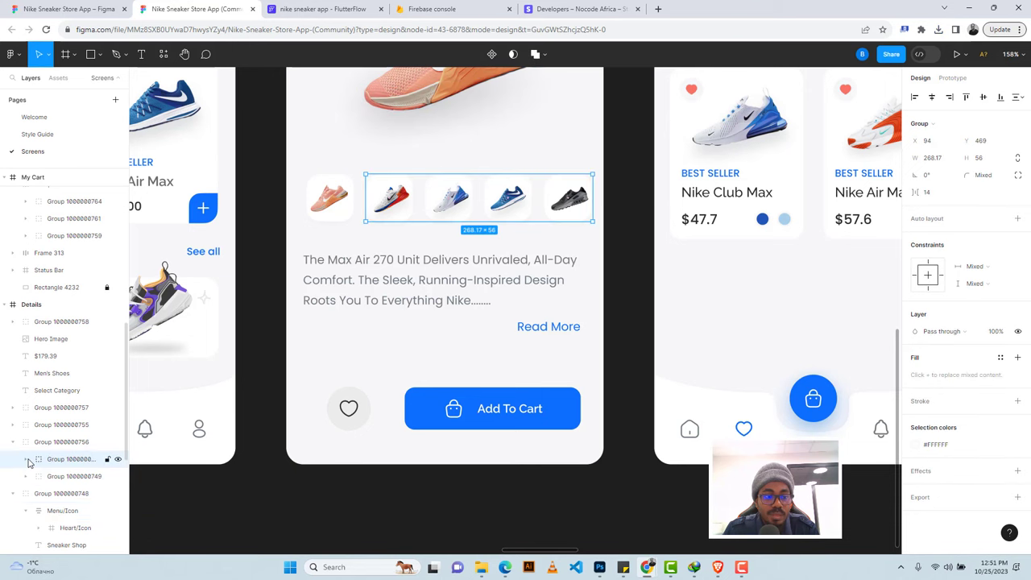
pyautogui.click(28, 460)
# Export the black and blue shoe thumbnails as PNG files.
pyautogui.click(69, 478)
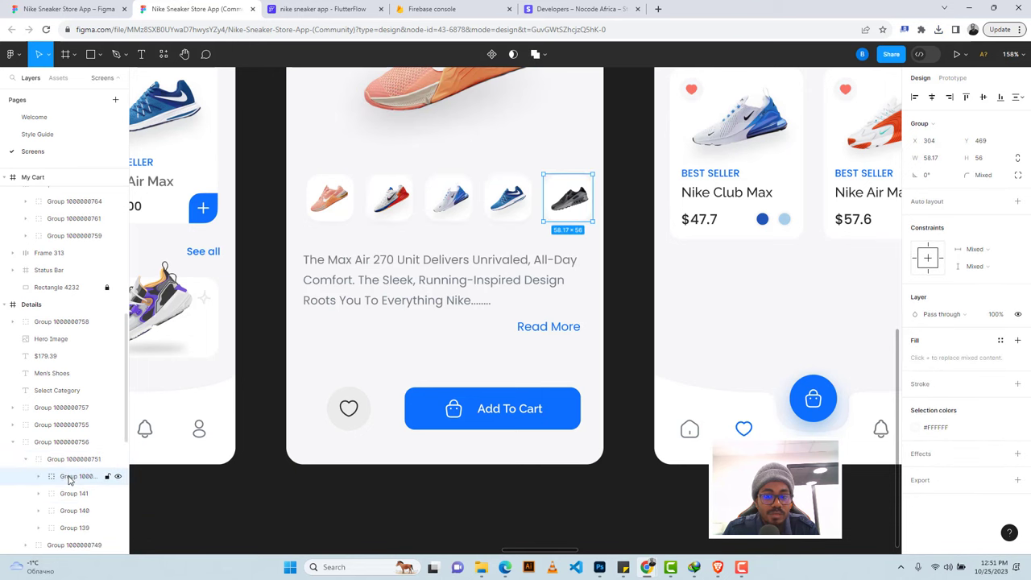
pyautogui.click(1015, 481)
pyautogui.scroll(-2, 993, 464)
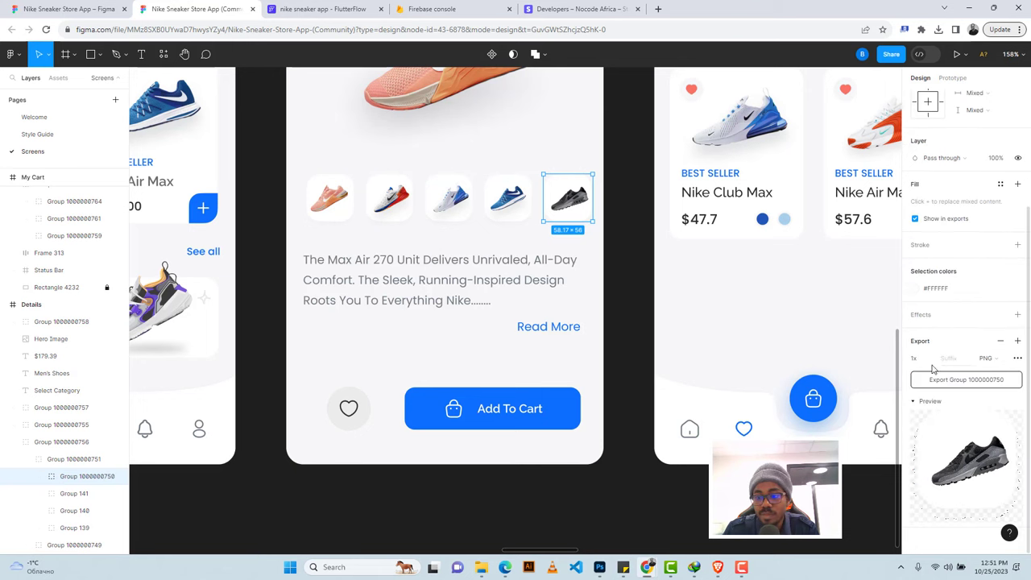
pyautogui.click(950, 383)
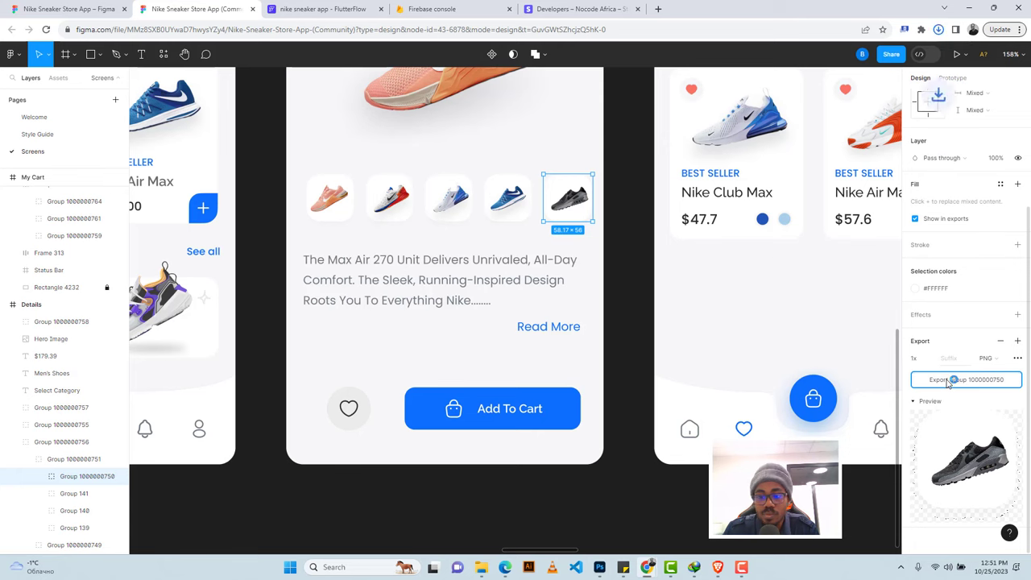
pyautogui.click(508, 202)
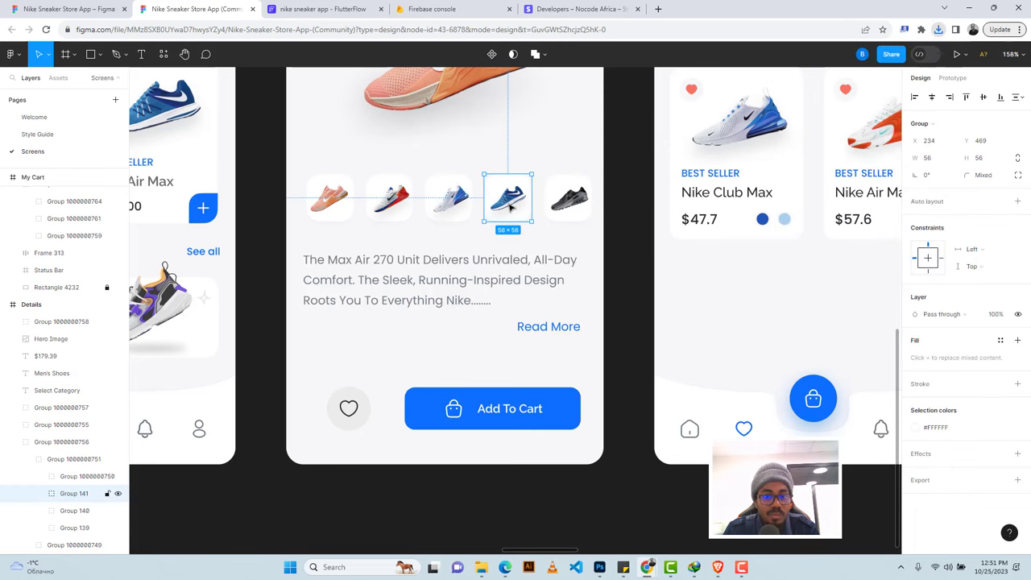
pyautogui.click(1017, 479)
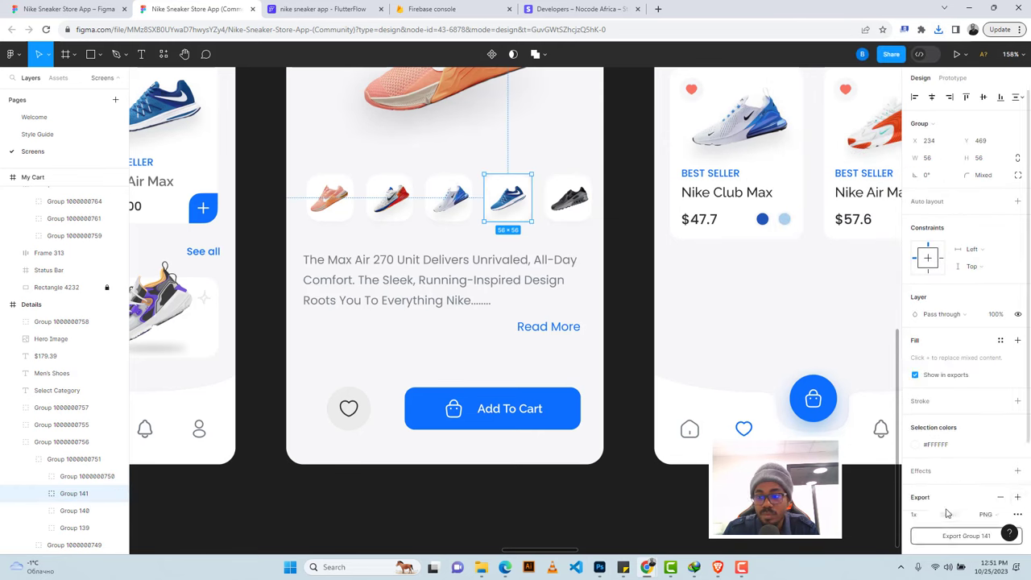
pyautogui.click(946, 537)
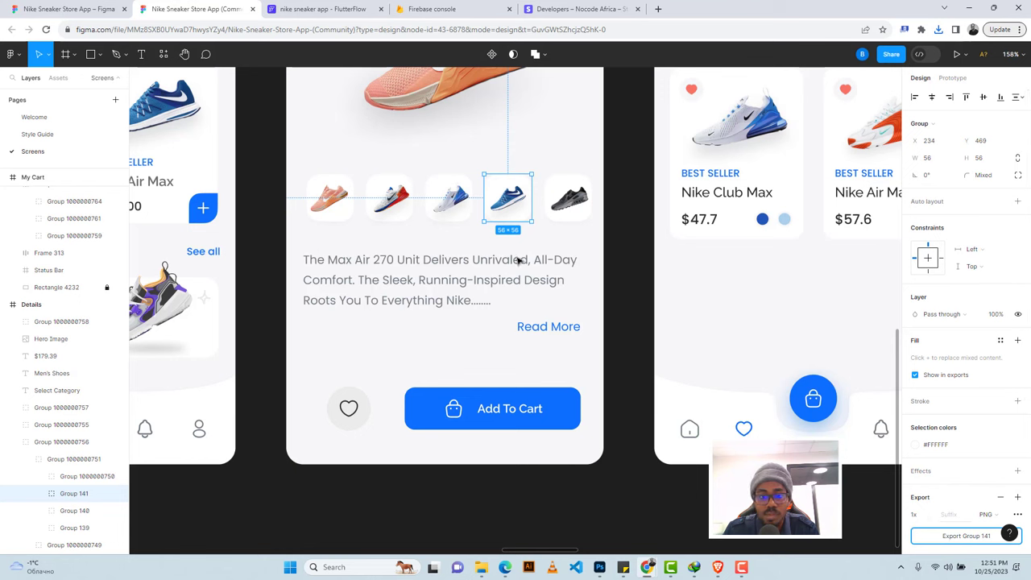
# Export the white-and-blue and red-and-white shoe thumbnails as PNG files.
pyautogui.click(456, 207)
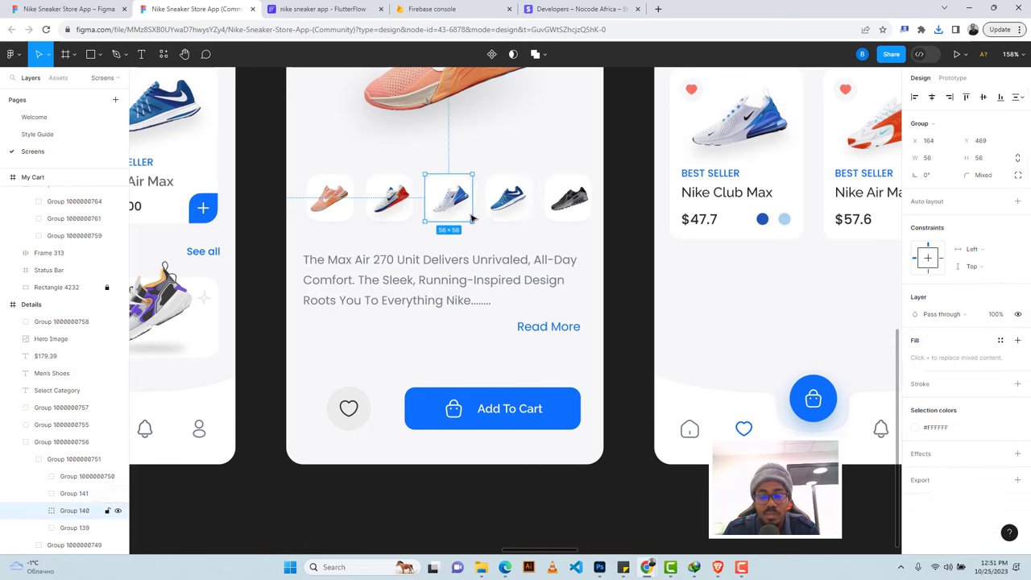
pyautogui.click(1017, 481)
pyautogui.scroll(-2, 981, 489)
pyautogui.click(952, 389)
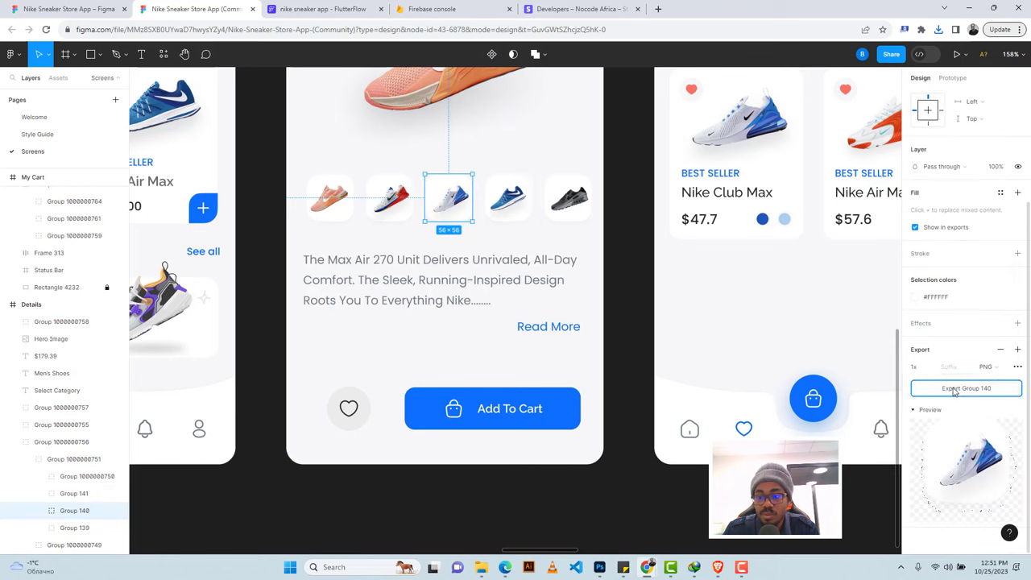
pyautogui.click(388, 203)
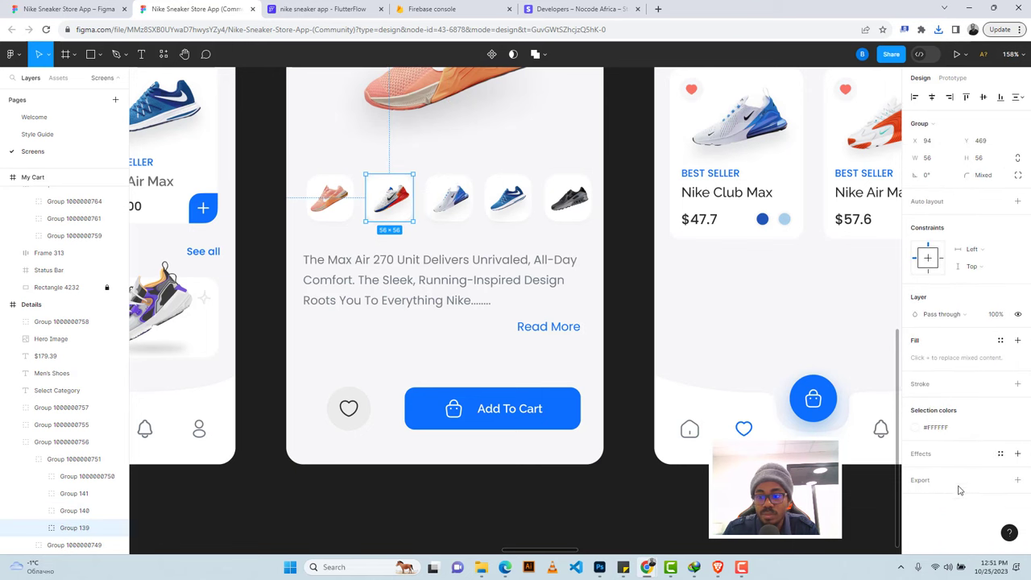
pyautogui.click(1017, 481)
pyautogui.scroll(-2, 974, 484)
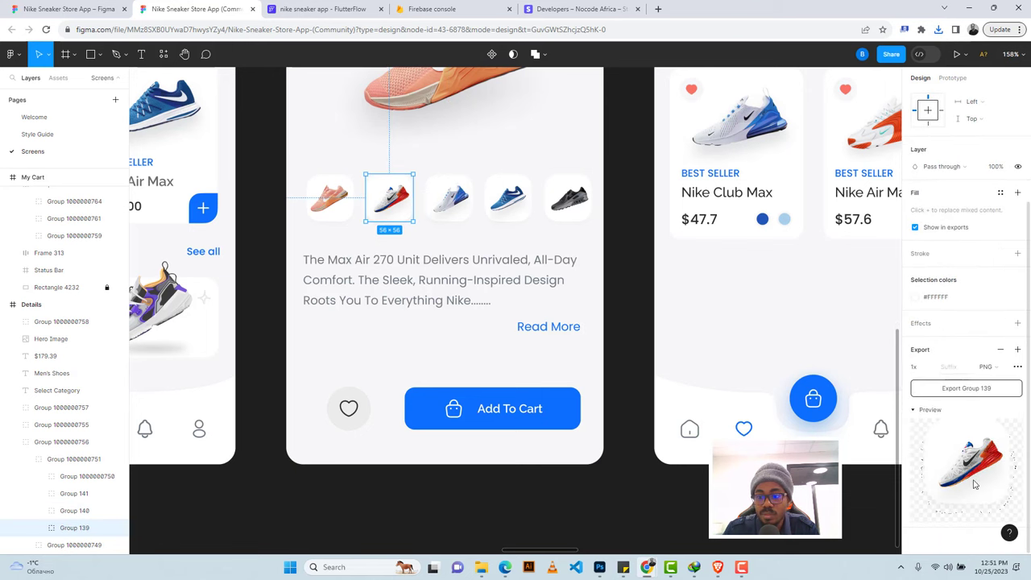
pyautogui.click(953, 391)
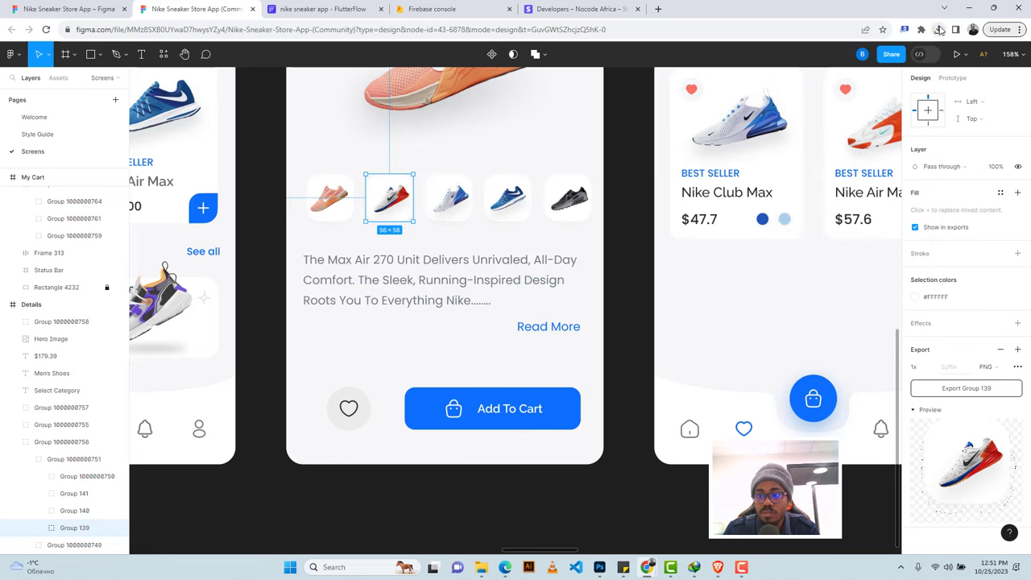
pyautogui.click(287, 9)
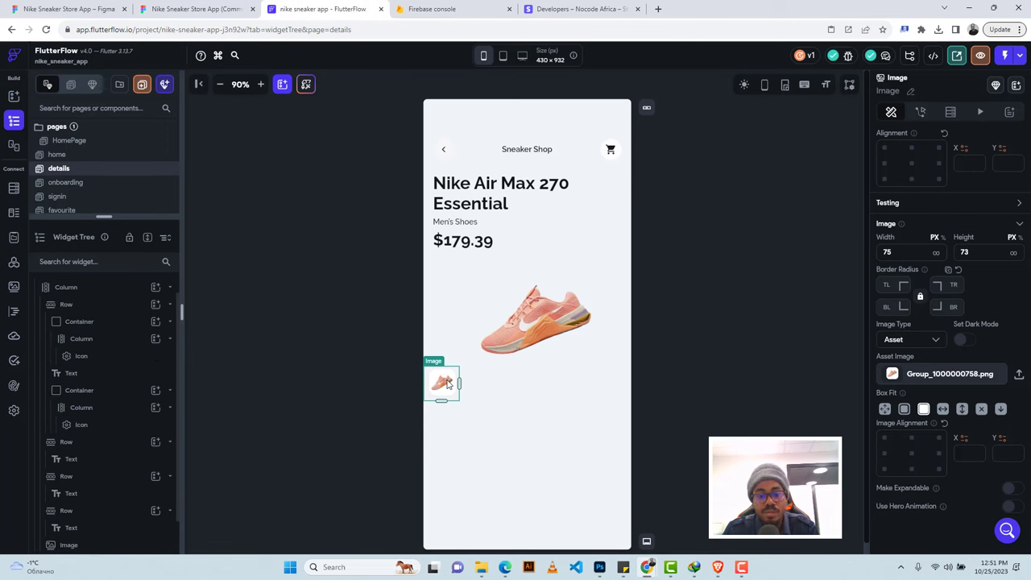
# Duplicate the thumbnail and give the copy the red shoe image Group 139.png.
pyautogui.hotkey('ctrl', 'd')
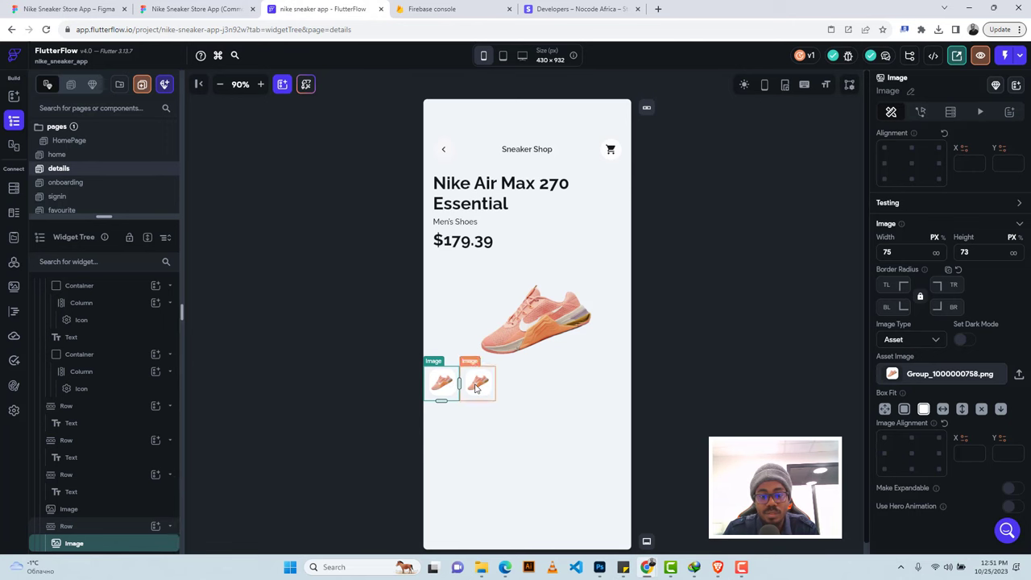
pyautogui.click(476, 388)
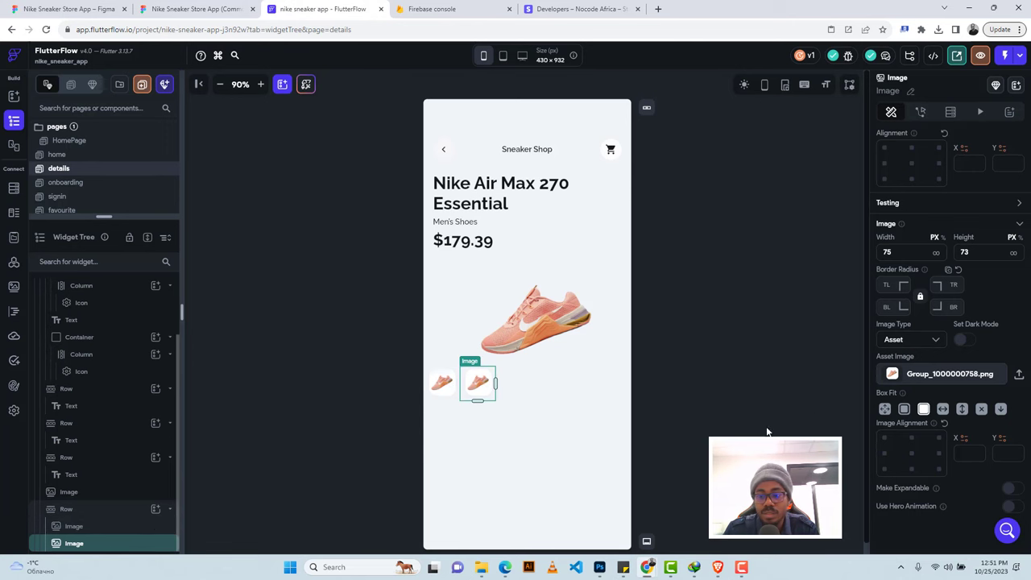
pyautogui.click(1018, 375)
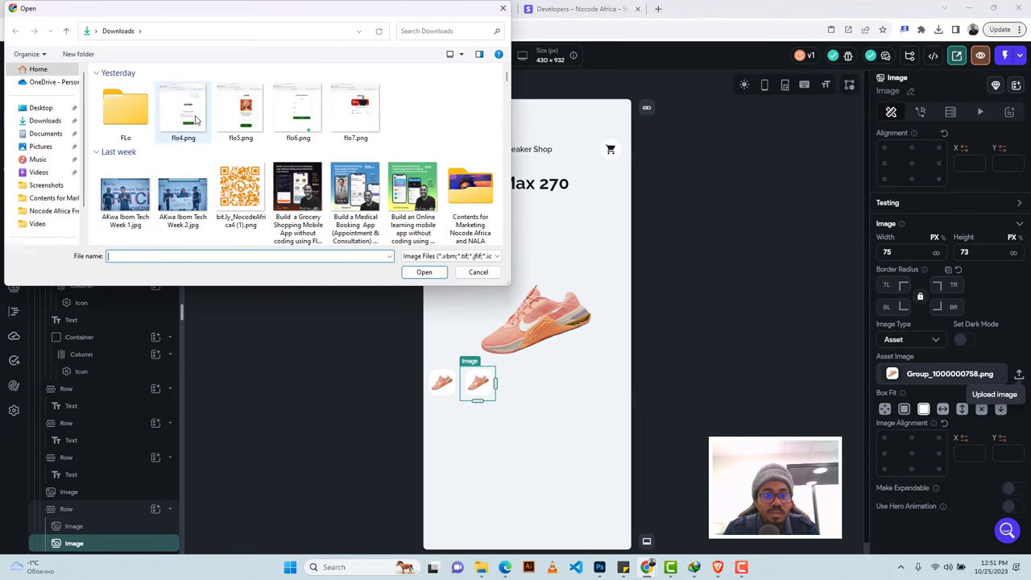
pyautogui.click(354, 109)
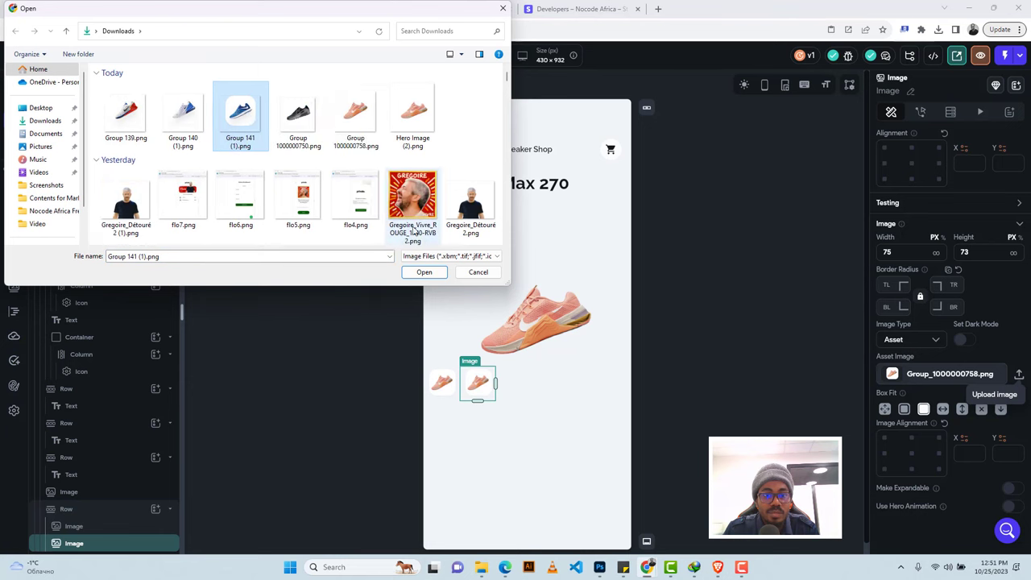
pyautogui.click(298, 111)
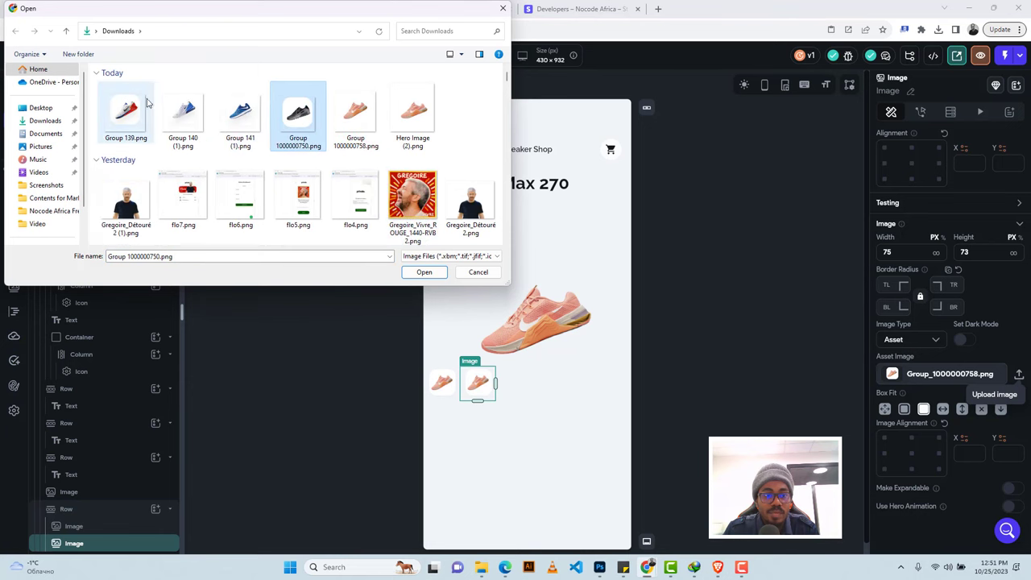
pyautogui.click(120, 113)
pyautogui.click(423, 271)
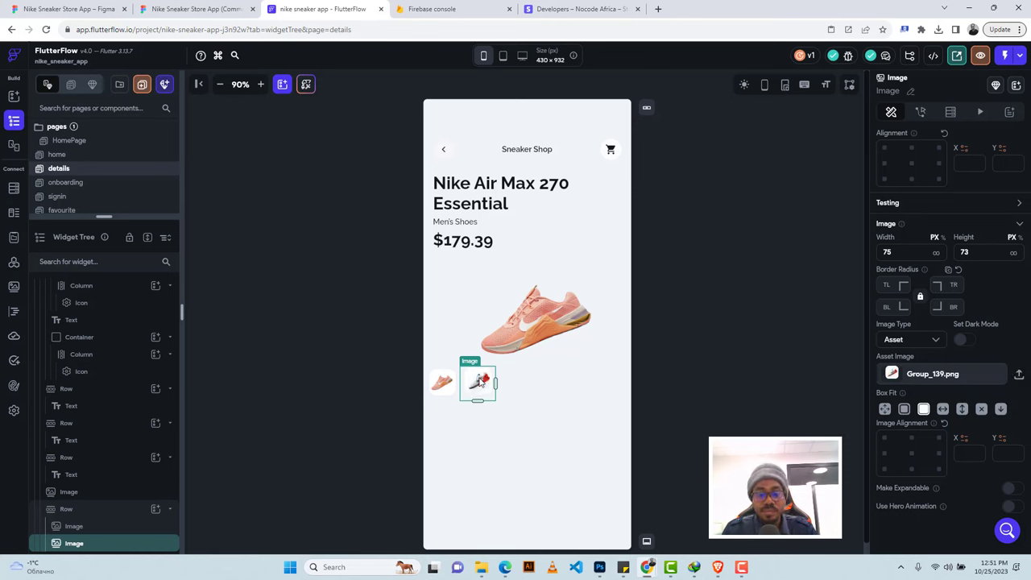
# Add a third thumbnail showing the white shoe, Group 140 (1).png.
pyautogui.hotkey('ctrl', 'd')
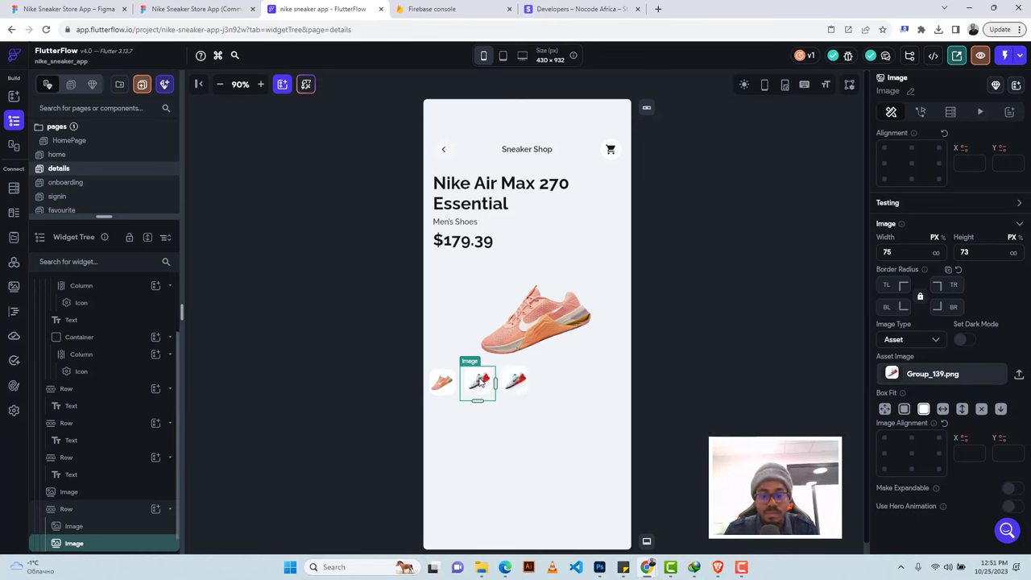
pyautogui.click(512, 385)
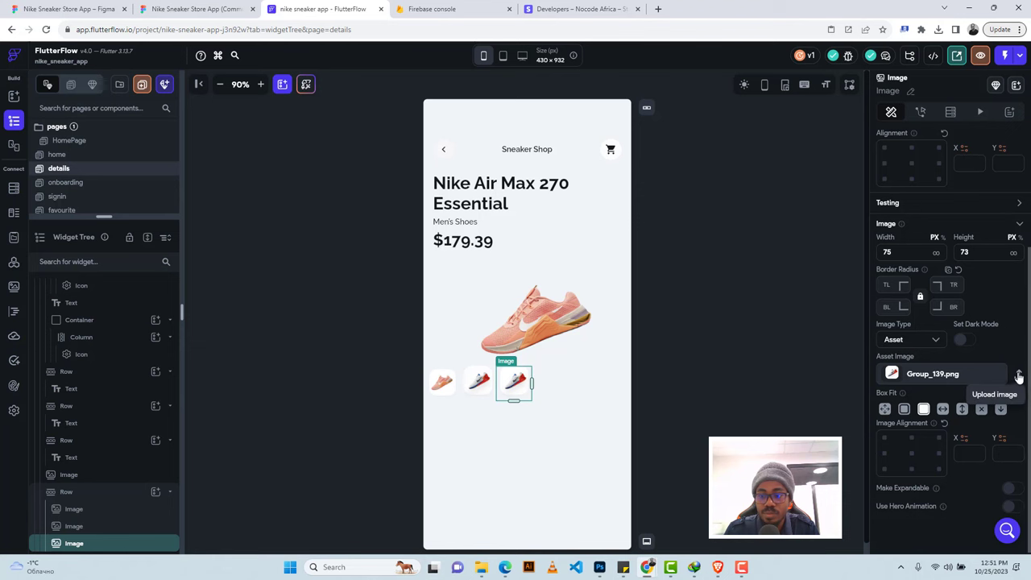
pyautogui.click(1018, 374)
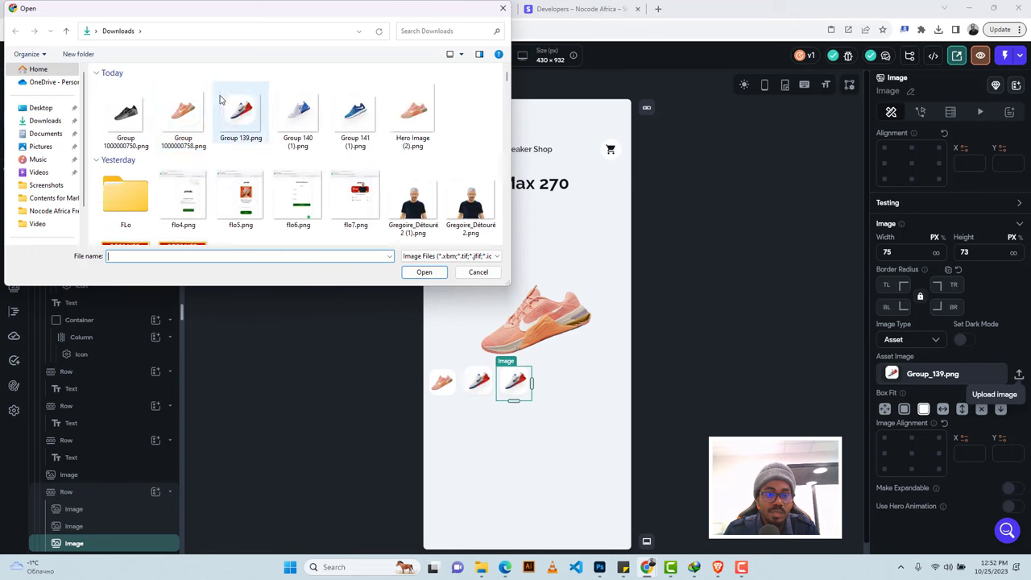
pyautogui.click(182, 120)
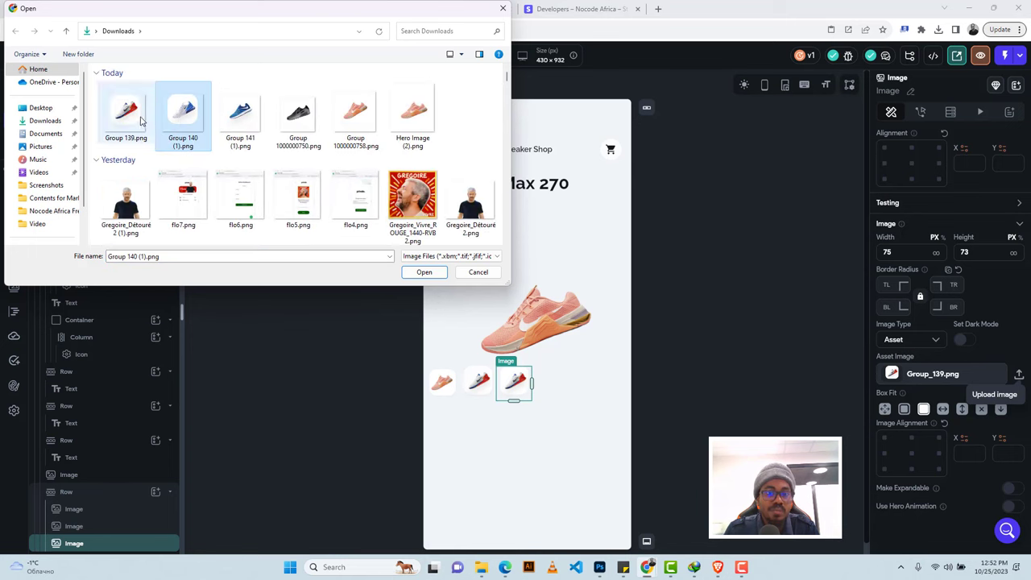
pyautogui.click(437, 274)
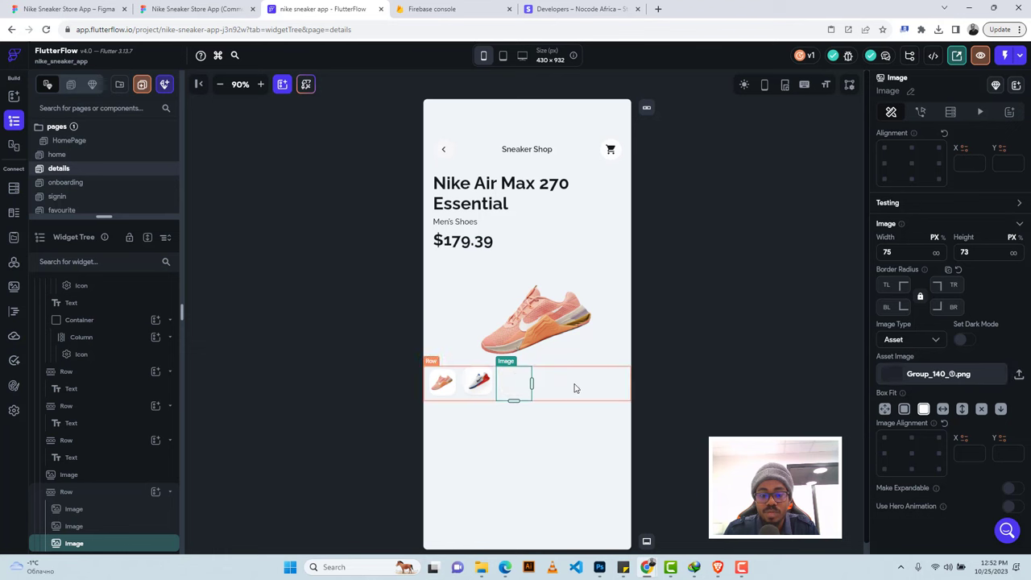
# Add a fourth thumbnail showing the blue shoe, Group 141 (1).png.
pyautogui.hotkey('ctrl', 'd')
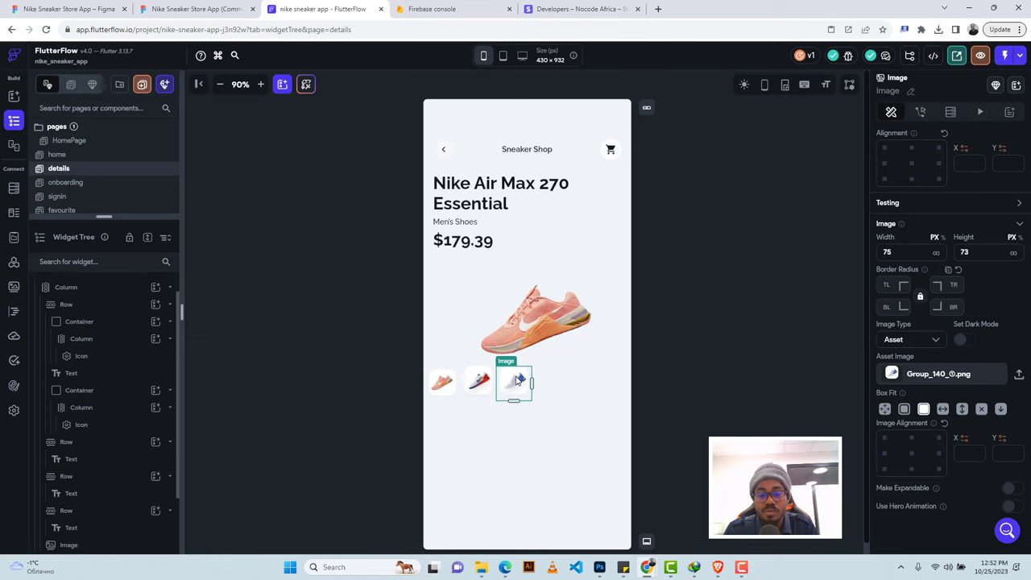
pyautogui.click(550, 383)
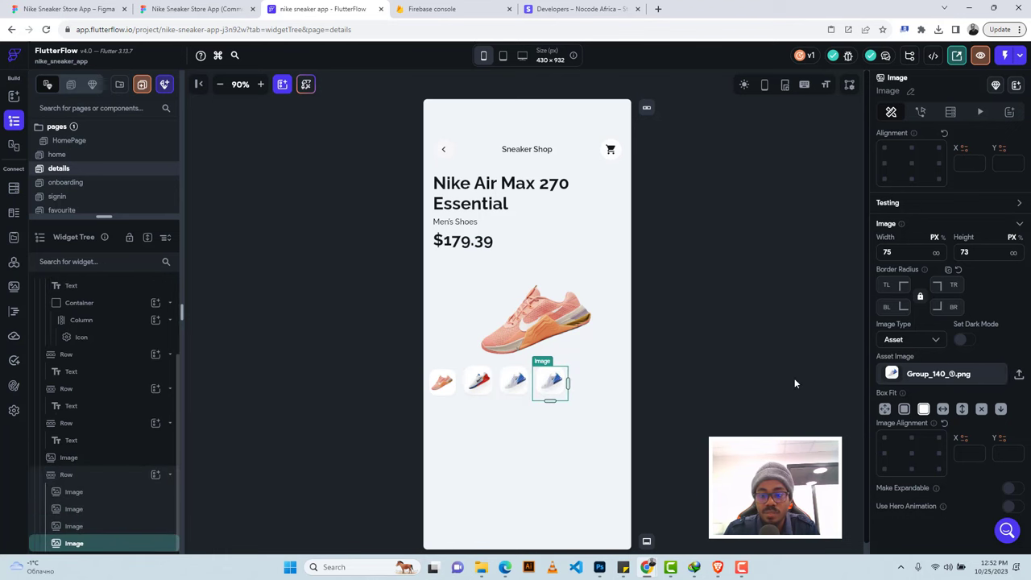
pyautogui.click(1018, 376)
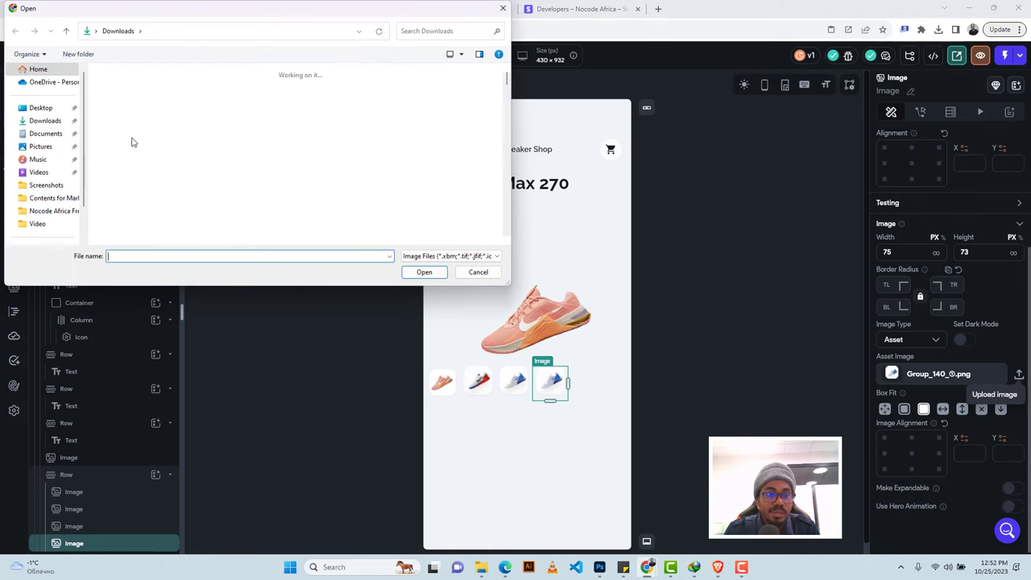
pyautogui.scroll(5, 153, 123)
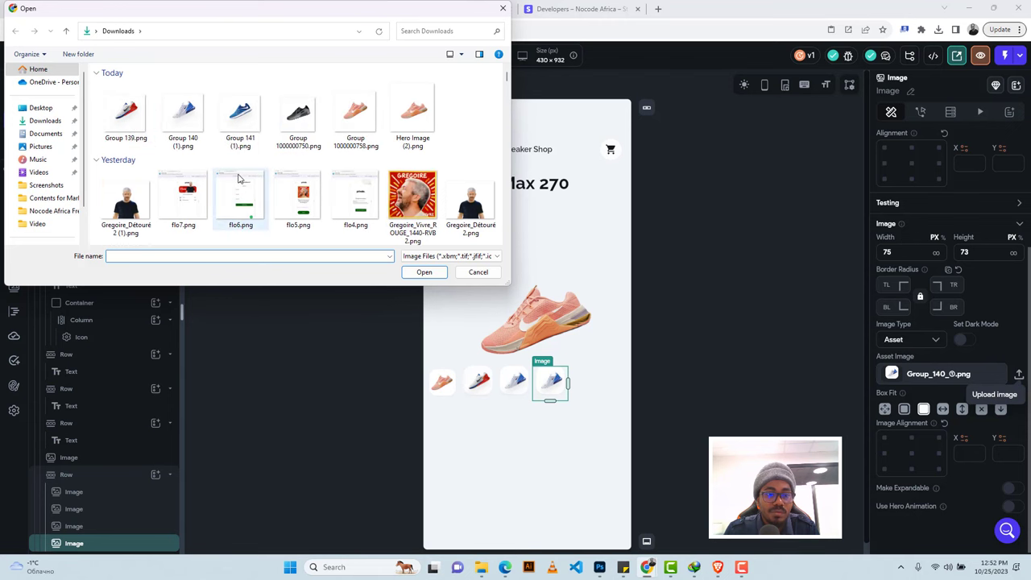
pyautogui.click(239, 113)
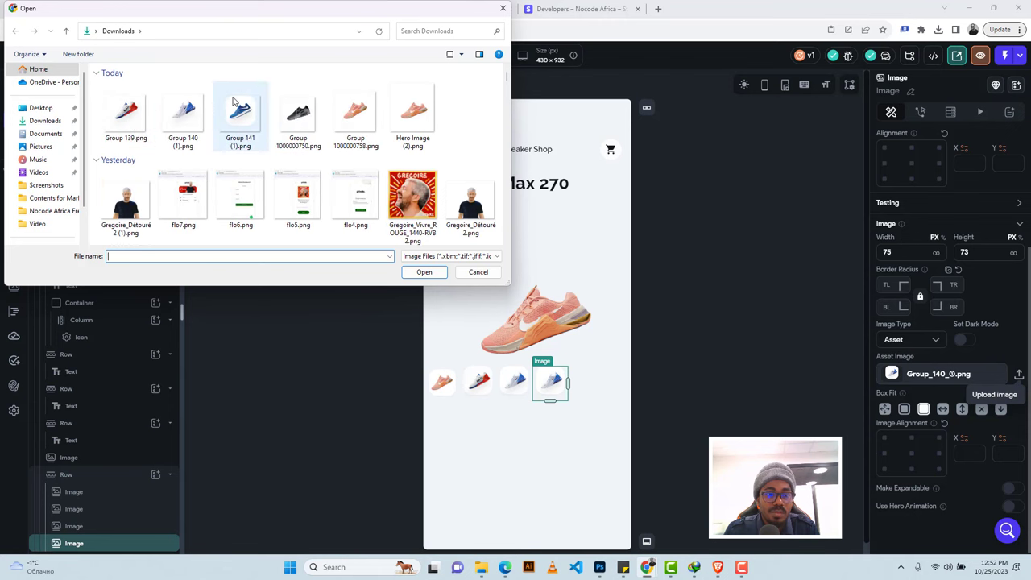
pyautogui.click(412, 273)
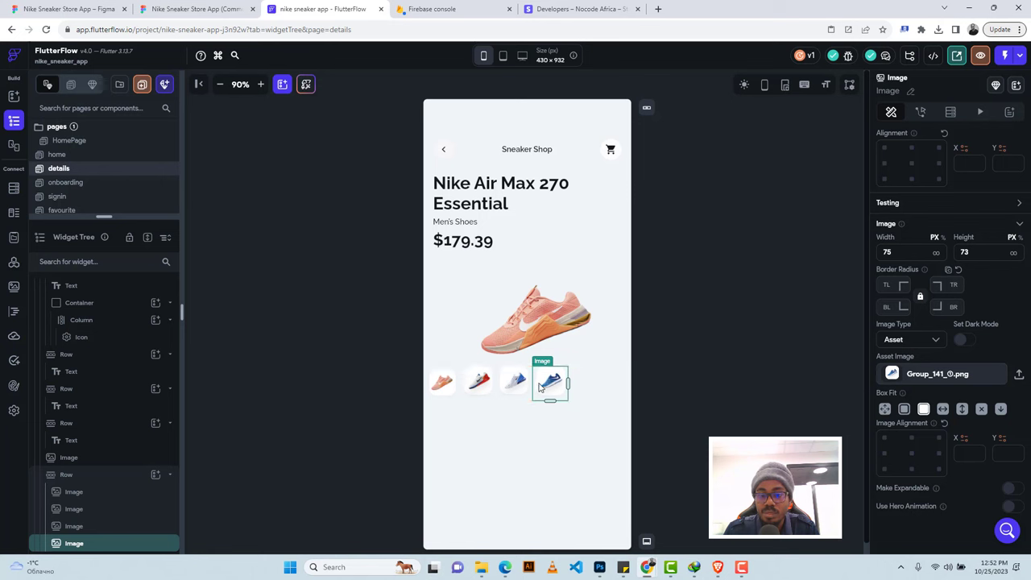
# Add a fifth thumbnail showing the black shoe, Group 1000000750.png.
pyautogui.hotkey('ctrl', 'd')
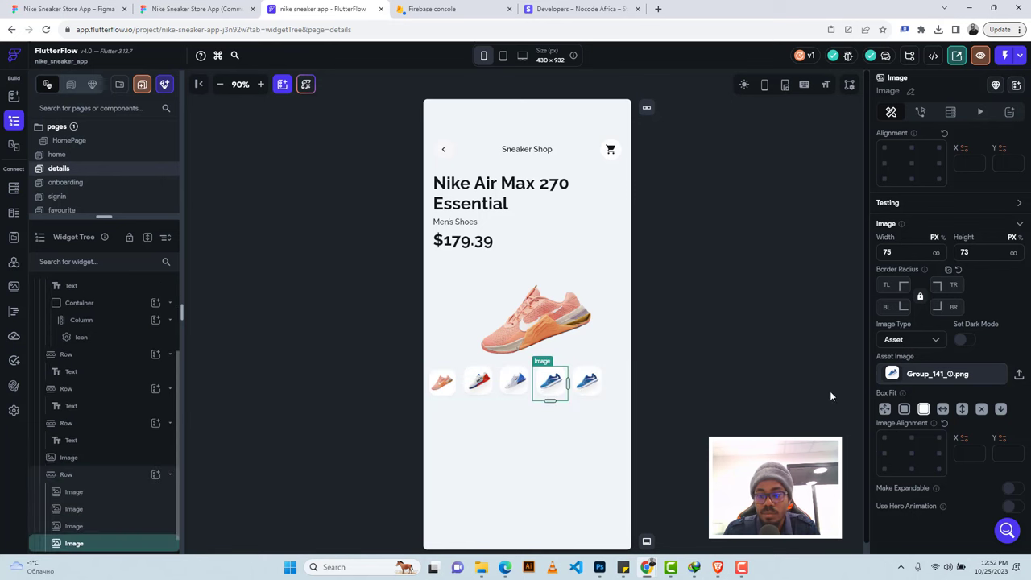
pyautogui.click(593, 387)
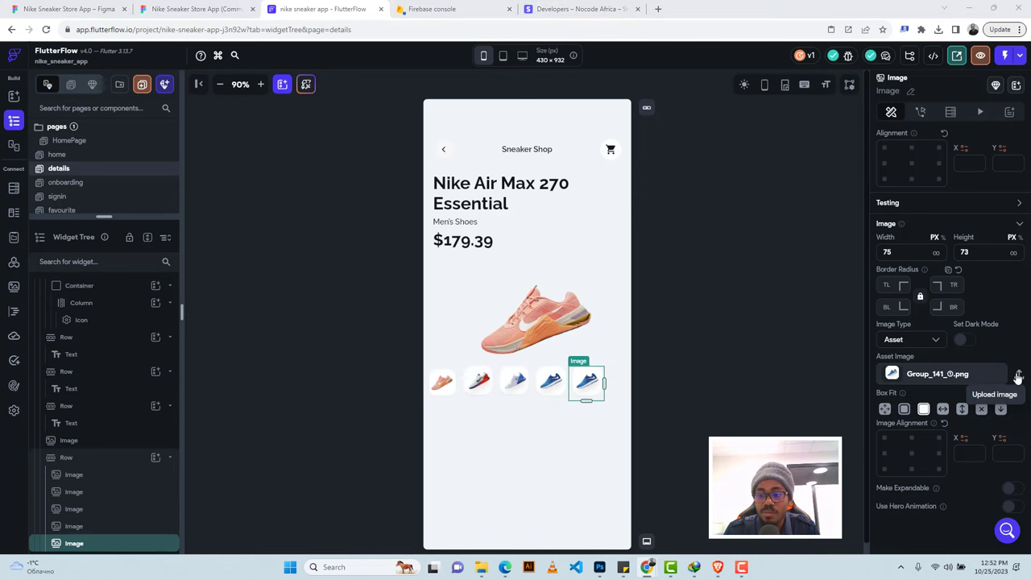
pyautogui.click(1018, 376)
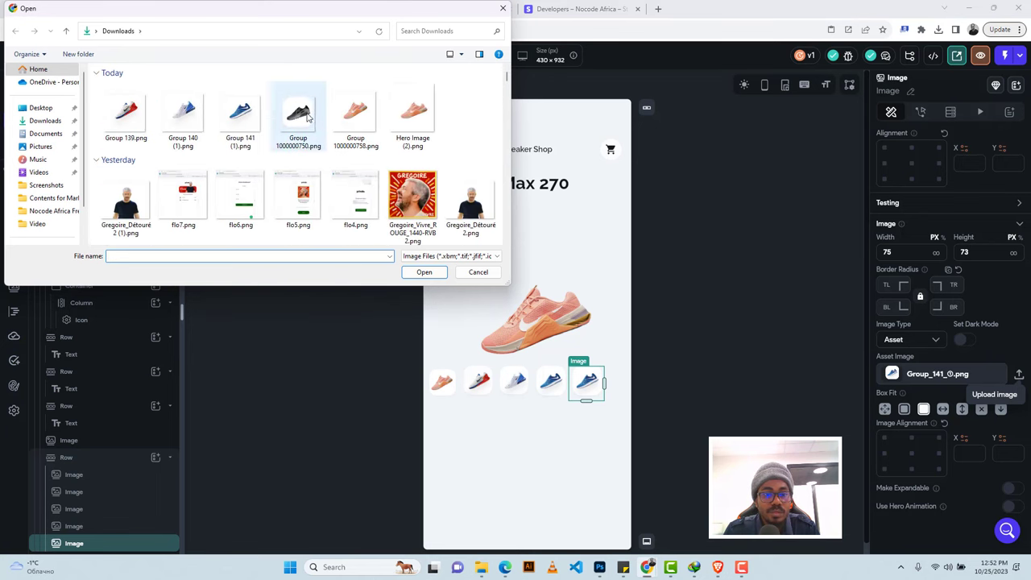
pyautogui.click(307, 117)
pyautogui.click(416, 272)
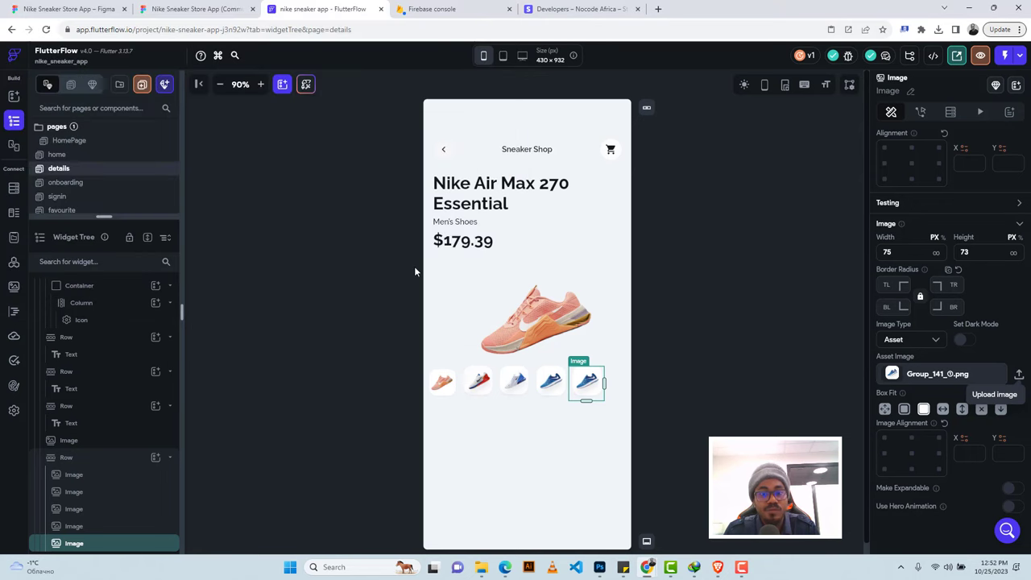
pyautogui.click(617, 380)
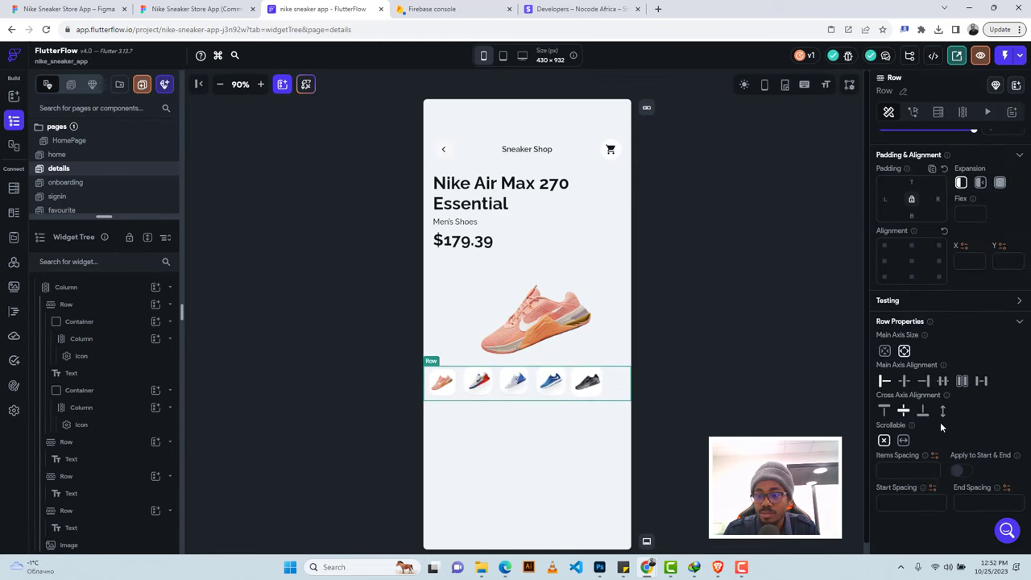
# Center the thumbnail row and give it 24 px top padding.
pyautogui.click(905, 384)
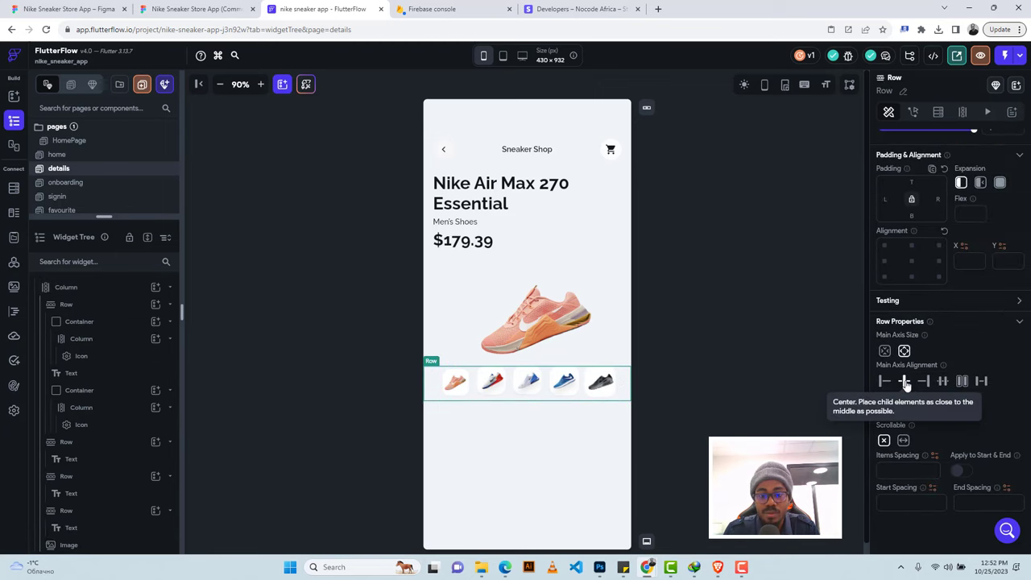
pyautogui.click(198, 9)
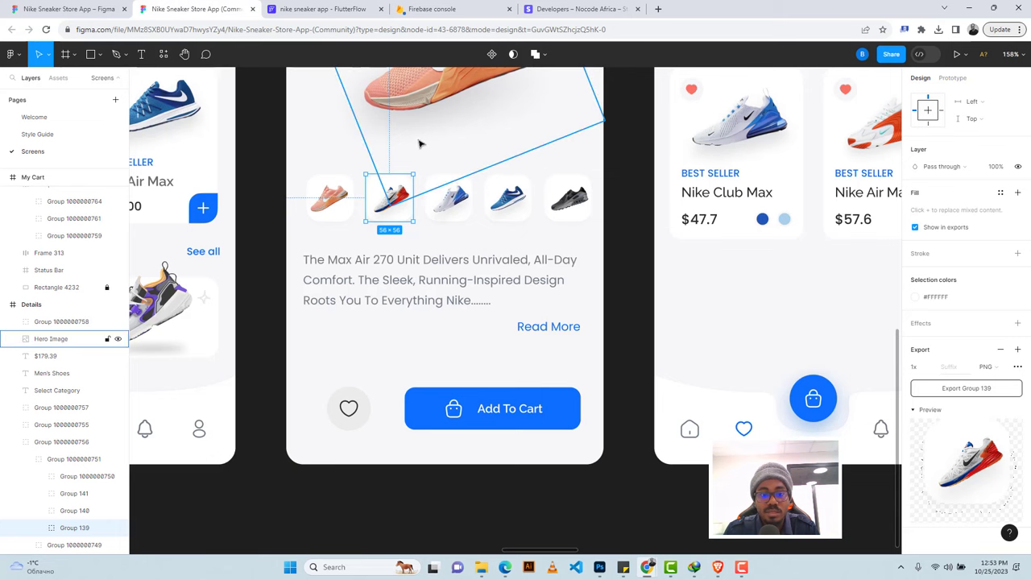
pyautogui.click(322, 9)
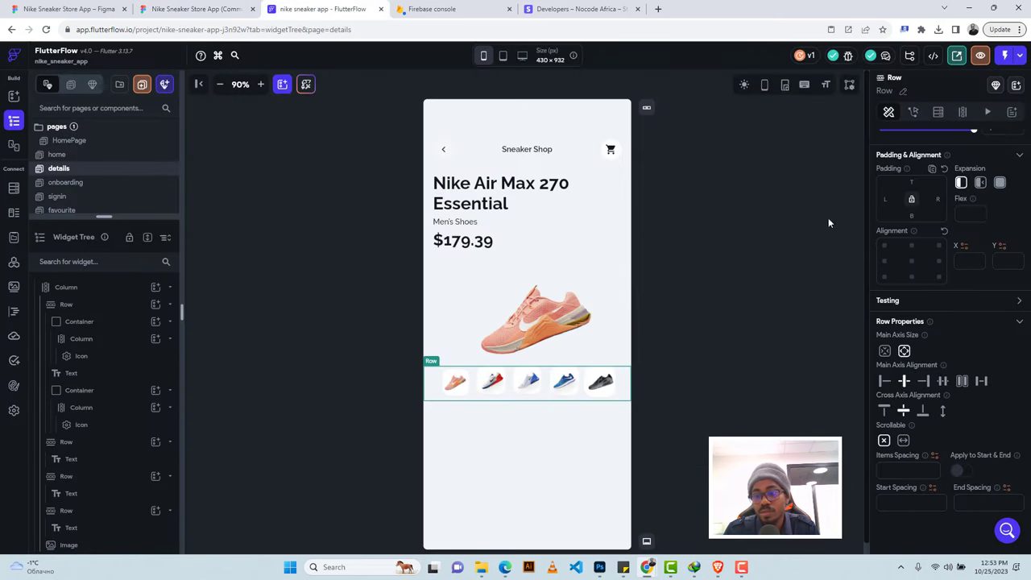
pyautogui.click(909, 180)
pyautogui.write('24')
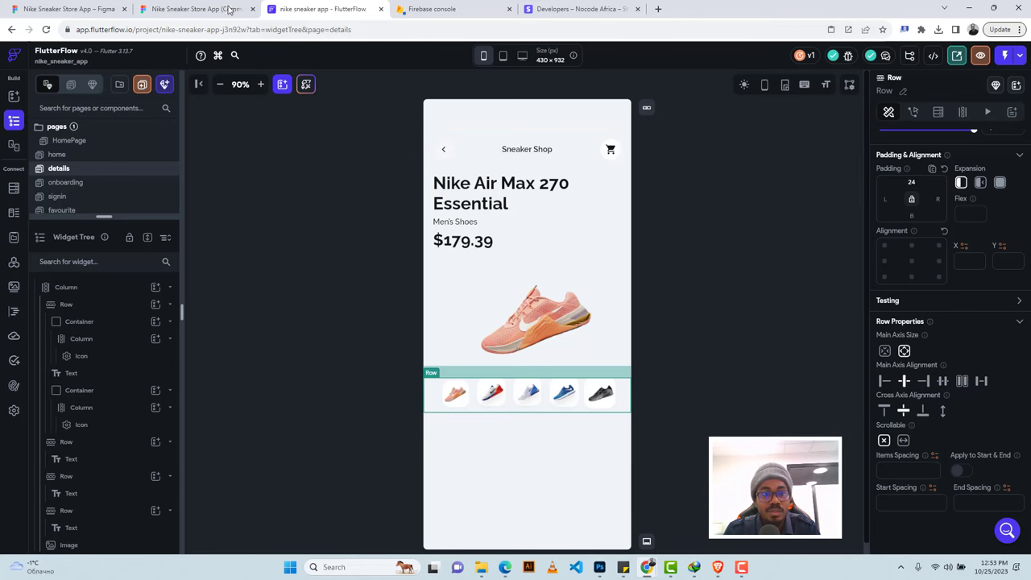
# Inspect the description text's typography in Figma Dev Mode: Poppins 14px, weight 400, #707B81.
pyautogui.click(198, 9)
pyautogui.click(341, 266)
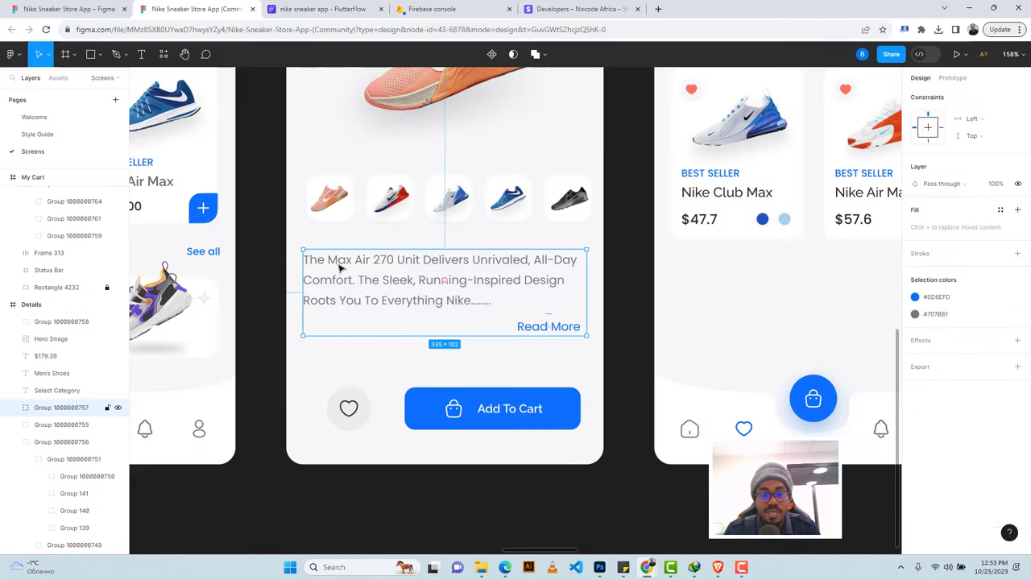
pyautogui.doubleClick(452, 276)
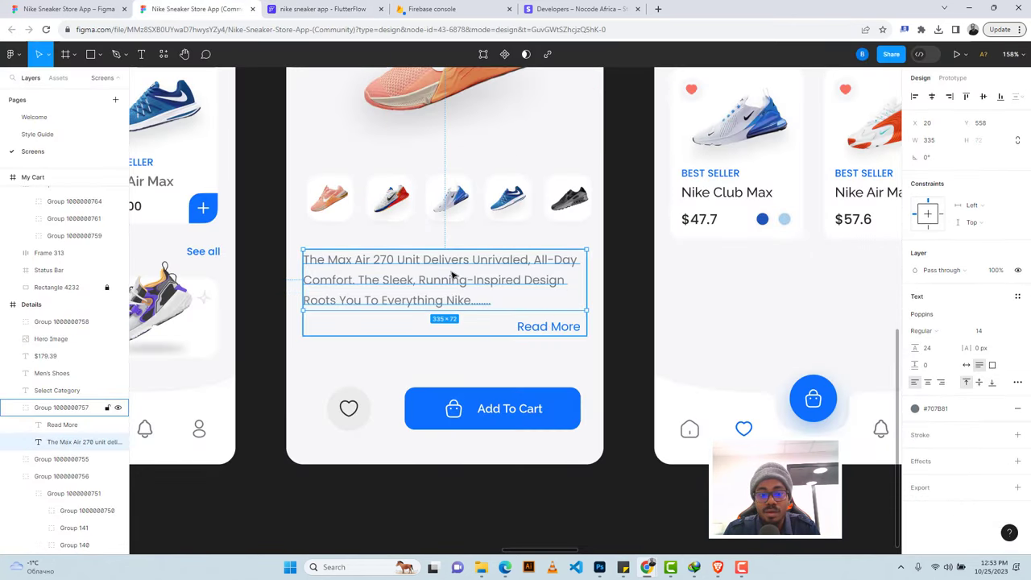
pyautogui.doubleClick(311, 263)
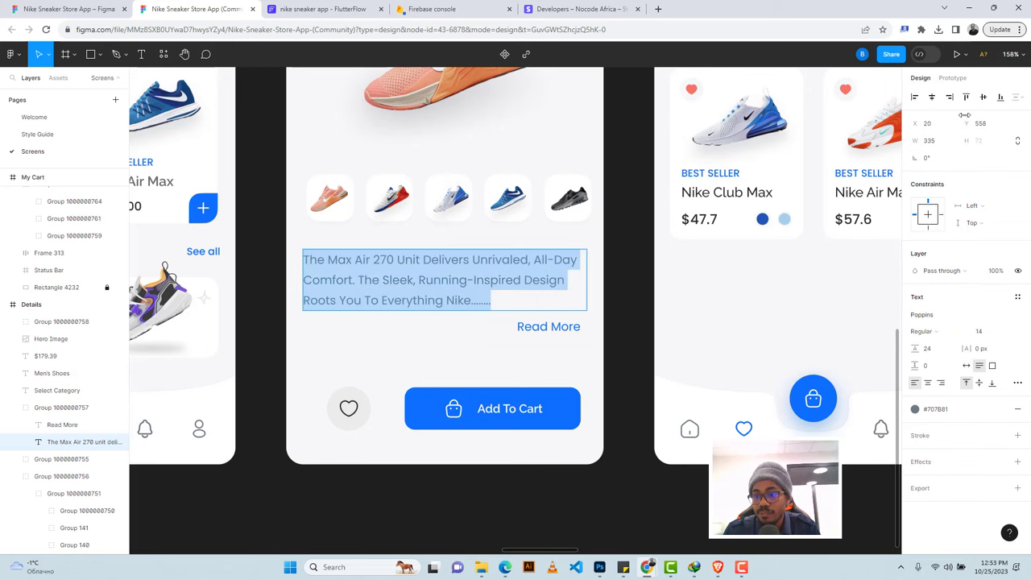
pyautogui.click(918, 54)
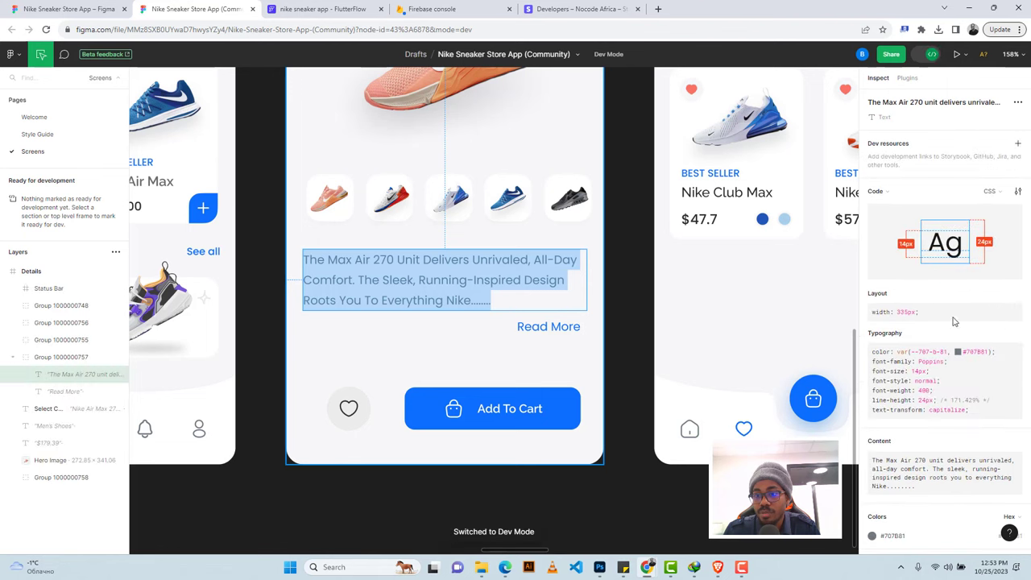
# Add a Row with a Text widget holding the pasted shoe description, set to Flexible.
pyautogui.click(322, 9)
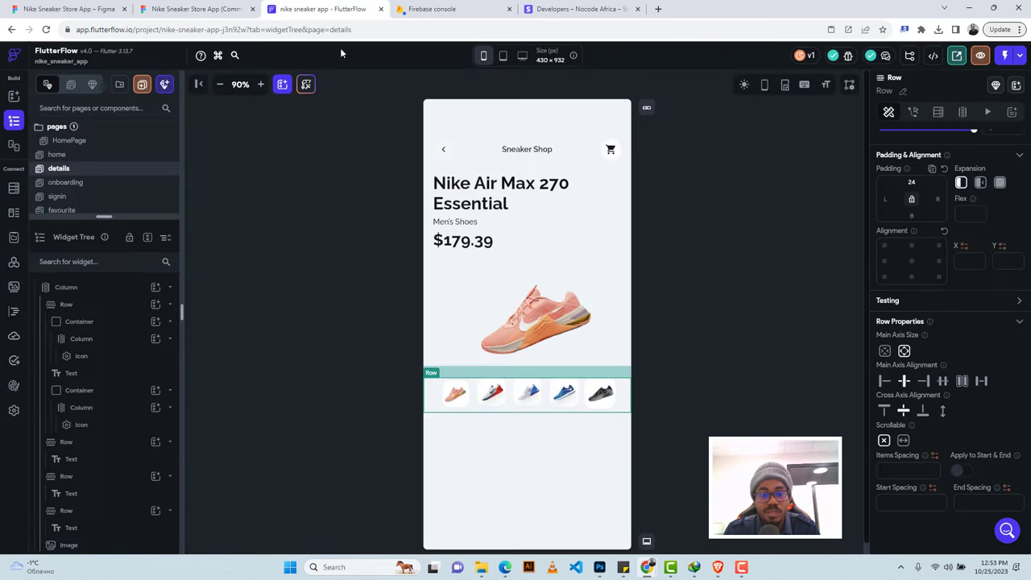
pyautogui.click(485, 451)
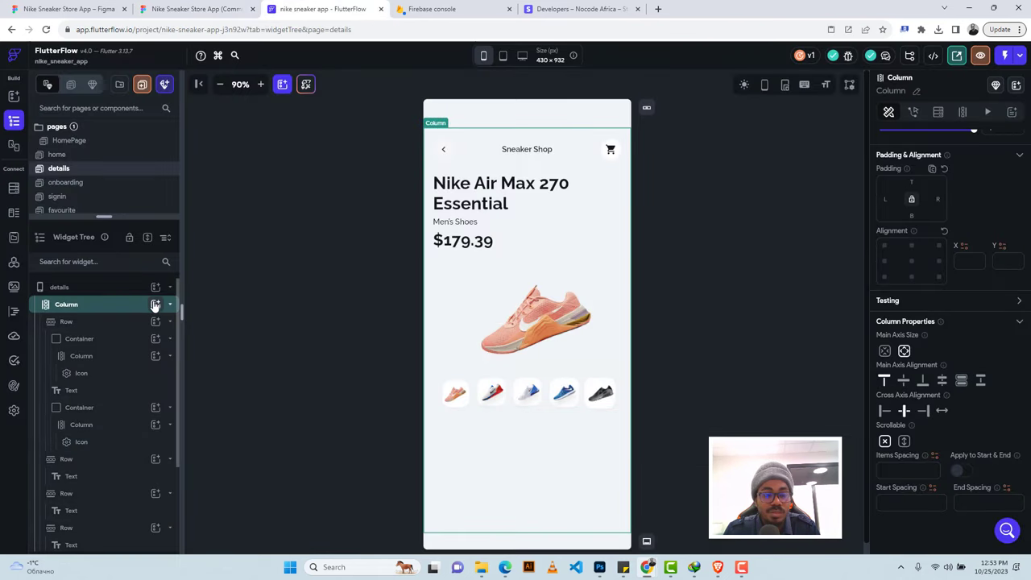
pyautogui.click(156, 304)
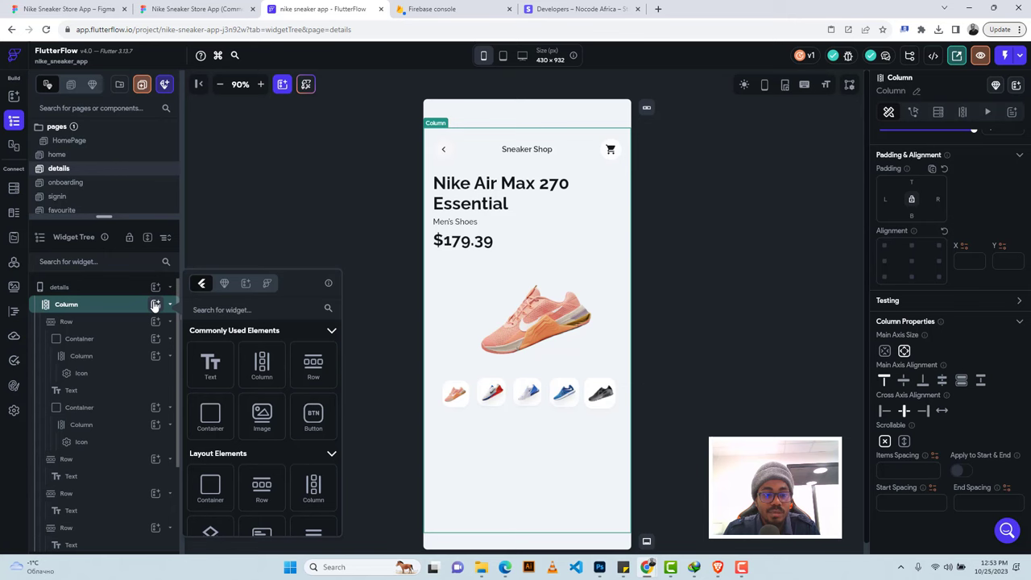
pyautogui.click(313, 364)
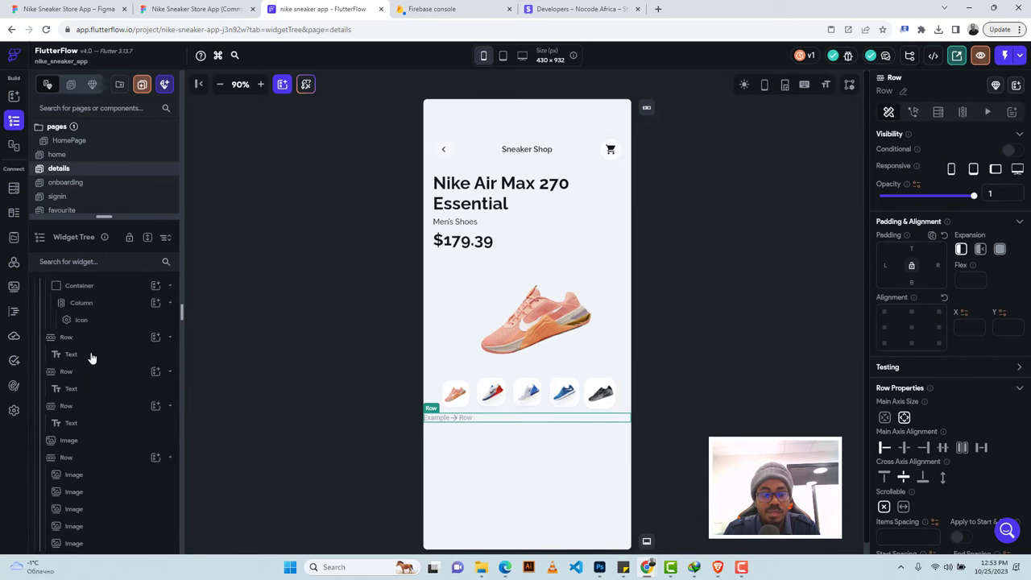
pyautogui.scroll(-2, 89, 356)
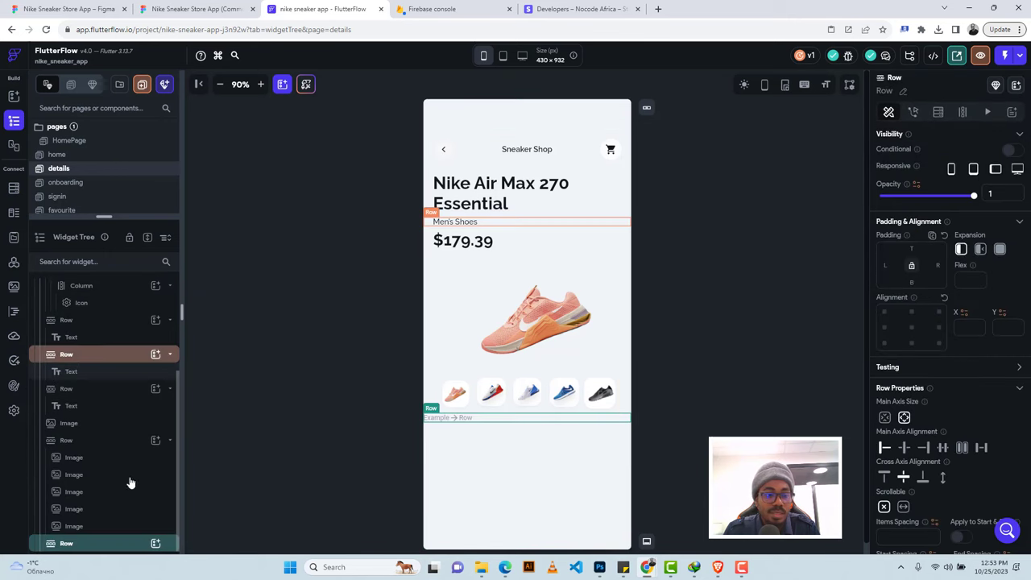
pyautogui.click(155, 545)
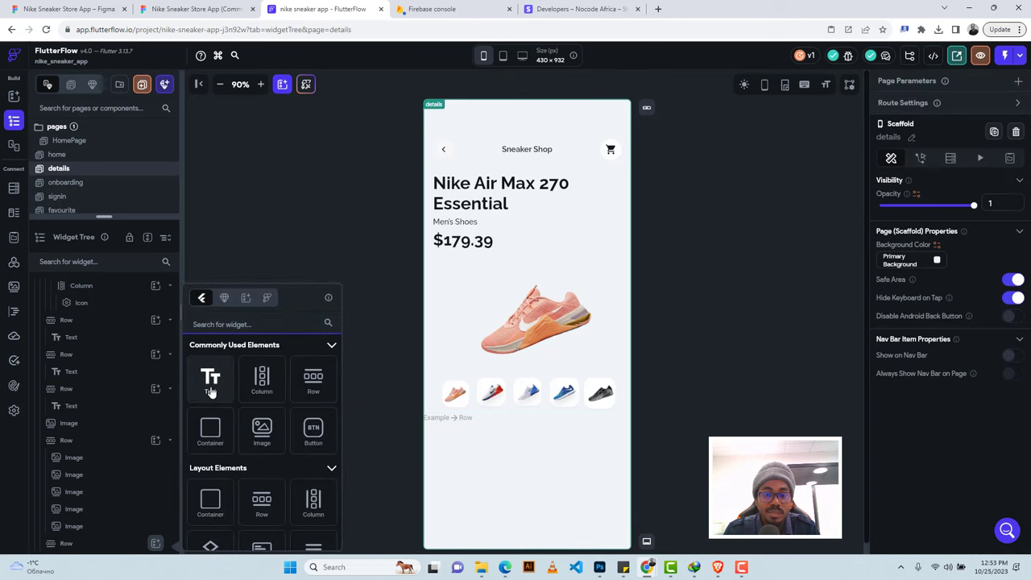
pyautogui.click(512, 388)
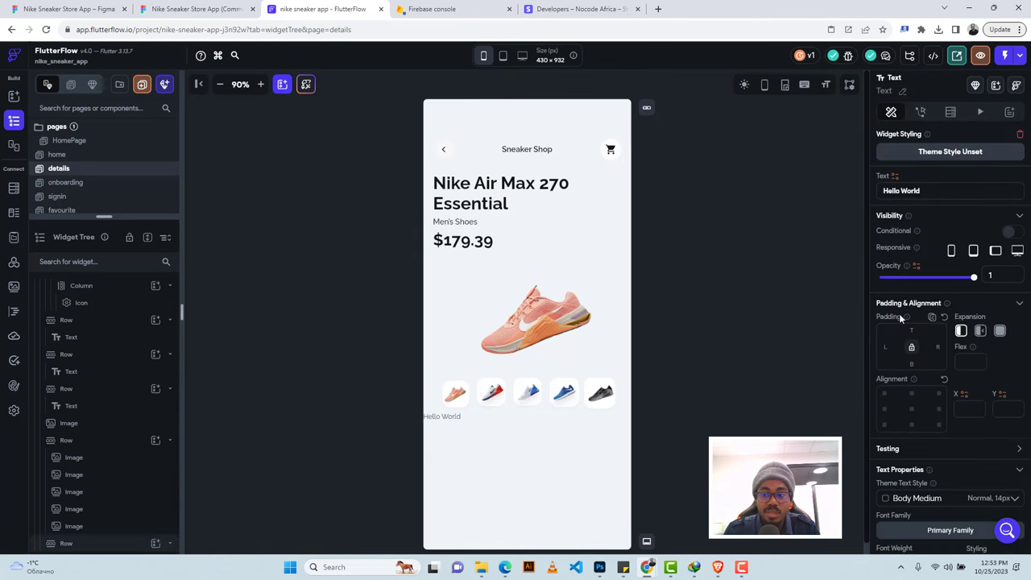
pyautogui.tripleClick(894, 190)
pyautogui.write('The Max Air 270 unit delivers unrivaled, all-day comfort. The sleek, running-inspired design roots you to everything Nike........')
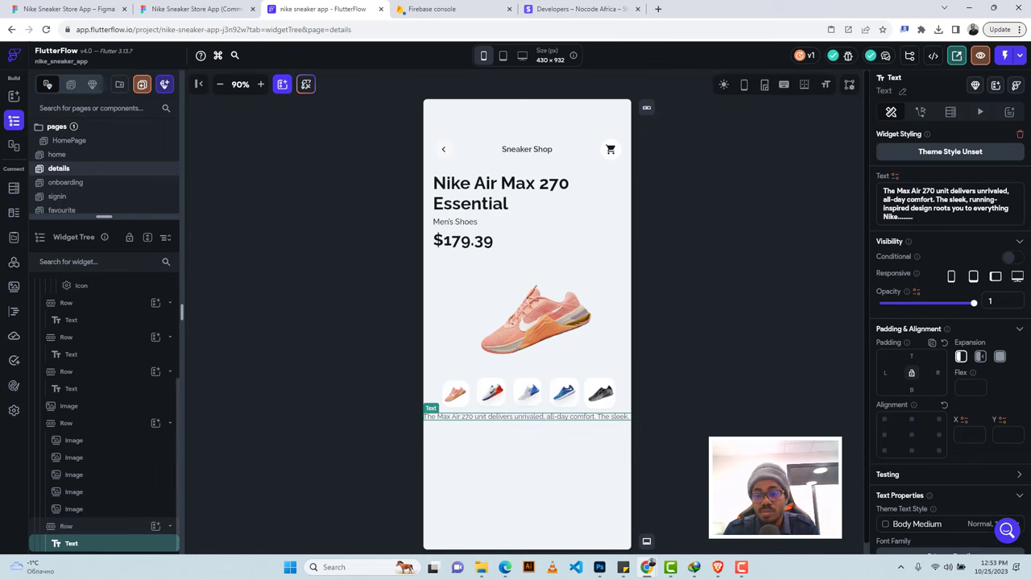
pyautogui.click(980, 357)
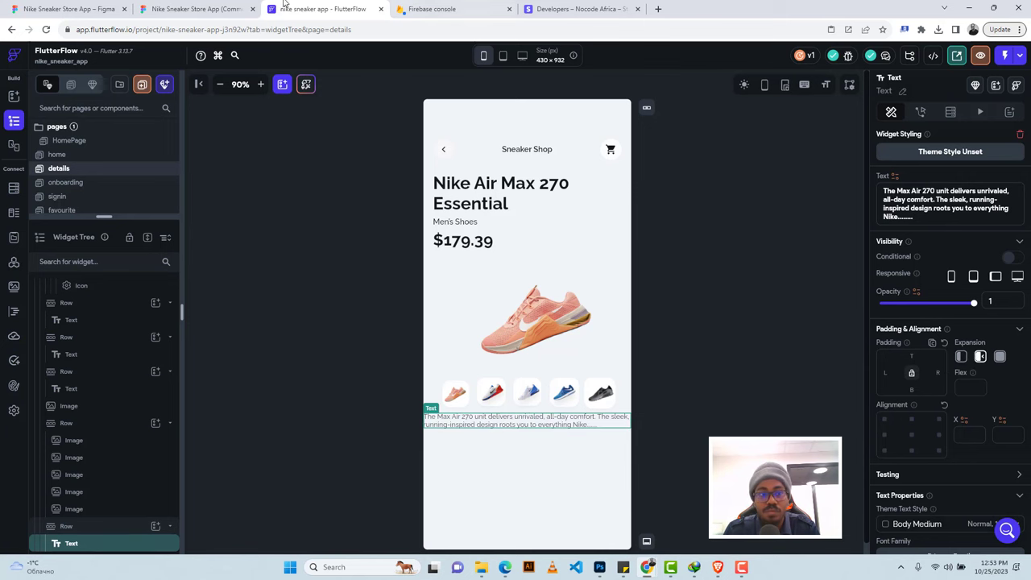
# Colour the description text grey #707B81, copied from the Figma design.
pyautogui.click(196, 8)
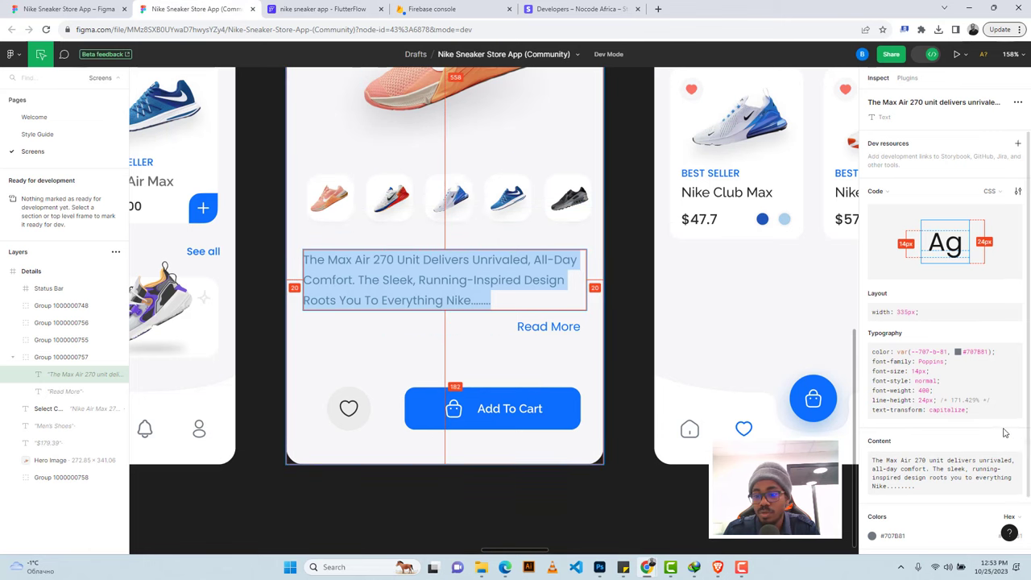
pyautogui.scroll(-2, 998, 427)
pyautogui.click(892, 475)
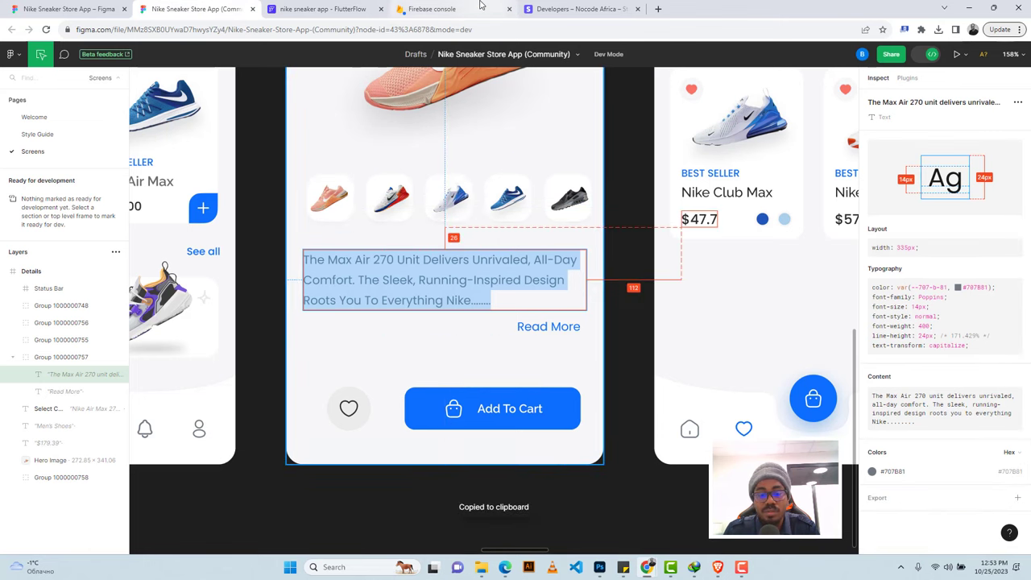
pyautogui.click(322, 9)
pyautogui.scroll(-5, 990, 363)
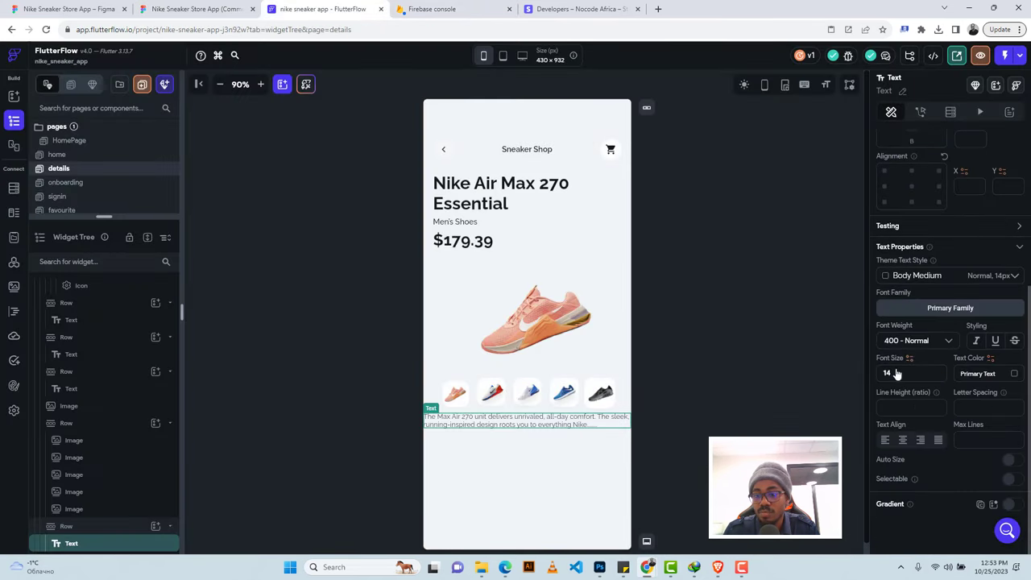
pyautogui.hotkey('ctrl', 'v')
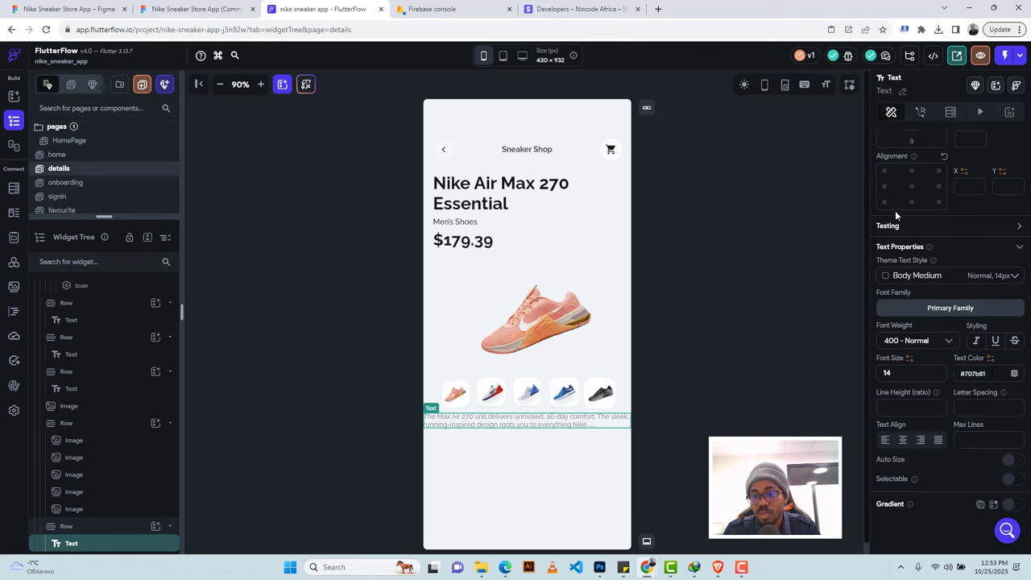
# Give the description 20 px padding on the left and right.
pyautogui.scroll(2, 895, 210)
pyautogui.click(885, 285)
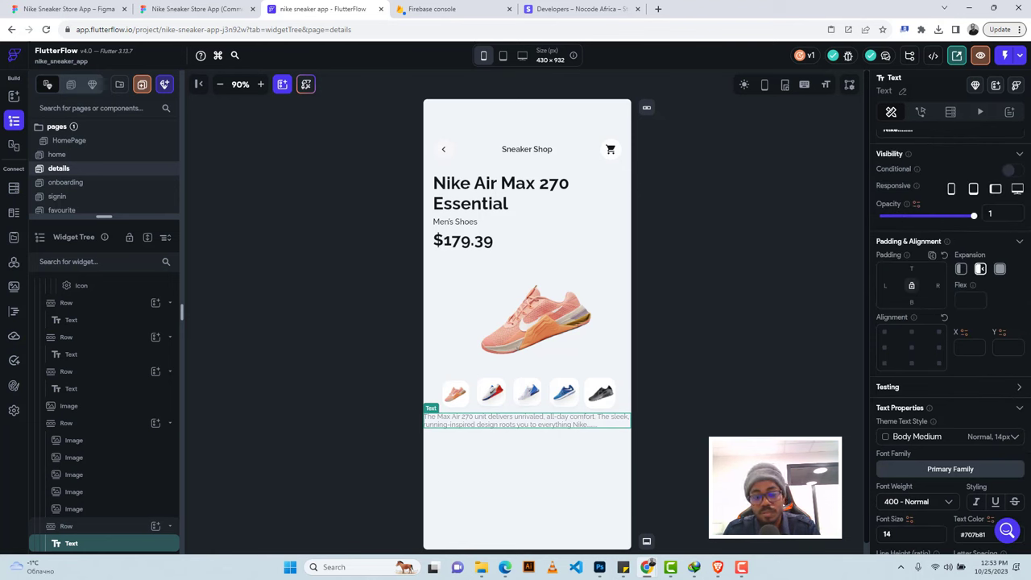
pyautogui.write('20')
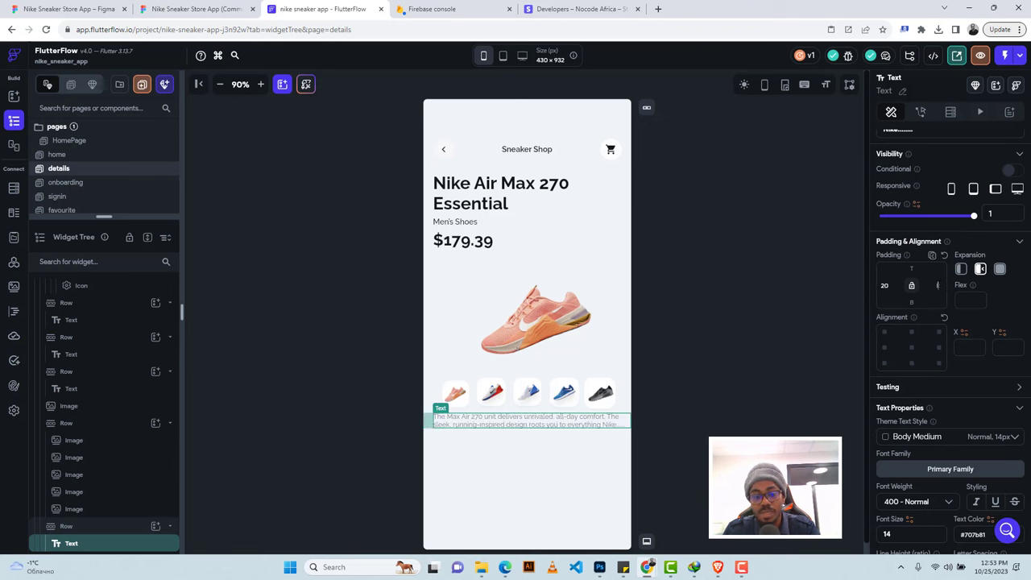
pyautogui.write('20')
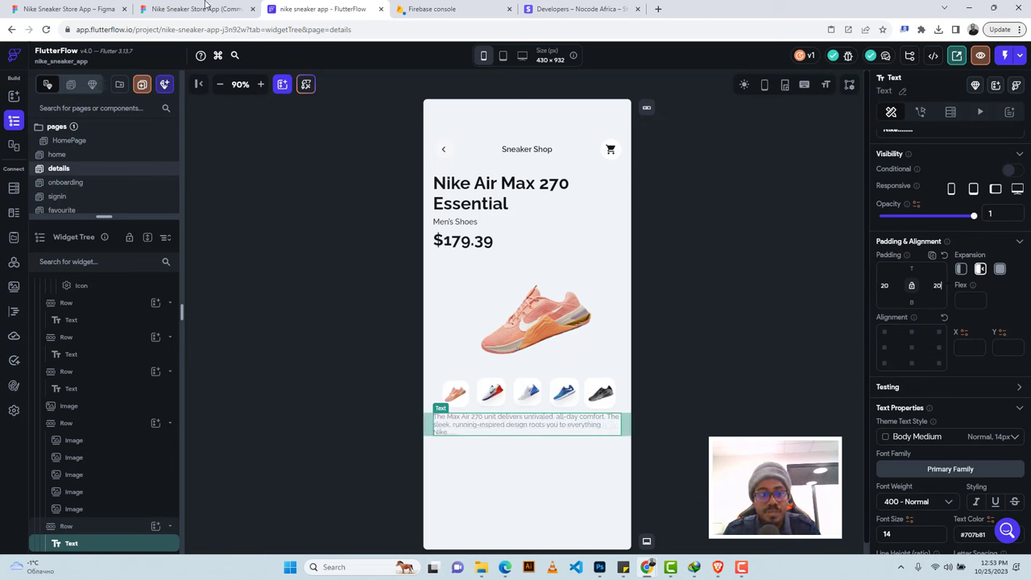
pyautogui.click(427, 417)
pyautogui.click(197, 9)
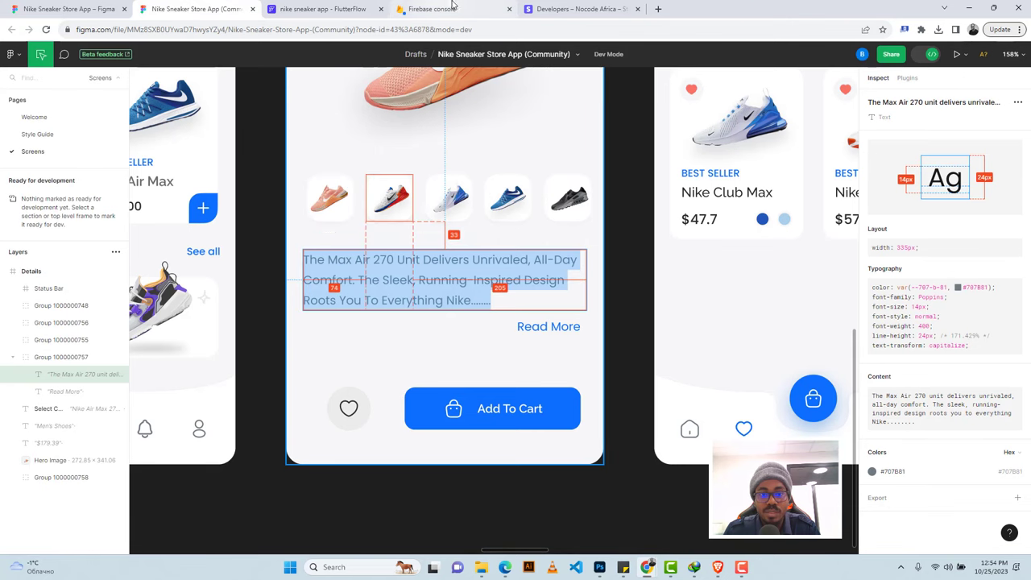
pyautogui.click(322, 9)
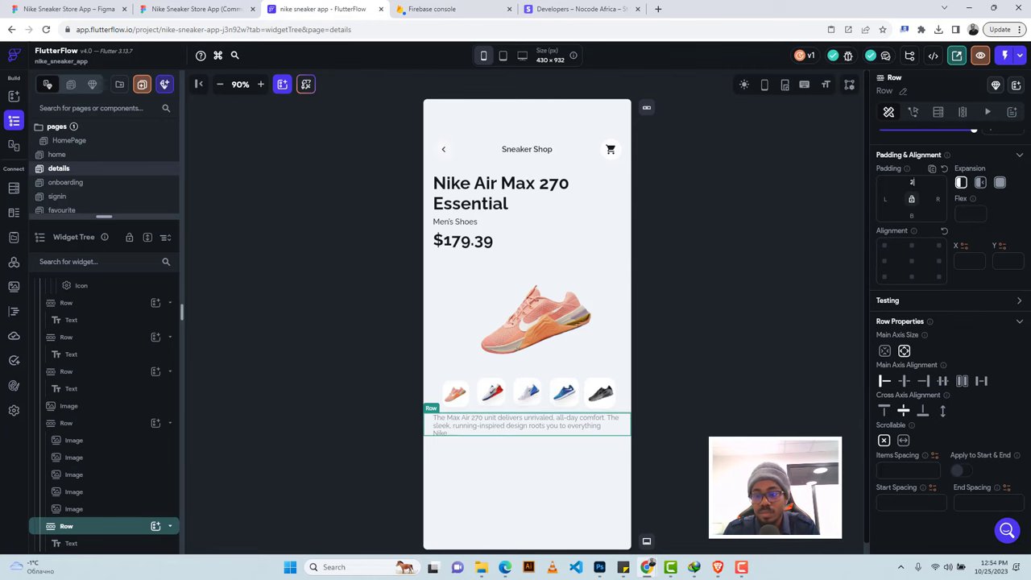
# Give the description row 22 px top padding and the text a 1.7 line height.
pyautogui.write('22')
pyautogui.scroll(1, 963, 324)
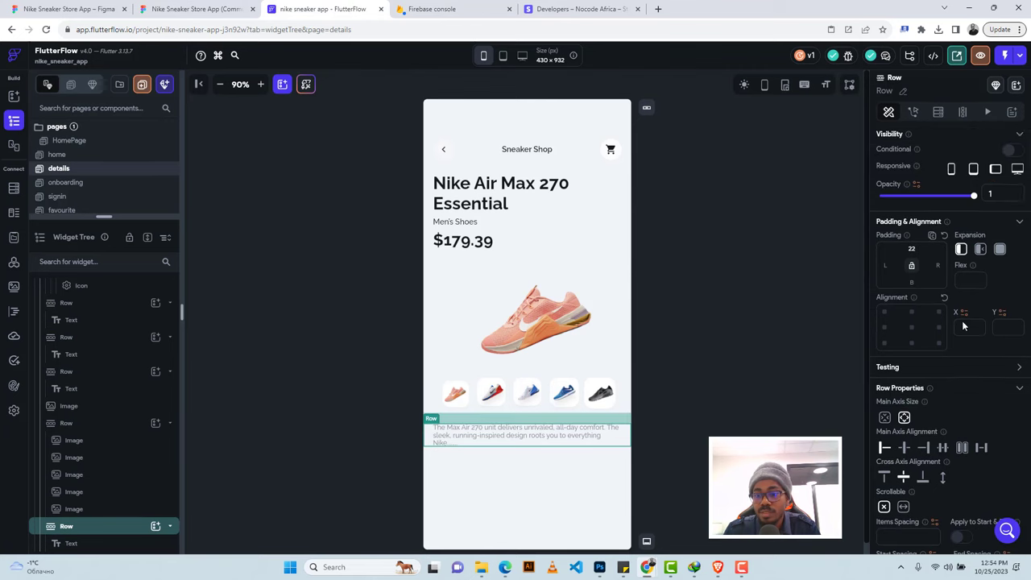
pyautogui.click(514, 433)
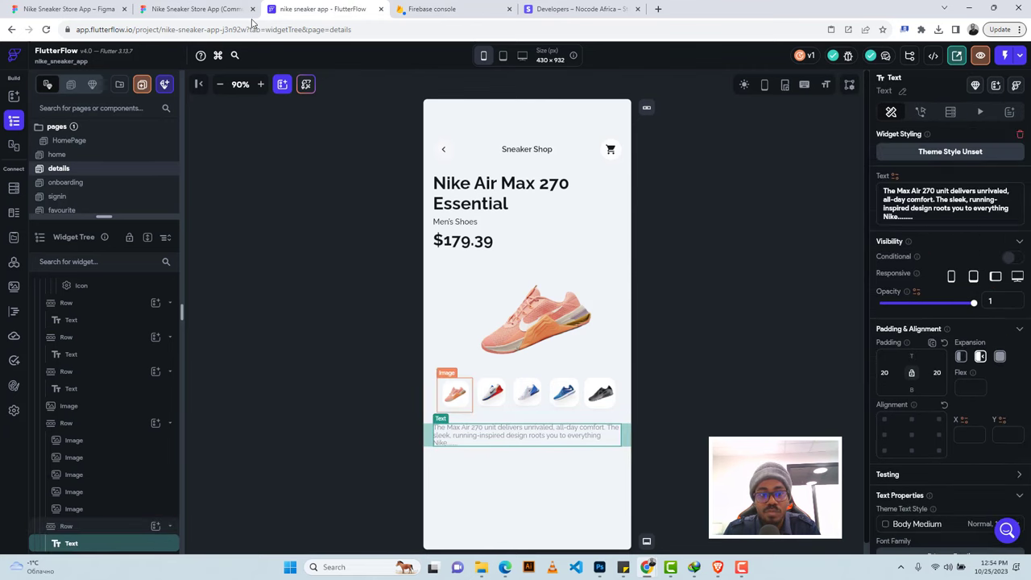
pyautogui.click(195, 9)
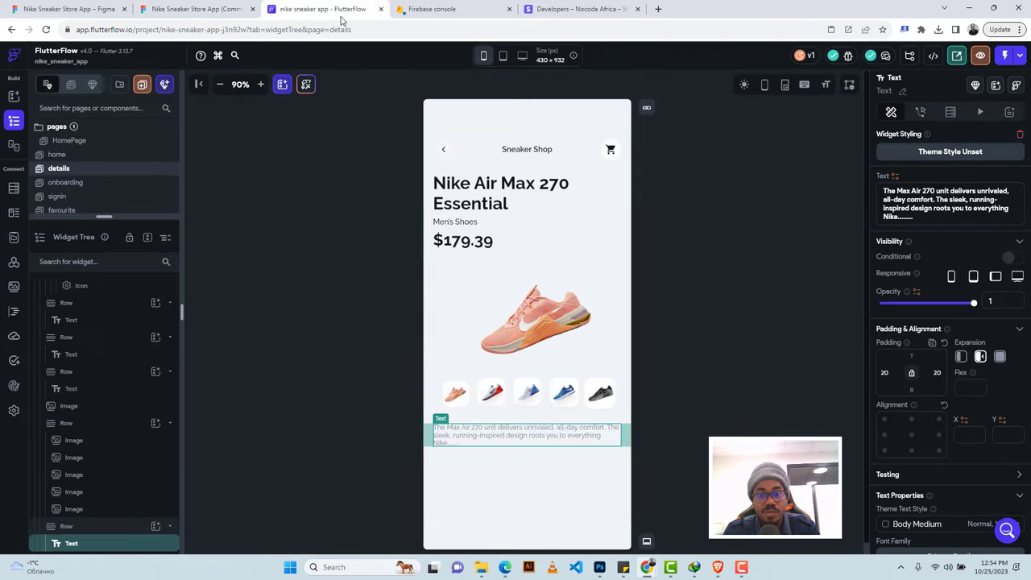
pyautogui.click(323, 8)
pyautogui.scroll(-2, 922, 422)
pyautogui.scroll(-1, 922, 422)
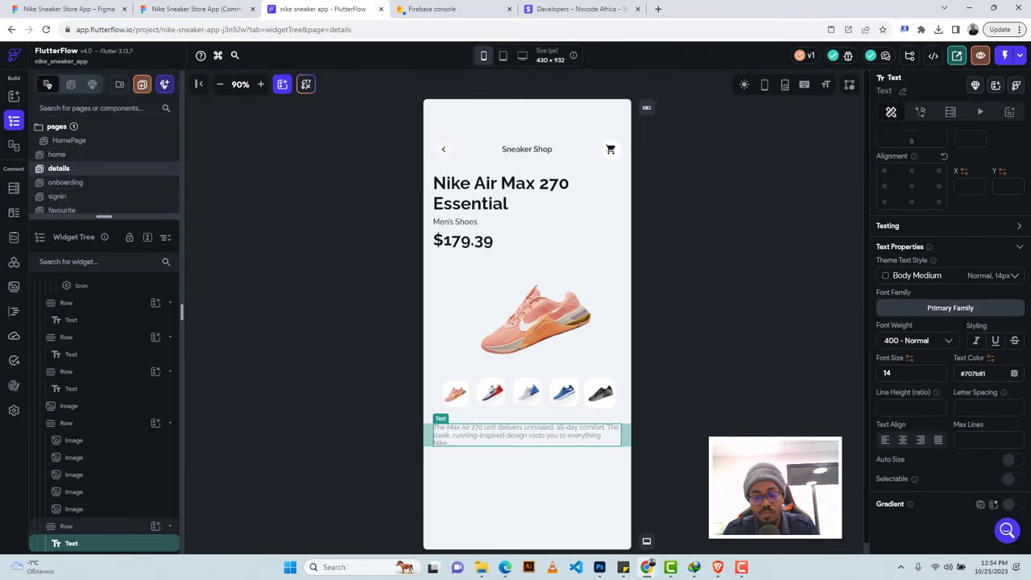
pyautogui.write('1.7')
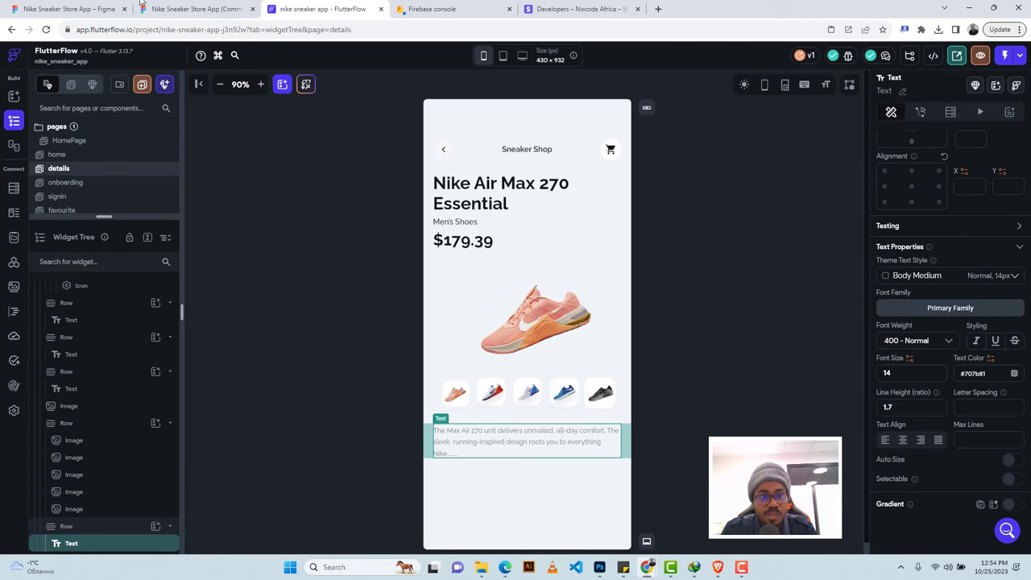
# Inspect the Read More text in the Figma design.
pyautogui.click(169, 8)
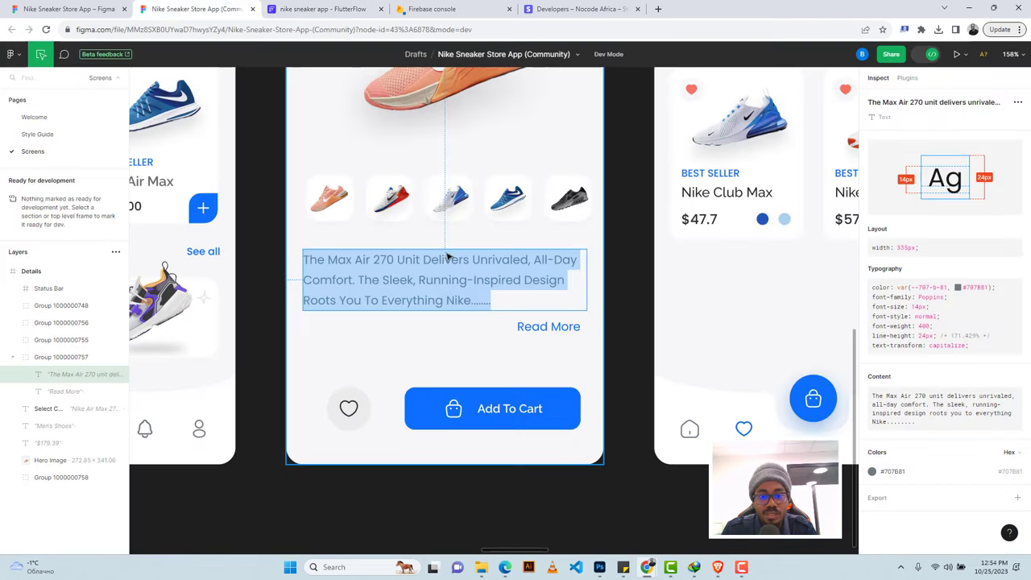
pyautogui.click(524, 327)
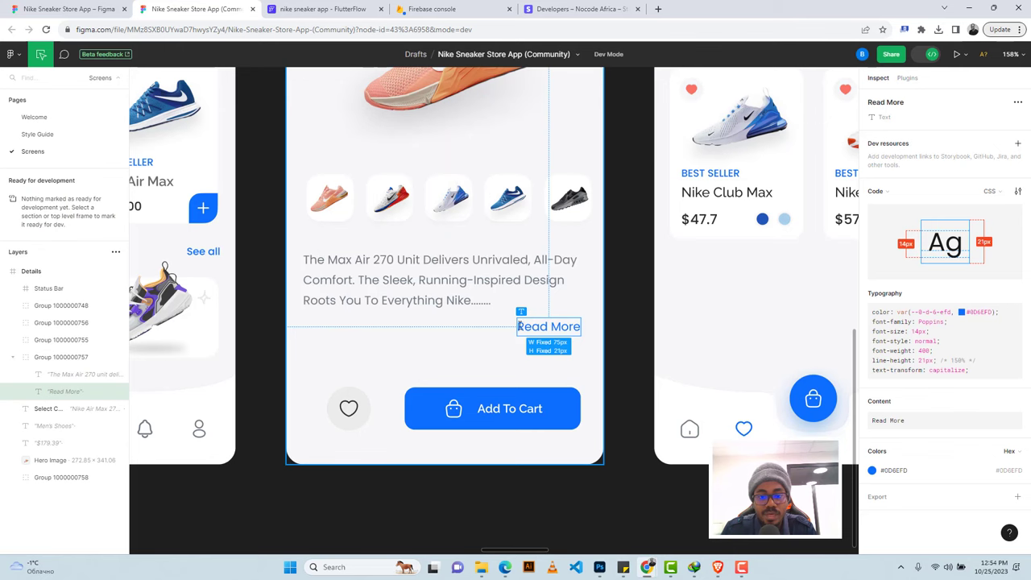
pyautogui.moveTo(519, 326); pyautogui.dragTo(578, 330)
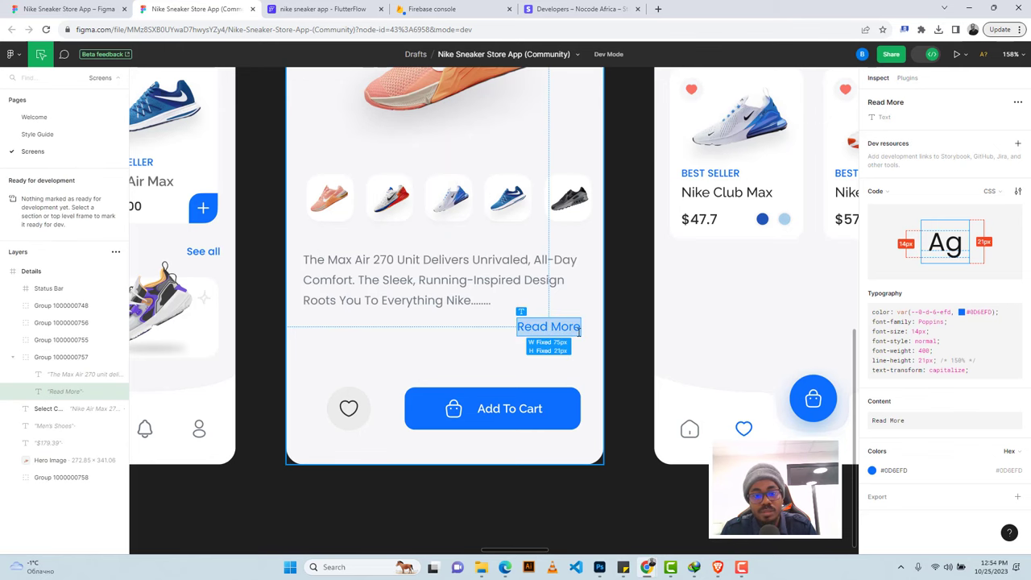
pyautogui.click(323, 10)
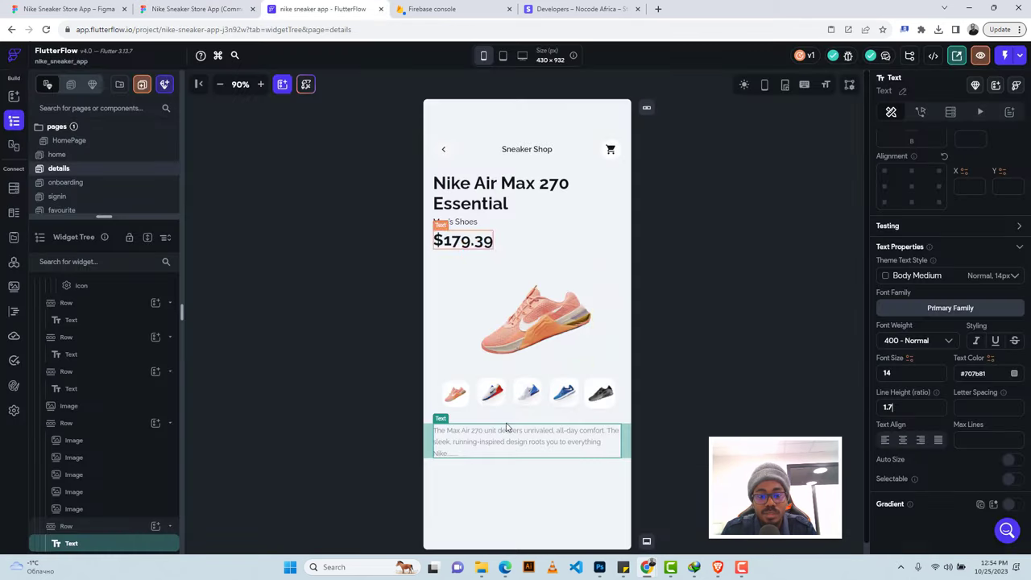
# Add a row below the description with a right-aligned 'Read More' text.
pyautogui.click(501, 467)
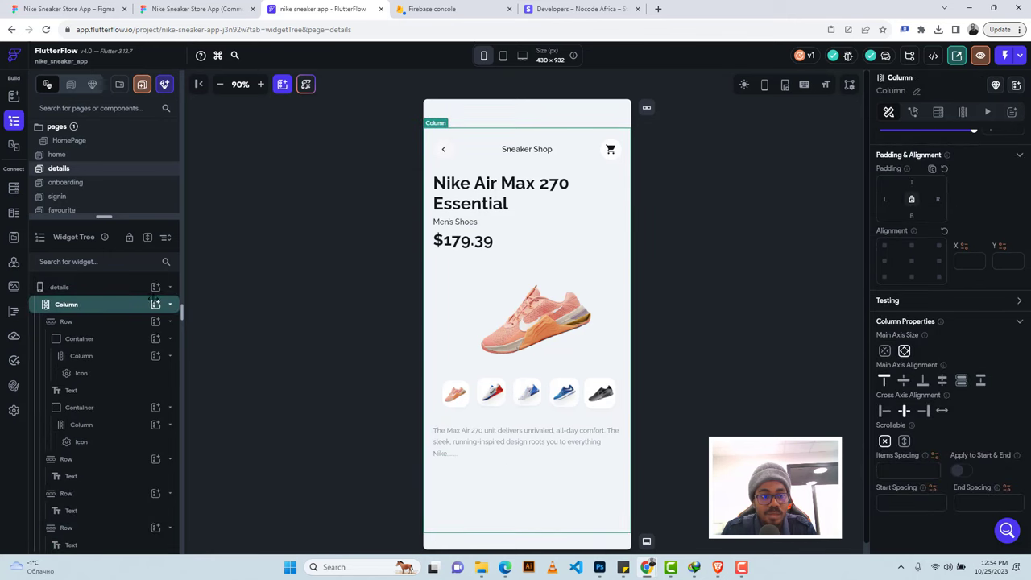
pyautogui.click(155, 305)
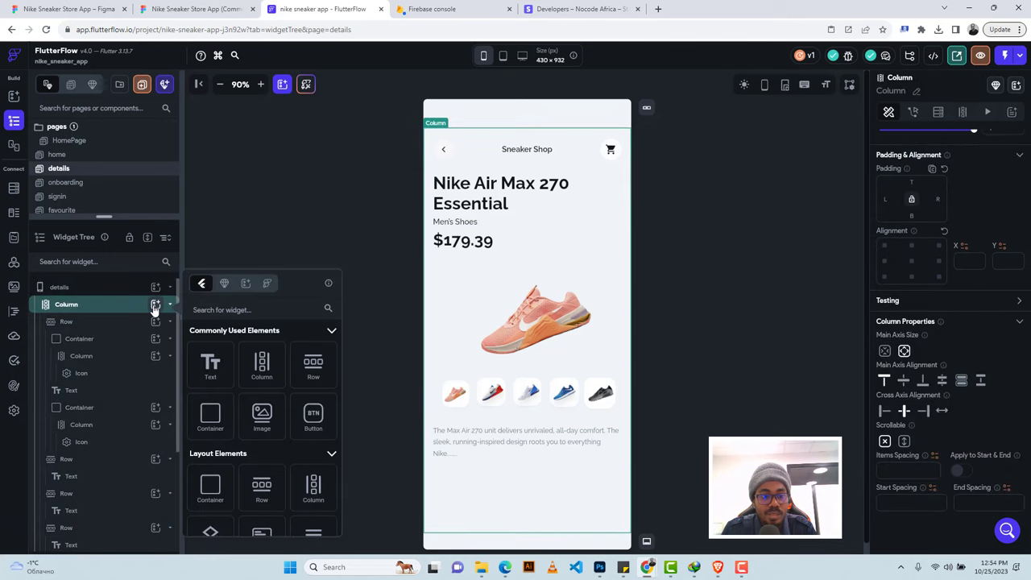
pyautogui.click(313, 369)
pyautogui.click(312, 369)
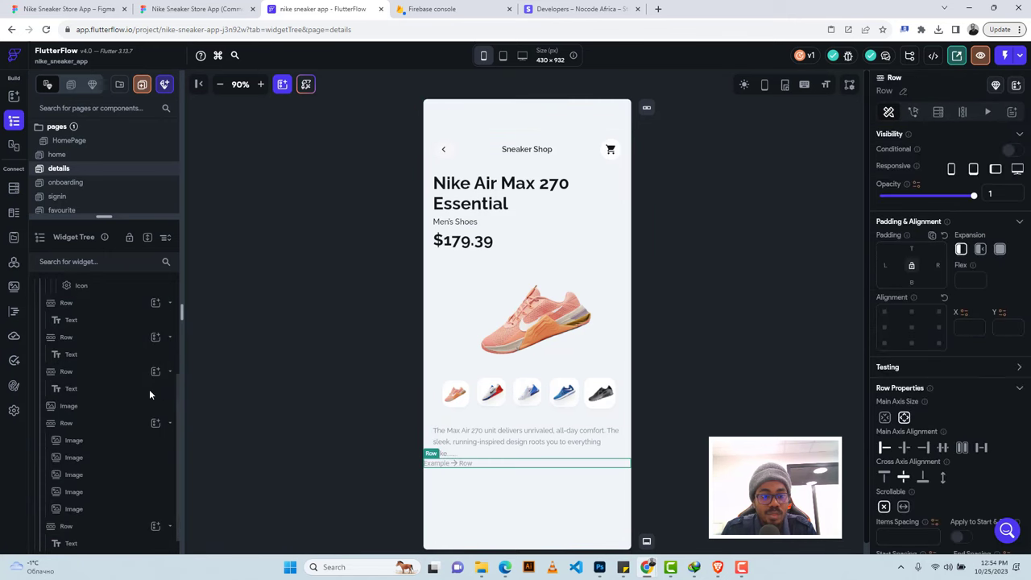
pyautogui.scroll(-5, 149, 389)
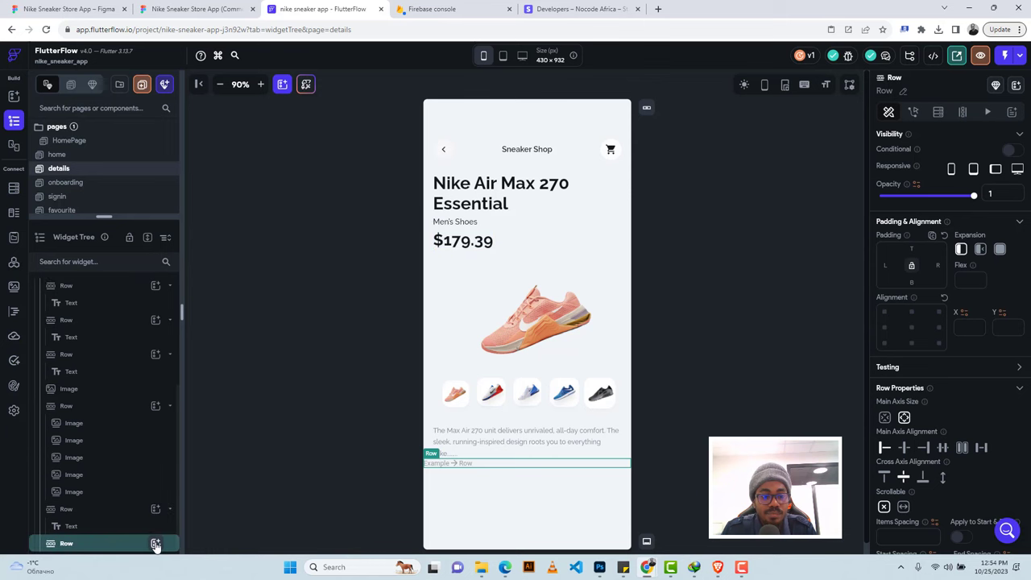
pyautogui.click(155, 544)
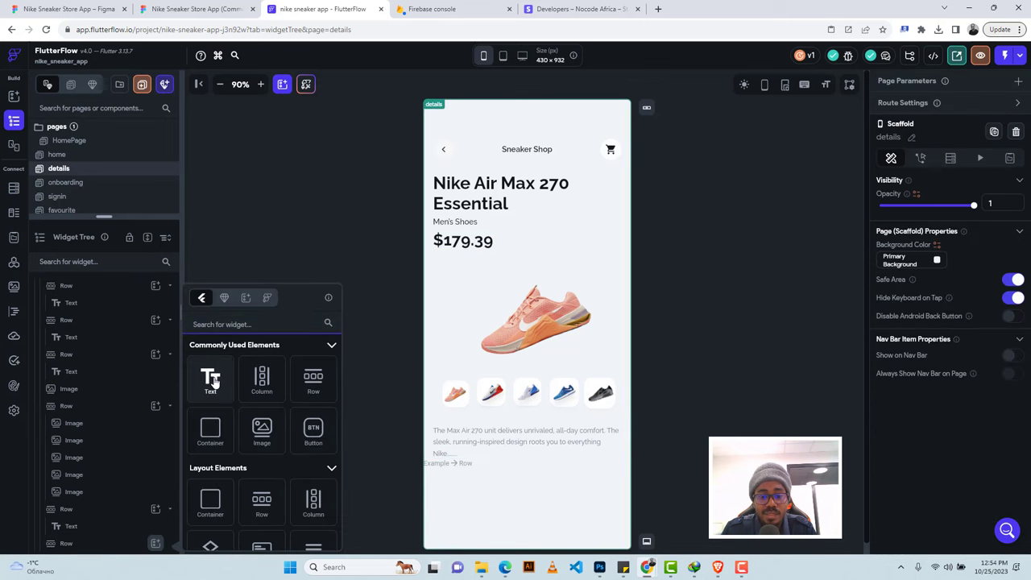
pyautogui.click(211, 378)
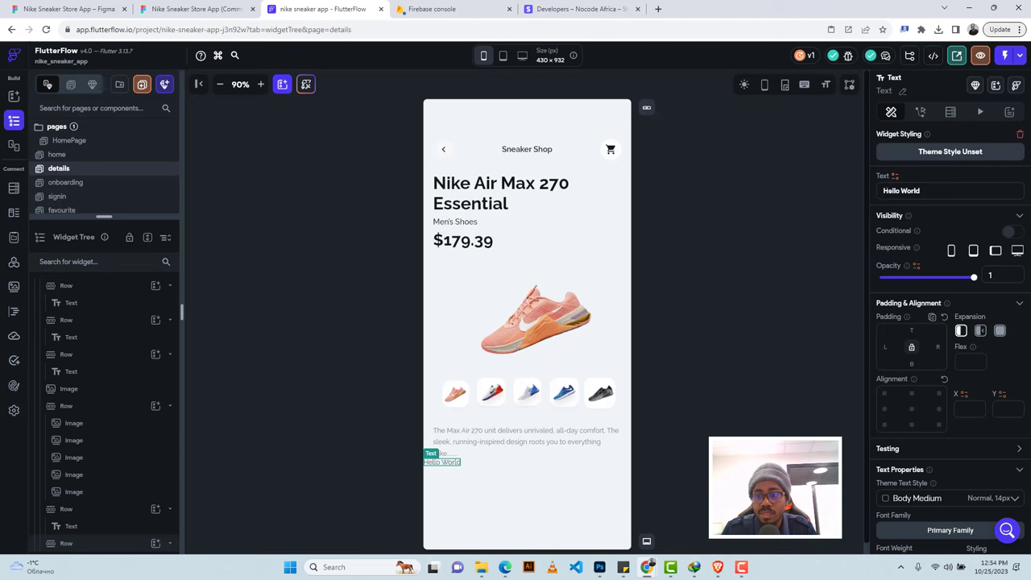
pyautogui.tripleClick(901, 191)
pyautogui.write('Read More')
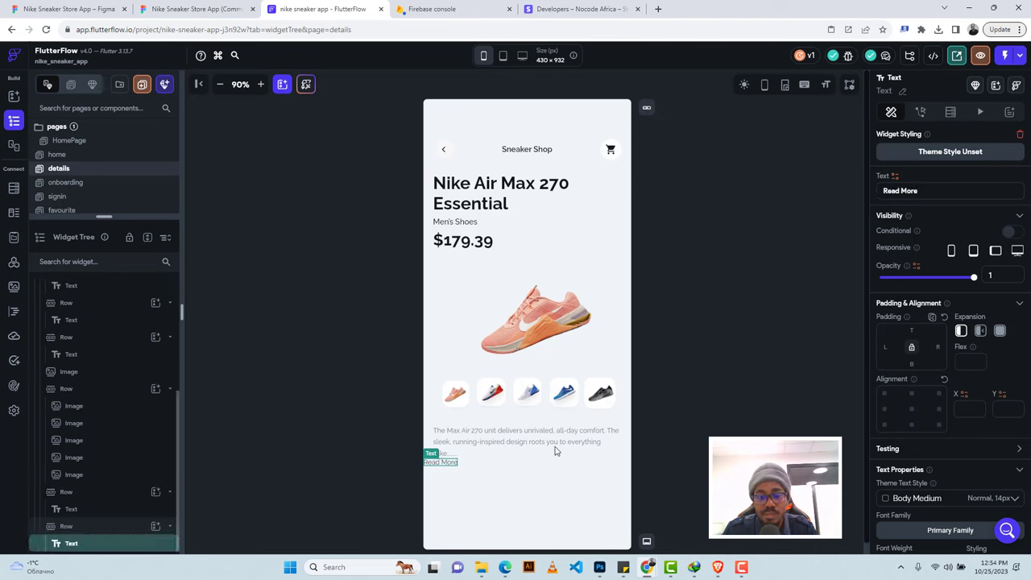
pyautogui.click(536, 463)
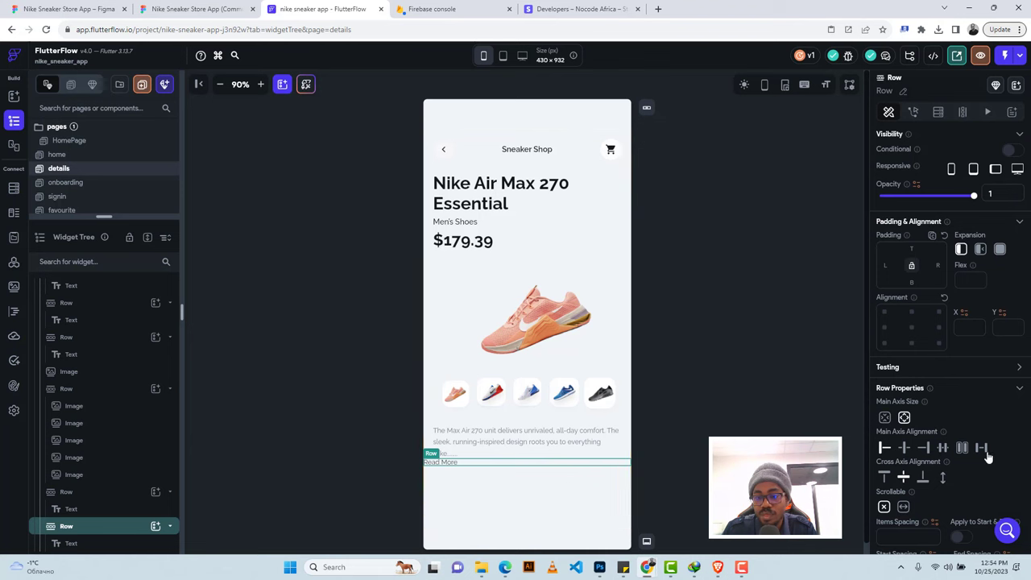
pyautogui.click(924, 448)
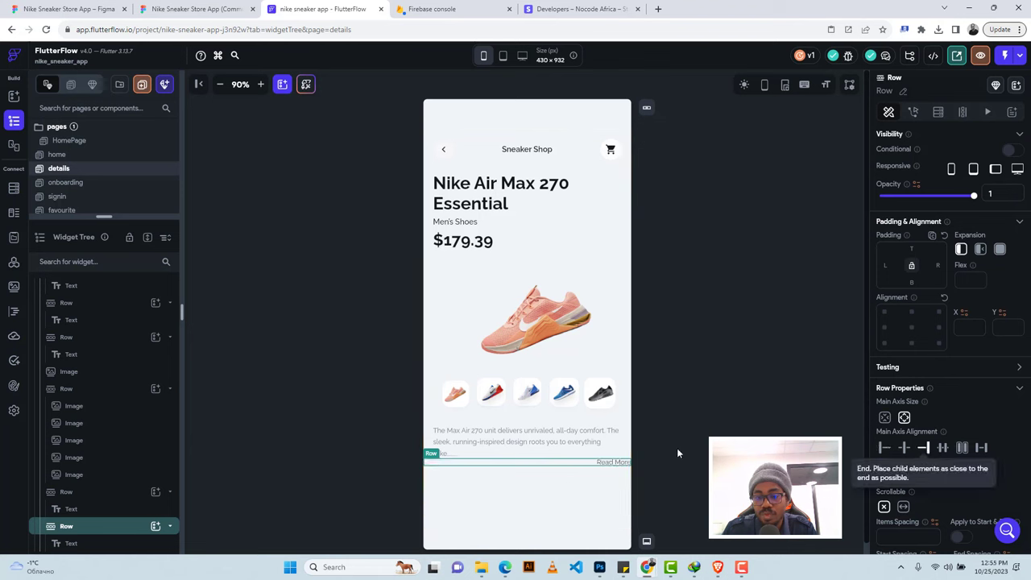
pyautogui.click(617, 464)
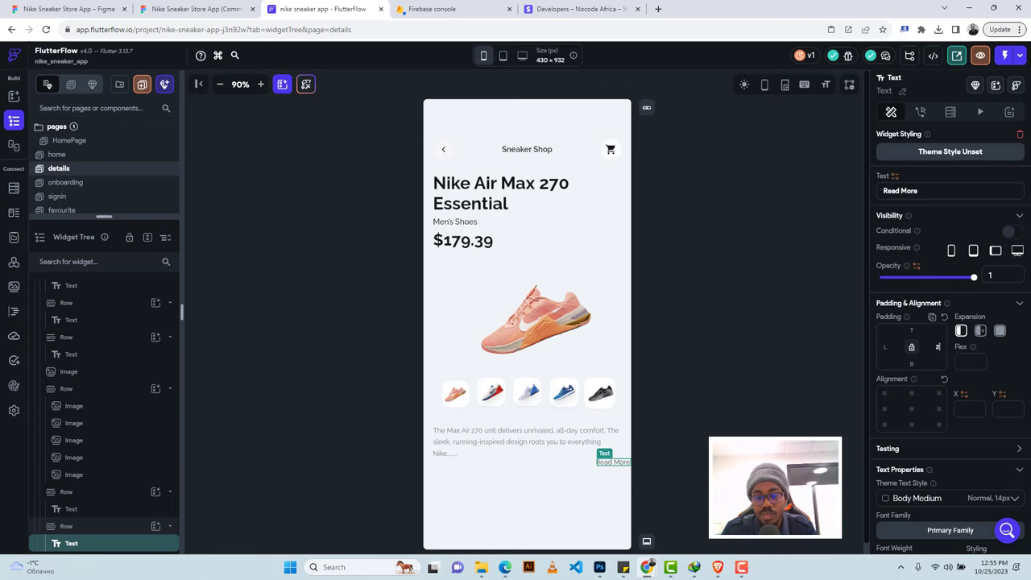
# Colour the Read More text #0D6EFD, copied from the Figma design.
pyautogui.click(196, 9)
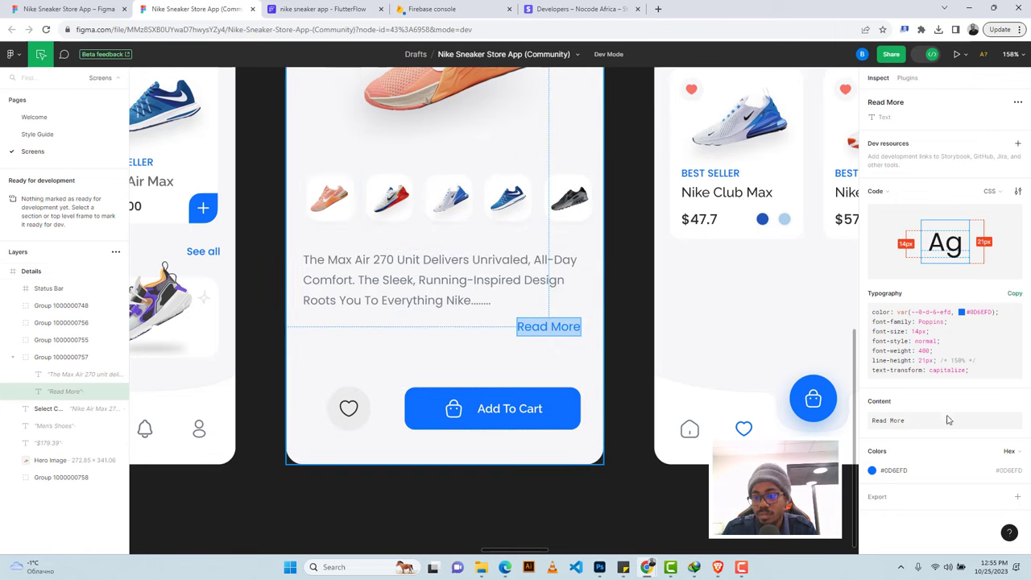
pyautogui.click(895, 471)
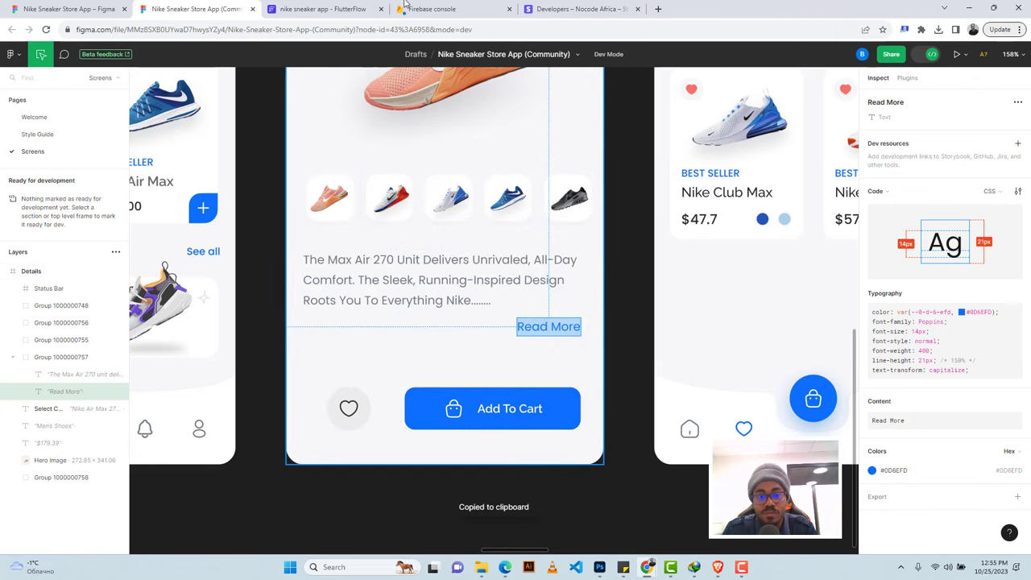
pyautogui.click(322, 9)
pyautogui.scroll(-3, 963, 390)
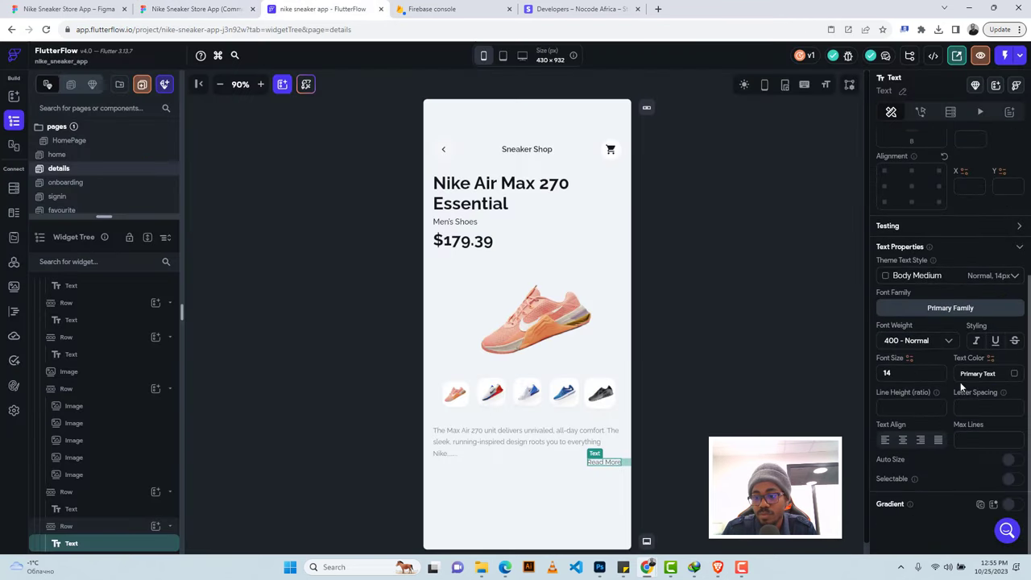
pyautogui.hotkey('ctrl', 'v')
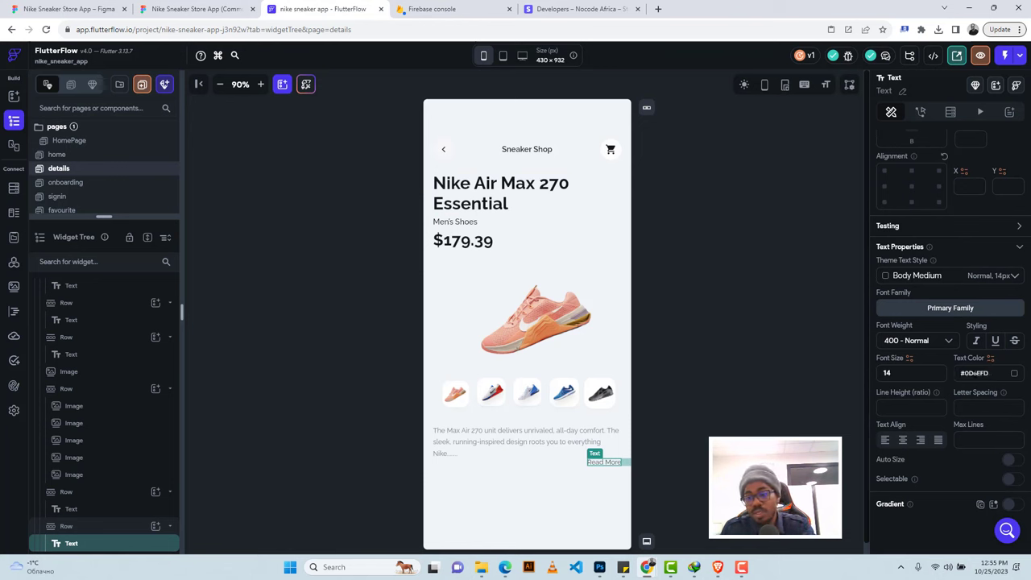
pyautogui.press('Return')
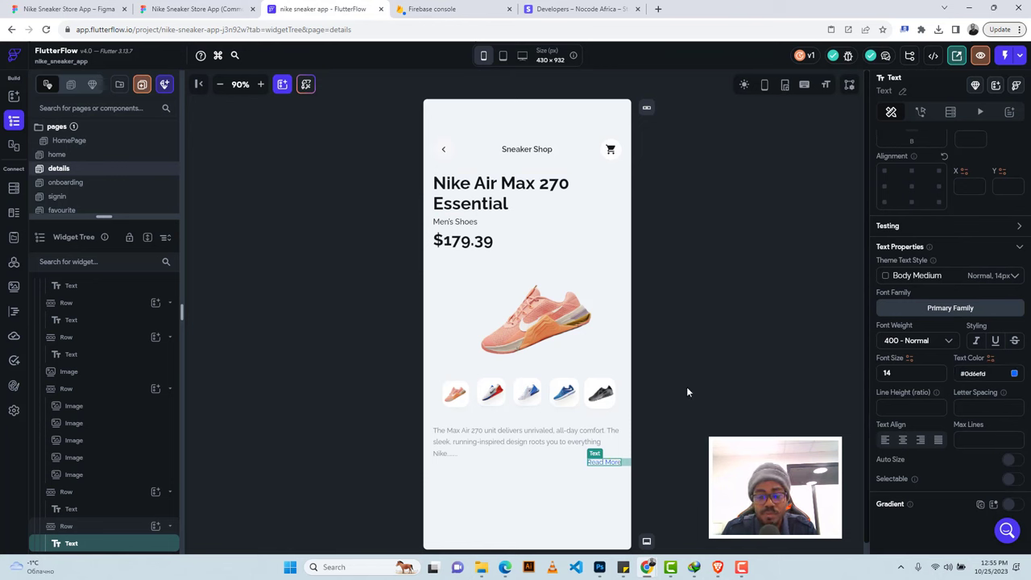
pyautogui.click(555, 465)
pyautogui.click(193, 9)
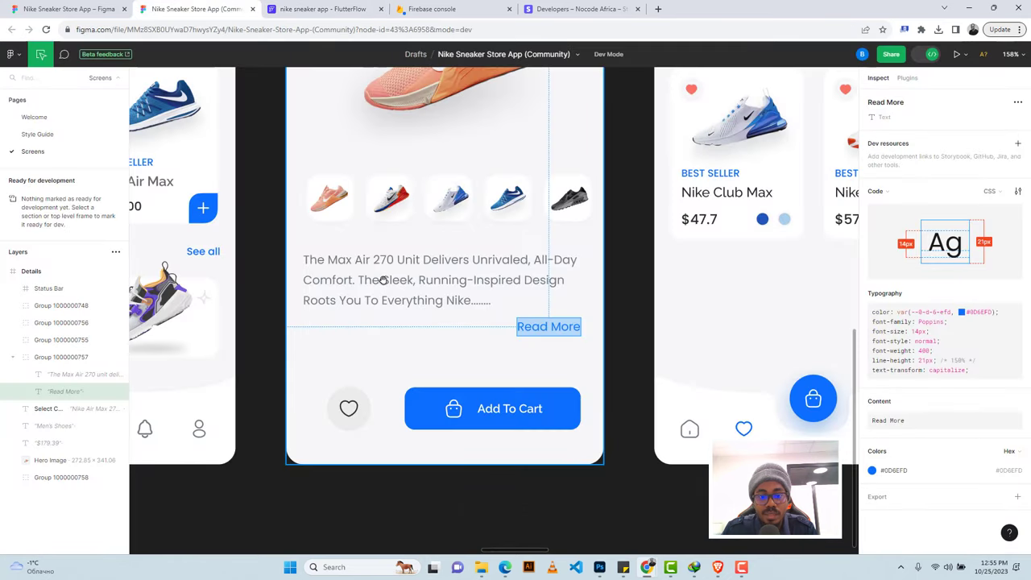
pyautogui.click(322, 9)
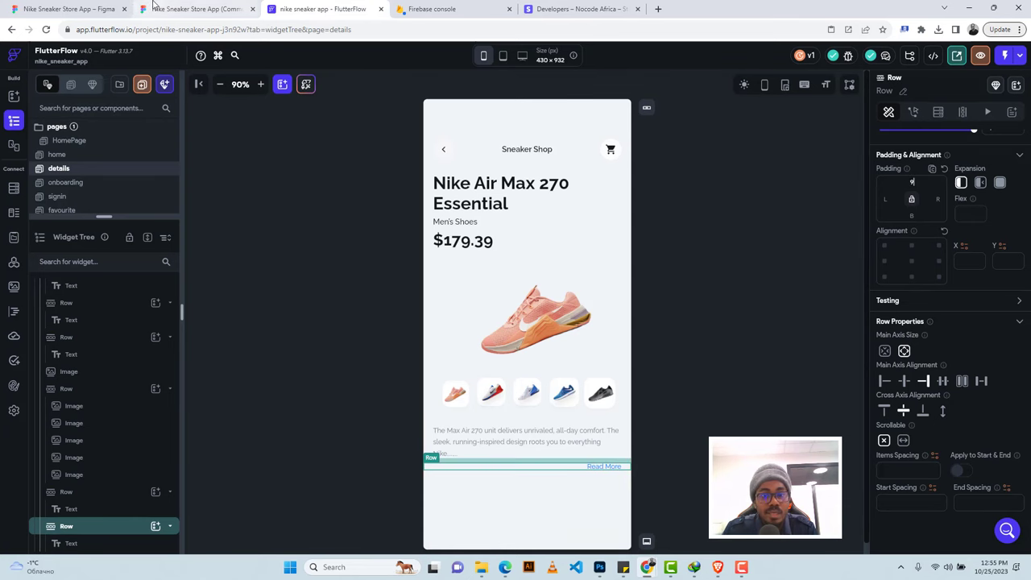
pyautogui.click(189, 9)
pyautogui.scroll(-1, 414, 367)
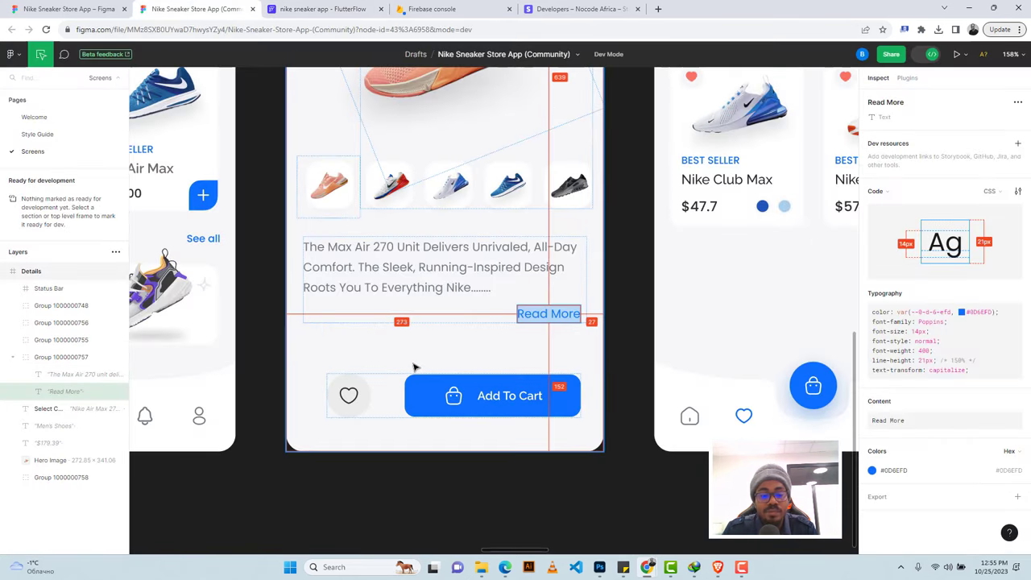
pyautogui.click(348, 390)
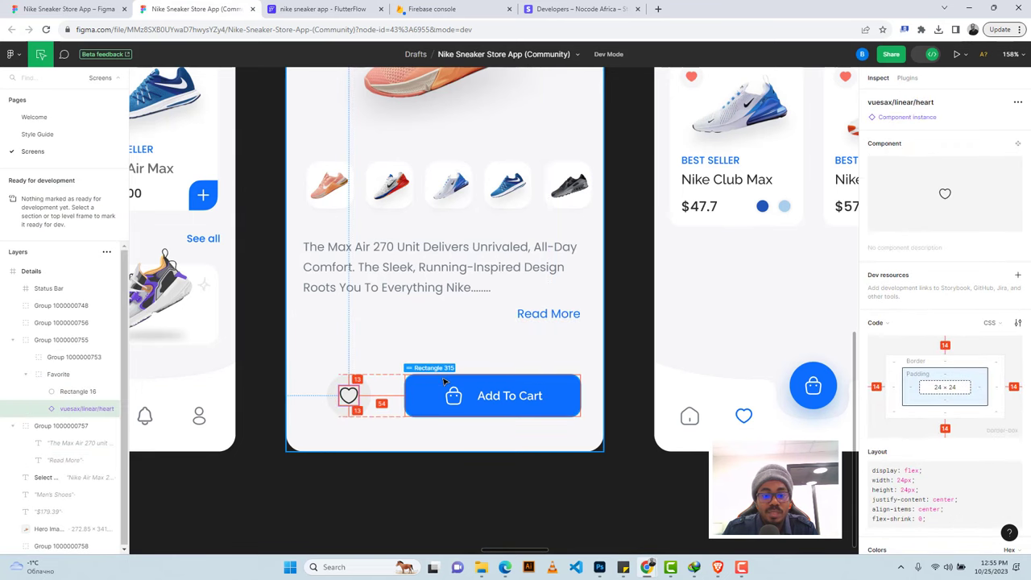
pyautogui.click(340, 382)
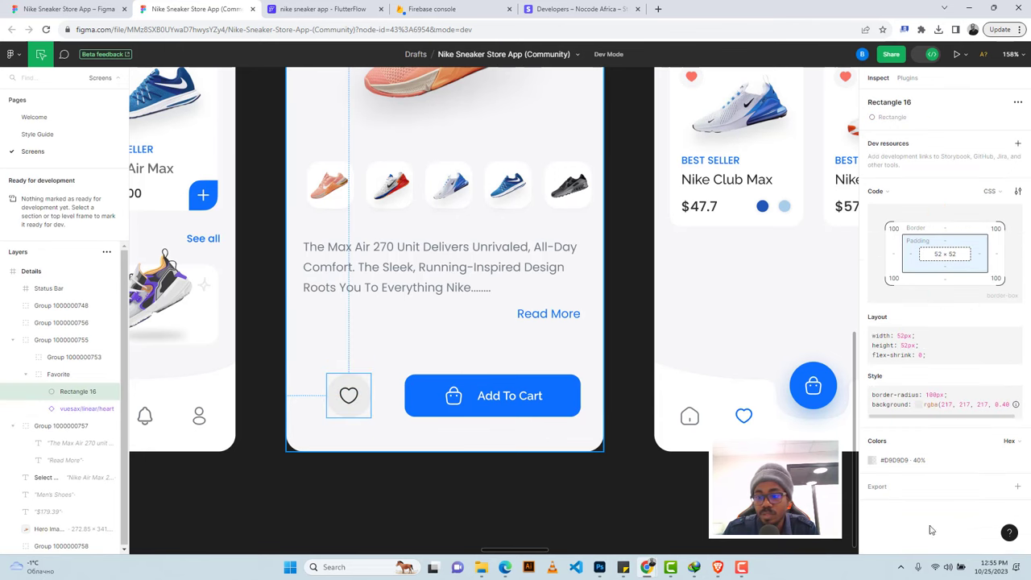
pyautogui.click(322, 8)
pyautogui.click(503, 495)
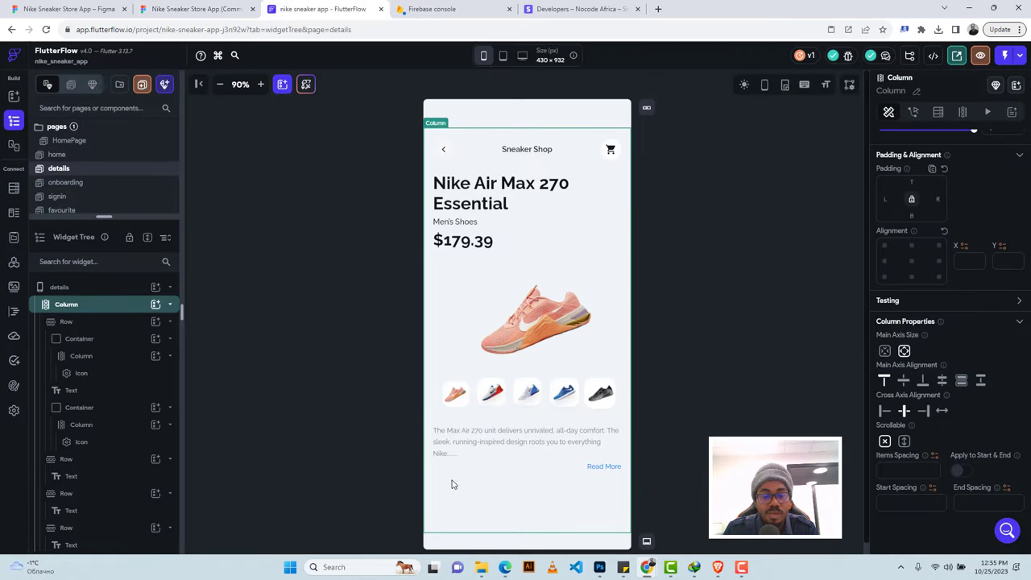
# Add a new Row beneath Read More containing a Container.
pyautogui.click(156, 305)
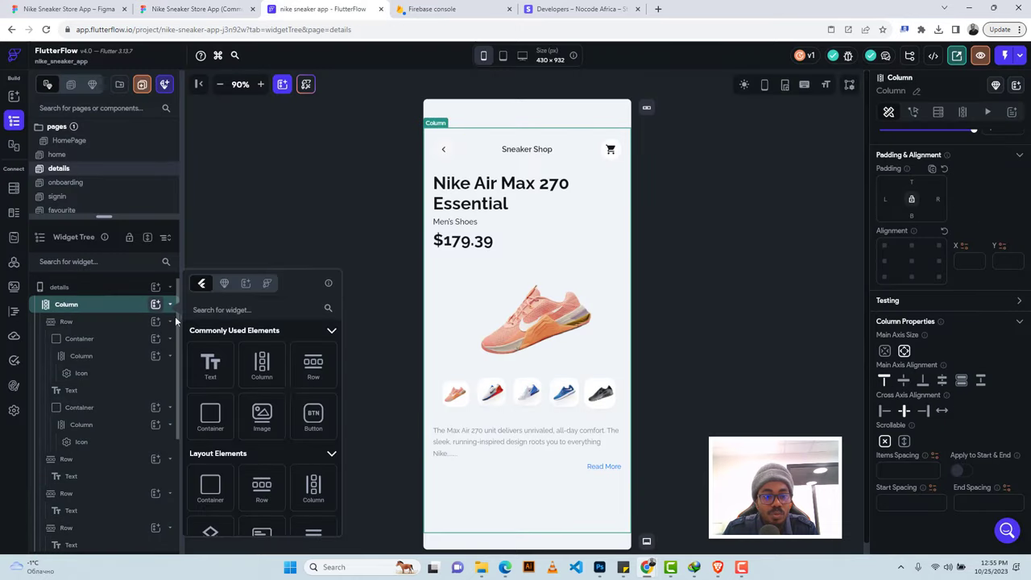
pyautogui.click(314, 366)
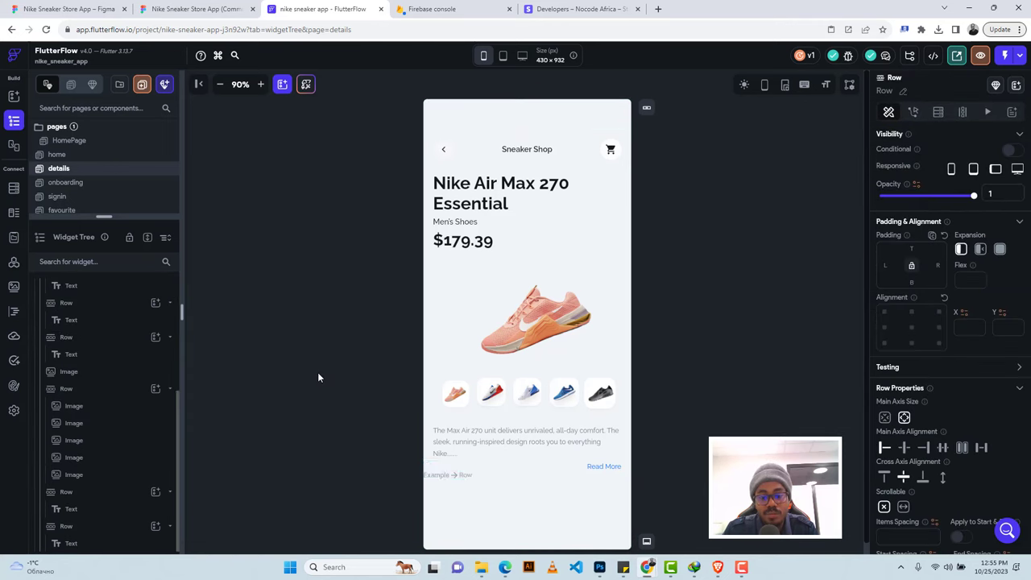
pyautogui.scroll(-1, 109, 468)
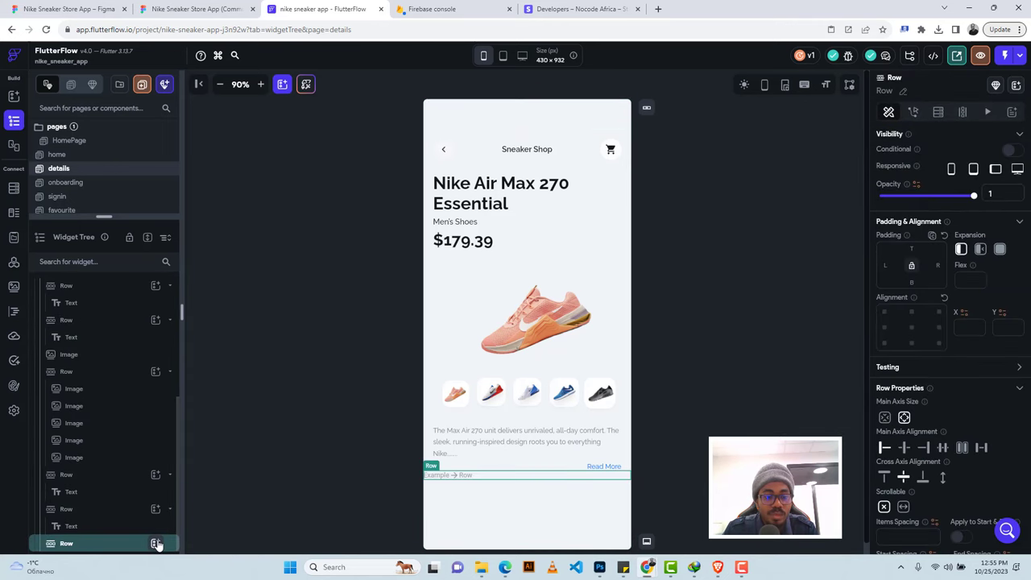
pyautogui.click(156, 543)
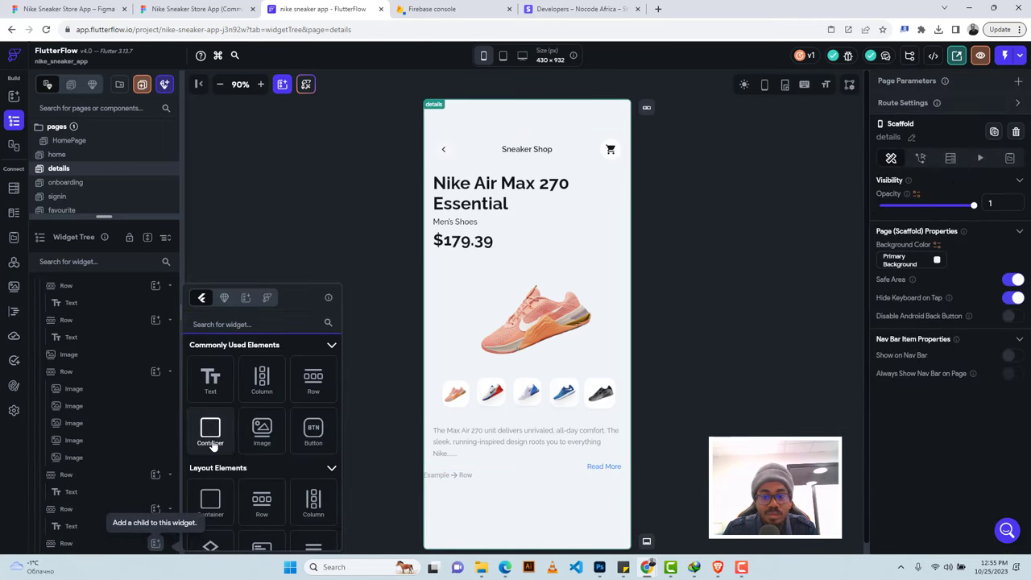
pyautogui.press('Return')
pyautogui.scroll(-5, 909, 411)
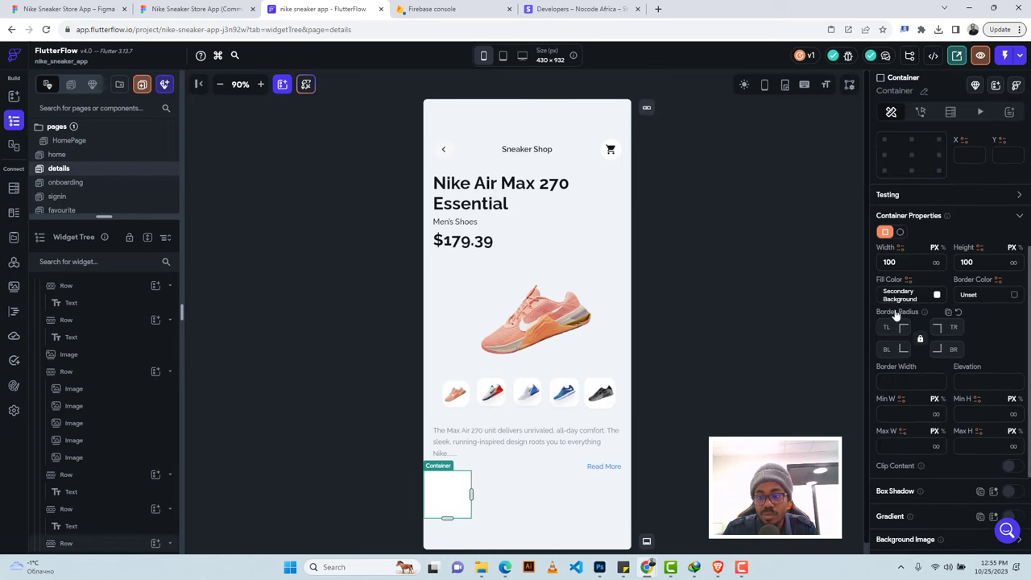
# Make the container a 52 px circle filled with the Alternate theme colour.
pyautogui.click(900, 232)
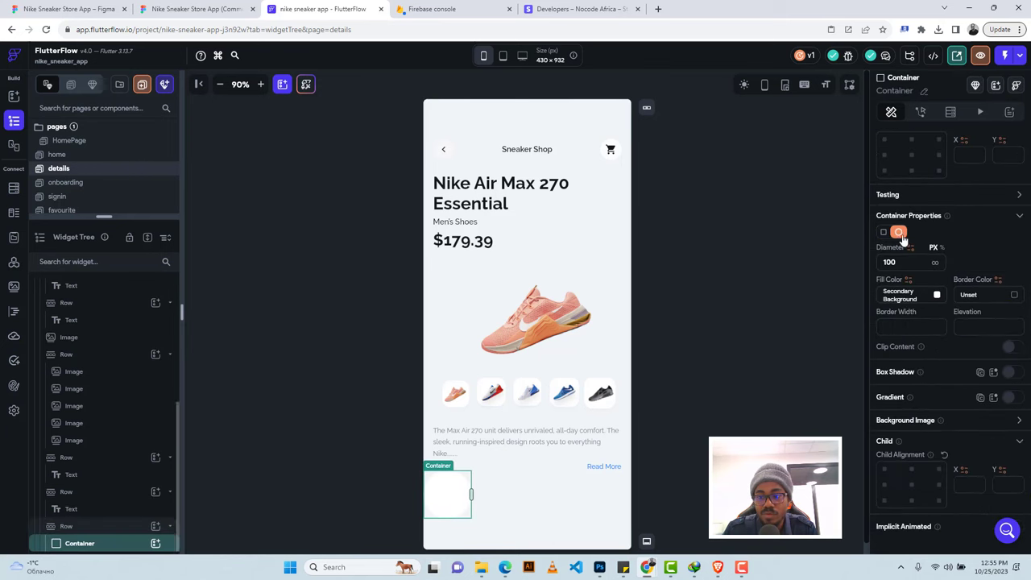
pyautogui.hotkey('ctrl', 'a')
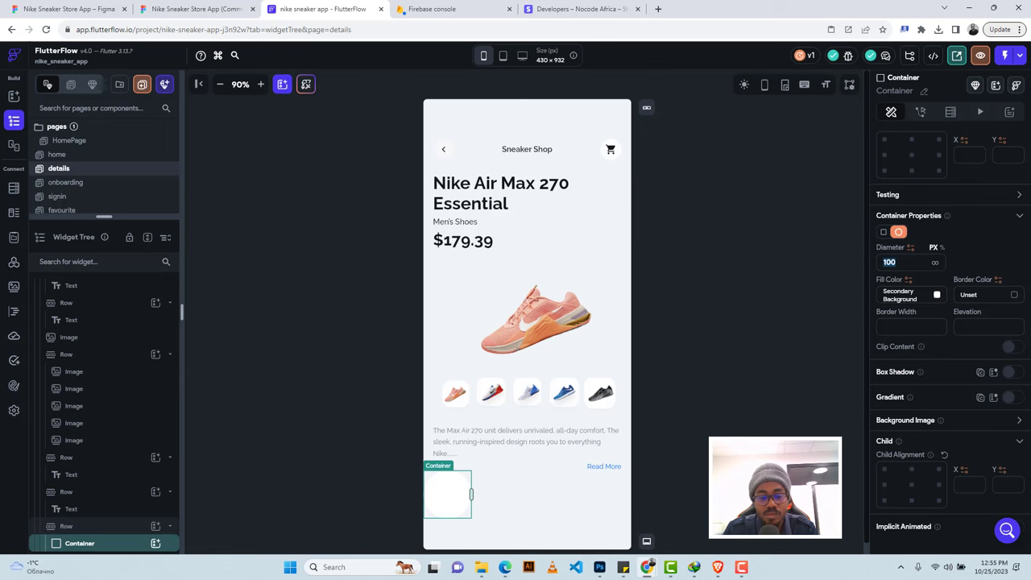
pyautogui.write('52')
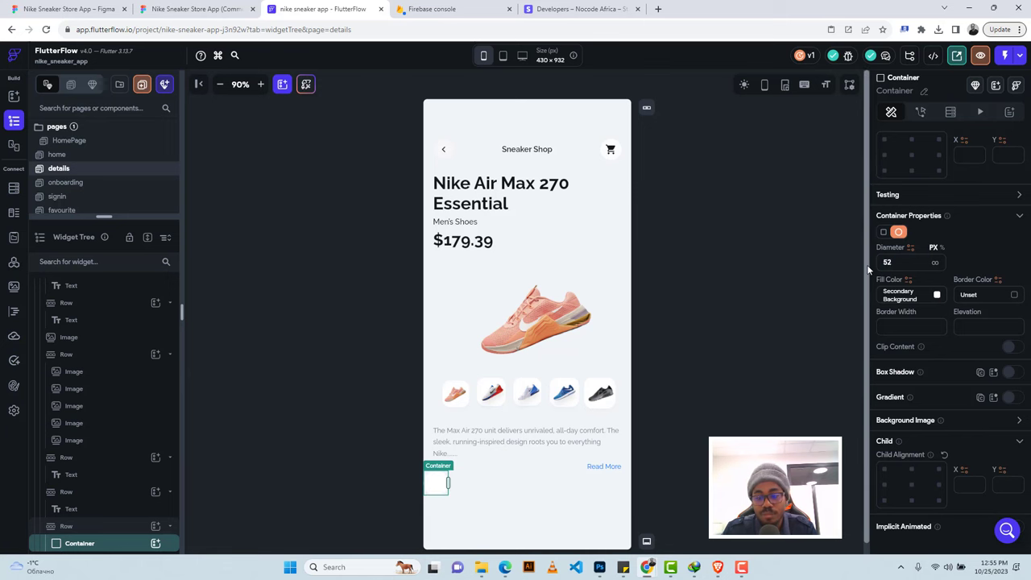
pyautogui.click(938, 296)
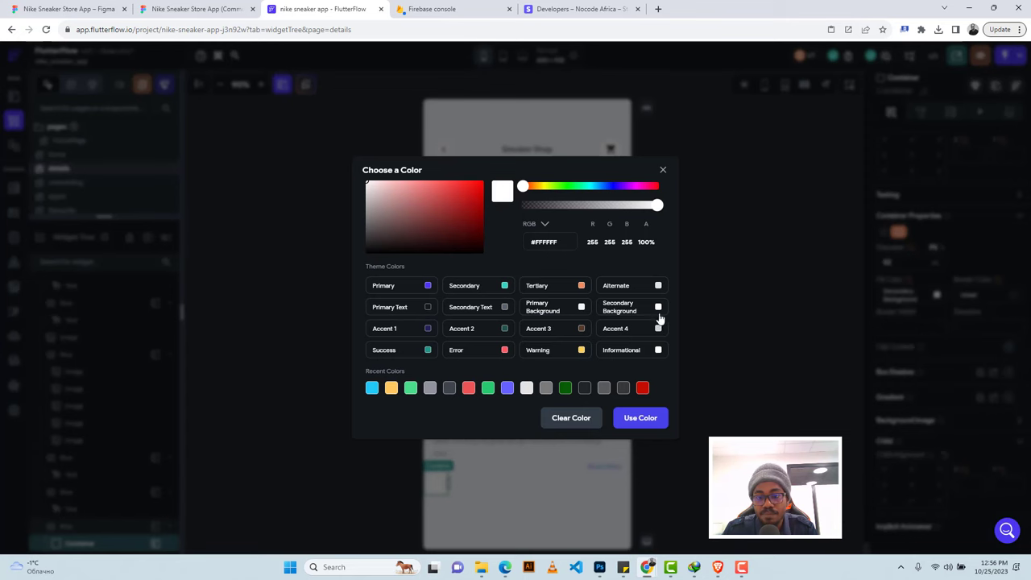
pyautogui.click(658, 287)
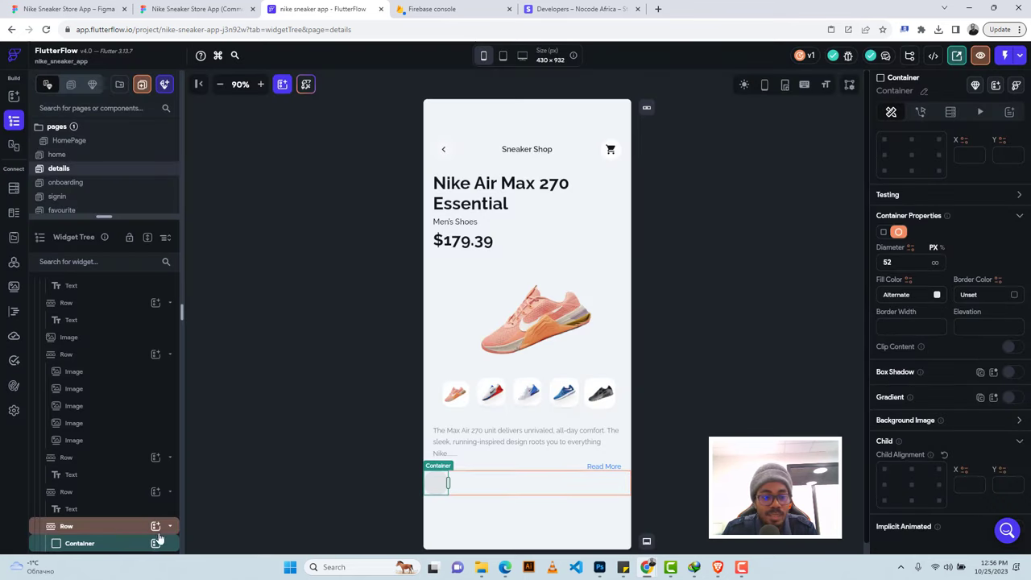
# Insert a Column holding a size-24 Icon into the circular container, centred along the main axis.
pyautogui.click(157, 544)
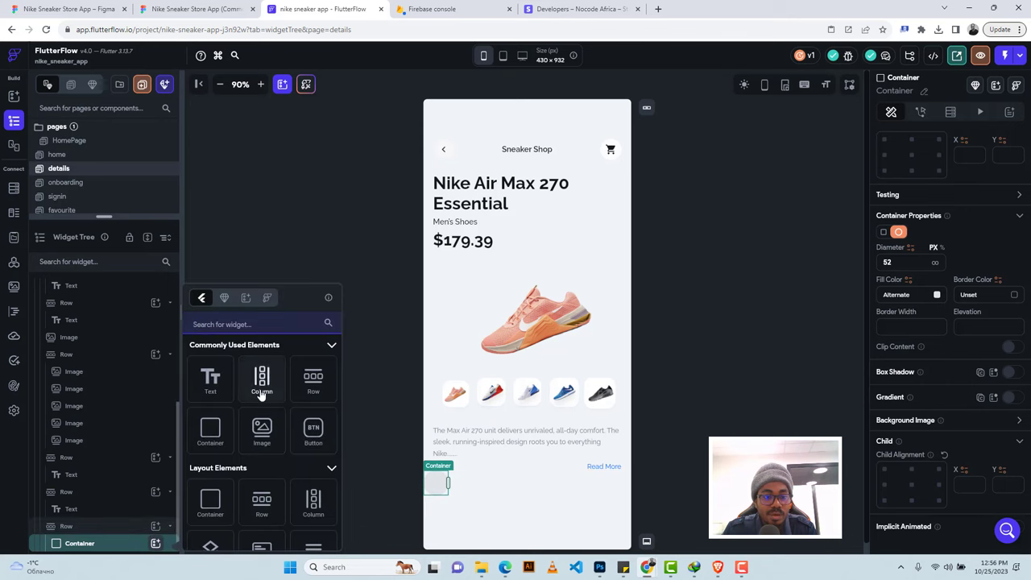
pyautogui.click(262, 392)
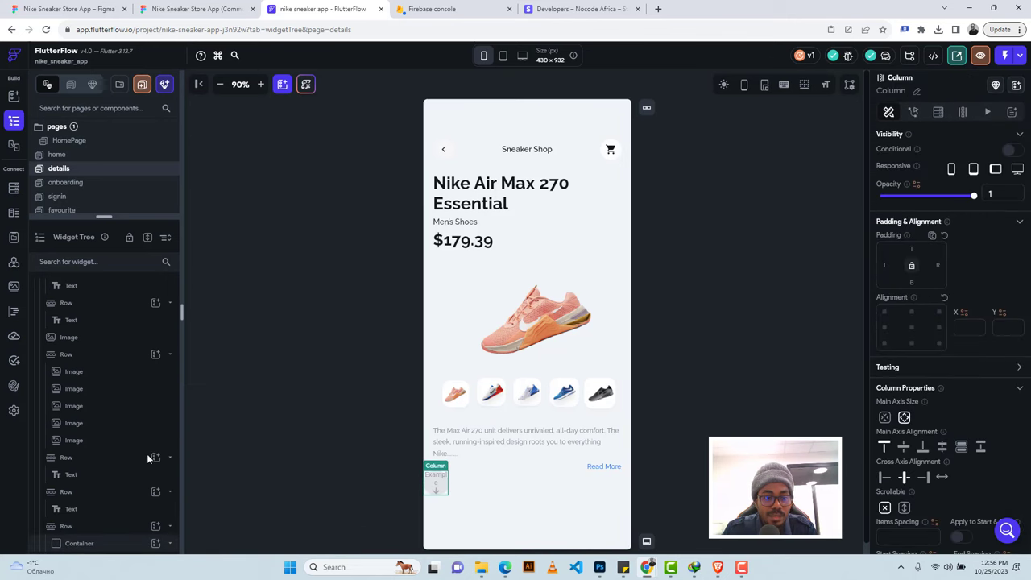
pyautogui.click(156, 543)
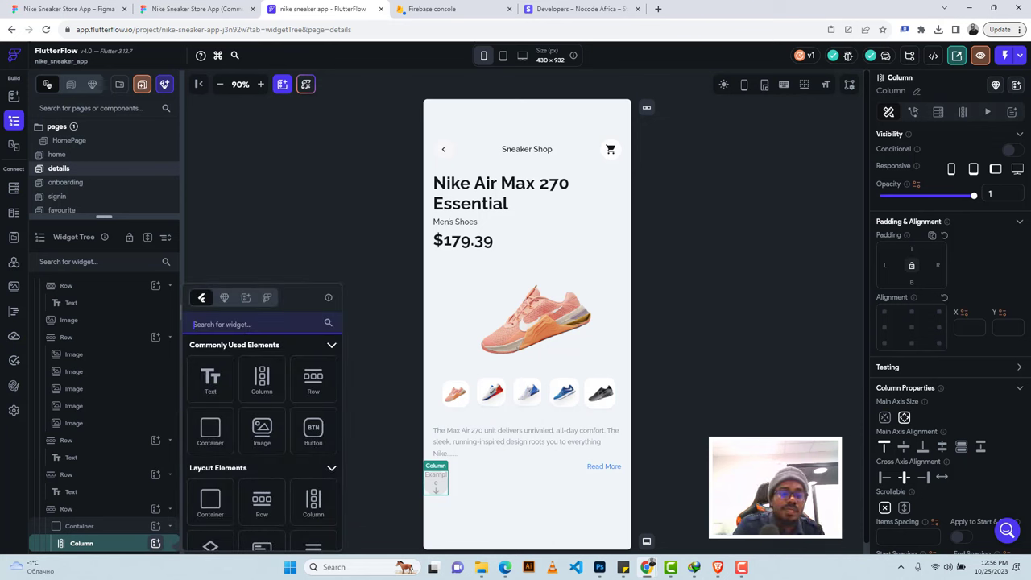
pyautogui.write('ico')
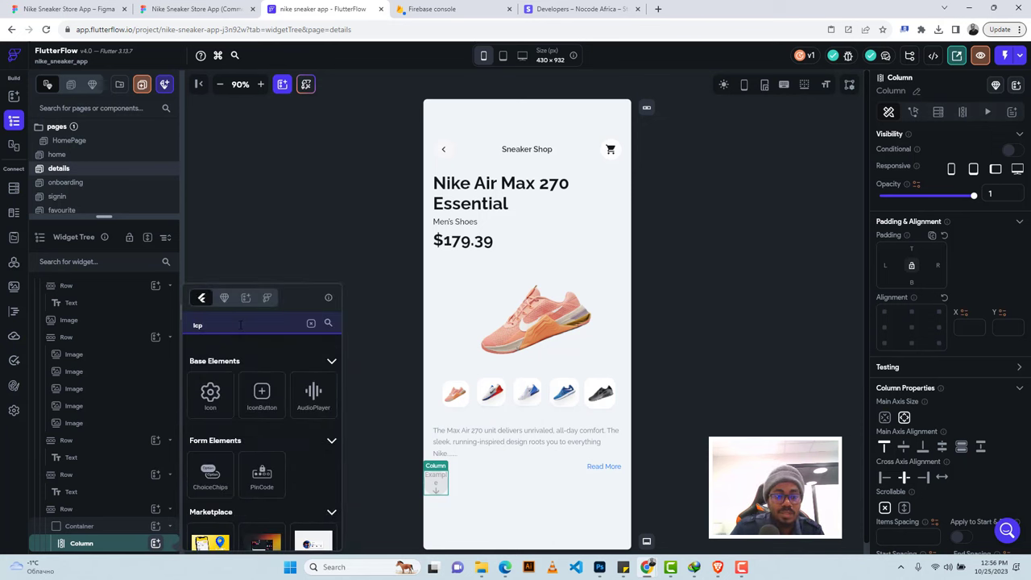
pyautogui.write('n')
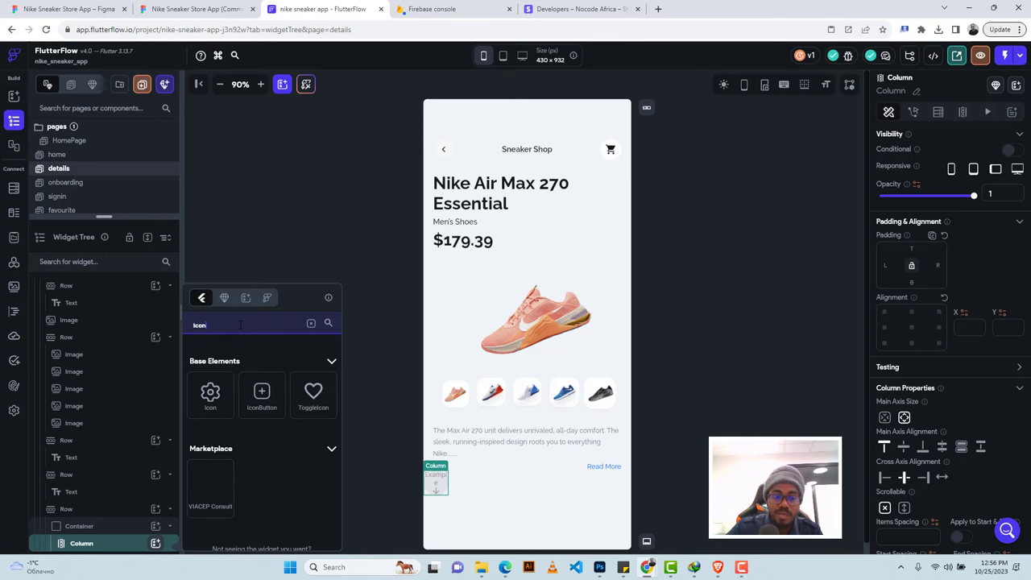
pyautogui.click(207, 394)
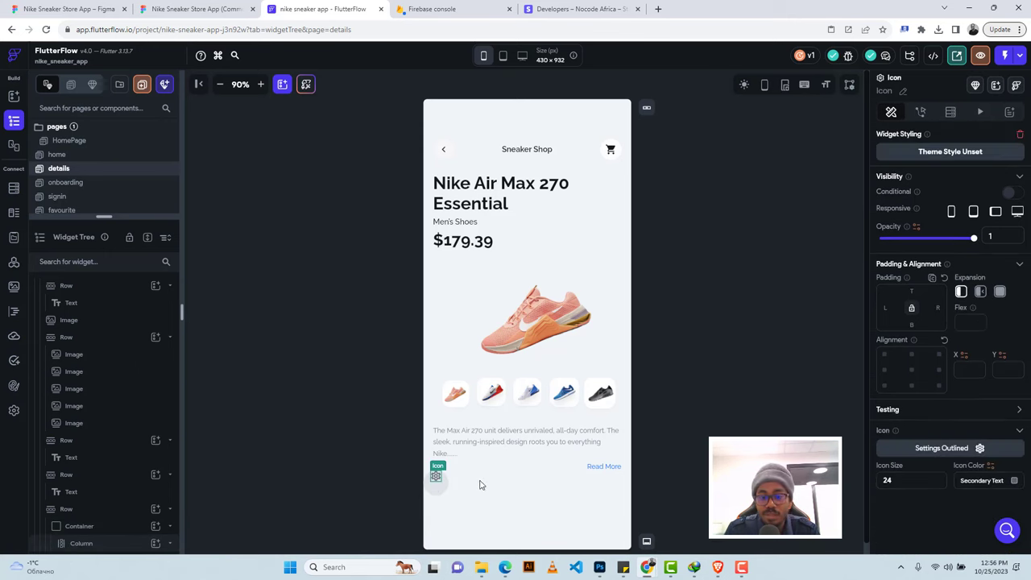
pyautogui.click(435, 489)
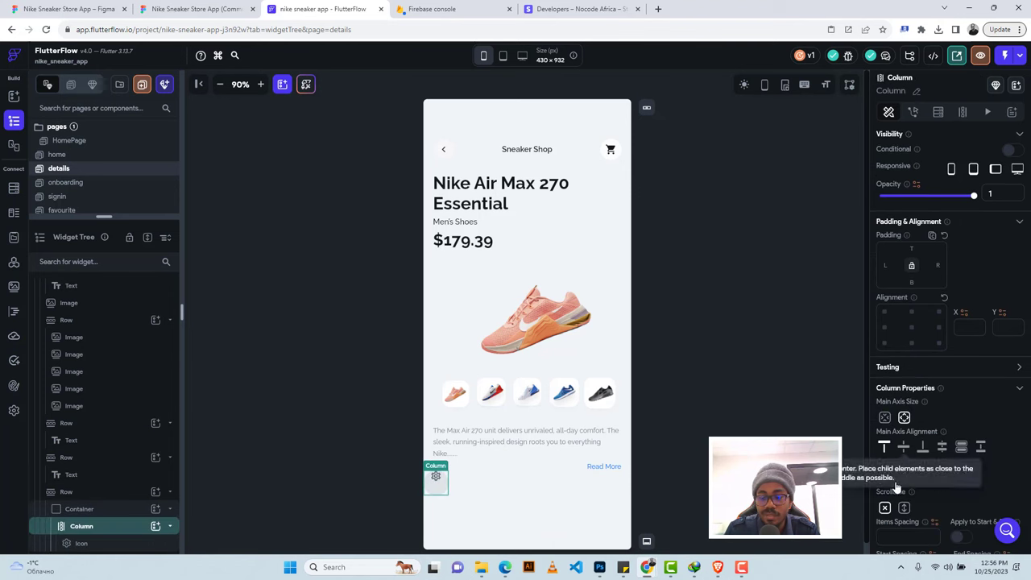
pyautogui.click(902, 447)
pyautogui.click(436, 484)
# Search 'heart' and set the icon to Favorite Border Outlined, checking it against the Figma heart.
pyautogui.click(941, 448)
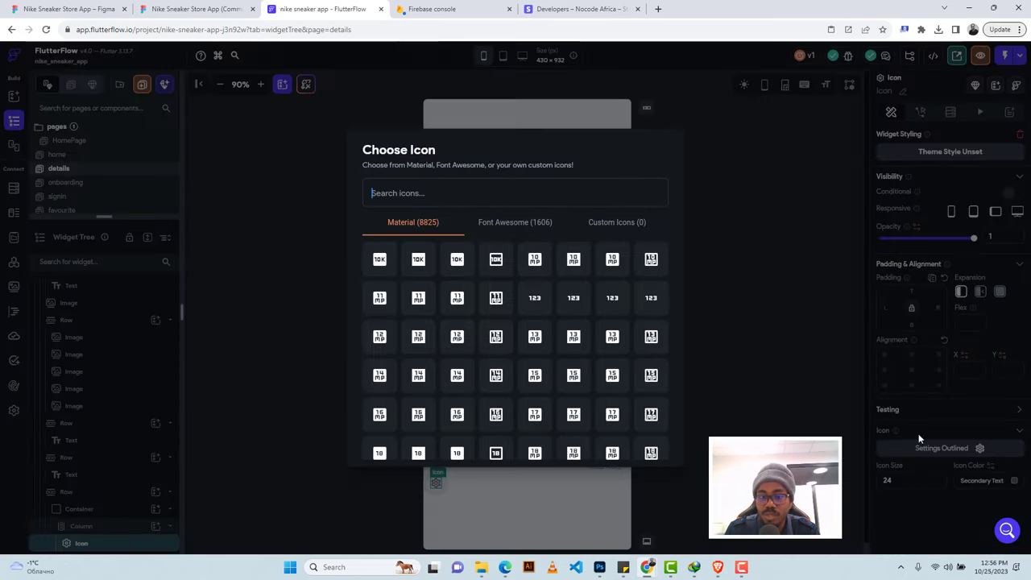
pyautogui.write('heart')
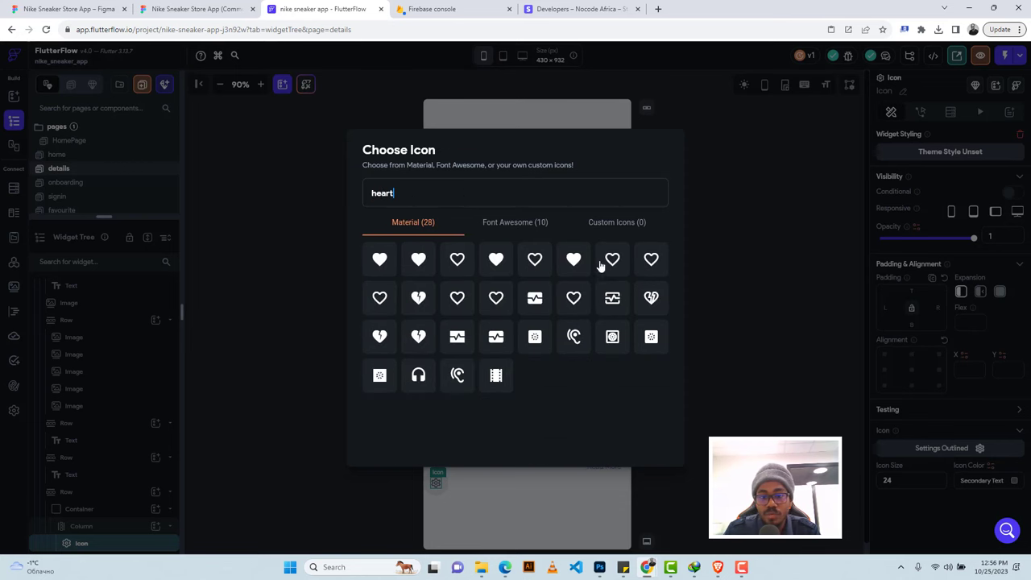
pyautogui.click(186, 6)
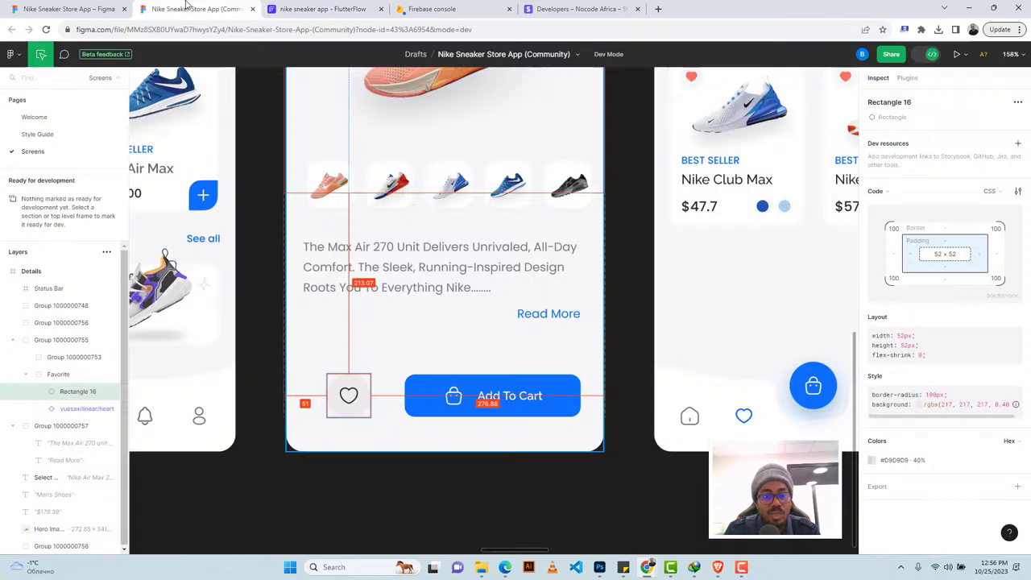
pyautogui.click(322, 8)
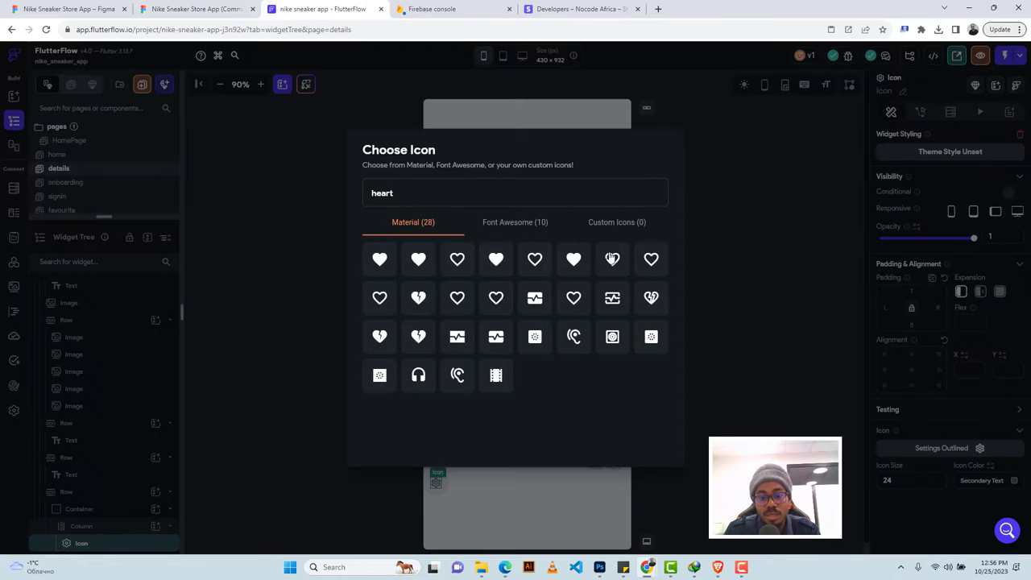
pyautogui.click(575, 301)
pyautogui.click(194, 9)
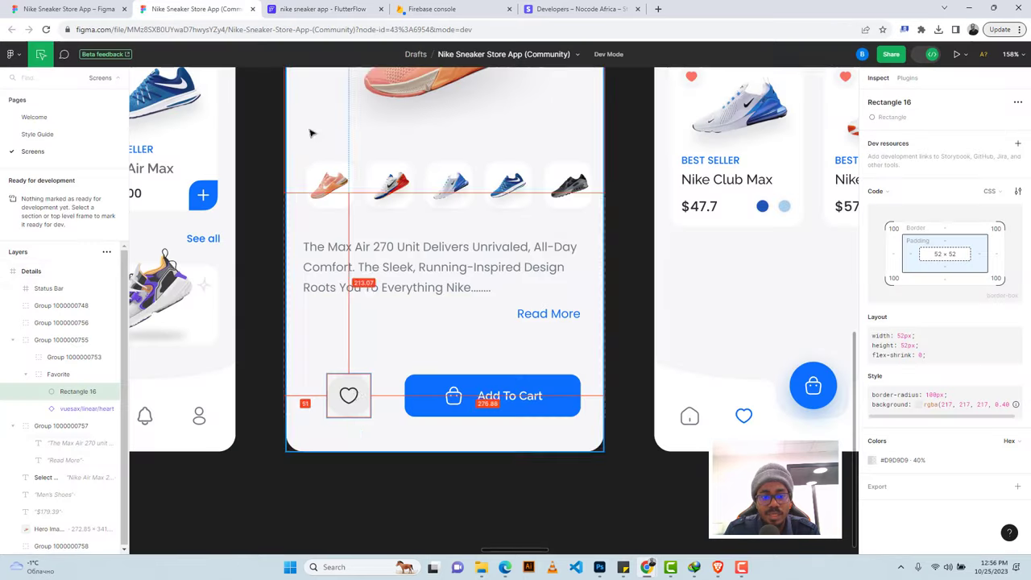
pyautogui.click(350, 394)
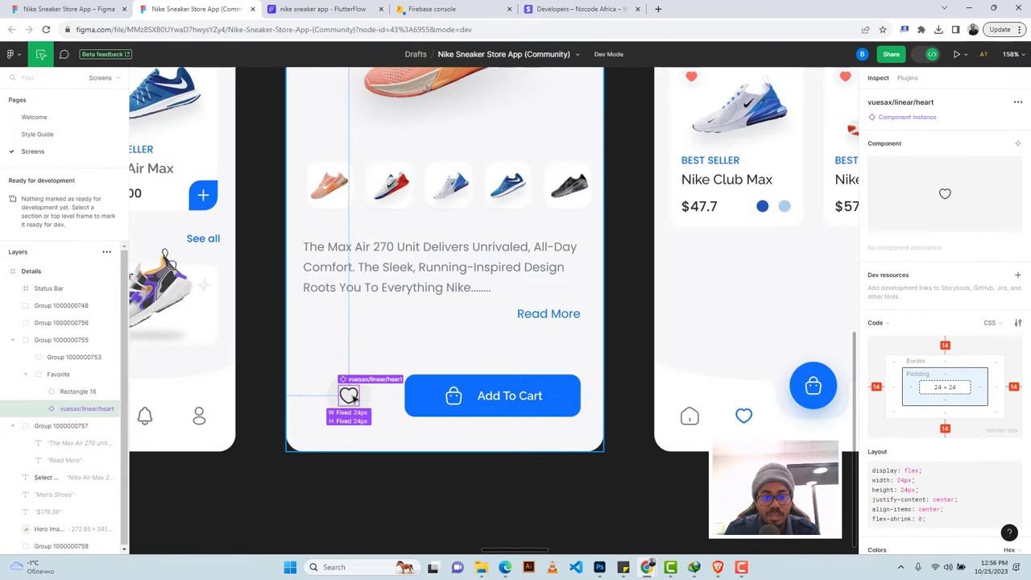
pyautogui.click(322, 9)
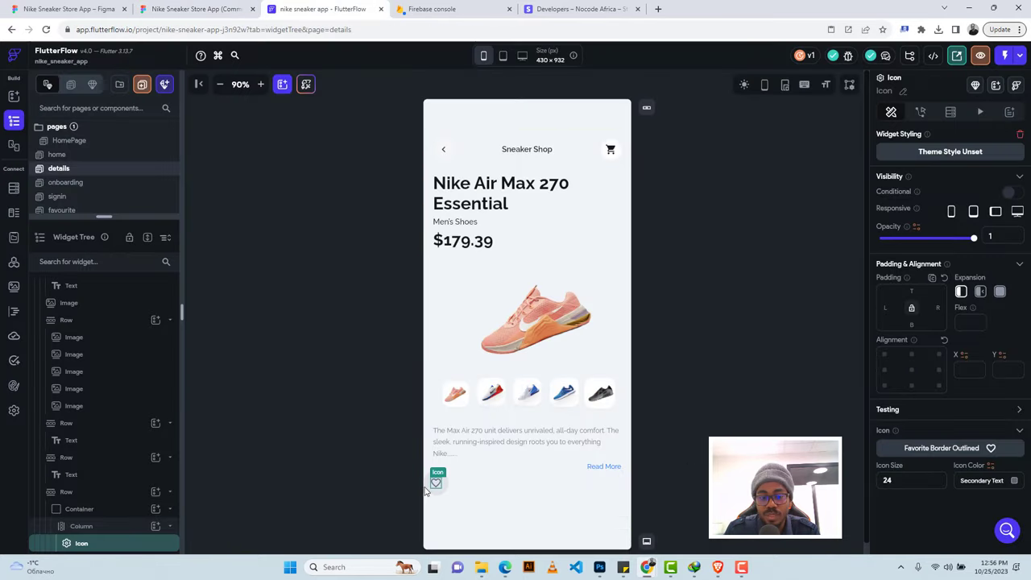
# Add a Button beside the heart and check the Figma Add To Cart button's size, label and colour.
pyautogui.click(478, 489)
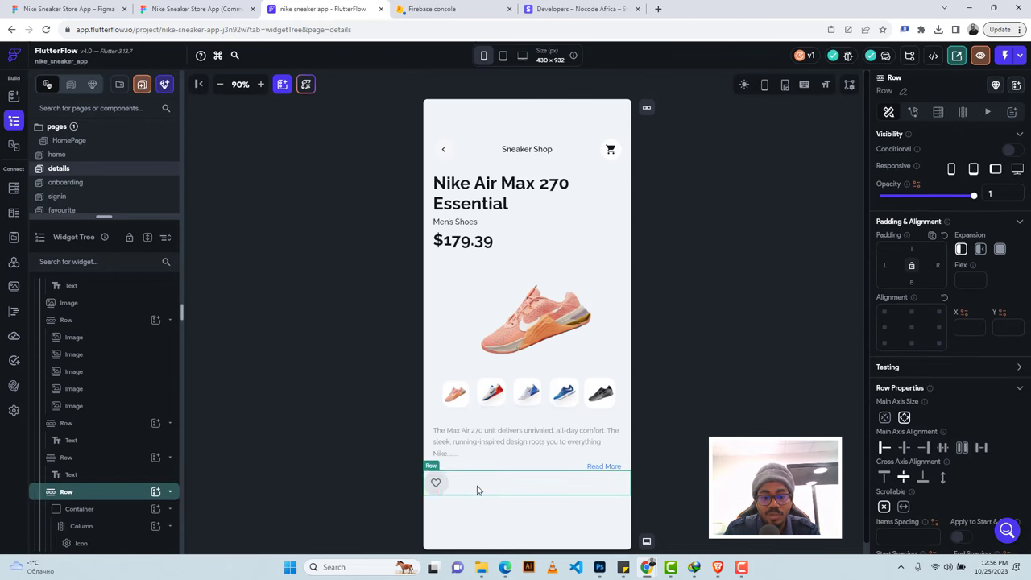
pyautogui.click(154, 491)
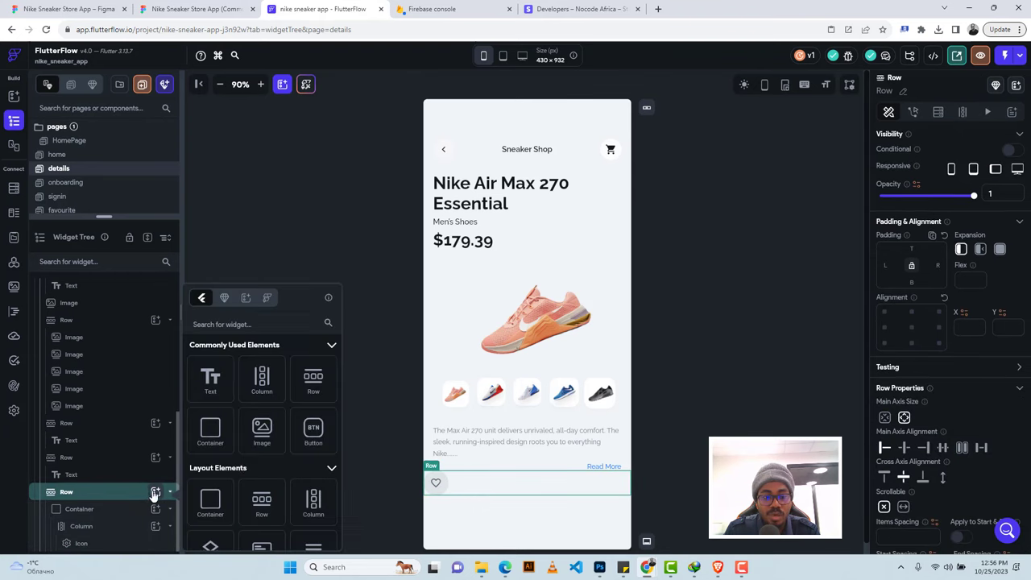
pyautogui.click(314, 430)
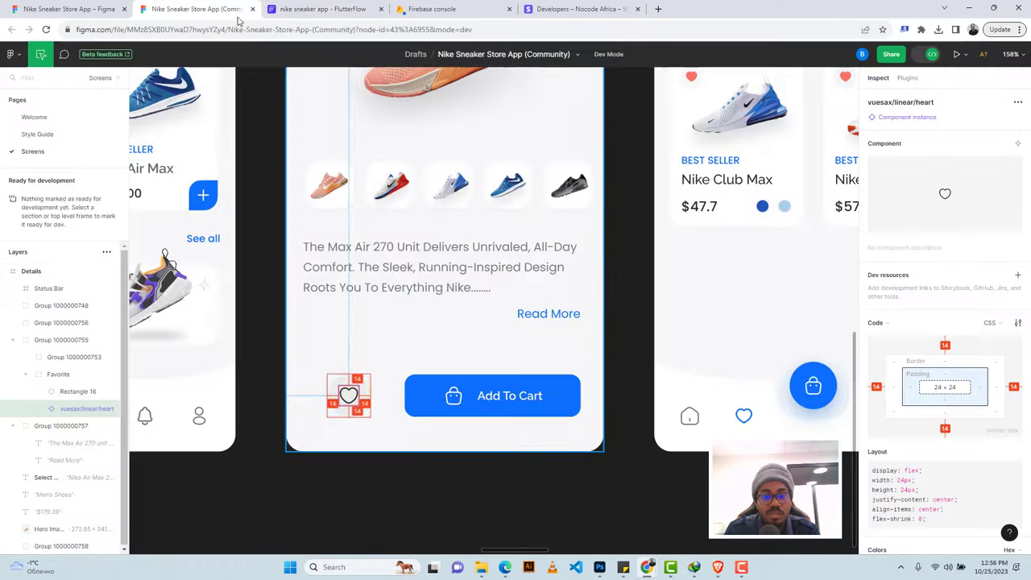
pyautogui.click(194, 9)
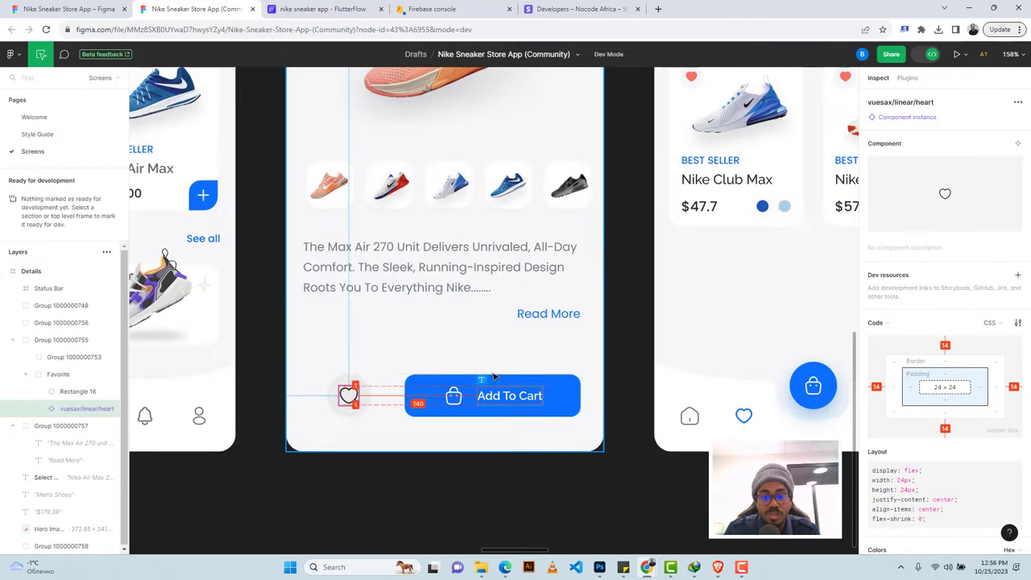
pyautogui.click(497, 380)
pyautogui.click(497, 380)
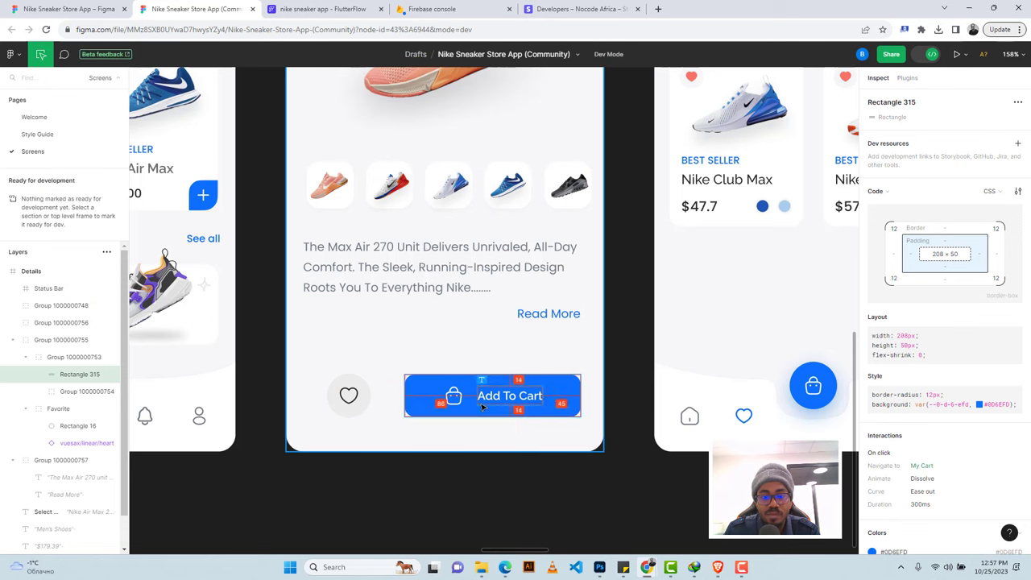
pyautogui.click(481, 398)
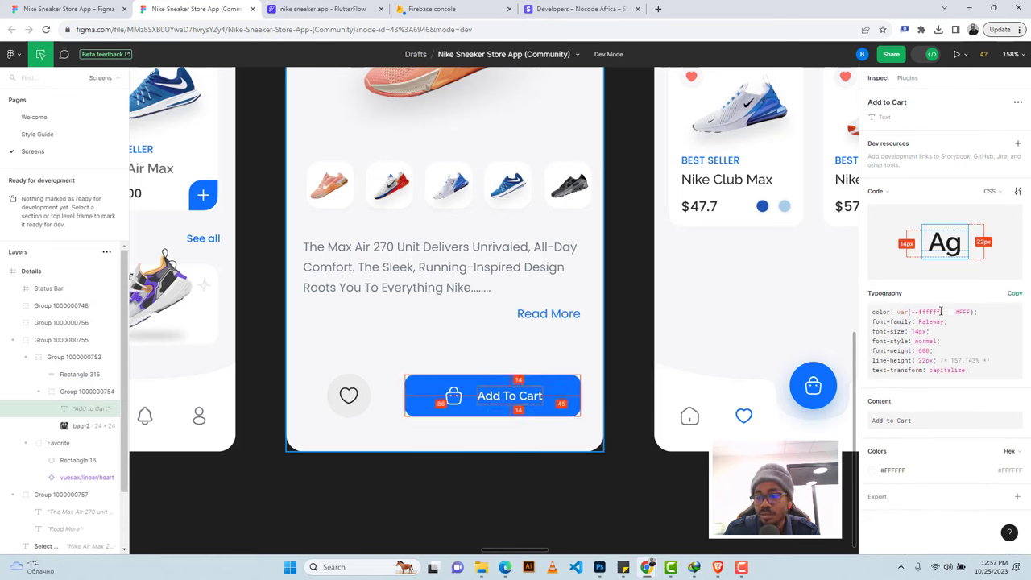
pyautogui.click(942, 420)
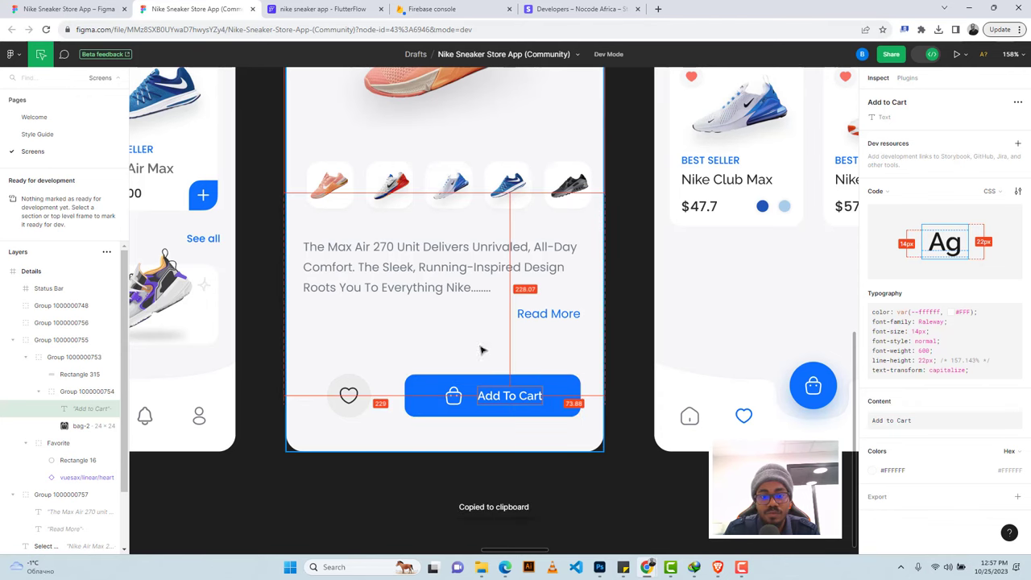
pyautogui.click(551, 382)
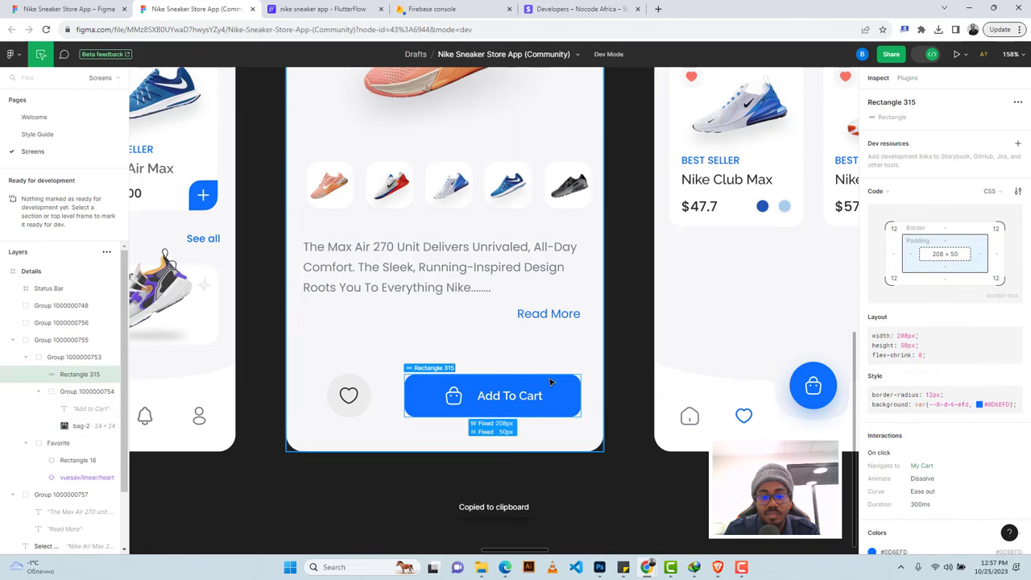
# Label the button 'Add to Cart' and size it 208 wide by 50 high.
pyautogui.hotkey('ctrl', 'Tab')
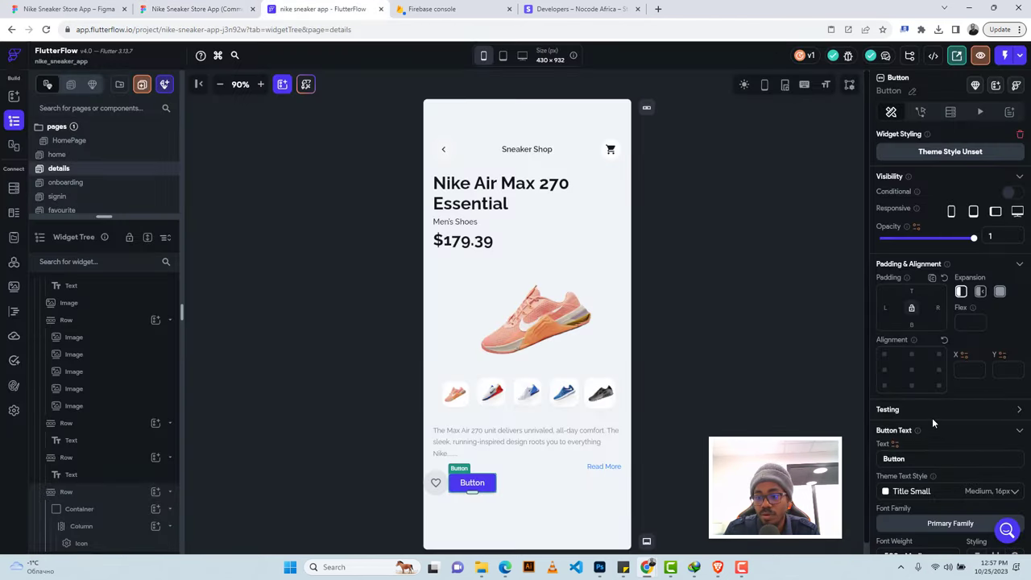
pyautogui.scroll(-4, 932, 417)
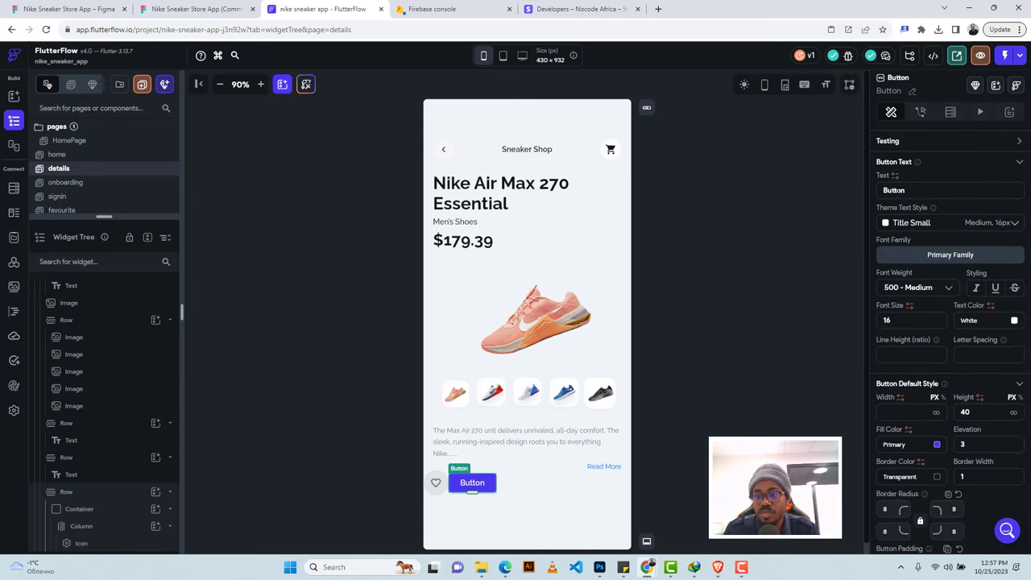
pyautogui.doubleClick(896, 190)
pyautogui.write('Add to Cart')
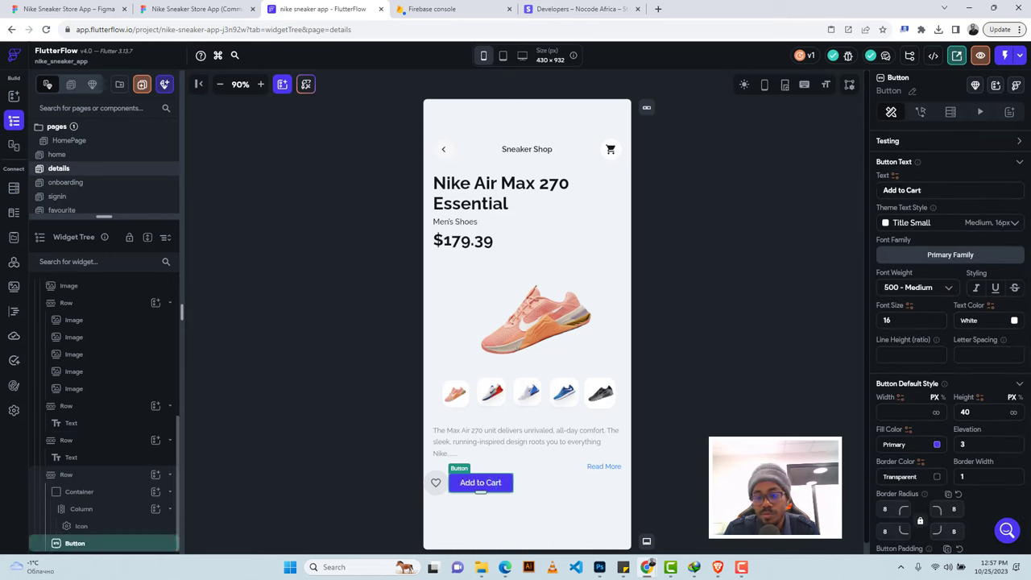
pyautogui.click(912, 412)
pyautogui.write('208')
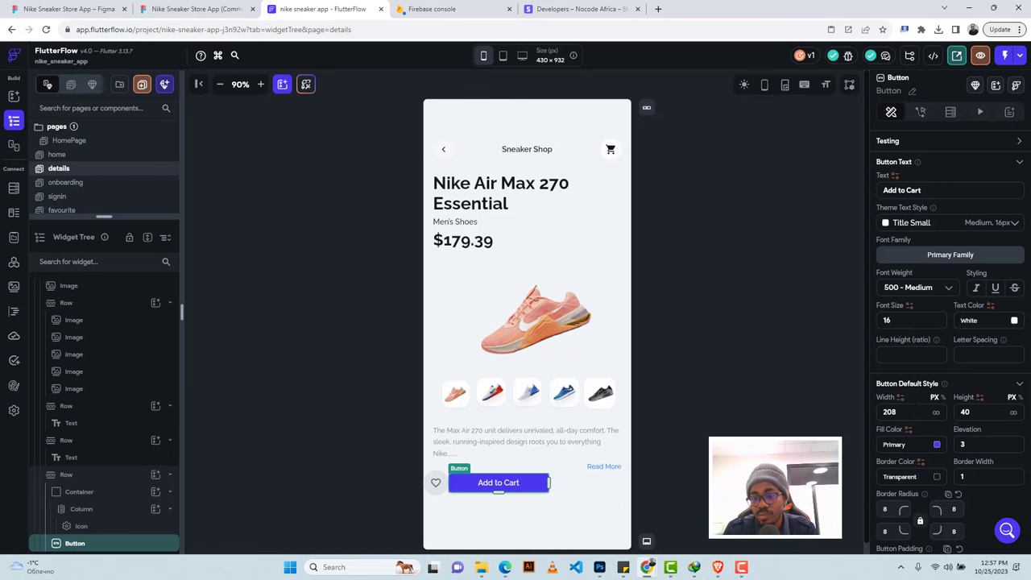
pyautogui.write('50')
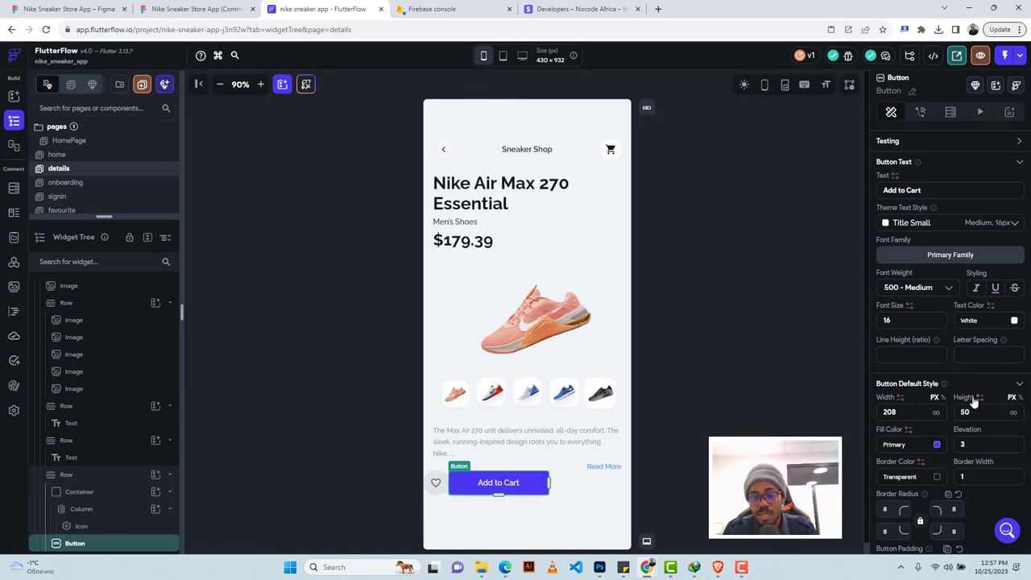
# Fill the button with the design's blue #0D6EFD.
pyautogui.hotkey('ctrl', 'shift', 'Tab')
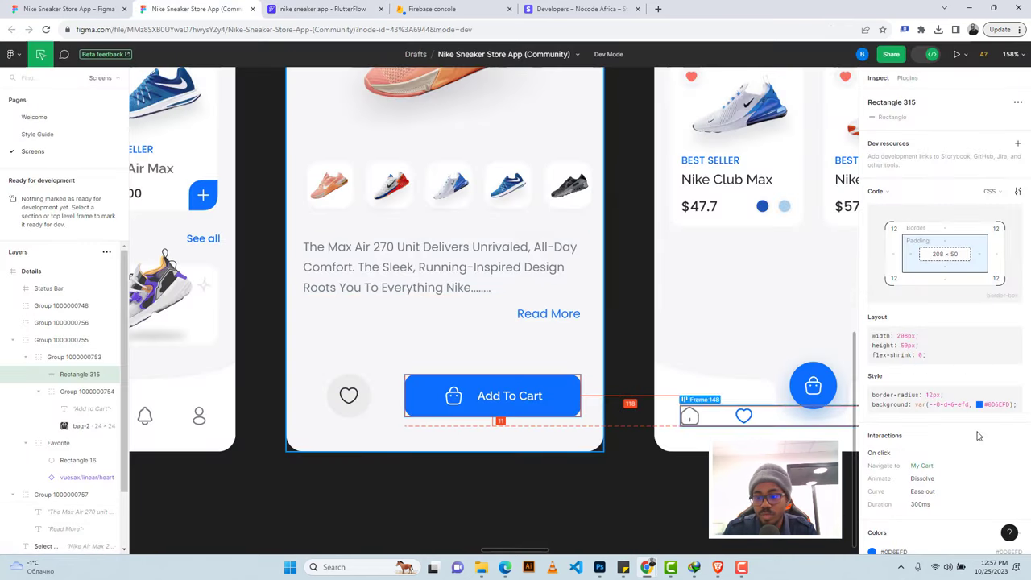
pyautogui.scroll(-1, 926, 475)
pyautogui.click(892, 531)
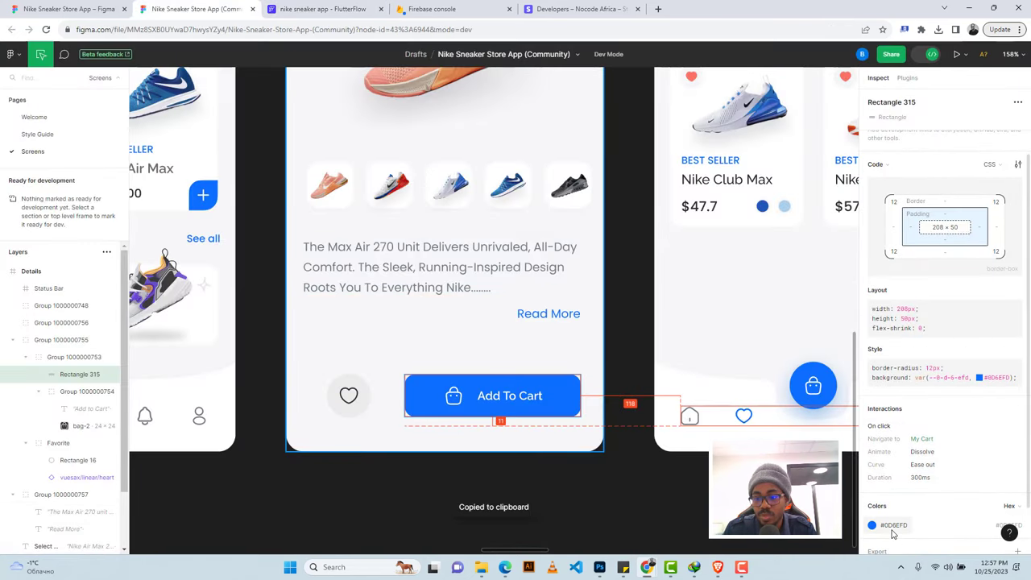
pyautogui.click(322, 9)
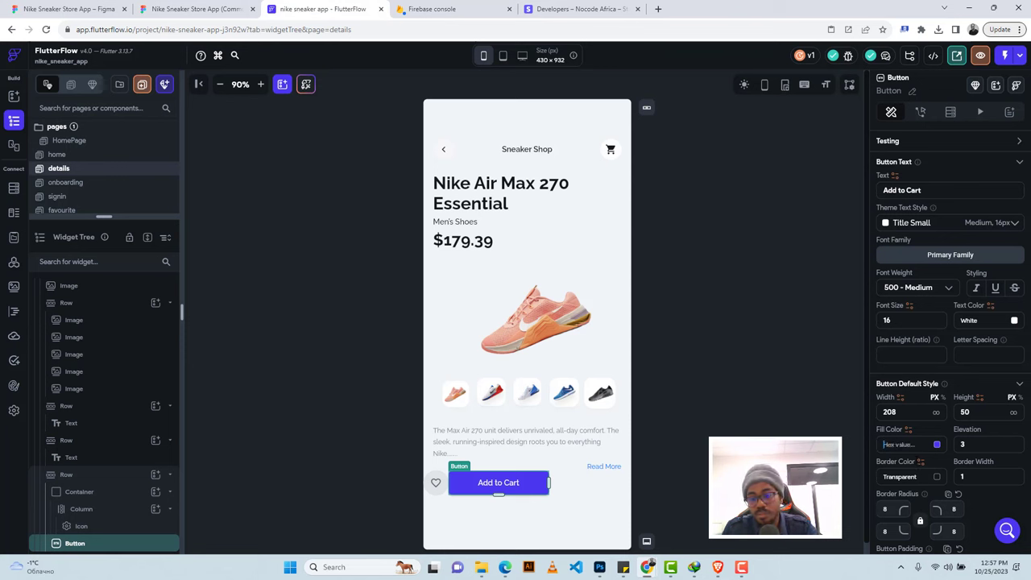
pyautogui.hotkey('ctrl', 'v')
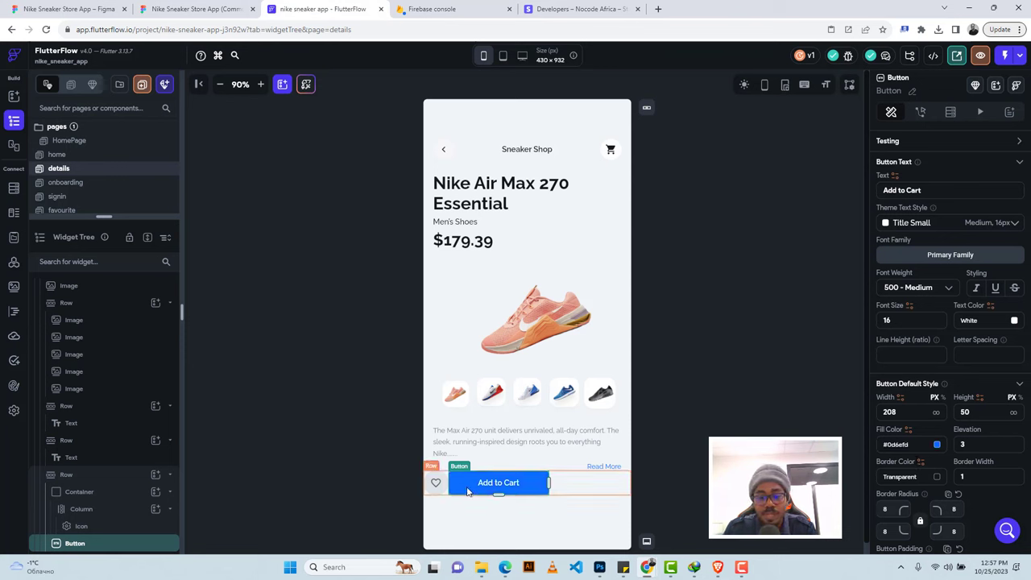
# Check the heart button's spacing in Figma and enter 40 on the heart's circular container.
pyautogui.click(574, 487)
pyautogui.click(435, 480)
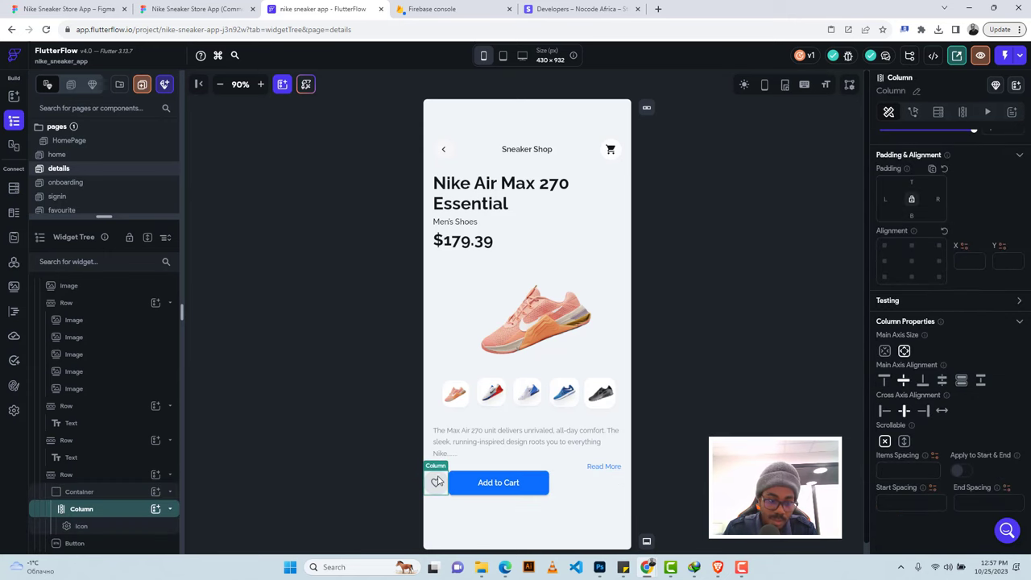
pyautogui.click(122, 491)
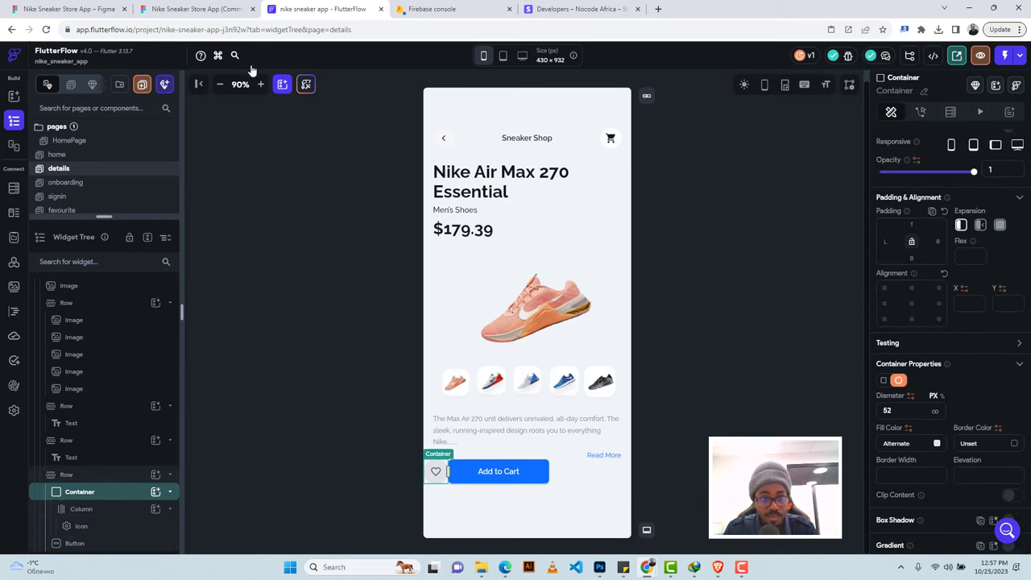
pyautogui.click(193, 9)
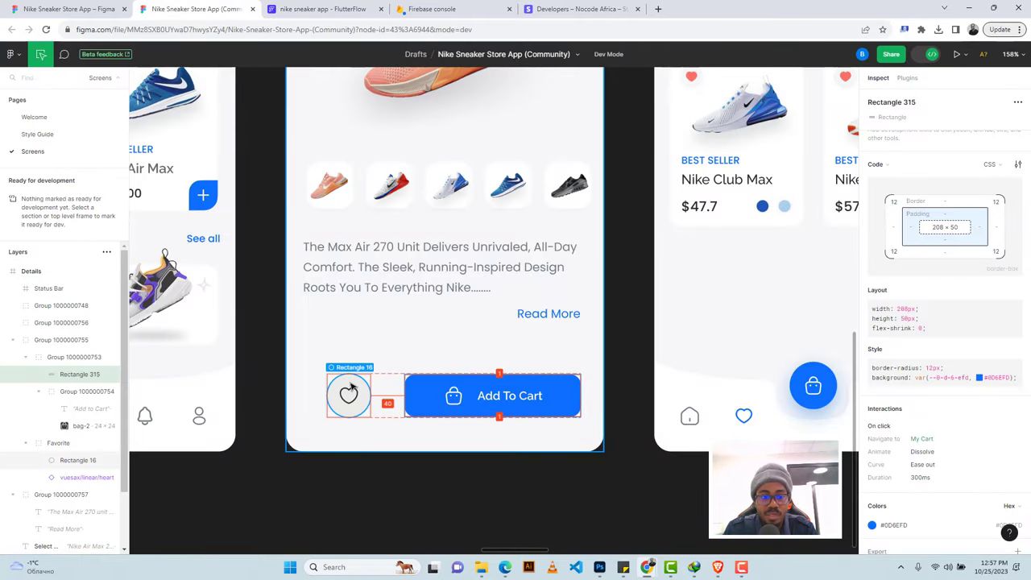
pyautogui.click(326, 383)
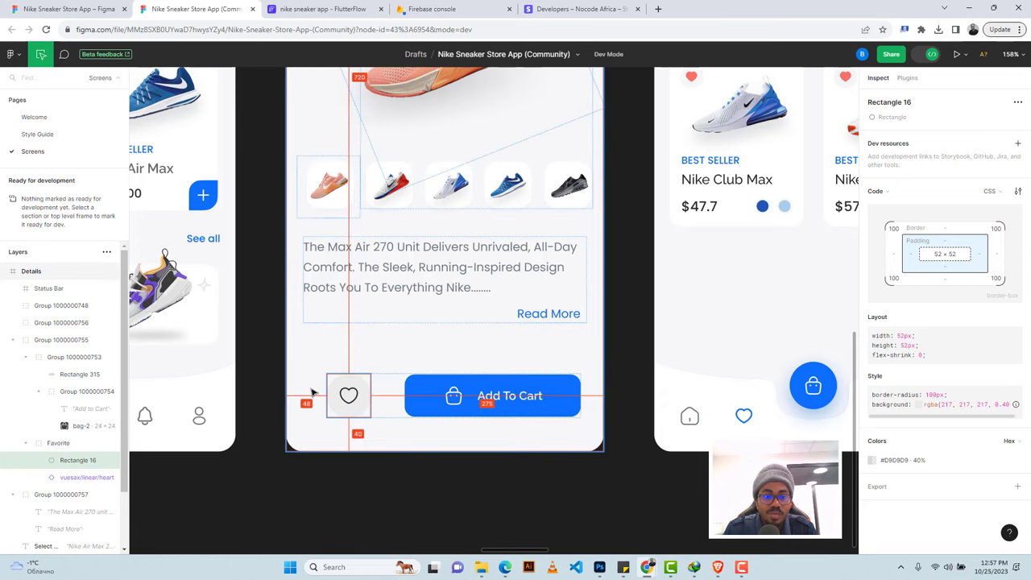
pyautogui.click(314, 9)
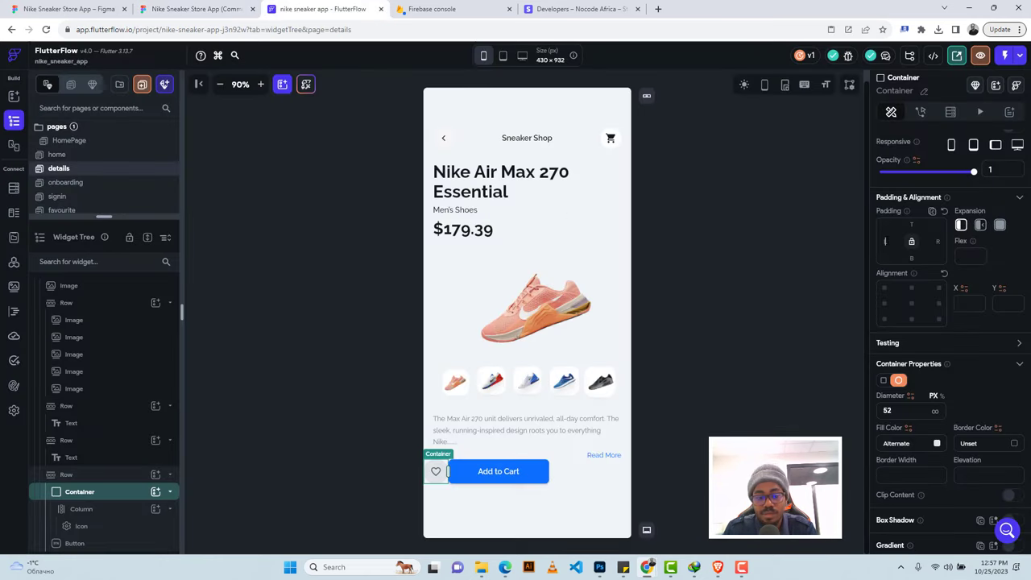
pyautogui.write('48')
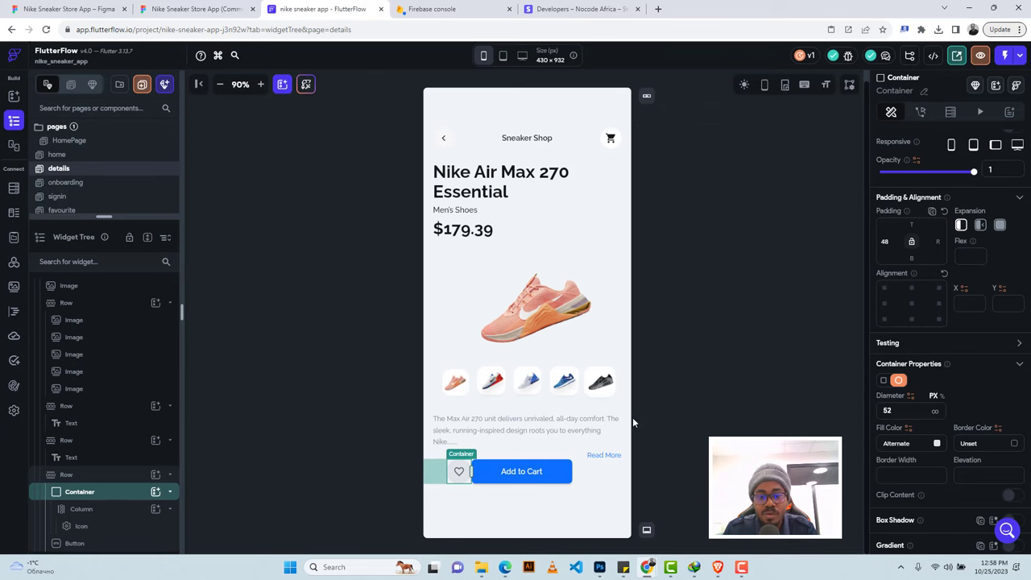
pyautogui.hotkey('ctrl', 'shift', 'Tab')
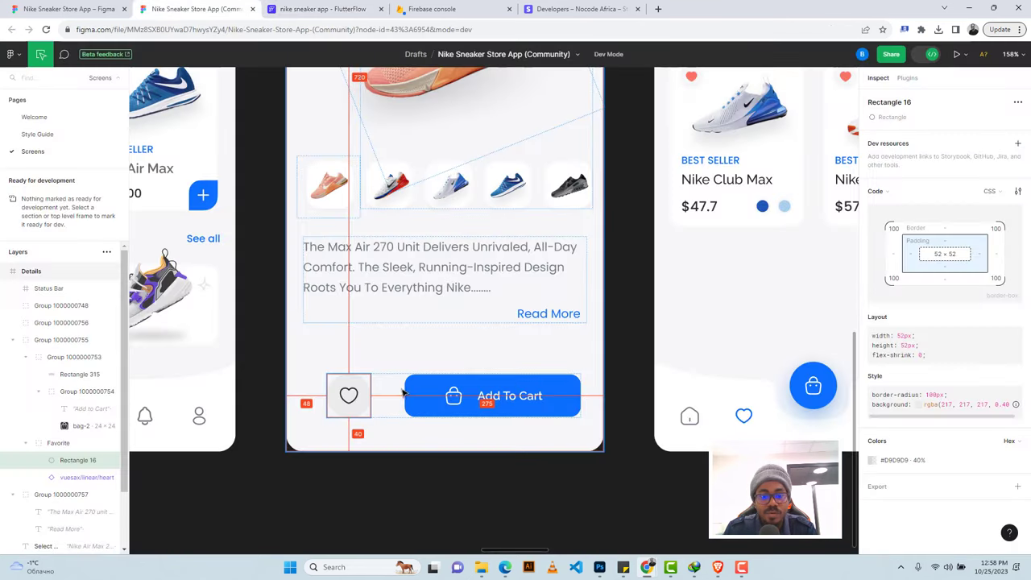
pyautogui.click(354, 10)
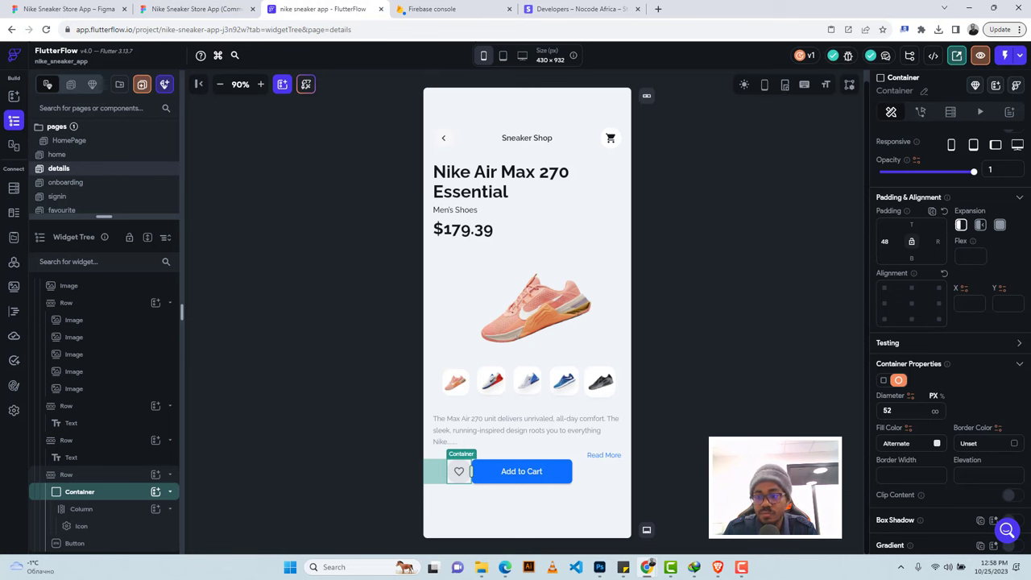
pyautogui.write('40')
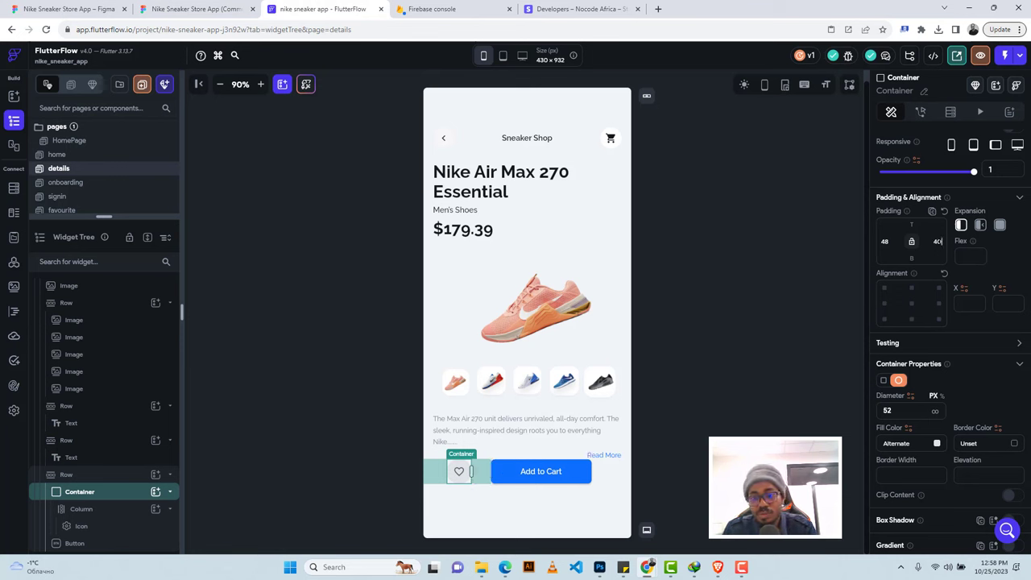
# Give the Row holding the heart and Add to Cart button a top padding of 40.
pyautogui.click(586, 473)
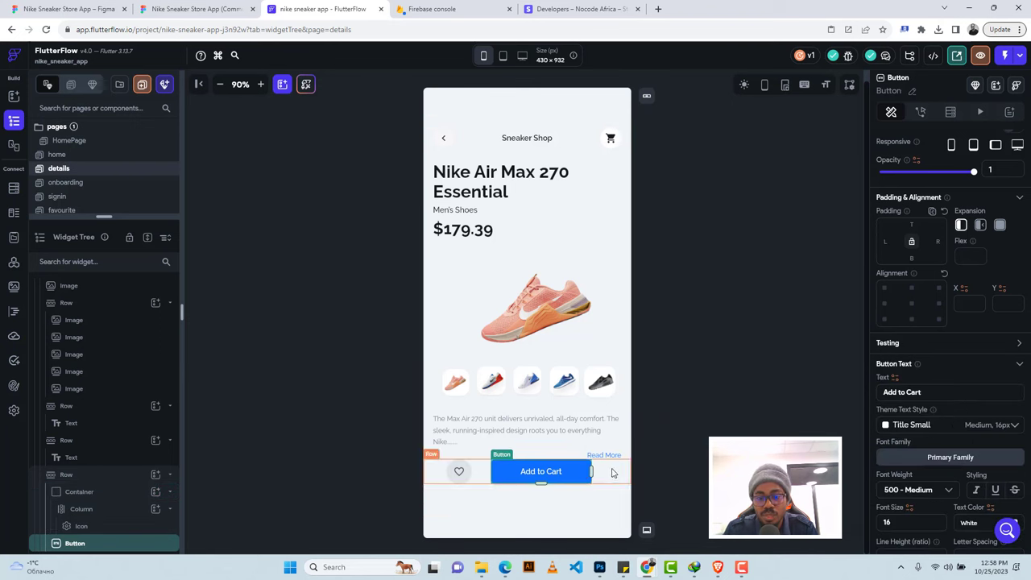
pyautogui.click(611, 473)
pyautogui.click(193, 9)
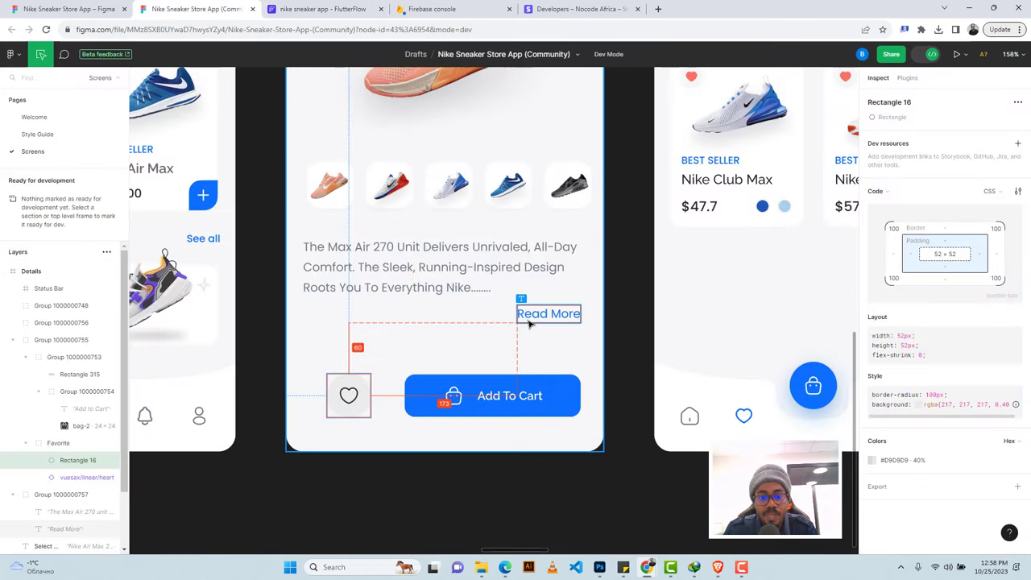
pyautogui.click(323, 9)
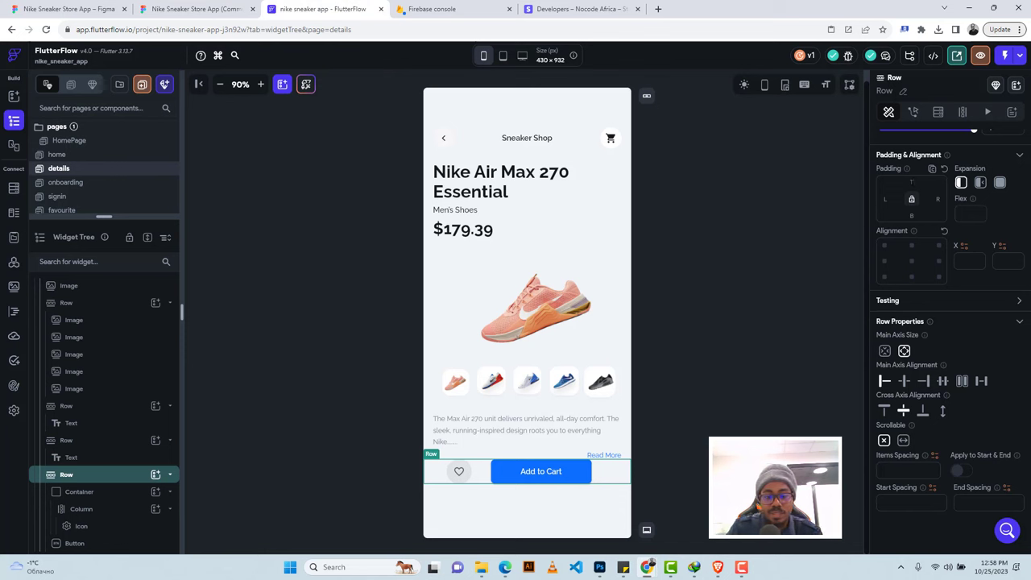
pyautogui.click(911, 182)
pyautogui.write('40')
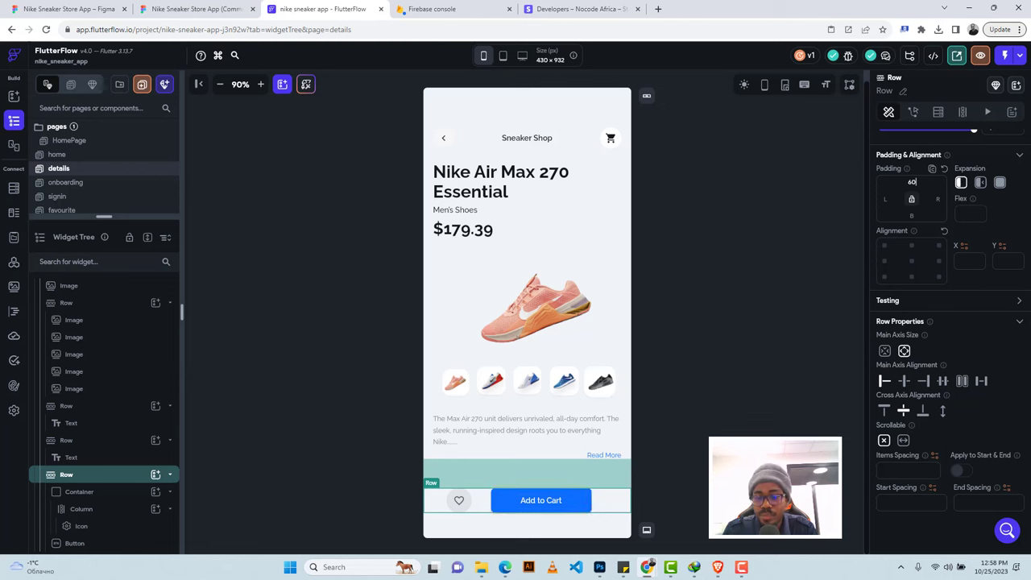
# Select the Add to Cart button and scroll its properties down to the Icon section.
pyautogui.click(562, 504)
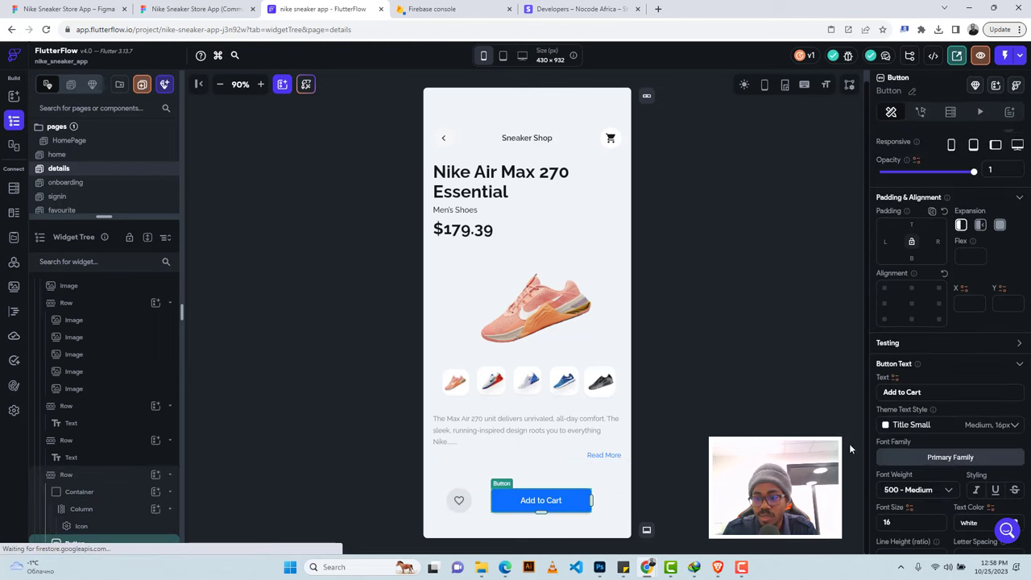
pyautogui.scroll(-5, 939, 419)
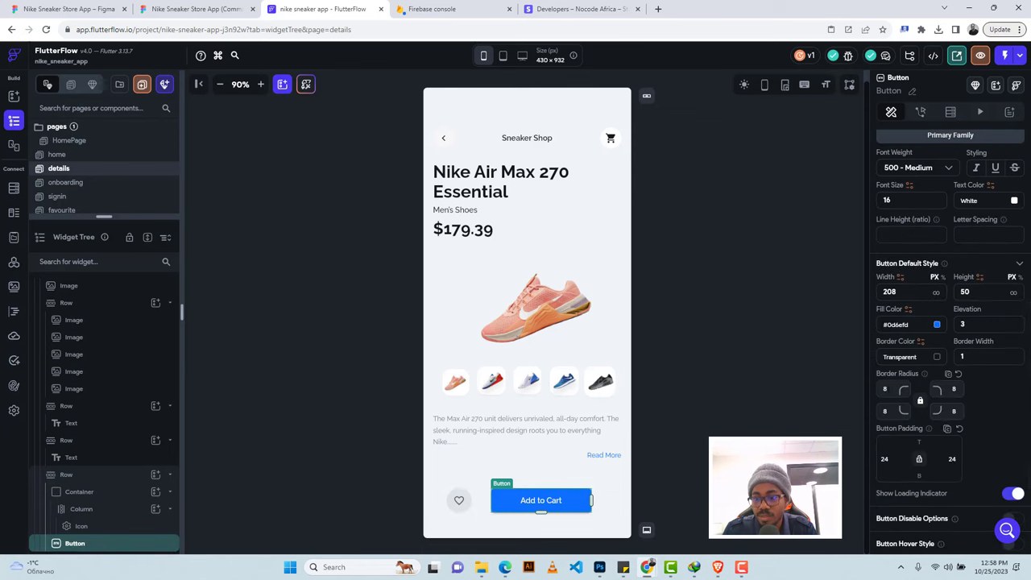
pyautogui.scroll(-1, 964, 430)
pyautogui.scroll(-1, 964, 436)
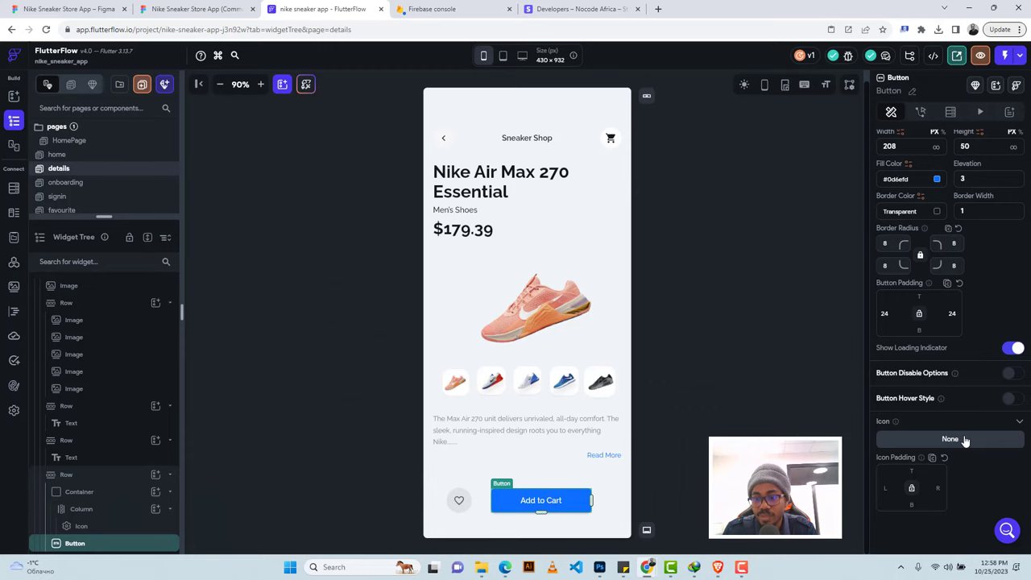
# Give the Add to Cart button the Shopping Cart Rounded icon at size 24.
pyautogui.click(965, 438)
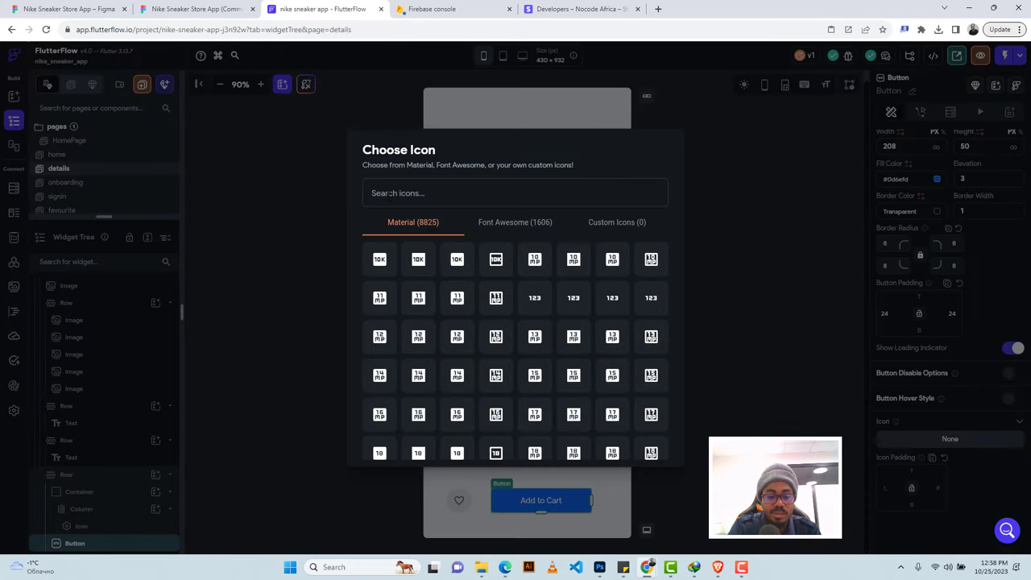
pyautogui.write('cart')
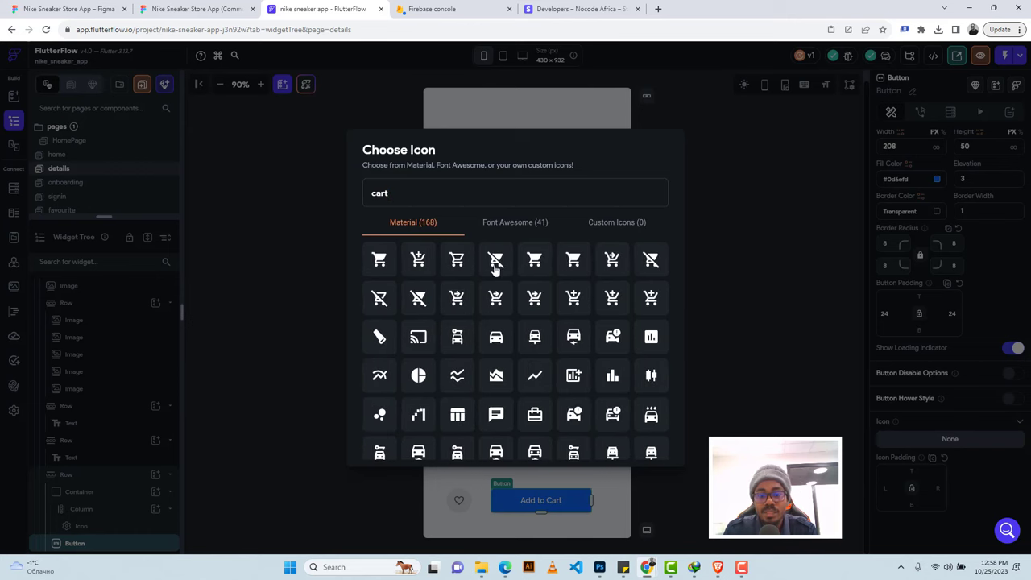
pyautogui.click(571, 258)
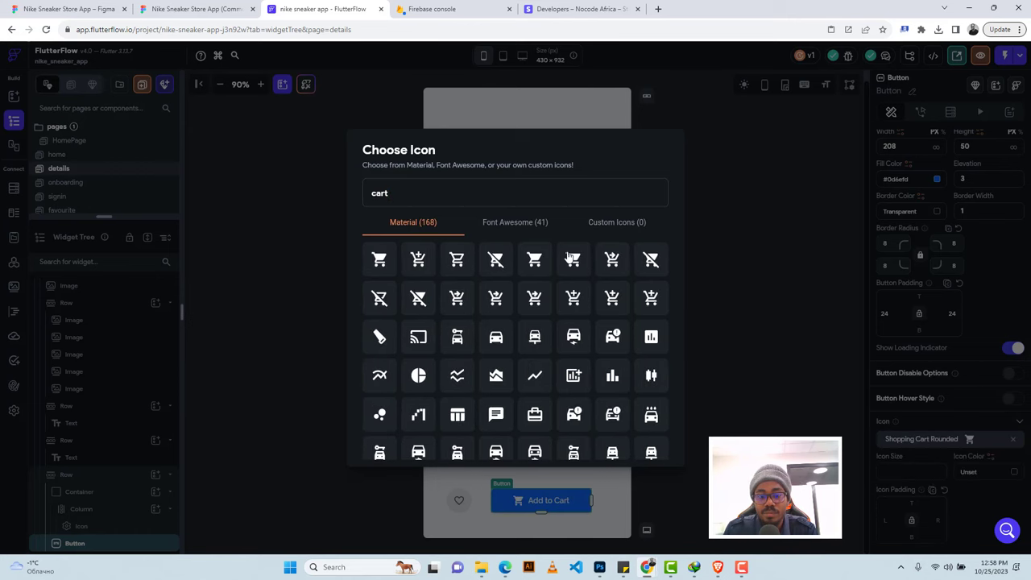
pyautogui.click(183, 7)
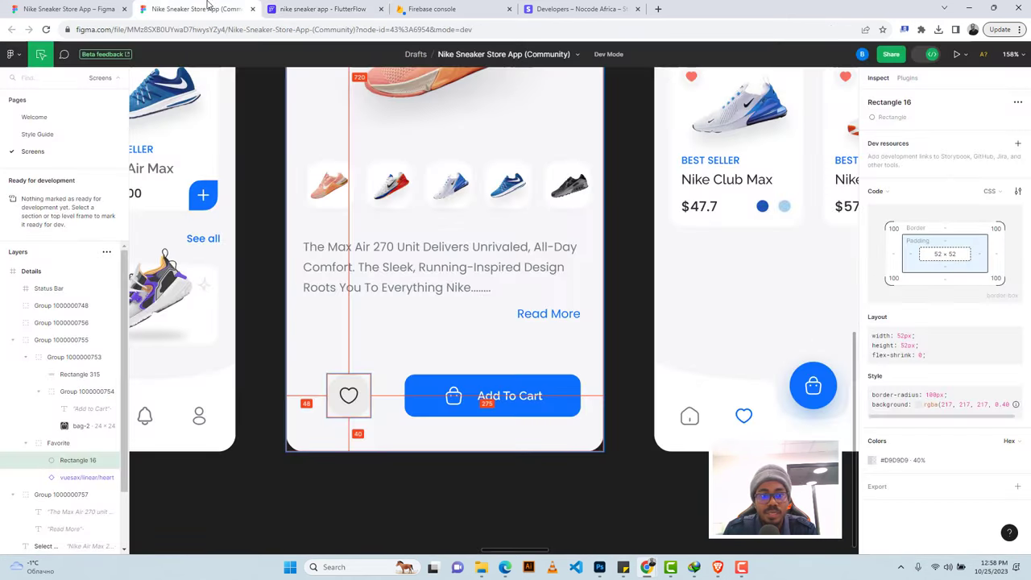
pyautogui.click(321, 9)
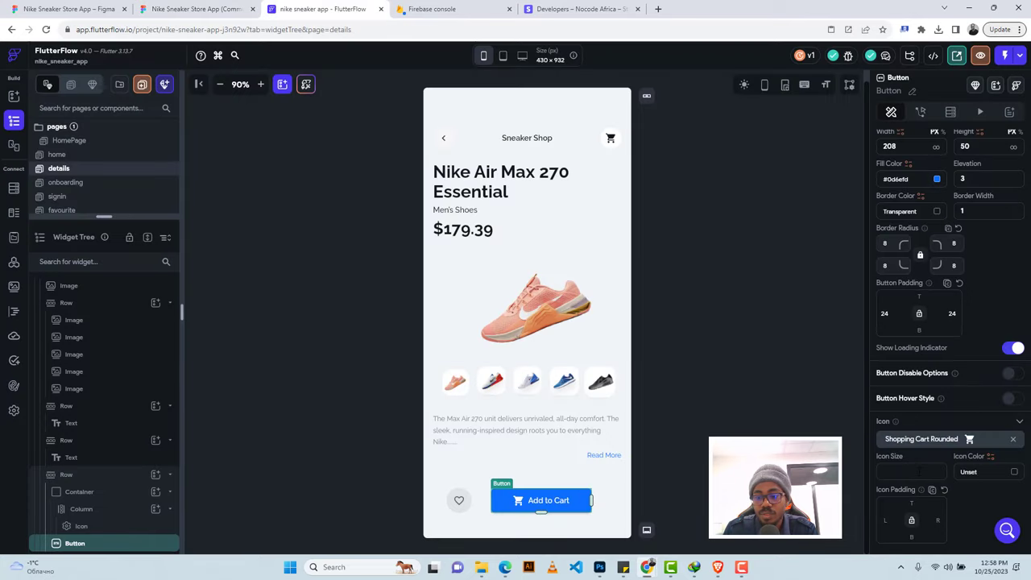
pyautogui.click(919, 472)
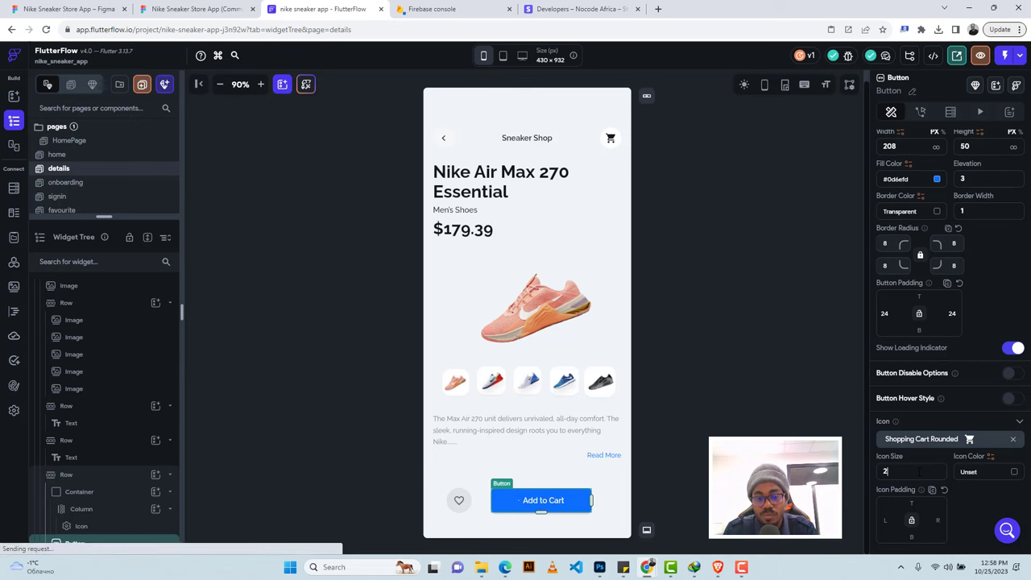
pyautogui.write('24')
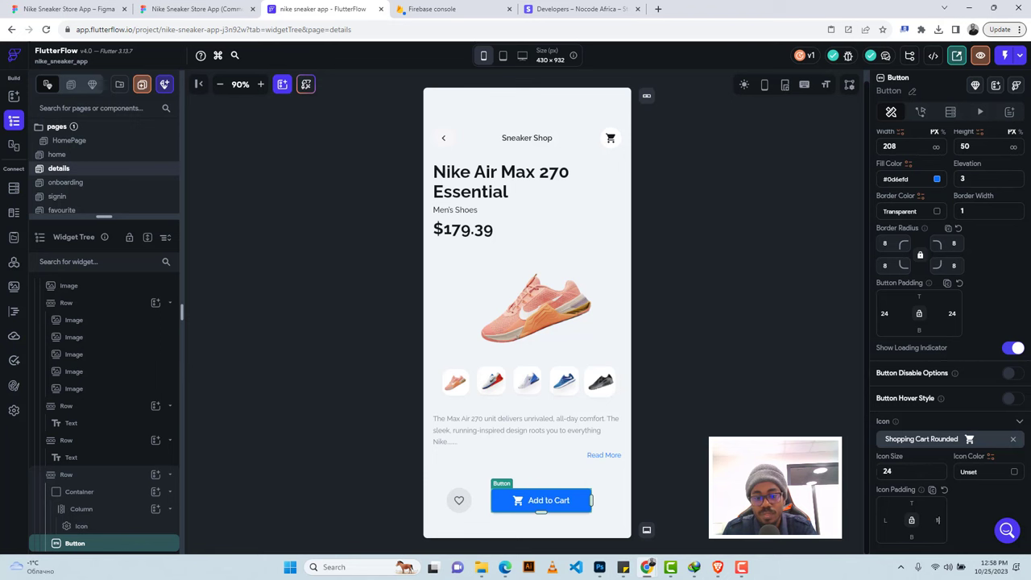
pyautogui.write('6')
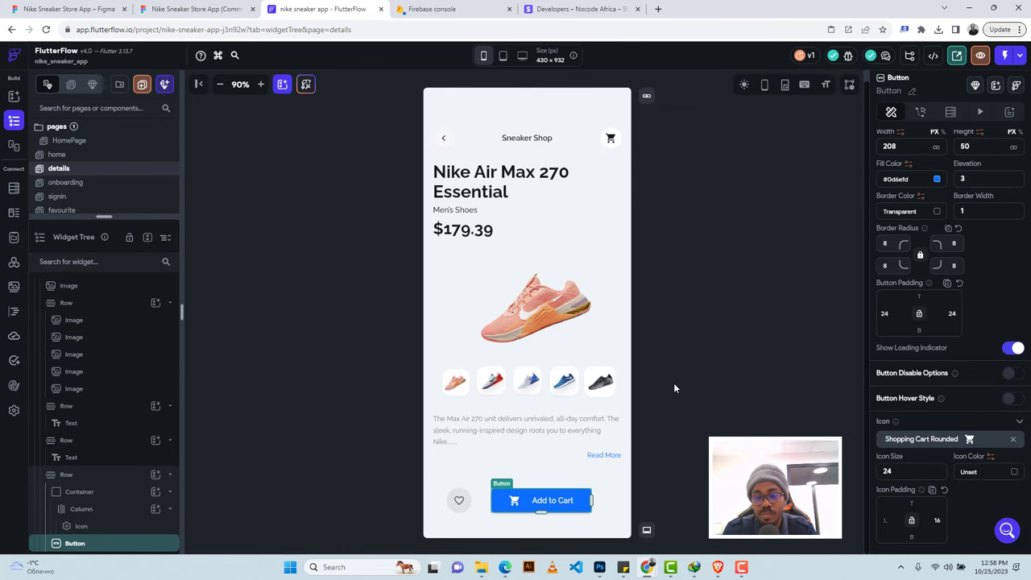
pyautogui.click(681, 367)
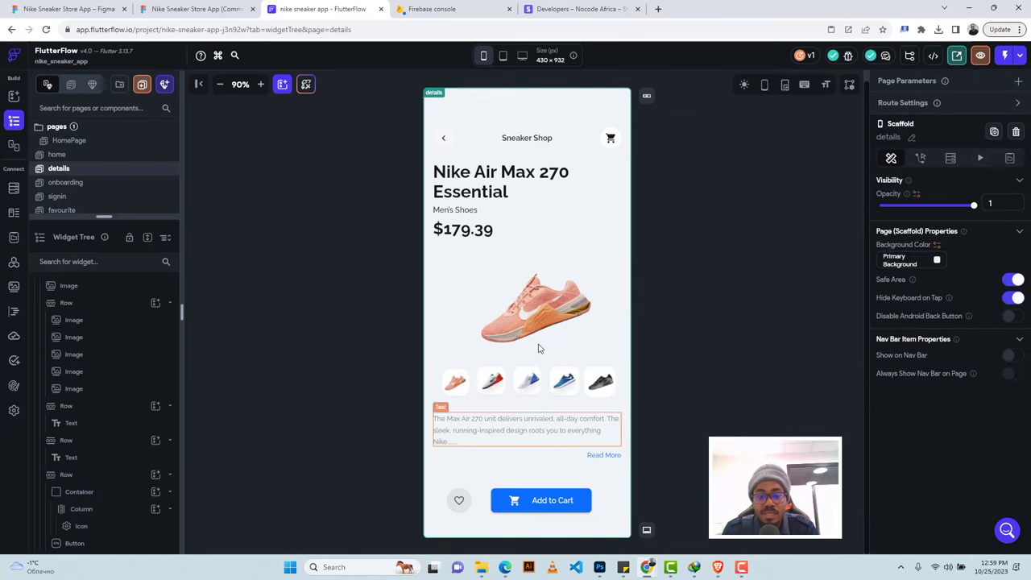
pyautogui.click(182, 7)
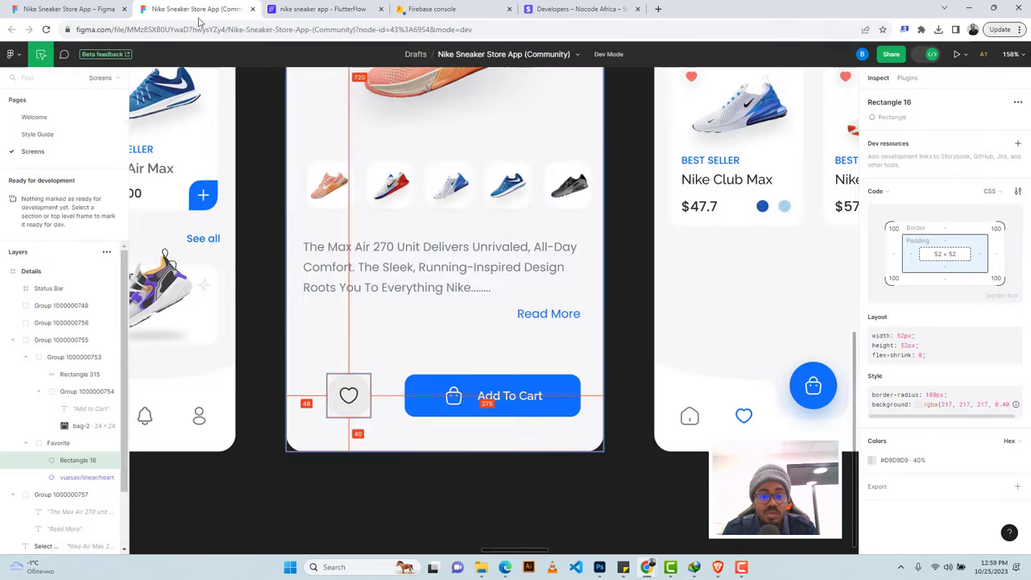
pyautogui.scroll(-5, 483, 268)
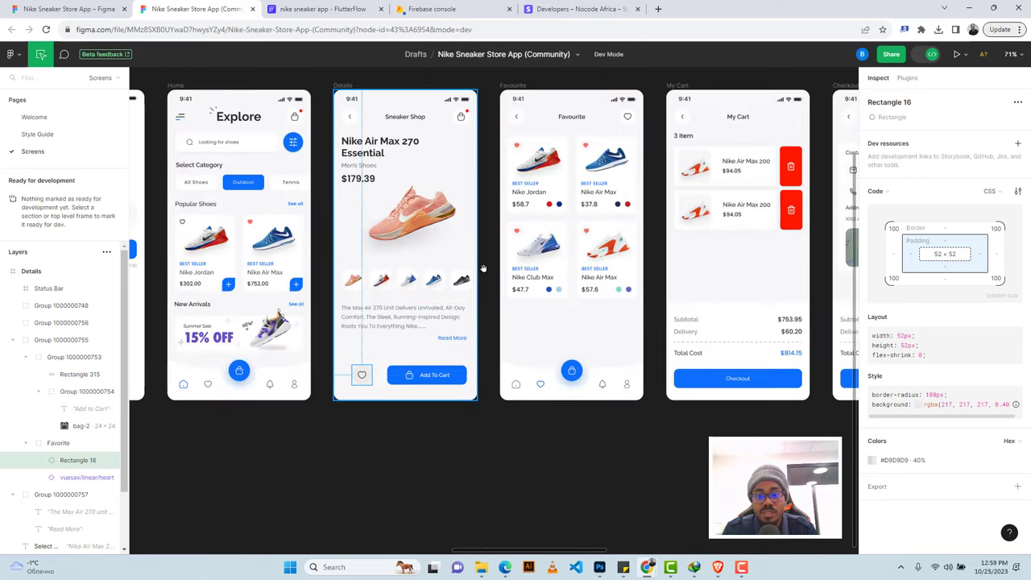
pyautogui.hscroll(5, 483, 268)
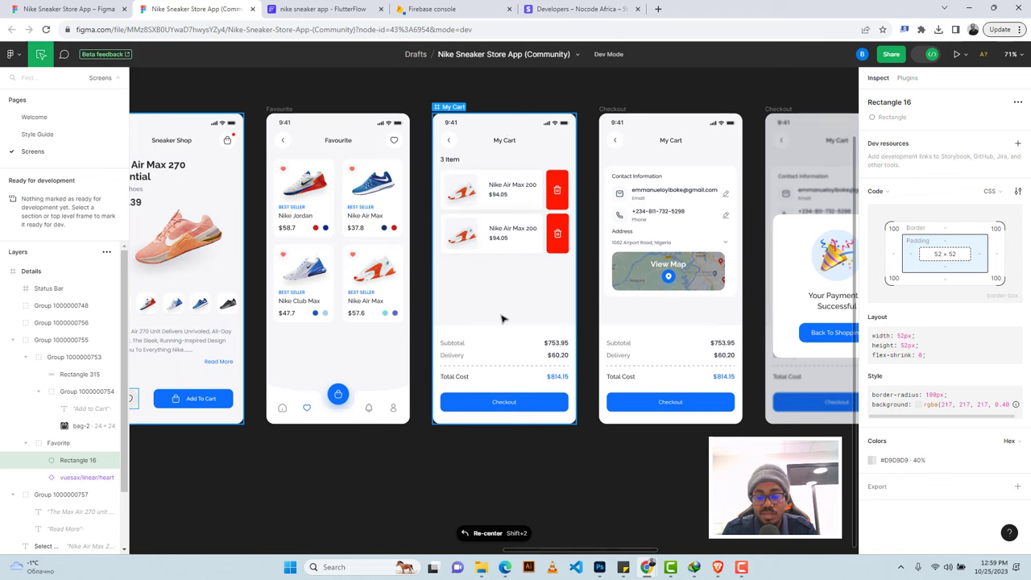
pyautogui.hscroll(2, 501, 319)
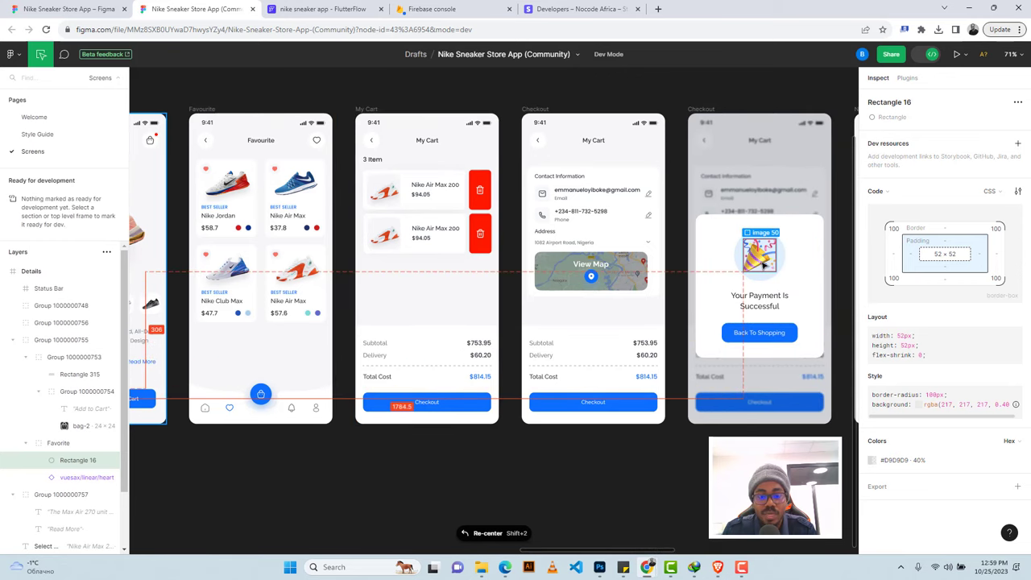
pyautogui.scroll(2, 395, 169)
pyautogui.scroll(3, 394, 169)
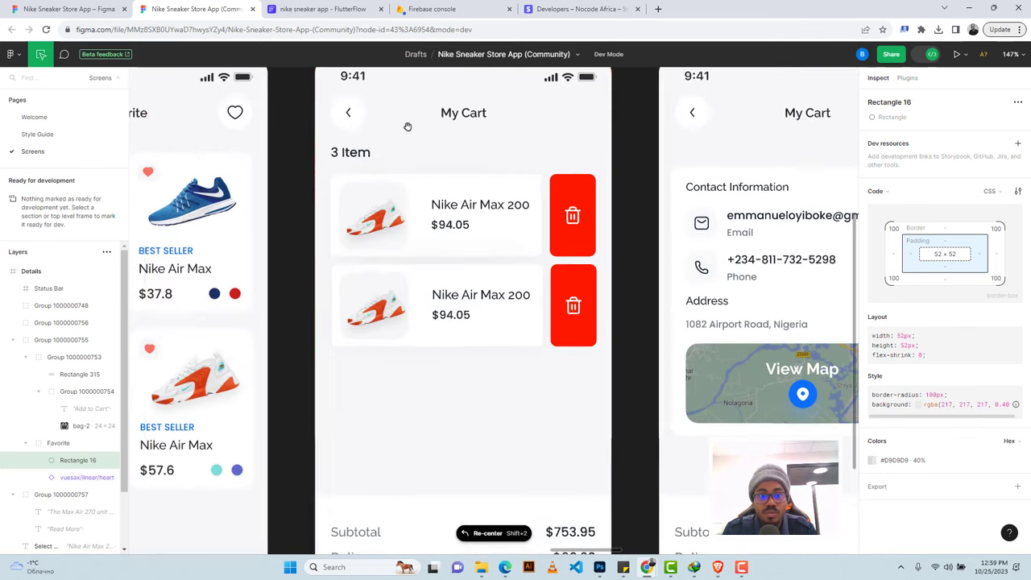
pyautogui.click(322, 9)
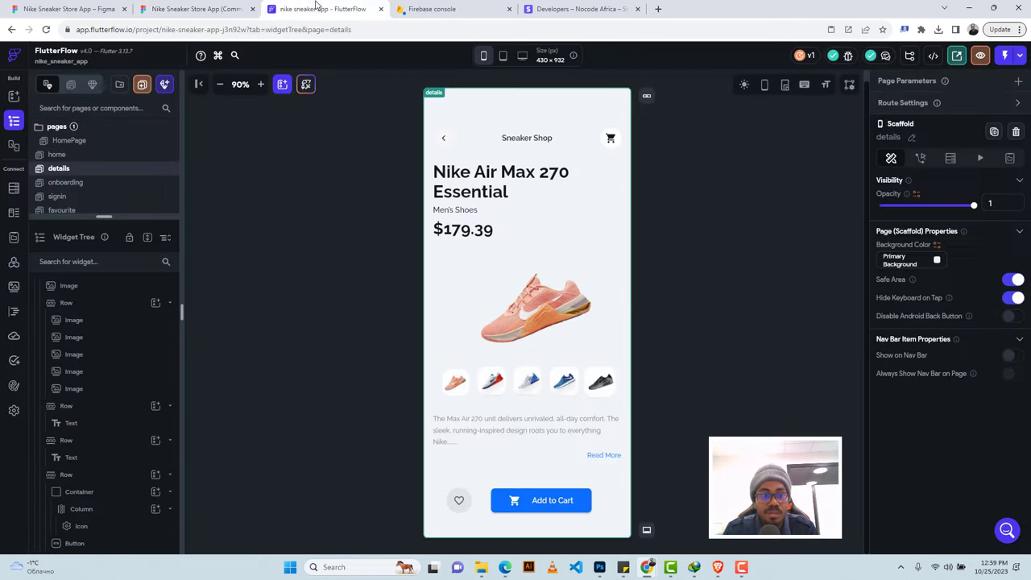
# Create a blank page and enter 'cart' as its page name.
pyautogui.click(141, 84)
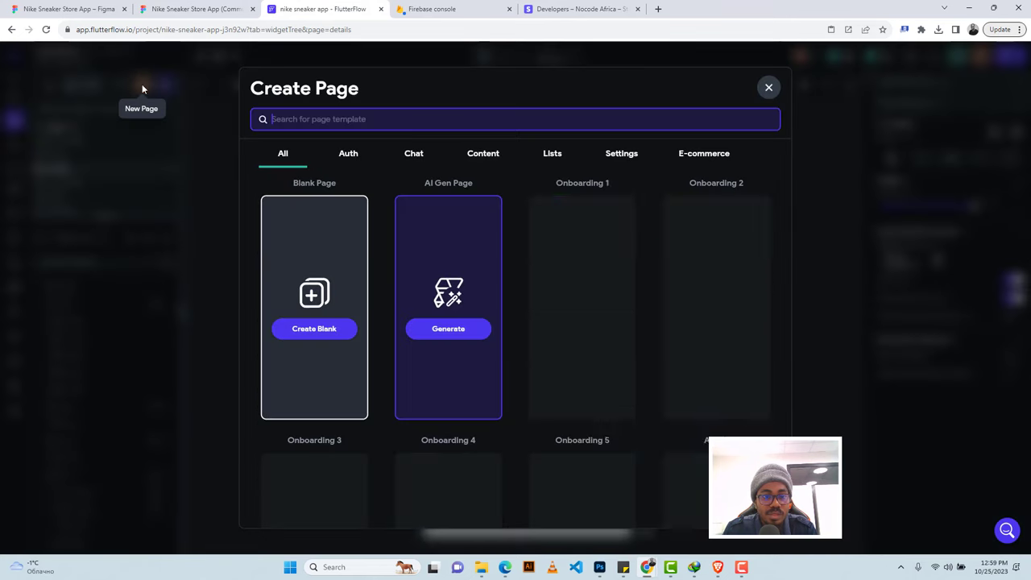
pyautogui.click(308, 328)
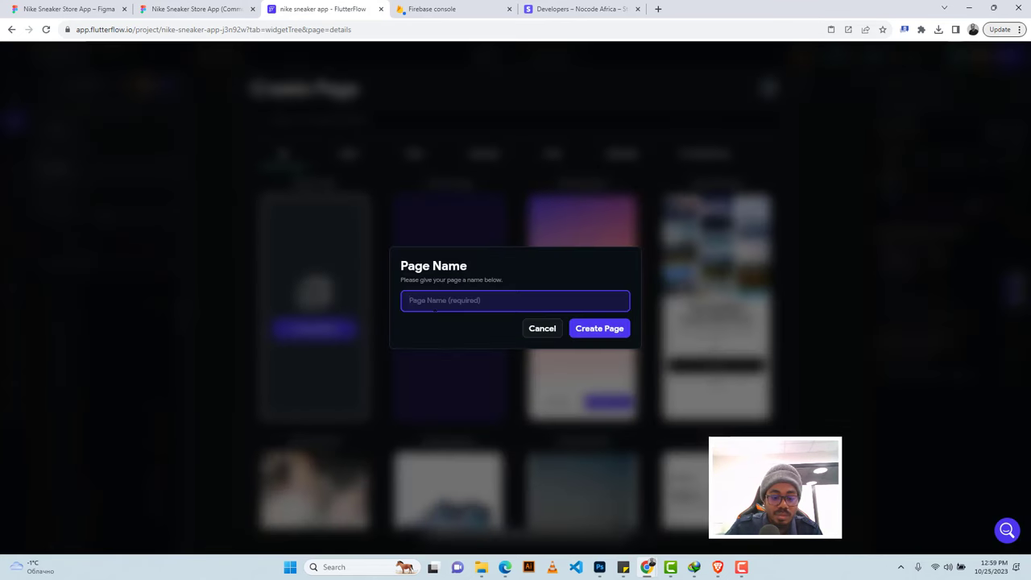
pyautogui.write('cart')
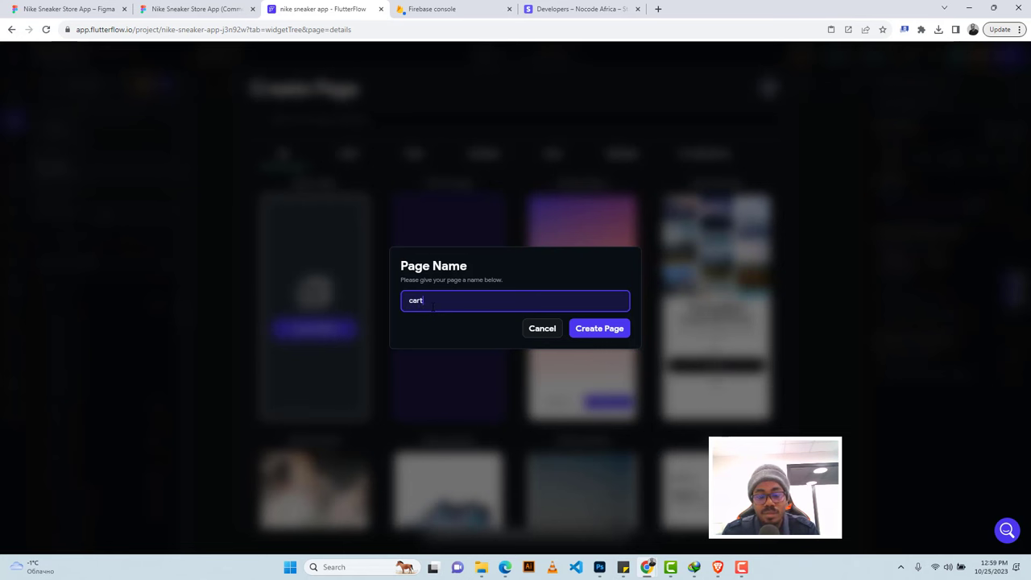
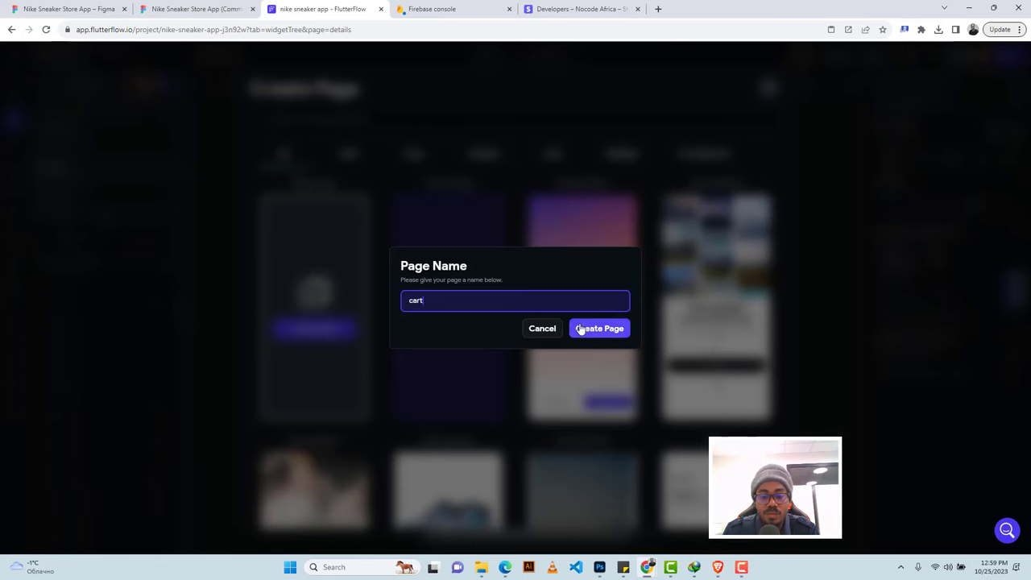
# Create the 'cart' page and delete its app bar so only an empty column remains.
pyautogui.click(179, 7)
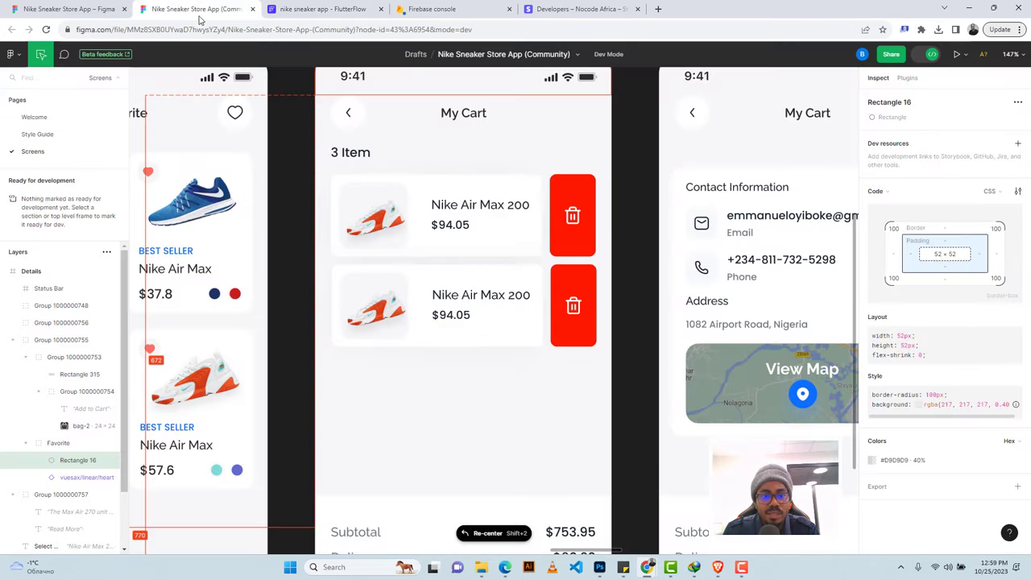
pyautogui.click(322, 9)
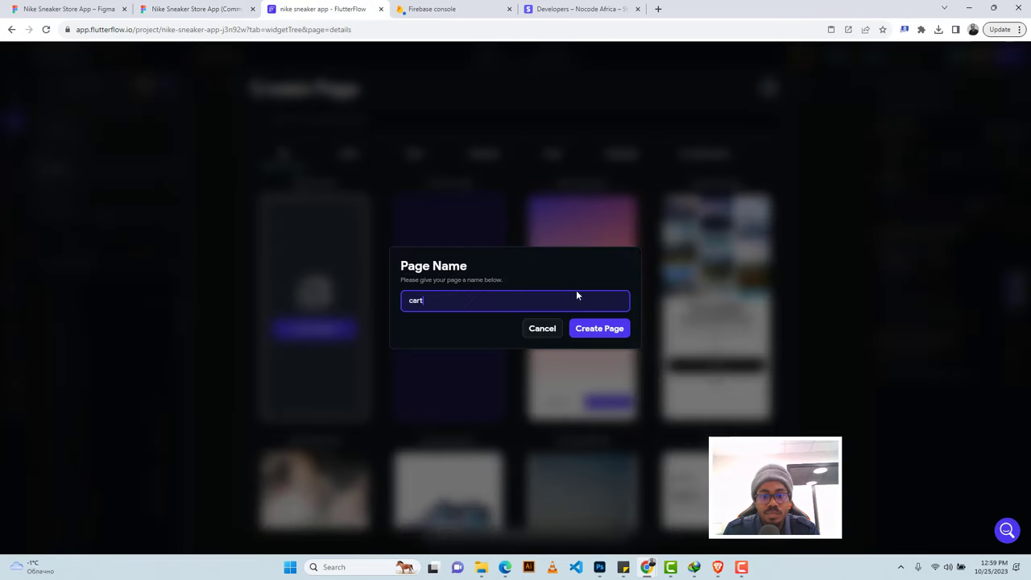
pyautogui.click(599, 328)
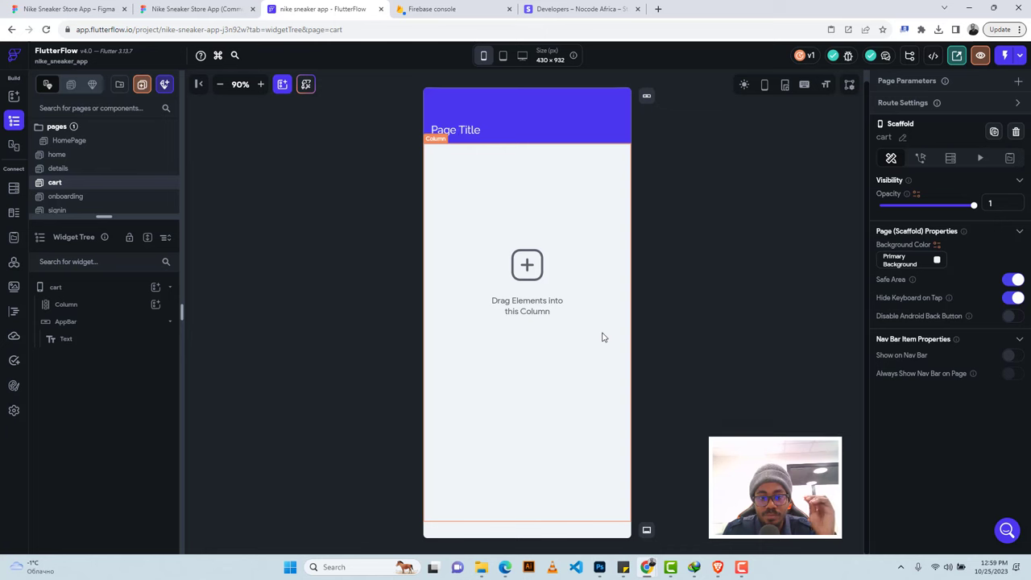
pyautogui.click(505, 127)
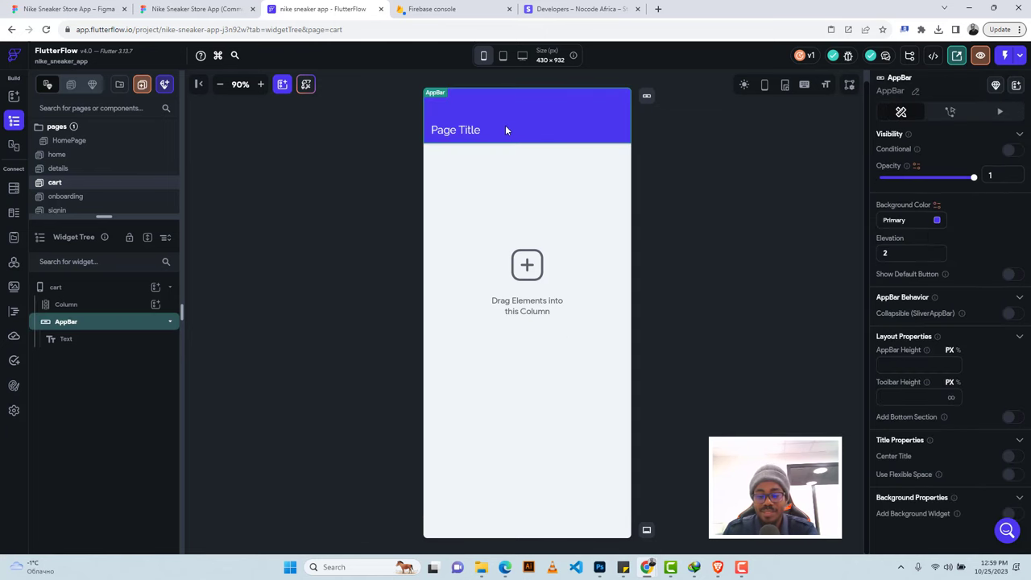
pyautogui.press('Delete')
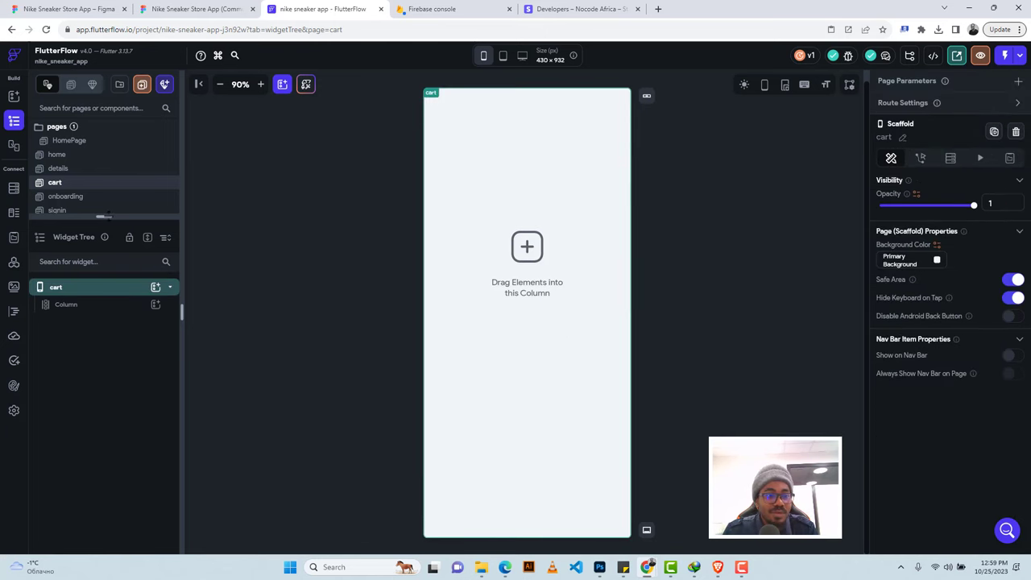
pyautogui.moveTo(103, 216); pyautogui.dragTo(103, 336)
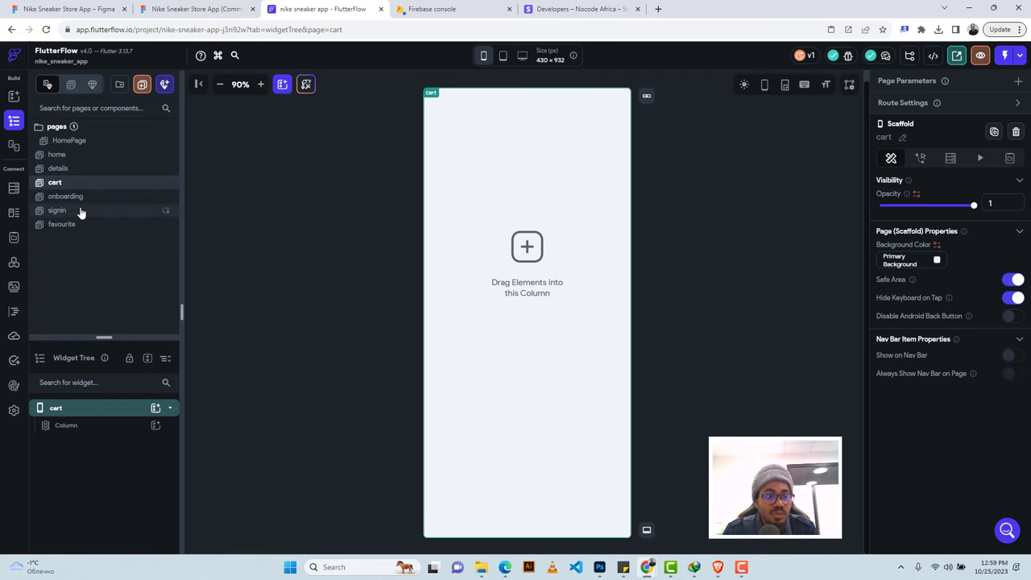
# Copy the details page's header row into the cart page's empty column.
pyautogui.click(74, 169)
pyautogui.click(582, 138)
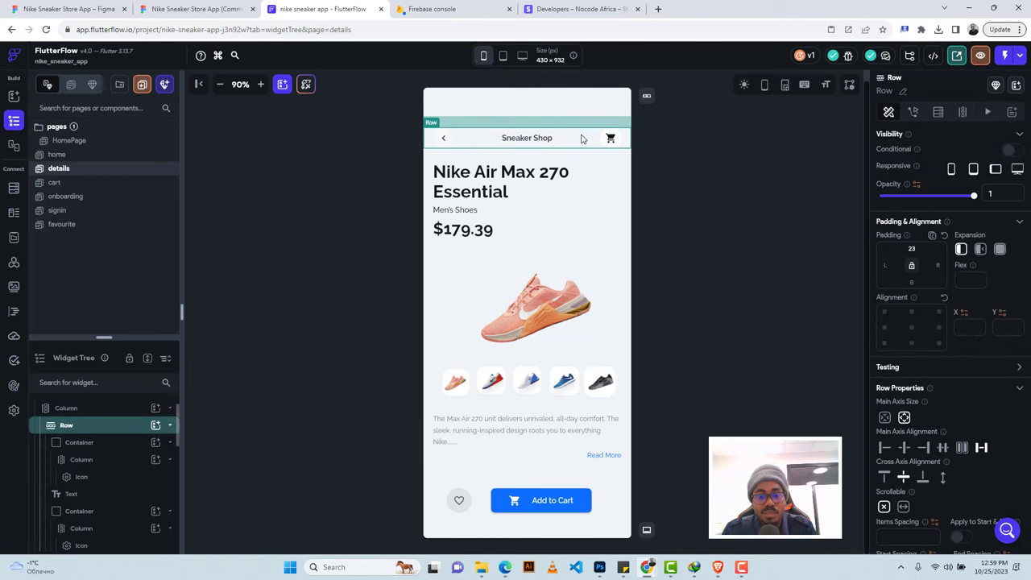
pyautogui.hotkey('ctrl', 'c')
pyautogui.click(198, 9)
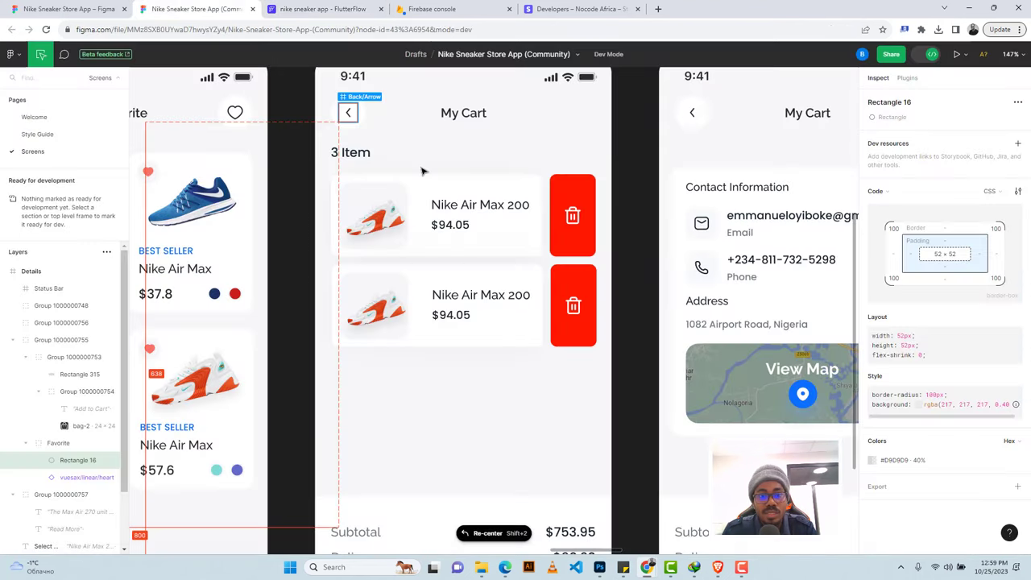
pyautogui.click(306, 9)
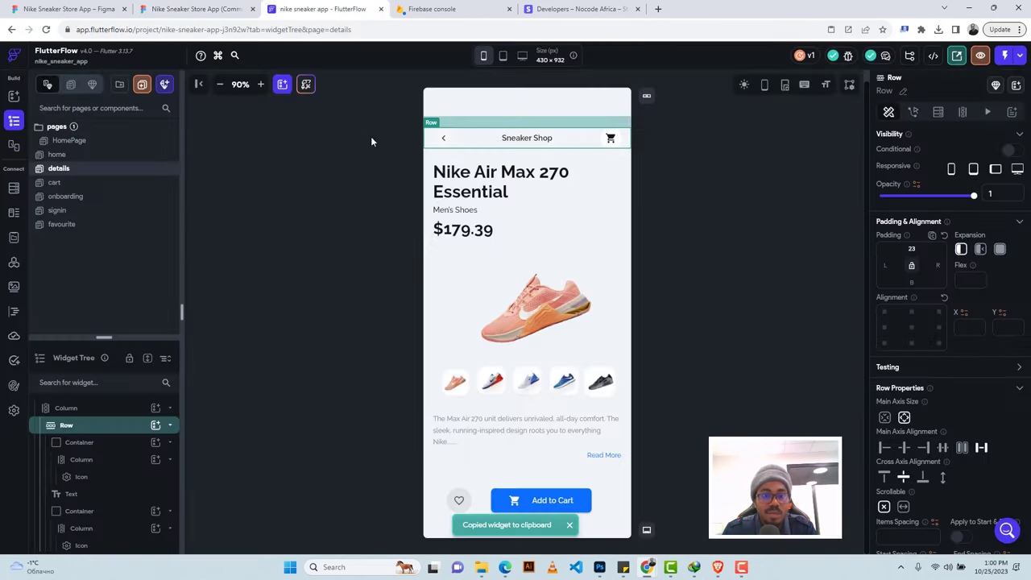
pyautogui.click(80, 184)
pyautogui.click(546, 165)
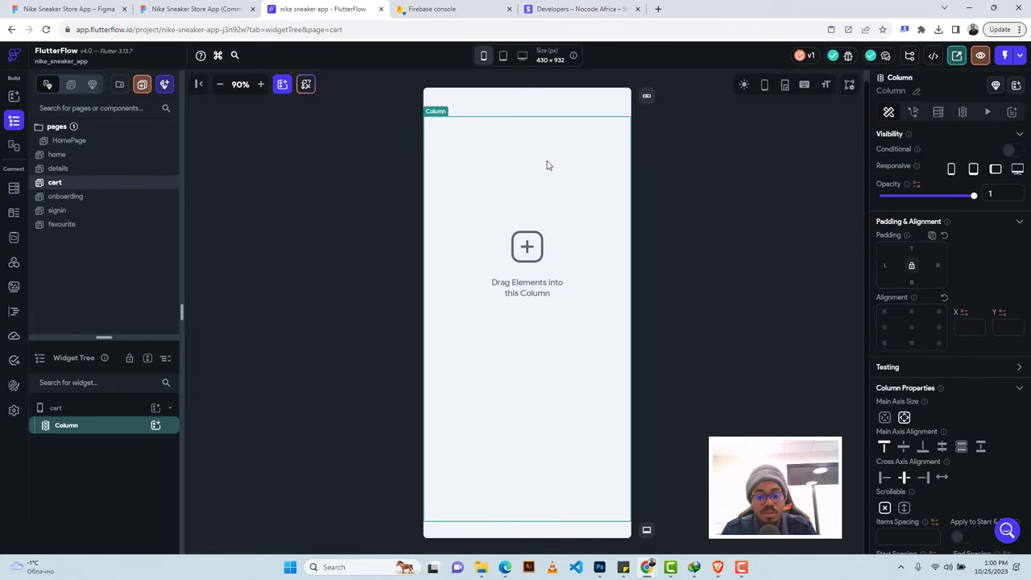
pyautogui.hotkey('ctrl', 'v')
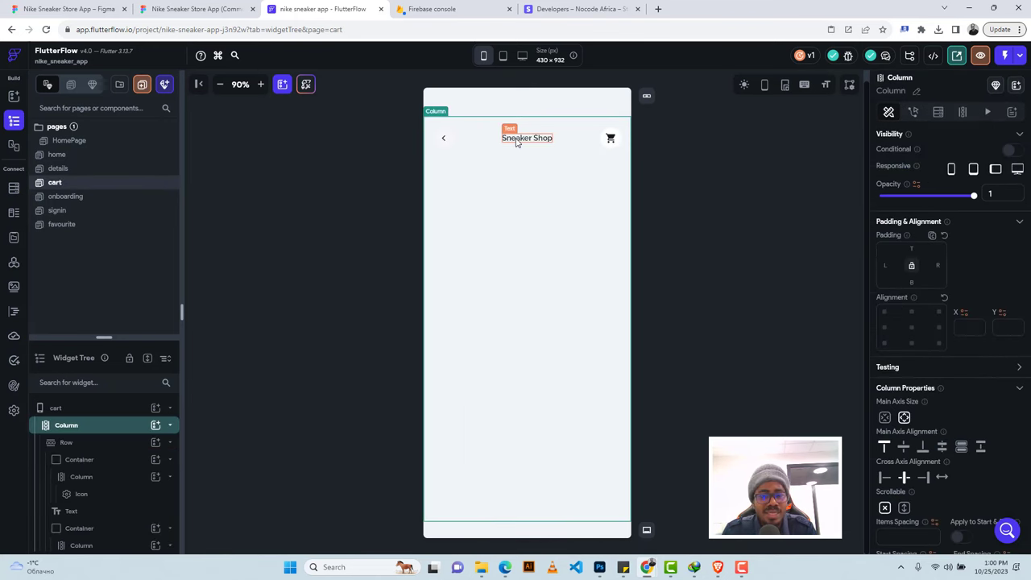
# Retitle the pasted header to 'Cart' and delete the cart-icon container.
pyautogui.click(517, 139)
pyautogui.moveTo(934, 191); pyautogui.dragTo(883, 191)
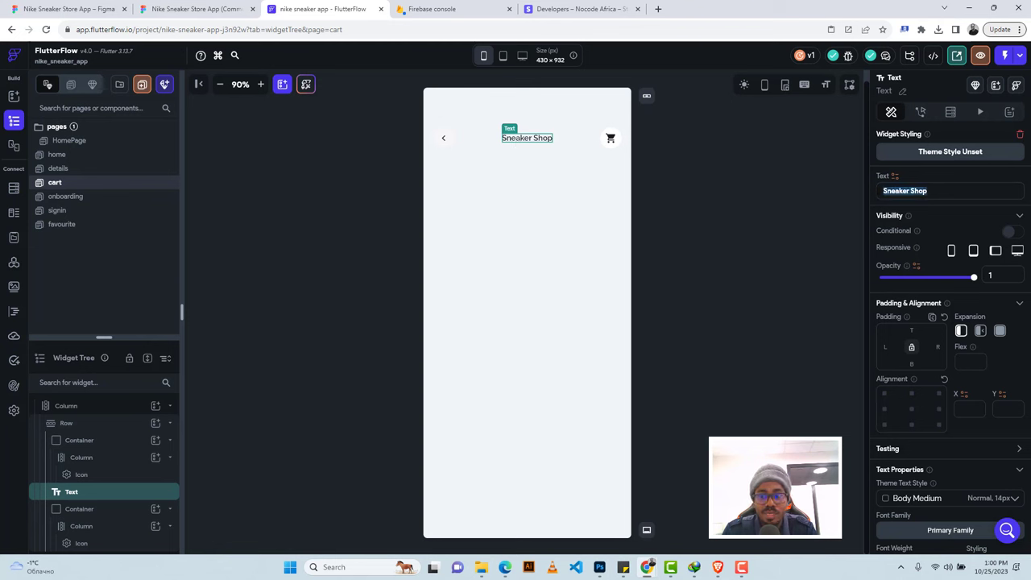
pyautogui.write('Cat')
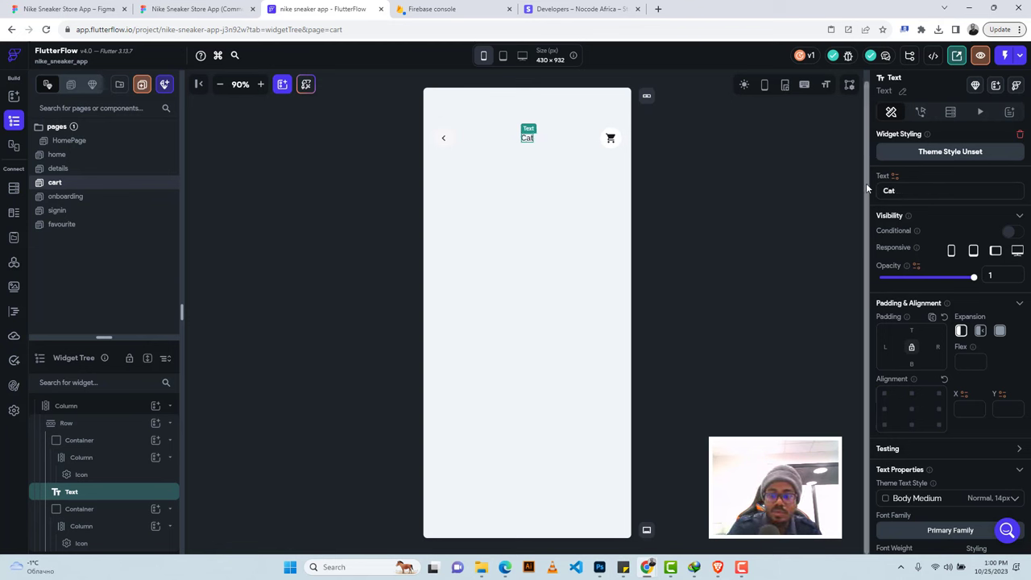
pyautogui.write('rt')
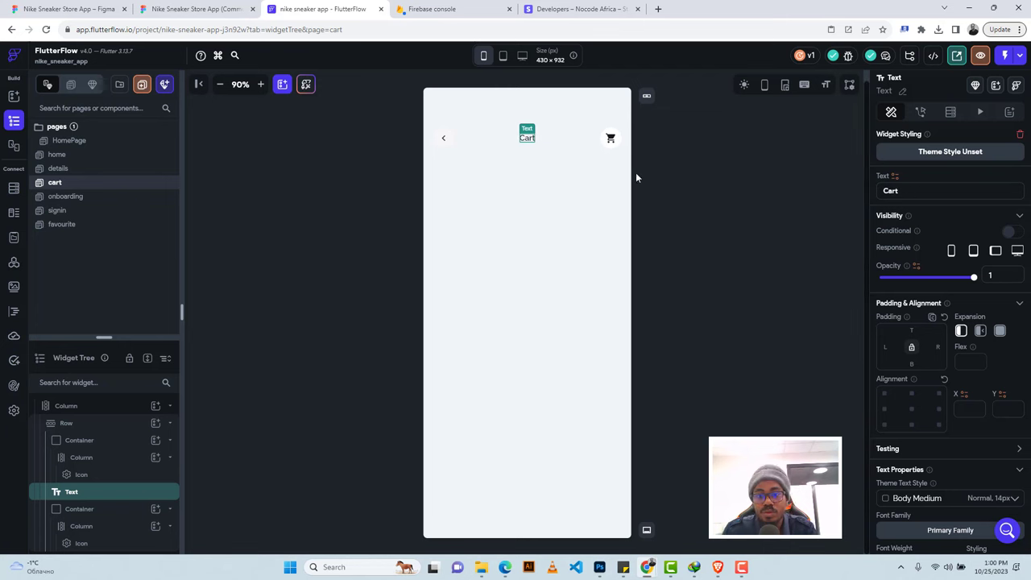
pyautogui.click(608, 142)
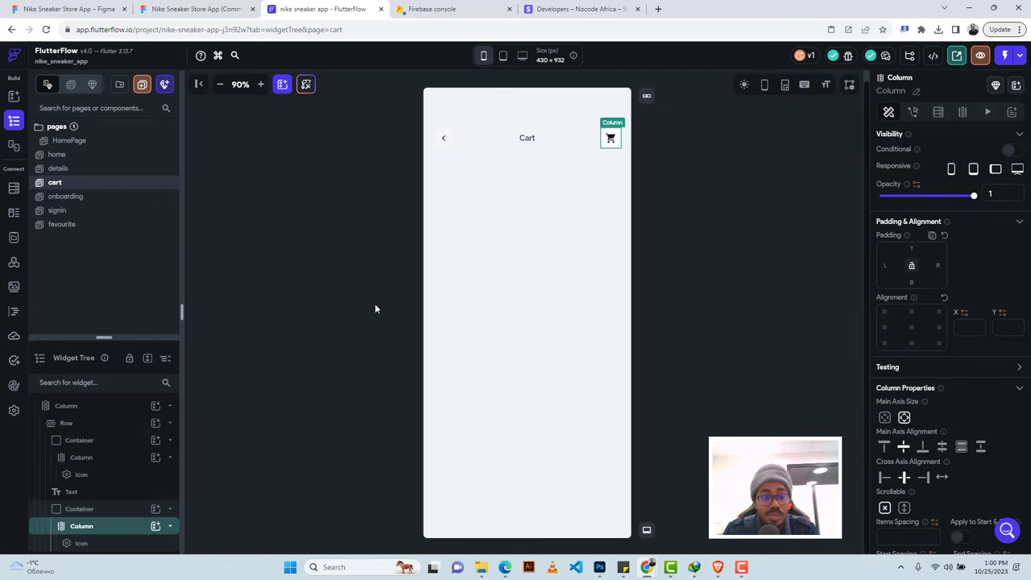
pyautogui.click(86, 511)
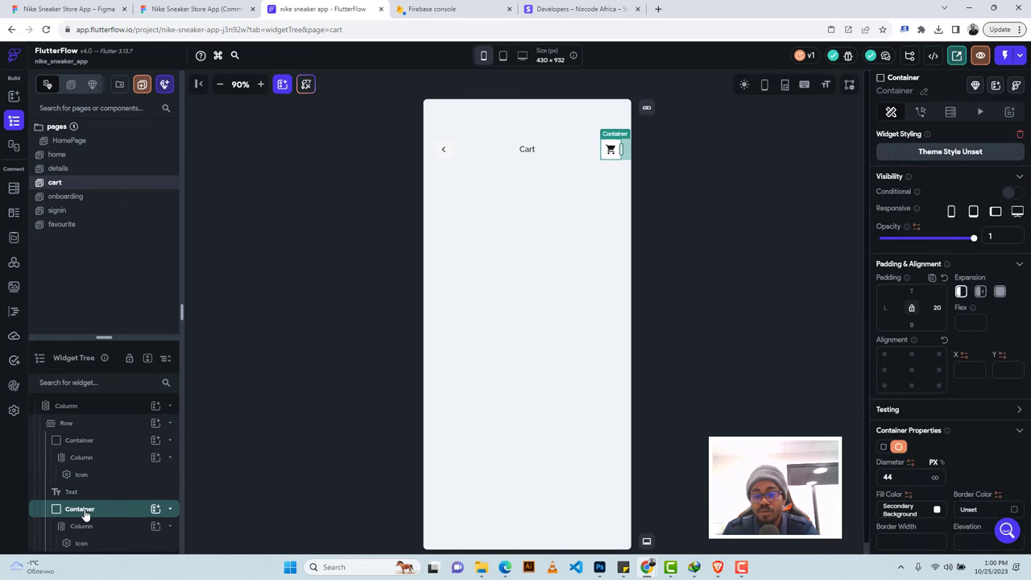
pyautogui.press('Delete')
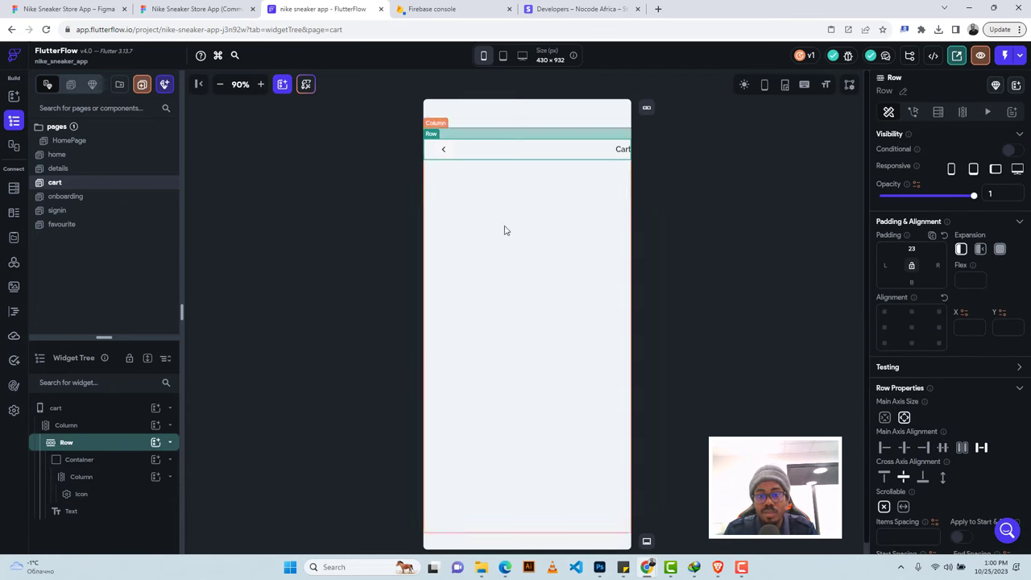
# Align the header row to start and give the Cart title 95 left padding.
pyautogui.click(884, 447)
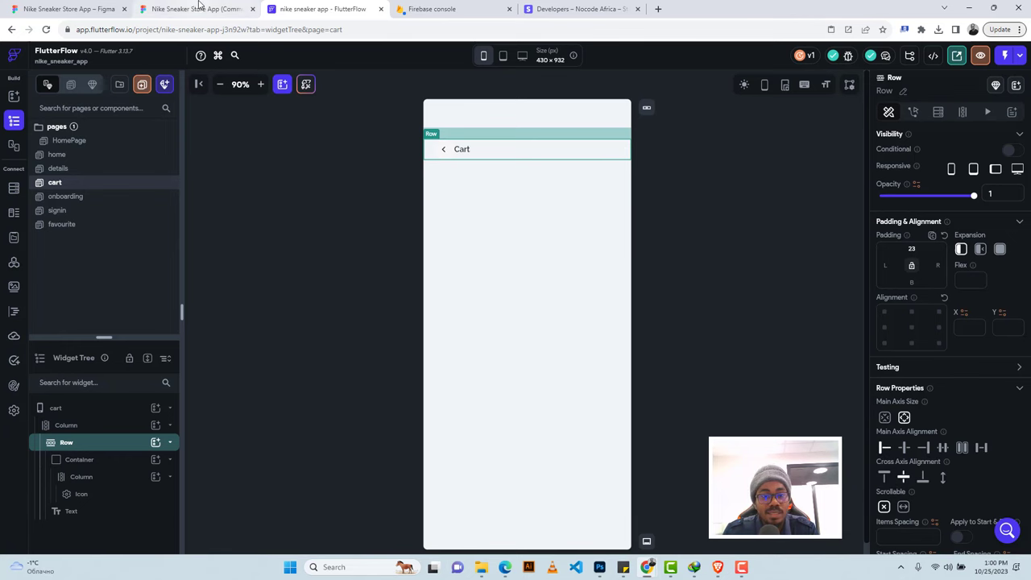
pyautogui.click(201, 9)
pyautogui.click(453, 114)
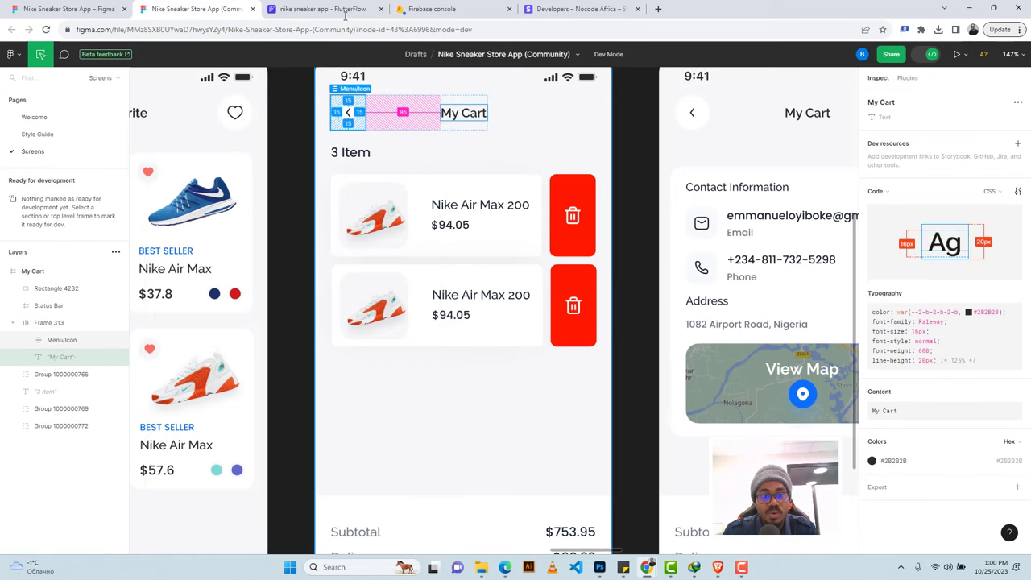
pyautogui.click(323, 9)
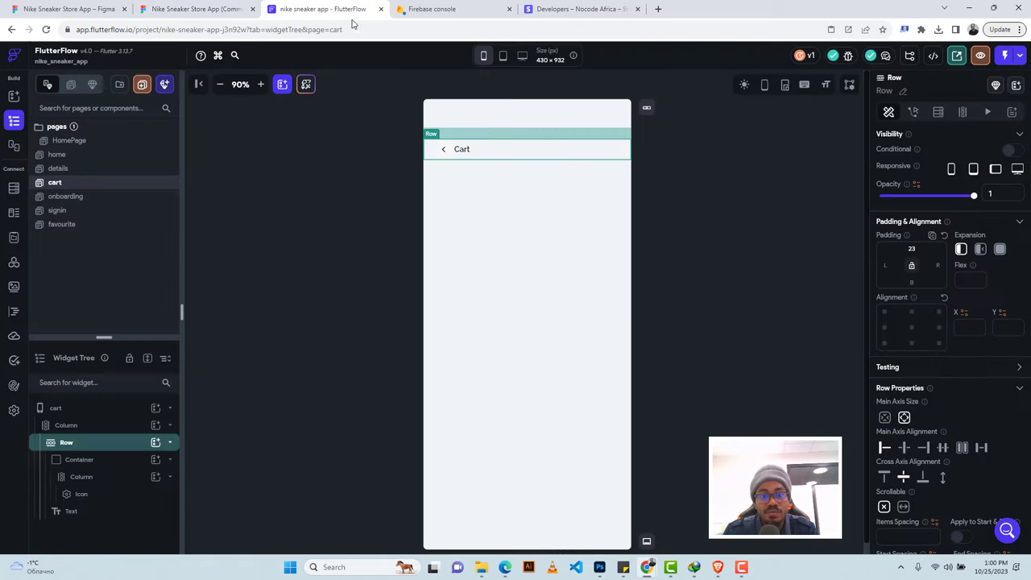
pyautogui.click(466, 150)
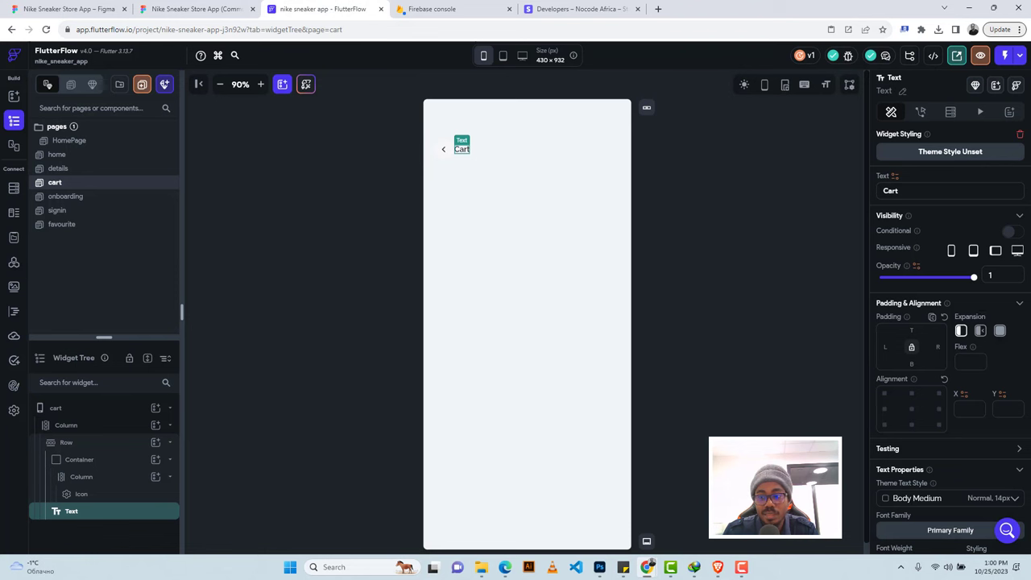
pyautogui.moveTo(884, 346); pyautogui.dragTo(889, 344)
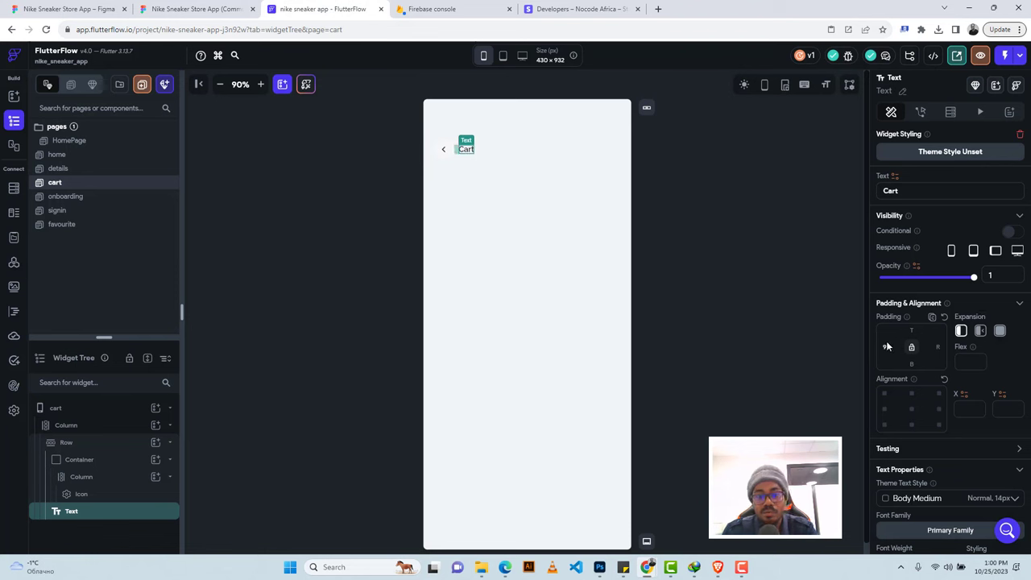
pyautogui.write('5')
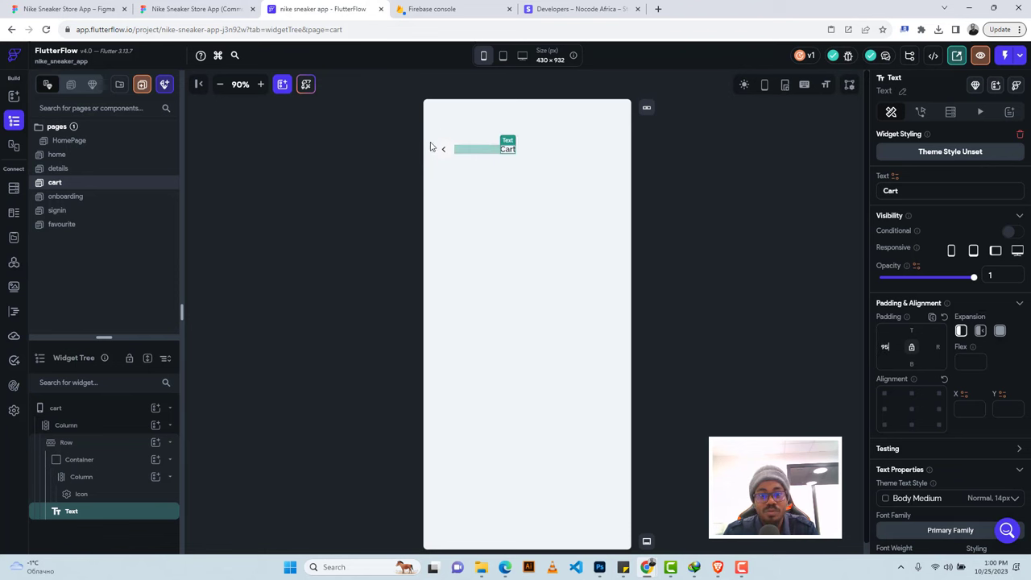
pyautogui.click(222, 8)
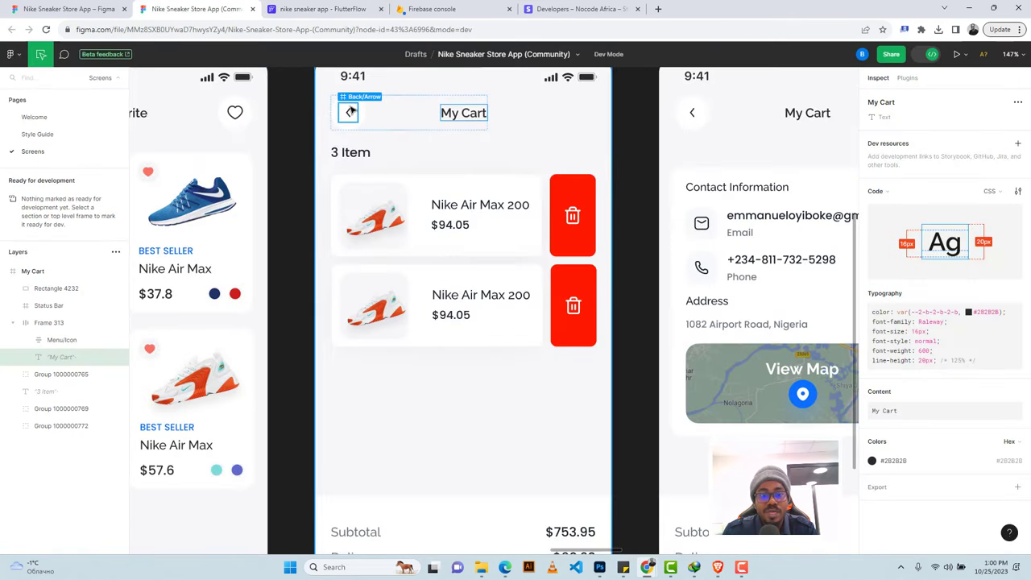
pyautogui.click(341, 159)
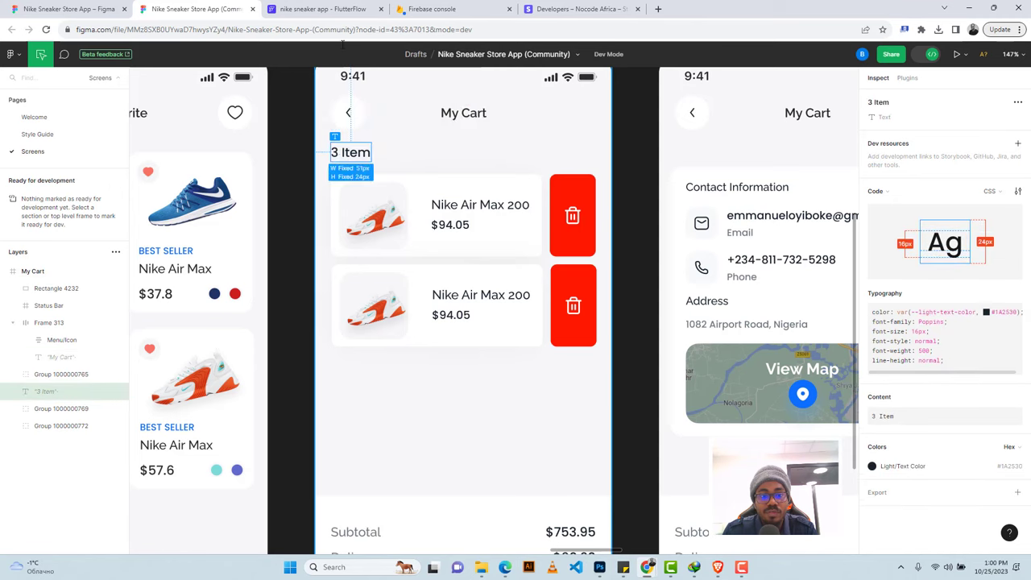
pyautogui.click(322, 9)
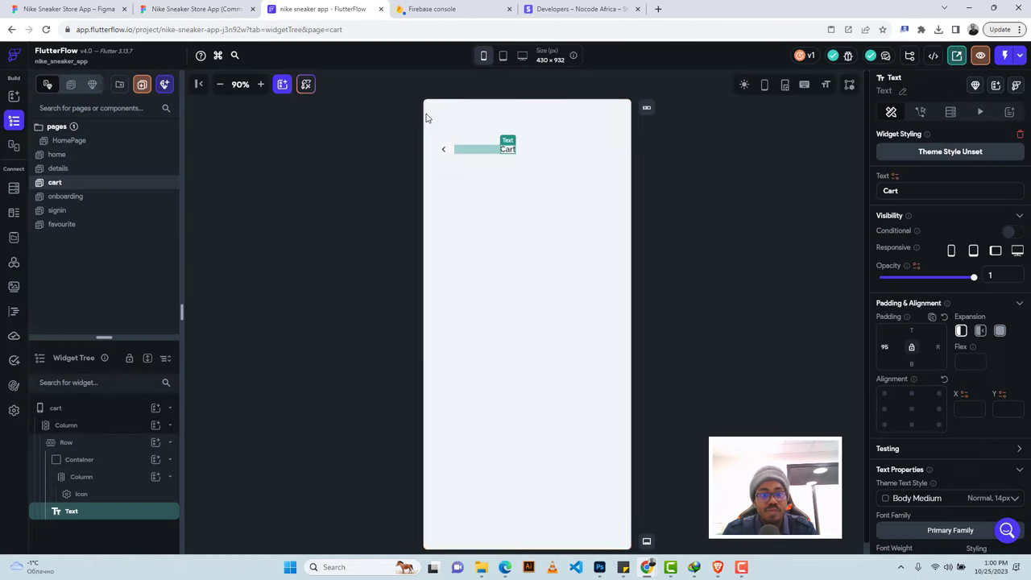
pyautogui.click(466, 180)
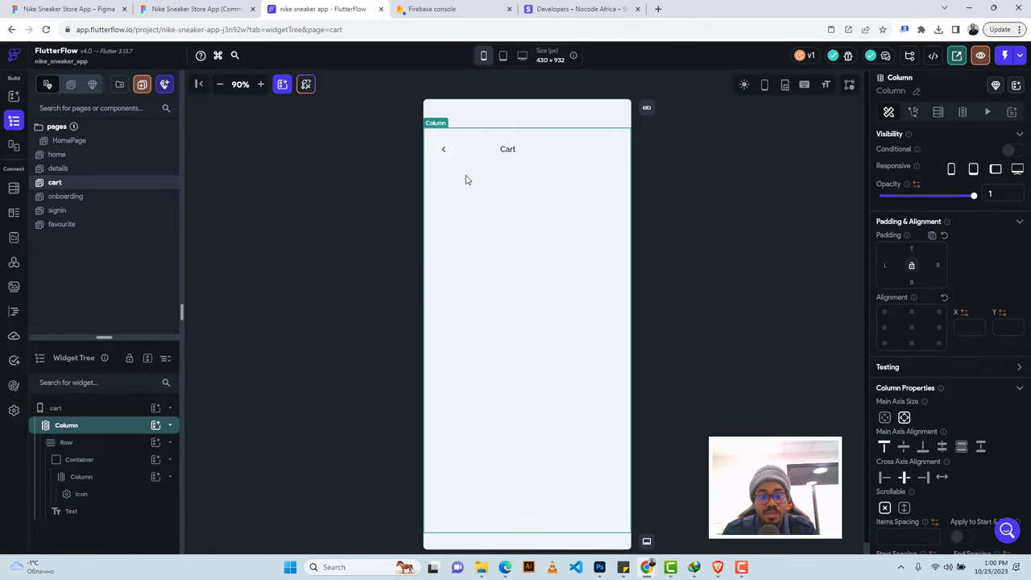
# Add a row with a text widget under the header reading '3 Item'.
pyautogui.click(156, 425)
pyautogui.click(314, 376)
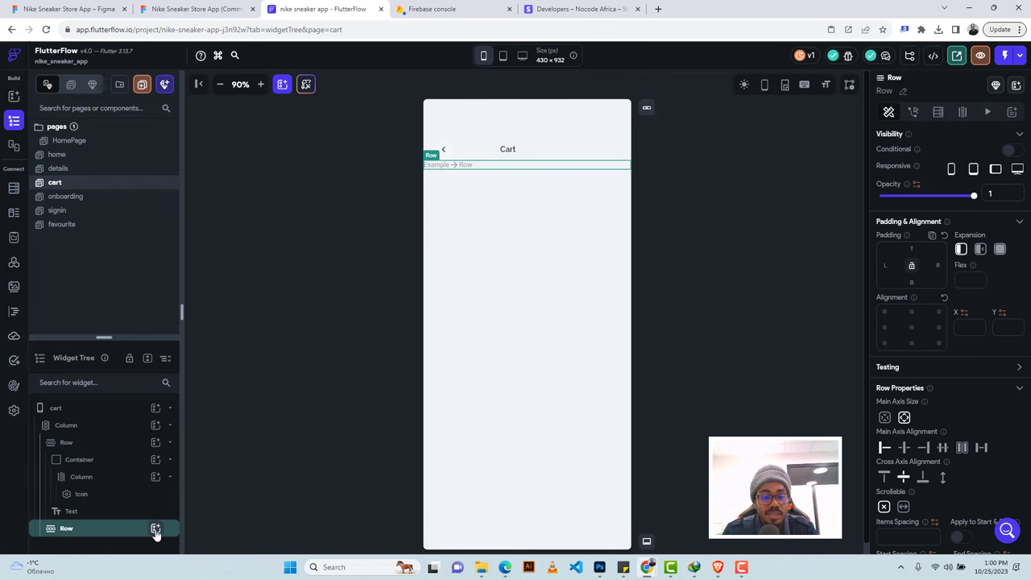
pyautogui.click(155, 528)
pyautogui.click(212, 380)
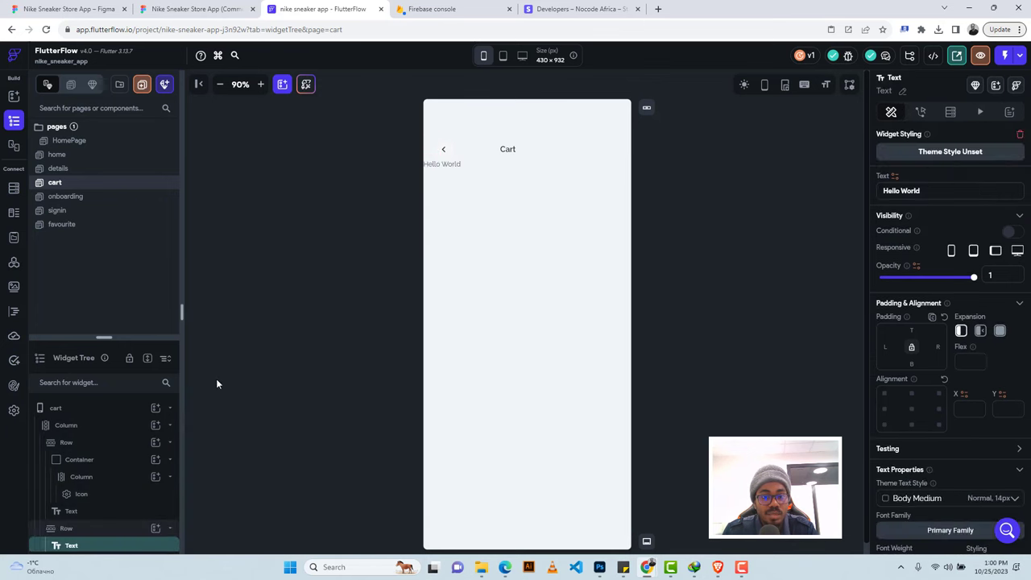
pyautogui.click(193, 9)
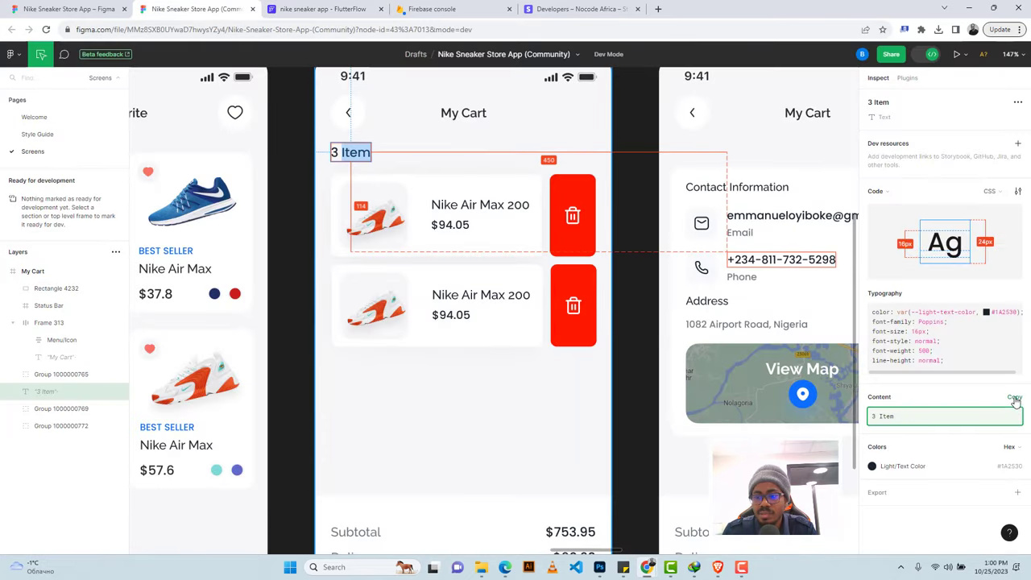
pyautogui.click(1008, 416)
pyautogui.click(293, 6)
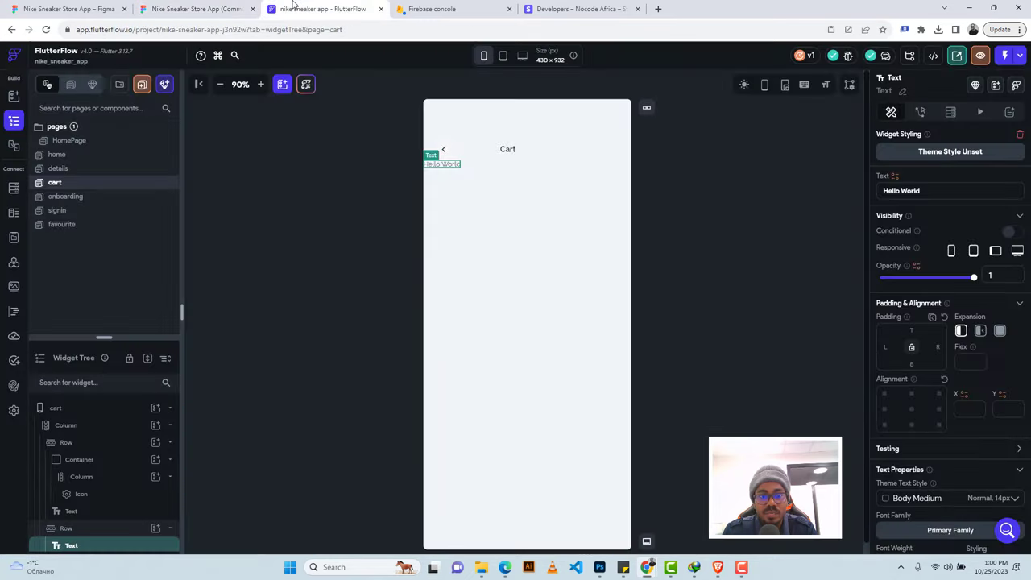
pyautogui.tripleClick(902, 192)
pyautogui.hotkey('ctrl', 'v')
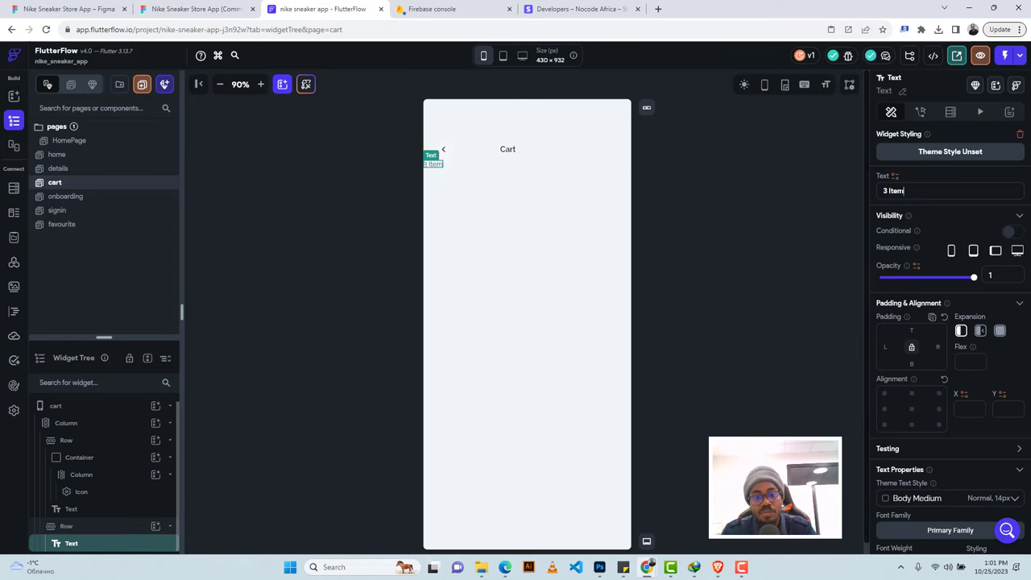
# Set the '3 Item' label's font size to 16.
pyautogui.click(193, 9)
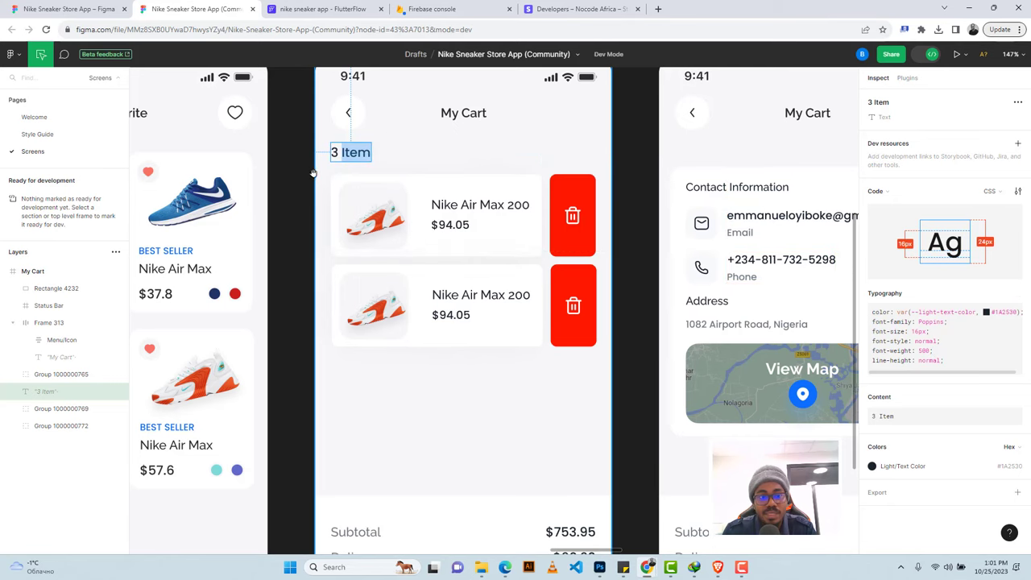
pyautogui.click(322, 8)
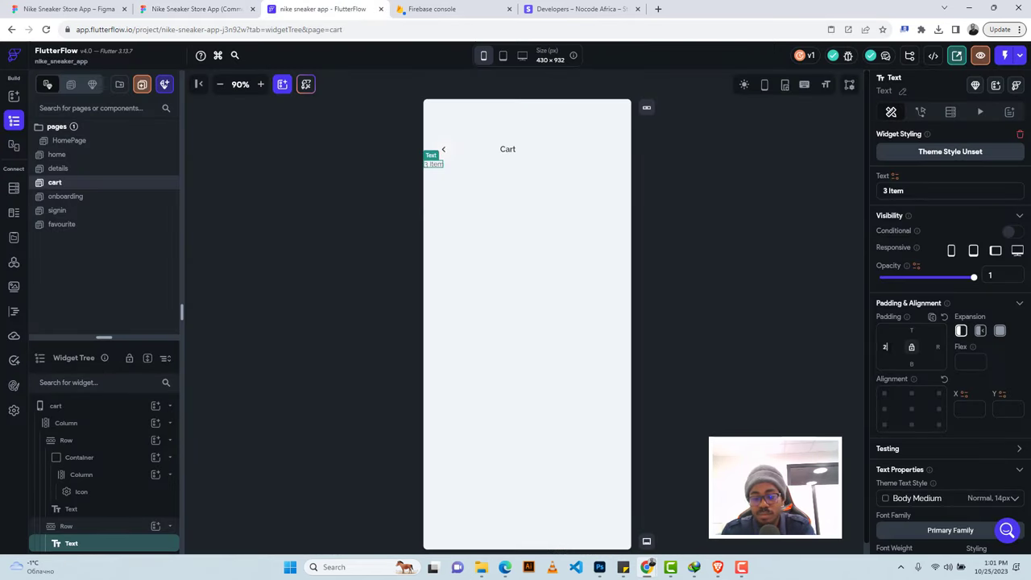
pyautogui.scroll(-3, 915, 344)
pyautogui.click(915, 344)
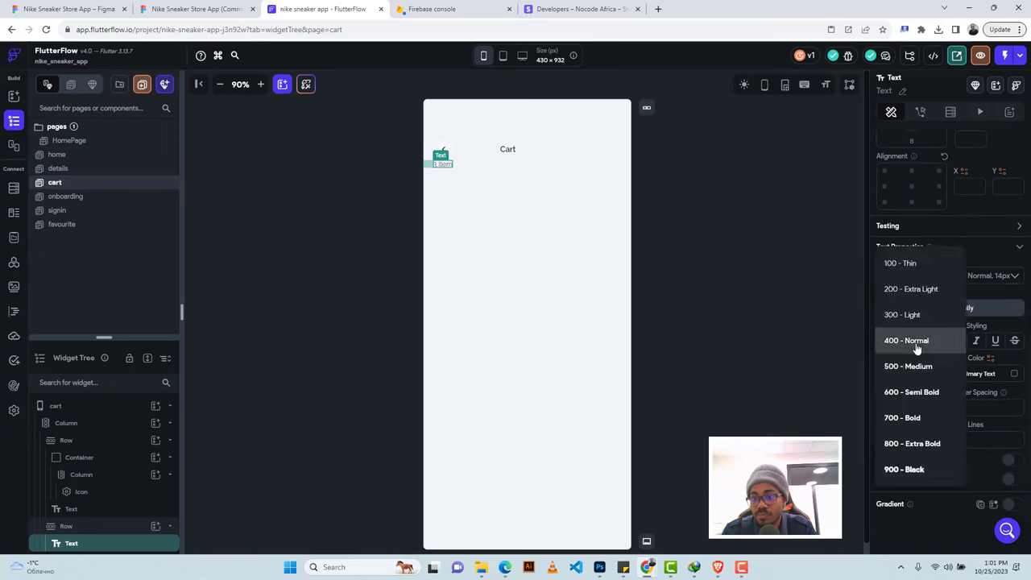
pyautogui.click(909, 367)
pyautogui.write('16')
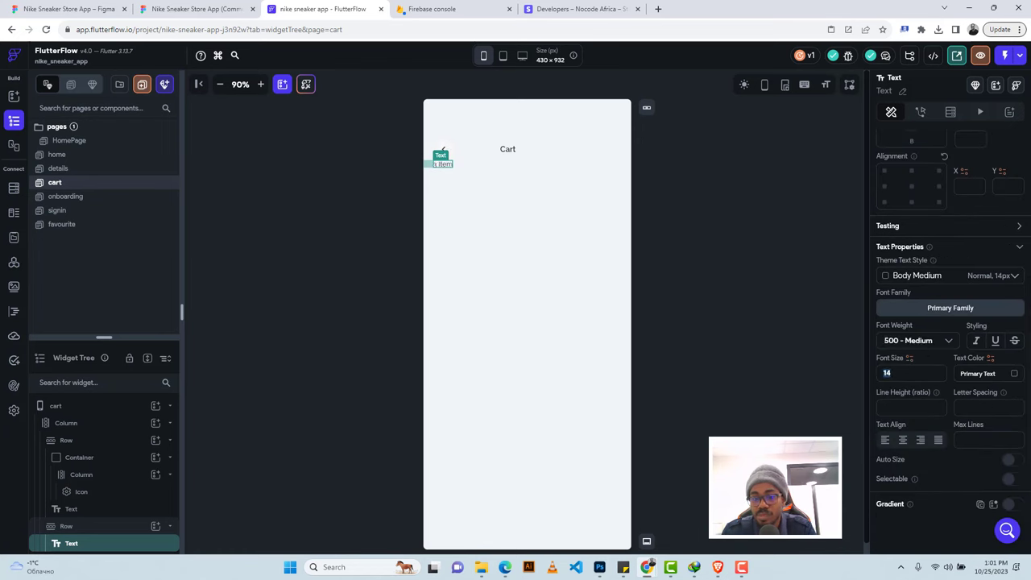
pyautogui.press('Return')
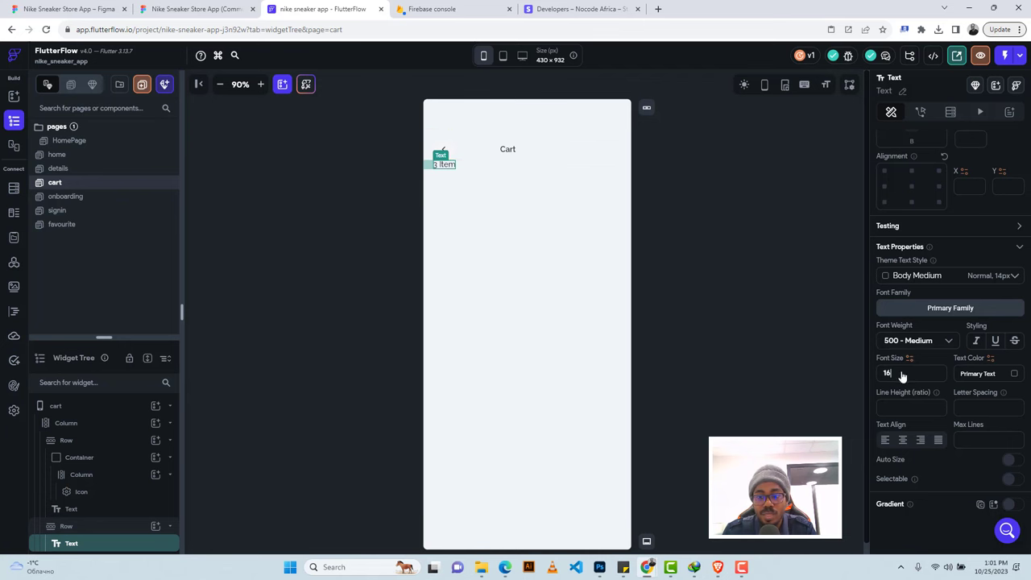
pyautogui.click(914, 345)
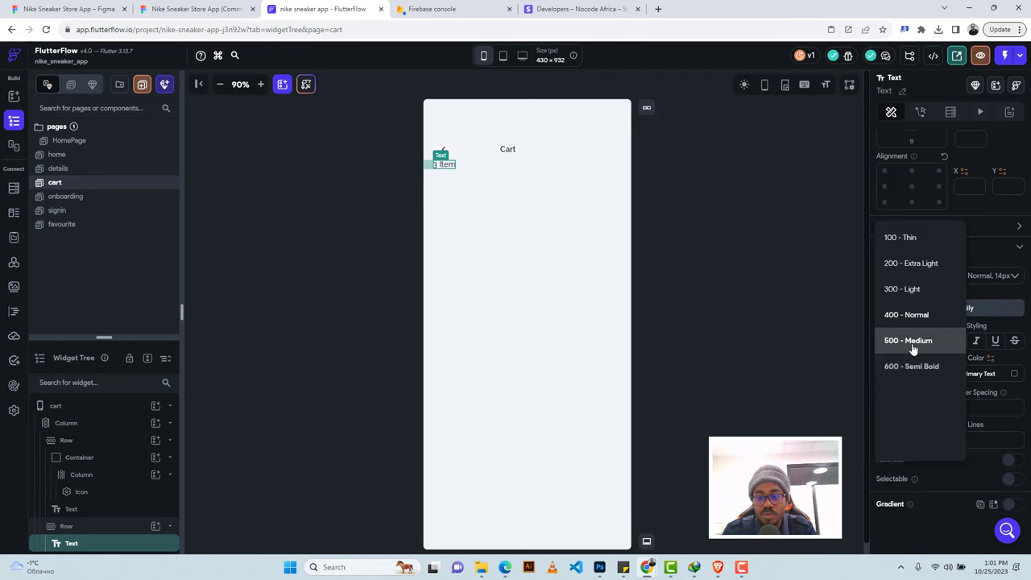
pyautogui.click(902, 390)
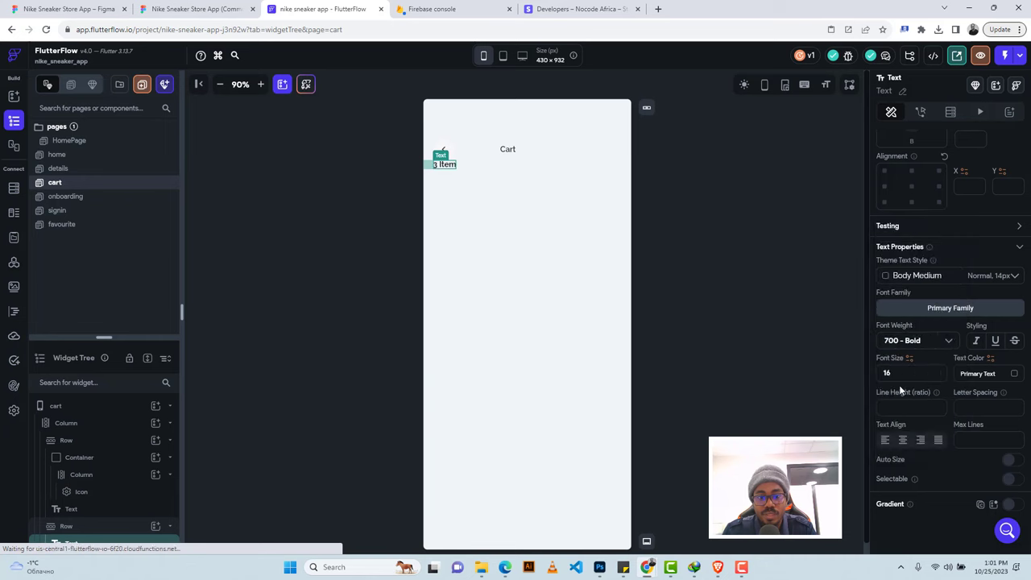
# Give the label's row 16 top padding.
pyautogui.click(468, 171)
pyautogui.hotkey('ctrl', 'shift', 'Tab')
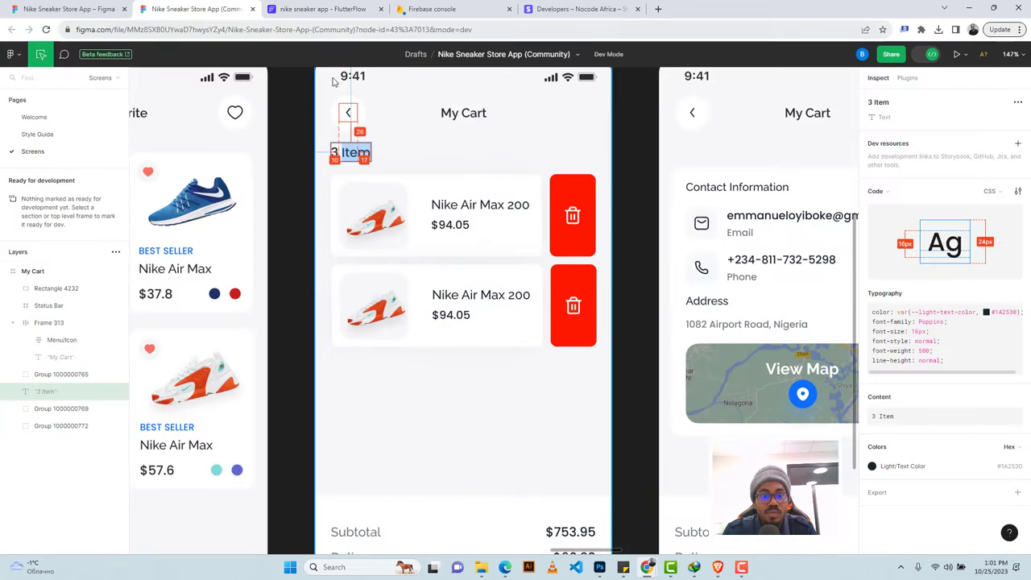
pyautogui.hotkey('ctrl', 'Tab')
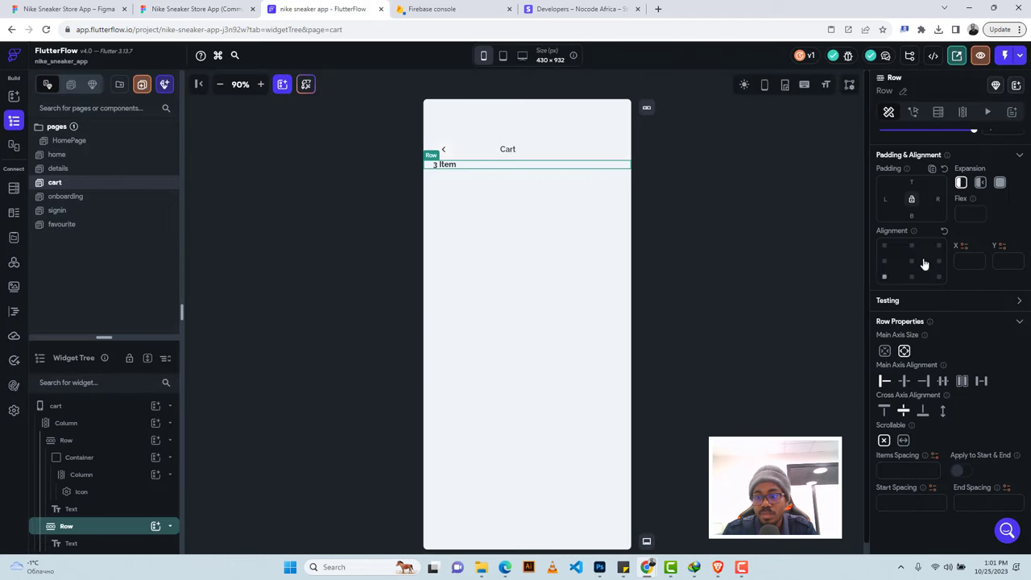
pyautogui.click(912, 182)
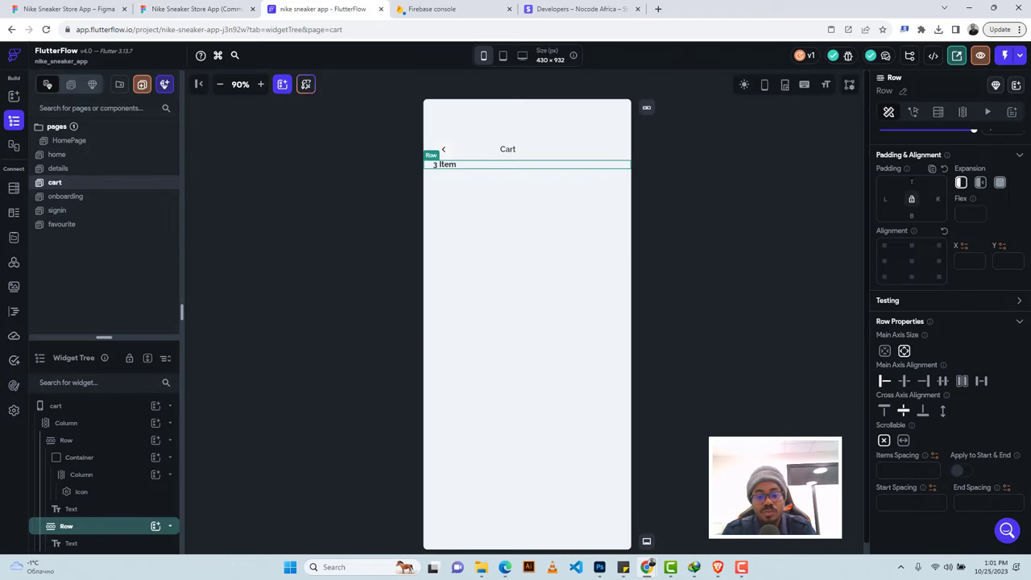
pyautogui.write('16')
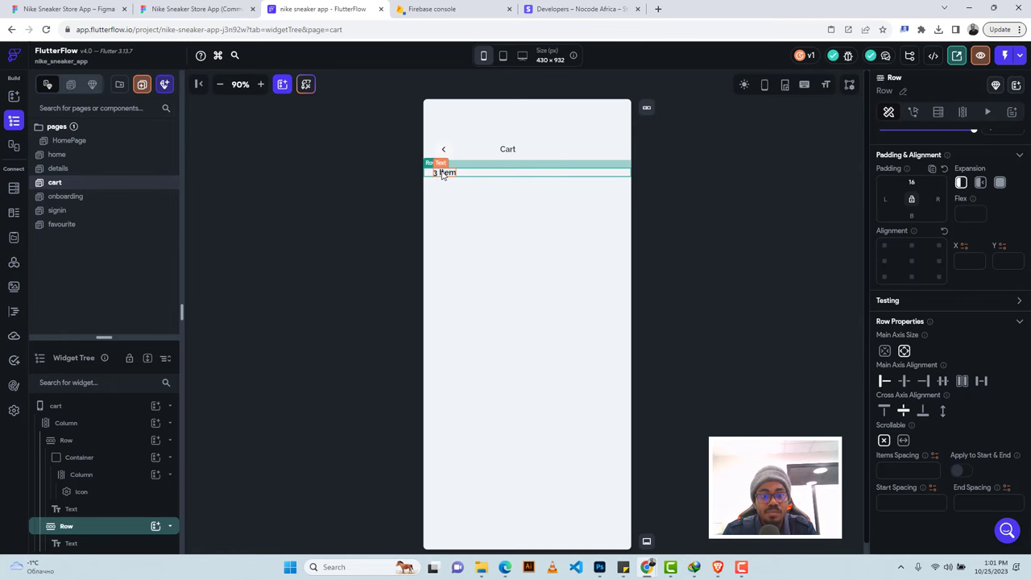
# Apply the Poppins font to the '3 Item' label.
pyautogui.click(199, 10)
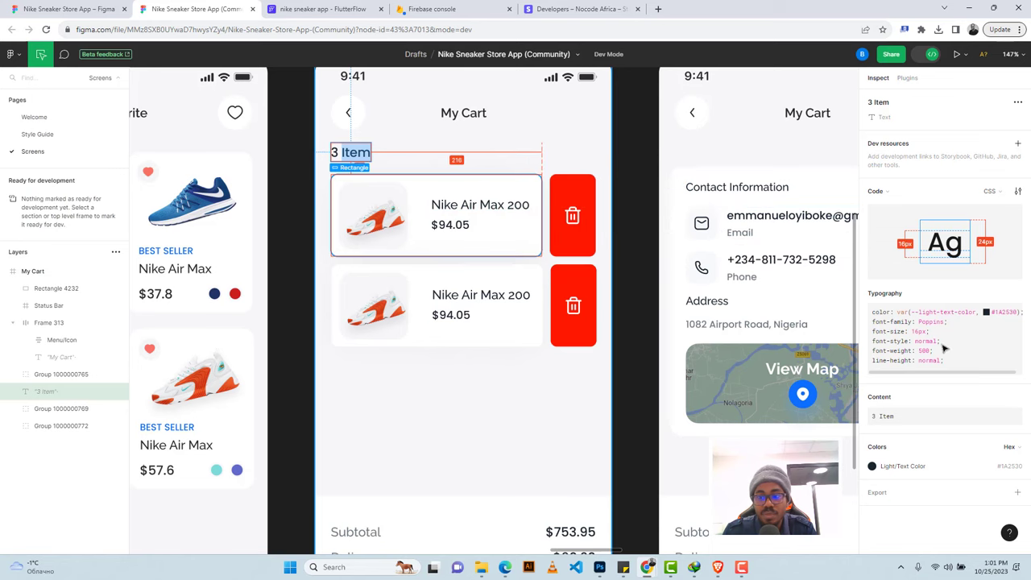
pyautogui.click(302, 8)
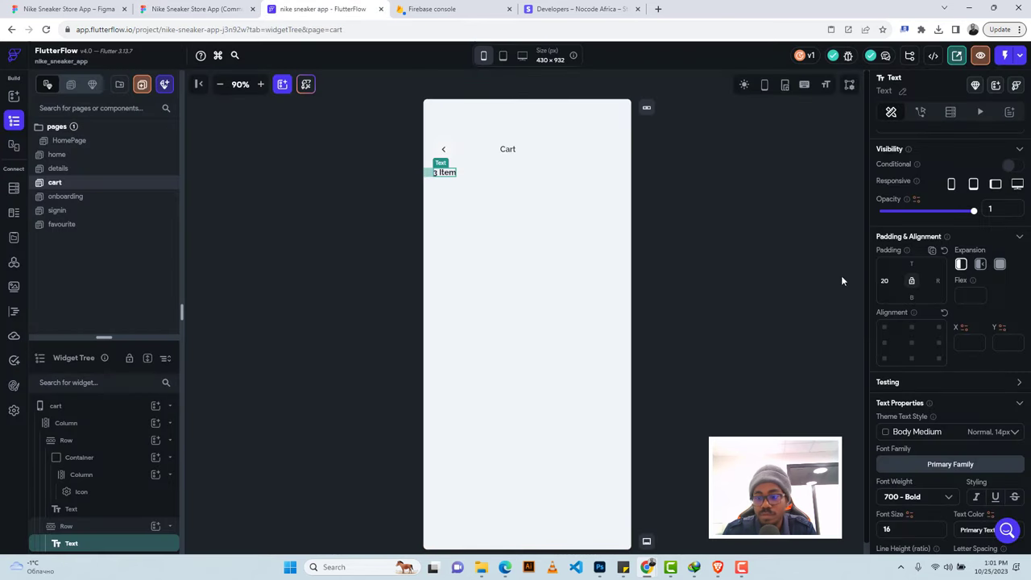
pyautogui.click(950, 464)
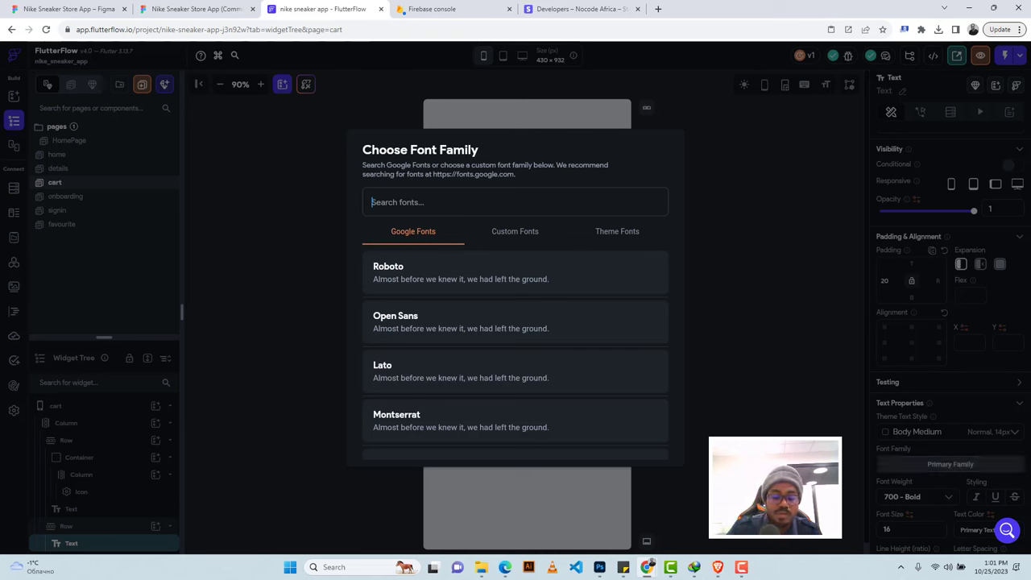
pyautogui.write('poppin')
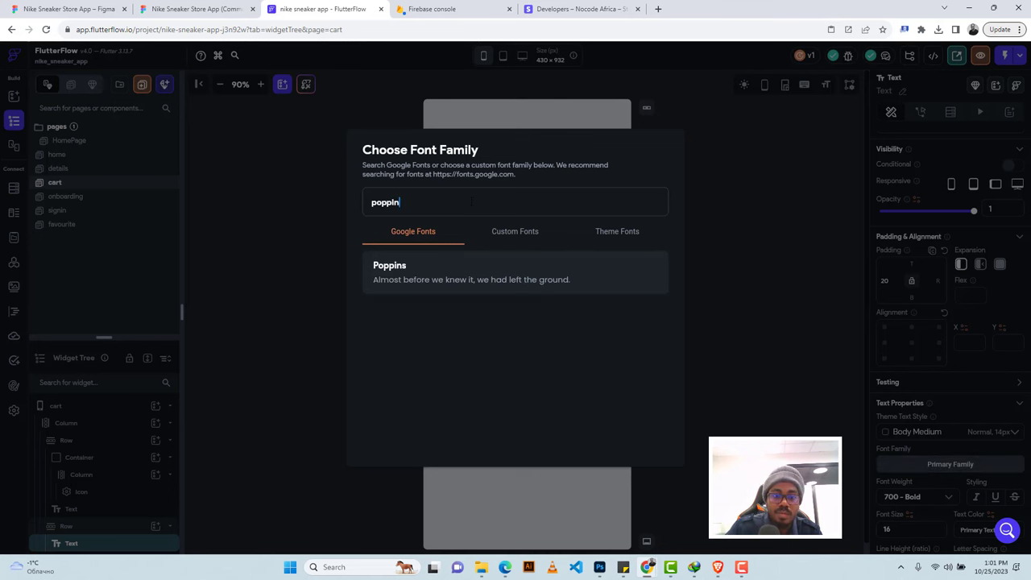
pyautogui.click(438, 261)
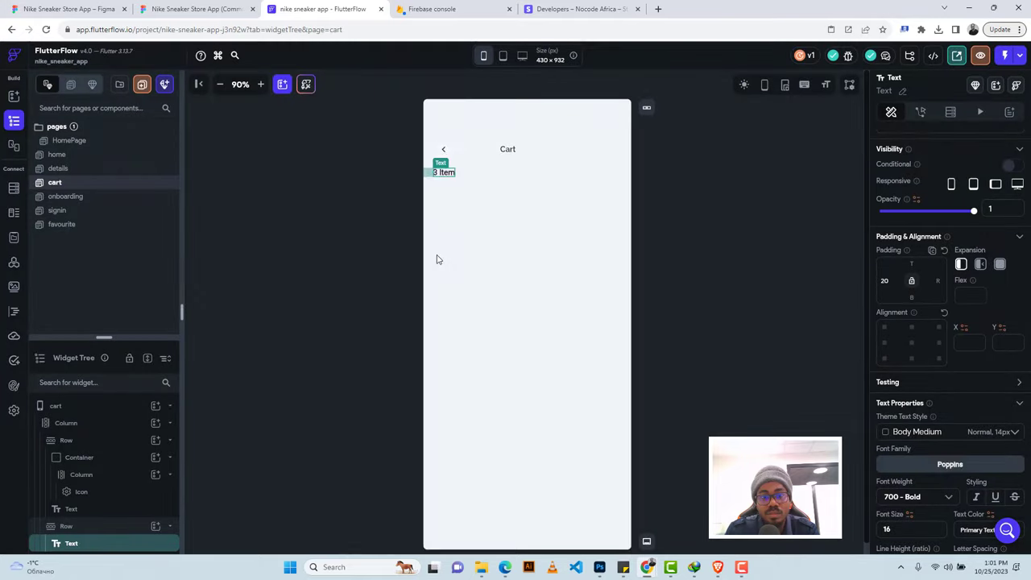
# Set the label's font weight to 600 Semi Bold, comparing with Figma.
pyautogui.click(705, 183)
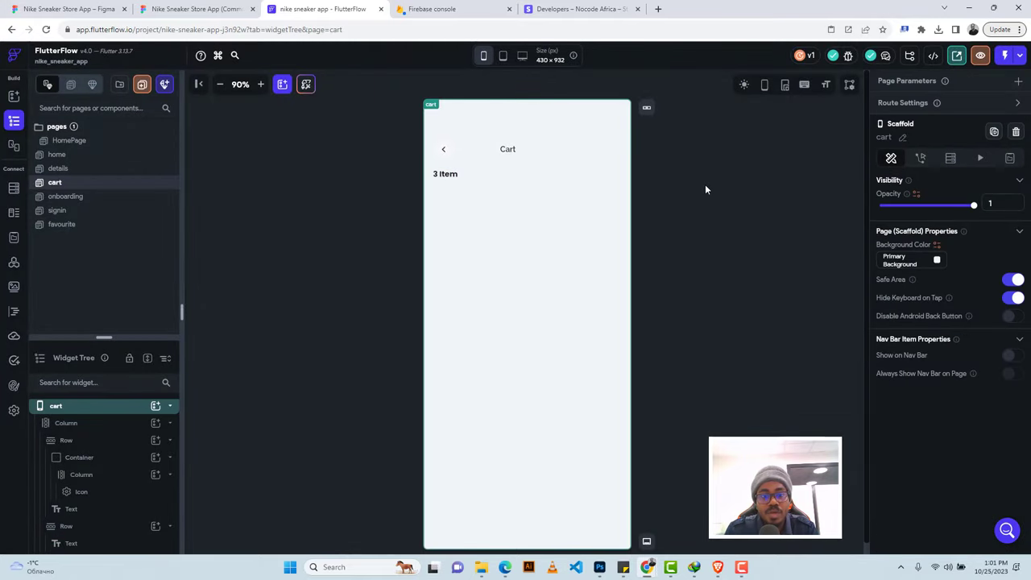
pyautogui.click(199, 8)
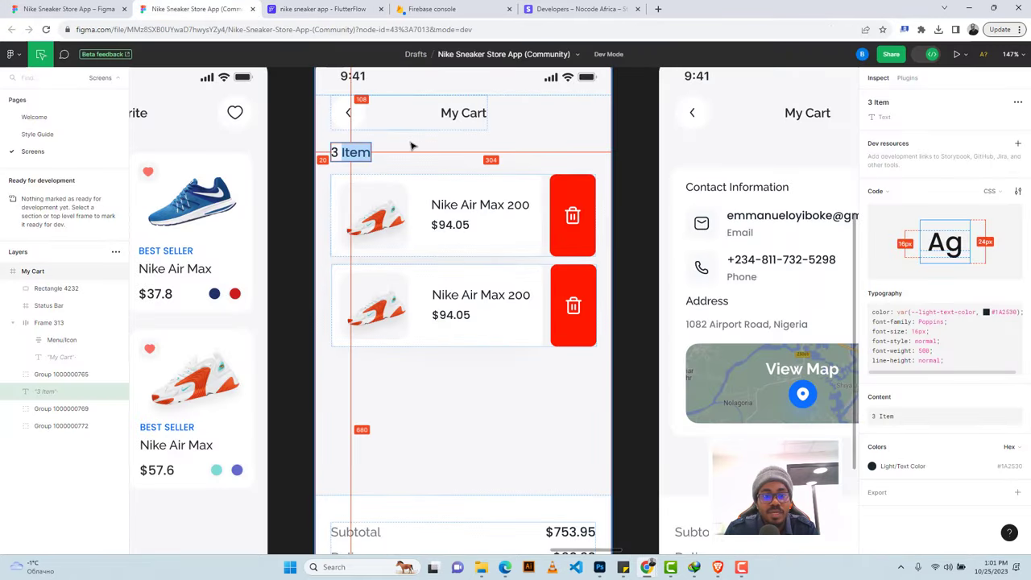
pyautogui.click(322, 9)
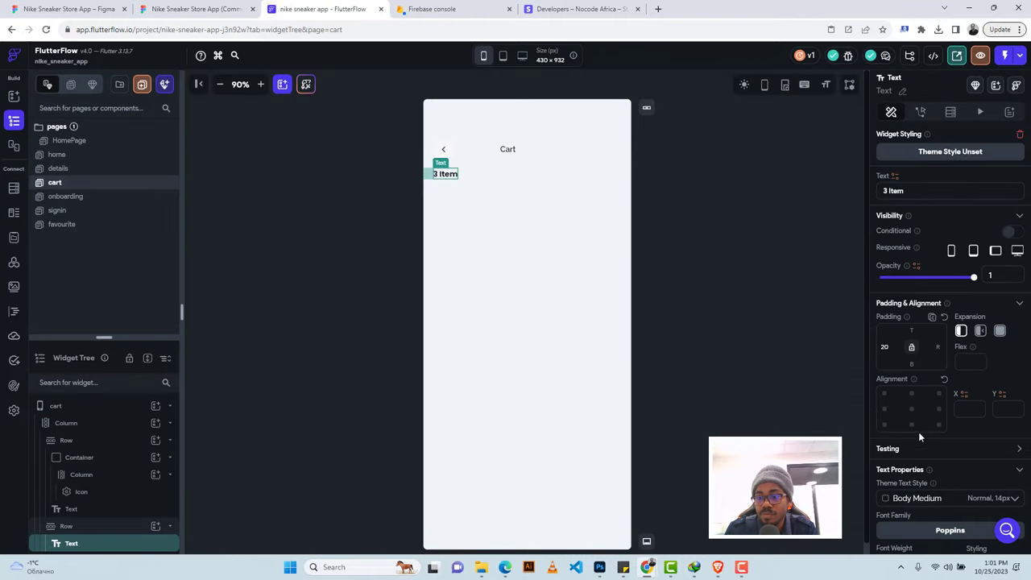
pyautogui.scroll(-3, 918, 431)
pyautogui.click(905, 347)
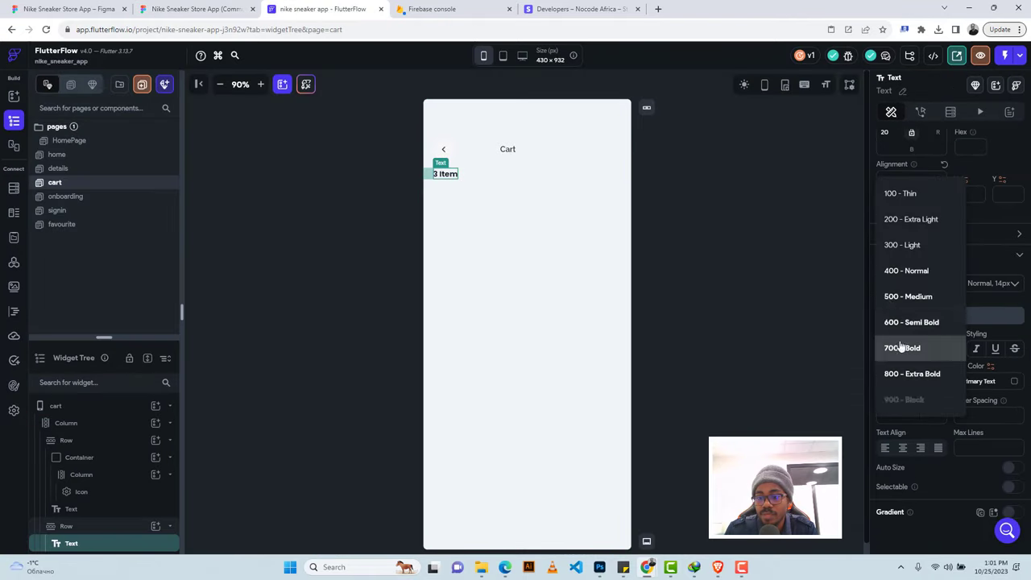
pyautogui.click(889, 298)
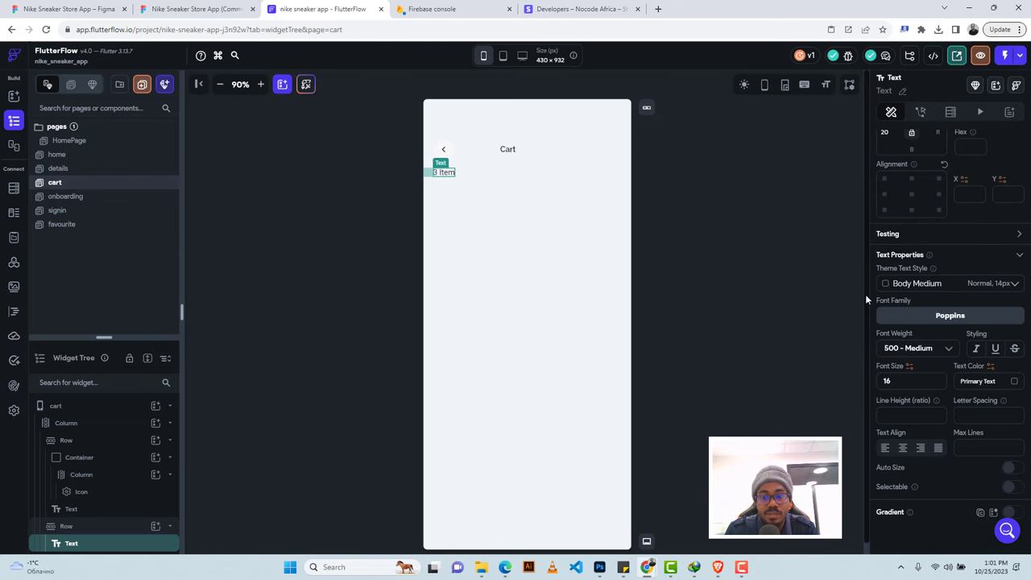
pyautogui.click(917, 356)
pyautogui.click(901, 373)
pyautogui.click(201, 9)
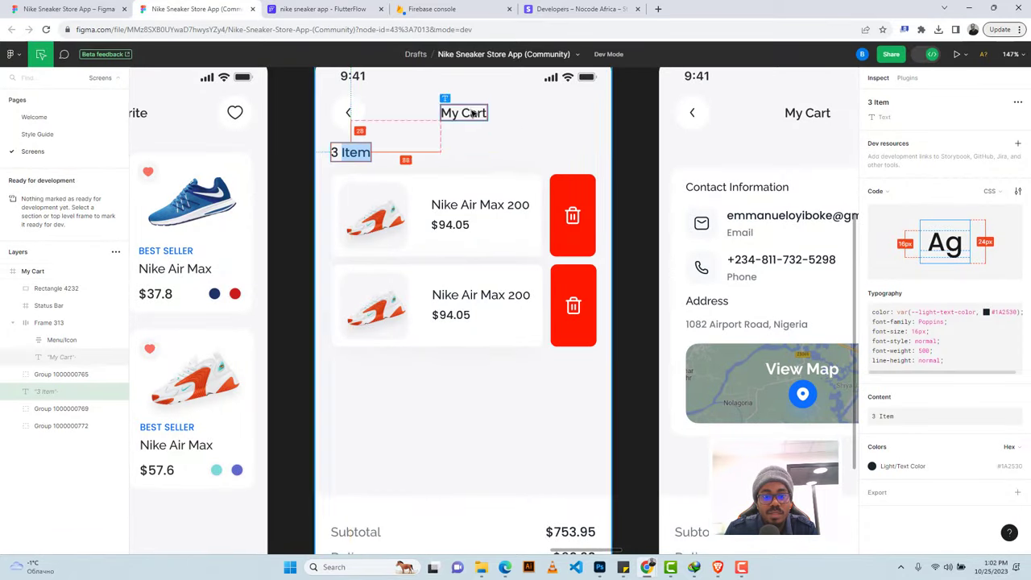
pyautogui.click(458, 181)
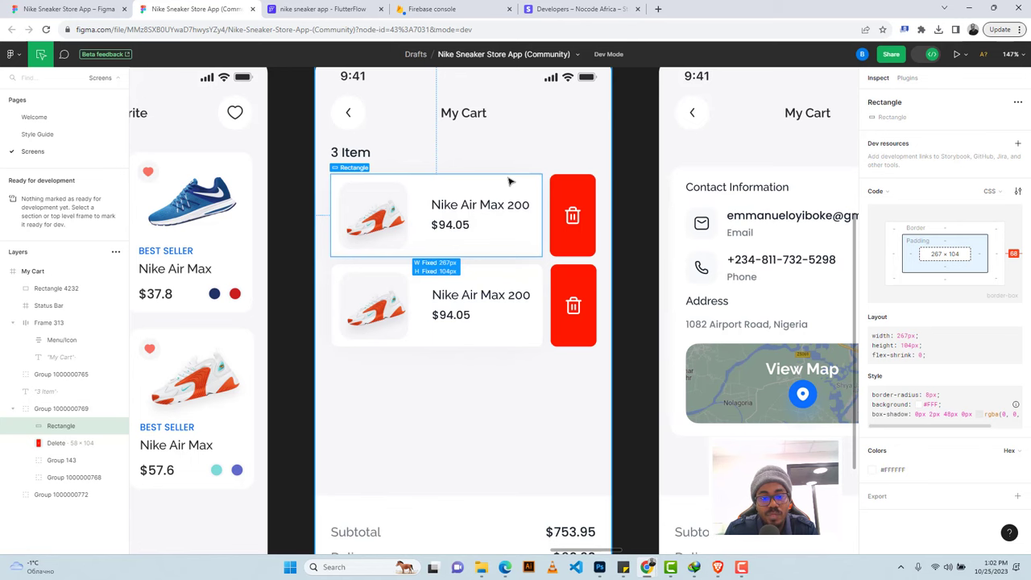
# Add a new row below '3 Item' containing a container.
pyautogui.click(320, 9)
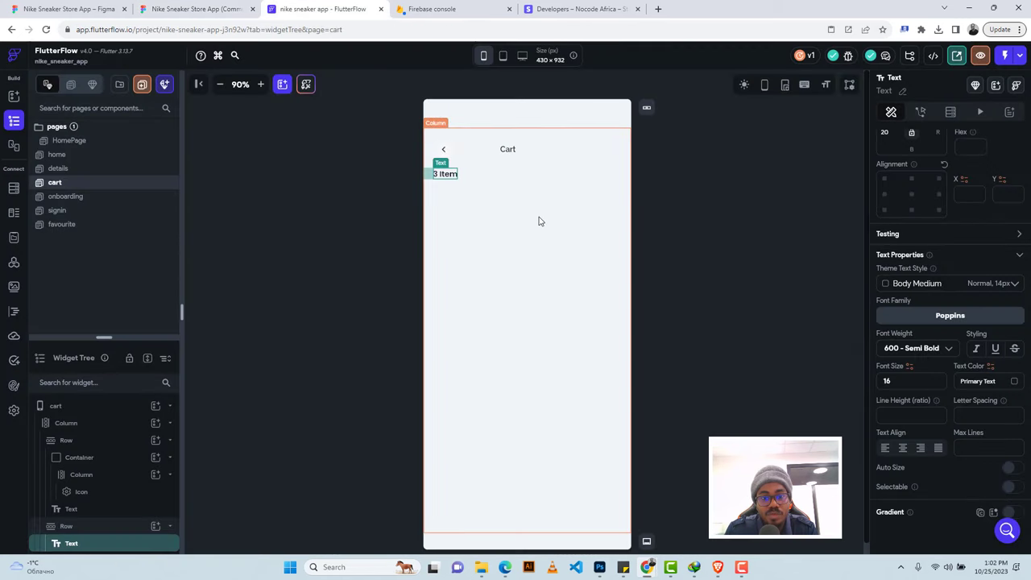
pyautogui.click(155, 425)
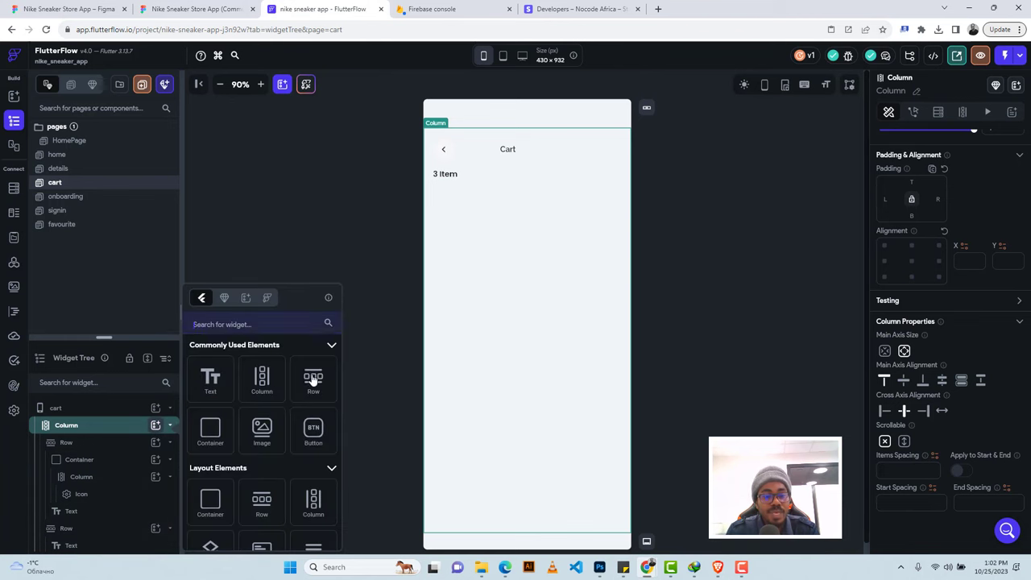
pyautogui.click(313, 382)
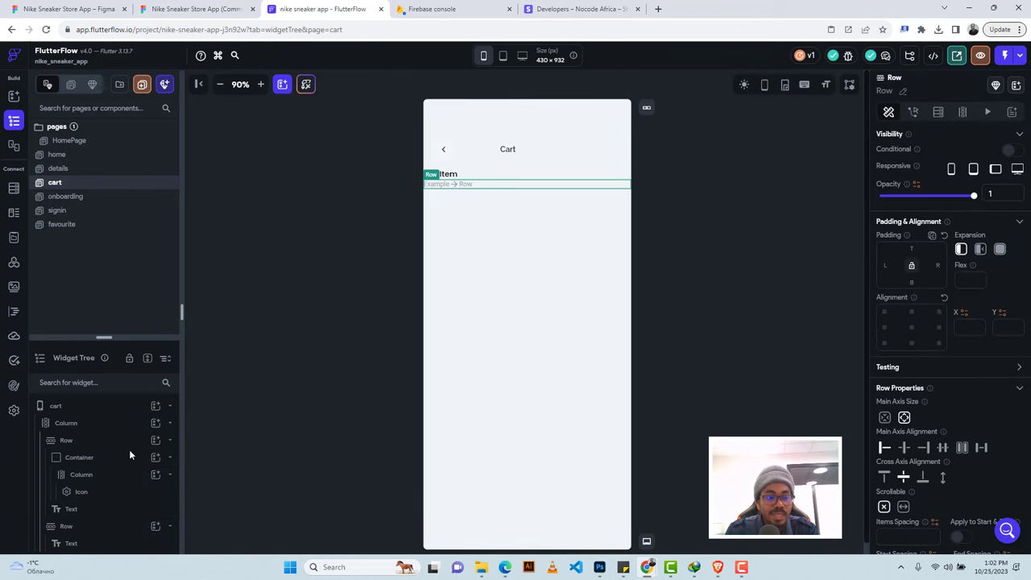
pyautogui.scroll(-1, 128, 483)
pyautogui.click(156, 545)
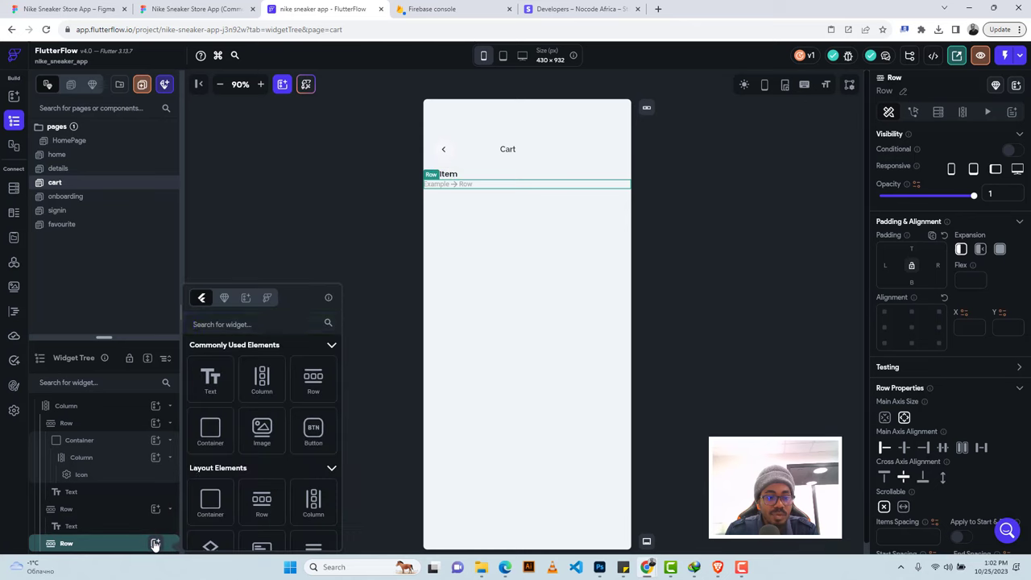
pyautogui.click(211, 431)
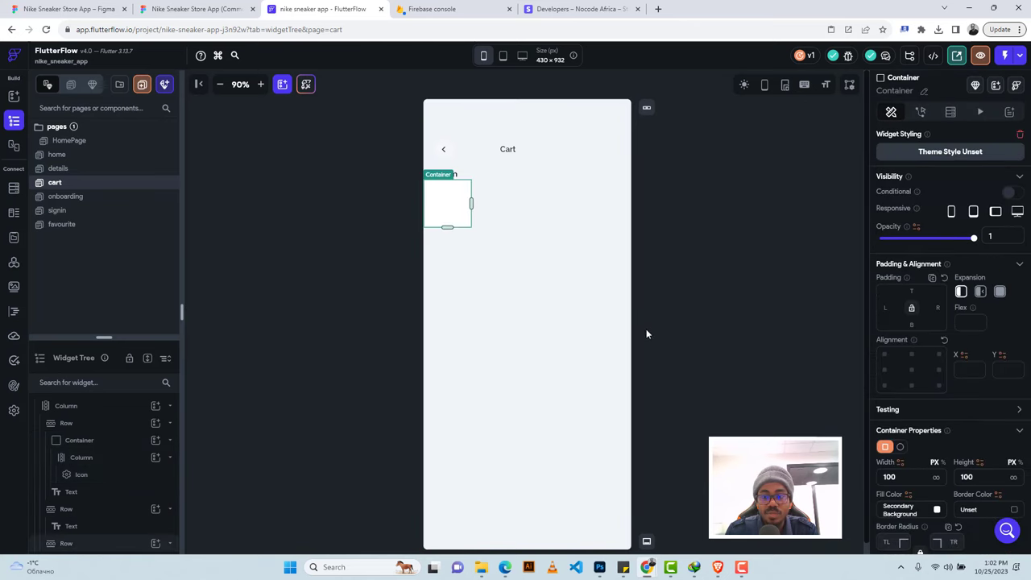
# Size the card container to 267 wide by 104 tall.
pyautogui.click(193, 9)
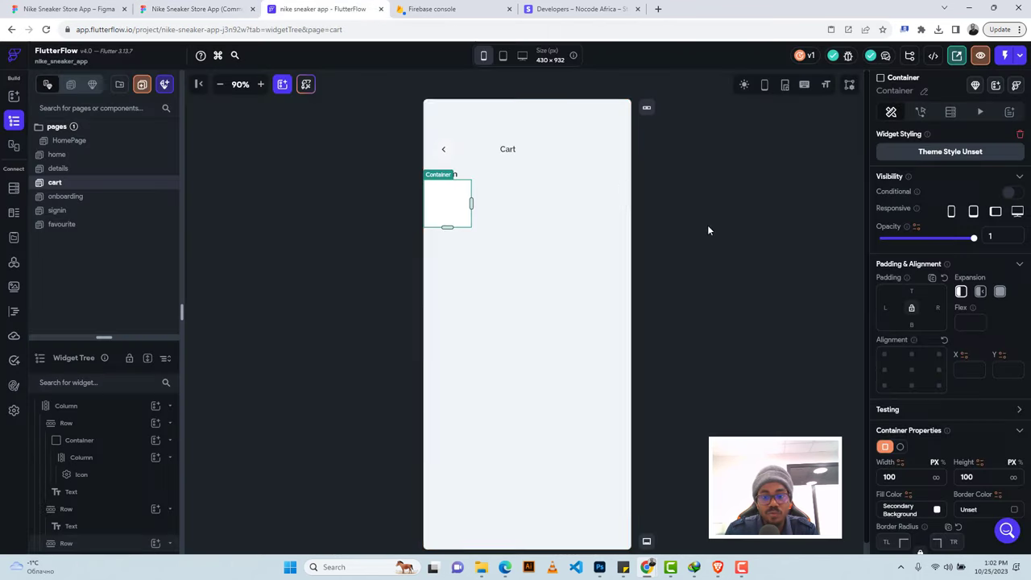
pyautogui.click(322, 9)
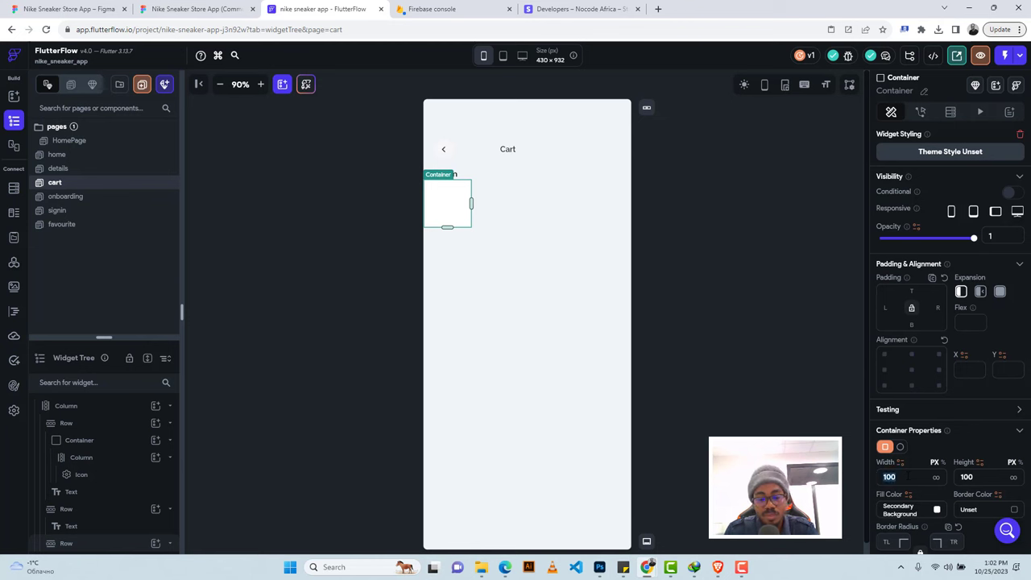
pyautogui.write('267')
pyautogui.press('Tab')
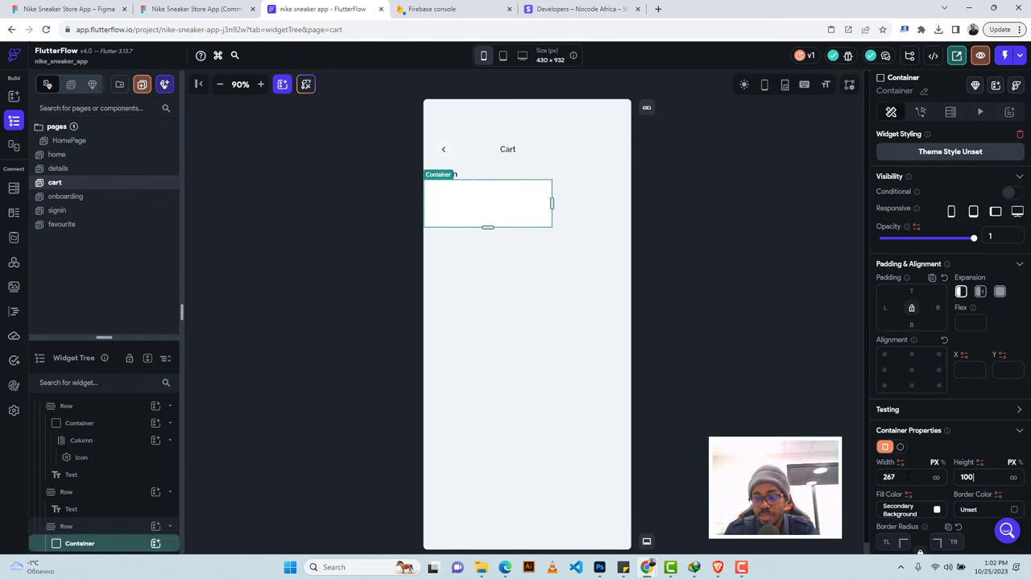
pyautogui.write('104')
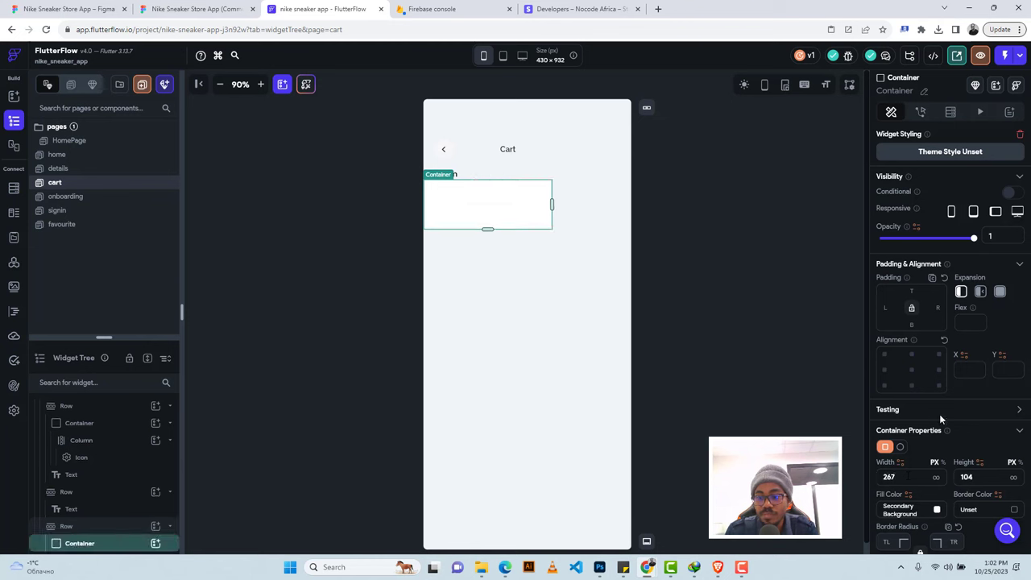
# Round the card container's corners with a border radius of 8.
pyautogui.click(173, 9)
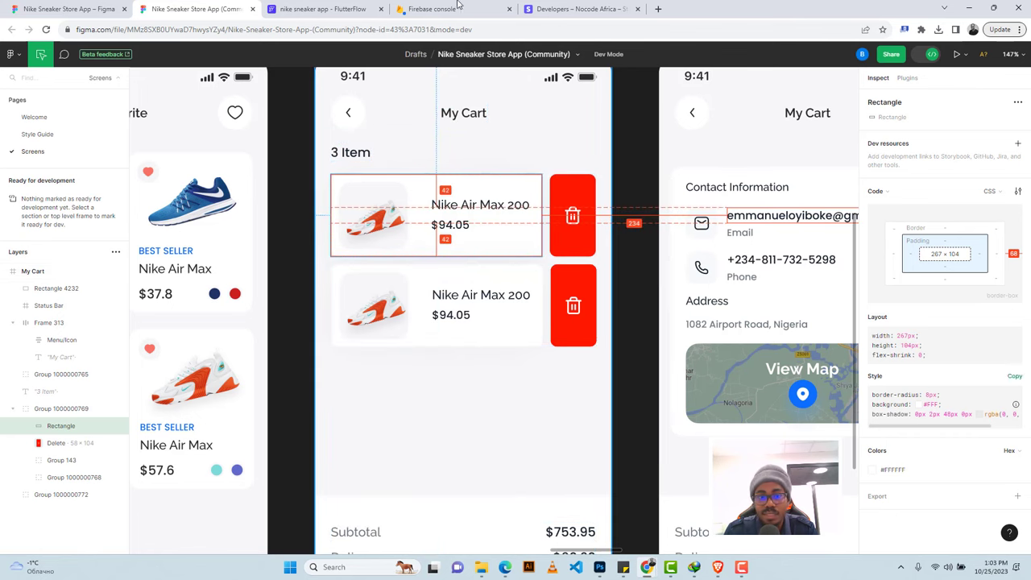
pyautogui.click(318, 9)
pyautogui.scroll(-3, 955, 416)
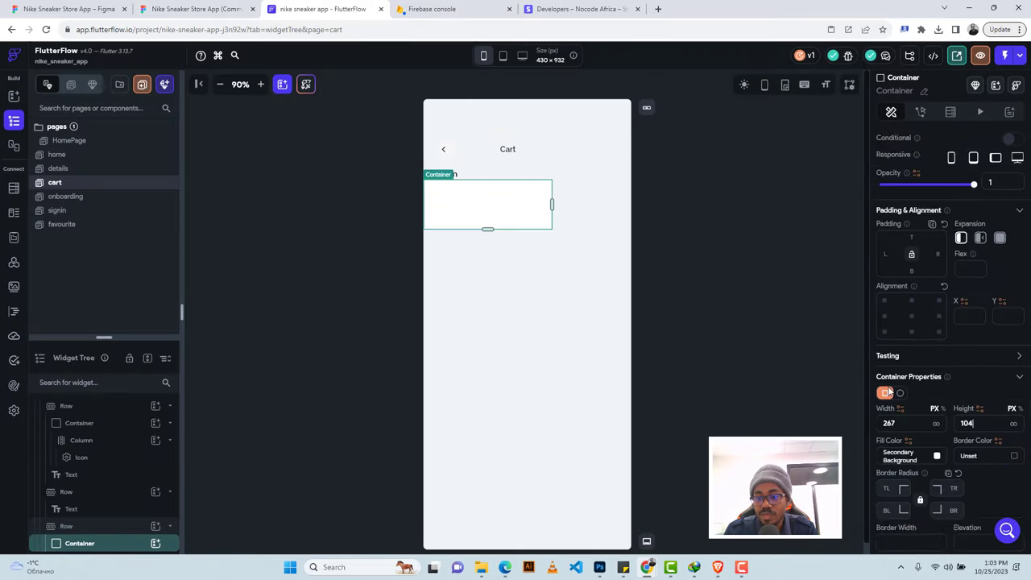
pyautogui.click(887, 326)
pyautogui.write('8')
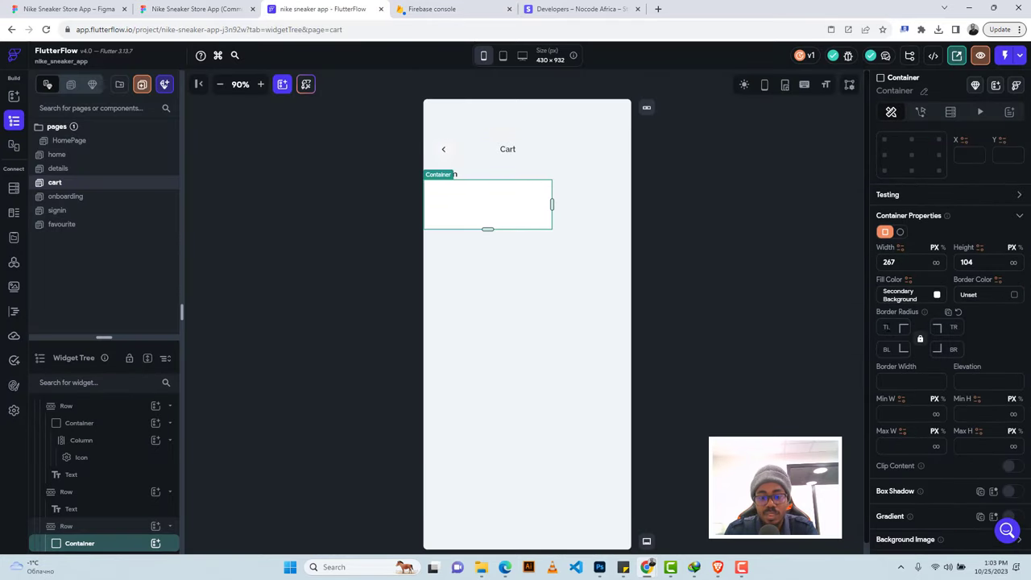
pyautogui.click(199, 9)
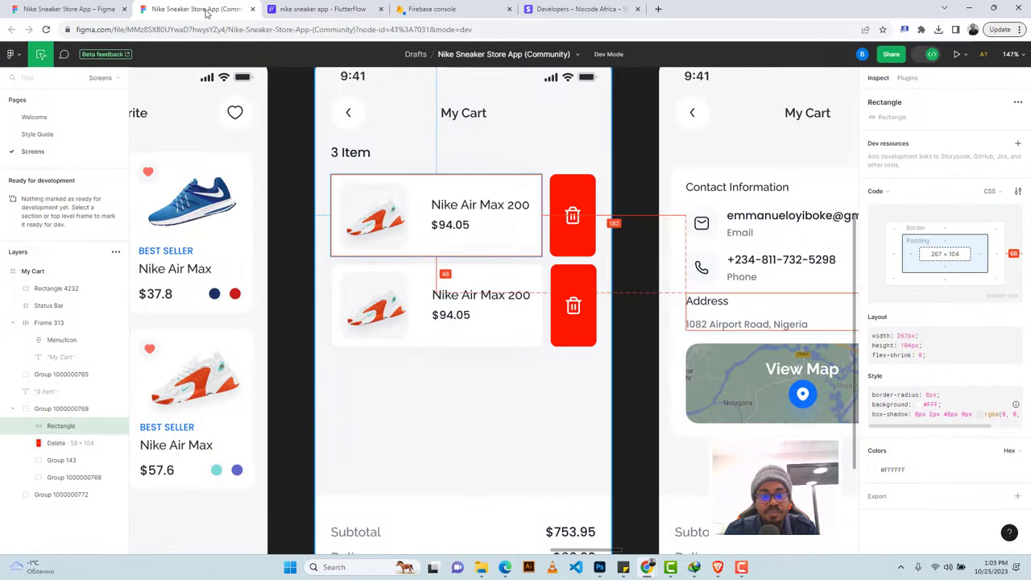
# Select the first cart item's shoe image and Rectangle 798 background in Figma.
pyautogui.click(384, 194)
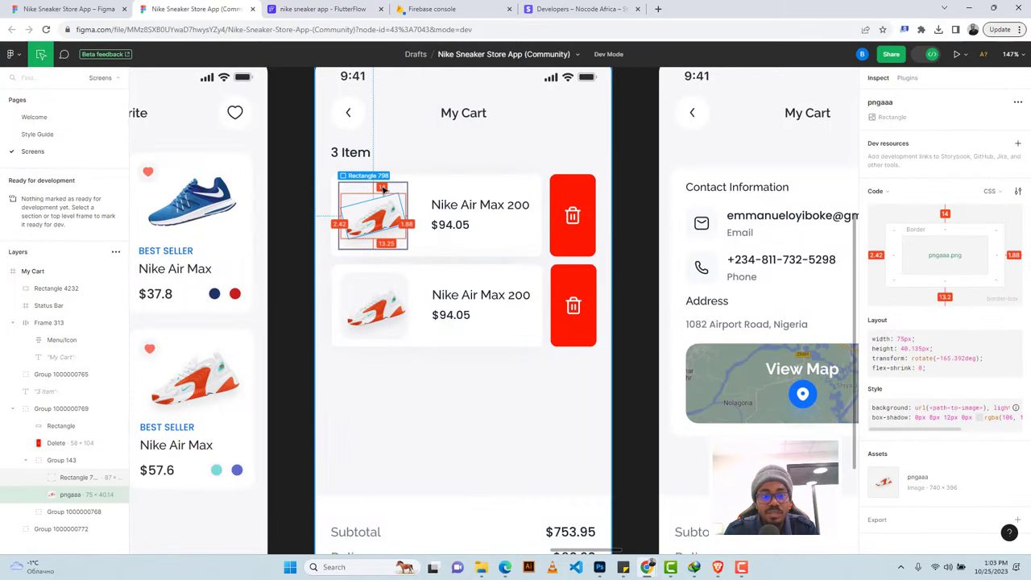
pyautogui.click(301, 131)
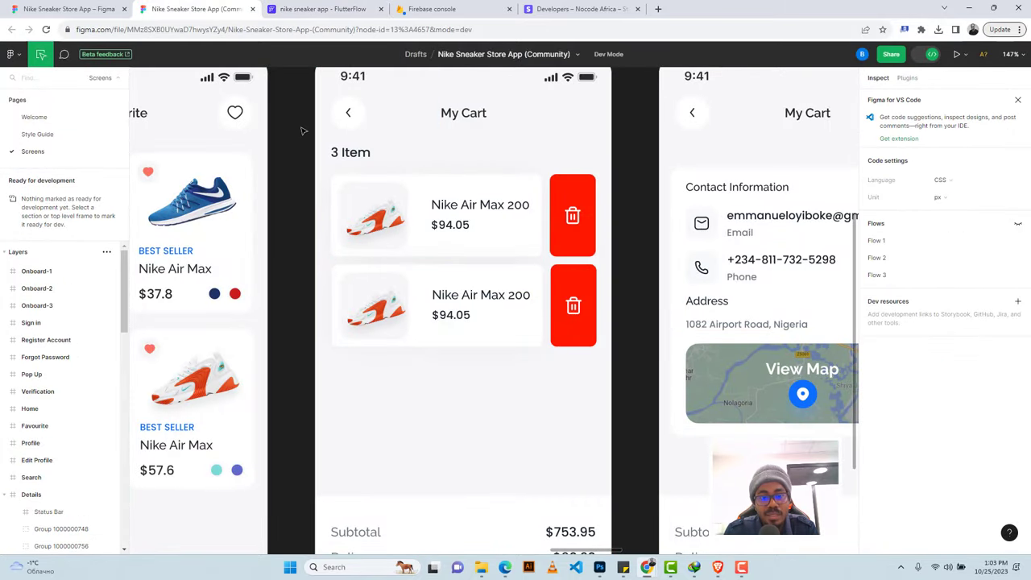
pyautogui.click(360, 191)
pyautogui.scroll(-2, 939, 461)
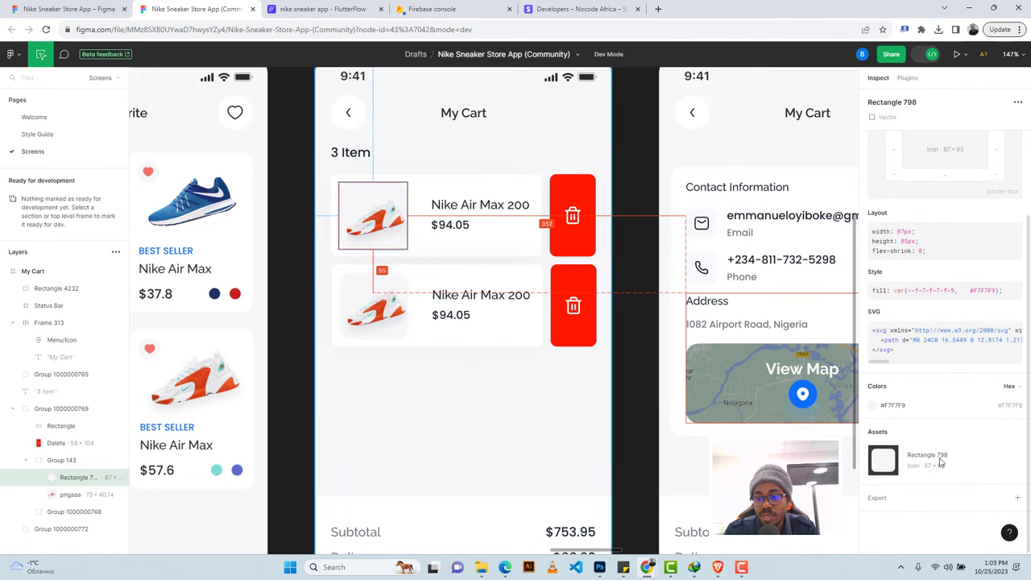
pyautogui.click(886, 502)
pyautogui.scroll(-1, 885, 496)
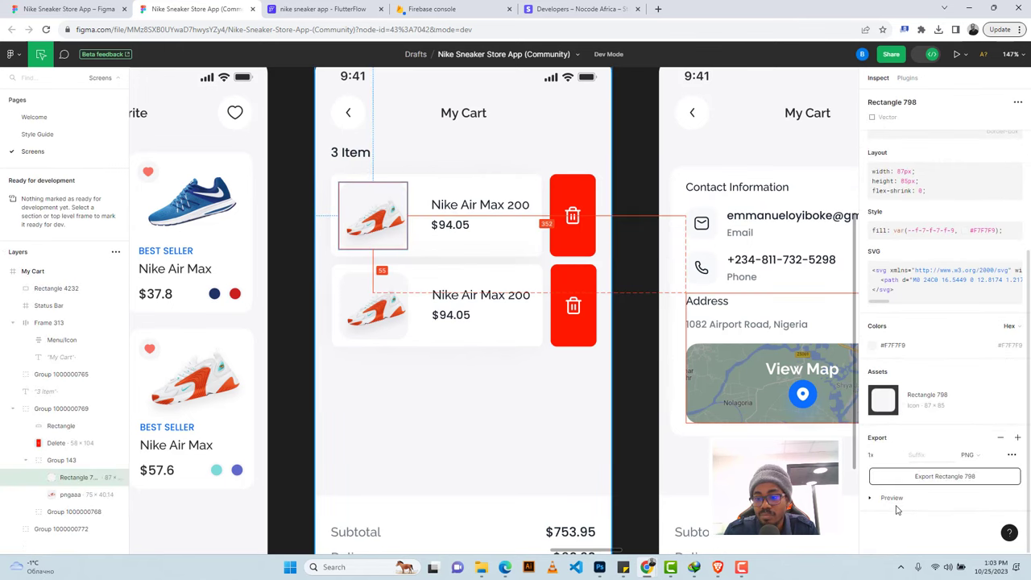
pyautogui.scroll(-2, 910, 455)
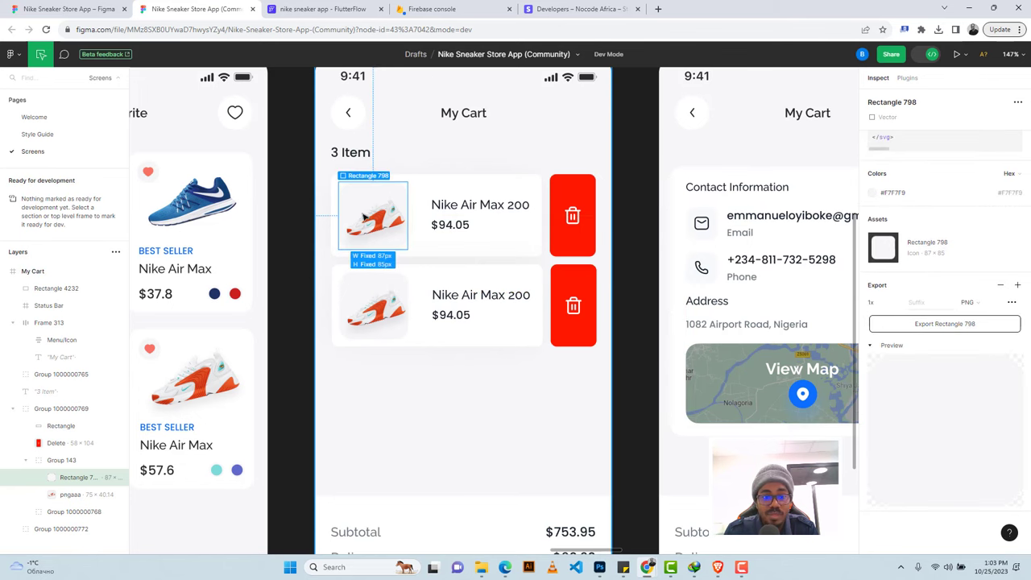
pyautogui.click(374, 224)
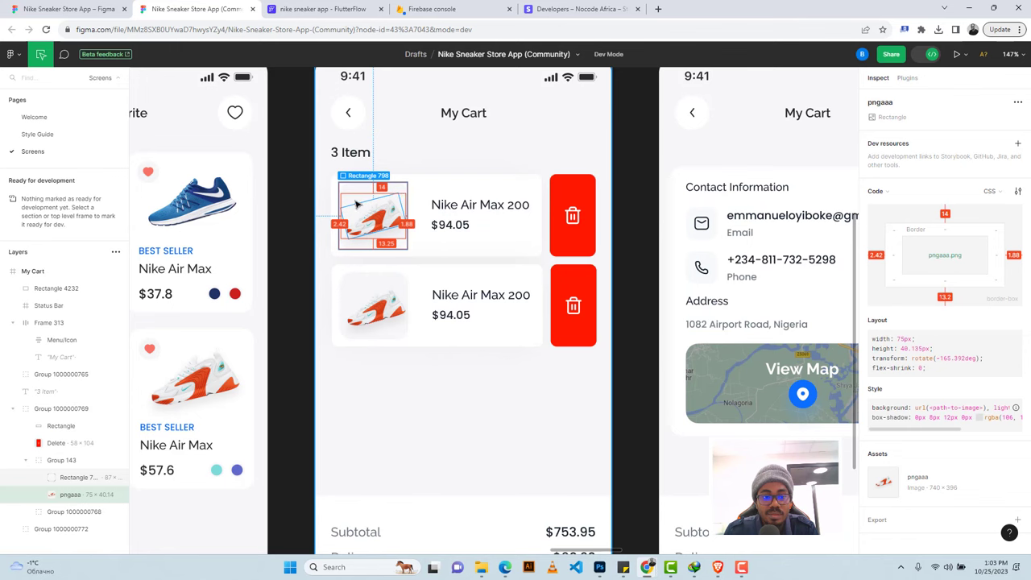
pyautogui.click(297, 175)
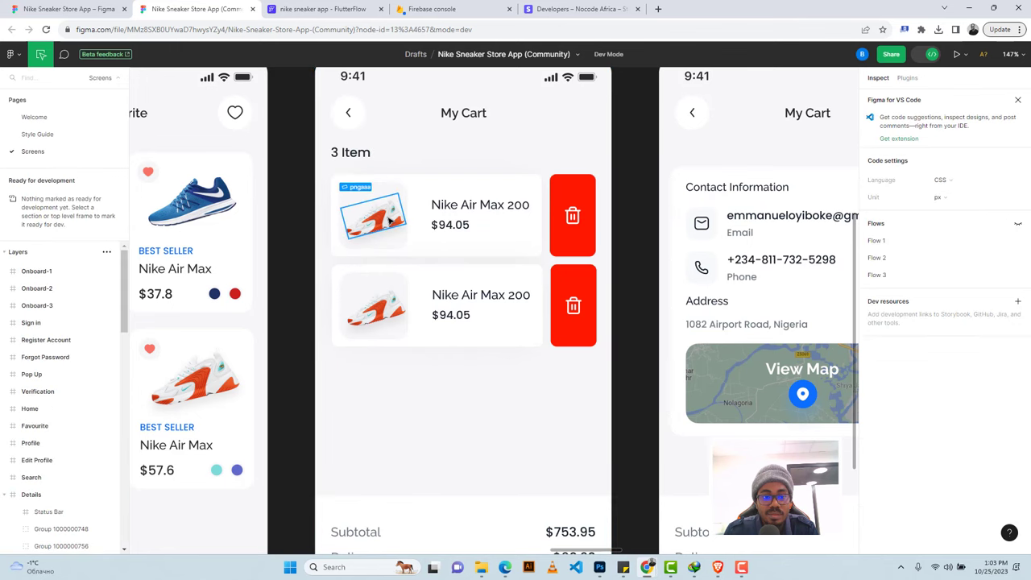
pyautogui.click(390, 221)
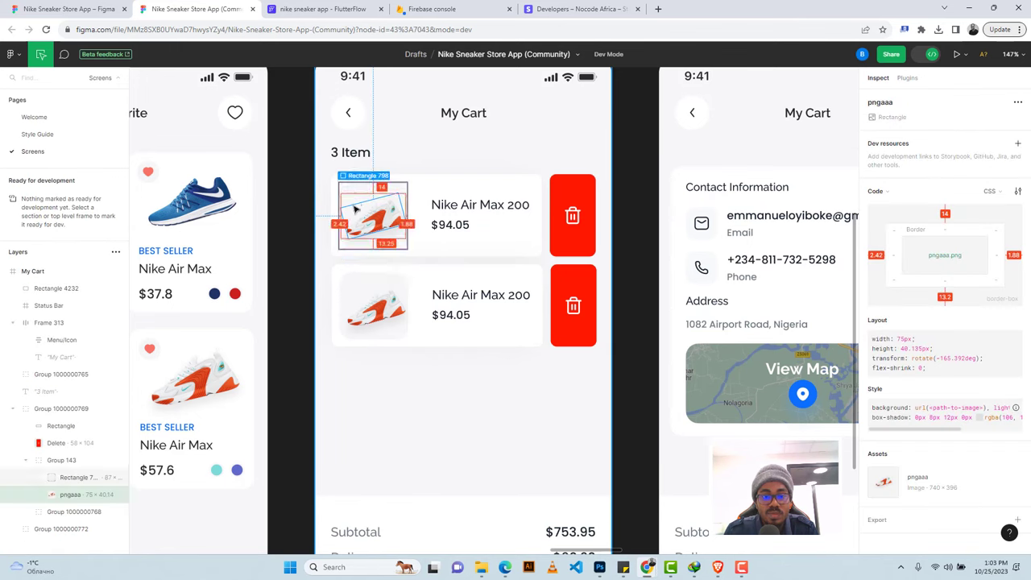
pyautogui.click(400, 186)
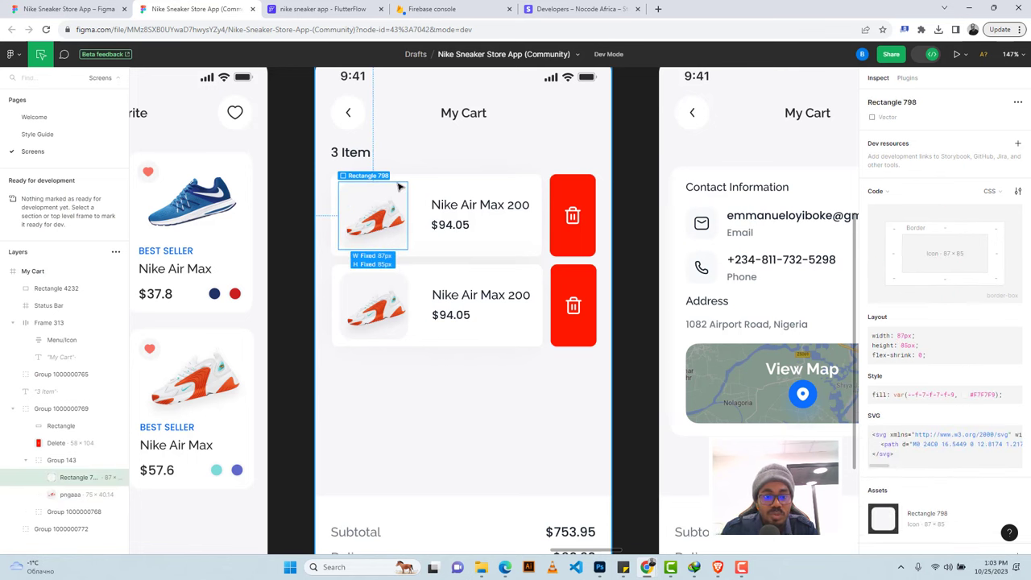
pyautogui.keyDown('shift'); pyautogui.click(372, 228); pyautogui.keyUp('shift')
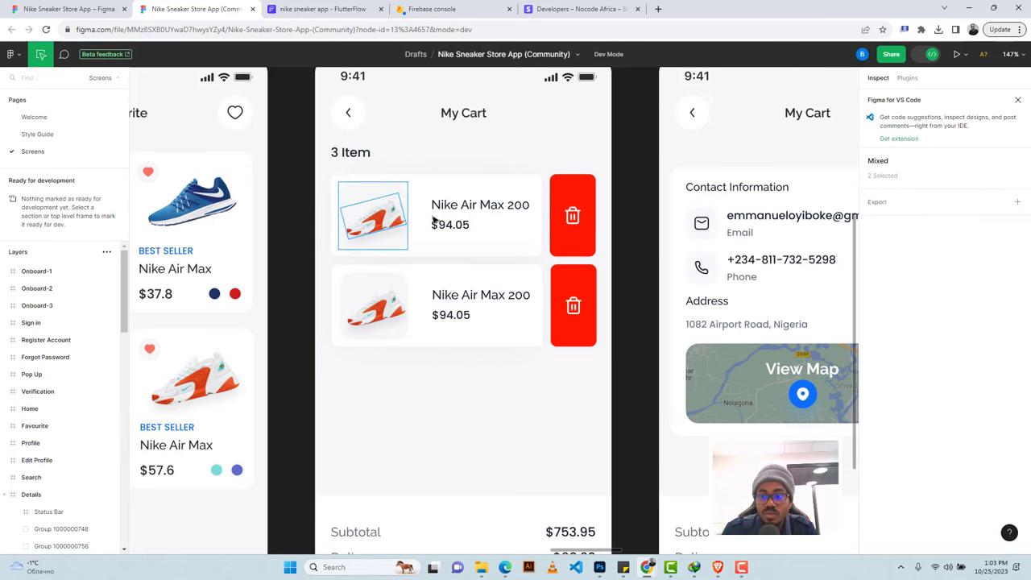
# Leave Dev Mode and add a 1x PNG export for shoe Group 143 with preview.
pyautogui.click(932, 54)
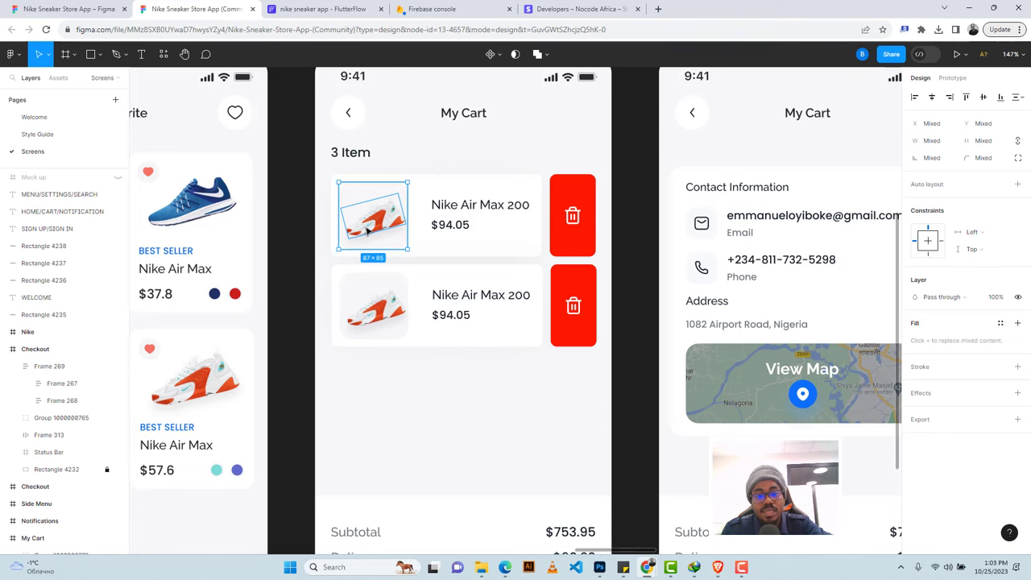
pyautogui.click(300, 188)
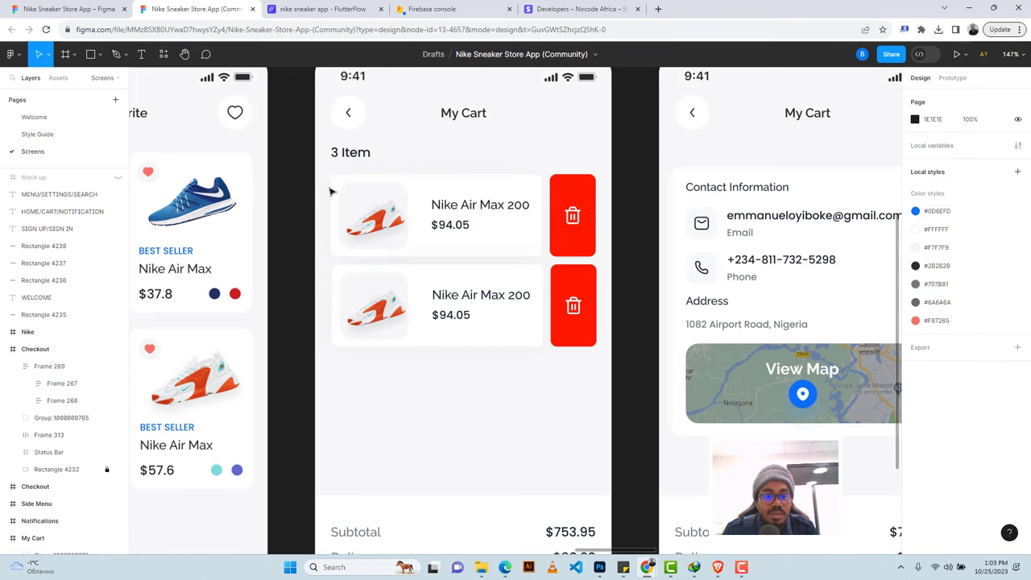
pyautogui.click(373, 214)
pyautogui.doubleClick(372, 215)
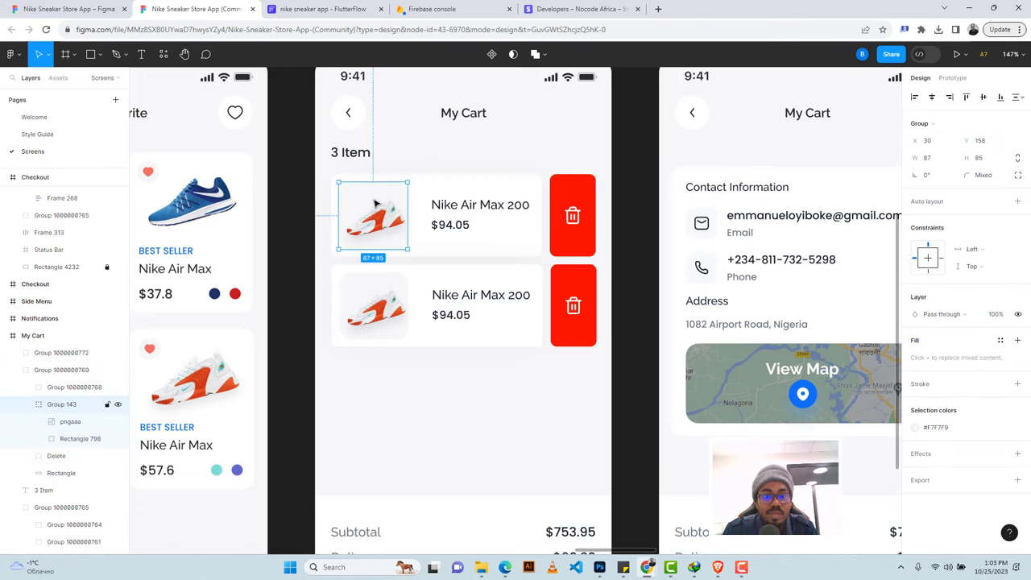
pyautogui.click(932, 479)
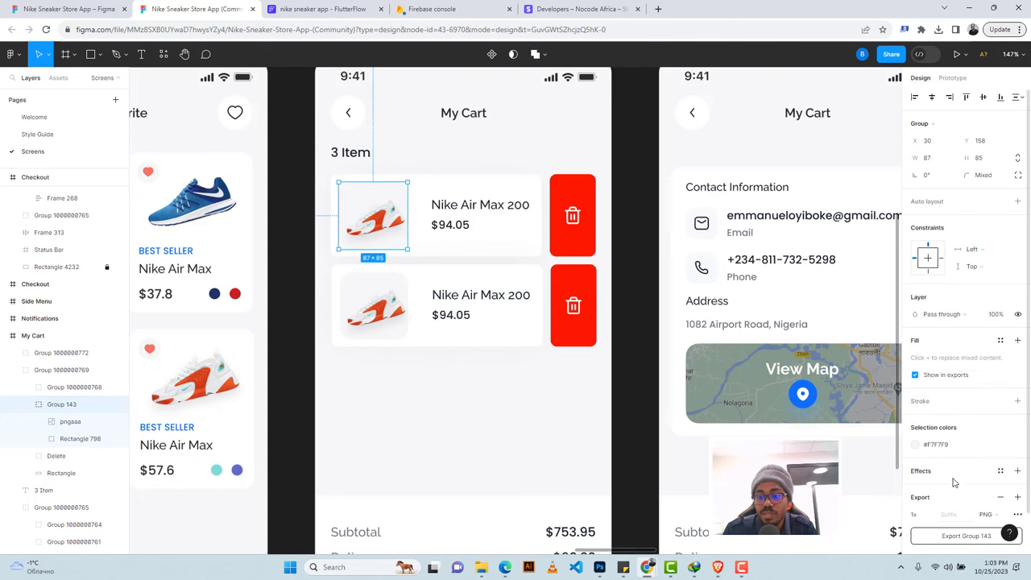
pyautogui.click(939, 513)
pyautogui.scroll(-2, 946, 483)
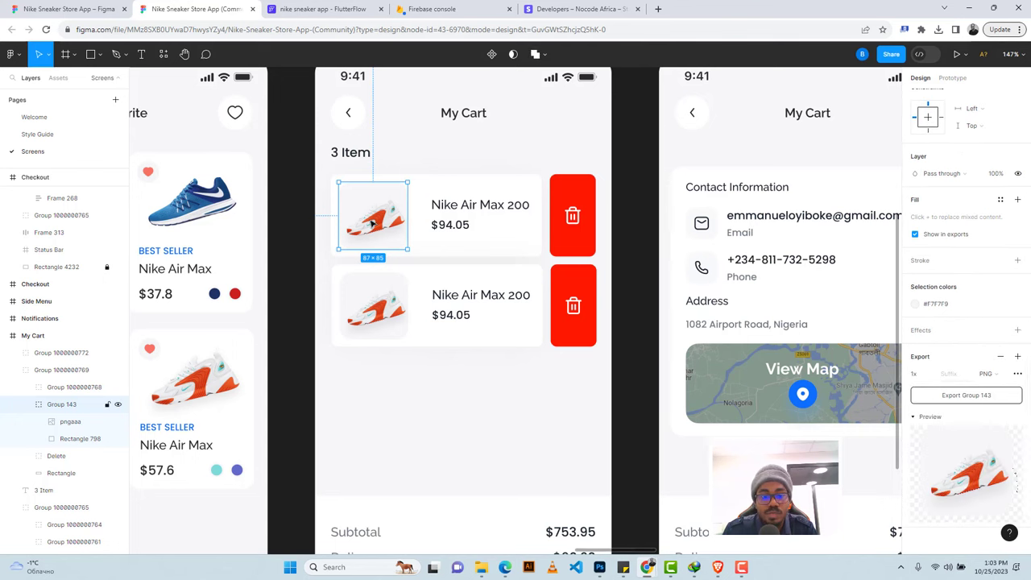
pyautogui.click(329, 9)
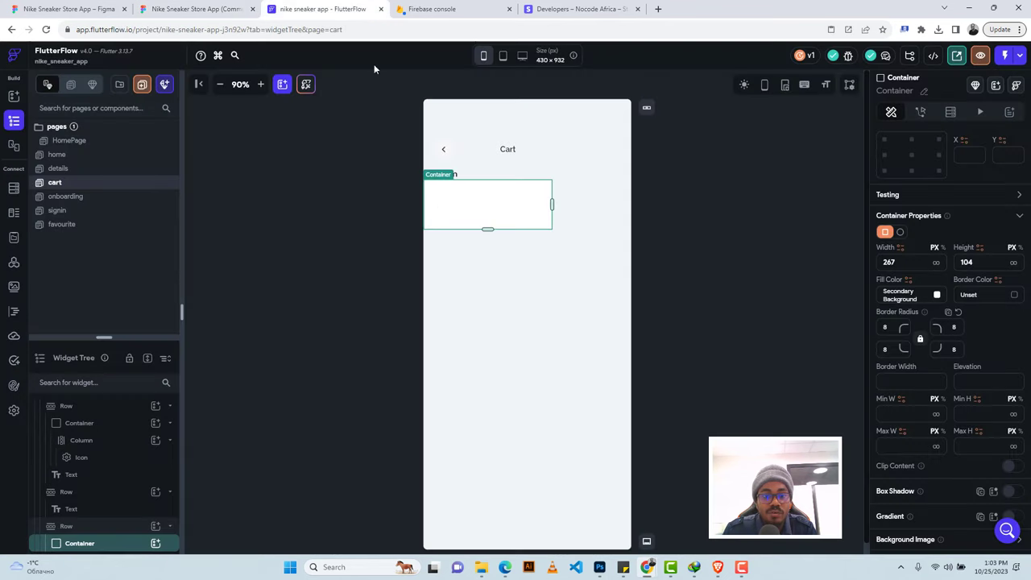
# Add a row with an image widget inside the cart card container.
pyautogui.click(157, 543)
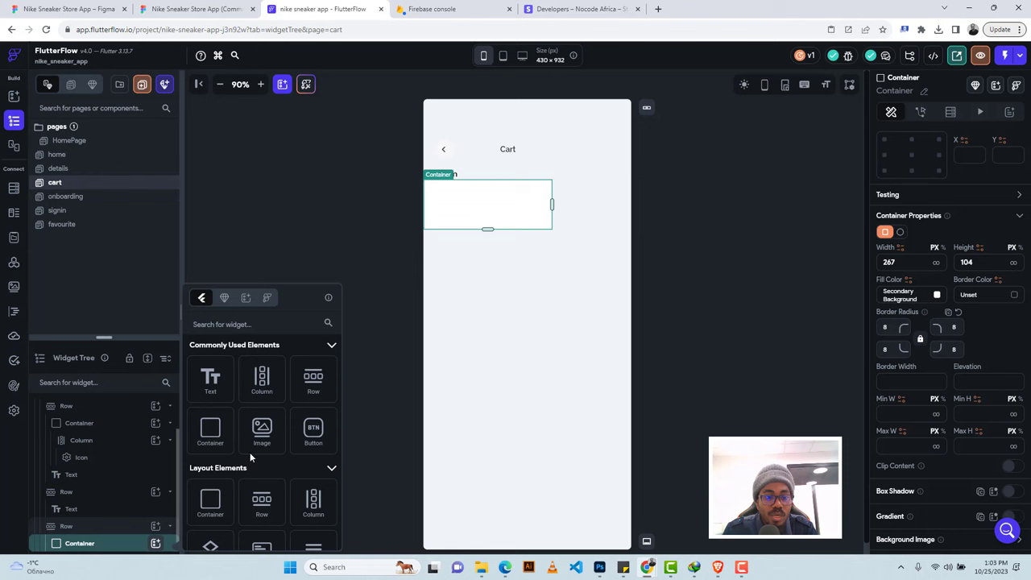
pyautogui.click(314, 378)
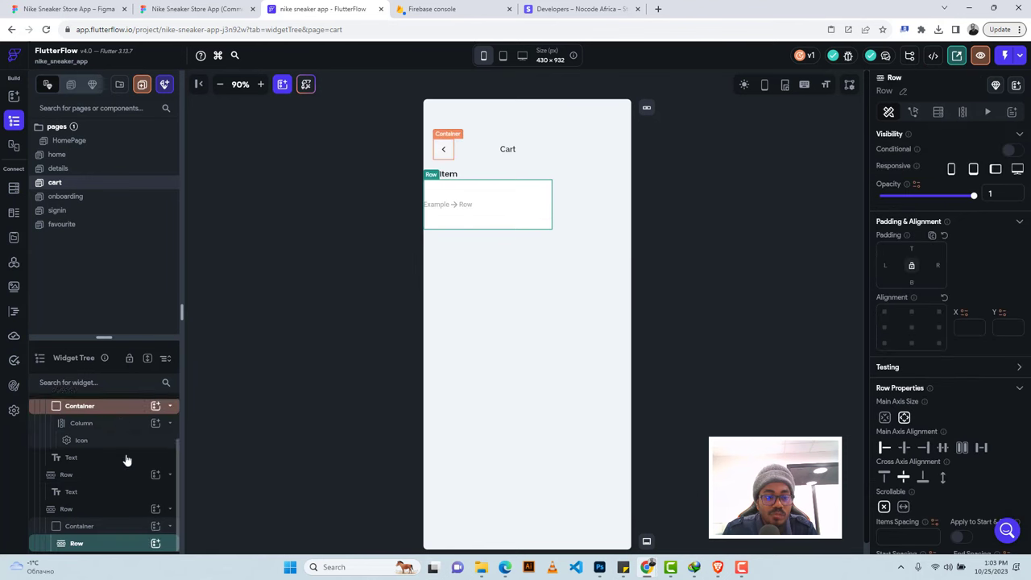
pyautogui.click(155, 543)
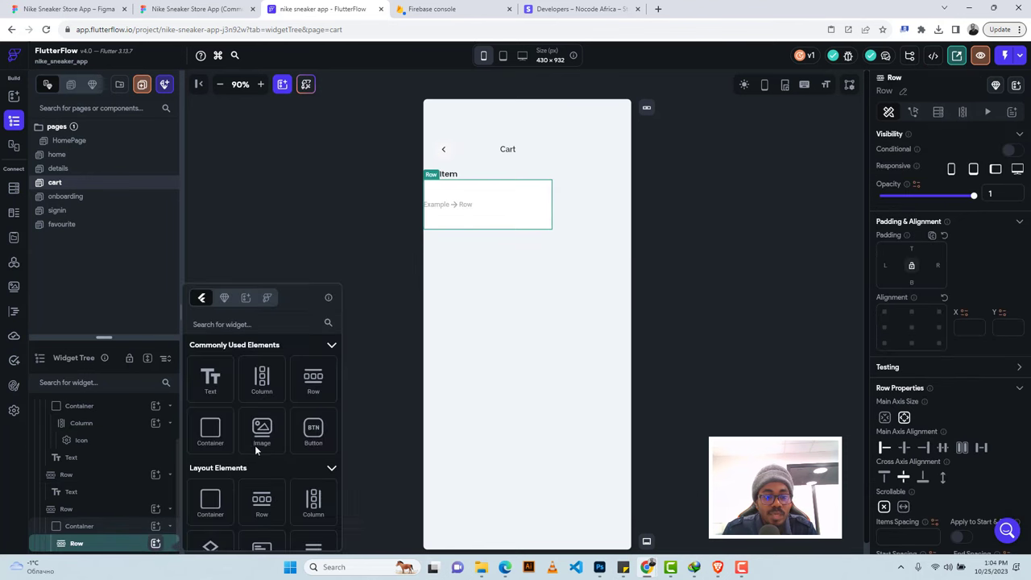
pyautogui.click(259, 439)
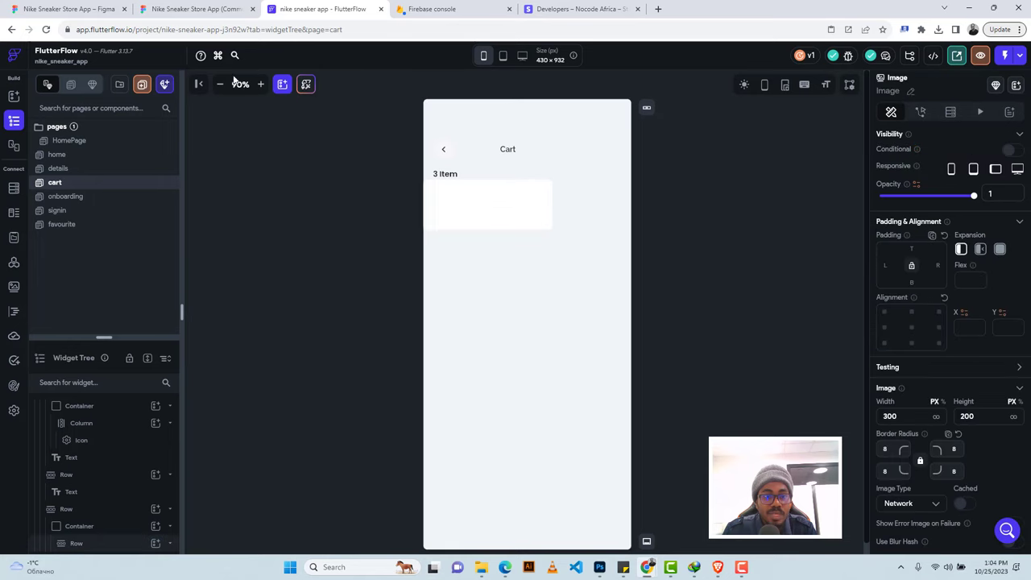
# Size the image to 87 wide by 85 tall.
pyautogui.click(207, 8)
pyautogui.click(303, 8)
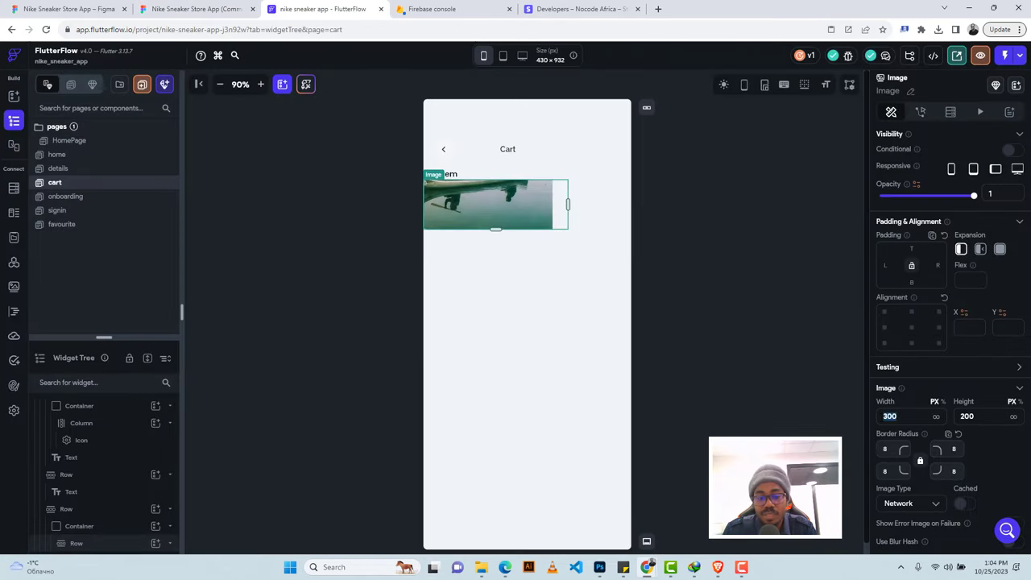
pyautogui.write('87')
pyautogui.press('Tab')
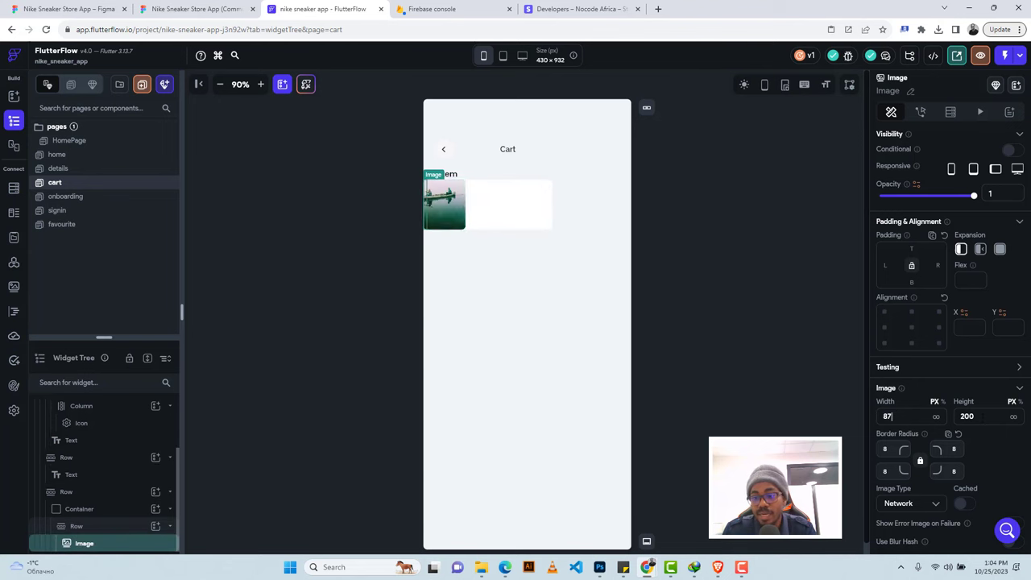
pyautogui.write('8')
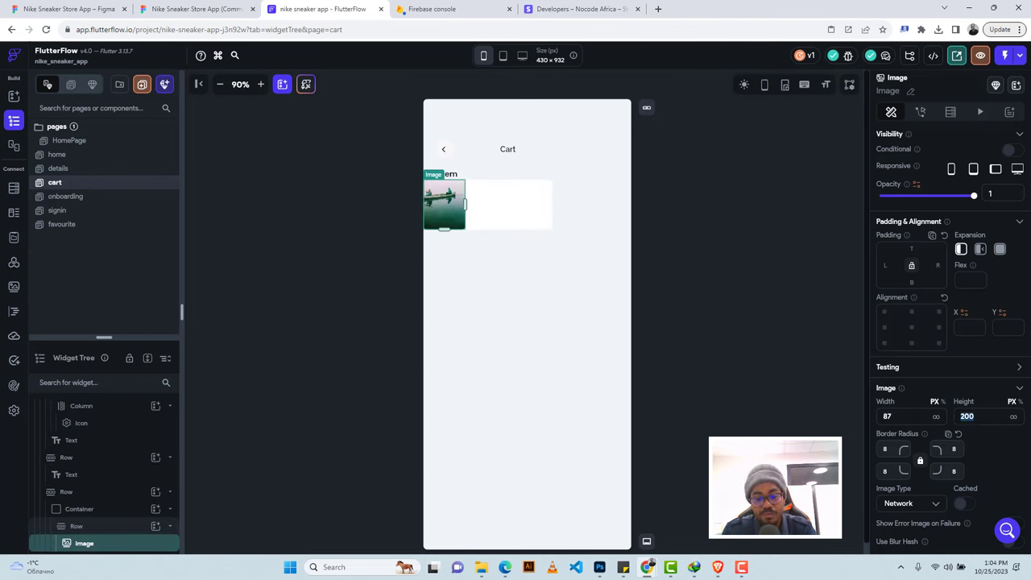
pyautogui.write('5')
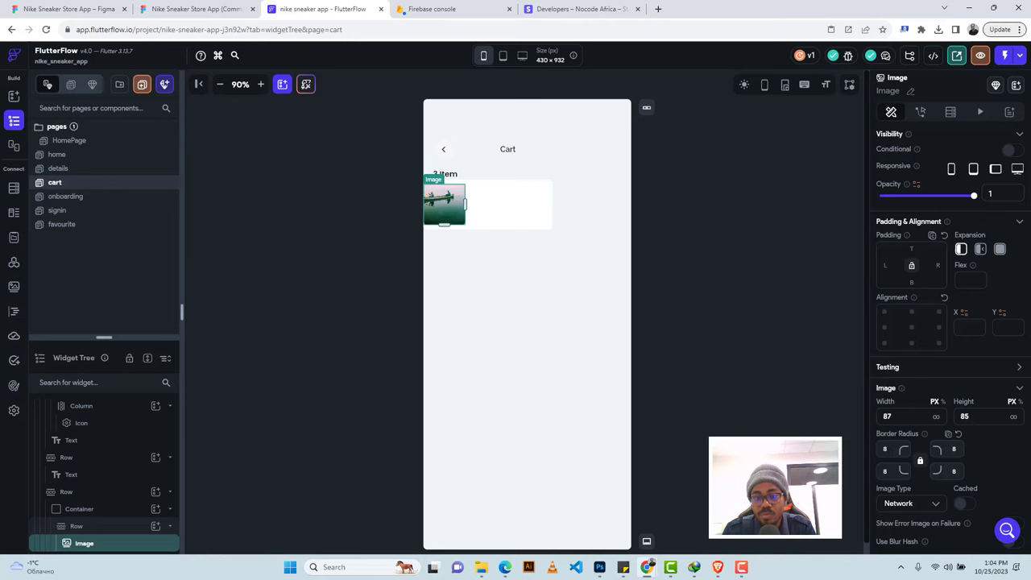
pyautogui.click(193, 9)
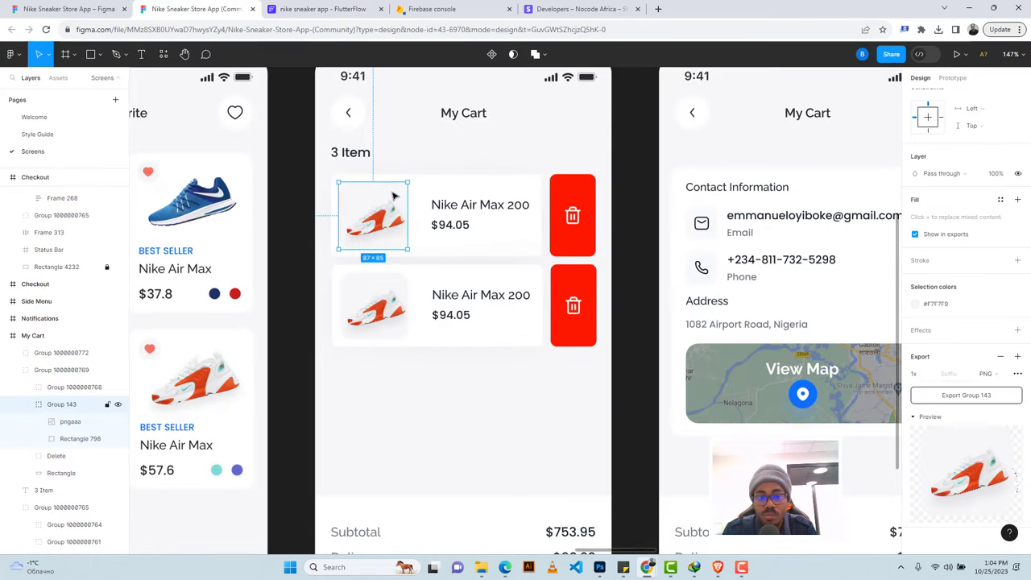
pyautogui.click(314, 8)
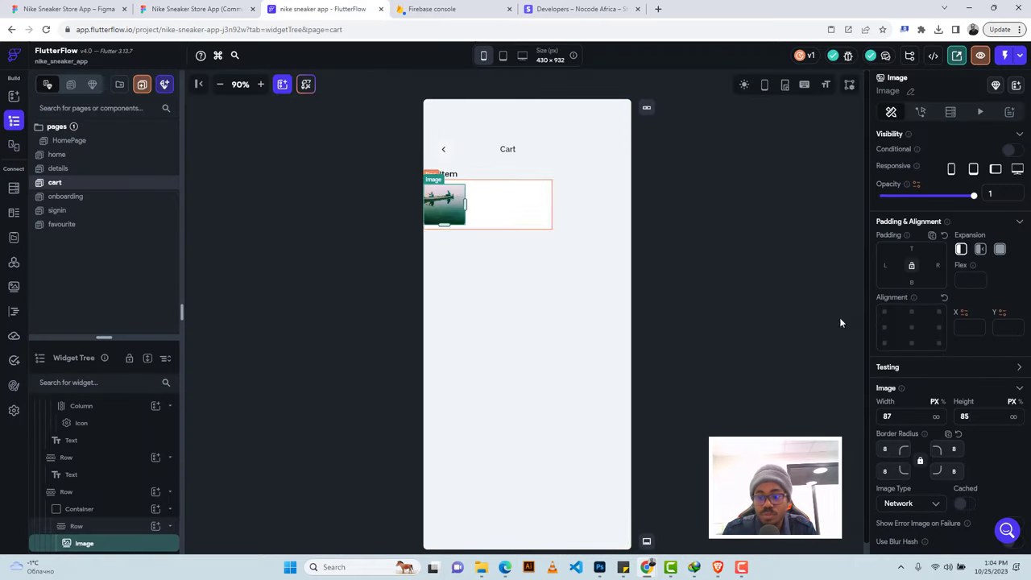
# Give the image 10 px left padding, matching the Figma spacing.
pyautogui.click(217, 8)
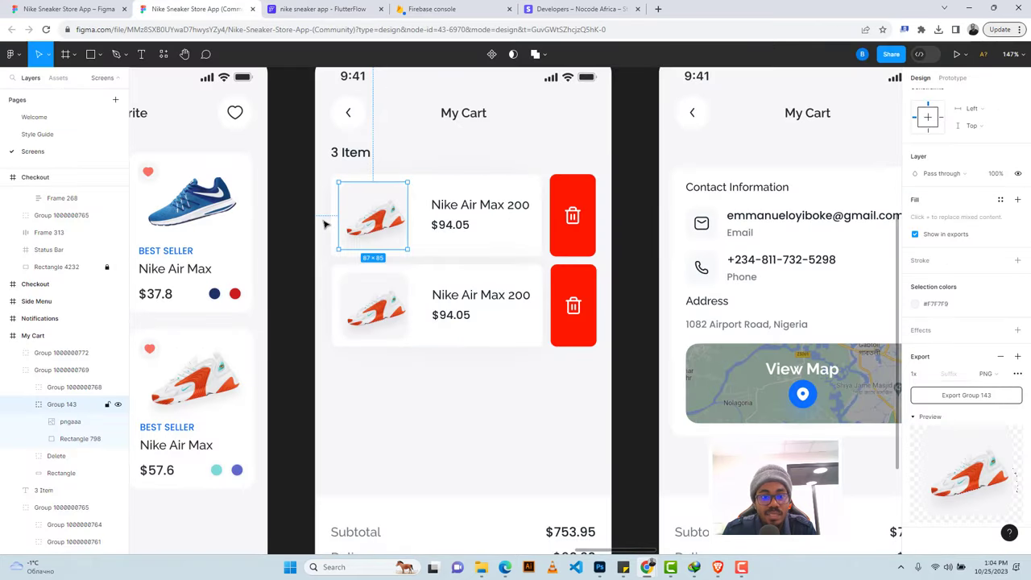
pyautogui.press('alt')
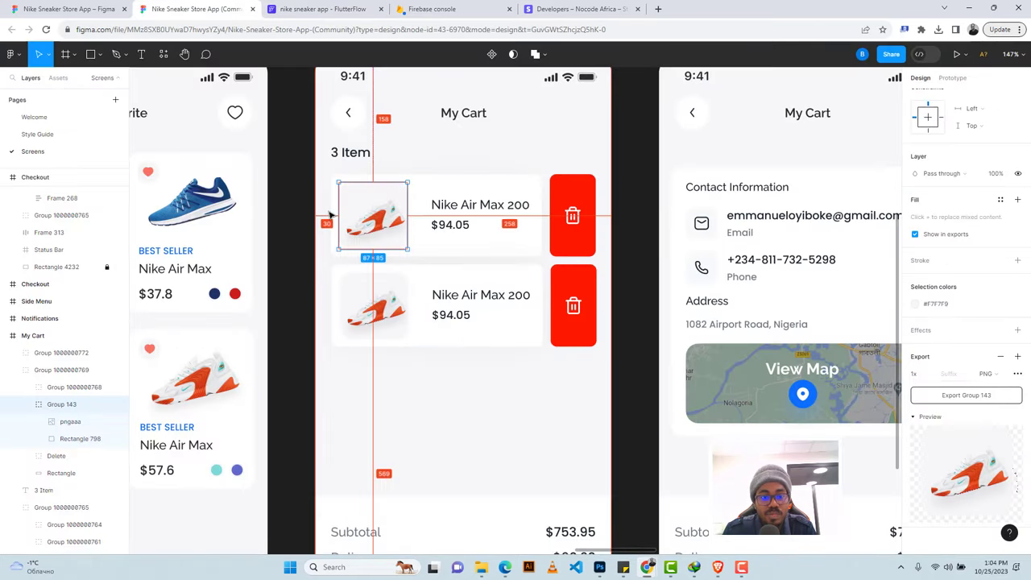
pyautogui.hotkey('ctrl', 'Tab')
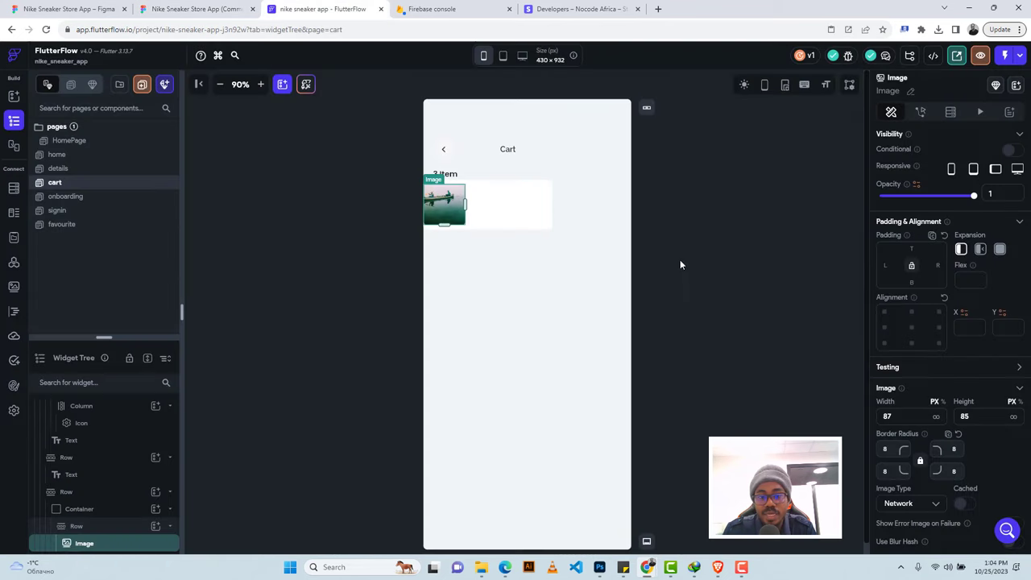
pyautogui.click(884, 265)
pyautogui.write('10')
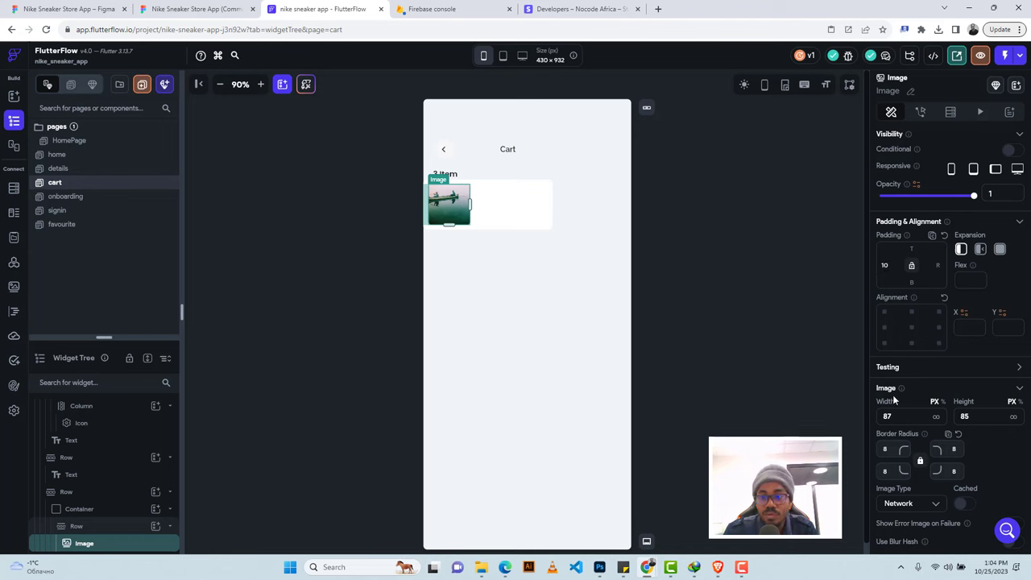
# Set the image type to Asset and upload Group 139.png as its picture.
pyautogui.scroll(-5, 925, 368)
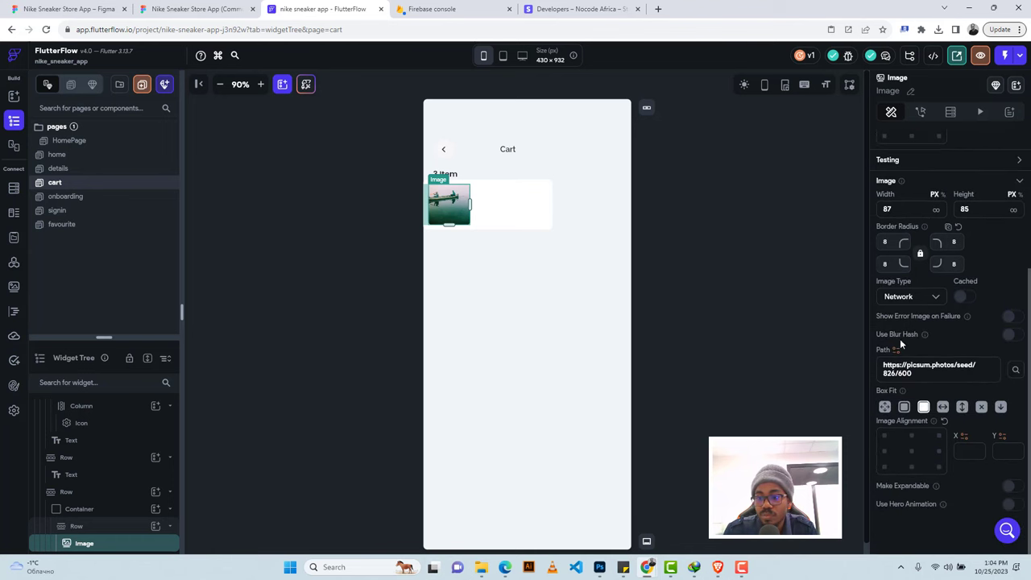
pyautogui.click(903, 297)
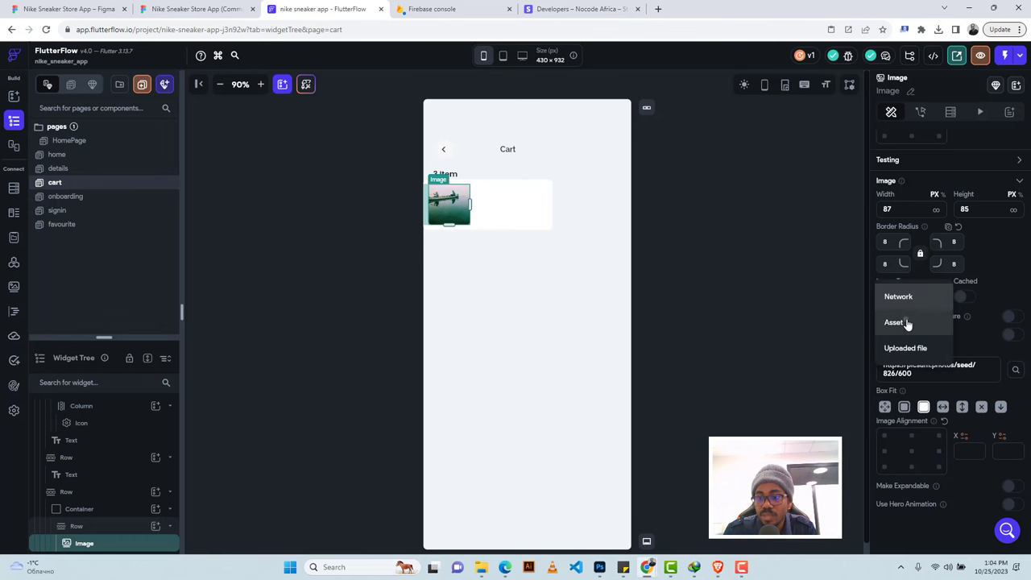
pyautogui.click(906, 323)
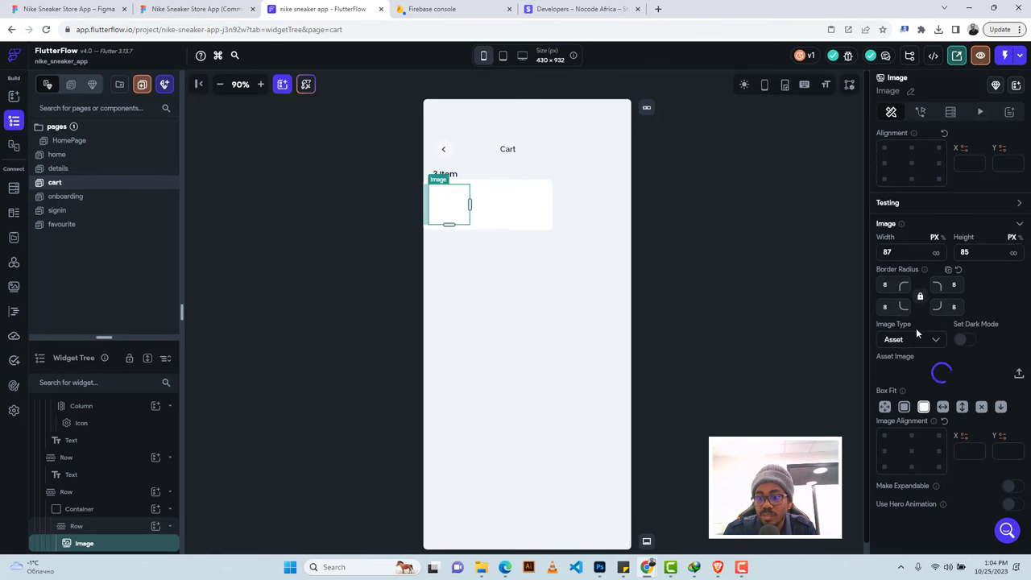
pyautogui.click(1019, 376)
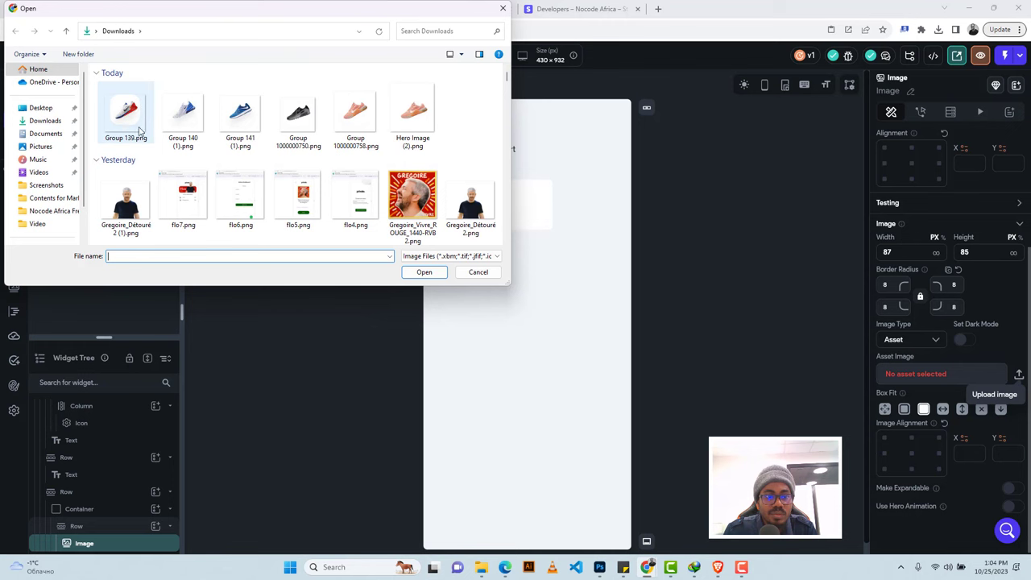
pyautogui.click(125, 120)
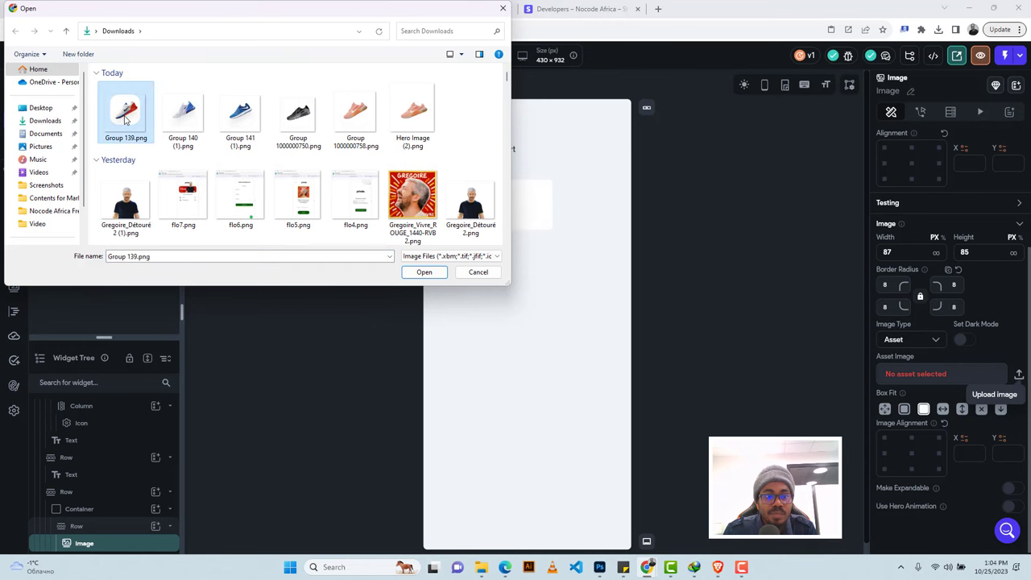
pyautogui.click(412, 274)
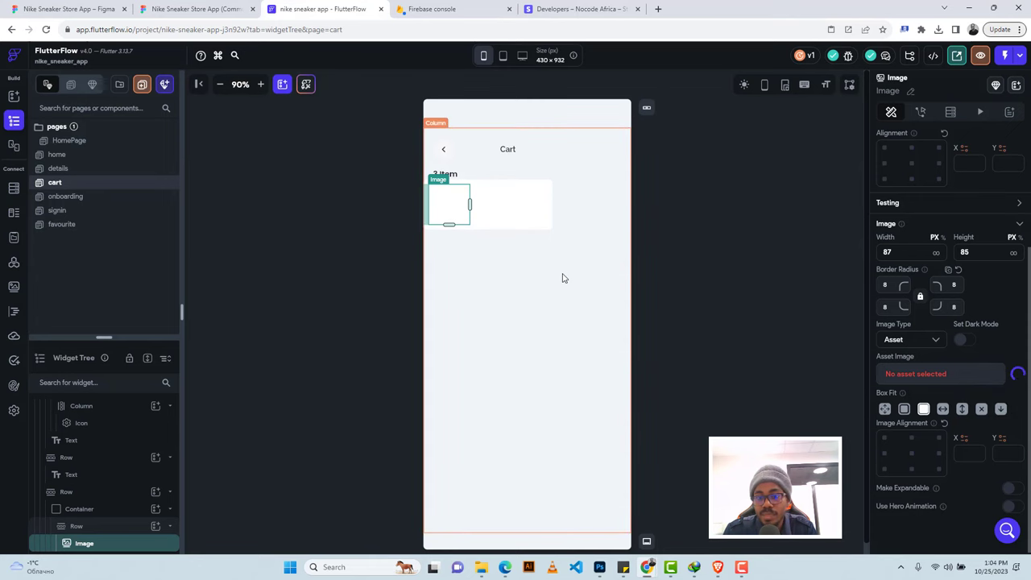
# Select the 'Nike Air Max 200' product name text in the Figma design.
pyautogui.click(195, 9)
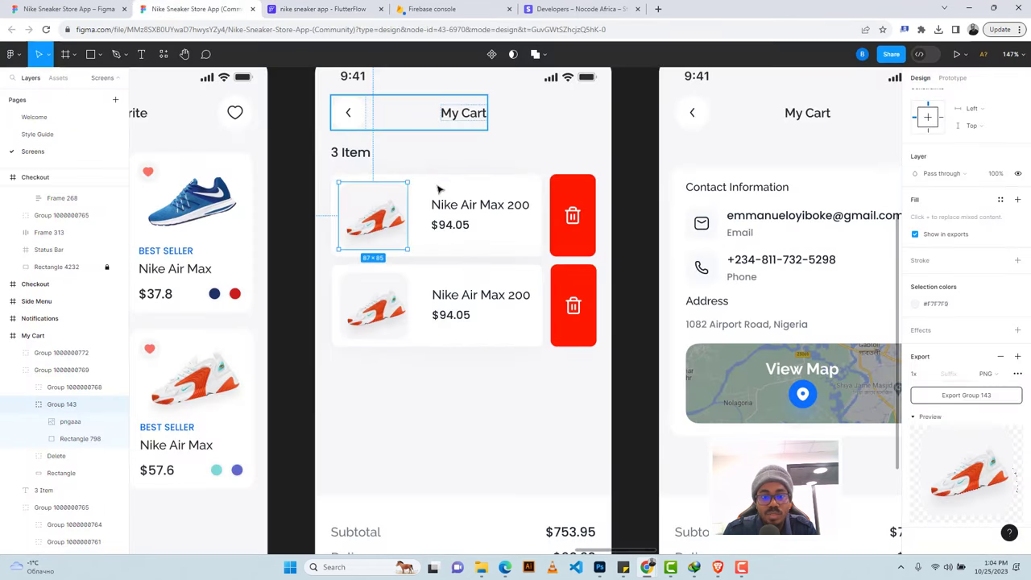
pyautogui.click(442, 207)
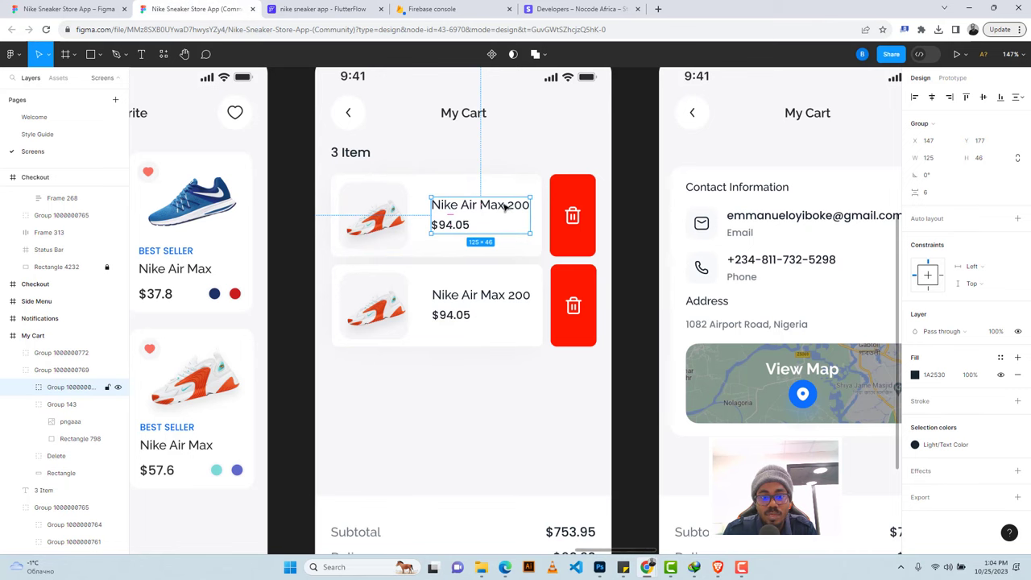
pyautogui.doubleClick(452, 208)
pyautogui.doubleClick(454, 208)
pyautogui.hotkey('ctrl', 'c')
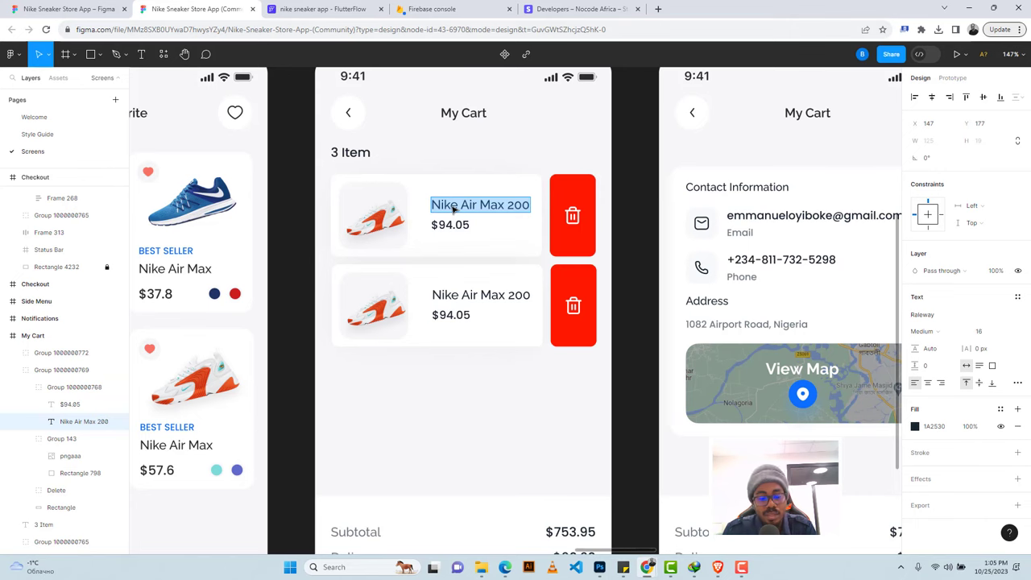
pyautogui.click(305, 9)
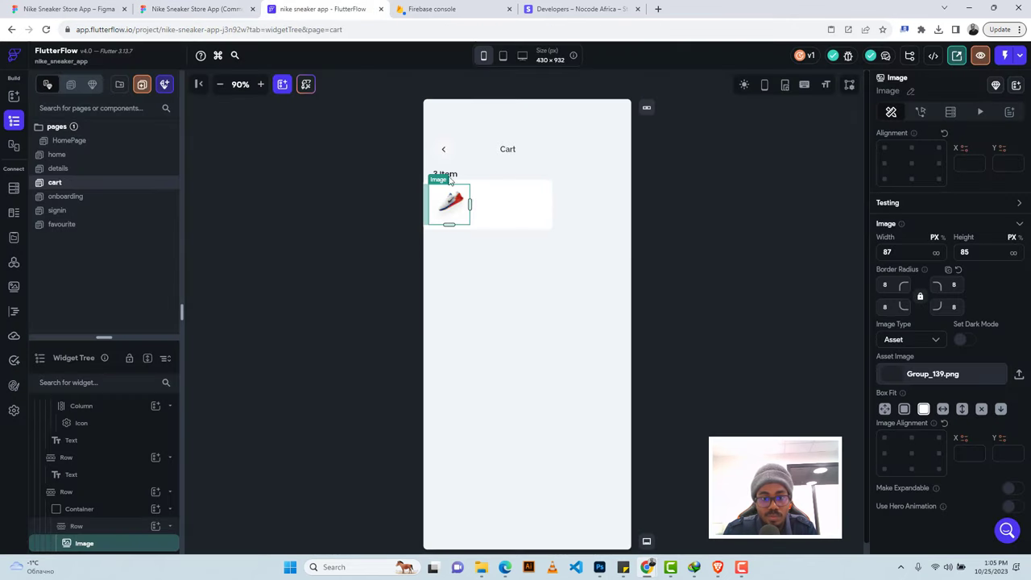
pyautogui.click(495, 198)
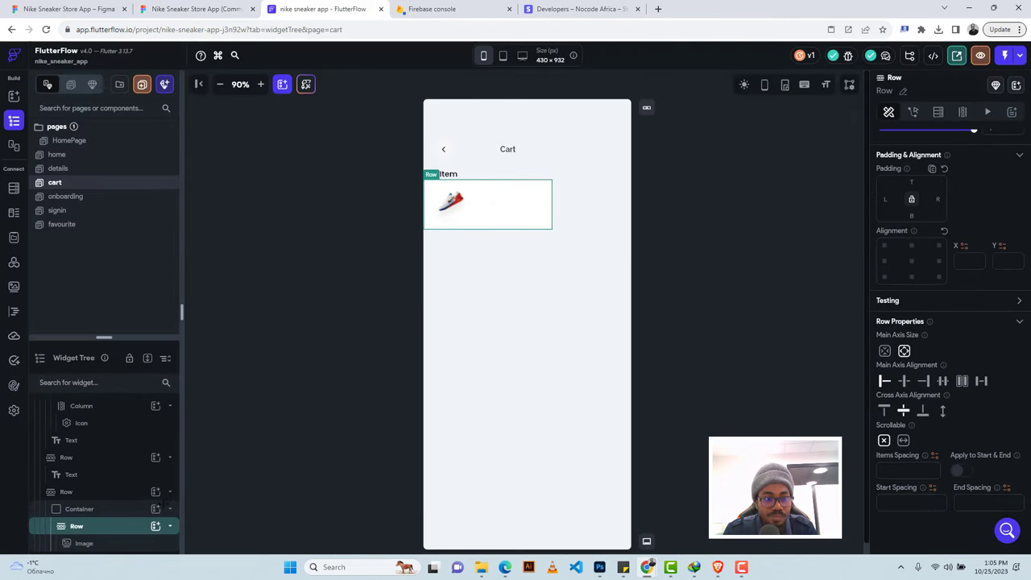
# Add a column beside the shoe image holding a text that reads 'Nike Air Max 200'.
pyautogui.click(155, 526)
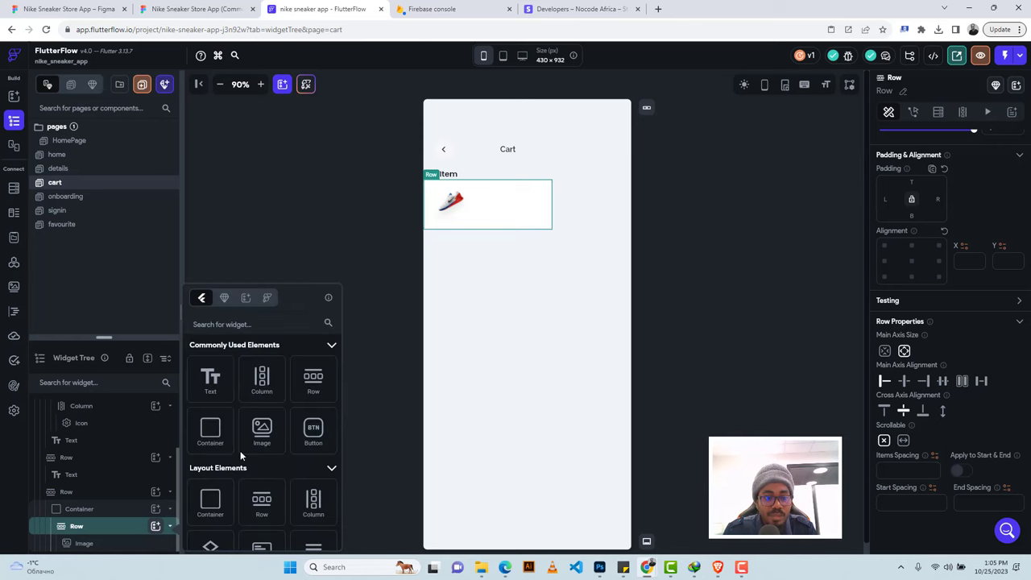
pyautogui.click(266, 385)
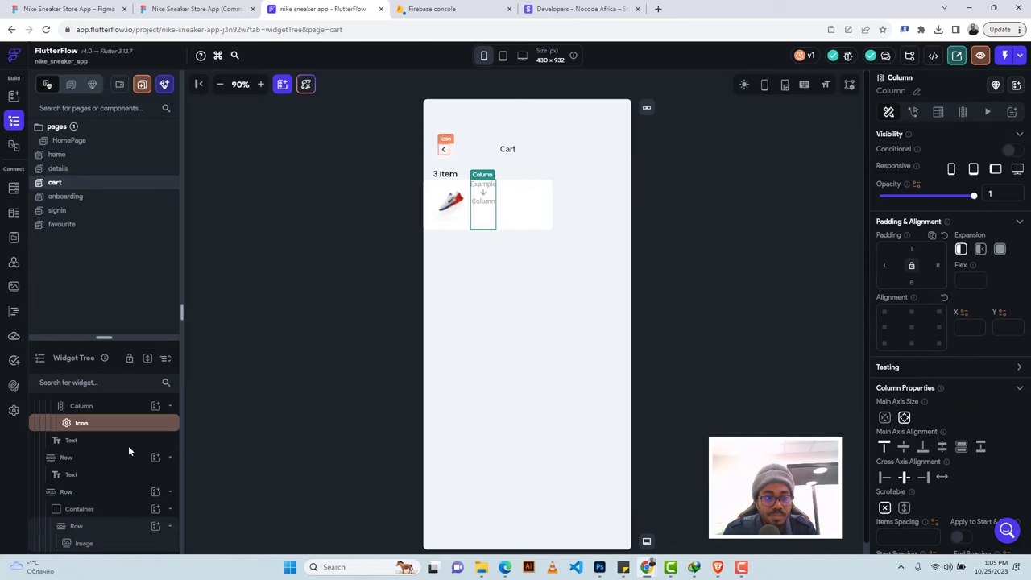
pyautogui.click(156, 544)
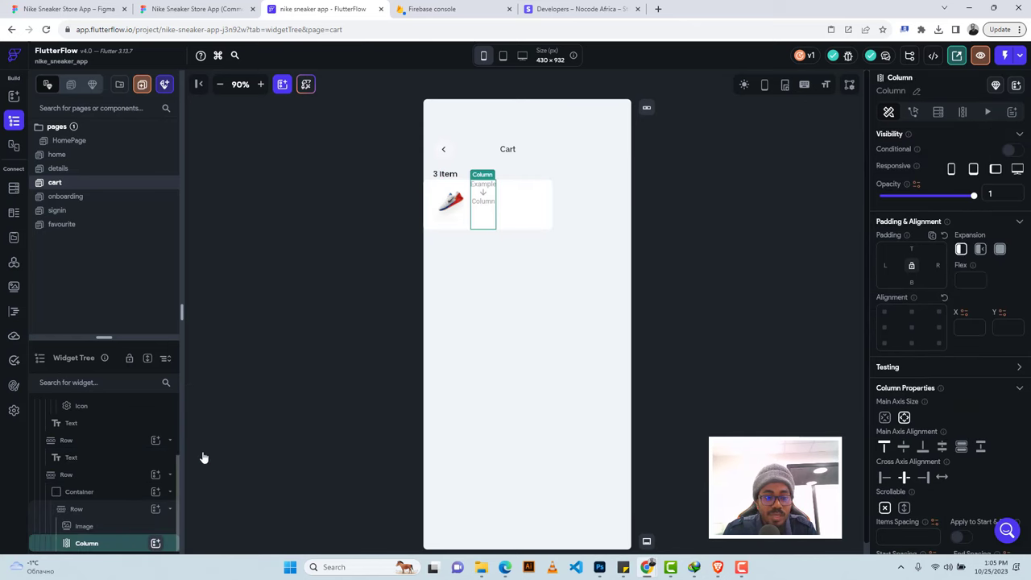
pyautogui.click(210, 380)
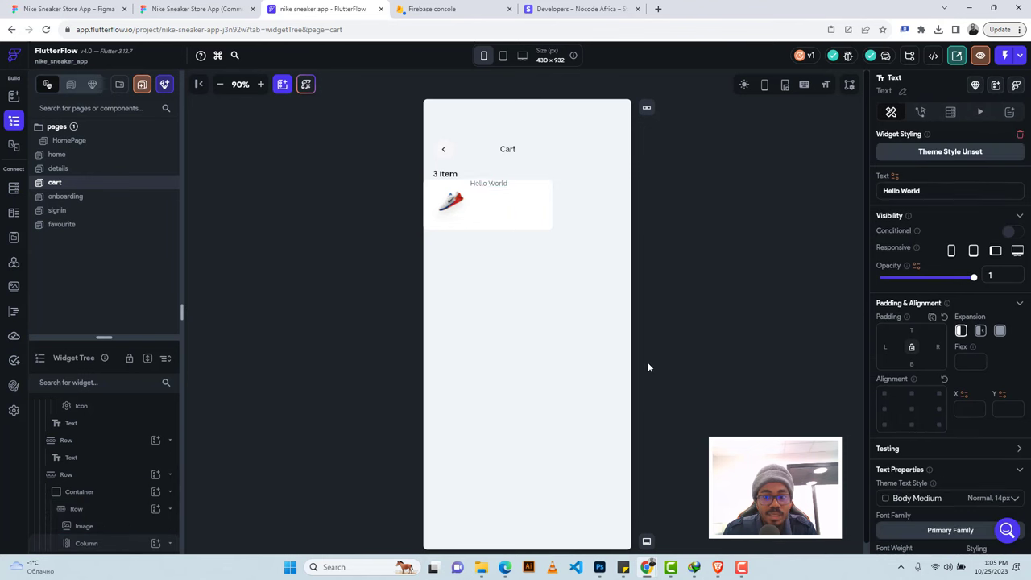
pyautogui.tripleClick(918, 191)
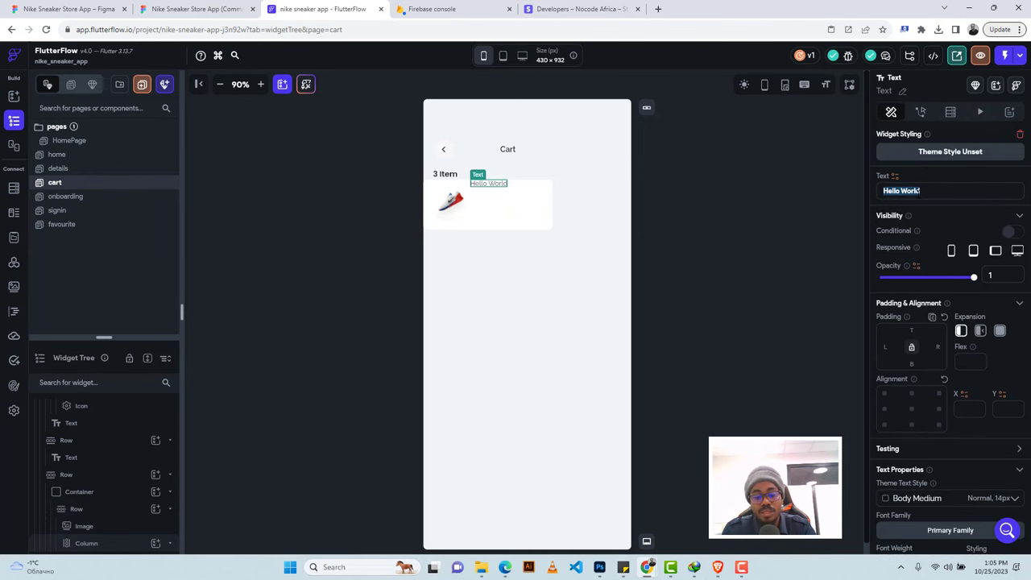
pyautogui.hotkey('ctrl', 'v')
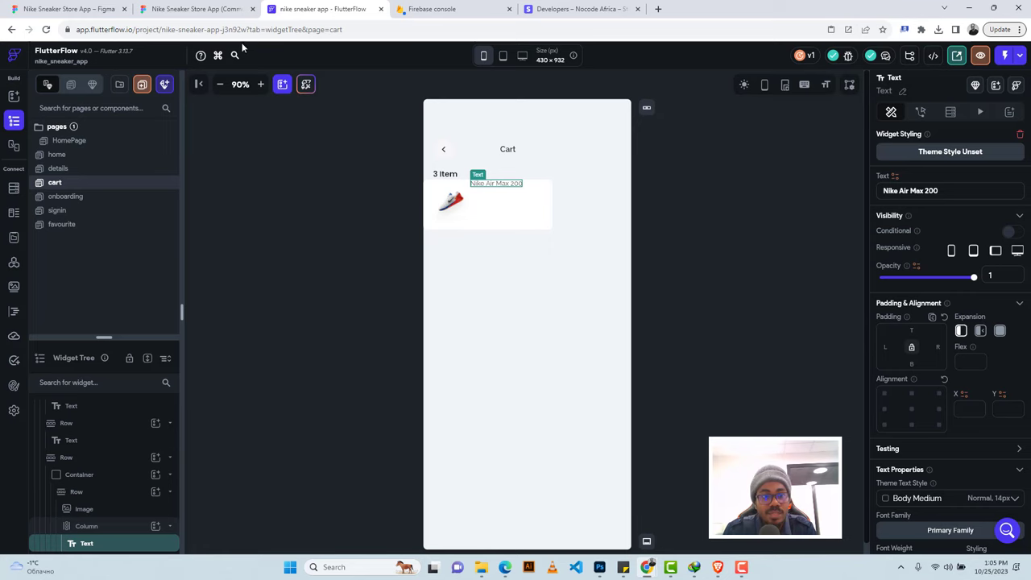
# Inspect the product name's text styling in the Figma design using Dev Mode.
pyautogui.click(193, 9)
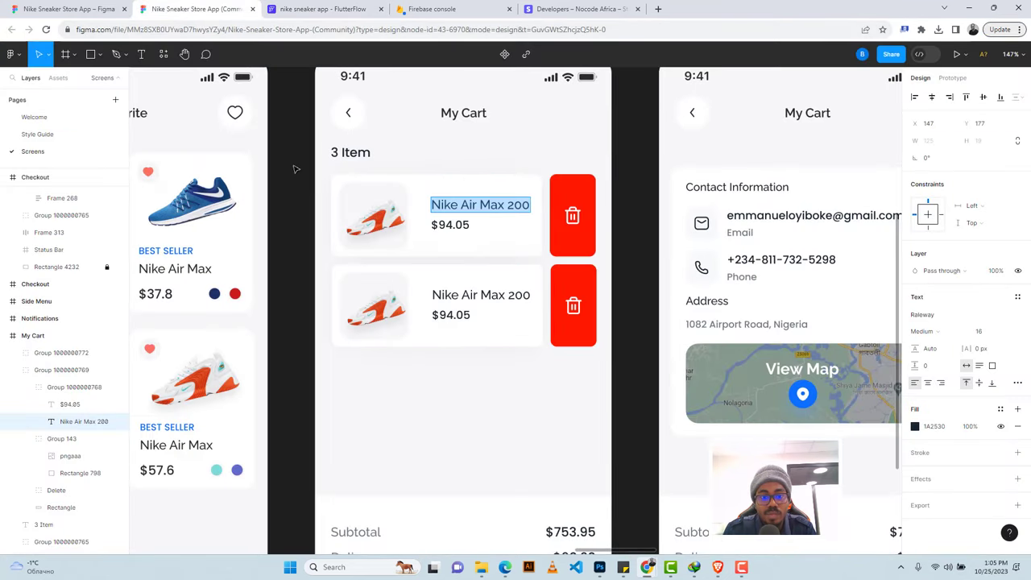
pyautogui.press('Escape')
pyautogui.press('Return')
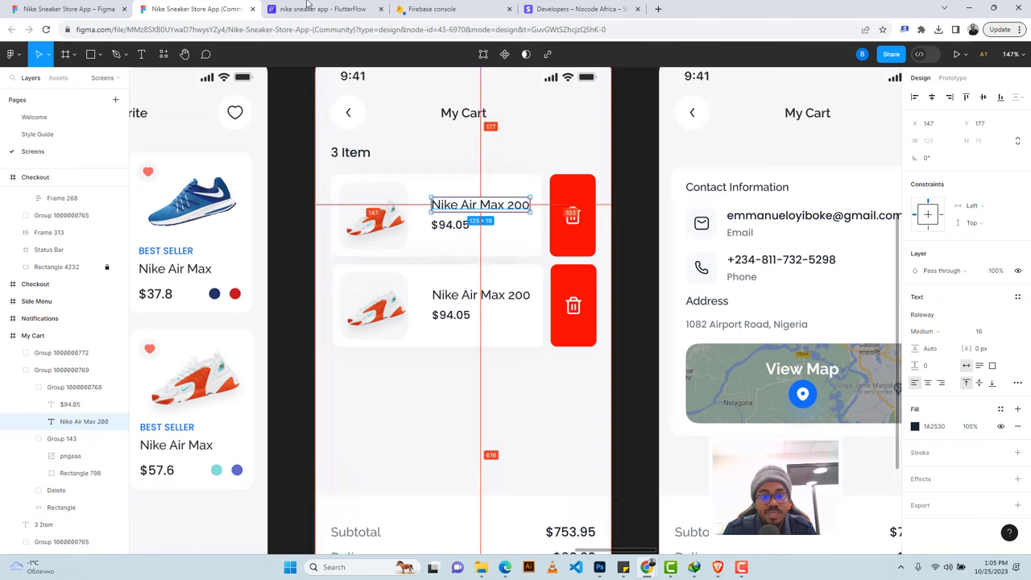
pyautogui.hotkey('ctrl', 'Tab')
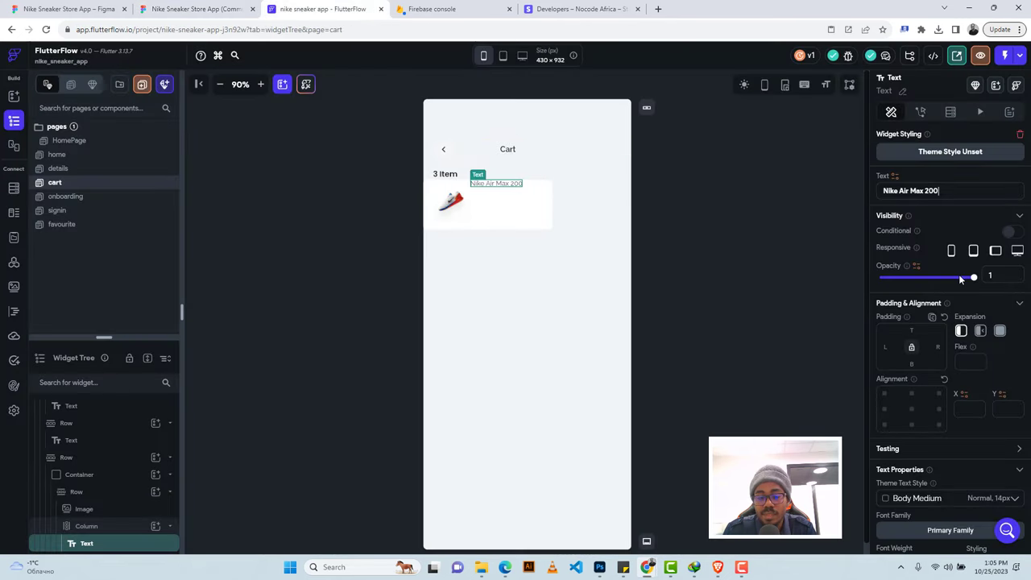
pyautogui.click(161, 8)
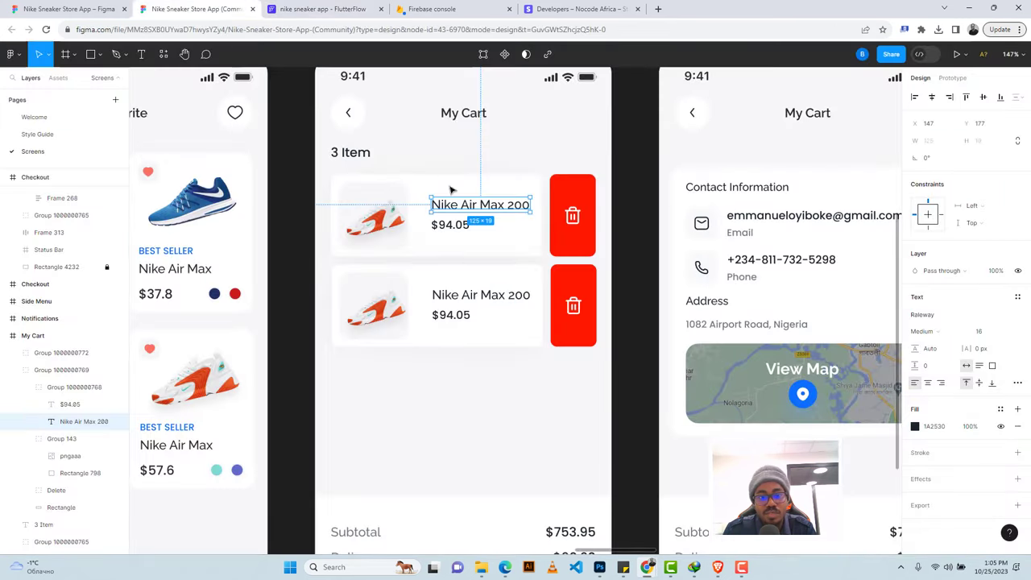
pyautogui.press('Return')
pyautogui.click(281, 9)
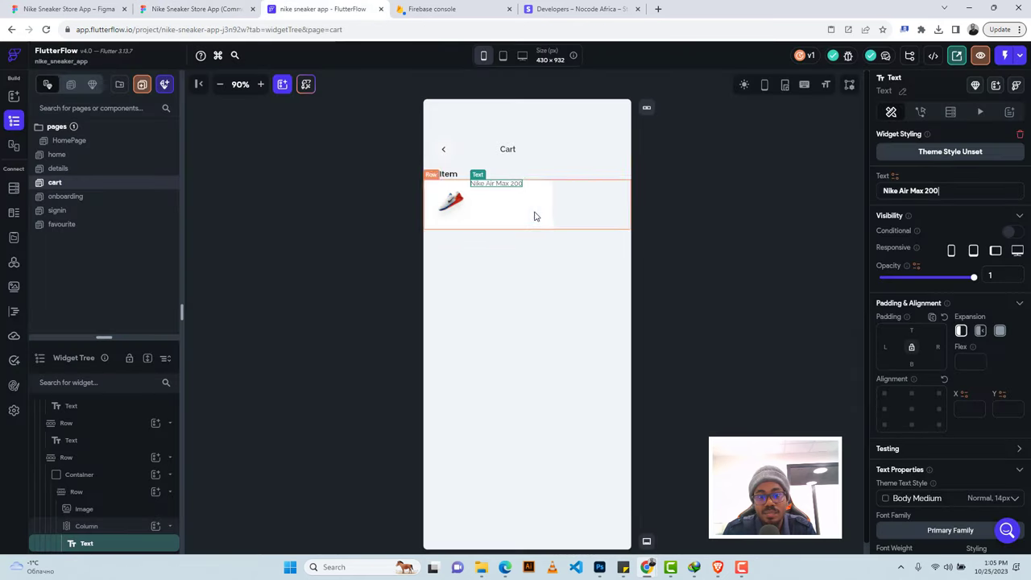
pyautogui.click(165, 8)
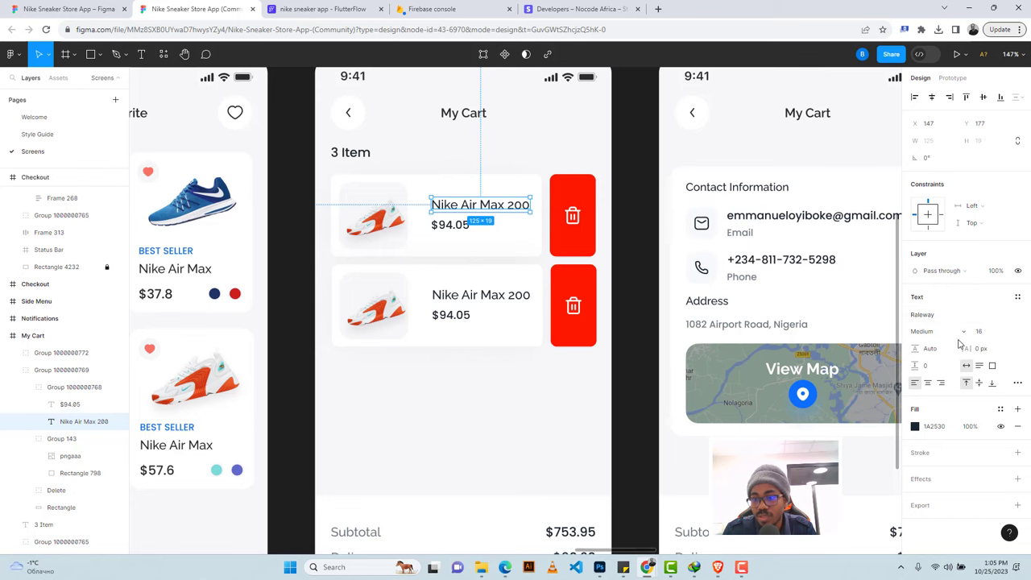
pyautogui.click(928, 56)
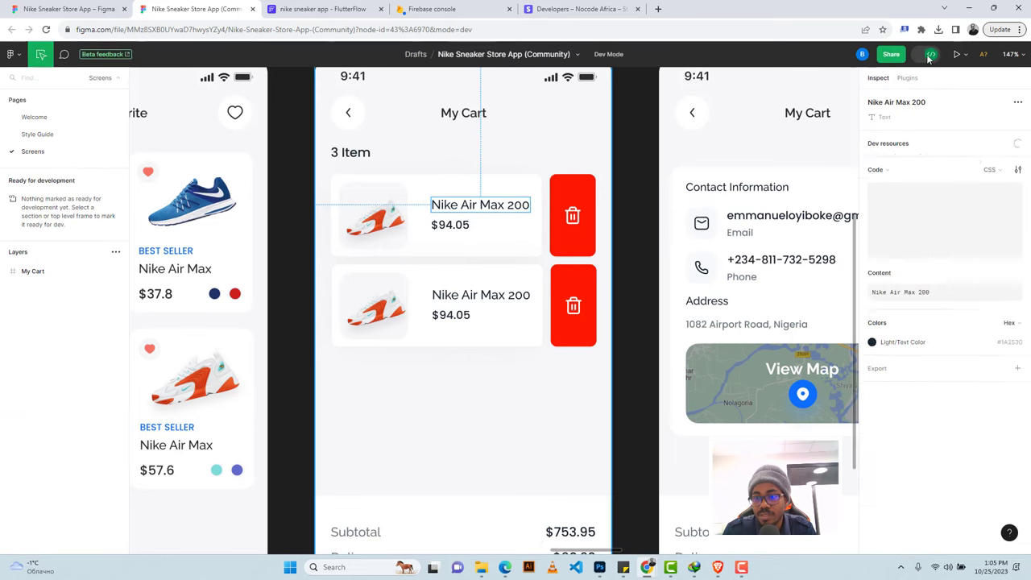
pyautogui.hotkey('ctrl', 'Tab')
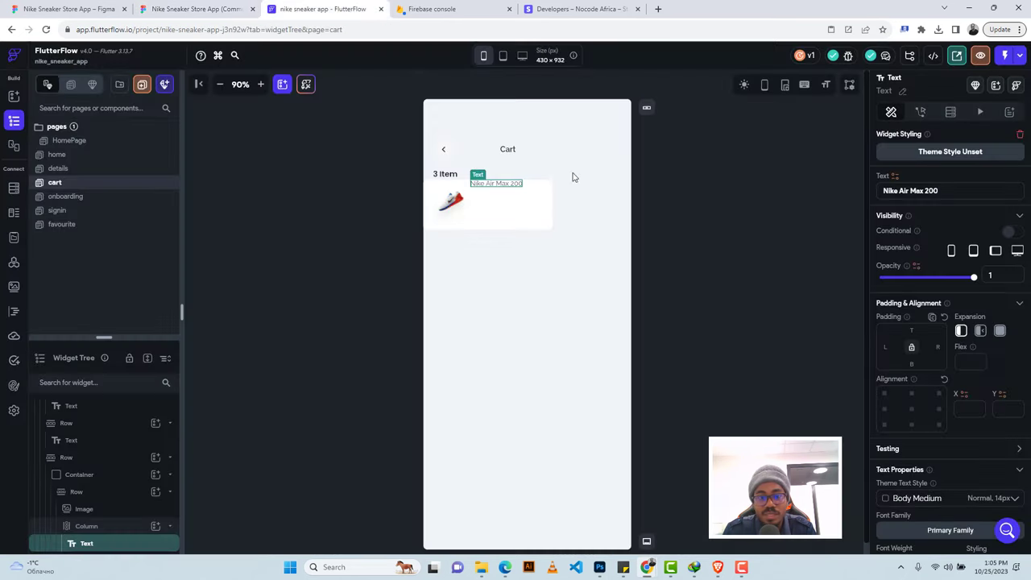
# Set the name to 500 Medium, size 16, duplicate it, and select Figma's $94.05 price.
pyautogui.scroll(-3, 935, 393)
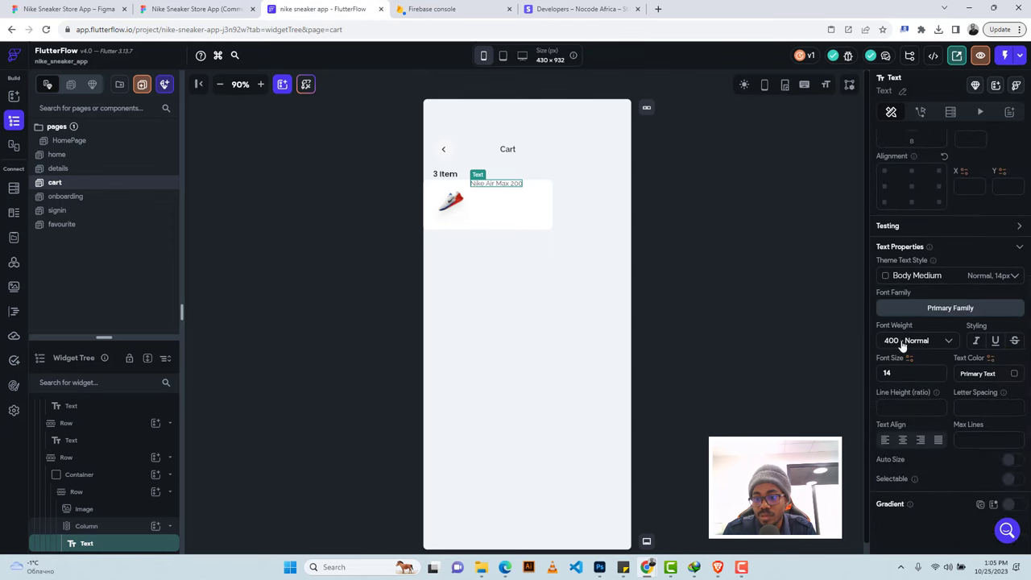
pyautogui.click(902, 340)
pyautogui.write('16')
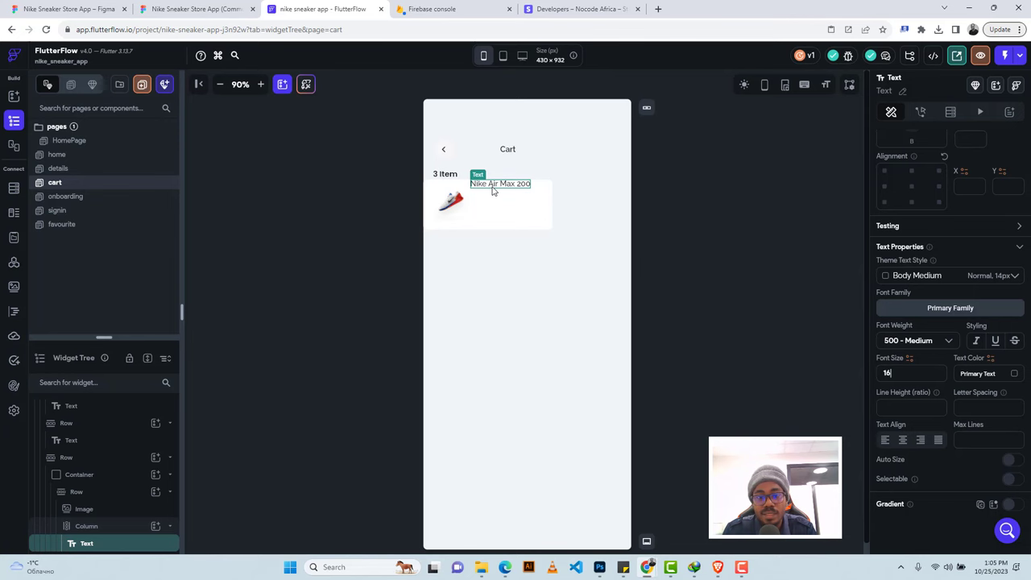
pyautogui.hotkey('ctrl', 'd')
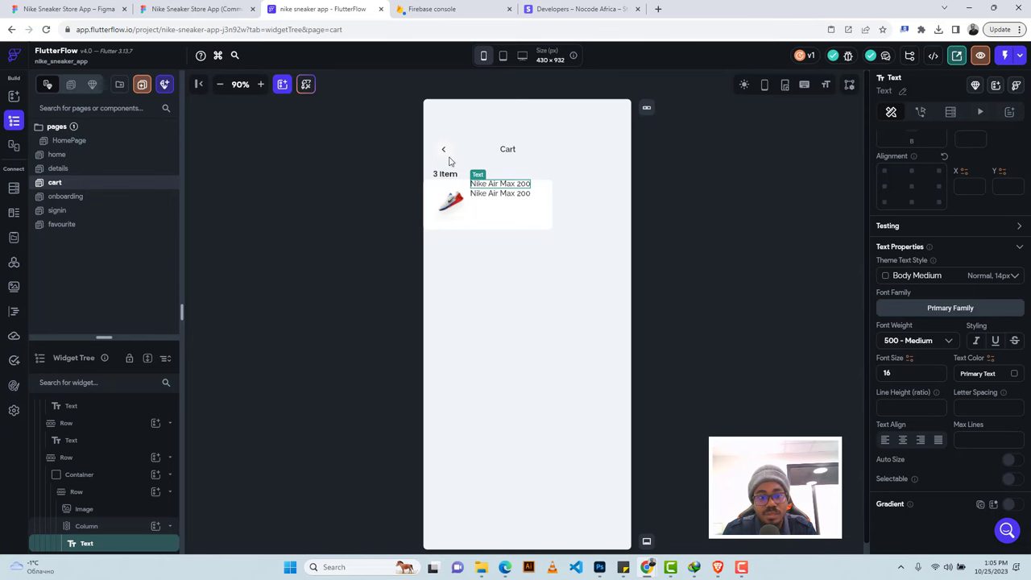
pyautogui.click(215, 7)
pyautogui.click(448, 224)
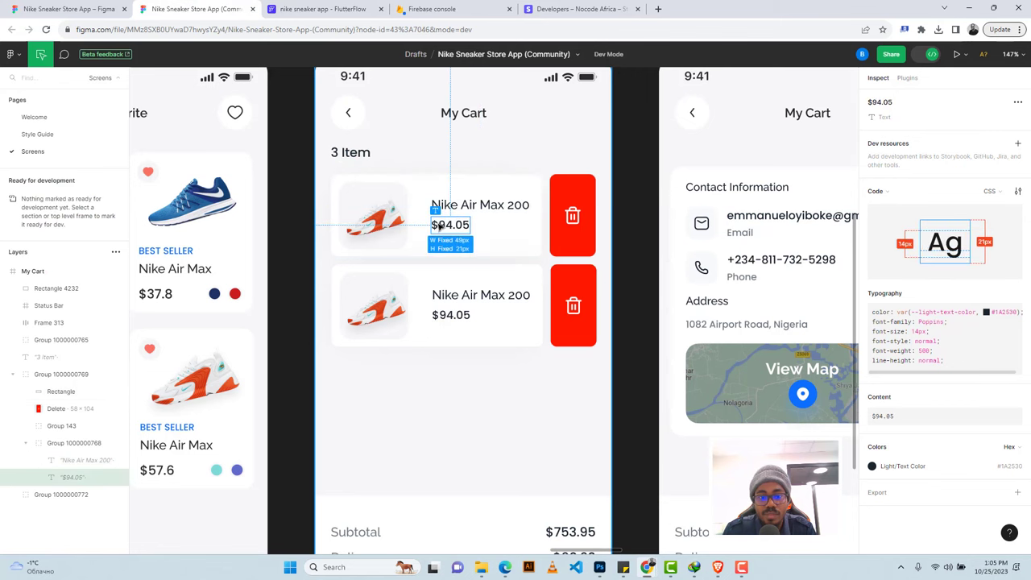
pyautogui.moveTo(433, 224); pyautogui.dragTo(443, 226)
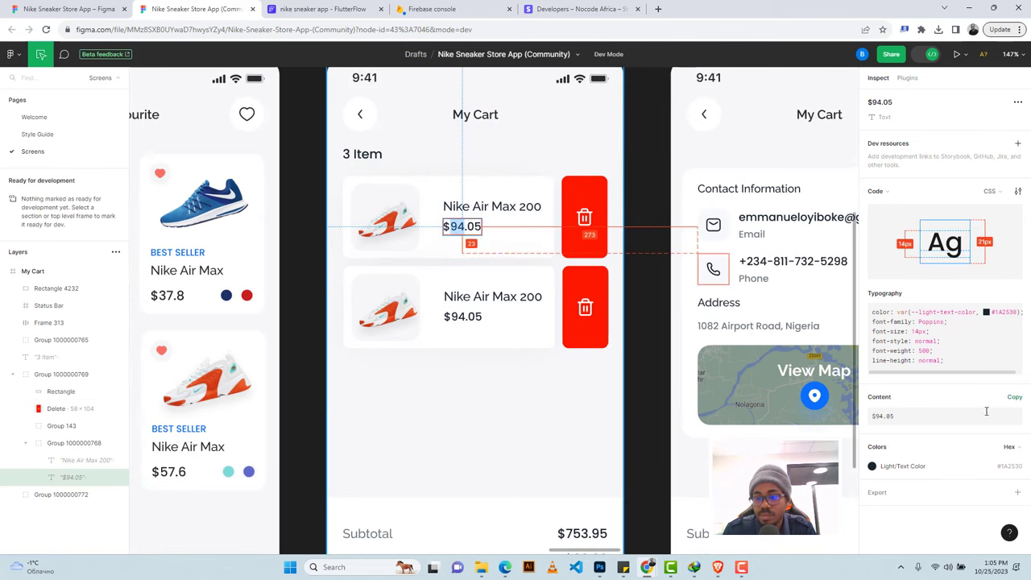
# Turn the duplicated text into the copied $94.05 price and adjust its font size.
pyautogui.click(1015, 397)
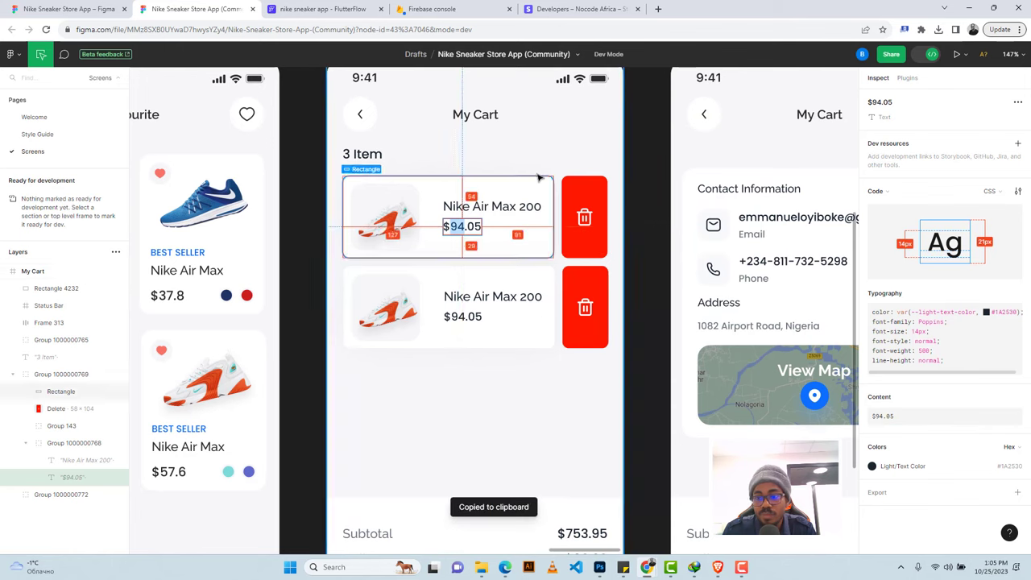
pyautogui.click(345, 9)
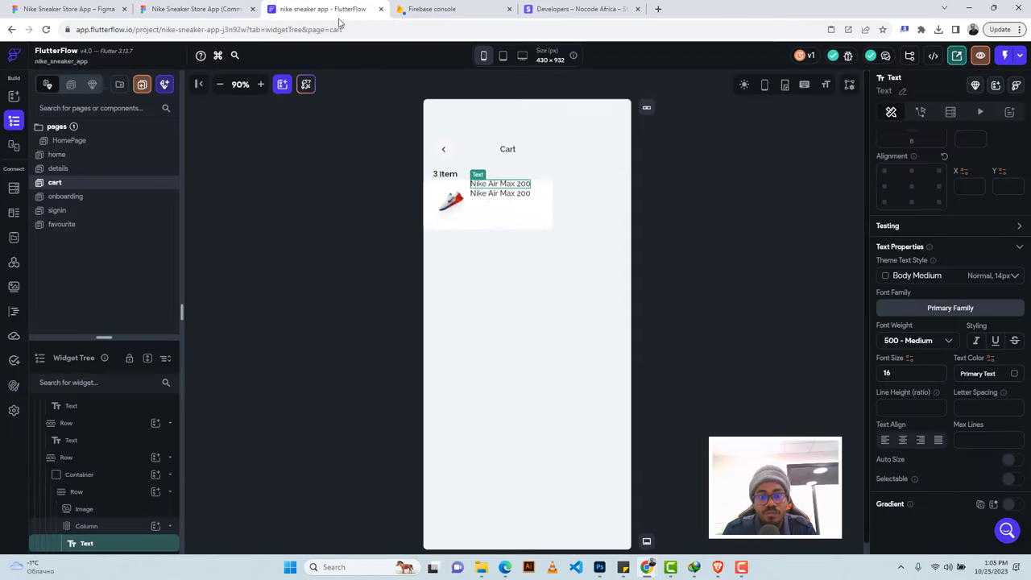
pyautogui.click(493, 198)
pyautogui.scroll(3, 924, 310)
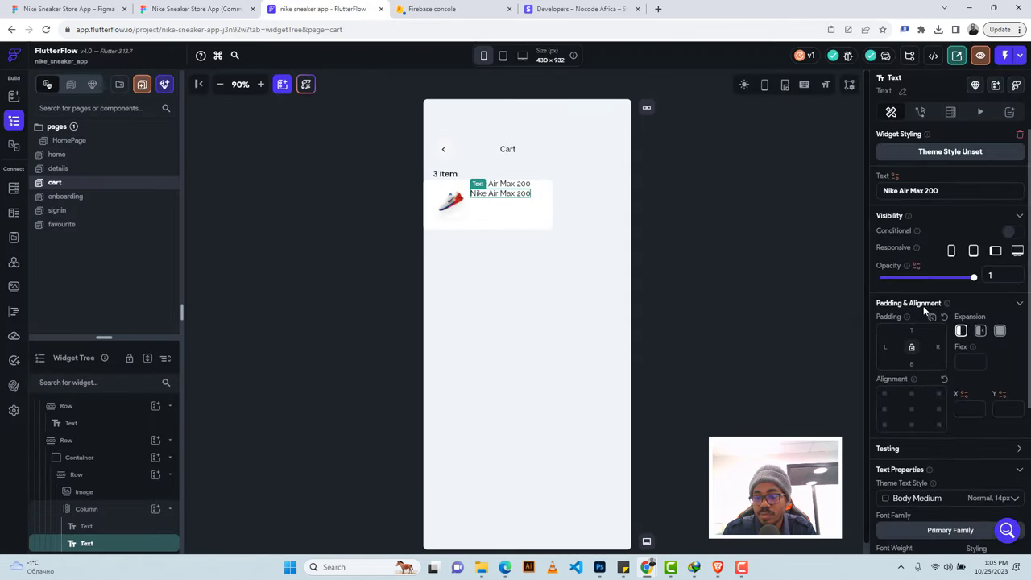
pyautogui.click(898, 191)
pyautogui.hotkey('ctrl', 'a')
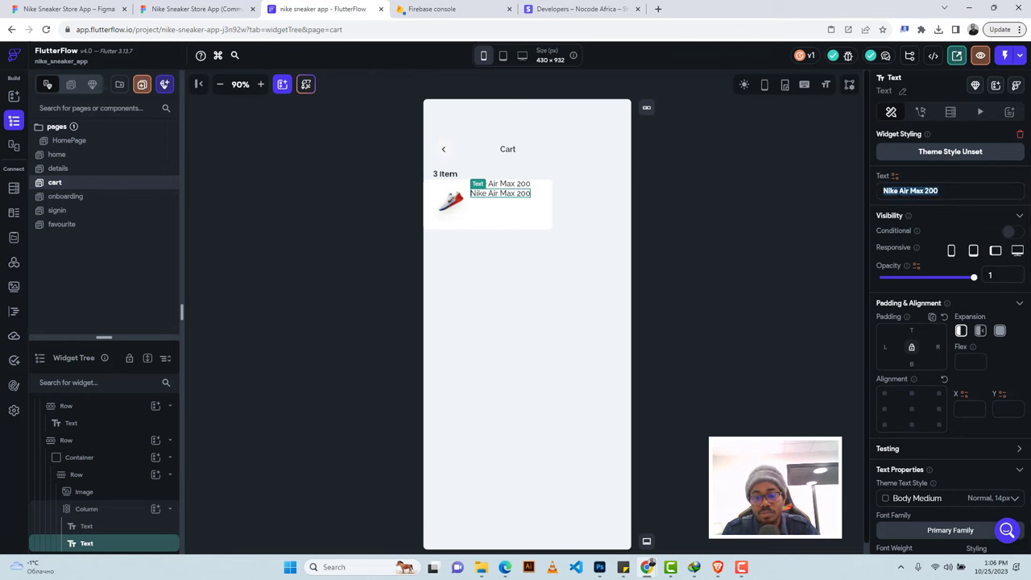
pyautogui.hotkey('ctrl', 'v')
pyautogui.scroll(-3, 922, 345)
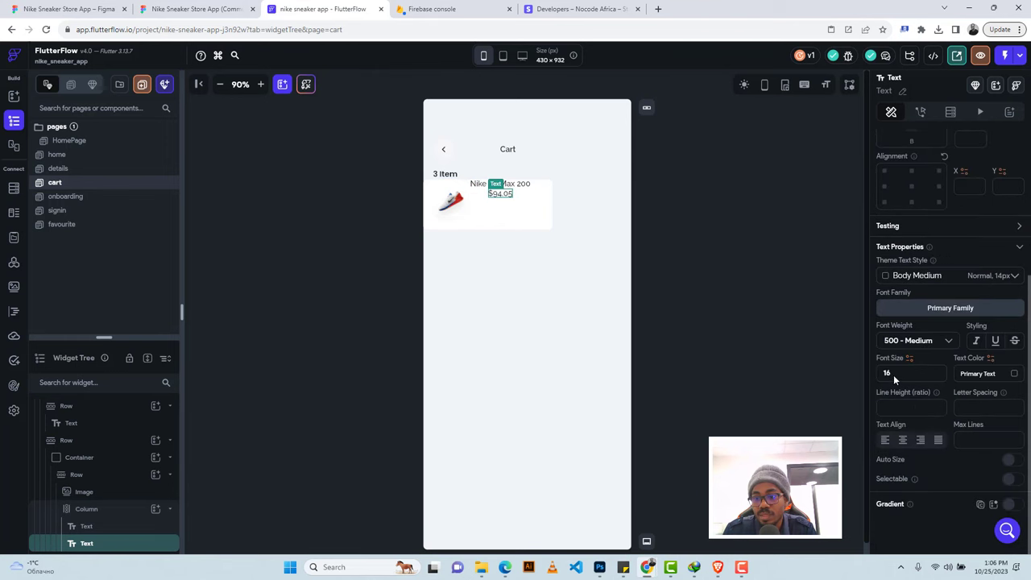
pyautogui.click(894, 373)
pyautogui.press('BackSpace')
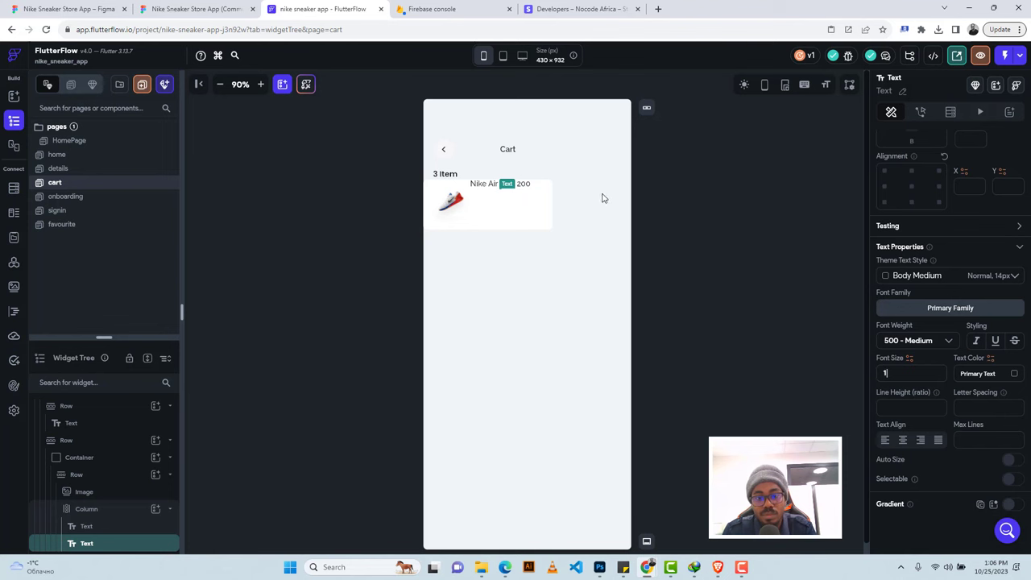
pyautogui.write('4')
# Left-align the name-and-price column, give the price a spacing of 6, and centre it vertically.
pyautogui.click(522, 200)
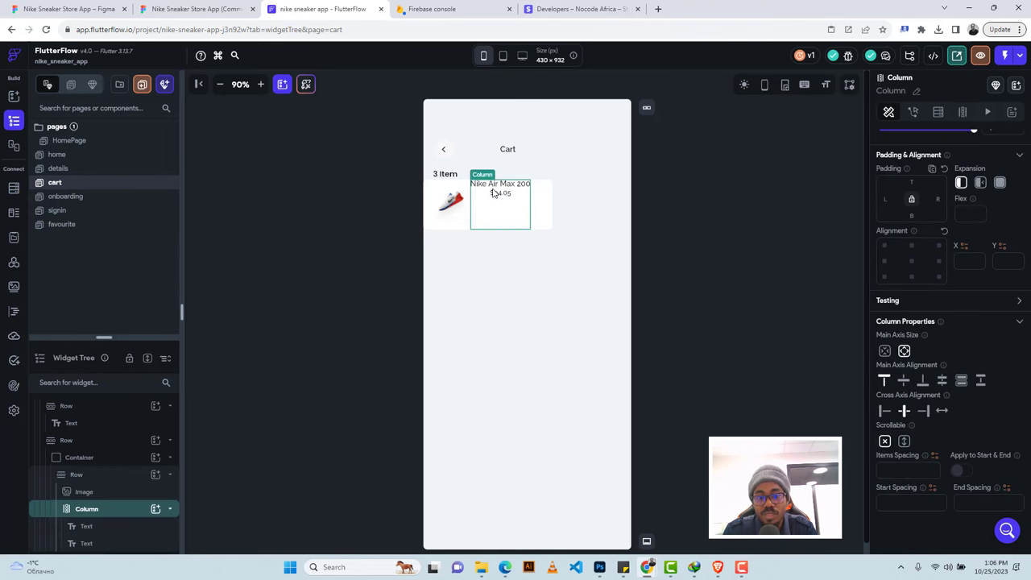
pyautogui.click(883, 411)
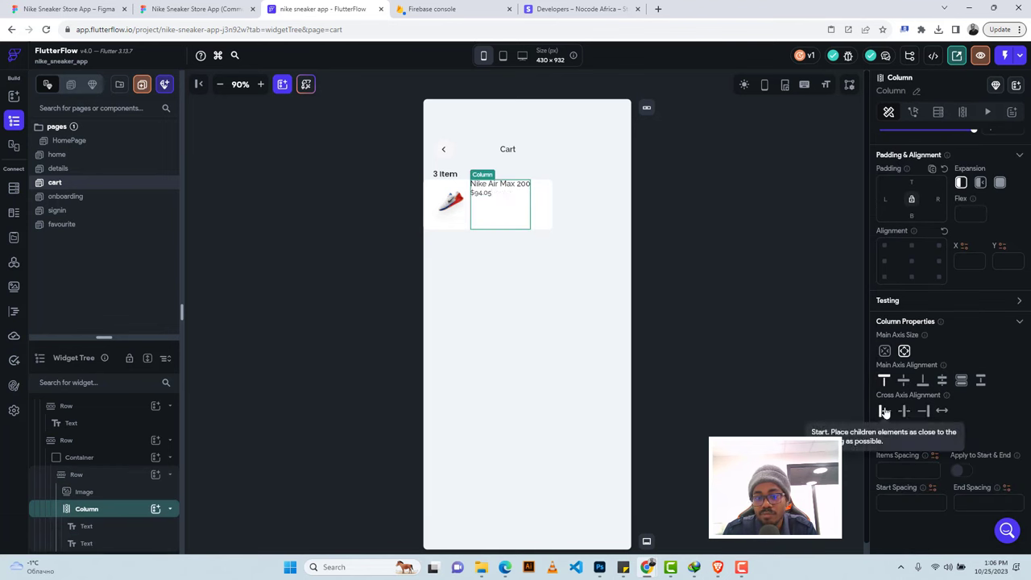
pyautogui.click(482, 193)
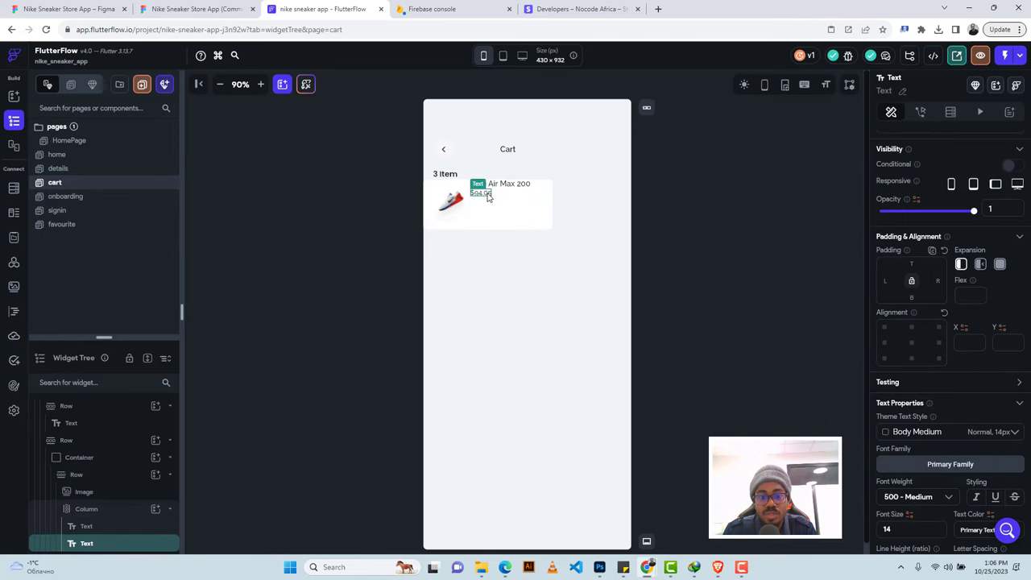
pyautogui.click(233, 5)
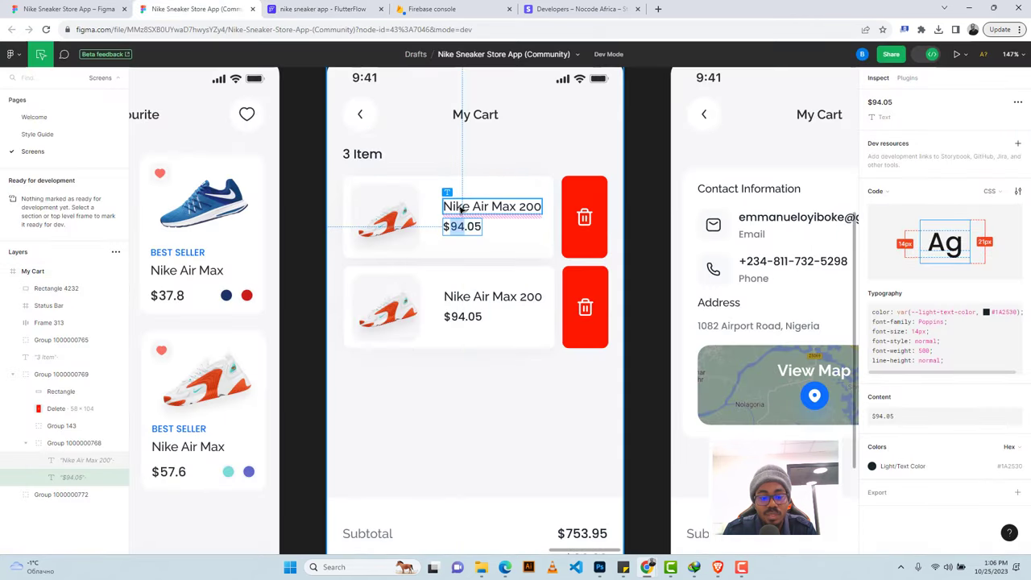
pyautogui.click(323, 9)
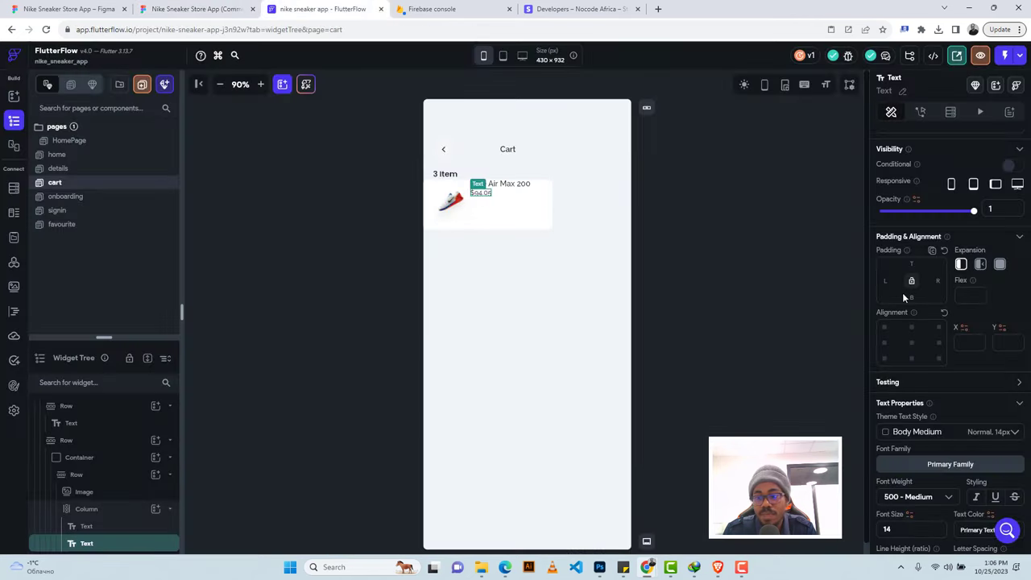
pyautogui.write('6')
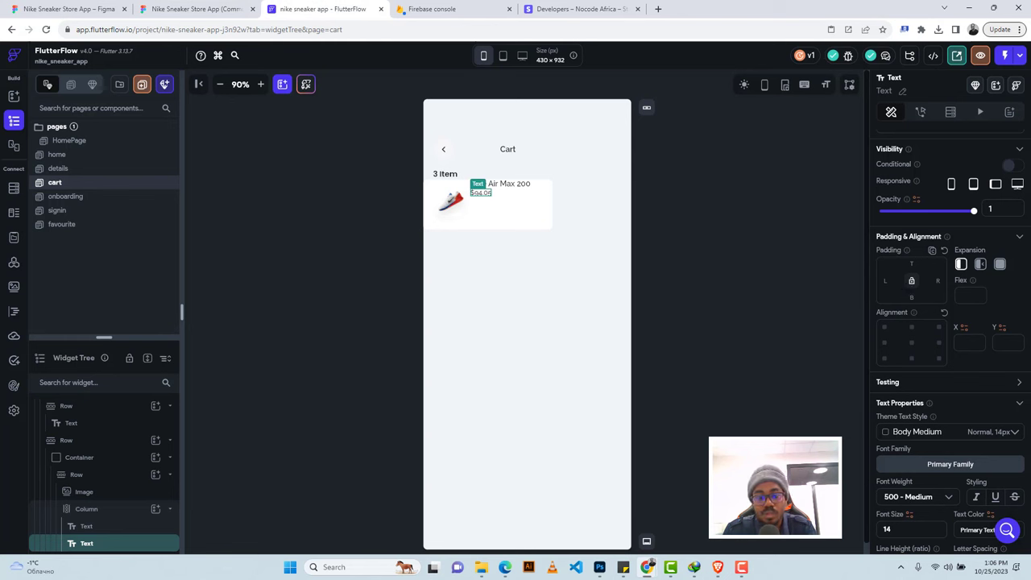
pyautogui.click(501, 206)
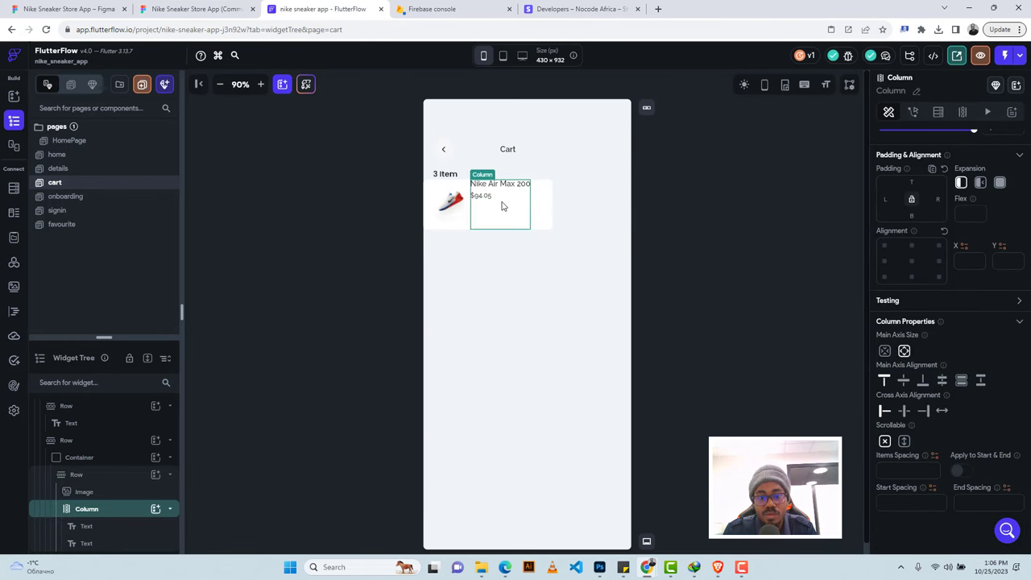
pyautogui.click(904, 383)
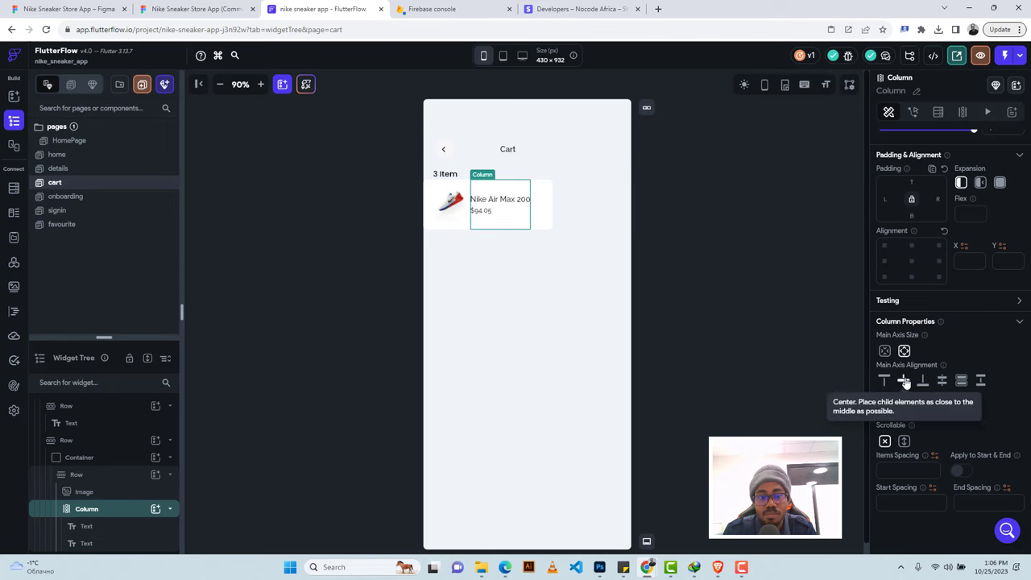
# Check the text spacing in Figma and give the name-and-price column 30 px left padding.
pyautogui.click(198, 9)
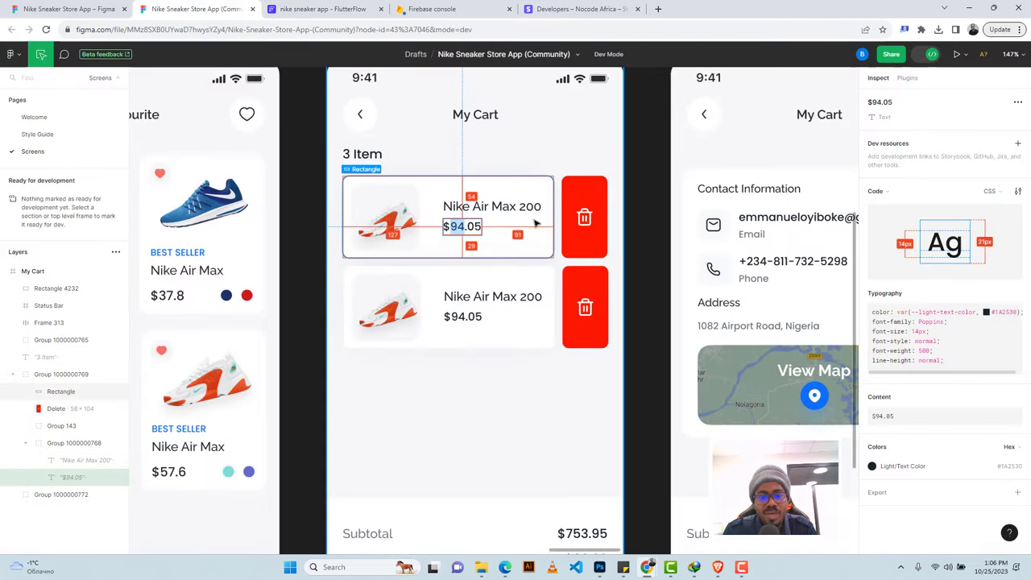
pyautogui.click(299, 9)
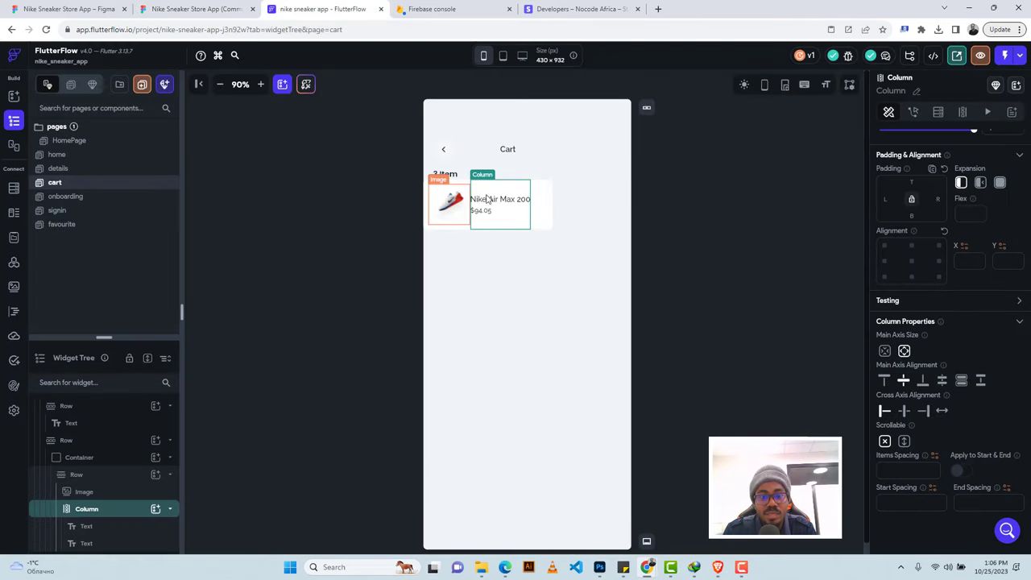
pyautogui.hotkey('ctrl', 'shift', 'Tab')
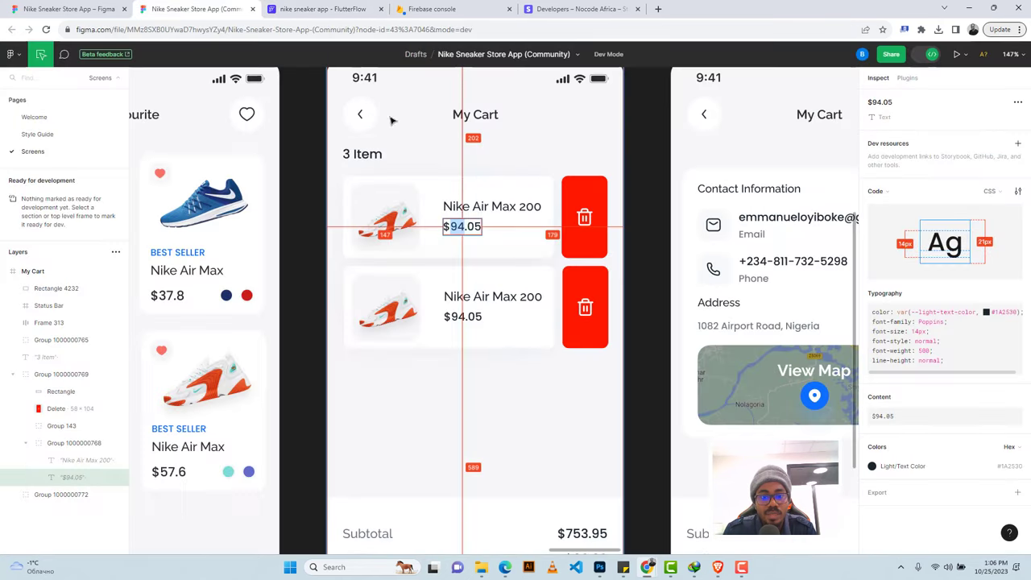
pyautogui.click(444, 207)
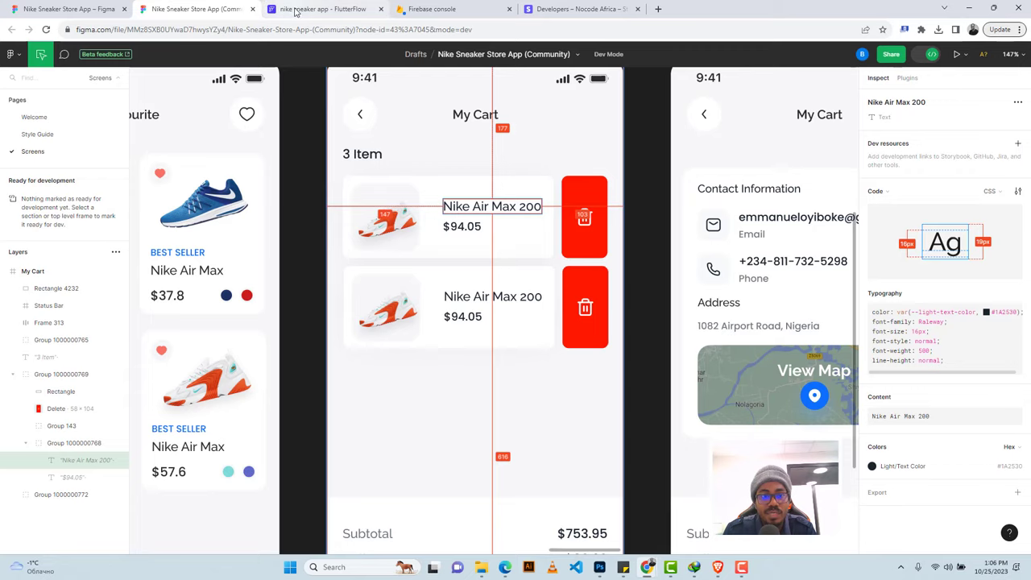
pyautogui.hotkey('ctrl', 'Tab')
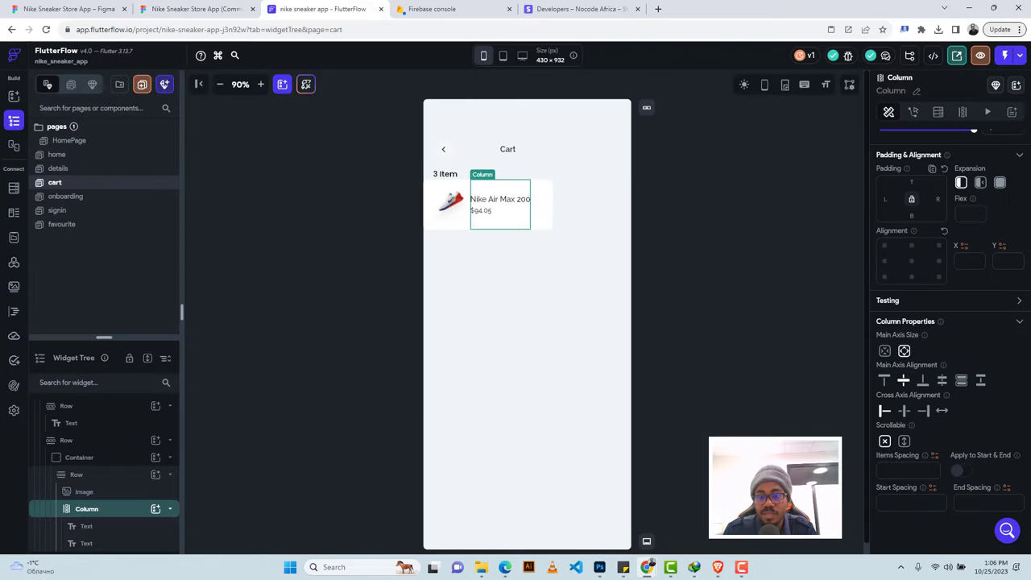
pyautogui.click(884, 199)
pyautogui.write('30')
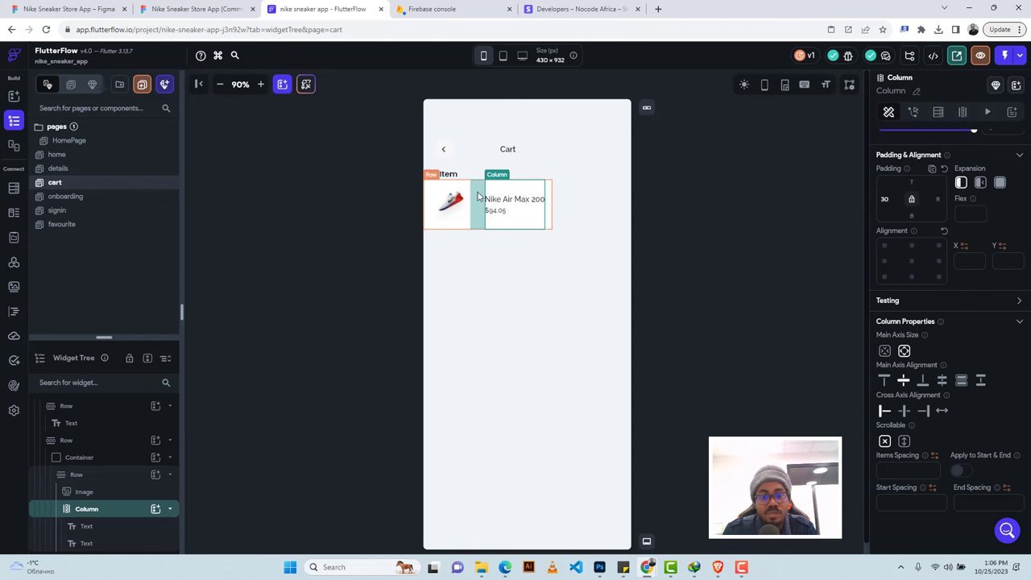
pyautogui.click(549, 190)
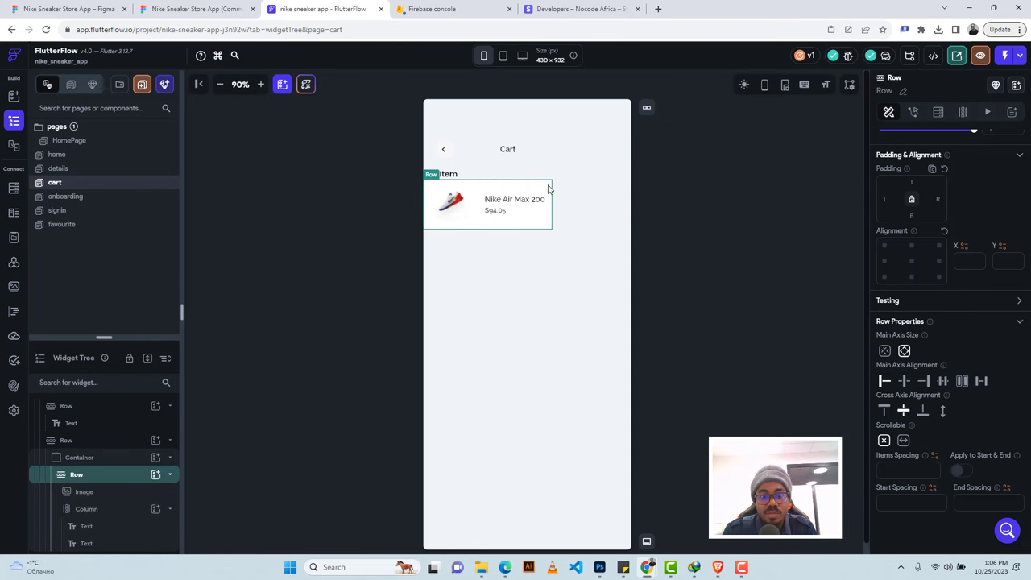
# Check the product card's size in Figma and give its container 20 px left padding.
pyautogui.click(95, 457)
pyautogui.click(216, 7)
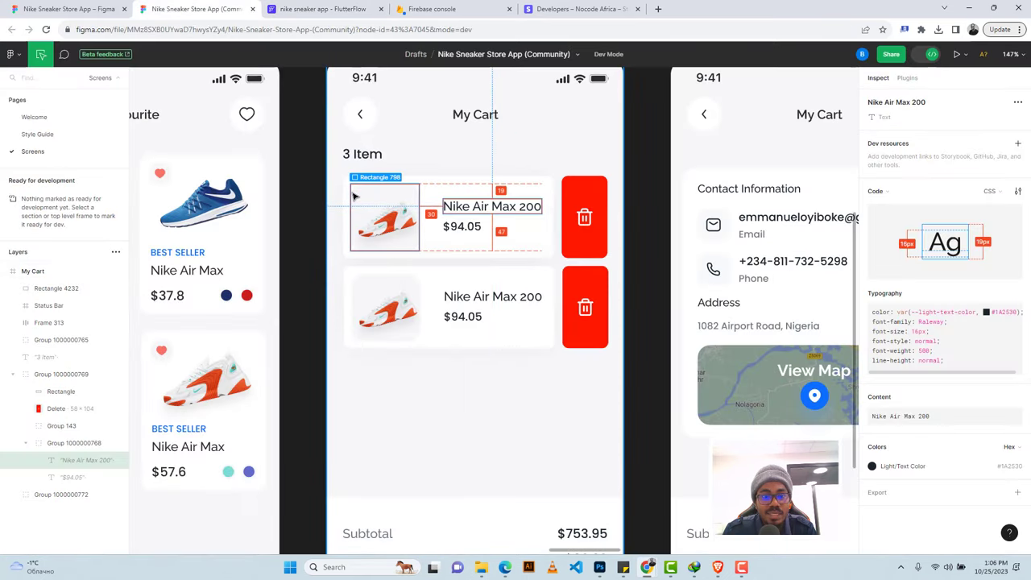
pyautogui.click(343, 192)
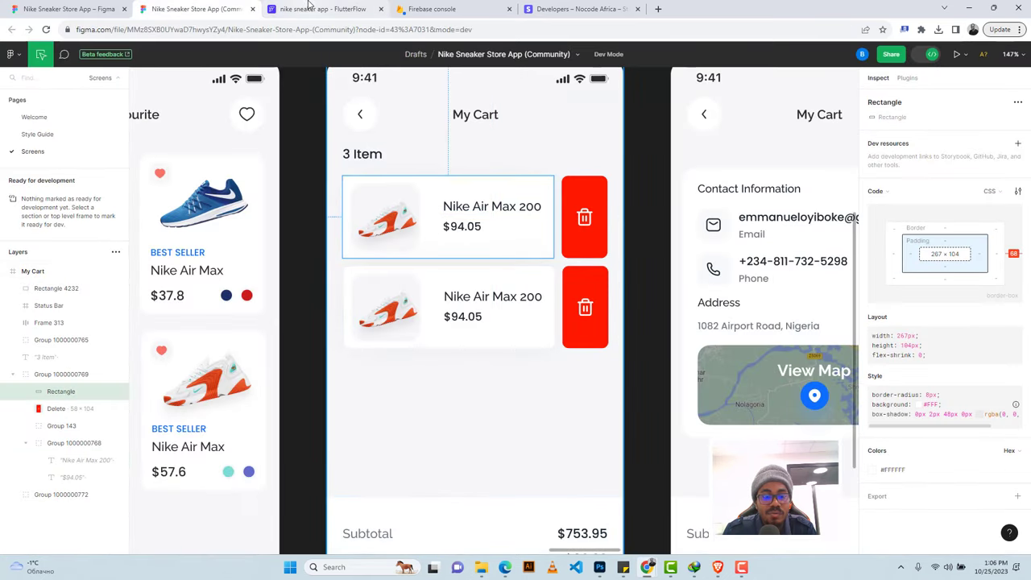
pyautogui.click(322, 9)
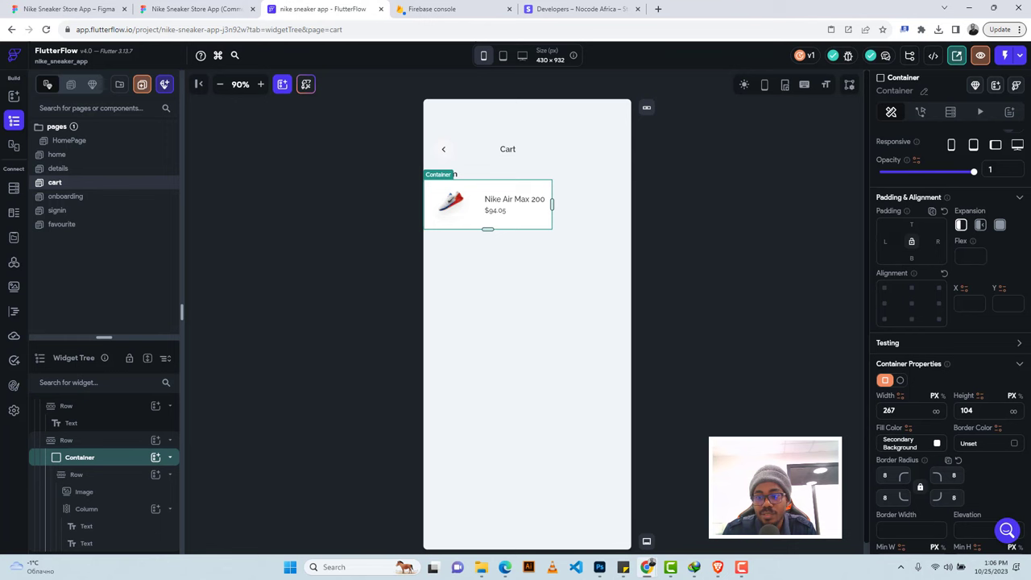
pyautogui.click(884, 241)
pyautogui.write('20')
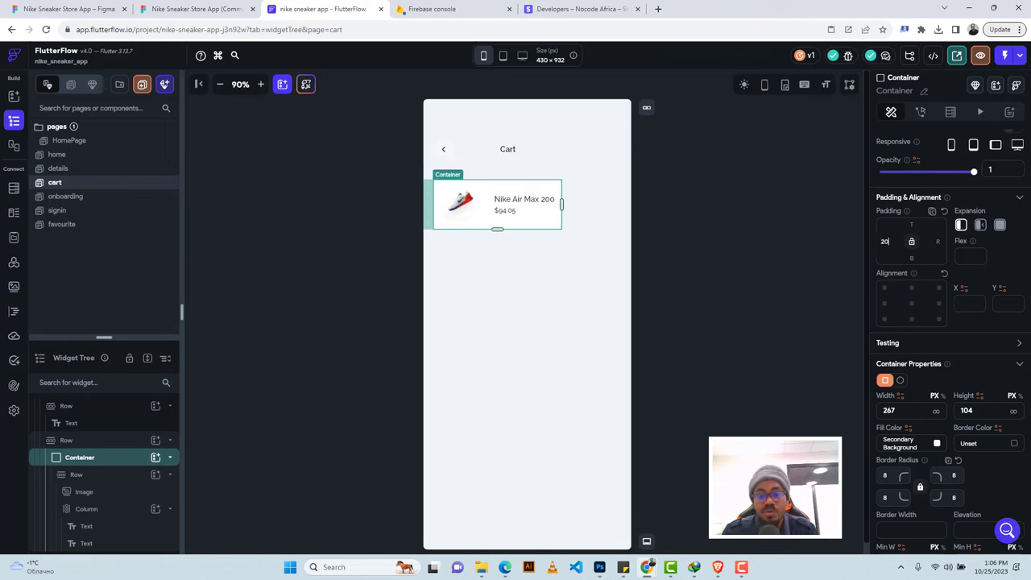
# Check the red Delete block's size in Figma, then bring up the row's widget choices.
pyautogui.click(587, 204)
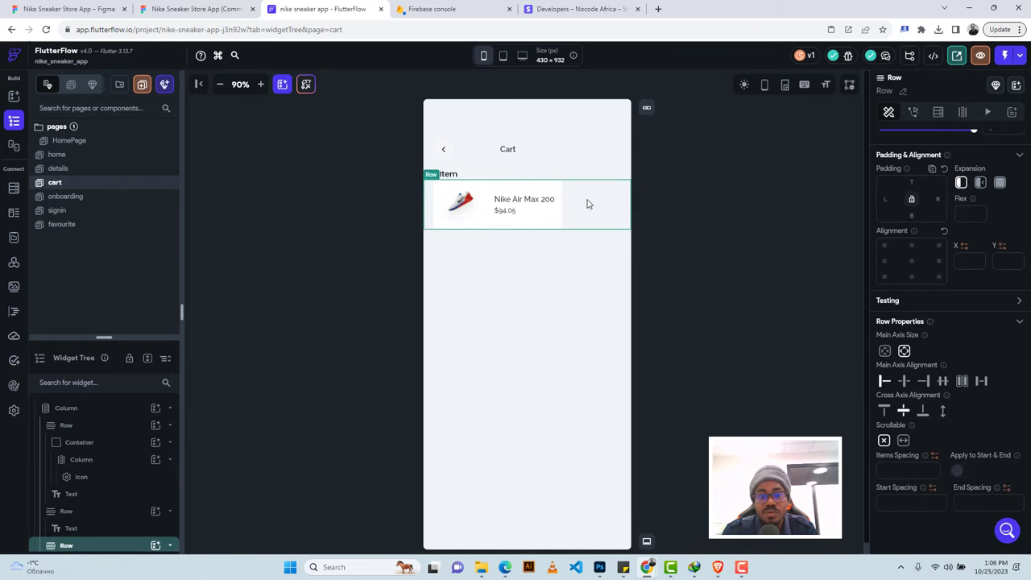
pyautogui.click(193, 8)
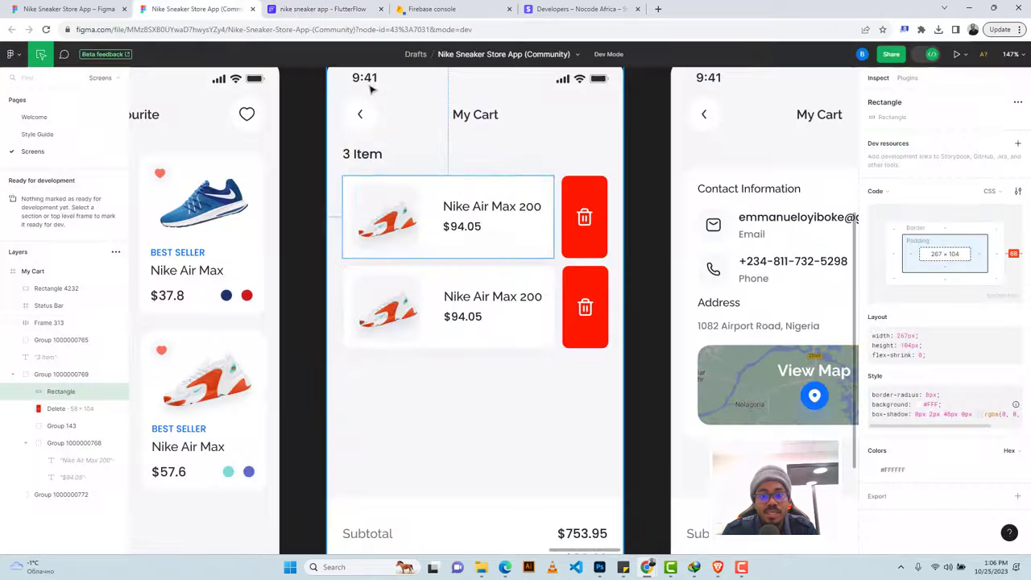
pyautogui.click(579, 184)
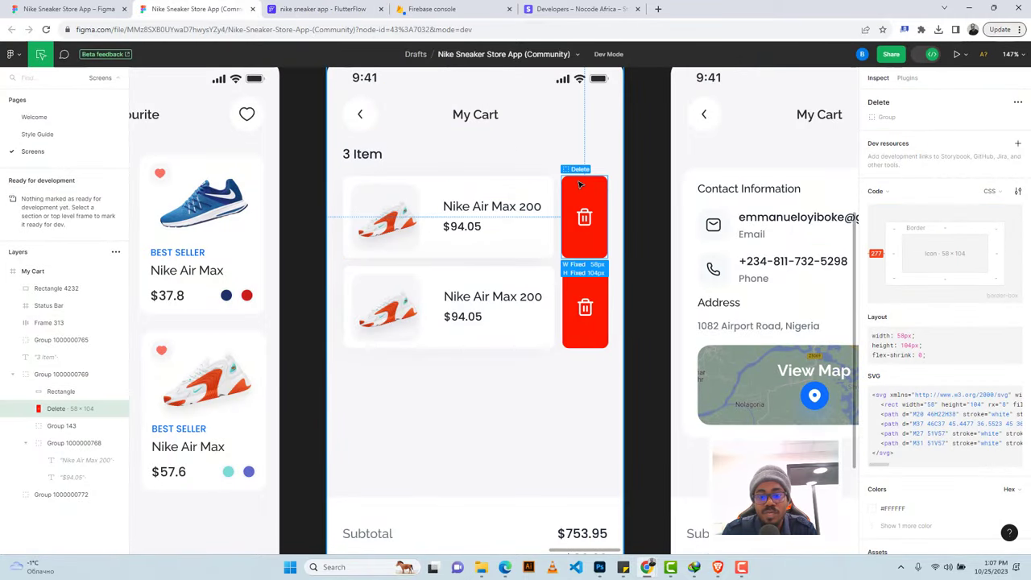
pyautogui.click(322, 9)
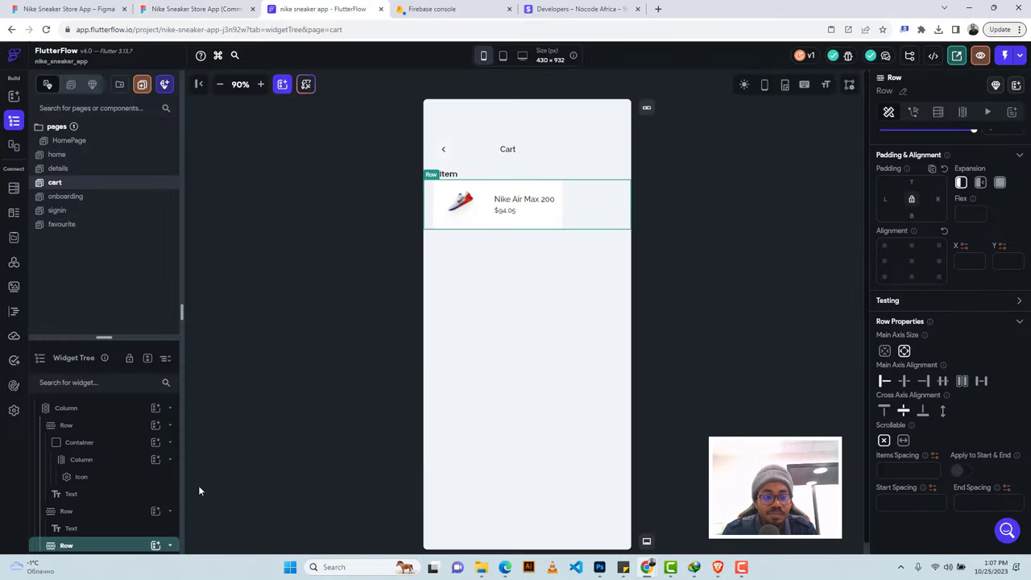
pyautogui.click(154, 546)
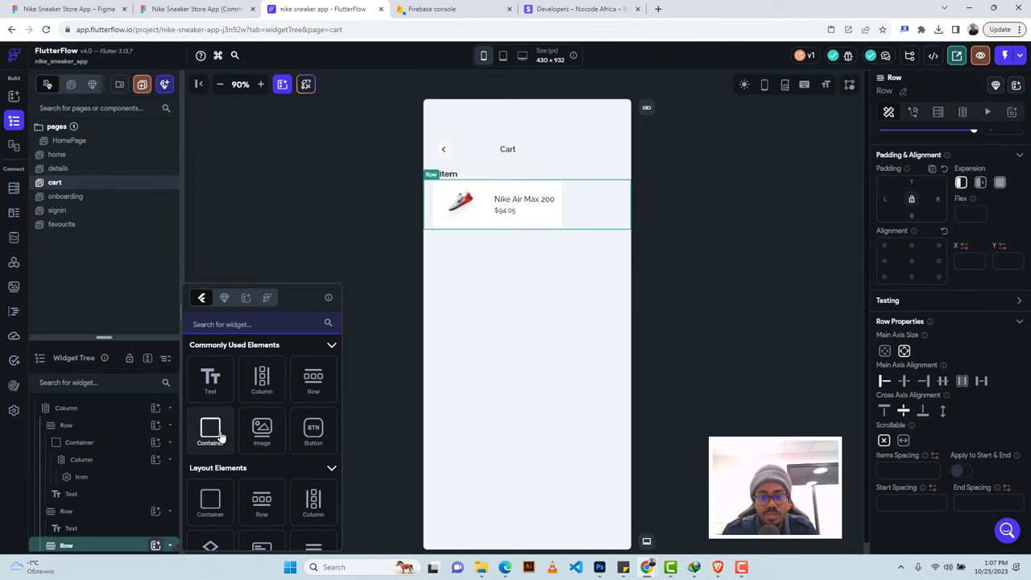
# Add a container at the row's end sized 58 wide by 104 high.
pyautogui.click(221, 437)
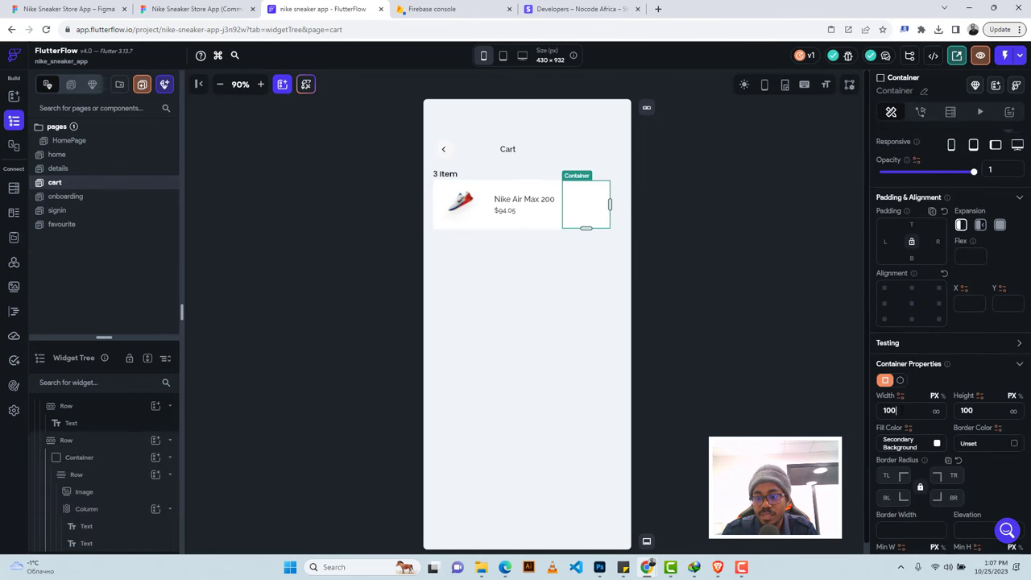
pyautogui.press('BackSpace')
pyautogui.press('BackSpace')
pyautogui.press('BackSpace')
pyautogui.write('58')
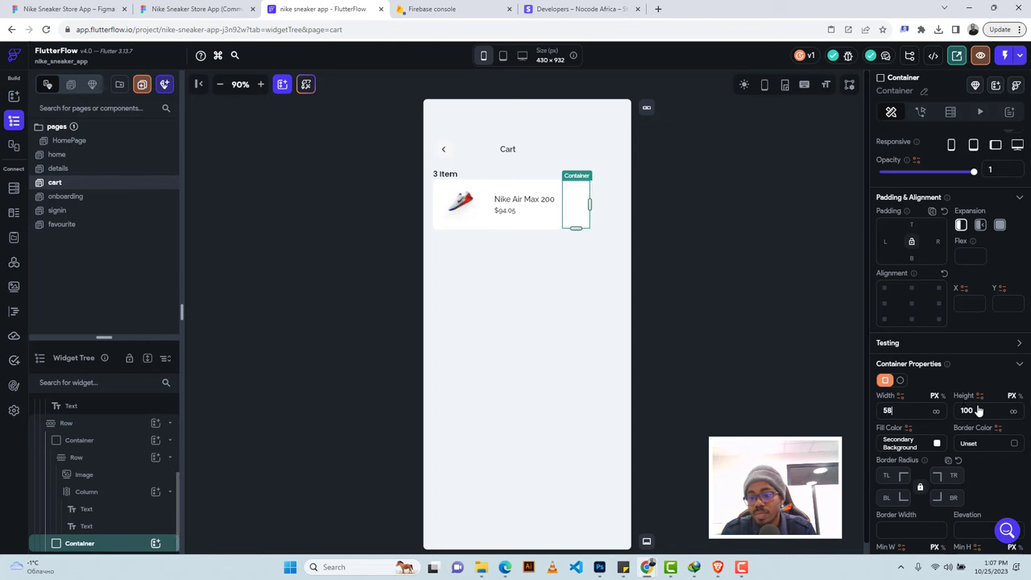
pyautogui.click(979, 411)
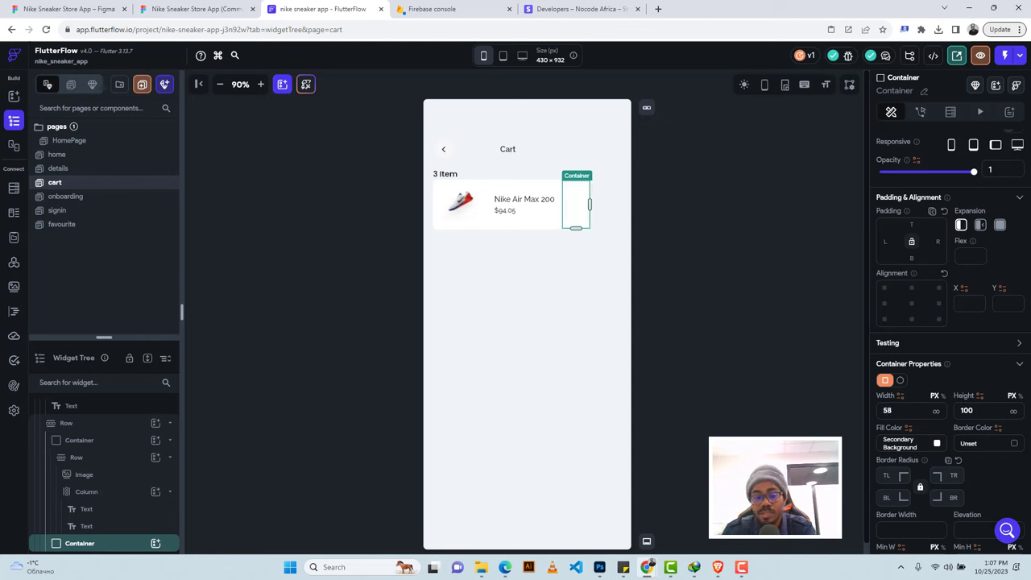
pyautogui.press('BackSpace')
pyautogui.write('4')
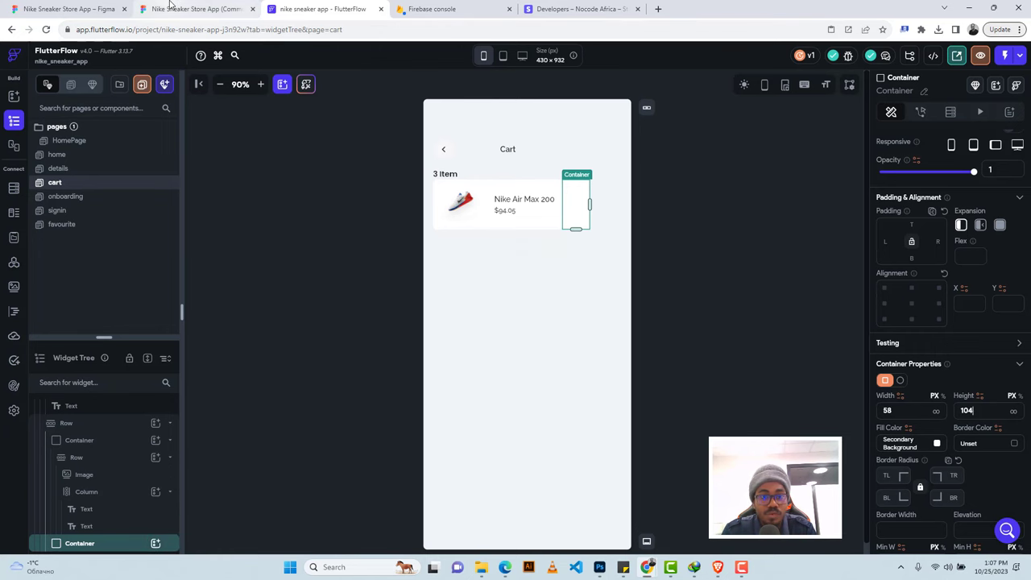
# Copy the red #FF1900 from the Figma Delete block and apply it as the container's fill.
pyautogui.click(193, 8)
pyautogui.scroll(-2, 932, 383)
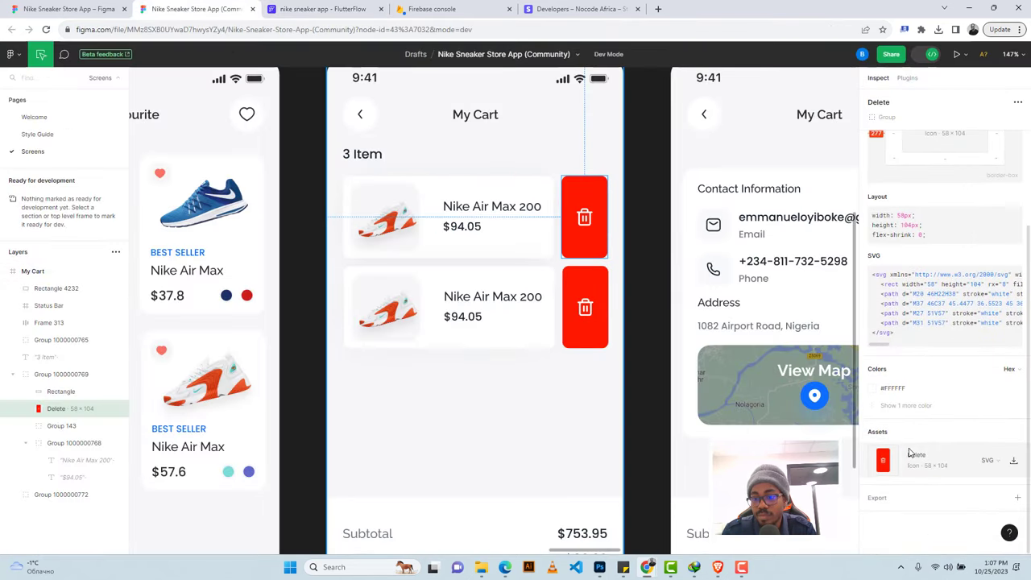
pyautogui.click(894, 406)
pyautogui.click(890, 405)
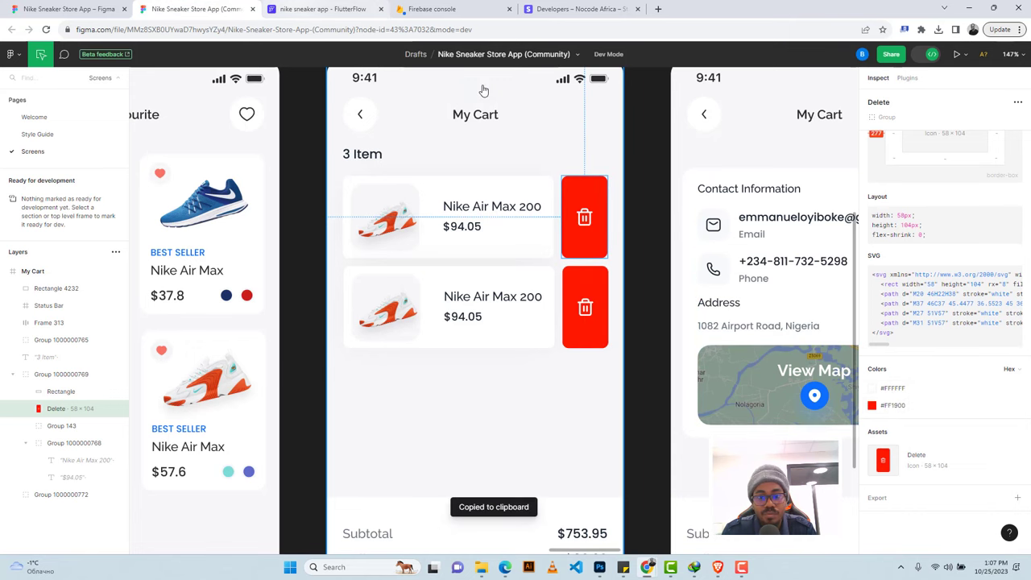
pyautogui.click(300, 8)
pyautogui.click(899, 443)
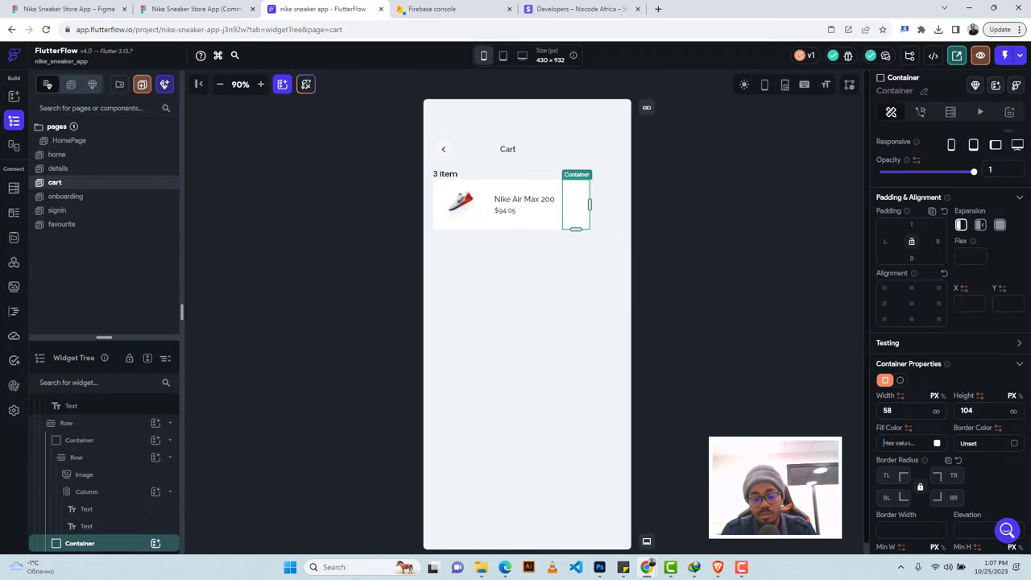
pyautogui.press('Return')
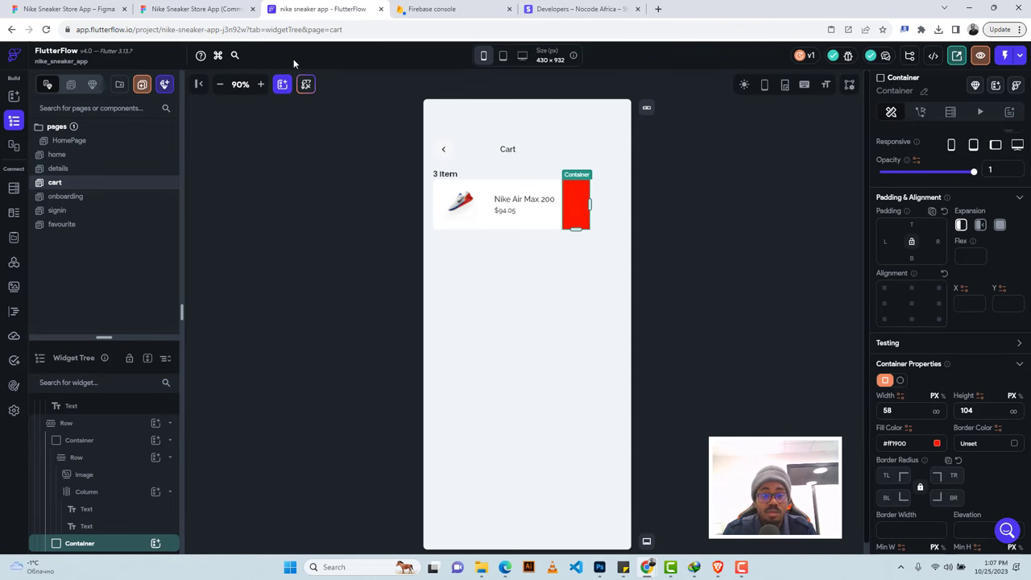
# Give the red container 10 px left padding and place a column inside it.
pyautogui.click(212, 8)
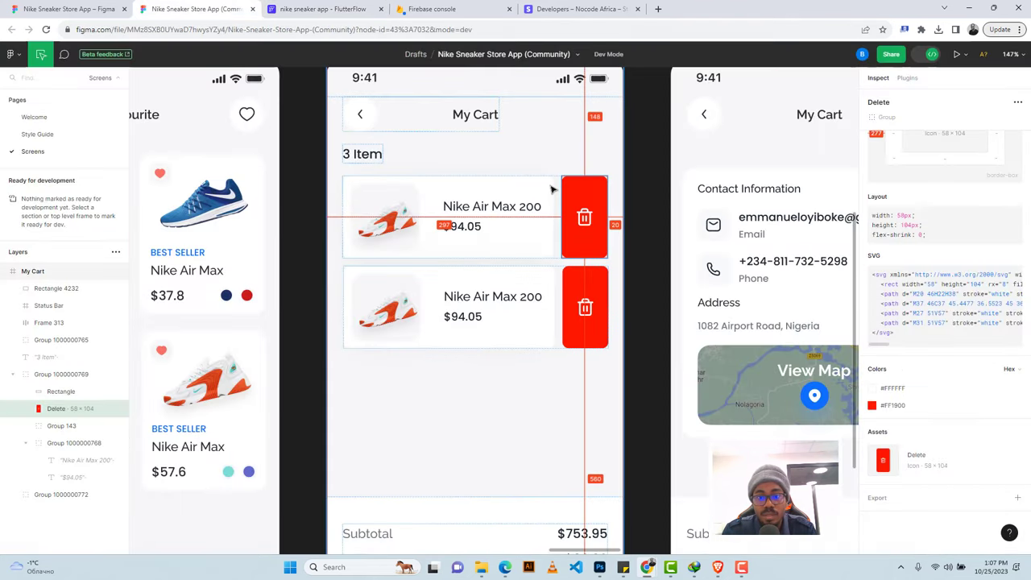
pyautogui.hotkey('ctrl', 'Tab')
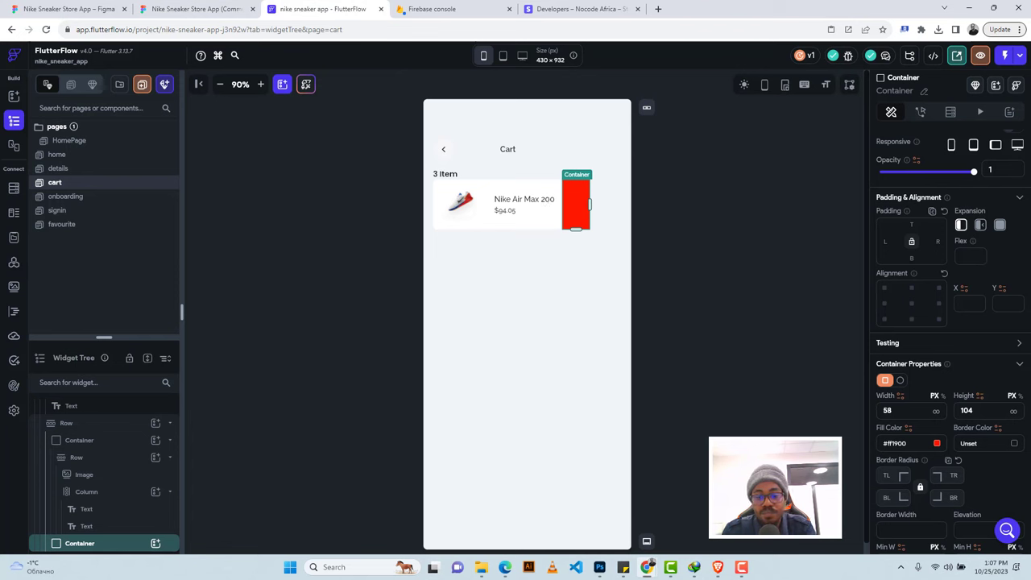
pyautogui.write('10')
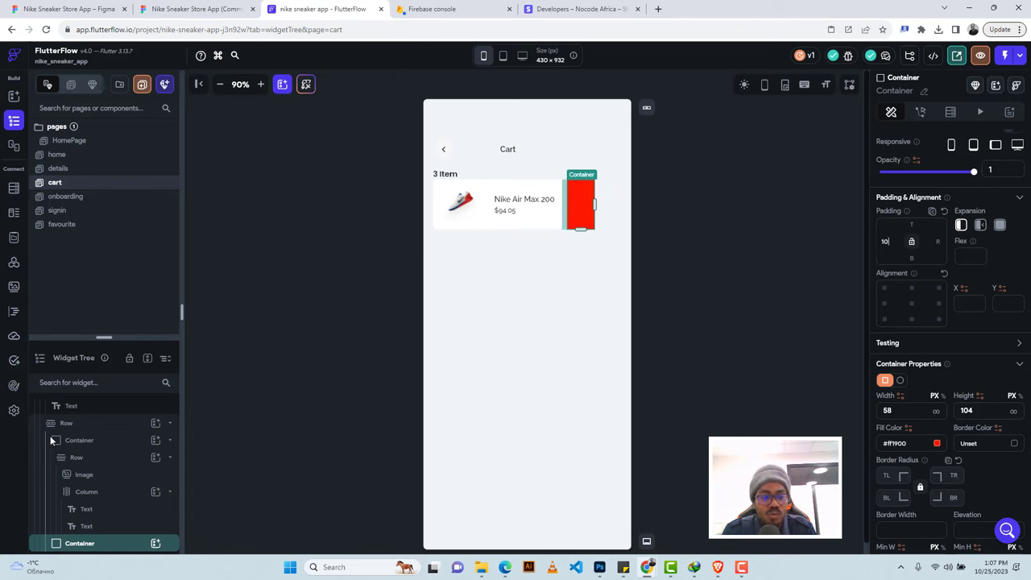
pyautogui.click(155, 544)
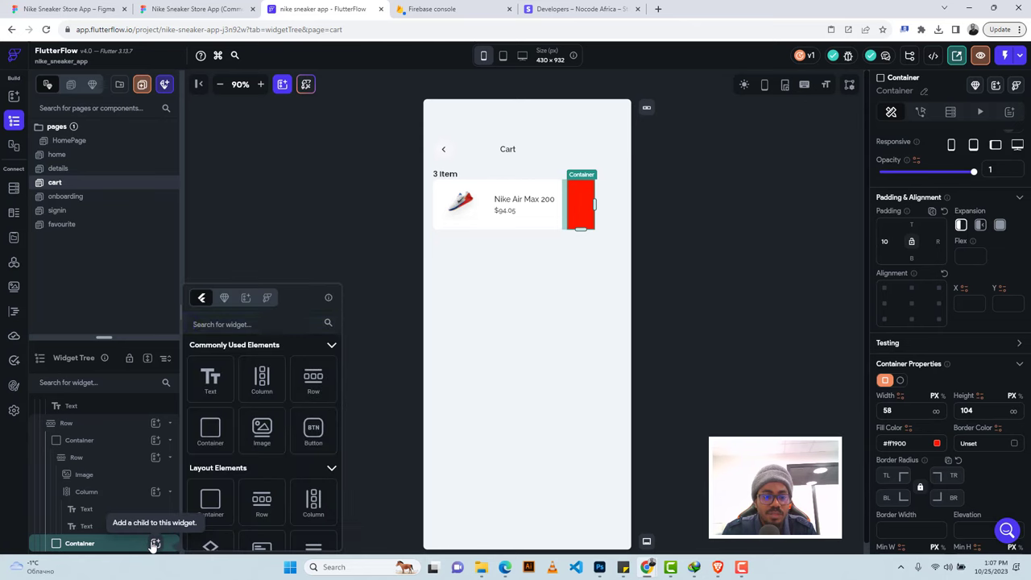
pyautogui.click(265, 382)
pyautogui.click(266, 382)
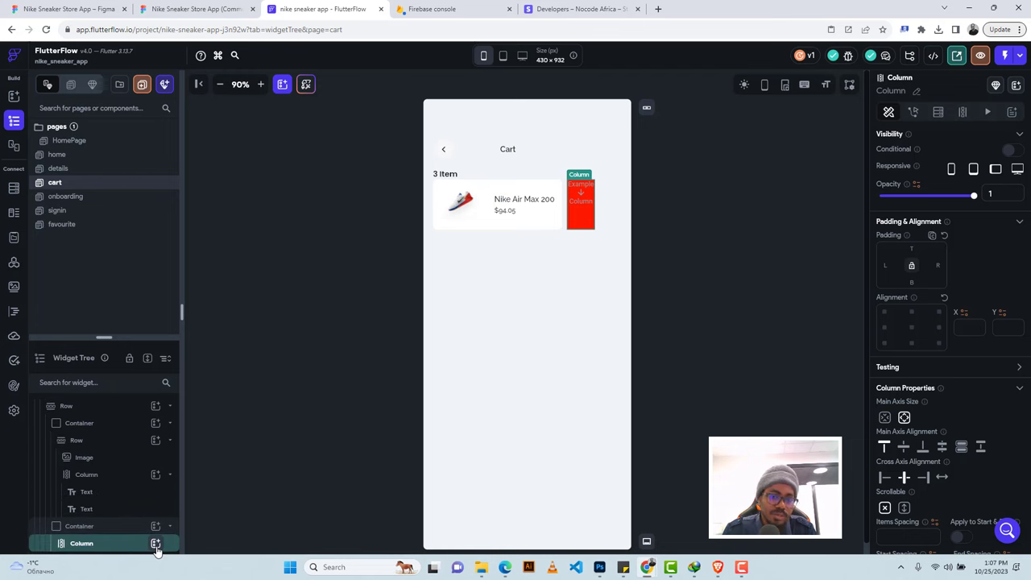
# Add a delete_outlined icon to the red column and colour it Secondary Background white.
pyautogui.click(156, 544)
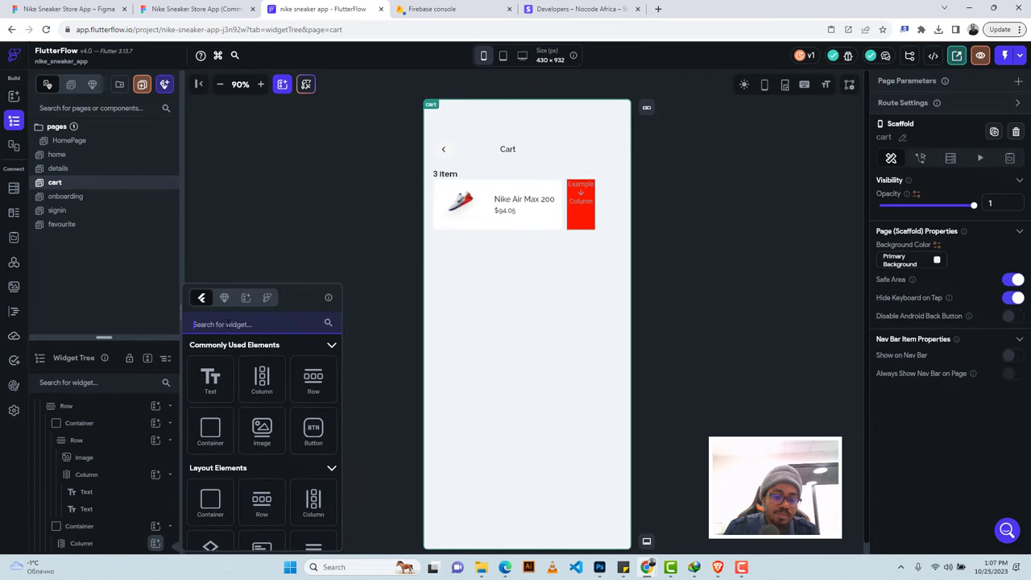
pyautogui.write('Icon')
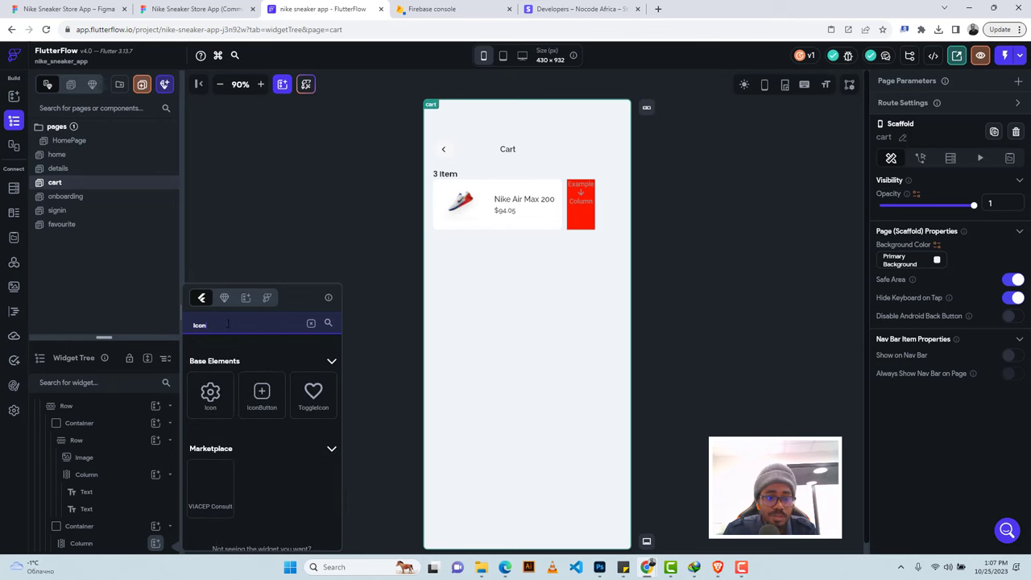
pyautogui.click(212, 394)
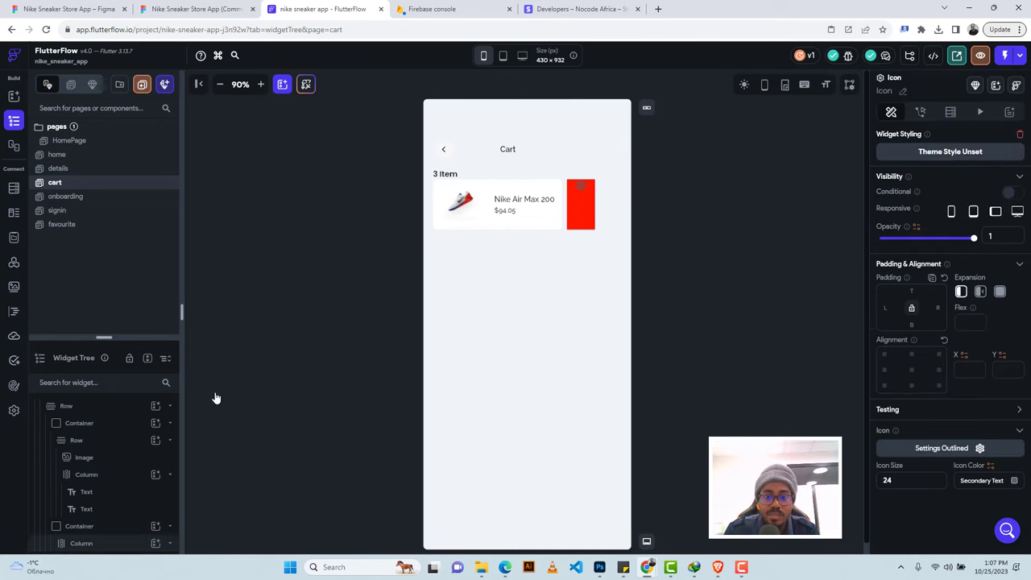
pyautogui.click(917, 449)
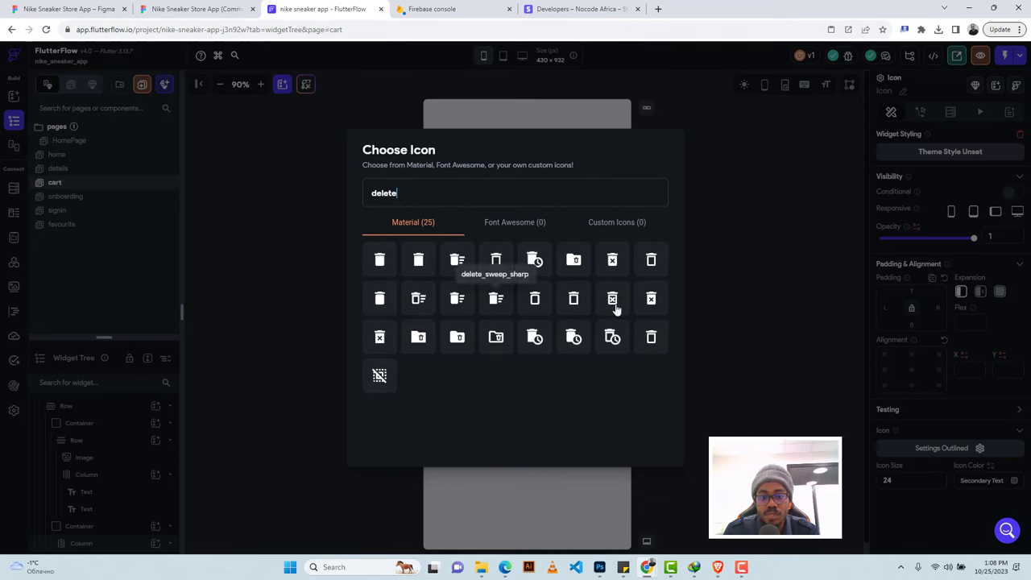
pyautogui.click(612, 260)
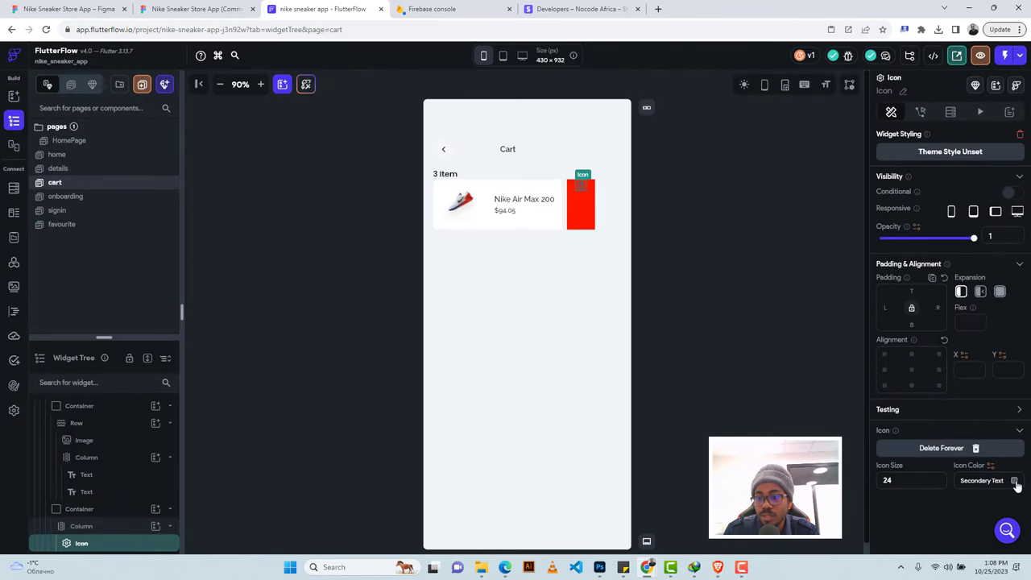
pyautogui.click(1015, 481)
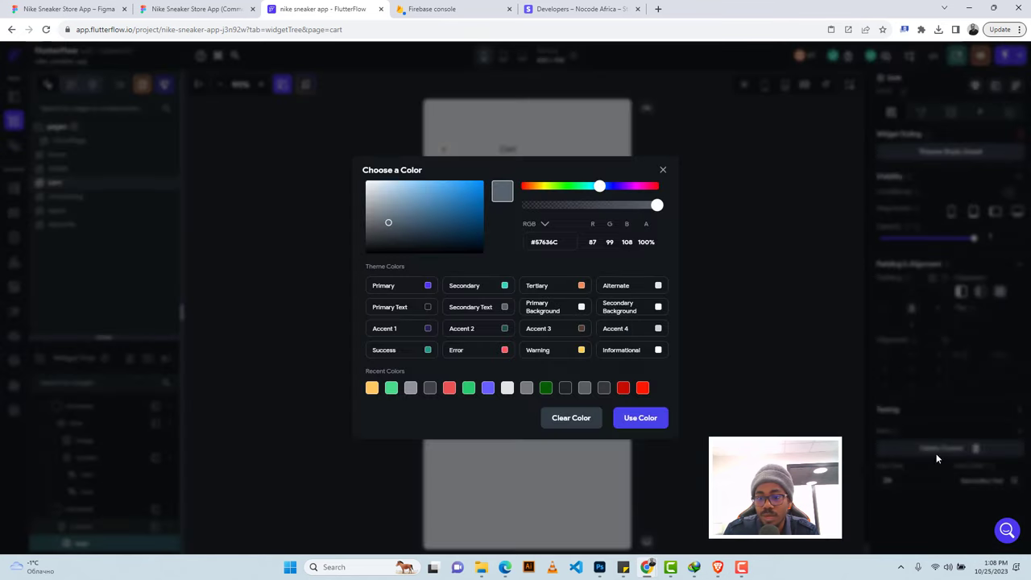
pyautogui.click(658, 309)
pyautogui.click(210, 8)
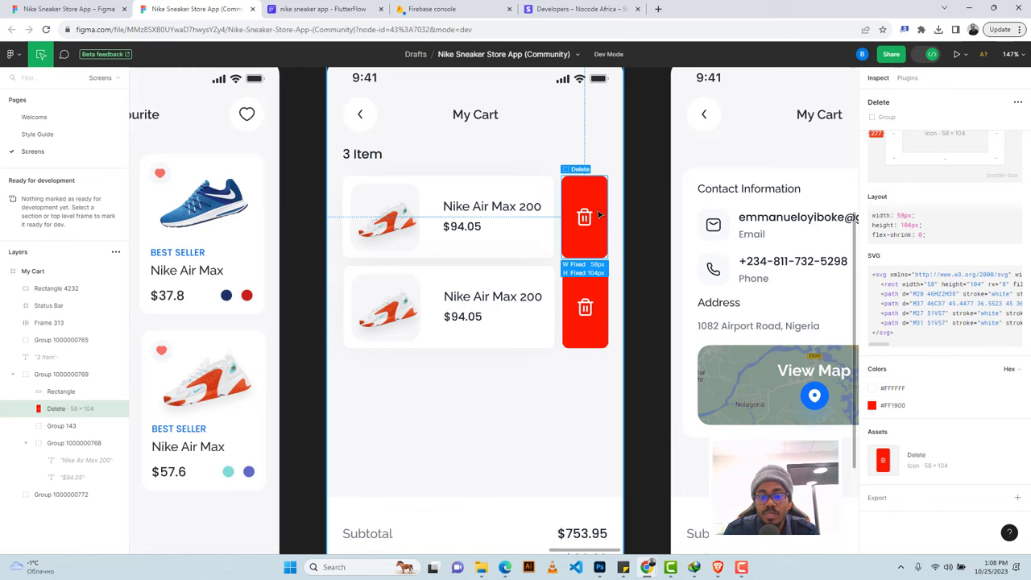
pyautogui.click(931, 54)
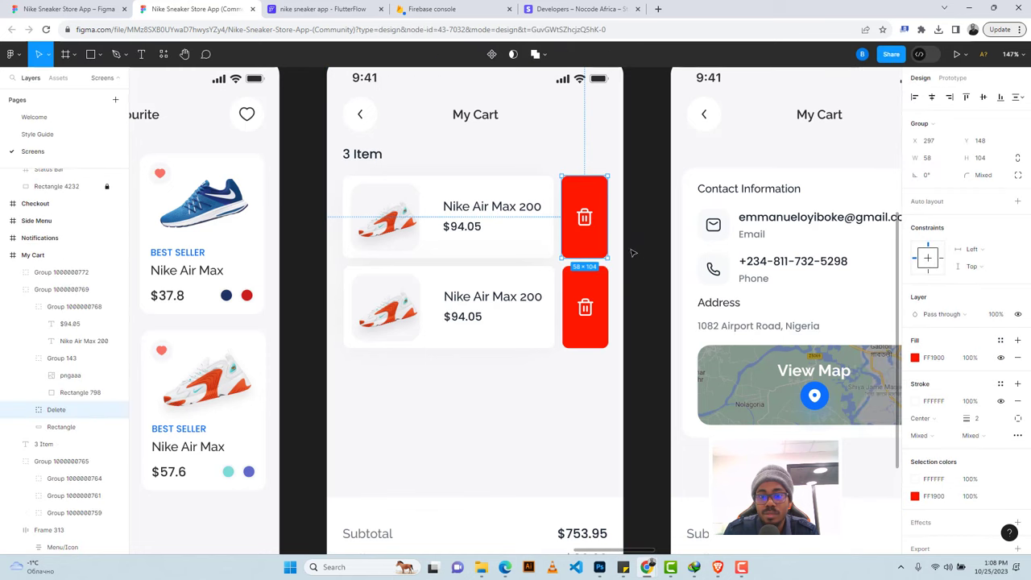
pyautogui.doubleClick(584, 220)
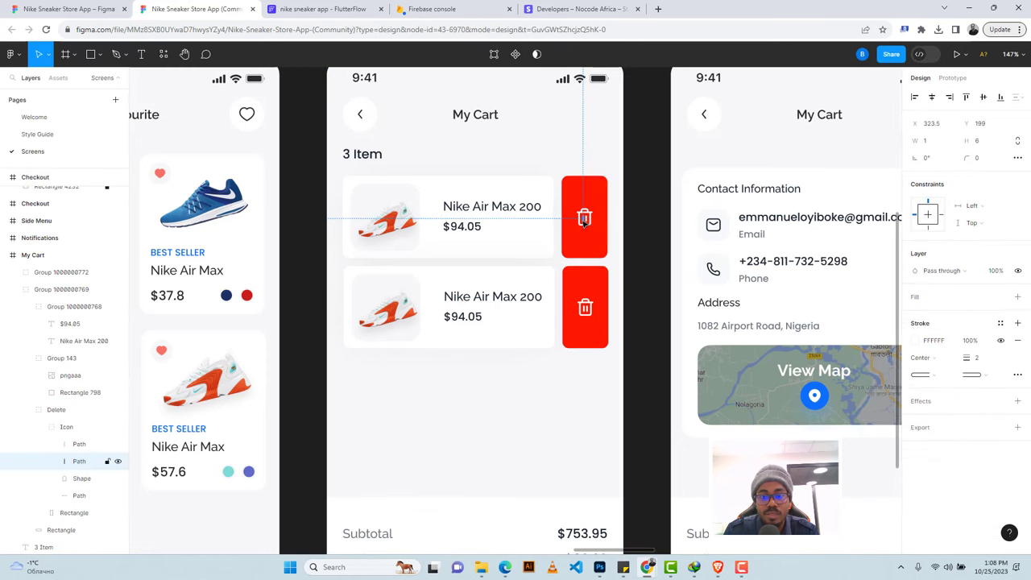
pyautogui.press('Escape')
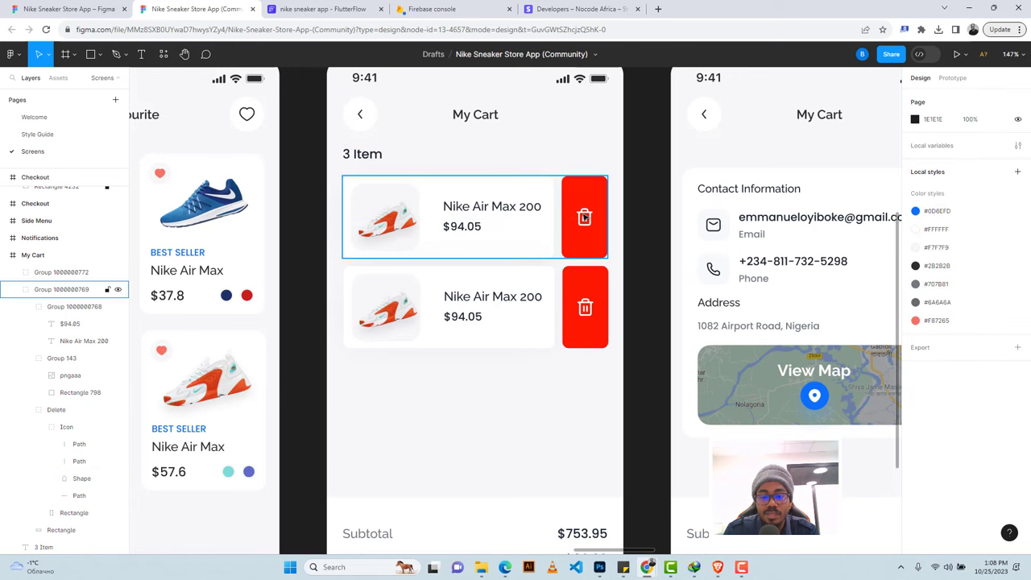
pyautogui.click(584, 217)
pyautogui.doubleClick(584, 217)
pyautogui.doubleClick(584, 217)
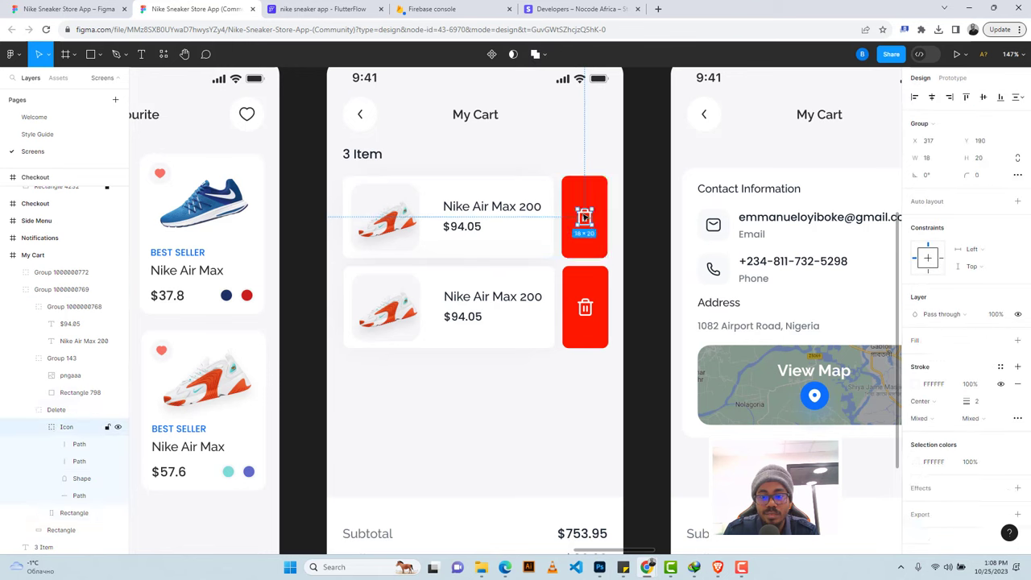
pyautogui.click(322, 8)
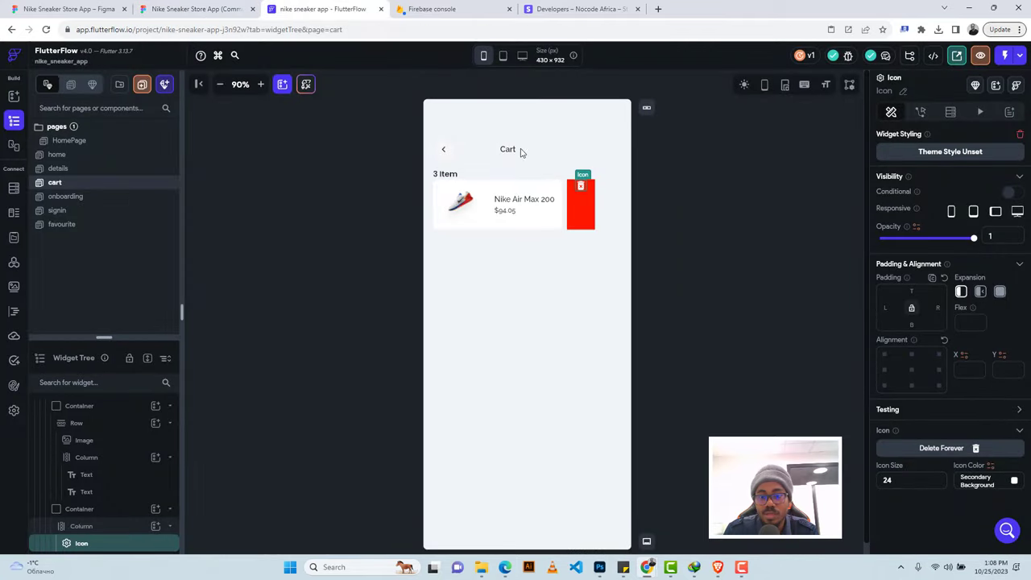
# Set the white delete icon's size to 34, then select the red container.
pyautogui.click(581, 209)
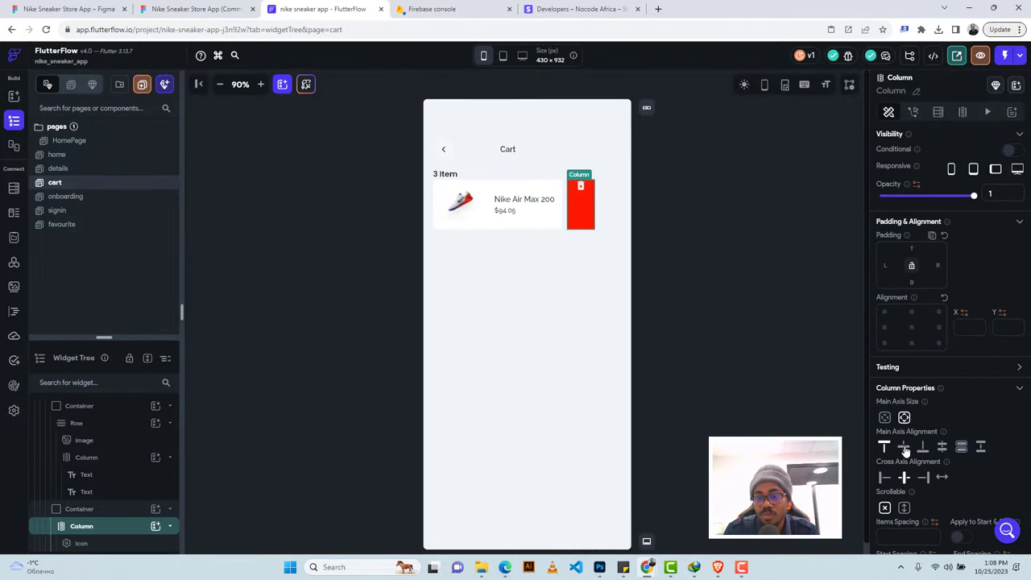
pyautogui.click(584, 203)
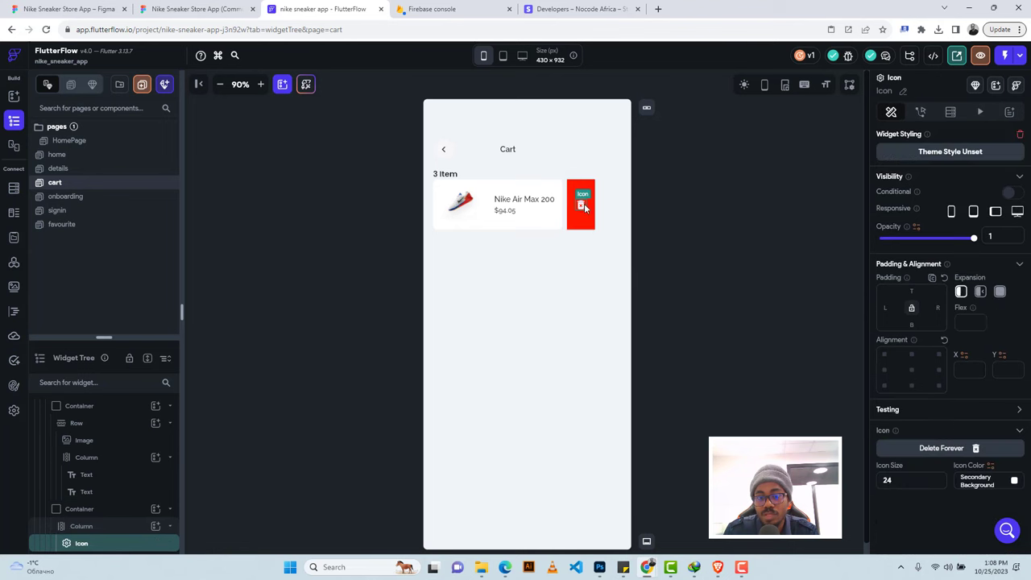
pyautogui.write('34')
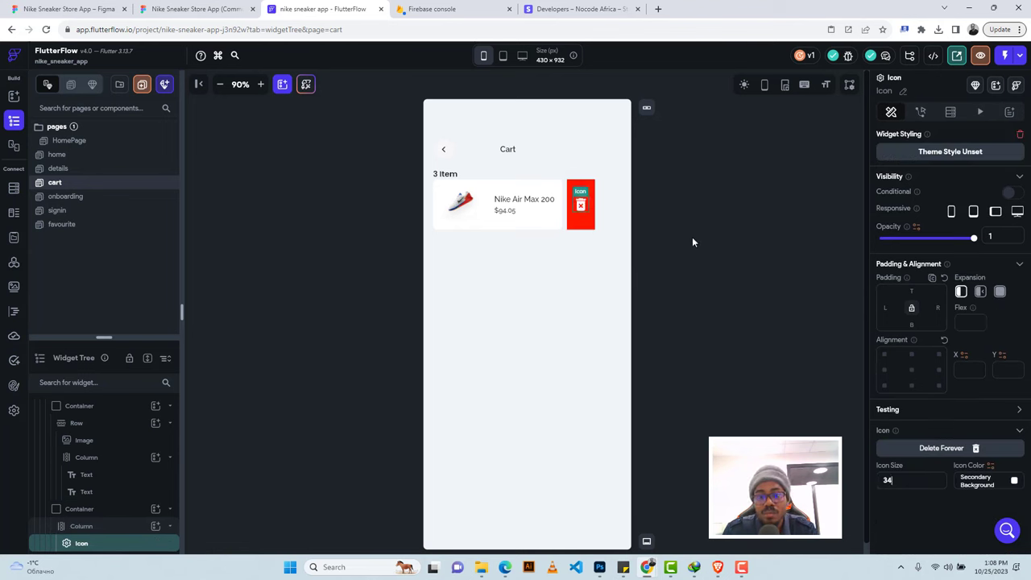
pyautogui.click(616, 250)
pyautogui.click(593, 176)
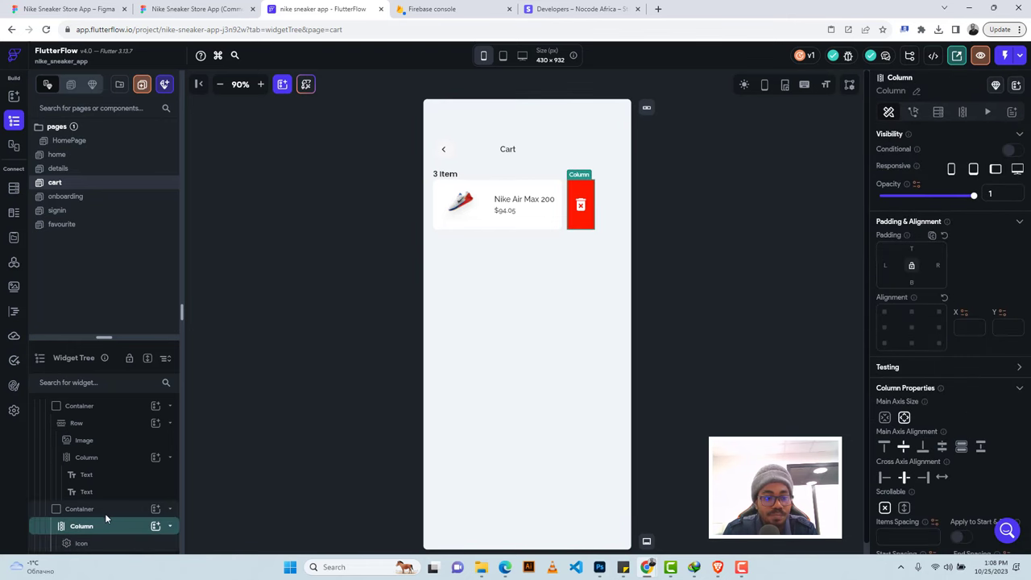
pyautogui.click(80, 509)
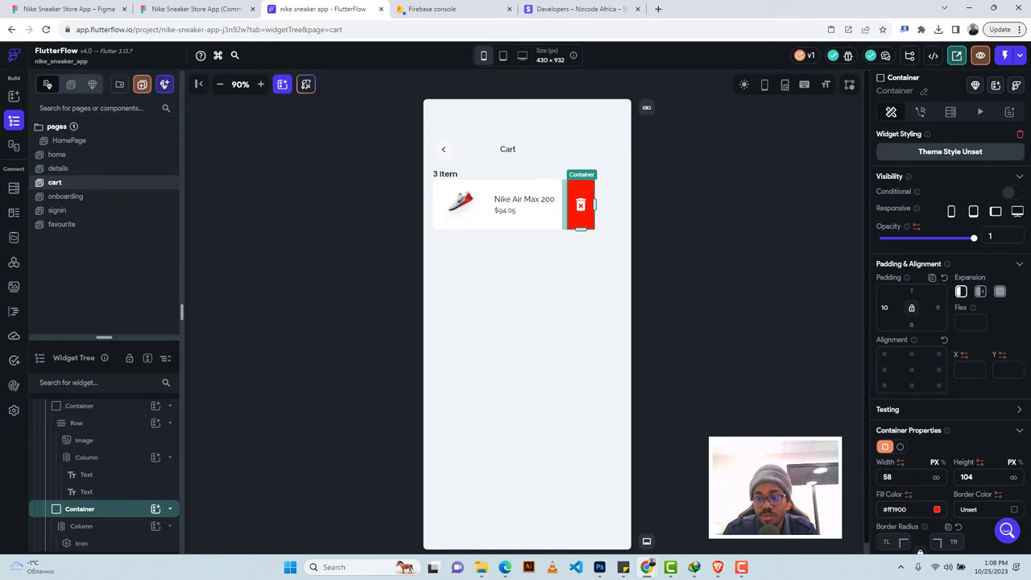
pyautogui.scroll(-2, 907, 470)
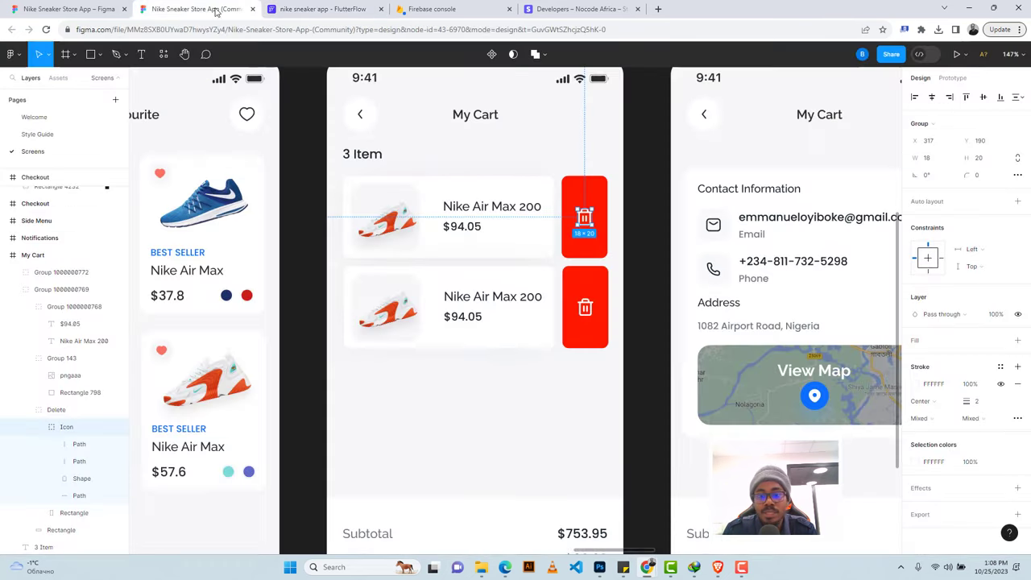
# Read the red rectangle's corner radius in Figma and set the container's border radius to 8.
pyautogui.click(198, 9)
pyautogui.click(573, 186)
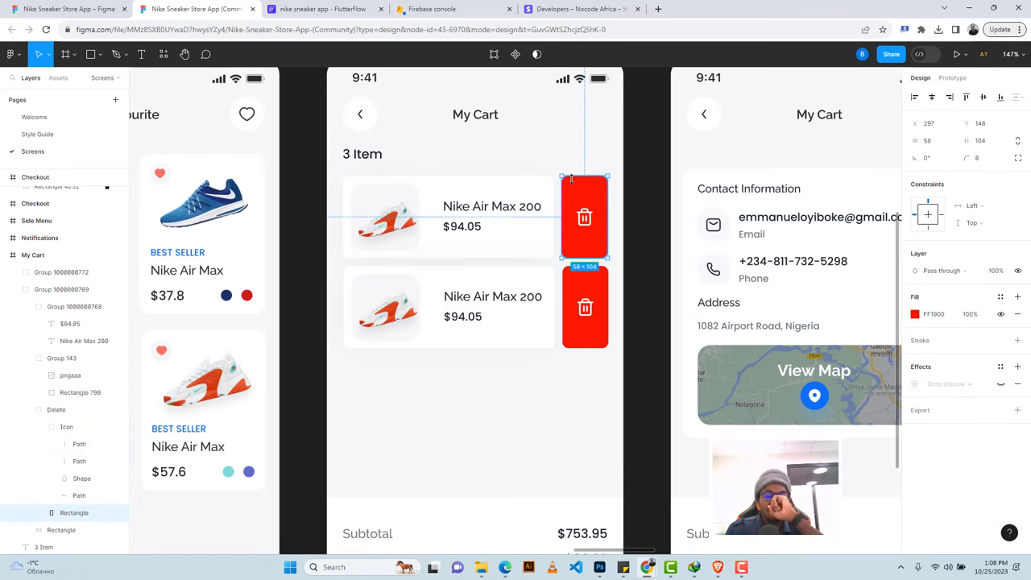
pyautogui.click(318, 9)
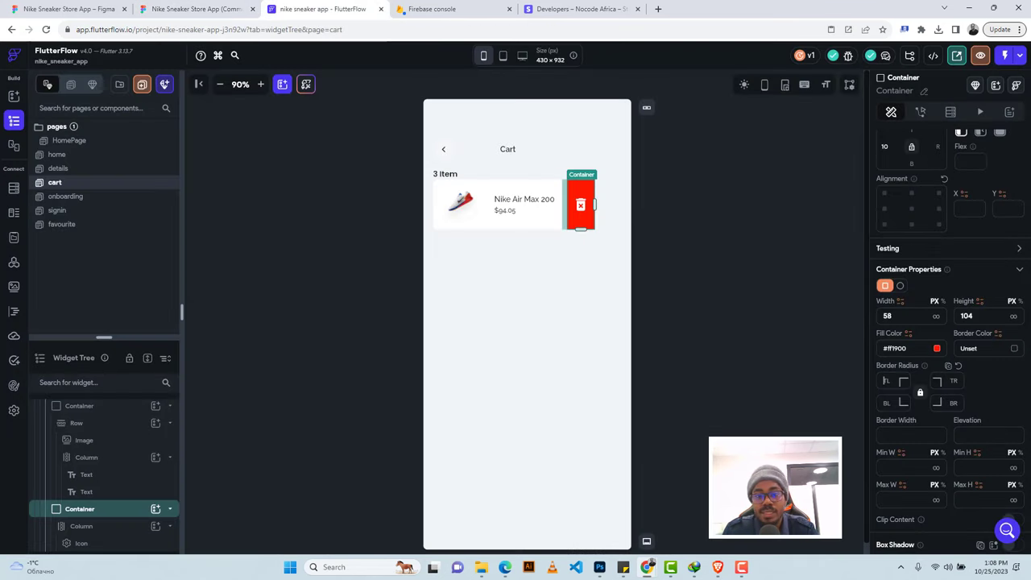
pyautogui.write('8')
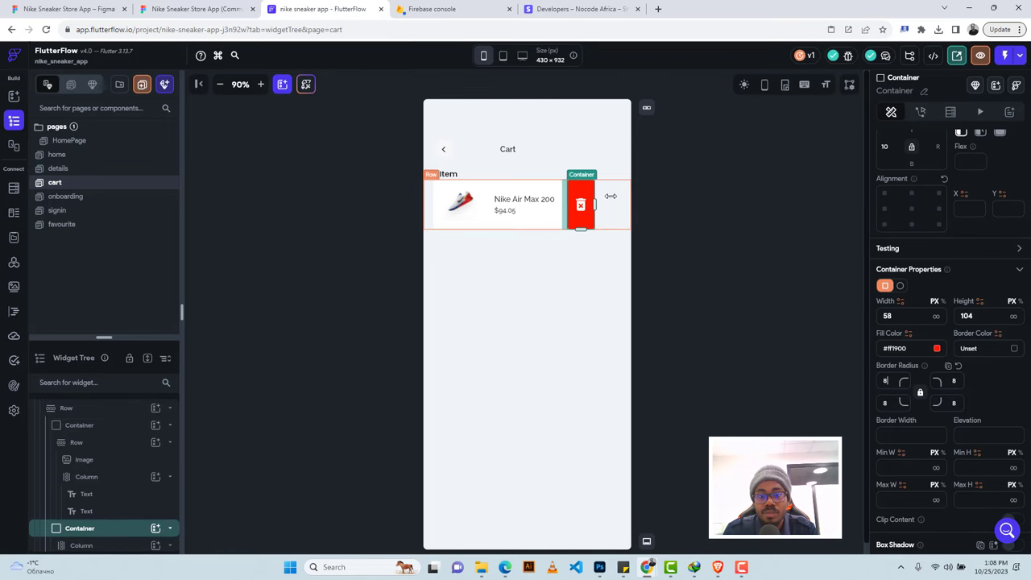
# Check the white product card's 267 × 104 size in the Figma design.
pyautogui.click(610, 200)
pyautogui.click(193, 9)
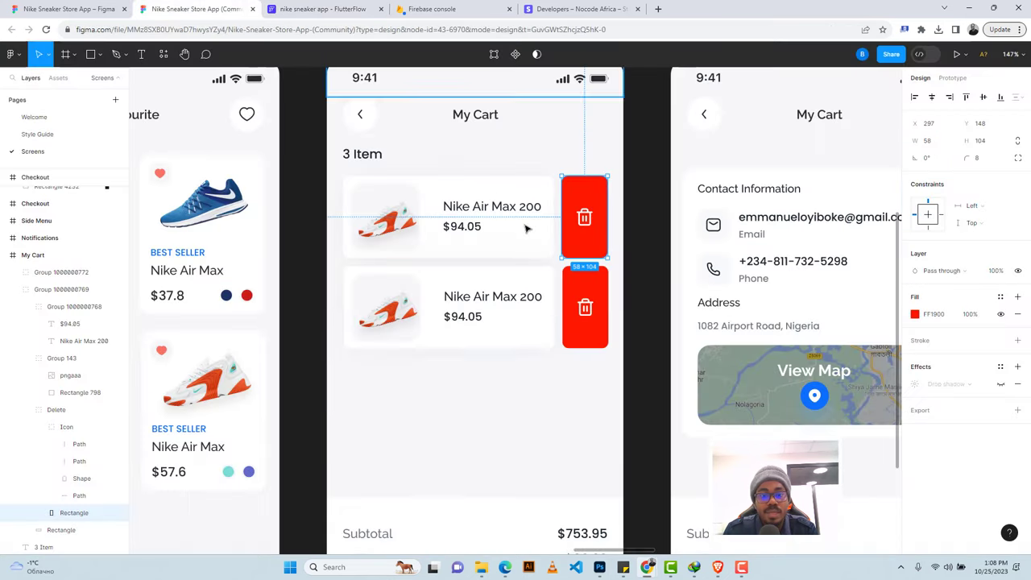
pyautogui.click(470, 183)
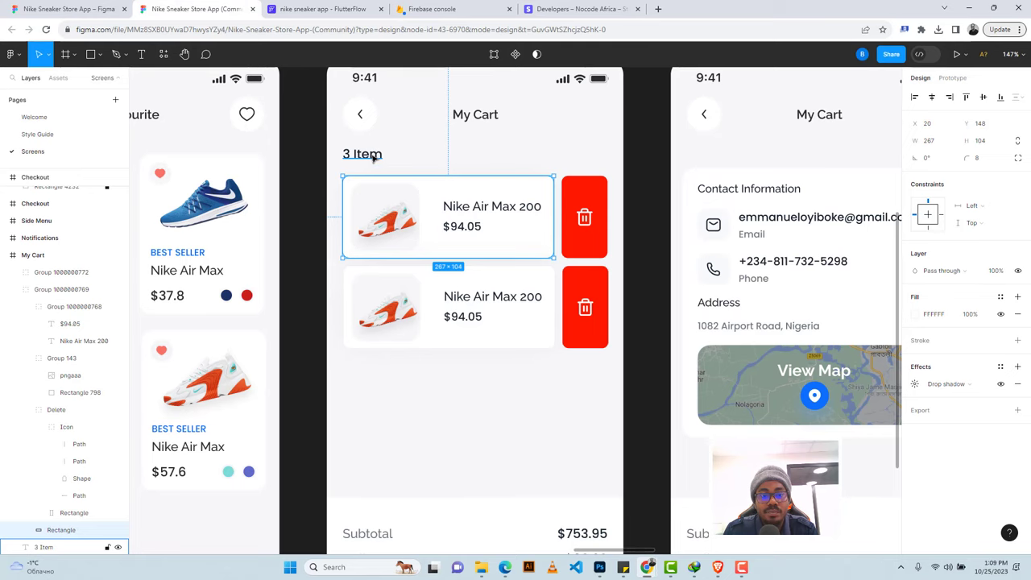
pyautogui.click(322, 9)
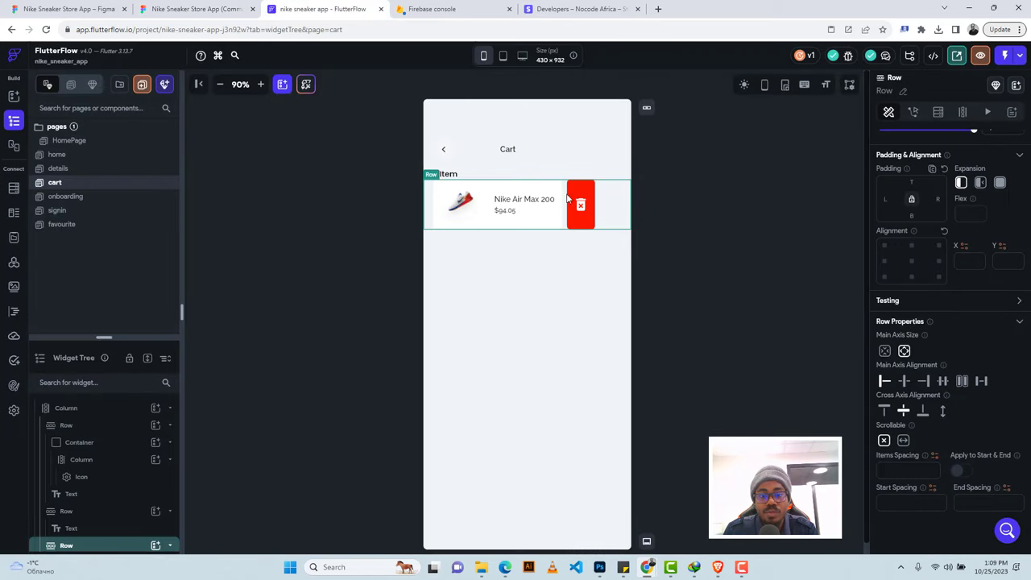
# Wrap the cart item row in a ListView and set its spacing to 16 after measuring in Figma.
pyautogui.rightClick(131, 548)
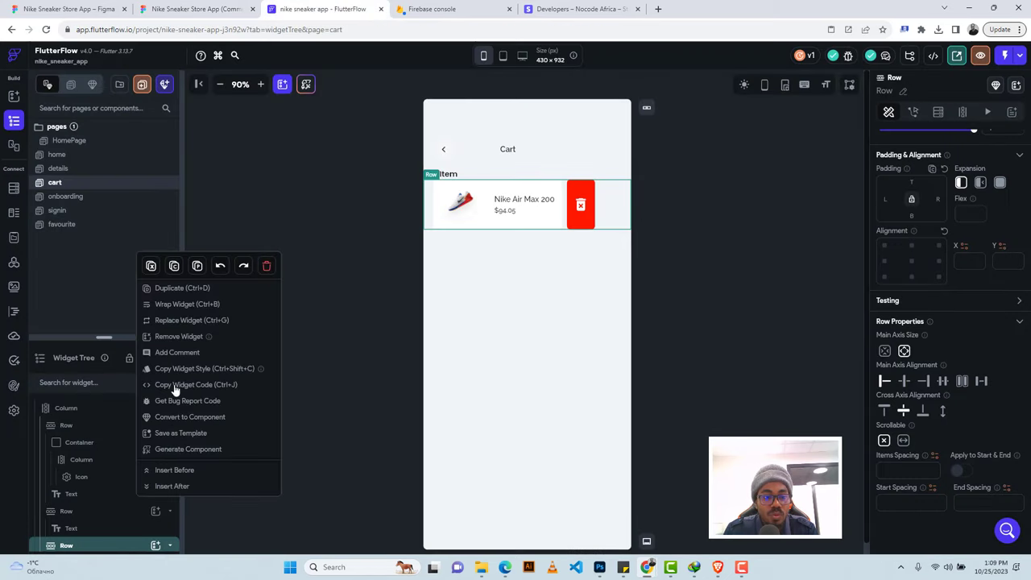
pyautogui.click(186, 305)
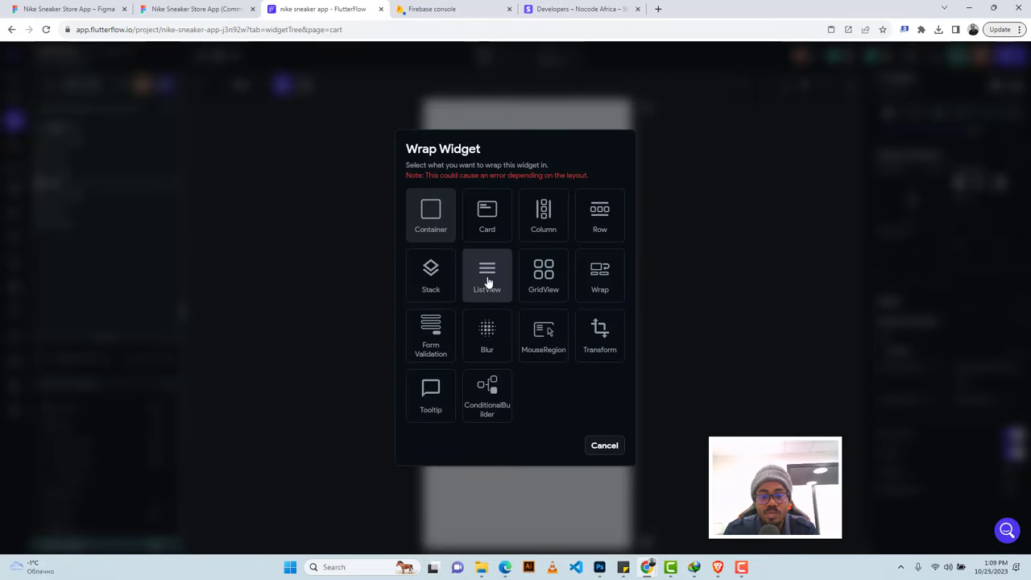
pyautogui.click(487, 278)
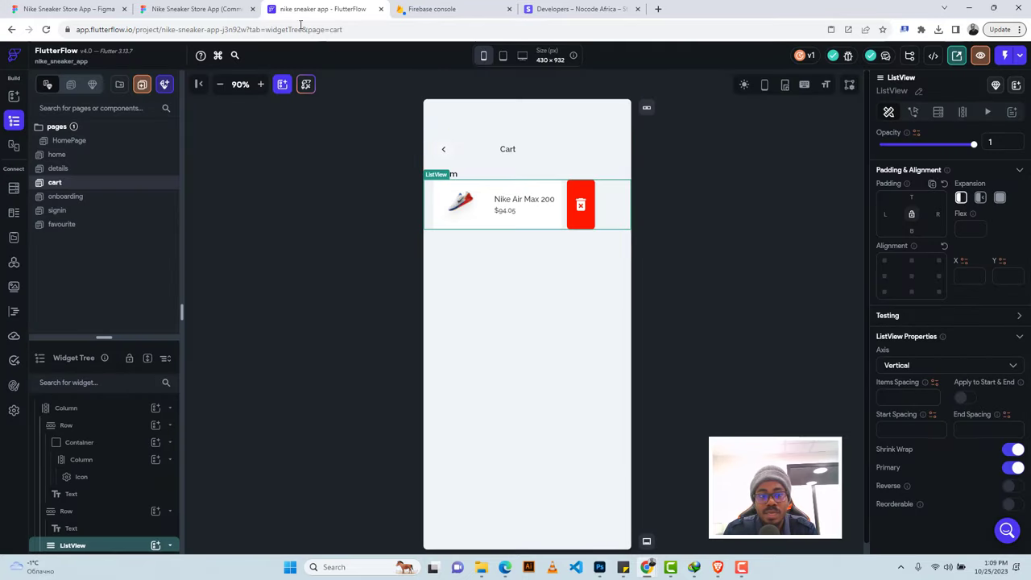
pyautogui.click(197, 9)
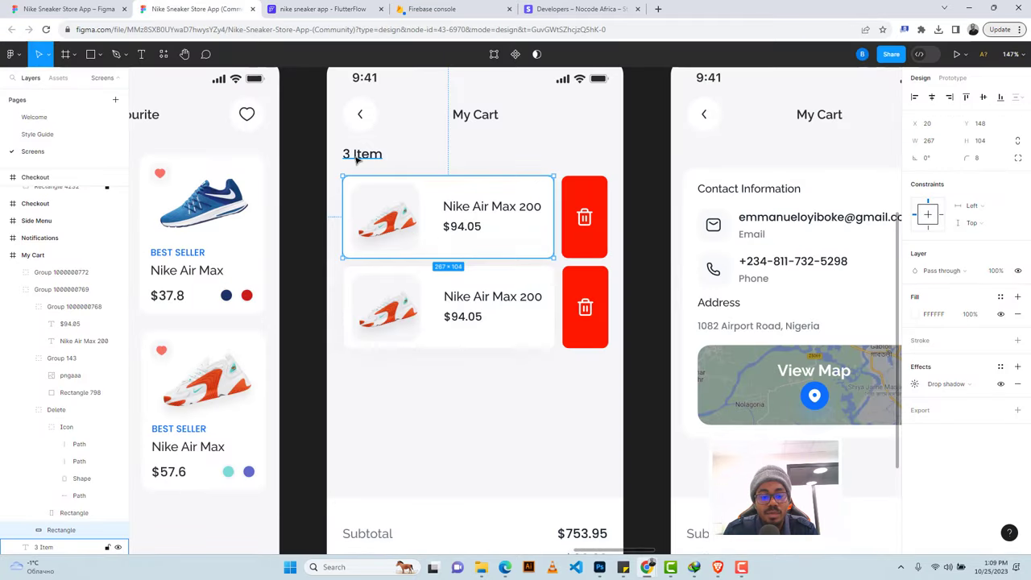
pyautogui.press('alt')
pyautogui.click(316, 9)
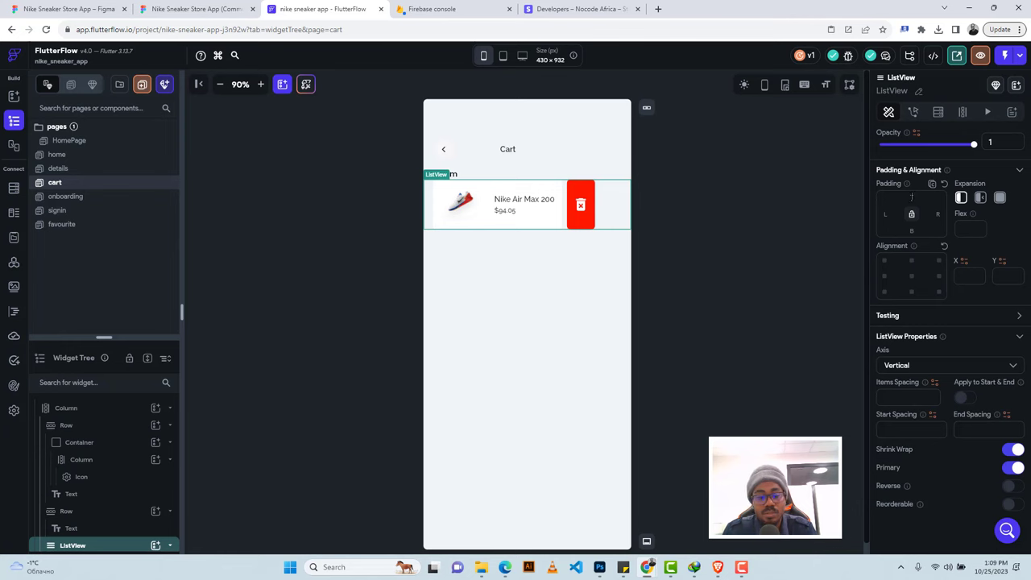
pyautogui.write('16')
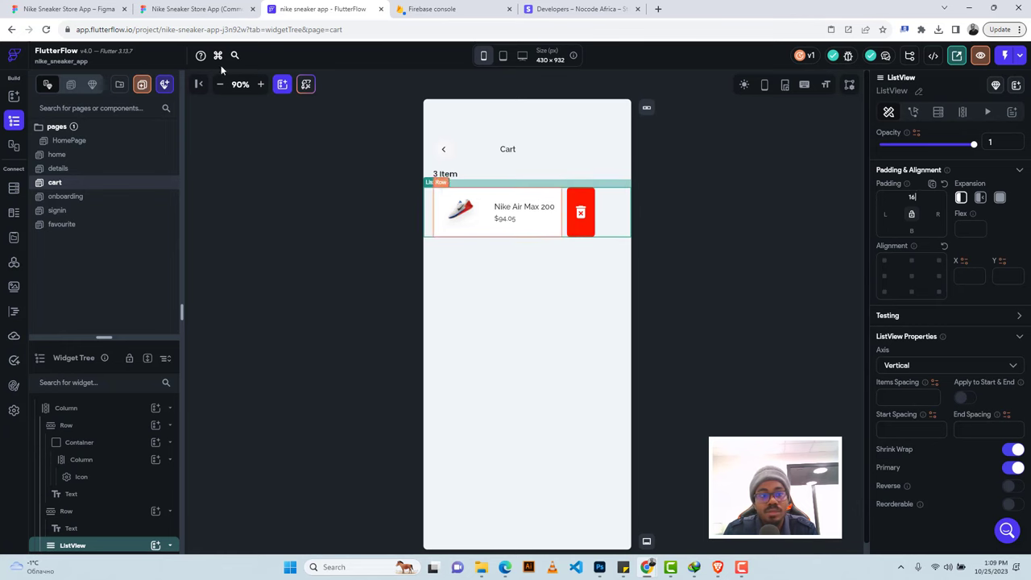
pyautogui.click(196, 9)
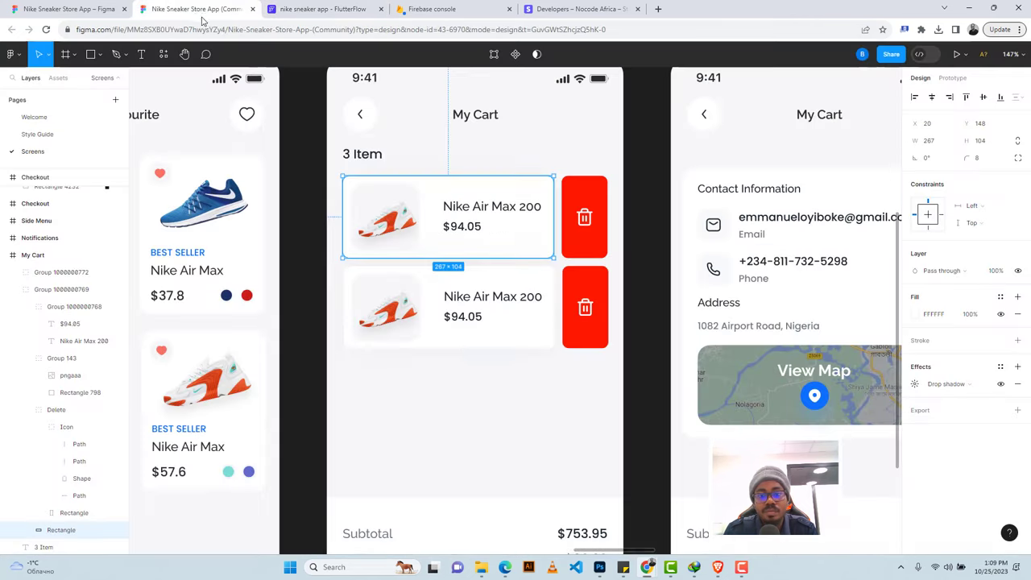
pyautogui.click(322, 9)
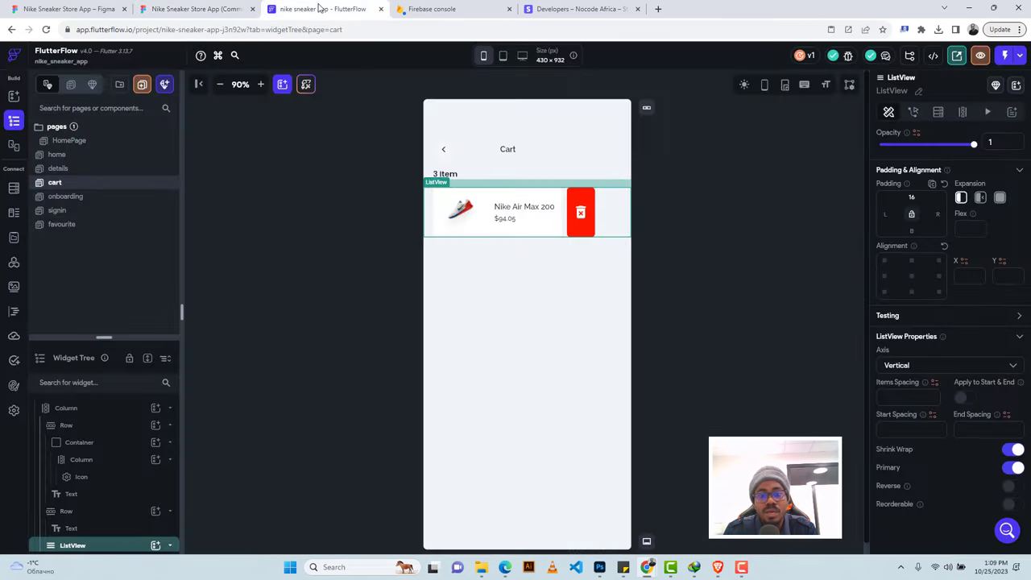
# Select the red delete block's column and container, then compare with the Figma design.
pyautogui.click(583, 201)
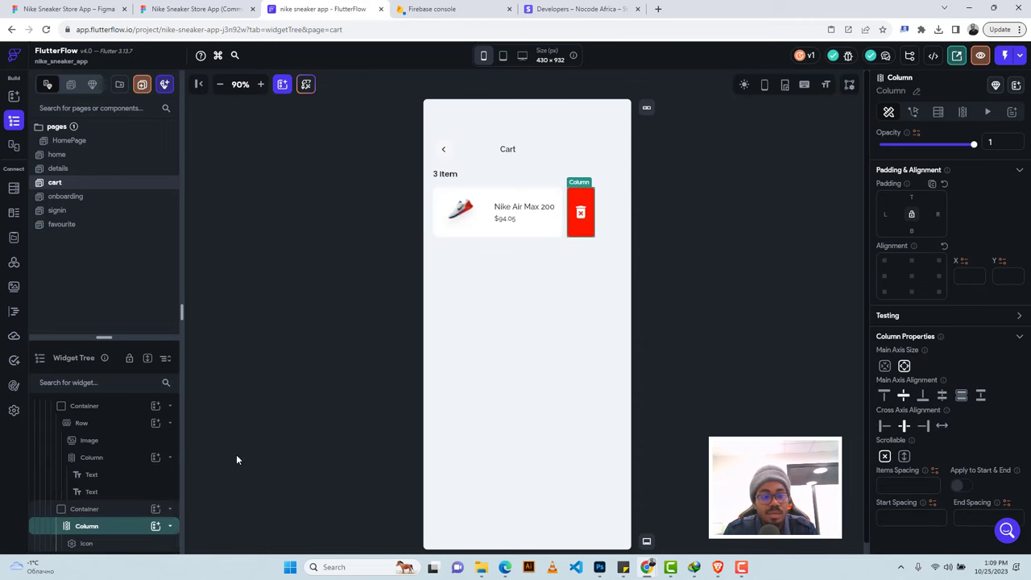
pyautogui.click(123, 510)
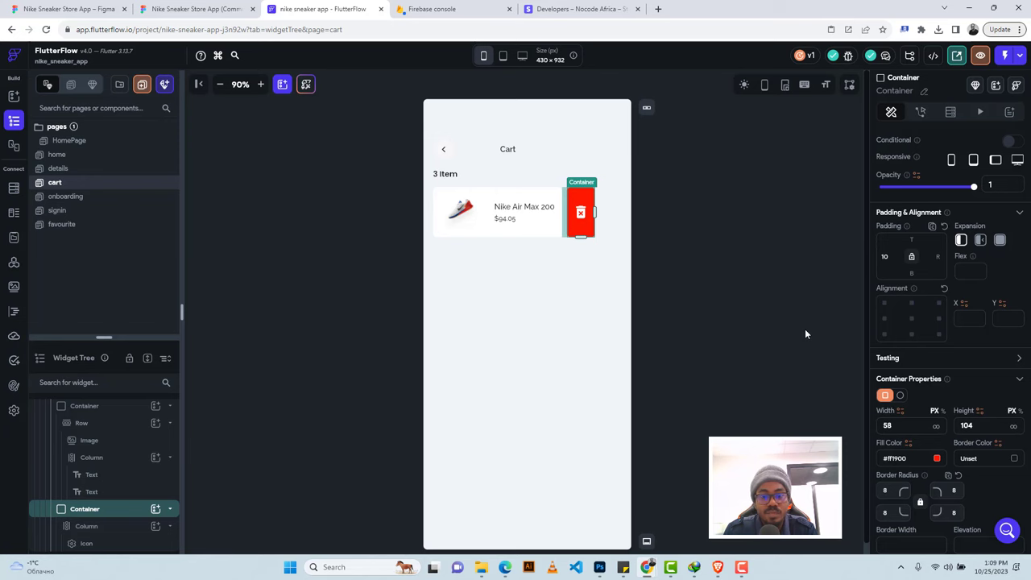
pyautogui.click(209, 11)
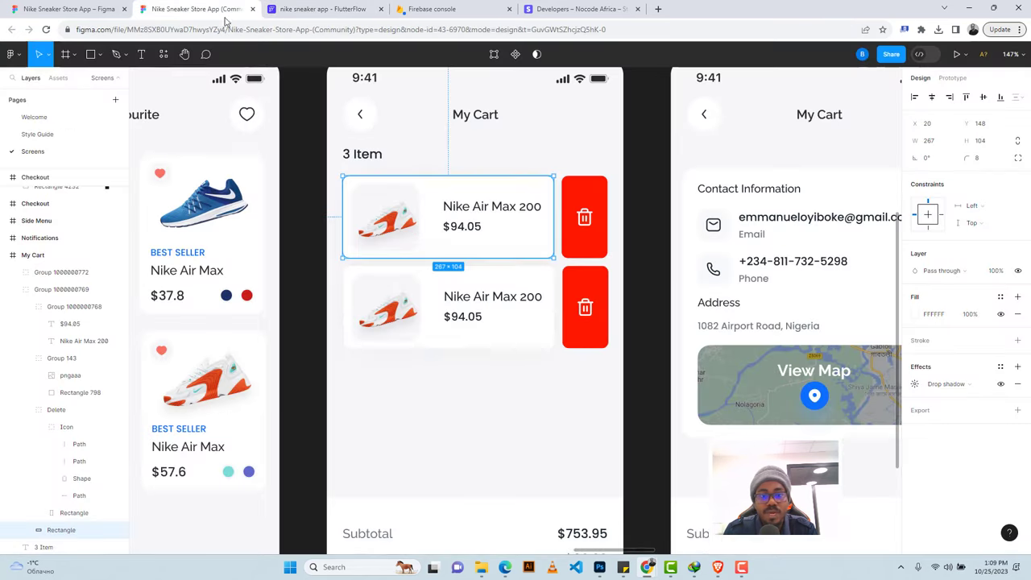
# Give the red delete block 20 px right padding, Flexible expansion and unlimited width.
pyautogui.click(602, 191)
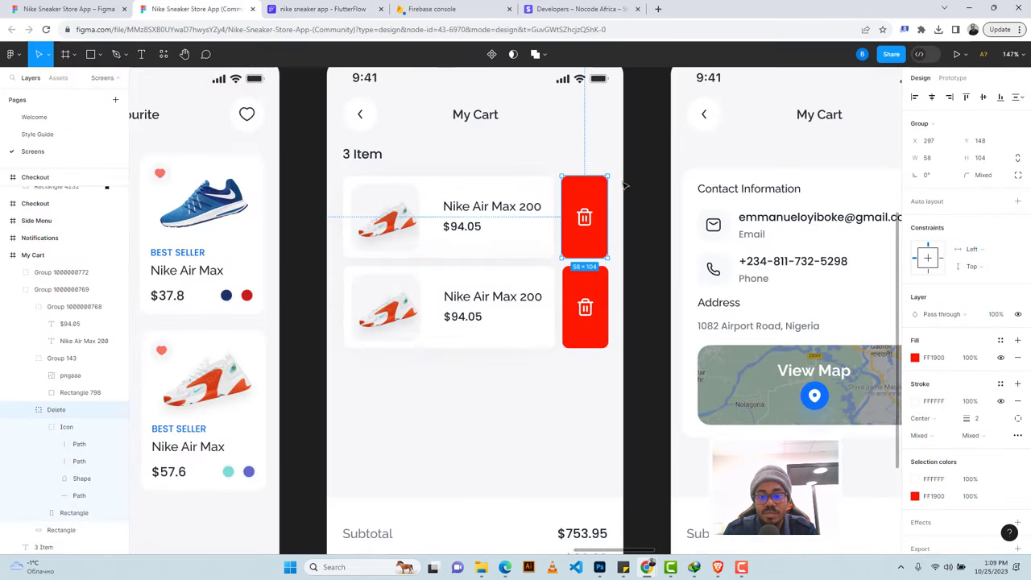
pyautogui.click(318, 8)
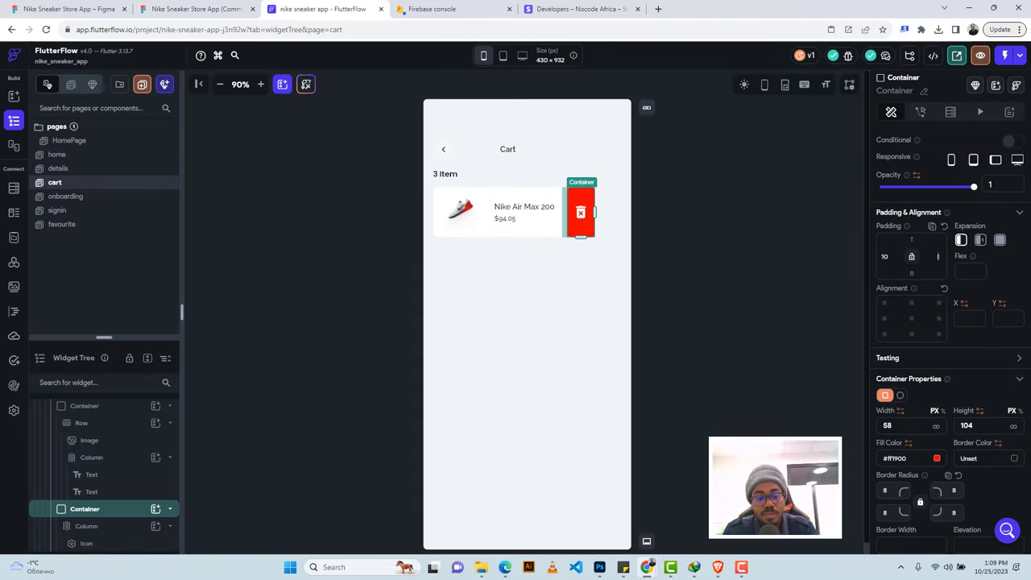
pyautogui.click(938, 256)
pyautogui.write('20')
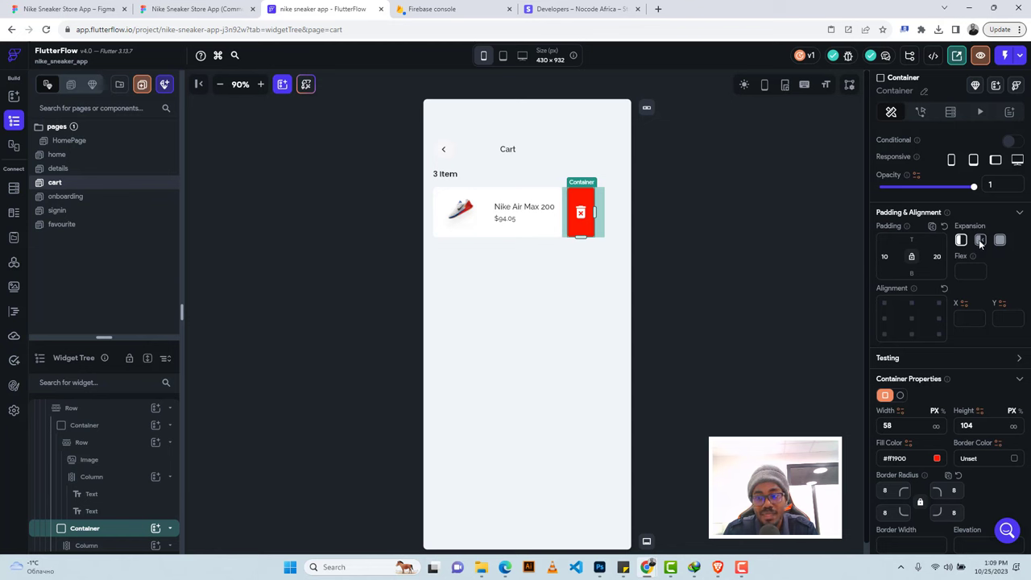
pyautogui.click(980, 241)
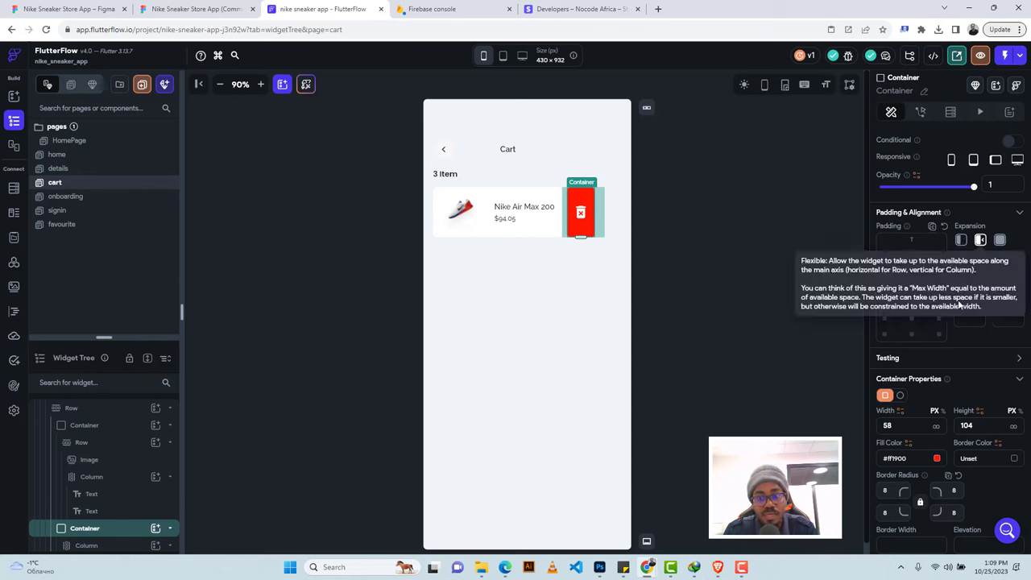
pyautogui.click(936, 429)
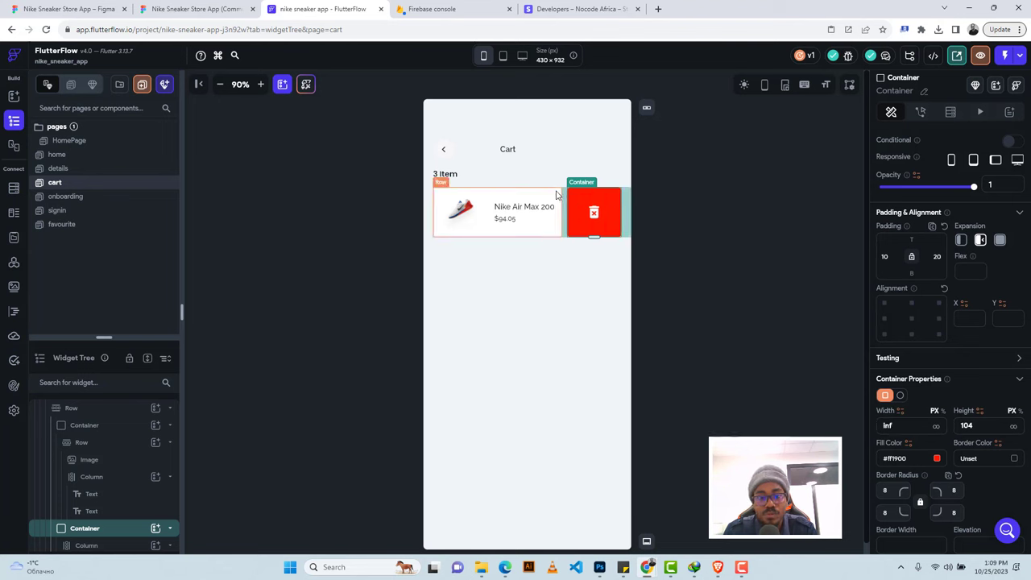
# Make the product card container Flexible with unlimited width, and its name/price column Flexible.
pyautogui.click(441, 194)
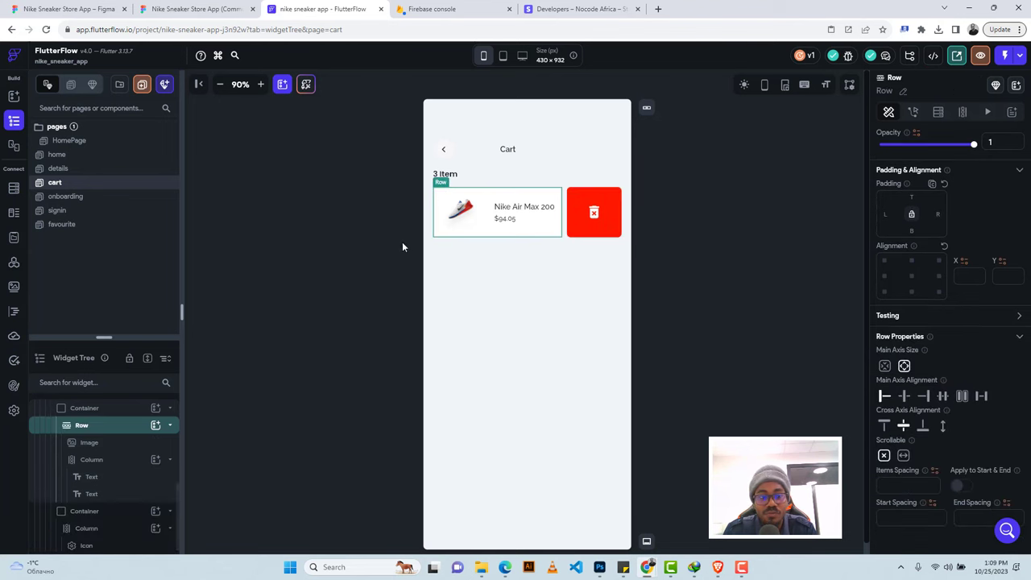
pyautogui.click(105, 409)
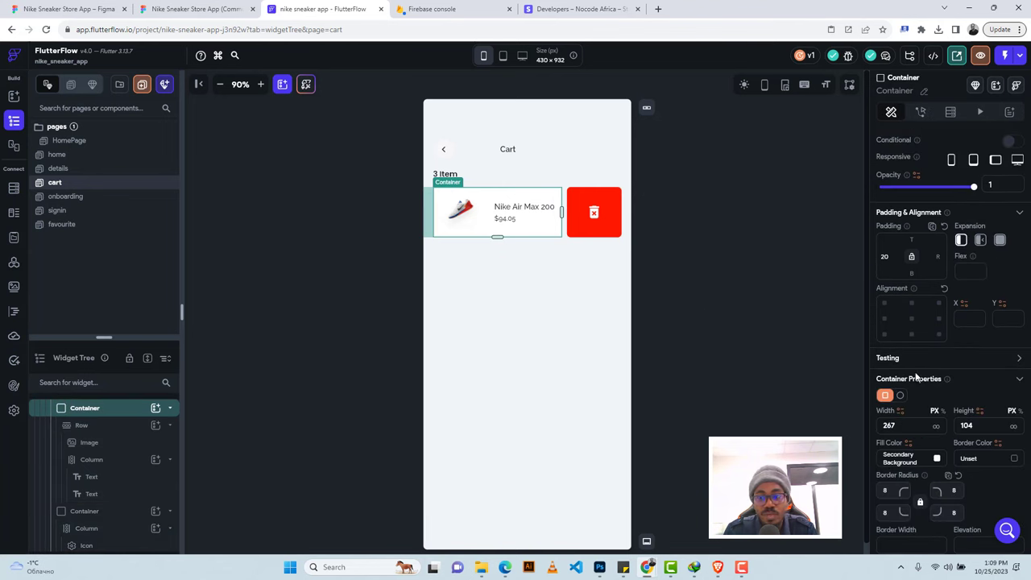
pyautogui.click(980, 241)
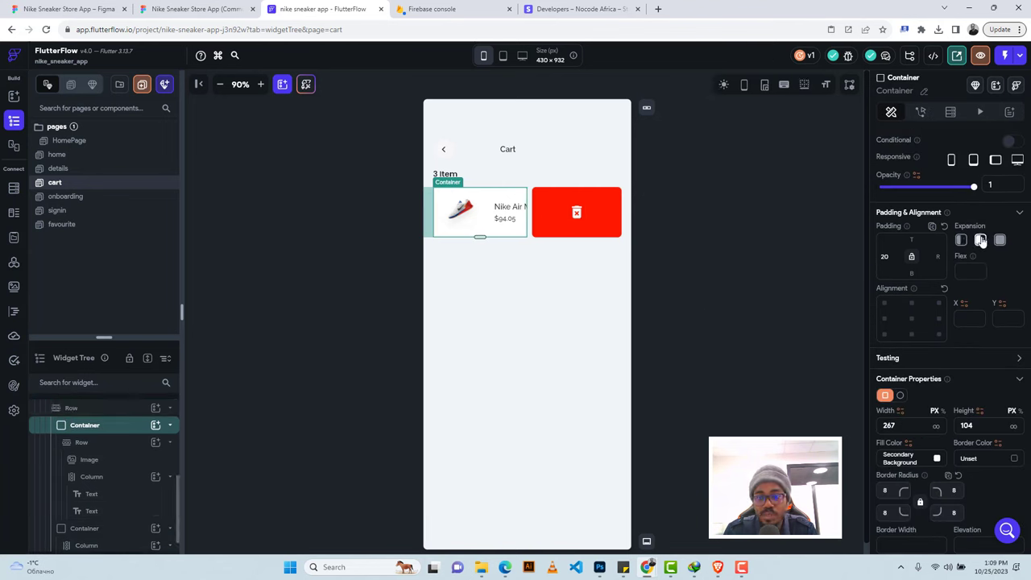
pyautogui.click(936, 427)
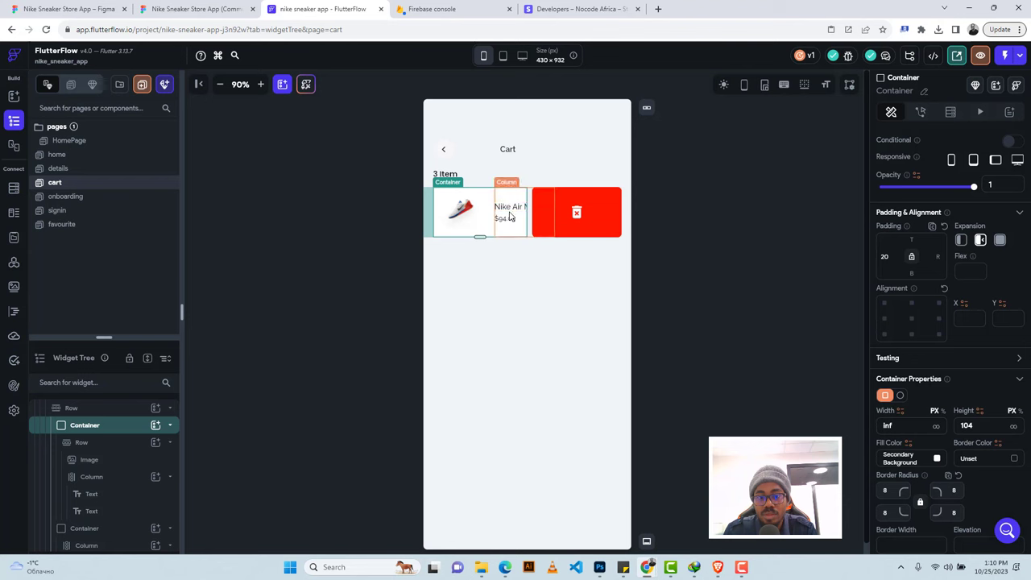
pyautogui.click(510, 216)
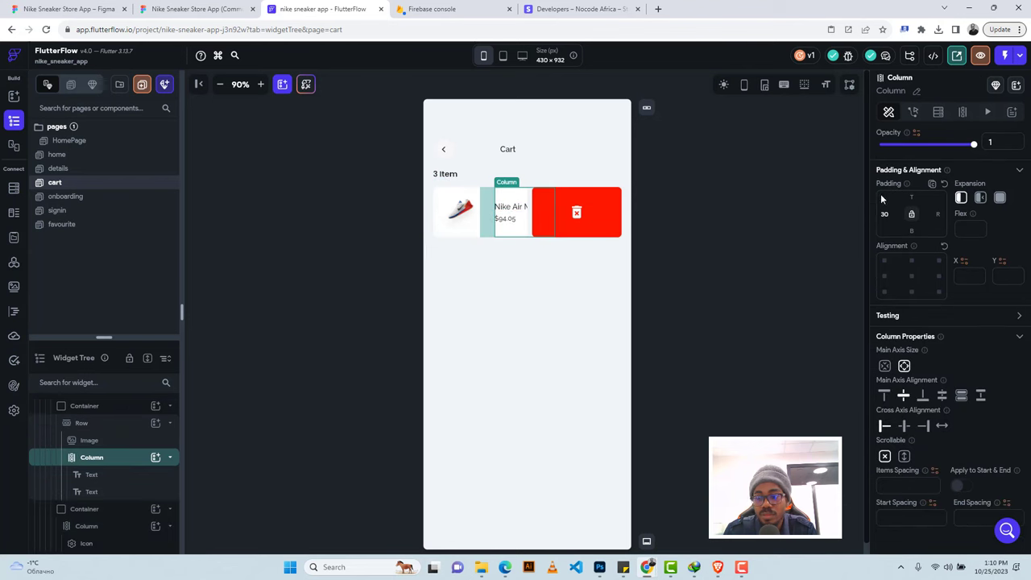
pyautogui.click(981, 198)
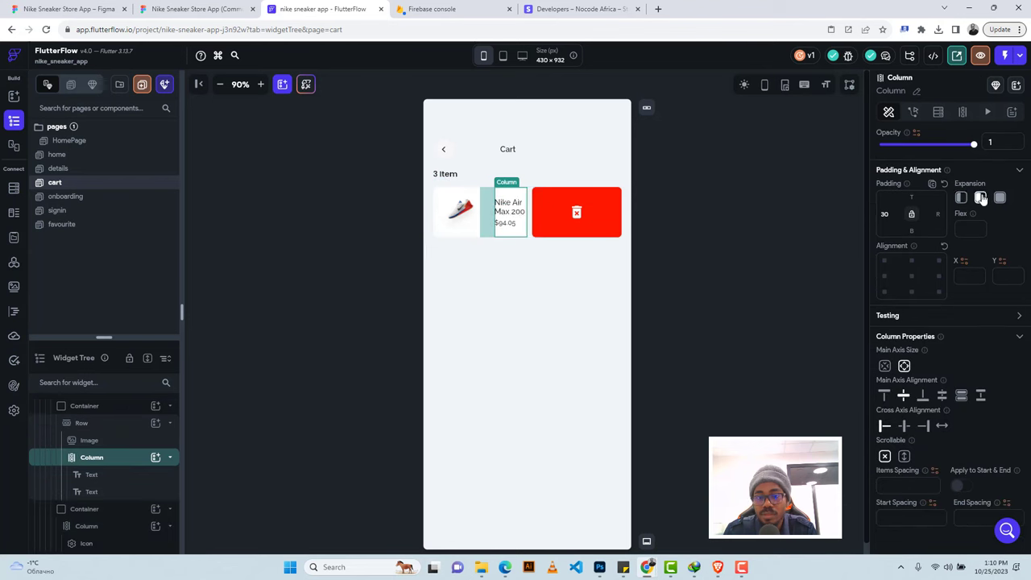
# Reset the red delete block's container width to 58, then reselect the product card container.
pyautogui.click(484, 196)
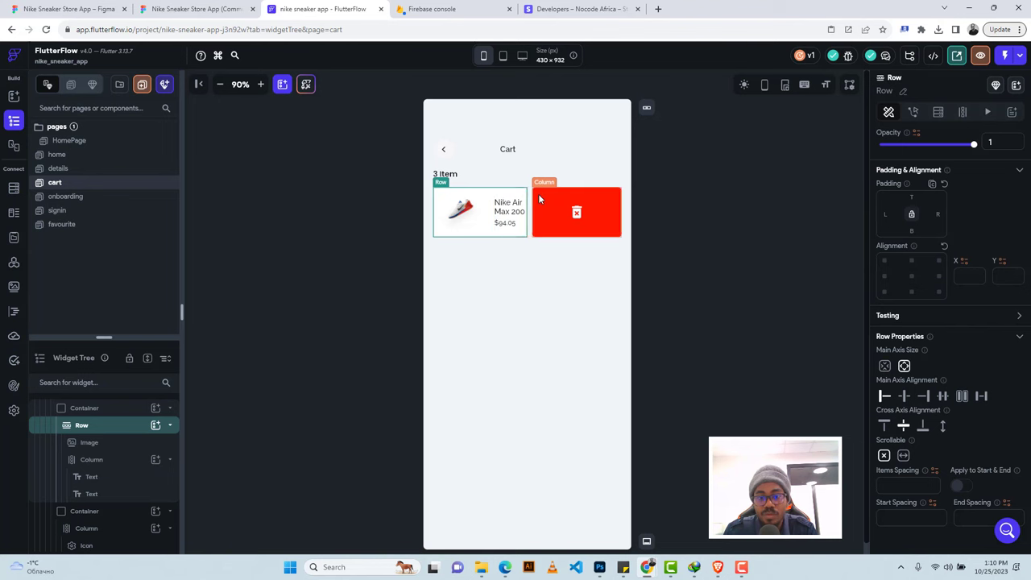
pyautogui.click(538, 193)
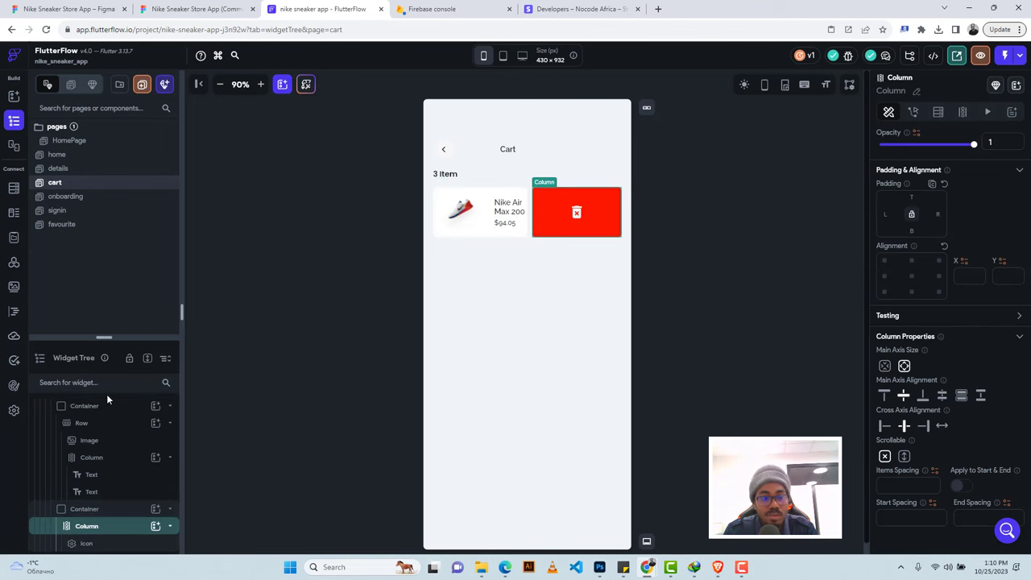
pyautogui.click(85, 509)
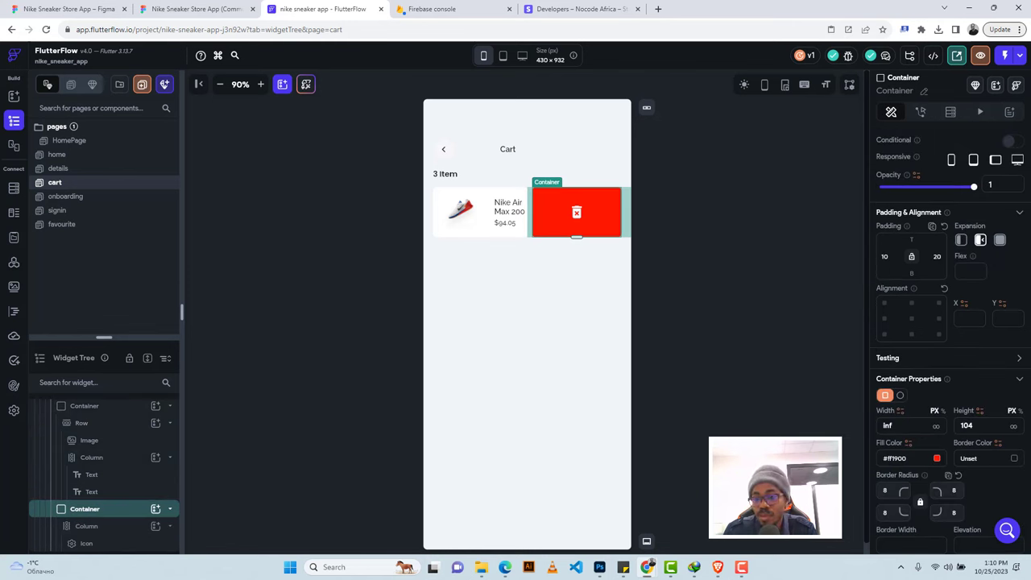
pyautogui.moveTo(892, 426); pyautogui.dragTo(875, 425)
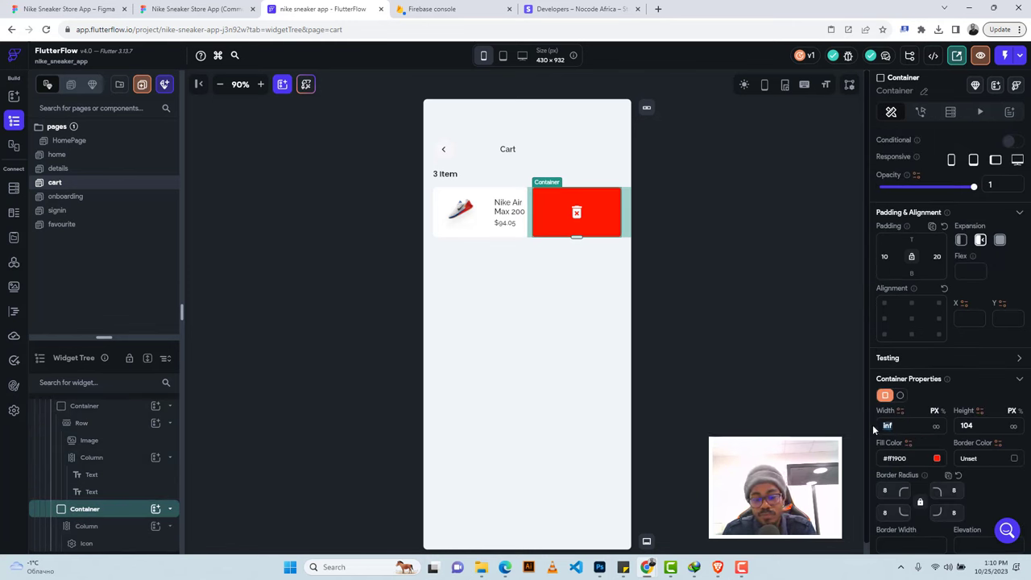
pyautogui.write('58')
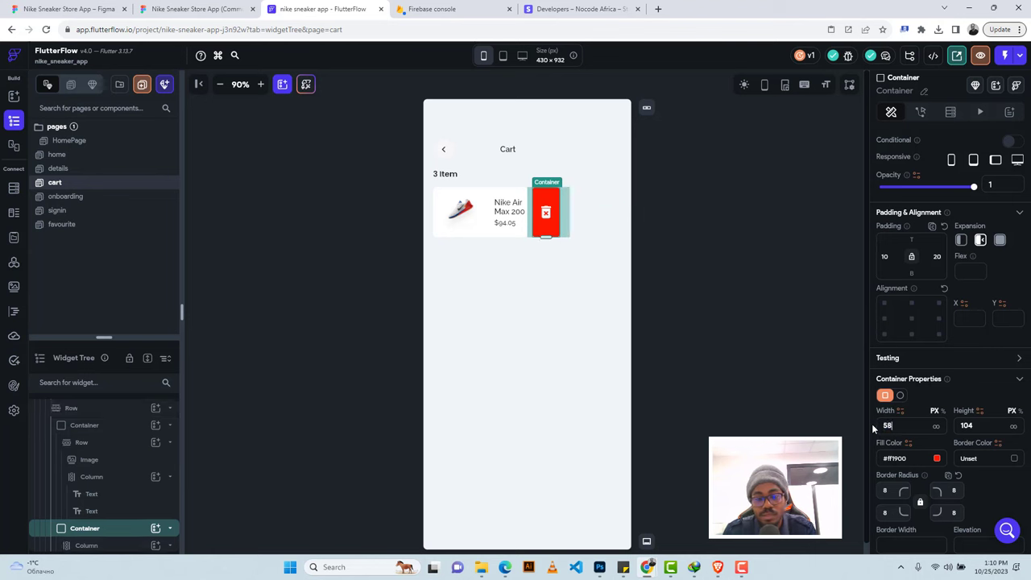
pyautogui.click(447, 191)
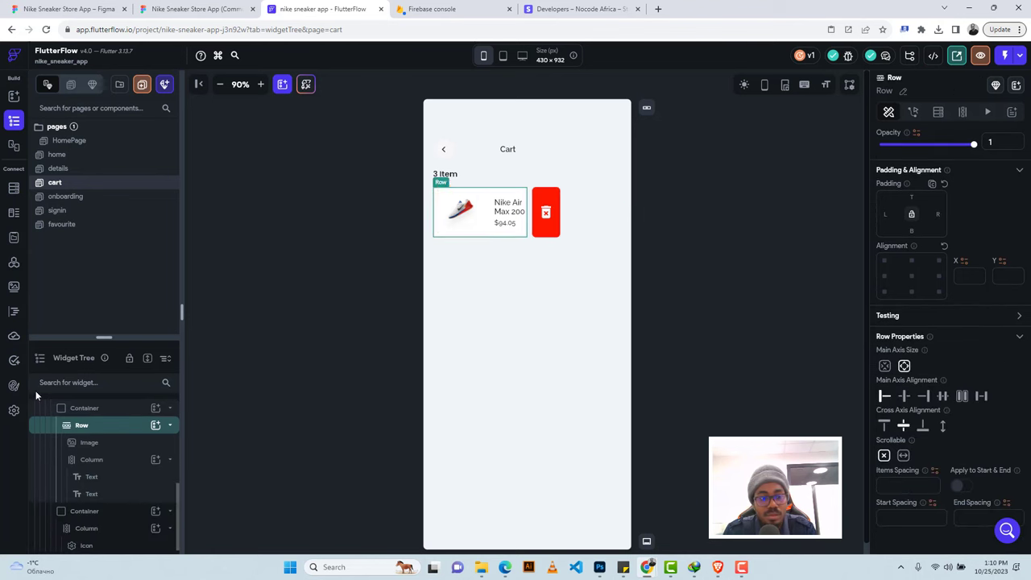
pyautogui.click(90, 409)
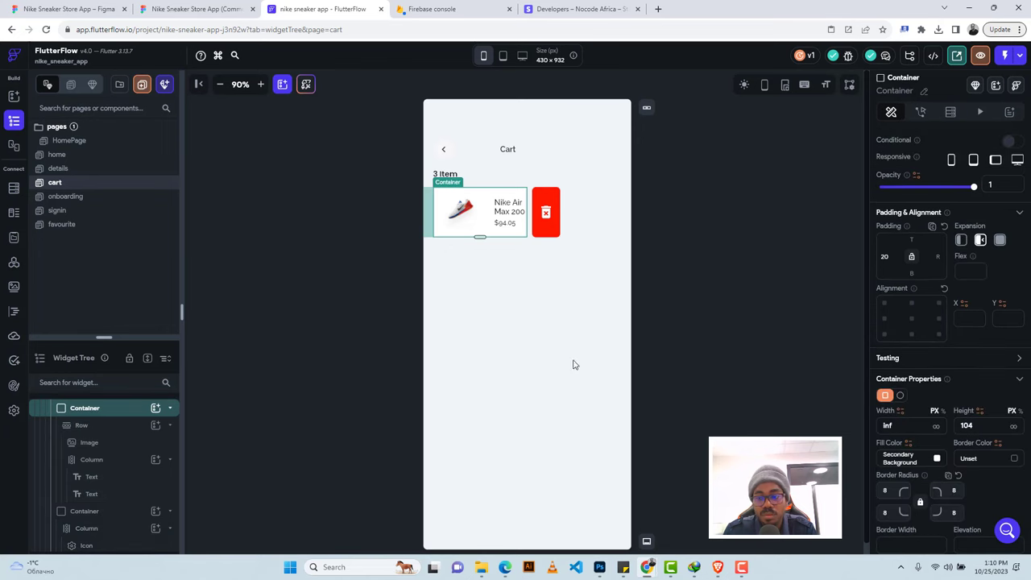
# Try setting the product card back to fixed expansion, dismissing the Invalid Action warning.
pyautogui.click(959, 240)
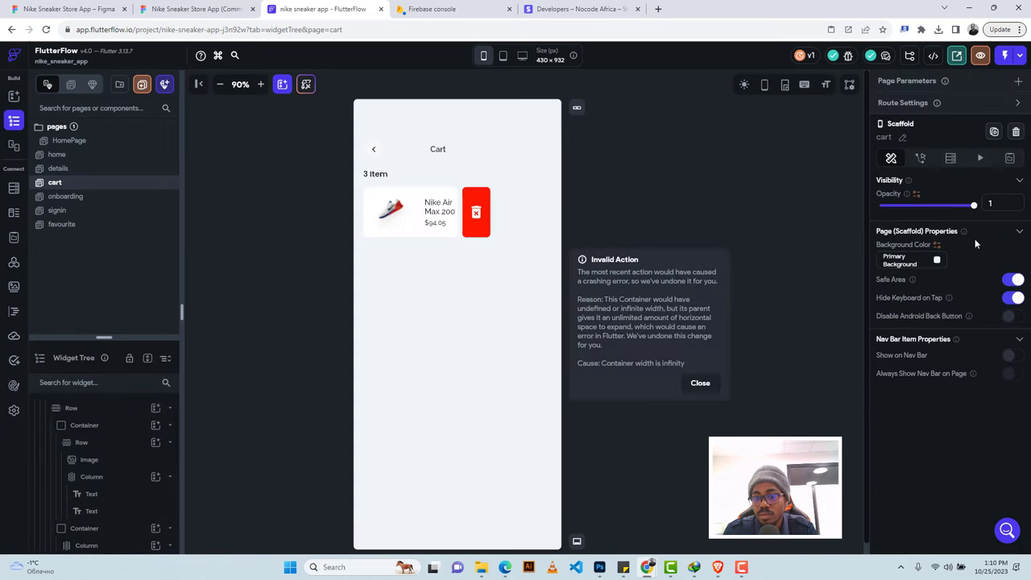
pyautogui.click(717, 385)
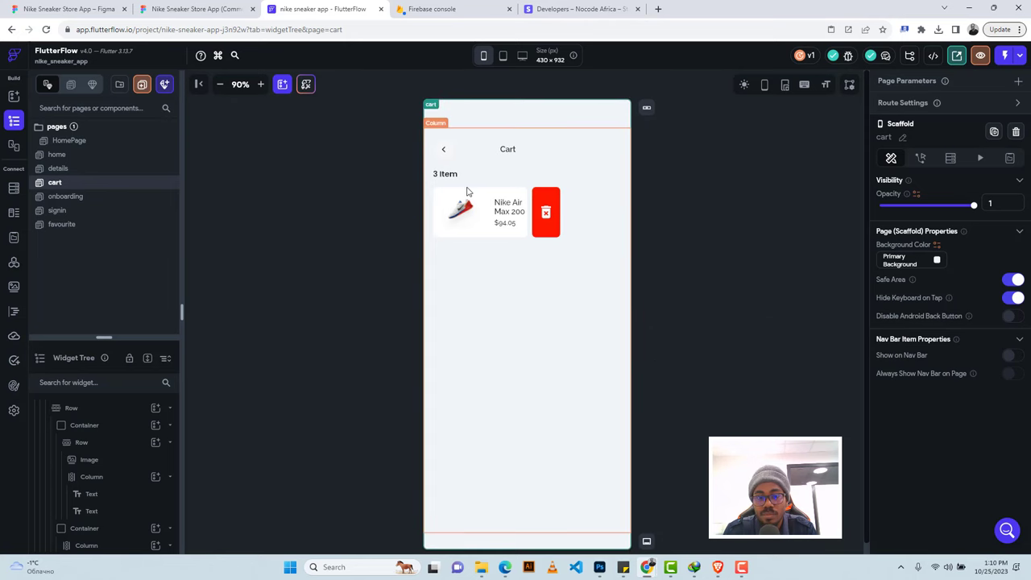
pyautogui.click(441, 198)
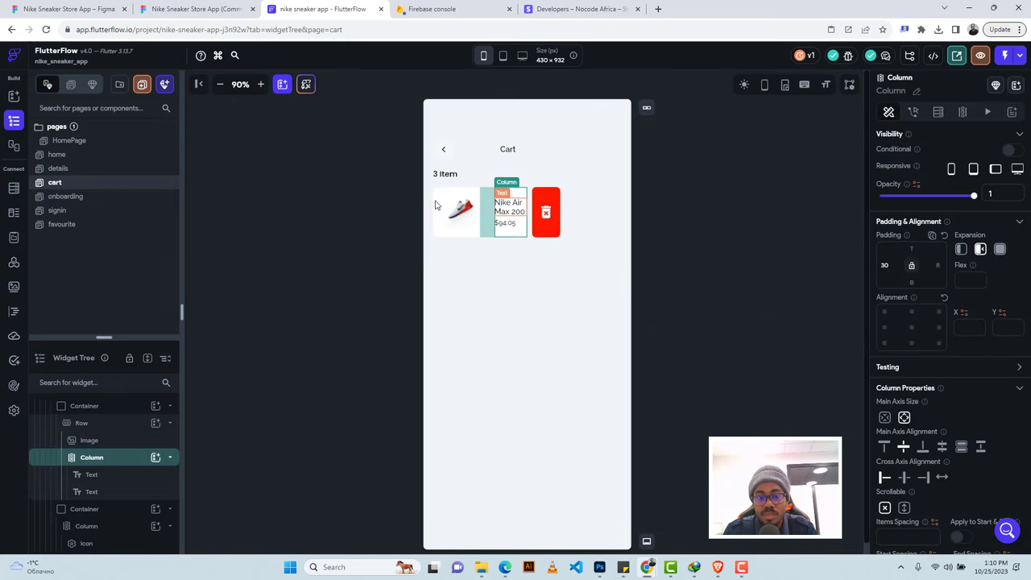
pyautogui.click(507, 206)
pyautogui.click(439, 196)
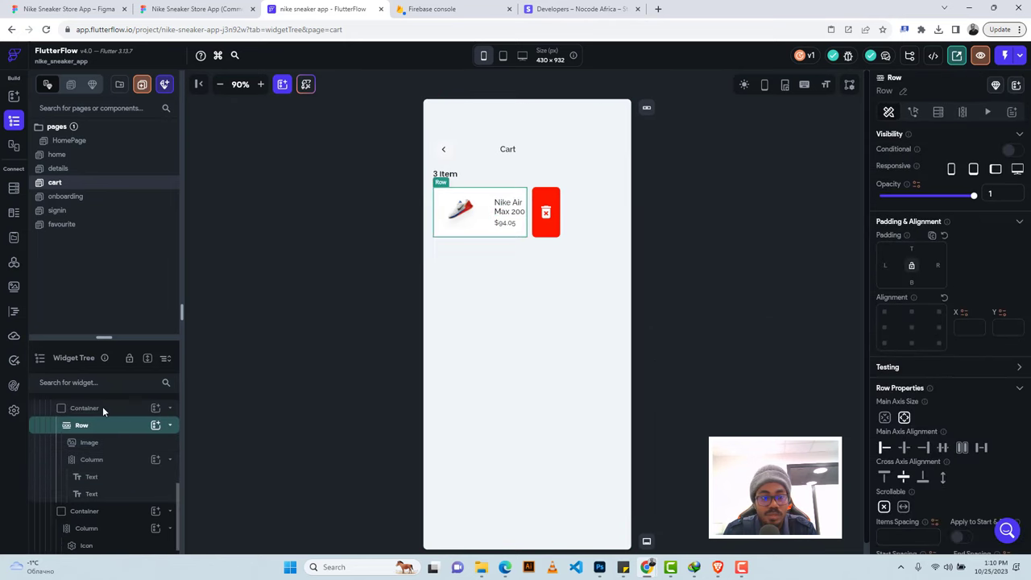
pyautogui.click(99, 408)
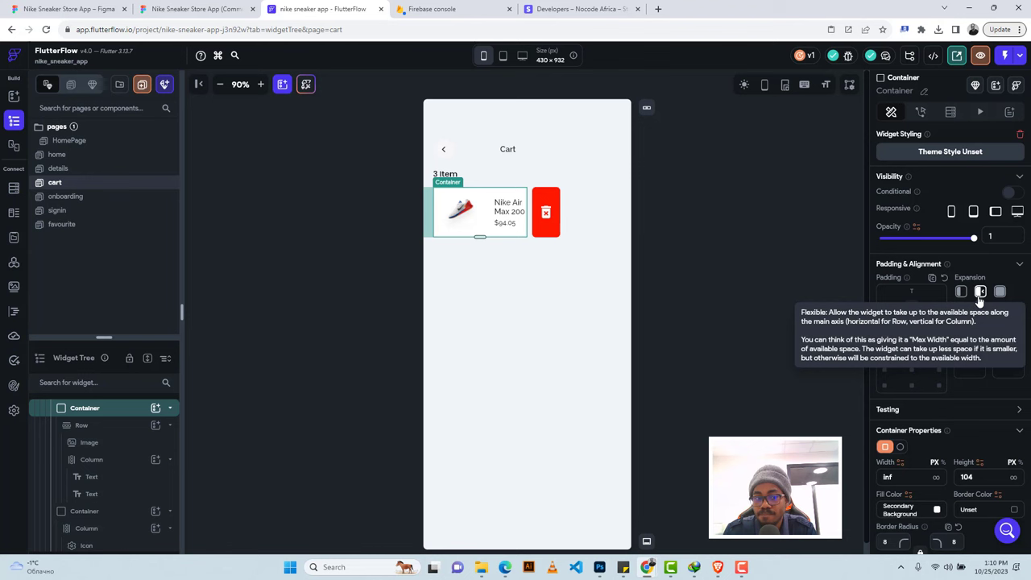
# Set the cart card container's Expansion to Expanded, closing the Invalid Action warning.
pyautogui.scroll(3, 98, 446)
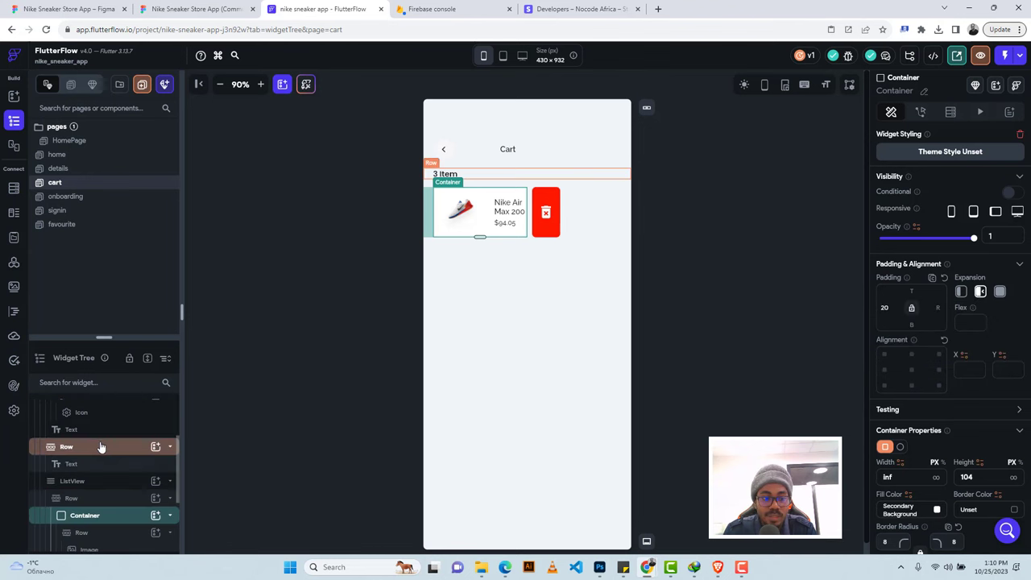
pyautogui.click(88, 500)
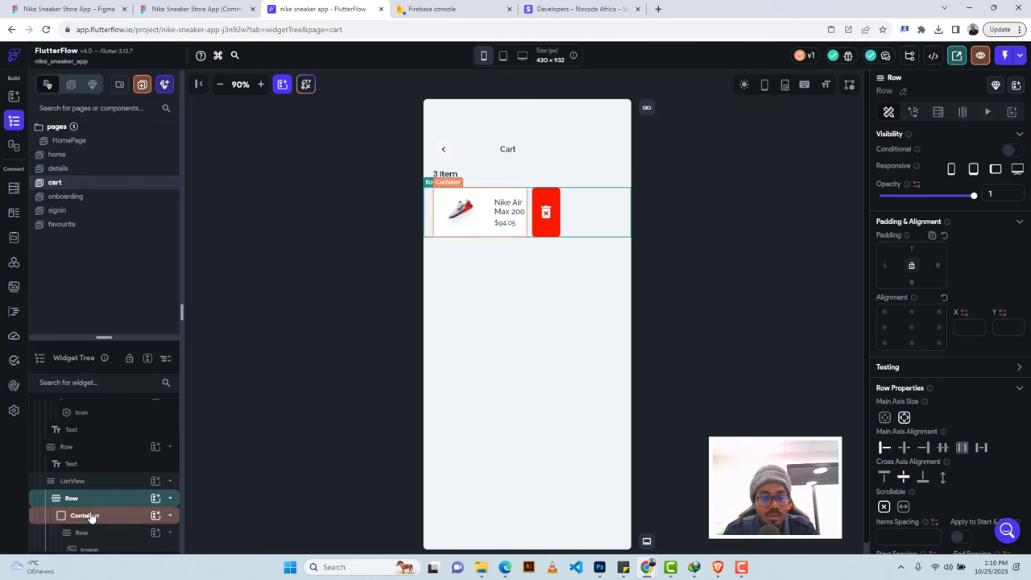
pyautogui.click(91, 516)
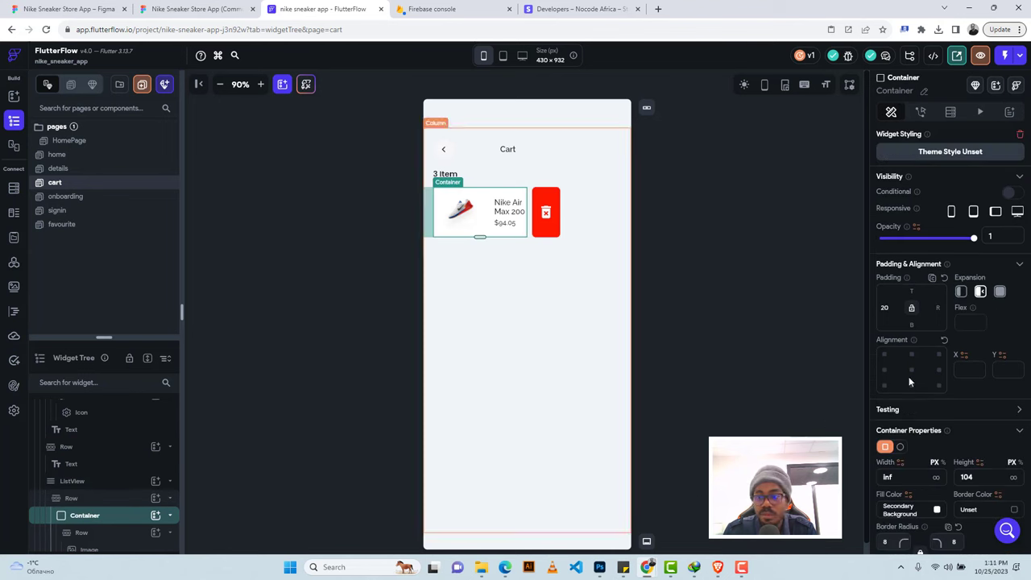
pyautogui.click(999, 295)
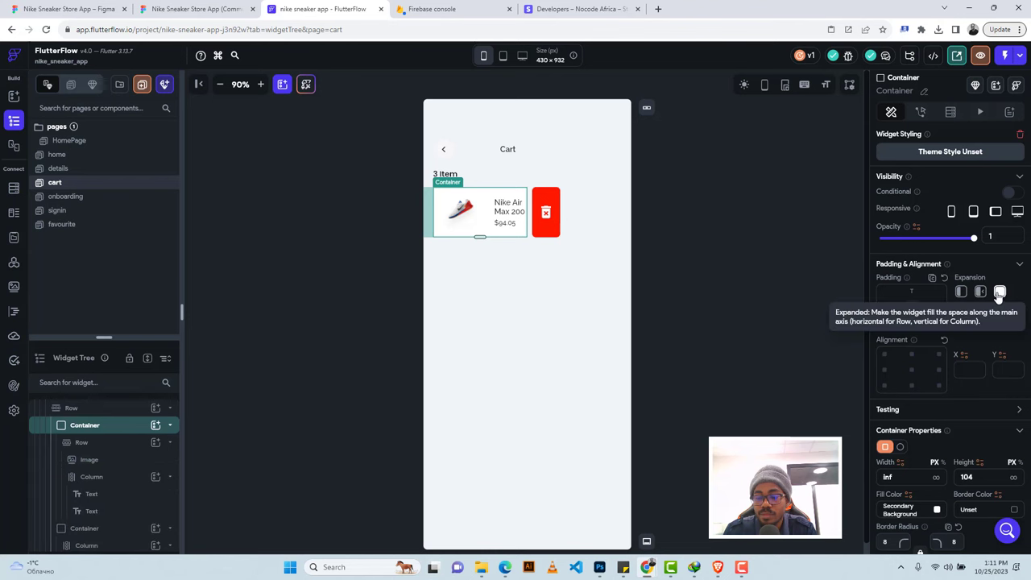
pyautogui.click(963, 295)
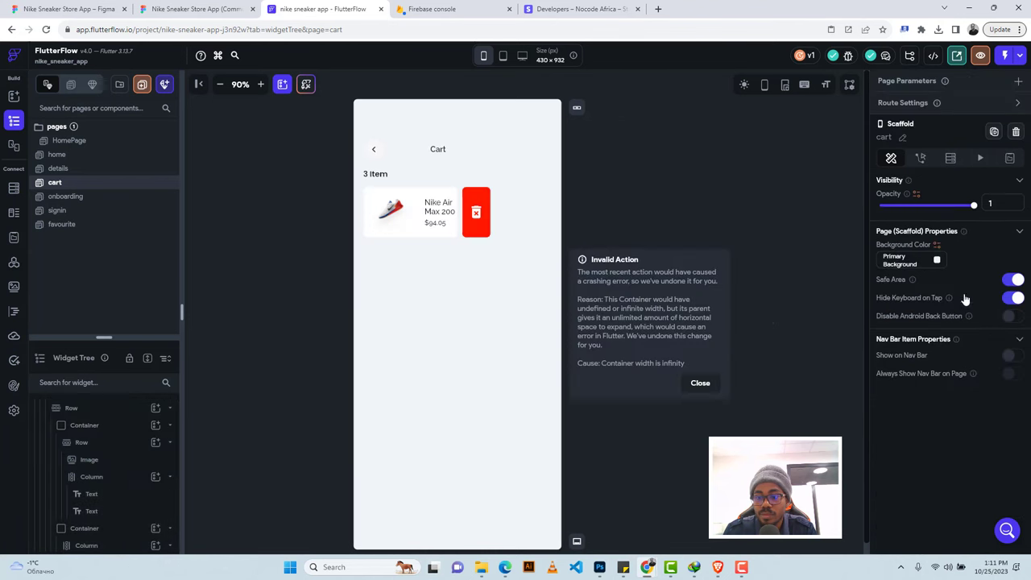
pyautogui.click(700, 383)
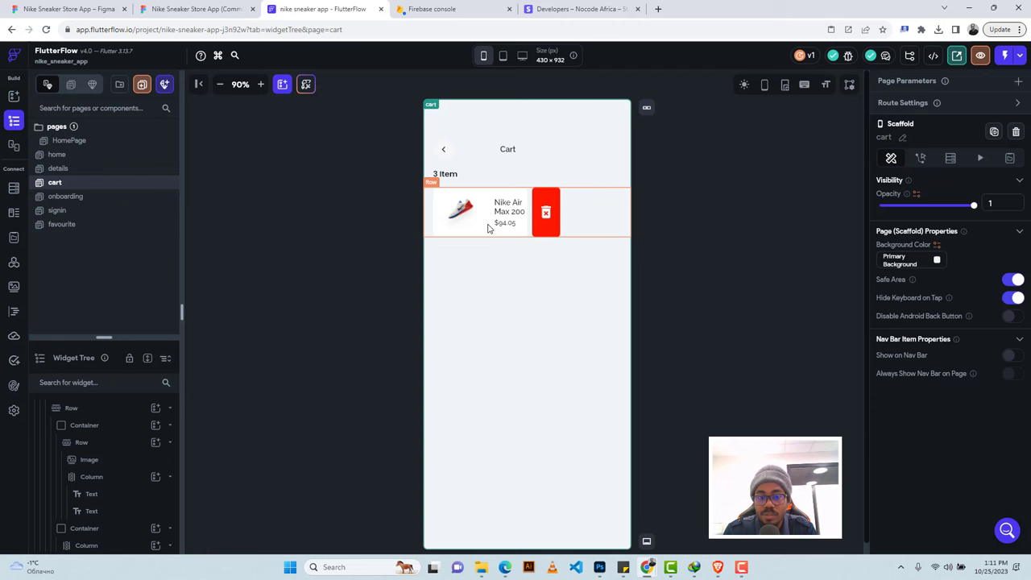
pyautogui.click(434, 234)
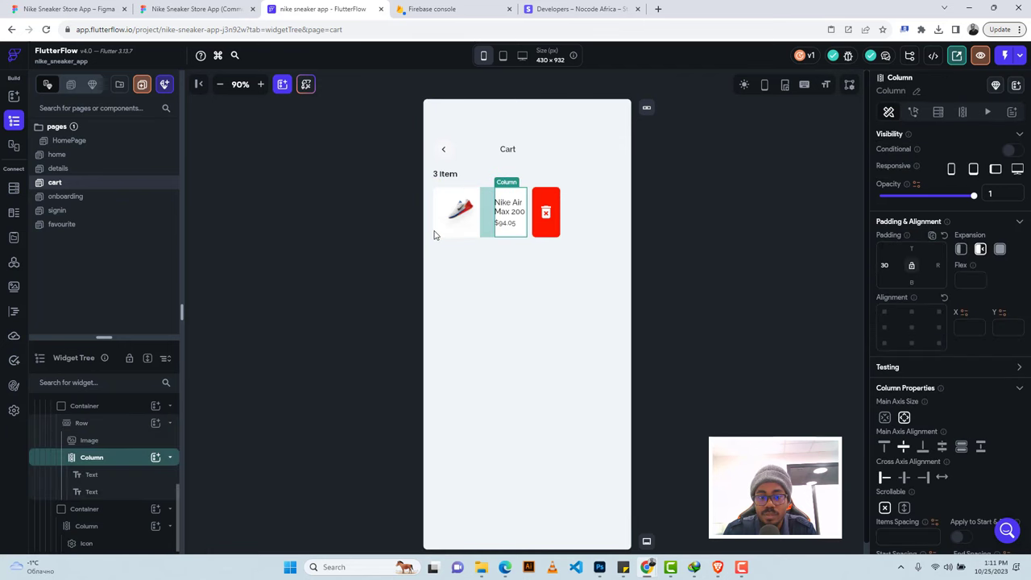
pyautogui.click(440, 238)
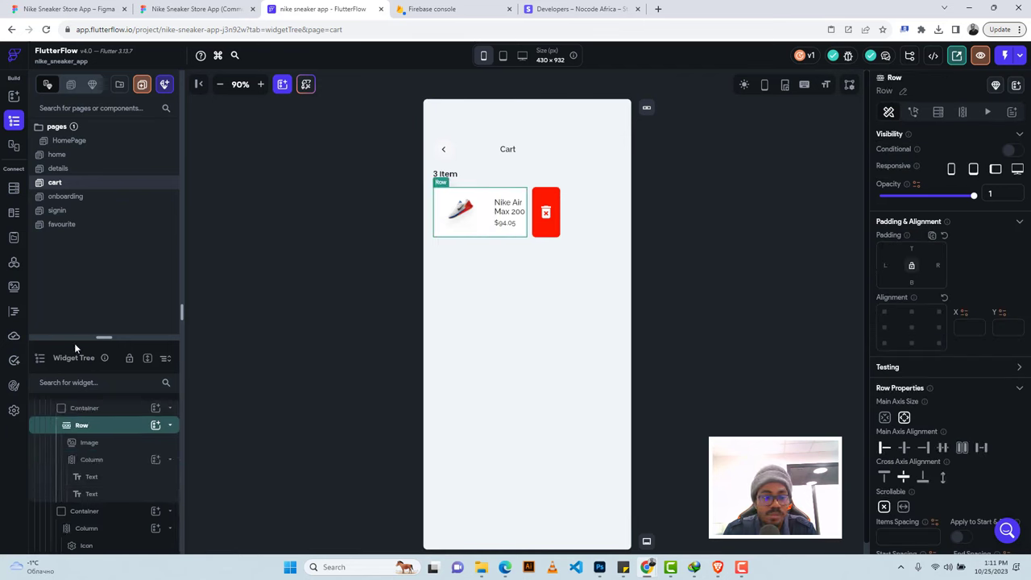
pyautogui.click(85, 408)
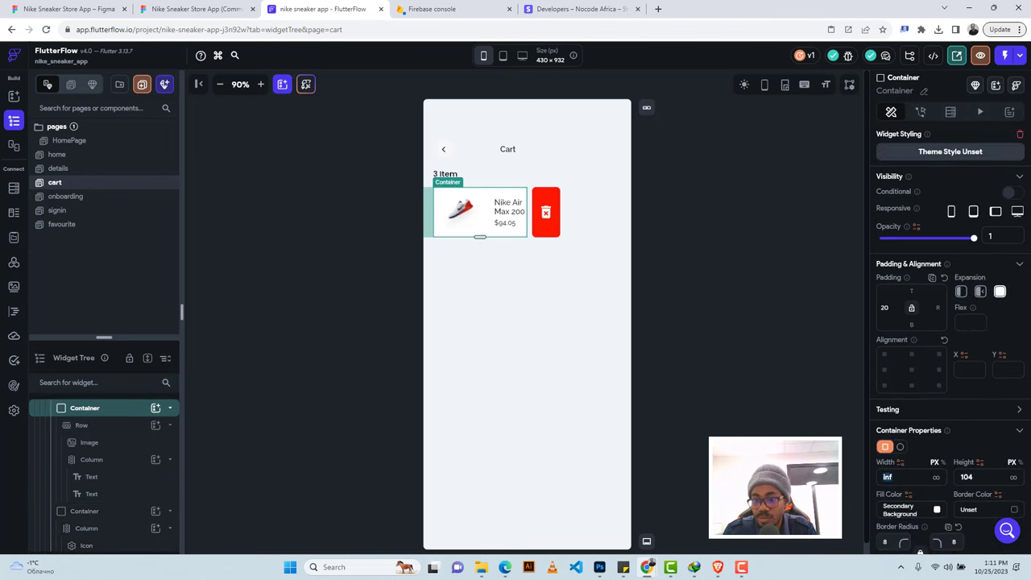
# Fix the cart card container at 267 wide with default expansion, matching the Figma card.
pyautogui.click(193, 9)
pyautogui.click(415, 185)
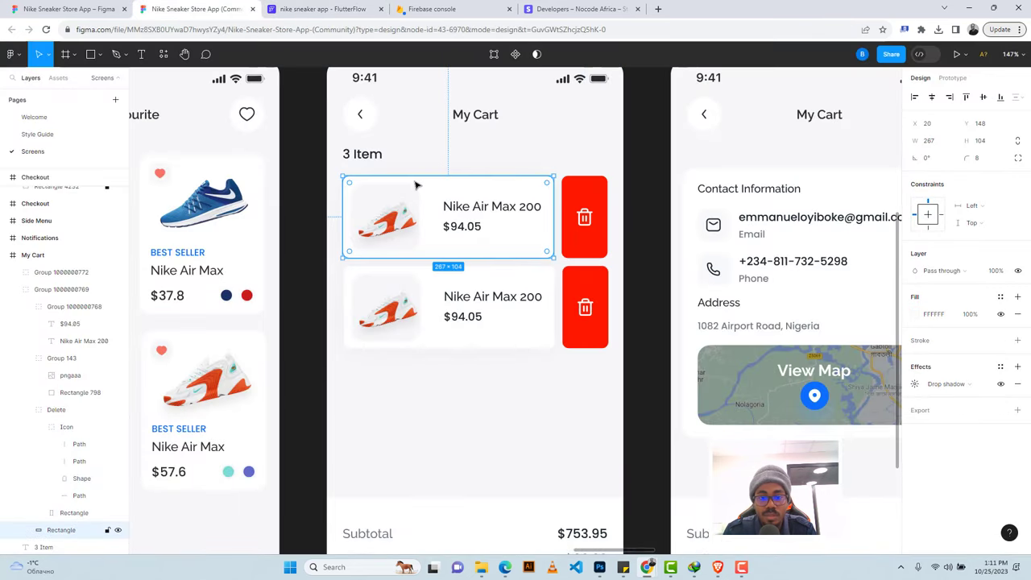
pyautogui.click(318, 8)
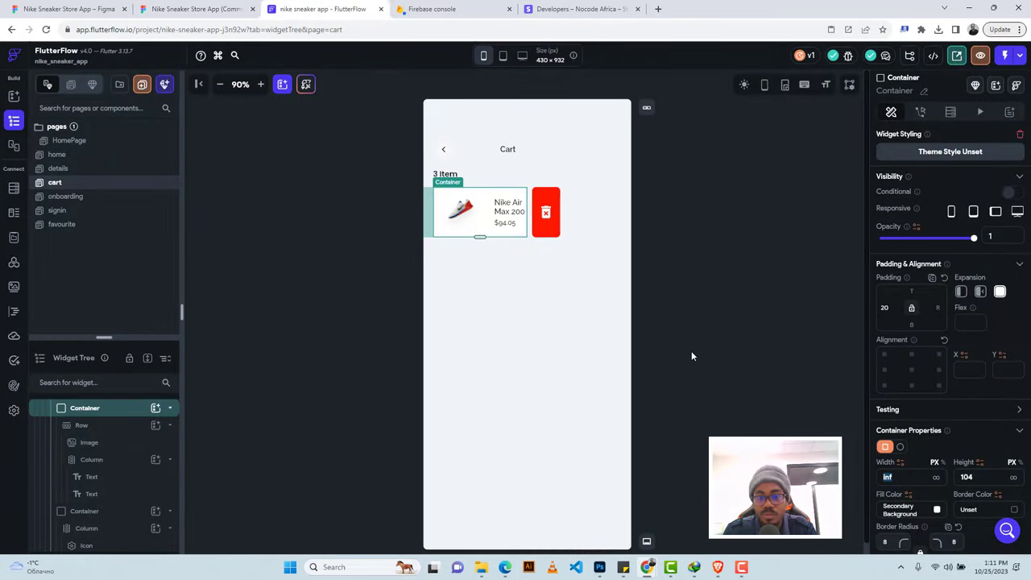
pyautogui.write('267')
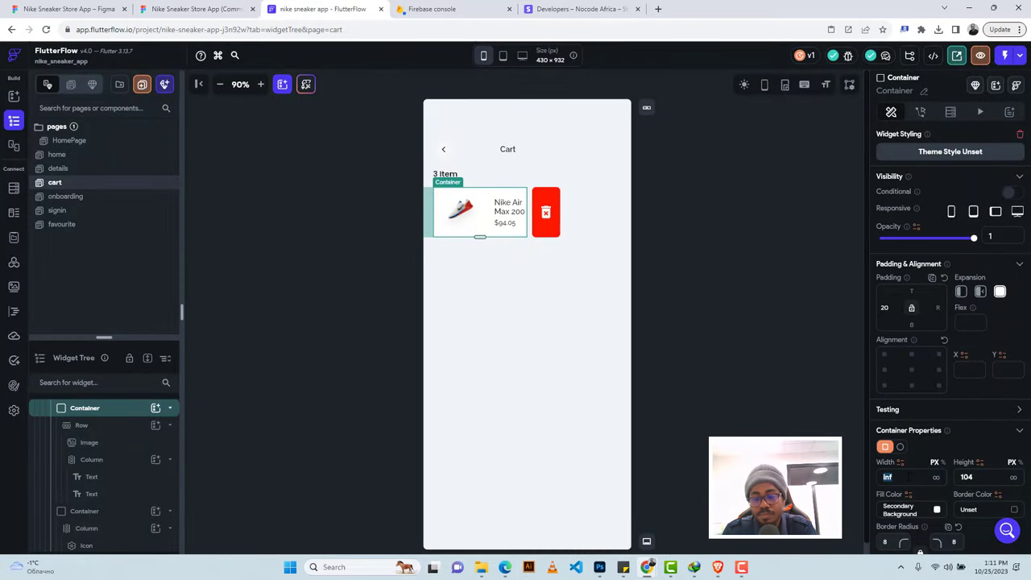
pyautogui.press('Return')
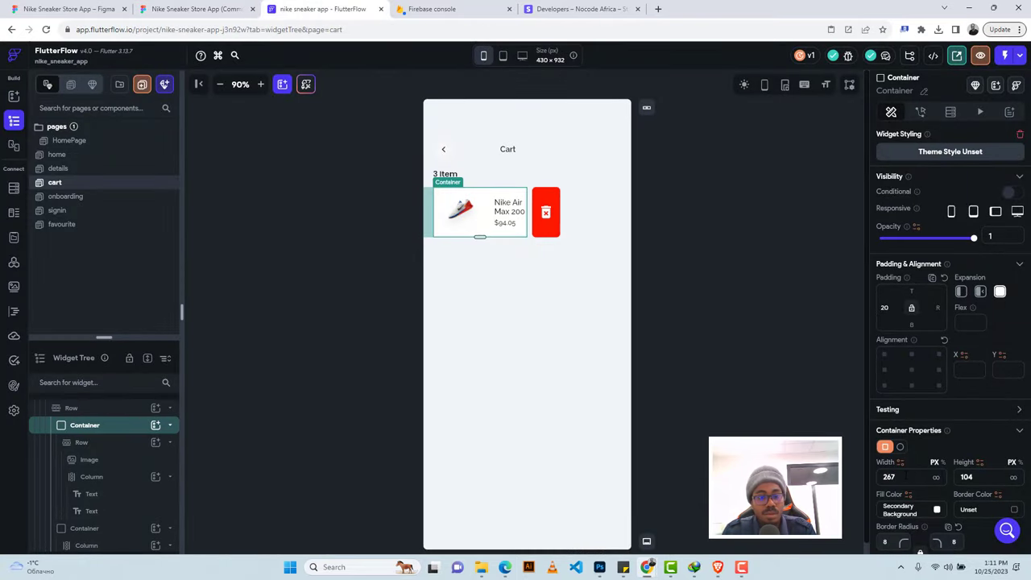
pyautogui.click(961, 295)
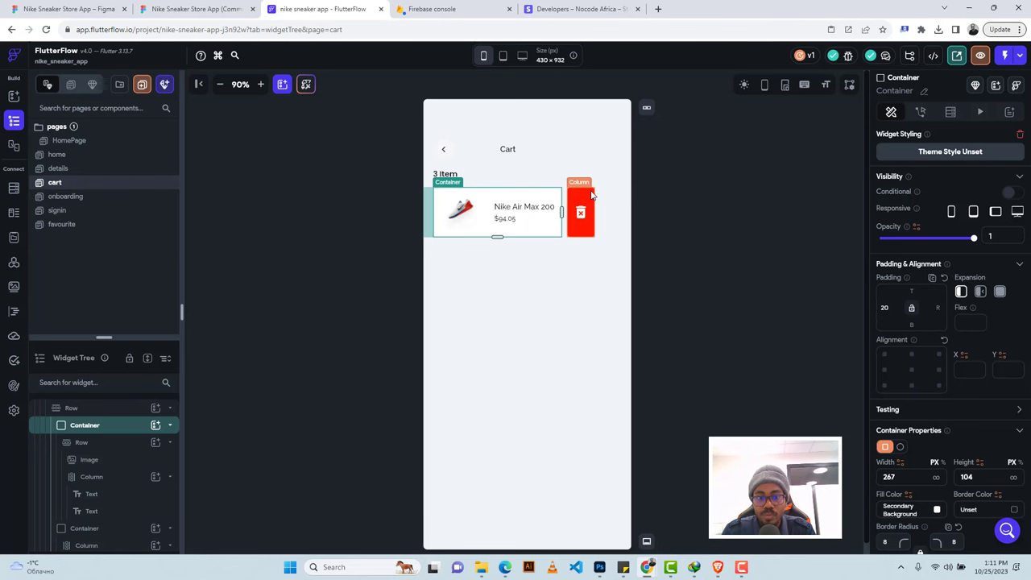
pyautogui.click(698, 210)
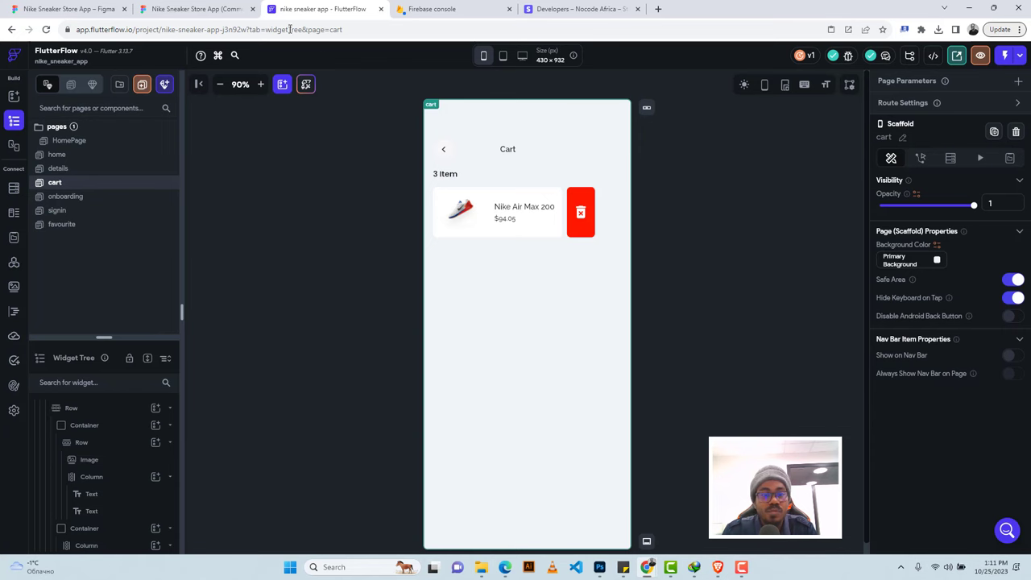
# In Figma Dev Mode, measure the summary panel's Rectangle 4232 at 375×258.
pyautogui.click(205, 9)
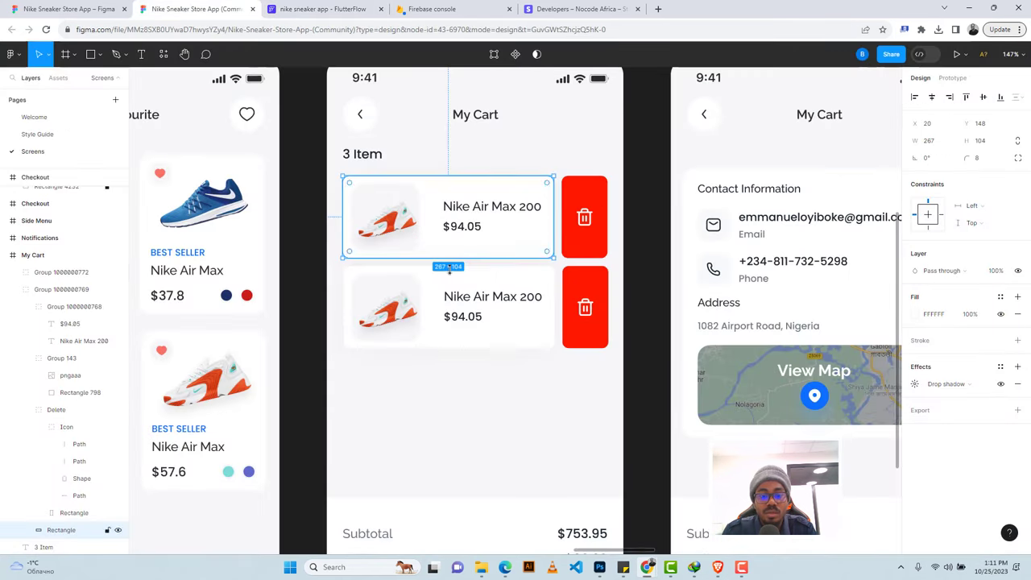
pyautogui.scroll(-5, 451, 276)
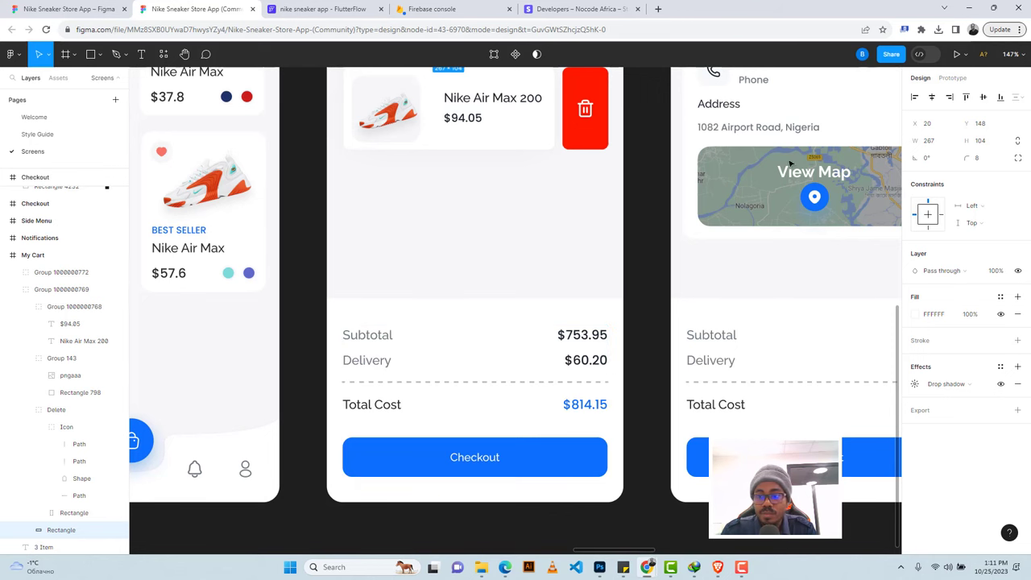
pyautogui.click(919, 54)
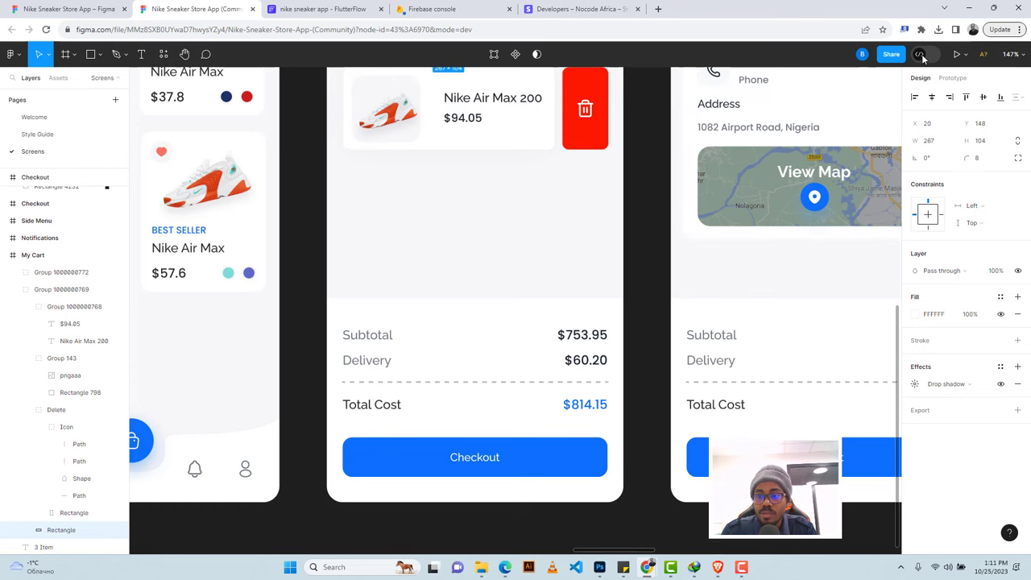
pyautogui.click(434, 309)
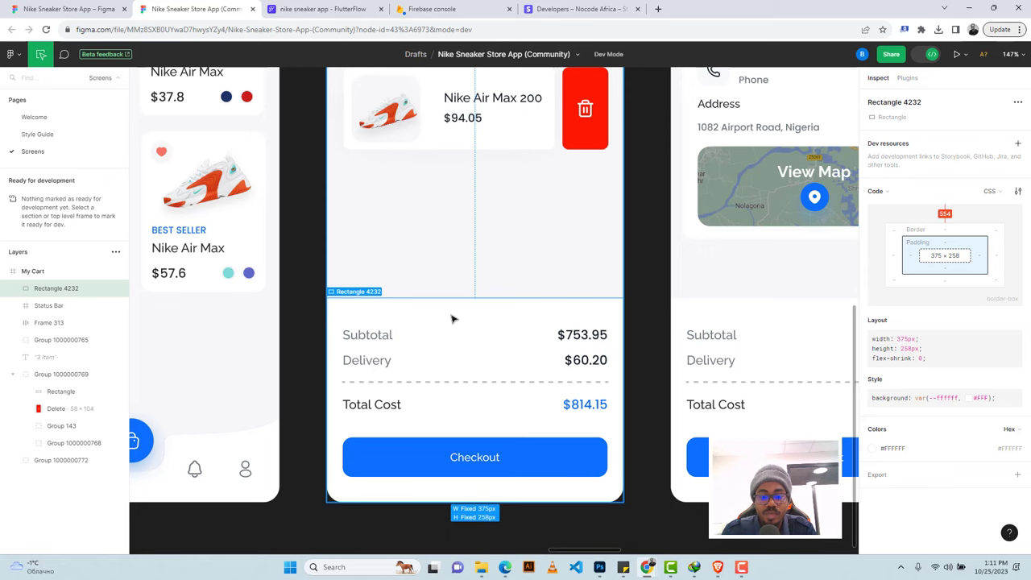
pyautogui.click(322, 8)
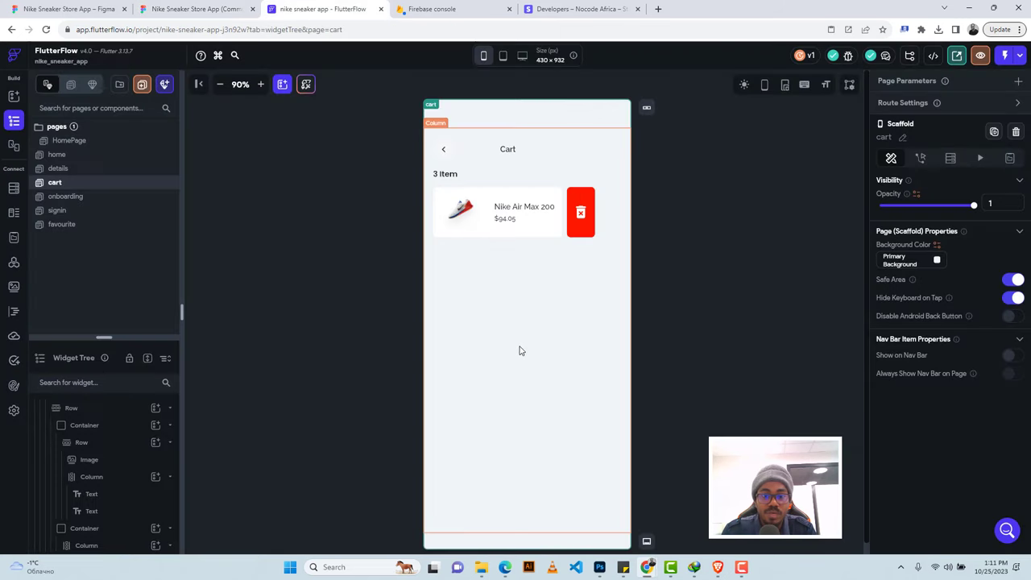
# Add a Container to the page Column with infinite width and 258 height.
pyautogui.click(501, 329)
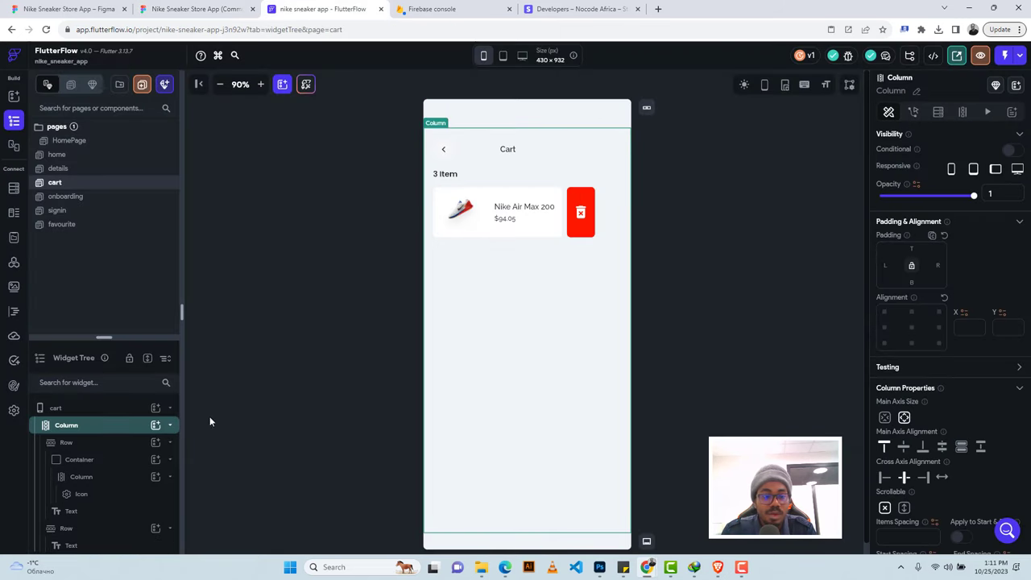
pyautogui.click(156, 425)
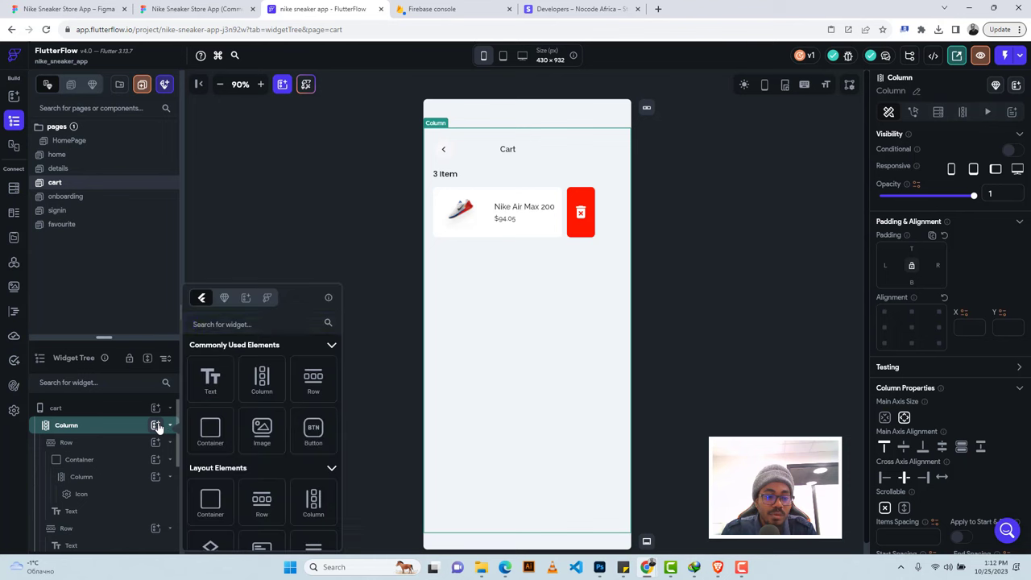
pyautogui.click(208, 429)
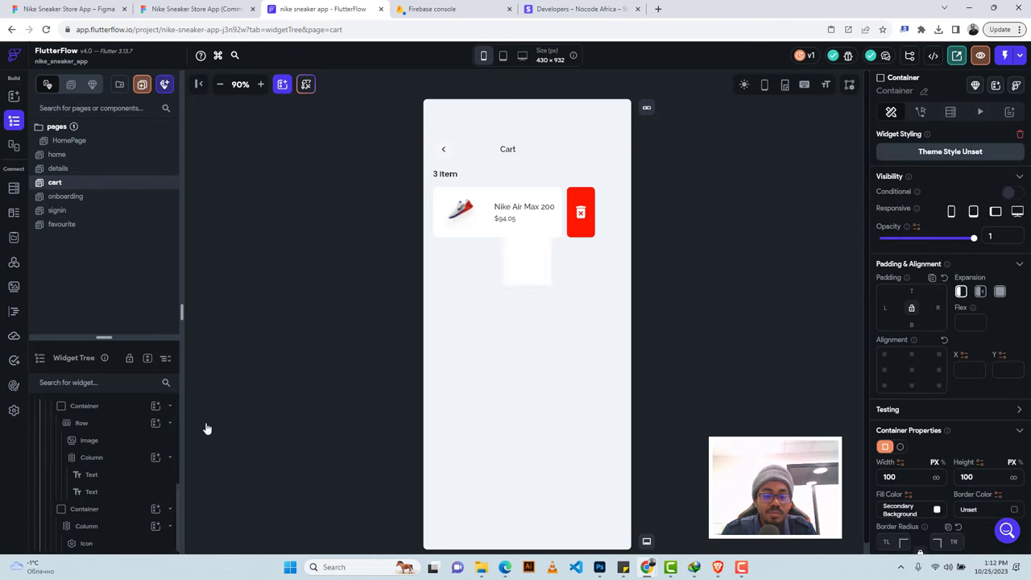
pyautogui.click(935, 480)
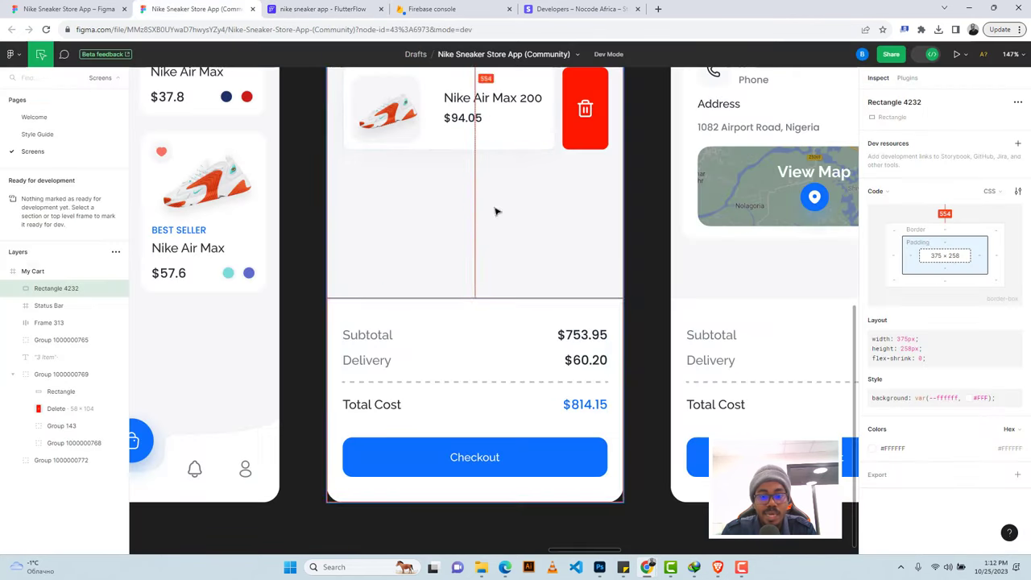
pyautogui.click(198, 8)
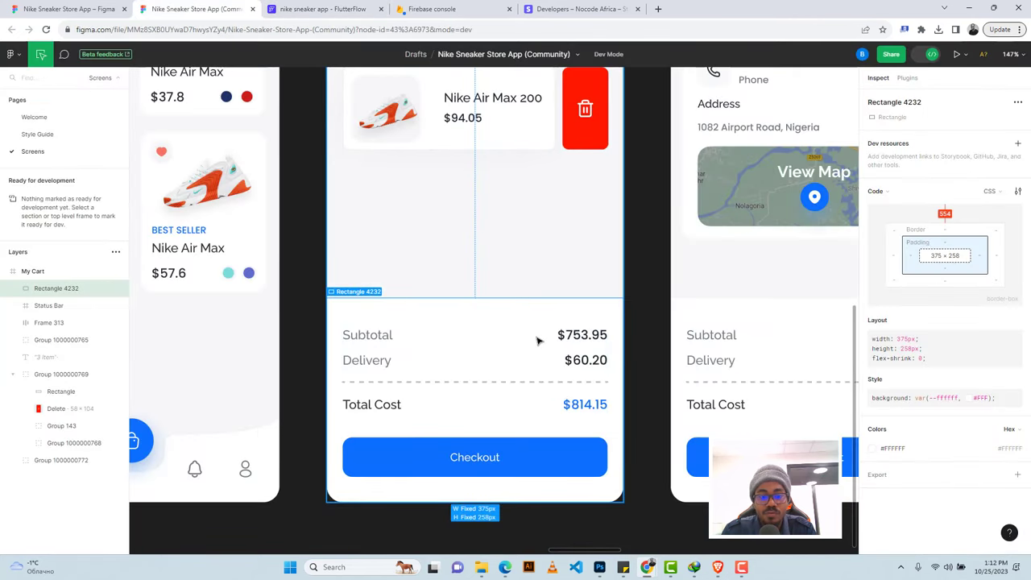
pyautogui.click(318, 8)
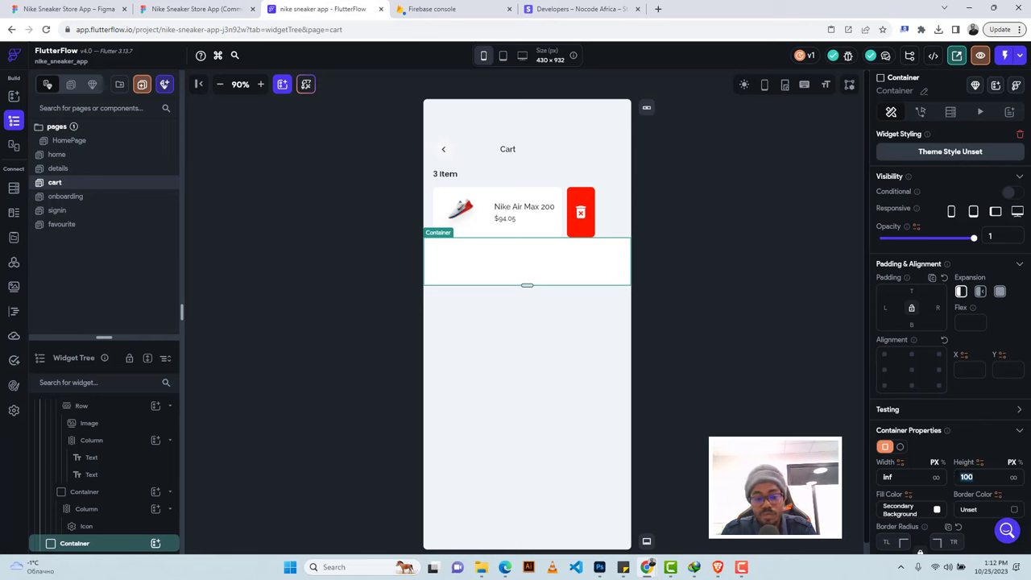
pyautogui.write('258')
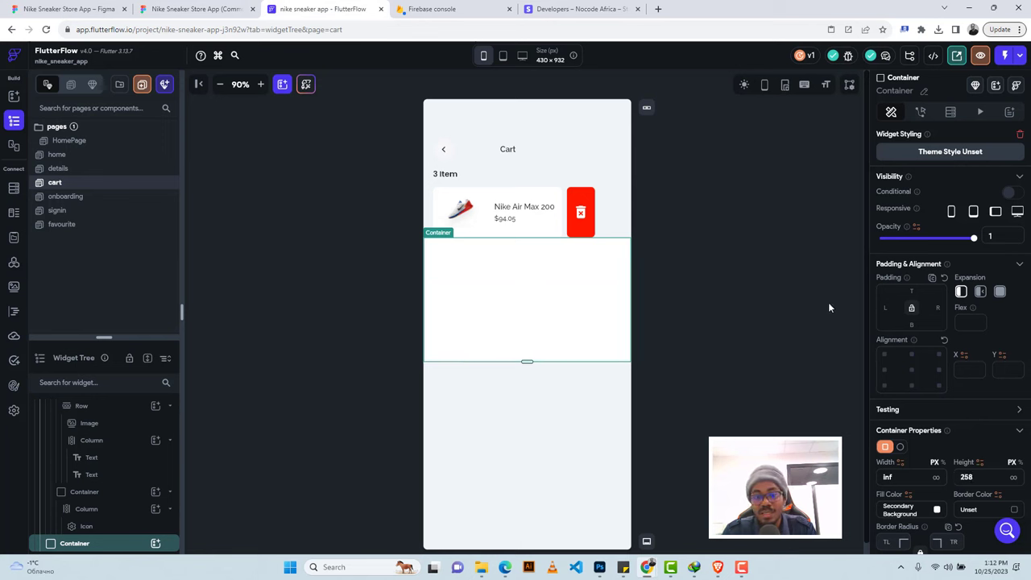
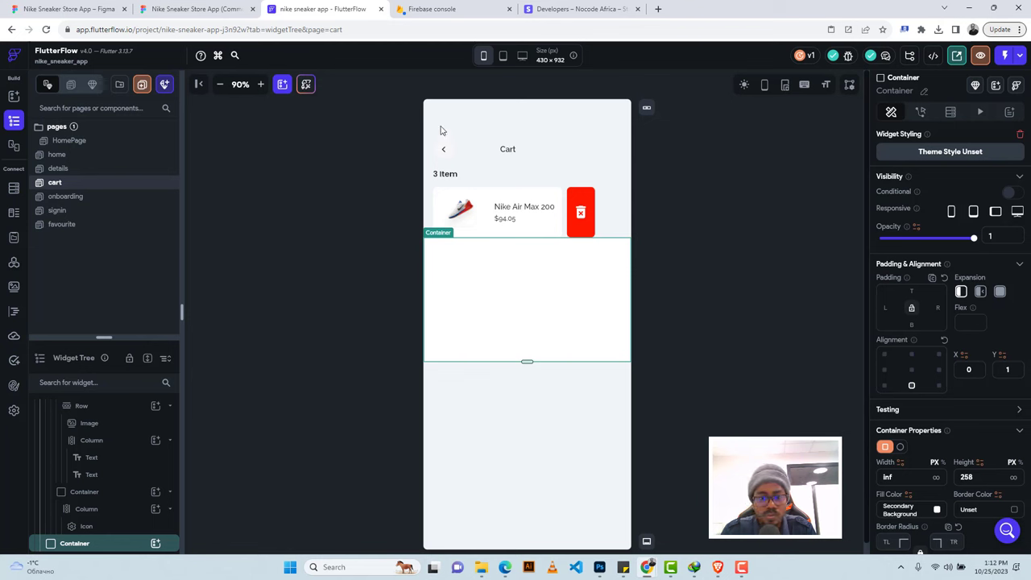
# Add a Column inside the empty container below the cart item.
pyautogui.scroll(-2, 86, 444)
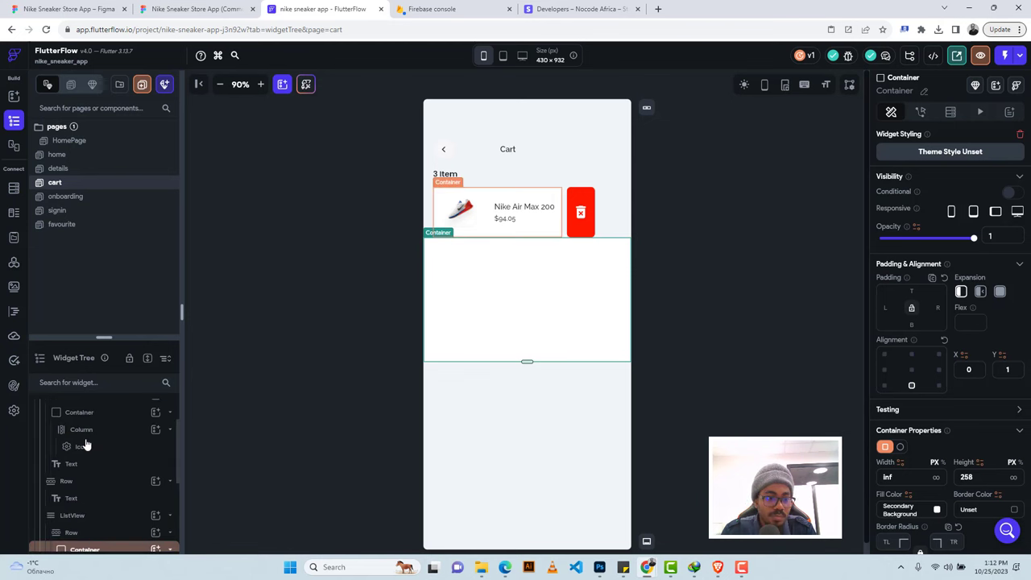
pyautogui.scroll(-3, 86, 444)
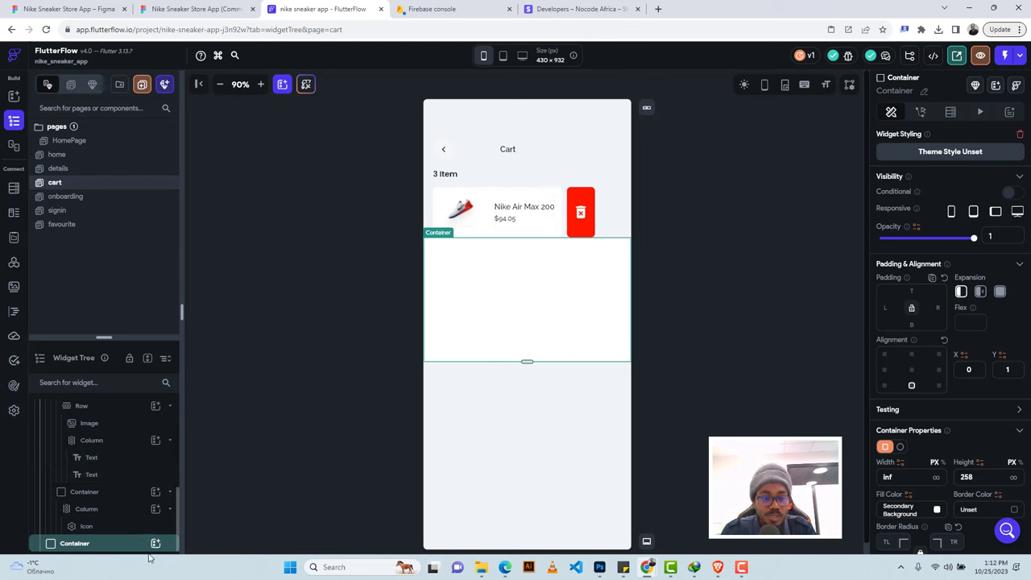
pyautogui.click(155, 545)
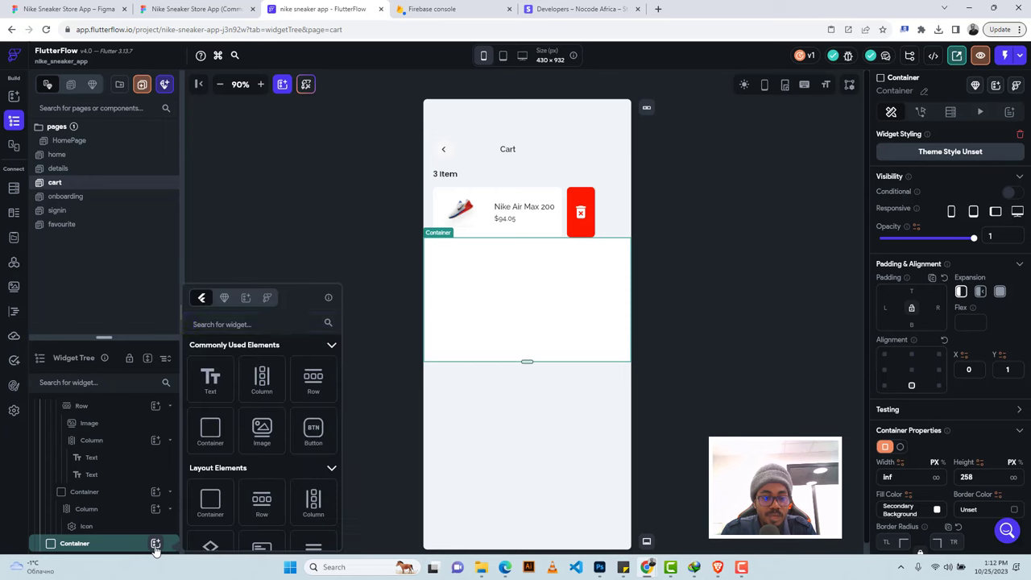
pyautogui.click(261, 380)
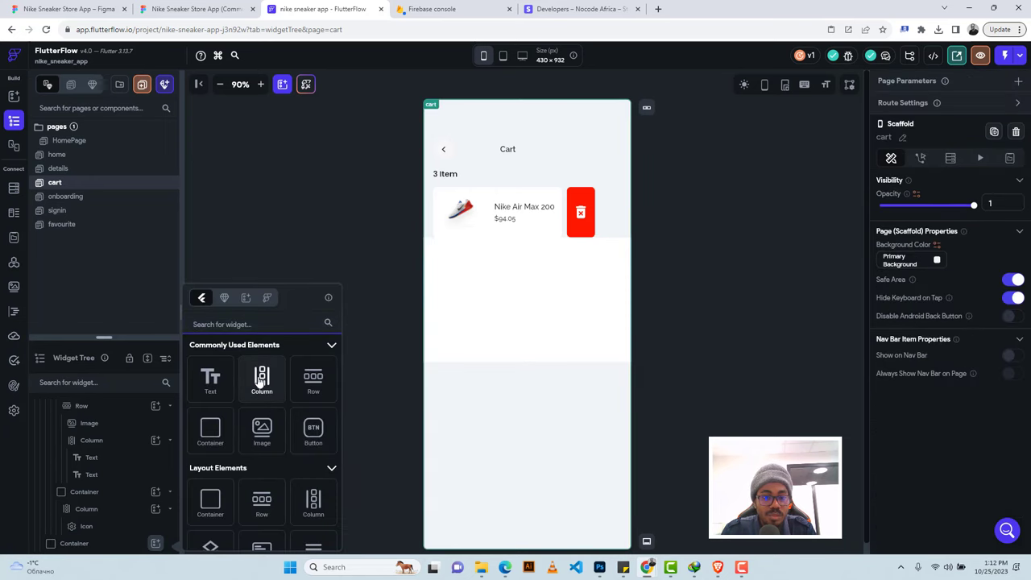
pyautogui.click(261, 380)
# Check the Subtotal text in the Figma design, then nest a Row inside the new Column.
pyautogui.hotkey('ctrl', 'shift', 'Tab')
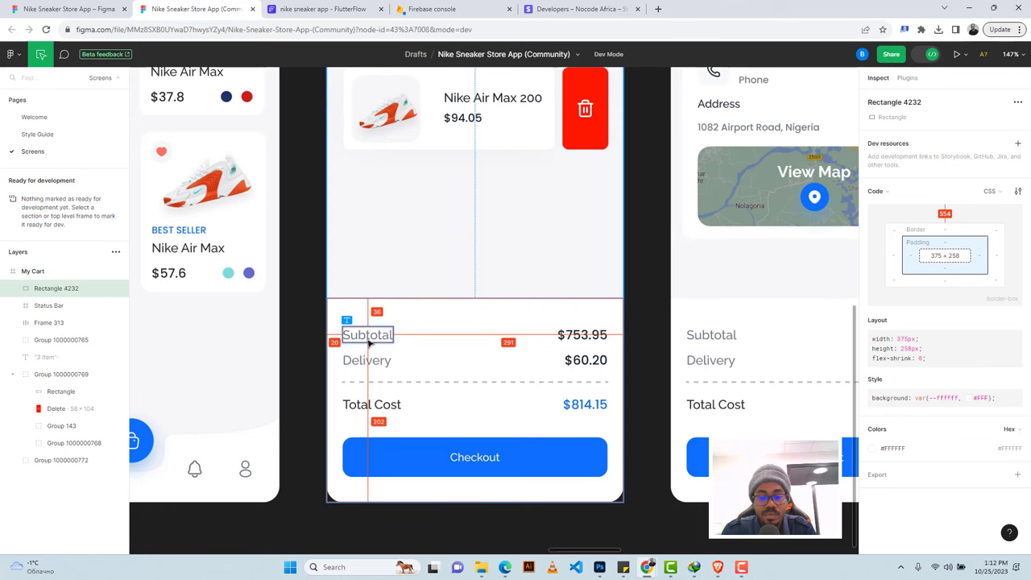
pyautogui.click(368, 338)
pyautogui.doubleClick(353, 333)
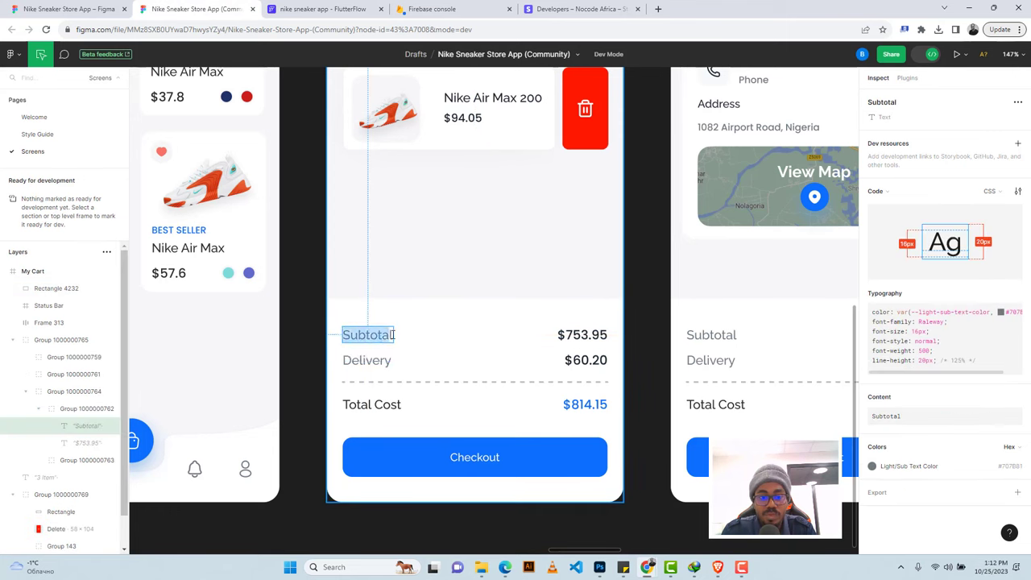
pyautogui.click(309, 6)
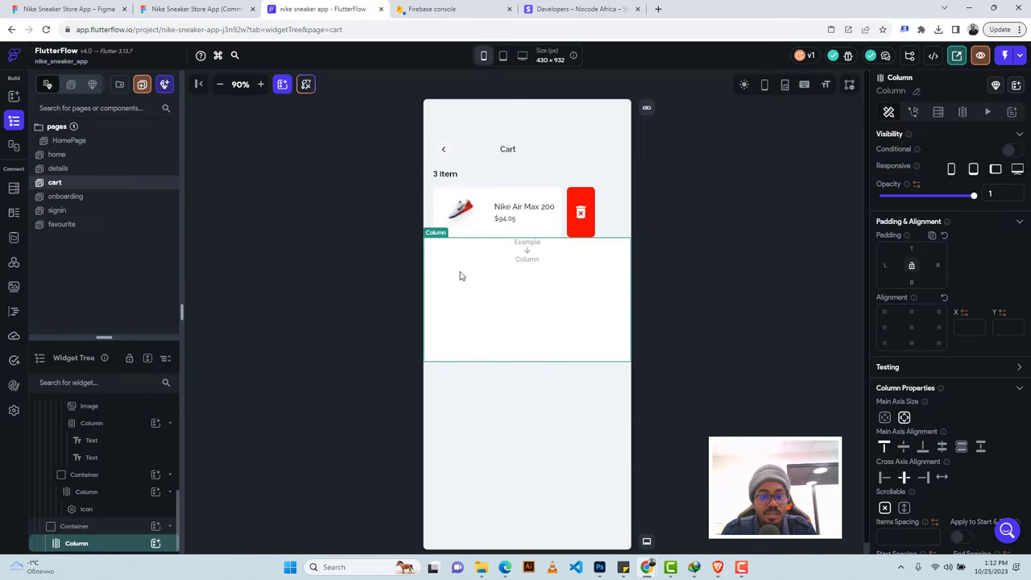
pyautogui.click(155, 545)
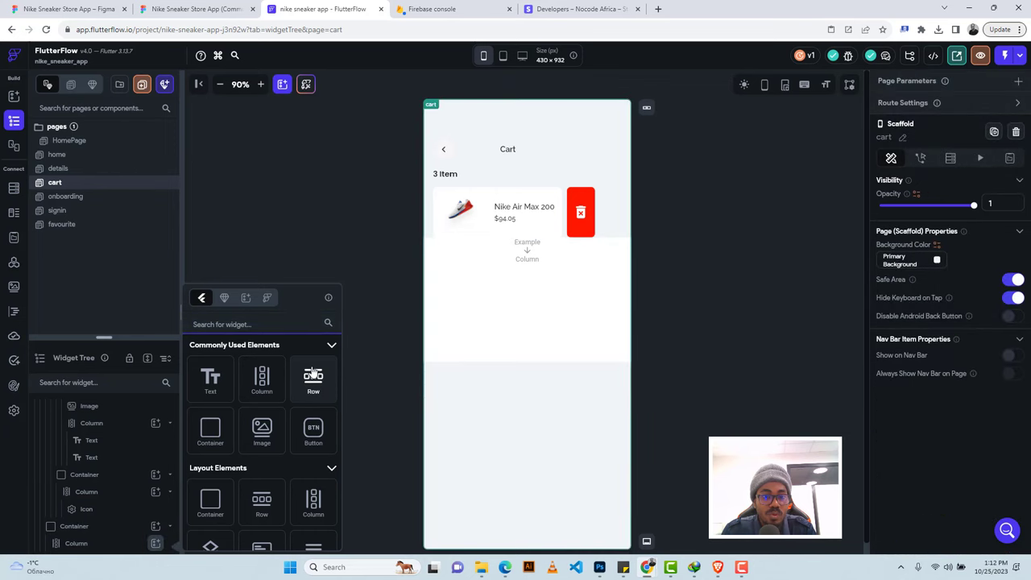
pyautogui.click(313, 375)
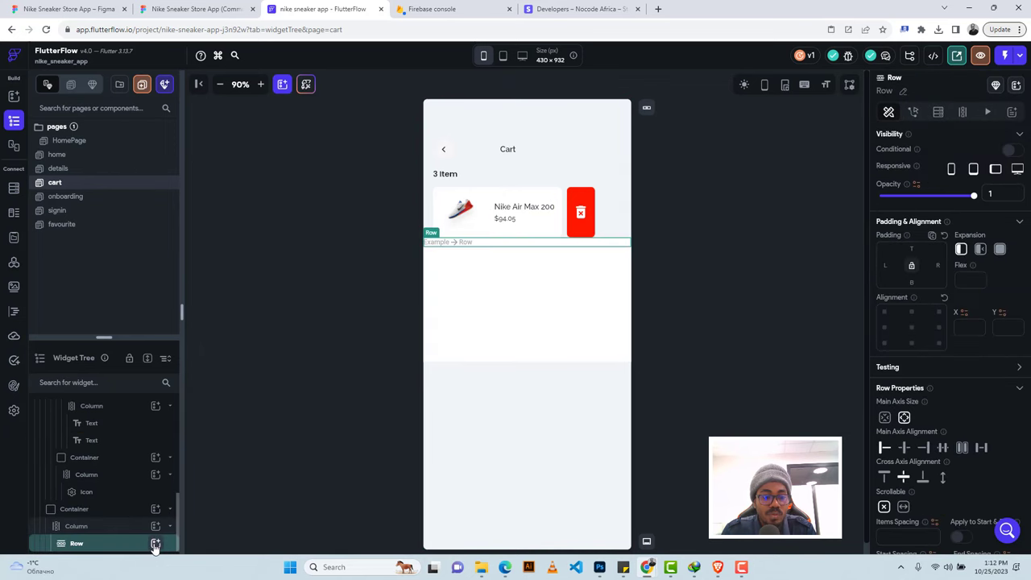
pyautogui.click(156, 544)
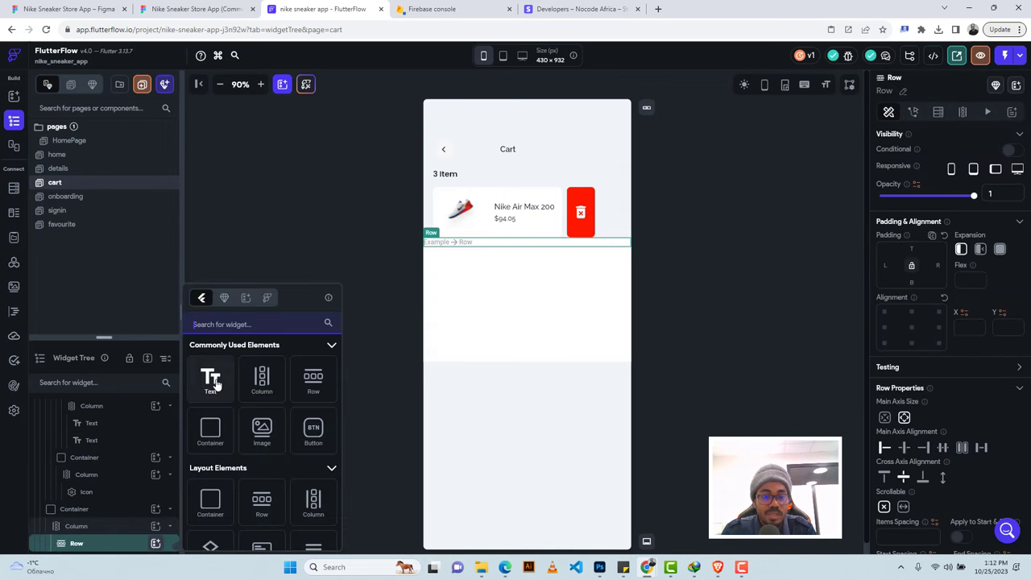
# Add a 'Subtotal' text to the Row with 500 Medium weight and size 16.
pyautogui.moveTo(440, 346); pyautogui.dragTo(443, 338)
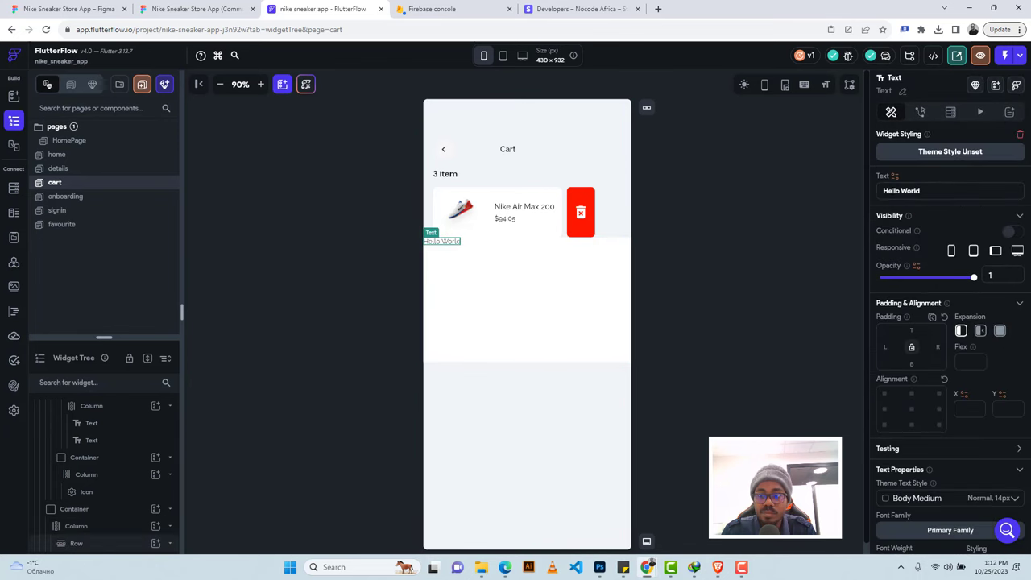
pyautogui.write('Subtotal')
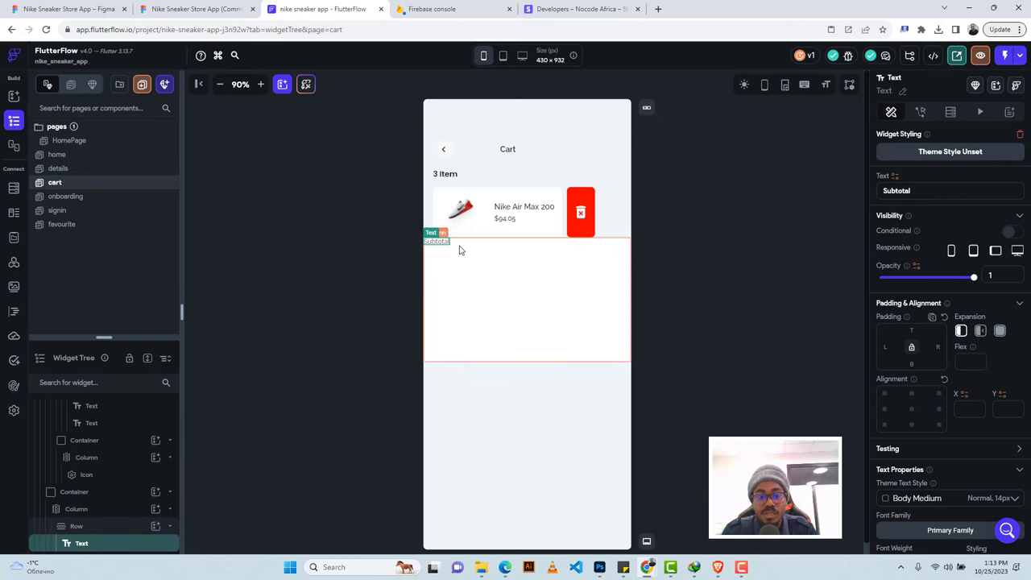
pyautogui.scroll(-3, 890, 387)
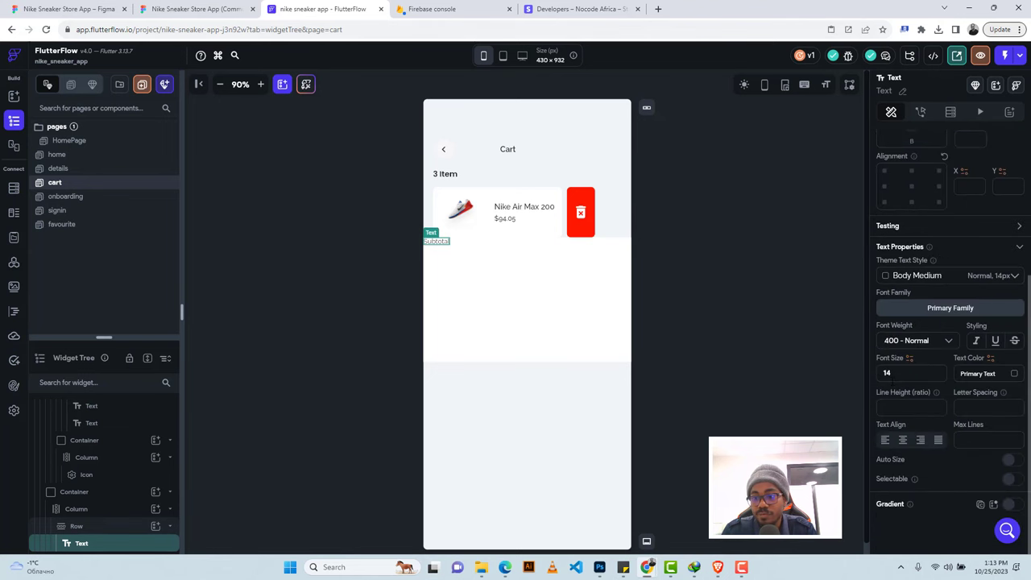
pyautogui.click(894, 340)
pyautogui.click(901, 367)
pyautogui.doubleClick(900, 373)
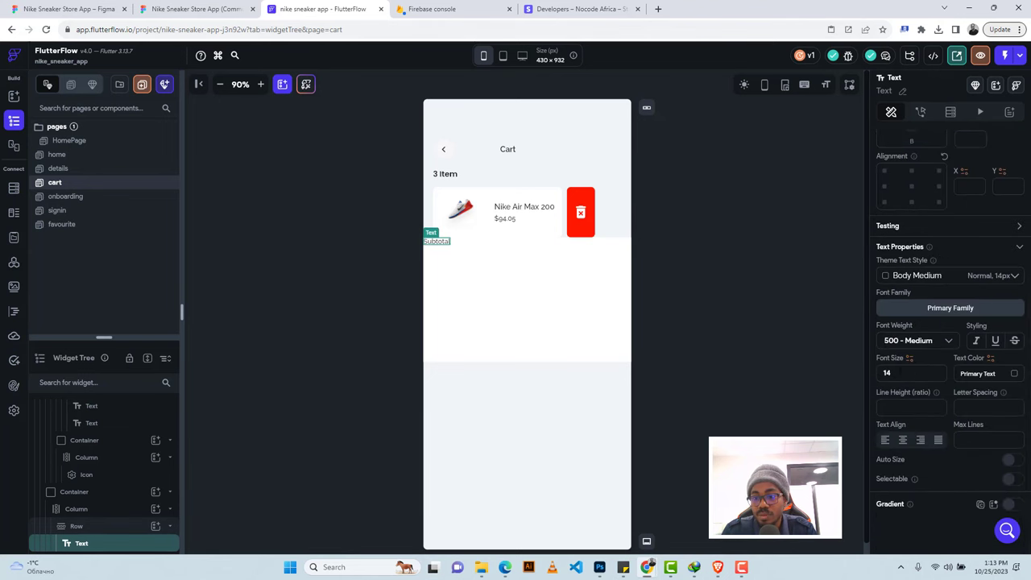
pyautogui.write('16')
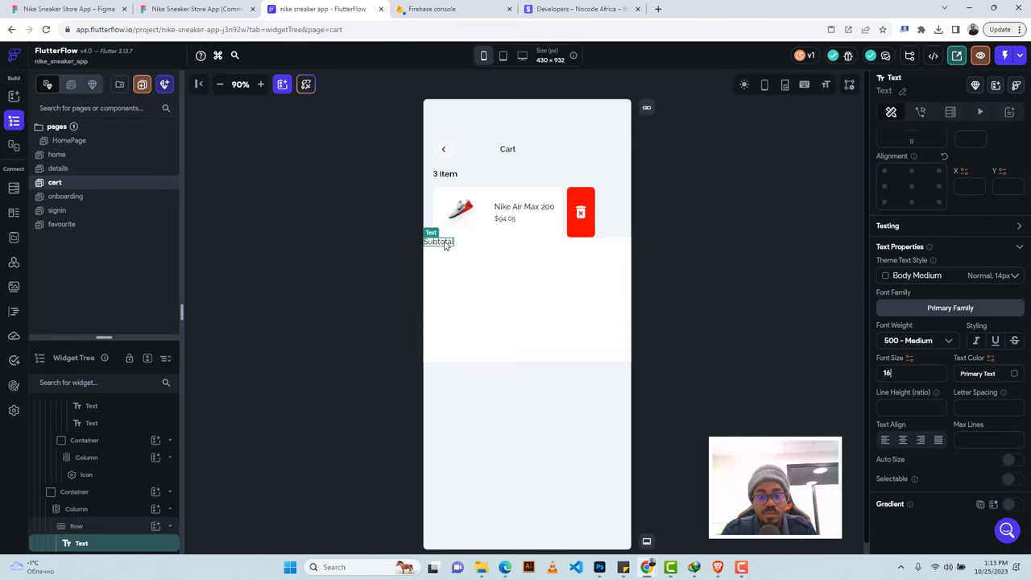
# Give the Subtotal text 20 left padding and colour #707B81, then duplicate it in the row.
pyautogui.click(149, 9)
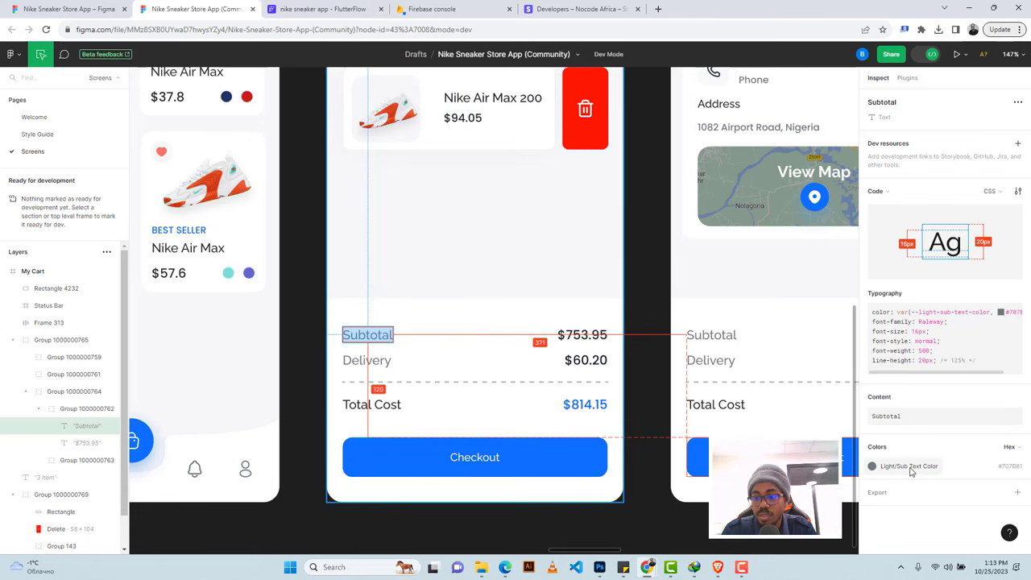
pyautogui.click(1002, 459)
pyautogui.click(322, 9)
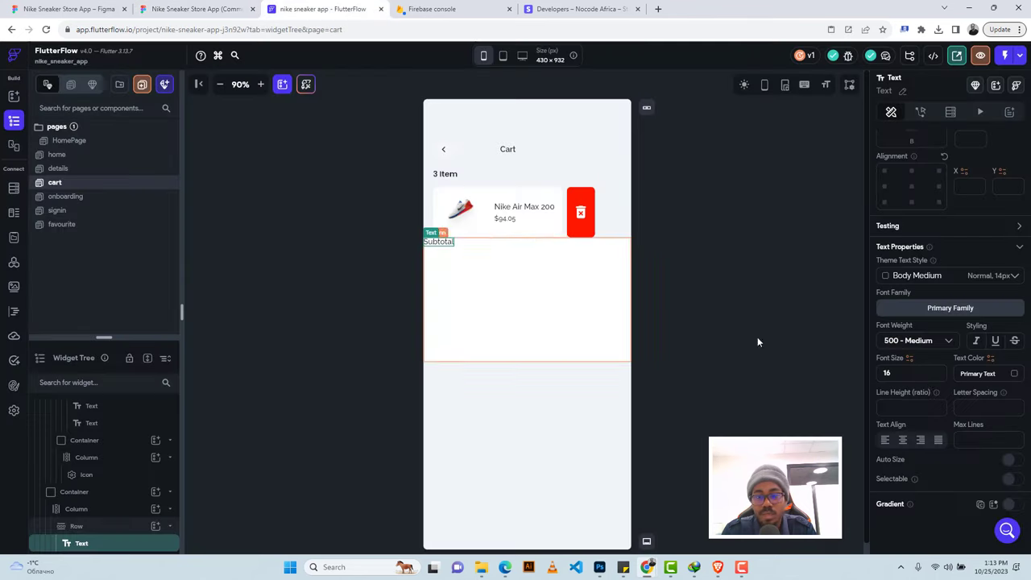
pyautogui.scroll(3, 900, 276)
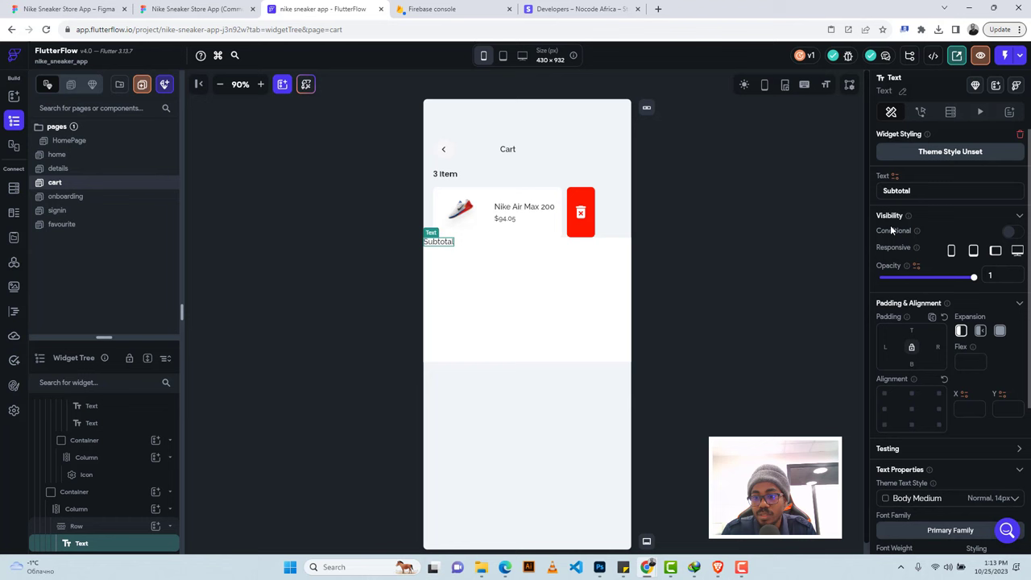
pyautogui.click(885, 347)
pyautogui.write('2')
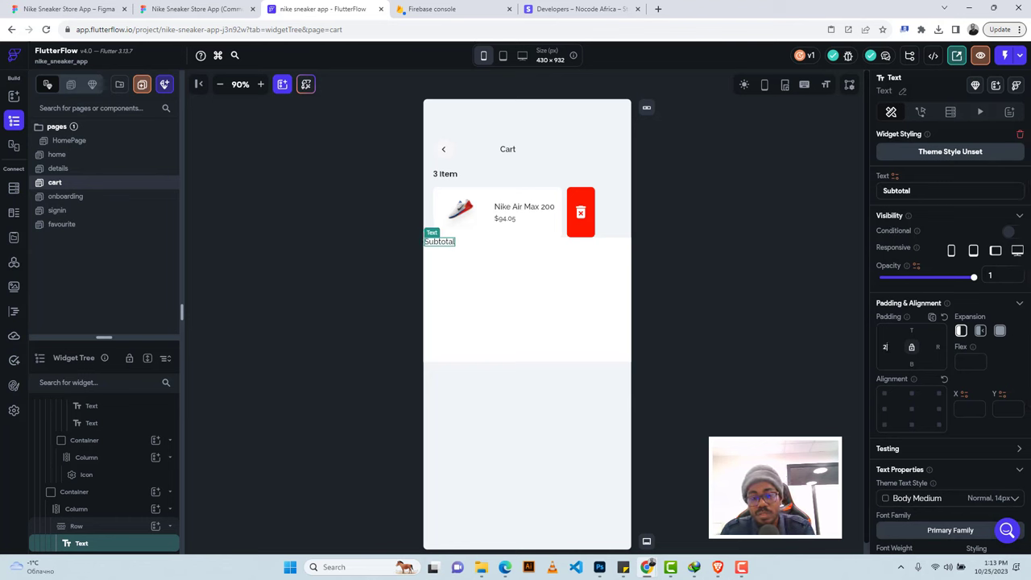
pyautogui.write('0')
pyautogui.scroll(-3, 964, 423)
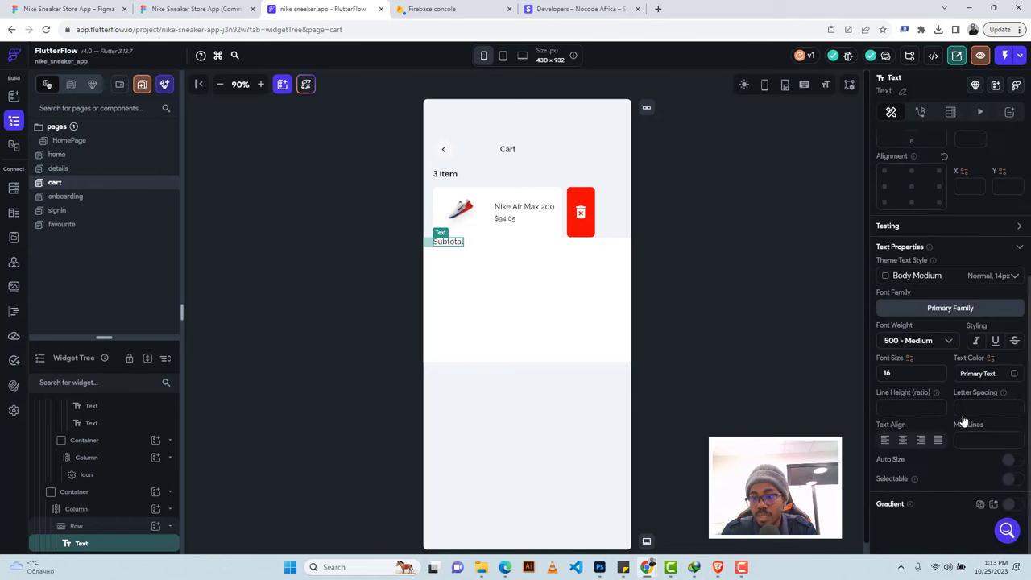
pyautogui.click(964, 374)
pyautogui.hotkey('ctrl', 'v')
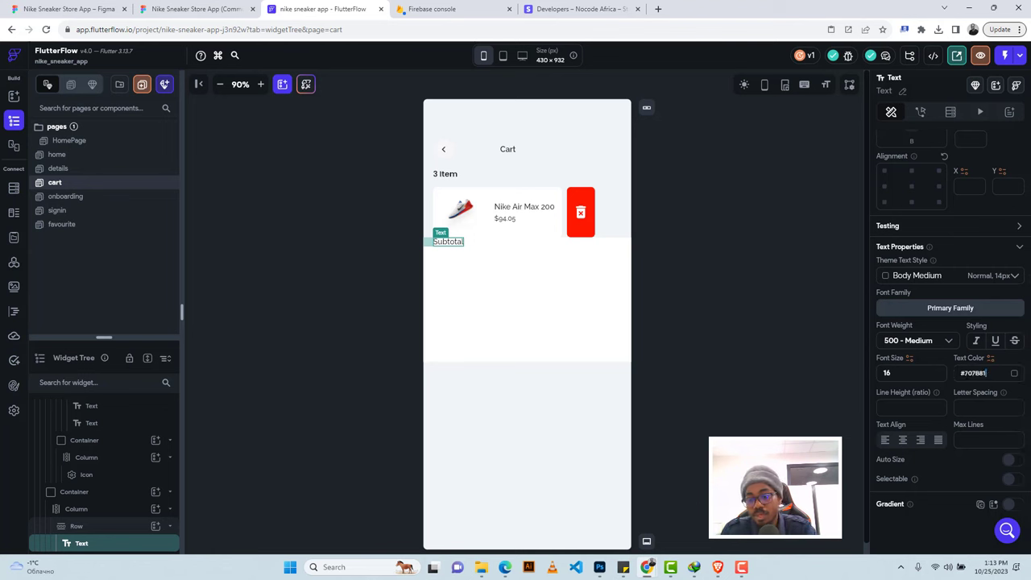
pyautogui.press('Return')
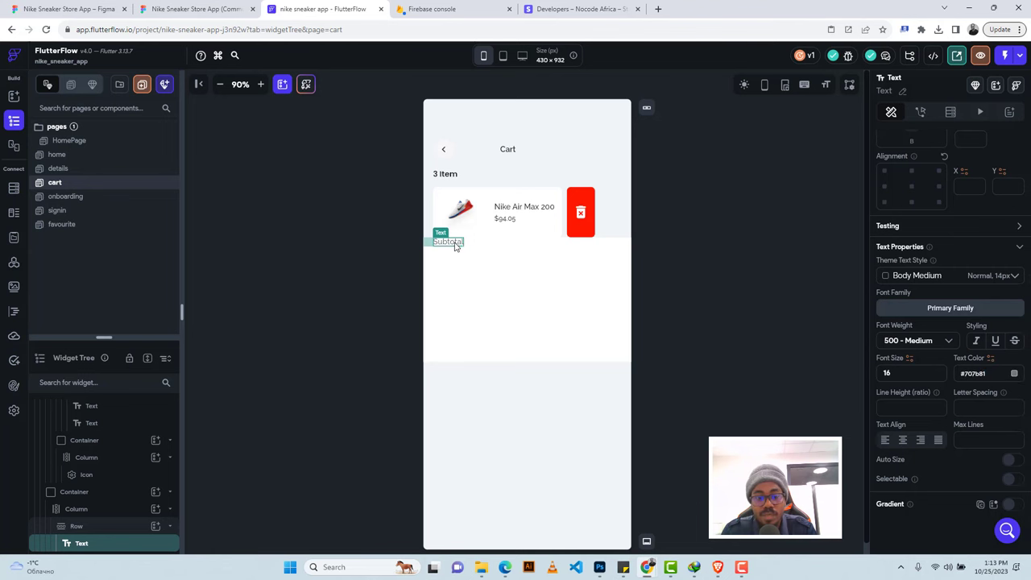
pyautogui.hotkey('ctrl', 'd')
pyautogui.click(524, 244)
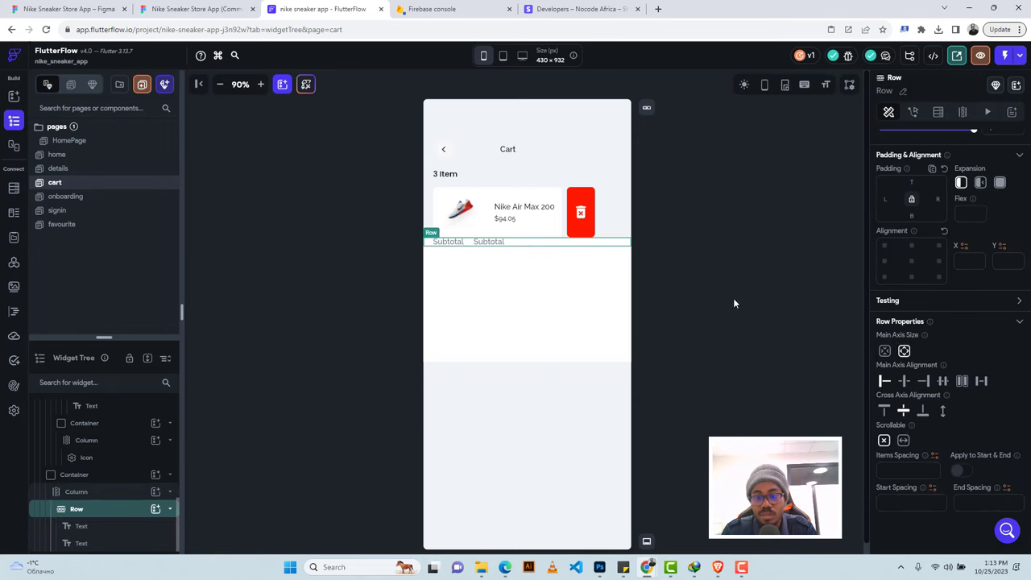
# Push the two texts to opposite ends and make the second read $753.95 in Primary Text colour.
pyautogui.click(981, 382)
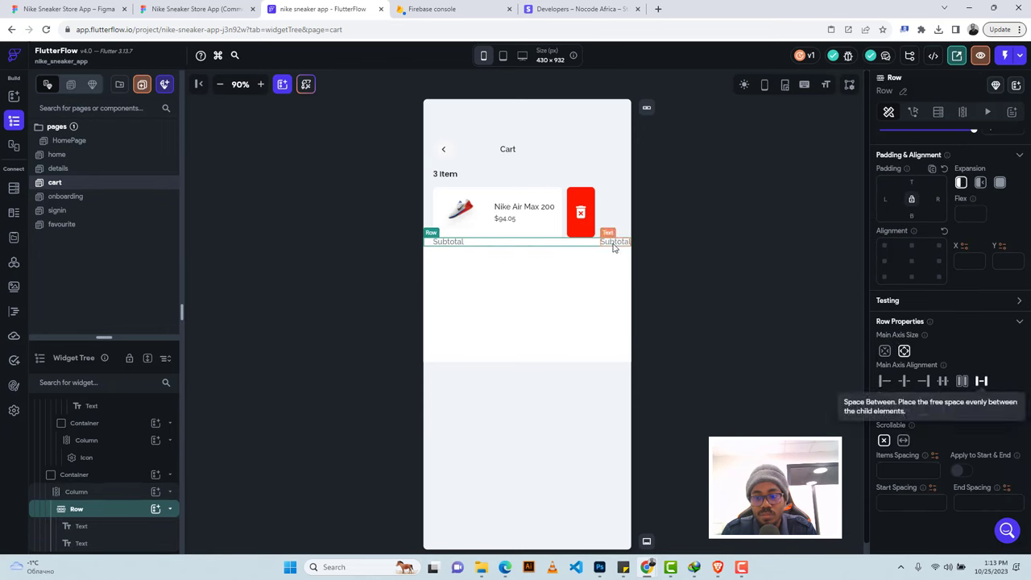
pyautogui.click(614, 243)
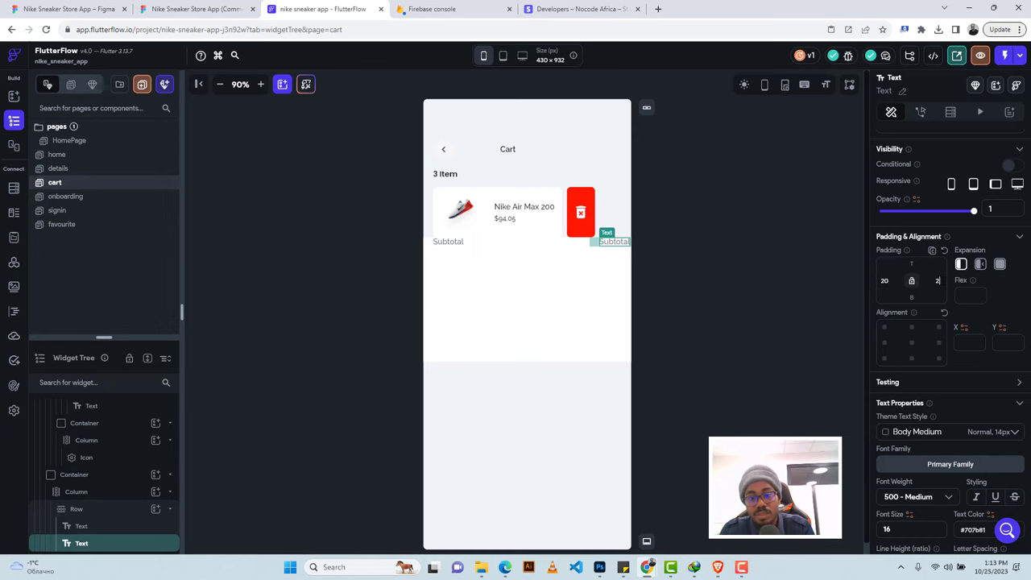
pyautogui.click(194, 9)
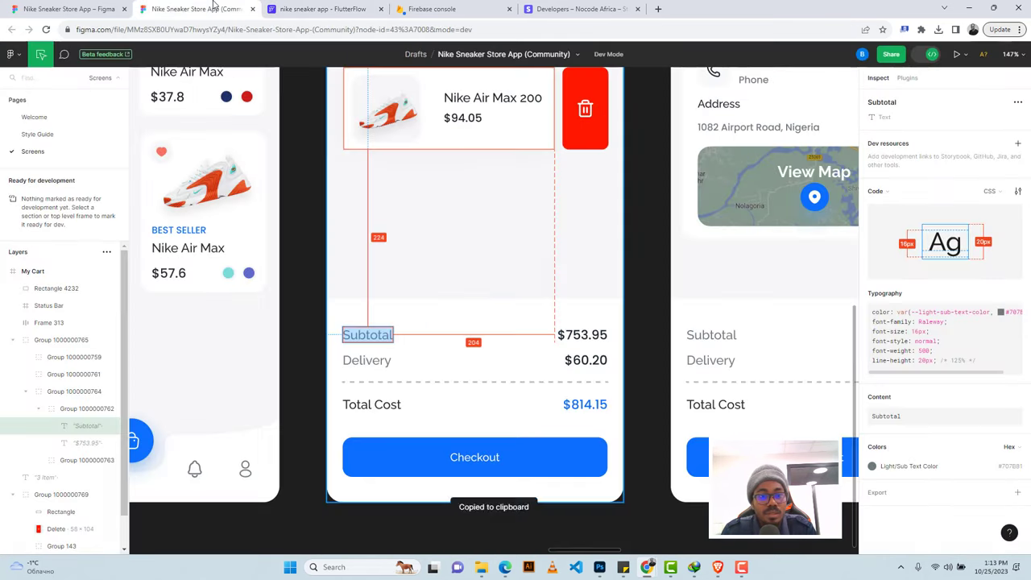
pyautogui.click(567, 341)
pyautogui.doubleClick(574, 335)
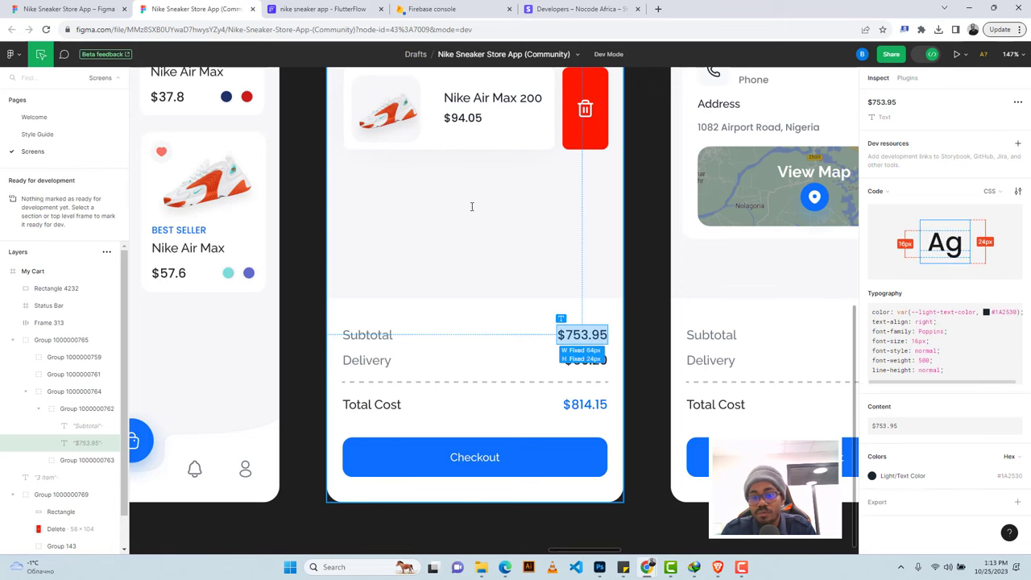
pyautogui.click(322, 8)
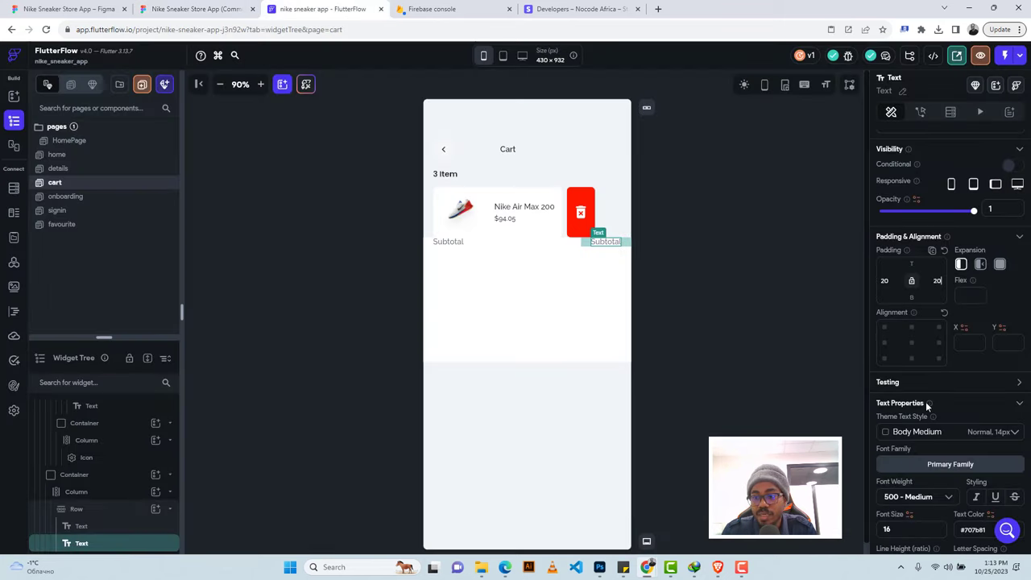
pyautogui.scroll(2, 921, 382)
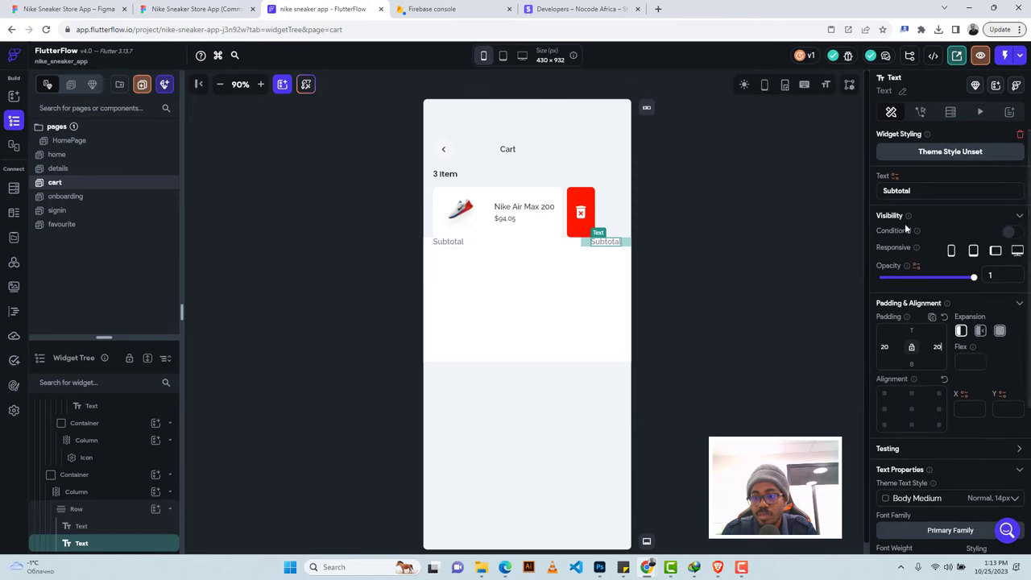
pyautogui.hotkey('ctrl', 'v')
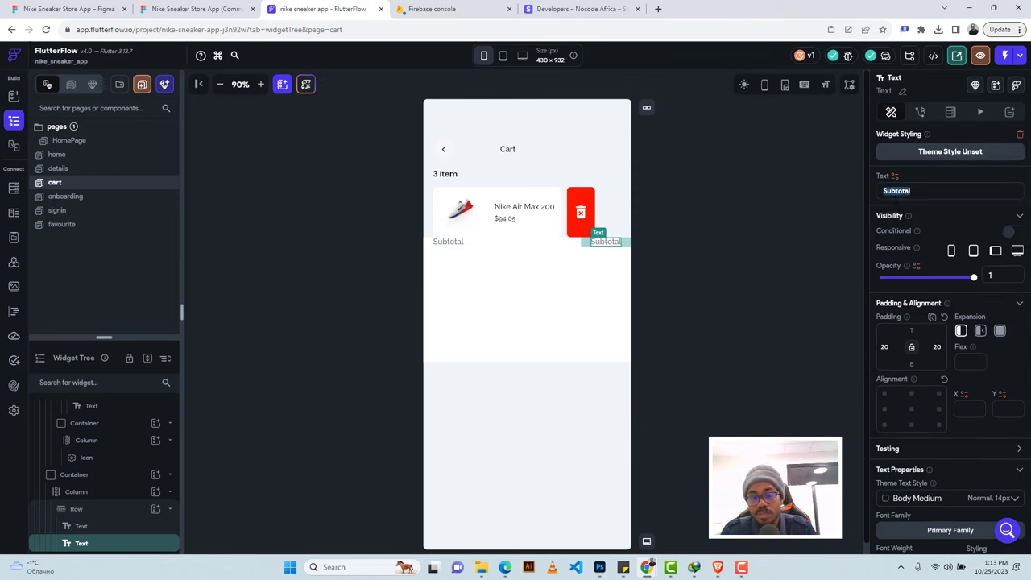
pyautogui.scroll(-3, 950, 330)
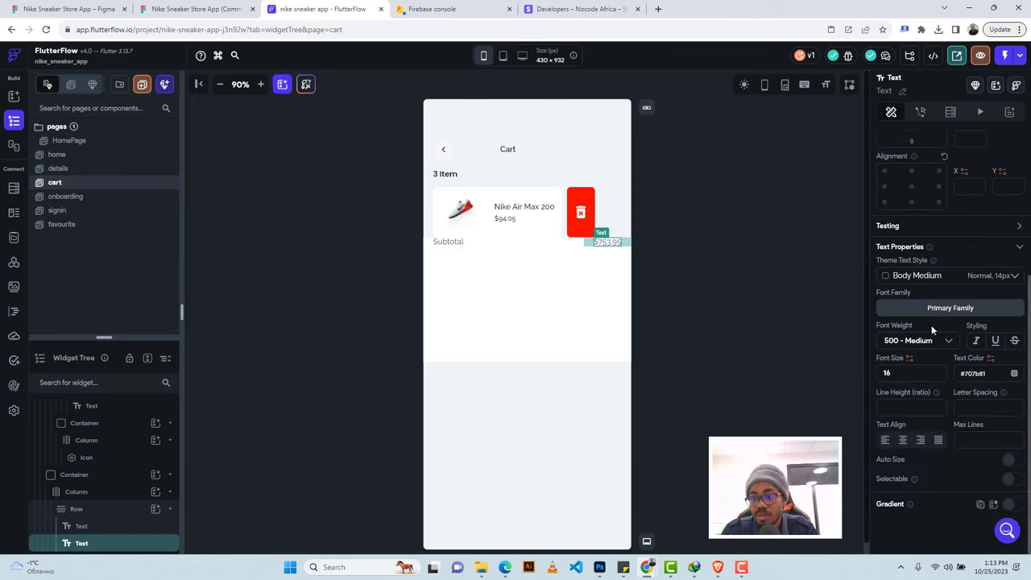
pyautogui.click(1014, 375)
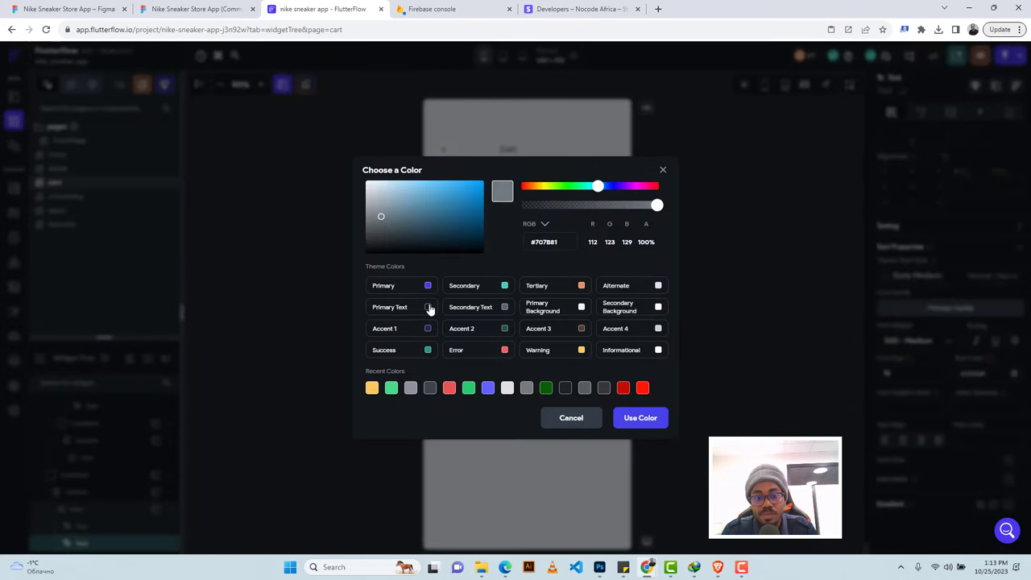
pyautogui.press('Escape')
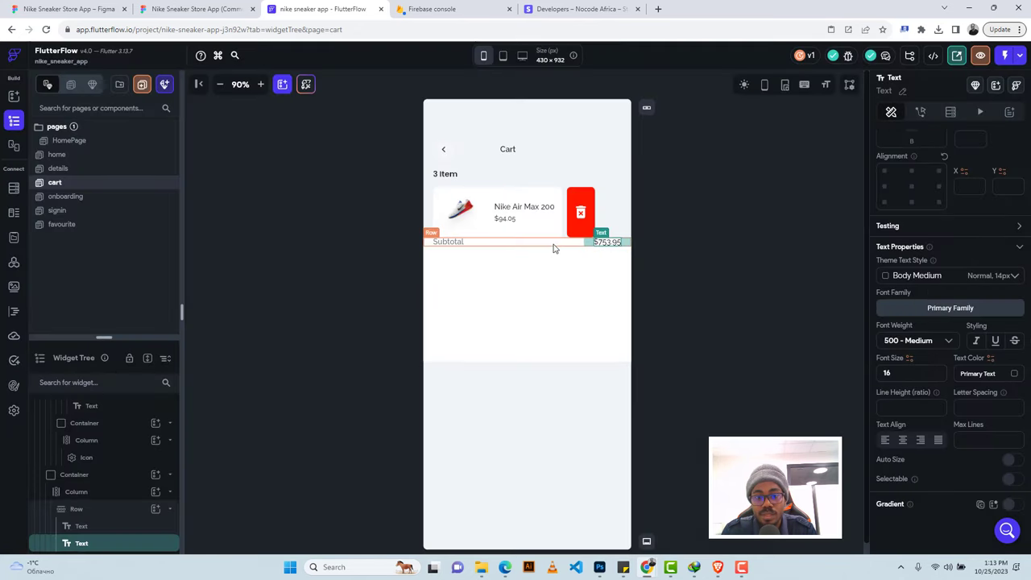
# Give the Subtotal row 36 top padding and duplicate it.
pyautogui.click(554, 248)
pyautogui.click(193, 9)
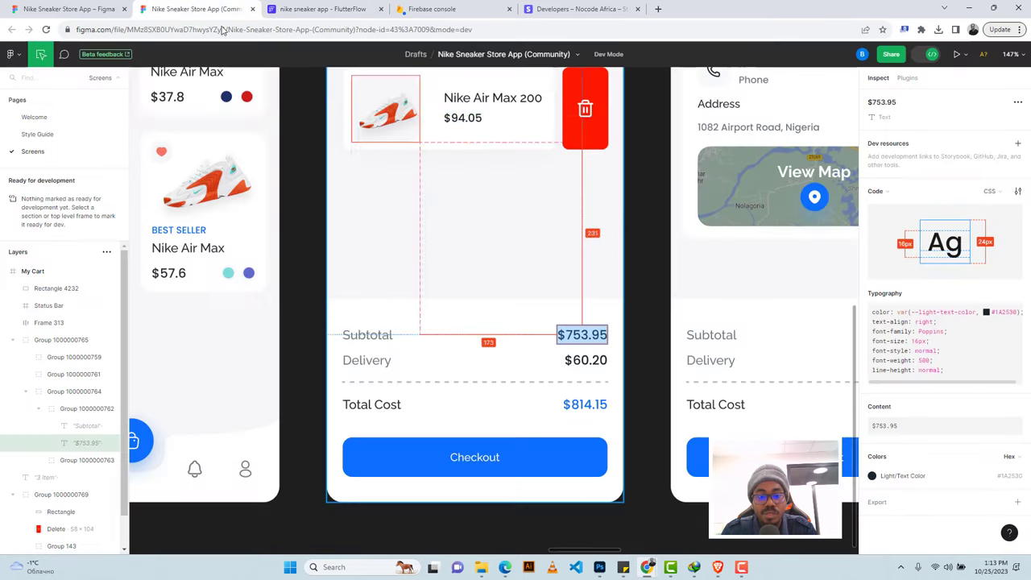
pyautogui.click(372, 334)
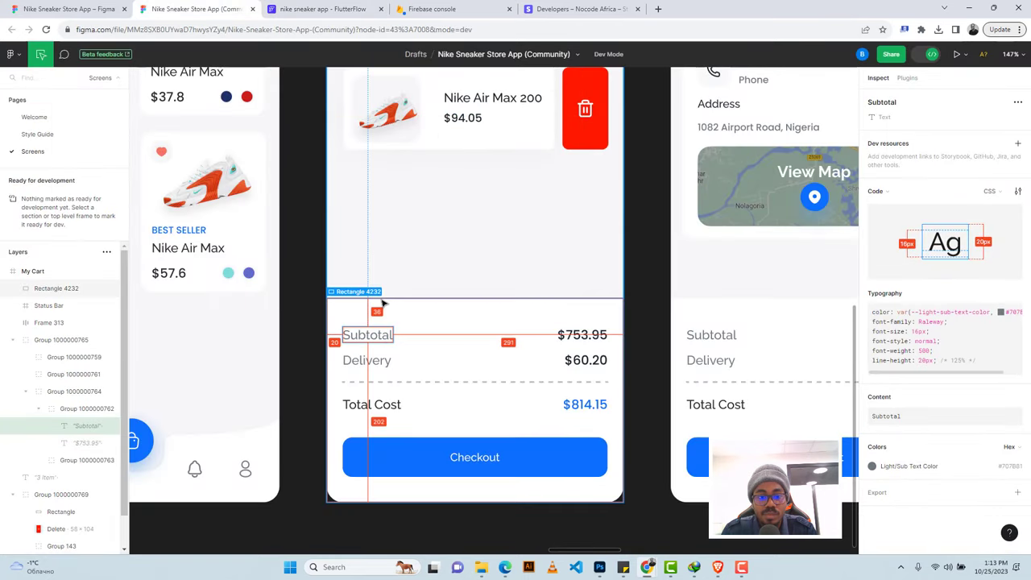
pyautogui.click(322, 9)
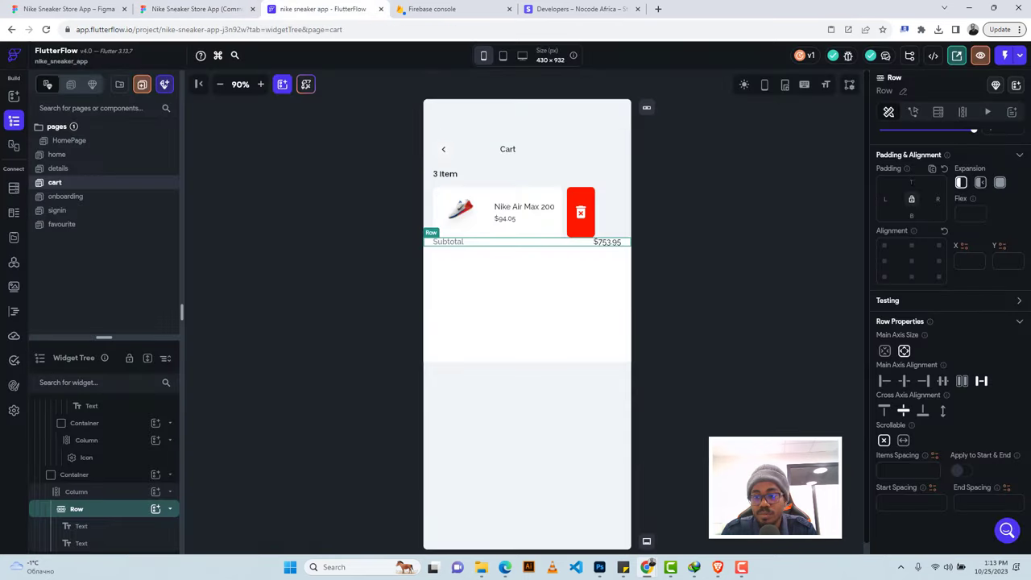
pyautogui.write('3')
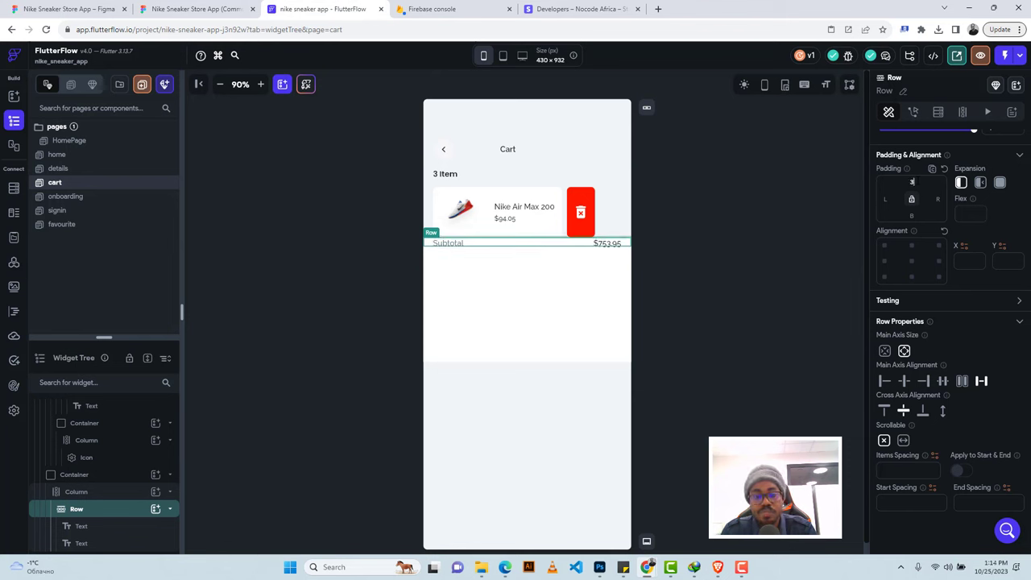
pyautogui.write('6')
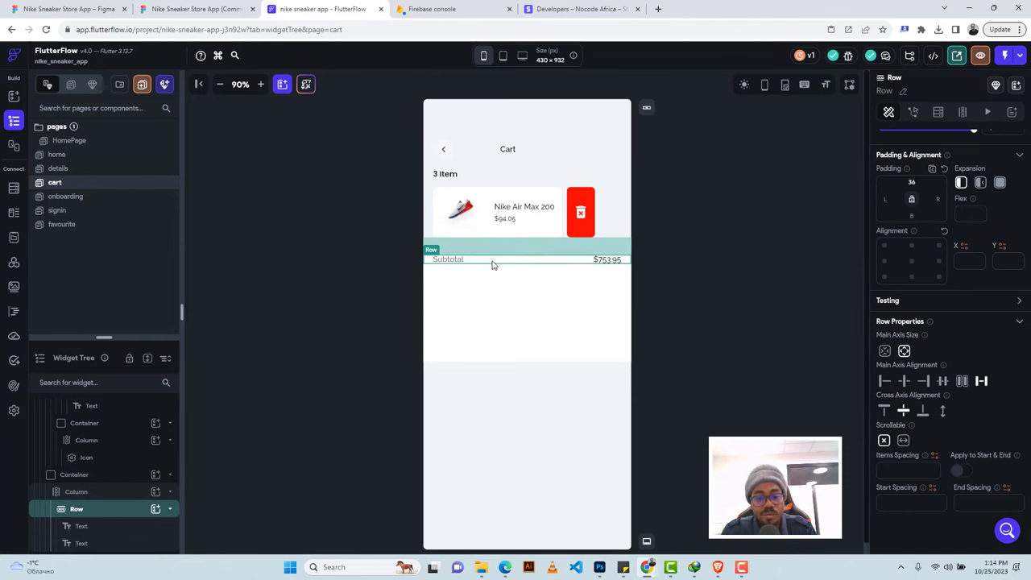
pyautogui.hotkey('ctrl', 'd')
# Rename the duplicated row's label to 'Delivery'.
pyautogui.click(211, 6)
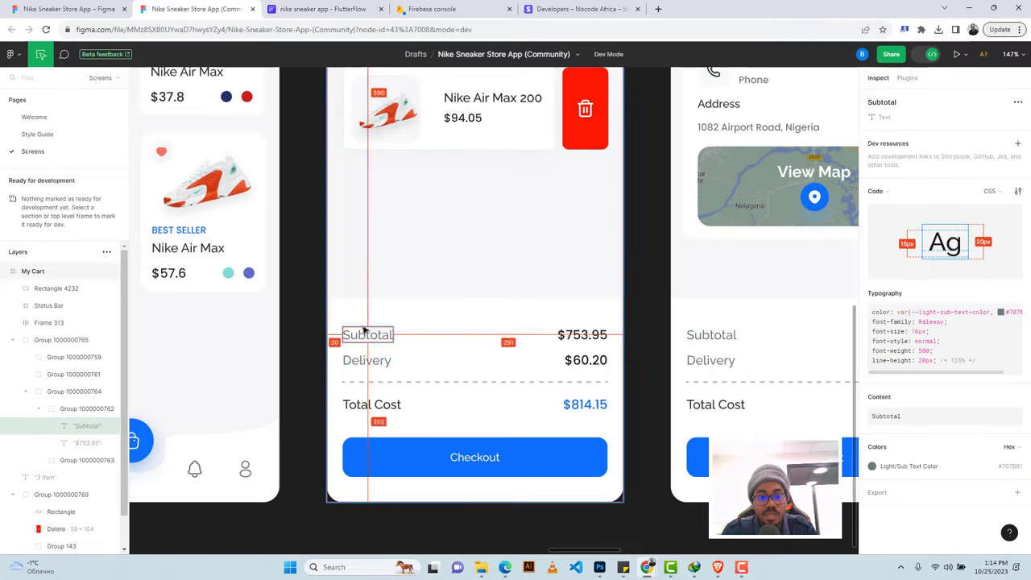
pyautogui.click(347, 358)
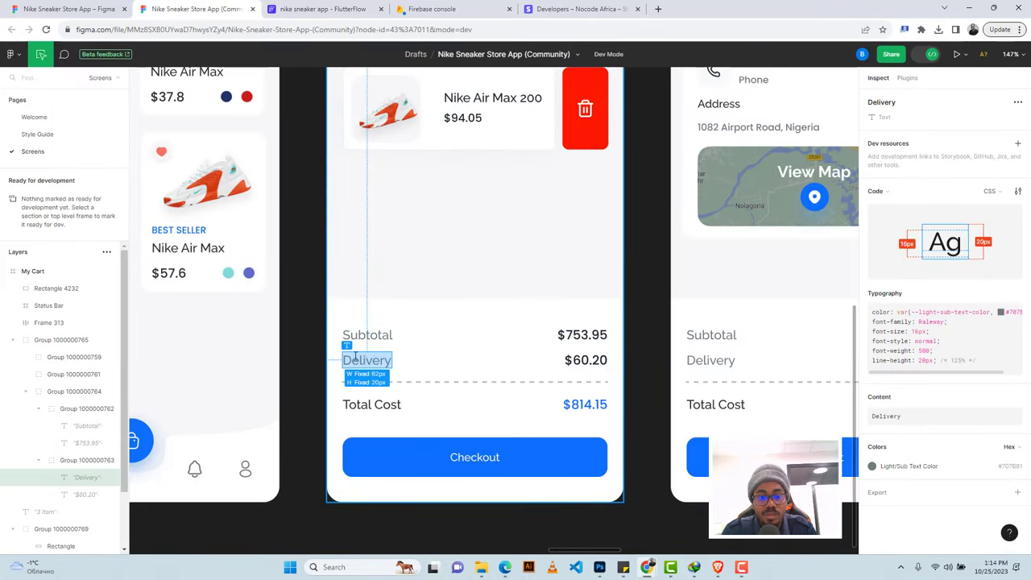
pyautogui.click(320, 9)
pyautogui.click(452, 286)
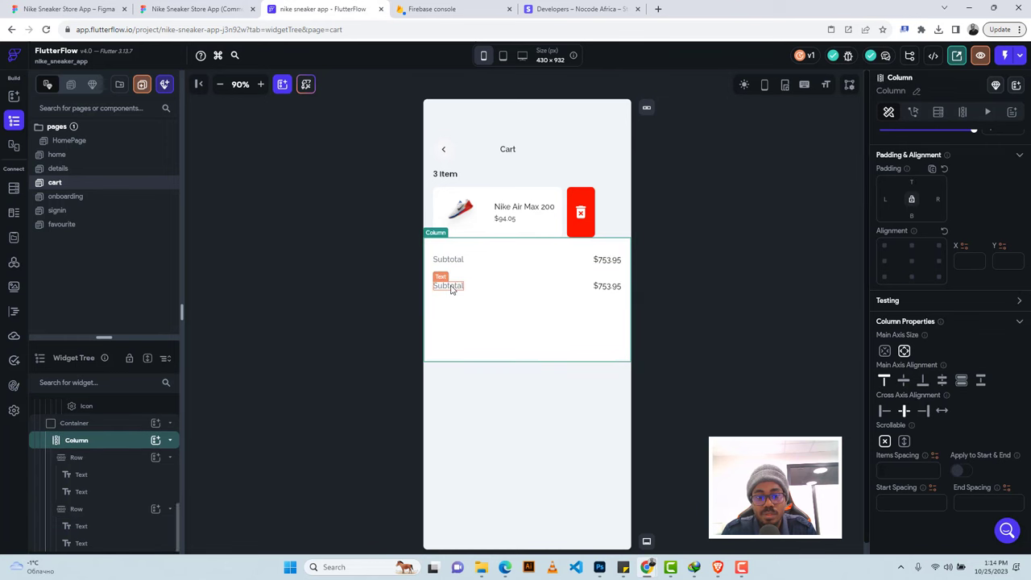
pyautogui.click(453, 289)
pyautogui.scroll(2, 915, 241)
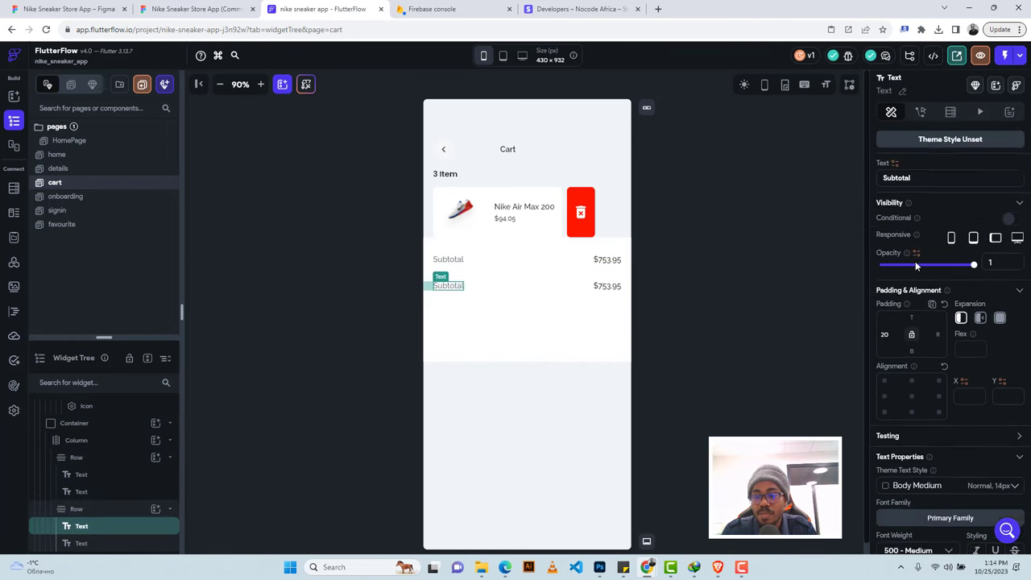
pyautogui.doubleClick(896, 190)
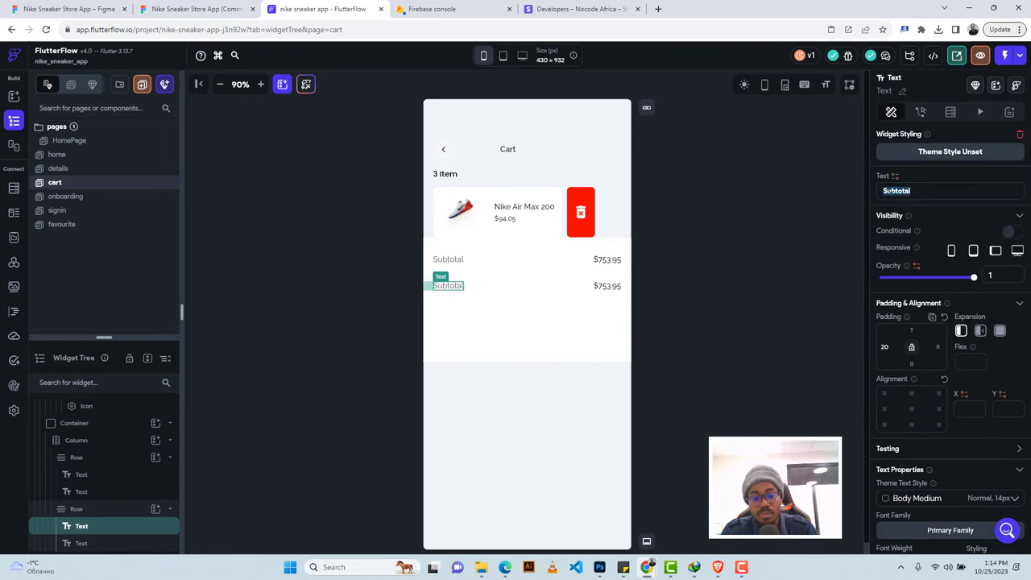
pyautogui.write('Delivery')
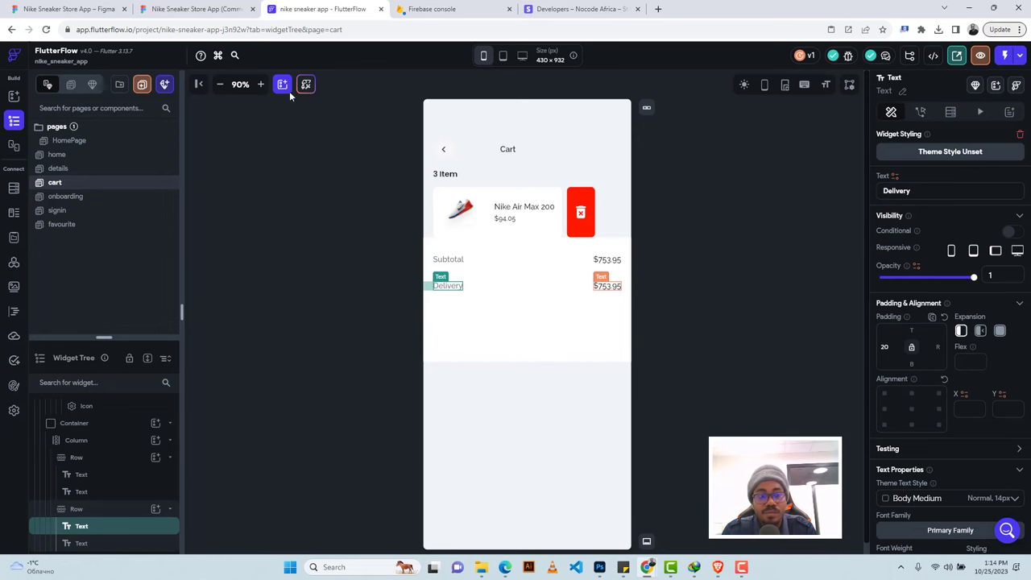
pyautogui.click(282, 84)
# Inspect the dashed separator line below Delivery in the Figma design.
pyautogui.click(193, 9)
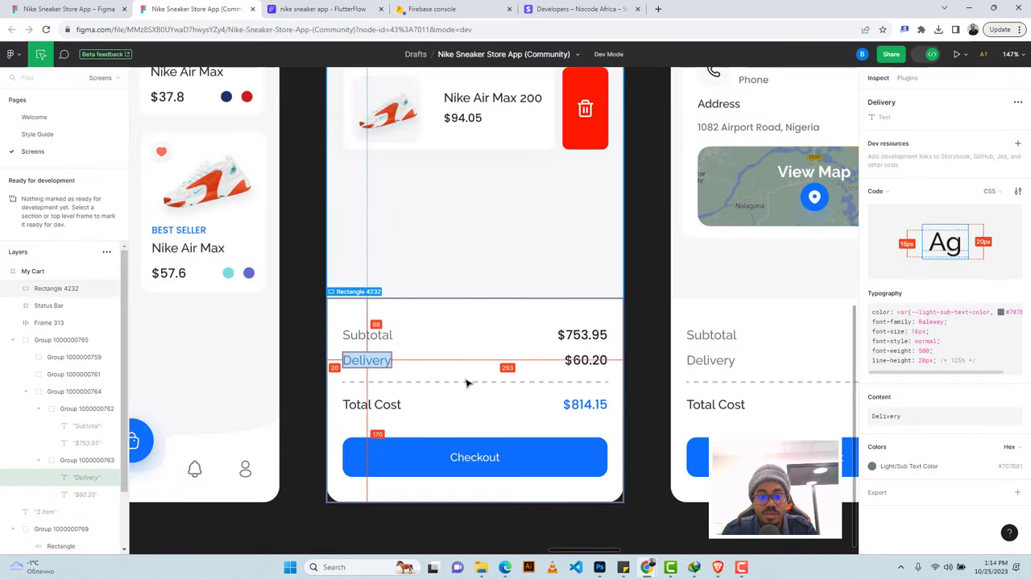
pyautogui.click(585, 383)
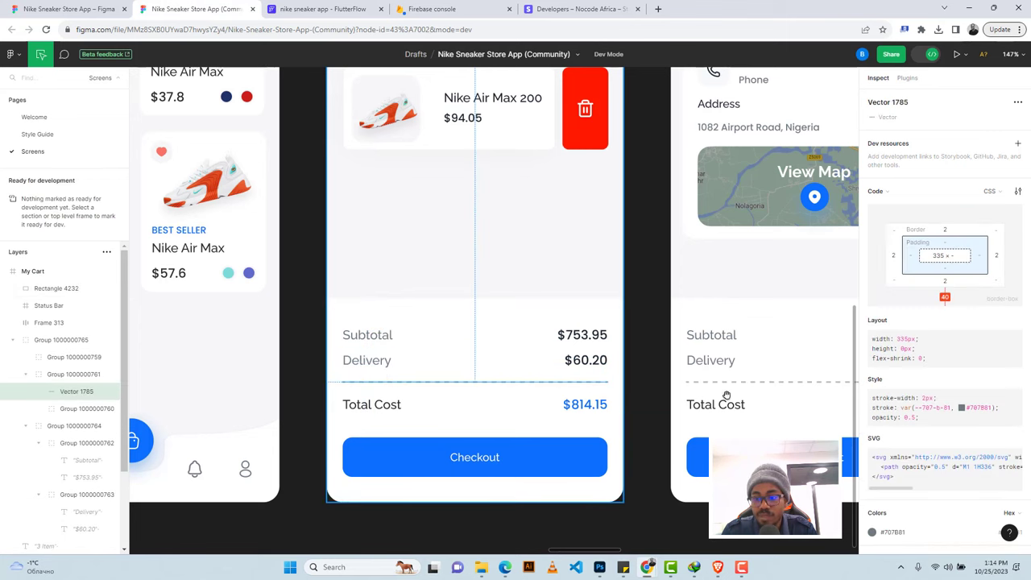
pyautogui.scroll(-2, 963, 398)
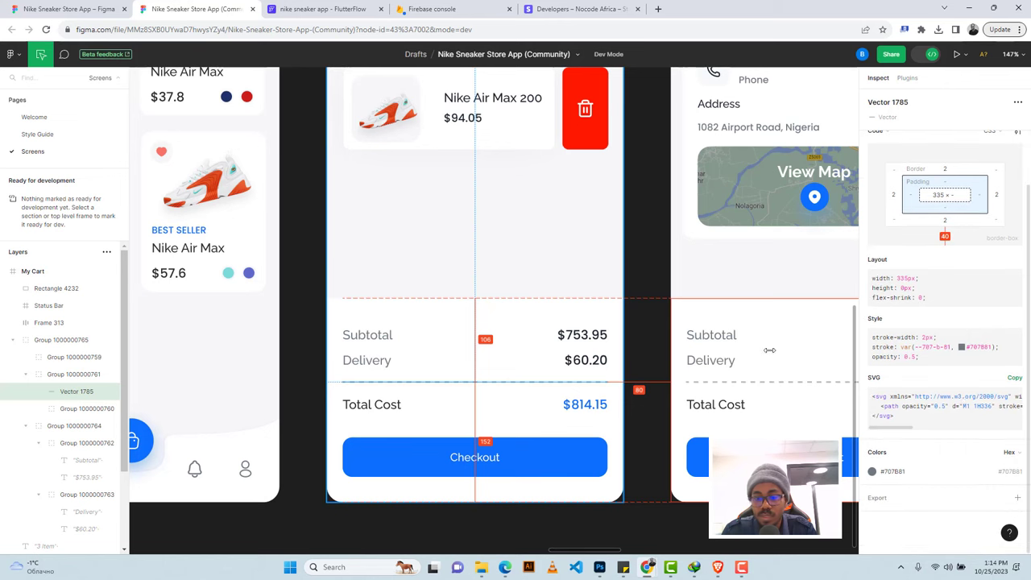
pyautogui.click(279, 9)
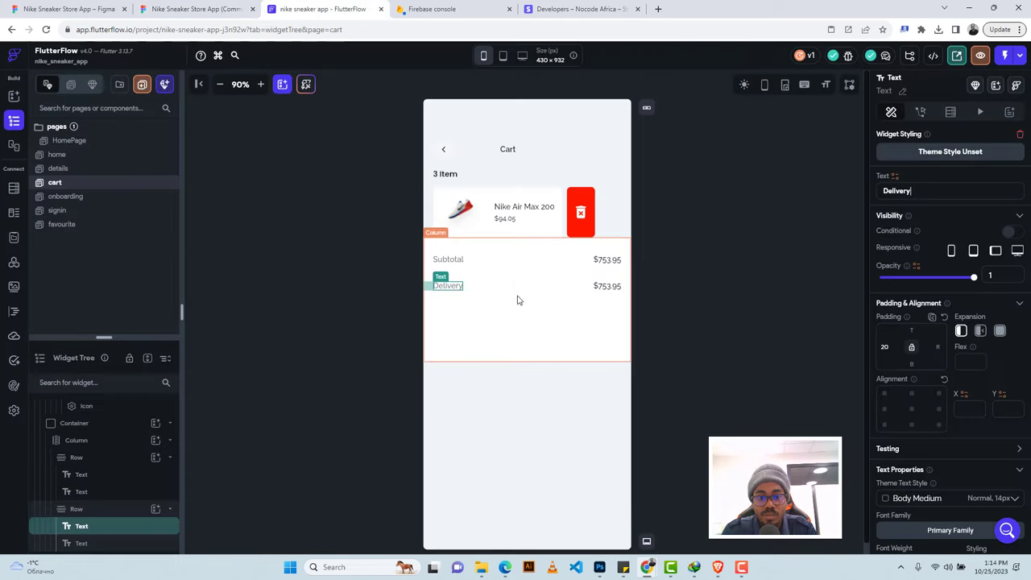
pyautogui.click(491, 310)
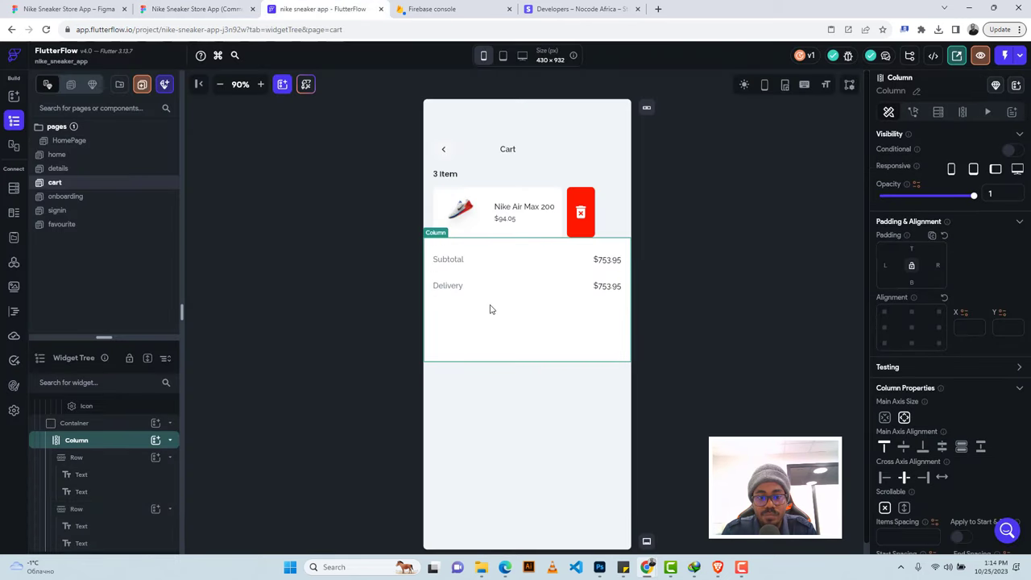
# Insert a dashed Divider below the Delivery row.
pyautogui.click(156, 441)
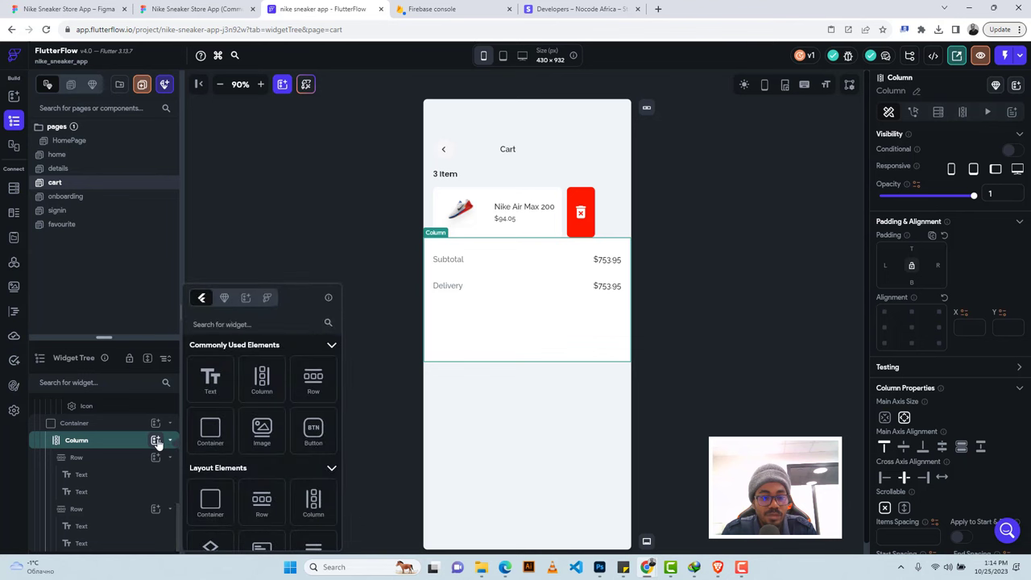
pyautogui.click(250, 323)
pyautogui.write('line')
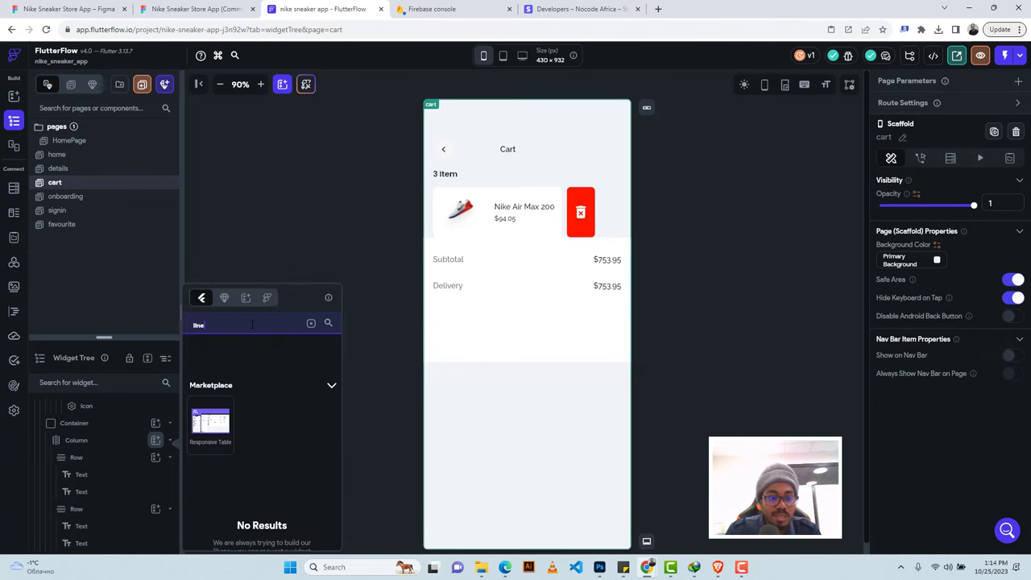
pyautogui.press('BackSpace')
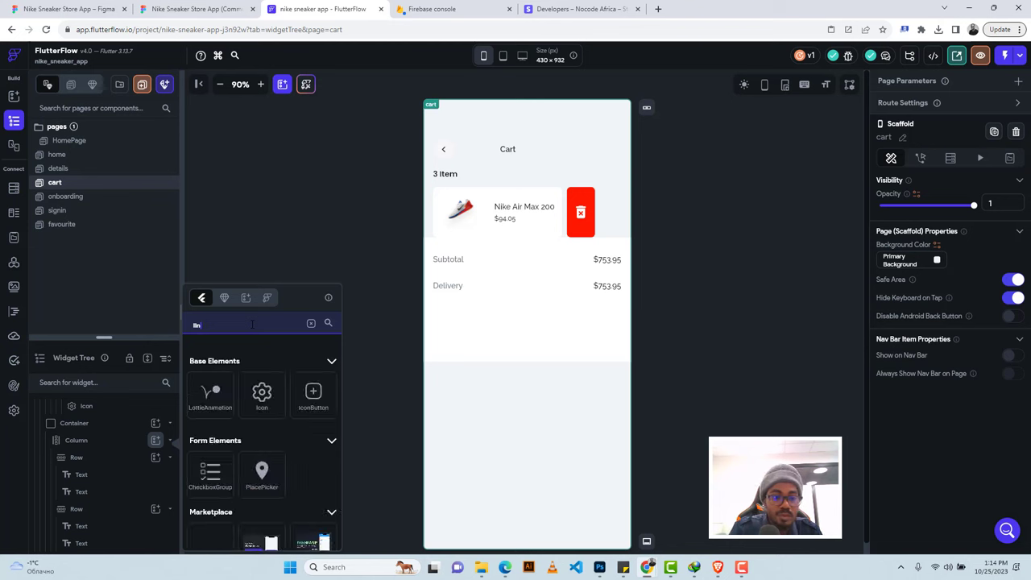
pyautogui.press('BackSpace')
pyautogui.press('BackSpace')
pyautogui.press('BackSpace')
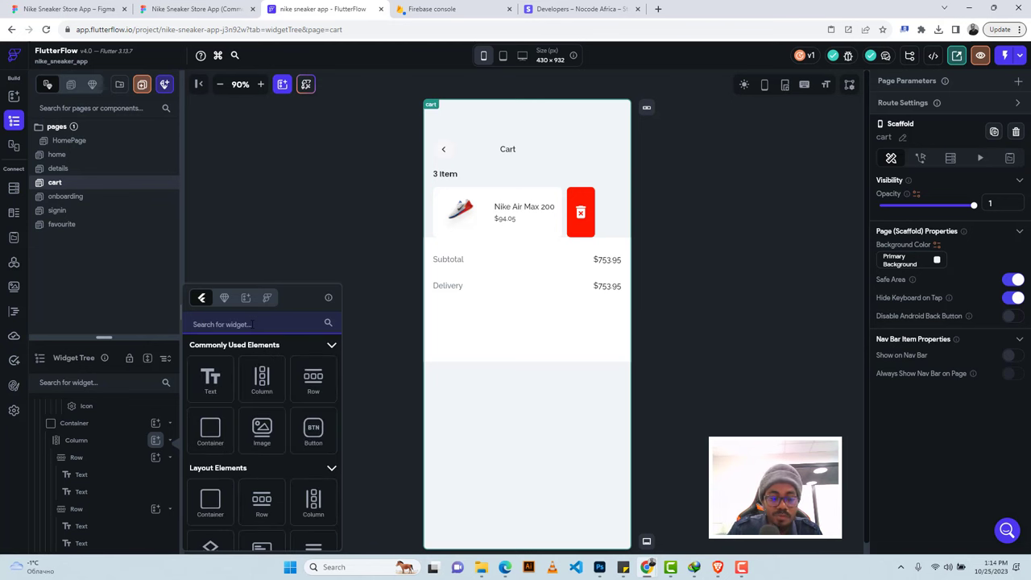
pyautogui.write('divid')
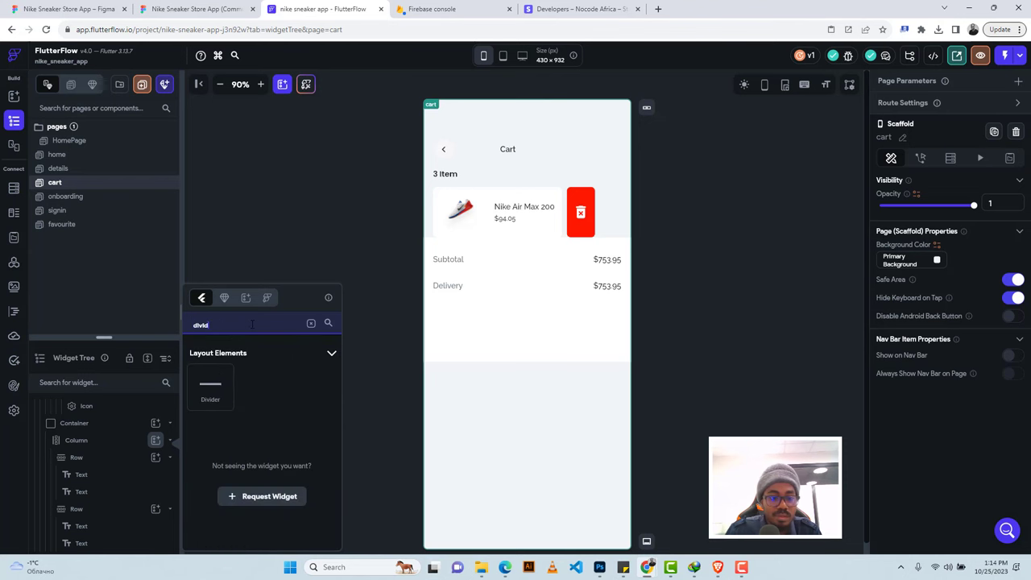
pyautogui.click(211, 390)
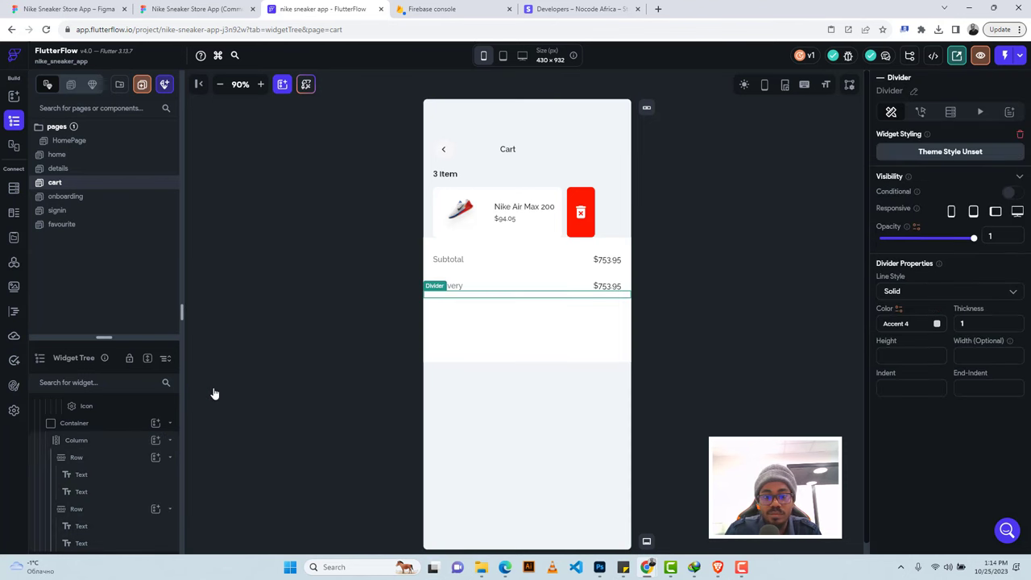
pyautogui.click(916, 290)
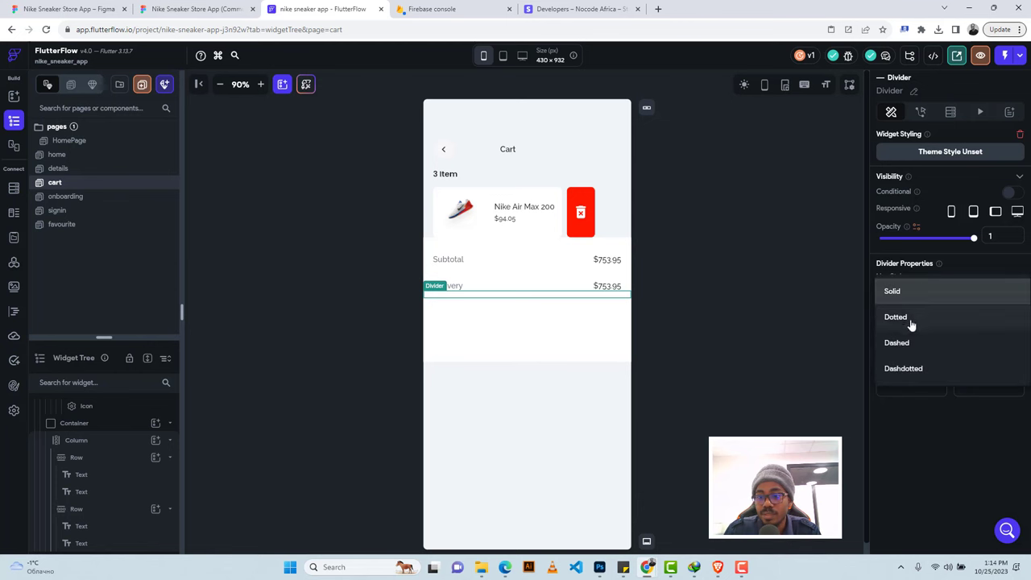
pyautogui.click(897, 343)
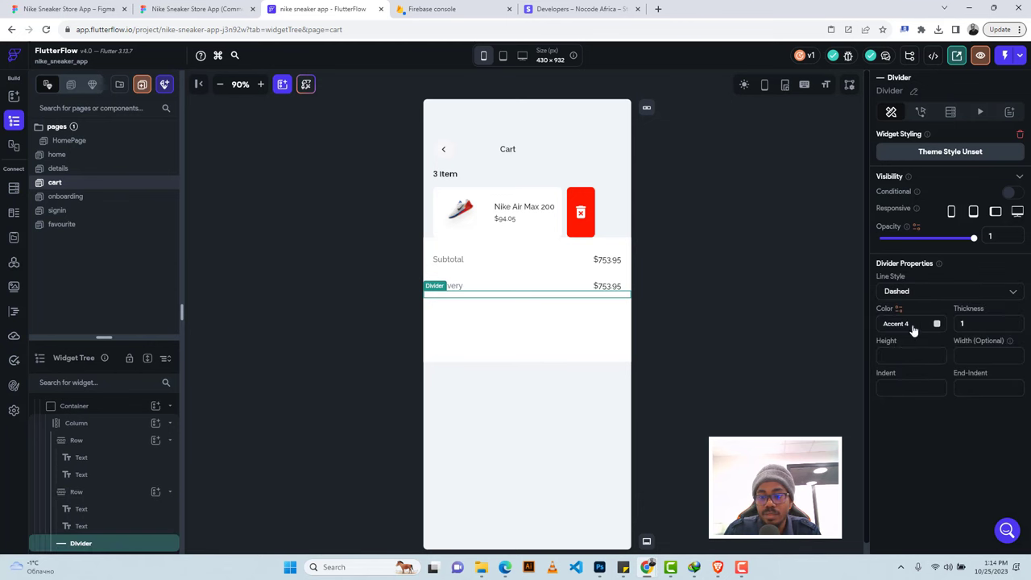
# Set the Delivery row's padding to 12 top and 18 bottom.
pyautogui.click(193, 8)
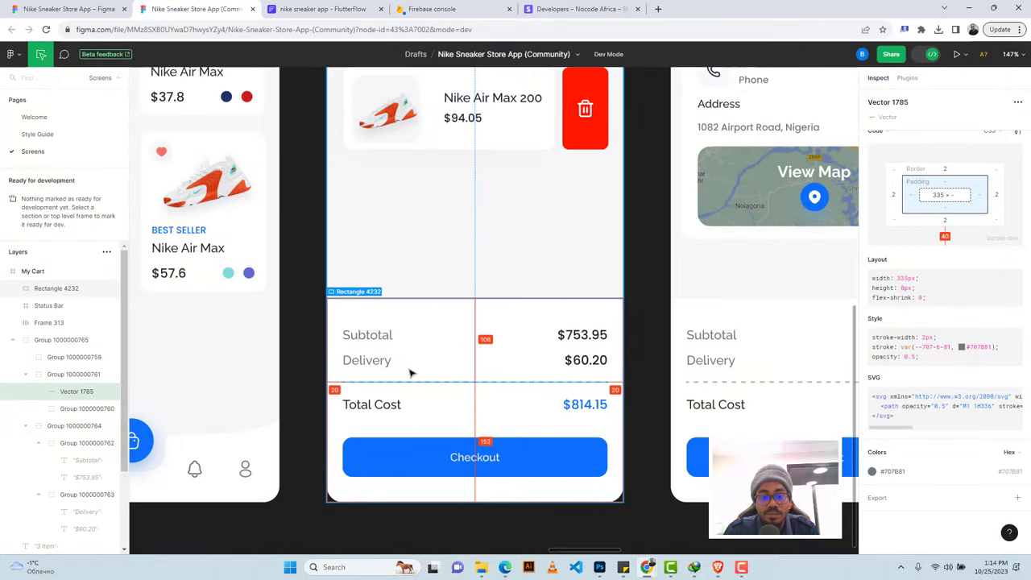
pyautogui.click(377, 338)
pyautogui.click(322, 9)
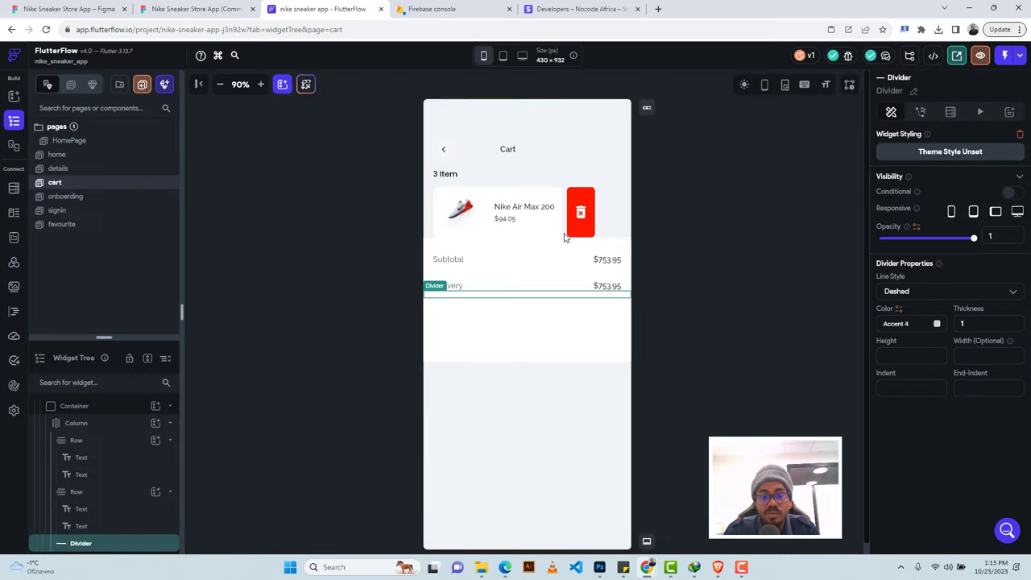
pyautogui.click(552, 290)
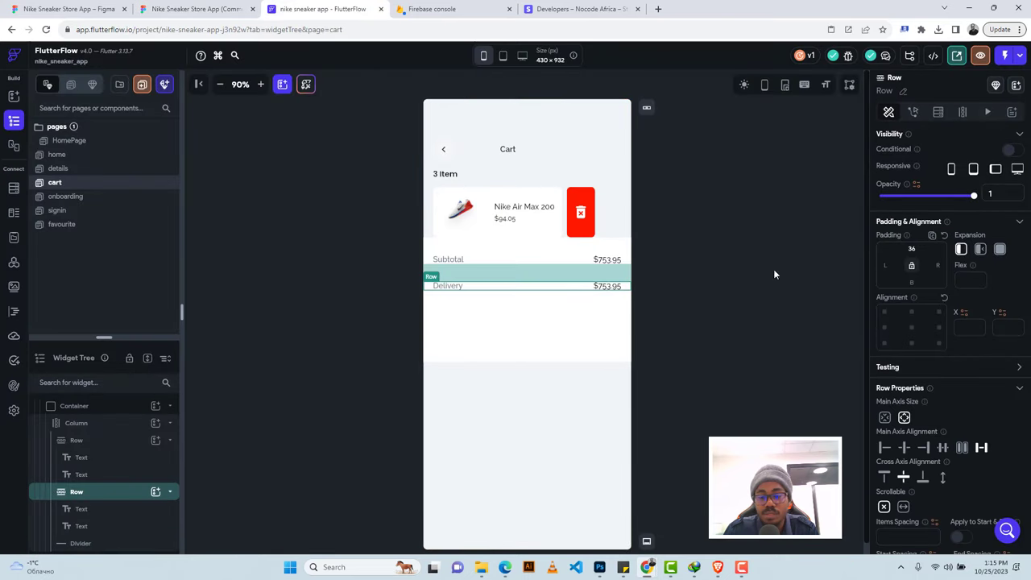
pyautogui.click(912, 248)
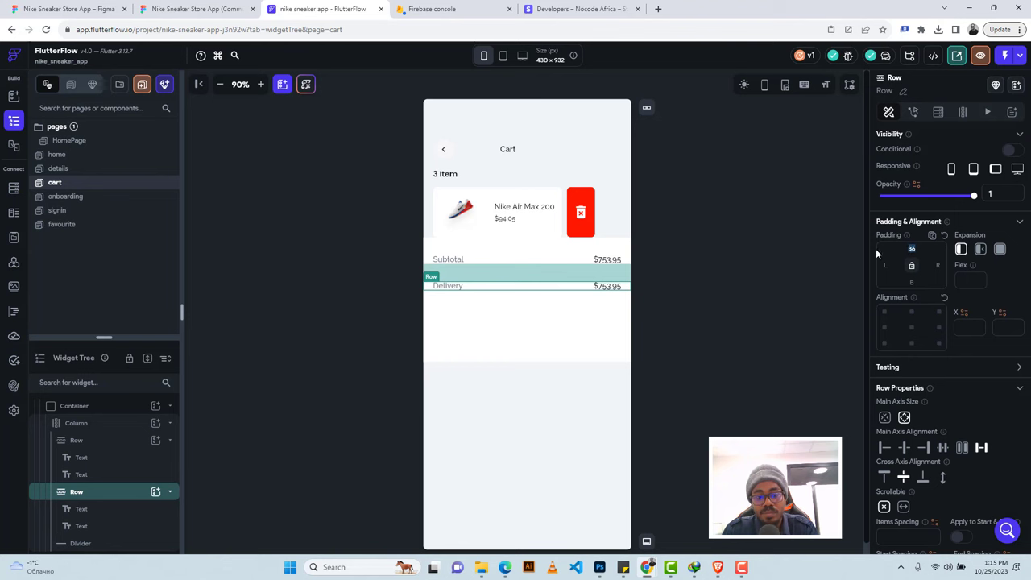
pyautogui.write('12')
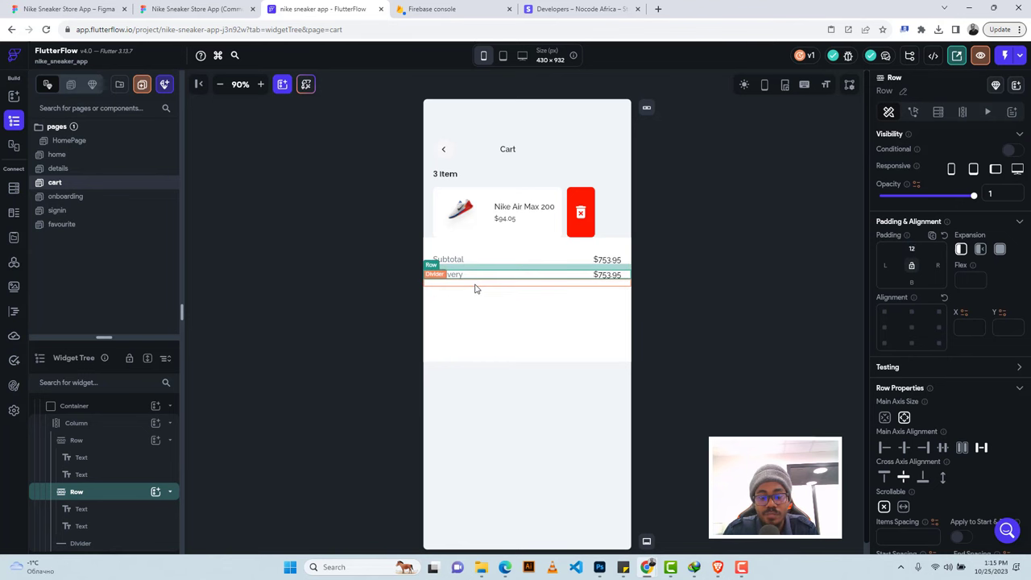
pyautogui.click(475, 286)
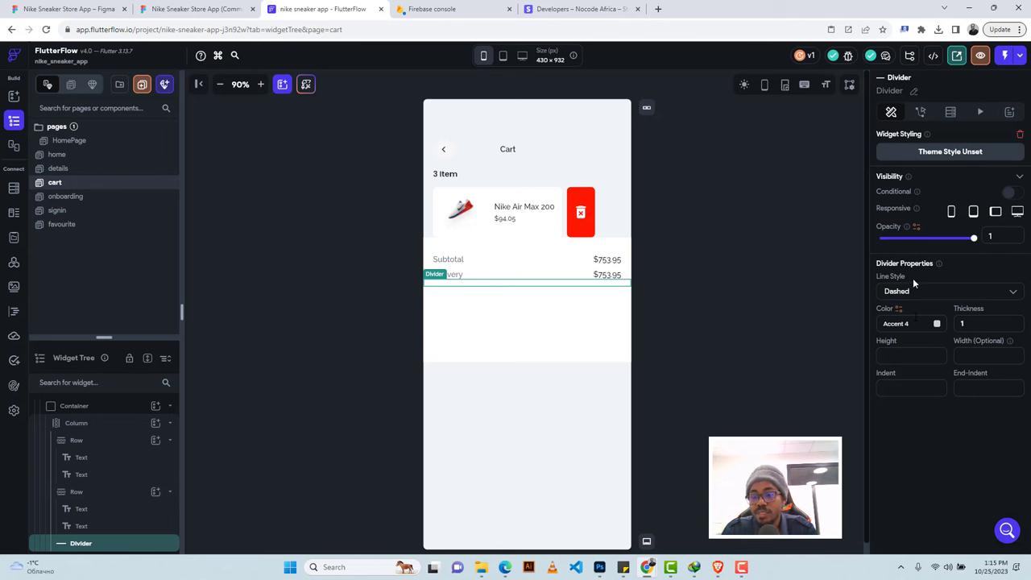
pyautogui.click(569, 275)
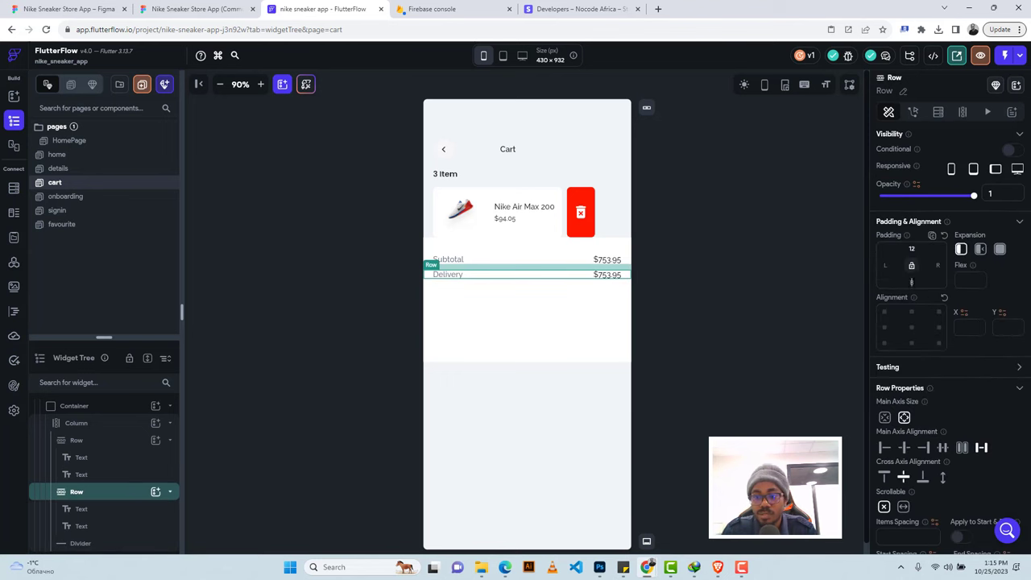
pyautogui.click(912, 282)
pyautogui.write('18')
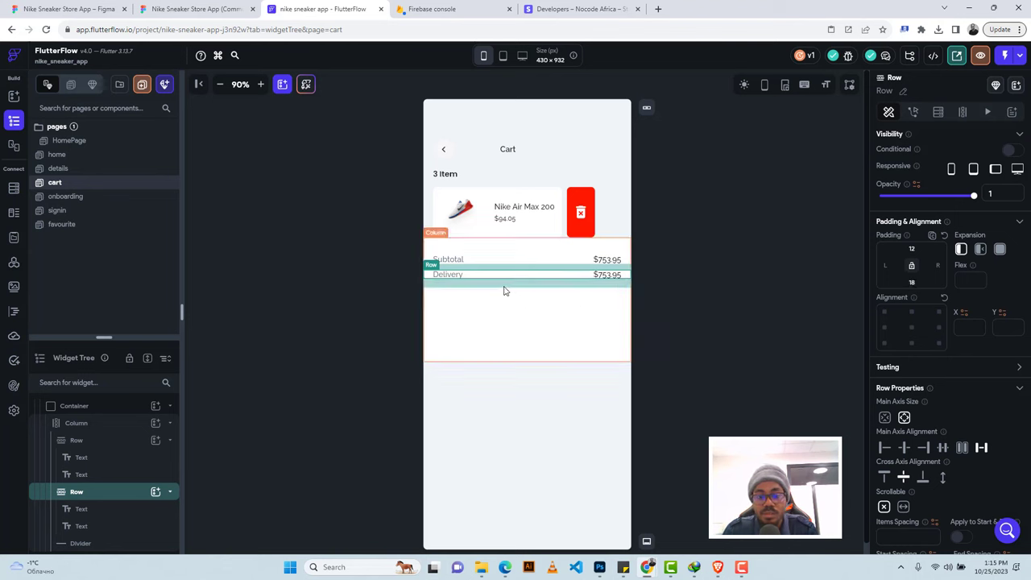
pyautogui.click(505, 291)
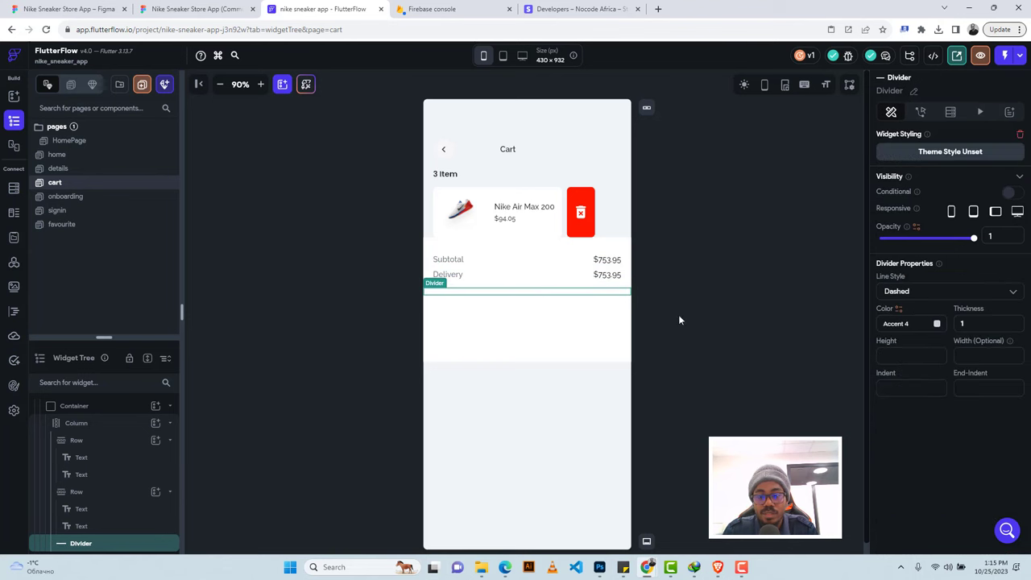
# Copy the grey #707b81 from Figma and apply it as the divider colour.
pyautogui.hotkey('ctrl', 'shift', 'Tab')
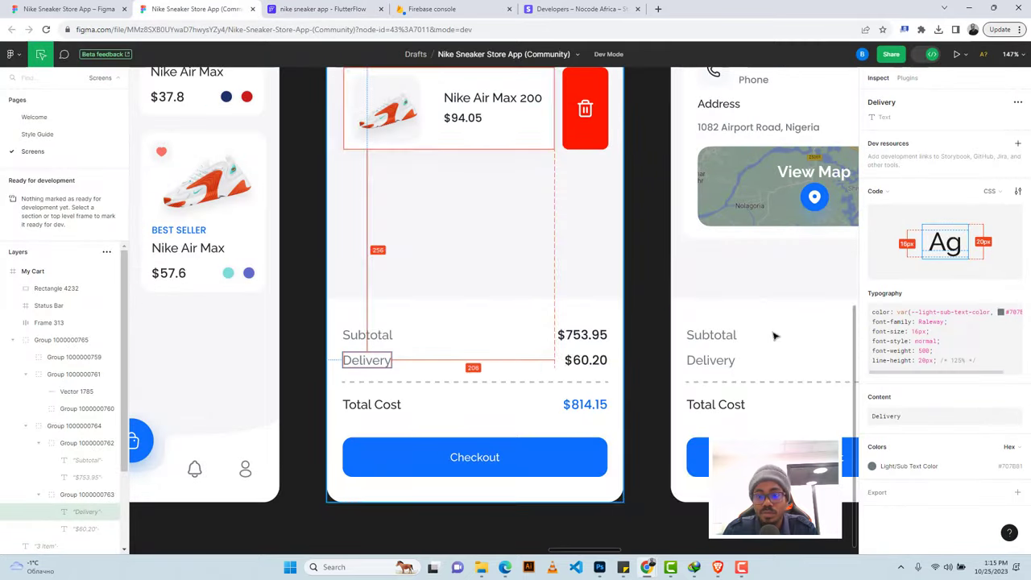
pyautogui.click(912, 468)
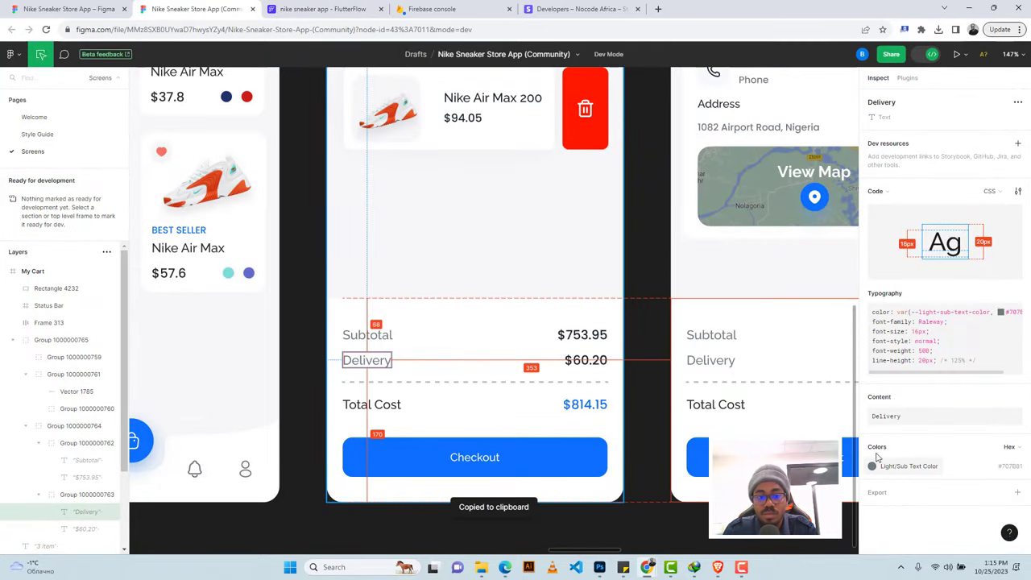
pyautogui.click(388, 382)
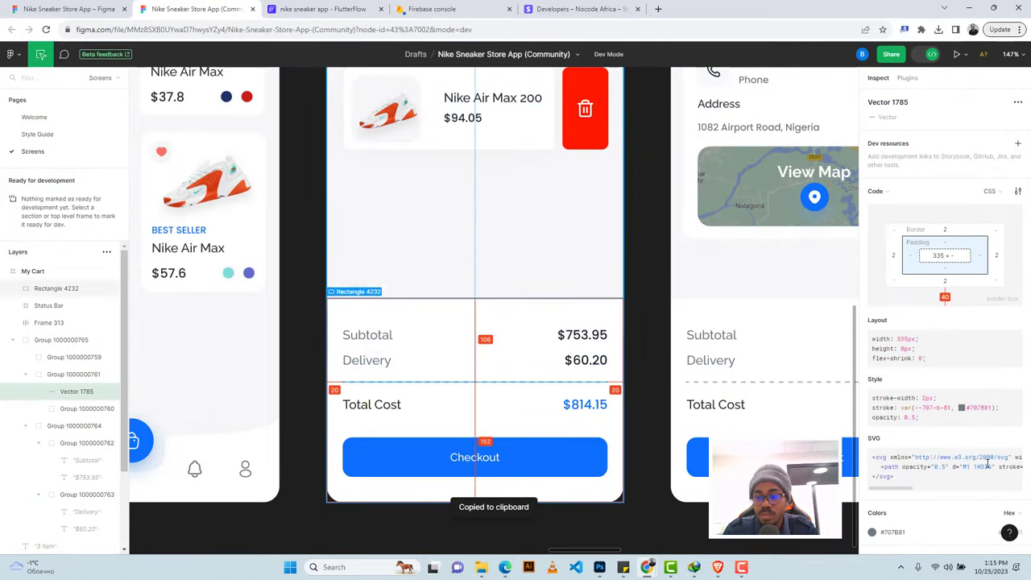
pyautogui.hotkey('ctrl', 'Tab')
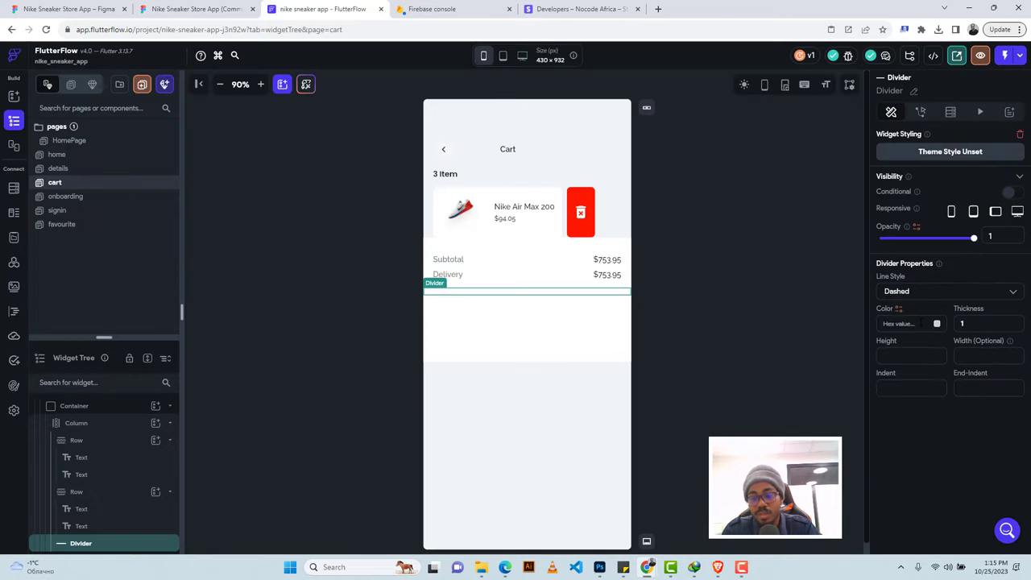
pyautogui.click(919, 323)
pyautogui.write('#707b81')
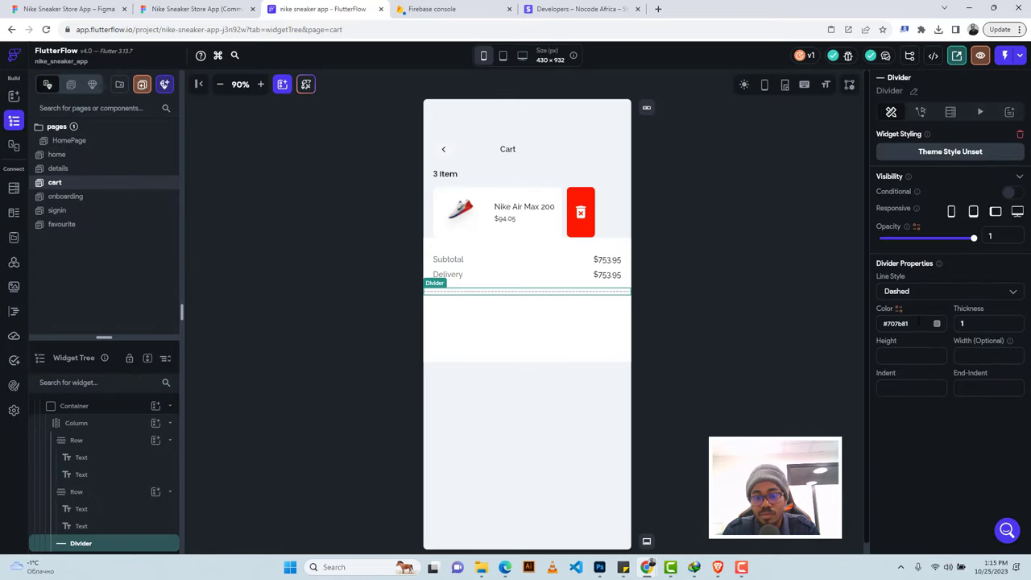
# Set the divider's indent and end-indent to 20 and its thickness to 2.
pyautogui.click(182, 9)
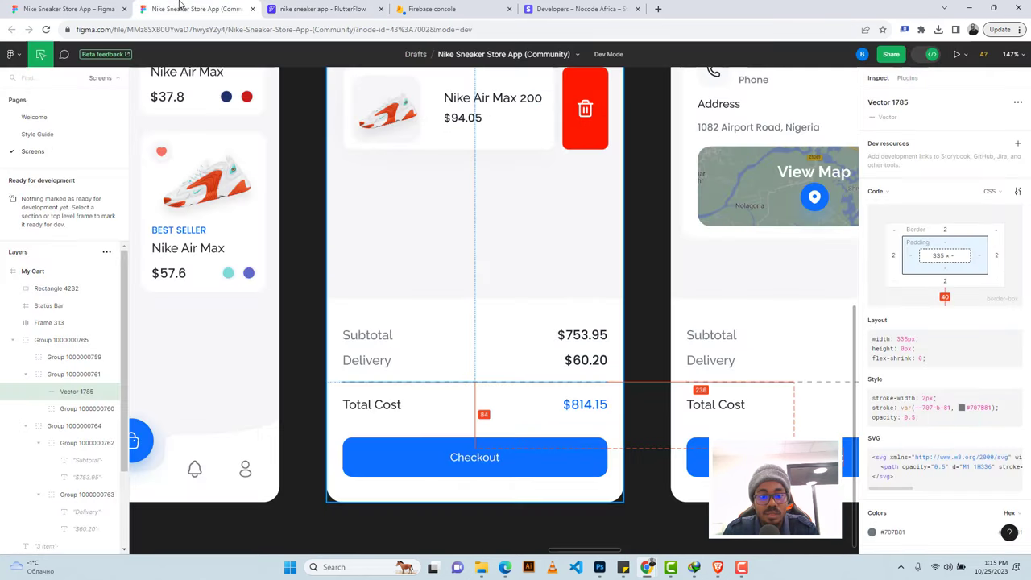
pyautogui.hotkey('ctrl', 'Tab')
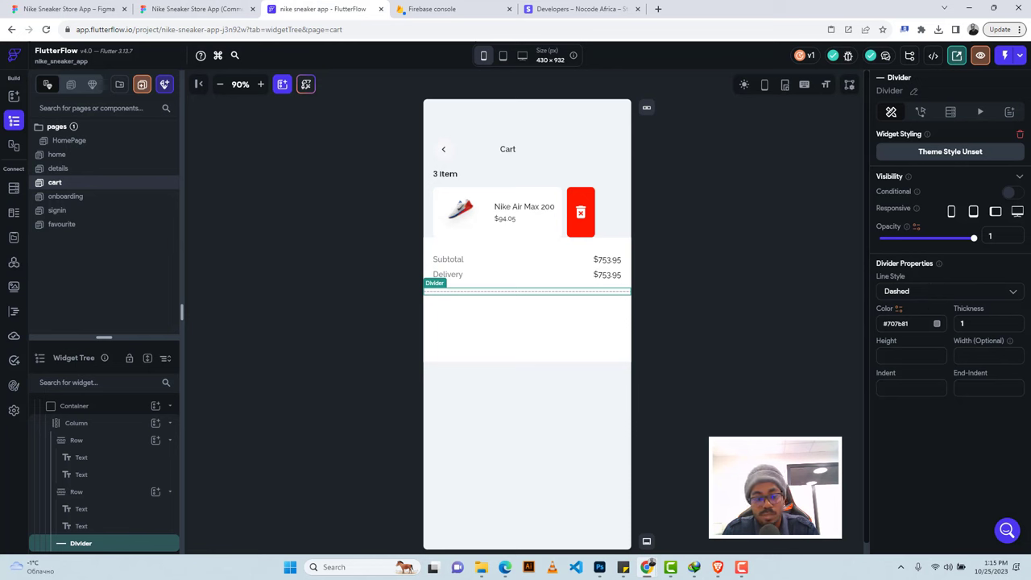
pyautogui.write('0')
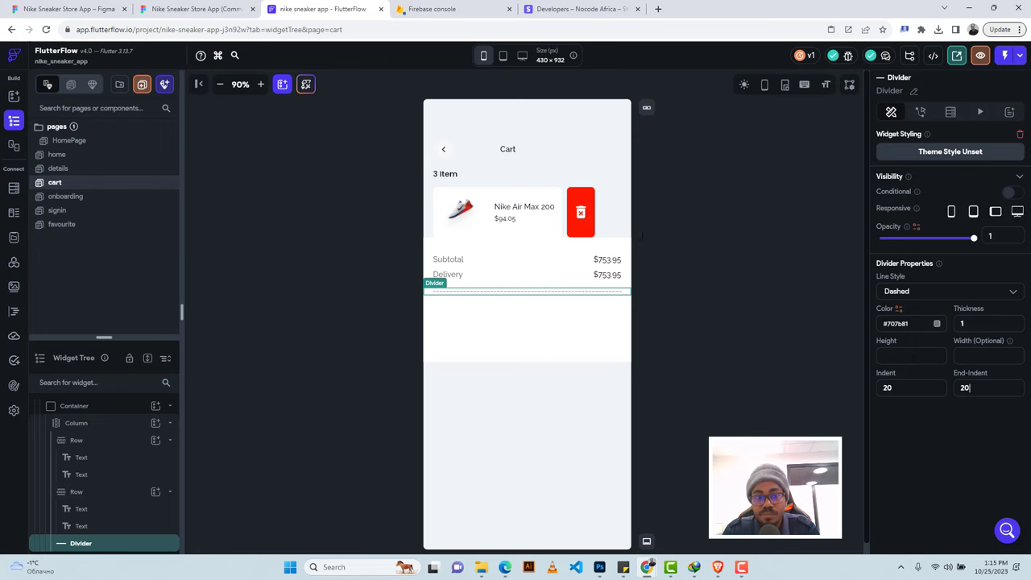
pyautogui.click(197, 9)
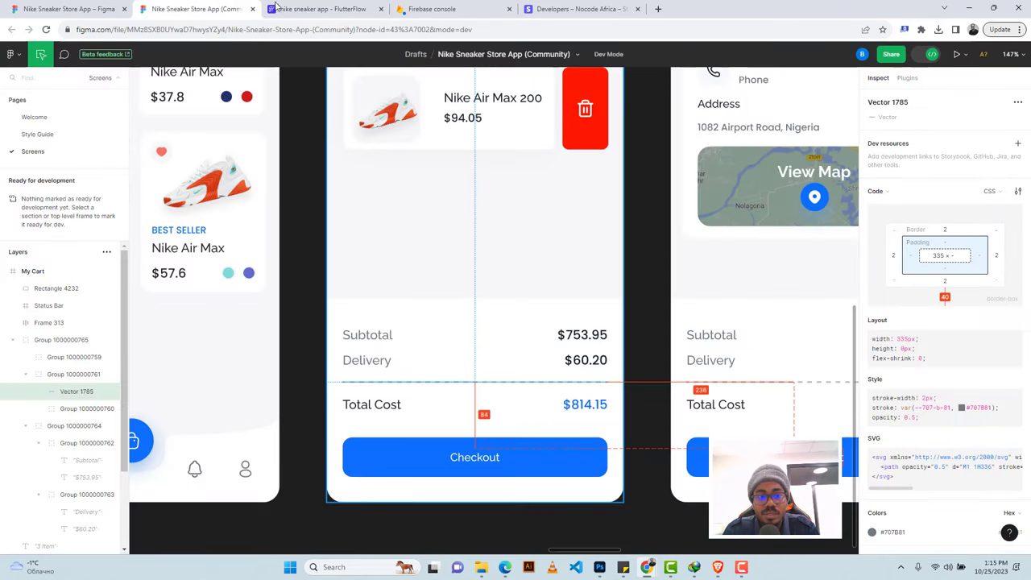
pyautogui.click(310, 9)
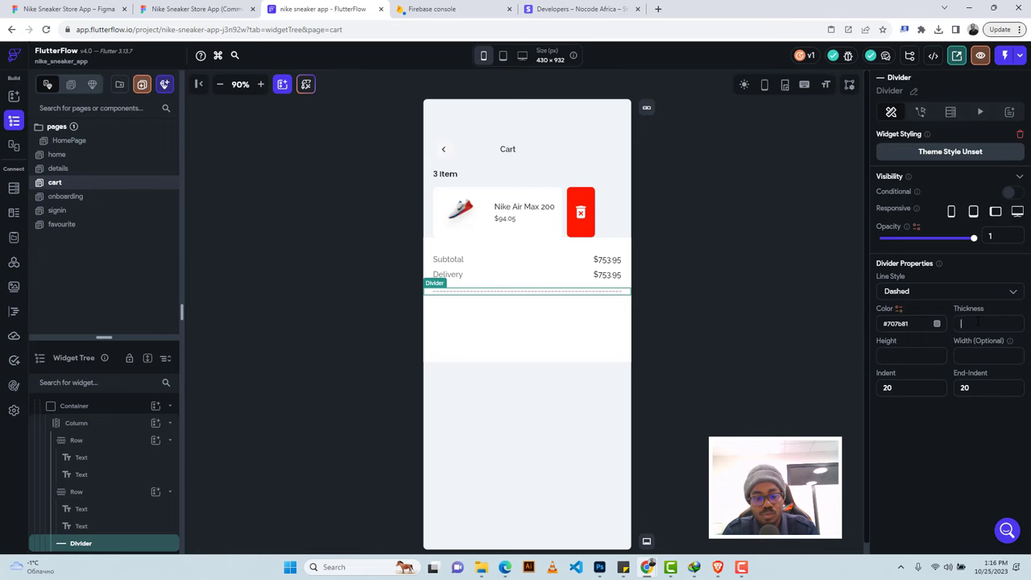
pyautogui.write('2')
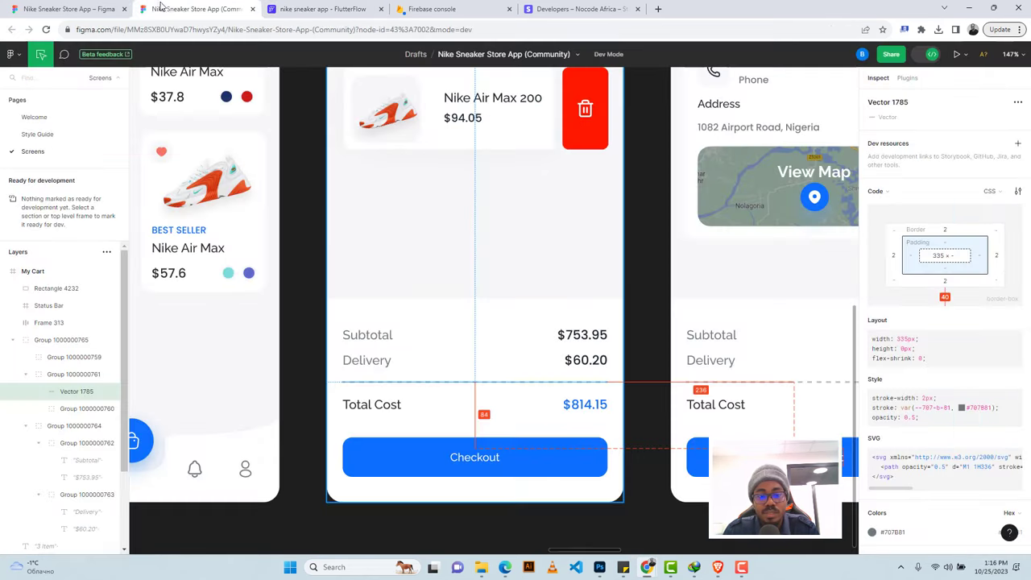
pyautogui.click(189, 9)
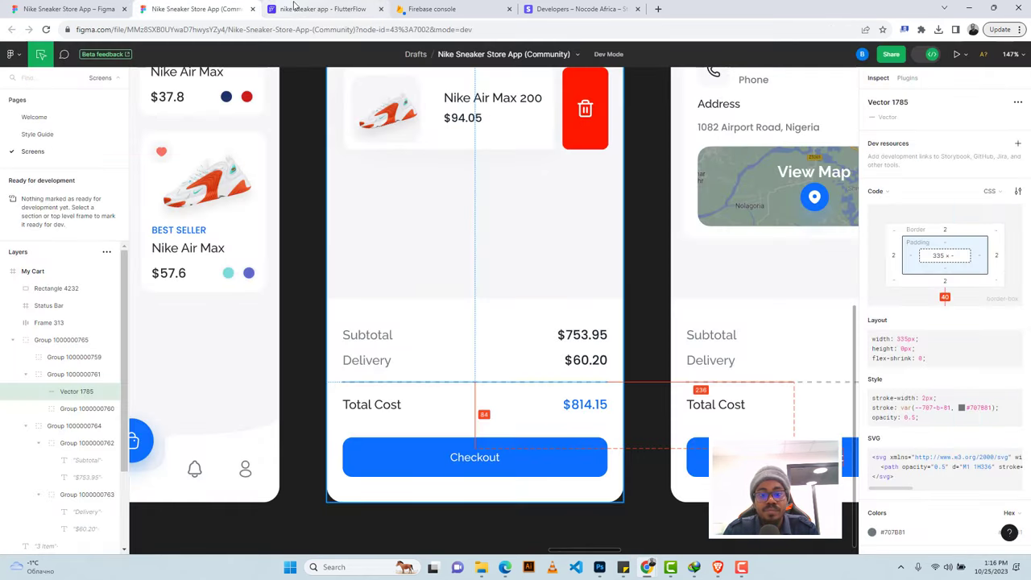
pyautogui.click(294, 7)
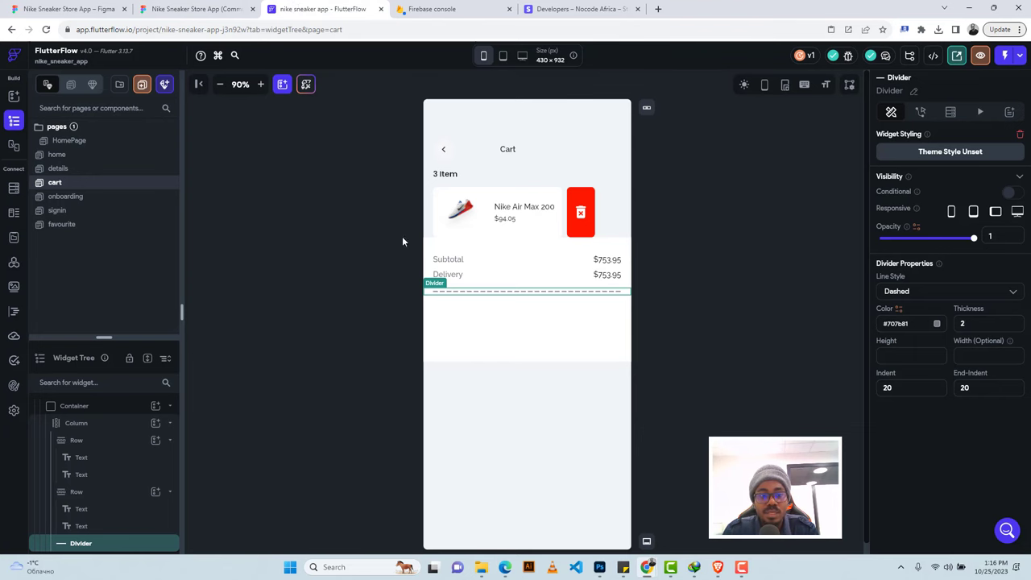
pyautogui.click(213, 9)
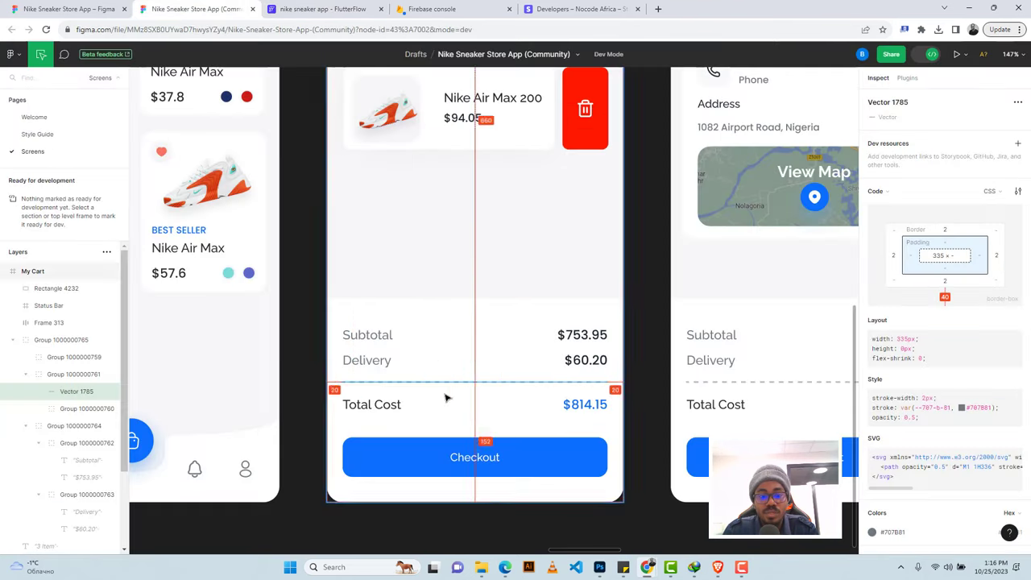
pyautogui.click(343, 7)
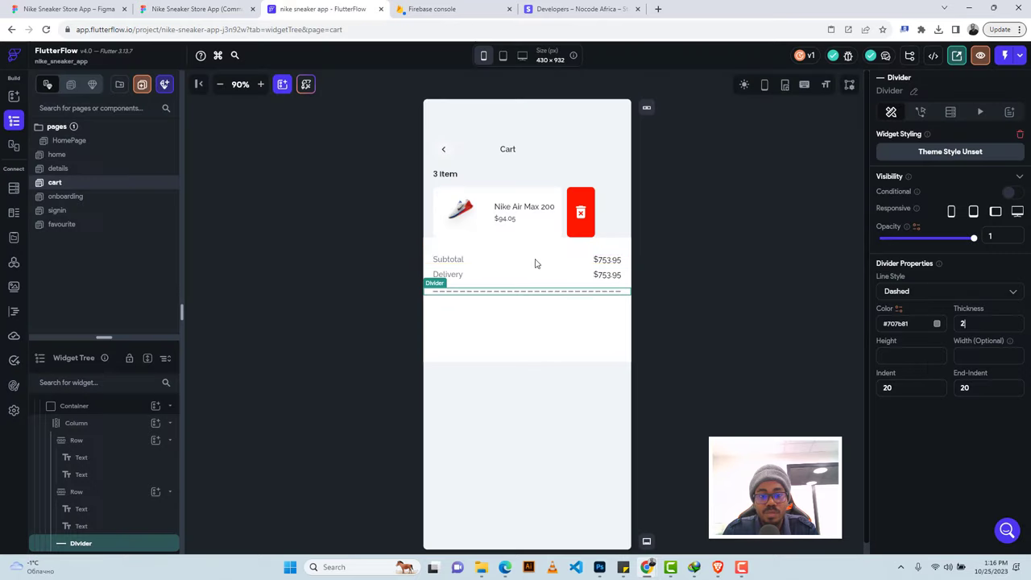
pyautogui.click(520, 278)
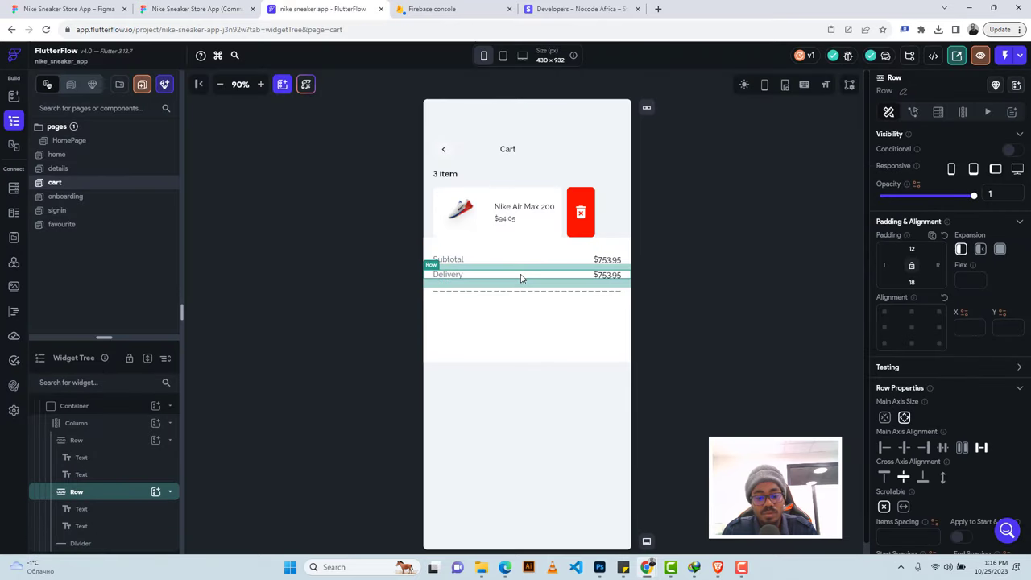
# Copy the Delivery row and relabel the last row 'Total Cost' in Primary Text colour.
pyautogui.hotkey('ctrl', 'c')
pyautogui.click(519, 312)
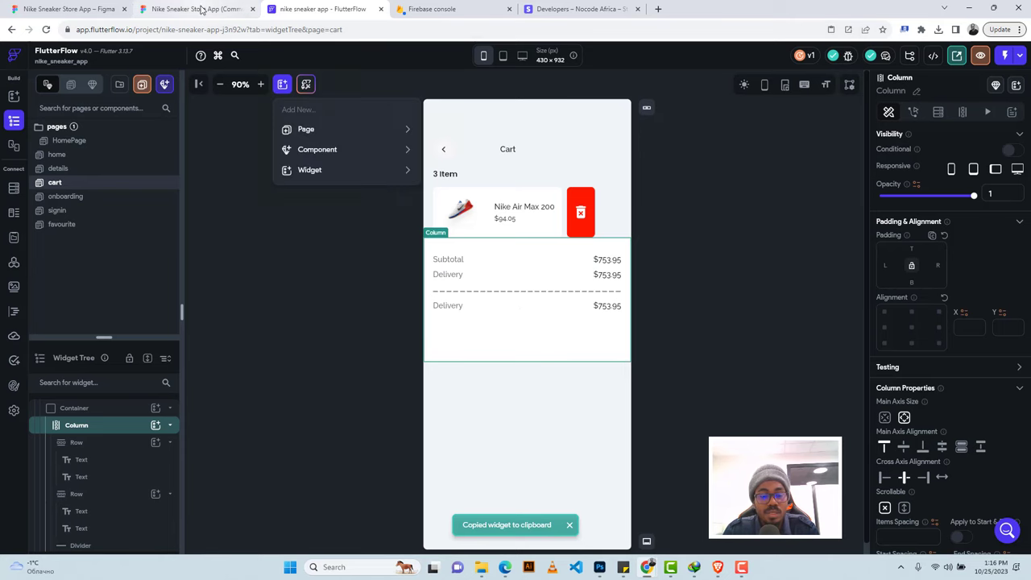
pyautogui.click(201, 9)
pyautogui.click(379, 405)
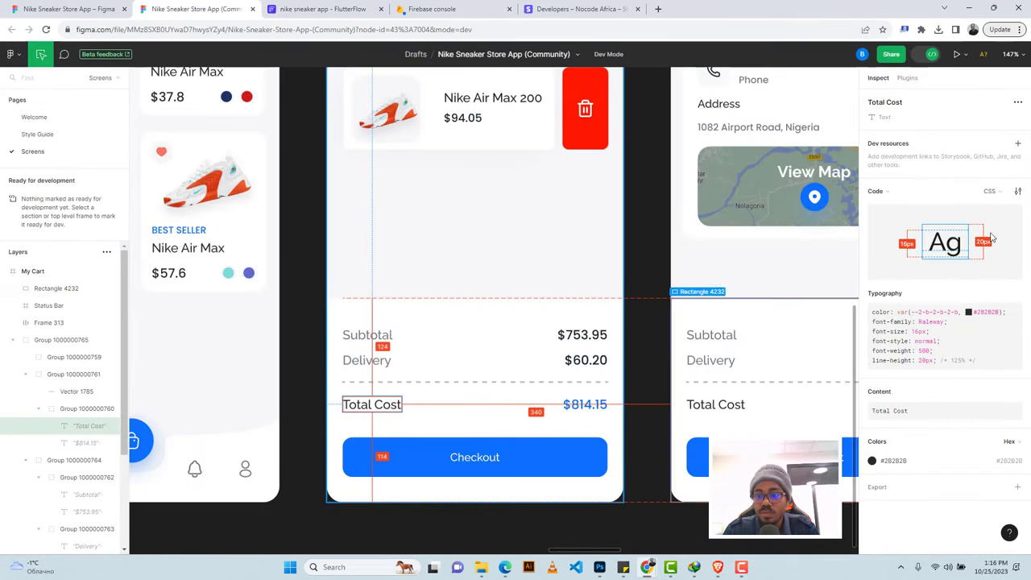
pyautogui.click(950, 410)
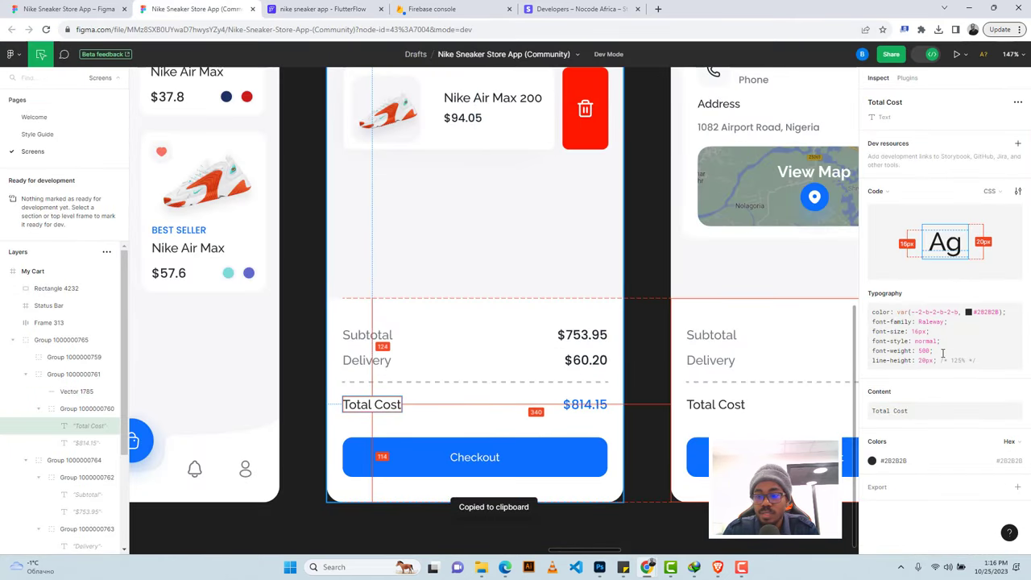
pyautogui.click(322, 9)
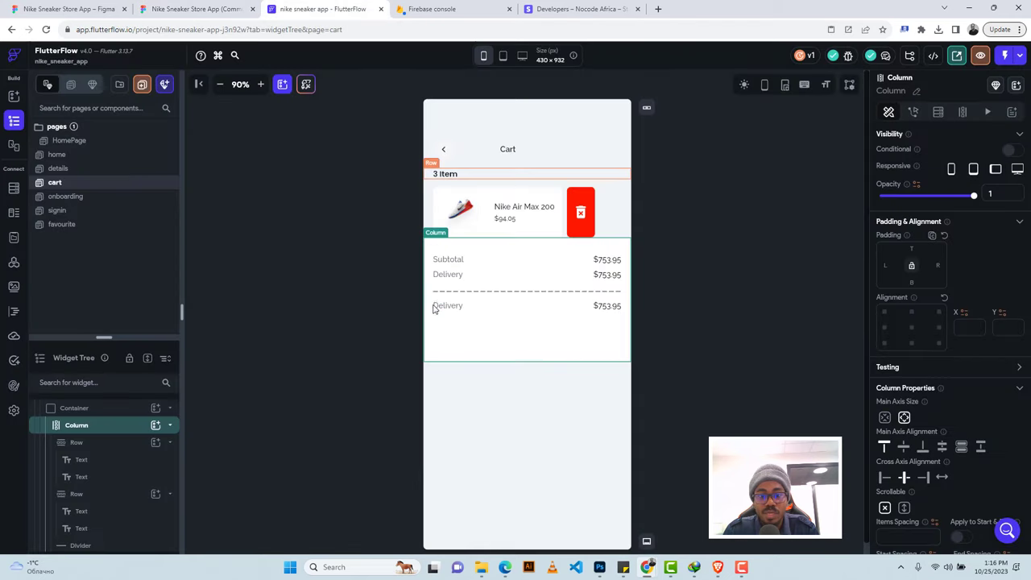
pyautogui.click(448, 306)
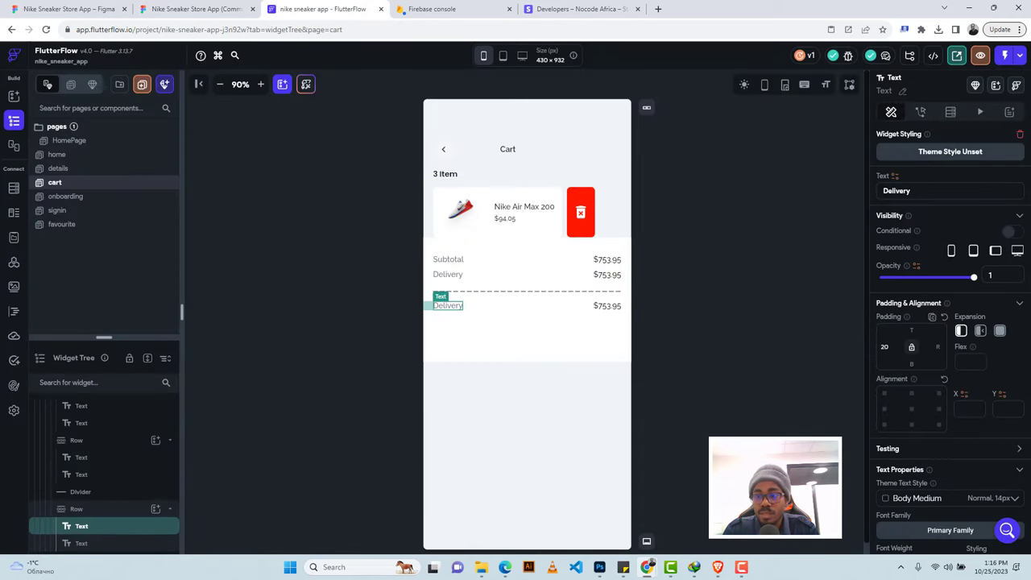
pyautogui.click(897, 191)
pyautogui.hotkey('ctrl', 'a')
pyautogui.hotkey('ctrl', 'v')
pyautogui.scroll(-1, 930, 323)
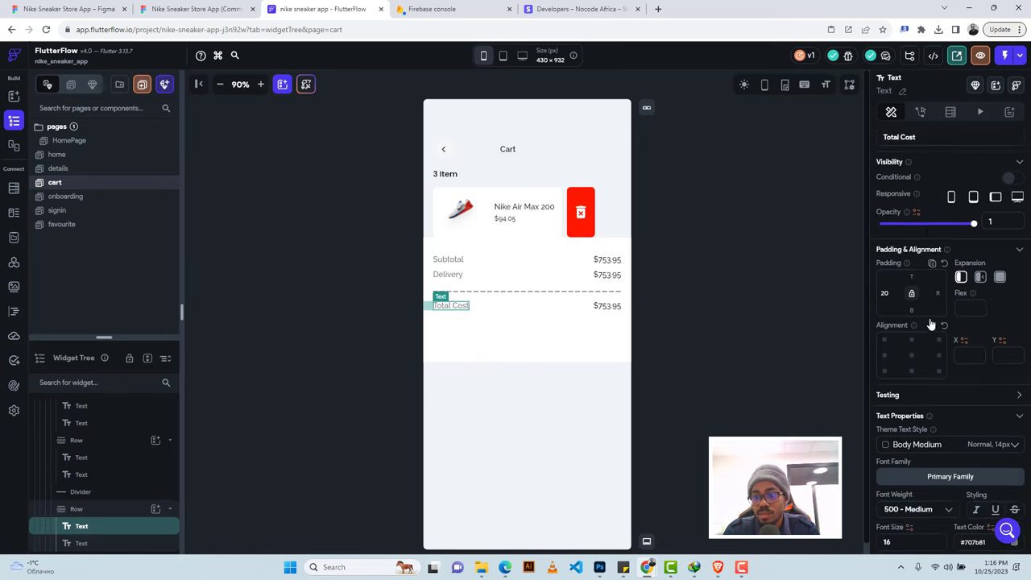
pyautogui.scroll(-3, 930, 324)
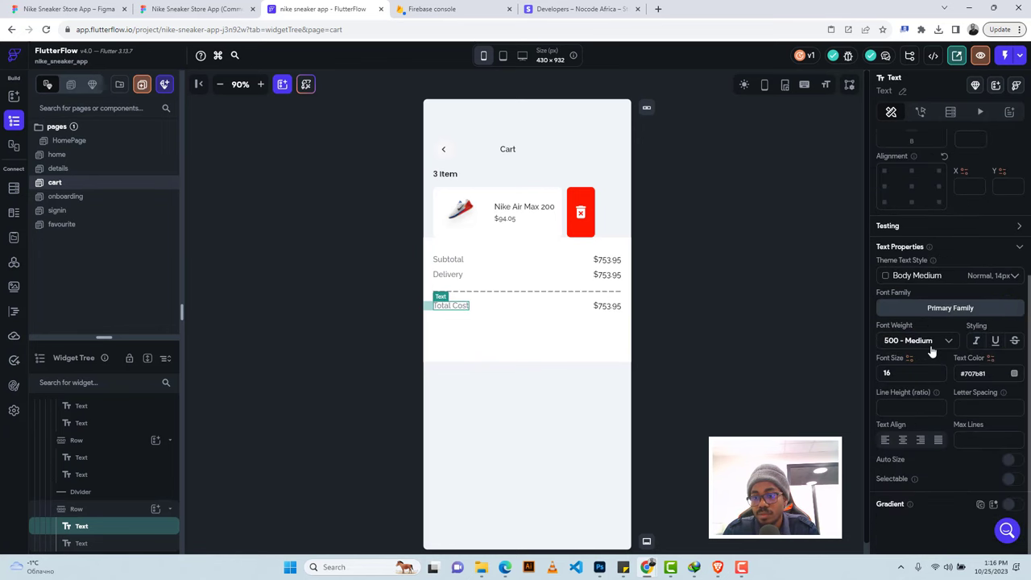
pyautogui.click(1014, 376)
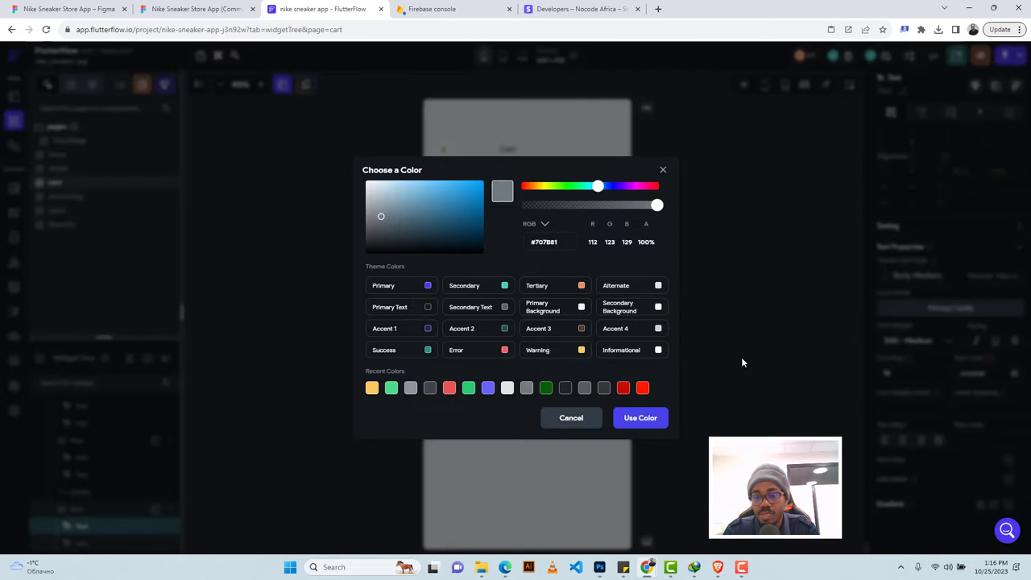
pyautogui.click(427, 311)
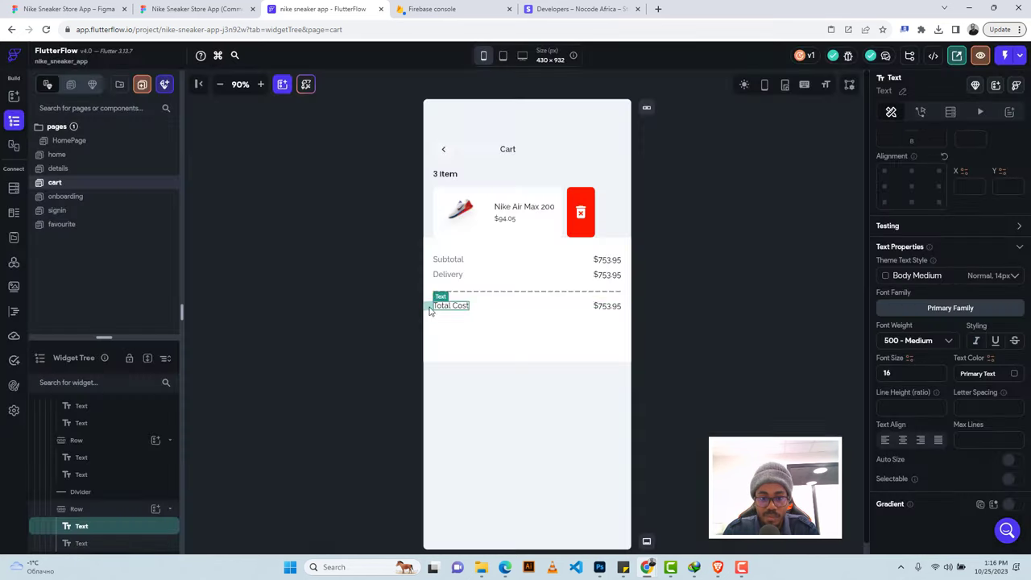
# Colour the Total Cost row's $753.95 amount blue #0D6EFD.
pyautogui.click(178, 4)
pyautogui.click(593, 405)
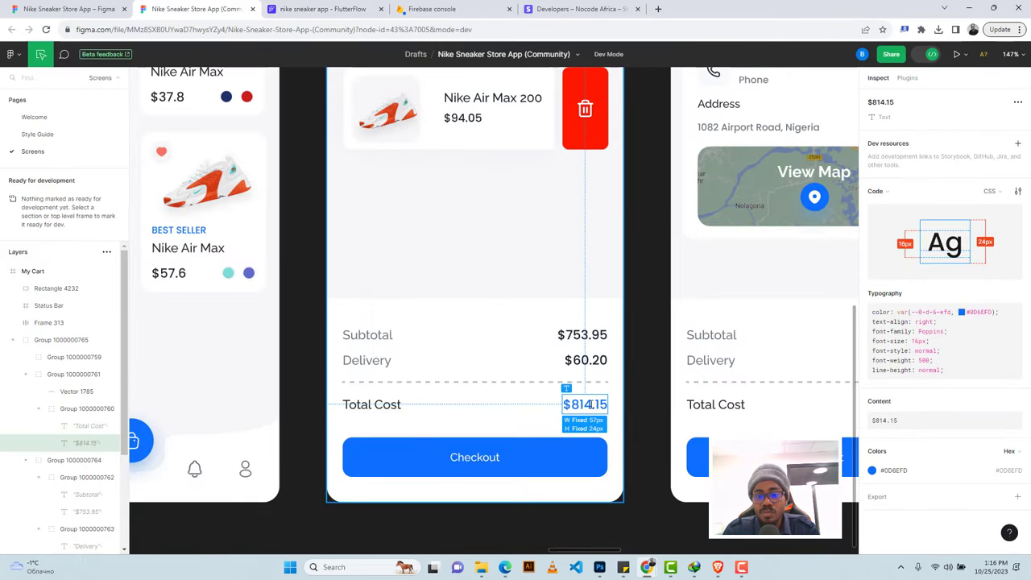
pyautogui.click(1006, 471)
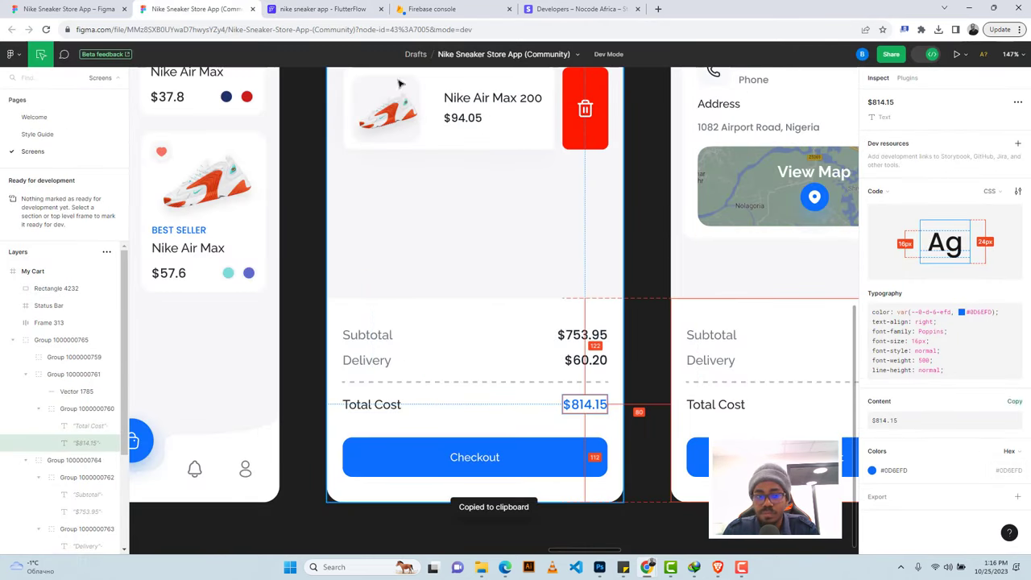
pyautogui.click(322, 9)
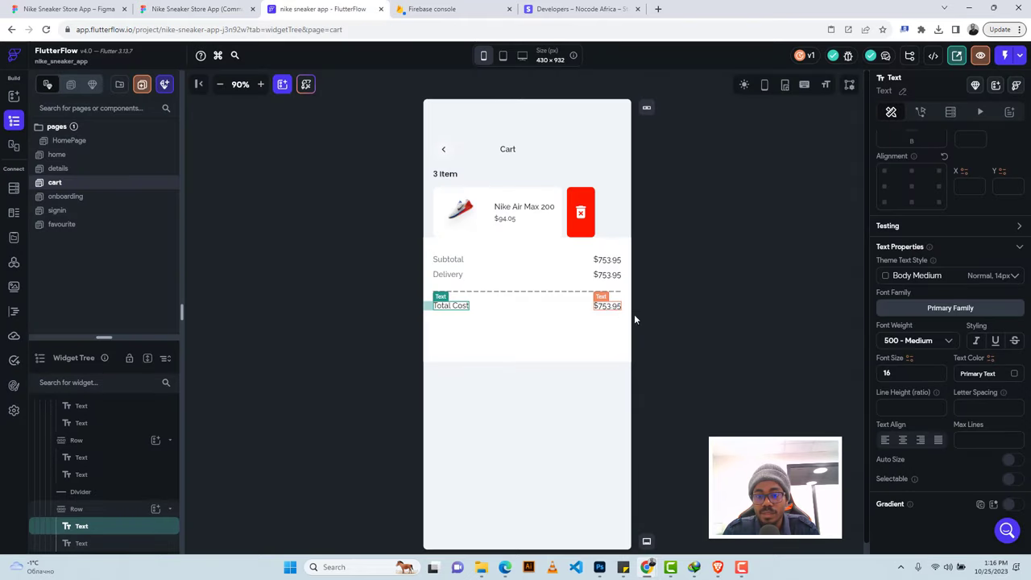
pyautogui.click(608, 306)
pyautogui.click(970, 373)
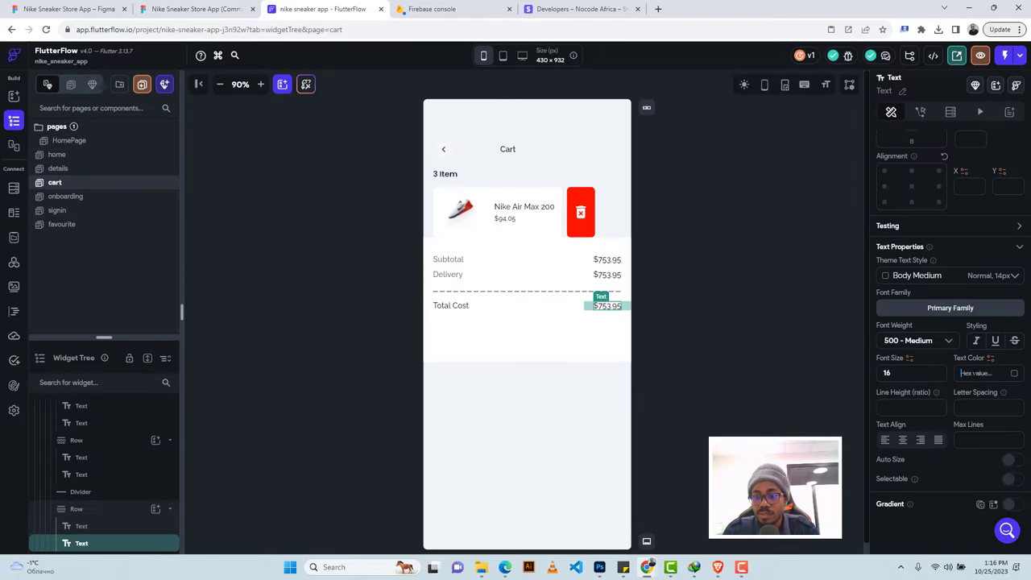
pyautogui.hotkey('ctrl', 'v')
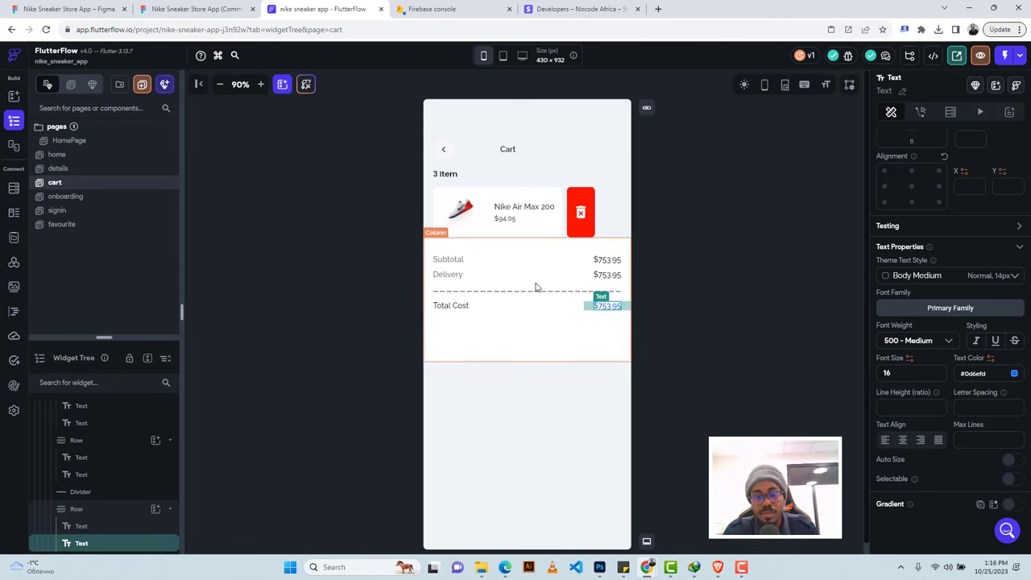
# Inspect the Checkout button's size and style in the Figma design.
pyautogui.click(193, 8)
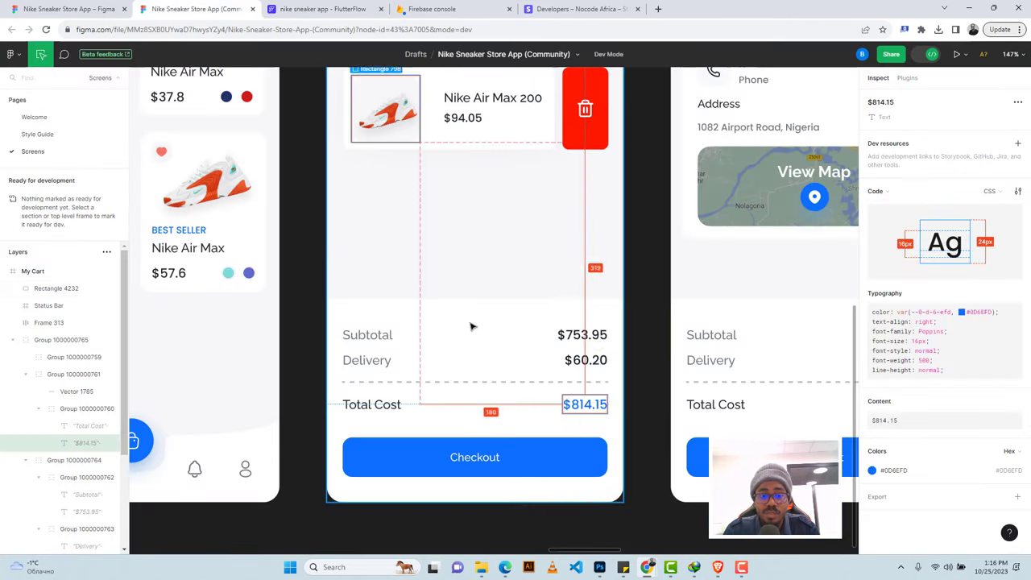
pyautogui.click(408, 452)
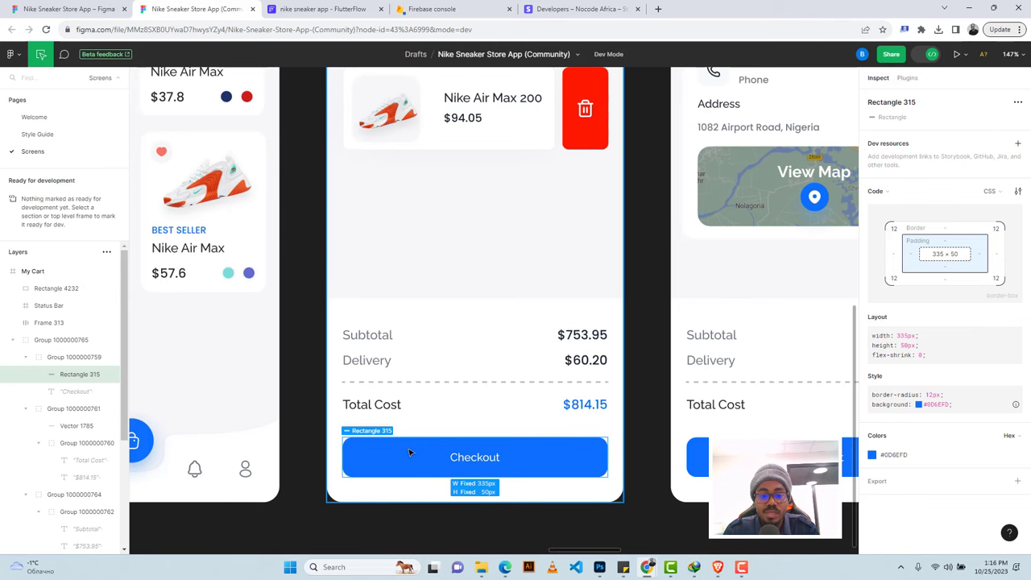
pyautogui.click(321, 9)
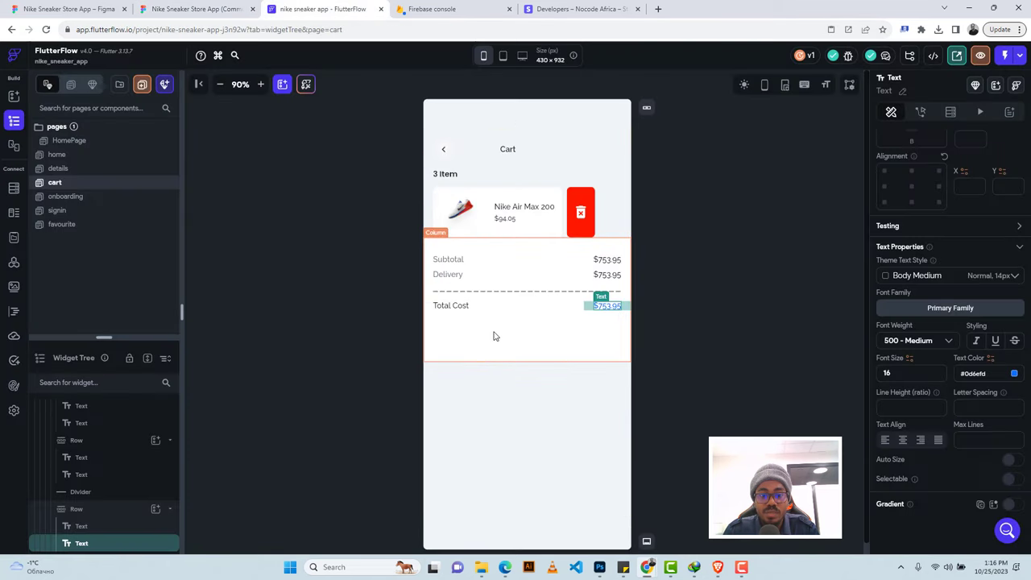
pyautogui.click(459, 347)
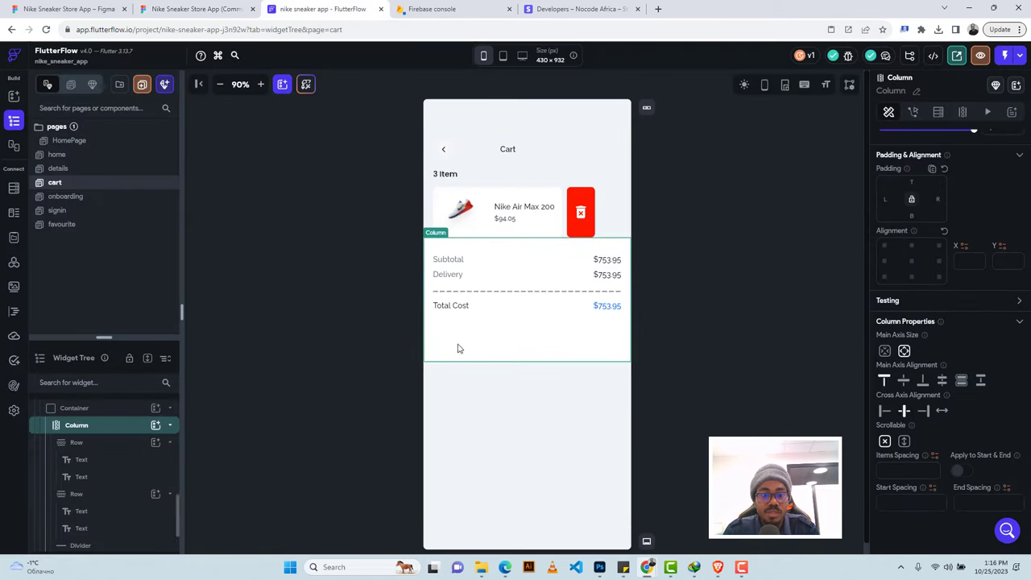
# Add a full-width 'Checkout' button below the Total Cost row with border width 1.
pyautogui.click(156, 425)
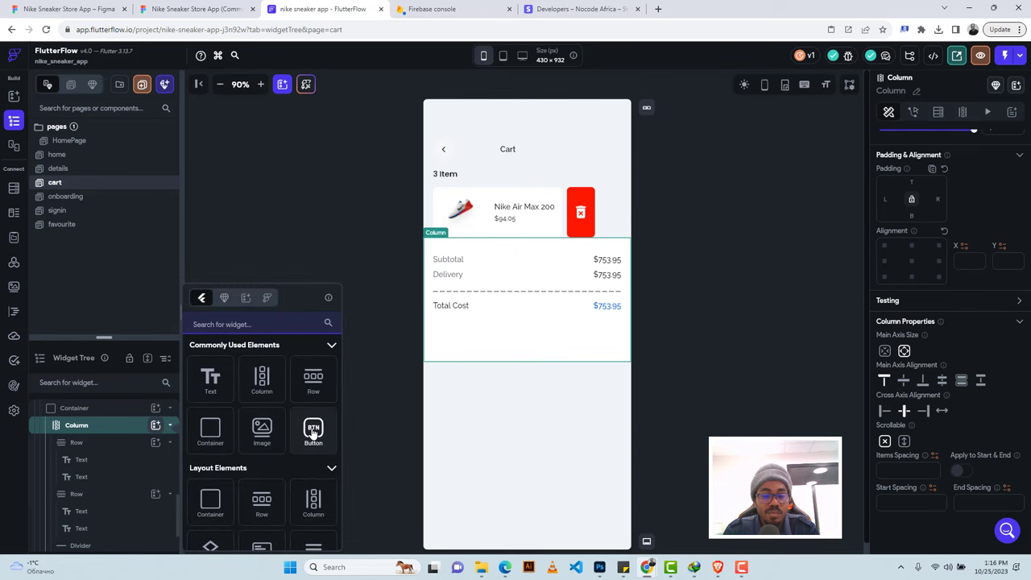
pyautogui.moveTo(314, 430); pyautogui.dragTo(577, 414)
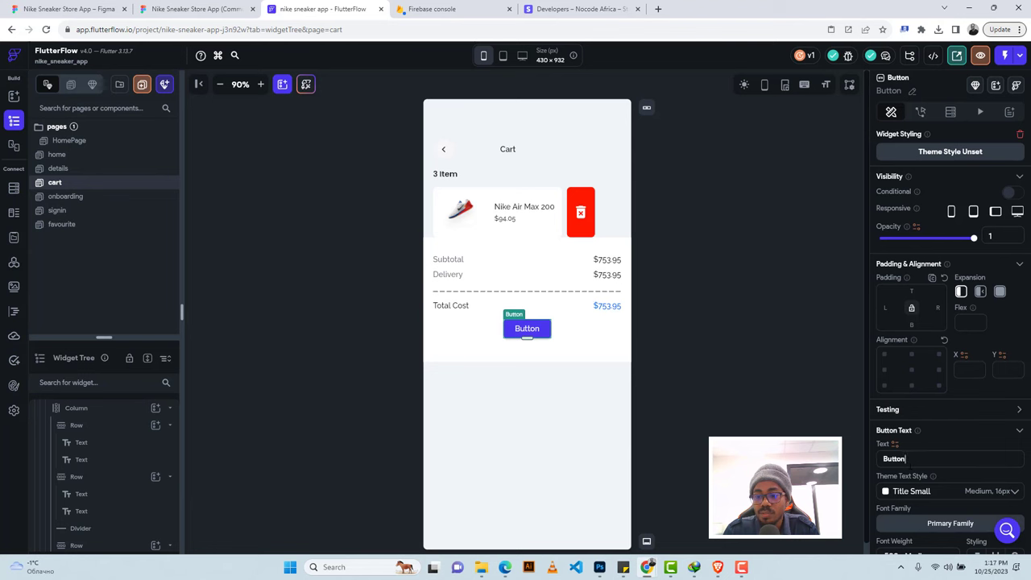
pyautogui.hotkey('ctrl', 'a')
pyautogui.write('C')
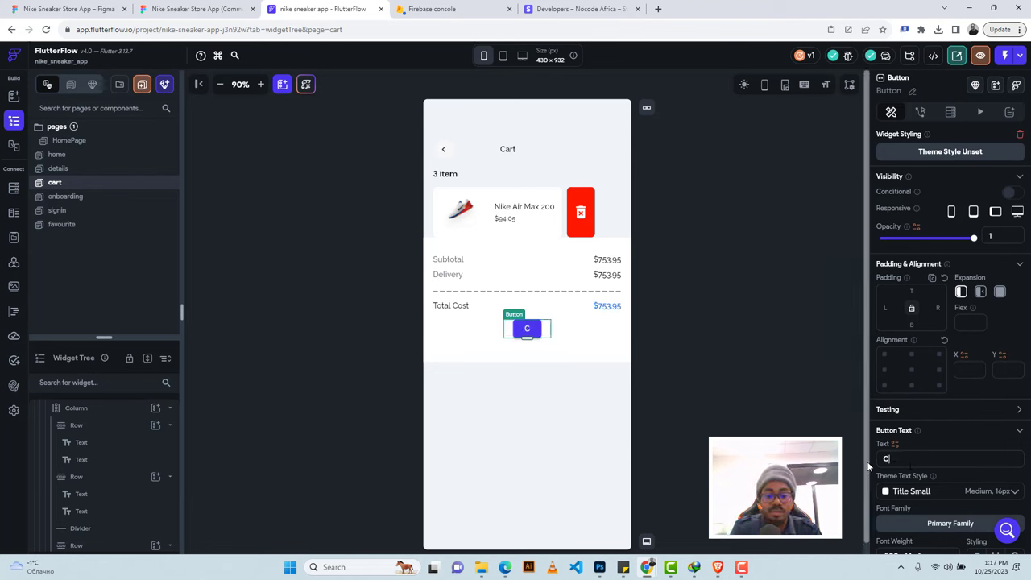
pyautogui.write('heckout')
pyautogui.scroll(-4, 957, 413)
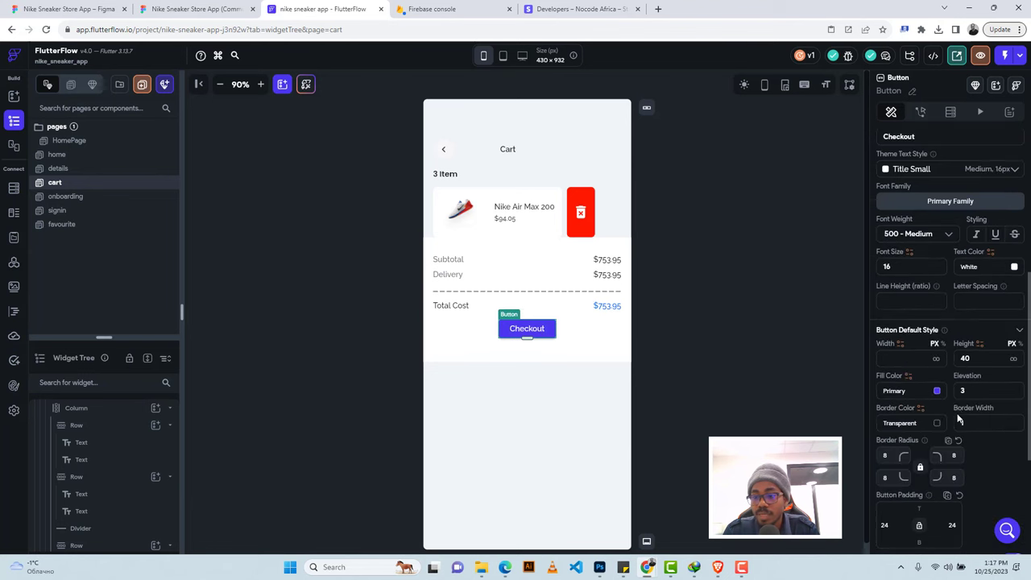
pyautogui.click(958, 421)
pyautogui.write('1')
pyautogui.click(936, 359)
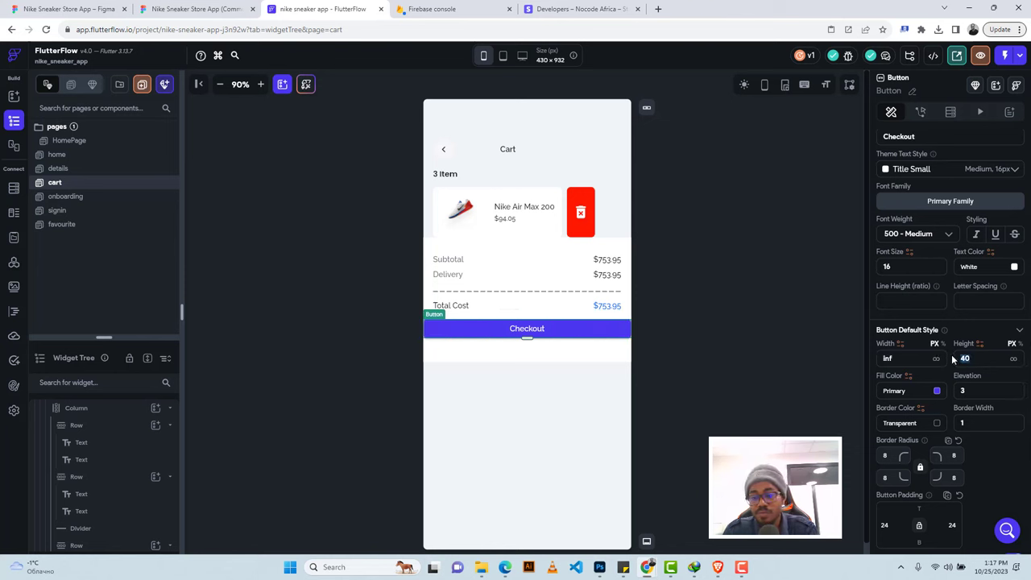
pyautogui.write('50')
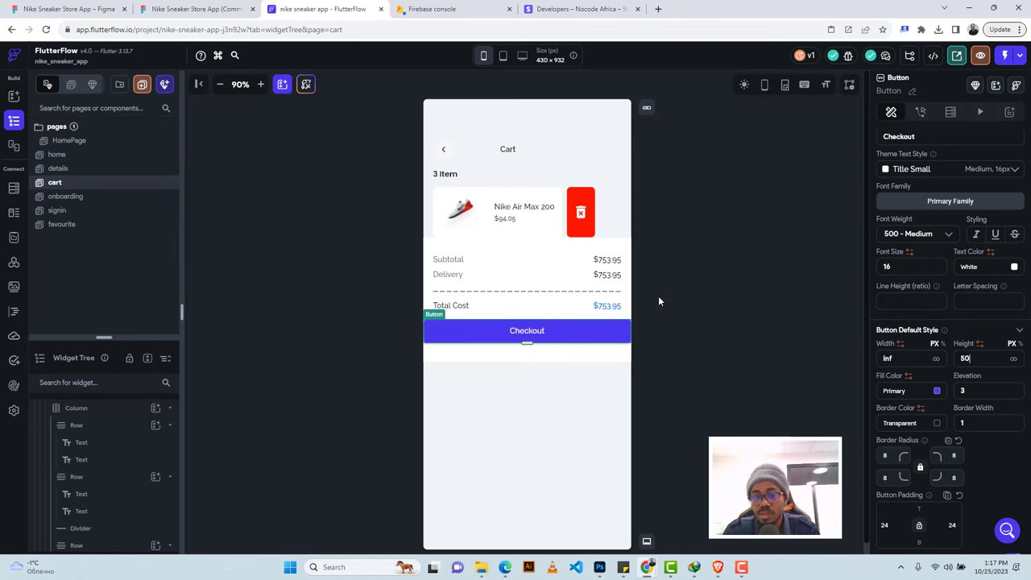
# Give the Checkout button the Figma fill colour #0D6EFD.
pyautogui.click(232, 4)
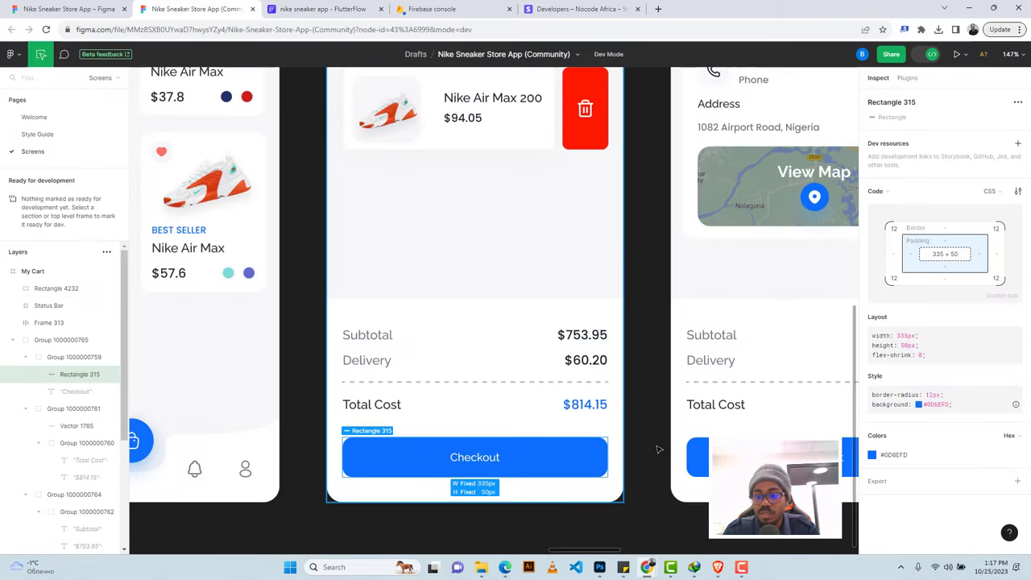
pyautogui.click(895, 455)
pyautogui.click(271, 7)
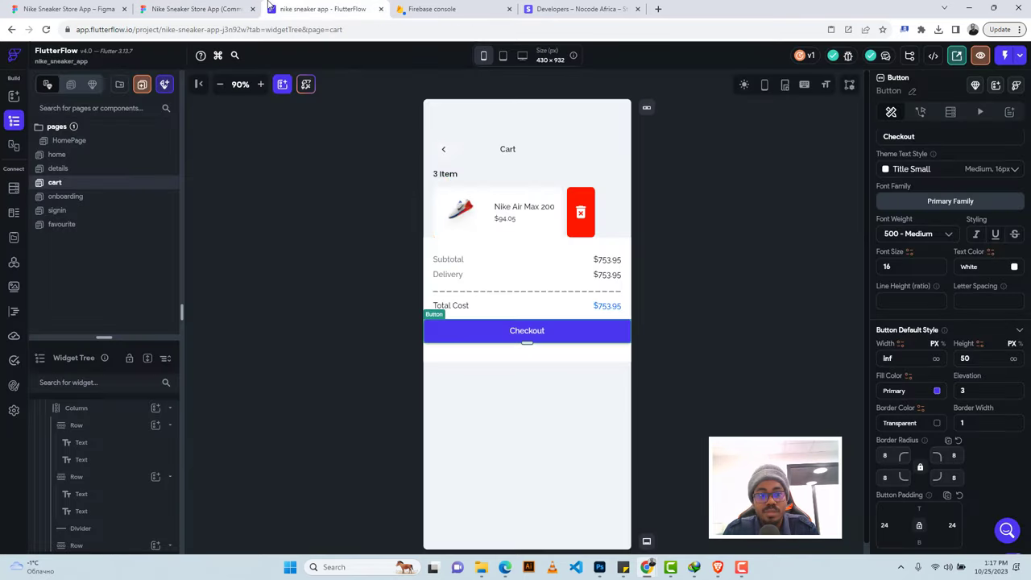
pyautogui.click(895, 390)
pyautogui.hotkey('ctrl', 'v')
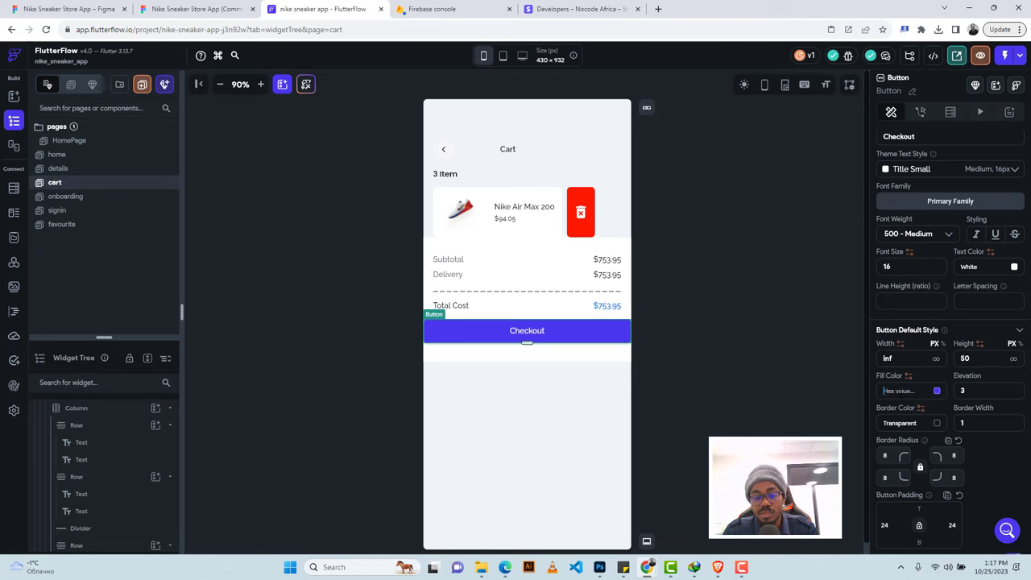
pyautogui.press('Return')
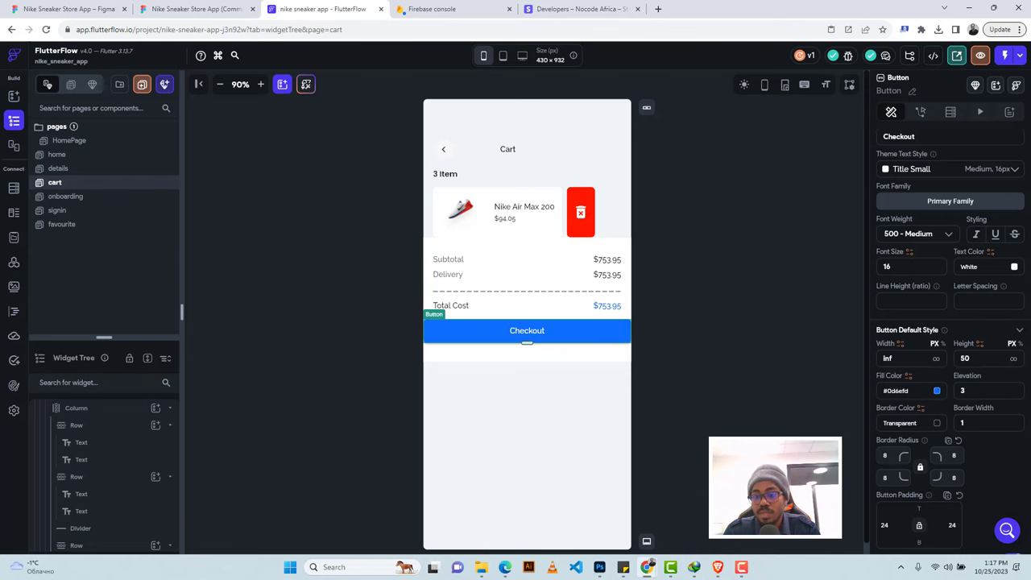
# Pad the Checkout button 20 left and right and 32 on top, matching Figma.
pyautogui.scroll(3, 908, 272)
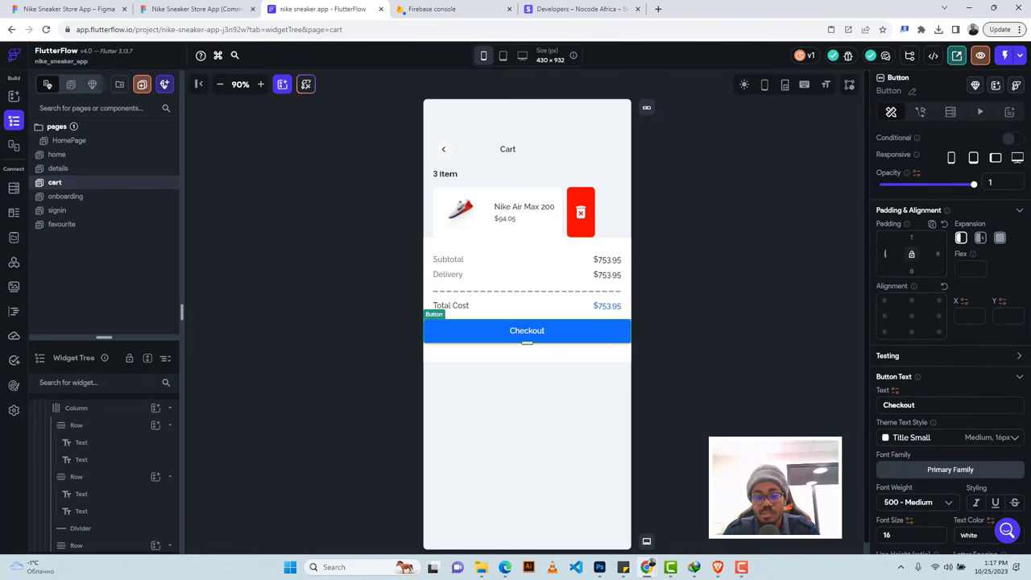
pyautogui.click(885, 254)
pyautogui.write('20')
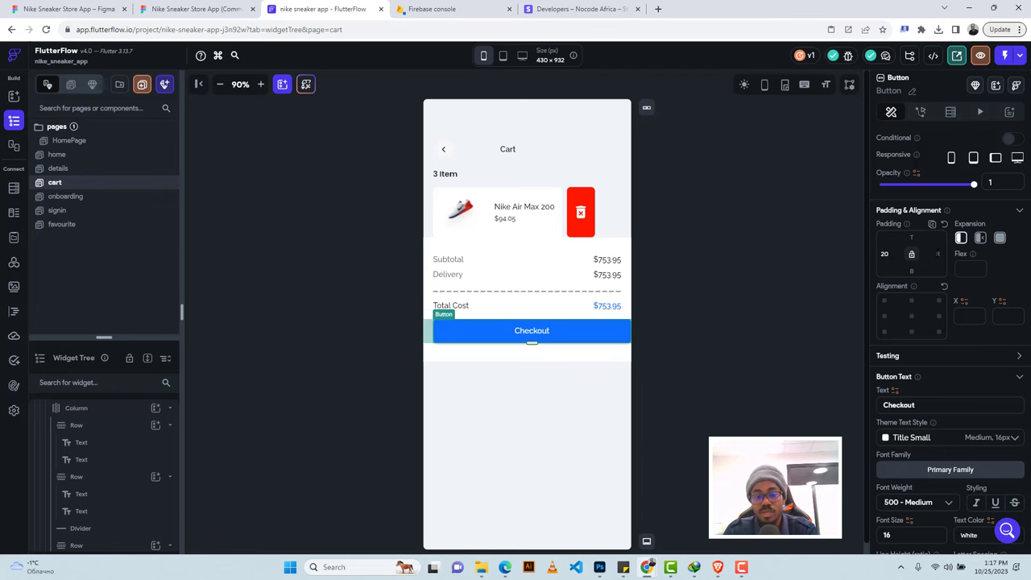
pyautogui.press('Tab')
pyautogui.write('20')
pyautogui.click(161, 5)
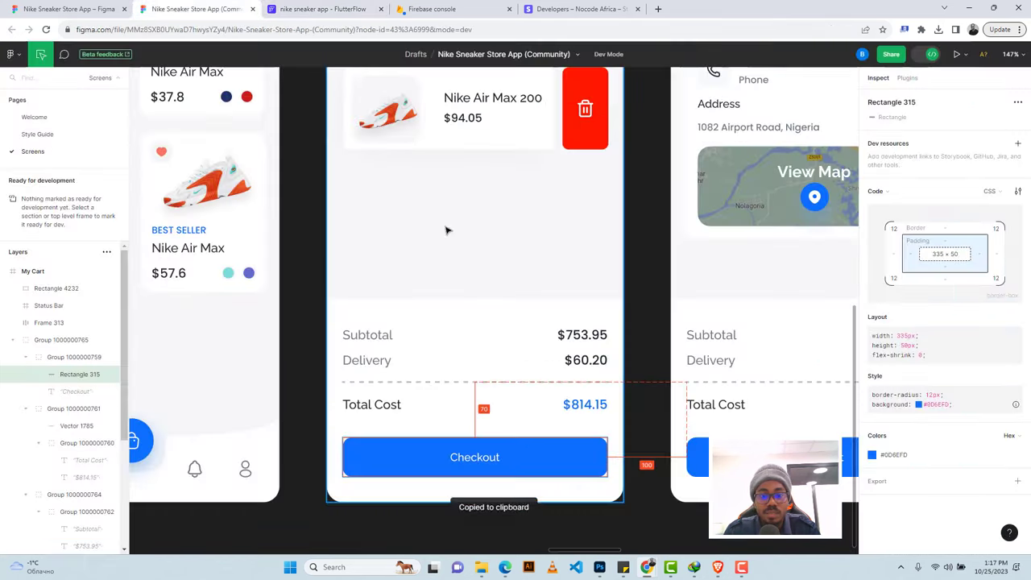
pyautogui.click(322, 9)
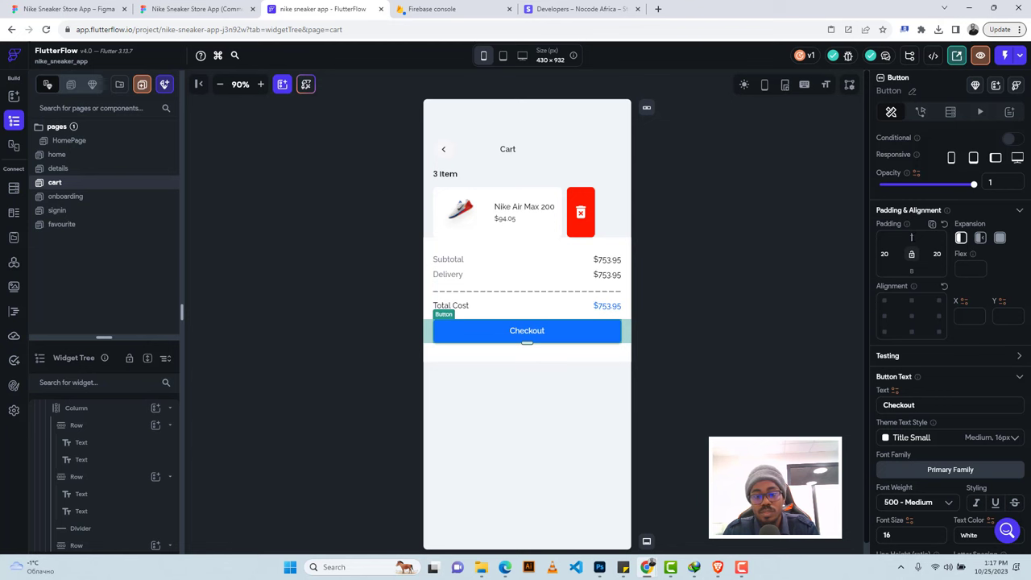
pyautogui.click(911, 236)
pyautogui.write('32')
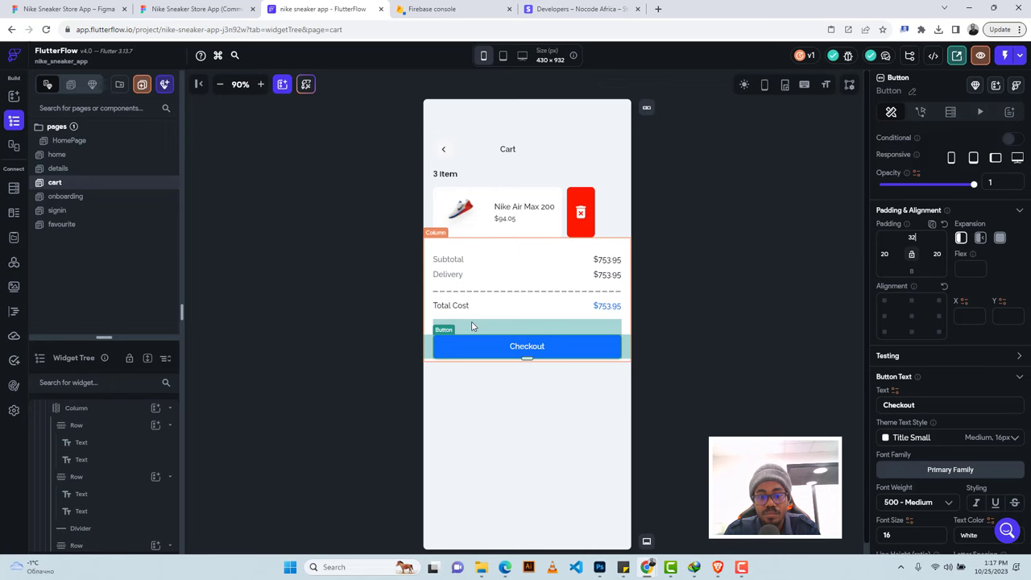
pyautogui.click(200, 9)
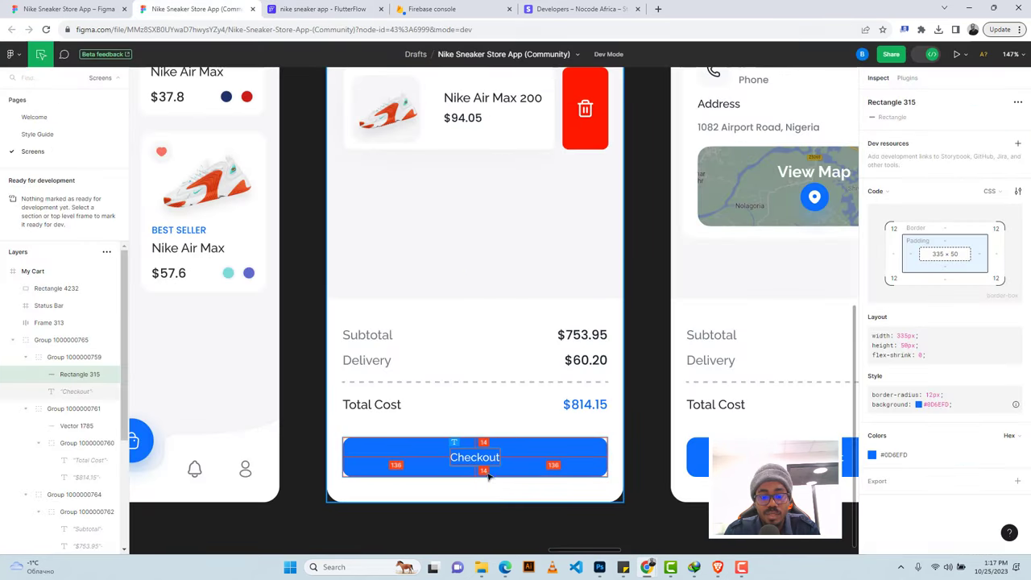
pyautogui.click(318, 9)
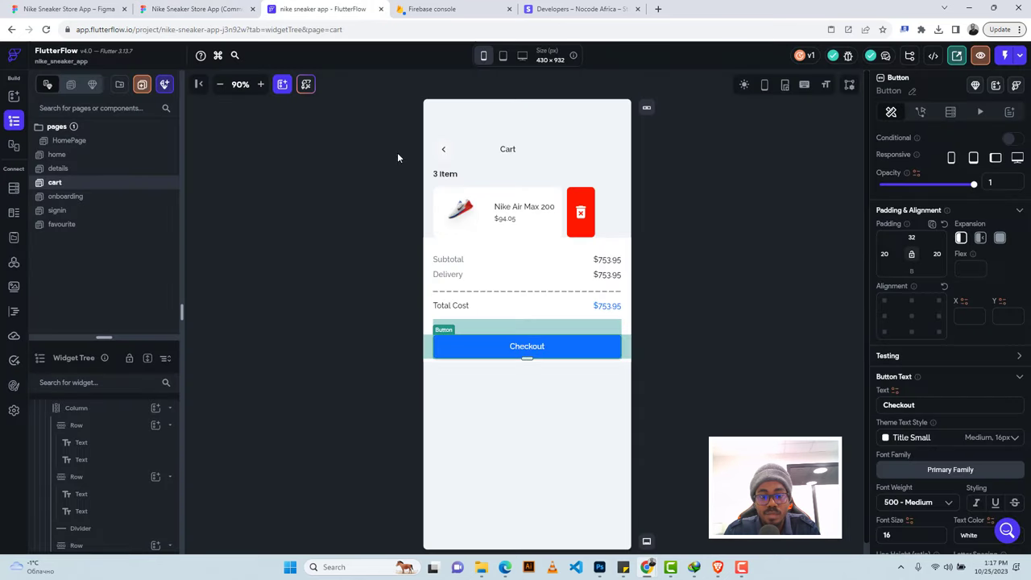
pyautogui.click(432, 252)
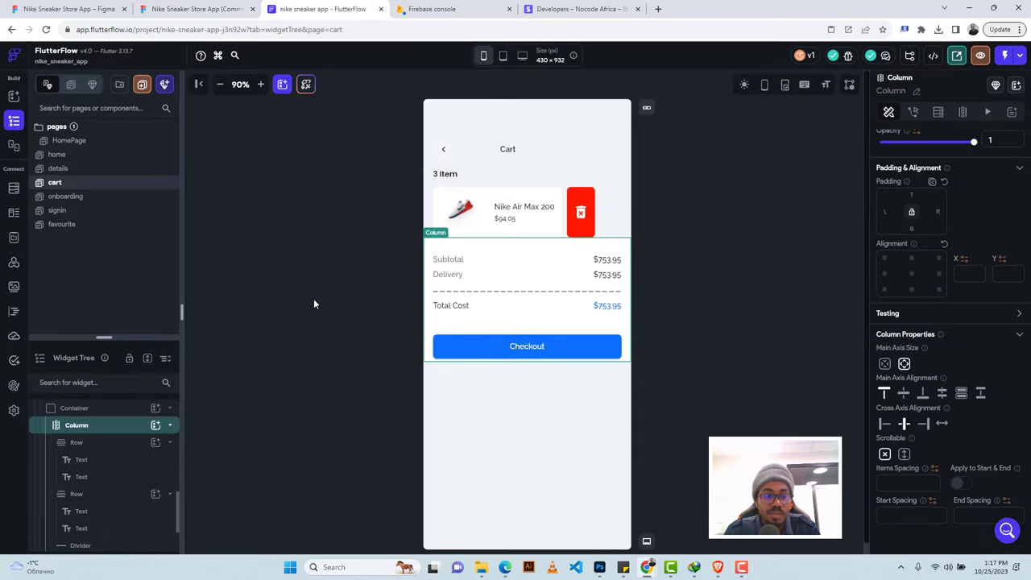
# Change the totals-and-Checkout container's height from 258 to 300.
pyautogui.click(101, 411)
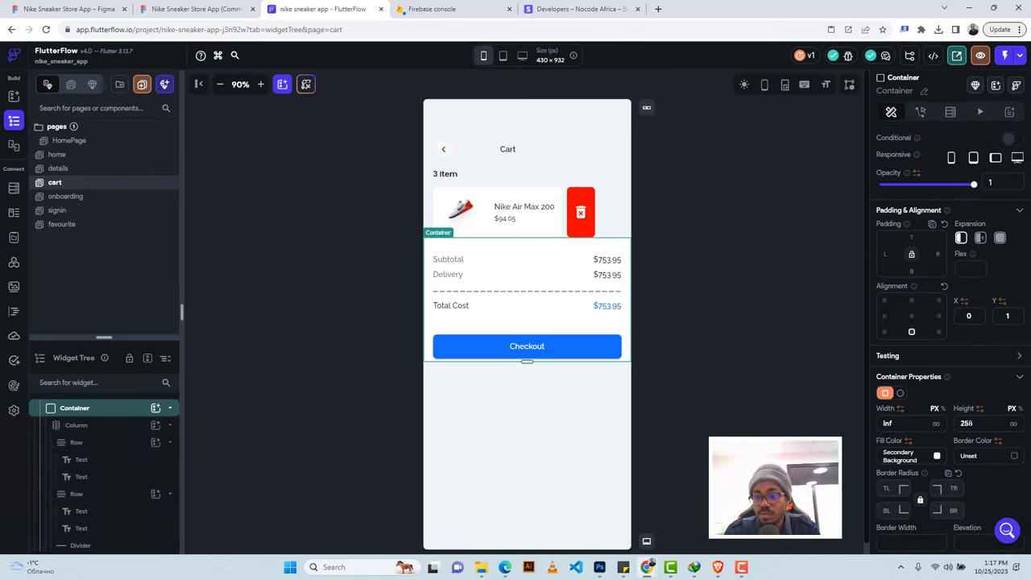
pyautogui.doubleClick(953, 422)
pyautogui.write('3')
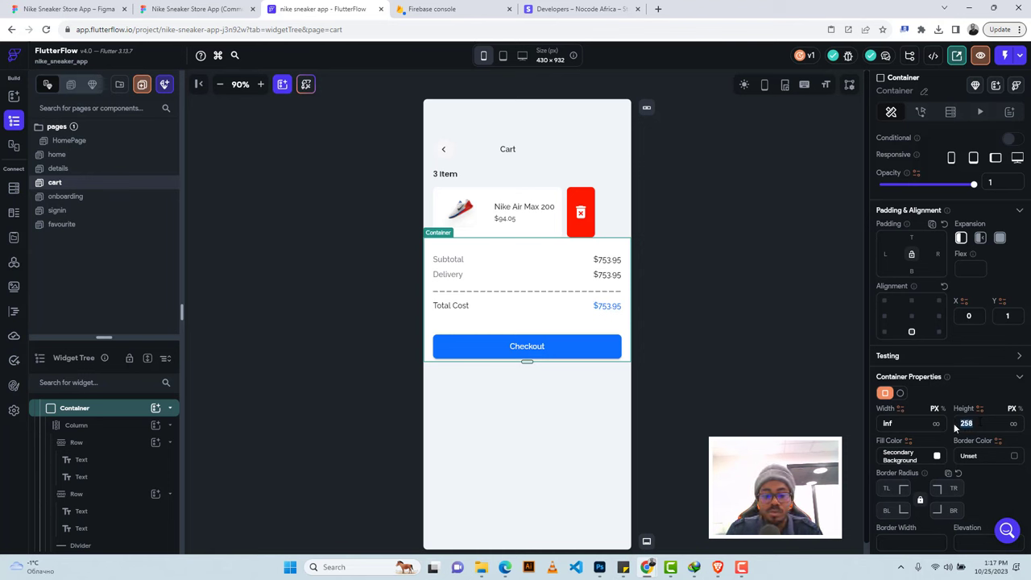
pyautogui.write('00')
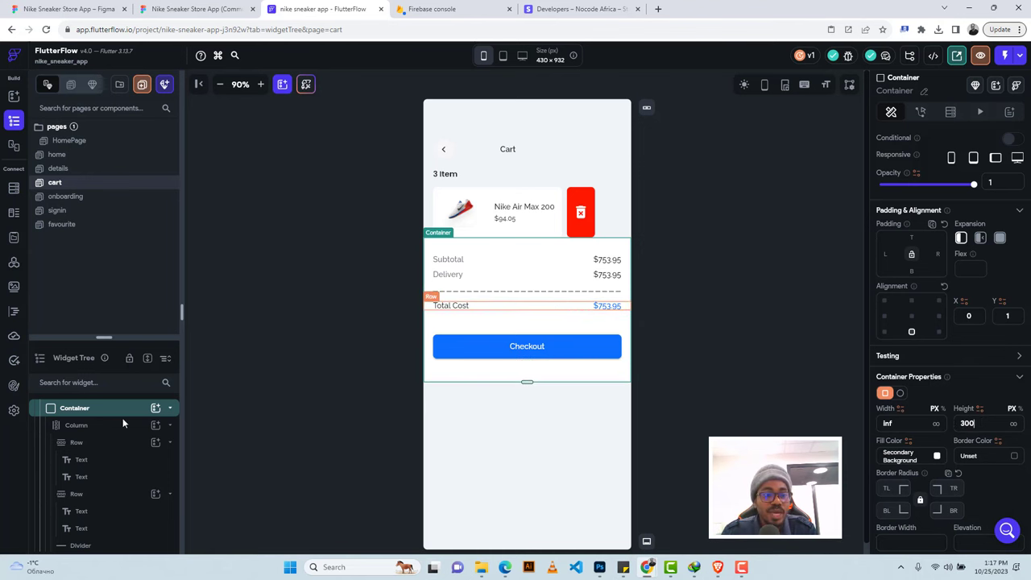
pyautogui.scroll(3, 108, 484)
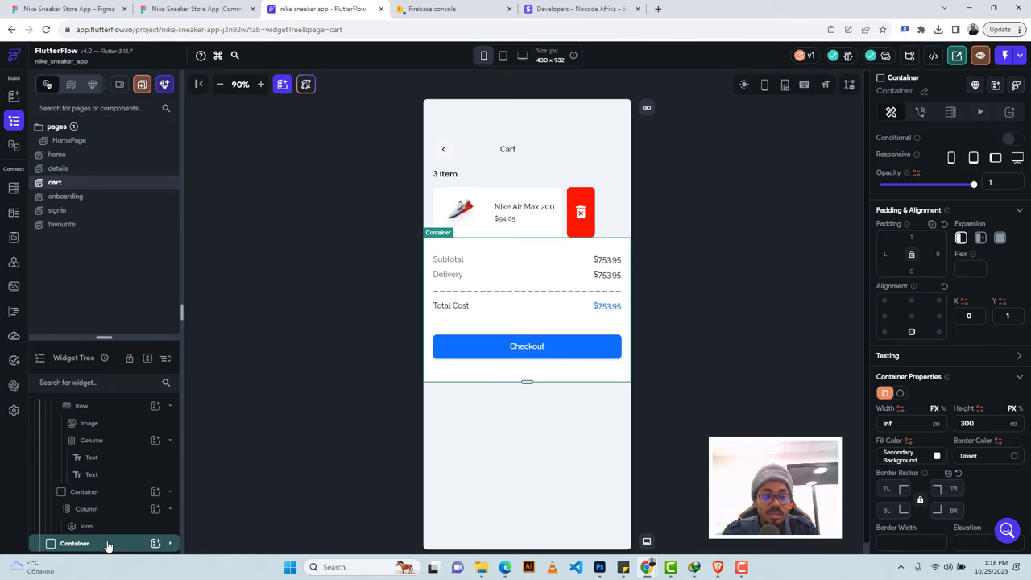
# Cut the totals container and wrap the cart page's main Column in a Stack.
pyautogui.hotkey('ctrl', 'x')
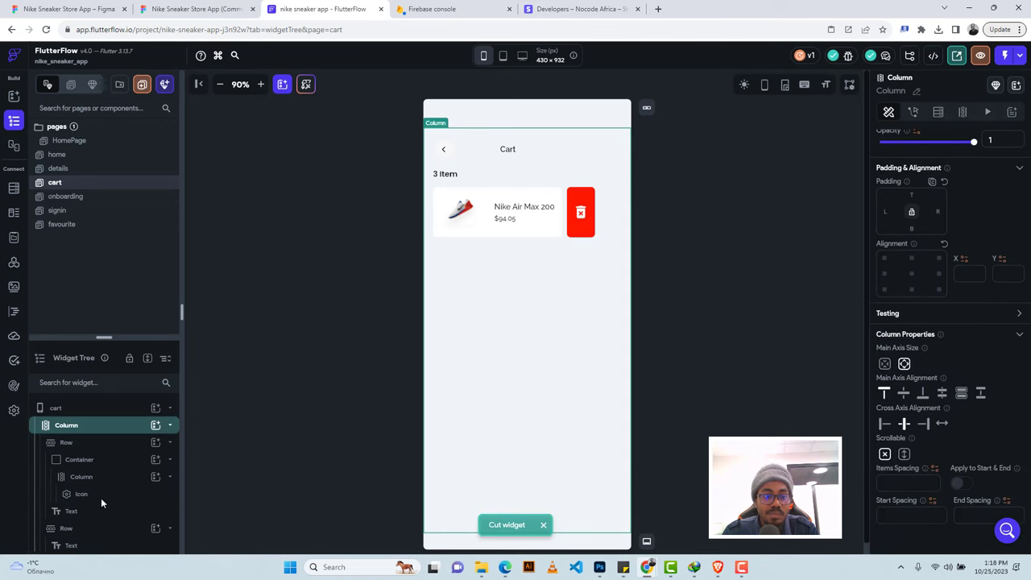
pyautogui.rightClick(79, 429)
pyautogui.click(70, 429)
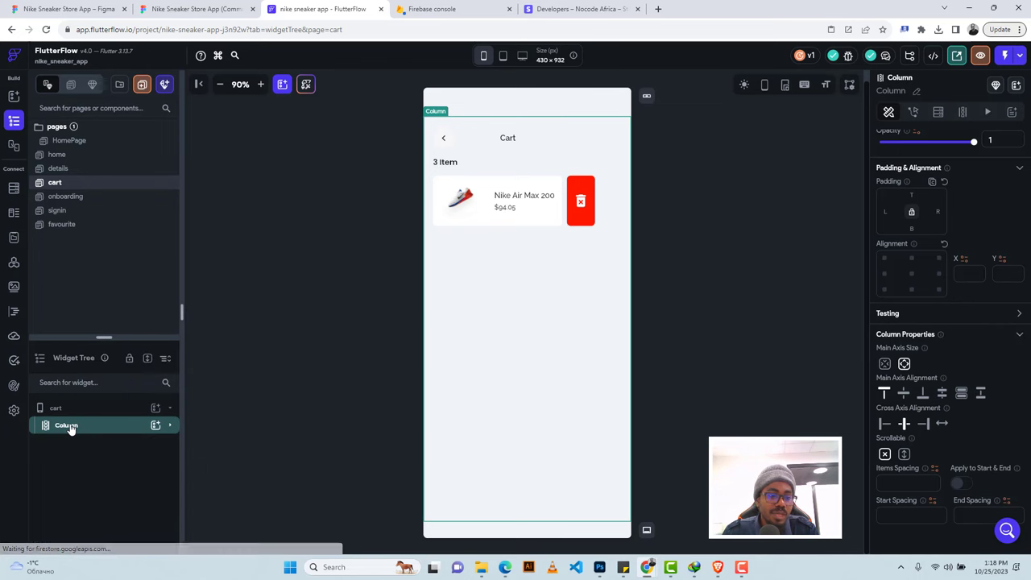
pyautogui.rightClick(69, 427)
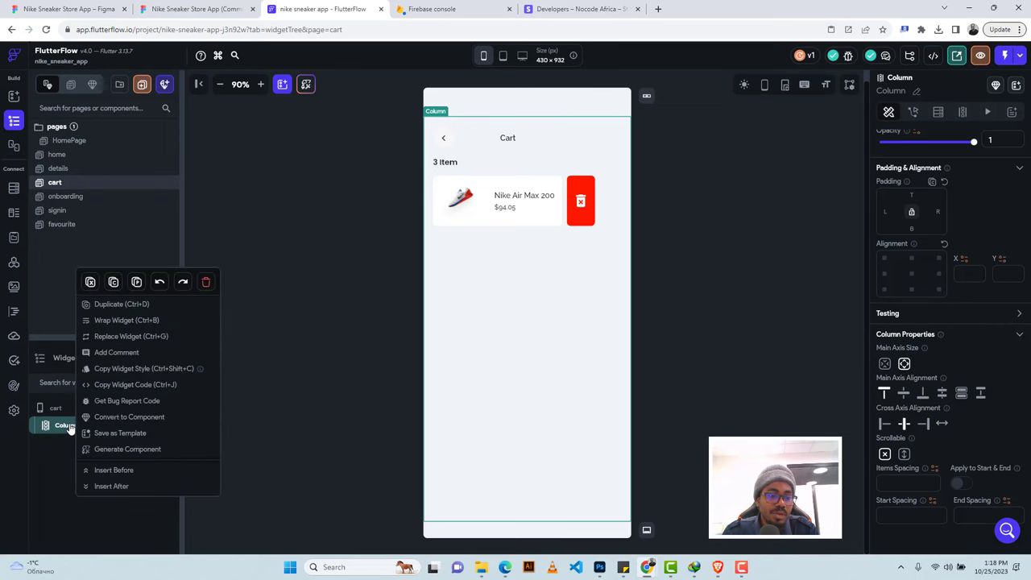
pyautogui.click(112, 322)
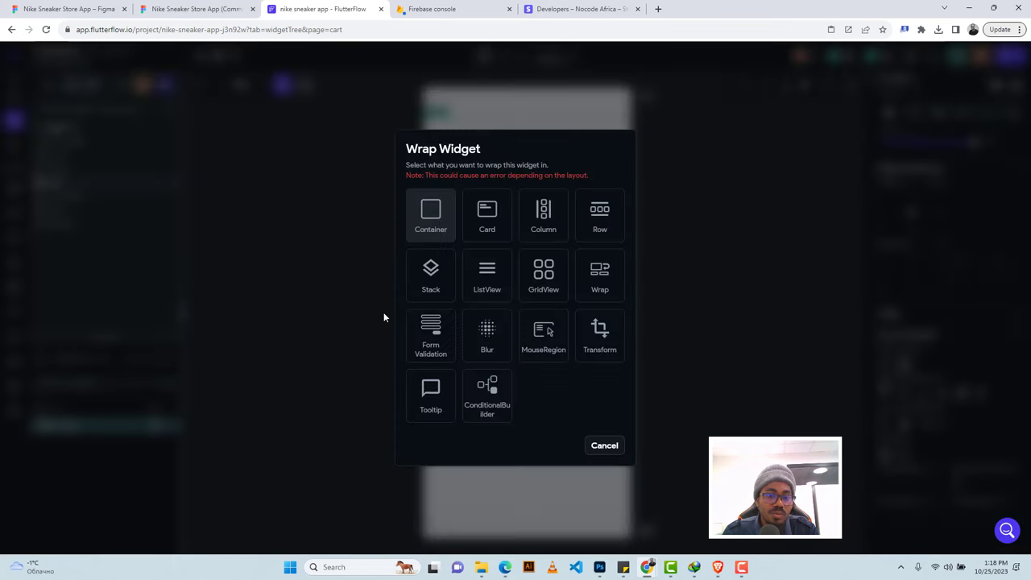
pyautogui.click(420, 279)
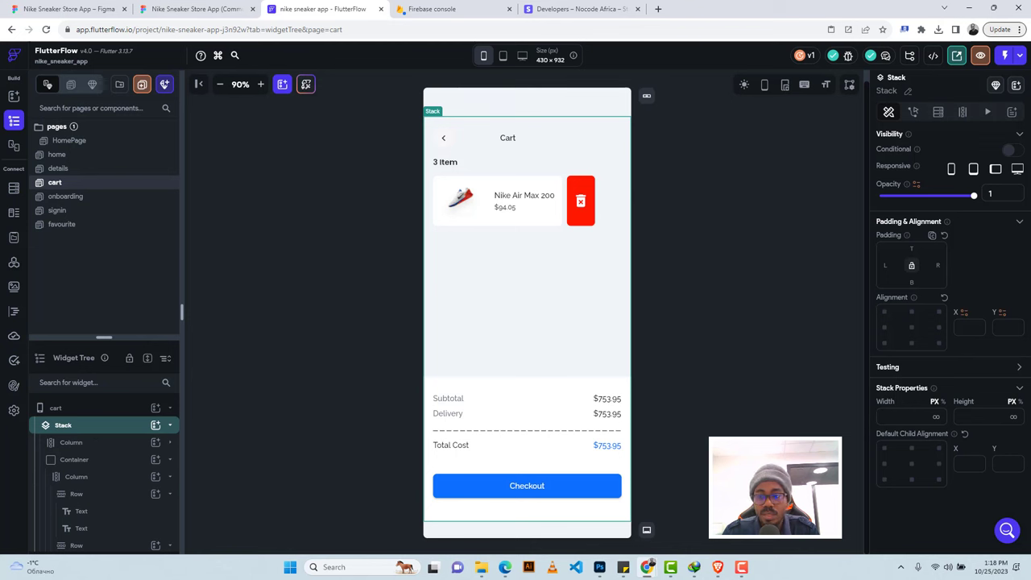
pyautogui.click(912, 343)
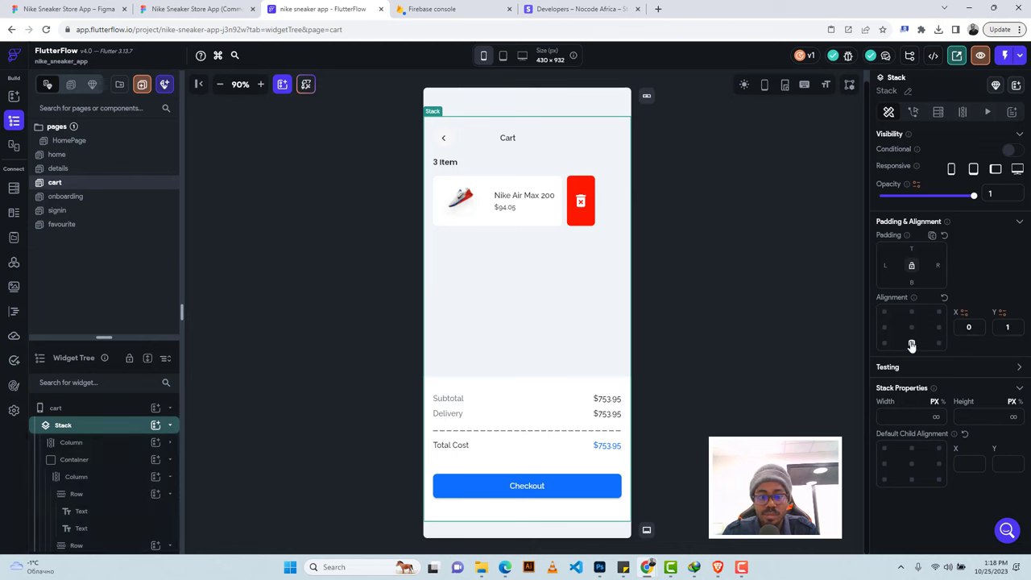
pyautogui.click(911, 345)
# Wrap the Stack in a Container with infinite width and height.
pyautogui.click(76, 463)
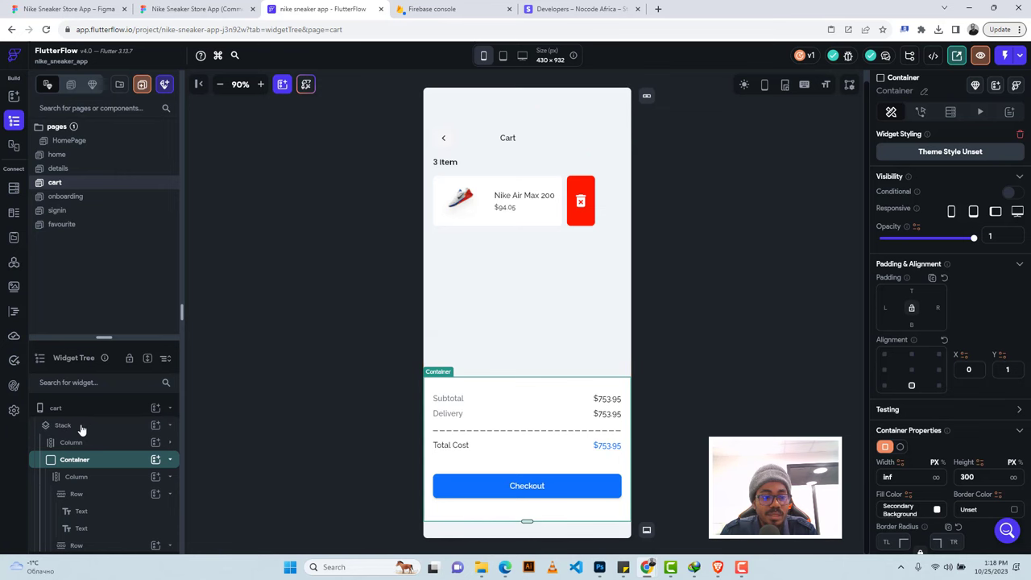
pyautogui.click(80, 427)
pyautogui.rightClick(81, 429)
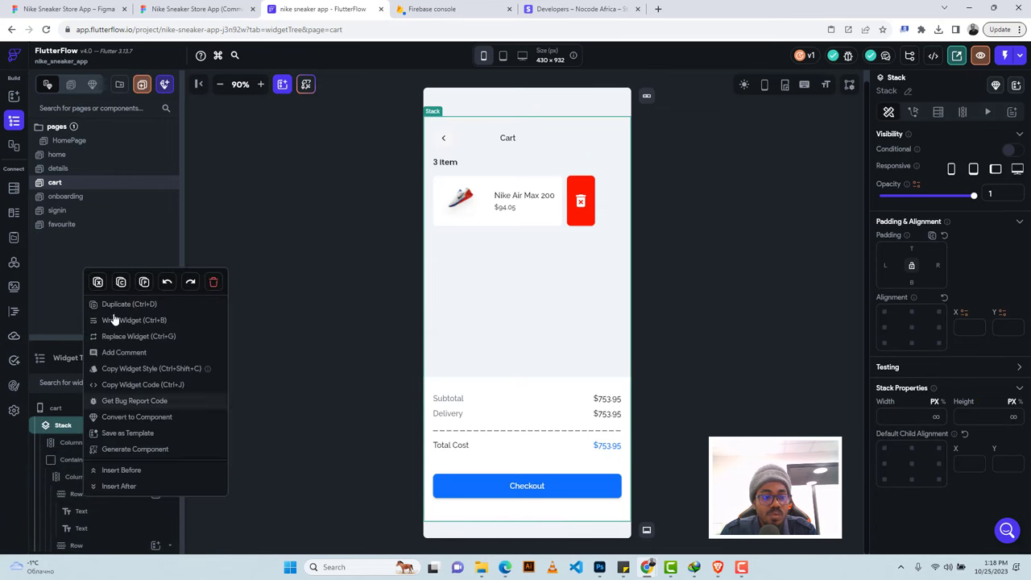
pyautogui.click(118, 322)
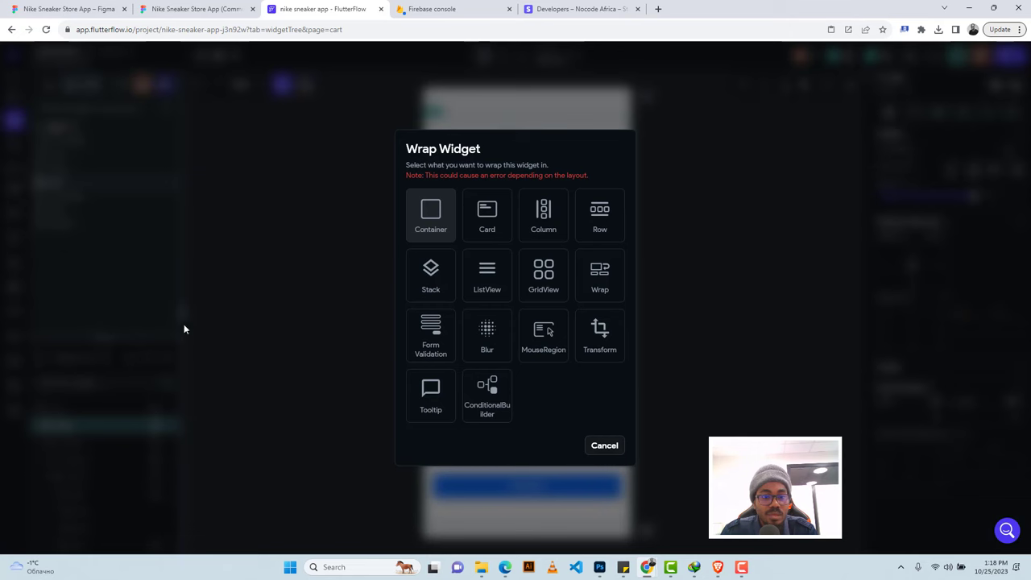
pyautogui.click(431, 216)
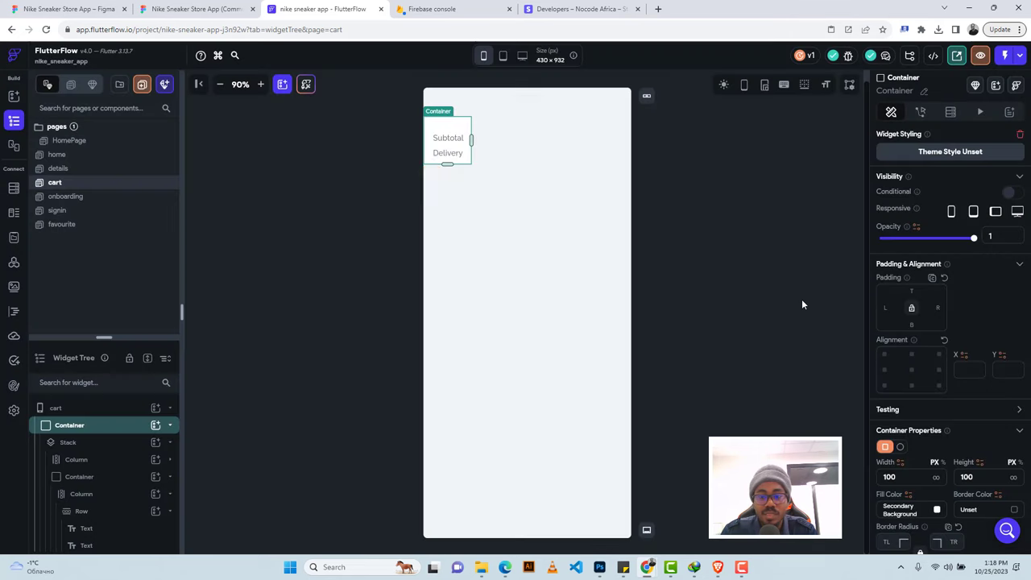
pyautogui.click(936, 476)
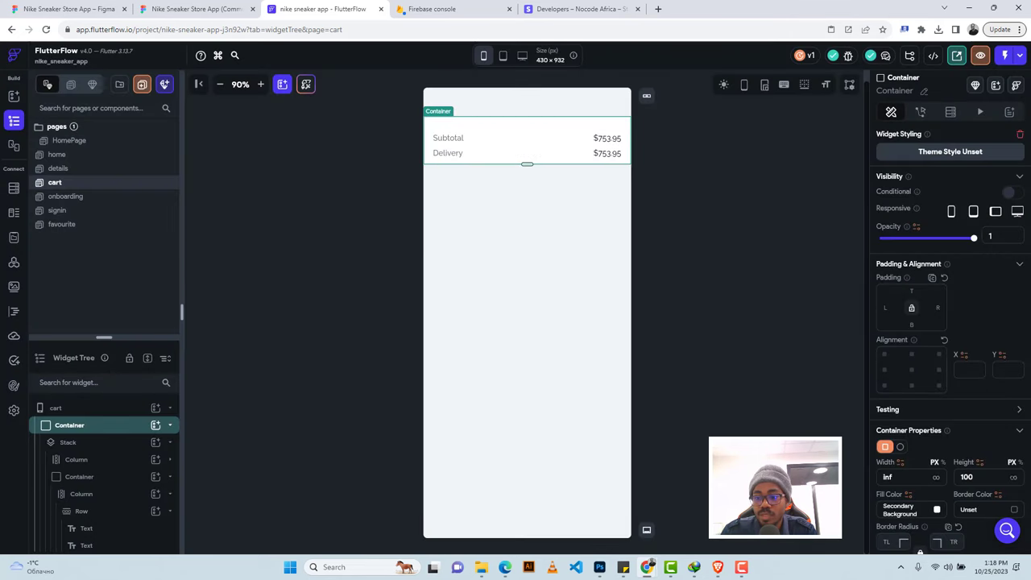
pyautogui.click(1015, 478)
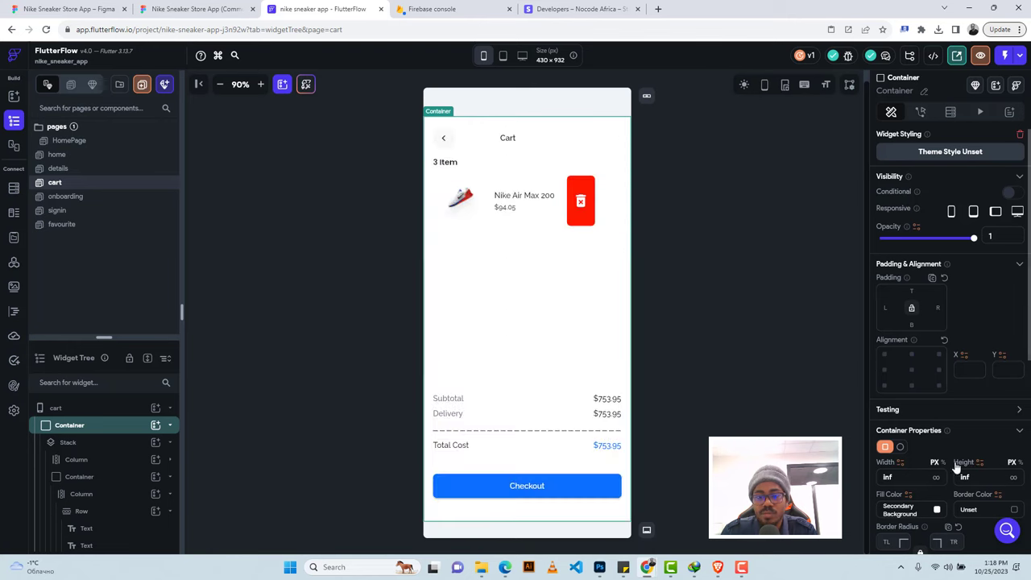
# Select the cart page and product row, then view the Figma cart design.
pyautogui.click(727, 293)
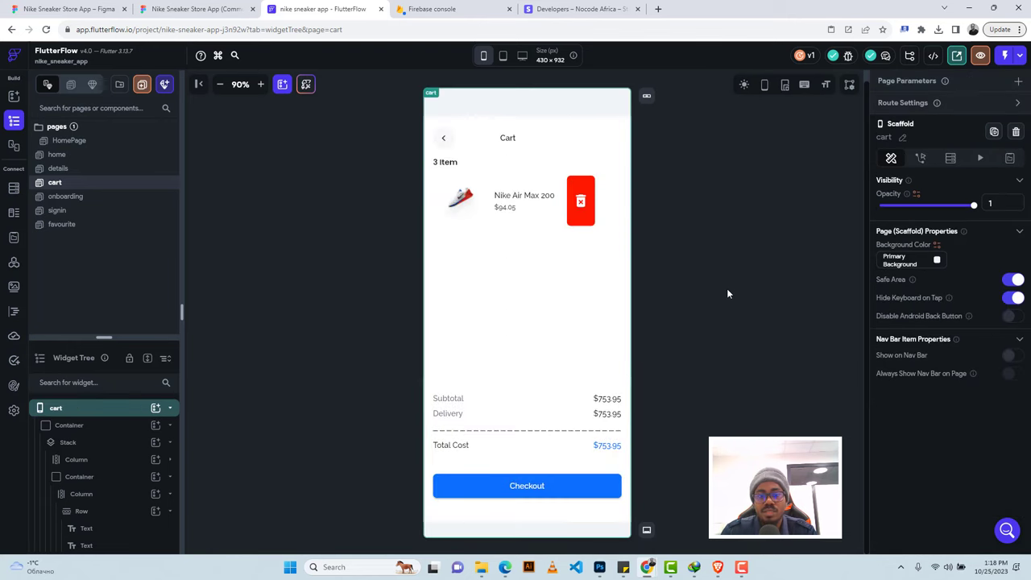
pyautogui.click(492, 181)
pyautogui.click(201, 9)
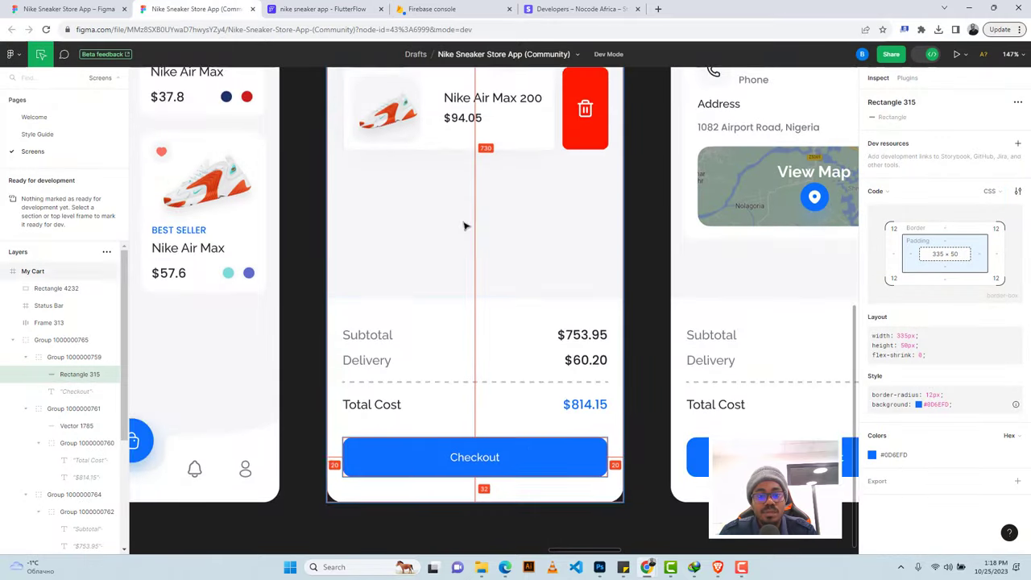
# Review the payment-success popup design in Figma, then show FlutterFlow's components list.
pyautogui.scroll(2, 463, 223)
pyautogui.scroll(5, 463, 223)
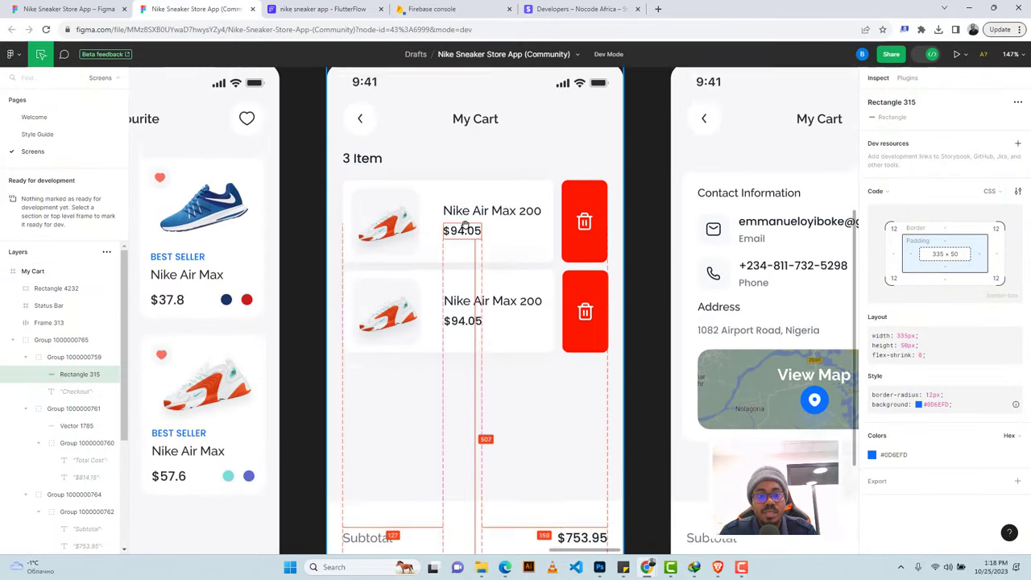
pyautogui.click(322, 9)
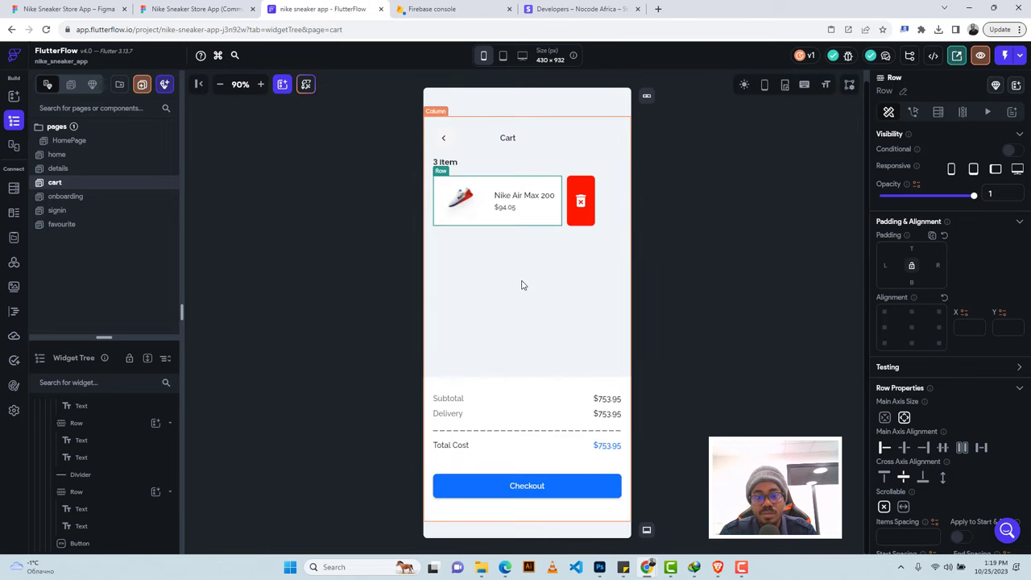
pyautogui.click(702, 255)
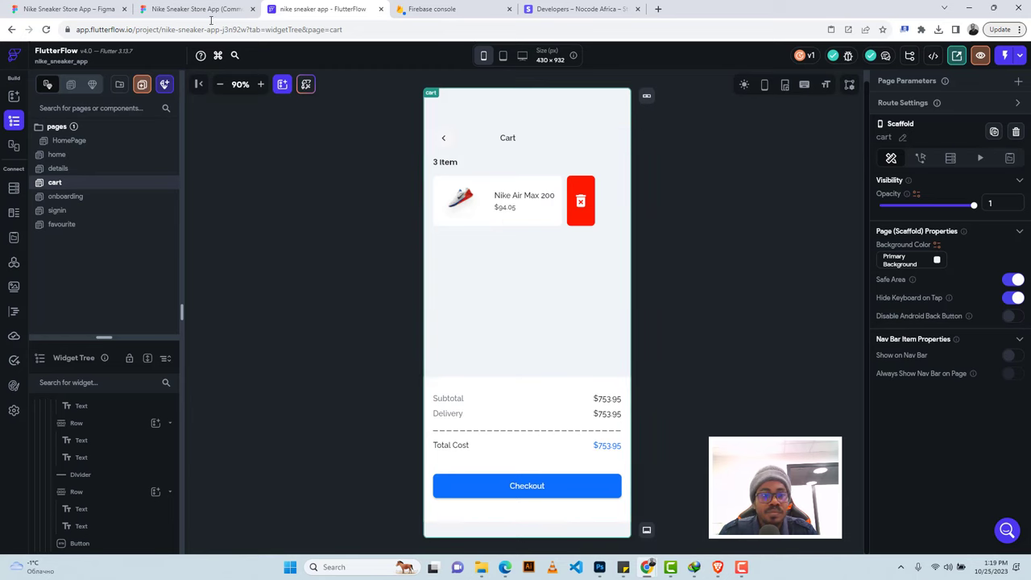
pyautogui.hotkey('ctrl', 'shift', 'Tab')
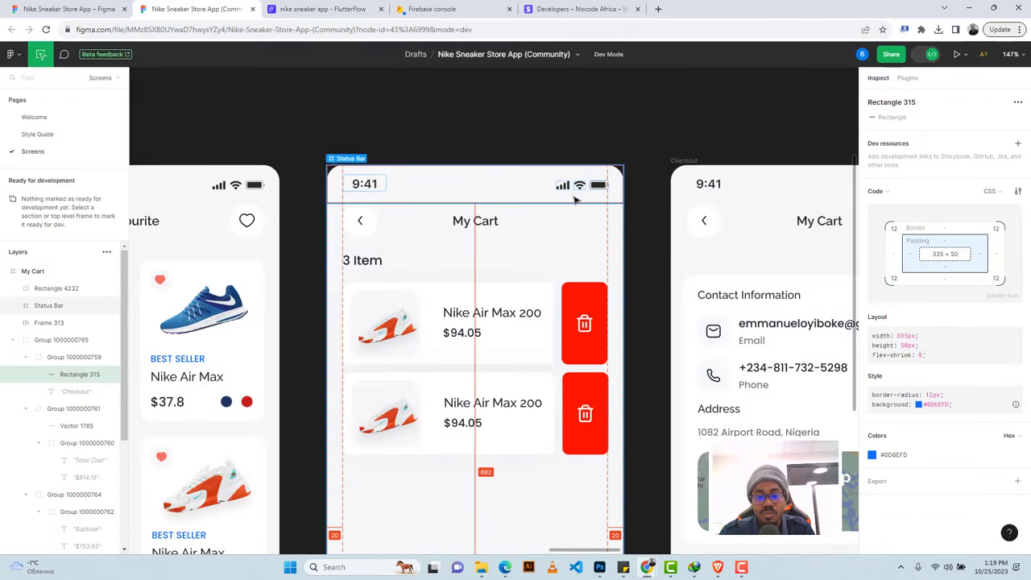
pyautogui.scroll(-5, 572, 195)
pyautogui.hscroll(5, 571, 195)
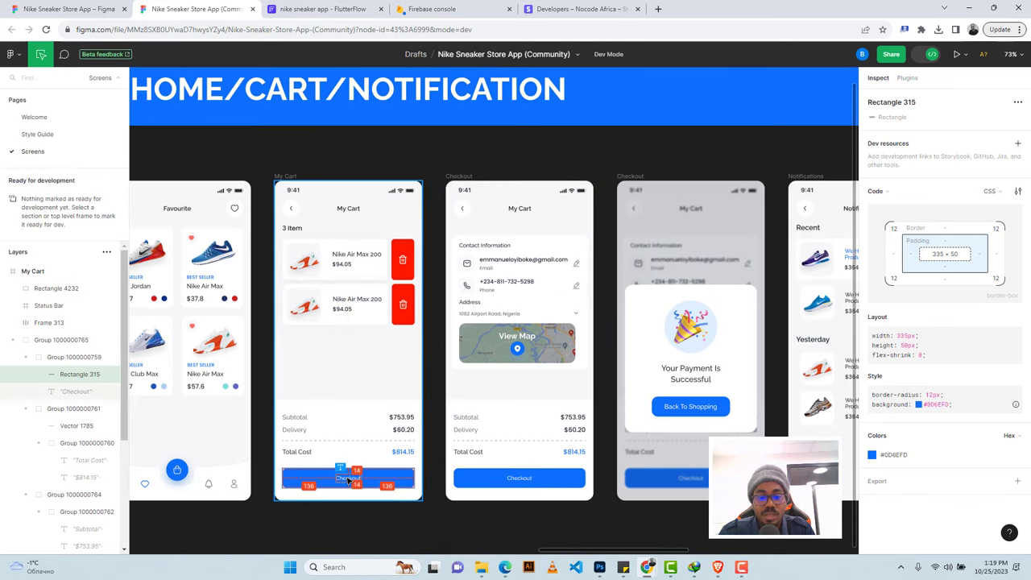
pyautogui.hscroll(3, 453, 446)
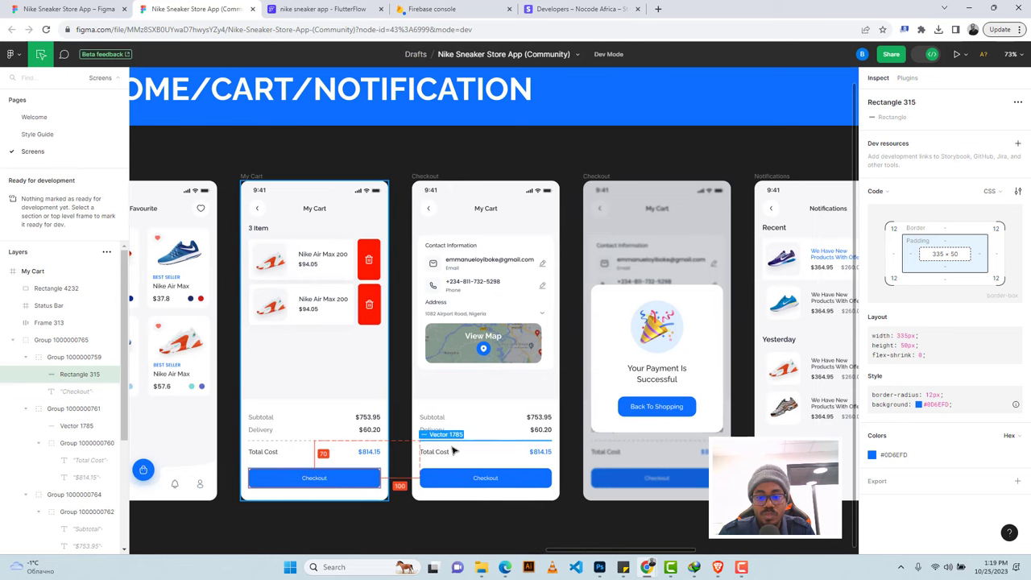
pyautogui.hscroll(5, 672, 415)
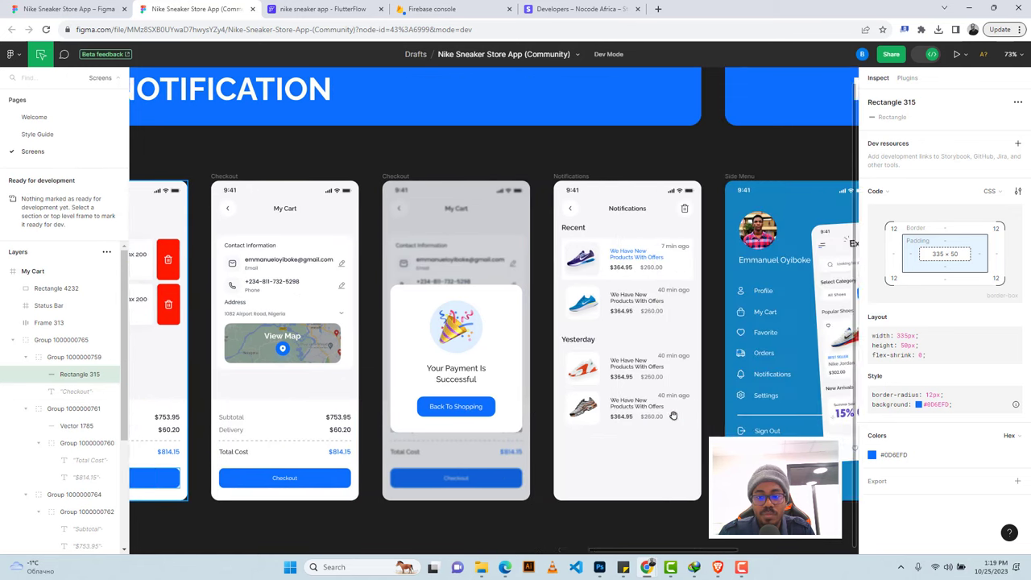
pyautogui.scroll(5, 432, 348)
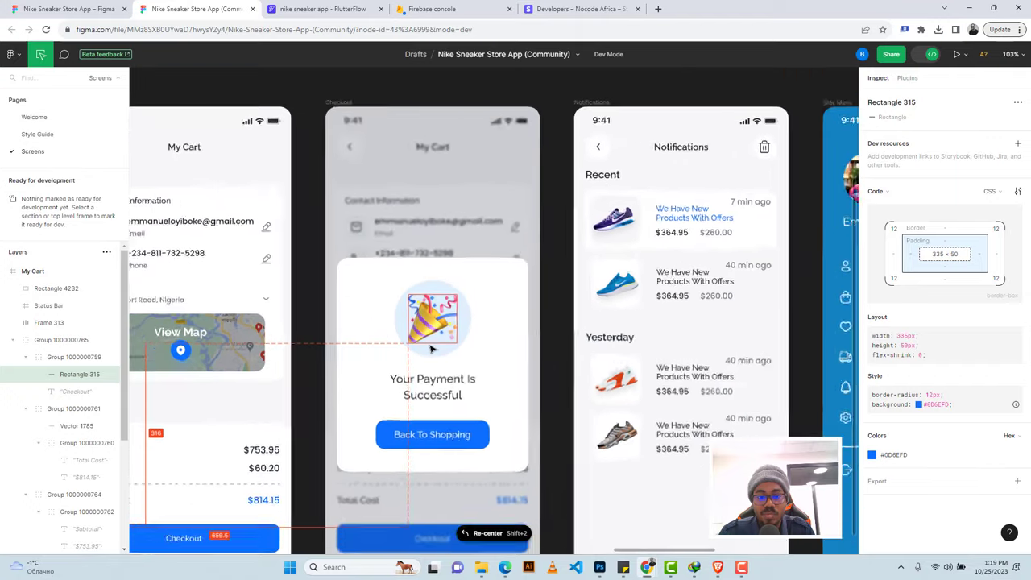
pyautogui.click(280, 6)
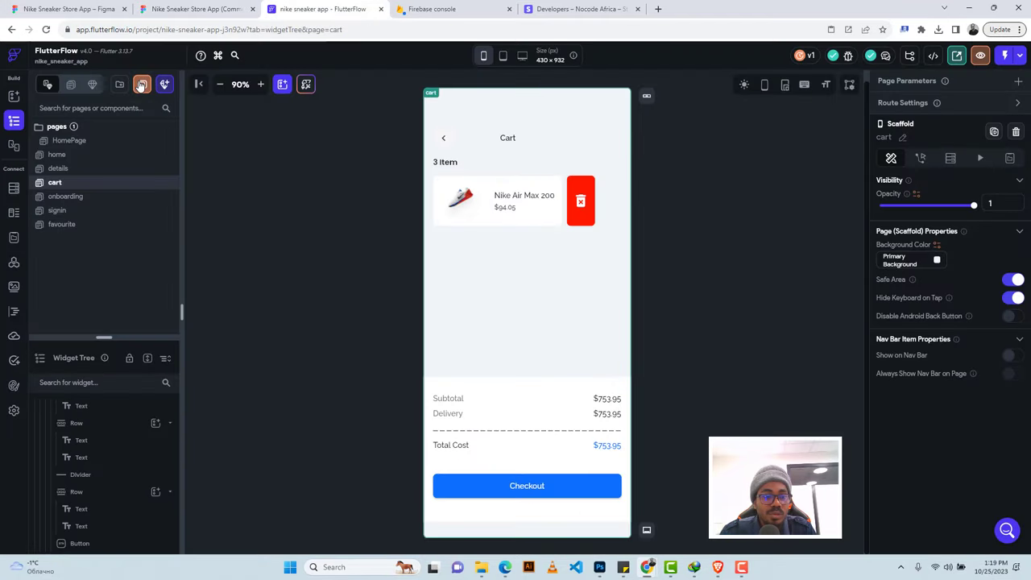
pyautogui.click(91, 84)
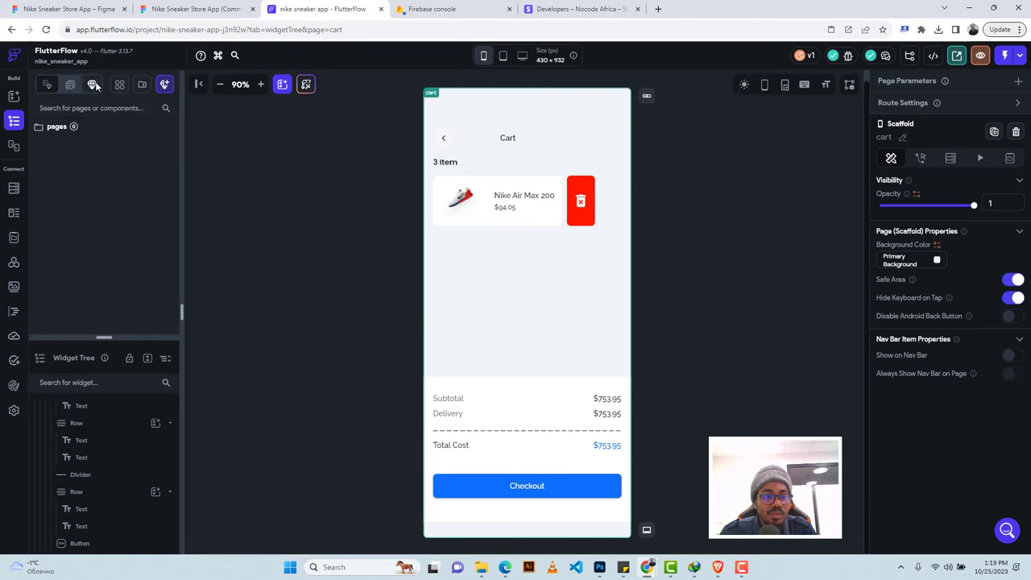
# Create a component named 'success' from the Action 3 - Select List bottom-sheet template.
pyautogui.click(162, 86)
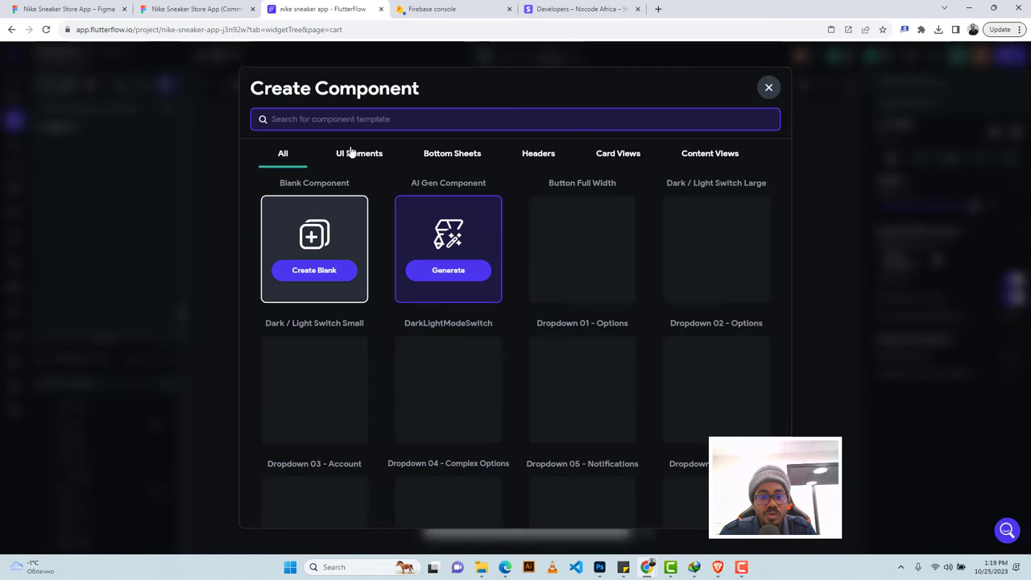
pyautogui.click(460, 157)
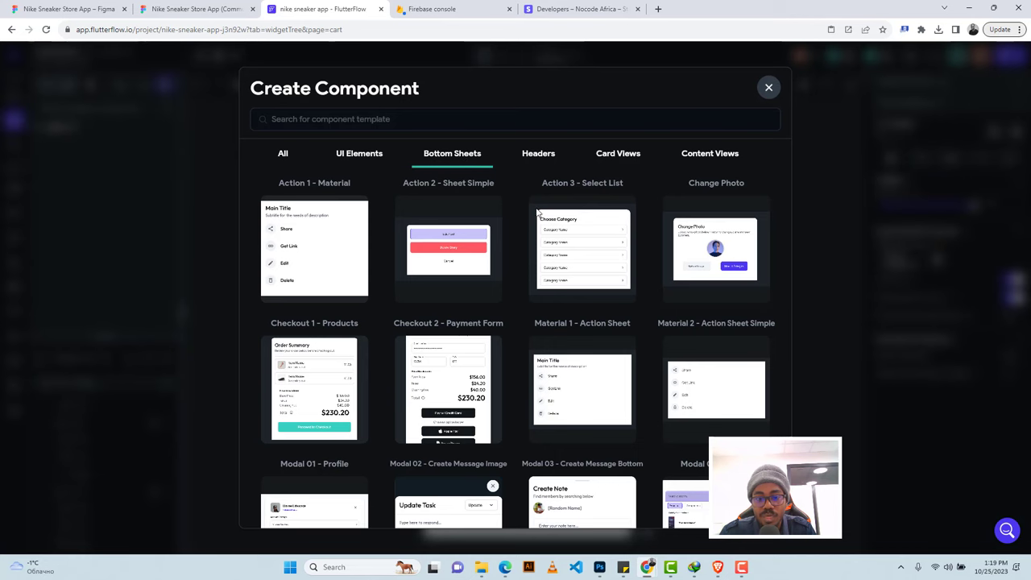
pyautogui.moveTo(566, 263)
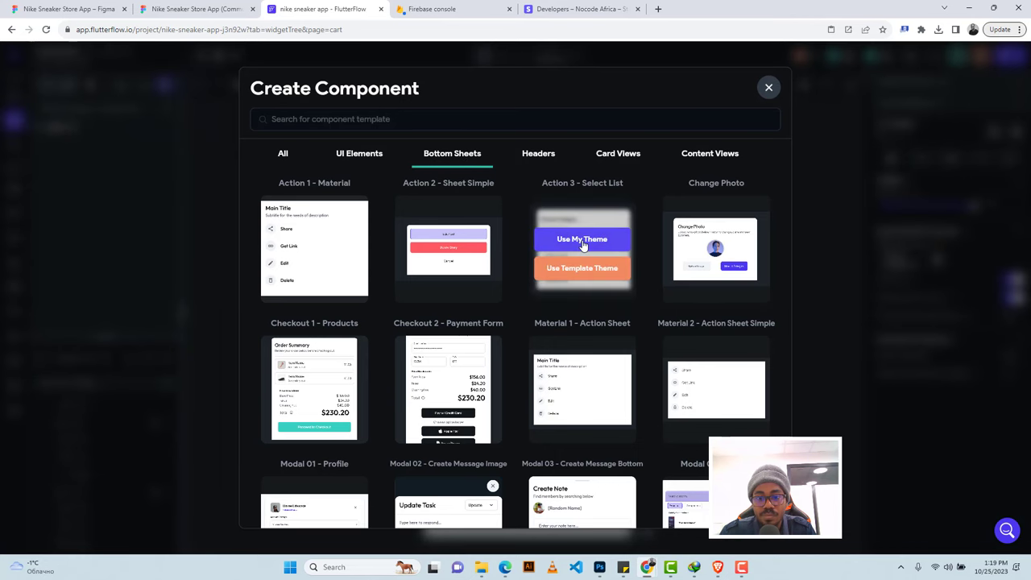
pyautogui.click(582, 240)
pyautogui.click(193, 9)
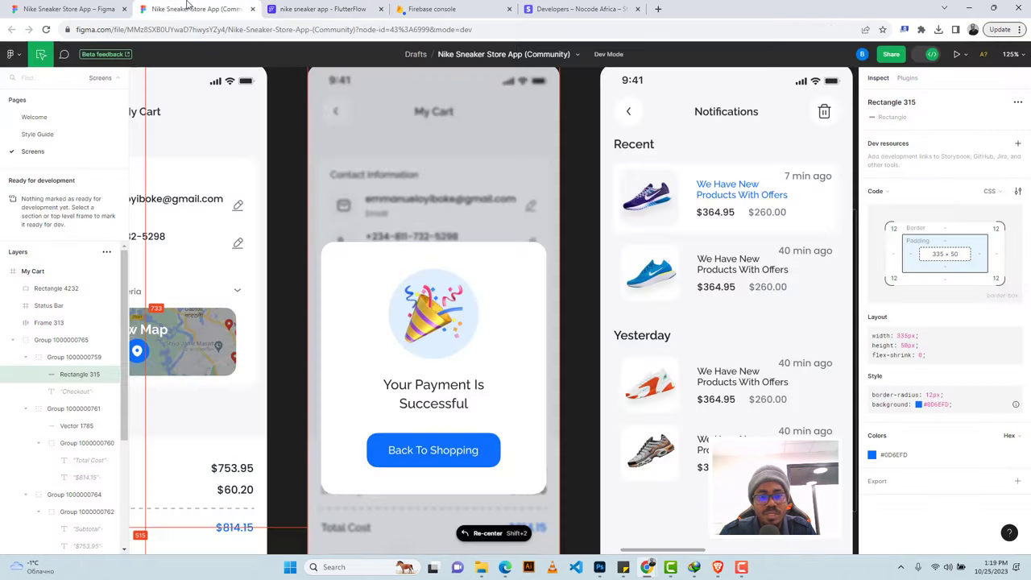
pyautogui.scroll(1, 508, 200)
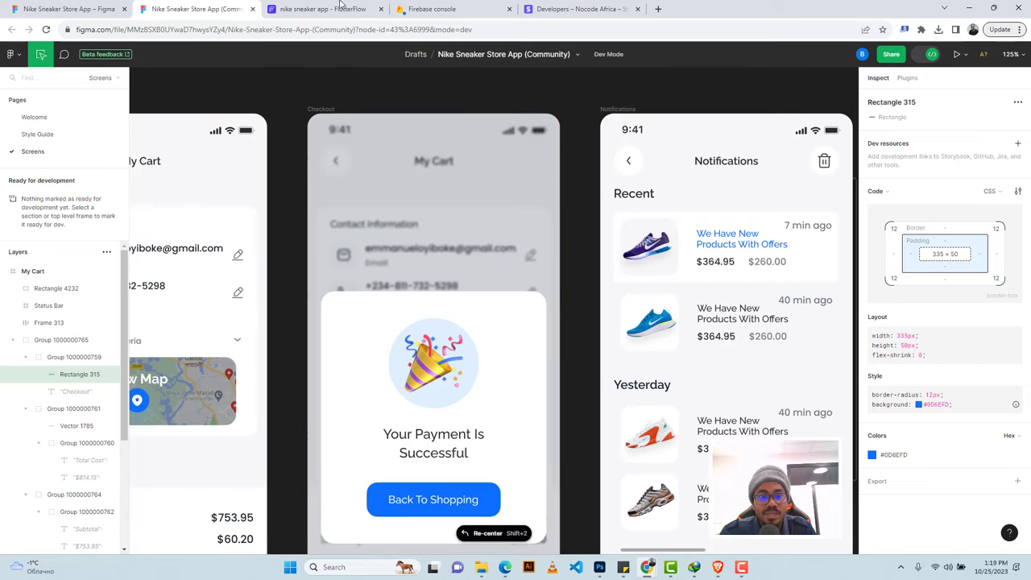
pyautogui.click(337, 8)
pyautogui.hotkey('ctrl', 'a')
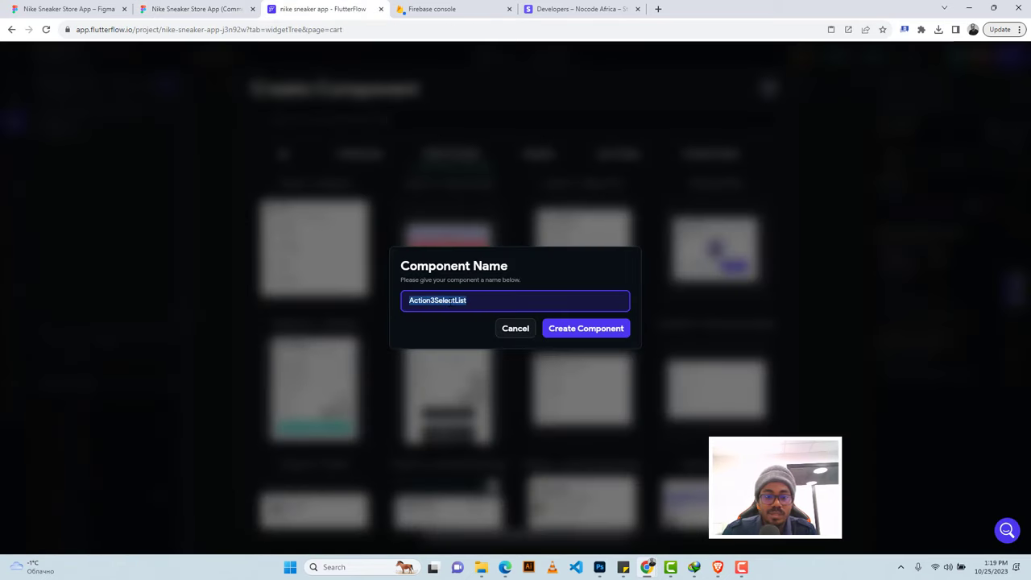
pyautogui.write('success')
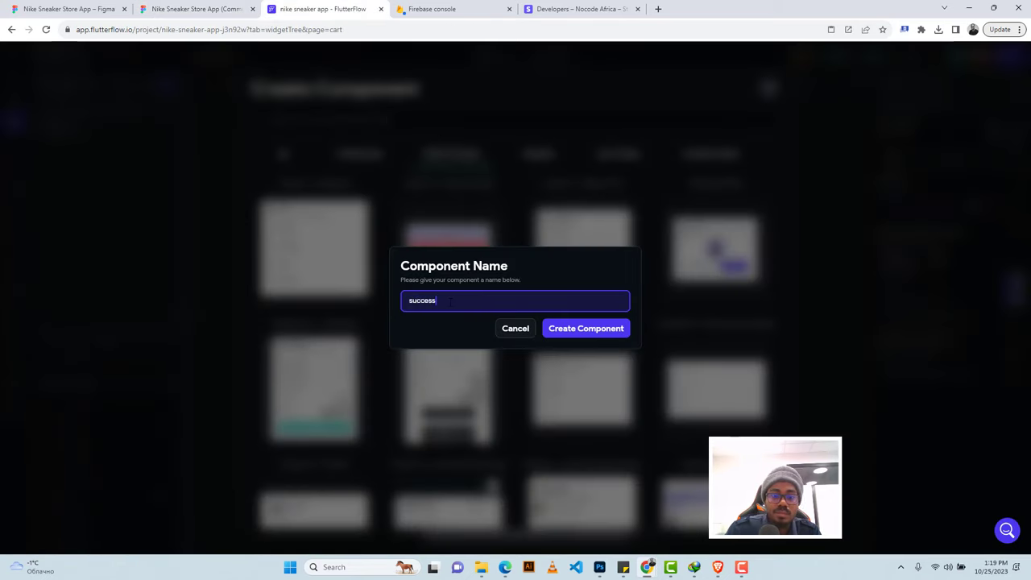
pyautogui.click(563, 332)
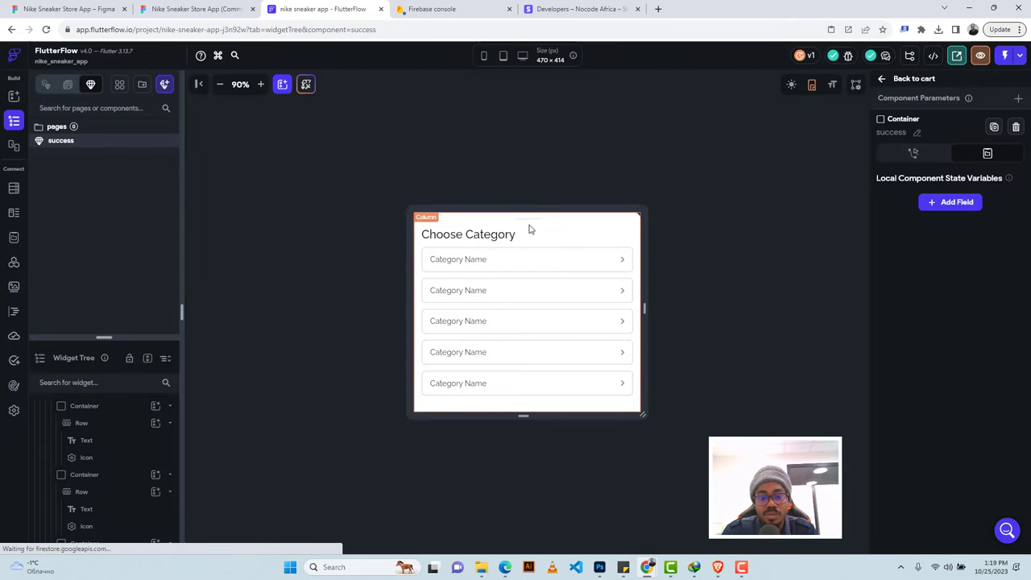
# Delete the category list, keeping the 'Choose Category' heading in the column.
pyautogui.click(530, 230)
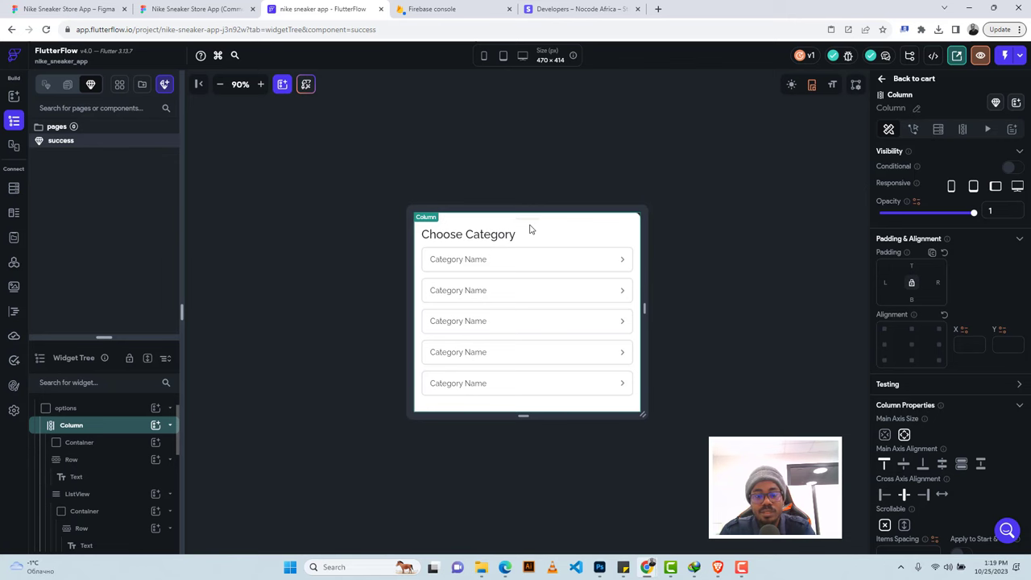
pyautogui.press('Delete')
pyautogui.hotkey('ctrl', 'z')
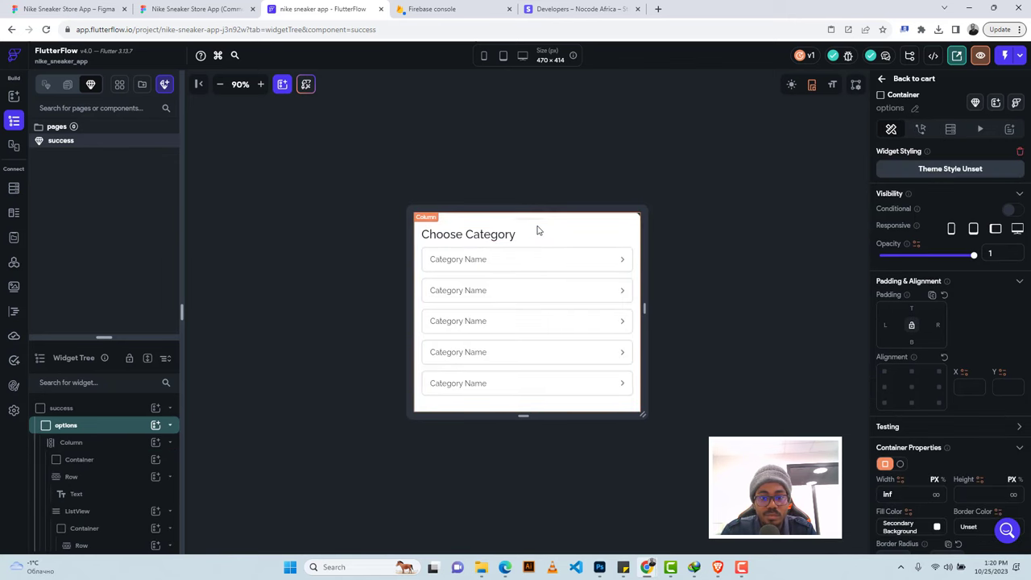
pyautogui.click(538, 231)
pyautogui.press('Delete')
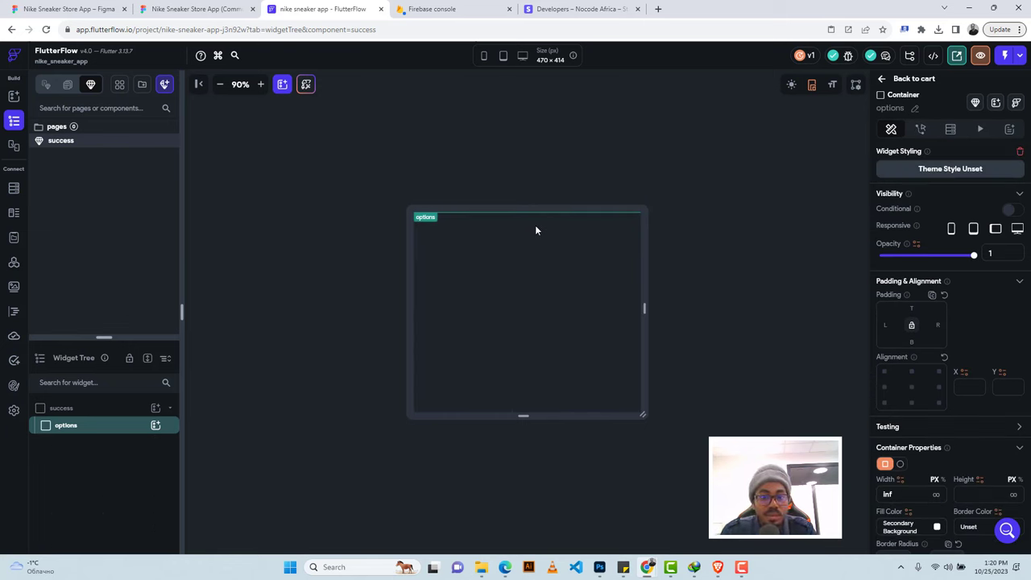
pyautogui.hotkey('ctrl', 'z')
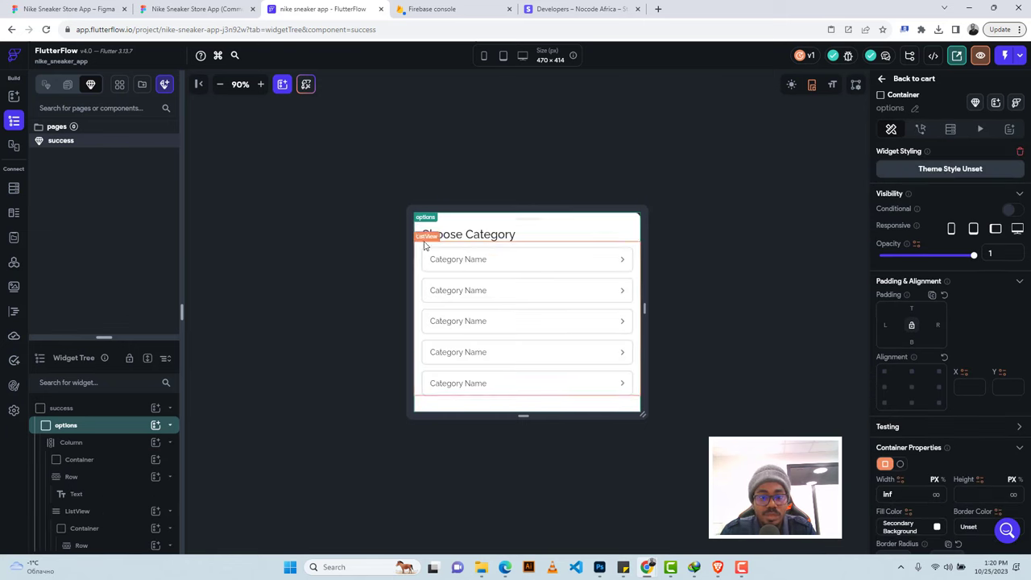
pyautogui.click(425, 241)
pyautogui.press('Delete')
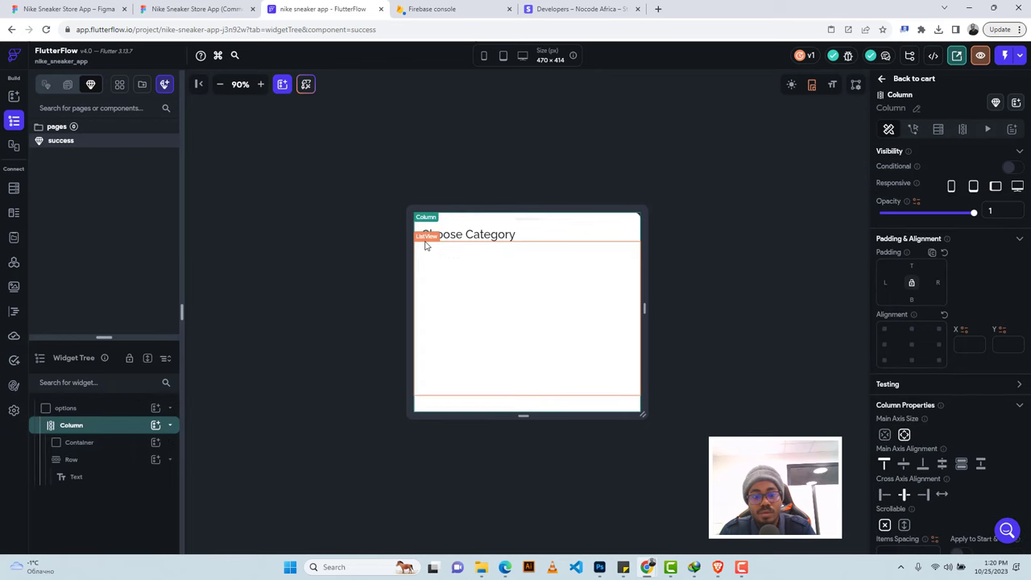
# Export the party-popper image frame from Figma as 'Frame 273.png'.
pyautogui.click(193, 9)
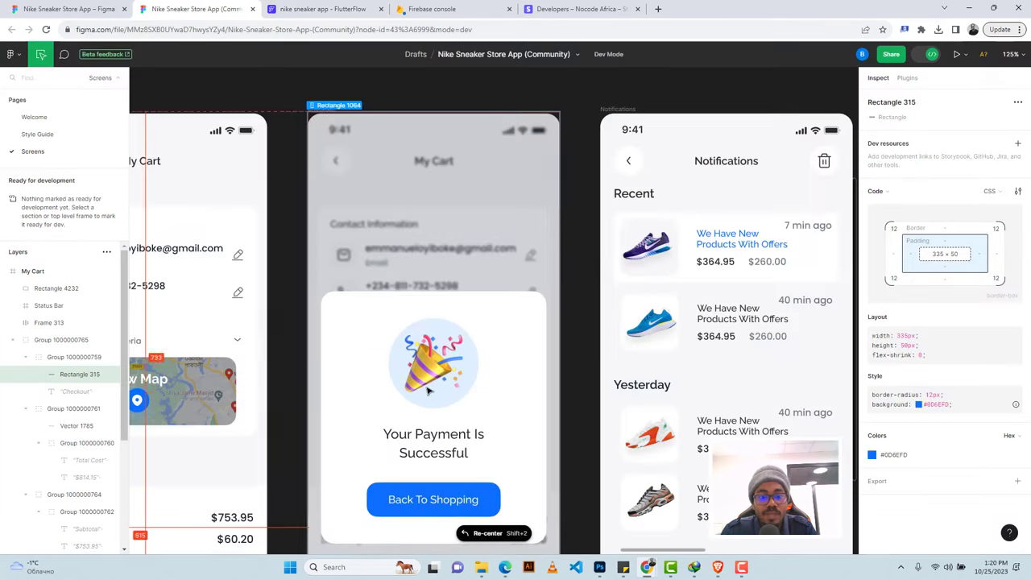
pyautogui.click(406, 334)
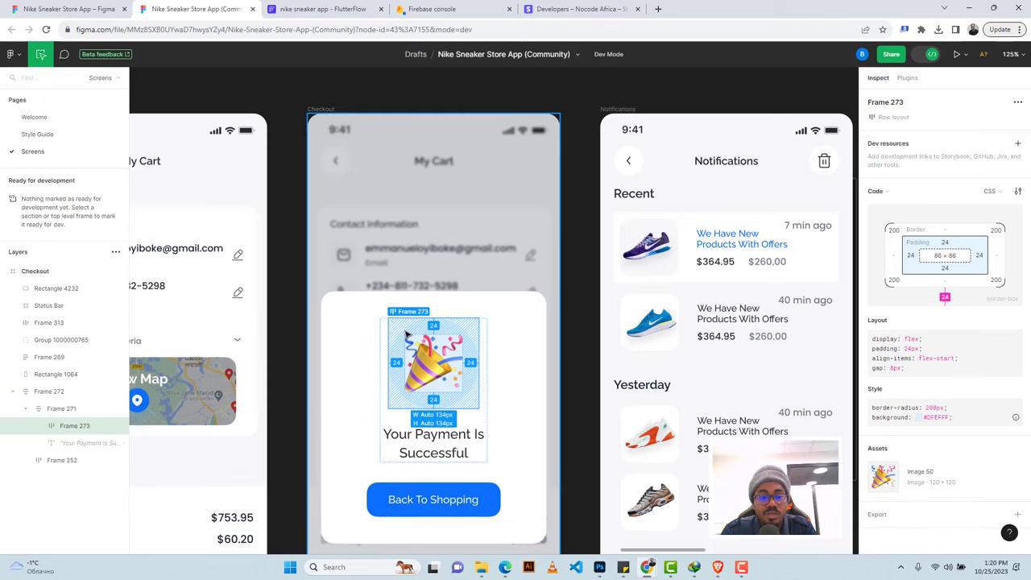
pyautogui.click(881, 521)
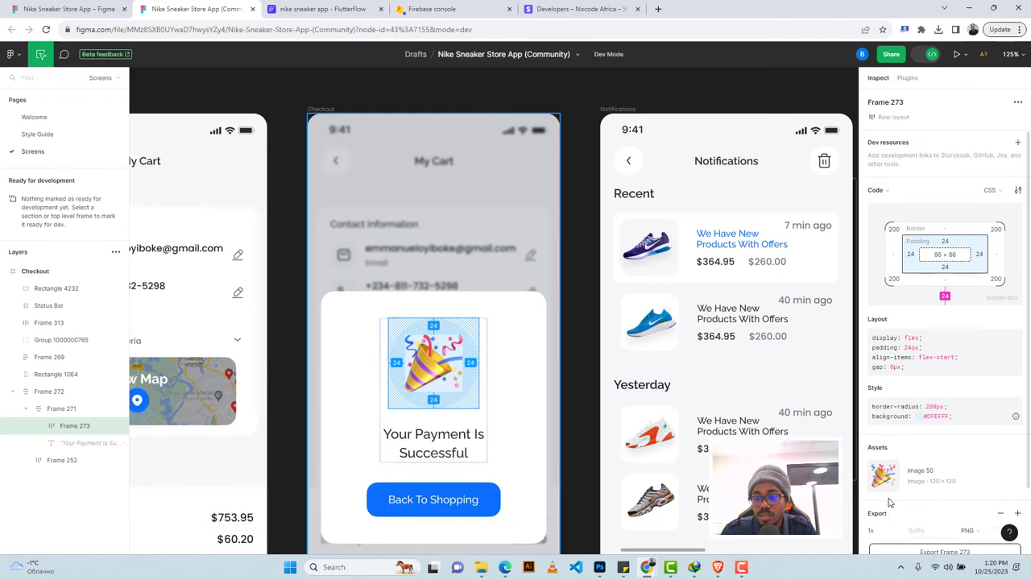
pyautogui.scroll(-3, 905, 434)
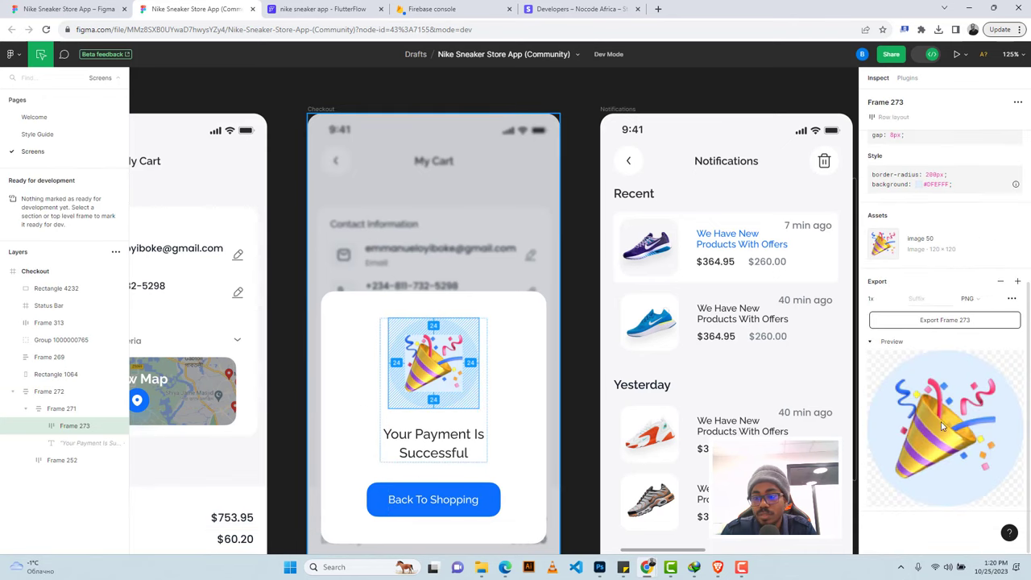
pyautogui.click(931, 322)
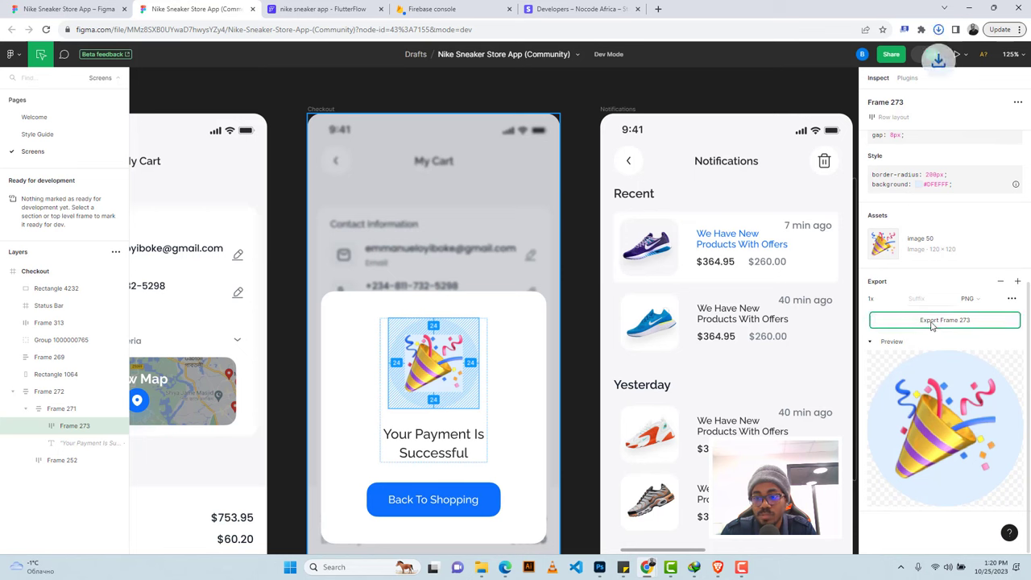
pyautogui.click(938, 29)
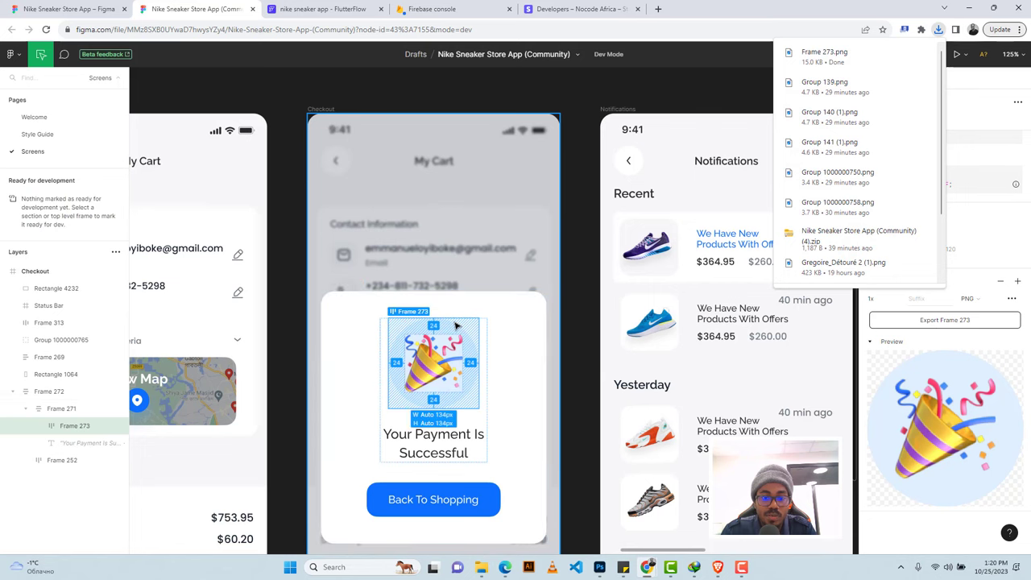
# Check the white popup card's size in Figma, then return to FlutterFlow.
pyautogui.click(518, 299)
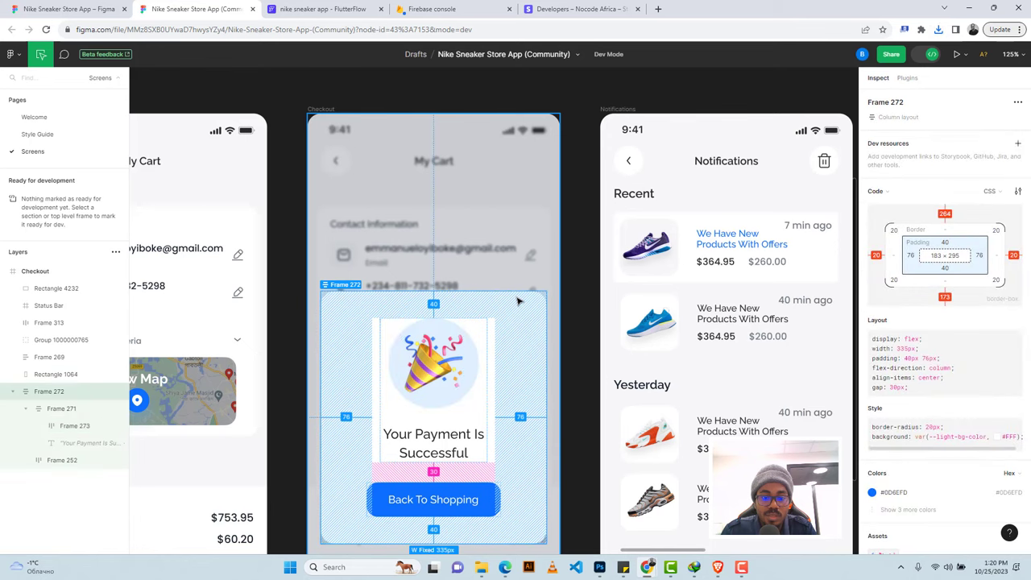
pyautogui.scroll(-1, 518, 302)
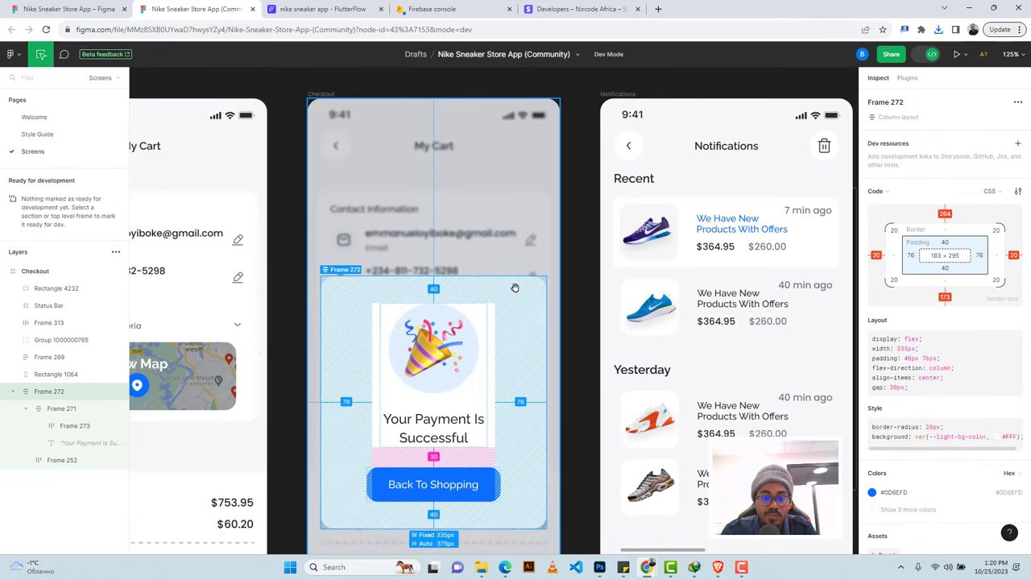
pyautogui.click(277, 8)
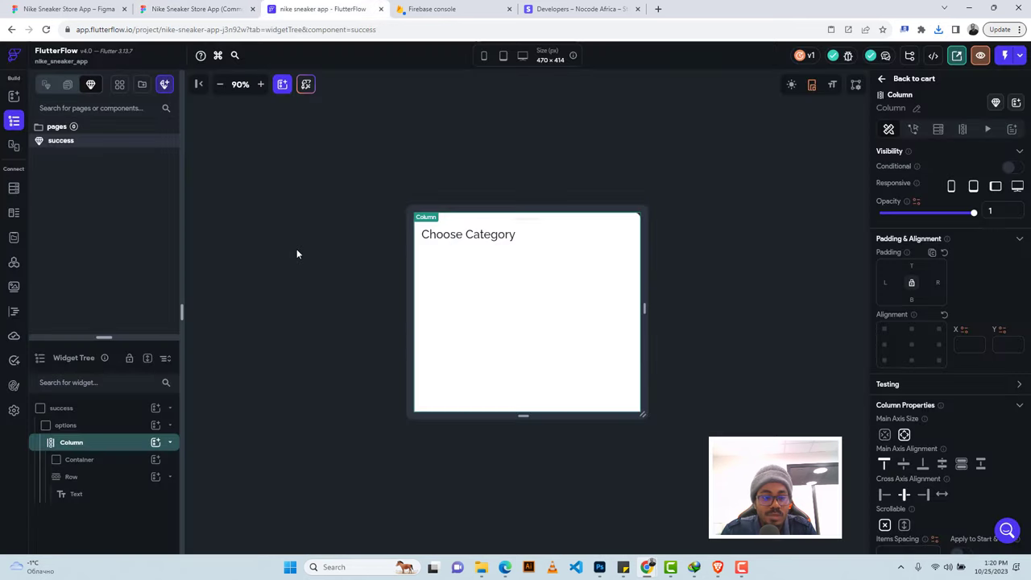
pyautogui.click(66, 425)
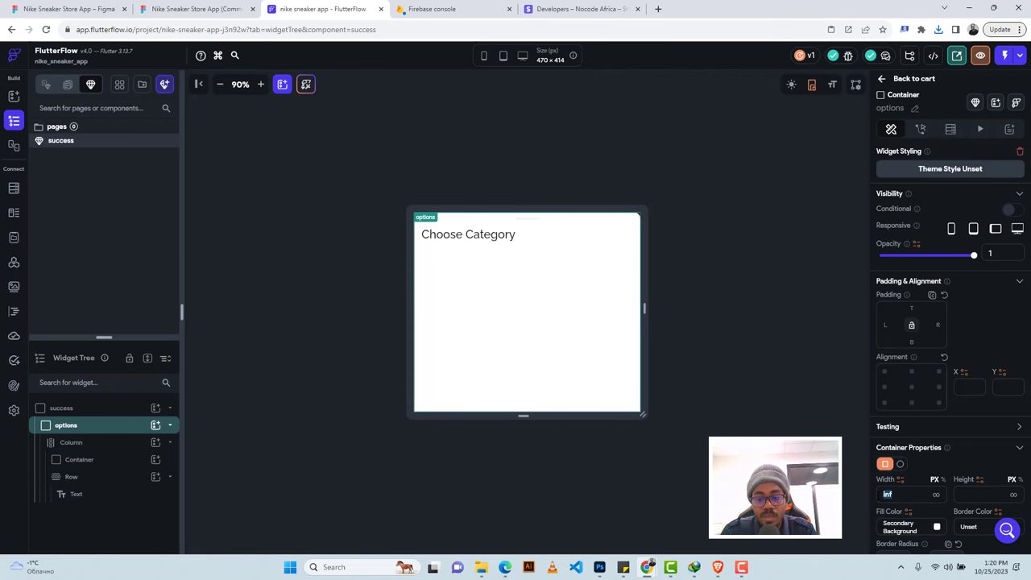
pyautogui.click(207, 10)
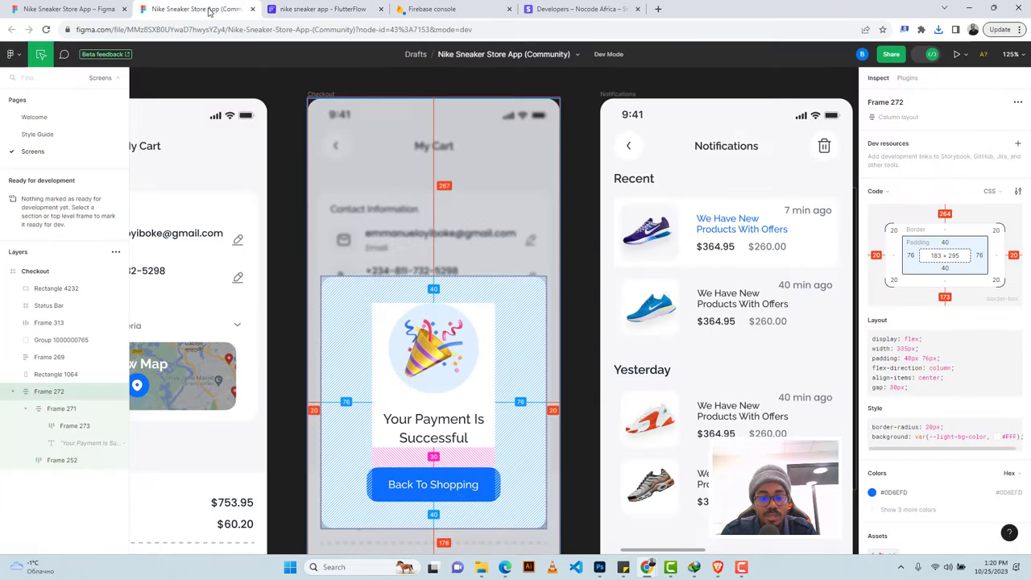
pyautogui.click(314, 9)
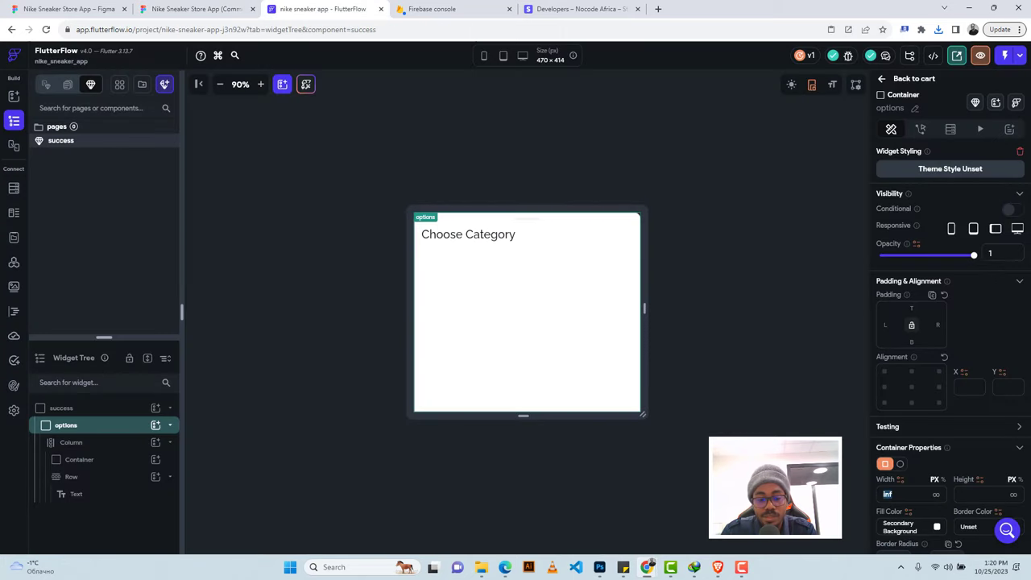
# Size the card container to 335 with a height of 375.
pyautogui.write('335')
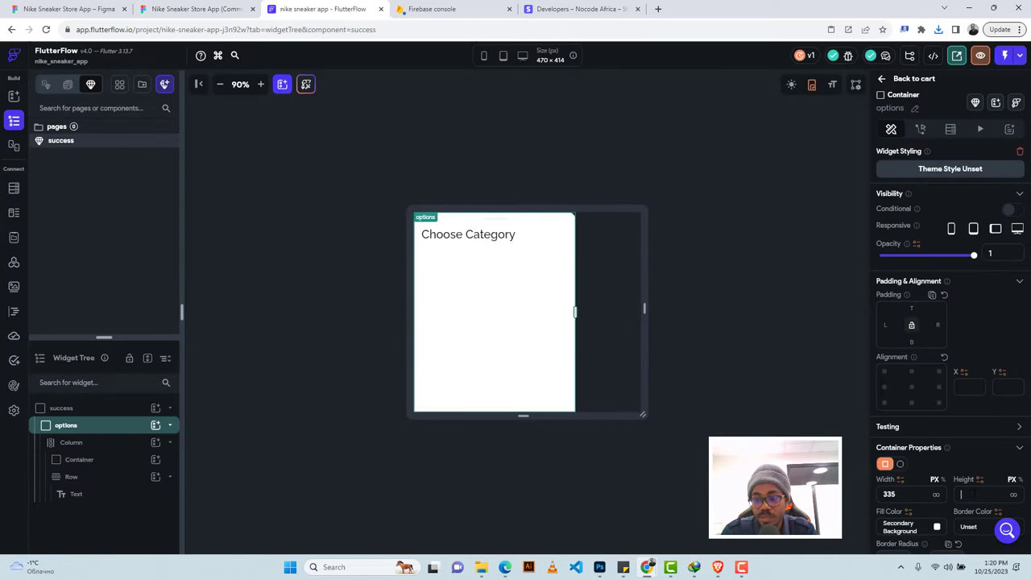
pyautogui.click(970, 492)
pyautogui.write('375')
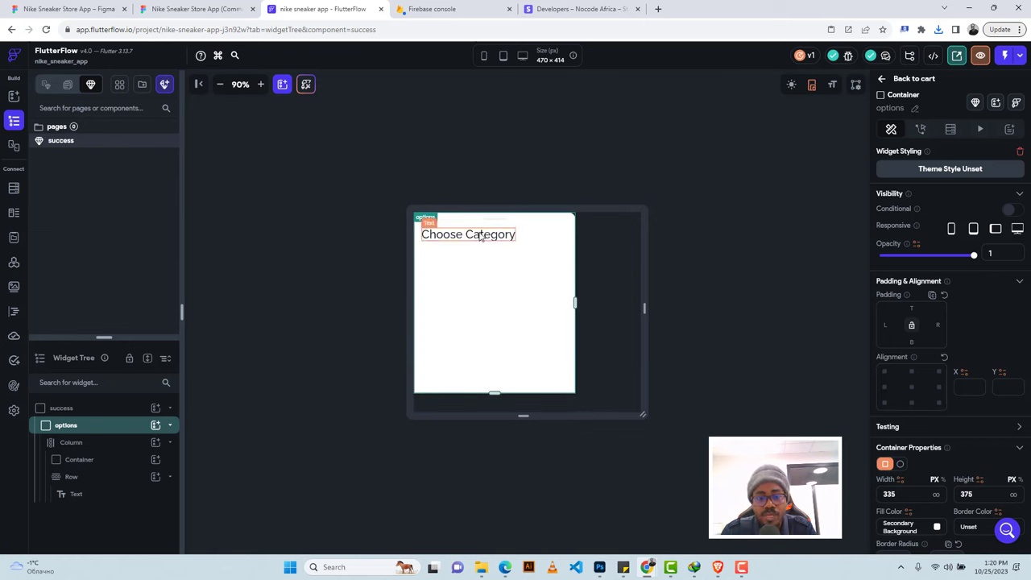
pyautogui.click(481, 236)
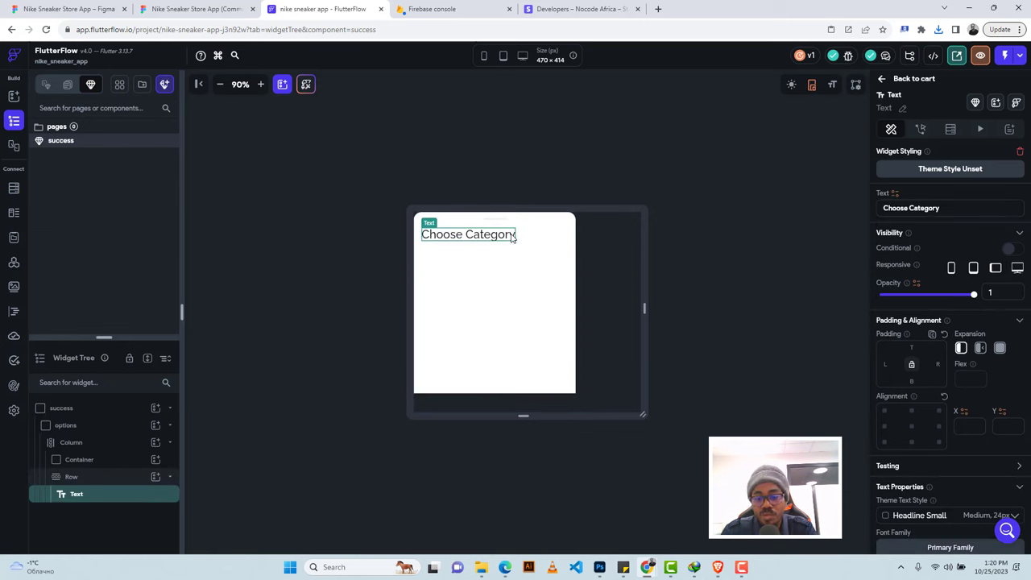
pyautogui.click(489, 274)
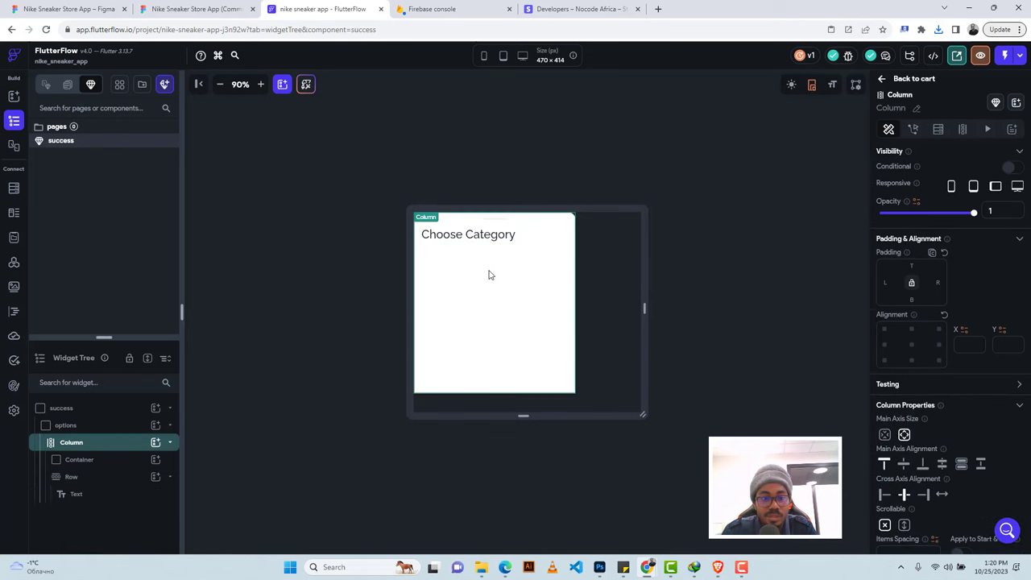
# Try a placeholder image in the column against the Figma design, then delete it.
pyautogui.click(156, 443)
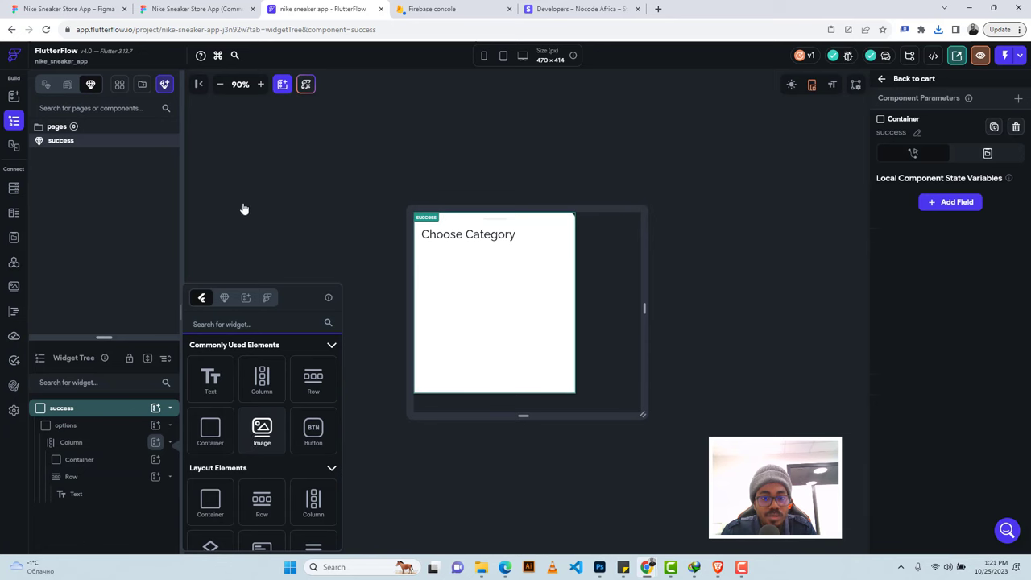
pyautogui.click(261, 431)
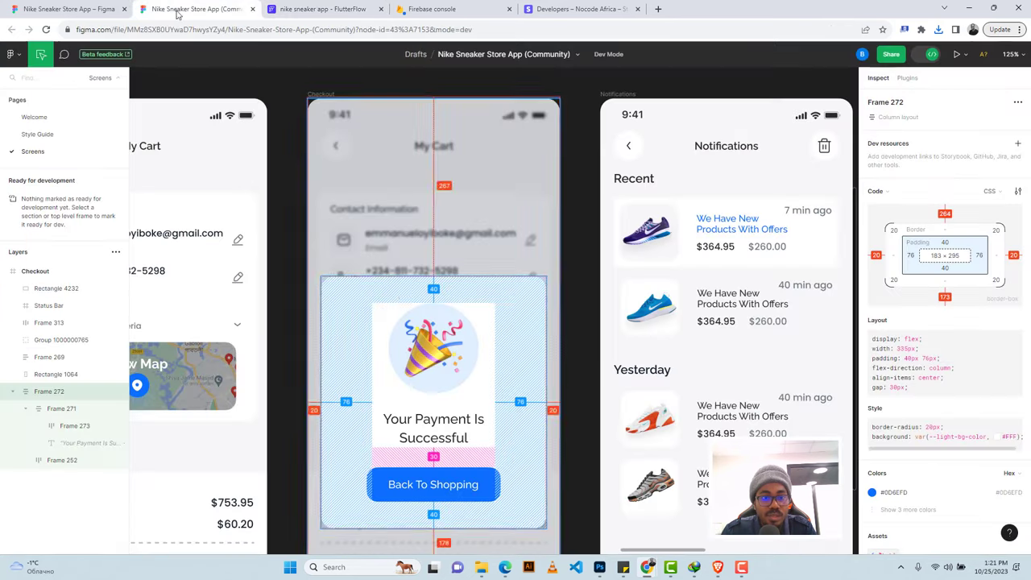
pyautogui.click(193, 8)
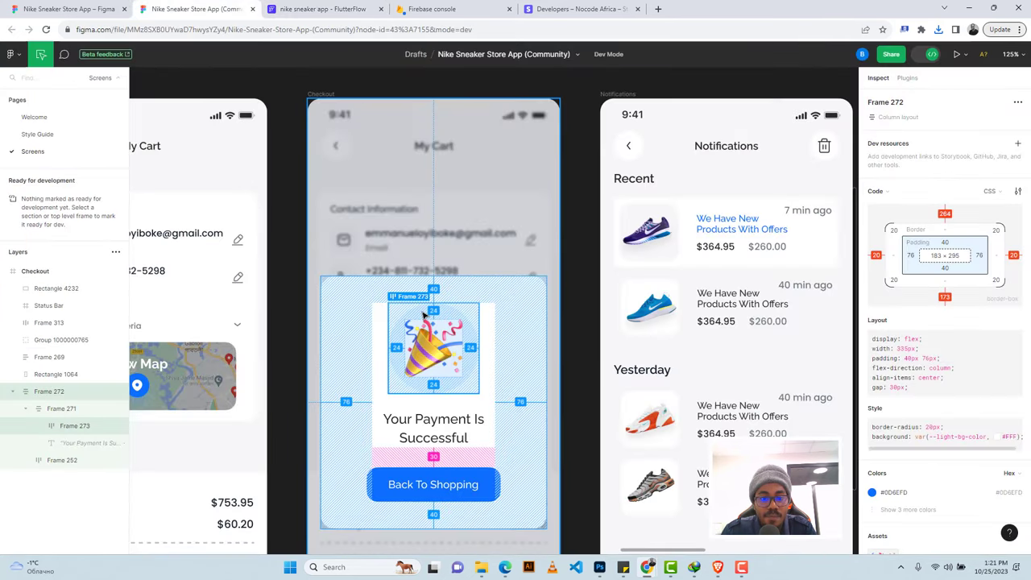
pyautogui.click(424, 315)
pyautogui.click(323, 9)
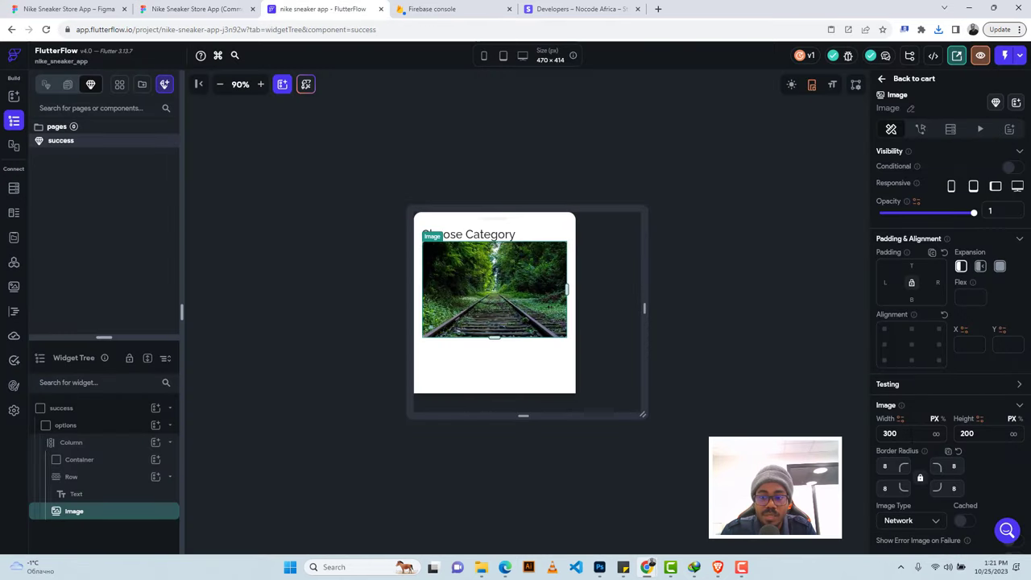
pyautogui.click(239, 7)
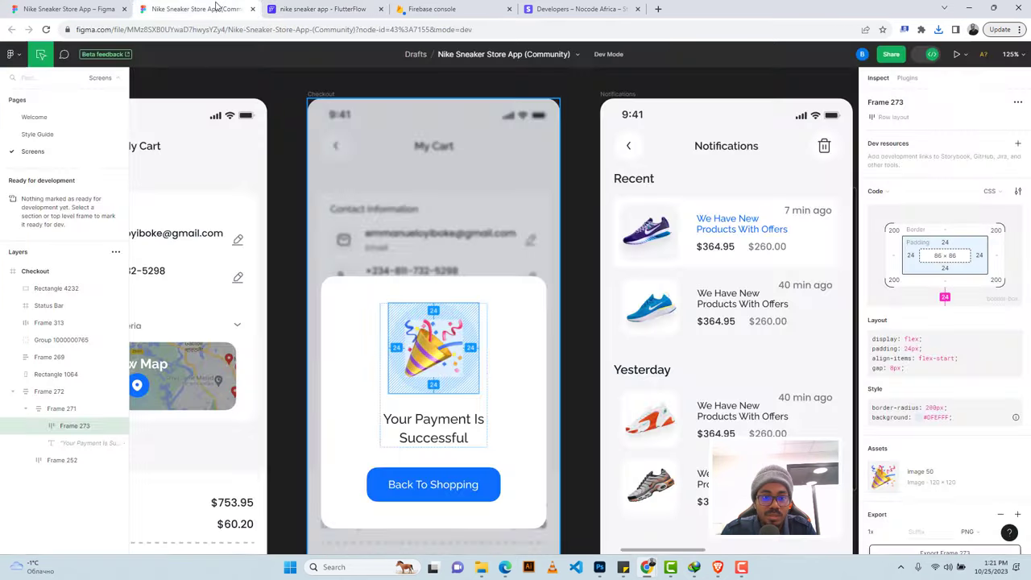
pyautogui.hotkey('ctrl', 'Tab')
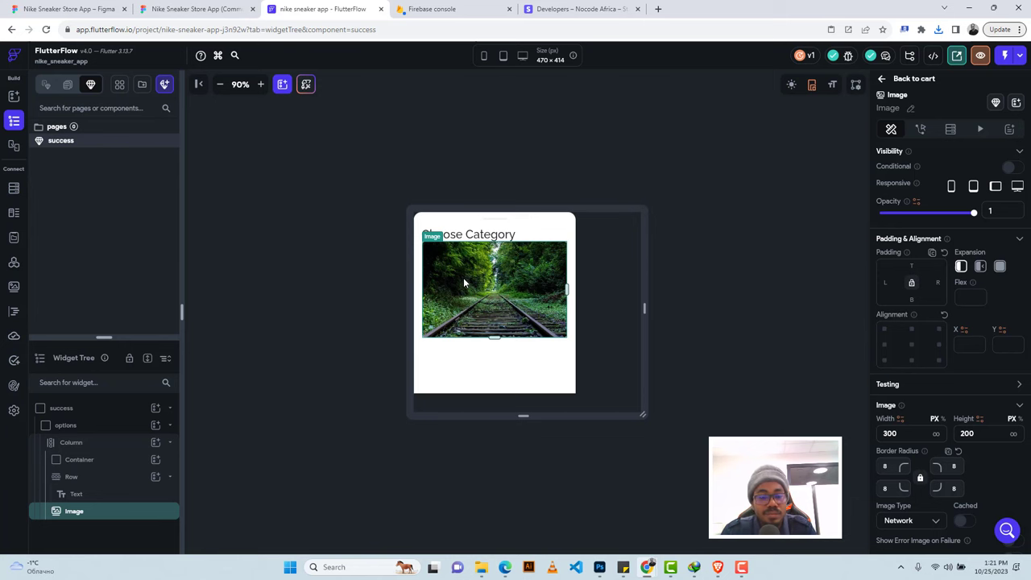
pyautogui.press('Delete')
pyautogui.click(155, 442)
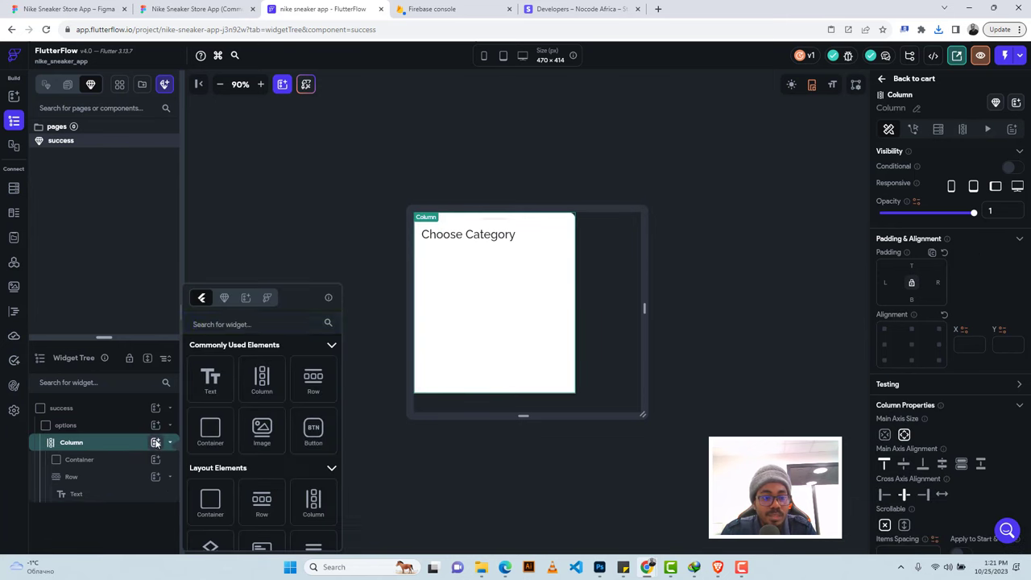
# Add a CircleImage to the column with a diameter of 134.
pyautogui.click(242, 319)
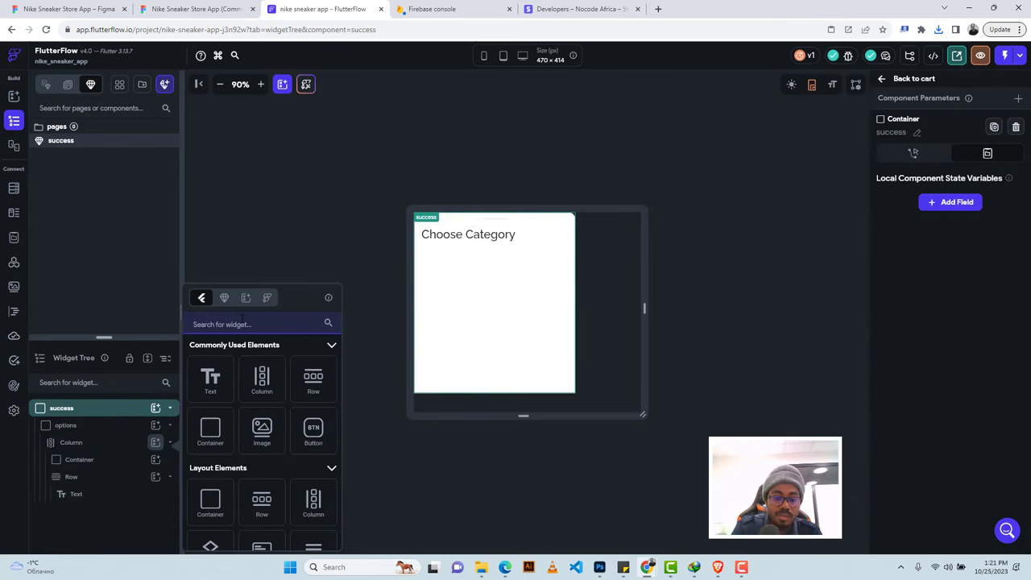
pyautogui.write('circl')
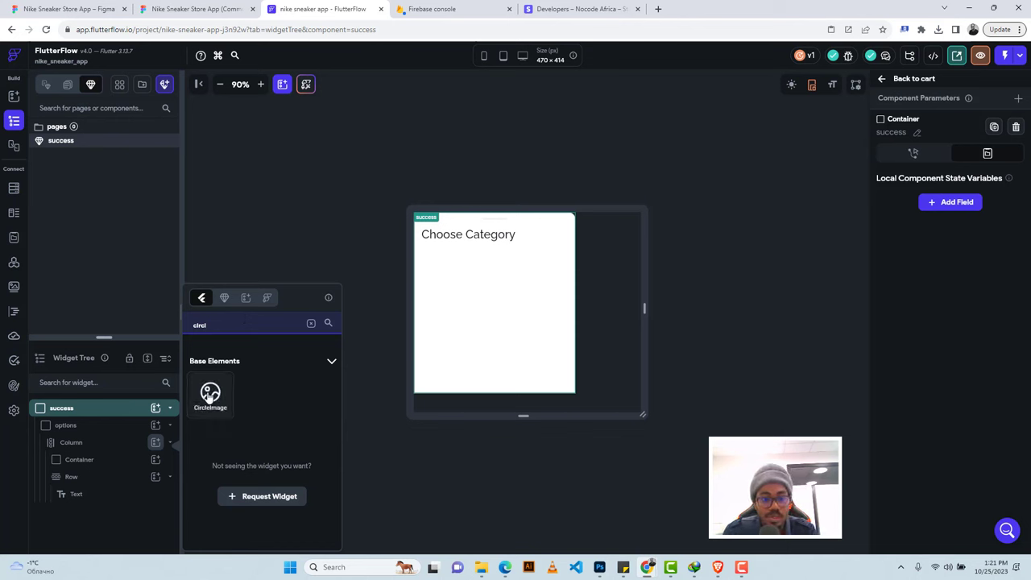
pyautogui.click(209, 395)
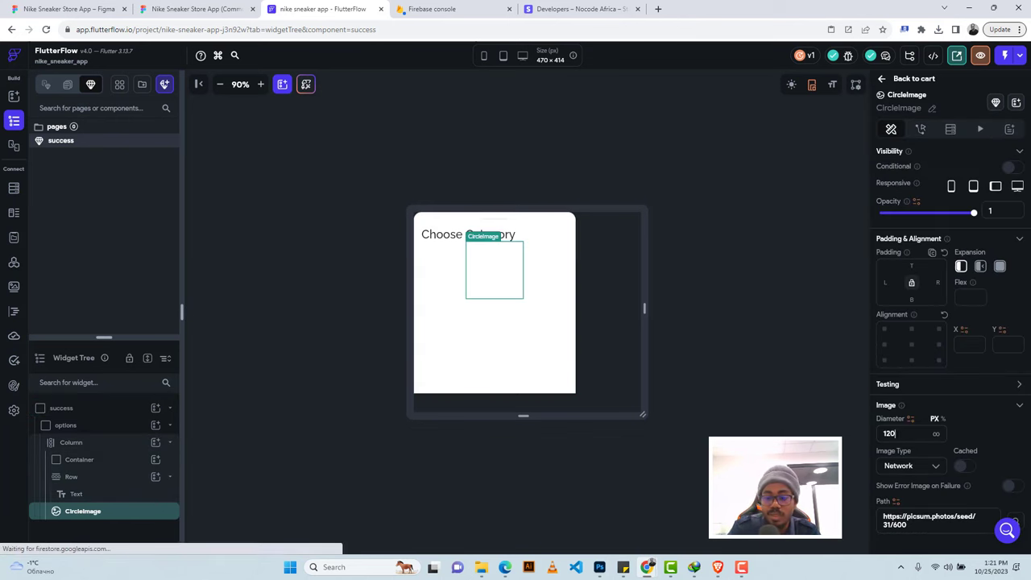
pyautogui.click(889, 433)
pyautogui.press('BackSpace')
pyautogui.press('BackSpace')
pyautogui.write('34')
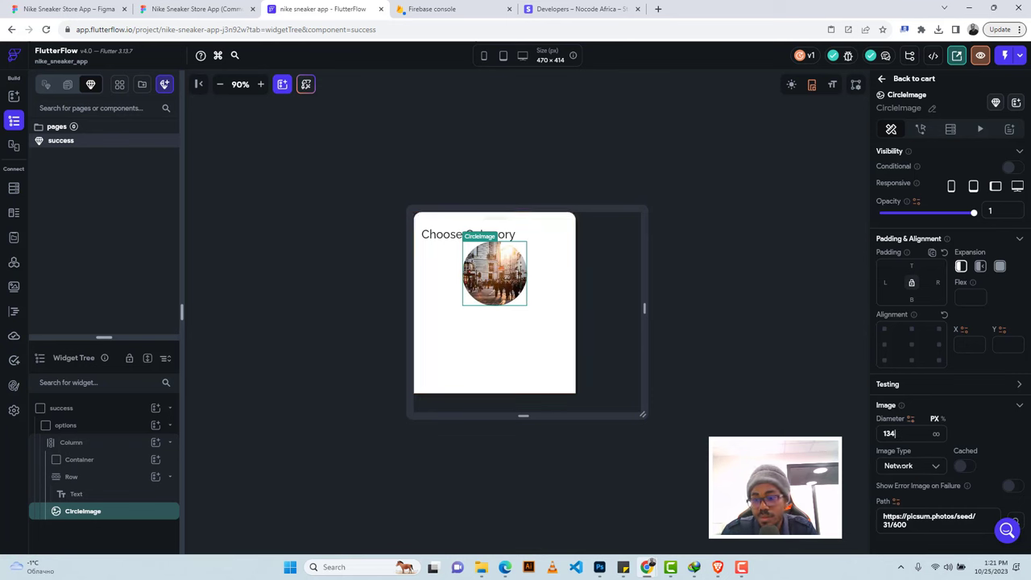
# Set the CircleImage source to an uploaded Frame 273.png asset.
pyautogui.click(903, 467)
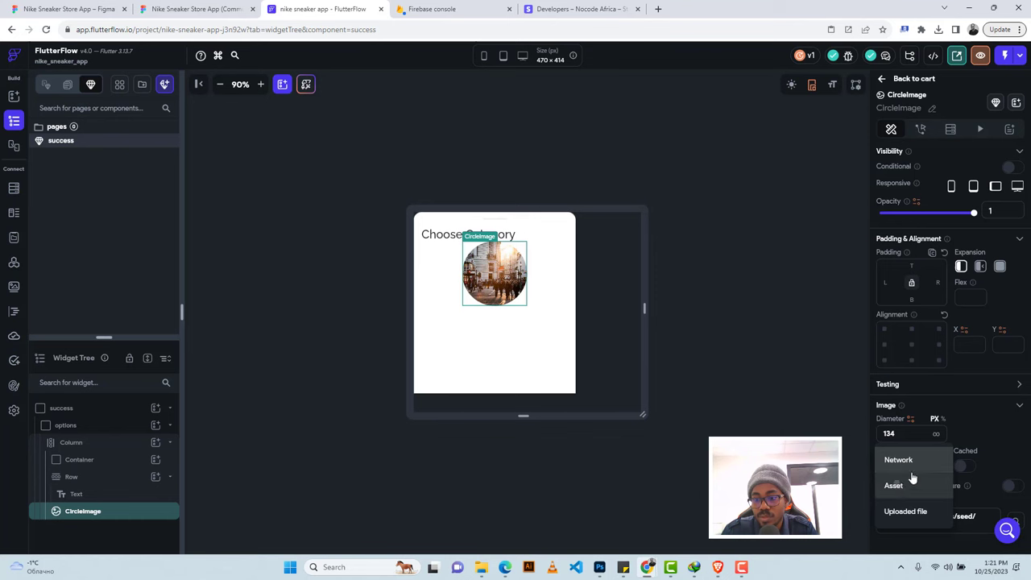
pyautogui.click(910, 481)
pyautogui.scroll(-2, 981, 407)
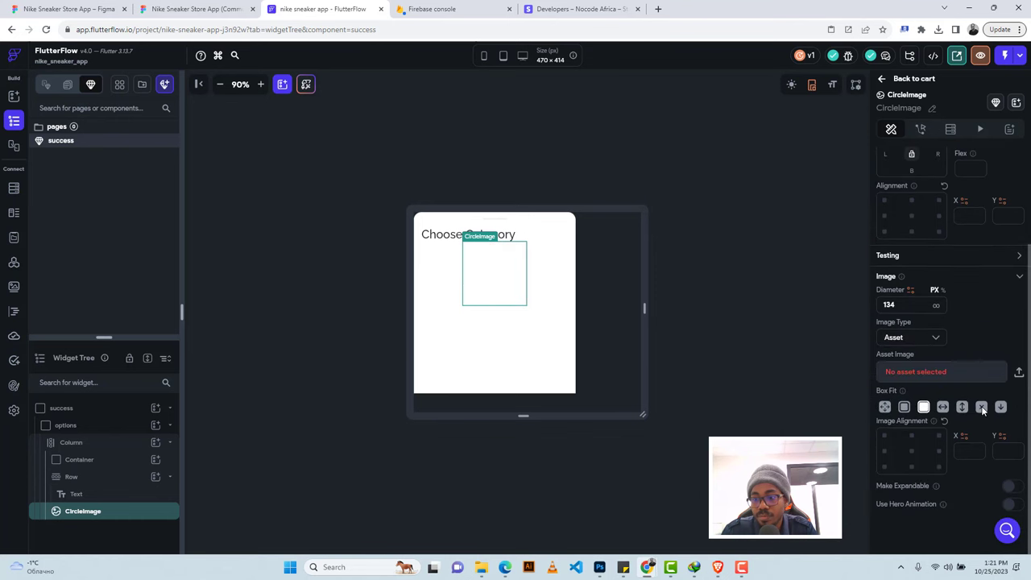
pyautogui.click(1018, 372)
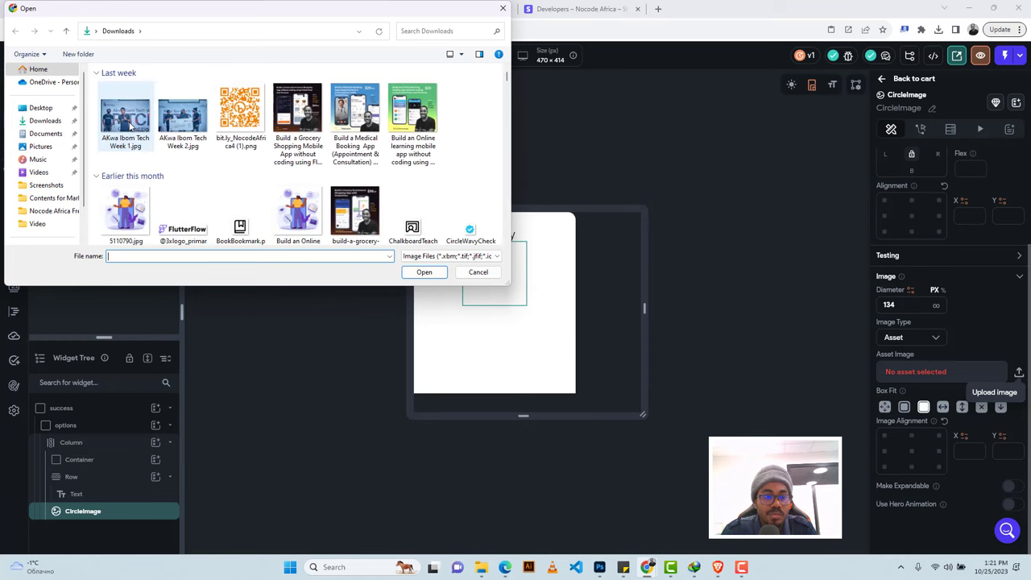
pyautogui.click(127, 124)
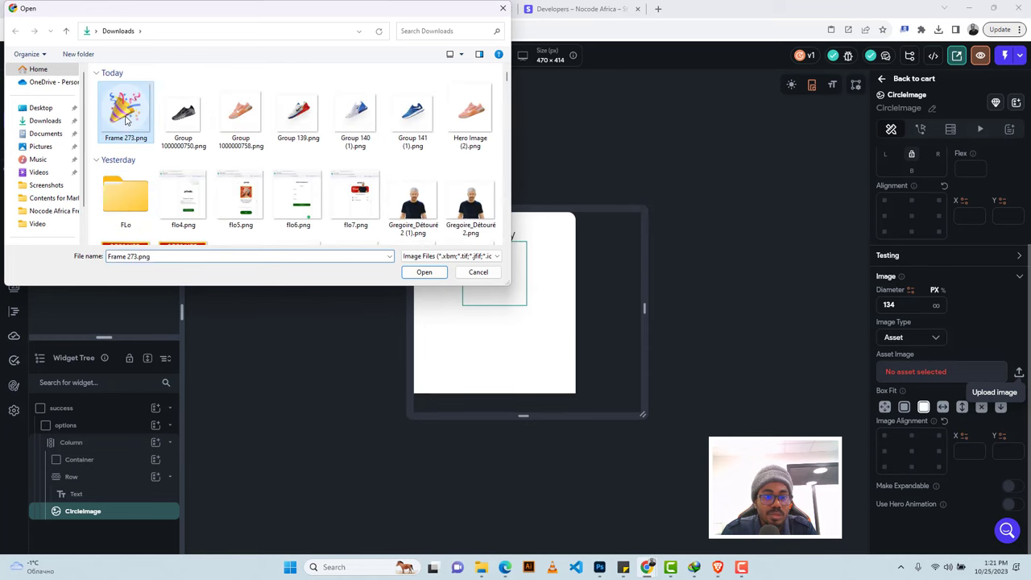
pyautogui.click(431, 275)
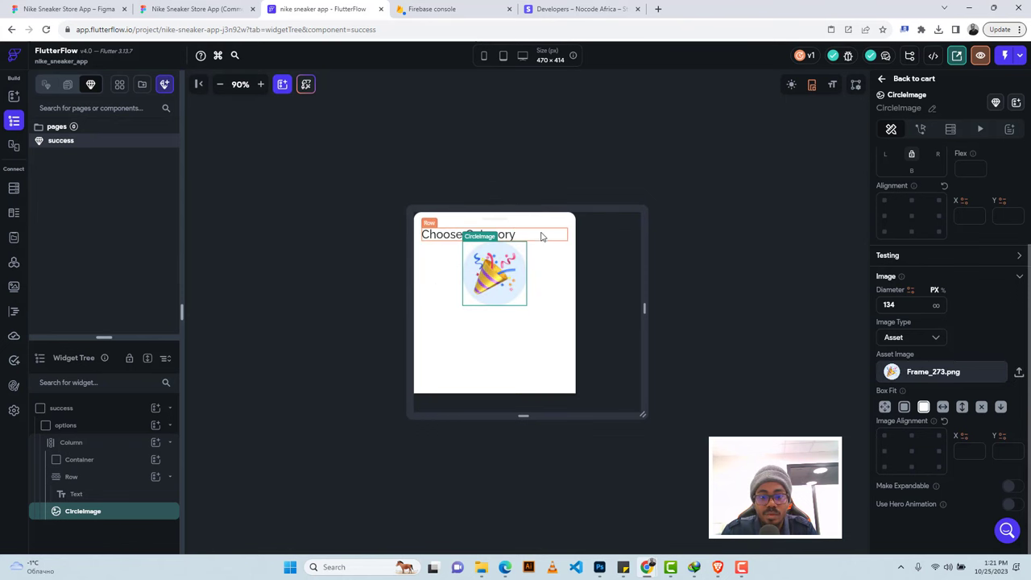
pyautogui.click(80, 478)
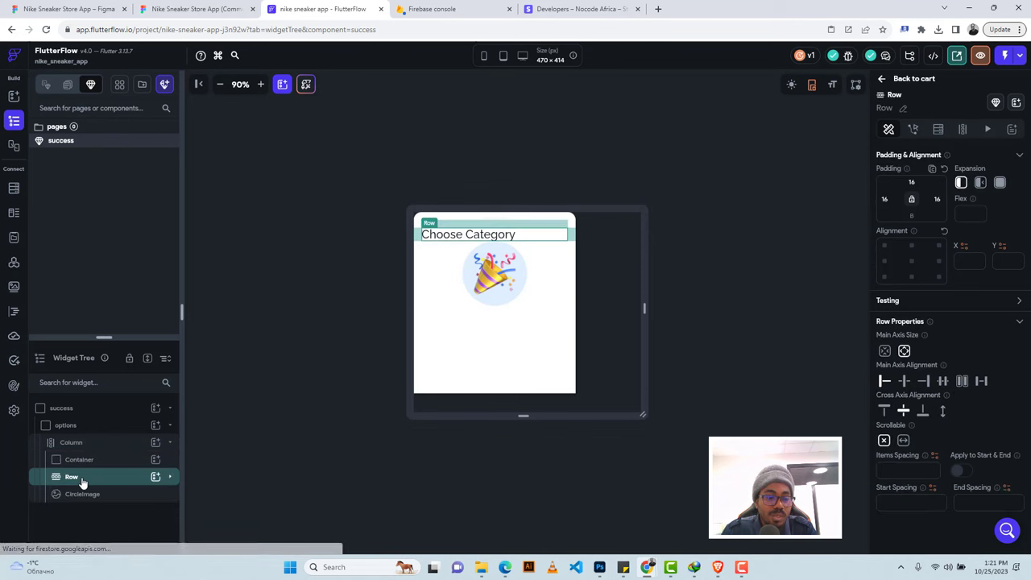
# Move the text row below the circle image and give the image 35 top padding.
pyautogui.moveTo(80, 480); pyautogui.dragTo(83, 503)
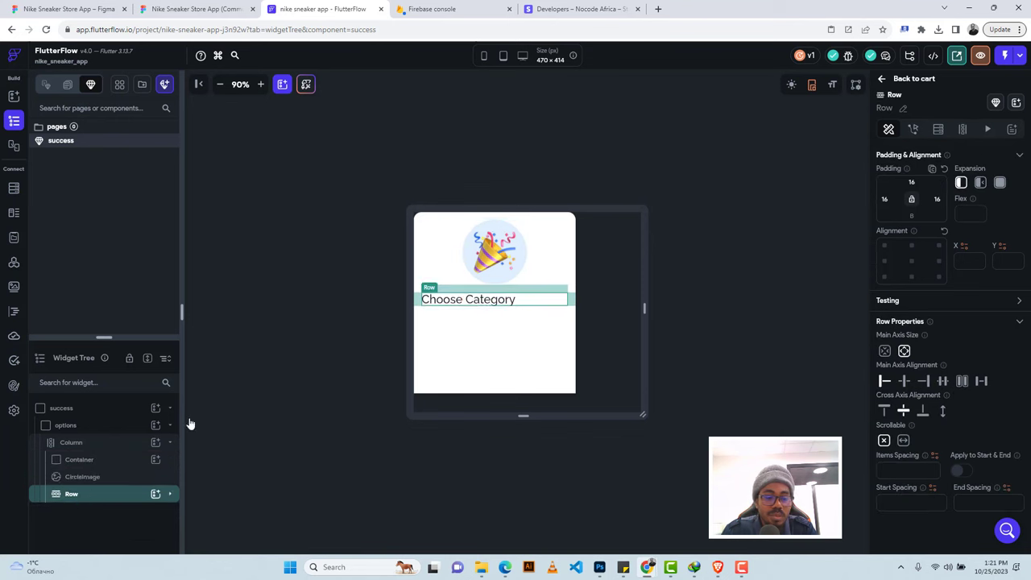
pyautogui.click(197, 9)
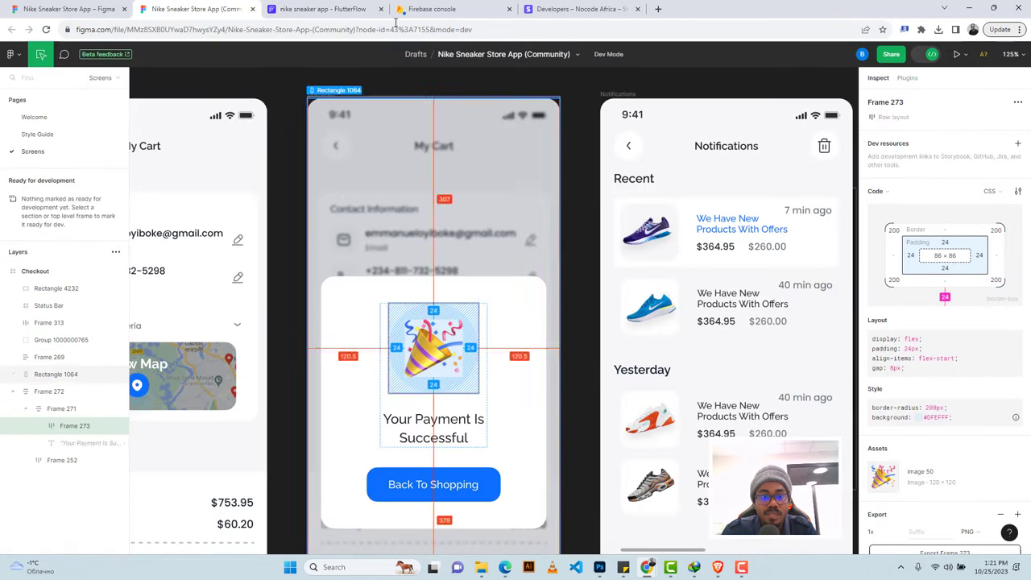
pyautogui.hotkey('ctrl', 'Tab')
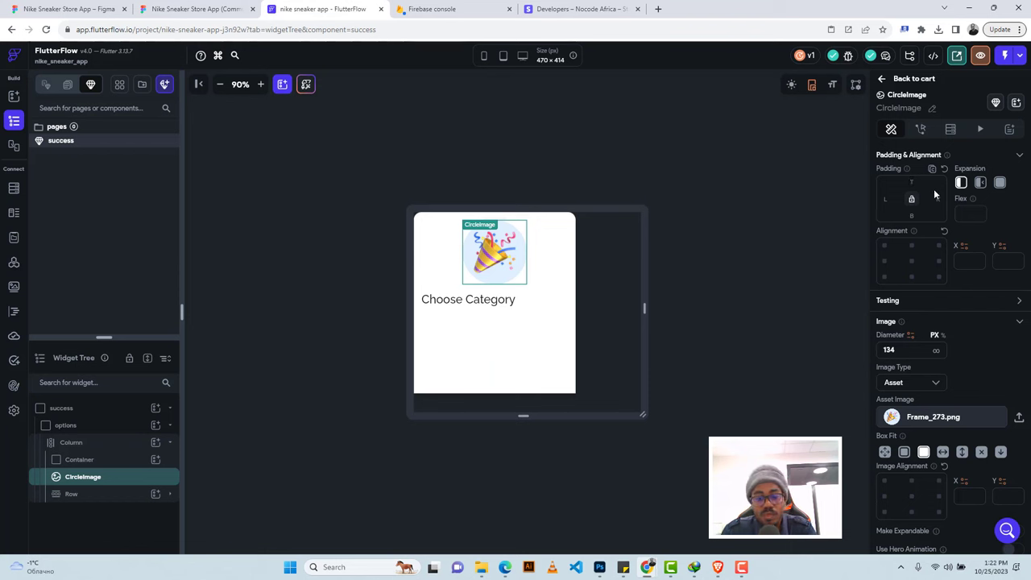
pyautogui.write('35')
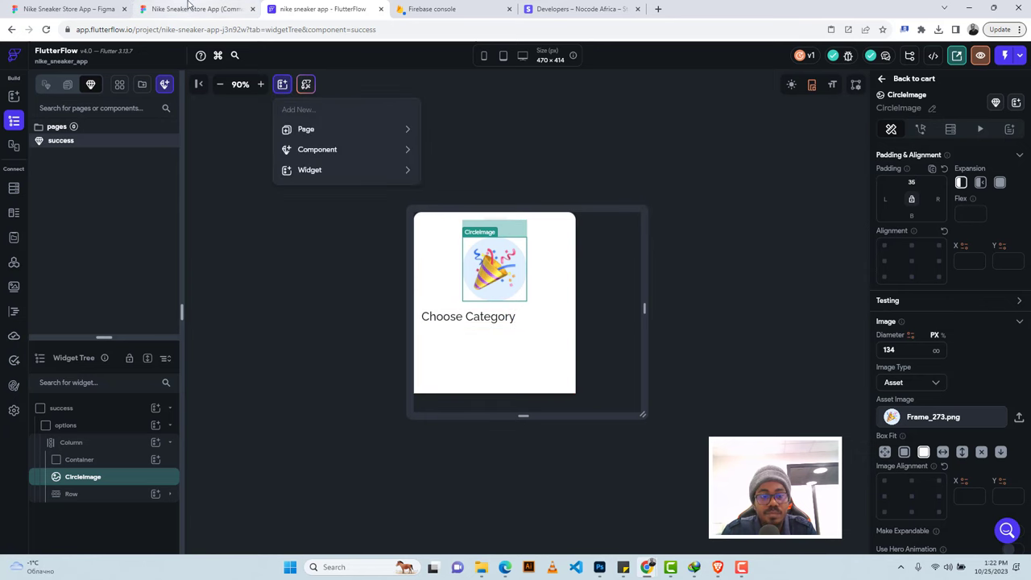
# Copy the 'Your Payment Is Successful' wording from Figma and select the Choose Category text.
pyautogui.click(194, 9)
pyautogui.click(419, 422)
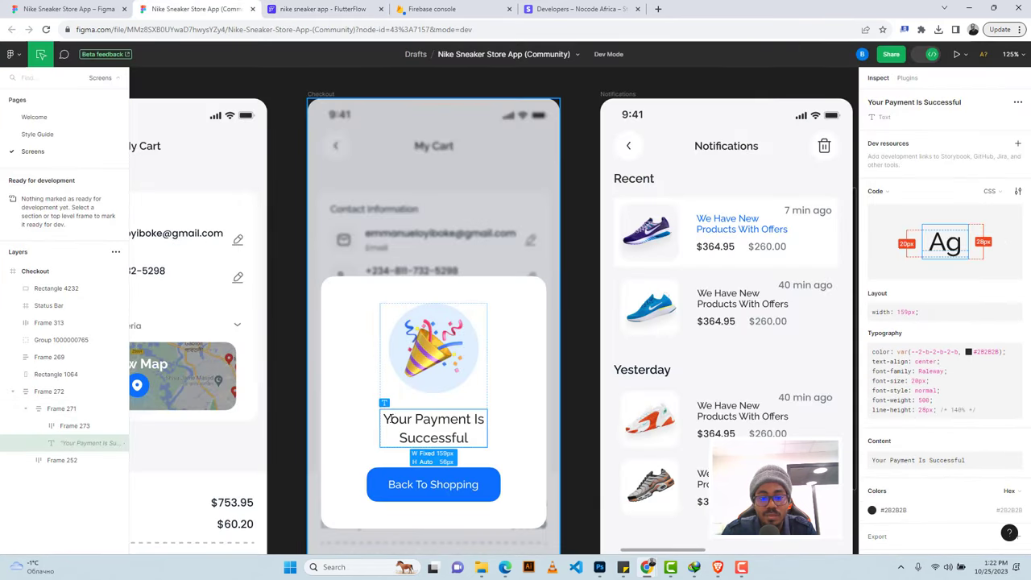
pyautogui.moveTo(385, 416); pyautogui.dragTo(475, 440)
pyautogui.hotkey('ctrl', 'c')
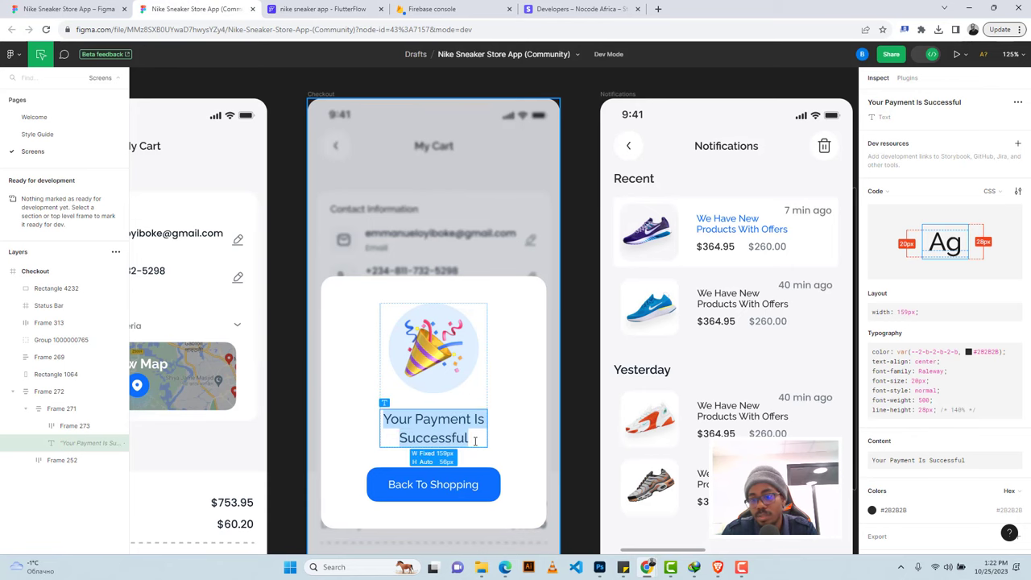
pyautogui.click(322, 9)
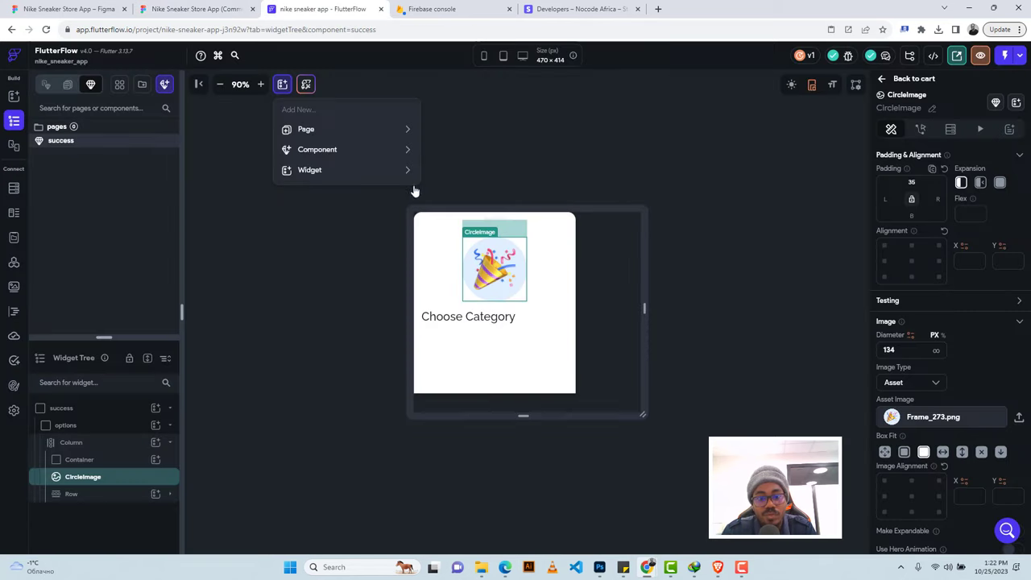
pyautogui.click(480, 319)
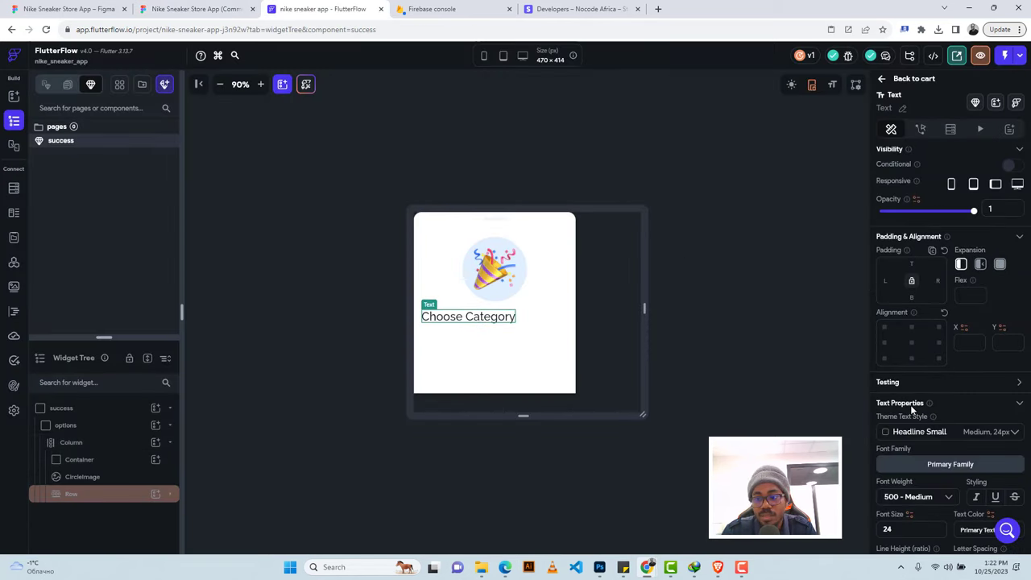
# Replace the text with 'Your Payment Is Successful' at font size 20, set to expand.
pyautogui.click(908, 208)
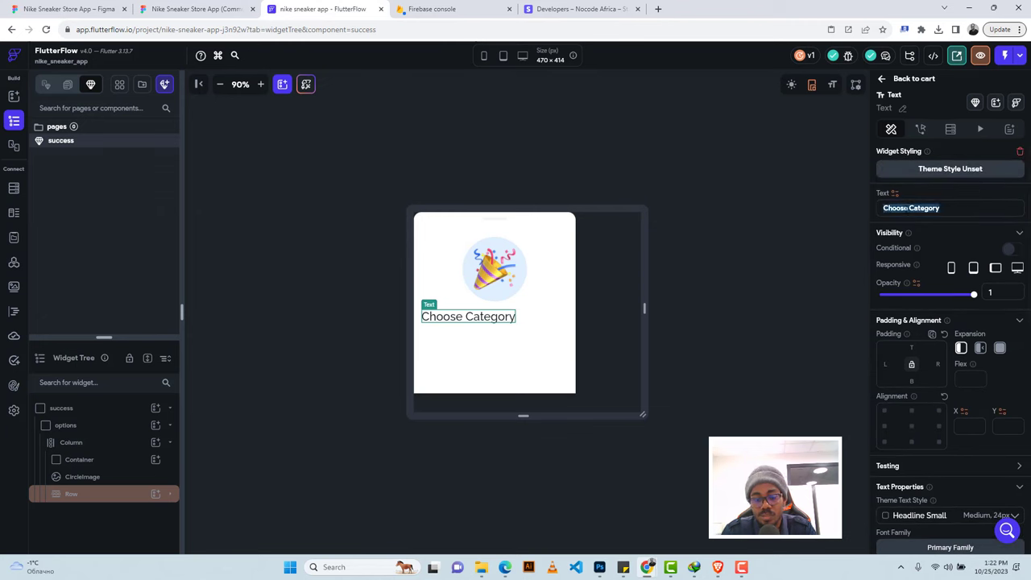
pyautogui.hotkey('ctrl', 'v')
pyautogui.scroll(-3, 932, 298)
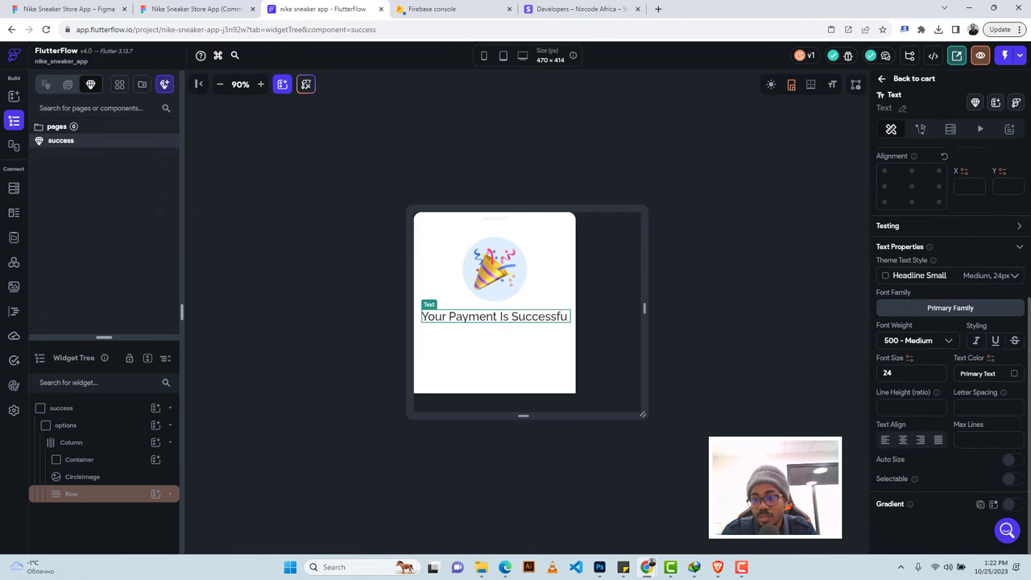
pyautogui.write('20')
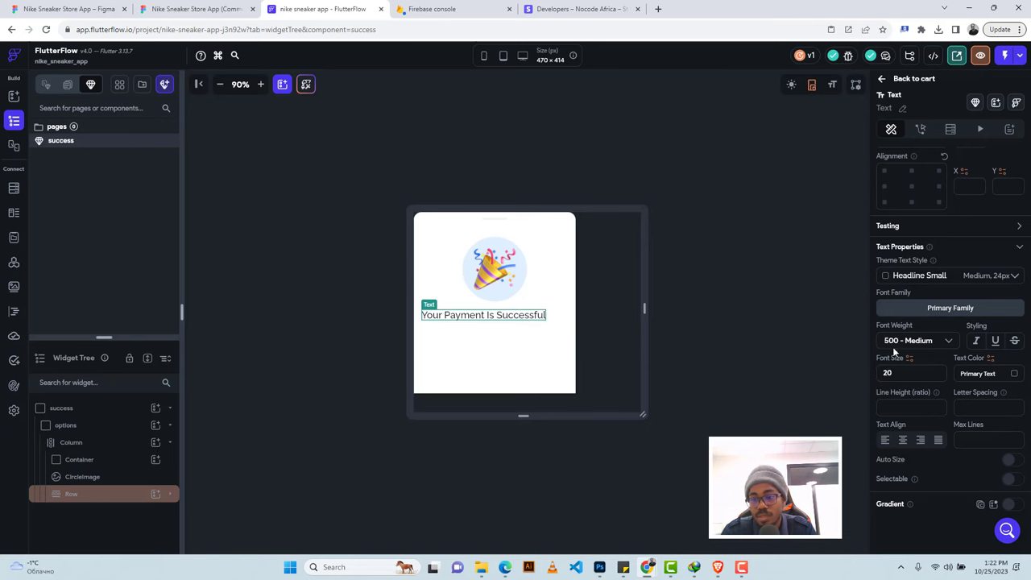
pyautogui.scroll(3, 983, 280)
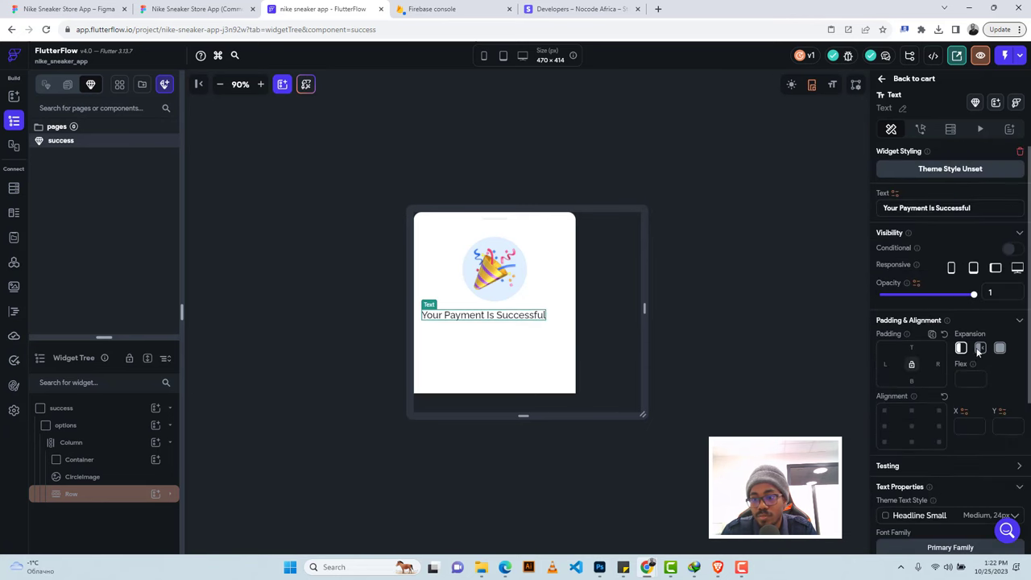
pyautogui.click(979, 348)
# Pad the message 88 on the left and right and centre-align it, checking Figma spacing.
pyautogui.click(195, 8)
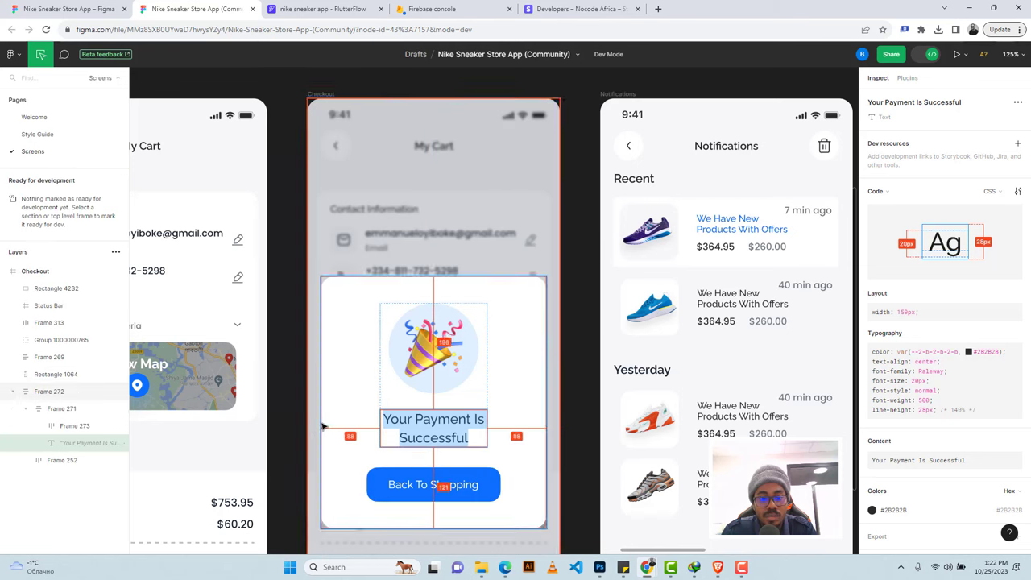
pyautogui.click(322, 9)
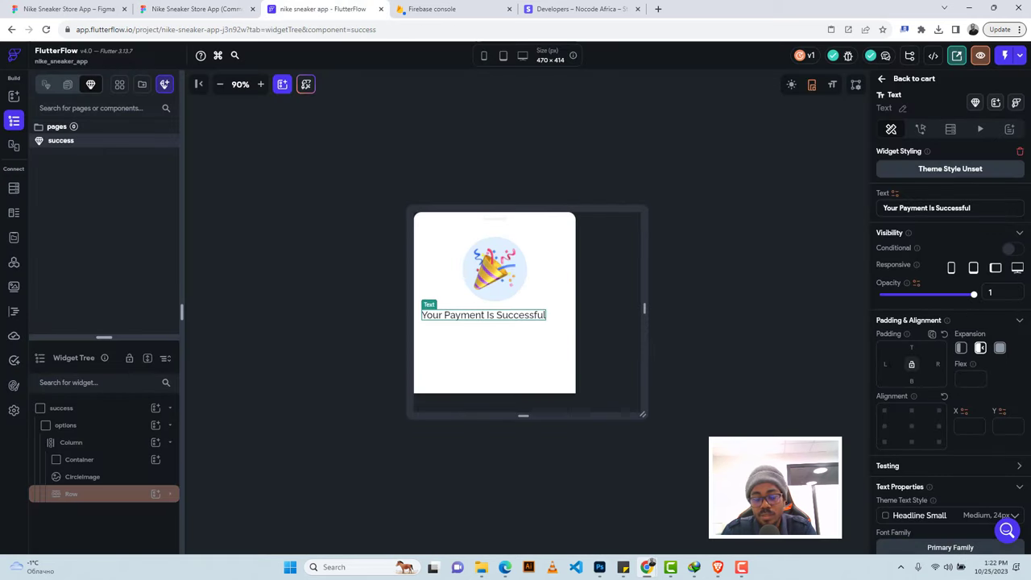
pyautogui.write('88')
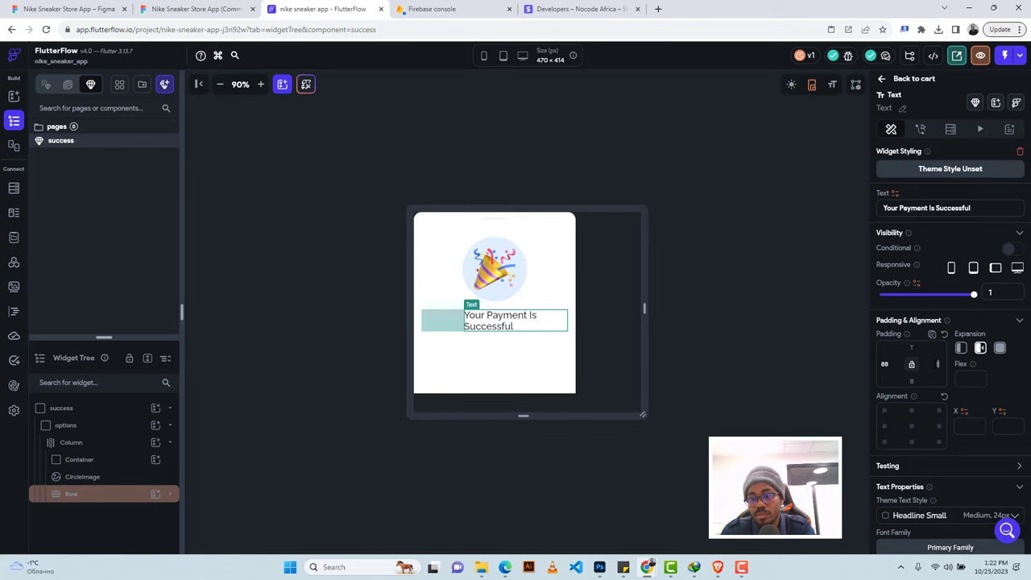
pyautogui.press('Tab')
pyautogui.write('88')
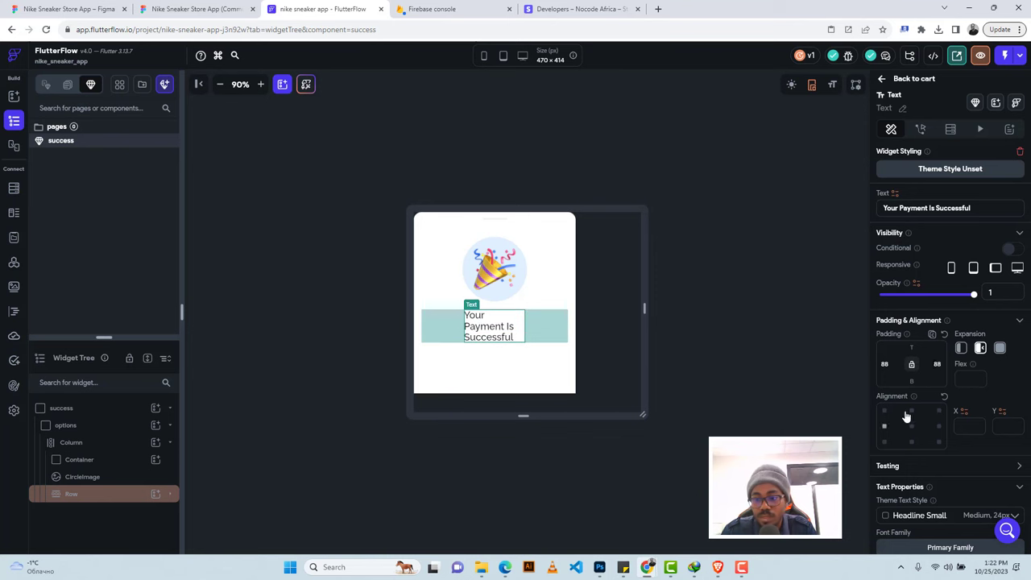
pyautogui.scroll(-3, 906, 416)
pyautogui.click(902, 439)
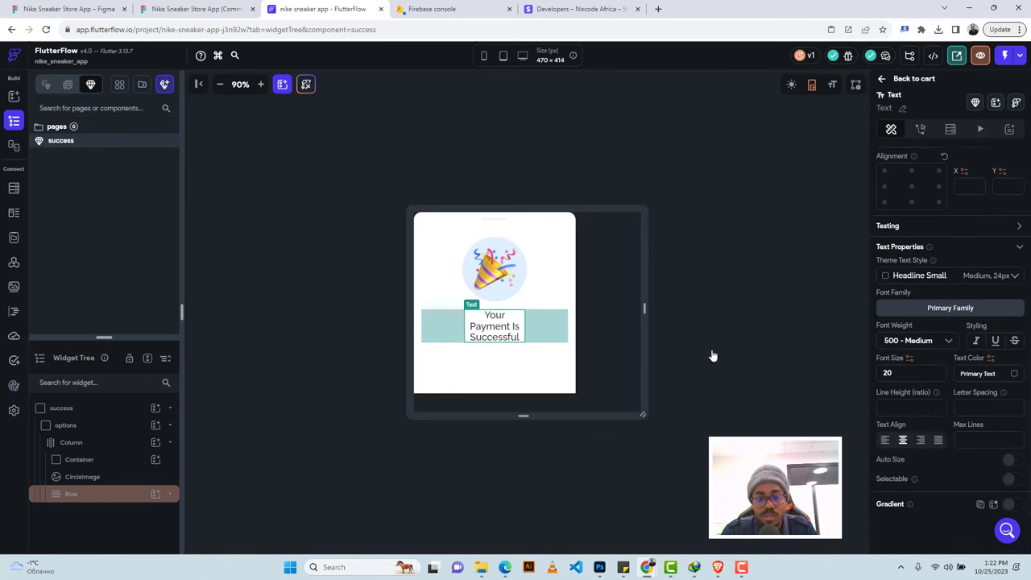
# After comparing with Figma, change the message's left and right padding to 68.
pyautogui.click(195, 8)
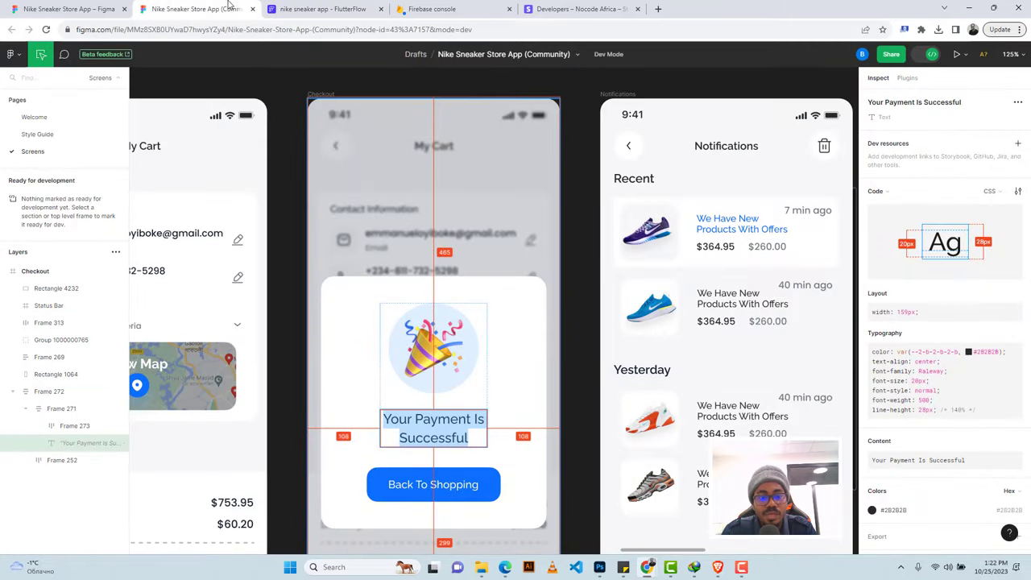
pyautogui.click(289, 8)
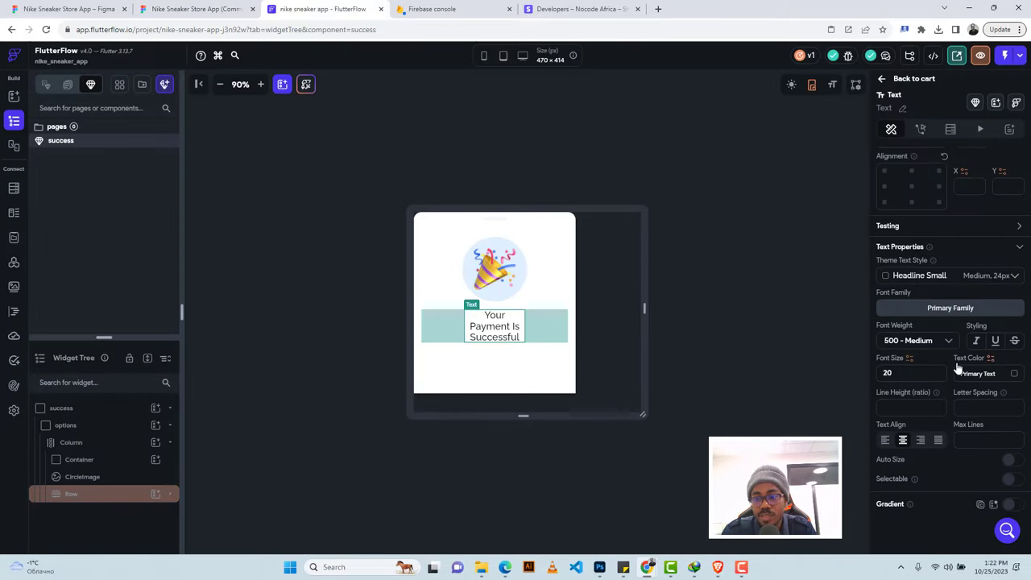
pyautogui.scroll(3, 959, 366)
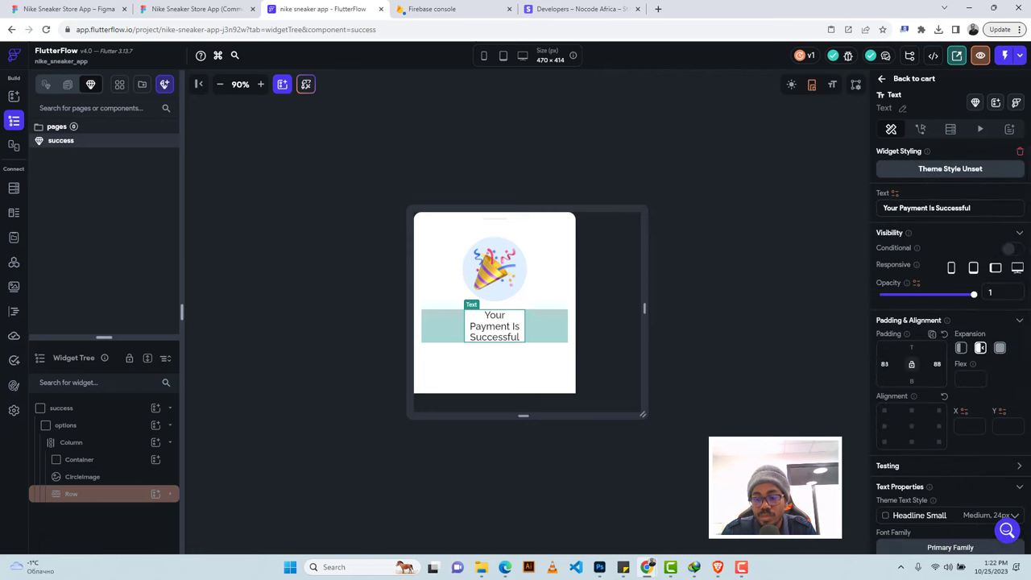
pyautogui.click(875, 363)
pyautogui.write('48')
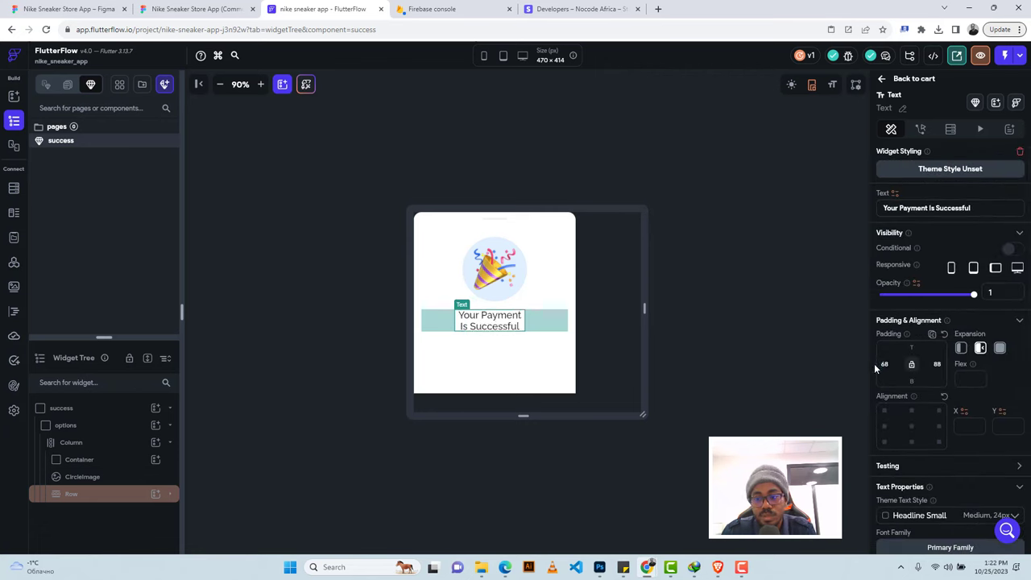
pyautogui.click(934, 364)
pyautogui.write('83')
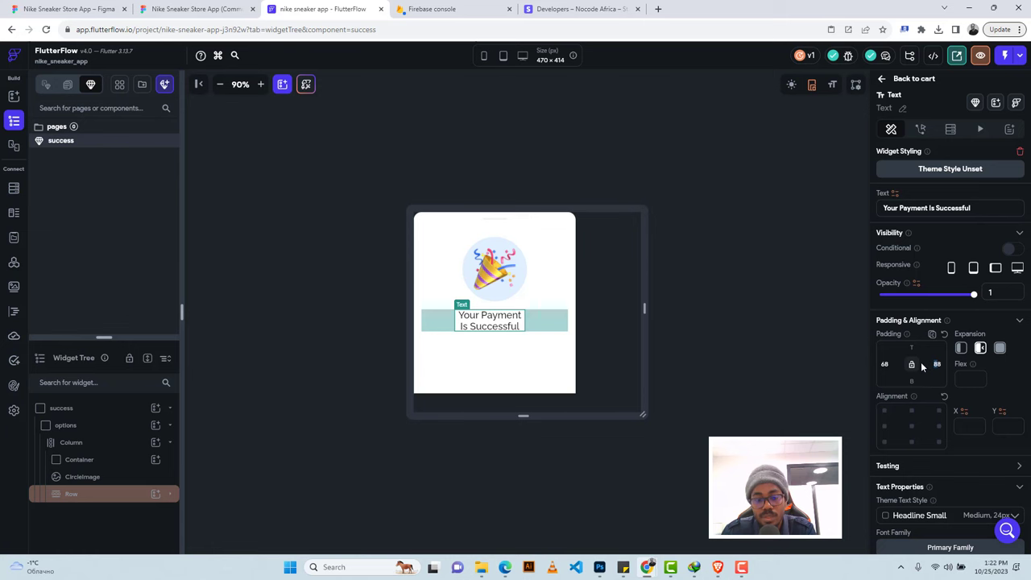
pyautogui.write('68')
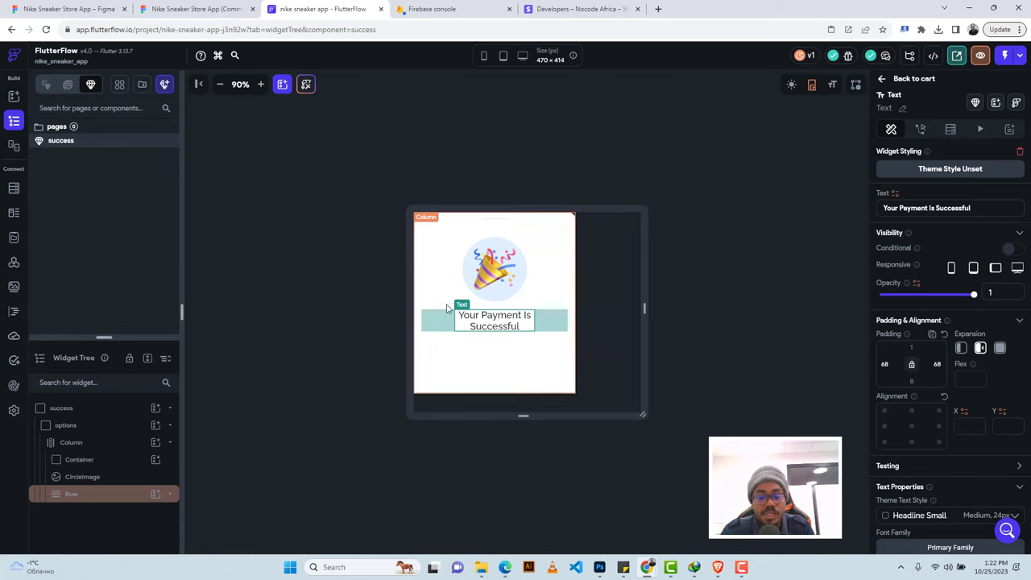
# Review the Back To Shopping button in Figma and select the popup's Column for a new child.
pyautogui.click(203, 9)
pyautogui.scroll(-1, 479, 455)
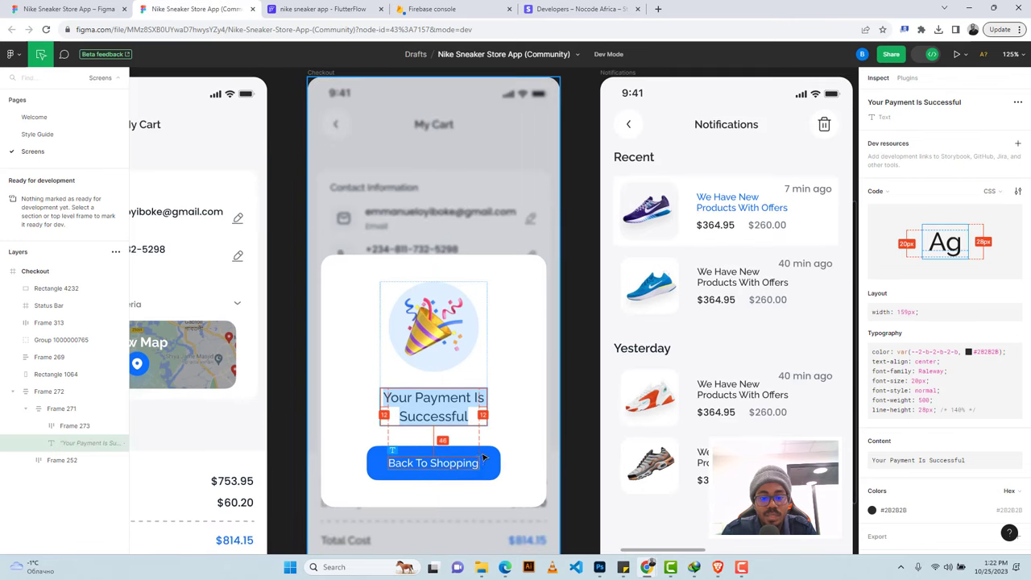
pyautogui.click(485, 452)
pyautogui.click(322, 9)
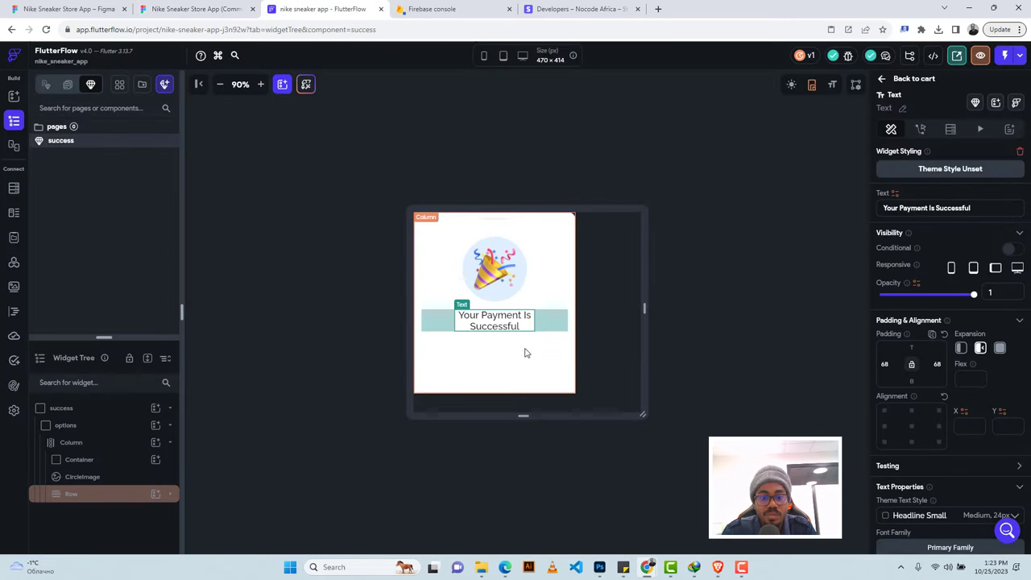
pyautogui.click(515, 353)
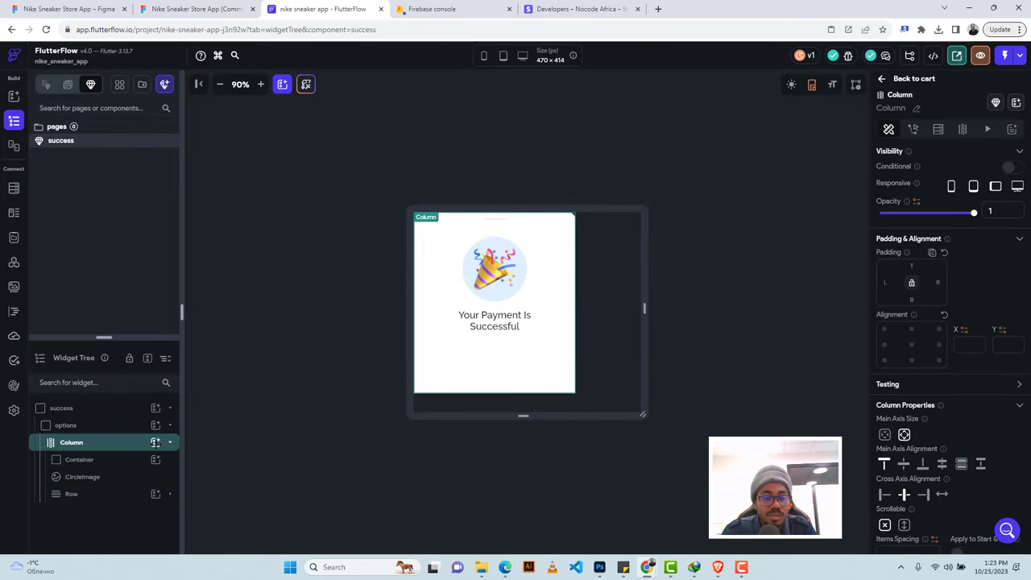
pyautogui.click(156, 443)
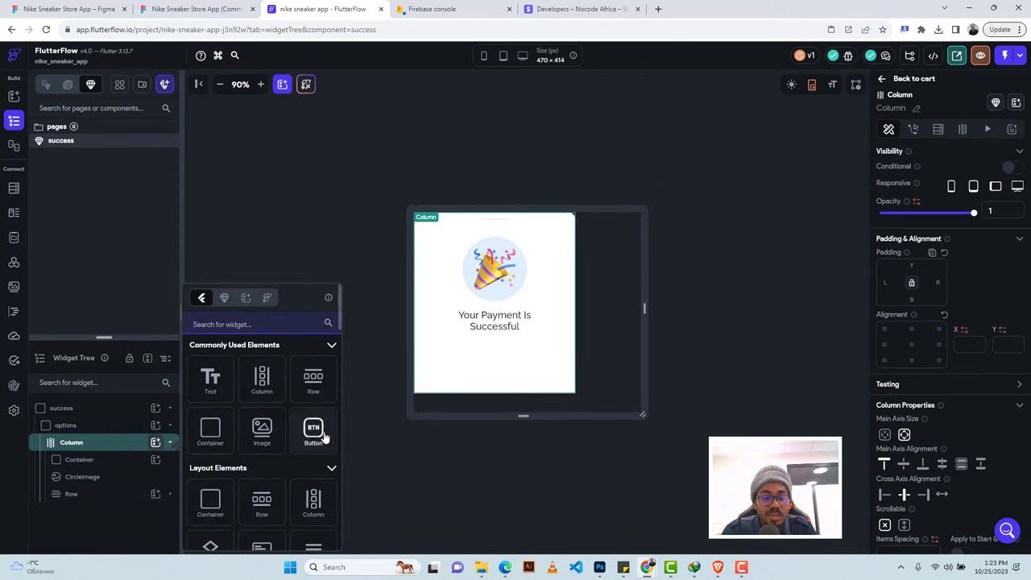
# Add a Button to the Column and set its height to 50.
pyautogui.click(327, 433)
pyautogui.scroll(-4, 939, 366)
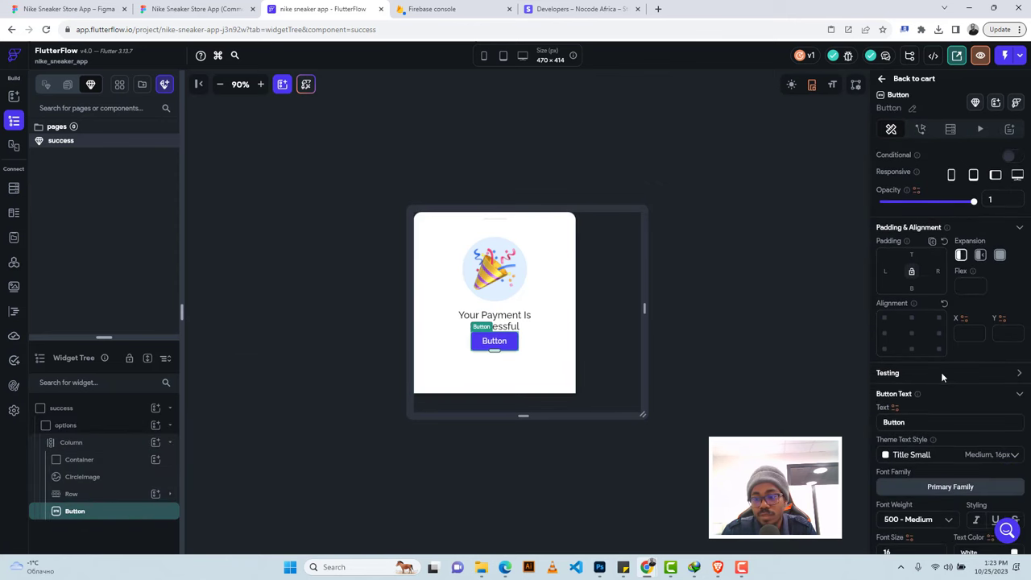
pyautogui.doubleClick(995, 378)
pyautogui.write('5')
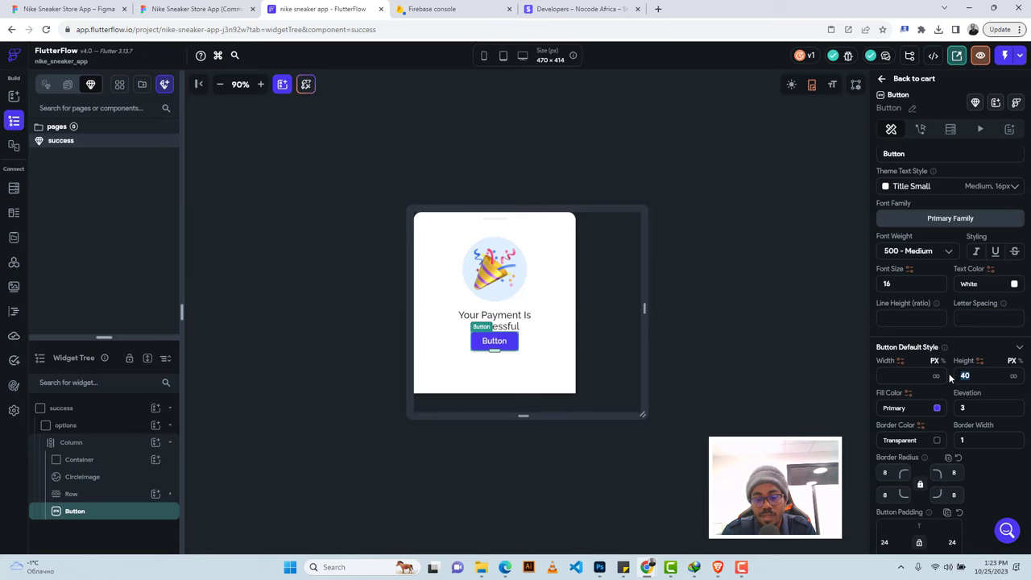
pyautogui.write('0')
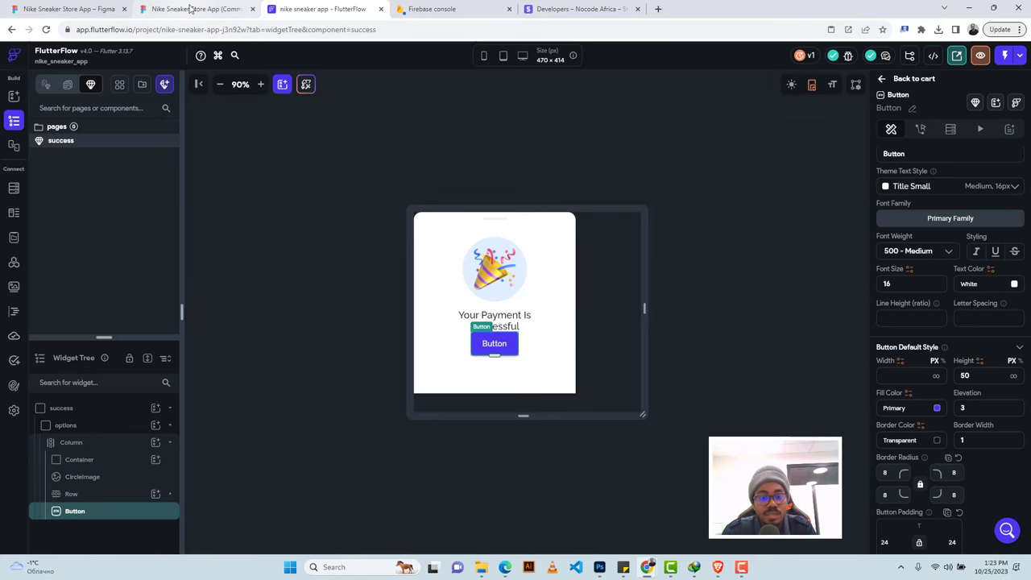
# Label the button 'Back To Shopping', referencing Figma's typography and spacing.
pyautogui.click(198, 9)
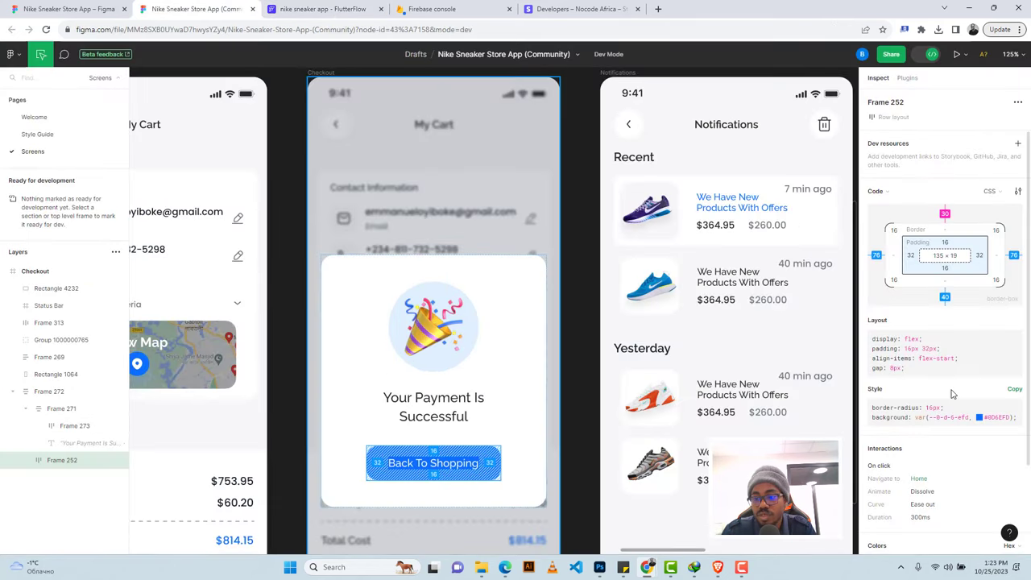
pyautogui.click(426, 464)
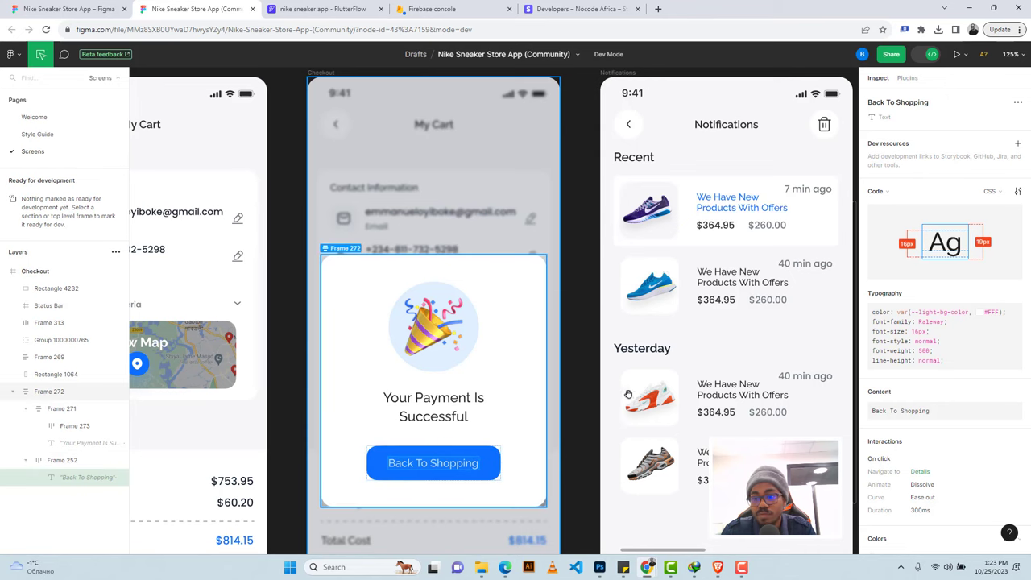
pyautogui.click(276, 7)
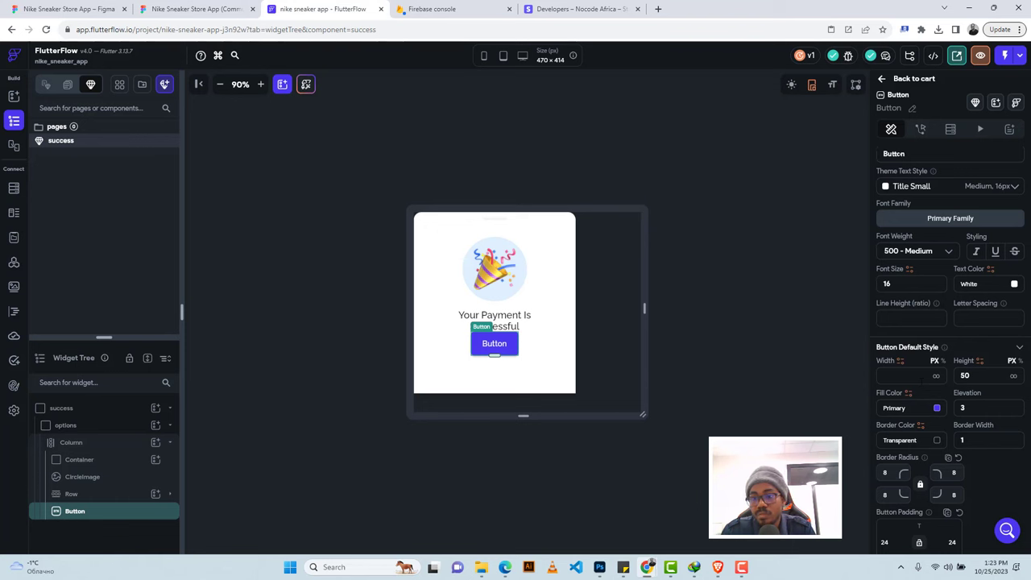
pyautogui.hotkey('ctrl', 'a')
pyautogui.write('Back To Shopping')
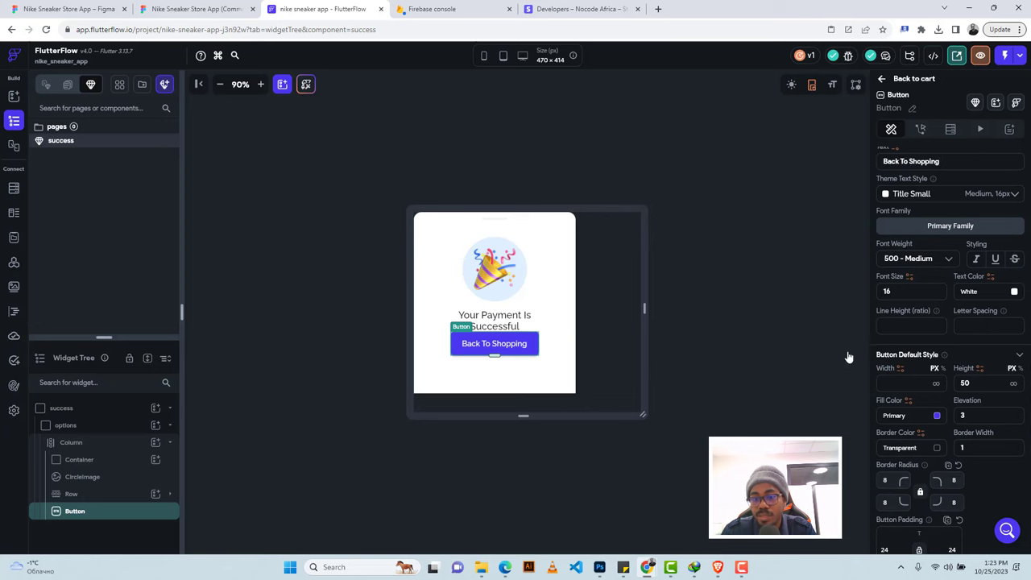
pyautogui.click(197, 9)
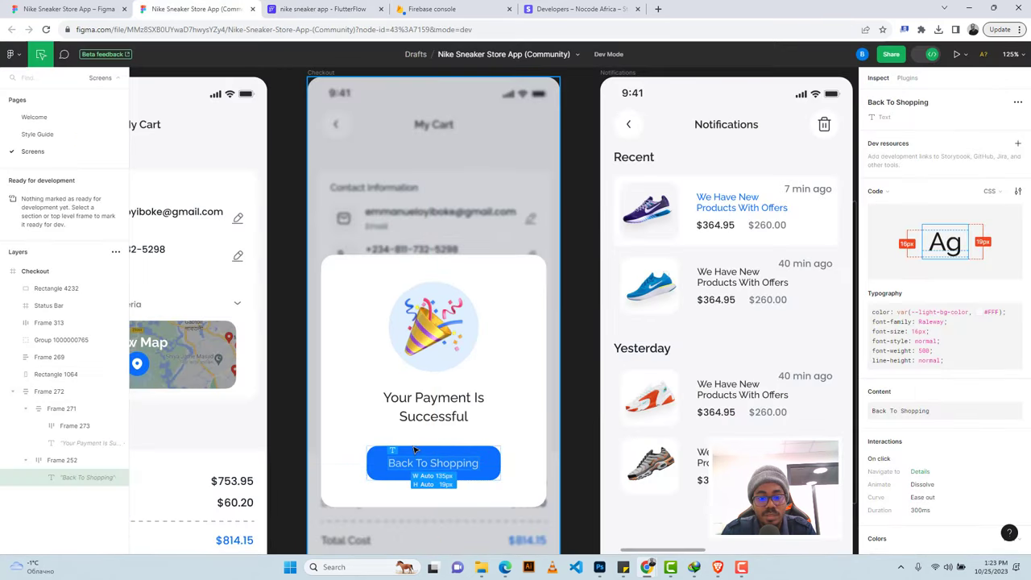
pyautogui.click(415, 450)
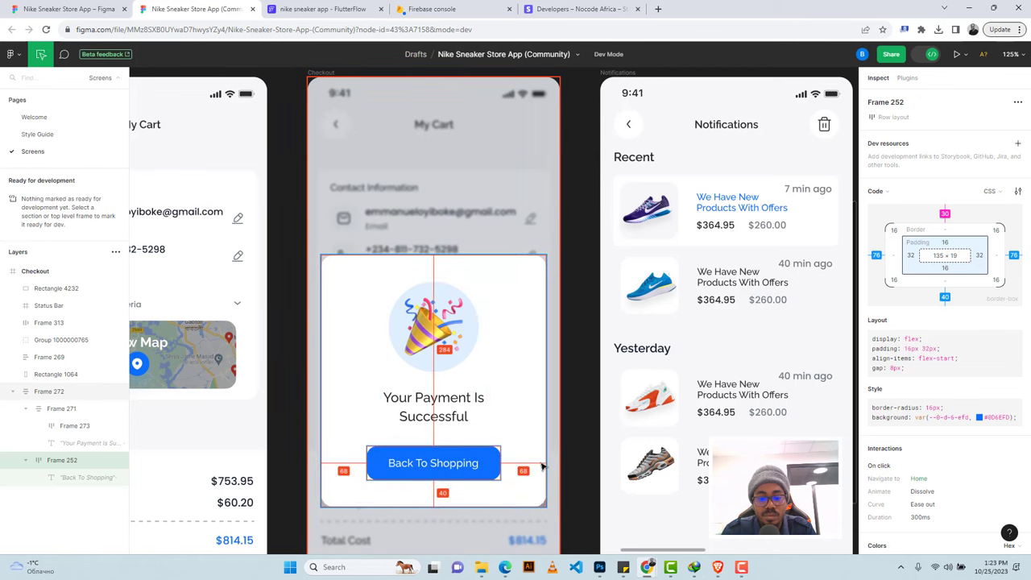
pyautogui.click(322, 8)
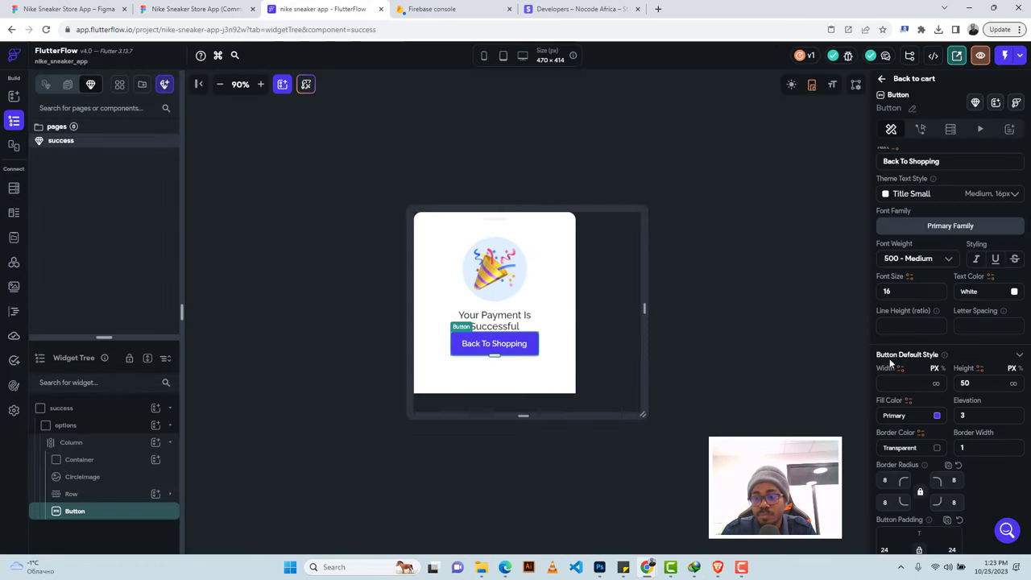
# Make the button full width with 68 padding on the left and right.
pyautogui.click(936, 383)
pyautogui.scroll(3, 933, 310)
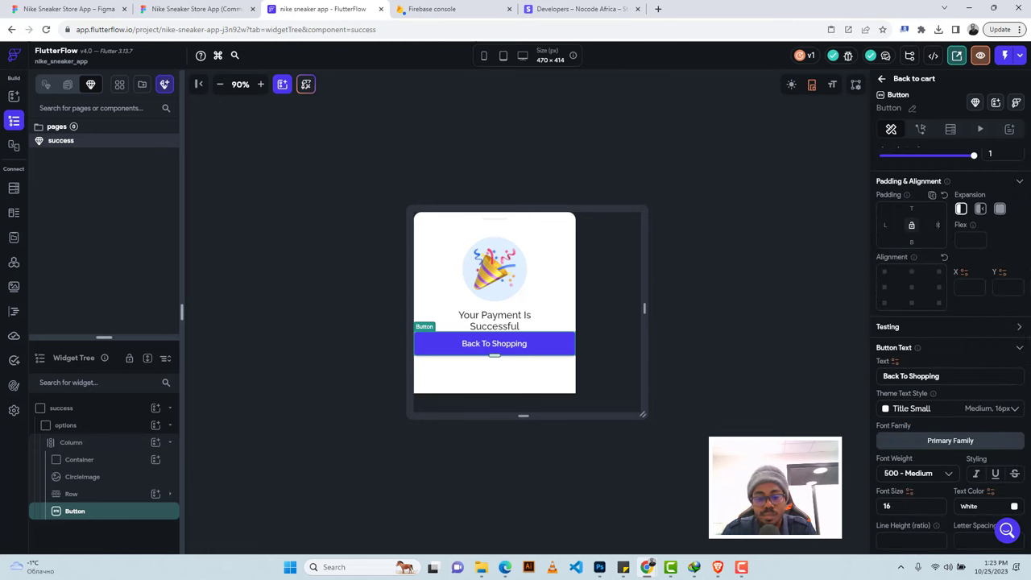
pyautogui.click(937, 224)
pyautogui.write('68')
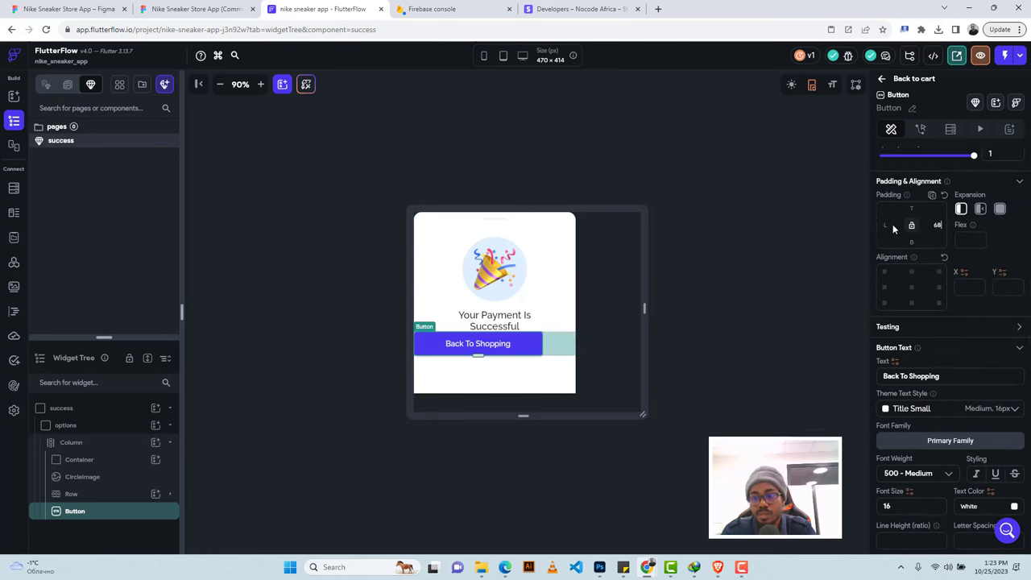
pyautogui.click(884, 224)
pyautogui.write('68')
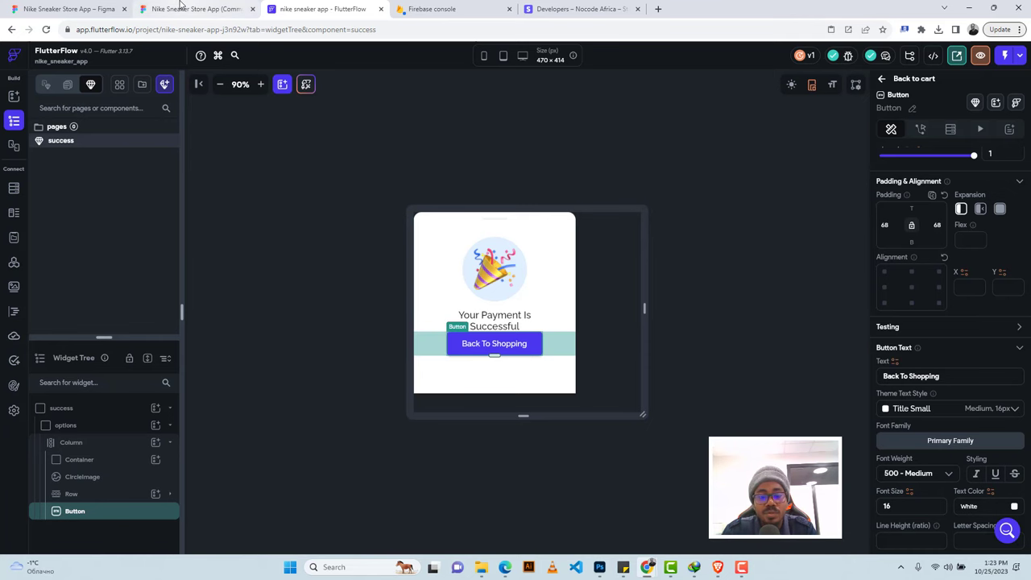
# Fill the button with Figma's #0D6EFD blue, then review the card's radius in Figma.
pyautogui.click(228, 4)
pyautogui.scroll(-2, 949, 471)
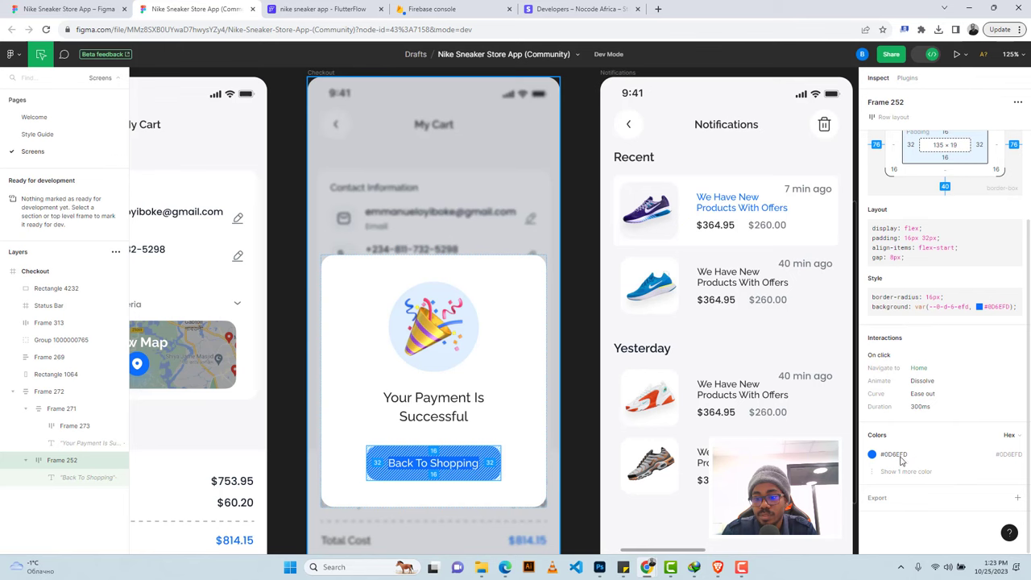
pyautogui.click(890, 454)
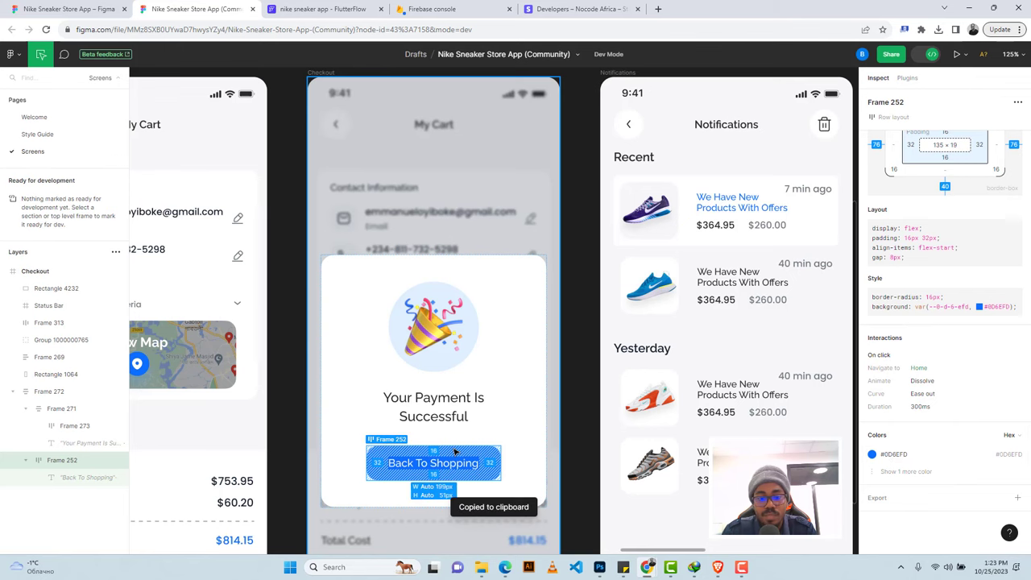
pyautogui.click(322, 8)
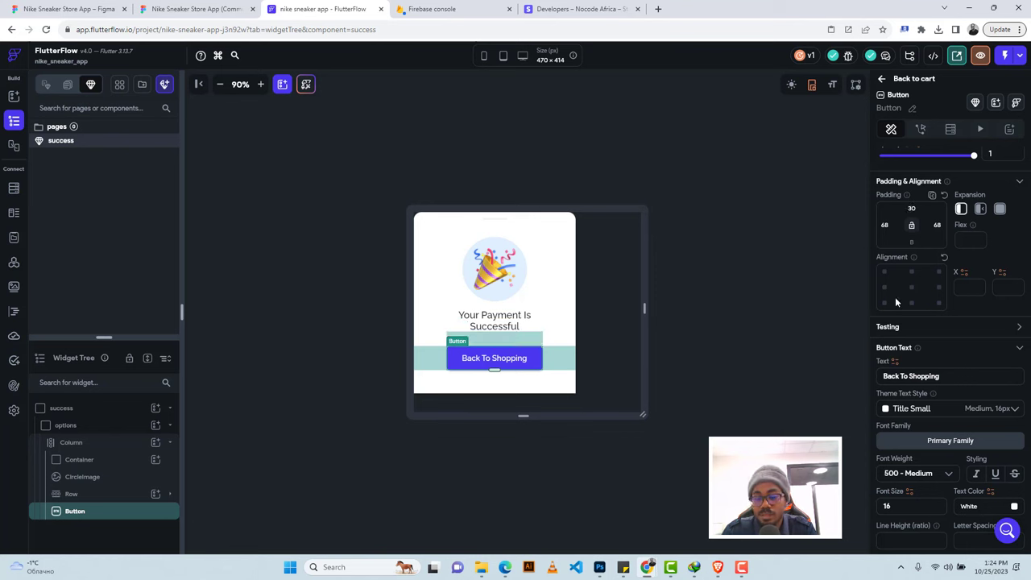
pyautogui.scroll(-3, 926, 419)
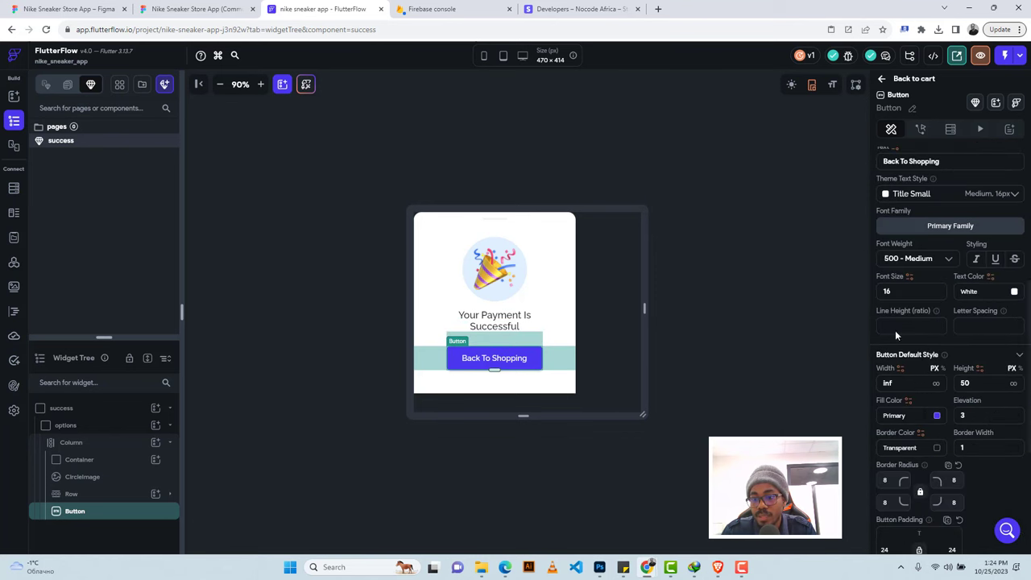
pyautogui.click(897, 415)
pyautogui.hotkey('ctrl', 'v')
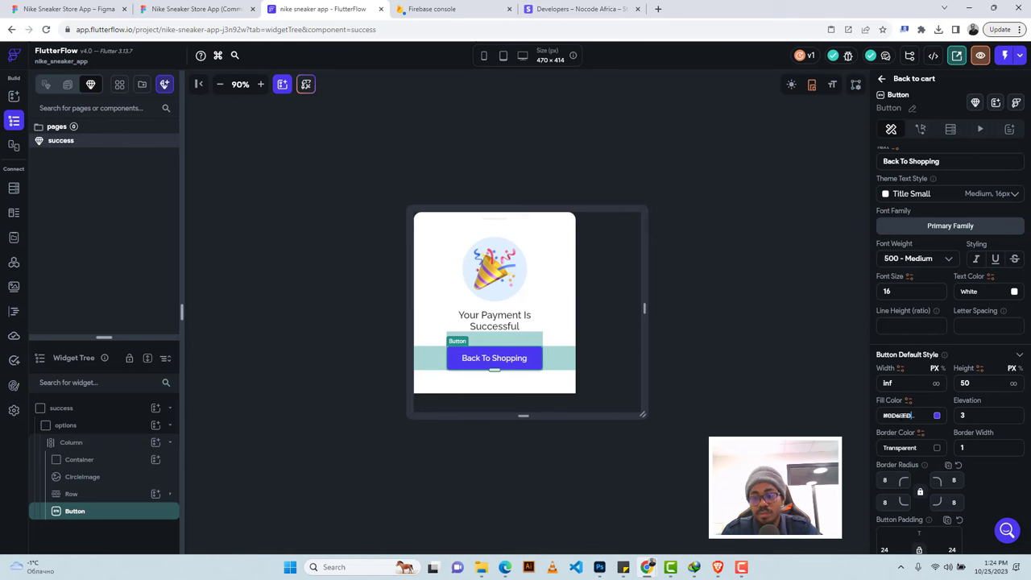
pyautogui.press('Return')
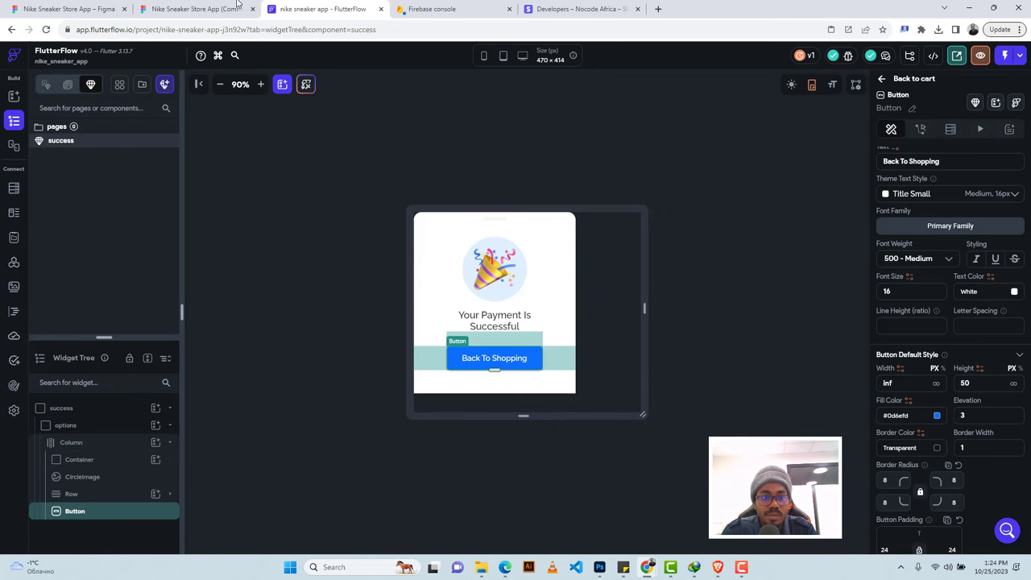
pyautogui.click(207, 11)
pyautogui.click(506, 269)
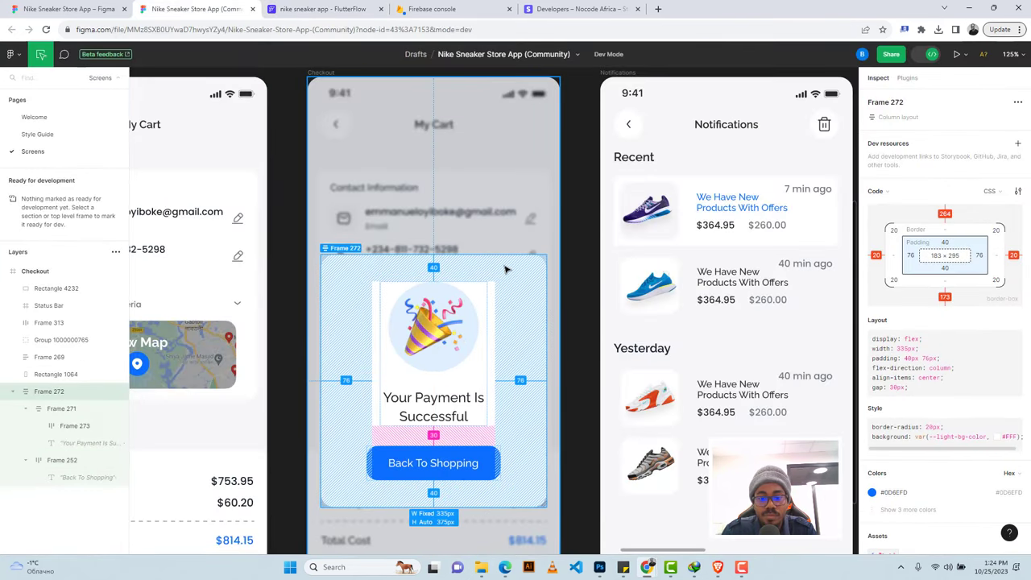
pyautogui.click(295, 8)
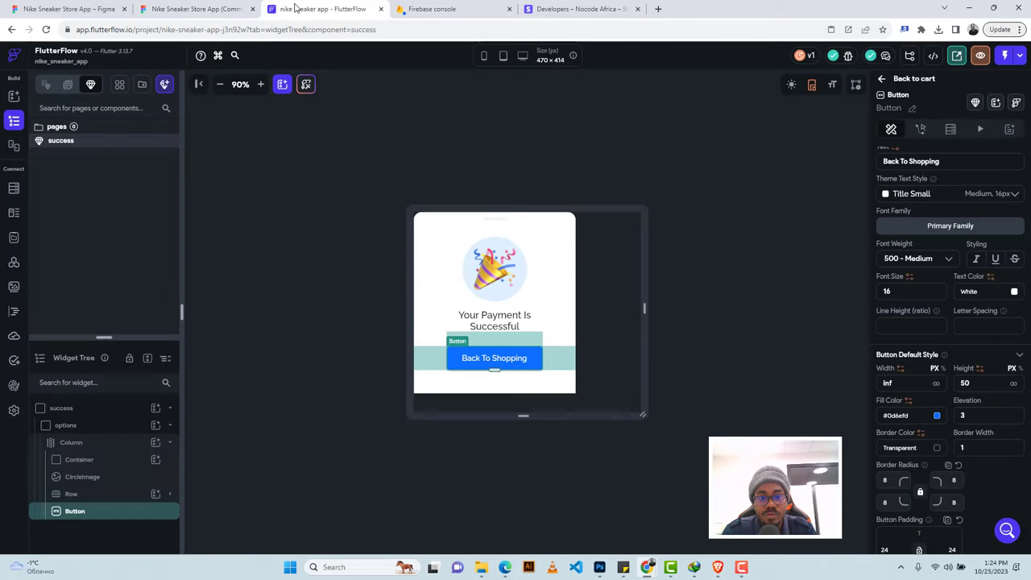
# Give the white options card a corner radius of 20.
pyautogui.click(68, 425)
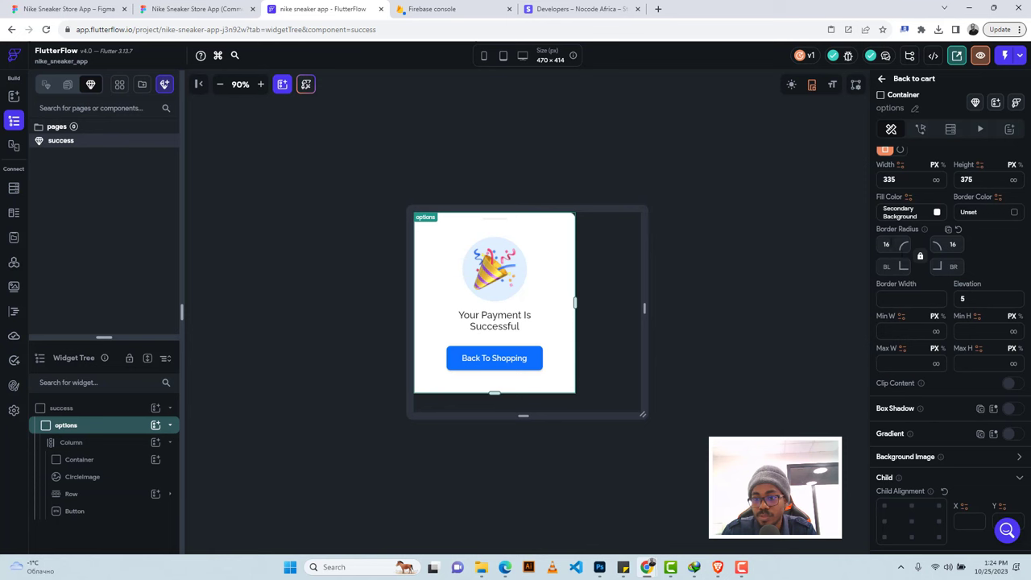
pyautogui.click(888, 244)
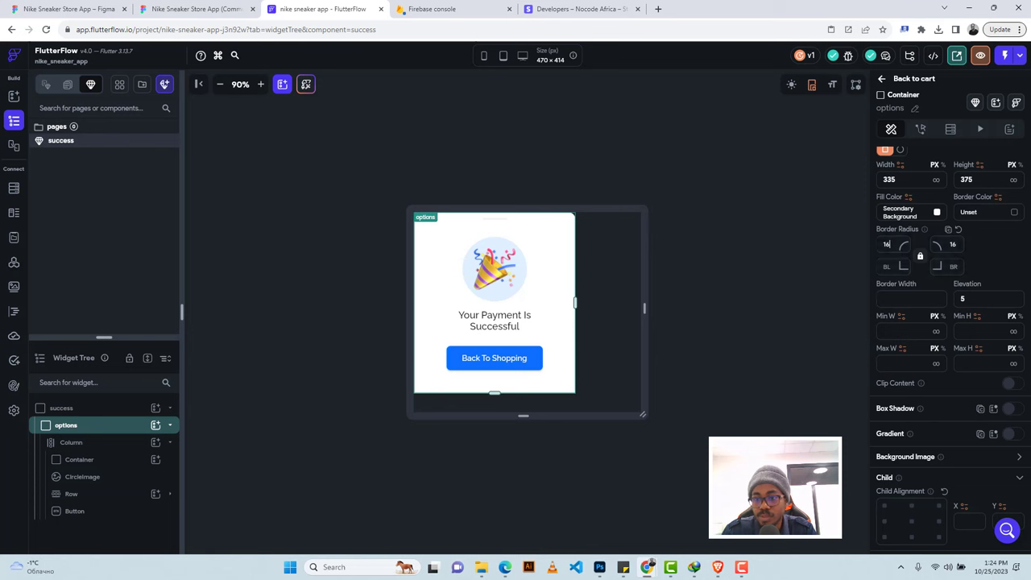
pyautogui.press('BackSpace')
pyautogui.press('BackSpace')
pyautogui.write('3')
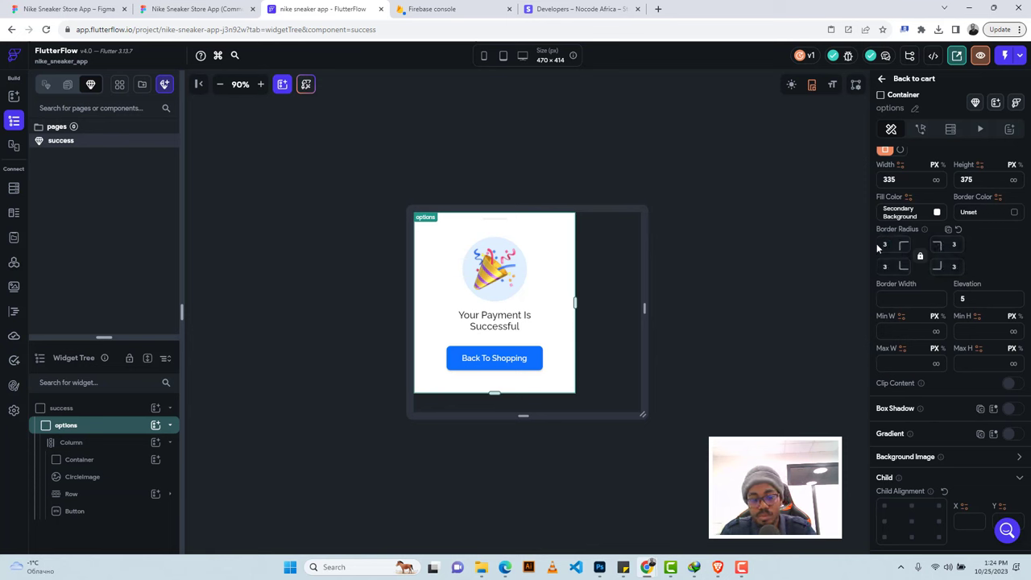
pyautogui.press('BackSpace')
pyautogui.write('20')
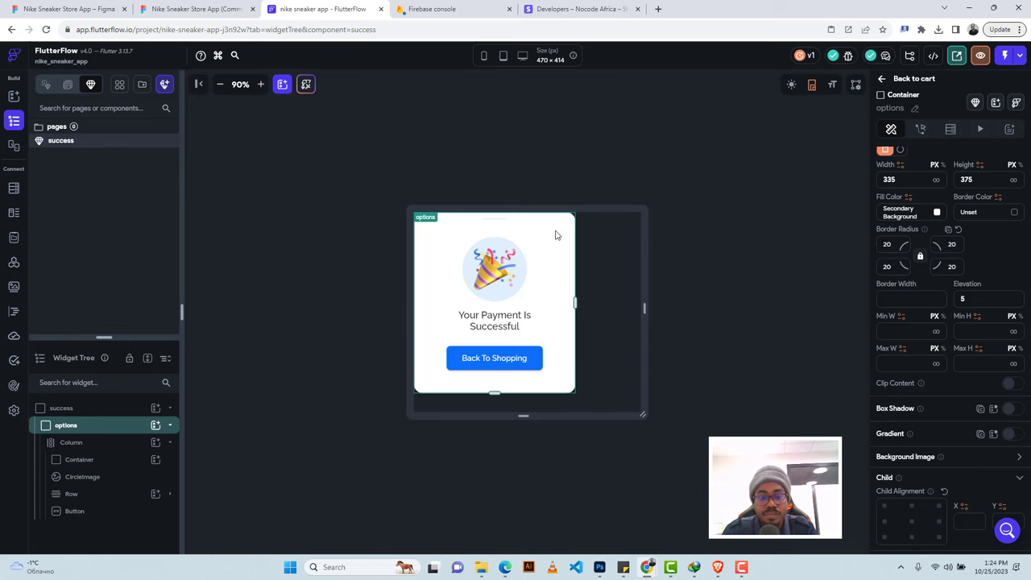
# Wrap the card in a Column with Main Axis Alignment set to Center.
pyautogui.rightClick(88, 425)
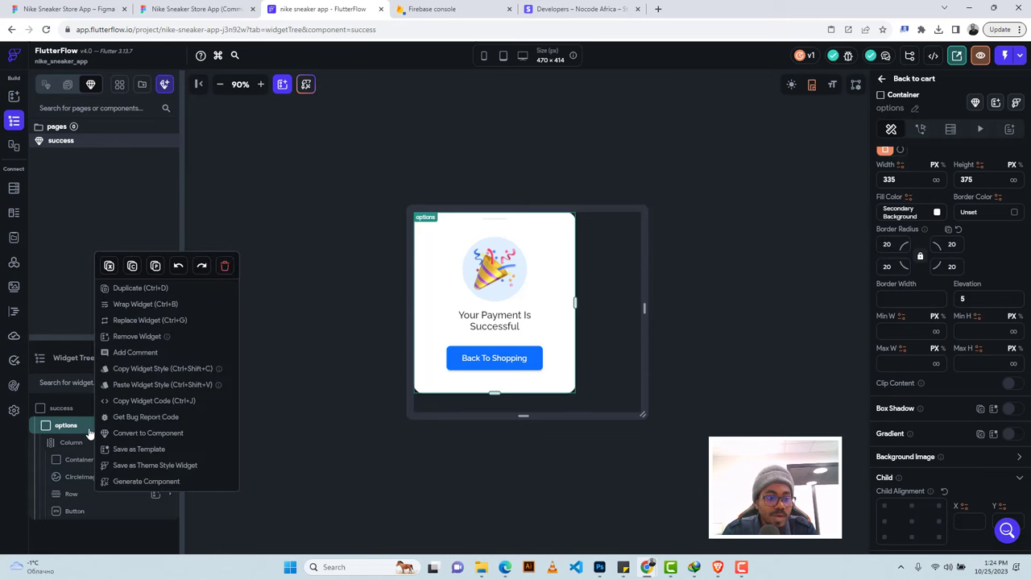
pyautogui.click(134, 307)
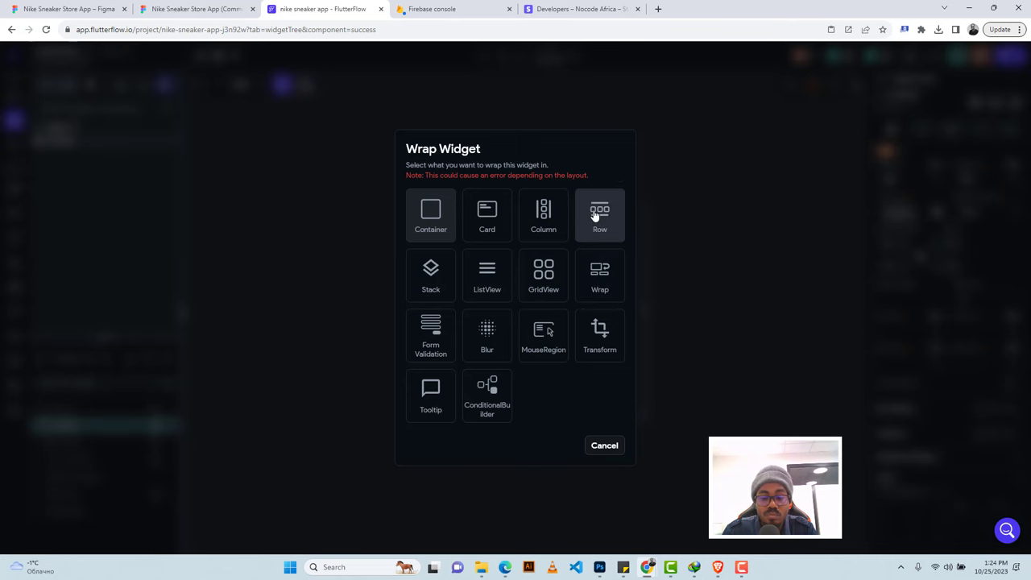
pyautogui.click(543, 214)
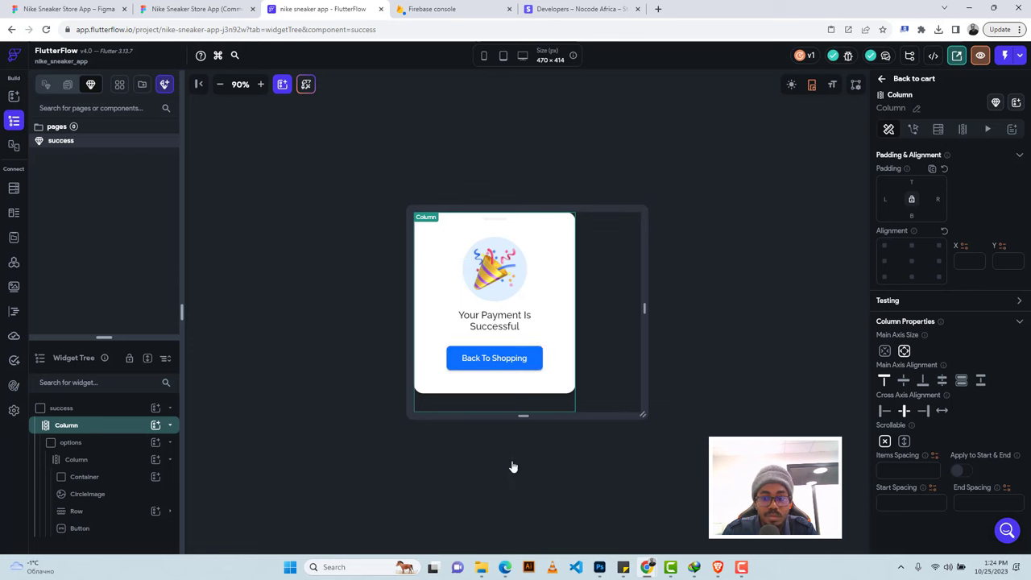
pyautogui.click(894, 382)
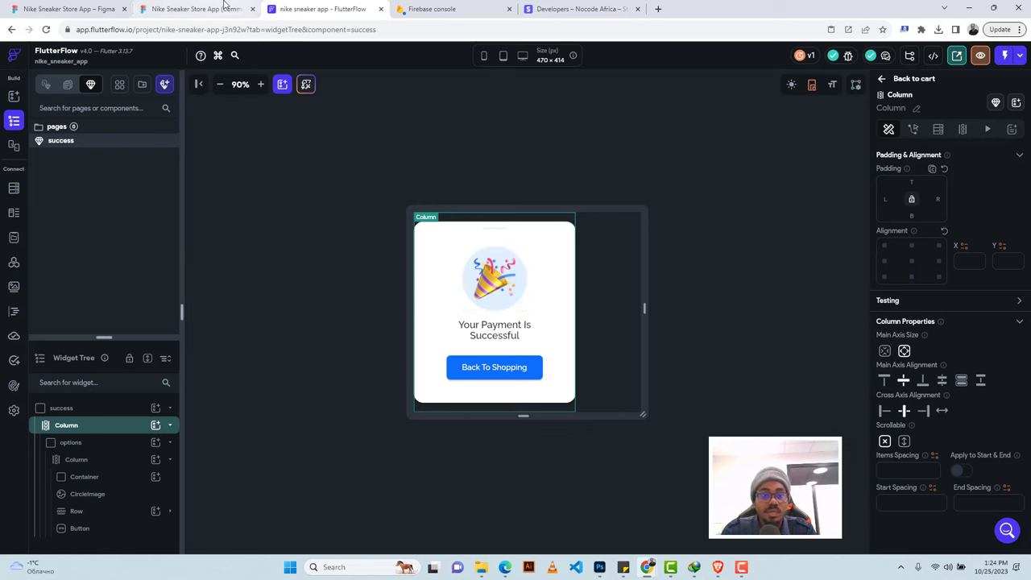
# Pan across the Figma file to the blue NIKE splash screen design.
pyautogui.click(67, 86)
pyautogui.click(222, 8)
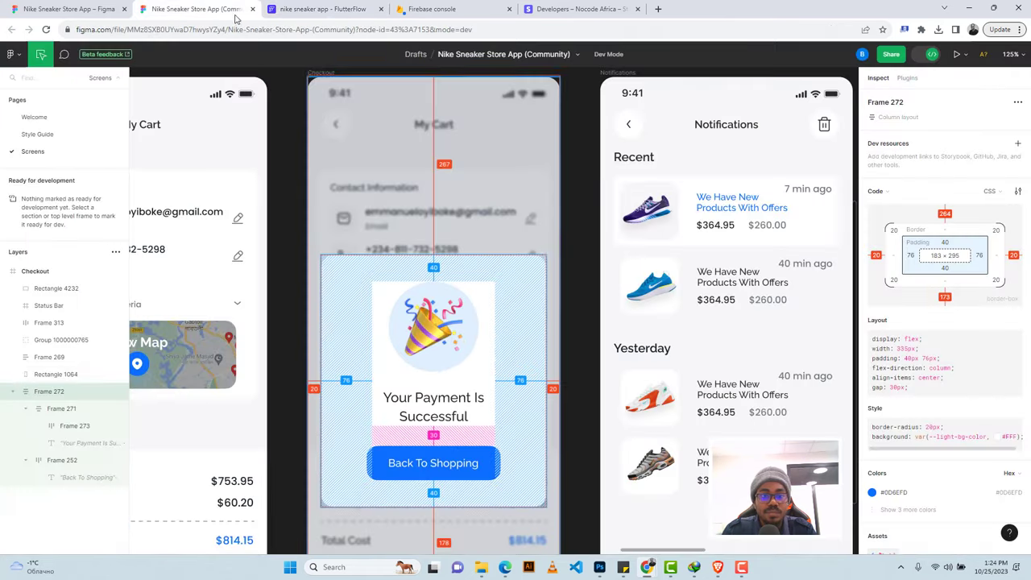
pyautogui.scroll(-6, 531, 255)
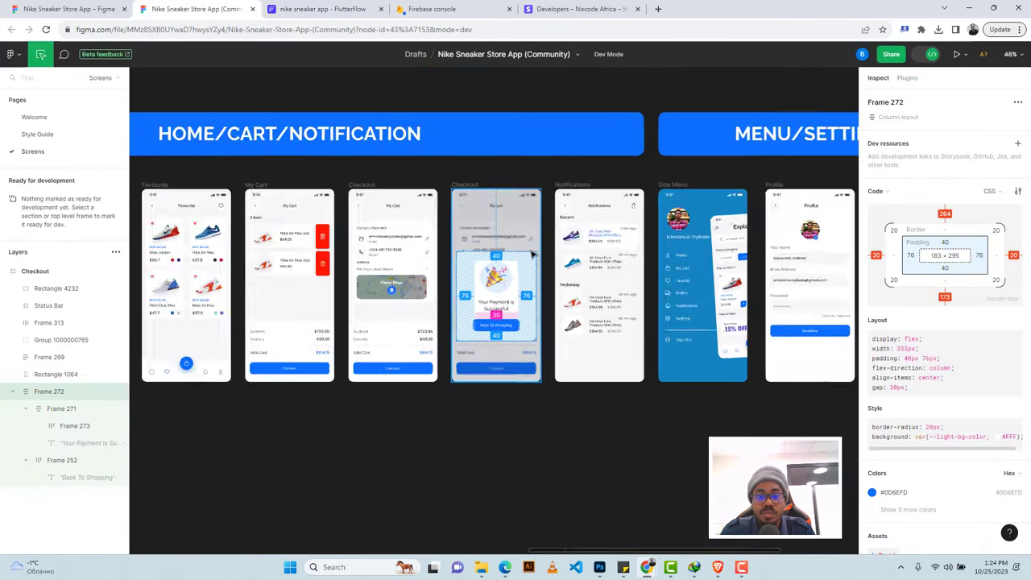
pyautogui.hscroll(-10, 532, 254)
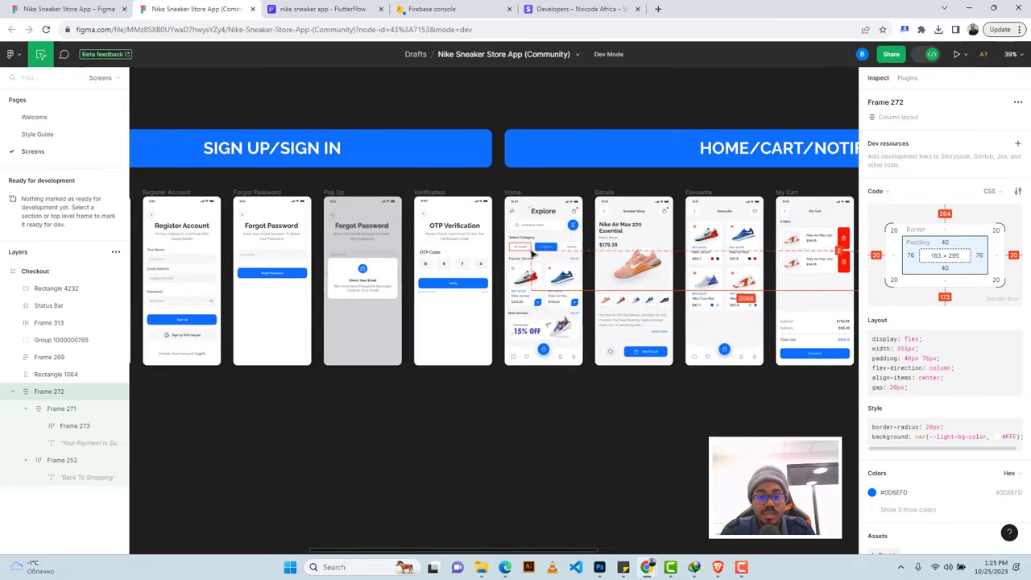
pyautogui.hscroll(-3, 378, 274)
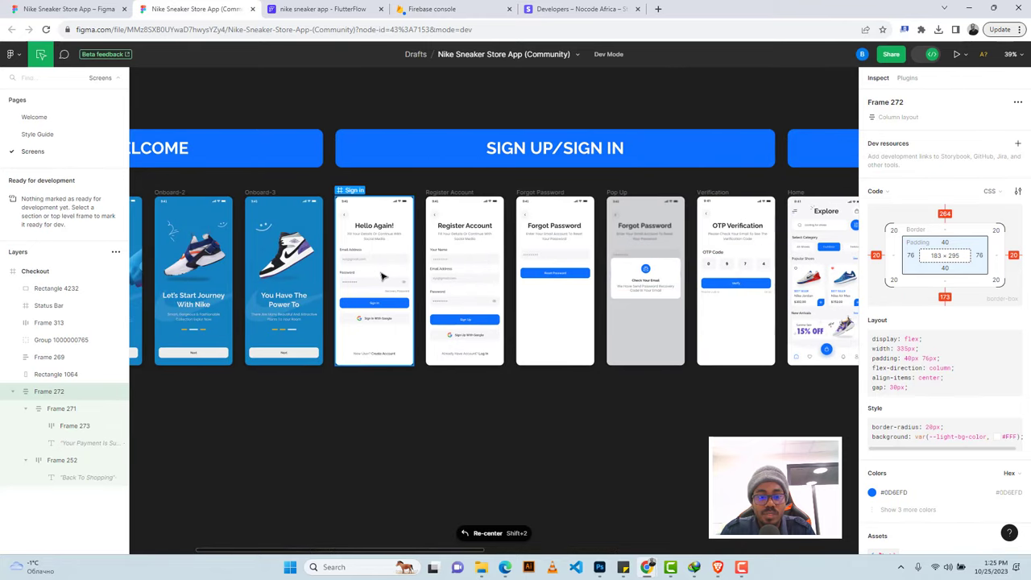
pyautogui.hscroll(-3, 382, 276)
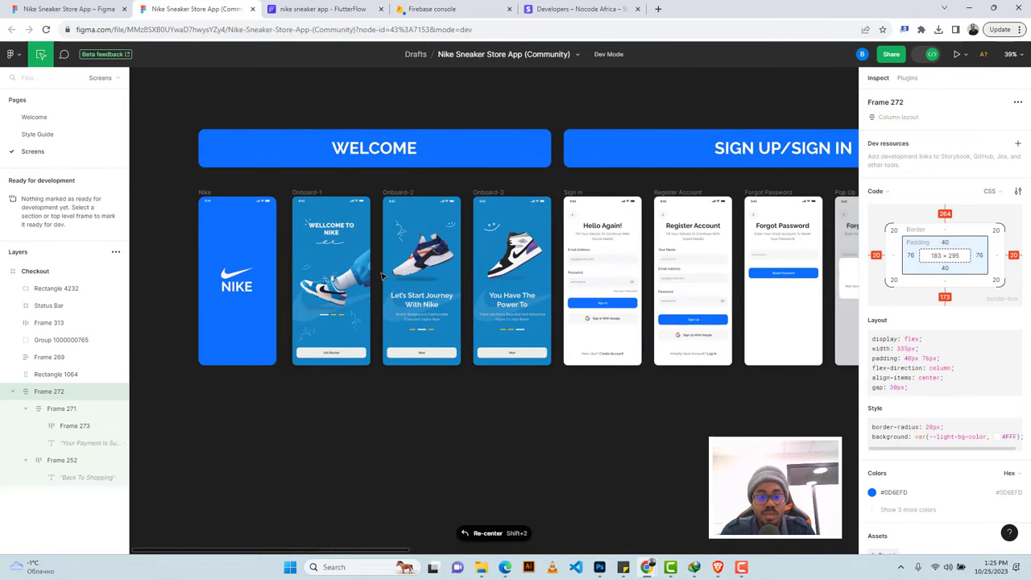
pyautogui.scroll(5, 383, 276)
pyautogui.hscroll(-5, 383, 276)
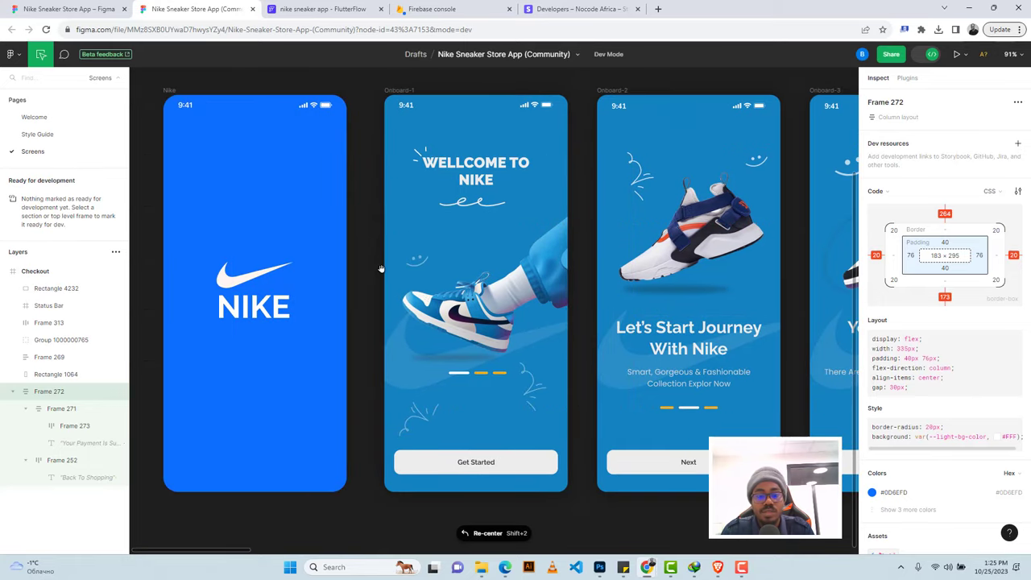
# Open HomePage in FlutterFlow and enlarge the widget tree panel.
pyautogui.click(312, 10)
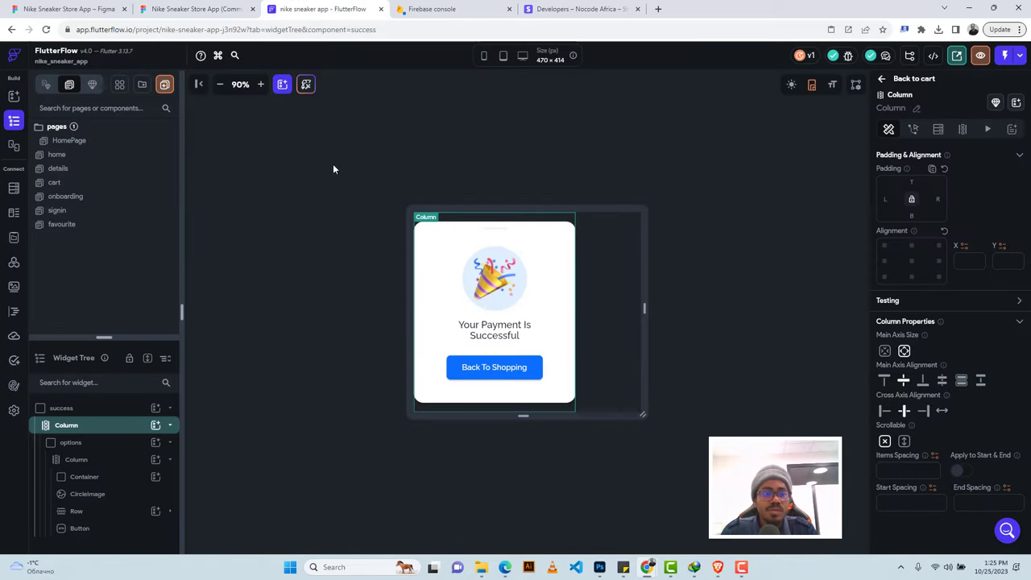
pyautogui.click(70, 145)
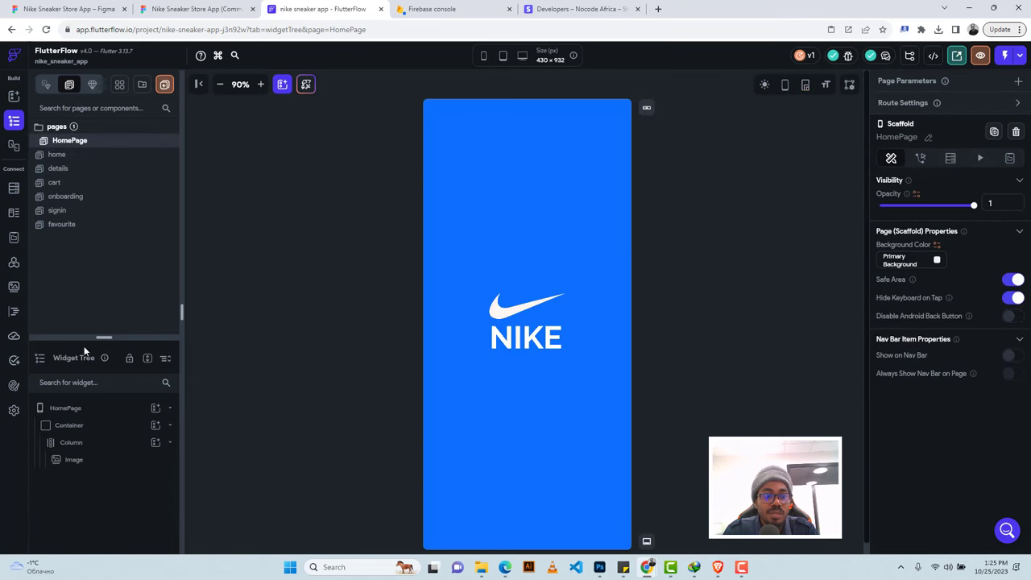
pyautogui.moveTo(104, 332); pyautogui.dragTo(106, 254)
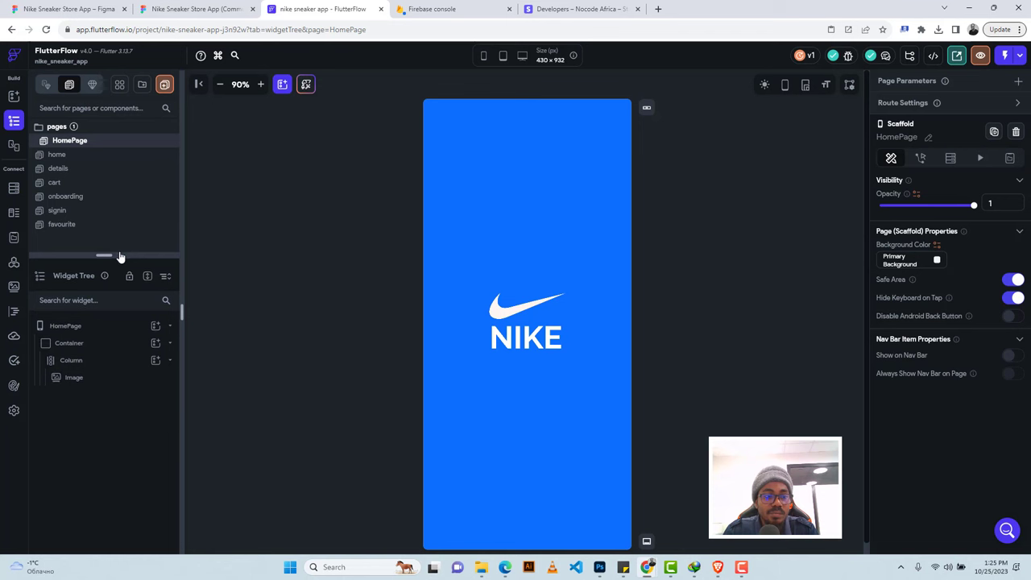
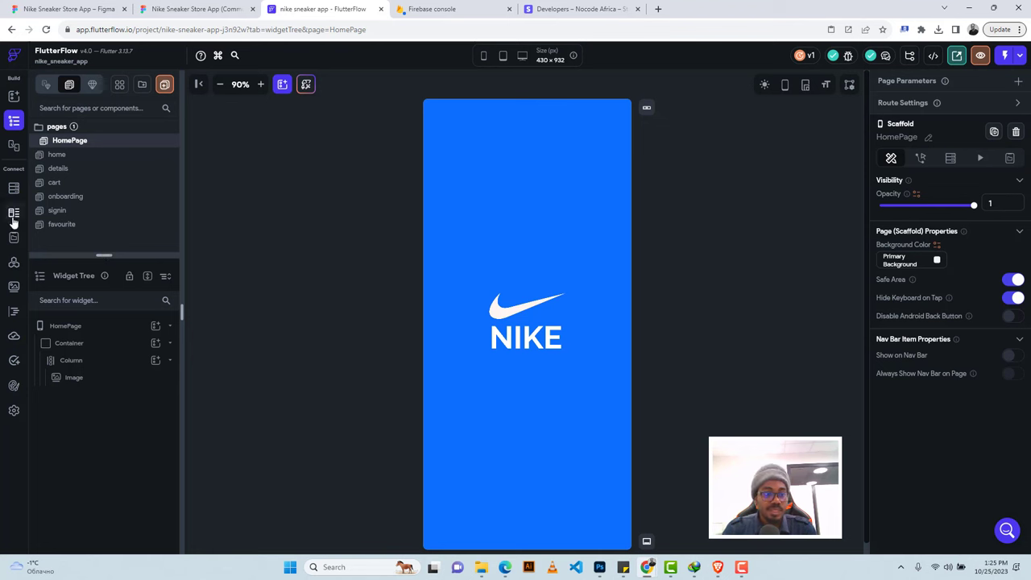
# Rename the HomePage page with the blue NIKE logo to 'splash'.
pyautogui.click(76, 328)
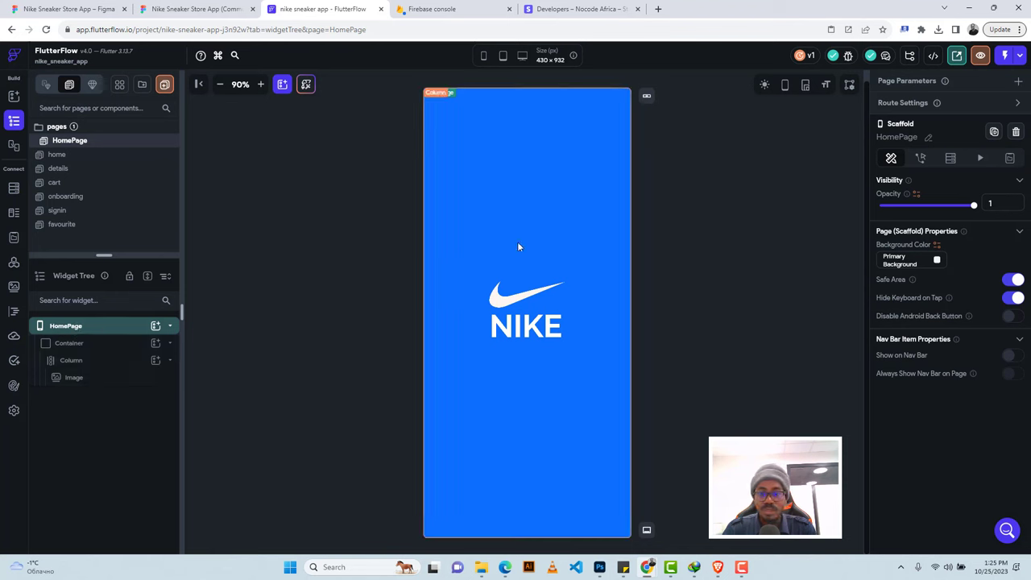
pyautogui.click(928, 139)
pyautogui.write('splash')
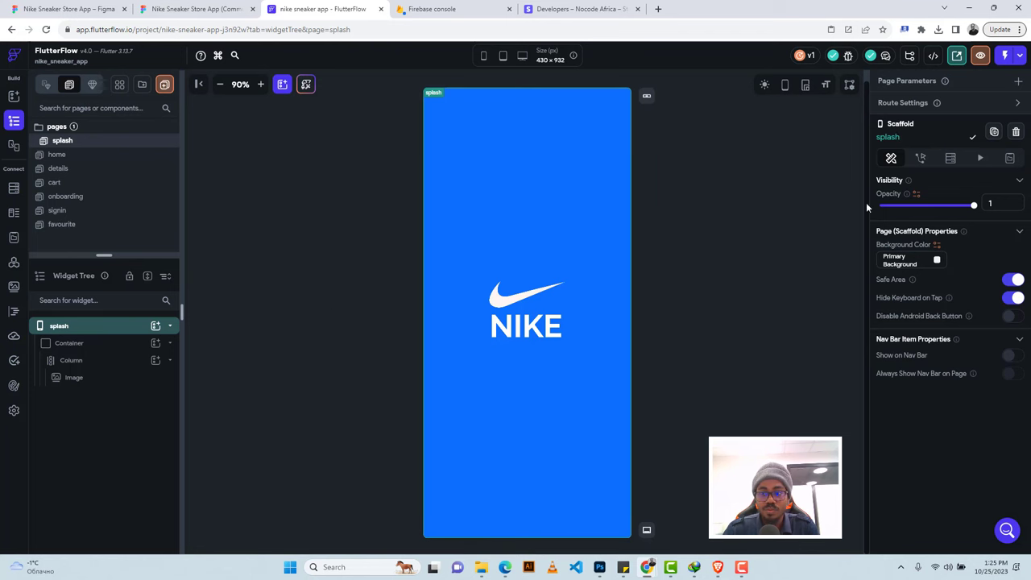
pyautogui.click(69, 328)
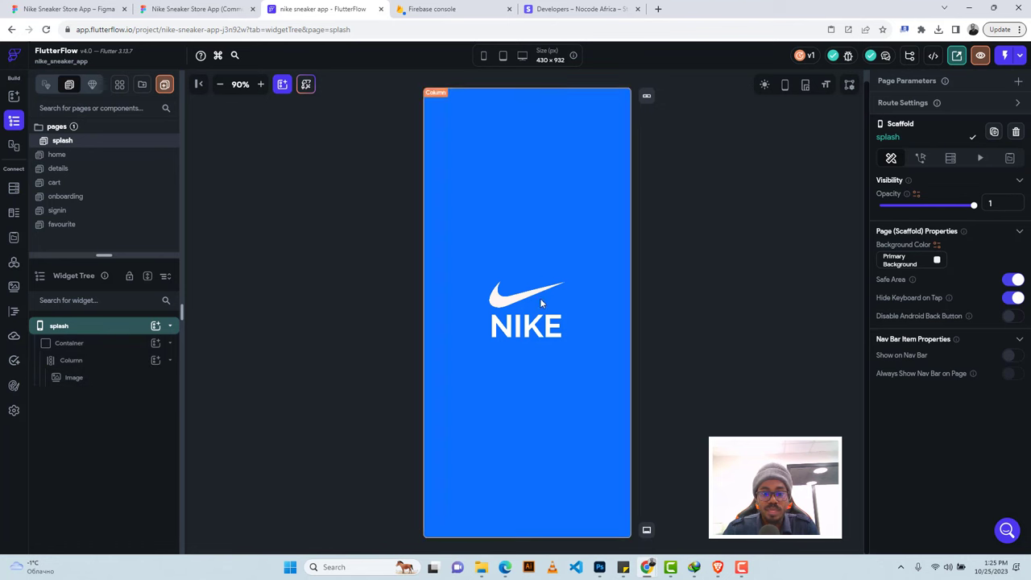
# Add a Wait (Delay) action of 2000 ms to the splash page's load actions.
pyautogui.click(920, 158)
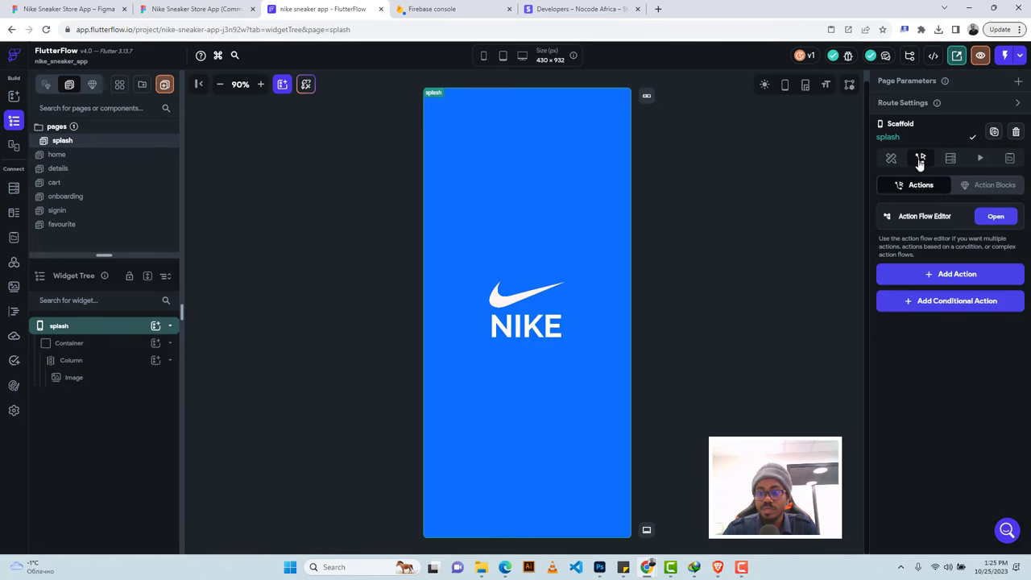
pyautogui.click(942, 277)
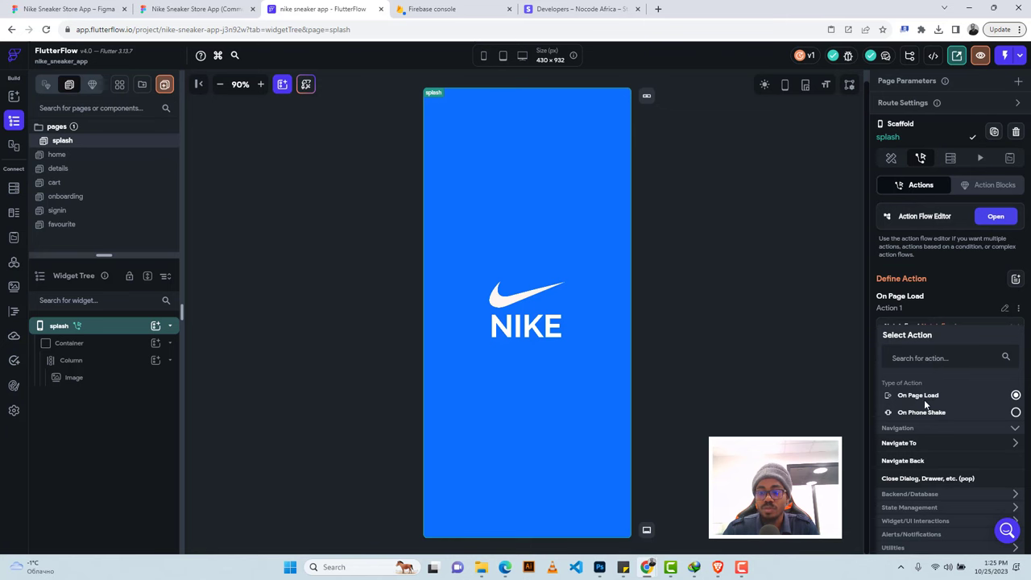
pyautogui.click(995, 217)
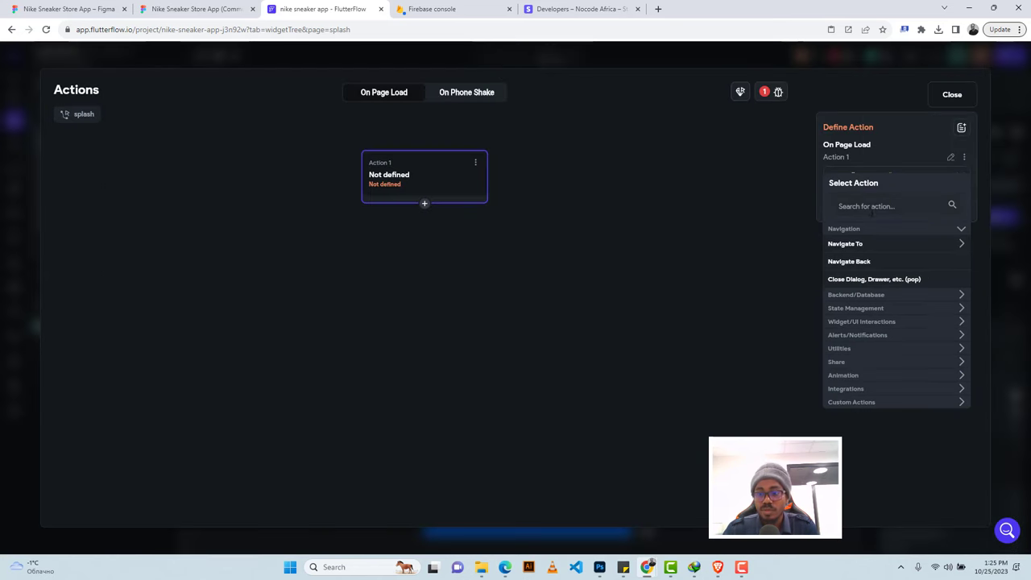
pyautogui.click(868, 208)
pyautogui.write('wait')
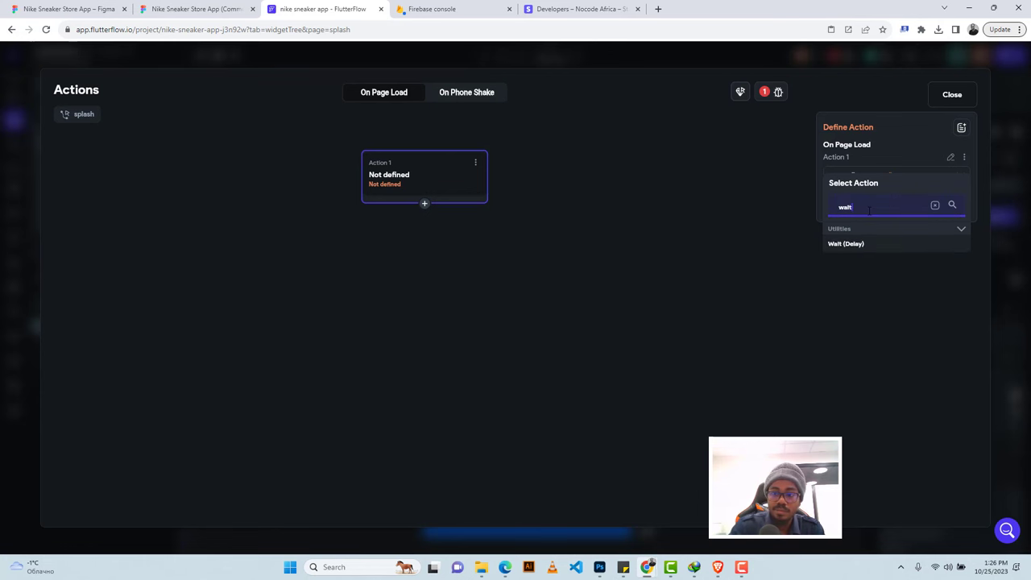
pyautogui.click(844, 245)
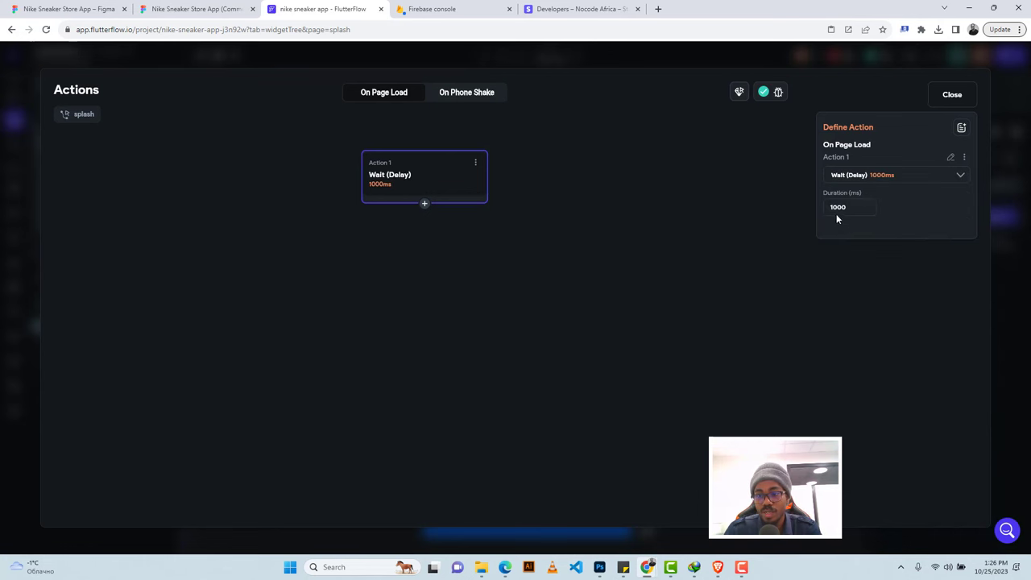
pyautogui.click(834, 206)
pyautogui.press('BackSpace')
pyautogui.write('2')
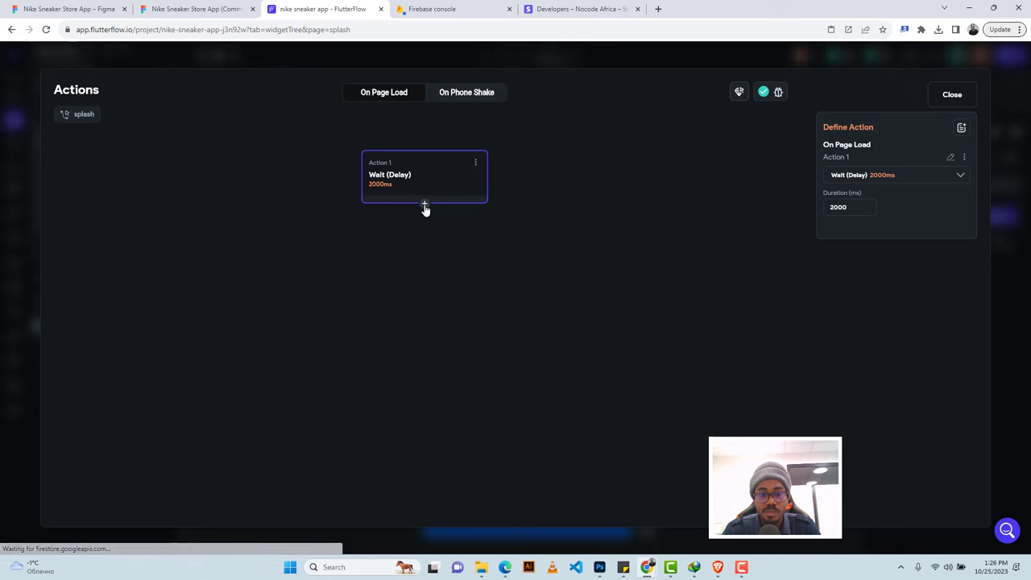
# Follow the wait with navigation to onboarding using a 500 ms Fade transition.
pyautogui.click(424, 205)
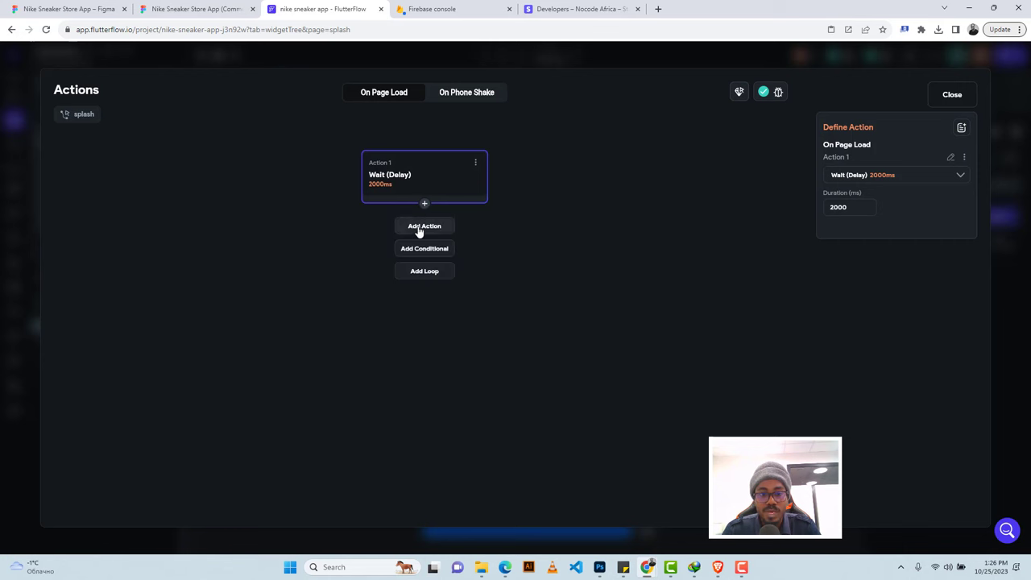
pyautogui.click(418, 228)
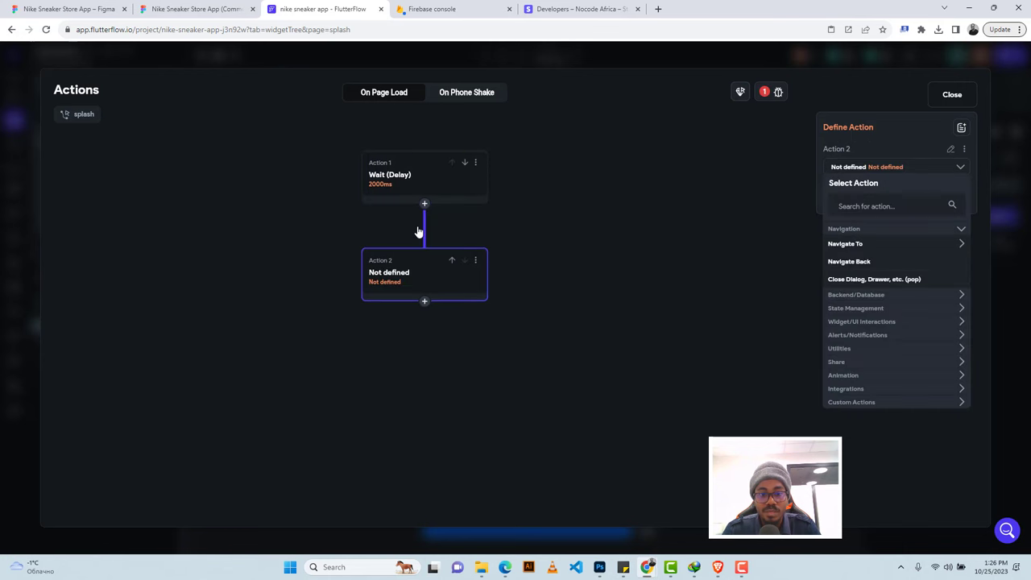
pyautogui.click(849, 245)
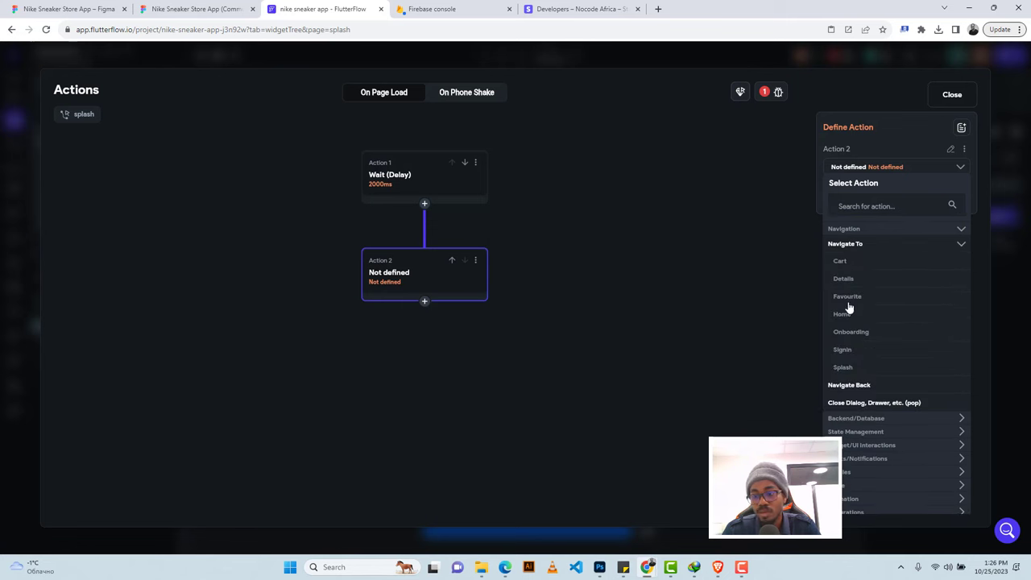
pyautogui.click(851, 331)
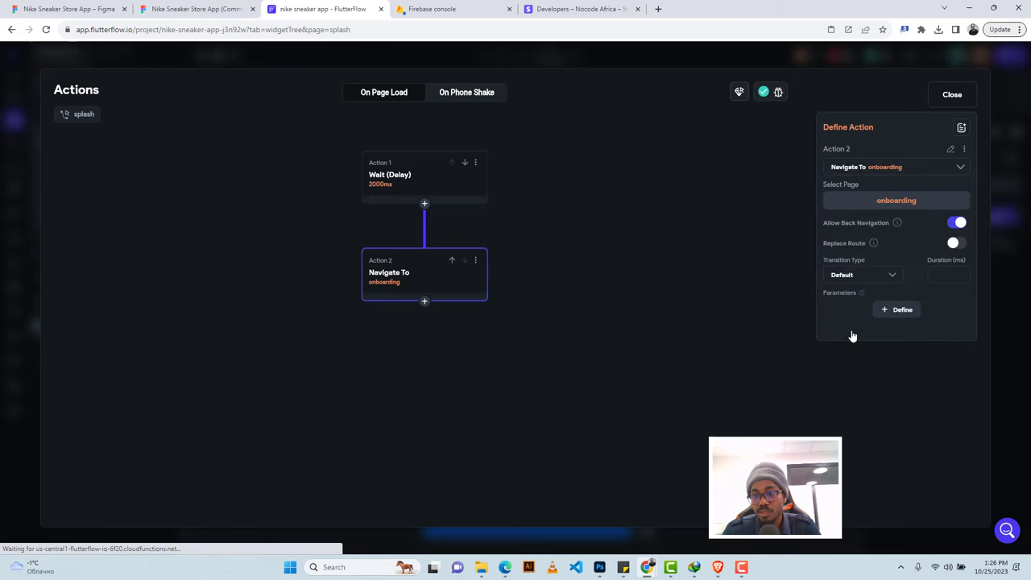
pyautogui.click(870, 281)
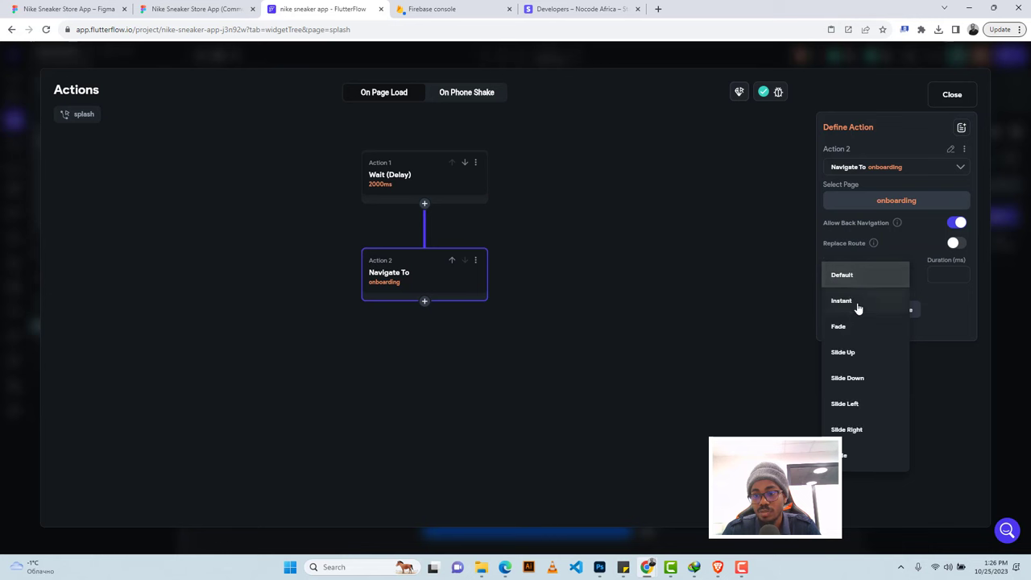
pyautogui.click(853, 326)
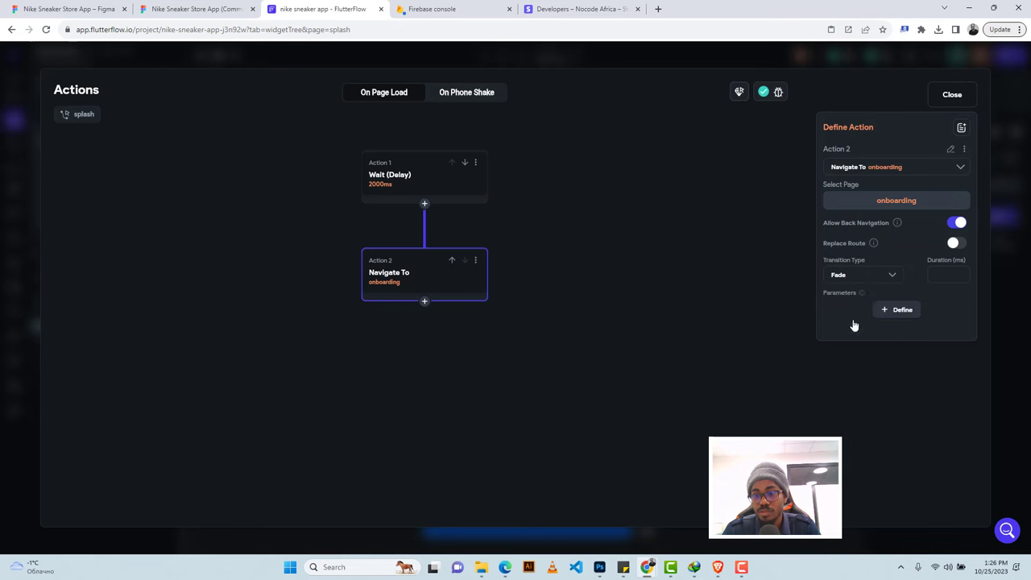
pyautogui.click(945, 274)
pyautogui.write('5')
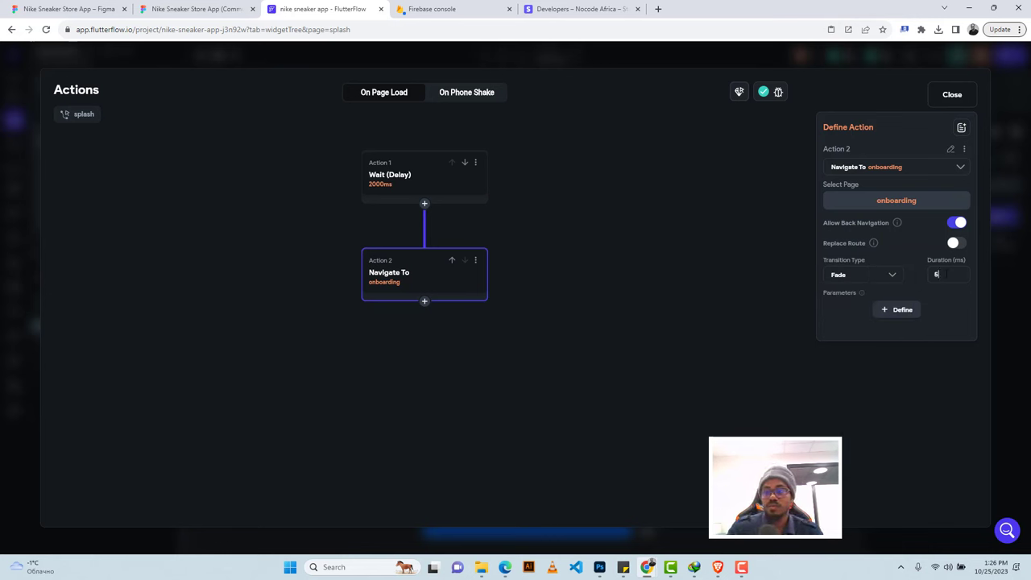
pyautogui.write('00')
pyautogui.click(952, 94)
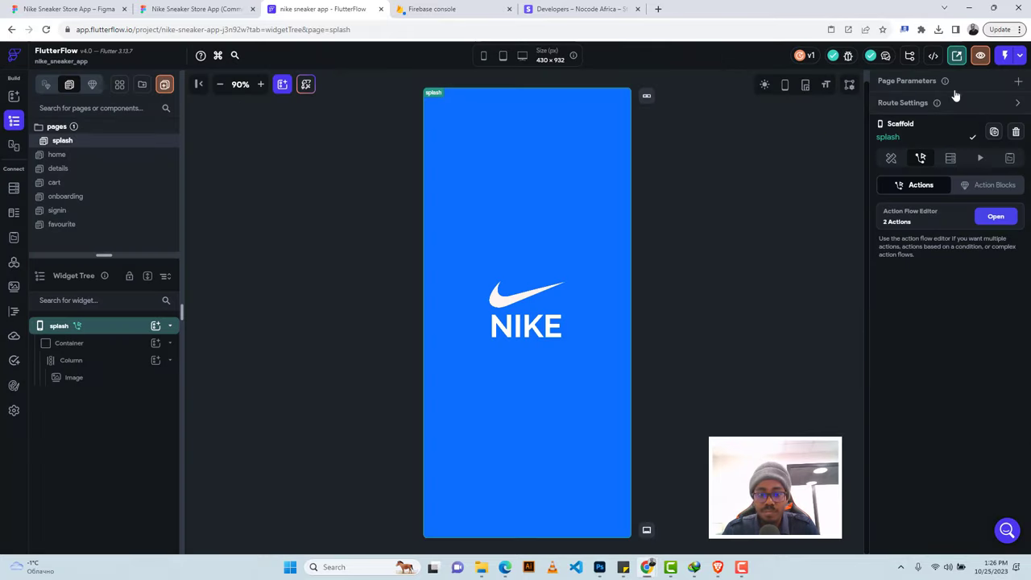
# Make the onboarding Get Started button navigate to signin with a 500 ms Fade.
pyautogui.click(66, 198)
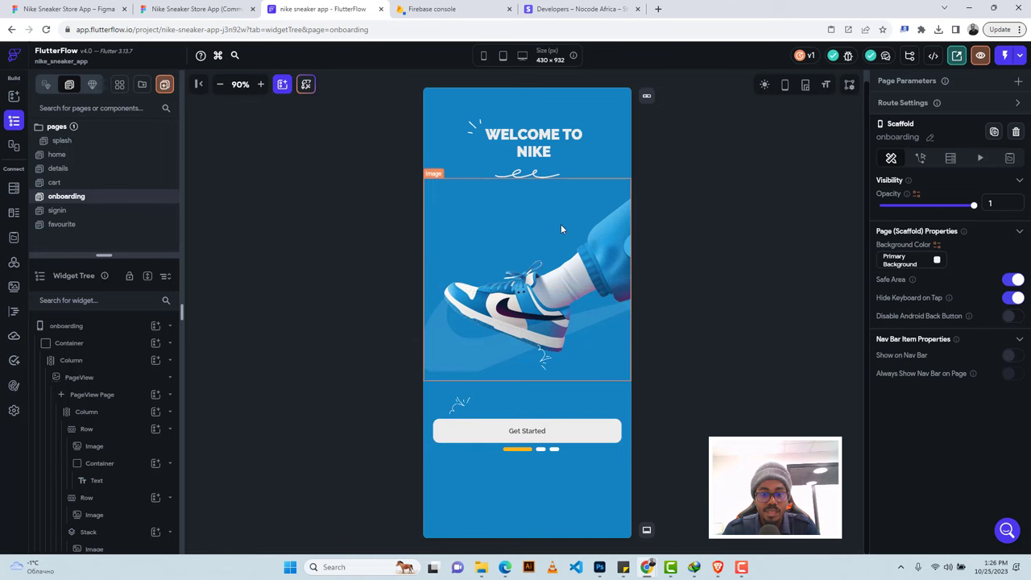
pyautogui.click(552, 442)
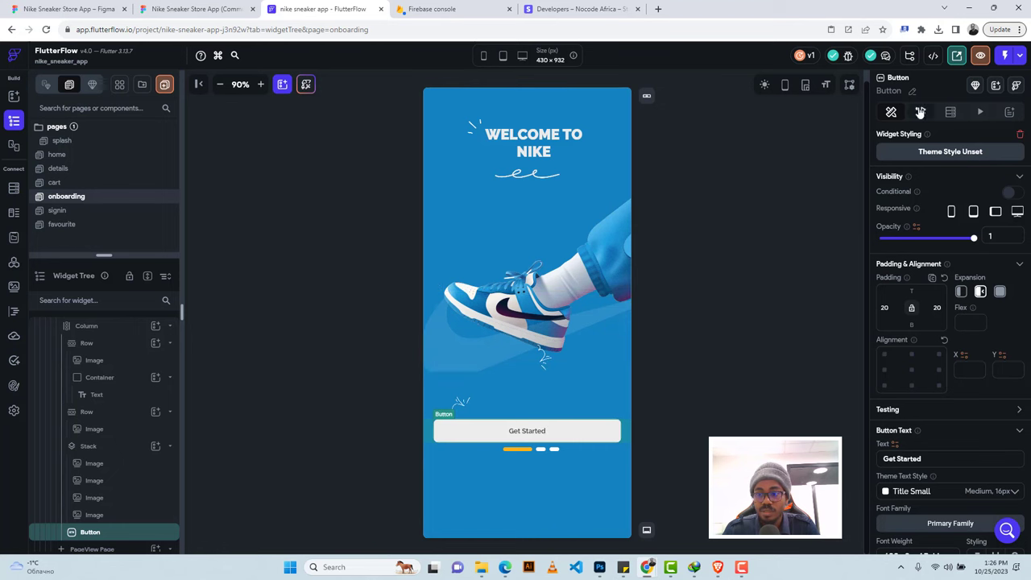
pyautogui.click(920, 112)
pyautogui.click(941, 230)
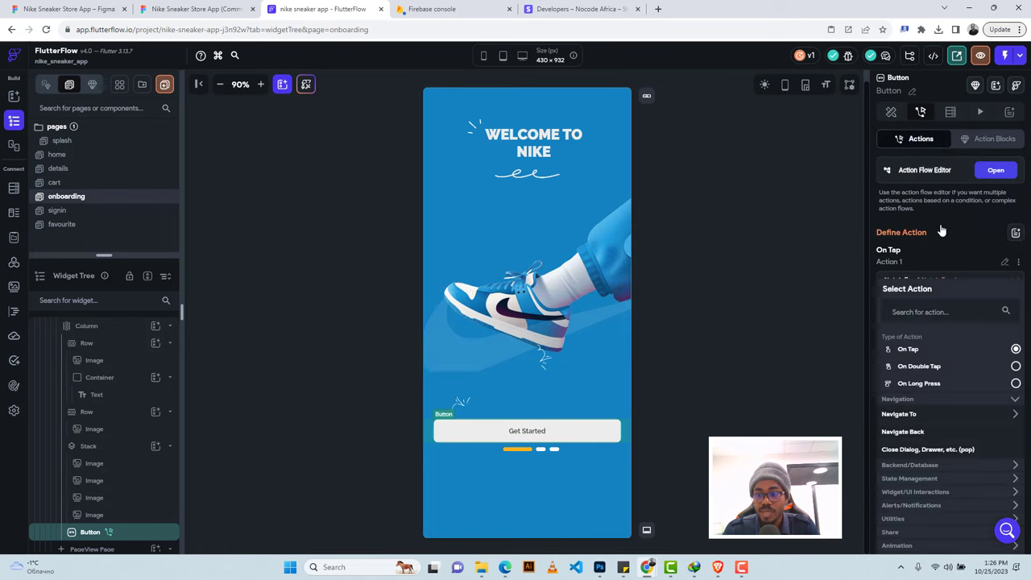
pyautogui.click(912, 417)
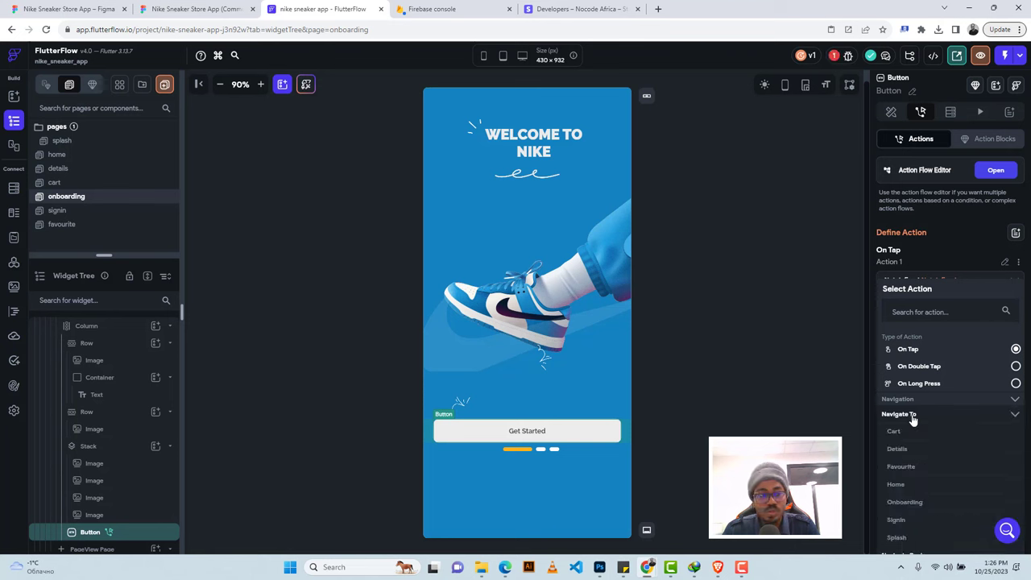
pyautogui.click(901, 519)
pyautogui.click(916, 387)
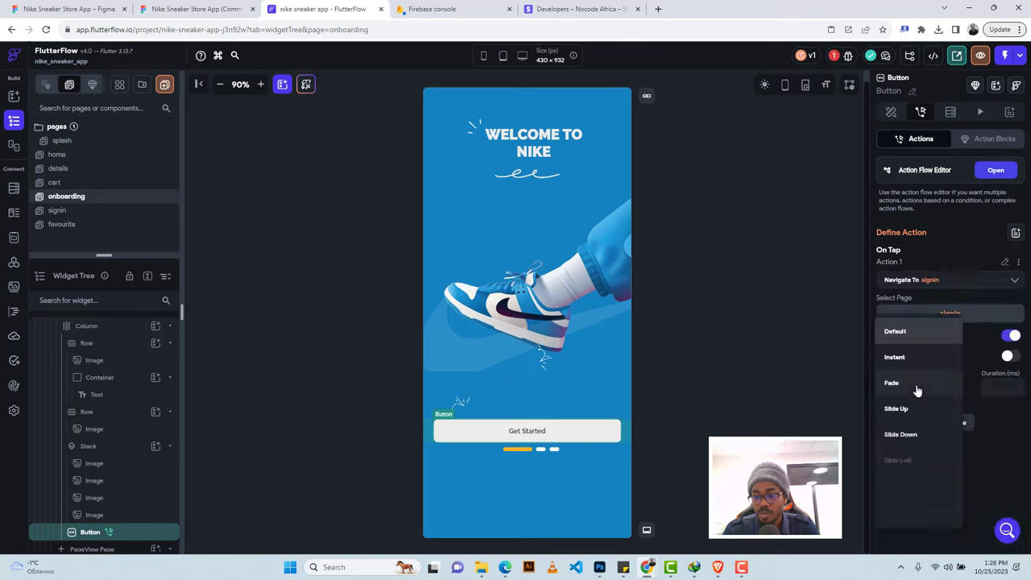
pyautogui.click(914, 390)
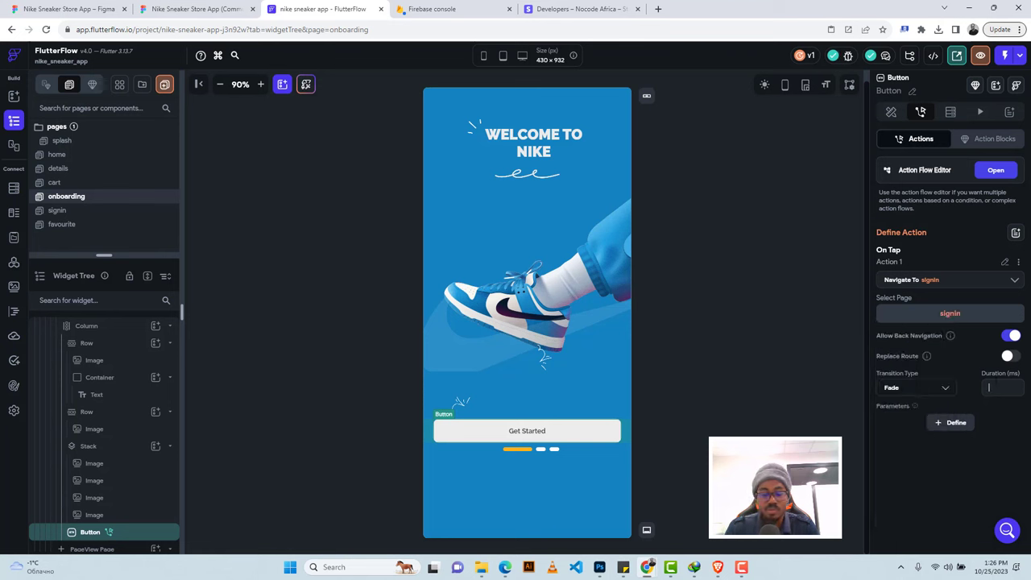
pyautogui.write('500')
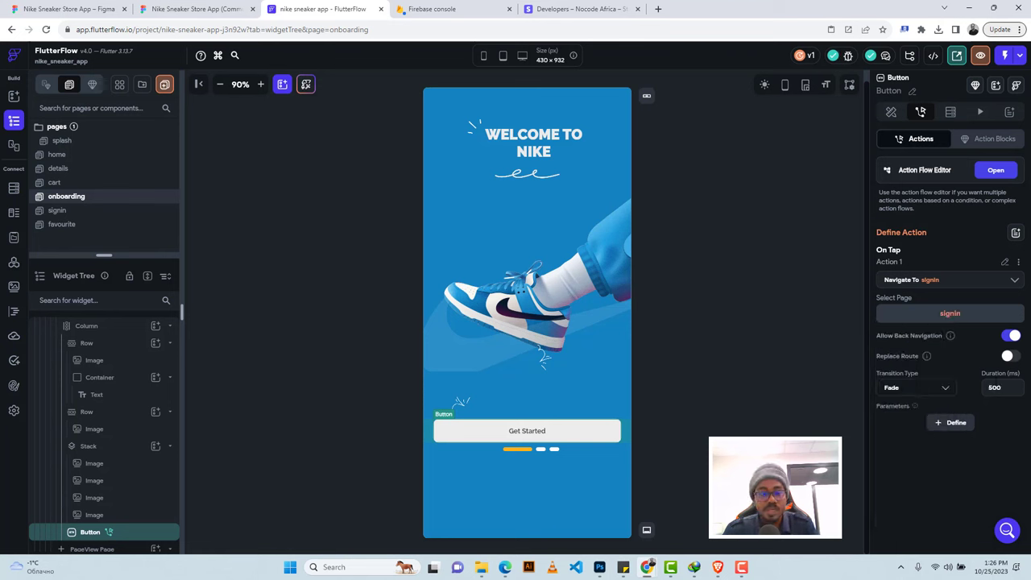
pyautogui.click(69, 212)
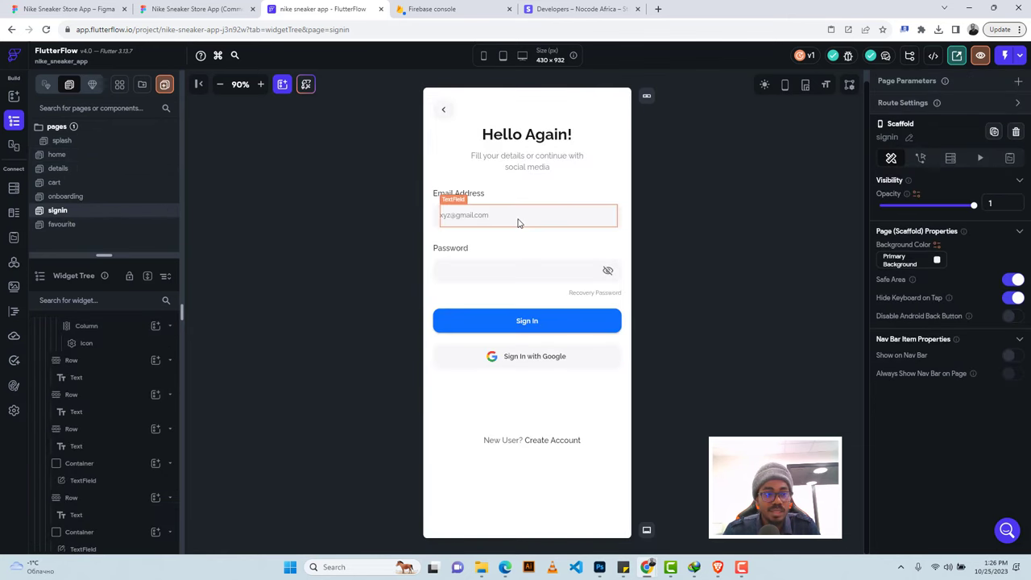
pyautogui.click(195, 9)
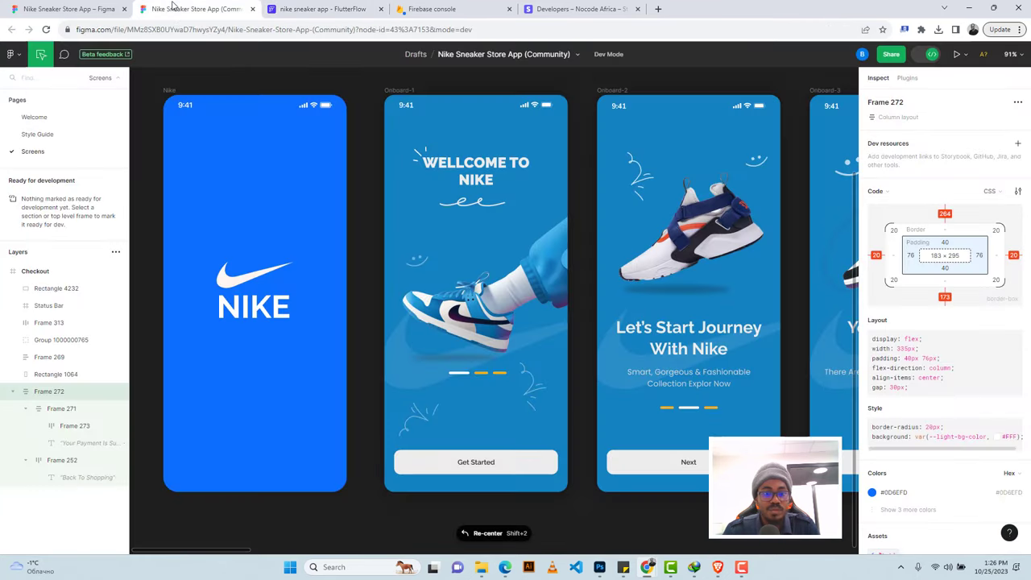
pyautogui.hscroll(10, 500, 268)
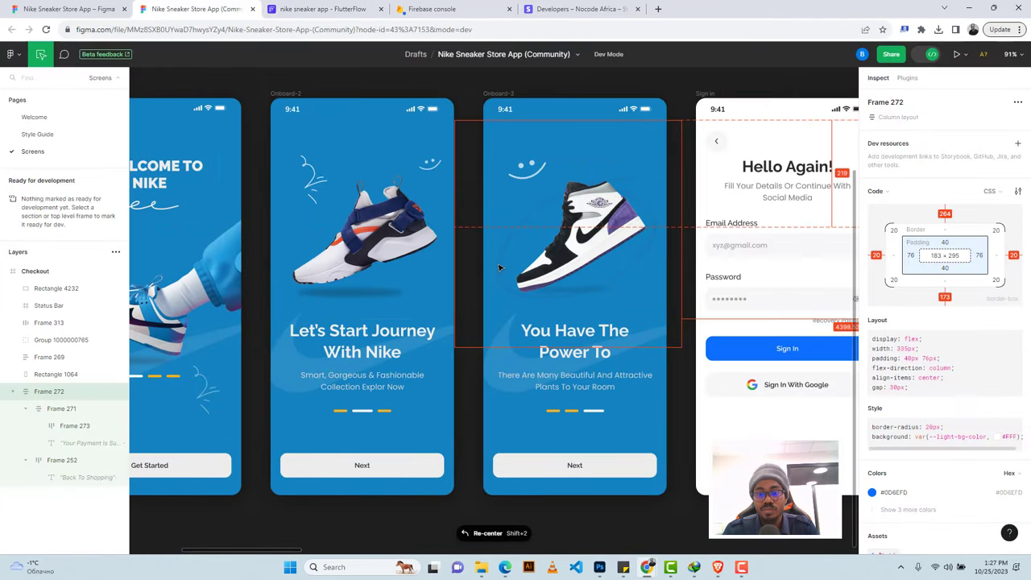
pyautogui.hscroll(2, 499, 268)
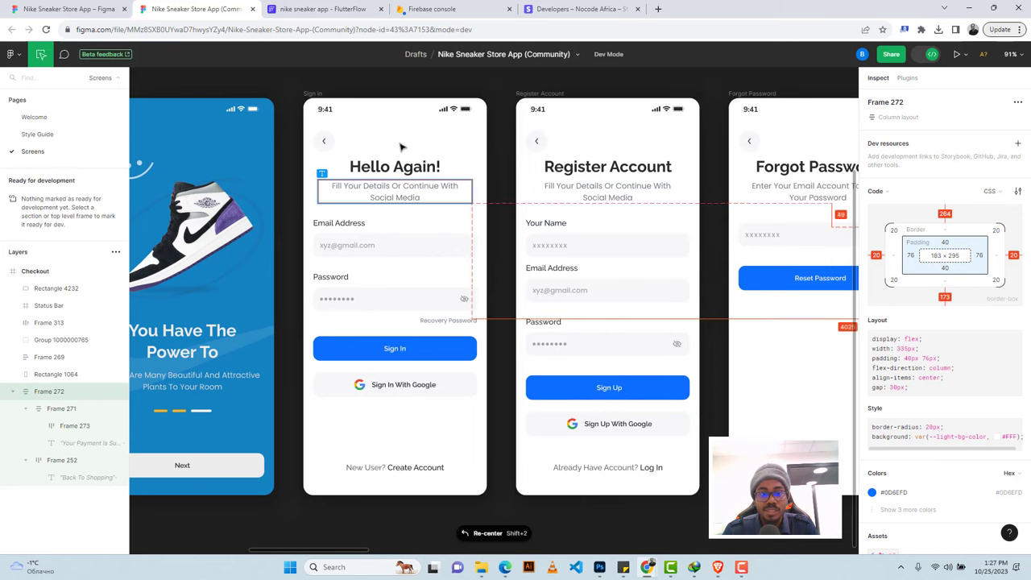
pyautogui.click(323, 9)
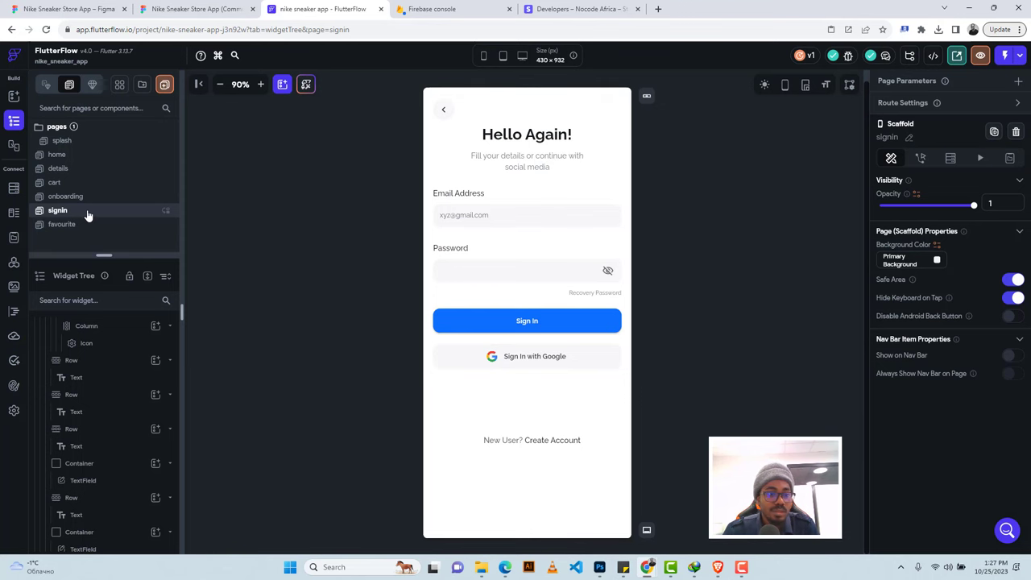
# Duplicate the signin page and name the copy 'register'.
pyautogui.rightClick(89, 215)
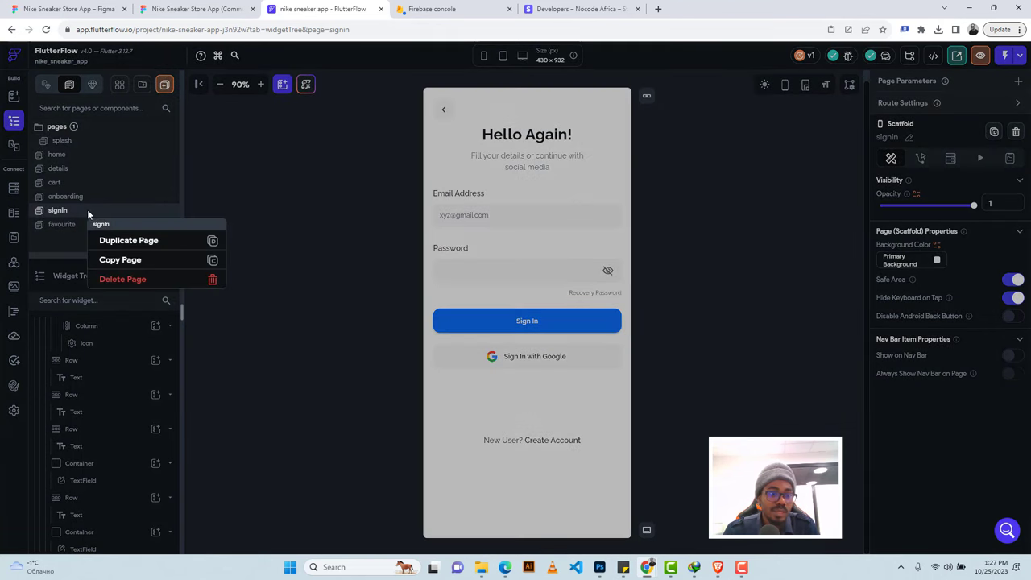
pyautogui.click(128, 241)
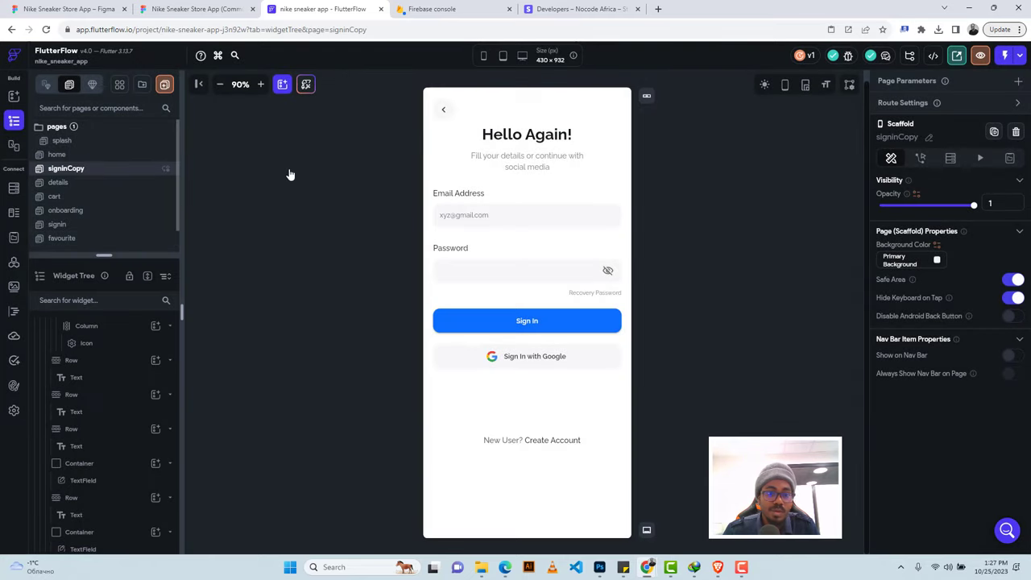
pyautogui.click(931, 140)
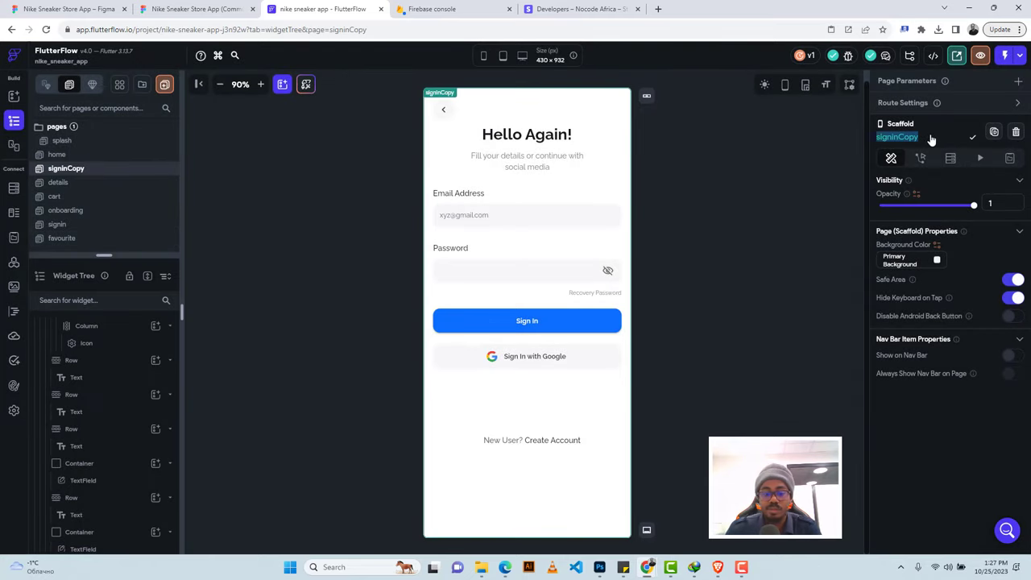
pyautogui.write('reg')
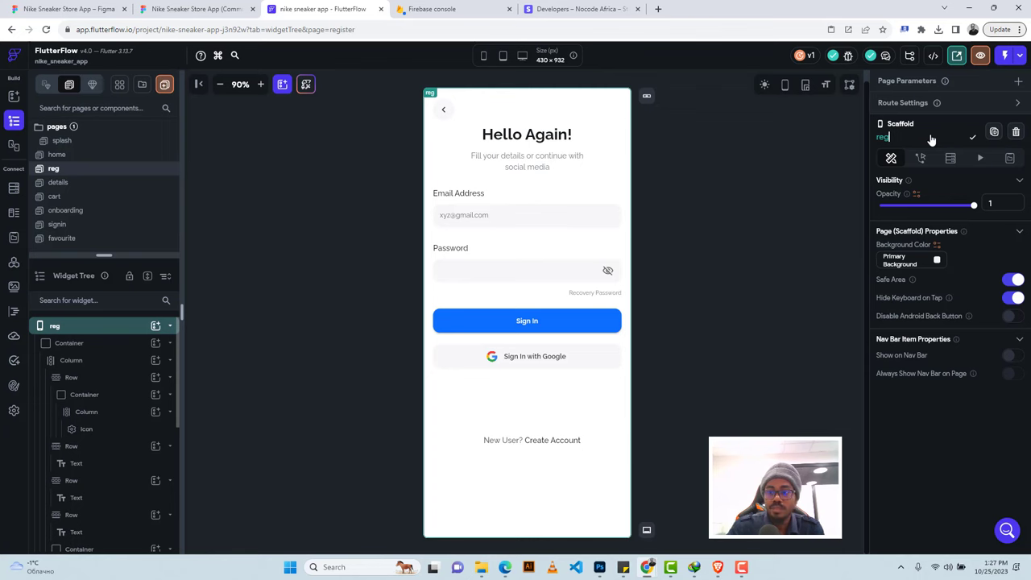
pyautogui.write('ister')
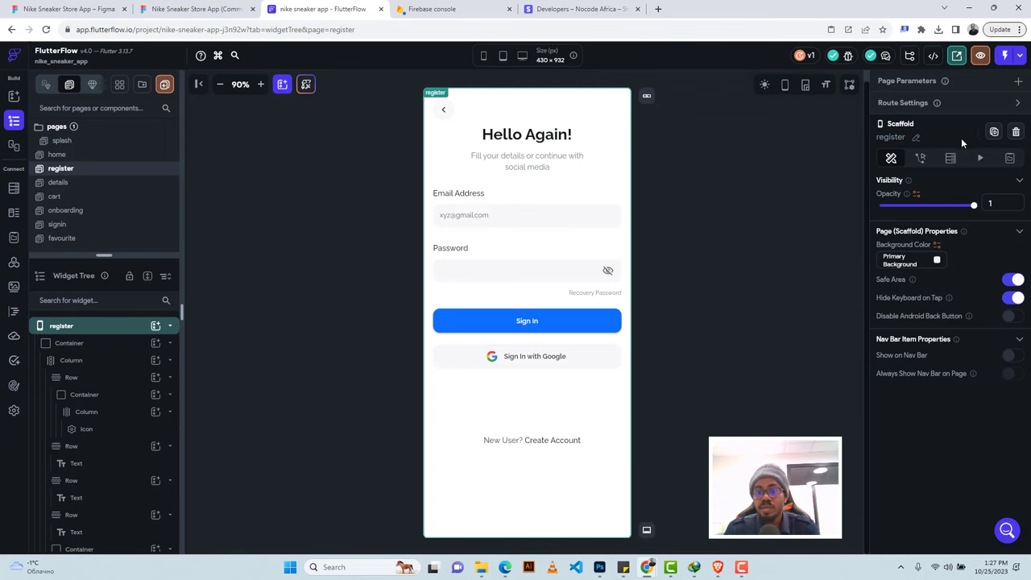
# Replace the Hello Again! heading with 'Register Account' copied from the Figma design.
pyautogui.click(193, 9)
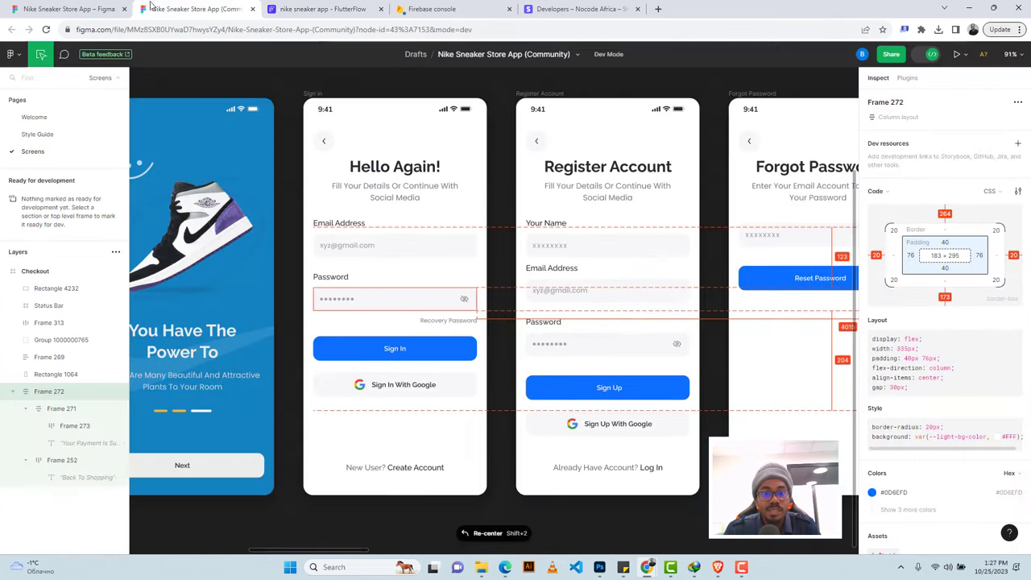
pyautogui.click(555, 165)
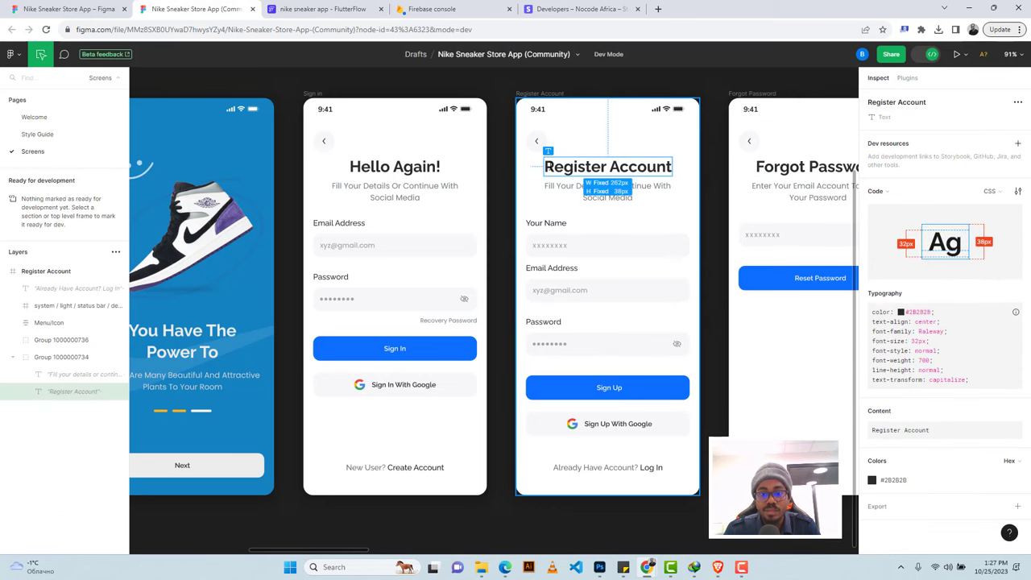
pyautogui.moveTo(636, 167); pyautogui.dragTo(551, 159)
pyautogui.moveTo(637, 167); pyautogui.dragTo(671, 166)
pyautogui.hotkey('ctrl', 'c')
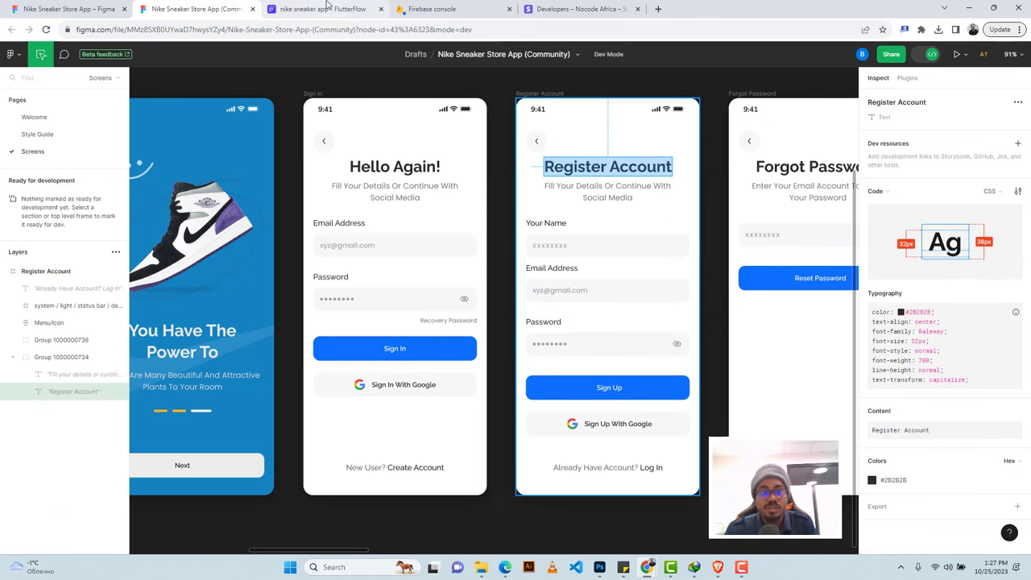
pyautogui.click(322, 8)
pyautogui.click(526, 135)
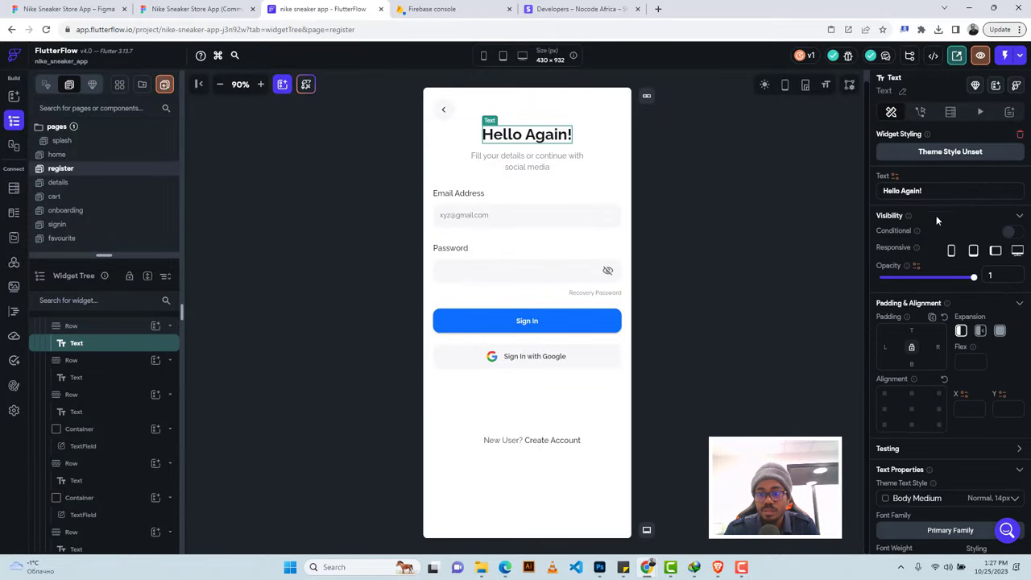
pyautogui.tripleClick(911, 192)
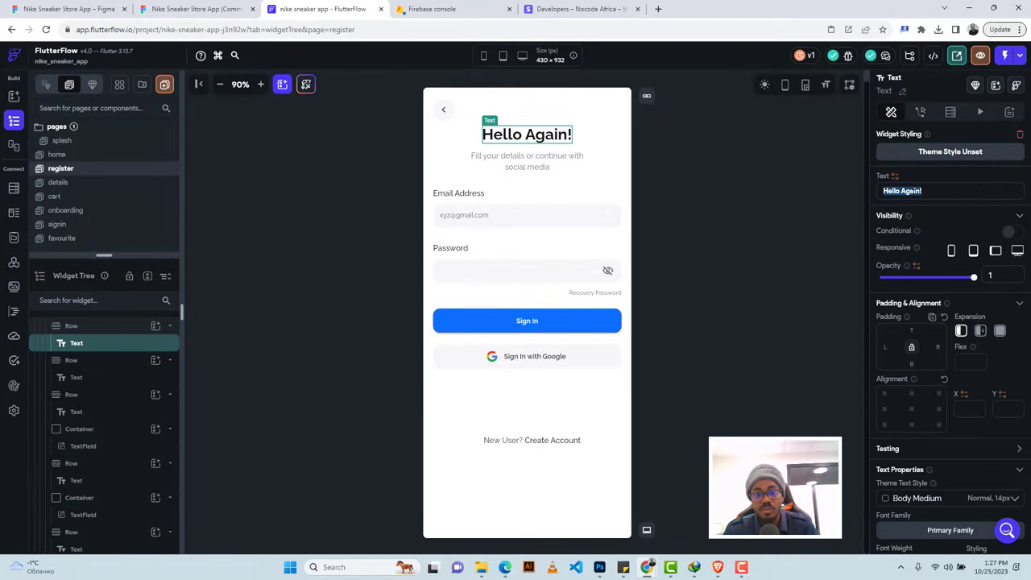
pyautogui.hotkey('ctrl', 'v')
# Copy the subtitle text from the Figma register design.
pyautogui.click(195, 8)
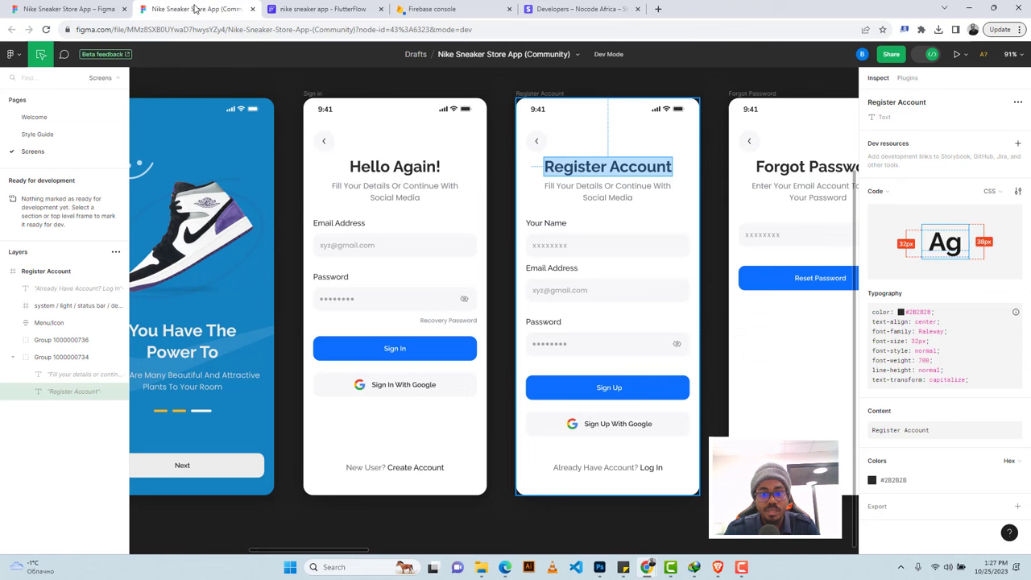
pyautogui.click(549, 186)
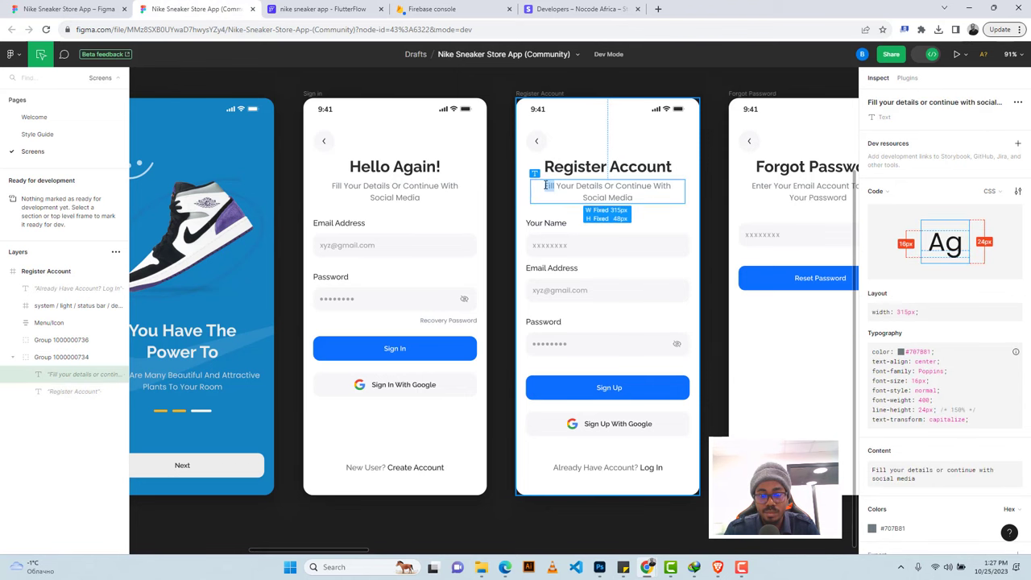
pyautogui.moveTo(546, 185); pyautogui.dragTo(649, 198)
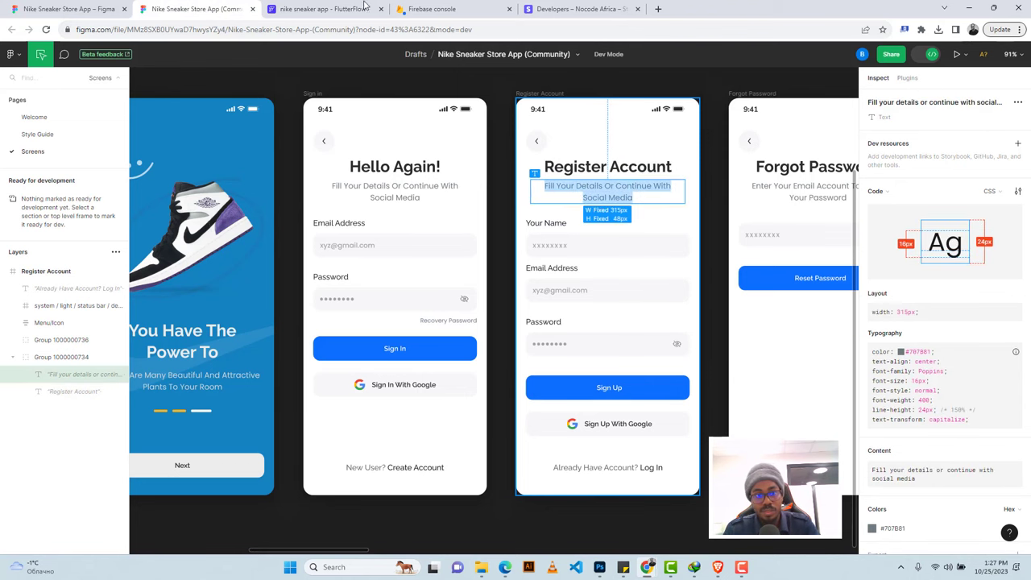
pyautogui.click(322, 9)
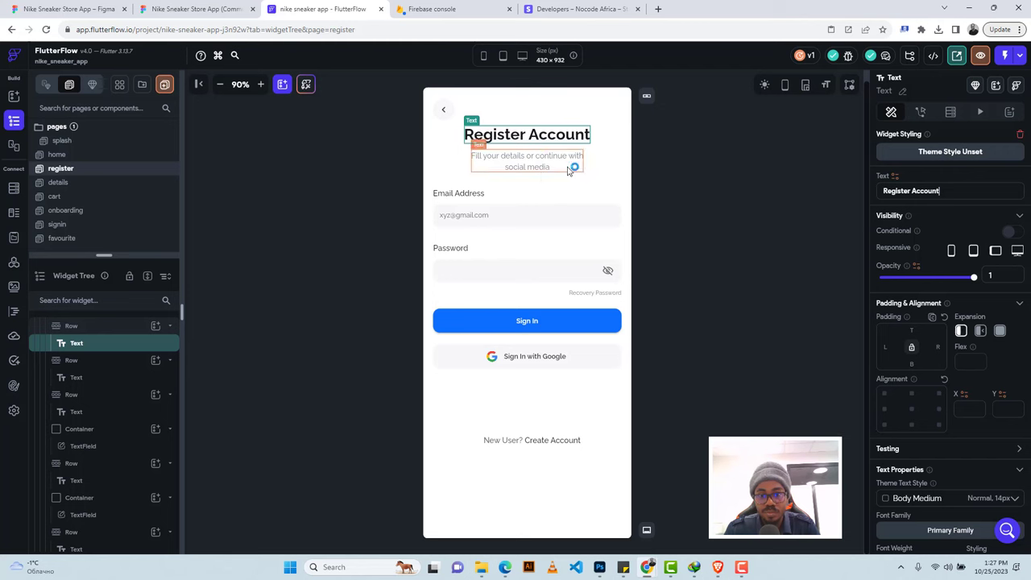
# Select the register page subtitle text and compare it against the Figma design.
pyautogui.click(527, 161)
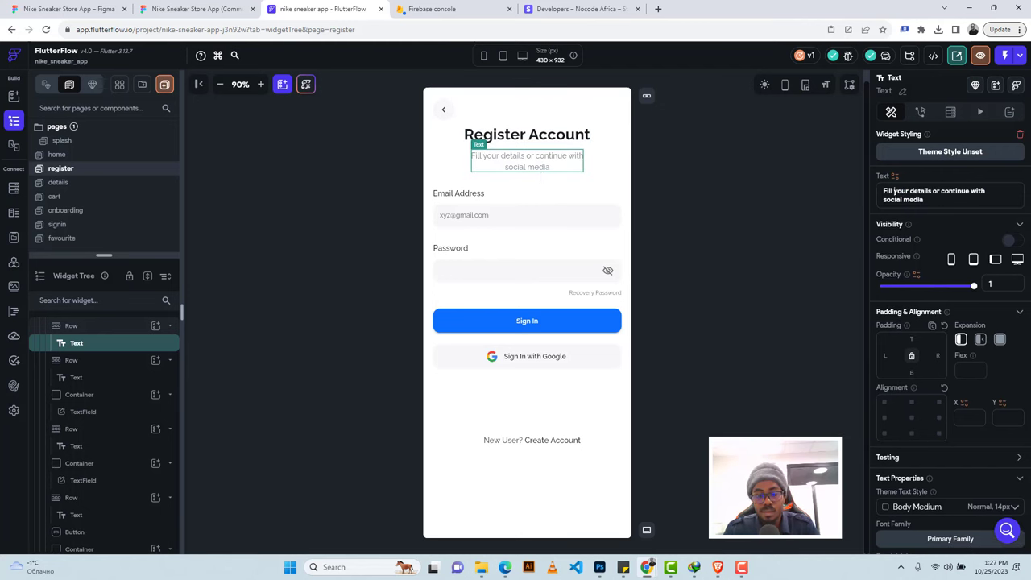
pyautogui.doubleClick(527, 161)
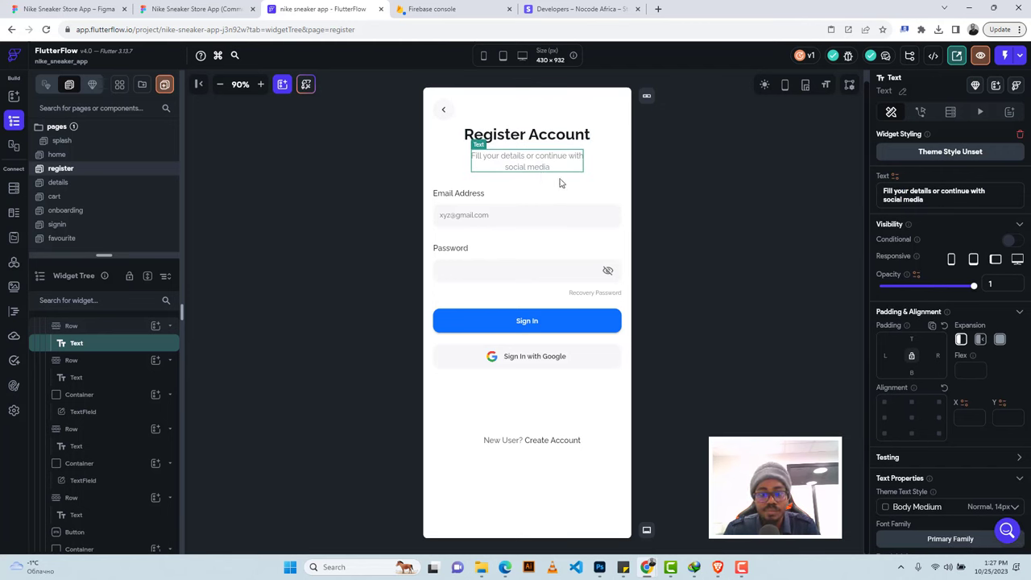
pyautogui.click(185, 10)
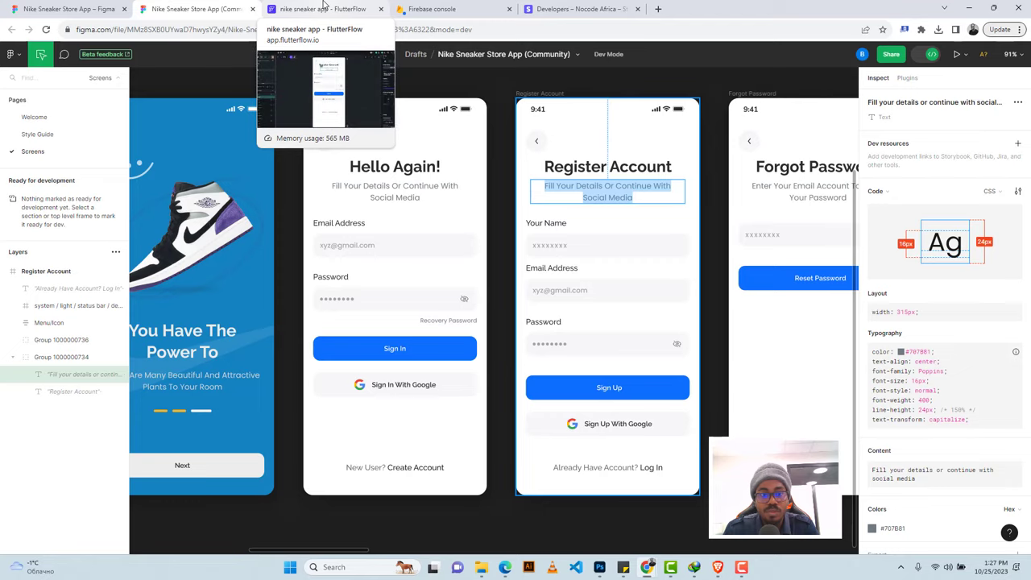
pyautogui.click(323, 8)
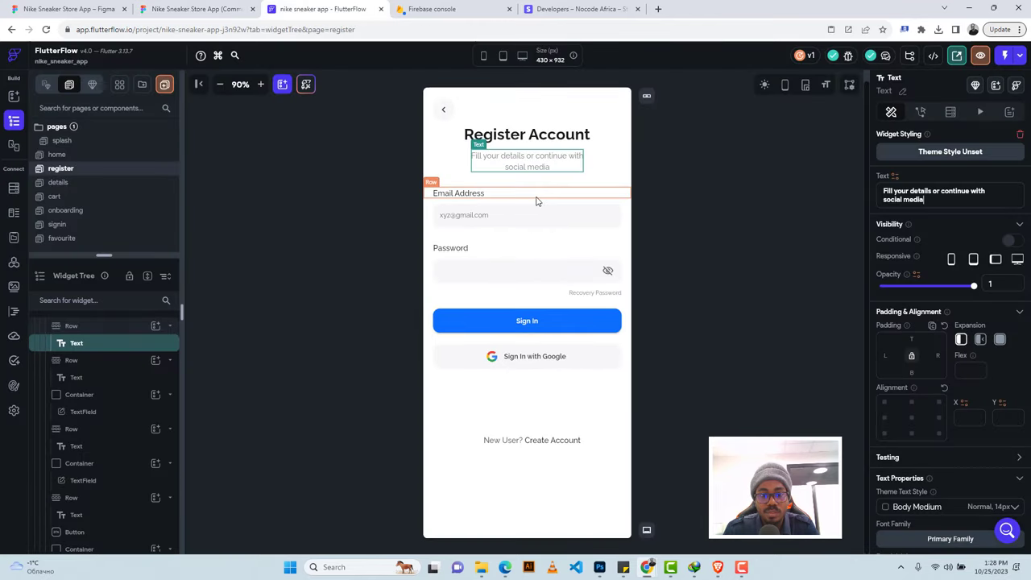
# Duplicate the Email Address label row and change the copy to 'Your name'.
pyautogui.click(537, 201)
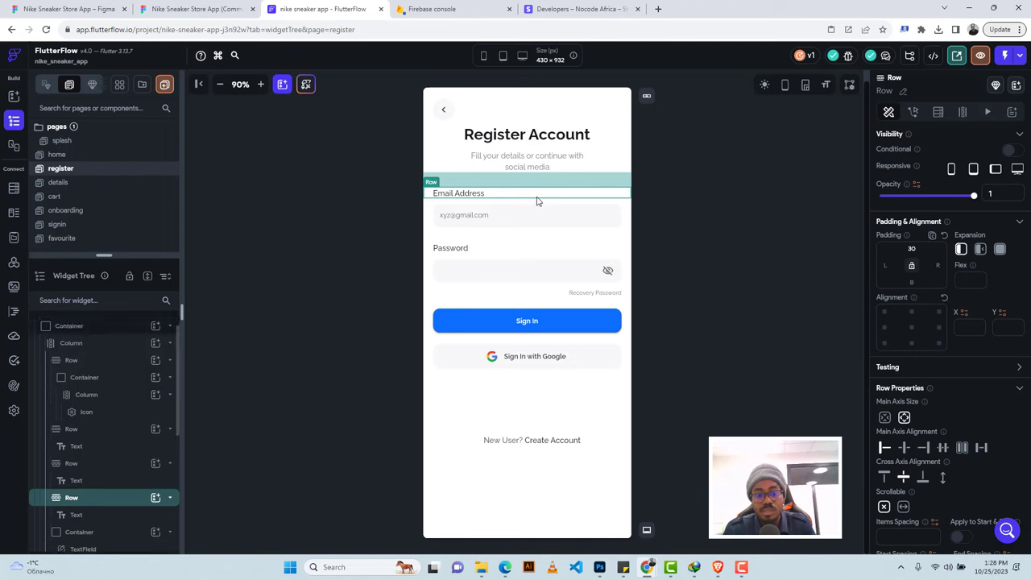
pyautogui.hotkey('ctrl', 'd')
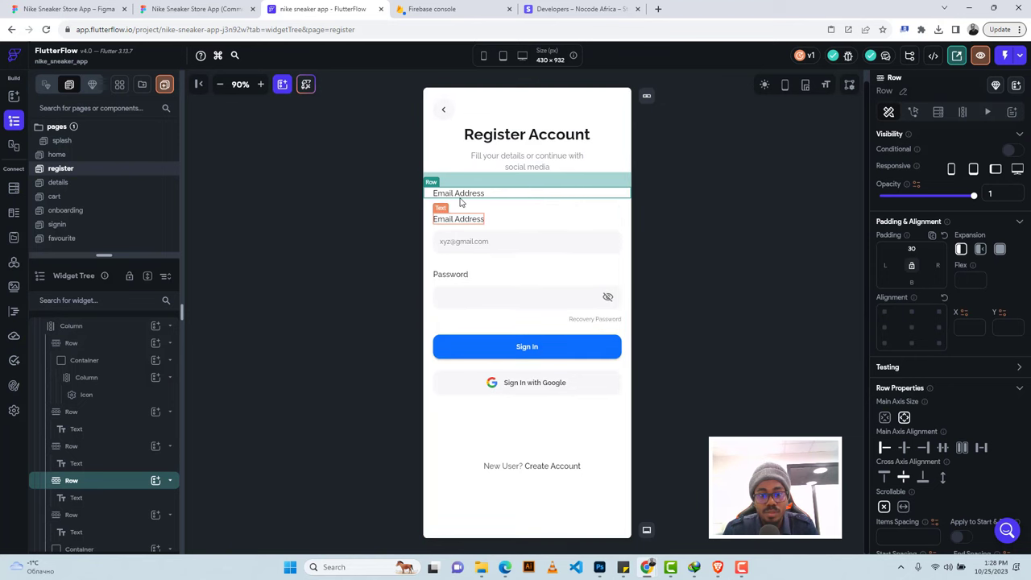
pyautogui.click(461, 195)
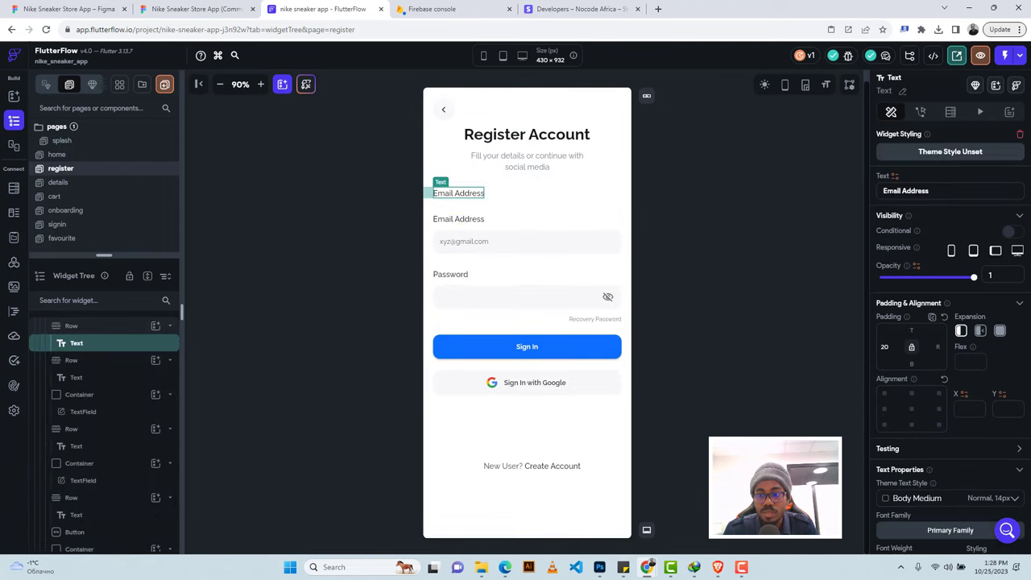
pyautogui.tripleClick(890, 191)
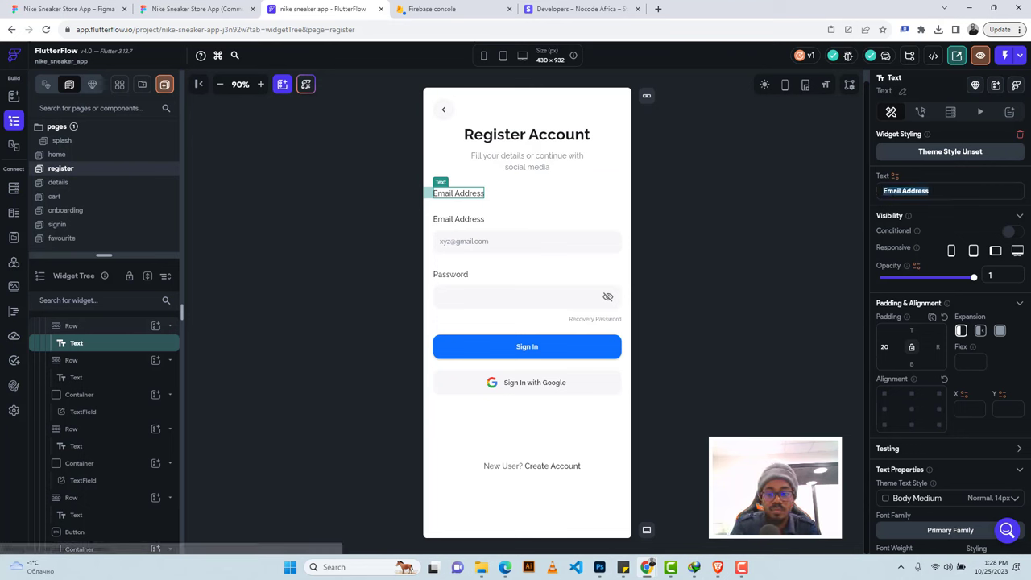
pyautogui.write('Your')
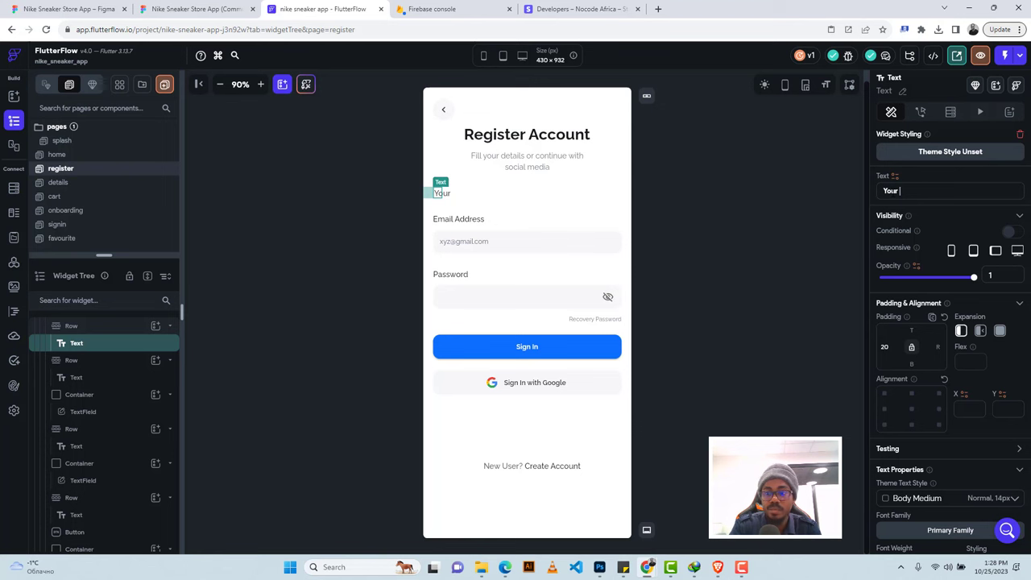
pyautogui.write(' name')
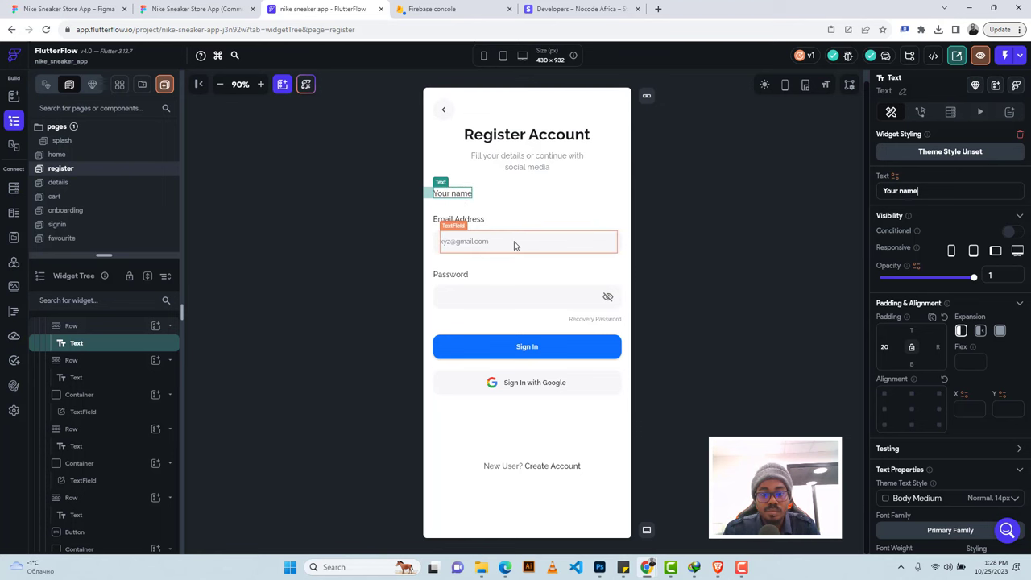
# Duplicate the email input field and move it under the Your name label.
pyautogui.click(440, 246)
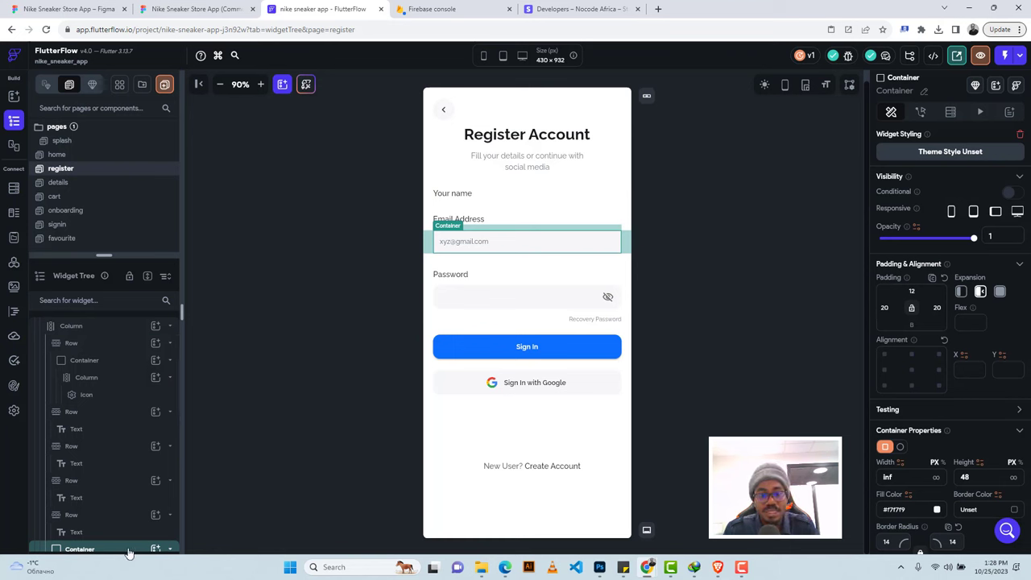
pyautogui.hotkey('ctrl', 'd')
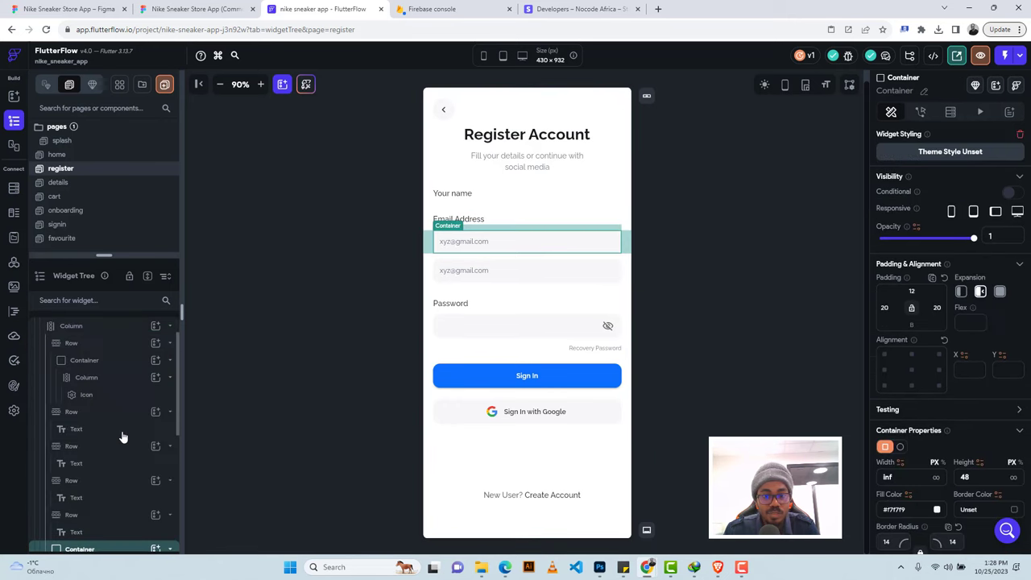
pyautogui.scroll(-3, 112, 427)
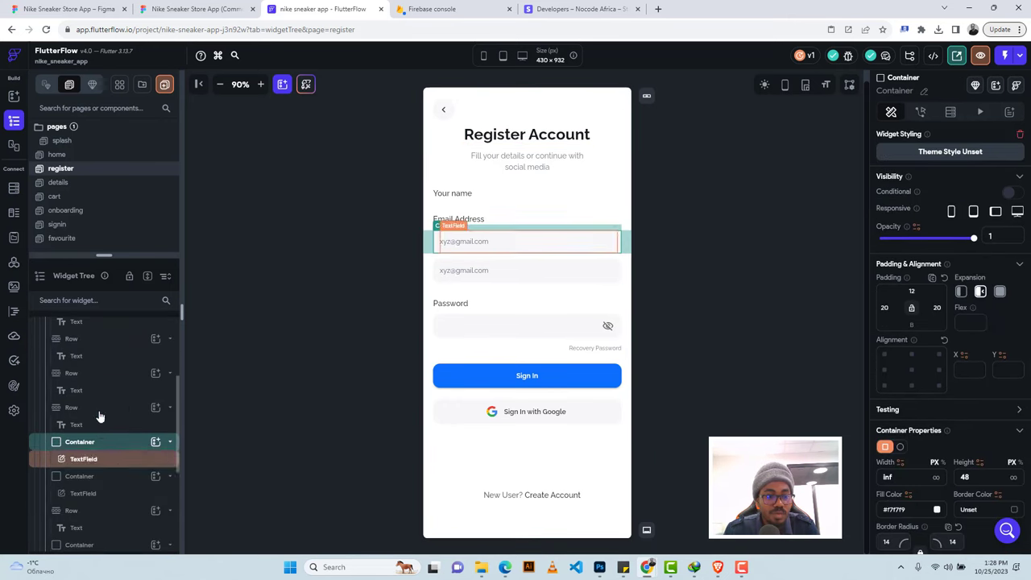
pyautogui.click(95, 412)
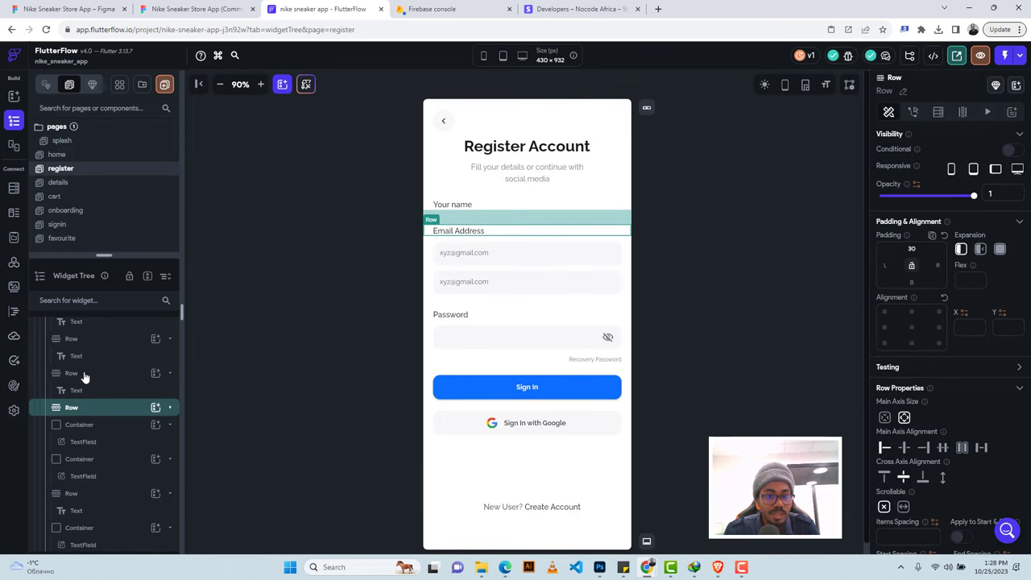
pyautogui.click(85, 374)
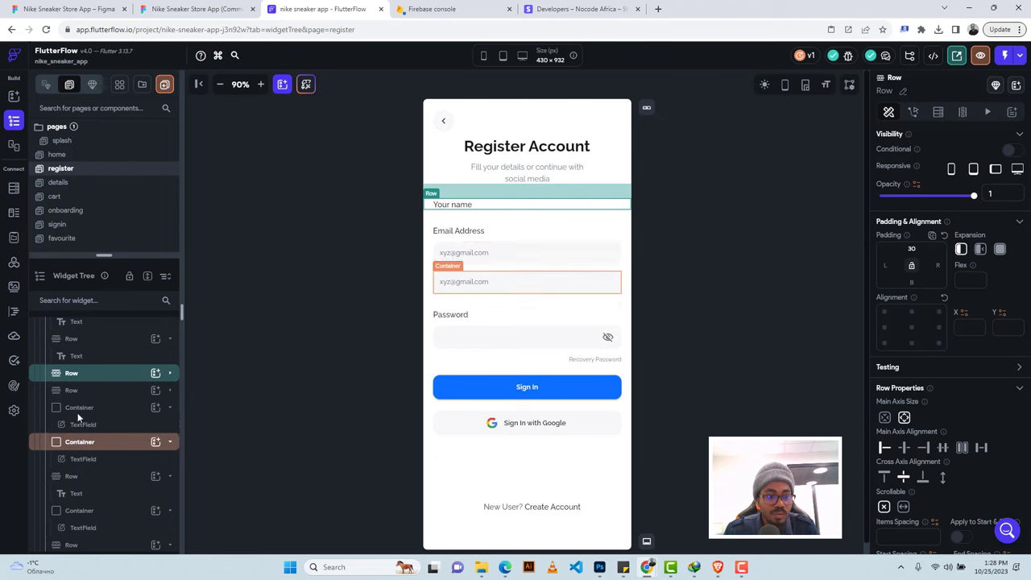
pyautogui.click(79, 409)
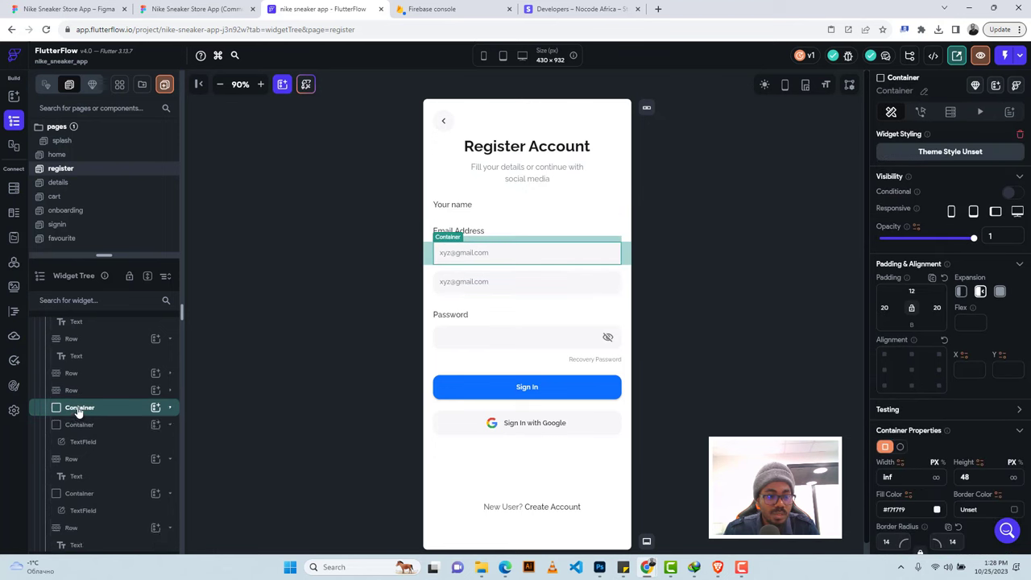
pyautogui.moveTo(78, 409); pyautogui.dragTo(87, 376)
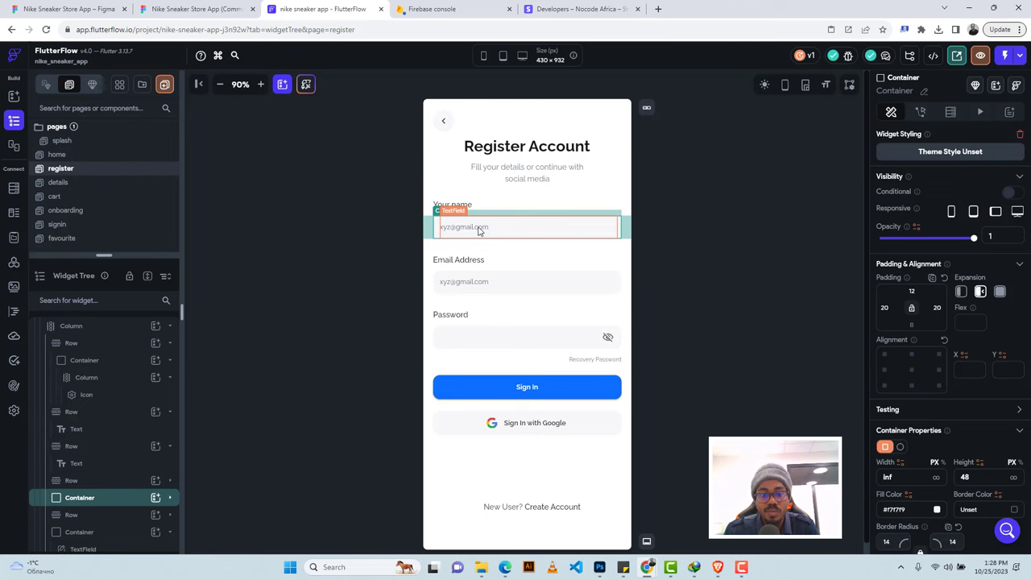
# Name the register page input fields 'name', 'email' and 'password'.
pyautogui.click(478, 231)
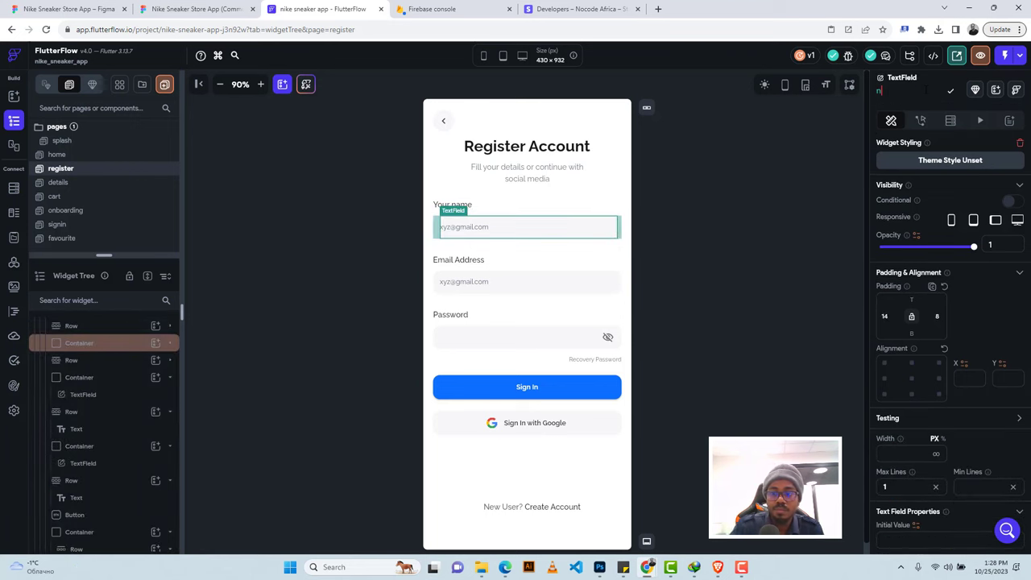
pyautogui.write('name')
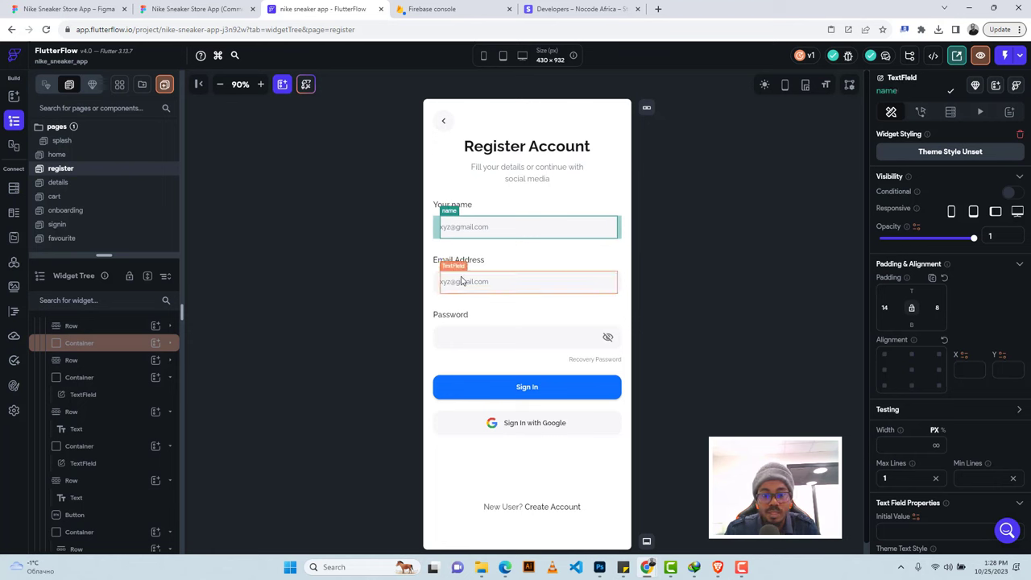
pyautogui.click(462, 280)
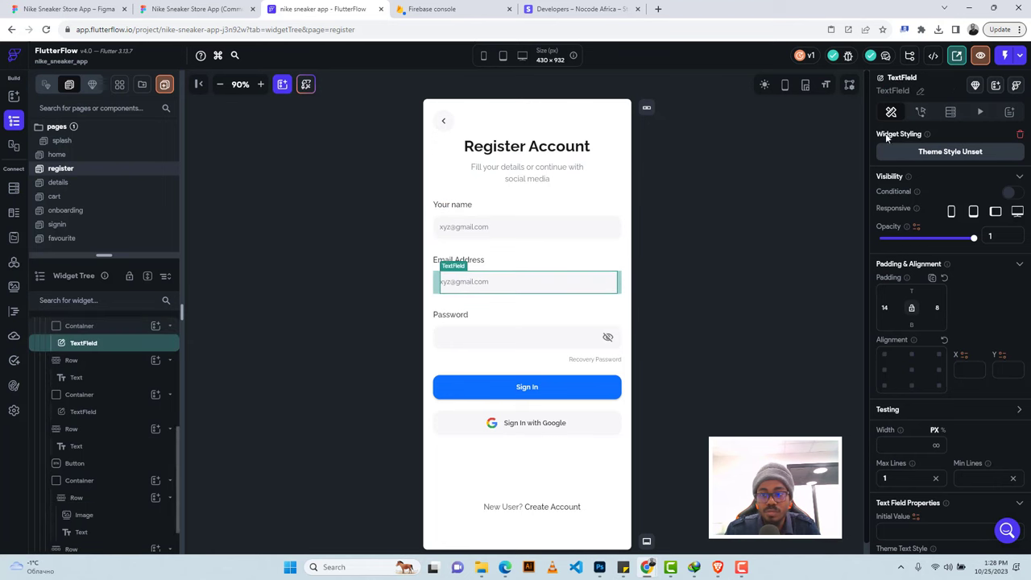
pyautogui.click(920, 94)
pyautogui.write('e')
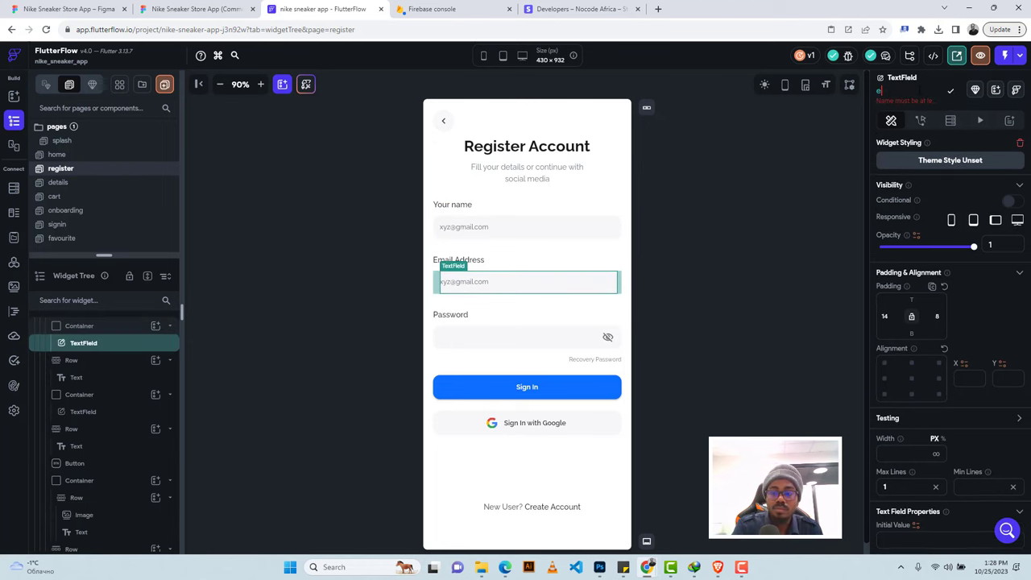
pyautogui.write('mail')
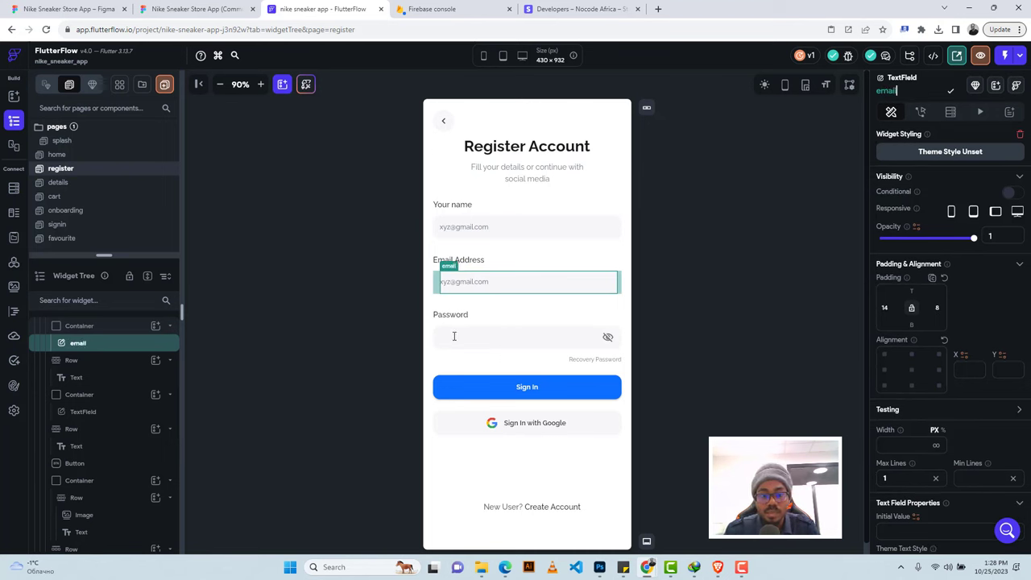
pyautogui.click(454, 341)
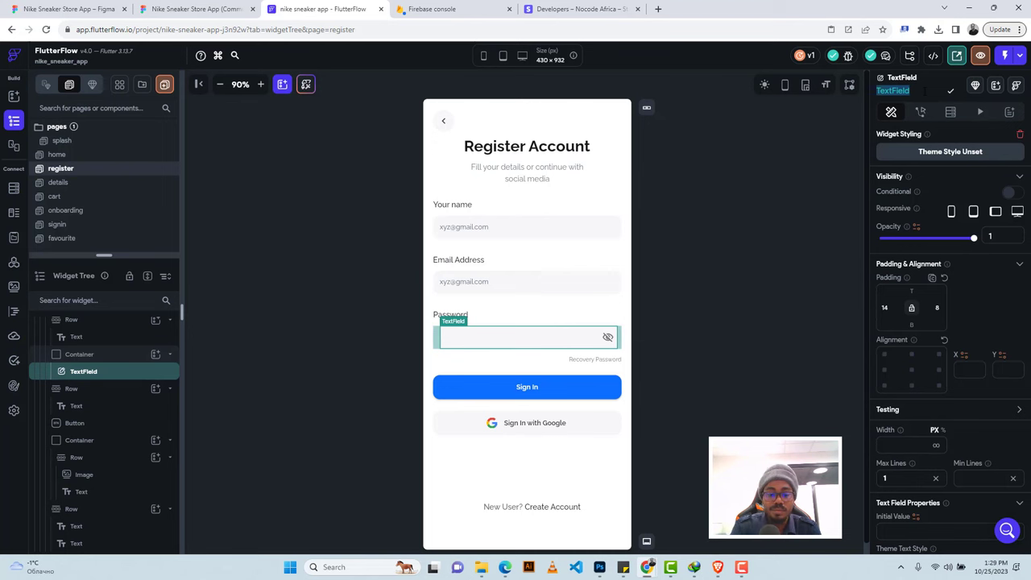
pyautogui.write('password')
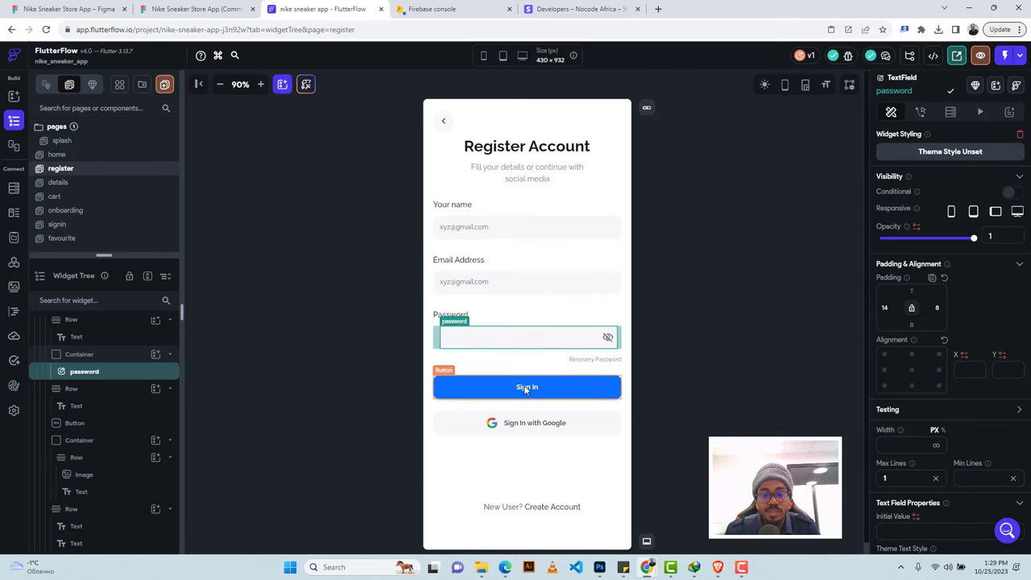
pyautogui.click(525, 387)
# Copy the 'Already Have Account? Log In' content from the Figma text layer's Inspect panel.
pyautogui.click(193, 9)
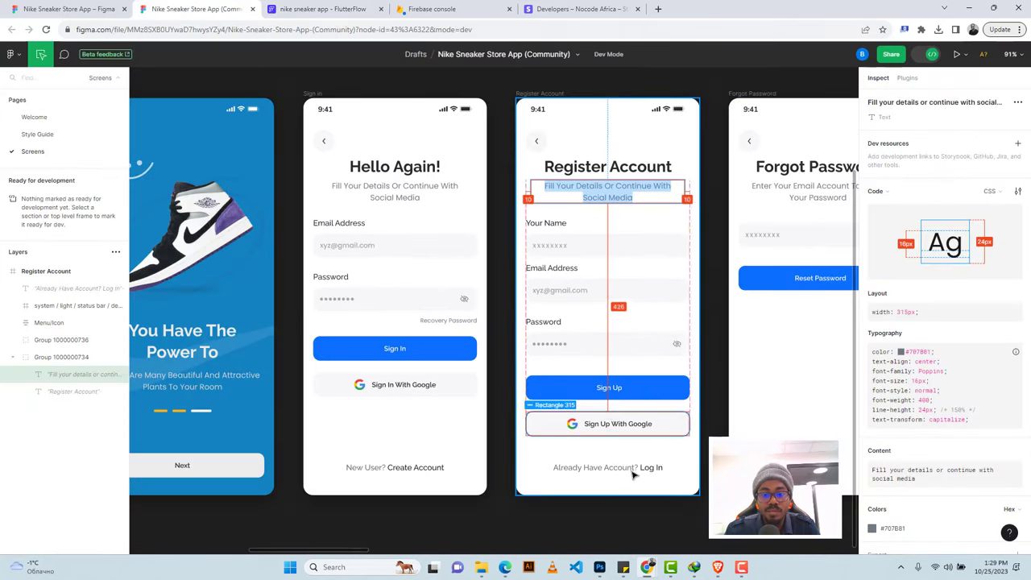
pyautogui.click(322, 9)
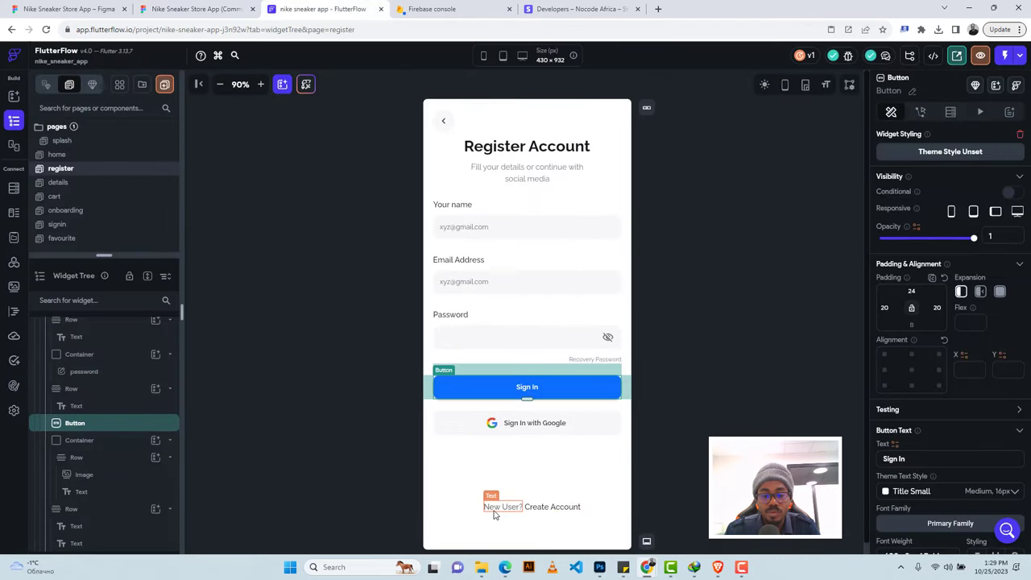
pyautogui.click(205, 9)
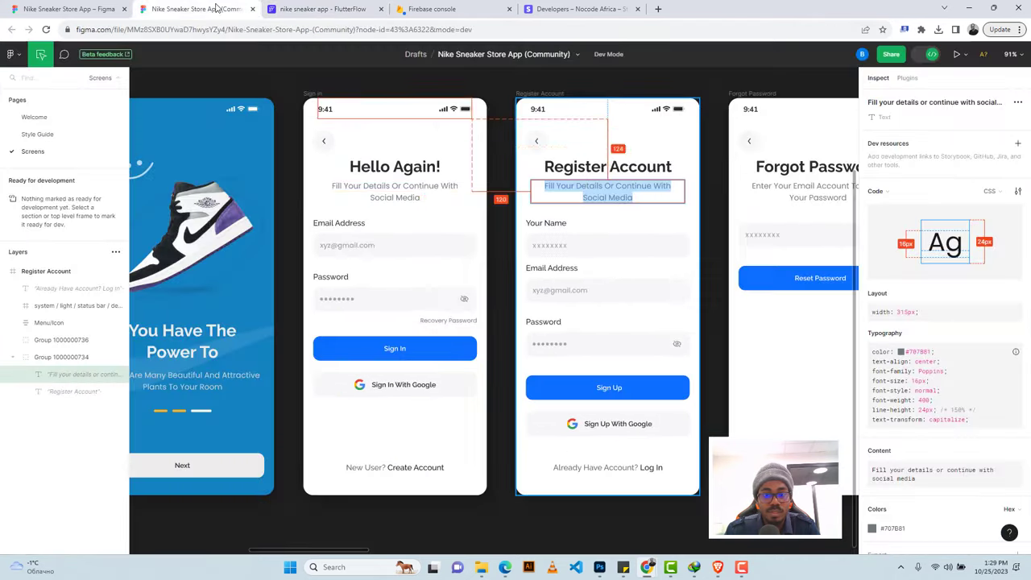
pyautogui.click(572, 468)
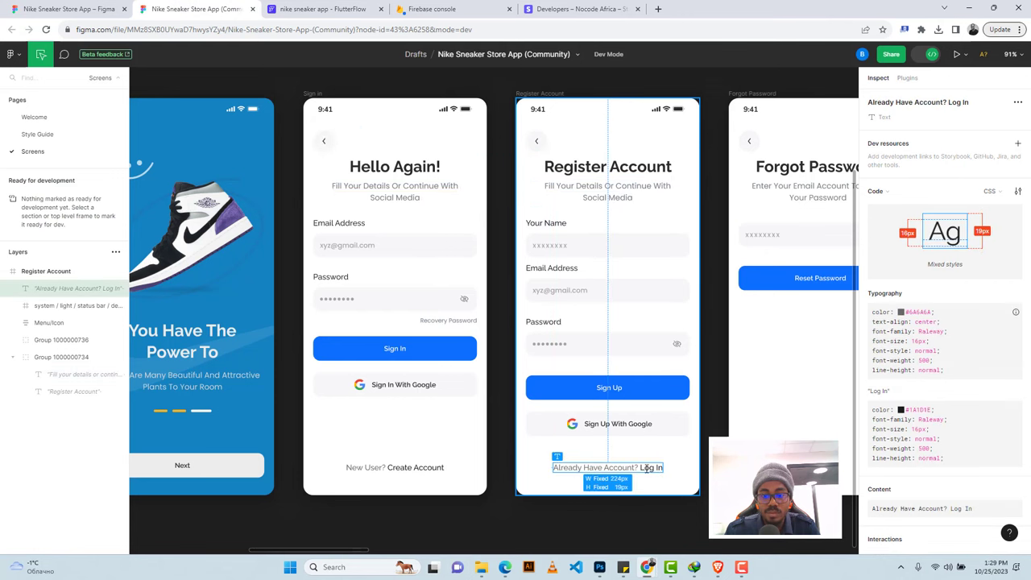
pyautogui.moveTo(638, 468); pyautogui.dragTo(546, 473)
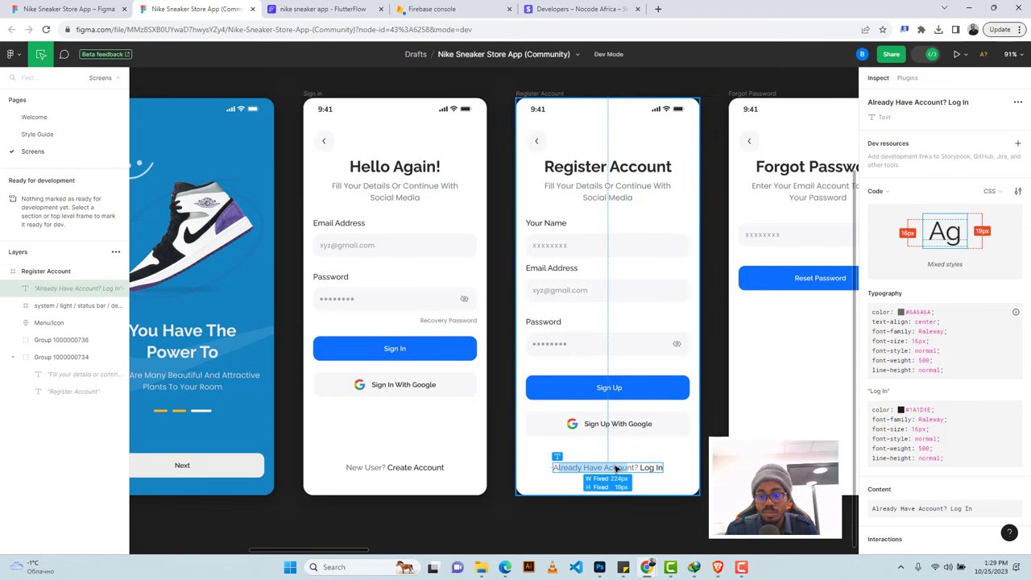
pyautogui.scroll(-3, 1015, 427)
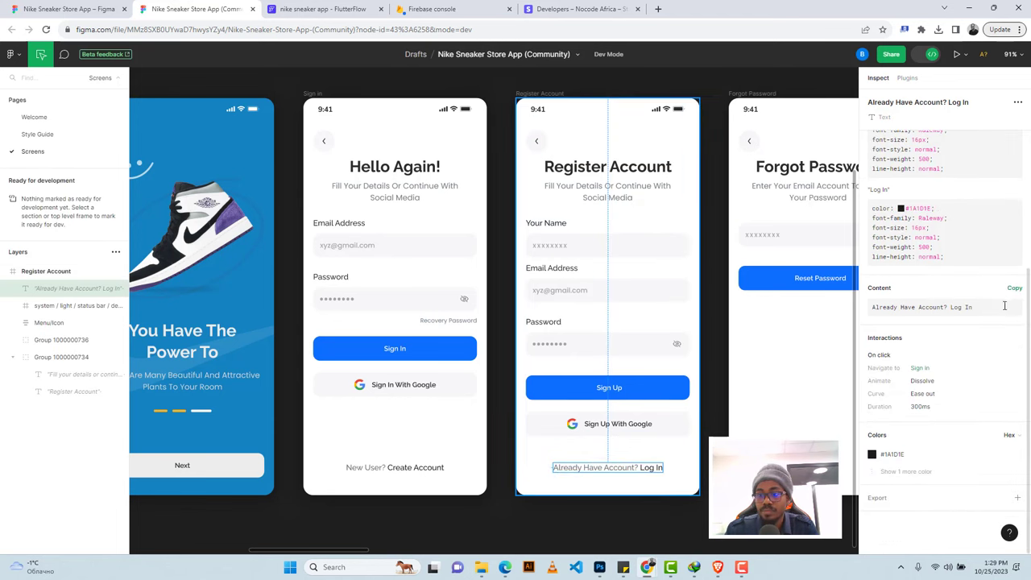
pyautogui.click(1013, 290)
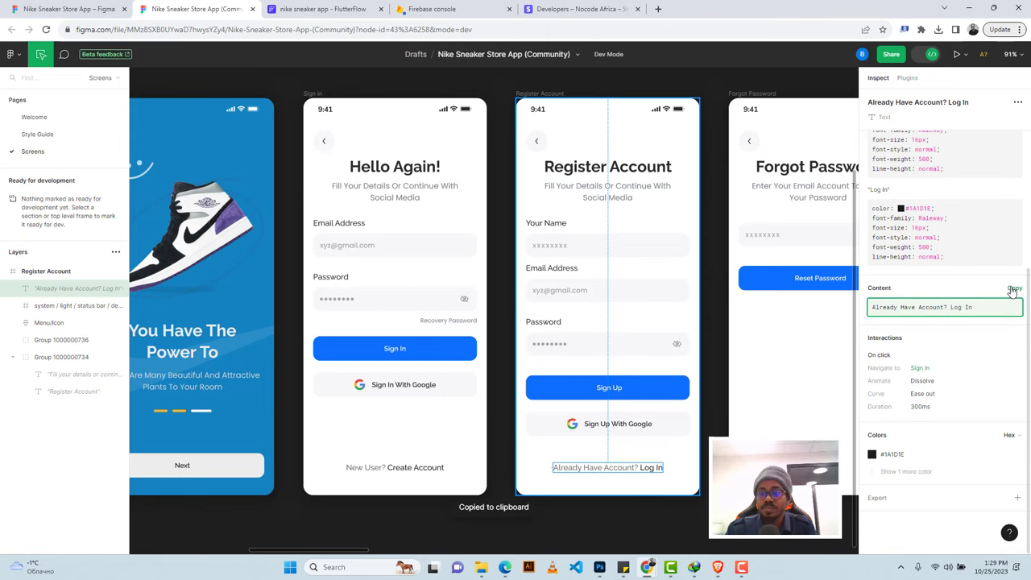
pyautogui.click(322, 9)
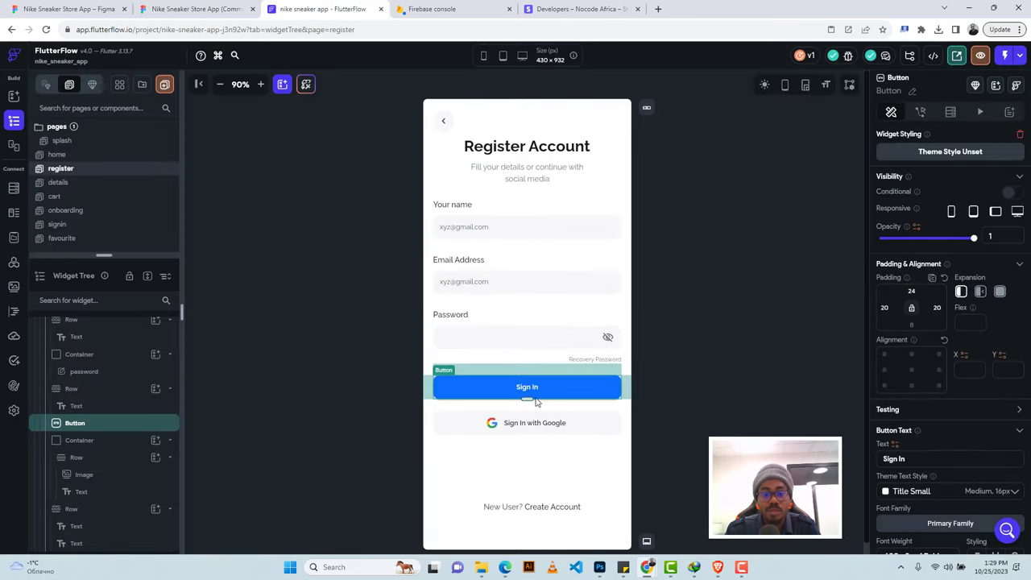
# Change the New User? / Create Account line to 'Already Have Account?' / 'Log In'.
pyautogui.click(500, 509)
pyautogui.hotkey('ctrl', 'a')
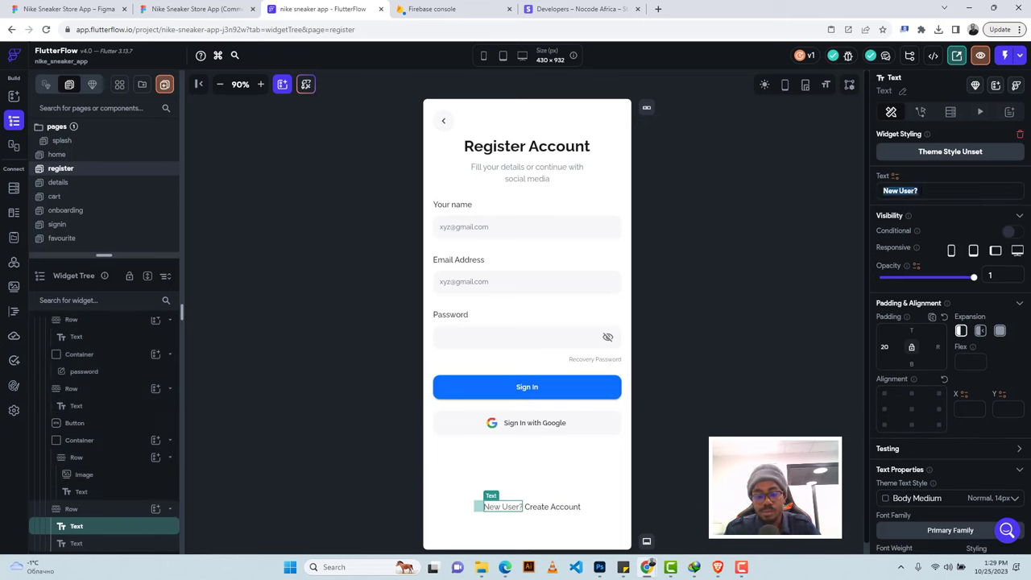
pyautogui.hotkey('ctrl', 'v')
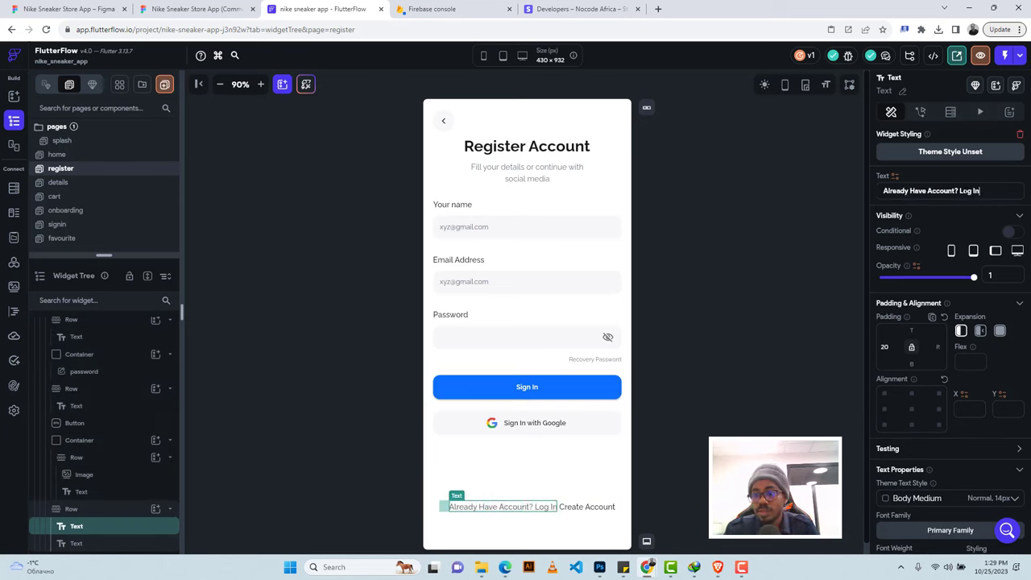
pyautogui.hotkey('ctrl', 'shift', 'Left')
pyautogui.hotkey('ctrl', 'shift', 'Left')
pyautogui.hotkey('ctrl', 'x')
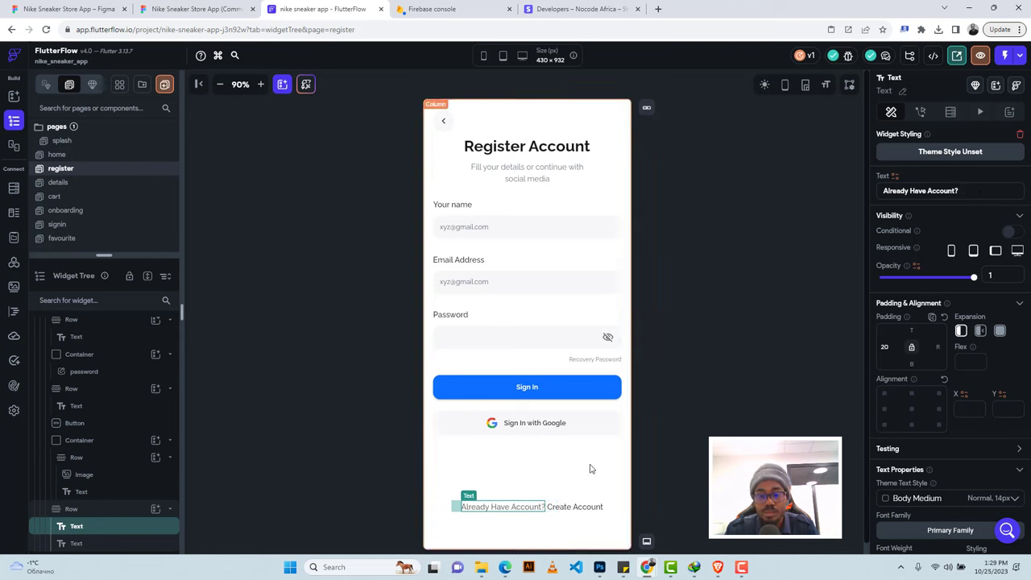
pyautogui.click(574, 509)
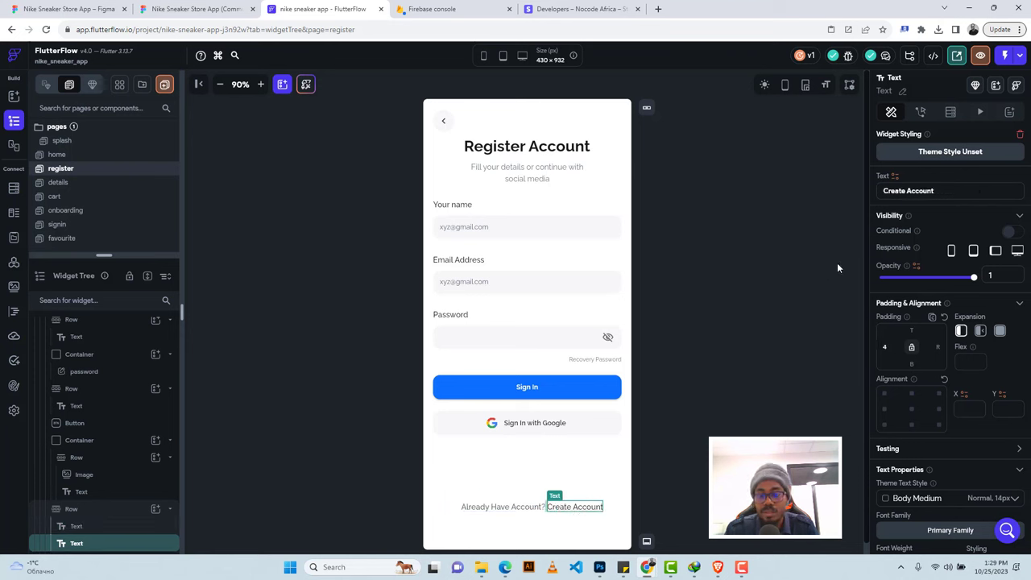
pyautogui.tripleClick(901, 190)
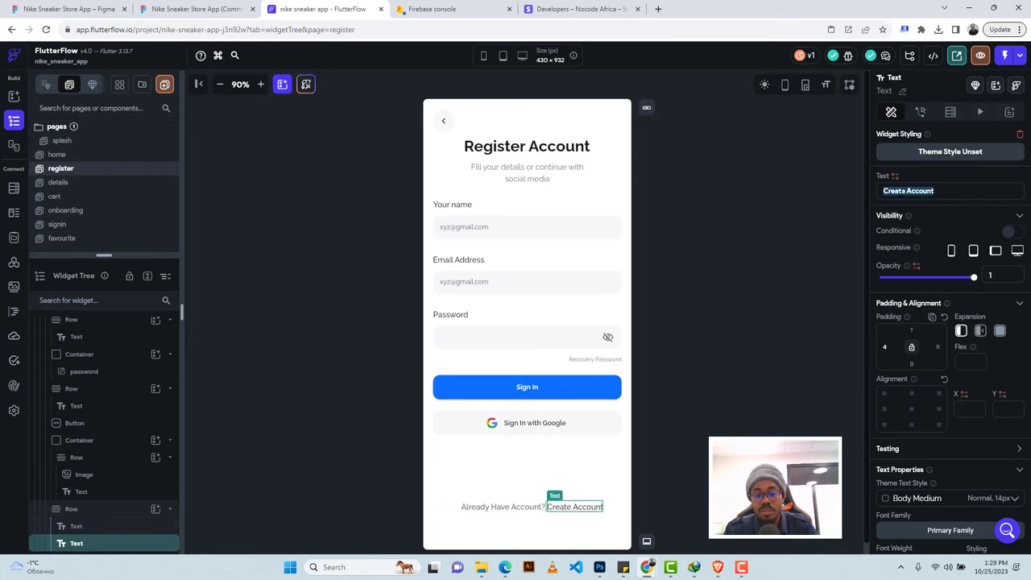
pyautogui.hotkey('ctrl', 'v')
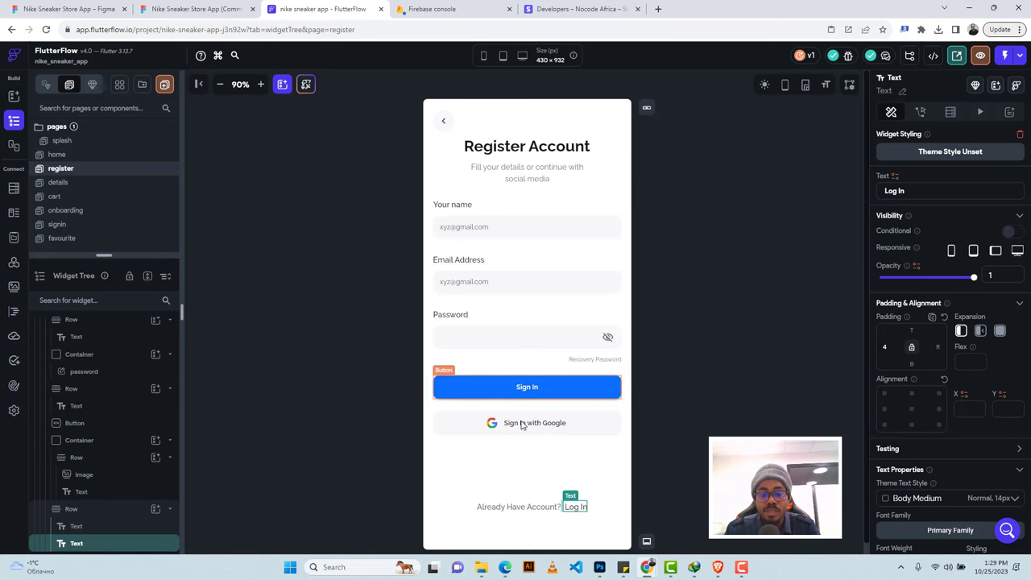
# Change 'Sign In with Google' and the Sign In button to 'Sign Up'.
pyautogui.click(521, 424)
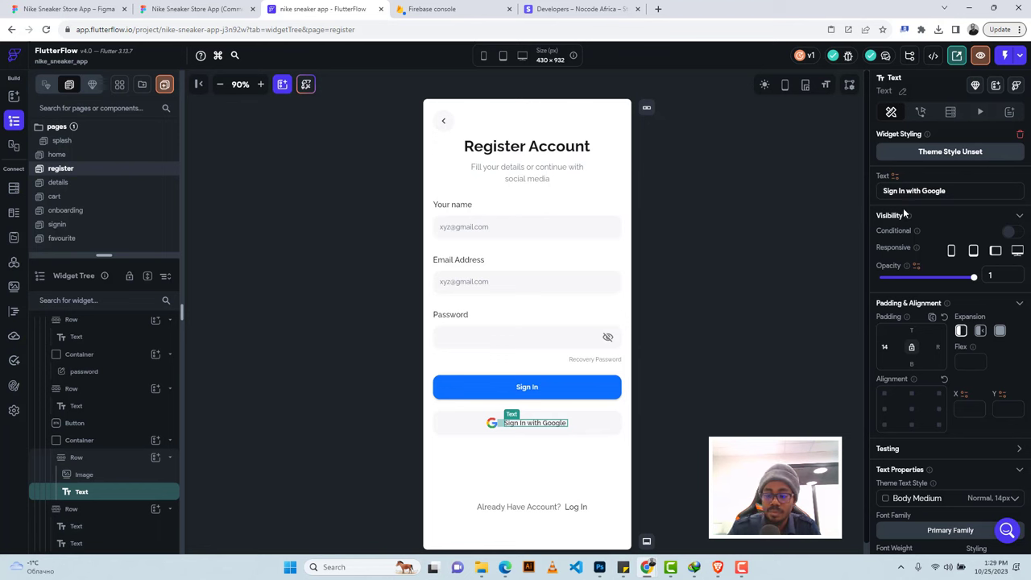
pyautogui.press('BackSpace')
pyautogui.press('BackSpace')
pyautogui.write('U')
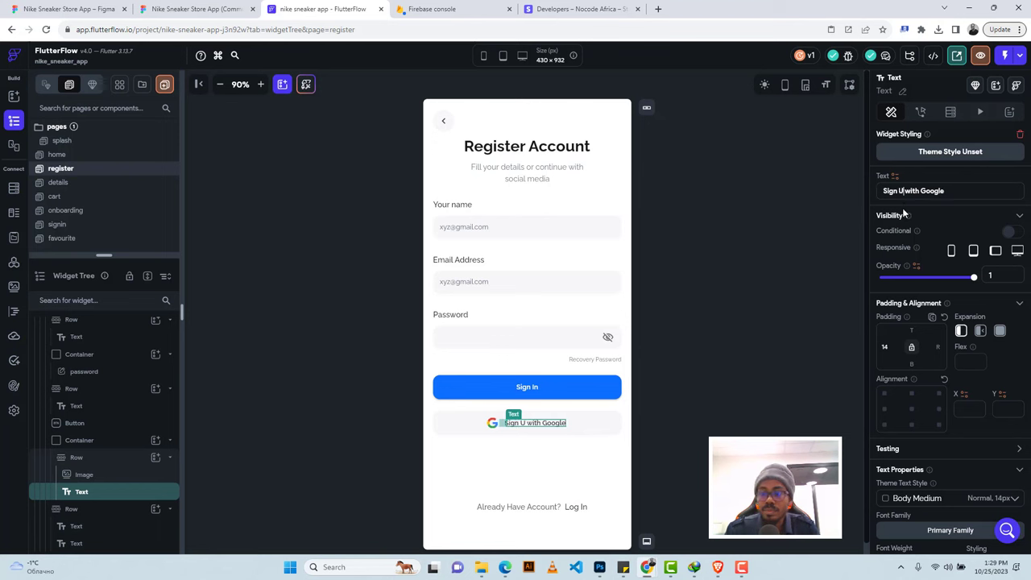
pyautogui.write('p')
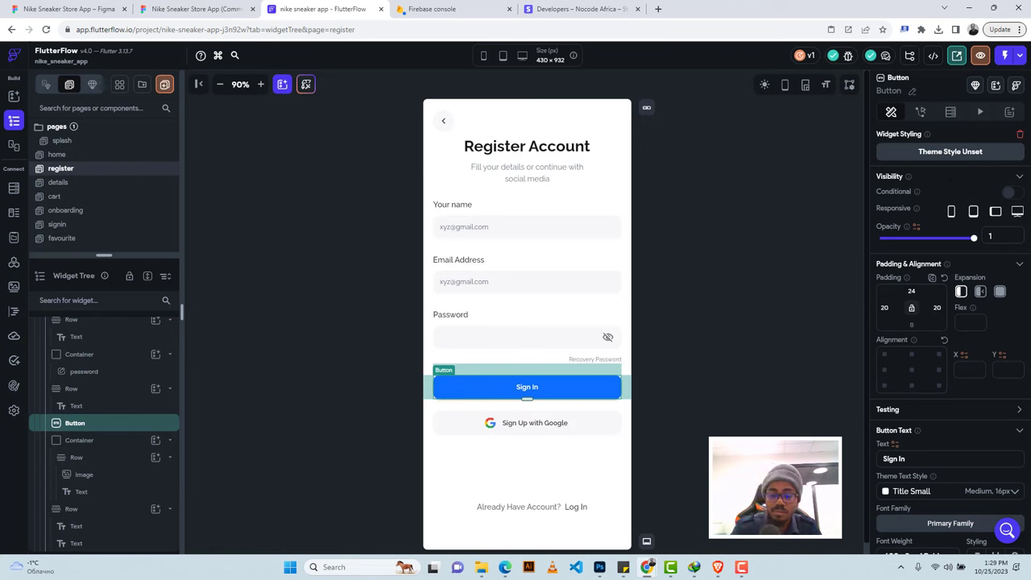
pyautogui.press('BackSpace')
pyautogui.press('BackSpace')
pyautogui.write('Up')
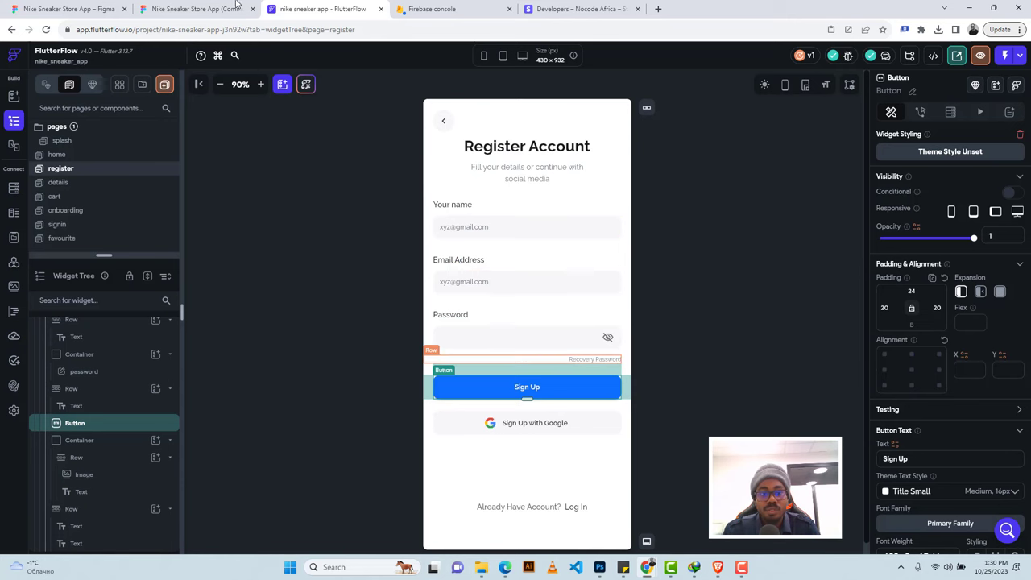
# Delete the Recovery Password row after checking the Figma design.
pyautogui.click(197, 9)
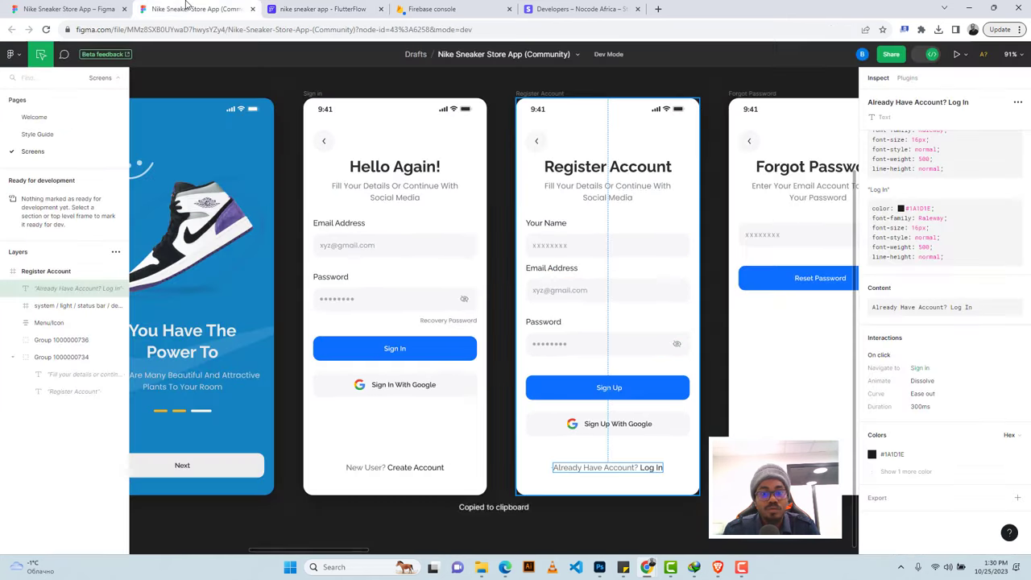
pyautogui.click(318, 9)
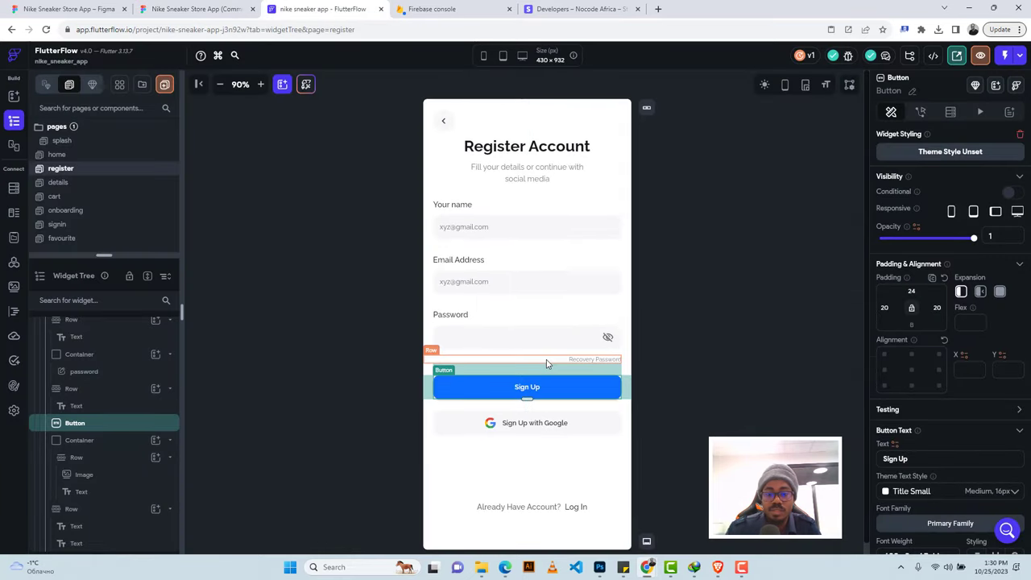
pyautogui.click(546, 361)
pyautogui.press('Delete')
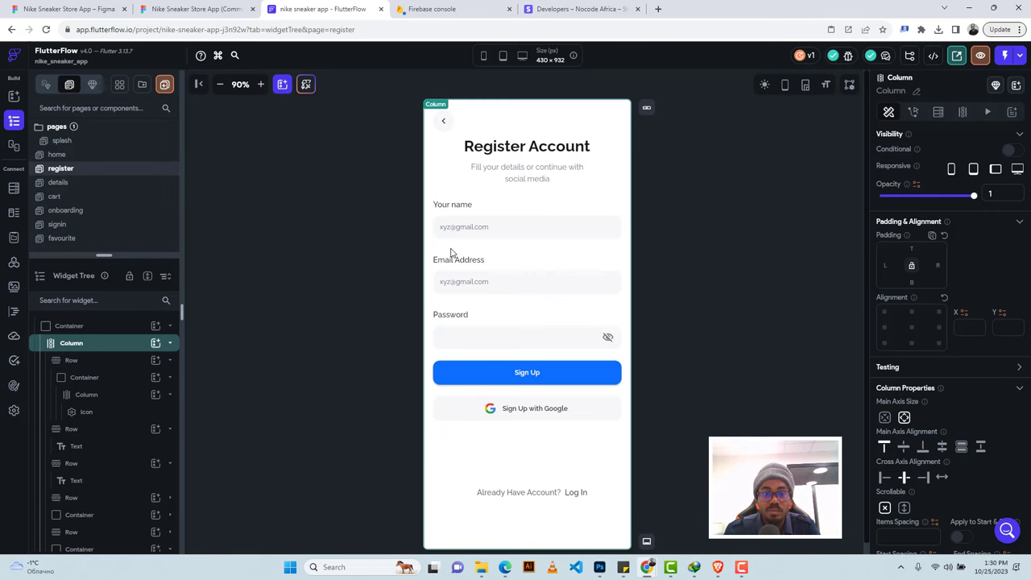
pyautogui.click(421, 10)
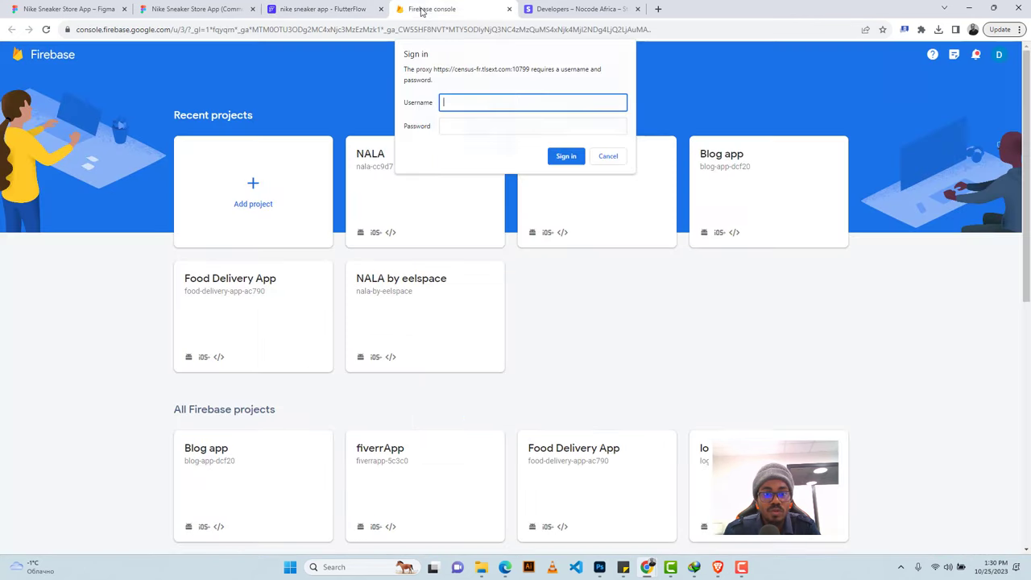
# Switch the Firebase console to a different Google account.
pyautogui.click(606, 157)
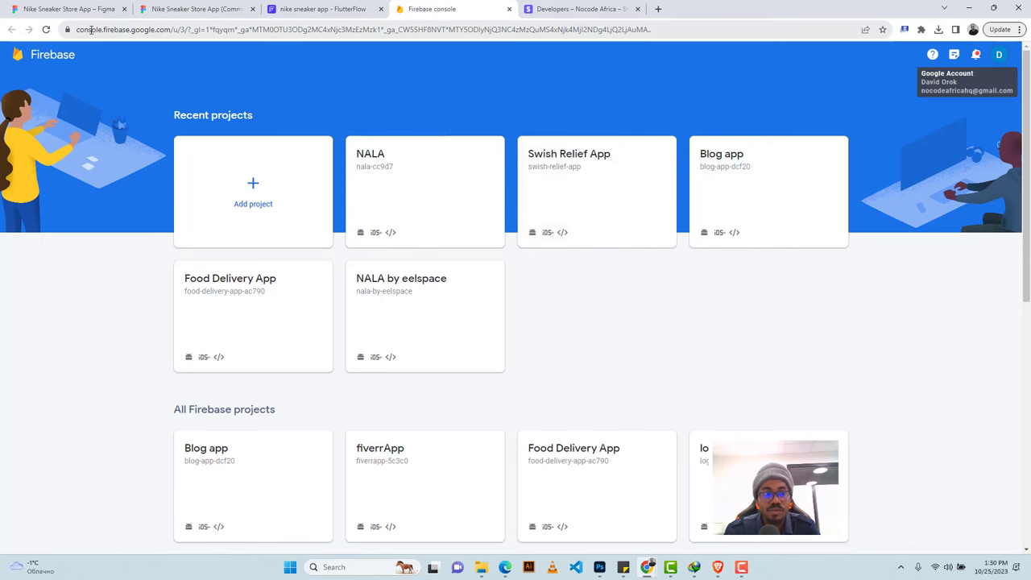
pyautogui.click(254, 193)
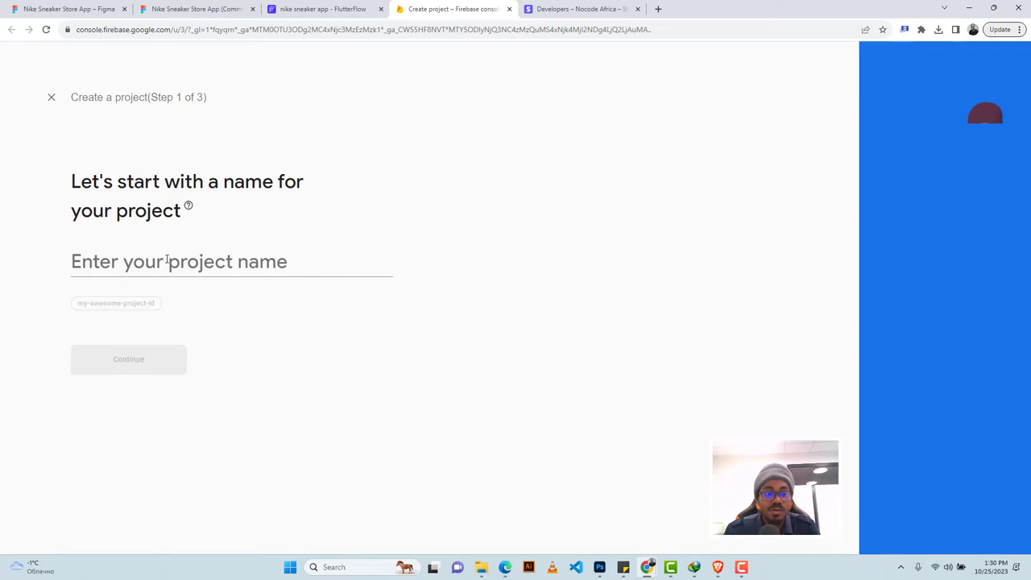
pyautogui.click(164, 260)
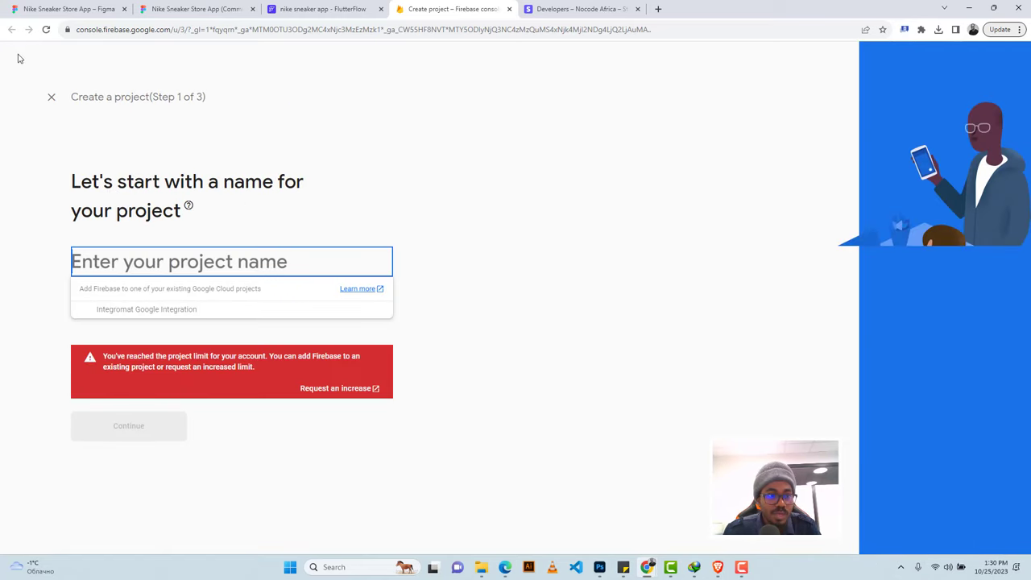
pyautogui.click(49, 100)
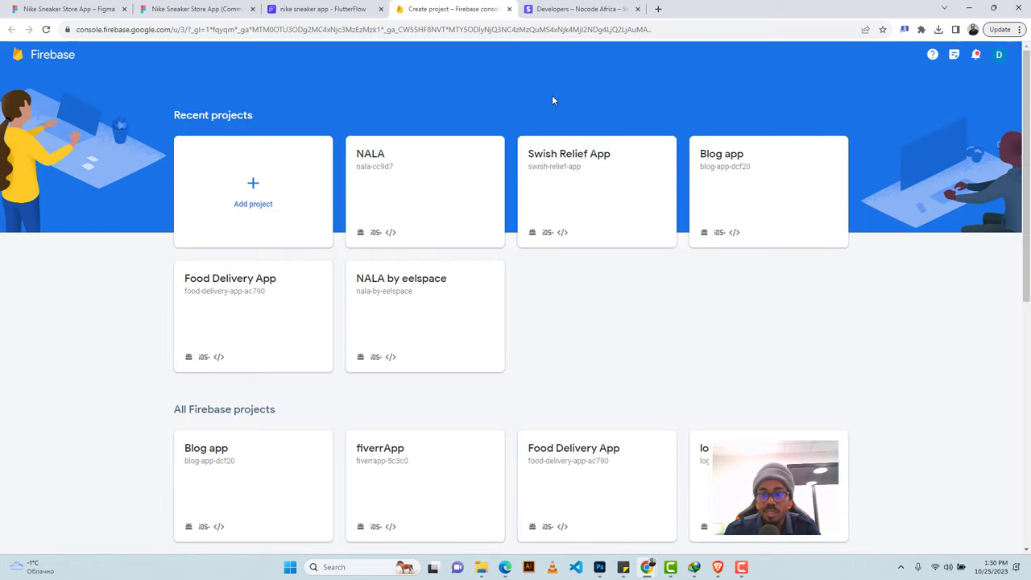
pyautogui.click(998, 54)
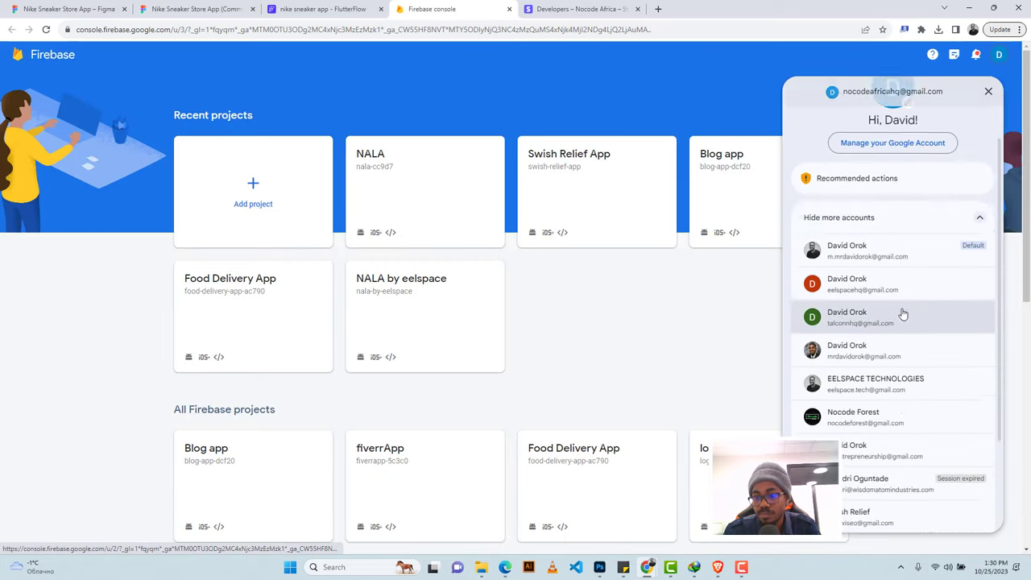
pyautogui.scroll(-3, 899, 315)
pyautogui.click(840, 362)
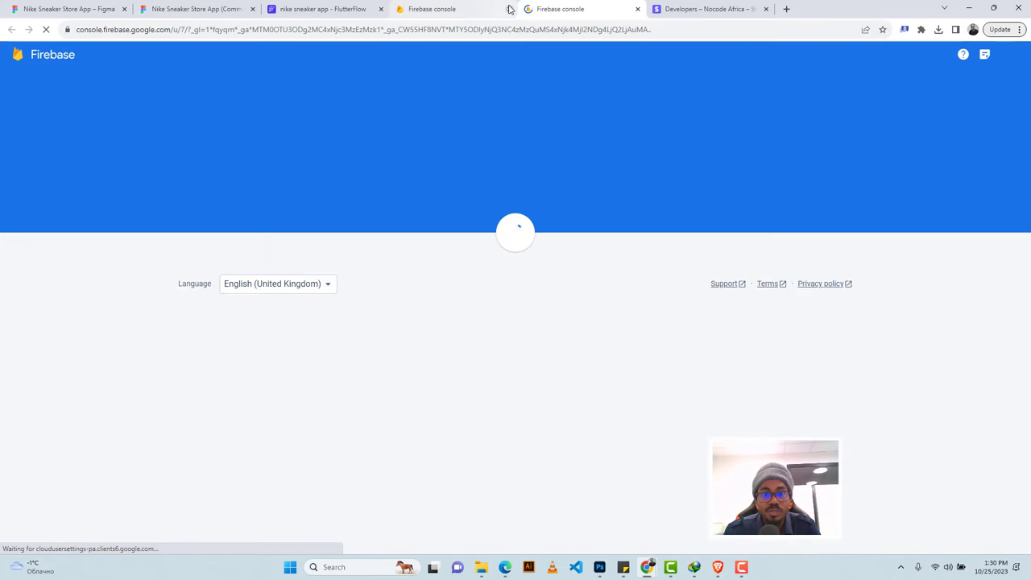
pyautogui.click(509, 9)
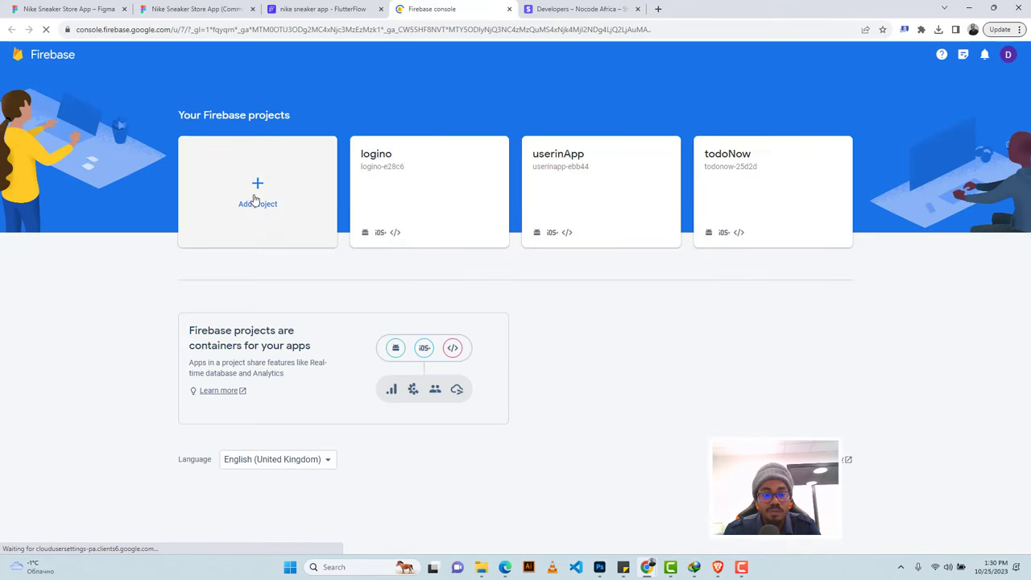
# Name the new Firebase project 'Nike Sneaker App' and create it.
pyautogui.click(257, 189)
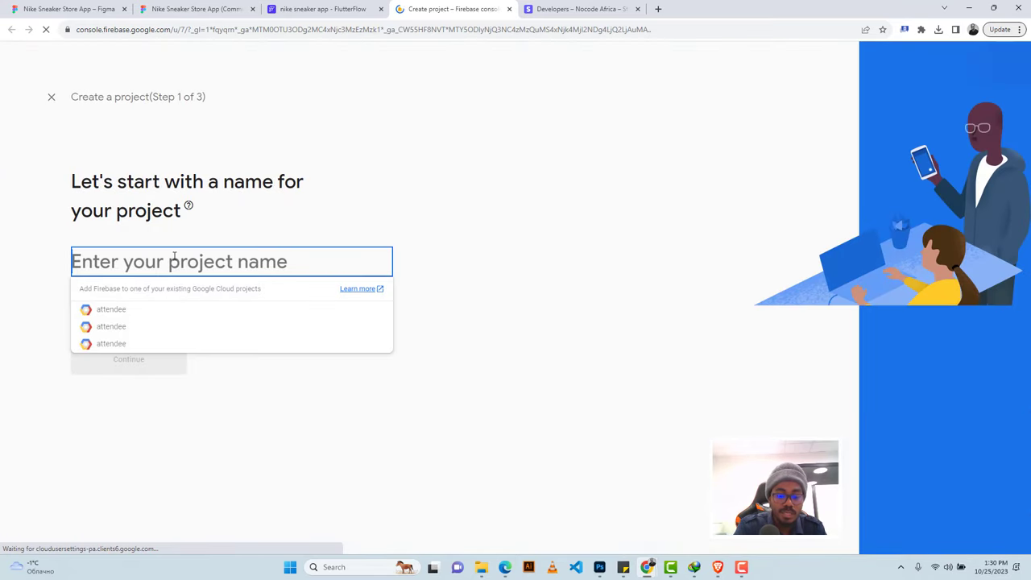
pyautogui.write('Nike N')
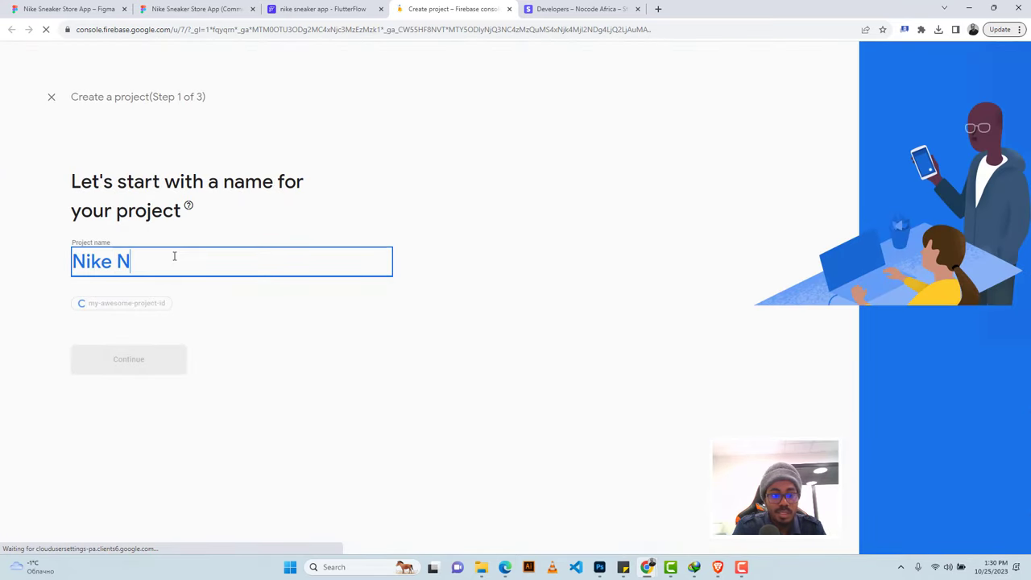
pyautogui.press('BackSpace')
pyautogui.write('Sneaker')
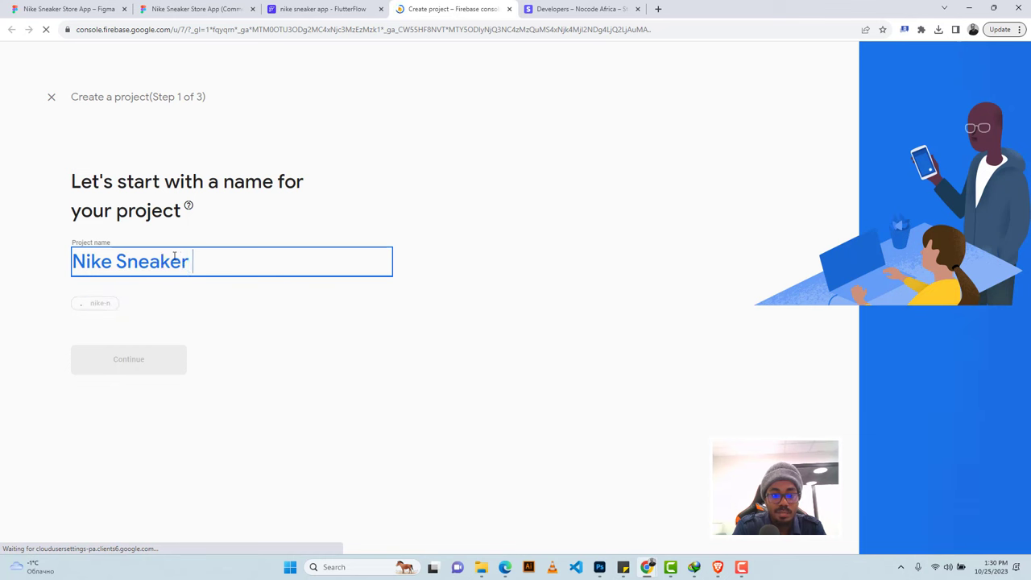
pyautogui.write(' App')
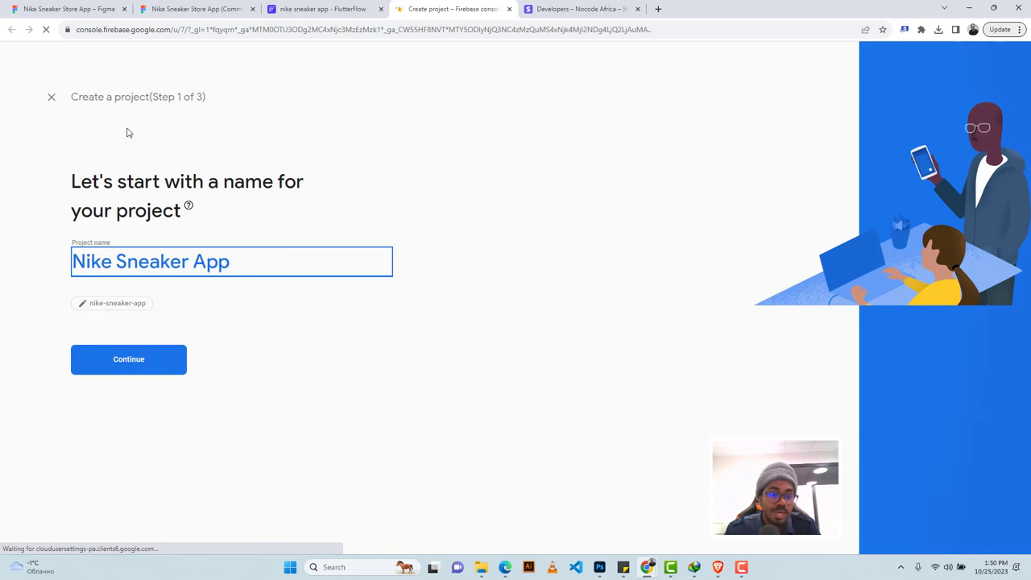
pyautogui.click(129, 359)
pyautogui.click(81, 422)
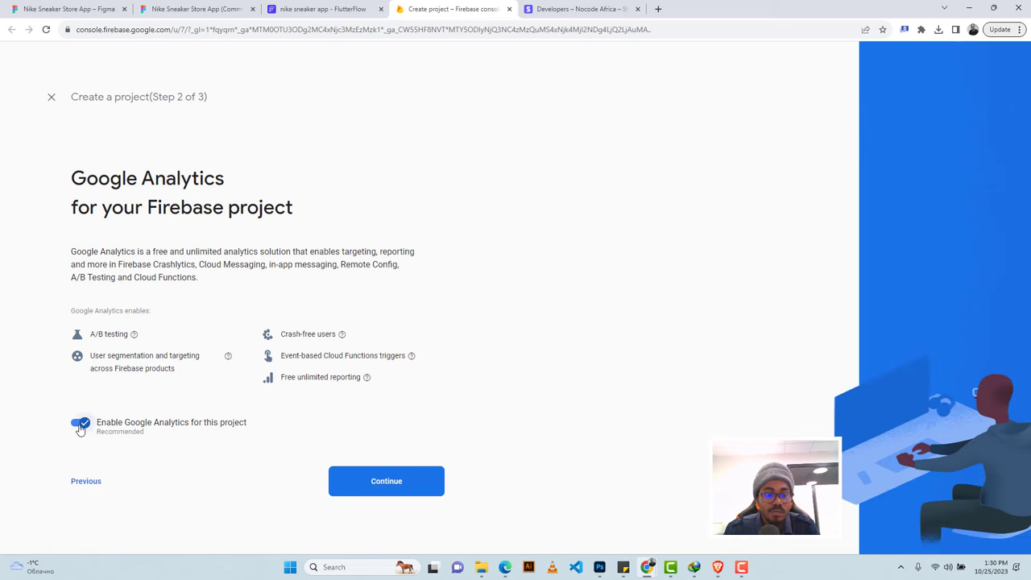
pyautogui.click(354, 481)
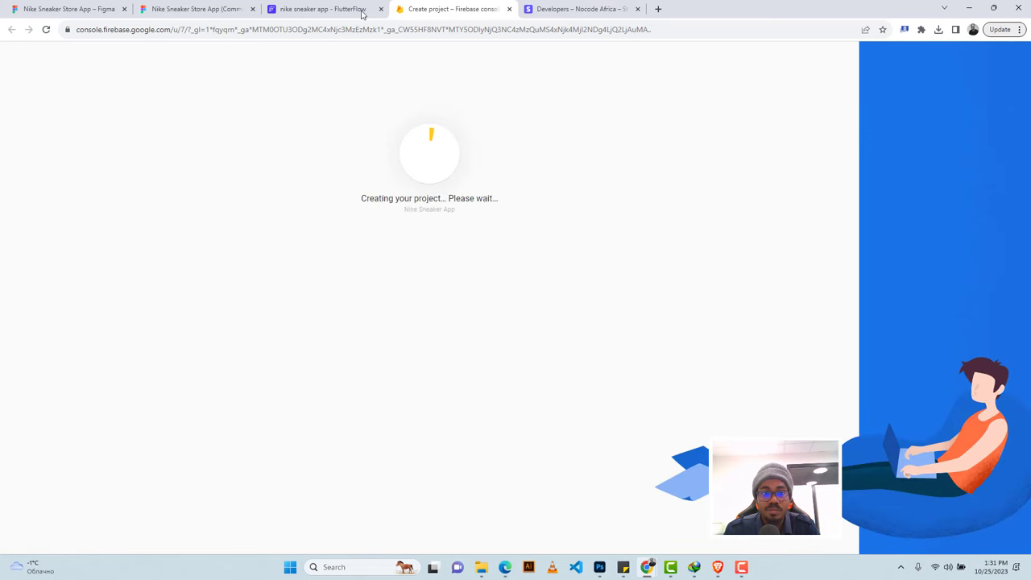
pyautogui.click(327, 9)
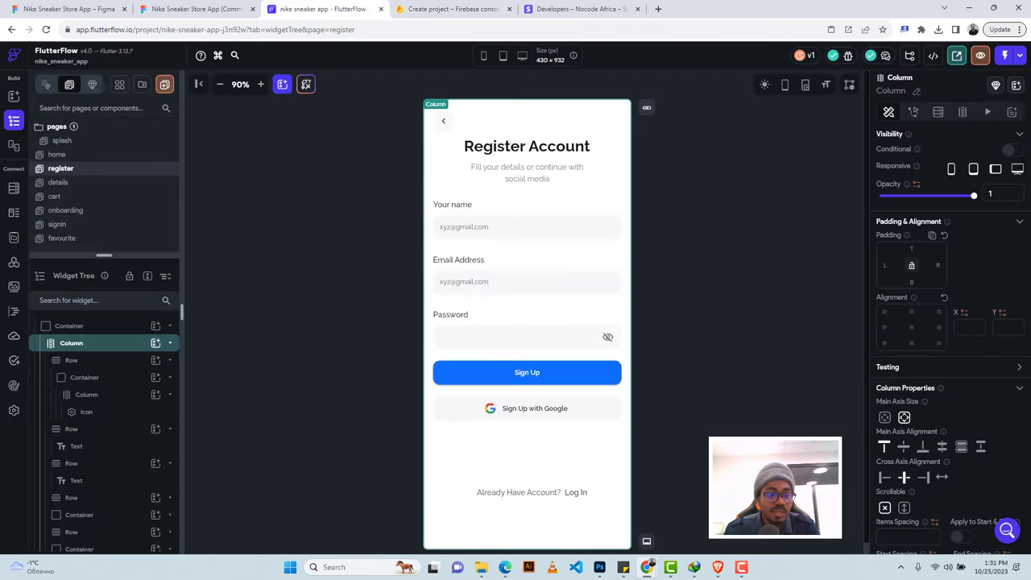
# Open FlutterFlow's Firebase settings and check that the Nike Sneaker App project is ready.
pyautogui.click(13, 410)
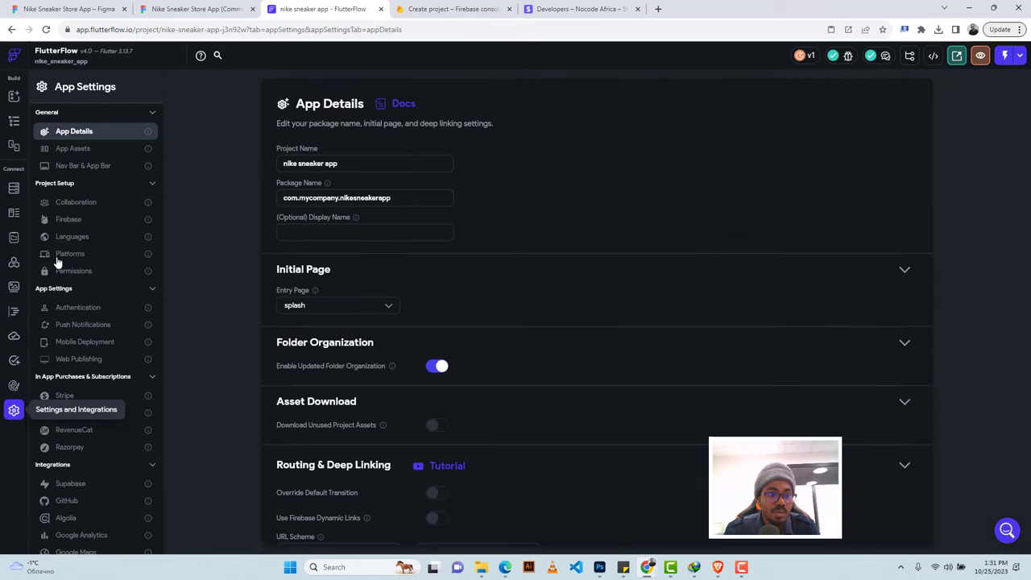
pyautogui.click(69, 220)
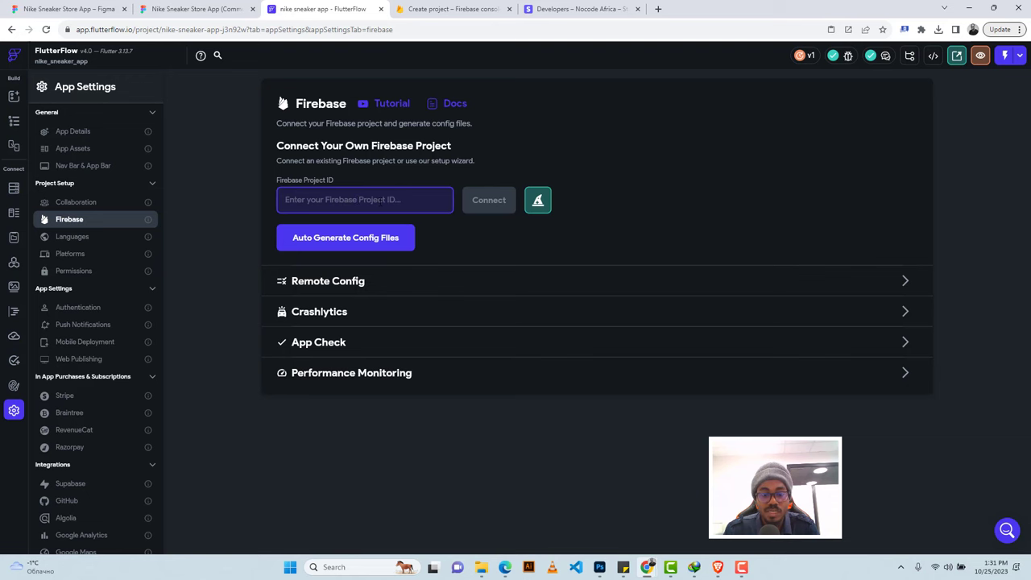
pyautogui.click(455, 7)
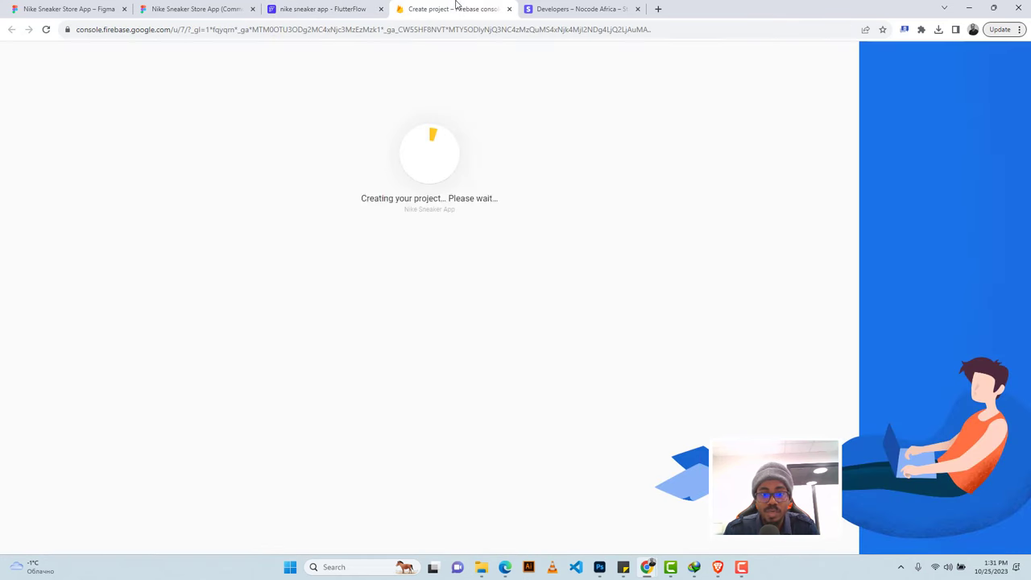
pyautogui.click(330, 9)
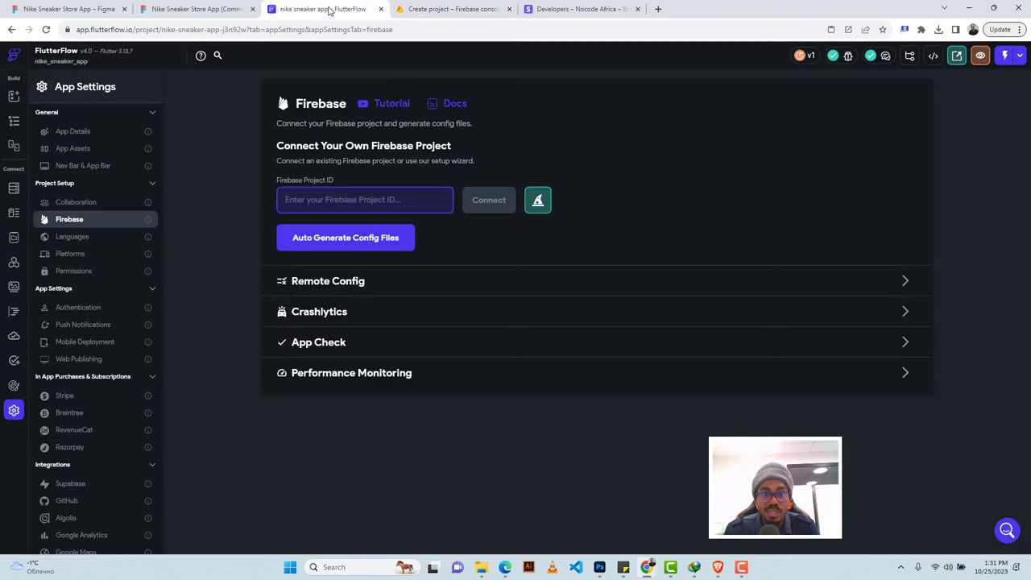
pyautogui.click(414, 9)
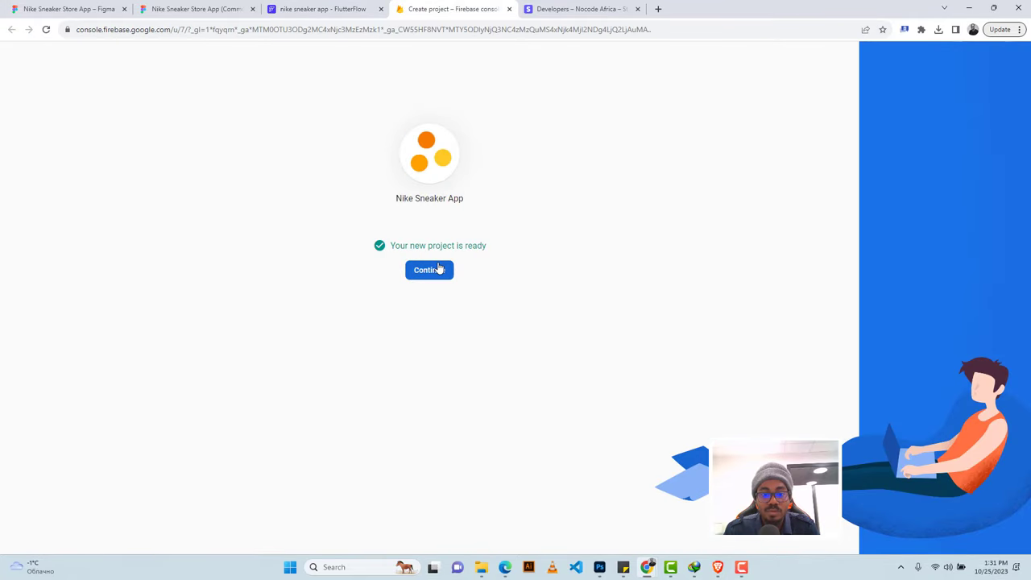
# Open the Nike Sneaker App project's general settings and copy the project ID nike-sneaker-app.
pyautogui.click(436, 271)
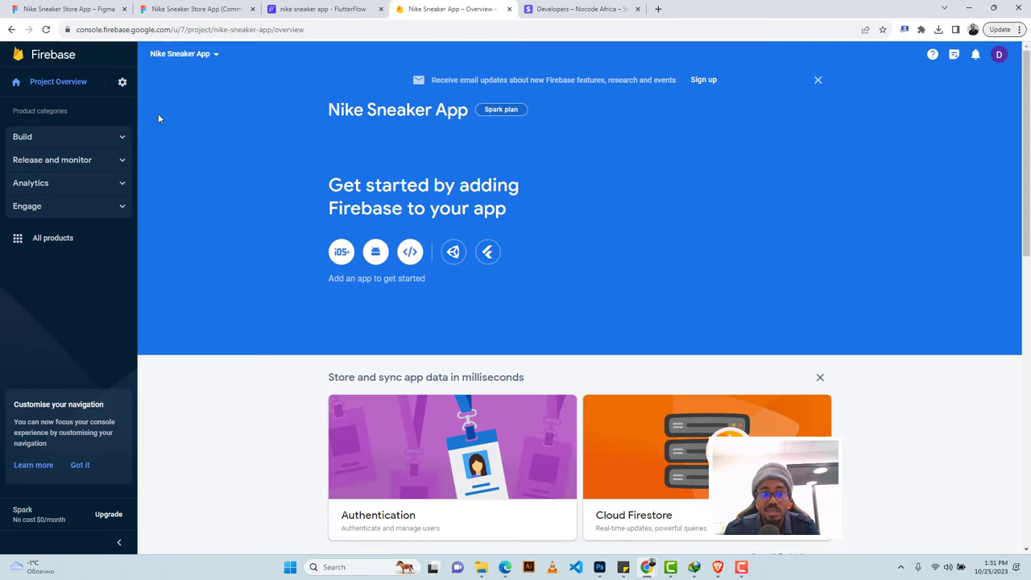
pyautogui.click(120, 83)
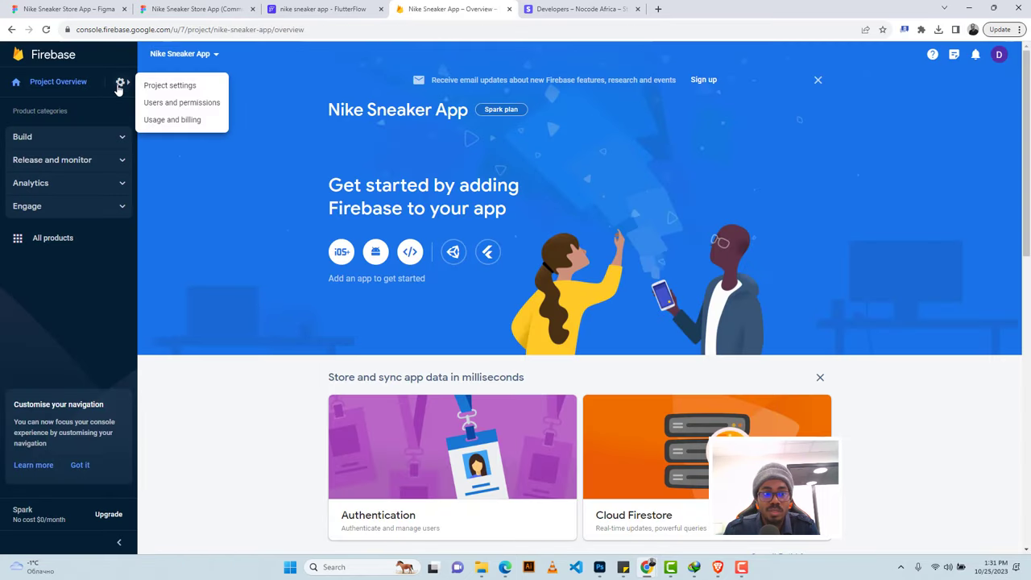
pyautogui.click(165, 85)
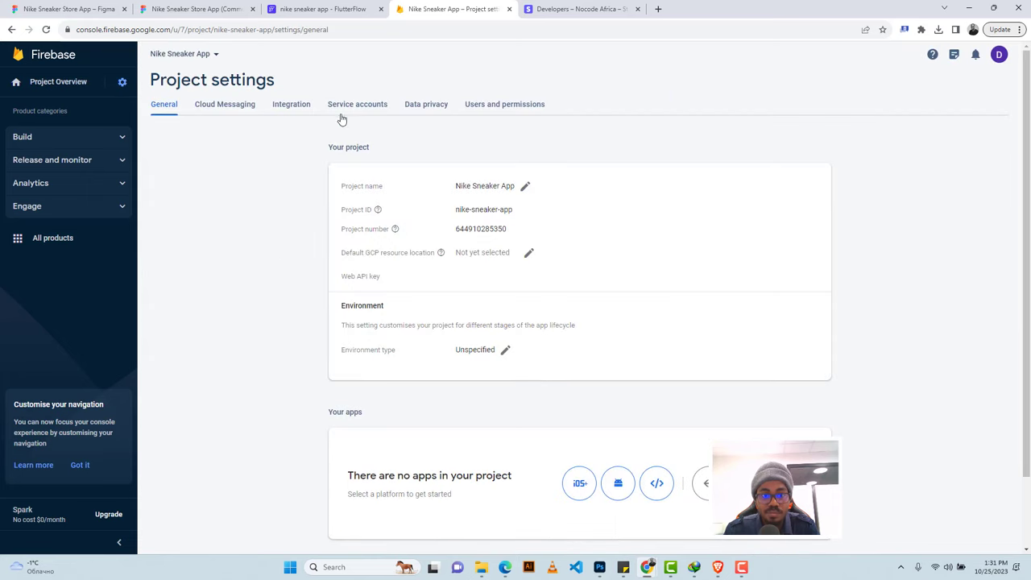
pyautogui.moveTo(513, 209); pyautogui.dragTo(456, 210)
pyautogui.hotkey('ctrl', 'c')
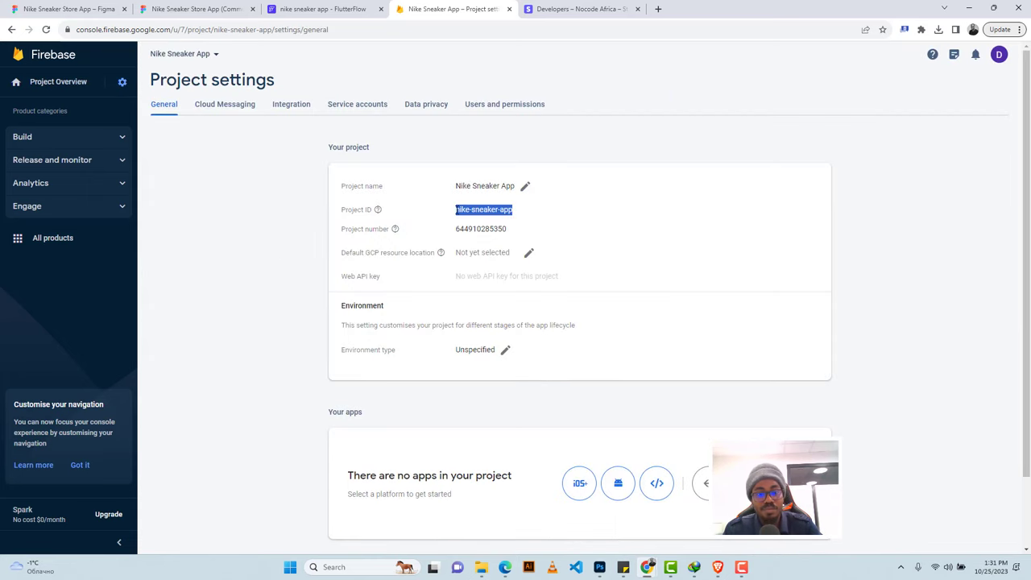
pyautogui.click(304, 8)
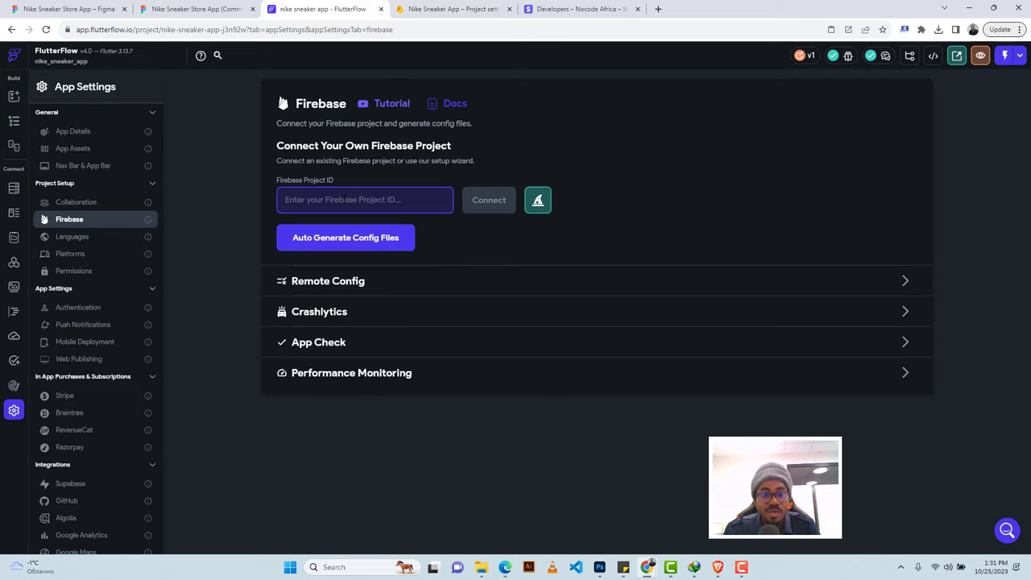
# Paste nike-sneaker-app into FlutterFlow's Firebase Project ID field and try connecting, which fails for lack of access.
pyautogui.hotkey('ctrl', 'v')
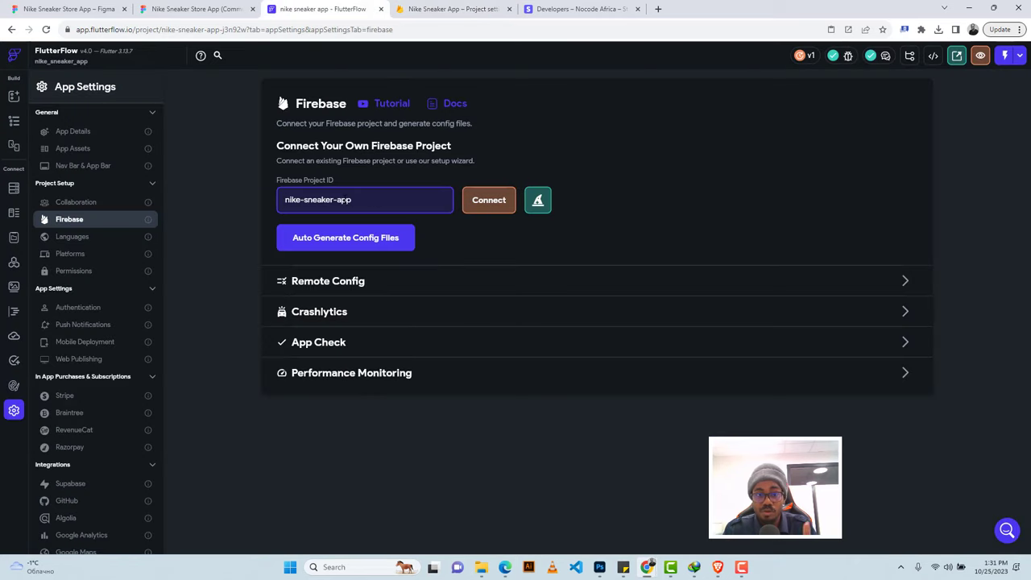
pyautogui.click(483, 195)
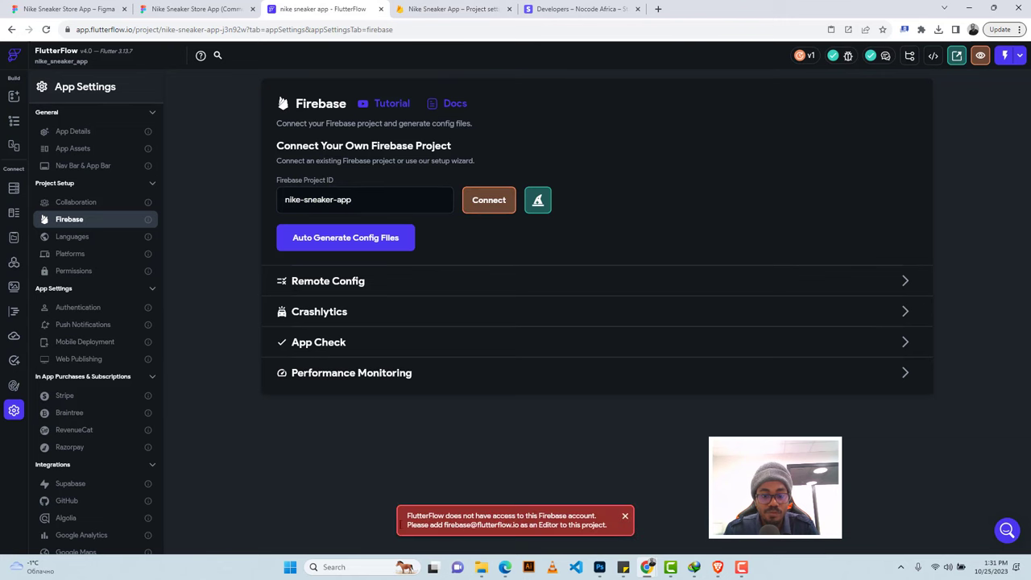
pyautogui.click(426, 8)
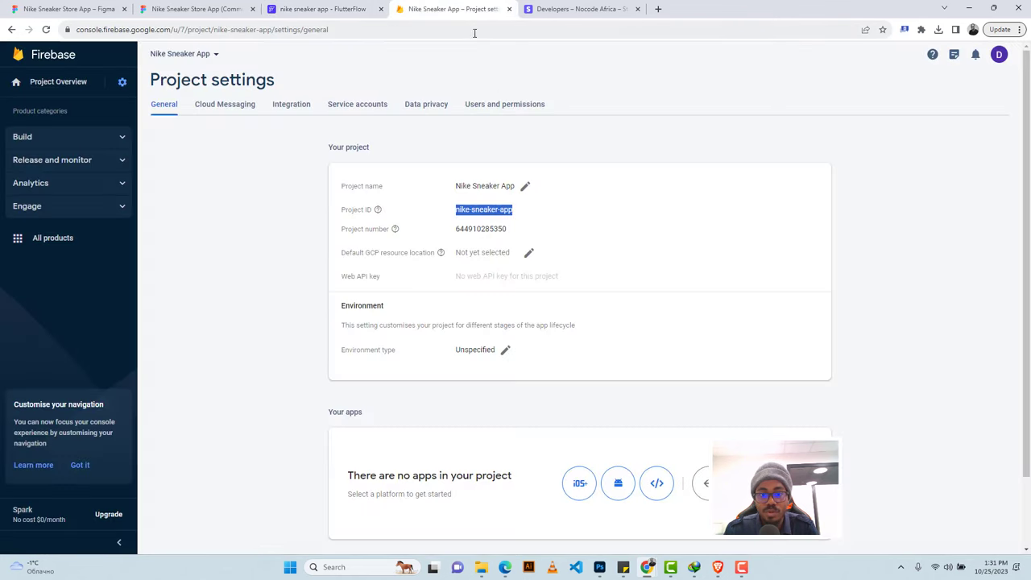
# Add FlutterFlow's service account e-mail as an Editor project member, then retry the FlutterFlow connection.
pyautogui.click(503, 106)
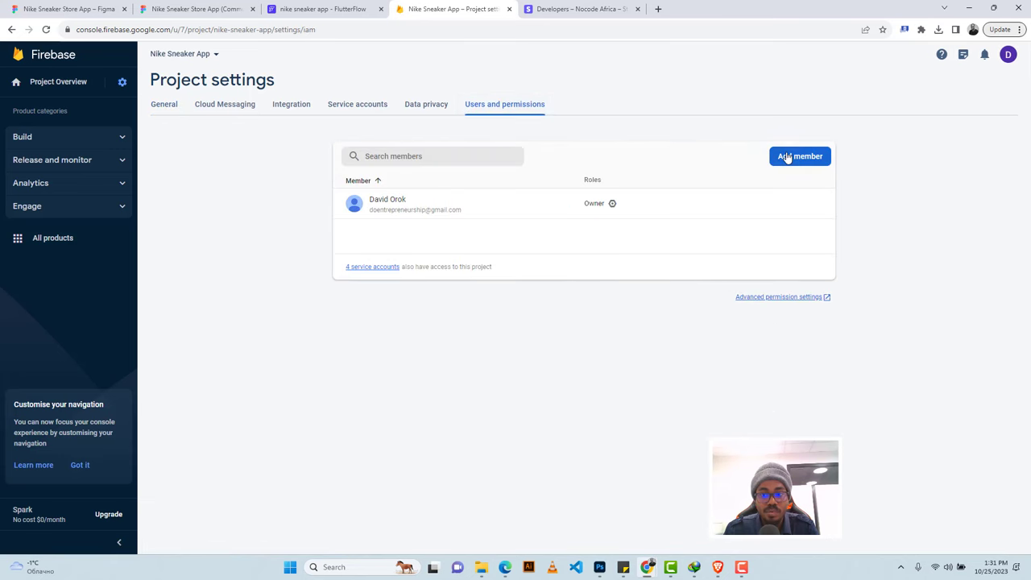
pyautogui.click(785, 156)
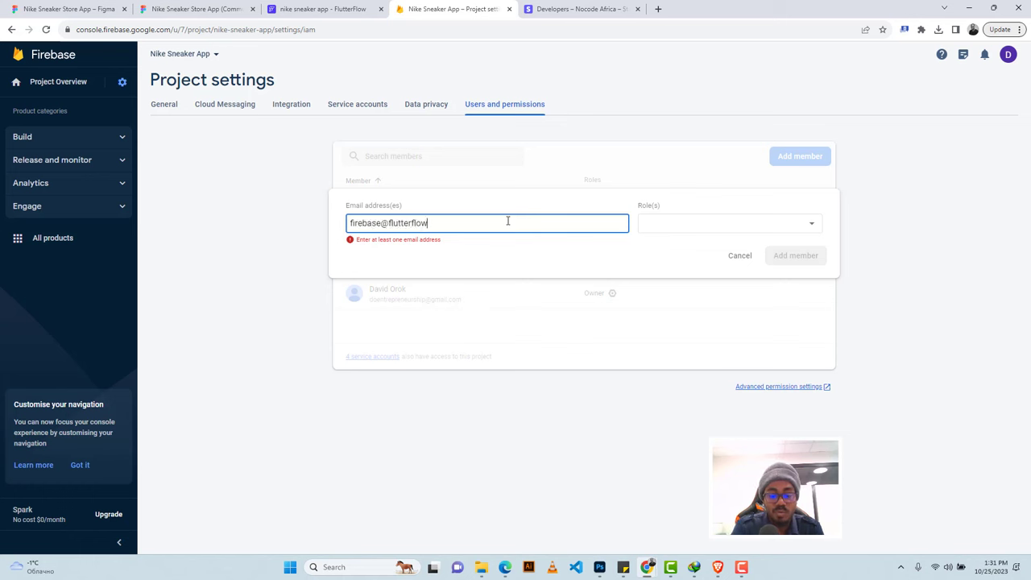
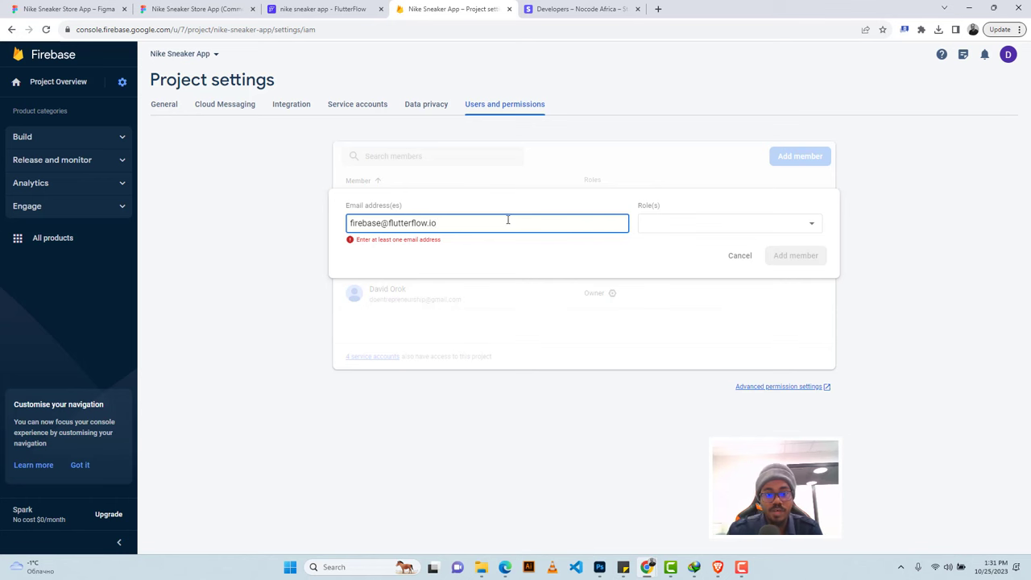
pyautogui.click(672, 232)
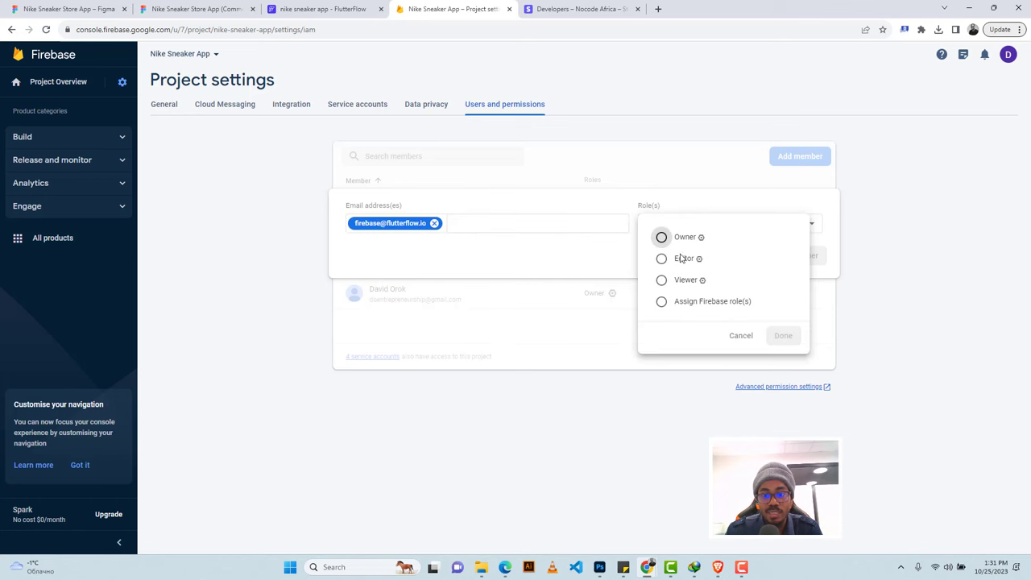
pyautogui.click(680, 258)
pyautogui.click(789, 357)
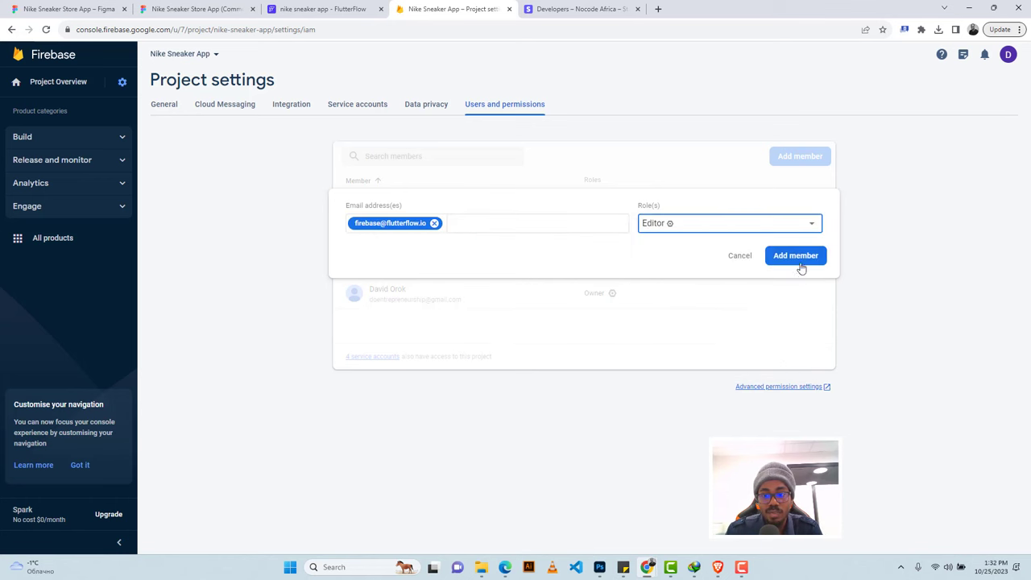
pyautogui.click(800, 263)
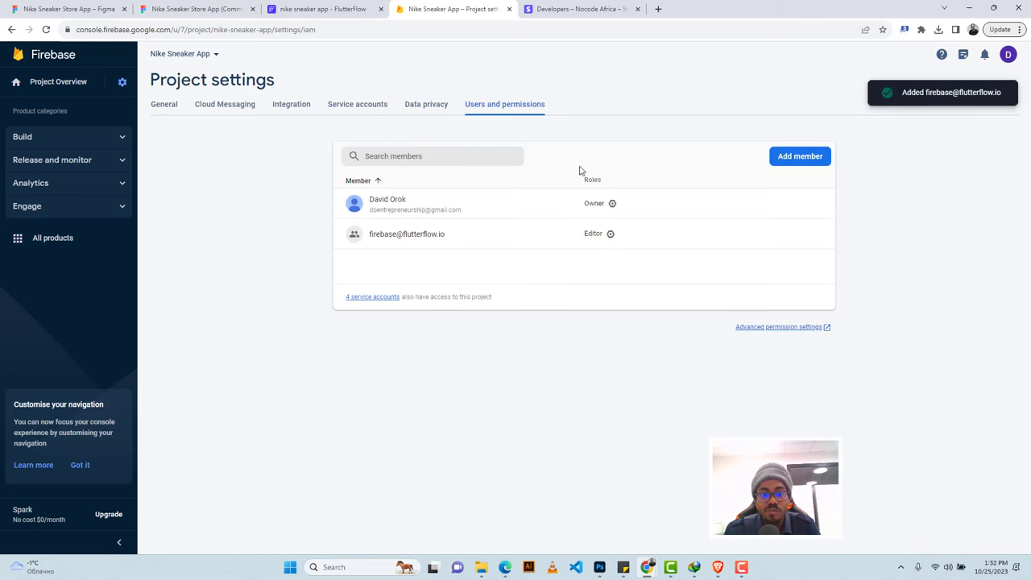
pyautogui.click(303, 8)
pyautogui.click(489, 206)
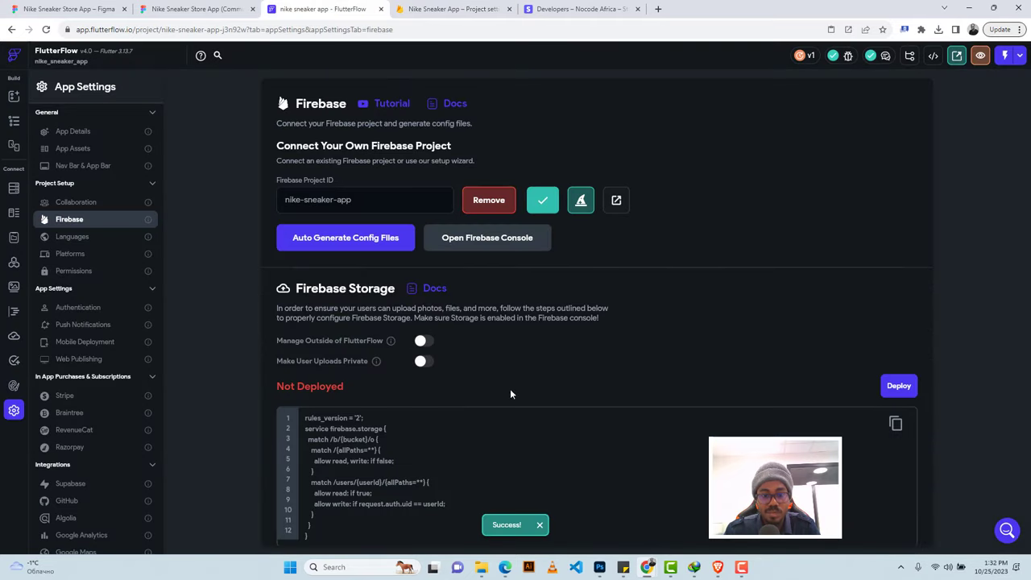
# Generate the Firebase config files and run the setup wizard with authentication and an auto-created users collection.
pyautogui.click(349, 242)
pyautogui.click(625, 458)
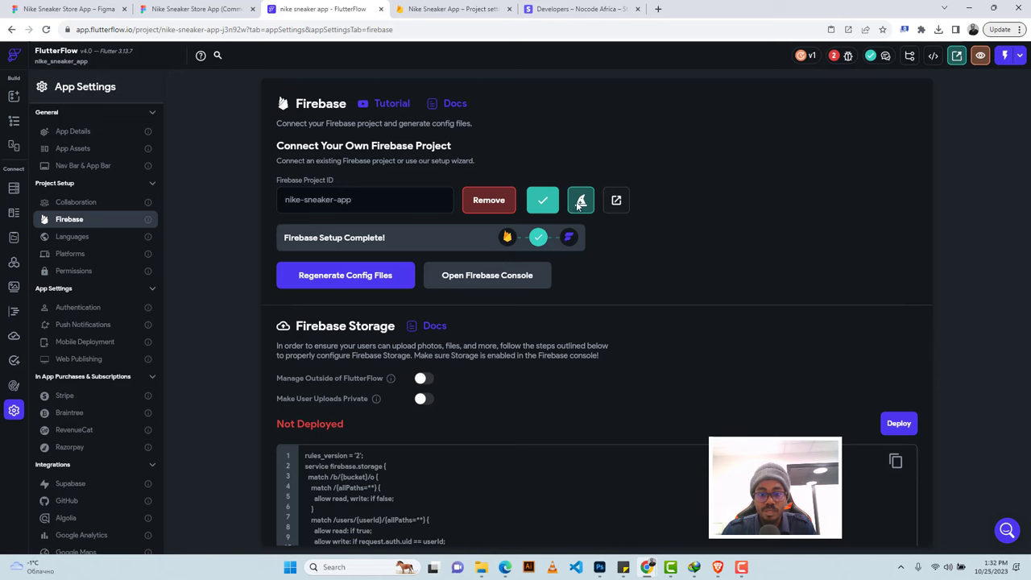
pyautogui.click(580, 201)
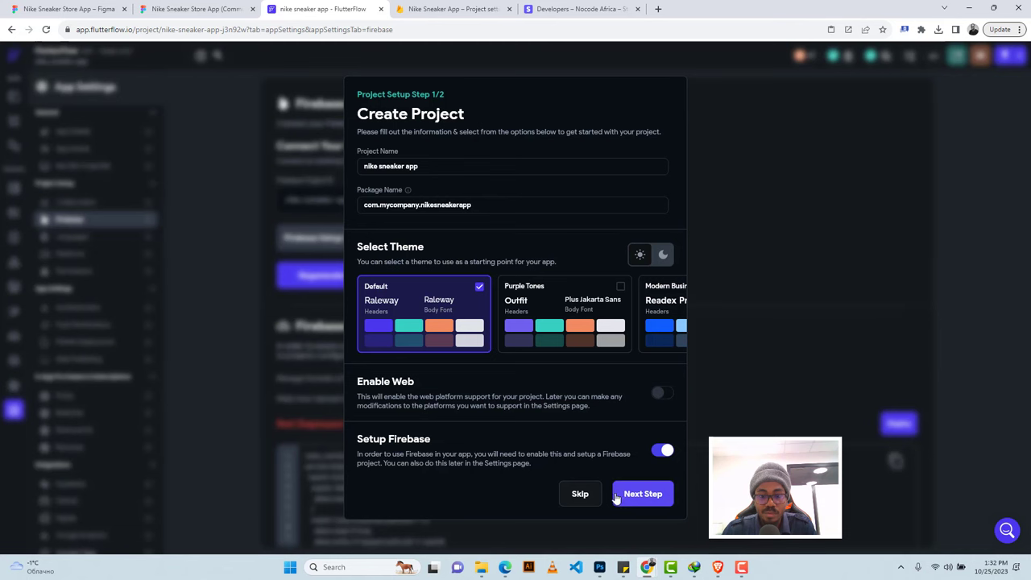
pyautogui.click(652, 494)
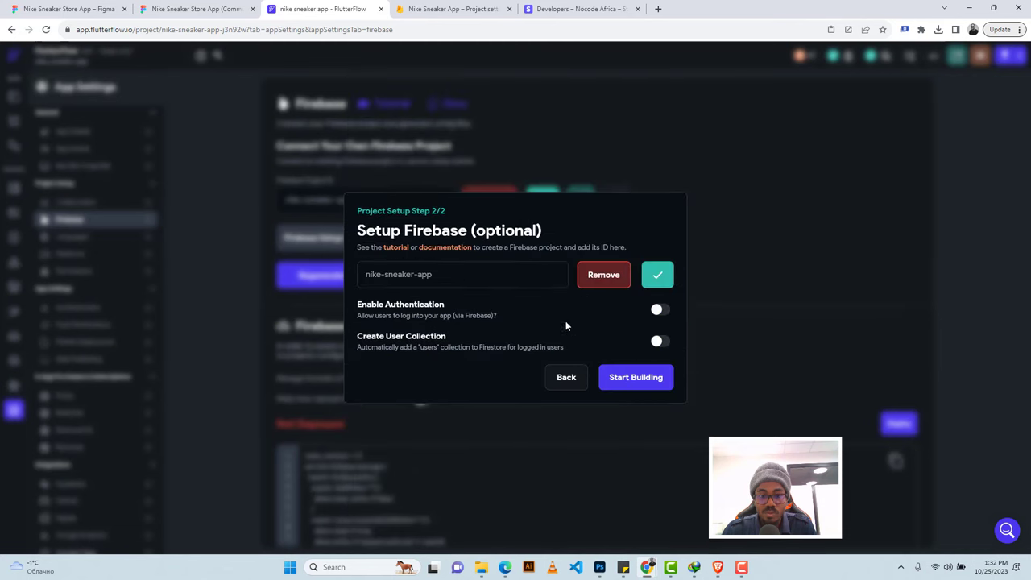
pyautogui.click(660, 312)
pyautogui.click(658, 343)
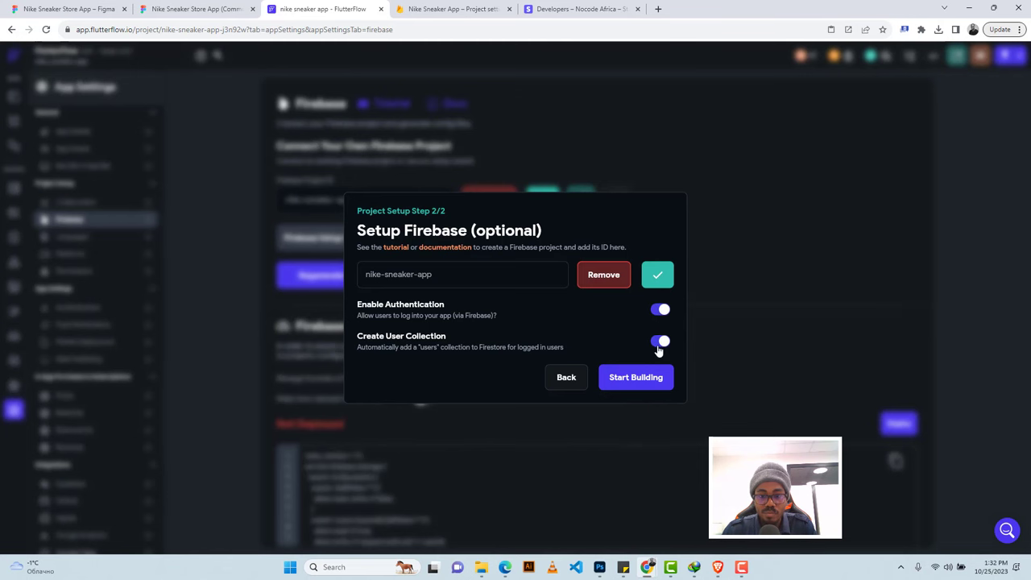
pyautogui.click(633, 378)
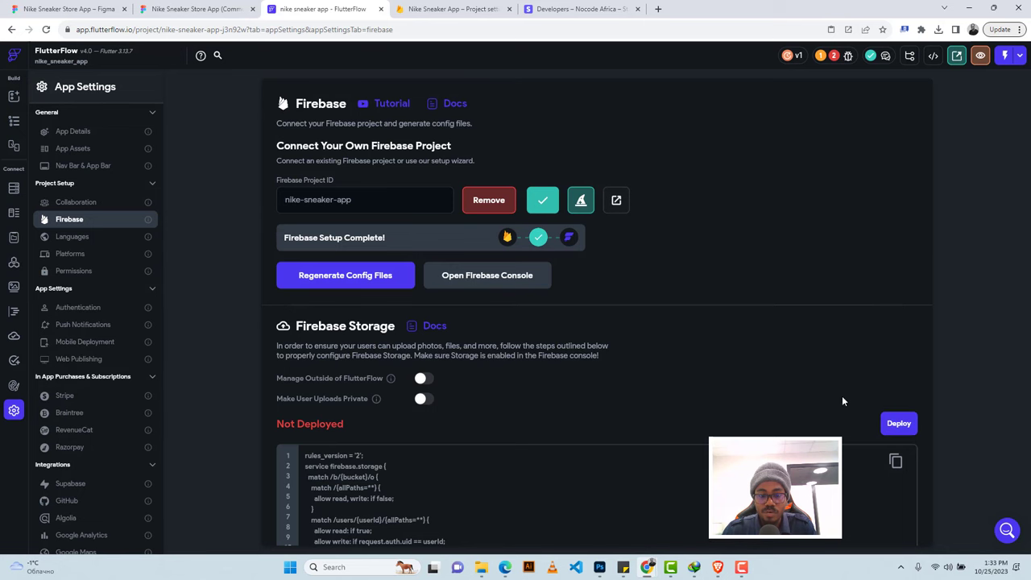
# Enable and save the Email/Password sign-in provider in Authentication, then go to Firestore Database.
pyautogui.click(455, 8)
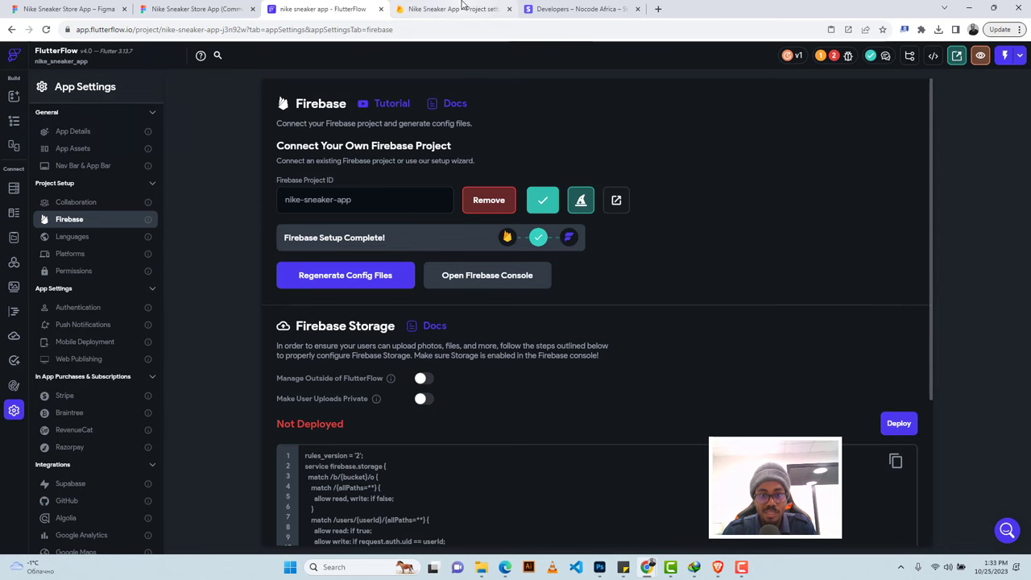
pyautogui.click(78, 138)
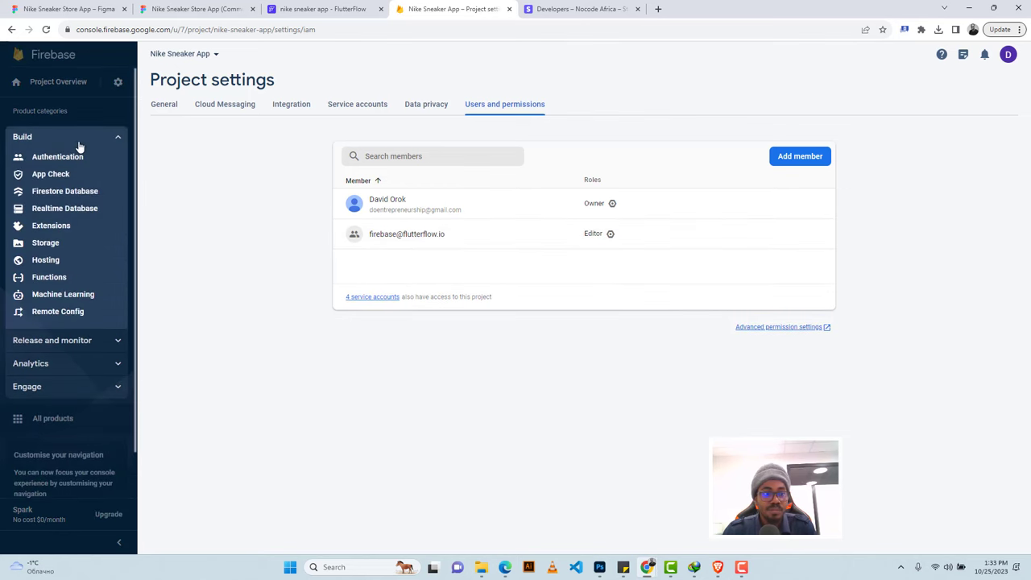
pyautogui.click(69, 157)
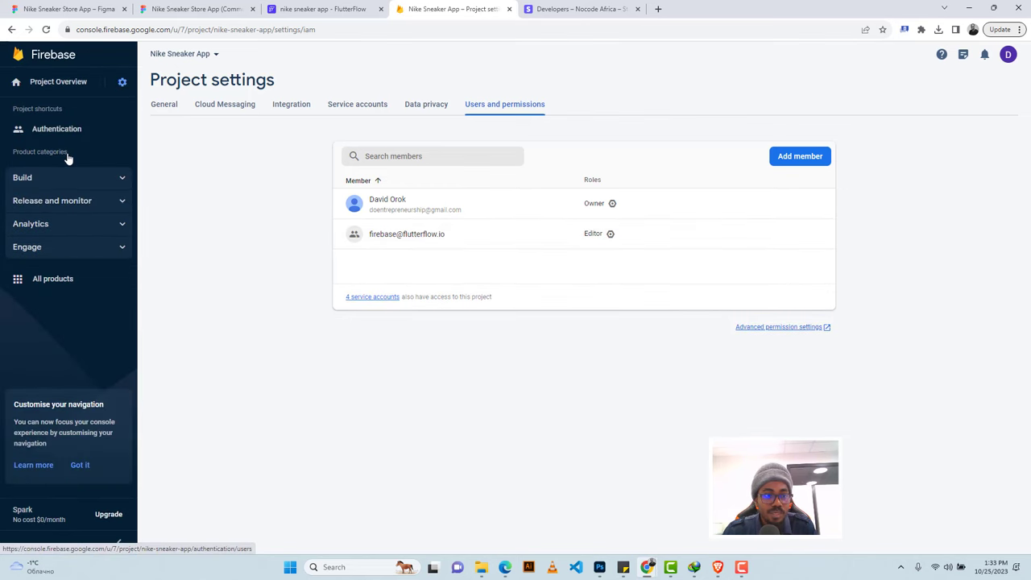
pyautogui.click(64, 132)
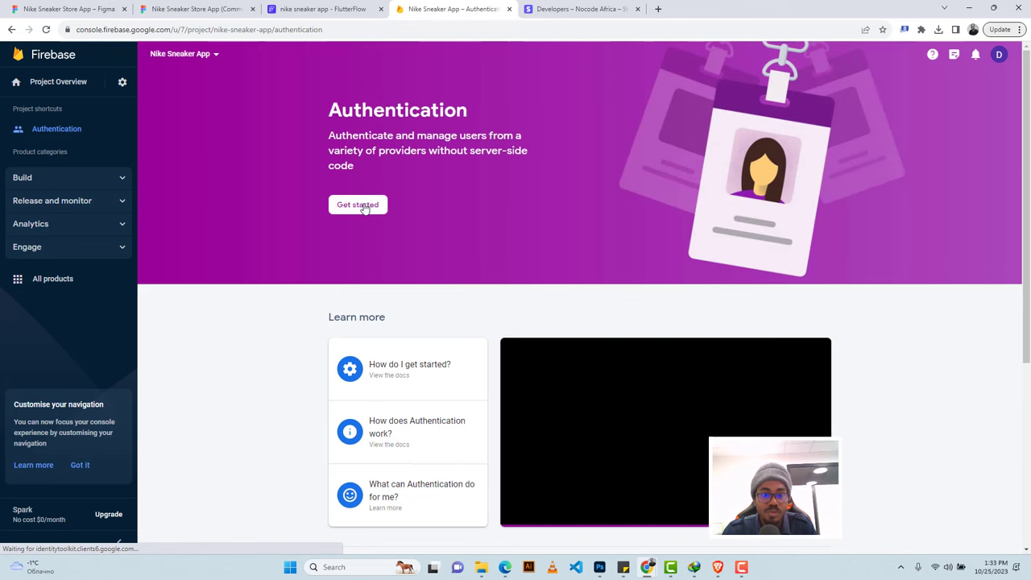
pyautogui.click(363, 207)
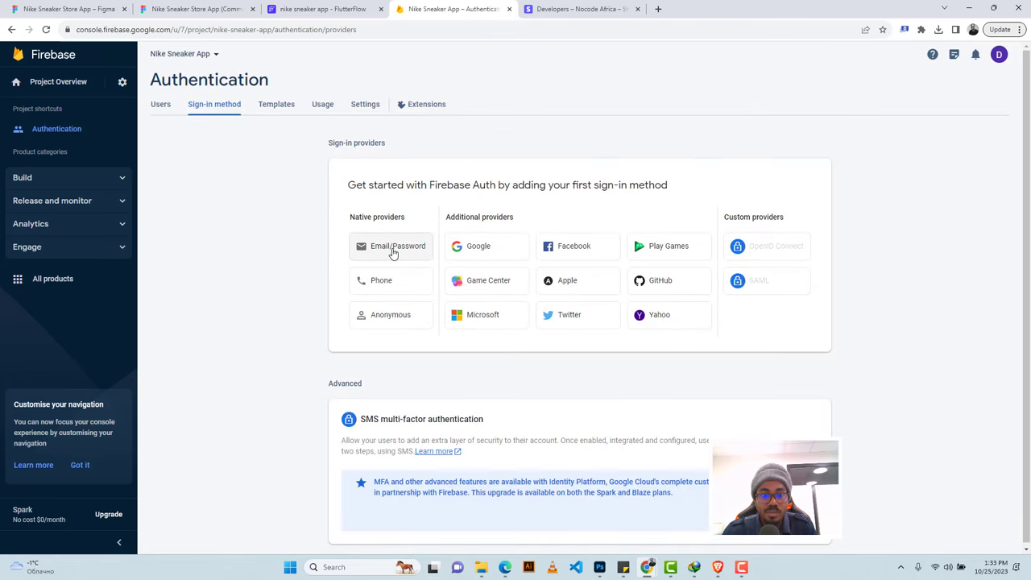
pyautogui.click(393, 252)
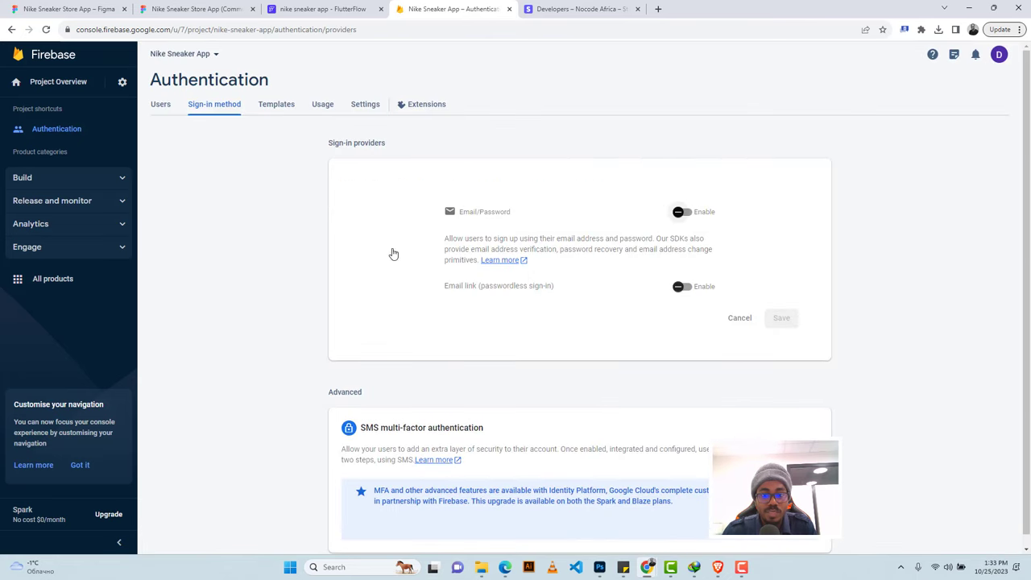
pyautogui.click(683, 212)
pyautogui.click(779, 317)
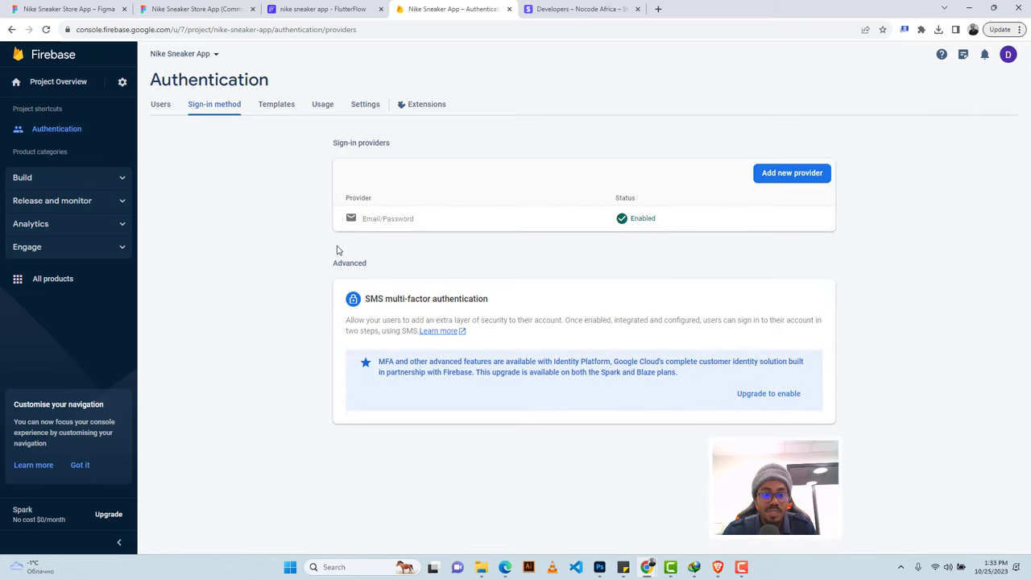
pyautogui.click(70, 184)
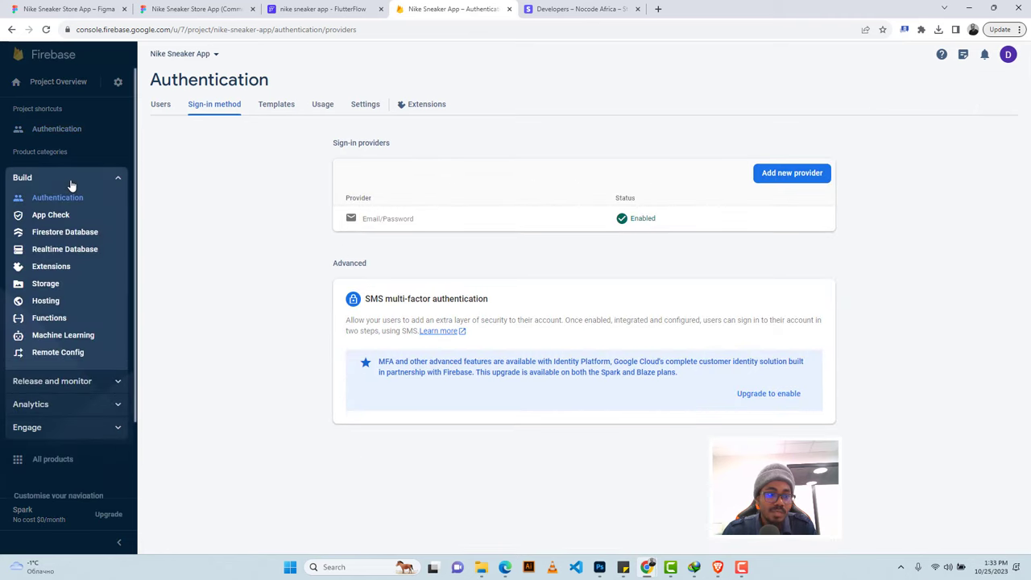
pyautogui.click(58, 232)
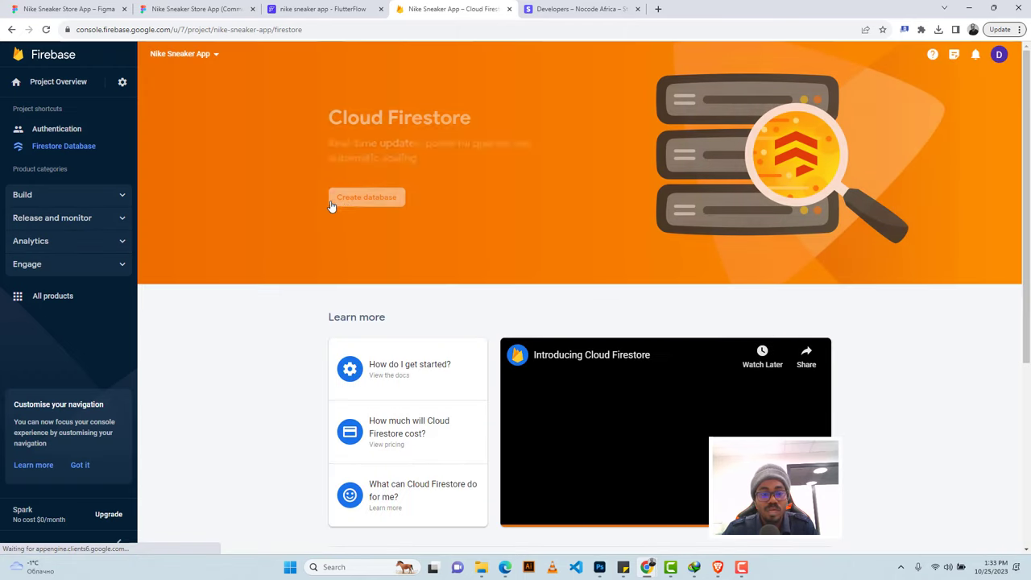
# Create the Firestore database in nam5 (United States) in test mode and dismiss the notices.
pyautogui.click(345, 201)
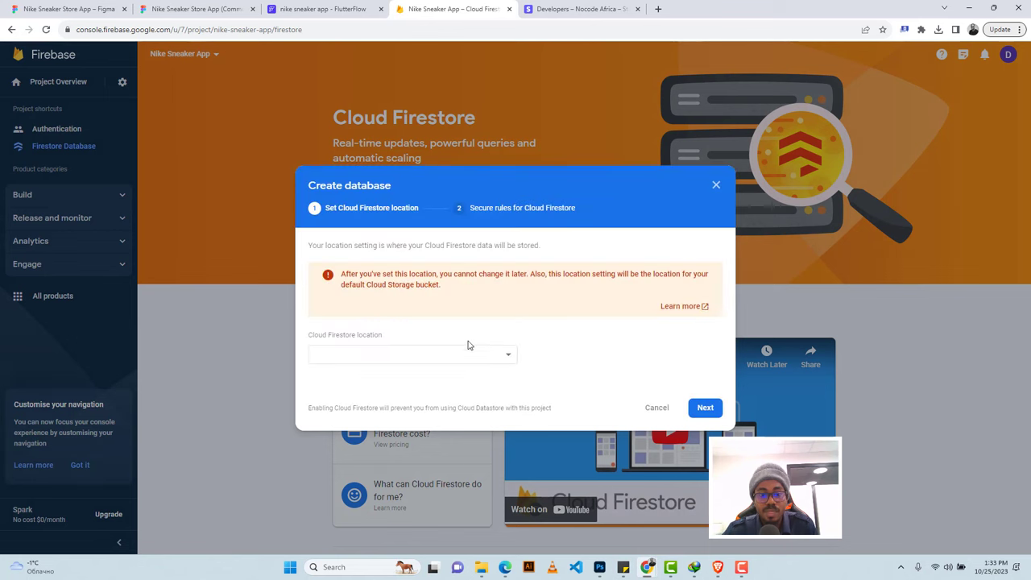
pyautogui.click(462, 356)
pyautogui.click(522, 344)
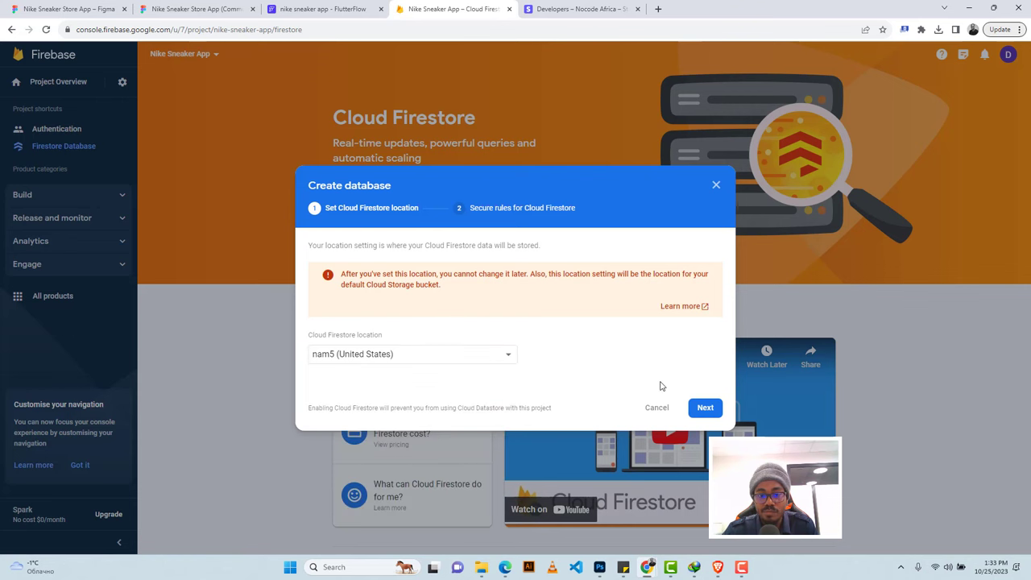
pyautogui.click(704, 409)
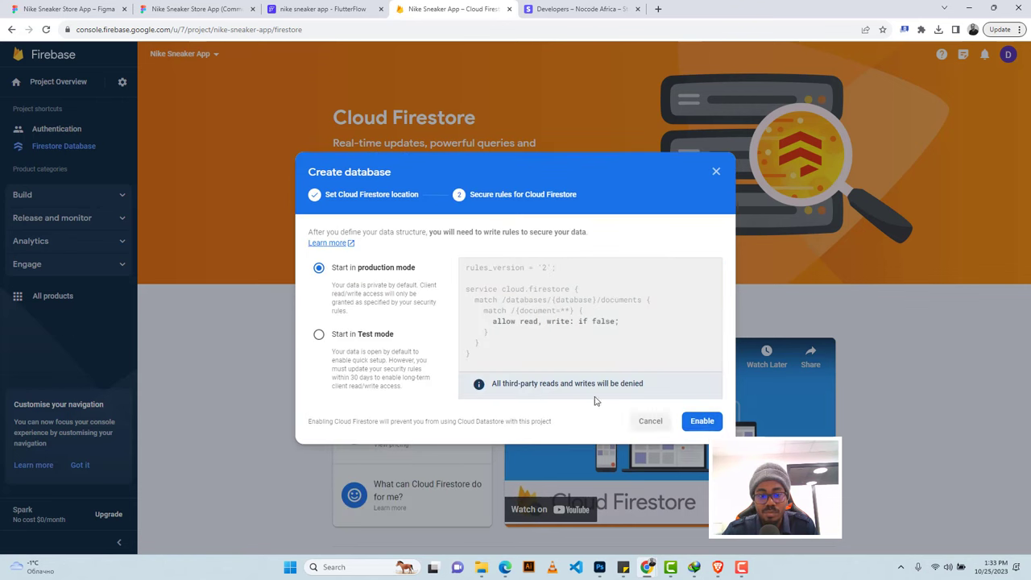
pyautogui.click(375, 333)
pyautogui.click(709, 431)
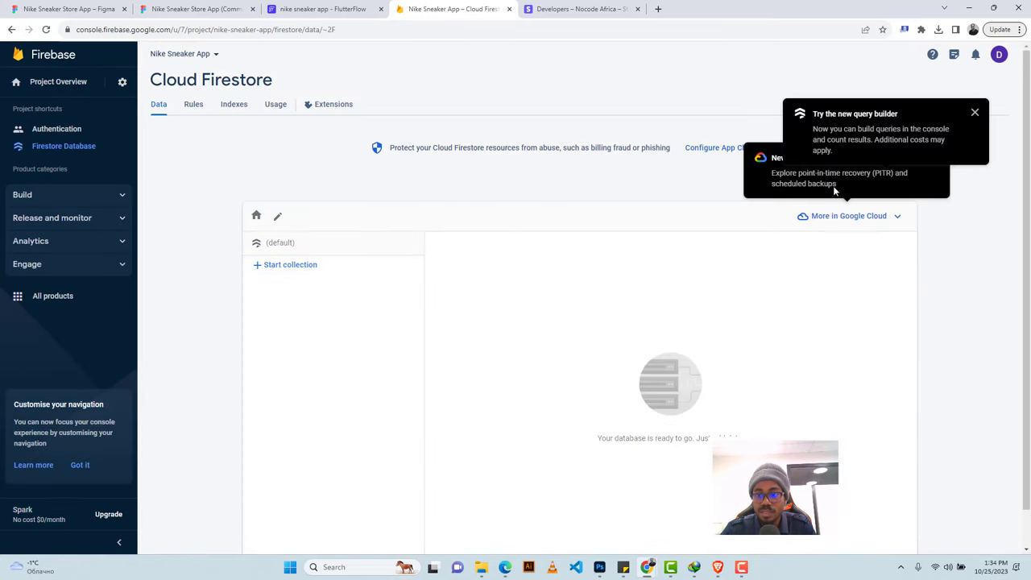
pyautogui.click(975, 114)
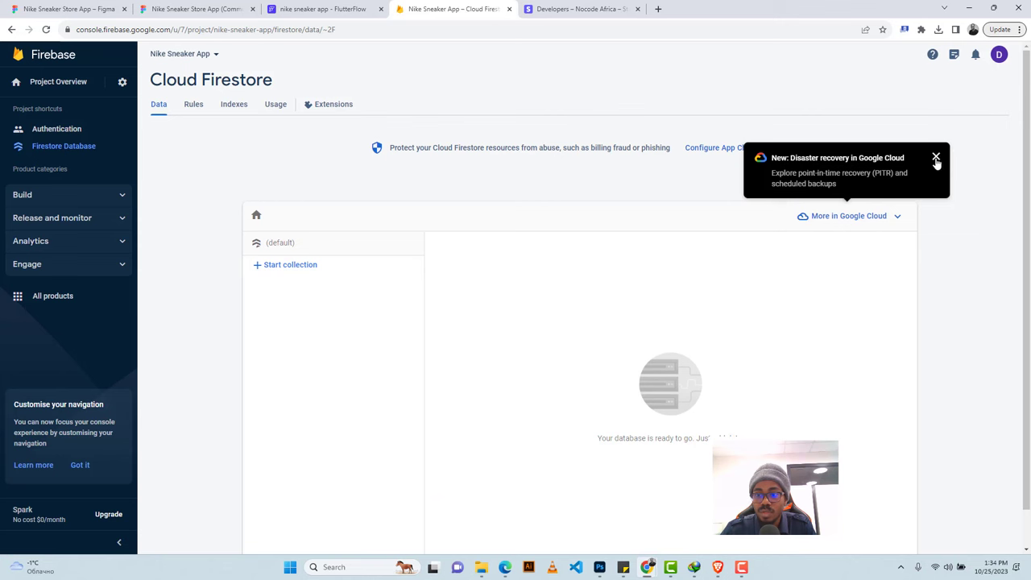
pyautogui.click(936, 157)
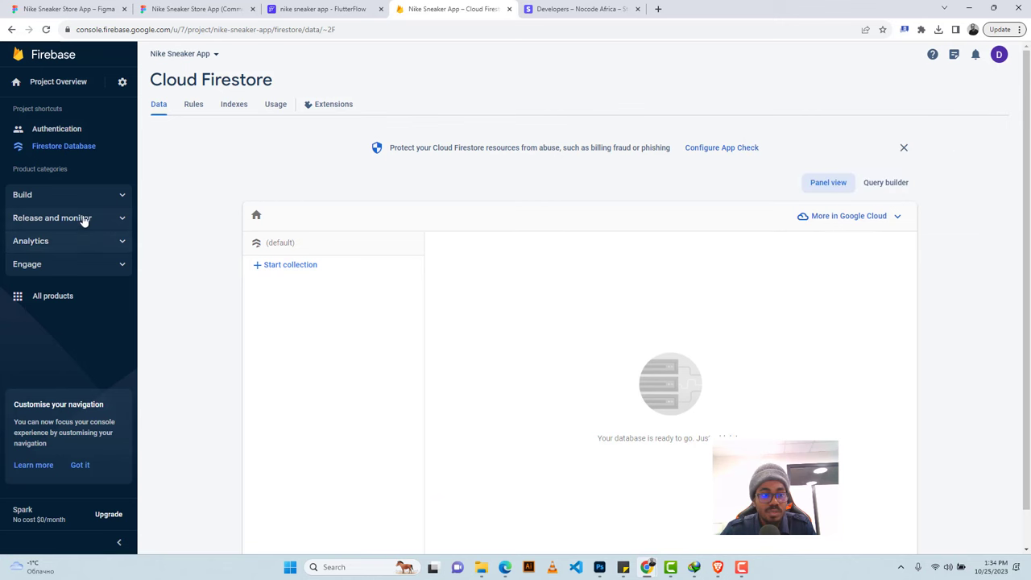
# Set up the default Cloud Storage bucket in test mode.
pyautogui.click(32, 195)
pyautogui.click(44, 299)
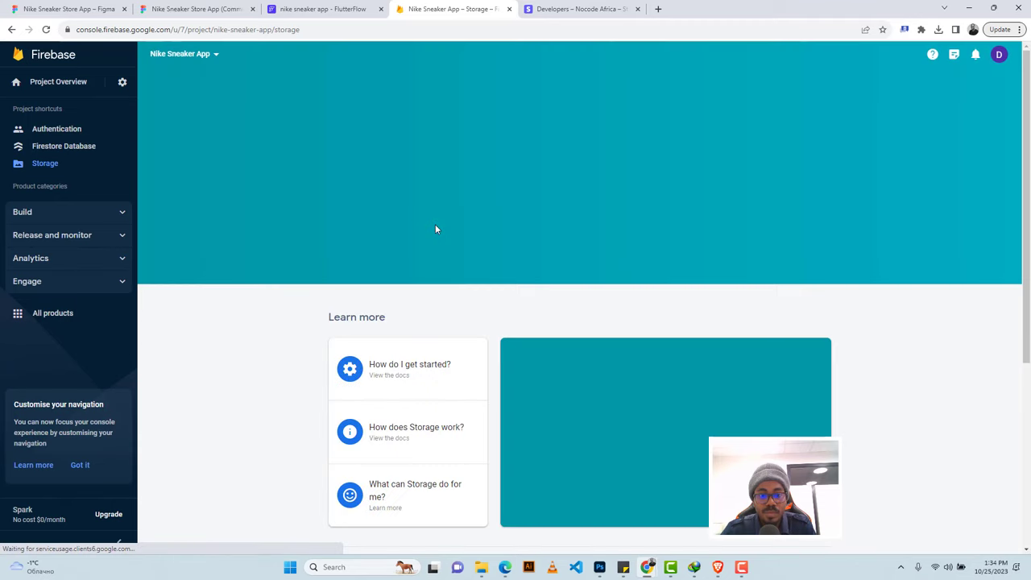
pyautogui.click(368, 206)
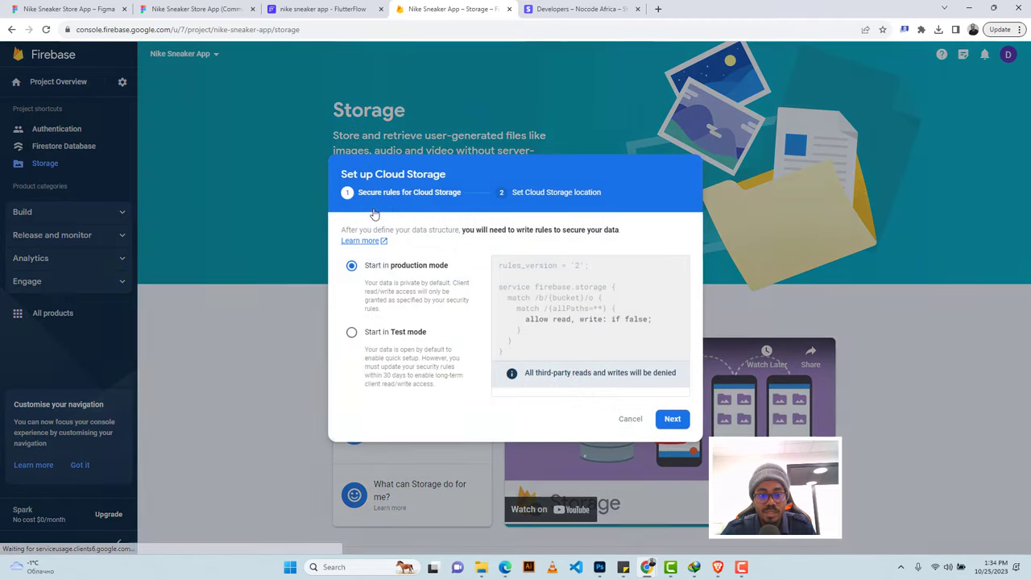
pyautogui.click(413, 333)
pyautogui.click(707, 430)
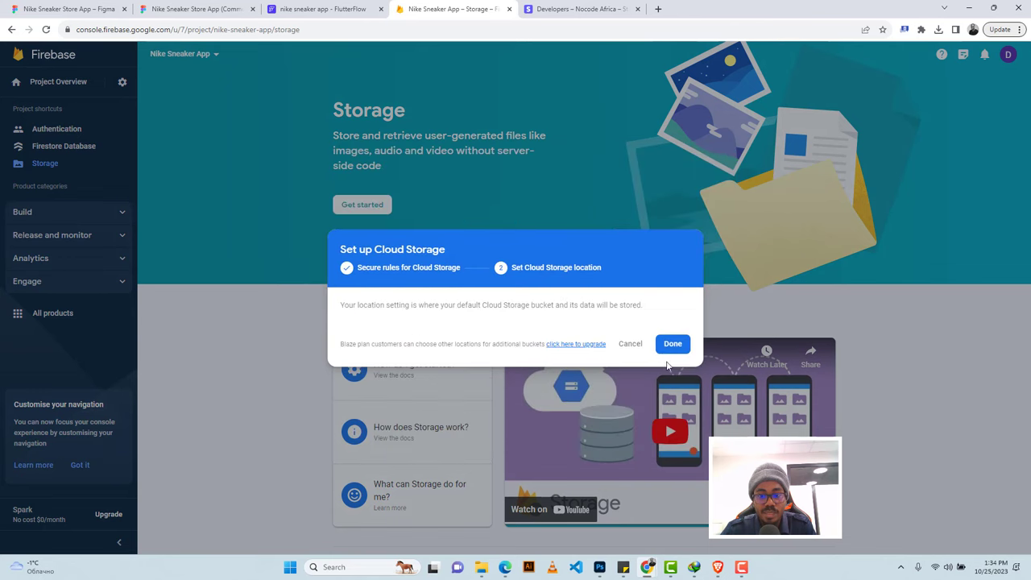
pyautogui.click(672, 364)
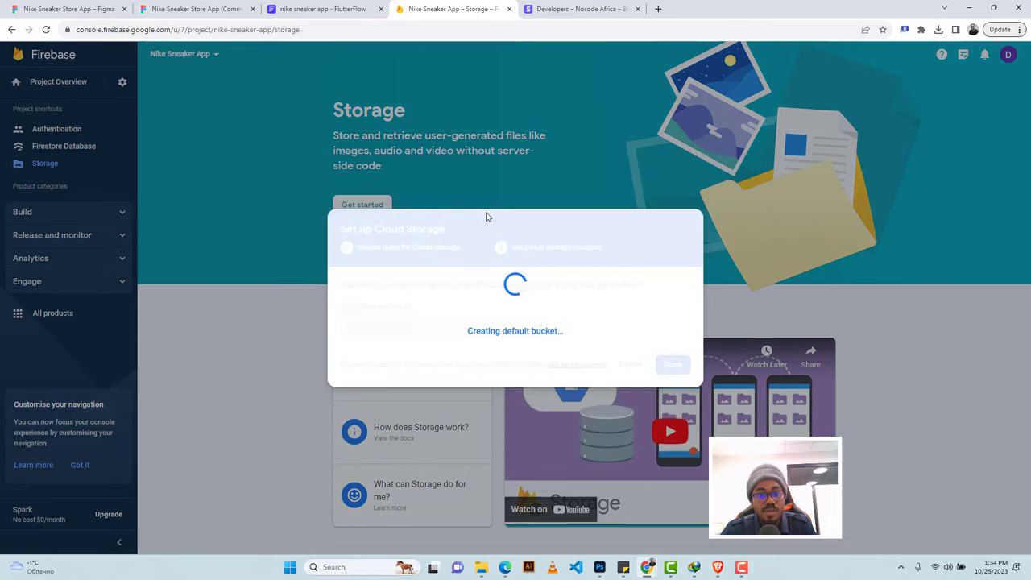
pyautogui.click(326, 8)
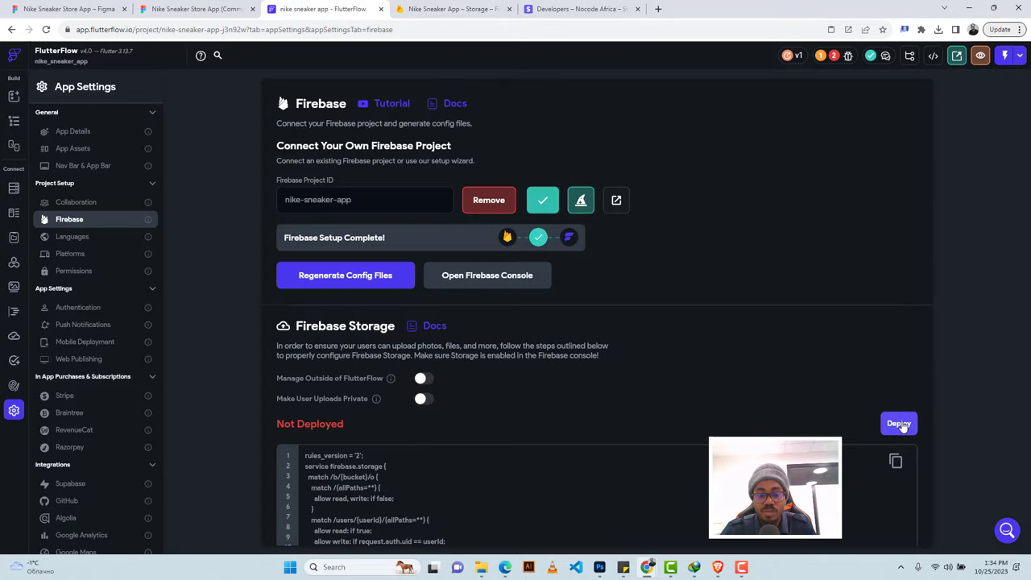
# Check the project issues and wait for Firebase to finish the storage bucket and its rules.
pyautogui.click(833, 56)
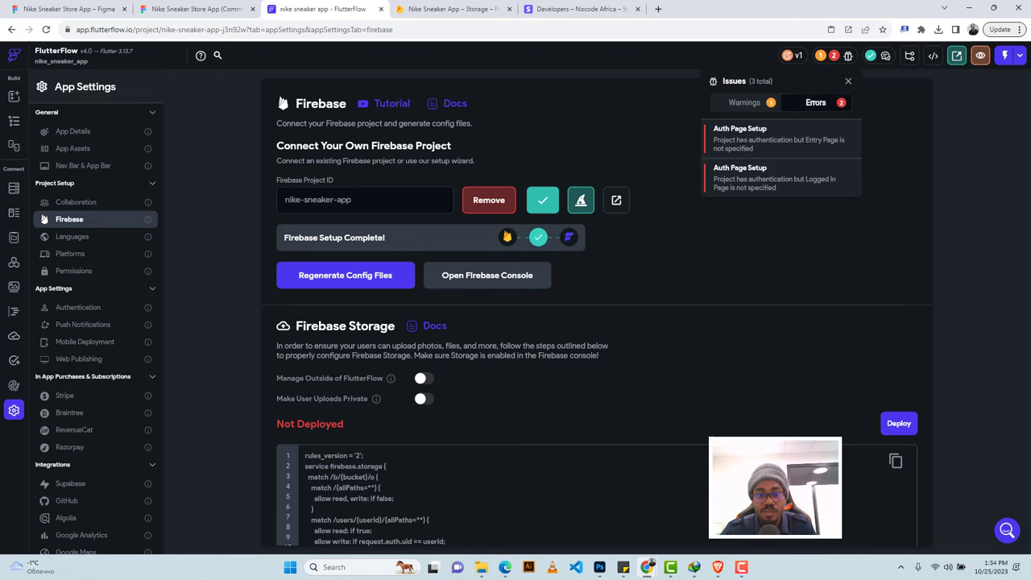
pyautogui.click(451, 9)
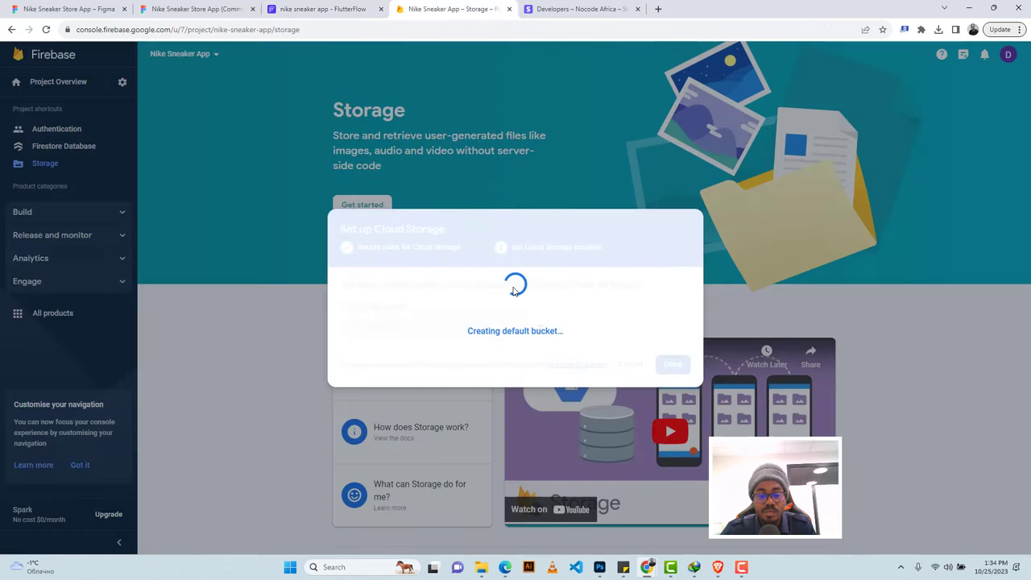
pyautogui.click(282, 5)
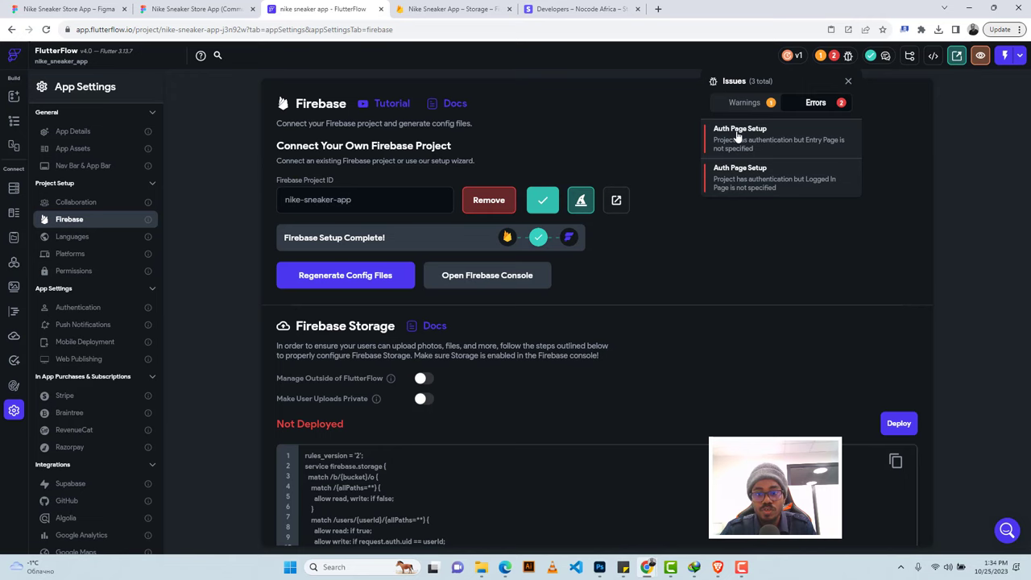
pyautogui.click(432, 5)
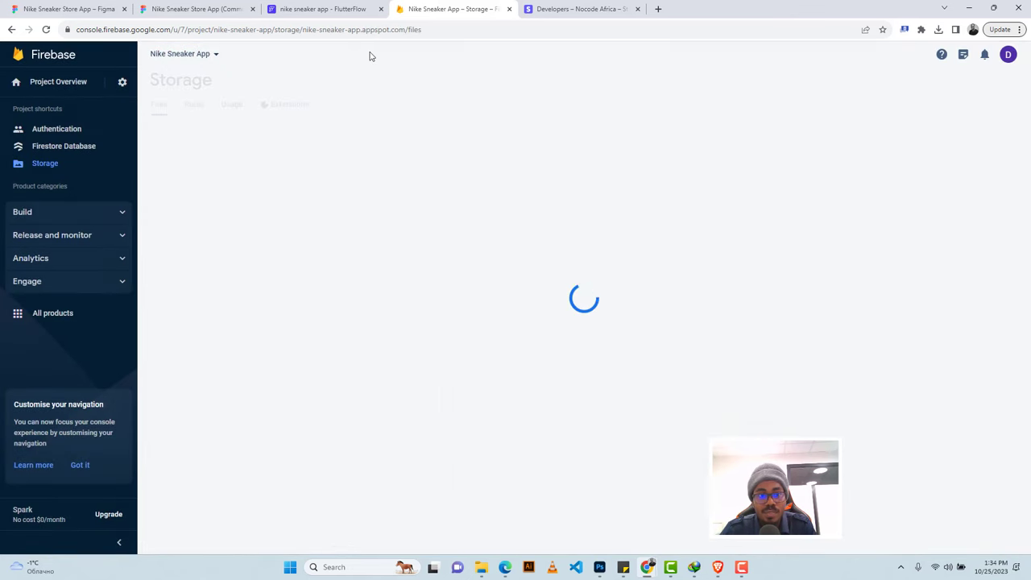
pyautogui.click(335, 8)
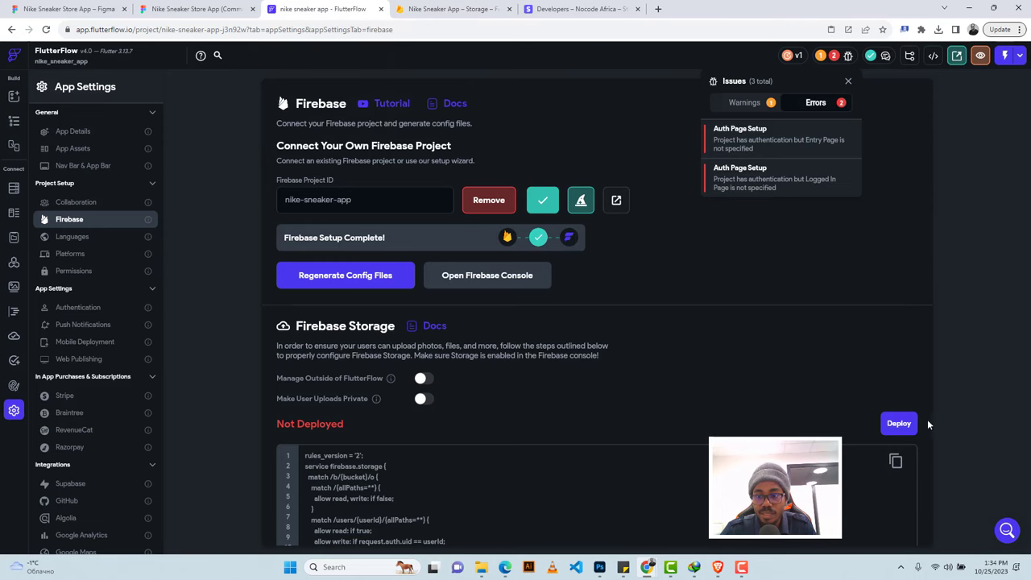
# Deploy the Firebase Storage rules, then open the Auth Page Setup error from Project issues.
pyautogui.click(897, 423)
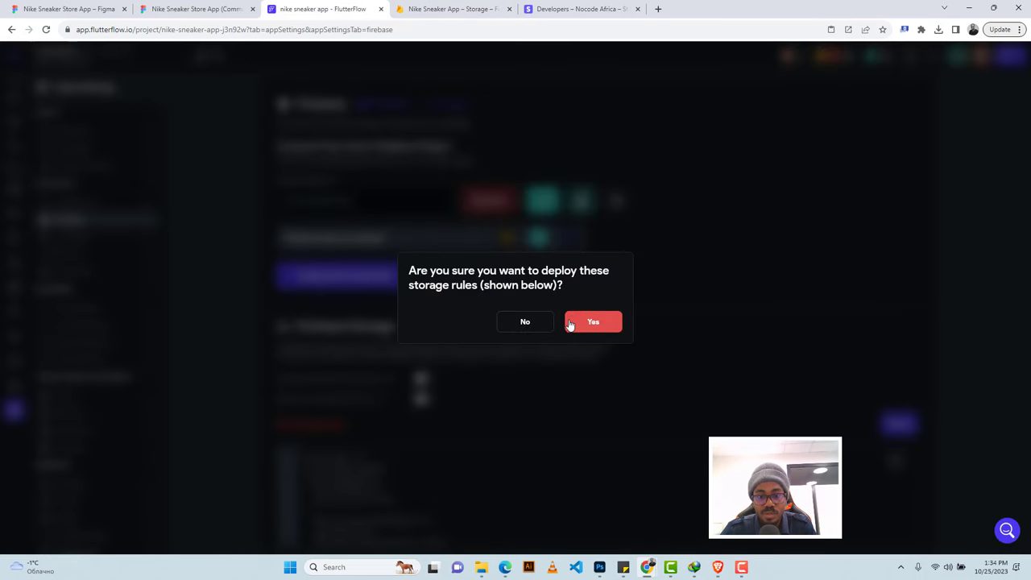
pyautogui.click(593, 321)
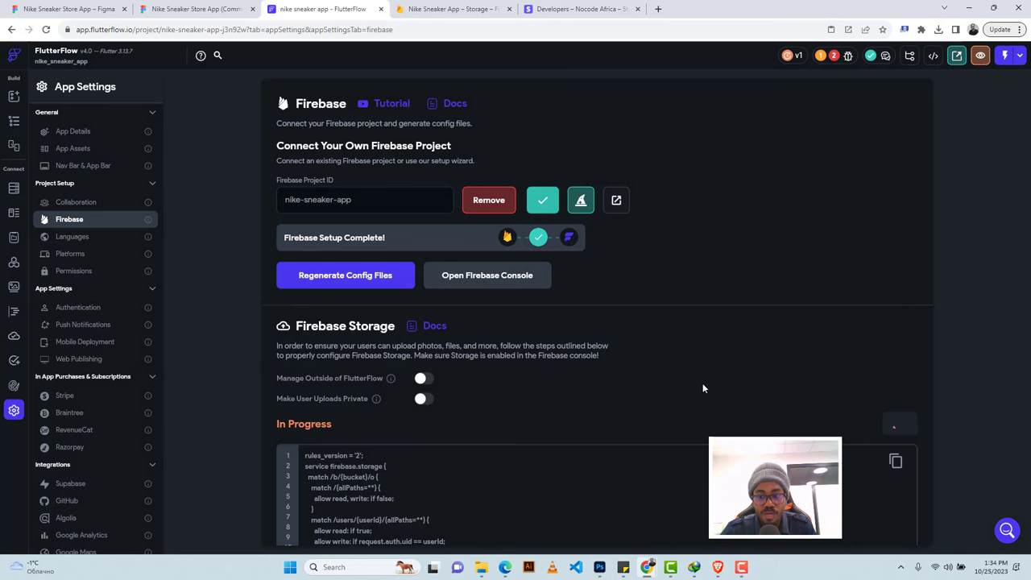
pyautogui.click(834, 58)
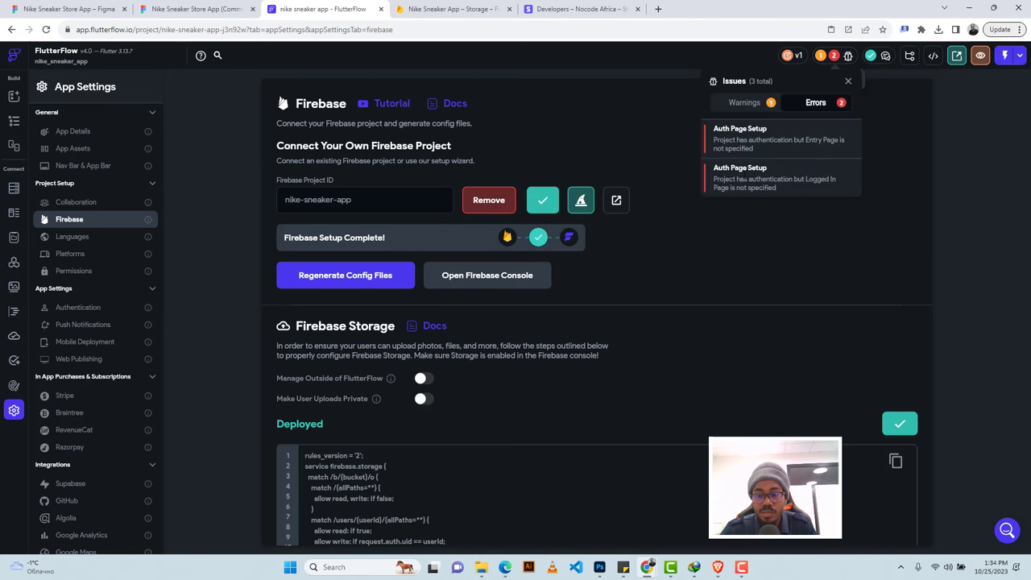
pyautogui.click(735, 135)
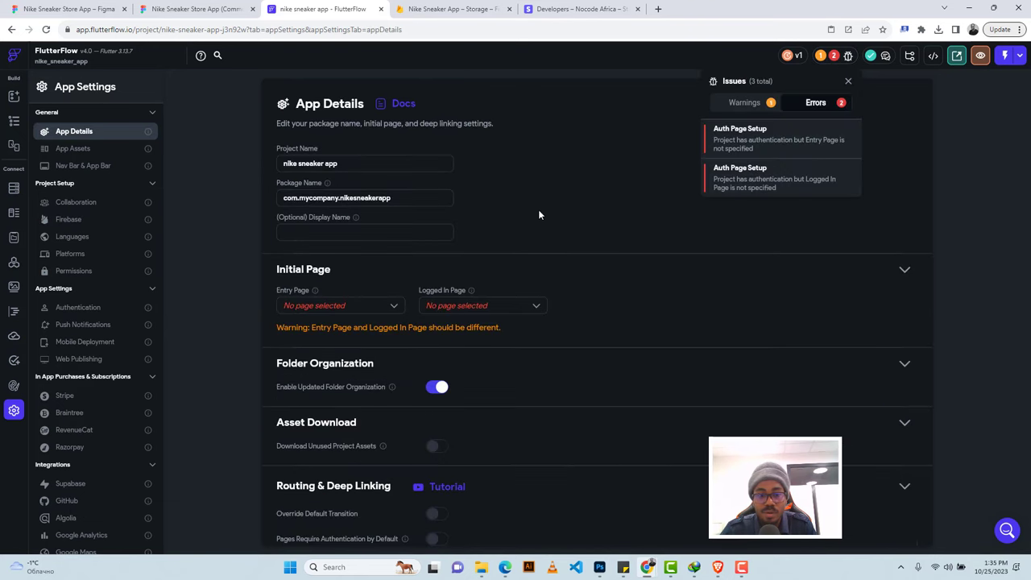
# Set the Entry Page to splash and the Logged In Page to home, then open the register page.
pyautogui.click(361, 309)
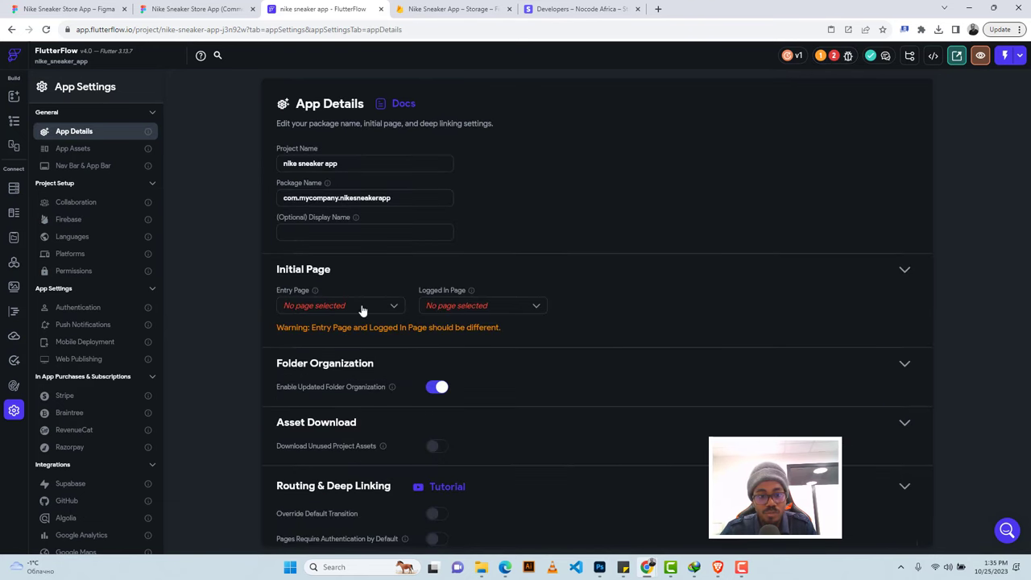
pyautogui.click(362, 308)
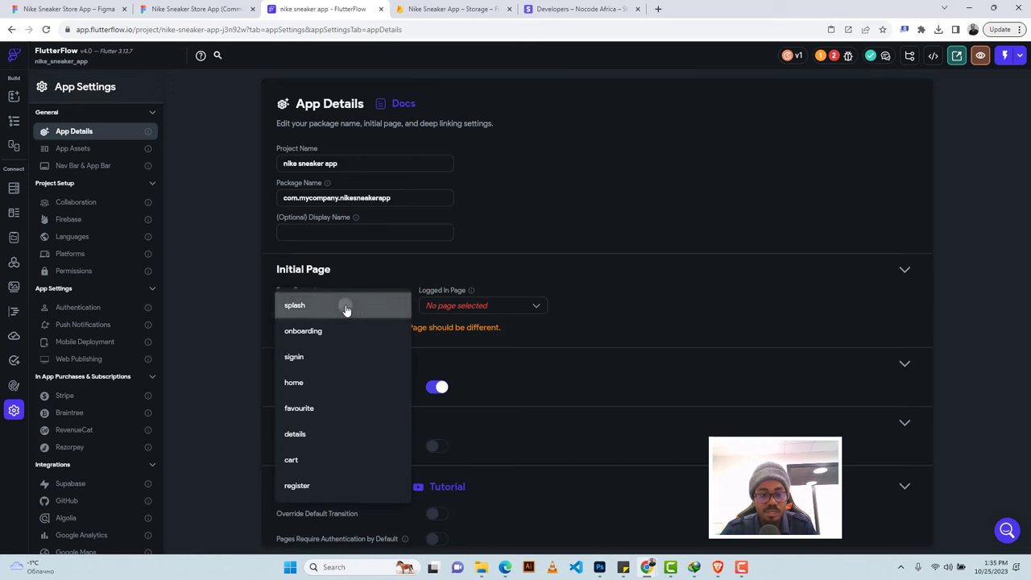
pyautogui.click(346, 308)
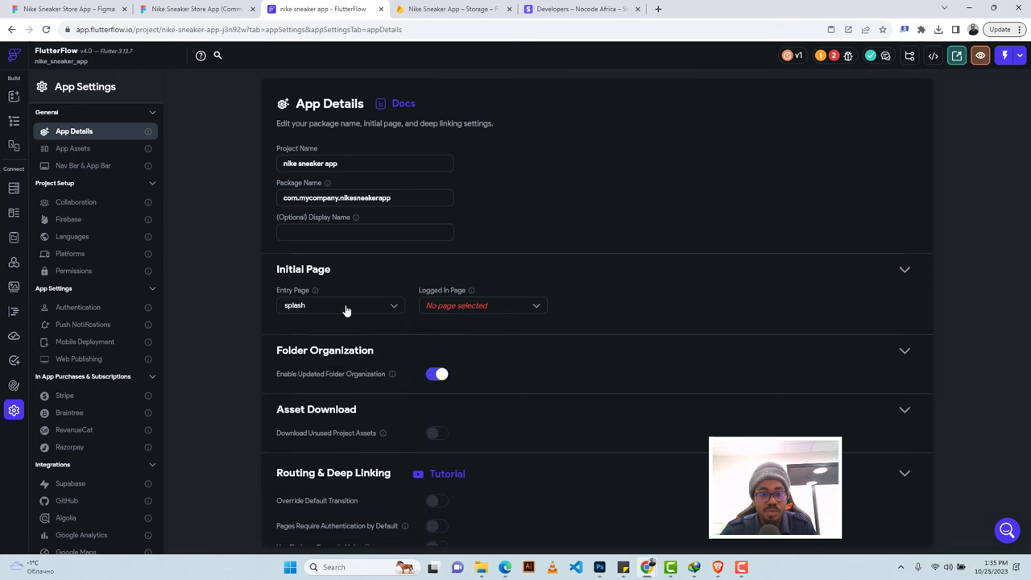
pyautogui.click(477, 312)
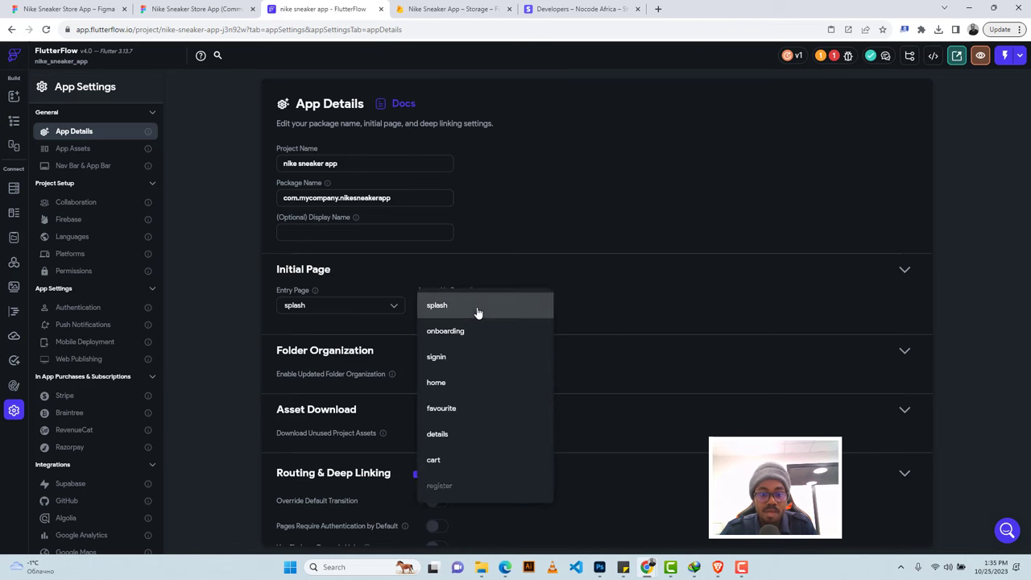
pyautogui.click(461, 386)
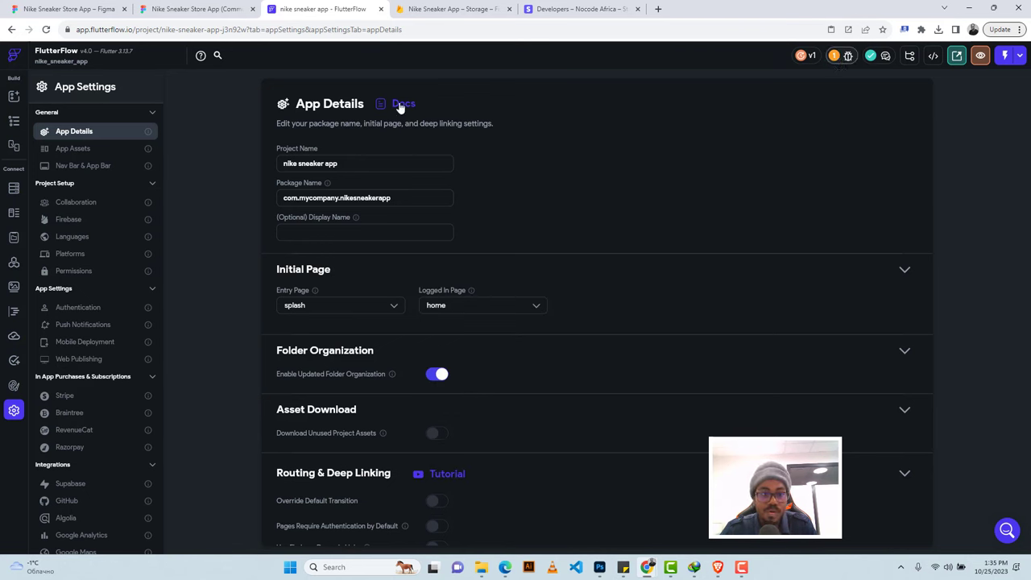
pyautogui.click(13, 121)
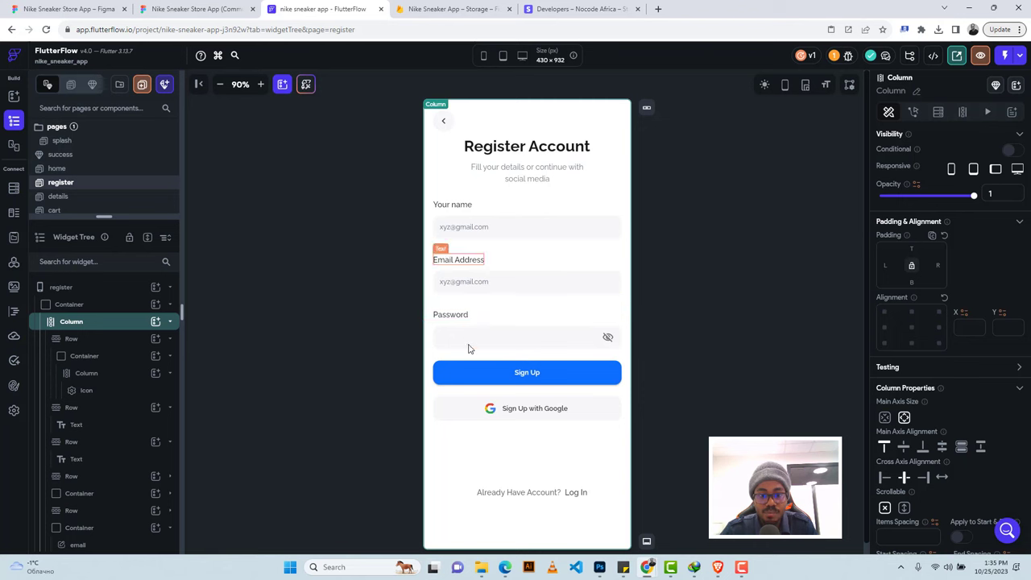
# Give the Sign Up button a Create Account action using Email, taking the email and password fields.
pyautogui.click(471, 372)
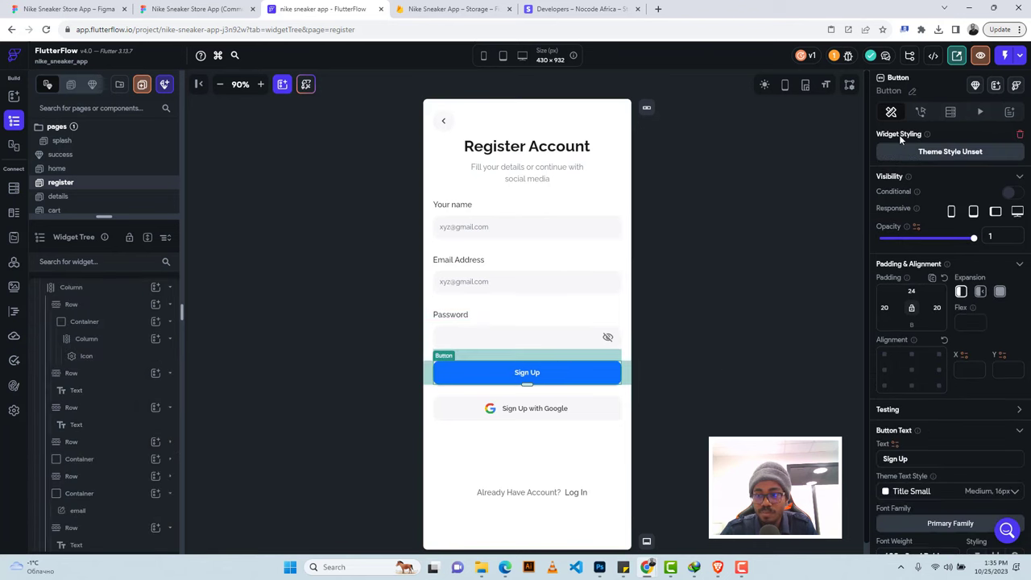
pyautogui.click(919, 111)
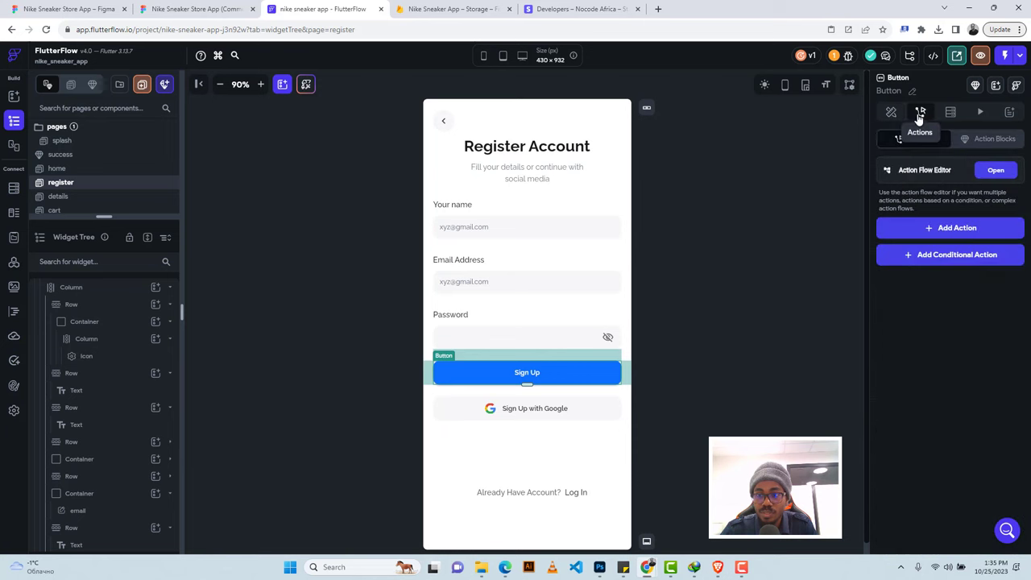
pyautogui.click(947, 231)
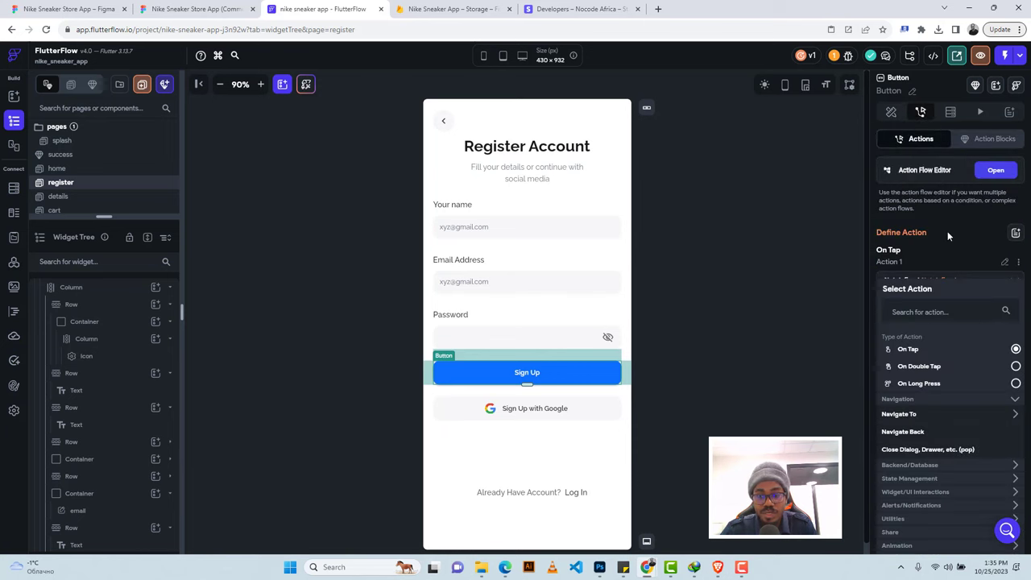
pyautogui.click(909, 465)
pyautogui.scroll(-1, 909, 471)
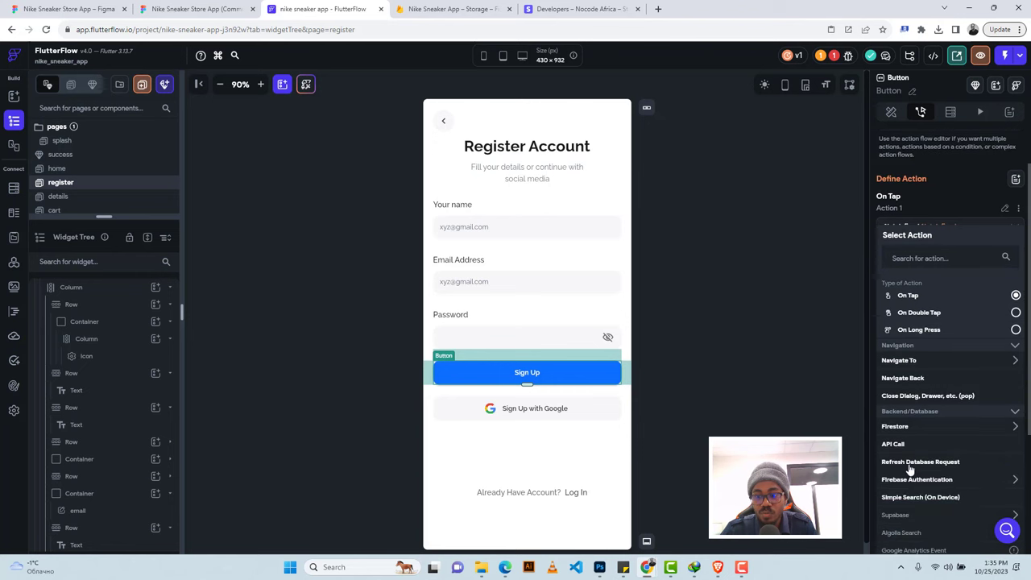
pyautogui.click(903, 481)
pyautogui.scroll(-1, 904, 483)
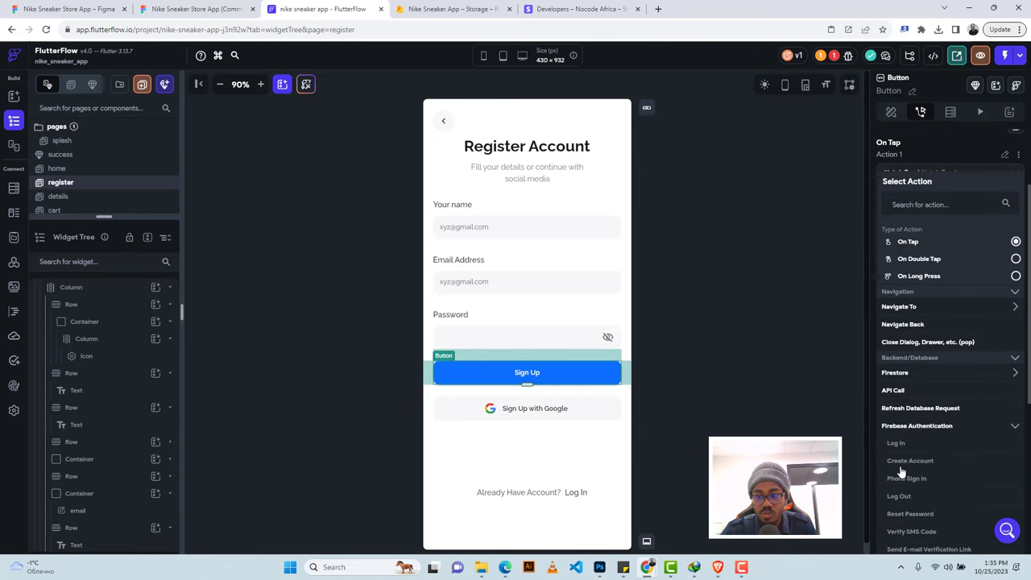
pyautogui.click(900, 470)
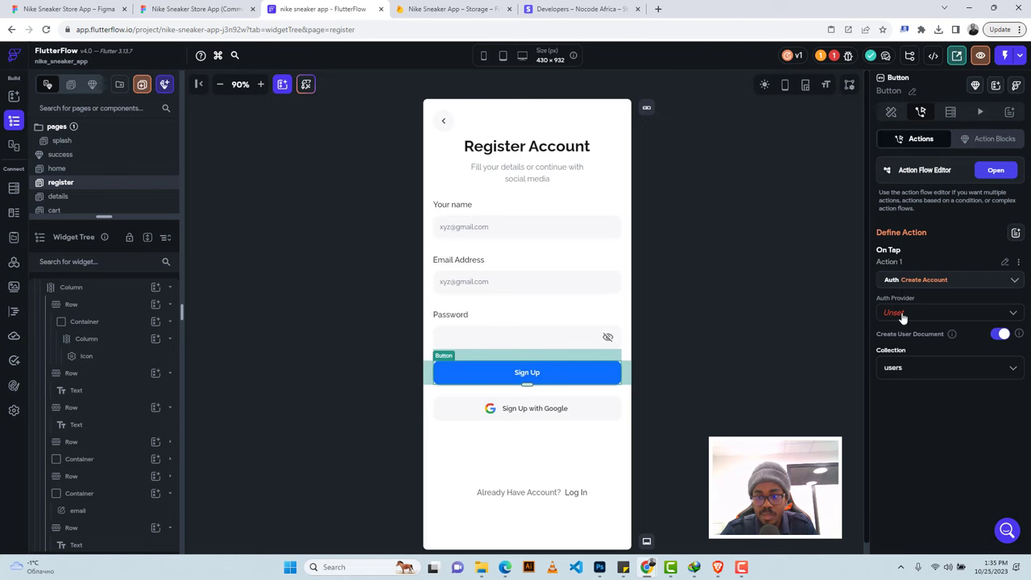
pyautogui.click(902, 316)
pyautogui.click(902, 317)
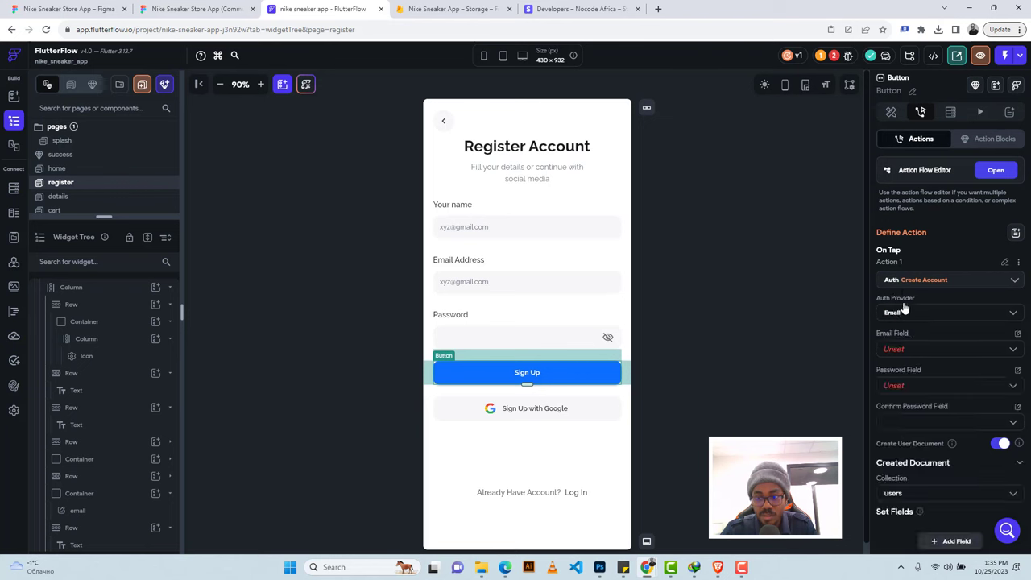
pyautogui.click(893, 348)
pyautogui.click(894, 374)
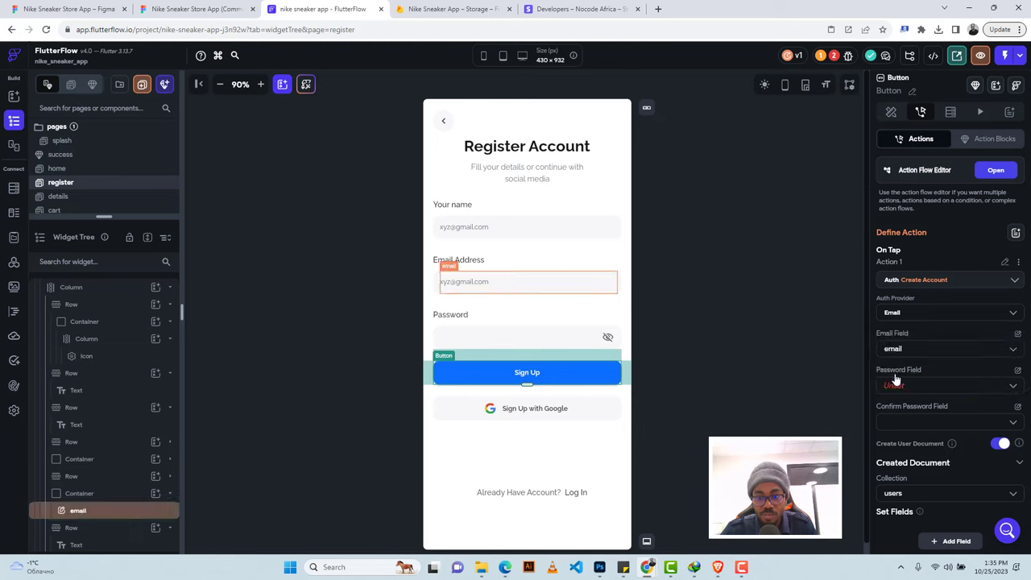
pyautogui.click(896, 386)
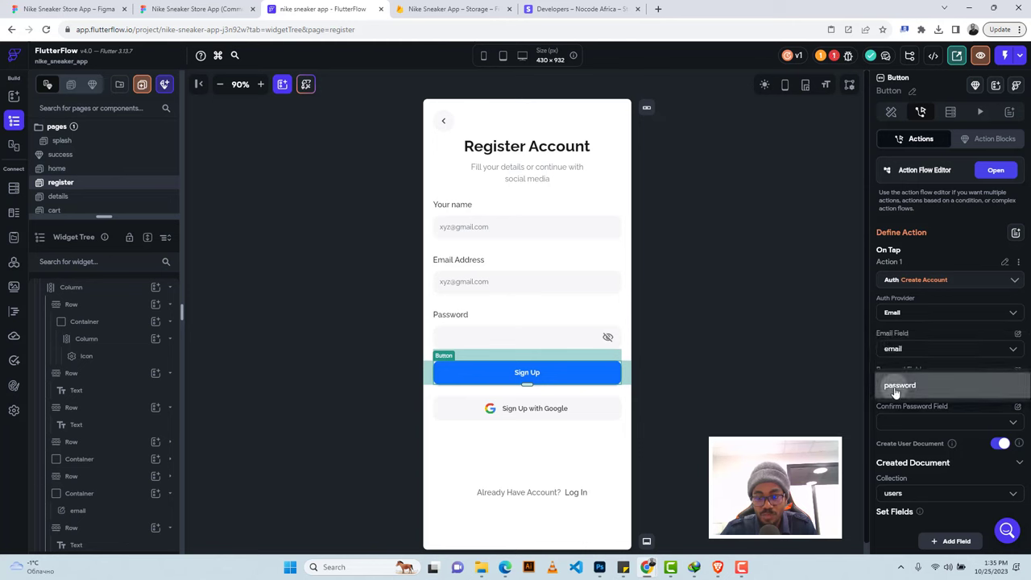
pyautogui.click(895, 388)
# Add a display_name field to the new users document, filled from the name field's widget state.
pyautogui.scroll(-1, 906, 407)
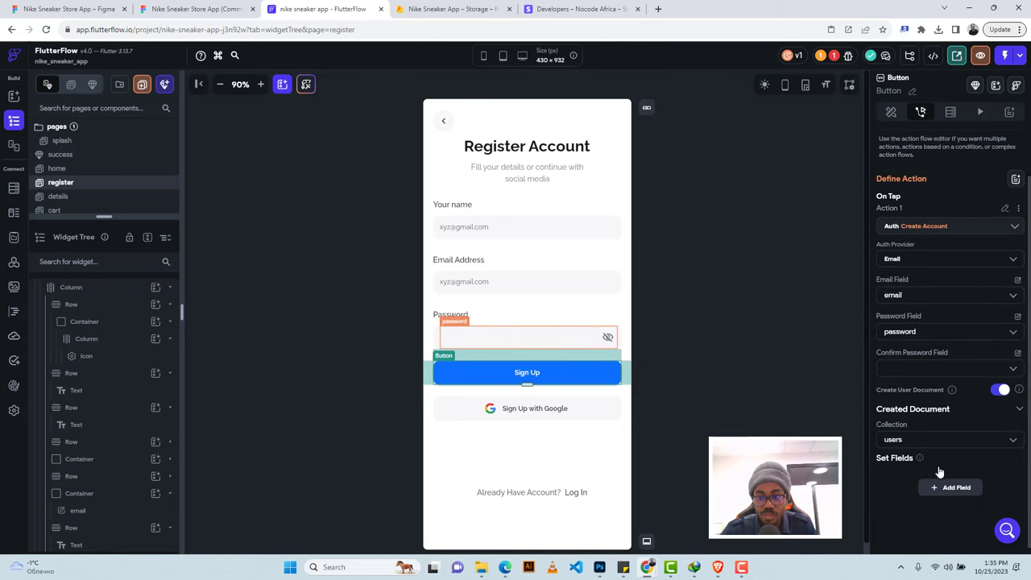
pyautogui.click(951, 488)
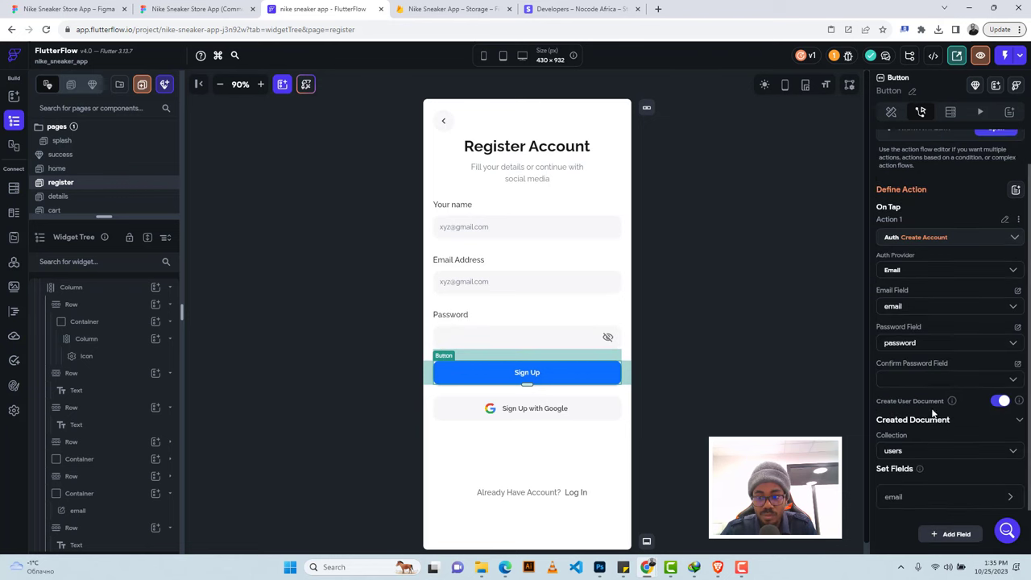
pyautogui.click(899, 494)
pyautogui.scroll(-3, 910, 435)
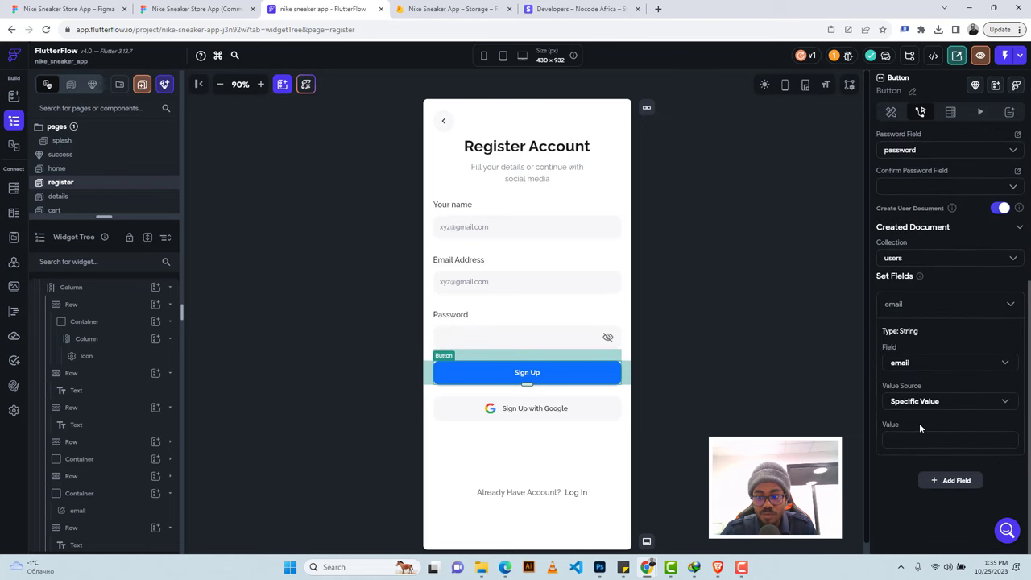
pyautogui.click(920, 403)
pyautogui.click(916, 363)
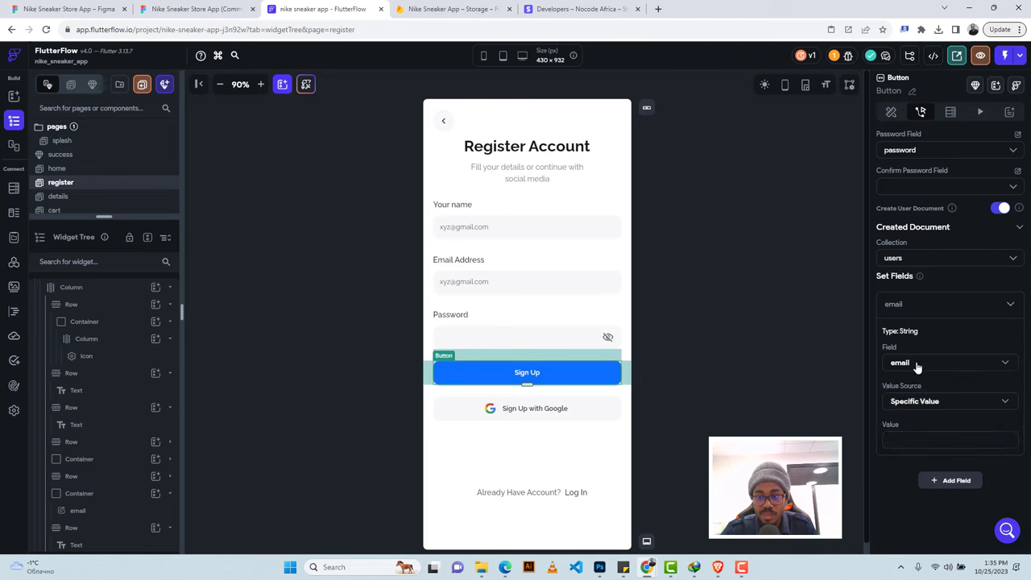
pyautogui.click(916, 363)
pyautogui.click(914, 388)
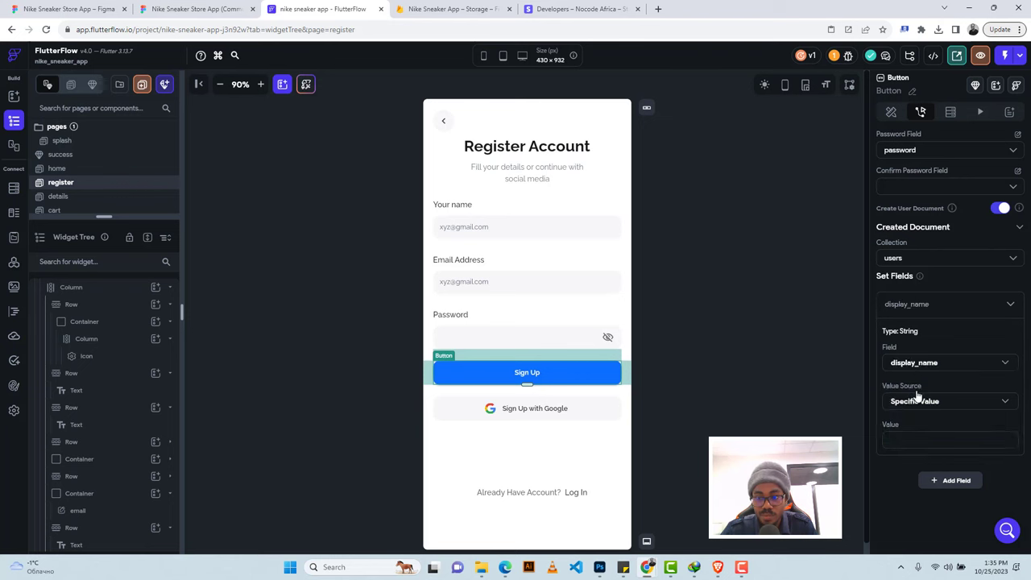
pyautogui.click(919, 402)
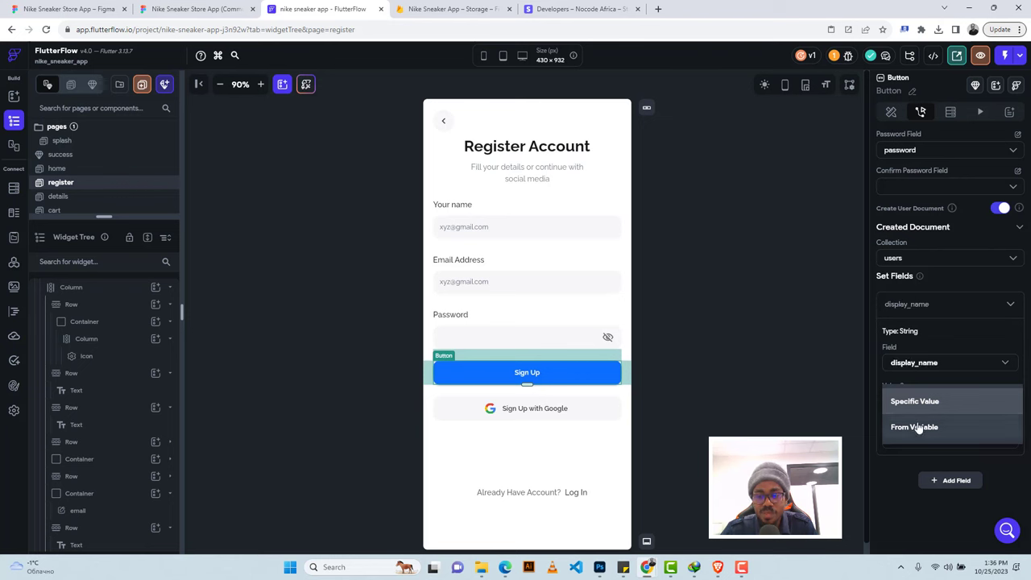
pyautogui.click(916, 426)
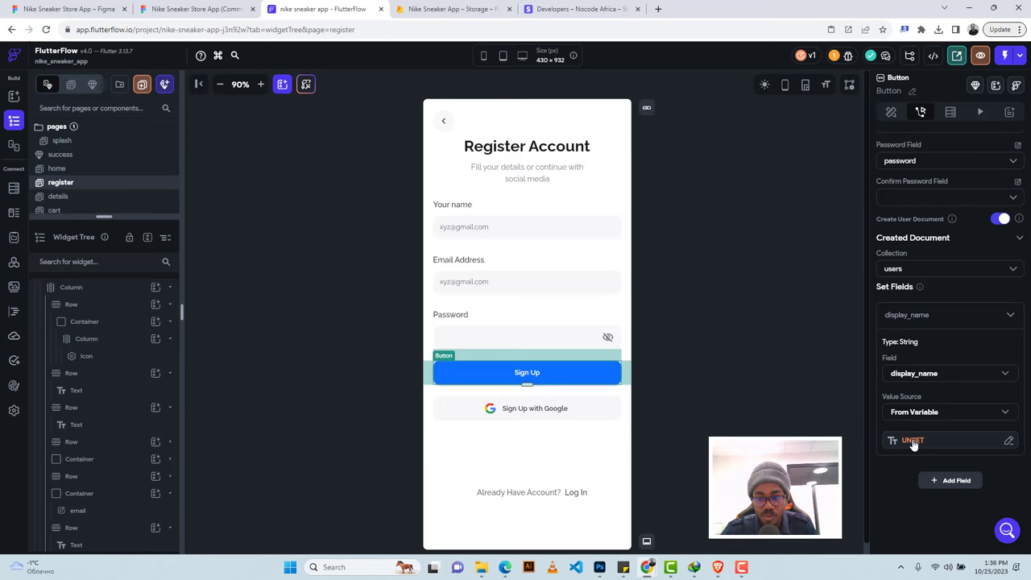
pyautogui.click(912, 441)
pyautogui.click(750, 420)
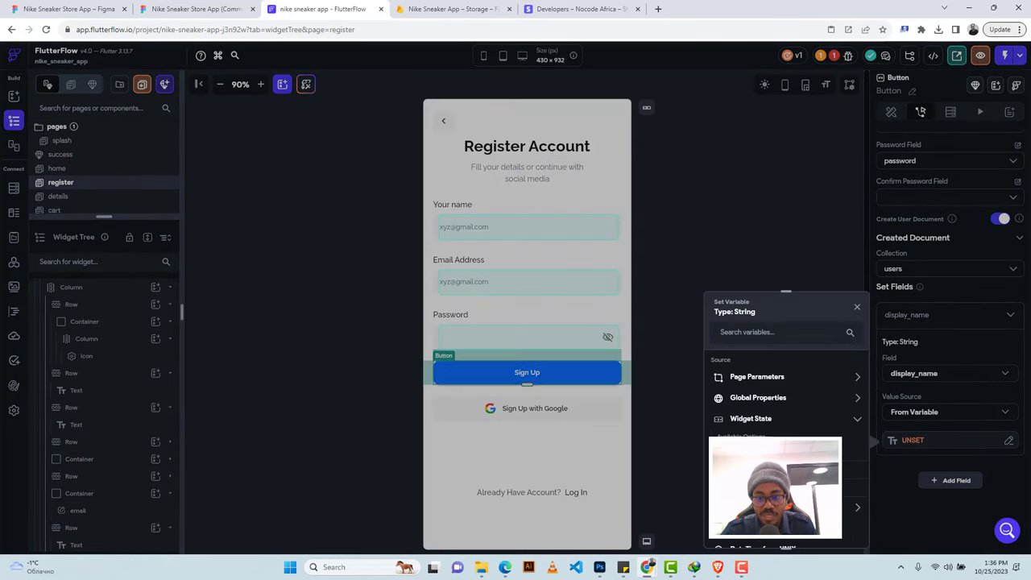
pyautogui.click(757, 469)
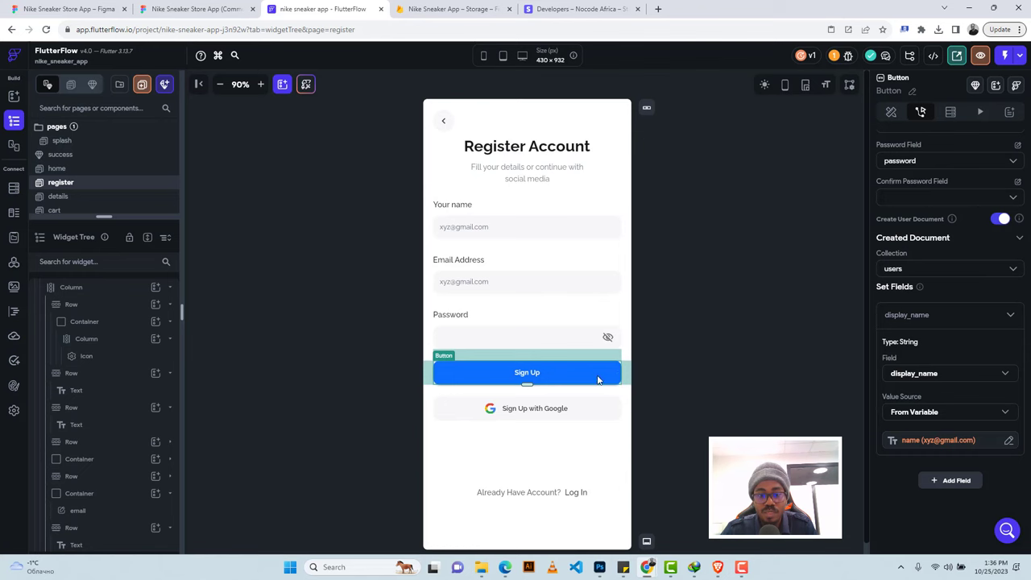
# Select the Google sign-up container and add a tap action, first choosing Log In.
pyautogui.click(589, 407)
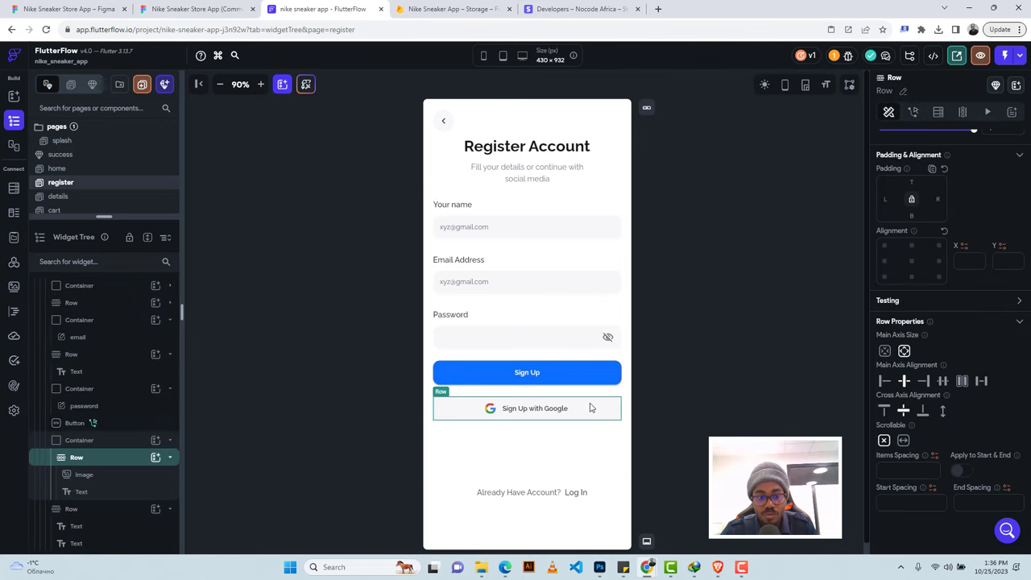
pyautogui.click(120, 440)
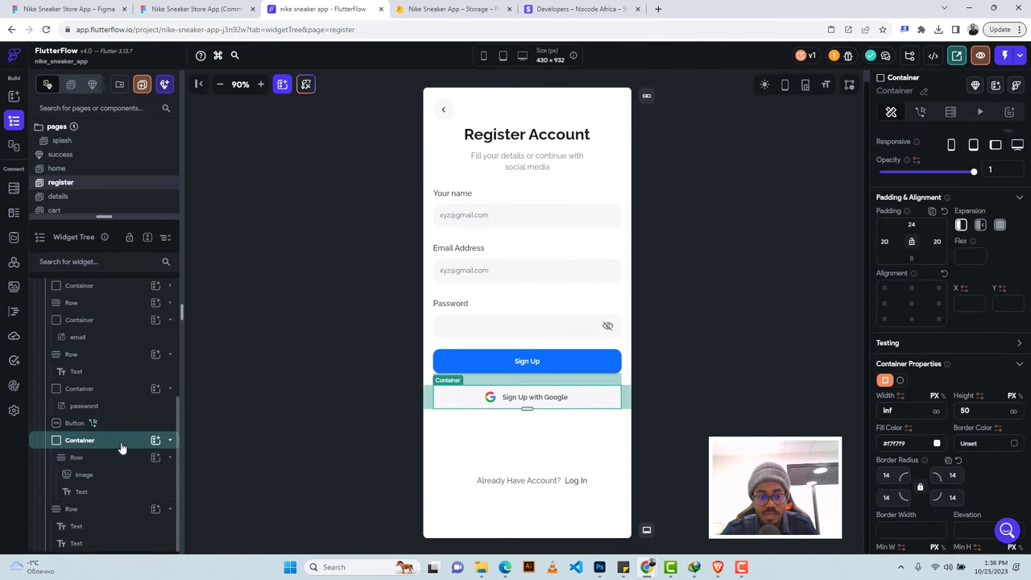
pyautogui.click(919, 113)
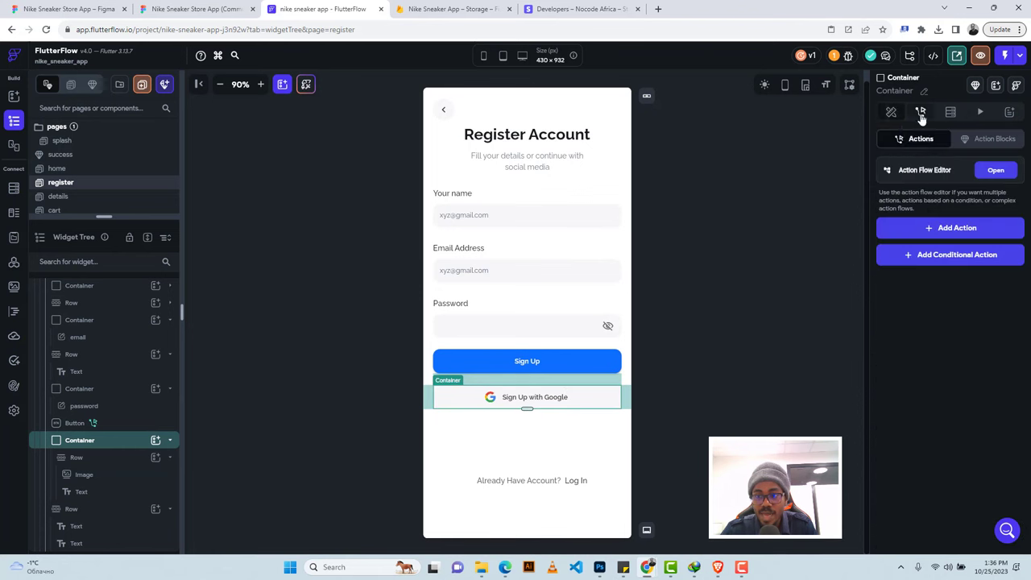
pyautogui.click(945, 228)
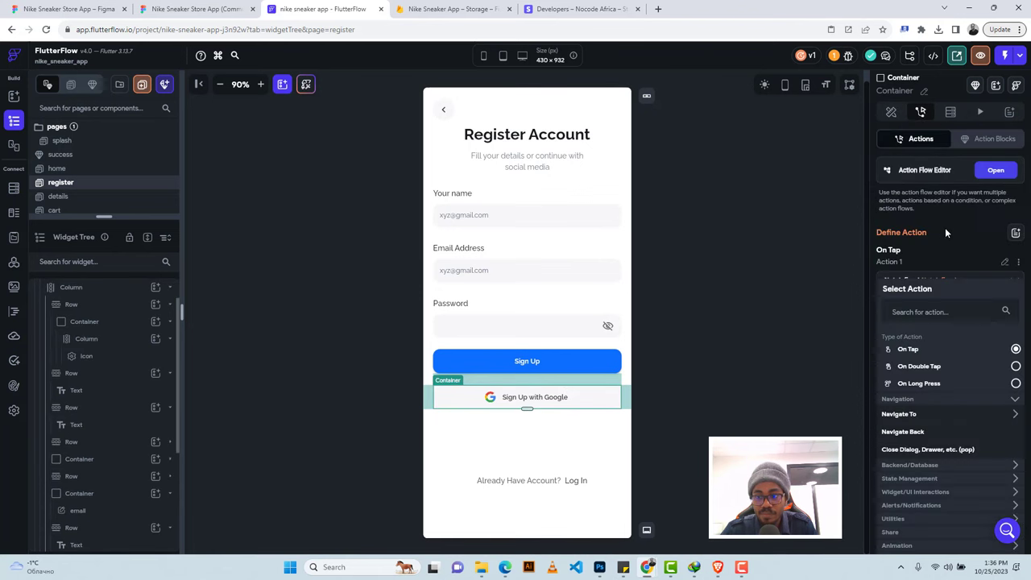
pyautogui.click(906, 466)
pyautogui.click(896, 481)
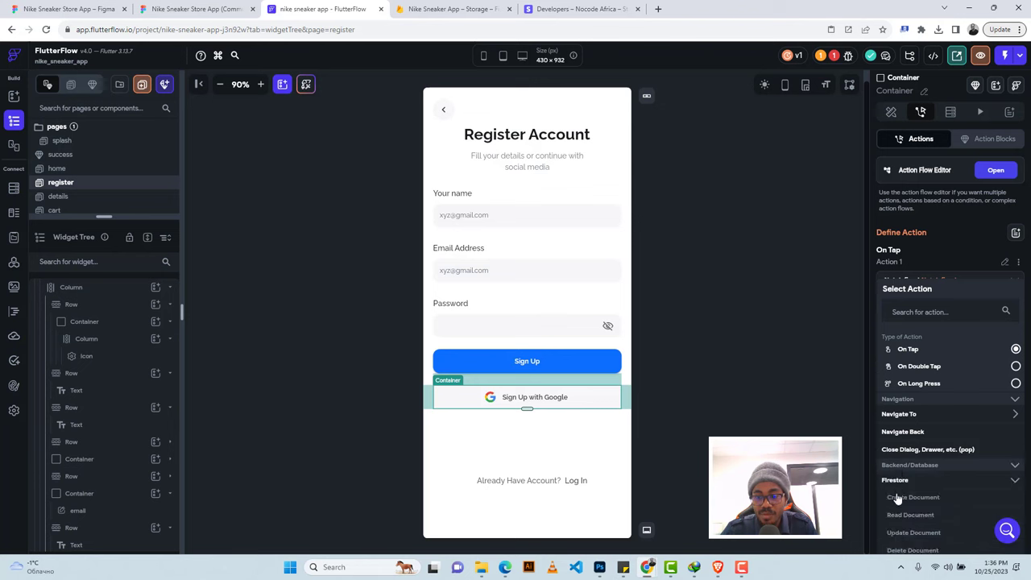
pyautogui.scroll(-2, 907, 515)
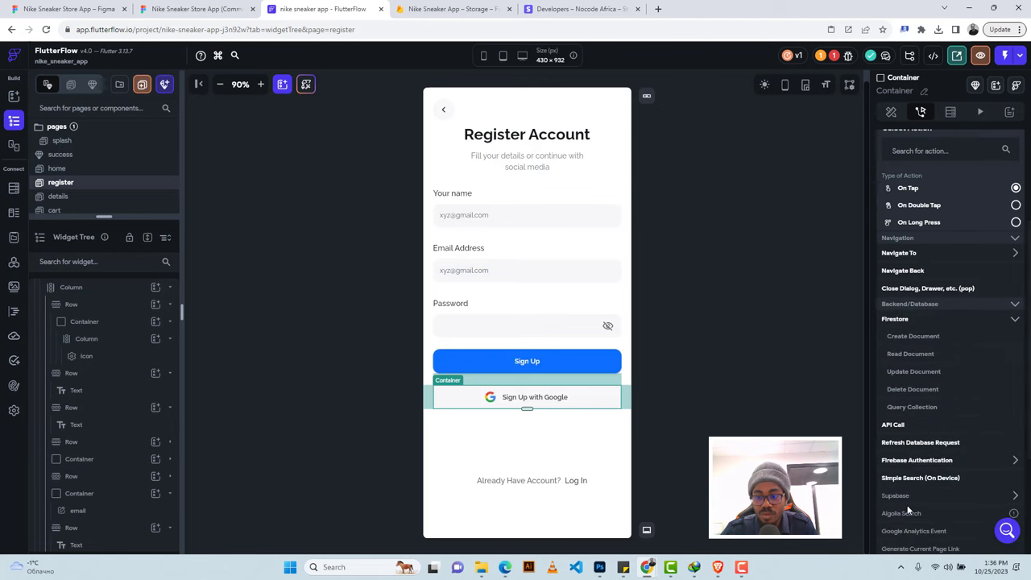
pyautogui.click(908, 460)
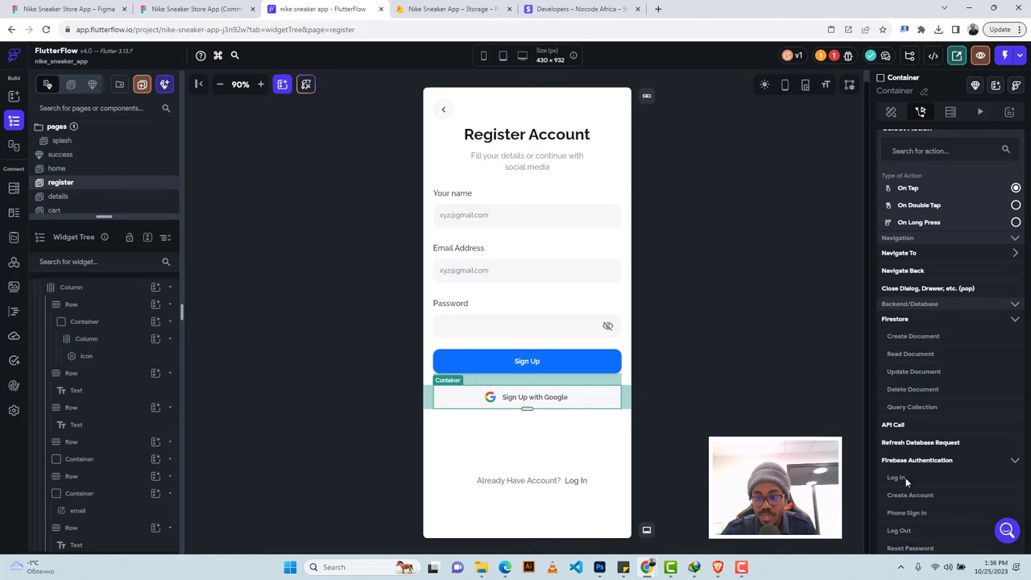
pyautogui.click(905, 477)
# Change the tap action to Create Account with Google as the auth provider.
pyautogui.click(905, 281)
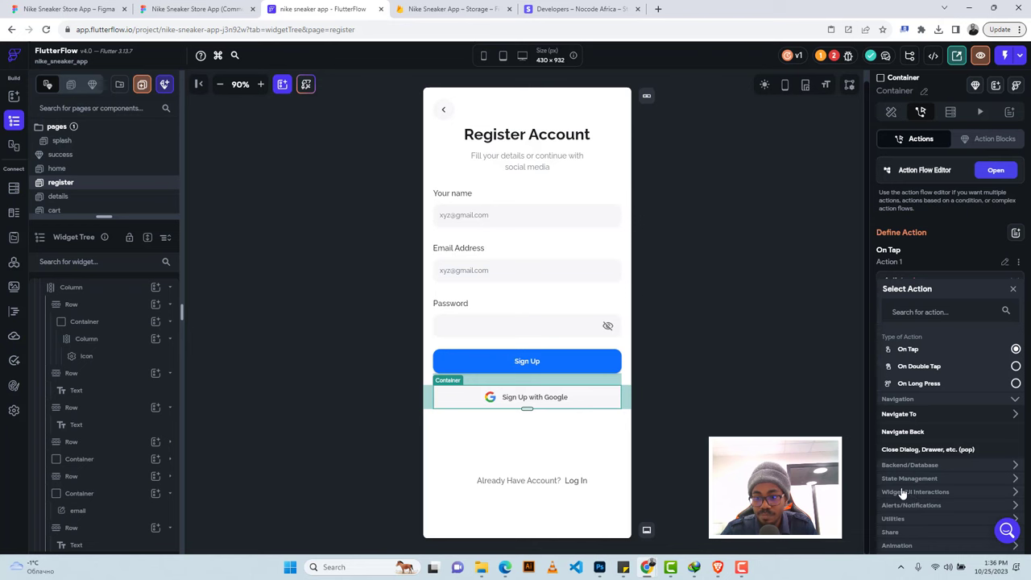
pyautogui.scroll(-1, 902, 492)
pyautogui.click(902, 386)
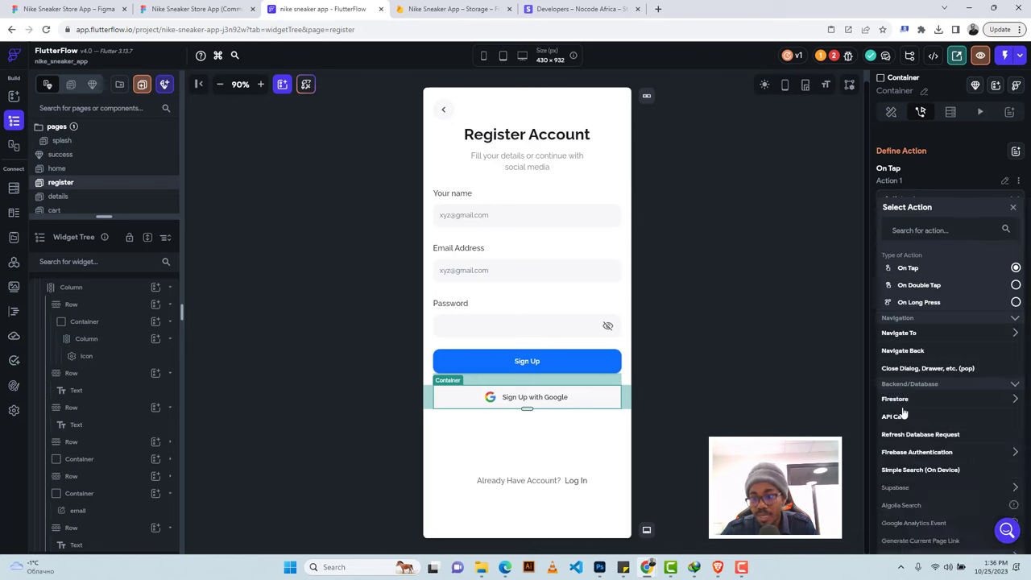
pyautogui.click(905, 457)
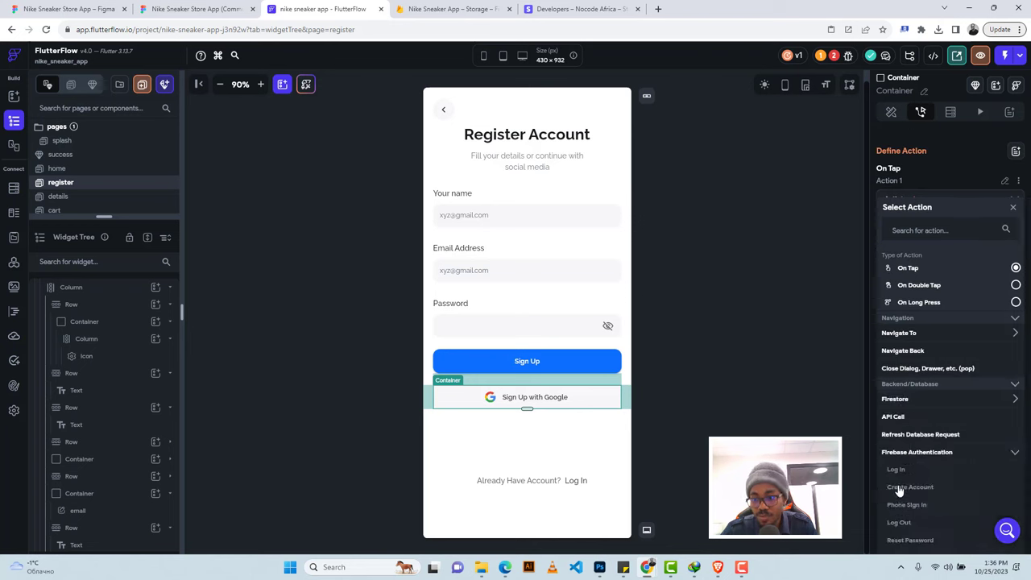
pyautogui.click(909, 486)
pyautogui.click(906, 313)
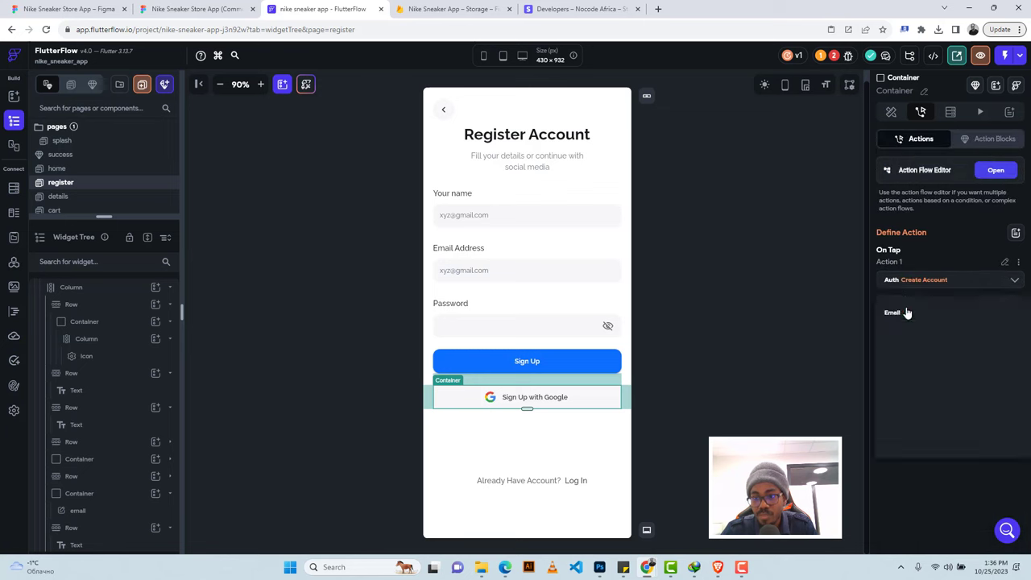
pyautogui.click(895, 339)
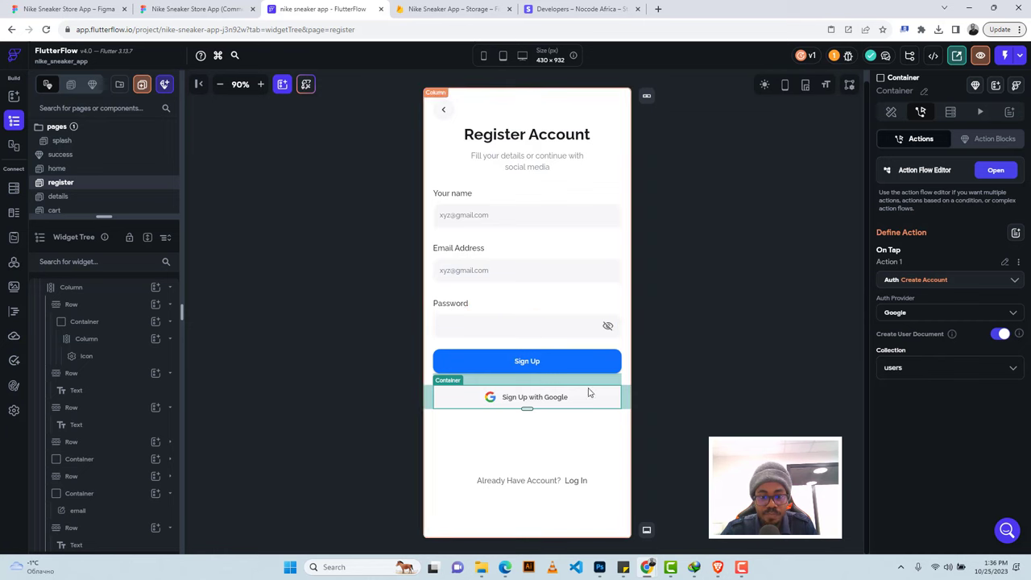
# Make the Log In text navigate to the signin page with a Fade transition.
pyautogui.click(572, 481)
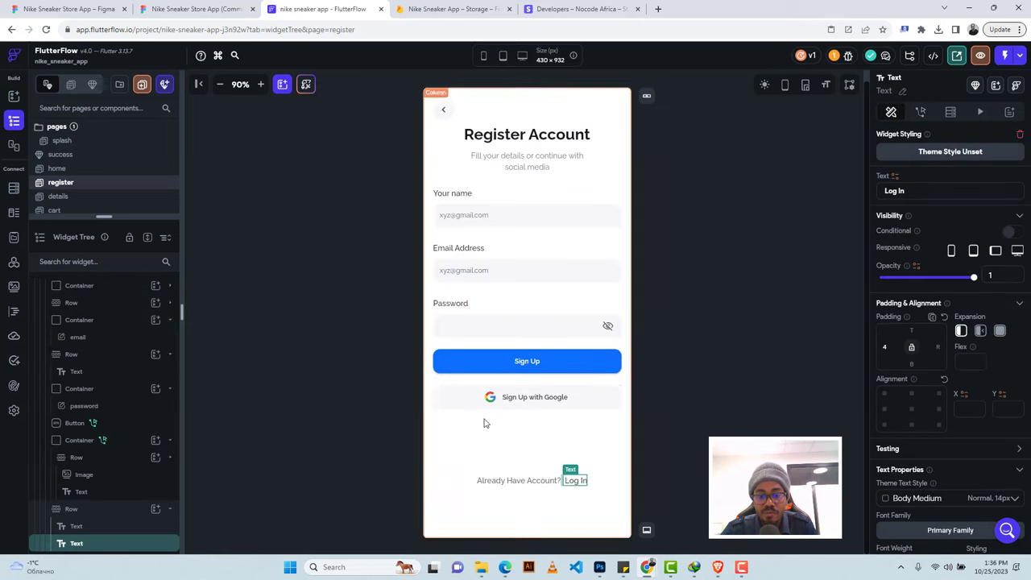
pyautogui.click(920, 111)
pyautogui.click(940, 228)
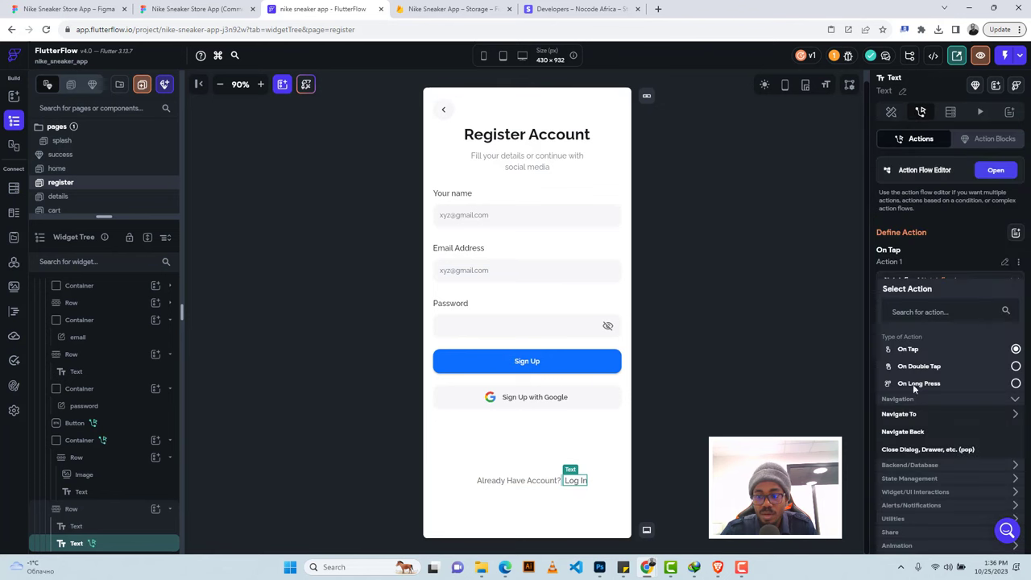
pyautogui.click(897, 414)
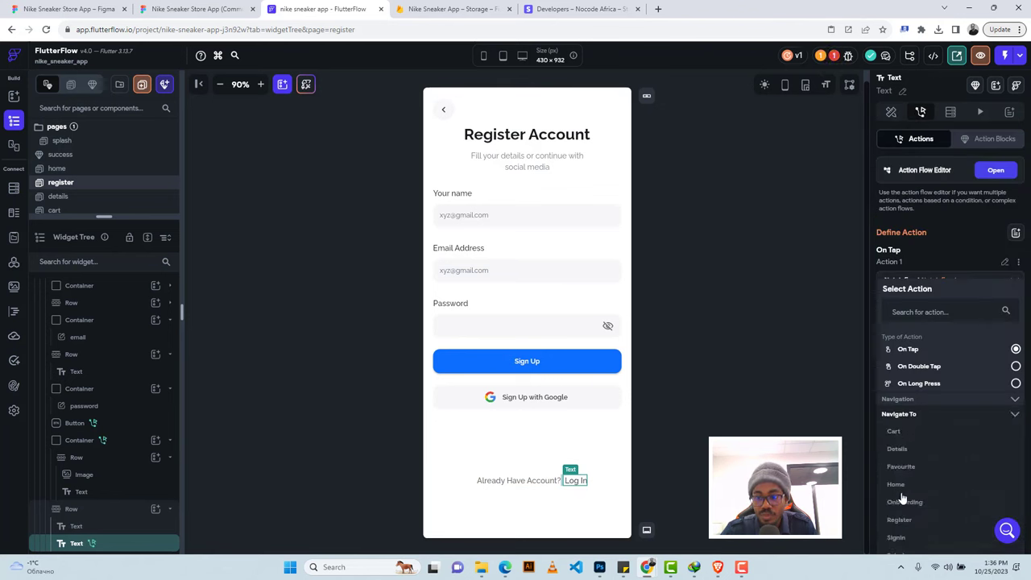
pyautogui.click(895, 538)
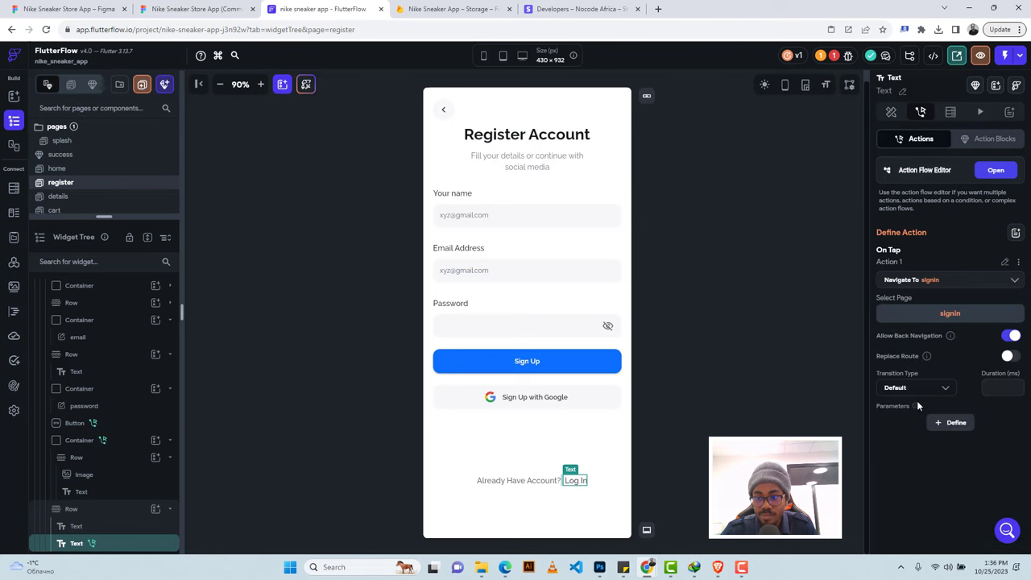
pyautogui.click(908, 390)
pyautogui.click(909, 385)
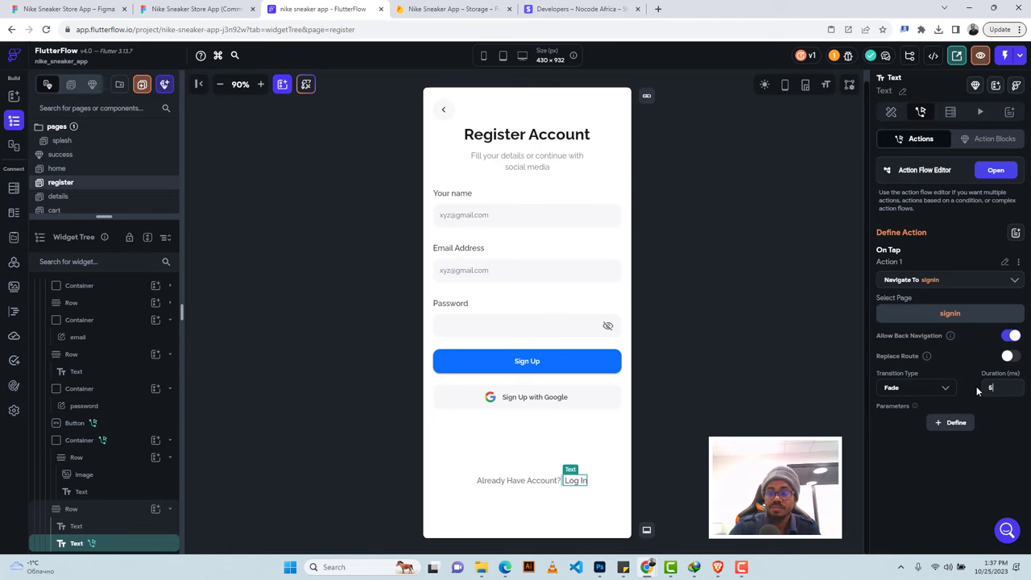
# Give the back-arrow container a Navigate Back tap action.
pyautogui.click(451, 108)
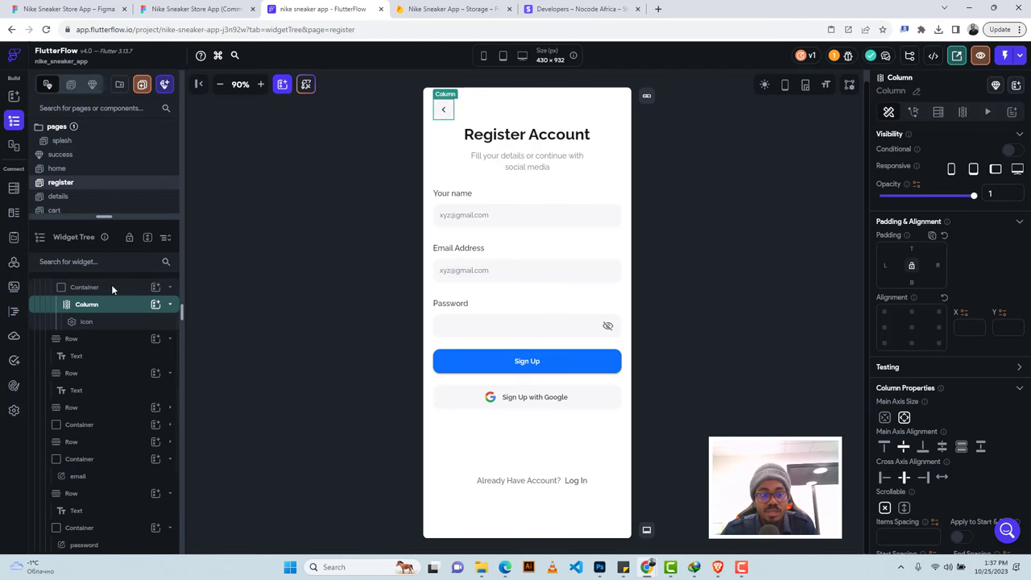
pyautogui.click(111, 287)
pyautogui.click(920, 112)
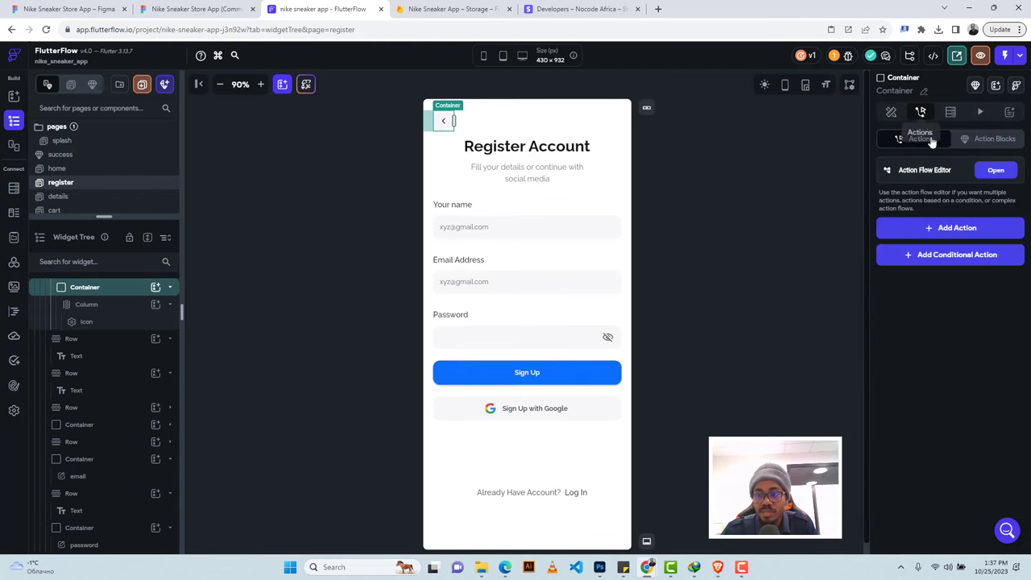
pyautogui.click(946, 231)
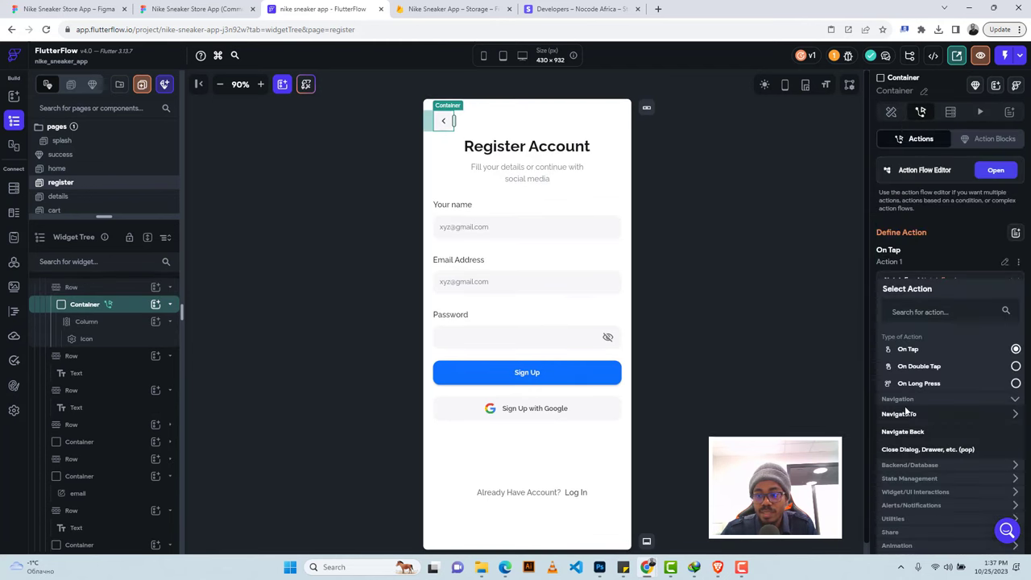
pyautogui.click(902, 431)
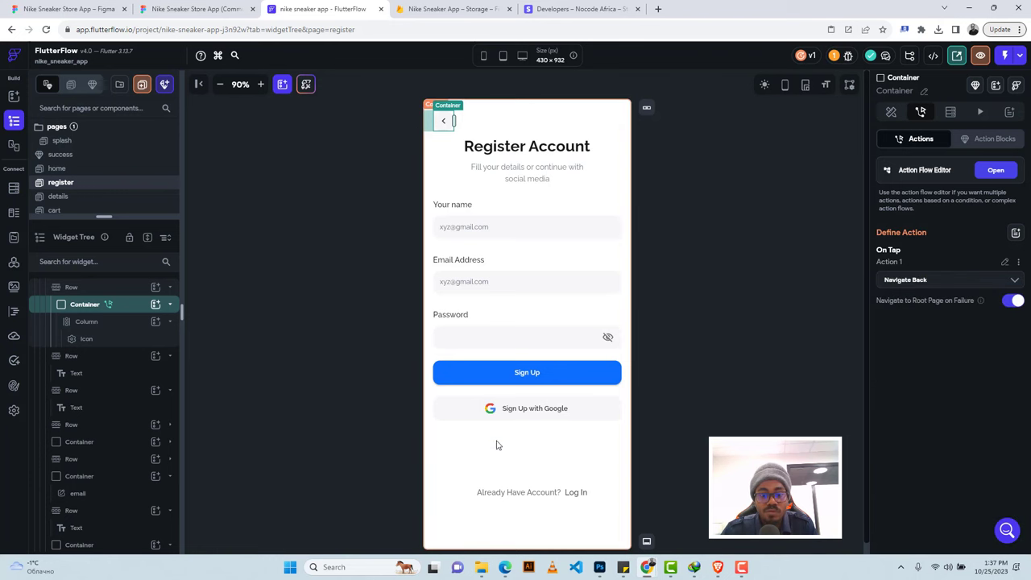
pyautogui.moveTo(103, 216); pyautogui.dragTo(103, 308)
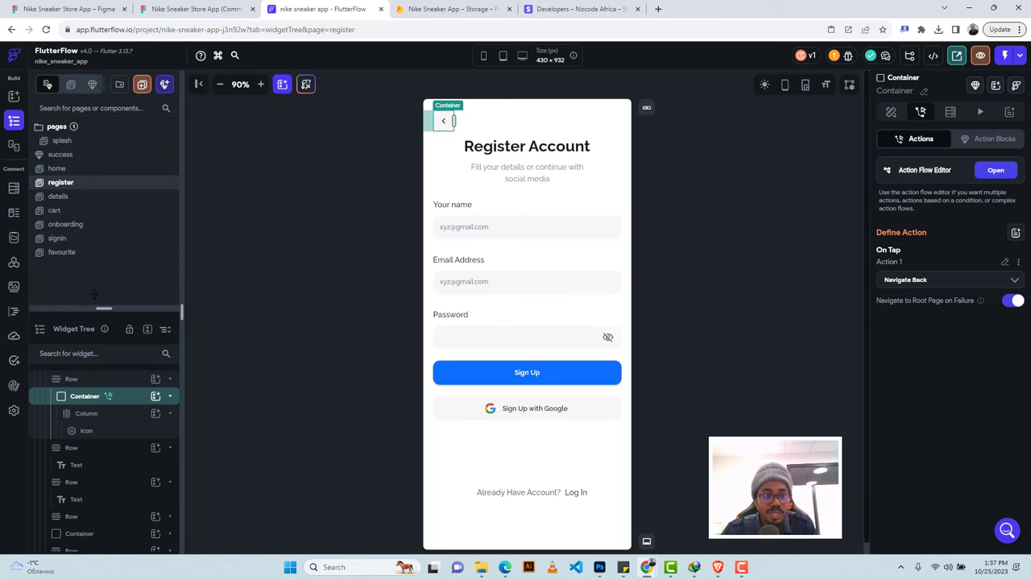
# On the signin page, rename the email input field to 'email'.
pyautogui.click(57, 239)
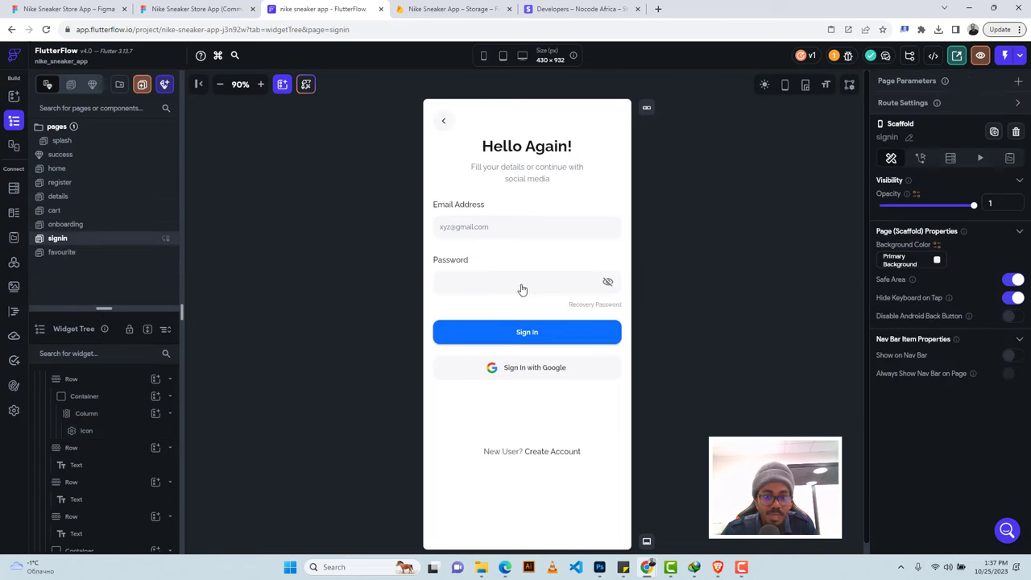
pyautogui.click(560, 331)
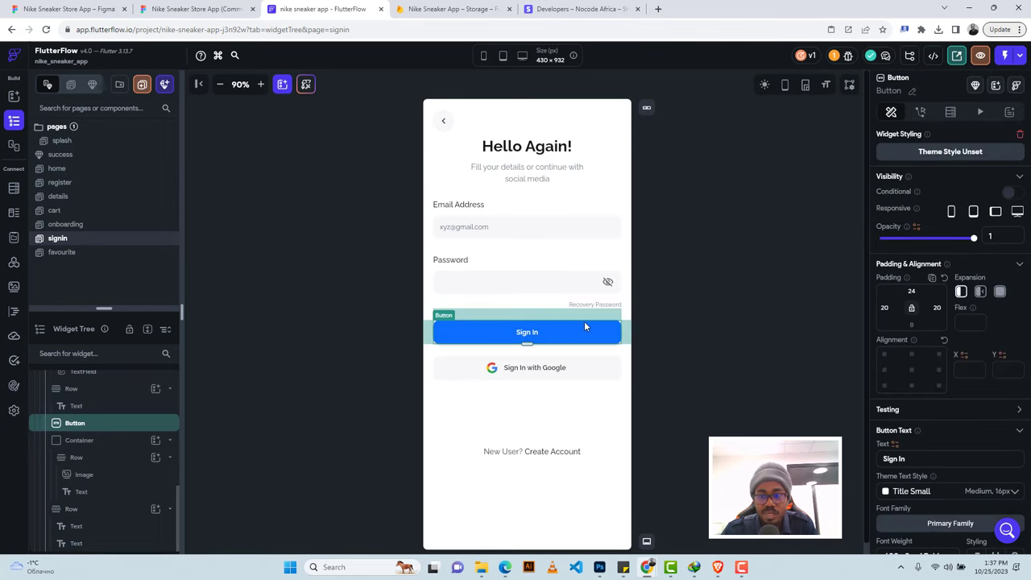
pyautogui.click(921, 113)
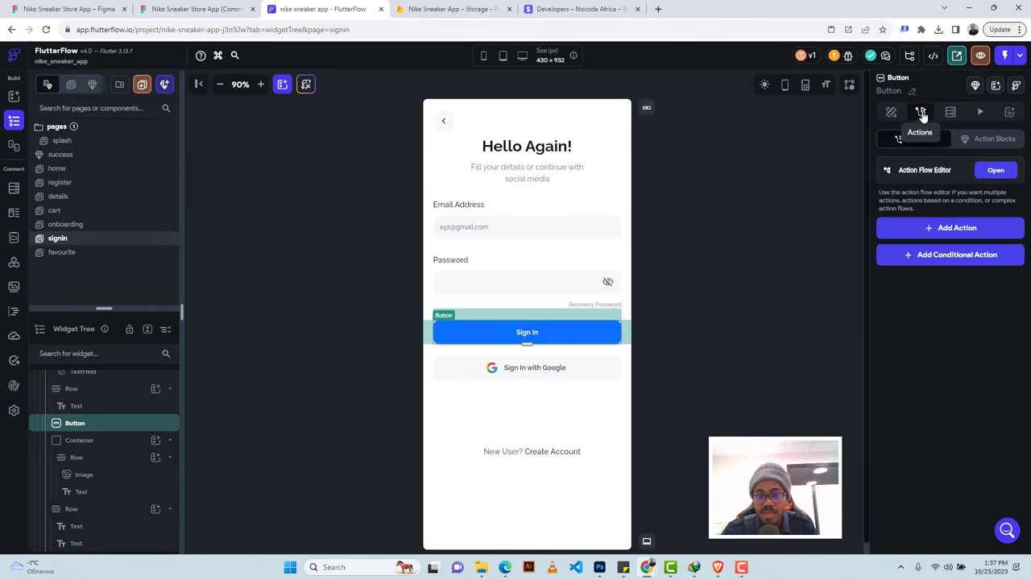
pyautogui.click(504, 233)
pyautogui.click(918, 94)
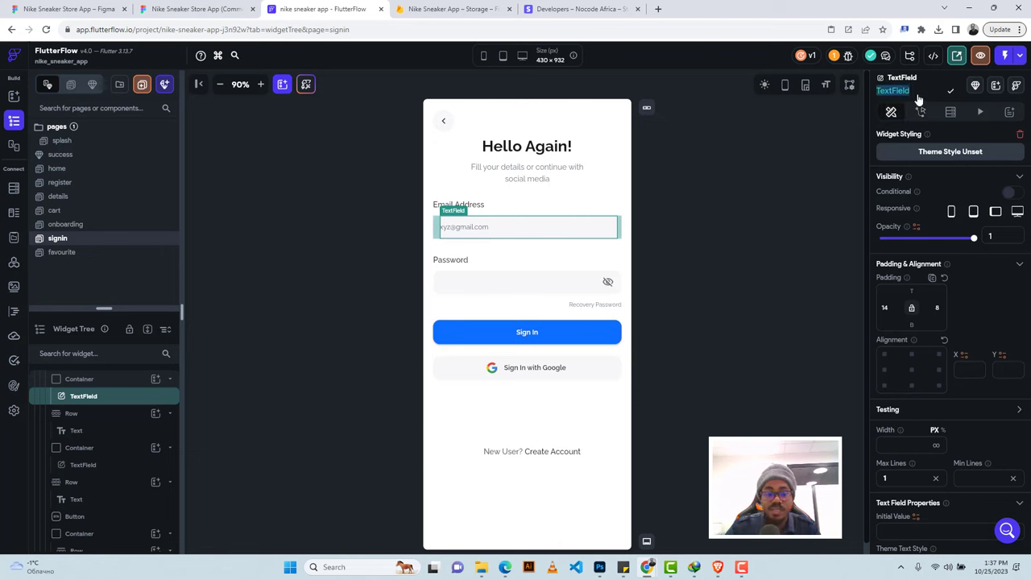
pyautogui.write('em')
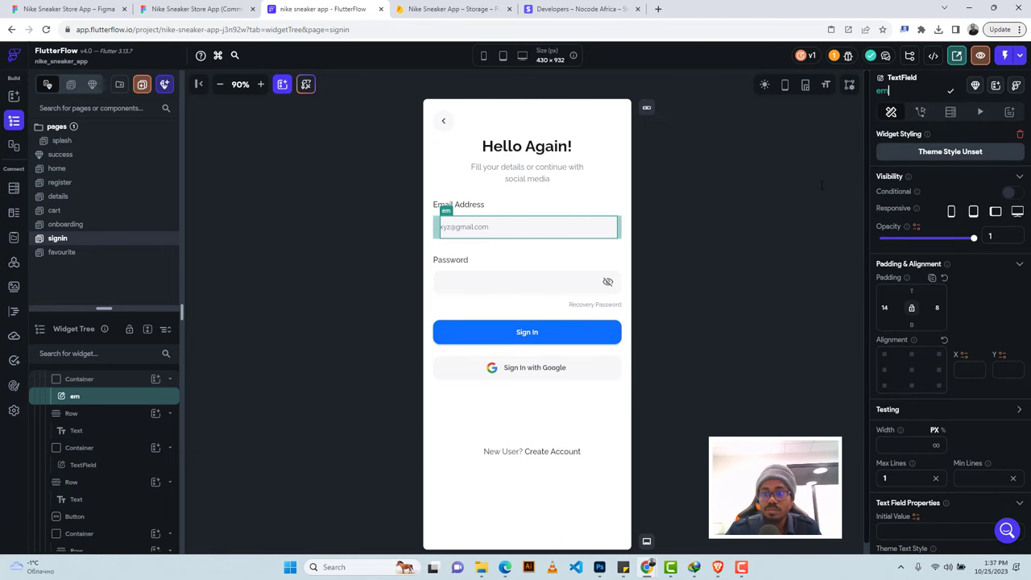
pyautogui.write('aul')
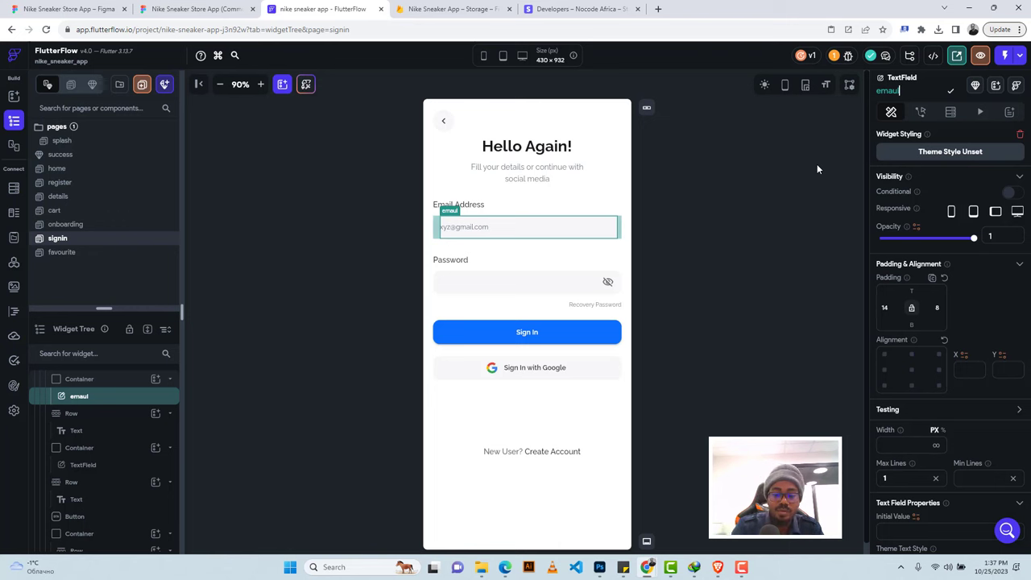
pyautogui.press('BackSpace')
pyautogui.press('BackSpace')
pyautogui.write('il')
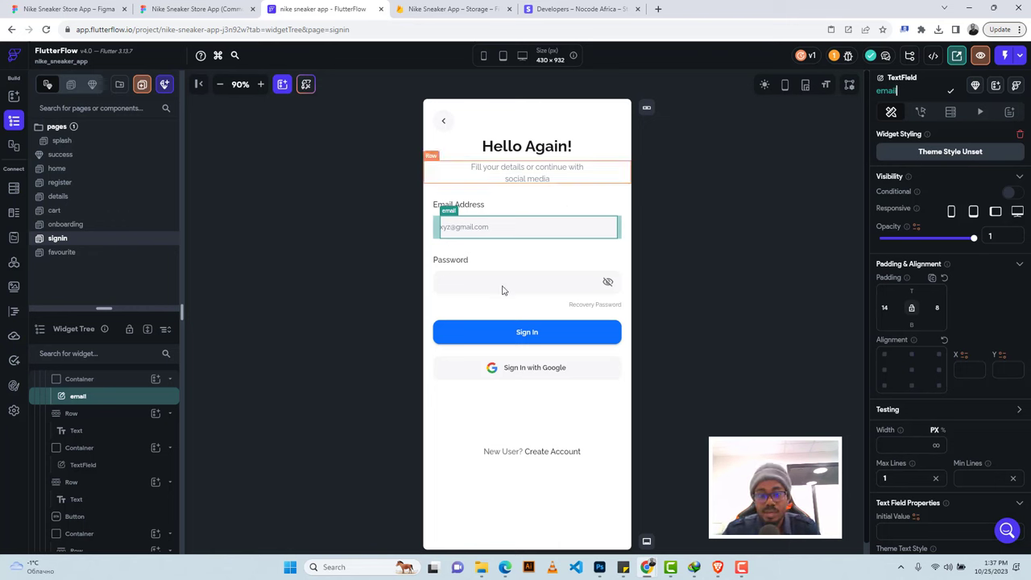
# Rename the password input field to 'password'.
pyautogui.click(505, 288)
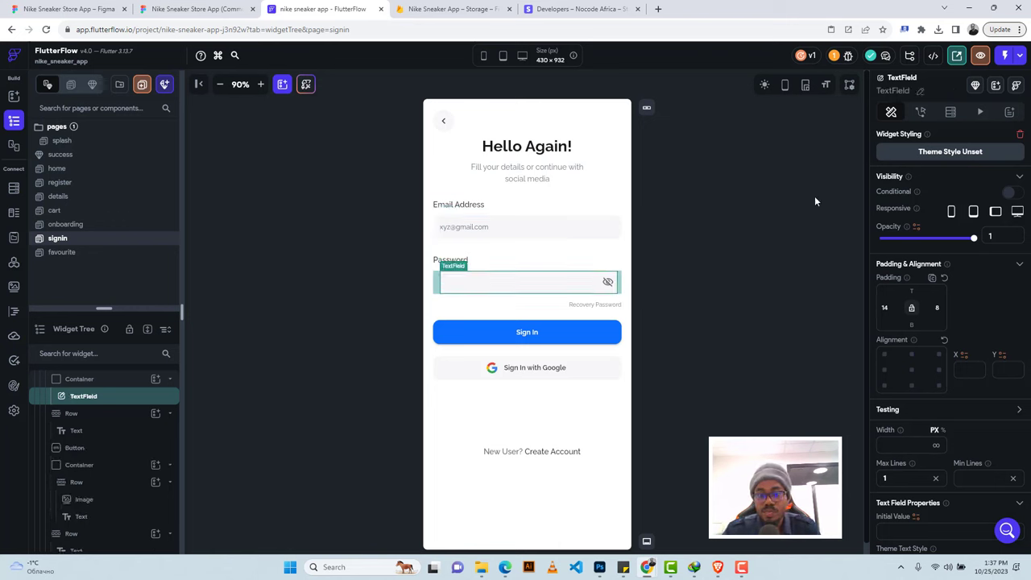
pyautogui.click(918, 92)
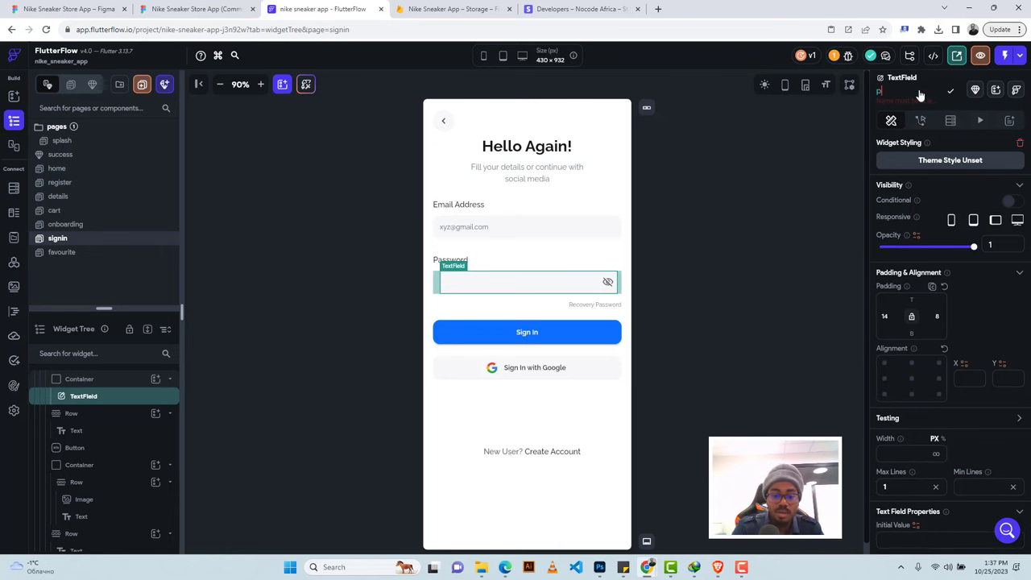
pyautogui.write('pa')
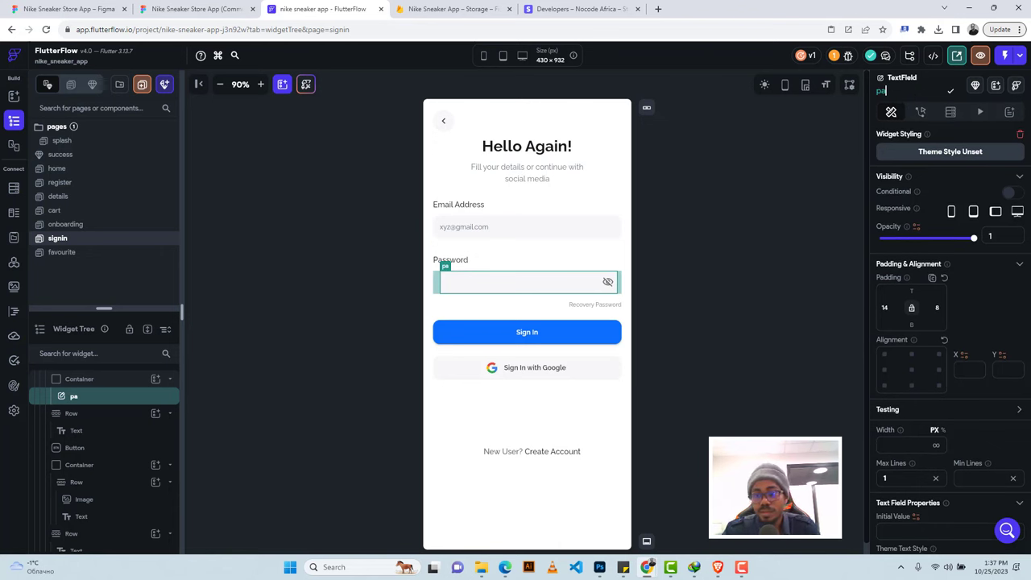
pyautogui.write('ssword')
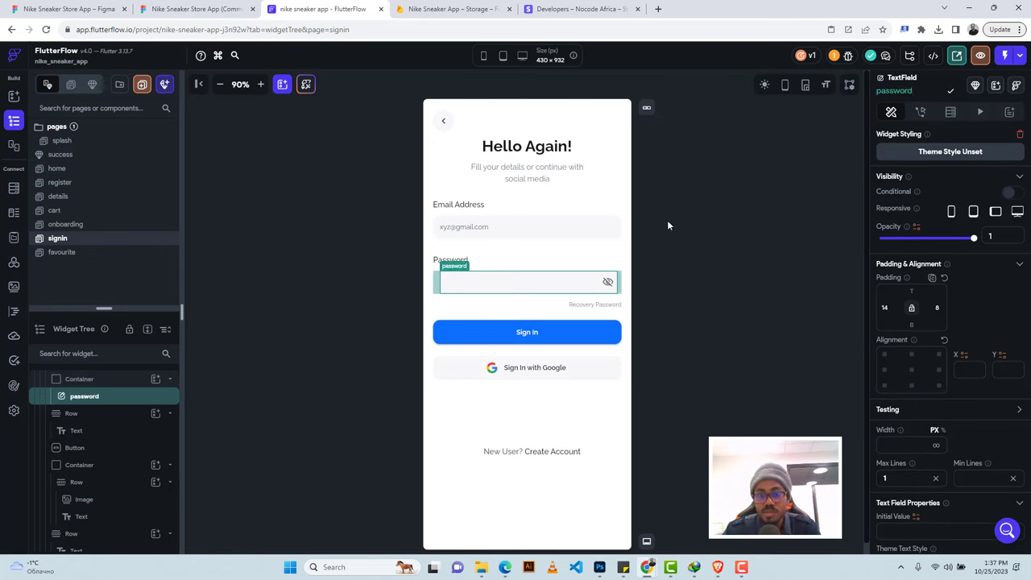
# Make the Sign In button log in by email/password using the email and password fields.
pyautogui.click(547, 333)
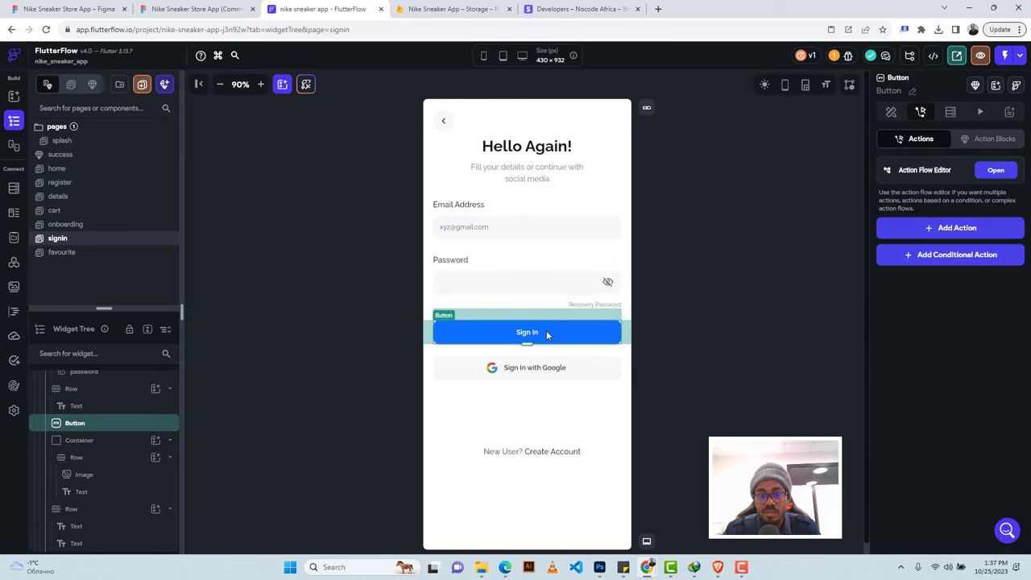
pyautogui.click(958, 229)
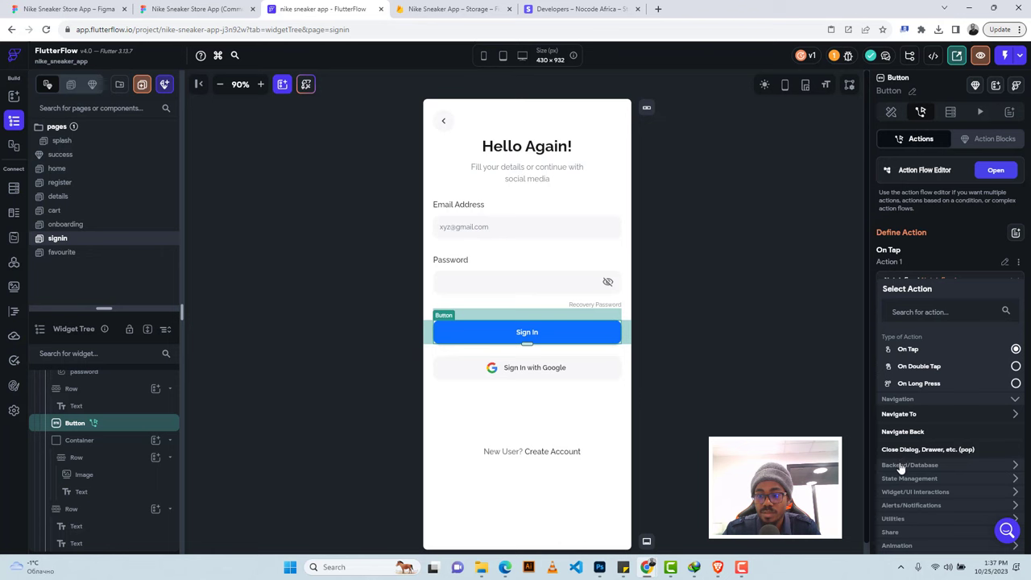
pyautogui.click(900, 467)
pyautogui.scroll(-1, 907, 505)
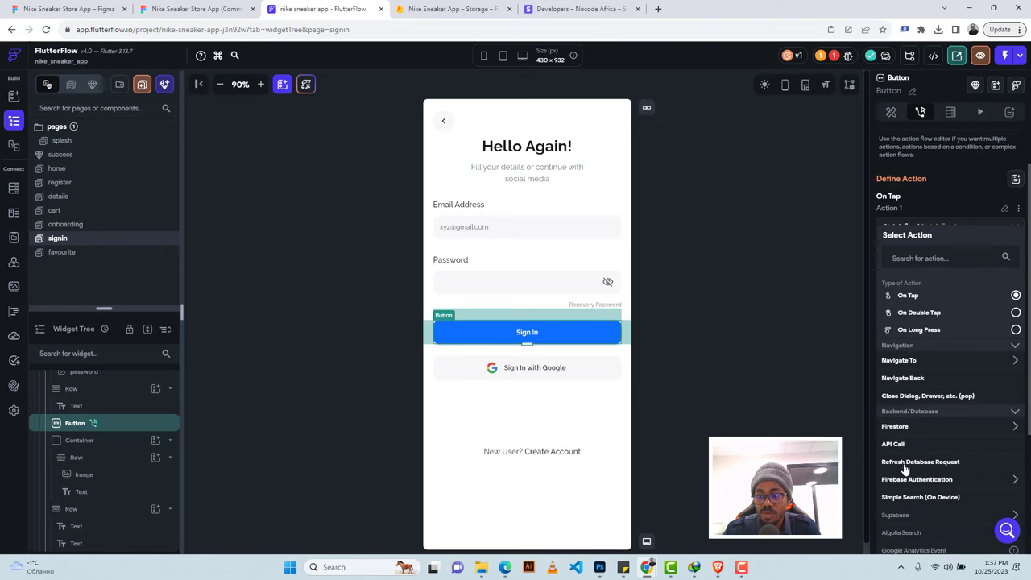
pyautogui.click(906, 480)
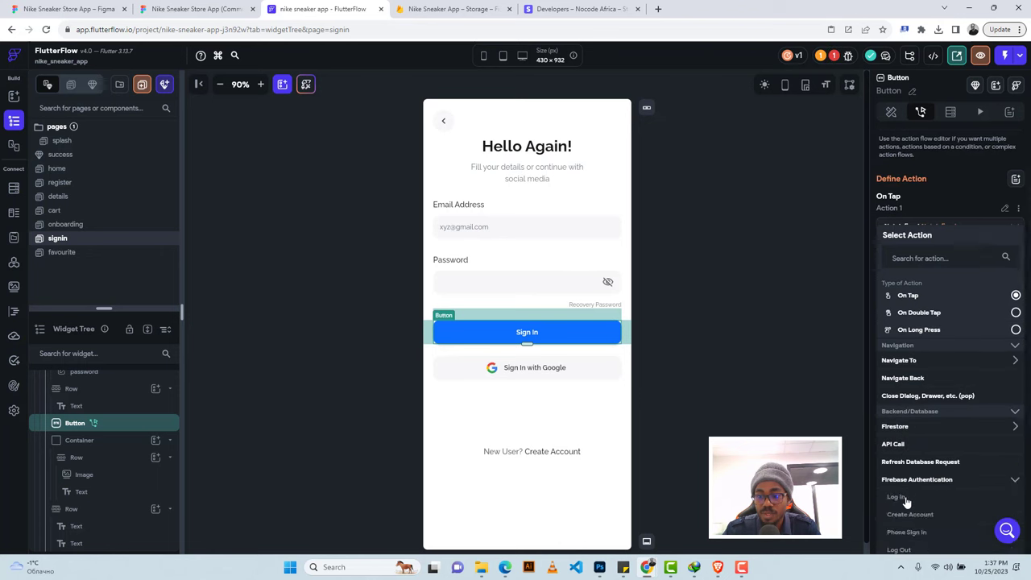
pyautogui.click(896, 496)
pyautogui.click(893, 315)
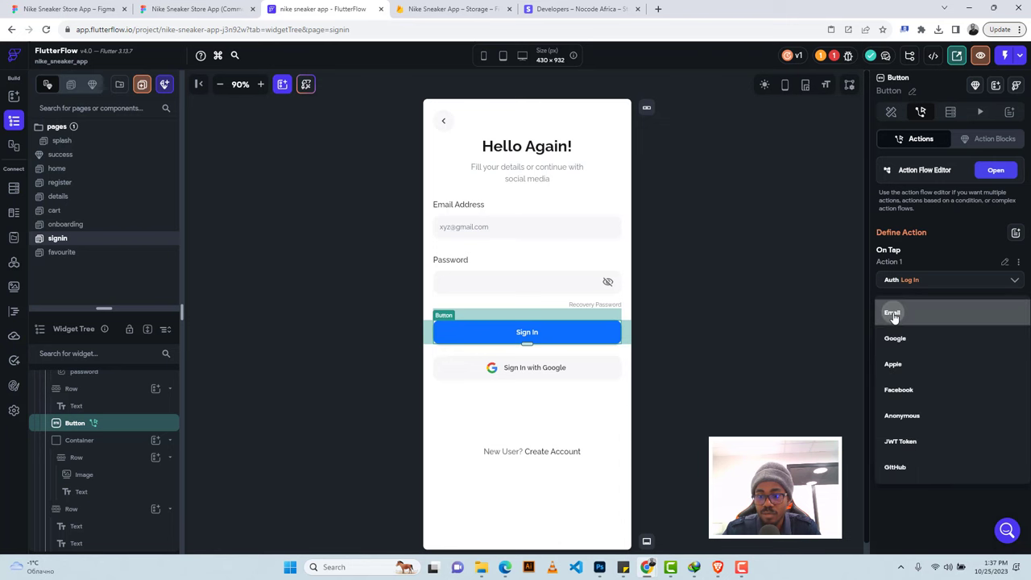
pyautogui.click(894, 314)
pyautogui.click(906, 352)
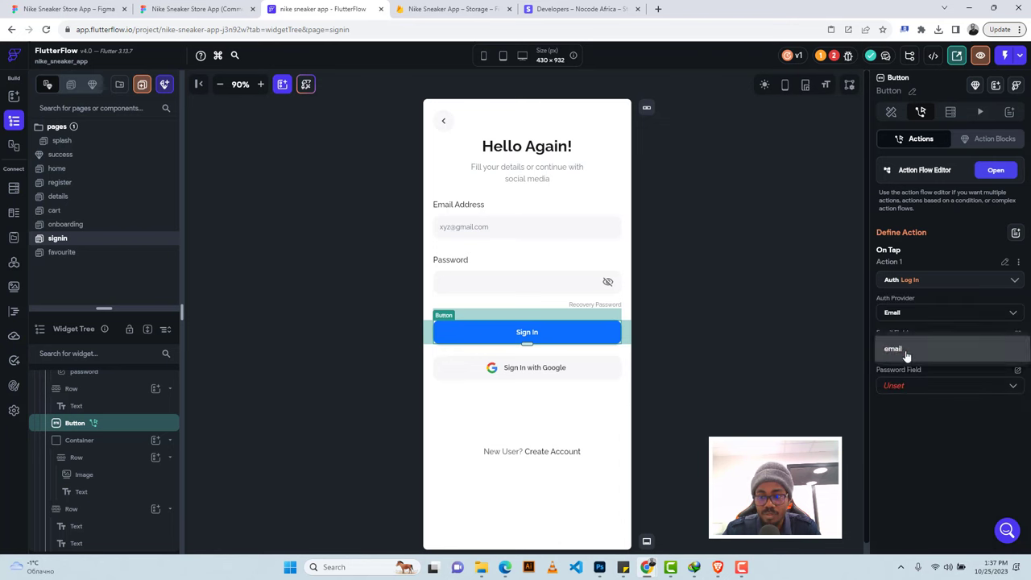
pyautogui.click(906, 355)
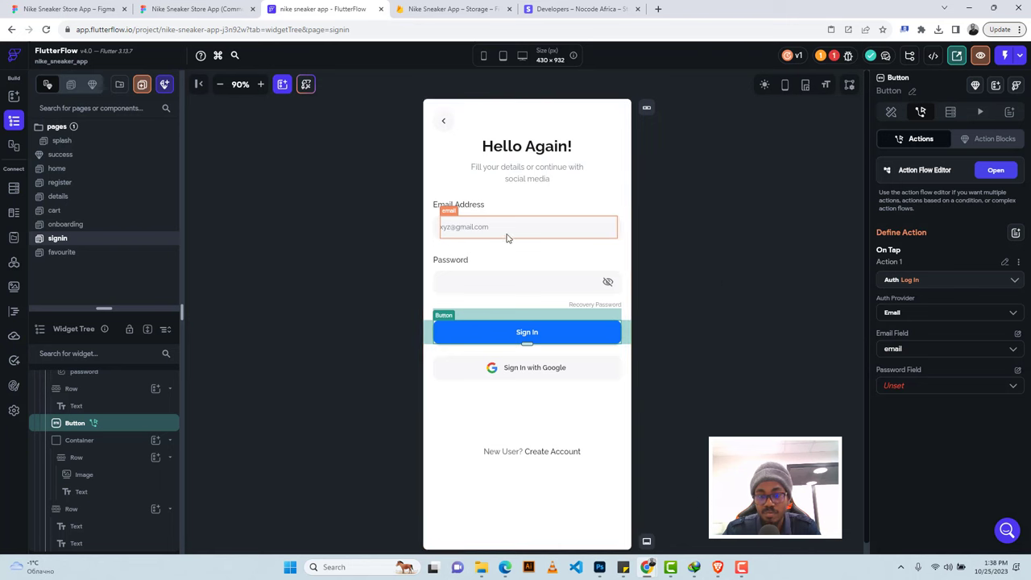
pyautogui.click(897, 390)
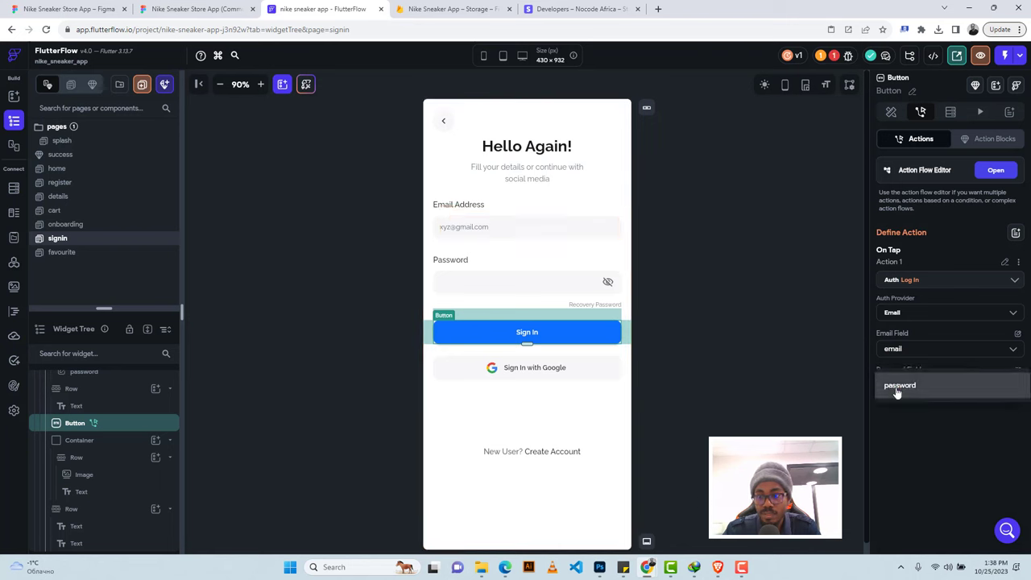
pyautogui.click(901, 391)
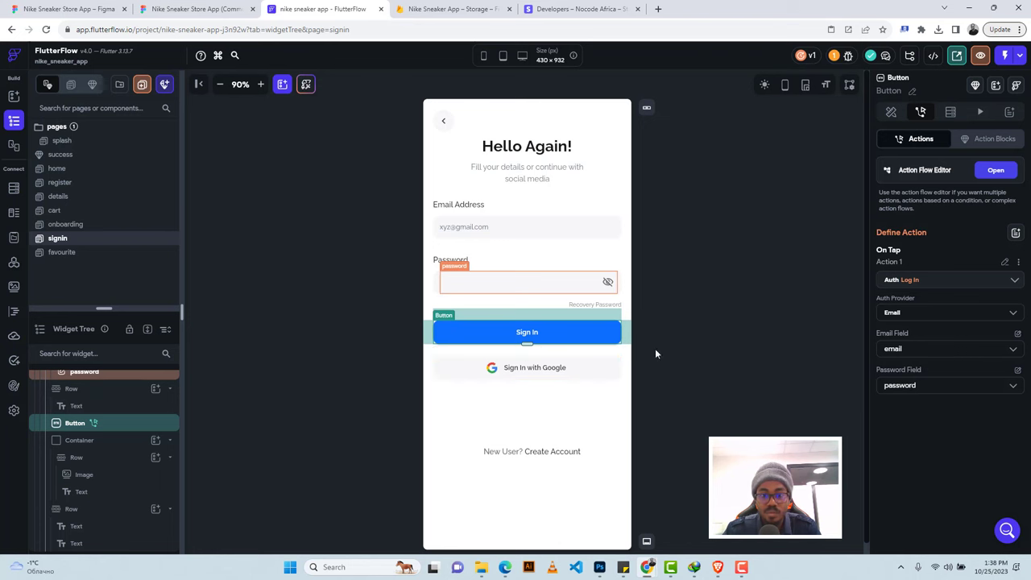
# Give the Sign In with Google container a Firebase Log In action with the Google provider.
pyautogui.click(595, 370)
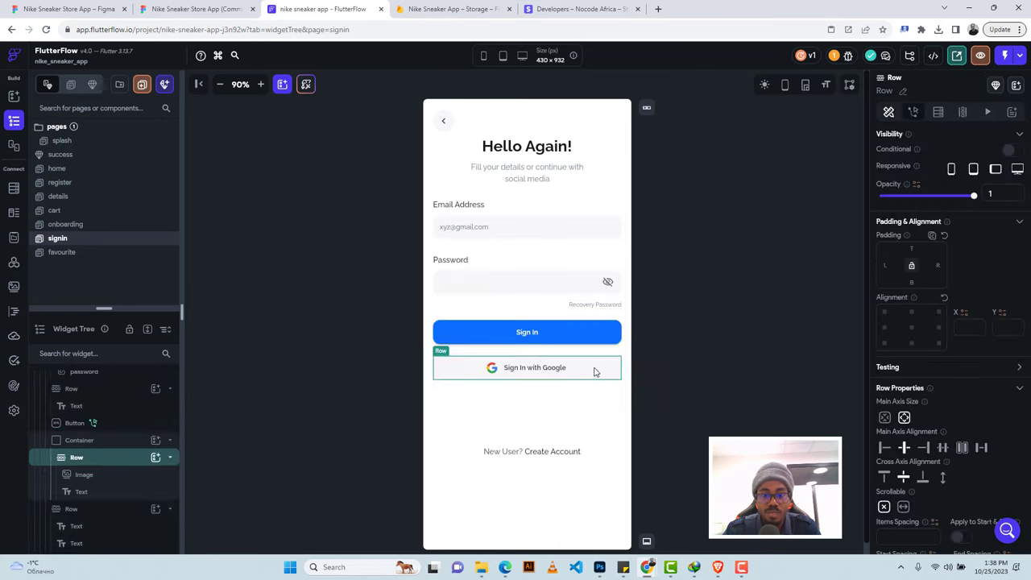
pyautogui.click(86, 437)
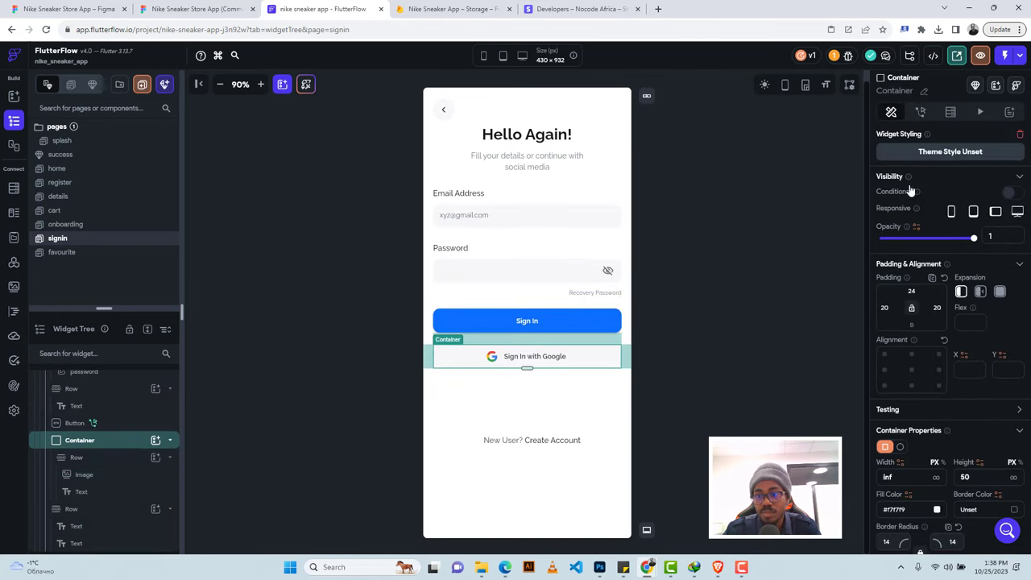
pyautogui.click(920, 111)
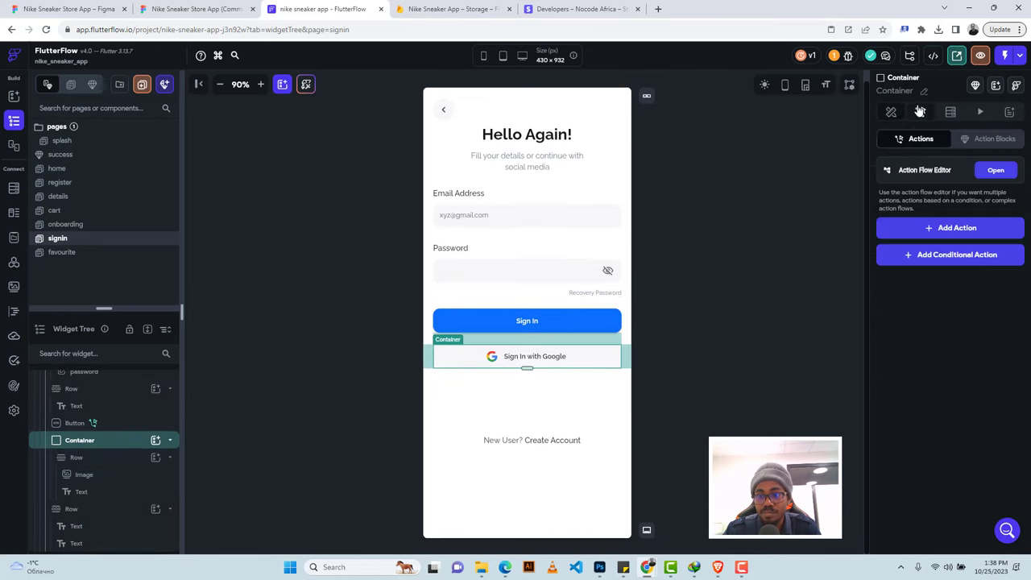
pyautogui.click(934, 229)
pyautogui.click(905, 467)
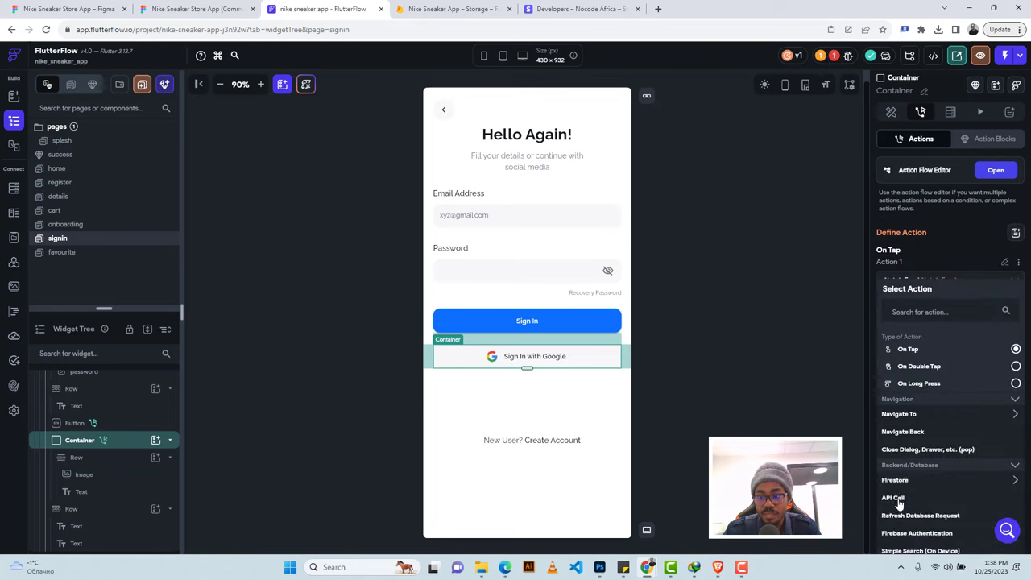
pyautogui.click(903, 533)
pyautogui.scroll(-2, 909, 524)
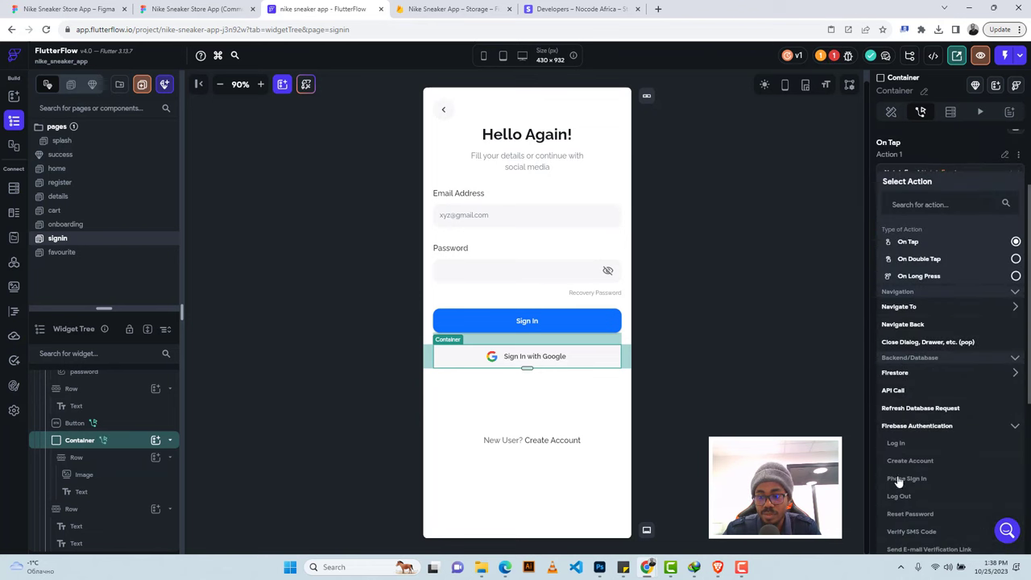
pyautogui.click(898, 452)
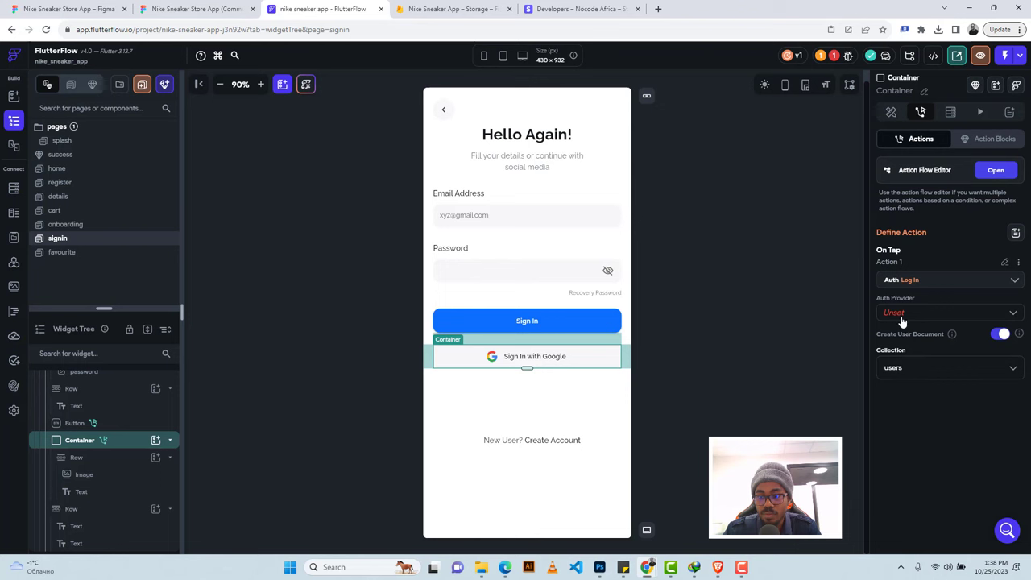
pyautogui.click(902, 320)
pyautogui.click(900, 344)
# Make Create Account navigate to the register page with a 500 ms Fade transition.
pyautogui.click(545, 441)
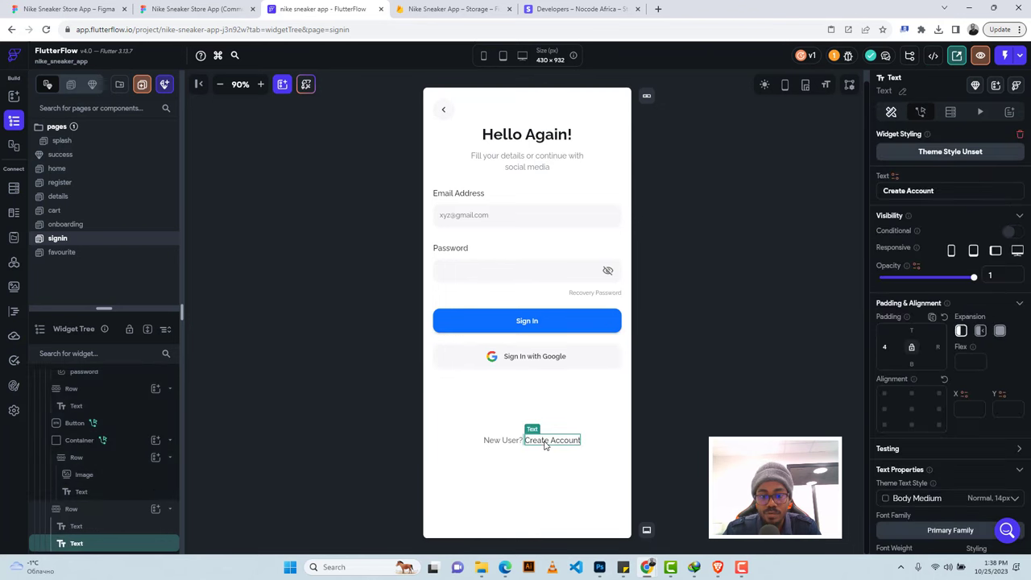
pyautogui.click(920, 111)
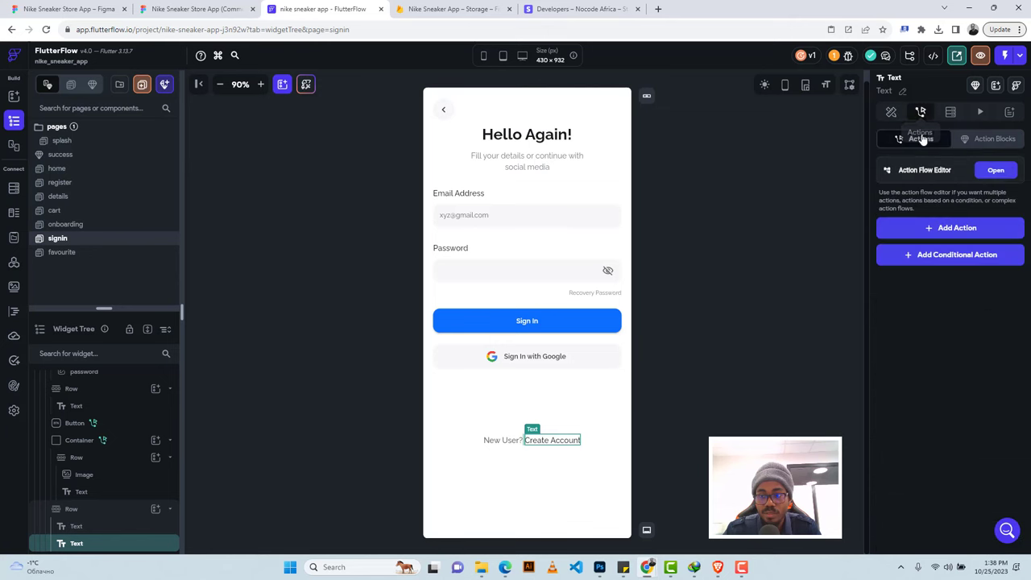
pyautogui.click(947, 234)
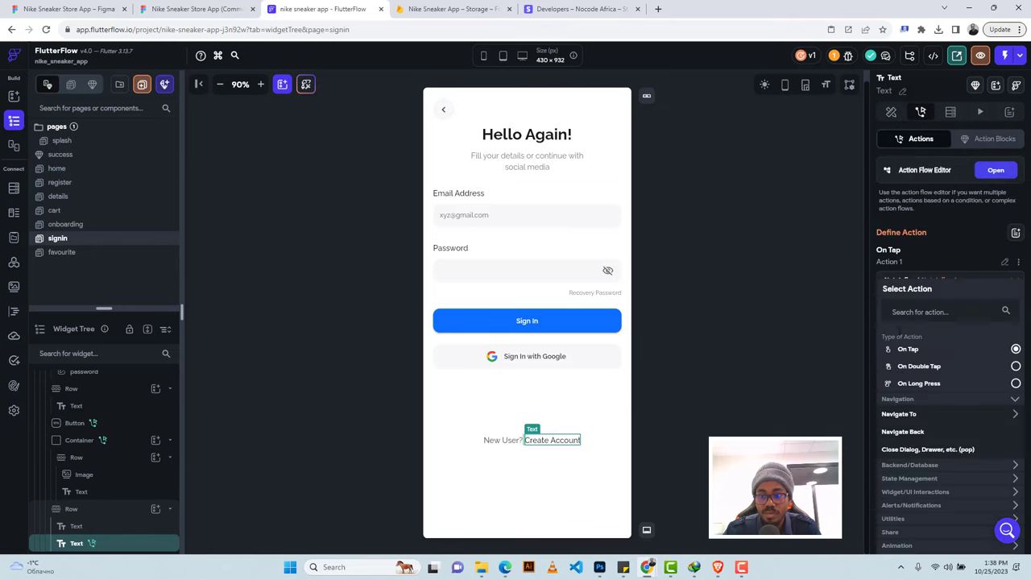
pyautogui.click(900, 414)
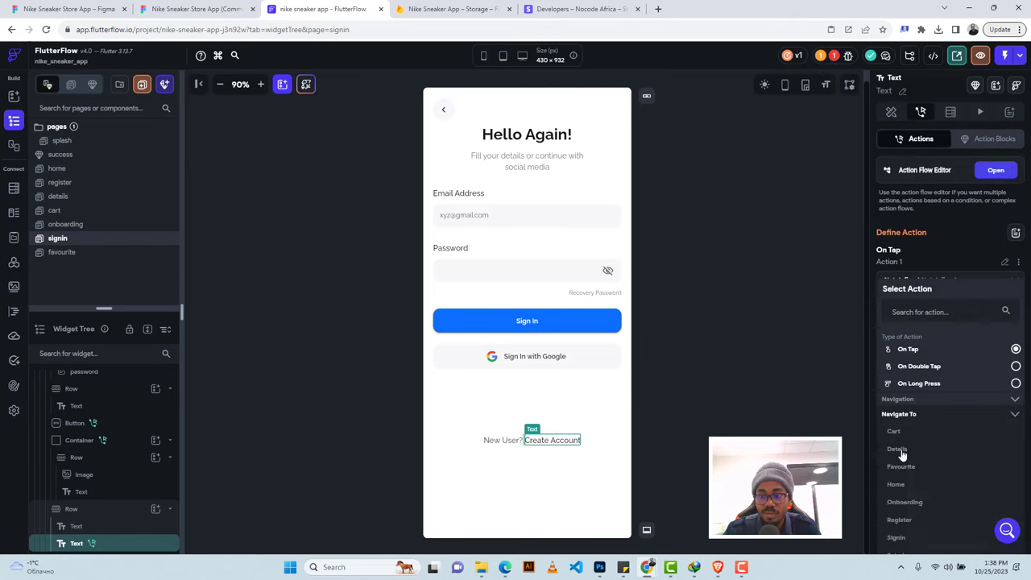
pyautogui.click(899, 521)
pyautogui.click(914, 393)
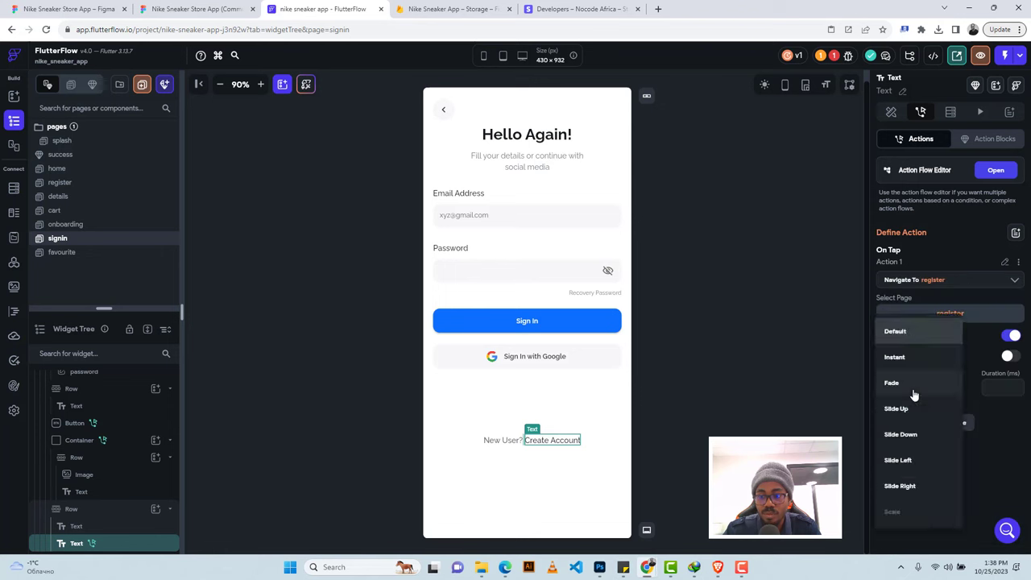
pyautogui.click(909, 381)
pyautogui.click(980, 389)
pyautogui.write('500')
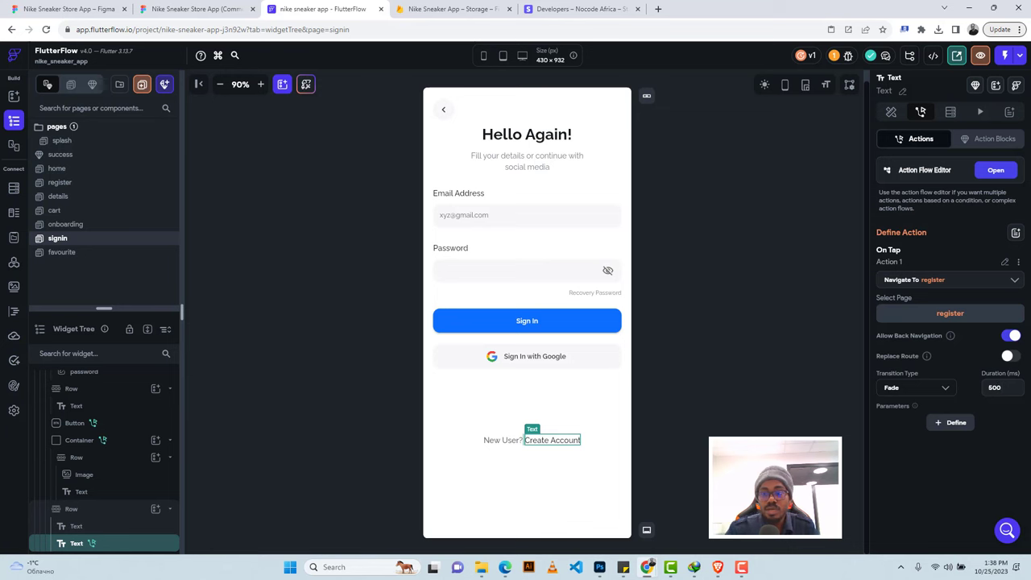
pyautogui.click(833, 55)
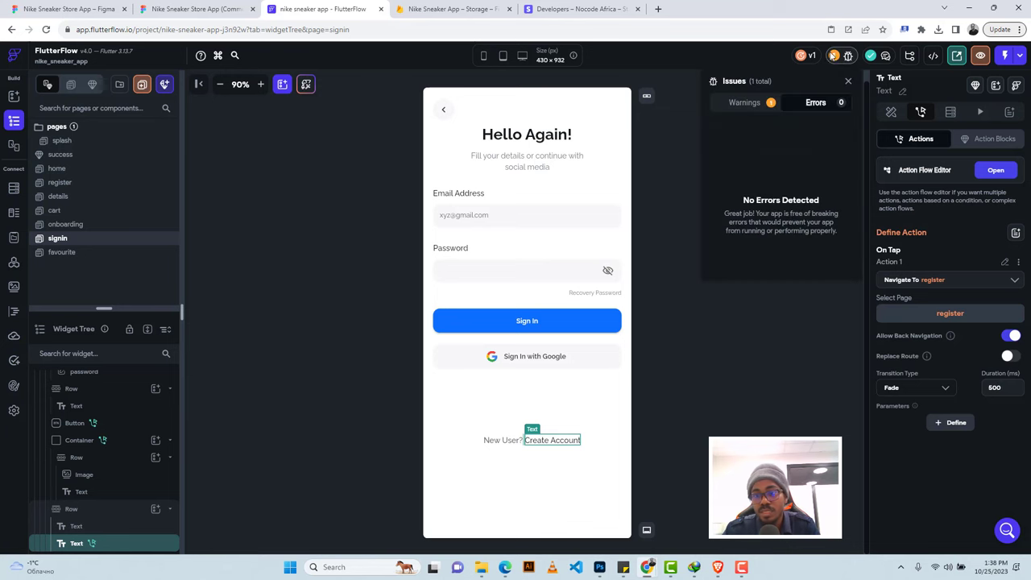
# Deploy the Firestore rules from the Firestore Rules Setup warning, then return to the signin widgets.
pyautogui.click(747, 106)
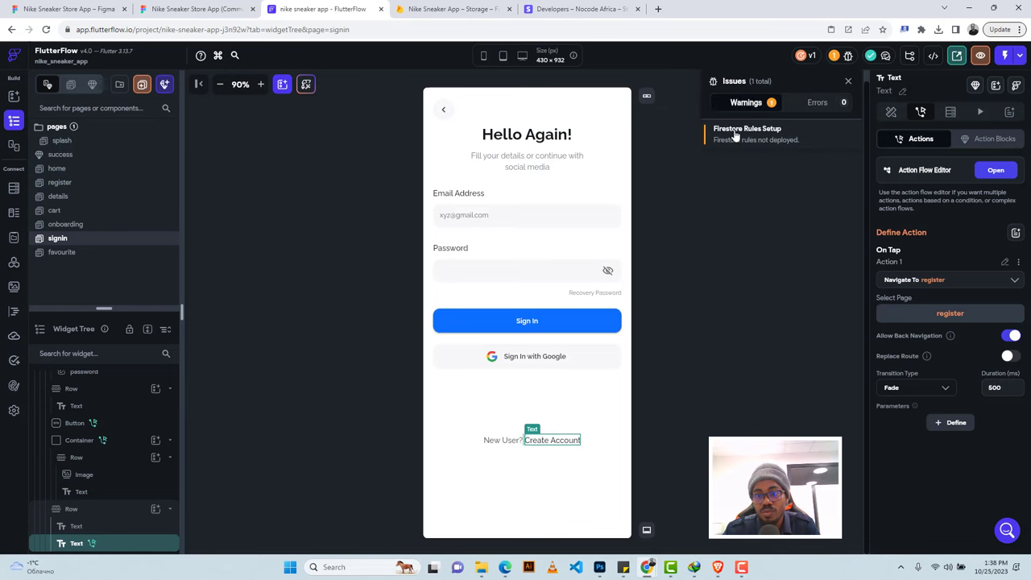
pyautogui.click(735, 136)
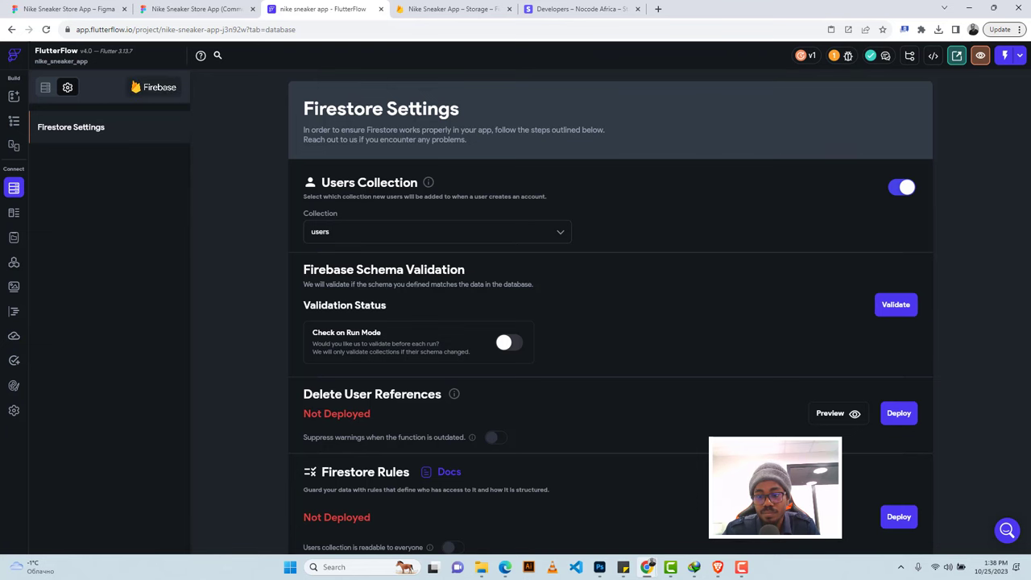
pyautogui.scroll(-1, 854, 451)
pyautogui.scroll(-1, 878, 451)
pyautogui.click(897, 408)
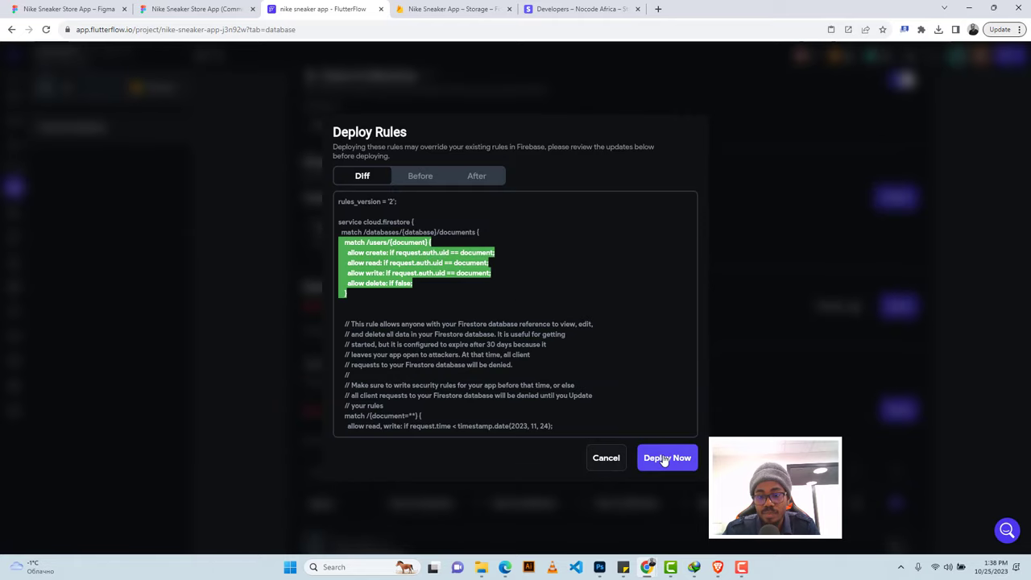
pyautogui.click(665, 457)
pyautogui.scroll(-3, 657, 334)
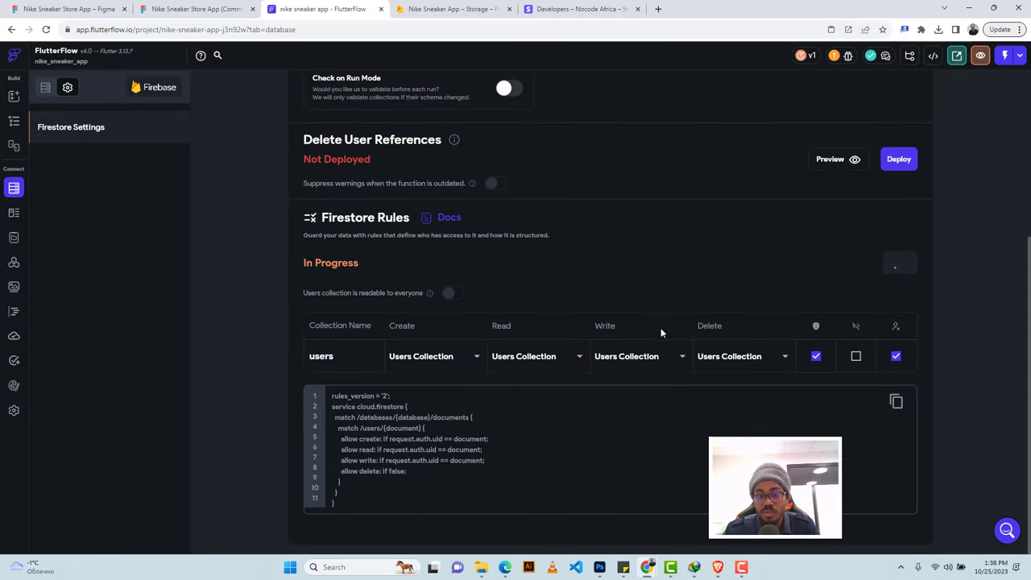
pyautogui.scroll(4, 711, 243)
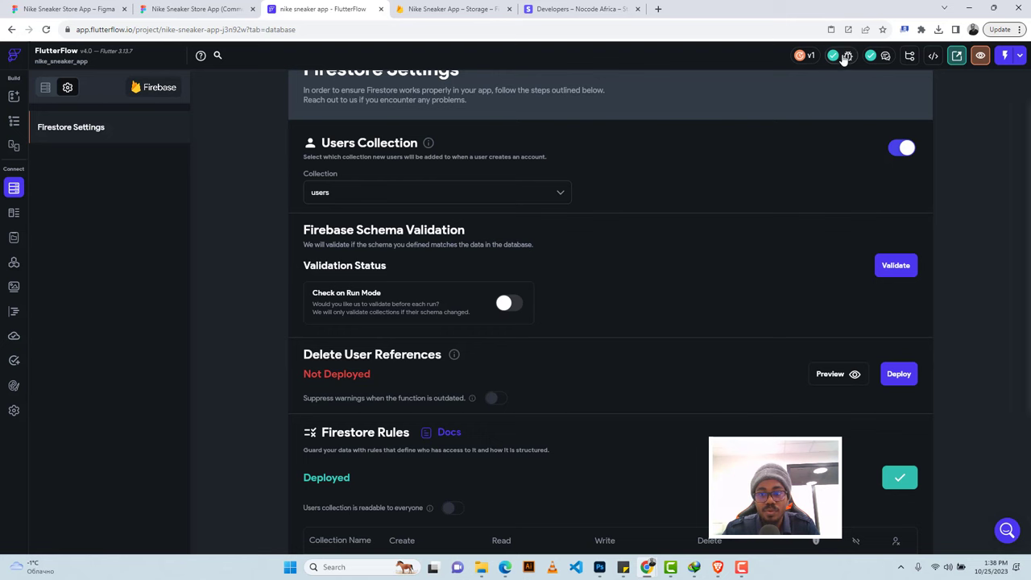
pyautogui.click(12, 123)
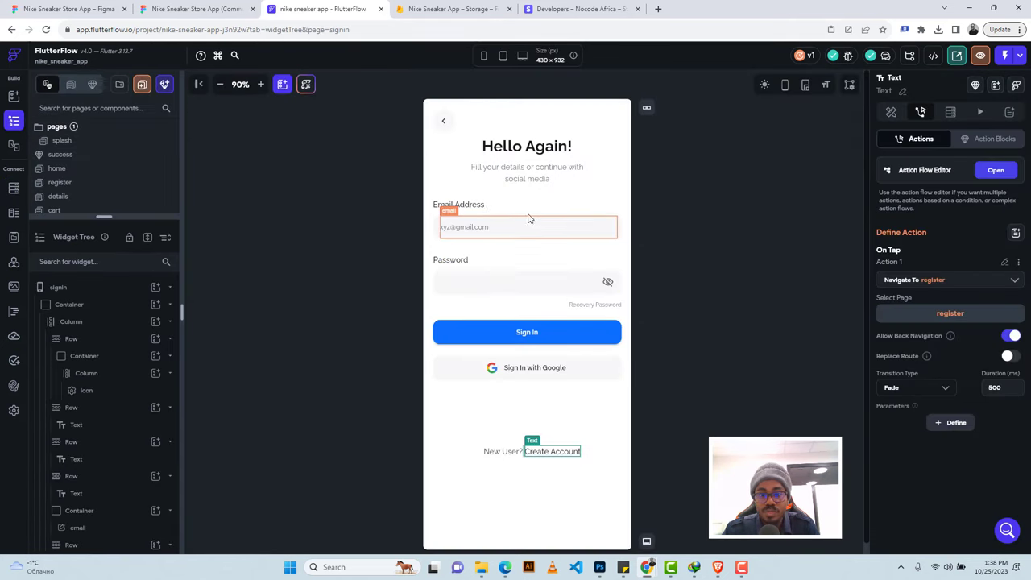
# Give the signin page's back-arrow container a Navigate Back tap action.
pyautogui.click(436, 122)
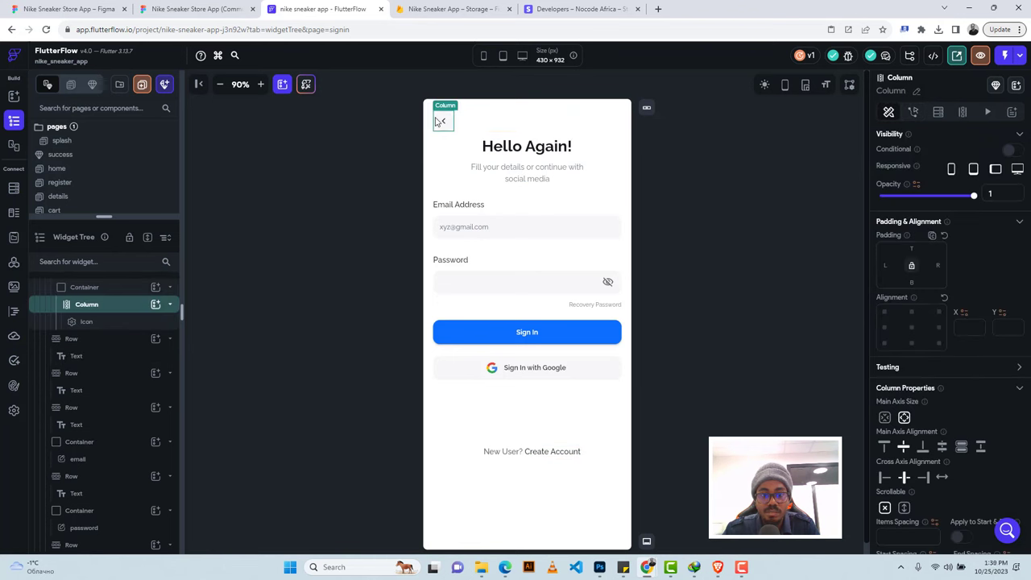
pyautogui.click(126, 287)
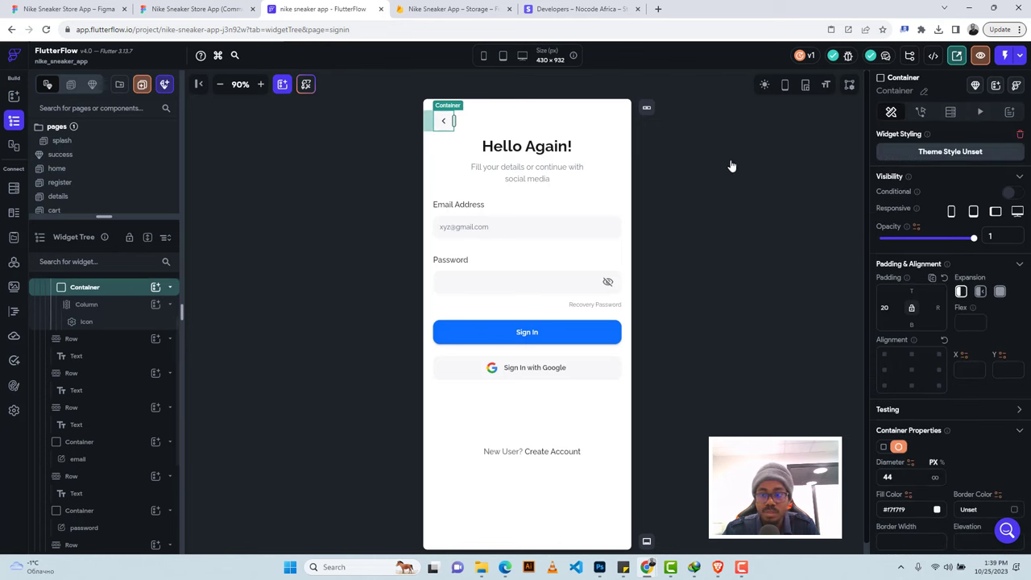
pyautogui.click(920, 112)
pyautogui.click(941, 228)
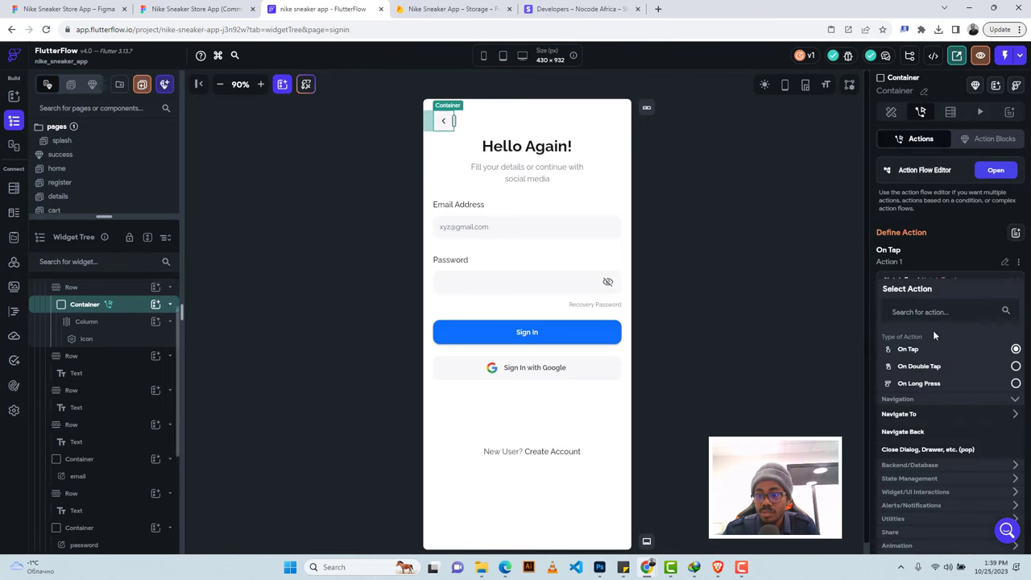
pyautogui.click(910, 432)
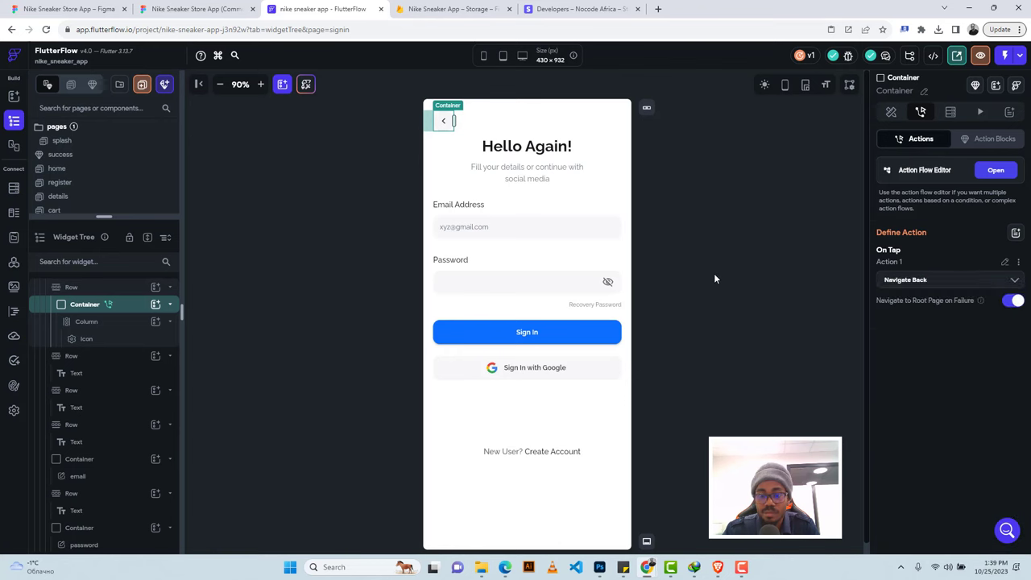
pyautogui.click(714, 278)
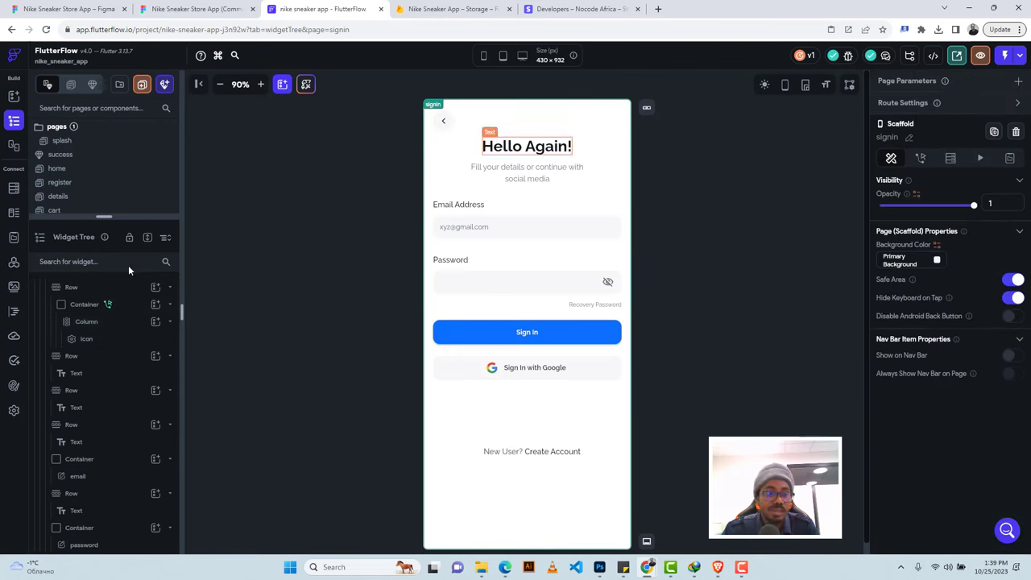
pyautogui.moveTo(104, 216); pyautogui.dragTo(101, 305)
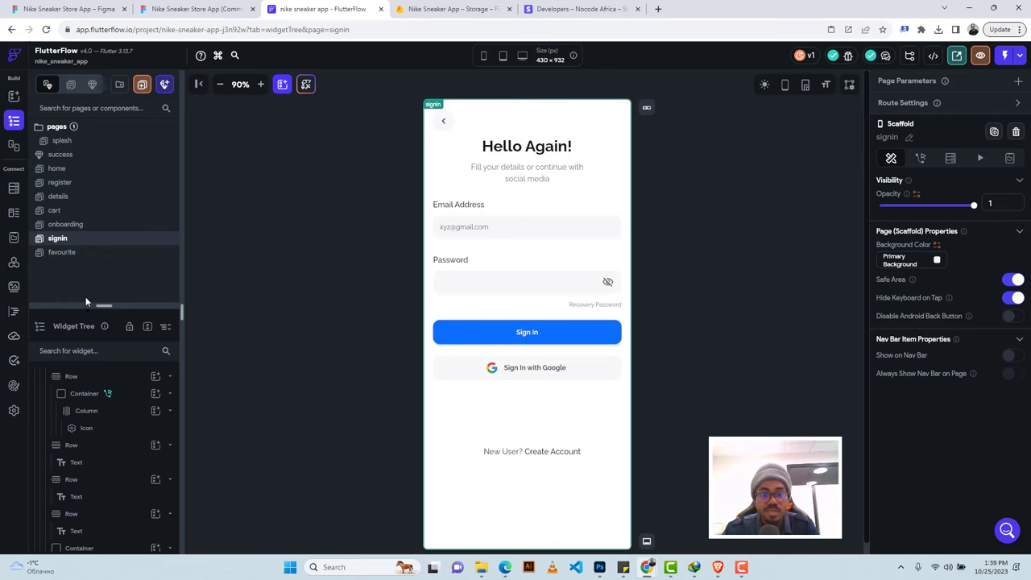
# Launch a Test-mode run of the app, then return to the editor's home page.
pyautogui.click(1019, 55)
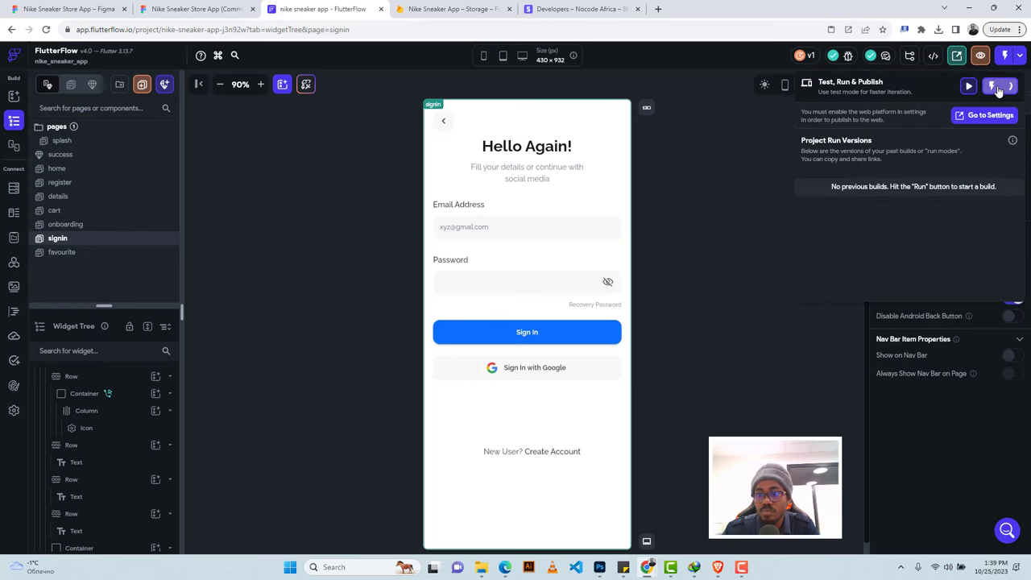
pyautogui.click(996, 87)
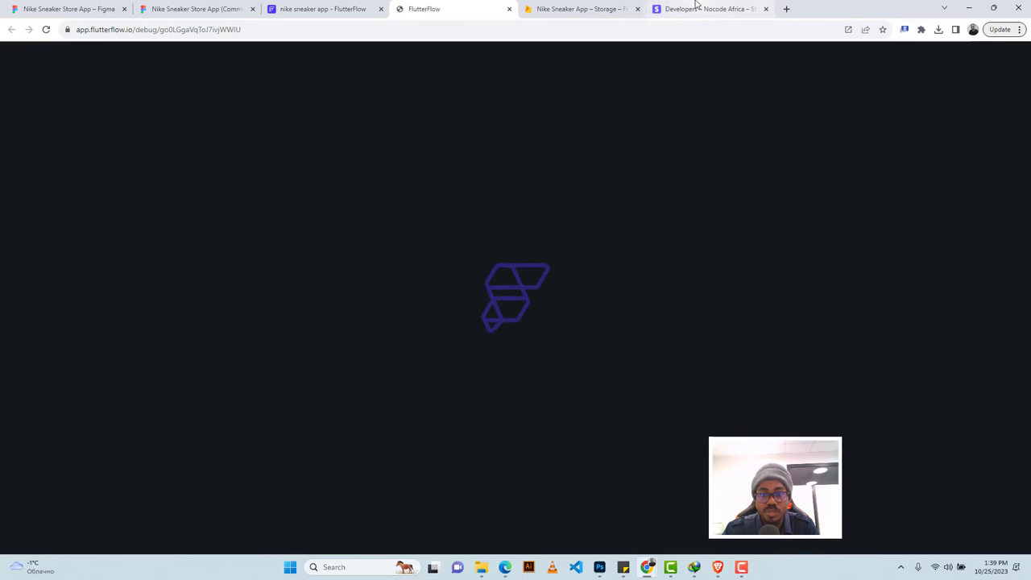
pyautogui.click(330, 8)
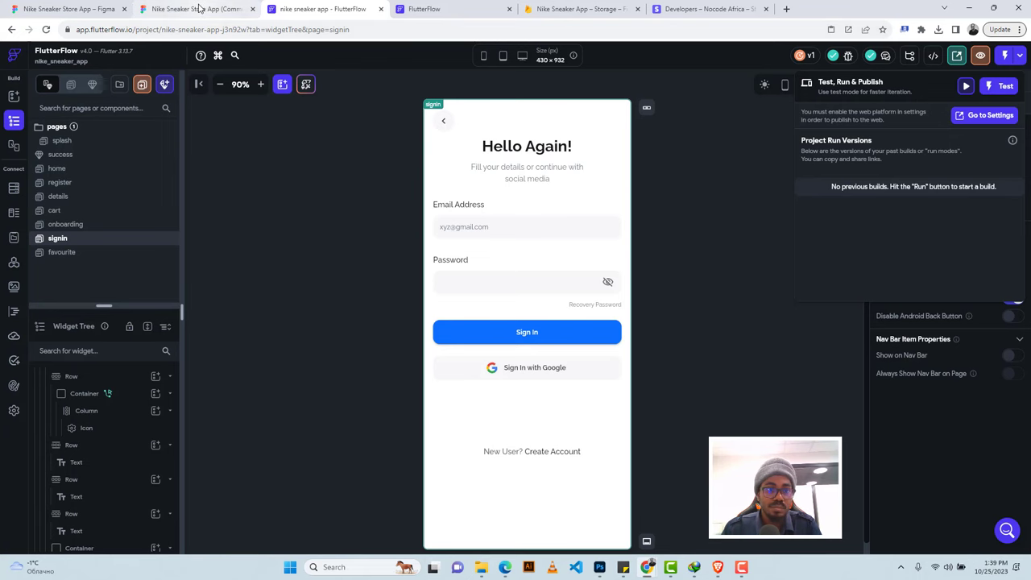
pyautogui.click(202, 9)
pyautogui.click(266, 9)
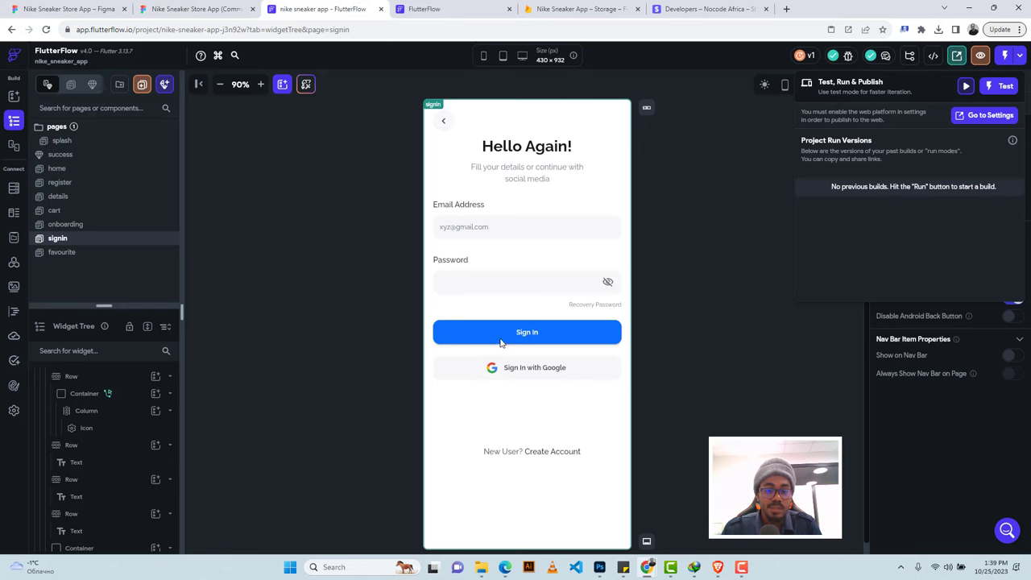
pyautogui.click(71, 171)
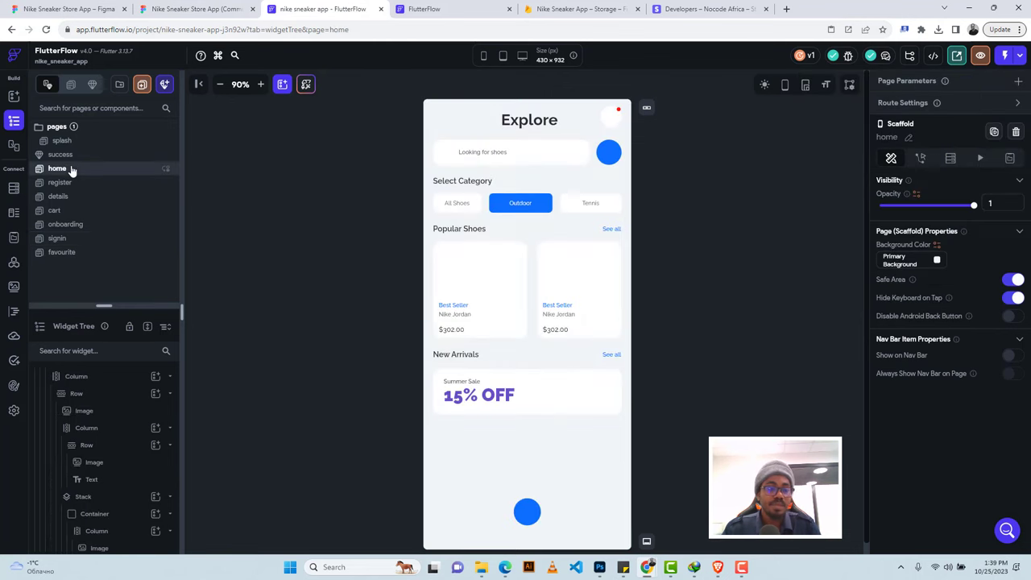
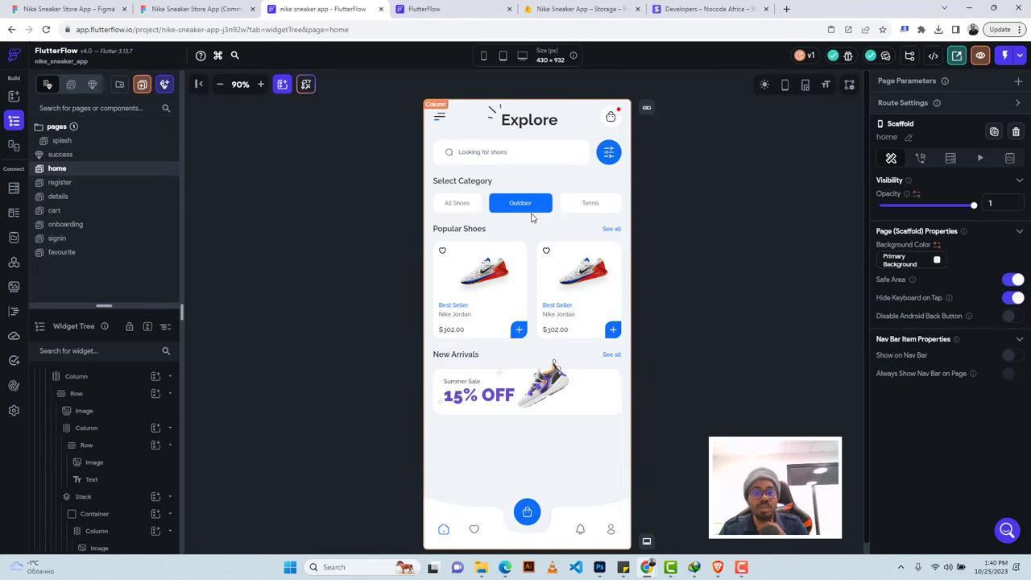
# Wrap the Popular Shoes row in a ListView.
pyautogui.click(530, 270)
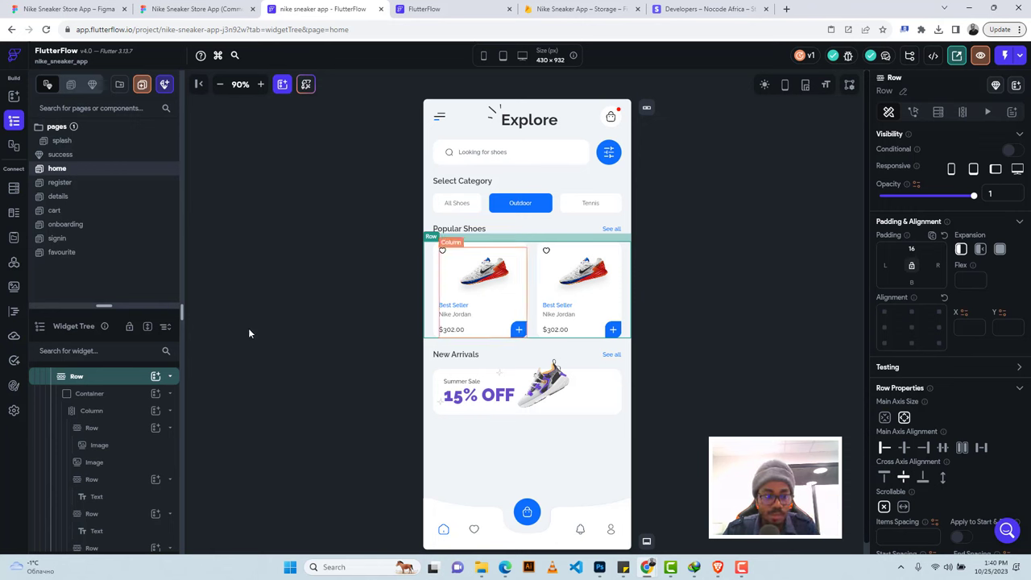
pyautogui.scroll(1, 97, 391)
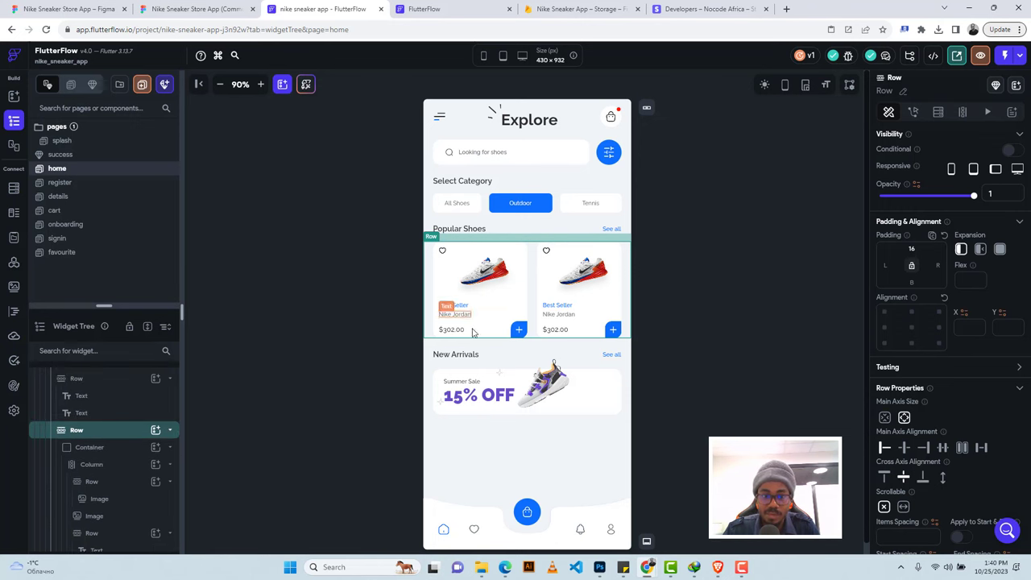
pyautogui.rightClick(115, 433)
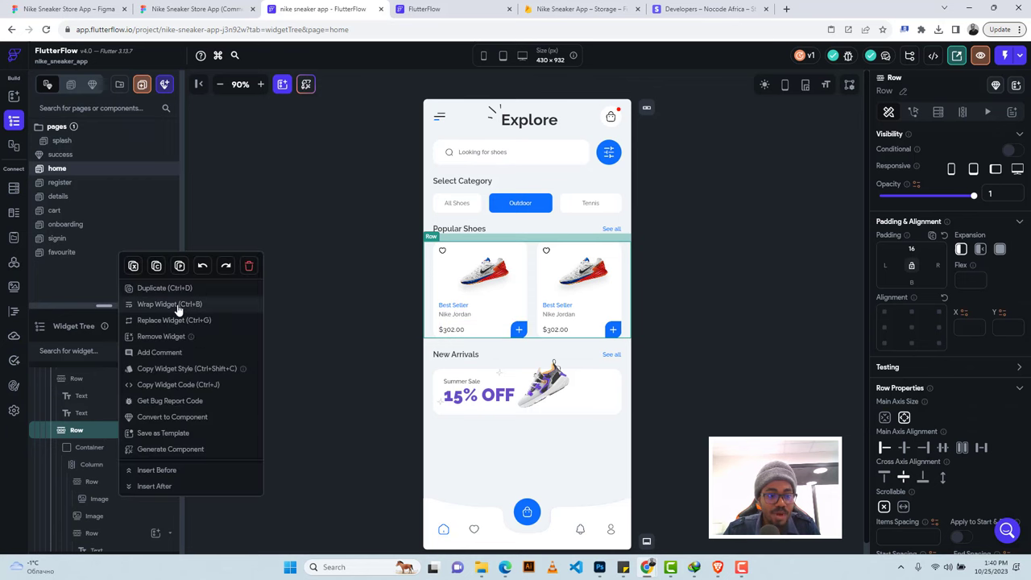
pyautogui.click(170, 304)
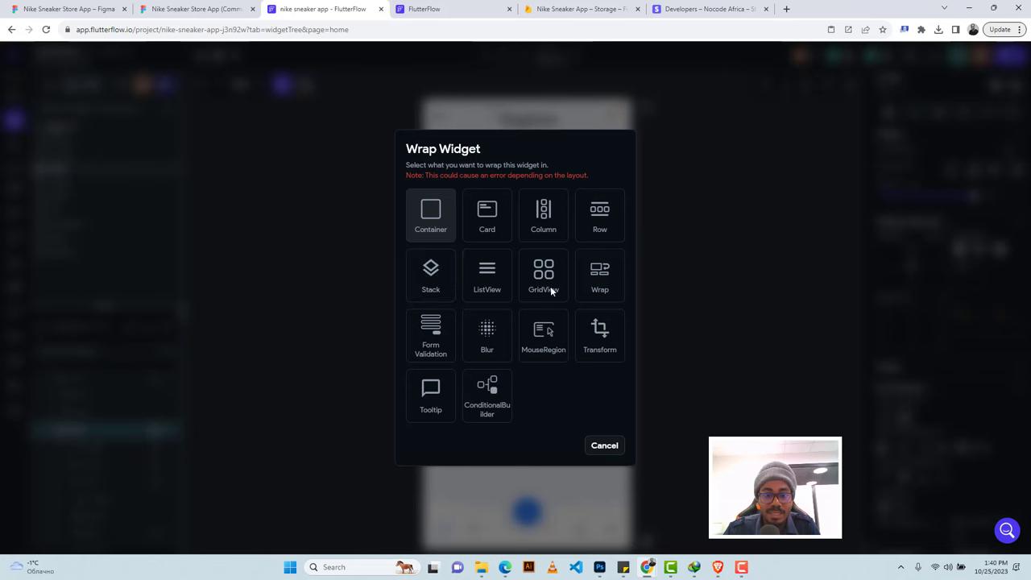
pyautogui.click(487, 273)
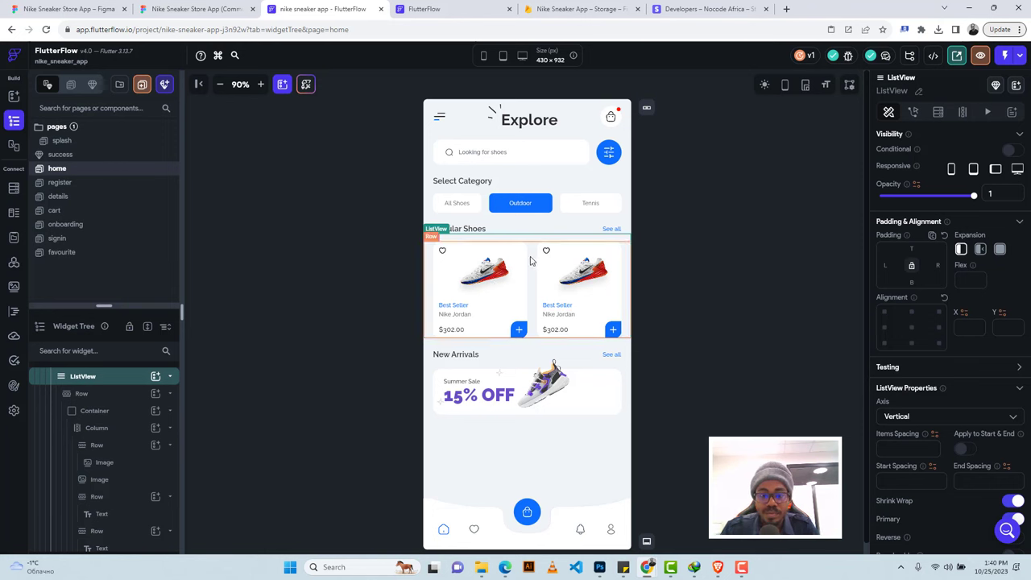
# Move the 16 top padding from the inner Row to the new ListView.
pyautogui.click(531, 260)
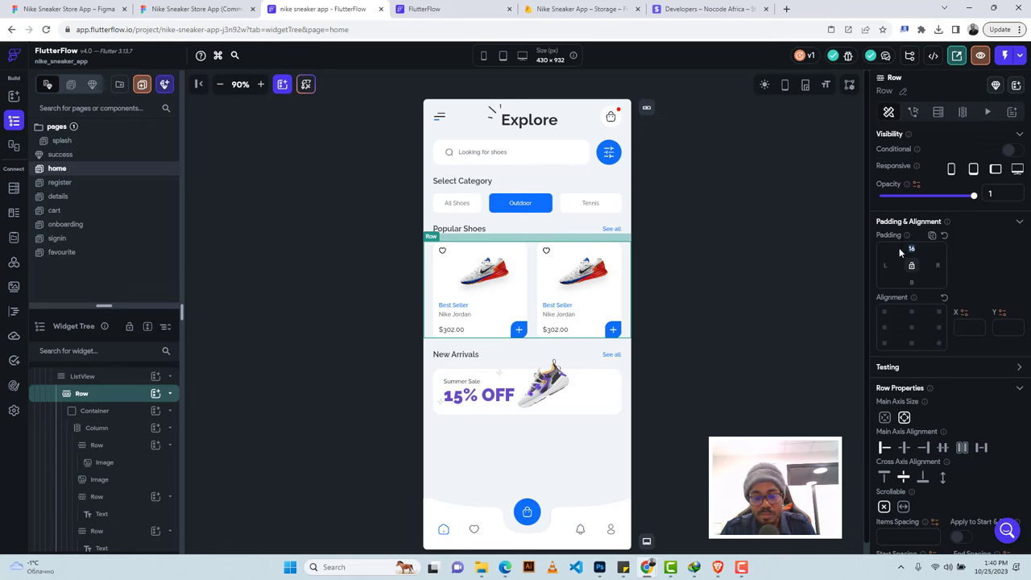
pyautogui.press('BackSpace')
pyautogui.press('BackSpace')
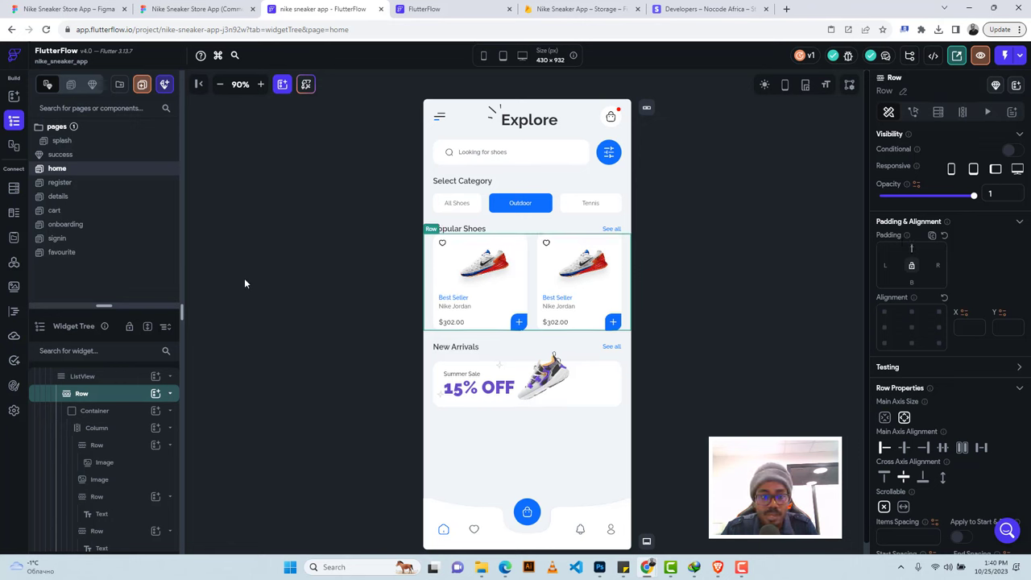
pyautogui.click(97, 378)
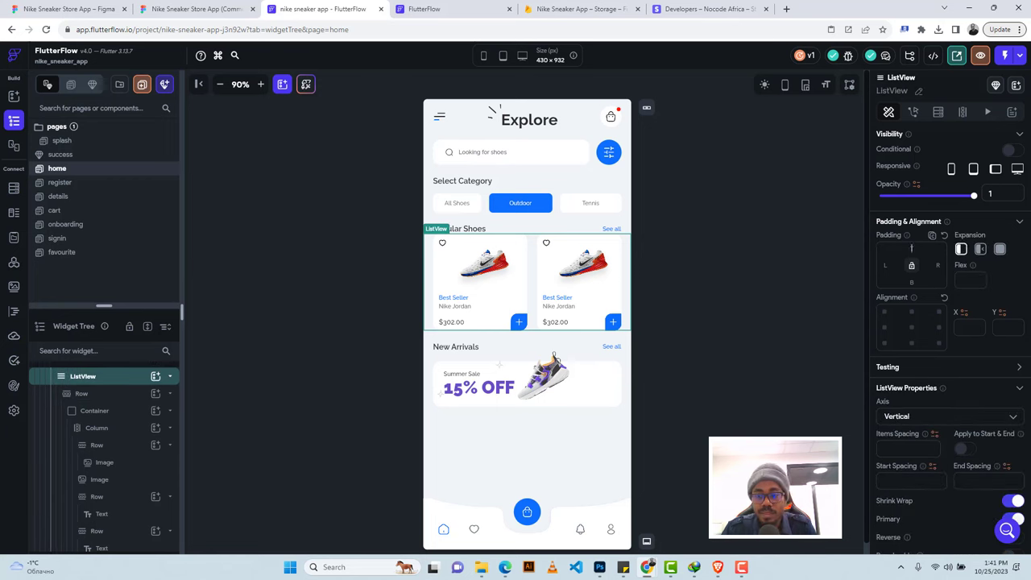
pyautogui.click(911, 248)
pyautogui.write('16')
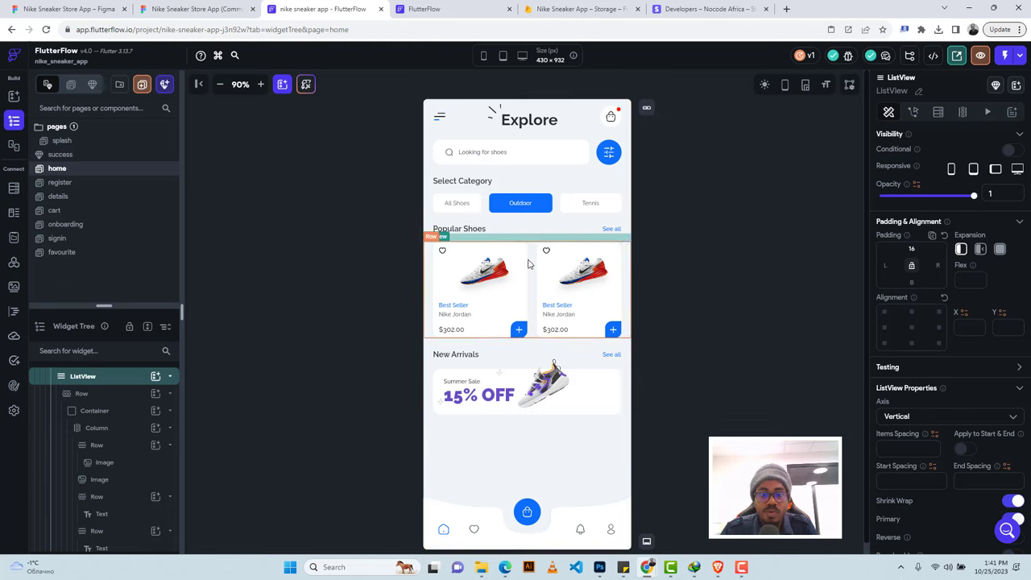
# Delete the second shoe card so only one card remains in the list.
pyautogui.click(578, 250)
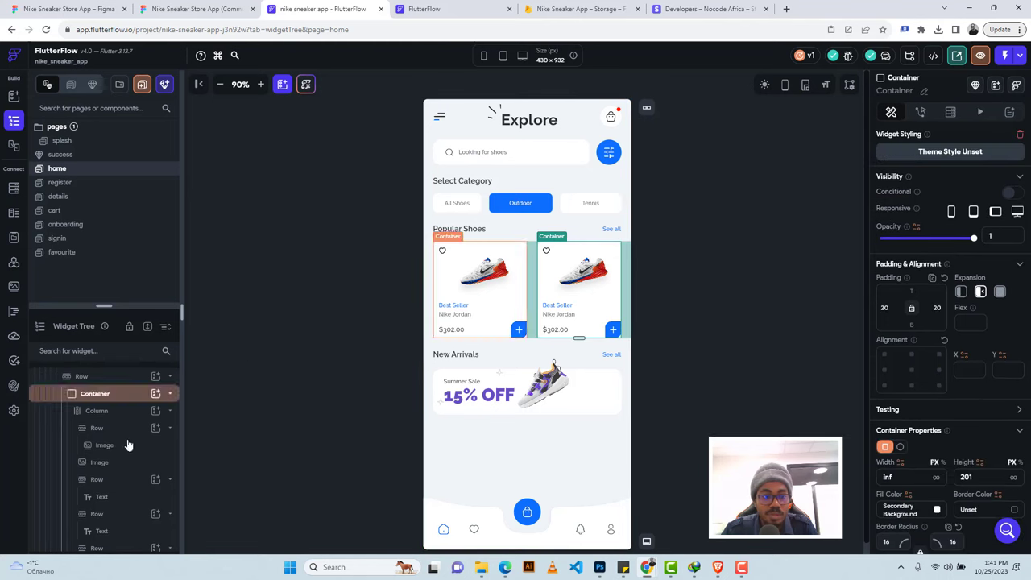
pyautogui.scroll(3, 113, 445)
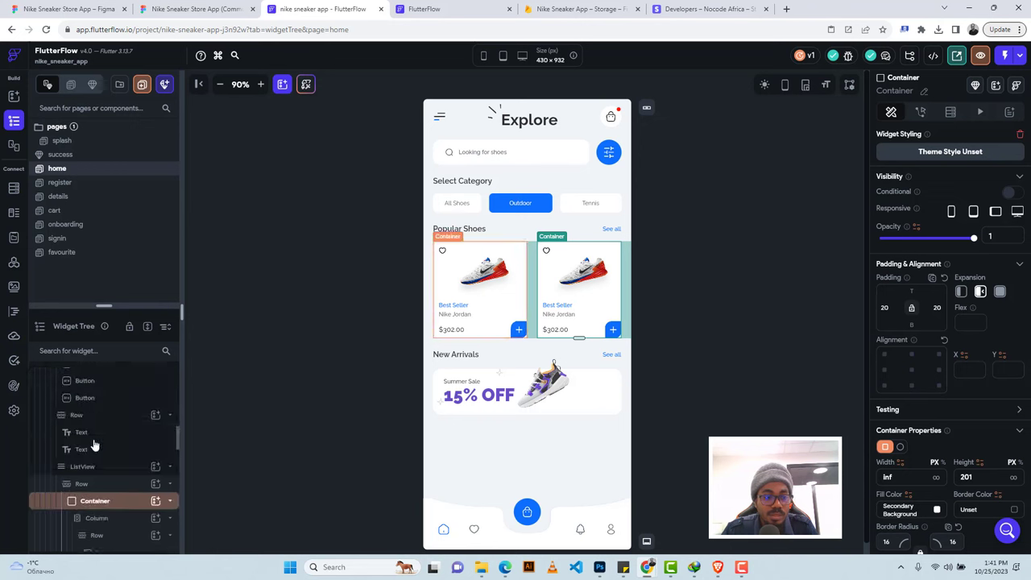
pyautogui.scroll(-5, 94, 445)
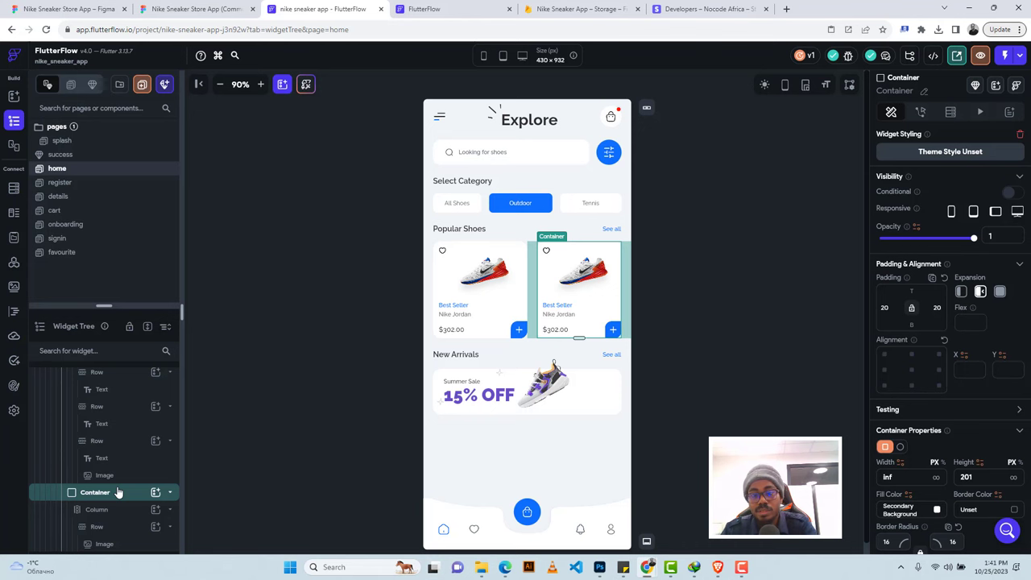
pyautogui.press('Delete')
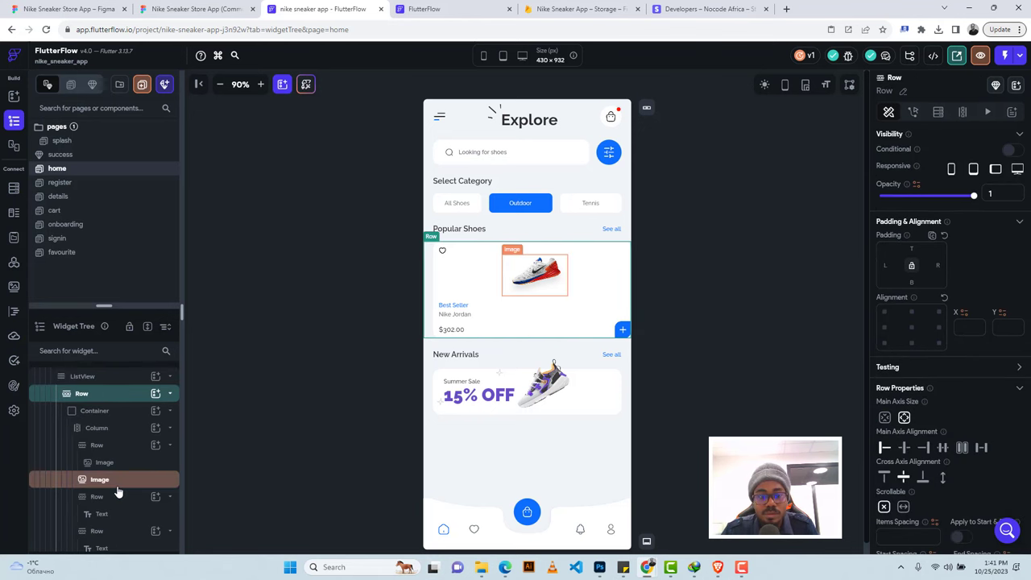
pyautogui.click(82, 376)
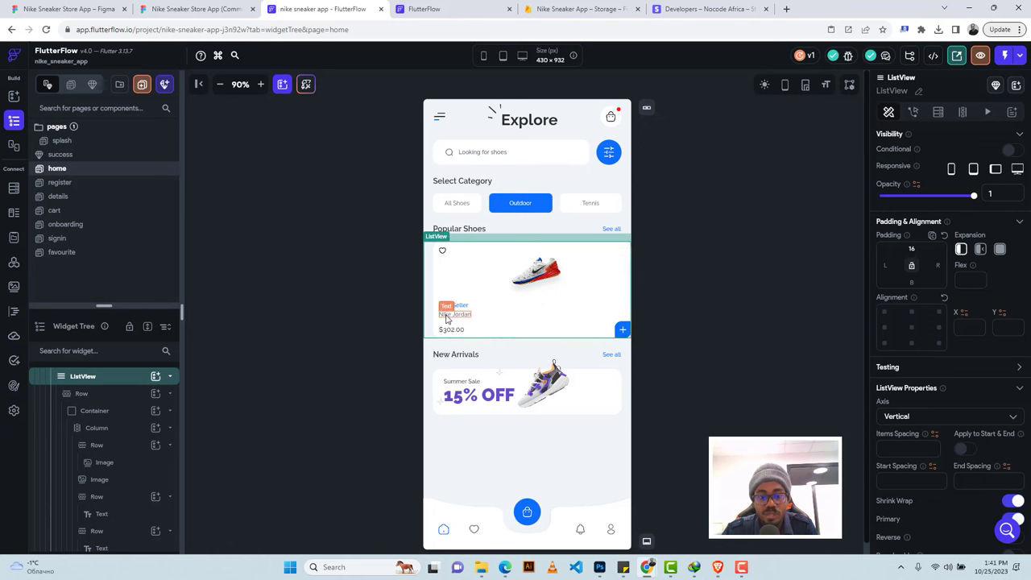
pyautogui.click(13, 190)
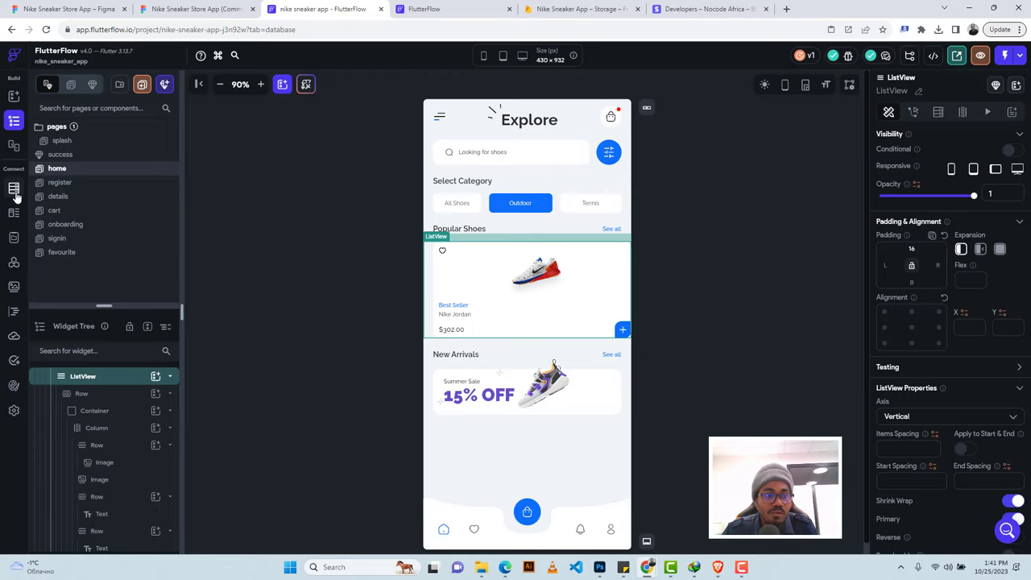
# Create a 'shoes' Firestore collection from scratch with a name field of type String.
pyautogui.click(48, 90)
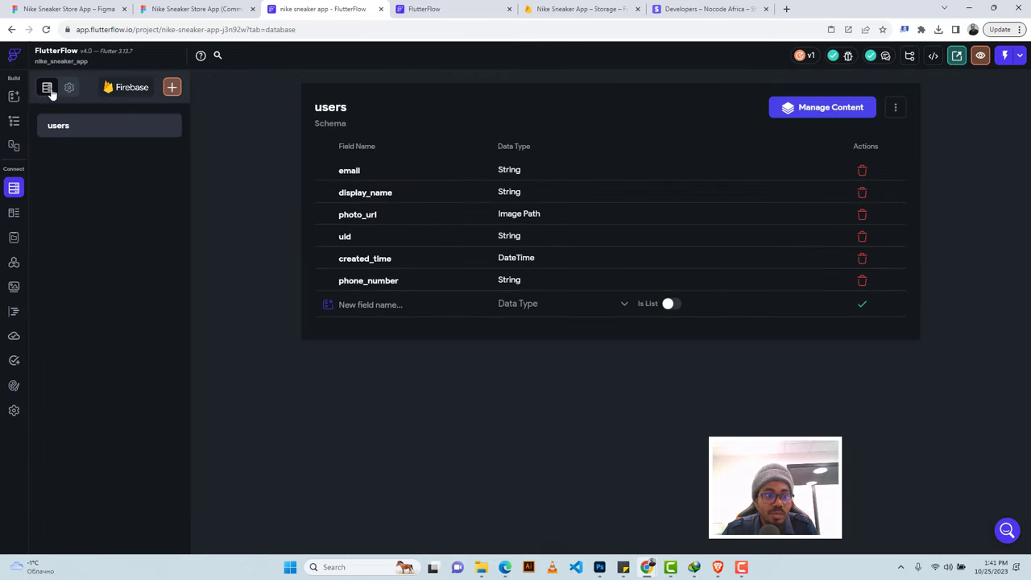
pyautogui.click(171, 88)
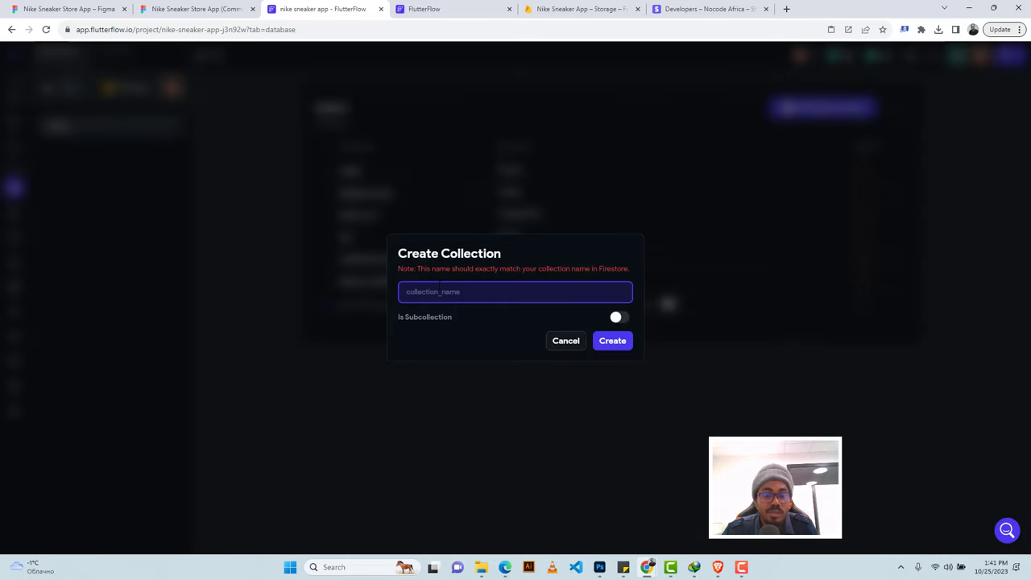
pyautogui.write('sho')
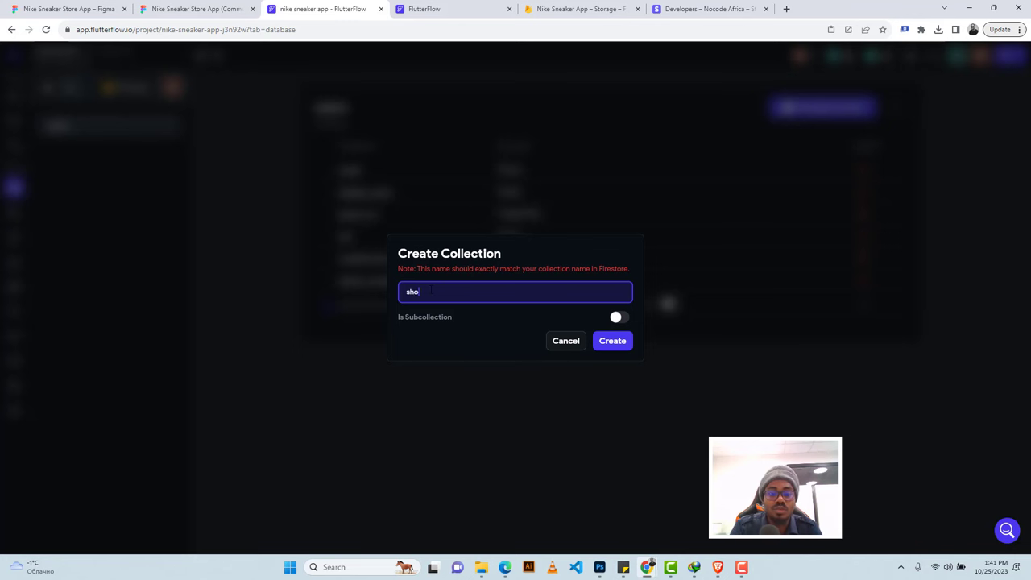
pyautogui.write('es')
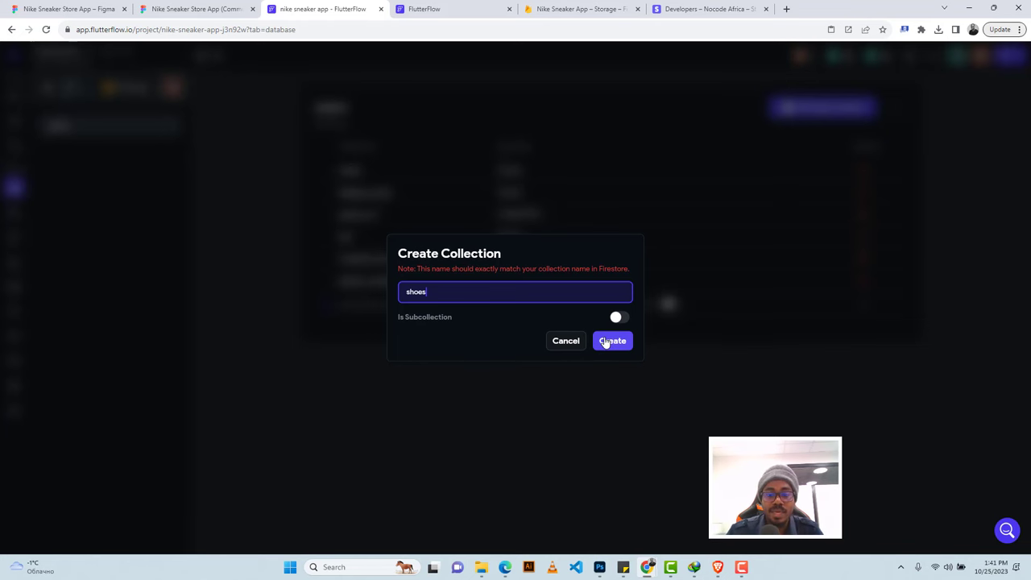
pyautogui.click(612, 342)
pyautogui.click(576, 274)
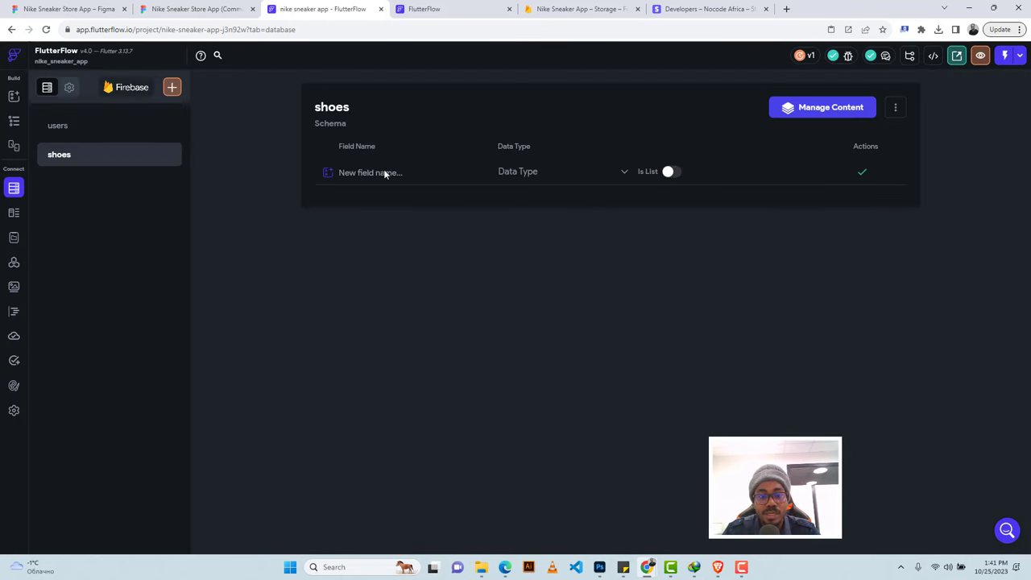
pyautogui.click(364, 172)
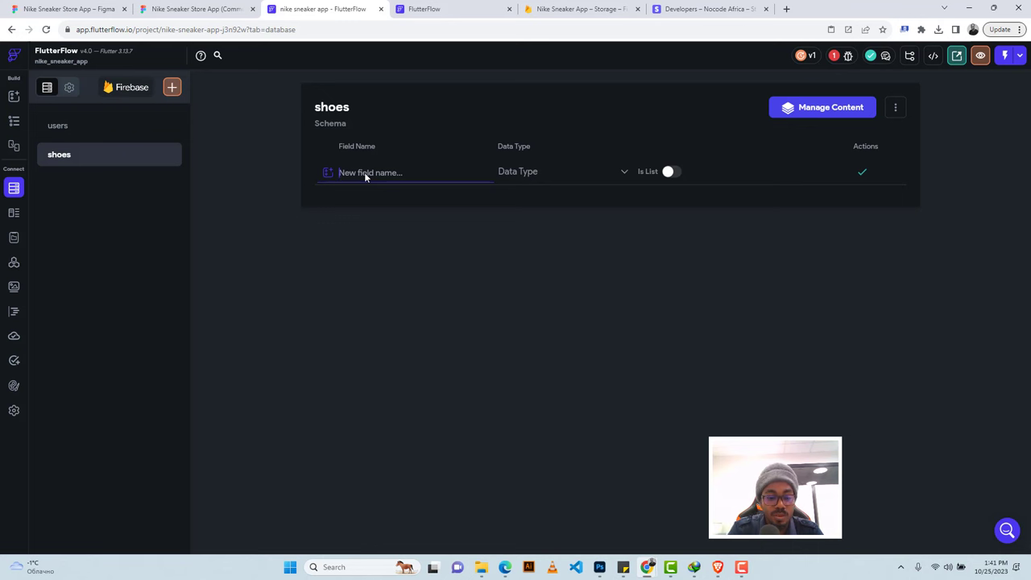
pyautogui.write('name')
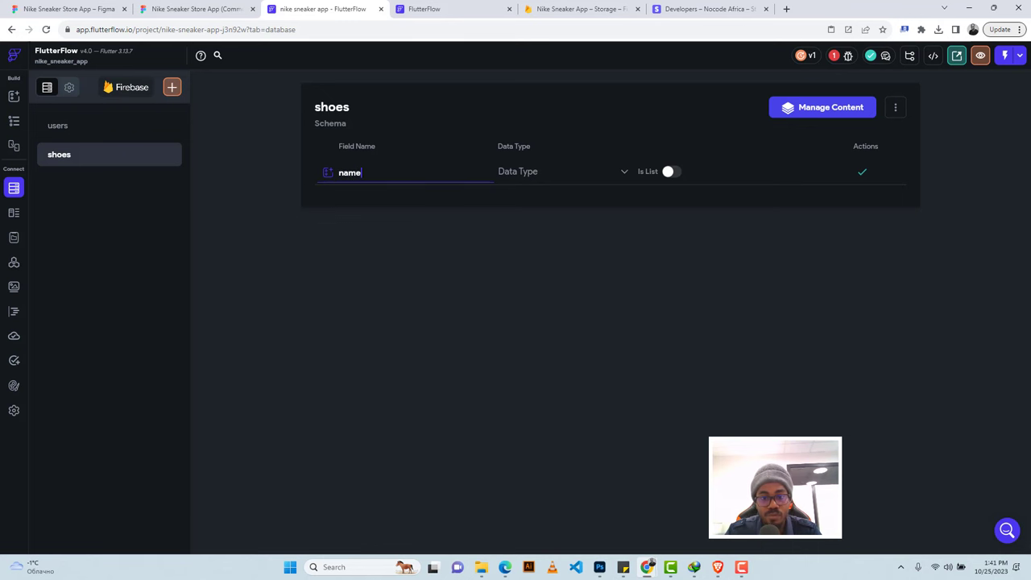
pyautogui.click(527, 178)
pyautogui.click(520, 226)
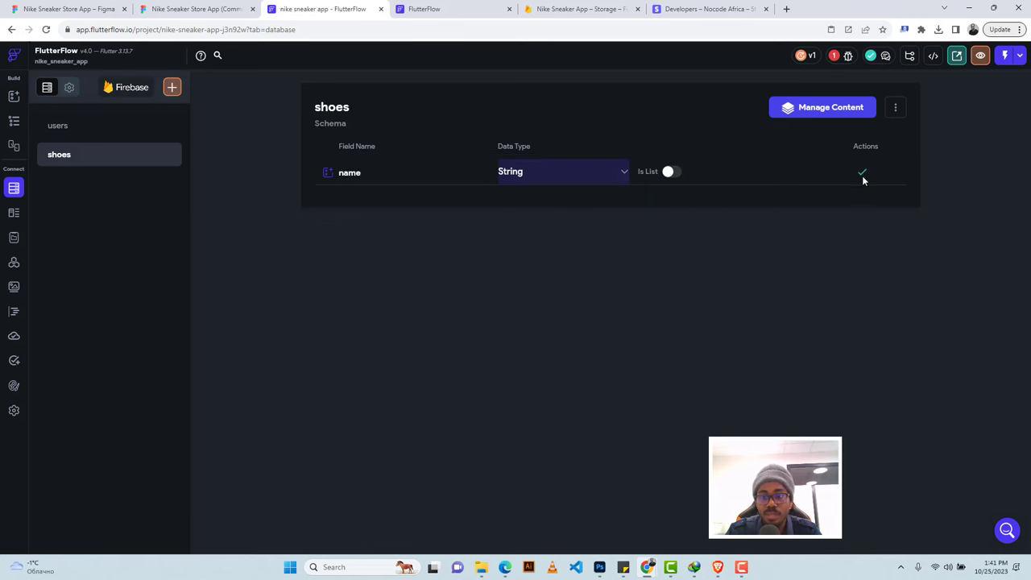
pyautogui.click(863, 172)
# Add a price field of type Double and an image field of type Image Path.
pyautogui.click(359, 187)
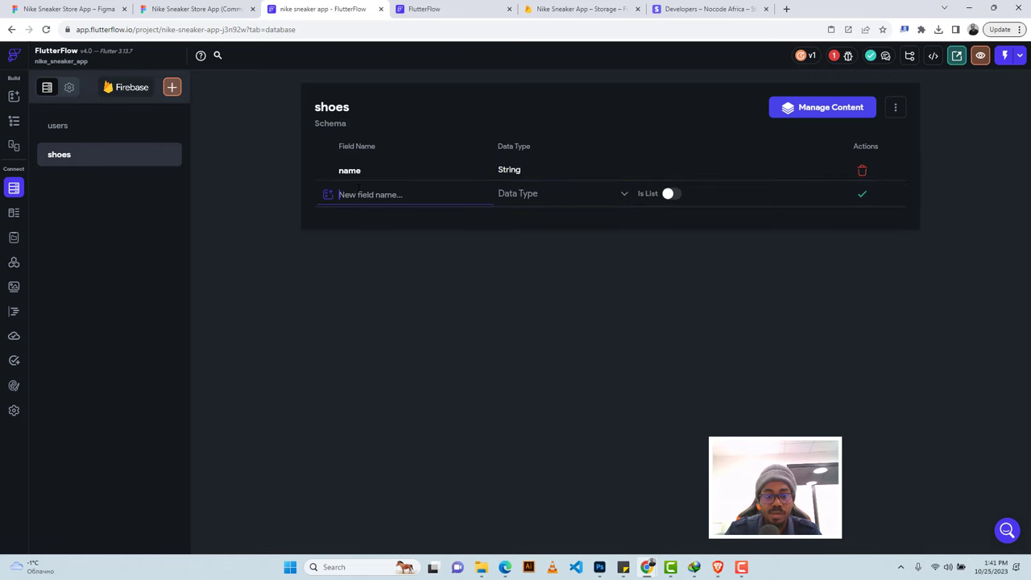
pyautogui.write('price')
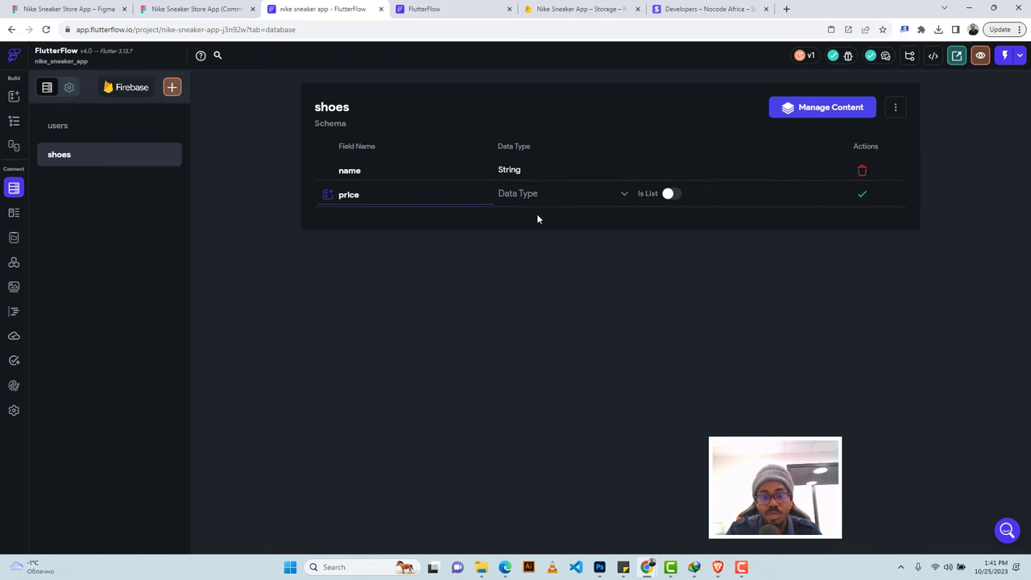
pyautogui.click(531, 193)
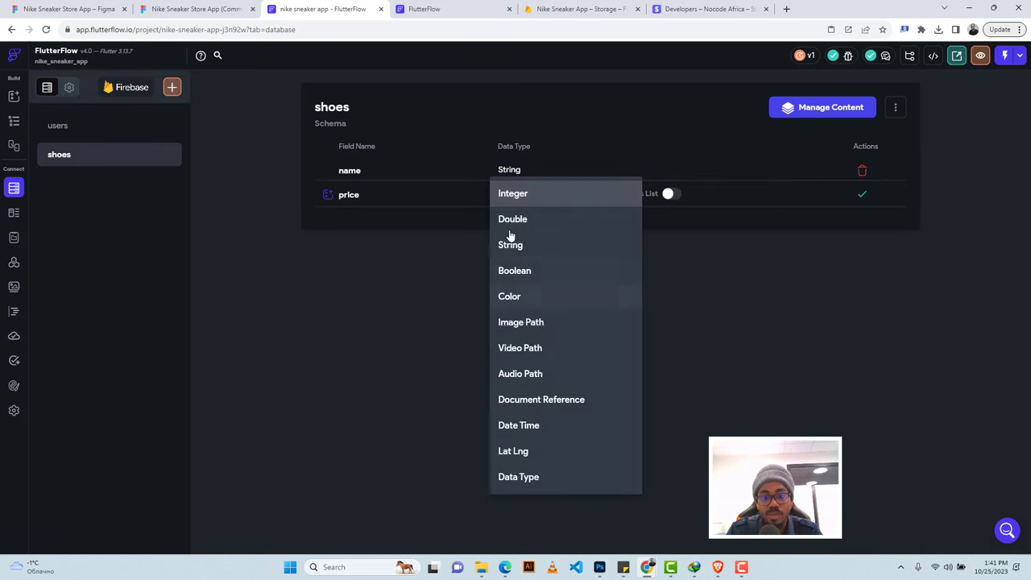
pyautogui.click(511, 225)
pyautogui.click(862, 195)
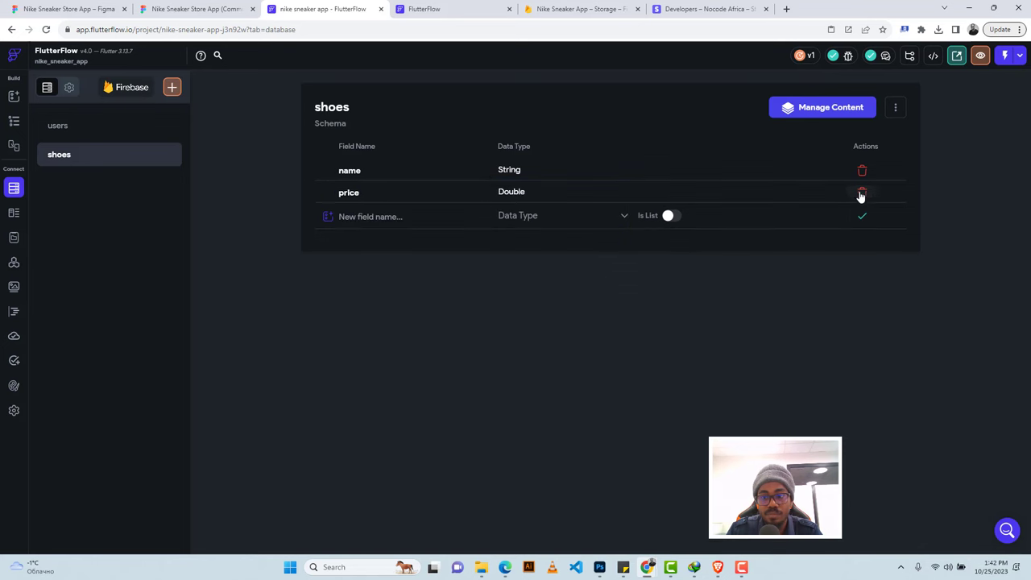
pyautogui.click(364, 217)
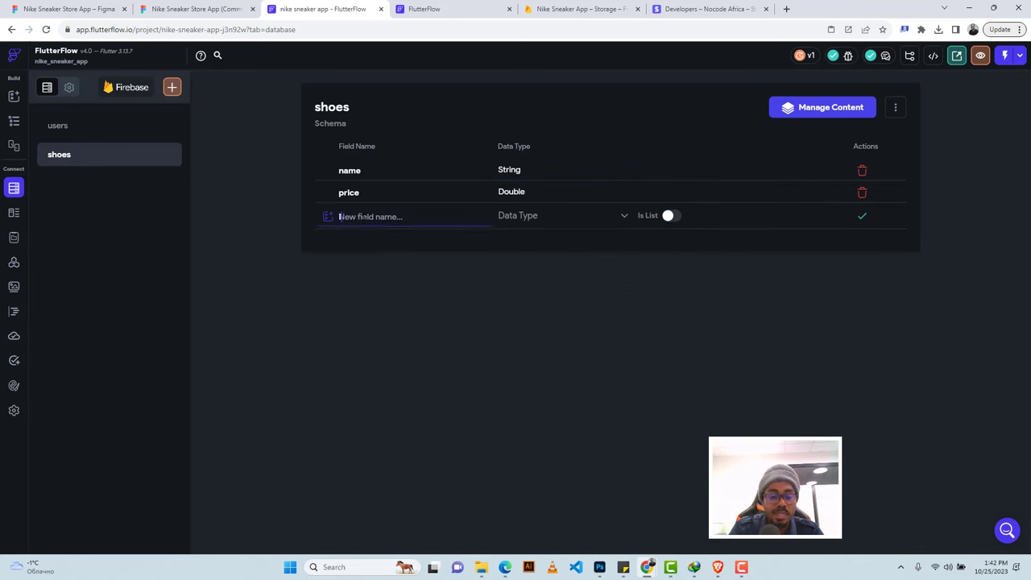
pyautogui.write('image')
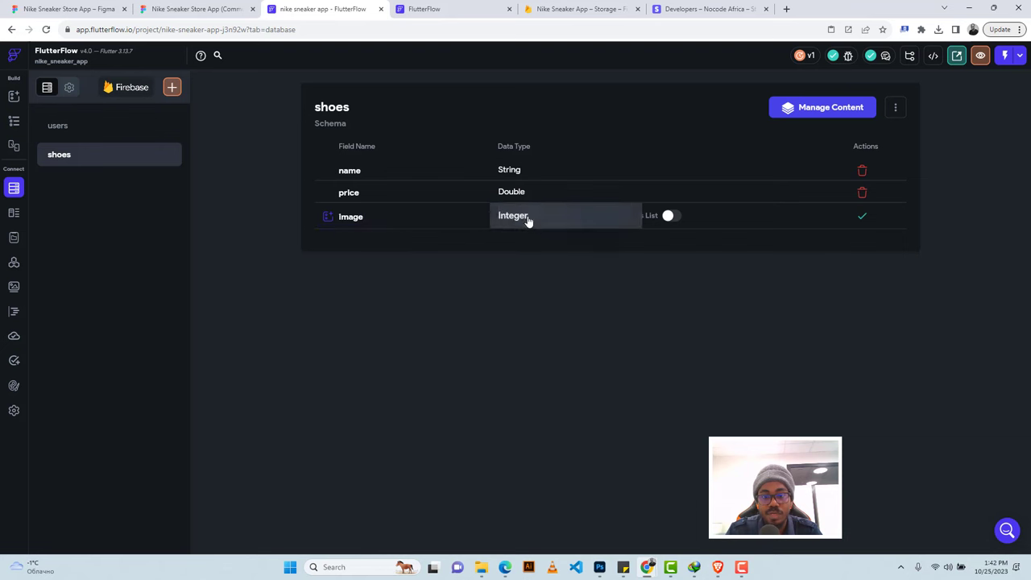
pyautogui.click(529, 223)
pyautogui.click(528, 346)
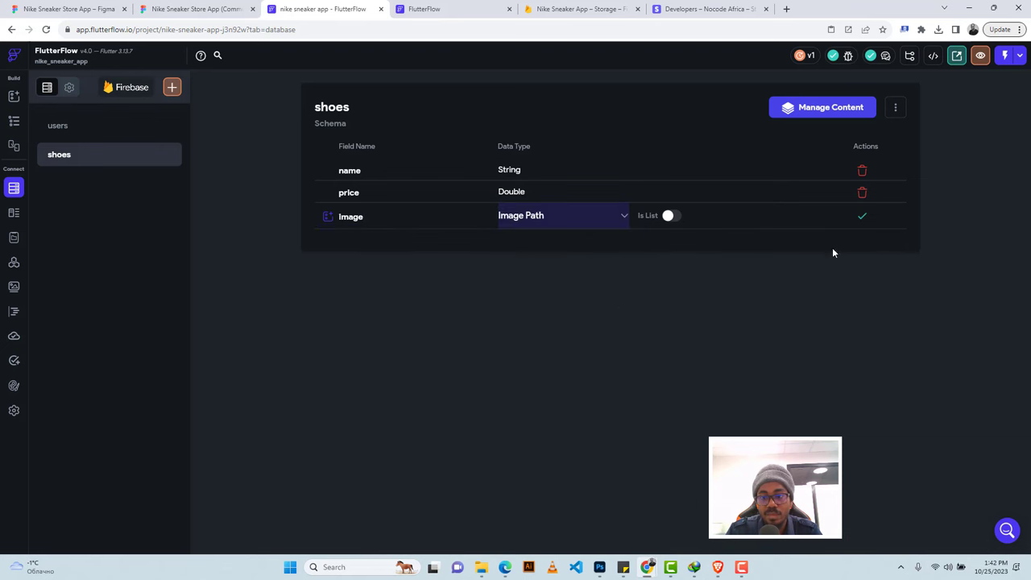
pyautogui.click(861, 216)
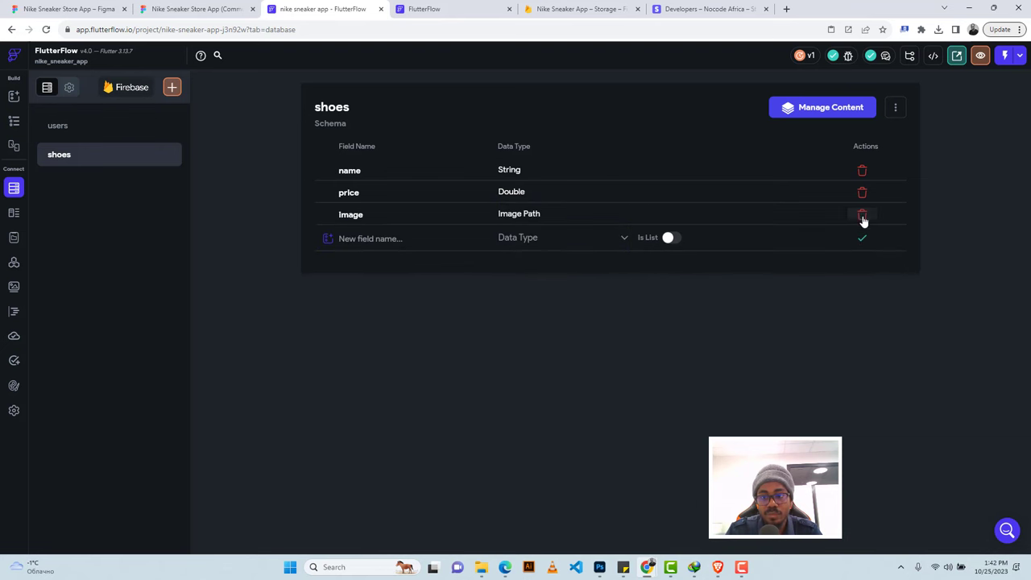
# Give the Popular Shoes ListView a Query Collection backend query on the shoes collection.
pyautogui.click(13, 121)
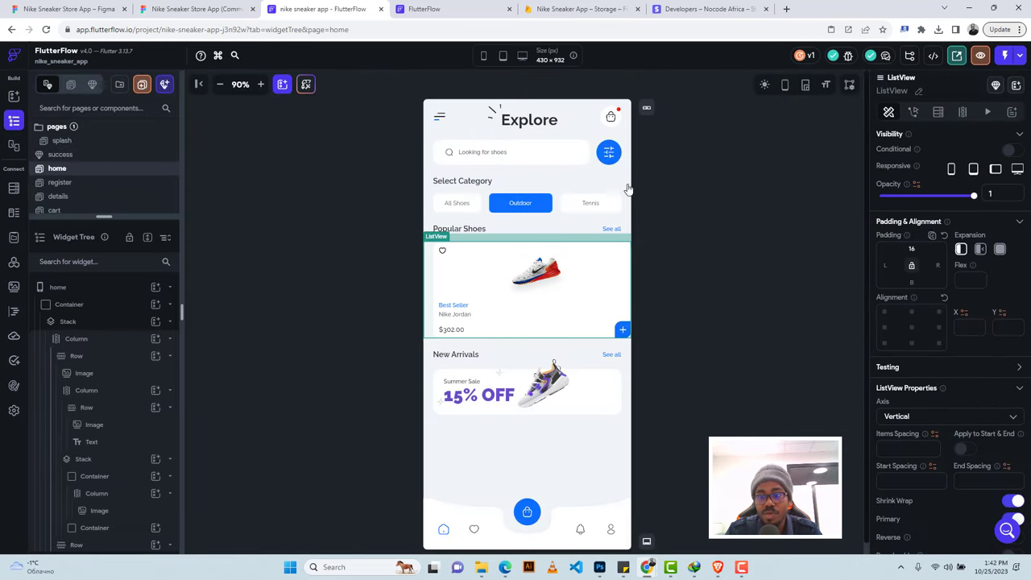
pyautogui.click(937, 112)
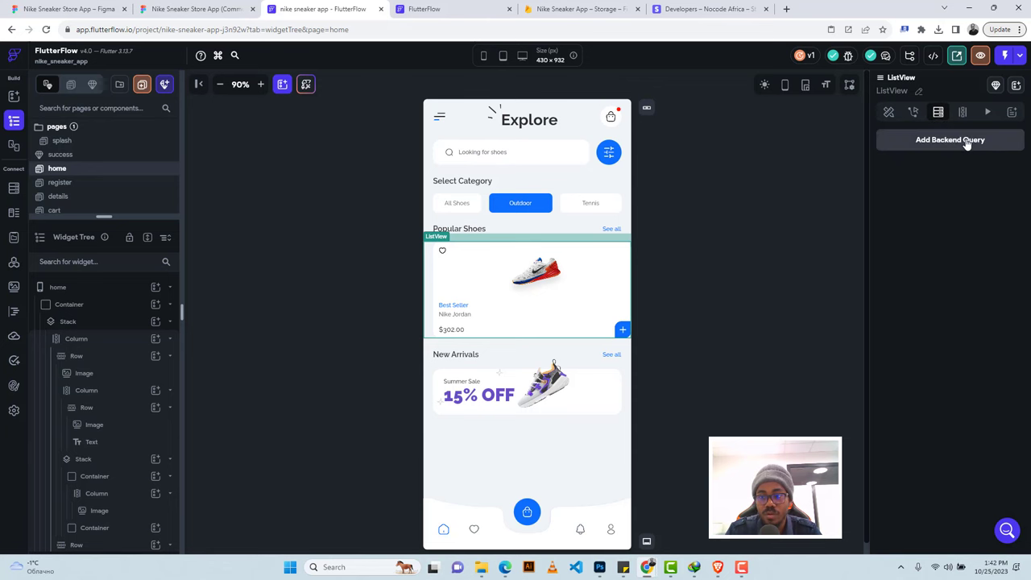
pyautogui.click(967, 141)
pyautogui.click(737, 137)
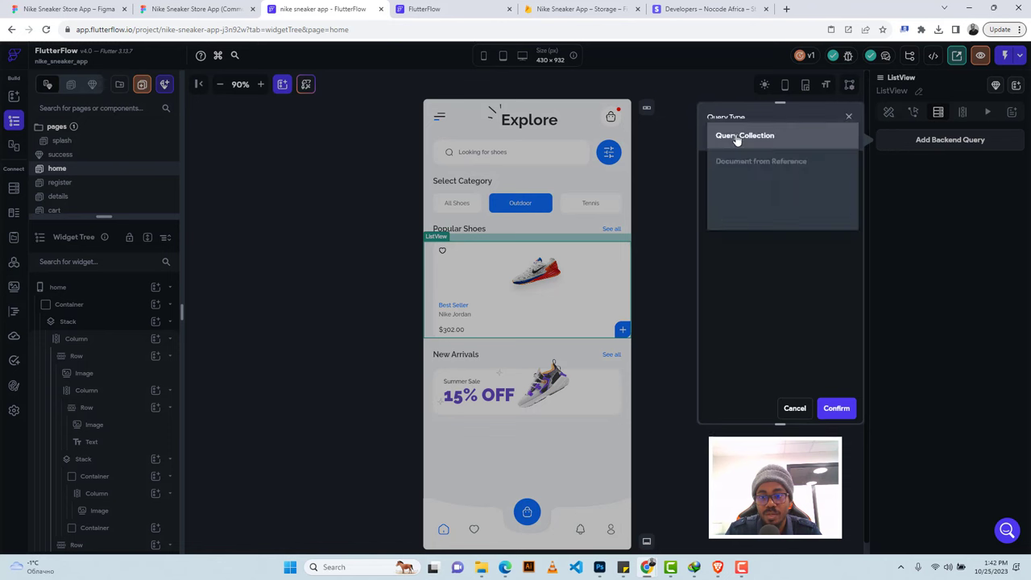
pyautogui.click(736, 136)
pyautogui.click(723, 210)
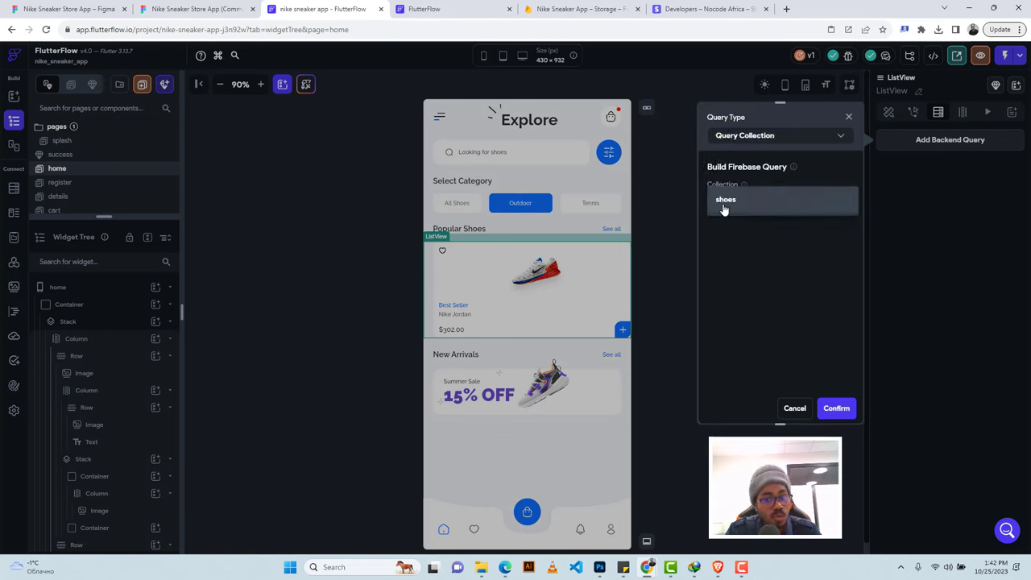
pyautogui.click(724, 208)
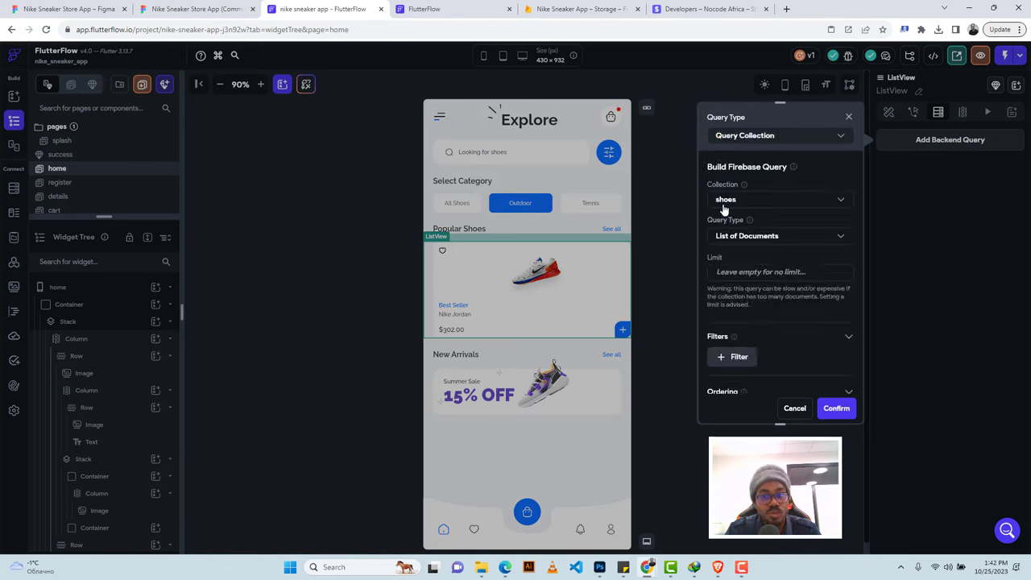
pyautogui.scroll(-2, 761, 266)
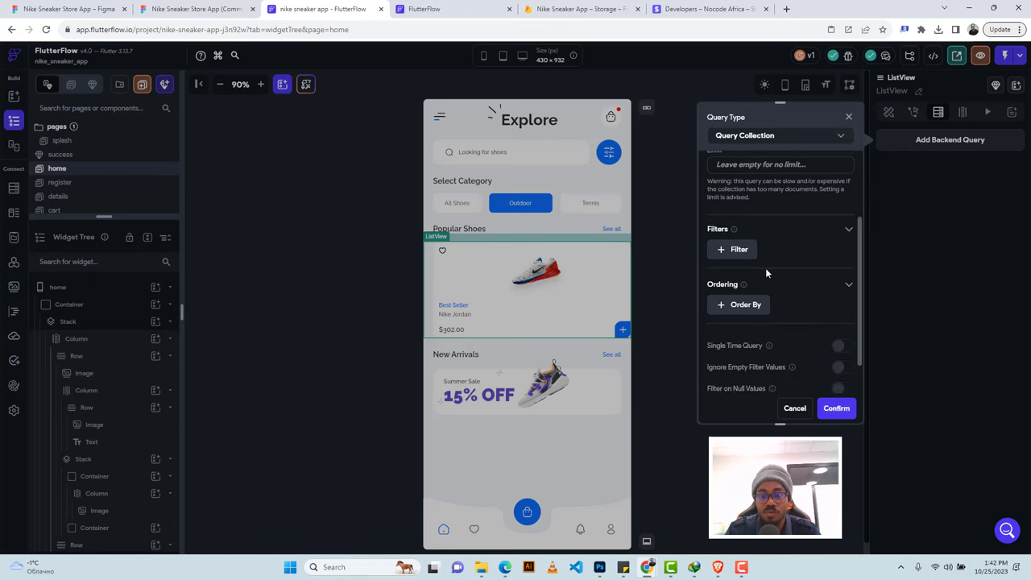
pyautogui.click(835, 408)
pyautogui.click(594, 355)
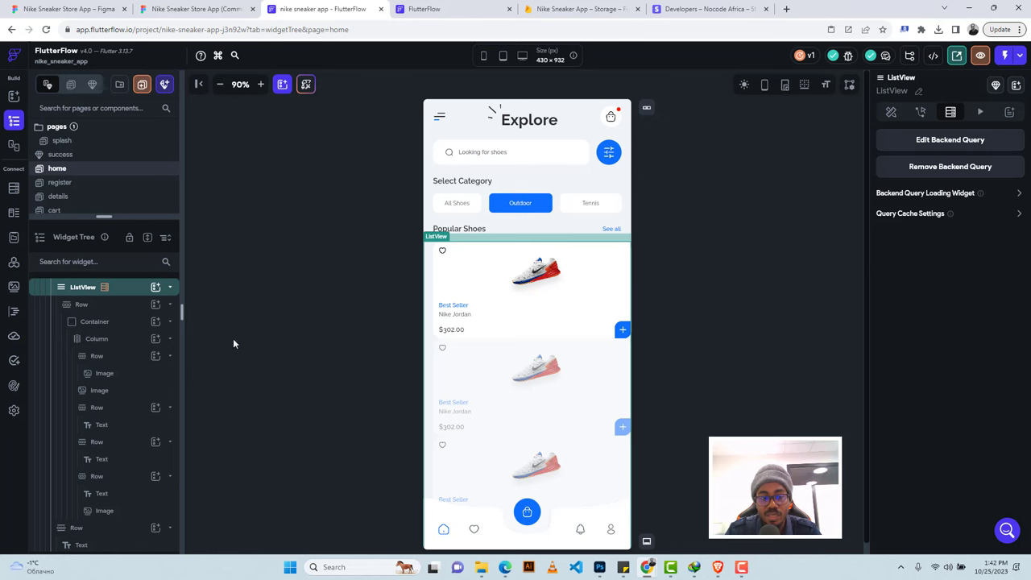
pyautogui.scroll(1, 126, 306)
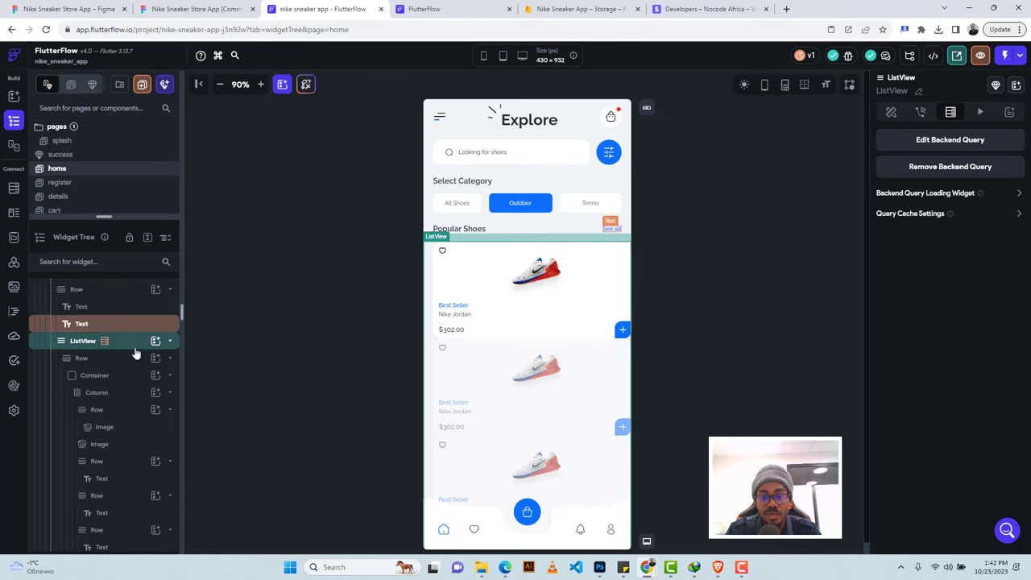
# Attempt a horizontal scroll direction, dismiss the Invalid Action warning, and reselect the list.
pyautogui.click(891, 113)
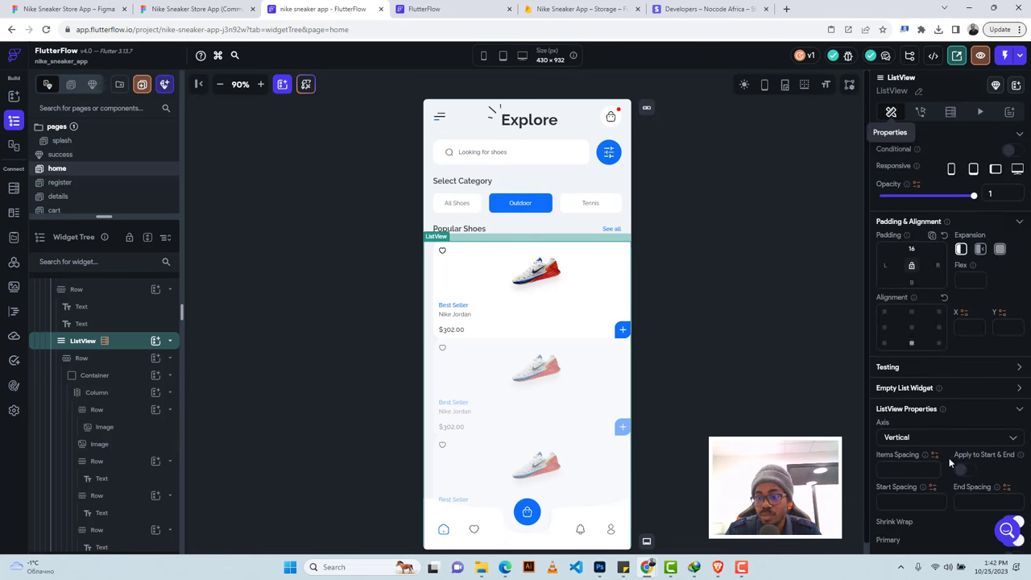
pyautogui.click(926, 443)
pyautogui.click(910, 465)
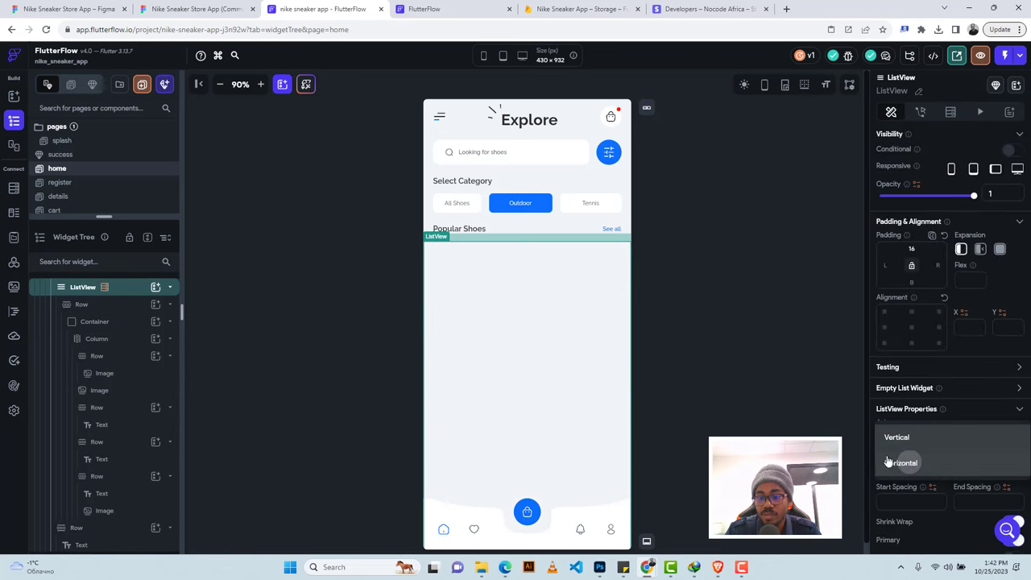
pyautogui.click(699, 383)
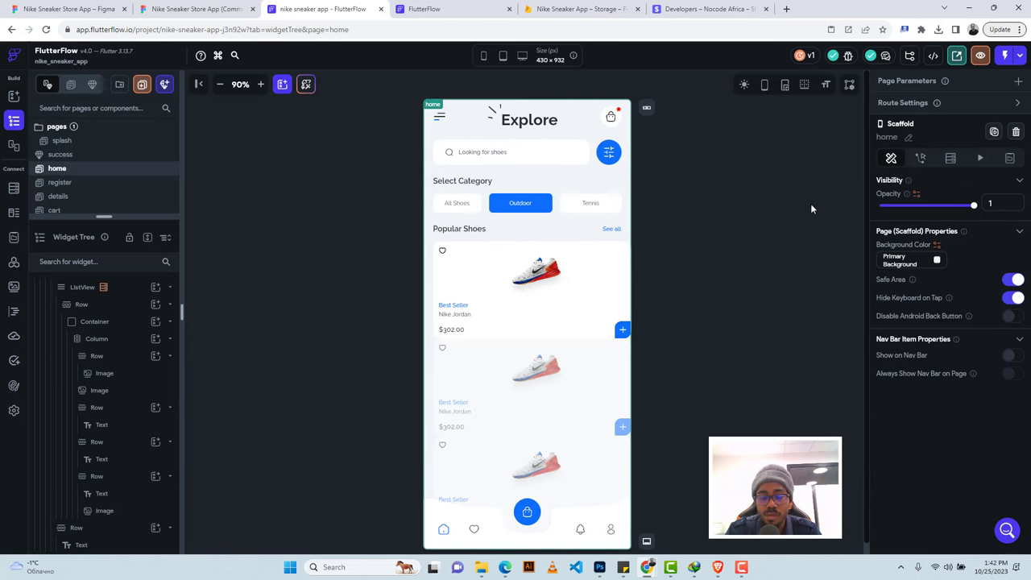
pyautogui.click(83, 304)
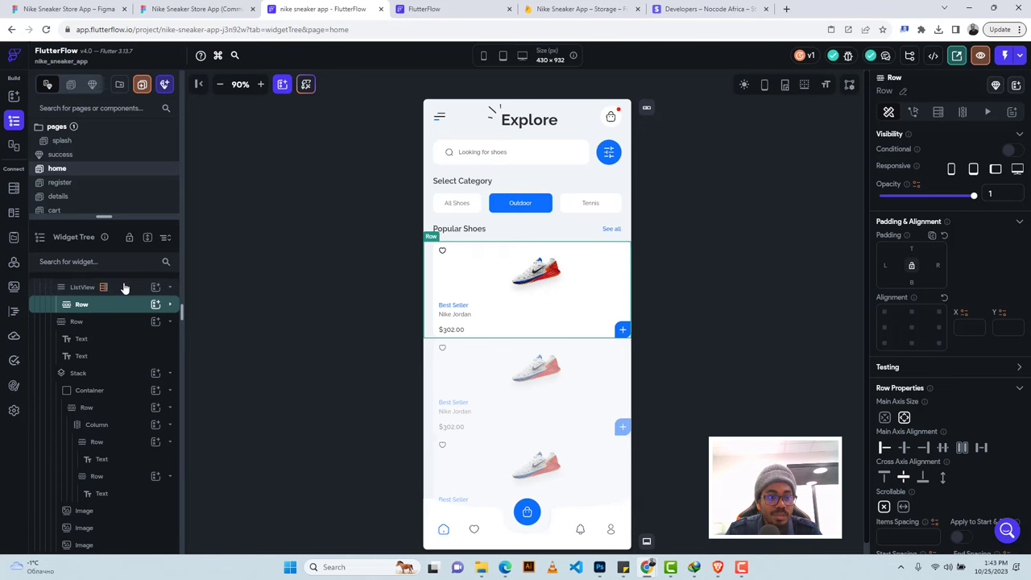
pyautogui.click(125, 288)
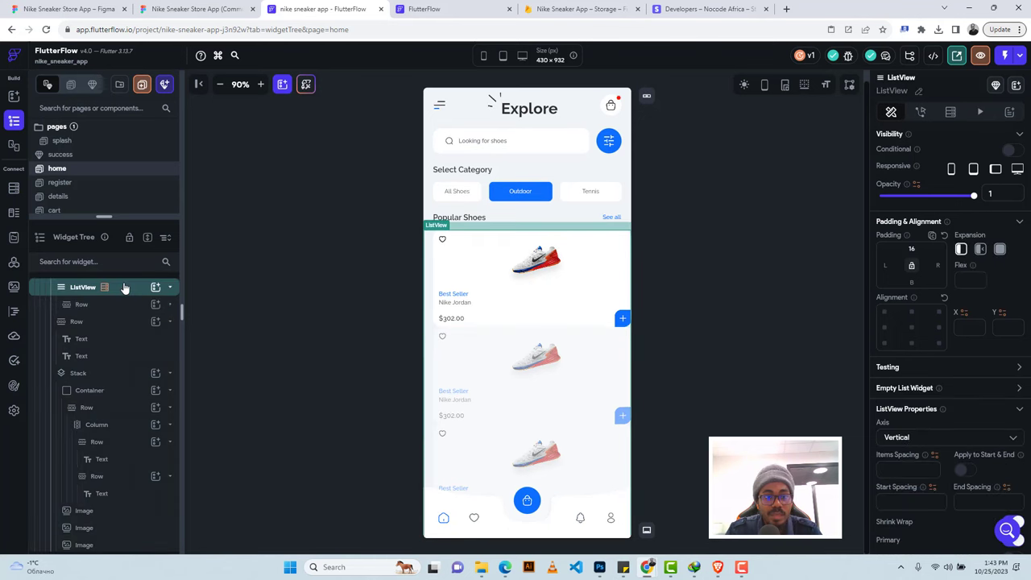
pyautogui.click(437, 282)
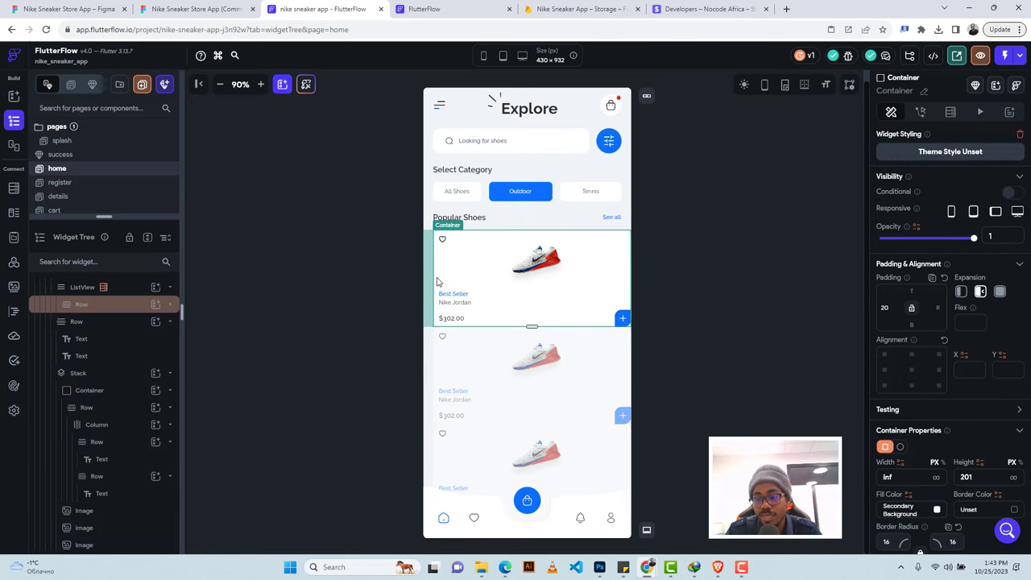
pyautogui.click(118, 292)
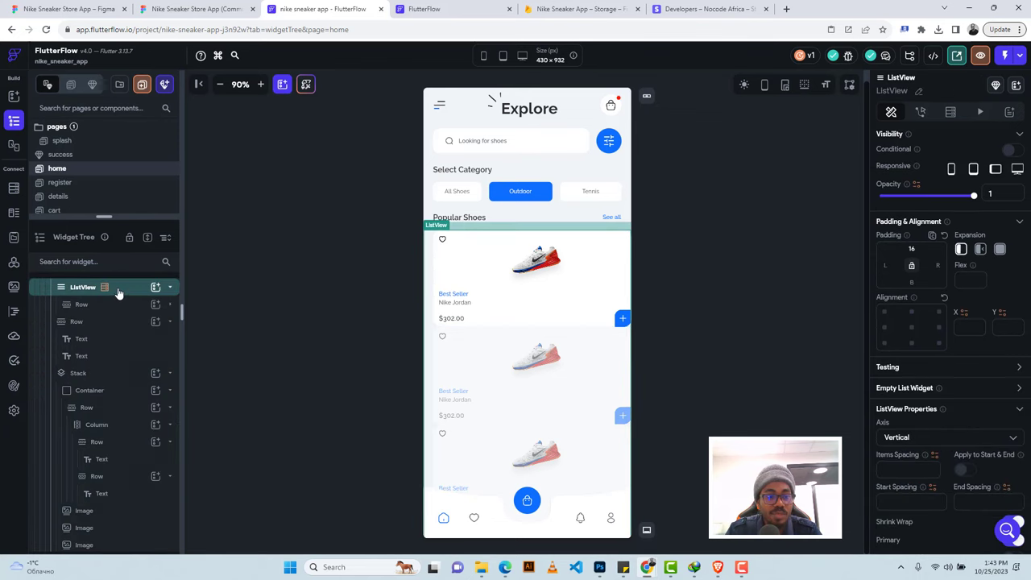
pyautogui.rightClick(118, 293)
# Wrap the list in a full-width Container with height 203.
pyautogui.click(171, 304)
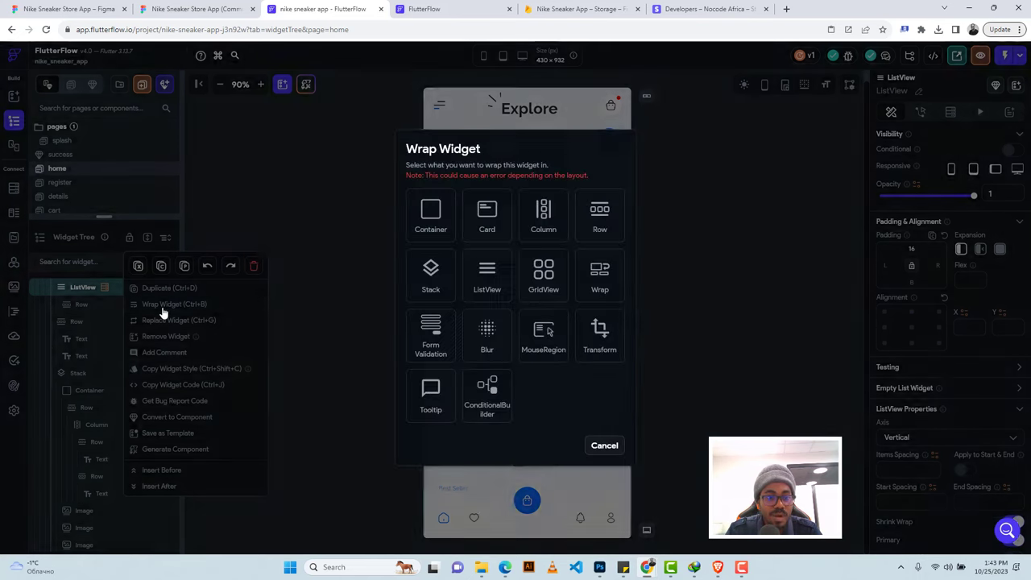
pyautogui.click(431, 216)
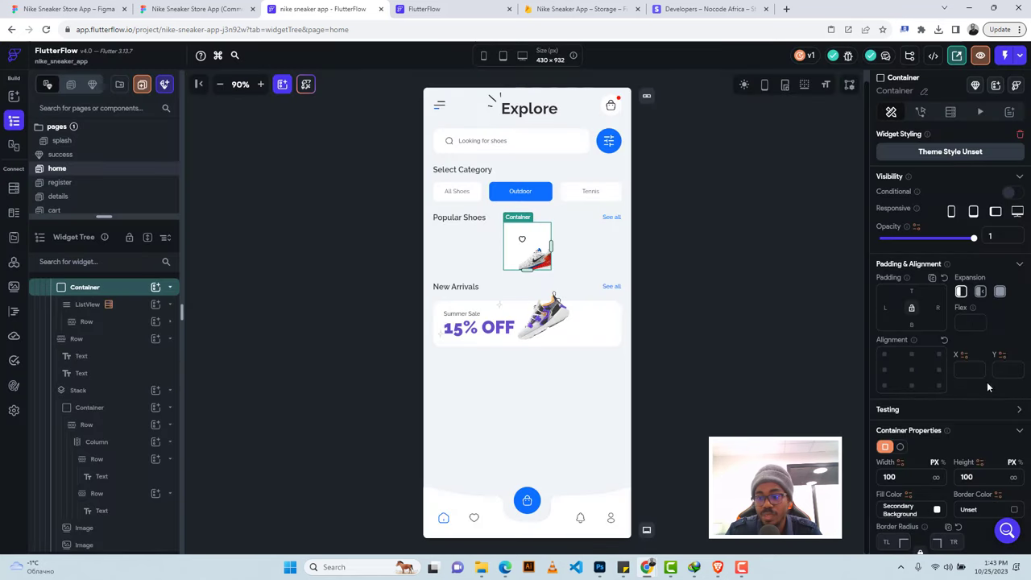
pyautogui.click(937, 478)
pyautogui.write('2')
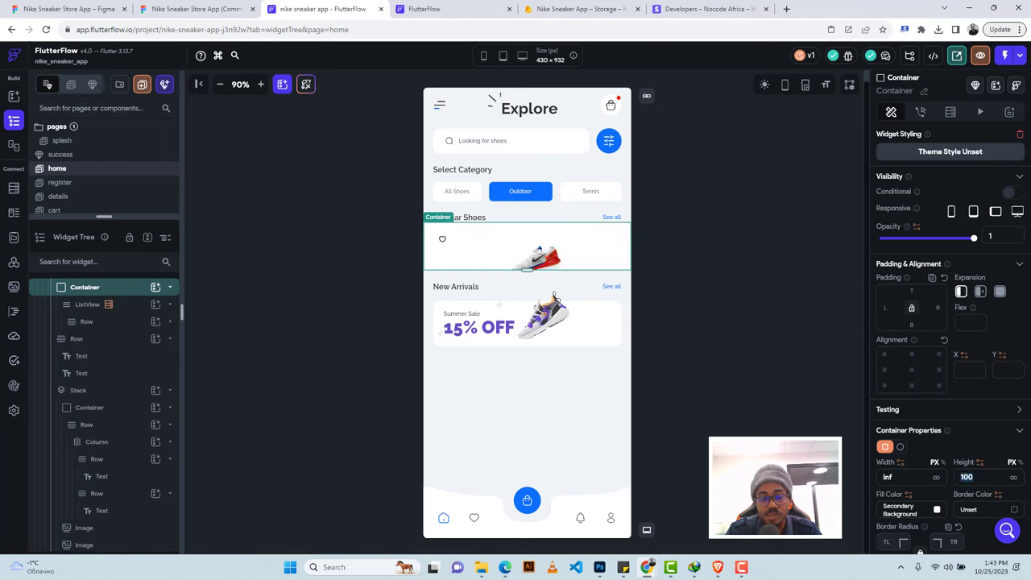
pyautogui.write('03')
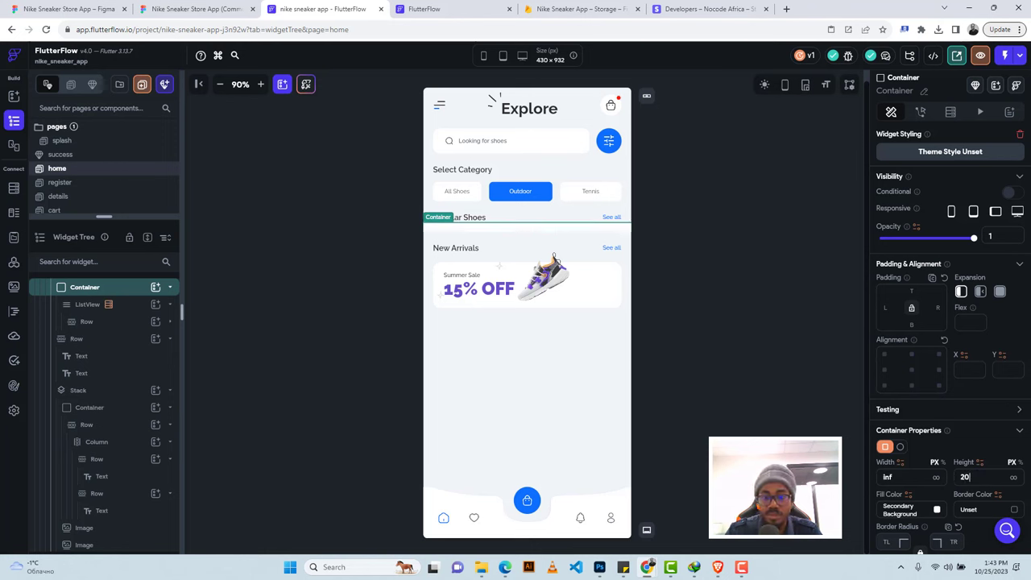
pyautogui.press('Return')
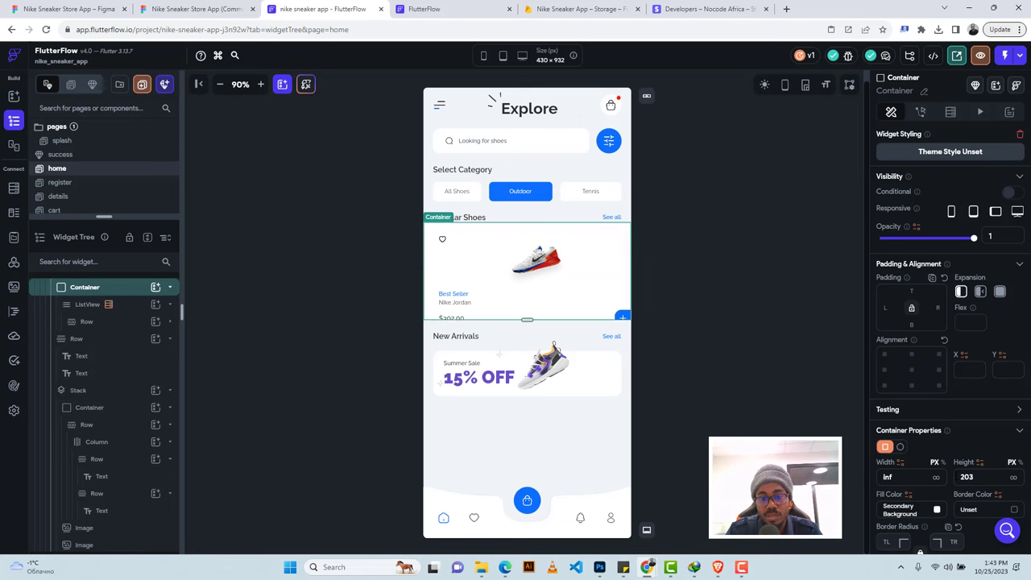
# Change the Container height to 210 and clear its fill colour.
pyautogui.click(453, 239)
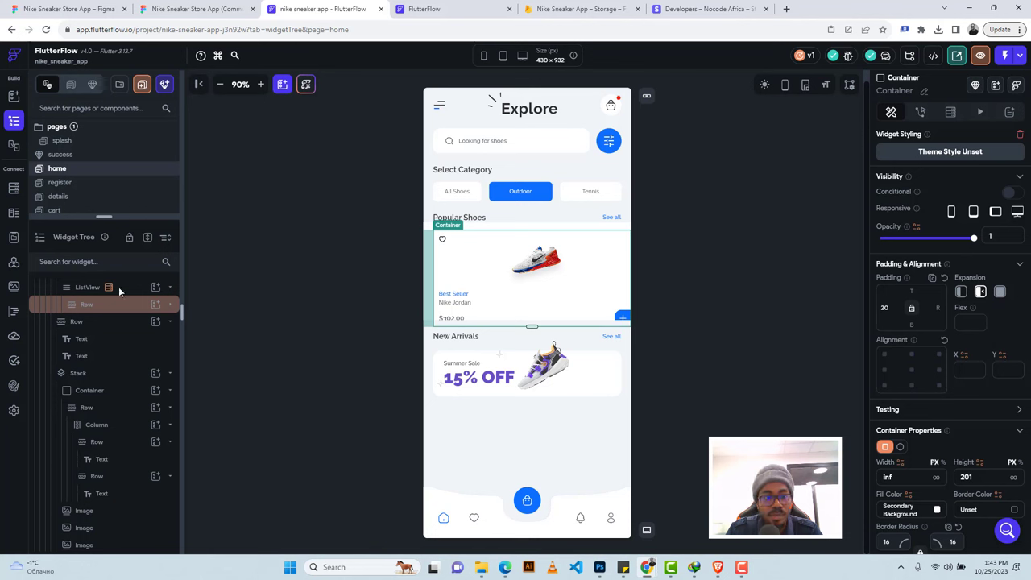
pyautogui.scroll(2, 116, 314)
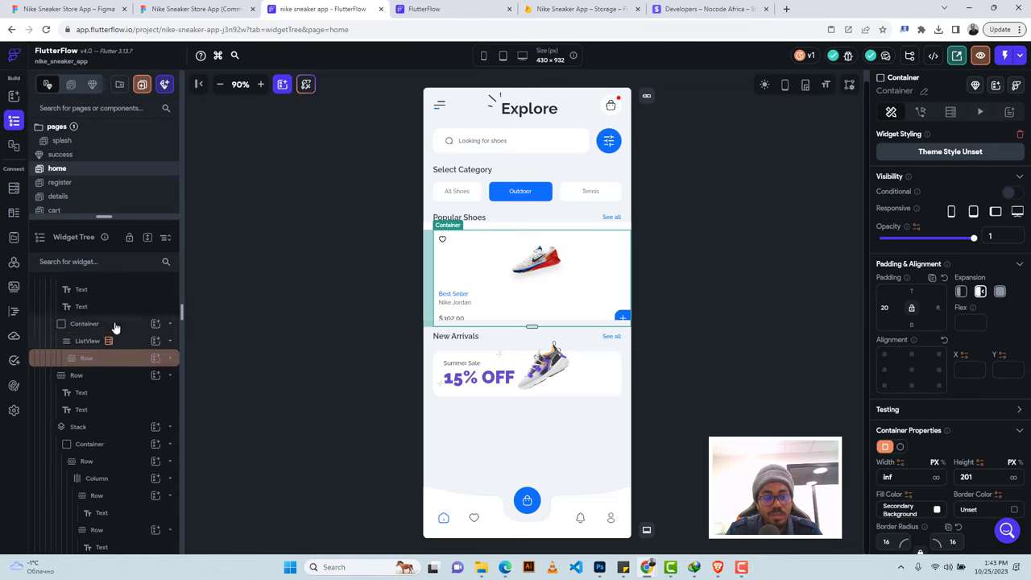
pyautogui.click(115, 324)
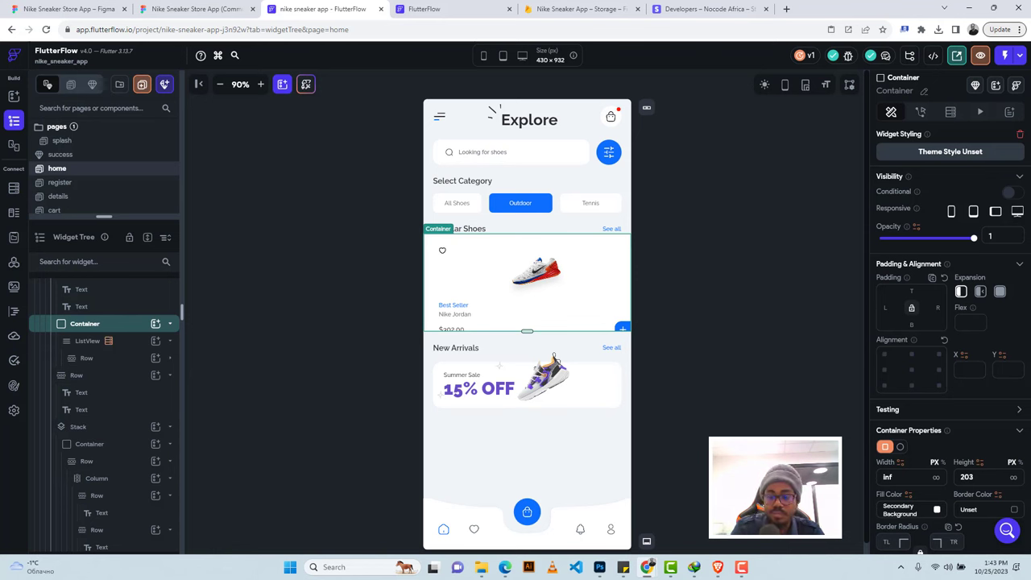
pyautogui.write('210')
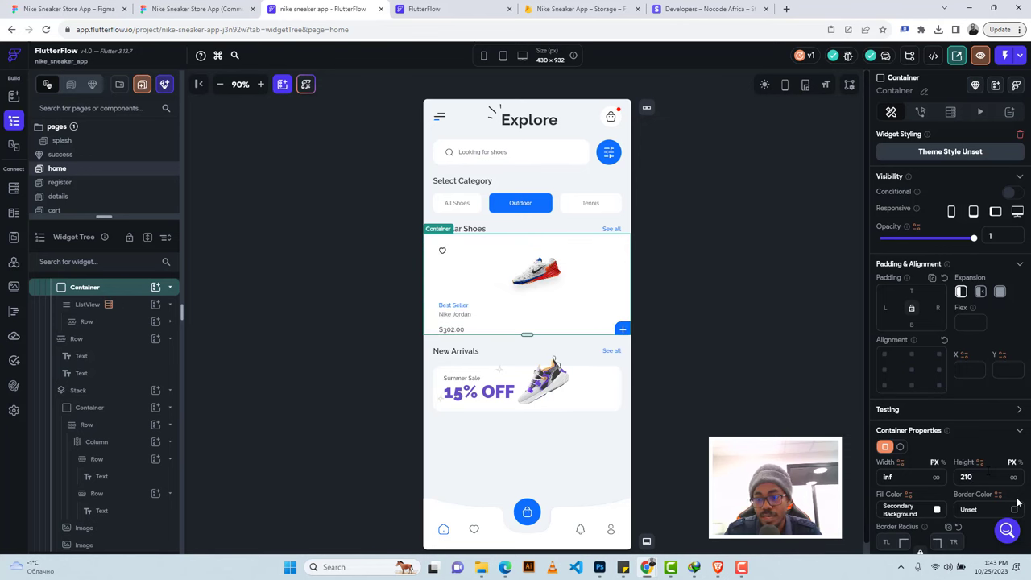
pyautogui.click(937, 511)
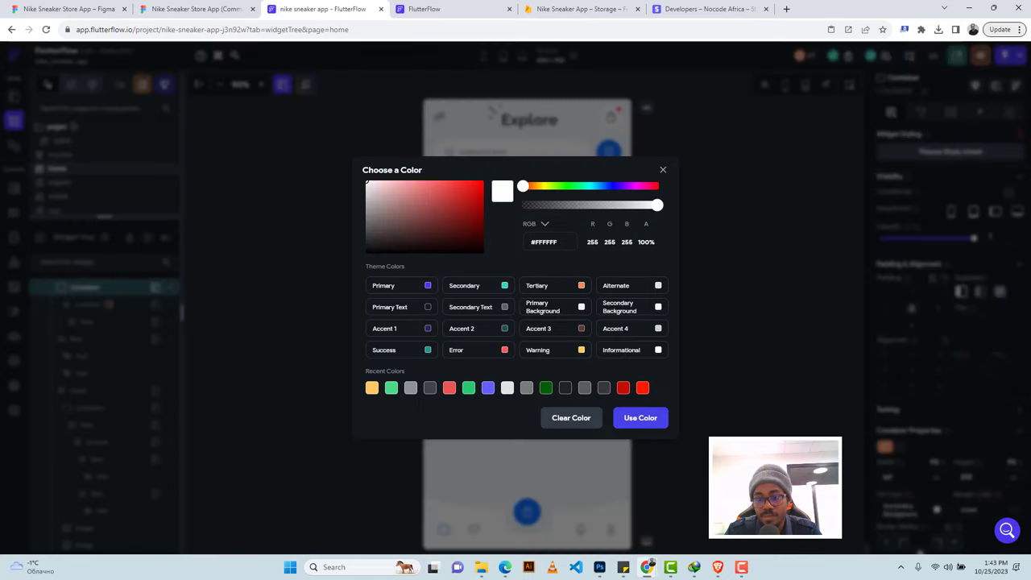
pyautogui.click(565, 418)
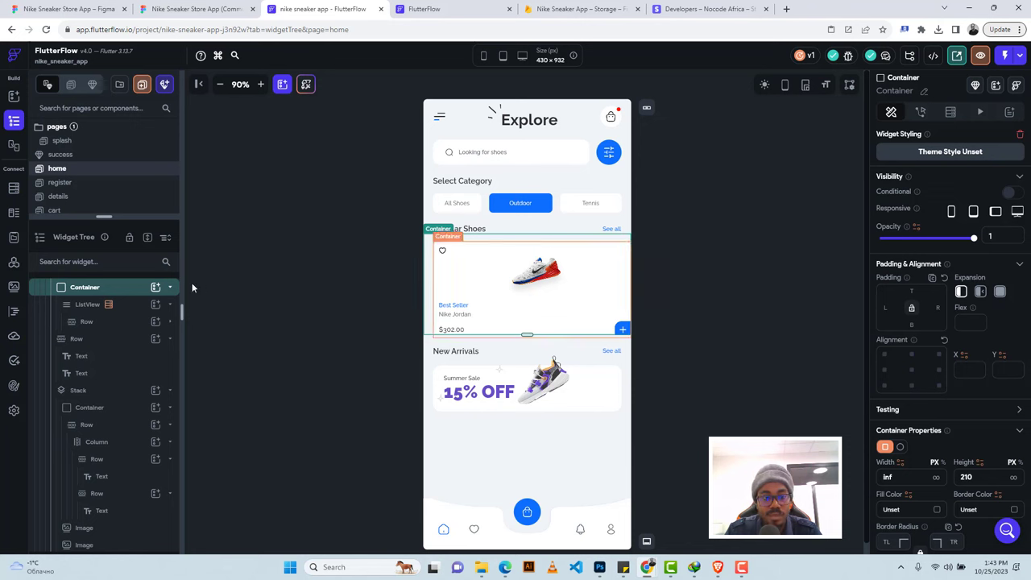
# Move the 16 top padding from the ListView to the Container.
pyautogui.click(125, 307)
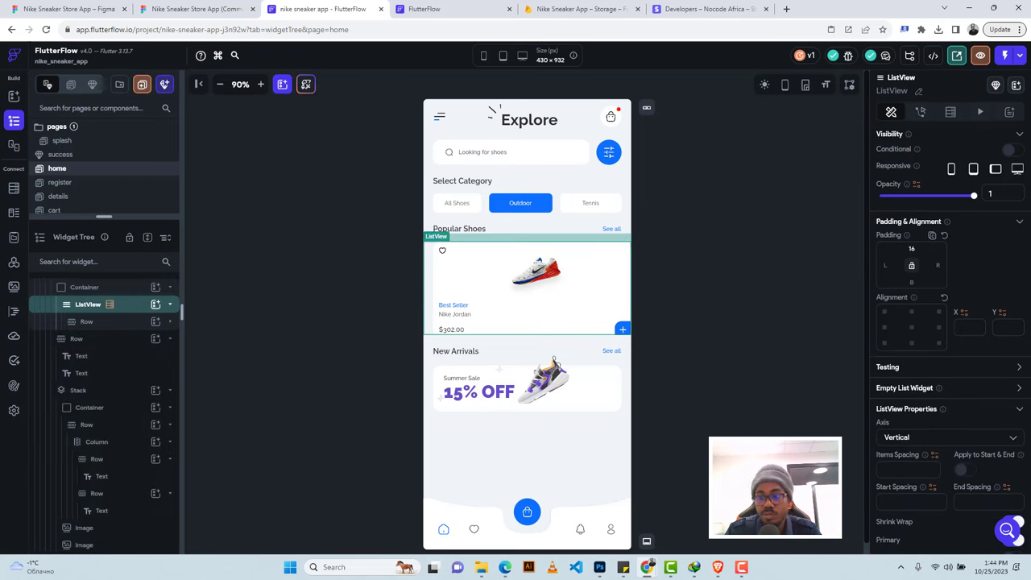
pyautogui.press('BackSpace')
pyautogui.press('BackSpace')
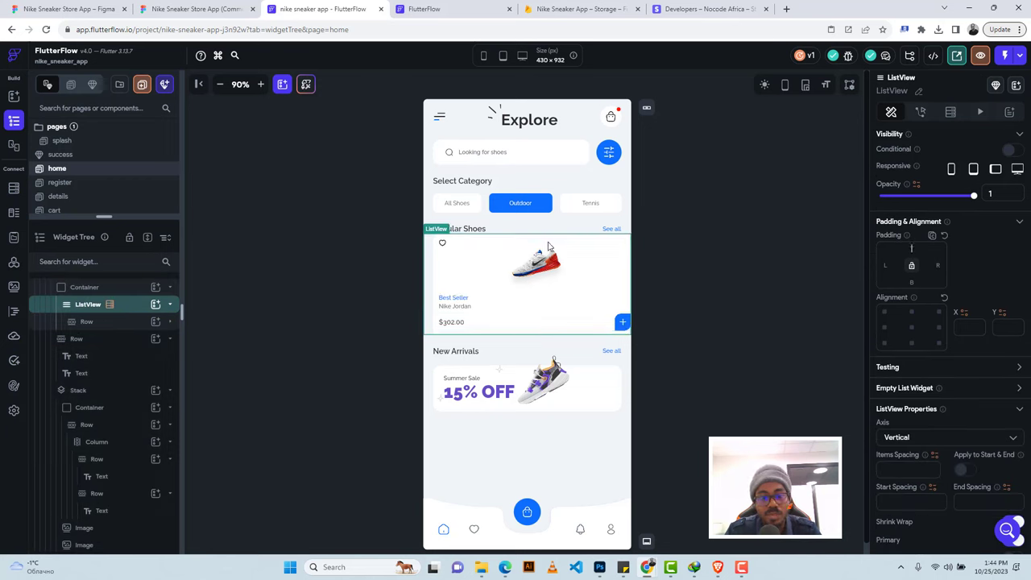
pyautogui.click(101, 290)
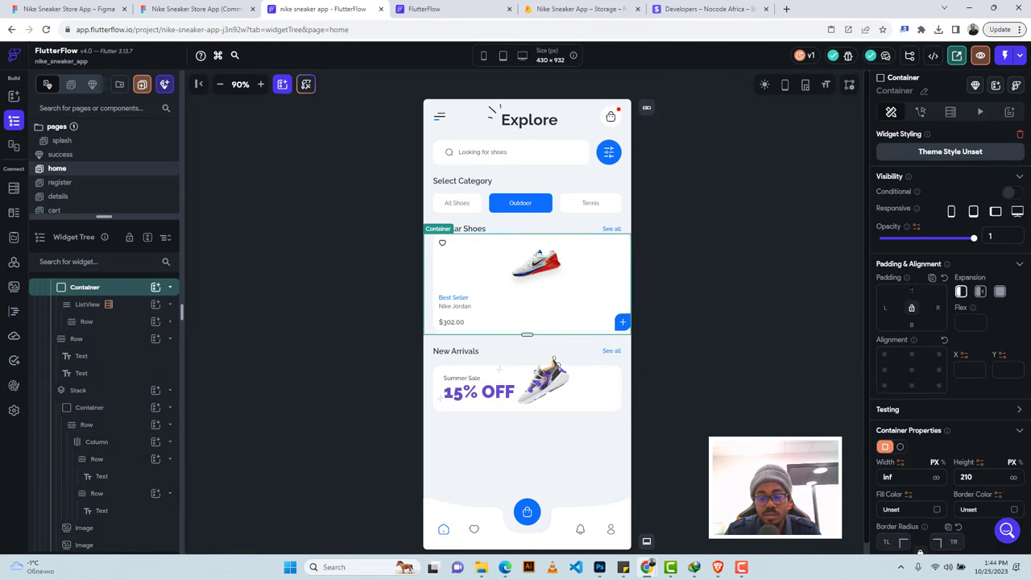
pyautogui.write('16')
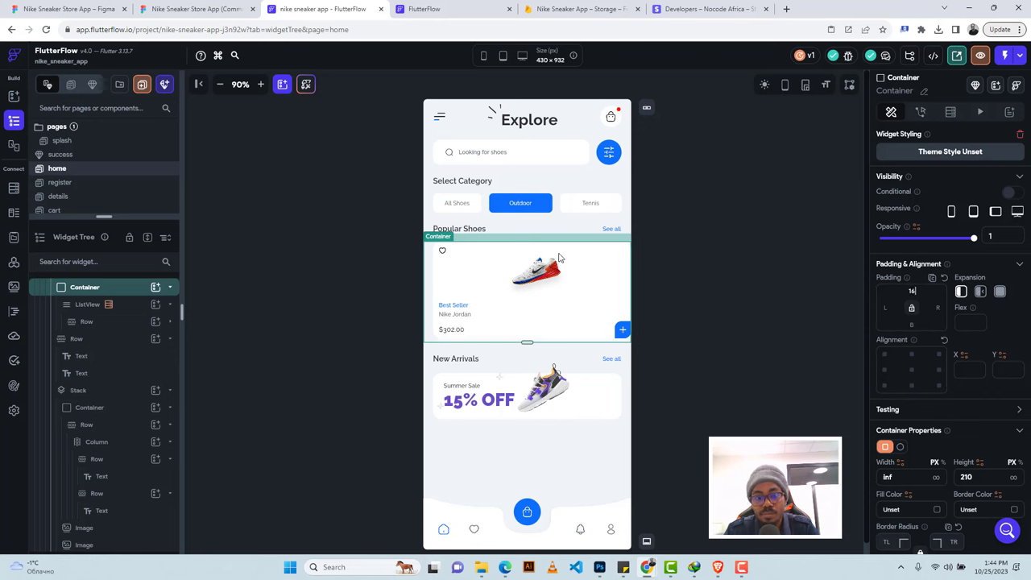
pyautogui.click(80, 305)
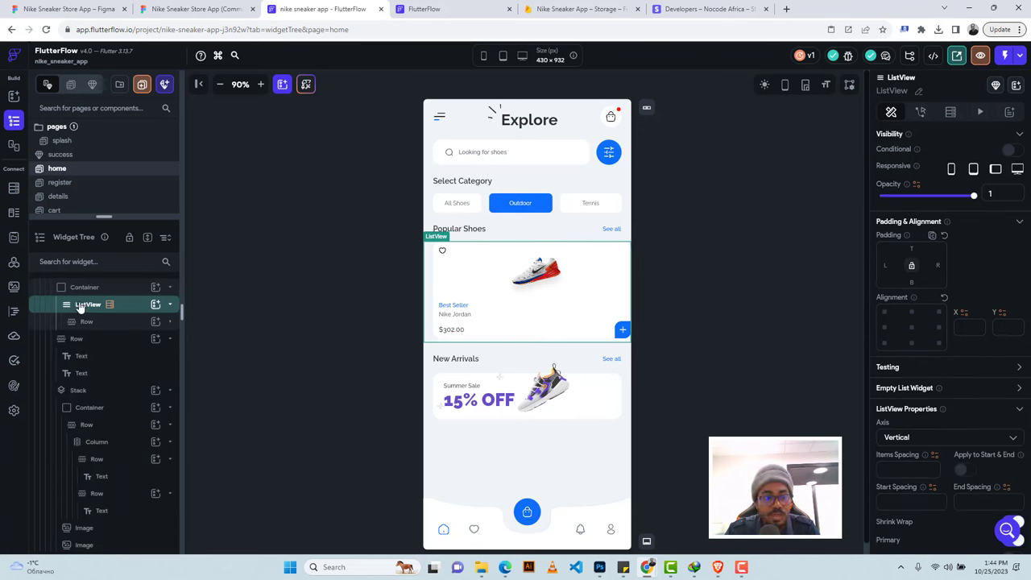
# Try setting the list axis to Horizontal and dismiss the Invalid Action warning.
pyautogui.click(918, 446)
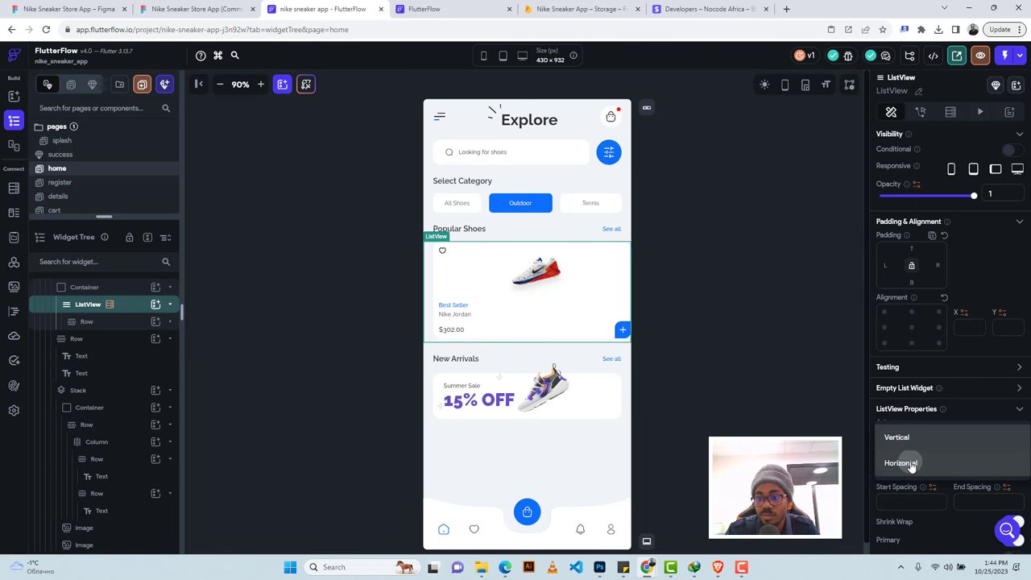
pyautogui.click(911, 464)
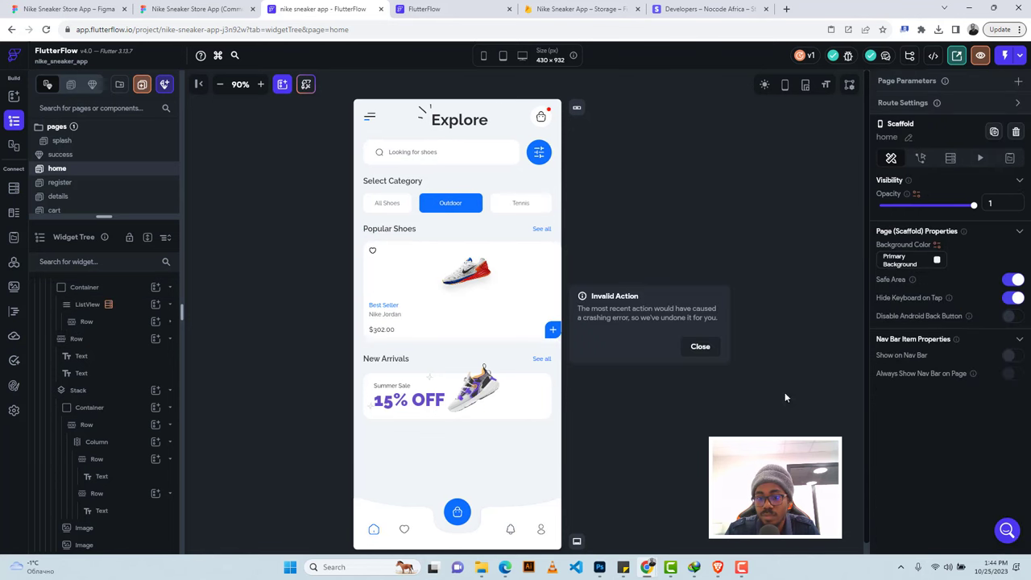
pyautogui.click(697, 347)
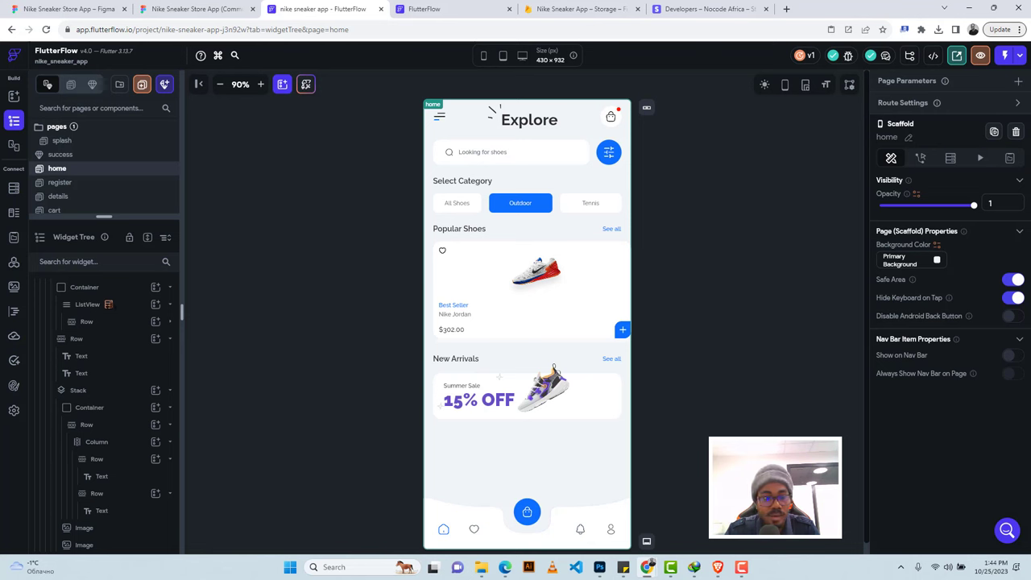
# Remove the shoes-collection backend query from the Popular Shoes ListView.
pyautogui.click(87, 304)
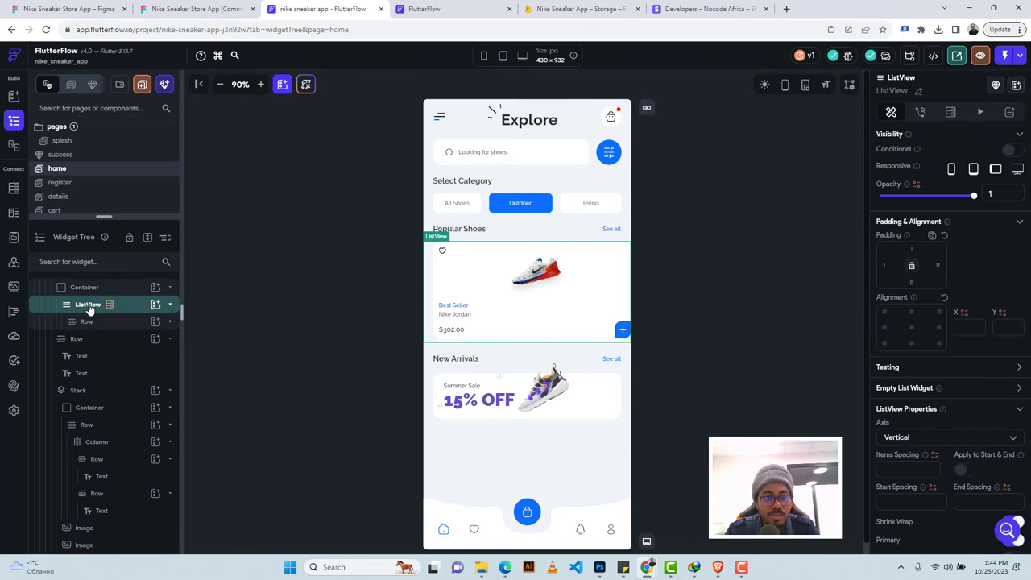
pyautogui.click(950, 112)
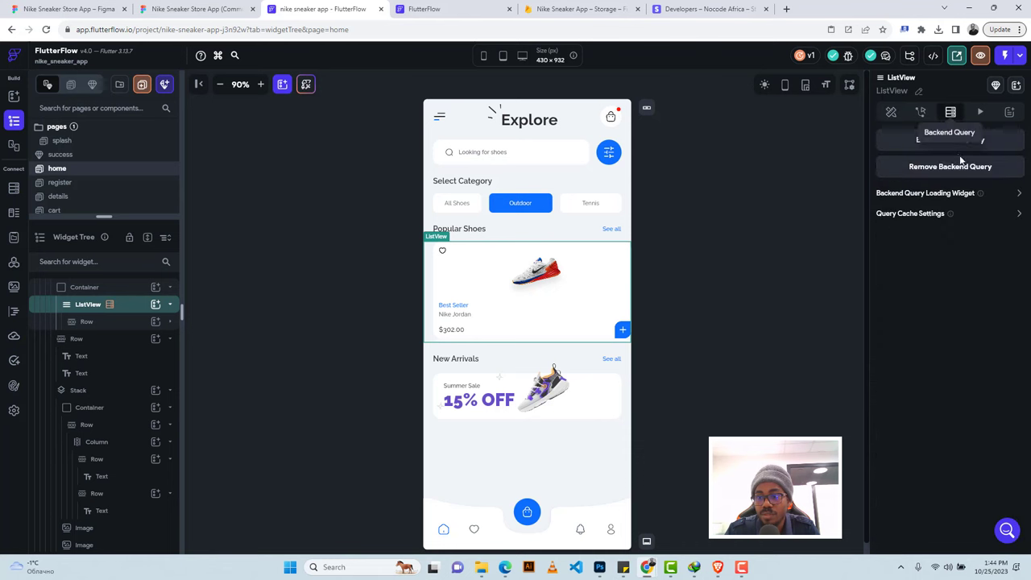
pyautogui.click(950, 166)
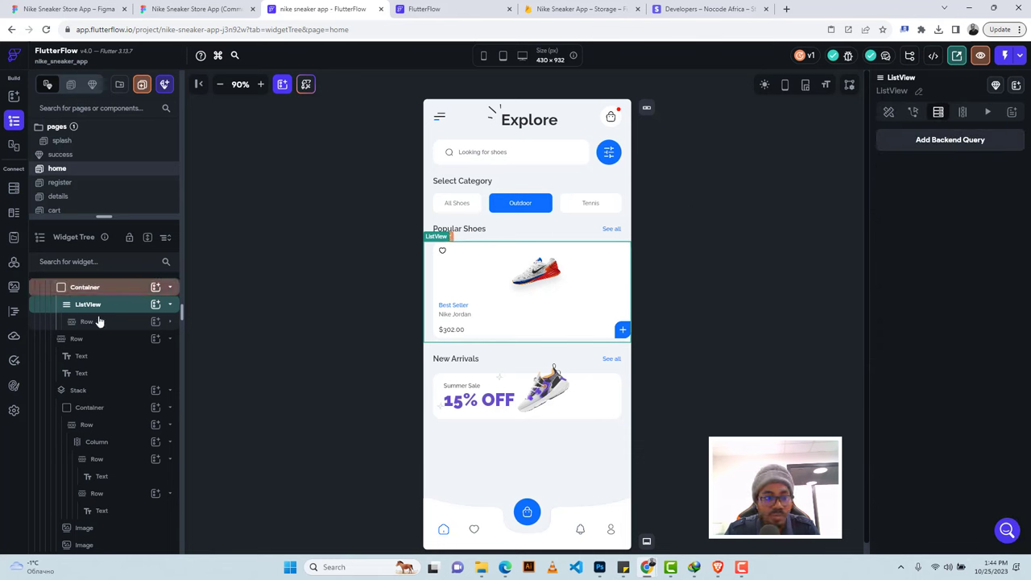
pyautogui.scroll(1, 102, 329)
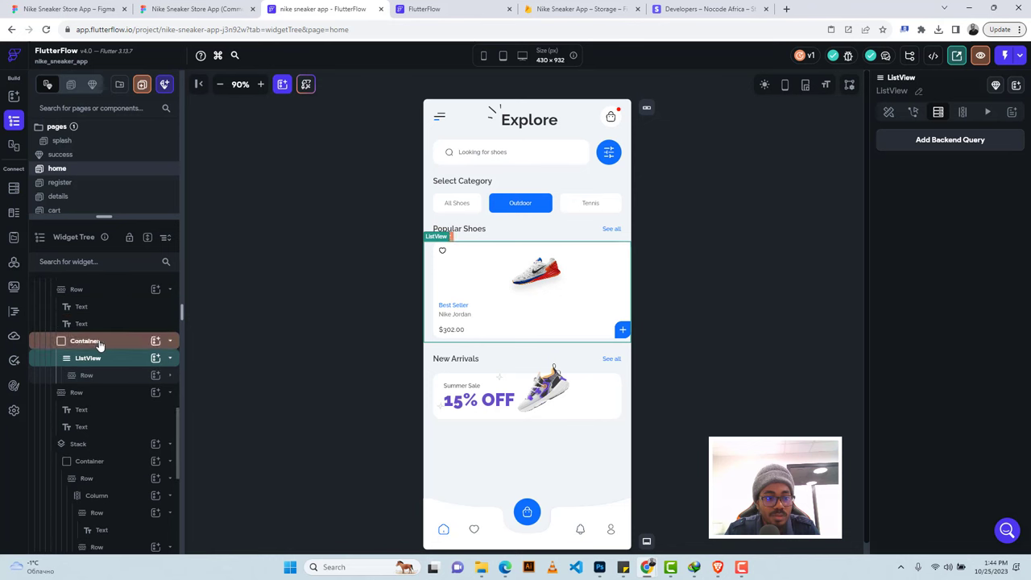
pyautogui.click(83, 341)
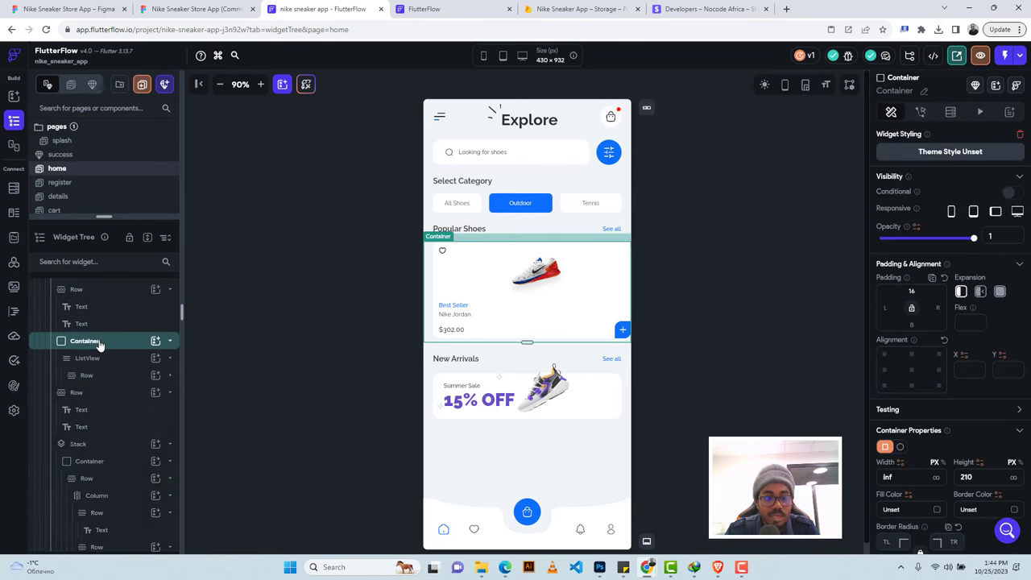
pyautogui.click(86, 362)
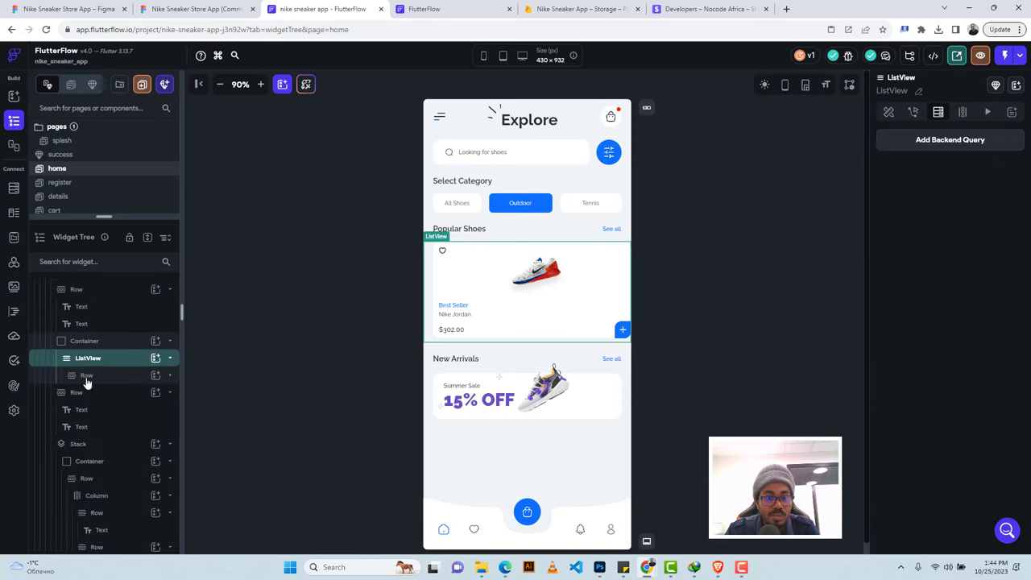
pyautogui.click(86, 376)
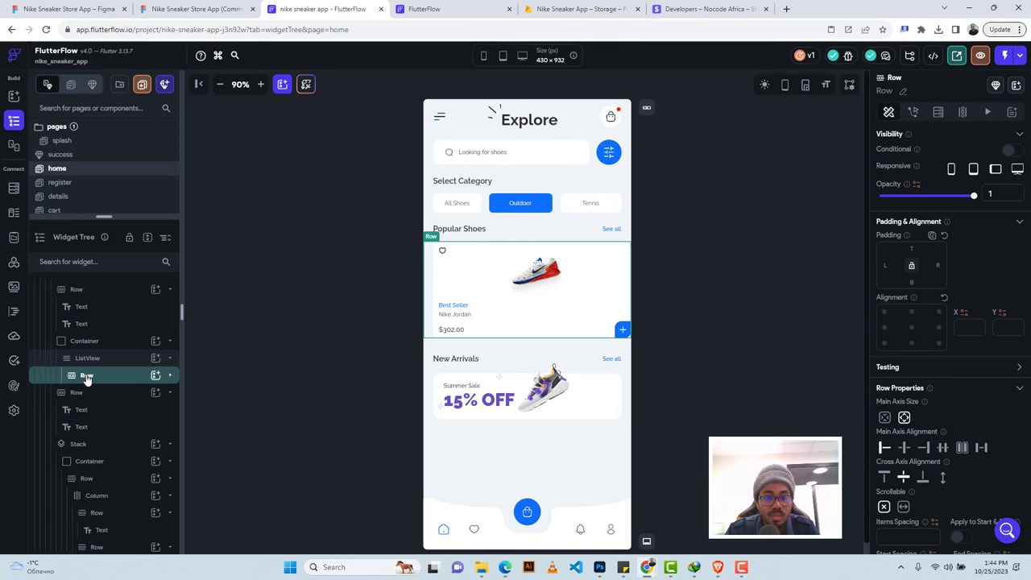
# Wrap the shoe card's Row in a Column.
pyautogui.rightClick(86, 379)
pyautogui.click(135, 308)
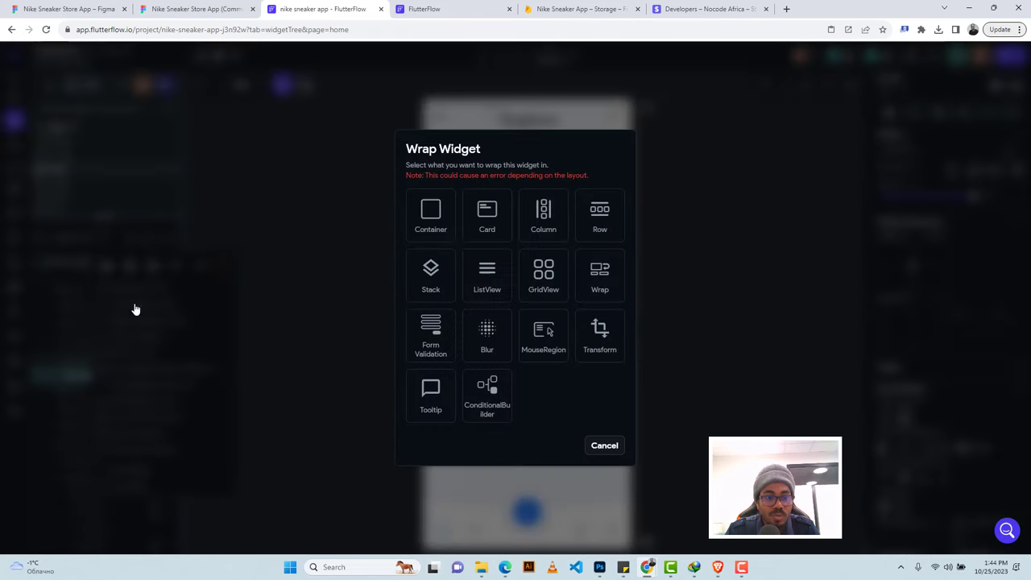
pyautogui.click(548, 222)
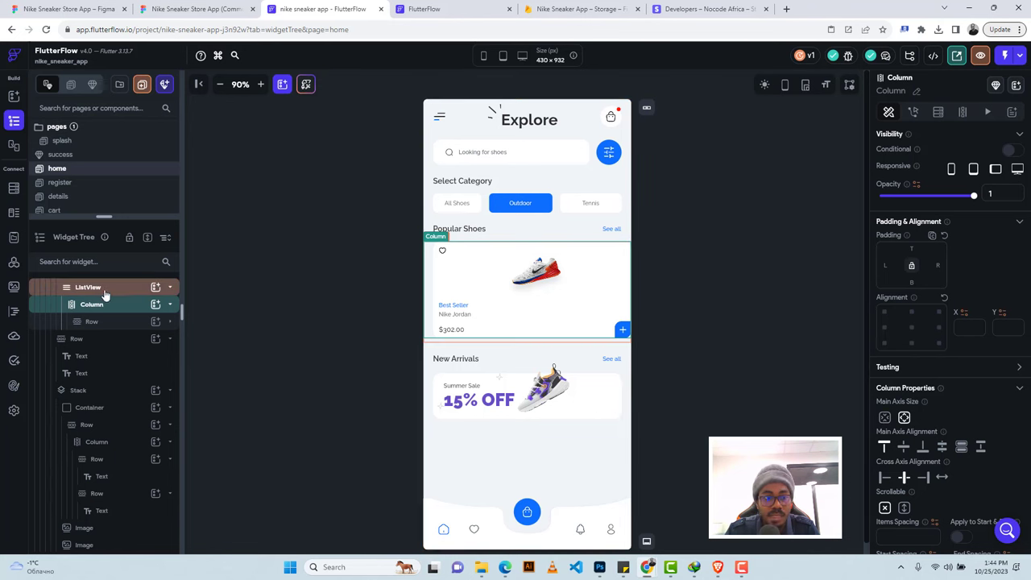
pyautogui.scroll(2, 112, 323)
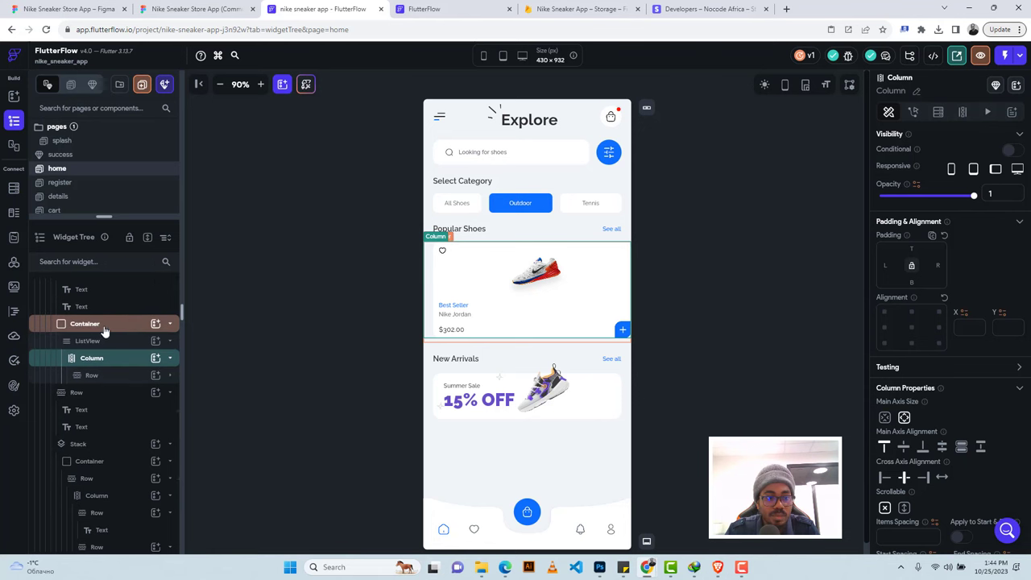
# Try switching the ListView axis to Horizontal and dismiss the Invalid Action warning.
pyautogui.click(100, 342)
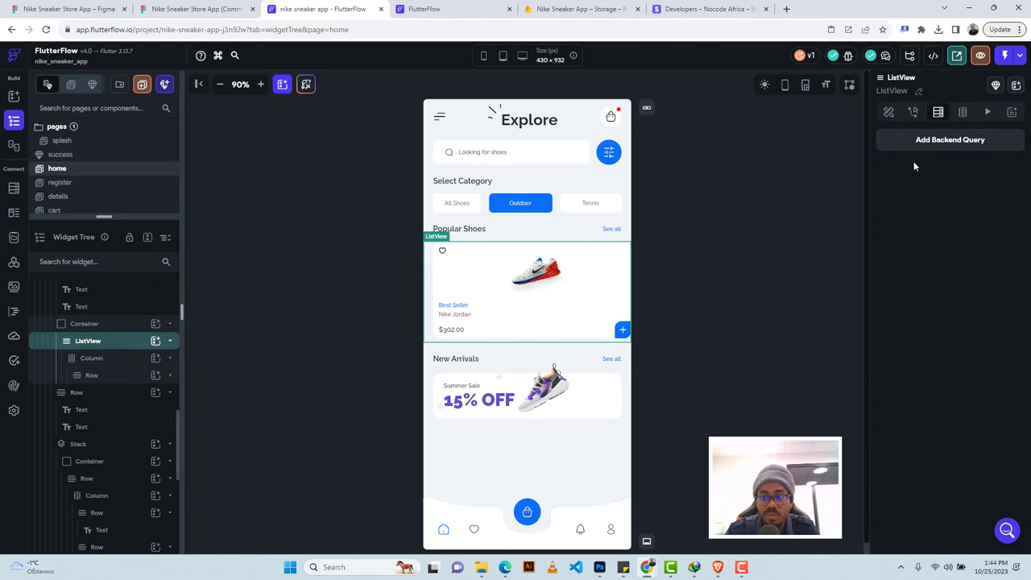
pyautogui.click(888, 112)
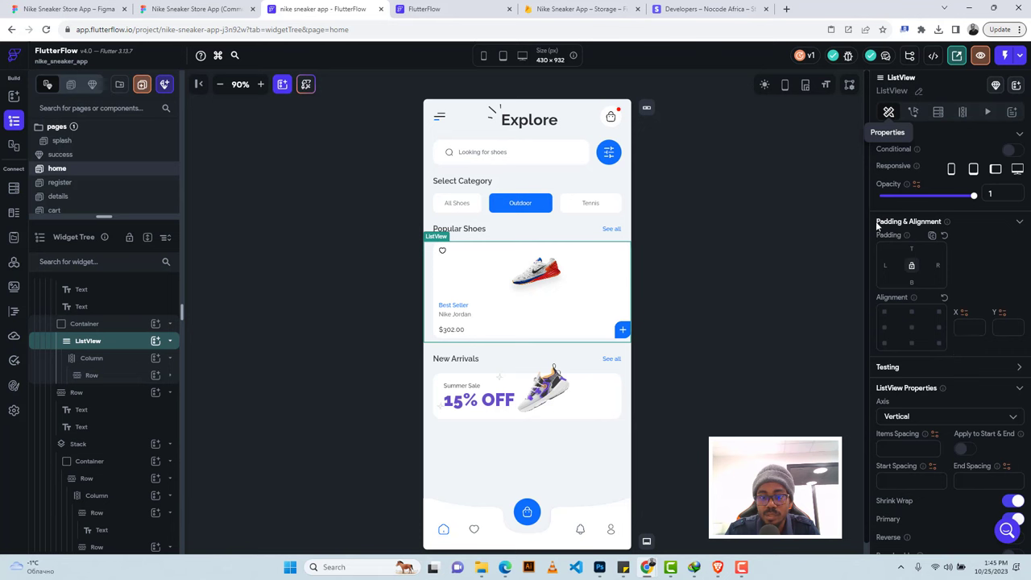
pyautogui.scroll(-1, 950, 326)
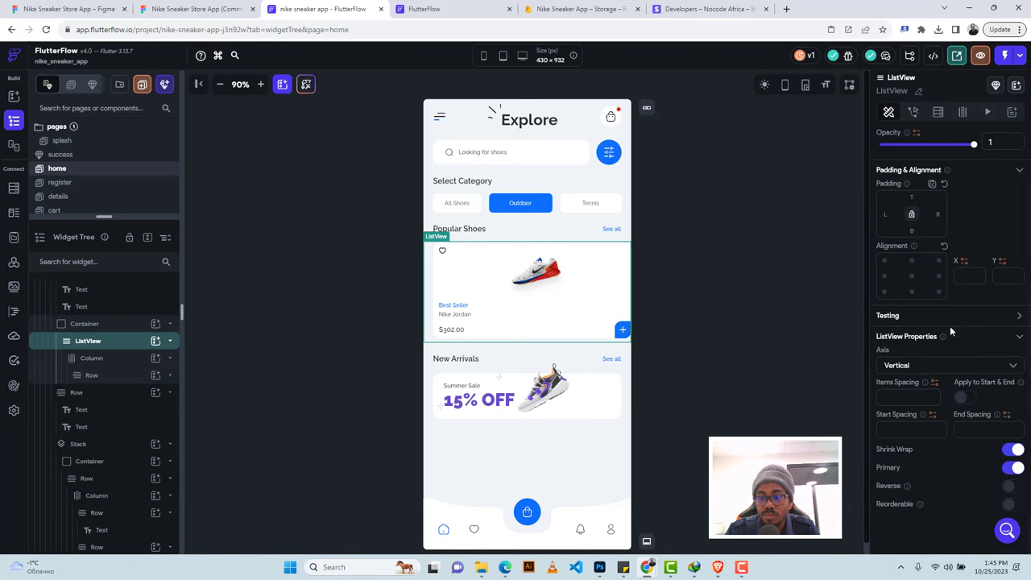
pyautogui.click(912, 368)
pyautogui.click(904, 393)
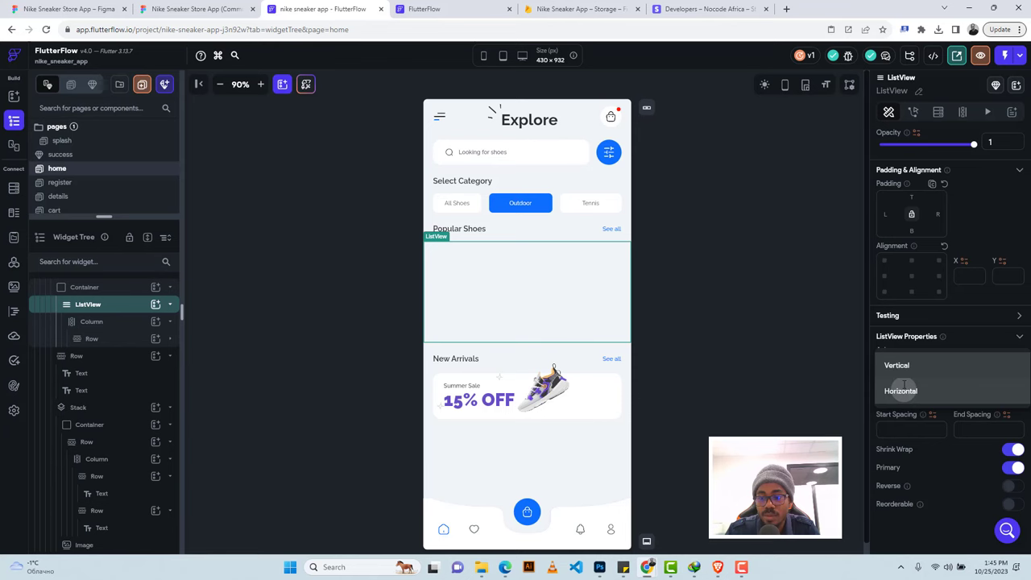
pyautogui.click(700, 339)
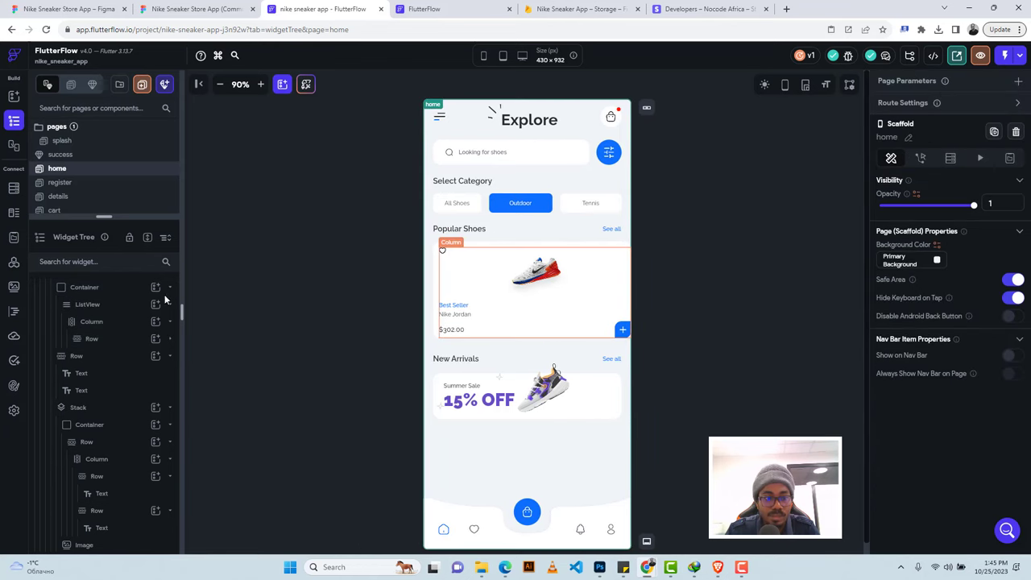
pyautogui.scroll(2, 101, 348)
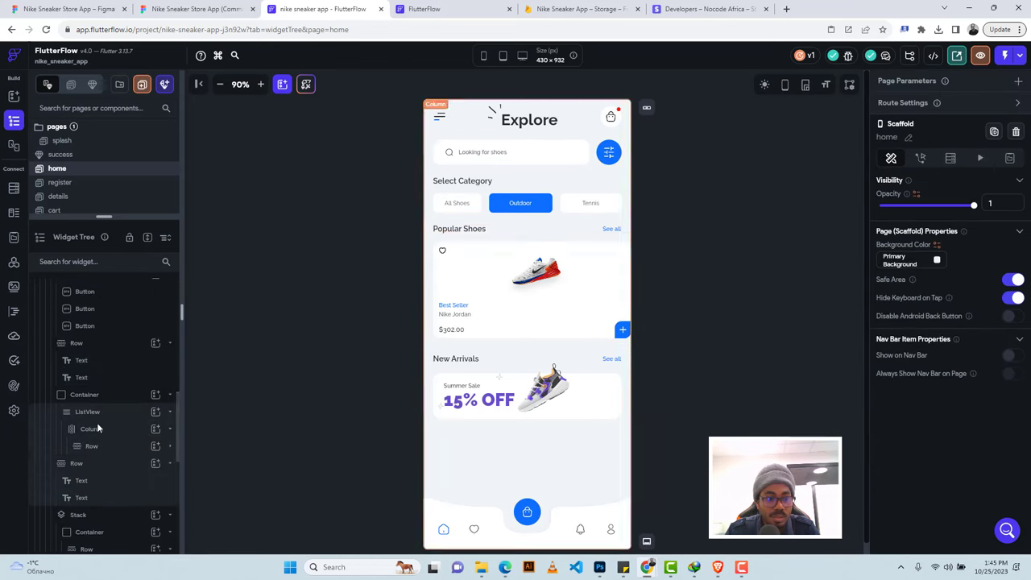
# Expand the Row under the new Column and select the shoe card Container.
pyautogui.click(91, 429)
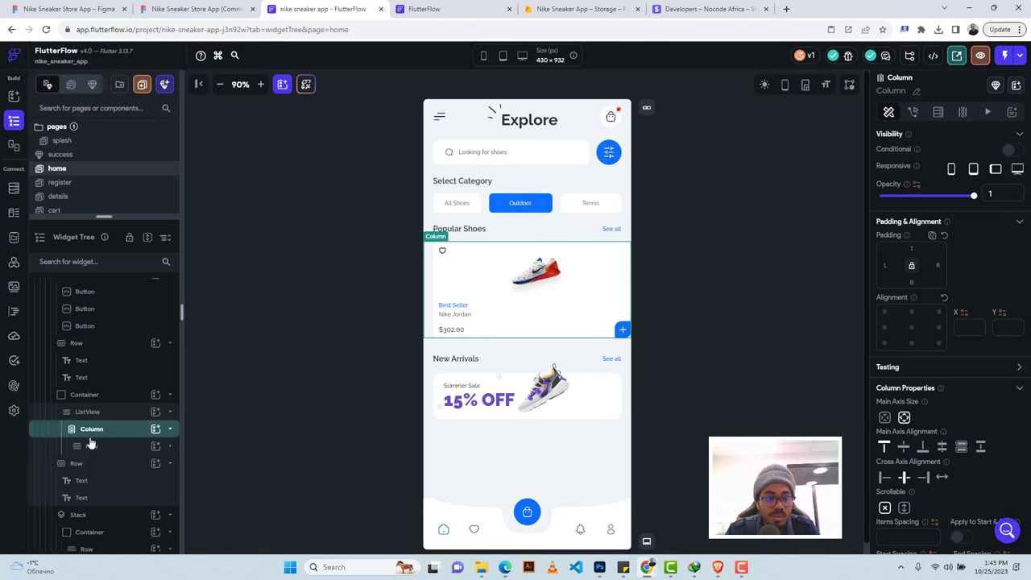
pyautogui.click(91, 447)
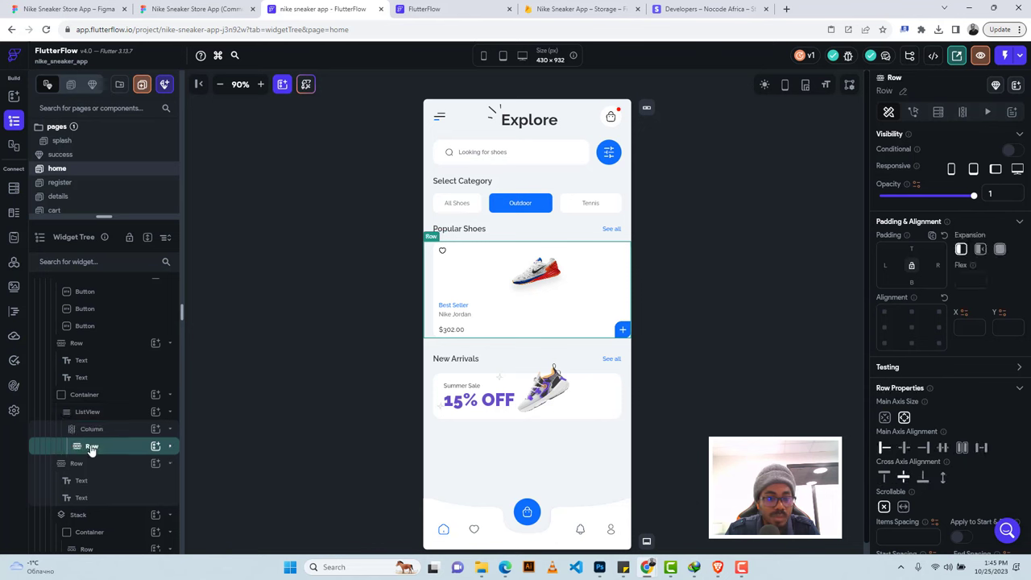
pyautogui.click(91, 448)
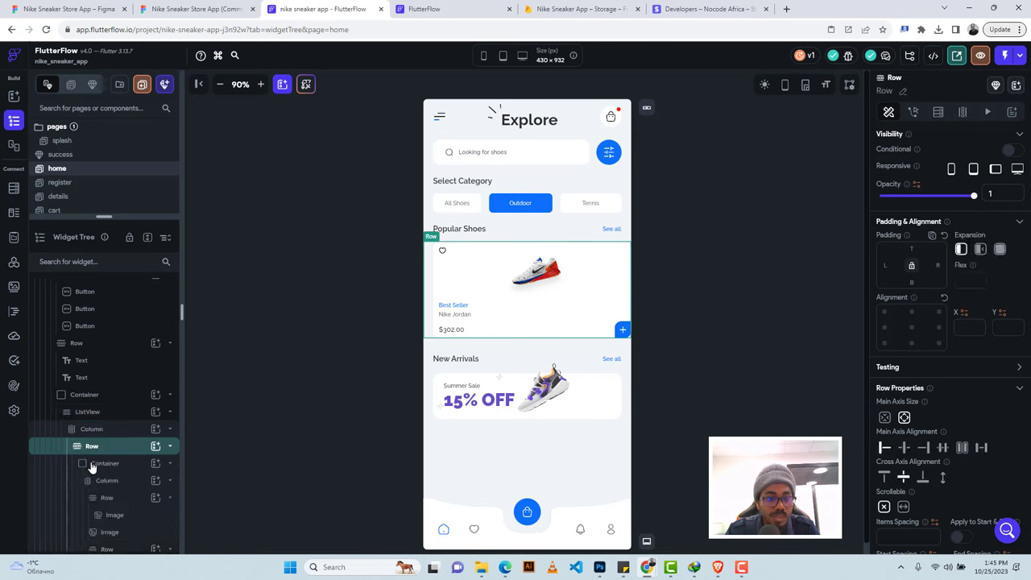
pyautogui.click(95, 464)
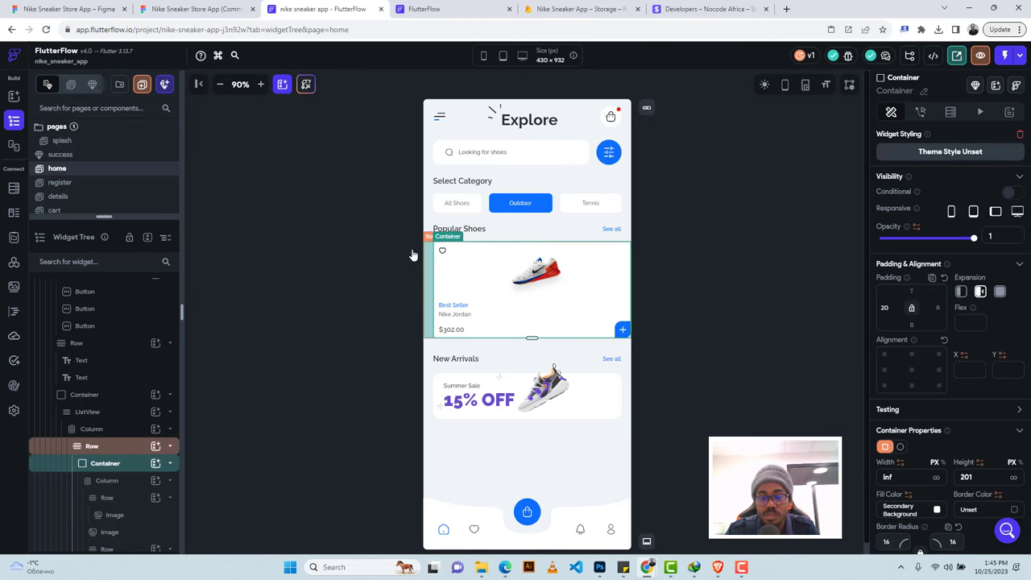
pyautogui.click(194, 9)
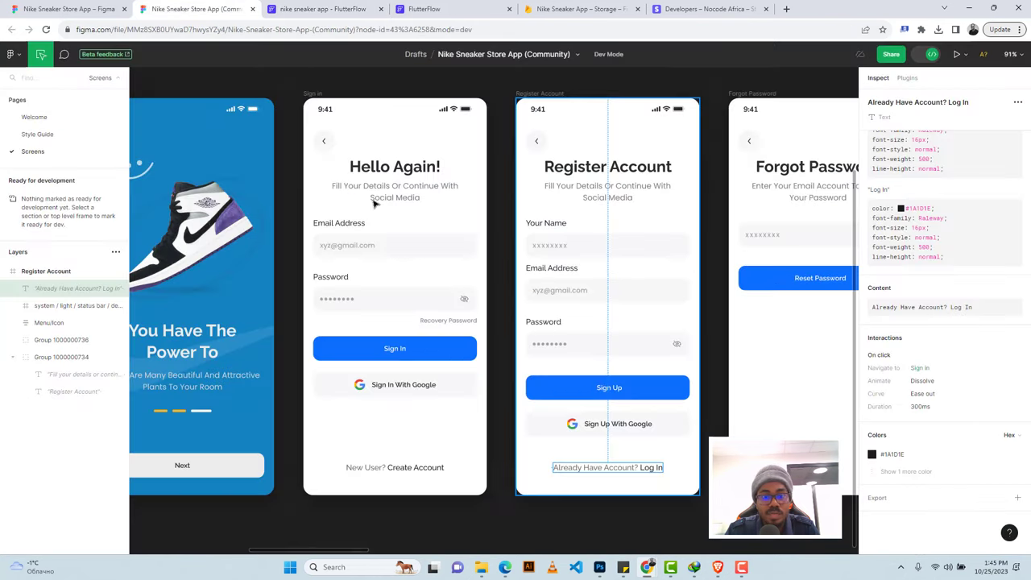
pyautogui.hscroll(10, 621, 292)
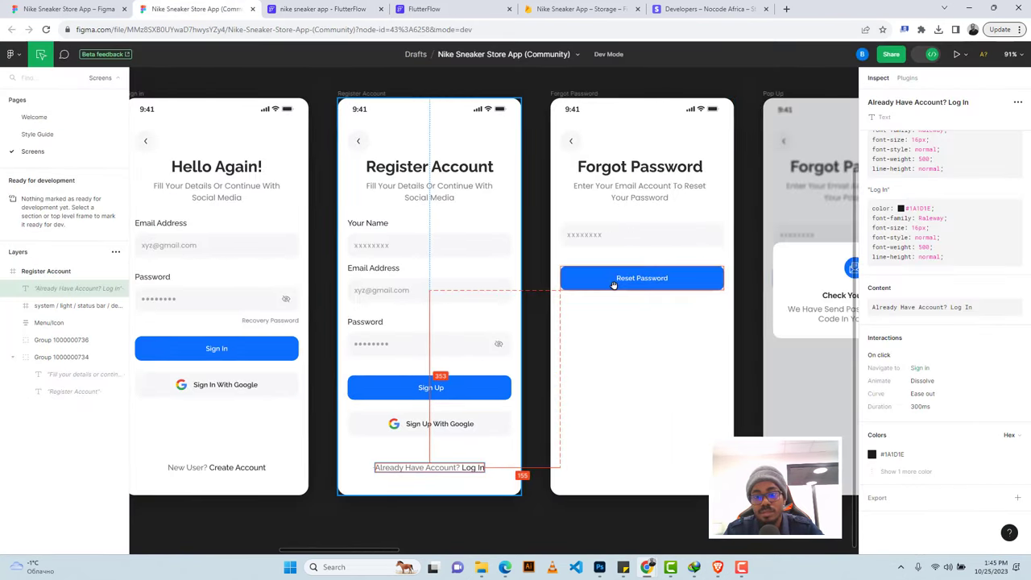
pyautogui.hscroll(8, 612, 285)
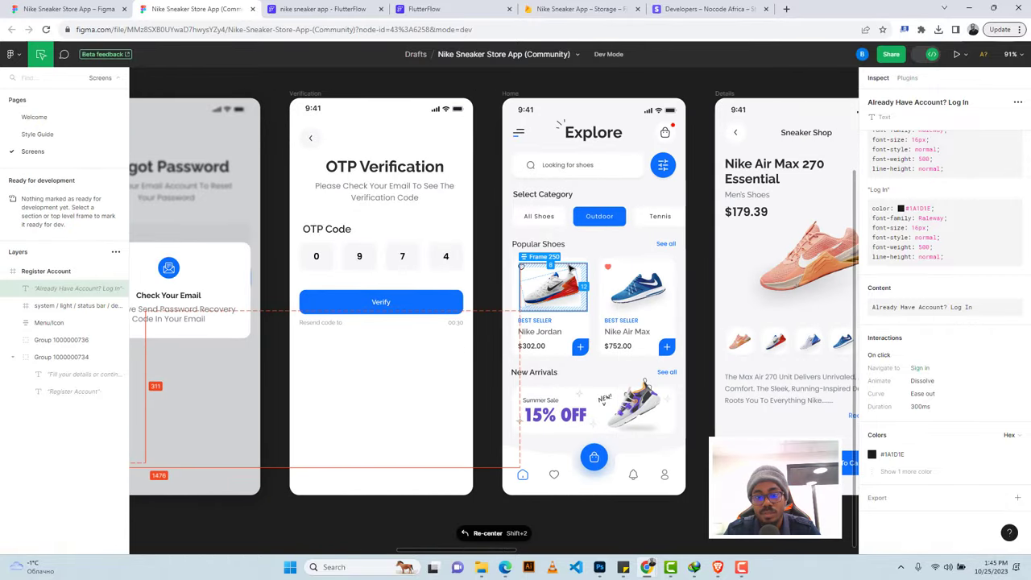
pyautogui.click(586, 263)
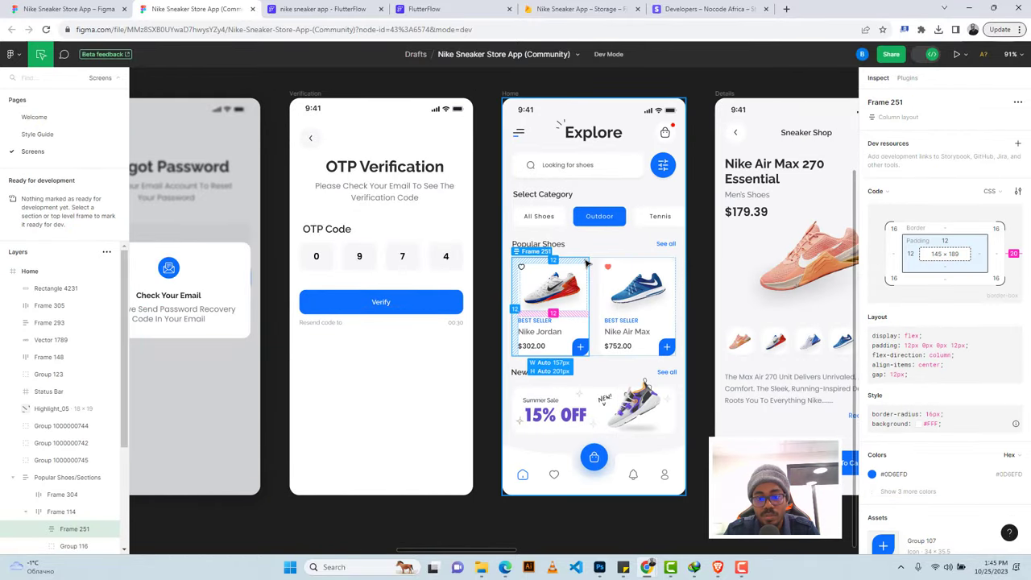
pyautogui.click(280, 7)
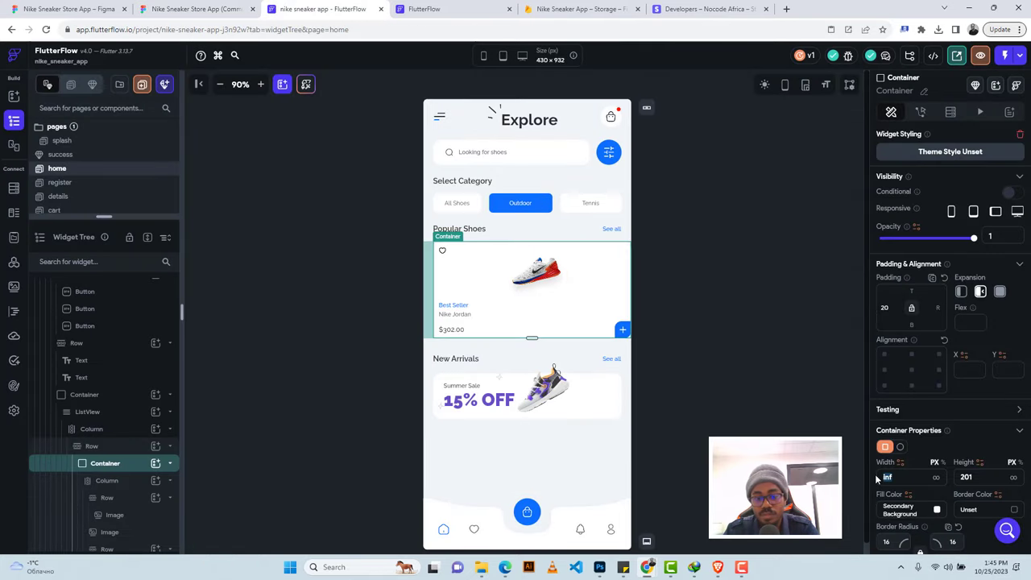
# Set the shoe card Container width to 157 and stop it filling the row.
pyautogui.write('157')
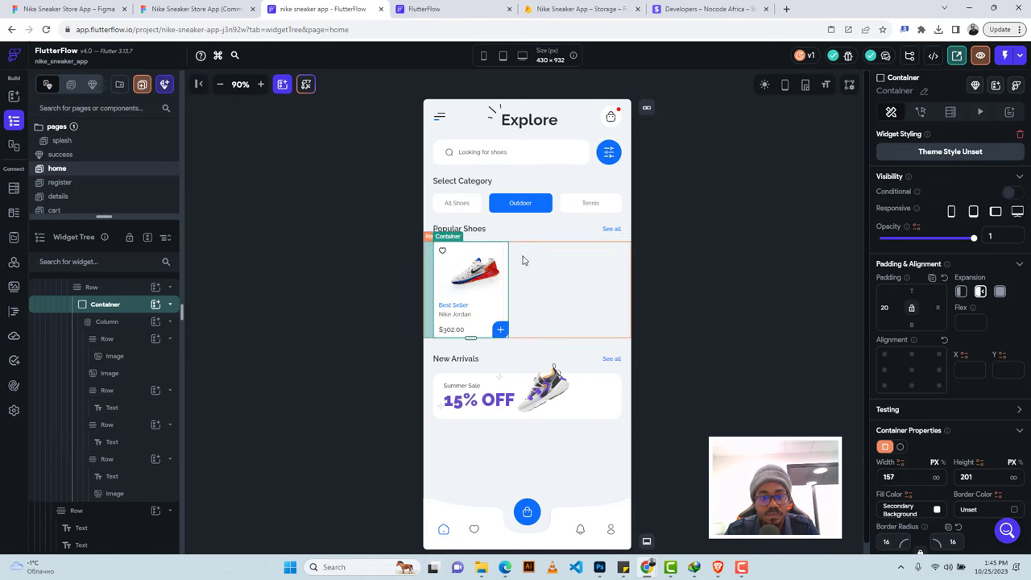
pyautogui.press('Return')
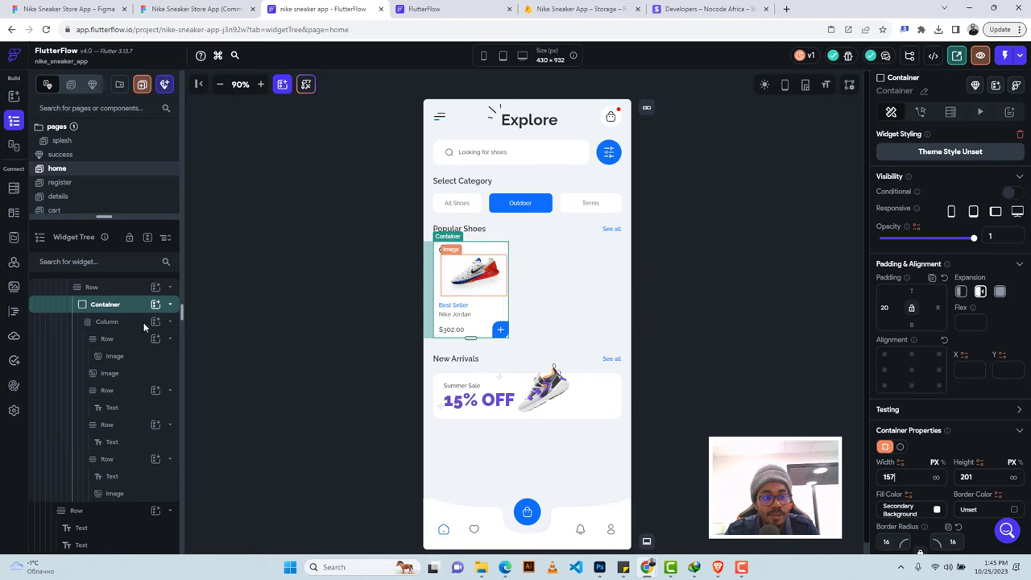
pyautogui.scroll(1, 90, 314)
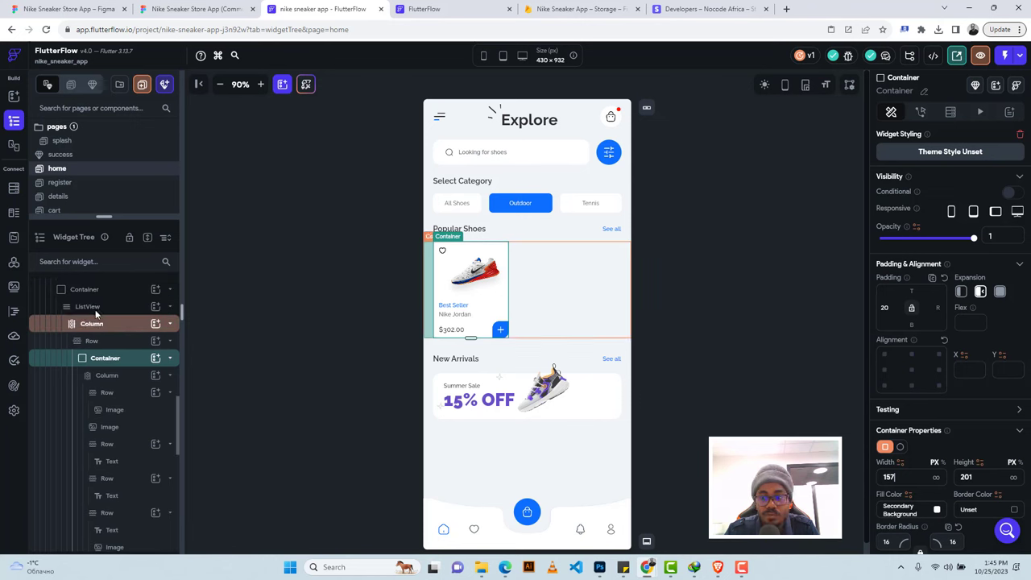
pyautogui.click(960, 293)
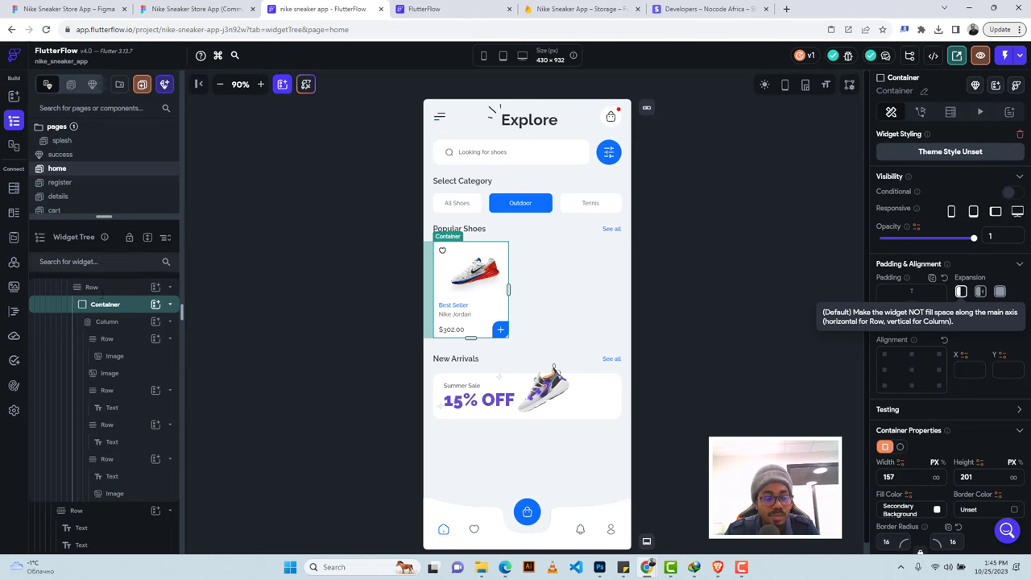
# Set the Popular Shoes ListView axis to Horizontal.
pyautogui.scroll(1, 103, 327)
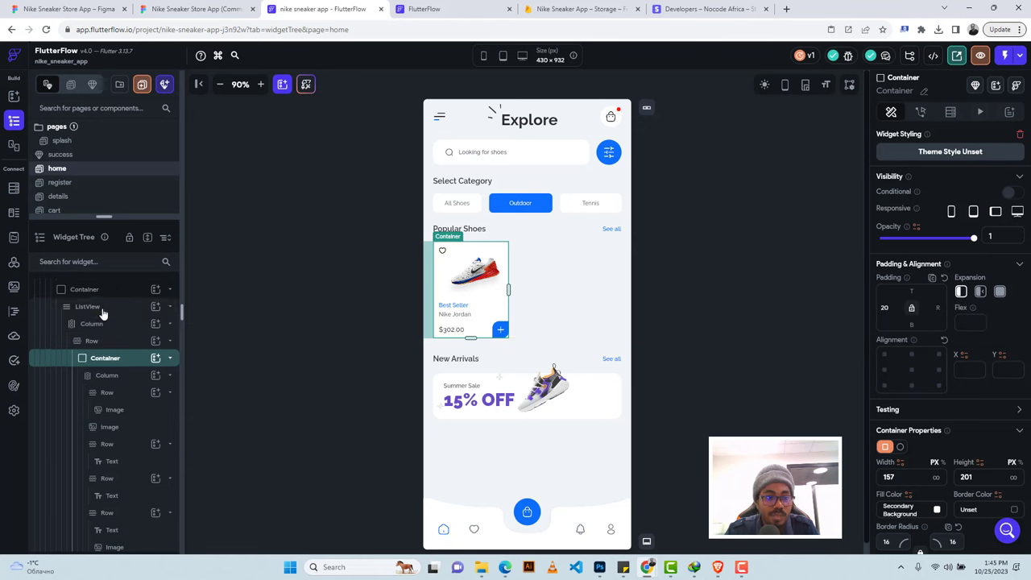
pyautogui.click(102, 313)
pyautogui.click(928, 421)
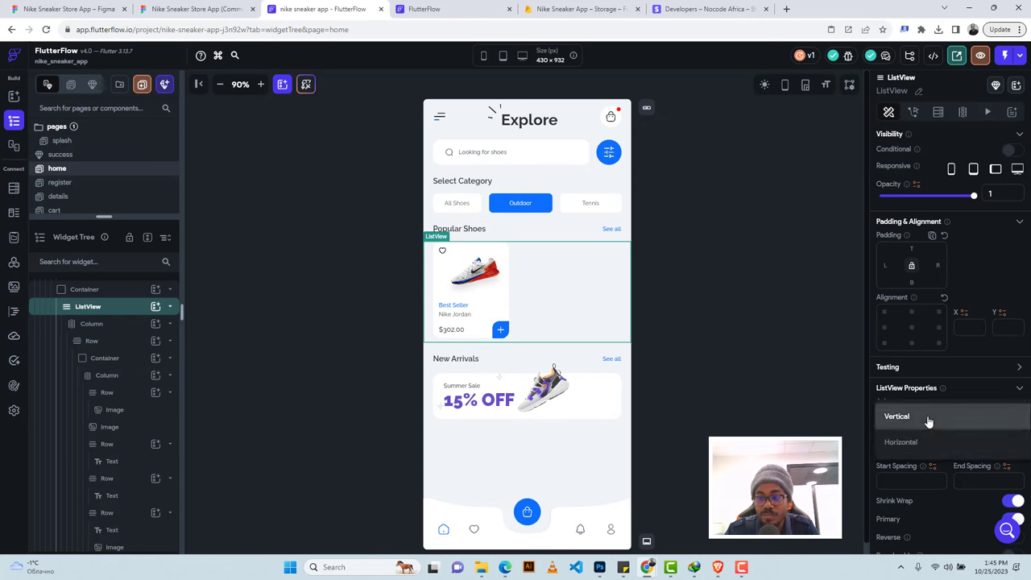
pyautogui.click(905, 442)
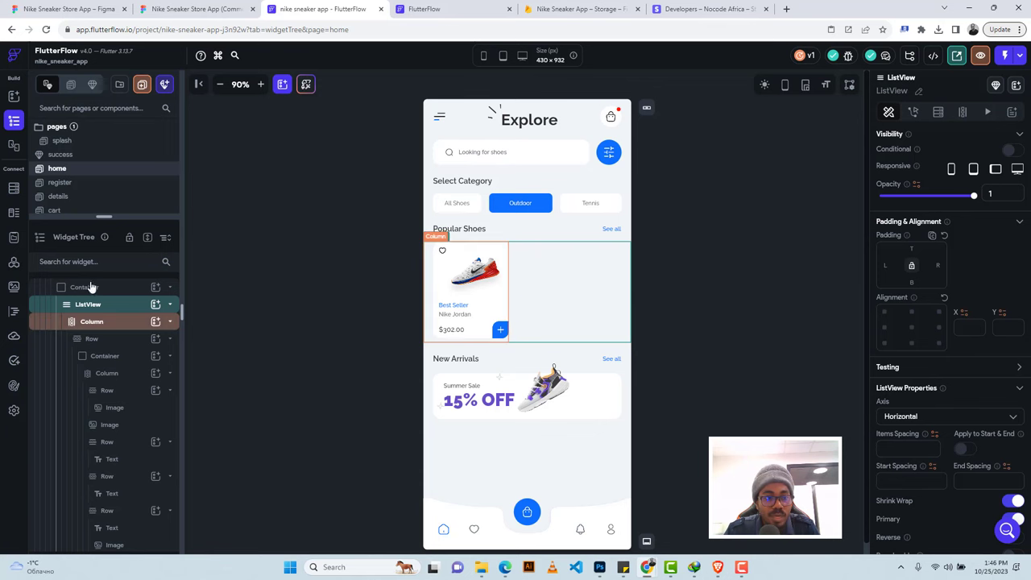
# Add a Query Collection backend query on shoes and accept generating list items from it.
pyautogui.click(938, 113)
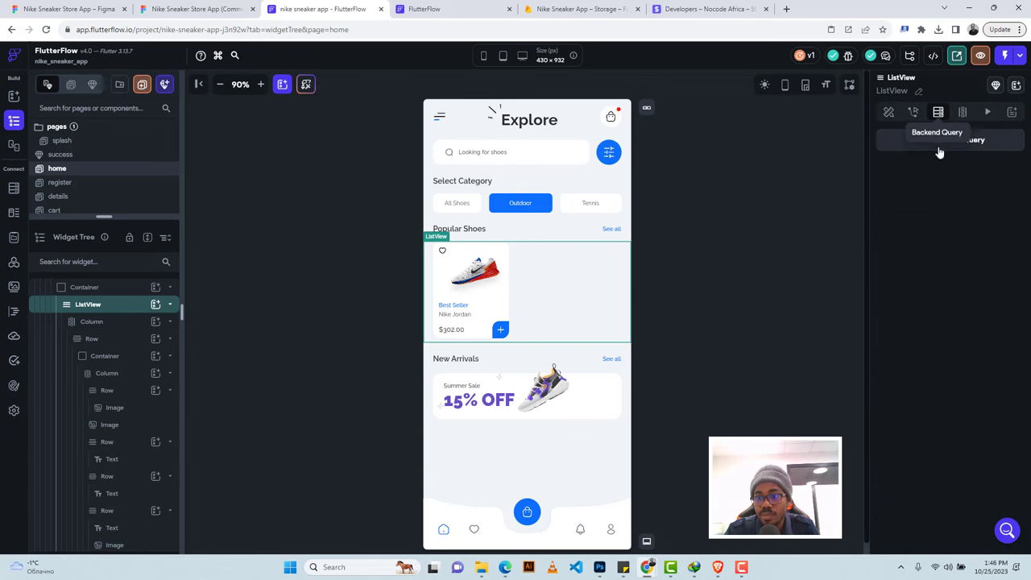
pyautogui.click(973, 143)
pyautogui.click(739, 139)
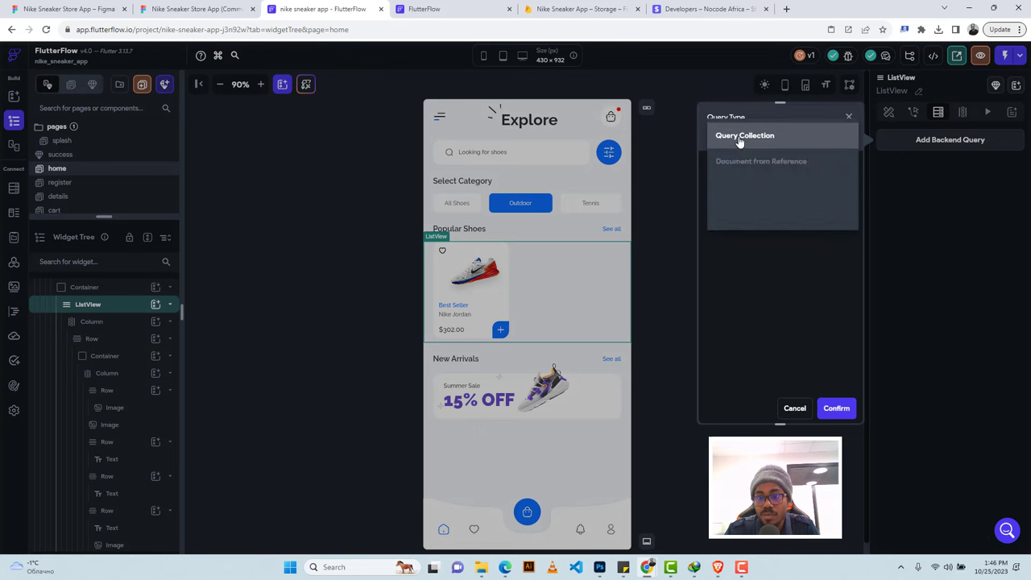
pyautogui.click(738, 140)
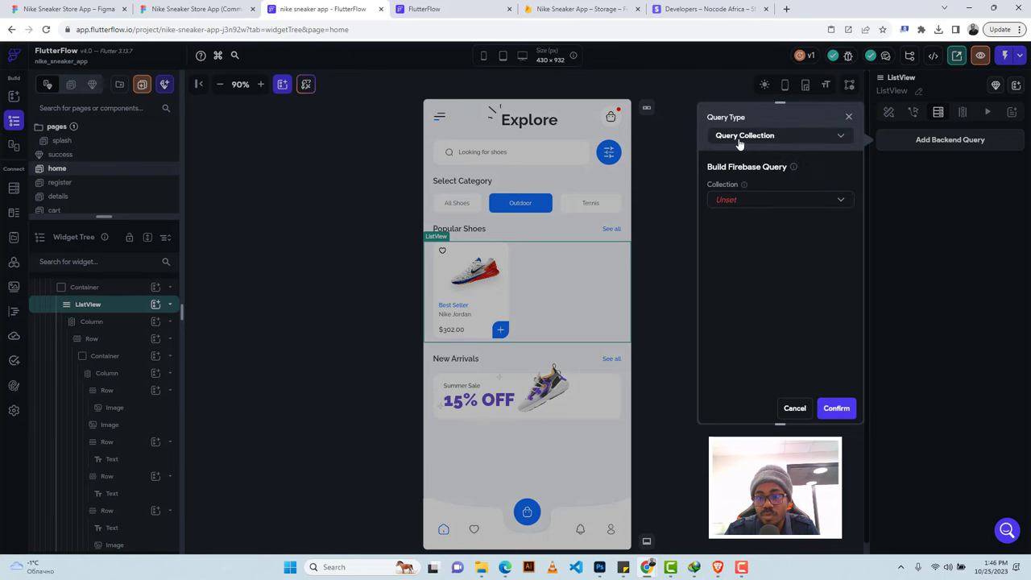
pyautogui.click(739, 207)
pyautogui.click(736, 201)
pyautogui.click(835, 408)
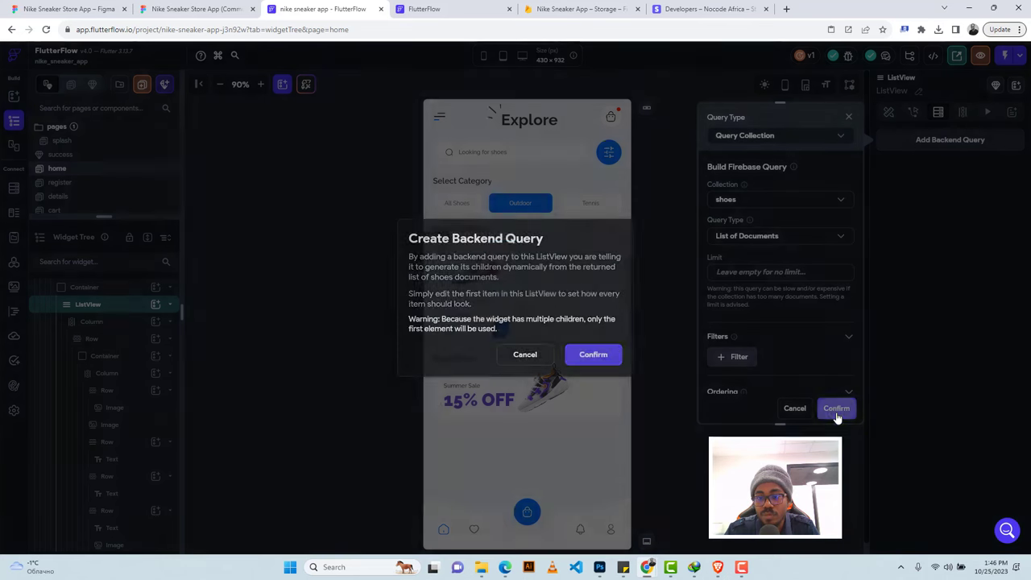
pyautogui.click(590, 361)
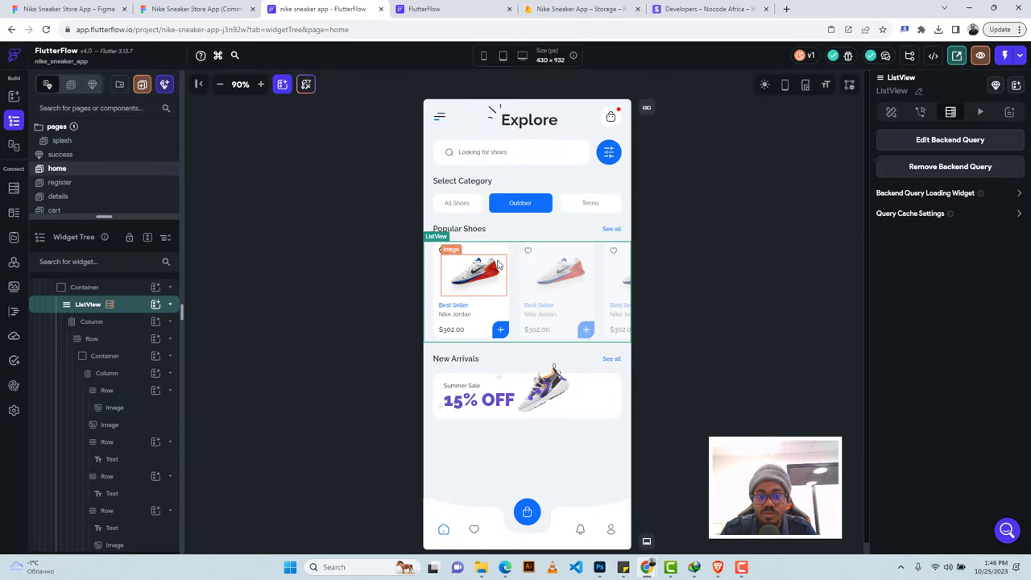
# Set the card Image to Network type with its path bound to shoes Document > image.
pyautogui.click(472, 276)
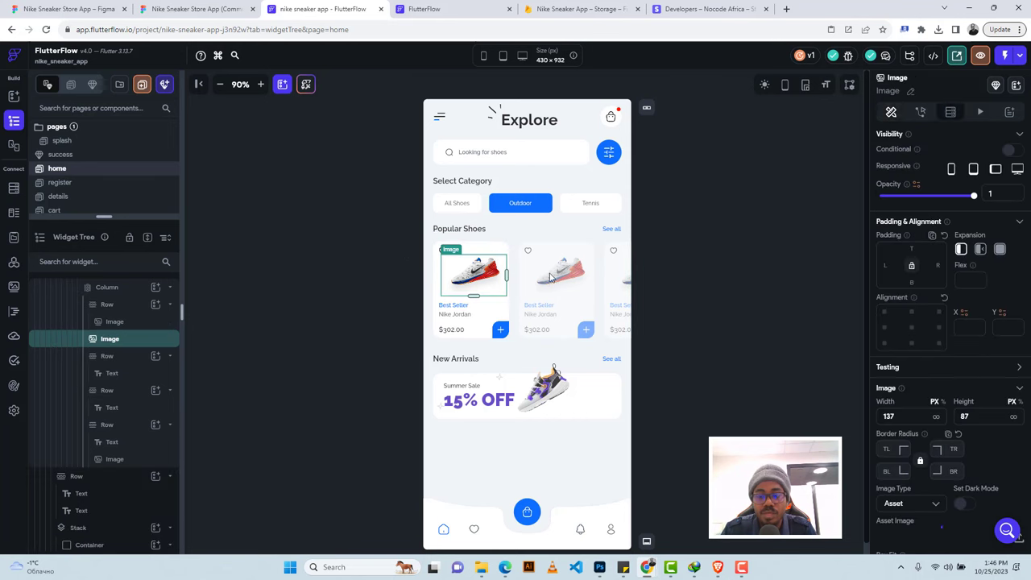
pyautogui.scroll(-2, 891, 275)
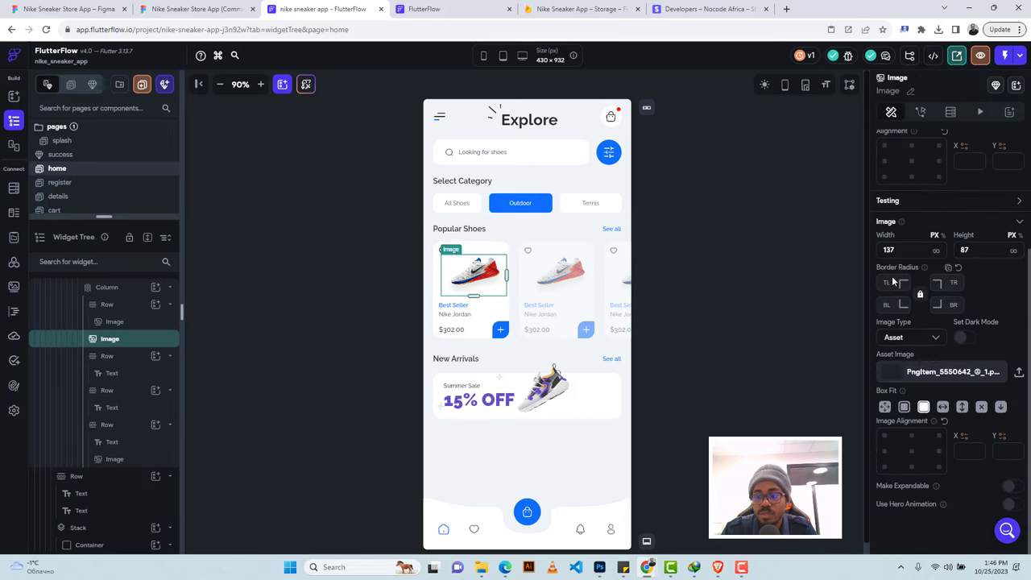
pyautogui.click(914, 339)
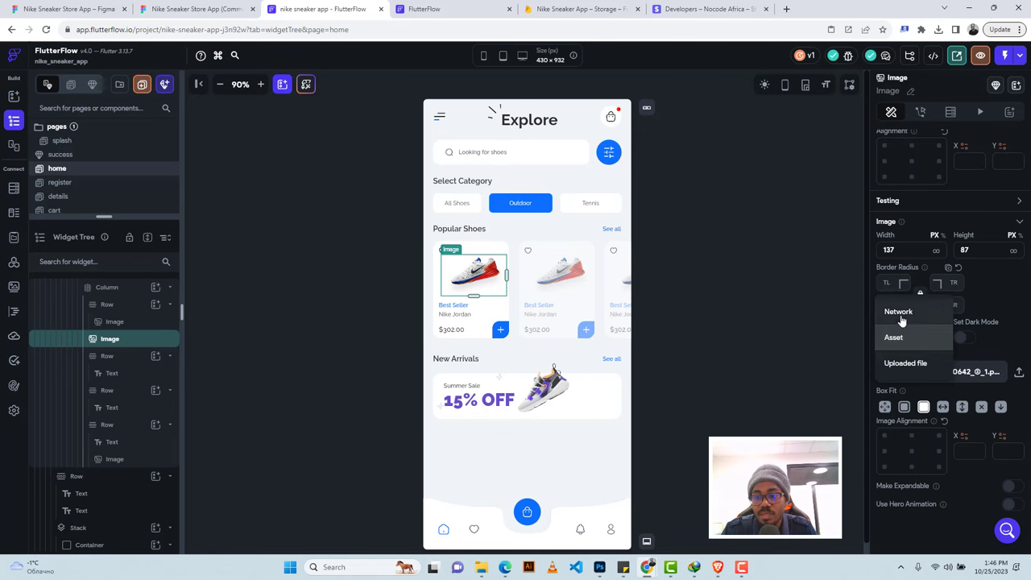
pyautogui.click(900, 314)
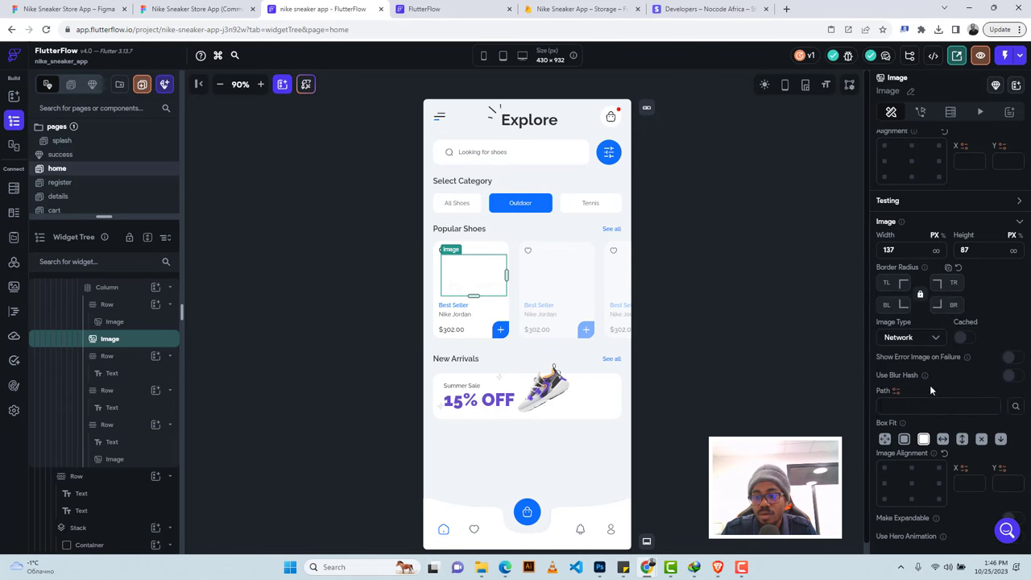
pyautogui.click(894, 391)
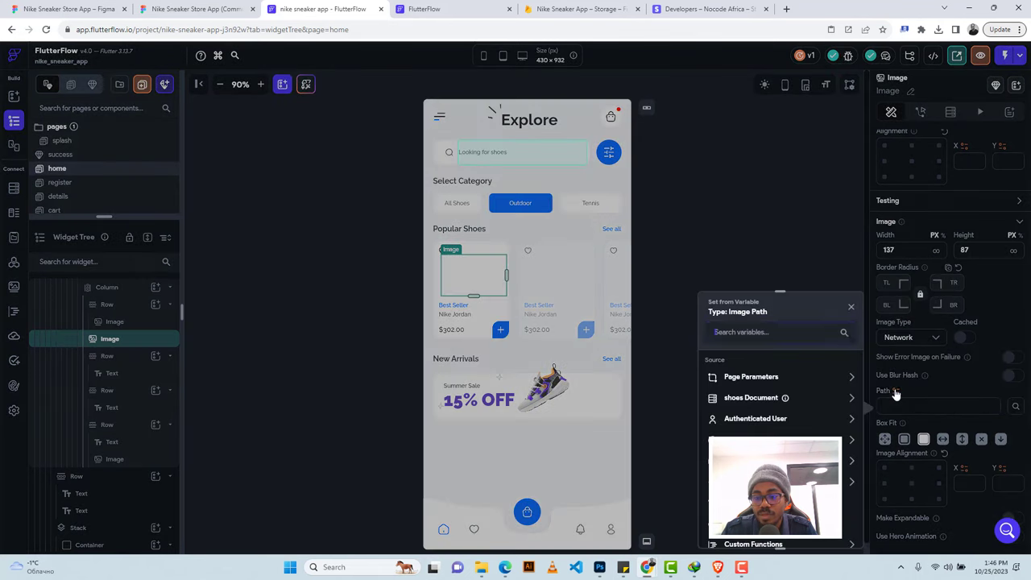
pyautogui.click(739, 400)
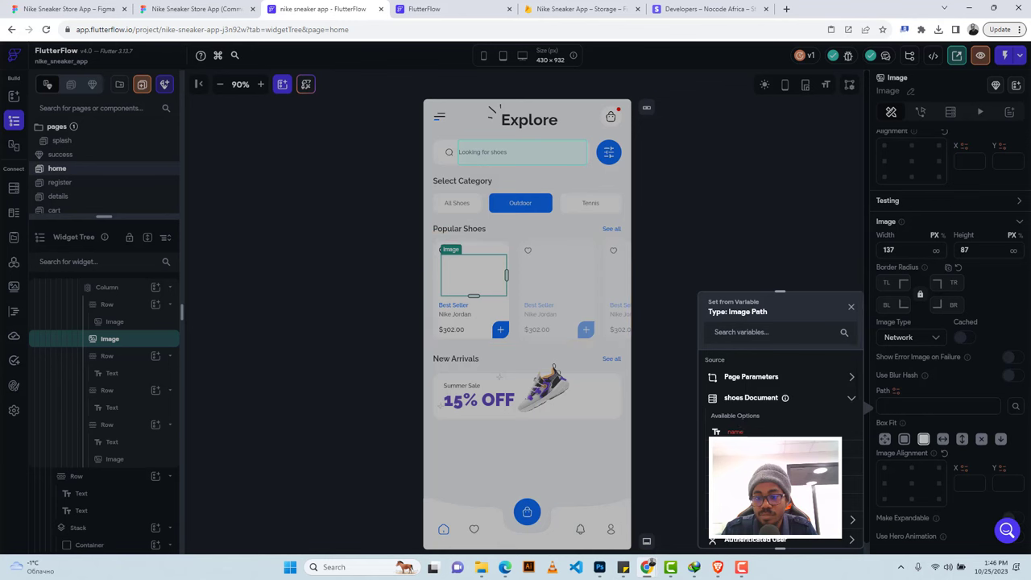
pyautogui.click(741, 474)
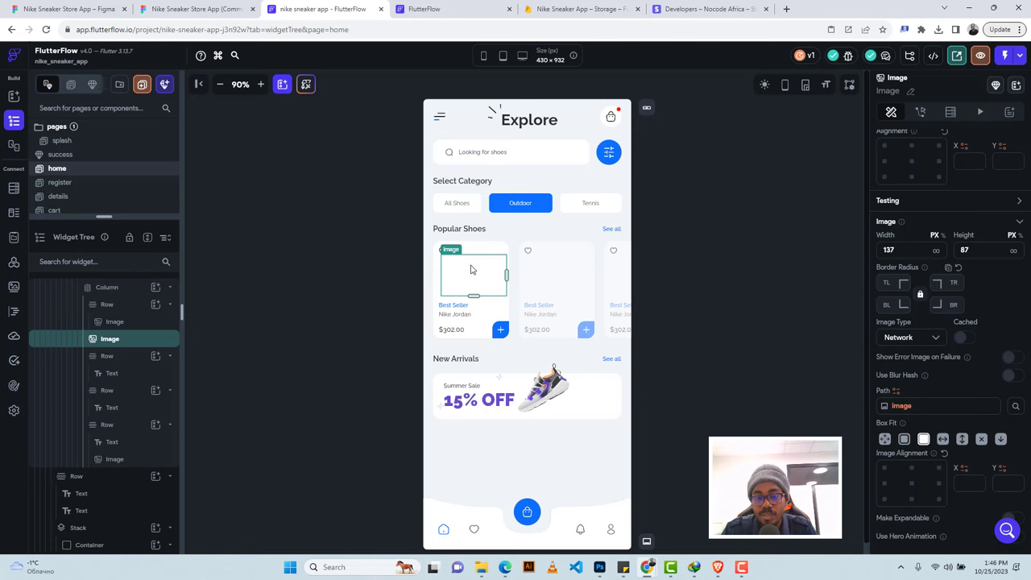
pyautogui.scroll(3, 929, 234)
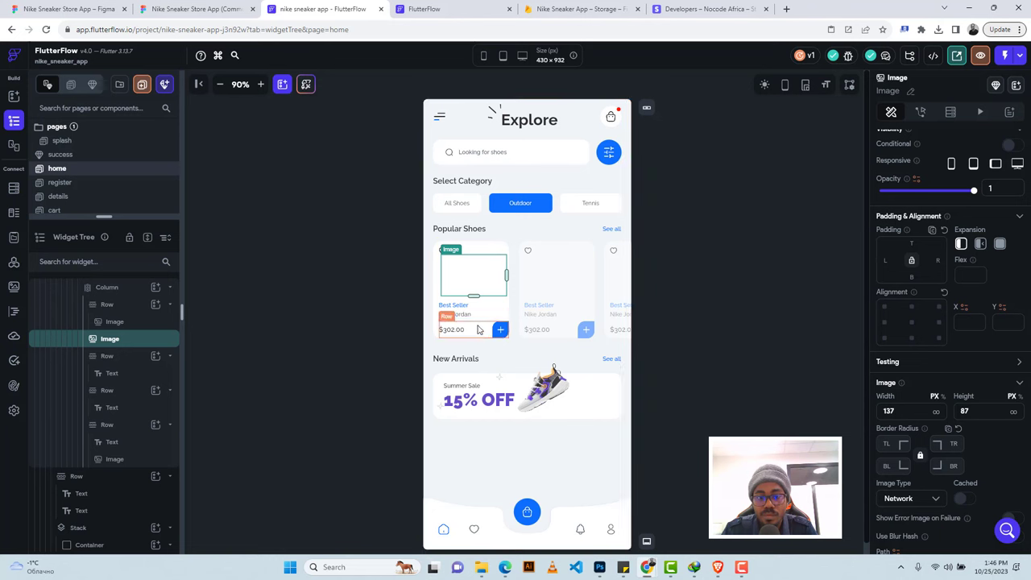
# Give the card image a right padding of 12, replacing an interim value of 20.
pyautogui.click(479, 322)
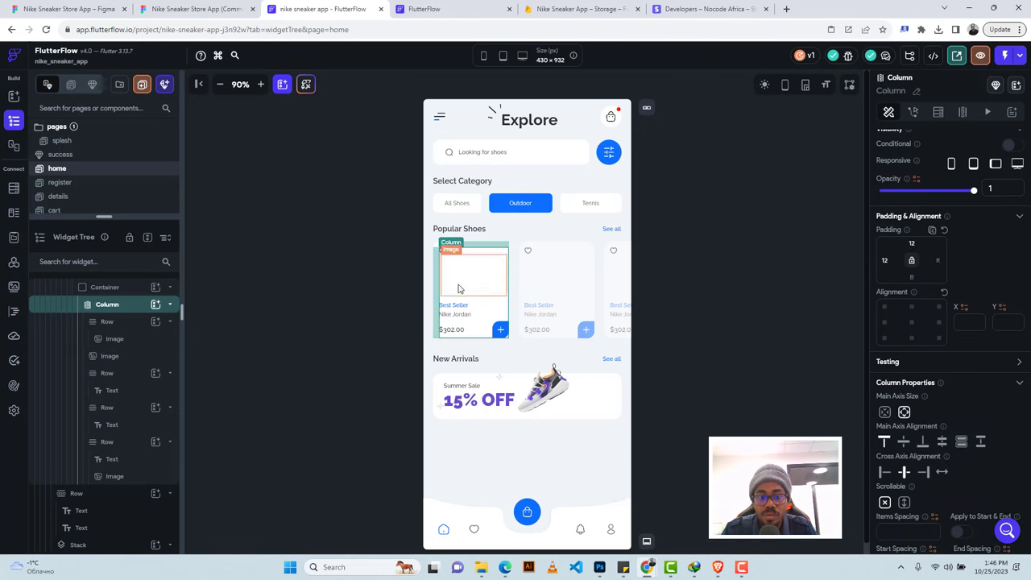
pyautogui.click(457, 290)
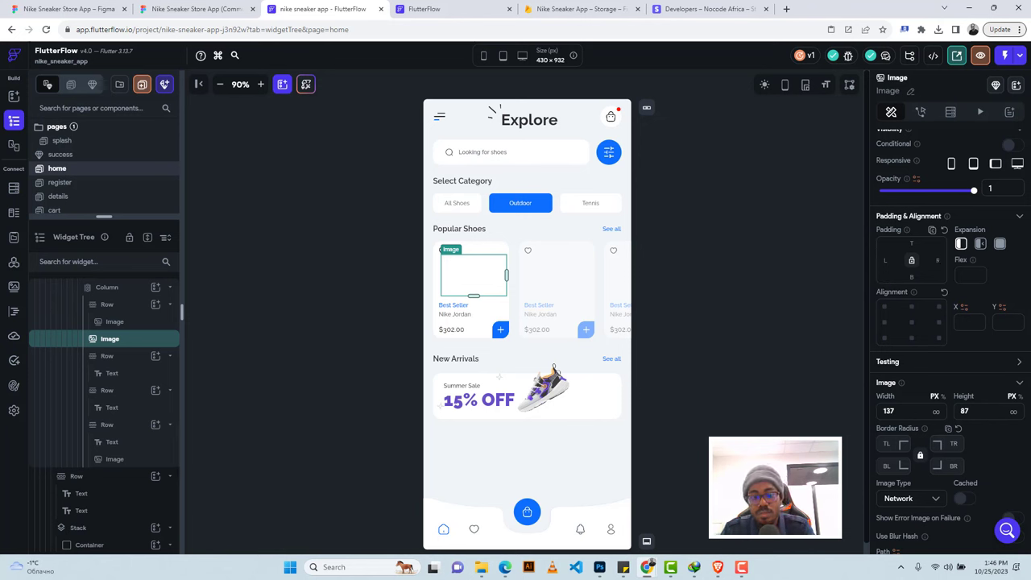
pyautogui.click(936, 260)
pyautogui.write('20')
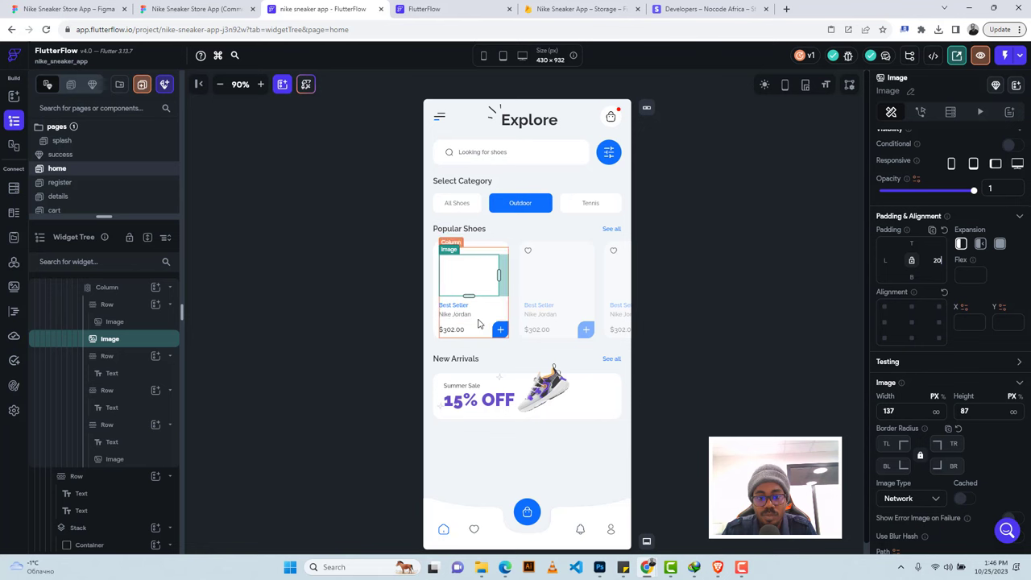
pyautogui.click(478, 322)
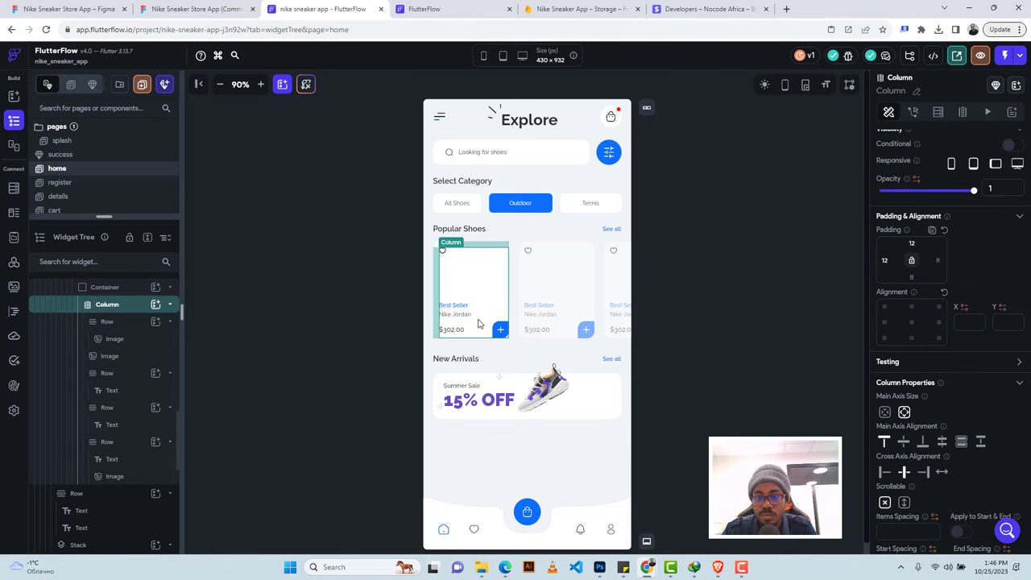
pyautogui.click(478, 276)
pyautogui.doubleClick(936, 259)
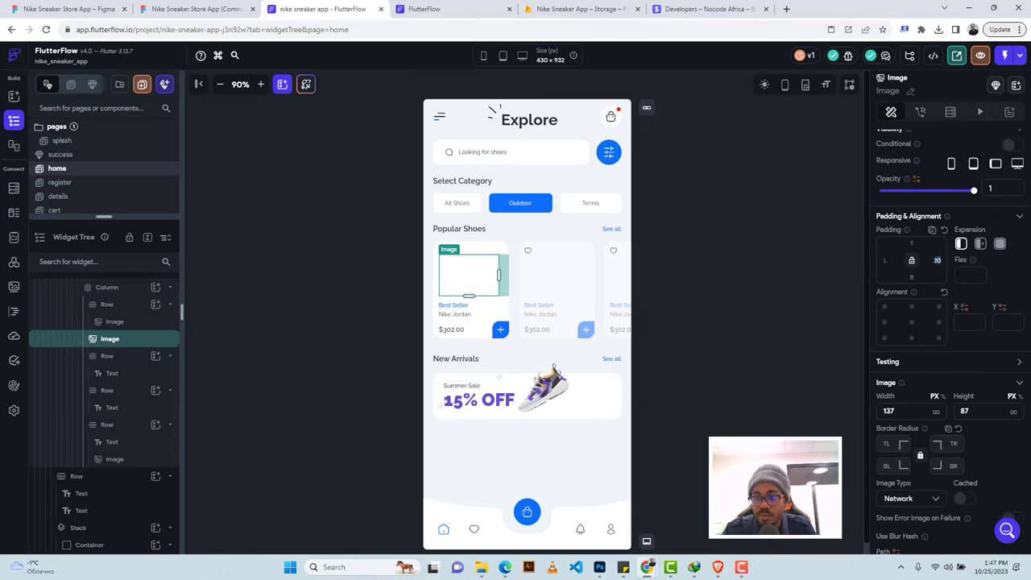
pyautogui.write('1')
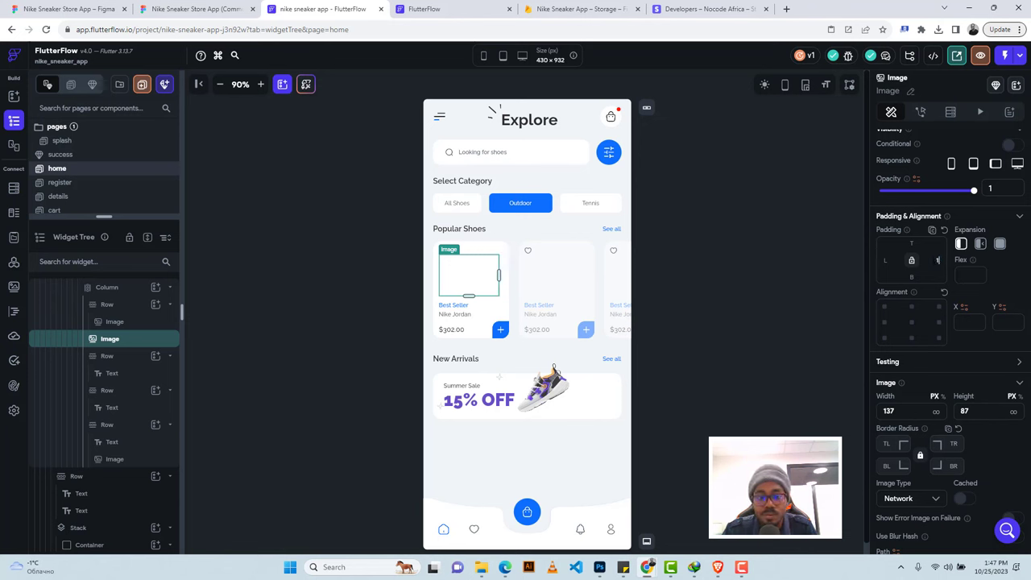
pyautogui.write('2')
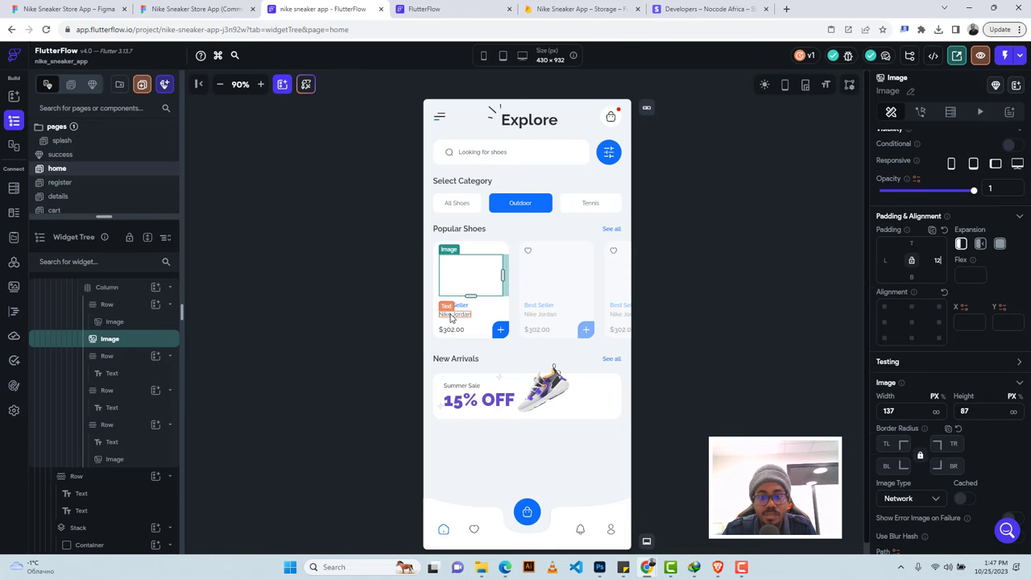
# Bind the Nike Jordan name text to the shoes document's name field.
pyautogui.click(451, 317)
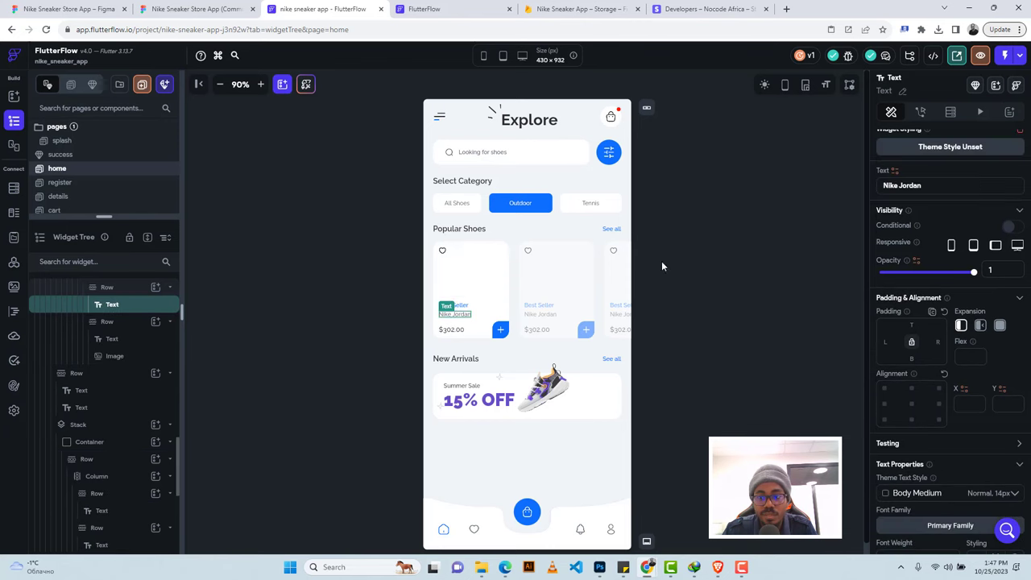
pyautogui.click(895, 172)
pyautogui.click(740, 257)
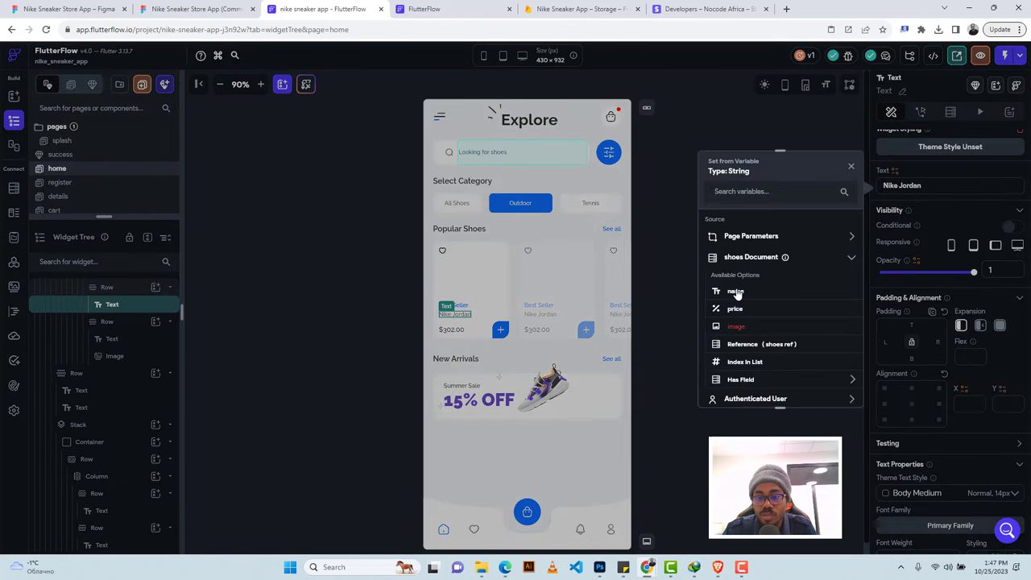
pyautogui.click(735, 291)
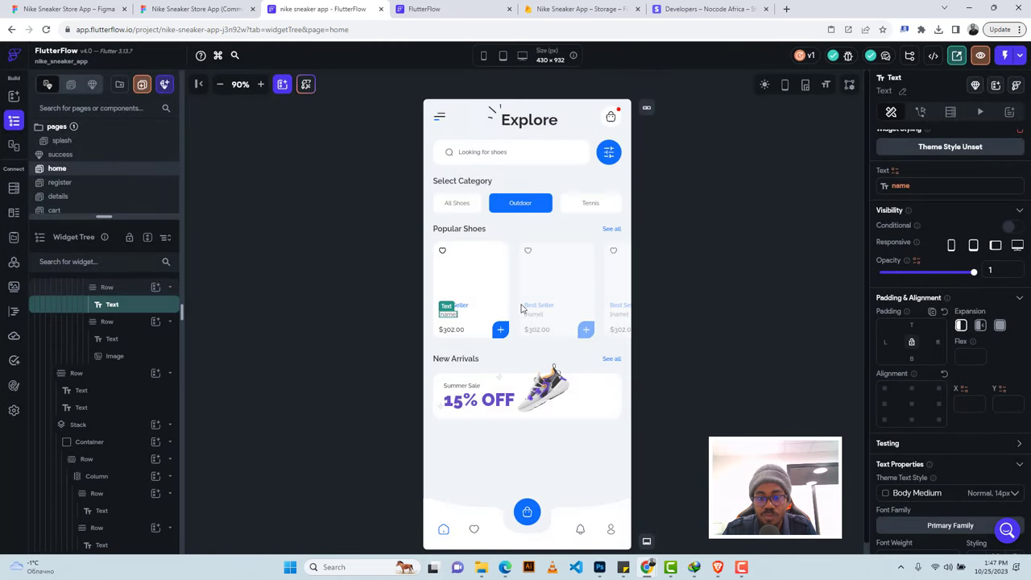
# Bind the $302.00 price text to the shoe's price formatted as currency, then launch a test run.
pyautogui.click(447, 332)
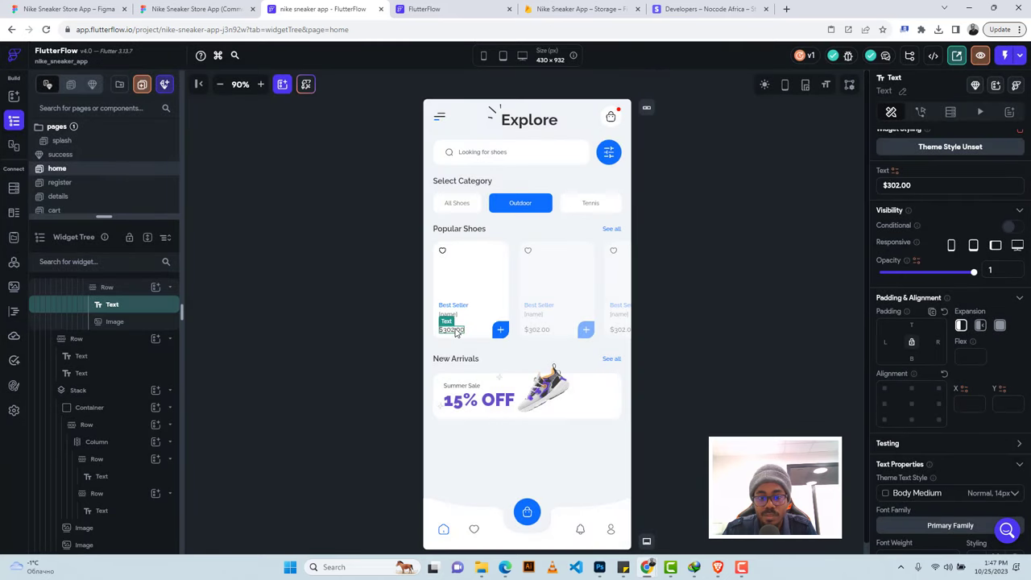
pyautogui.click(895, 172)
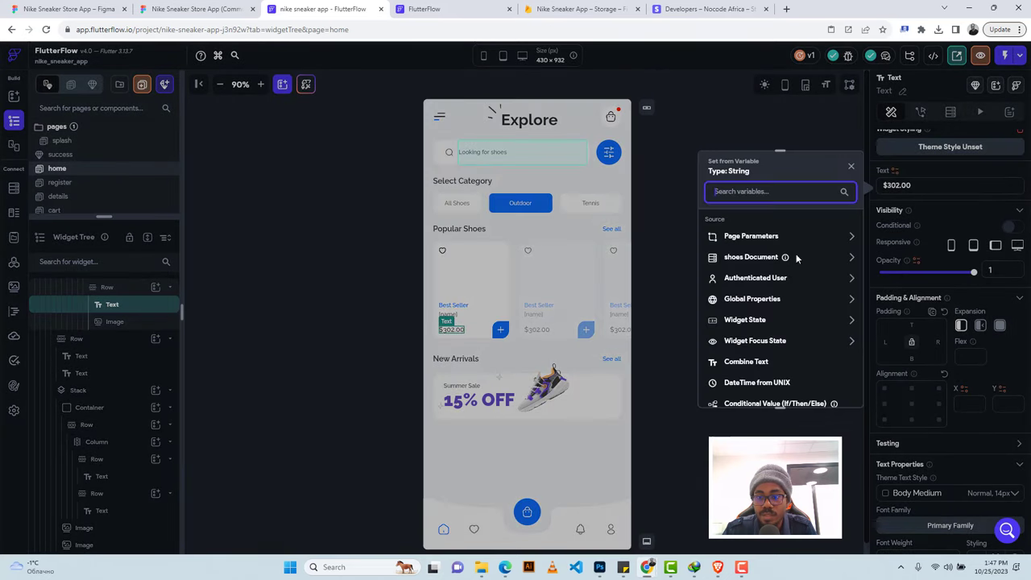
pyautogui.click(737, 260)
pyautogui.click(734, 311)
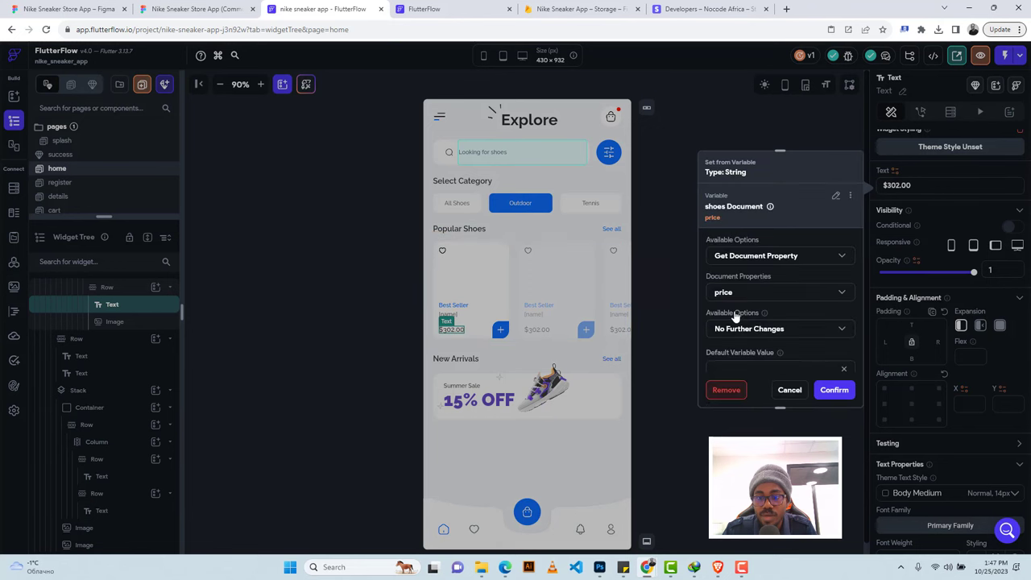
pyautogui.click(734, 329)
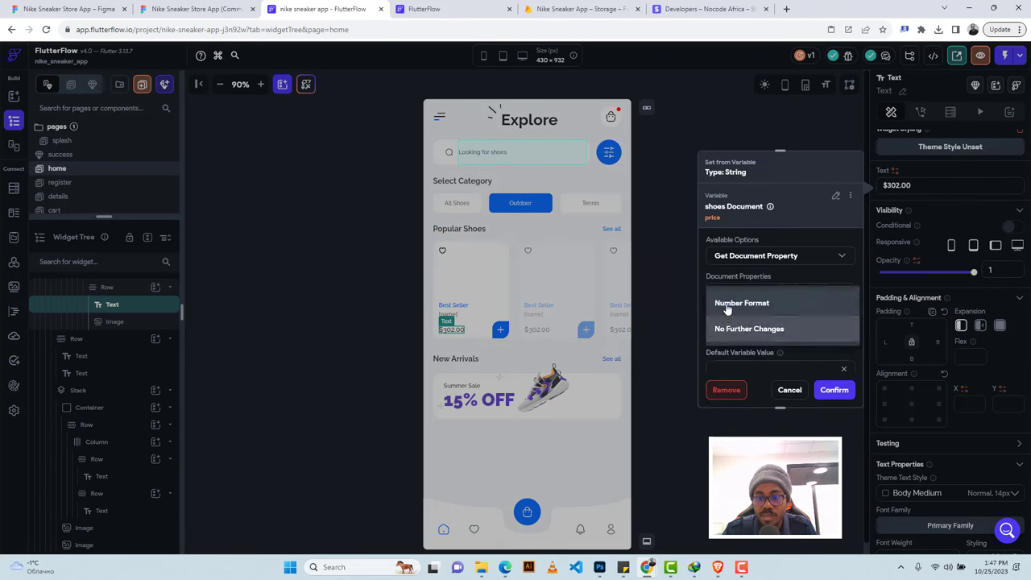
pyautogui.click(726, 303)
pyautogui.click(750, 368)
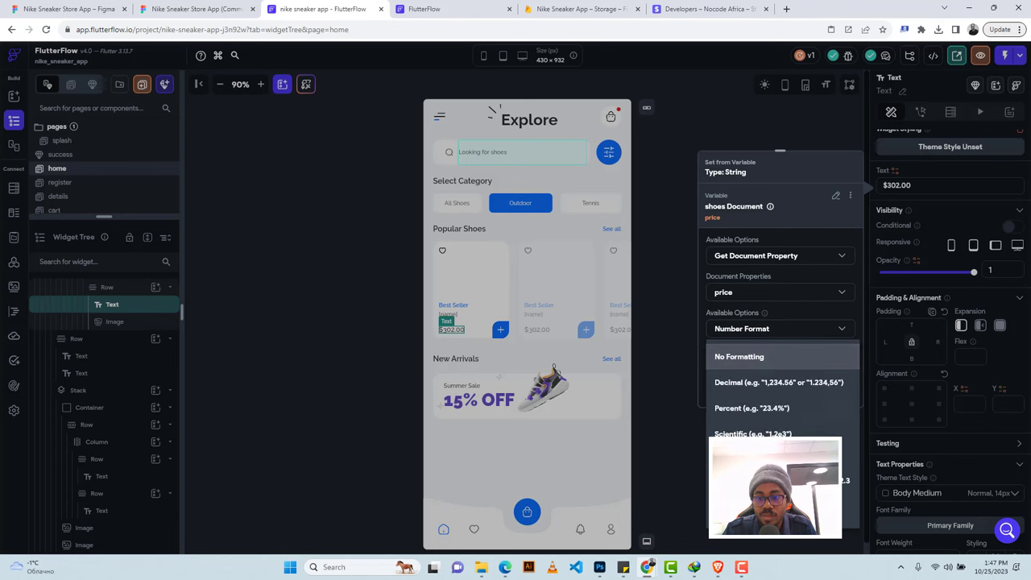
pyautogui.click(779, 351)
pyautogui.scroll(-2, 779, 349)
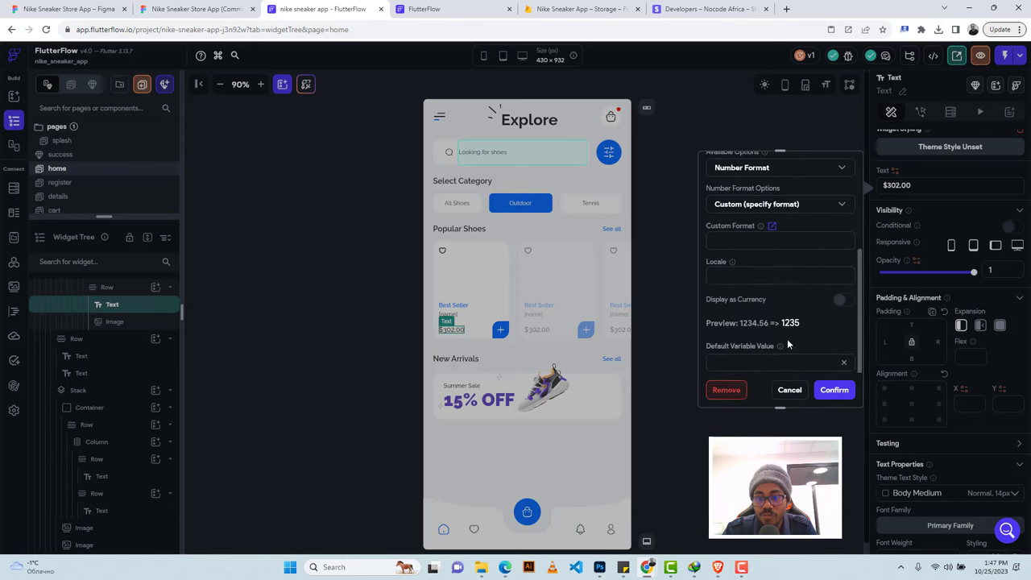
pyautogui.click(841, 303)
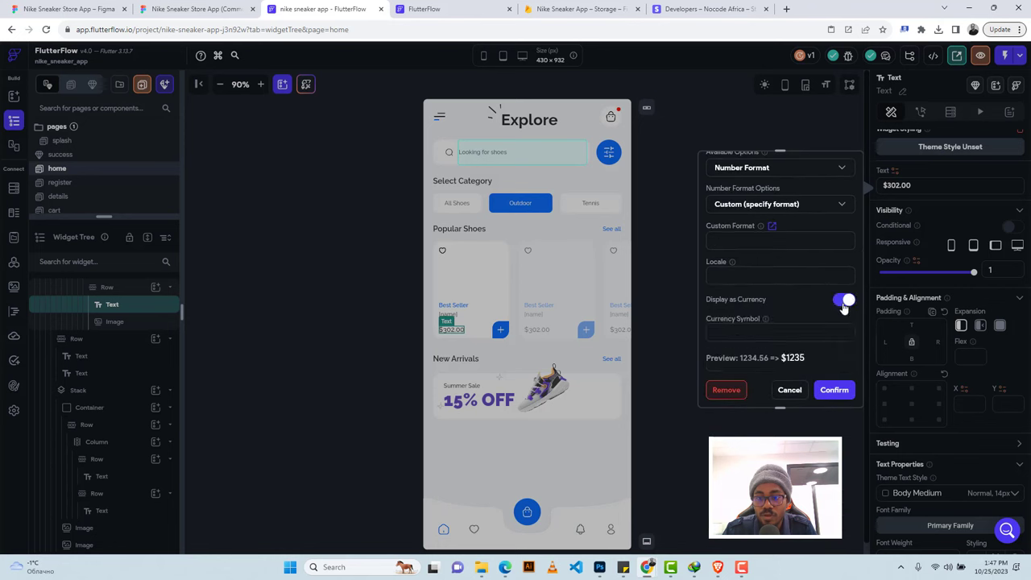
pyautogui.click(832, 390)
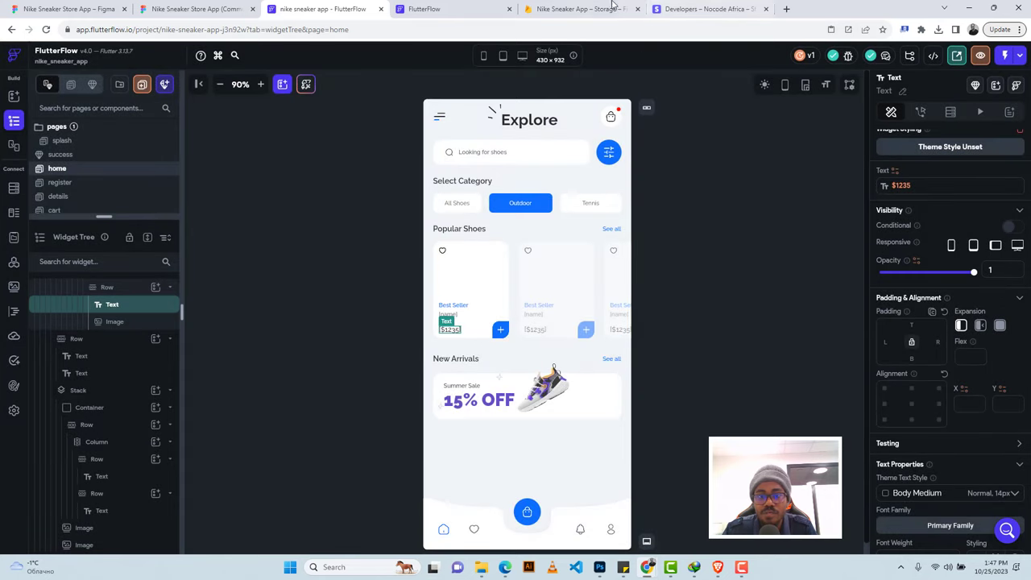
pyautogui.click(427, 9)
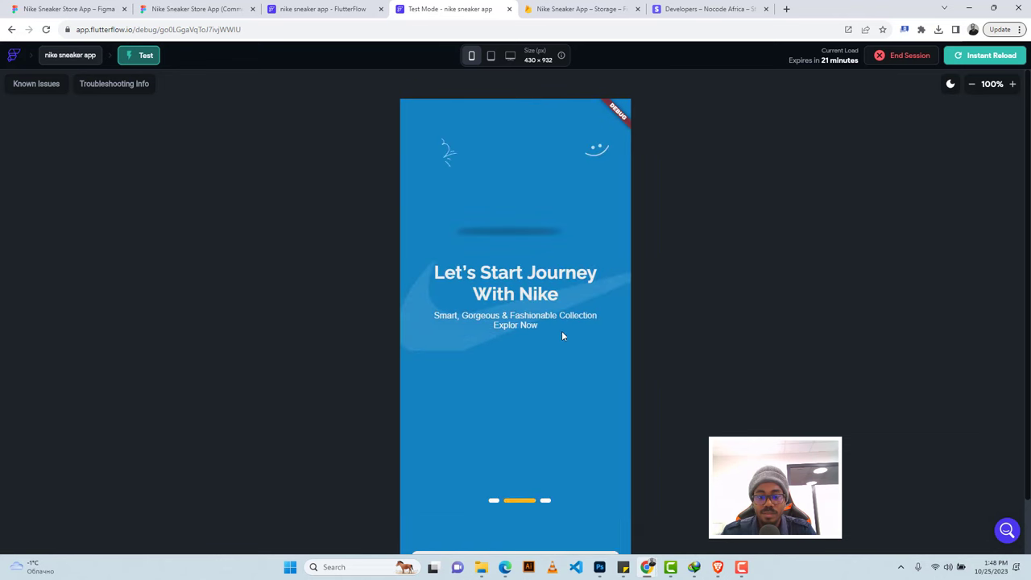
# Fit the phone preview on screen and tap Get Started to reach the Hello Again! page.
pyautogui.click(972, 85)
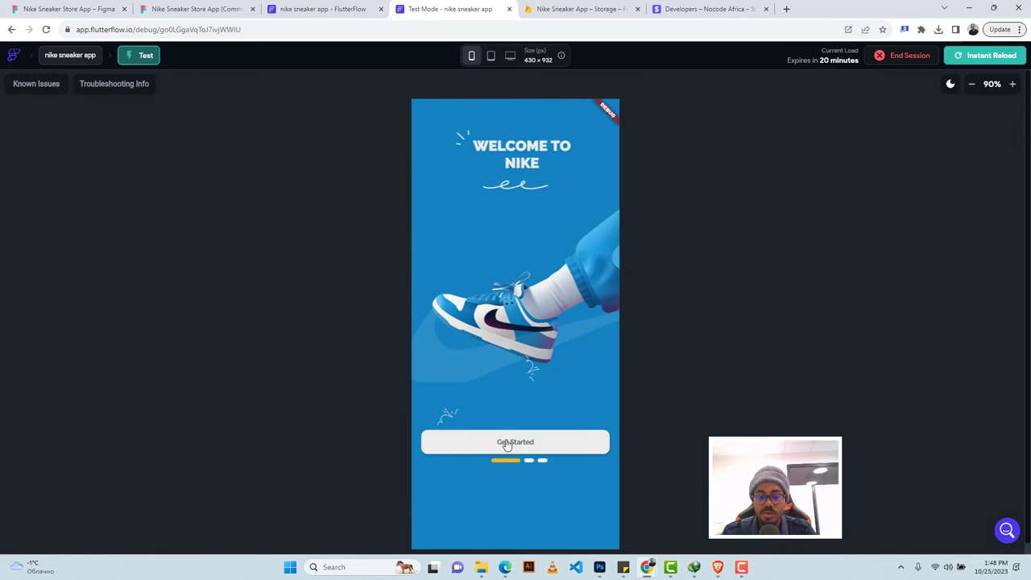
pyautogui.click(510, 445)
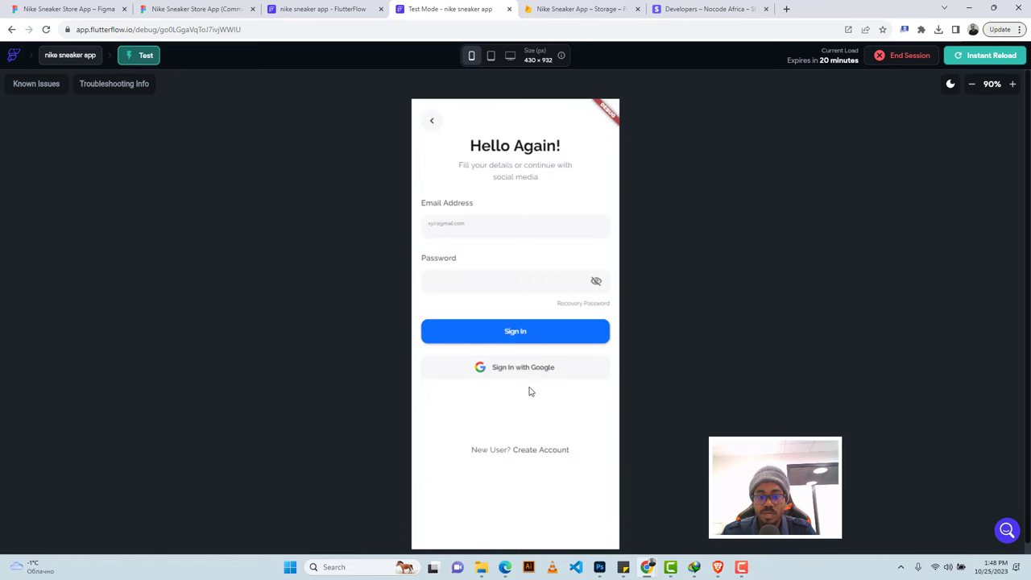
# On Create Account, fill in the user's name and pasted e-mail, then submit the sign-up form.
pyautogui.click(544, 450)
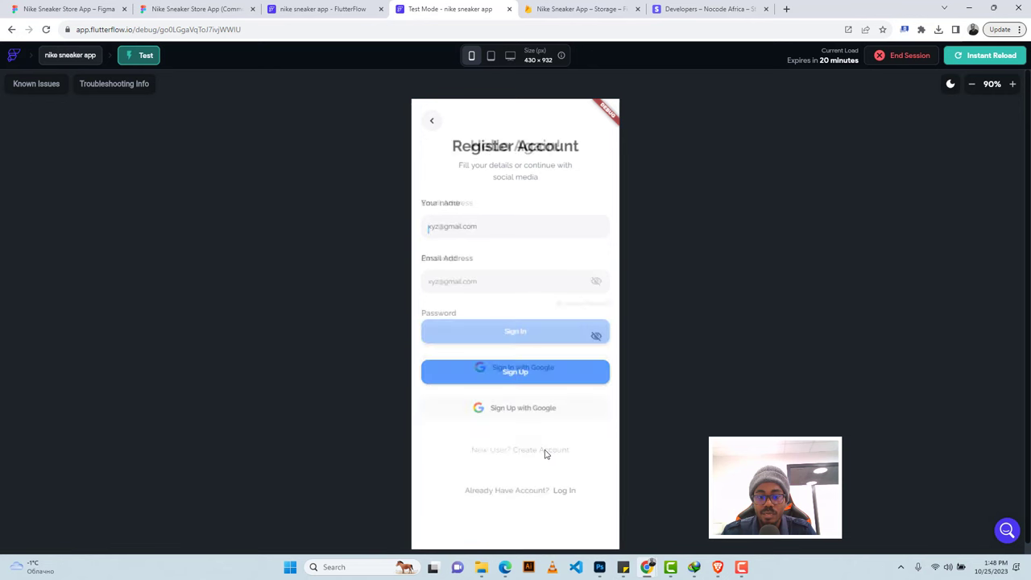
pyautogui.click(454, 226)
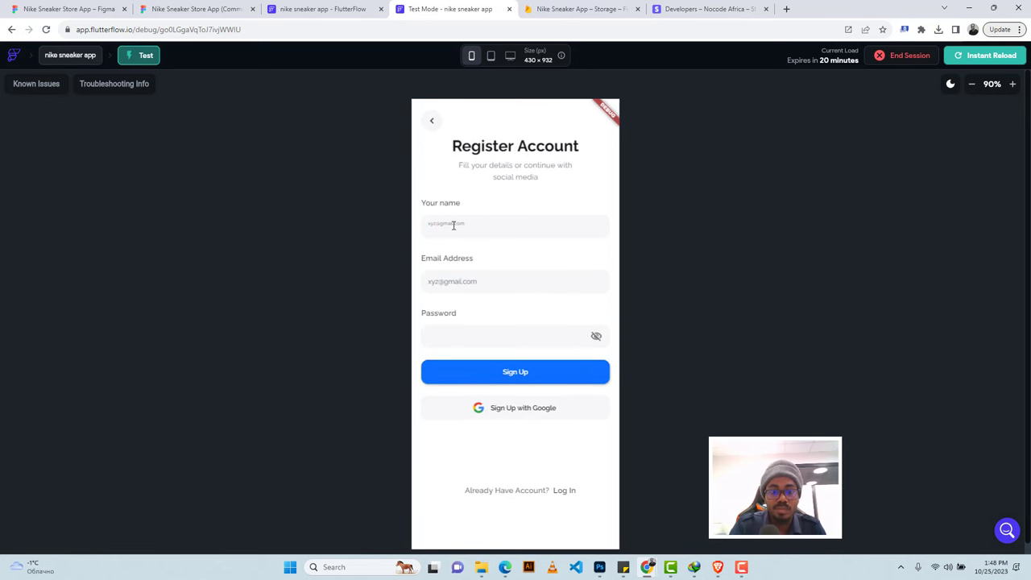
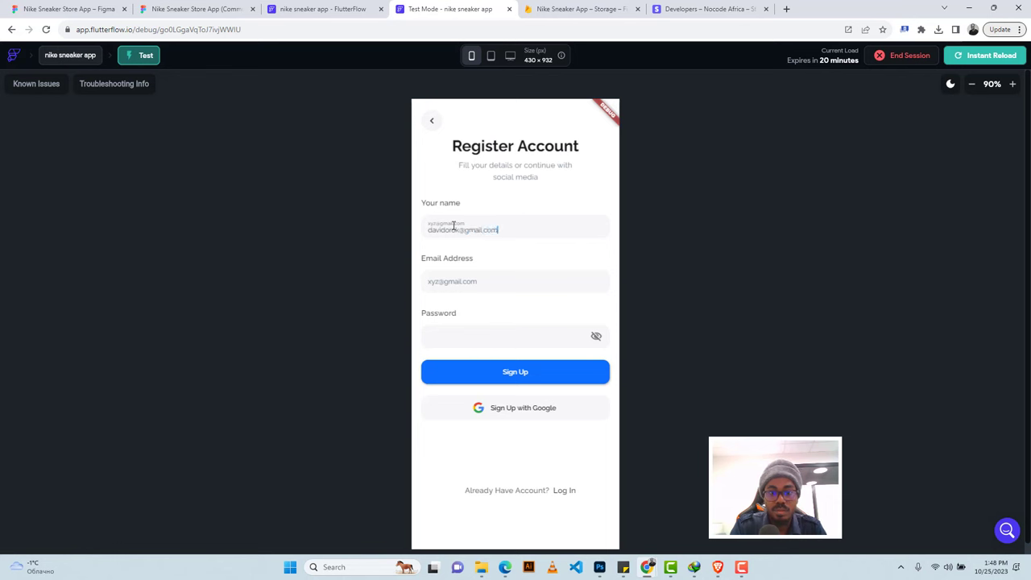
pyautogui.press('Tab')
pyautogui.tripleClick(458, 228)
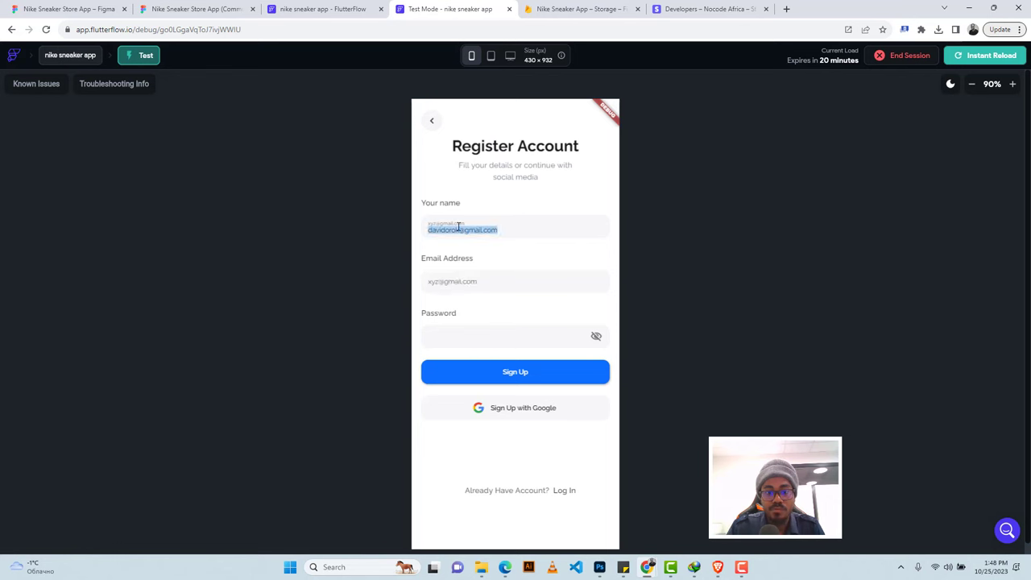
pyautogui.press('BackSpace')
pyautogui.click(438, 280)
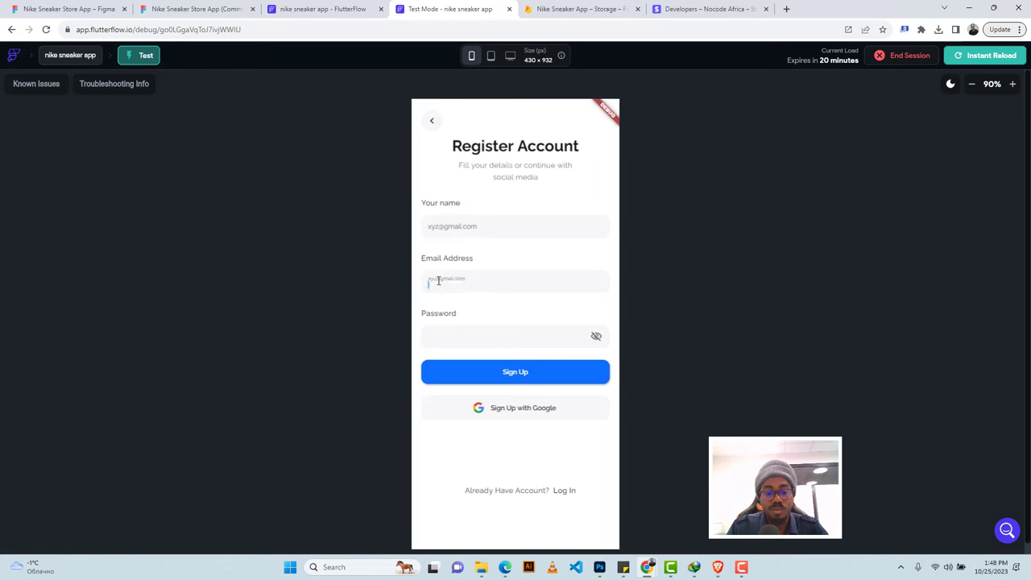
pyautogui.hotkey('ctrl', 'v')
pyautogui.click(432, 227)
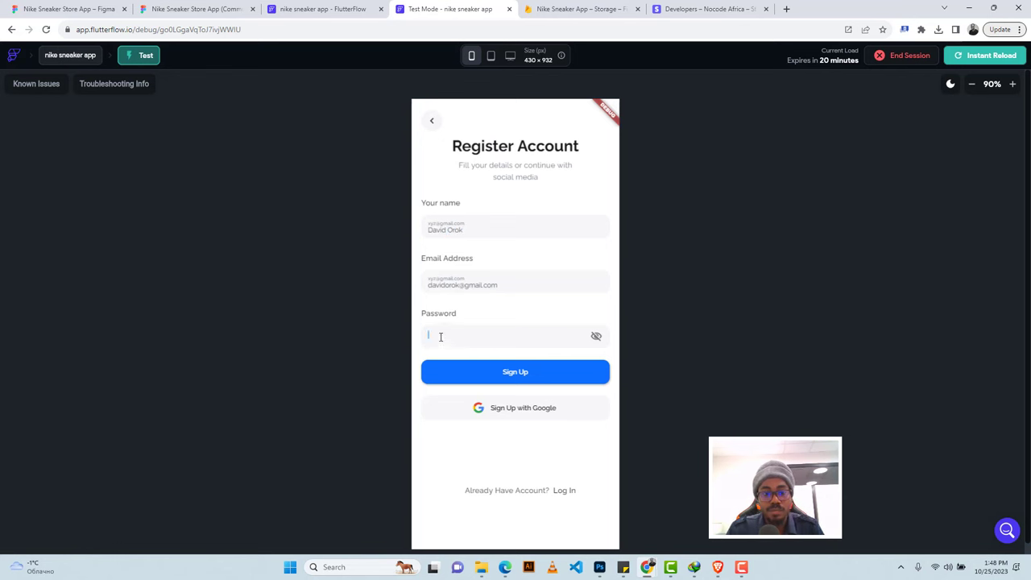
pyautogui.write('1')
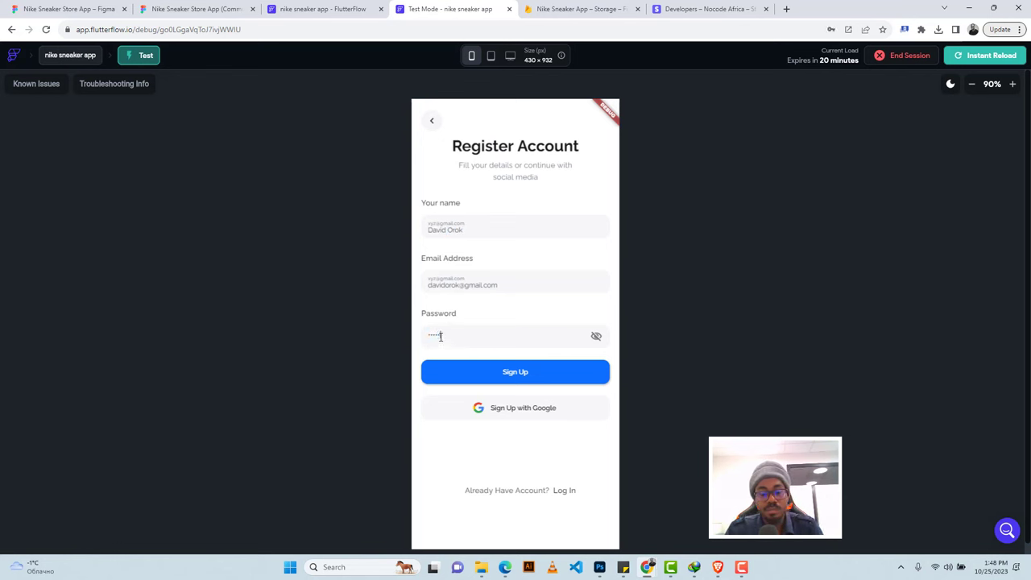
pyautogui.click(542, 372)
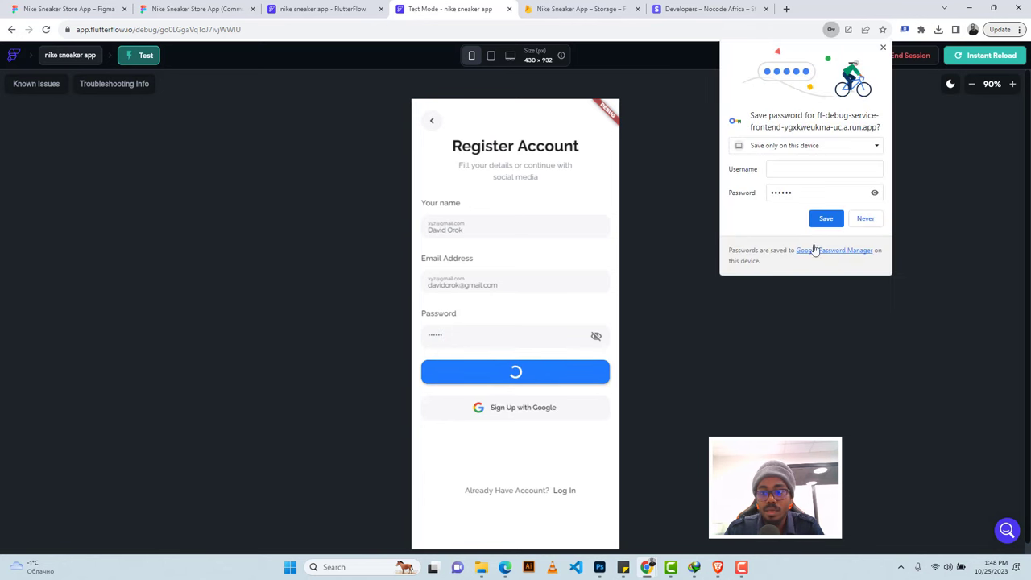
# Dismiss the browser's save-password prompt and return to the FlutterFlow editor tab.
pyautogui.click(882, 50)
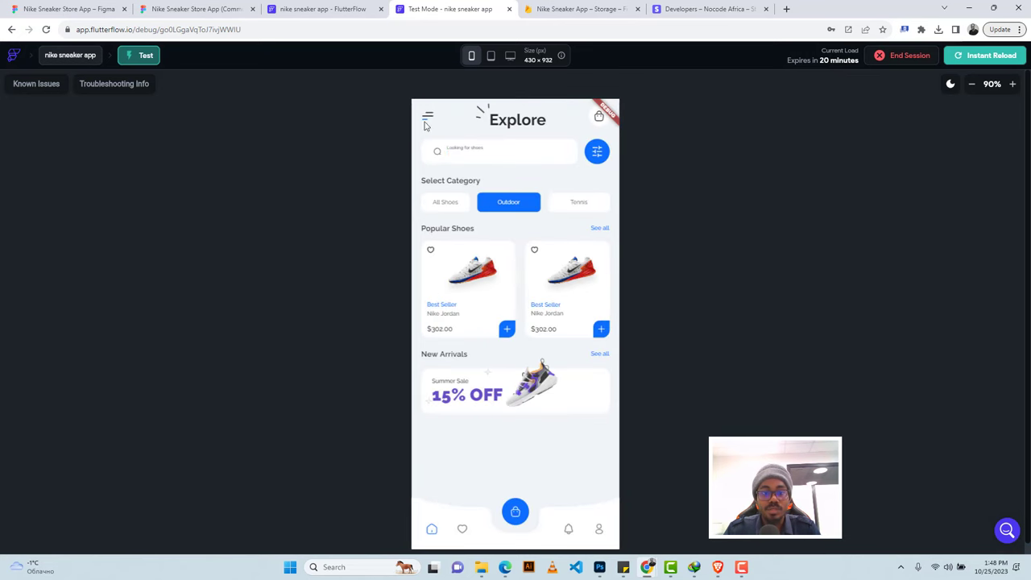
pyautogui.click(316, 8)
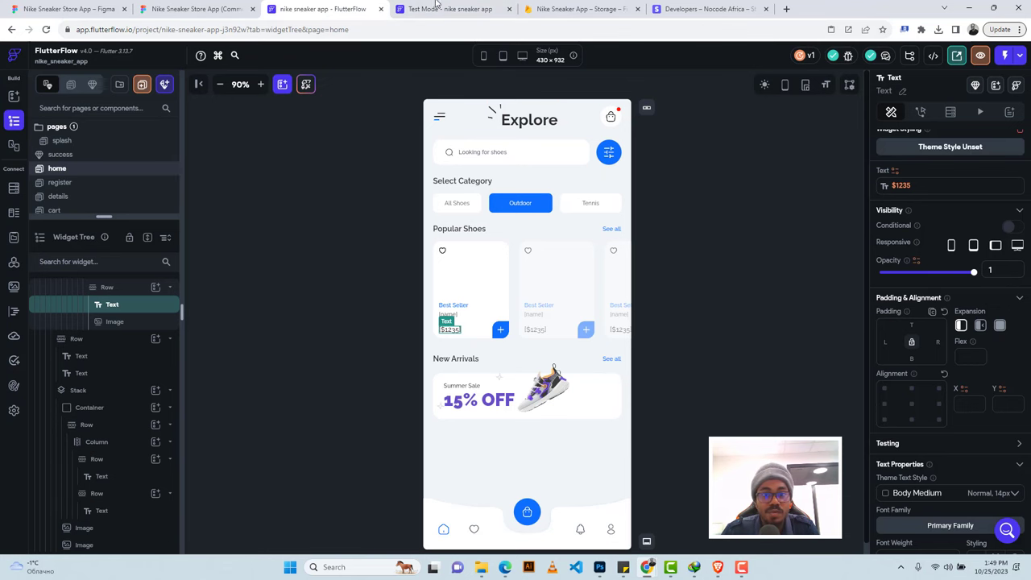
pyautogui.hotkey('ctrl', 'Tab')
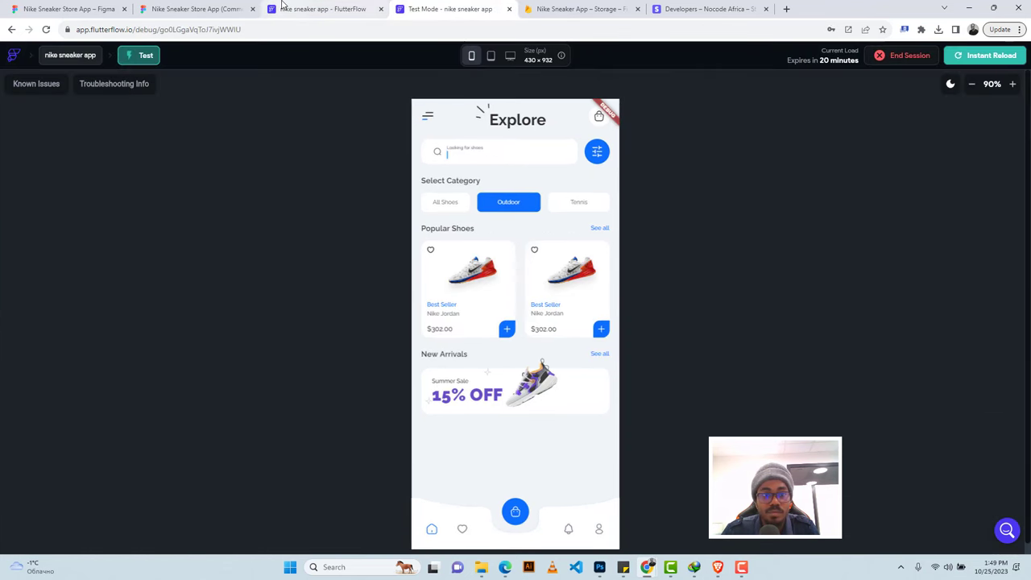
pyautogui.click(290, 8)
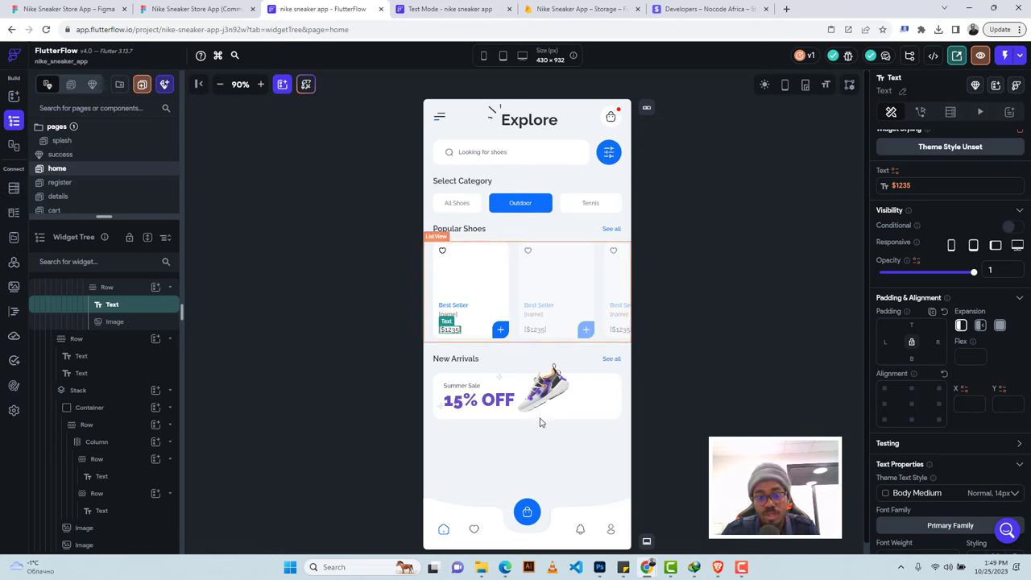
# Give the bottom-bar heart icon a Navigate To favourite action with a 500 ms fade.
pyautogui.click(473, 531)
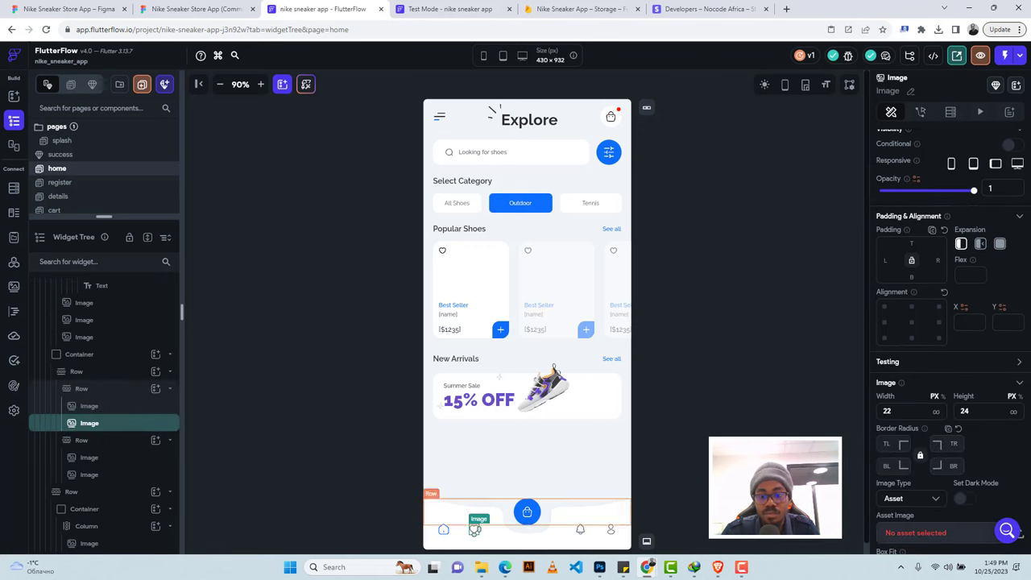
pyautogui.click(920, 111)
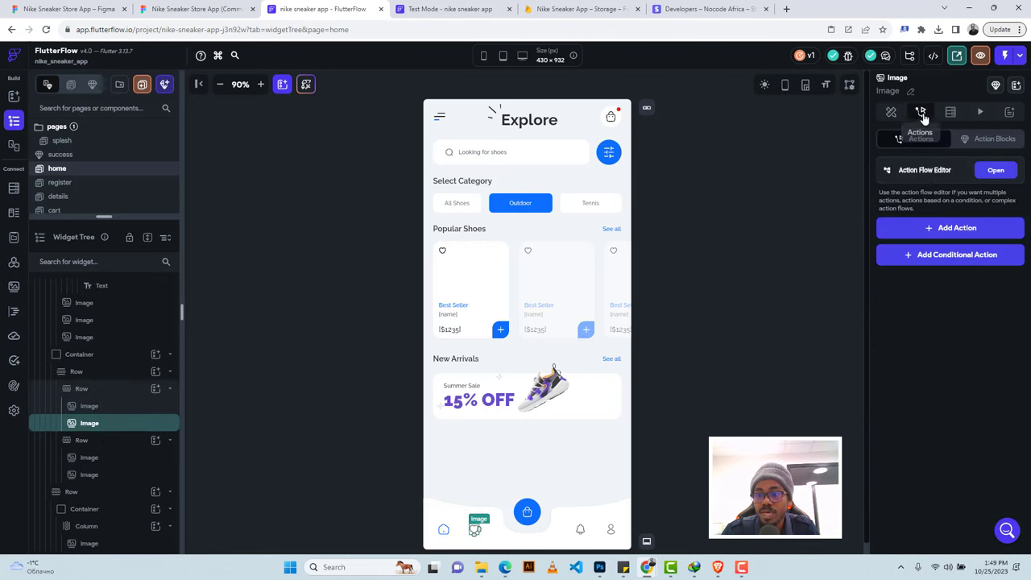
pyautogui.click(933, 229)
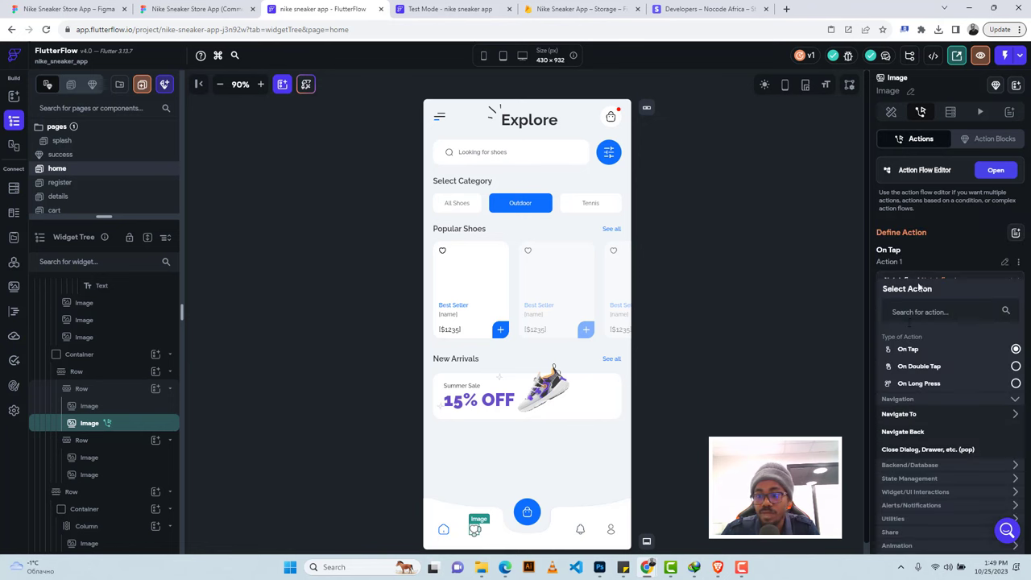
pyautogui.click(902, 414)
pyautogui.click(902, 467)
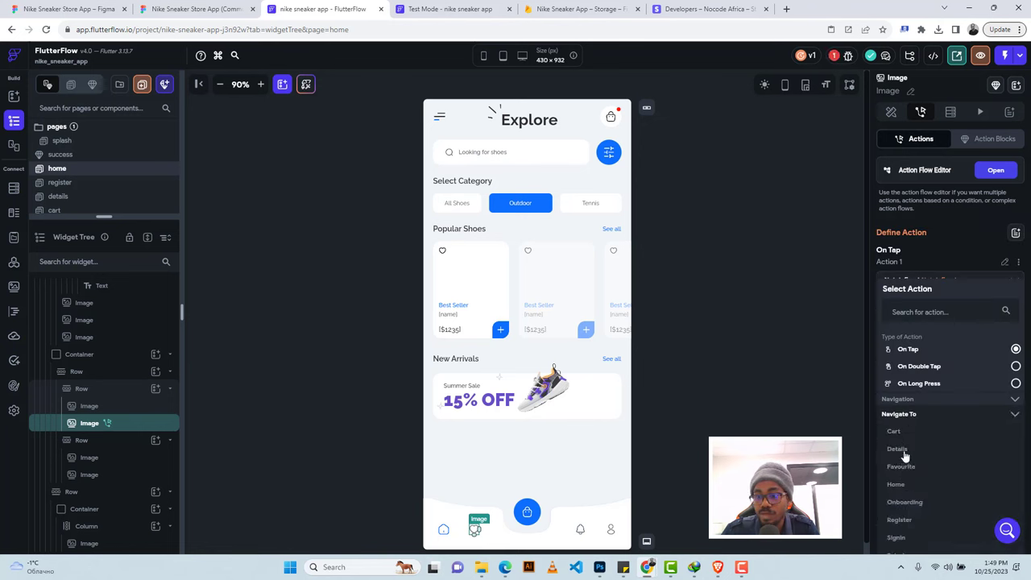
pyautogui.click(905, 388)
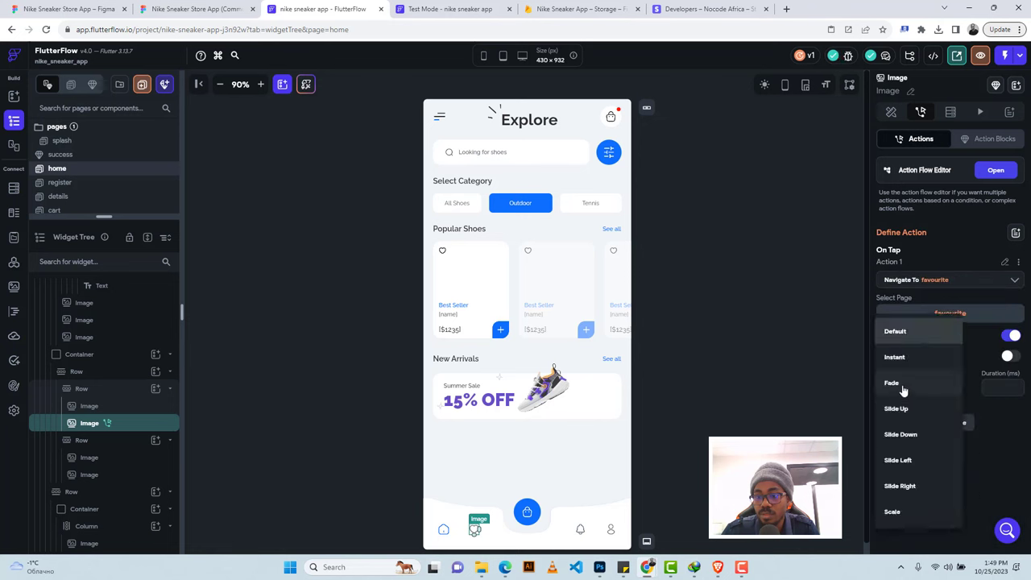
pyautogui.click(910, 380)
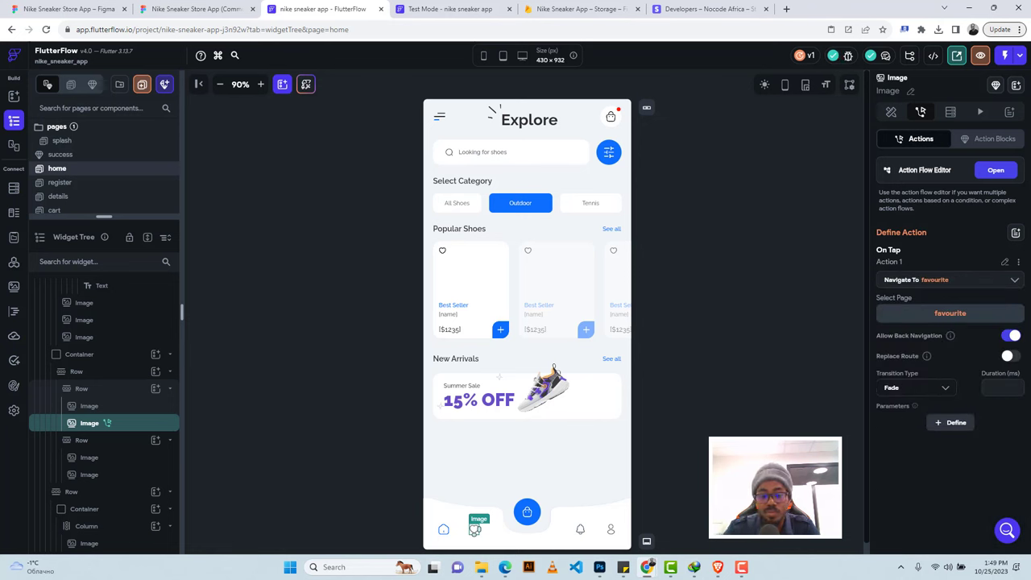
pyautogui.click(988, 387)
pyautogui.write('500')
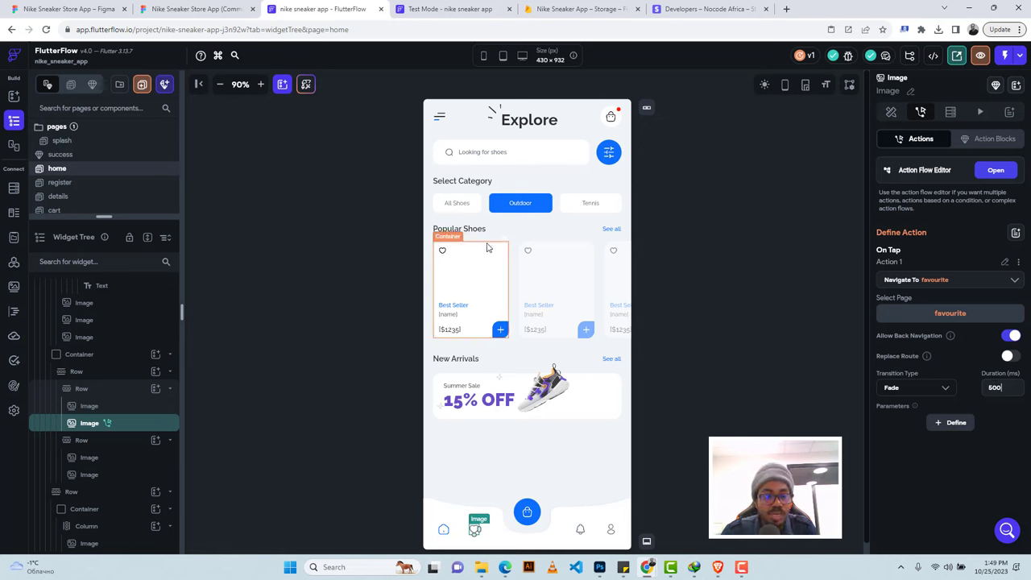
pyautogui.click(486, 247)
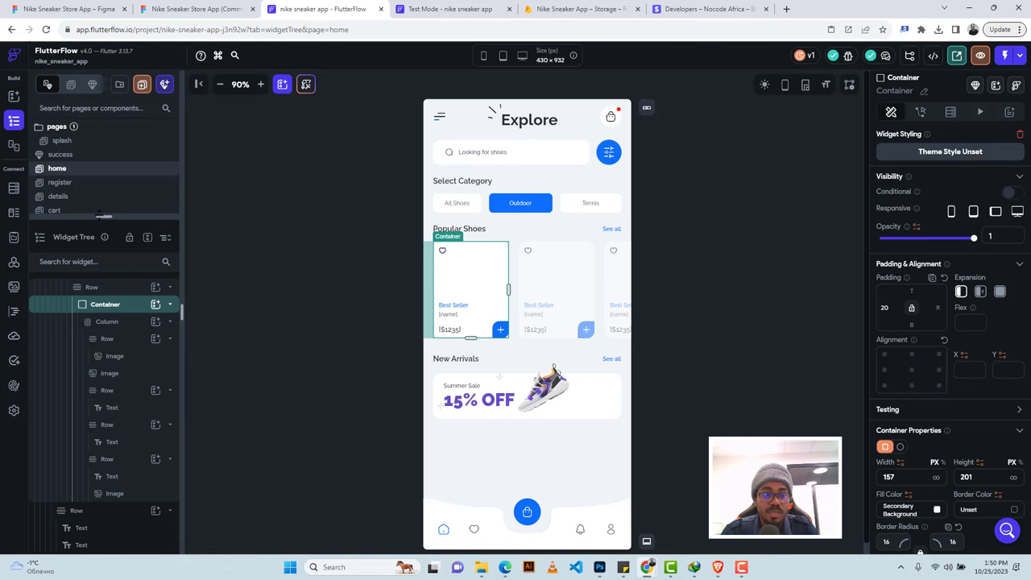
# Add a Navigate To details action with a fade transition to the shoe card, then define parameters.
pyautogui.moveTo(103, 215); pyautogui.dragTo(106, 264)
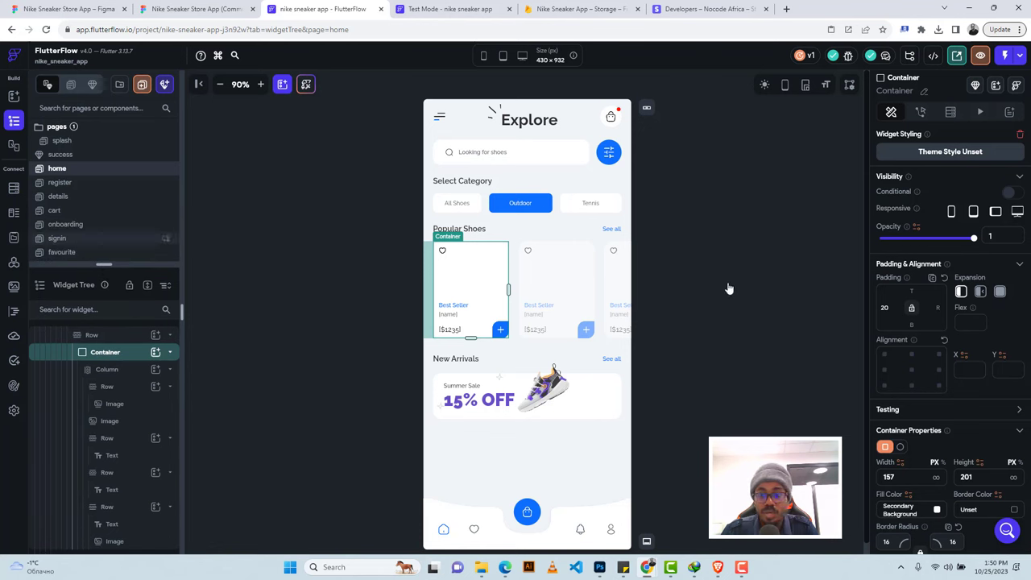
pyautogui.click(920, 113)
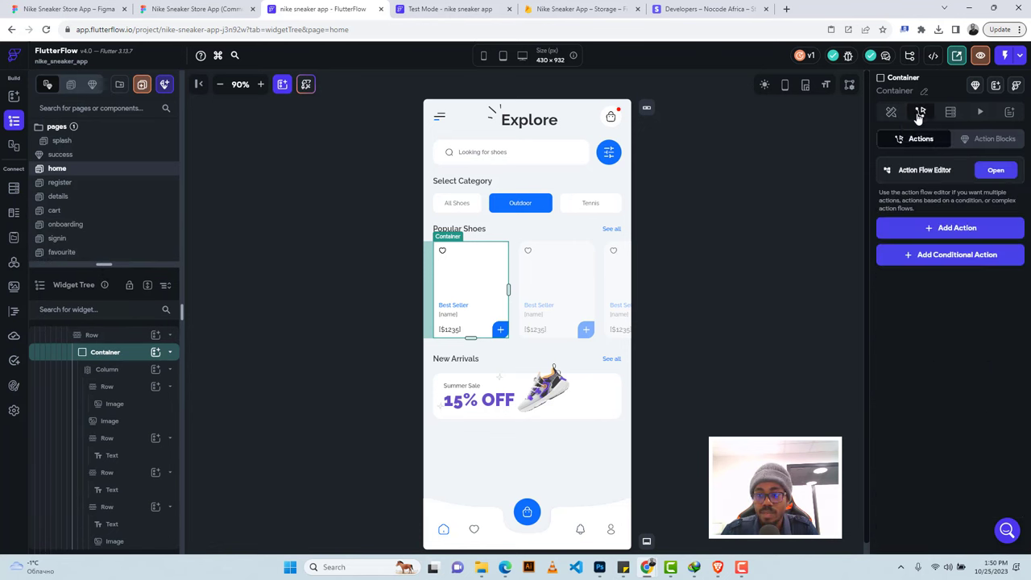
pyautogui.click(950, 229)
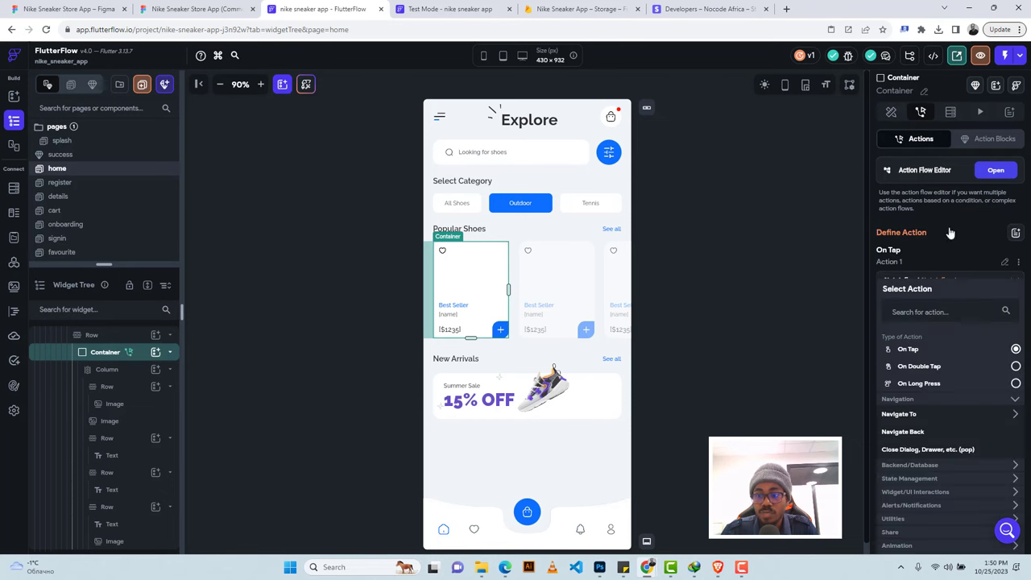
pyautogui.click(898, 415)
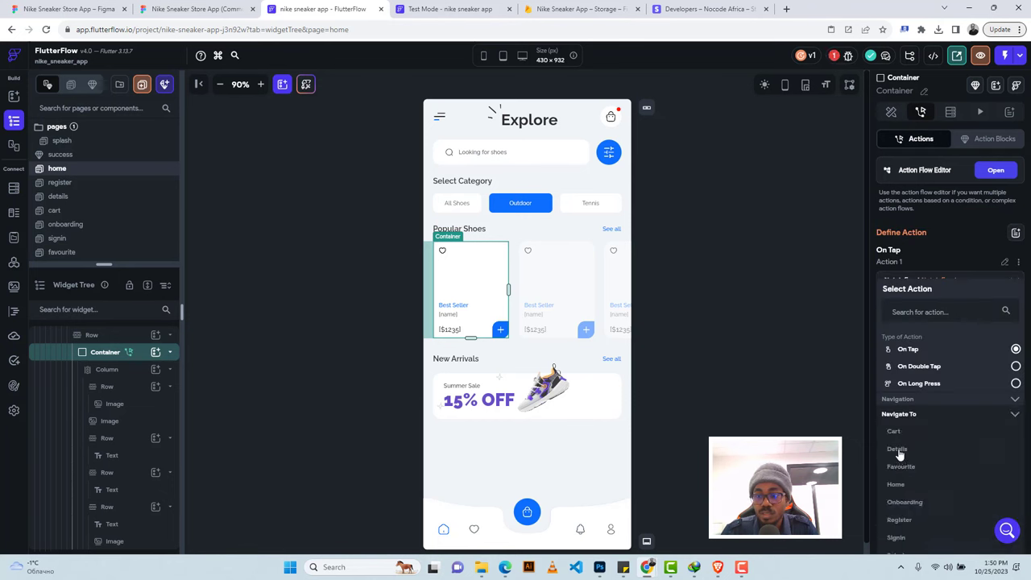
pyautogui.click(899, 451)
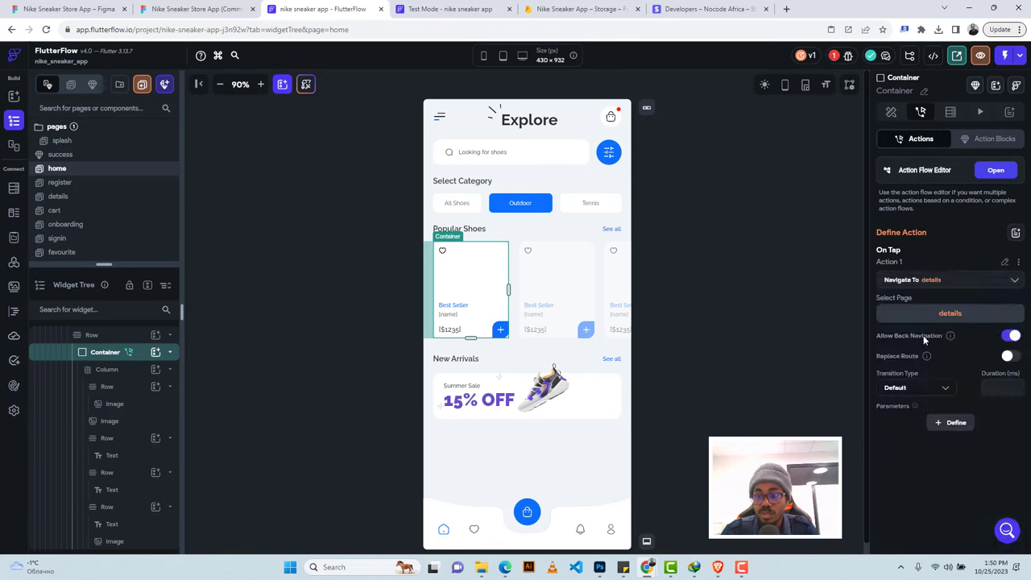
pyautogui.click(927, 393)
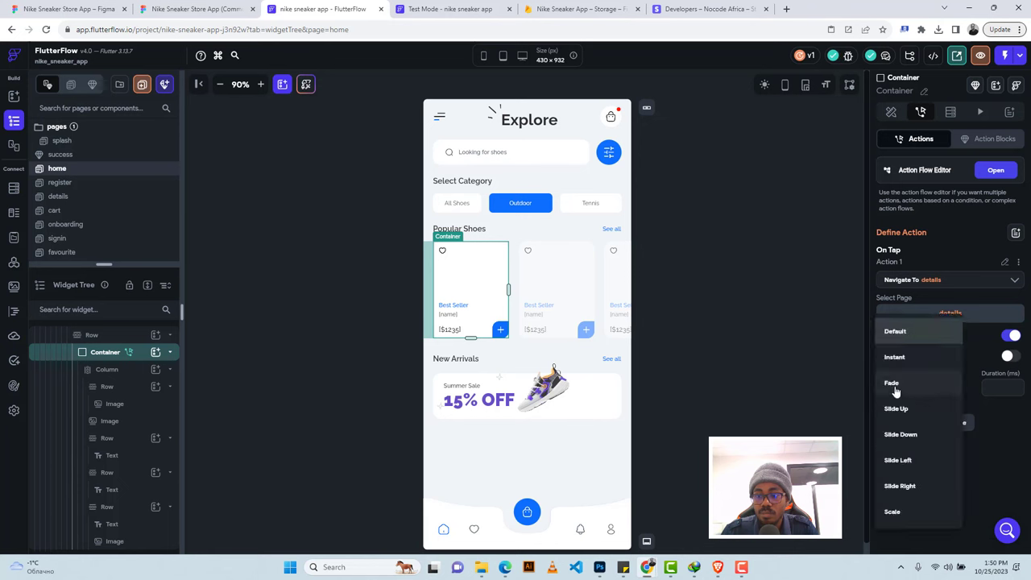
pyautogui.click(925, 393)
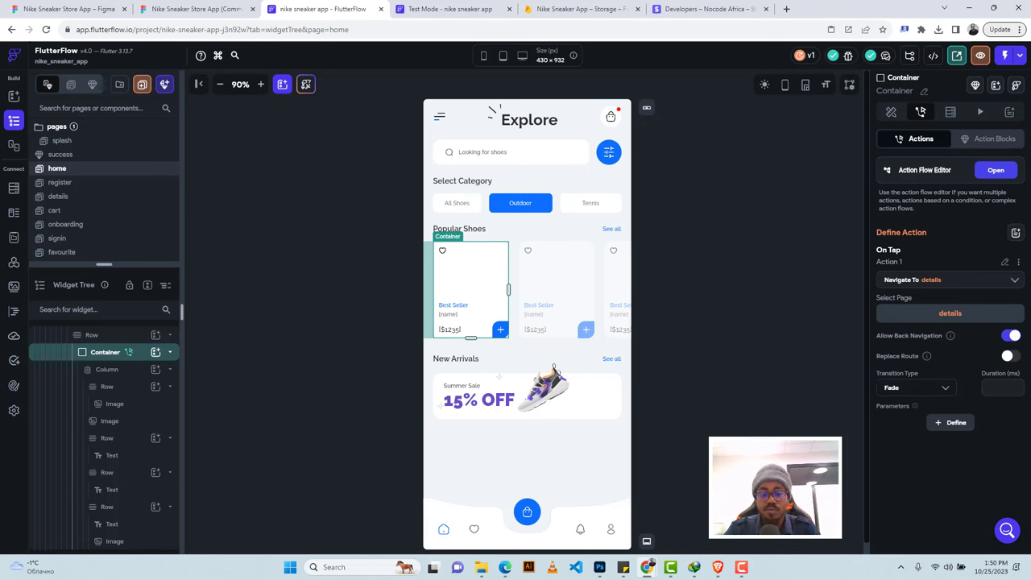
pyautogui.click(950, 423)
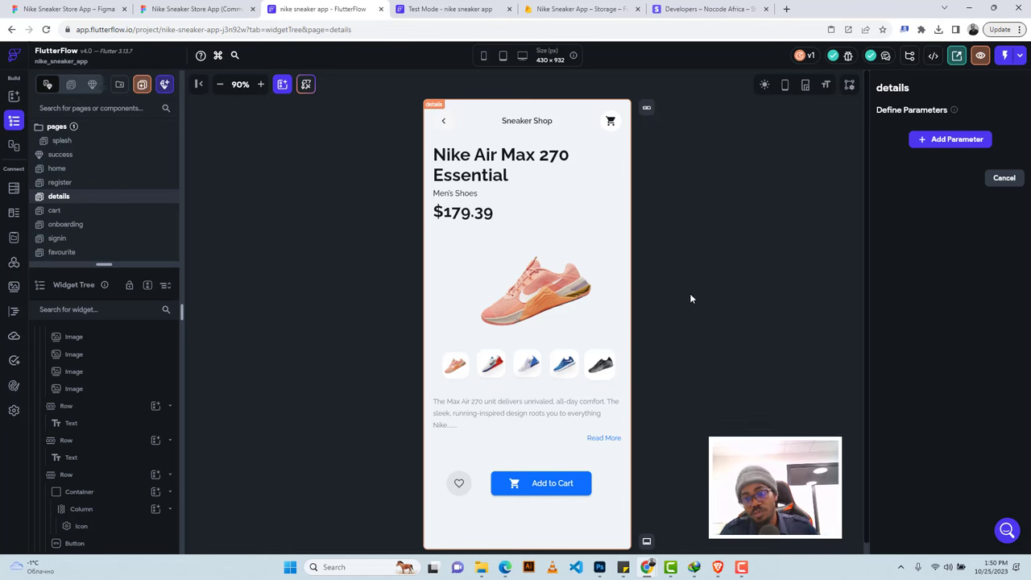
# Add a shoeRef parameter of type DocumentReference to the shoes collection and confirm it.
pyautogui.click(969, 142)
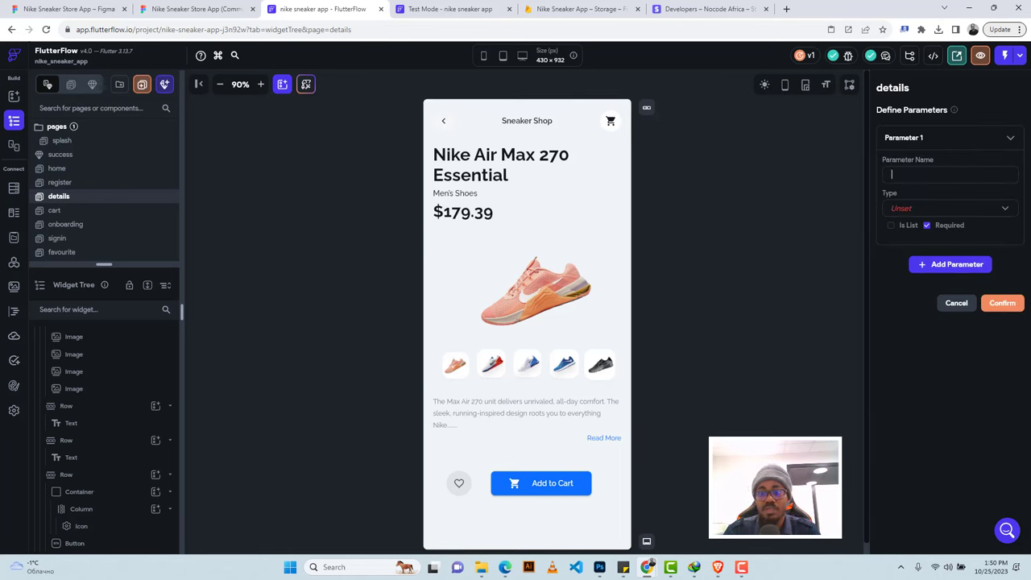
pyautogui.write('shoeRef')
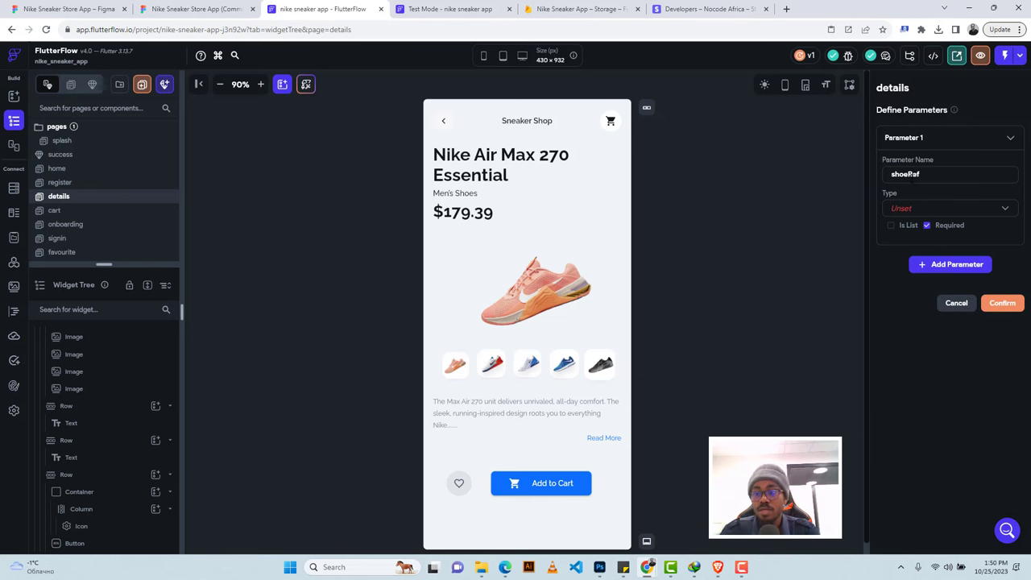
pyautogui.click(909, 207)
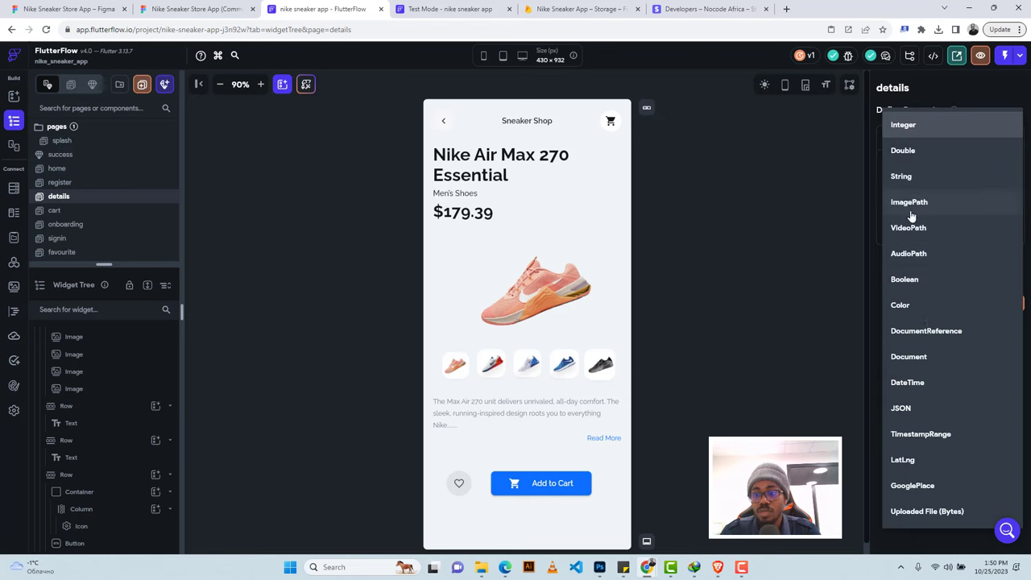
pyautogui.click(928, 330)
pyautogui.click(906, 259)
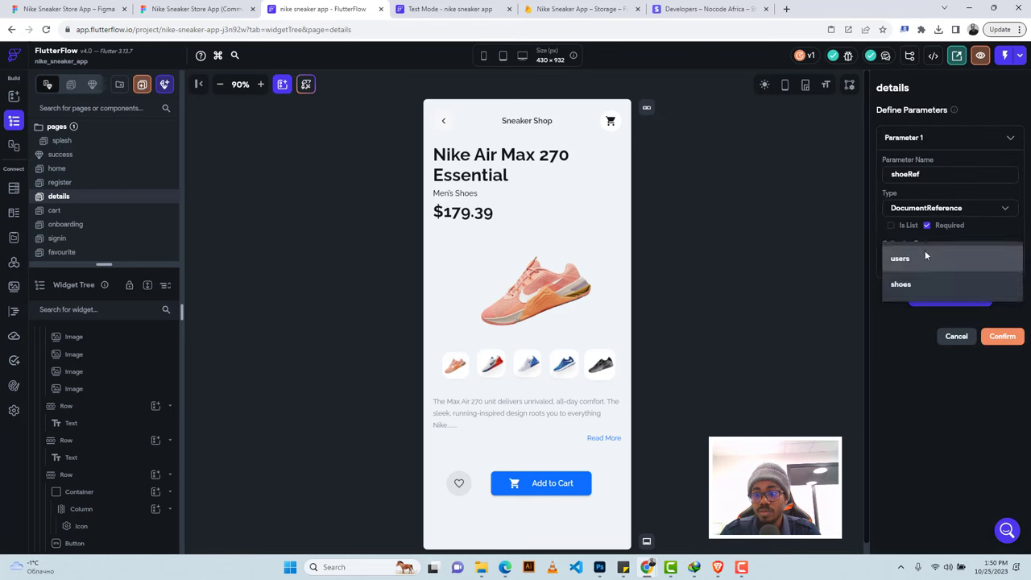
pyautogui.click(900, 284)
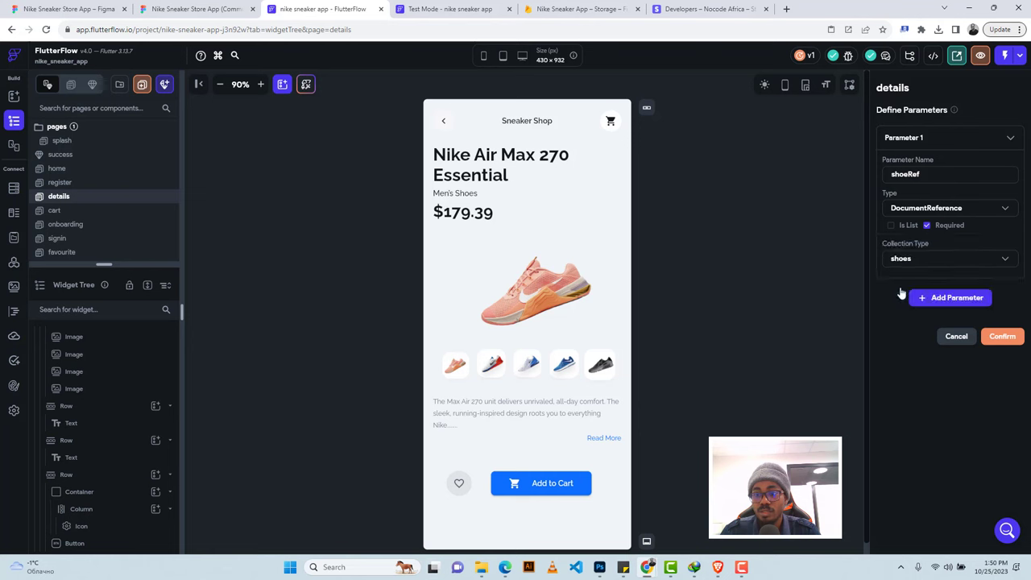
pyautogui.click(996, 341)
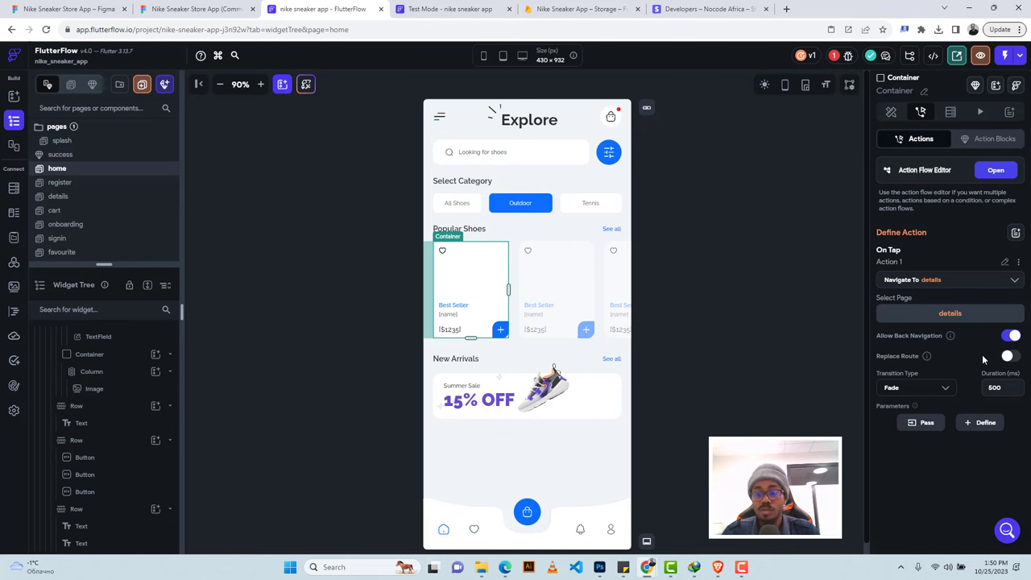
# Pass the card's shoes document Reference as the shoeRef value on the Navigate To action.
pyautogui.click(927, 423)
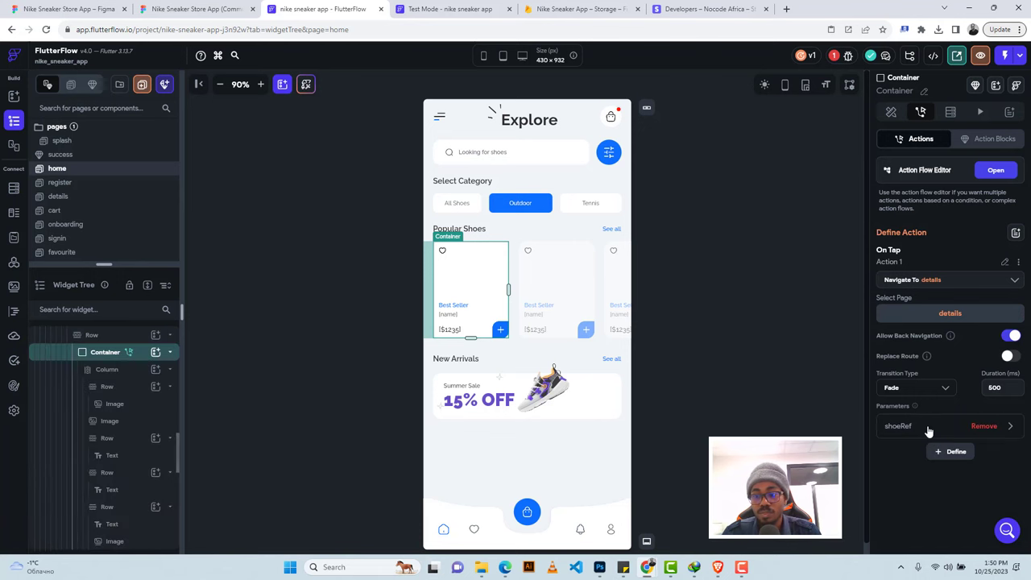
pyautogui.click(915, 426)
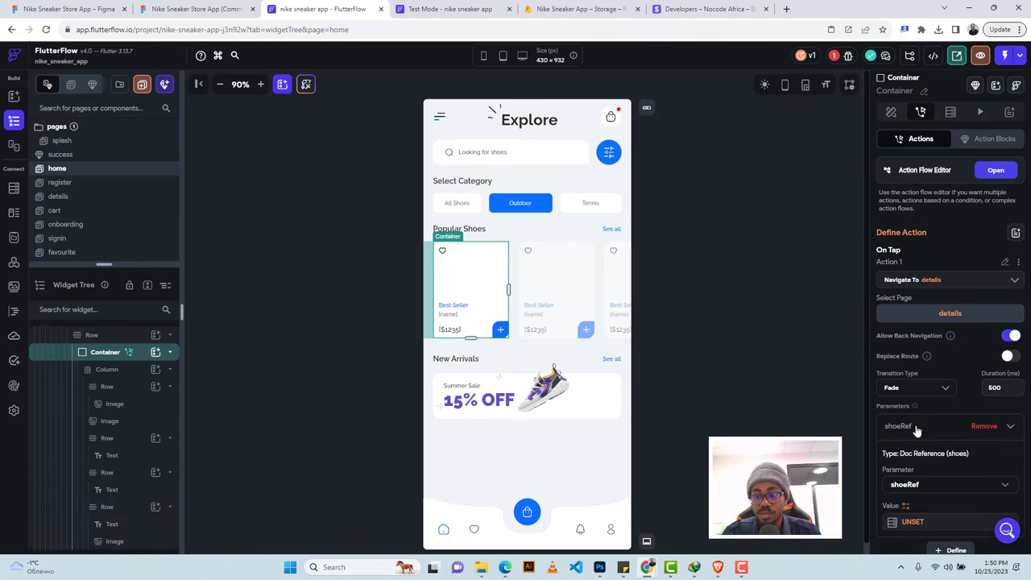
pyautogui.click(912, 522)
pyautogui.click(753, 398)
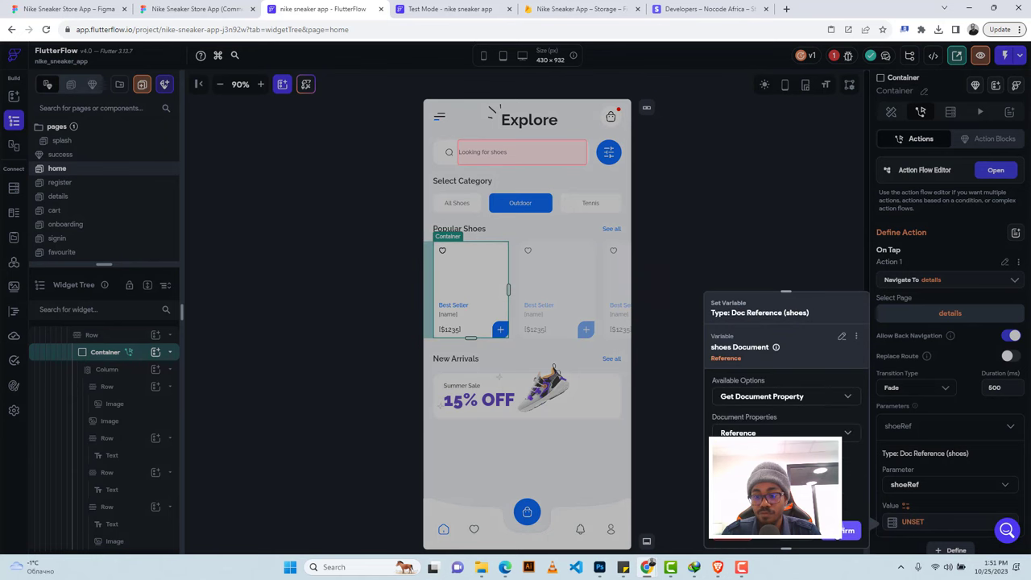
pyautogui.click(848, 531)
pyautogui.scroll(-1, 934, 418)
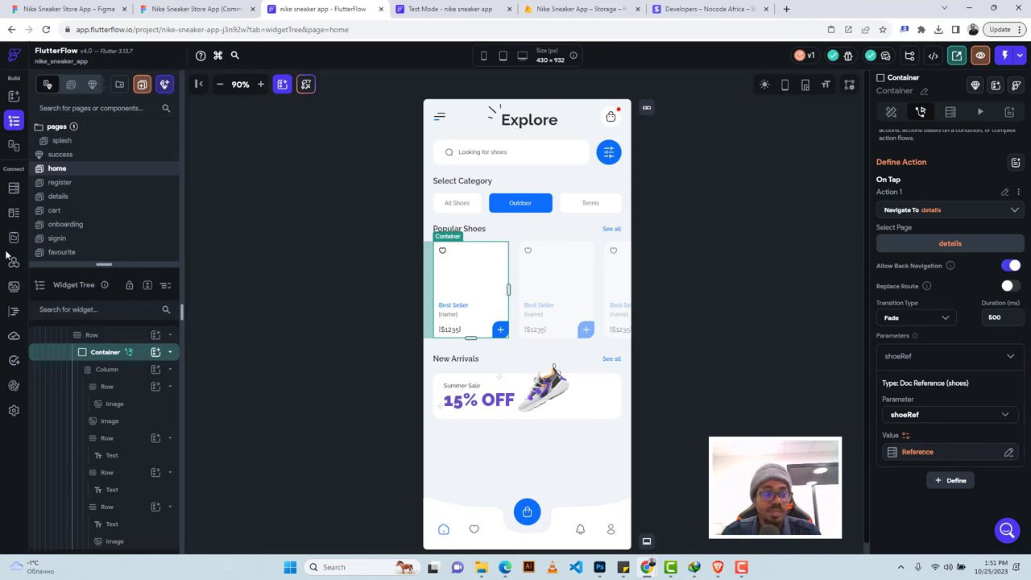
pyautogui.click(14, 191)
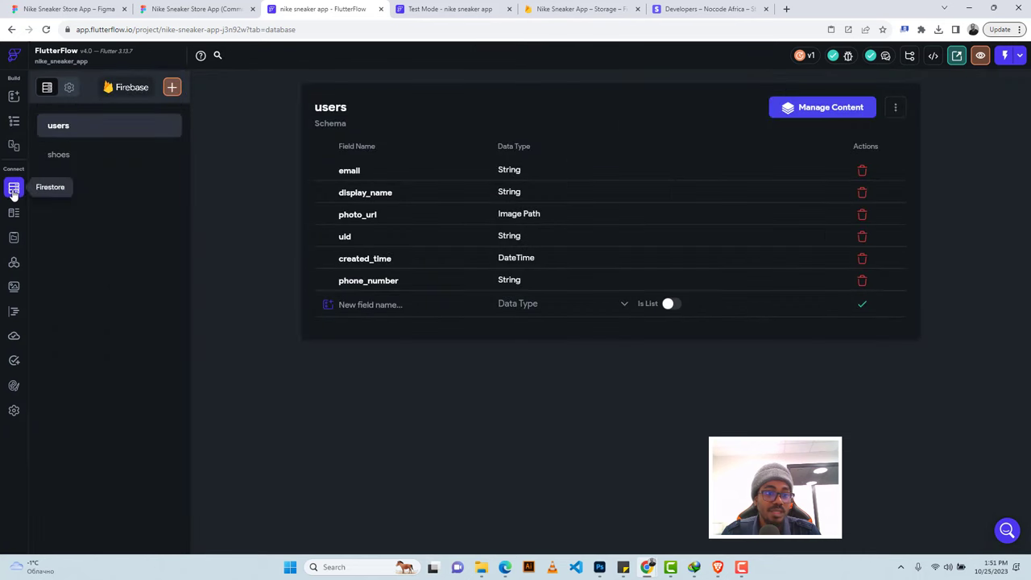
# Open the shoes collection's content manager in a new tab, then open a blank browser tab.
pyautogui.click(79, 161)
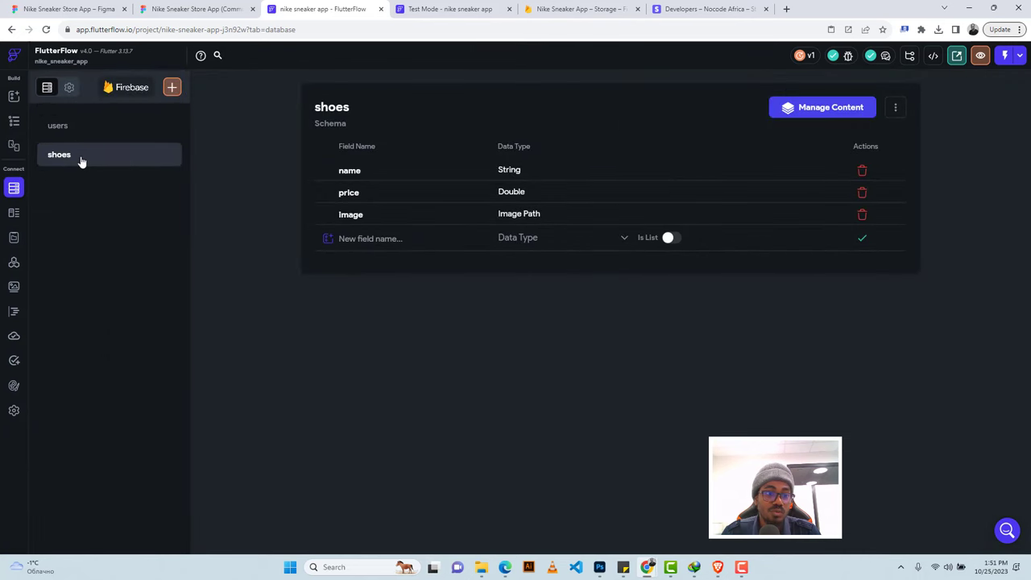
pyautogui.click(815, 108)
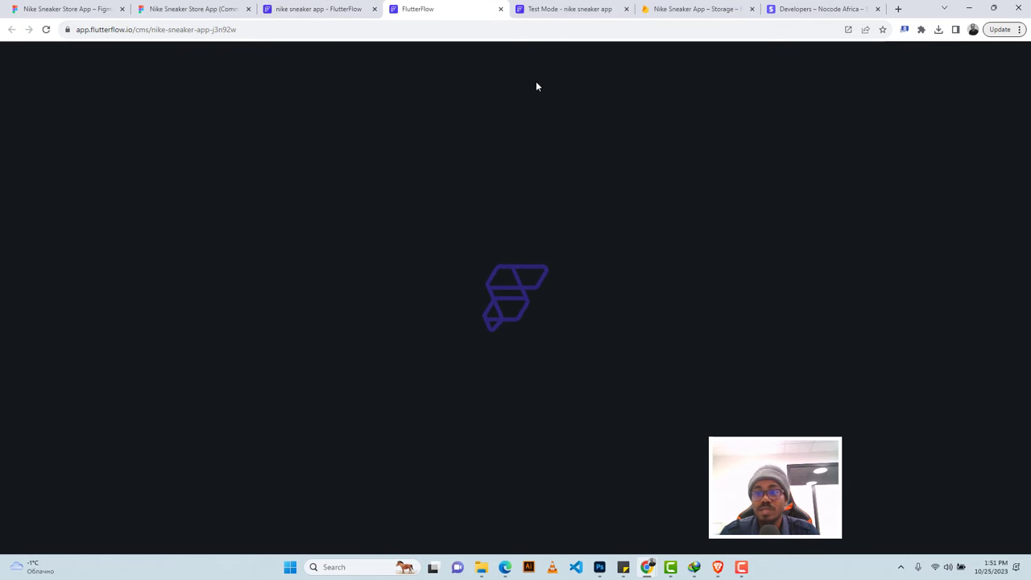
pyautogui.click(898, 8)
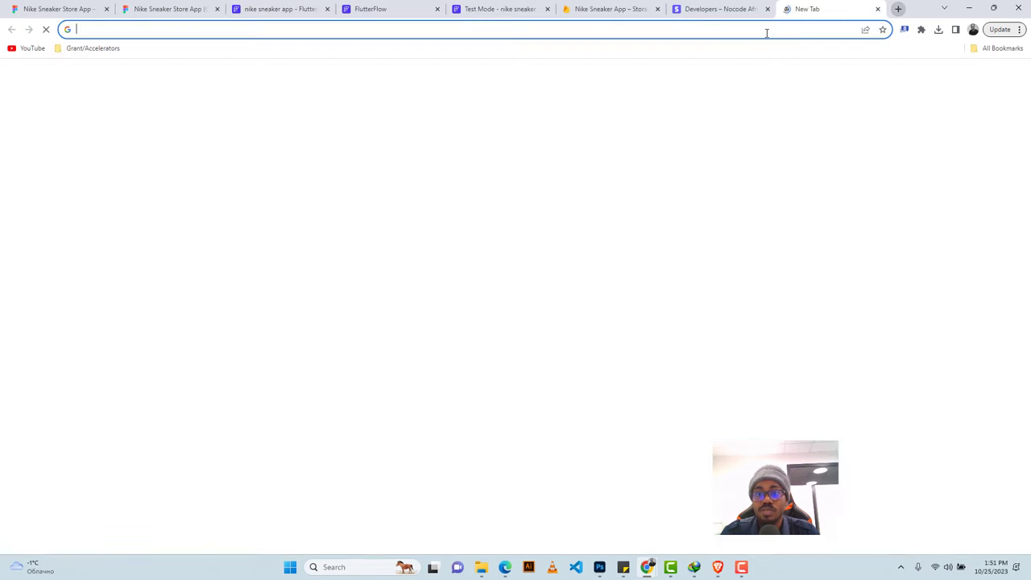
# Search Google Images for 'shoes' and copy the Vans Comfycush Old Skool image address.
pyautogui.write('shoe')
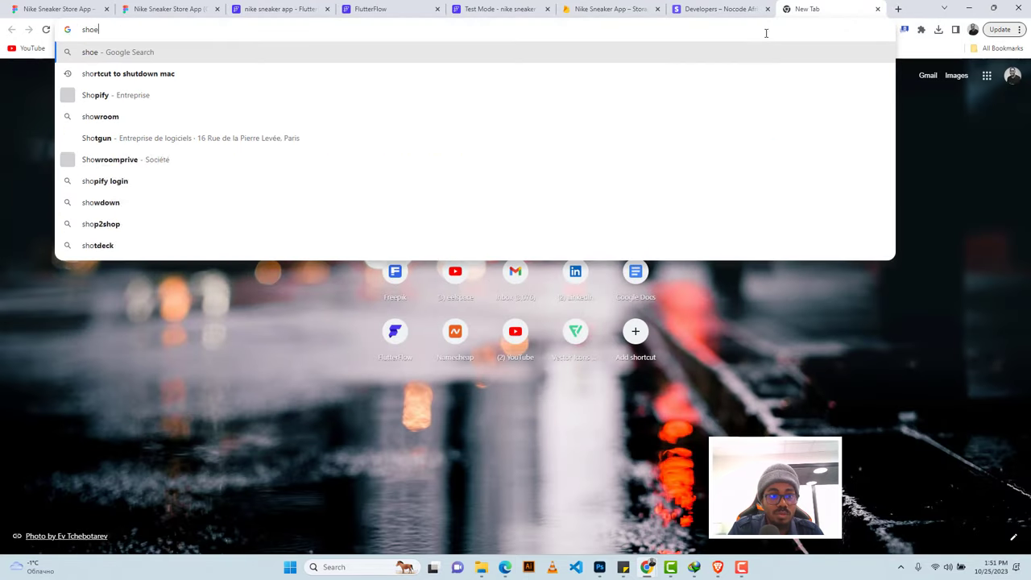
pyautogui.write('s')
pyautogui.press('Return')
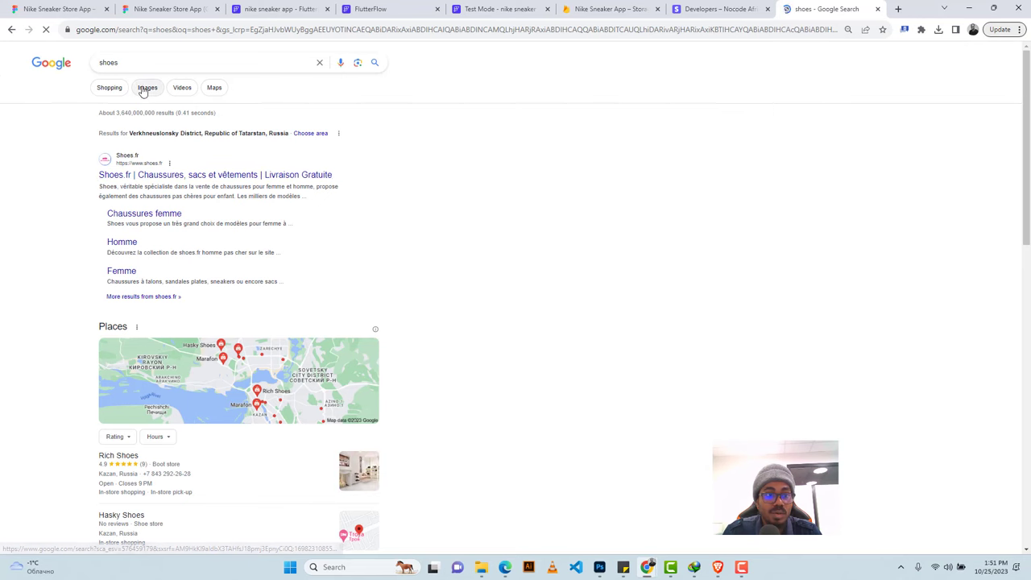
pyautogui.click(144, 89)
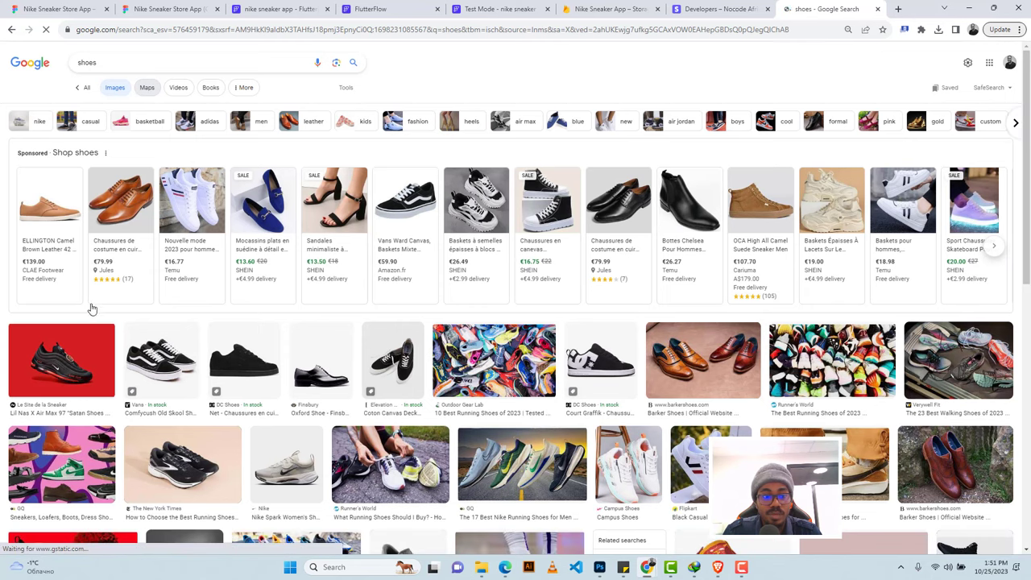
pyautogui.click(157, 358)
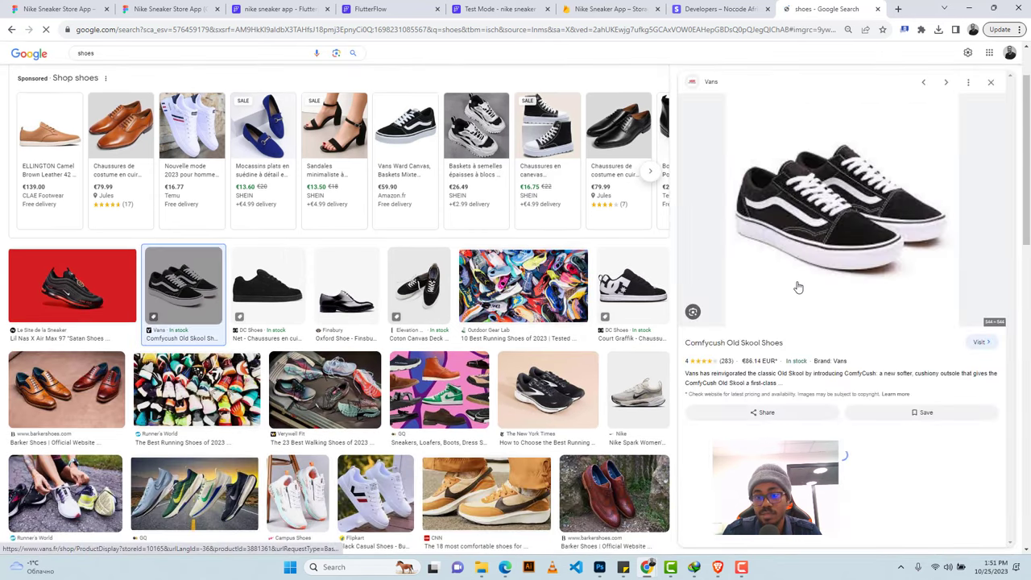
pyautogui.rightClick(831, 180)
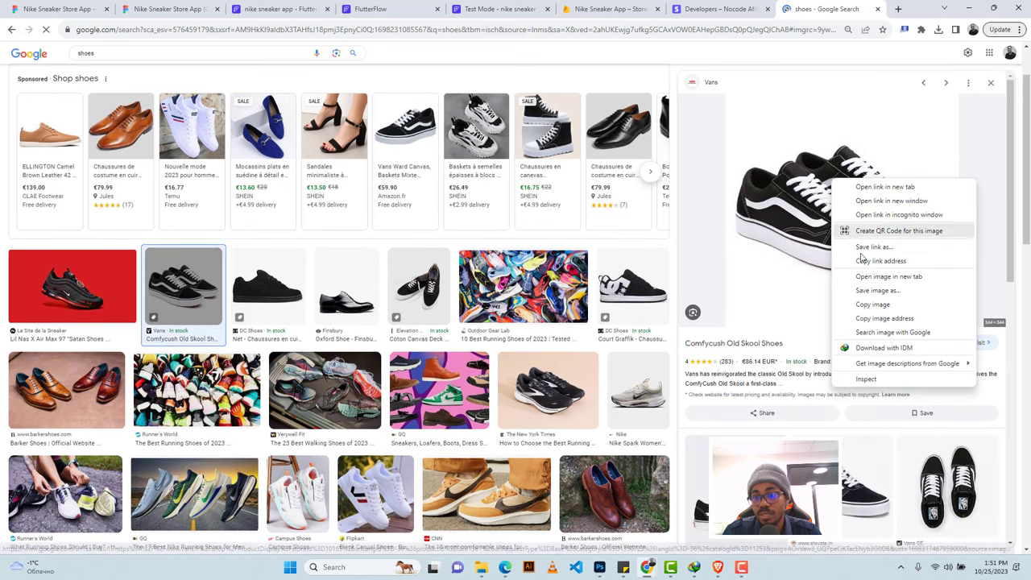
pyautogui.click(879, 320)
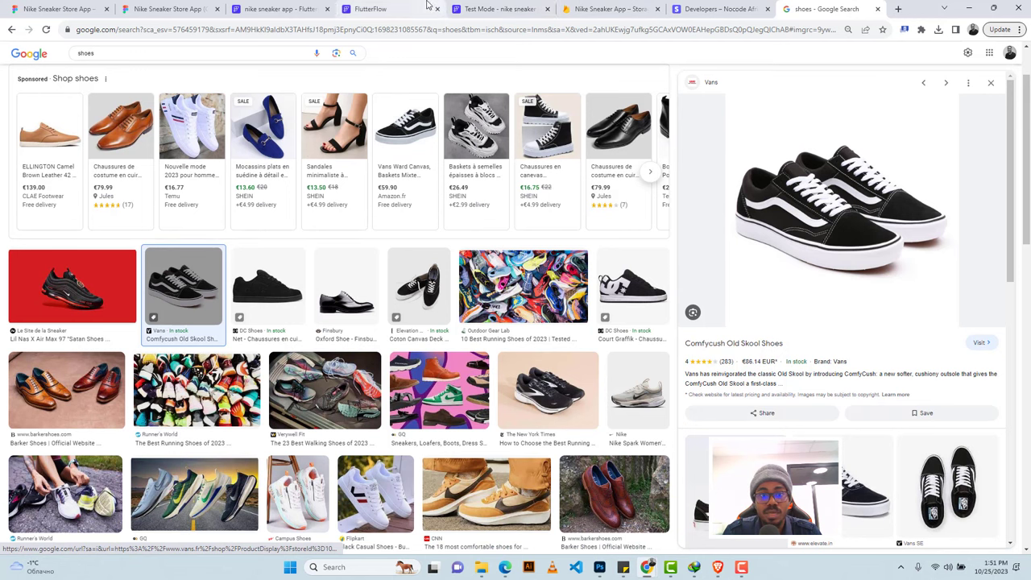
pyautogui.click(366, 9)
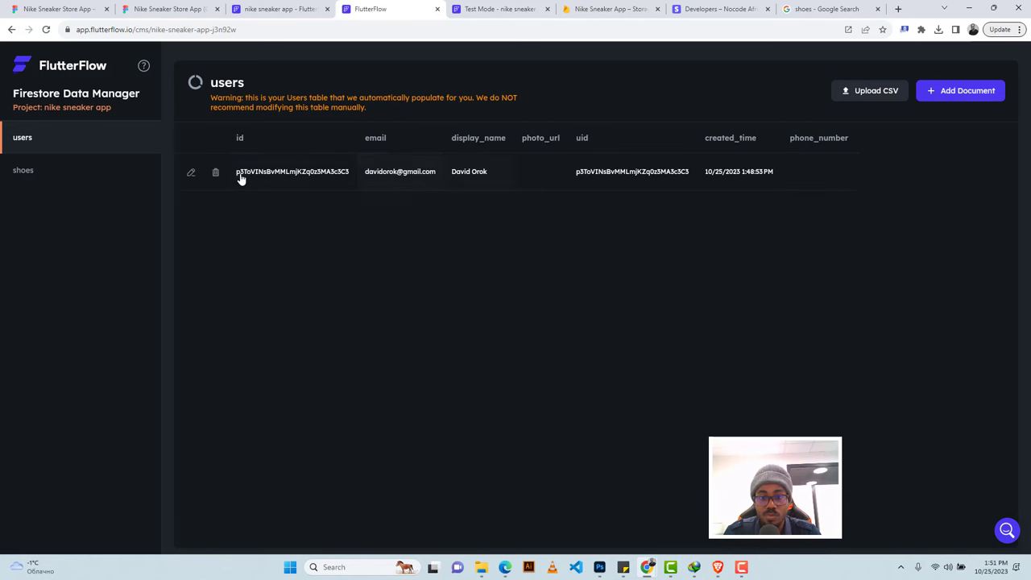
# Add a Vans document priced 100 to the shoes collection with the pasted image URL.
pyautogui.click(52, 171)
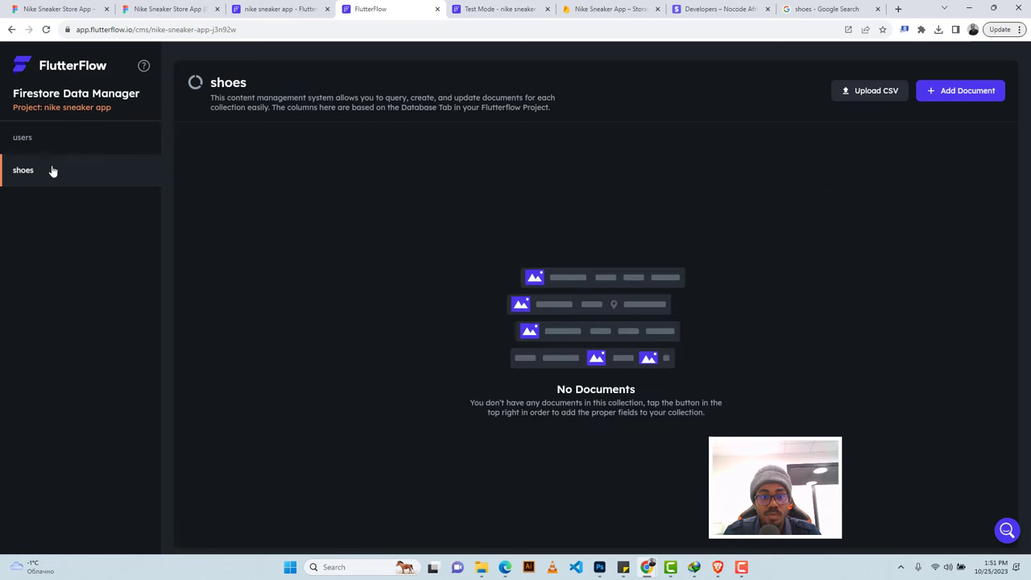
pyautogui.click(949, 93)
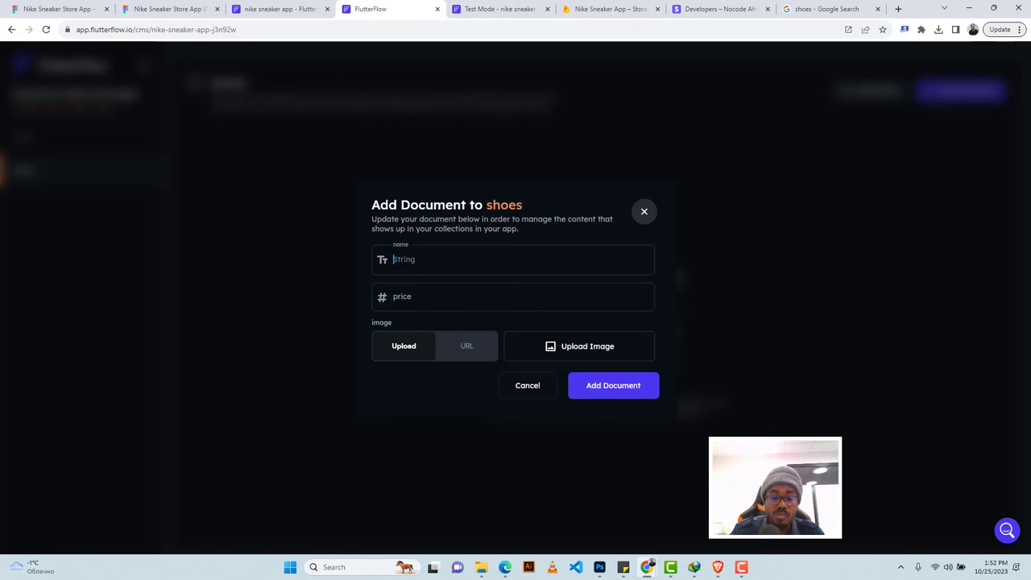
pyautogui.write('VA')
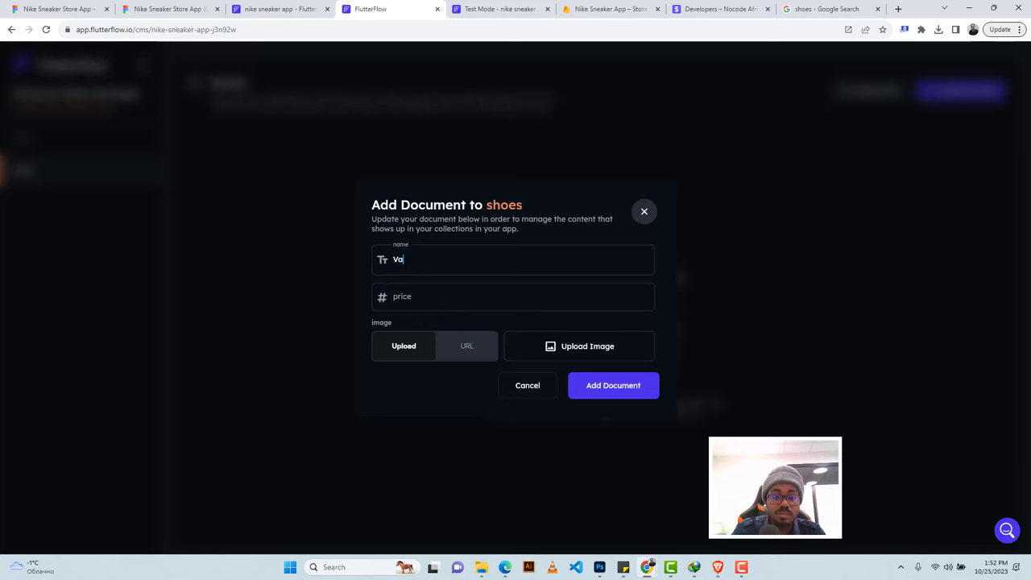
pyautogui.press('Tab')
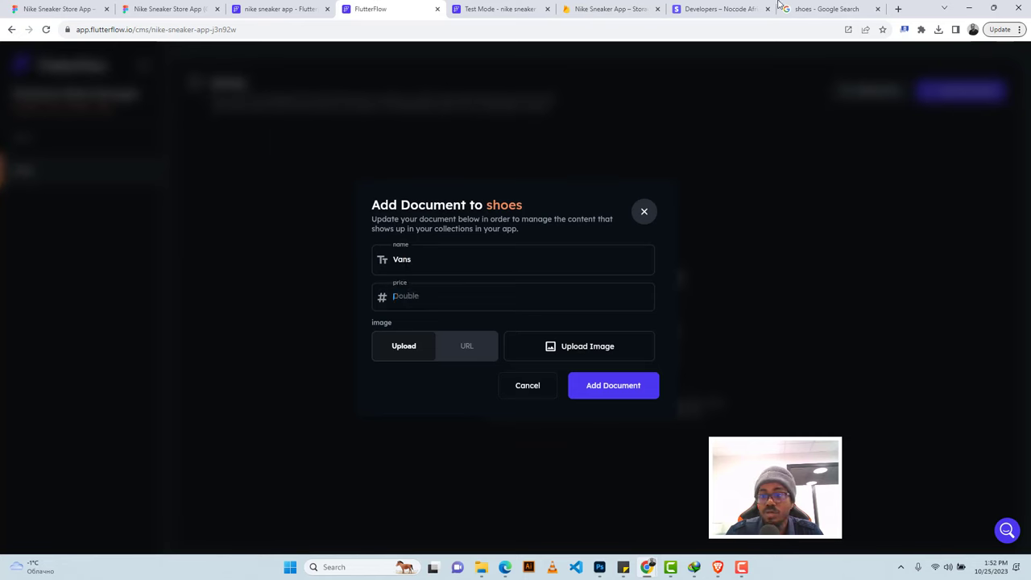
pyautogui.click(804, 8)
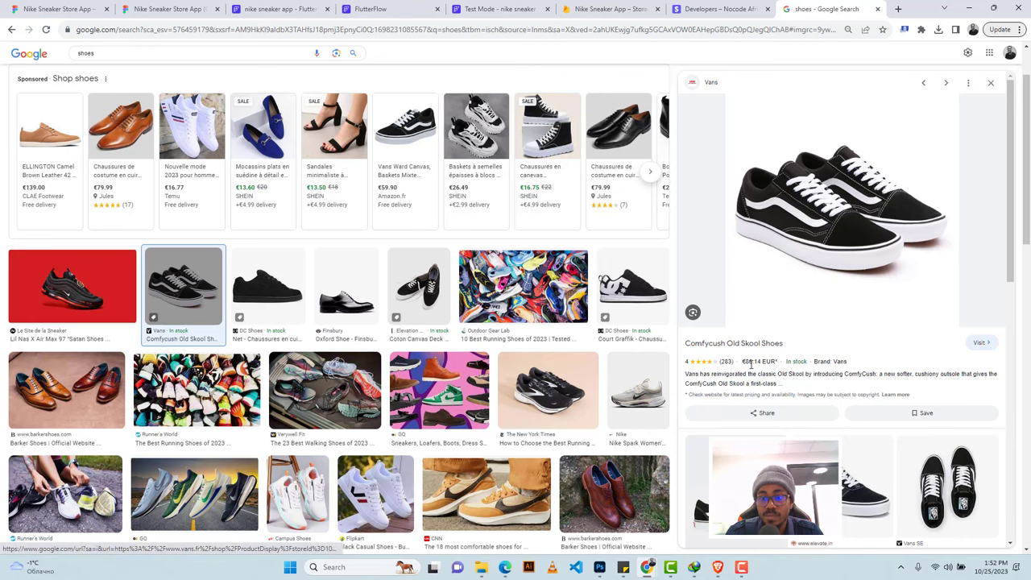
pyautogui.click(369, 9)
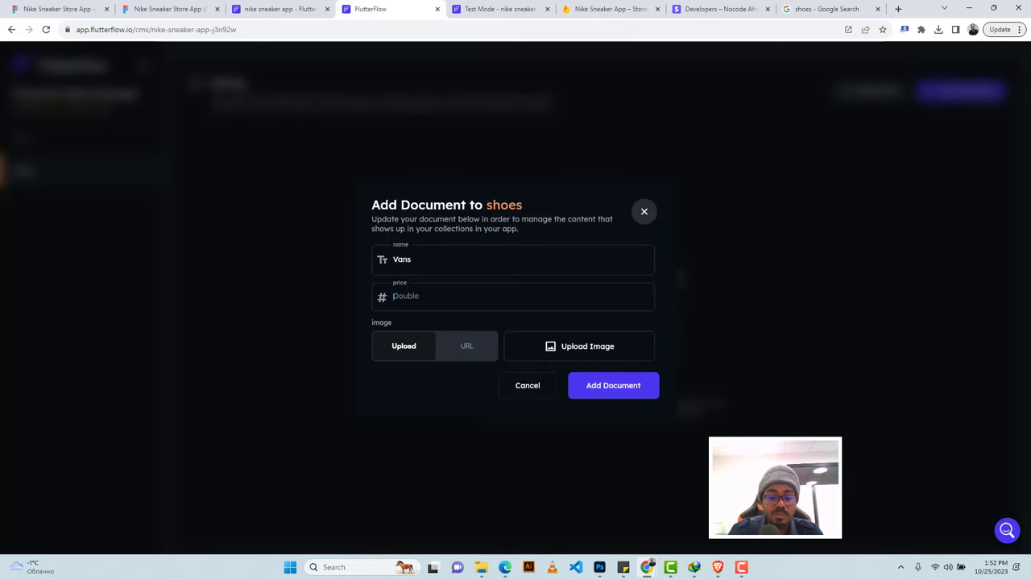
pyautogui.write('100')
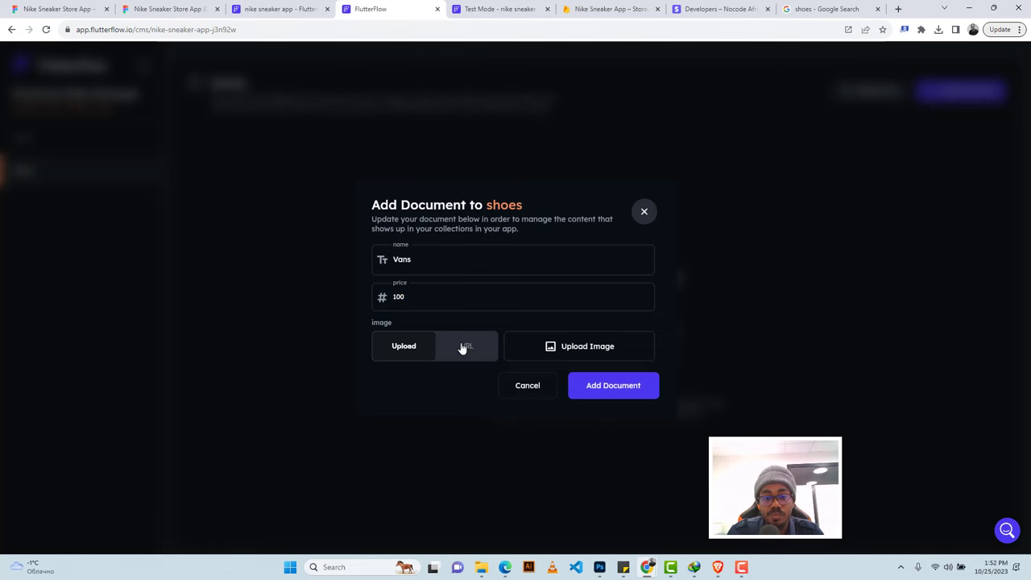
pyautogui.click(462, 347)
pyautogui.hotkey('ctrl', 'v')
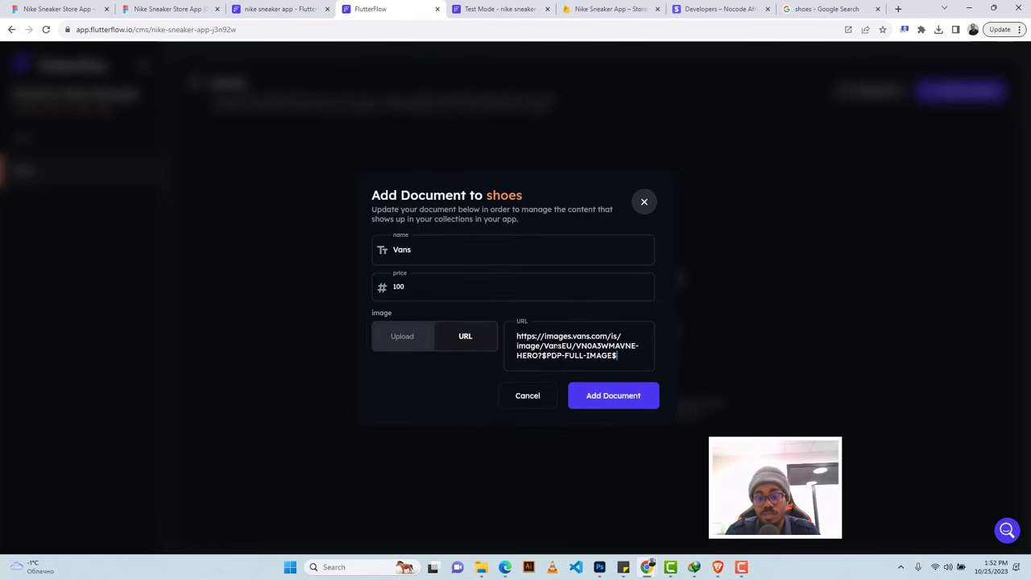
pyautogui.click(609, 397)
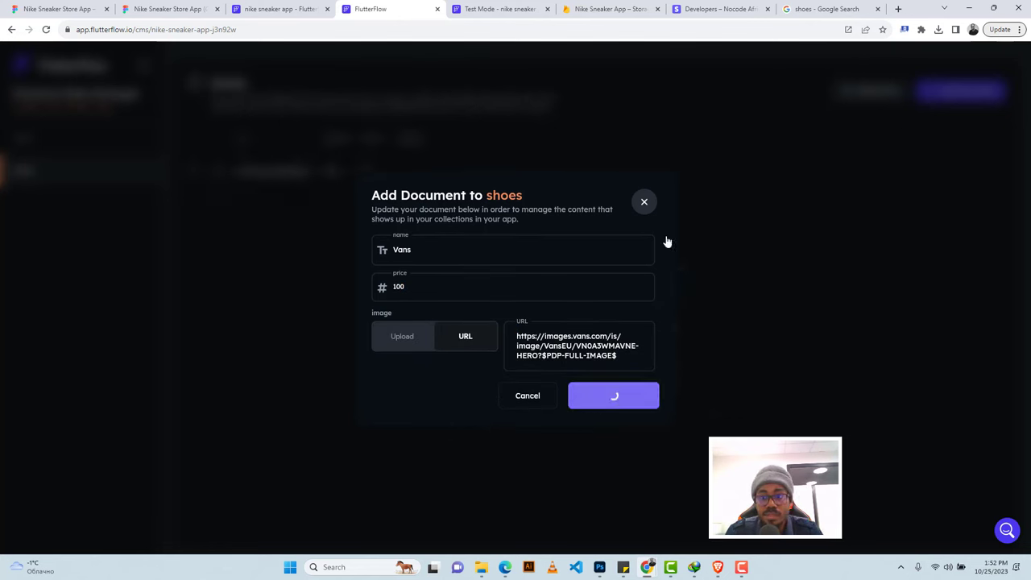
# Copy the Nike Spark shoe image's address from the Google image results.
pyautogui.click(819, 9)
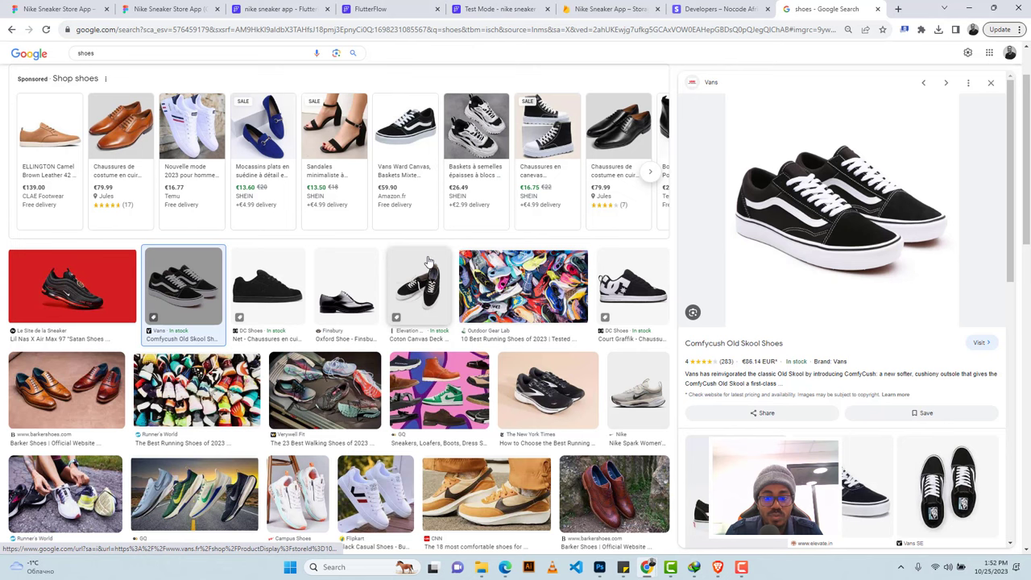
pyautogui.click(634, 395)
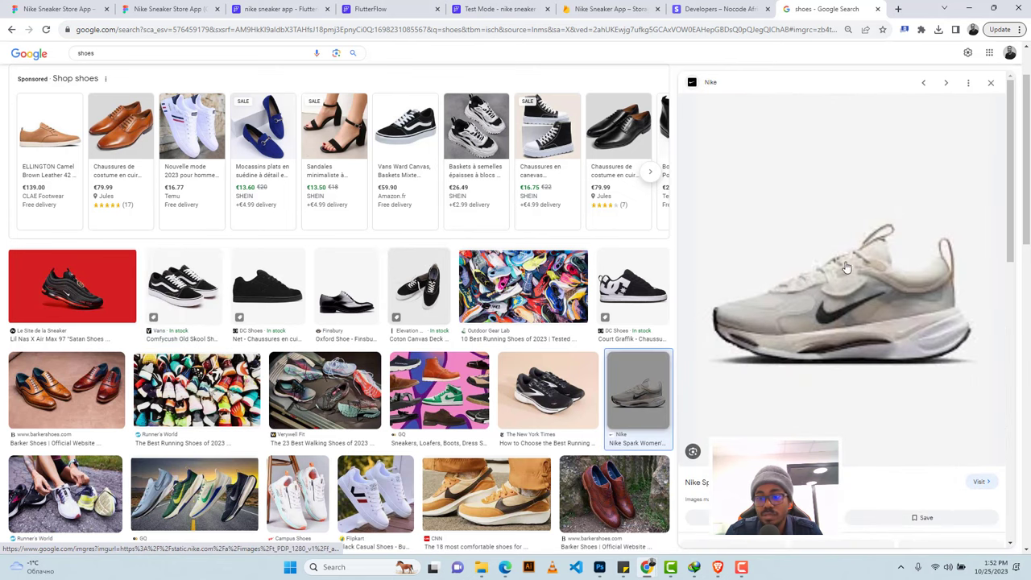
pyautogui.rightClick(862, 293)
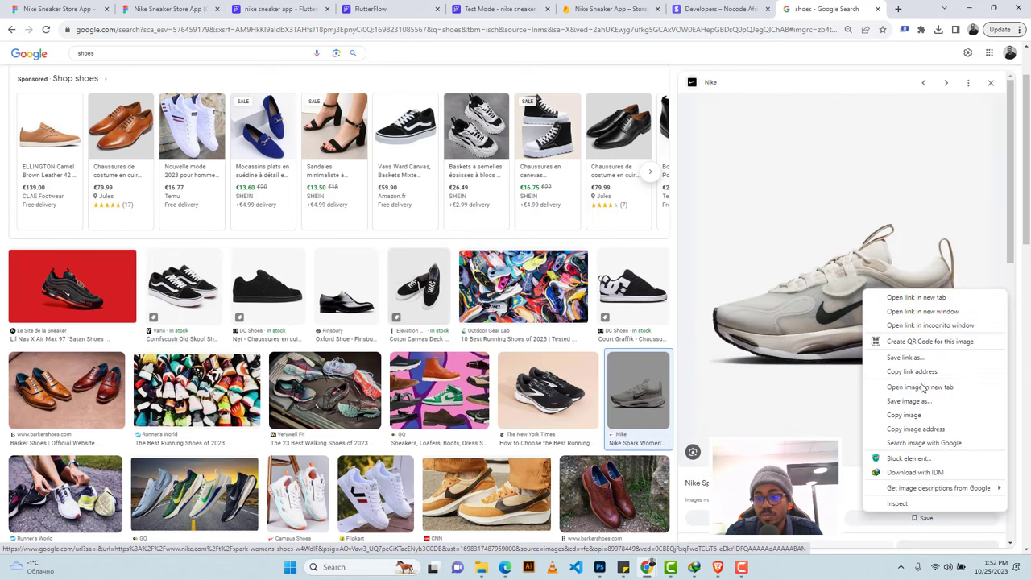
pyautogui.click(914, 429)
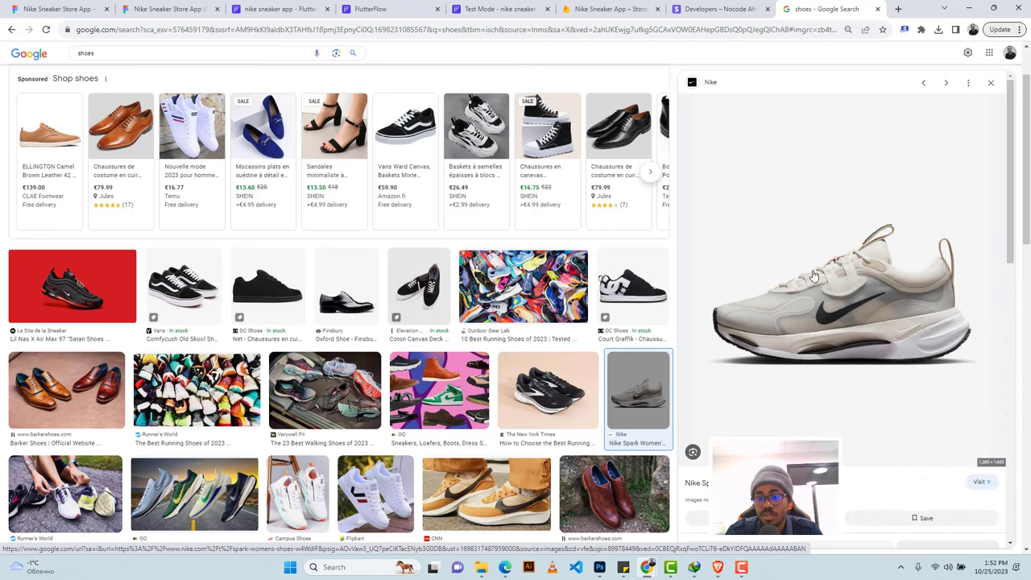
# Add a Nike document priced 1000 with the pasted Nike image URL.
pyautogui.click(379, 9)
pyautogui.click(702, 137)
pyautogui.click(977, 92)
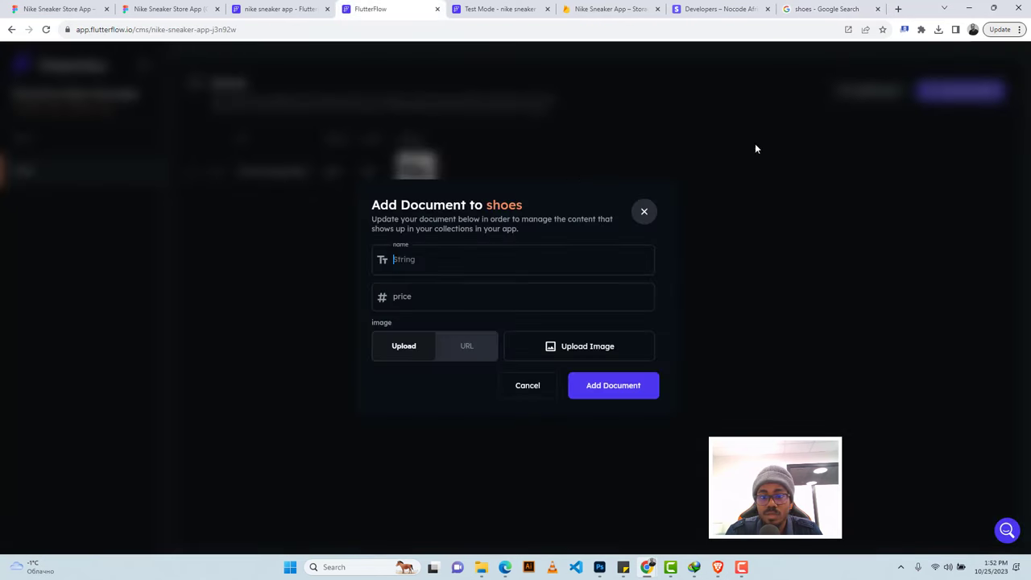
pyautogui.write('Nike')
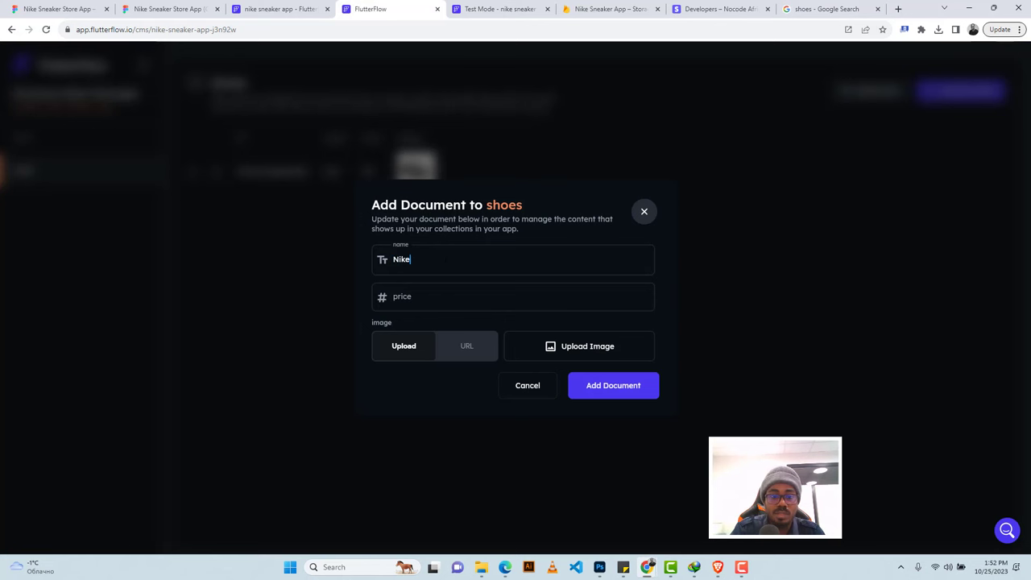
pyautogui.click(402, 296)
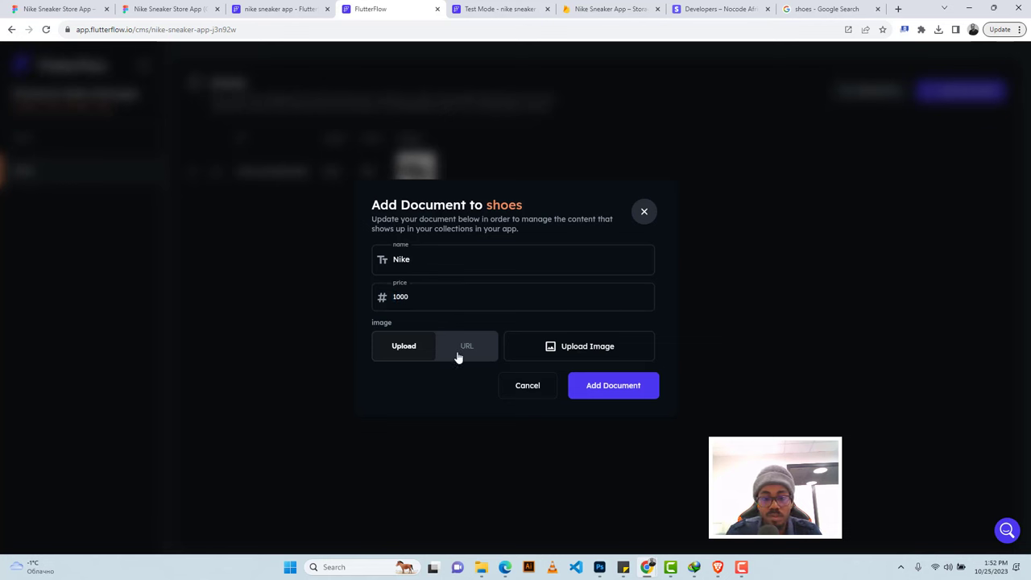
pyautogui.click(466, 345)
pyautogui.click(563, 346)
pyautogui.hotkey('ctrl', 'v')
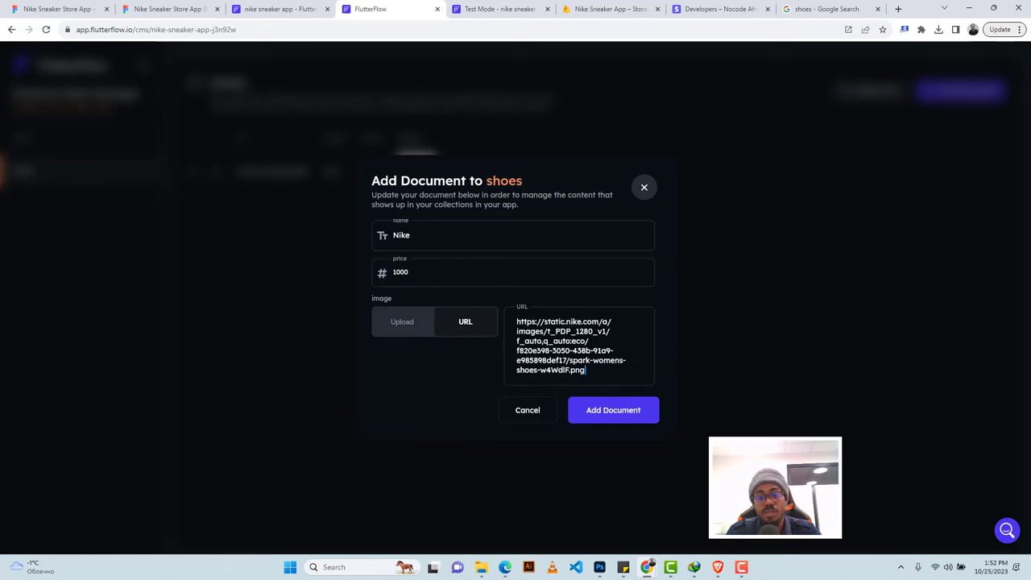
pyautogui.click(609, 410)
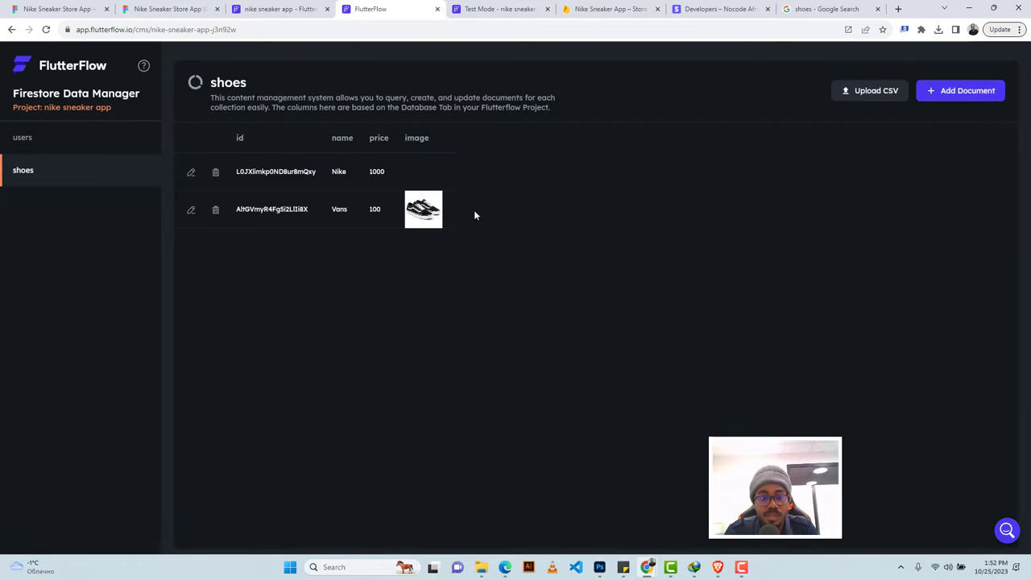
pyautogui.click(280, 9)
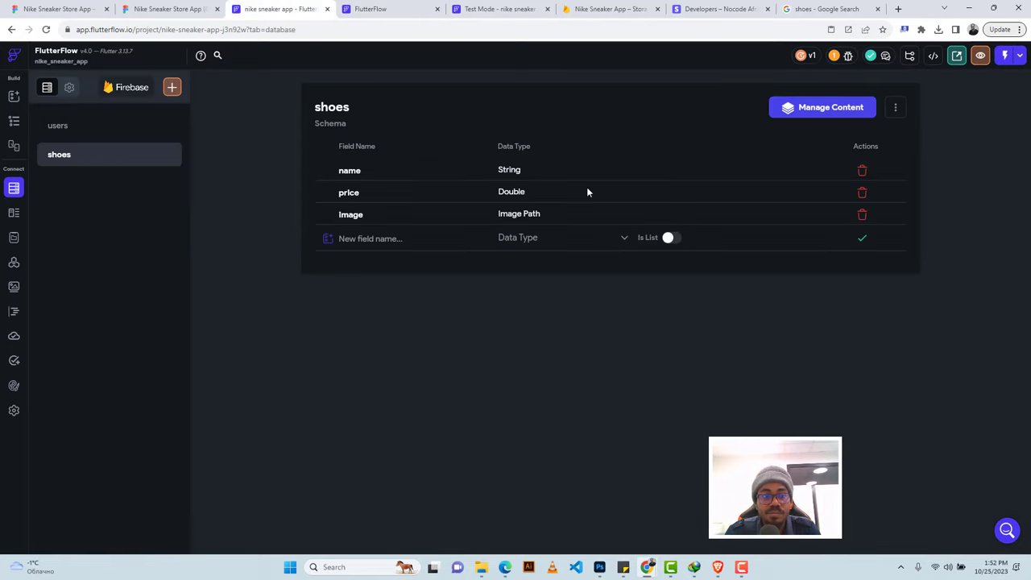
# Copy the image address of the adidas Stan Smith Lux picture from Google Images.
pyautogui.click(12, 123)
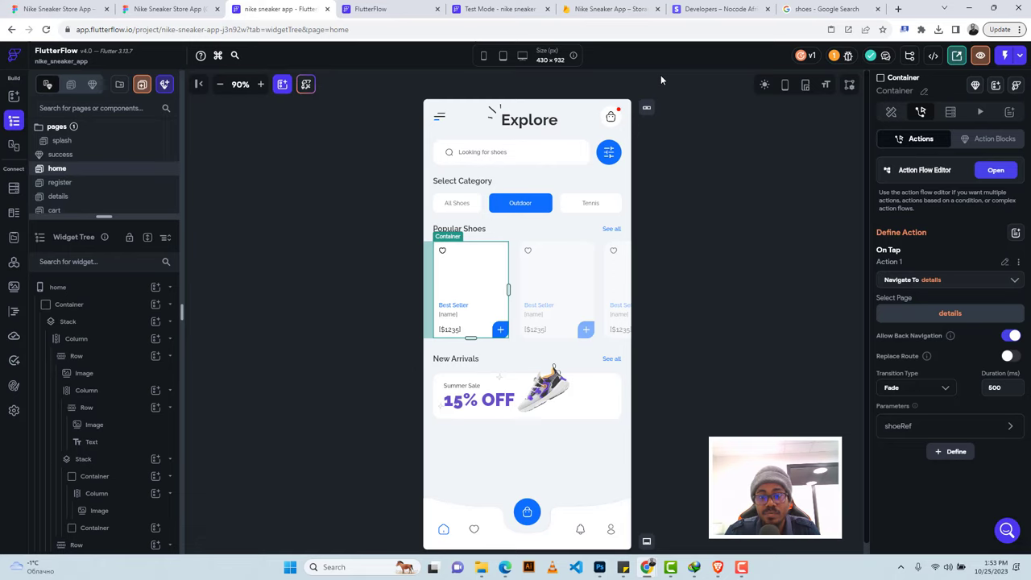
pyautogui.click(829, 8)
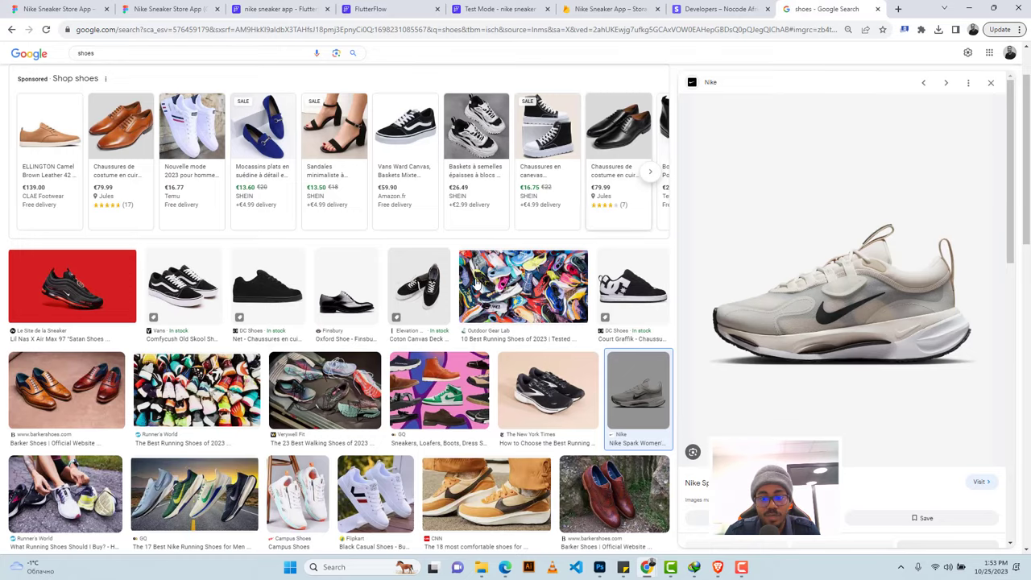
pyautogui.scroll(-2, 475, 282)
pyautogui.scroll(-1, 475, 282)
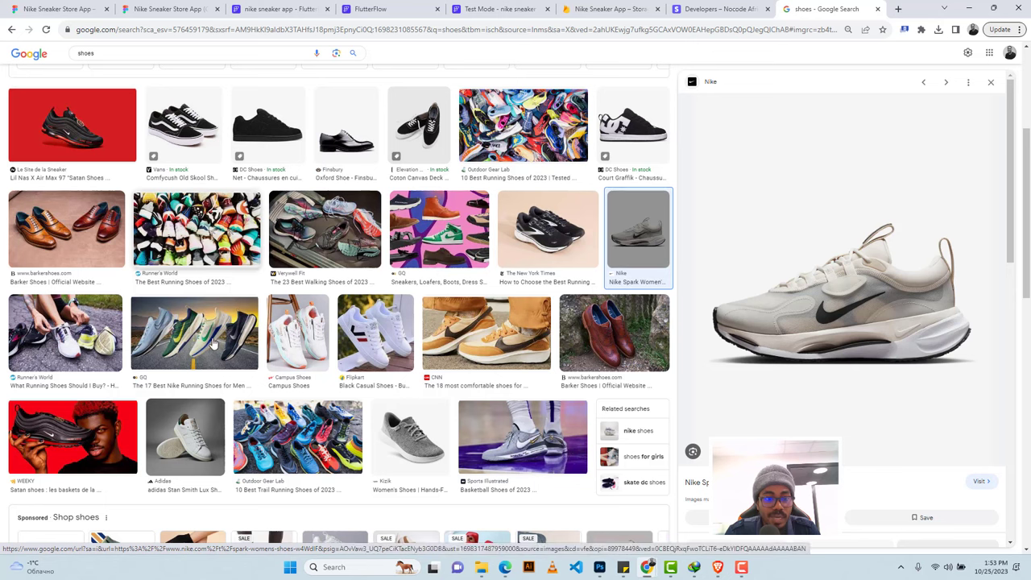
pyautogui.click(185, 437)
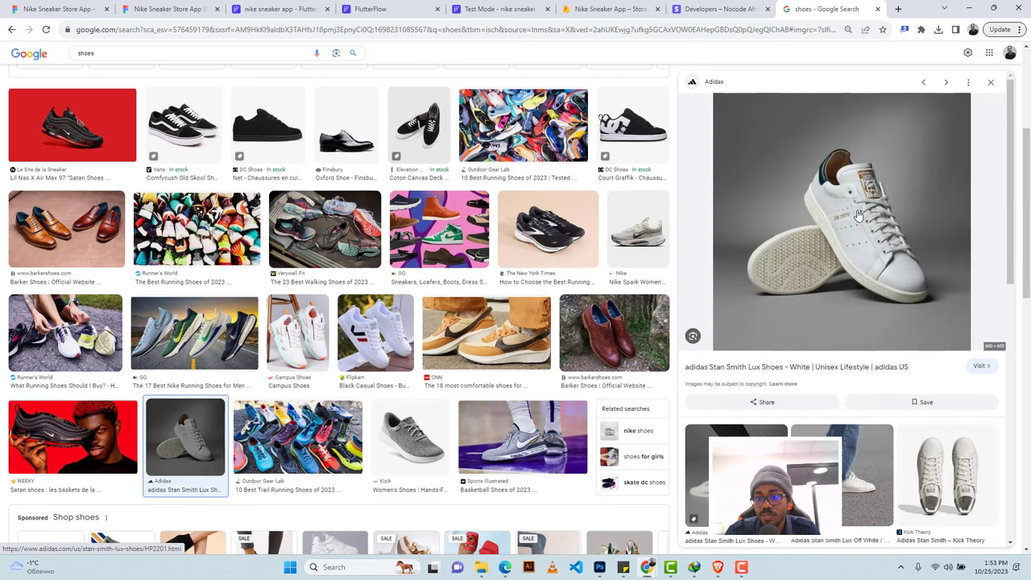
pyautogui.rightClick(858, 212)
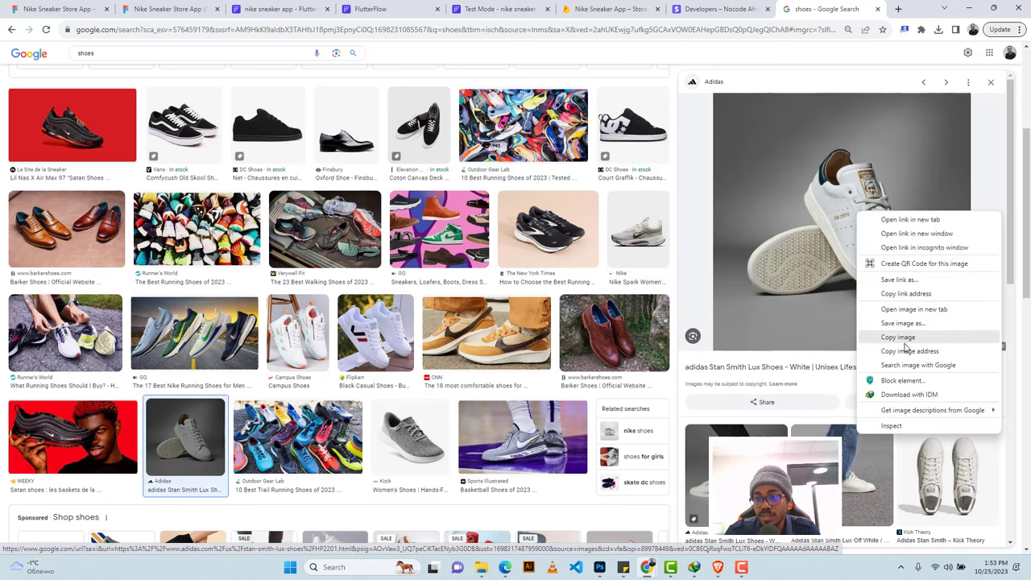
pyautogui.click(906, 352)
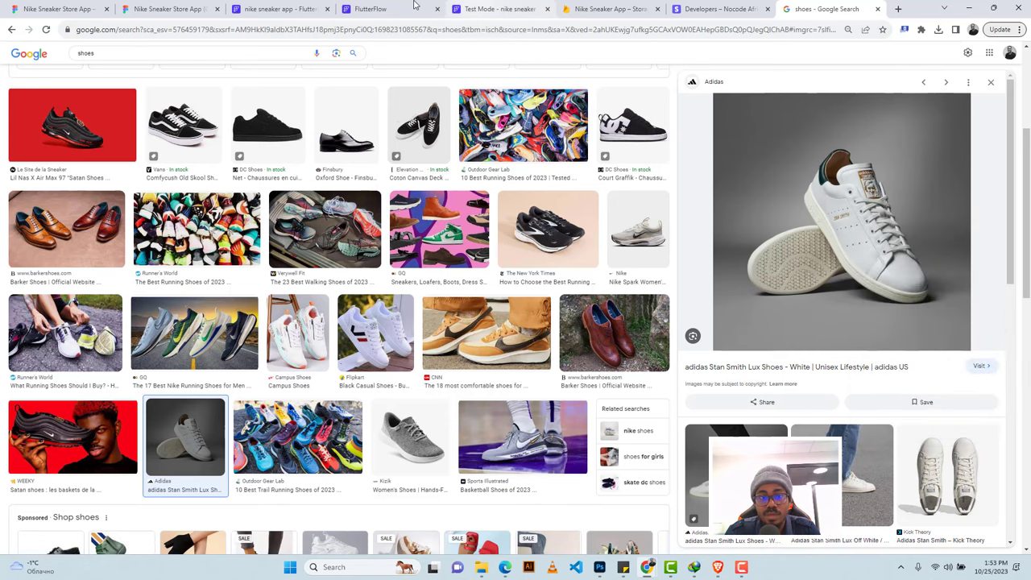
# Add an 'Adidas' document priced 1500 with the pasted image URL to the shoes collection.
pyautogui.click(369, 9)
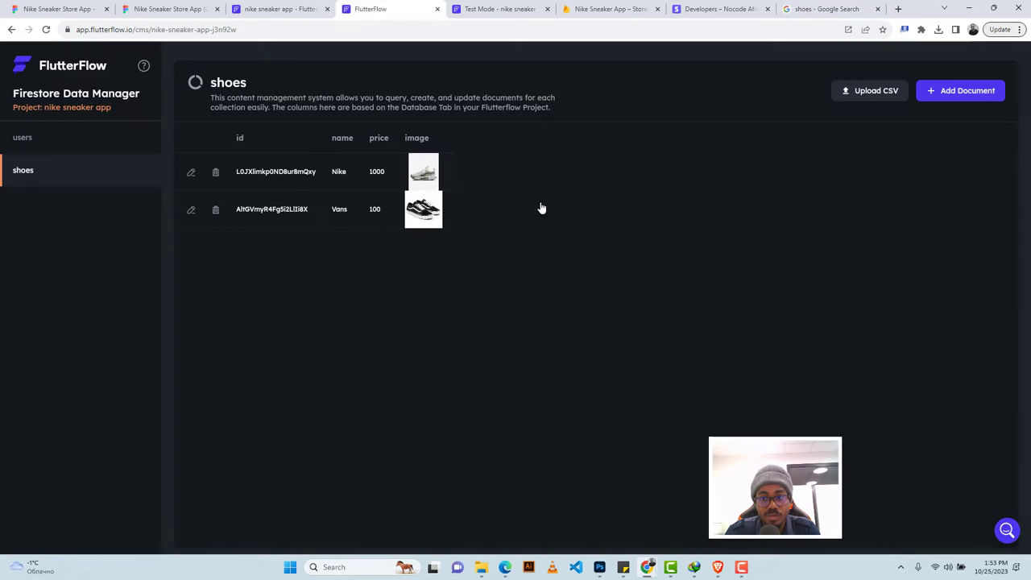
pyautogui.click(978, 91)
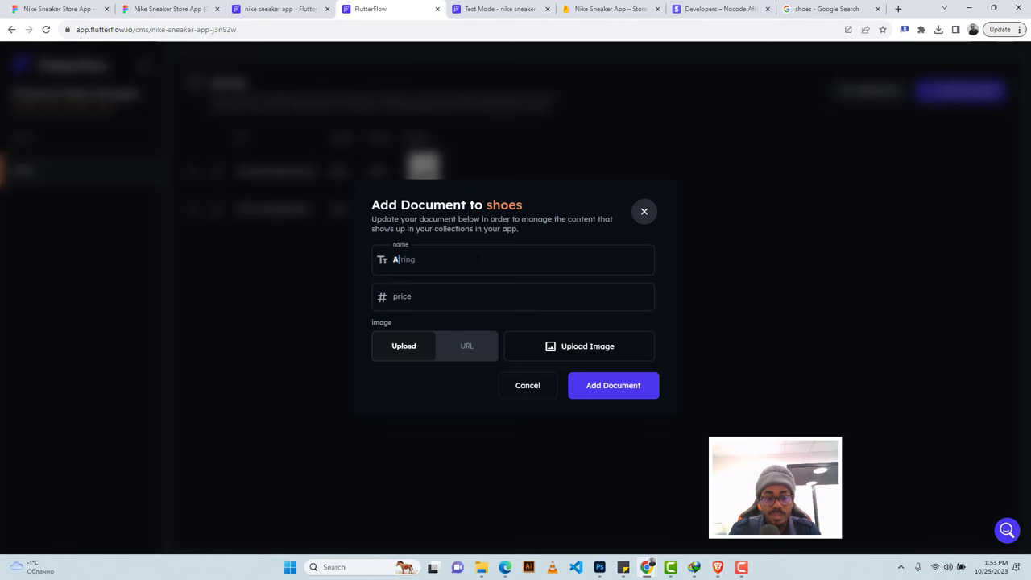
pyautogui.write('Adidas')
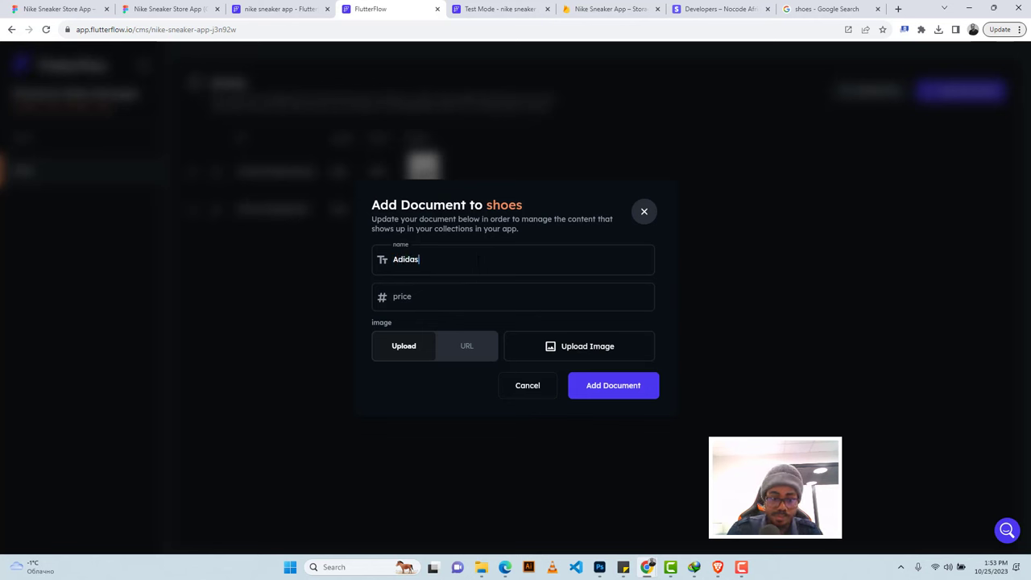
pyautogui.press('Tab')
pyautogui.write('1')
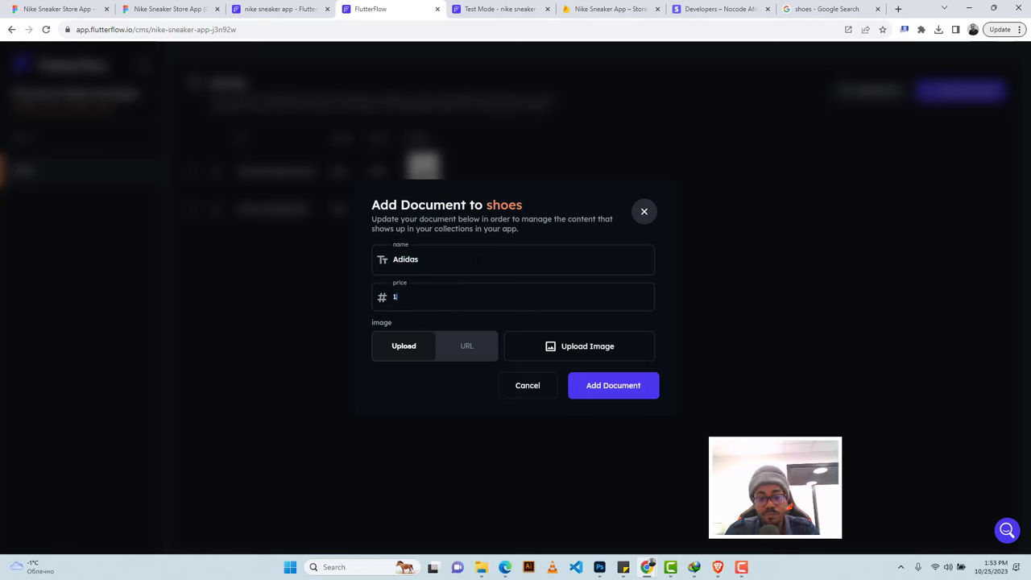
pyautogui.write('500')
pyautogui.click(463, 346)
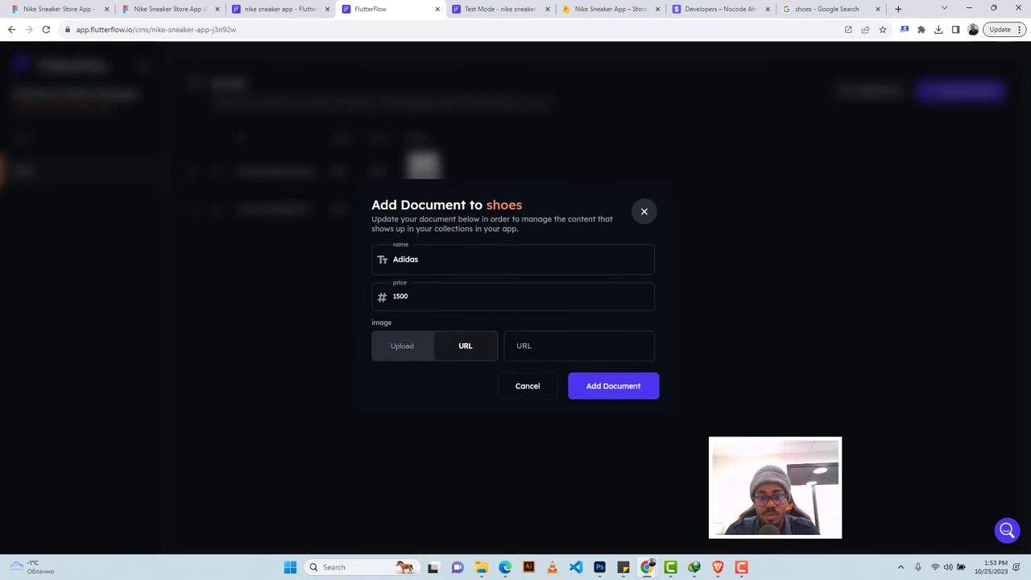
pyautogui.hotkey('ctrl', 'v')
pyautogui.click(614, 408)
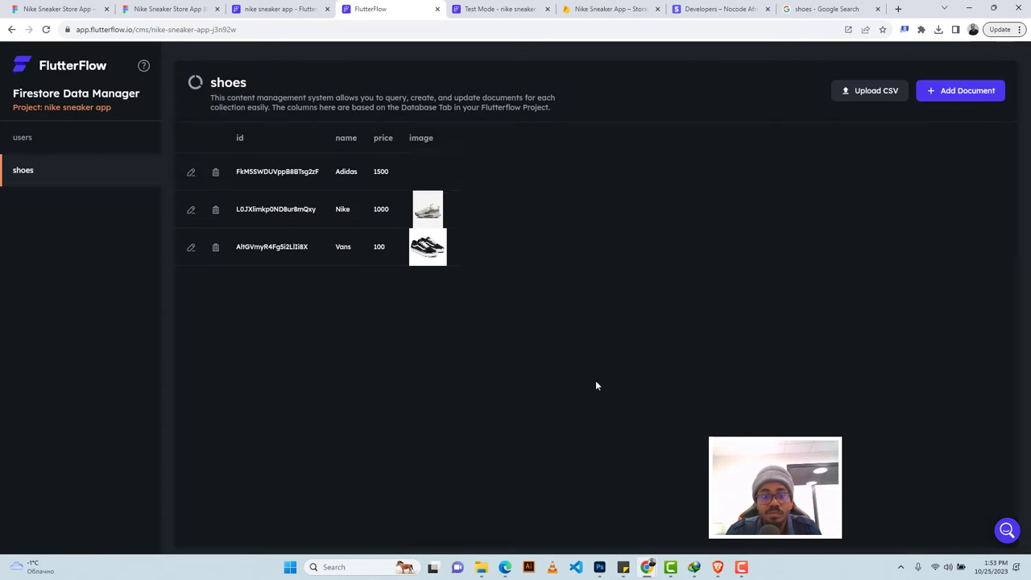
# Select the circular 44-diameter Container holding the header cart icon on the home page.
pyautogui.click(296, 8)
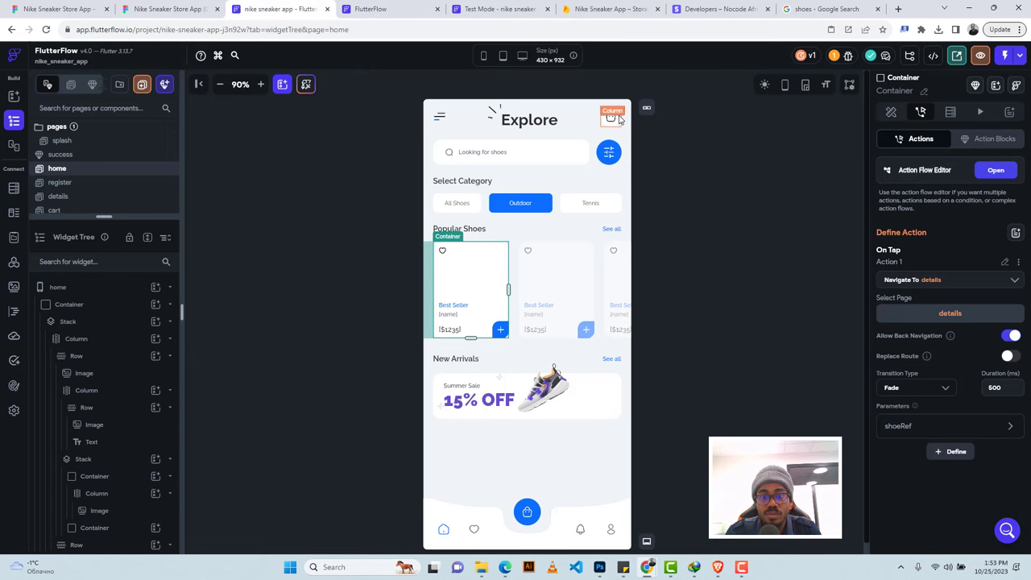
pyautogui.click(618, 119)
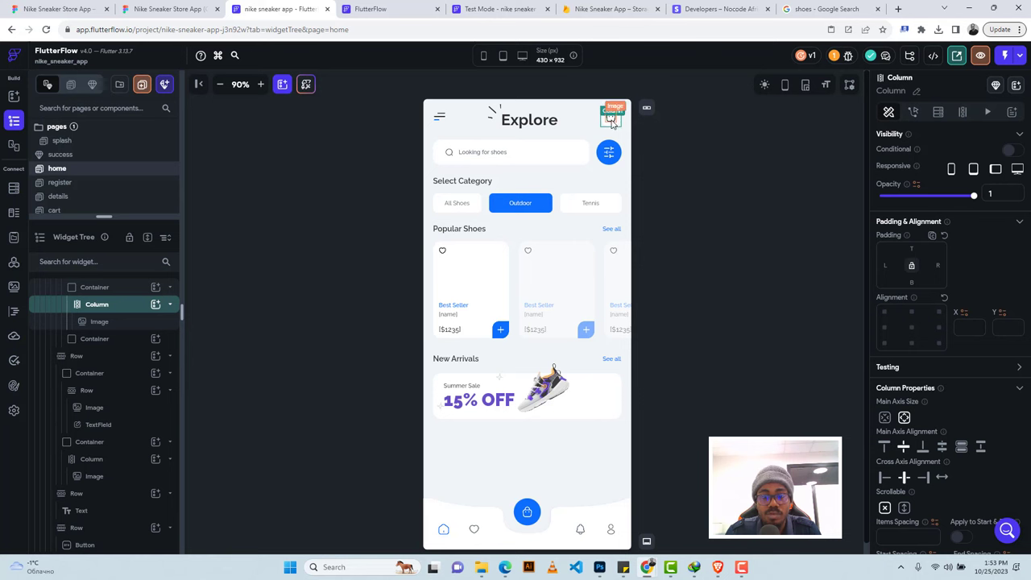
pyautogui.click(122, 288)
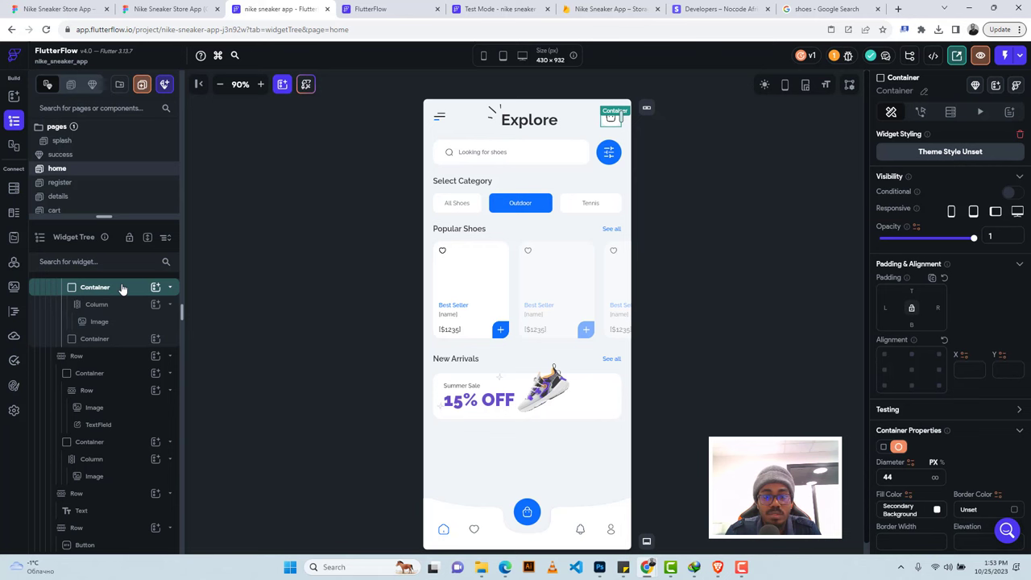
# Make the selected cart container navigate to the cart page with a 500 ms fade transition.
pyautogui.click(921, 112)
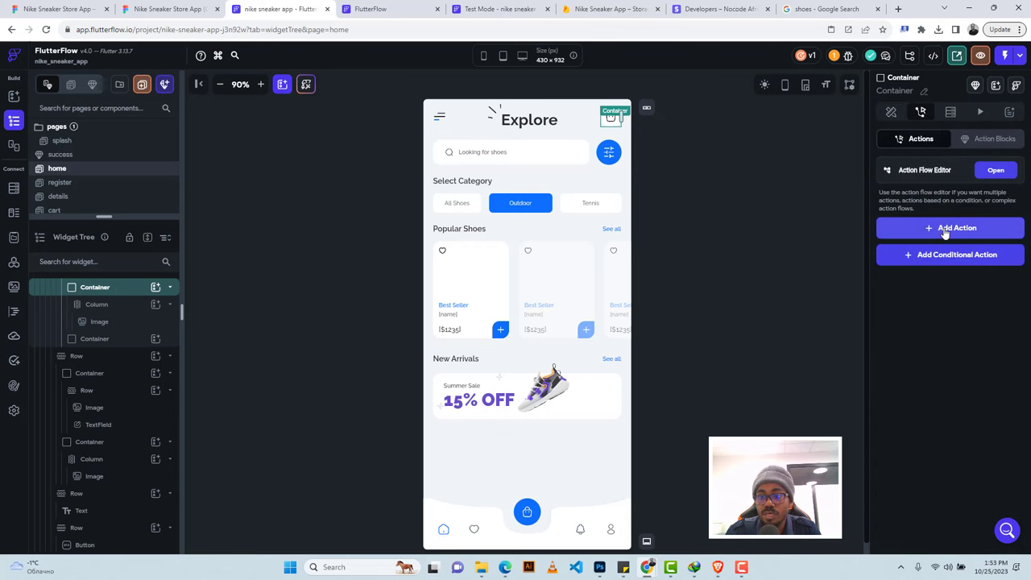
pyautogui.click(916, 230)
pyautogui.click(897, 413)
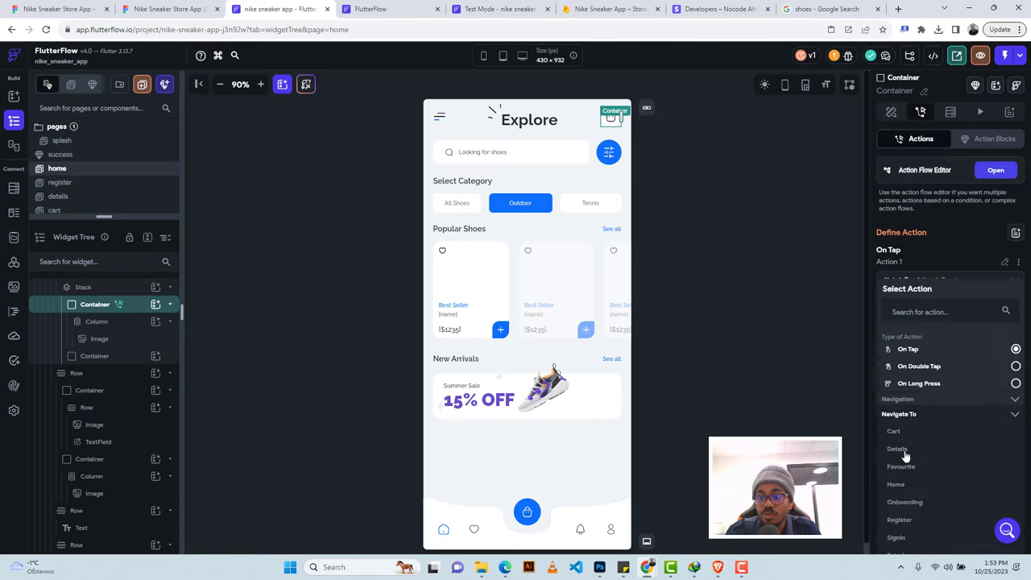
pyautogui.click(896, 432)
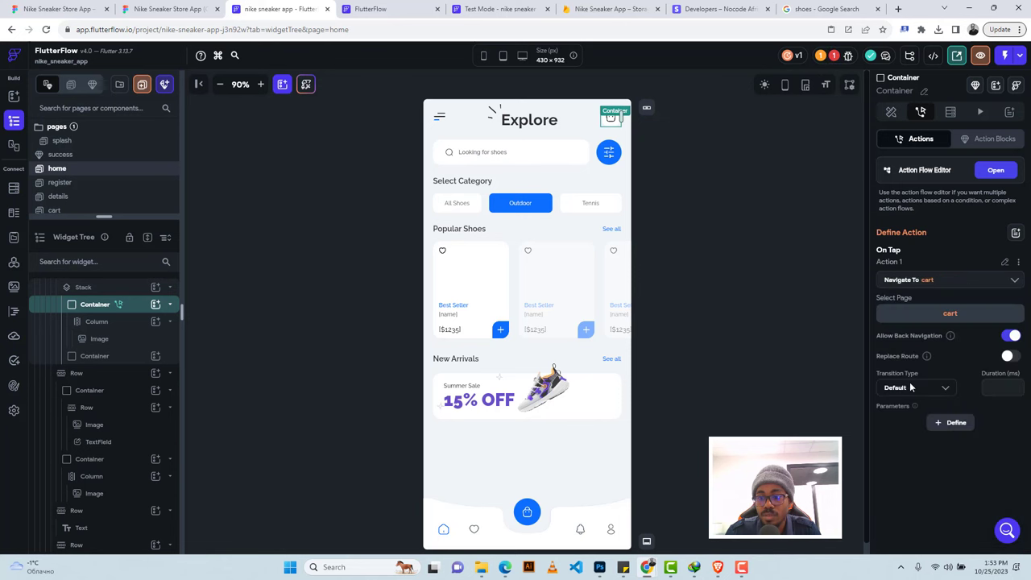
pyautogui.click(911, 388)
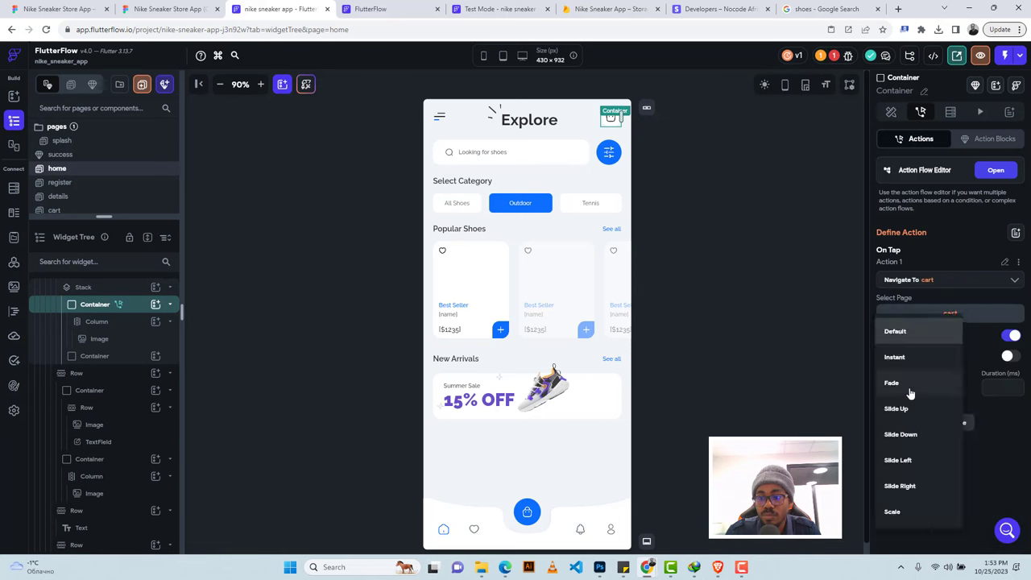
pyautogui.click(1016, 387)
pyautogui.write('5')
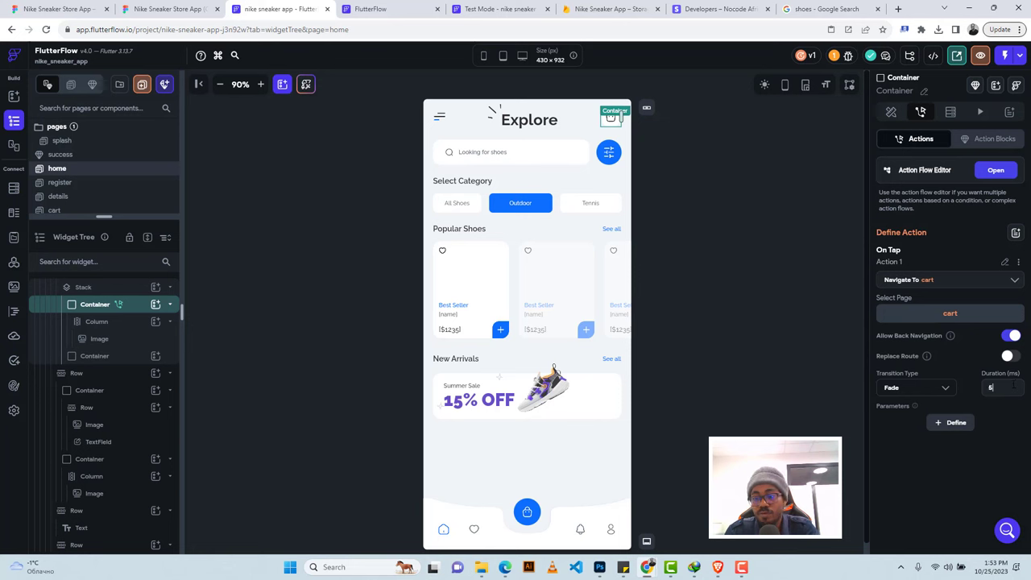
pyautogui.write('00')
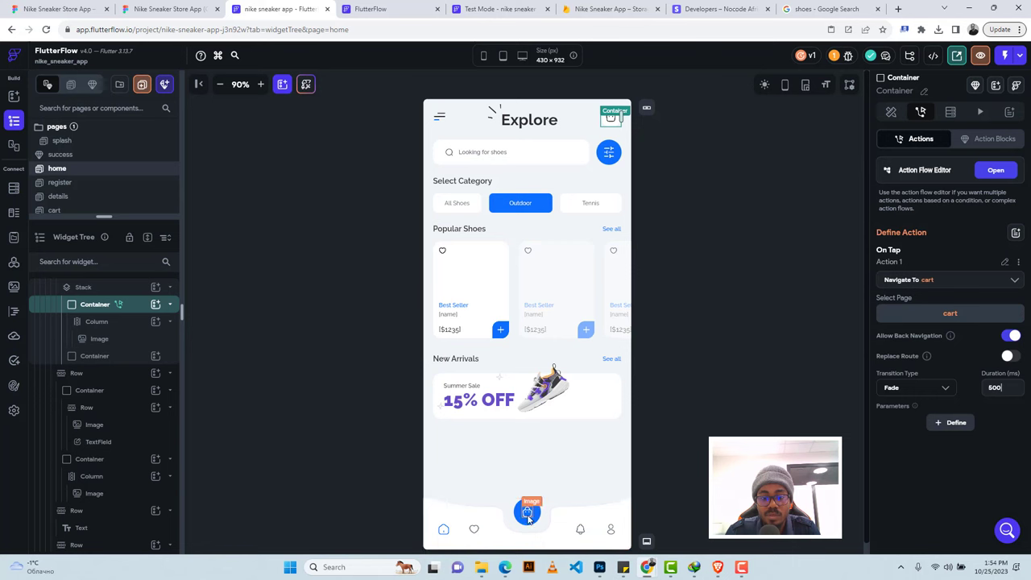
# Give the bottom-bar cart button's container the same cart navigation with a 500 ms fade.
pyautogui.click(524, 523)
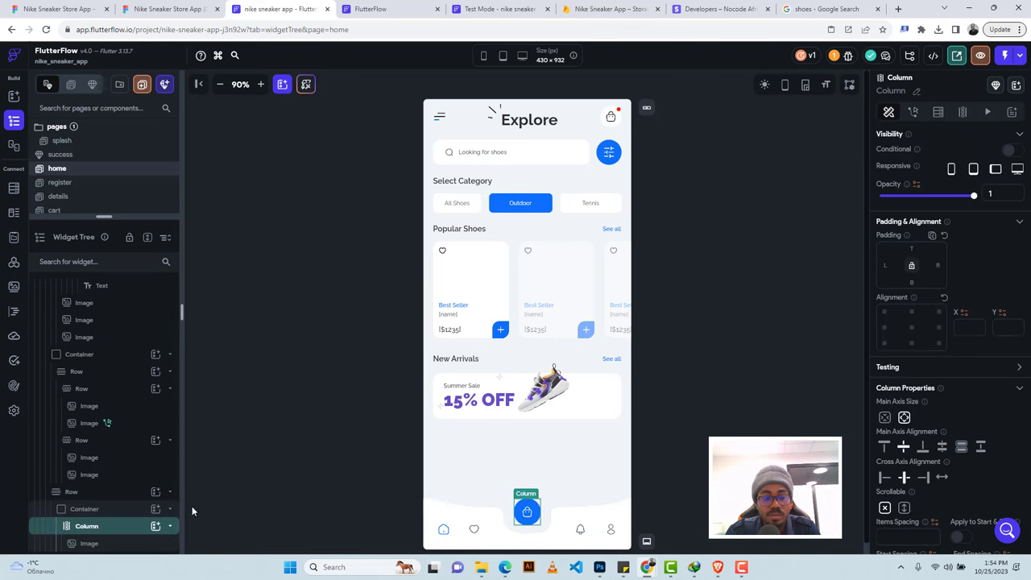
pyautogui.click(107, 508)
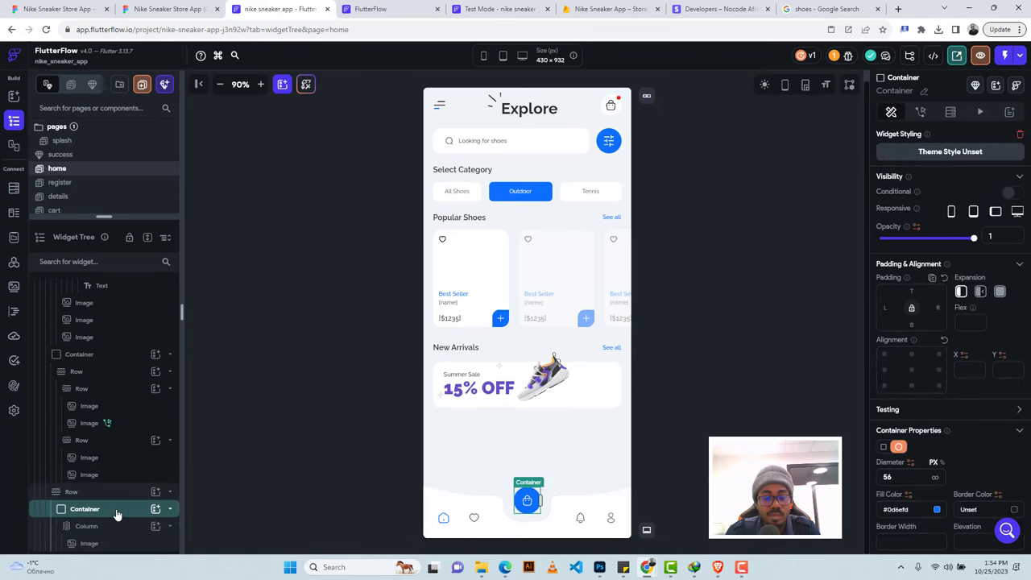
pyautogui.click(920, 112)
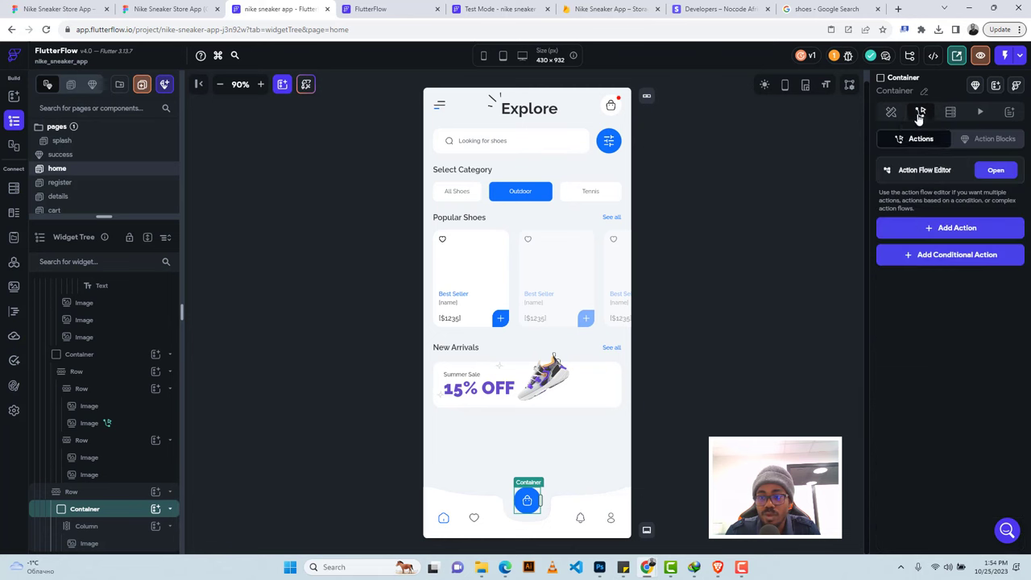
pyautogui.click(941, 228)
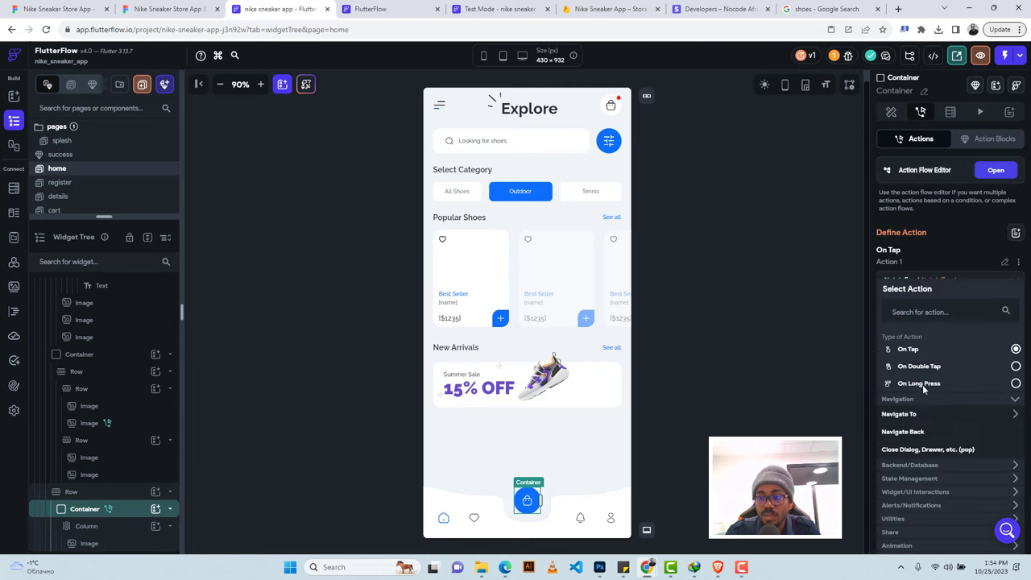
pyautogui.click(898, 414)
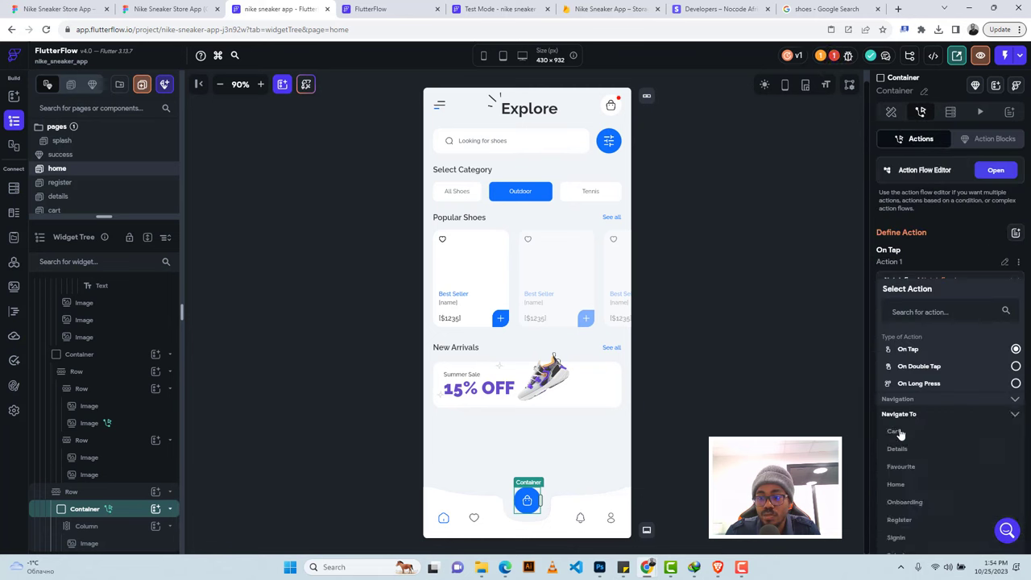
pyautogui.click(896, 432)
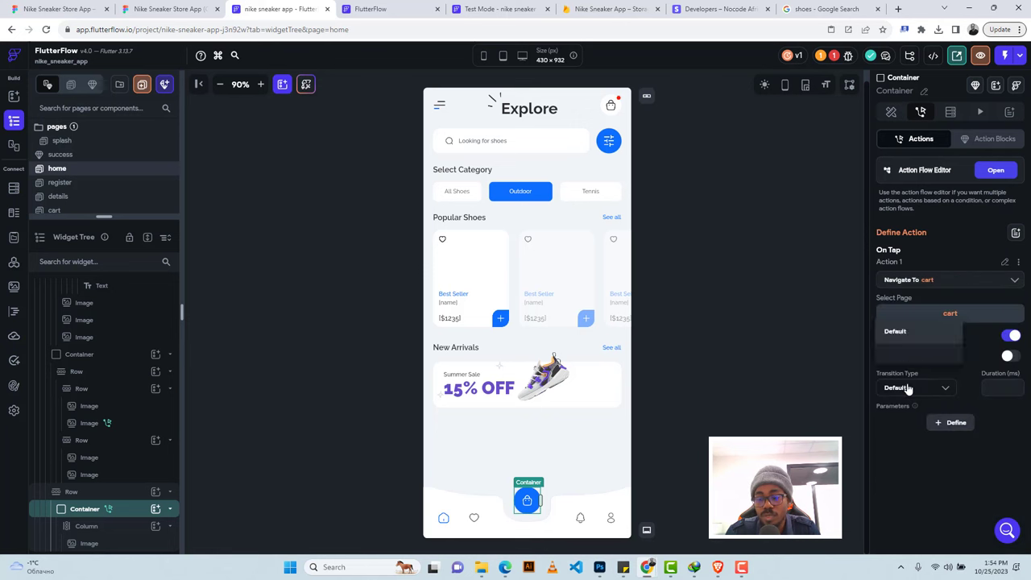
pyautogui.click(900, 385)
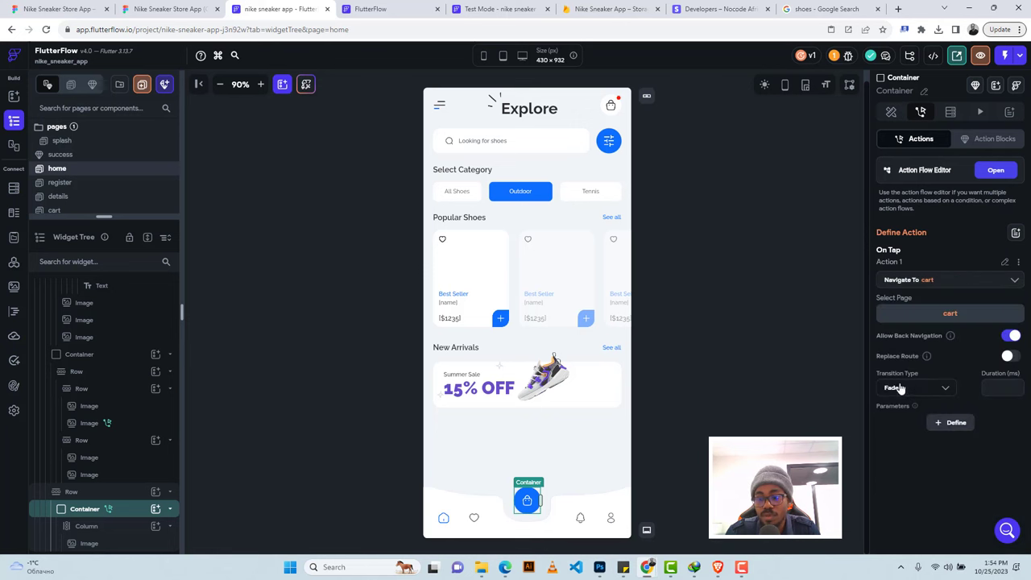
pyautogui.click(988, 385)
pyautogui.write('5')
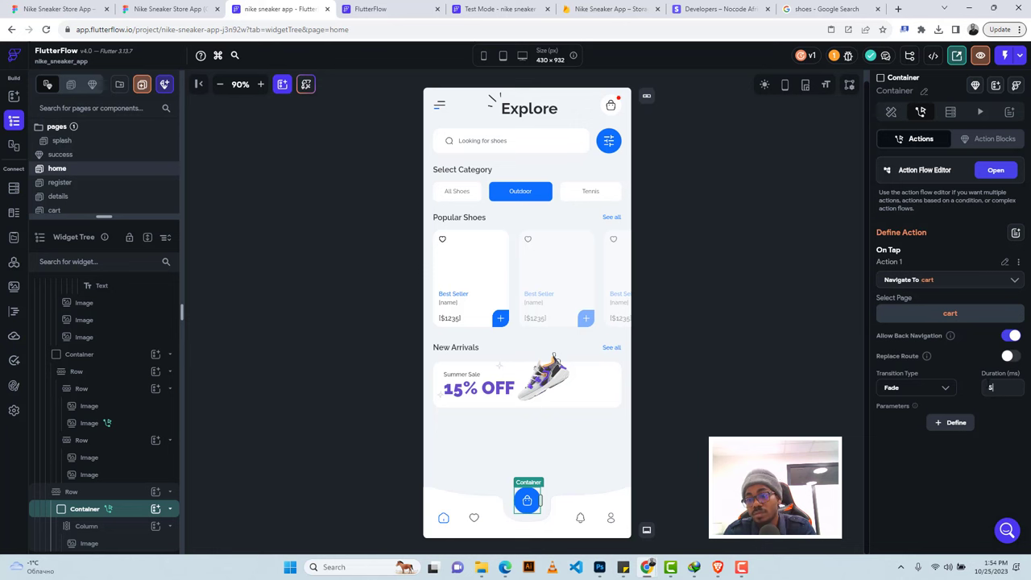
pyautogui.write('00')
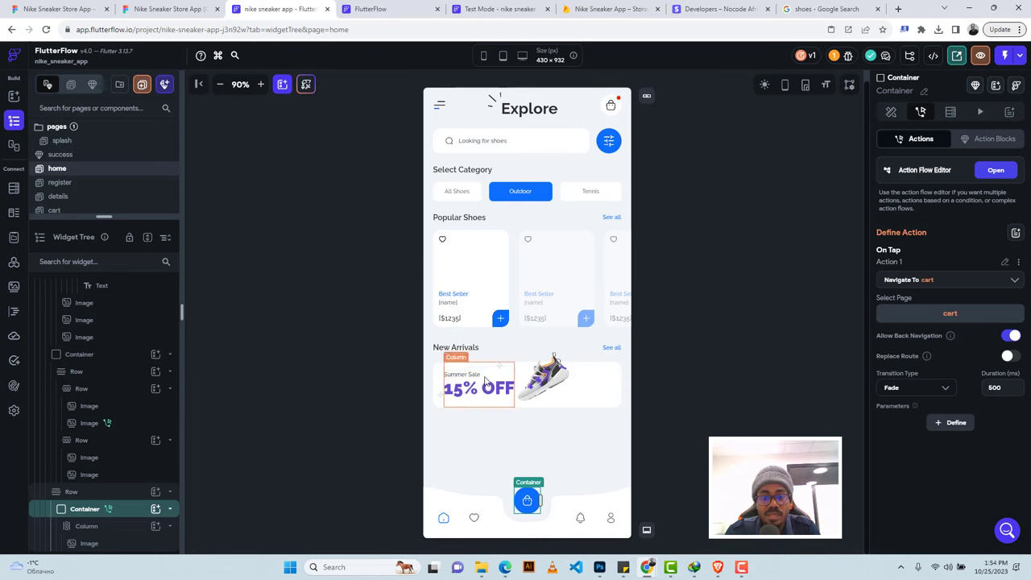
# Check the shoes collection, then select the first shoe card on the home page.
pyautogui.click(385, 10)
pyautogui.click(278, 9)
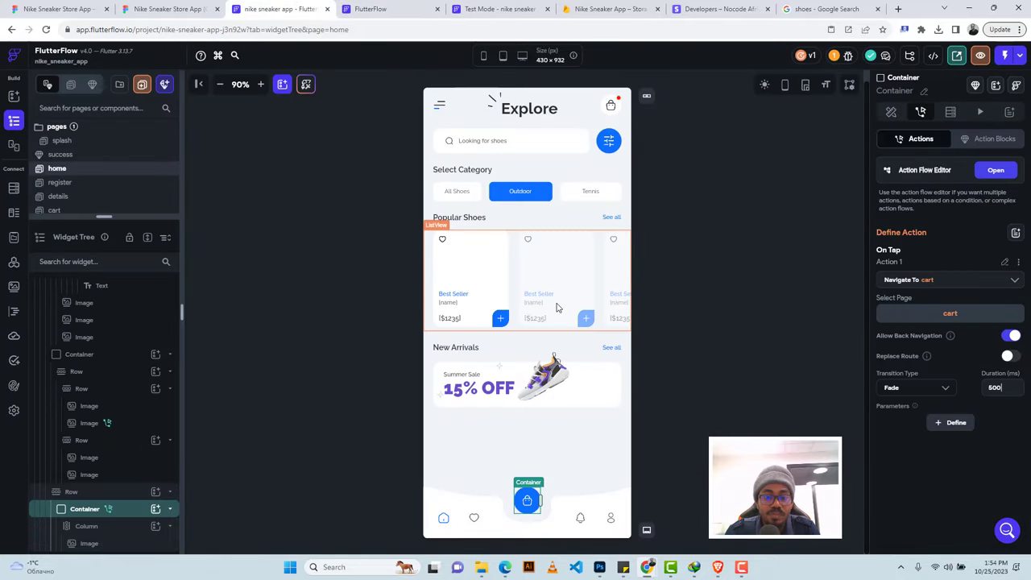
pyautogui.click(475, 238)
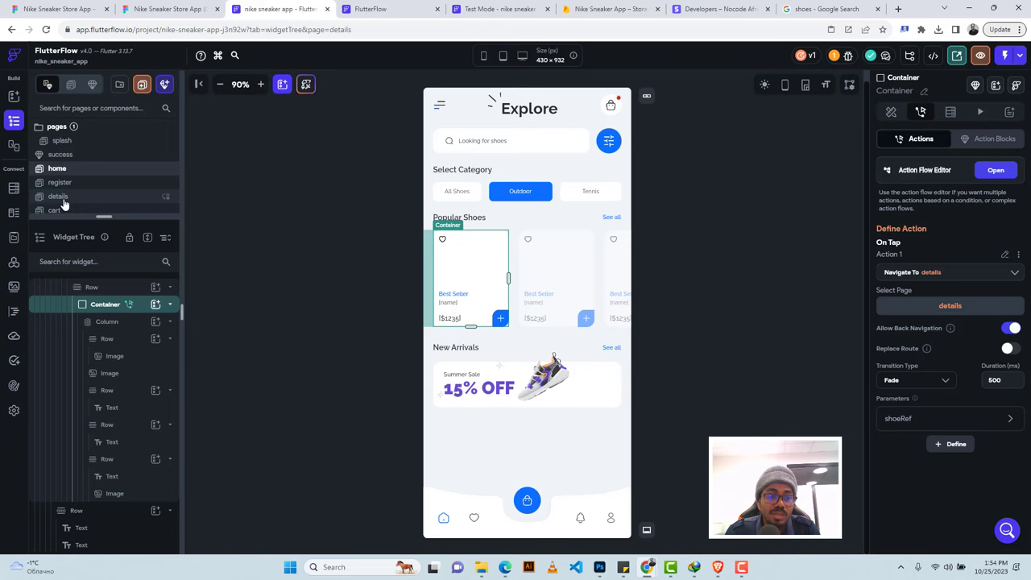
# Open the details page and start a backend query on its root widget.
pyautogui.click(65, 199)
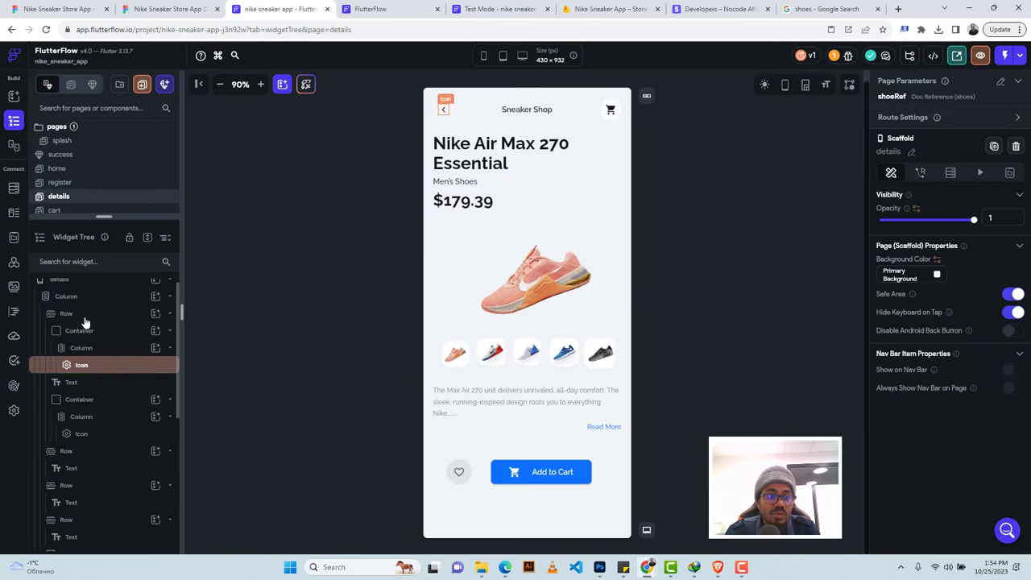
pyautogui.scroll(1, 87, 320)
pyautogui.click(84, 287)
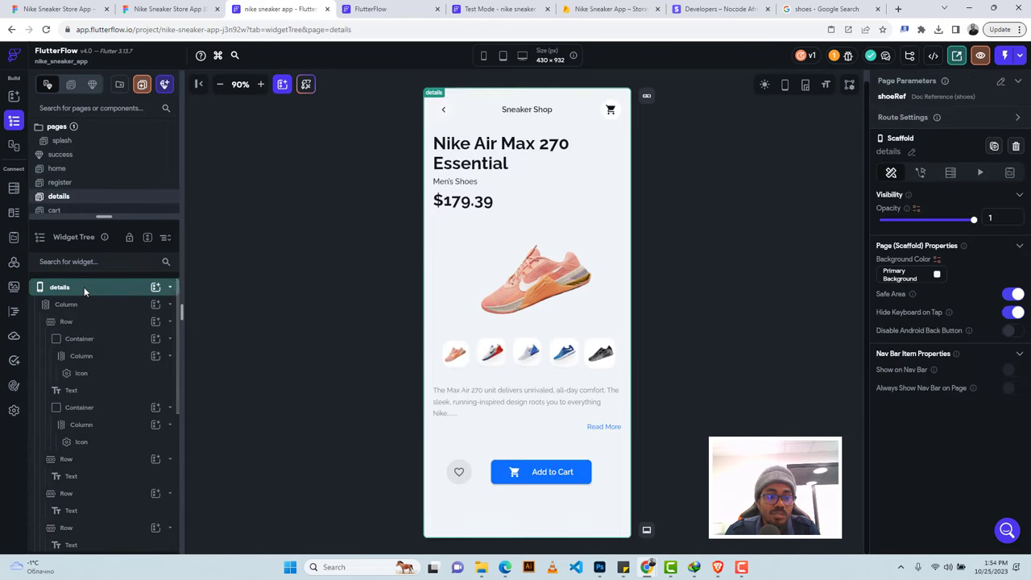
pyautogui.click(950, 173)
pyautogui.click(949, 200)
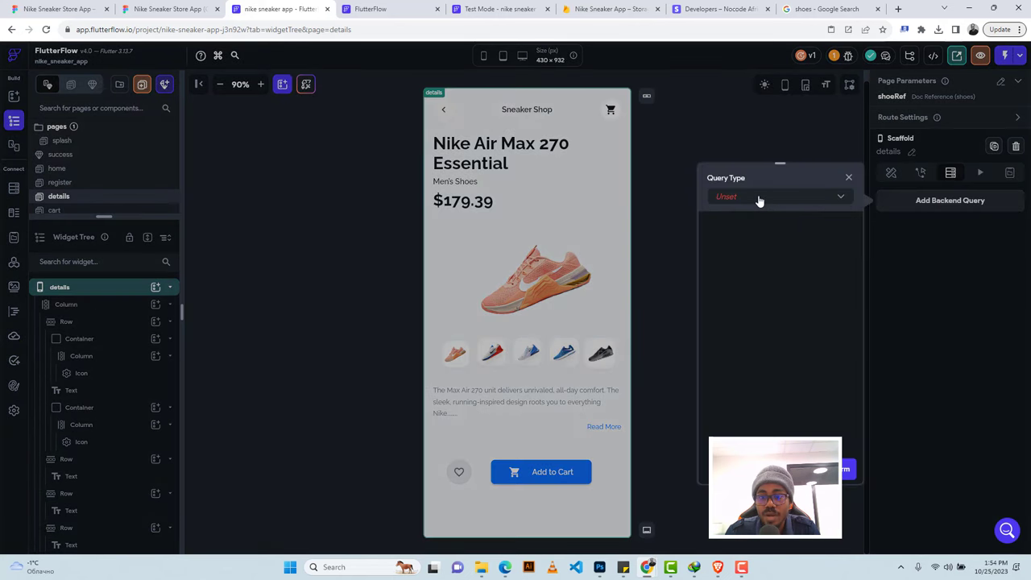
# Query a shoes Document from Reference using the shoeRef page parameter and save it.
pyautogui.click(759, 199)
pyautogui.click(752, 223)
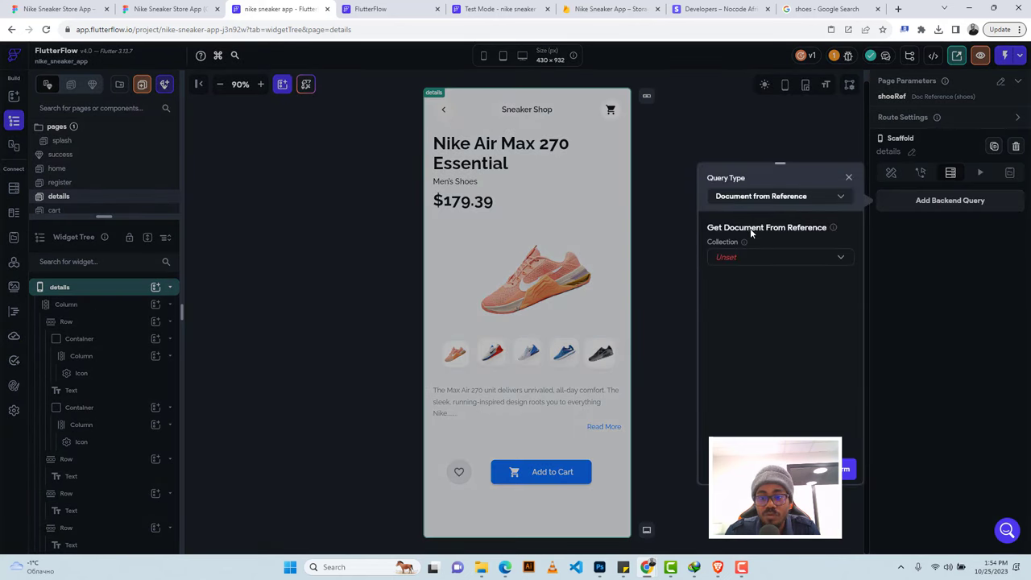
pyautogui.click(744, 259)
pyautogui.click(735, 257)
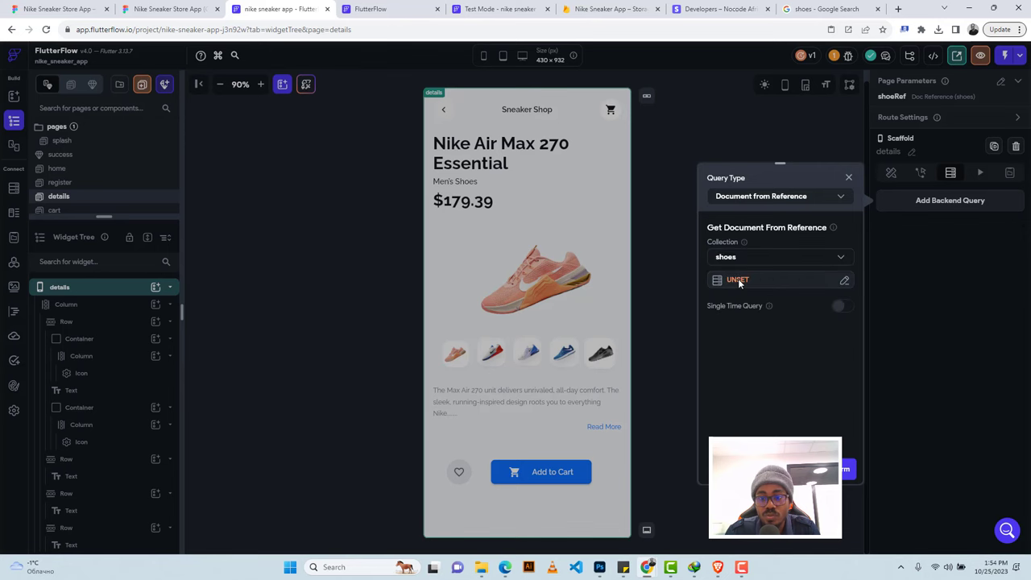
pyautogui.click(728, 279)
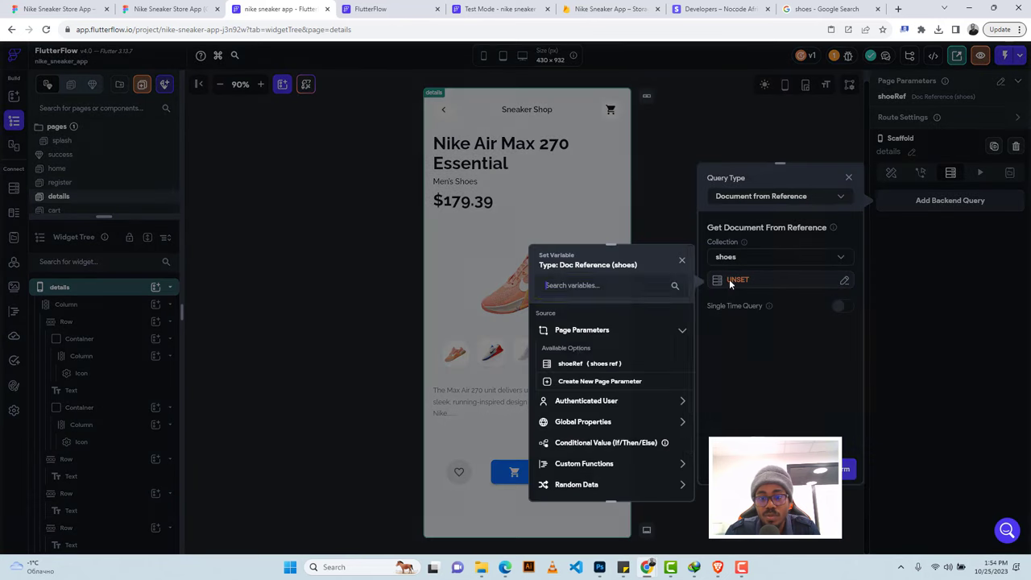
pyautogui.click(577, 367)
pyautogui.click(664, 483)
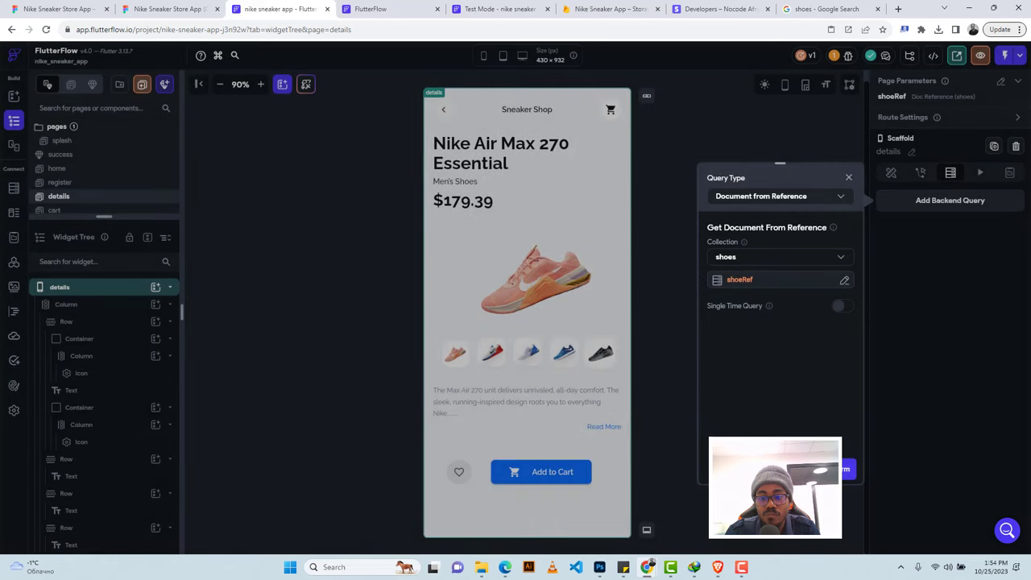
pyautogui.click(848, 468)
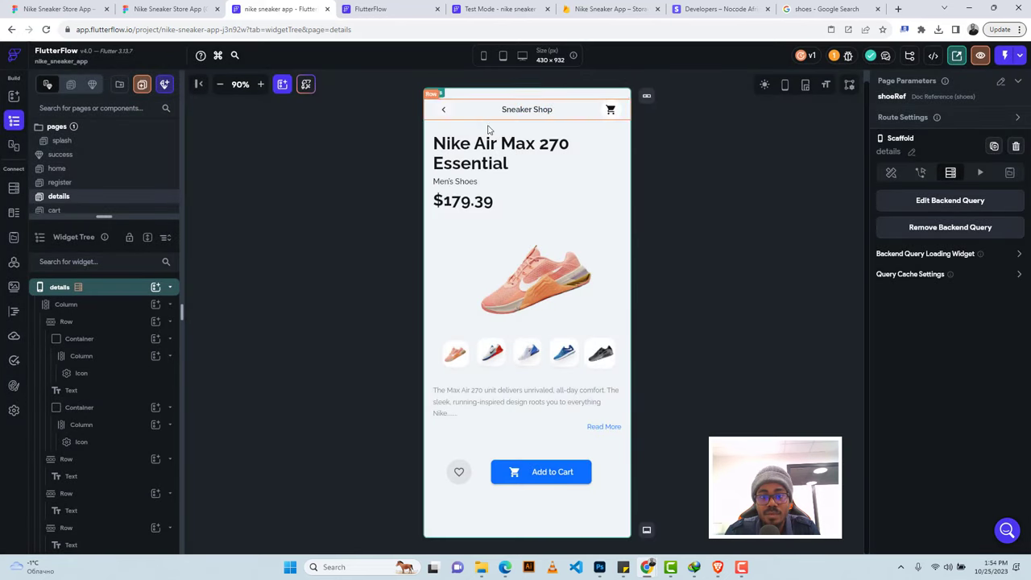
# Bind the details title text to the shoes document's name.
pyautogui.click(477, 150)
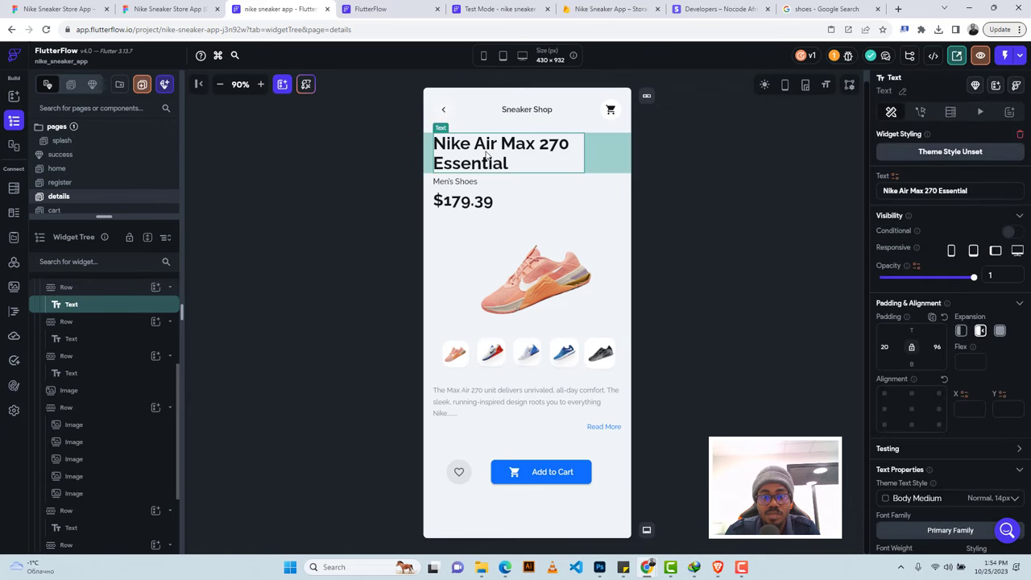
pyautogui.click(894, 177)
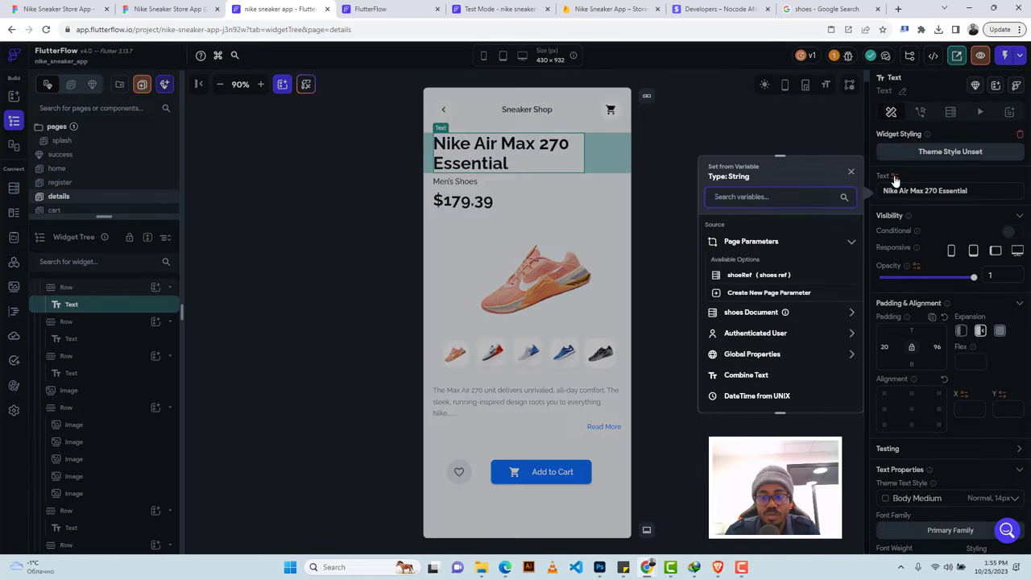
pyautogui.click(751, 314)
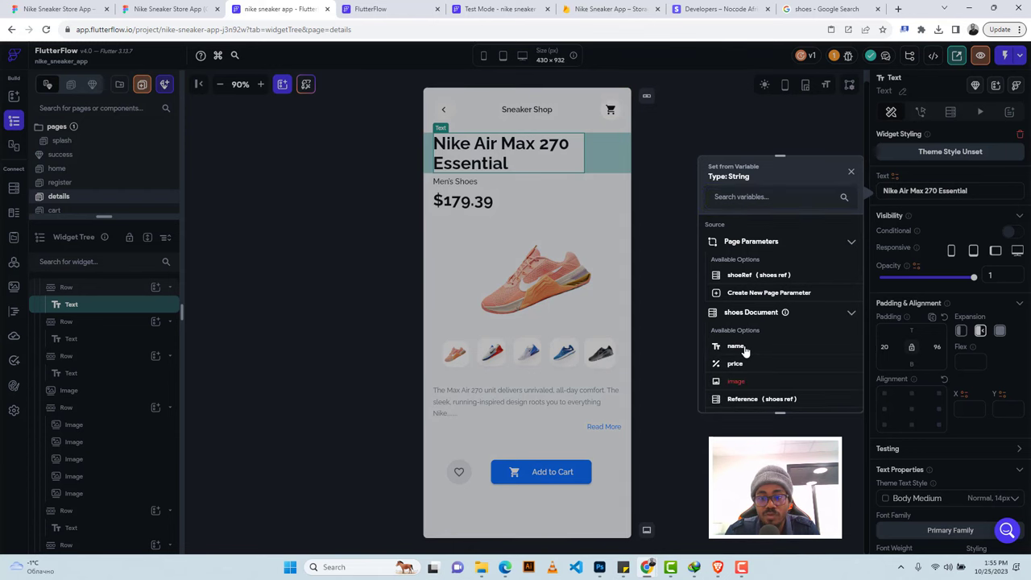
pyautogui.click(736, 346)
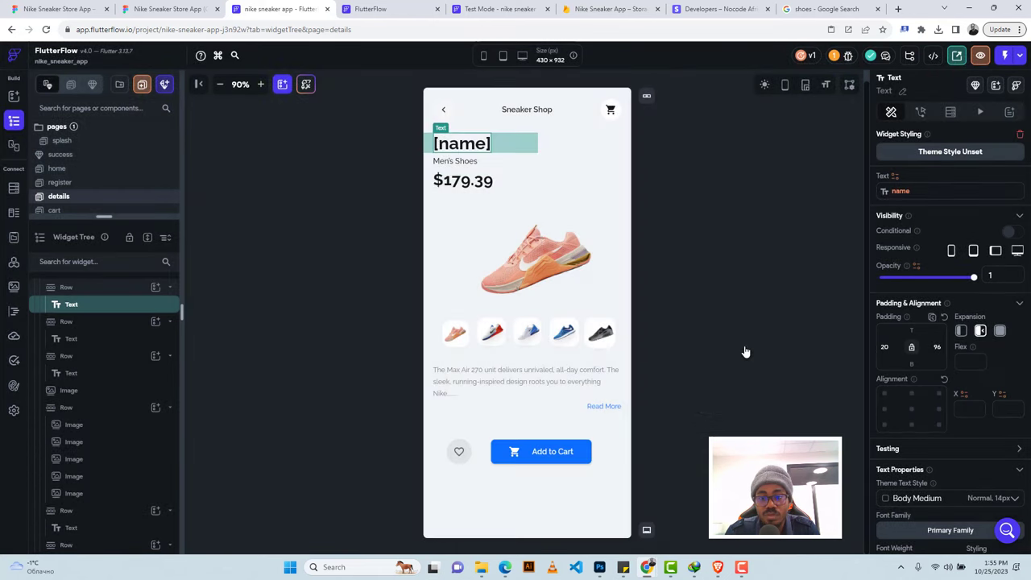
# Bind the price text to the shoe's price, custom-formatted to display as currency.
pyautogui.click(455, 183)
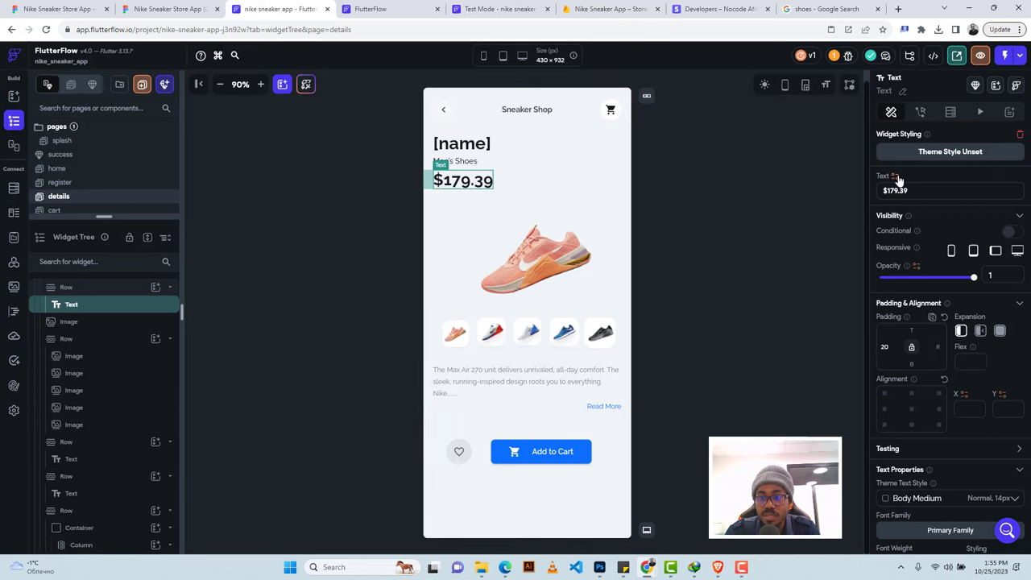
pyautogui.click(895, 177)
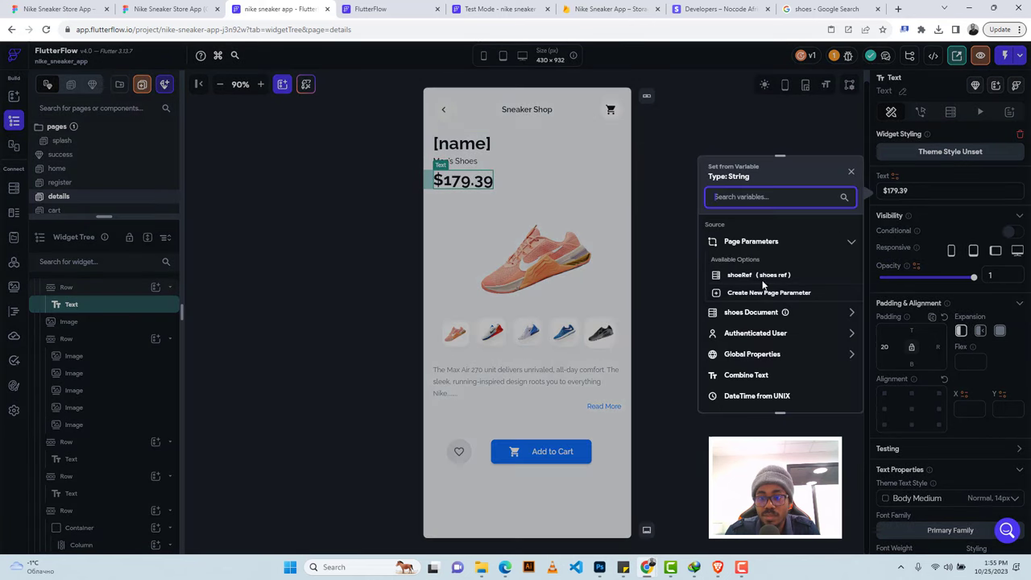
pyautogui.click(741, 317)
pyautogui.click(732, 368)
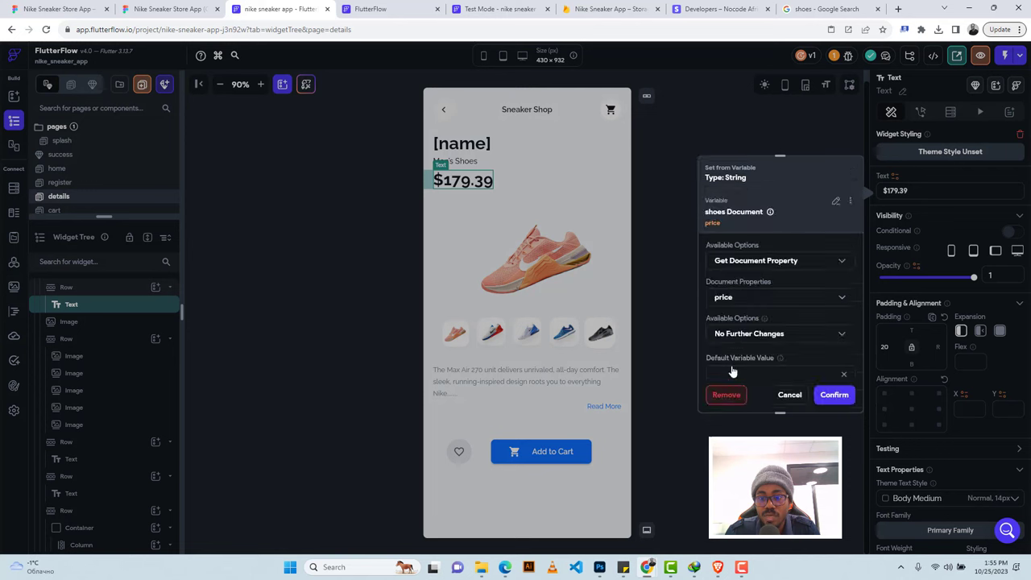
pyautogui.click(785, 335)
pyautogui.click(748, 307)
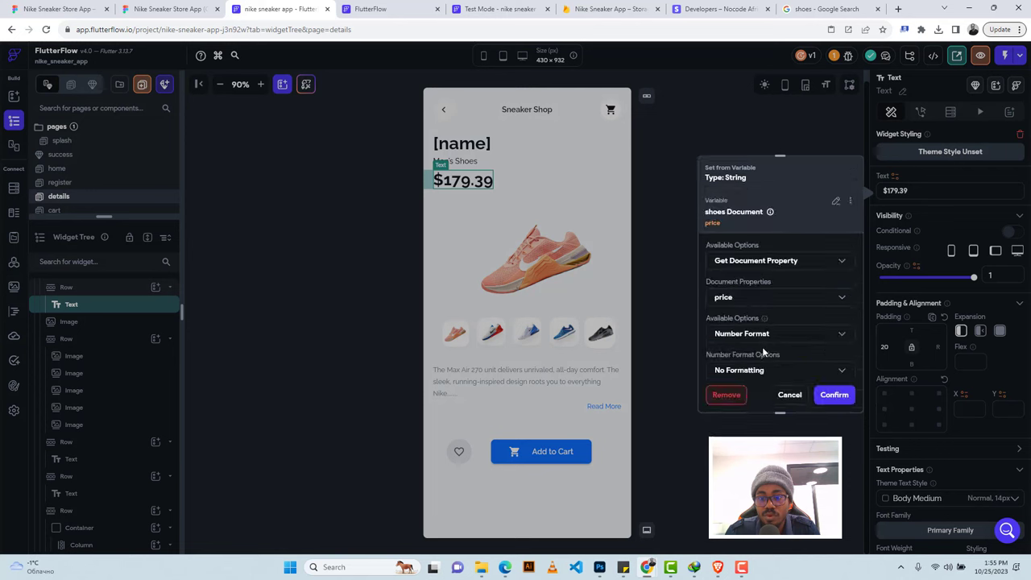
pyautogui.scroll(-1, 762, 347)
pyautogui.scroll(1, 757, 332)
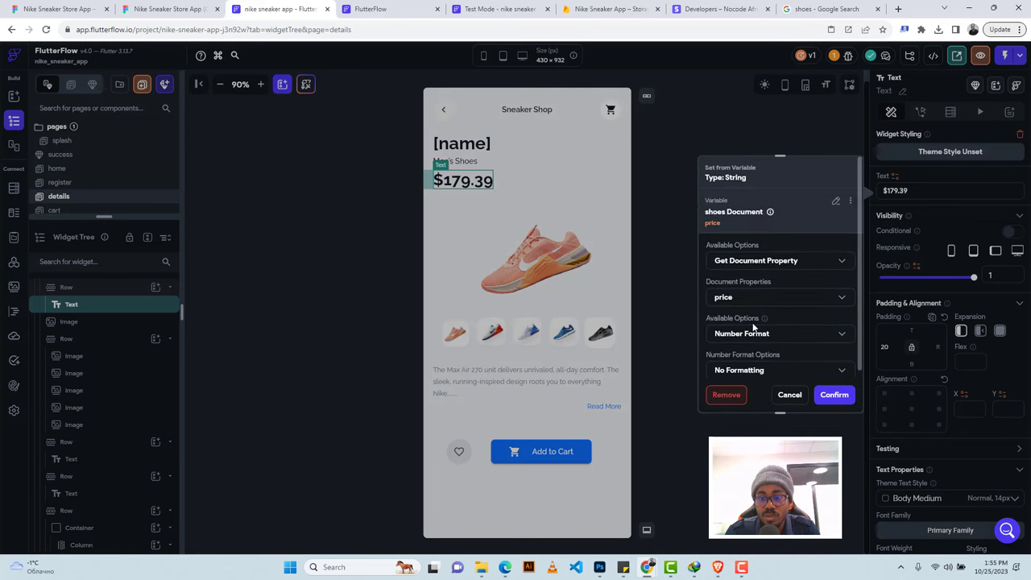
pyautogui.click(755, 369)
pyautogui.click(846, 506)
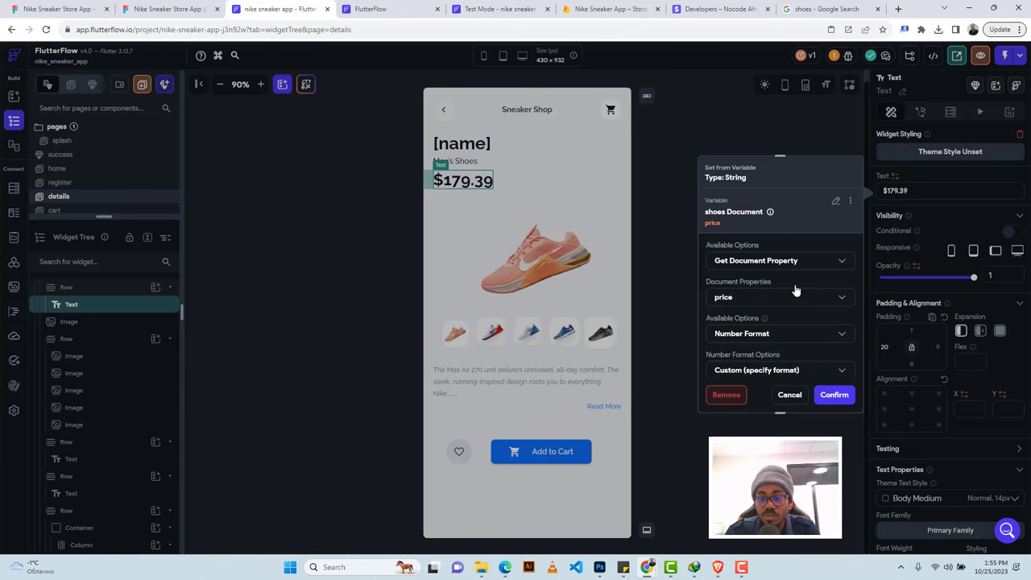
pyautogui.scroll(-3, 794, 290)
pyautogui.click(847, 299)
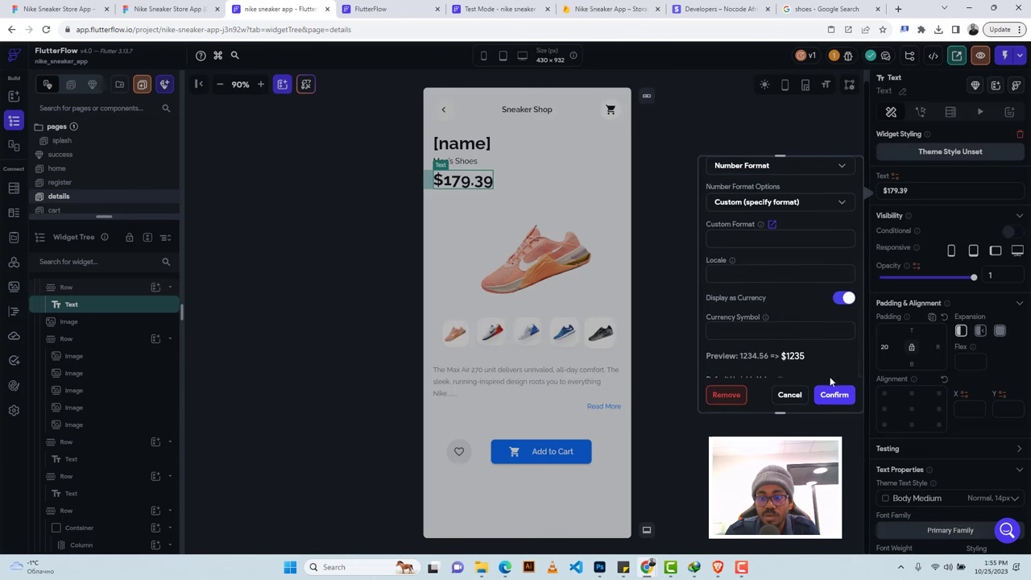
pyautogui.click(834, 394)
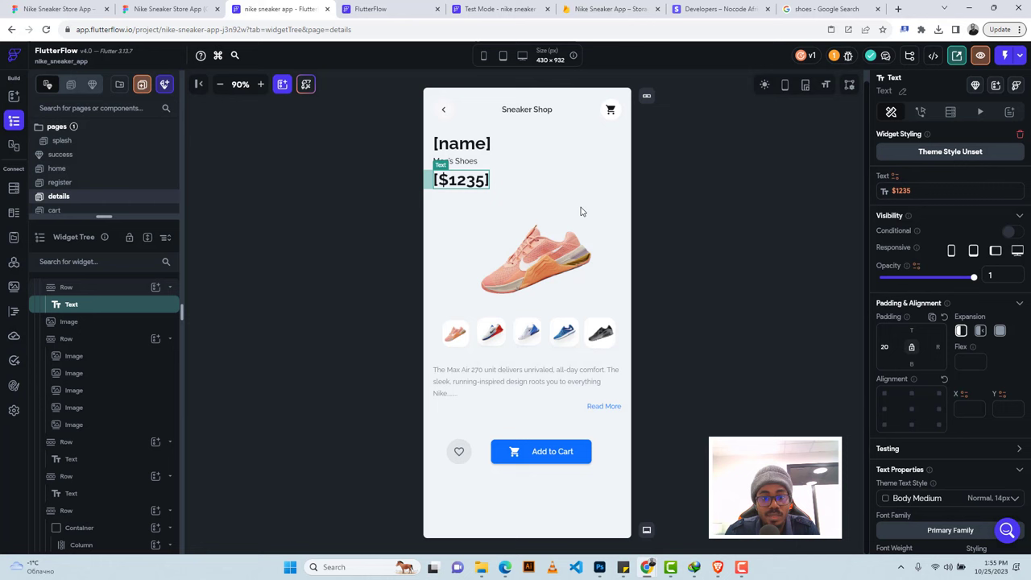
# Switch the shoe image to Network type and start binding its path to a variable.
pyautogui.click(533, 264)
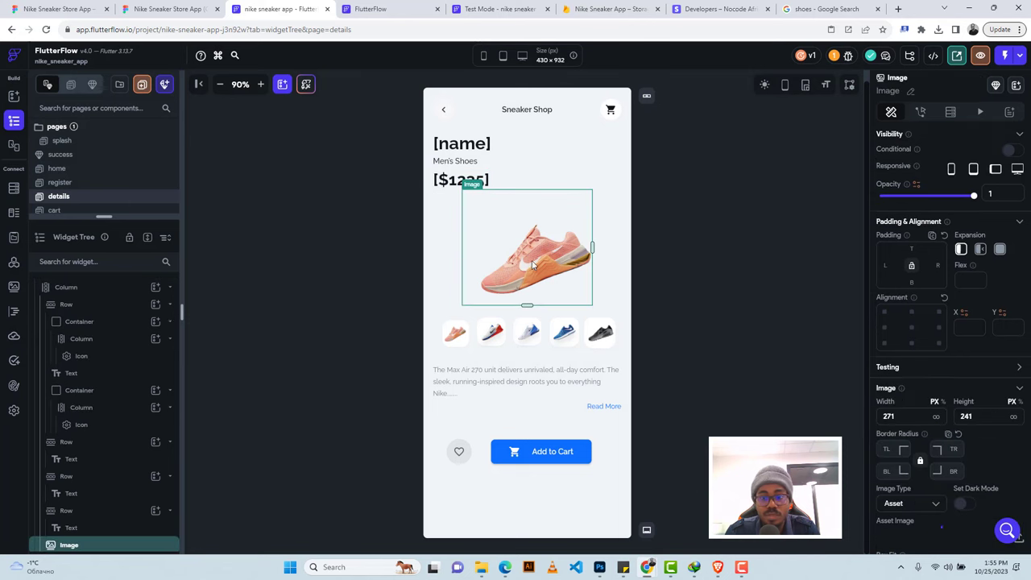
pyautogui.scroll(-2, 906, 355)
pyautogui.click(906, 338)
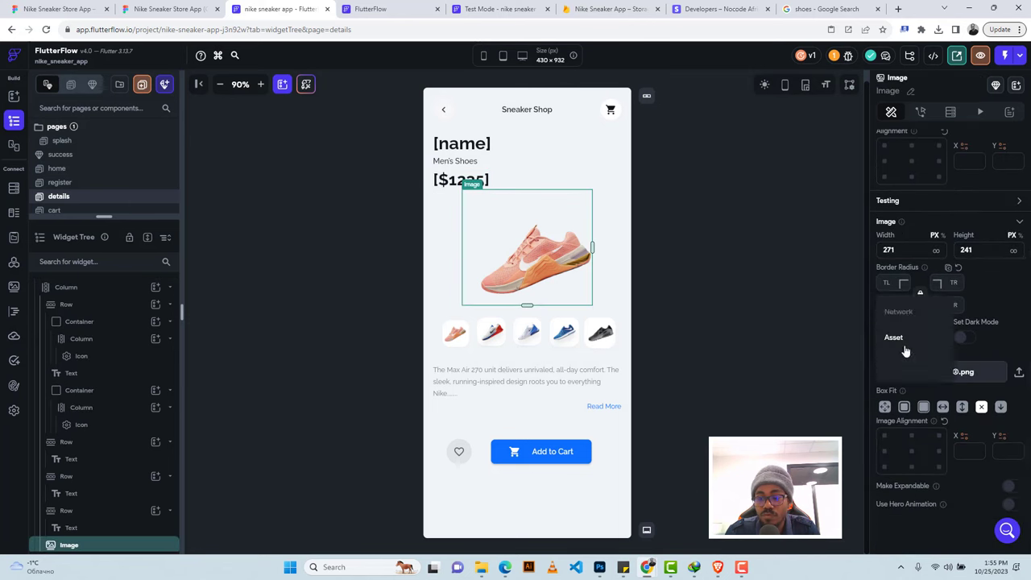
pyautogui.click(899, 312)
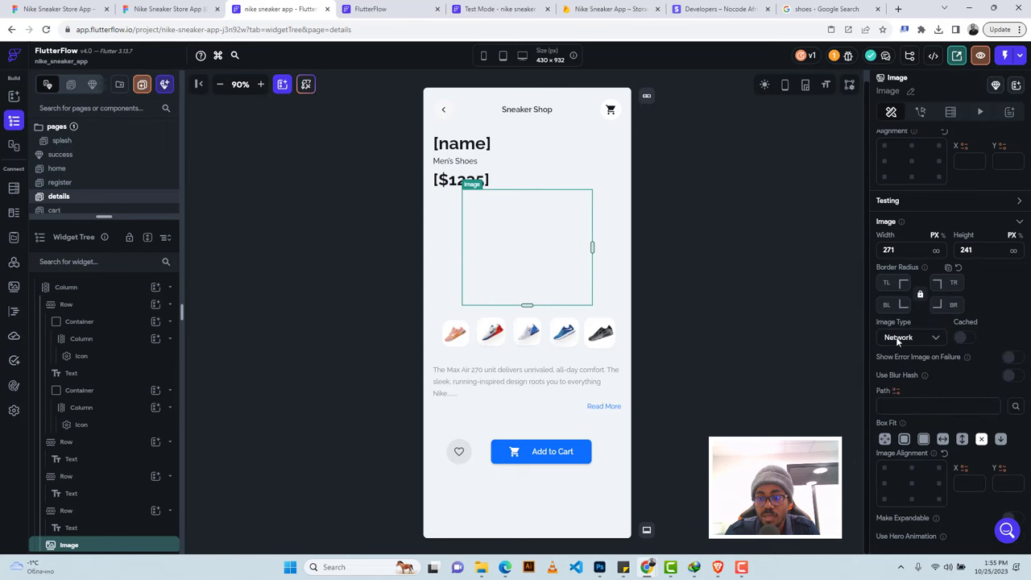
pyautogui.click(896, 392)
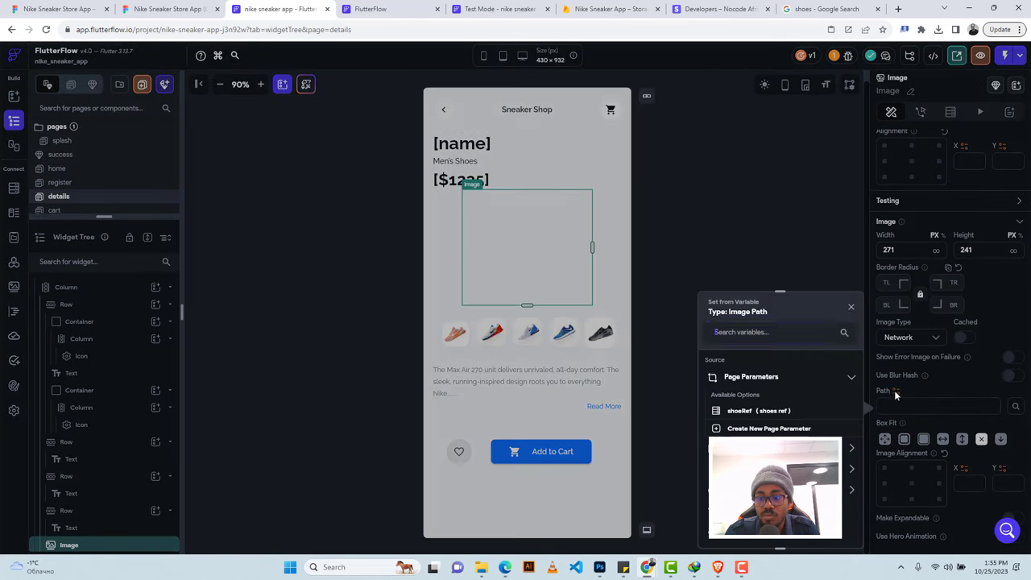
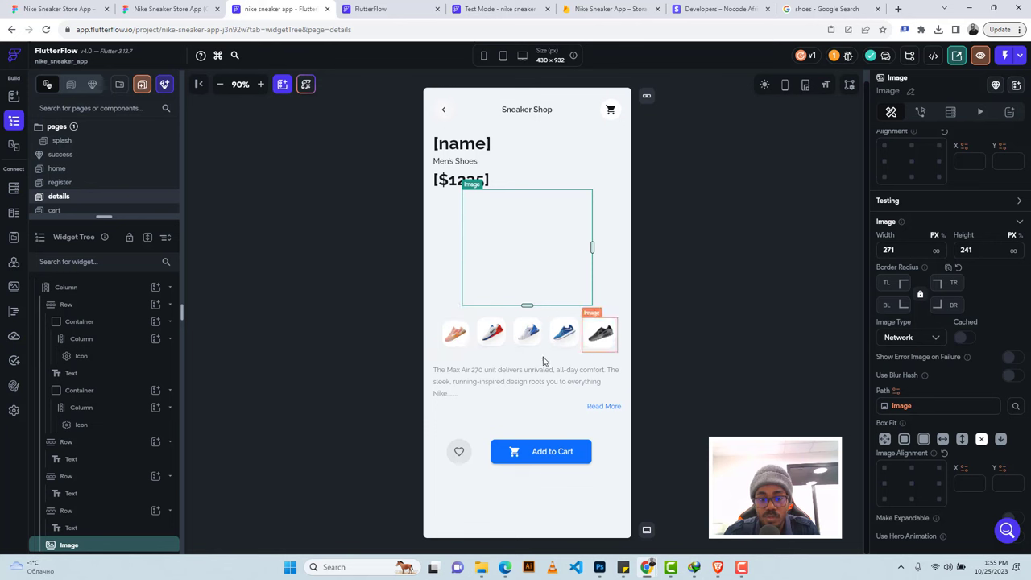
# Add a String field named 'description' to the shoes Firestore collection.
pyautogui.click(472, 378)
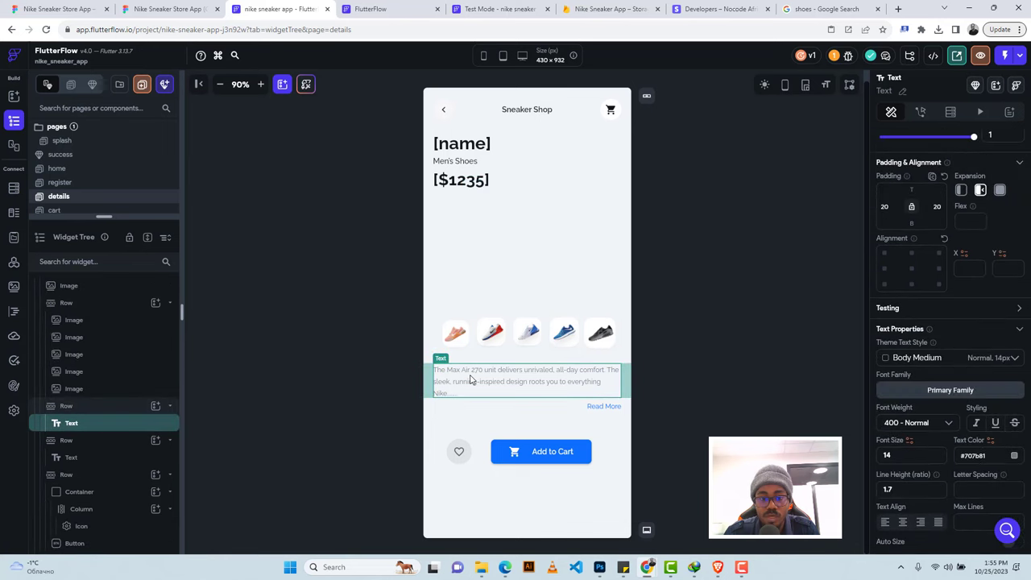
pyautogui.click(13, 190)
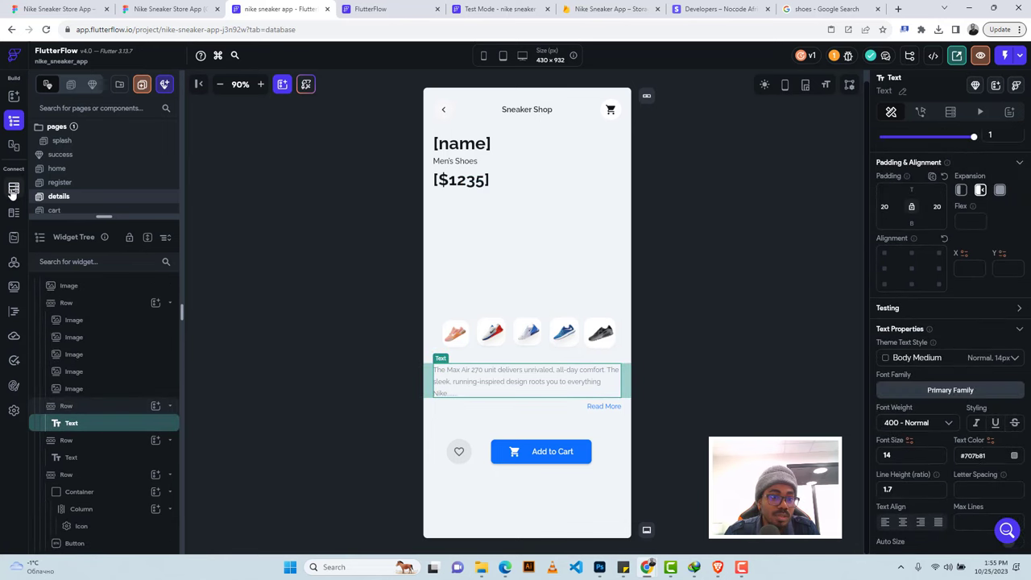
pyautogui.click(76, 154)
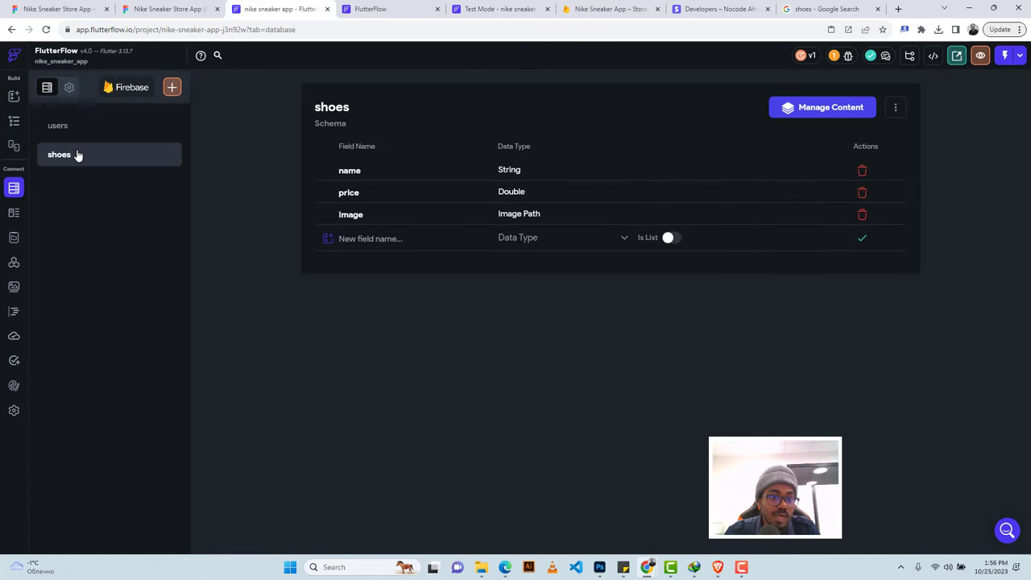
pyautogui.write('descri')
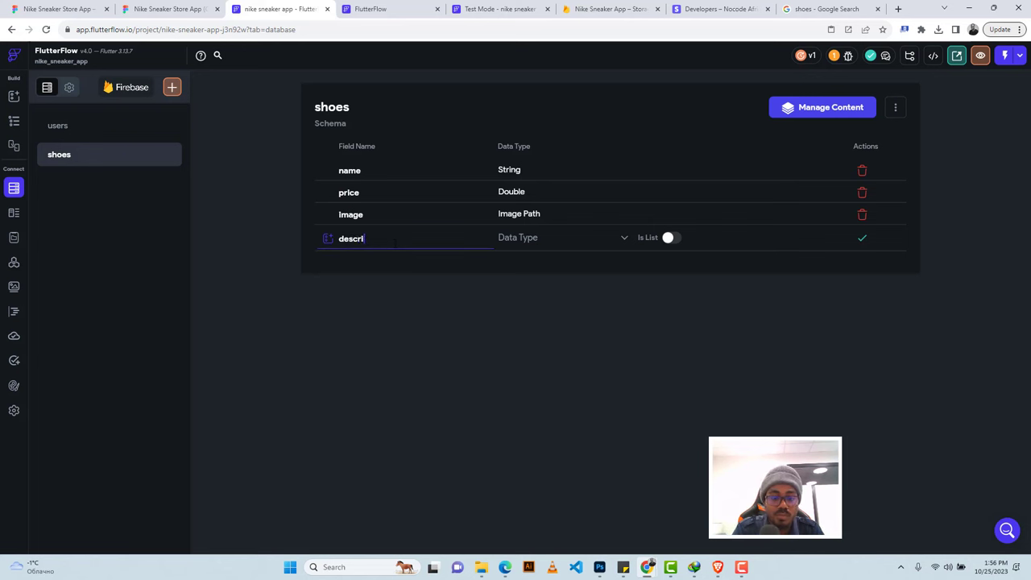
pyautogui.write('ption')
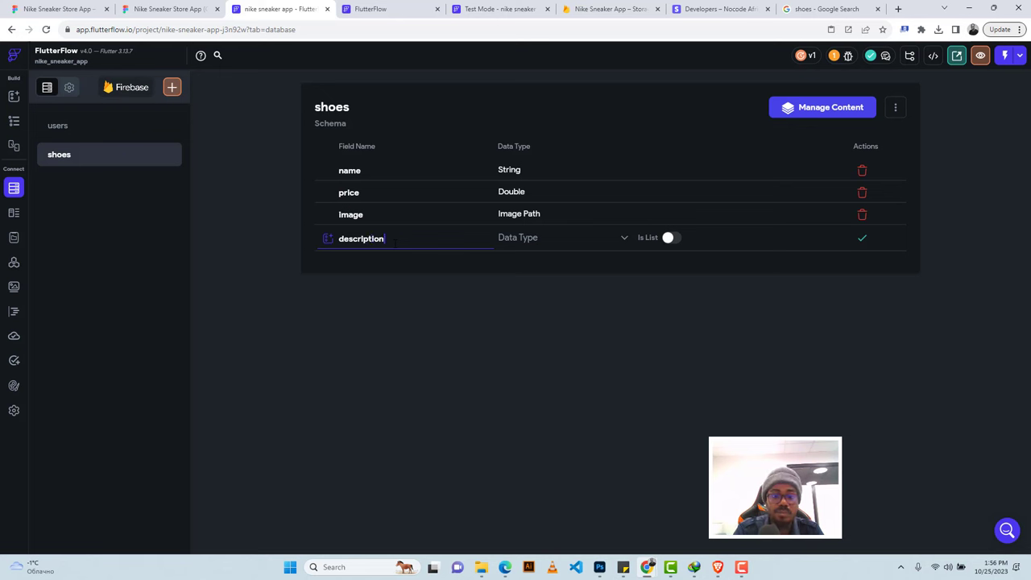
pyautogui.click(555, 246)
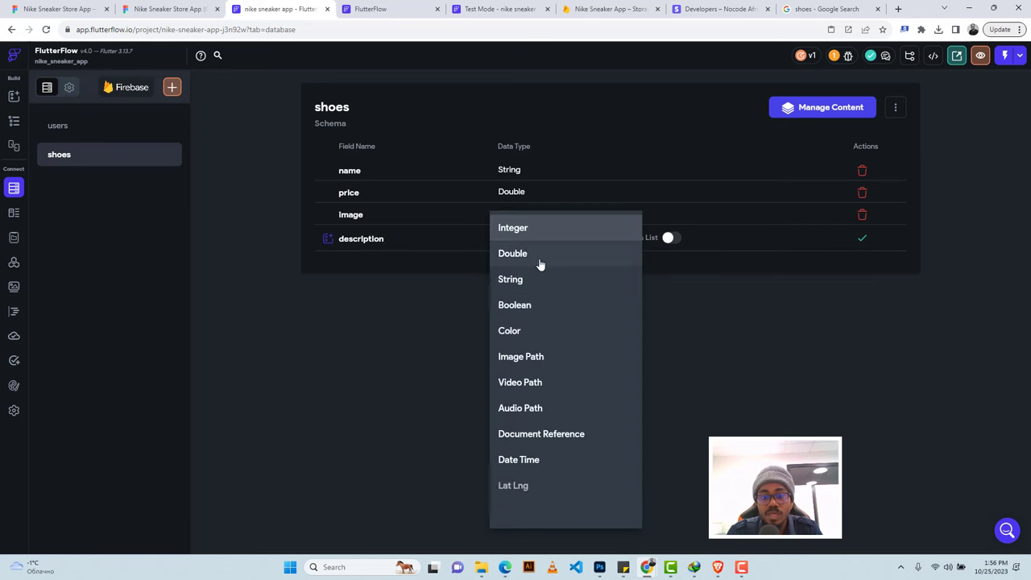
pyautogui.click(534, 280)
pyautogui.click(860, 240)
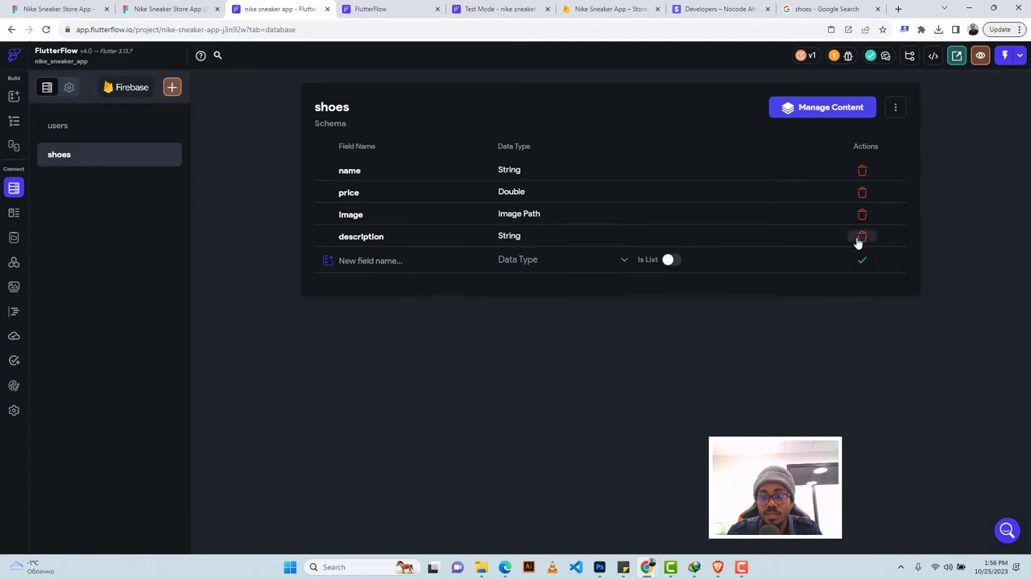
pyautogui.click(821, 9)
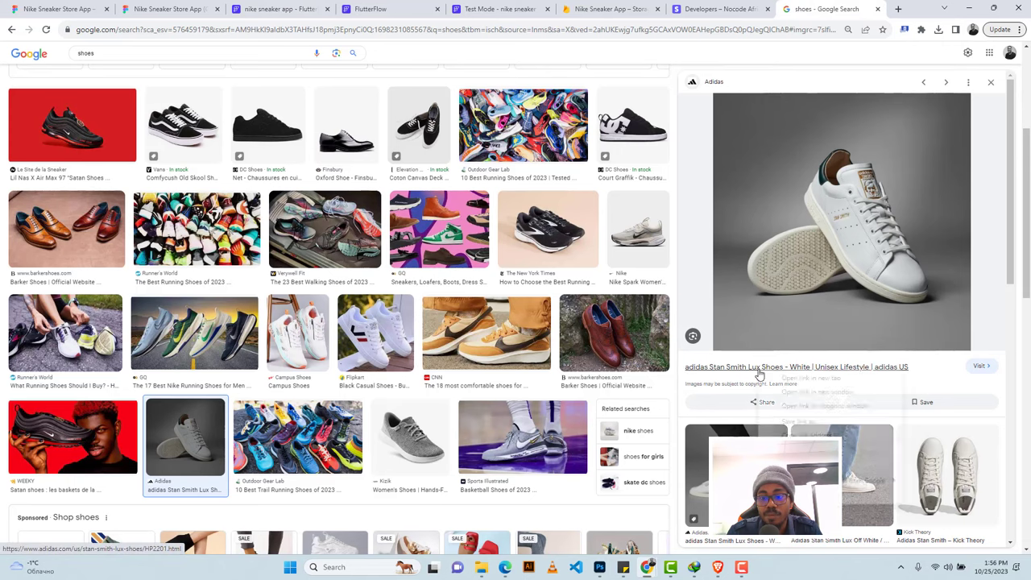
# Open the adidas Stan Smith Lux, Nike Spark and Comfycush Old Skool product pages in new tabs.
pyautogui.rightClick(761, 374)
pyautogui.click(778, 379)
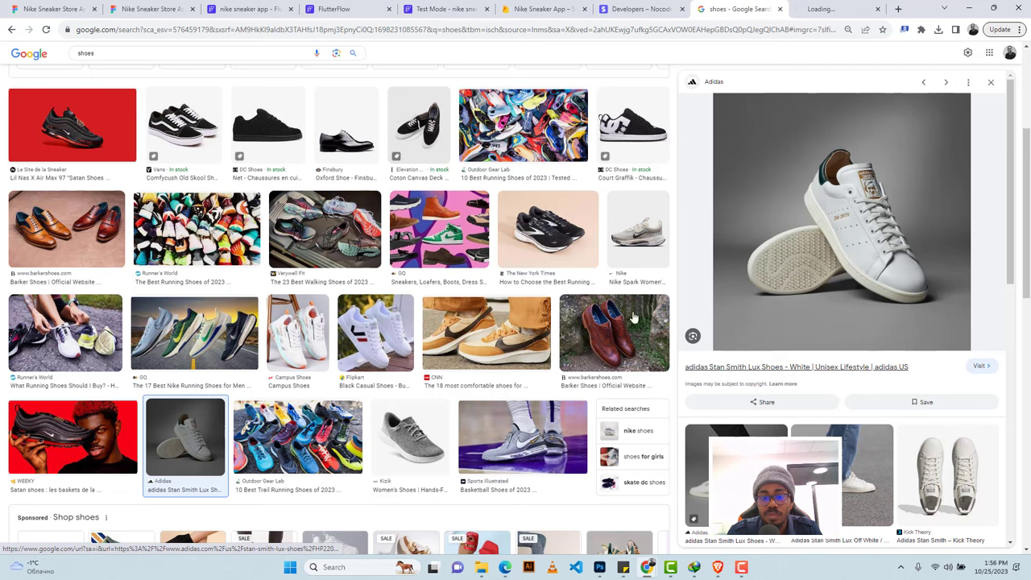
pyautogui.click(637, 230)
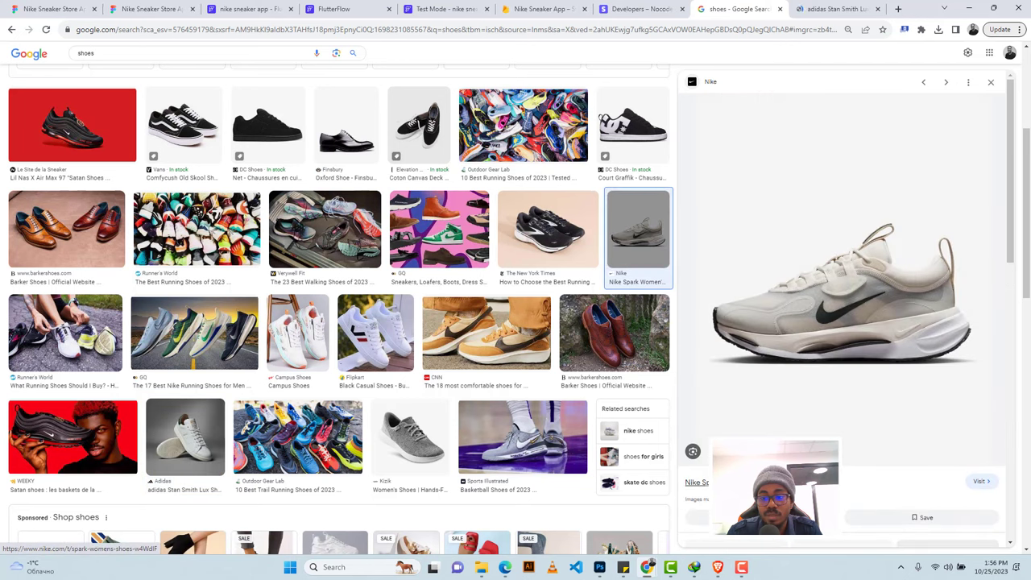
pyautogui.rightClick(759, 349)
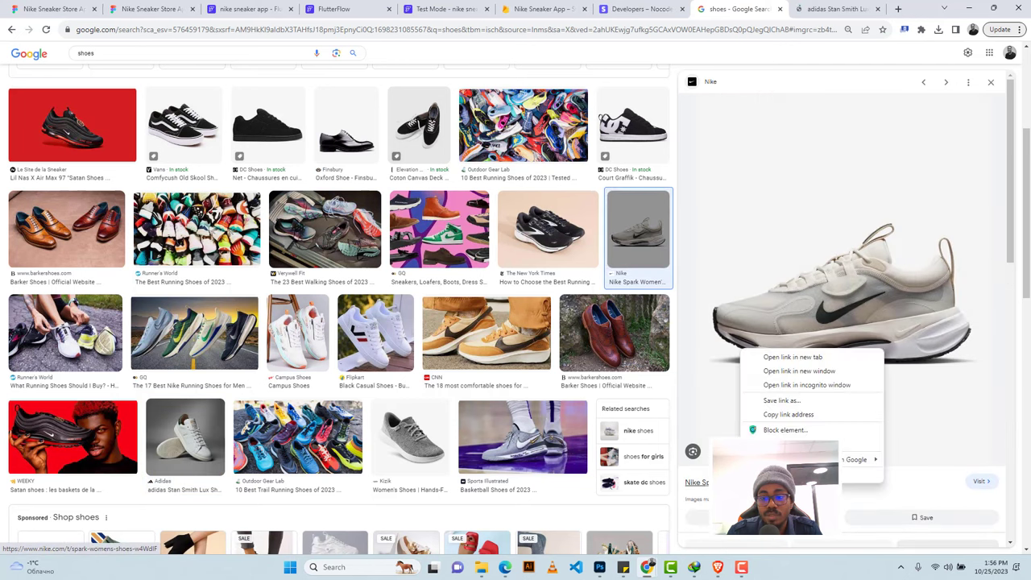
pyautogui.click(789, 361)
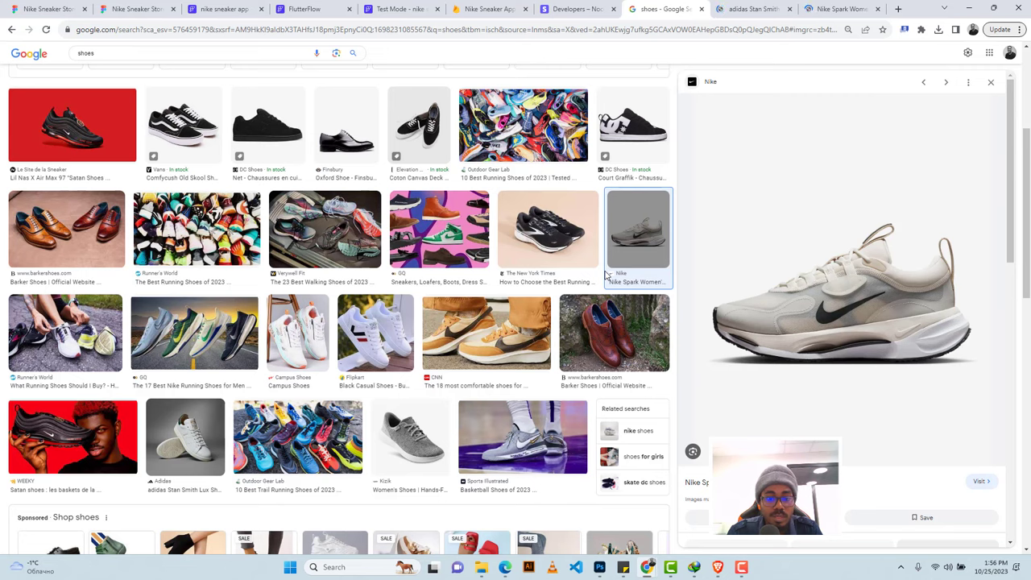
pyautogui.scroll(2, 183, 288)
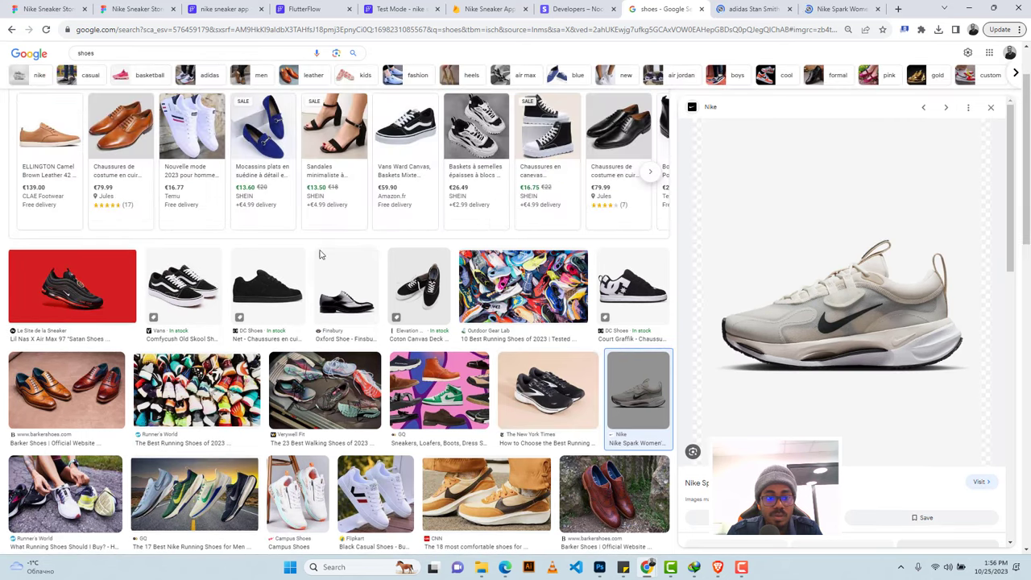
pyautogui.click(184, 287)
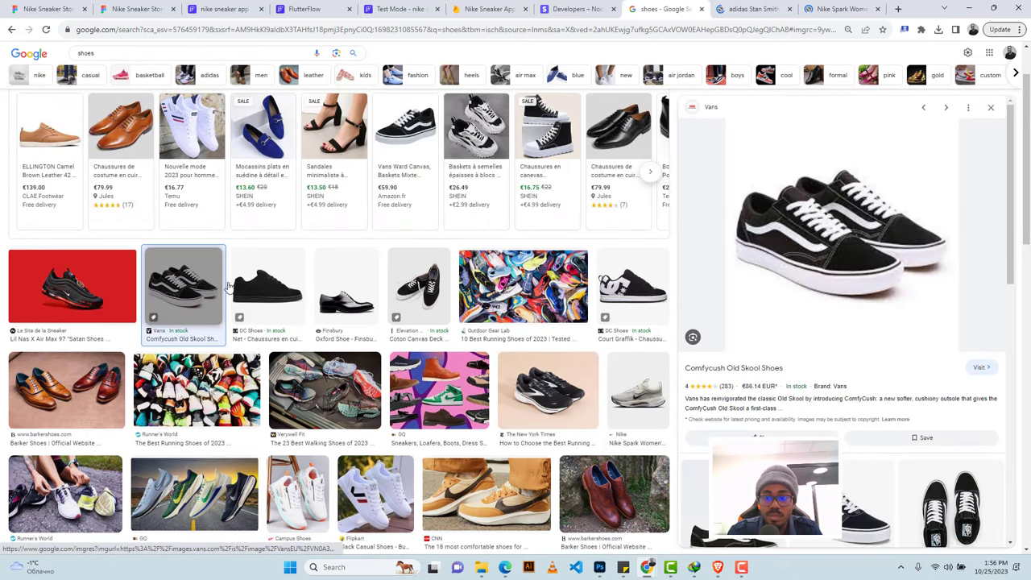
pyautogui.rightClick(757, 375)
pyautogui.click(779, 380)
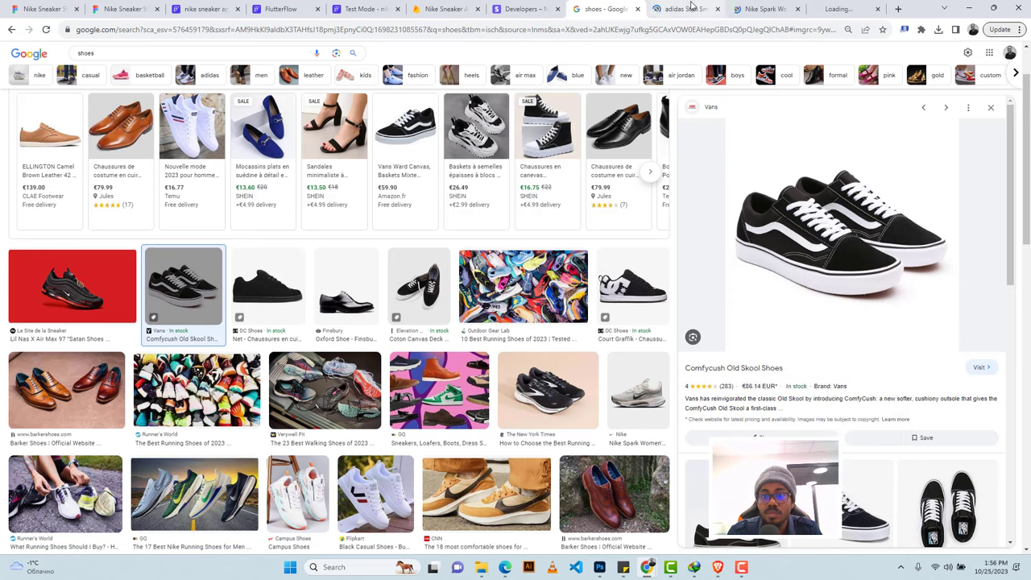
# Accept cookies on the adidas page and select the opening lines of its shoe description.
pyautogui.click(691, 6)
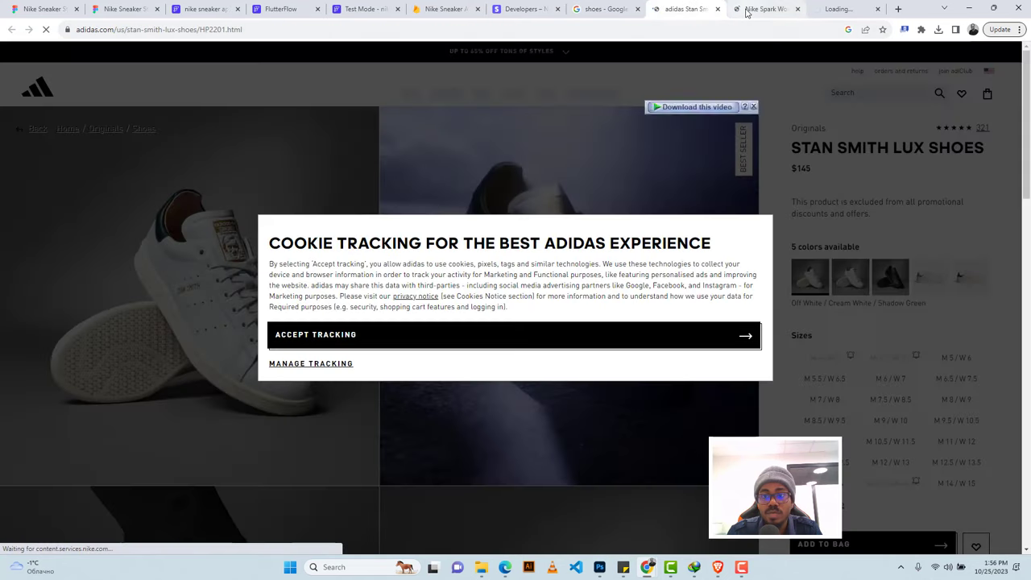
pyautogui.click(744, 11)
pyautogui.click(701, 15)
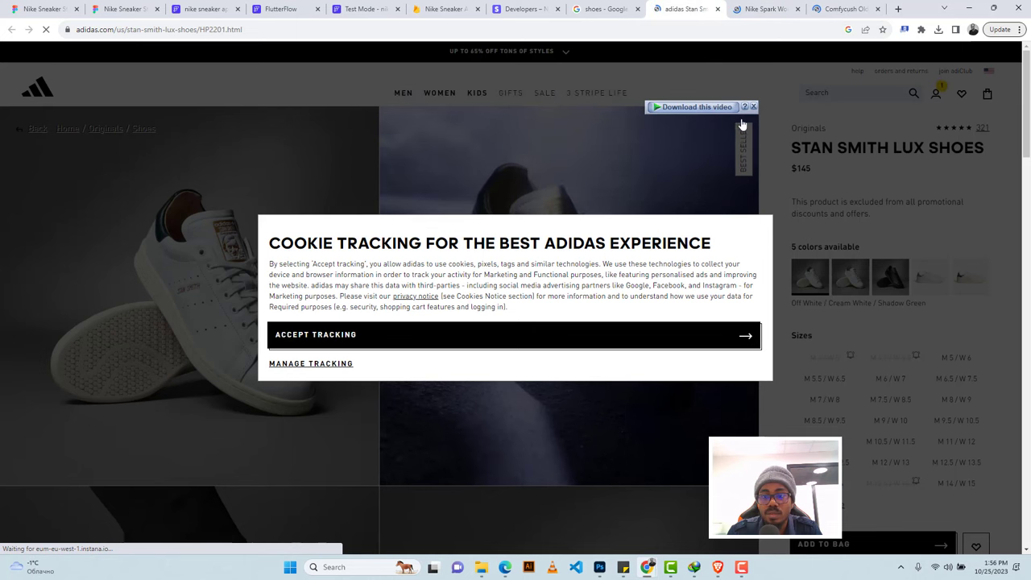
pyautogui.click(549, 341)
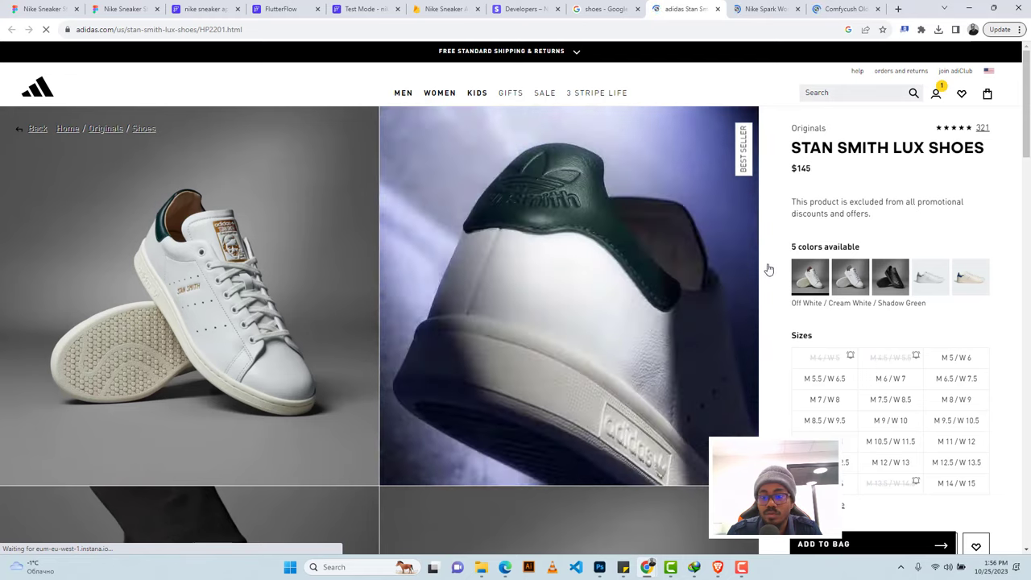
pyautogui.scroll(-2, 757, 265)
pyautogui.scroll(-10, 756, 265)
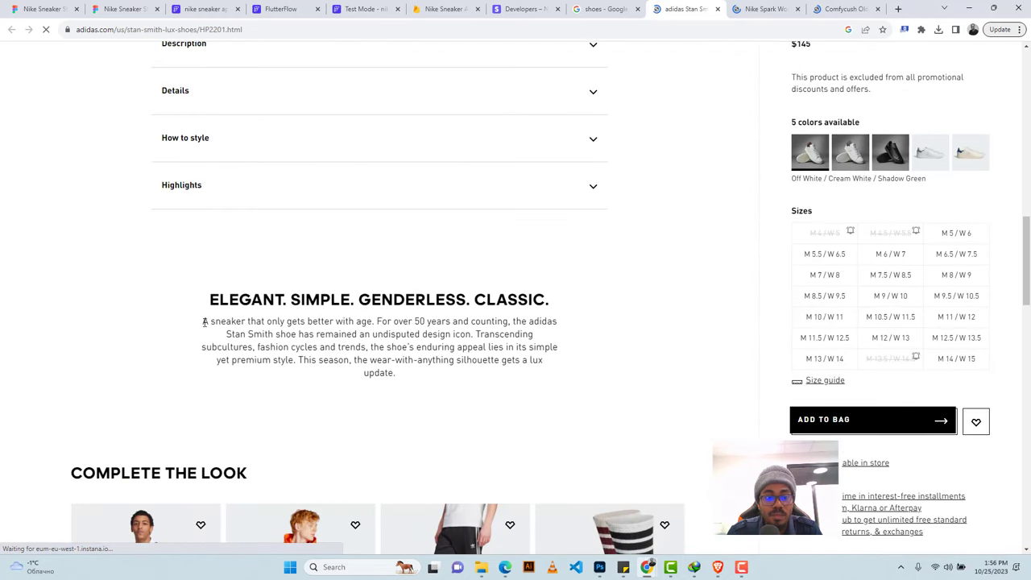
pyautogui.moveTo(204, 322); pyautogui.dragTo(474, 337)
pyautogui.hotkey('ctrl', 'c')
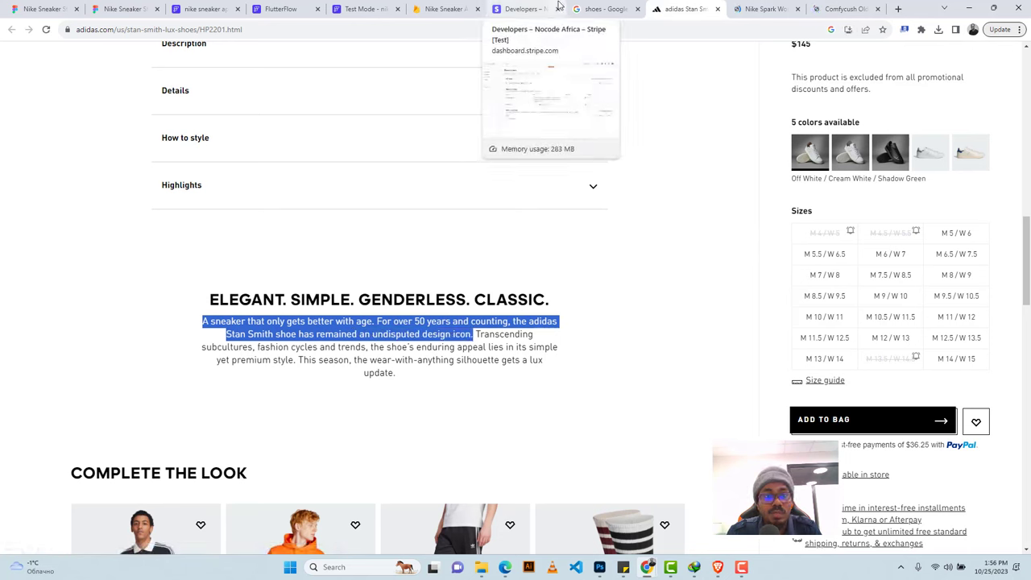
pyautogui.click(363, 9)
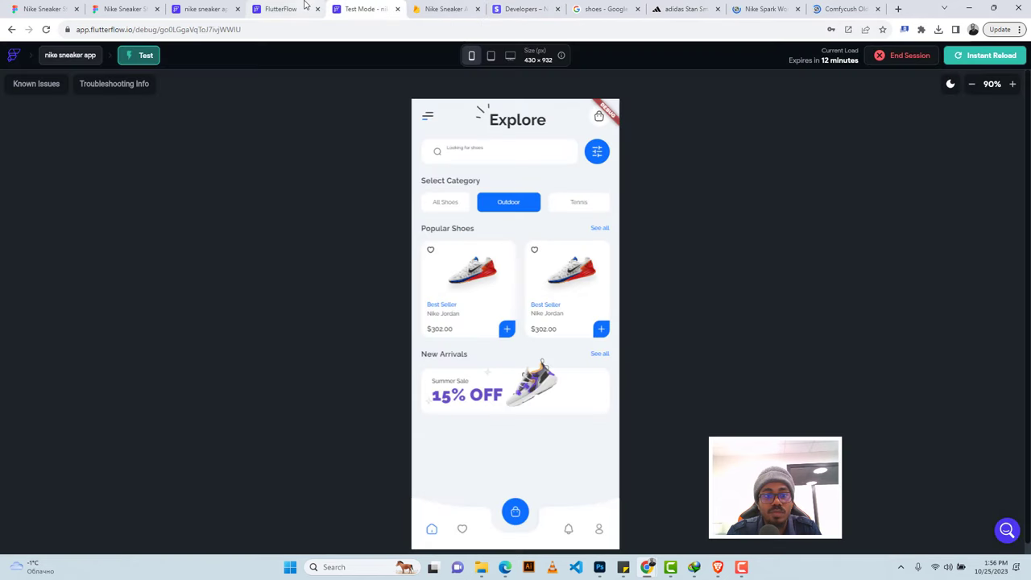
# Look over the Adidas document editor, then accept cookies on the Vans Comfycush page.
pyautogui.click(304, 8)
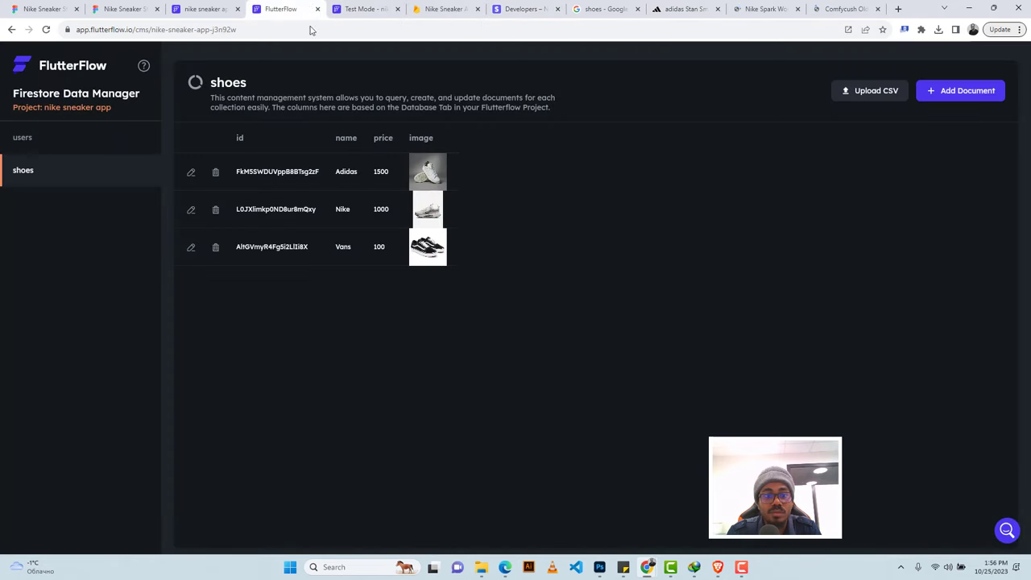
pyautogui.click(190, 175)
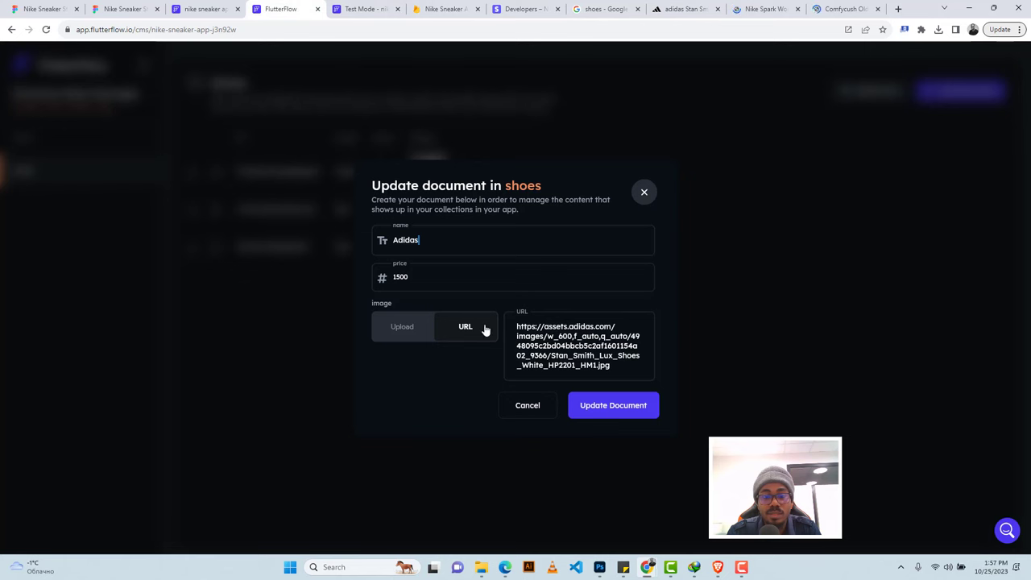
pyautogui.click(526, 408)
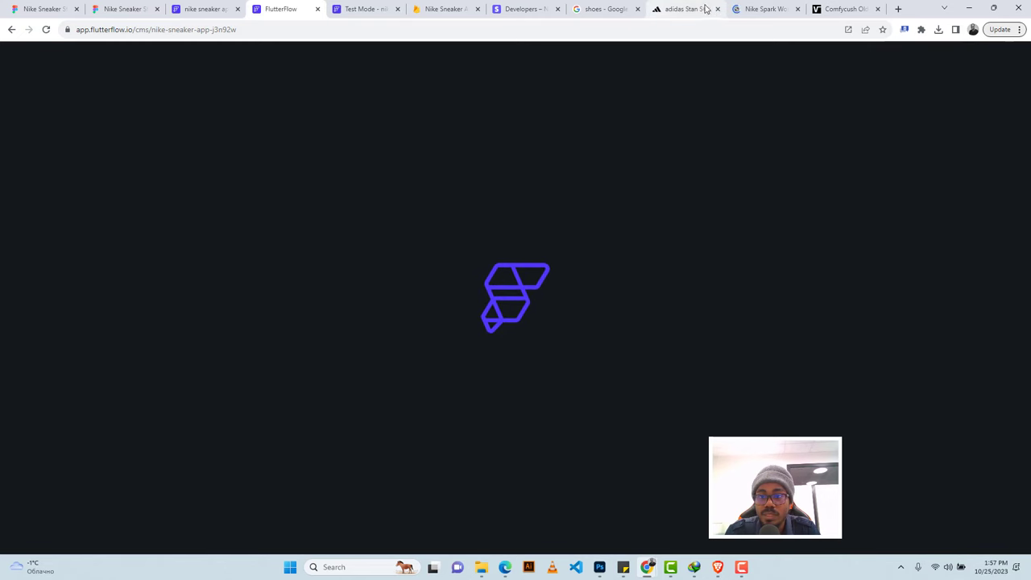
pyautogui.click(752, 9)
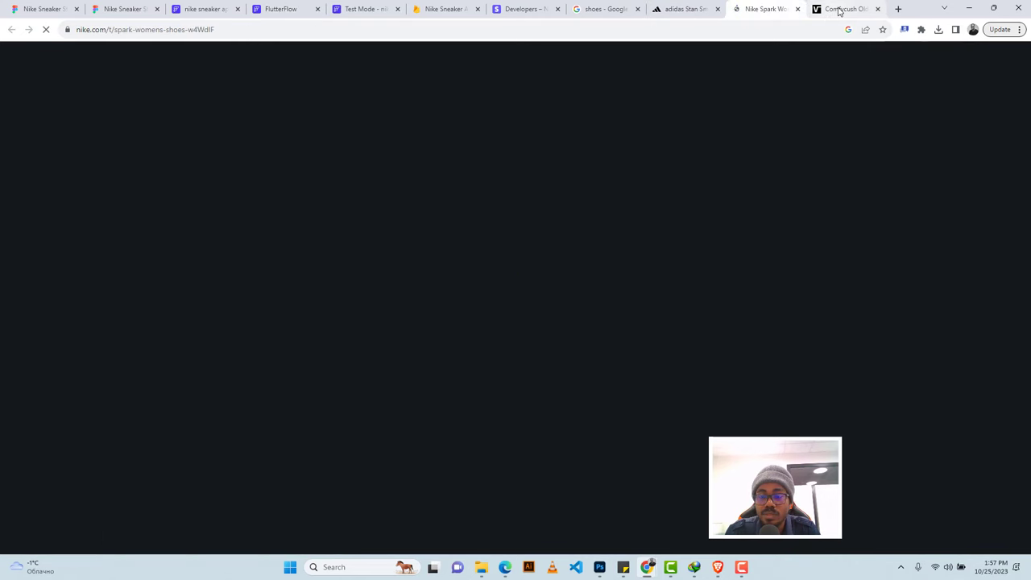
pyautogui.click(837, 9)
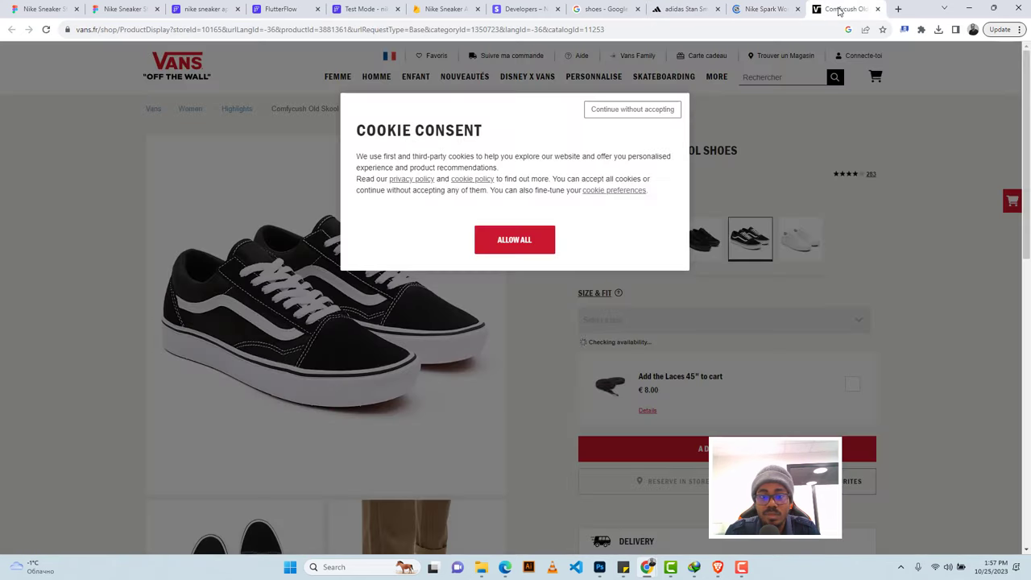
pyautogui.click(525, 249)
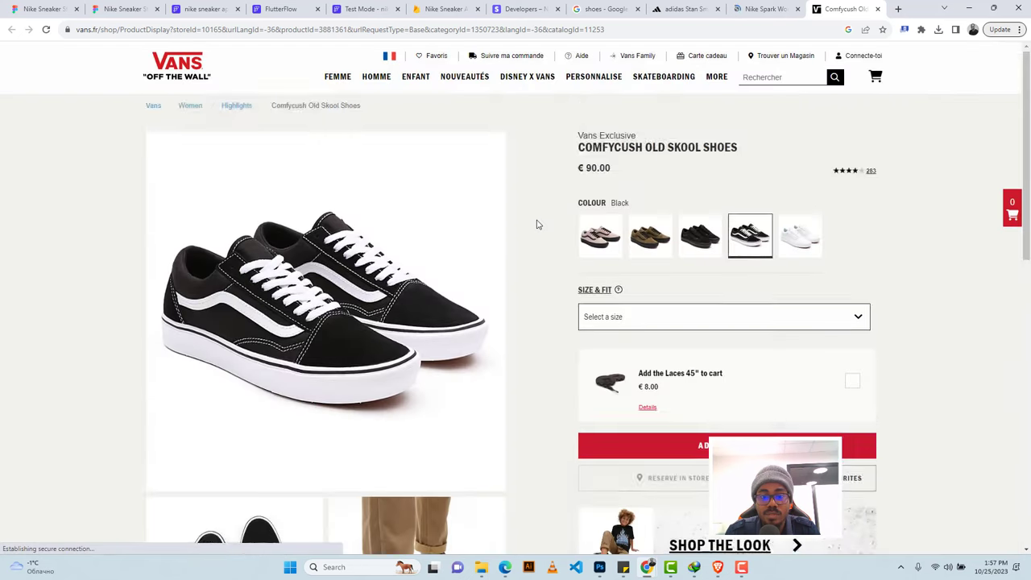
pyautogui.scroll(-2, 537, 223)
pyautogui.scroll(-5, 536, 223)
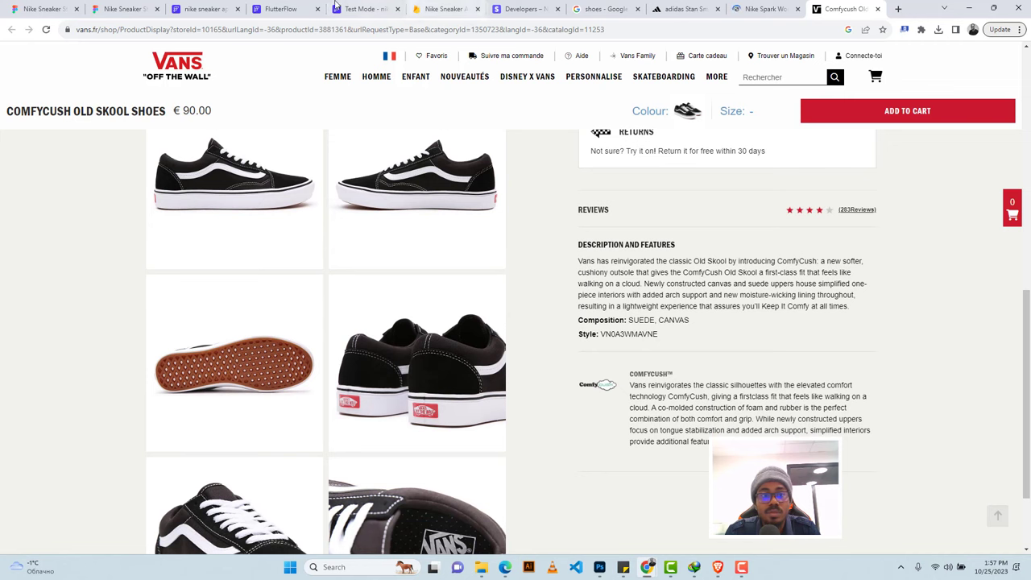
# Paste the Stan Smith 'undisputed design icon' text into the Adidas document's description and update it.
pyautogui.click(290, 8)
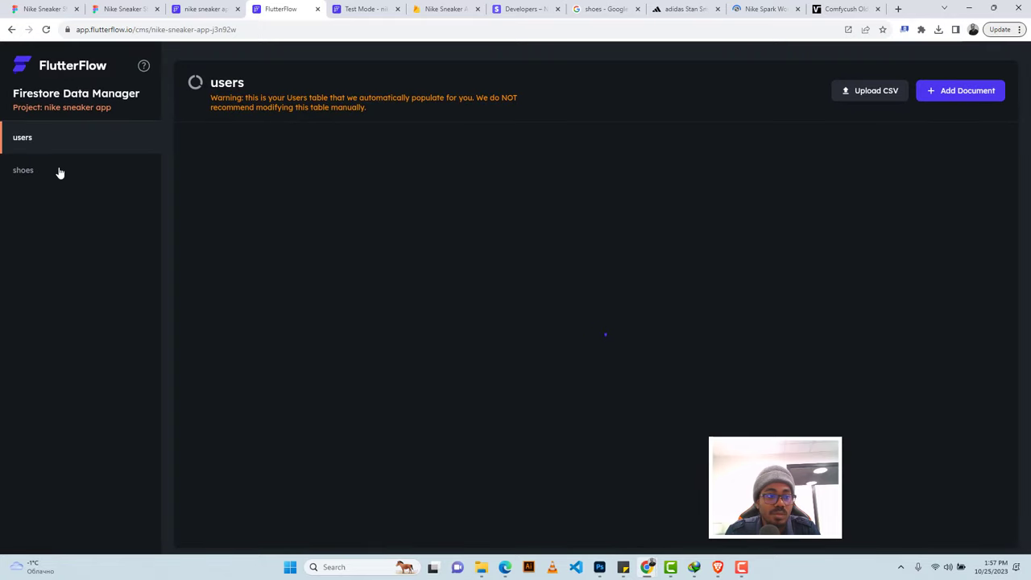
pyautogui.click(59, 173)
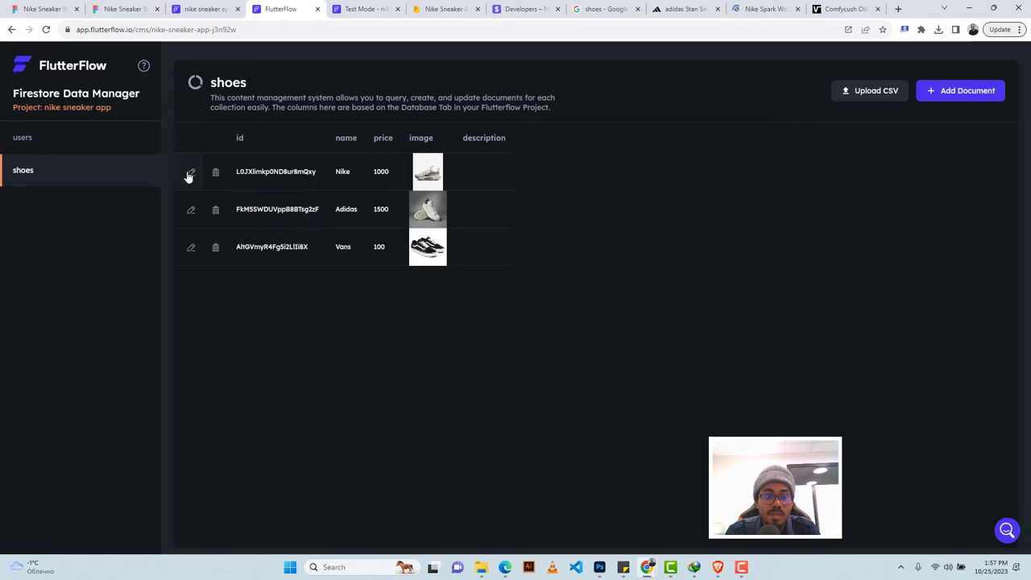
pyautogui.click(190, 174)
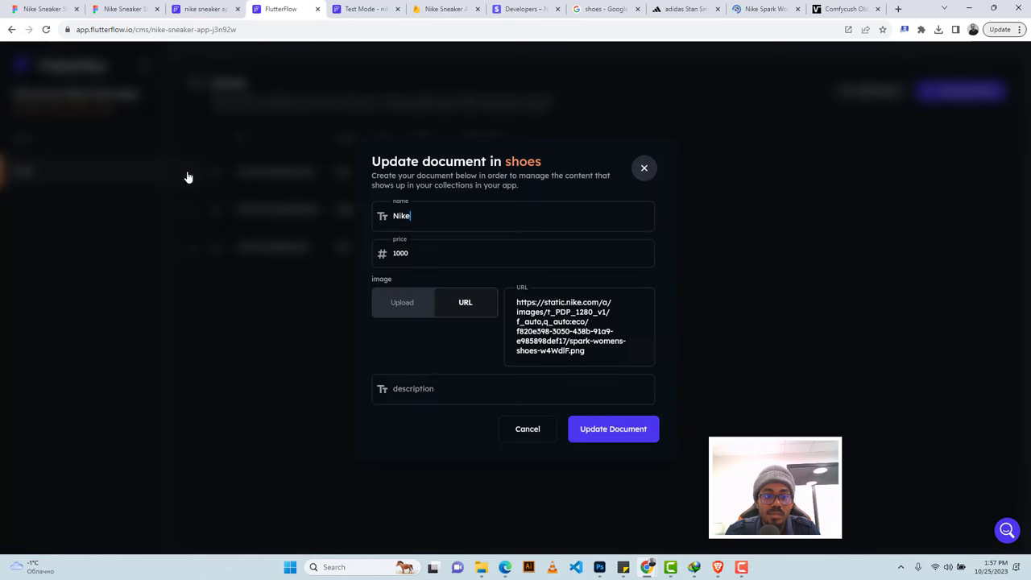
pyautogui.click(525, 430)
pyautogui.click(191, 211)
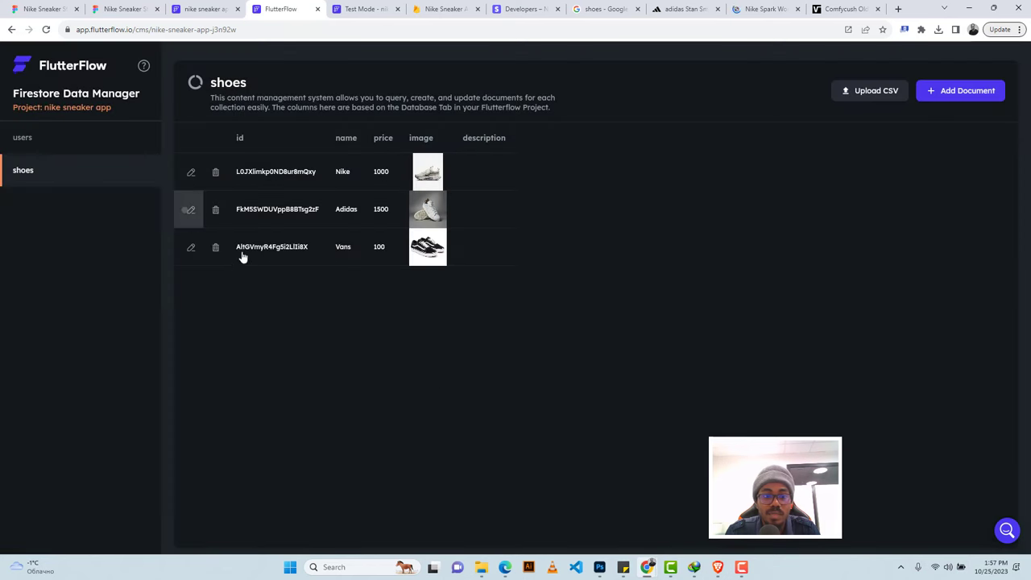
pyautogui.click(513, 383)
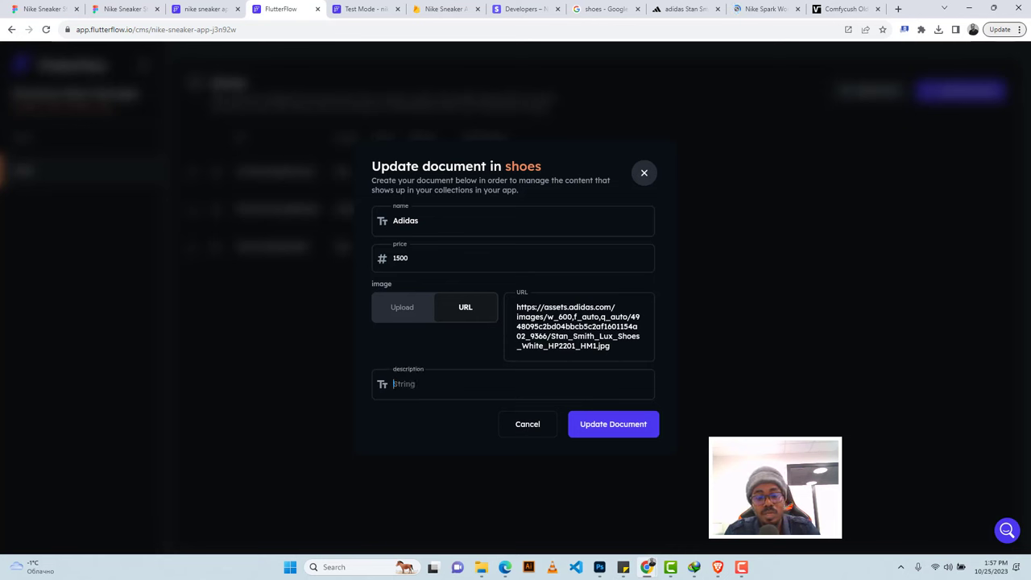
pyautogui.hotkey('ctrl', 'v')
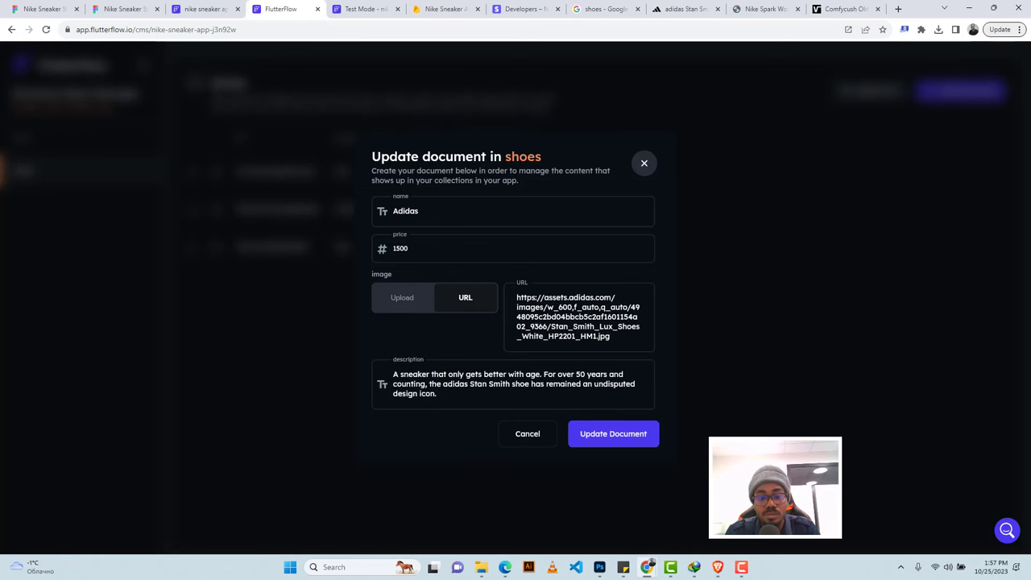
pyautogui.click(600, 439)
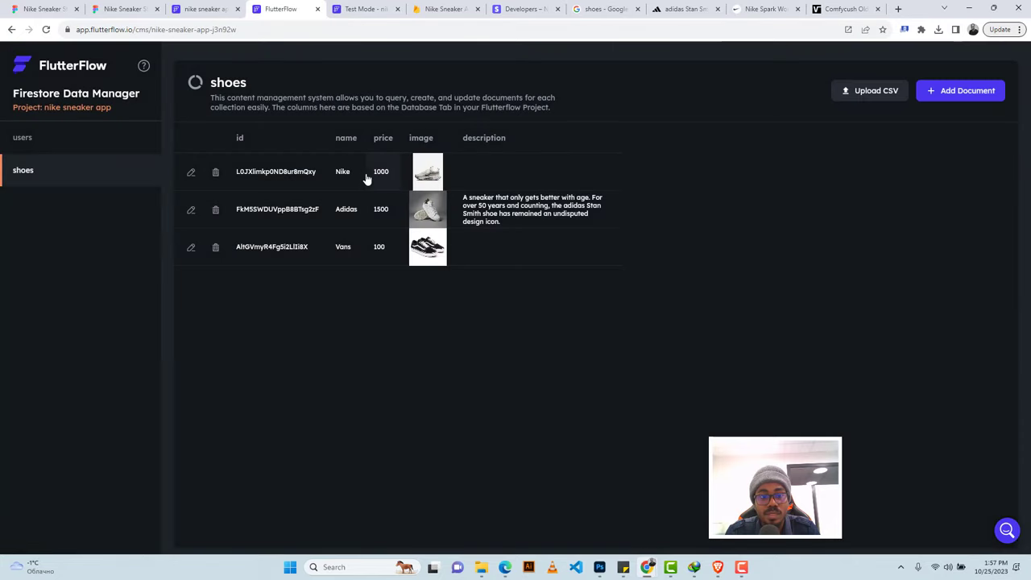
# Select and copy the first sentence of the Vans ComfyCush Description and Features section.
pyautogui.click(838, 8)
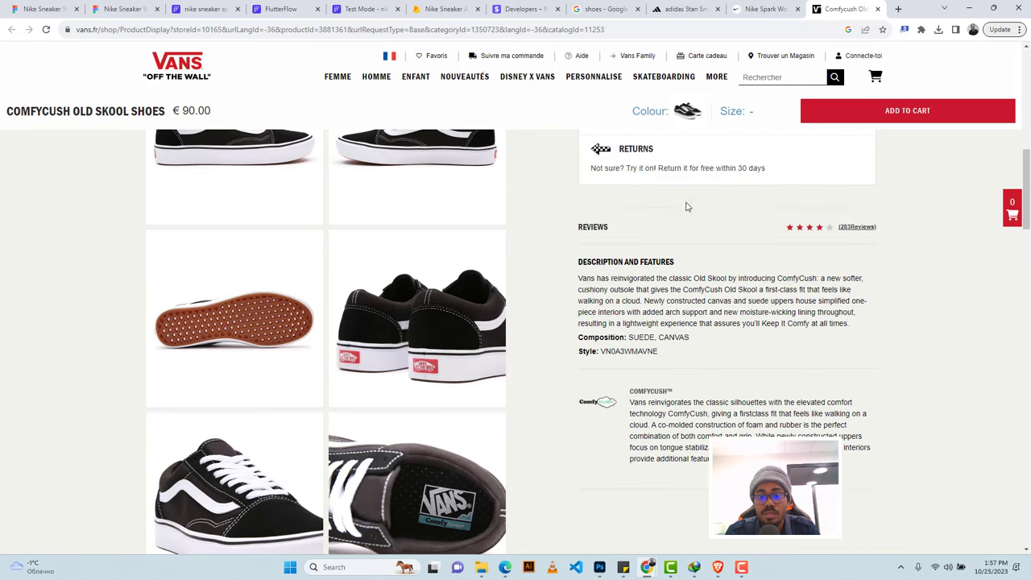
pyautogui.moveTo(579, 277); pyautogui.dragTo(678, 288)
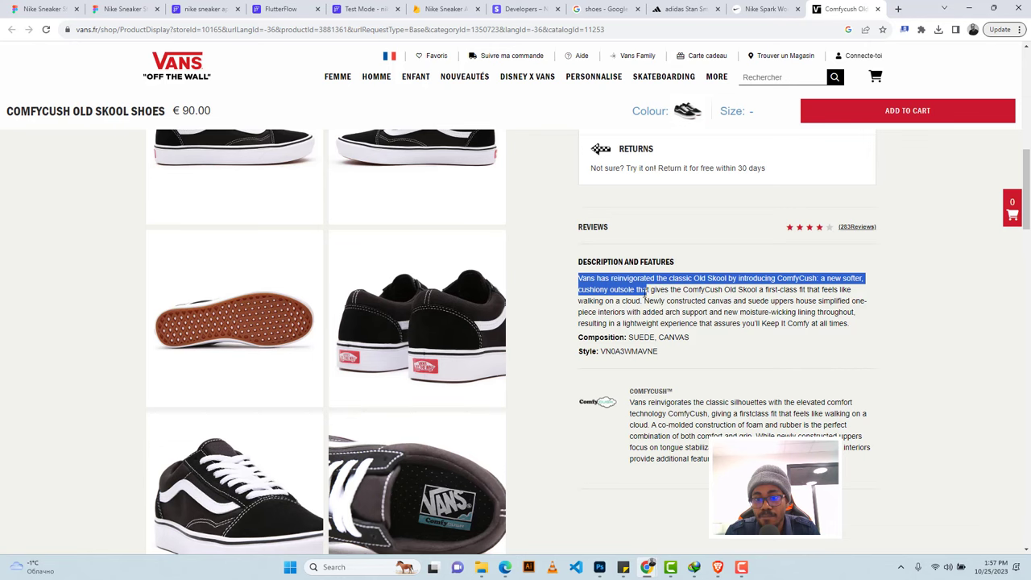
pyautogui.moveTo(645, 293); pyautogui.dragTo(642, 301)
pyautogui.hotkey('ctrl', 'c')
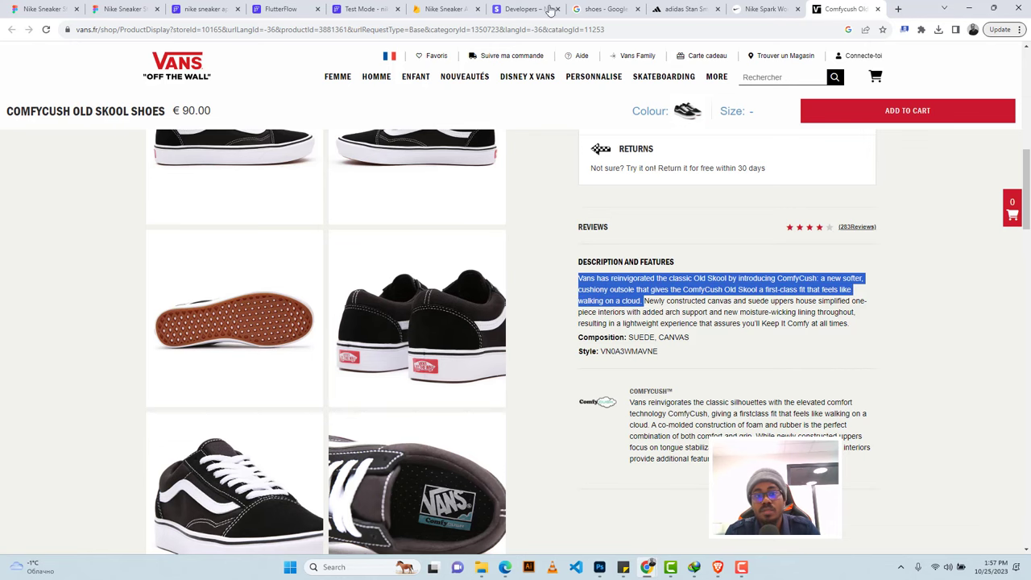
pyautogui.click(282, 9)
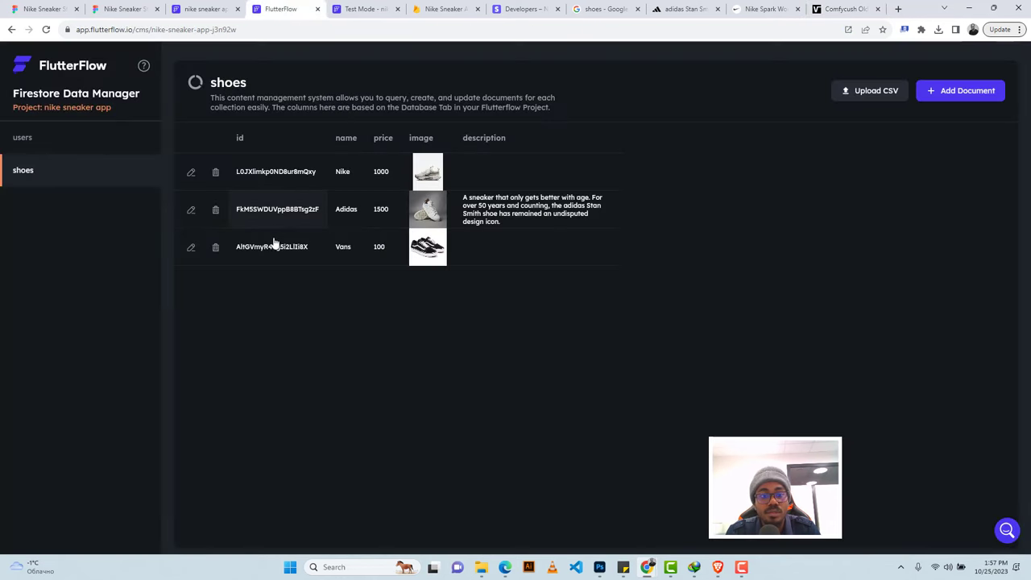
# Paste the ComfyCush text into the Vans document's description, update it, then edit the Nike document.
pyautogui.click(191, 247)
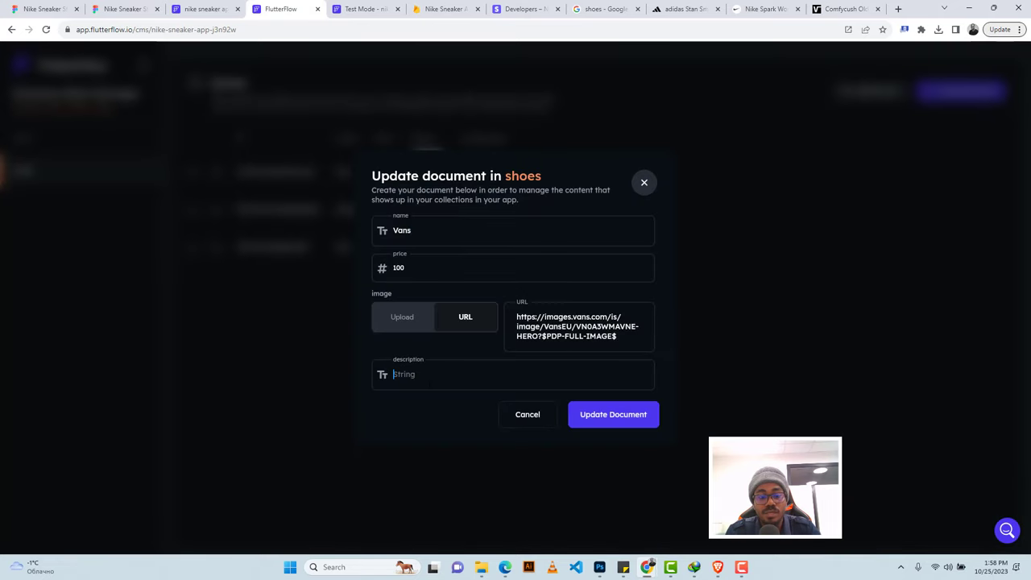
pyautogui.hotkey('ctrl', 'v')
pyautogui.click(619, 436)
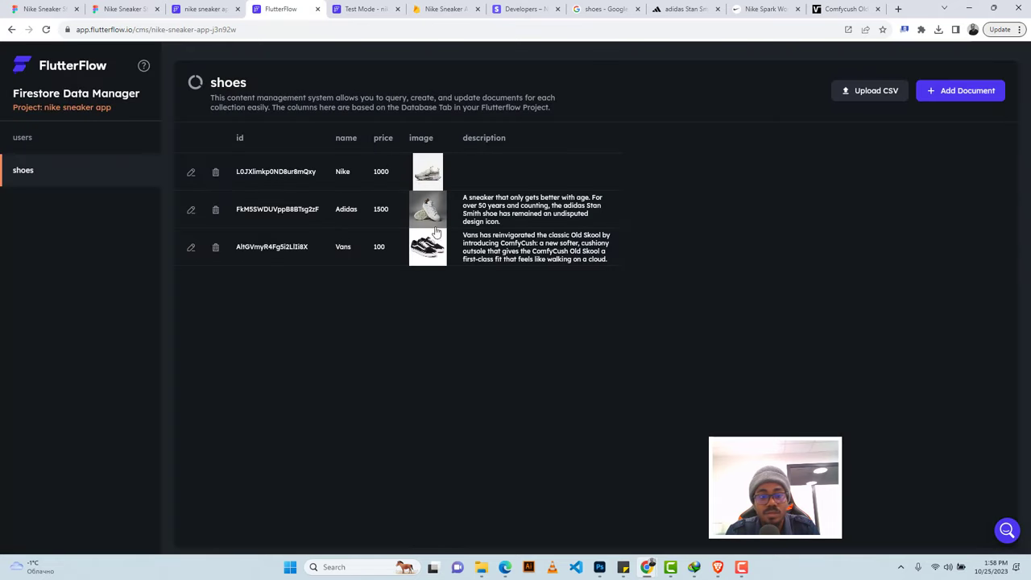
pyautogui.click(191, 173)
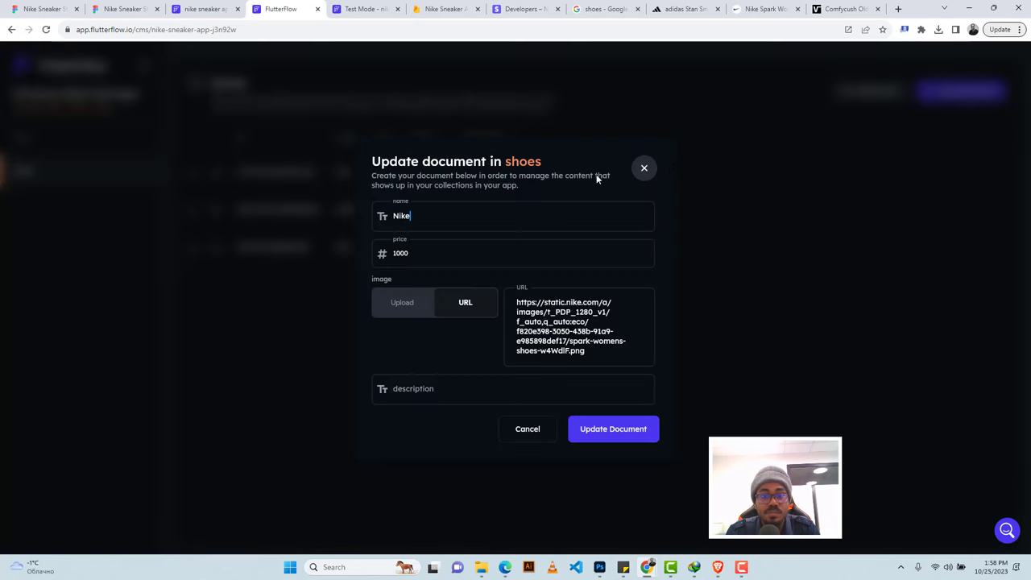
# Copy the Nike Spark 'Put a little spark in your step' text into the Nike document's description.
pyautogui.click(765, 9)
pyautogui.scroll(-5, 861, 298)
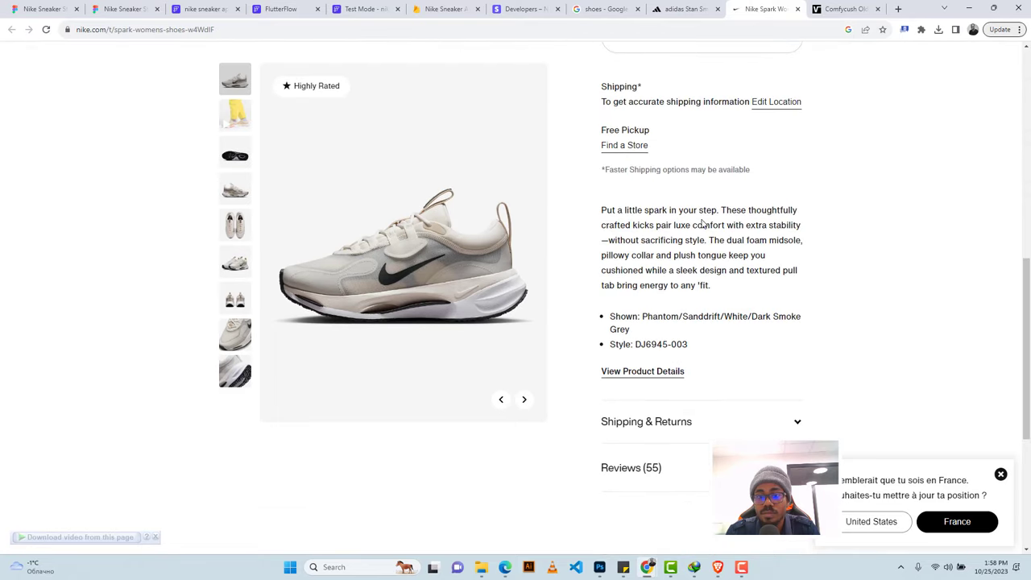
pyautogui.scroll(2, 643, 222)
pyautogui.scroll(-5, 646, 352)
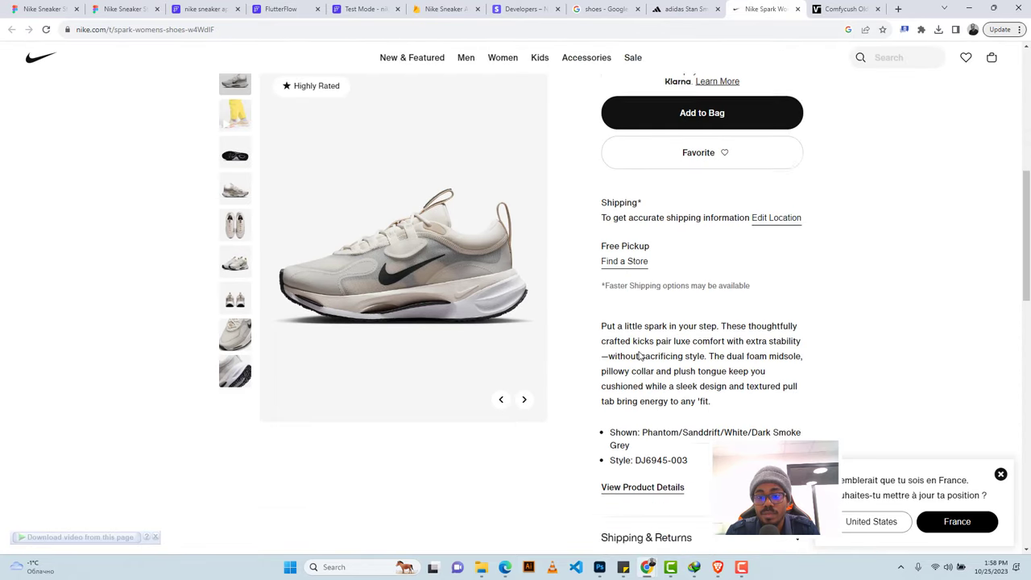
pyautogui.scroll(-3, 629, 324)
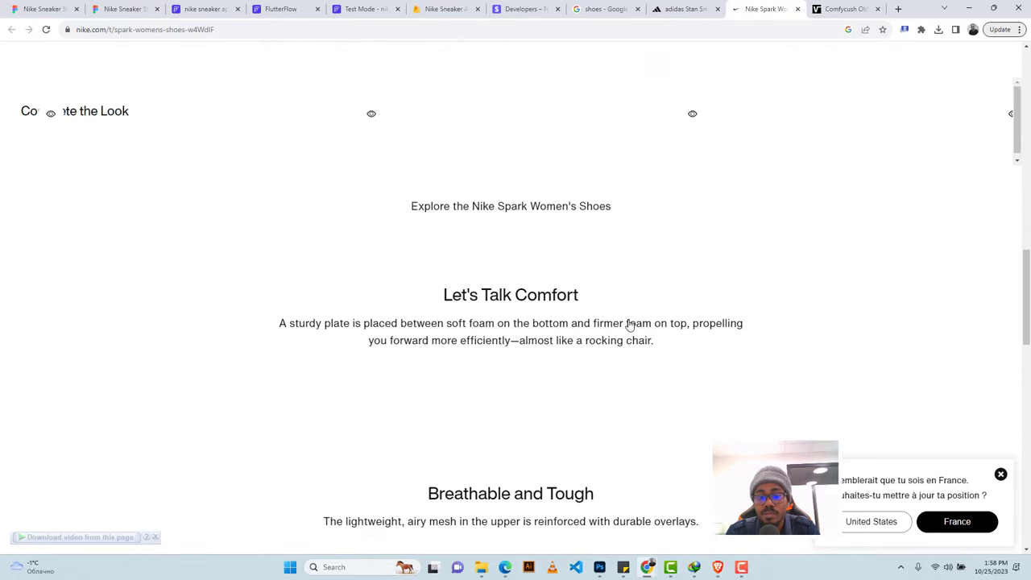
pyautogui.scroll(7, 628, 324)
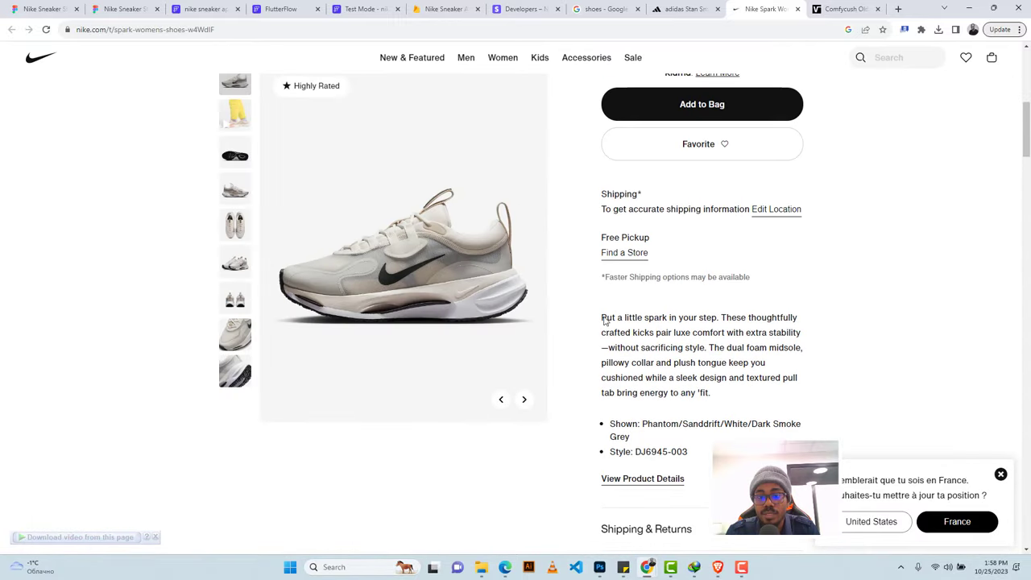
pyautogui.moveTo(601, 317); pyautogui.dragTo(709, 351)
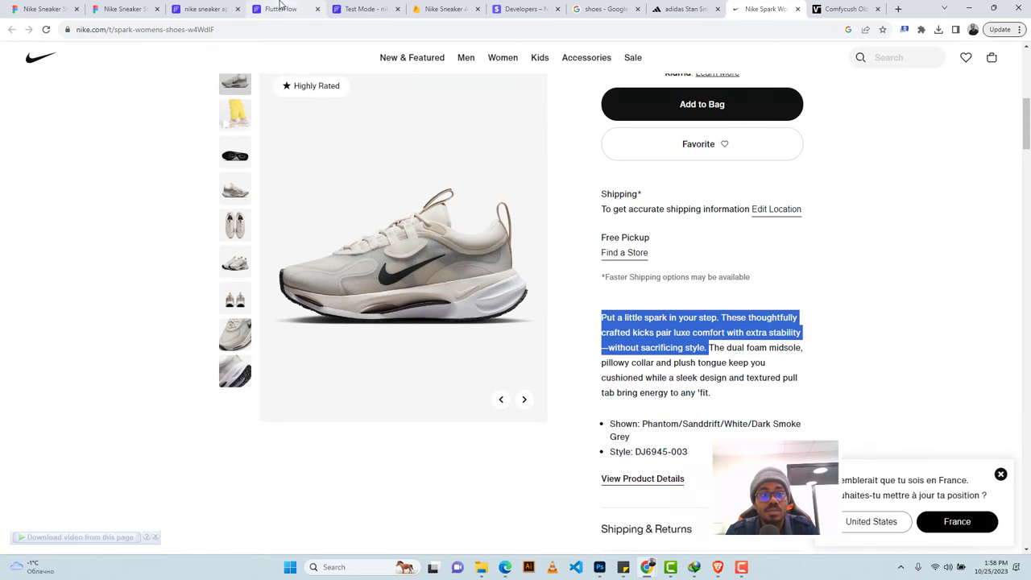
pyautogui.click(281, 9)
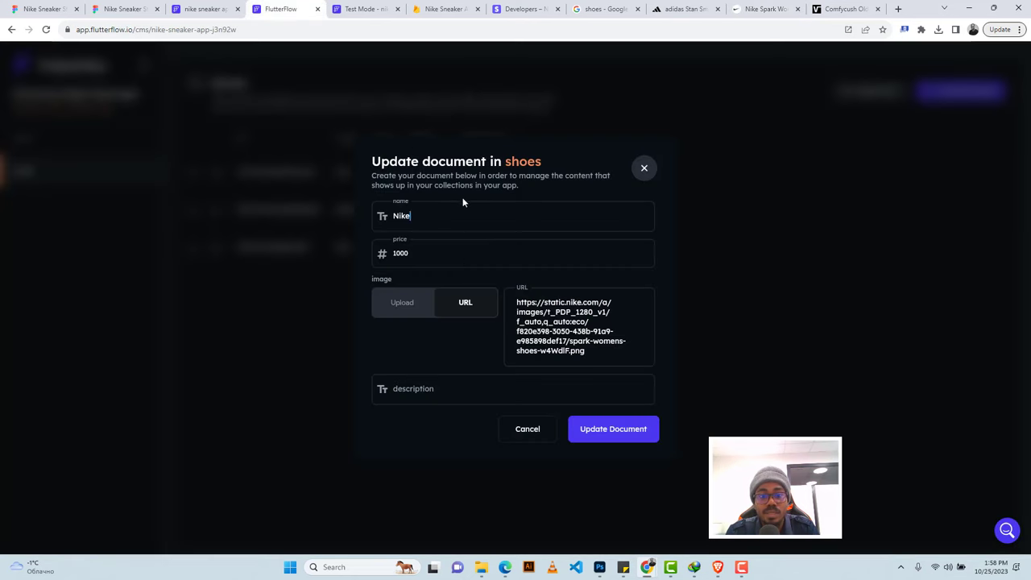
pyautogui.click(451, 388)
pyautogui.write('Put a little spark in your step. These thoughtfully crafted kicks pair luxe comfort with extra stability—without sacrificing style.')
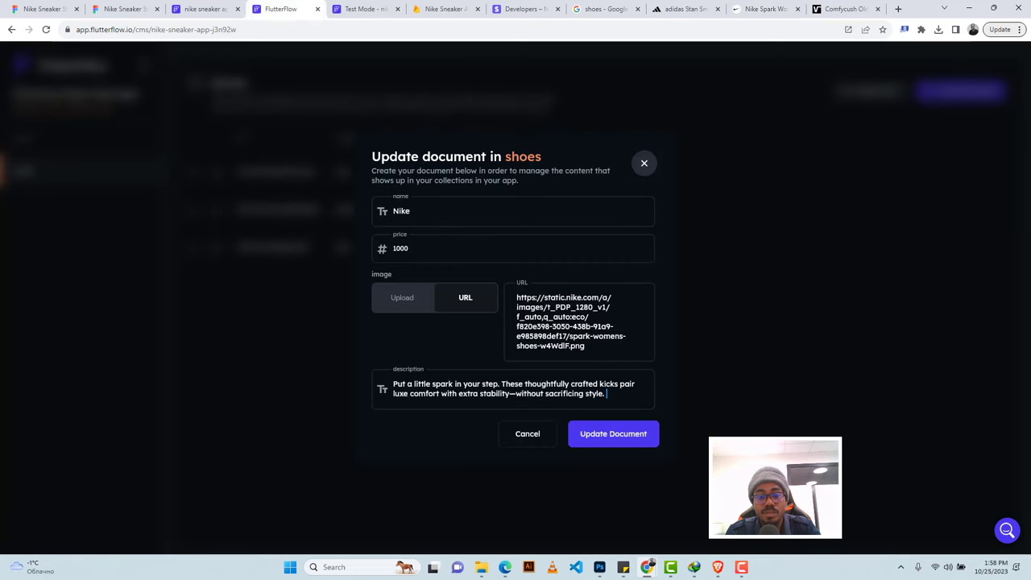
pyautogui.click(619, 435)
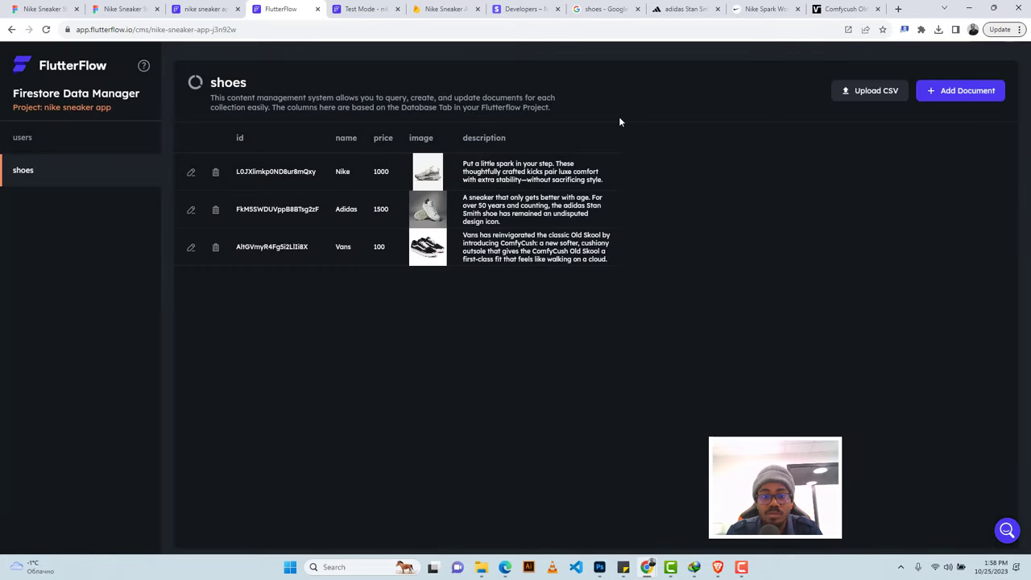
# Instant-reload the test app preview so it picks up the new descriptions.
pyautogui.click(206, 9)
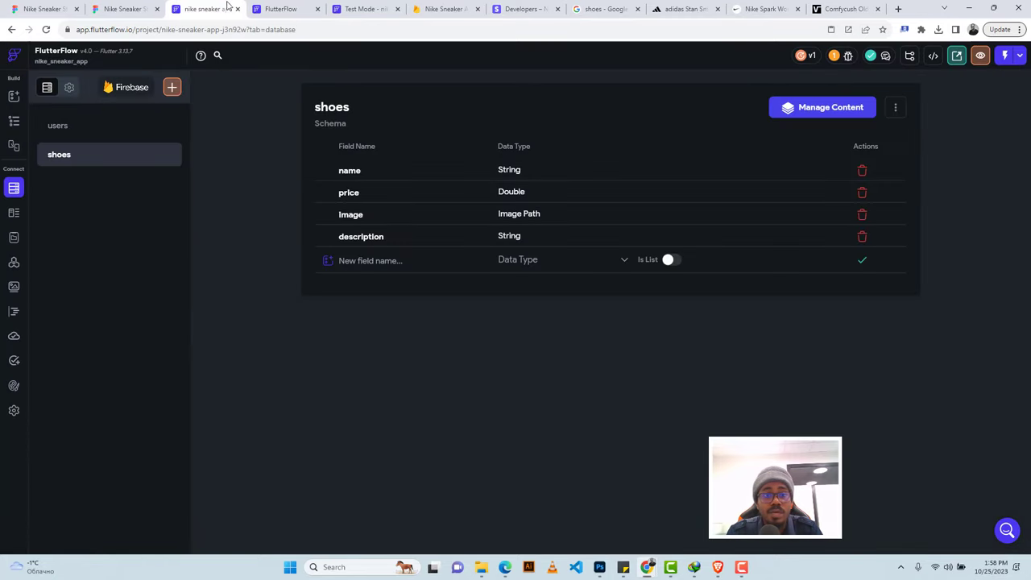
pyautogui.click(364, 8)
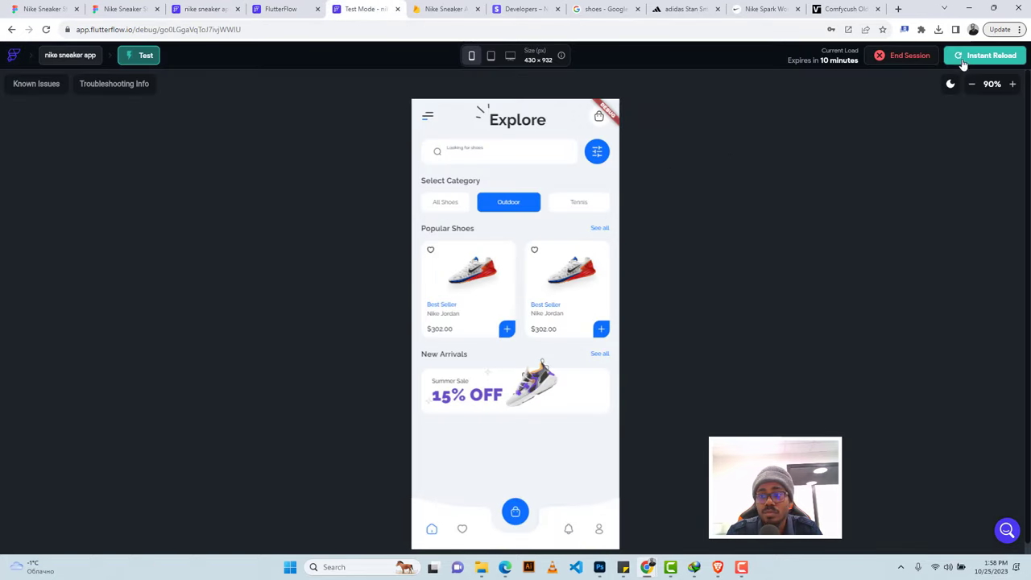
pyautogui.click(963, 63)
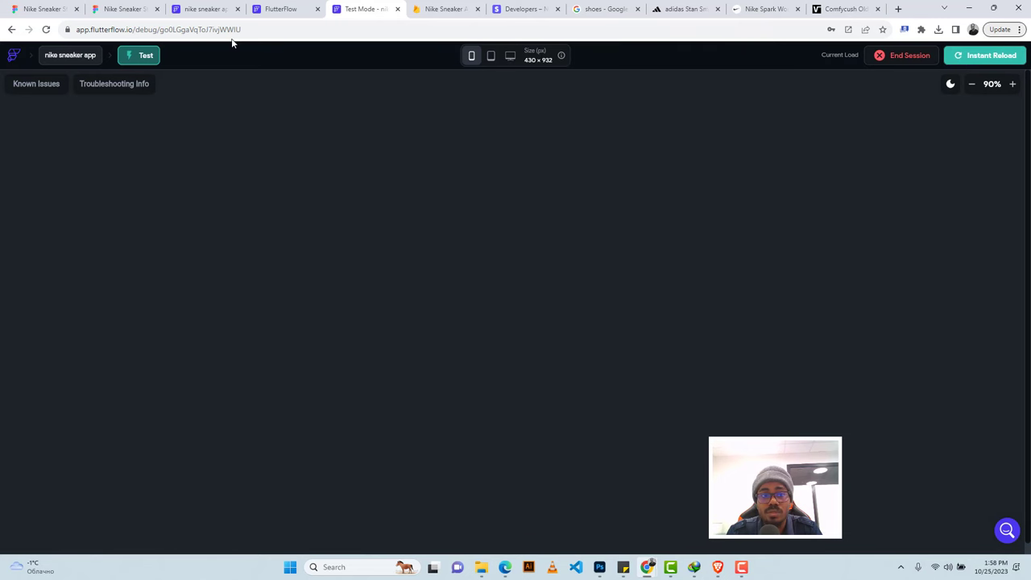
pyautogui.click(206, 6)
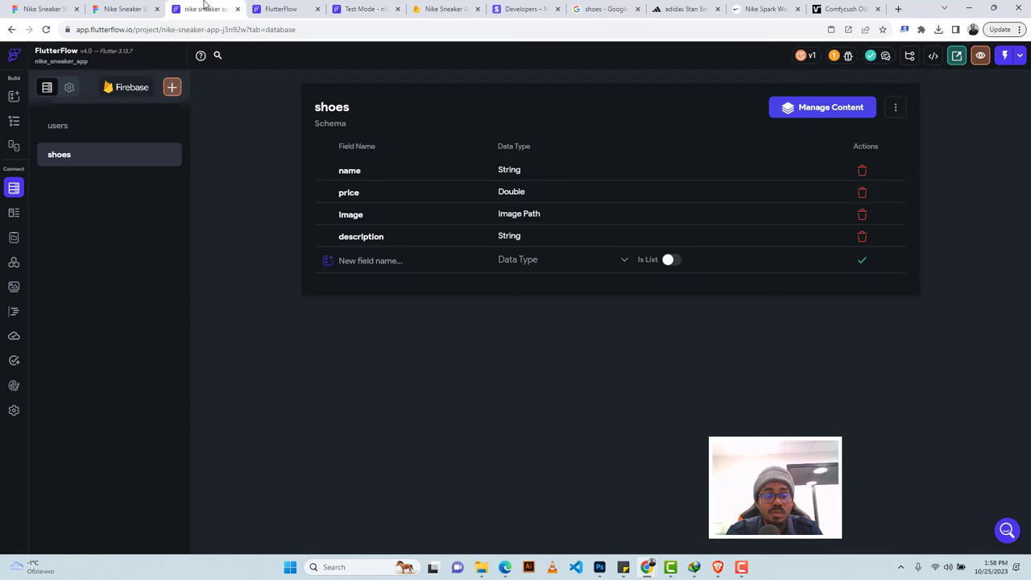
pyautogui.click(13, 122)
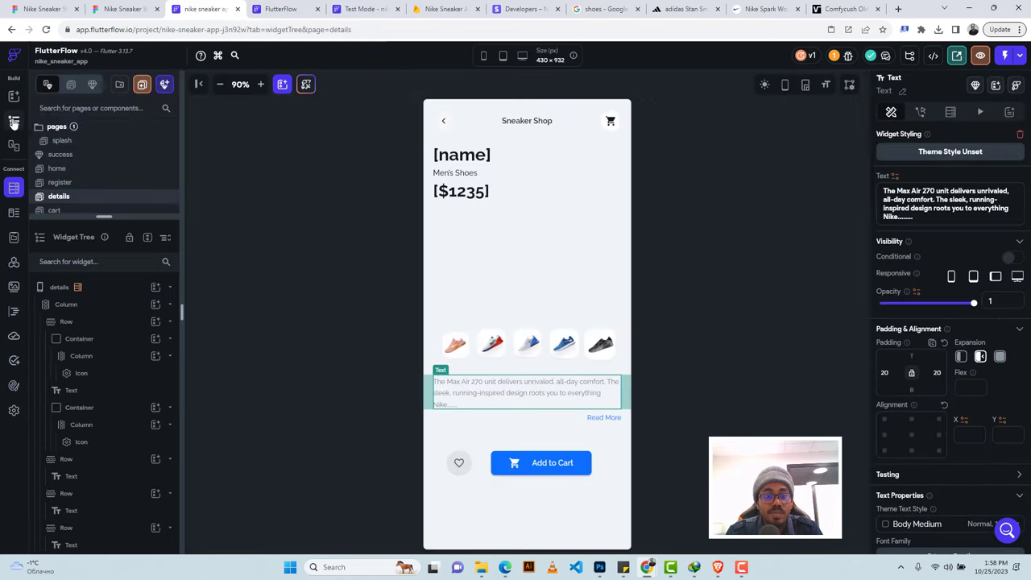
# Bind the details page text to shoes Document > description, then select the heart container.
pyautogui.click(895, 176)
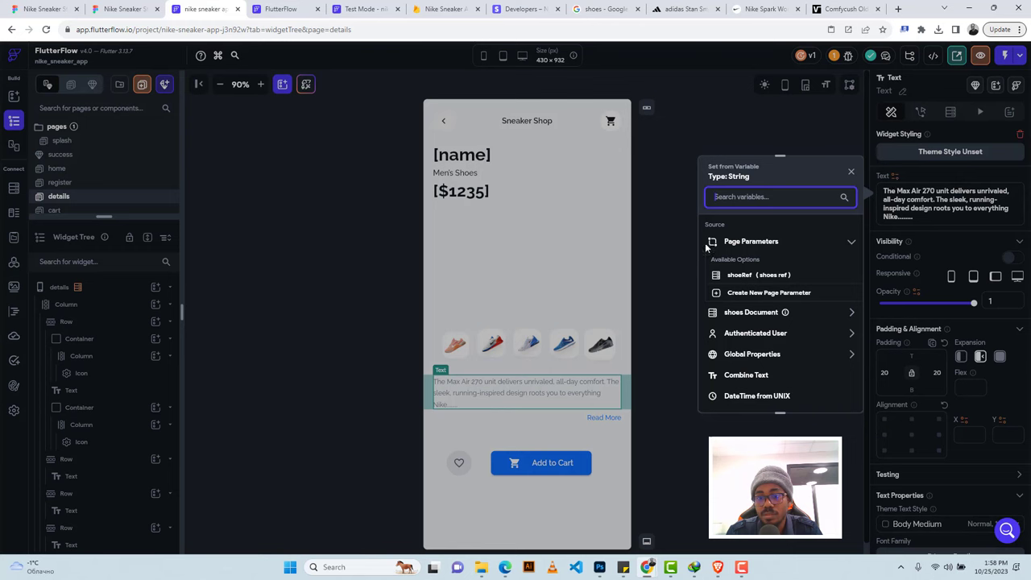
pyautogui.click(740, 315)
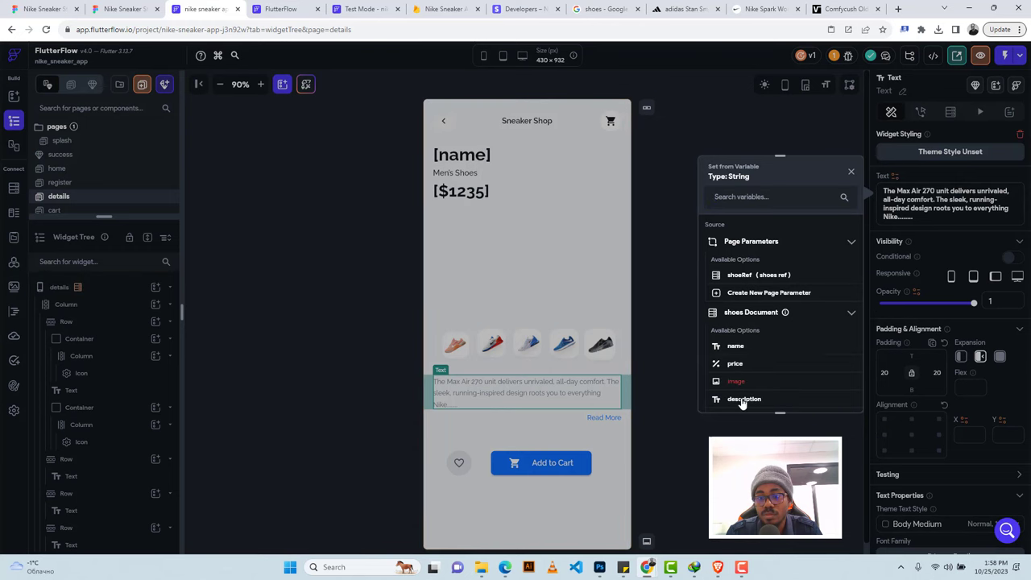
pyautogui.click(741, 399)
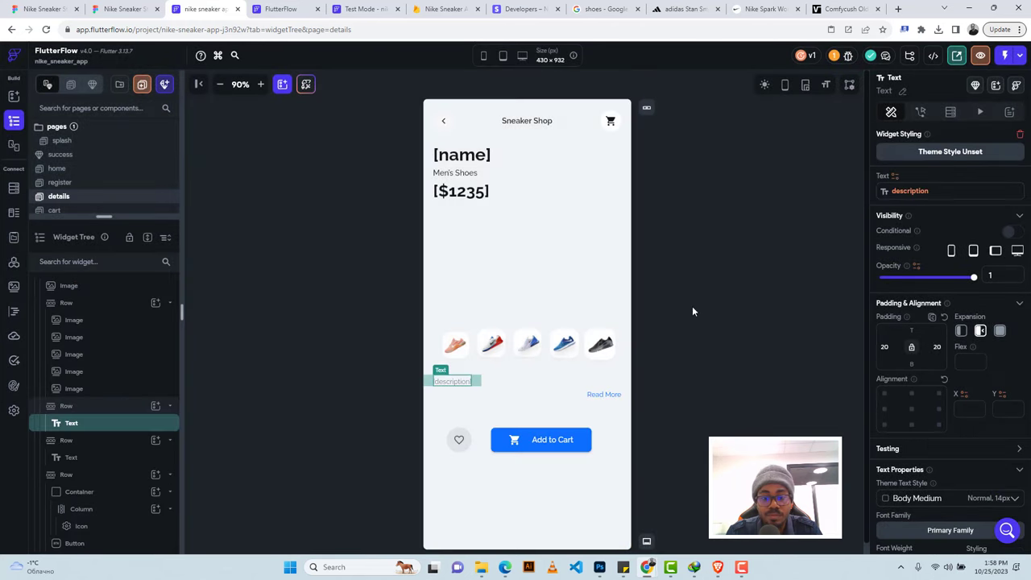
pyautogui.click(463, 455)
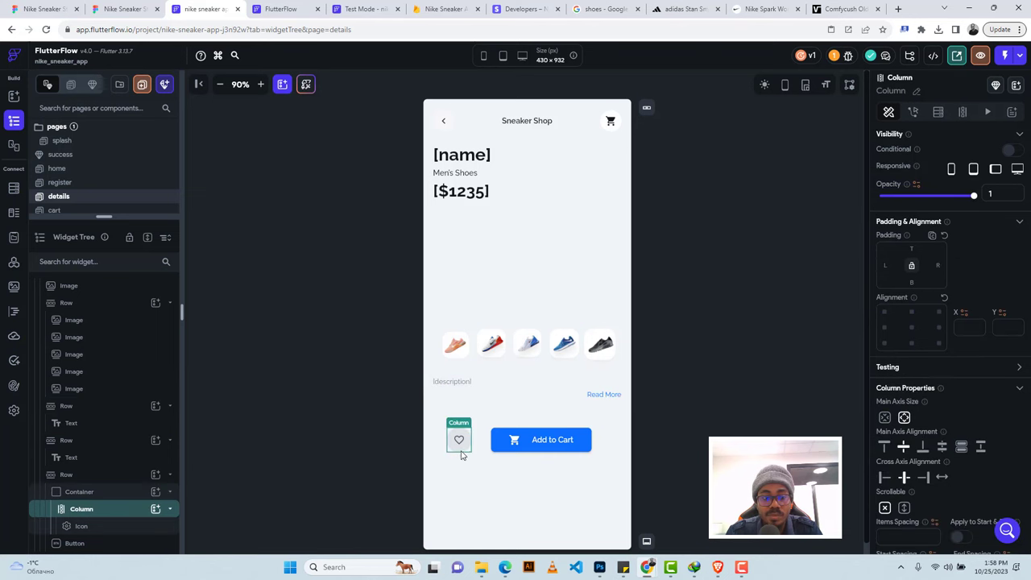
pyautogui.click(91, 496)
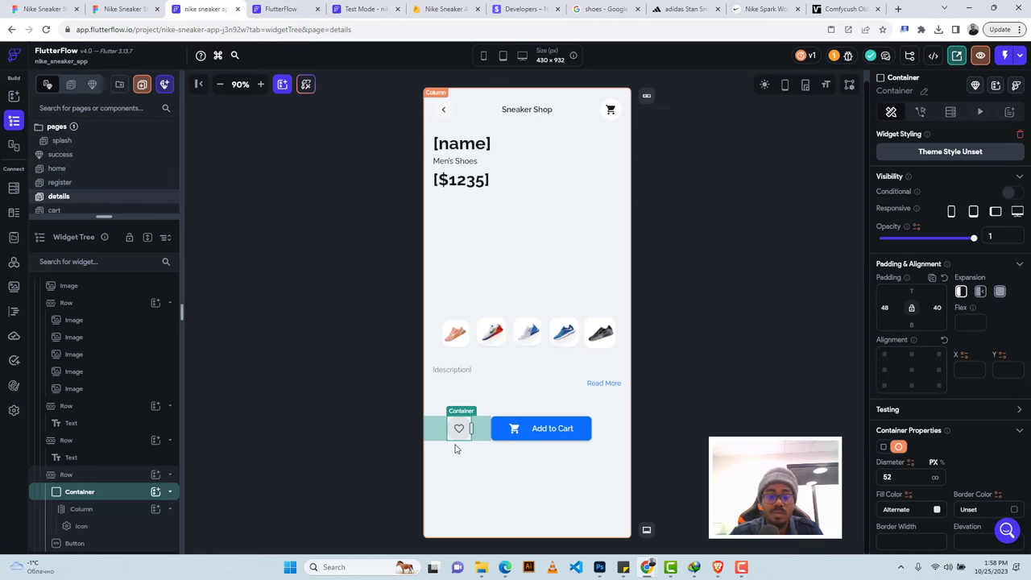
# Create a 'favourite' collection from scratch with a String field 'name'.
pyautogui.click(13, 190)
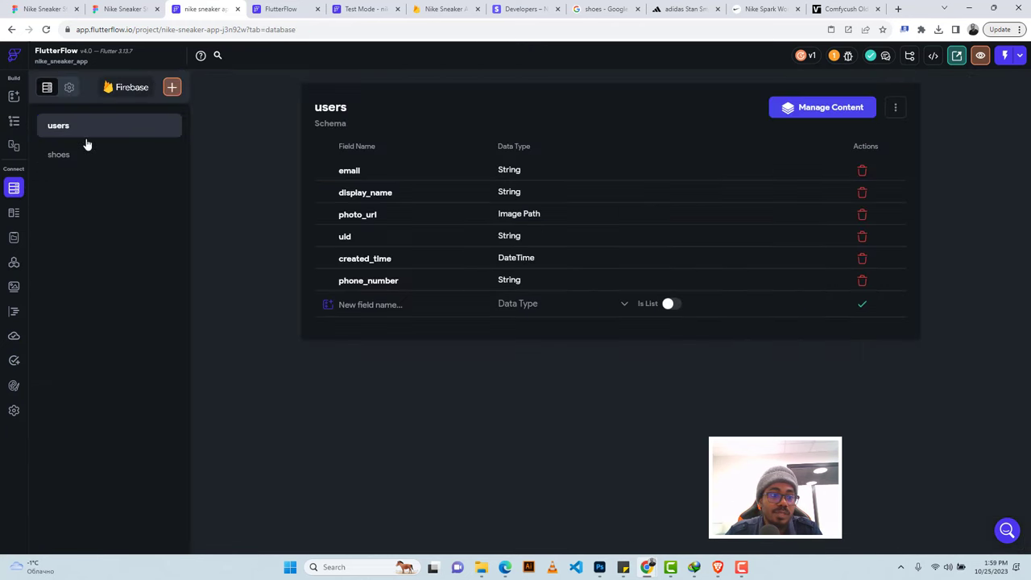
pyautogui.click(170, 91)
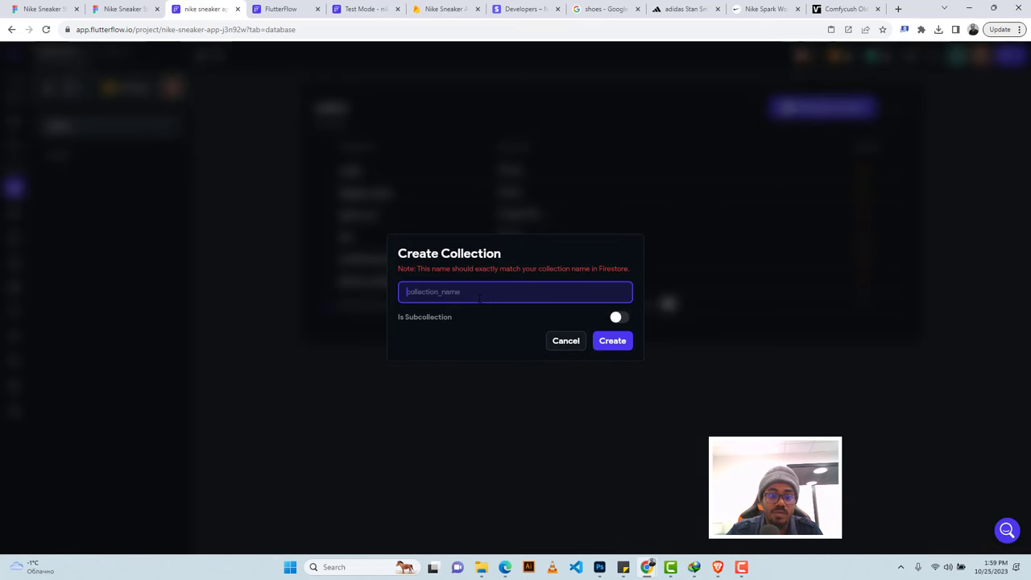
pyautogui.write('fav')
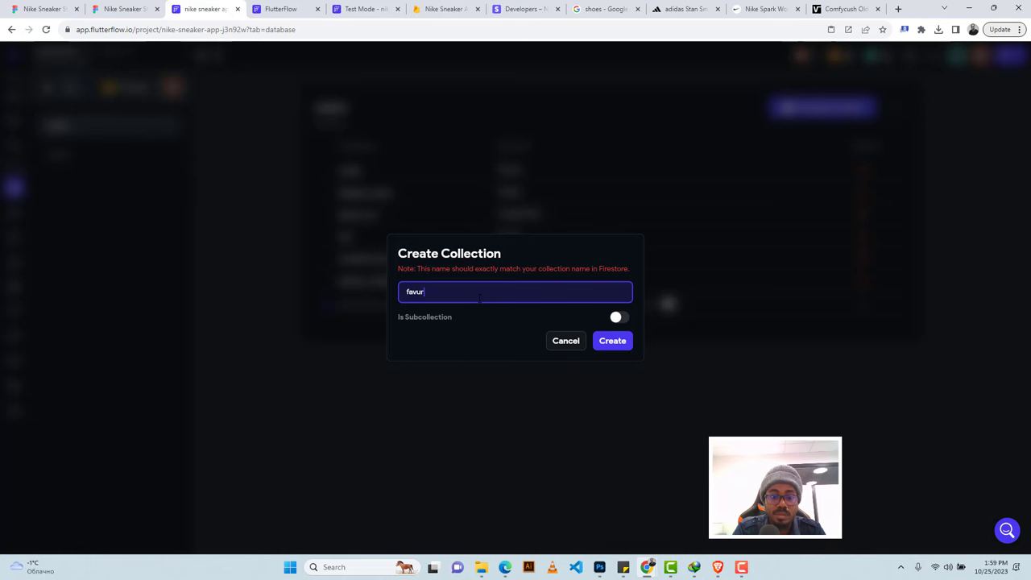
pyautogui.write('ou')
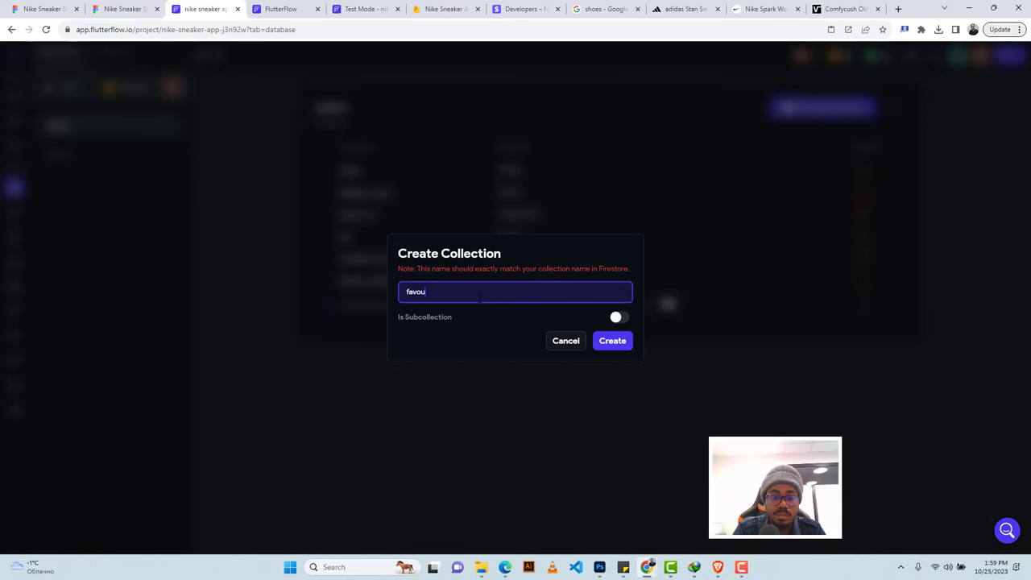
pyautogui.write('rite')
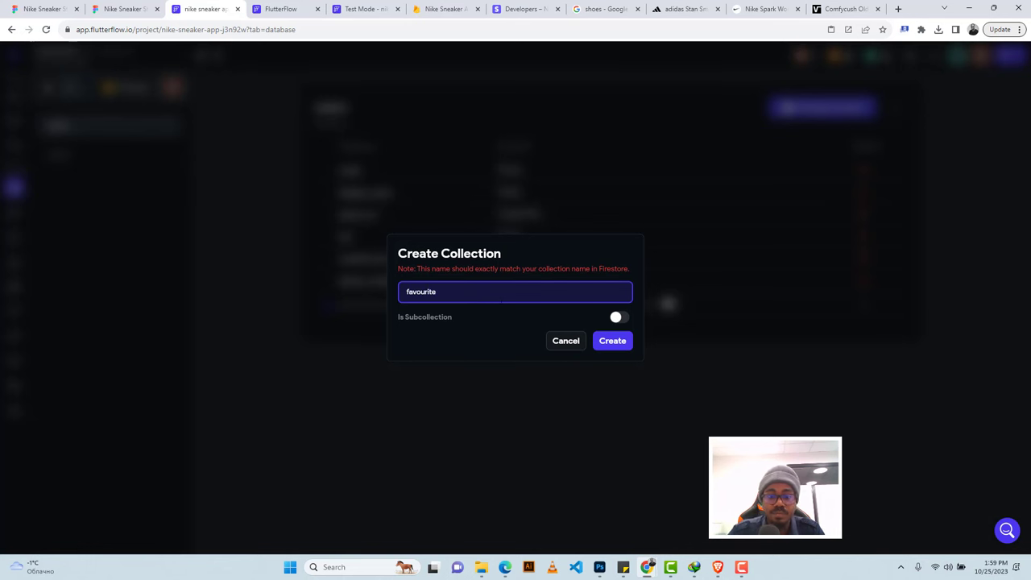
pyautogui.click(613, 344)
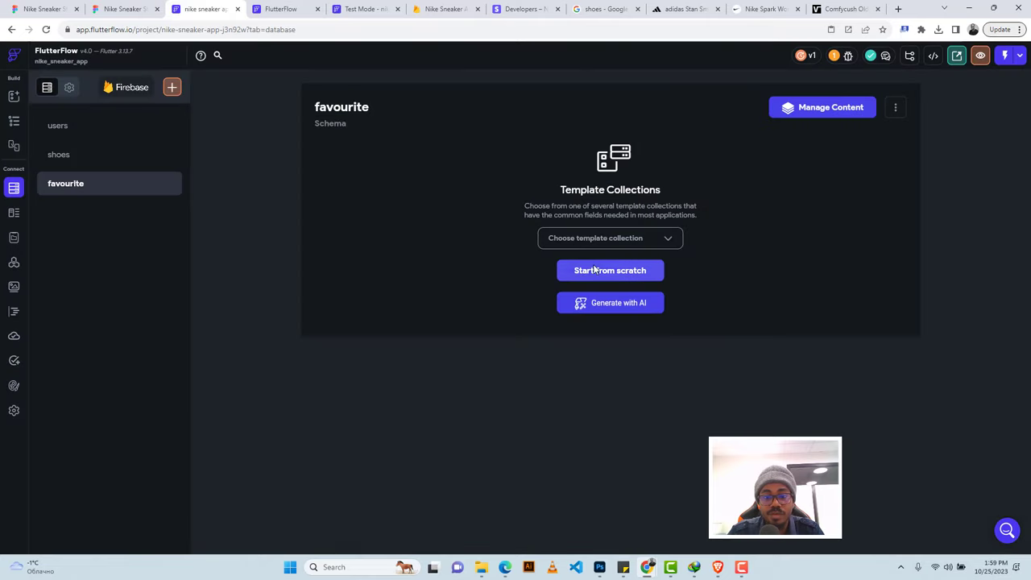
pyautogui.click(610, 271)
pyautogui.write('name')
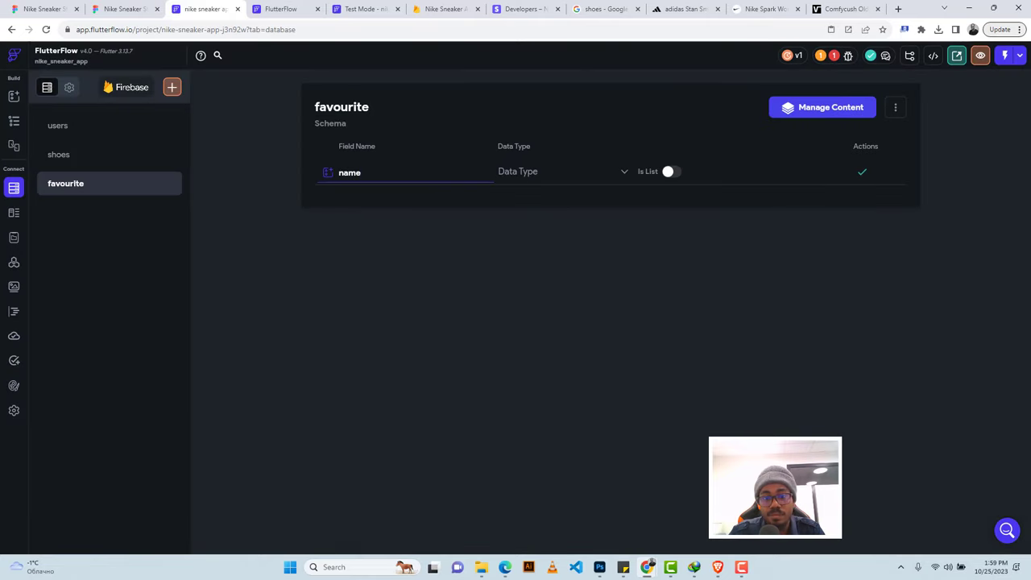
pyautogui.click(517, 175)
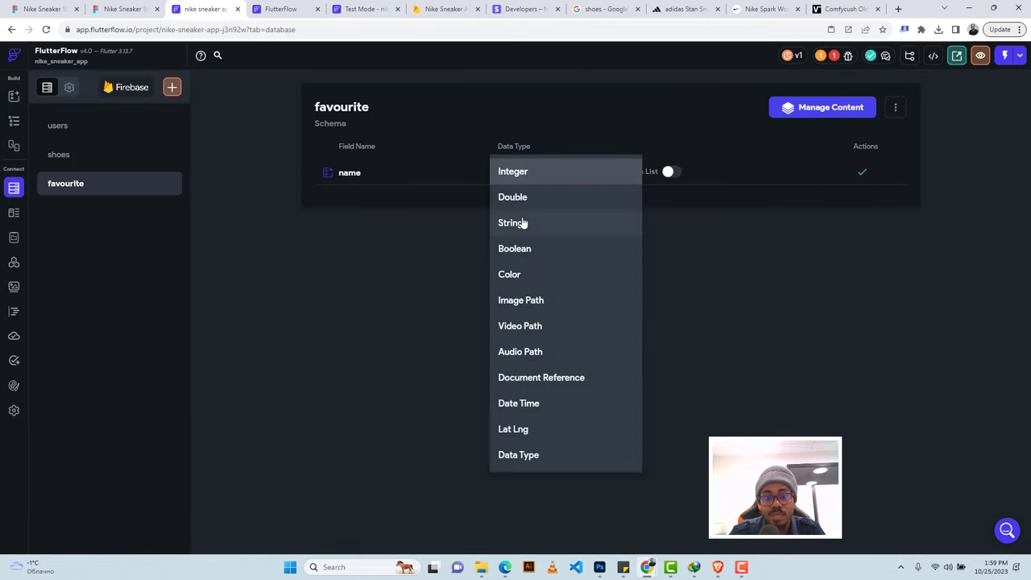
pyautogui.click(572, 221)
pyautogui.click(862, 173)
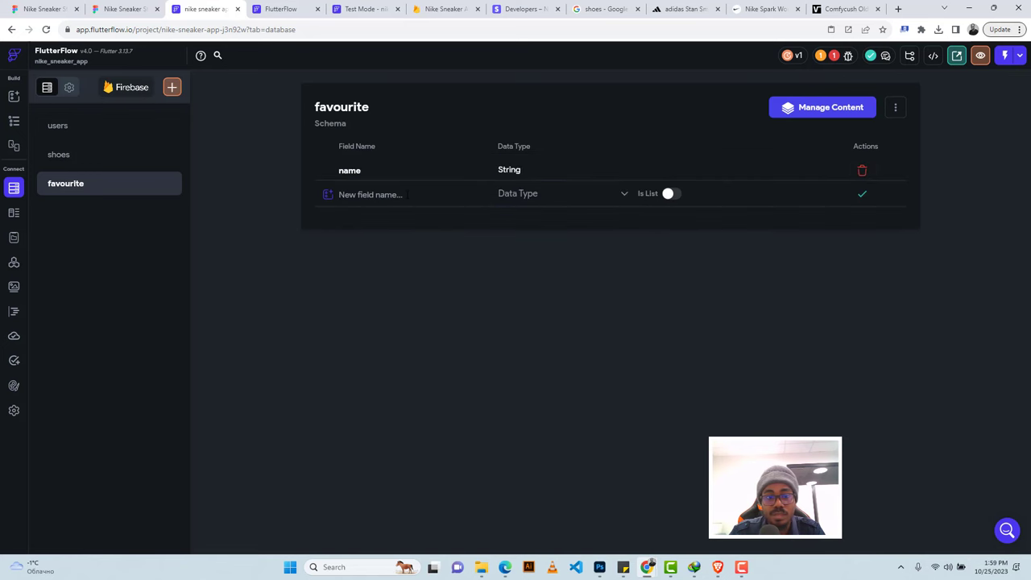
# Add fields price (Double), Image (Image Path) and description (String) to favourite.
pyautogui.click(371, 194)
pyautogui.write('price')
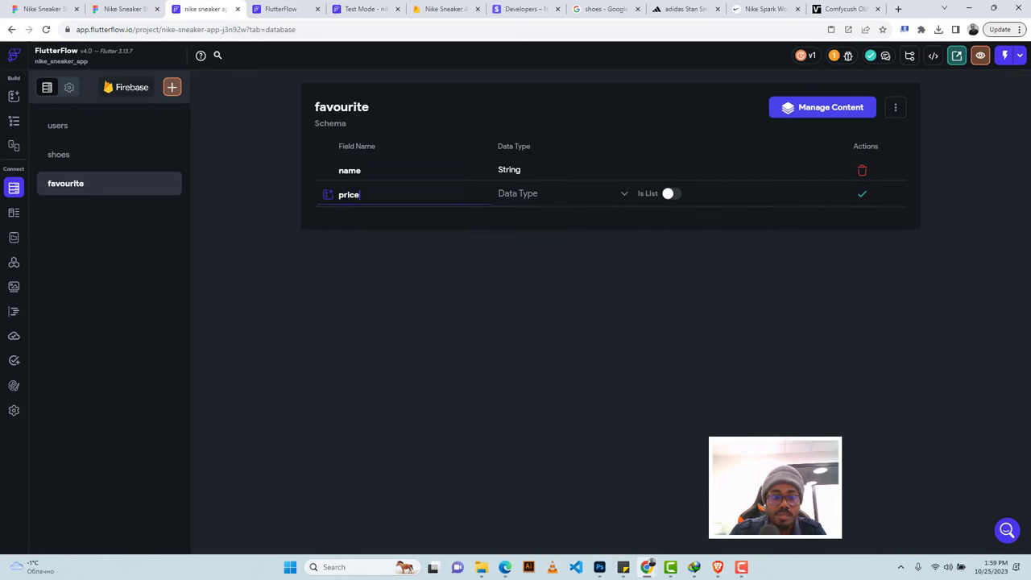
pyautogui.click(518, 197)
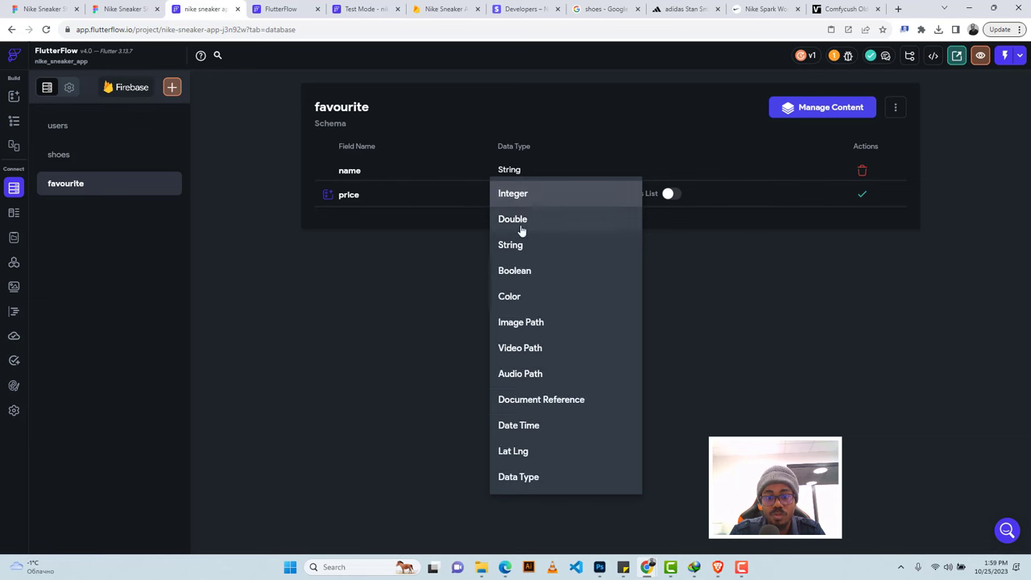
pyautogui.click(519, 220)
pyautogui.click(861, 197)
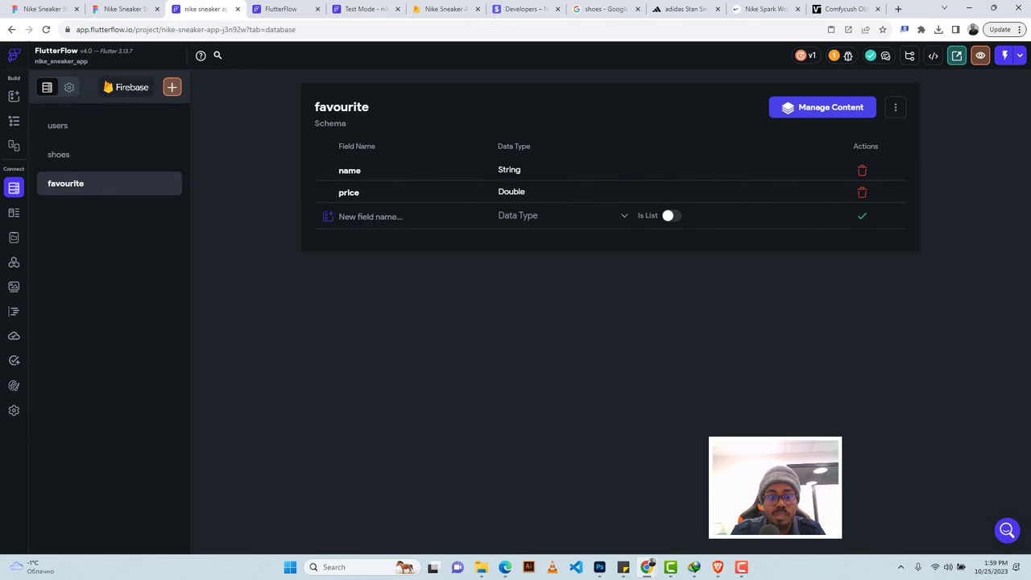
pyautogui.write('Image')
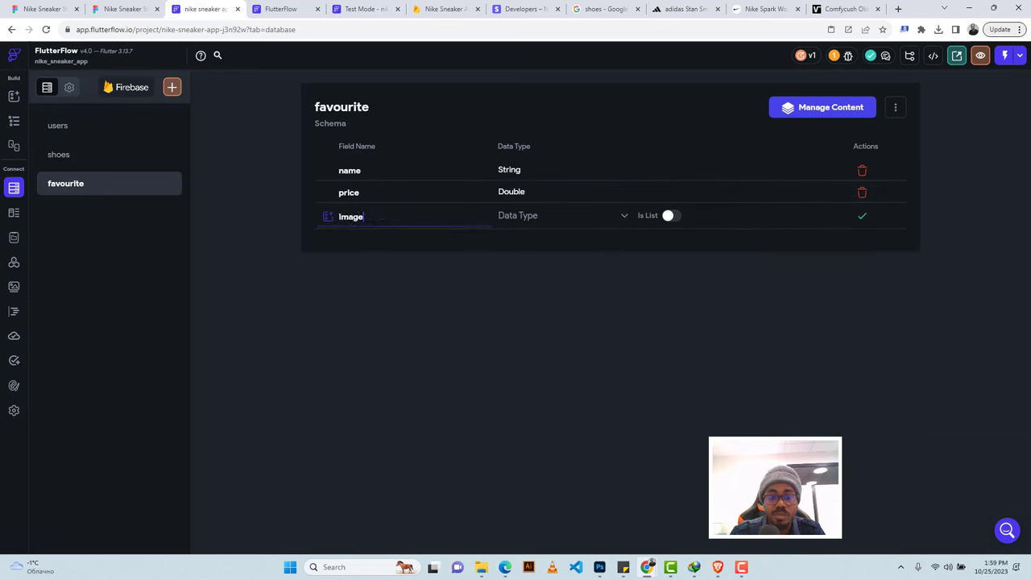
pyautogui.click(518, 216)
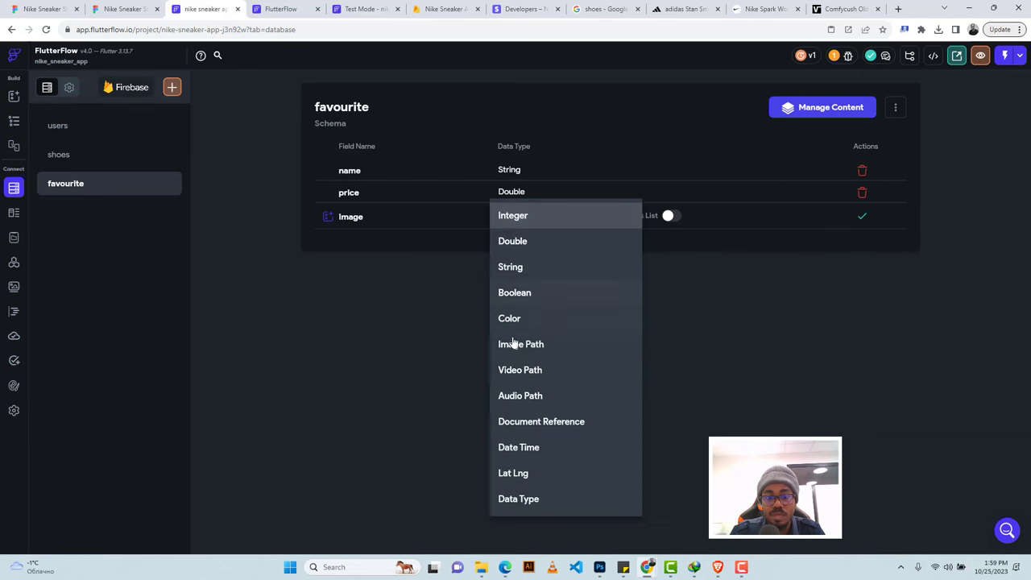
pyautogui.click(513, 344)
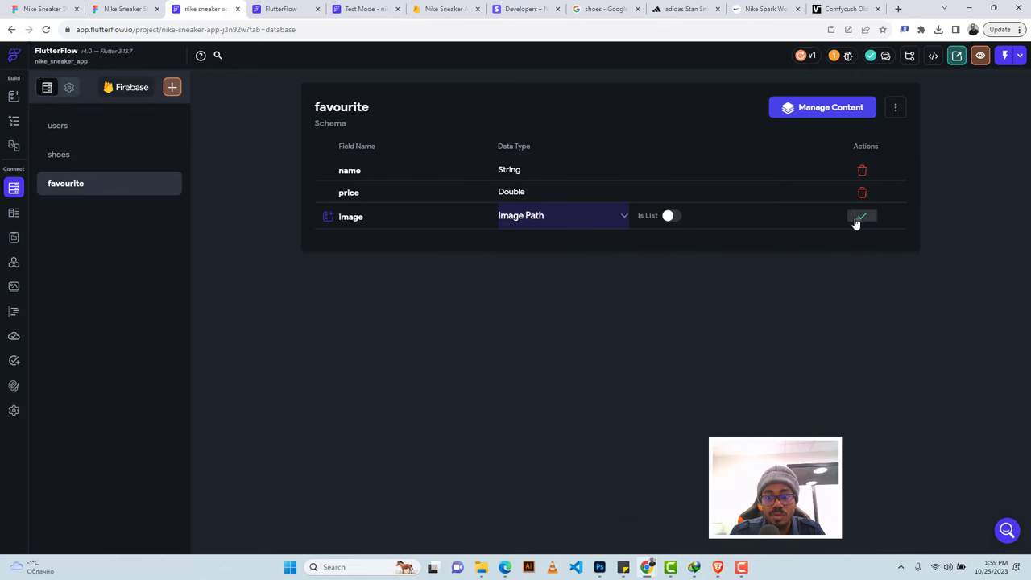
pyautogui.click(860, 217)
pyautogui.write('d')
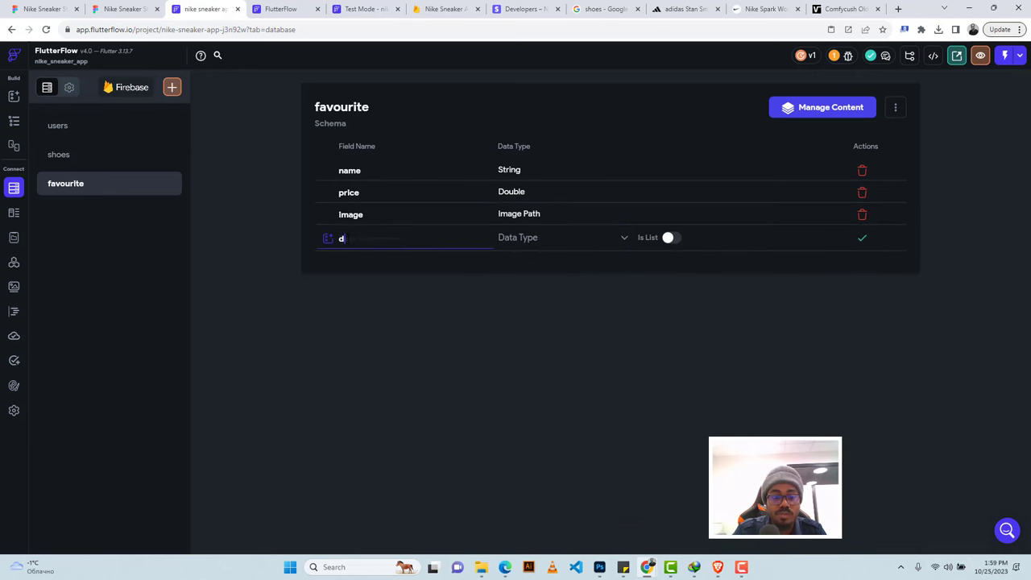
pyautogui.write('escription')
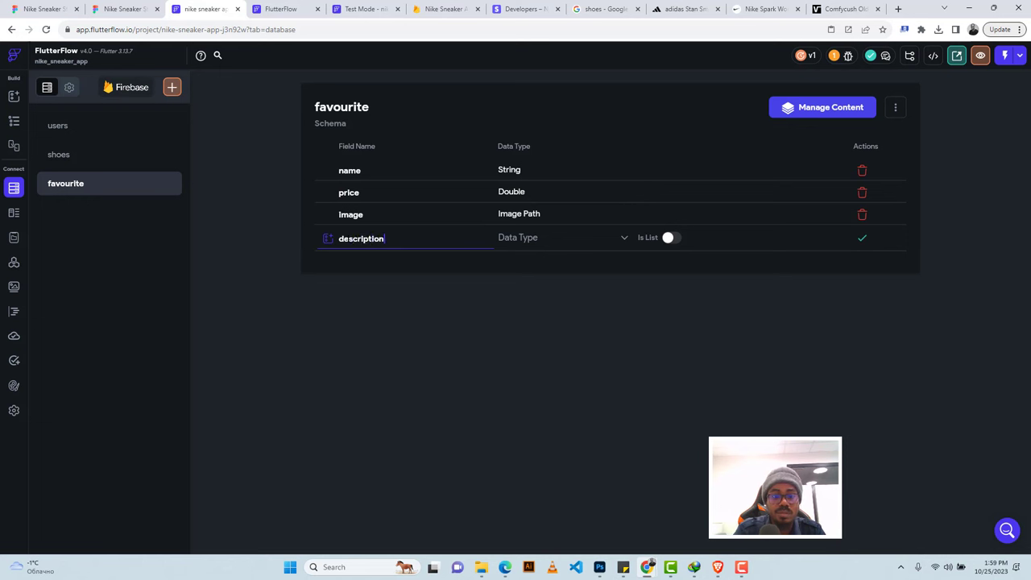
pyautogui.click(517, 240)
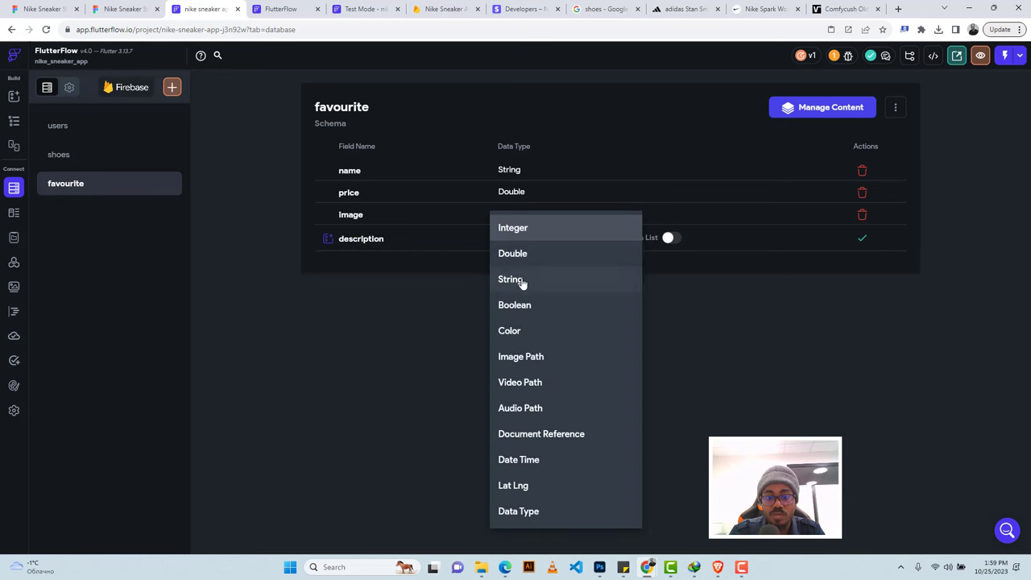
pyautogui.click(520, 279)
pyautogui.click(859, 240)
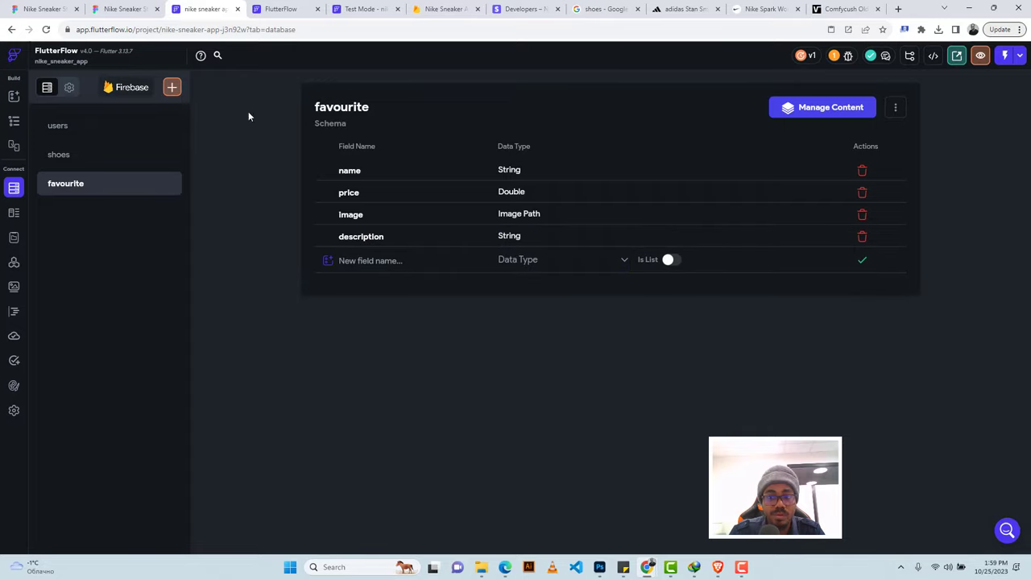
# Give the heart container an On Tap Create Document action in favourite, setting name and price.
pyautogui.click(14, 121)
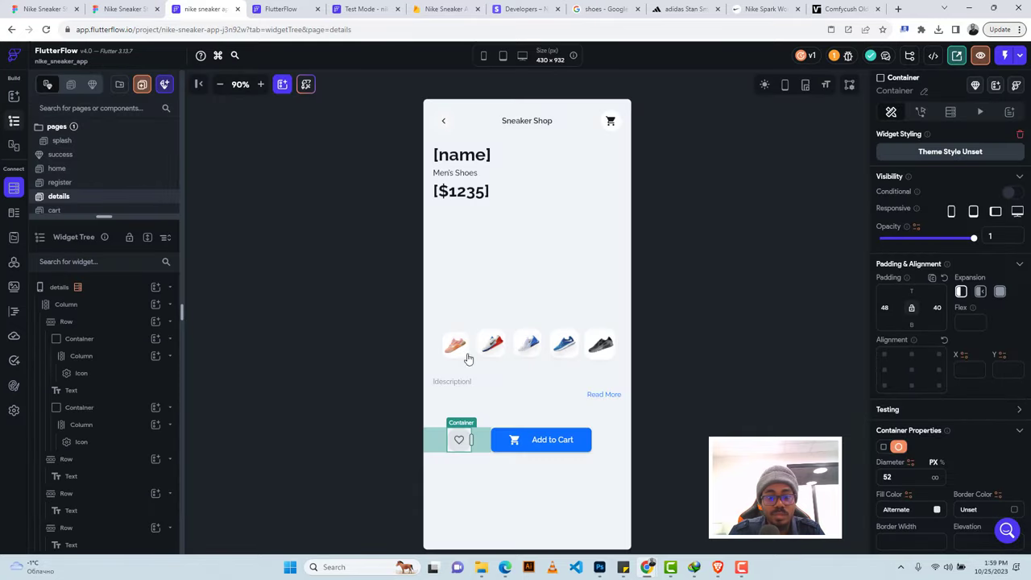
pyautogui.click(921, 113)
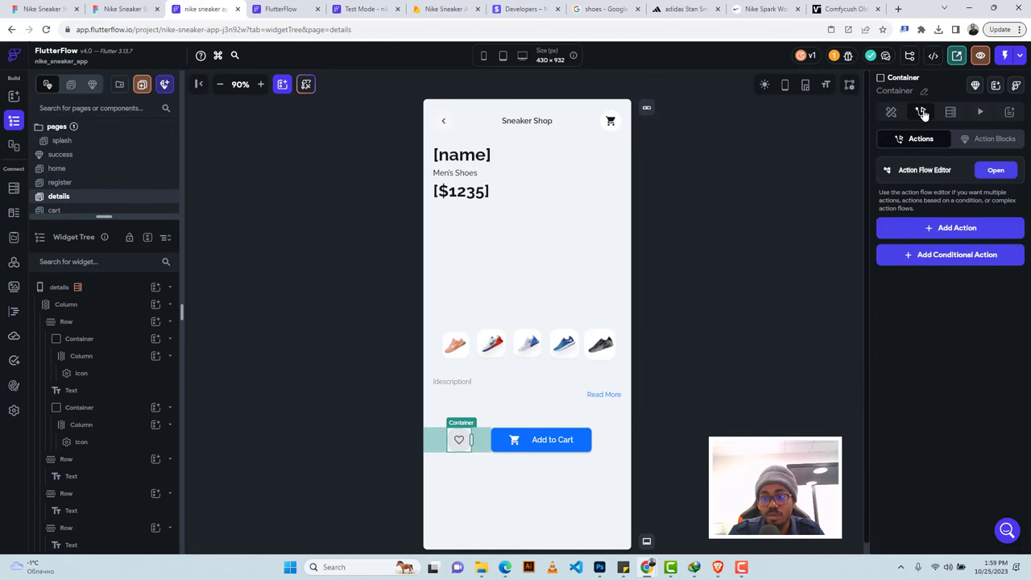
pyautogui.click(934, 230)
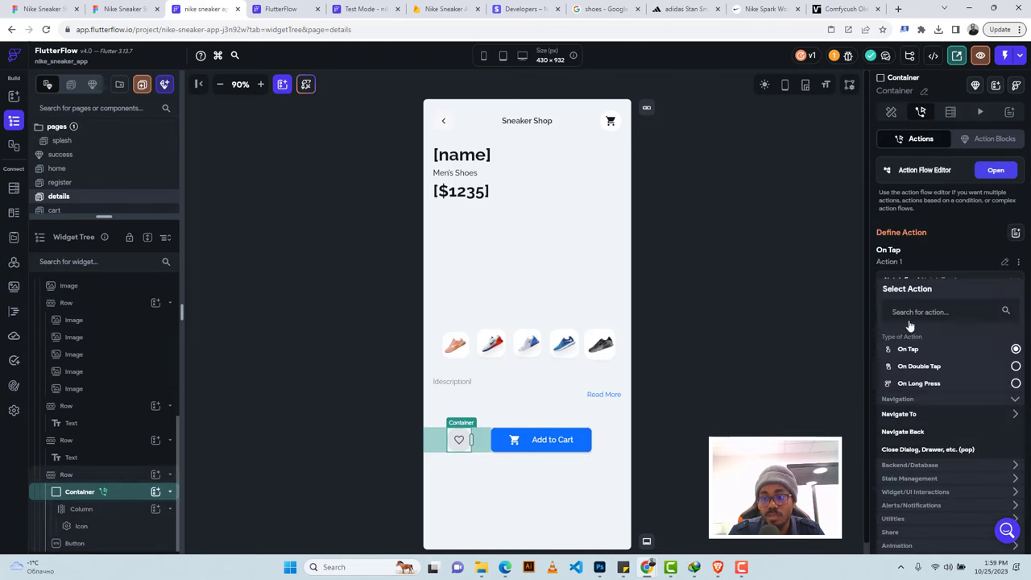
pyautogui.click(894, 467)
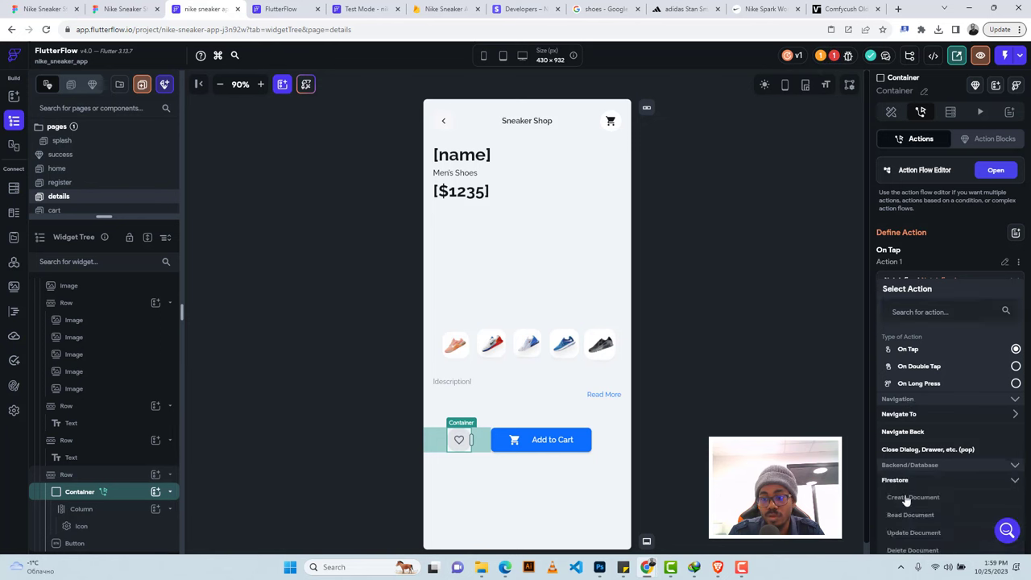
pyautogui.click(905, 499)
pyautogui.click(898, 316)
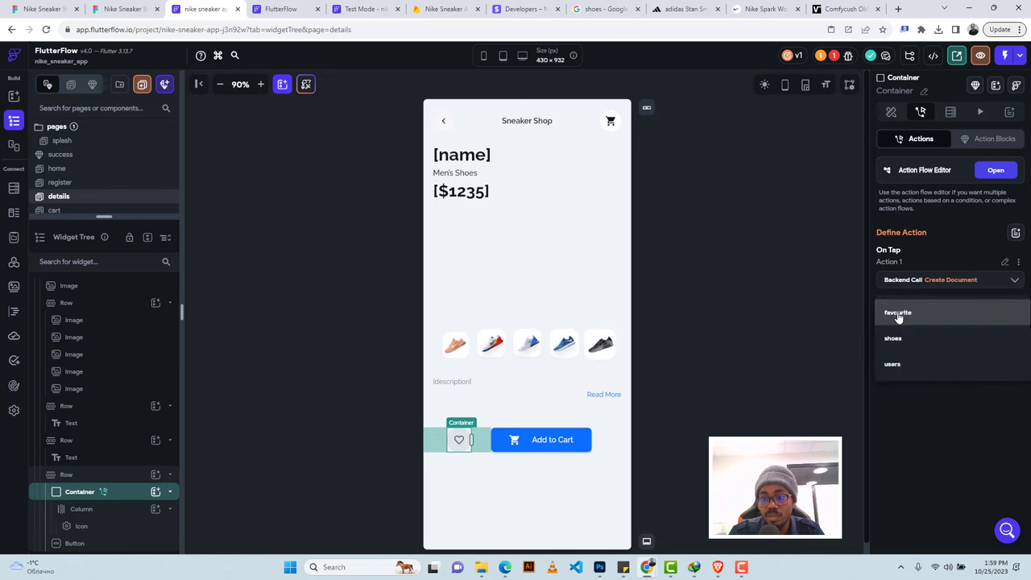
pyautogui.click(901, 339)
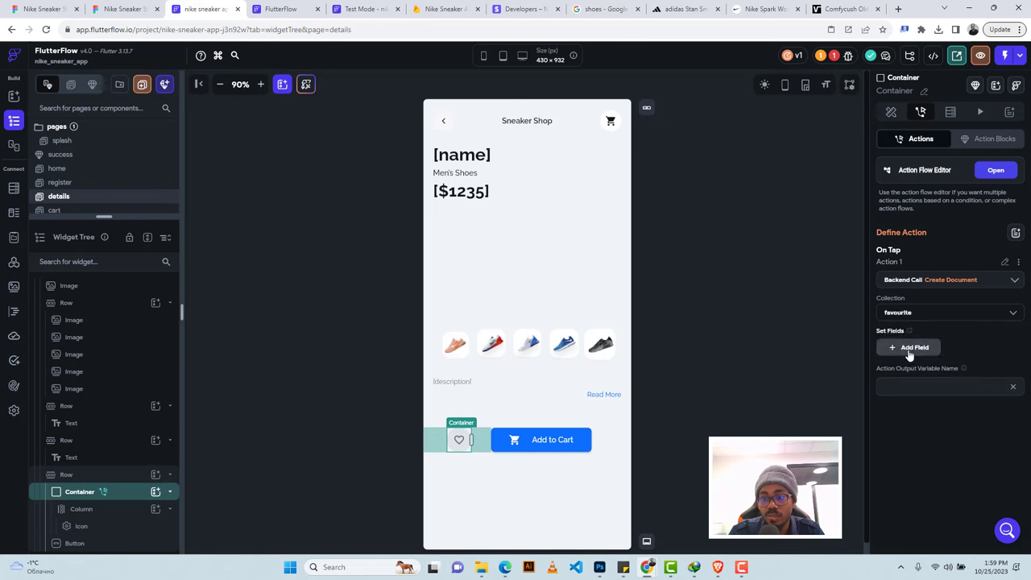
pyautogui.click(906, 347)
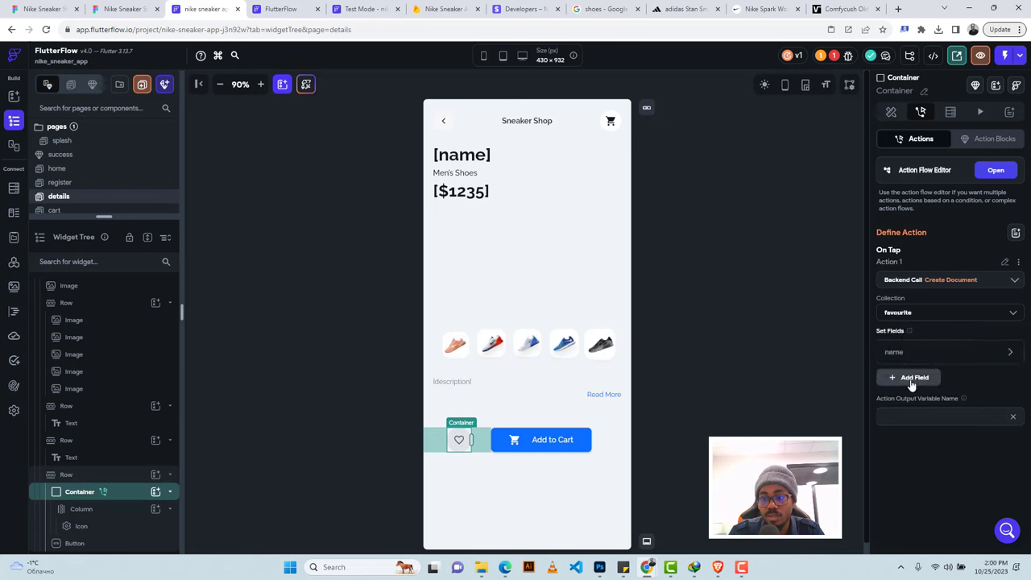
pyautogui.click(912, 378)
# Fill the name and price fields from the shoe's name and price variables.
pyautogui.click(899, 352)
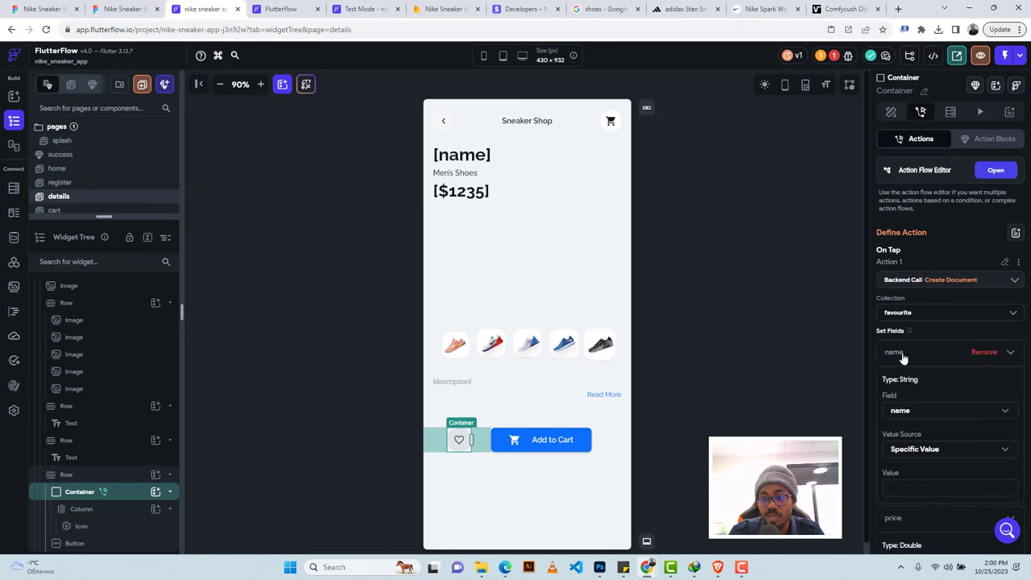
pyautogui.click(918, 449)
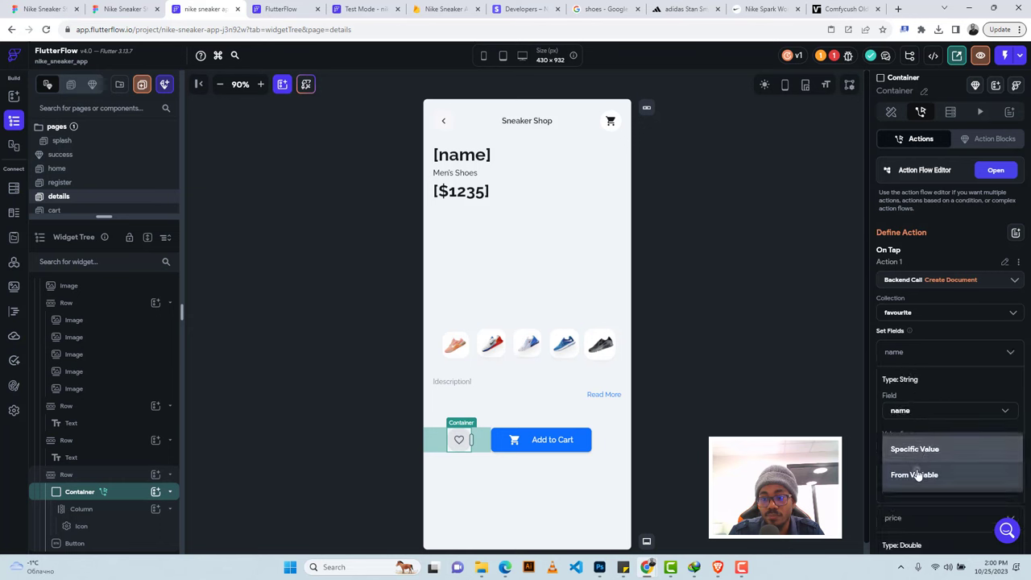
pyautogui.click(917, 475)
pyautogui.scroll(-2, 917, 454)
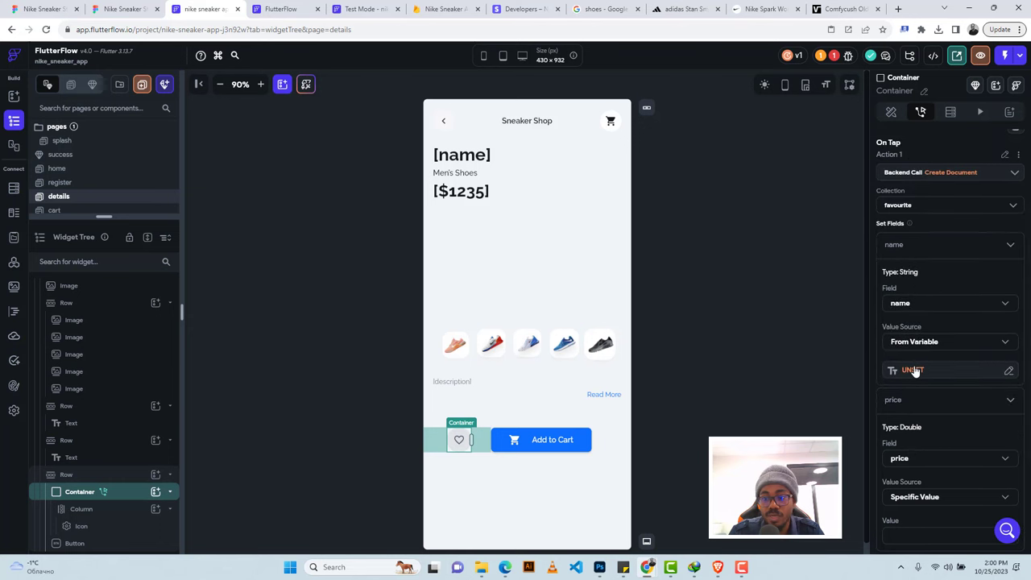
pyautogui.click(914, 371)
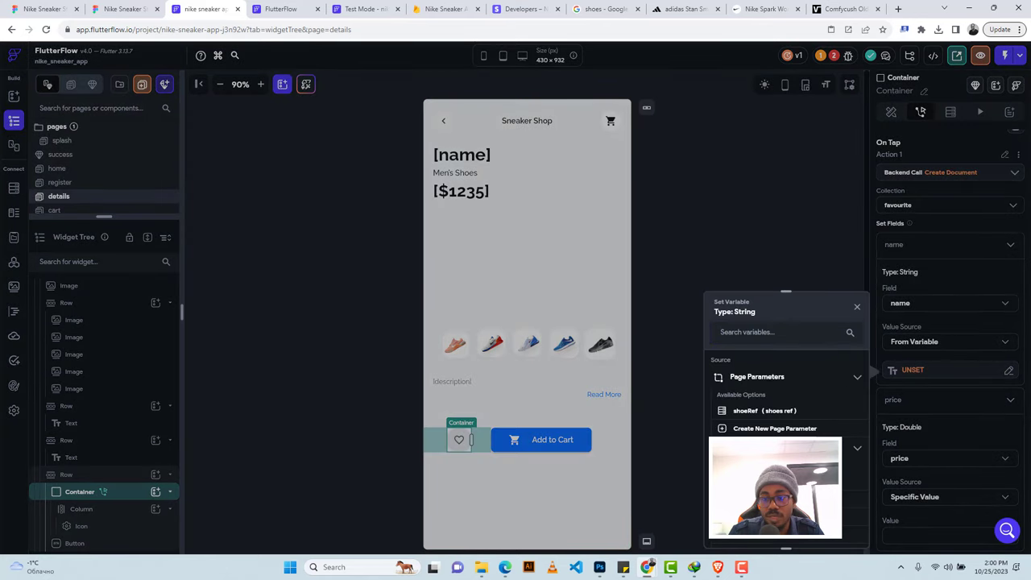
pyautogui.click(861, 382)
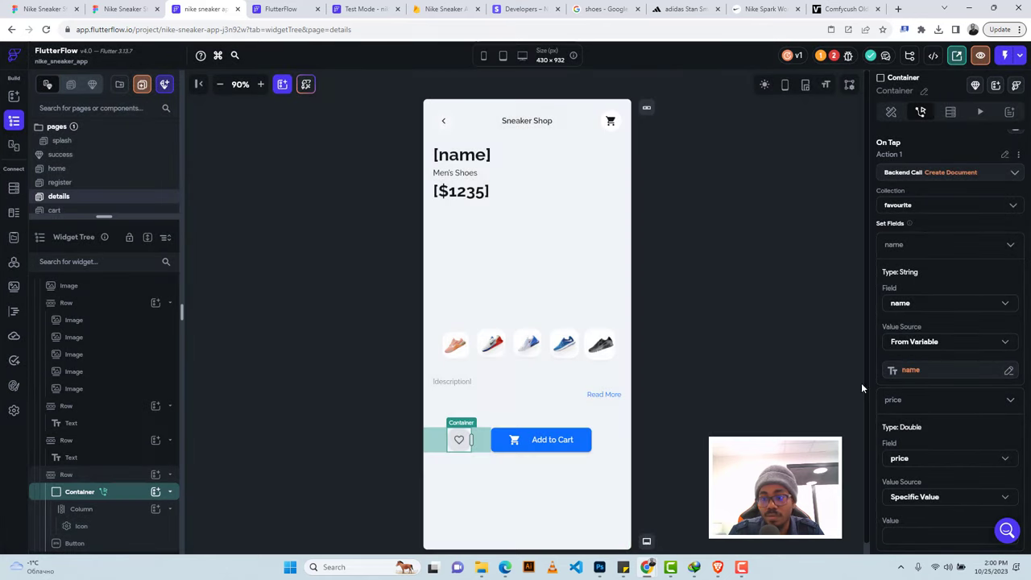
pyautogui.click(893, 247)
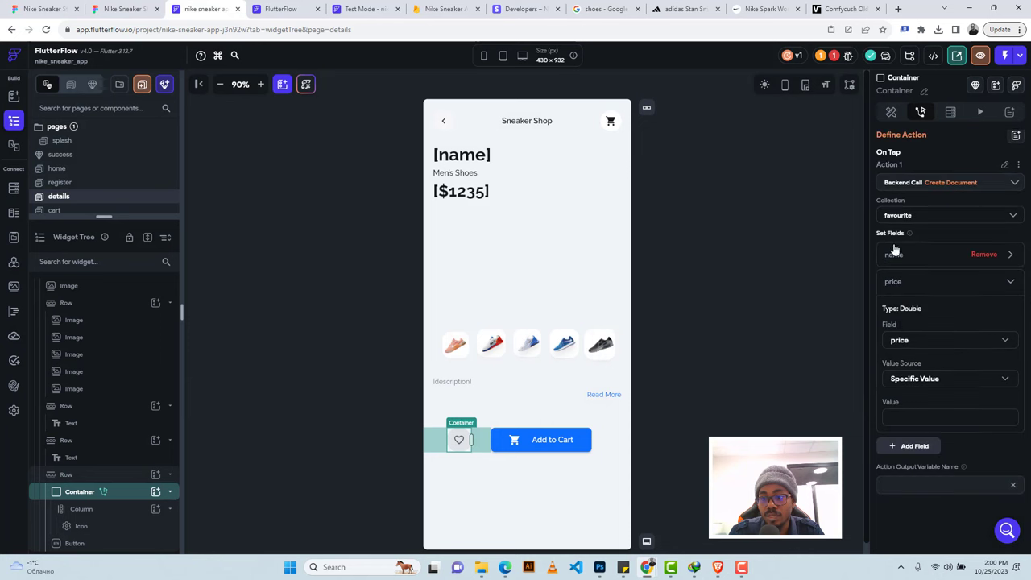
pyautogui.click(917, 384)
pyautogui.click(917, 406)
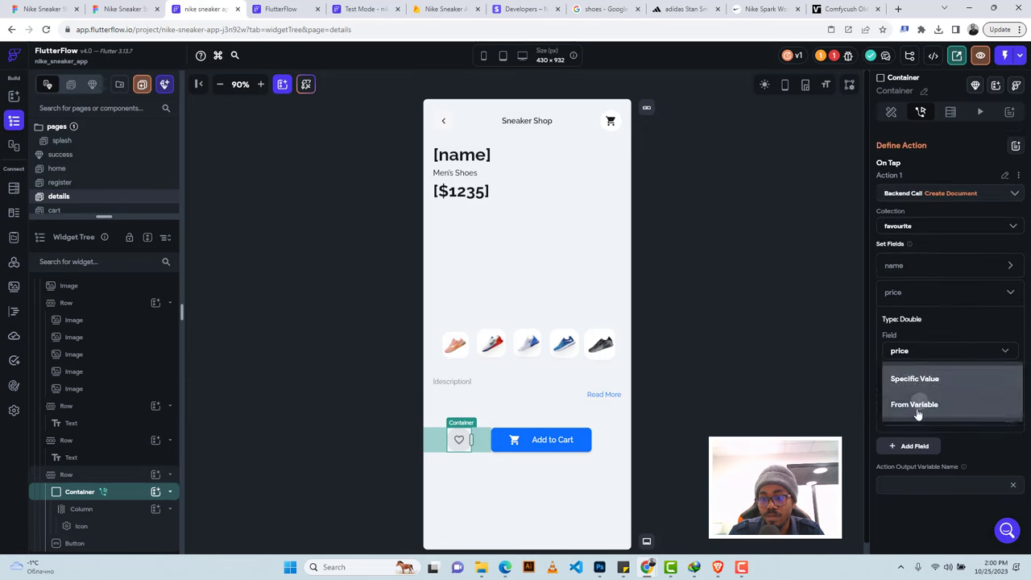
pyautogui.click(912, 418)
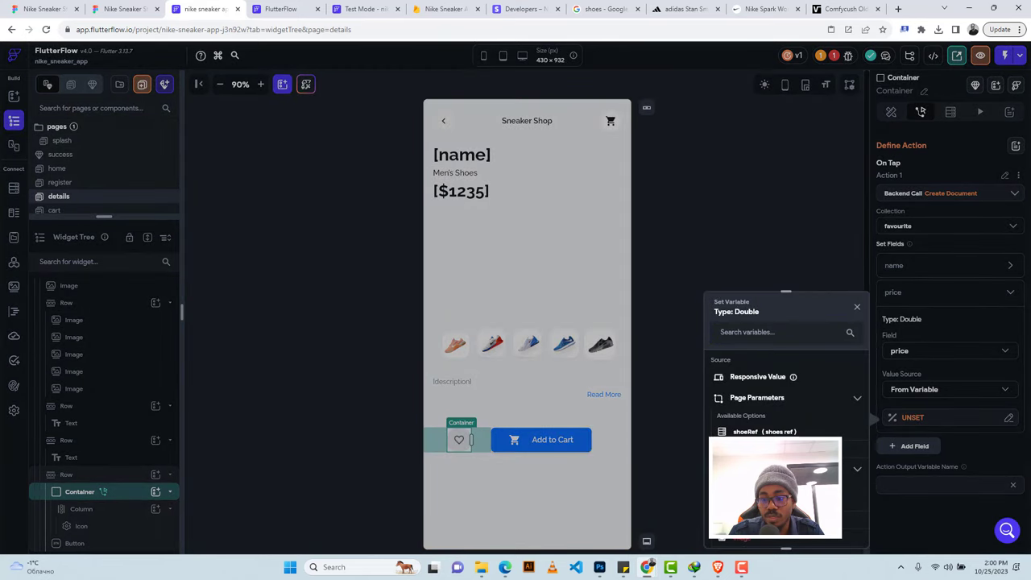
pyautogui.click(757, 450)
pyautogui.click(904, 293)
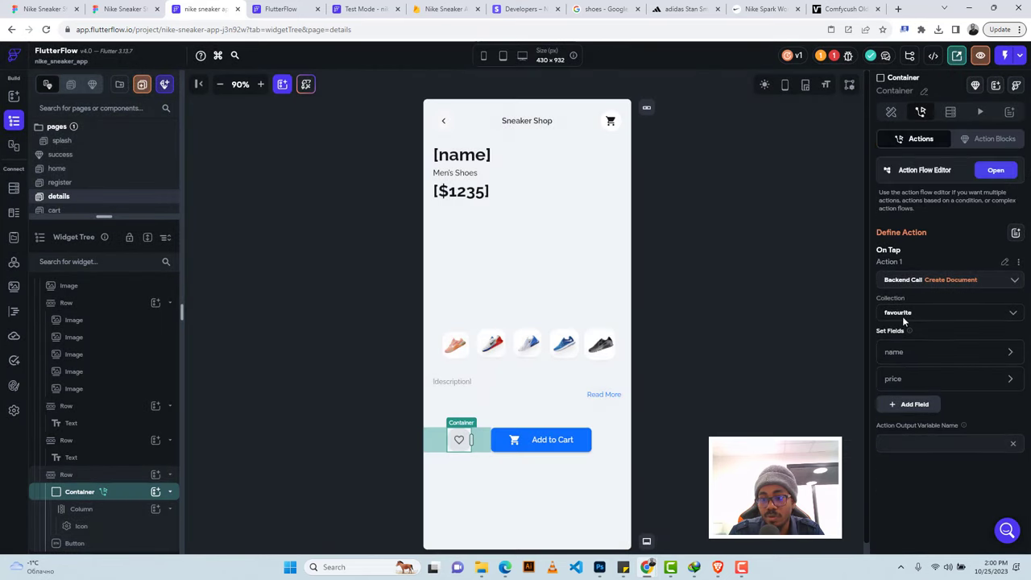
# Add an image field filled from the shoe reference's image.
pyautogui.click(908, 403)
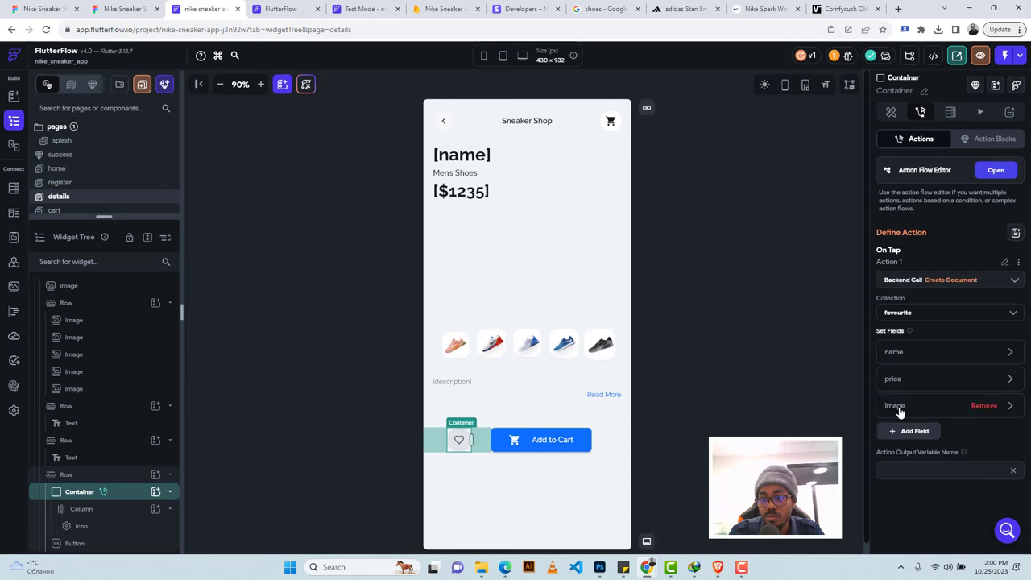
pyautogui.click(898, 406)
pyautogui.click(913, 503)
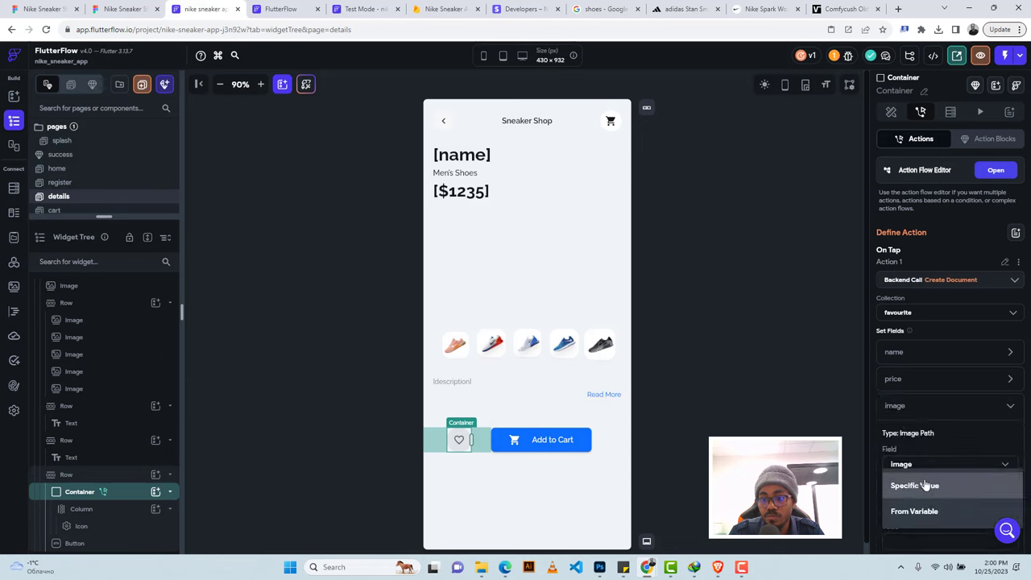
pyautogui.click(910, 512)
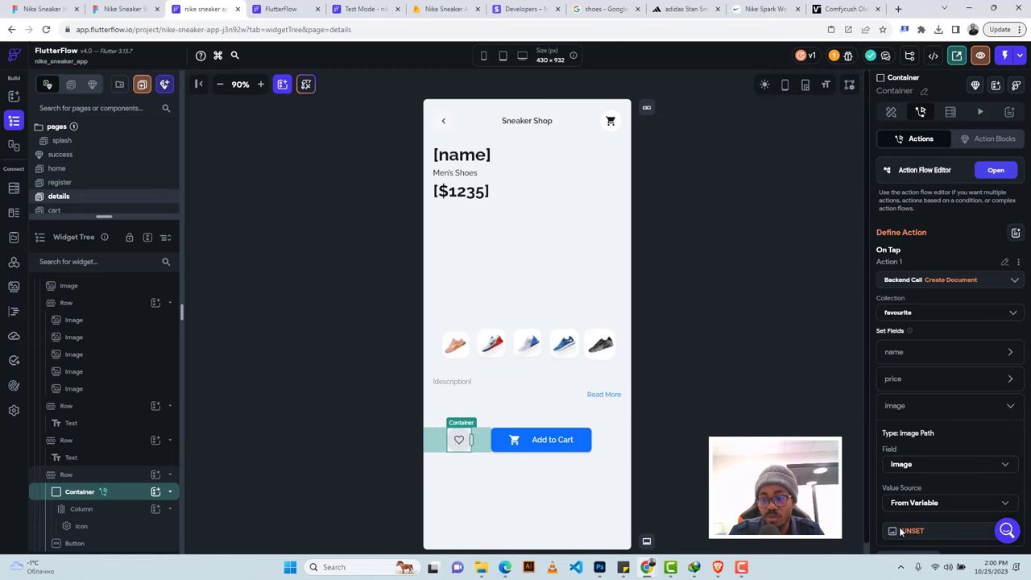
pyautogui.click(908, 530)
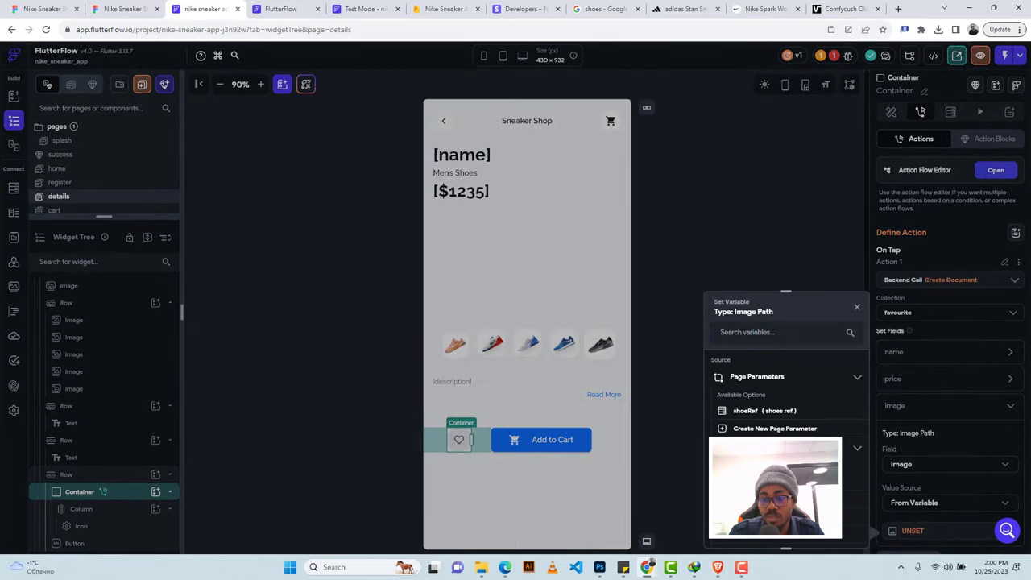
pyautogui.click(785, 524)
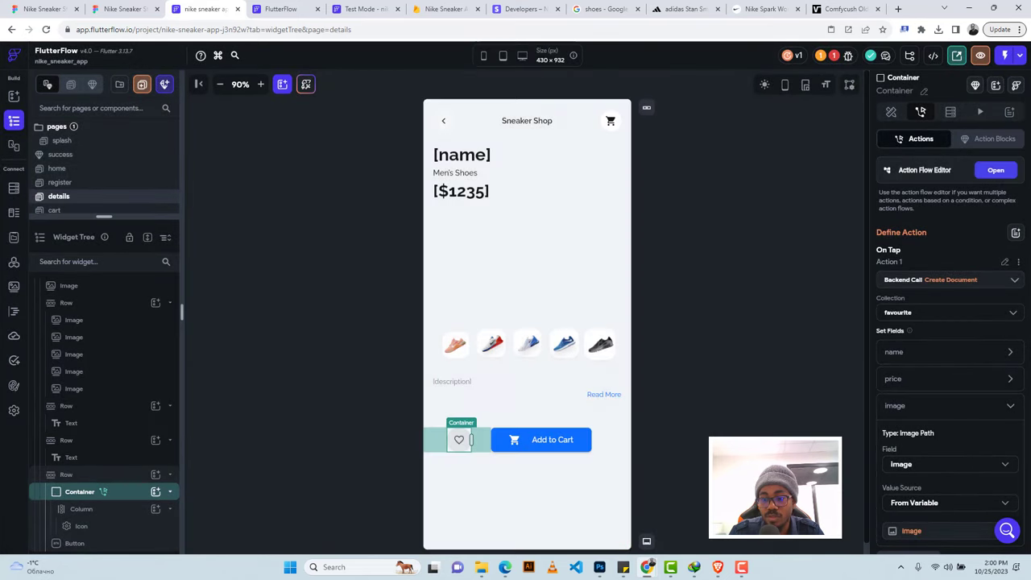
pyautogui.click(894, 404)
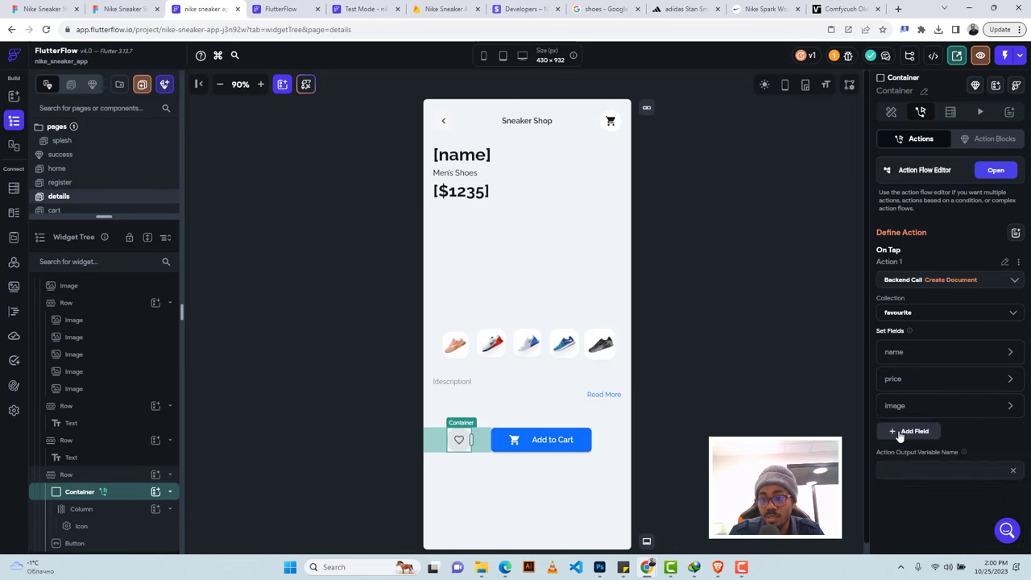
# Add a description field filled from the shoe reference's description.
pyautogui.click(899, 435)
pyautogui.click(905, 434)
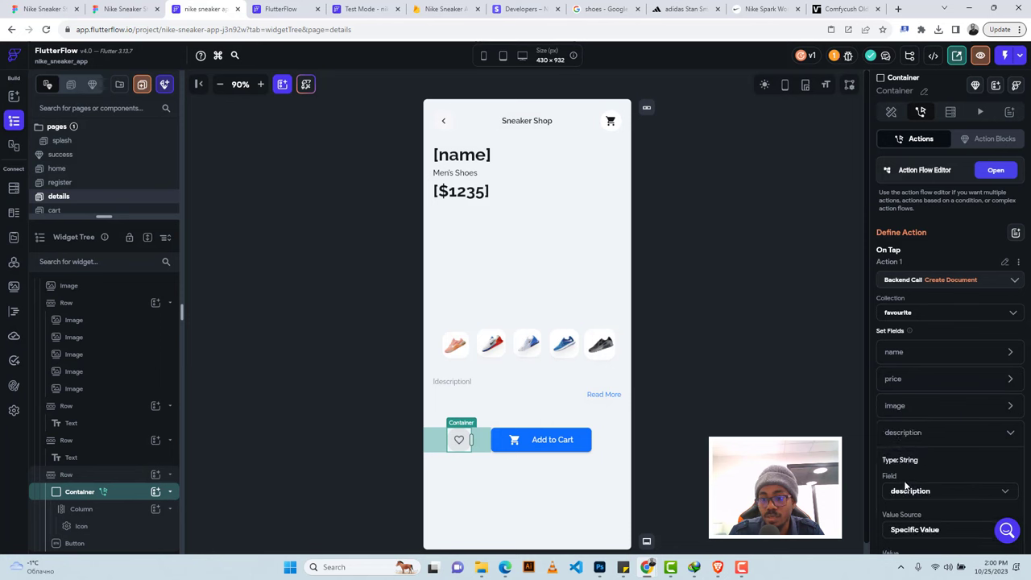
pyautogui.scroll(-2, 922, 491)
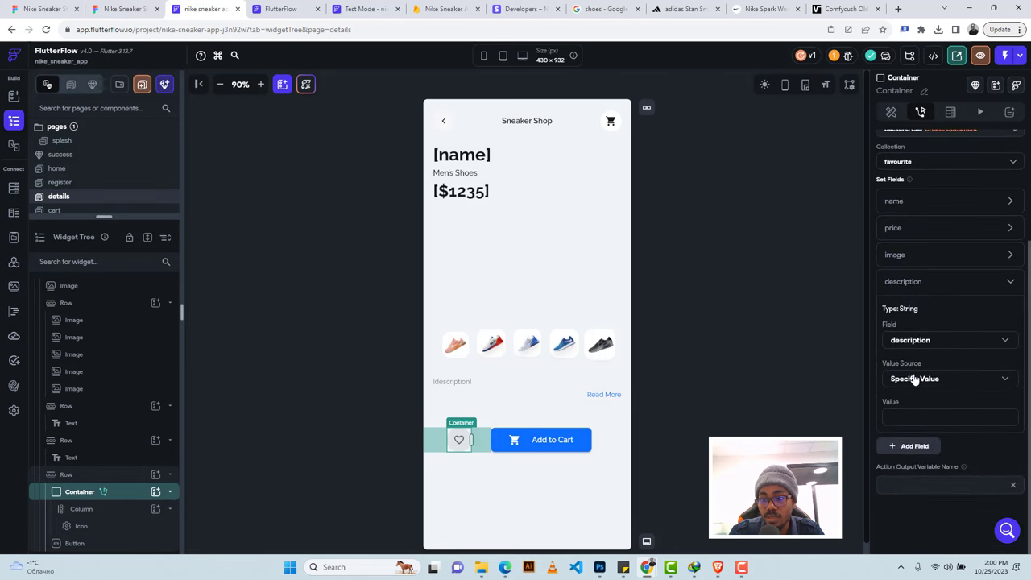
pyautogui.click(915, 378)
pyautogui.click(913, 405)
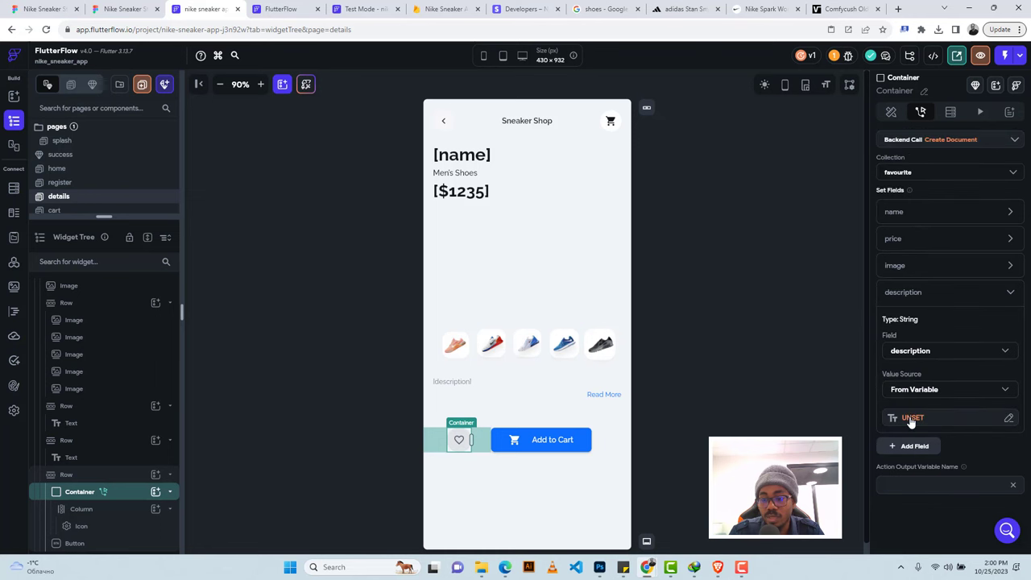
pyautogui.click(911, 418)
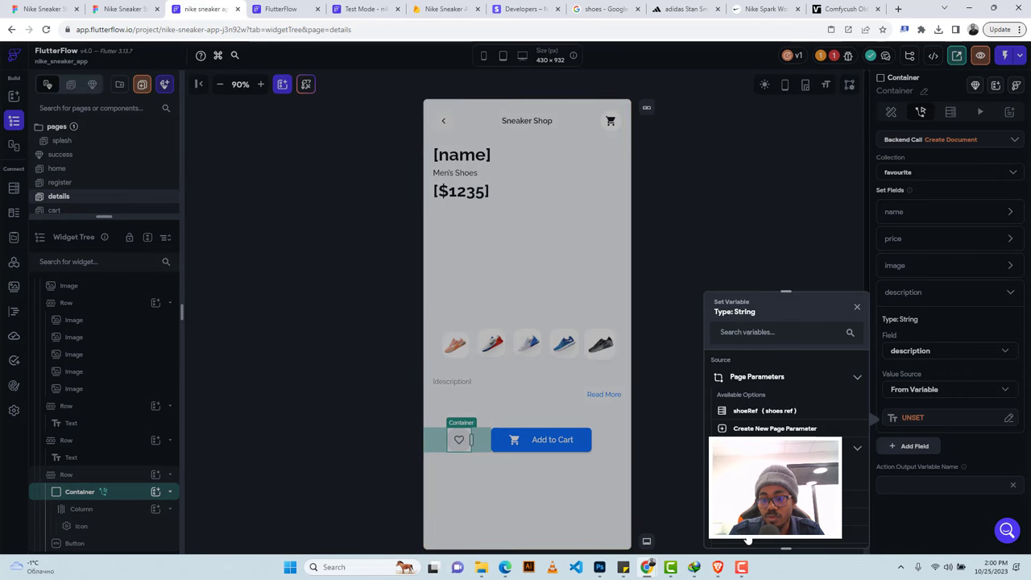
pyautogui.click(748, 541)
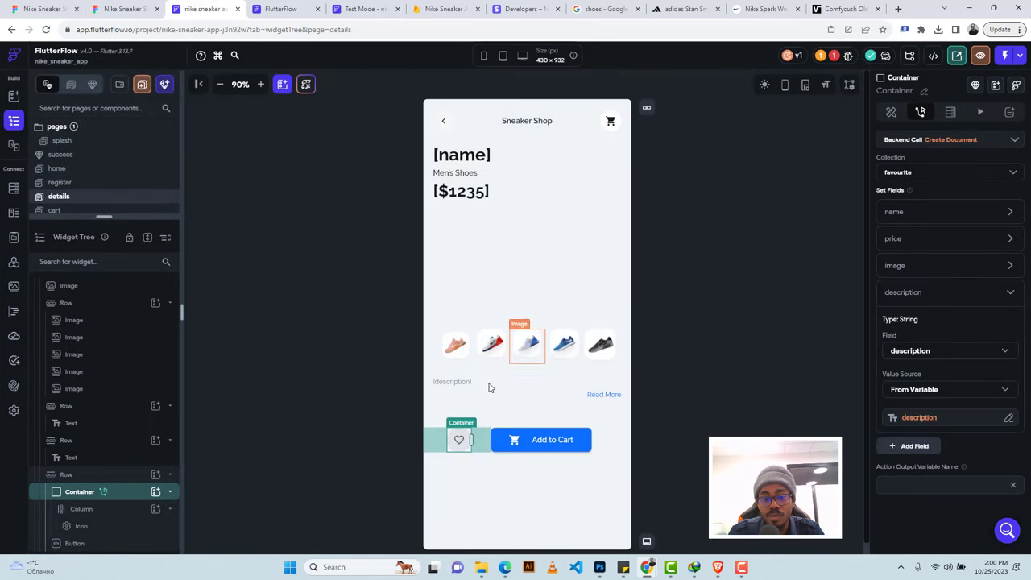
pyautogui.scroll(2, 954, 266)
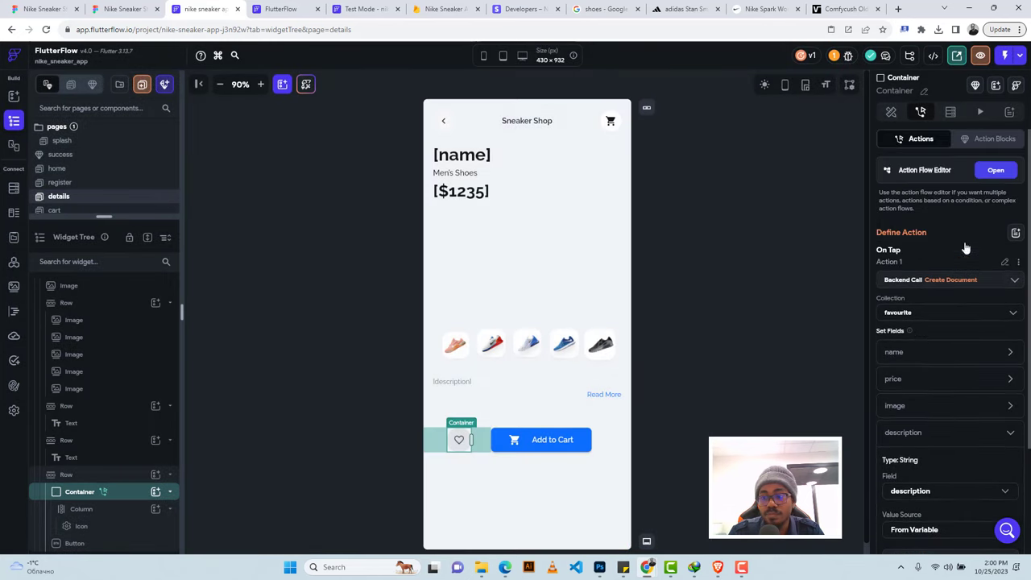
# Add a Show Snack Bar action after the favourite save with the message 'Added to your favourite'.
pyautogui.click(995, 171)
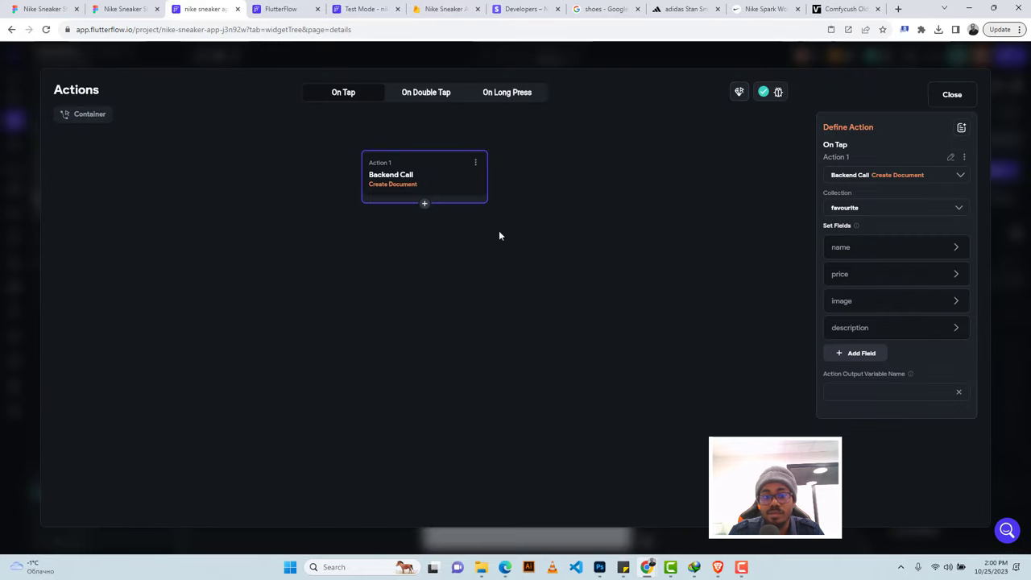
pyautogui.click(424, 204)
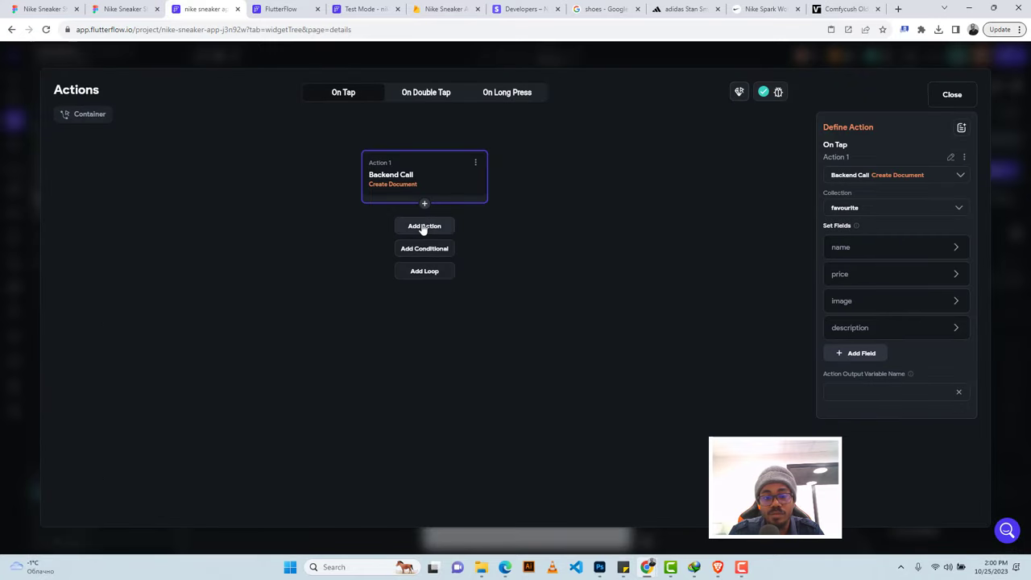
pyautogui.click(425, 226)
pyautogui.click(866, 205)
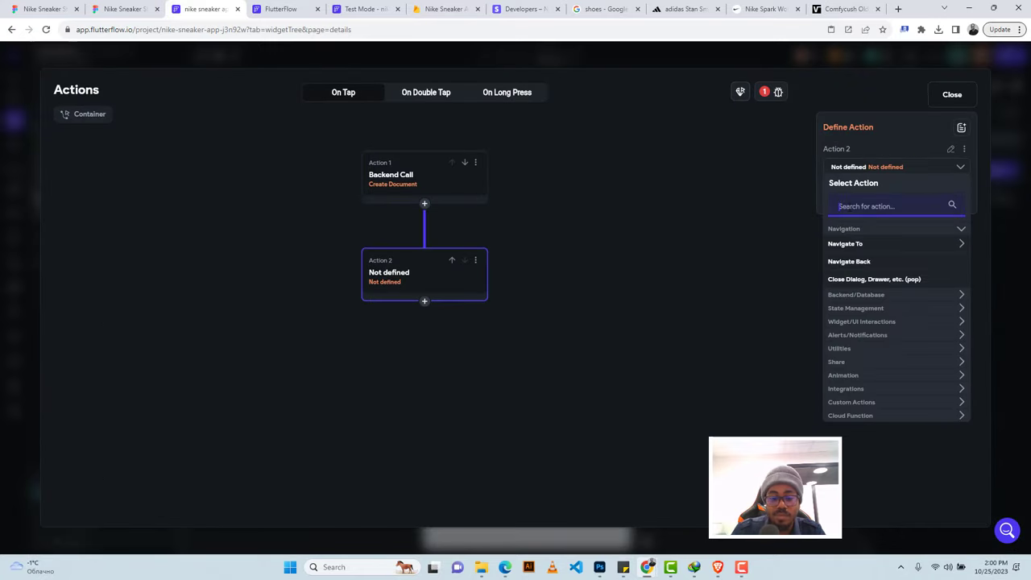
pyautogui.write('snack')
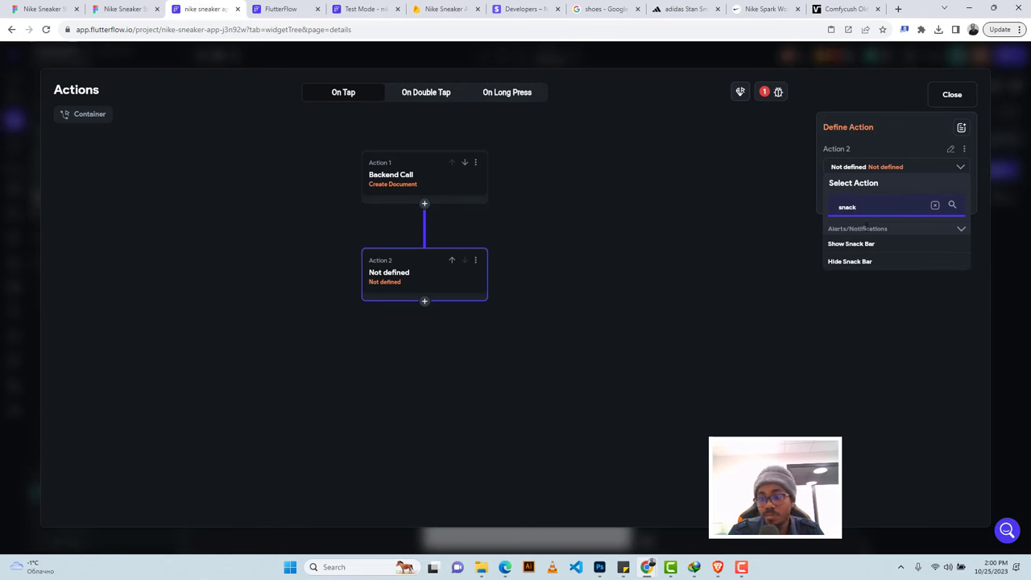
pyautogui.click(854, 244)
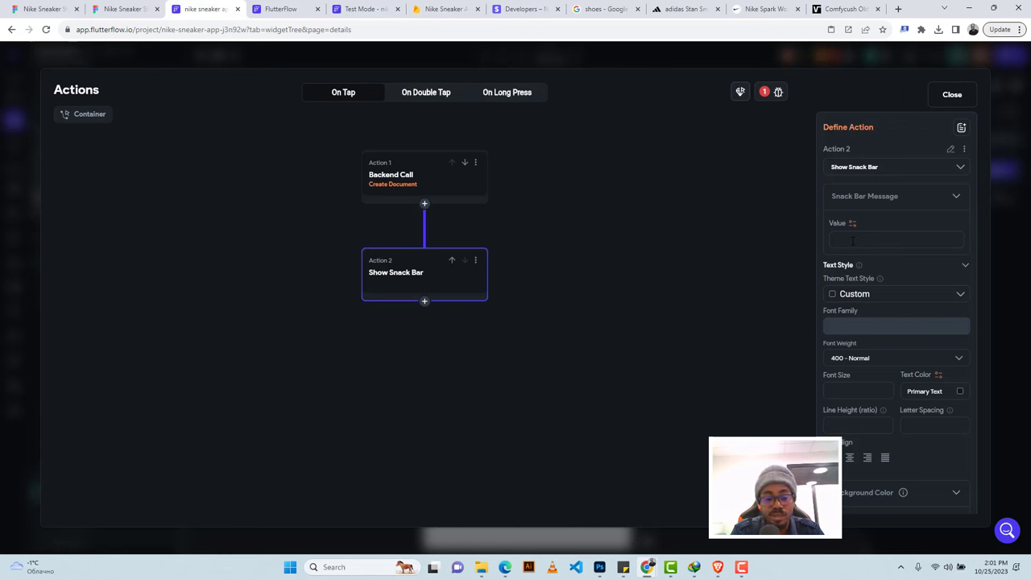
pyautogui.write('A')
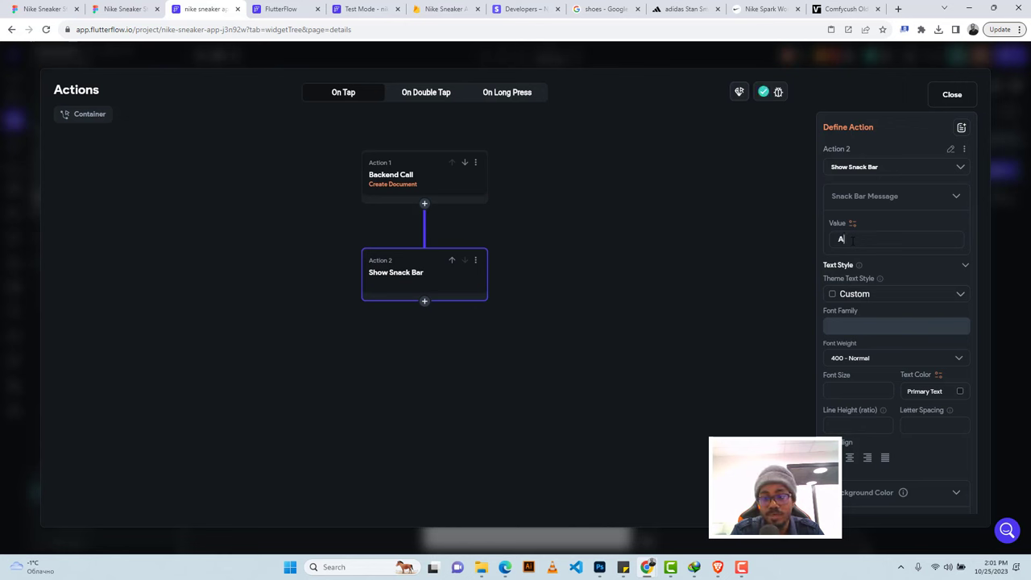
pyautogui.write('dded to y')
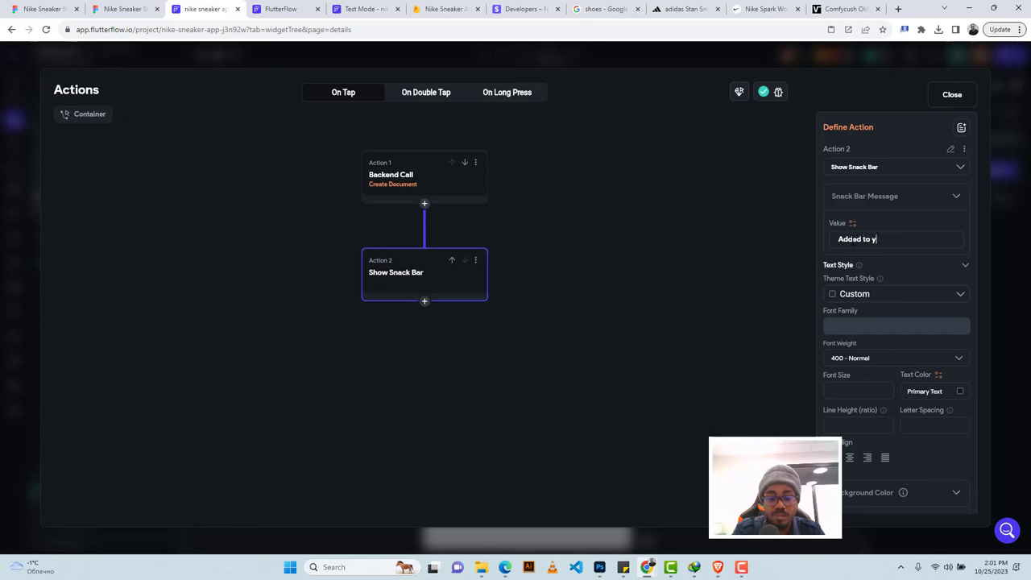
pyautogui.write('our favourite')
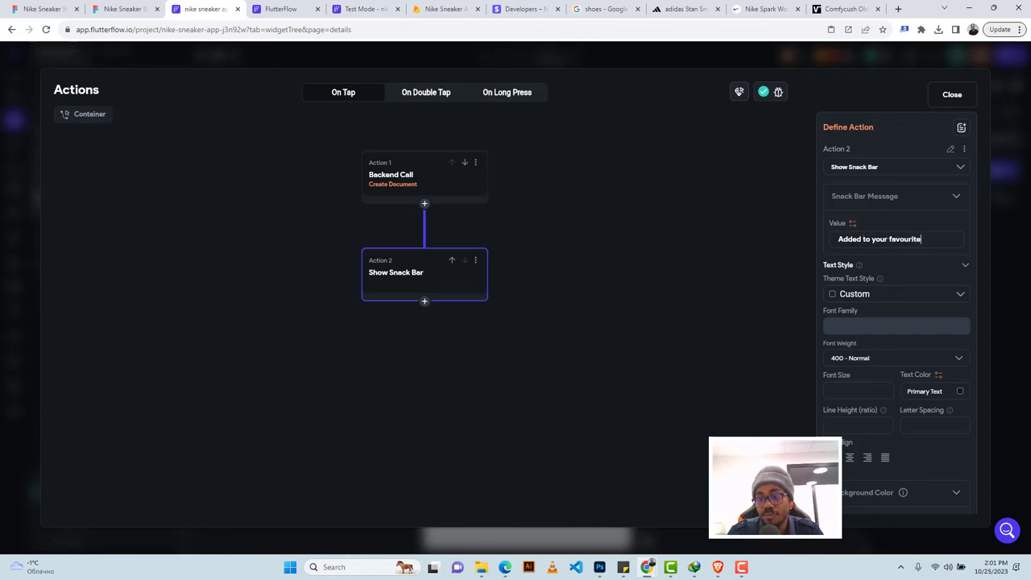
# Give the snackbar a #6360ff background, 1000 ms duration and Secondary Background text, and clear previous snackbars.
pyautogui.scroll(-1, 932, 396)
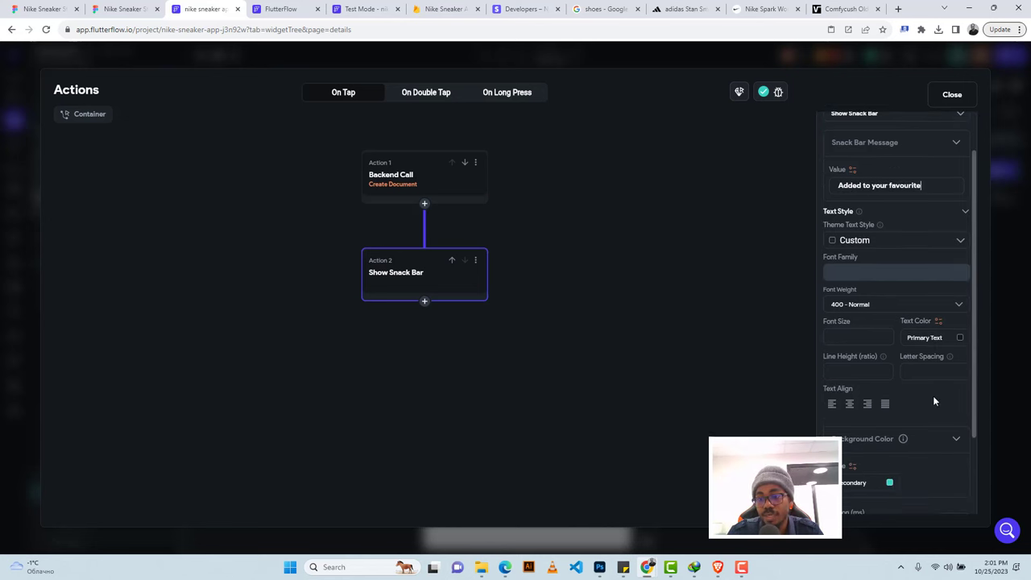
pyautogui.scroll(-2, 918, 398)
pyautogui.click(890, 377)
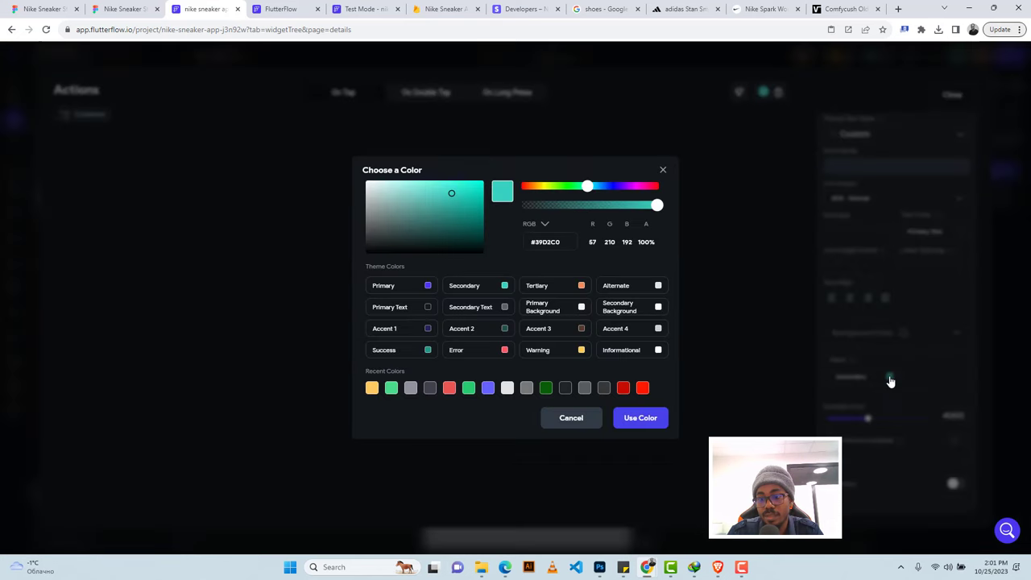
pyautogui.click(487, 391)
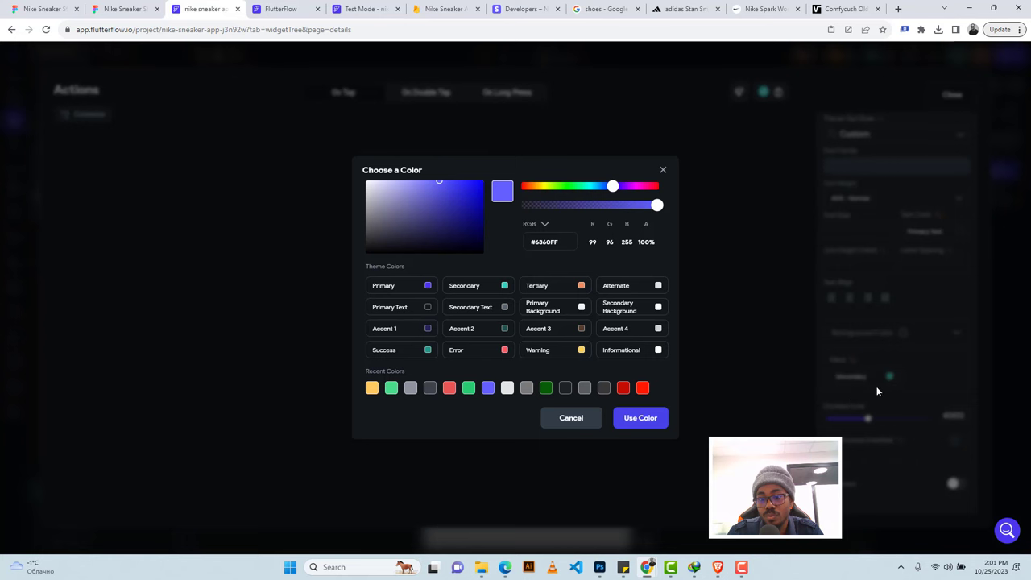
pyautogui.click(647, 420)
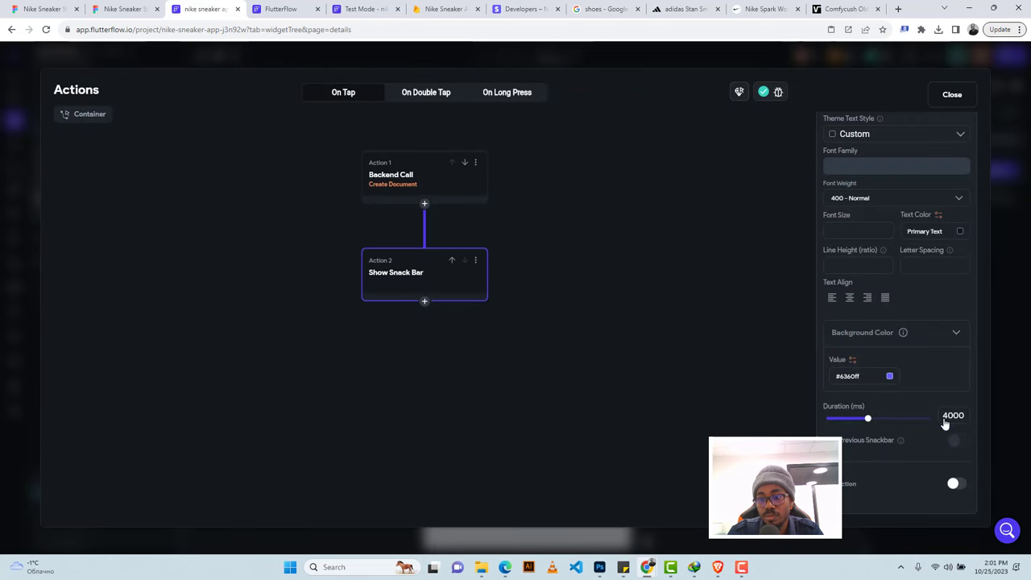
pyautogui.write('1000')
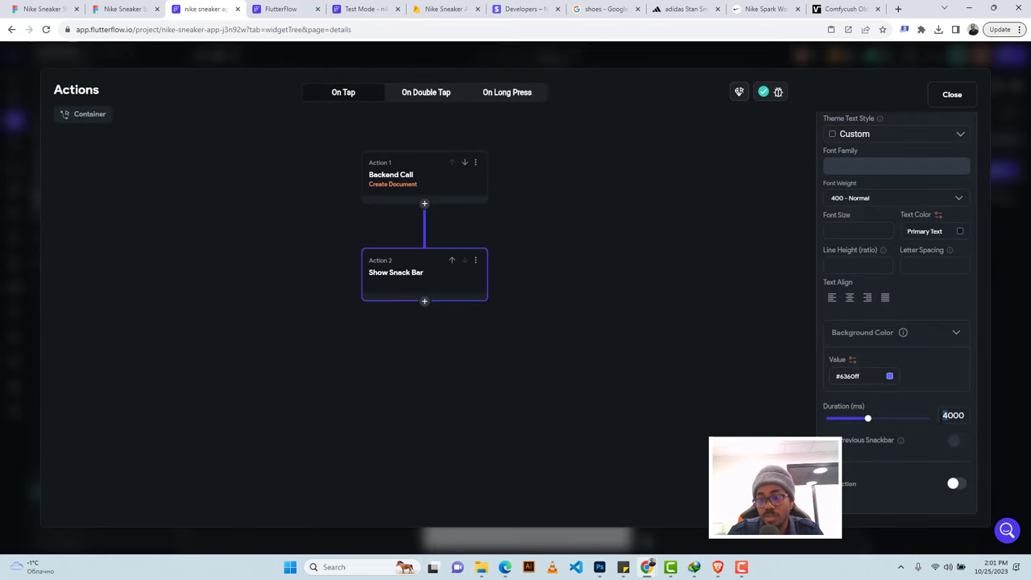
pyautogui.press('Return')
pyautogui.click(960, 232)
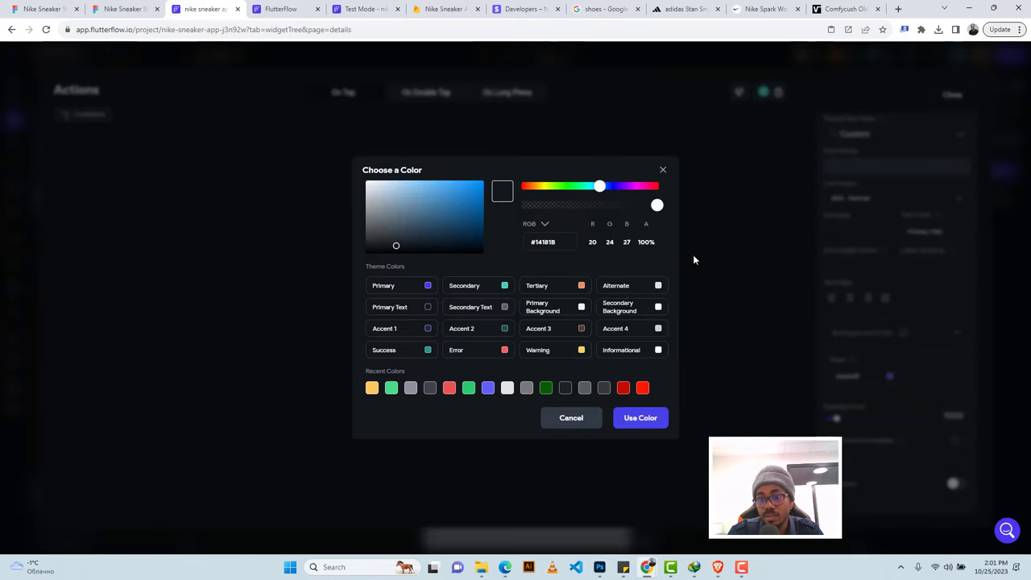
pyautogui.click(657, 307)
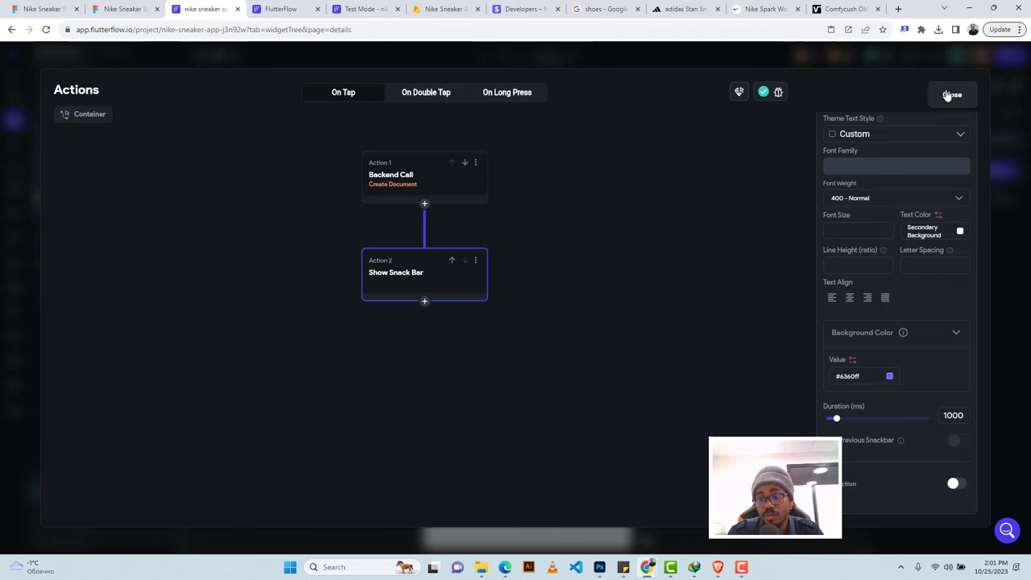
pyautogui.click(955, 445)
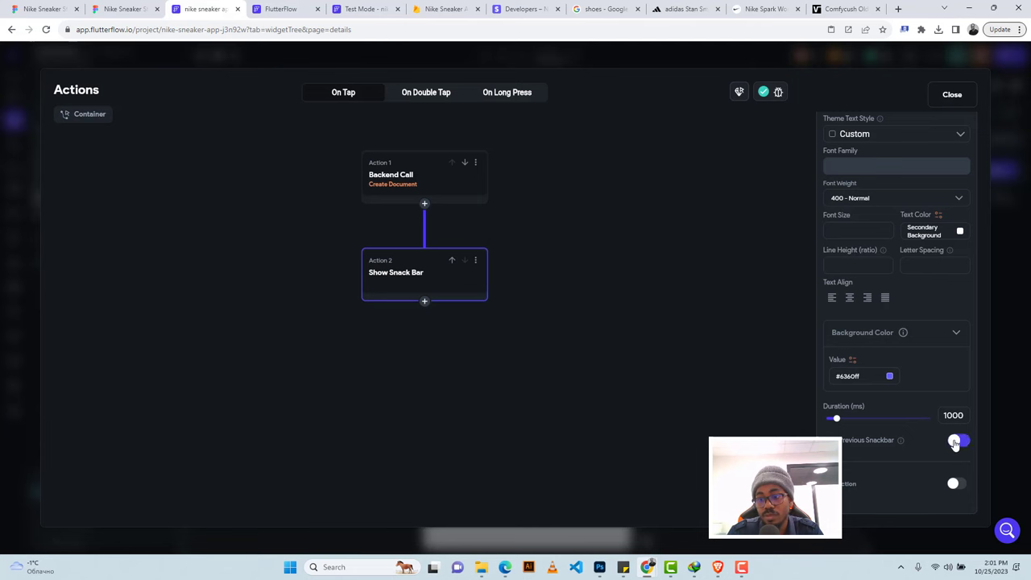
pyautogui.click(954, 96)
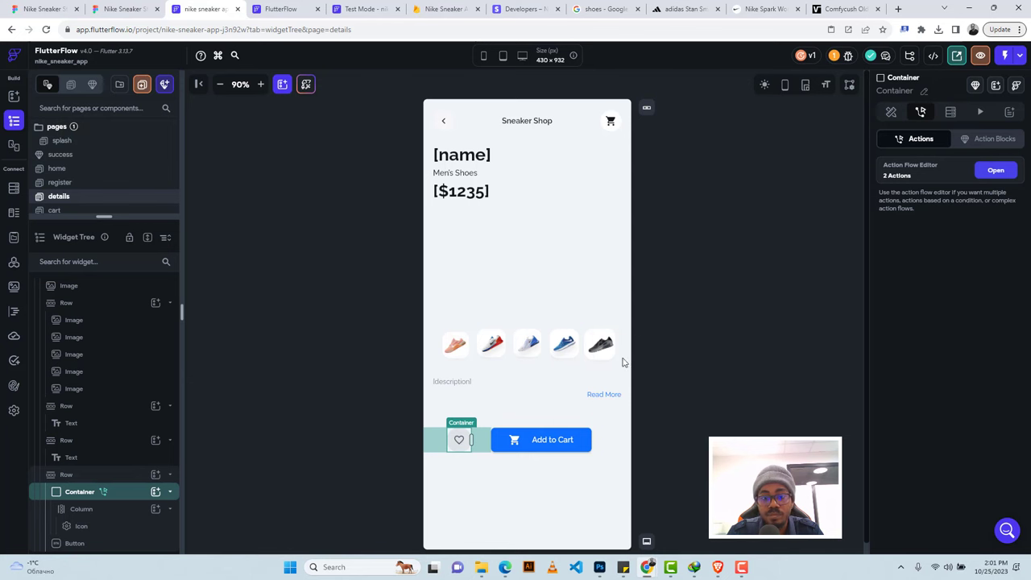
# Delete the shopping cart icon from the details page header.
pyautogui.click(569, 438)
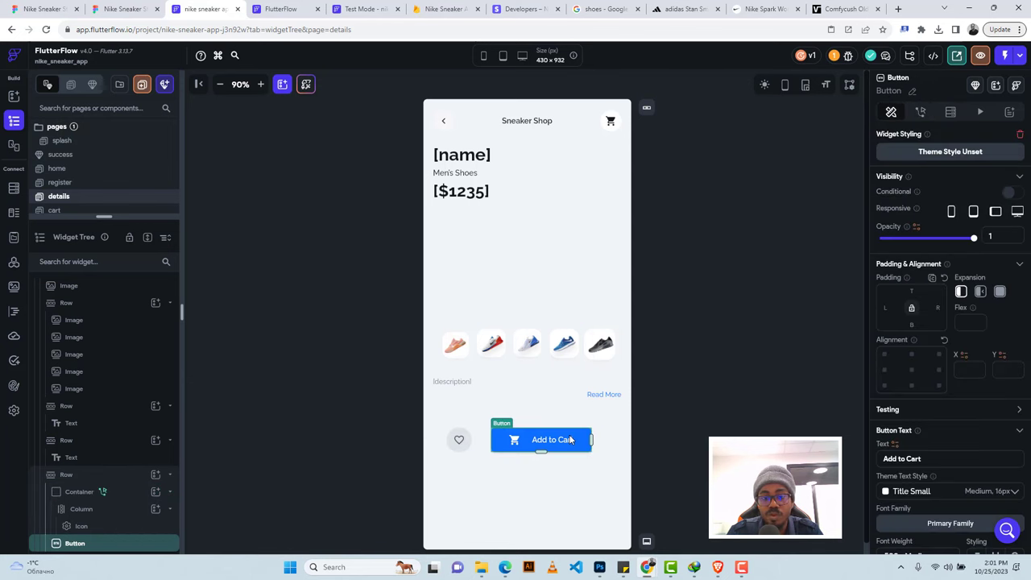
pyautogui.click(619, 118)
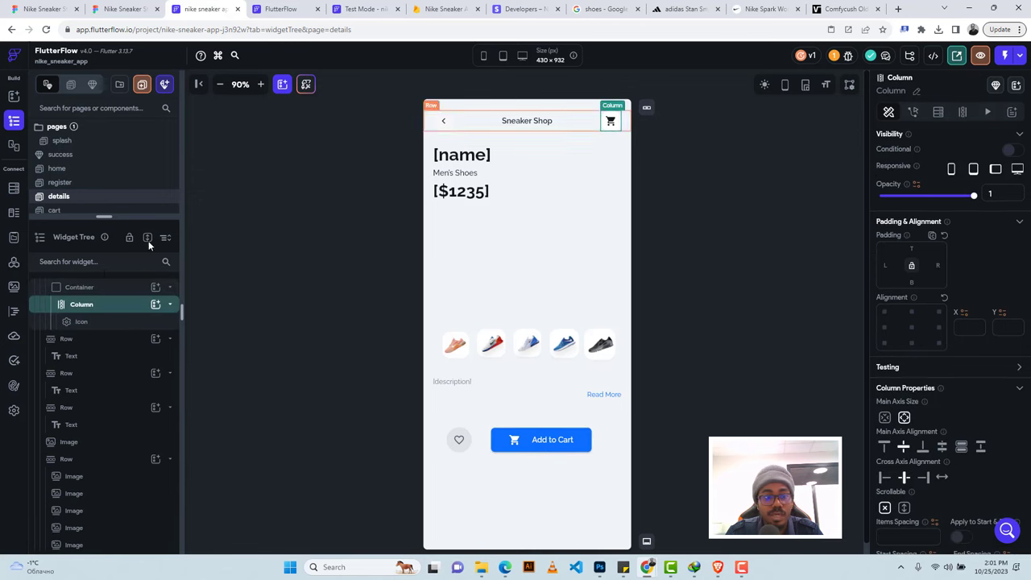
pyautogui.click(101, 287)
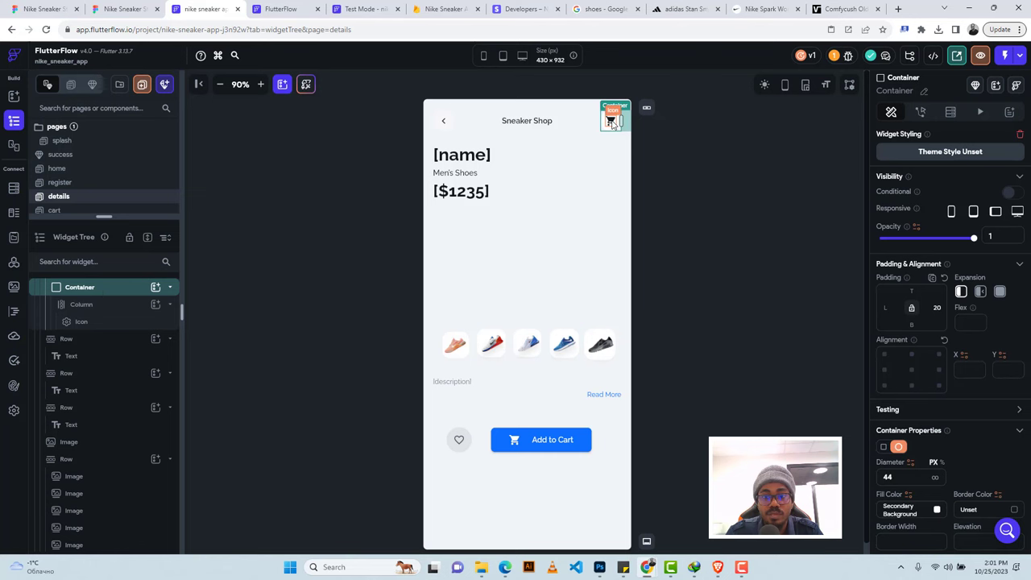
pyautogui.click(611, 121)
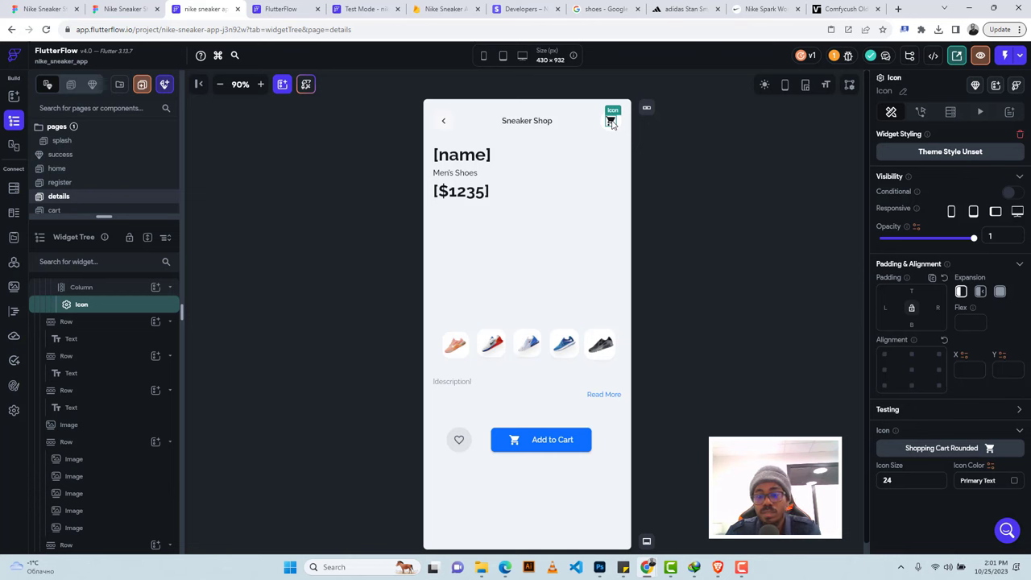
pyautogui.press('Delete')
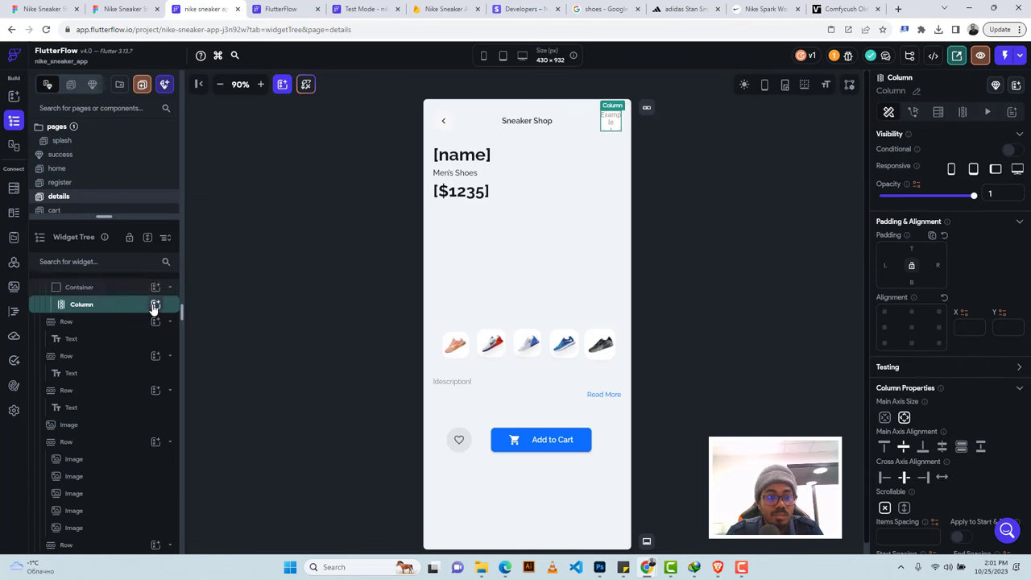
# Switch to the home page for editing.
pyautogui.click(154, 304)
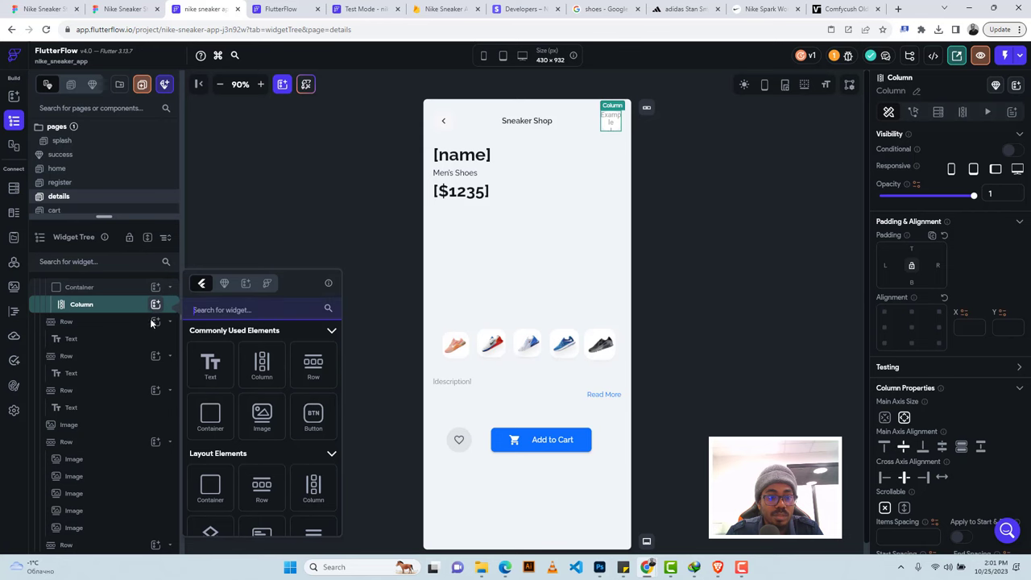
pyautogui.click(235, 196)
pyautogui.click(84, 171)
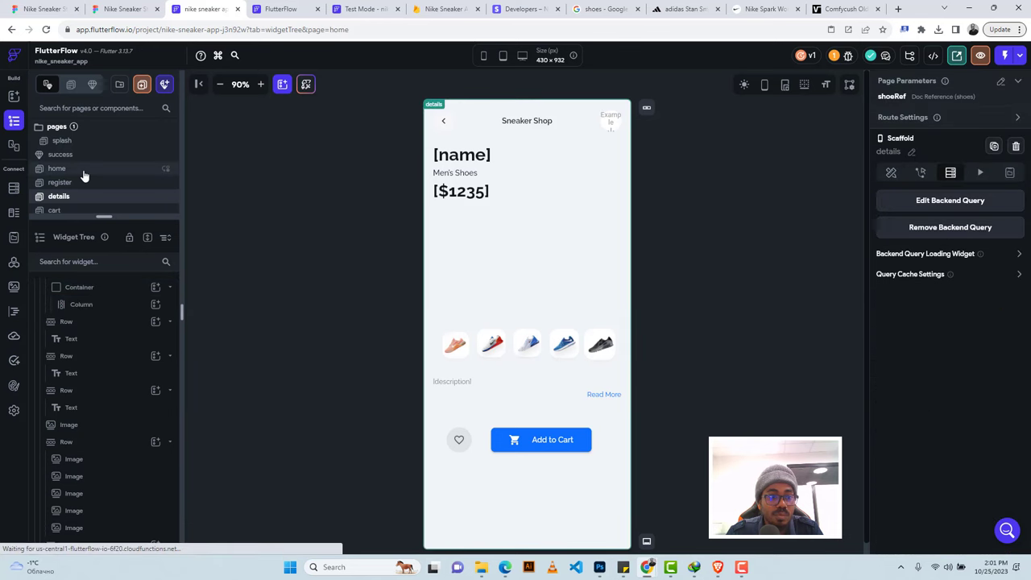
# Copy the home page's cart-navigation bag container and delete the details header's placeholder container.
pyautogui.click(603, 120)
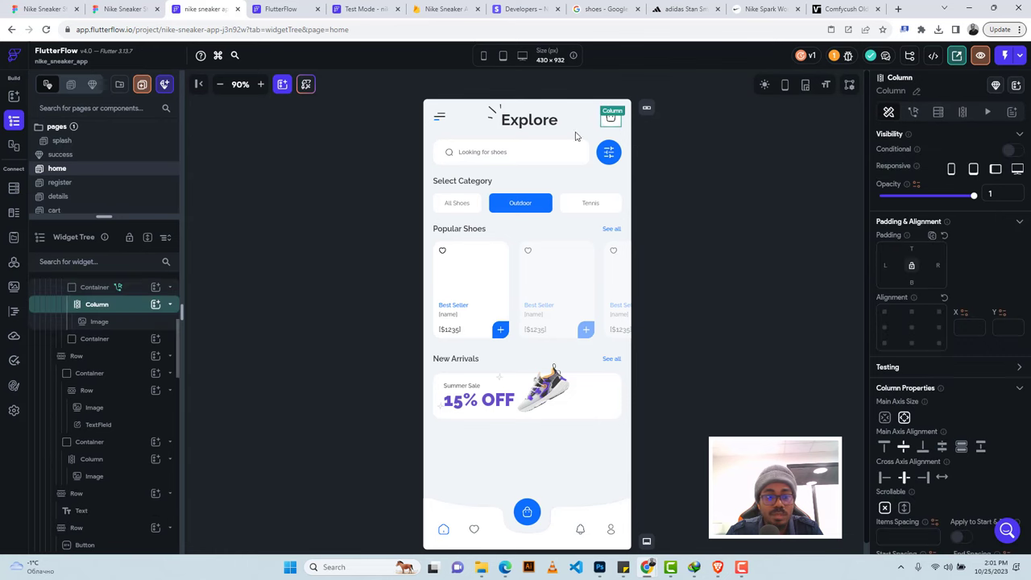
pyautogui.click(89, 288)
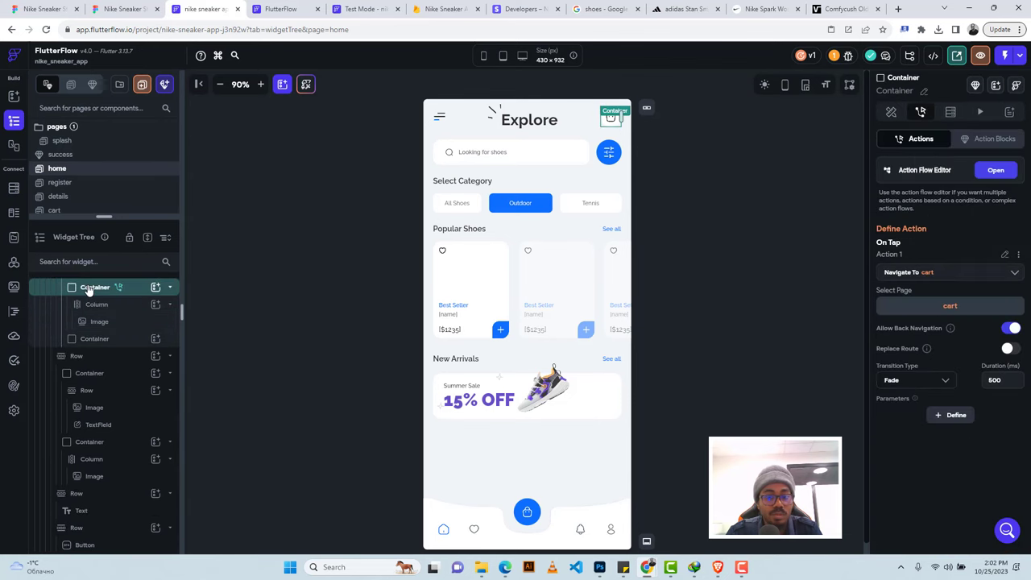
pyautogui.hotkey('ctrl', 'c')
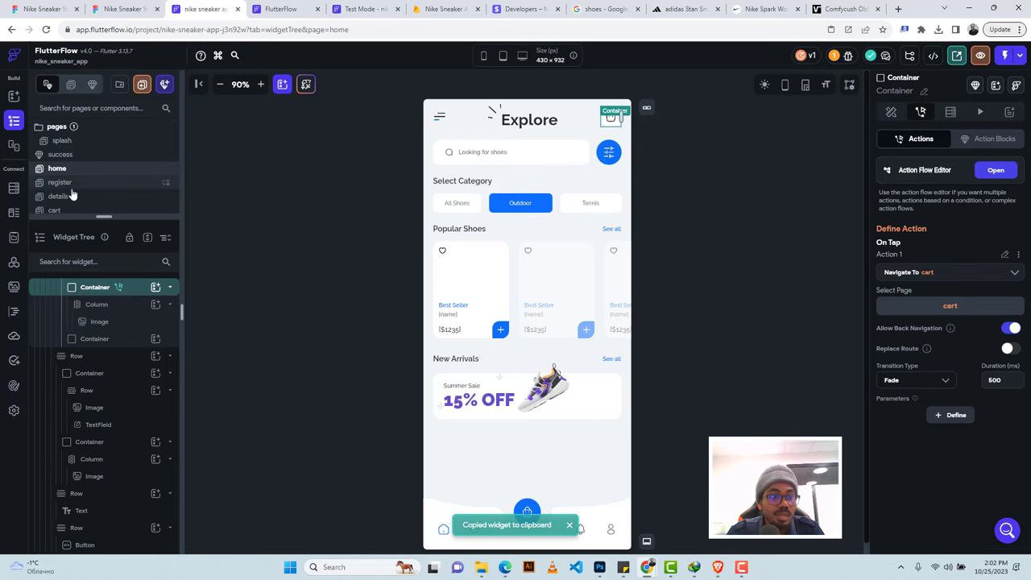
pyautogui.click(70, 196)
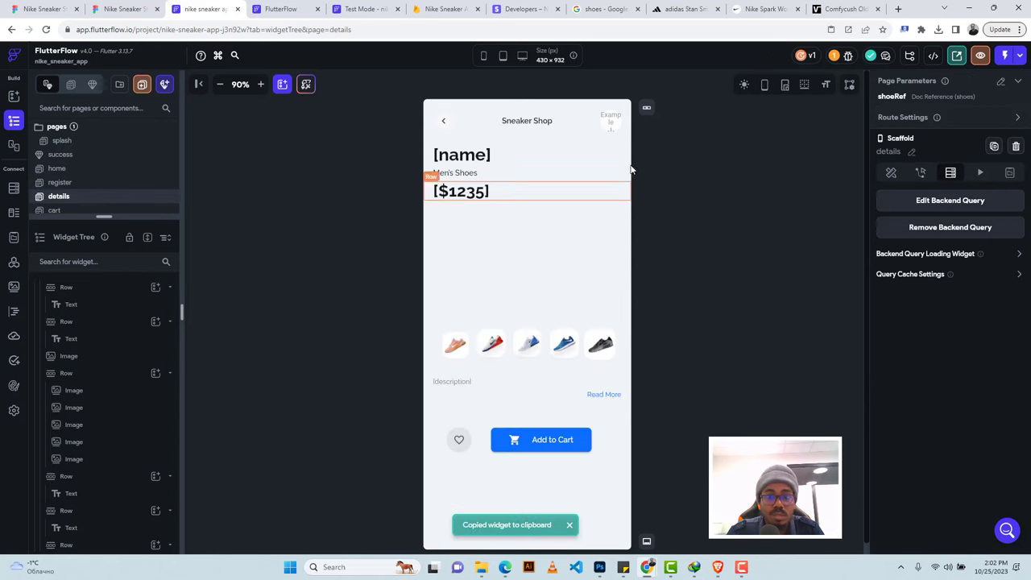
pyautogui.click(604, 131)
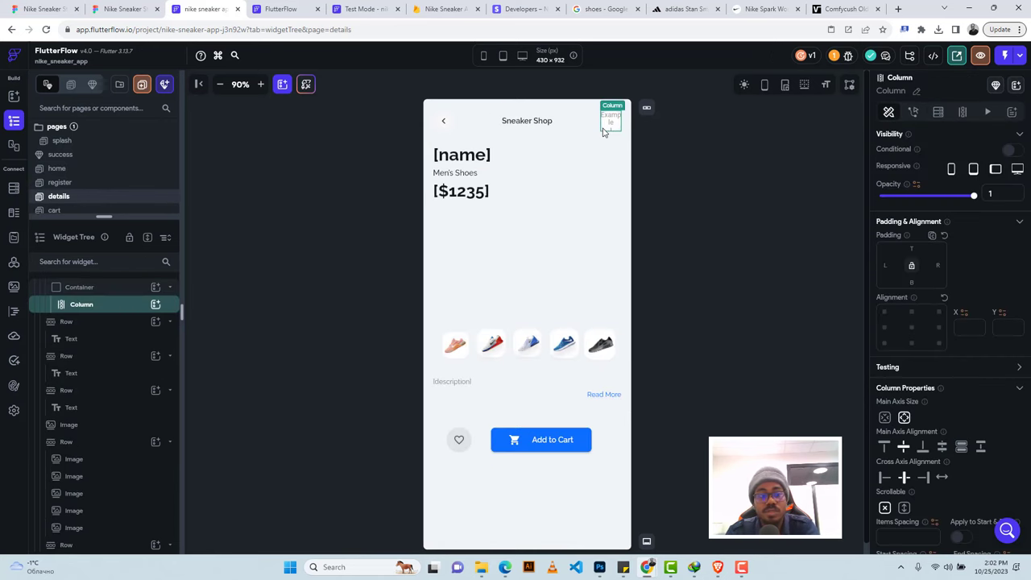
pyautogui.click(104, 288)
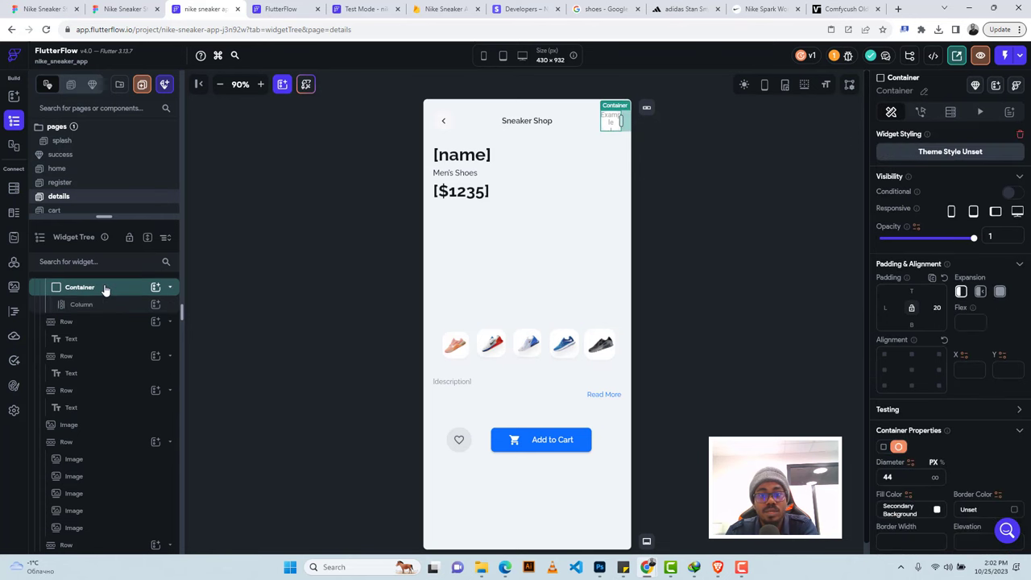
pyautogui.press('Delete')
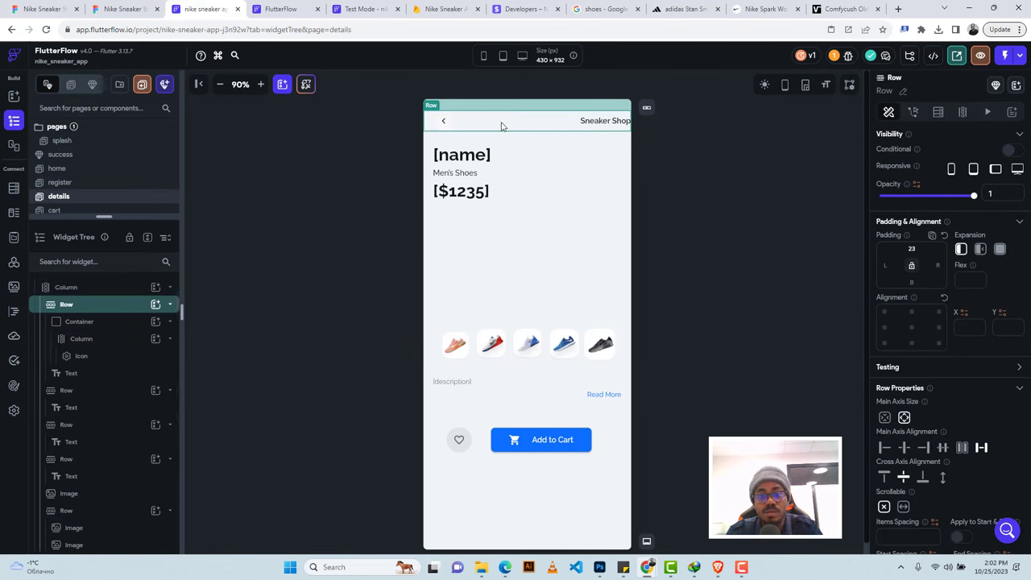
# Place the bag icon container in the details header with 20 right padding.
pyautogui.hotkey('ctrl', 'z')
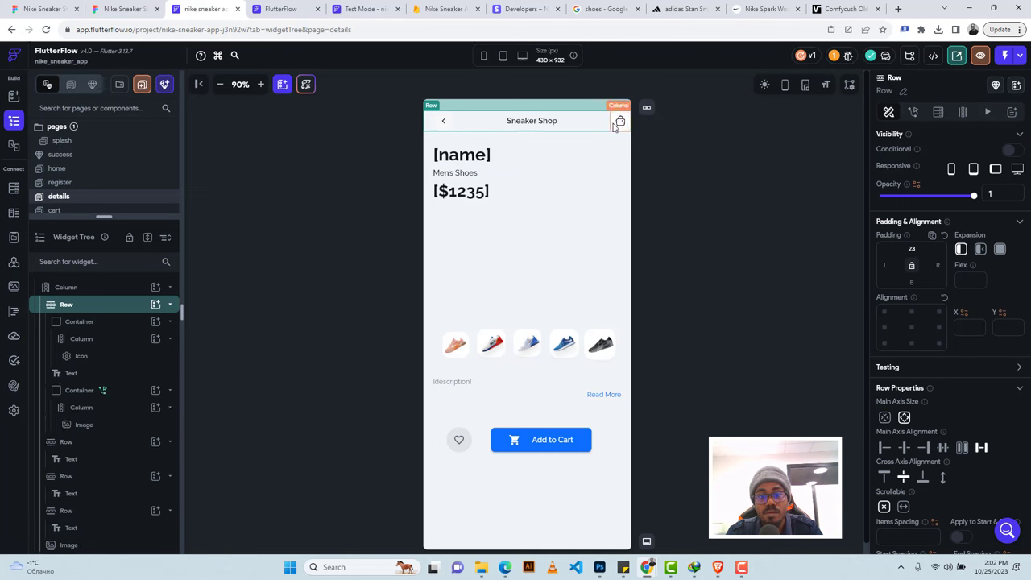
pyautogui.click(614, 127)
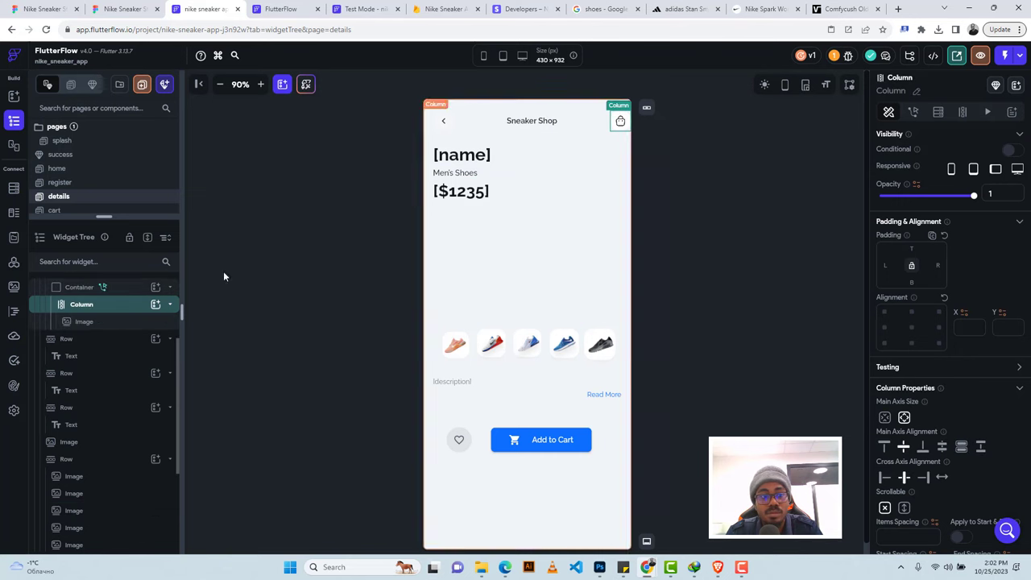
pyautogui.click(80, 287)
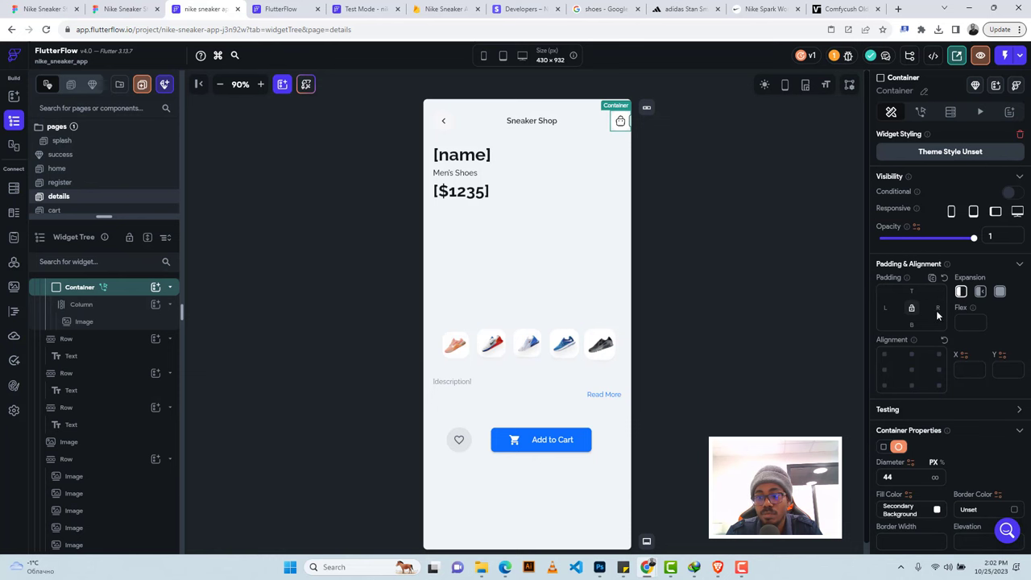
pyautogui.hotkey('ctrl', 'z')
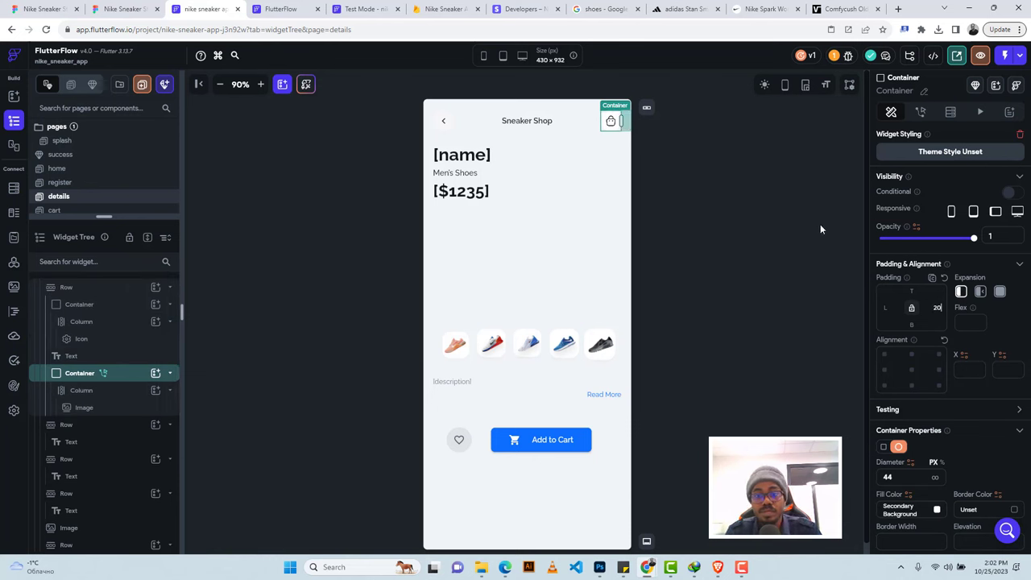
pyautogui.click(554, 441)
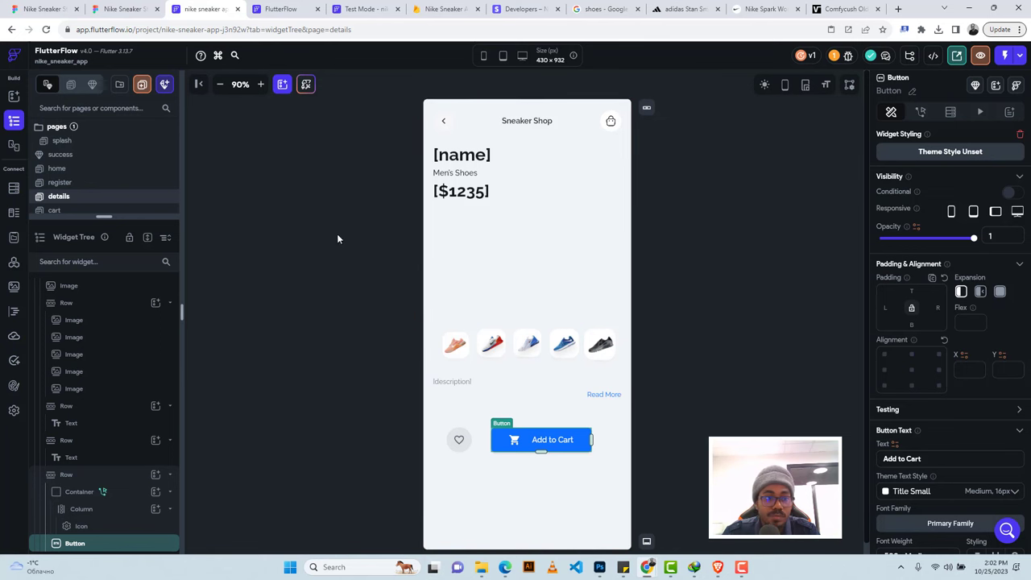
pyautogui.moveTo(103, 216); pyautogui.dragTo(105, 298)
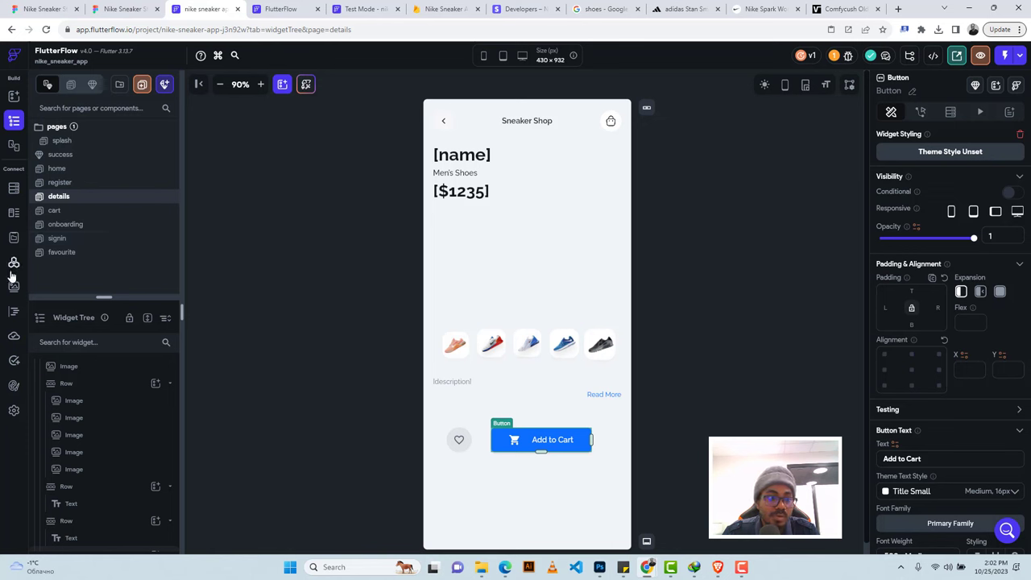
# Create app state variable 'cart' as a list of Document References to Shoes.
pyautogui.click(15, 238)
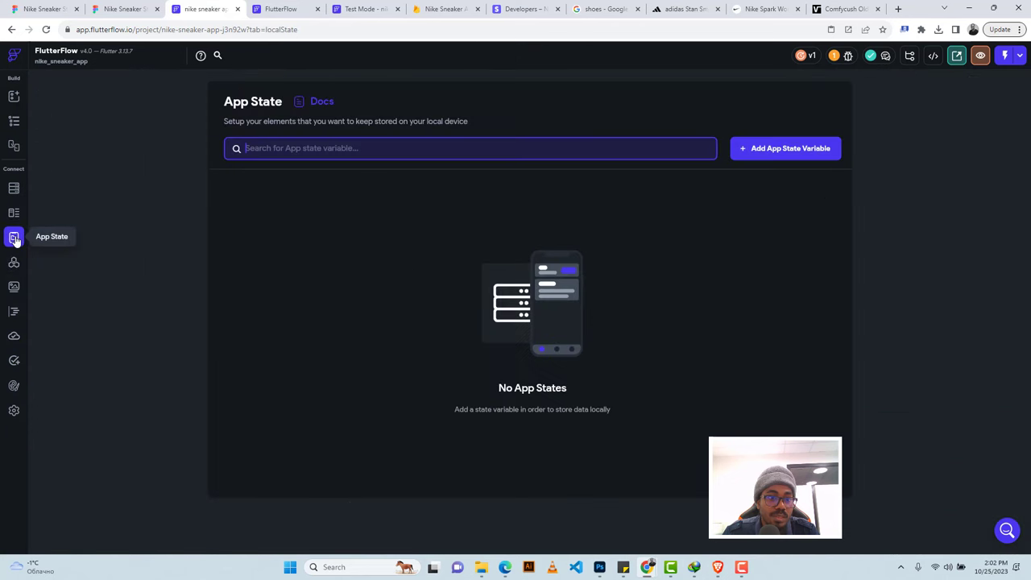
pyautogui.click(746, 149)
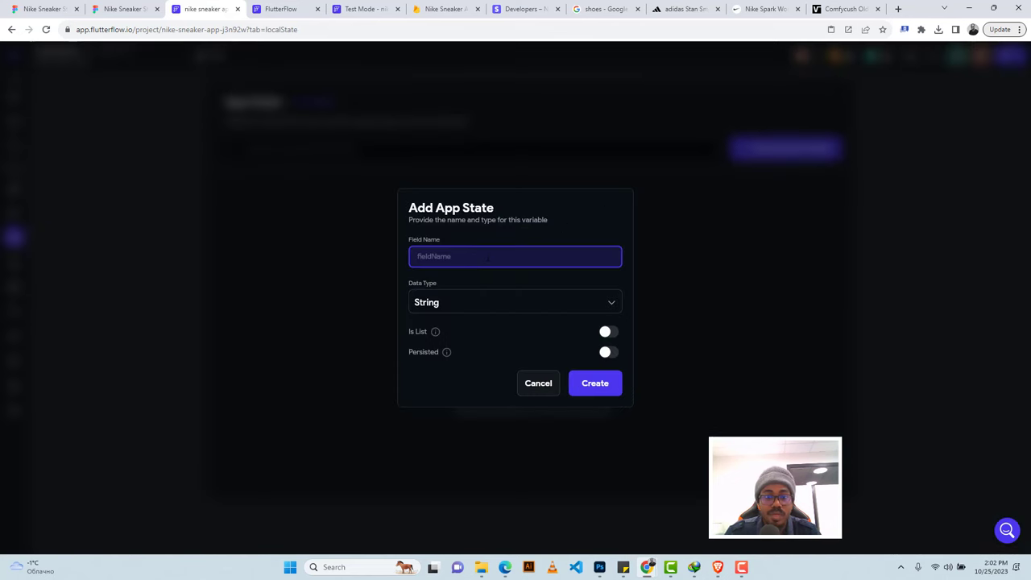
pyautogui.write('cart')
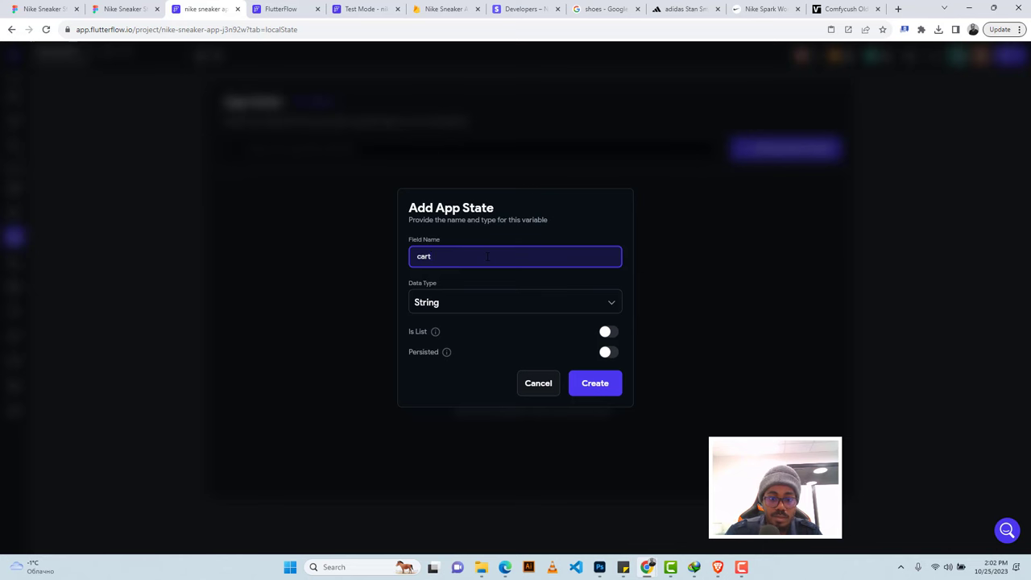
pyautogui.click(480, 308)
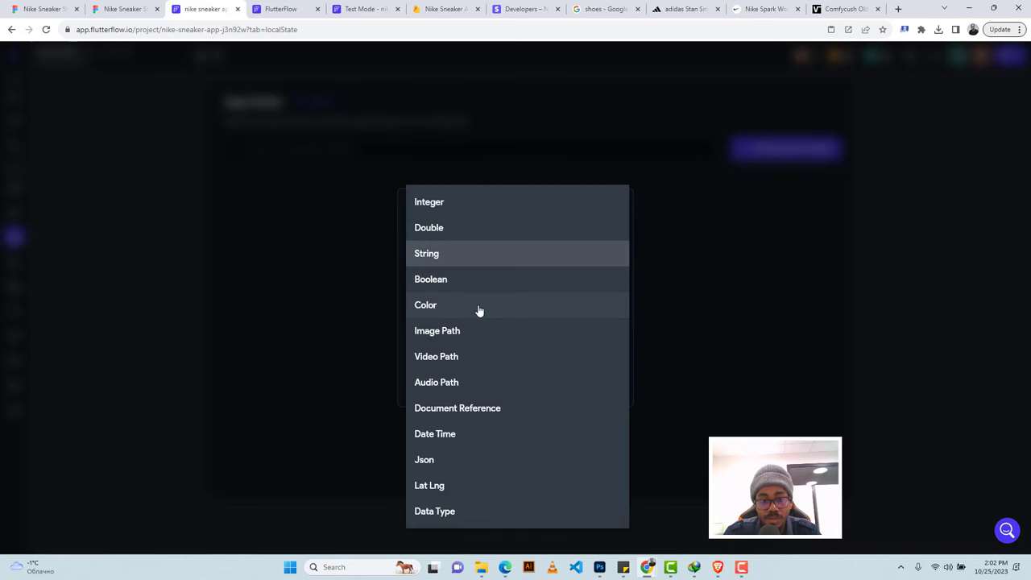
pyautogui.click(460, 408)
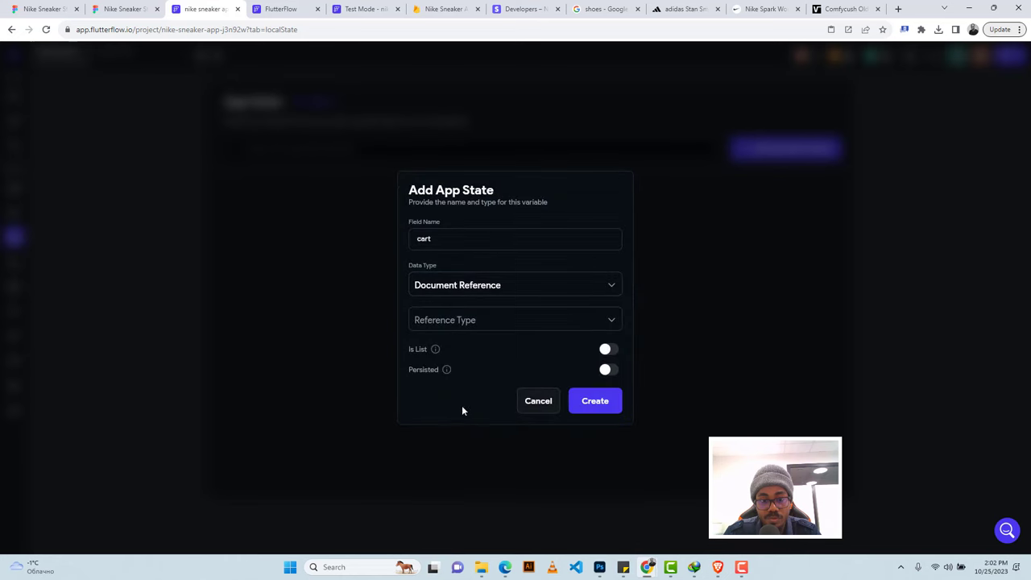
pyautogui.click(472, 322)
pyautogui.click(443, 346)
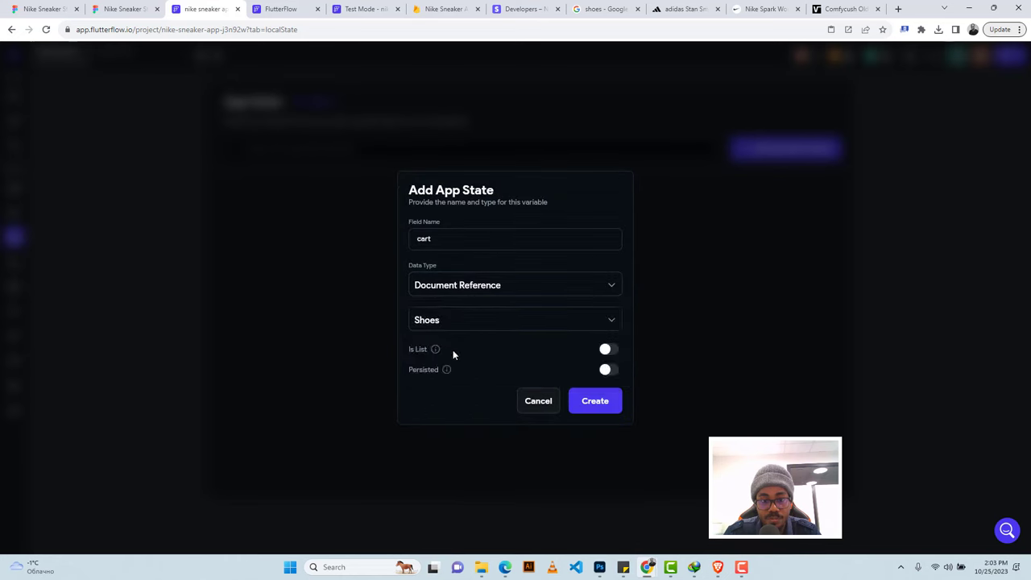
pyautogui.click(609, 351)
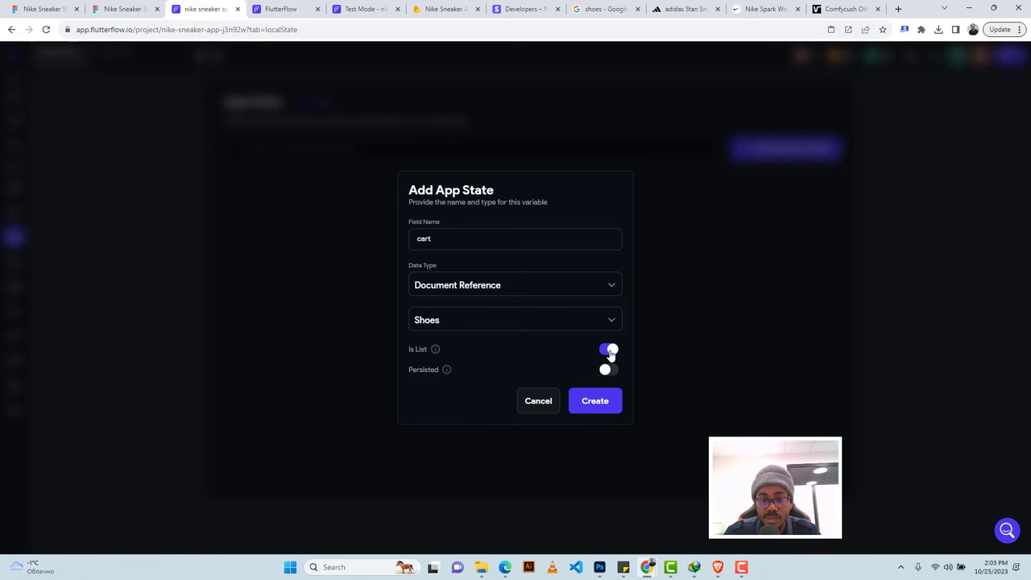
pyautogui.click(587, 404)
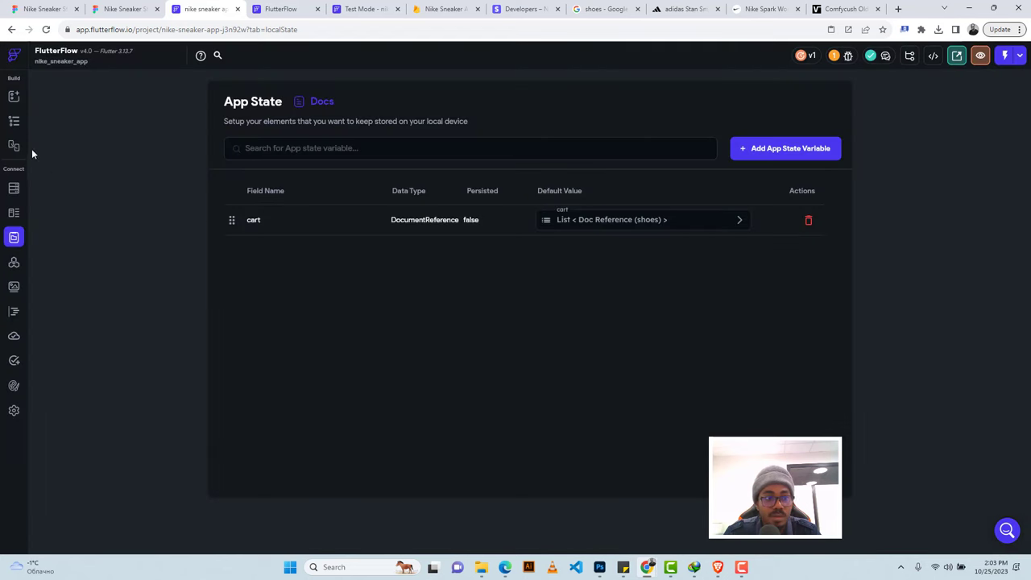
pyautogui.click(785, 150)
# Create a persisted Double app state variable named 'cartsum'.
pyautogui.write('ca')
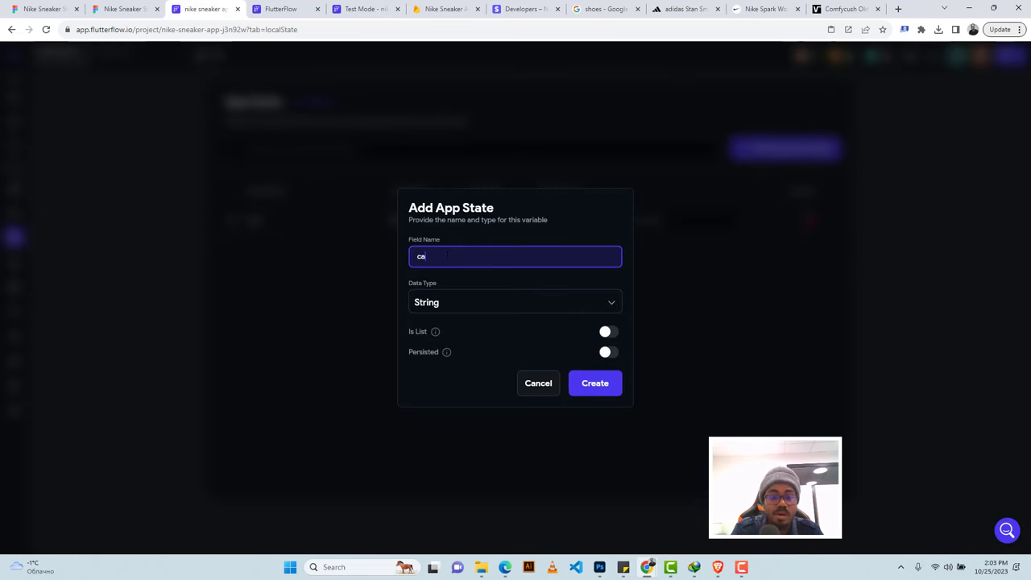
pyautogui.write('rtsum')
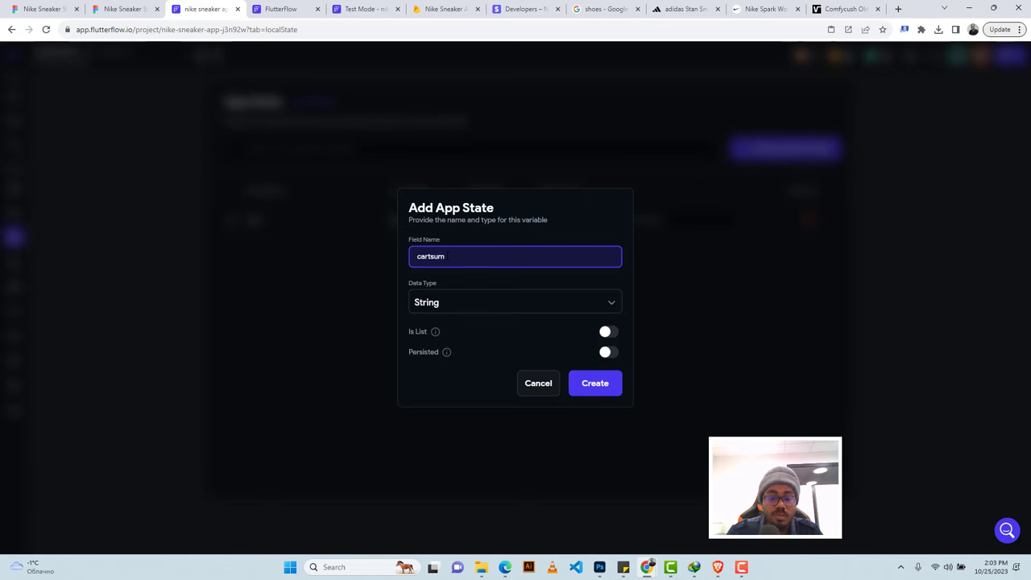
pyautogui.click(457, 310)
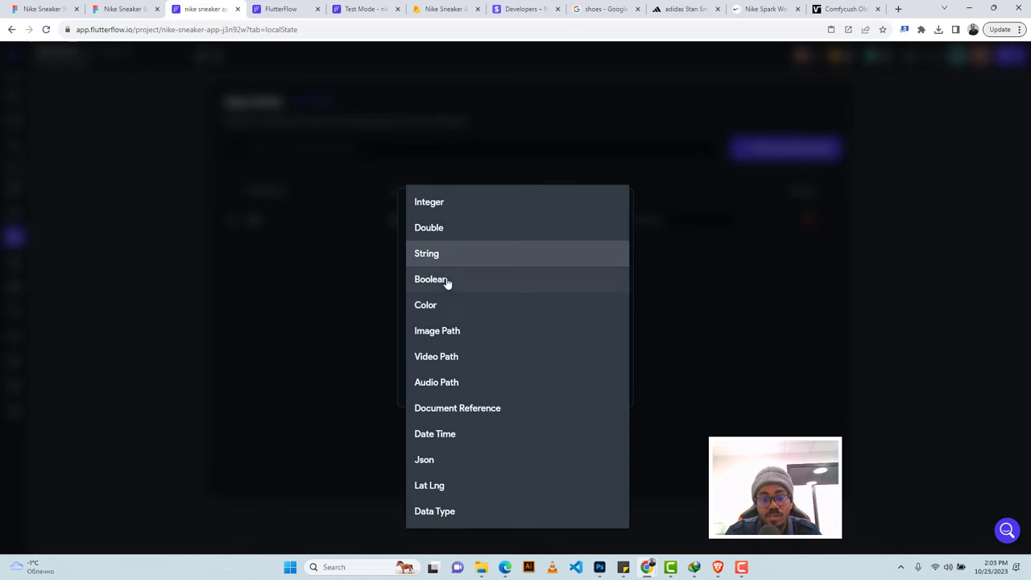
pyautogui.click(443, 235)
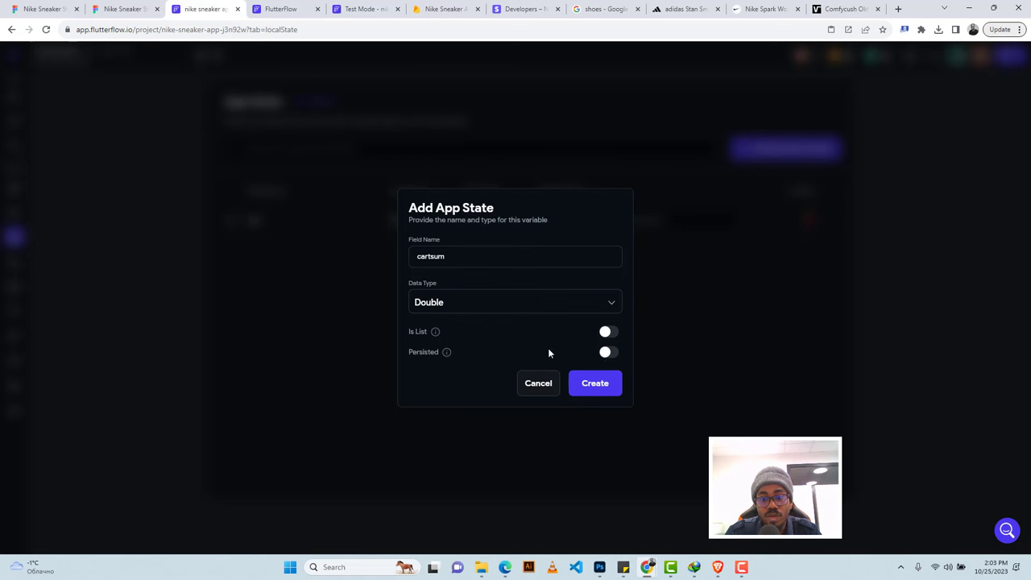
pyautogui.click(608, 352)
pyautogui.click(600, 385)
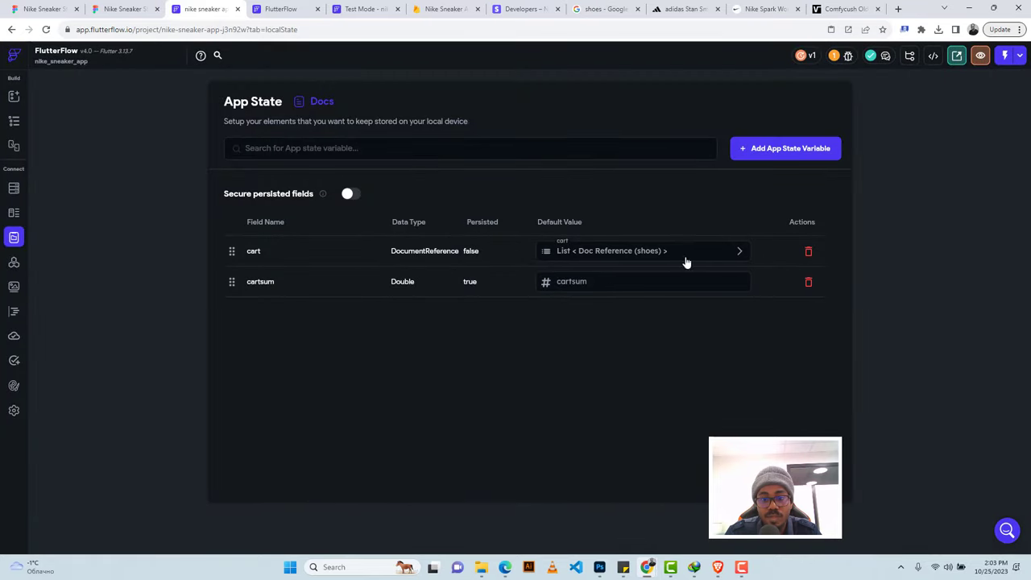
# Delete the old 'cart' variable and recreate it as a persisted list of Shoes references.
pyautogui.click(808, 254)
pyautogui.click(591, 321)
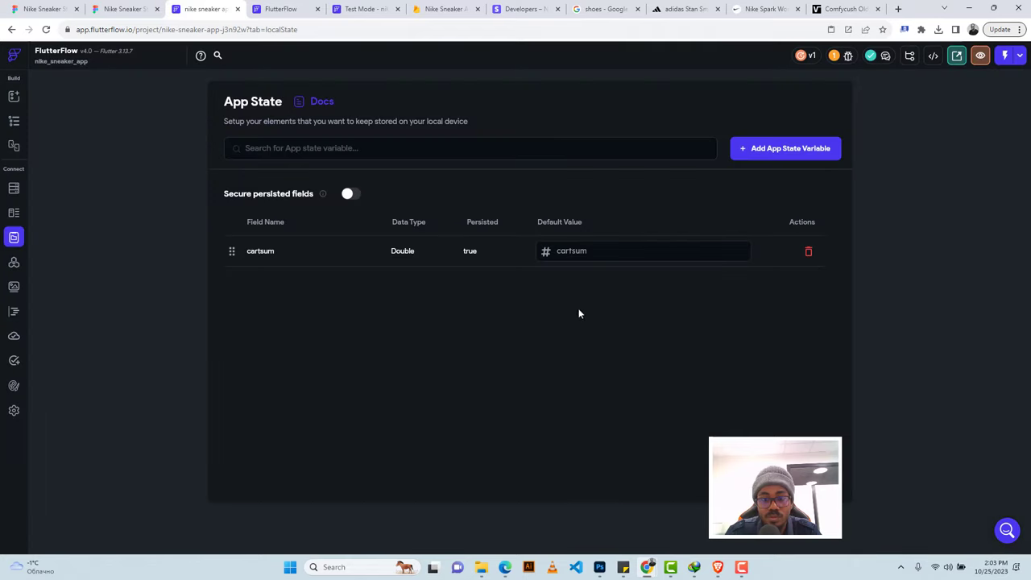
pyautogui.click(744, 151)
pyautogui.write('c')
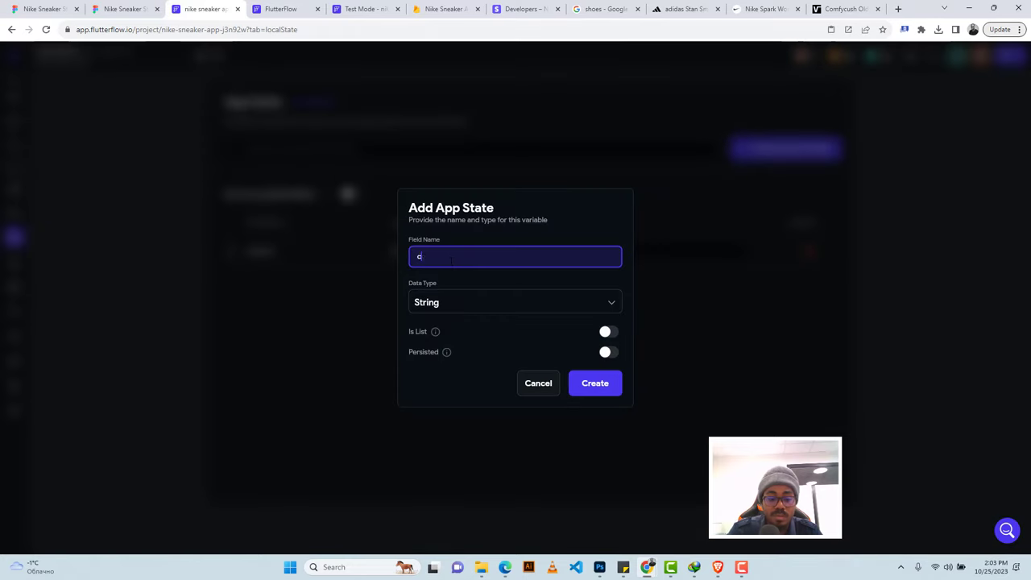
pyautogui.write('art')
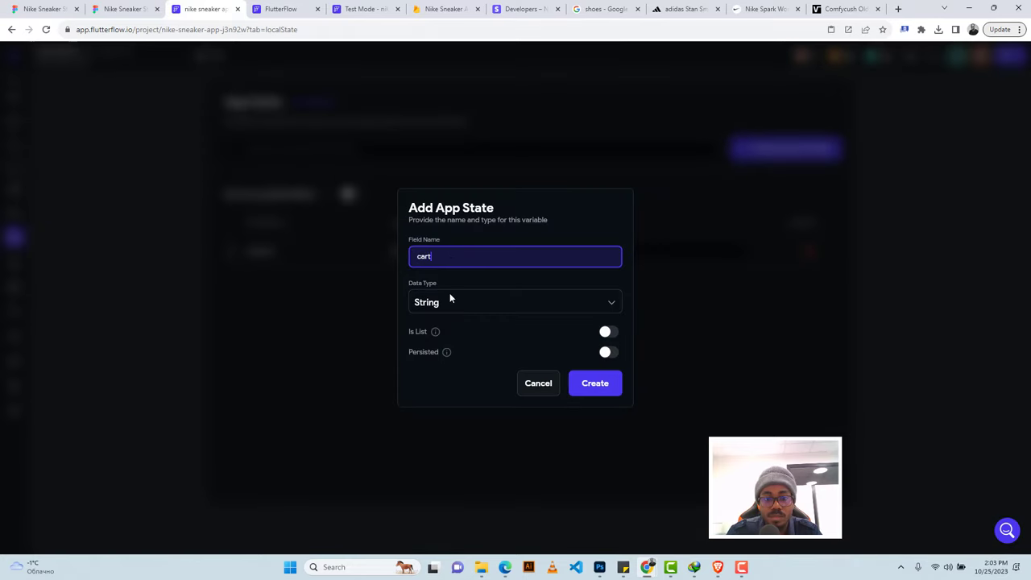
pyautogui.click(449, 299)
pyautogui.click(465, 408)
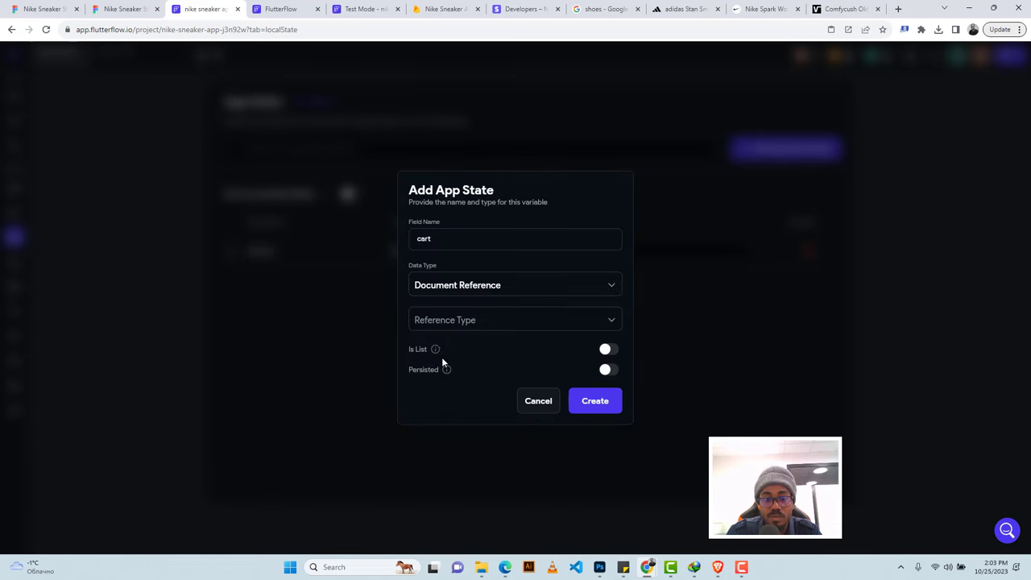
pyautogui.click(445, 322)
pyautogui.click(440, 345)
pyautogui.click(608, 351)
pyautogui.click(608, 371)
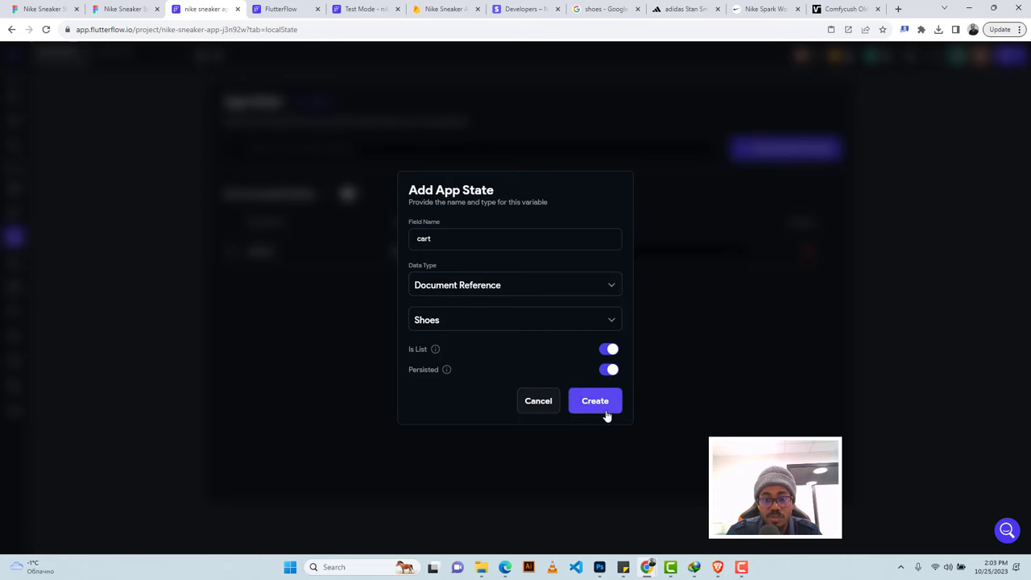
pyautogui.click(600, 404)
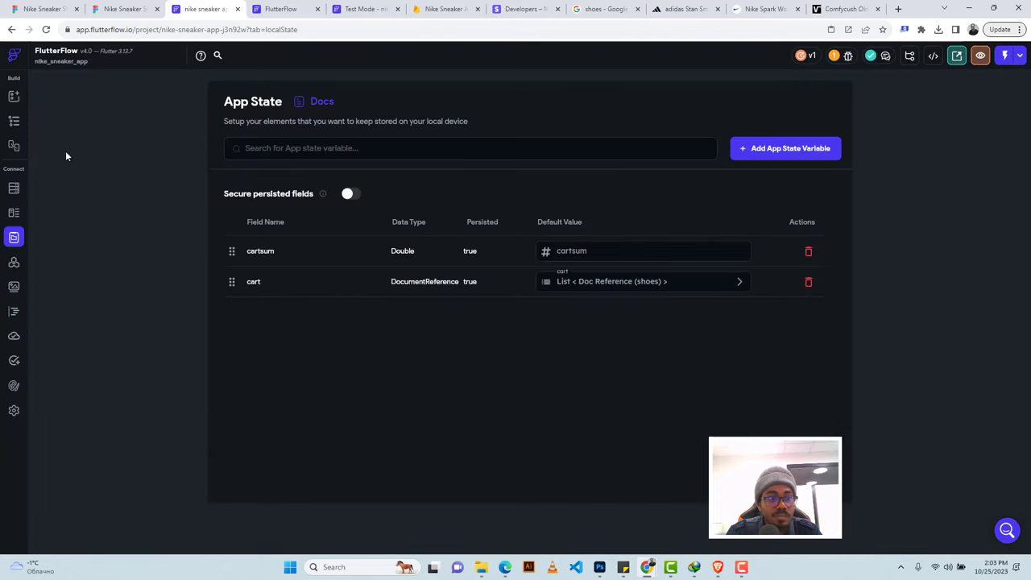
pyautogui.click(14, 125)
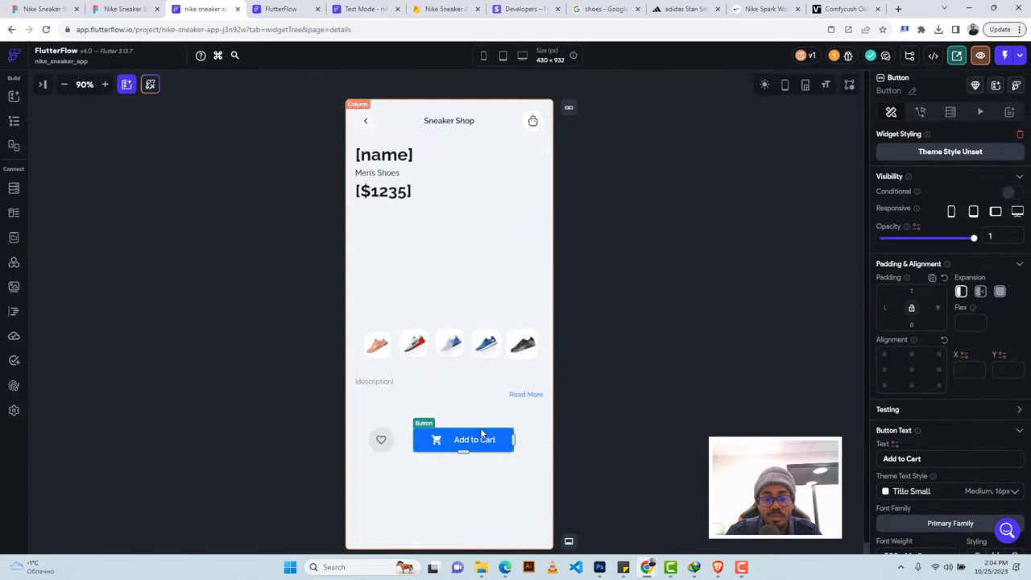
# Give the Add to Cart button an On Tap Update App State action.
pyautogui.click(13, 124)
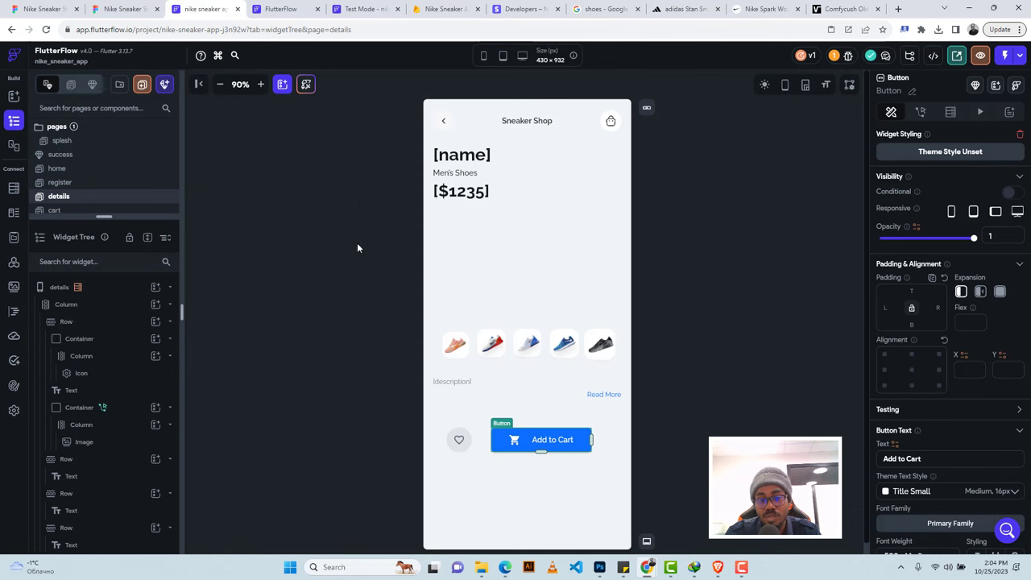
pyautogui.click(920, 112)
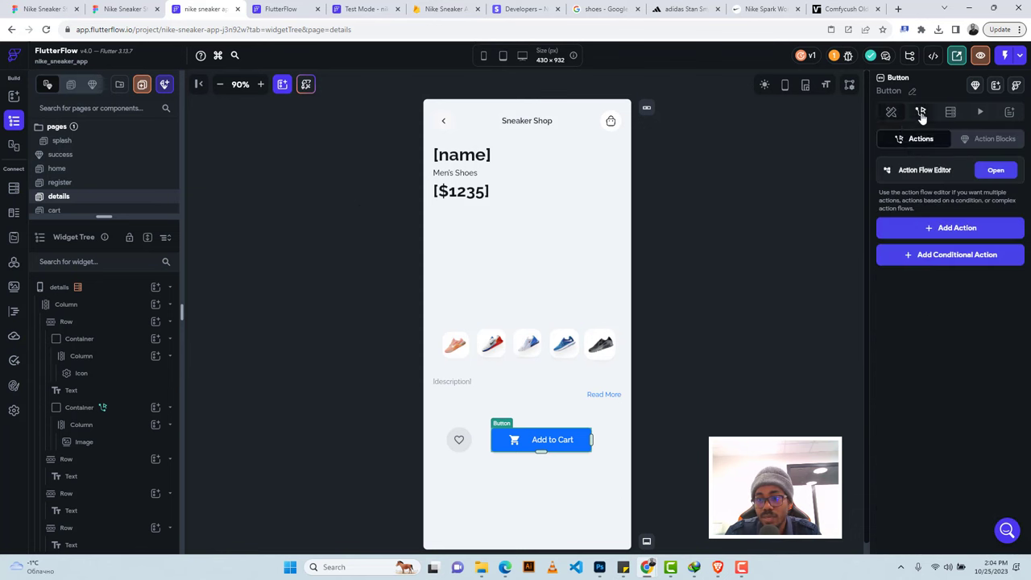
pyautogui.click(963, 230)
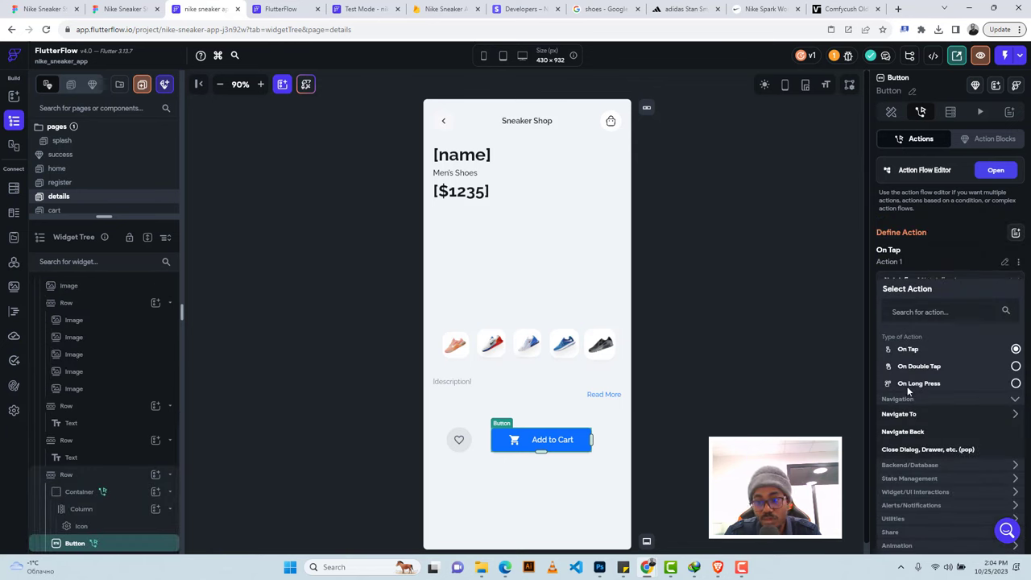
pyautogui.click(904, 479)
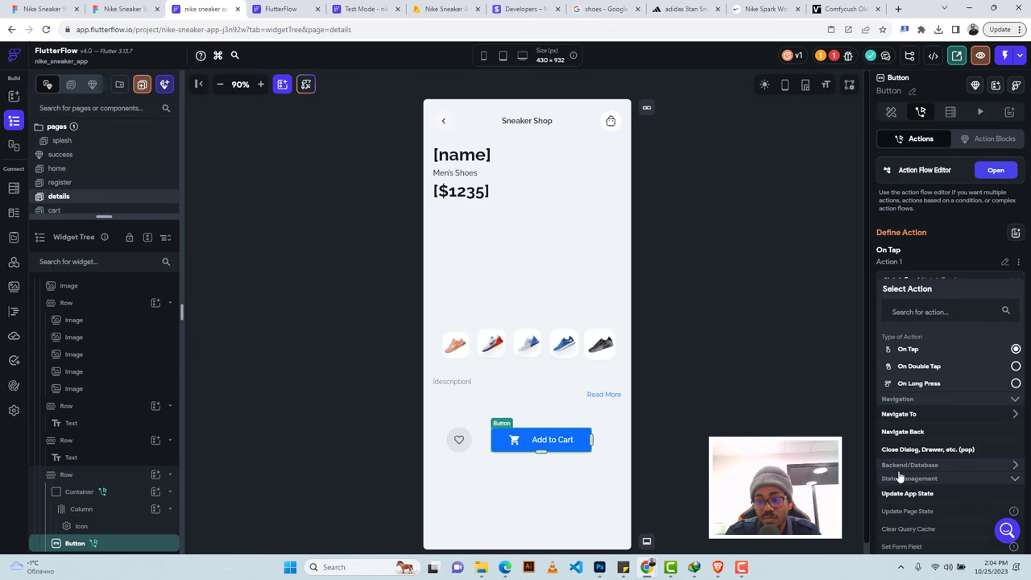
pyautogui.click(903, 494)
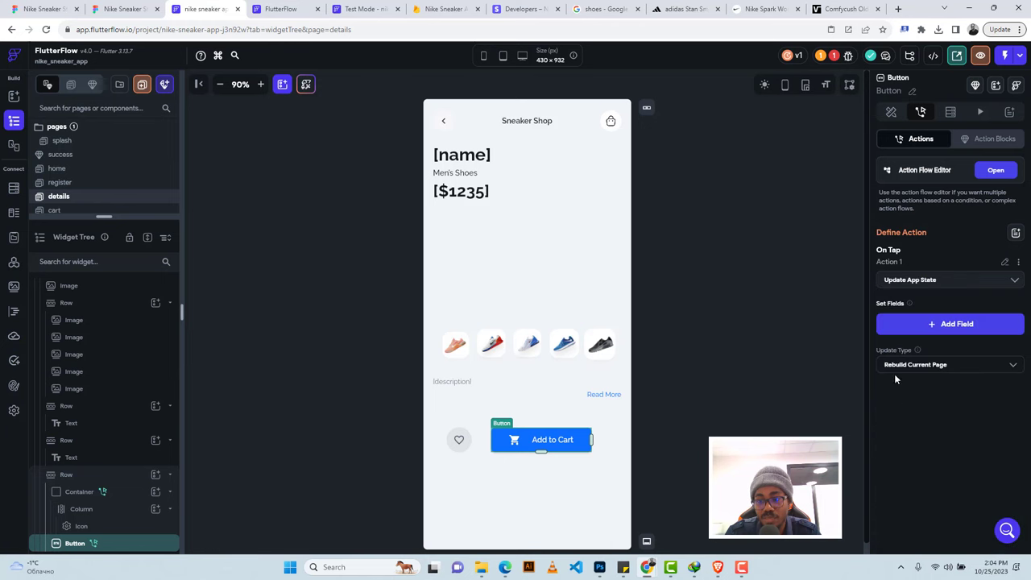
# Set the update to add the shoeRef document's Reference to the cart list.
pyautogui.click(905, 324)
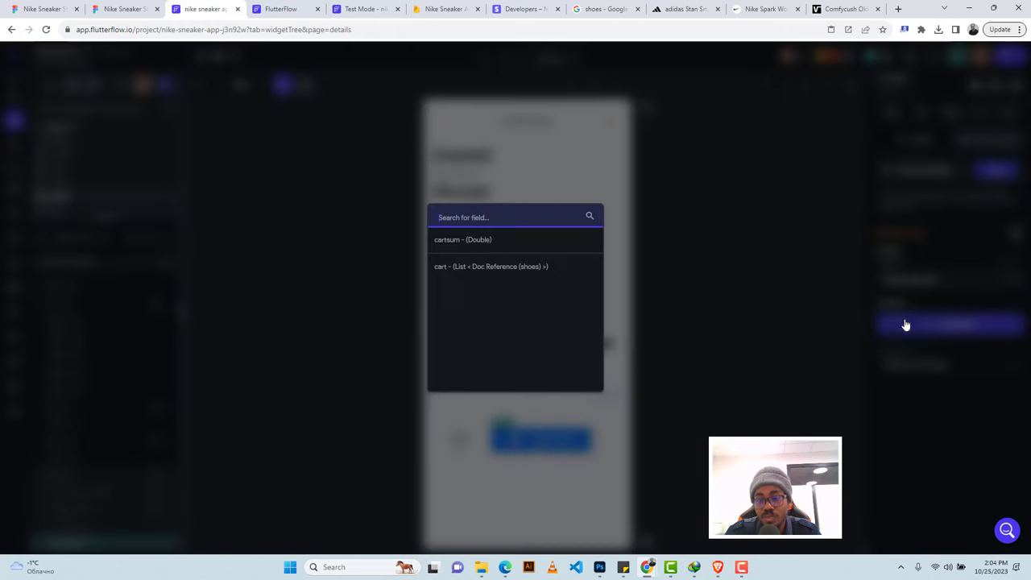
pyautogui.click(484, 266)
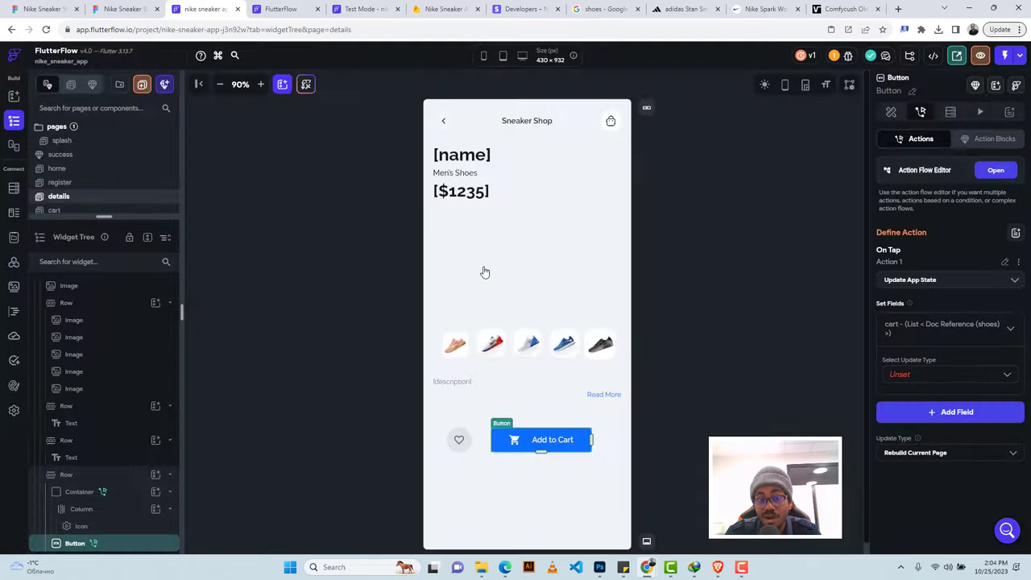
pyautogui.click(913, 373)
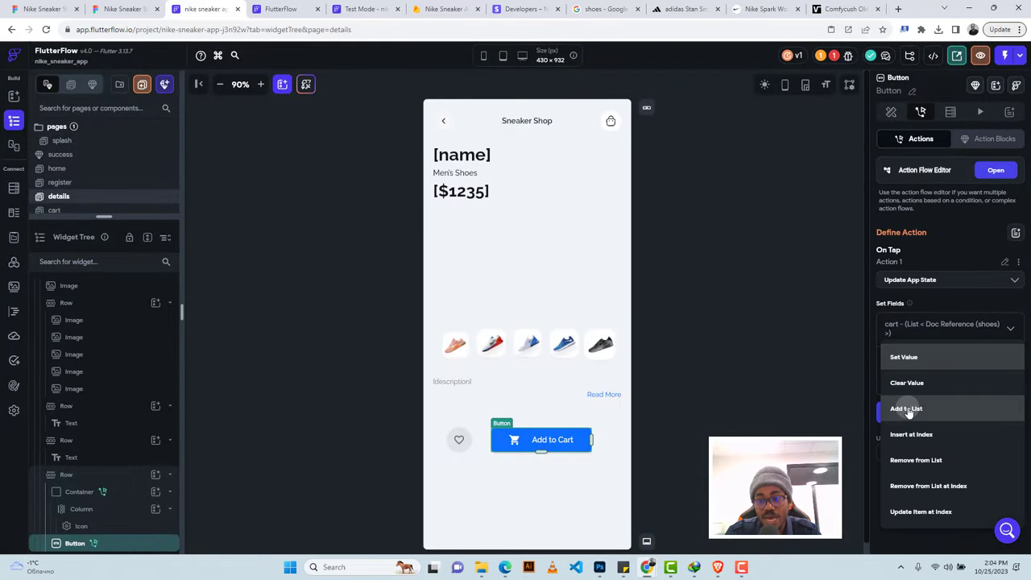
pyautogui.click(908, 409)
pyautogui.click(918, 410)
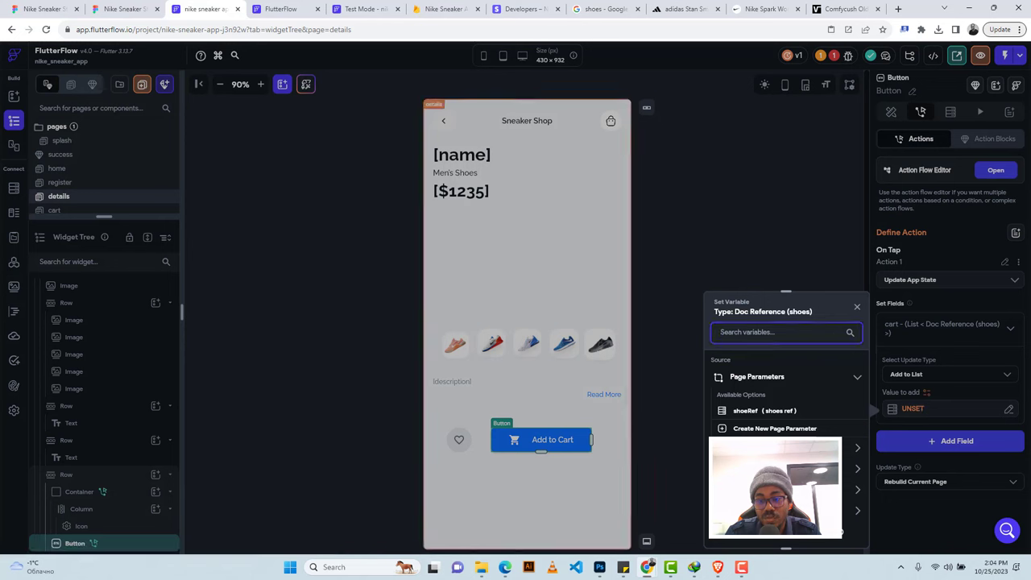
pyautogui.click(764, 410)
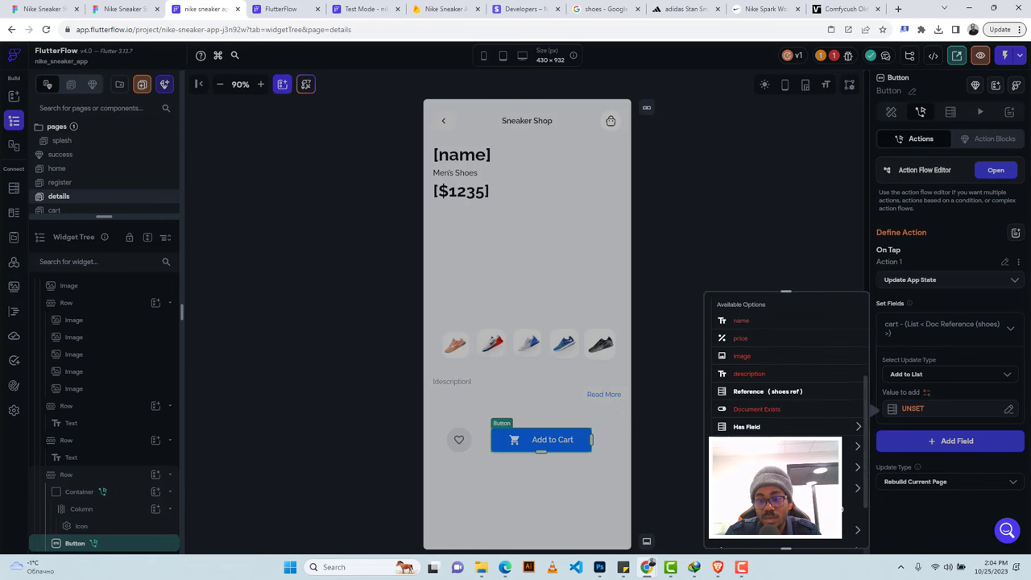
pyautogui.click(761, 392)
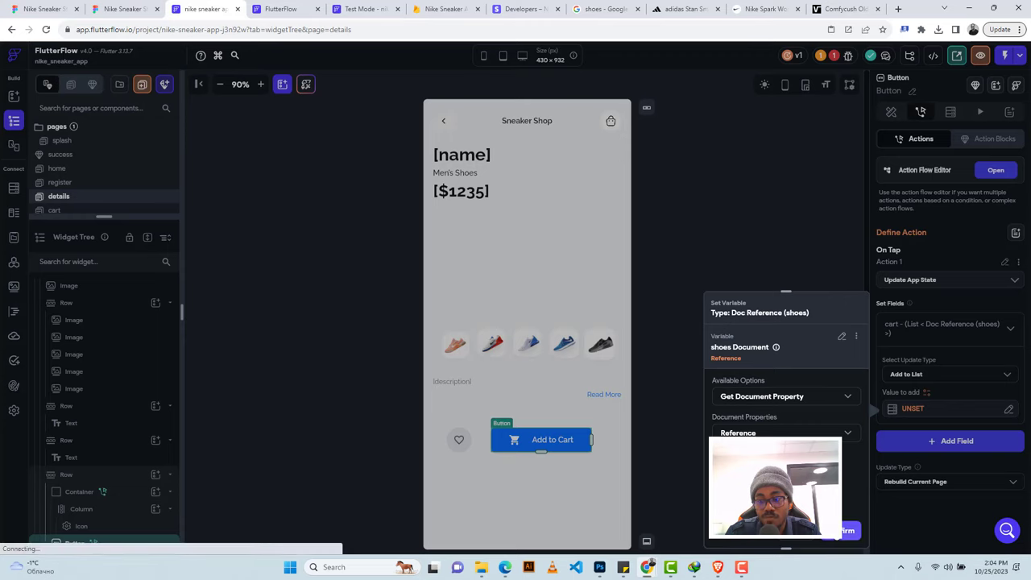
pyautogui.click(845, 531)
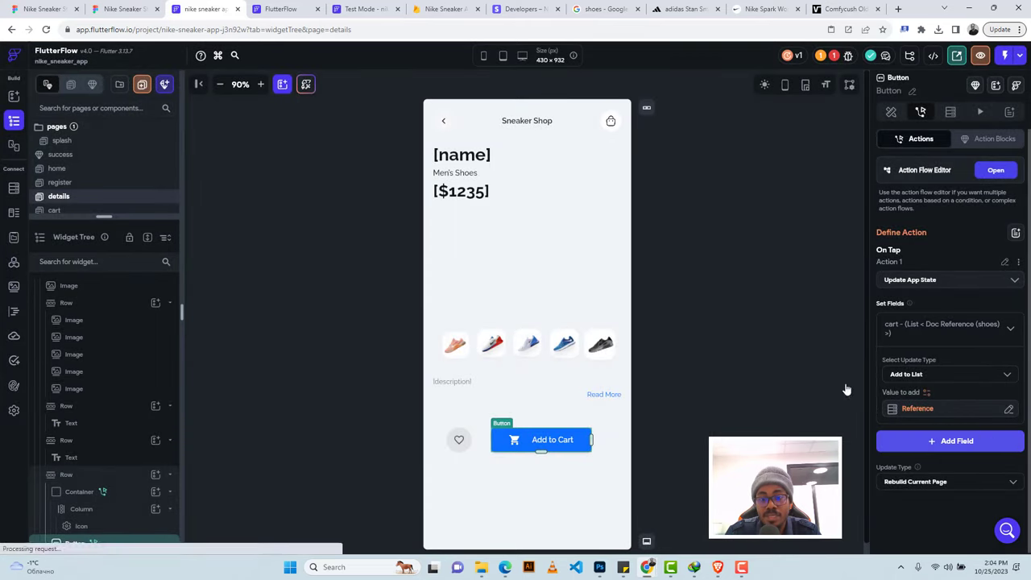
pyautogui.click(948, 442)
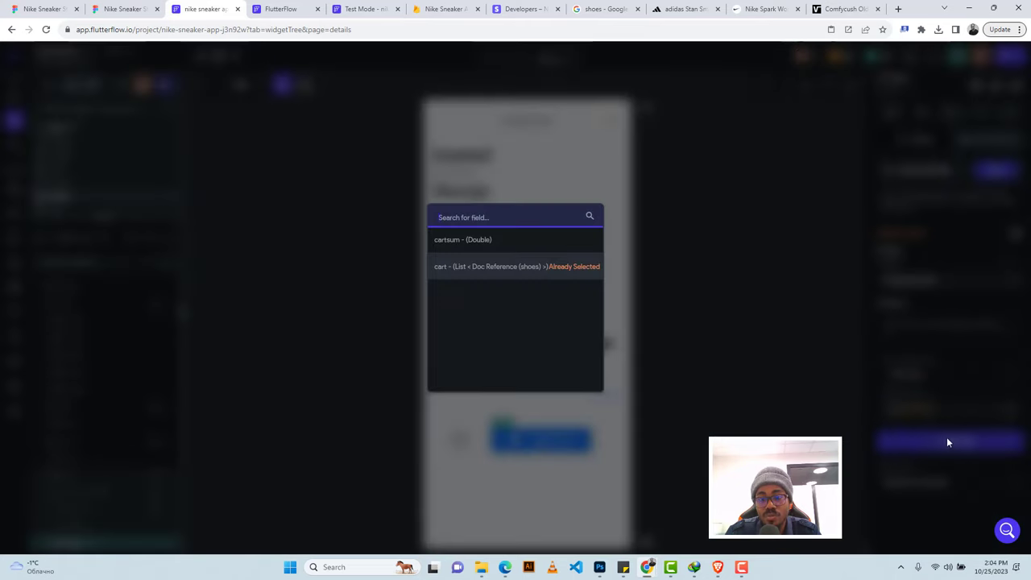
# Add a cartsum field that increments by the shoe's price variable.
pyautogui.click(792, 378)
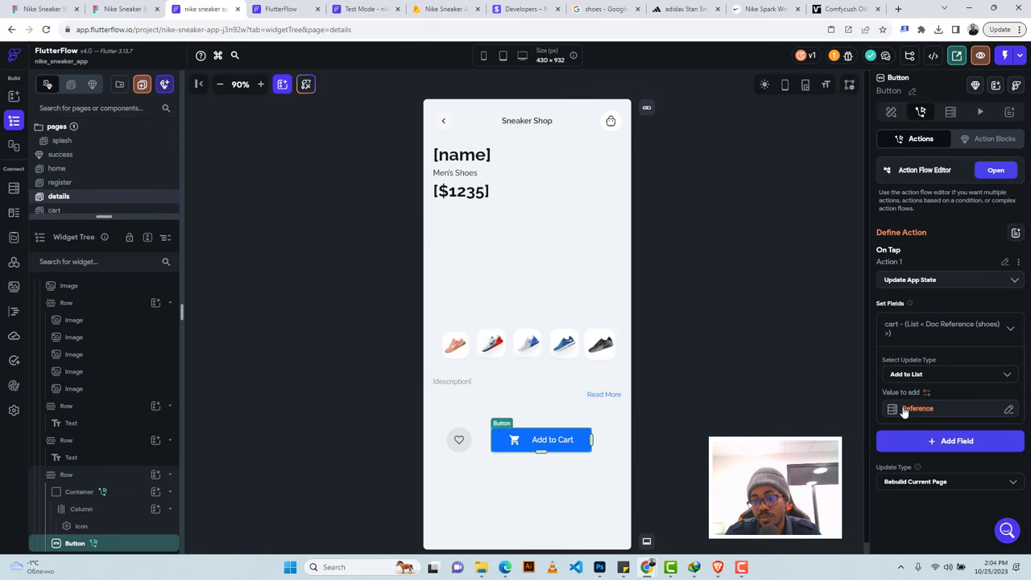
pyautogui.click(949, 448)
pyautogui.click(516, 246)
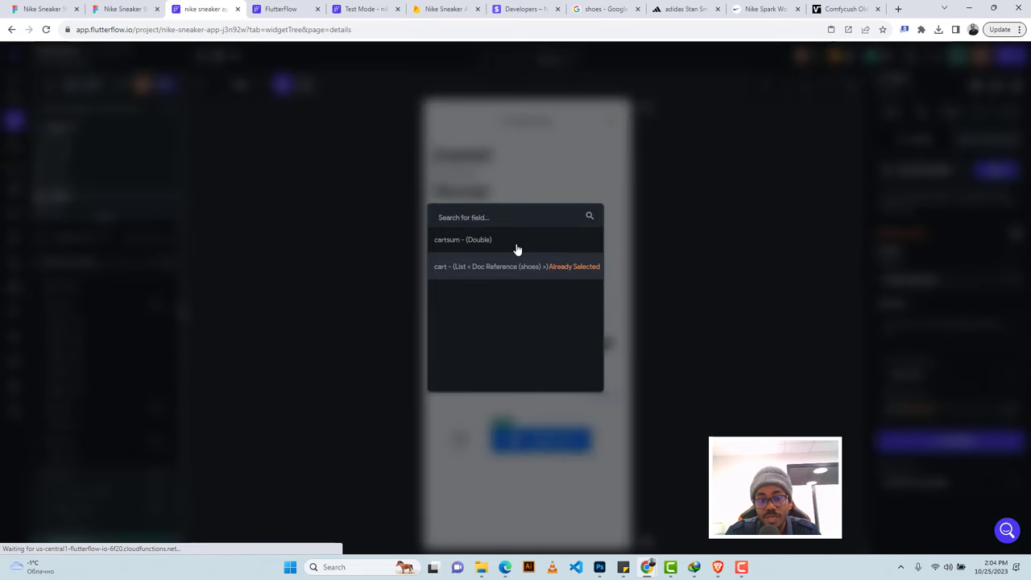
pyautogui.click(918, 481)
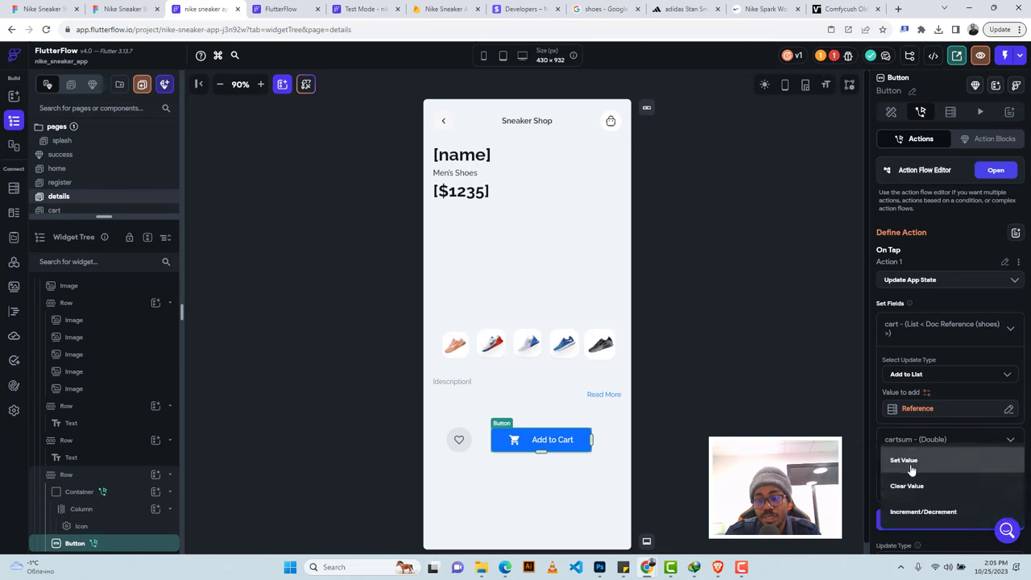
pyautogui.click(914, 512)
pyautogui.scroll(-1, 915, 417)
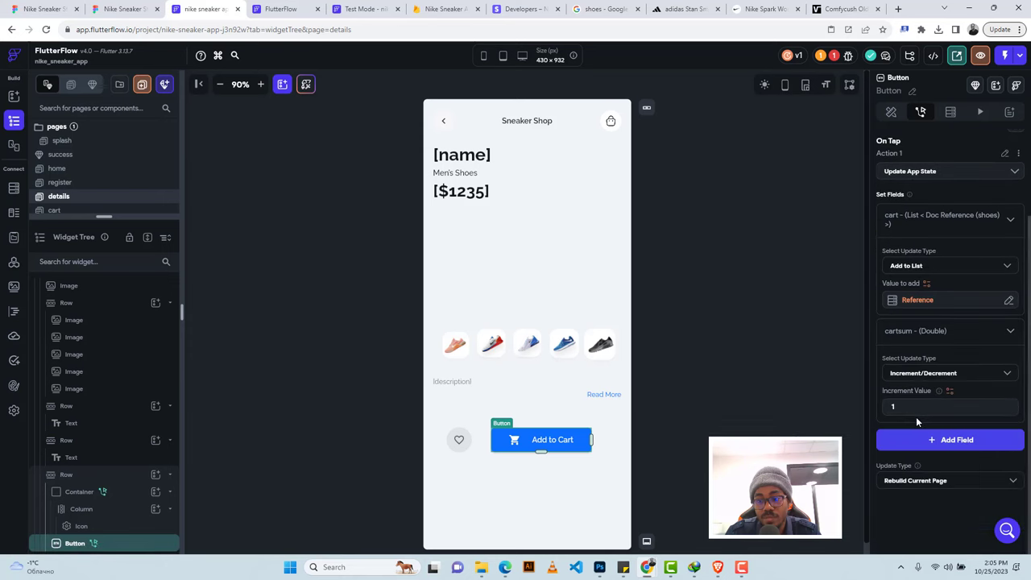
pyautogui.click(949, 390)
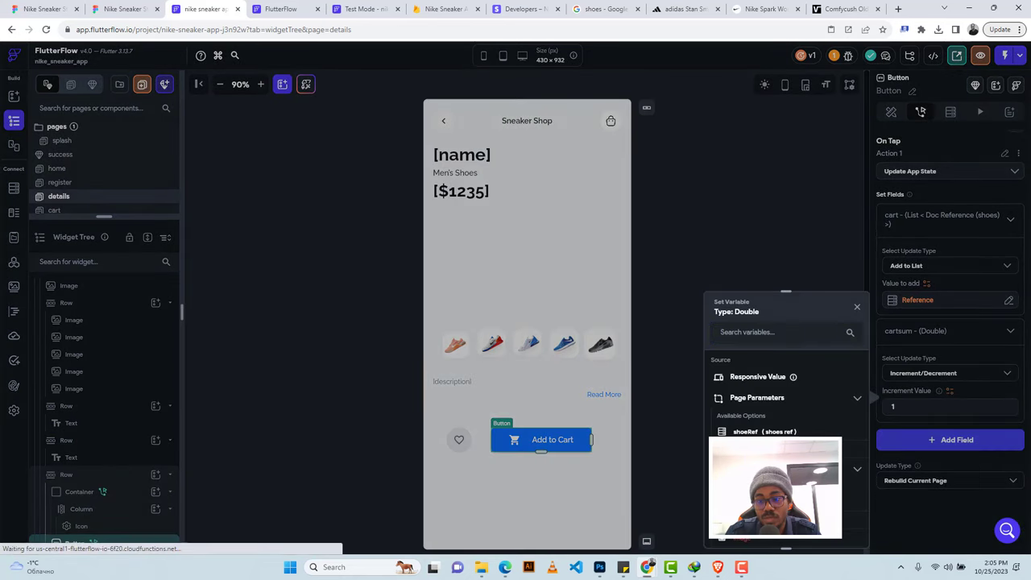
pyautogui.click(773, 527)
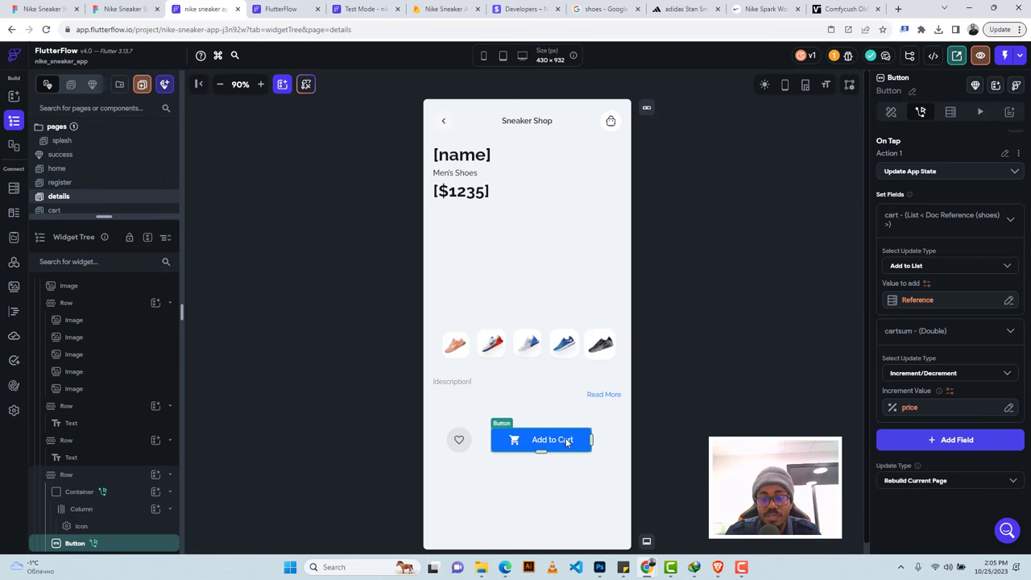
pyautogui.scroll(2, 986, 215)
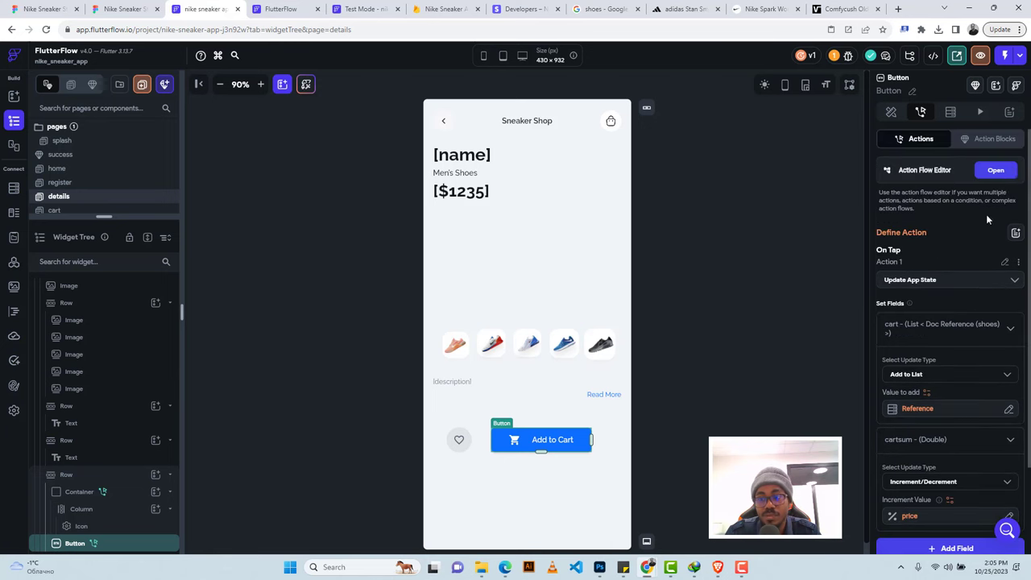
# Add a Show Snack Bar action after the app state update with message text 'Added to c'.
pyautogui.click(1005, 171)
pyautogui.click(425, 205)
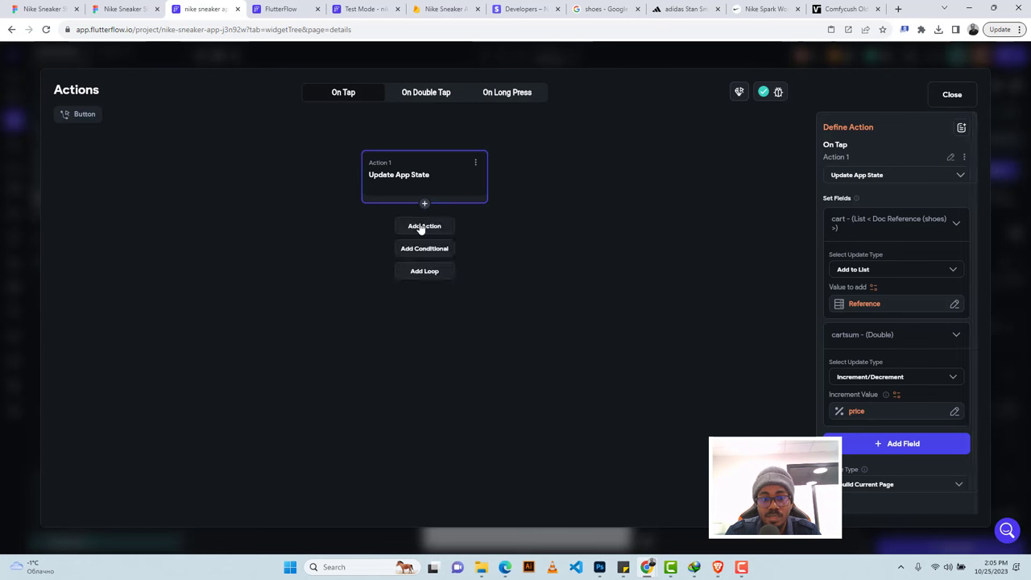
pyautogui.click(424, 227)
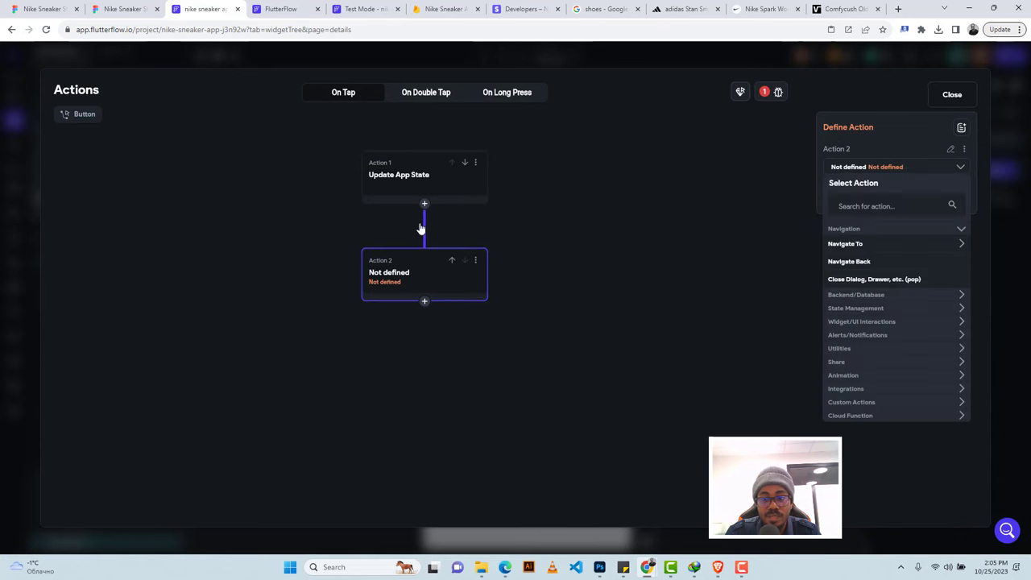
pyautogui.click(868, 205)
pyautogui.write('snack')
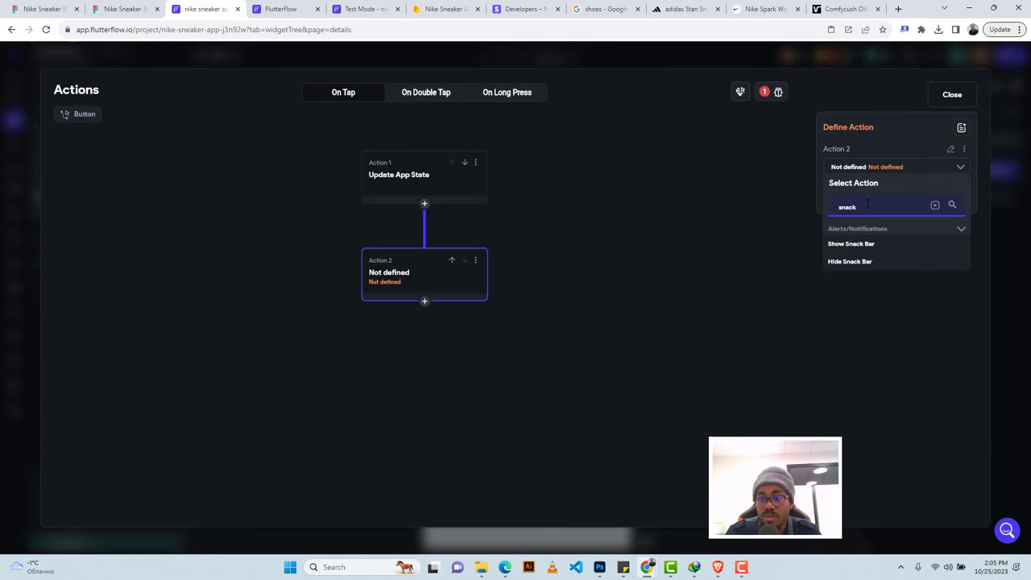
pyautogui.click(858, 245)
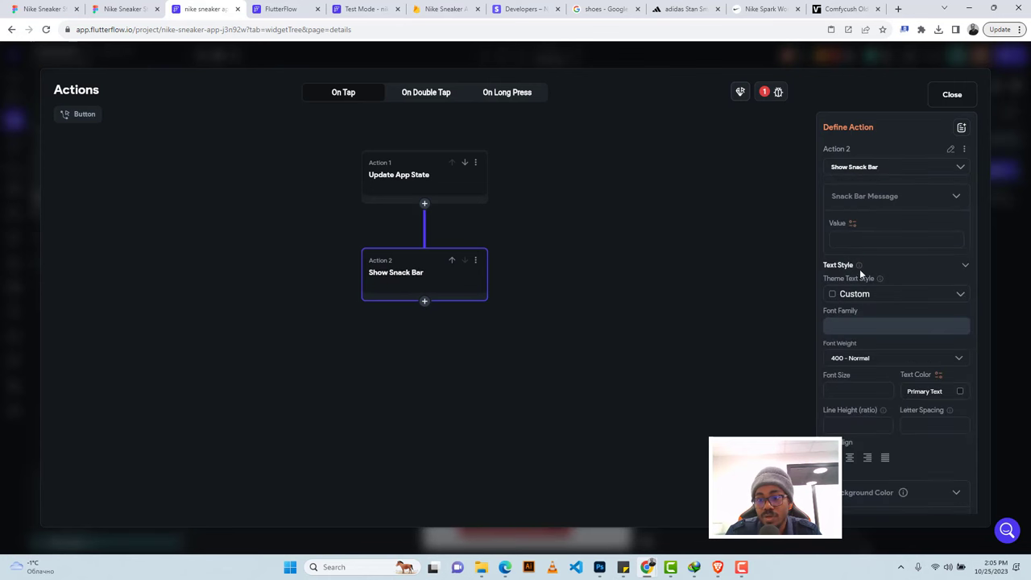
pyautogui.click(851, 238)
pyautogui.write('A')
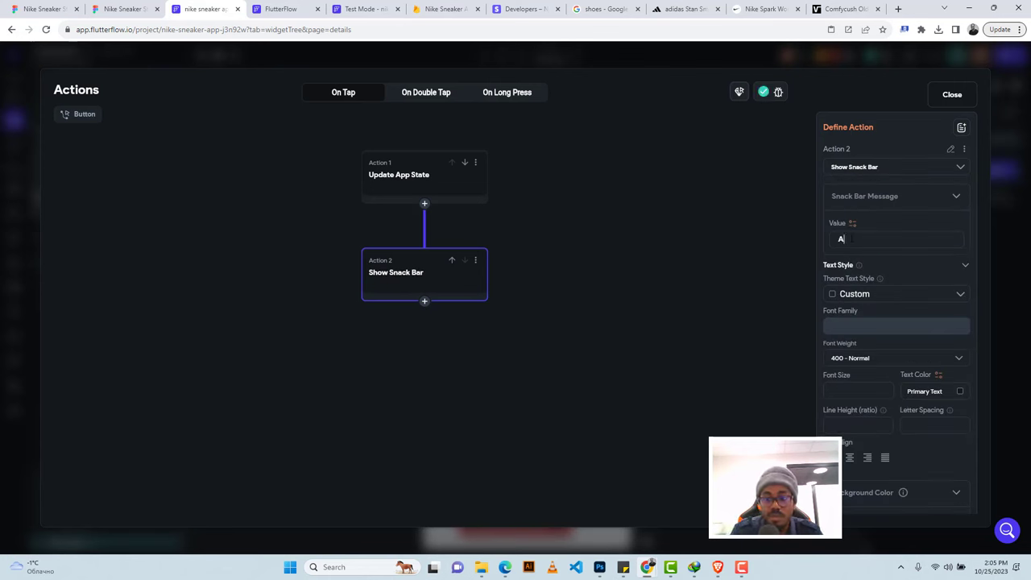
pyautogui.write('dded to cart')
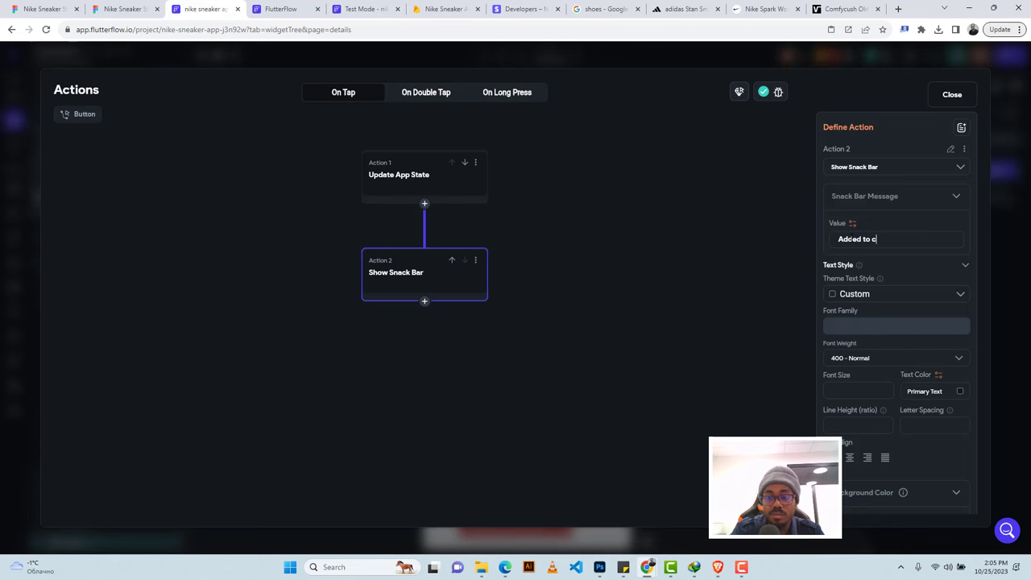
# Give the snack bar Secondary Background text, a #6360ff background and 1000 ms duration, hiding previous snack bars.
pyautogui.click(960, 392)
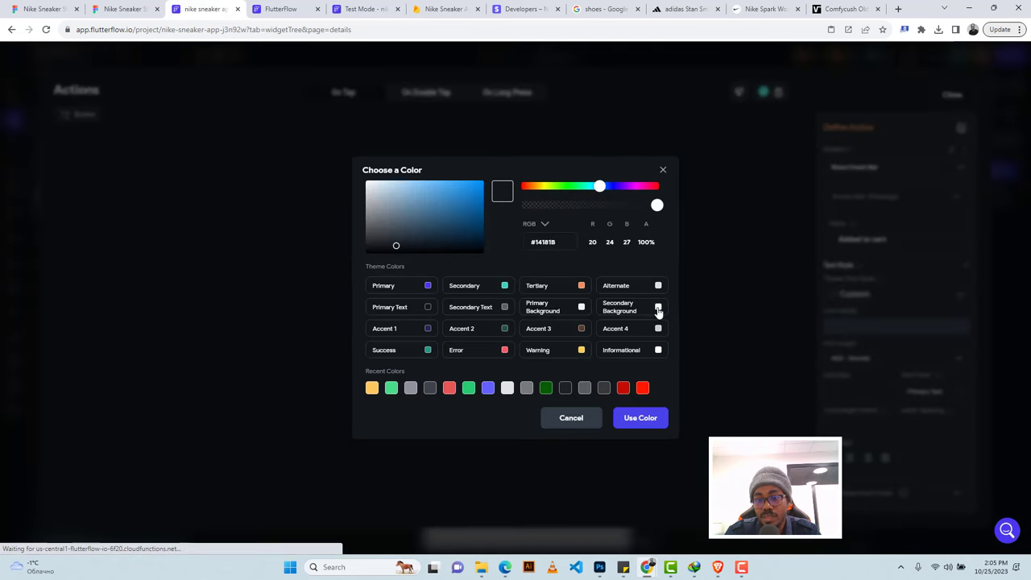
pyautogui.click(658, 312)
pyautogui.scroll(-3, 886, 378)
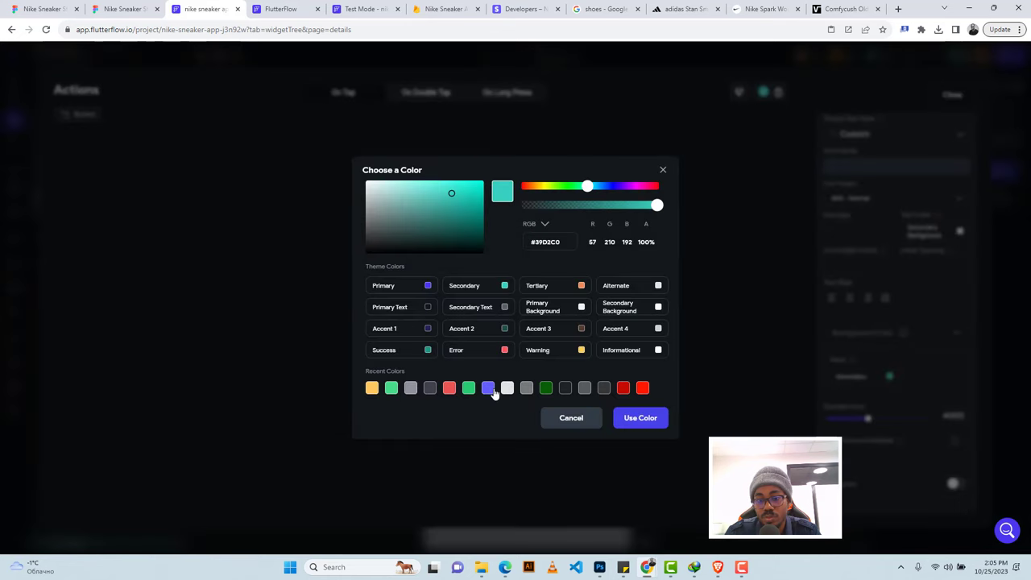
pyautogui.click(490, 388)
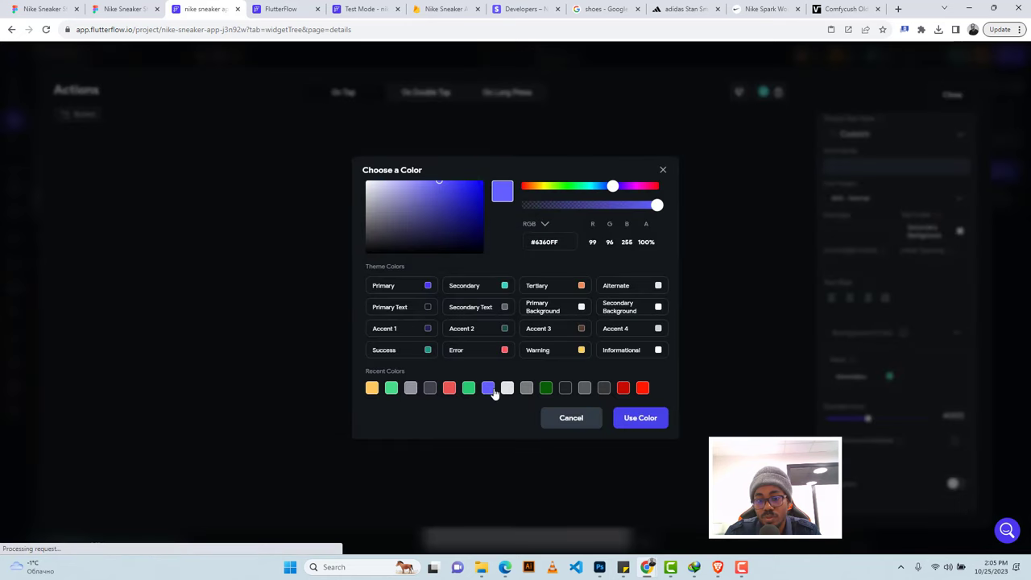
pyautogui.click(636, 417)
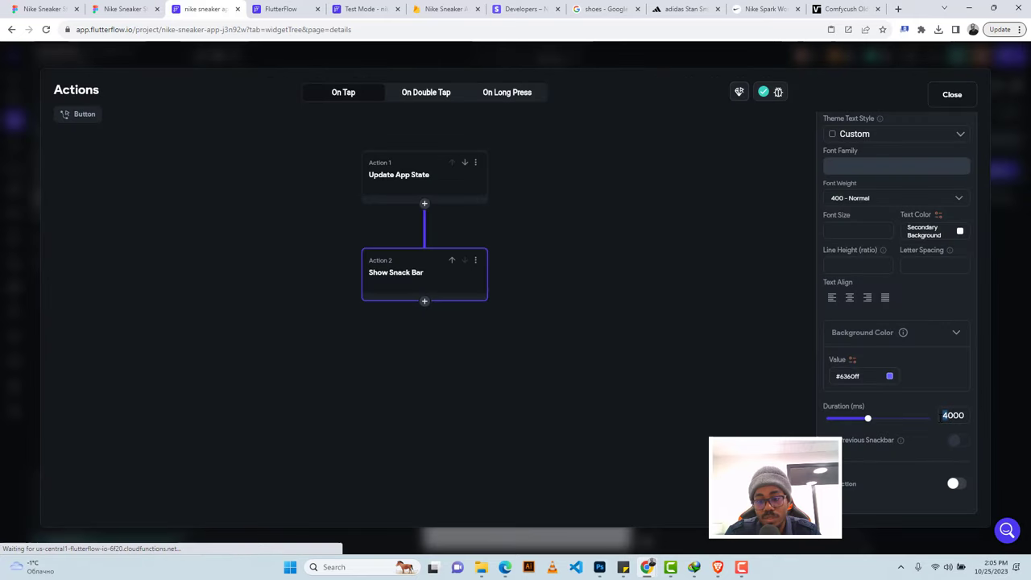
pyautogui.moveTo(867, 418); pyautogui.dragTo(838, 419)
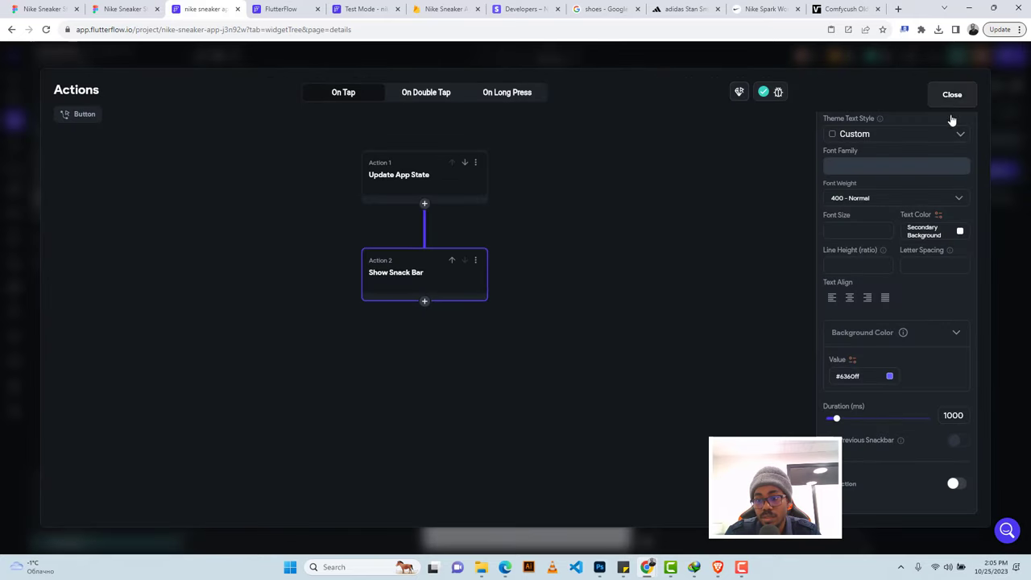
pyautogui.click(960, 442)
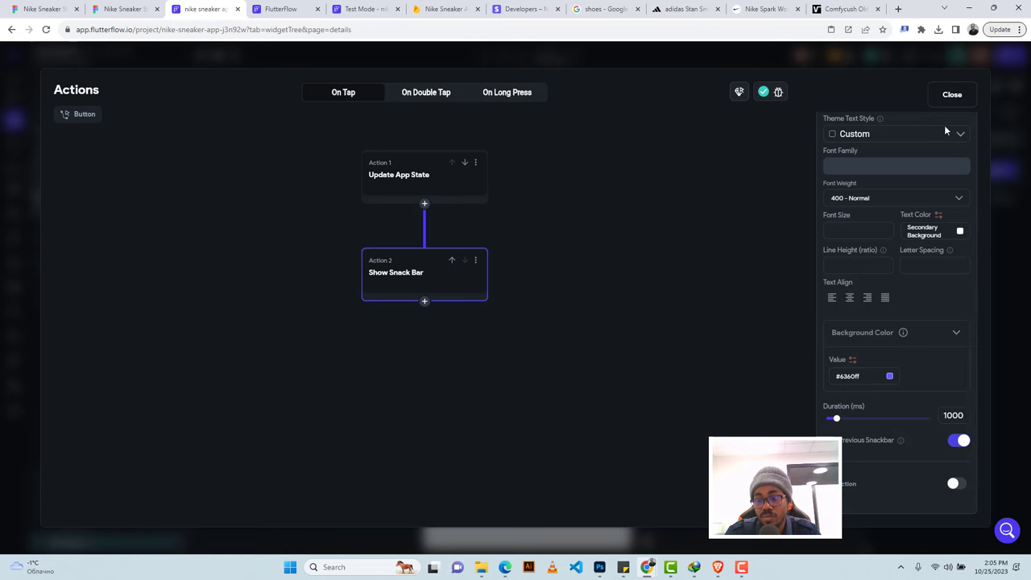
pyautogui.click(953, 95)
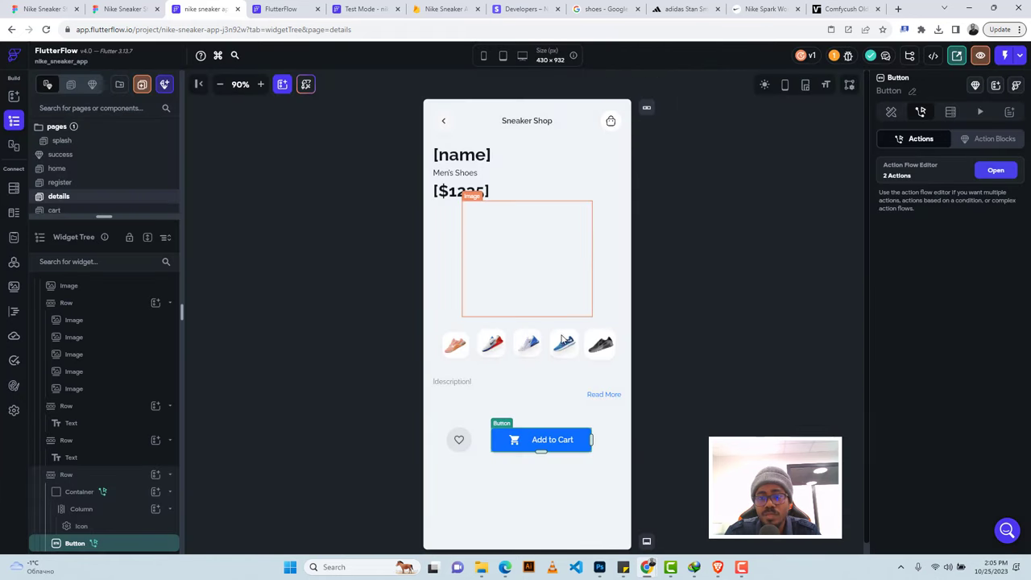
# End the running test session, start a new one, and return to the app editor.
pyautogui.click(335, 8)
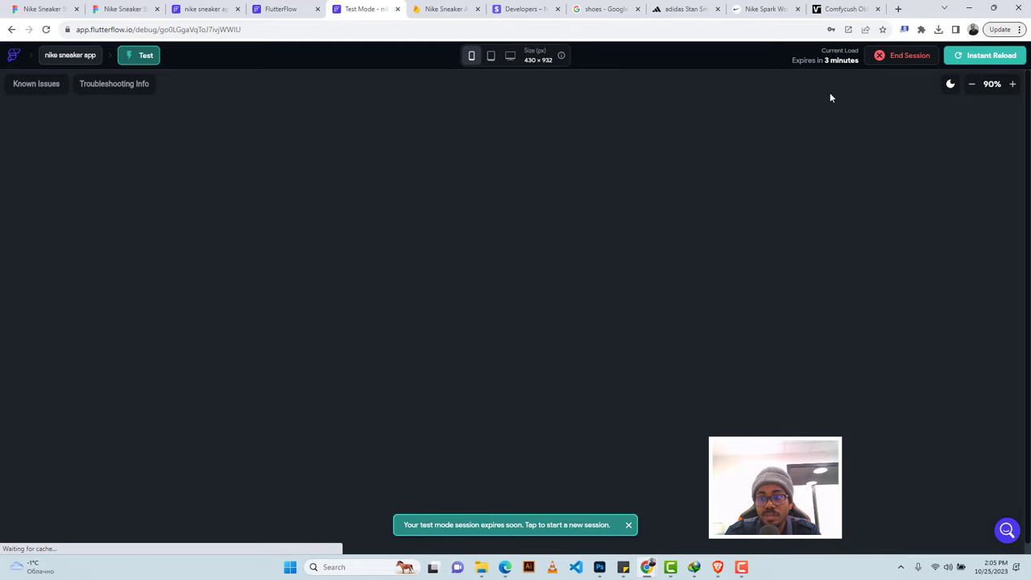
pyautogui.click(908, 61)
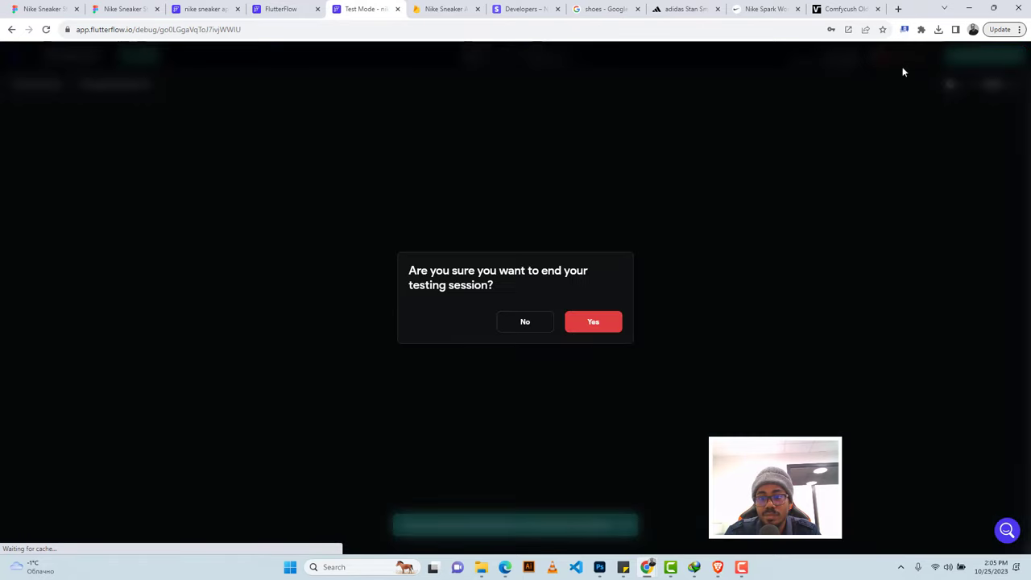
pyautogui.click(594, 322)
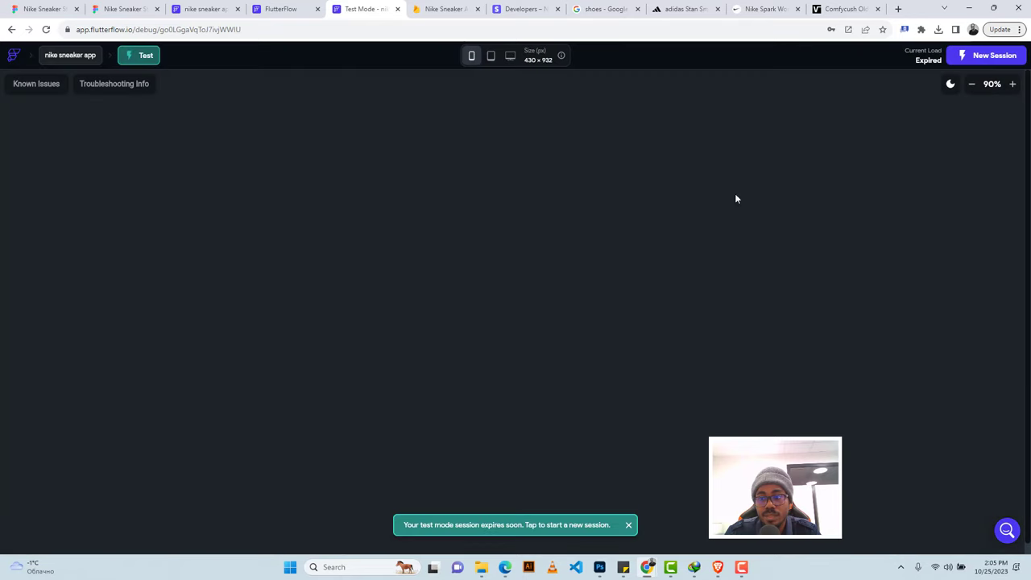
pyautogui.click(1002, 58)
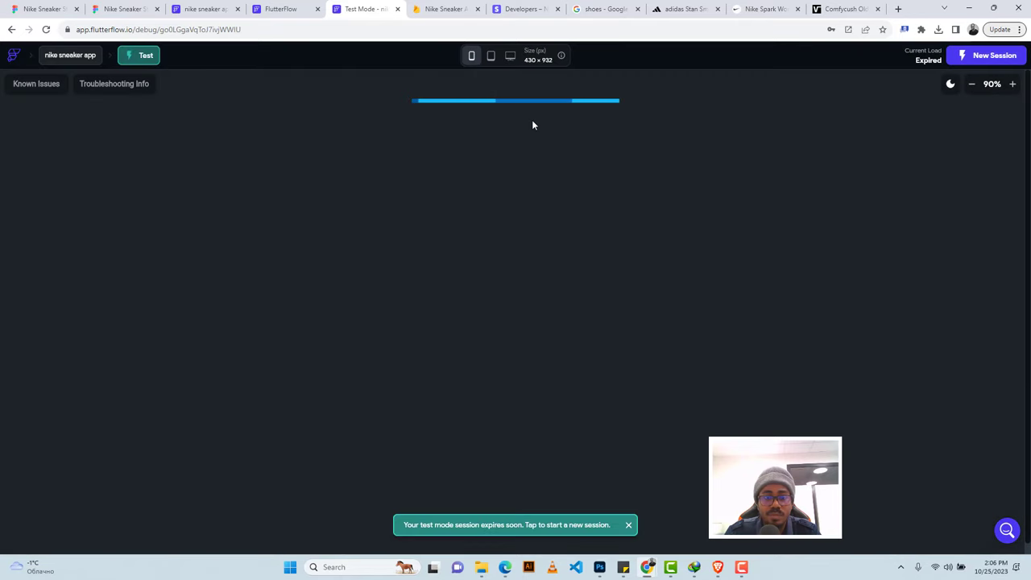
pyautogui.click(282, 9)
pyautogui.click(205, 8)
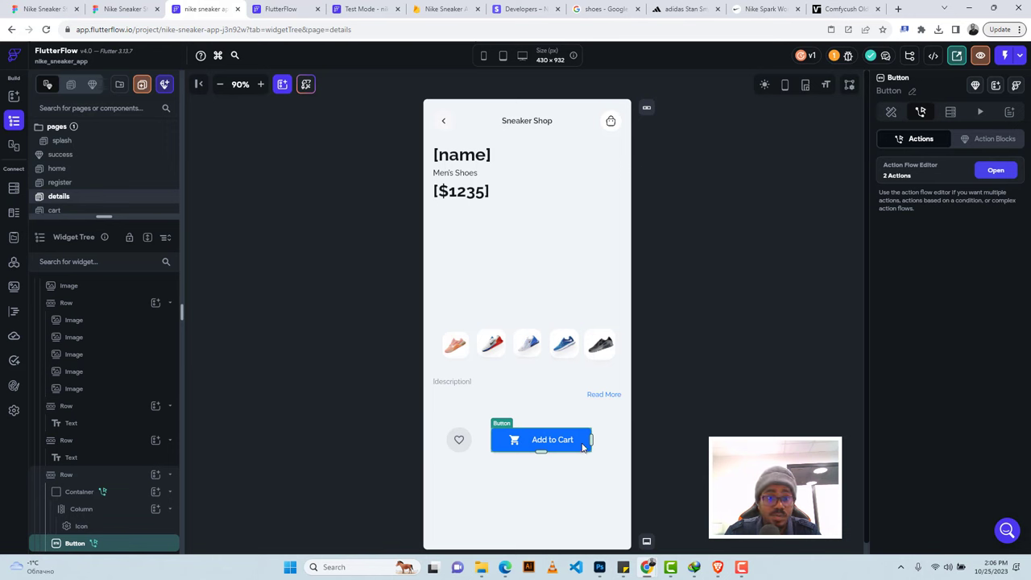
# Make the back-arrow container navigate back on tap, then open the cart page.
pyautogui.click(446, 121)
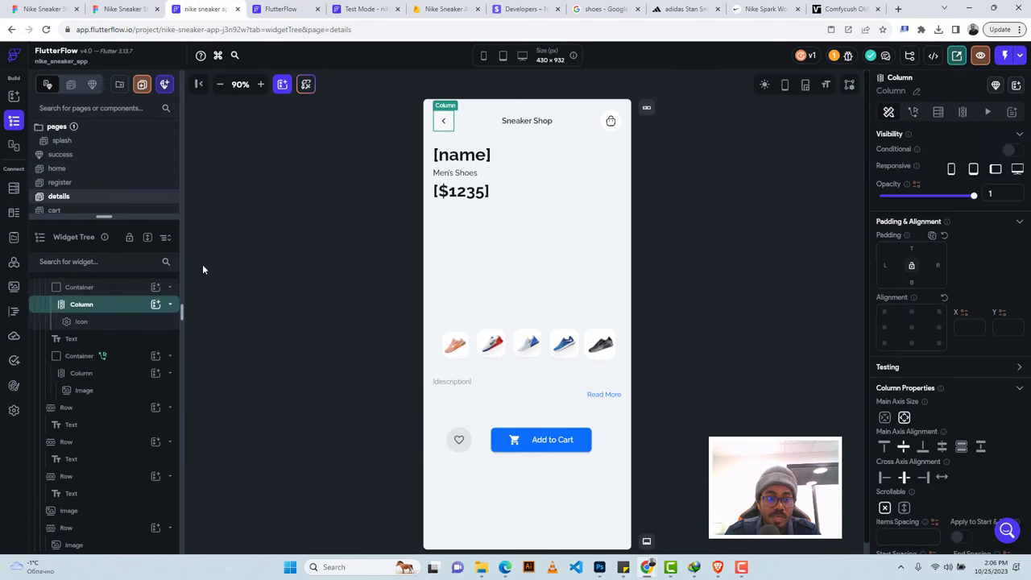
pyautogui.click(91, 286)
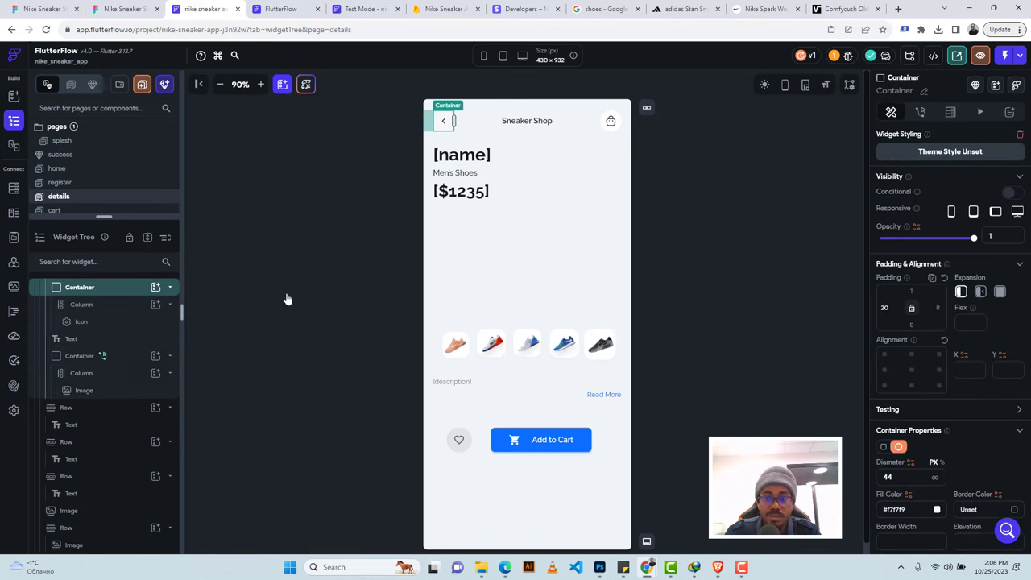
pyautogui.click(920, 111)
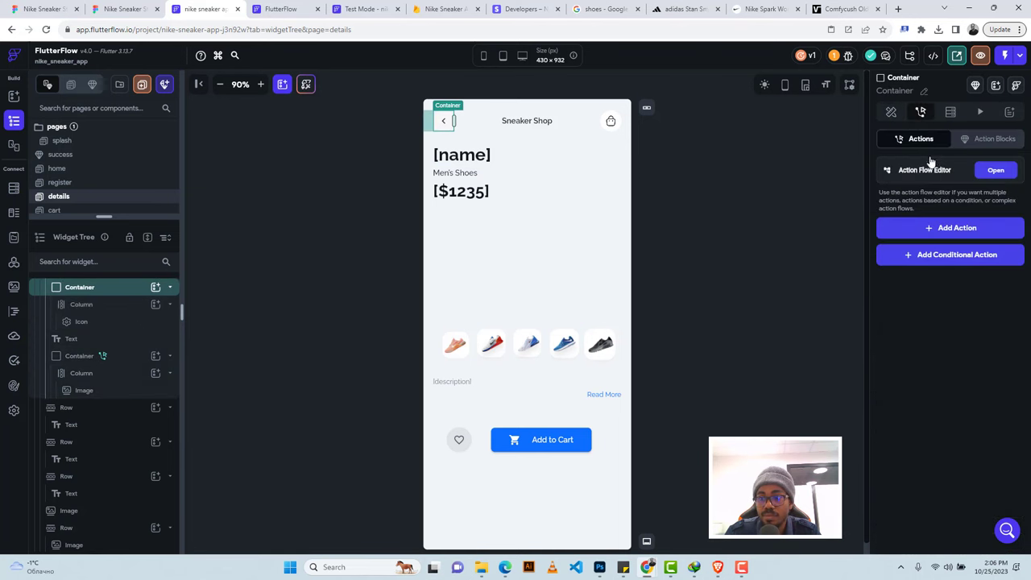
pyautogui.click(942, 228)
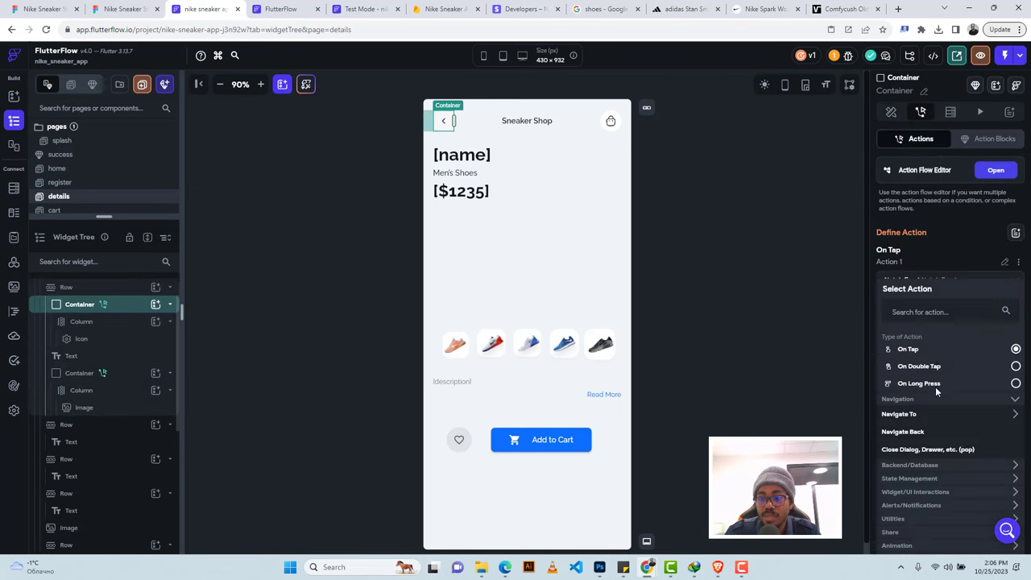
pyautogui.click(916, 433)
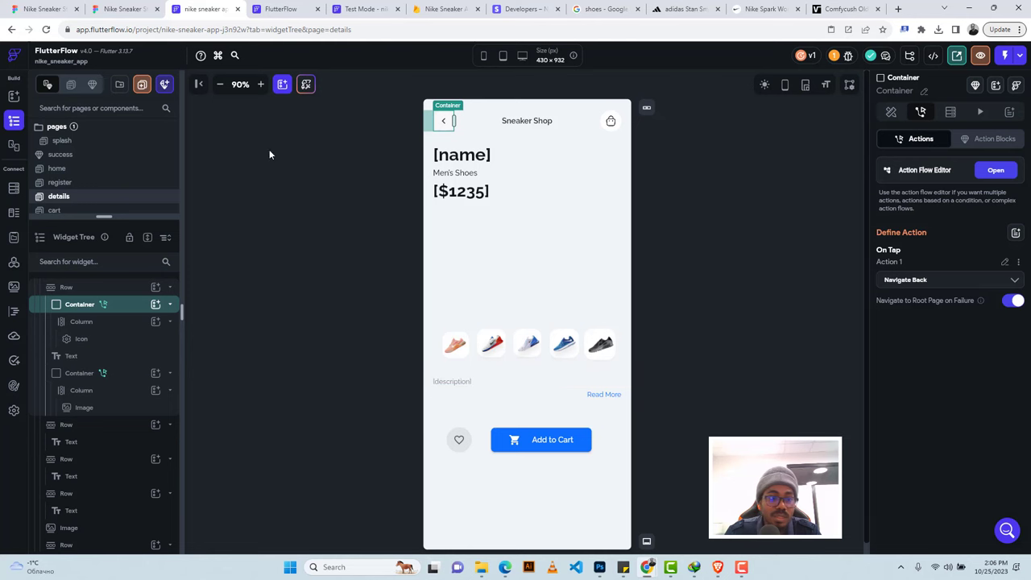
pyautogui.moveTo(104, 215); pyautogui.dragTo(104, 310)
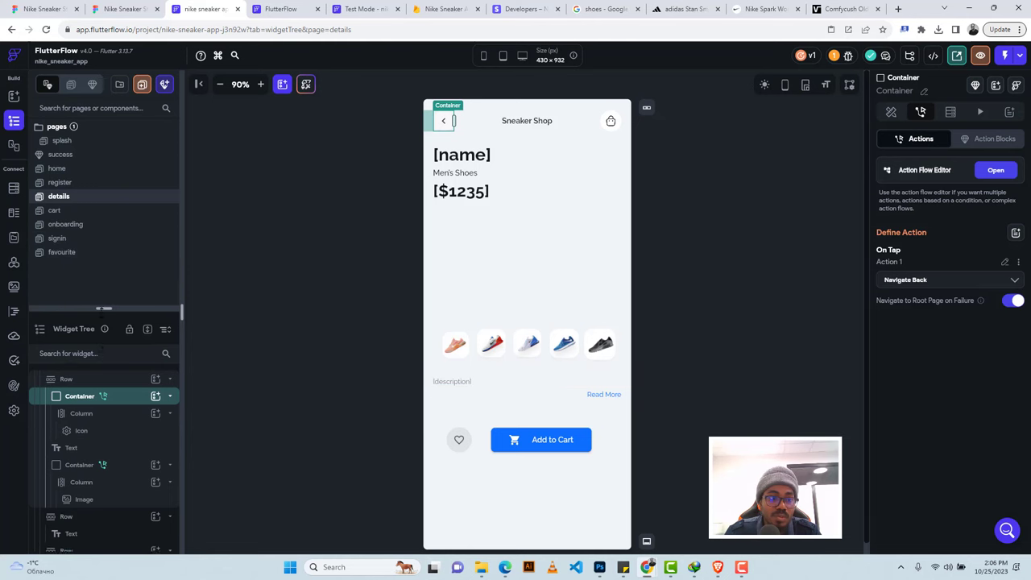
pyautogui.click(80, 213)
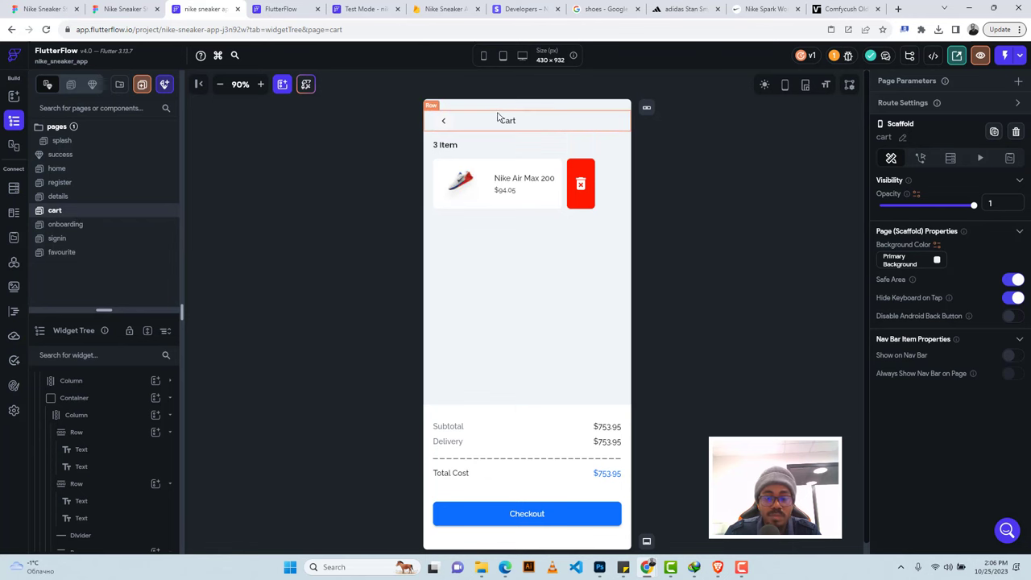
# Select the Container wrapping the cart page's back arrow in the Widget Tree.
pyautogui.click(451, 121)
pyautogui.scroll(-1, 92, 435)
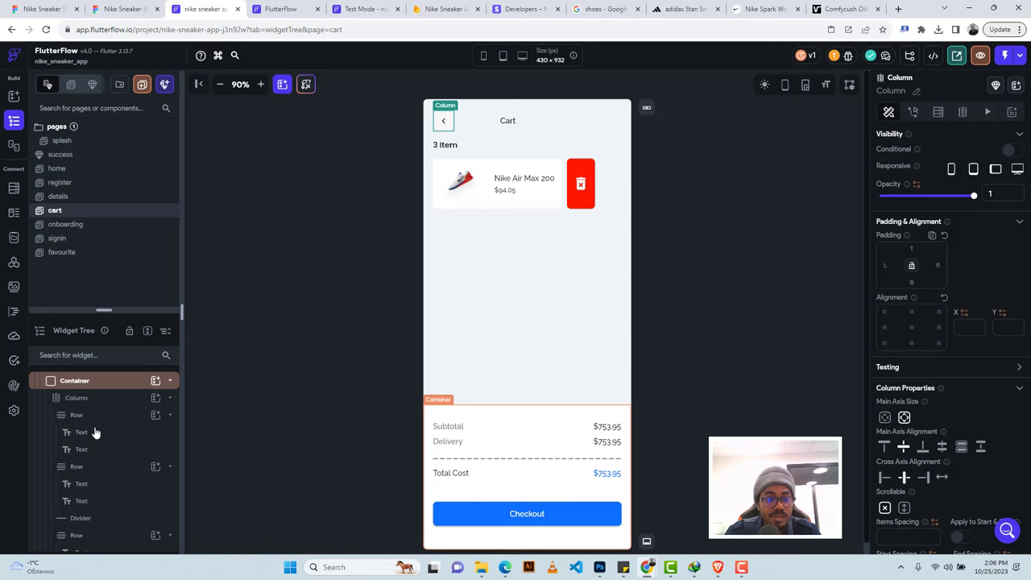
pyautogui.scroll(3, 94, 433)
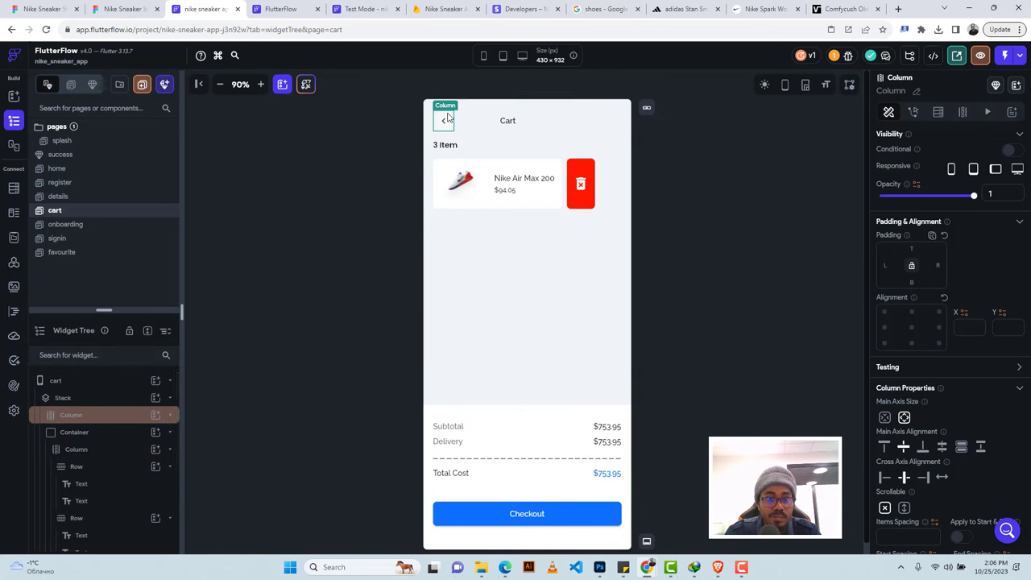
pyautogui.click(110, 415)
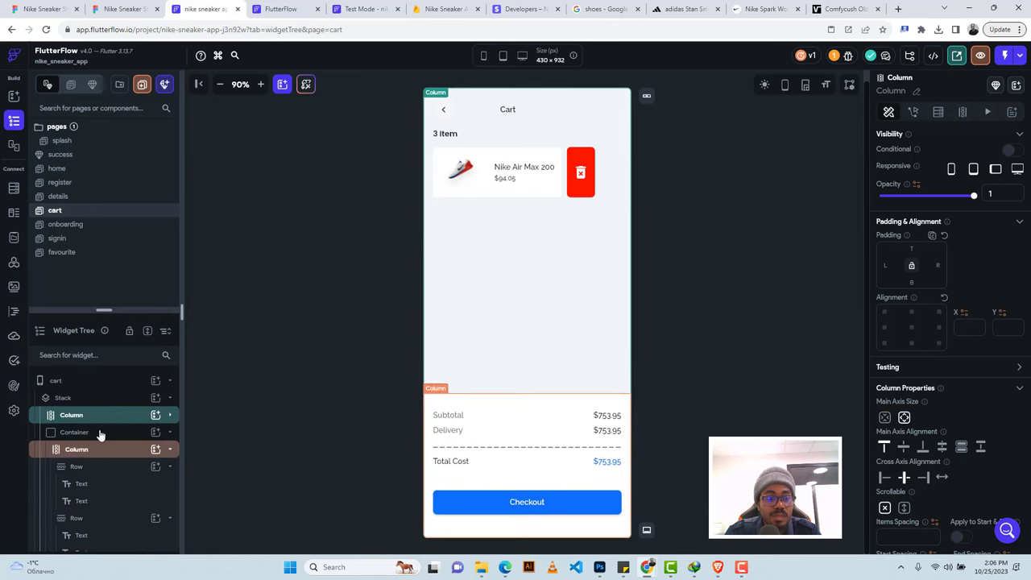
pyautogui.click(100, 433)
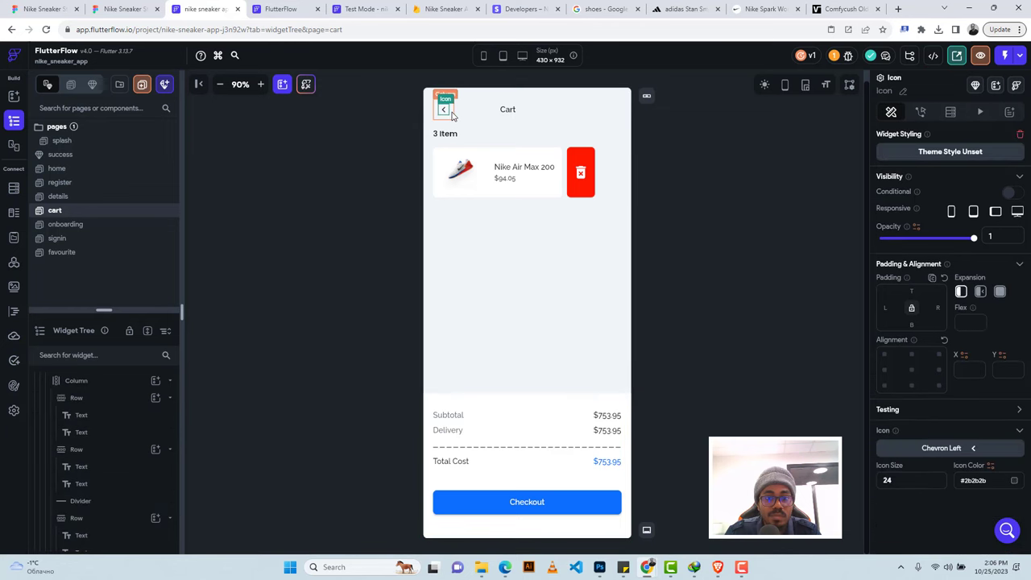
pyautogui.click(445, 119)
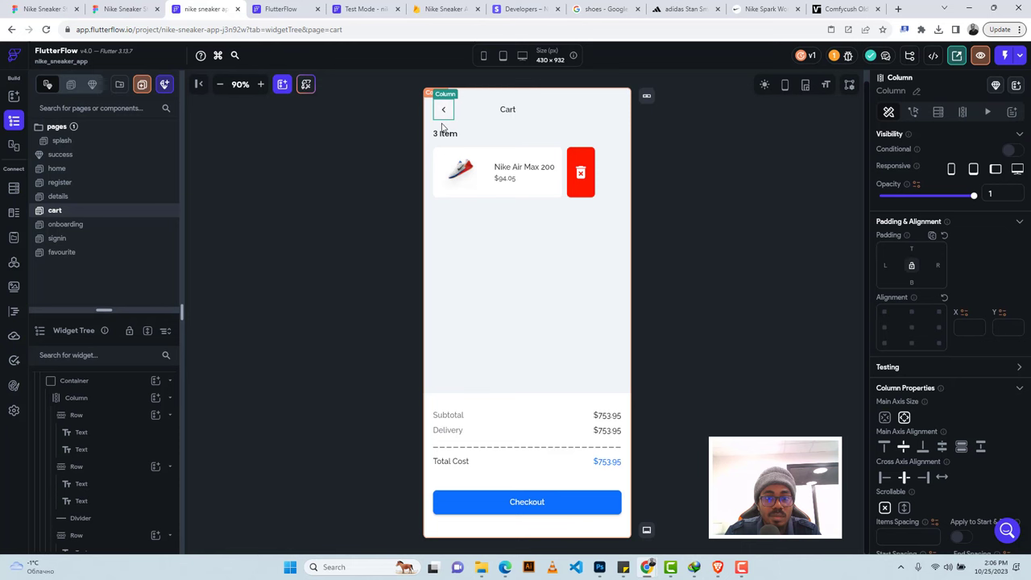
pyautogui.scroll(1, 79, 433)
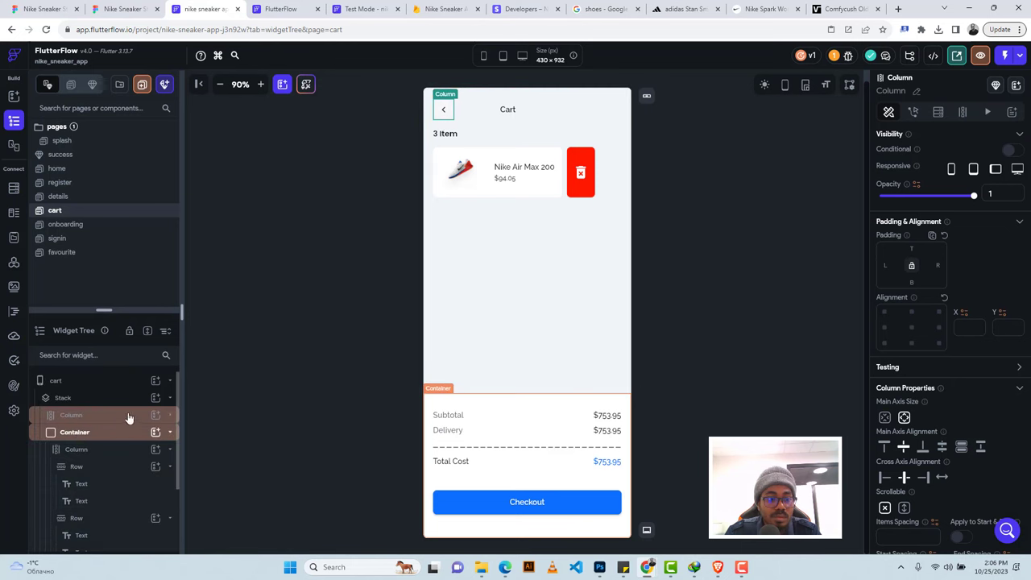
pyautogui.moveTo(129, 417); pyautogui.dragTo(106, 415)
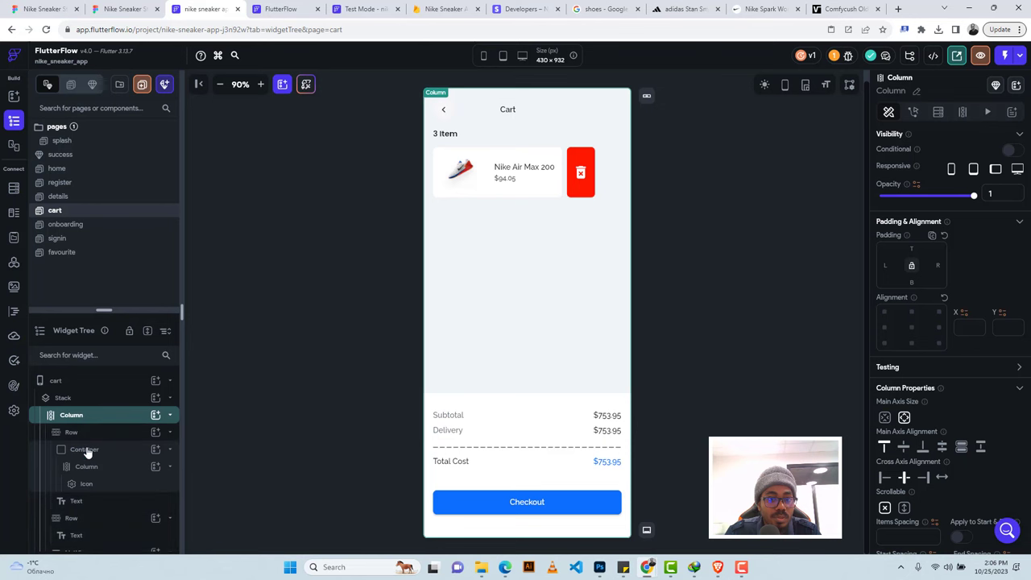
pyautogui.click(87, 451)
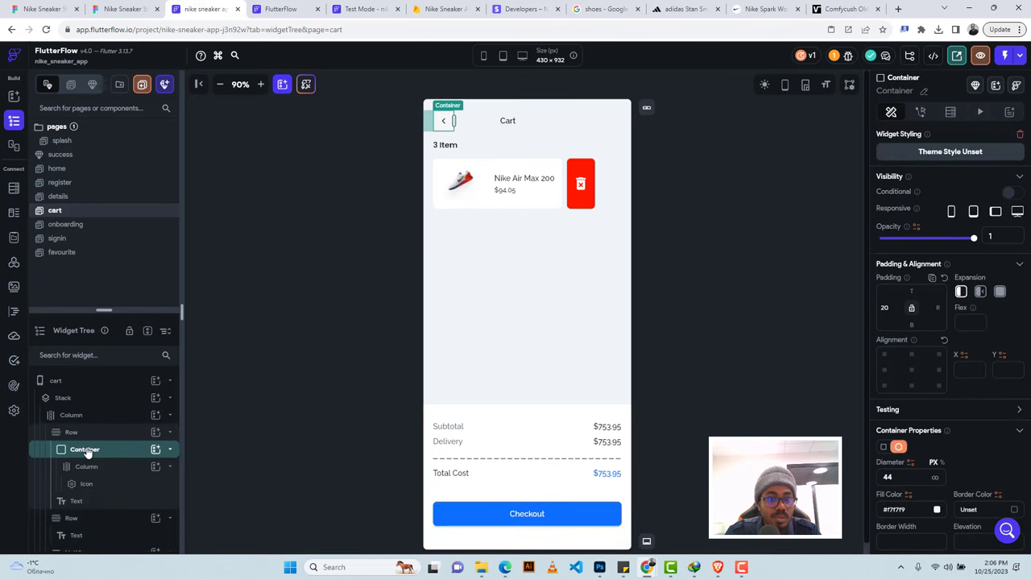
# Give the back-arrow container an On Tap Navigate Back action.
pyautogui.click(920, 112)
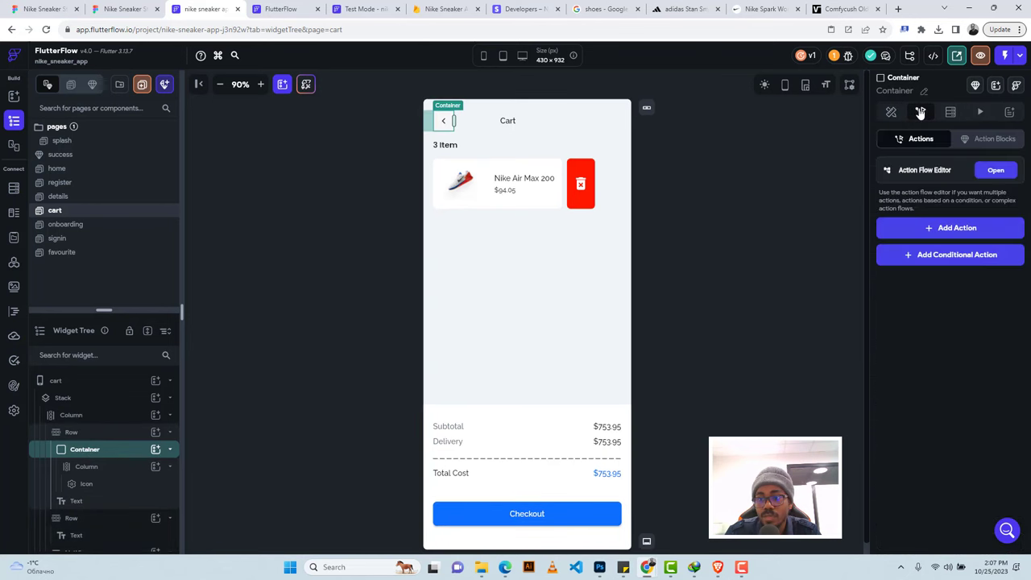
pyautogui.click(926, 226)
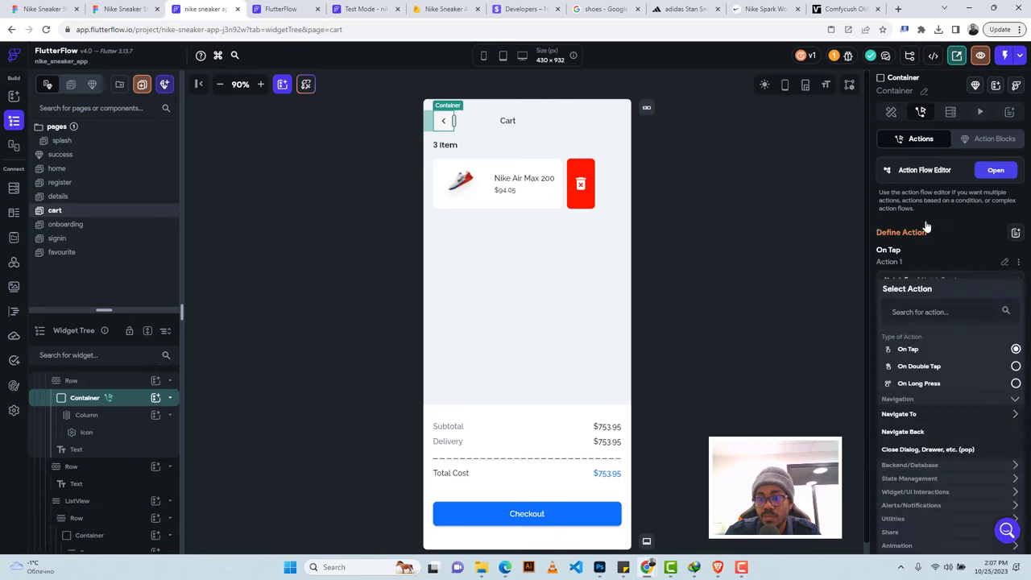
pyautogui.click(905, 434)
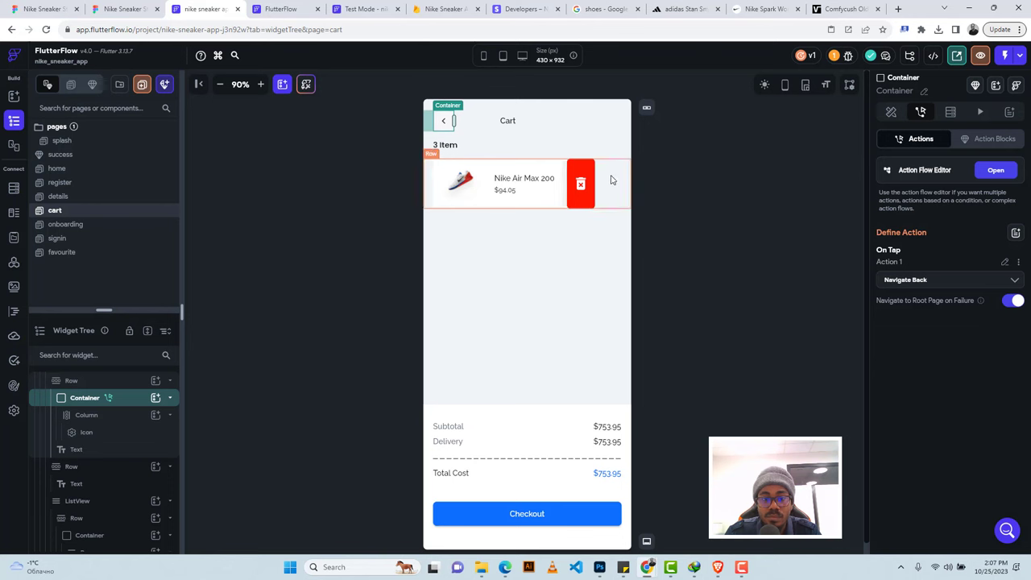
pyautogui.click(611, 179)
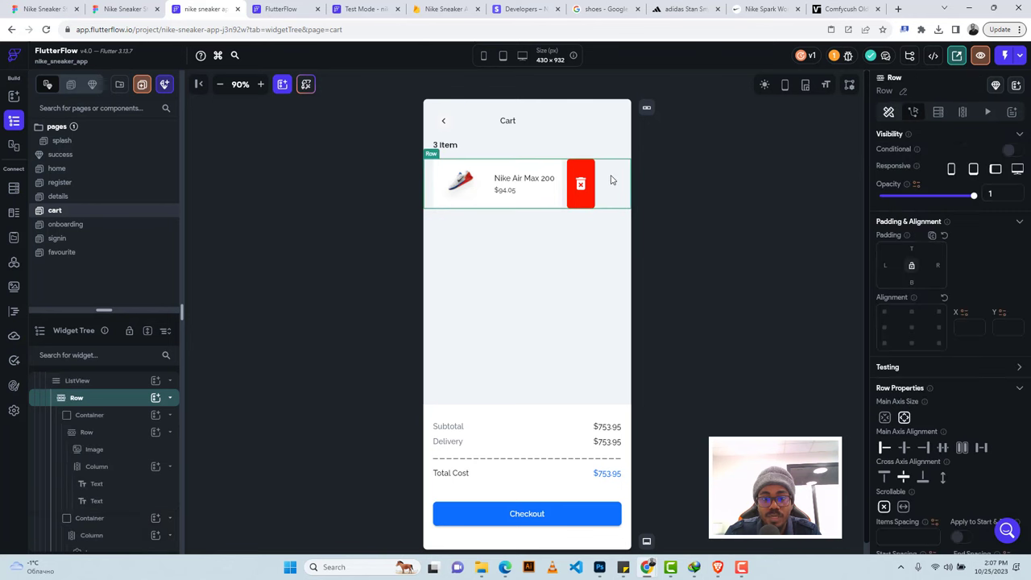
# Generate the cart ListView's children from App State cart, with variable name cartItems.
pyautogui.click(99, 382)
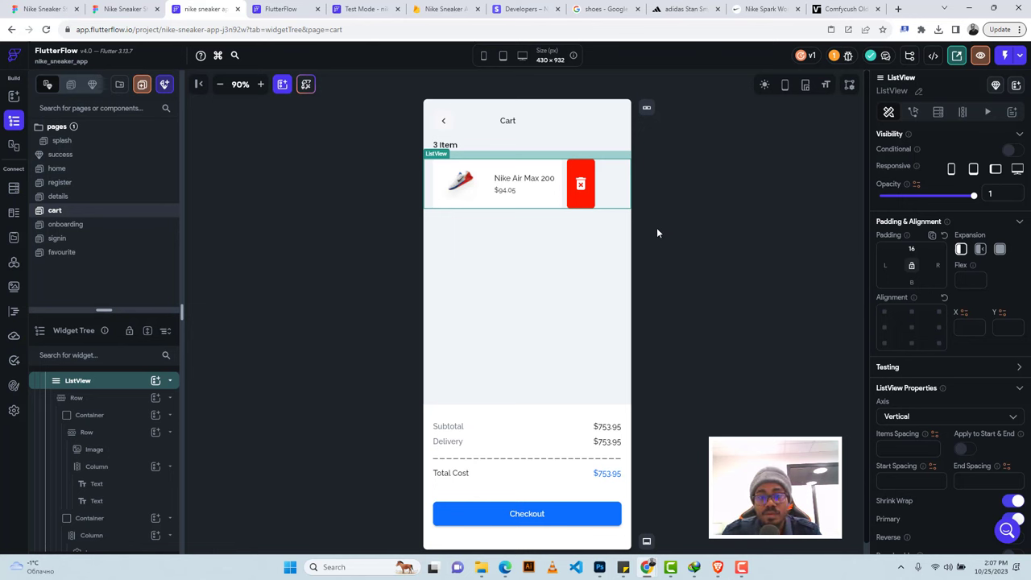
pyautogui.click(938, 114)
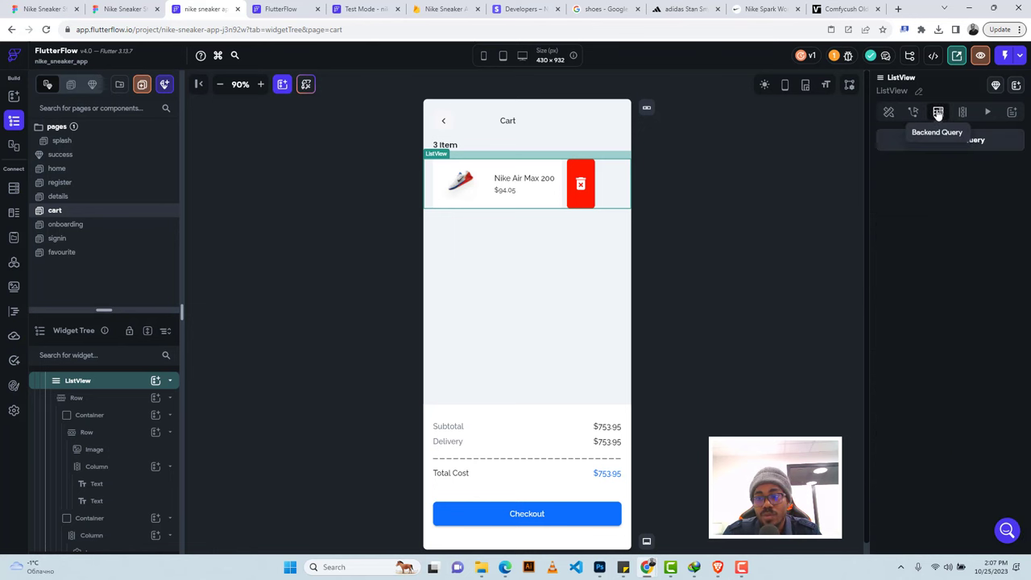
pyautogui.click(963, 112)
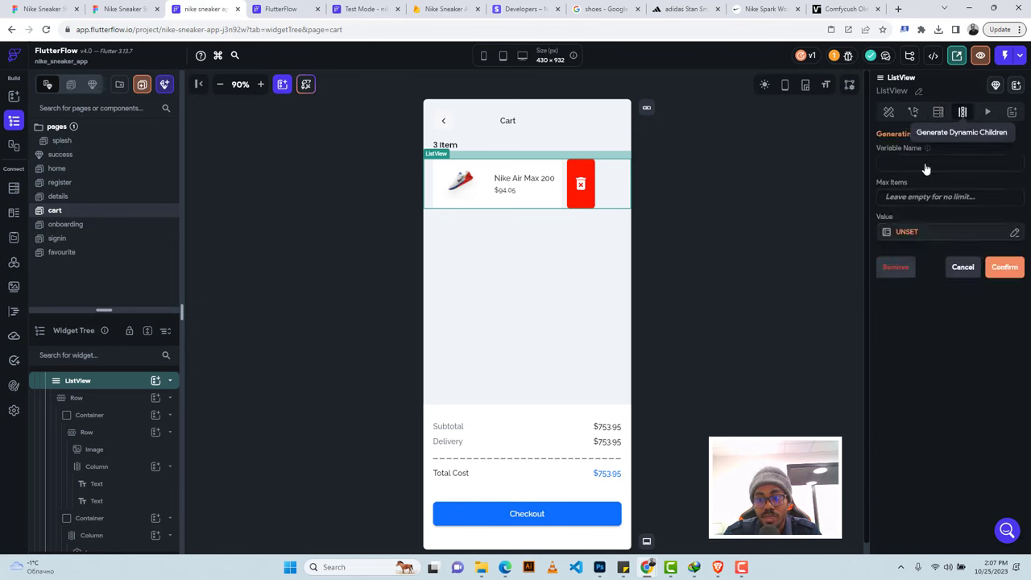
pyautogui.click(891, 164)
pyautogui.write('car')
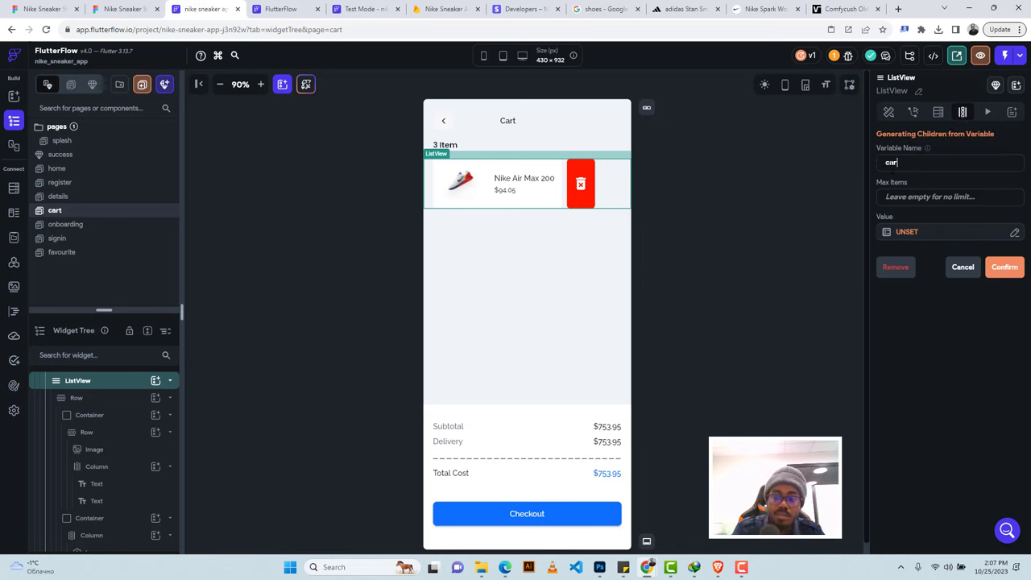
pyautogui.write('tItems')
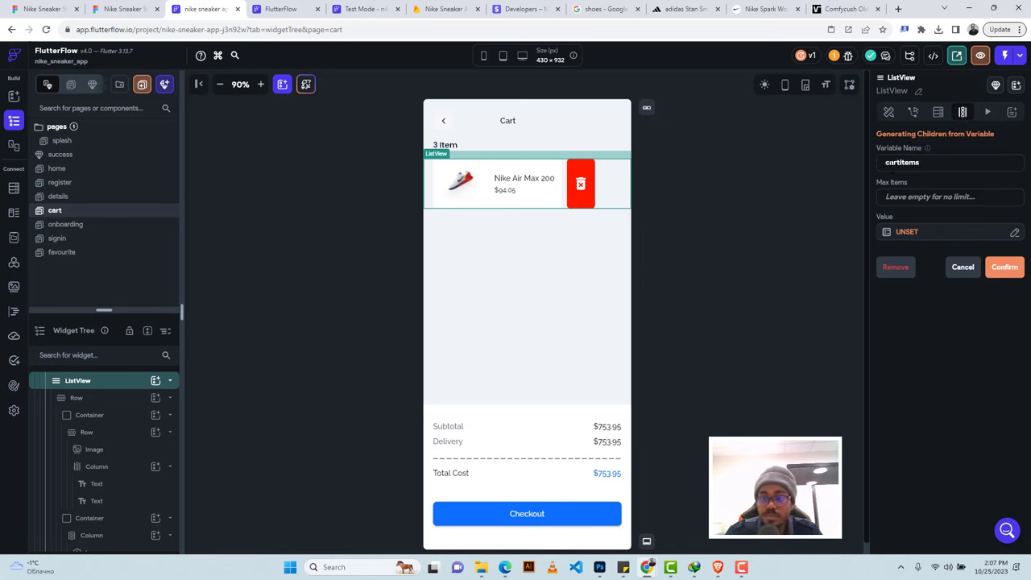
pyautogui.click(907, 234)
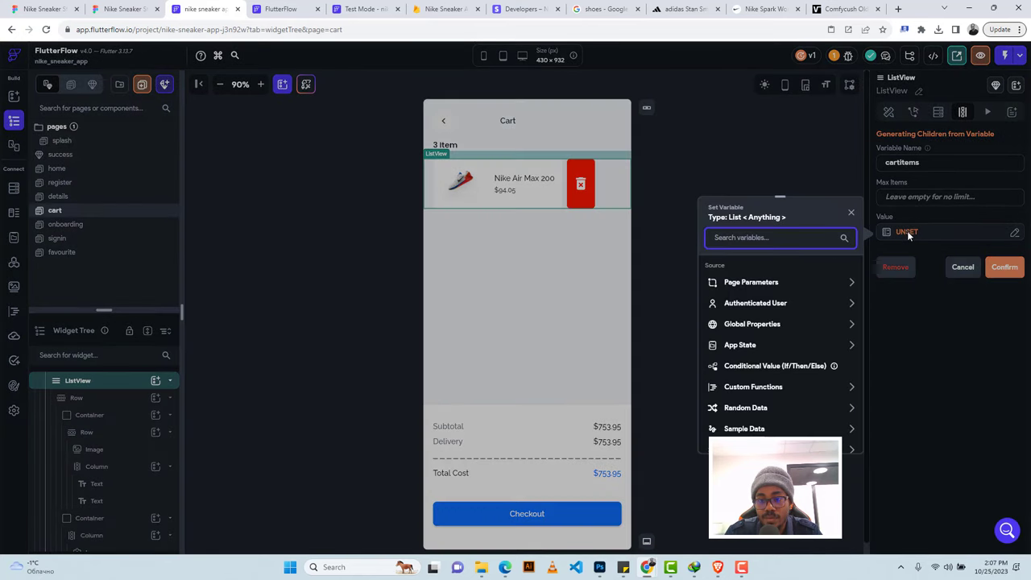
pyautogui.click(751, 346)
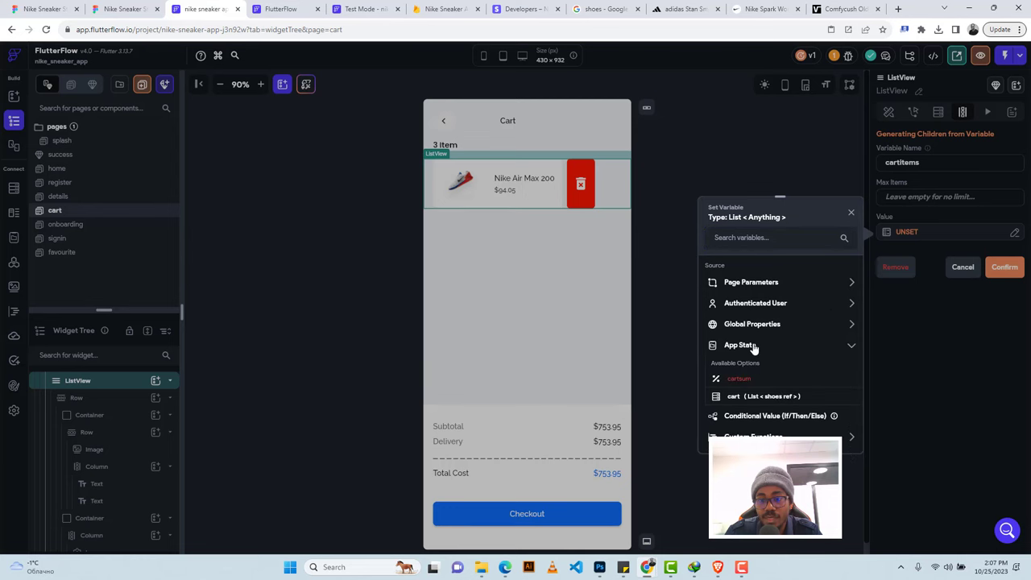
pyautogui.click(734, 396)
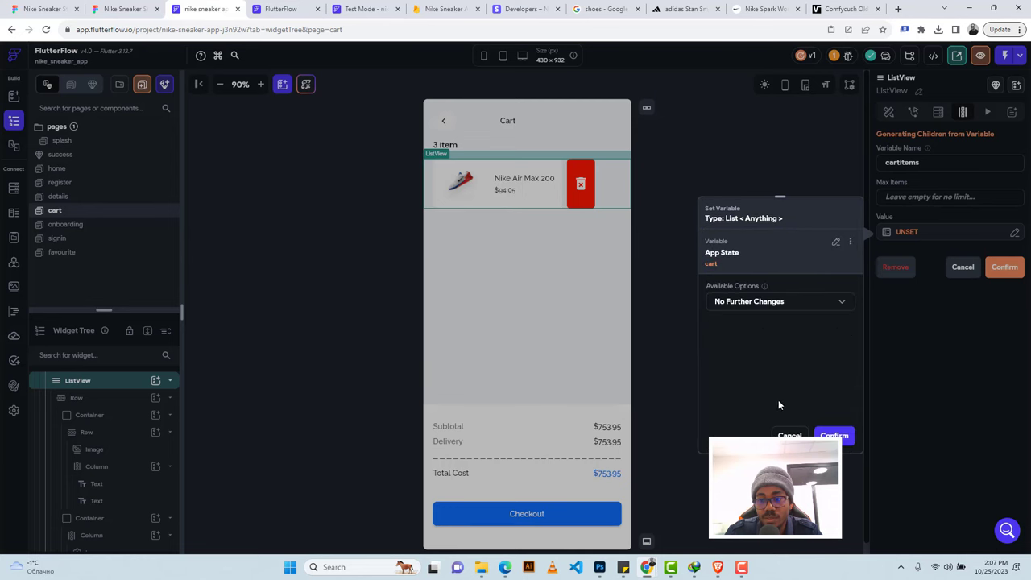
pyautogui.click(834, 435)
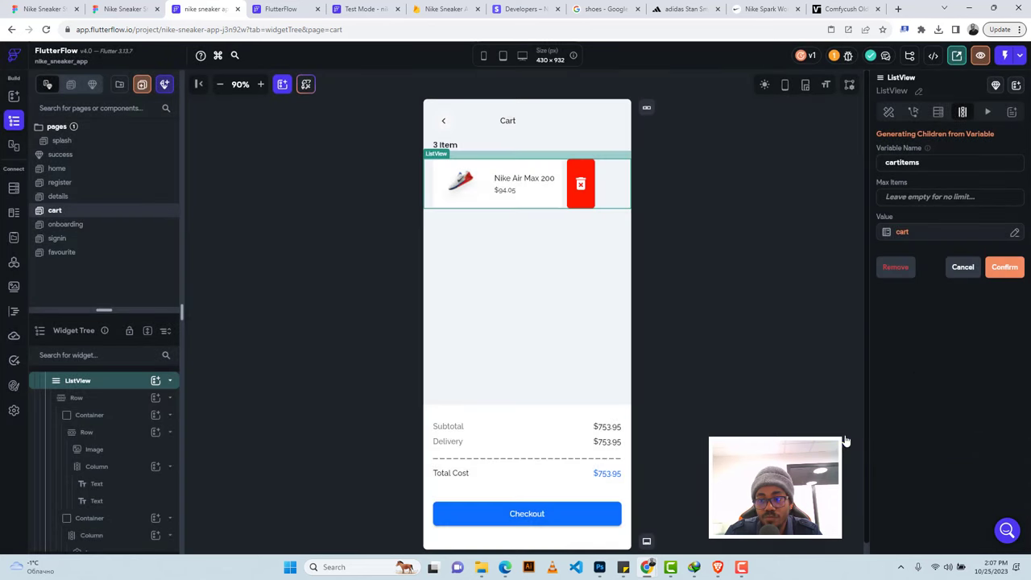
pyautogui.click(1006, 268)
pyautogui.click(594, 354)
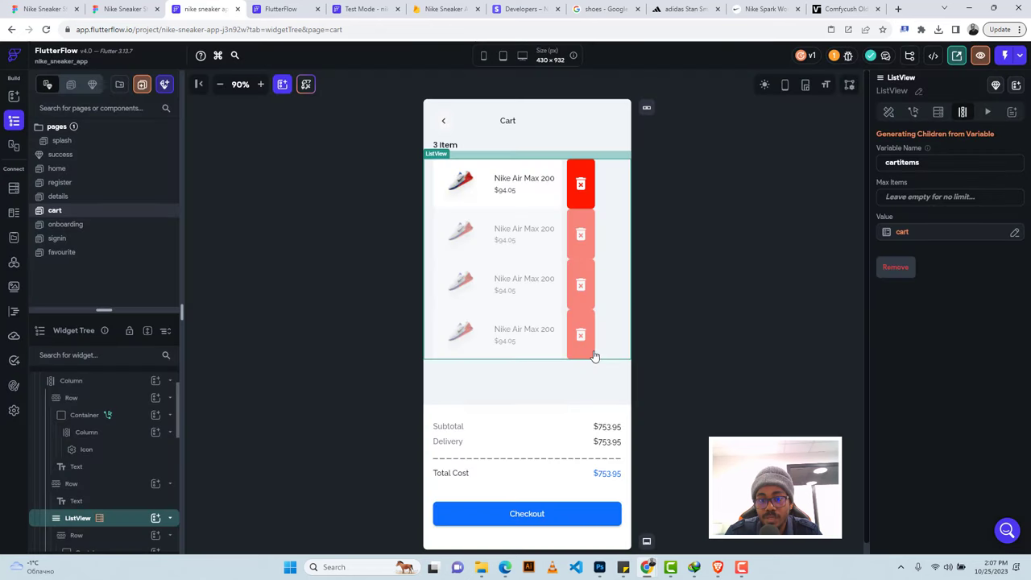
# Set the first cart row's top padding to 12.
pyautogui.click(565, 171)
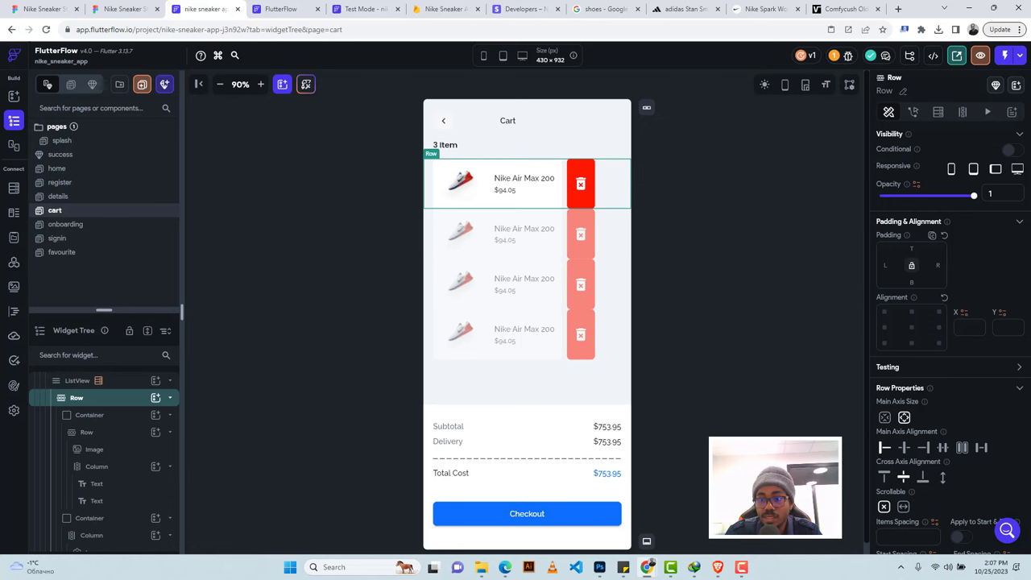
pyautogui.click(911, 248)
pyautogui.write('10')
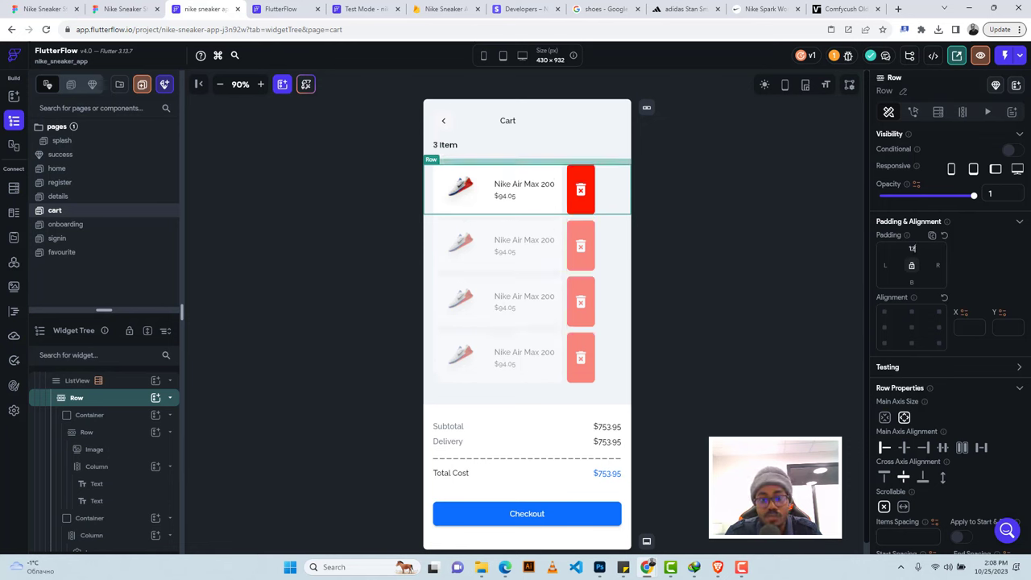
pyautogui.write('2')
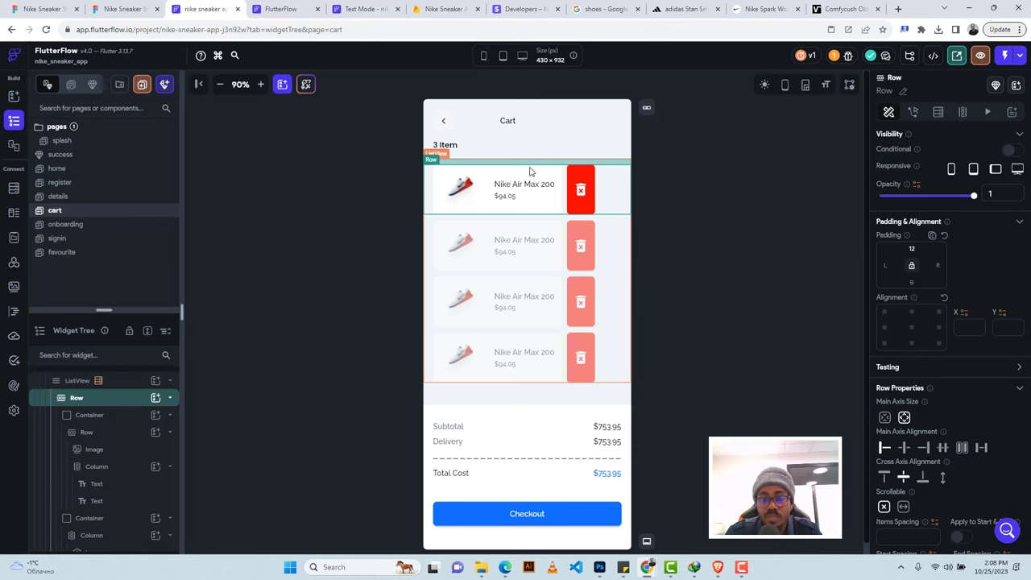
# Try binding the shoe name text to cartItems Item, cancel, and select the outer row.
pyautogui.click(461, 187)
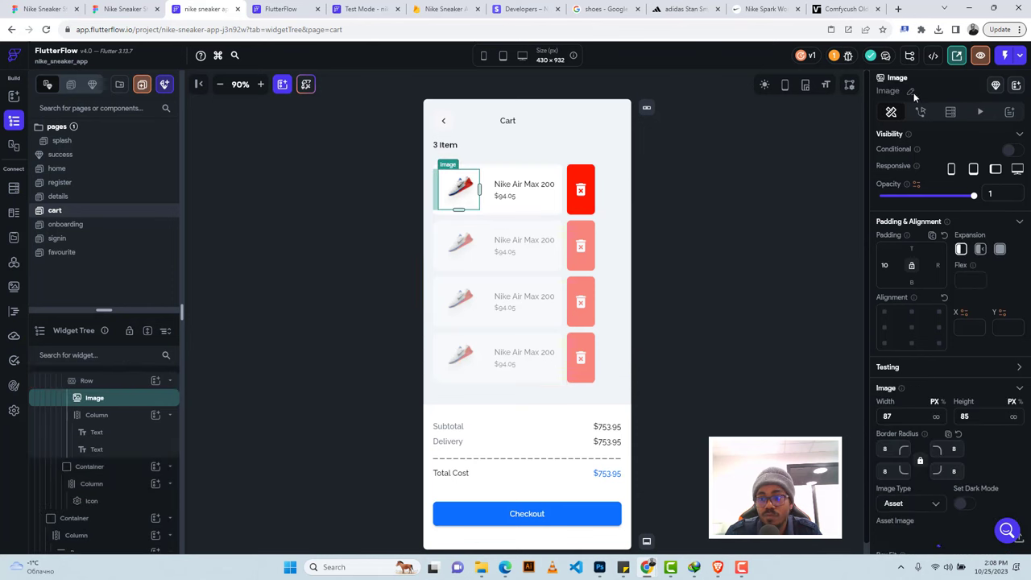
pyautogui.click(523, 185)
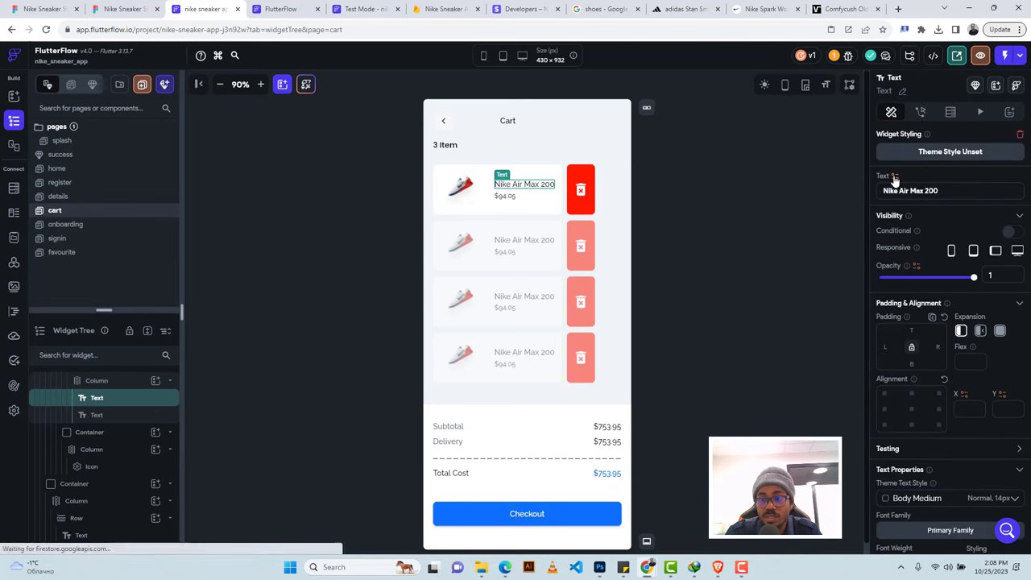
pyautogui.click(893, 177)
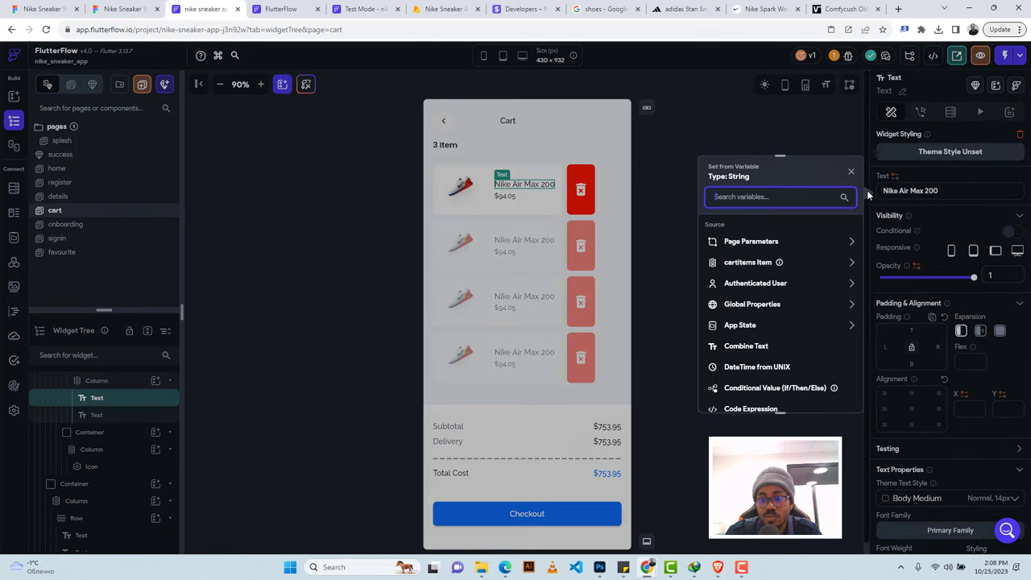
pyautogui.click(817, 262)
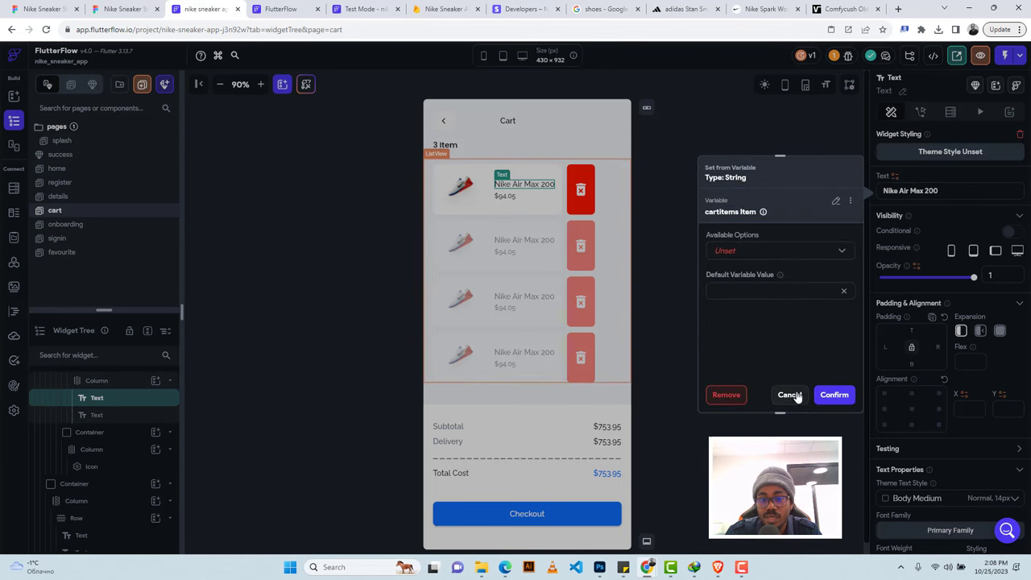
pyautogui.click(790, 395)
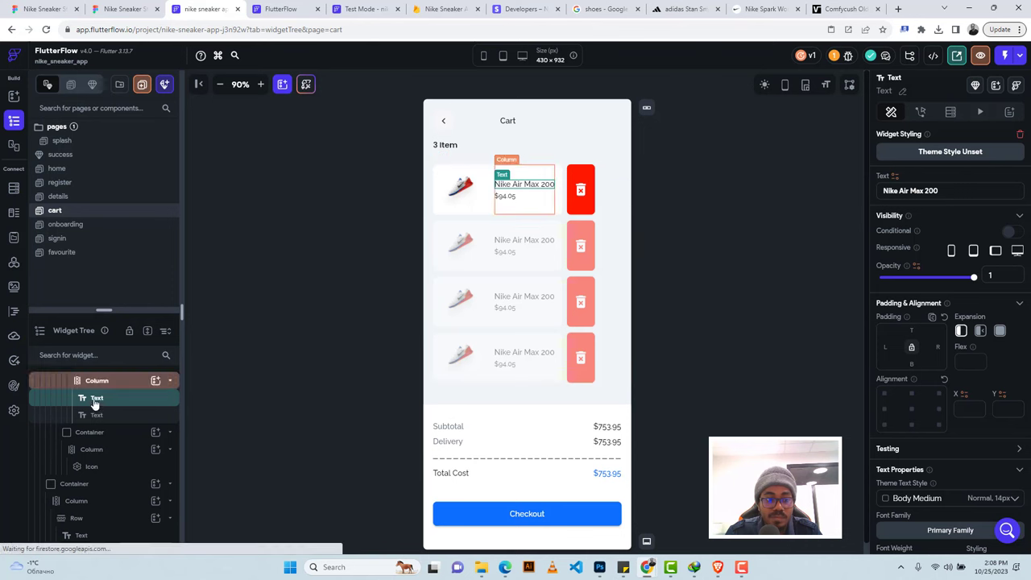
pyautogui.scroll(1, 97, 402)
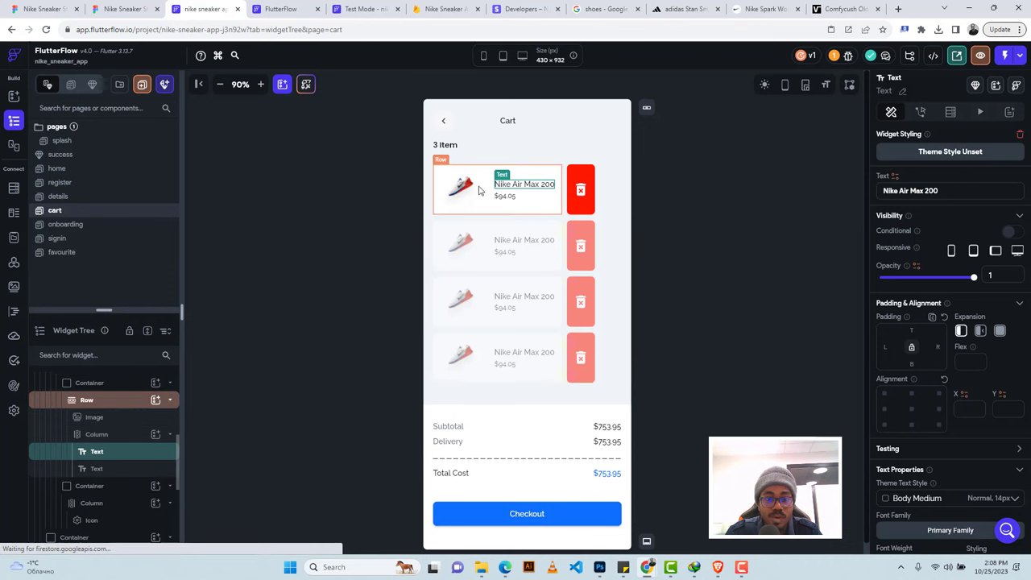
pyautogui.click(427, 187)
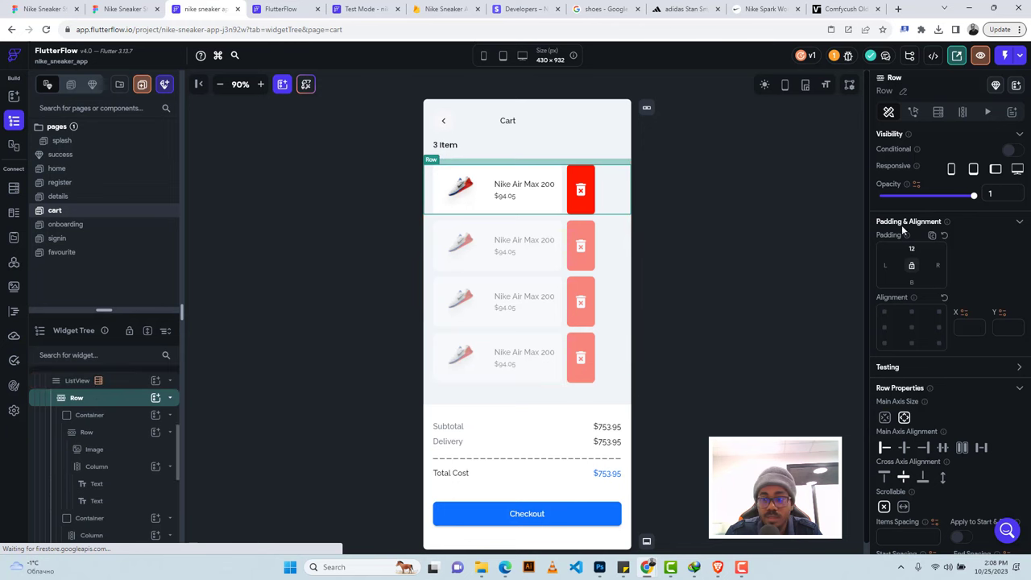
# Add a Document from Reference query on the row: shoes collection, reference cartItems Item.
pyautogui.click(937, 113)
pyautogui.click(990, 142)
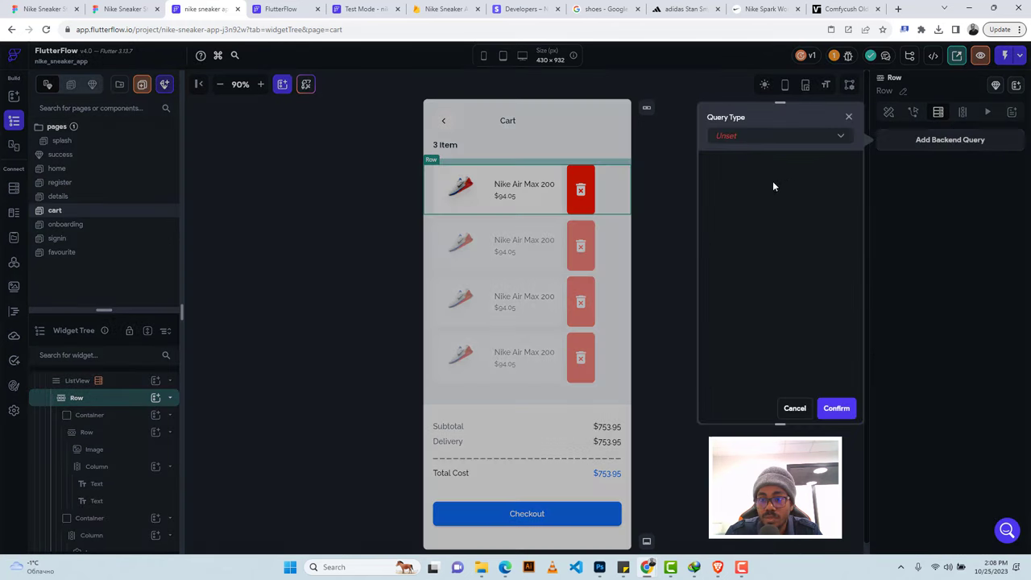
pyautogui.click(740, 137)
pyautogui.click(737, 161)
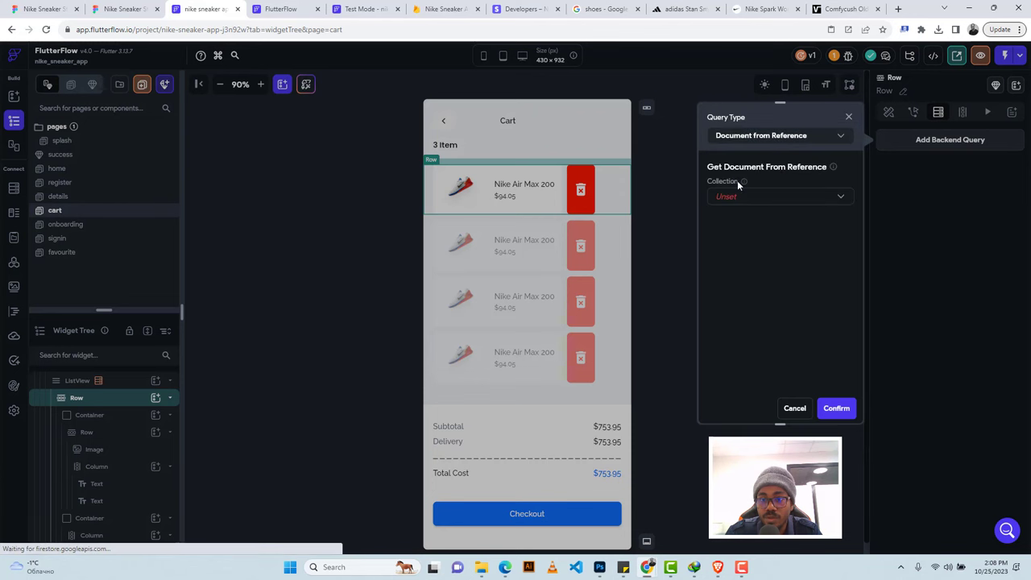
pyautogui.click(736, 201)
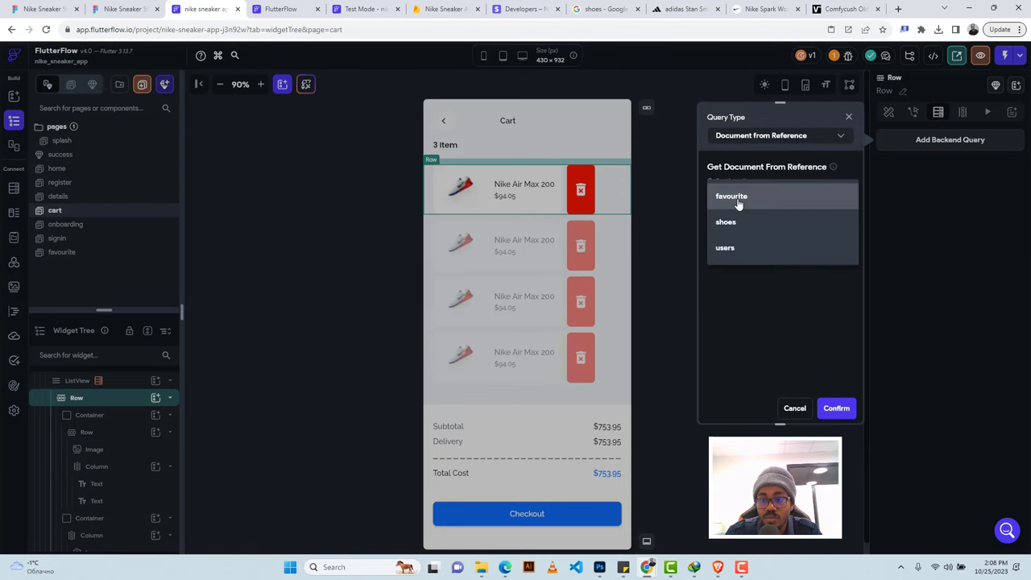
pyautogui.click(731, 223)
pyautogui.click(735, 222)
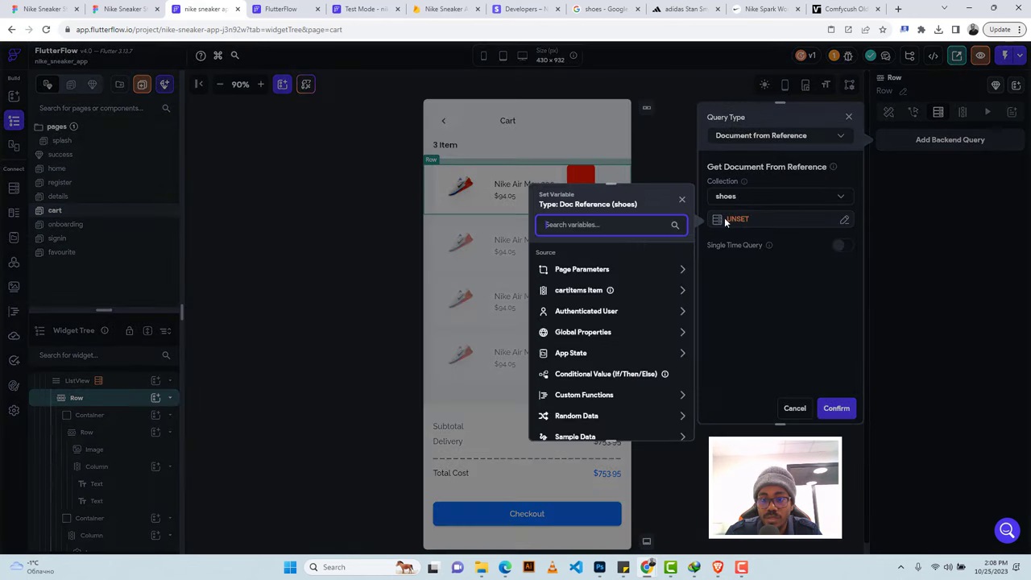
pyautogui.click(590, 291)
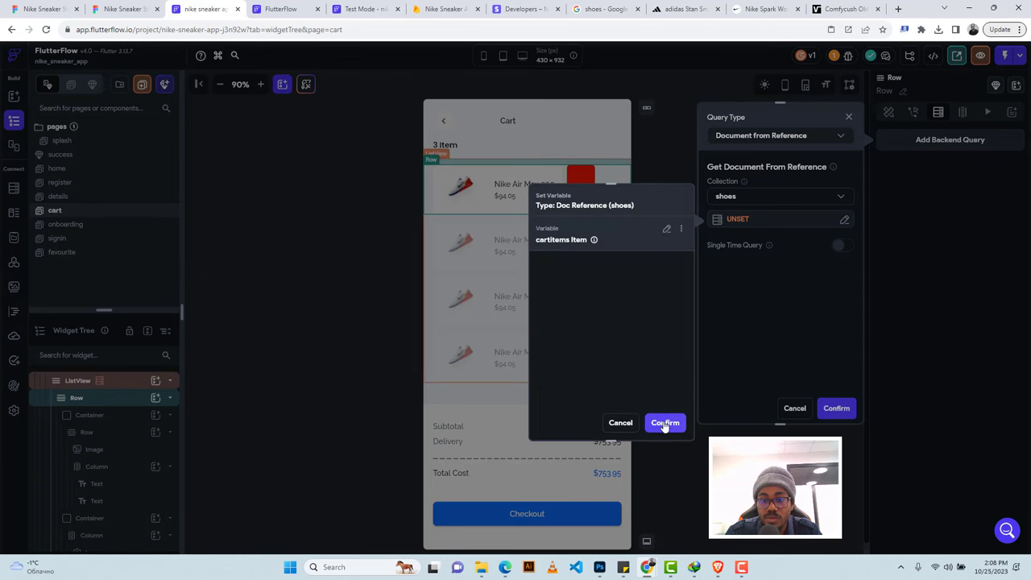
pyautogui.click(665, 423)
pyautogui.click(835, 408)
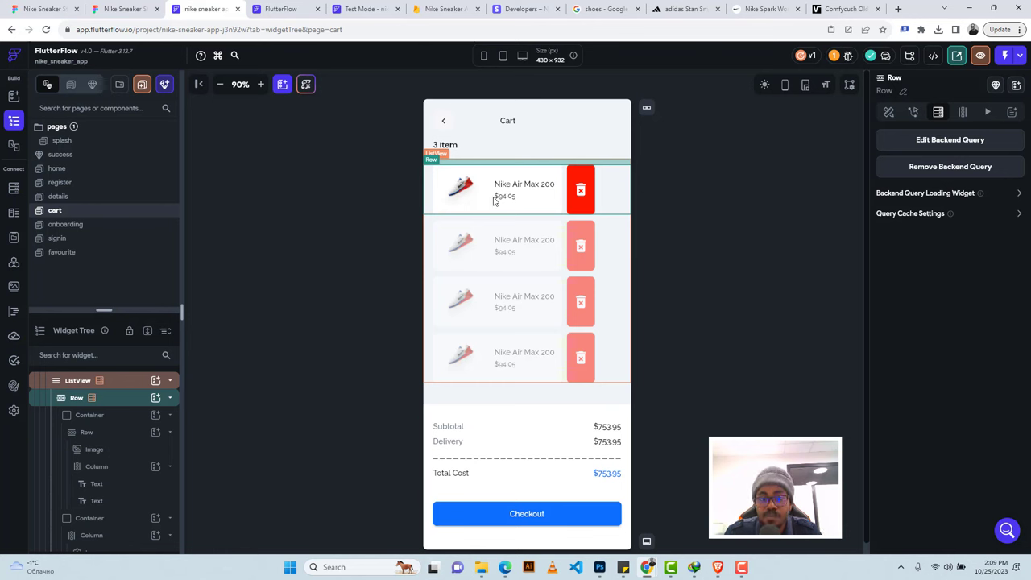
# Make the row's shoe image a Network image with path bound to shoes Document > image.
pyautogui.click(462, 187)
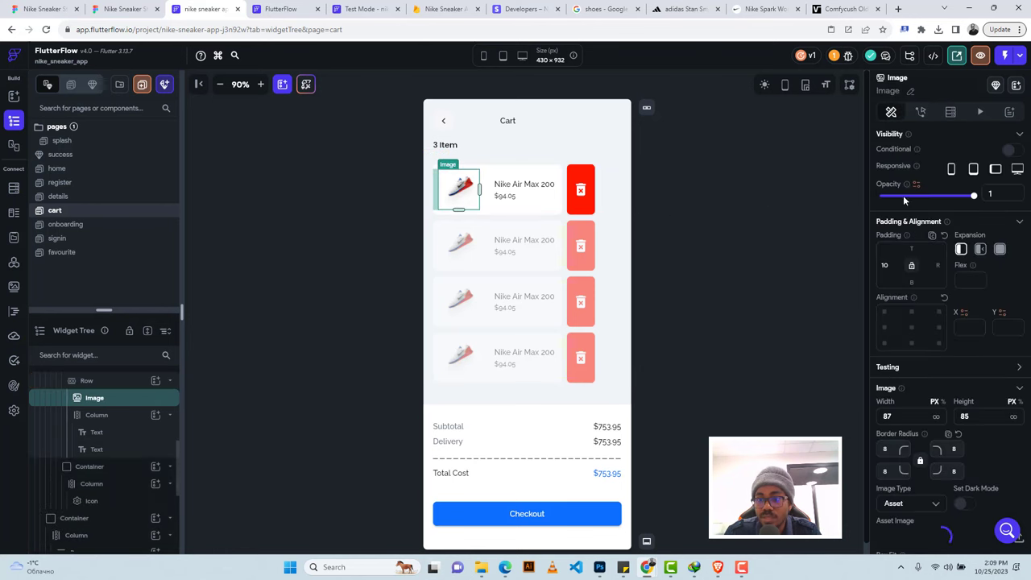
pyautogui.scroll(-2, 915, 333)
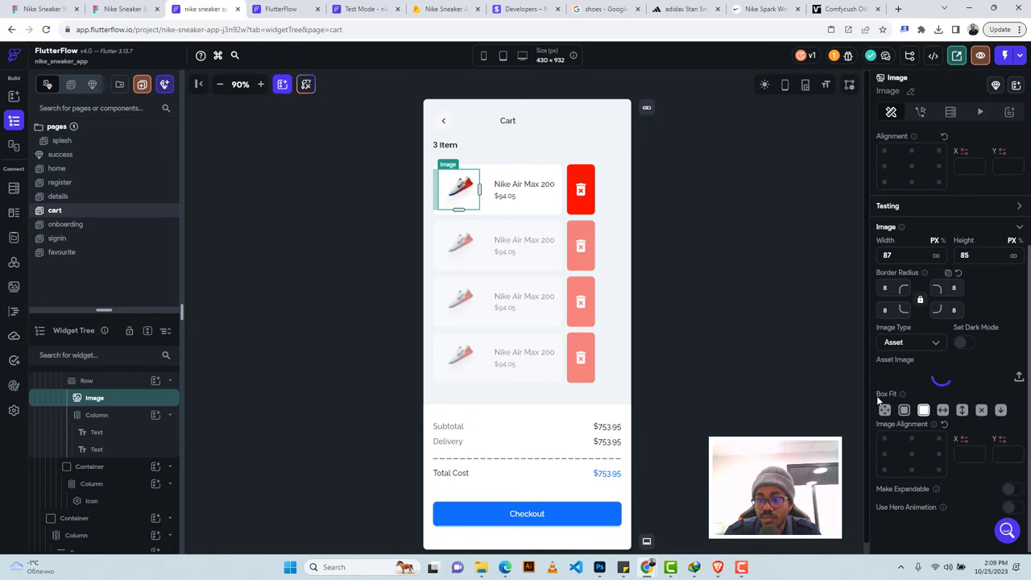
pyautogui.click(915, 342)
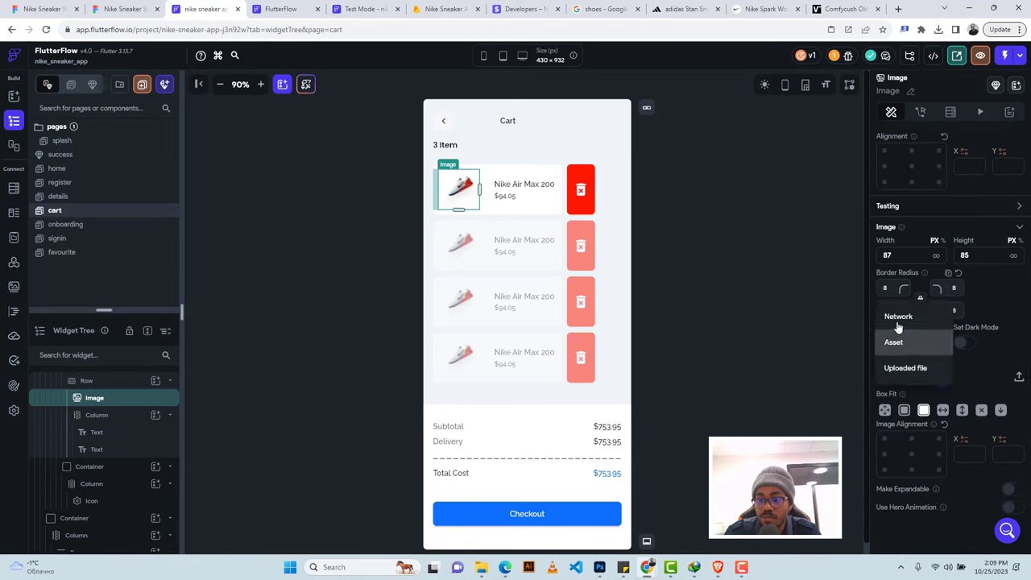
pyautogui.click(896, 322)
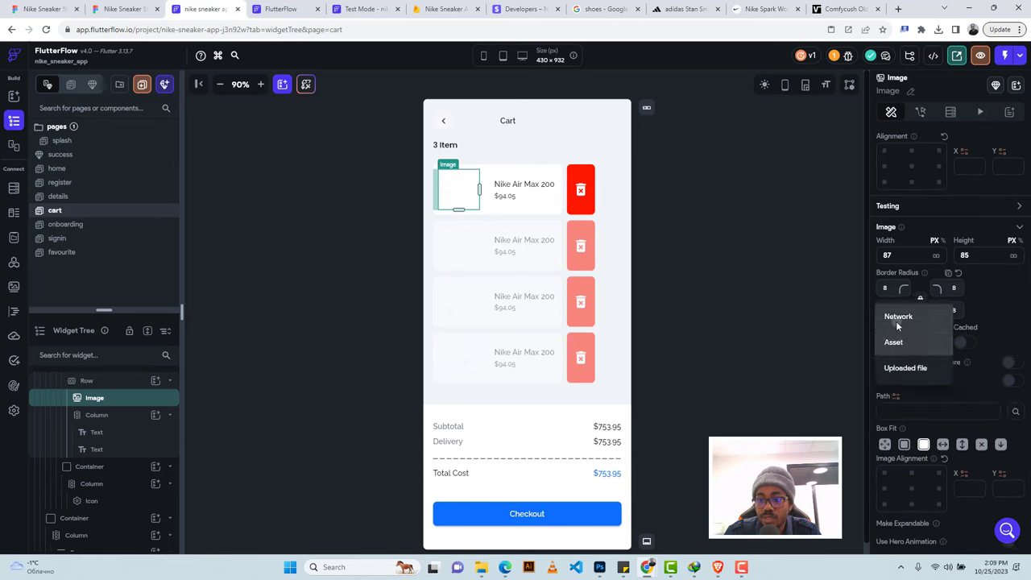
pyautogui.click(895, 395)
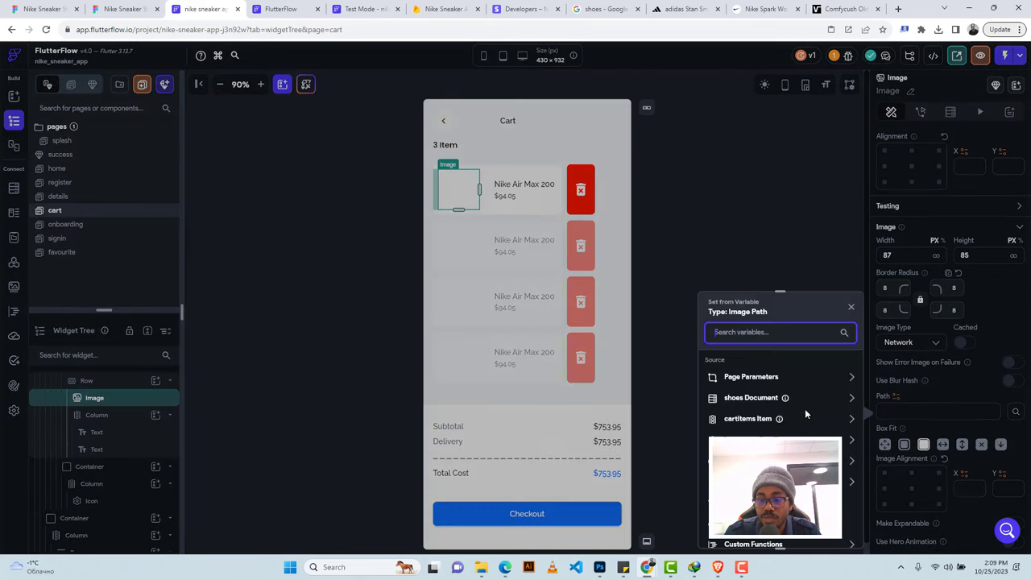
pyautogui.click(741, 398)
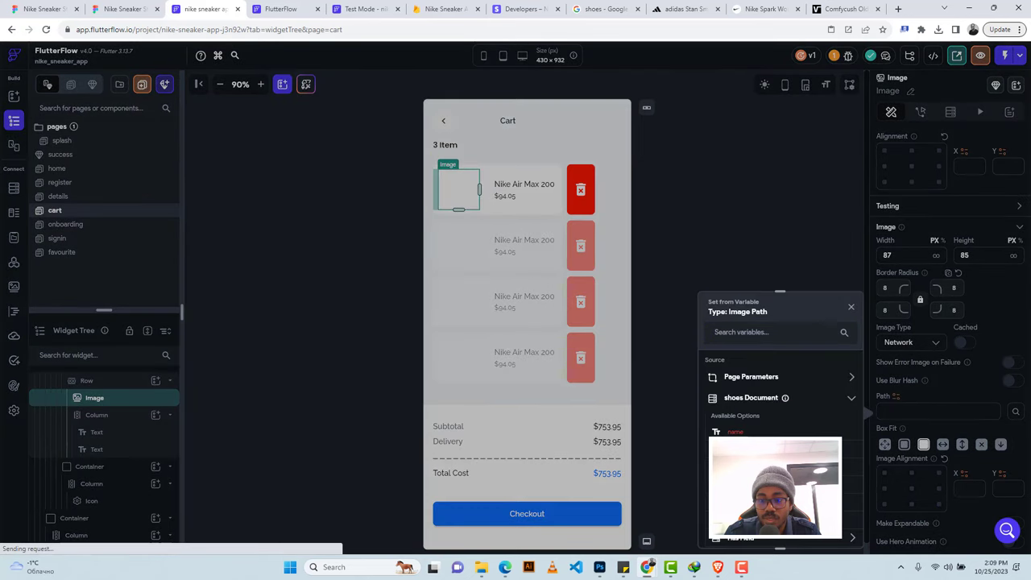
pyautogui.click(740, 451)
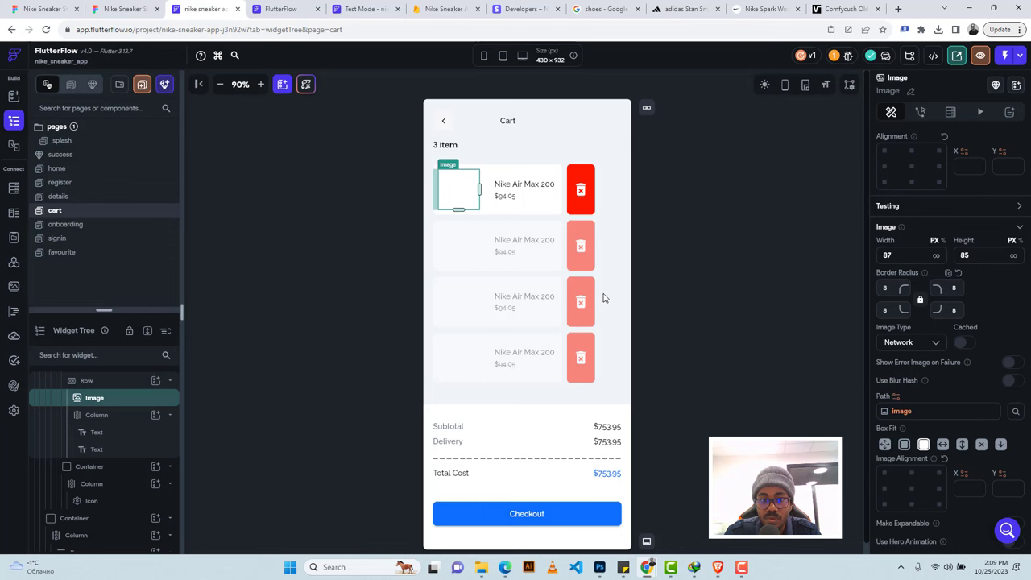
pyautogui.click(513, 188)
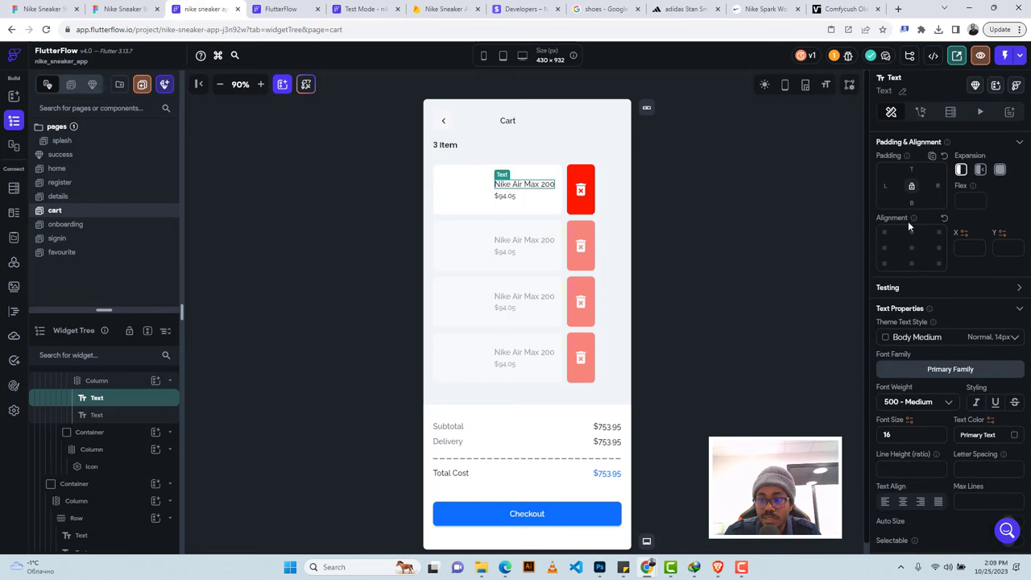
# Bind the name text to shoes Document > name and make it Flexible with right padding 12.
pyautogui.scroll(1, 914, 313)
pyautogui.scroll(2, 902, 242)
pyautogui.scroll(-1, 896, 182)
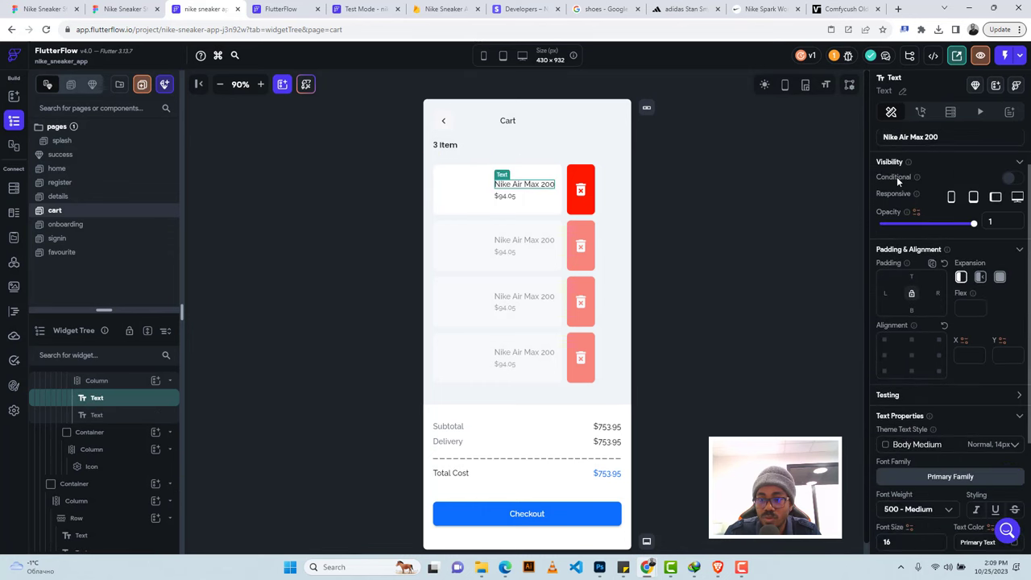
pyautogui.scroll(1, 897, 201)
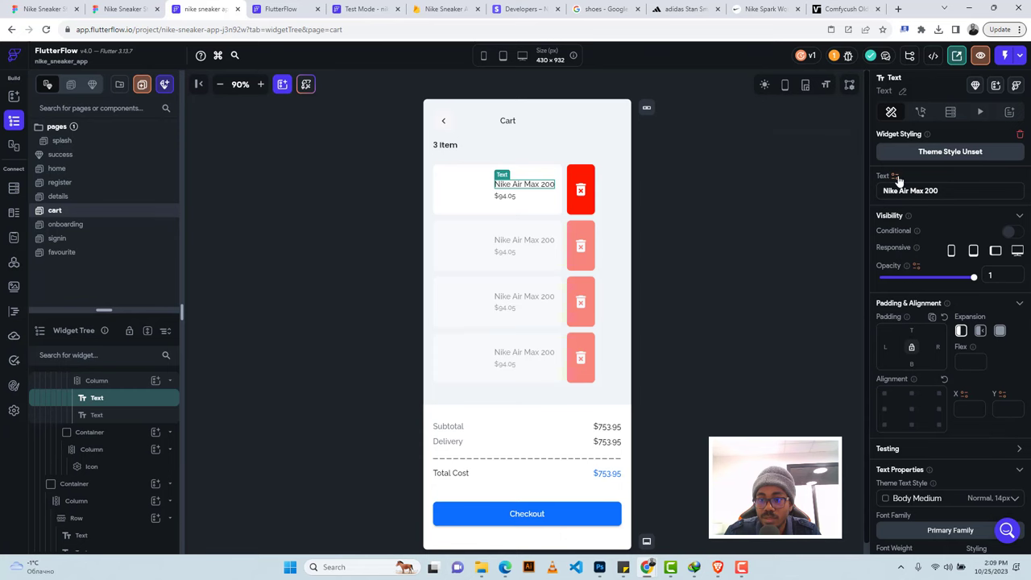
pyautogui.click(894, 177)
pyautogui.click(748, 262)
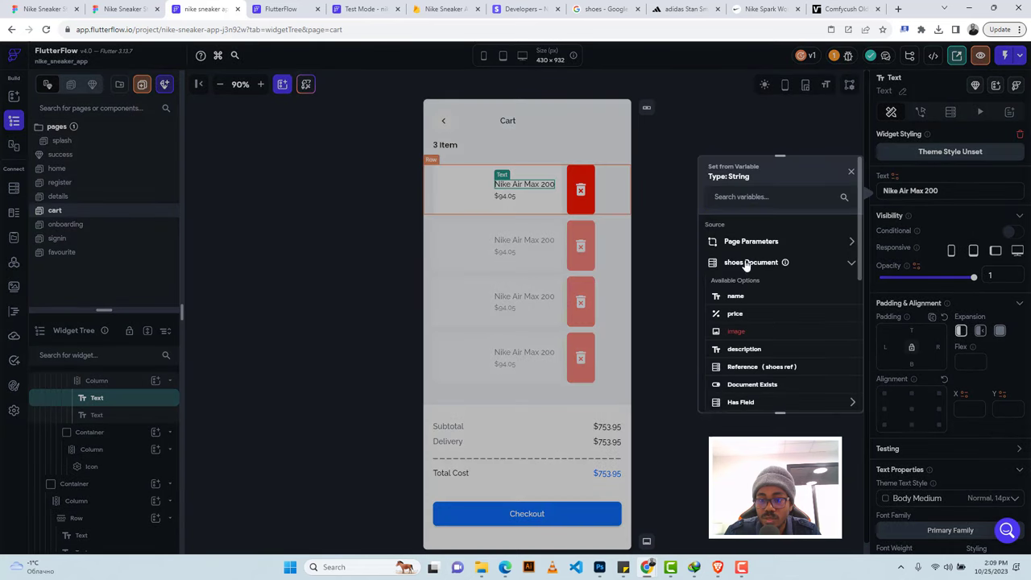
pyautogui.click(735, 297)
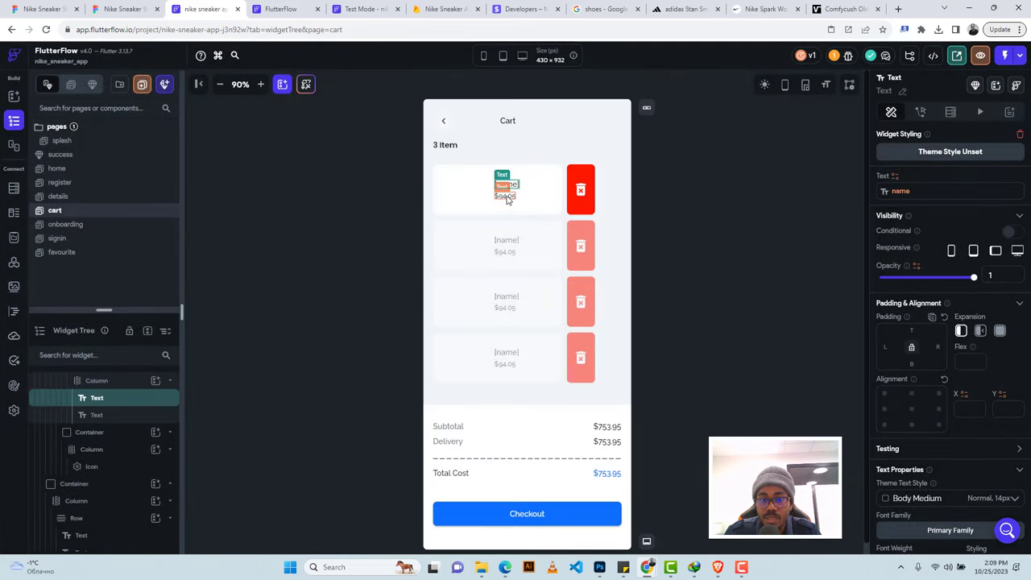
pyautogui.click(507, 198)
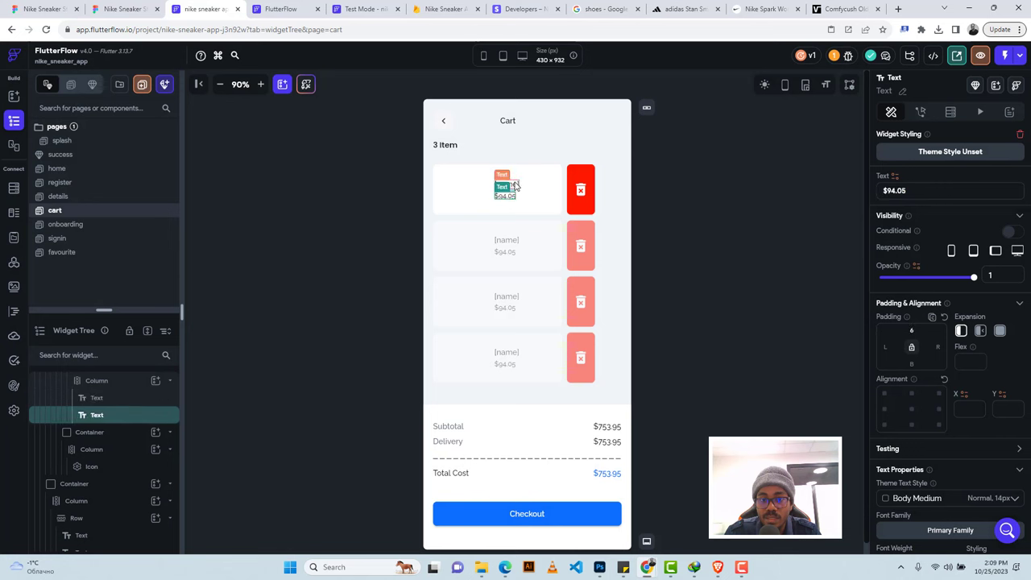
pyautogui.click(514, 185)
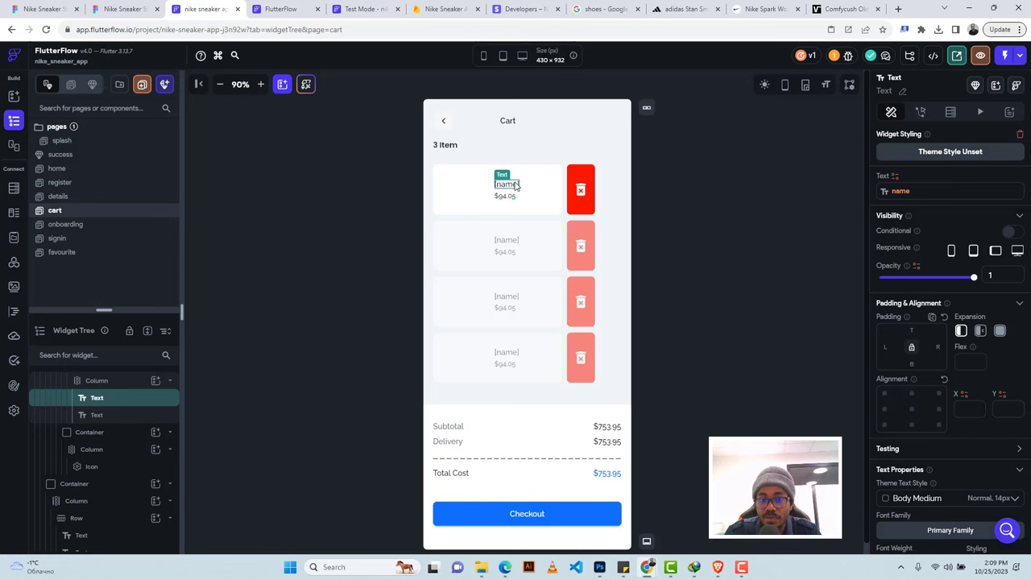
pyautogui.click(980, 332)
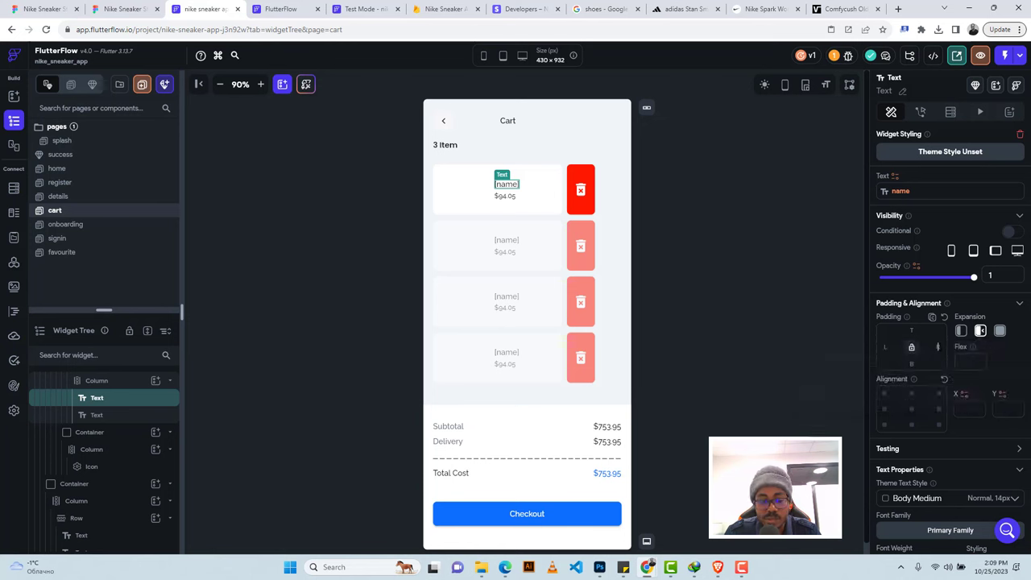
pyautogui.write('12')
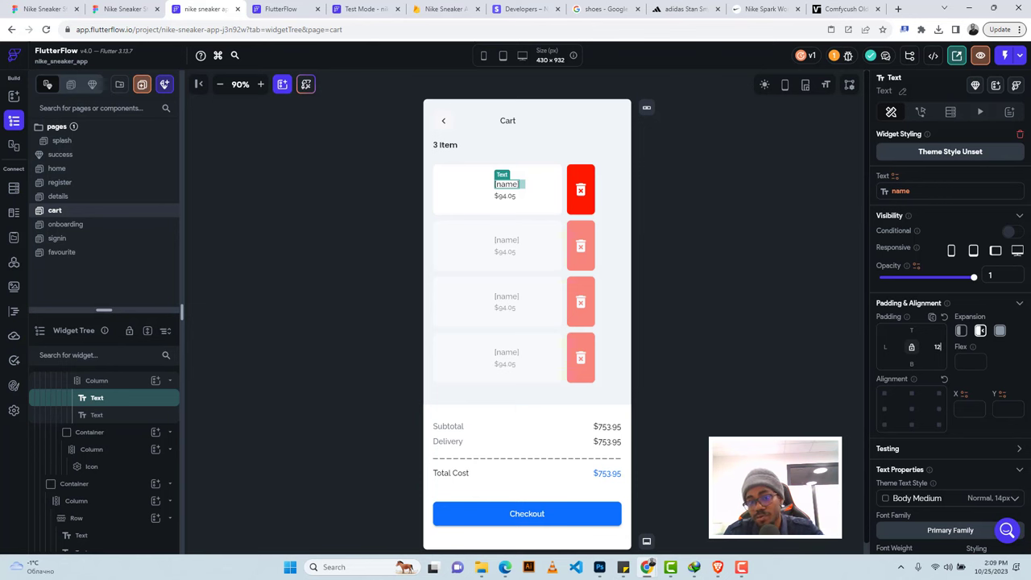
# Bind the price text to shoes Document > price with a custom currency number format.
pyautogui.click(501, 197)
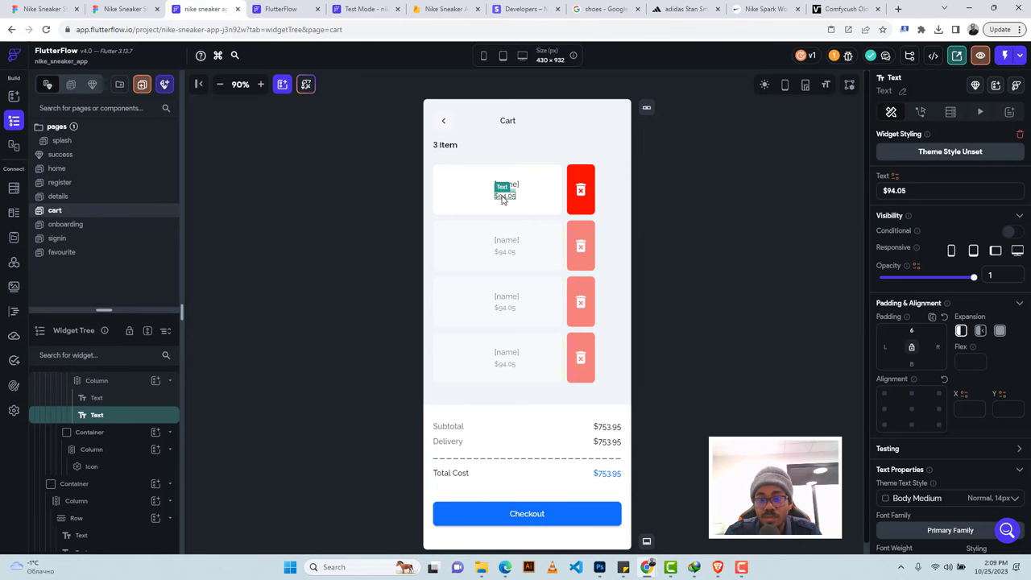
pyautogui.click(893, 176)
pyautogui.click(751, 262)
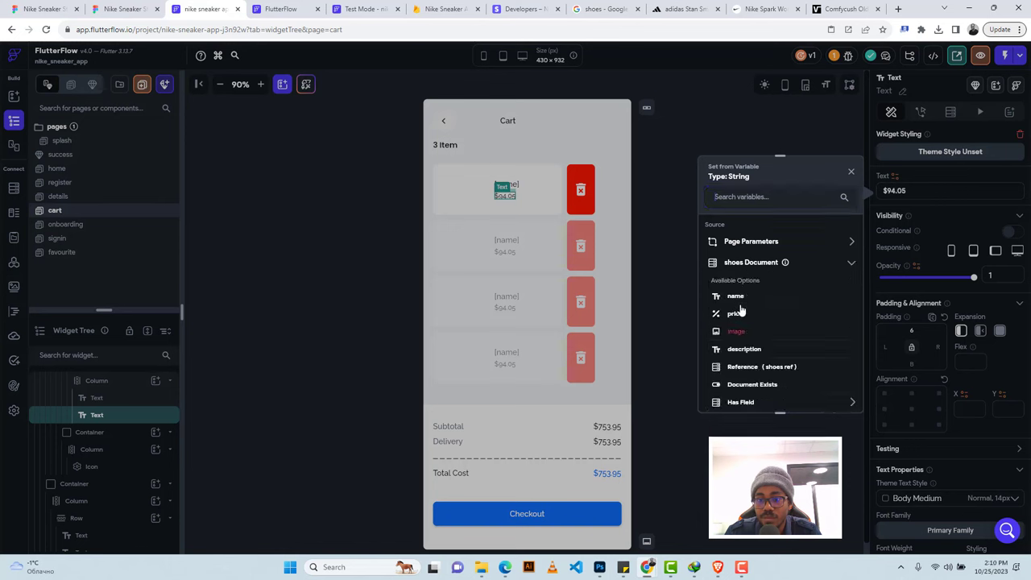
pyautogui.click(734, 314)
pyautogui.click(738, 338)
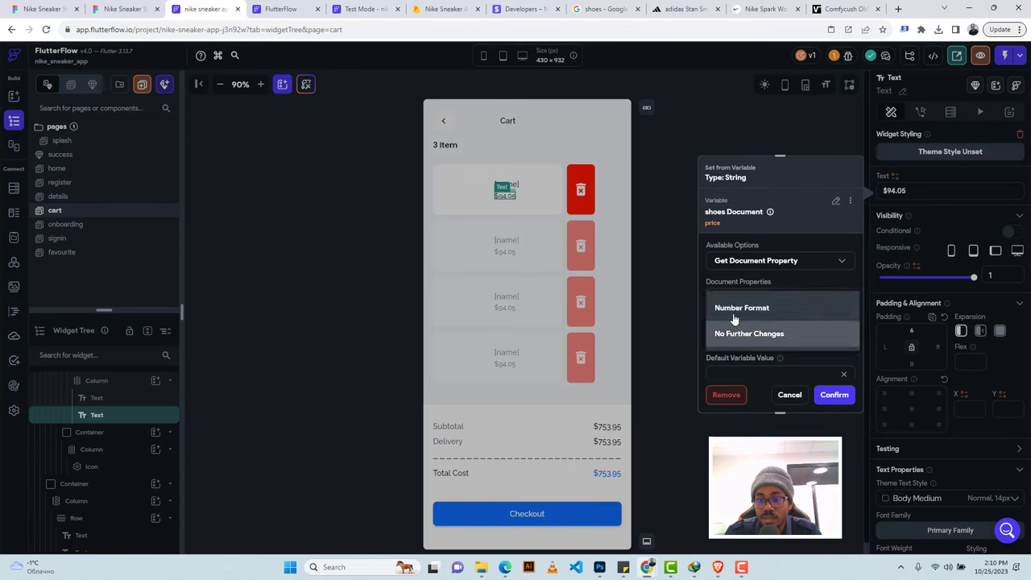
pyautogui.click(734, 307)
pyautogui.scroll(-1, 748, 347)
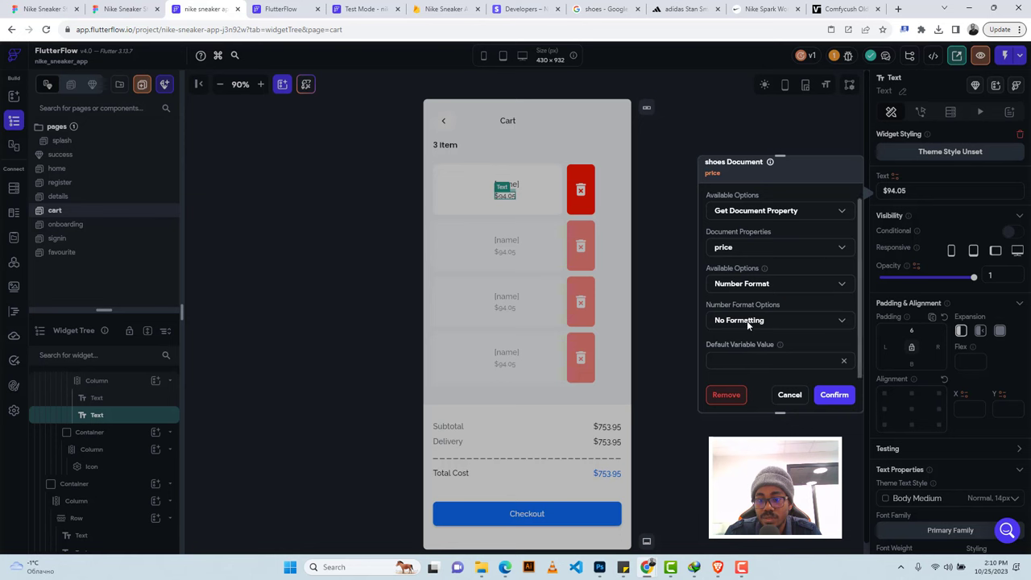
pyautogui.click(746, 321)
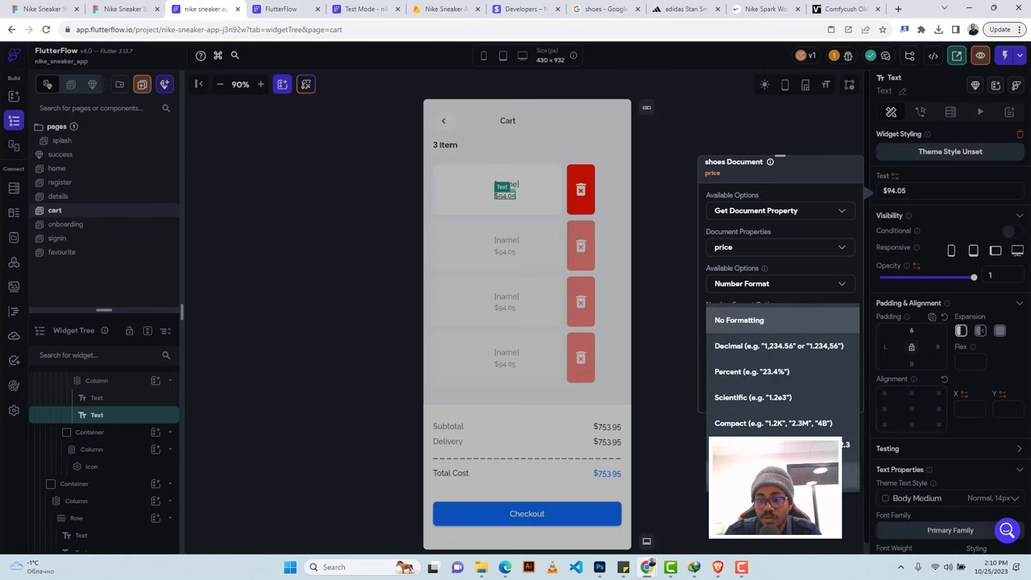
pyautogui.click(849, 473)
pyautogui.scroll(-2, 847, 312)
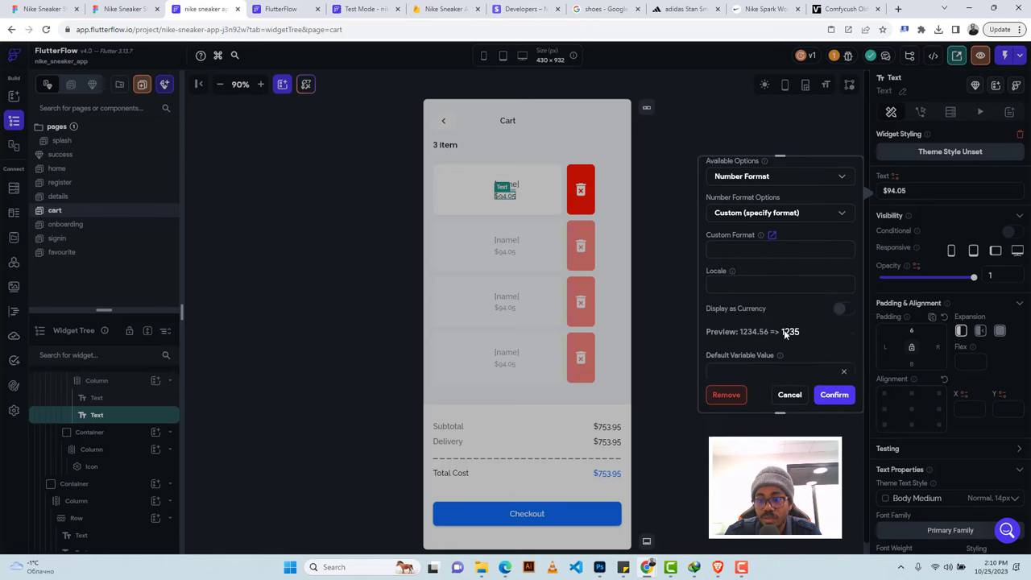
pyautogui.click(845, 310)
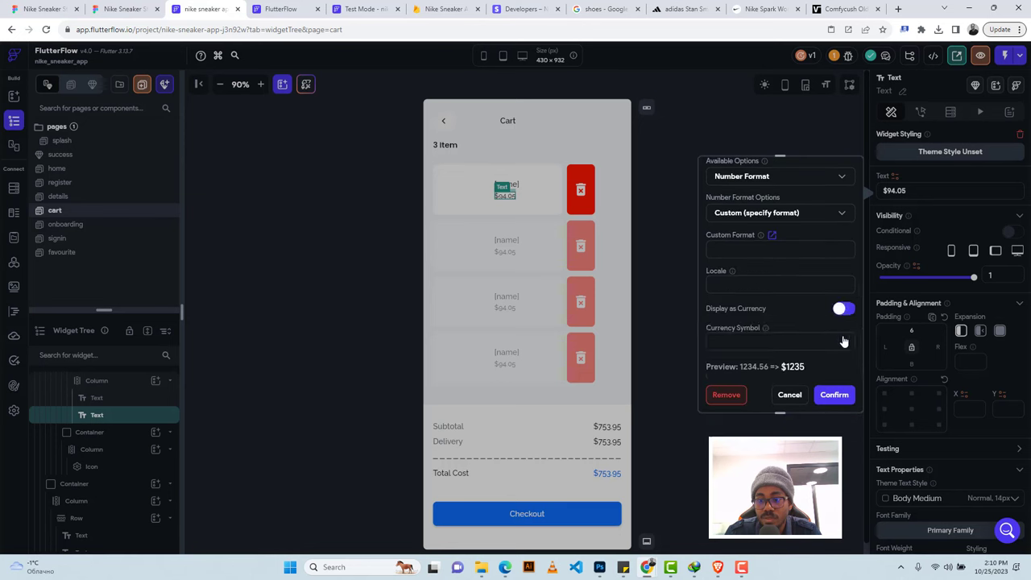
pyautogui.click(832, 395)
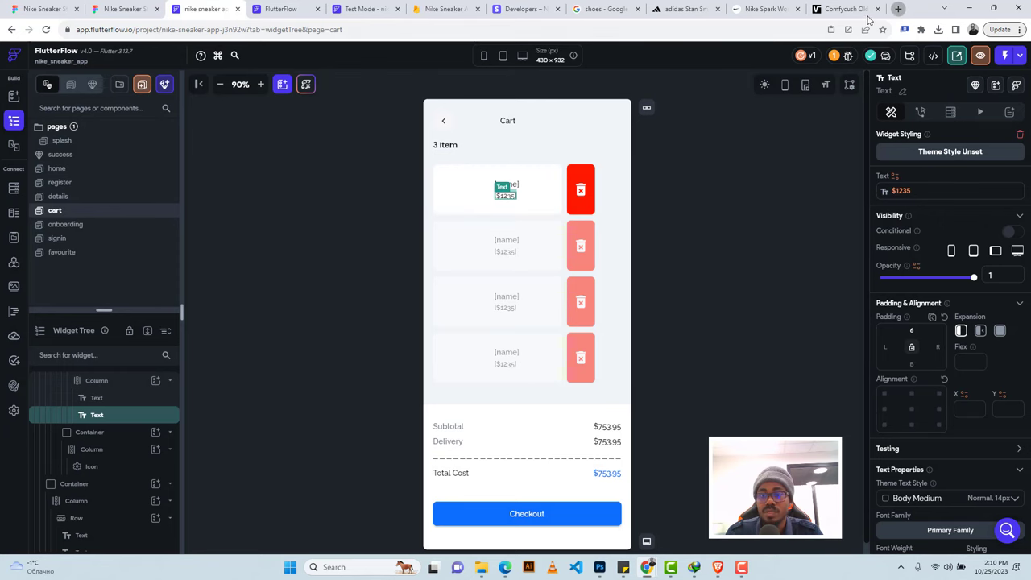
# Search Google Images for 'image placeholder' in a new tab.
pyautogui.click(897, 9)
pyautogui.click(777, 32)
pyautogui.write('image')
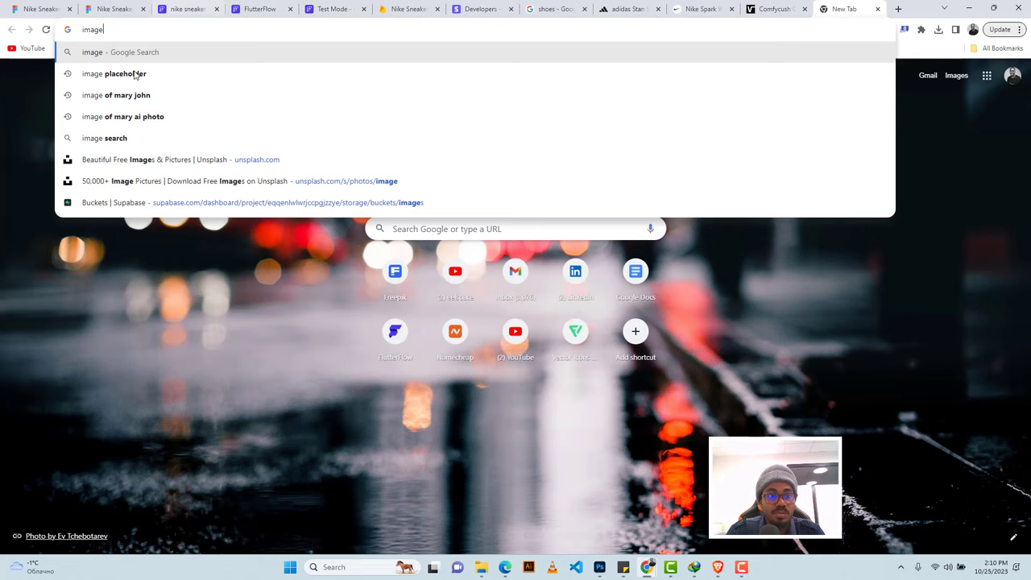
pyautogui.click(136, 74)
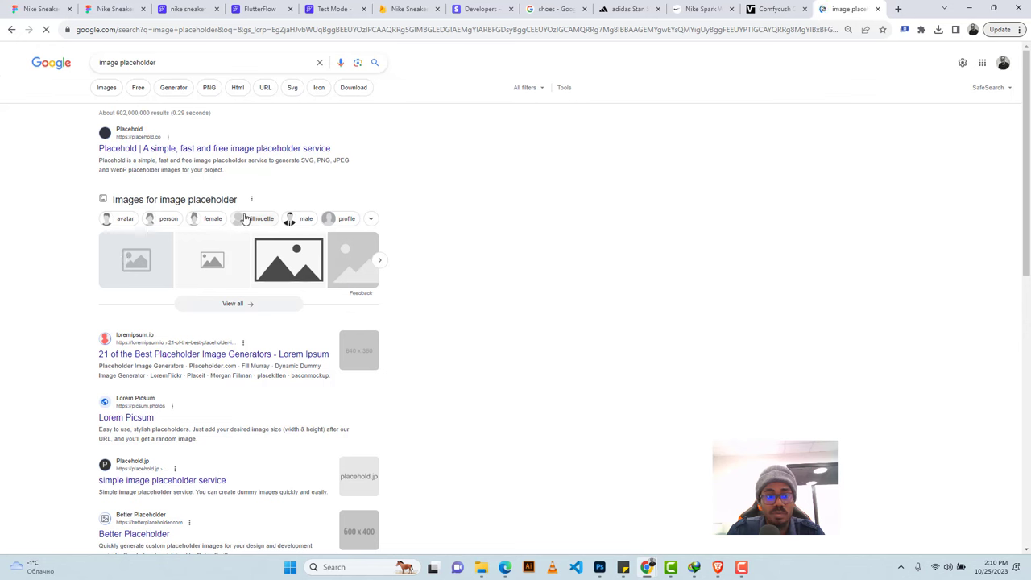
pyautogui.click(104, 92)
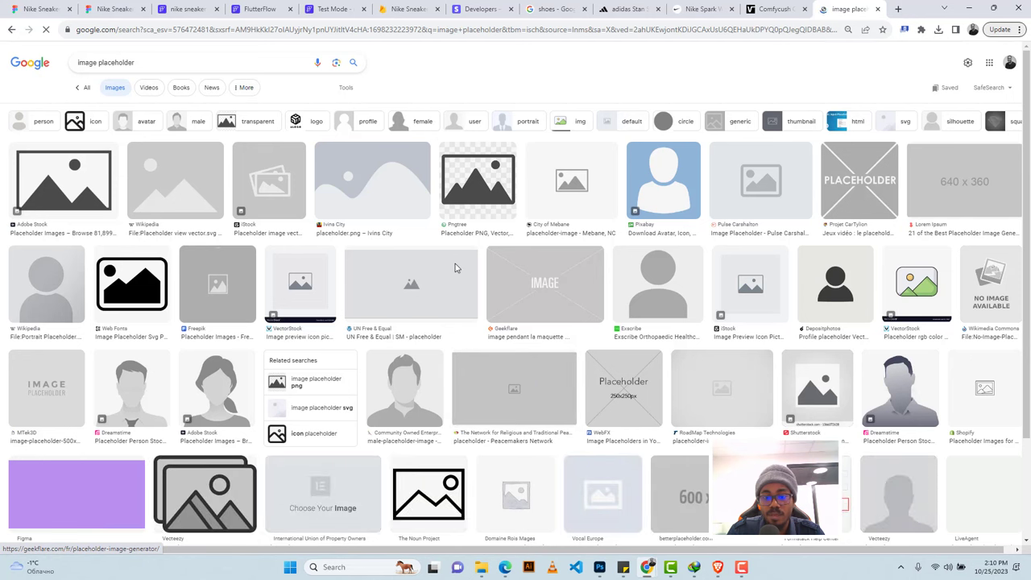
# Copy a grey placeholder picture's image address and return to the FlutterFlow tab.
pyautogui.click(726, 408)
pyautogui.scroll(-1, 699, 349)
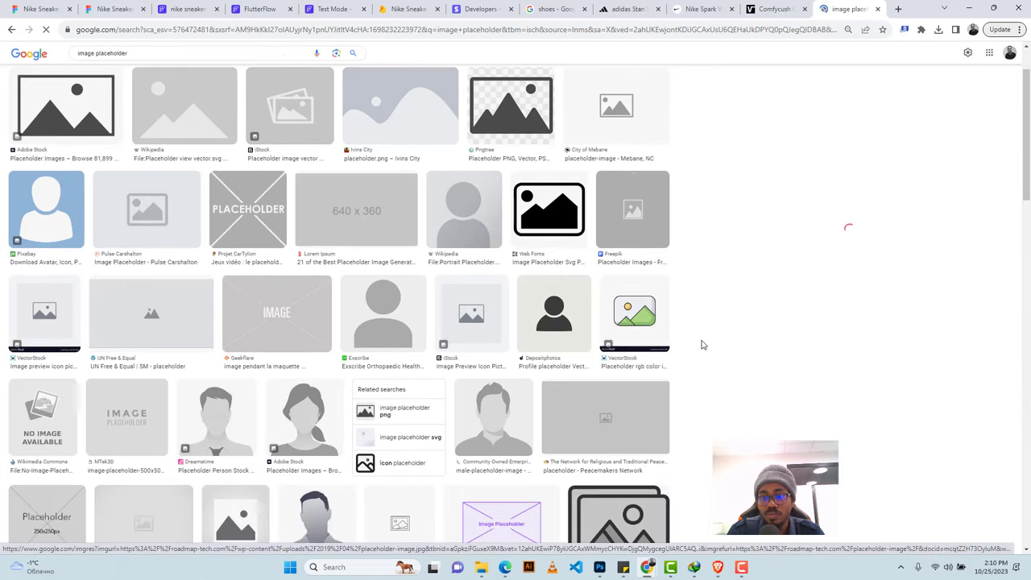
pyautogui.scroll(-1, 705, 335)
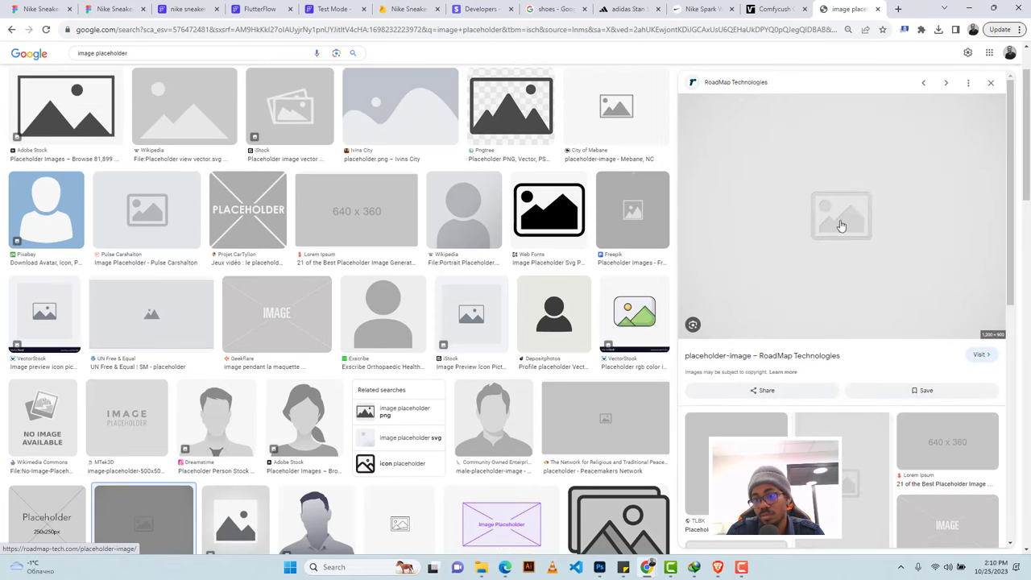
pyautogui.rightClick(838, 222)
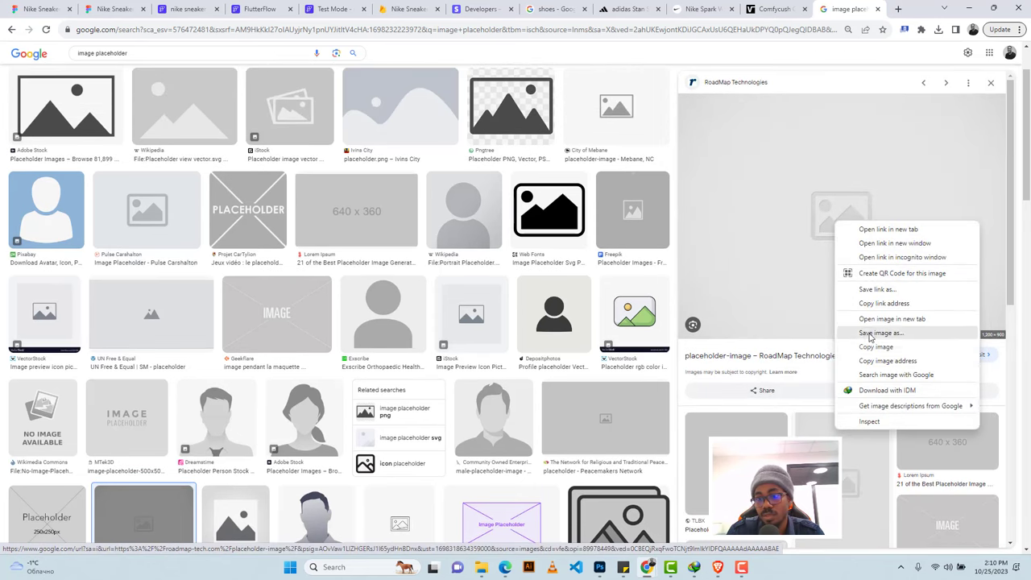
pyautogui.click(879, 360)
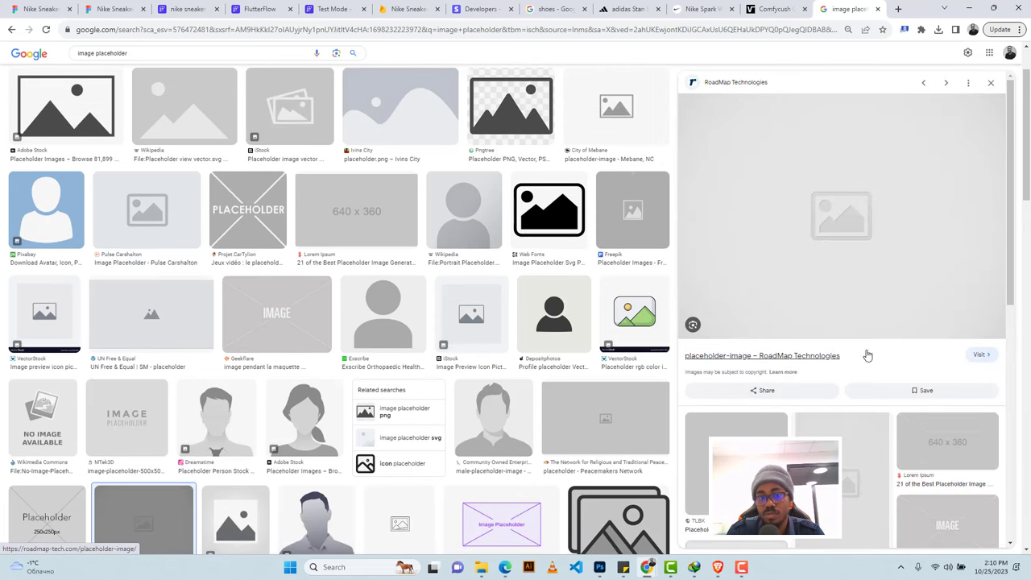
pyautogui.click(187, 9)
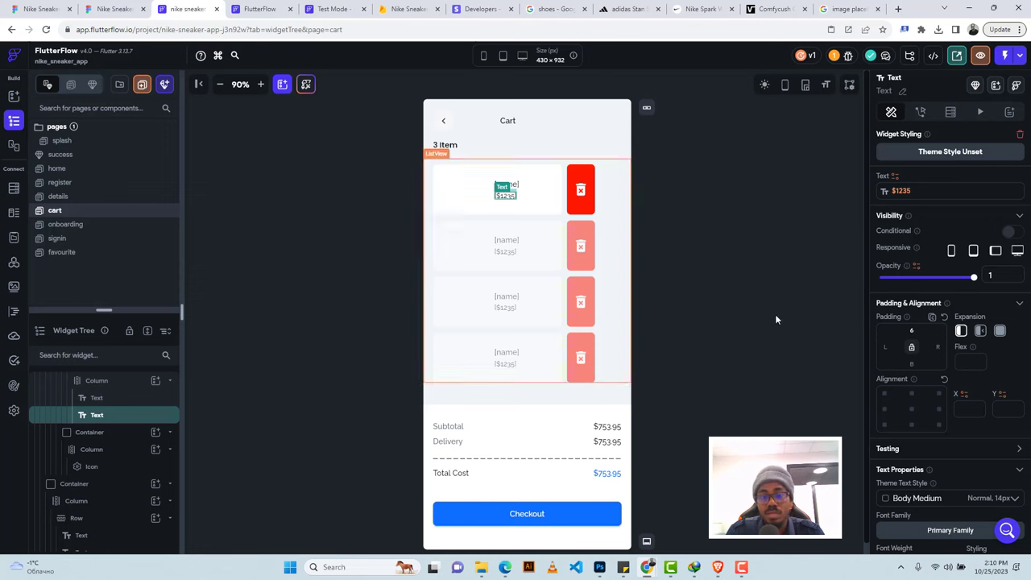
# Set the shoe image path binding's default value to the copied placeholder URL.
pyautogui.click(470, 193)
pyautogui.scroll(-3, 922, 441)
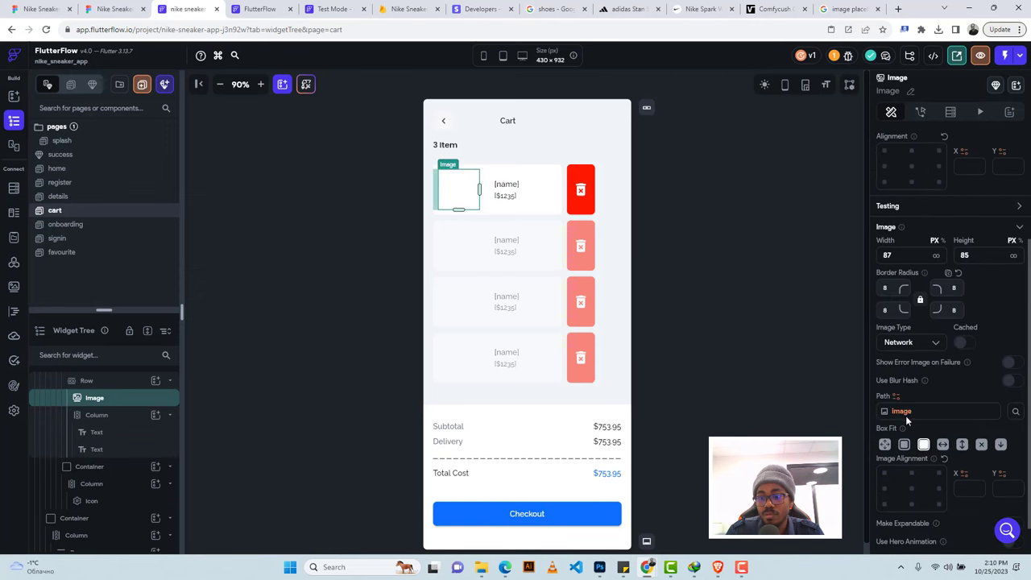
pyautogui.click(905, 414)
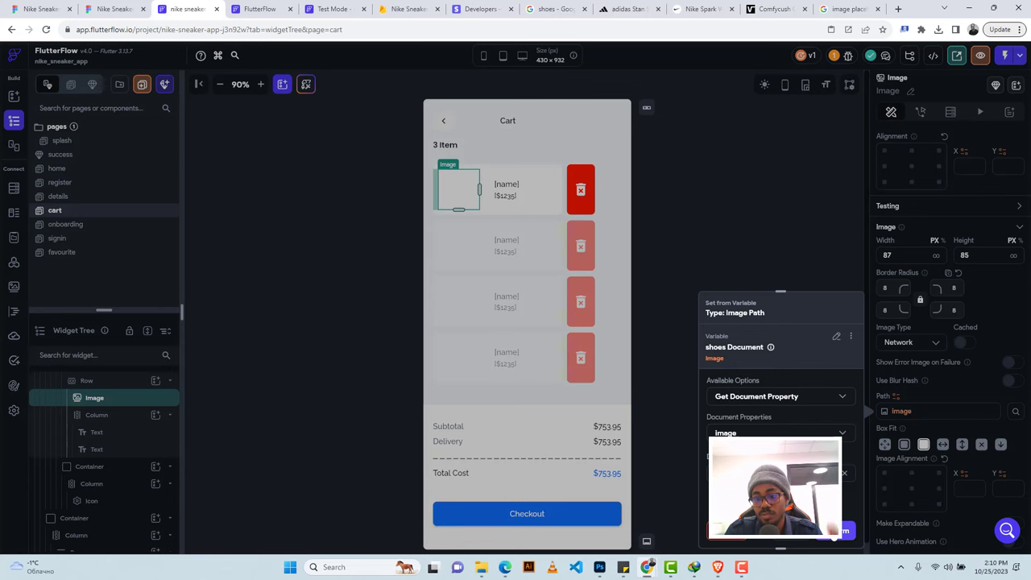
pyautogui.click(838, 530)
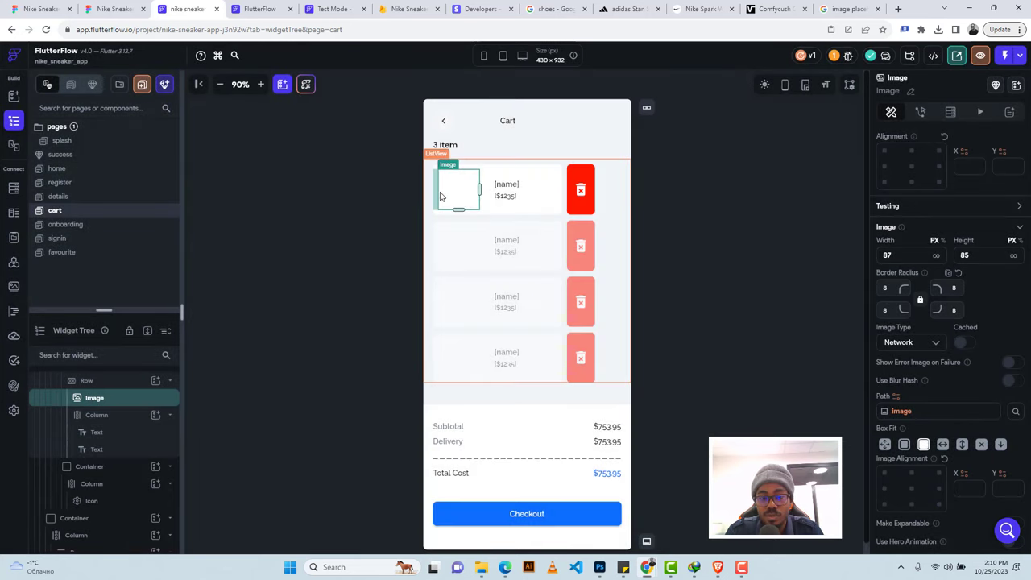
# Inspect the cart page, the 3 Item count text and the Subtotal amount text.
pyautogui.click(723, 161)
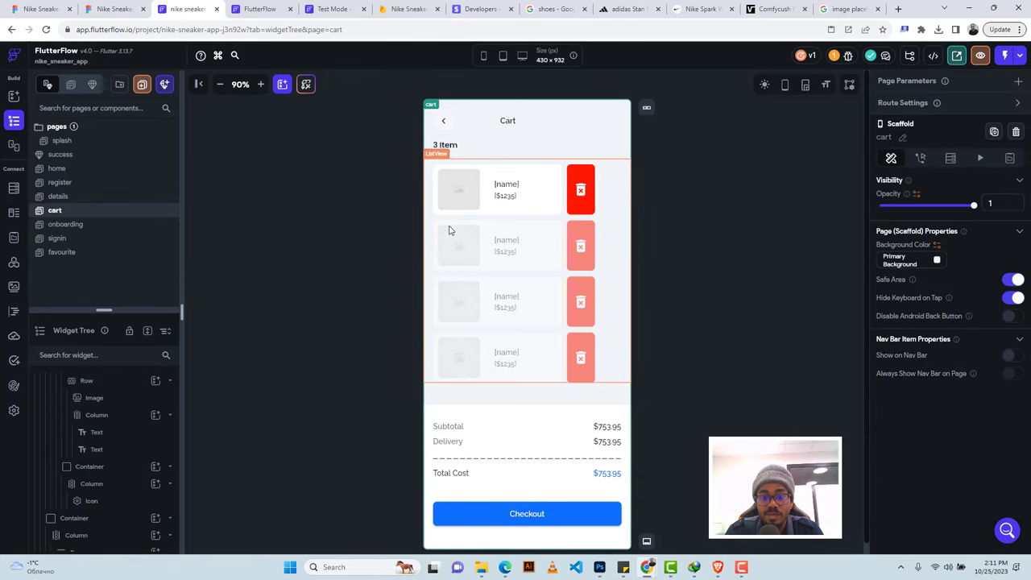
pyautogui.click(442, 147)
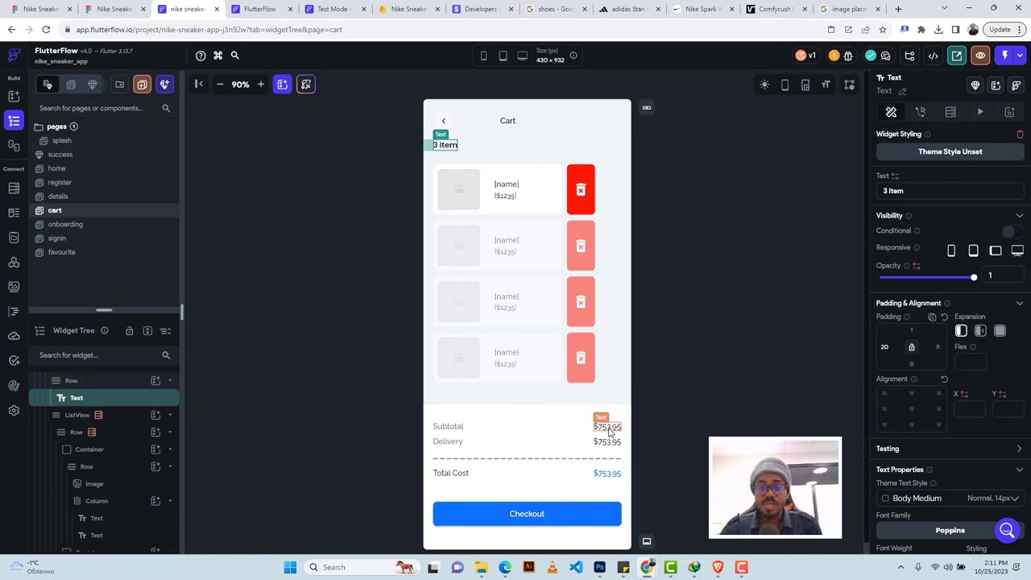
pyautogui.click(607, 428)
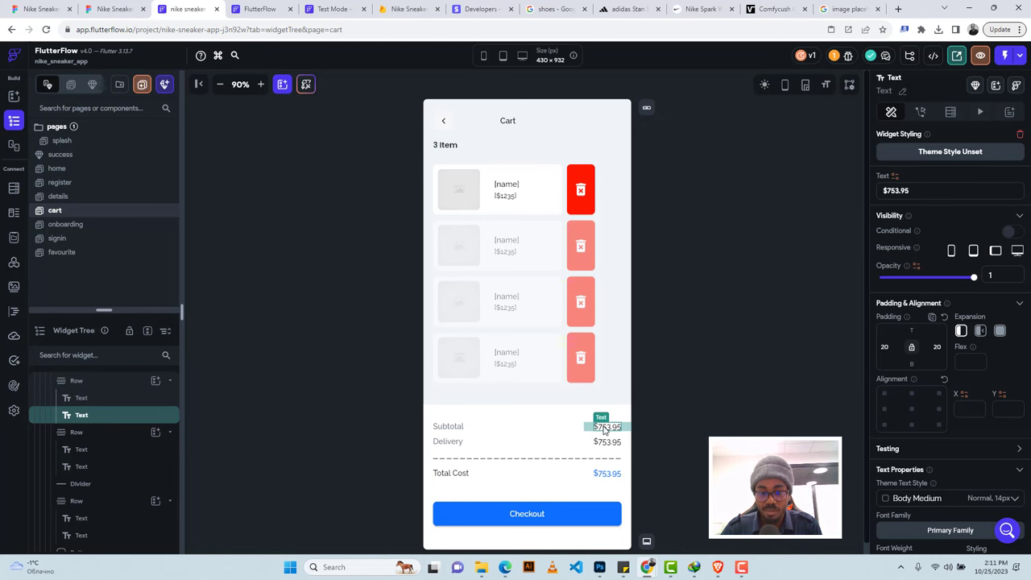
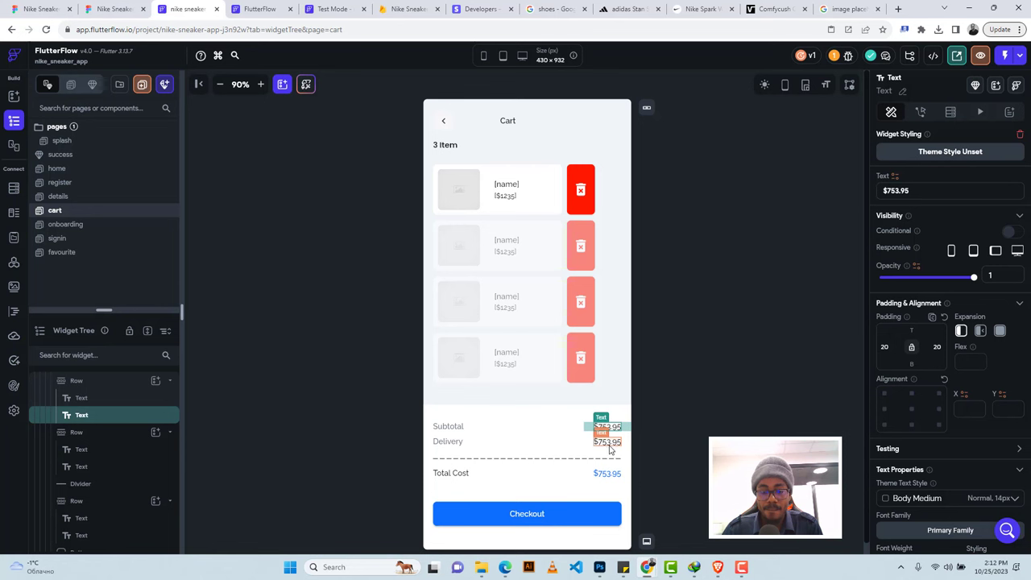
# Delete the Delivery row and bind the Subtotal text to the cartsum app state variable.
pyautogui.click(490, 442)
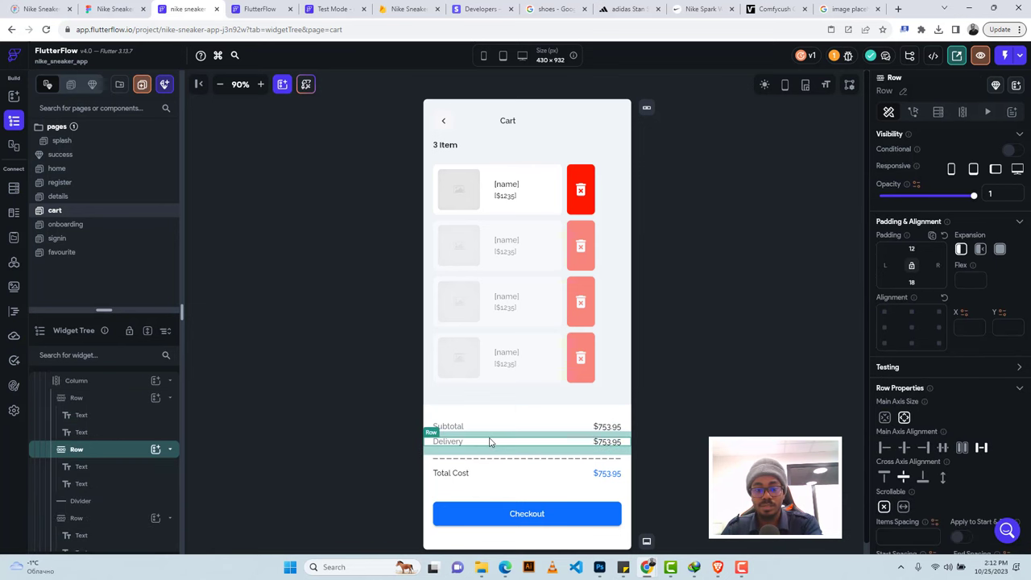
pyautogui.press('Delete')
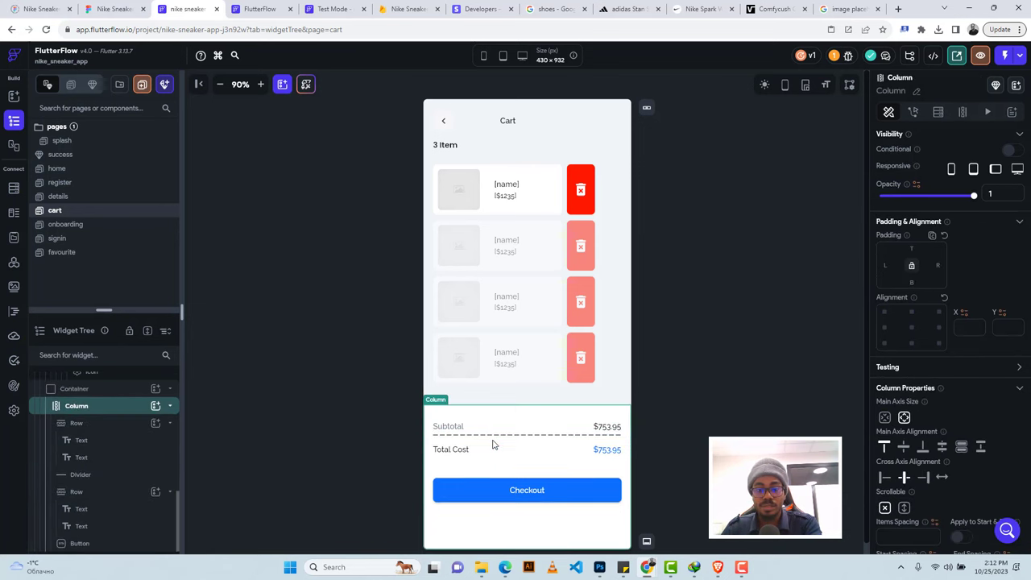
pyautogui.click(600, 428)
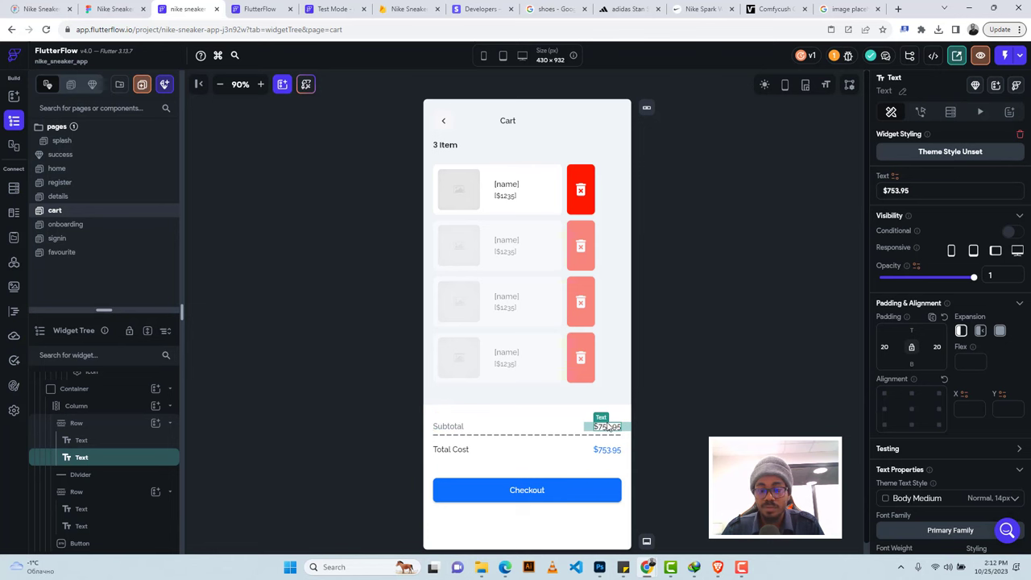
pyautogui.click(894, 177)
pyautogui.click(742, 305)
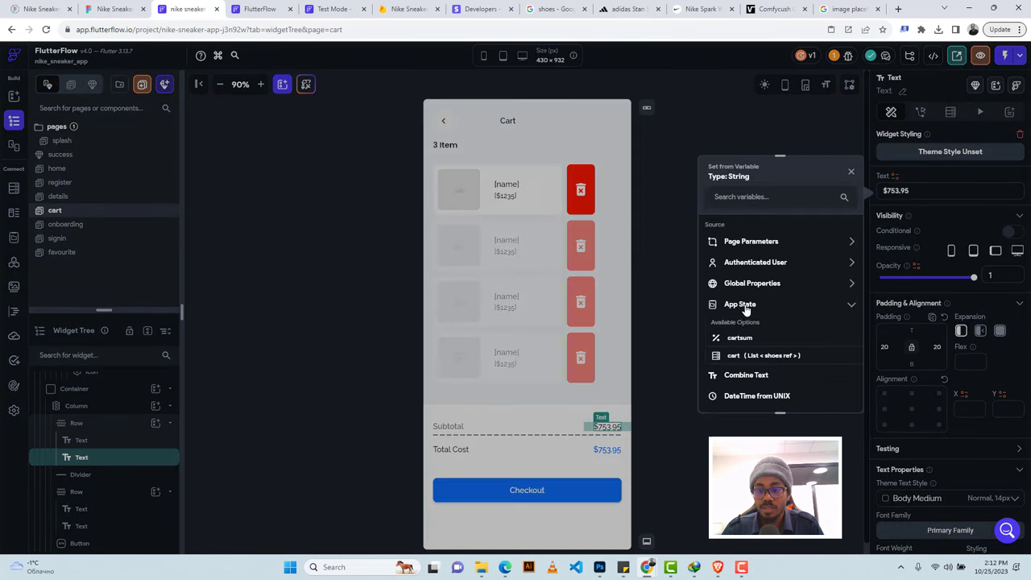
pyautogui.click(738, 339)
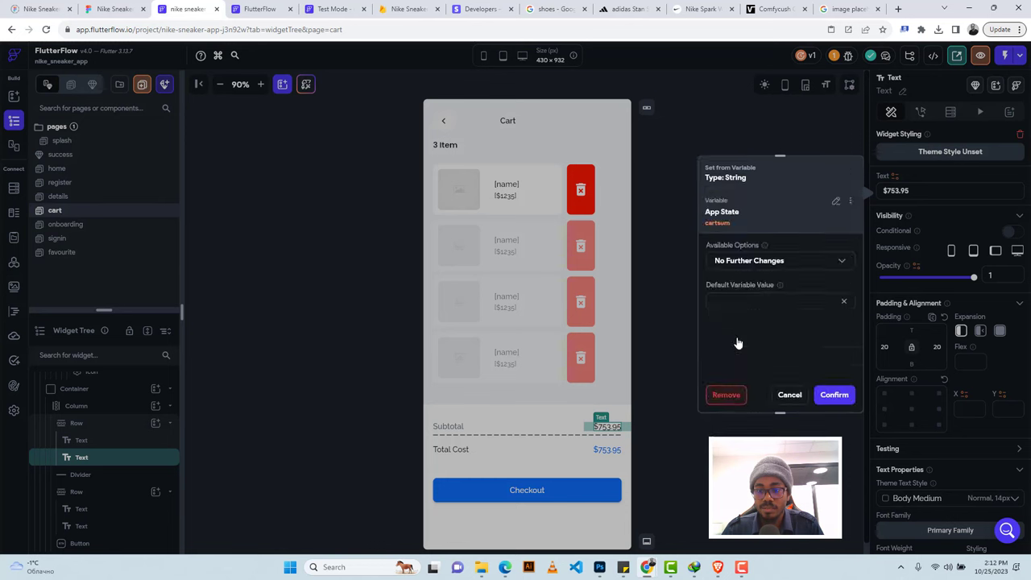
# Format the Subtotal's cartsum value as currency using a custom number format.
pyautogui.click(739, 261)
pyautogui.click(740, 236)
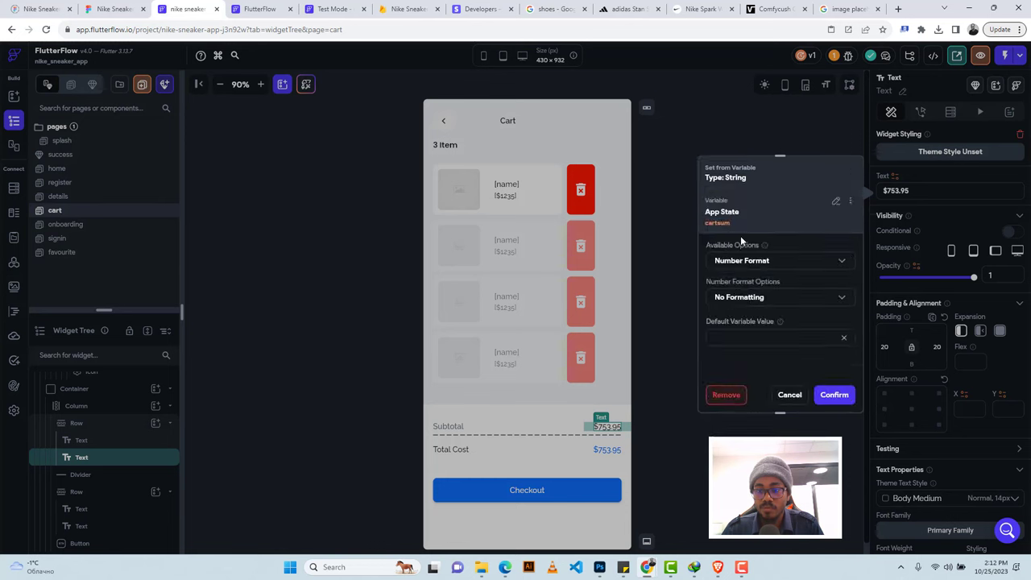
pyautogui.click(745, 307)
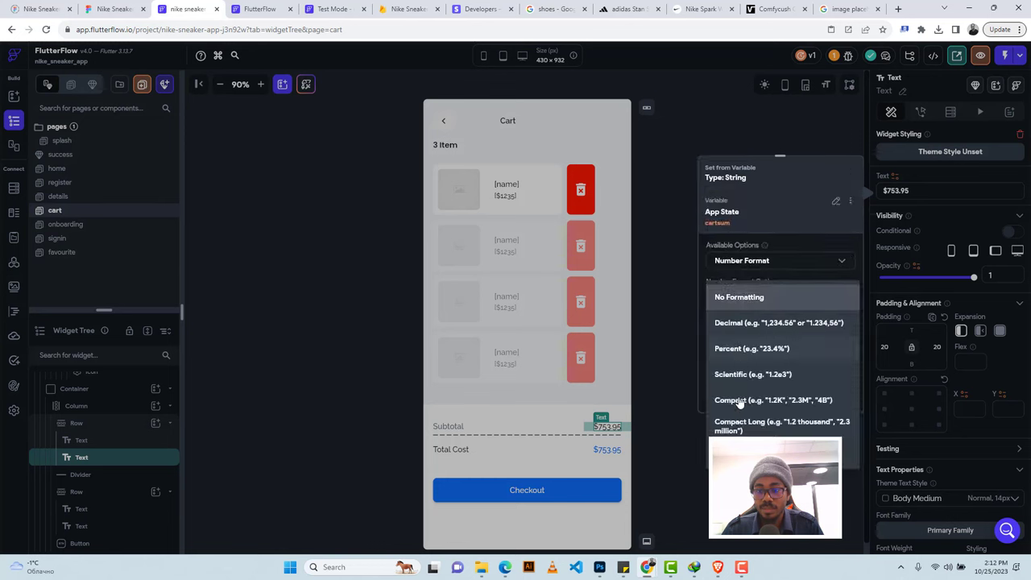
pyautogui.click(773, 455)
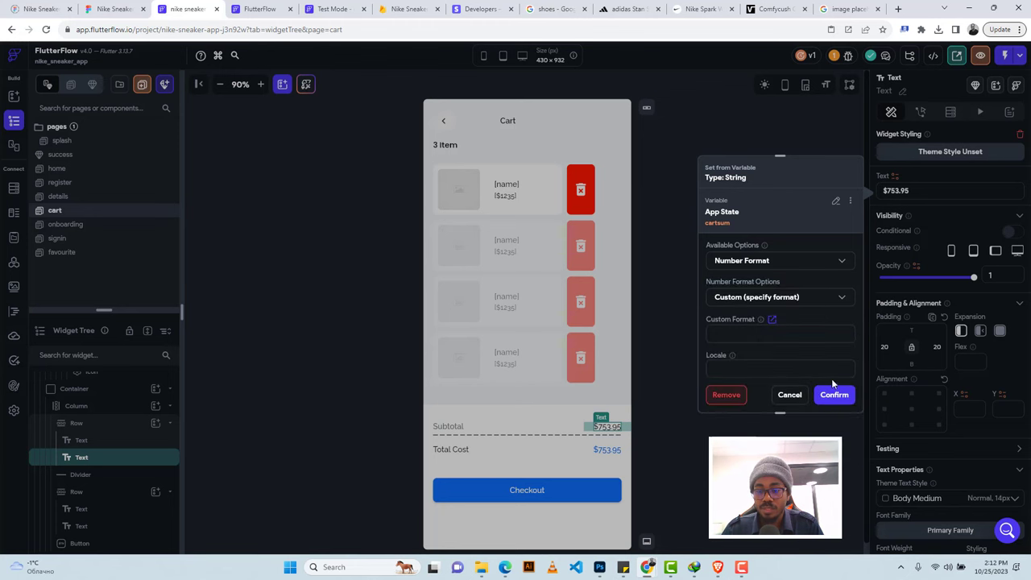
pyautogui.scroll(-1, 825, 322)
pyautogui.click(841, 298)
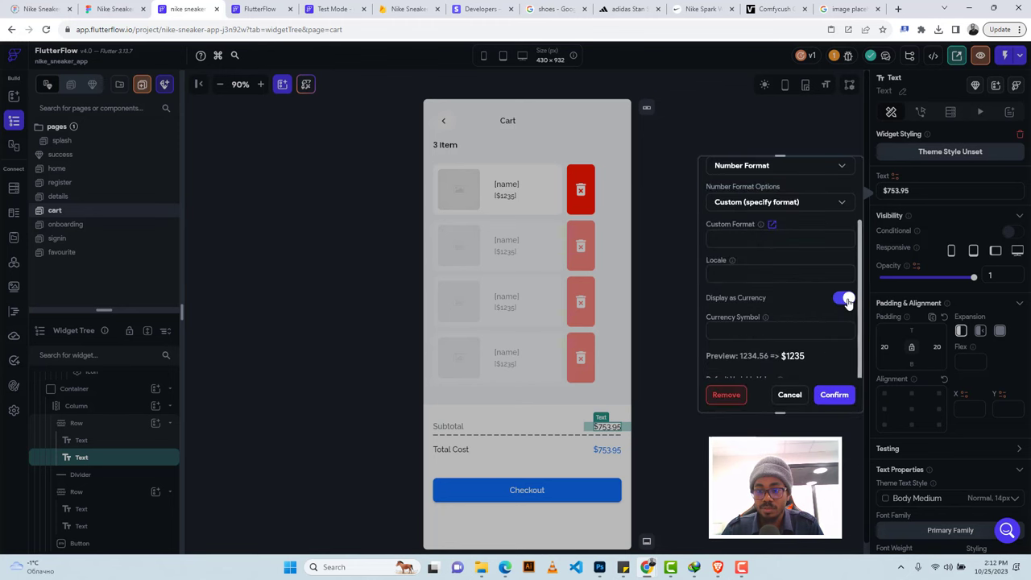
pyautogui.click(833, 395)
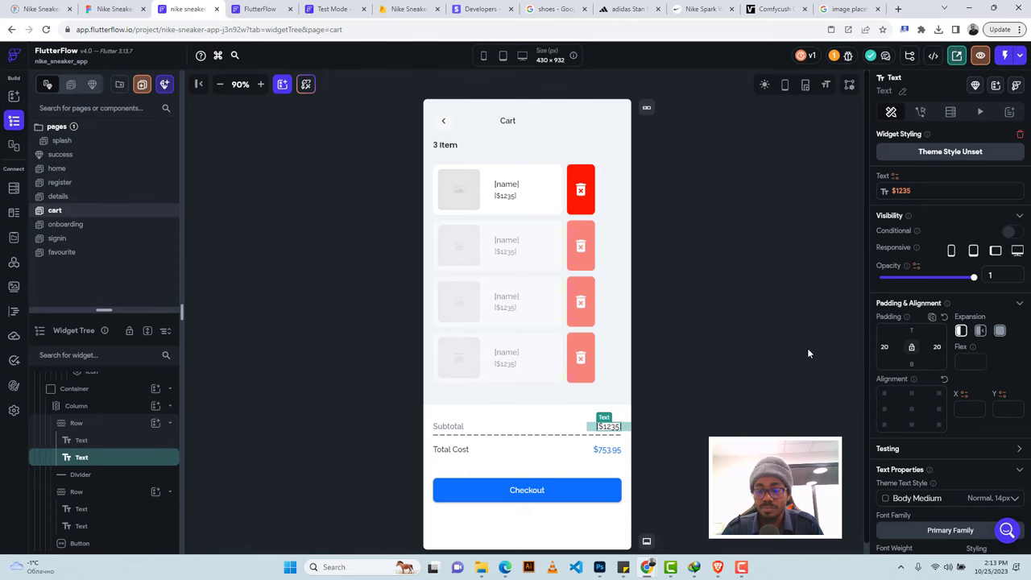
# Copy the cartsum binding from Subtotal and paste it onto the Total Cost text.
pyautogui.click(903, 191)
pyautogui.click(849, 199)
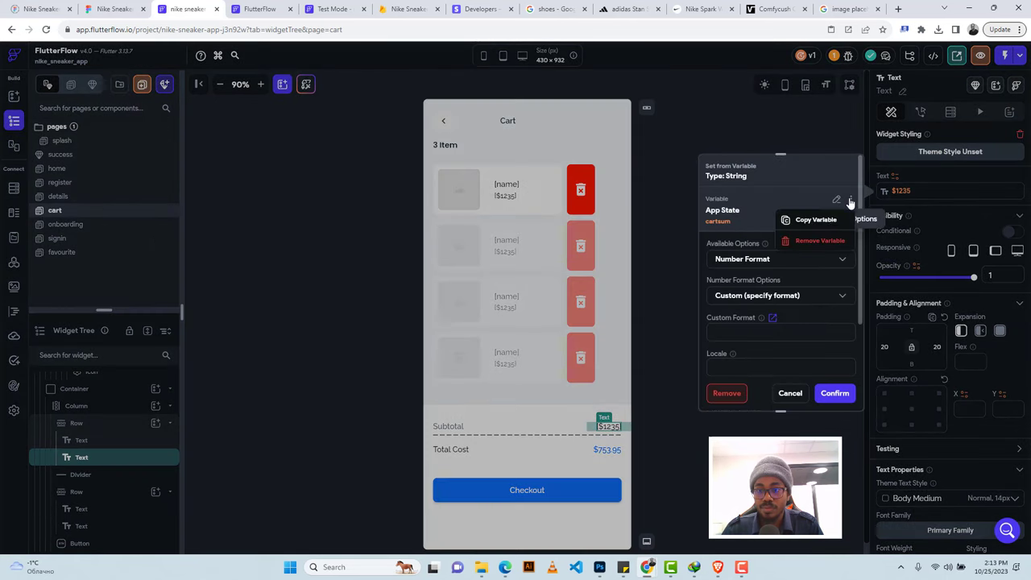
pyautogui.click(814, 221)
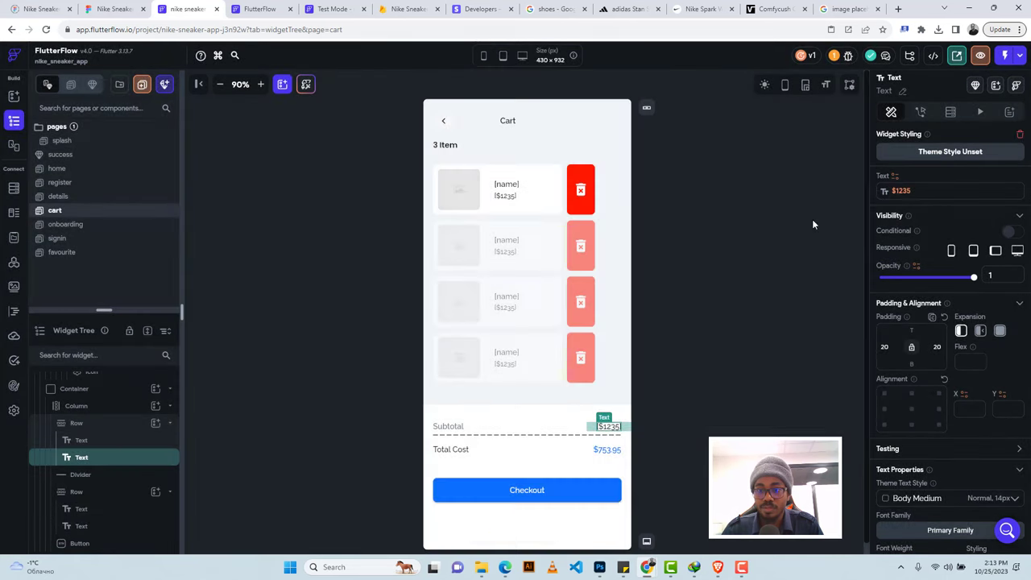
pyautogui.click(608, 450)
pyautogui.click(895, 177)
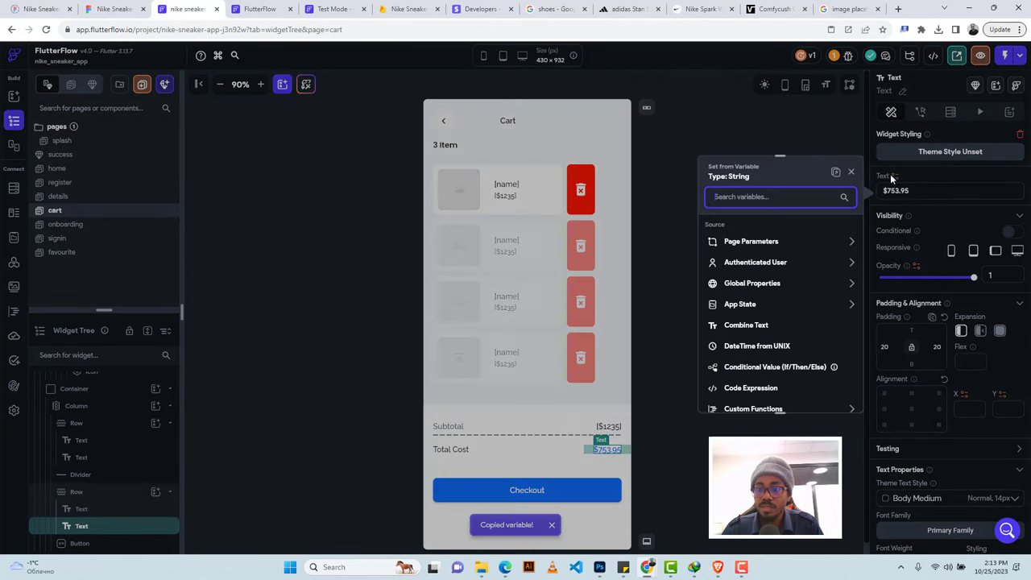
pyautogui.click(836, 175)
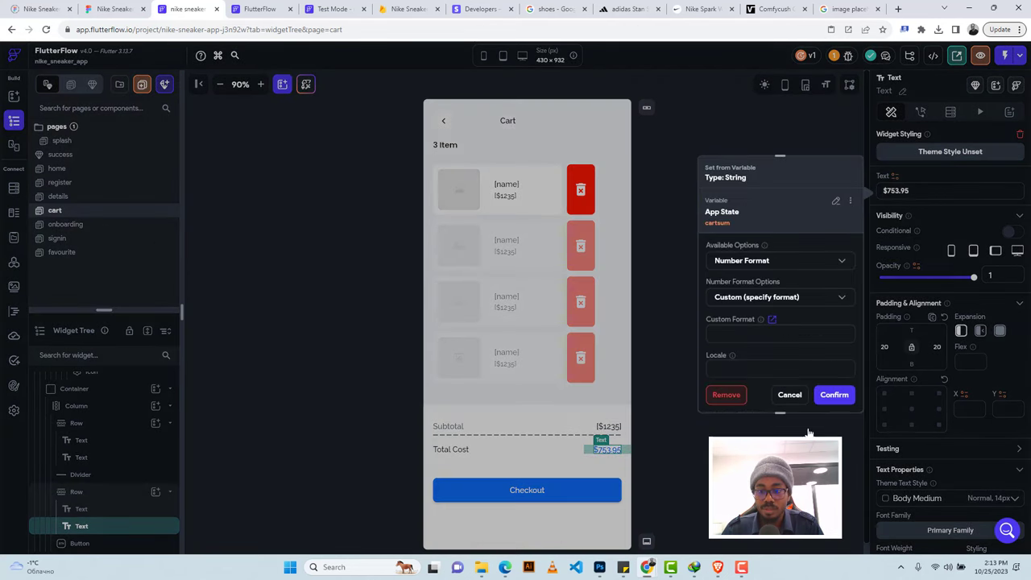
pyautogui.click(832, 397)
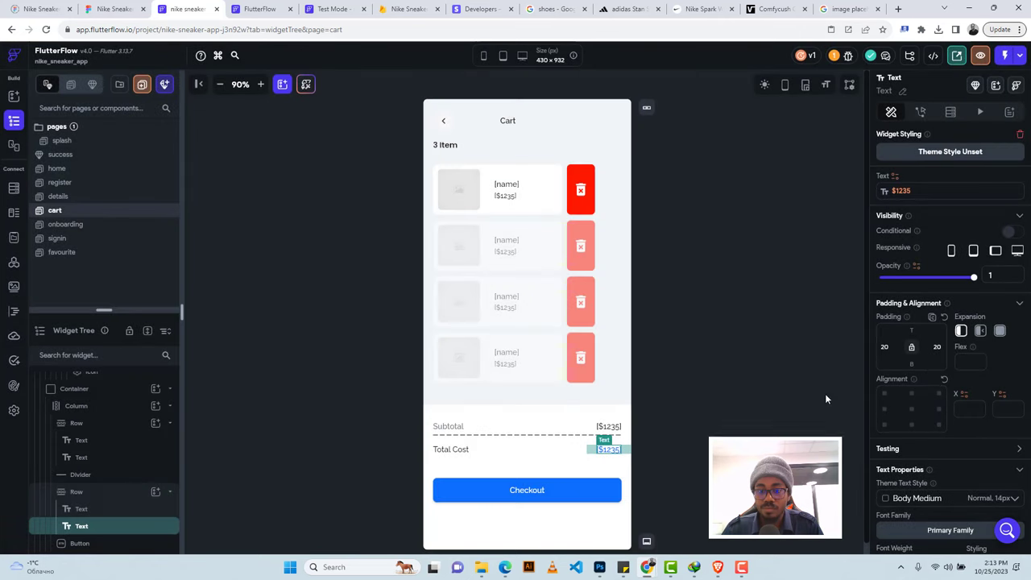
pyautogui.click(685, 331)
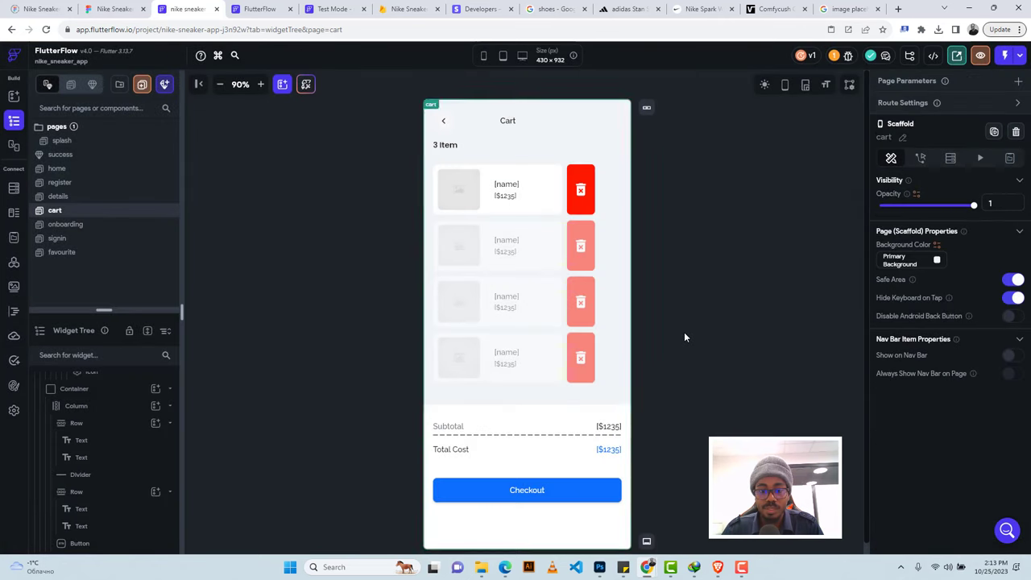
pyautogui.click(586, 176)
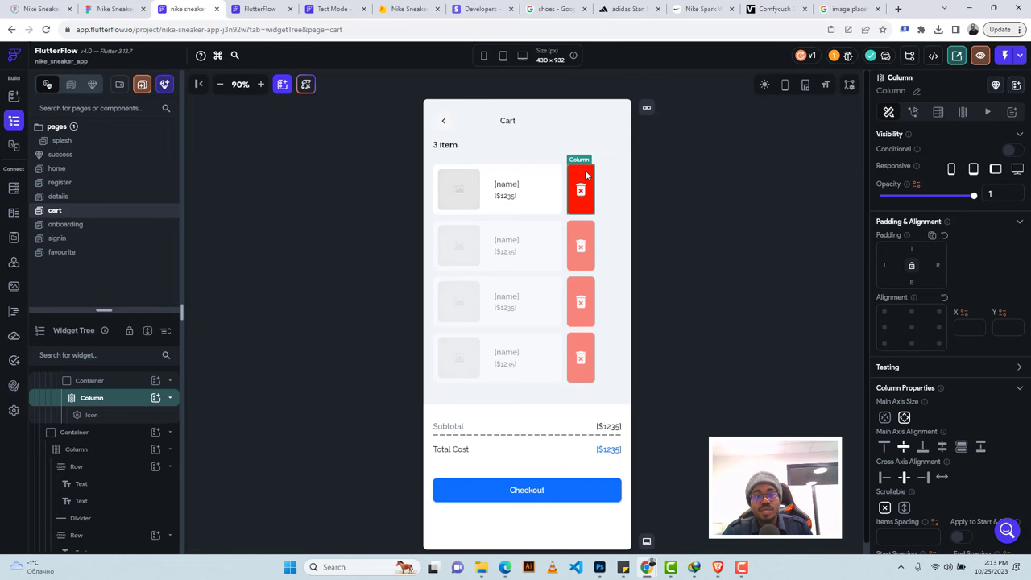
# Start a new test-mode session, close the expired test tab, and return to the cart editor.
pyautogui.click(326, 10)
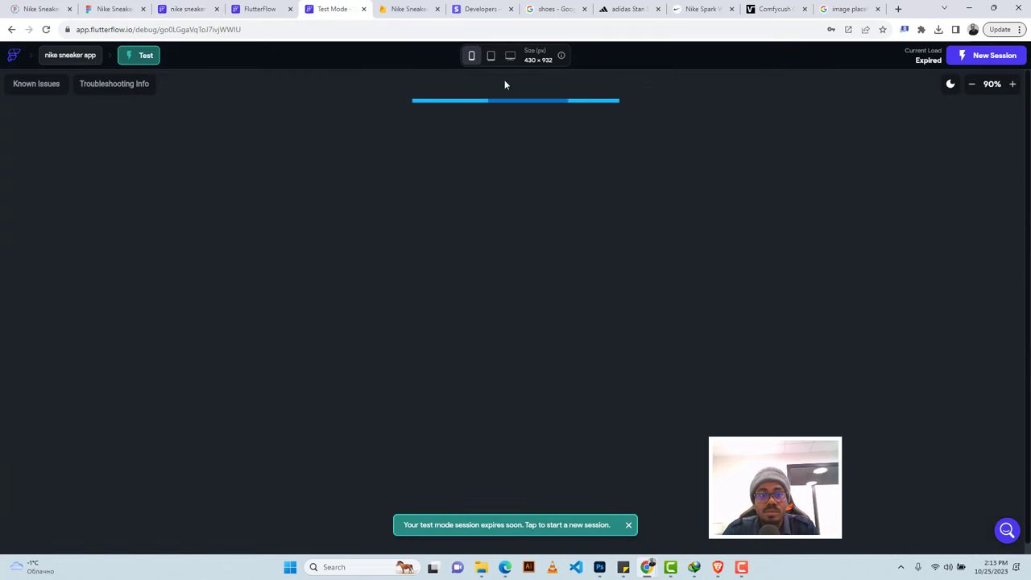
pyautogui.click(260, 9)
pyautogui.click(306, 8)
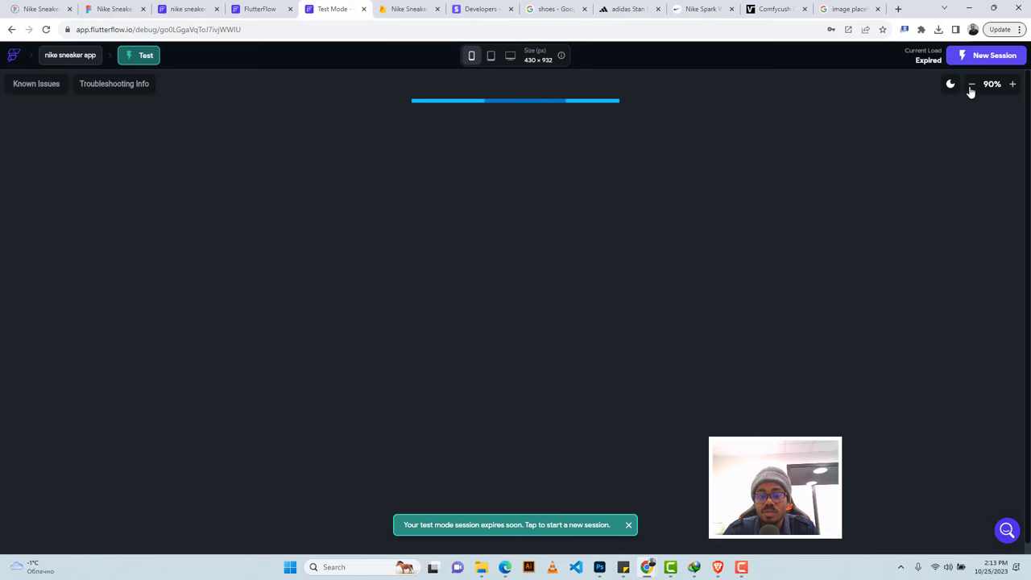
pyautogui.click(976, 61)
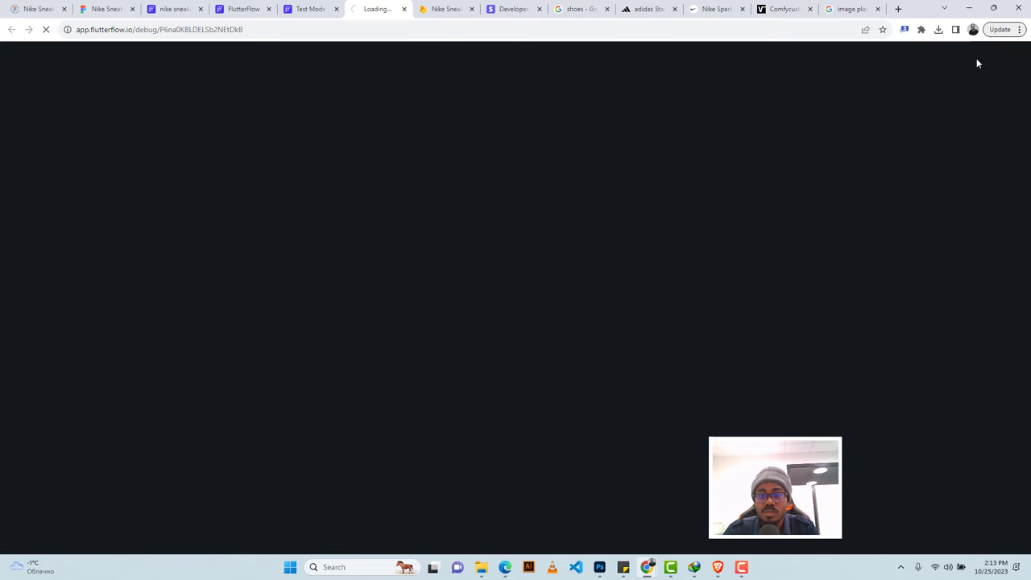
pyautogui.click(310, 8)
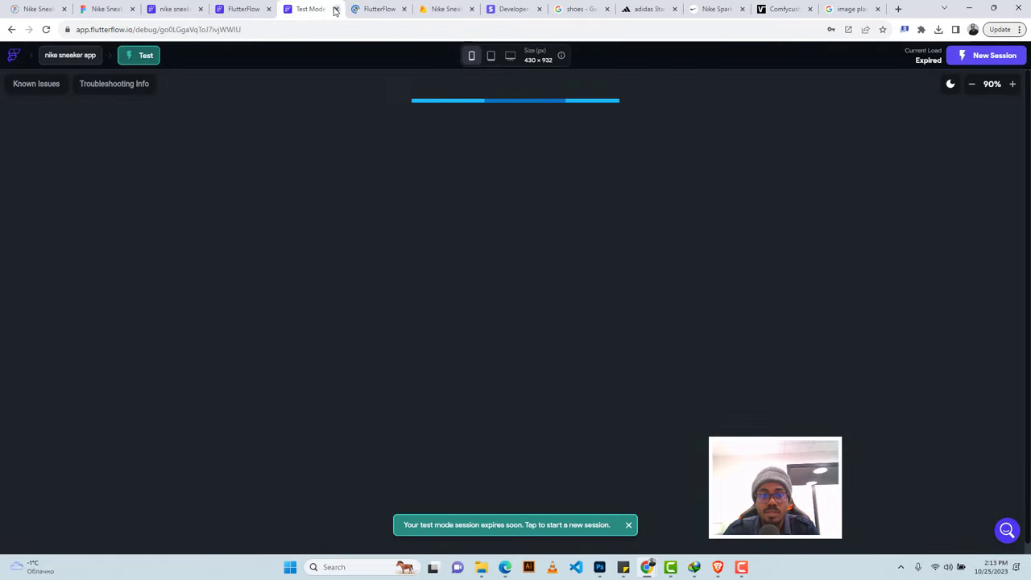
pyautogui.hotkey('ctrl', 'w')
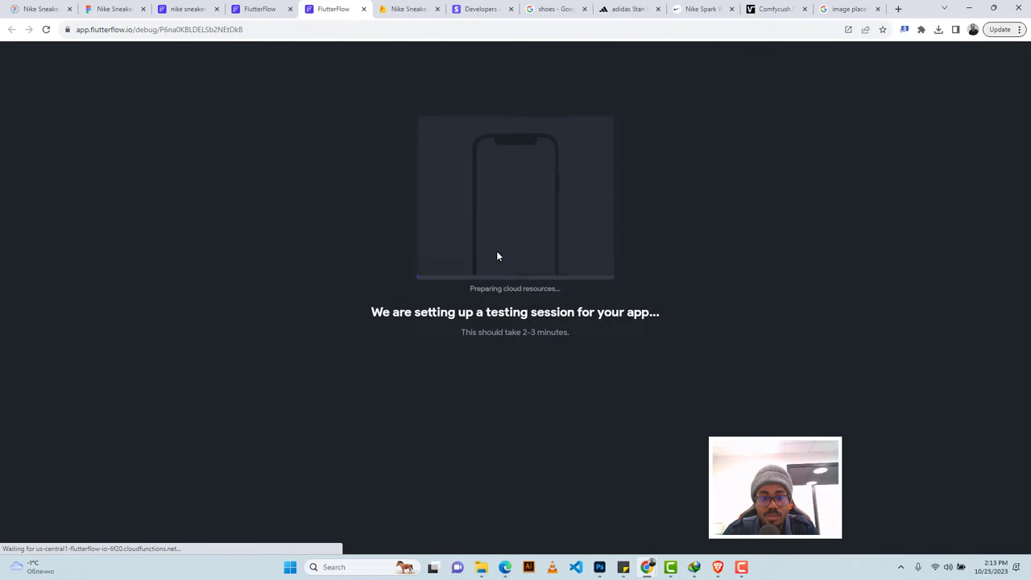
pyautogui.click(259, 9)
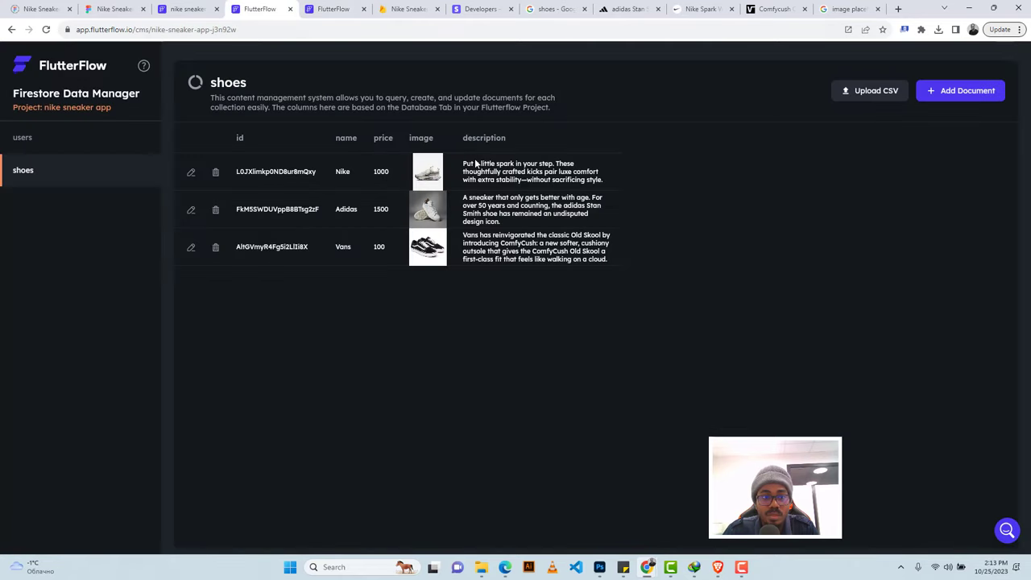
pyautogui.click(184, 11)
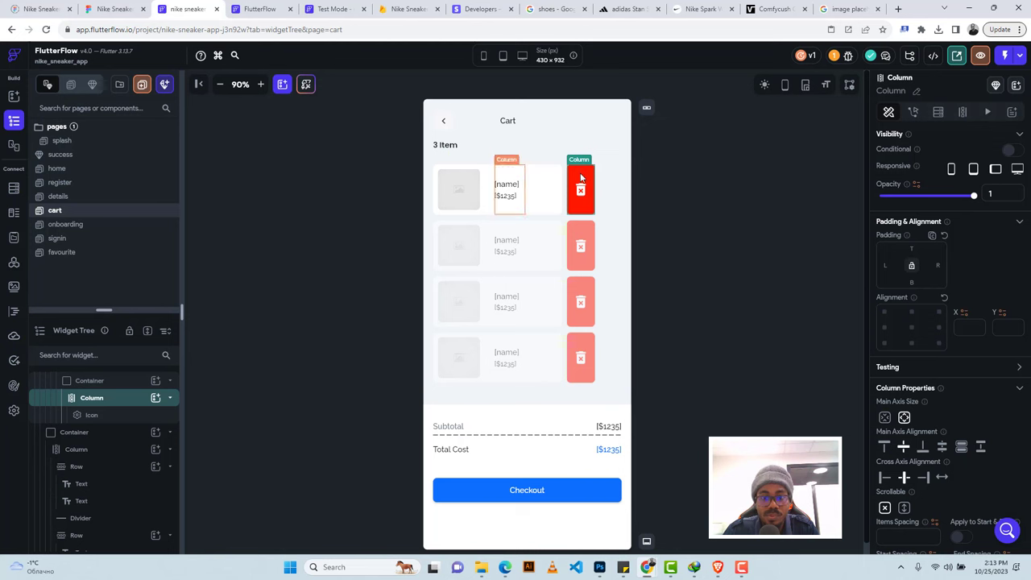
# Give the delete icon an Update App State tap action.
pyautogui.click(912, 112)
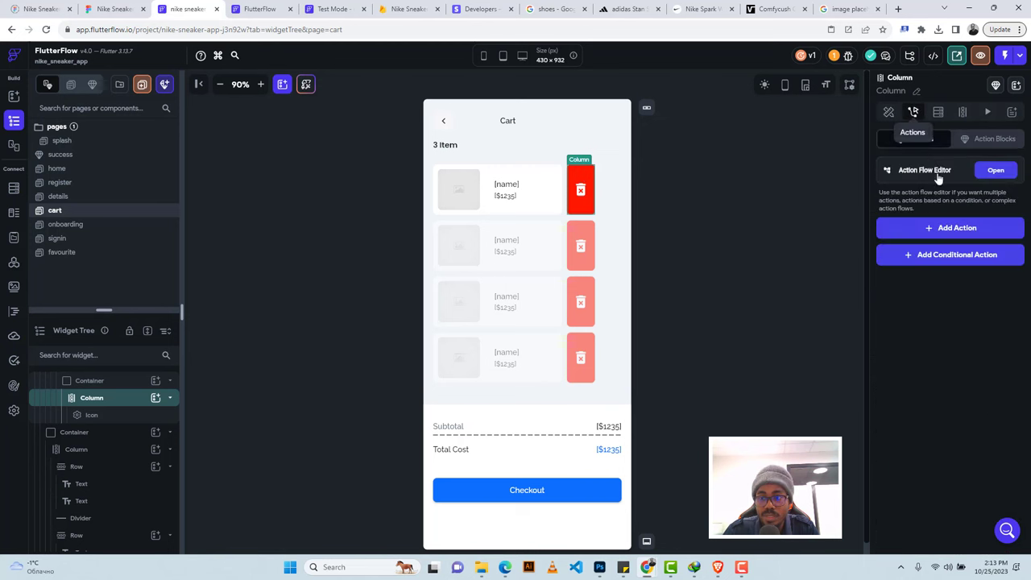
pyautogui.click(940, 229)
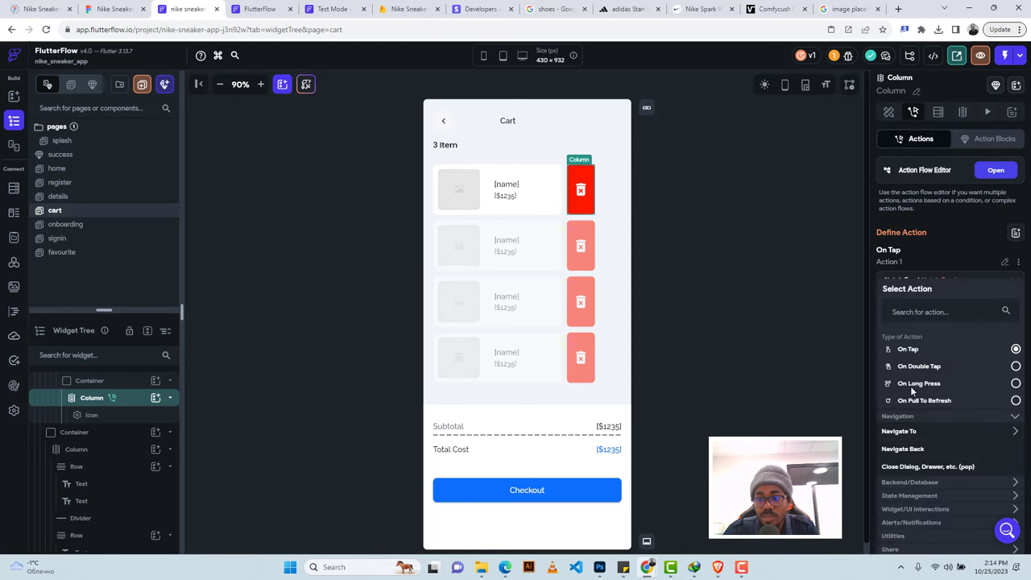
pyautogui.click(906, 483)
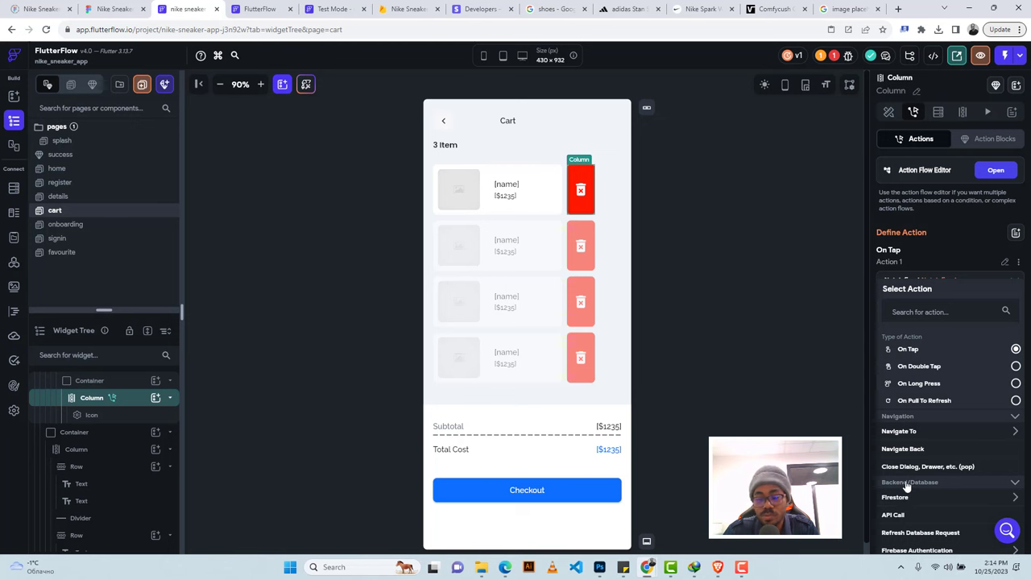
pyautogui.click(906, 483)
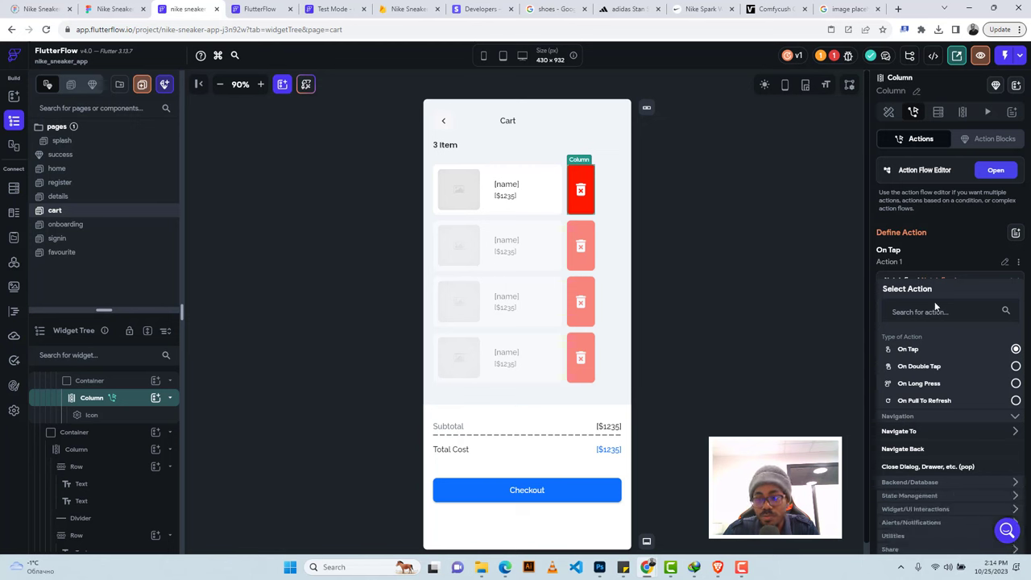
pyautogui.click(910, 496)
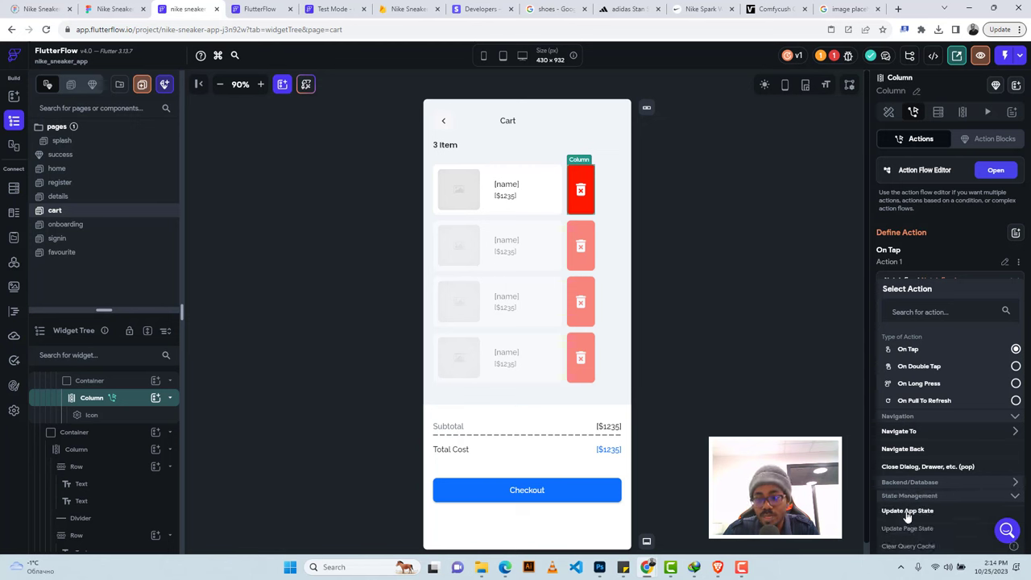
pyautogui.click(908, 512)
# Set the cart field update to Remove from List with cartItems Item.
pyautogui.click(910, 326)
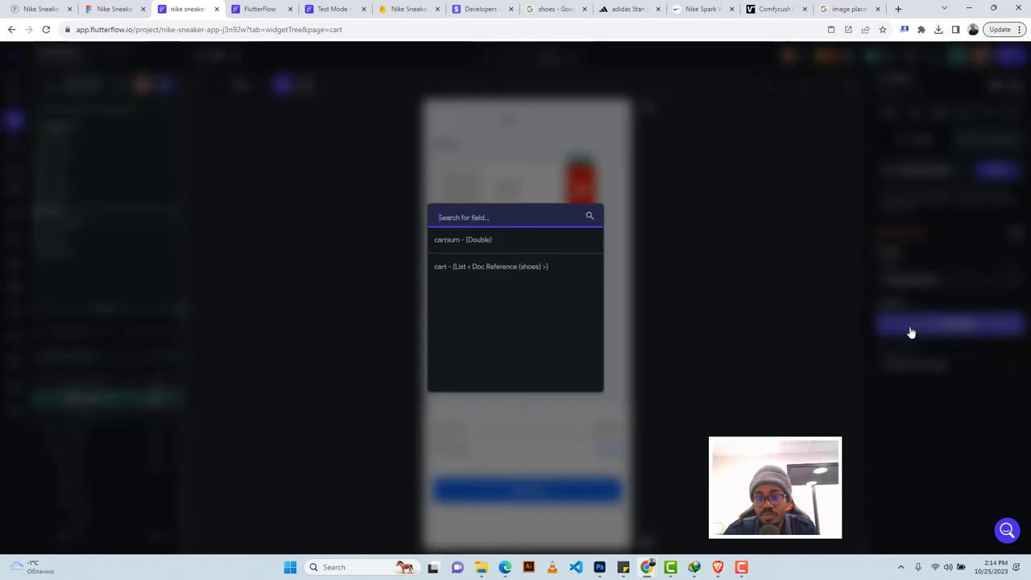
pyautogui.click(493, 272)
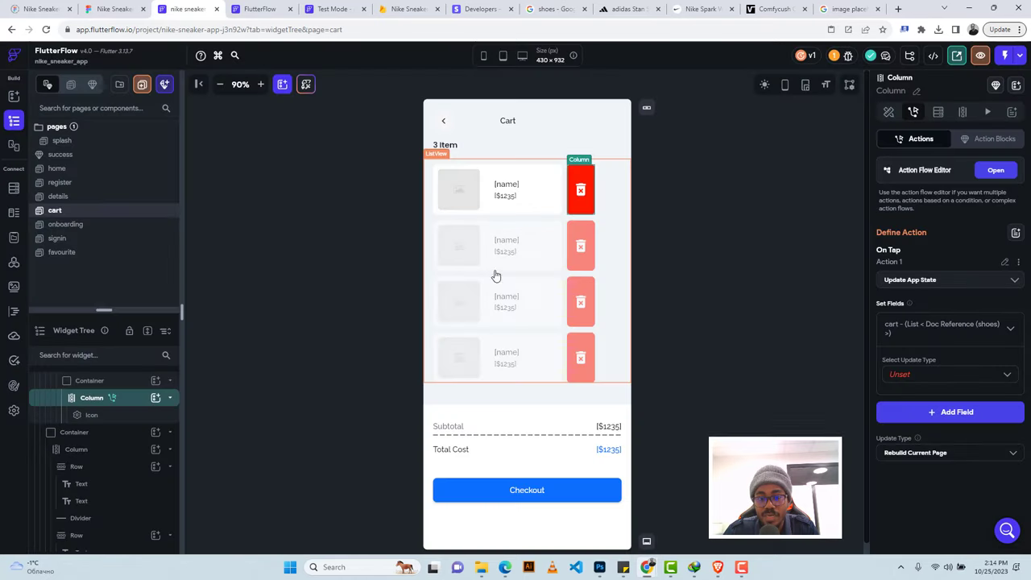
pyautogui.click(899, 380)
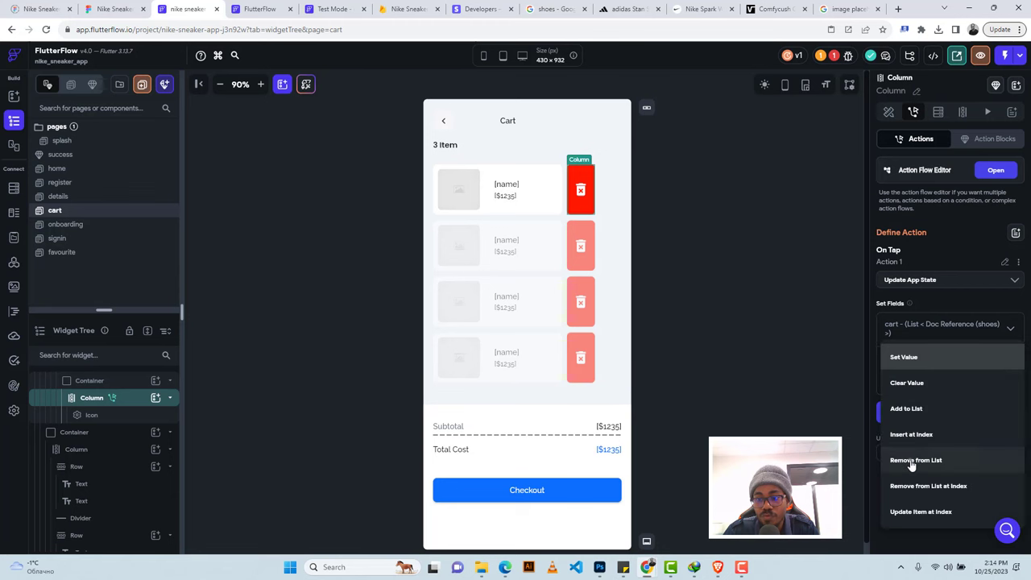
pyautogui.click(911, 460)
pyautogui.click(908, 409)
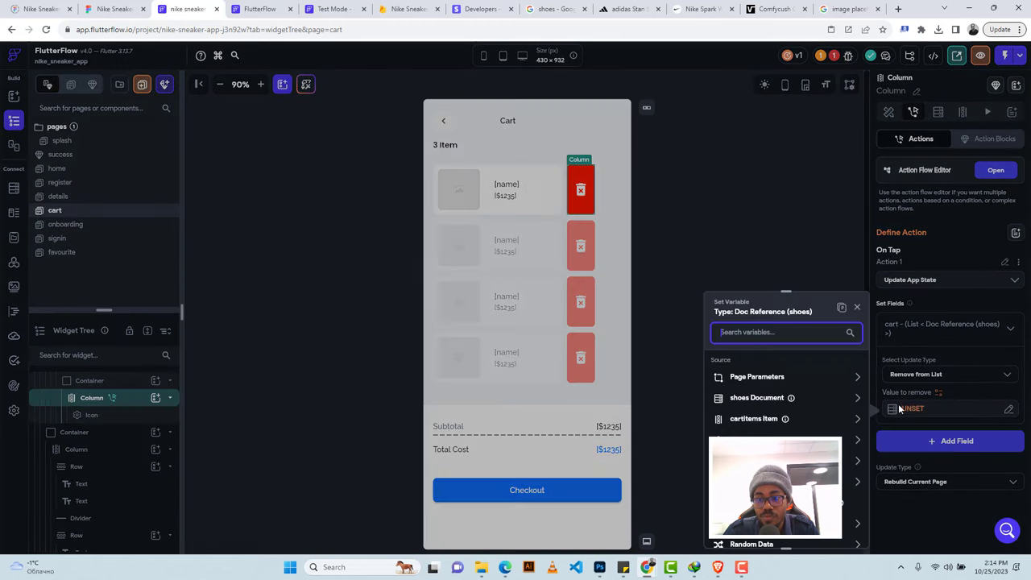
pyautogui.click(753, 418)
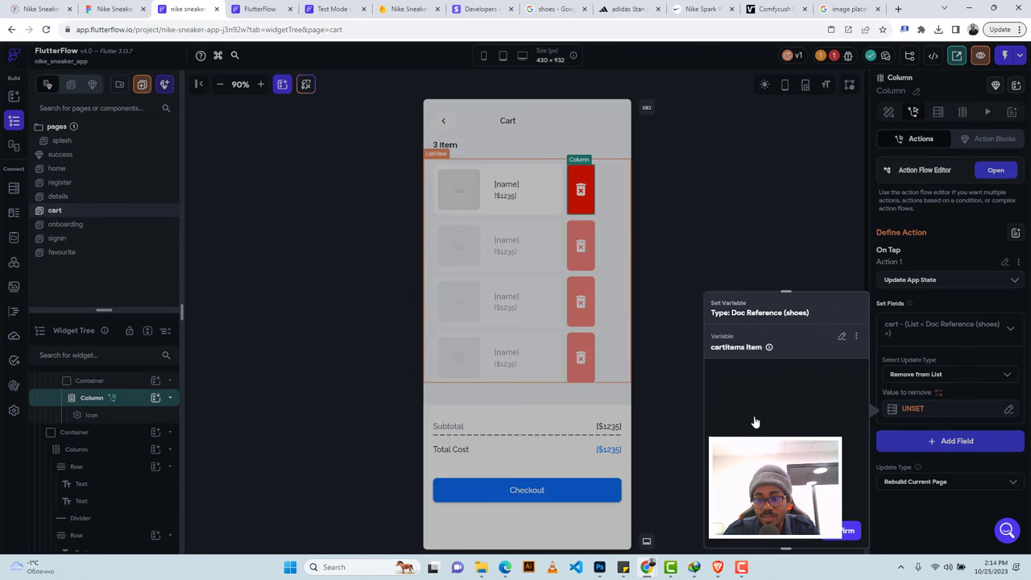
pyautogui.click(839, 533)
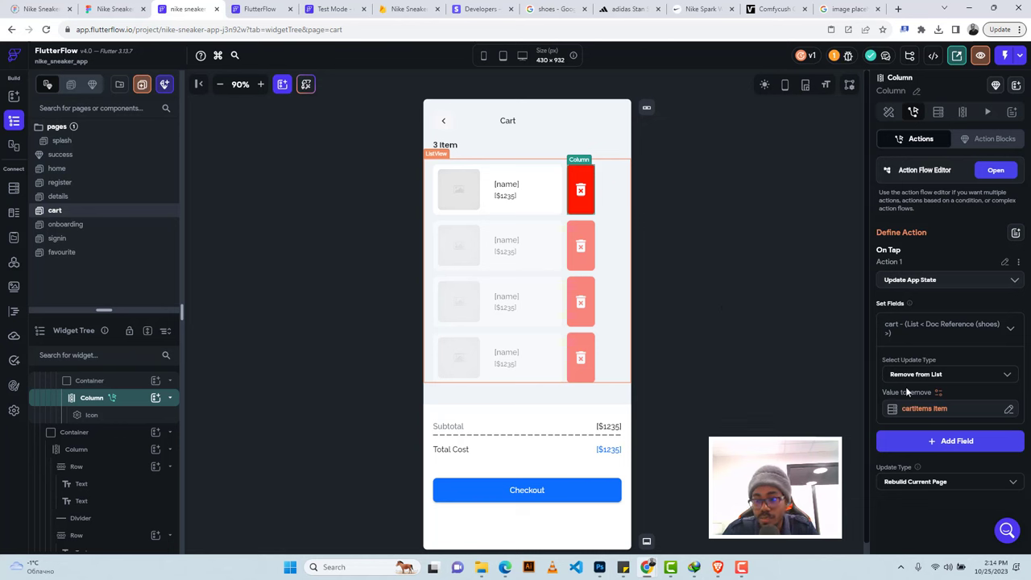
# Add cartsum as an Increment/Decrement field and create a new custom function for its value.
pyautogui.click(938, 441)
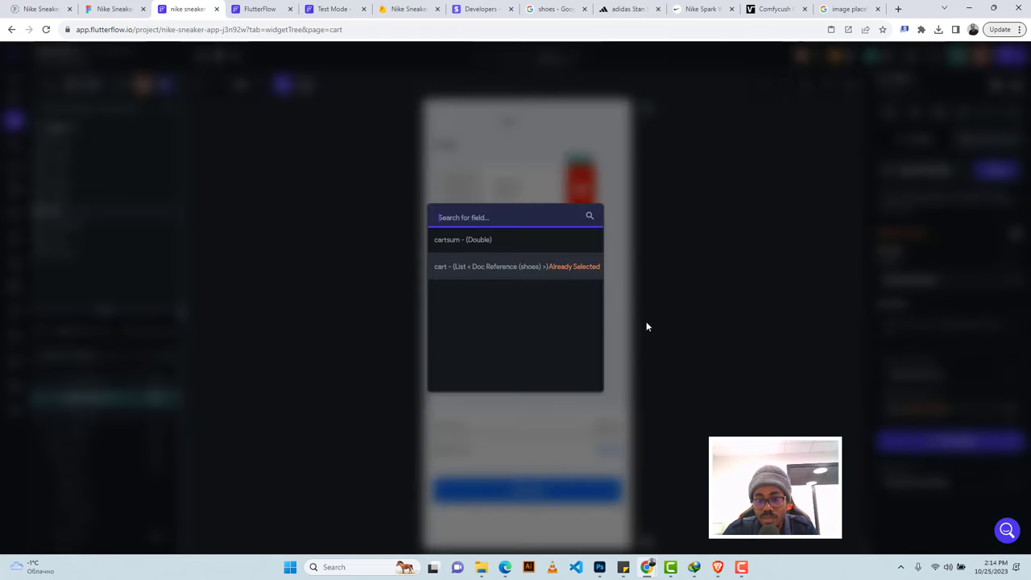
pyautogui.click(469, 245)
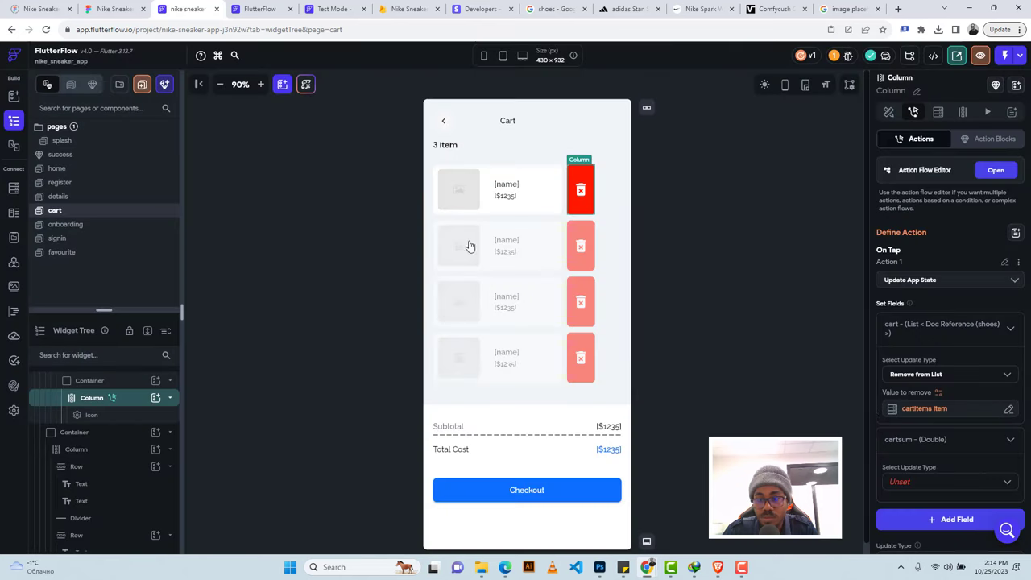
pyautogui.click(899, 481)
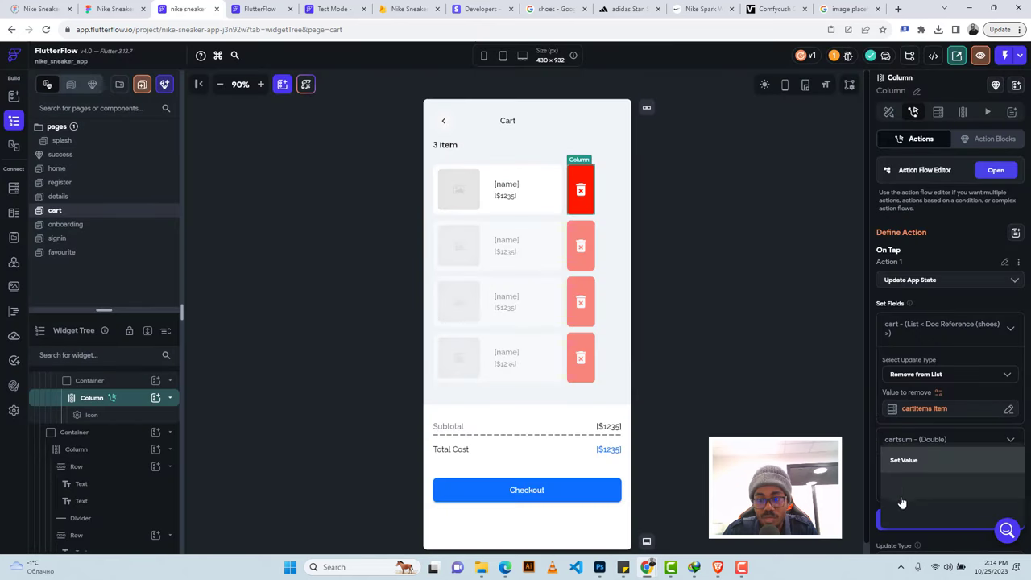
pyautogui.click(911, 513)
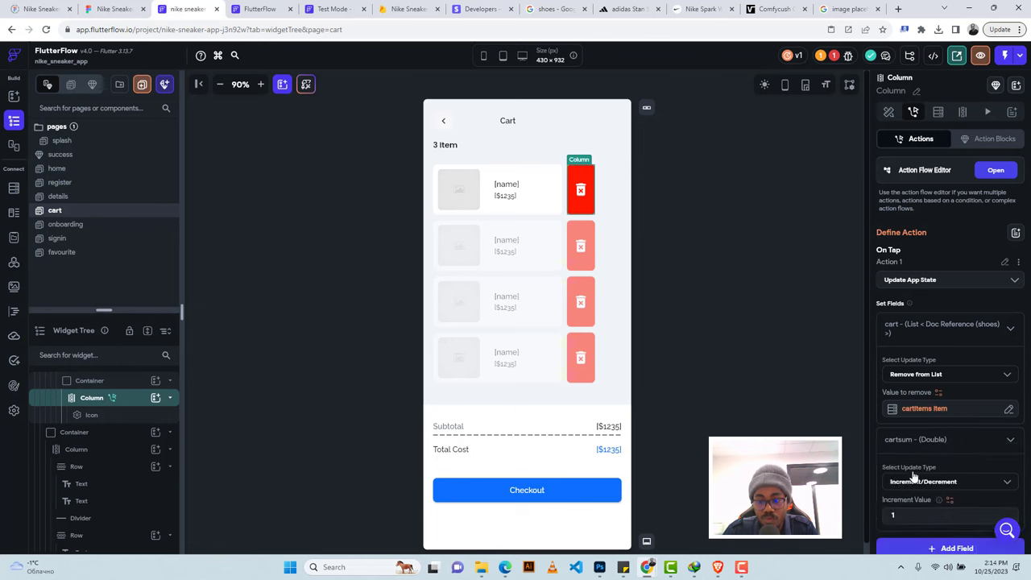
pyautogui.scroll(-2, 926, 478)
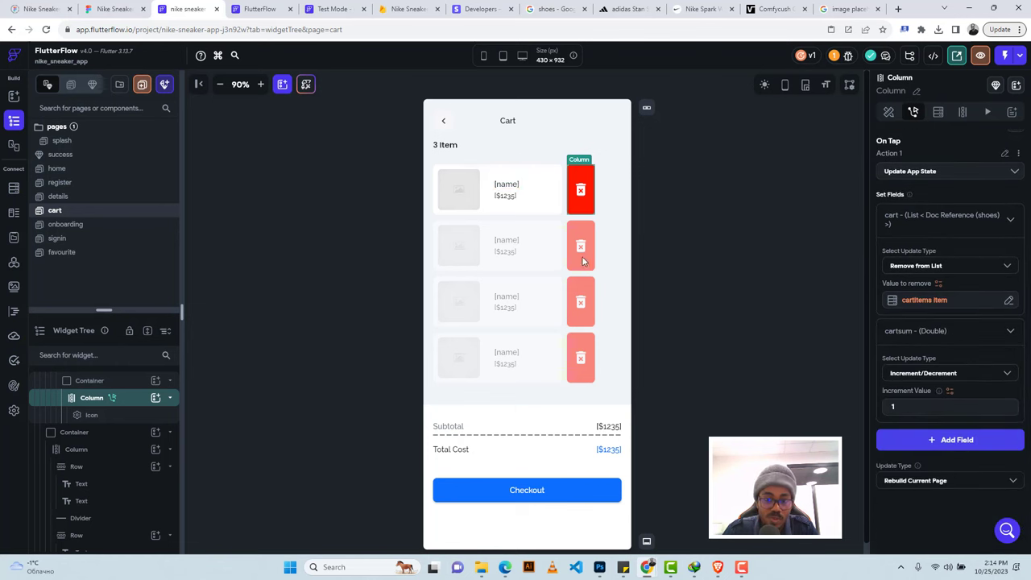
pyautogui.click(950, 392)
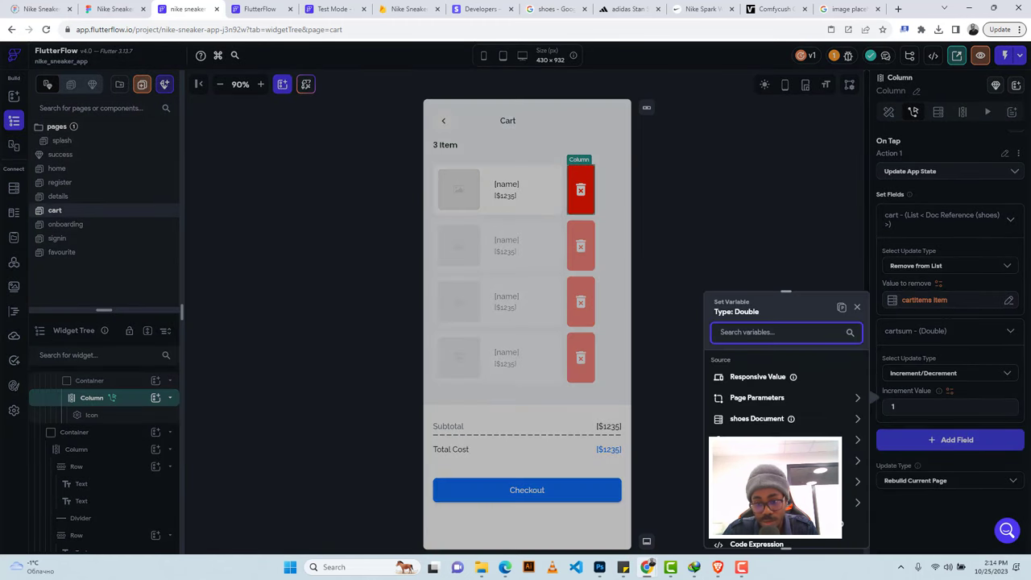
pyautogui.scroll(-2, 785, 402)
pyautogui.click(785, 452)
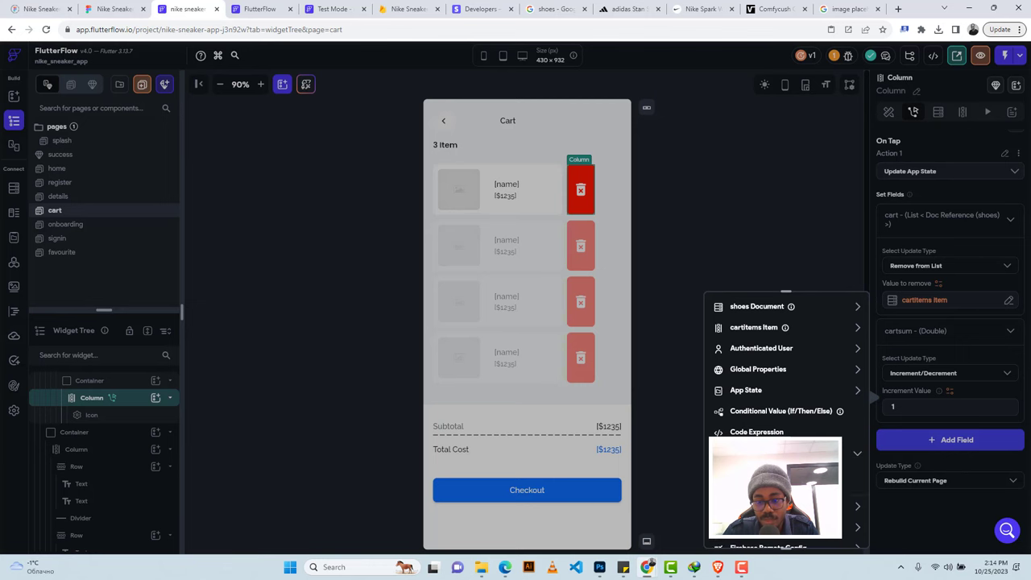
pyautogui.click(772, 475)
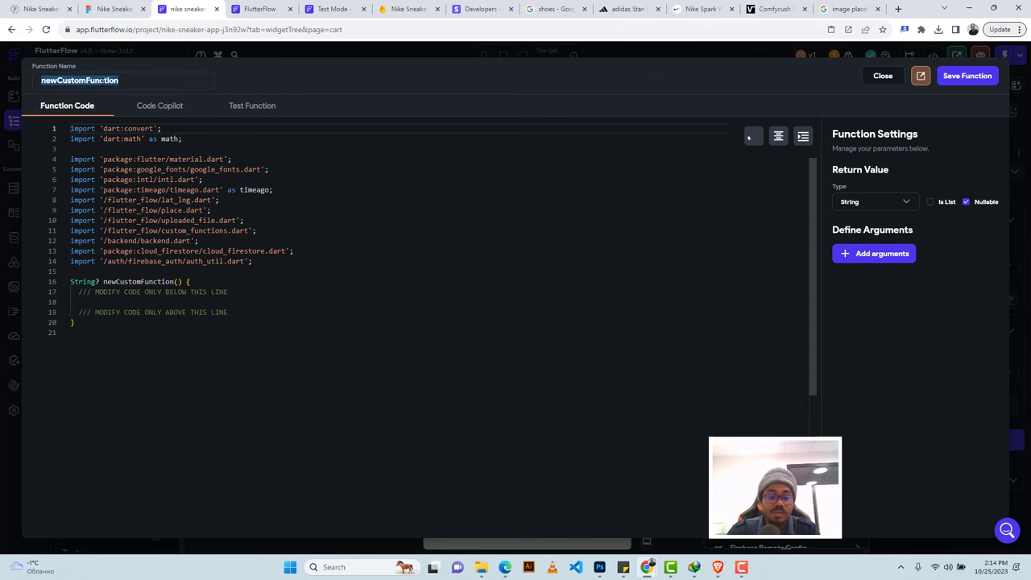
# Name the function negativePrice with a non-nullable Double return type.
pyautogui.write('negative')
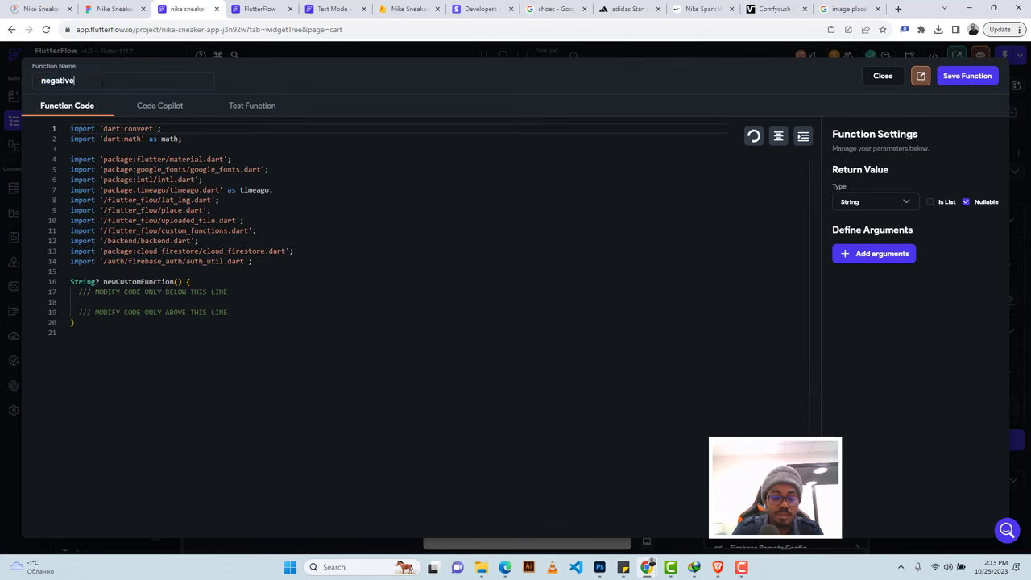
pyautogui.write('Price')
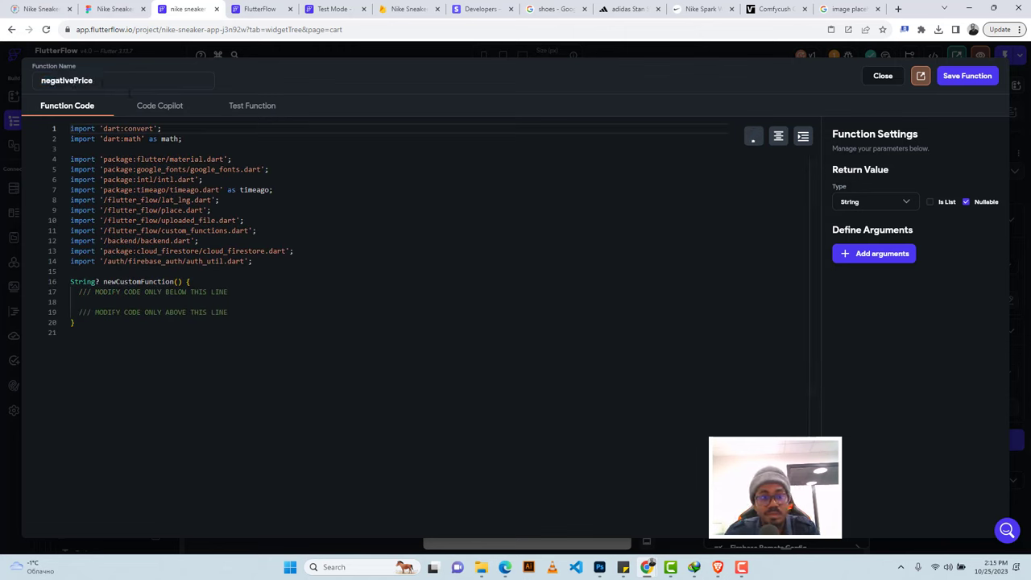
pyautogui.click(967, 202)
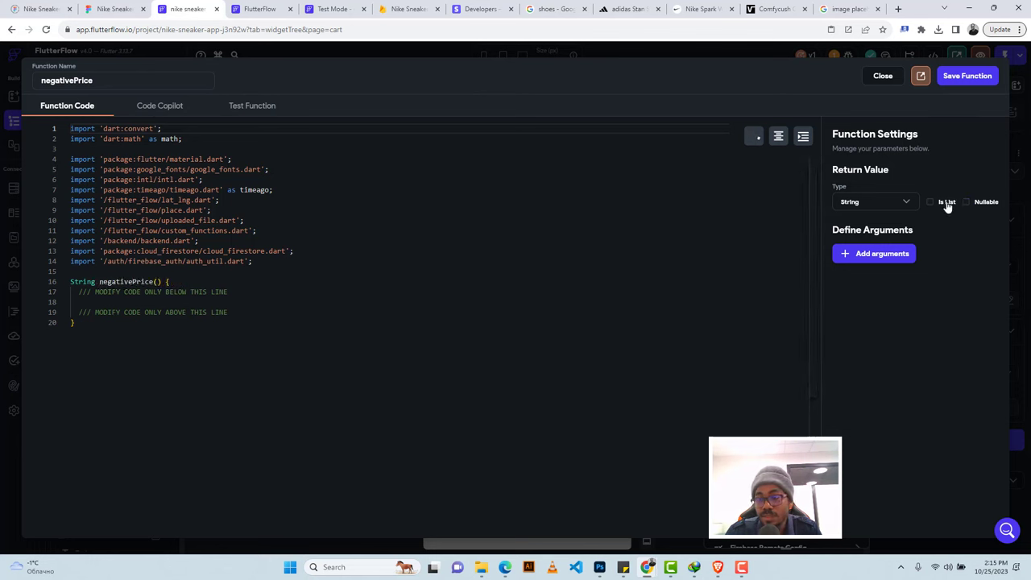
pyautogui.click(882, 204)
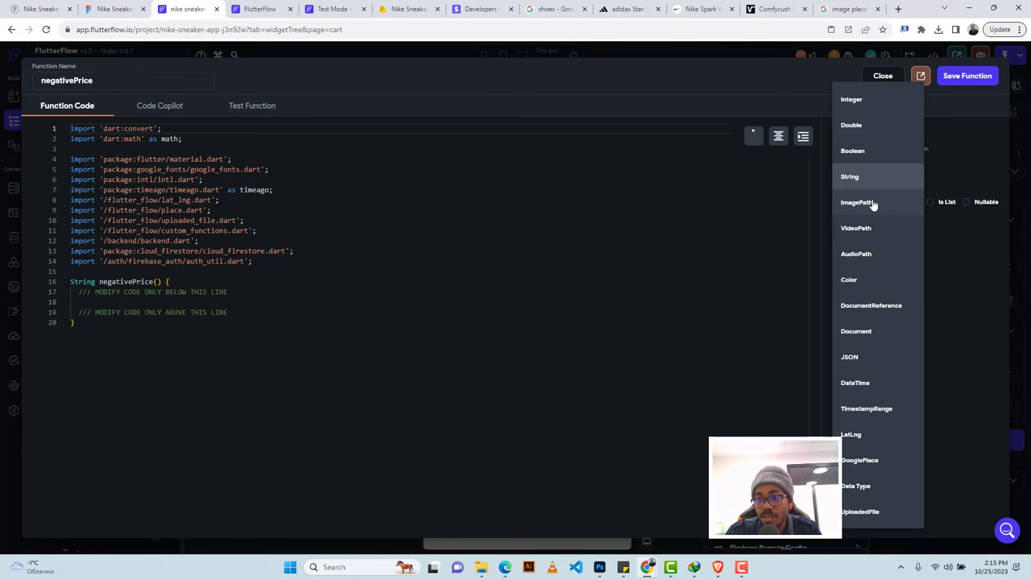
pyautogui.click(855, 128)
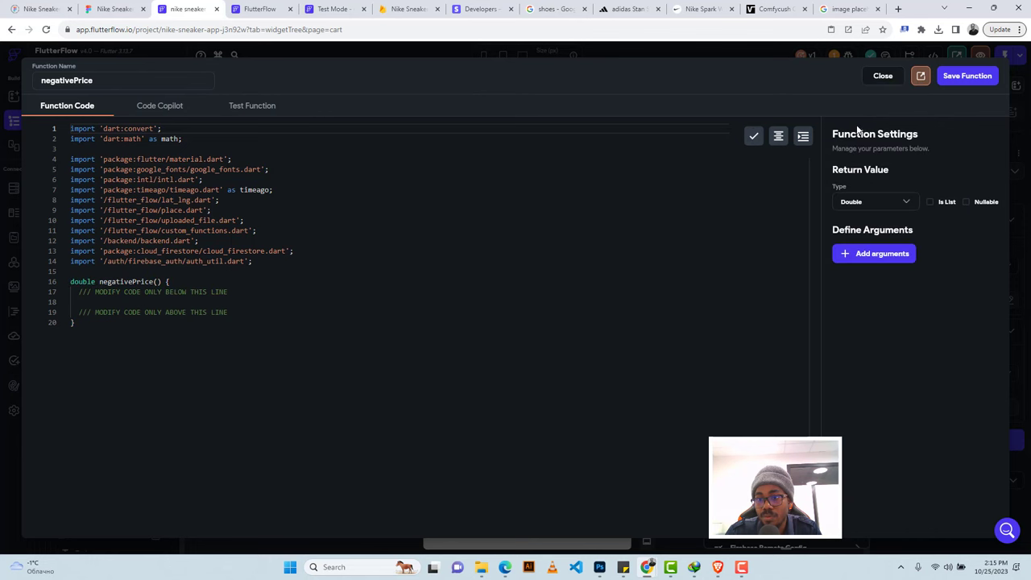
# Add a non-nullable Double argument named price.
pyautogui.click(885, 254)
pyautogui.click(870, 293)
pyautogui.write('price')
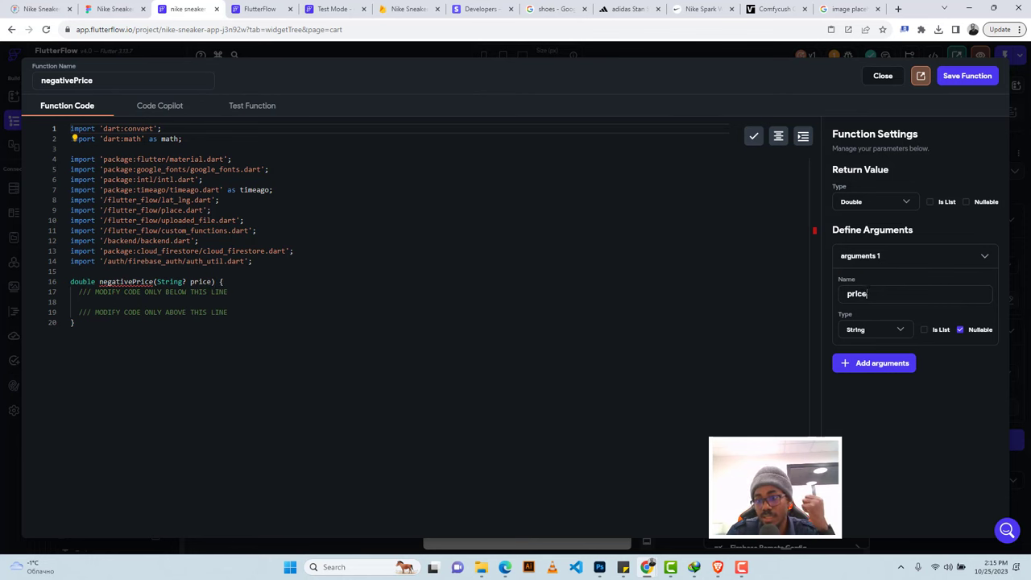
pyautogui.click(959, 329)
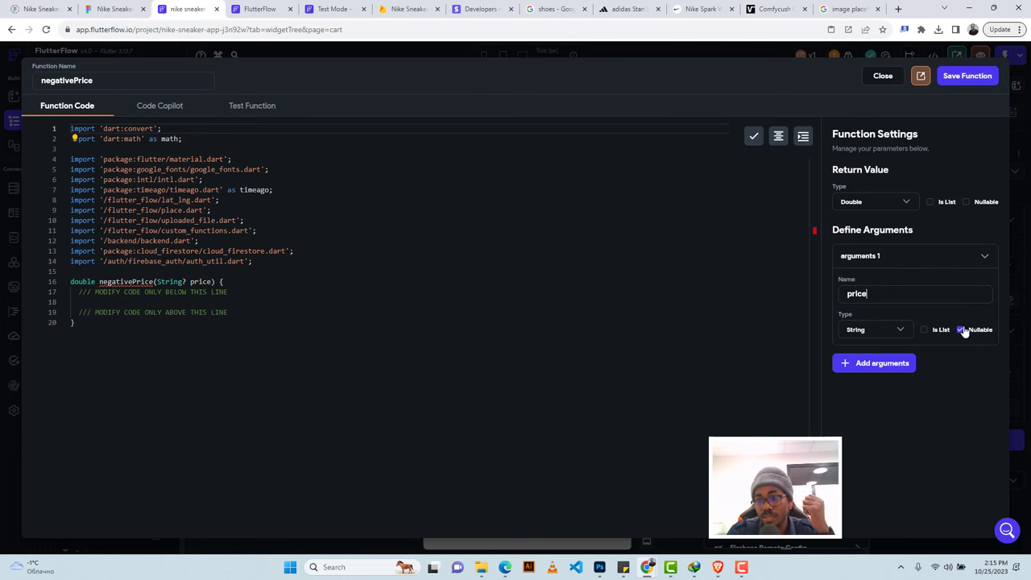
pyautogui.click(870, 336)
pyautogui.click(863, 127)
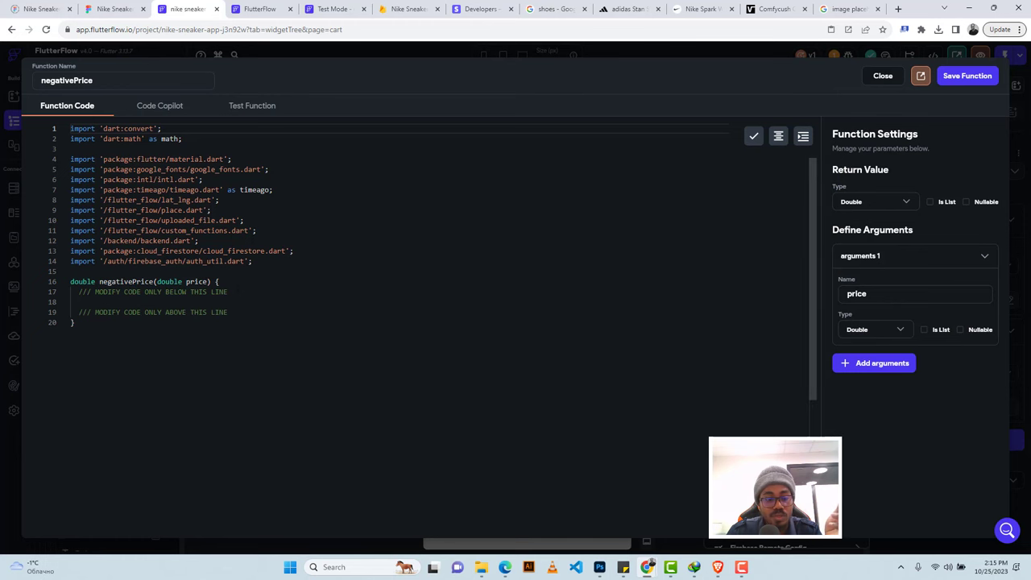
# Write return price * -1; in the function body and save the function.
pyautogui.click(241, 292)
pyautogui.press('Return')
pyautogui.press('Return')
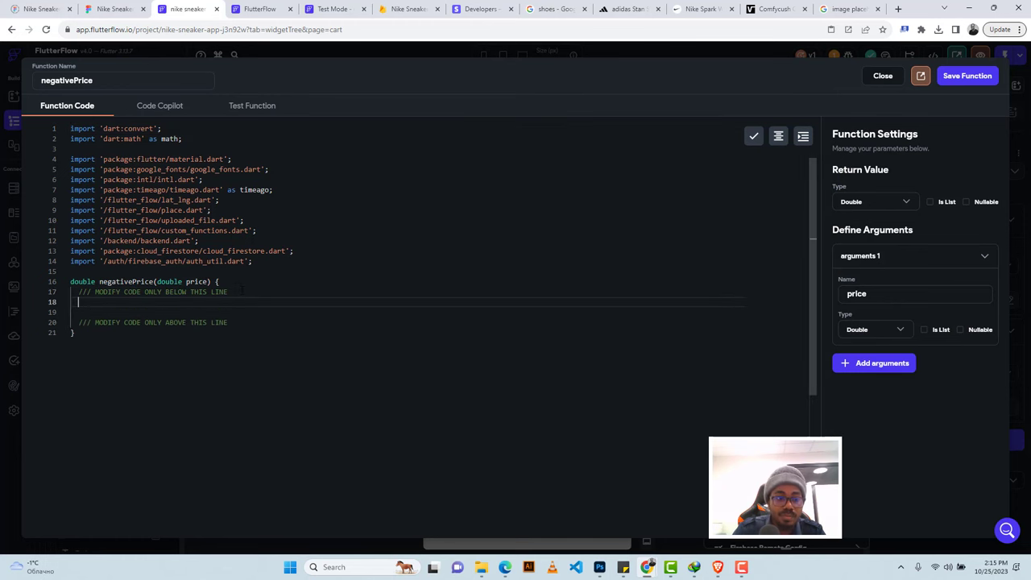
pyautogui.write('return price * -1;')
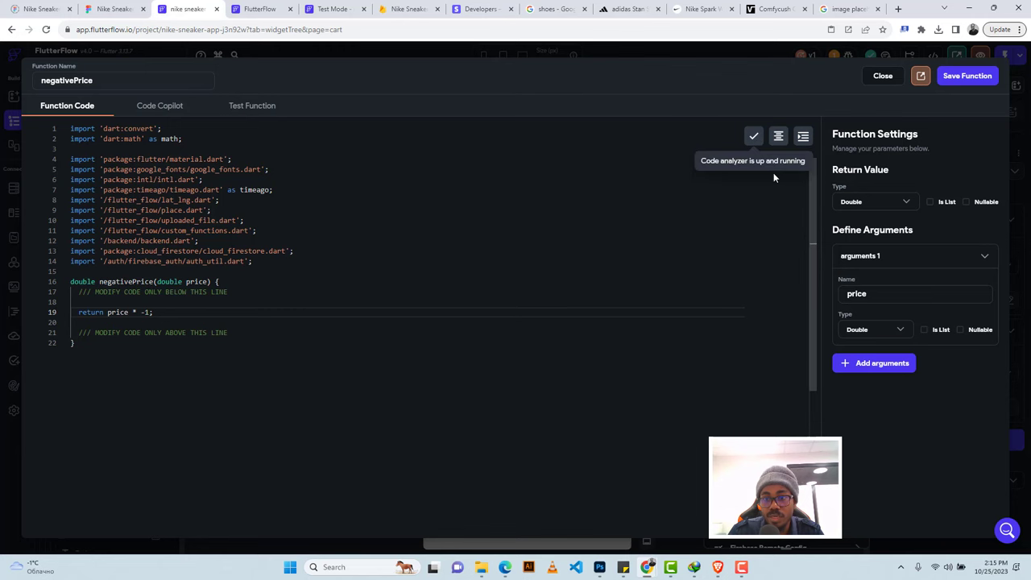
pyautogui.click(961, 78)
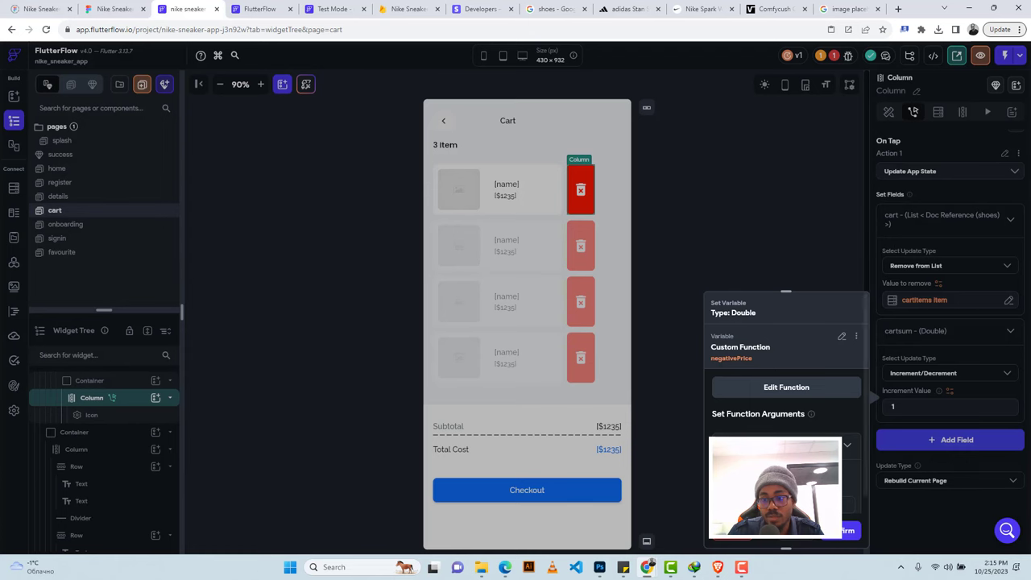
# Pass the shoes Document's price into negativePrice and confirm it as cartsum's increment value.
pyautogui.click(757, 480)
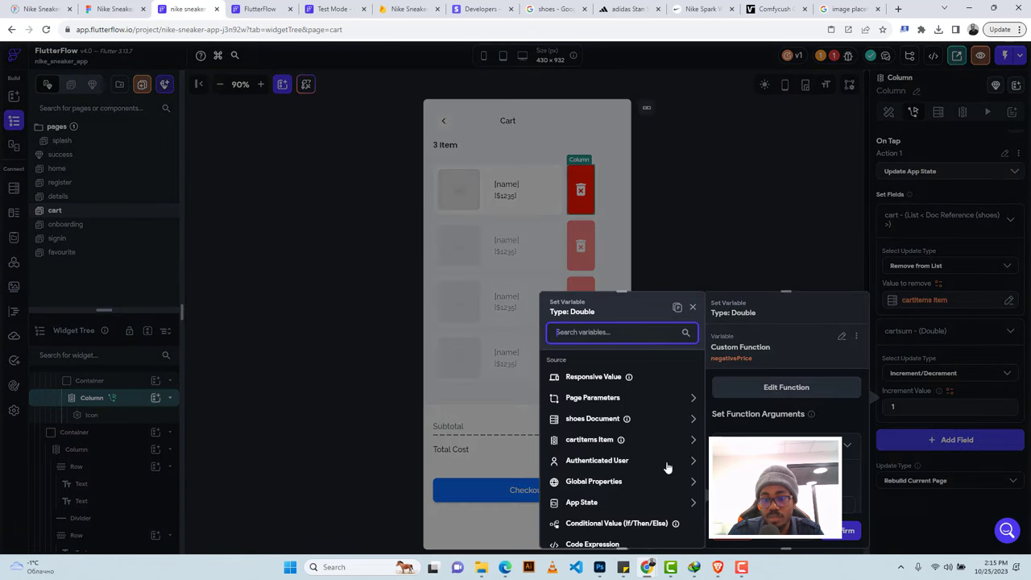
pyautogui.click(600, 440)
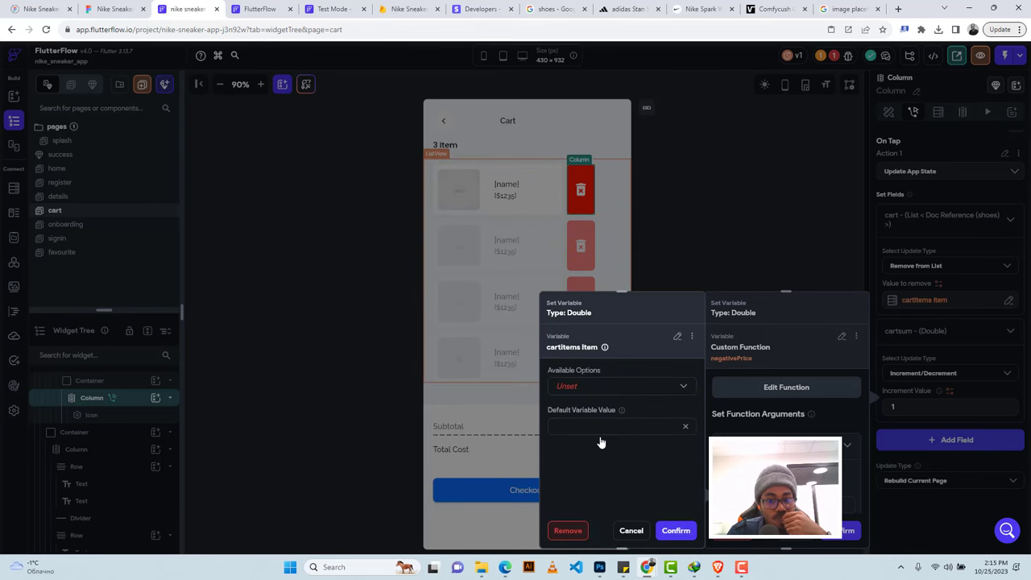
pyautogui.click(629, 532)
pyautogui.click(829, 465)
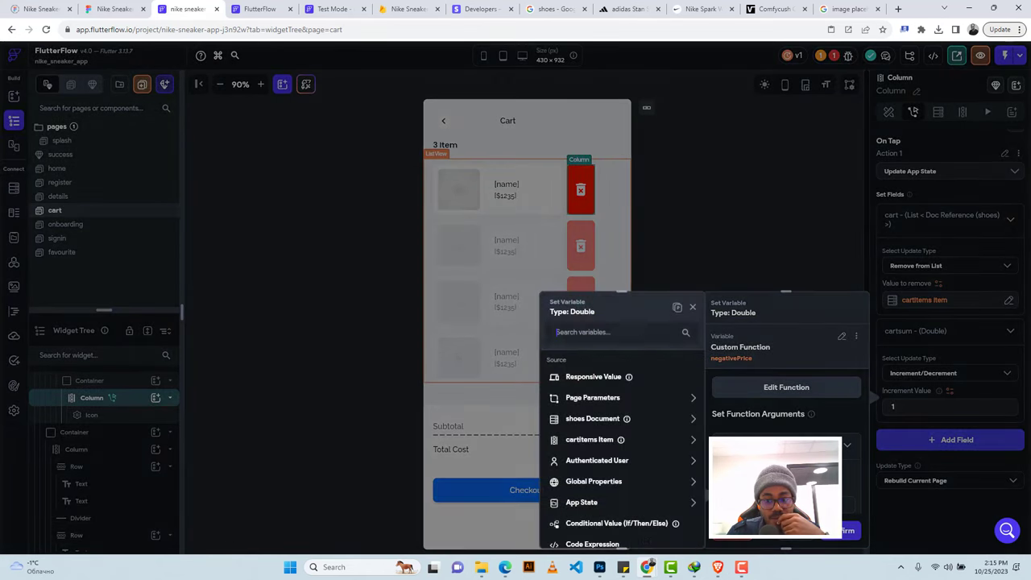
pyautogui.click(602, 421)
pyautogui.click(577, 471)
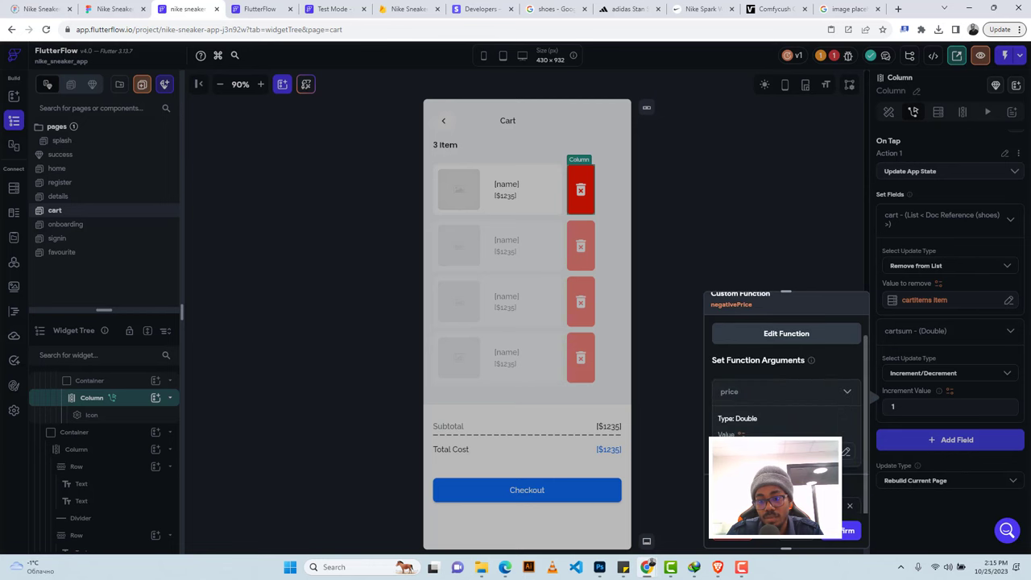
pyautogui.click(850, 530)
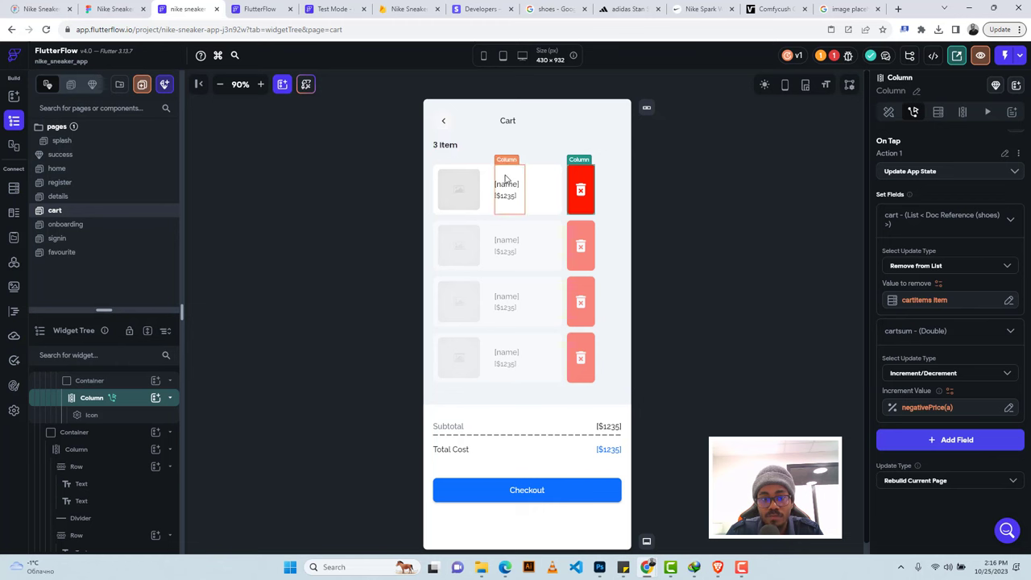
# Select the 3 Item label and back out of binding its text to a variable.
pyautogui.click(555, 489)
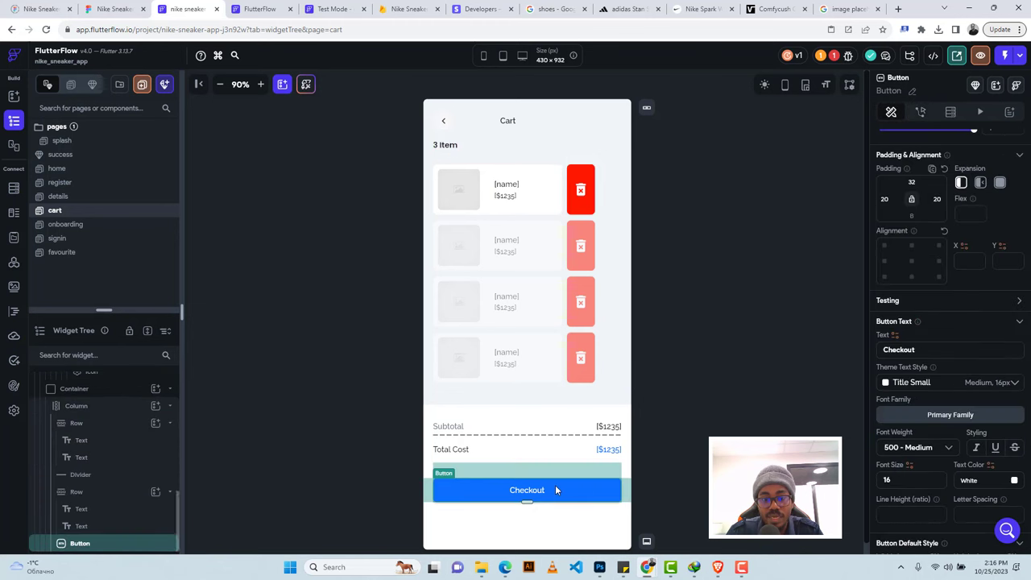
pyautogui.click(446, 146)
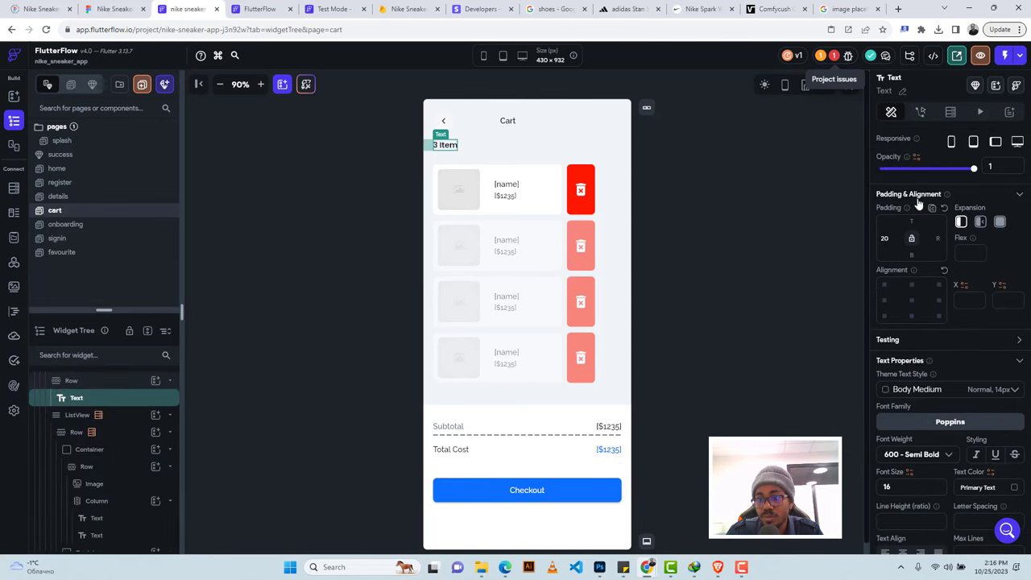
pyautogui.scroll(2, 926, 283)
pyautogui.click(895, 176)
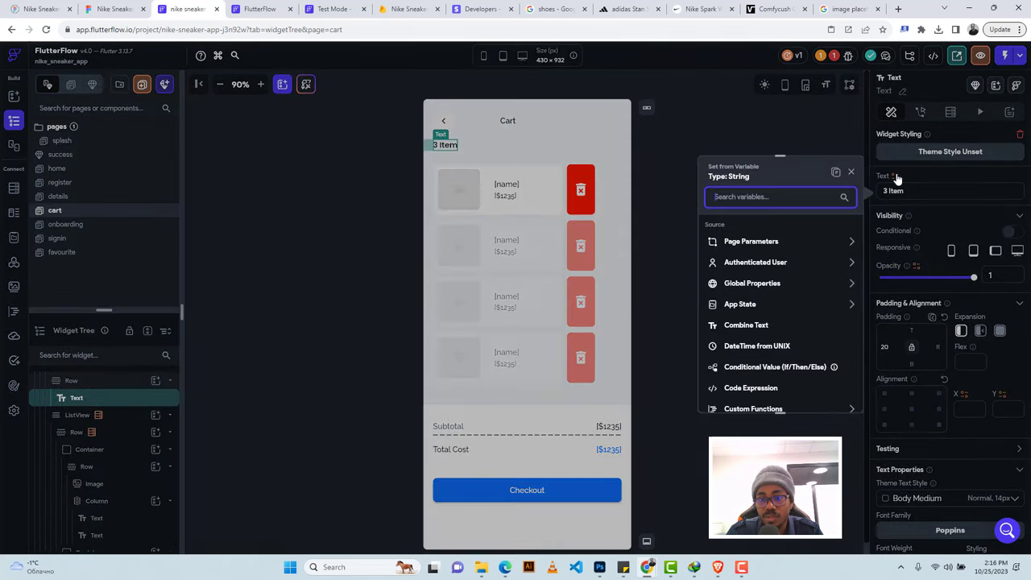
pyautogui.click(849, 173)
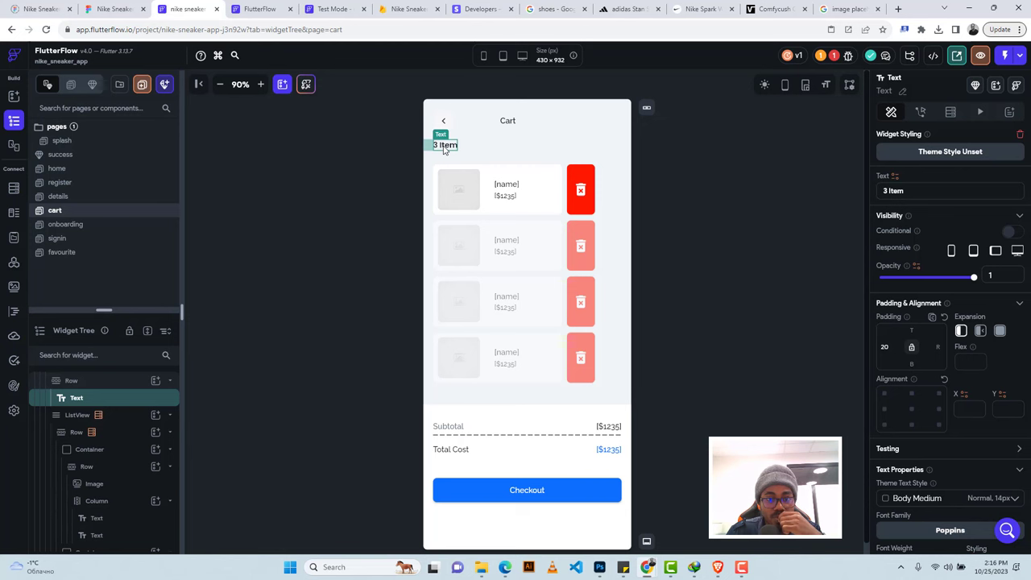
# Generate the header Row's children as cartItems from the cart app state list.
pyautogui.click(101, 381)
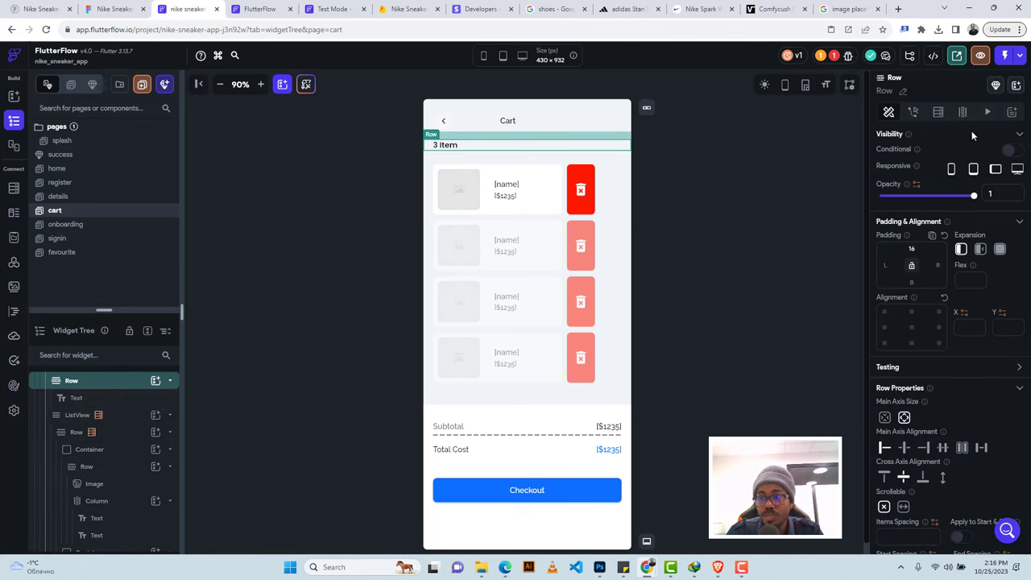
pyautogui.click(963, 113)
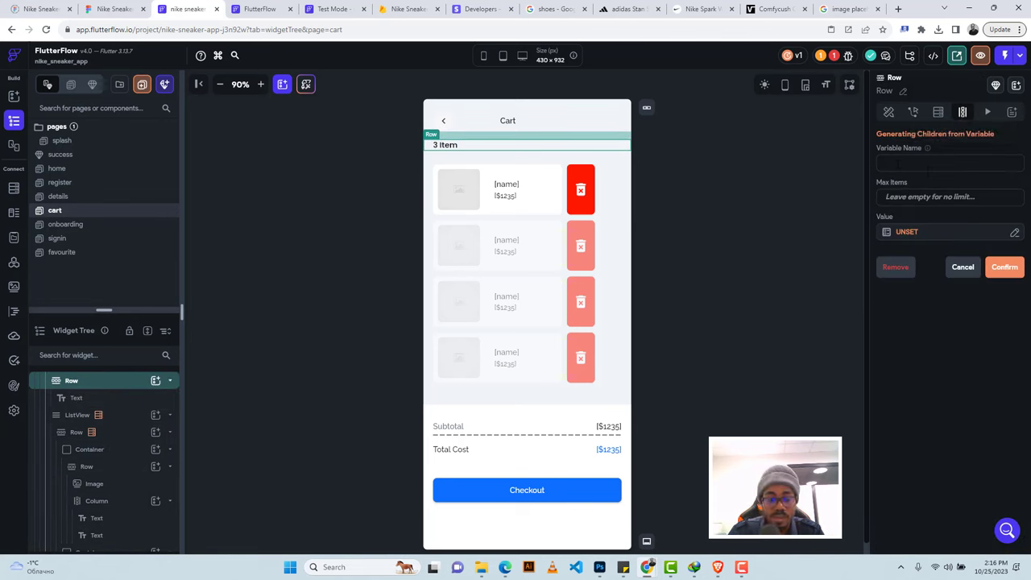
pyautogui.write('cartIt')
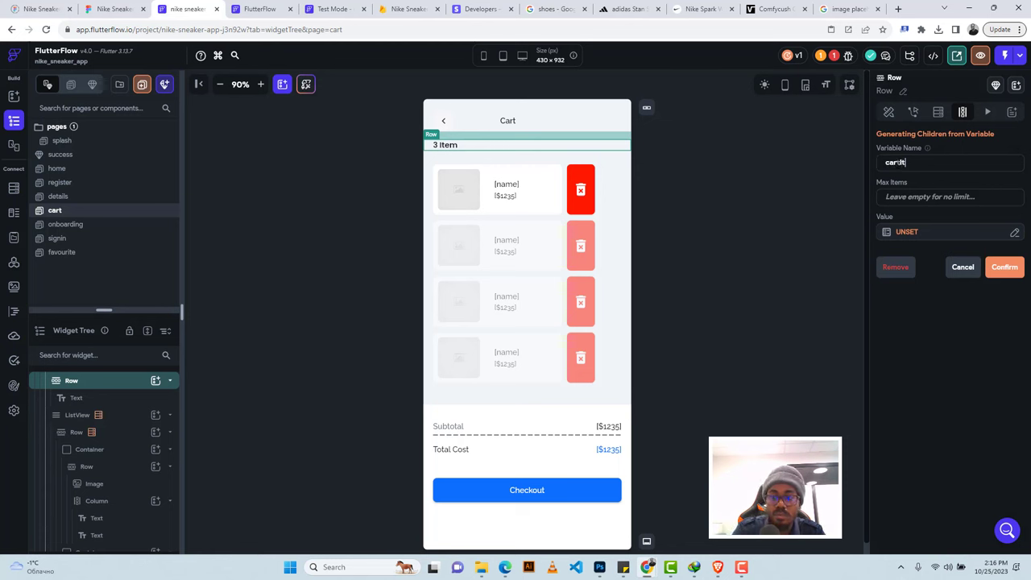
pyautogui.write('ems')
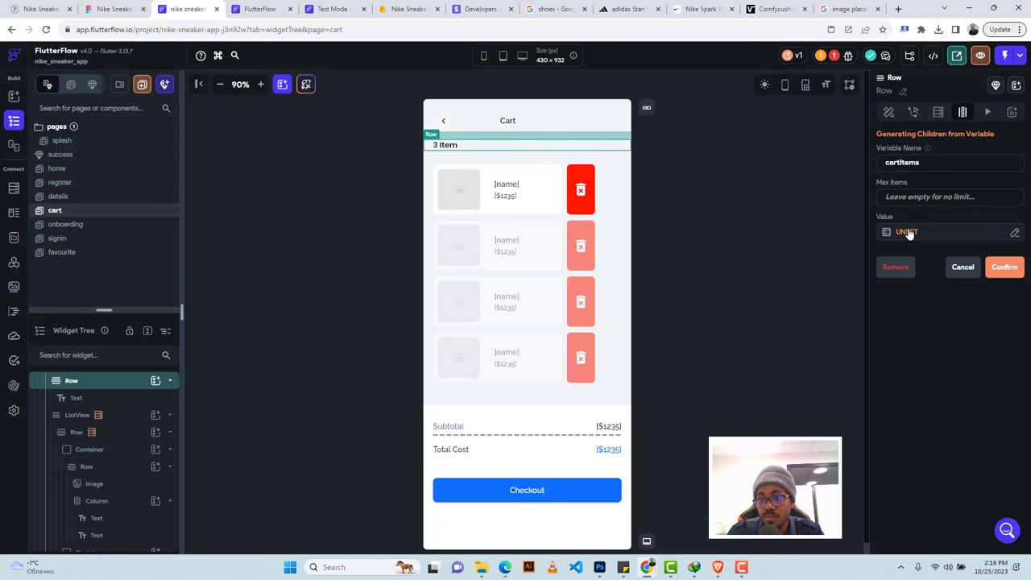
pyautogui.click(907, 232)
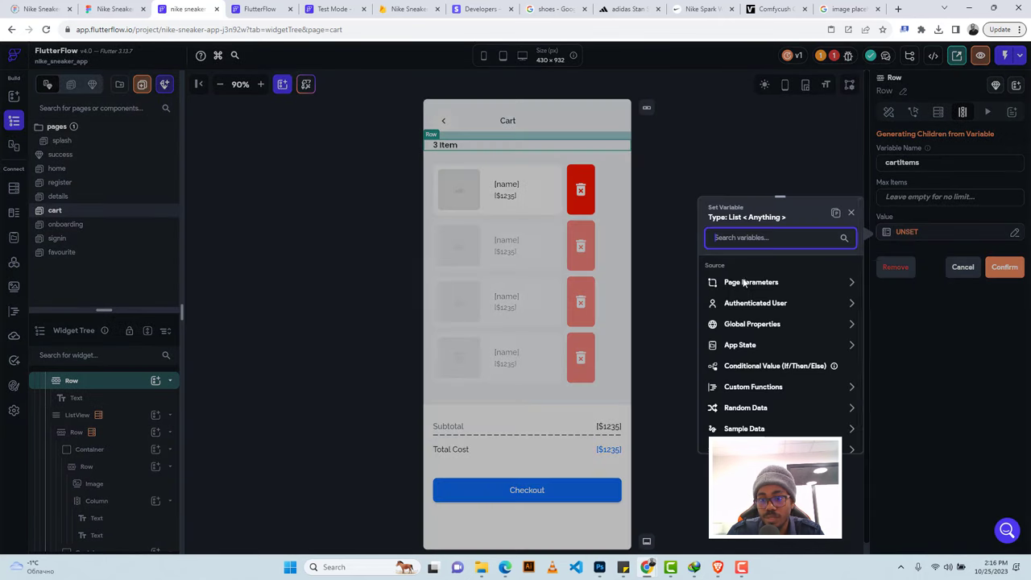
pyautogui.click(741, 346)
pyautogui.click(740, 398)
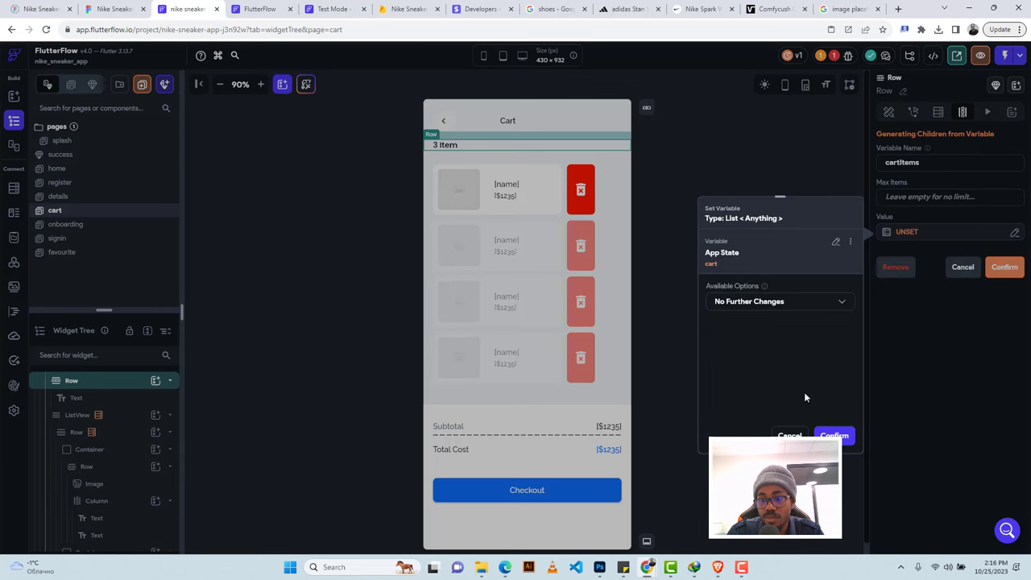
pyautogui.click(835, 436)
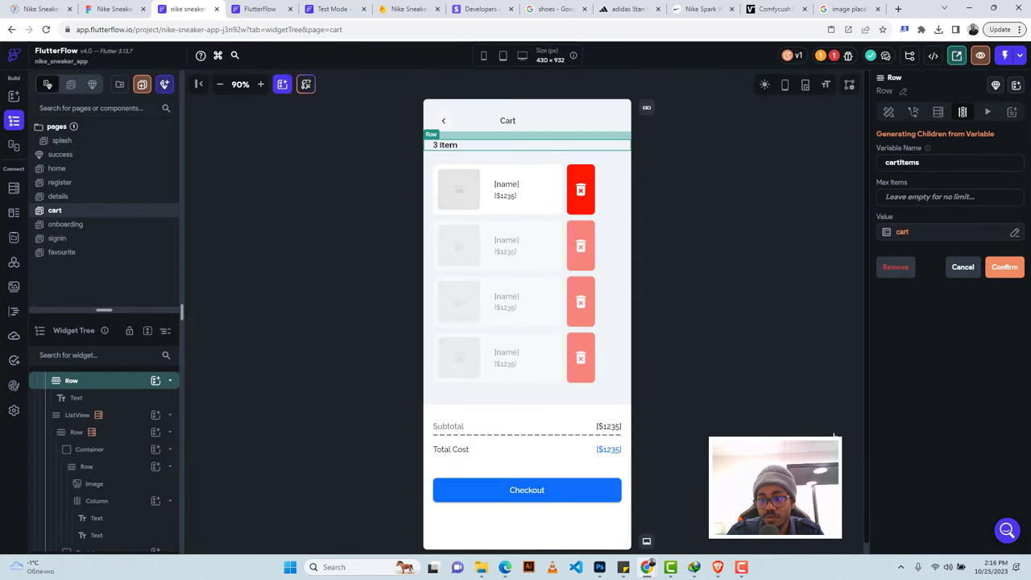
pyautogui.click(1003, 268)
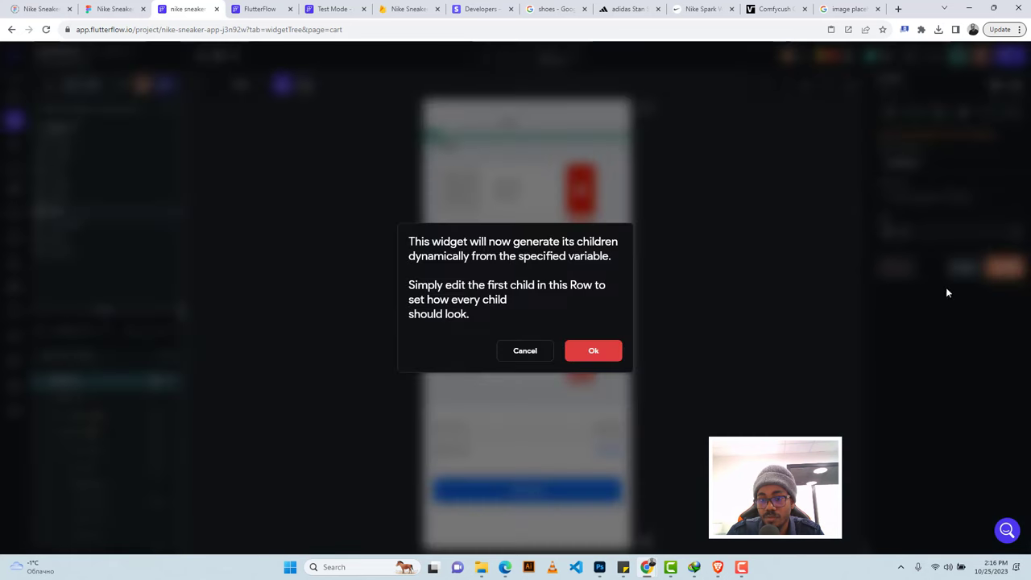
pyautogui.click(593, 350)
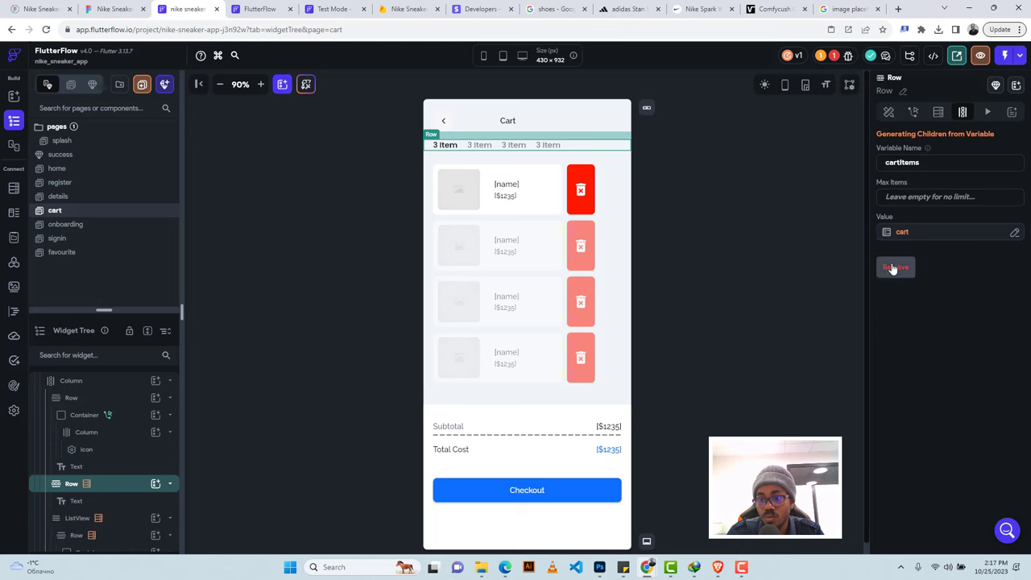
# Leave the cart list untransformed, then remove the dynamic children from the Row.
pyautogui.click(1014, 234)
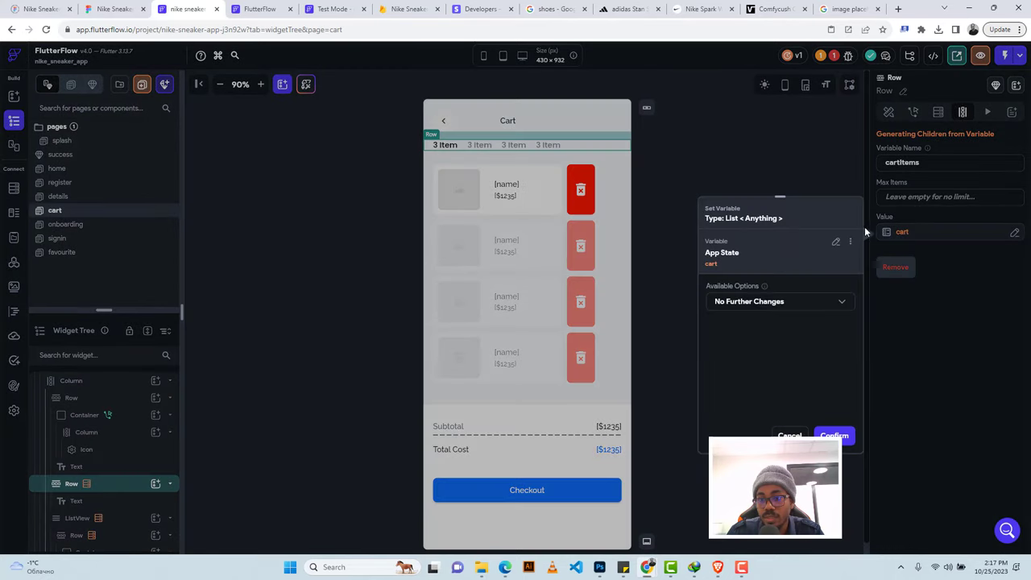
pyautogui.click(790, 436)
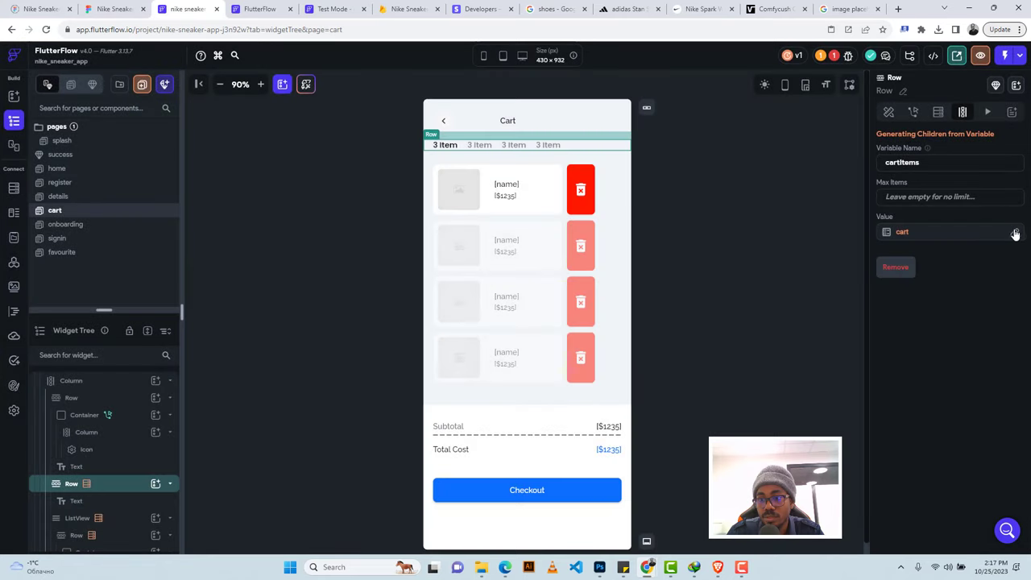
pyautogui.click(1014, 232)
pyautogui.click(727, 301)
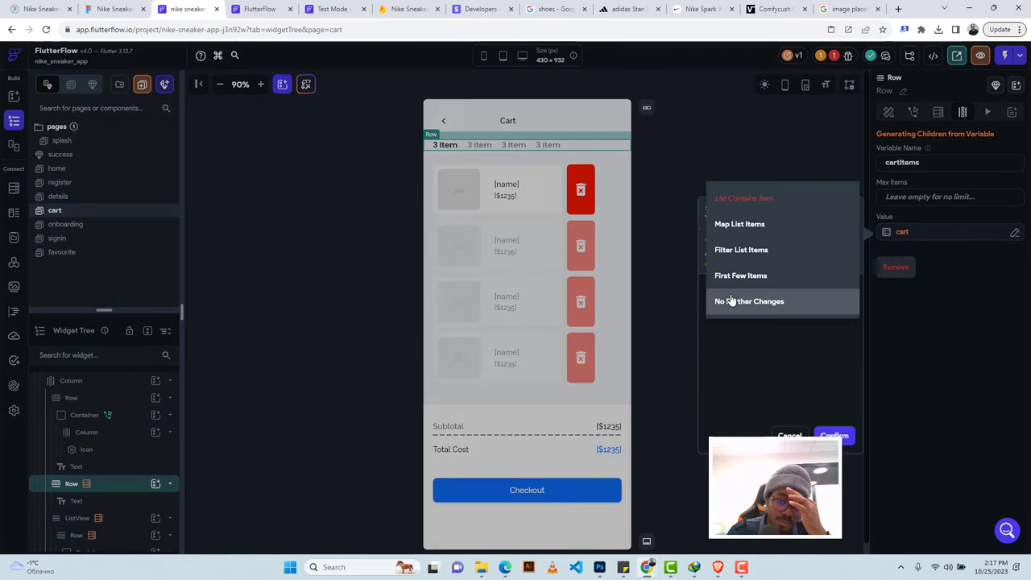
pyautogui.click(855, 372)
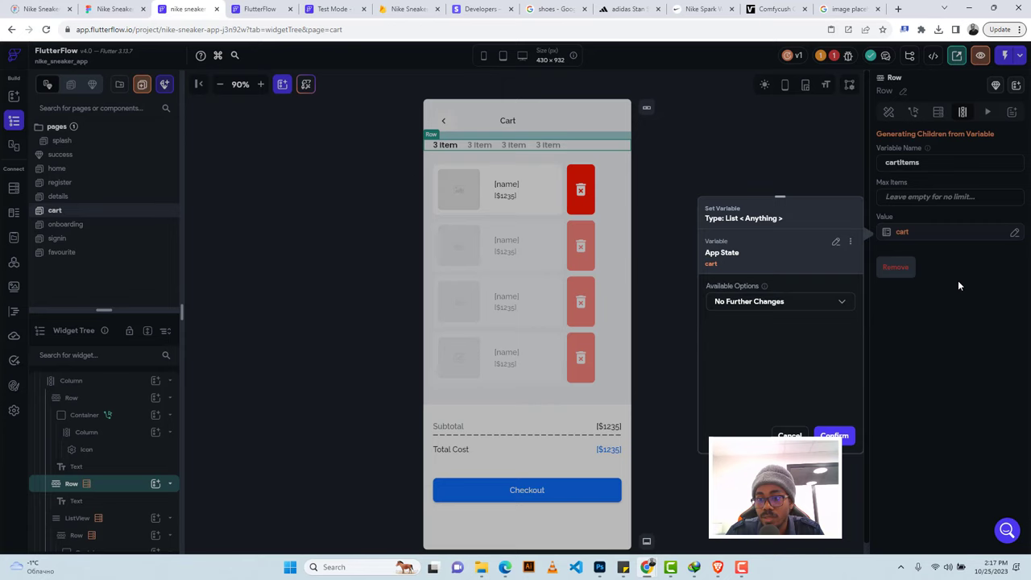
pyautogui.click(900, 275)
pyautogui.click(897, 272)
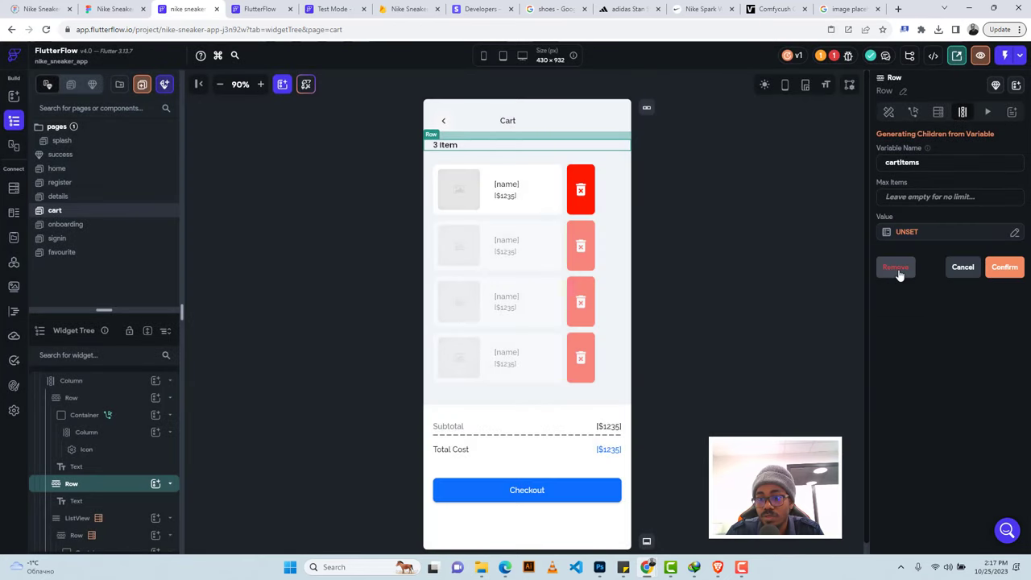
# Cancel adding a backend query to the 3 Item label, then open the details page.
pyautogui.click(454, 148)
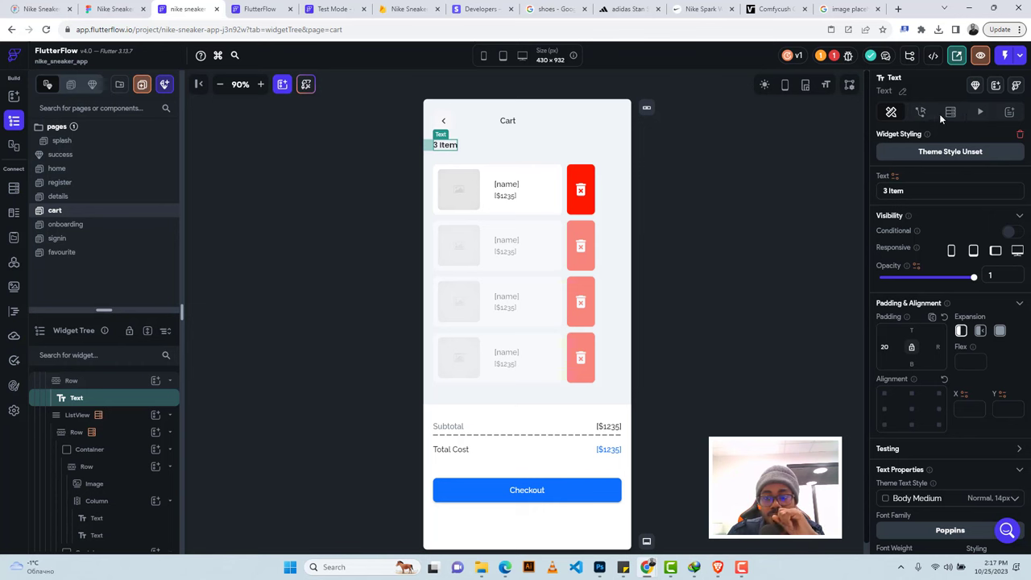
pyautogui.click(950, 113)
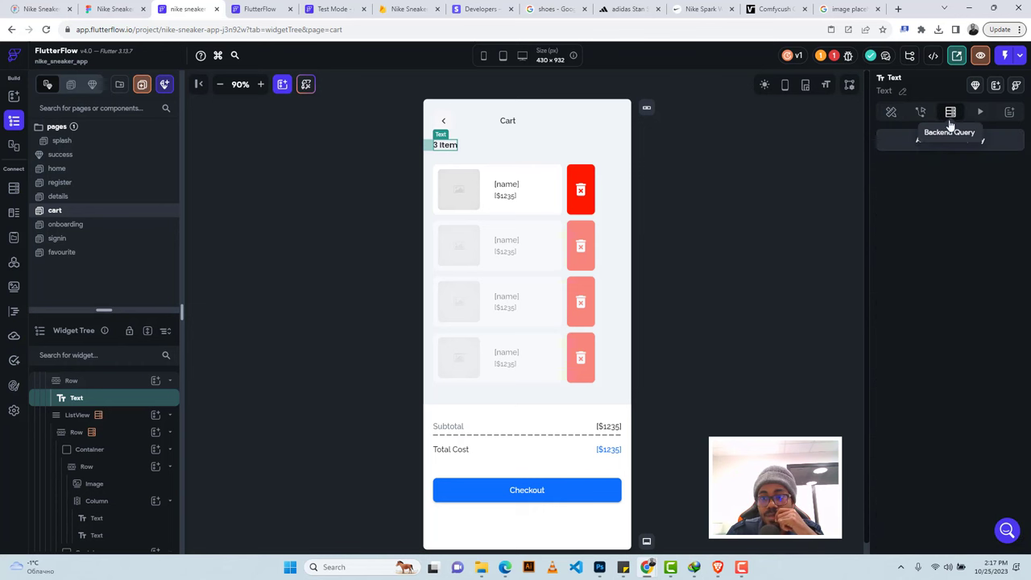
pyautogui.click(952, 146)
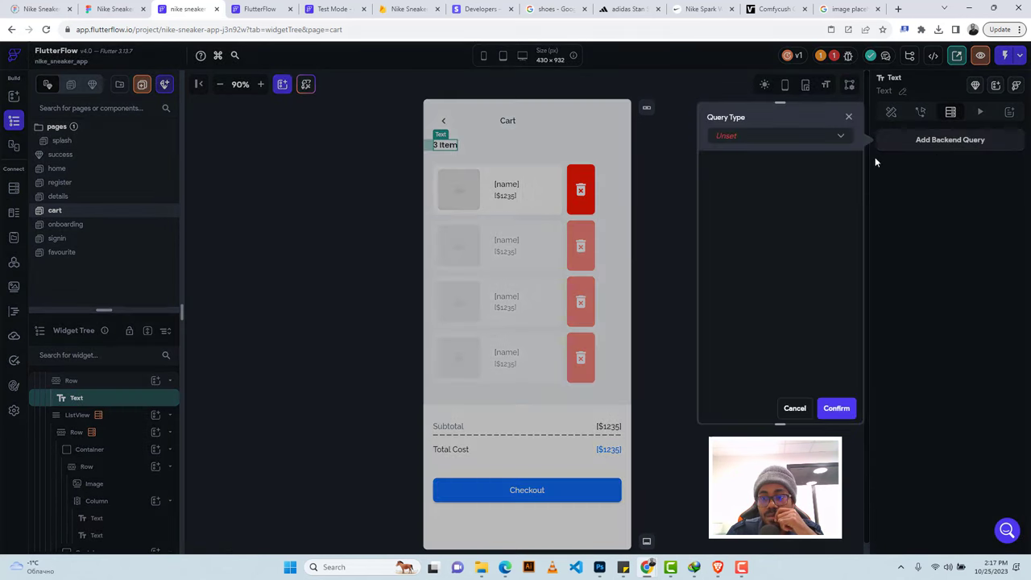
pyautogui.click(803, 143)
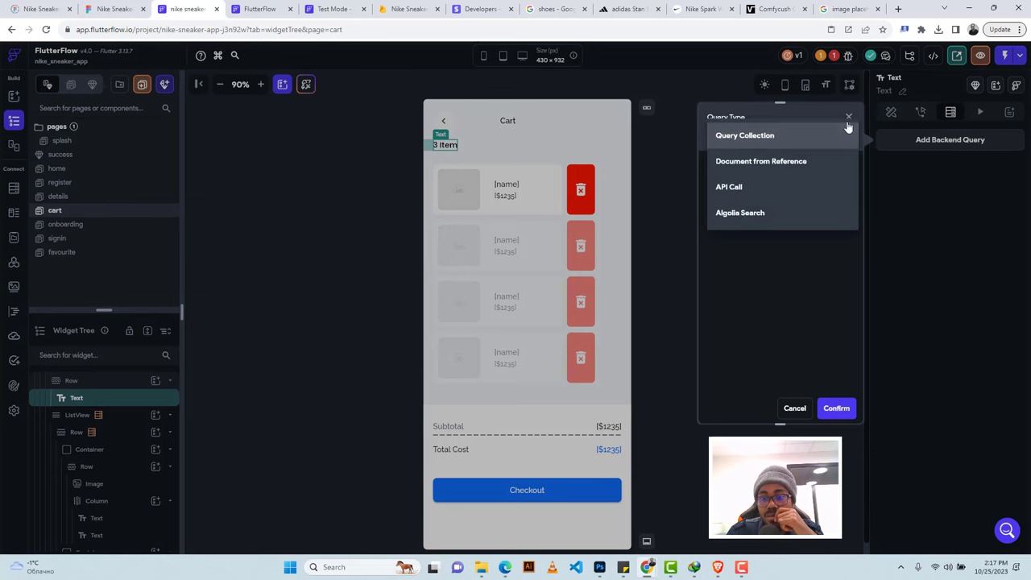
pyautogui.click(849, 112)
pyautogui.click(790, 409)
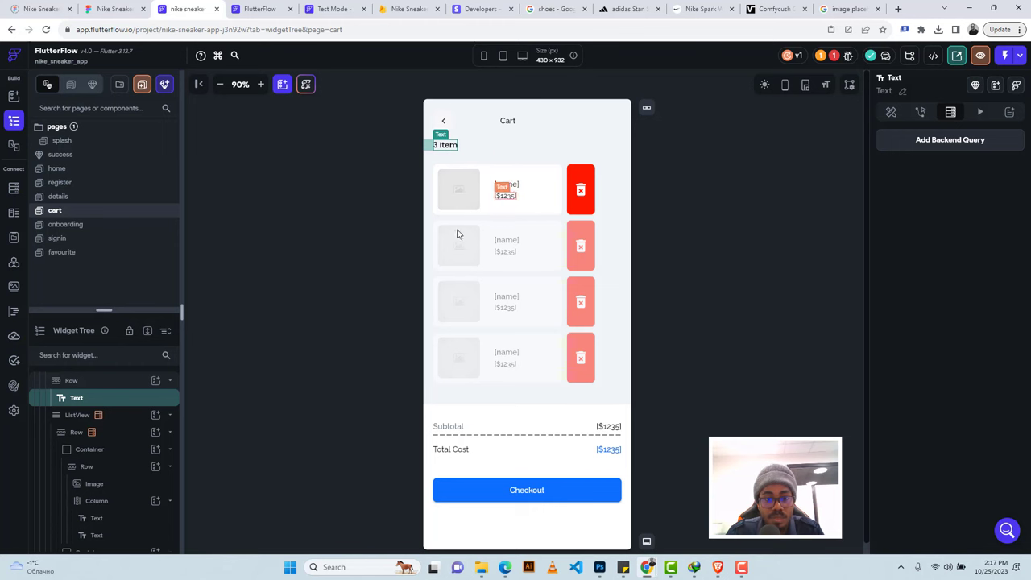
pyautogui.click(68, 199)
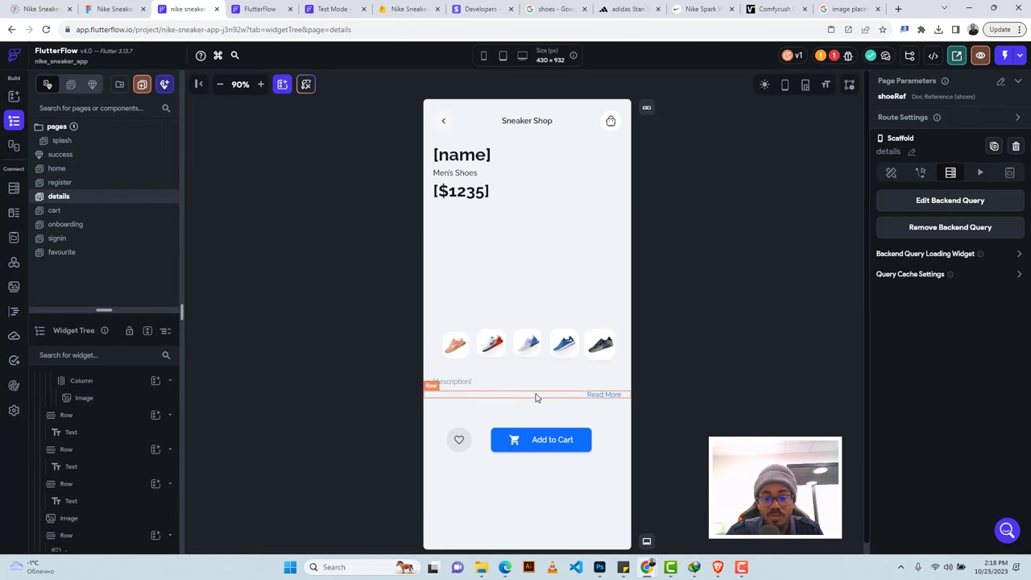
# Add an Integer field cartItems to the users collection, then return to the widget tree.
pyautogui.click(573, 439)
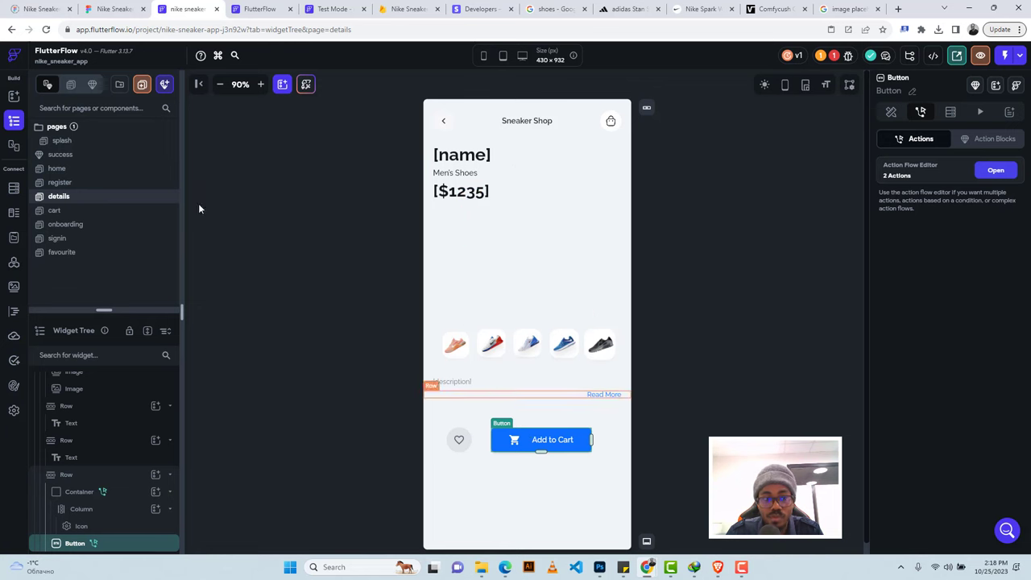
pyautogui.click(13, 189)
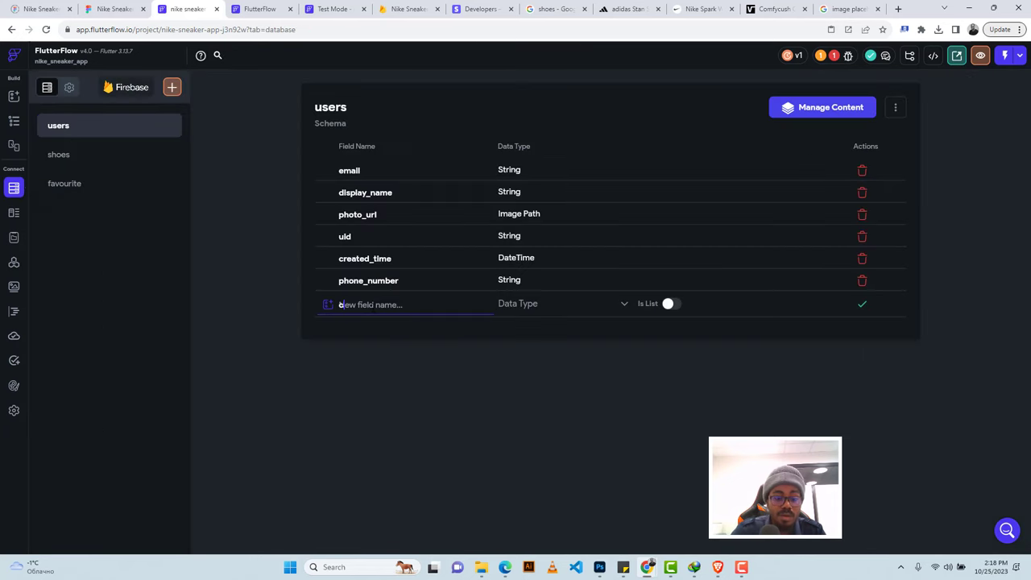
pyautogui.write('artitems')
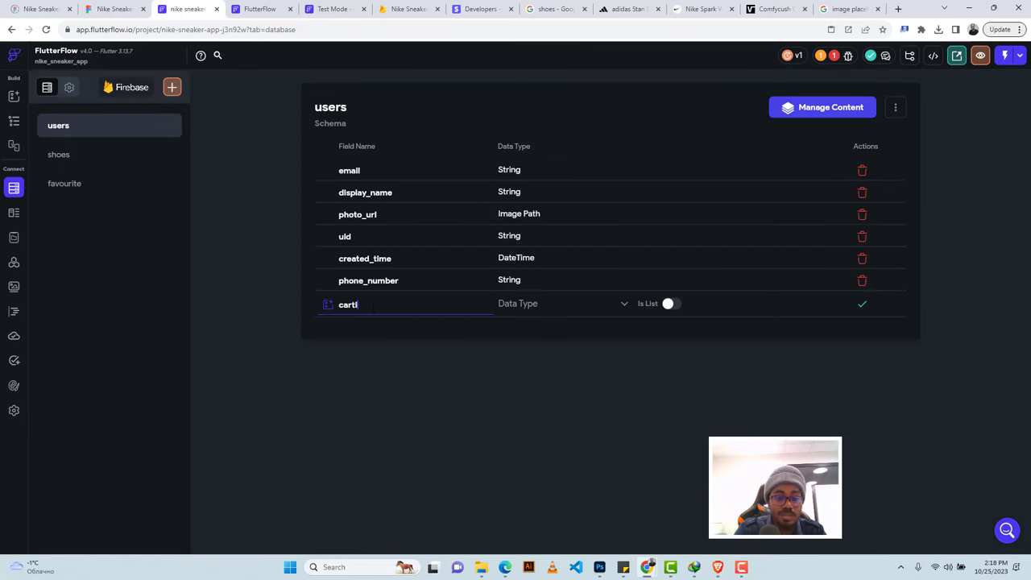
pyautogui.click(543, 306)
pyautogui.click(515, 230)
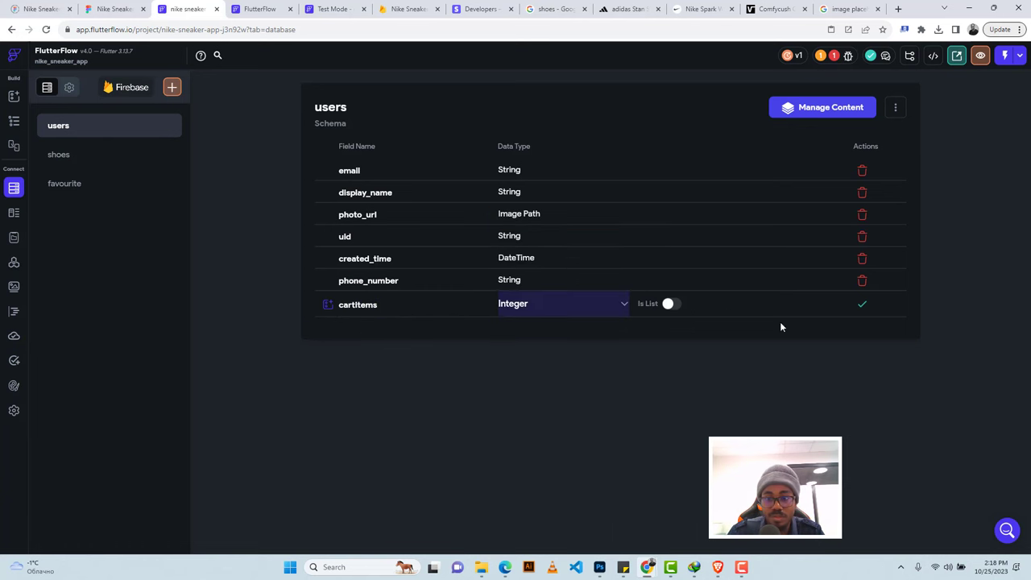
pyautogui.click(861, 307)
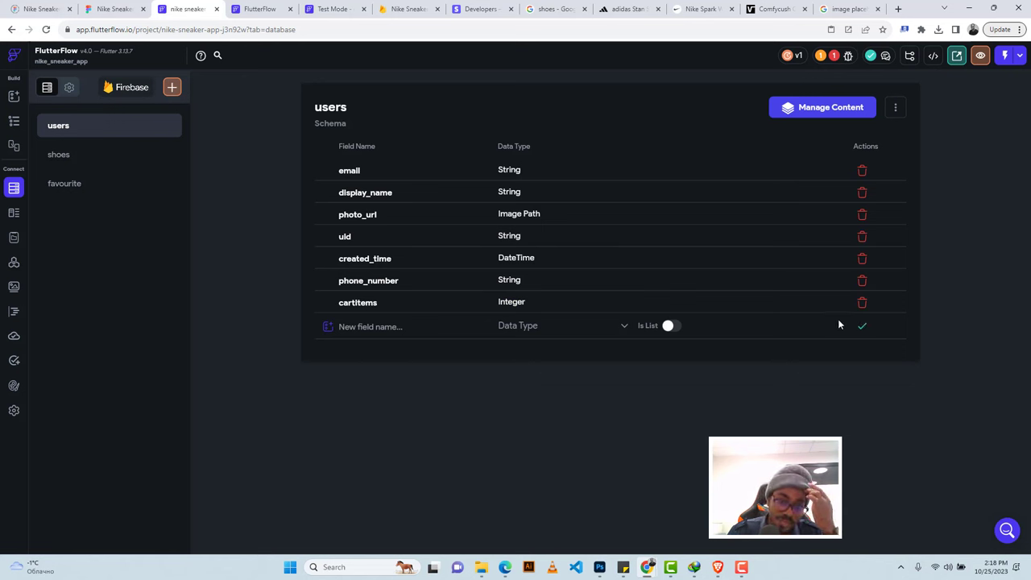
pyautogui.click(14, 121)
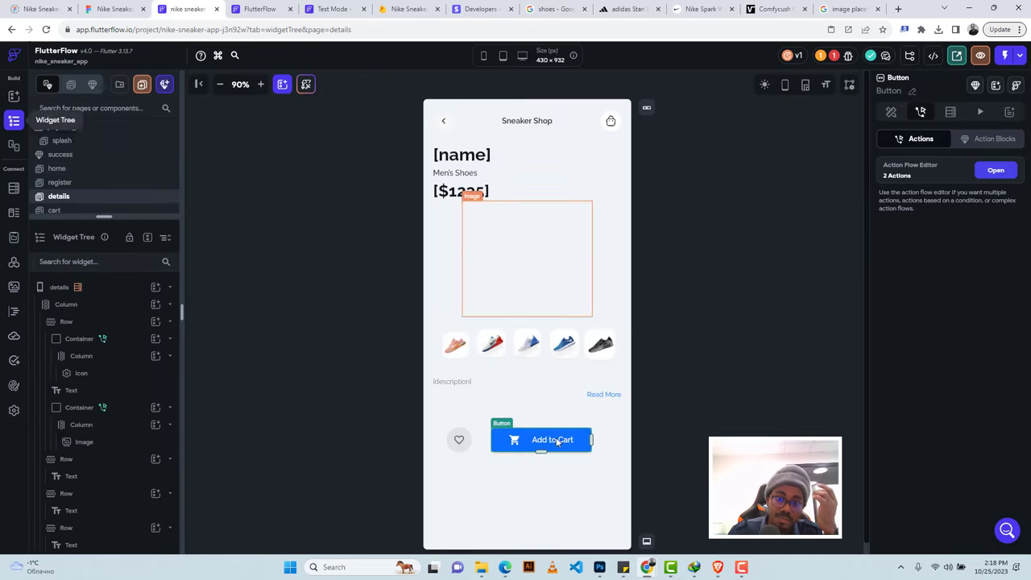
# Inspect the Add to Cart button's action flow and close it without adding a step.
pyautogui.click(554, 442)
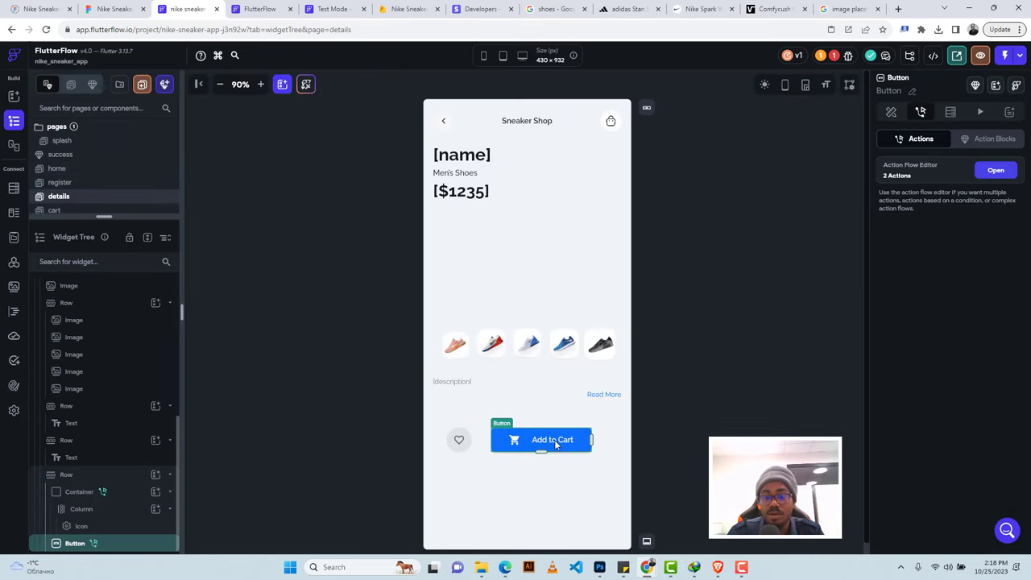
pyautogui.click(995, 170)
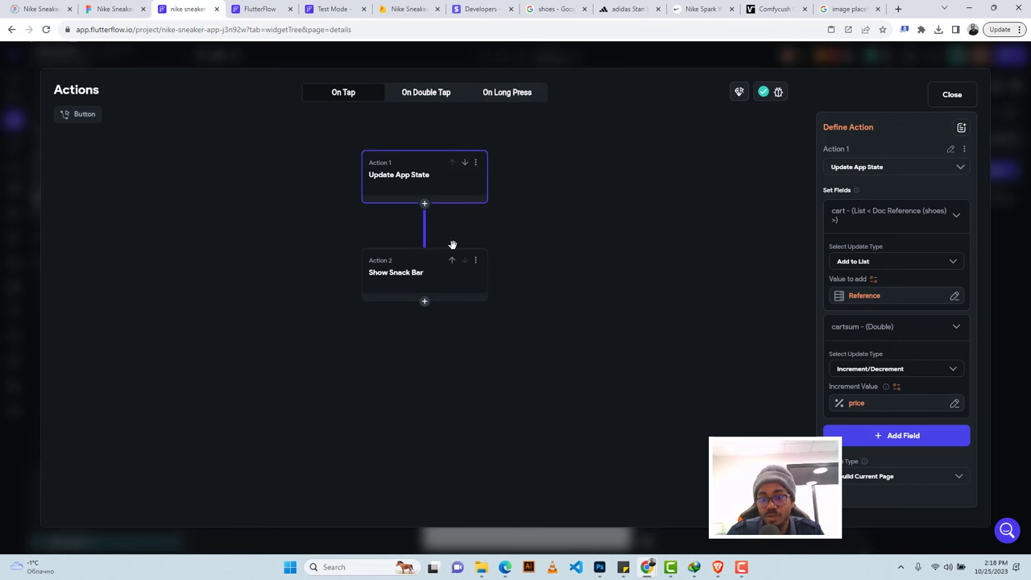
pyautogui.click(424, 204)
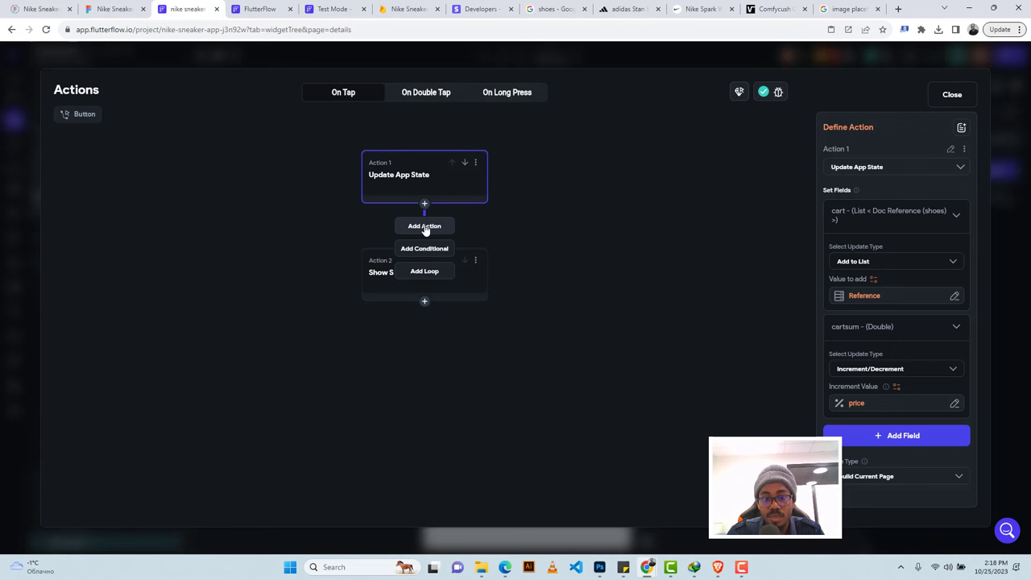
pyautogui.click(507, 227)
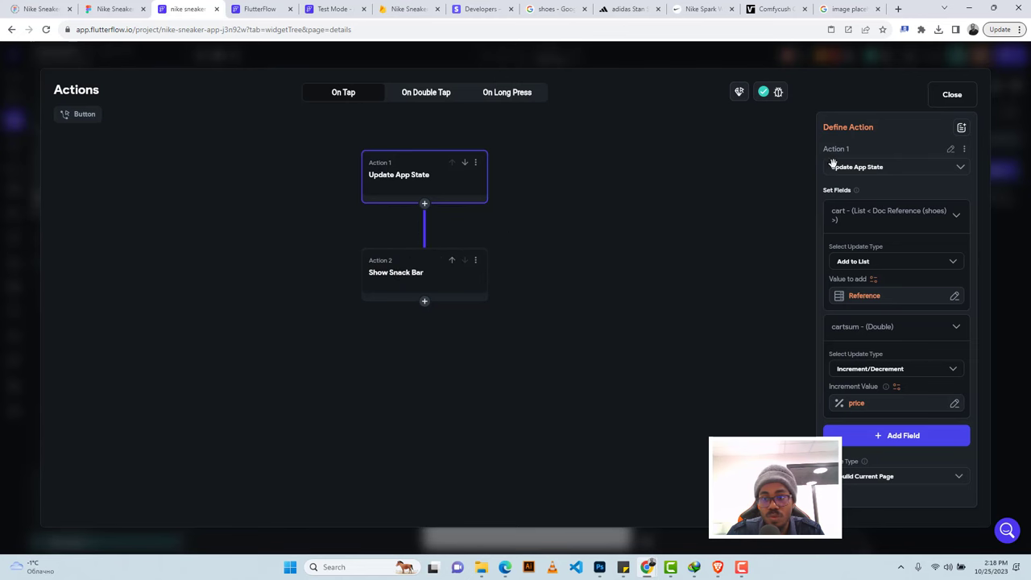
pyautogui.click(937, 96)
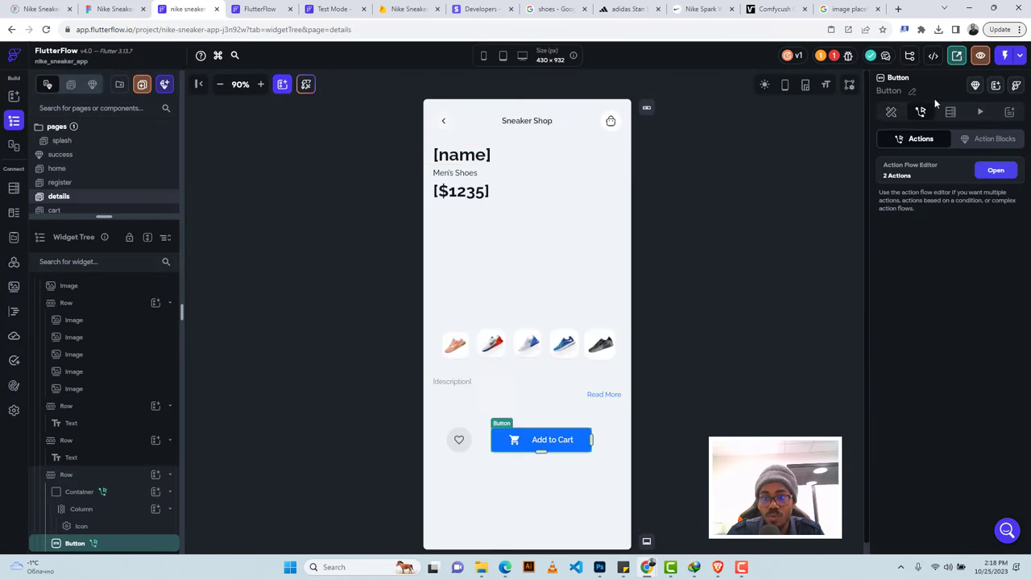
# Delete the cartitems field from the users Firestore collection.
pyautogui.click(14, 190)
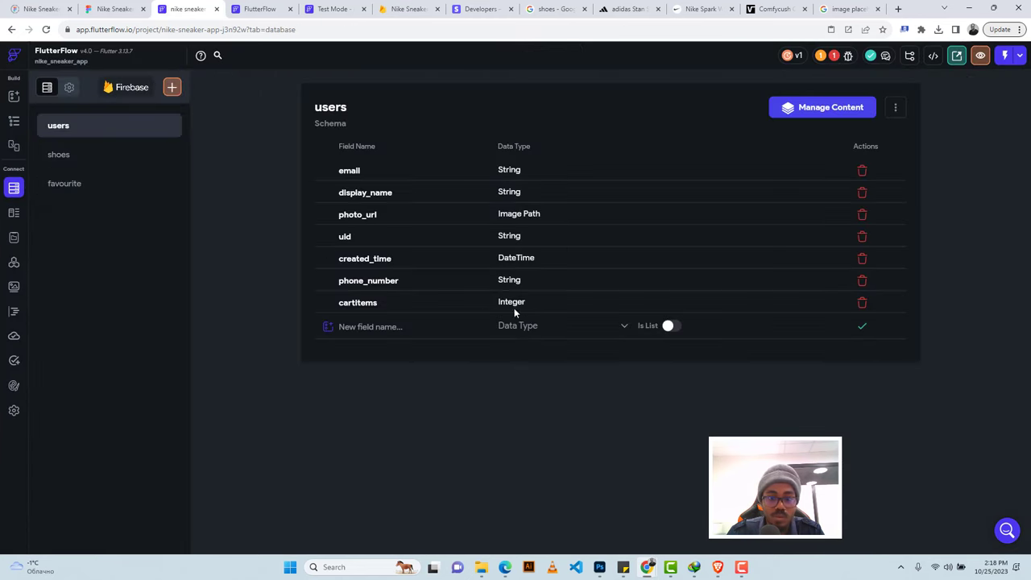
pyautogui.click(862, 303)
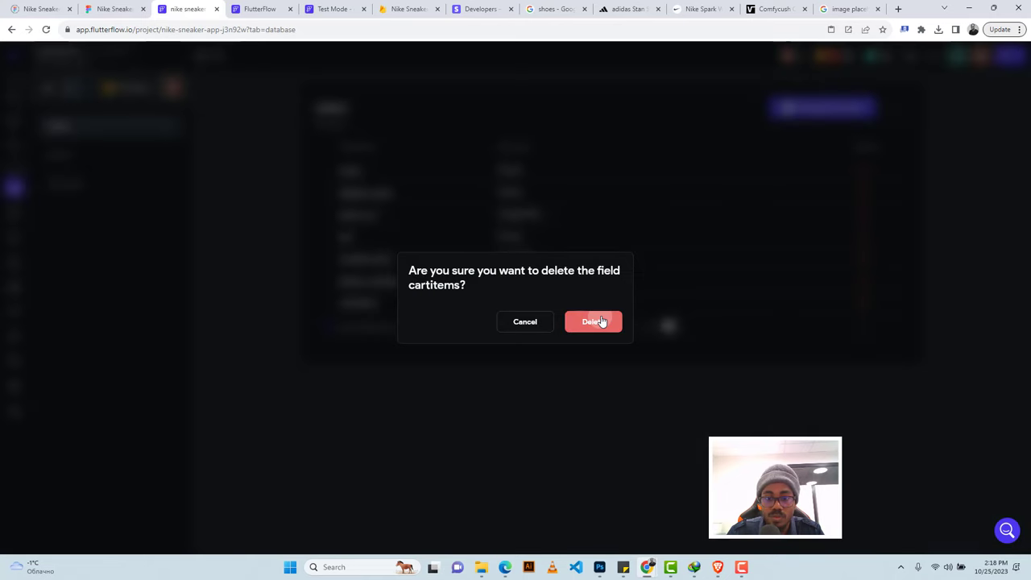
pyautogui.click(602, 322)
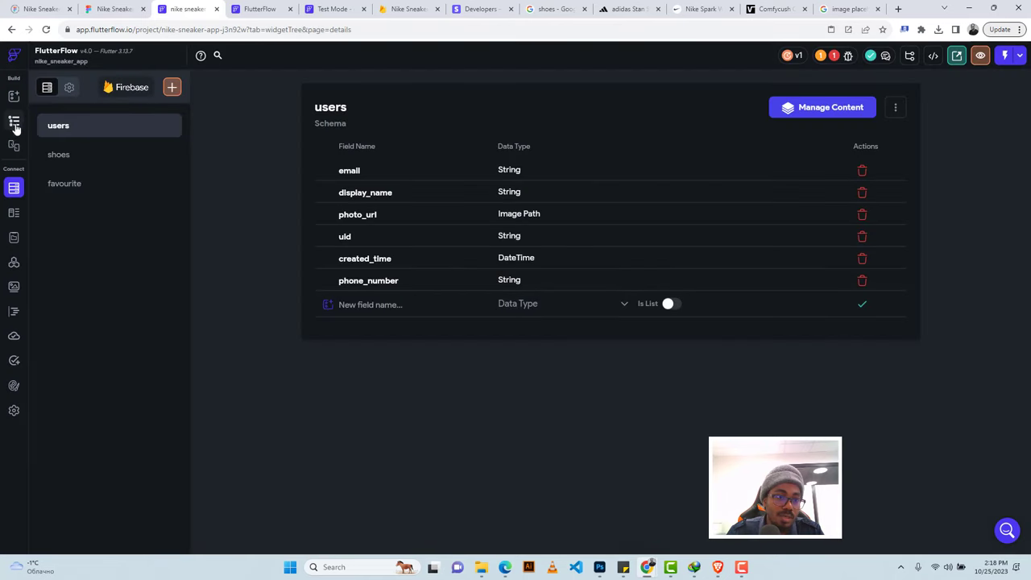
# Create a persisted Integer app state variable named cartitems.
pyautogui.click(14, 122)
pyautogui.click(13, 238)
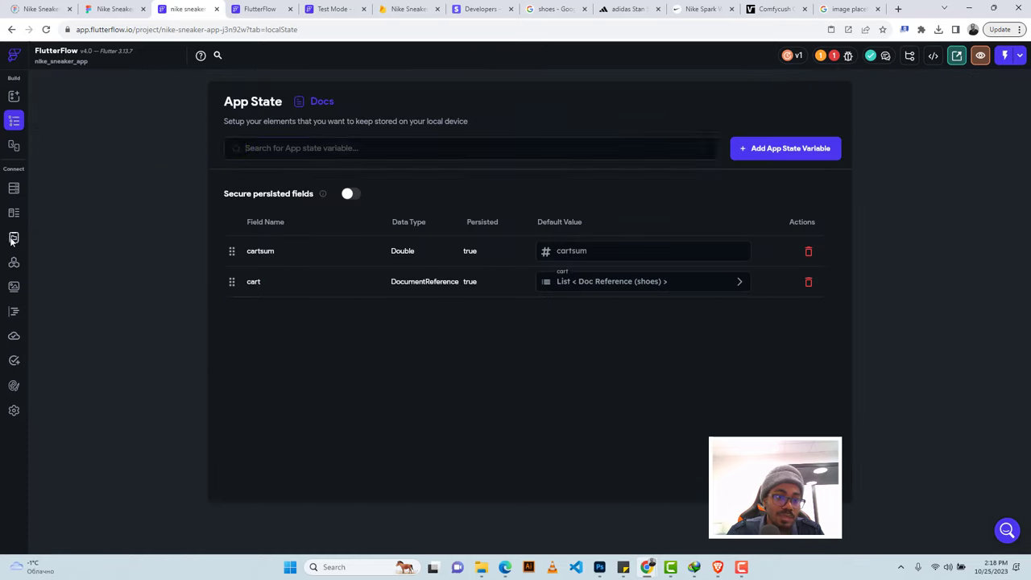
pyautogui.click(768, 147)
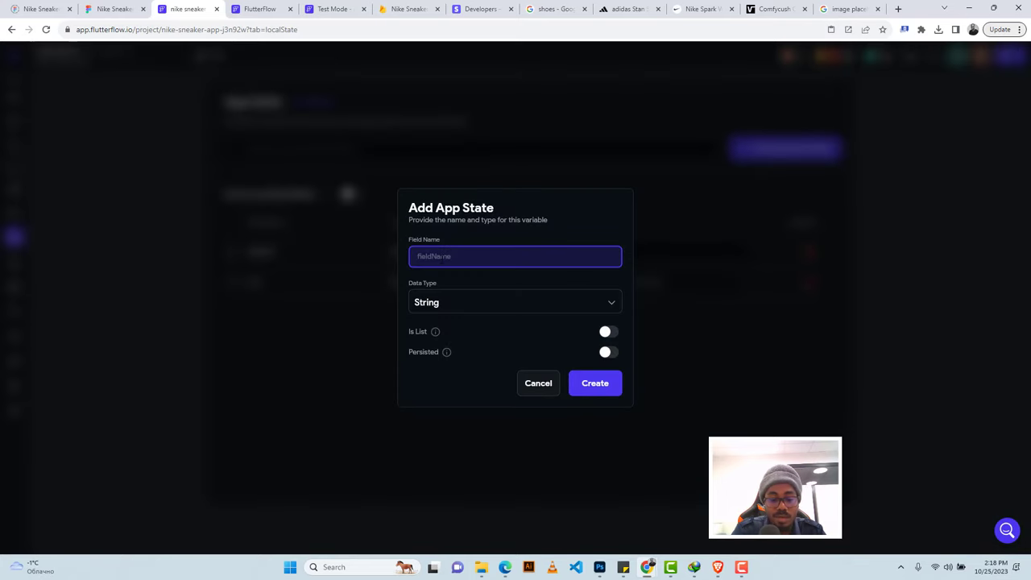
pyautogui.write('cartite')
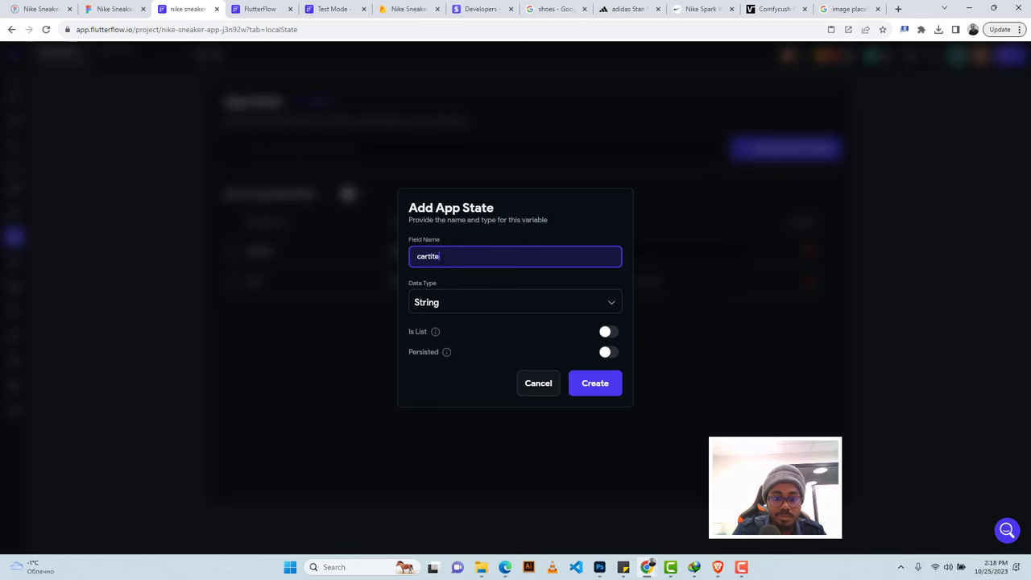
pyautogui.write('s')
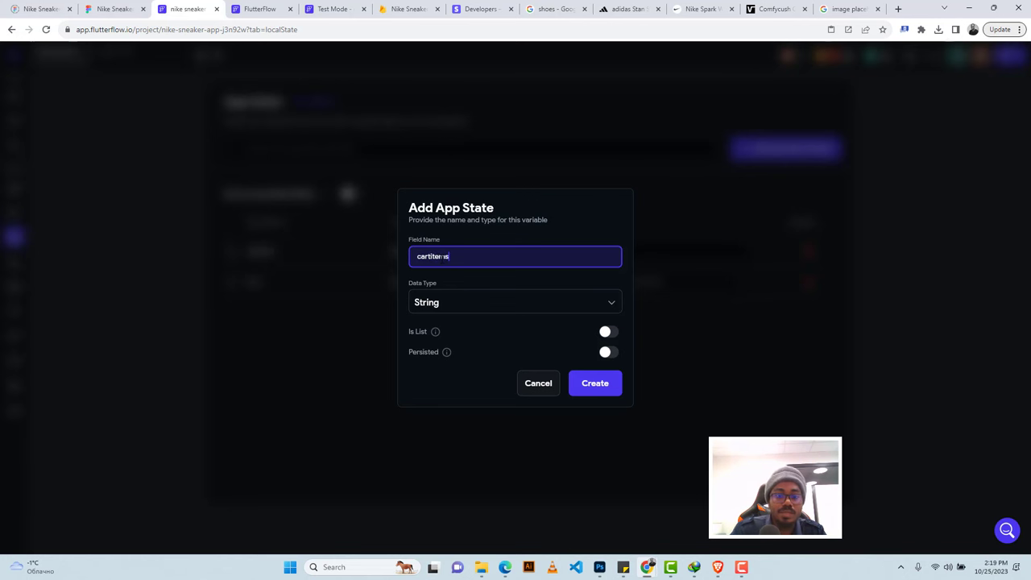
pyautogui.click(442, 303)
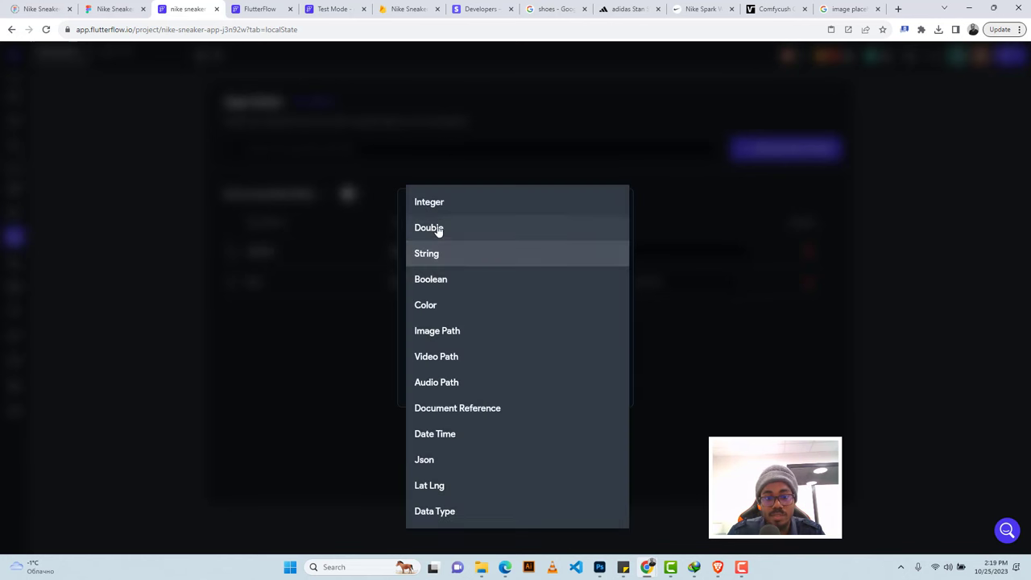
pyautogui.click(435, 207)
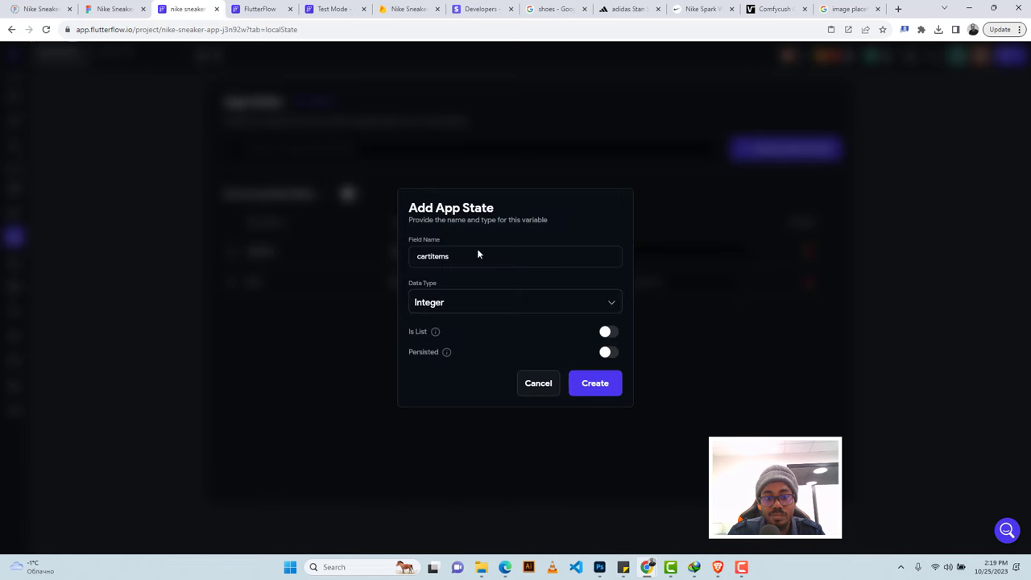
pyautogui.click(609, 353)
pyautogui.click(593, 385)
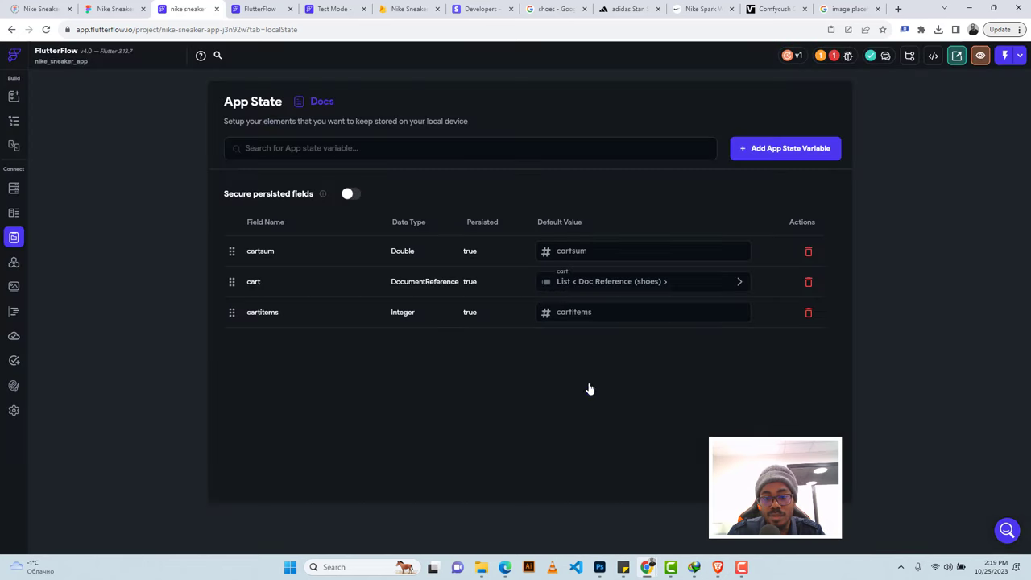
pyautogui.click(14, 121)
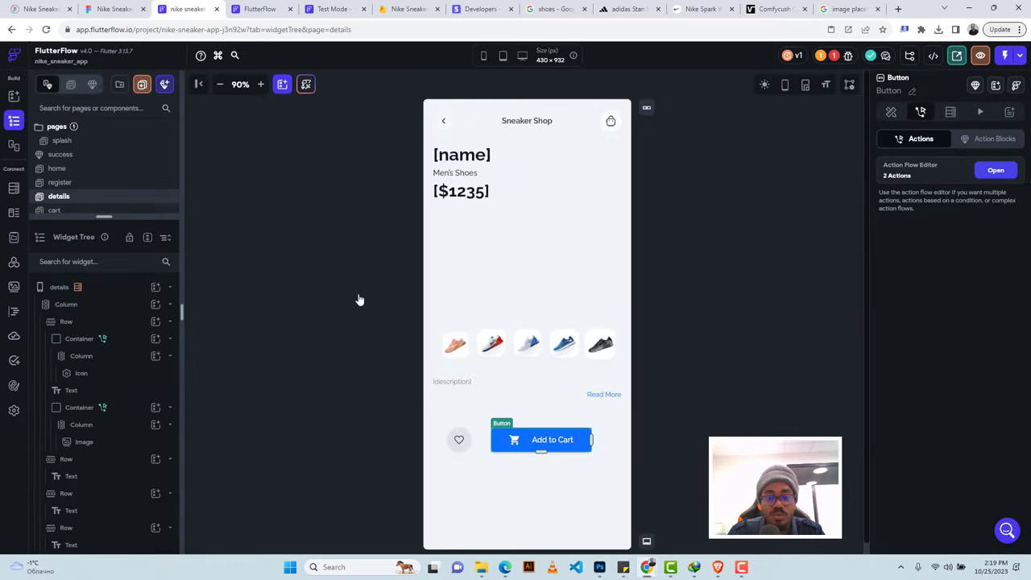
# Add cartitems as an Increment/Decrement field to the Add to Cart button's Update App State action.
pyautogui.click(996, 172)
pyautogui.click(892, 438)
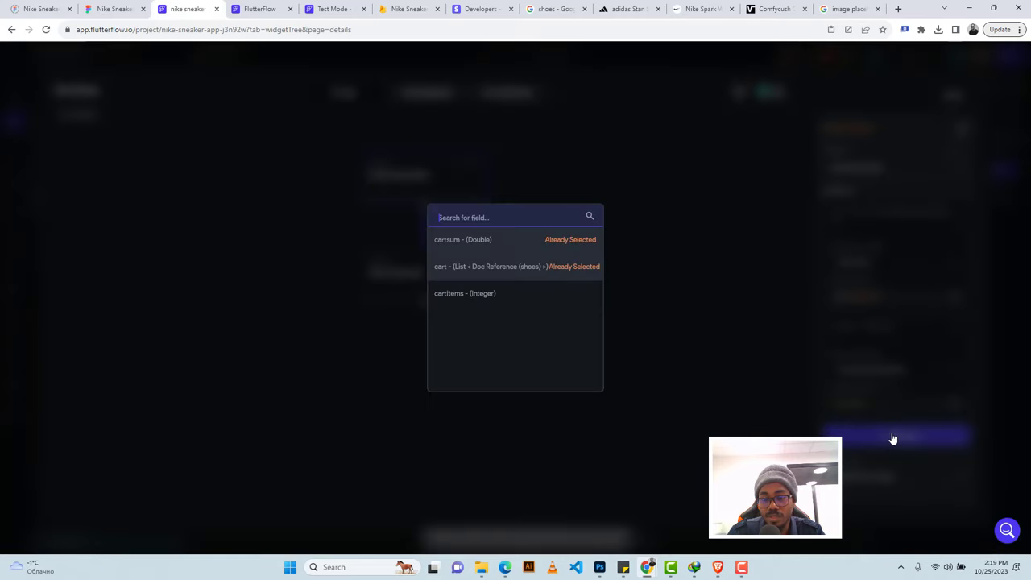
pyautogui.click(473, 293)
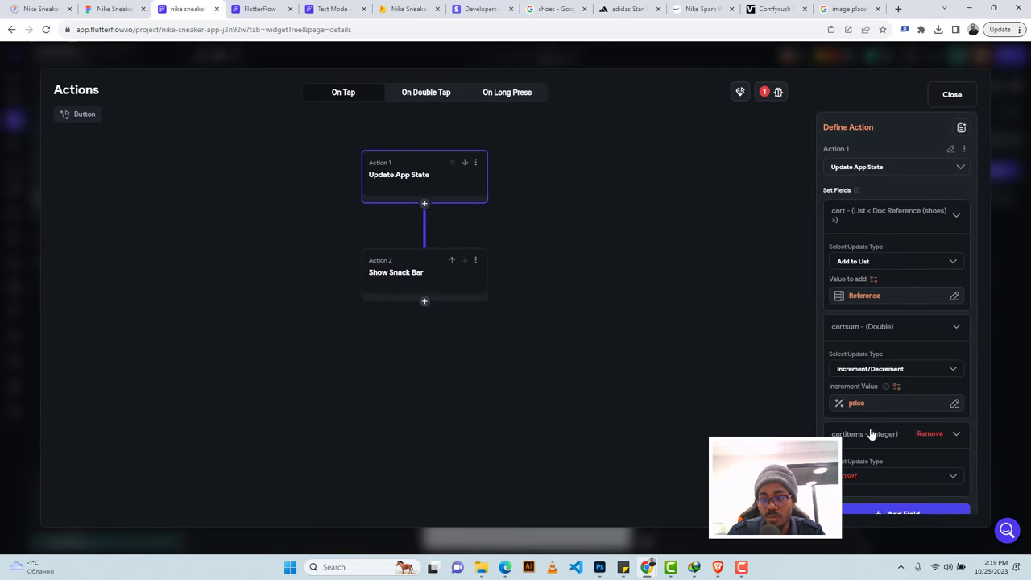
pyautogui.scroll(-1, 868, 430)
pyautogui.click(856, 405)
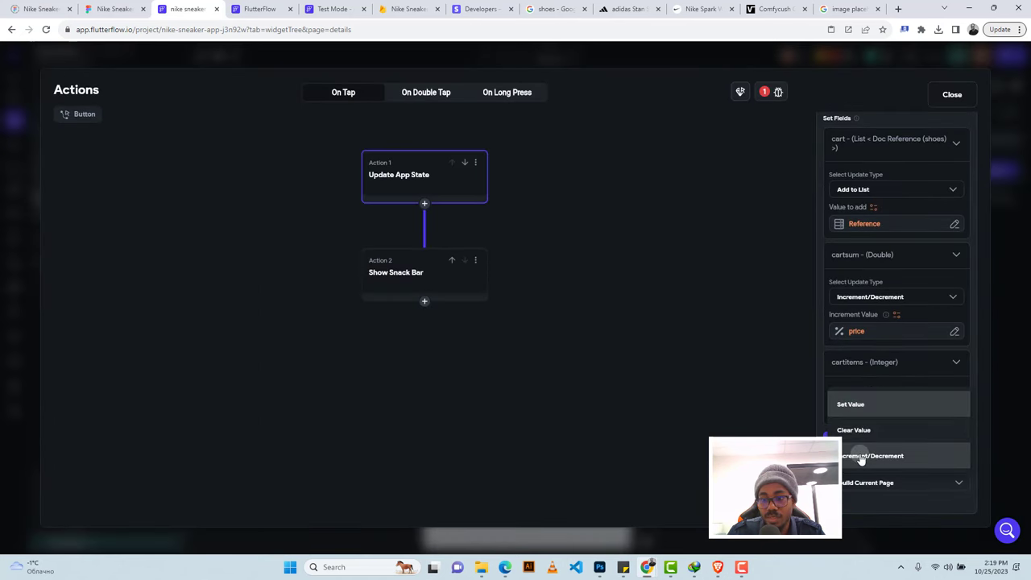
pyautogui.click(860, 457)
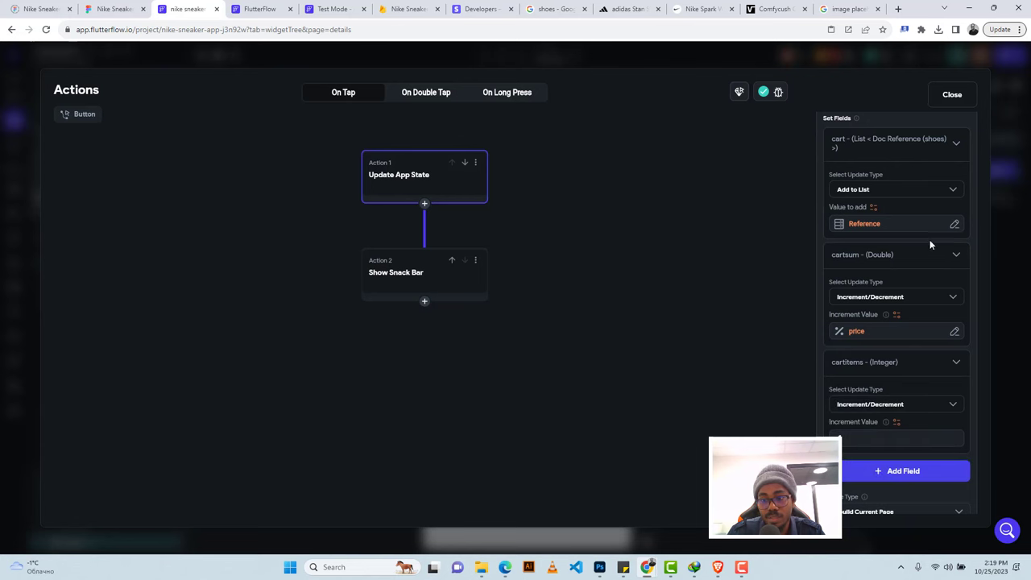
pyautogui.click(950, 95)
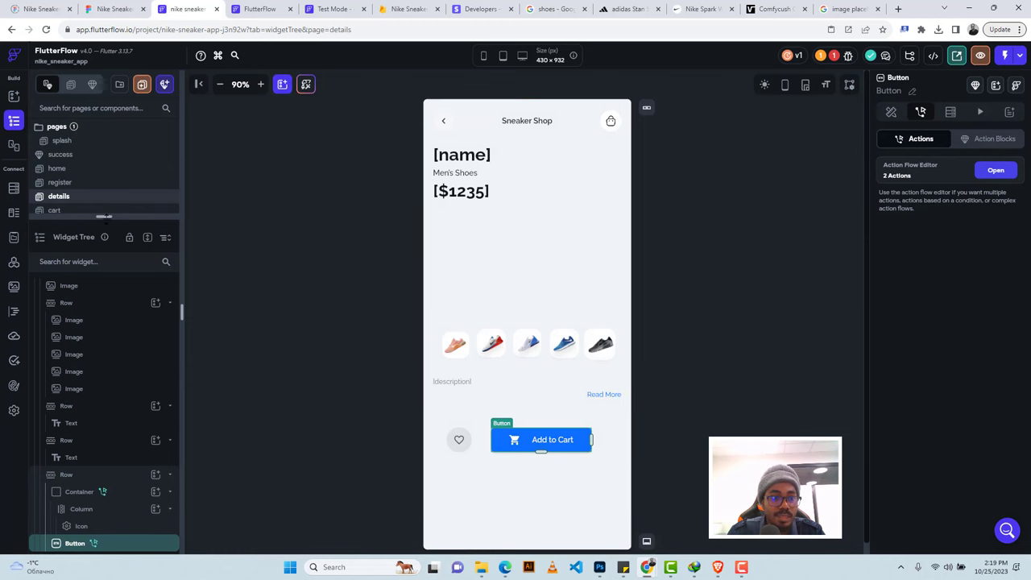
pyautogui.moveTo(105, 216); pyautogui.dragTo(106, 256)
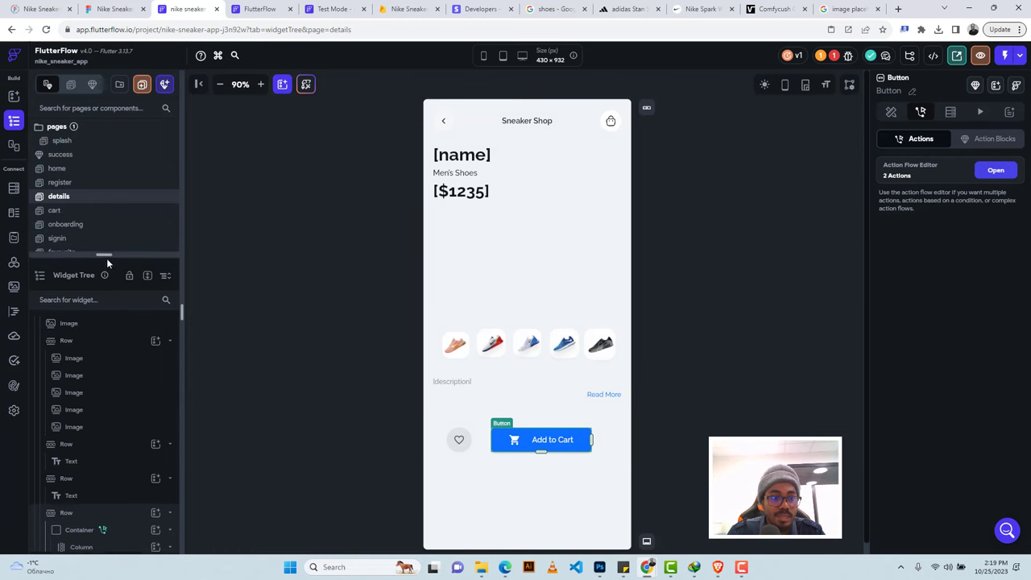
# On the cart page, add cartitems to the delete action's update as Increment/Decrement with value -1.
pyautogui.click(67, 212)
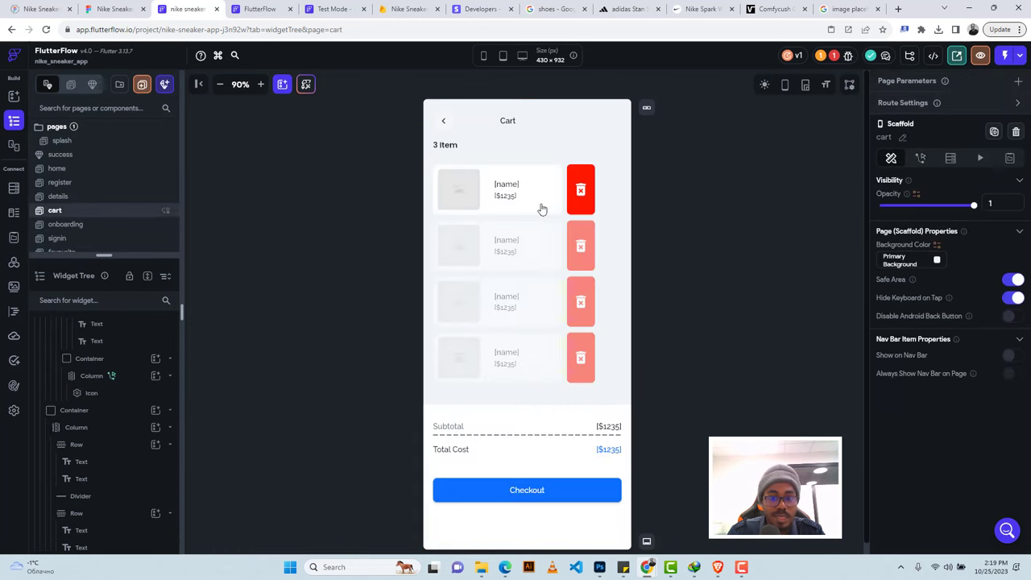
pyautogui.click(586, 178)
pyautogui.scroll(-1, 984, 213)
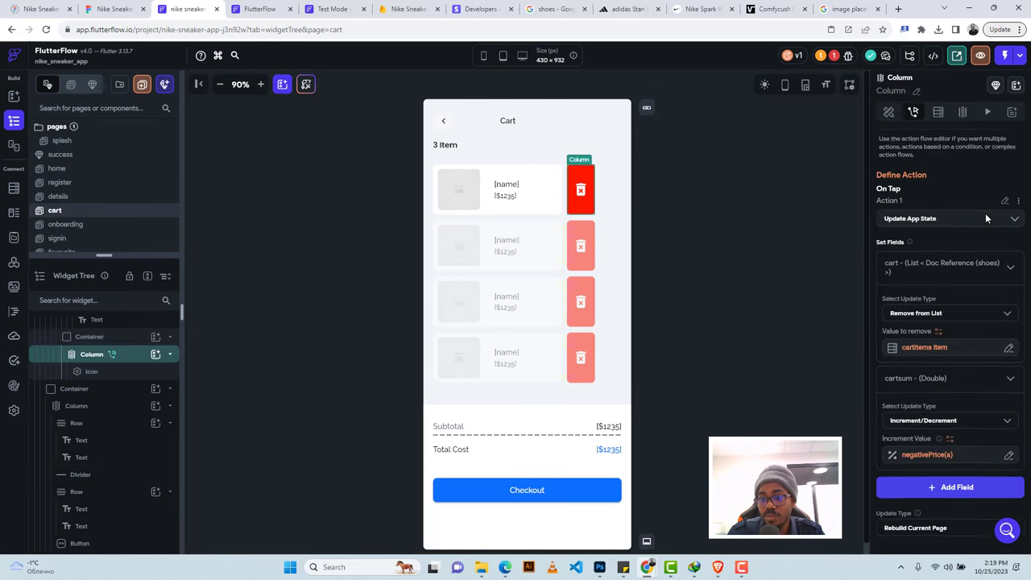
pyautogui.scroll(-1, 985, 212)
pyautogui.click(934, 439)
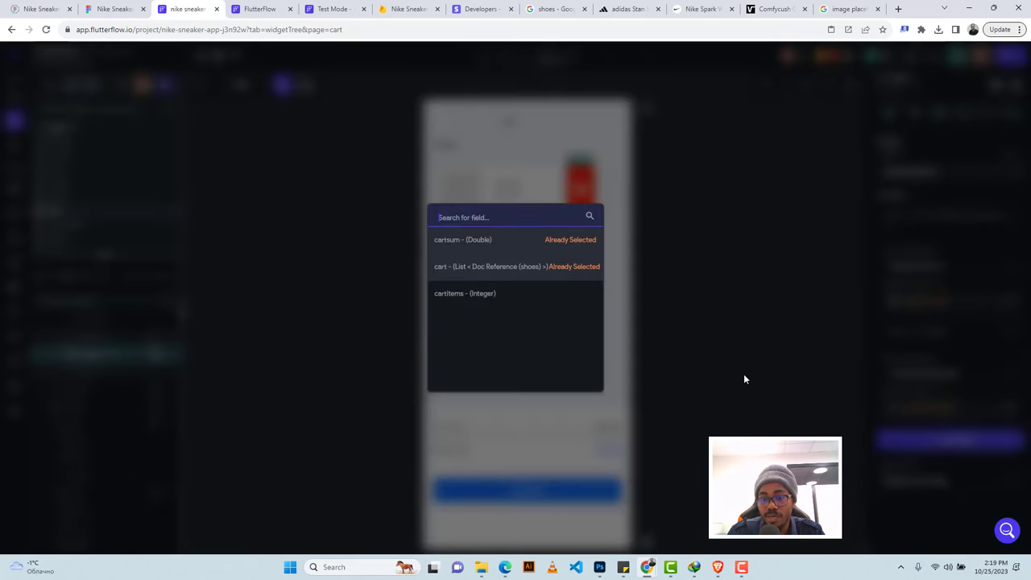
pyautogui.click(473, 295)
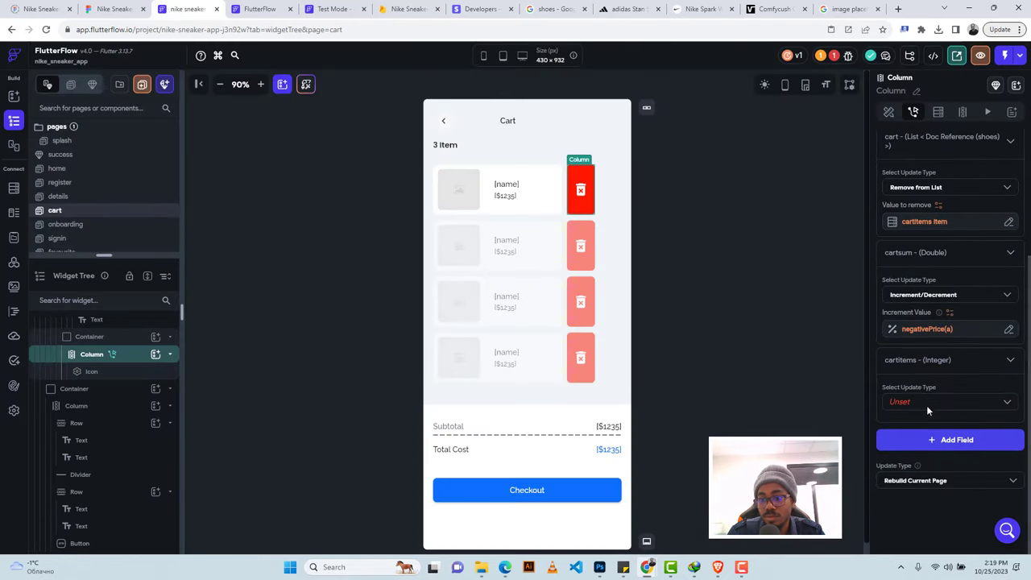
pyautogui.click(926, 403)
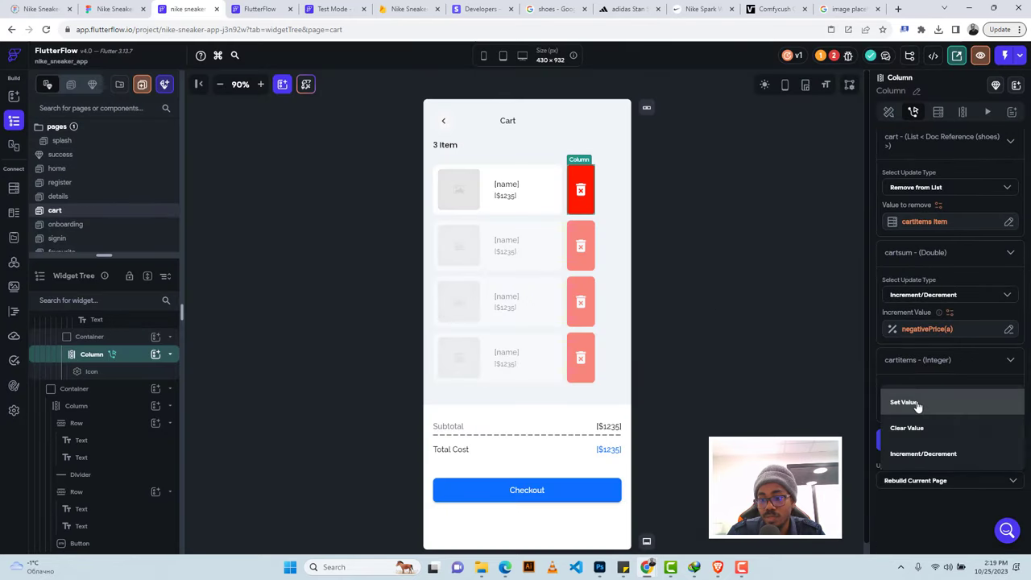
pyautogui.click(921, 454)
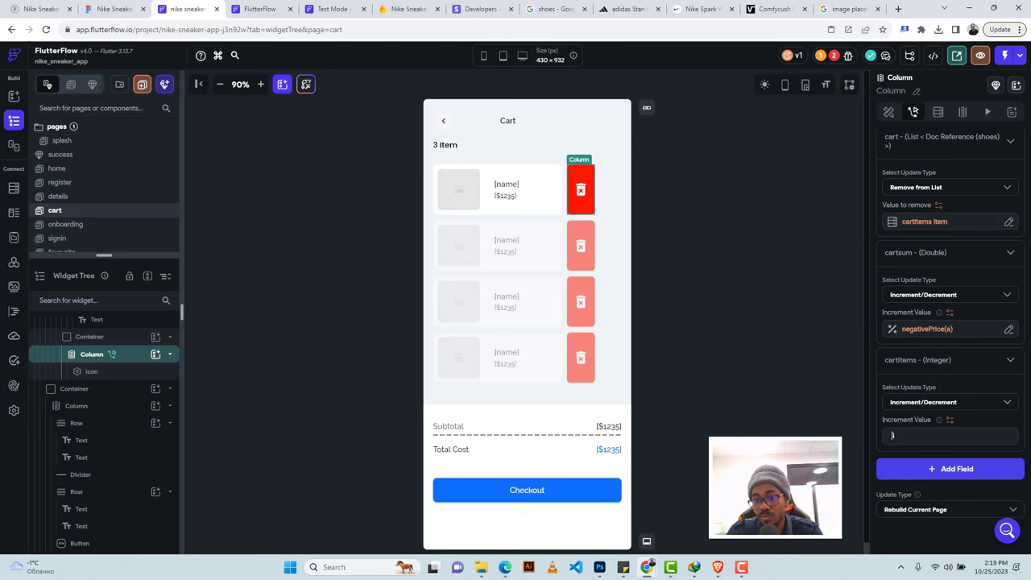
pyautogui.click(895, 435)
pyautogui.write('-')
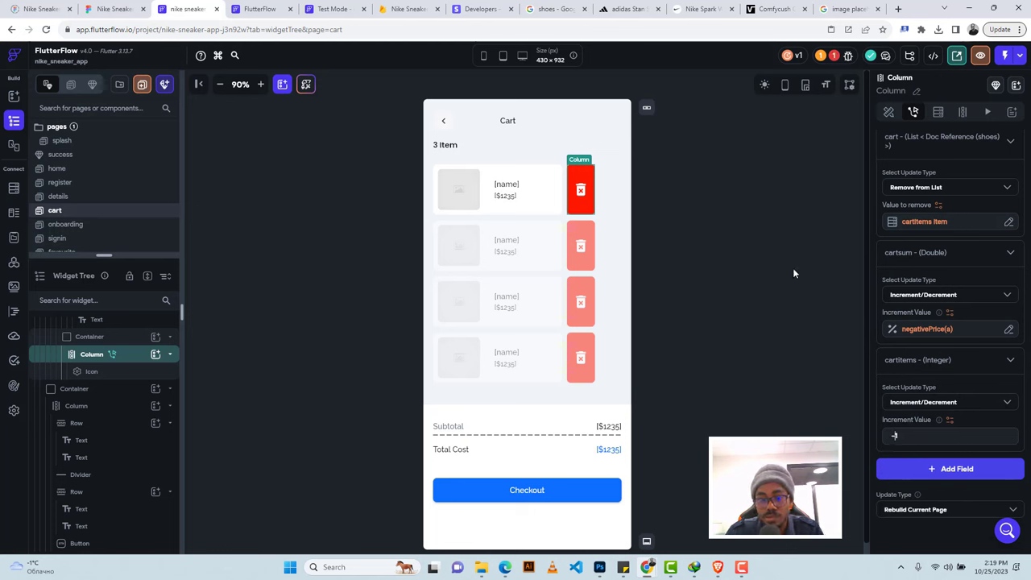
pyautogui.click(440, 147)
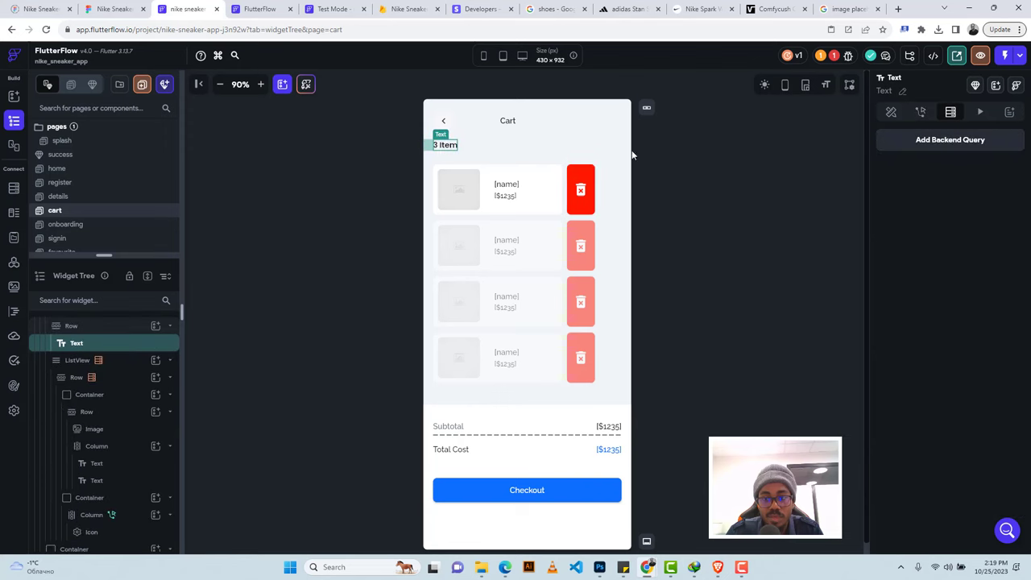
# Bind the item-count text to a Combine Text value whose Text 2 is 'item(s)'.
pyautogui.click(889, 113)
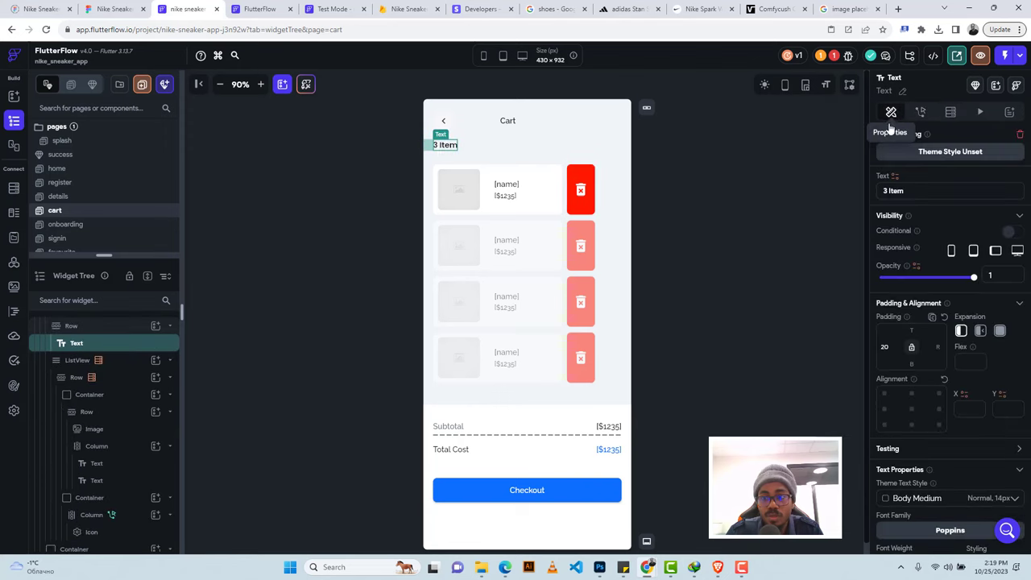
pyautogui.click(893, 177)
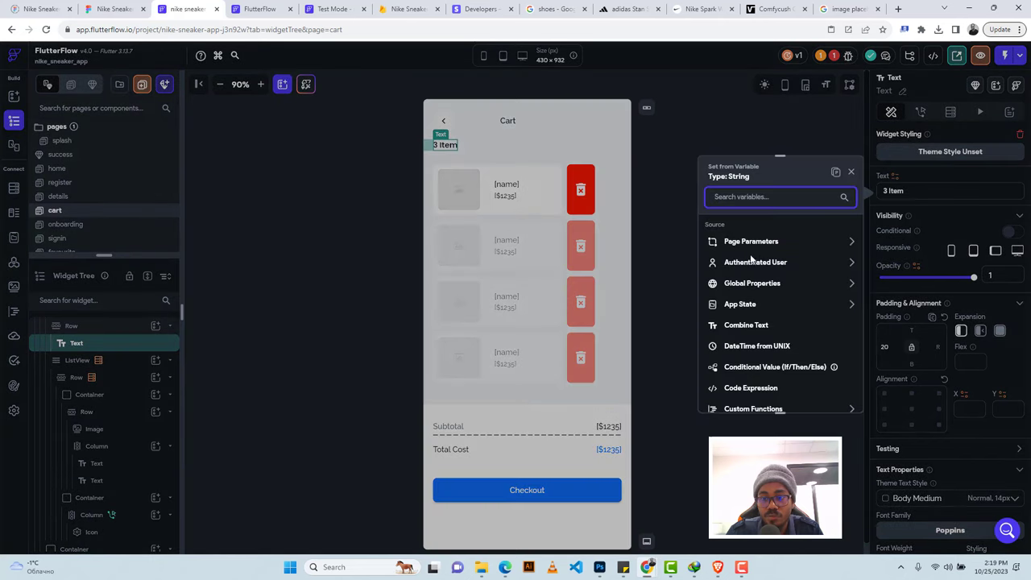
pyautogui.click(736, 306)
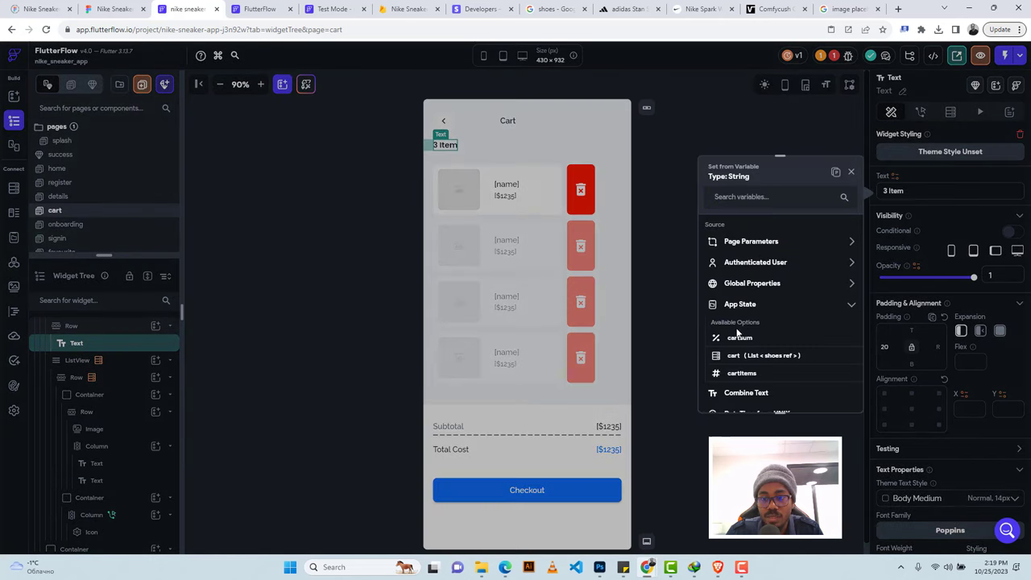
pyautogui.click(745, 392)
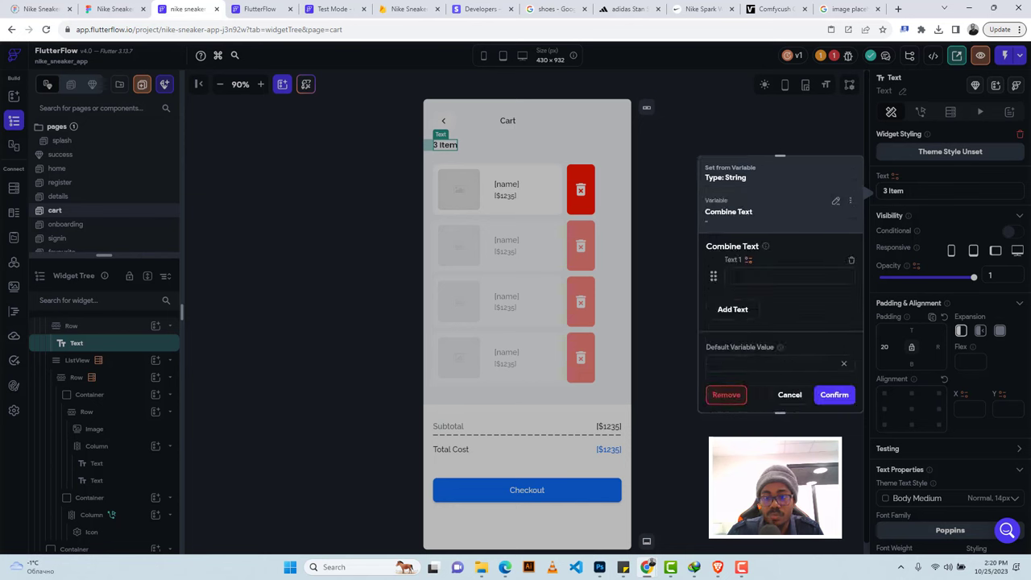
pyautogui.click(733, 311)
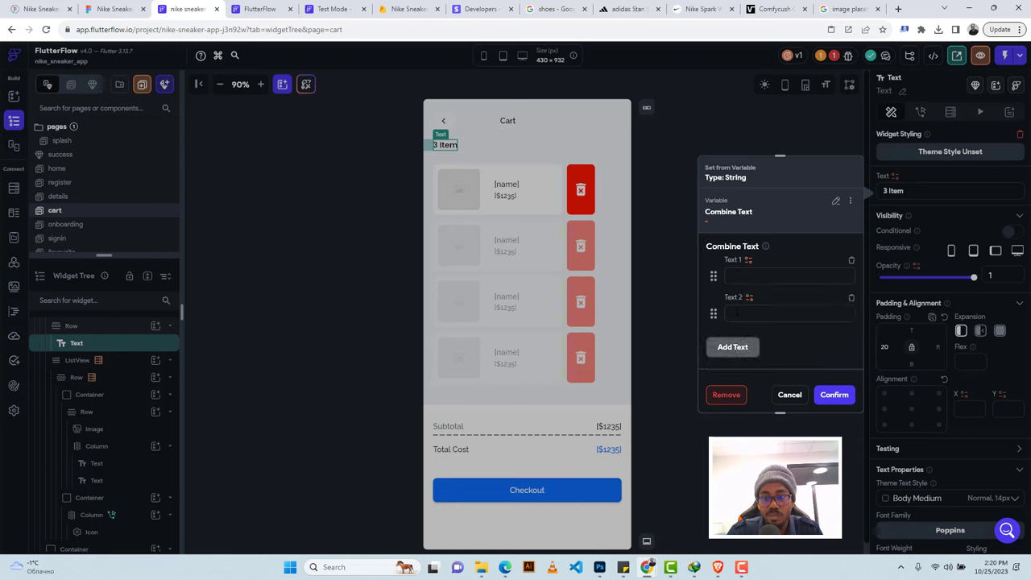
pyautogui.click(735, 313)
pyautogui.write('ite')
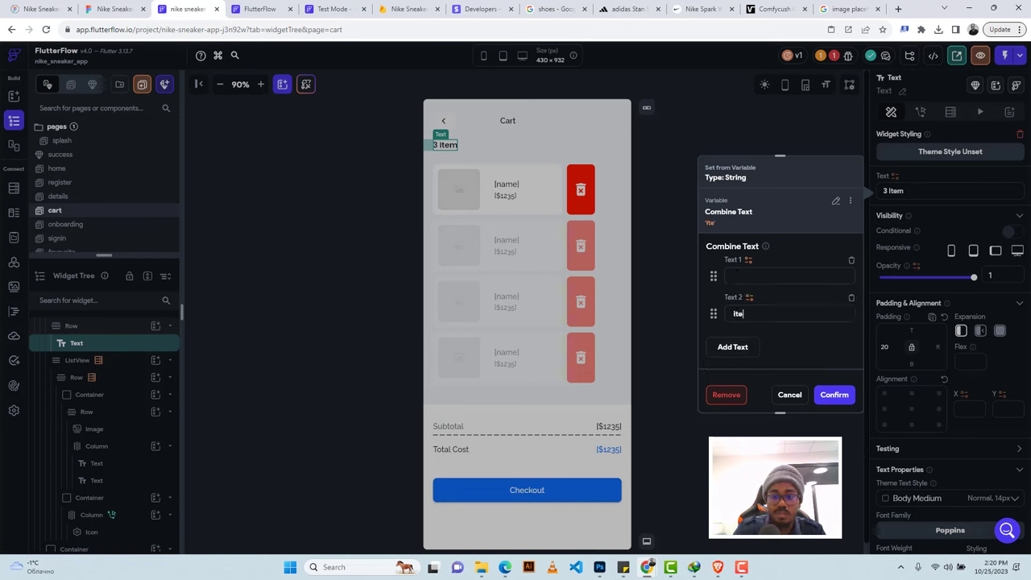
pyautogui.write('m(s')
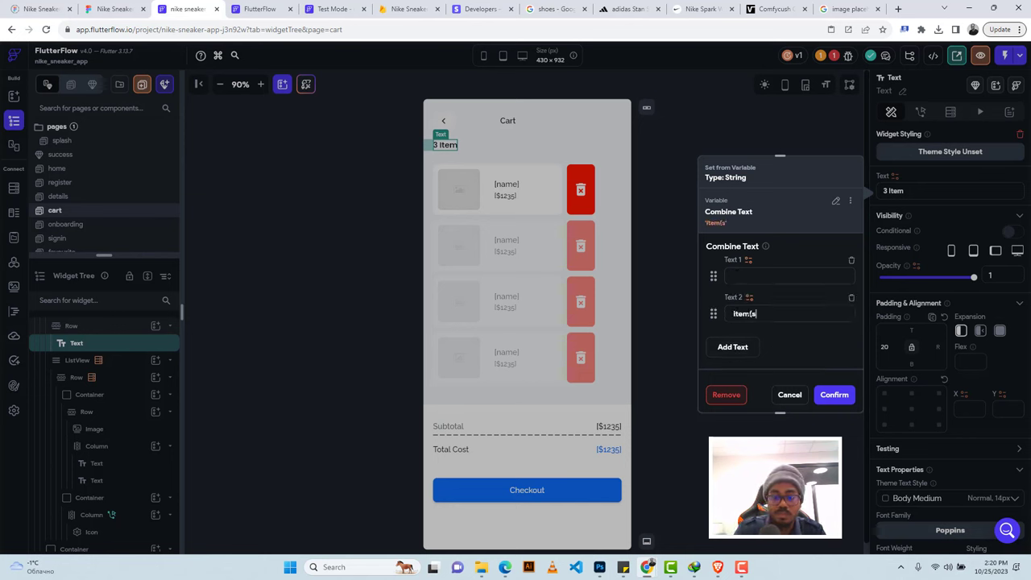
pyautogui.write(')')
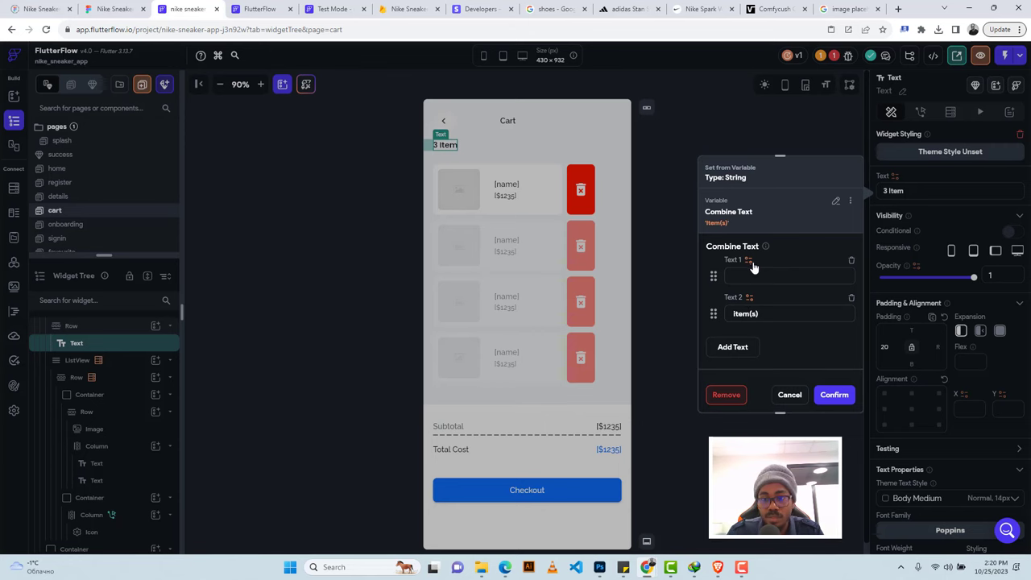
# Set Text 1 to the App State cartItems value without formatting and apply the combined text.
pyautogui.click(748, 261)
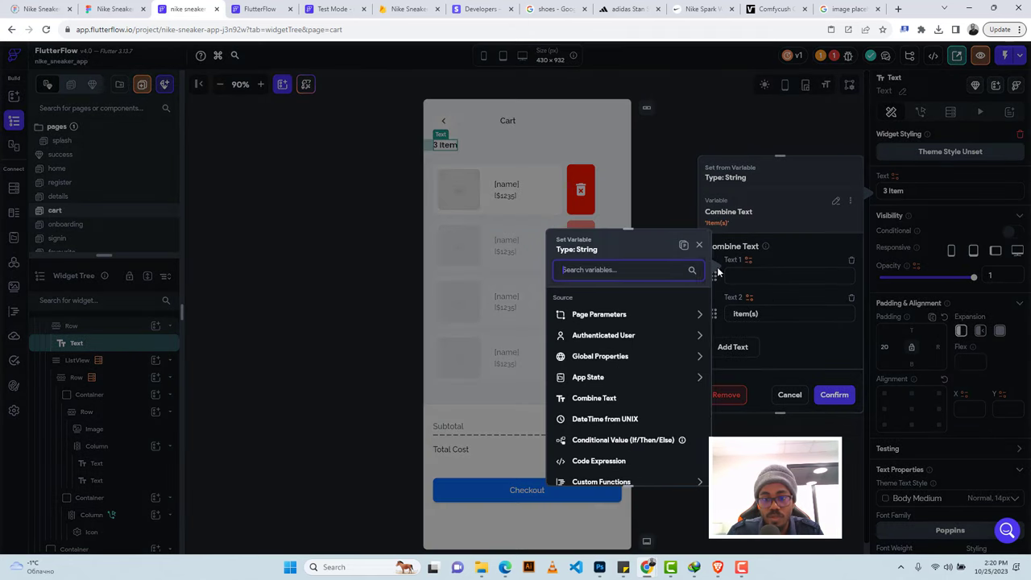
pyautogui.click(588, 377)
pyautogui.click(593, 447)
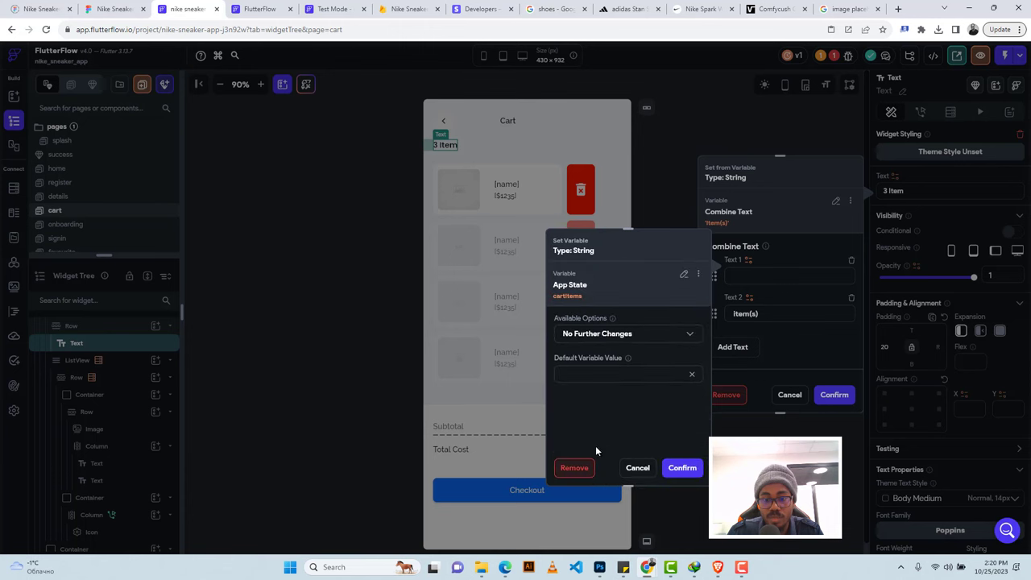
pyautogui.click(616, 336)
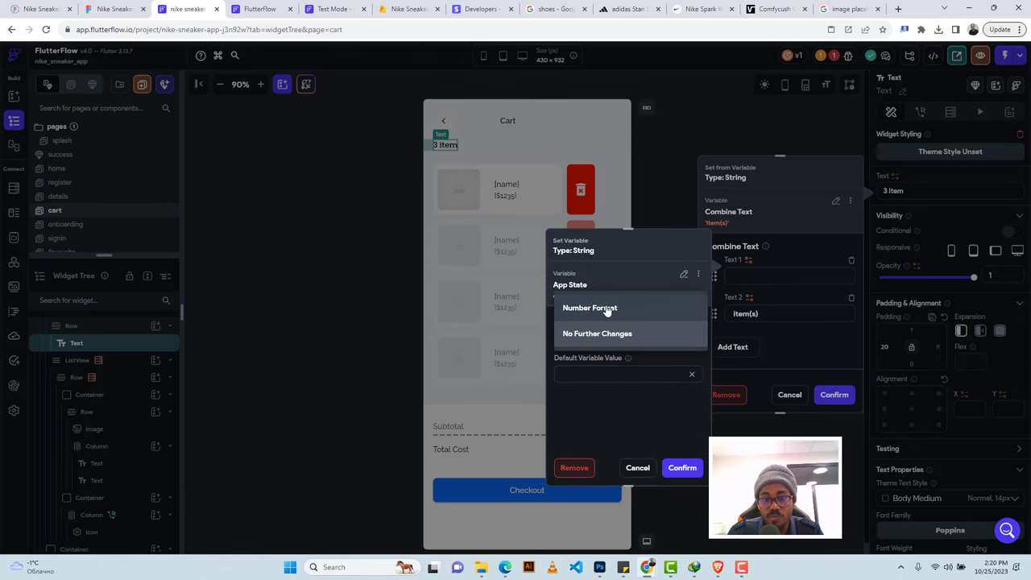
pyautogui.click(679, 469)
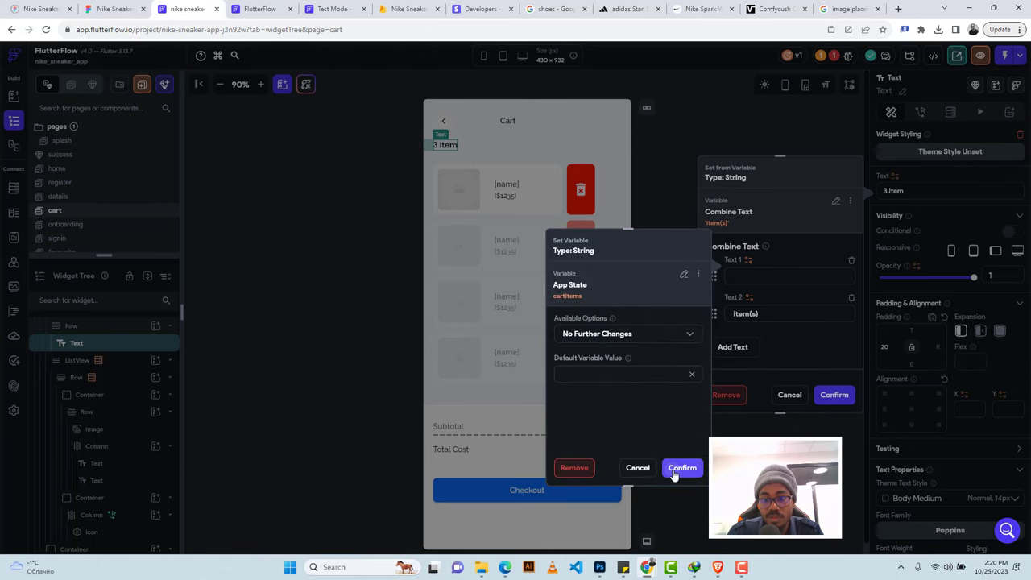
pyautogui.click(676, 470)
pyautogui.click(833, 394)
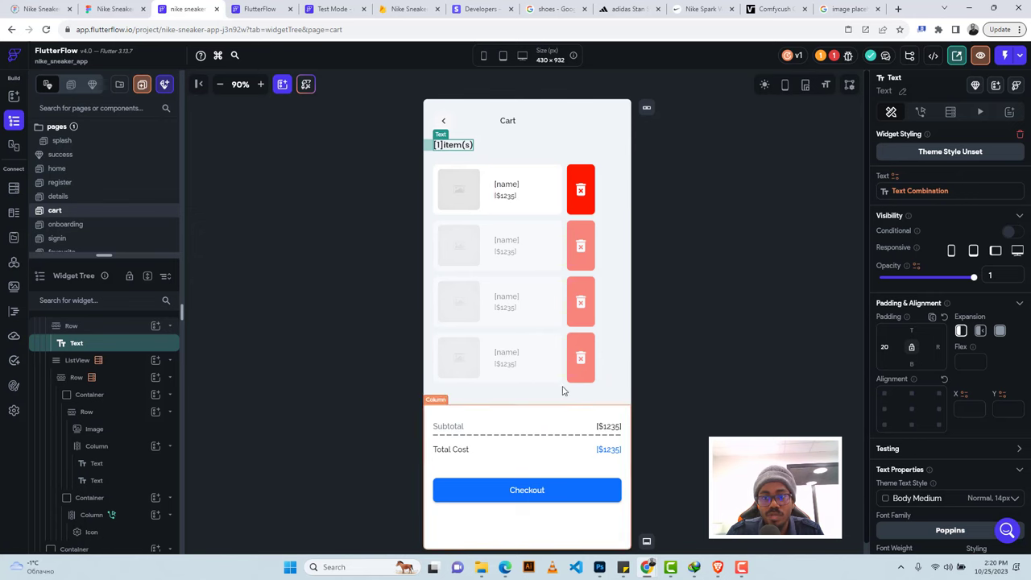
# Follow the project's Issues warnings to the Firestore Rules Setup page.
pyautogui.click(827, 55)
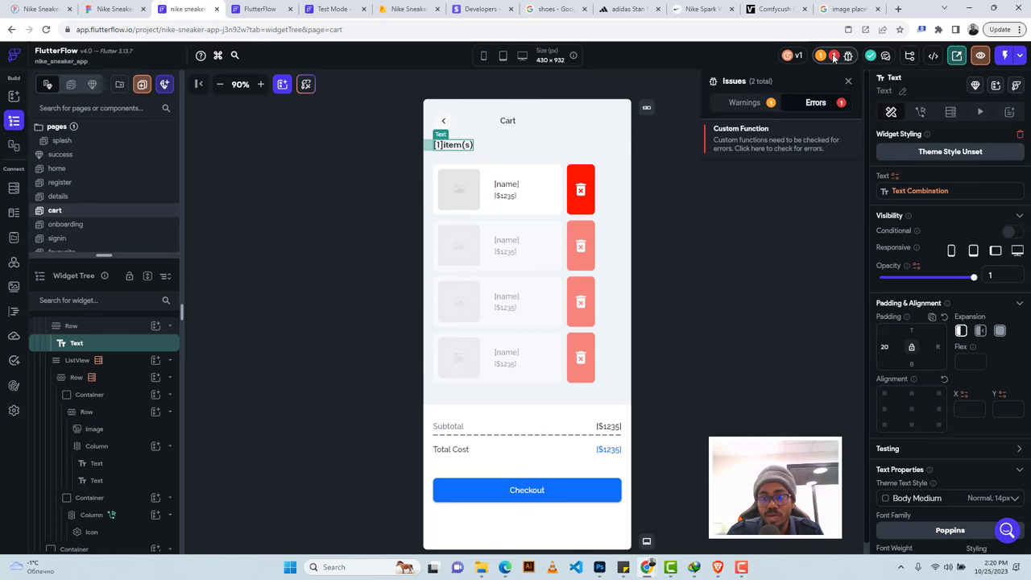
pyautogui.click(739, 139)
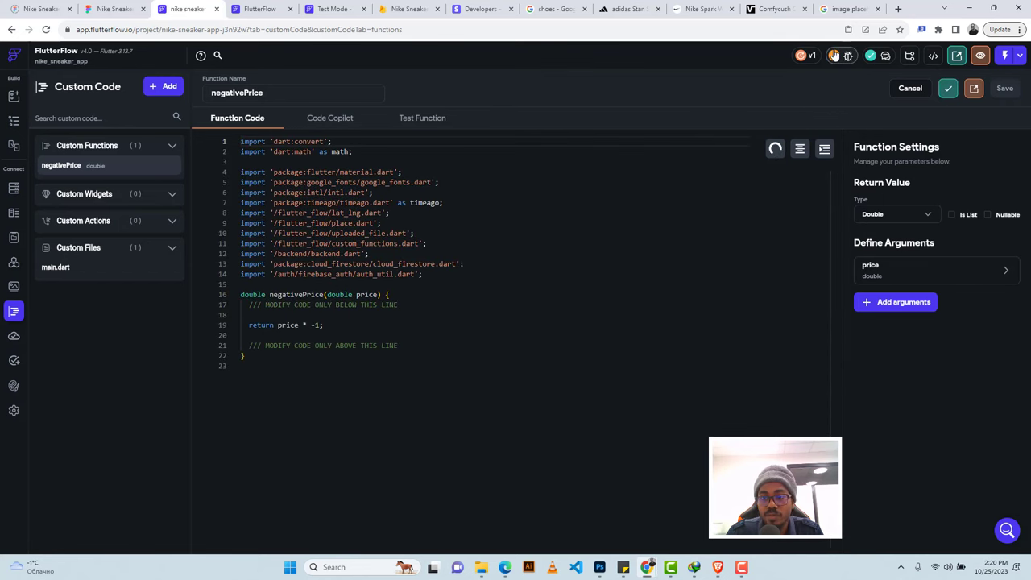
pyautogui.click(842, 56)
pyautogui.click(745, 103)
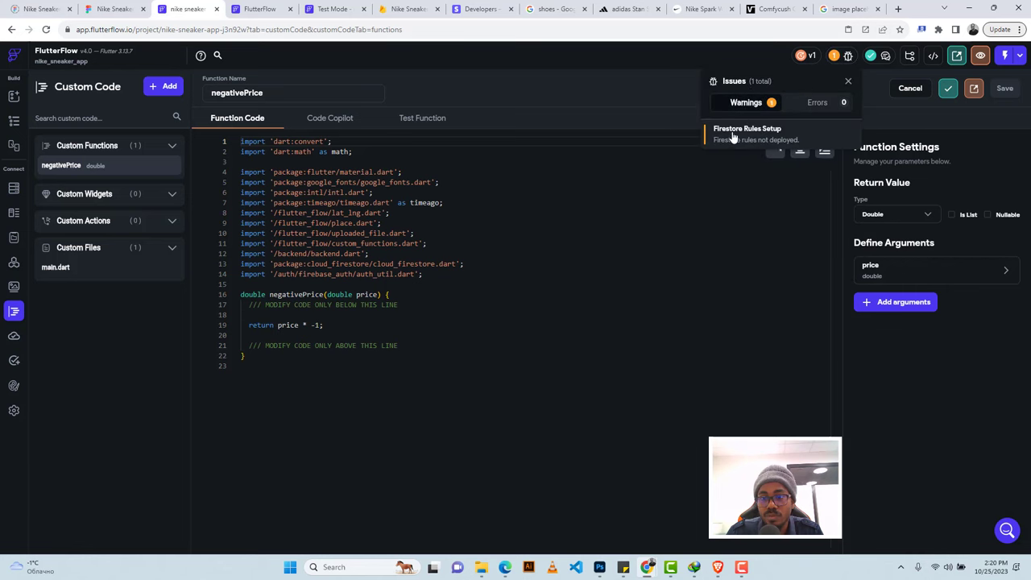
pyautogui.click(730, 136)
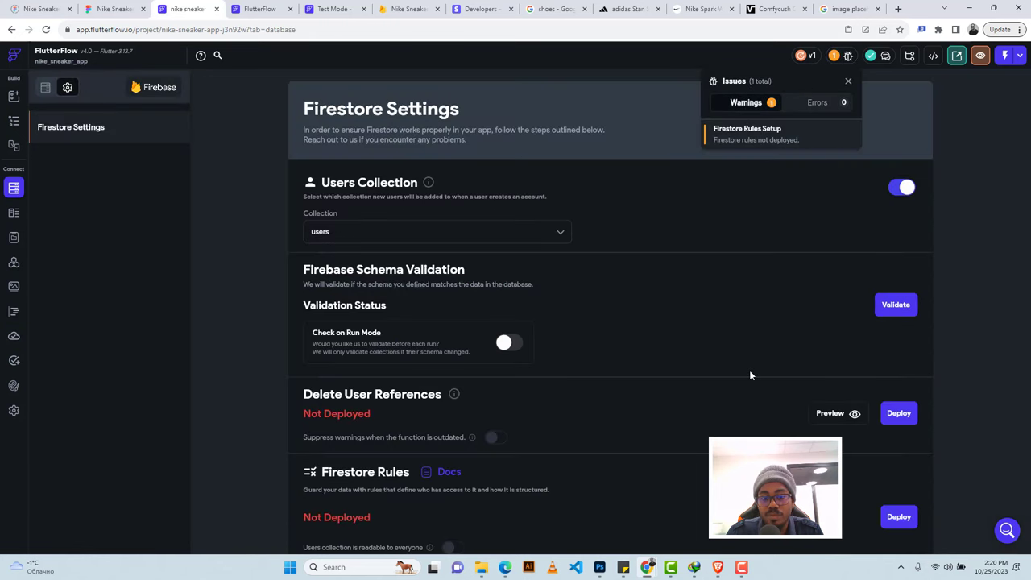
# Turn off protection for users, shoes and favourite, deploy the rules, and return to the cart page.
pyautogui.scroll(-3, 749, 401)
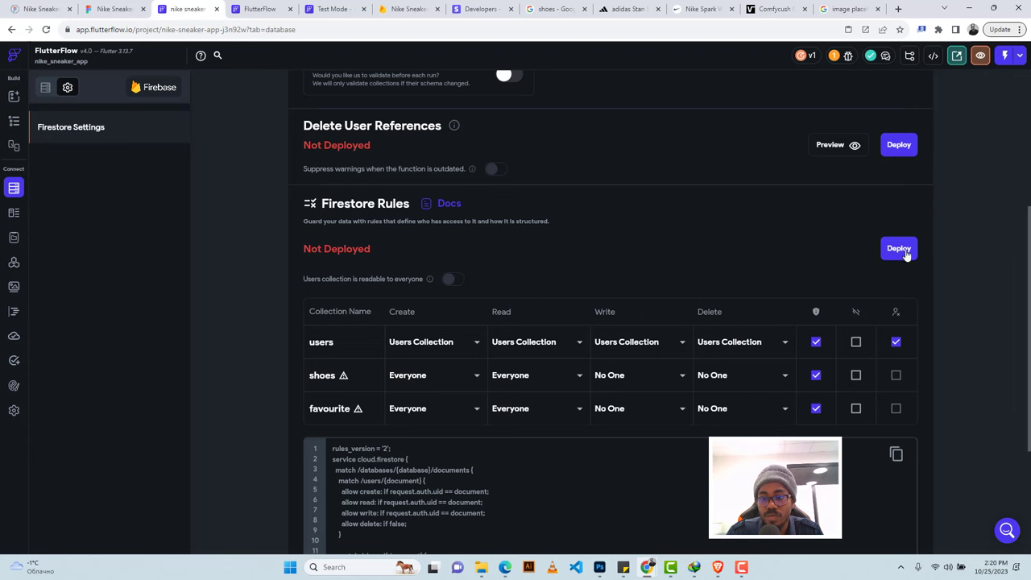
pyautogui.click(816, 341)
pyautogui.click(816, 375)
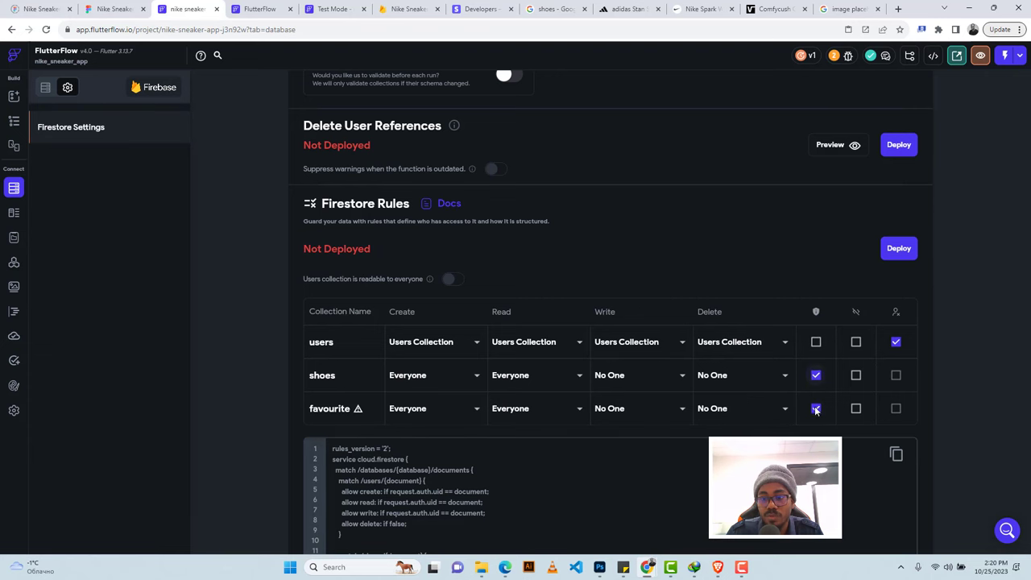
pyautogui.click(815, 408)
pyautogui.click(897, 248)
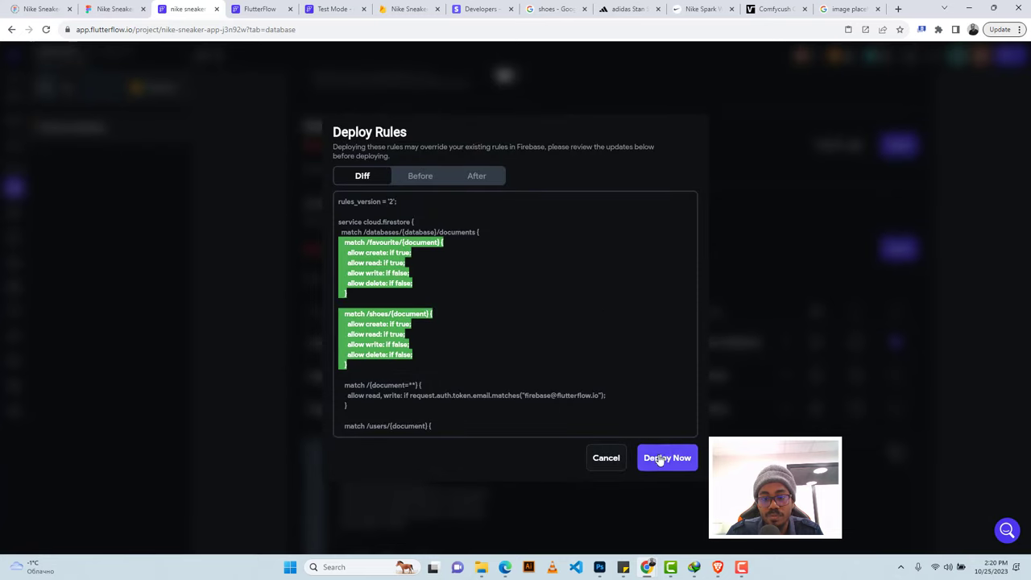
pyautogui.click(658, 456)
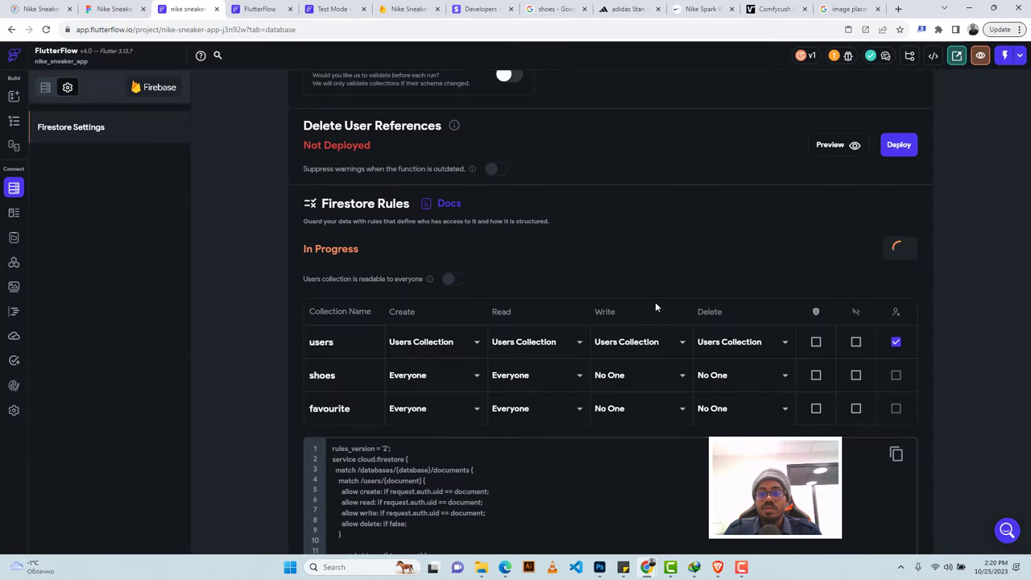
pyautogui.click(14, 120)
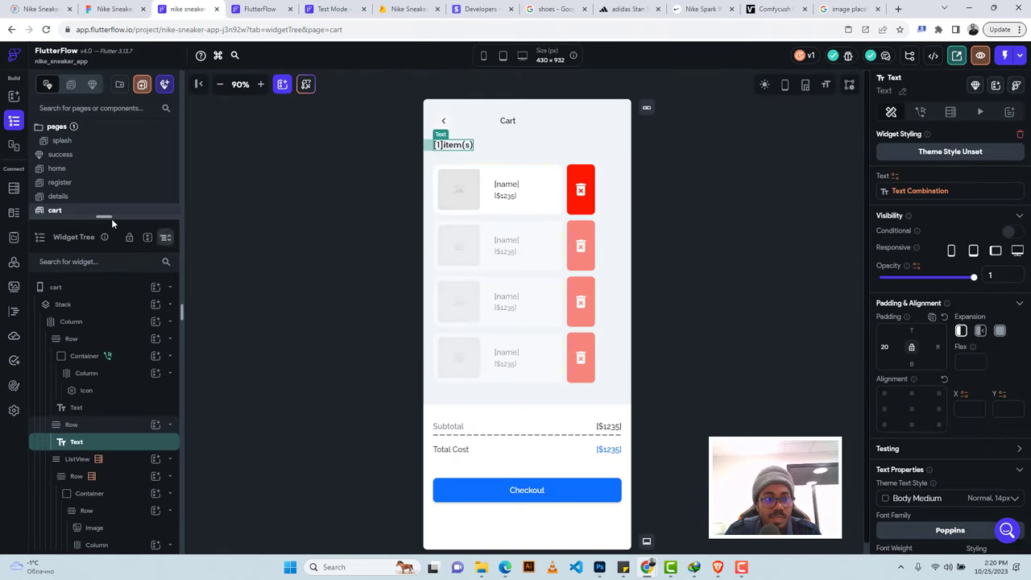
# Switch on Enable Stripe Payments under App Settings > In App Purchases & Subscriptions > Stripe.
pyautogui.moveTo(104, 216); pyautogui.dragTo(109, 361)
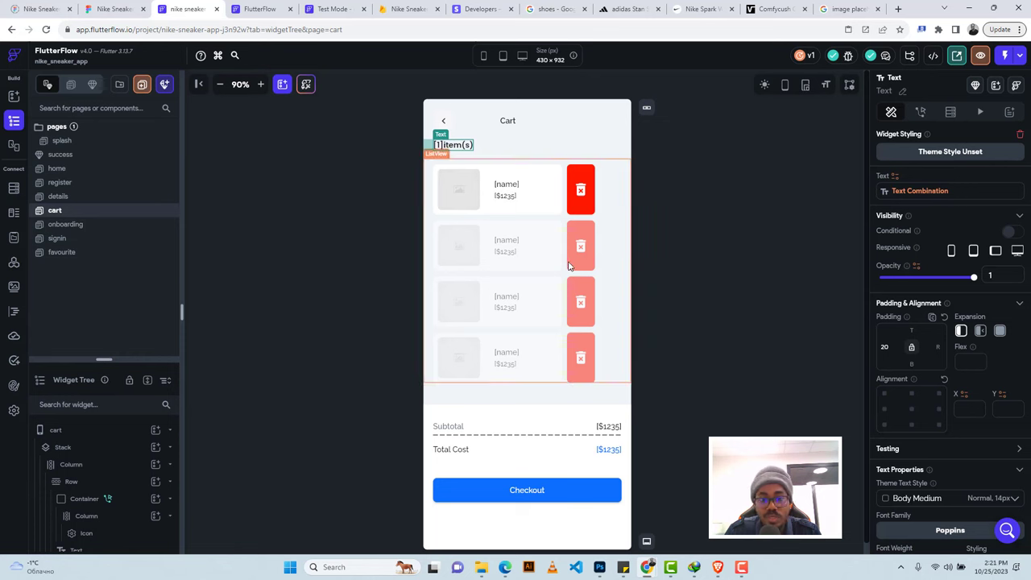
pyautogui.click(589, 494)
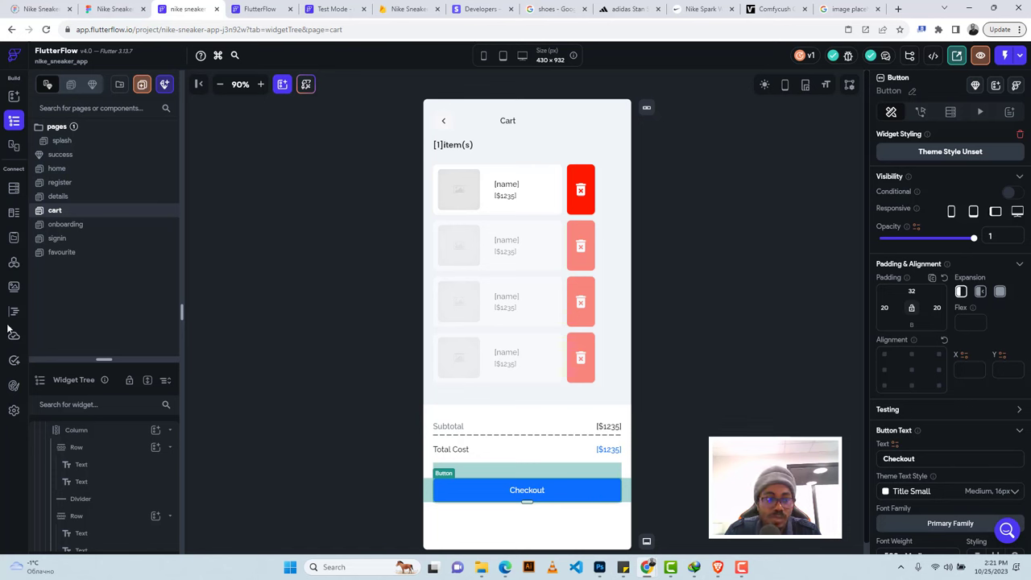
pyautogui.click(14, 411)
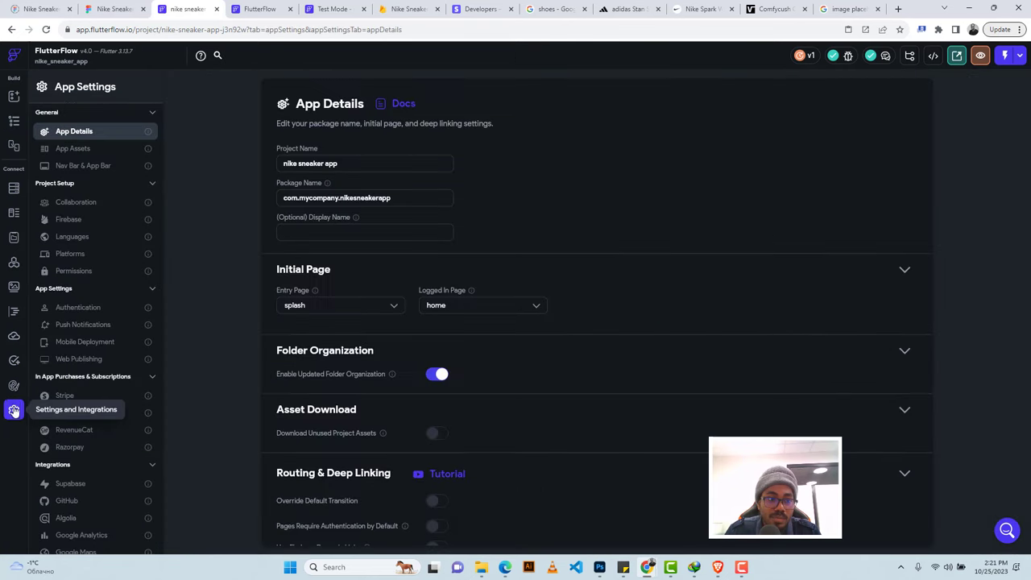
pyautogui.click(66, 396)
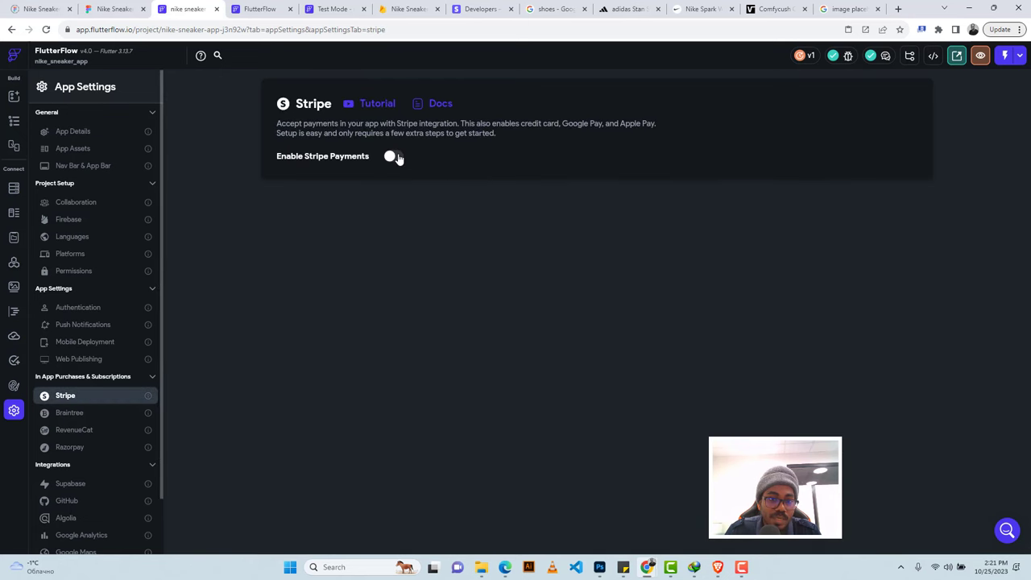
pyautogui.click(393, 156)
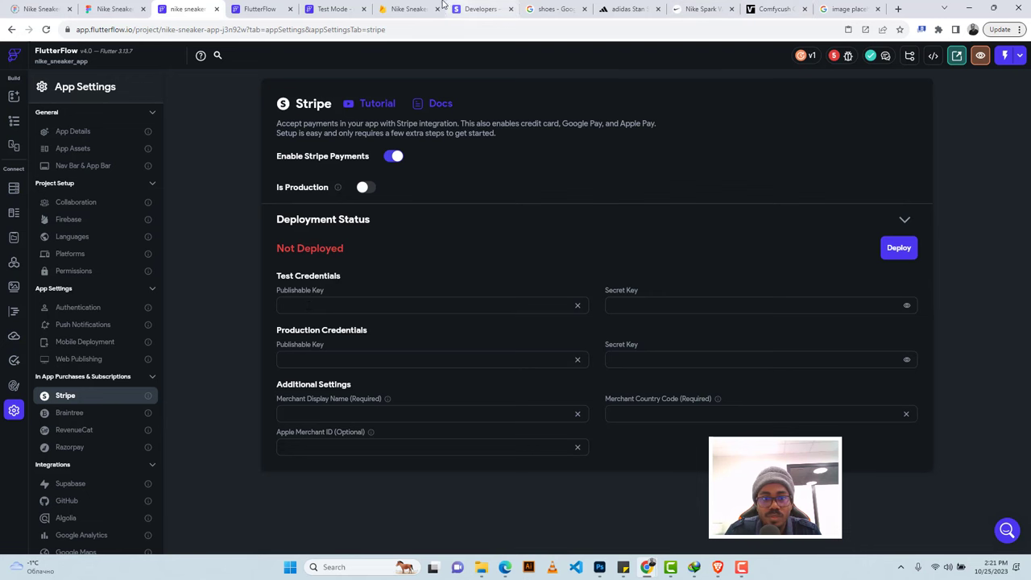
# Paste the Stripe test publishable key into FlutterFlow's Test Credentials.
pyautogui.click(498, 5)
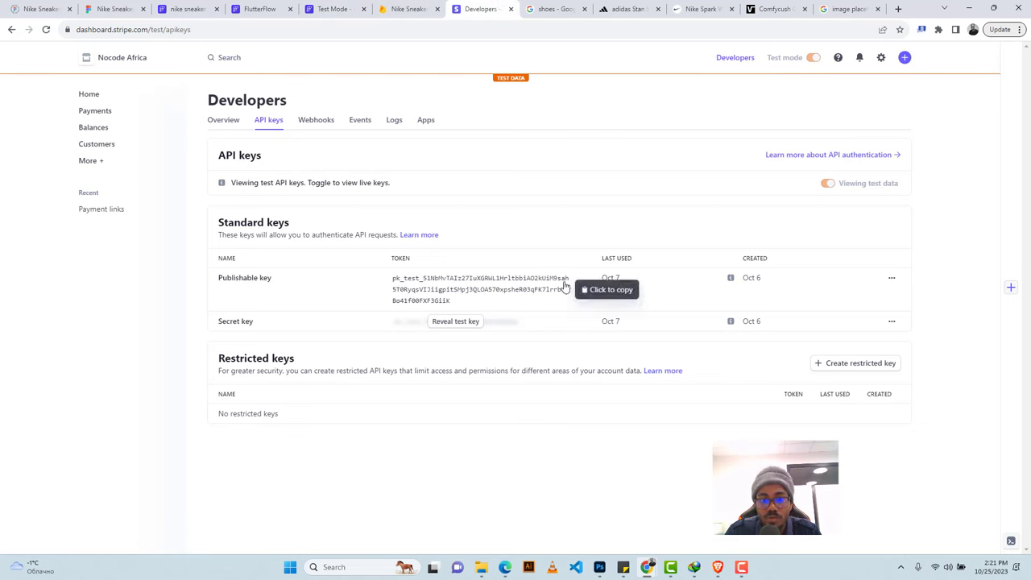
pyautogui.click(518, 288)
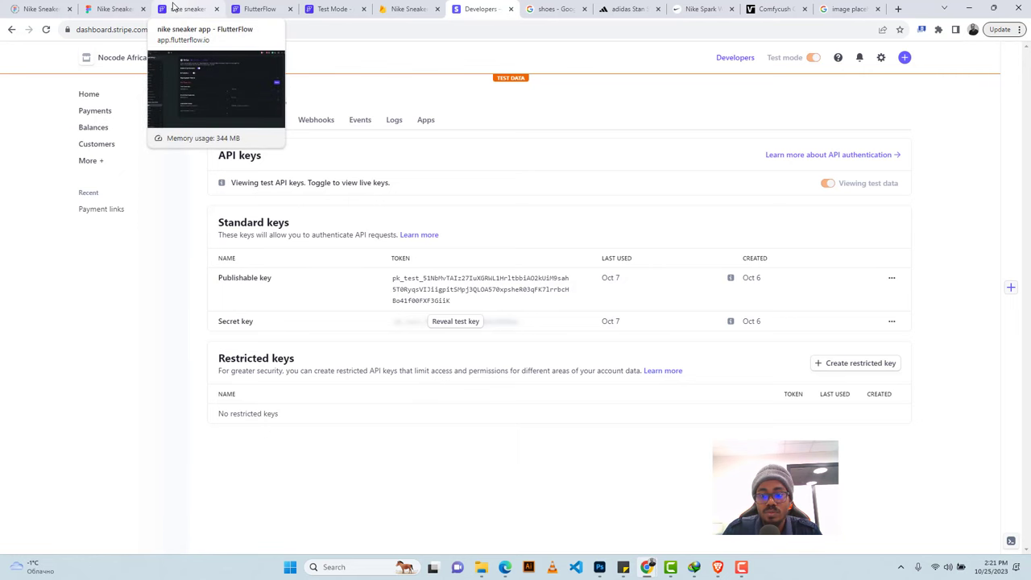
pyautogui.click(179, 8)
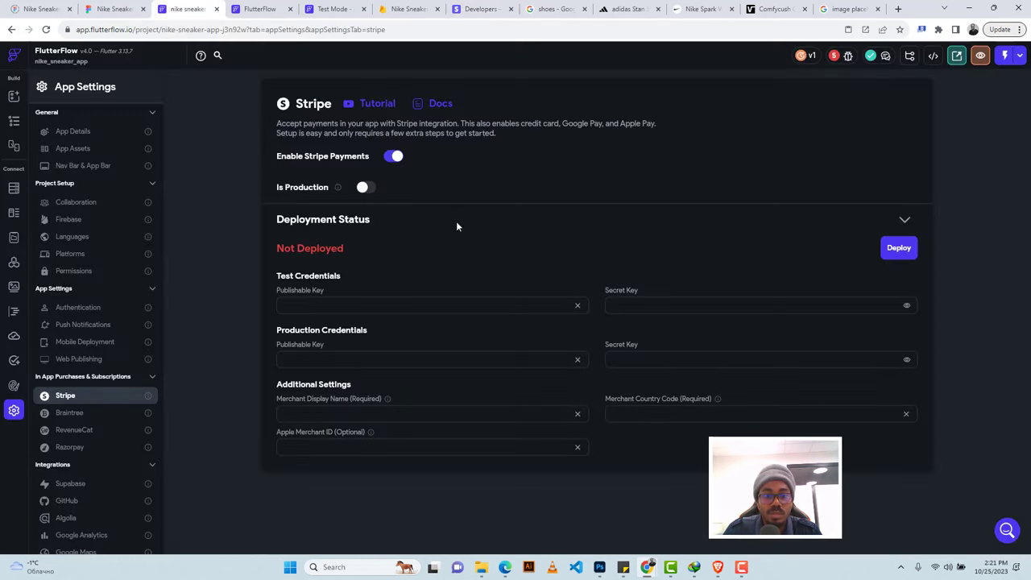
pyautogui.click(360, 306)
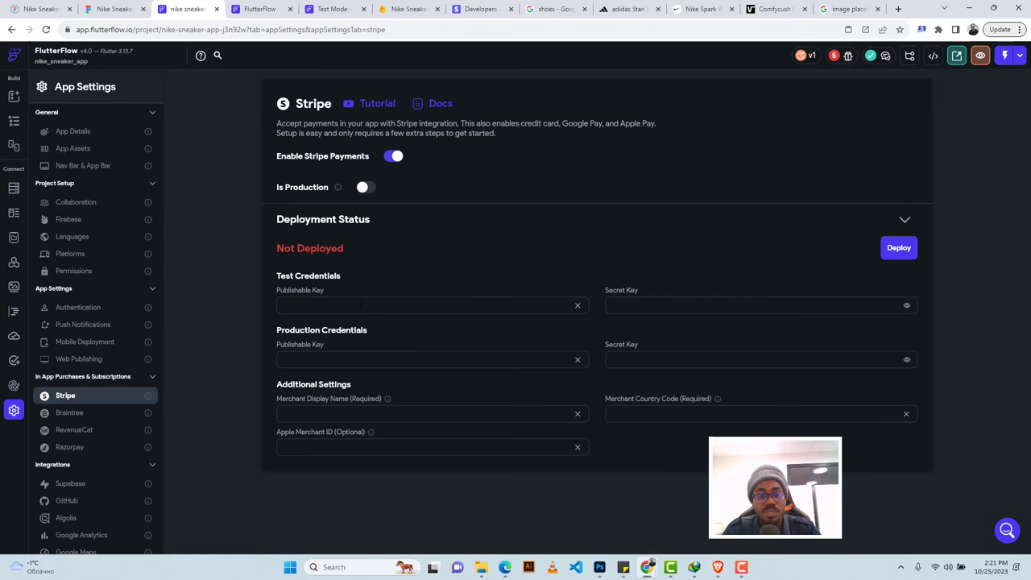
pyautogui.hotkey('ctrl', 'v')
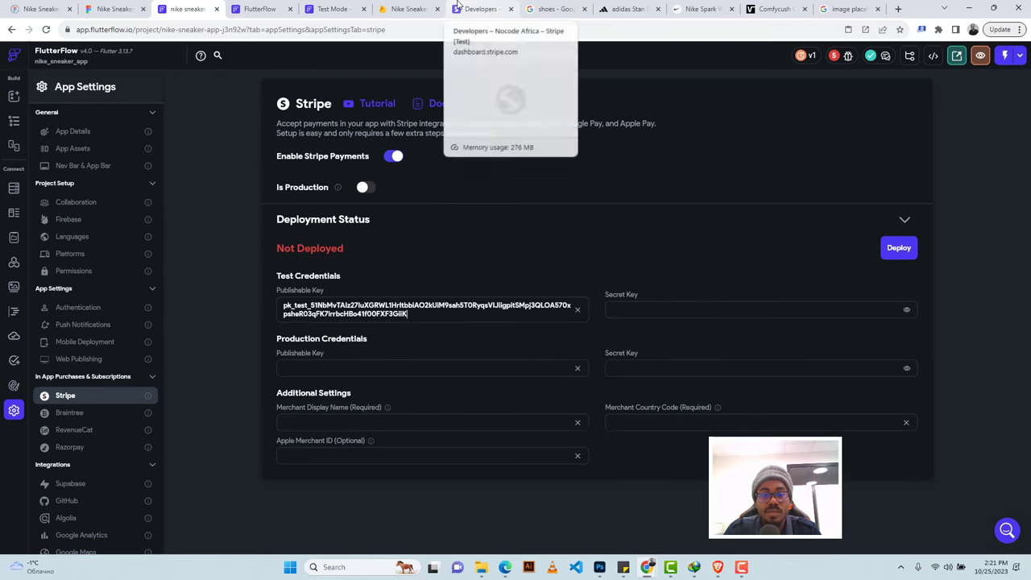
# Reveal the Stripe secret test key and paste it into the test secret key field.
pyautogui.click(475, 9)
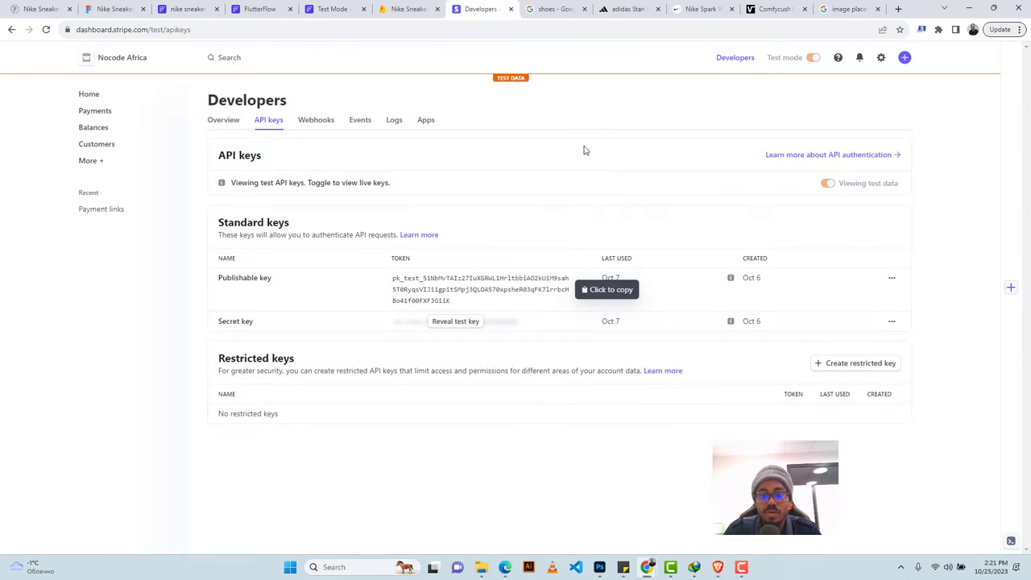
pyautogui.click(445, 323)
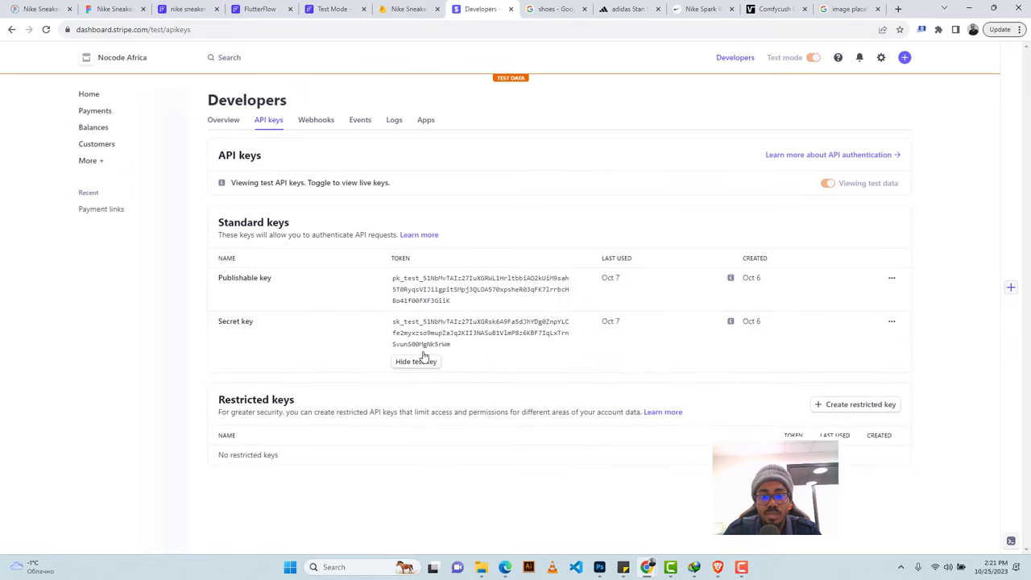
pyautogui.click(459, 330)
pyautogui.click(201, 9)
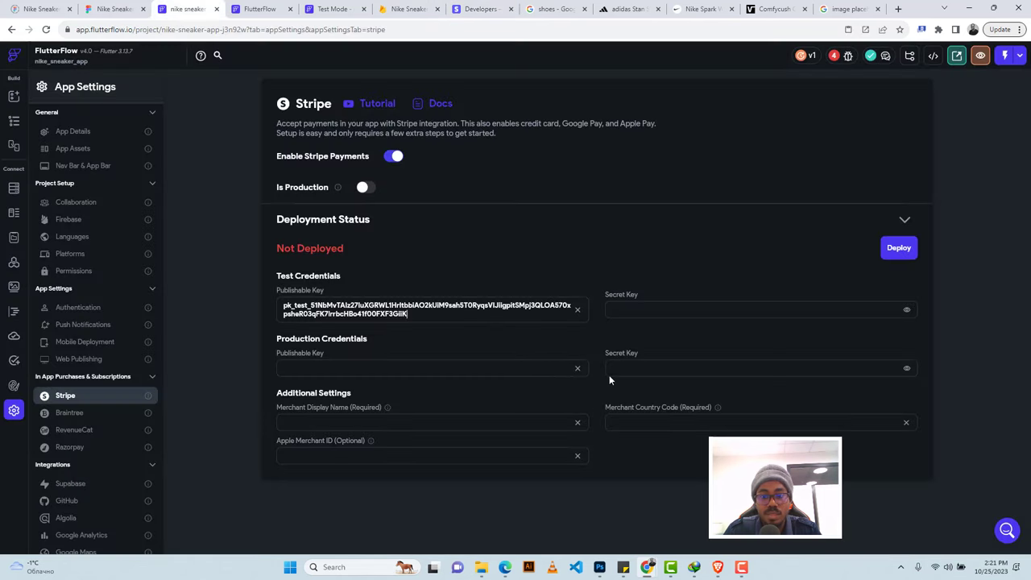
pyautogui.click(636, 309)
pyautogui.hotkey('ctrl', 'v')
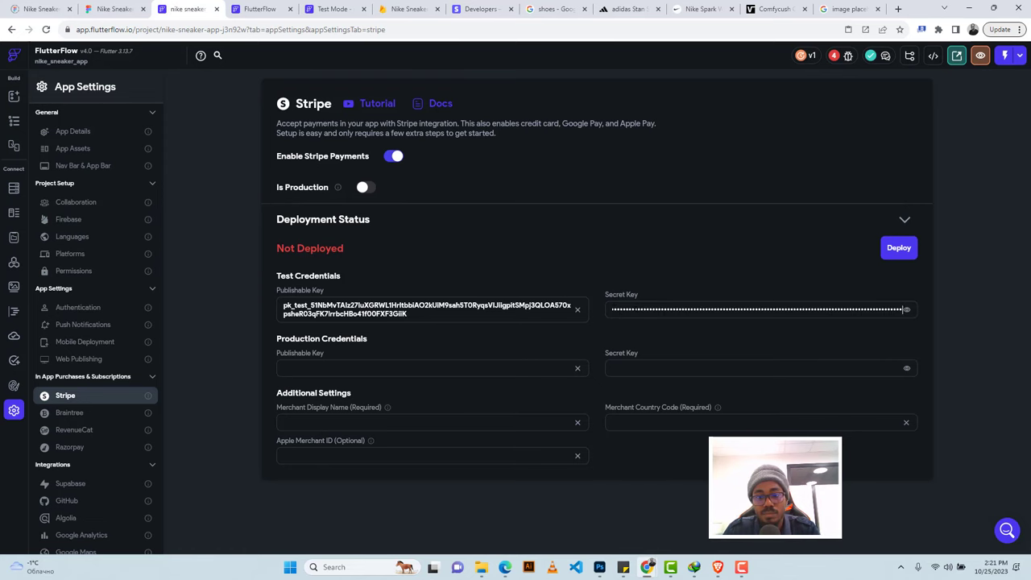
pyautogui.click(456, 7)
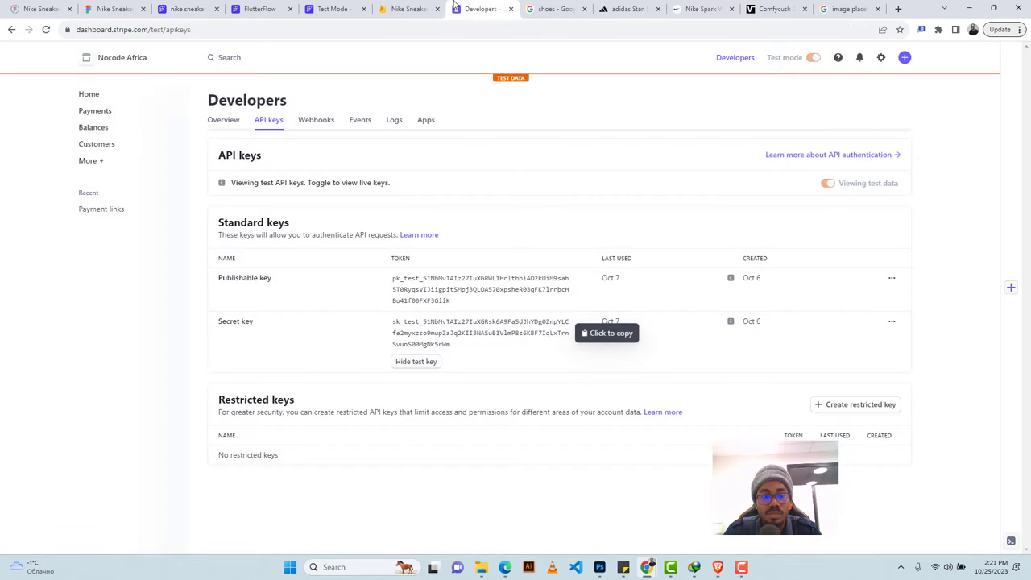
pyautogui.click(202, 9)
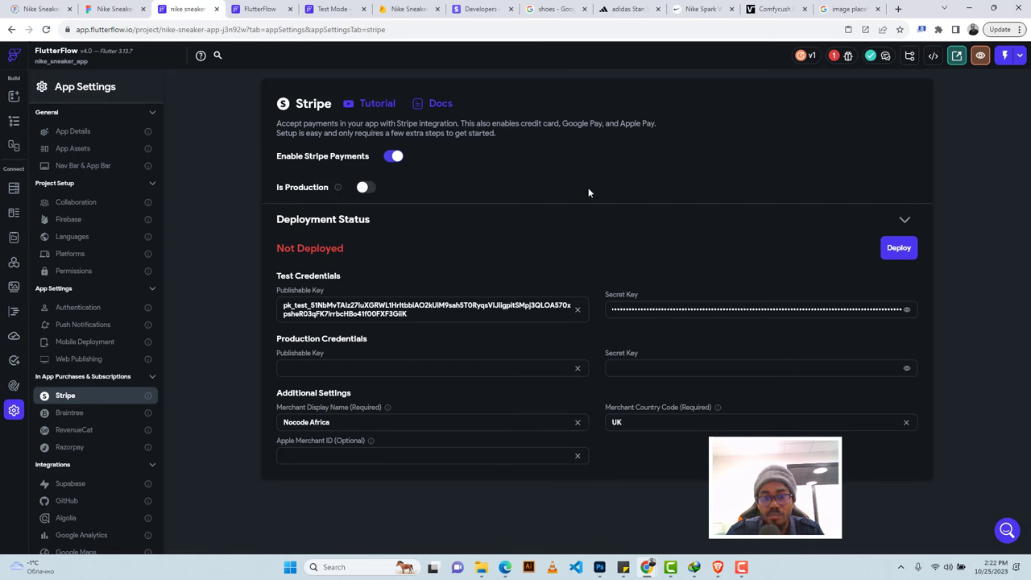
pyautogui.click(406, 8)
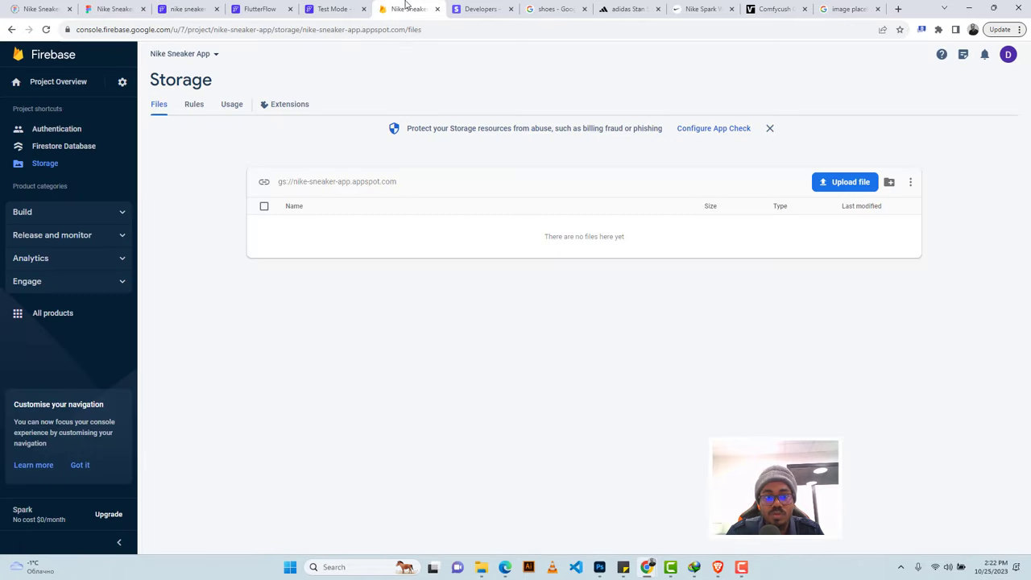
# Start upgrading the Firebase project from Spark to the Blaze pay-as-you-go plan.
pyautogui.click(118, 84)
pyautogui.click(150, 86)
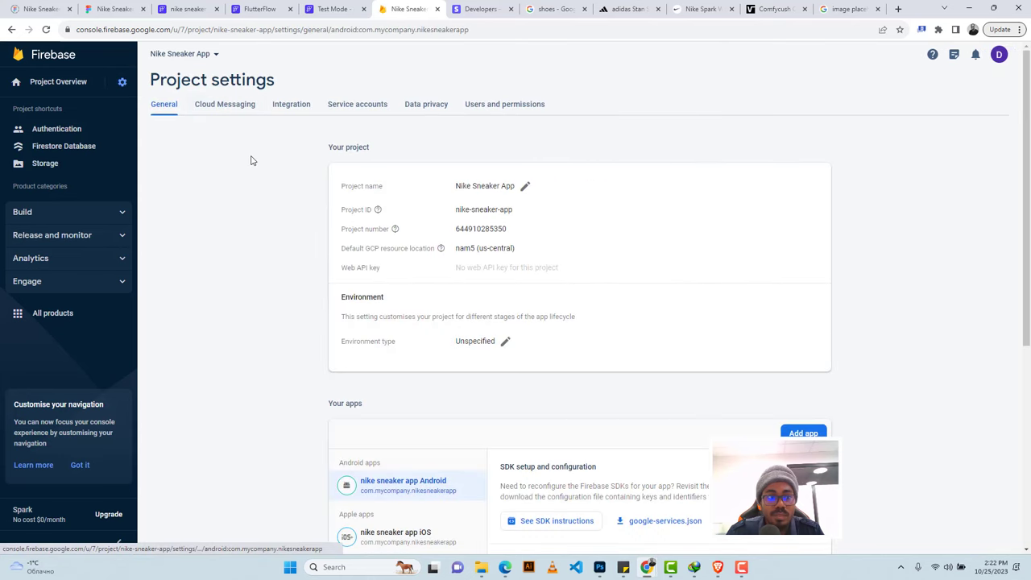
pyautogui.scroll(-1, 253, 159)
pyautogui.click(56, 84)
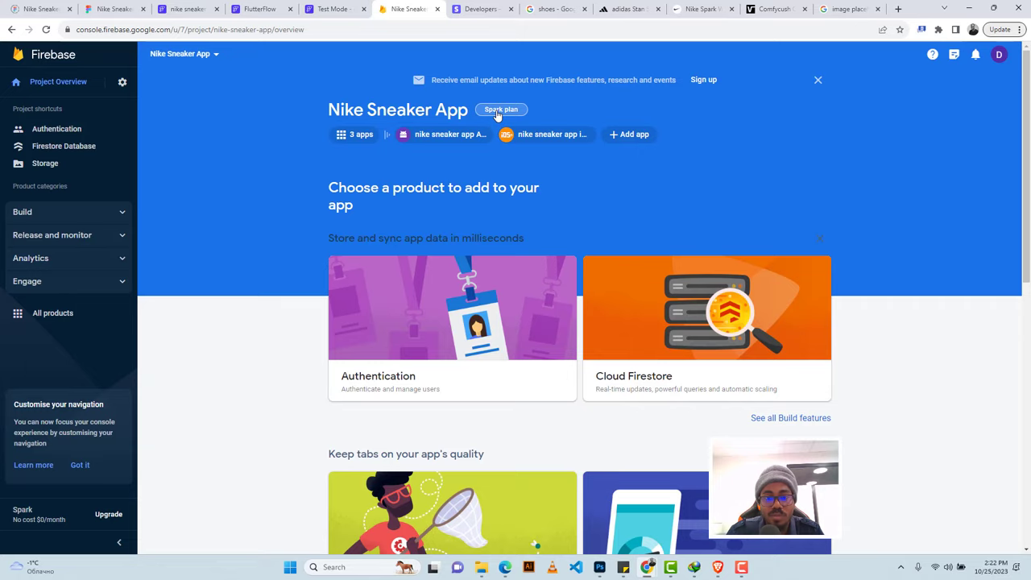
pyautogui.click(497, 113)
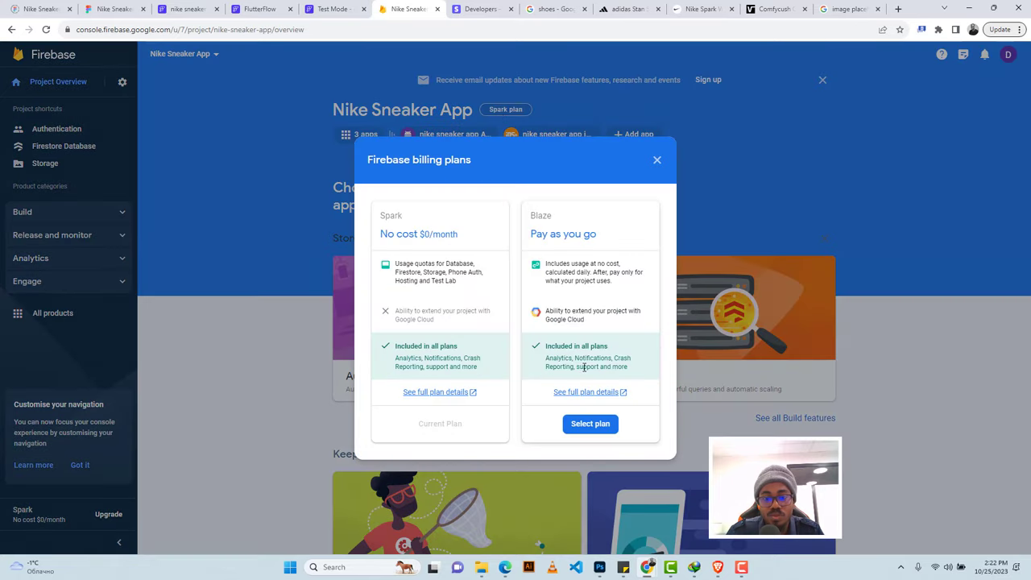
pyautogui.click(583, 424)
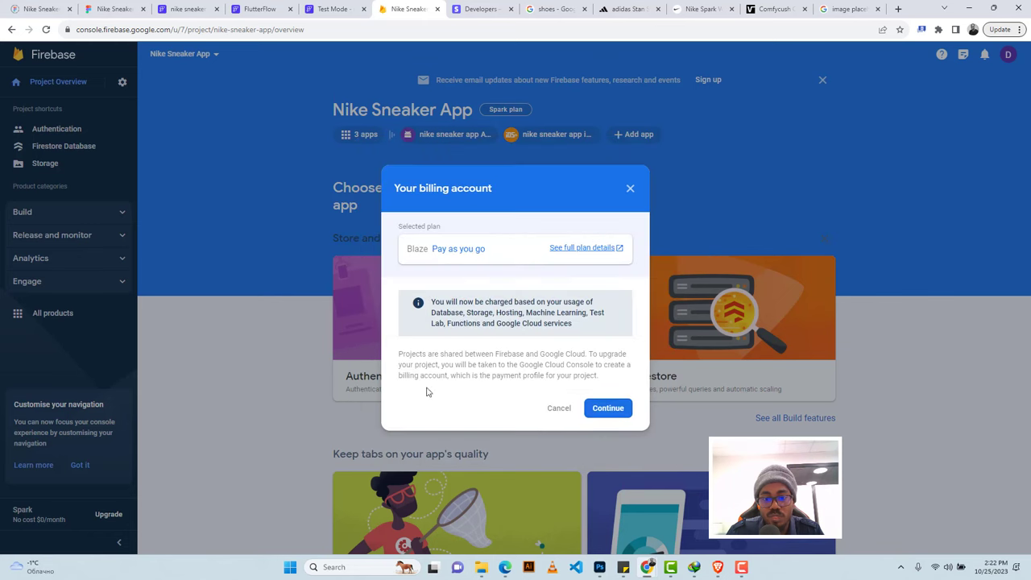
pyautogui.click(608, 409)
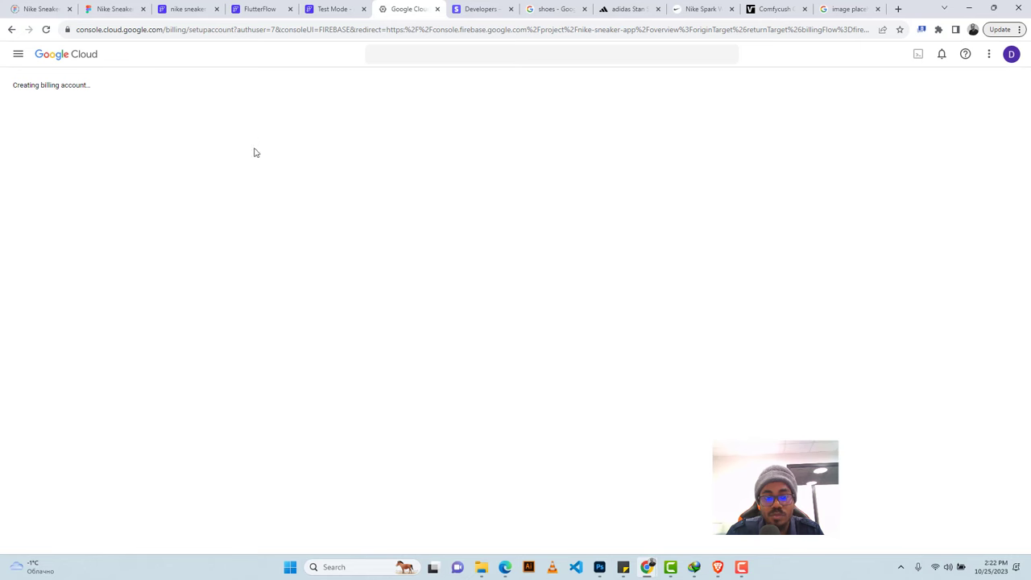
# Abandon the billing setup by cancelling the proxy sign-in and return to Project Overview.
pyautogui.click(333, 8)
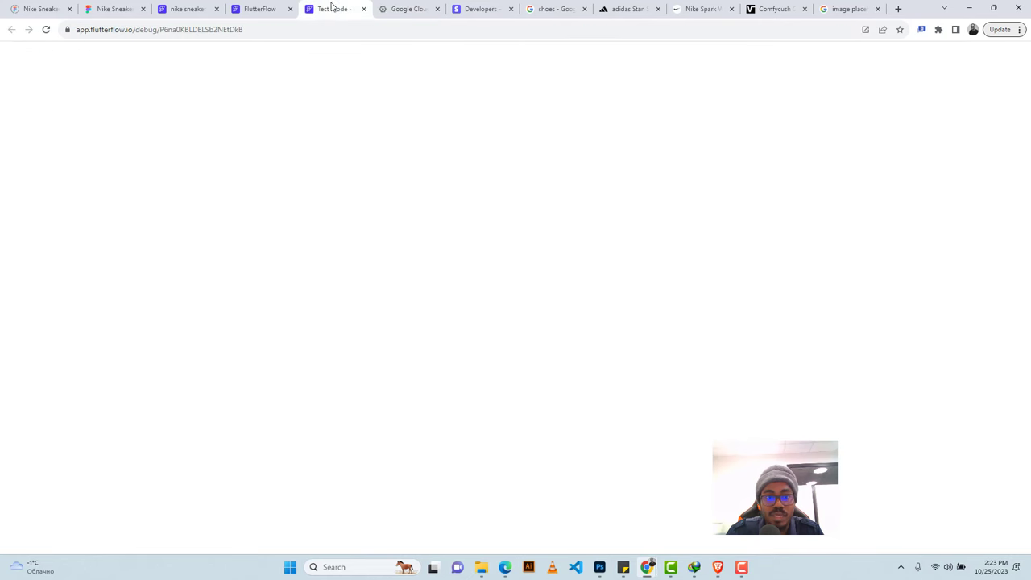
pyautogui.click(189, 8)
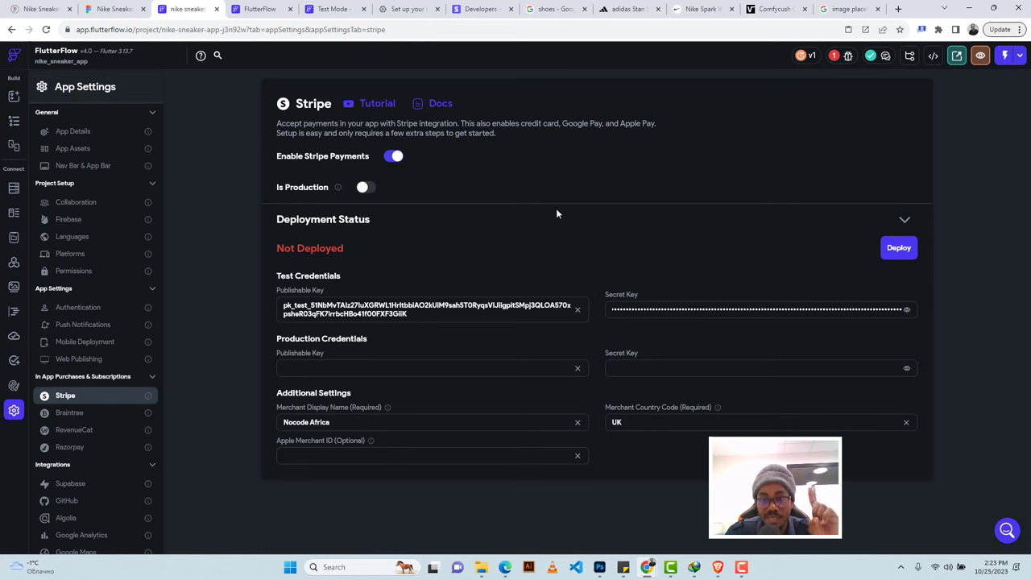
pyautogui.click(387, 8)
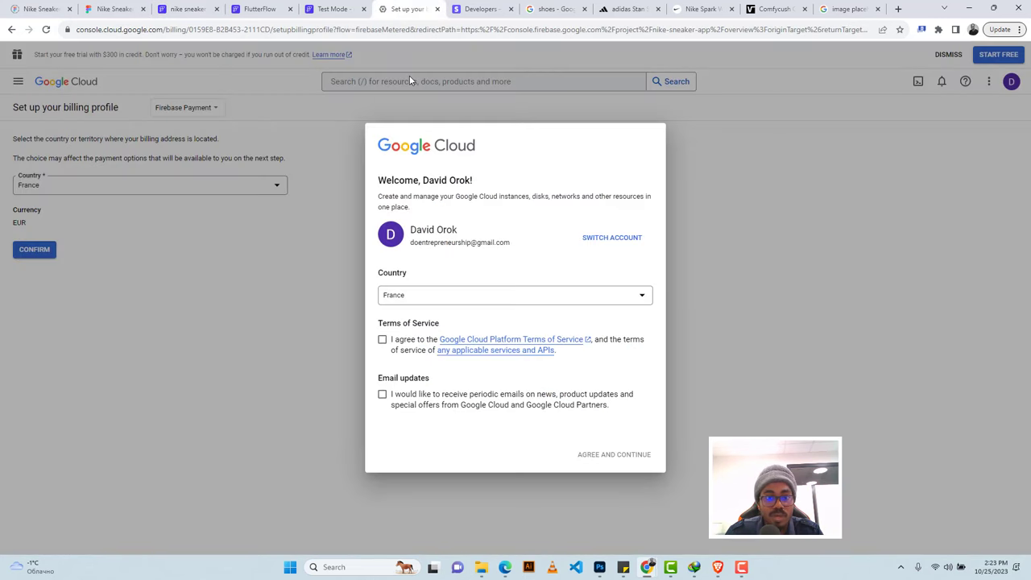
pyautogui.rightClick(395, 8)
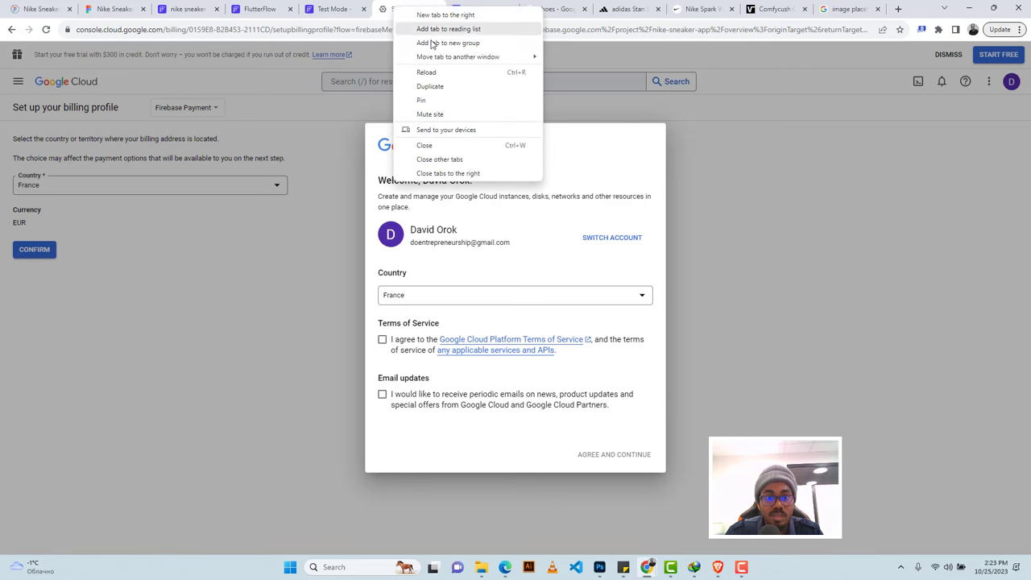
pyautogui.click(431, 87)
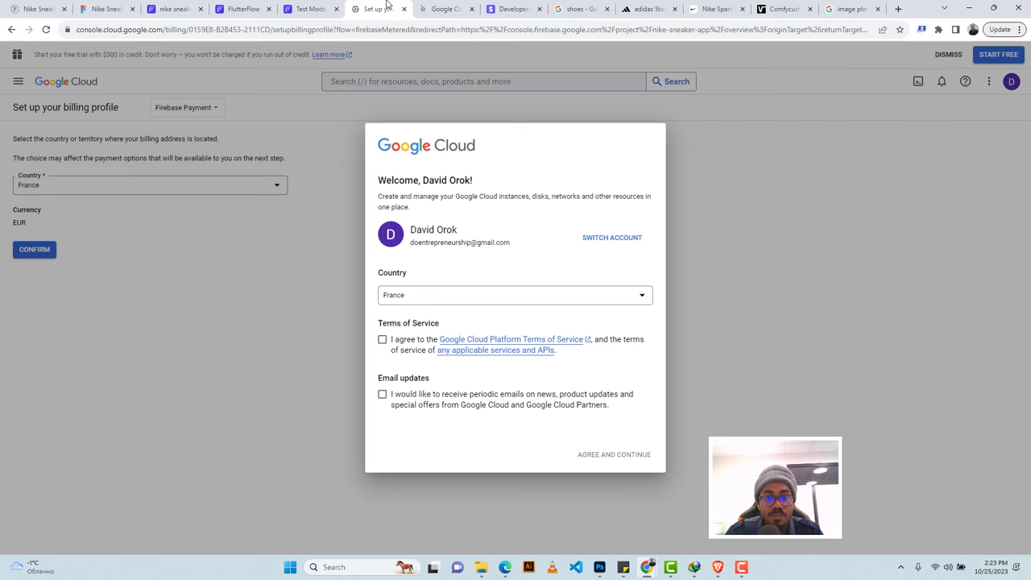
pyautogui.click(441, 9)
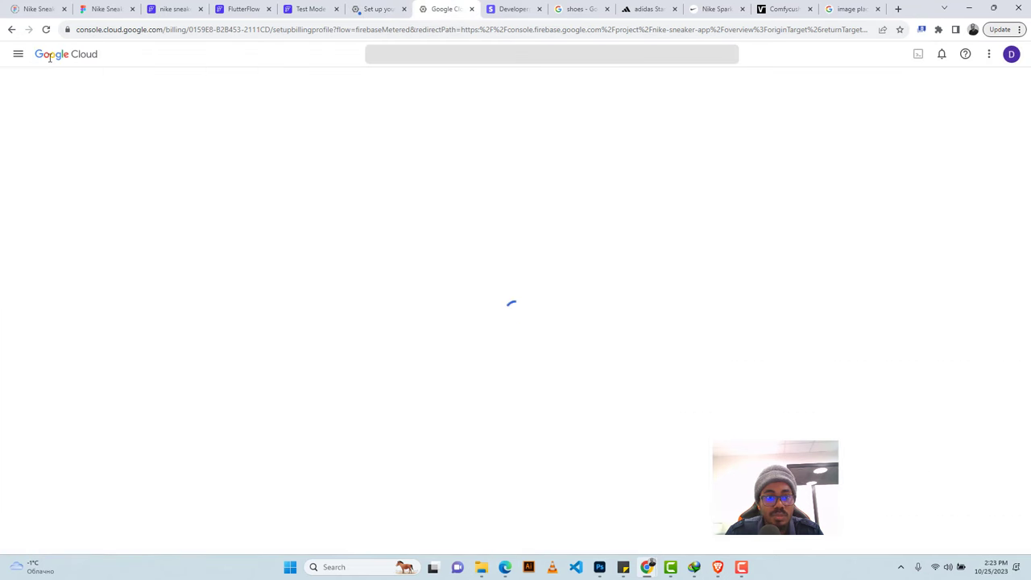
pyautogui.click(358, 8)
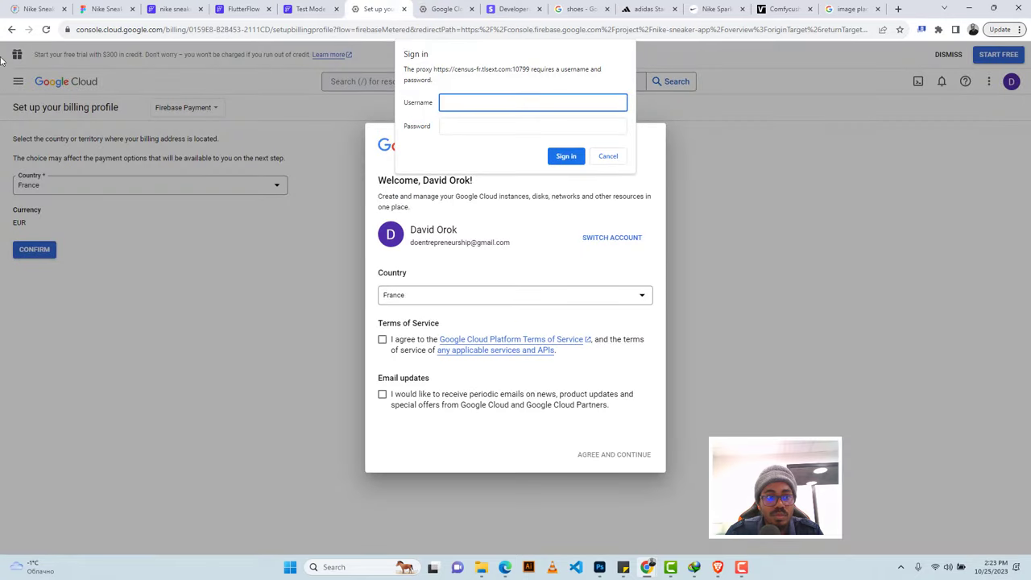
pyautogui.click(425, 7)
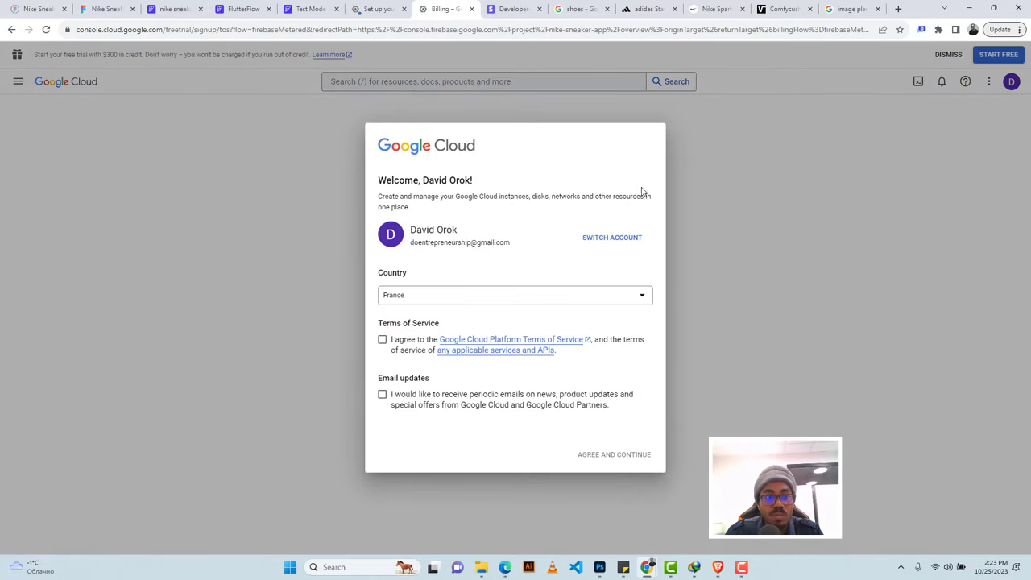
pyautogui.click(375, 9)
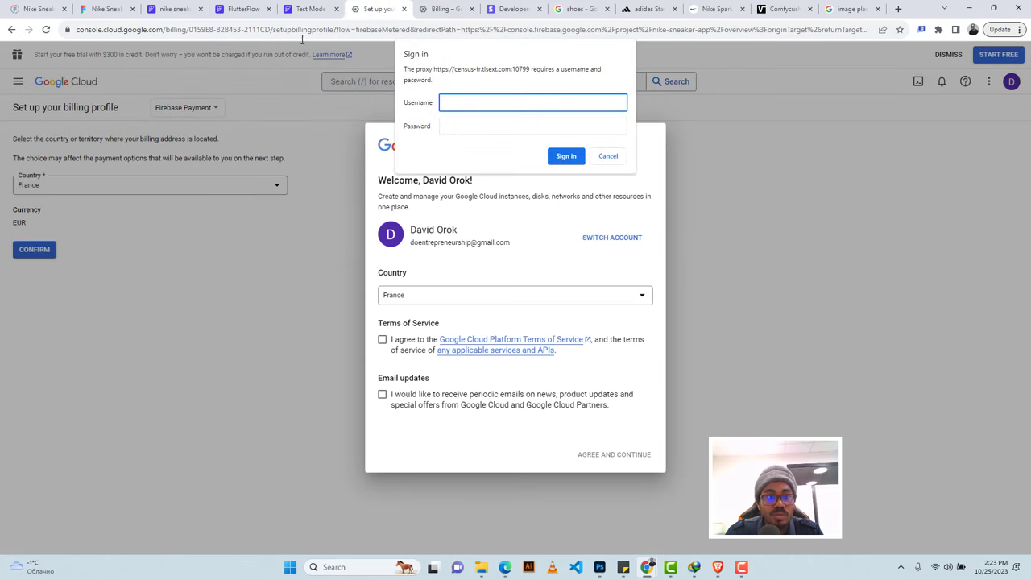
pyautogui.click(608, 156)
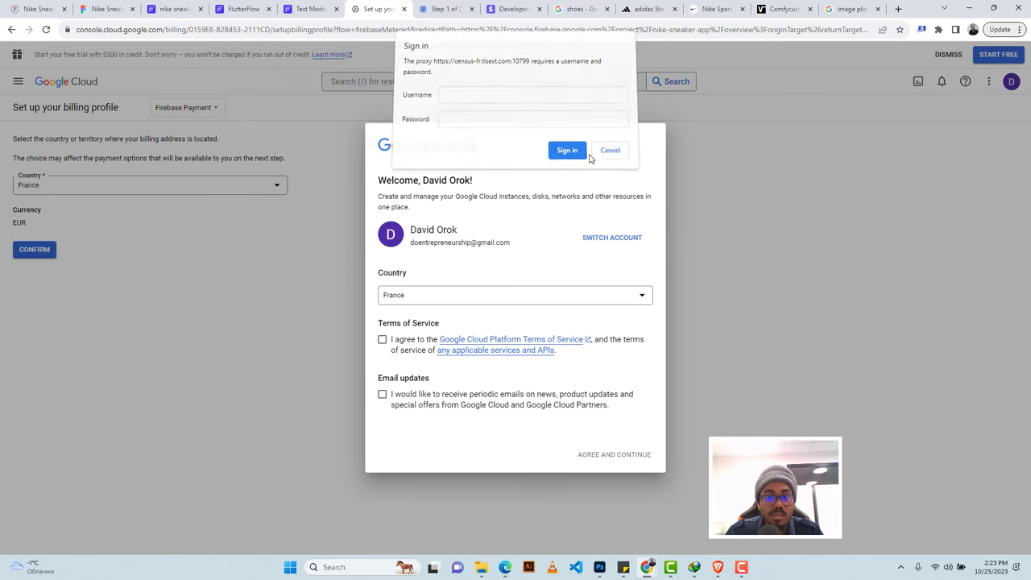
pyautogui.click(12, 32)
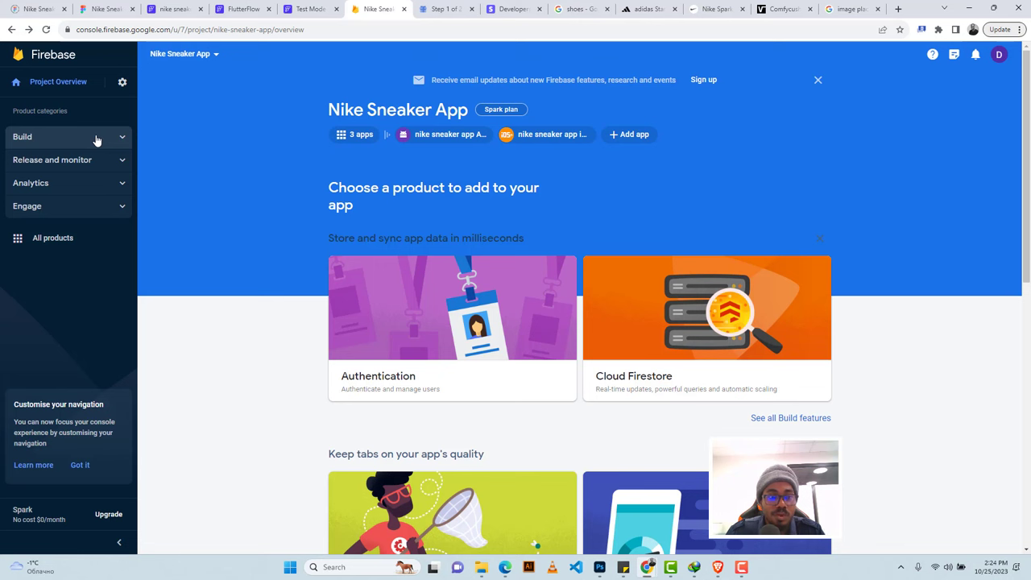
# Open Project settings > Users and permissions and follow the advanced permissions link to Google Cloud IAM.
pyautogui.click(96, 141)
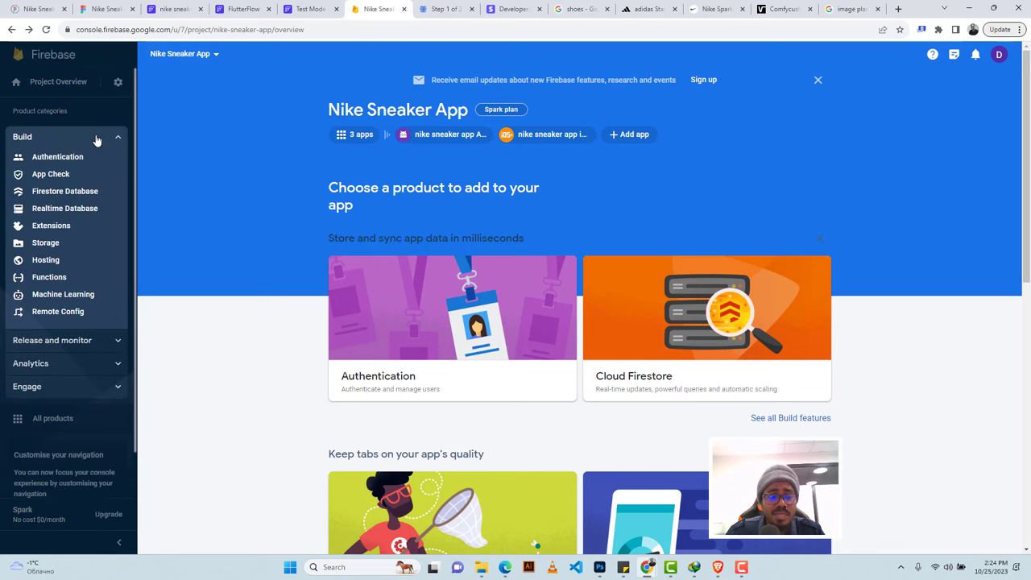
pyautogui.click(117, 83)
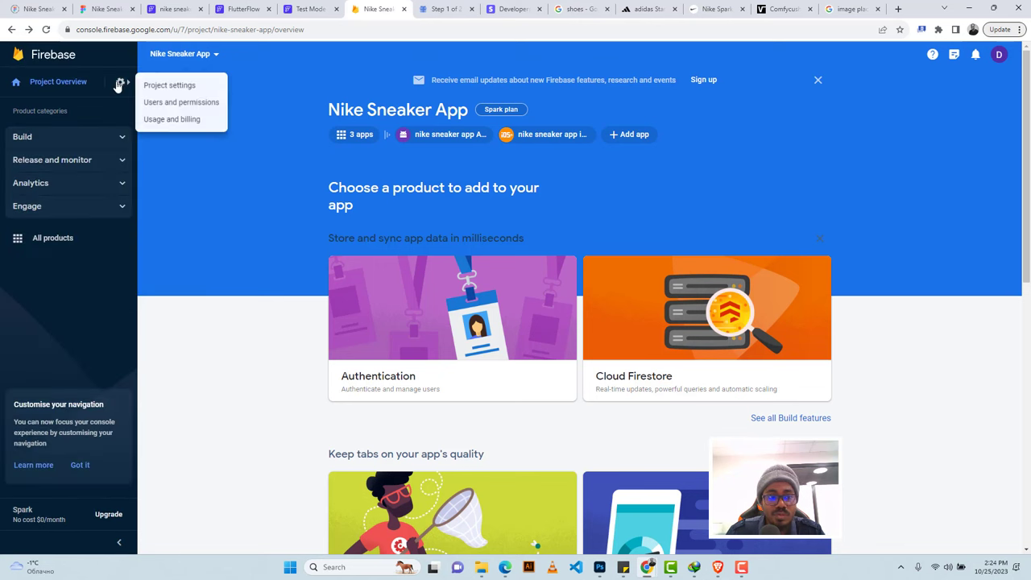
pyautogui.click(163, 85)
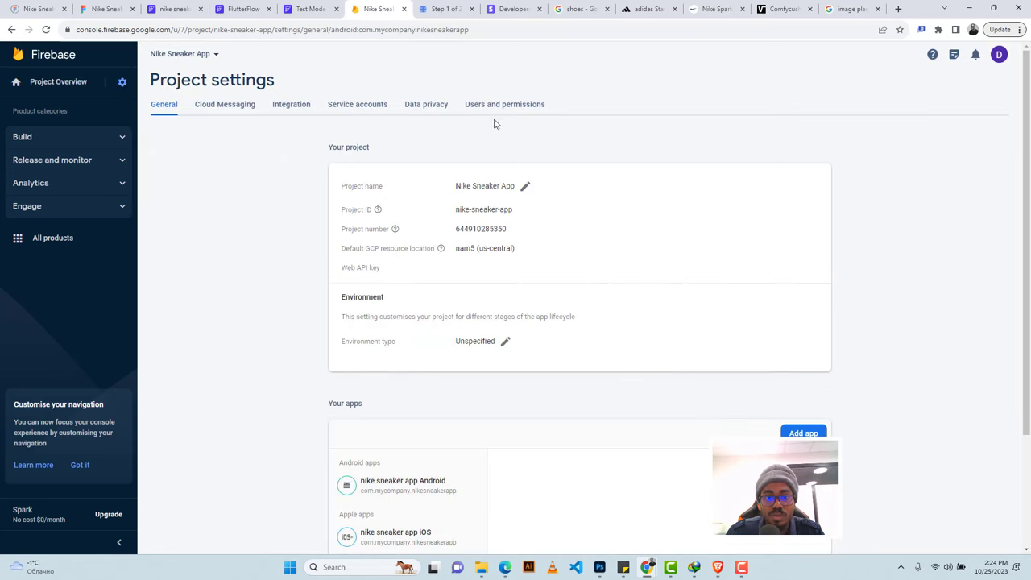
pyautogui.click(484, 113)
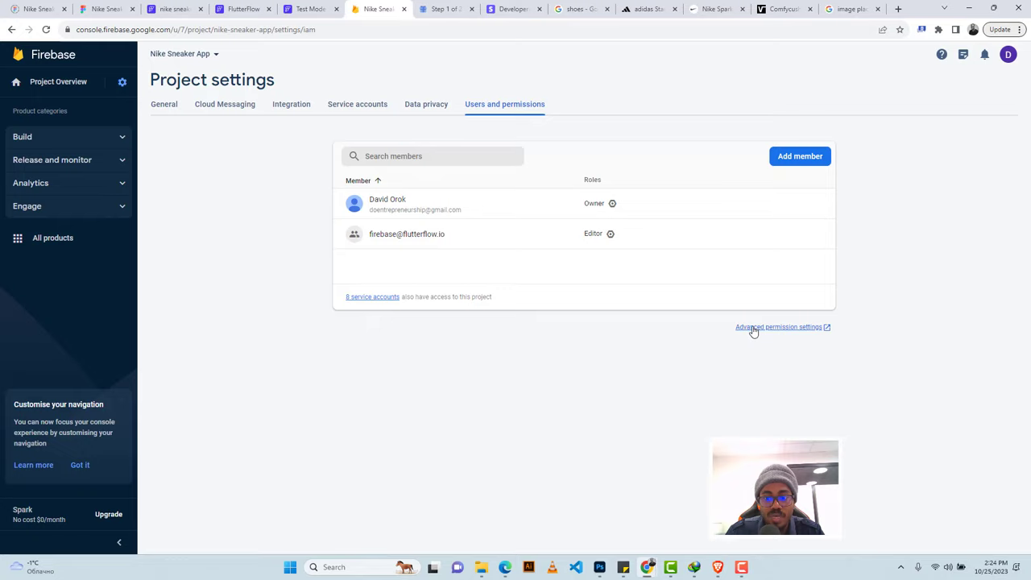
pyautogui.click(753, 329)
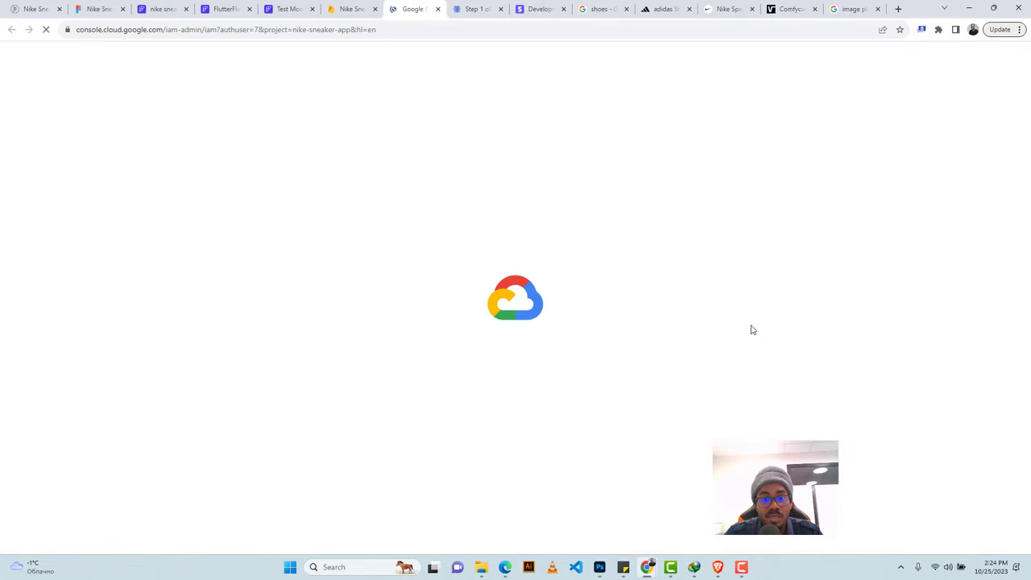
pyautogui.click(161, 9)
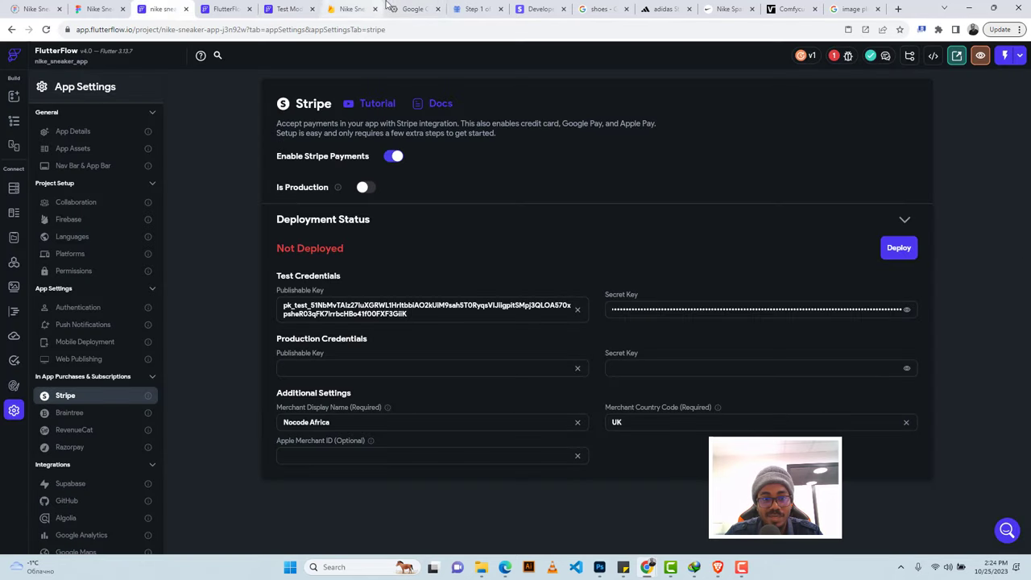
pyautogui.click(359, 7)
pyautogui.click(412, 9)
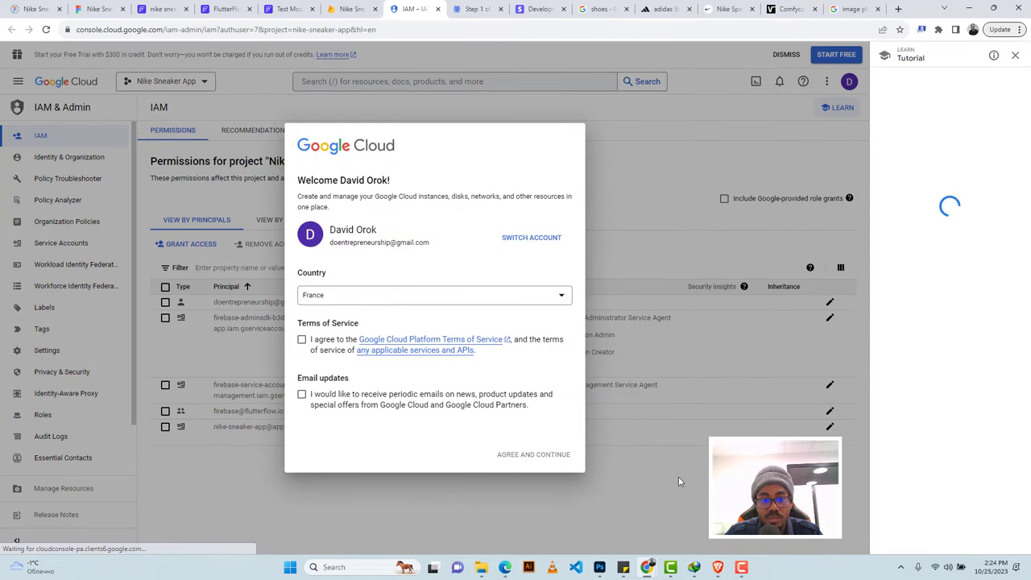
# Accept the Google Cloud terms of service, opting in to email updates.
pyautogui.click(301, 341)
pyautogui.click(301, 394)
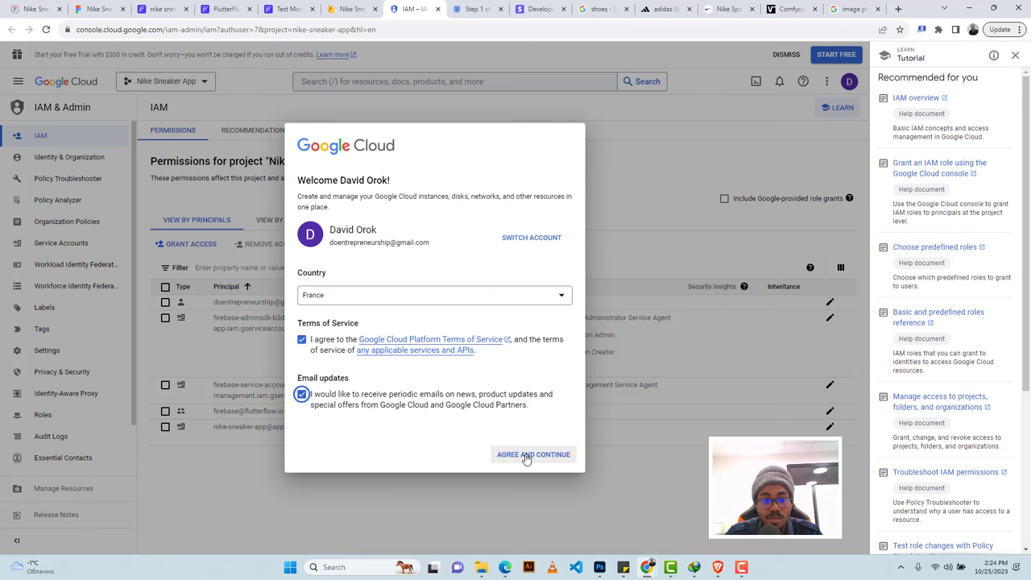
pyautogui.click(526, 456)
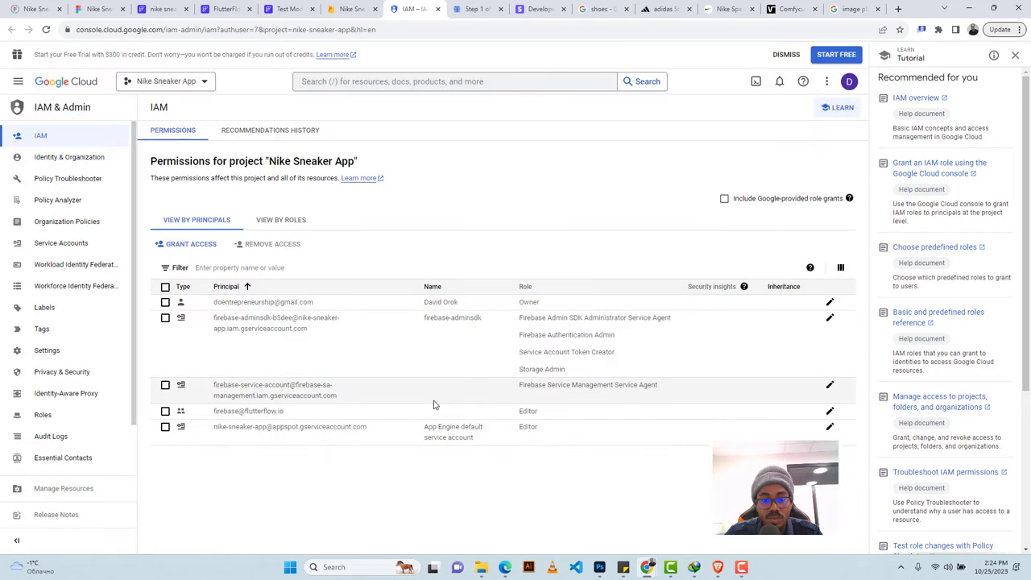
# Give the FlutterFlow principal the Service Account User role.
pyautogui.click(830, 412)
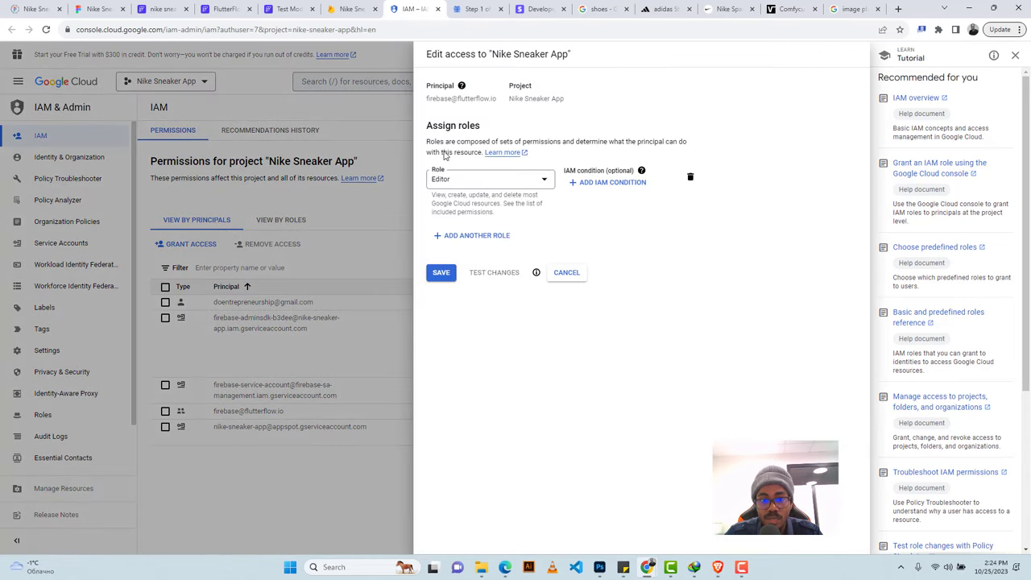
pyautogui.click(472, 237)
pyautogui.click(472, 245)
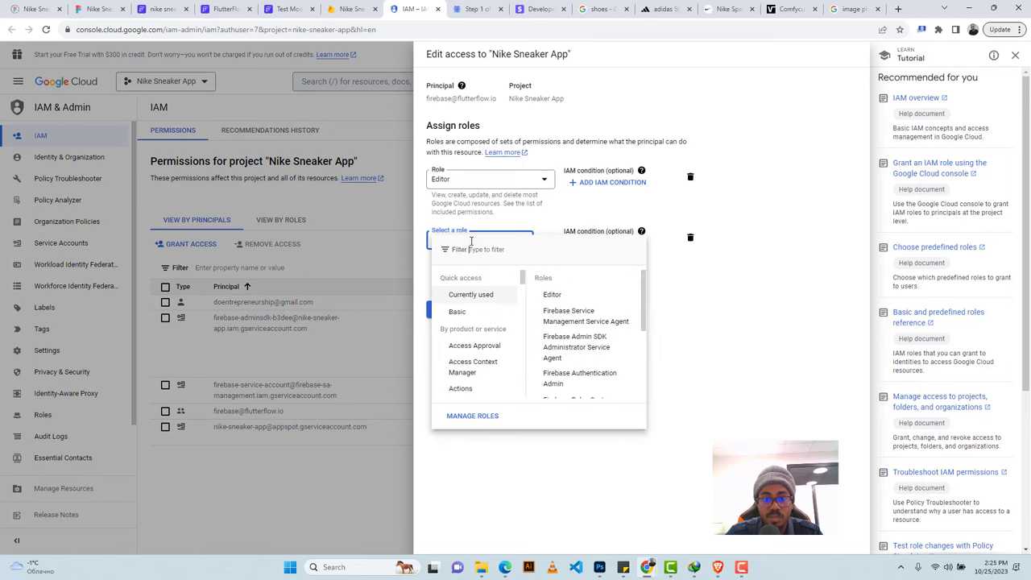
pyautogui.write('ser')
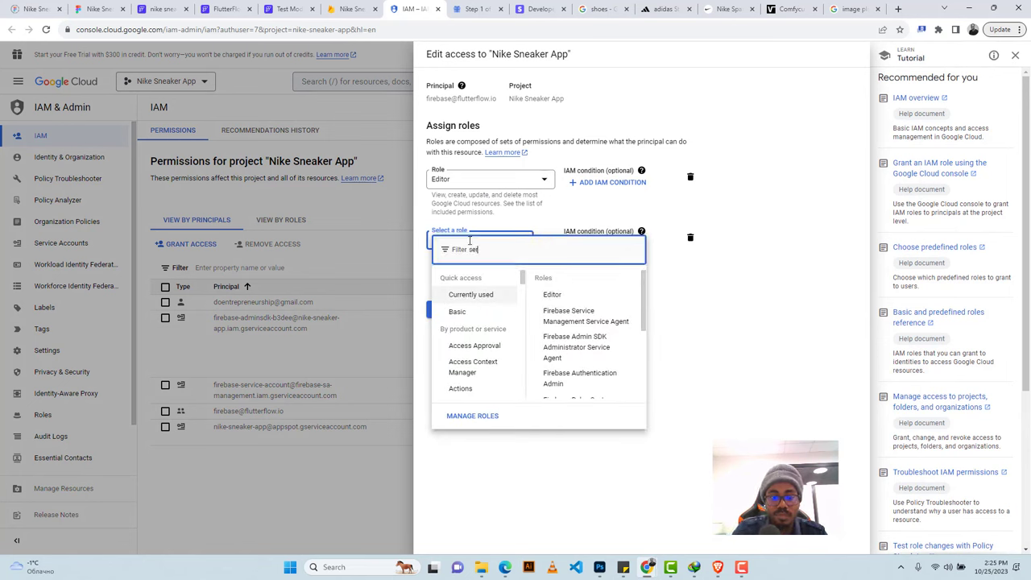
pyautogui.write('vice')
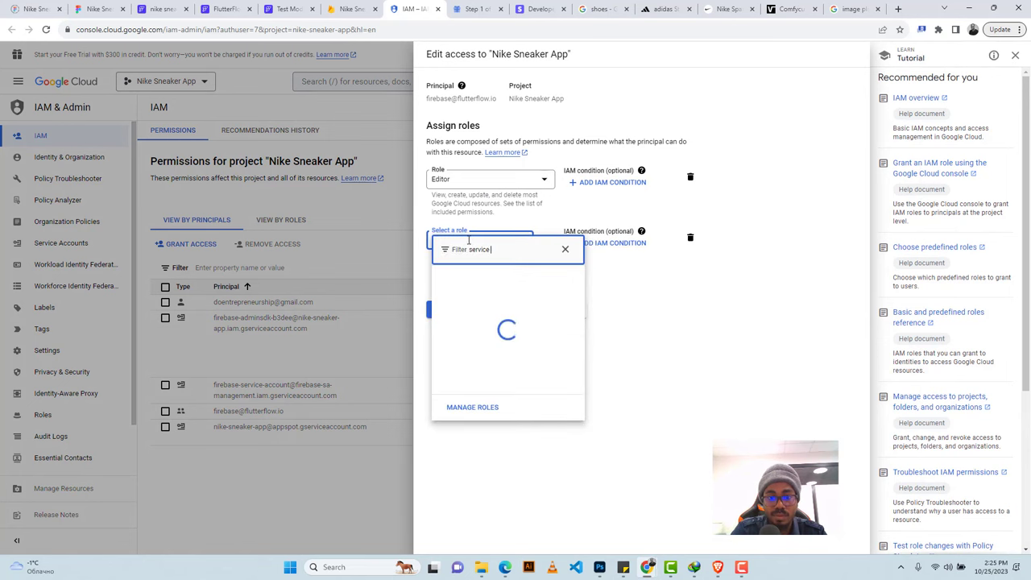
pyautogui.write(' accou')
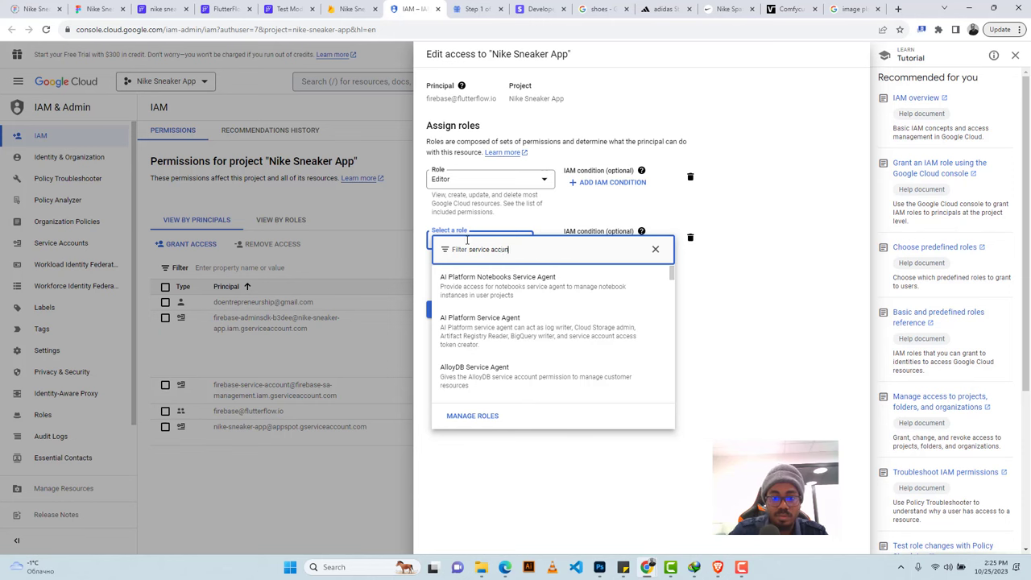
pyautogui.press('BackSpace')
pyautogui.press('BackSpace')
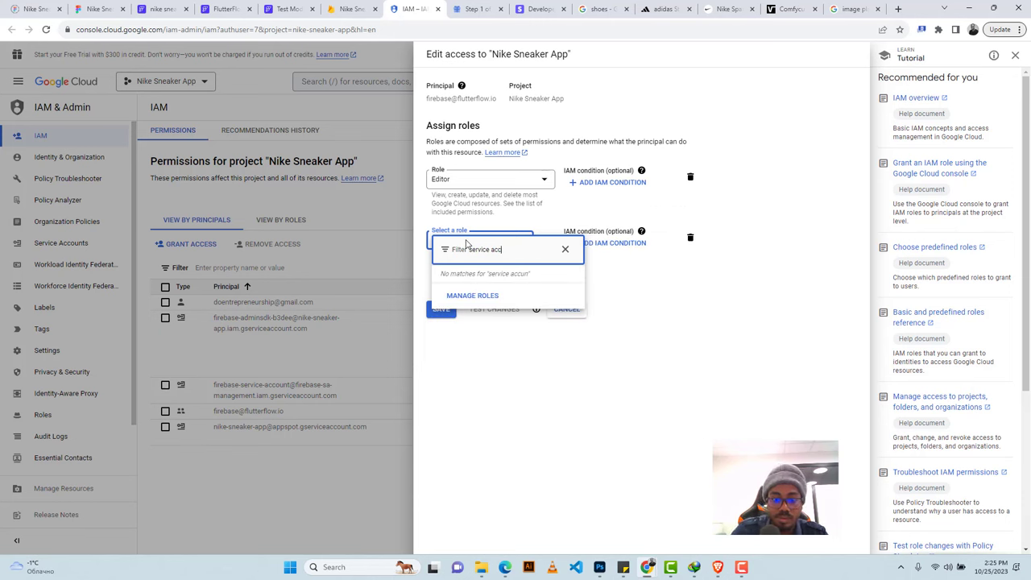
pyautogui.write('oun')
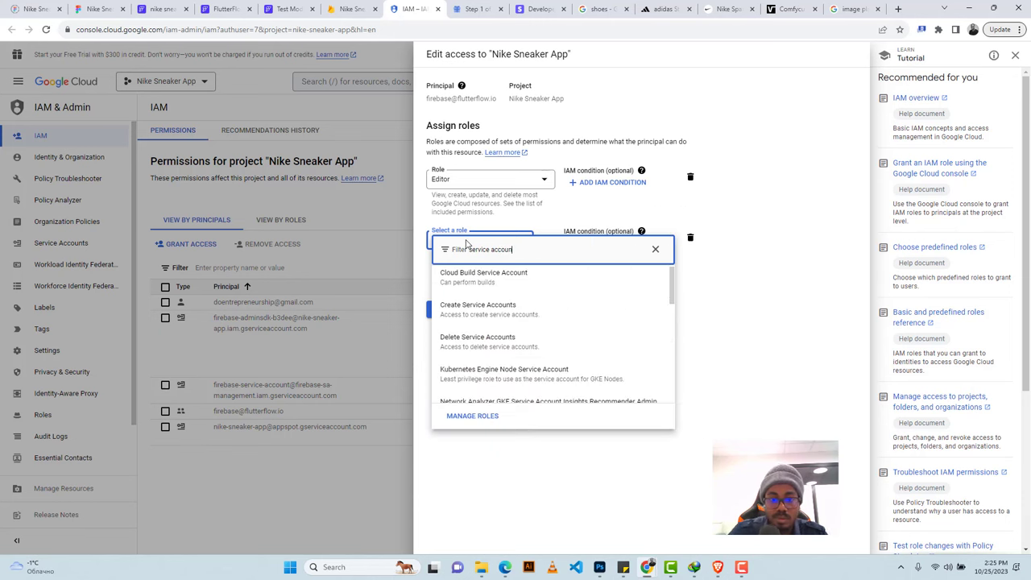
pyautogui.scroll(-5, 474, 319)
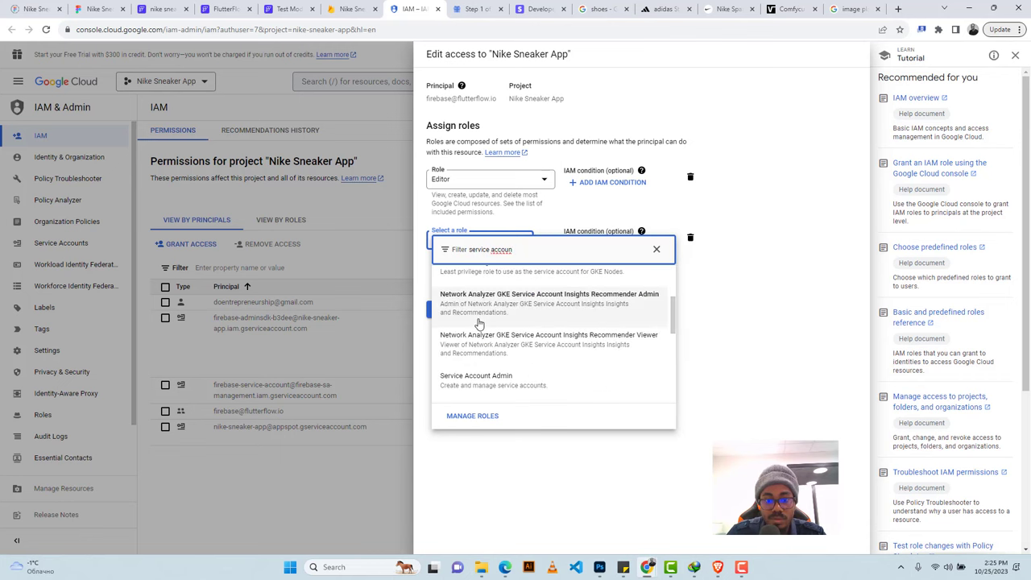
pyautogui.scroll(-3, 478, 323)
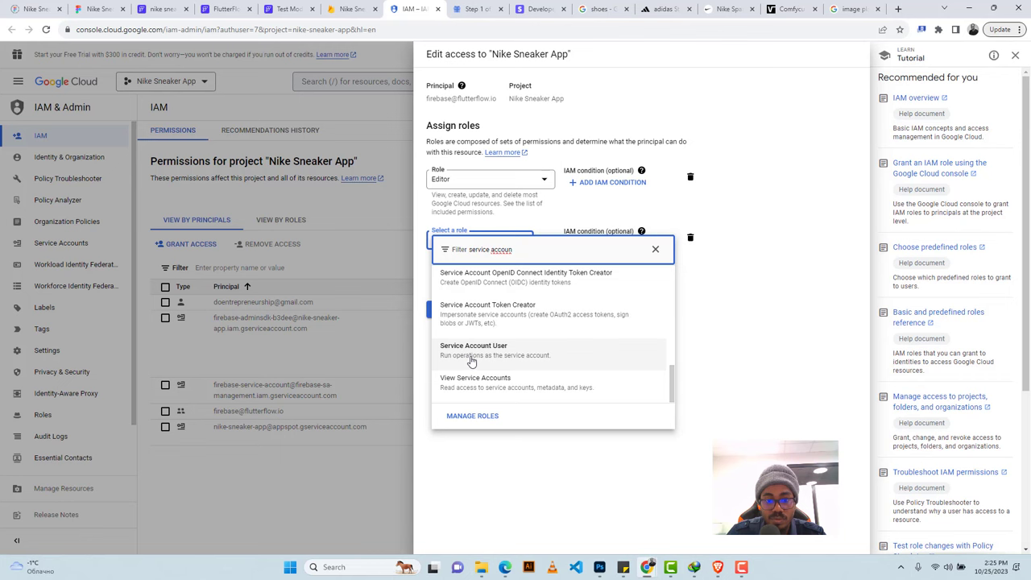
pyautogui.click(473, 348)
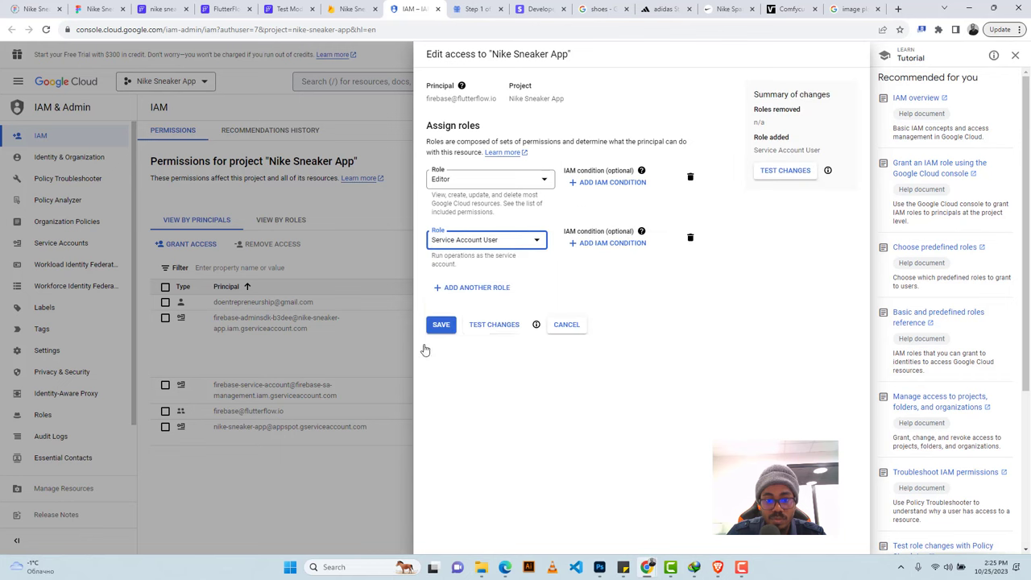
# Add the Cloud Functions Admin role, save the roles, and return to FlutterFlow's Stripe settings.
pyautogui.click(470, 290)
pyautogui.click(472, 292)
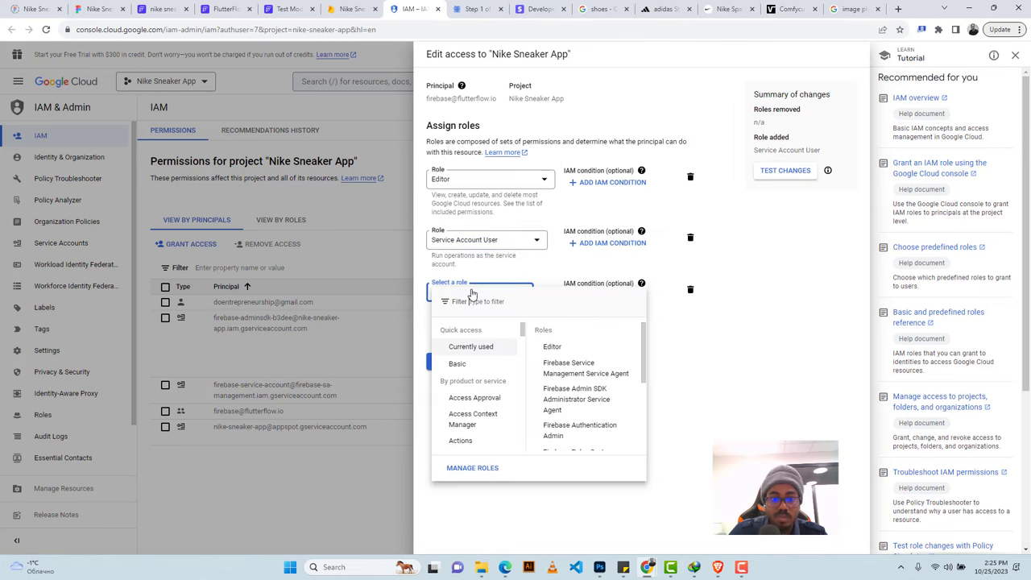
pyautogui.write('cloud')
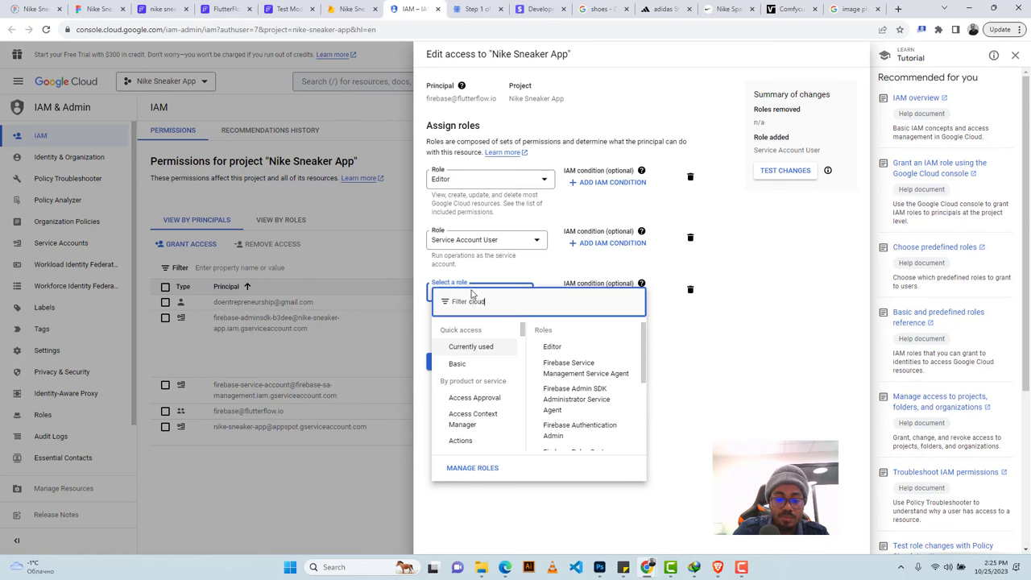
pyautogui.write(' functions')
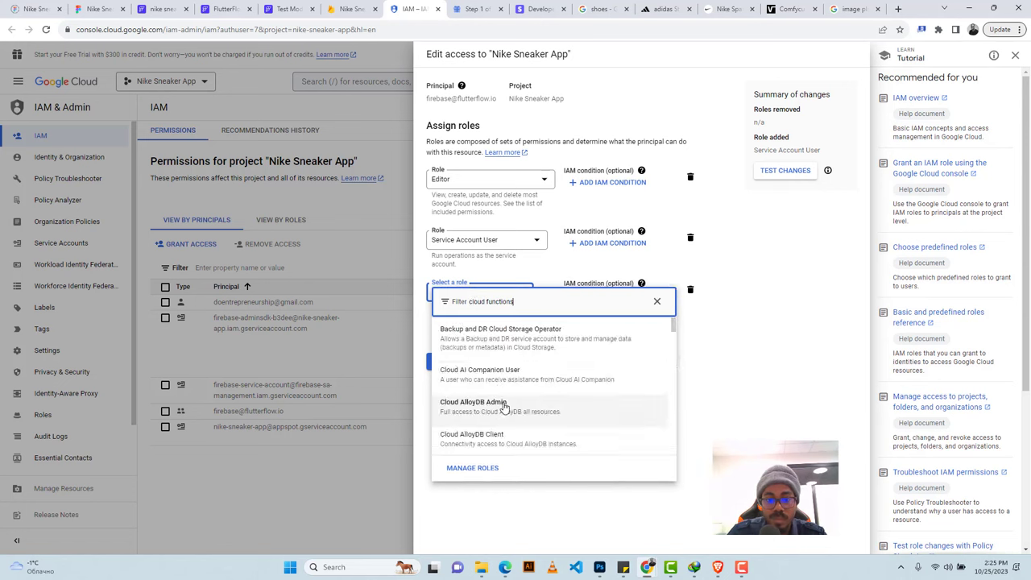
pyautogui.scroll(-1, 513, 405)
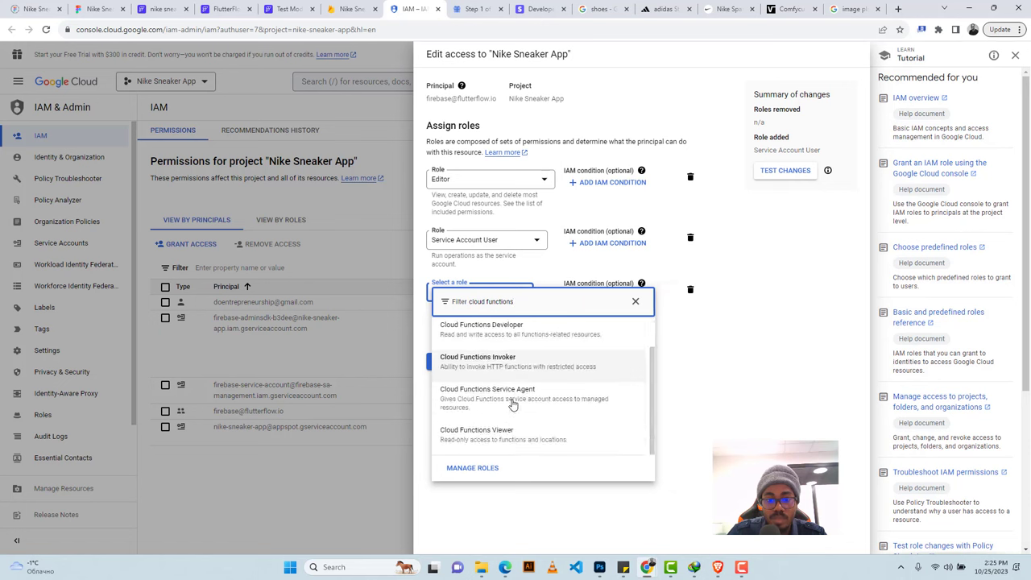
pyautogui.scroll(1, 513, 403)
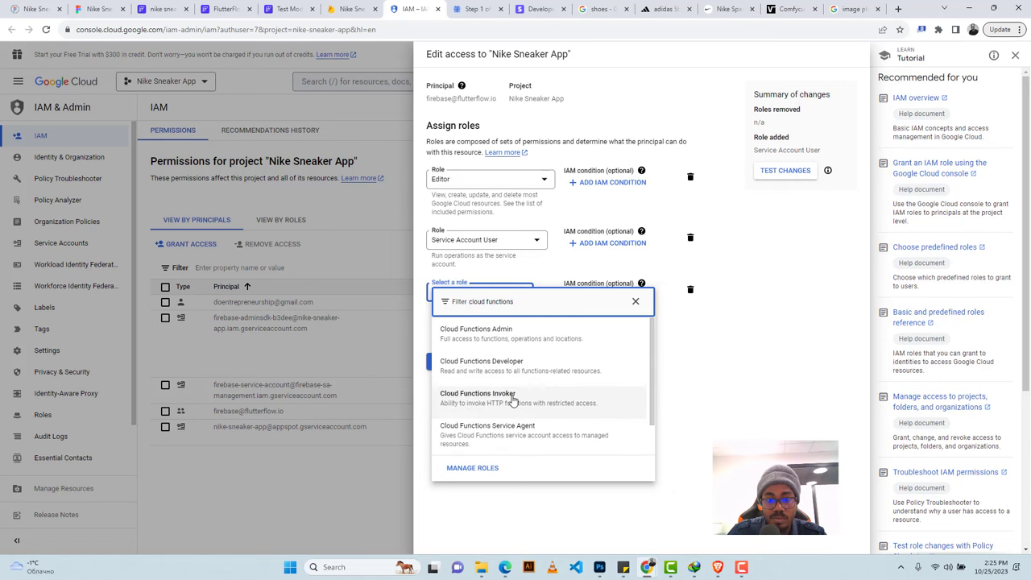
pyautogui.click(493, 339)
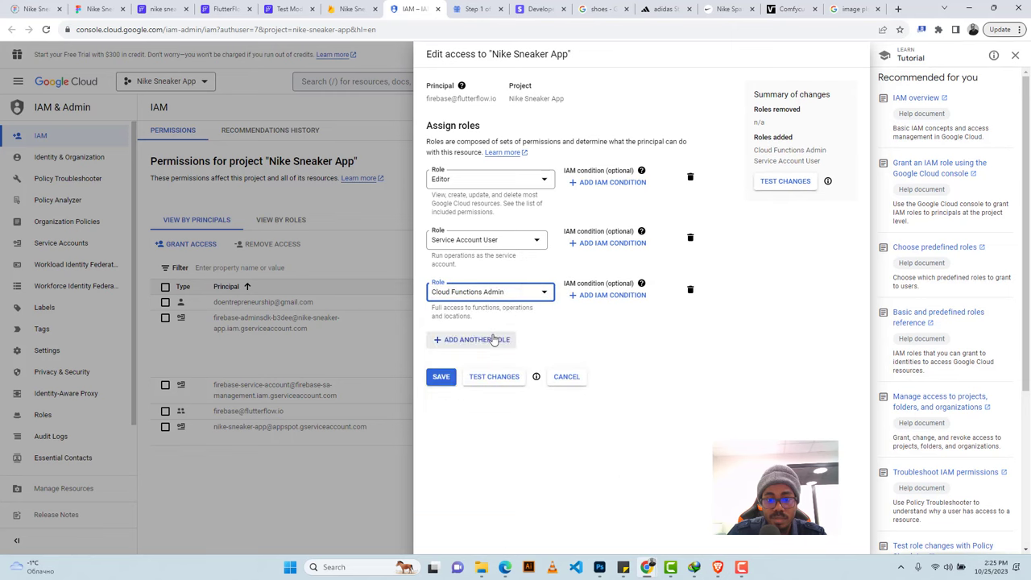
pyautogui.click(441, 380)
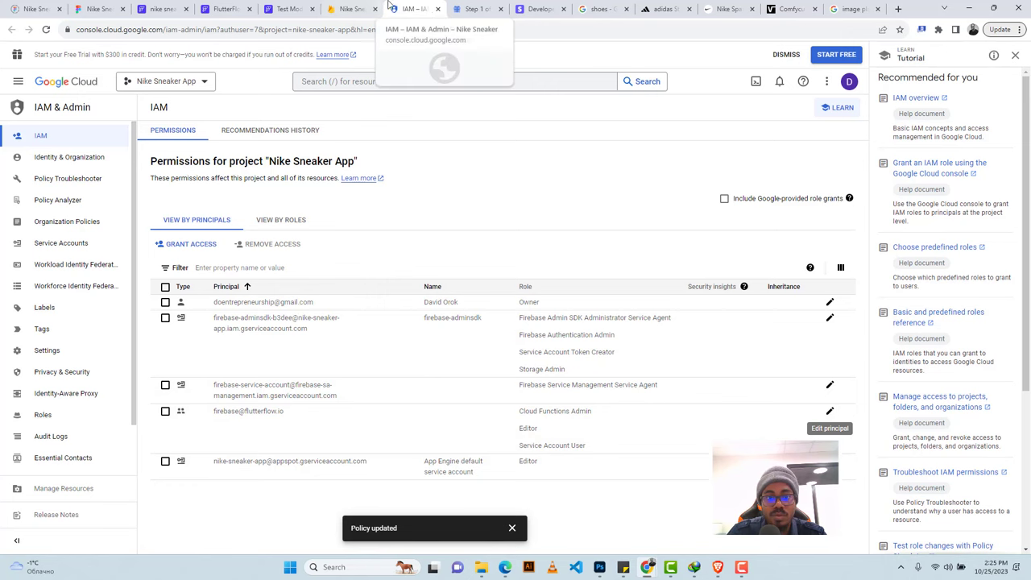
pyautogui.click(466, 8)
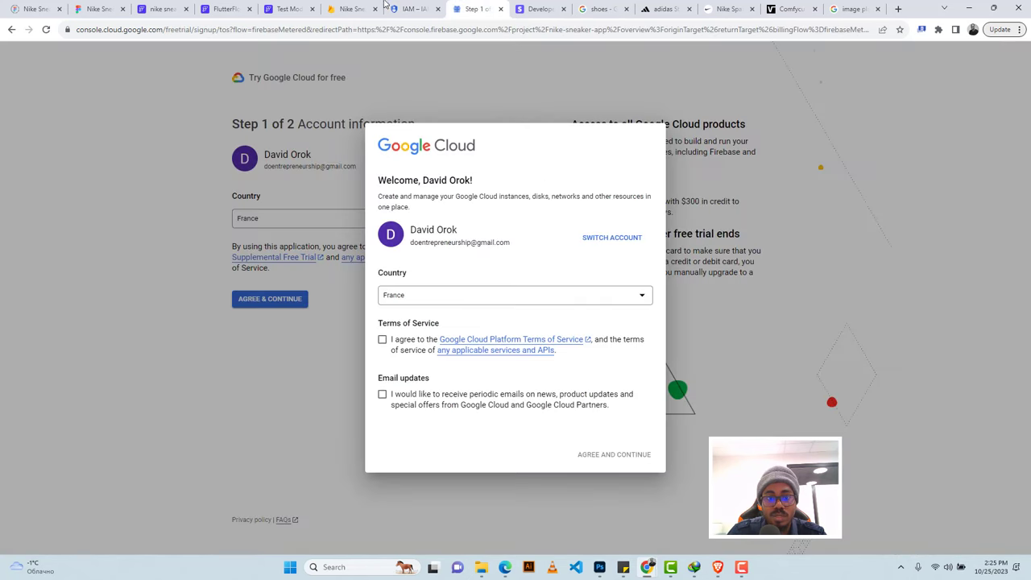
pyautogui.click(412, 7)
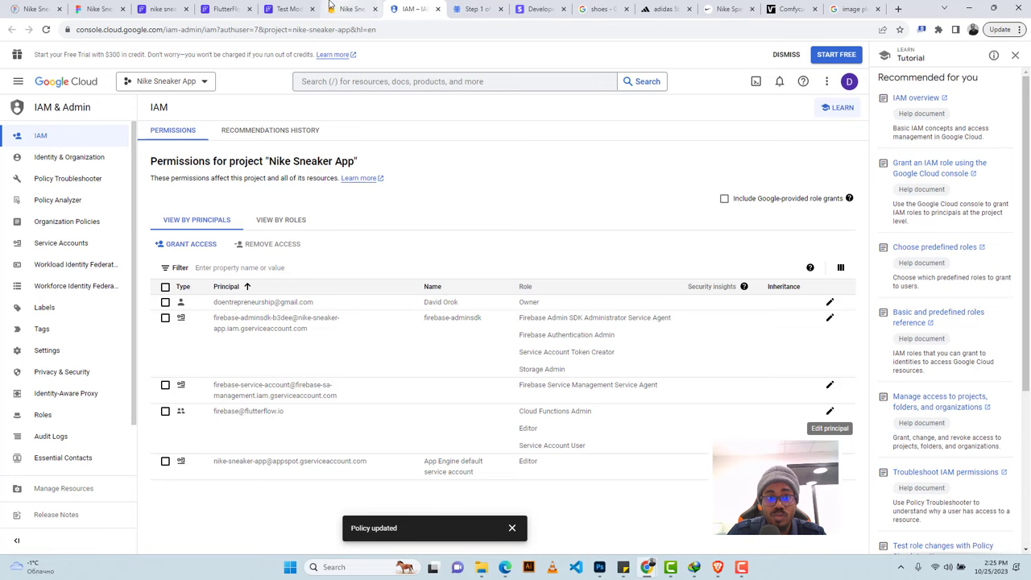
pyautogui.click(161, 9)
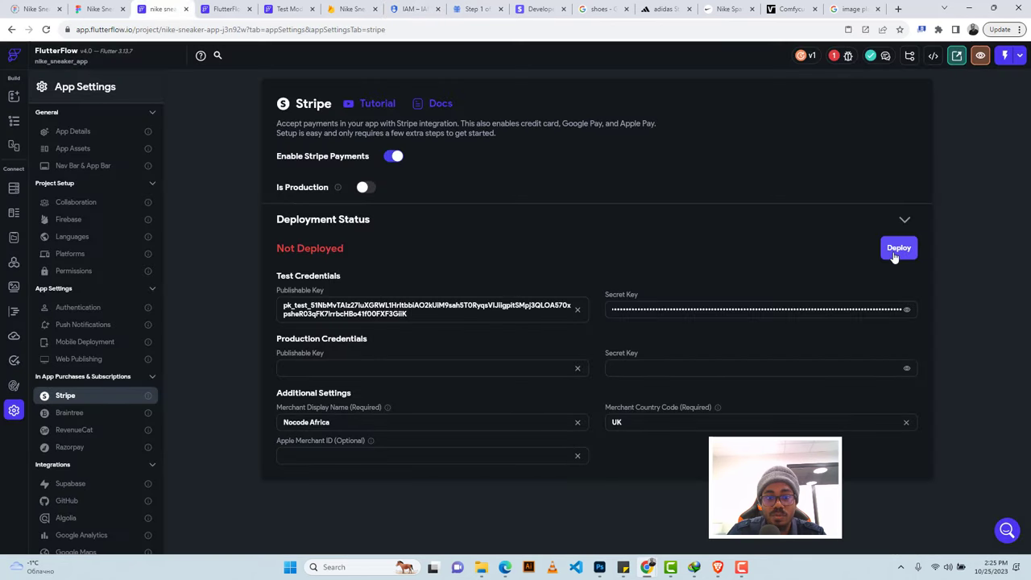
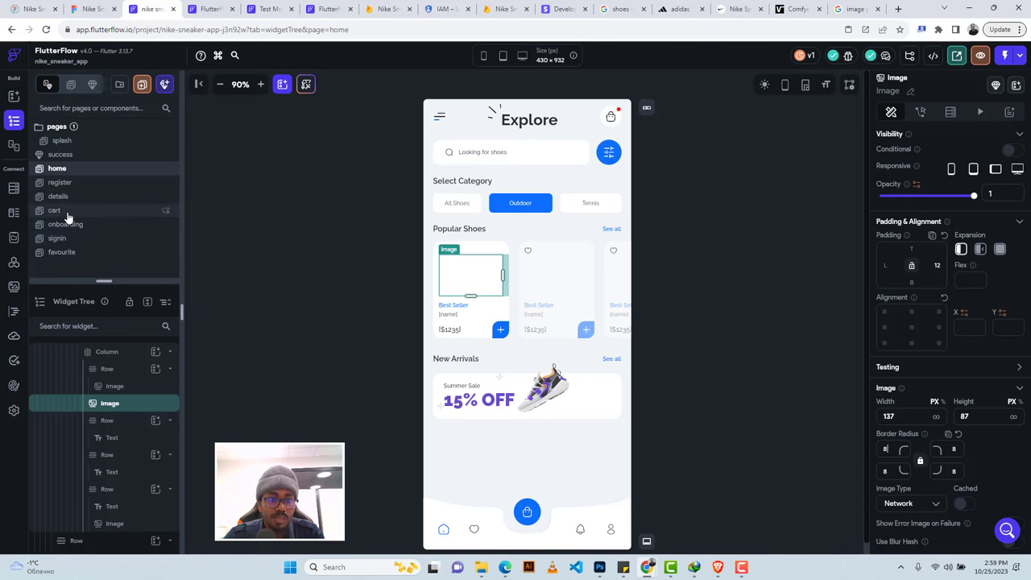
# Give the cart page's Checkout button a Stripe Payment tap action.
pyautogui.click(67, 214)
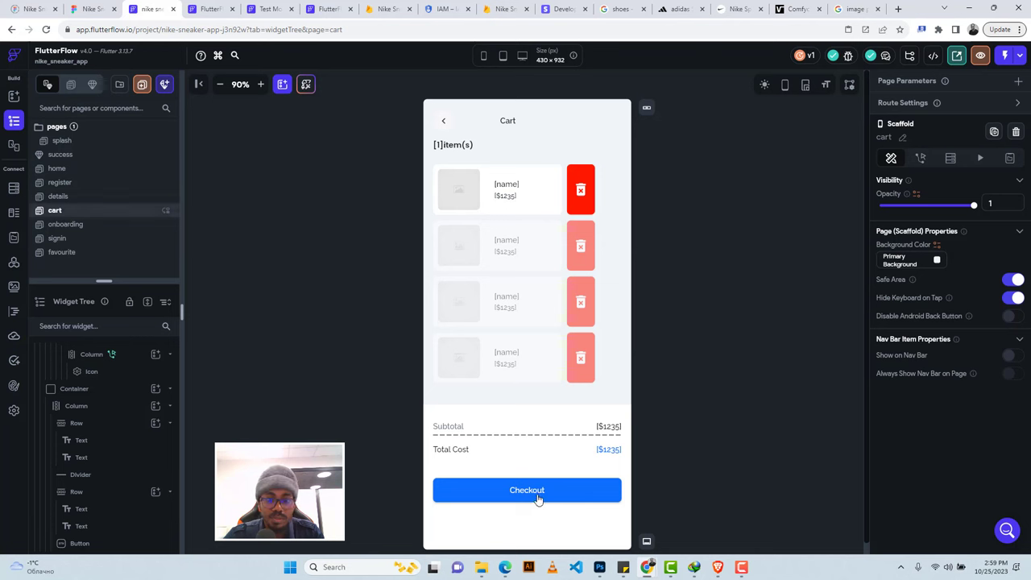
pyautogui.click(567, 493)
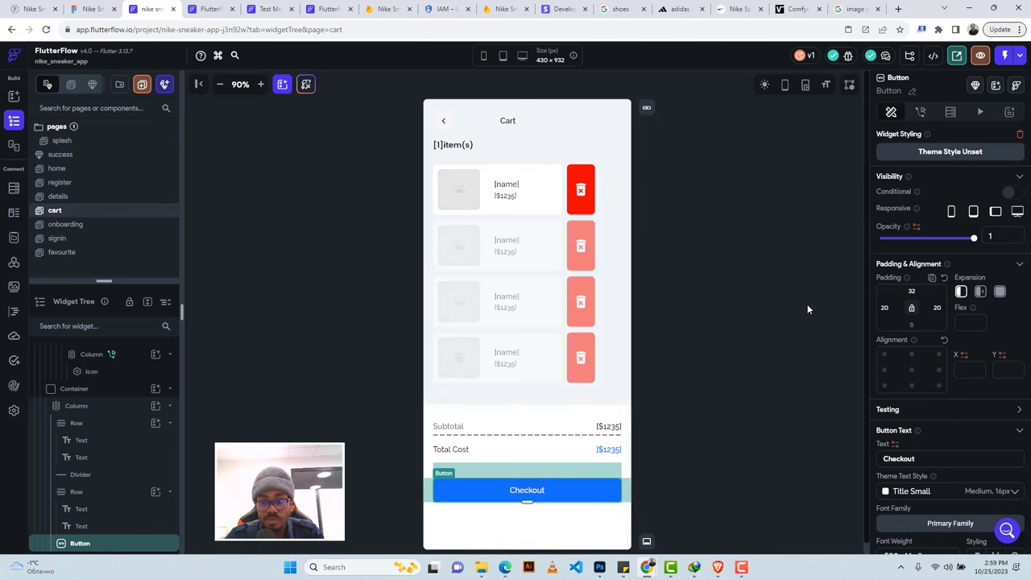
pyautogui.click(921, 112)
pyautogui.click(936, 230)
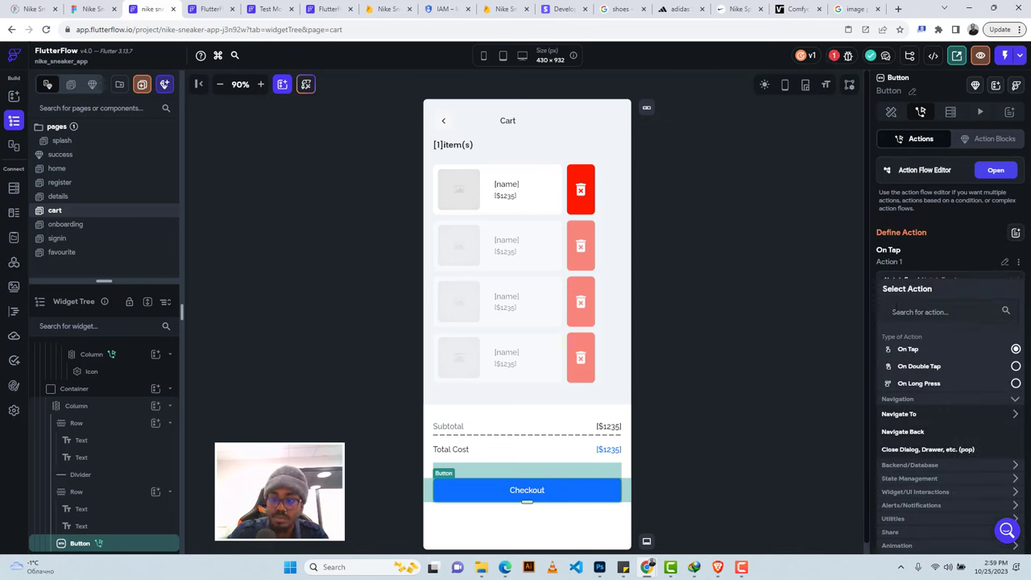
pyautogui.click(896, 300)
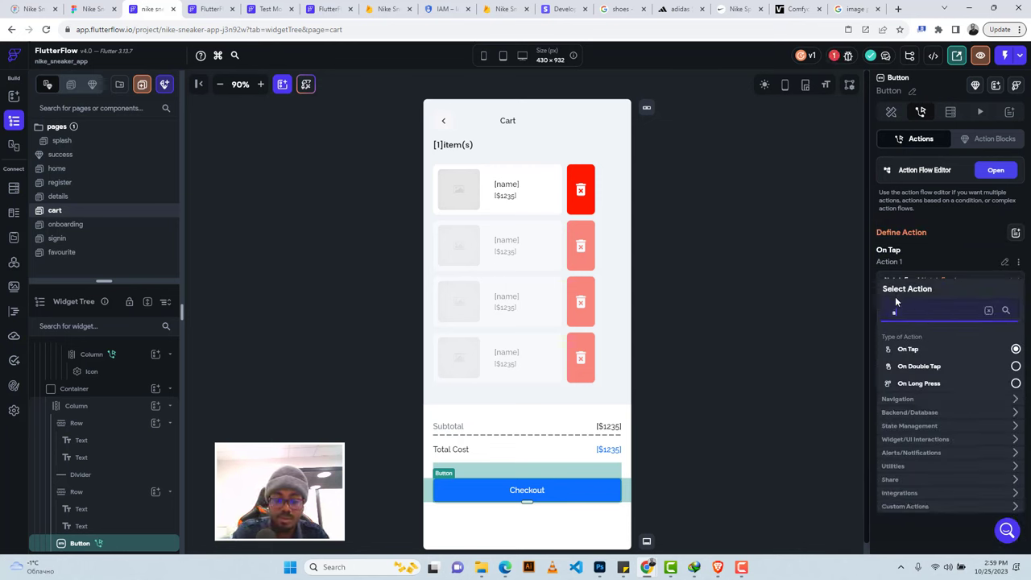
pyautogui.write('stripe')
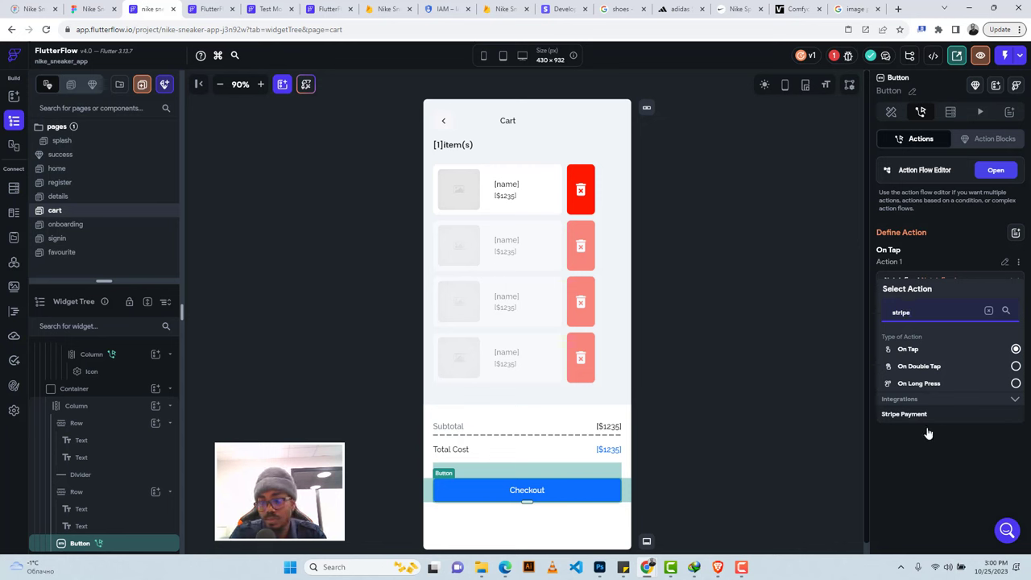
pyautogui.click(922, 416)
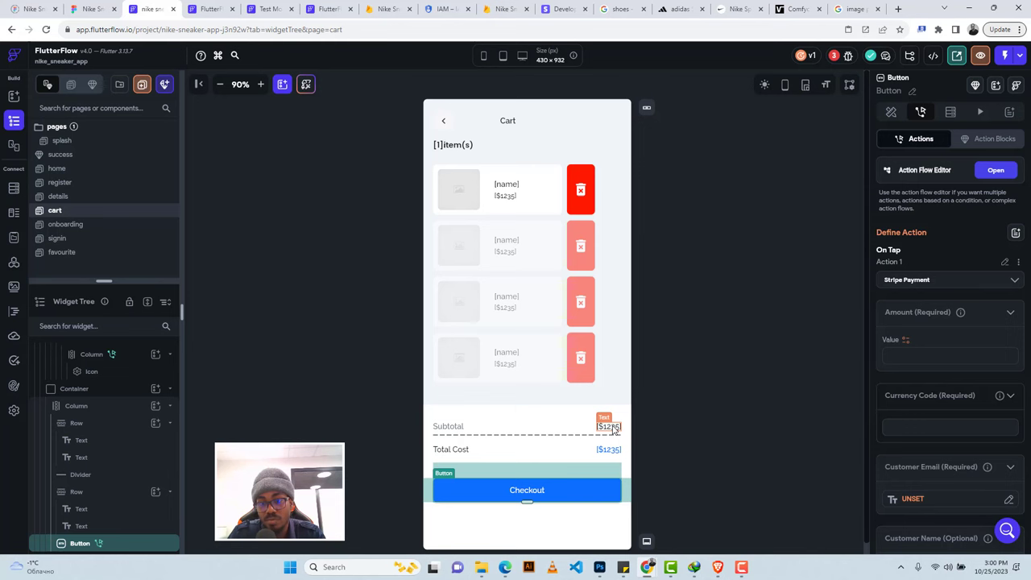
# Create a new custom function to supply the payment amount.
pyautogui.click(905, 342)
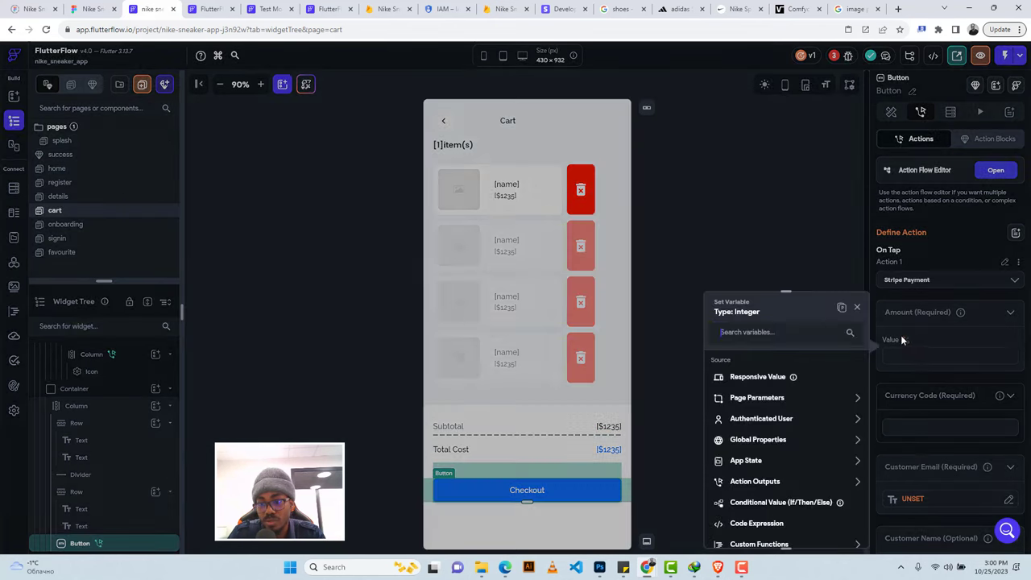
pyautogui.scroll(-2, 772, 465)
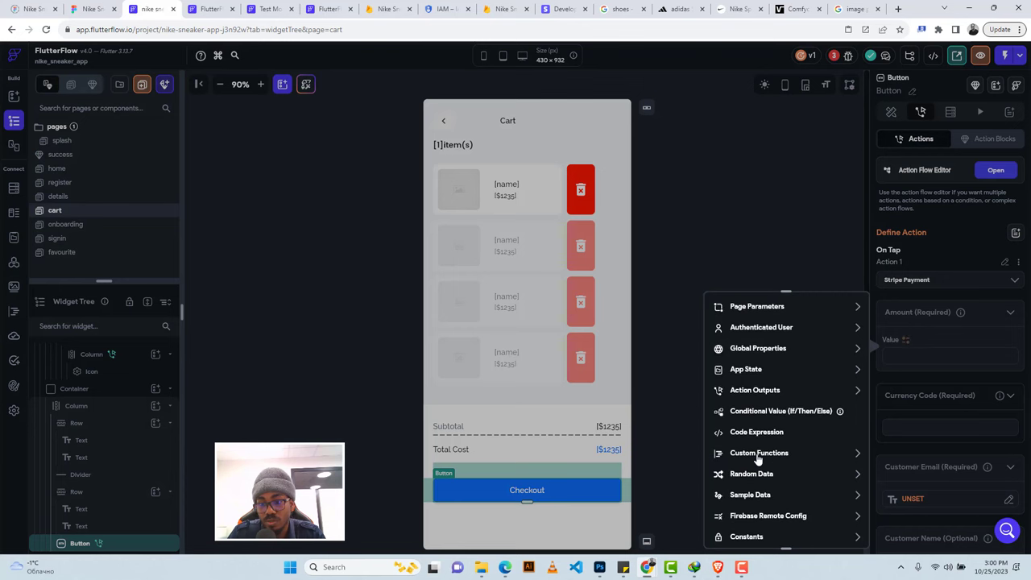
pyautogui.click(760, 454)
pyautogui.click(749, 505)
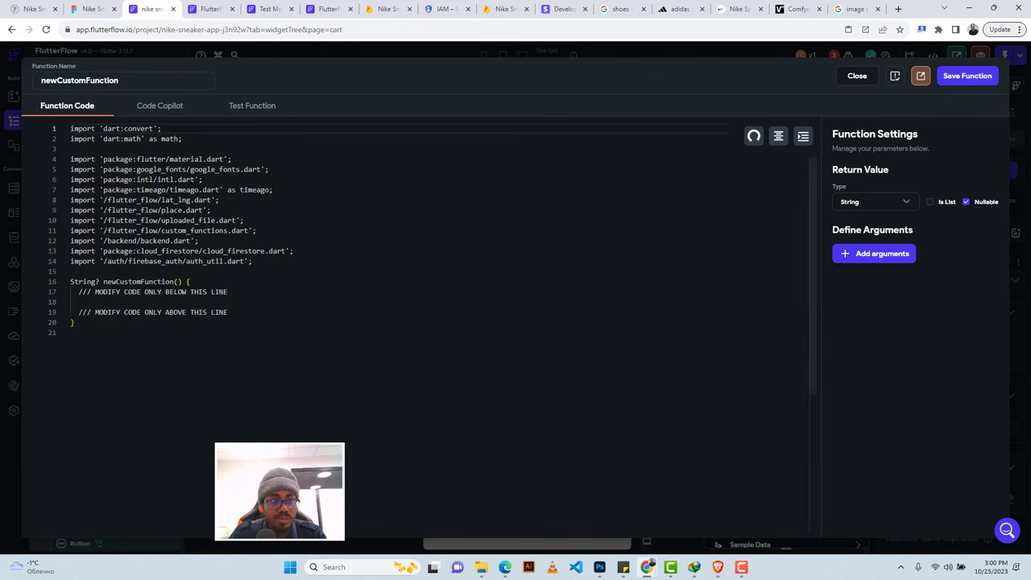
# Rename the custom function to stripeAmount.
pyautogui.doubleClick(91, 80)
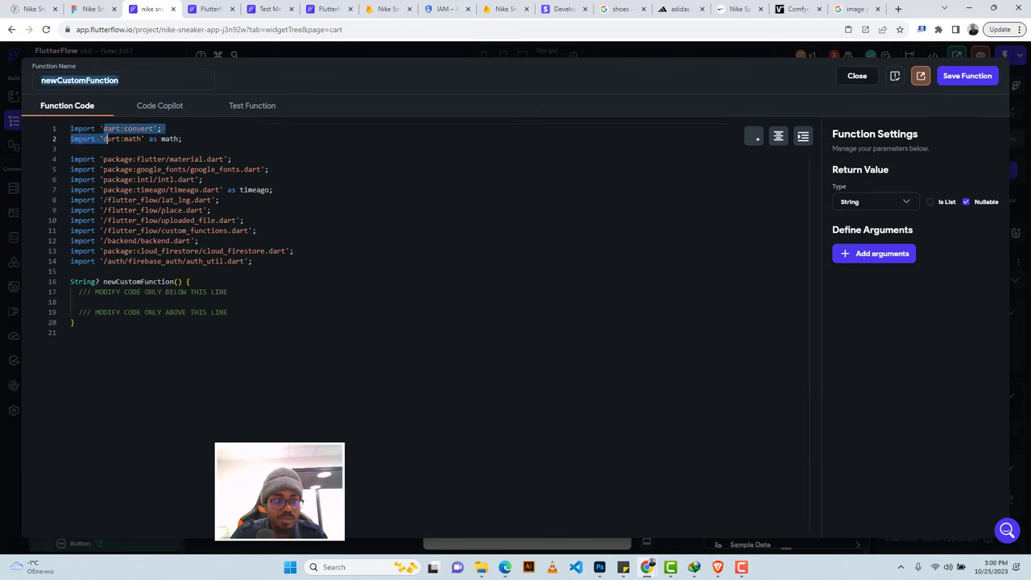
pyautogui.click(86, 80)
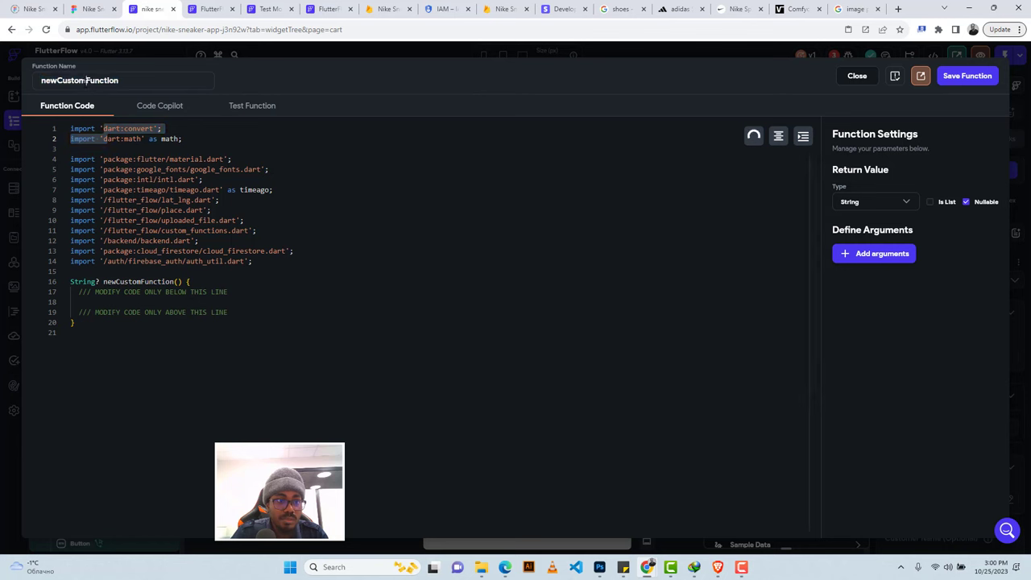
pyautogui.doubleClick(85, 81)
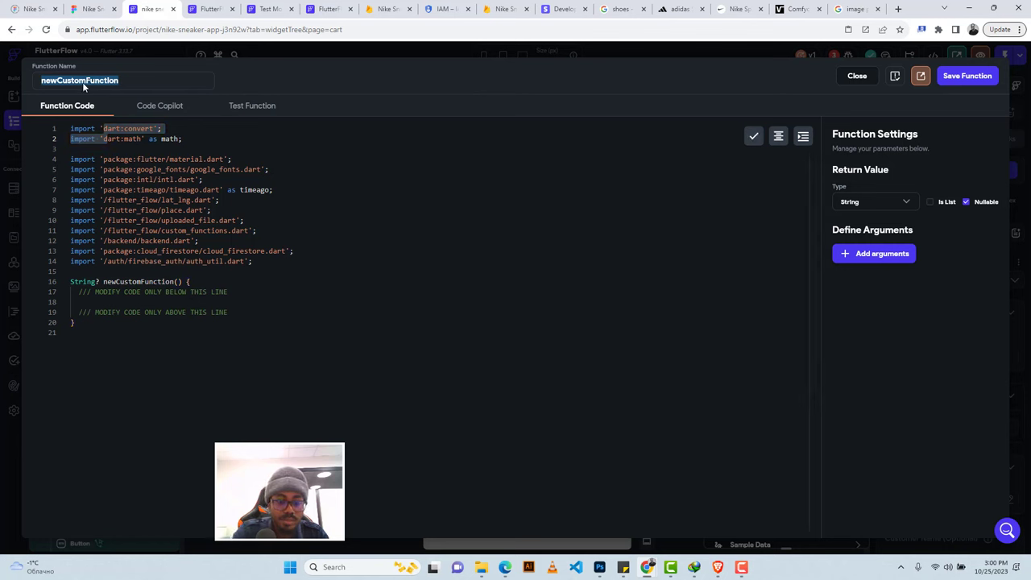
pyautogui.write('stripeAmount')
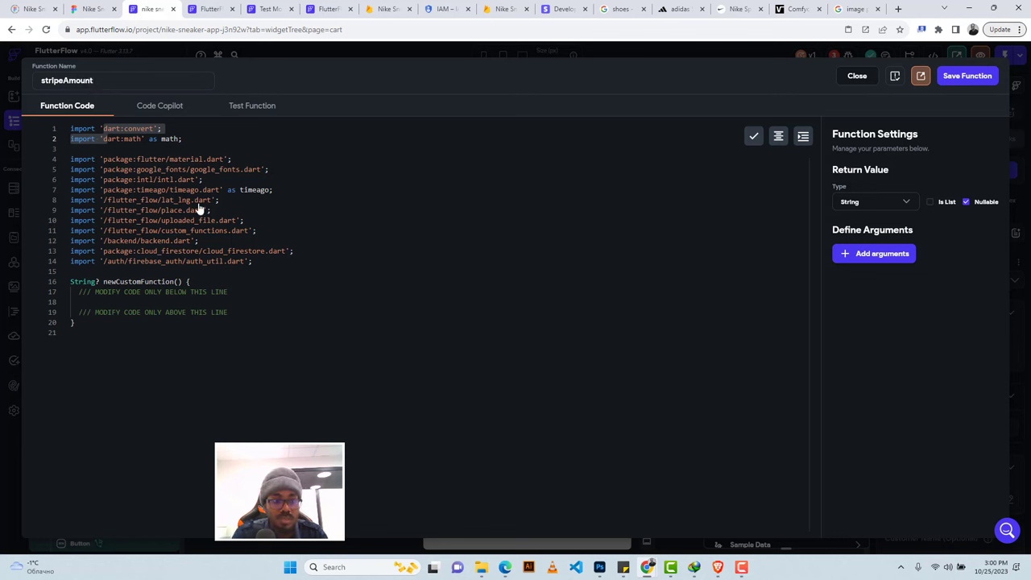
# Make the function return a non-nullable Integer.
pyautogui.click(966, 202)
pyautogui.click(905, 206)
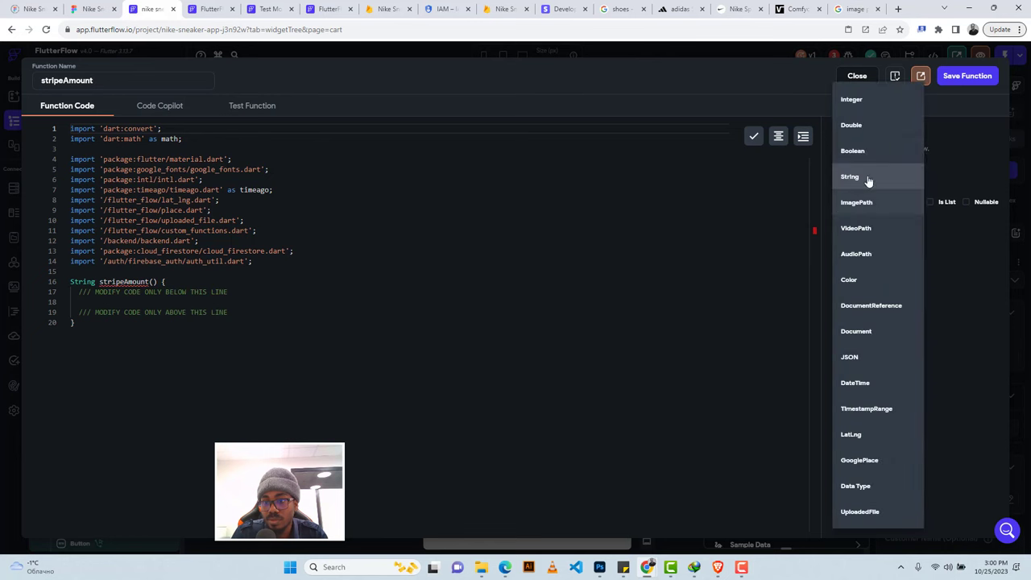
pyautogui.click(856, 124)
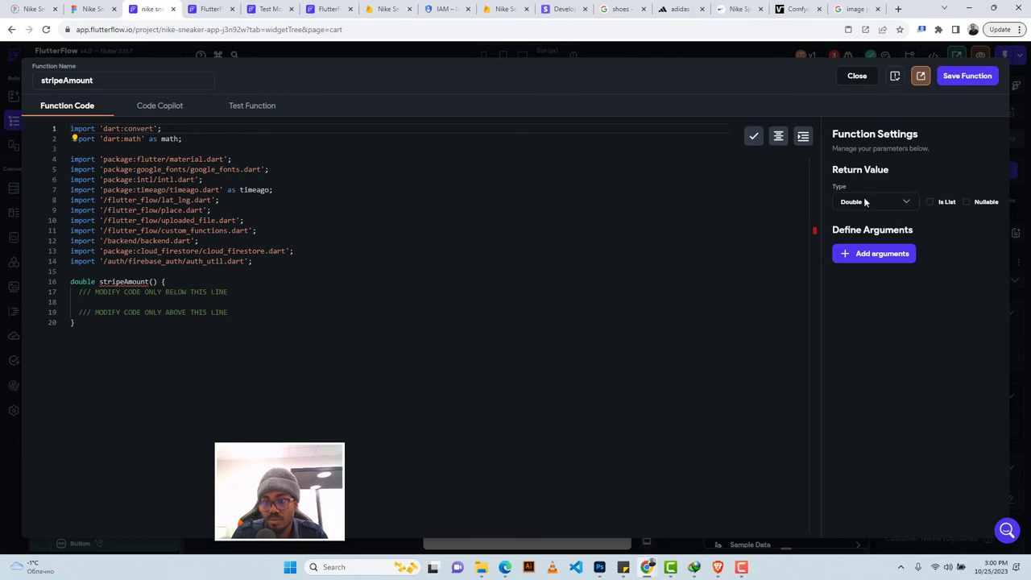
pyautogui.click(865, 202)
pyautogui.click(847, 101)
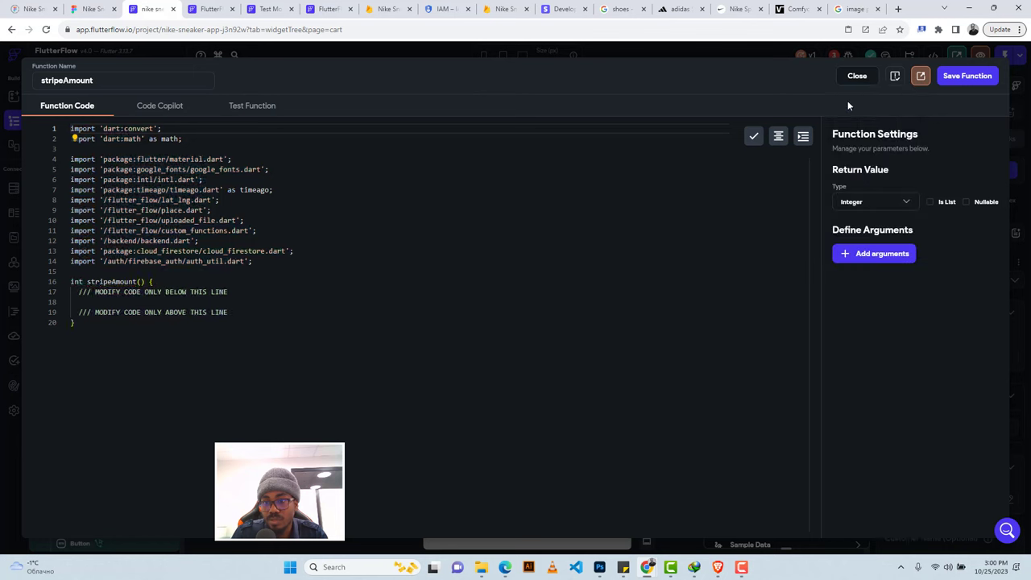
# Add a non-nullable Double argument named cartsum.
pyautogui.click(883, 256)
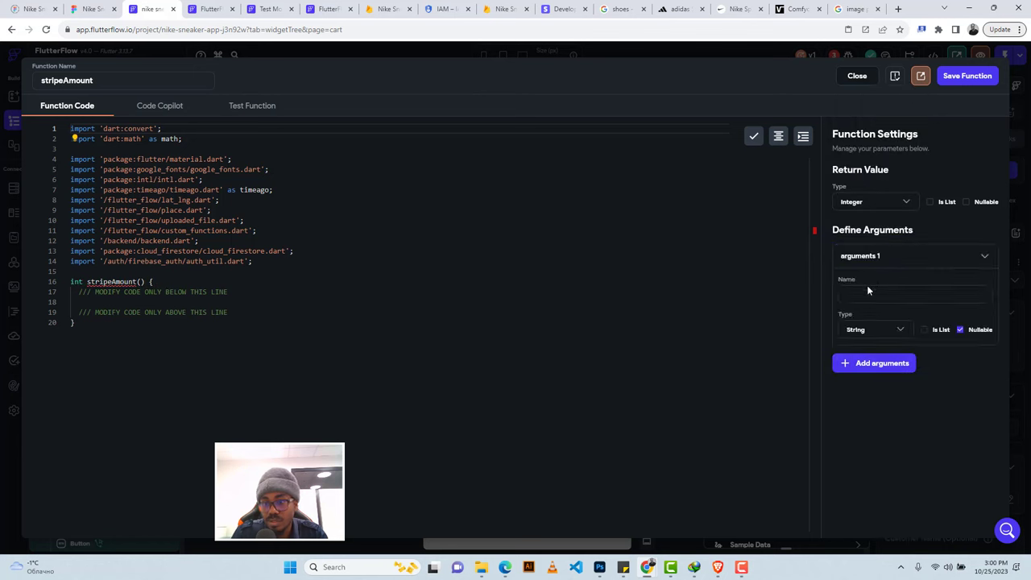
pyautogui.write('price')
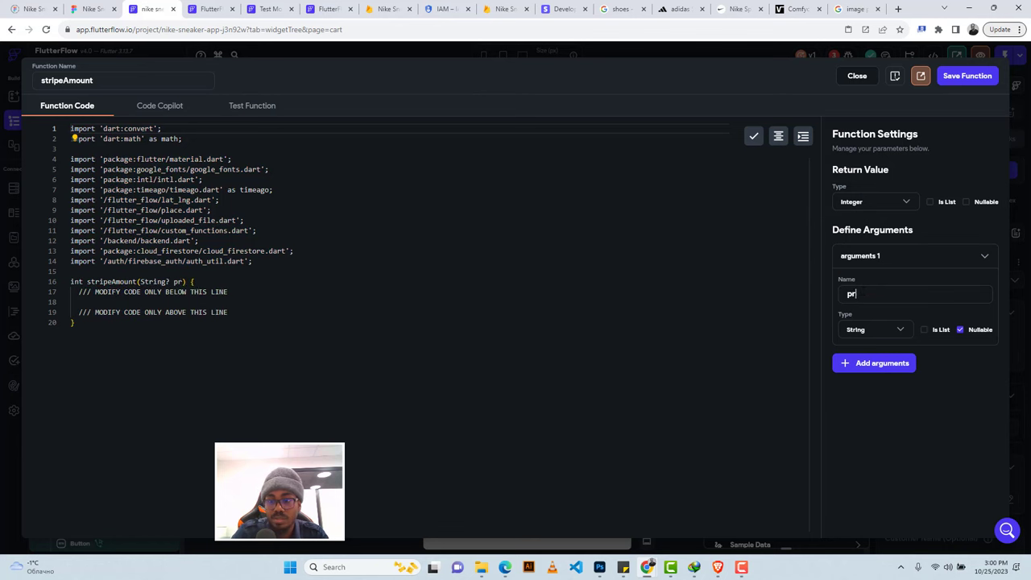
pyautogui.press('BackSpace')
pyautogui.press('BackSpace')
pyautogui.press('BackSpace')
pyautogui.press('BackSpace')
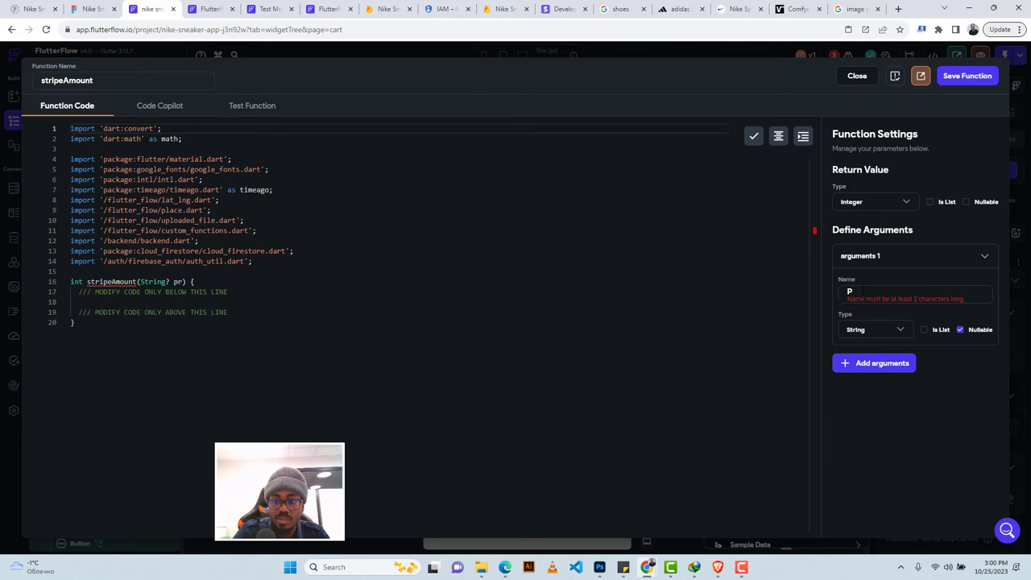
pyautogui.write('cart')
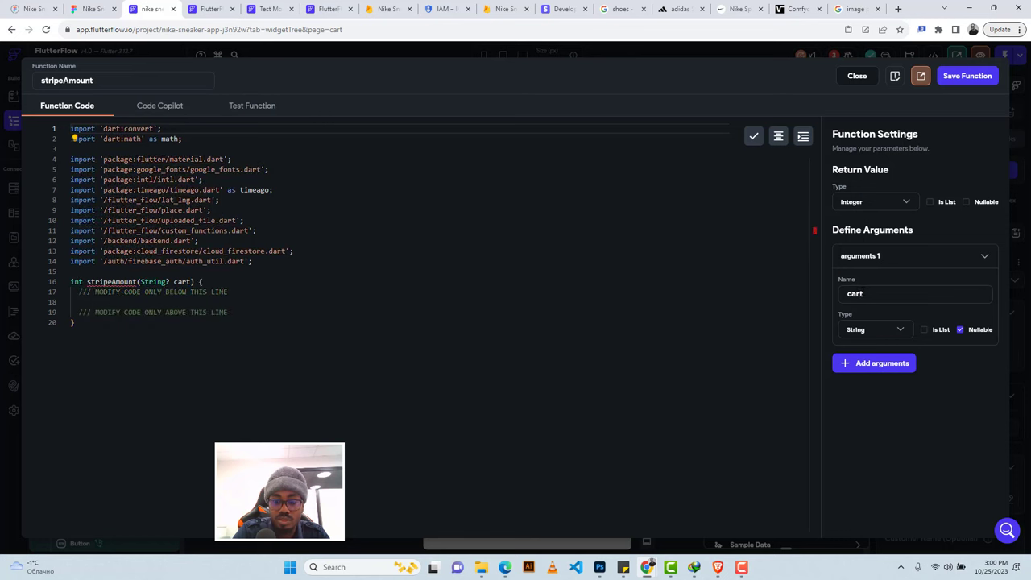
pyautogui.write('sum')
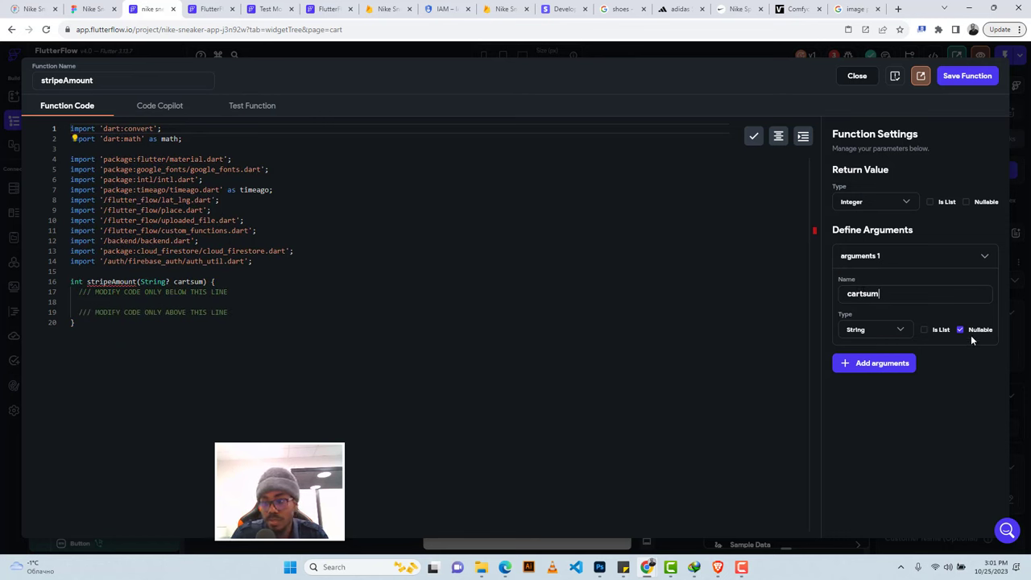
pyautogui.click(961, 331)
pyautogui.click(891, 332)
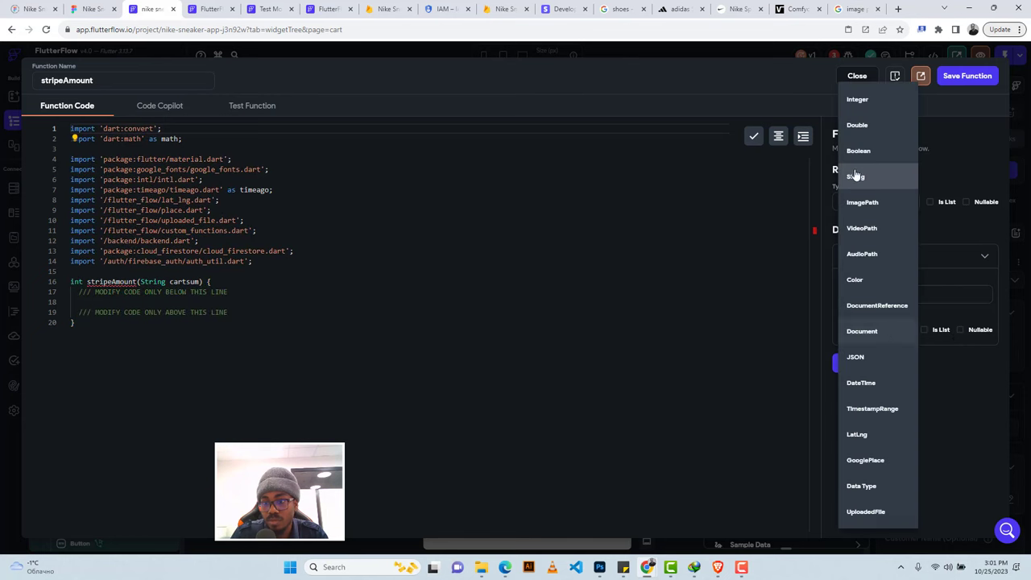
pyautogui.click(858, 126)
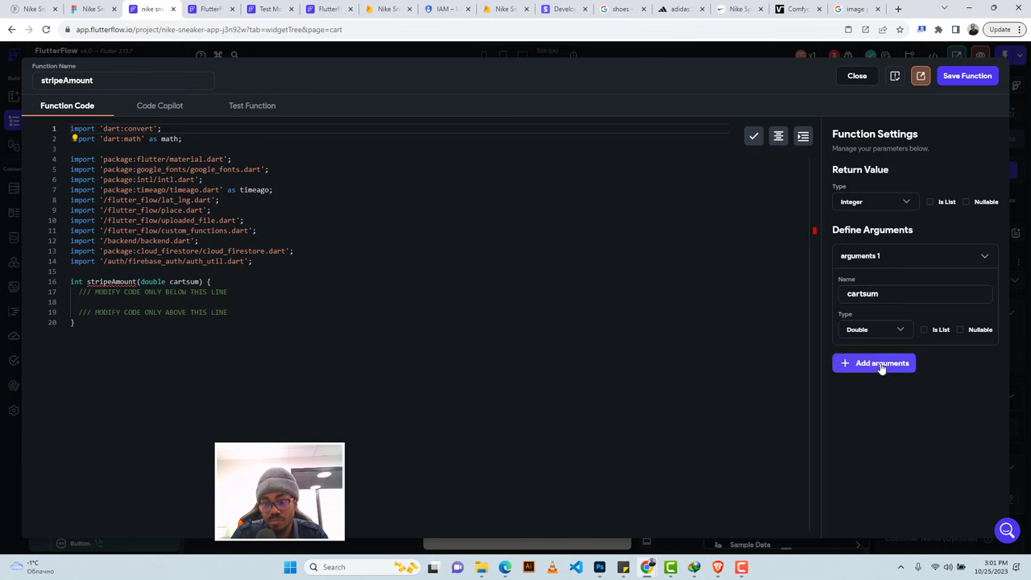
pyautogui.click(230, 292)
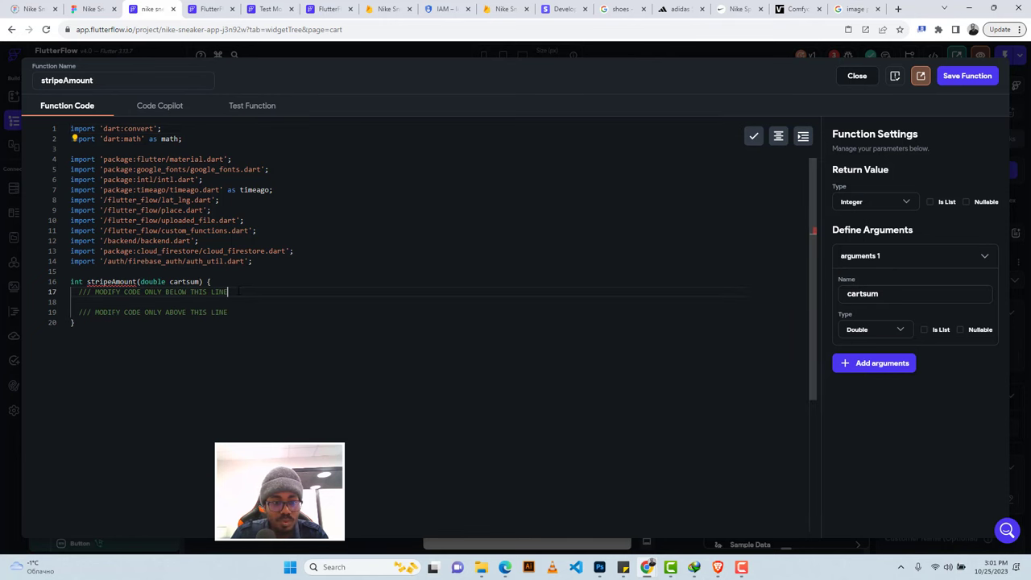
# Write the function body as 'return cartsum * 100;'.
pyautogui.press('Return')
pyautogui.press('Return')
pyautogui.write('re')
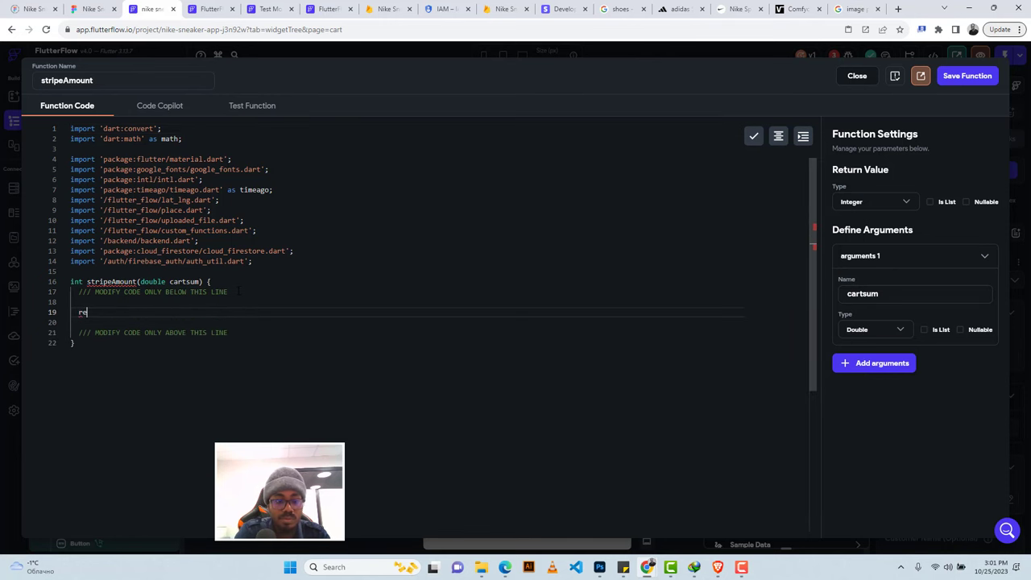
pyautogui.write('turn cart')
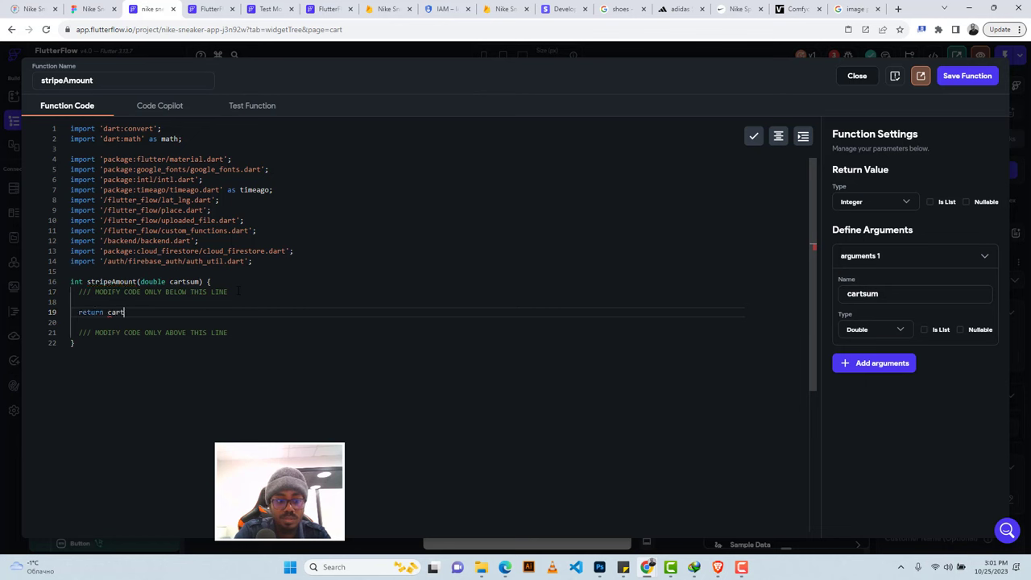
pyautogui.write('su')
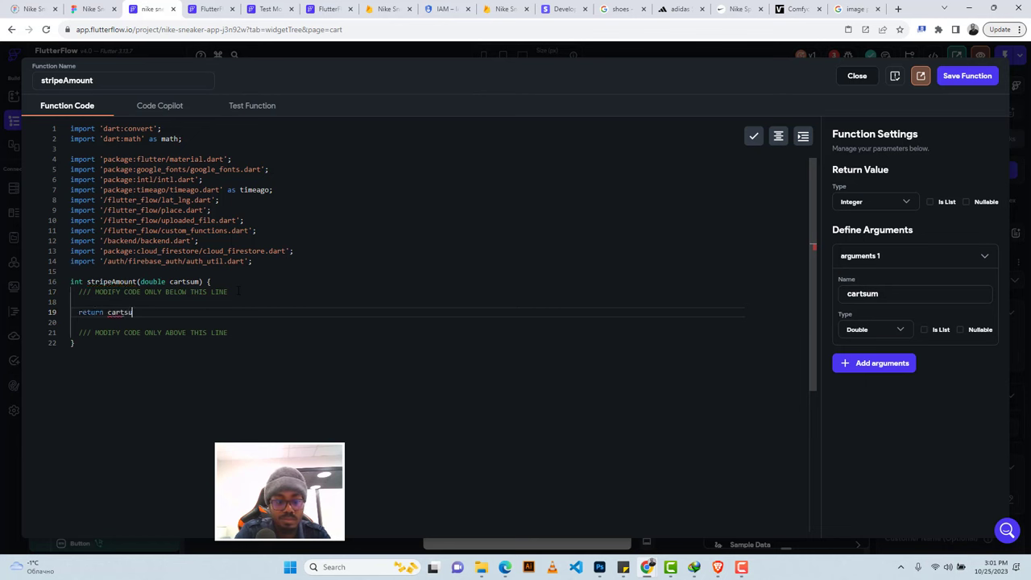
pyautogui.write('m ')
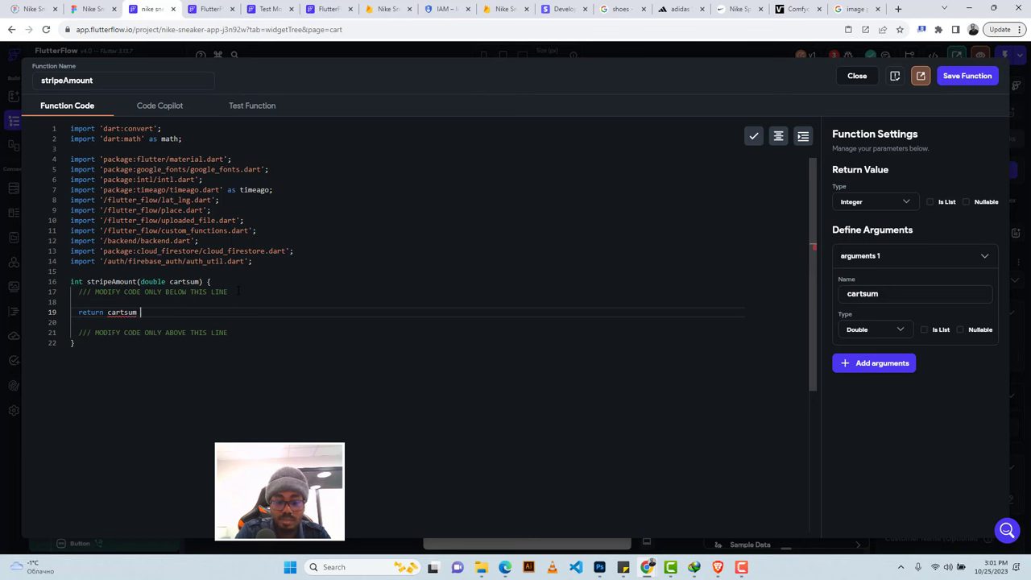
pyautogui.write('* 100;')
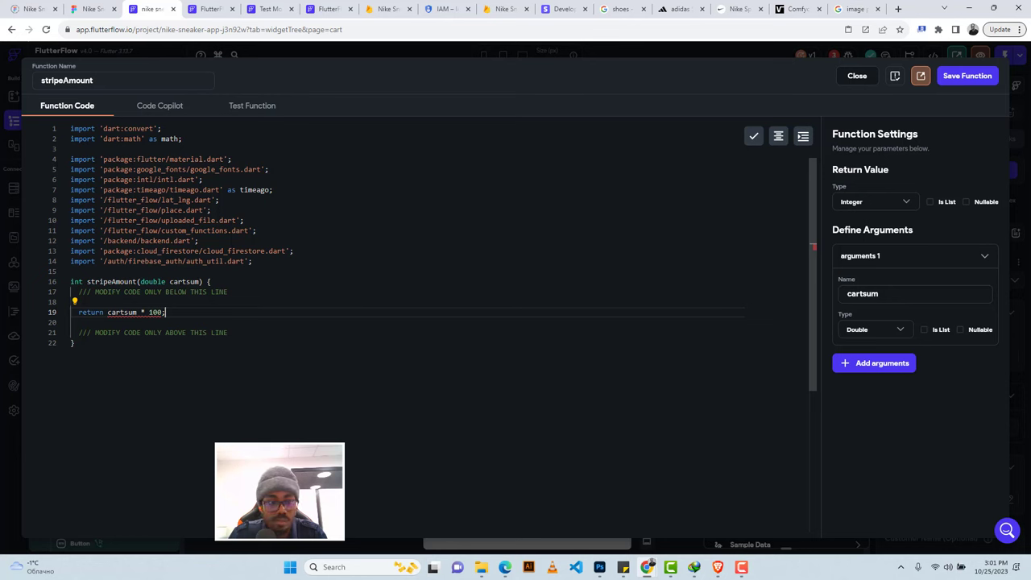
pyautogui.click(72, 322)
pyautogui.moveTo(127, 313)
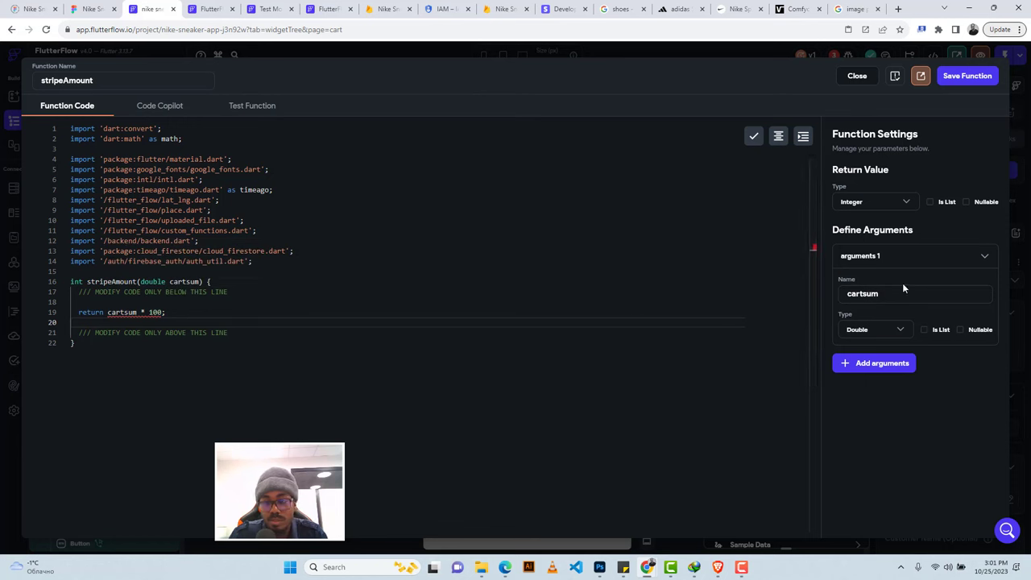
# Dismiss the argument type list and switch to the Test Function view.
pyautogui.click(886, 332)
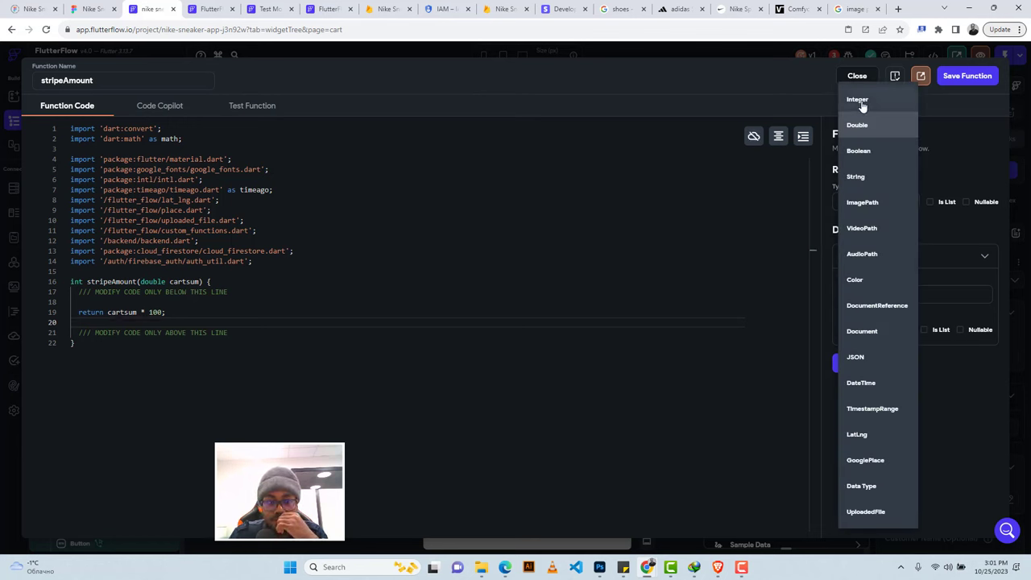
pyautogui.click(541, 312)
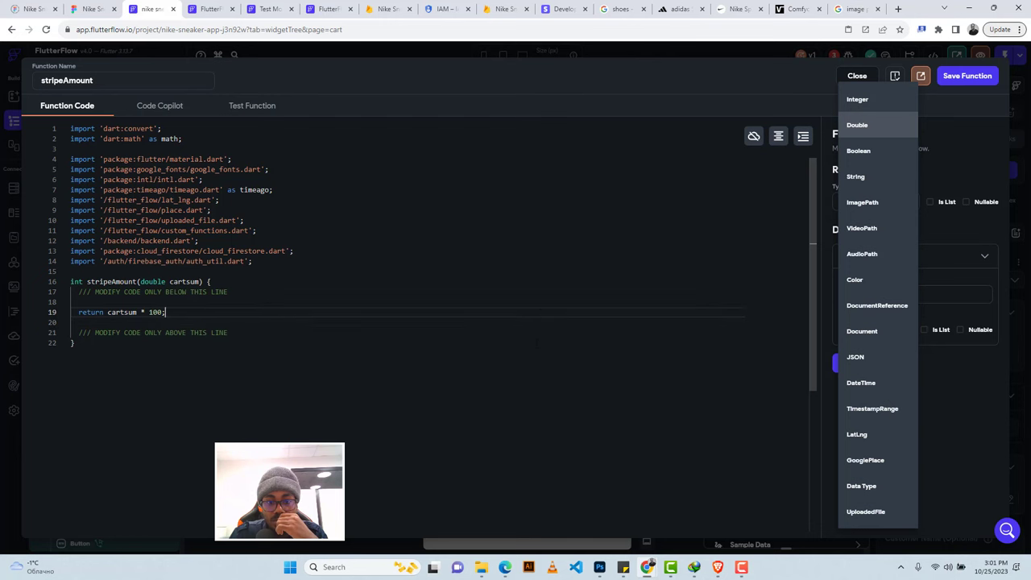
pyautogui.click(536, 342)
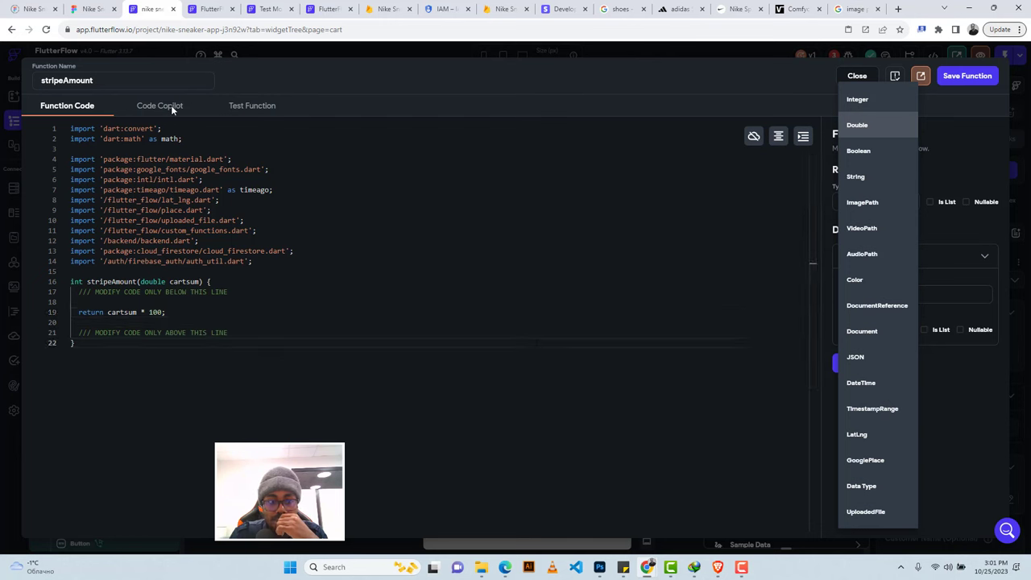
pyautogui.click(249, 109)
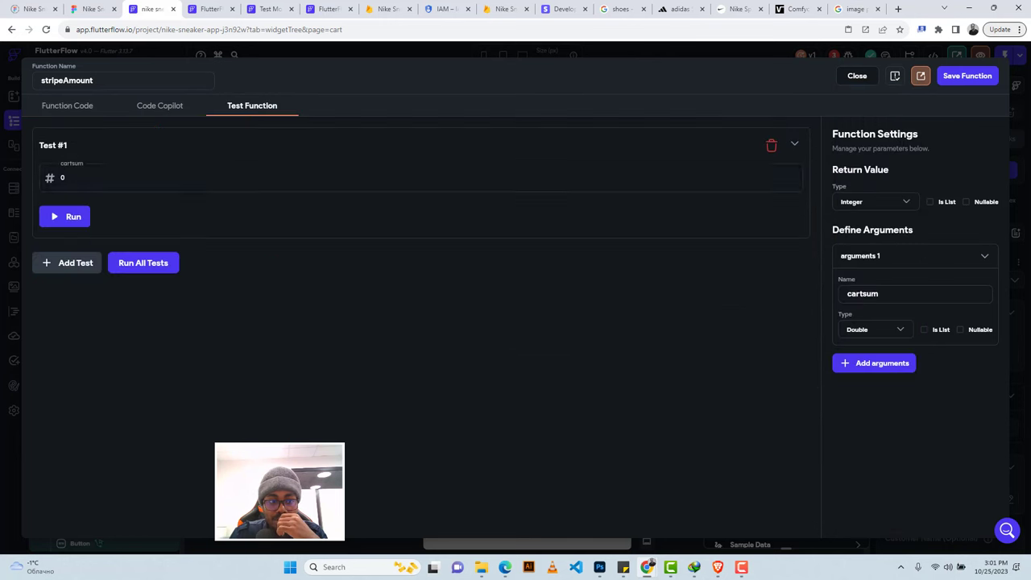
# Run Test #1 with cartsum set to 56.89.
pyautogui.click(173, 178)
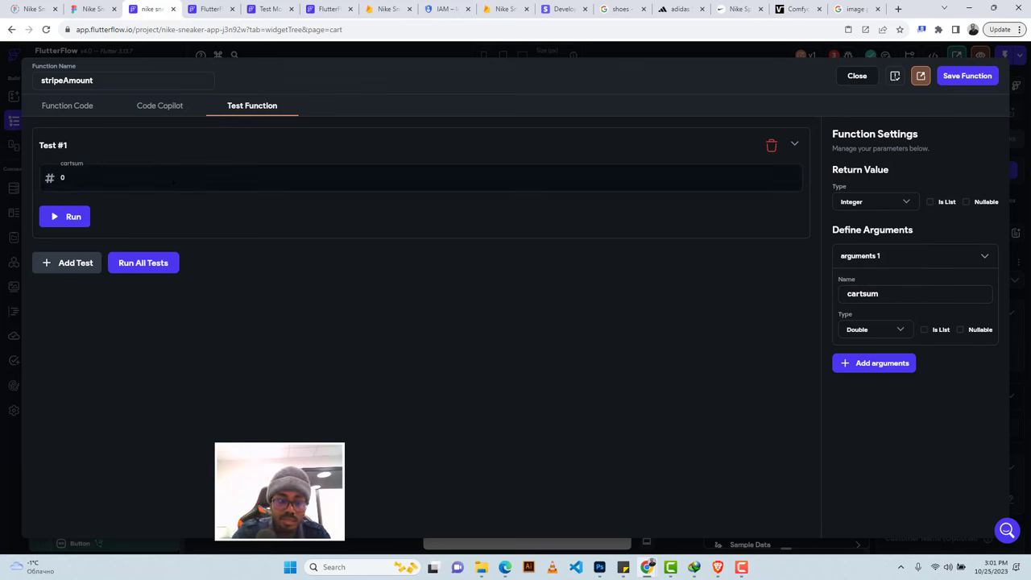
pyautogui.write('56')
pyautogui.press('Home')
pyautogui.press('Delete')
pyautogui.click(69, 219)
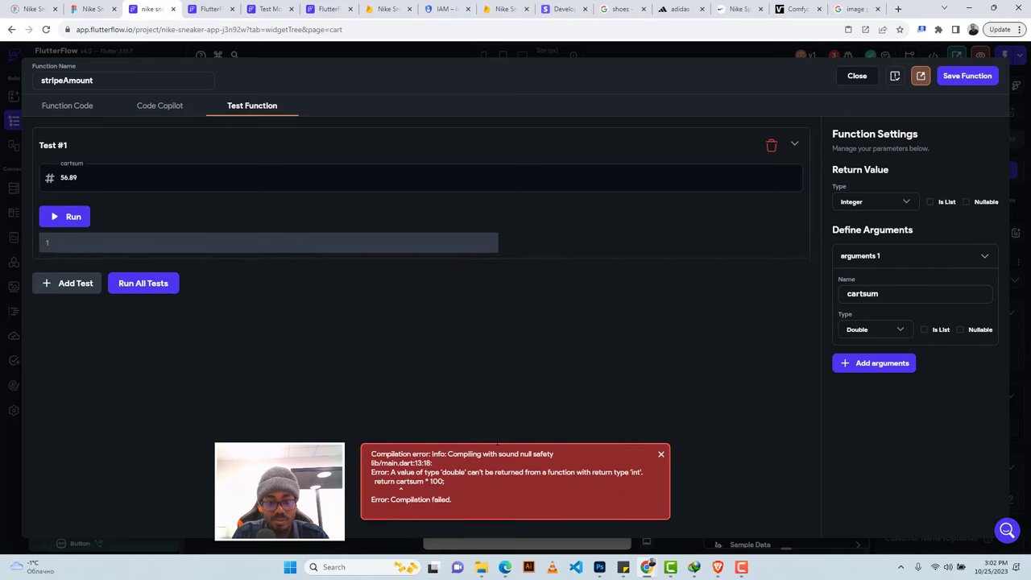
# Change the return type to Double and rerun the test.
pyautogui.click(85, 106)
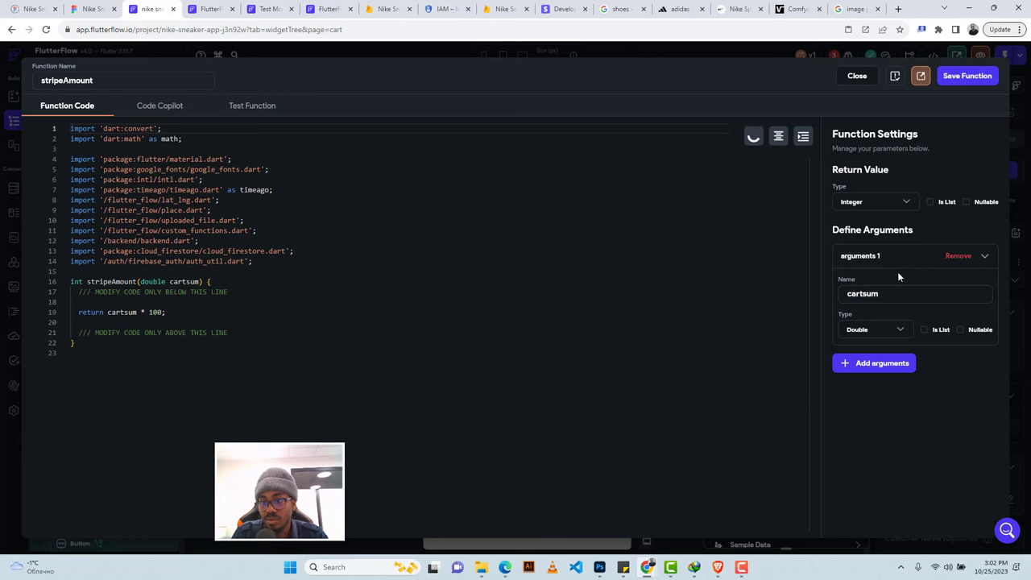
pyautogui.click(872, 207)
pyautogui.click(852, 127)
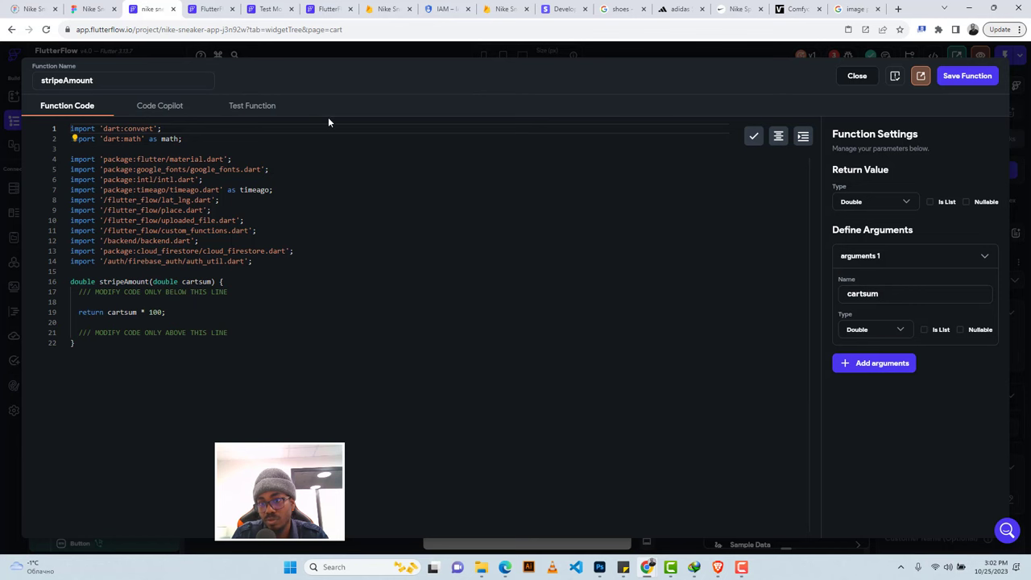
pyautogui.click(245, 109)
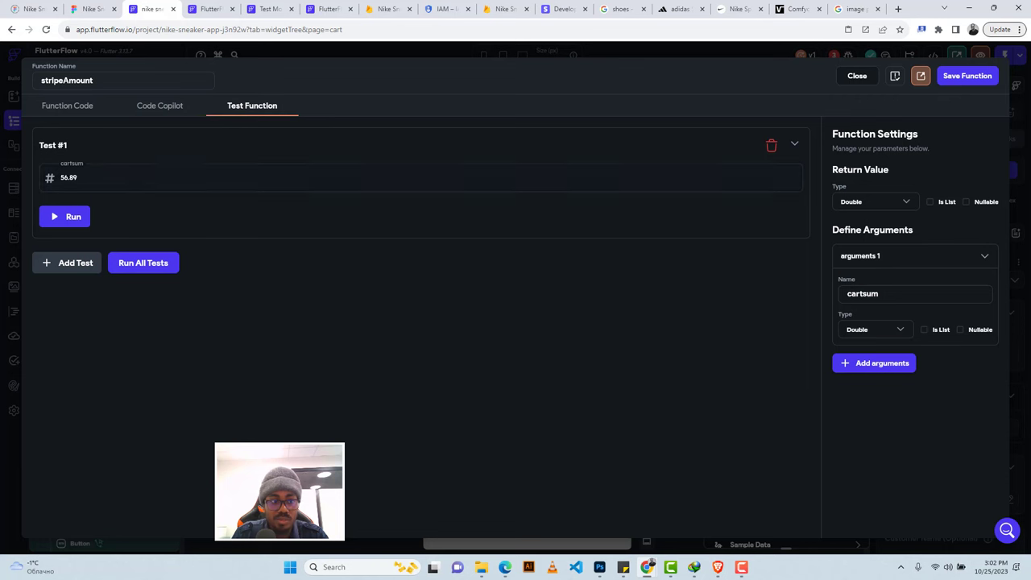
pyautogui.click(64, 219)
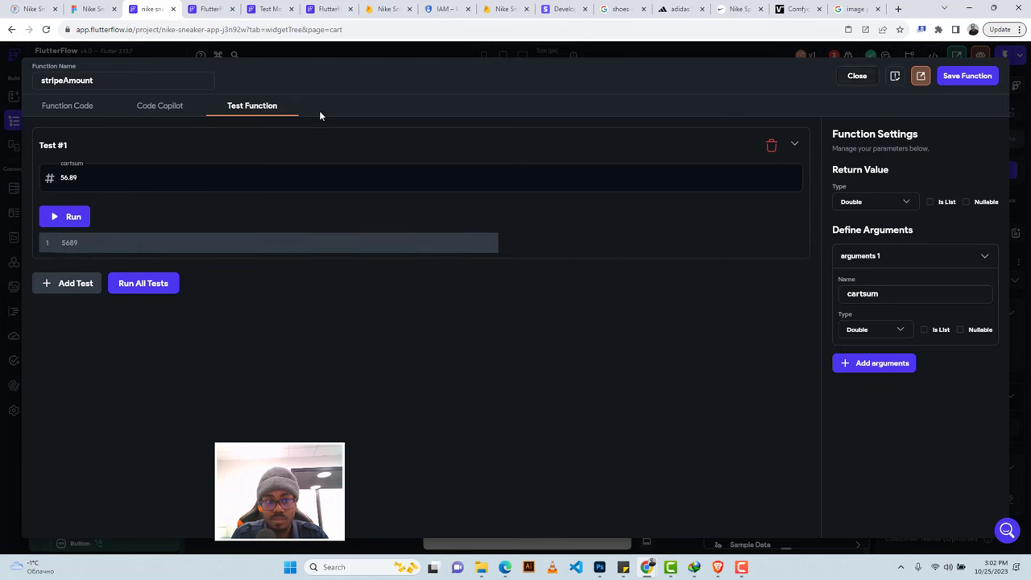
# Save stripeAmount and pass it the App State cartsum value.
pyautogui.click(958, 79)
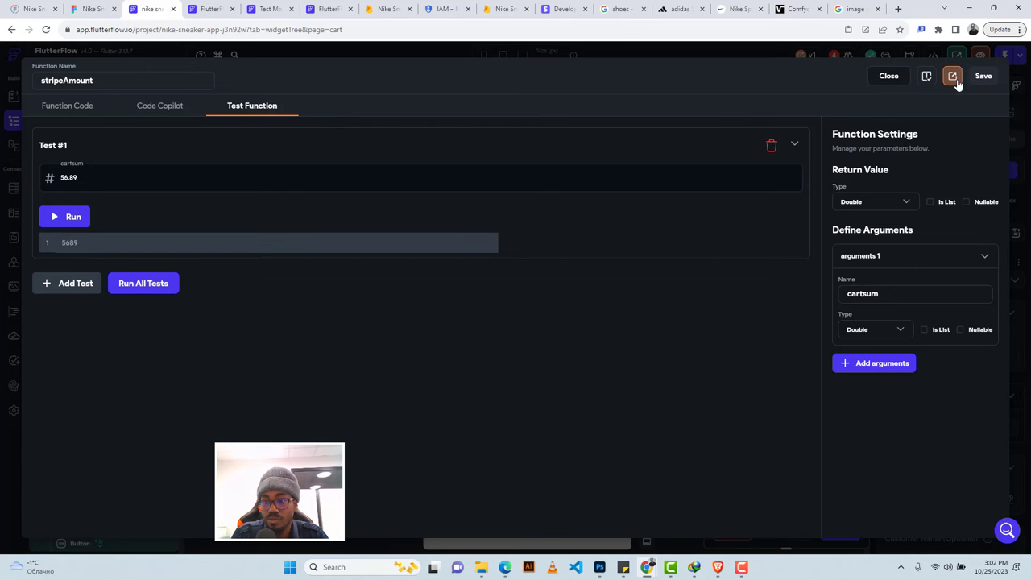
pyautogui.scroll(-1, 747, 493)
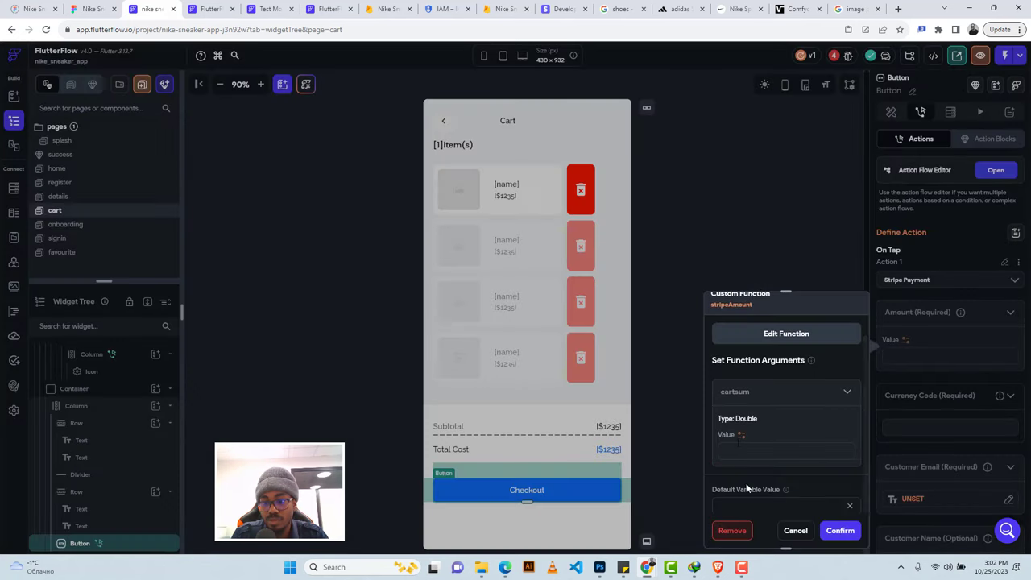
pyautogui.click(741, 434)
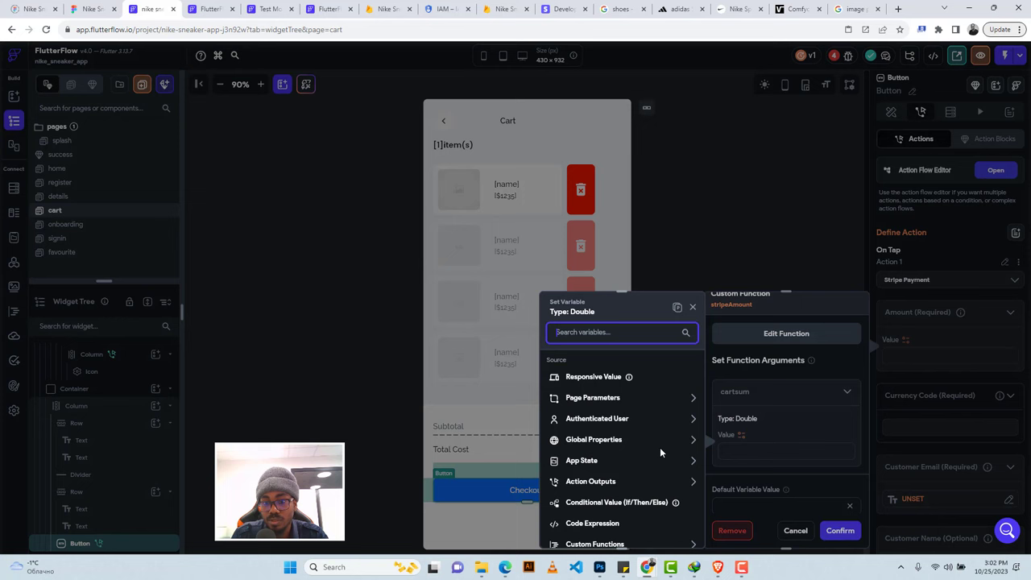
pyautogui.click(572, 461)
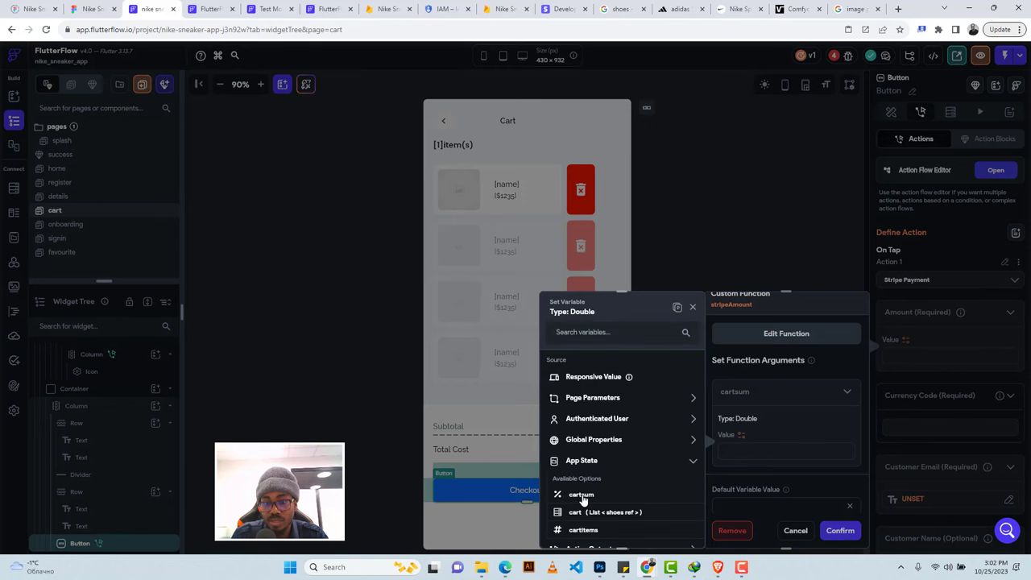
pyautogui.click(582, 496)
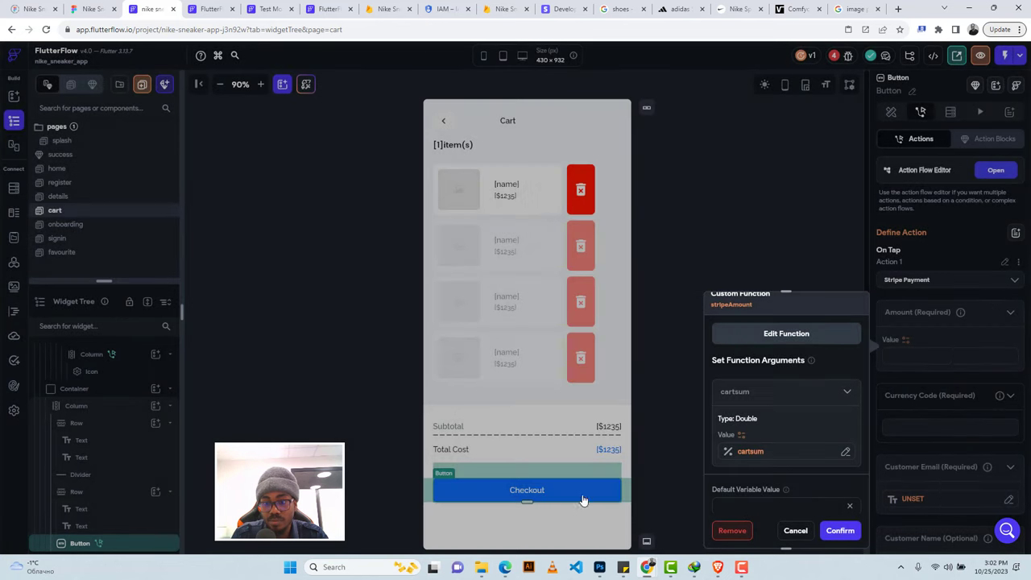
# Use stripeAmount as the payment amount with currency USD.
pyautogui.click(839, 531)
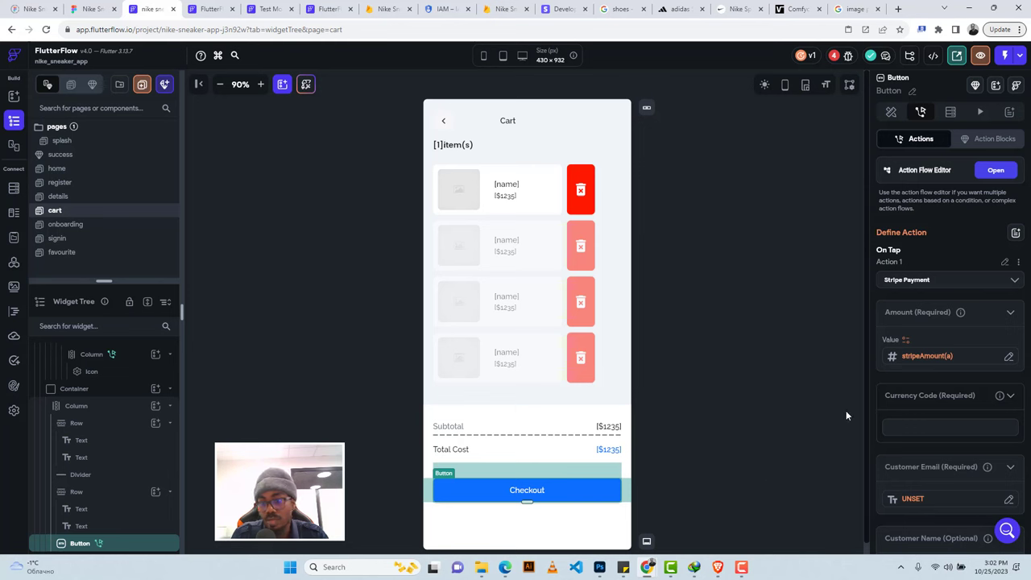
pyautogui.scroll(-2, 927, 346)
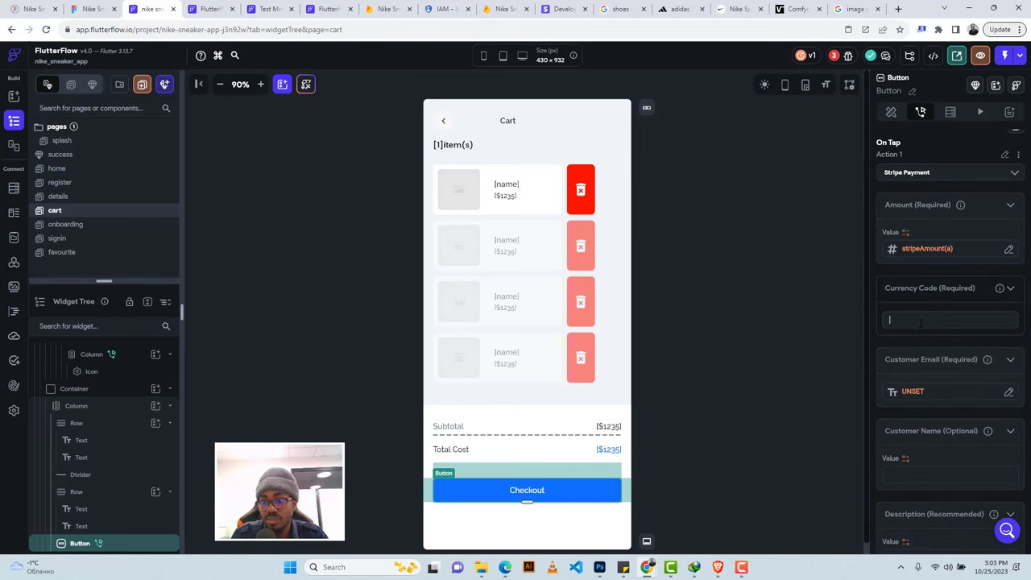
pyautogui.write('u')
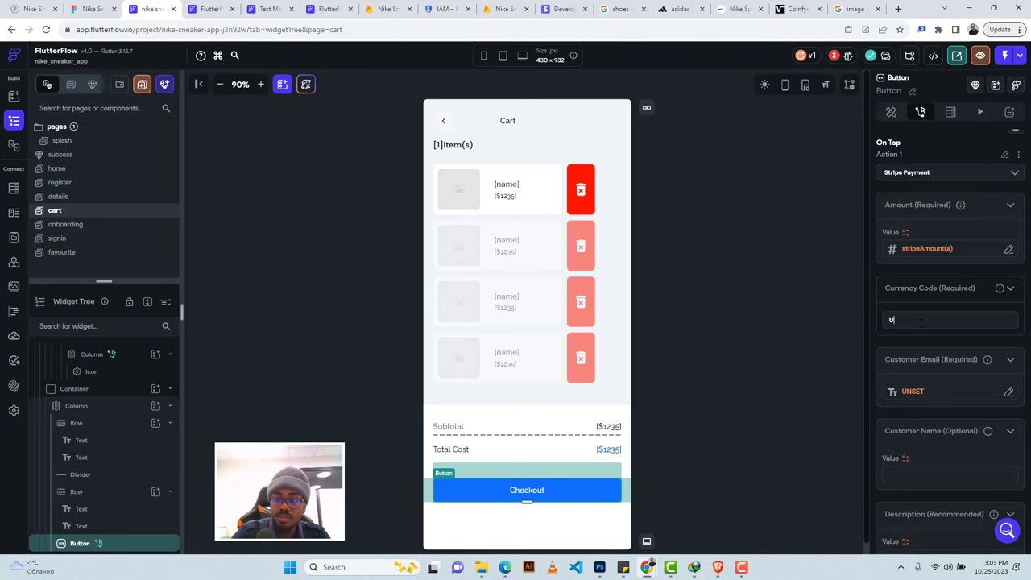
pyautogui.write('SD')
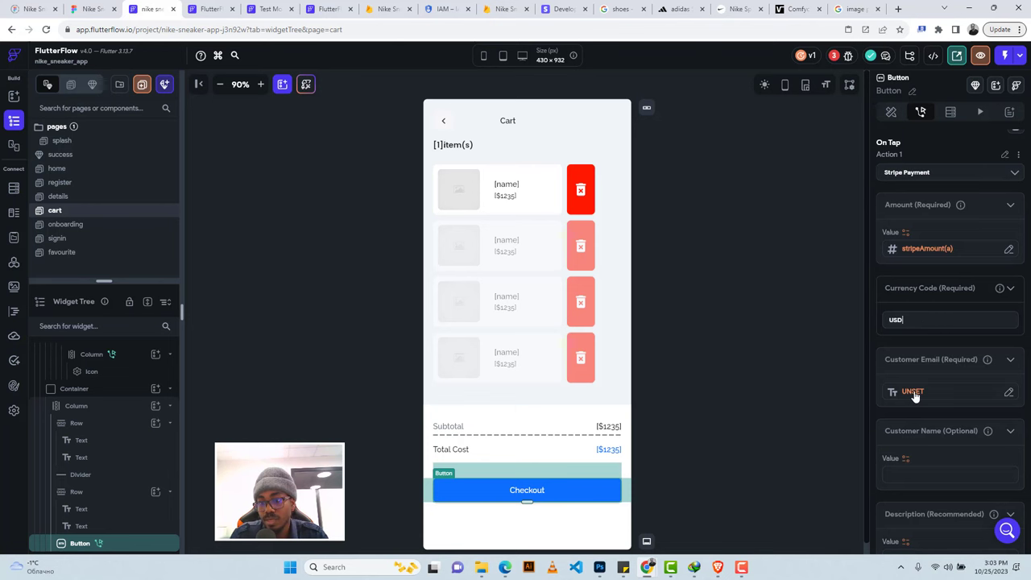
# Set customer email and name to the authenticated user's Email and Display Name.
pyautogui.click(913, 393)
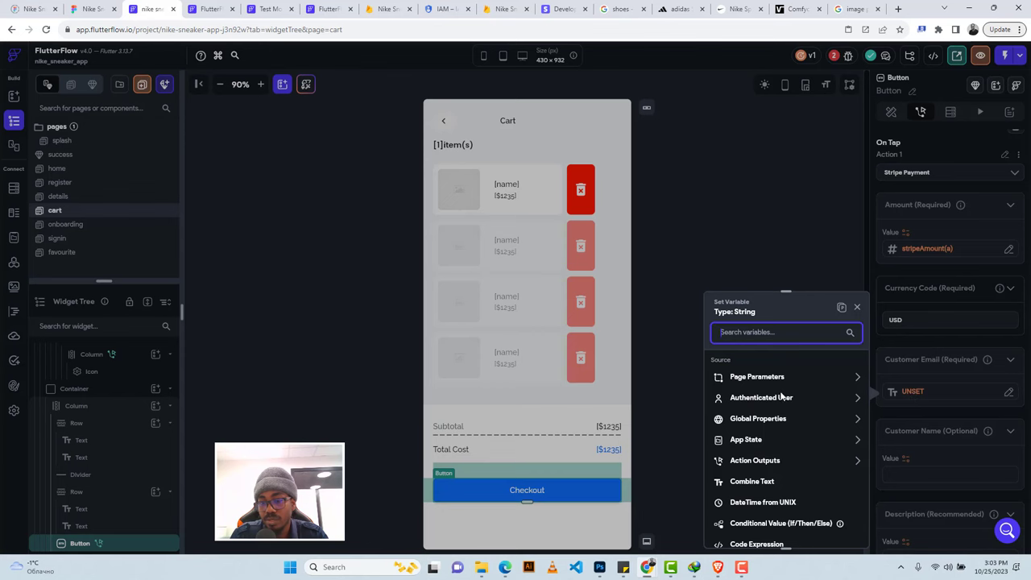
pyautogui.click(747, 399)
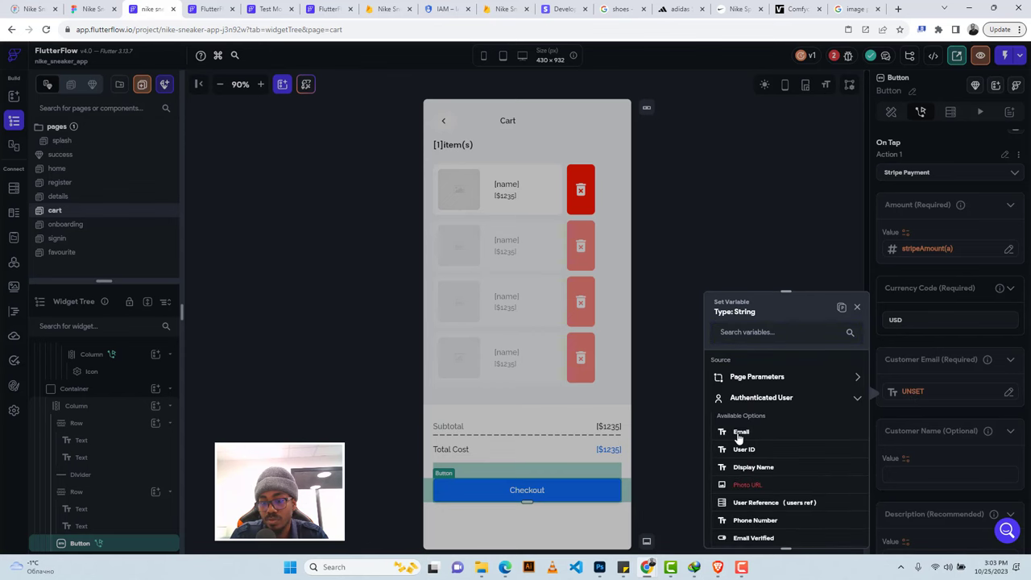
pyautogui.click(739, 433)
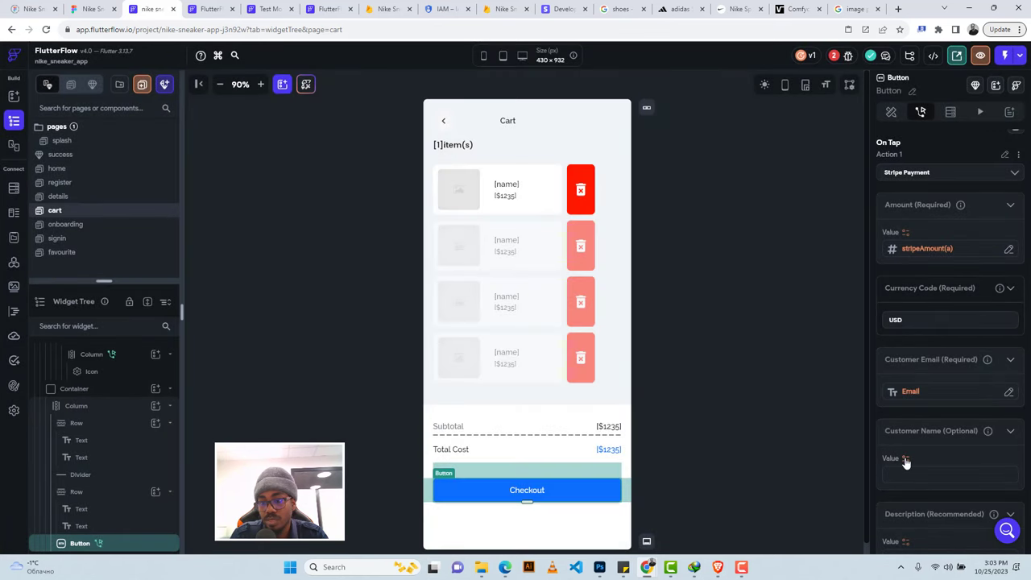
pyautogui.click(905, 459)
pyautogui.click(755, 399)
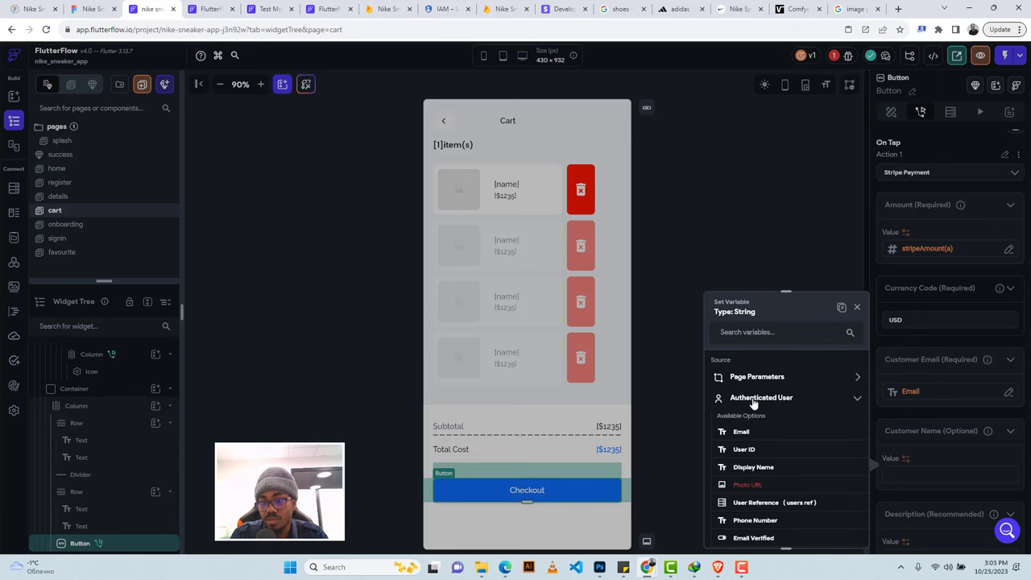
pyautogui.click(752, 467)
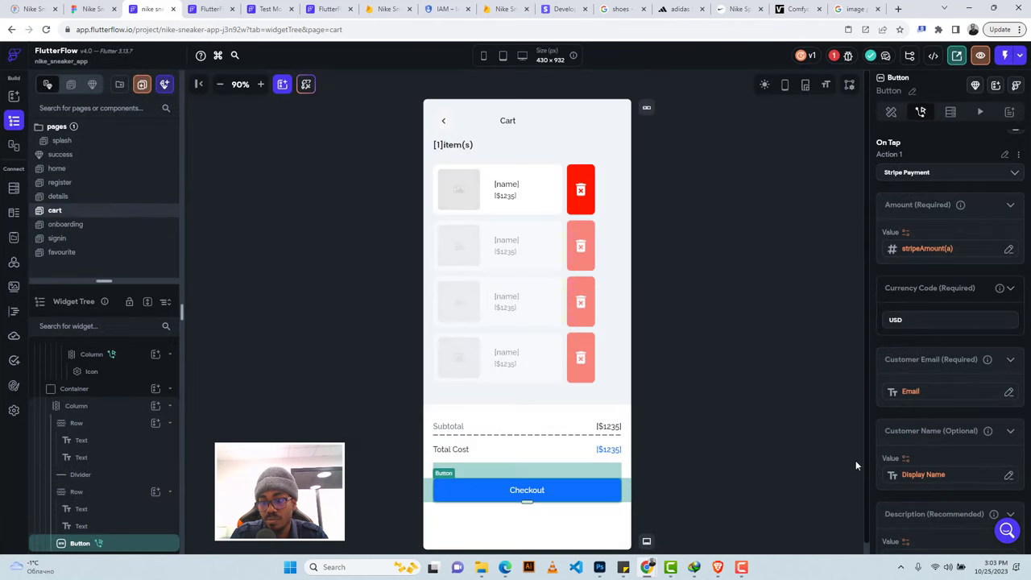
# Enter 'Shoes Purchases' as the payment description.
pyautogui.scroll(-4, 934, 424)
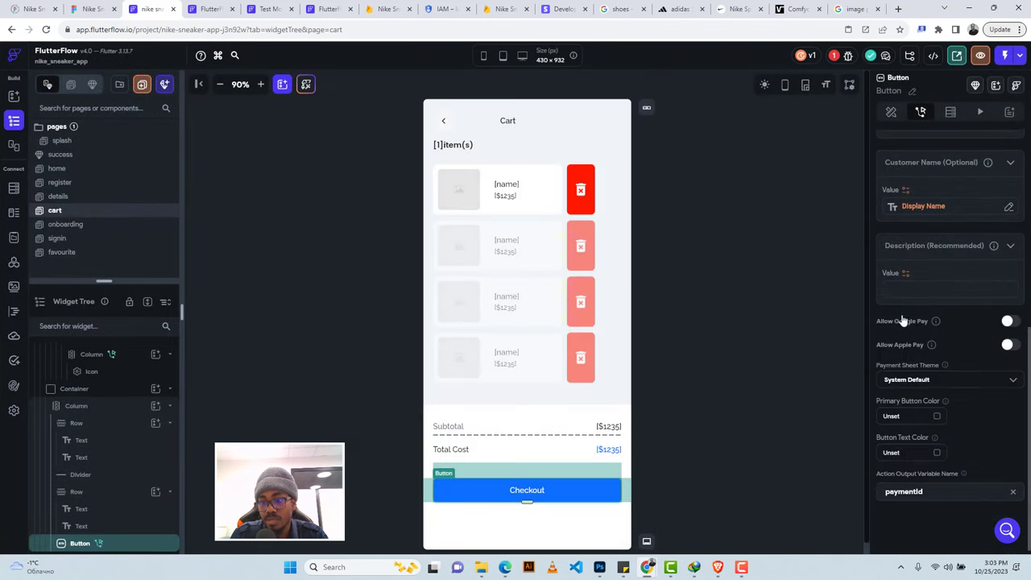
pyautogui.click(903, 288)
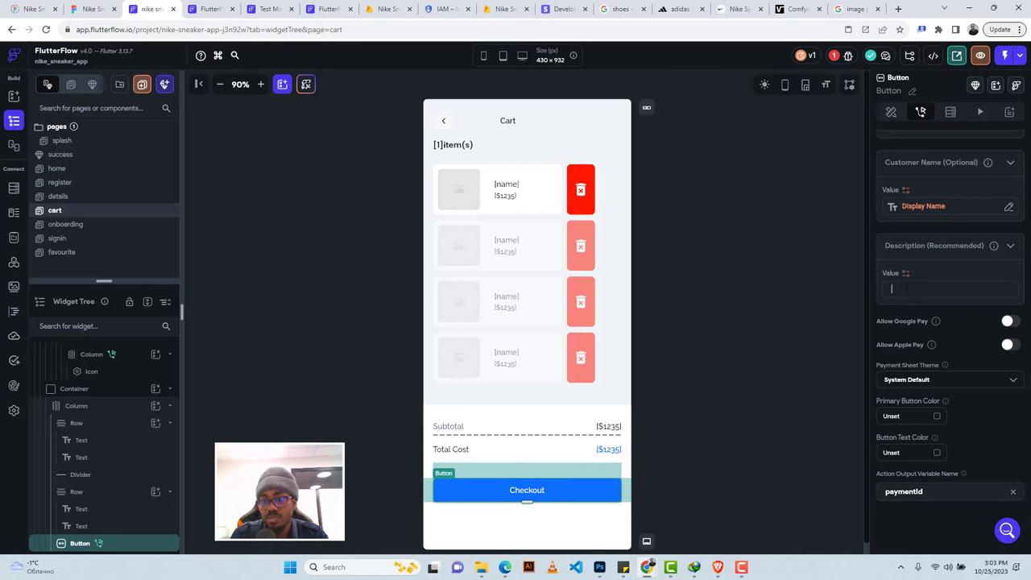
pyautogui.write('S')
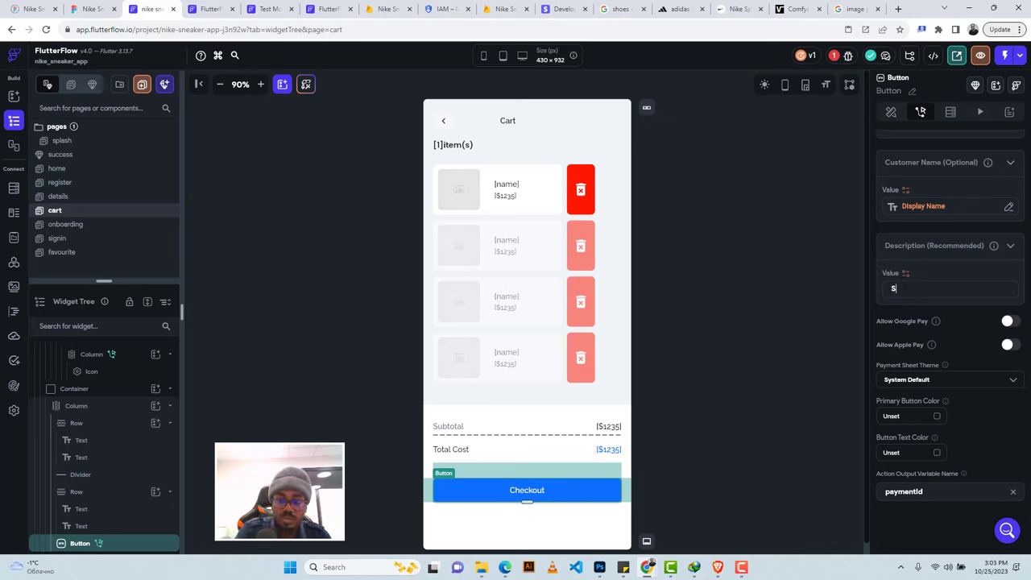
pyautogui.write('hoe')
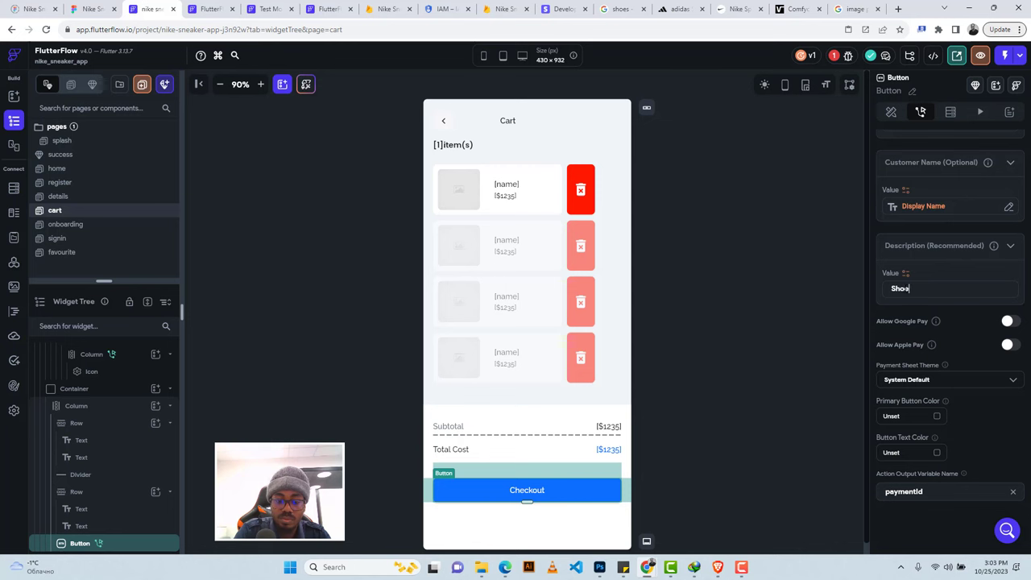
pyautogui.write('s Purchases')
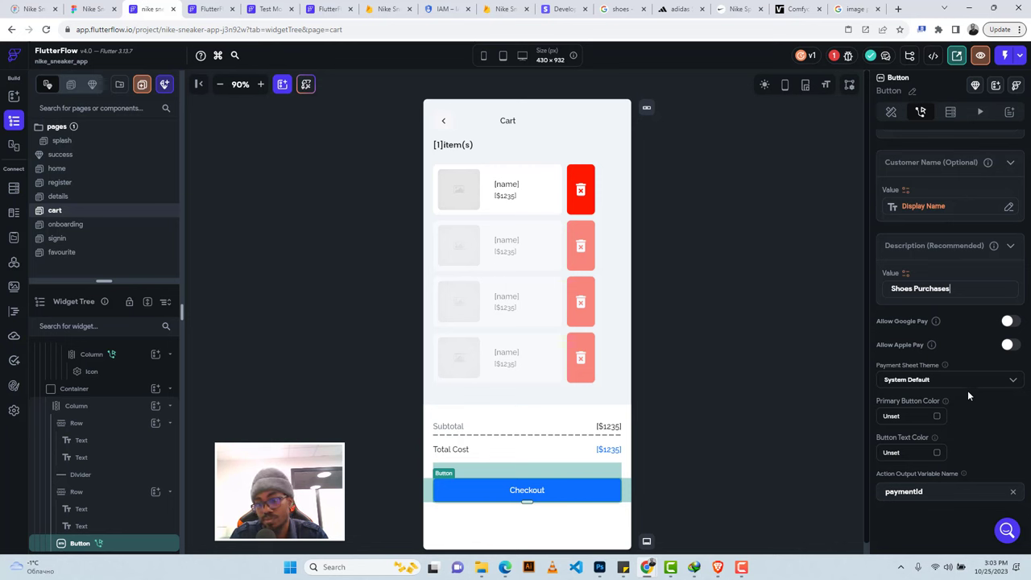
pyautogui.scroll(5, 967, 390)
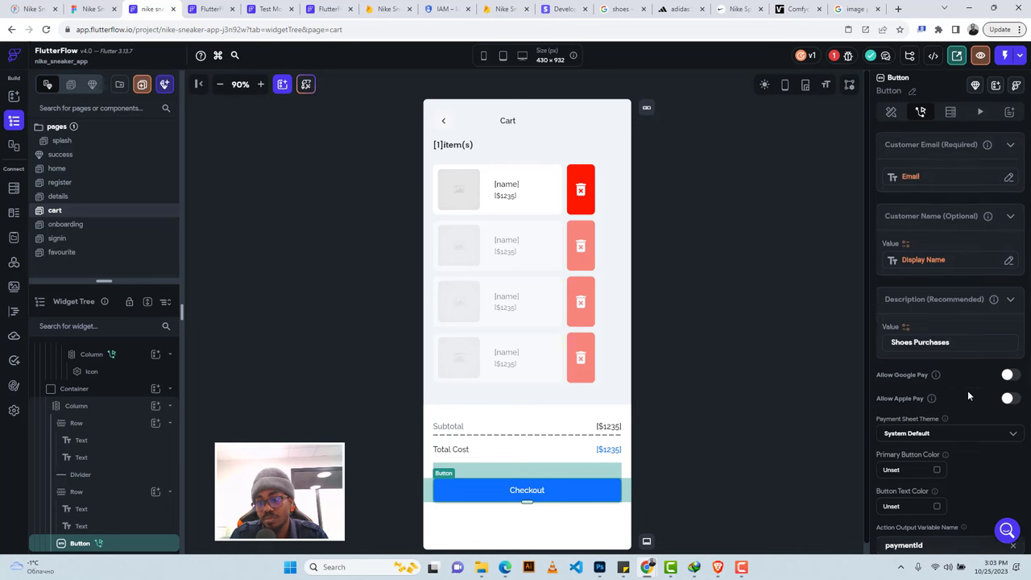
# Check the project issues, view the erroring custom function, and return to the cart page.
pyautogui.click(834, 56)
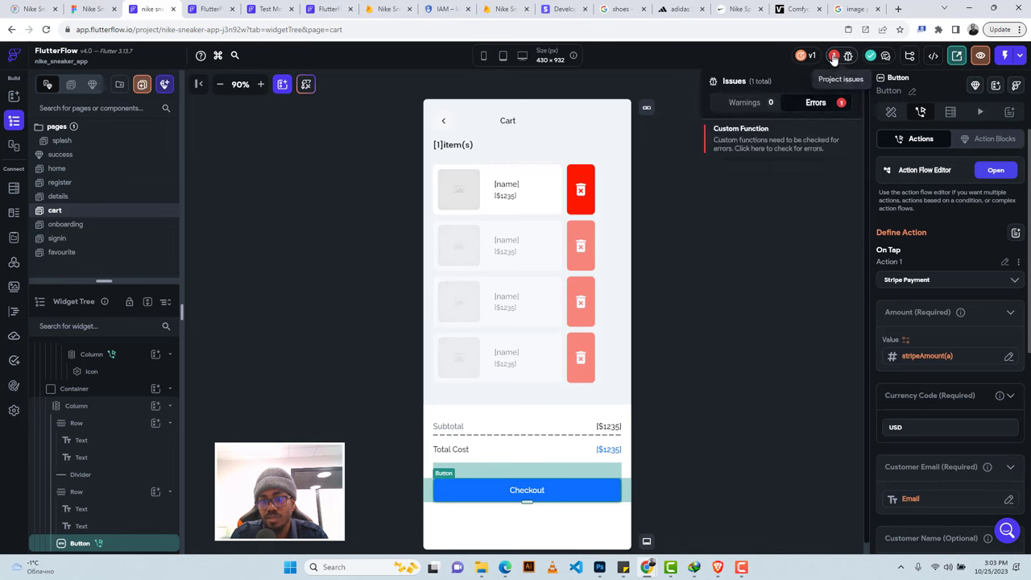
pyautogui.click(740, 133)
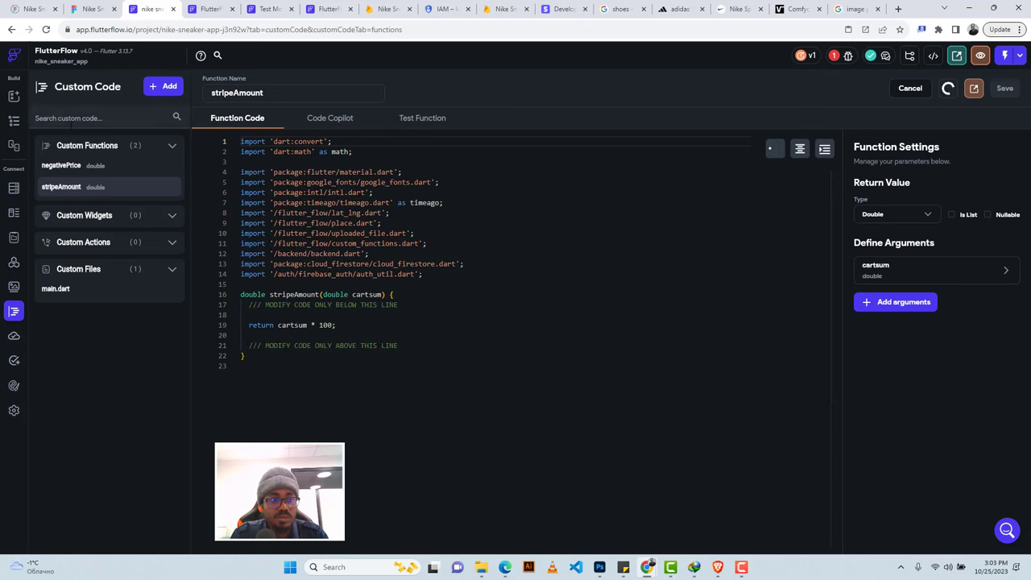
pyautogui.click(15, 122)
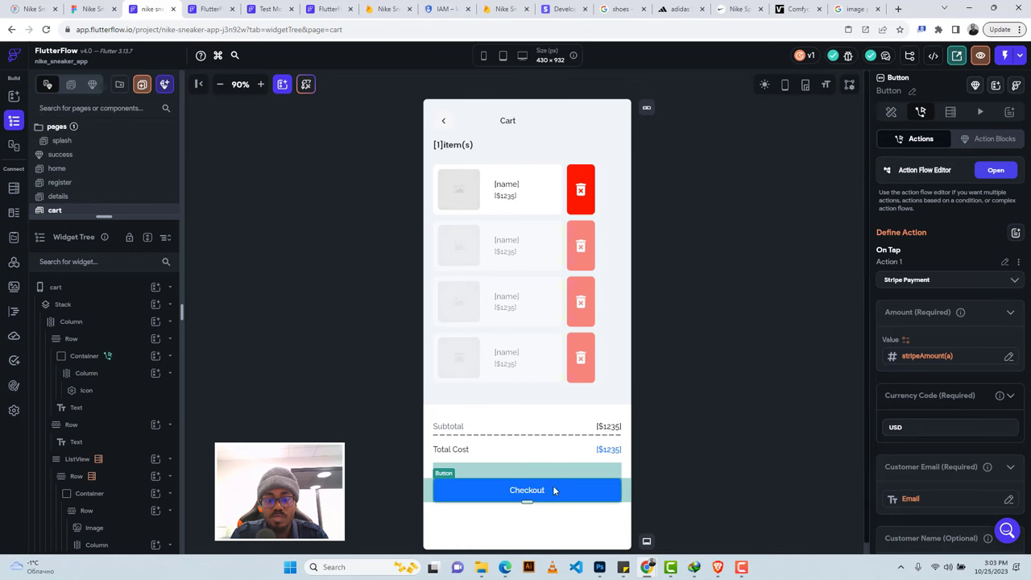
# Add a second action showing the success component as a bottom sheet after Stripe Payment.
pyautogui.click(996, 171)
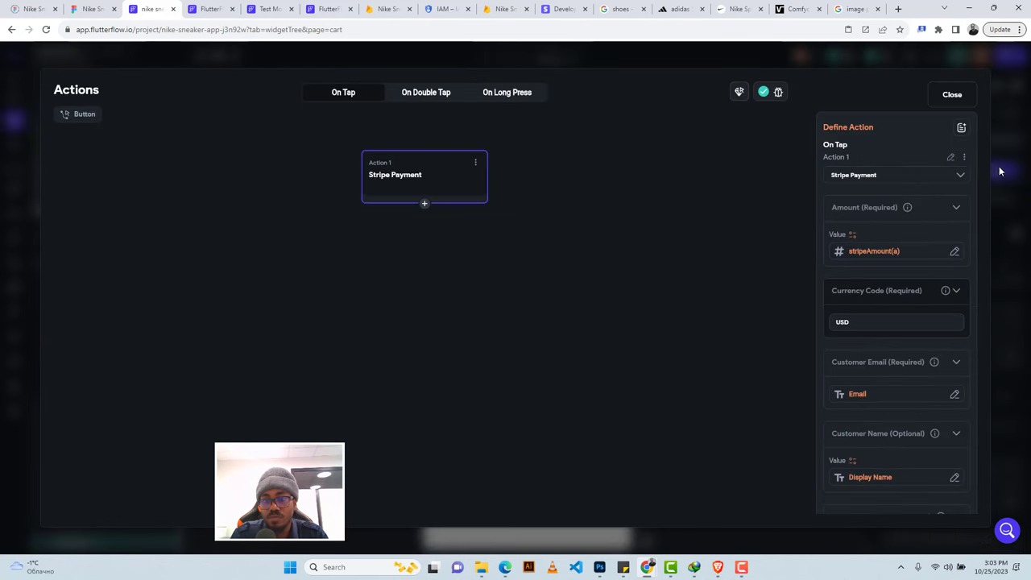
pyautogui.click(425, 206)
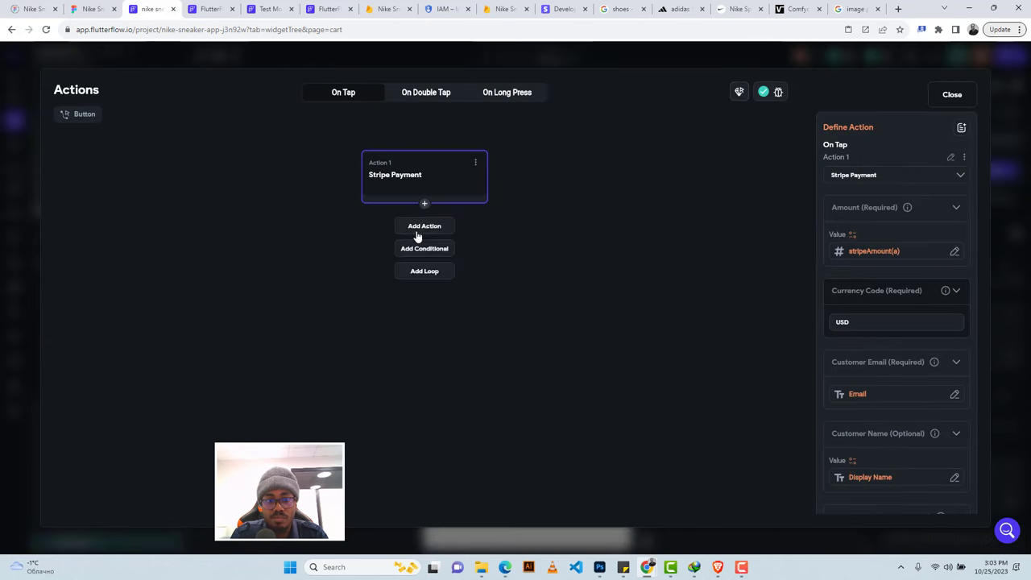
pyautogui.click(424, 227)
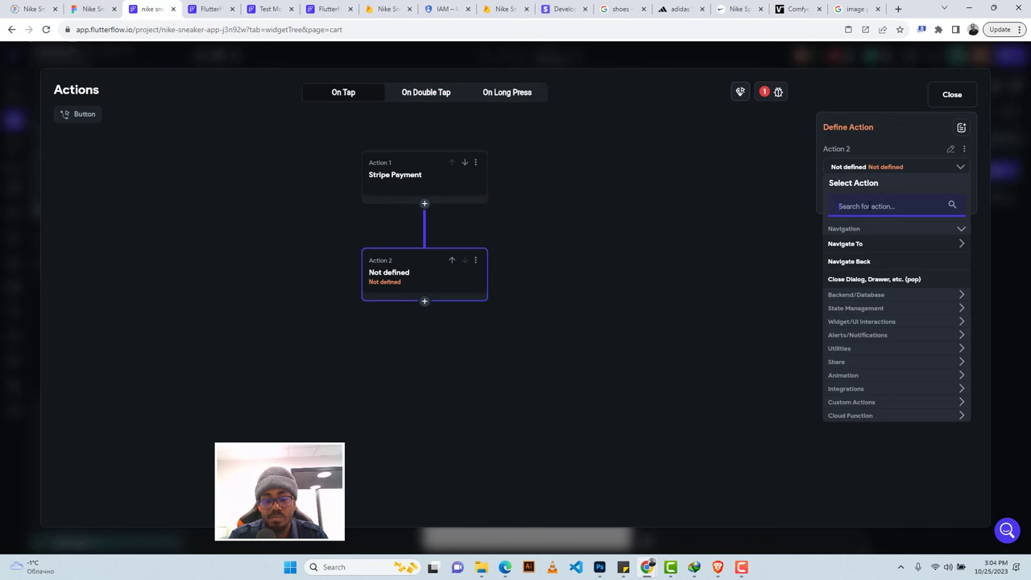
pyautogui.write('bott')
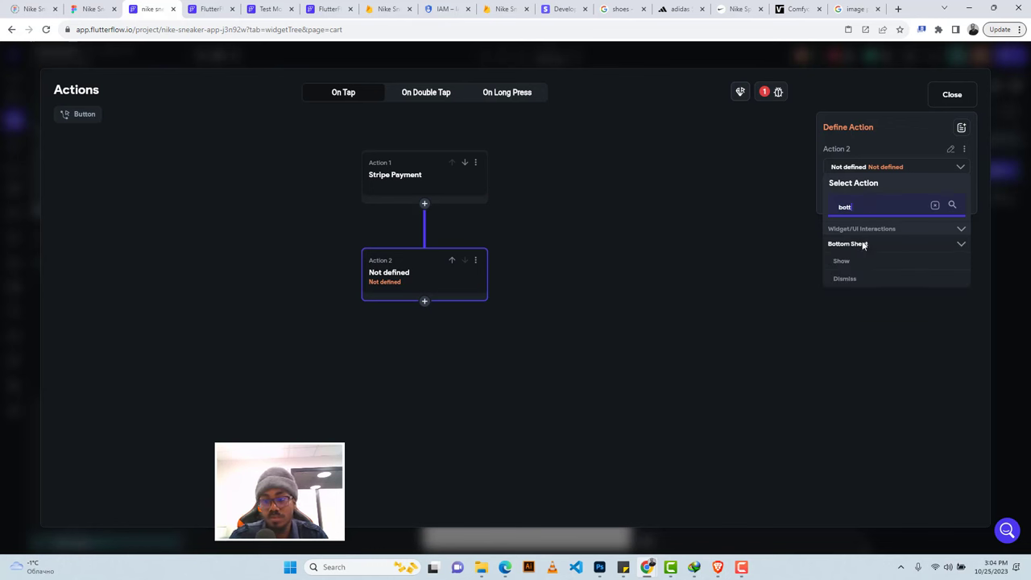
pyautogui.click(852, 266)
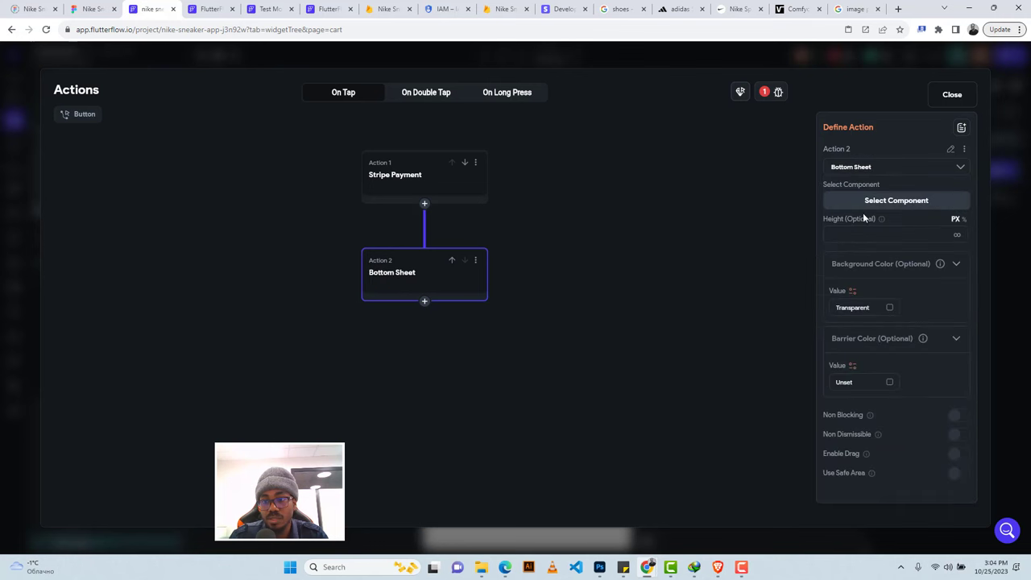
pyautogui.click(856, 203)
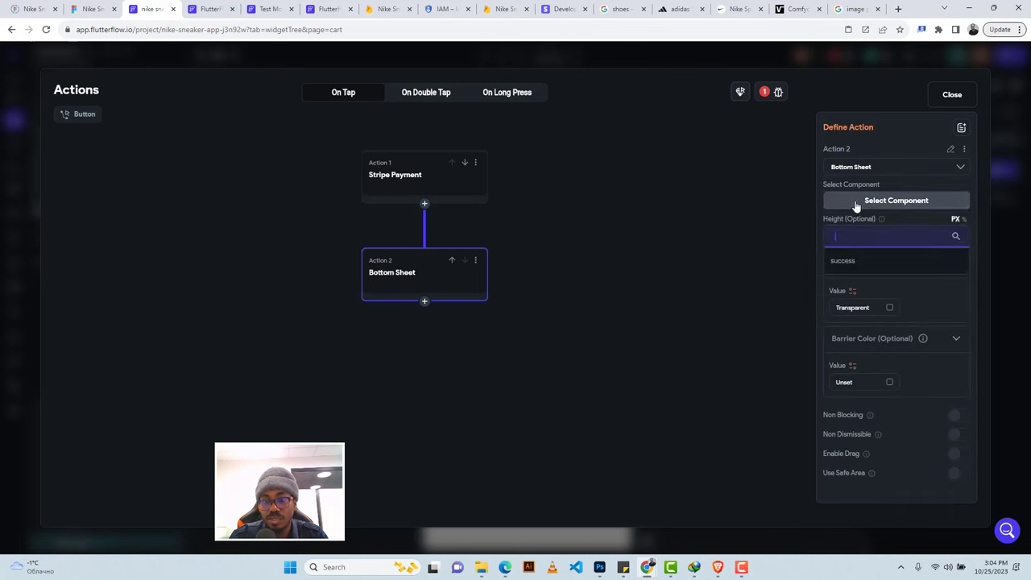
pyautogui.click(852, 265)
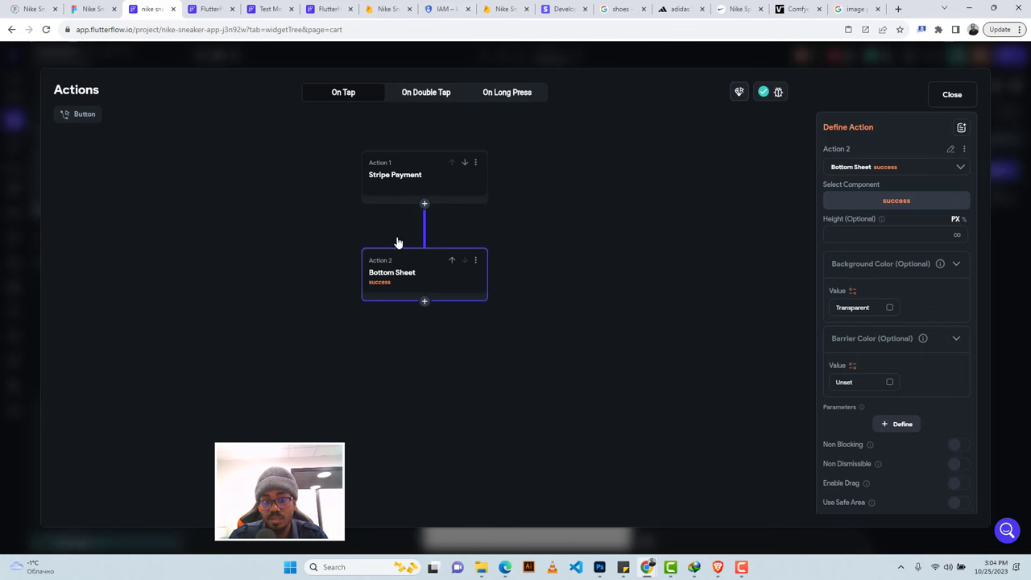
pyautogui.click(950, 95)
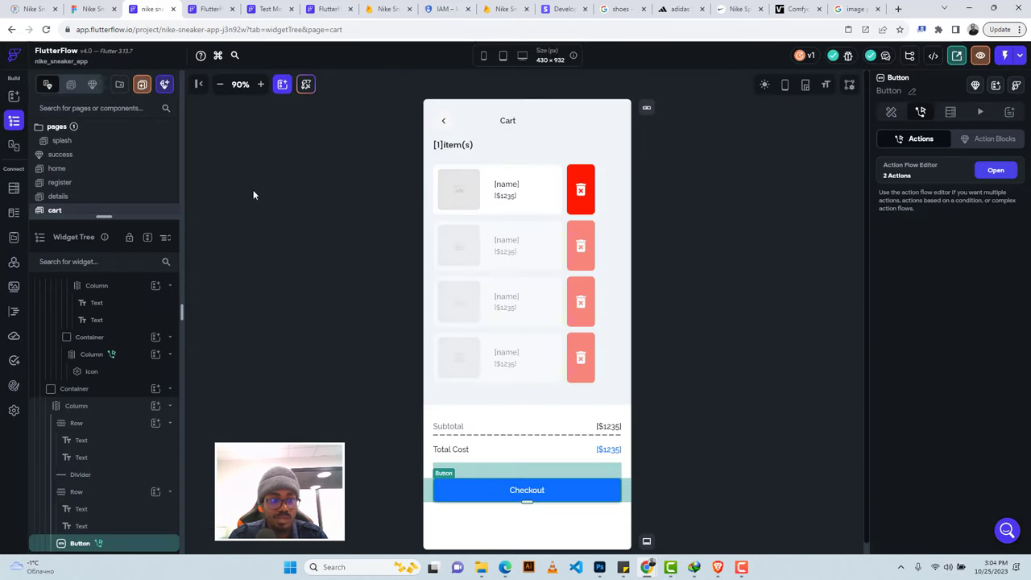
# Open the success component and select its Back To Shopping button.
pyautogui.click(92, 85)
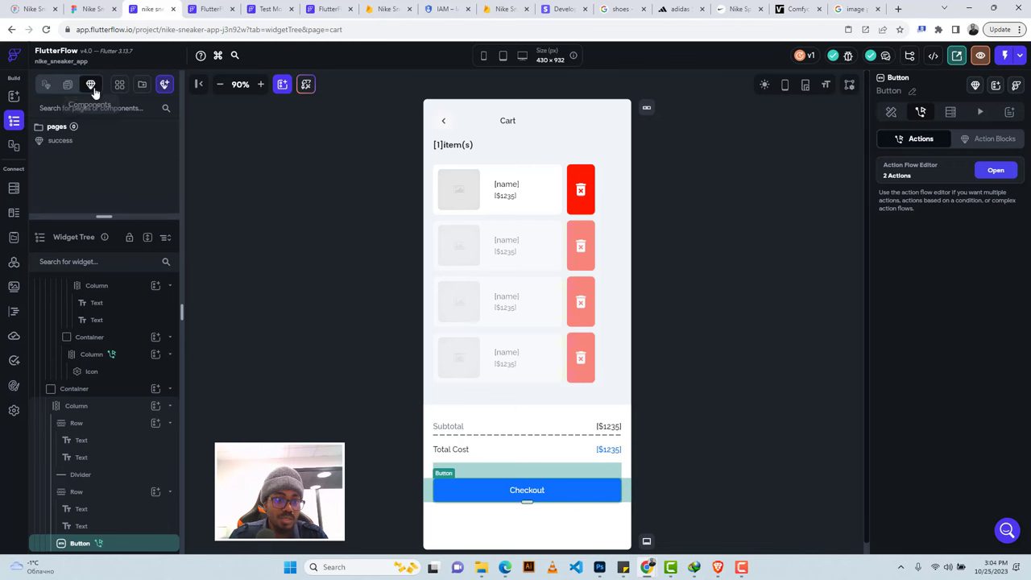
pyautogui.click(66, 141)
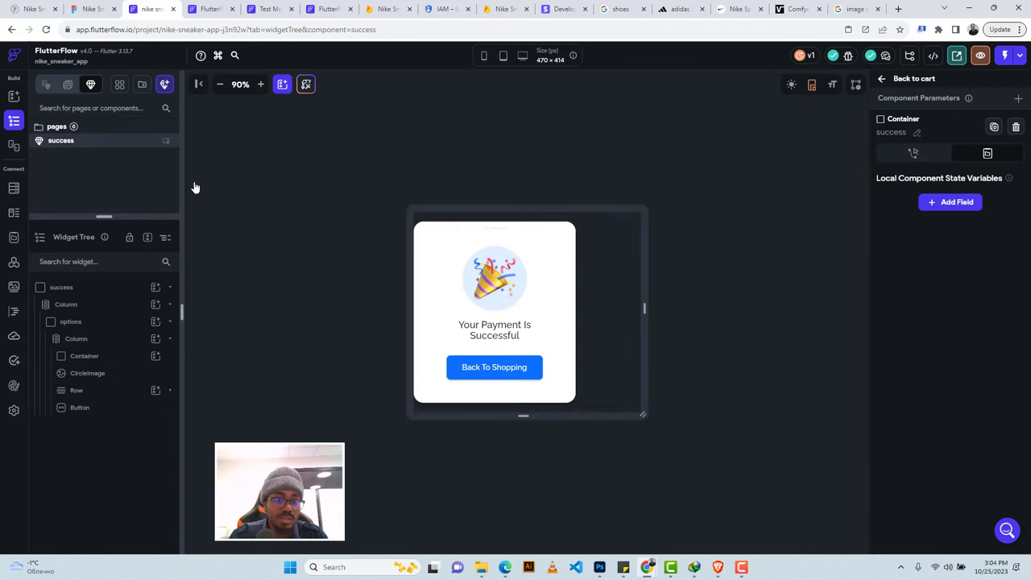
pyautogui.click(518, 367)
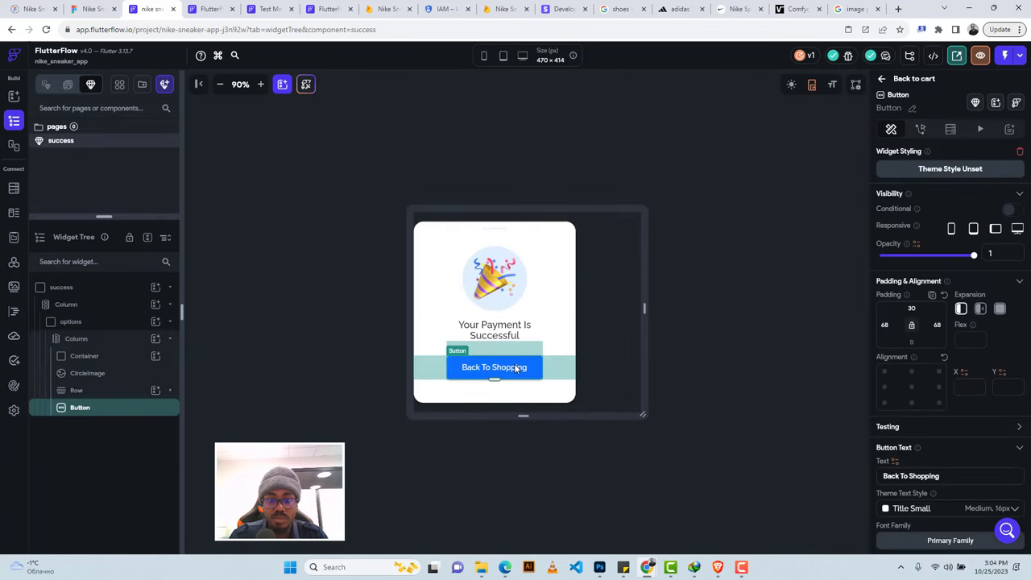
# Make the button navigate to home with a Fade transition, then view Firestore Settings.
pyautogui.click(920, 131)
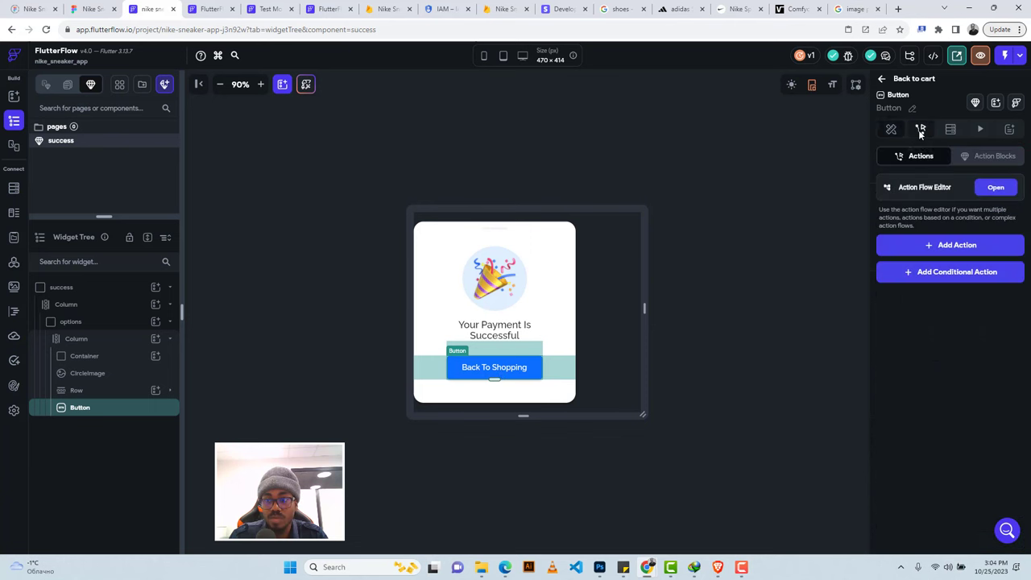
pyautogui.click(943, 250)
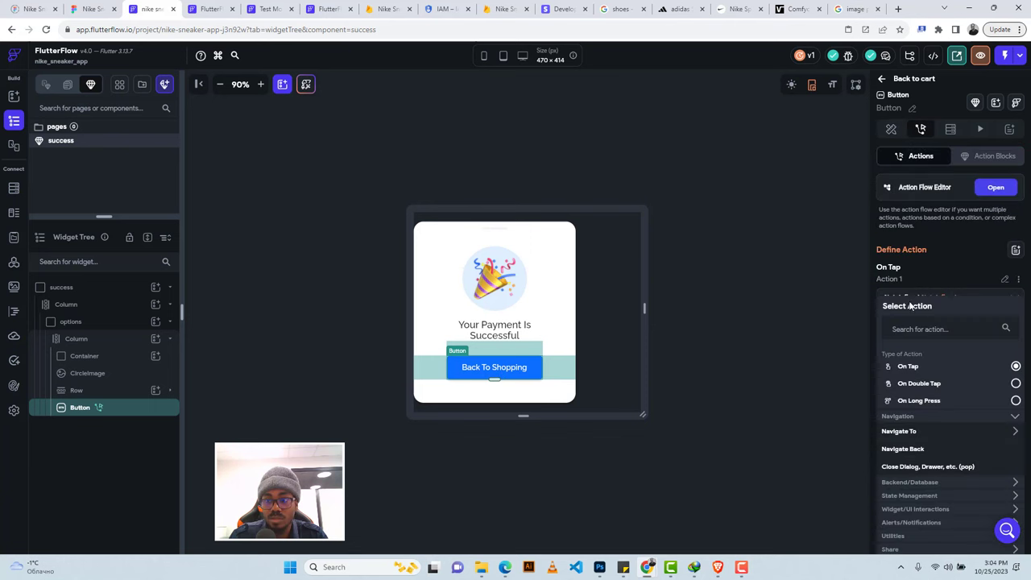
pyautogui.click(900, 433)
pyautogui.click(896, 502)
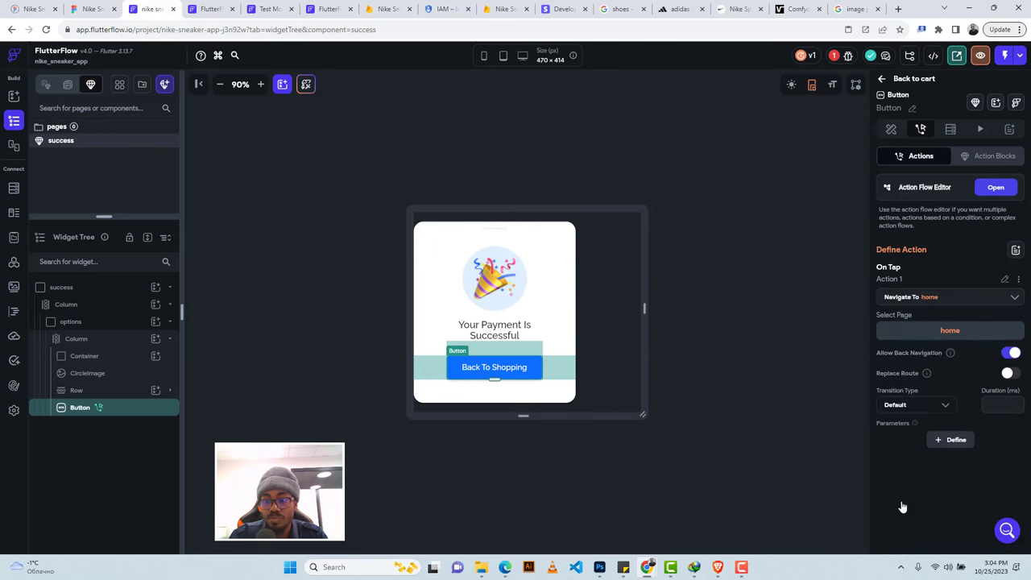
pyautogui.click(939, 407)
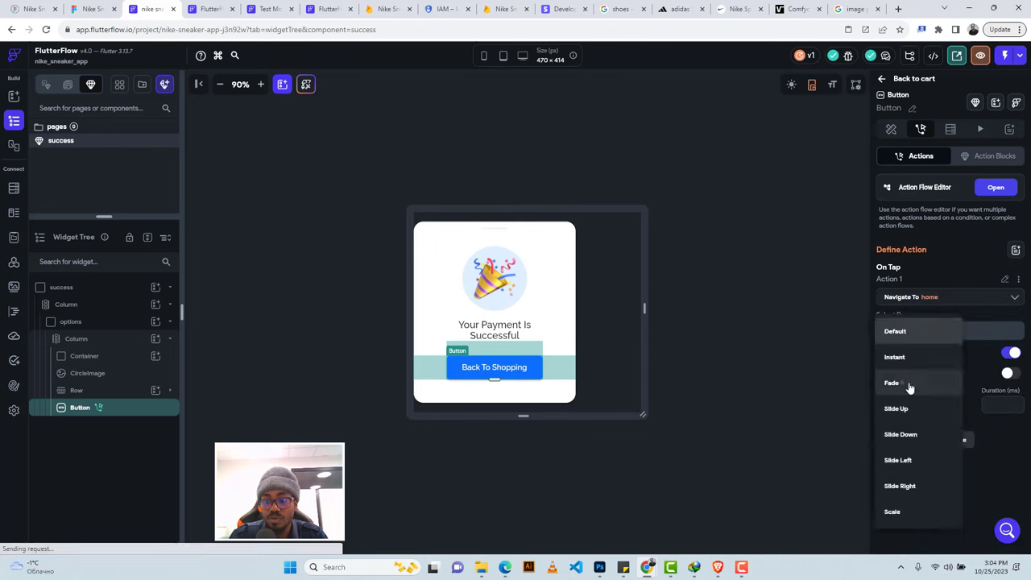
pyautogui.click(910, 384)
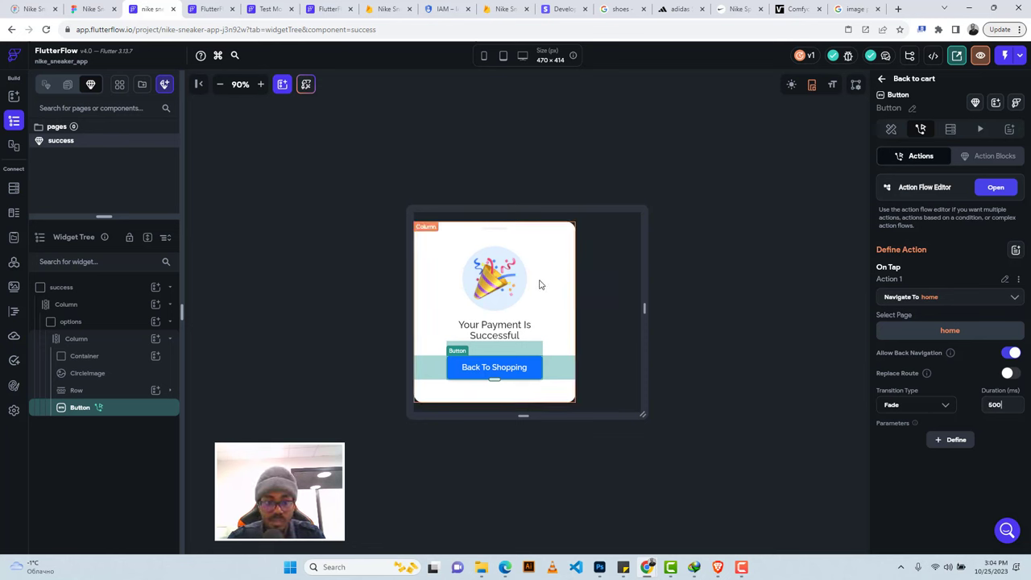
pyautogui.click(13, 189)
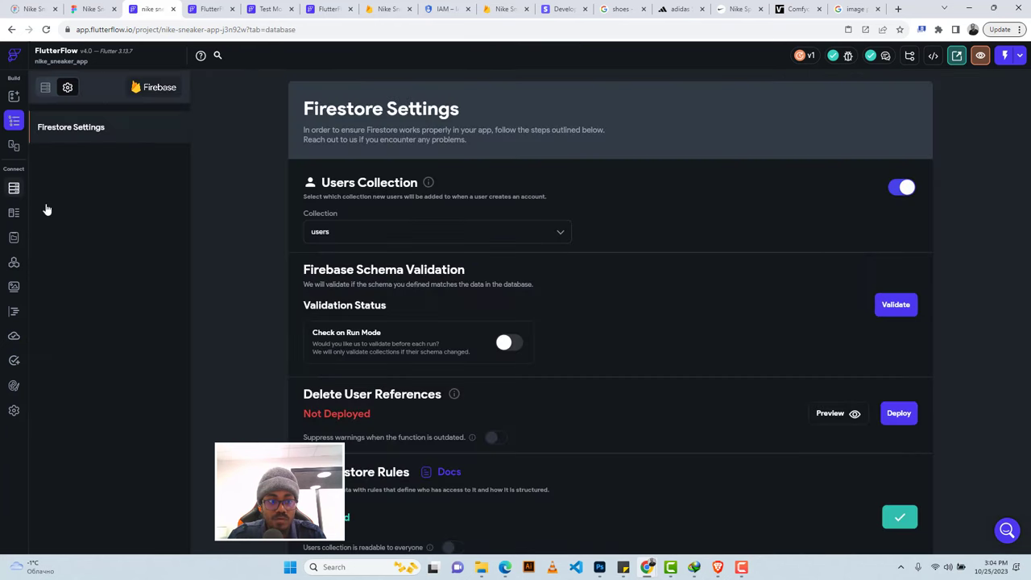
# Back in the Widget Tree, expand the pages list and review the onboarding and cart pages.
pyautogui.click(13, 122)
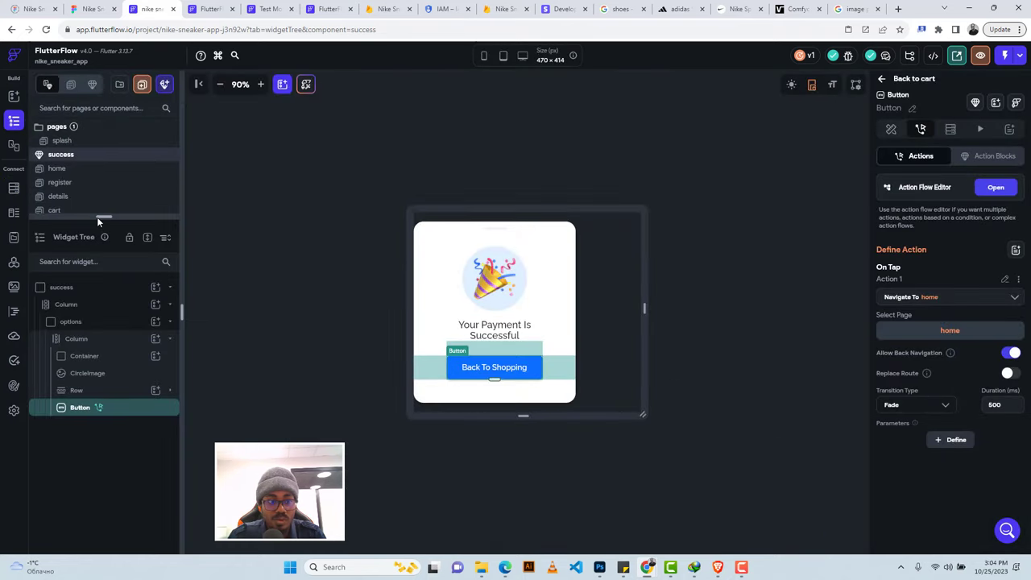
pyautogui.moveTo(100, 215); pyautogui.dragTo(103, 300)
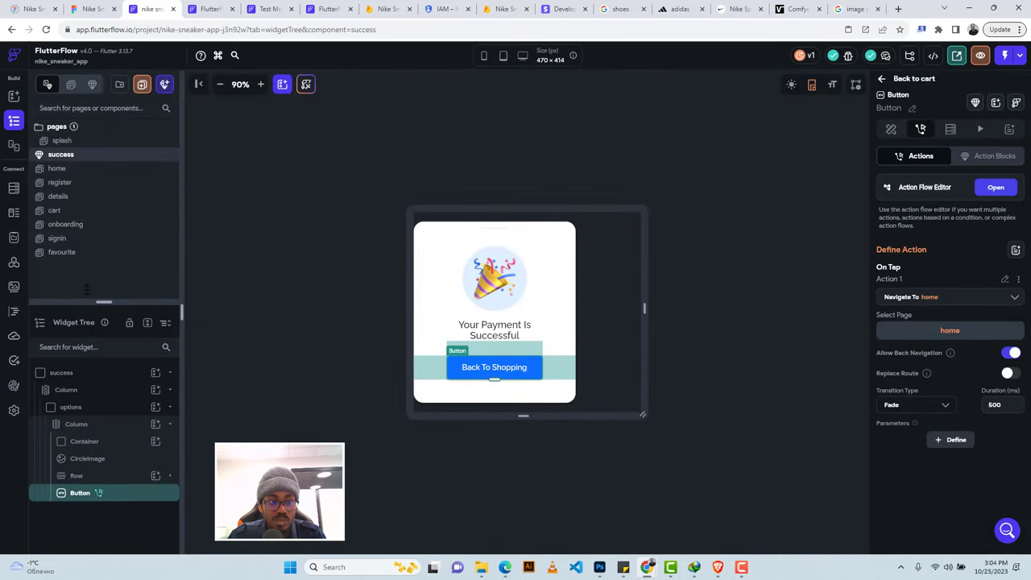
pyautogui.click(80, 225)
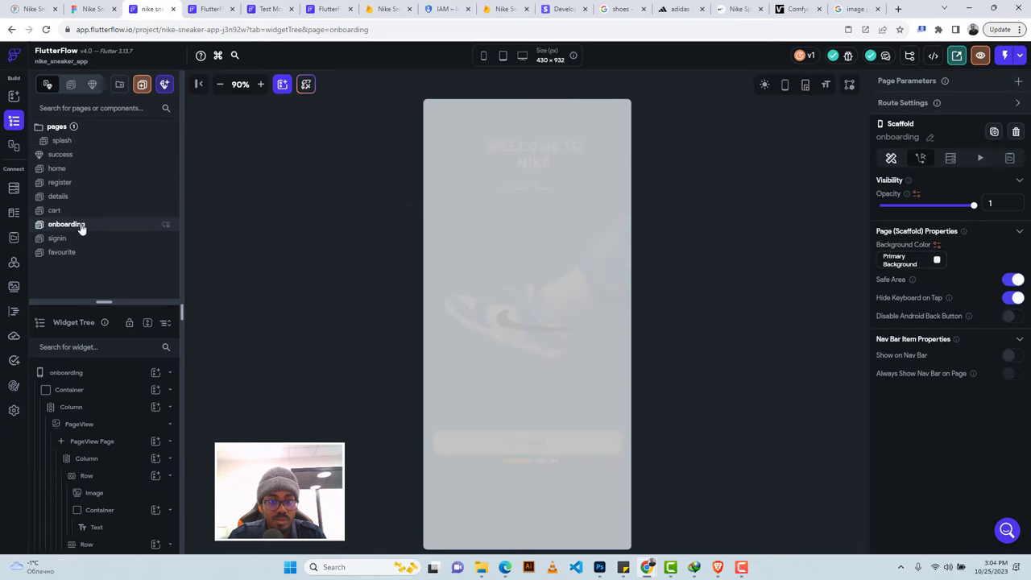
pyautogui.click(78, 213)
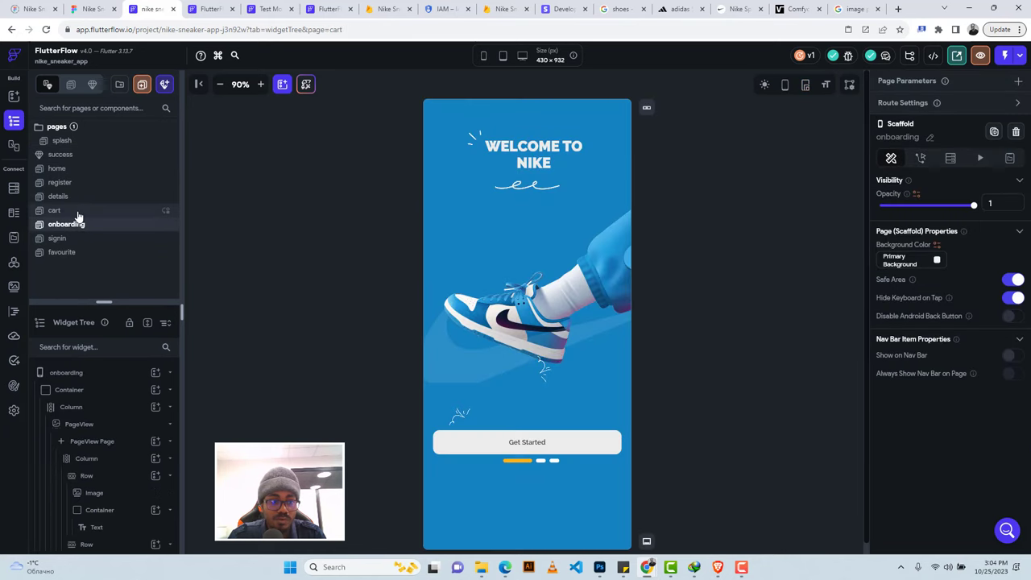
# Launch a fresh Test Mode session and close the old expired test tab.
pyautogui.click(266, 9)
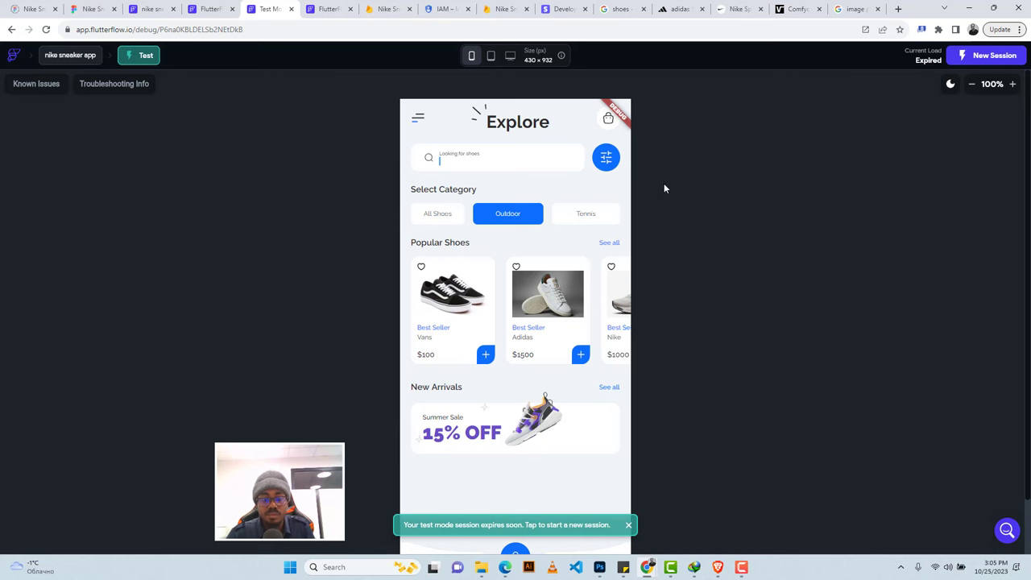
pyautogui.click(326, 9)
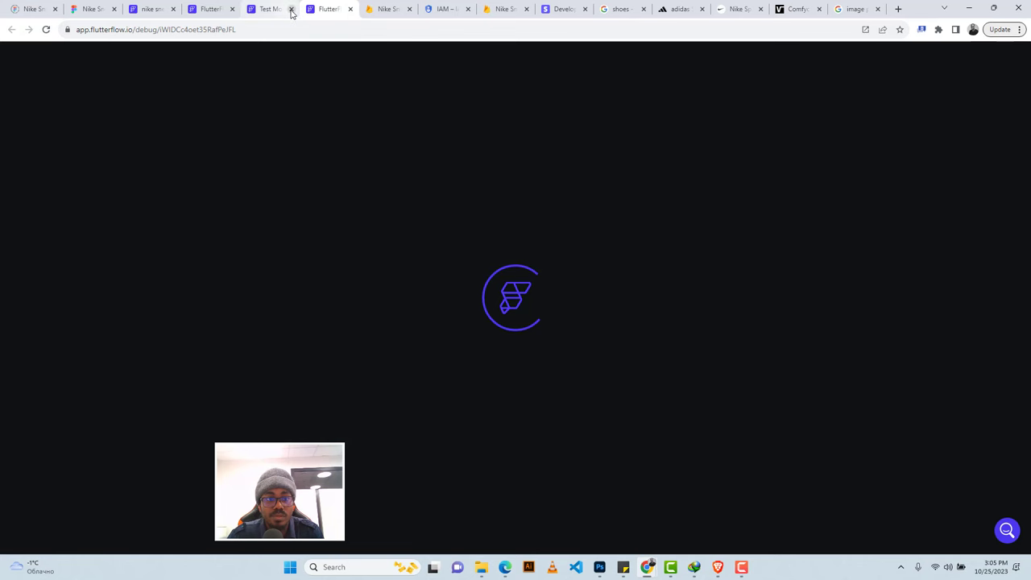
pyautogui.click(290, 9)
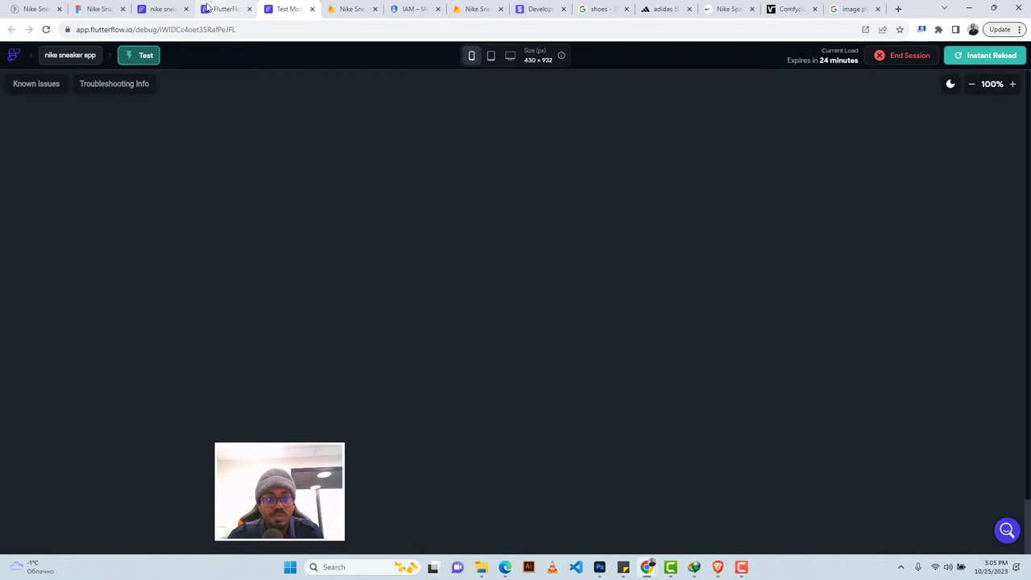
# Zoom and pan the Figma canvas to the blue Side Menu, Profile and Edit Profile frames.
pyautogui.click(80, 6)
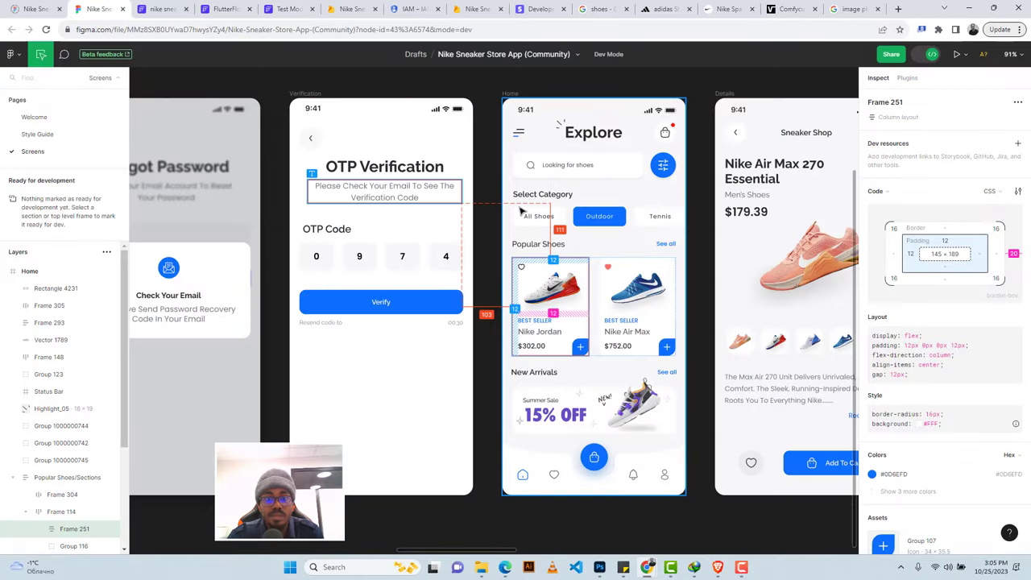
pyautogui.scroll(-3, 486, 84)
pyautogui.scroll(-2, 486, 85)
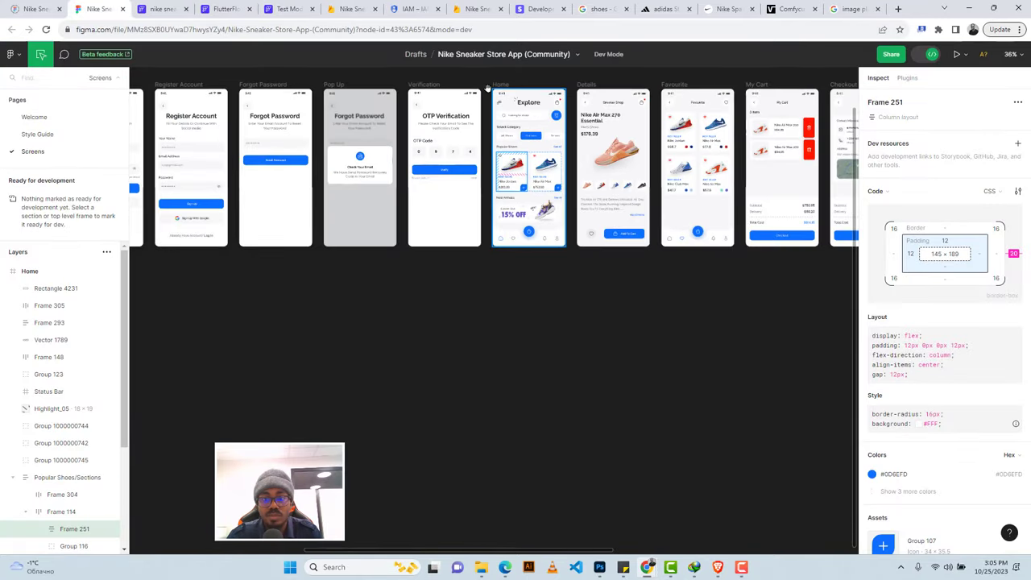
pyautogui.hscroll(5, 488, 88)
pyautogui.hscroll(5, 488, 97)
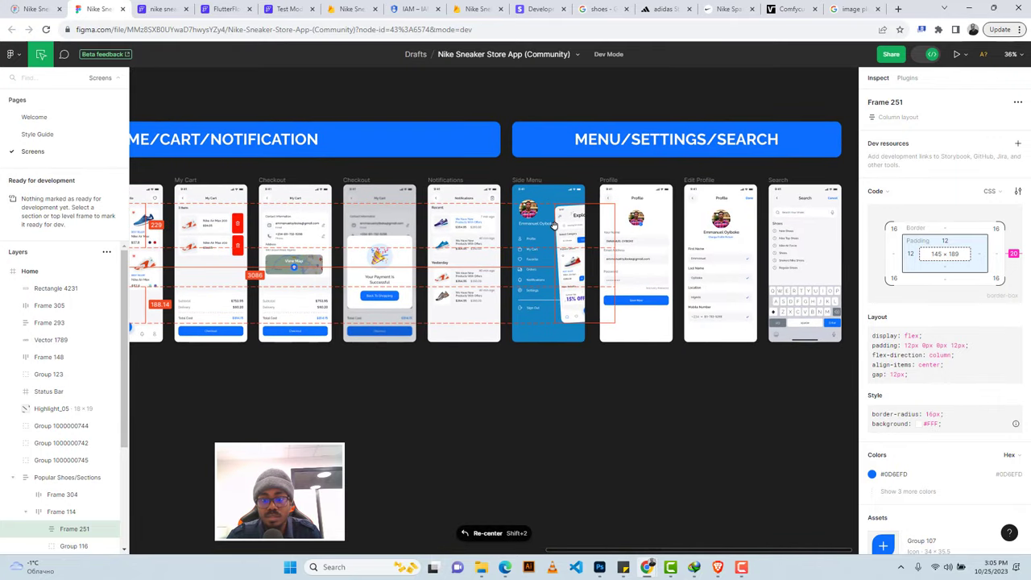
pyautogui.scroll(4, 649, 231)
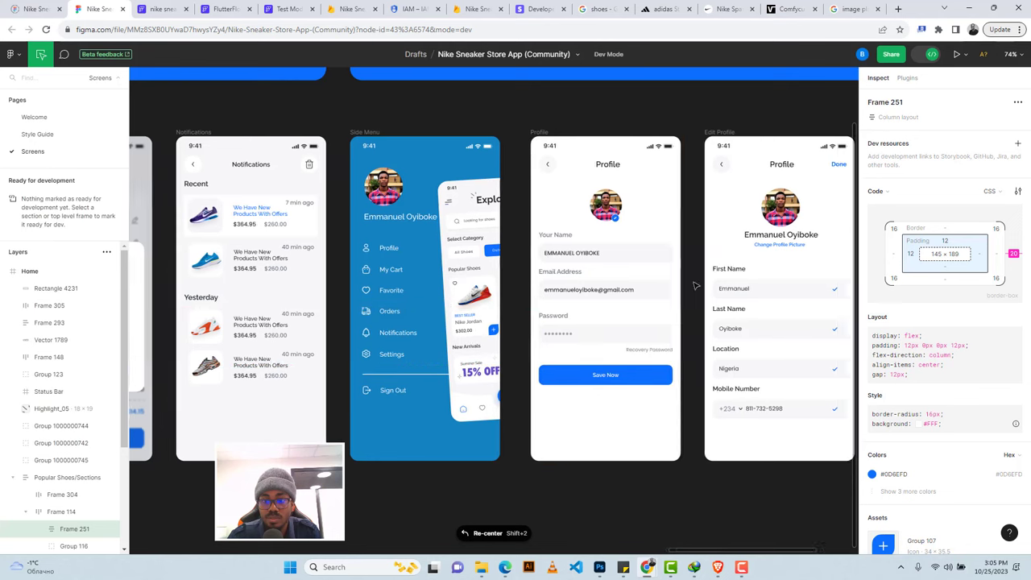
pyautogui.hscroll(2, 697, 285)
pyautogui.hscroll(1, 690, 283)
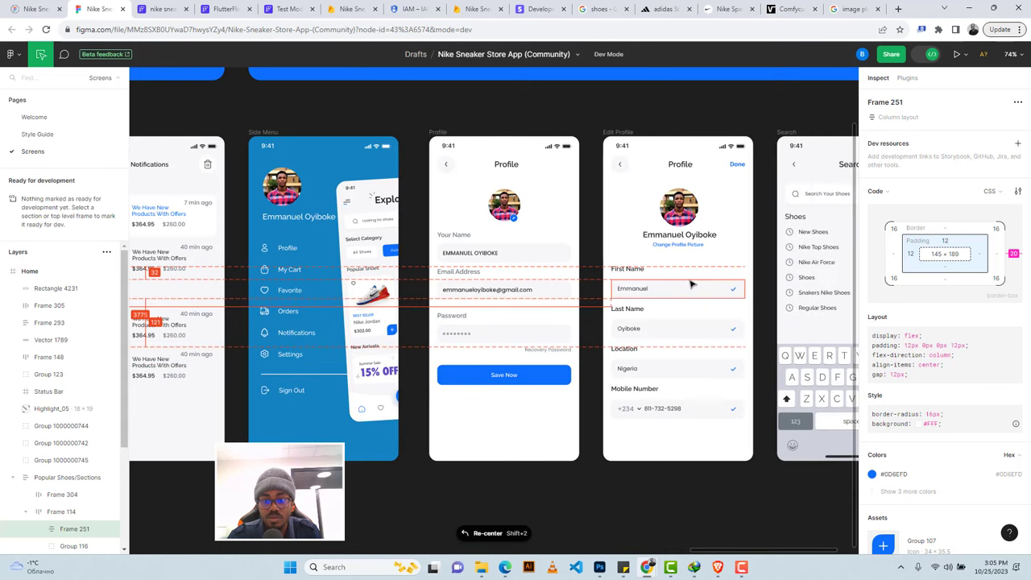
pyautogui.hscroll(-2, 687, 282)
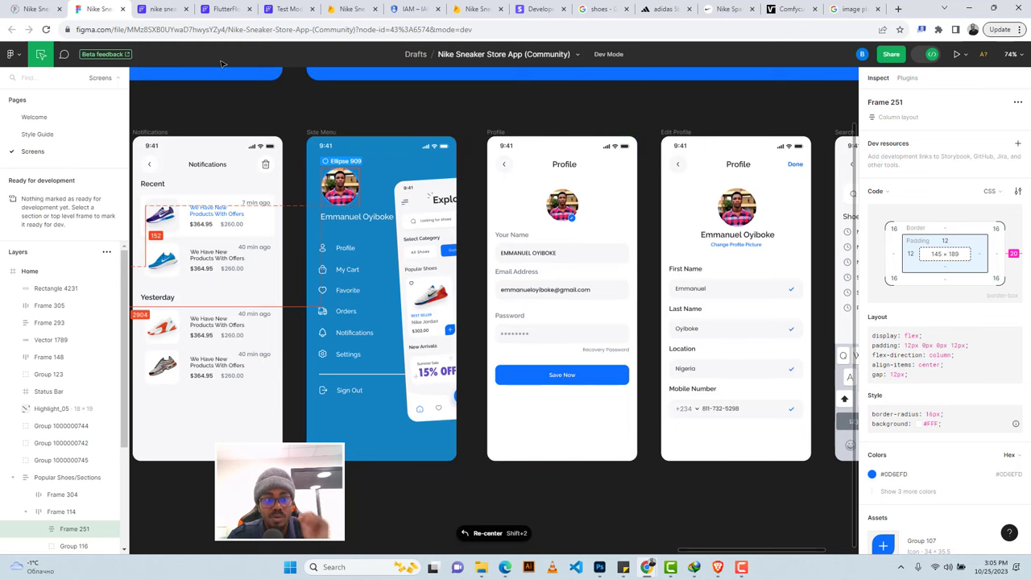
# Return to FlutterFlow after checking the running test-mode preview.
pyautogui.click(168, 10)
pyautogui.click(278, 88)
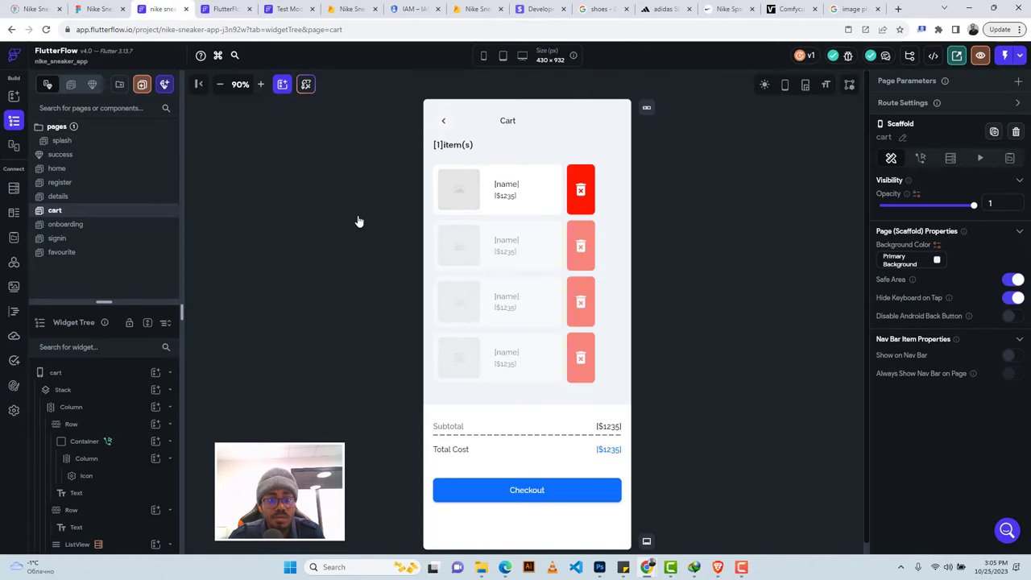
pyautogui.click(274, 9)
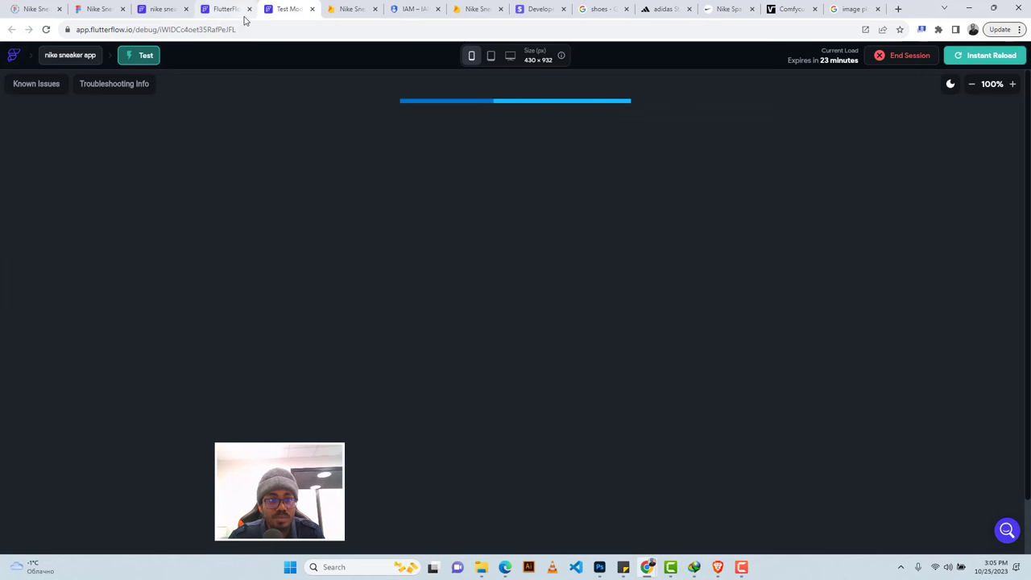
pyautogui.click(151, 8)
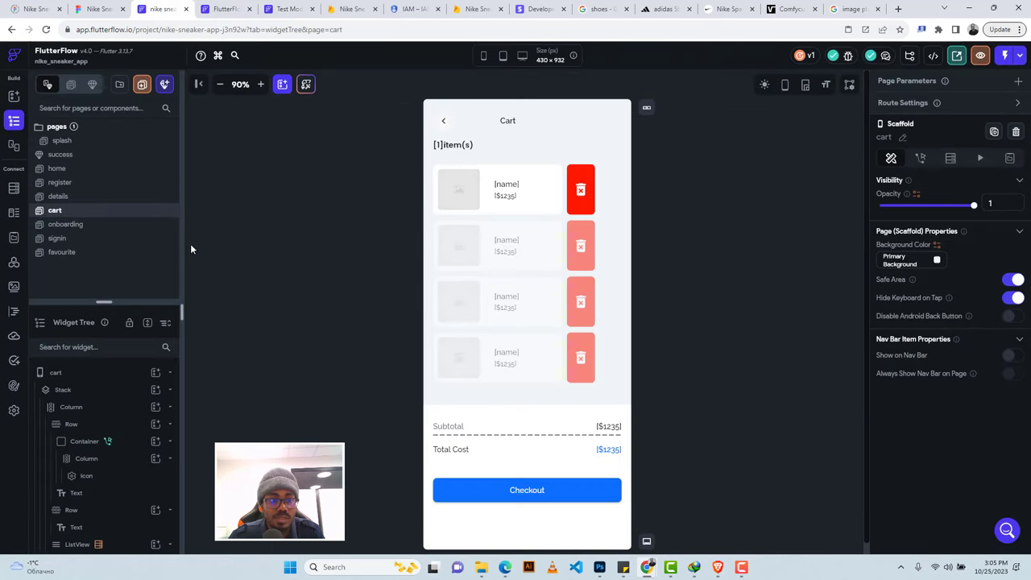
# Open the home Explore page, select it in the Widget Tree, and start adding a child widget.
pyautogui.click(70, 170)
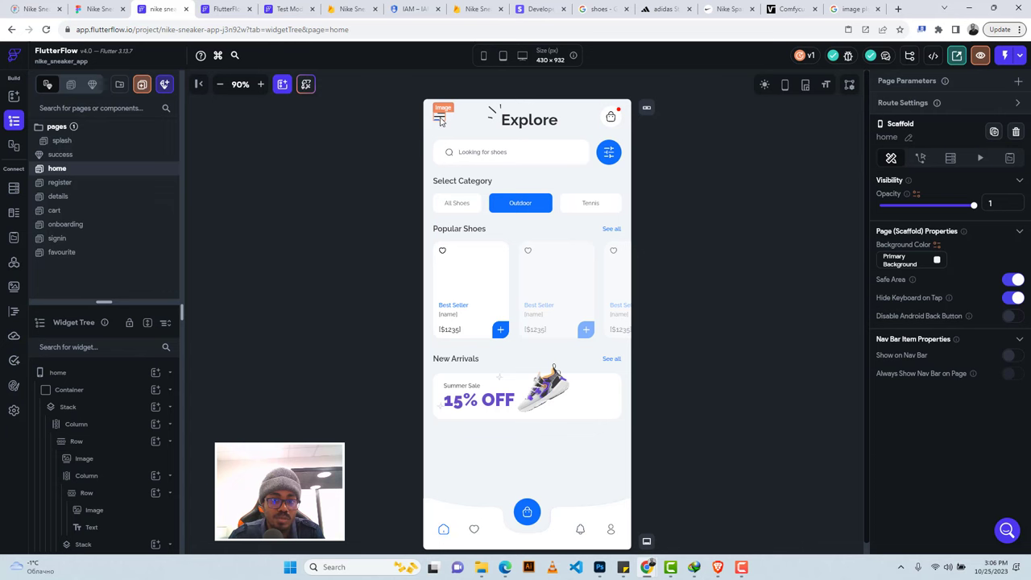
pyautogui.click(440, 119)
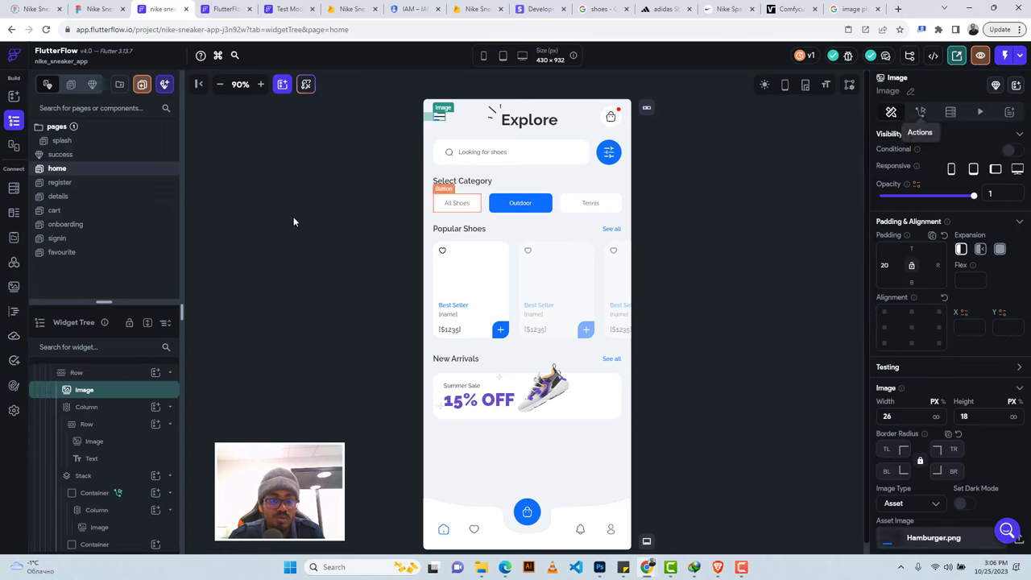
pyautogui.scroll(3, 84, 389)
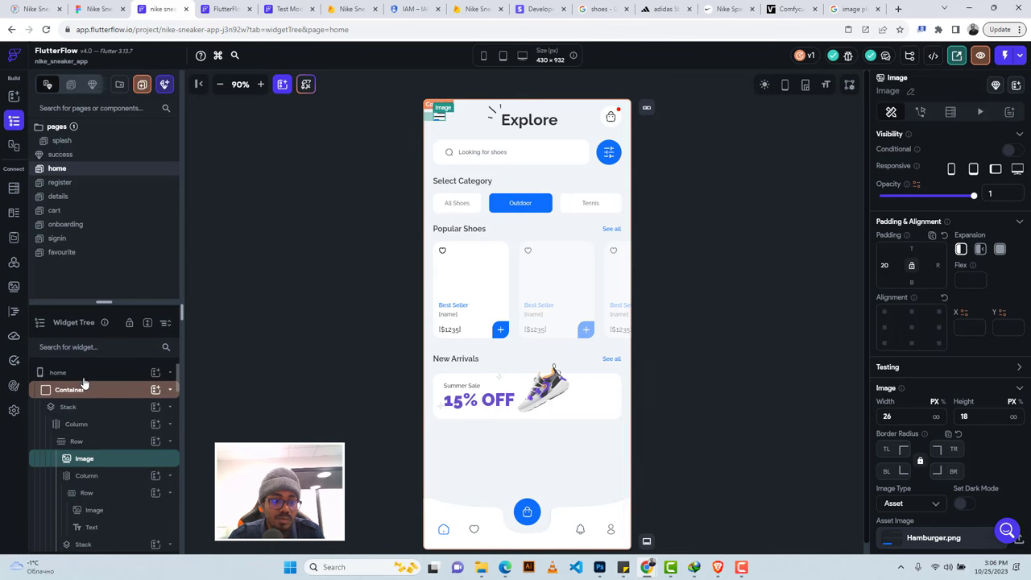
pyautogui.click(84, 377)
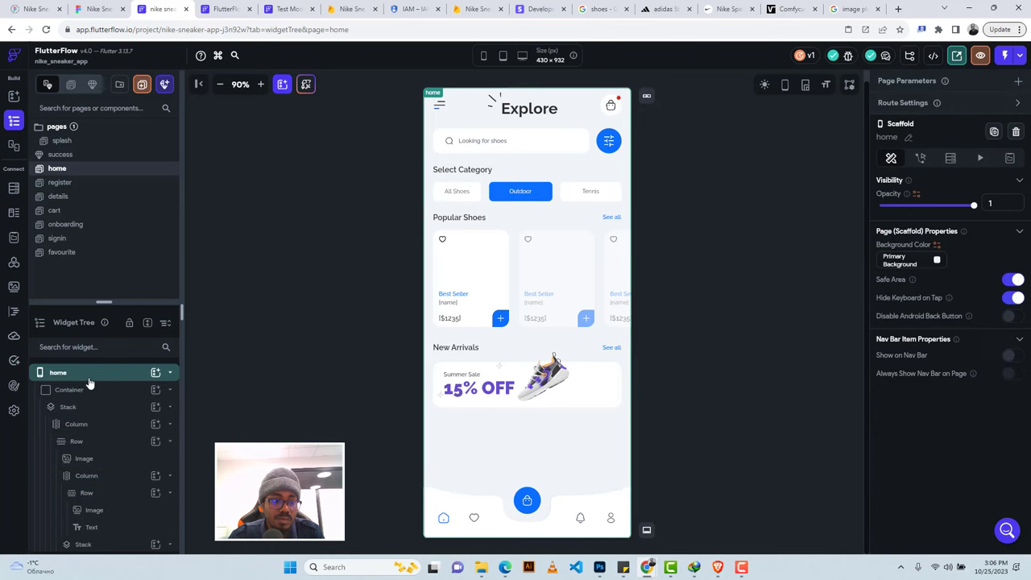
pyautogui.click(155, 373)
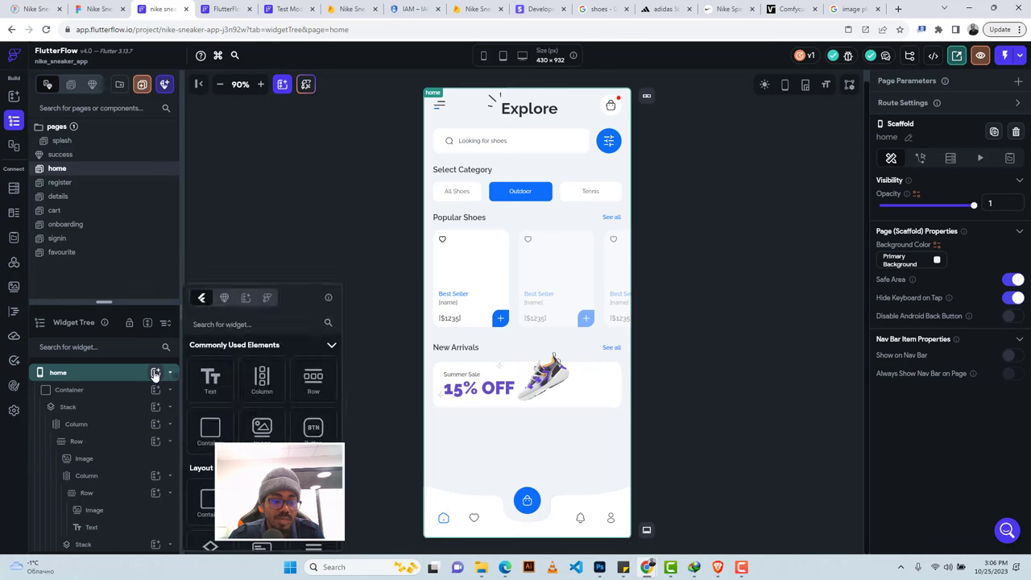
# Search the widget picker for 'drawer' and add an empty Drawer to the home page.
pyautogui.click(224, 324)
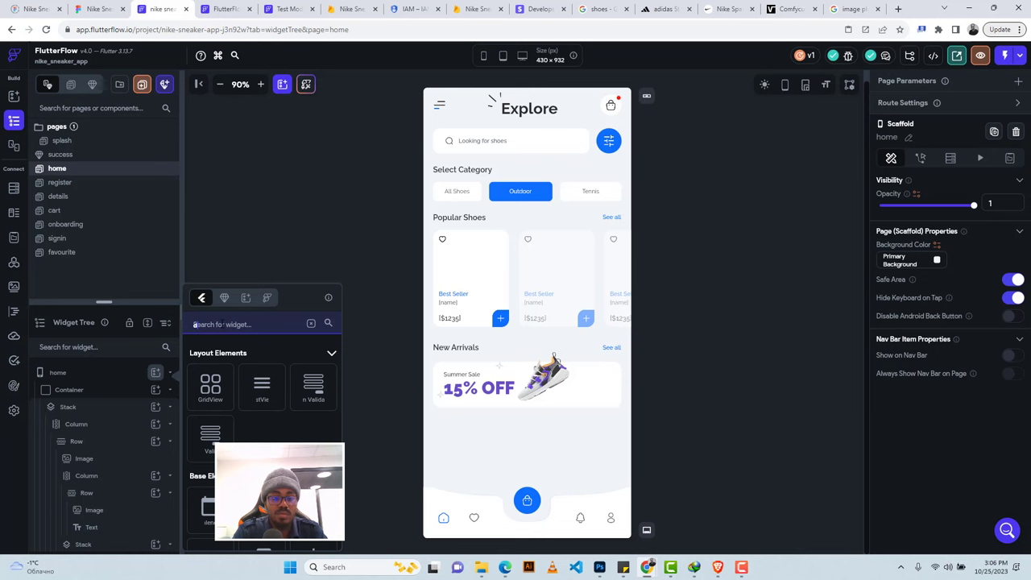
pyautogui.write('drawer')
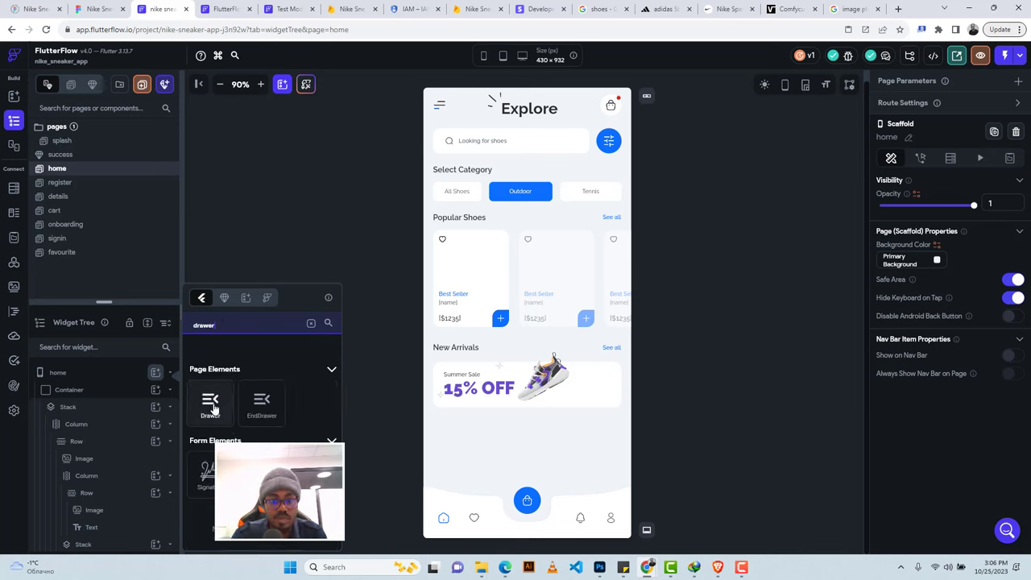
pyautogui.click(211, 405)
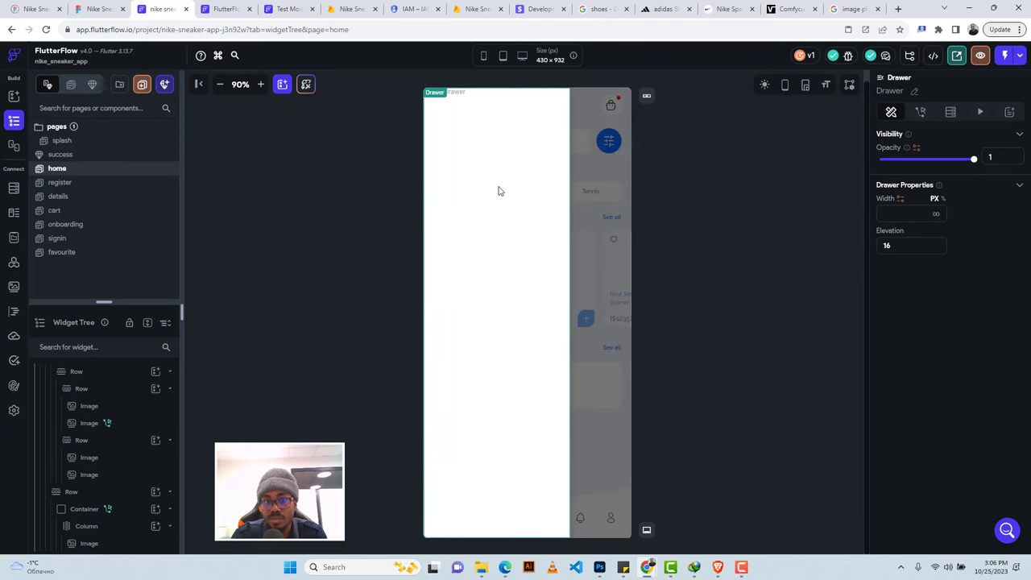
pyautogui.click(92, 8)
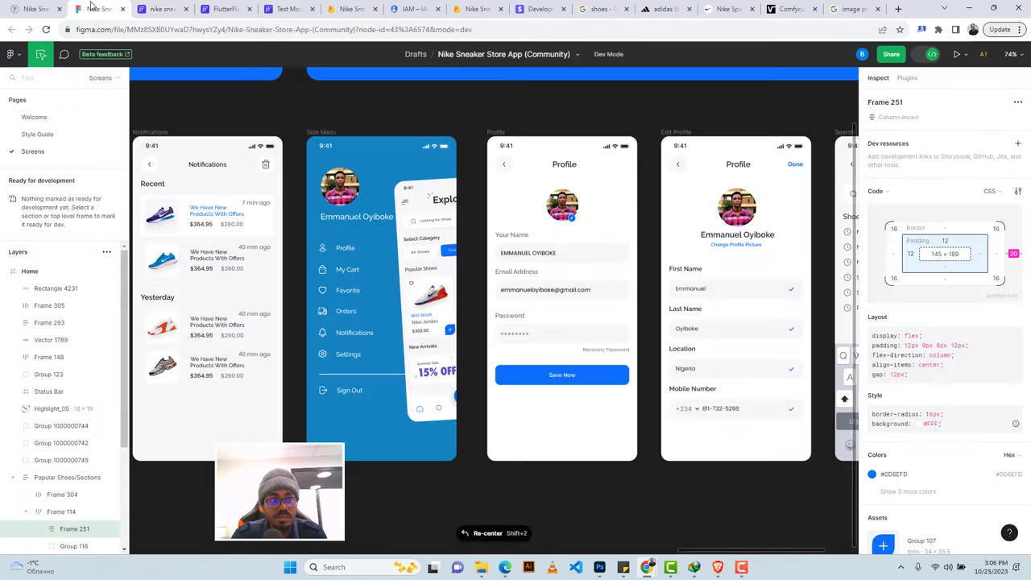
# Copy the Figma Side Menu frame's blue background colour #1483C2 from the Inspect colours.
pyautogui.click(357, 153)
pyautogui.click(326, 130)
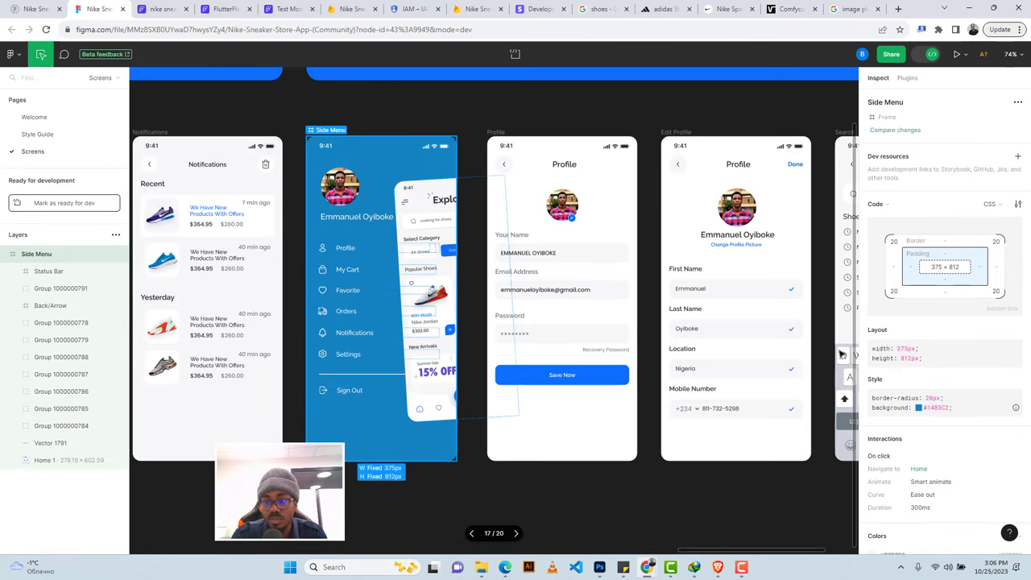
pyautogui.scroll(-10, 926, 355)
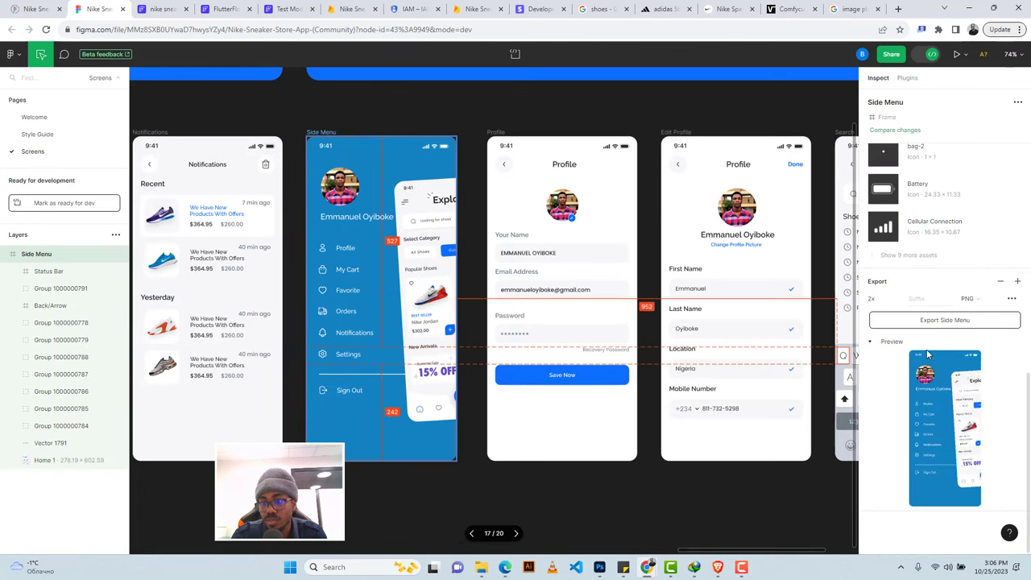
pyautogui.scroll(6, 926, 354)
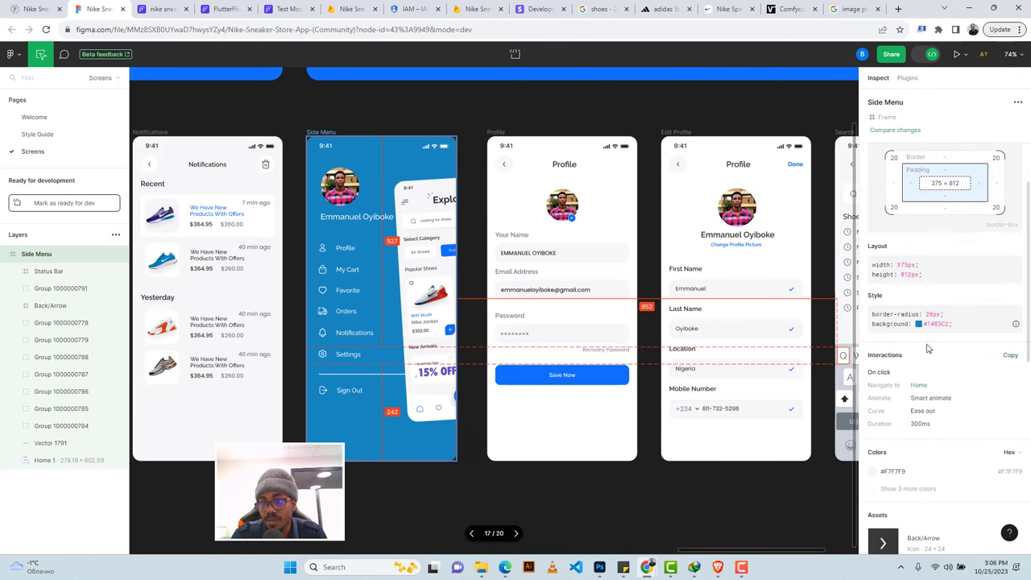
pyautogui.click(902, 488)
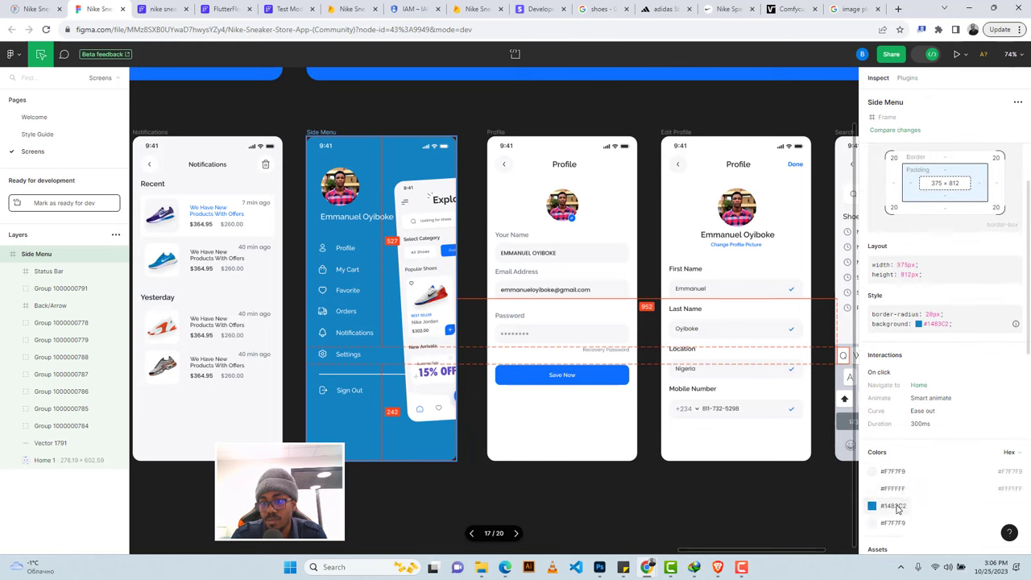
pyautogui.click(894, 505)
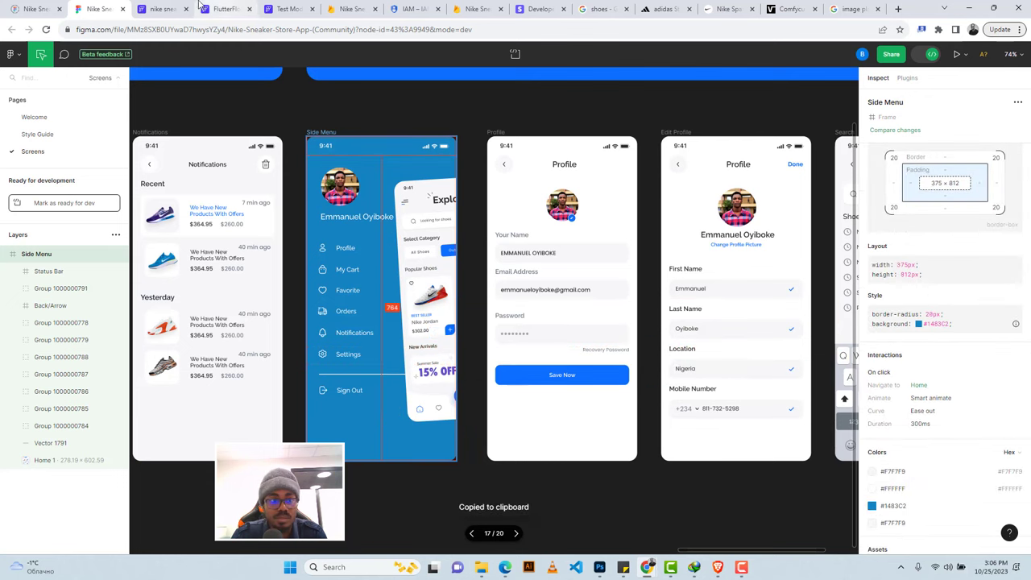
pyautogui.click(161, 9)
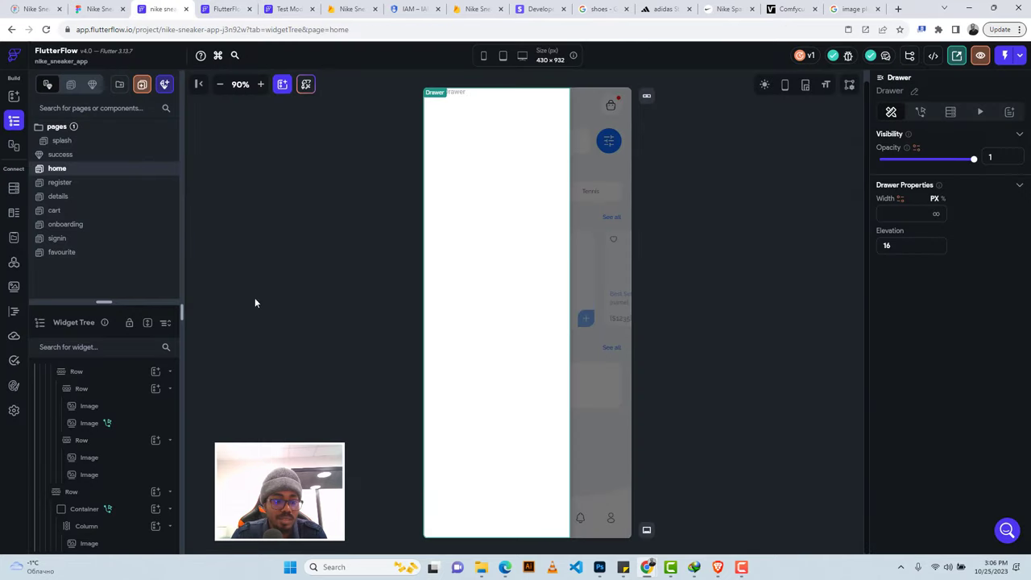
# Add a full-width, full-height Container inside the Drawer and fill it with #1483C2.
pyautogui.scroll(-1, 112, 436)
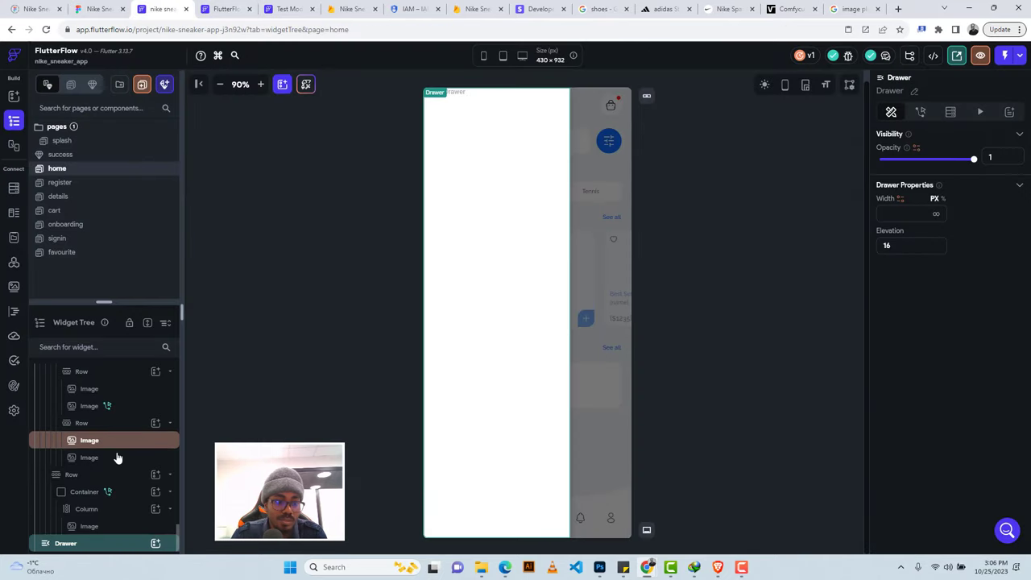
pyautogui.click(156, 544)
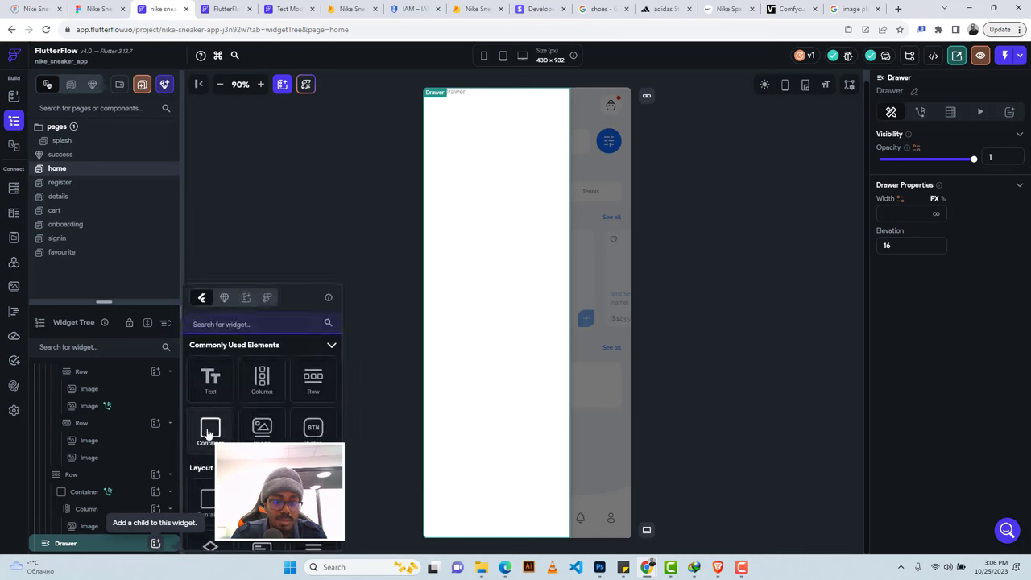
pyautogui.click(209, 429)
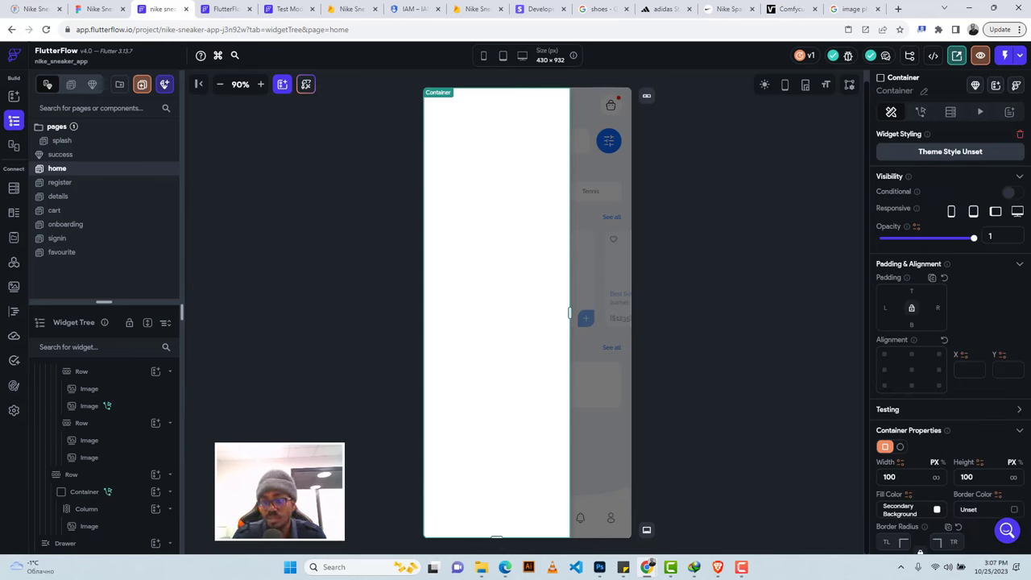
pyautogui.click(936, 478)
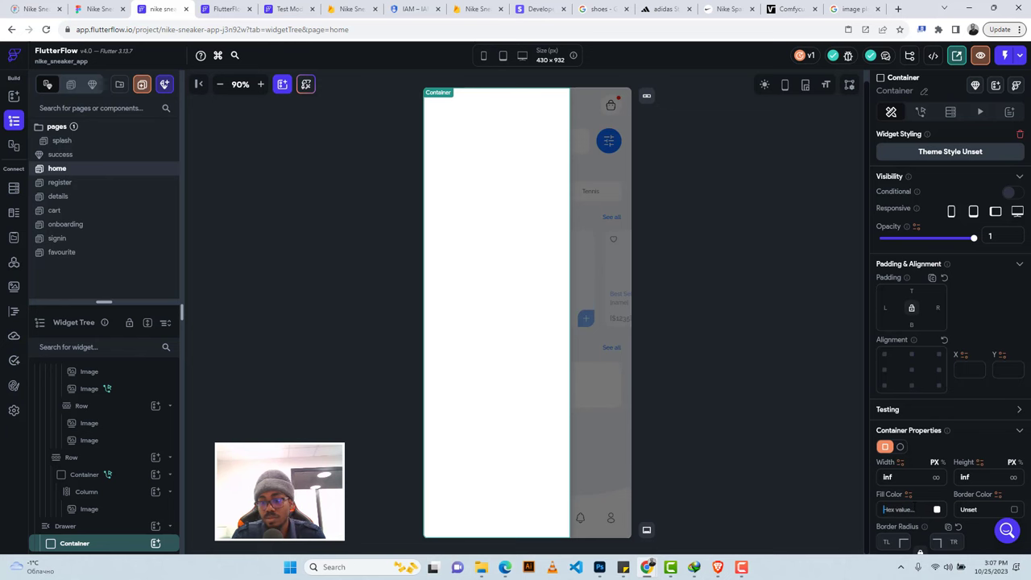
pyautogui.click(915, 506)
pyautogui.hotkey('ctrl', 'v')
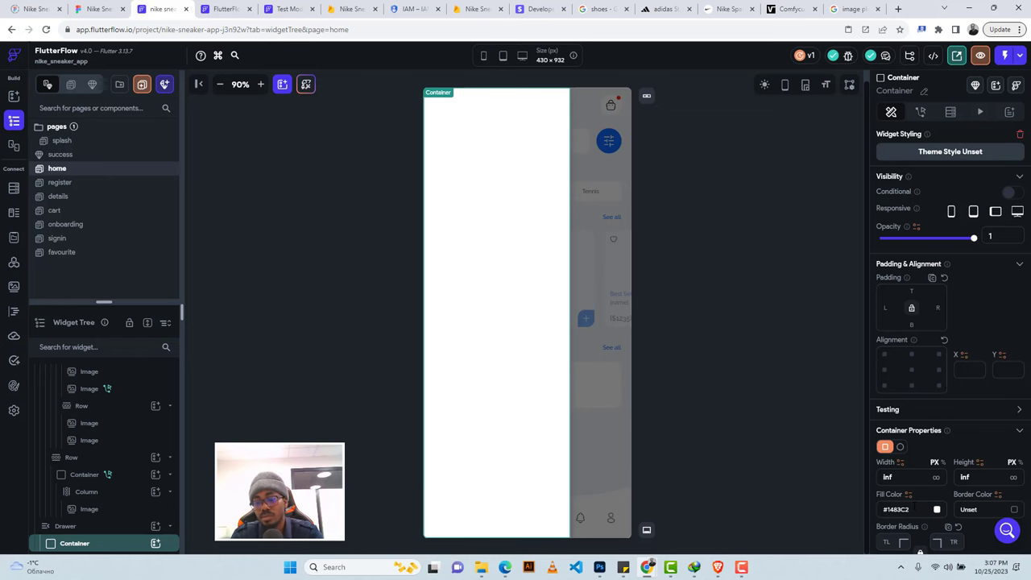
pyautogui.press('Return')
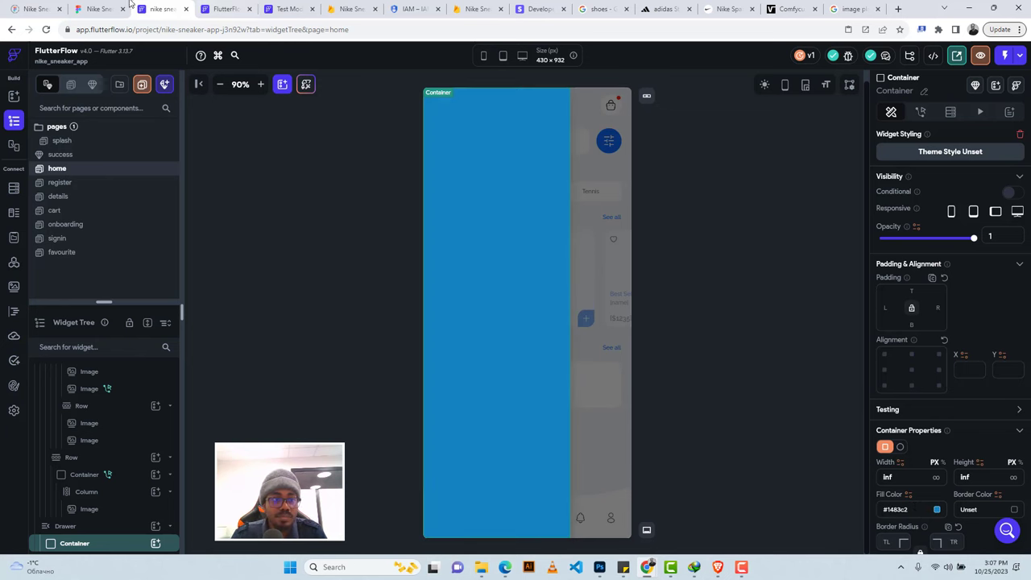
pyautogui.click(95, 9)
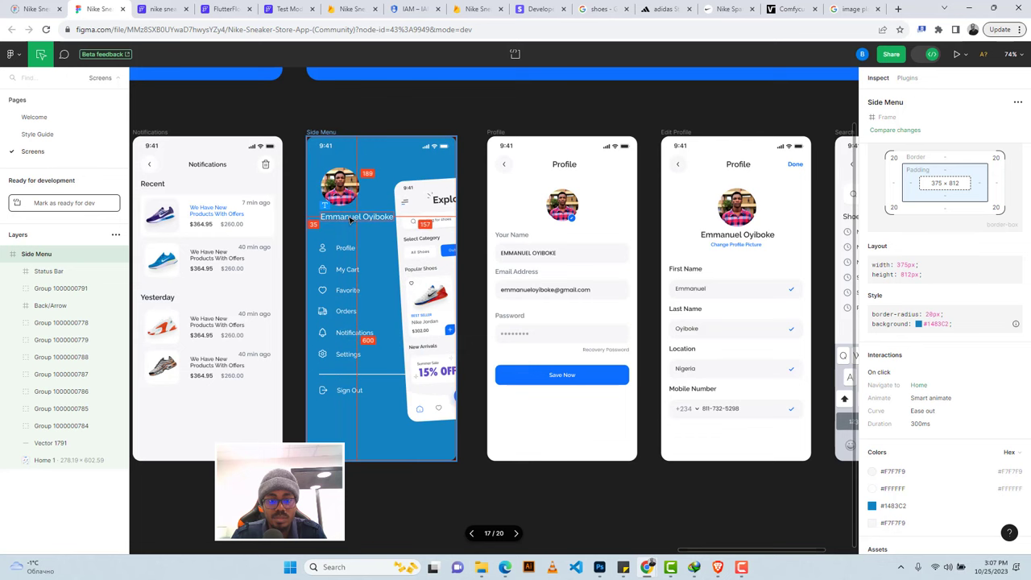
# Back in FlutterFlow, dismiss the Add New menu and open Add Child on the blue Container.
pyautogui.click(161, 9)
pyautogui.click(471, 137)
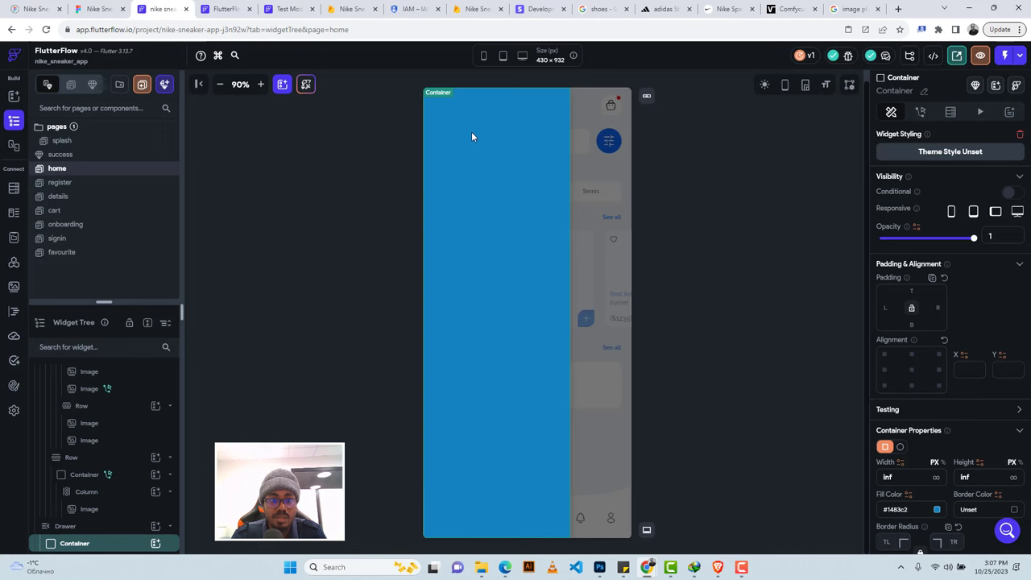
pyautogui.click(156, 543)
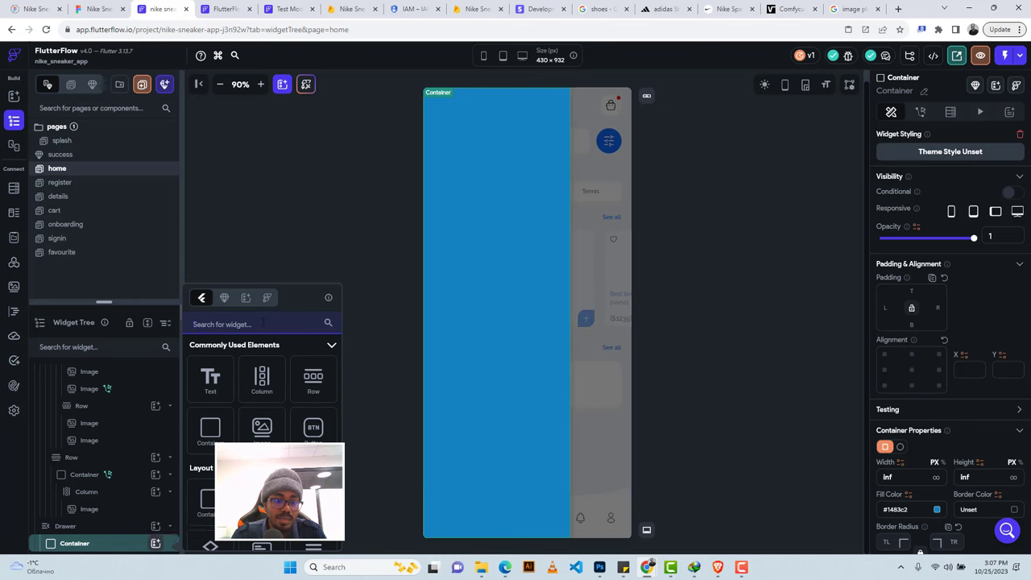
# Add a CircleImage widget to the drawer container by searching 'circle'.
pyautogui.press('Escape')
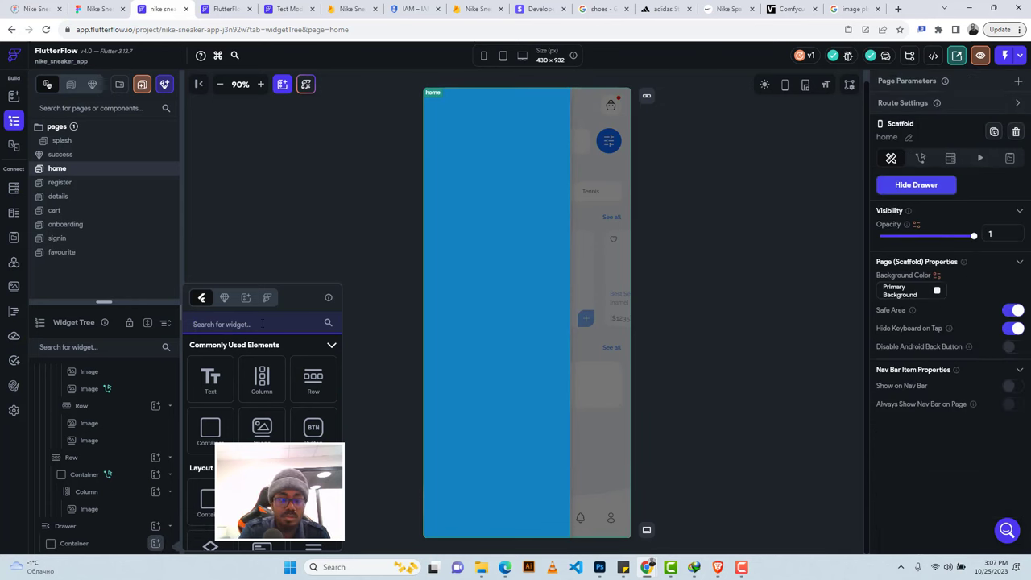
pyautogui.write('cu')
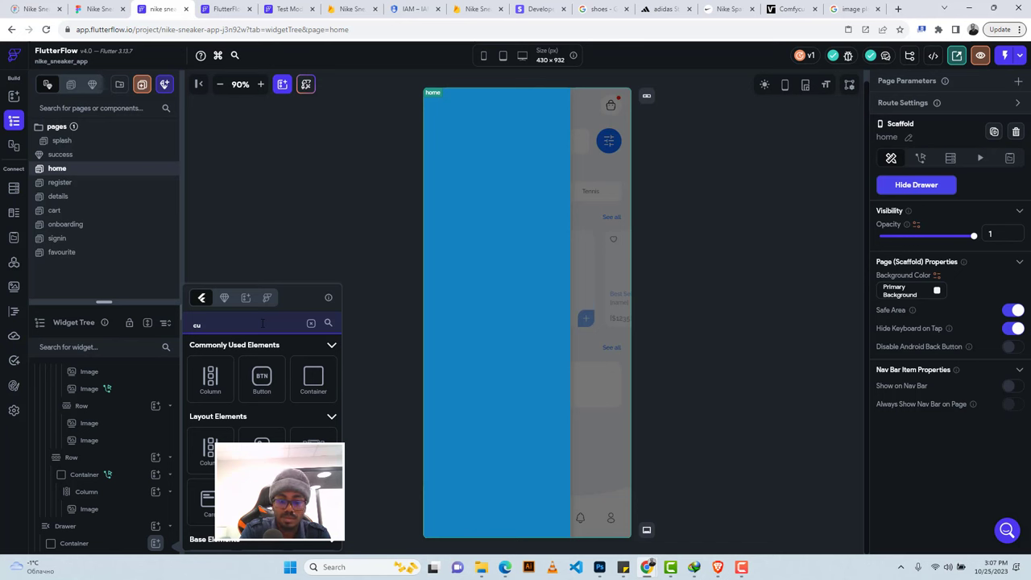
pyautogui.press('BackSpace')
pyautogui.write('ircle')
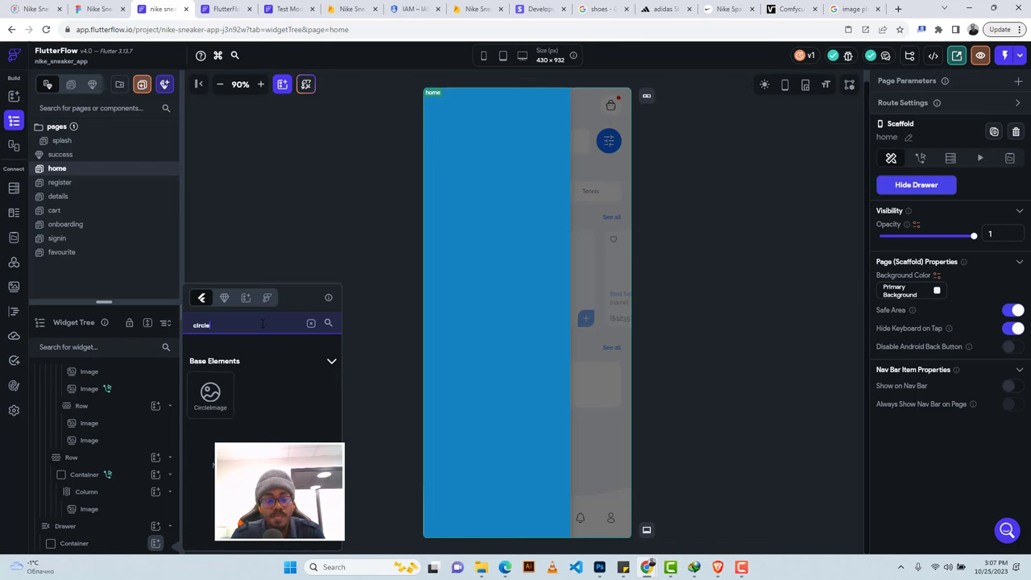
pyautogui.click(207, 397)
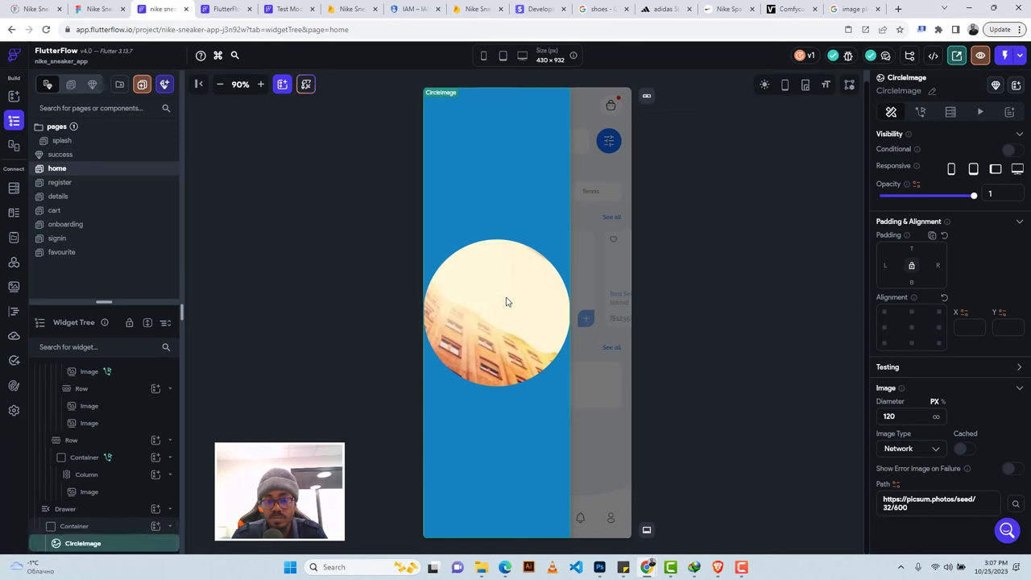
# Wrap the CircleImage in a Row, then wrap that Row in a Column.
pyautogui.rightClick(144, 548)
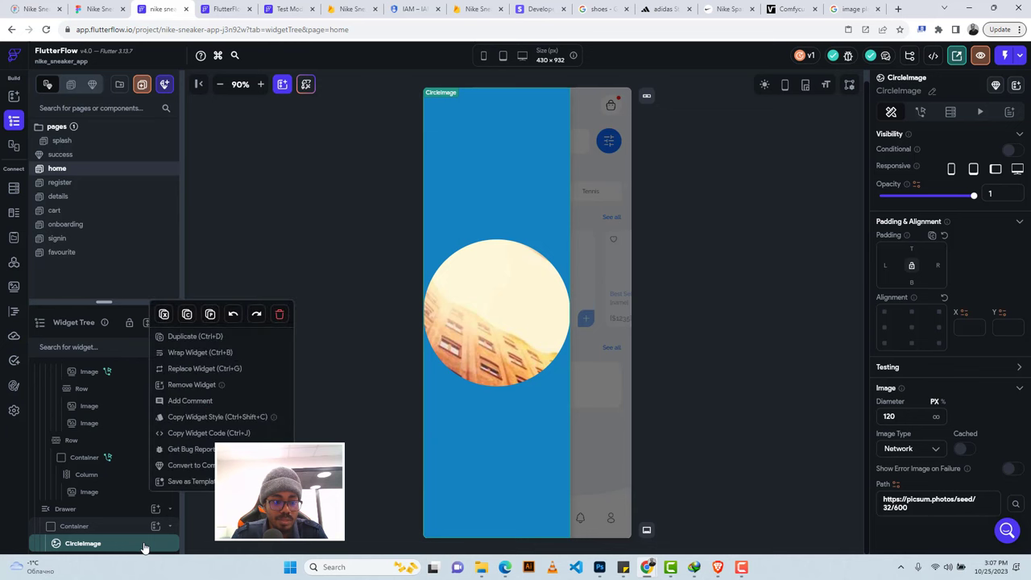
pyautogui.click(185, 355)
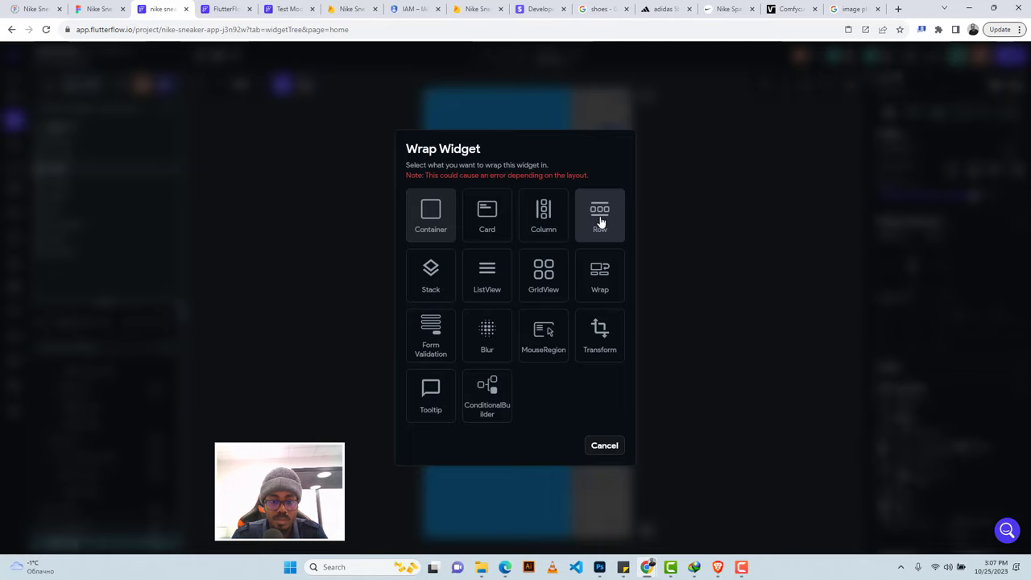
pyautogui.click(600, 218)
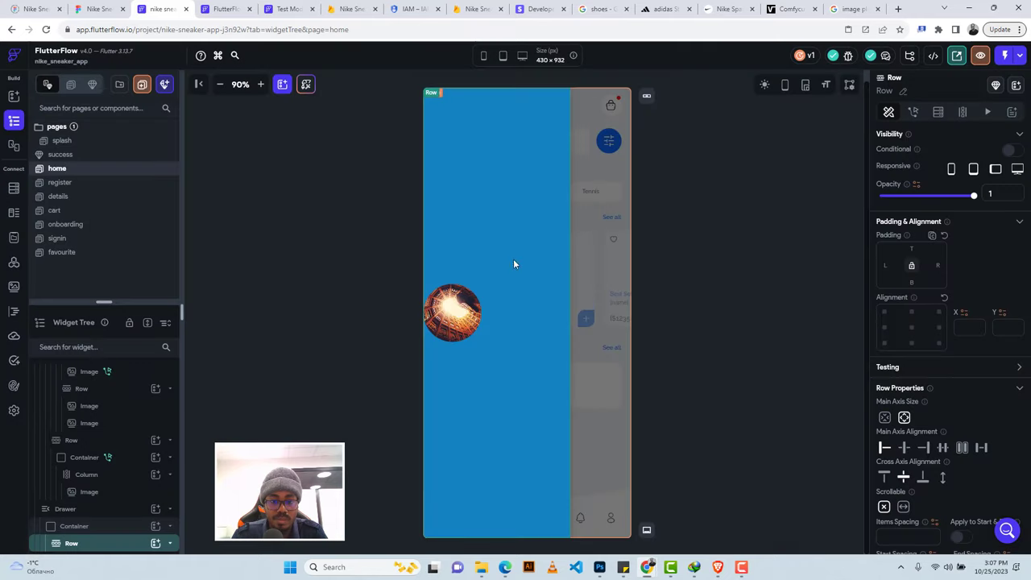
pyautogui.rightClick(95, 544)
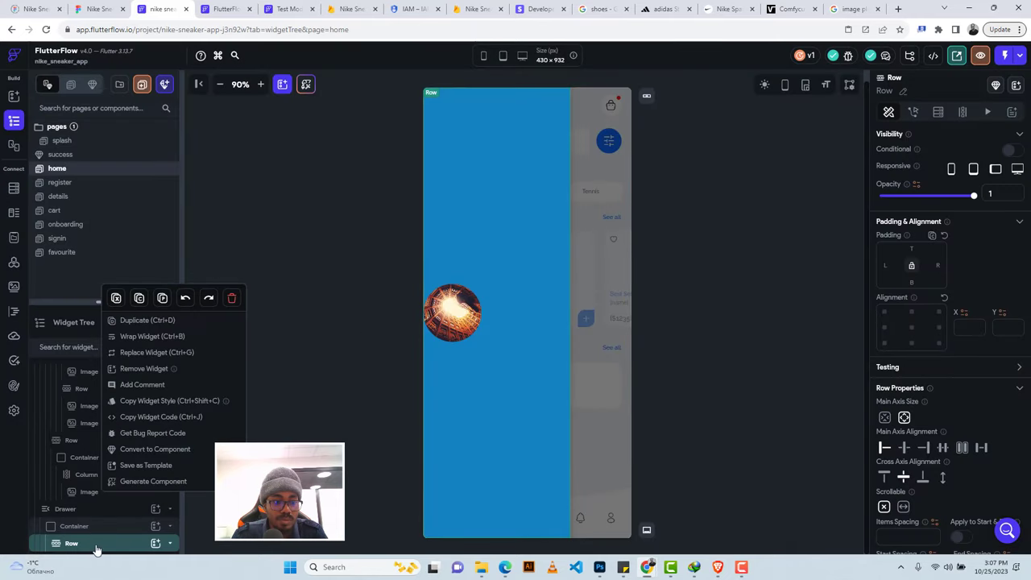
pyautogui.click(153, 336)
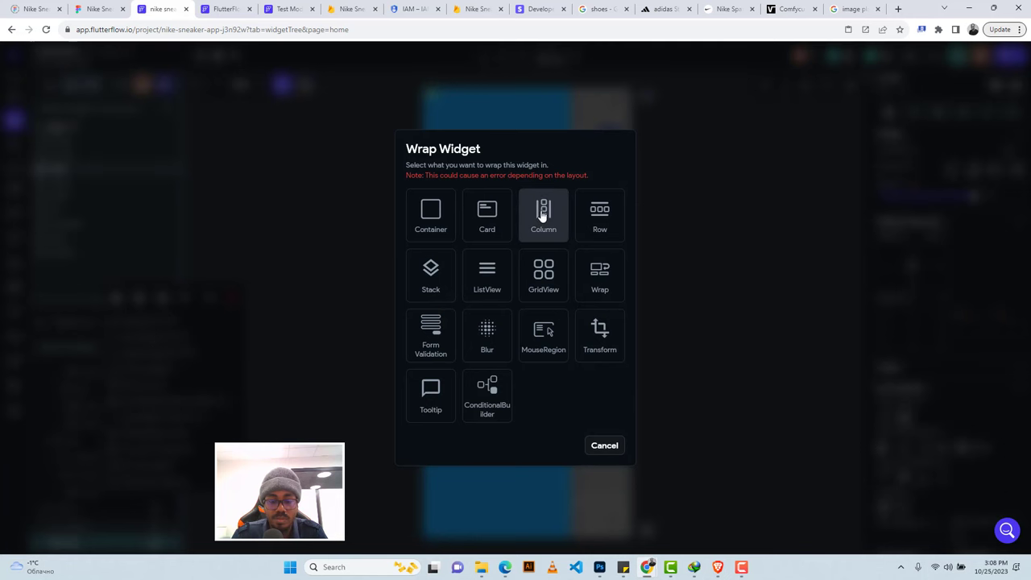
pyautogui.click(522, 205)
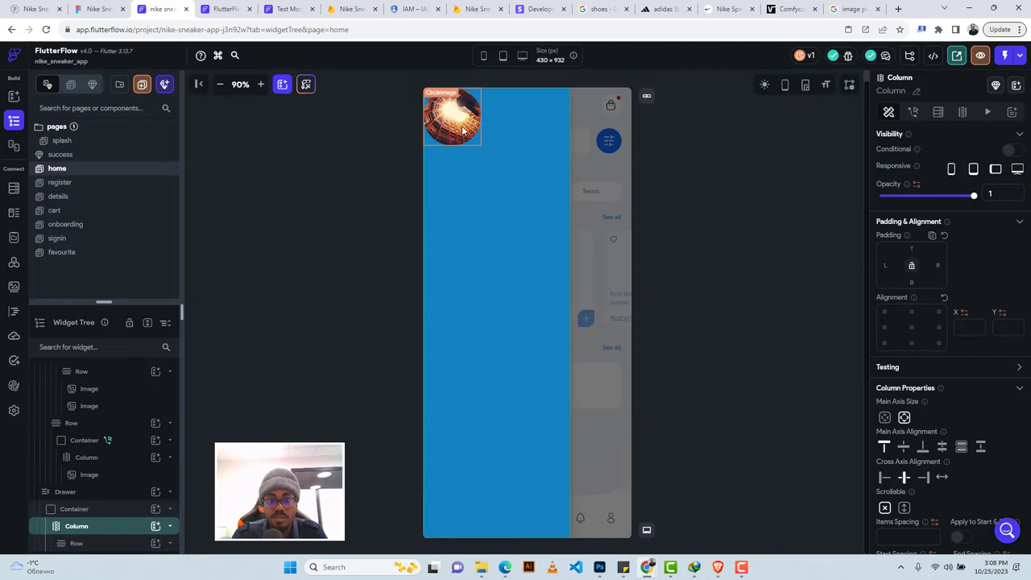
# Copy the web address of a grey person placeholder image from Google Images.
pyautogui.click(463, 131)
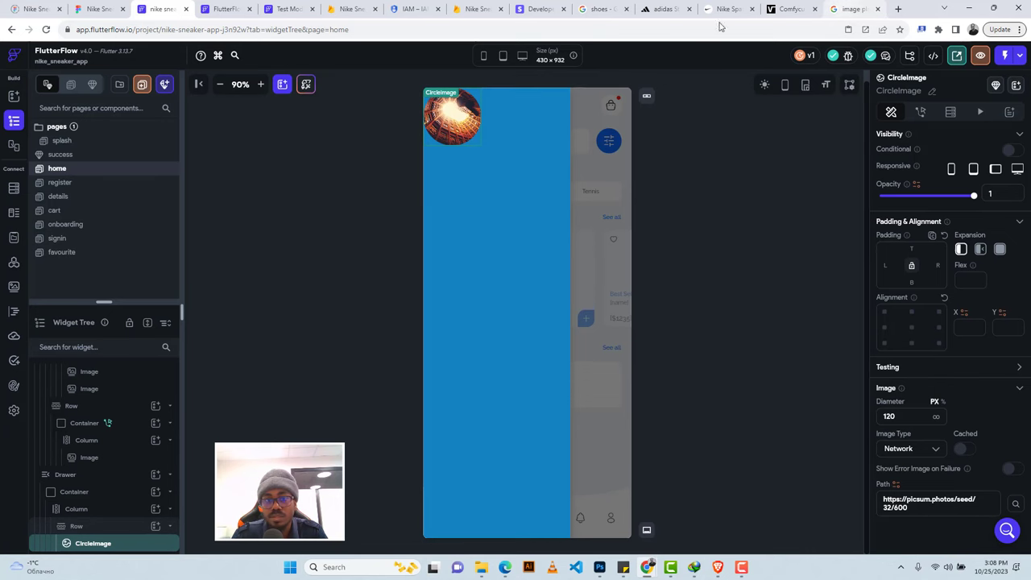
pyautogui.hotkey('ctrl', '9')
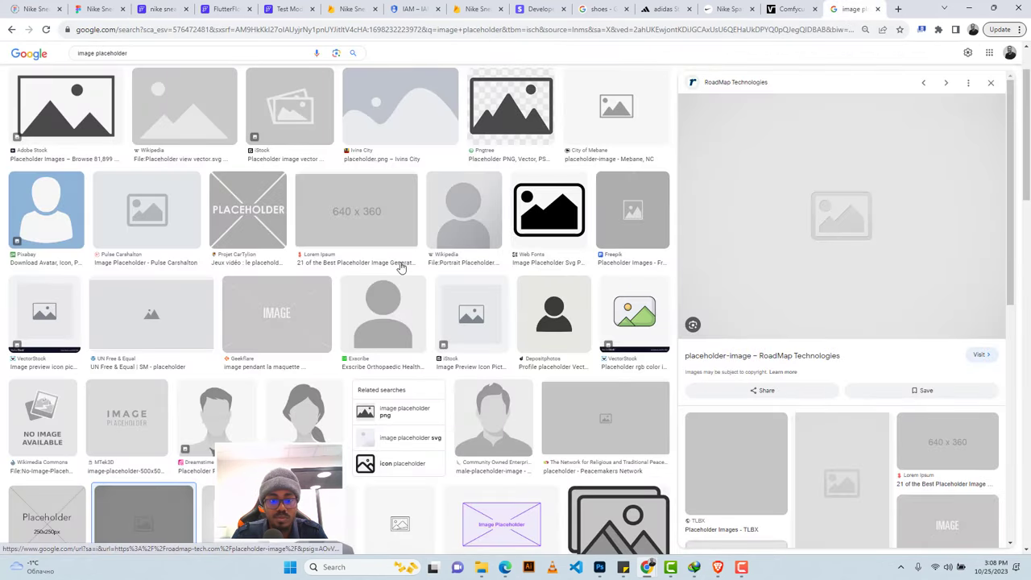
pyautogui.click(382, 316)
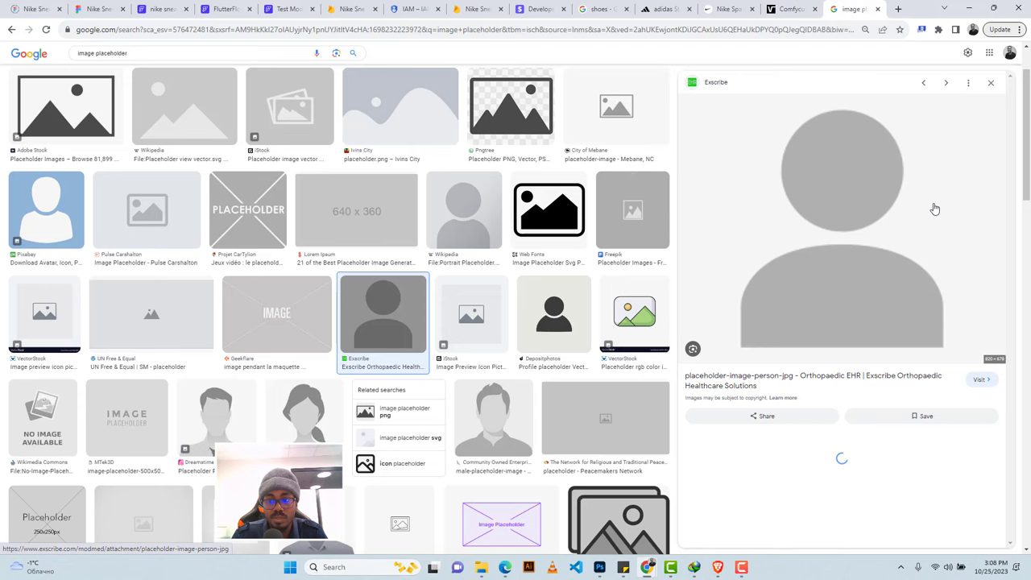
pyautogui.rightClick(845, 186)
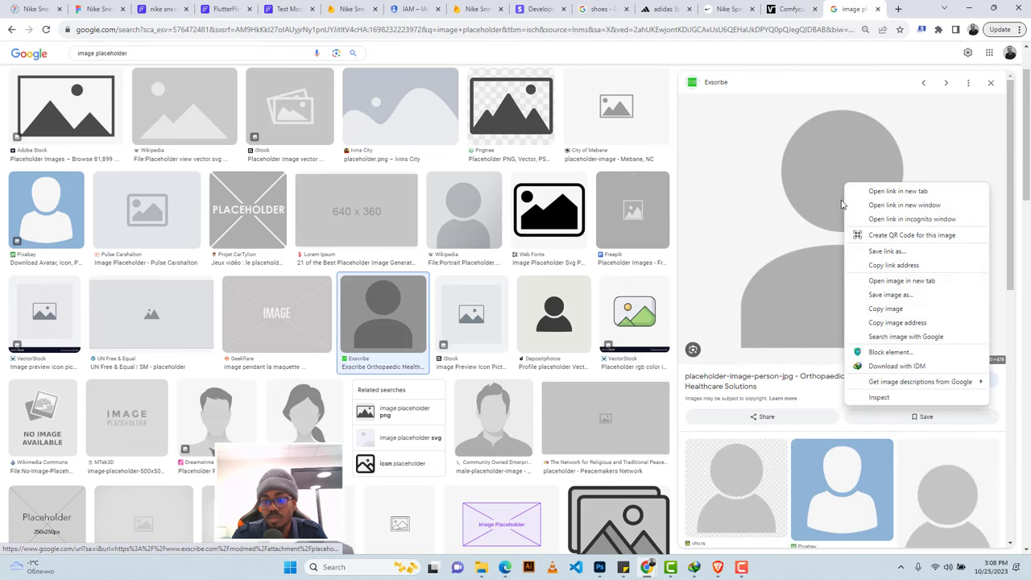
pyautogui.click(897, 322)
pyautogui.click(161, 9)
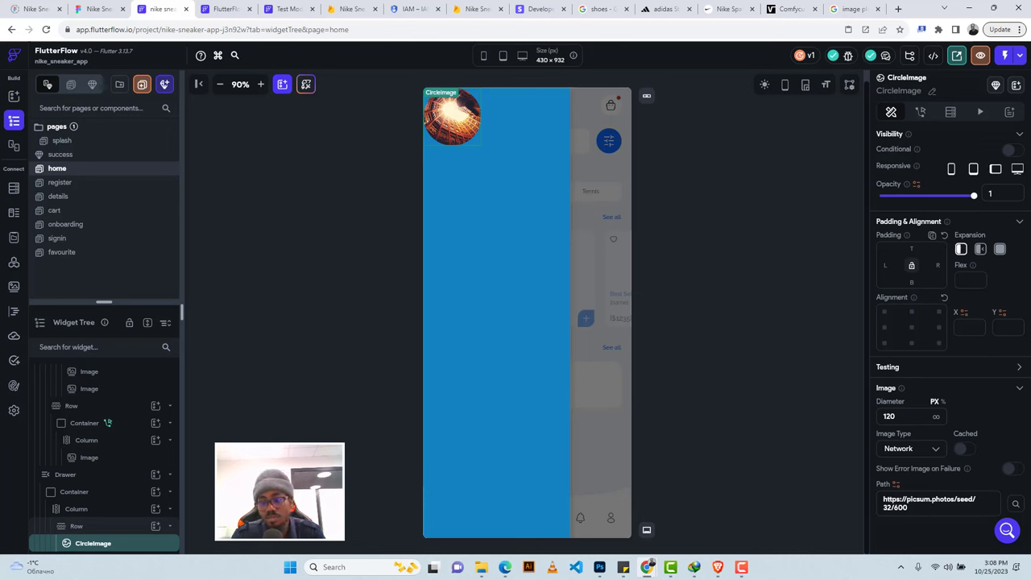
# Replace the CircleImage path with the copied grey person placeholder URL.
pyautogui.tripleClick(897, 507)
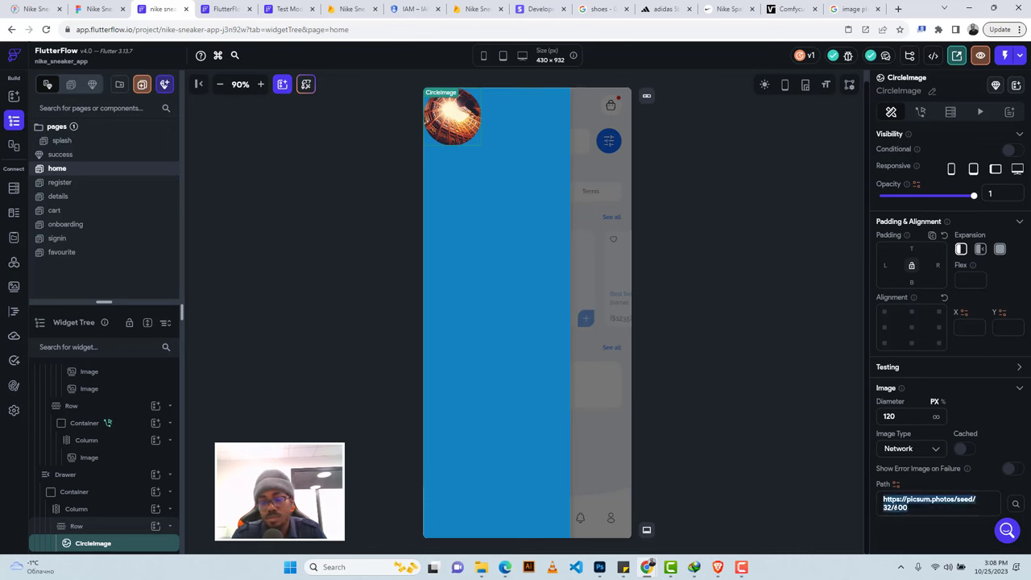
pyautogui.write('https://www.exscribe.com/wp-content/uploads/2021/08/placeholder-image-person-jpg.jpg')
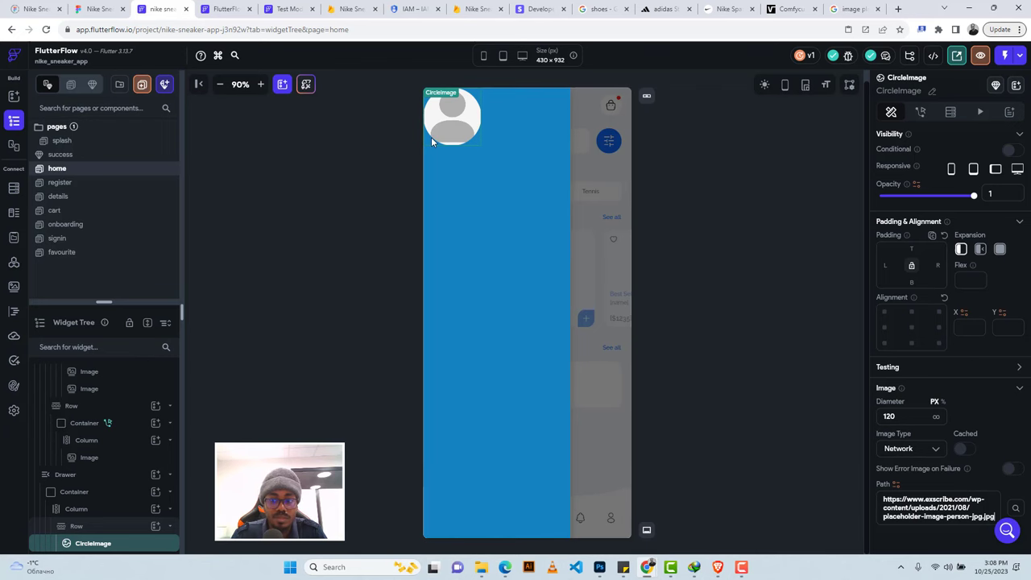
pyautogui.click(95, 8)
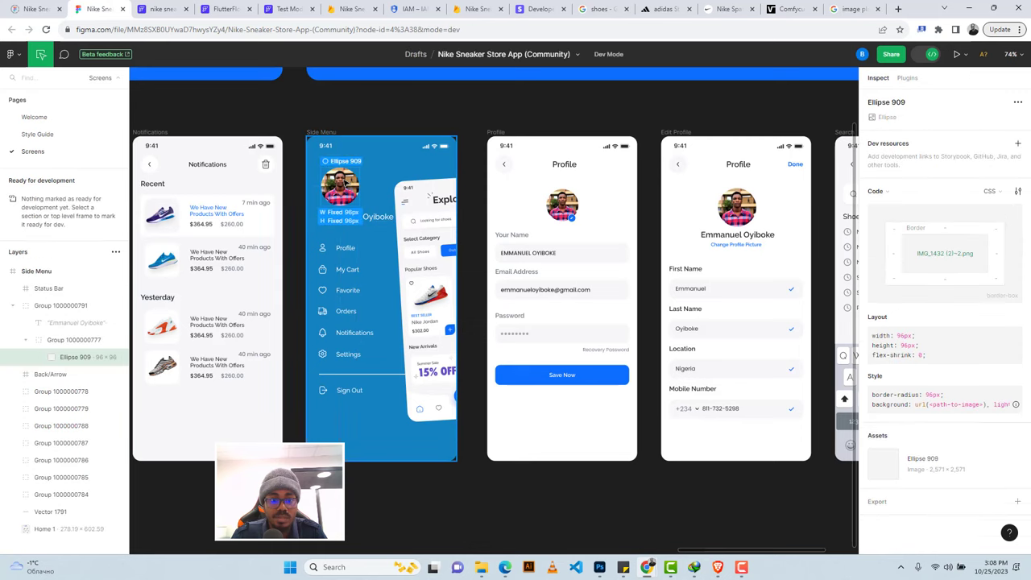
pyautogui.click(161, 9)
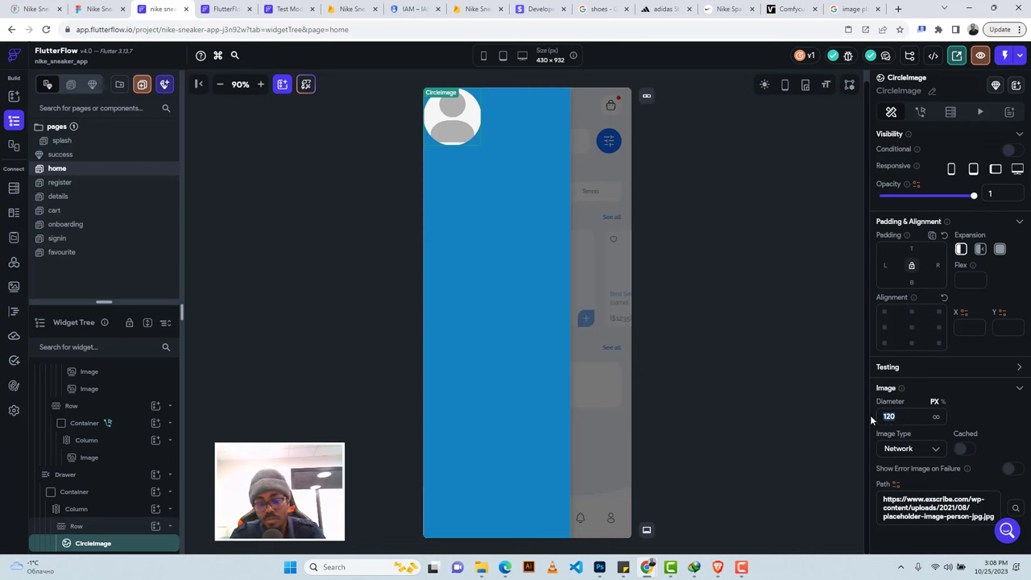
# Set the profile CircleImage diameter to 96 px, checking it against Figma.
pyautogui.write('9')
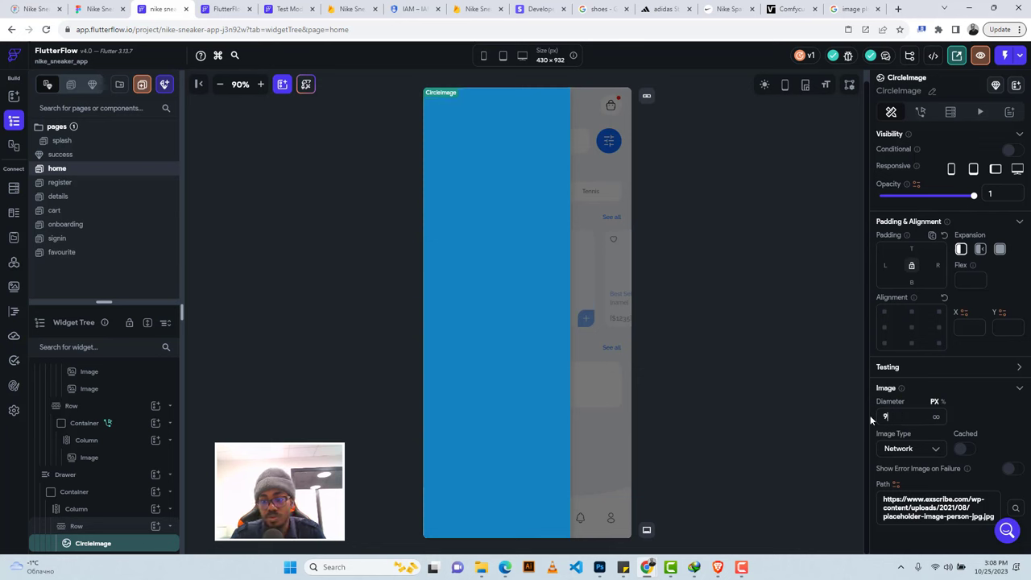
pyautogui.write('6')
pyautogui.click(98, 9)
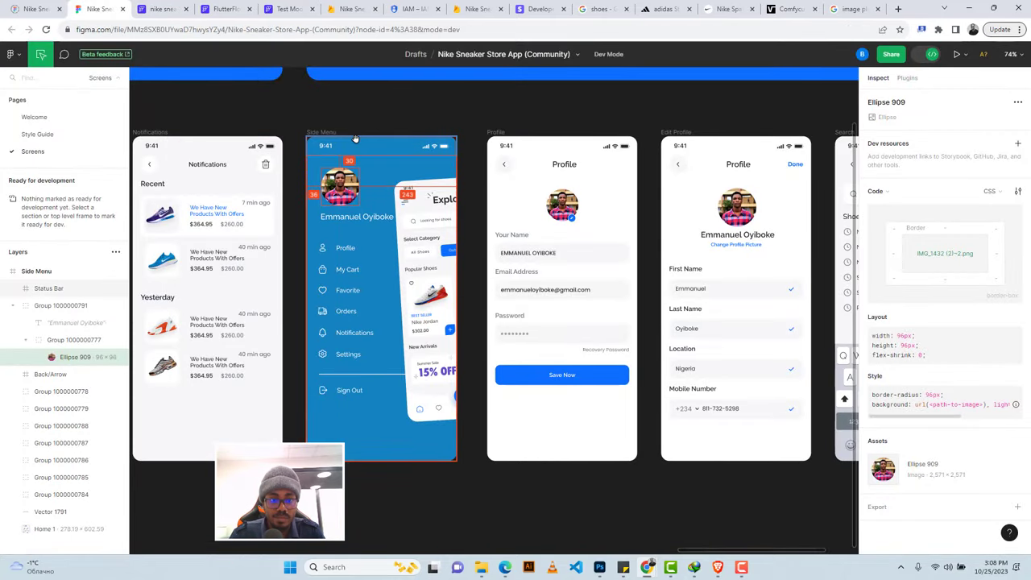
pyautogui.click(158, 8)
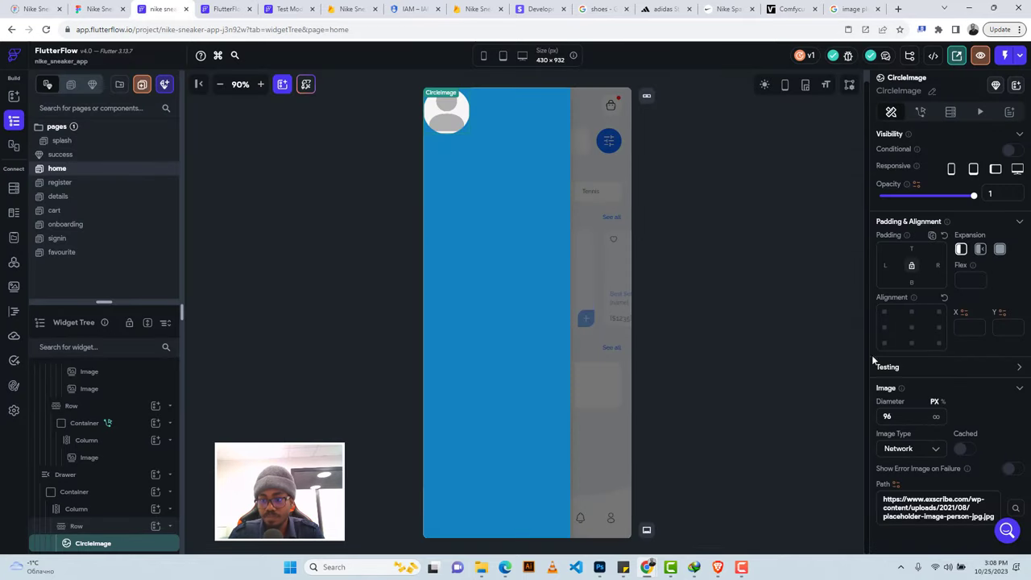
# Pad the avatar 66 px from the top and 36 px from the left.
pyautogui.click(911, 249)
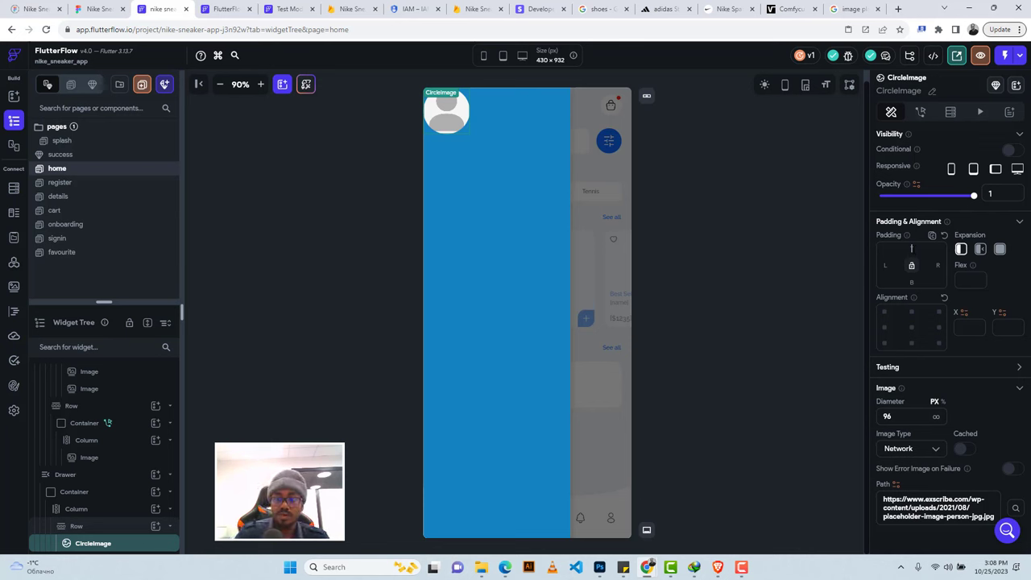
pyautogui.write('8')
pyautogui.write('66')
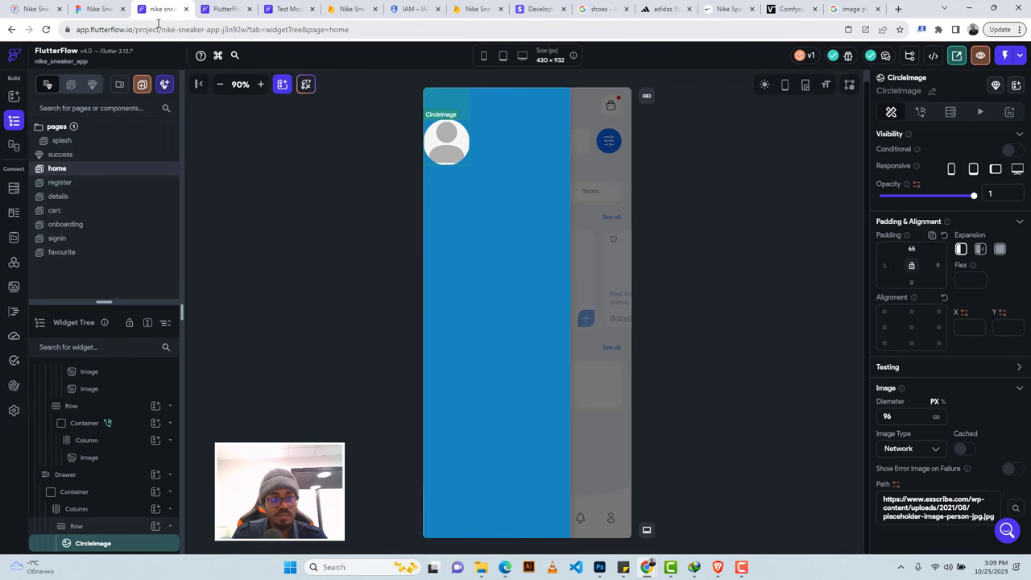
pyautogui.click(94, 10)
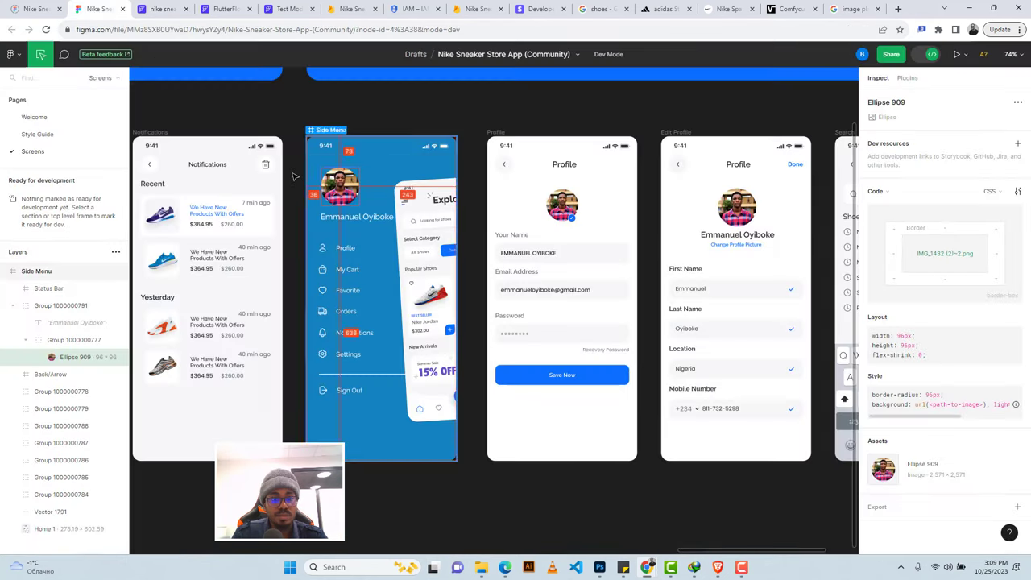
pyautogui.click(179, 6)
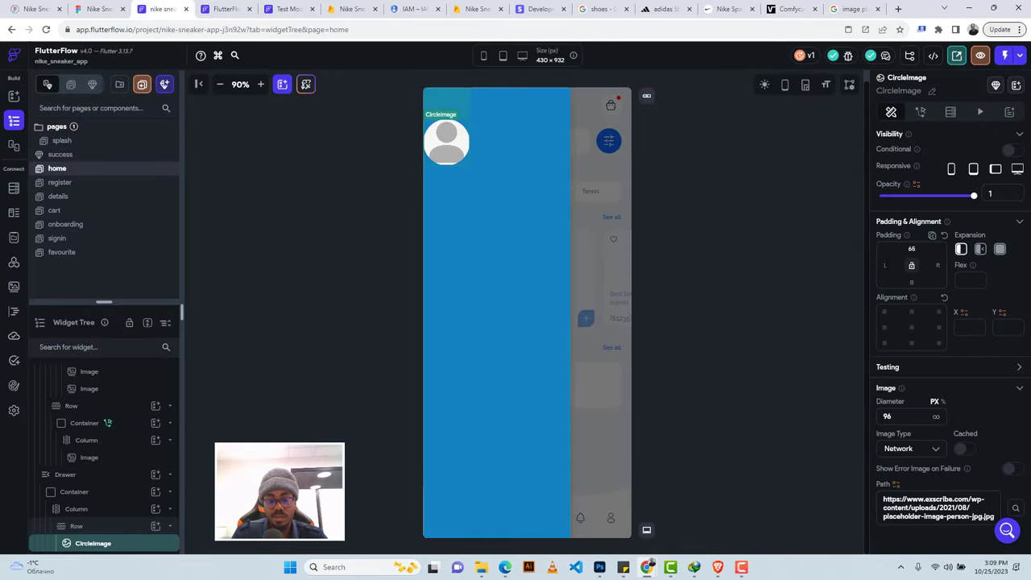
pyautogui.click(885, 265)
pyautogui.write('8')
pyautogui.write('6')
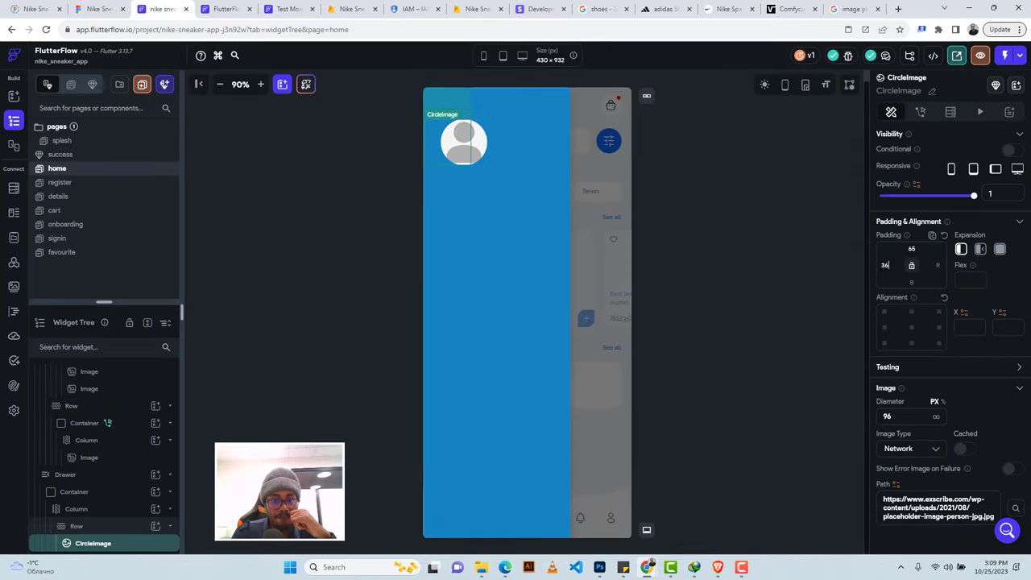
pyautogui.click(455, 200)
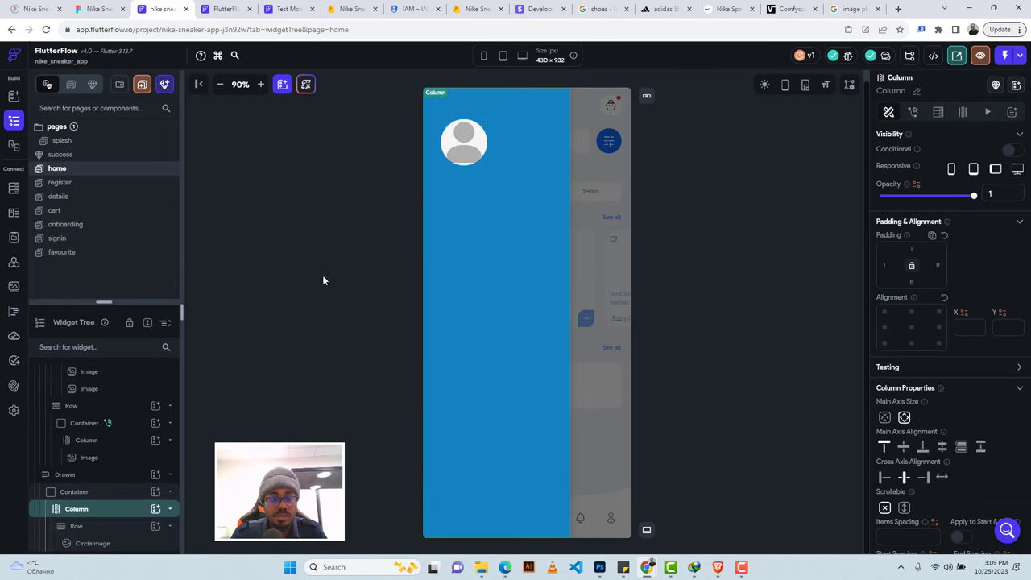
# Add a Row below the avatar and copy the profile name text from Figma.
pyautogui.click(155, 510)
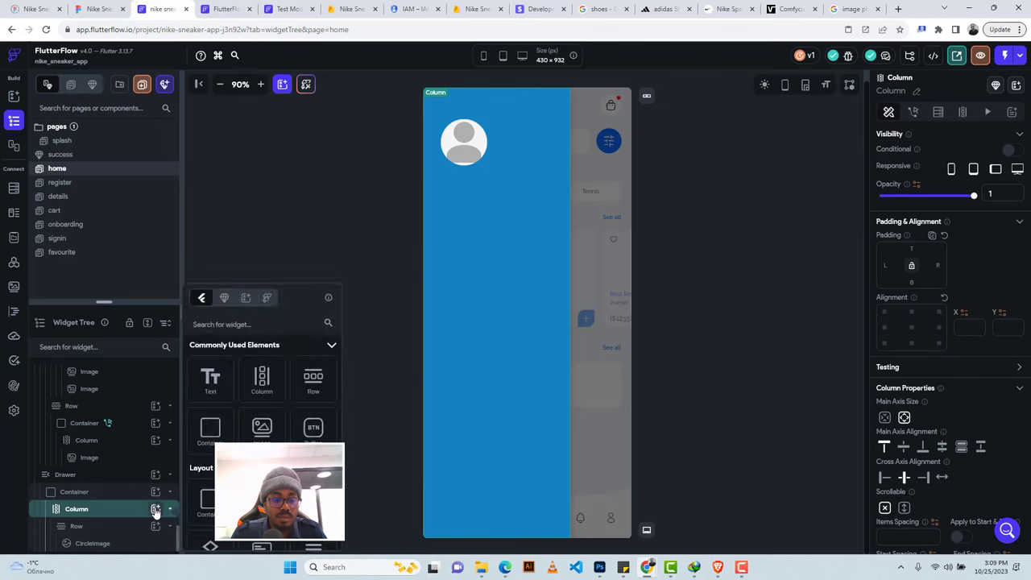
pyautogui.click(313, 378)
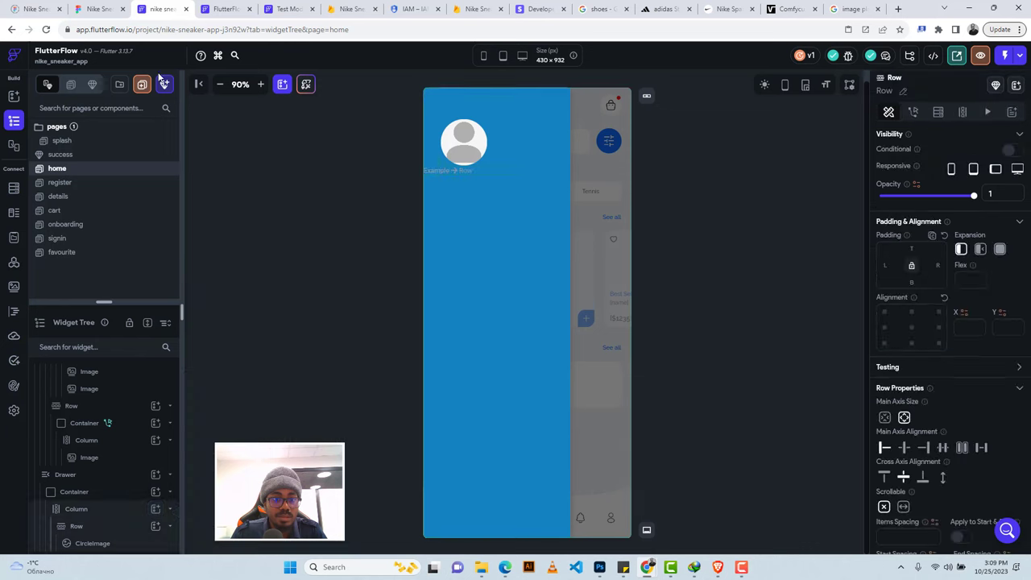
pyautogui.click(100, 11)
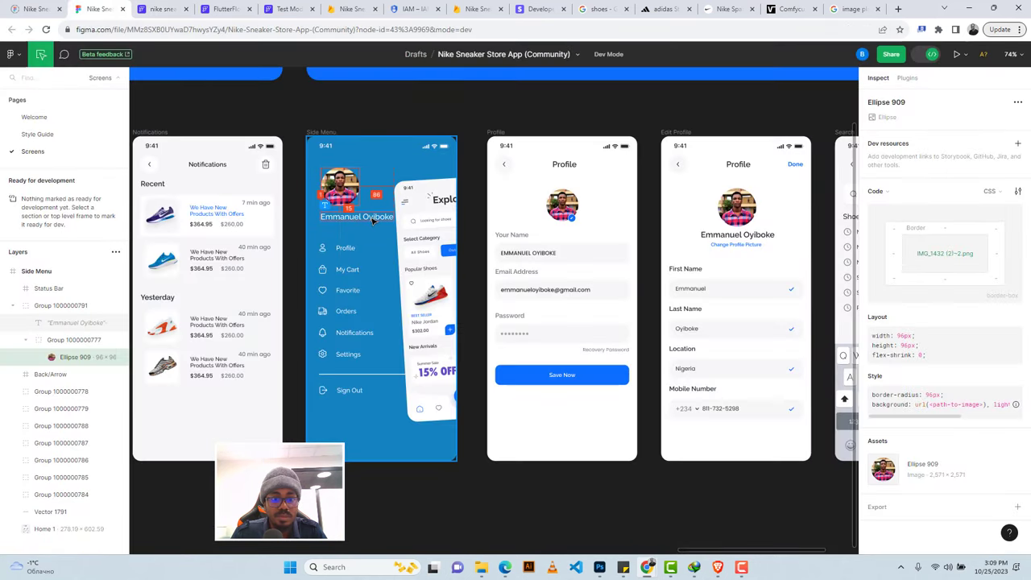
pyautogui.click(373, 219)
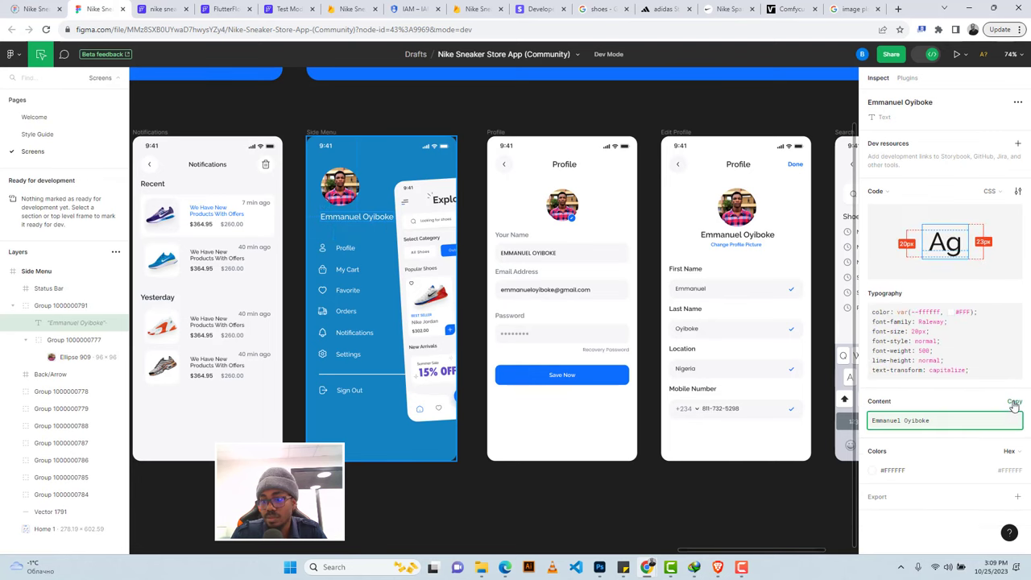
pyautogui.click(1013, 401)
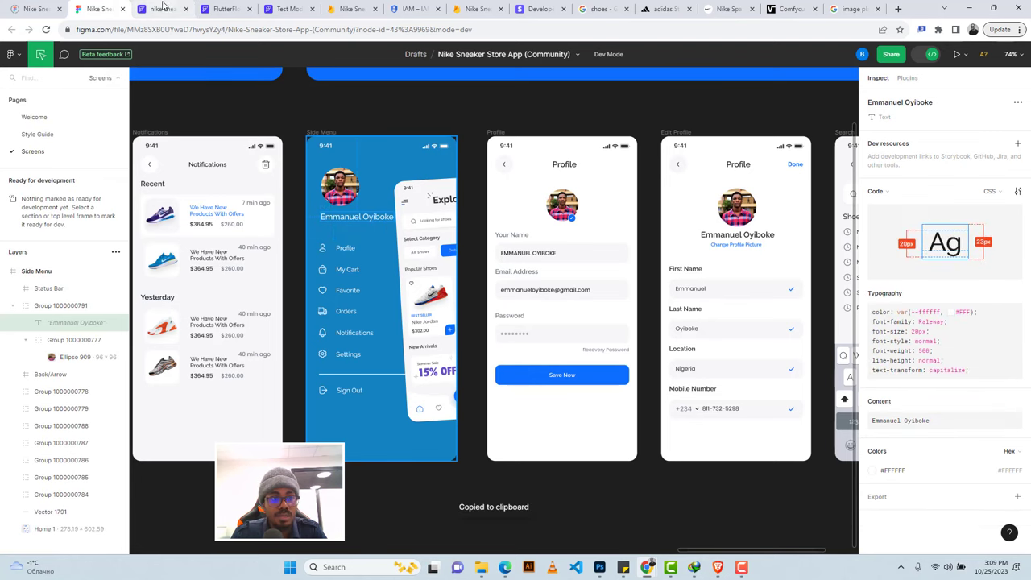
pyautogui.click(159, 9)
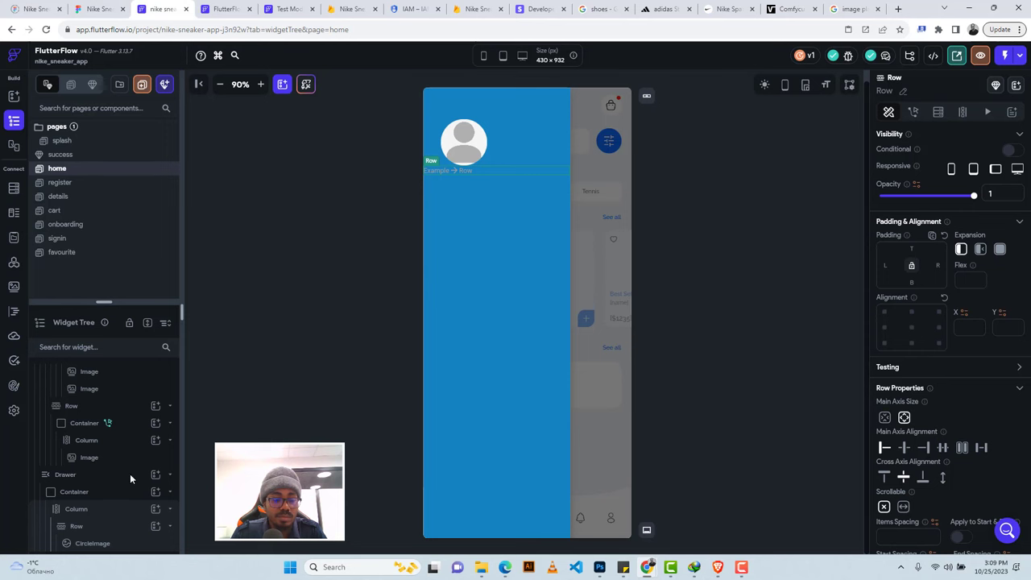
# Add a Text widget in the new Row and paste the profile name into it.
pyautogui.scroll(-1, 129, 473)
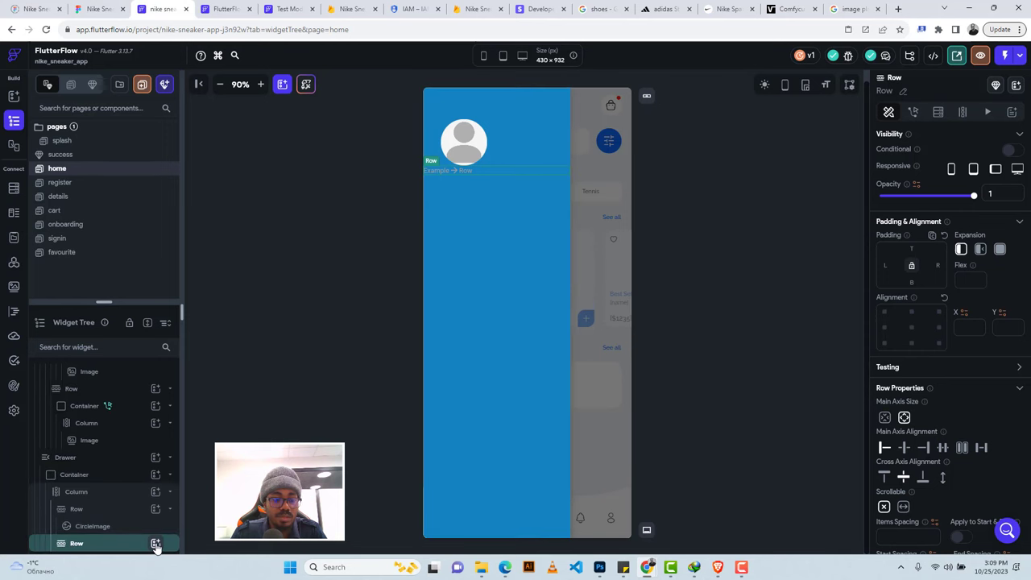
pyautogui.click(156, 545)
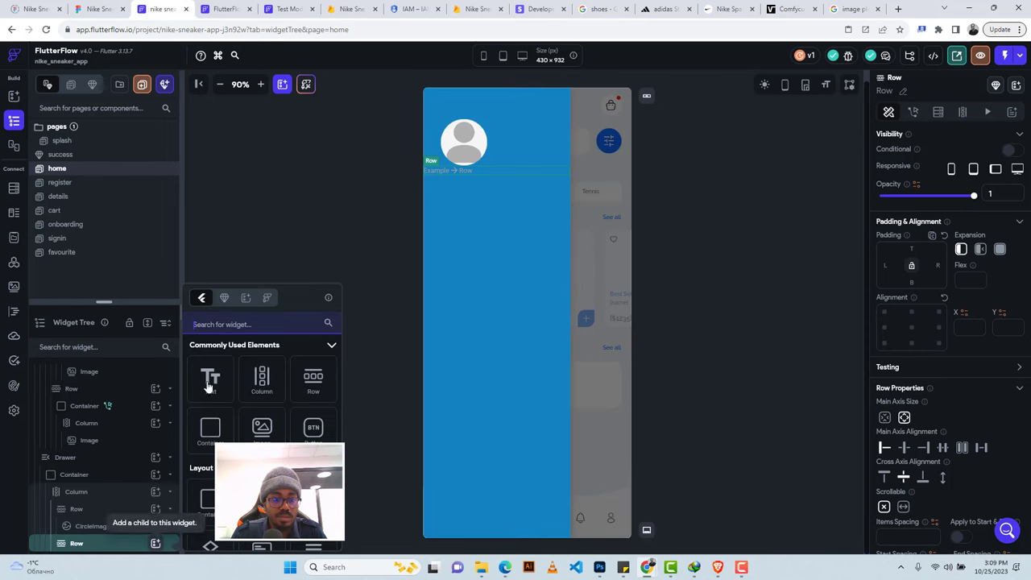
pyautogui.click(210, 385)
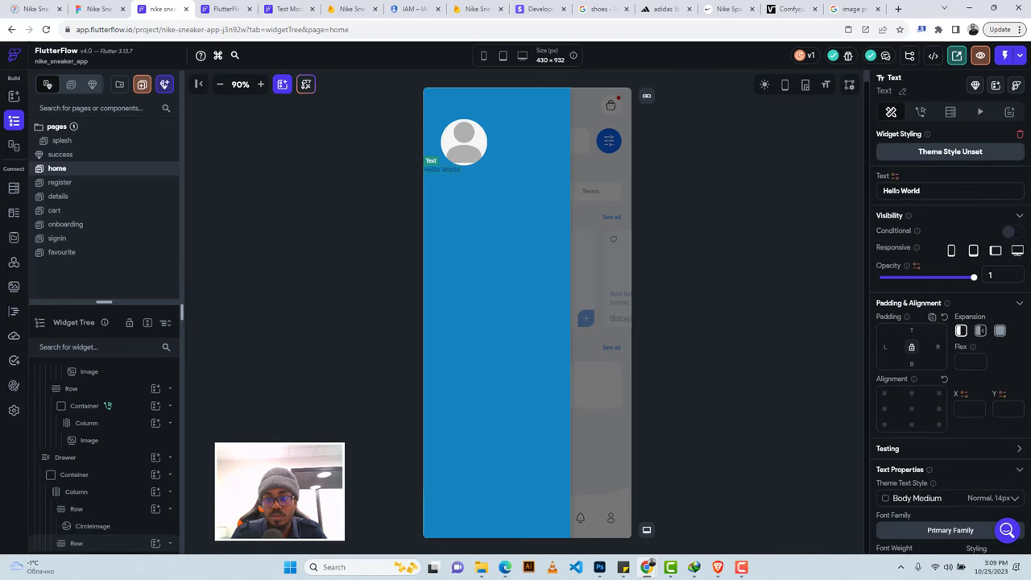
pyautogui.click(896, 191)
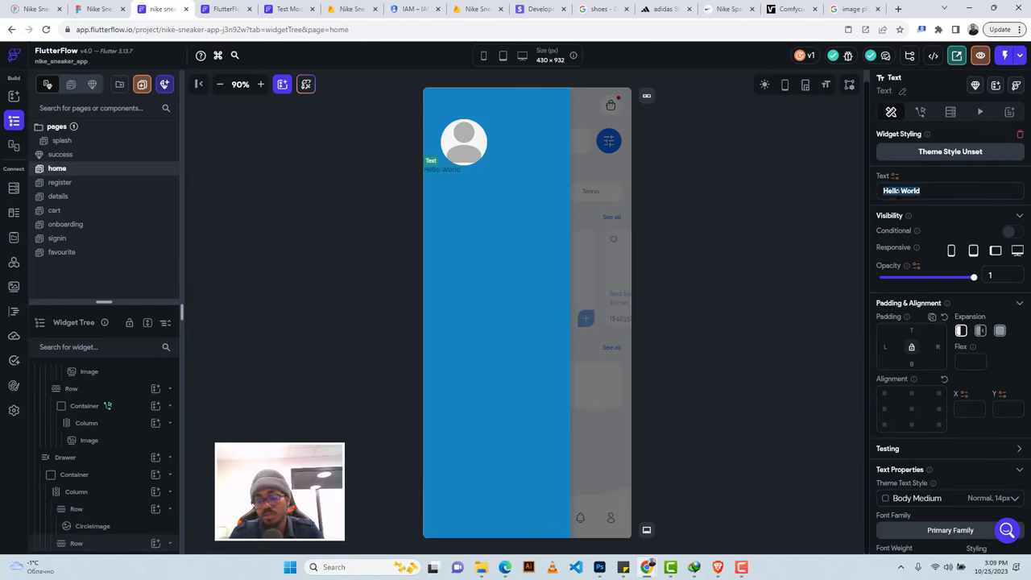
pyautogui.hotkey('ctrl', 'v')
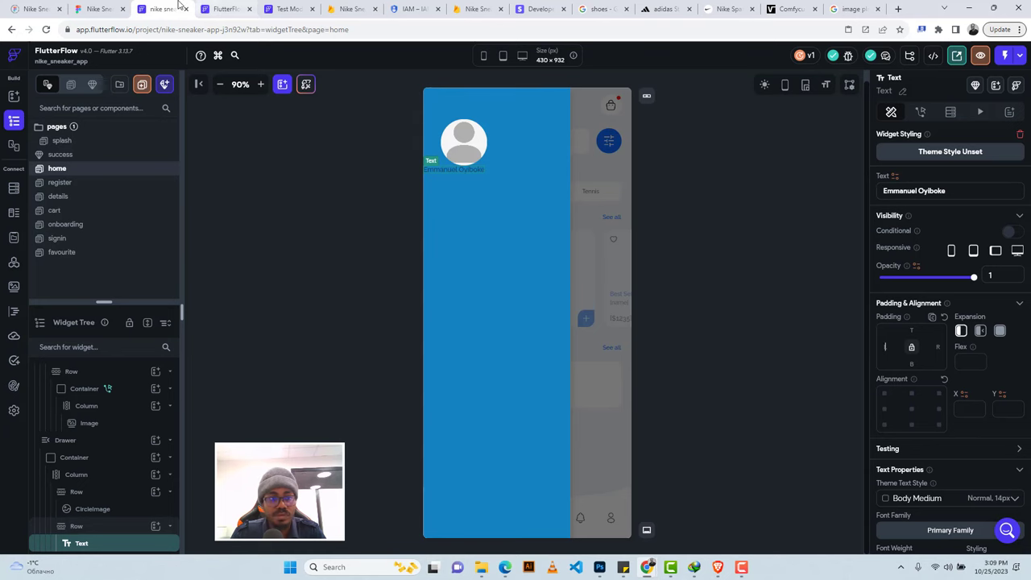
# Style the name text at 500 Medium weight, size 20, in Secondary Background colour.
pyautogui.click(99, 9)
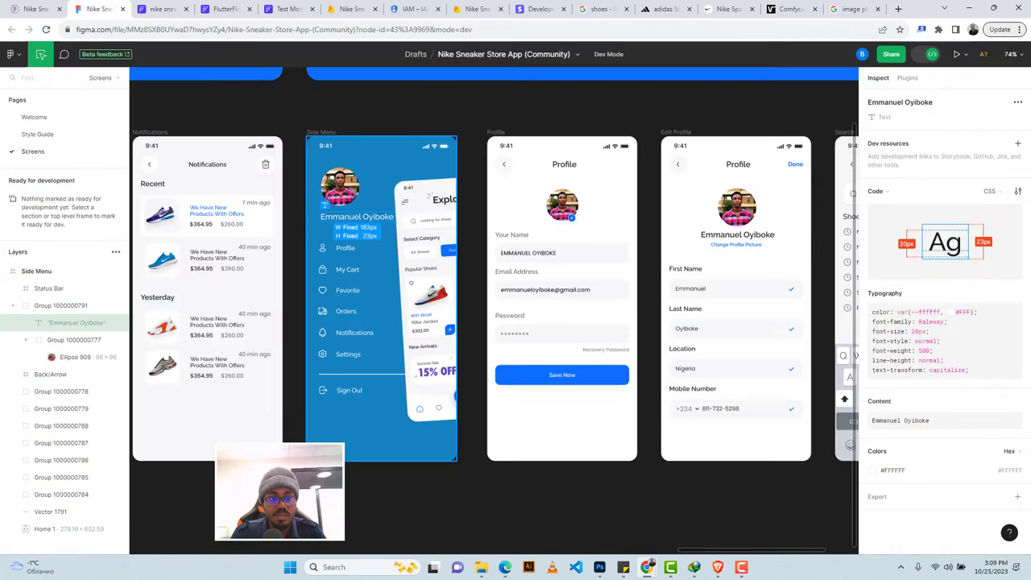
pyautogui.click(165, 9)
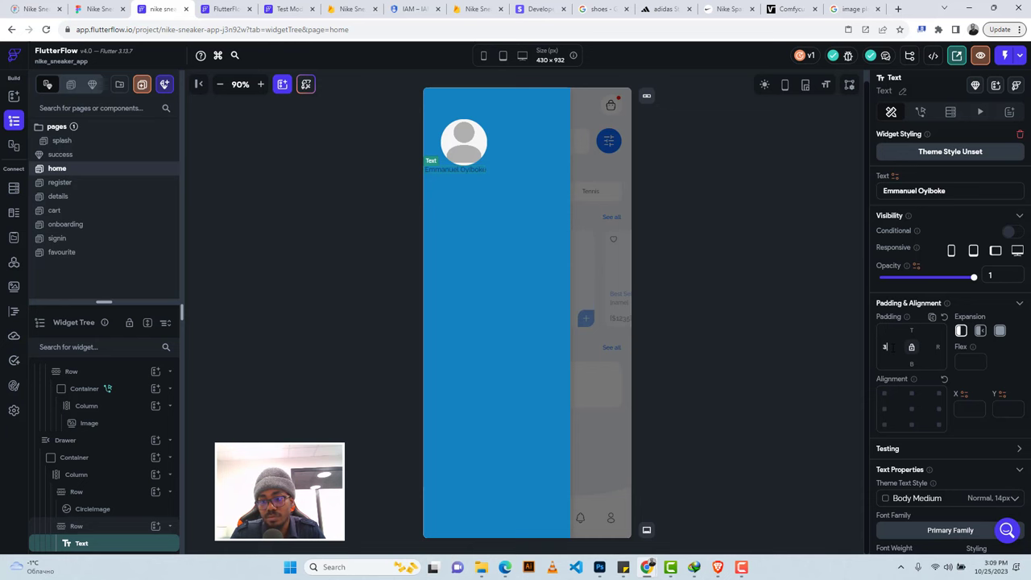
pyautogui.click(99, 9)
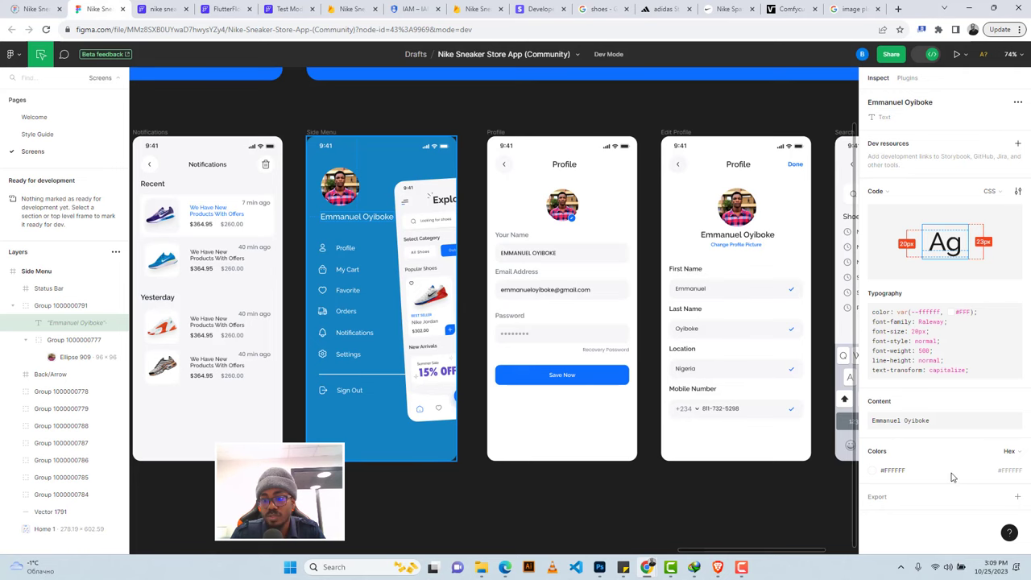
pyautogui.click(161, 9)
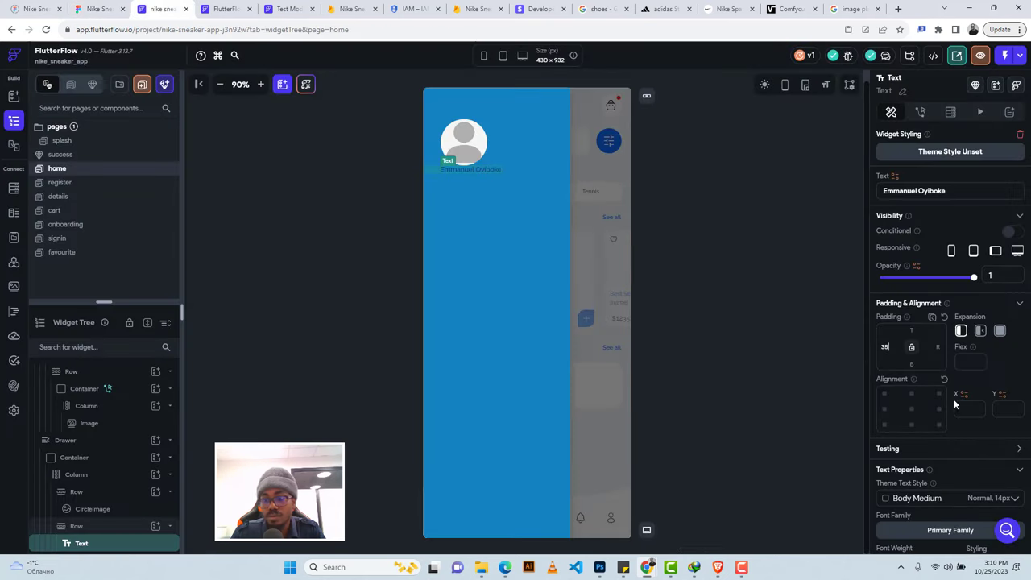
pyautogui.scroll(-3, 953, 398)
pyautogui.click(905, 342)
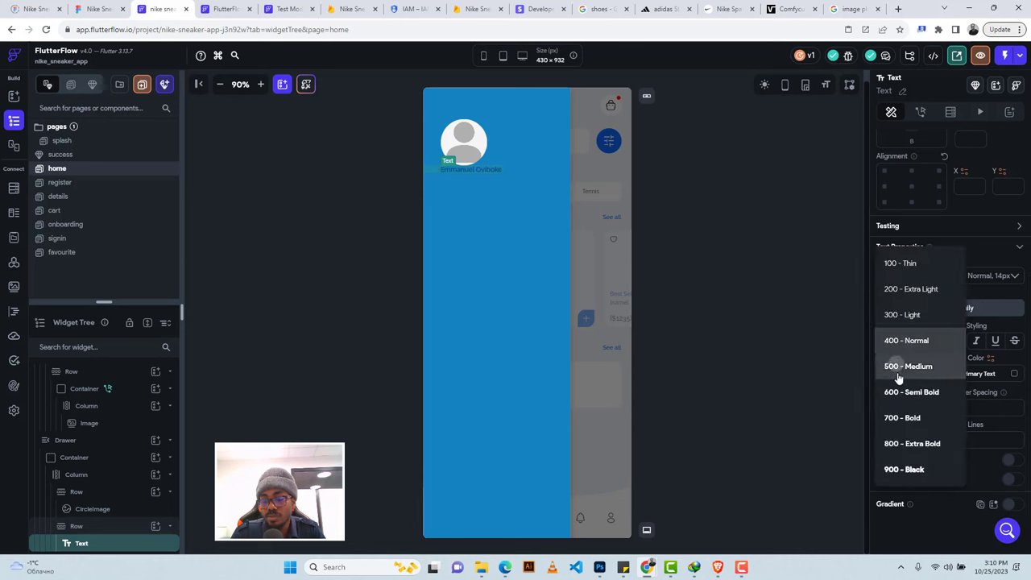
pyautogui.click(898, 369)
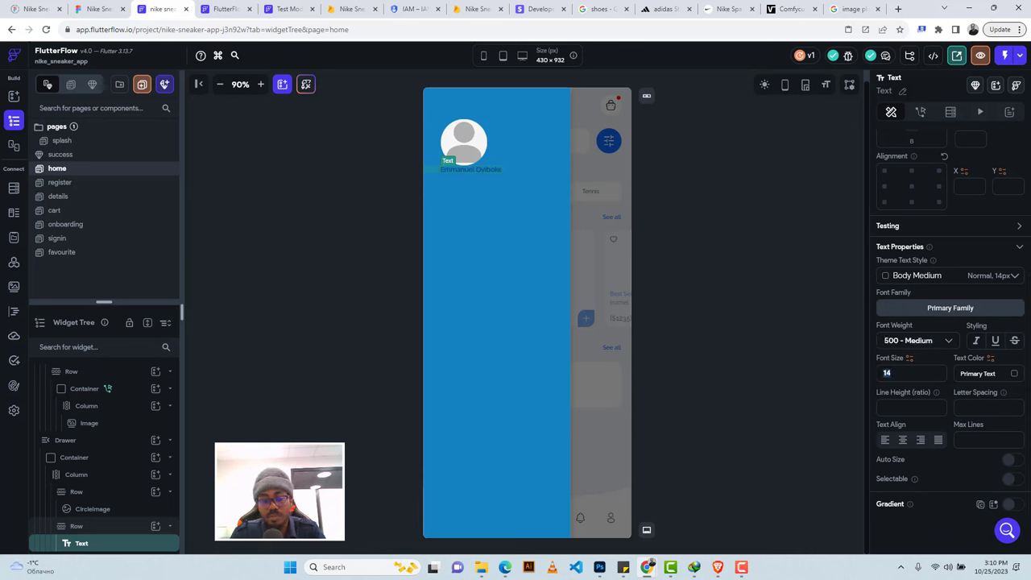
pyautogui.write('2')
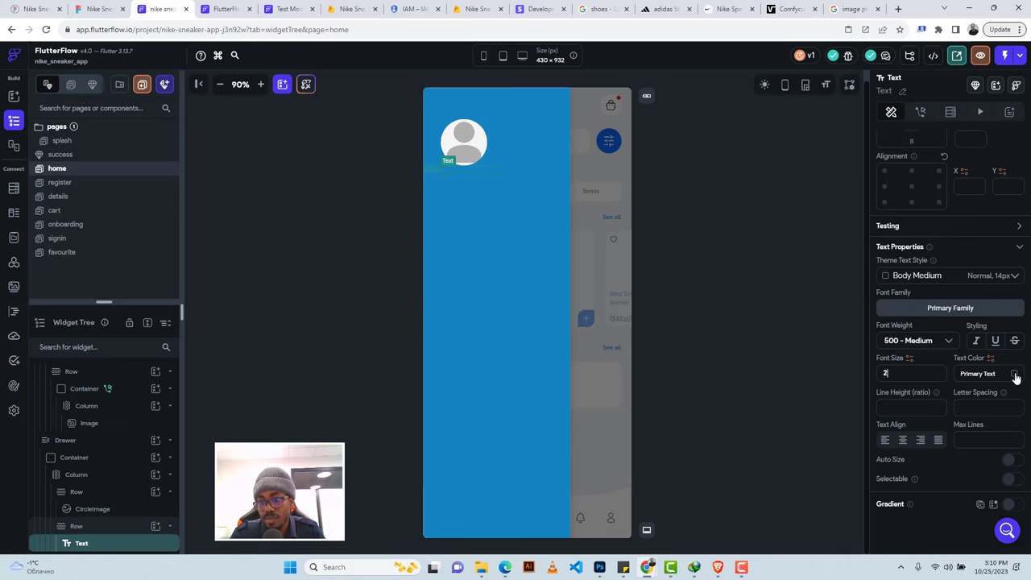
pyautogui.write('0')
pyautogui.click(1014, 375)
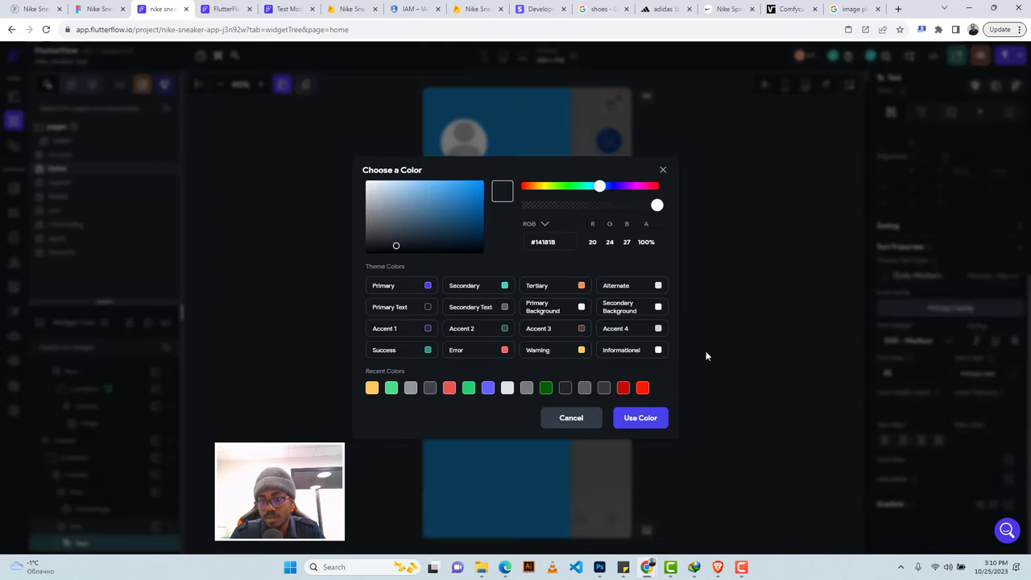
pyautogui.click(659, 308)
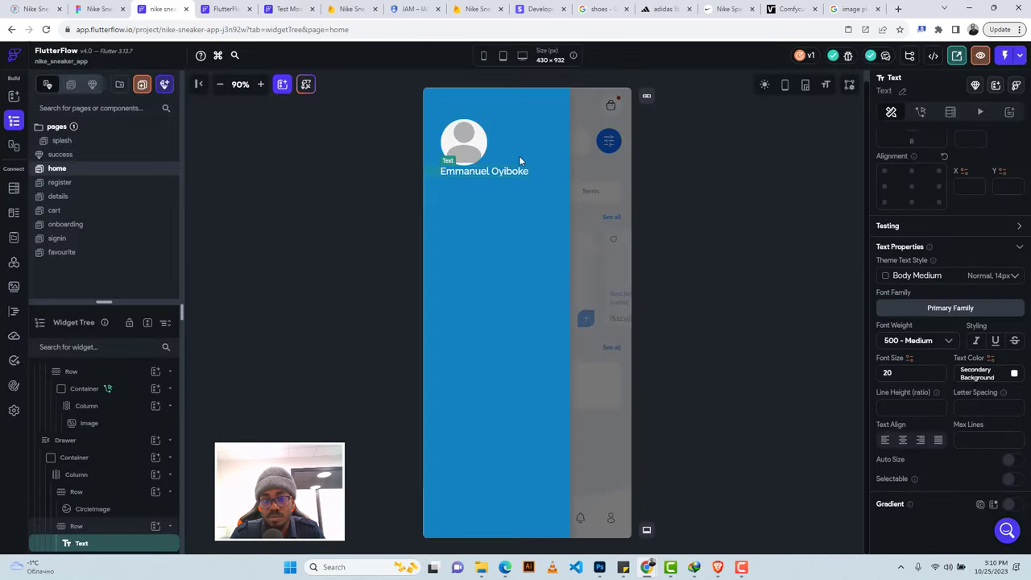
# Give the Row holding the name 15 px top padding.
pyautogui.click(545, 172)
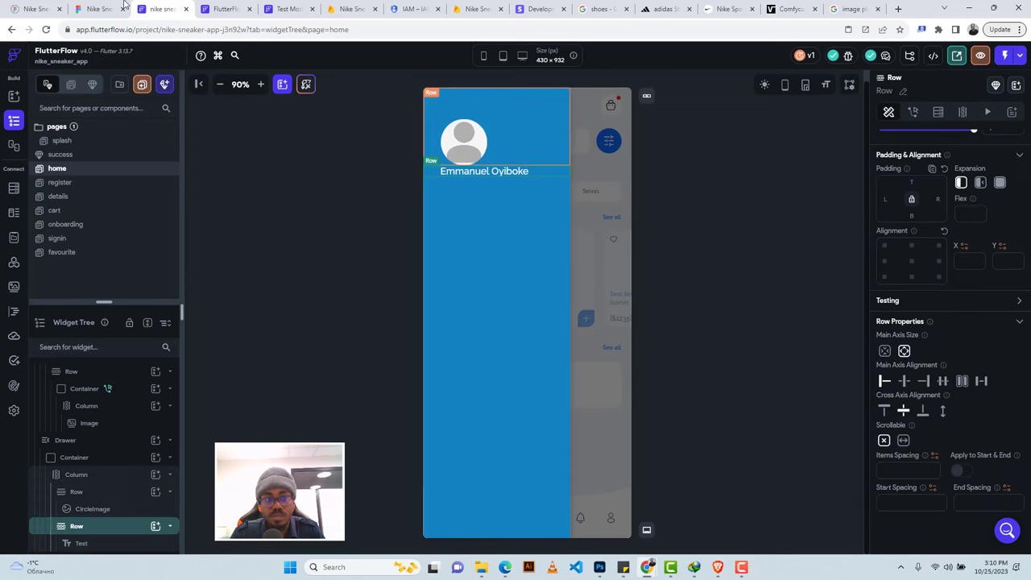
pyautogui.click(98, 9)
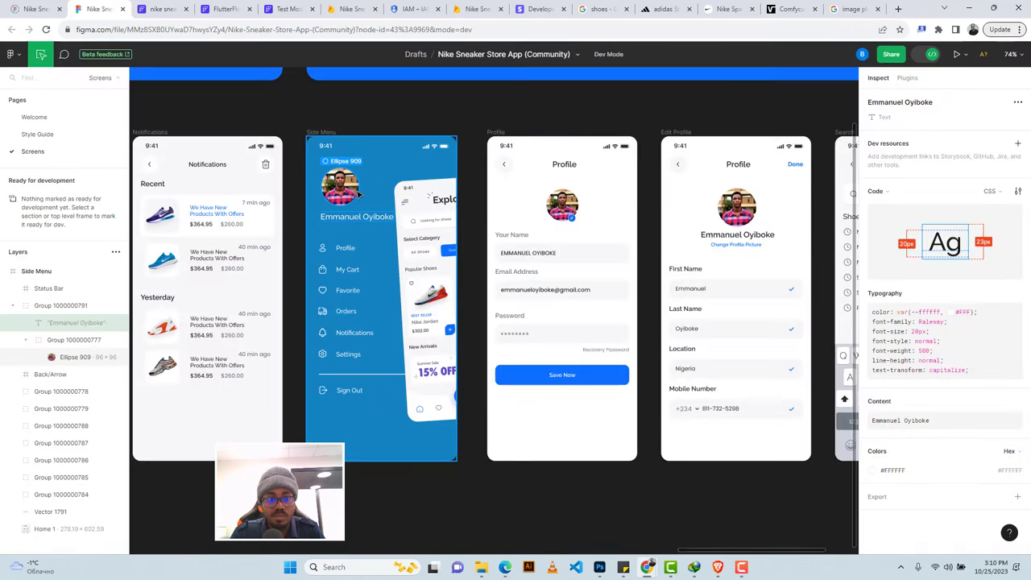
pyautogui.click(161, 9)
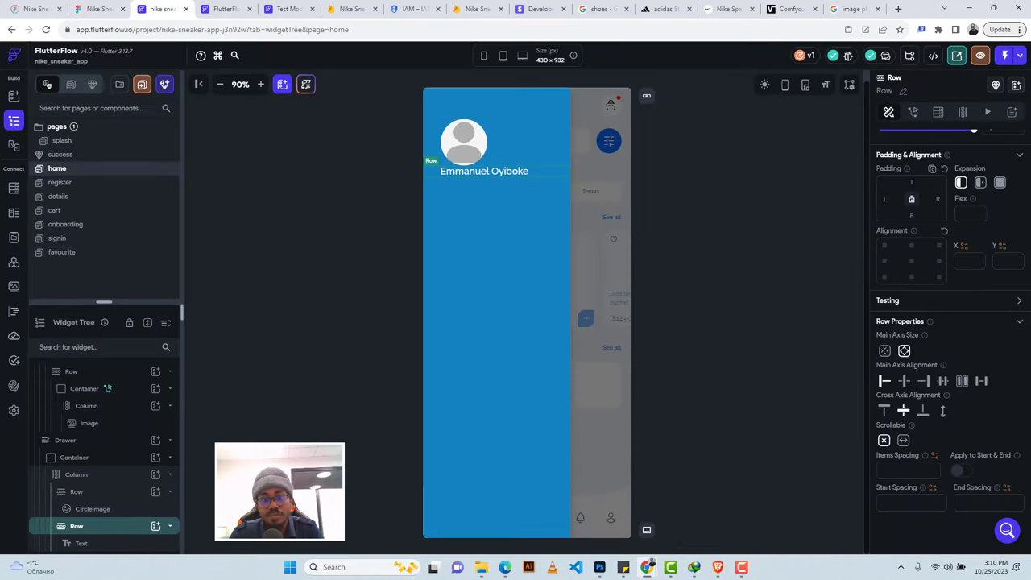
pyautogui.write('15')
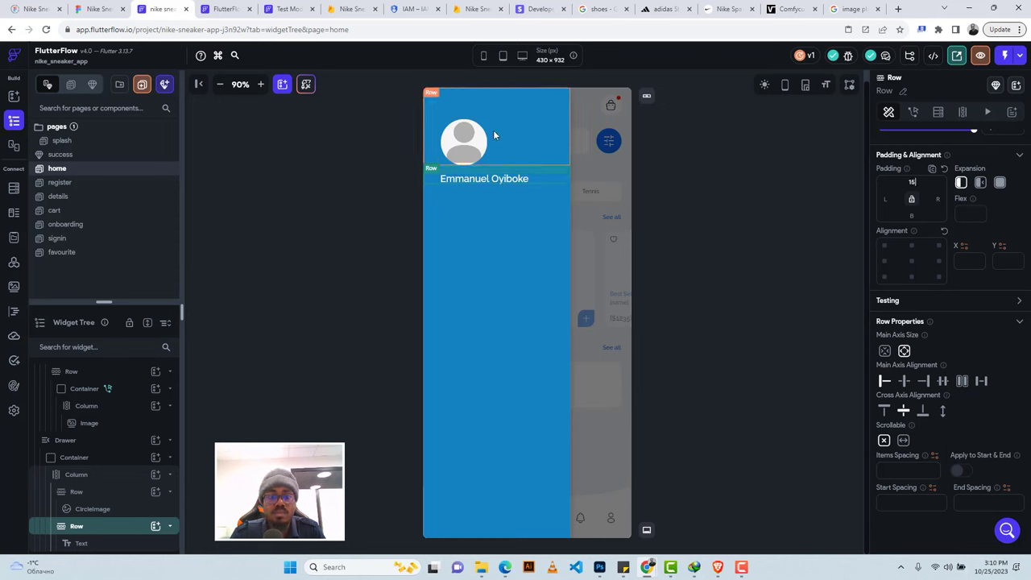
# Bind the profile CircleImage path to the Authenticated User's Photo URL.
pyautogui.click(471, 142)
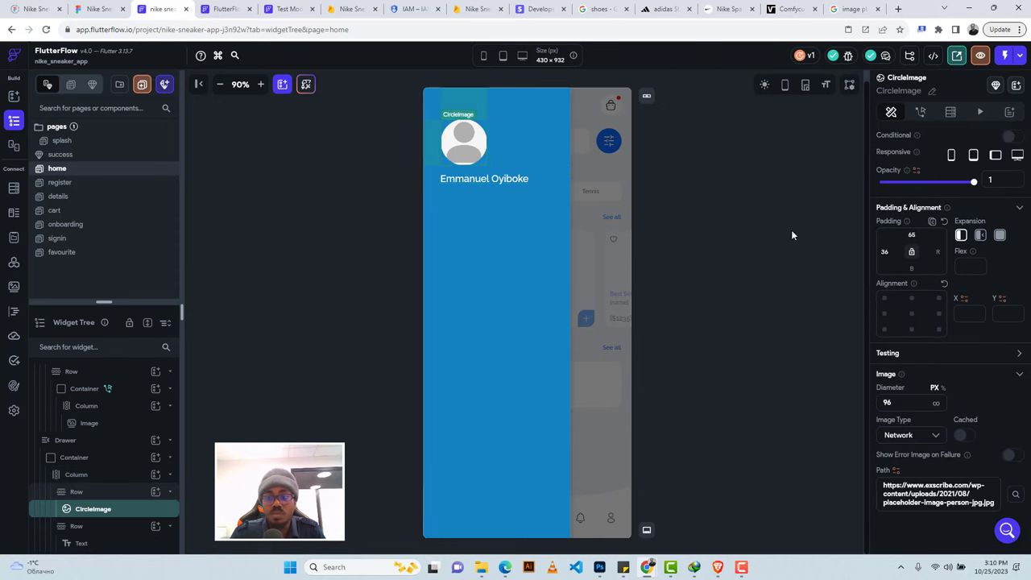
pyautogui.click(897, 472)
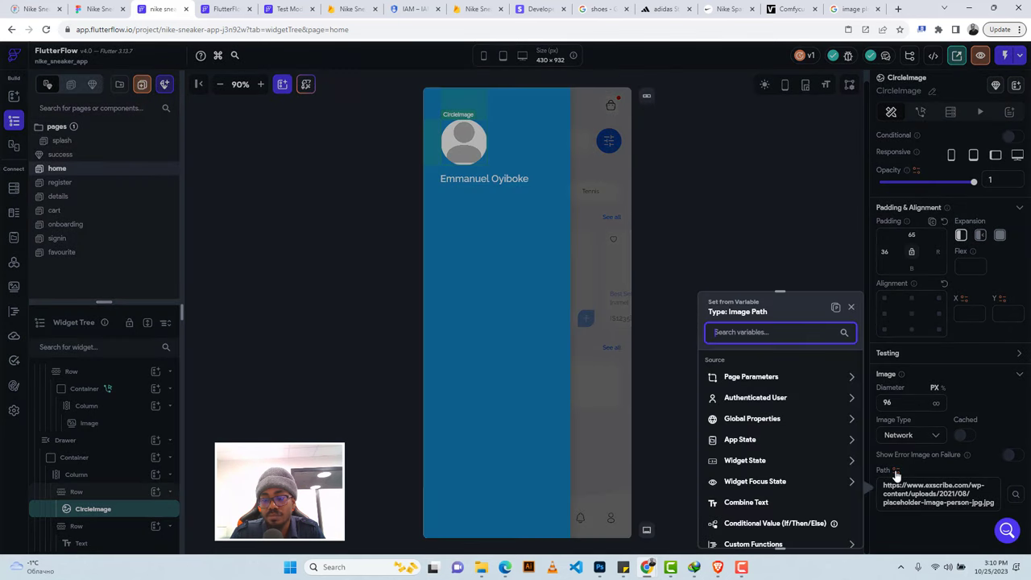
pyautogui.click(762, 398)
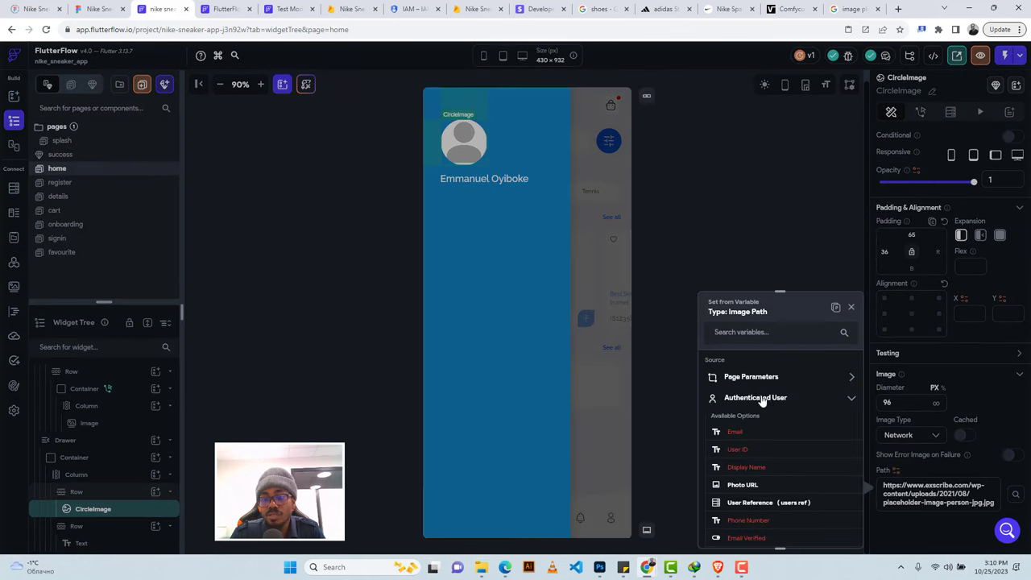
pyautogui.click(742, 485)
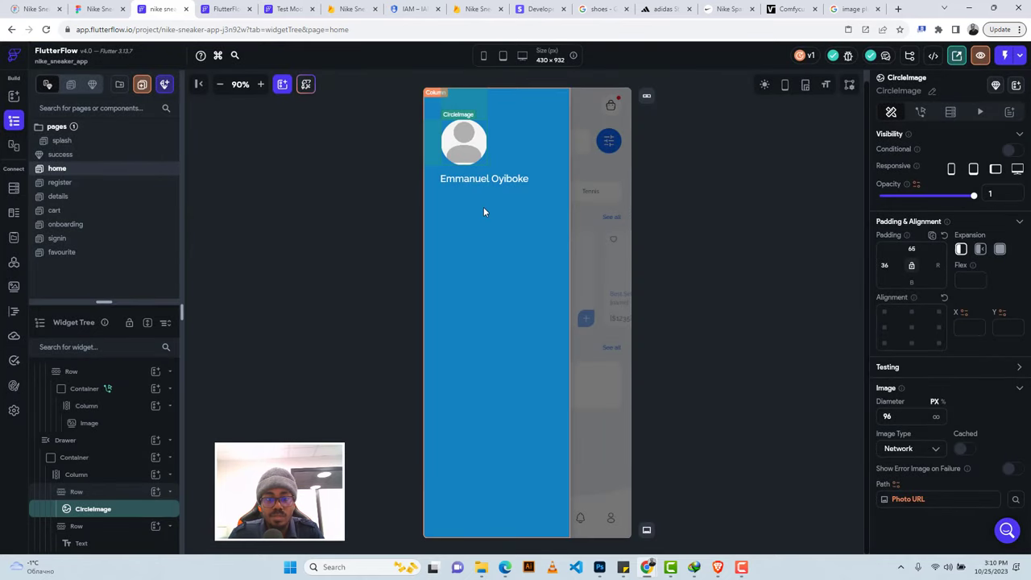
# Select the drawer's main Column and bring up its add-child widget choices.
pyautogui.click(96, 9)
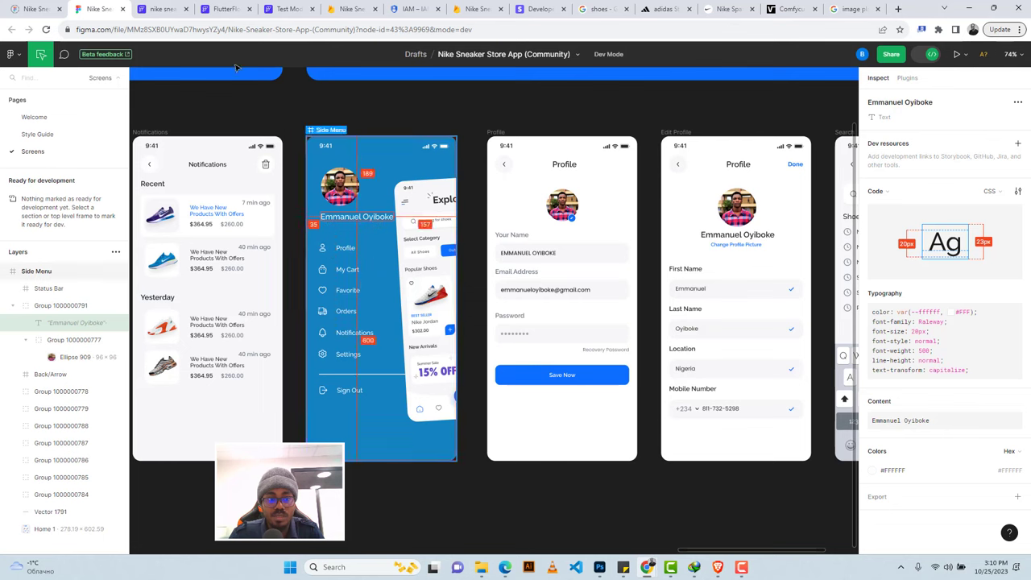
pyautogui.click(158, 9)
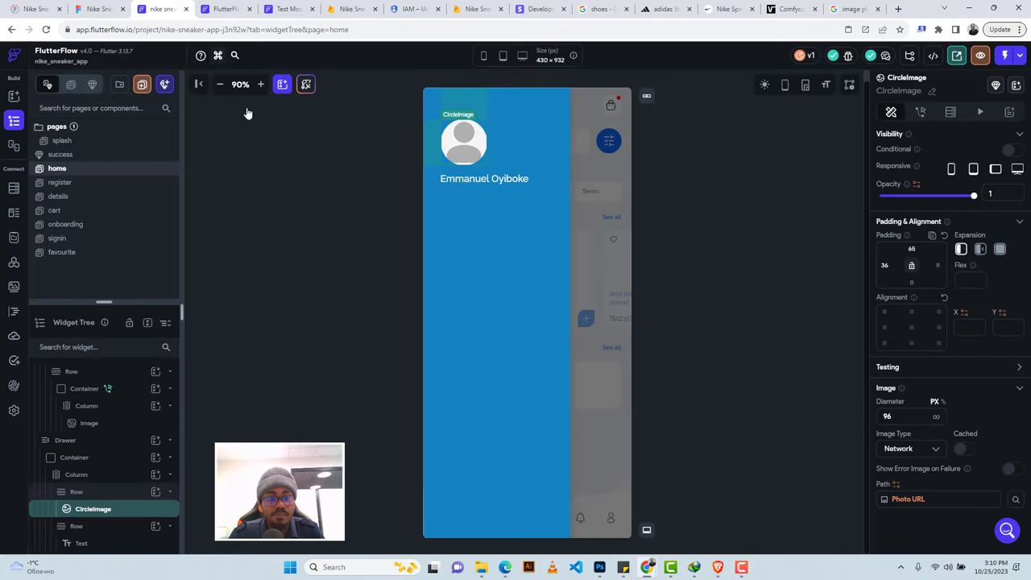
pyautogui.click(512, 212)
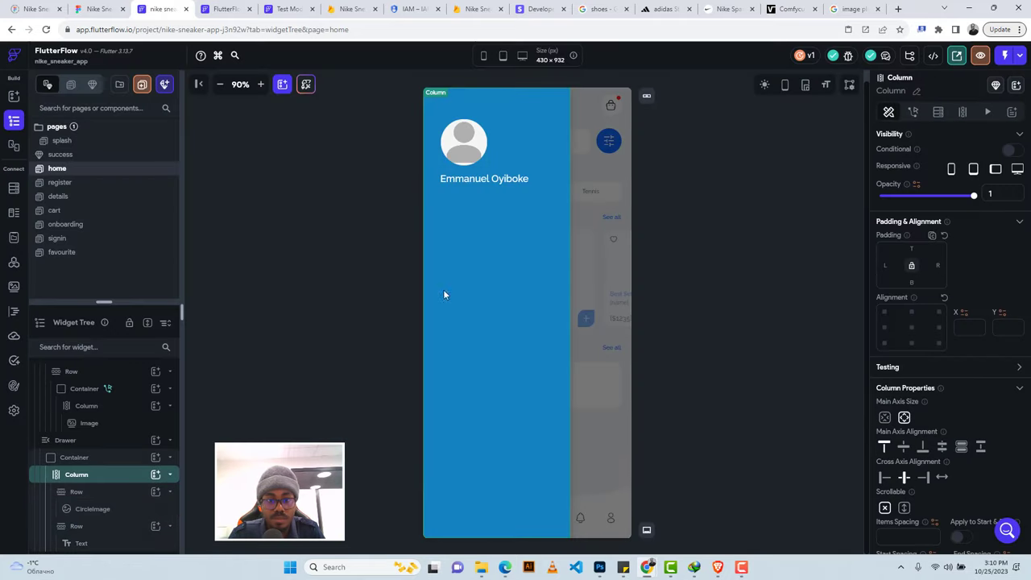
pyautogui.click(155, 475)
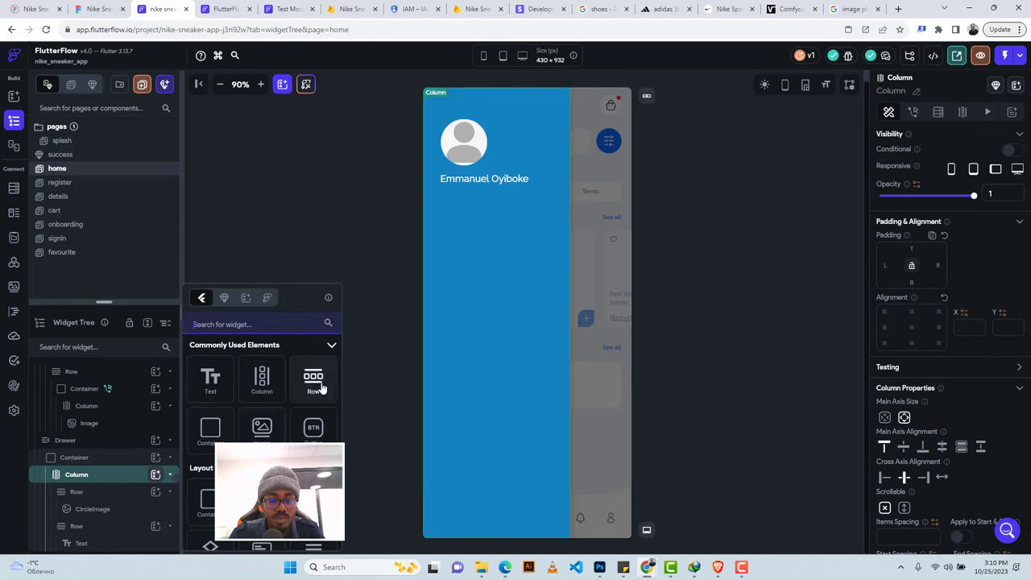
# Add a new Row to the drawer column under the name and place an Icon widget in it.
pyautogui.press('Escape')
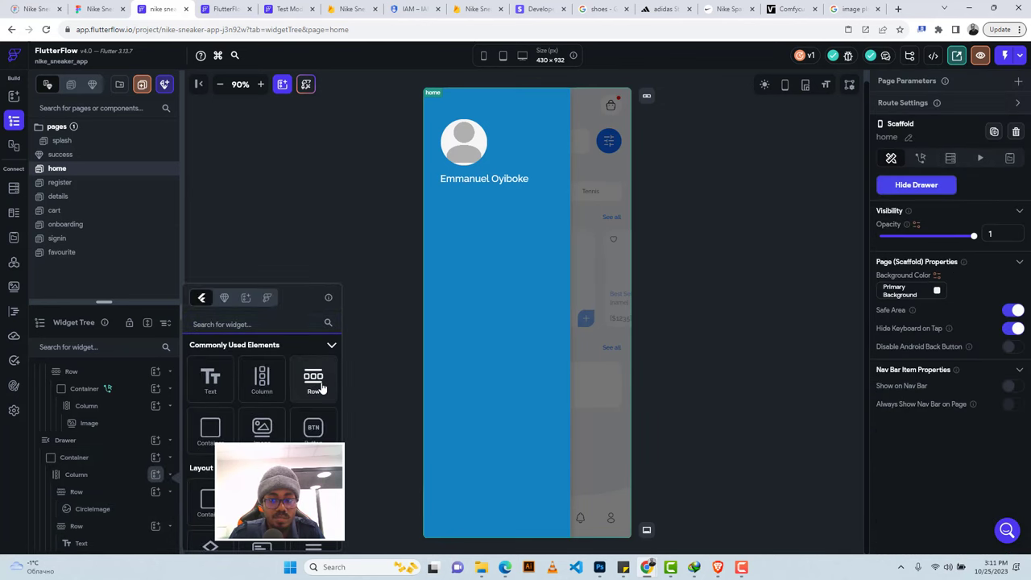
pyautogui.click(313, 381)
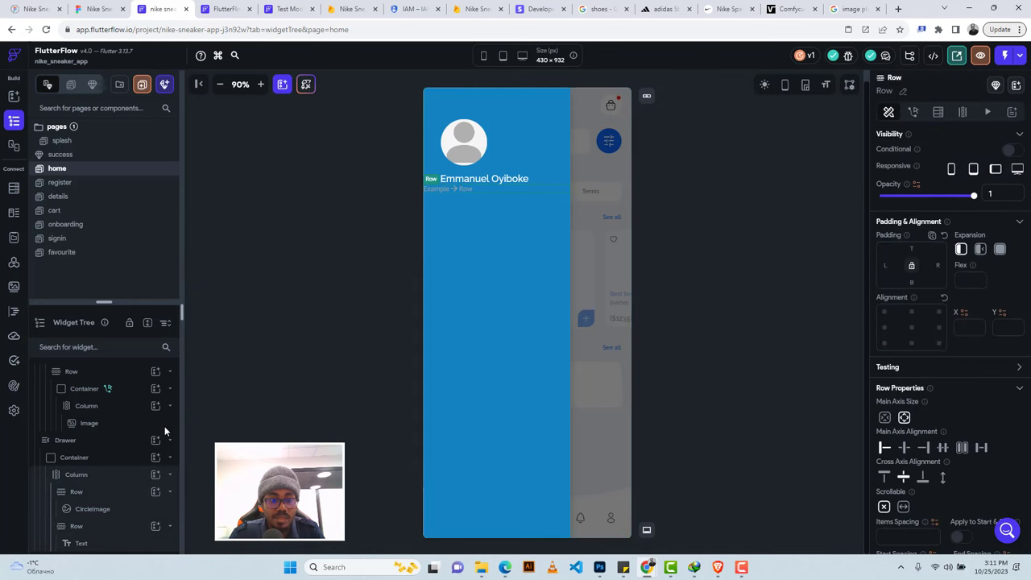
pyautogui.scroll(-1, 138, 481)
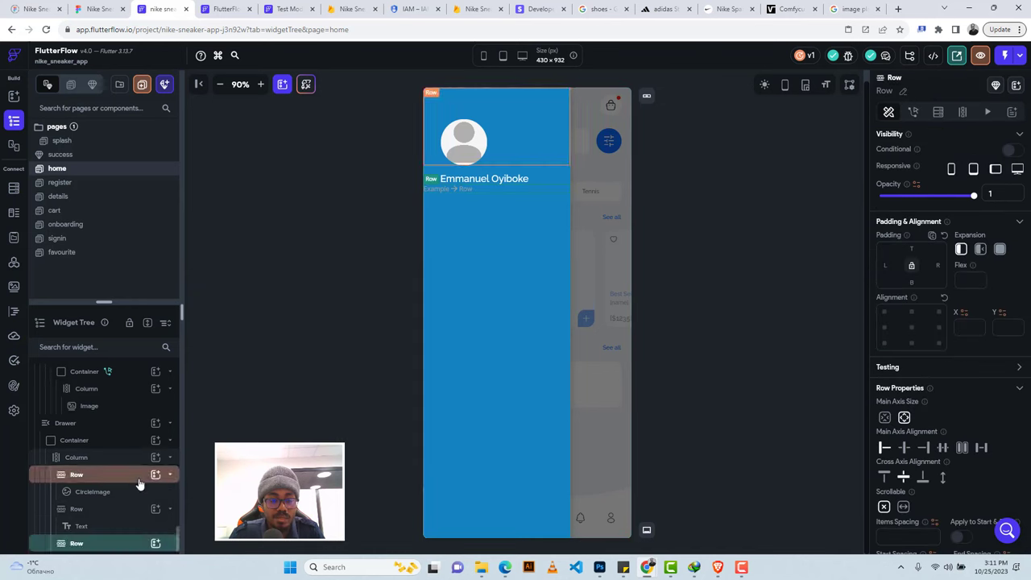
pyautogui.click(156, 544)
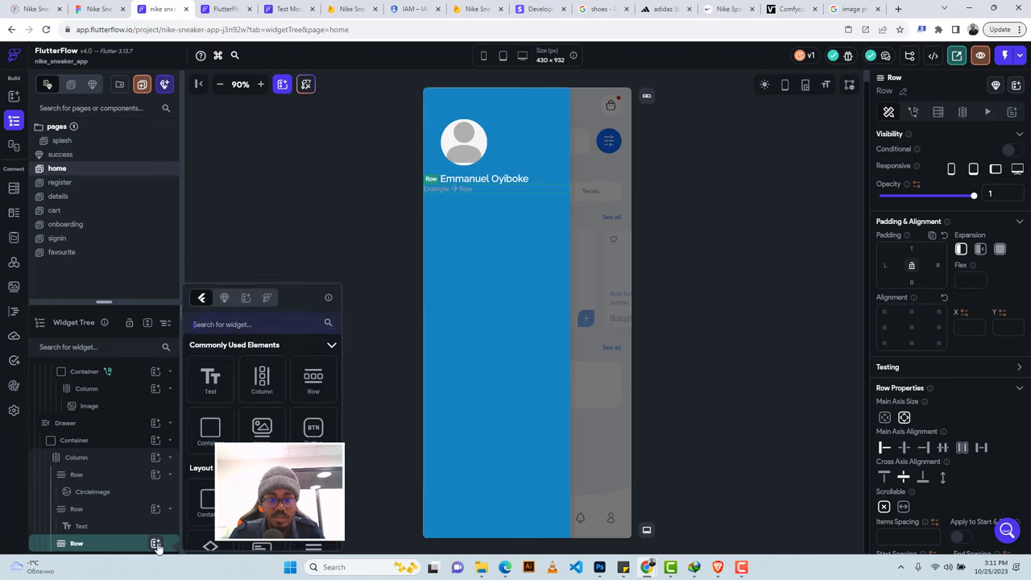
pyautogui.click(228, 324)
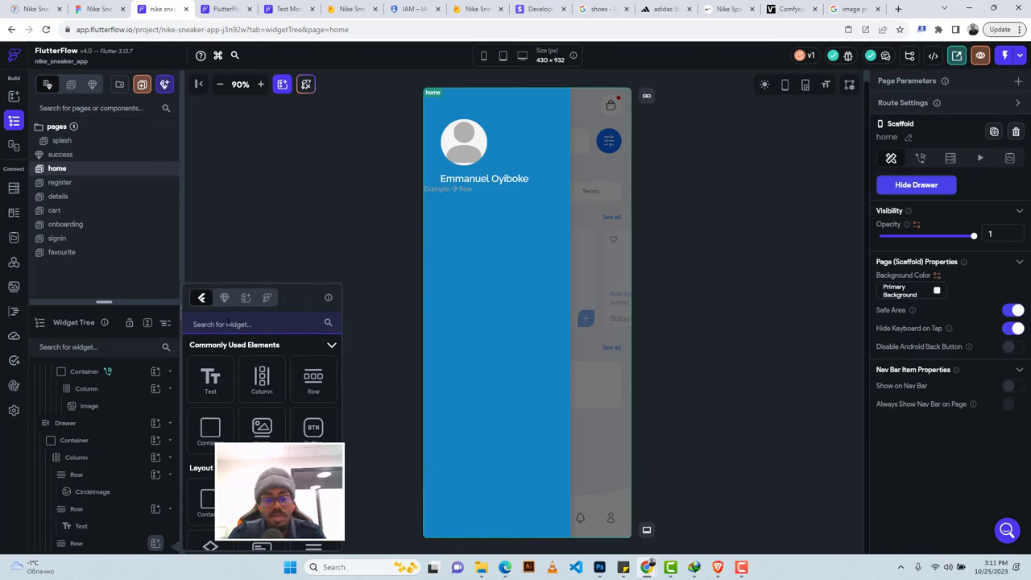
pyautogui.write('Icon')
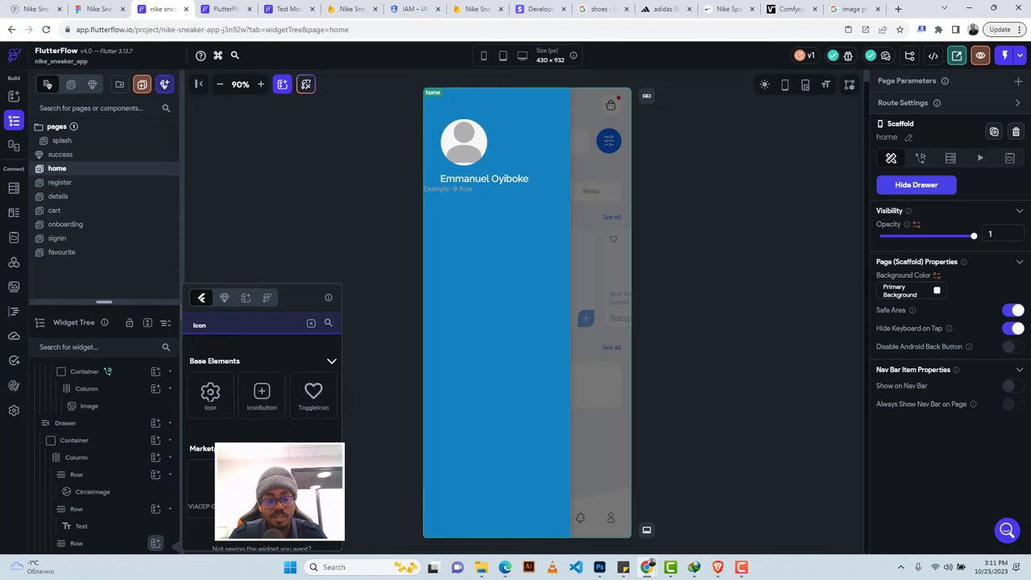
pyautogui.click(232, 392)
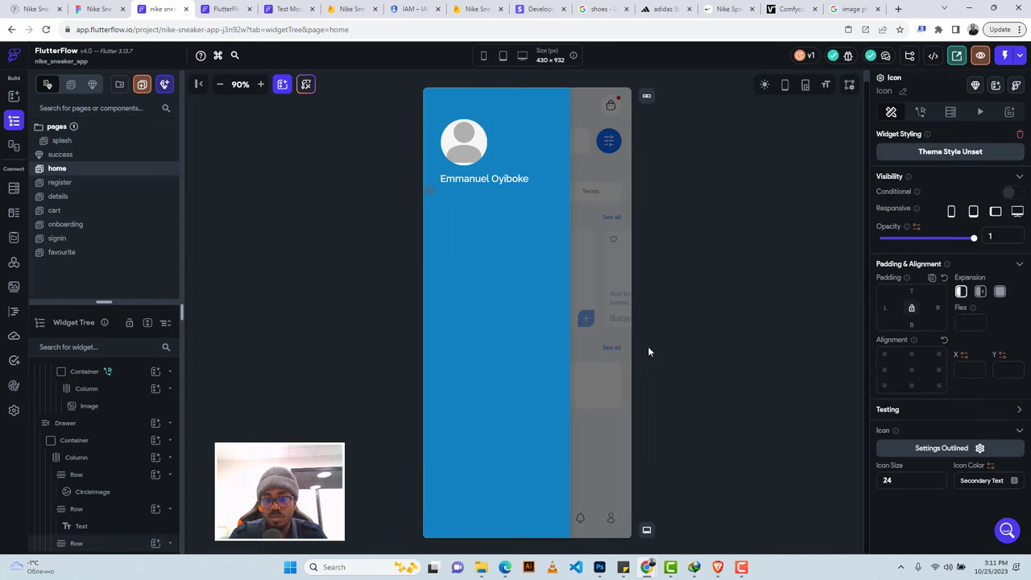
# Set the icon to the Person icon coloured Secondary Background.
pyautogui.click(925, 448)
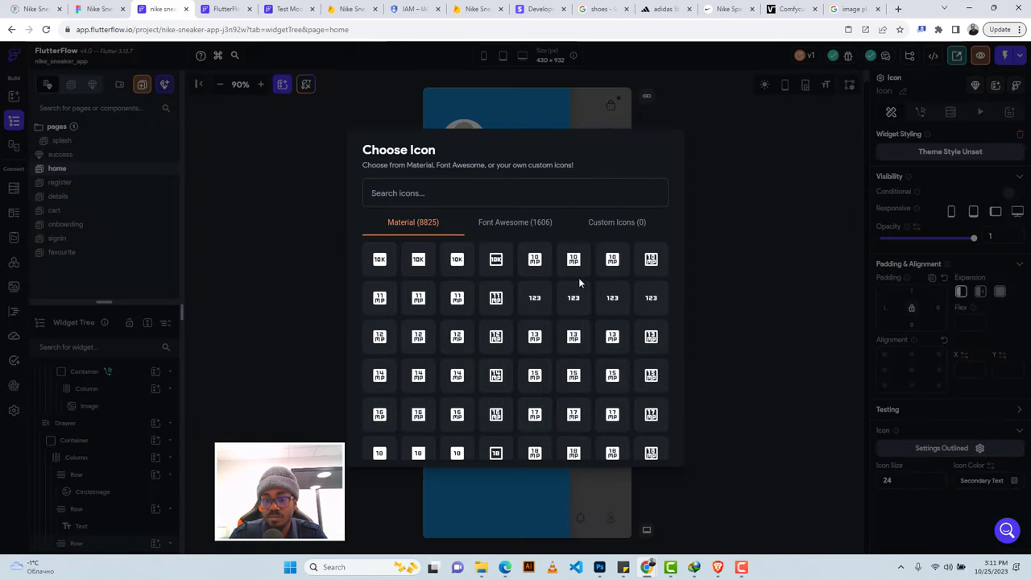
pyautogui.click(415, 196)
pyautogui.write('prof')
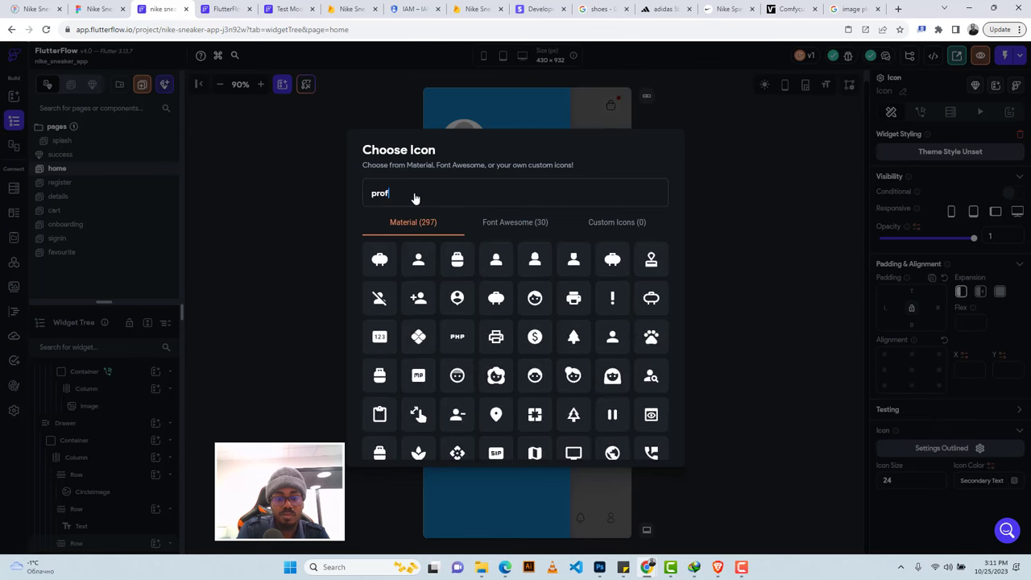
pyautogui.write('ile')
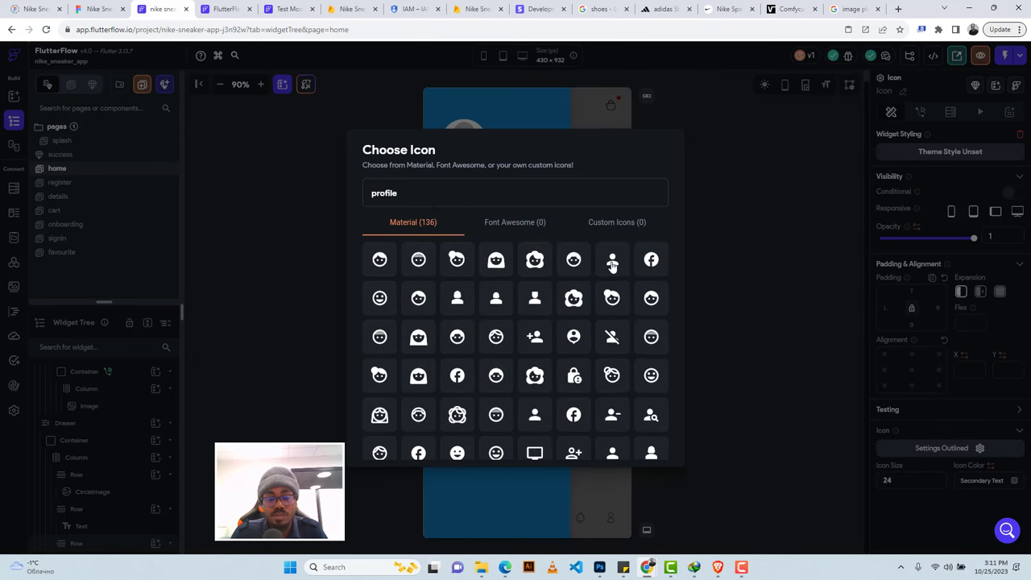
pyautogui.click(612, 263)
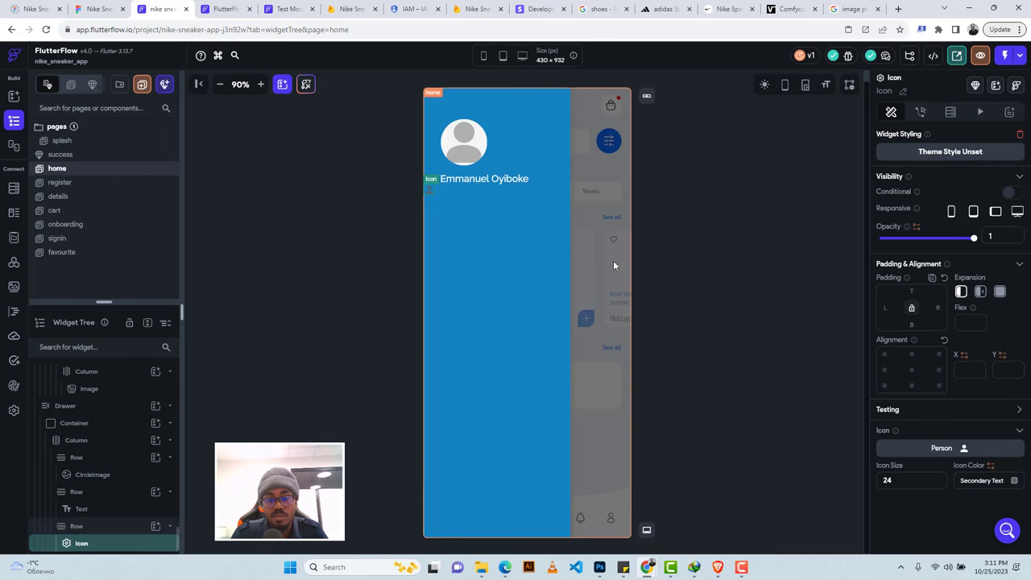
pyautogui.click(1014, 480)
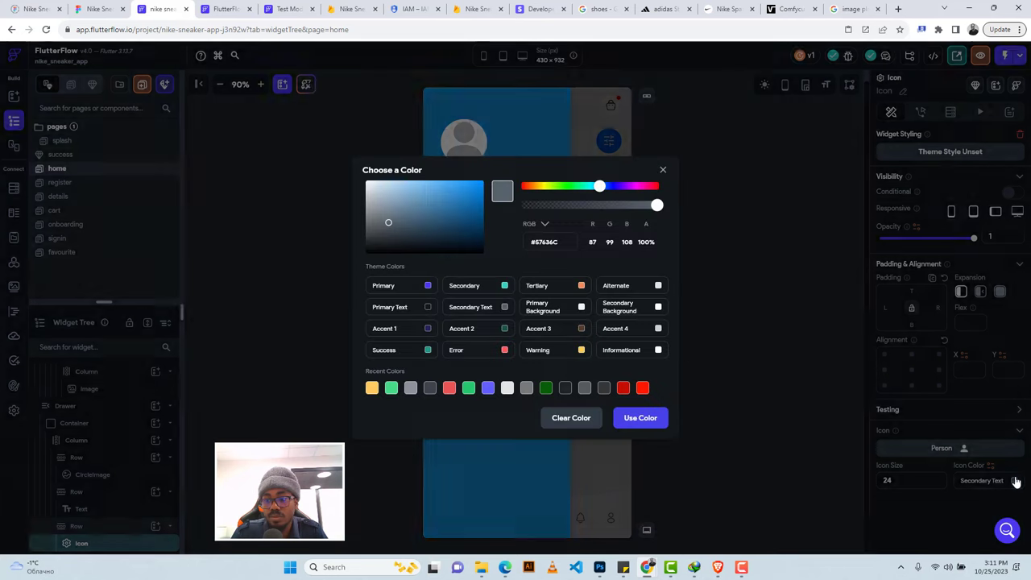
pyautogui.click(658, 309)
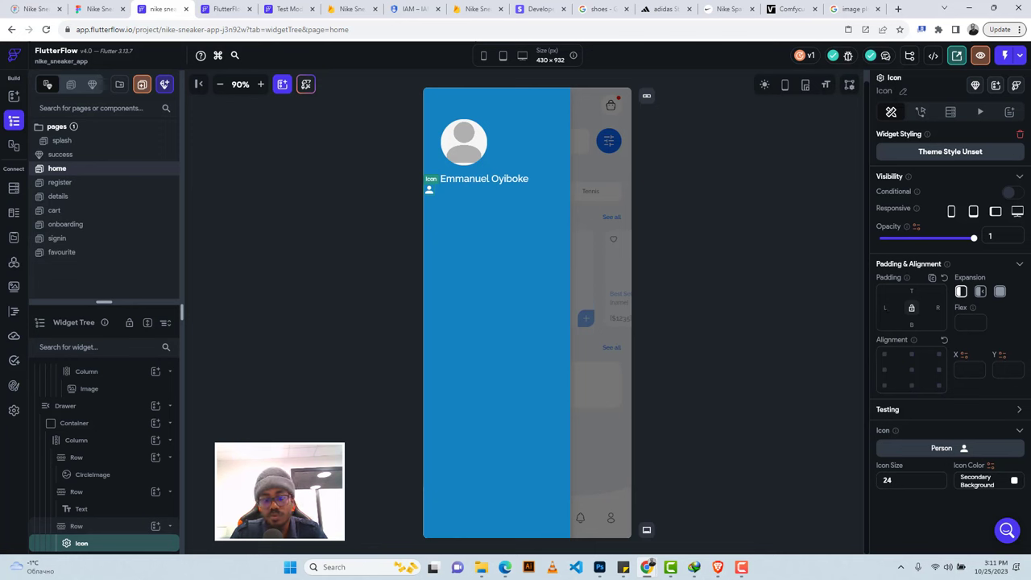
# Give the Person icon 35 left padding and add a Text widget beside it in the row.
pyautogui.write('35')
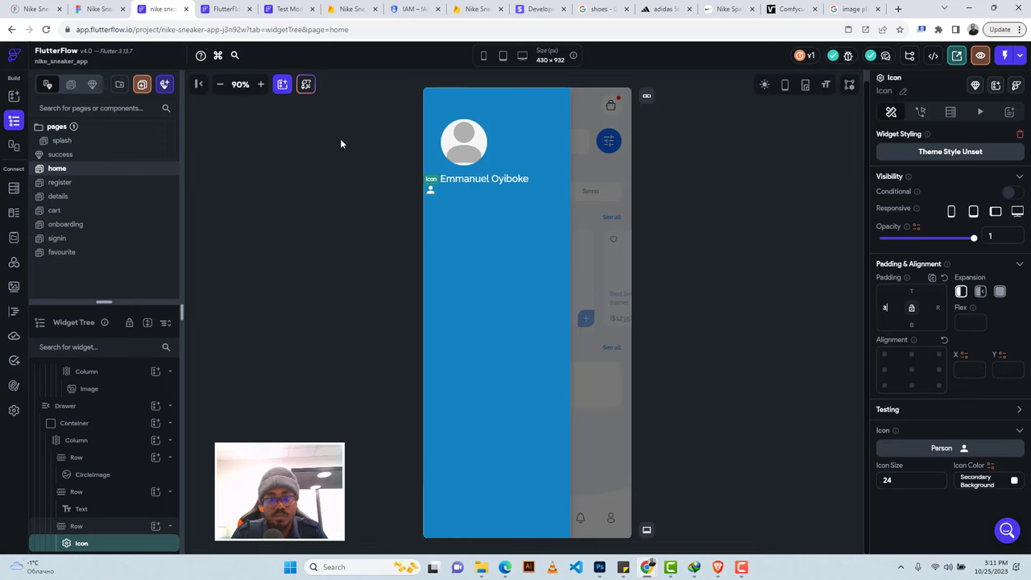
pyautogui.press('Return')
pyautogui.click(465, 188)
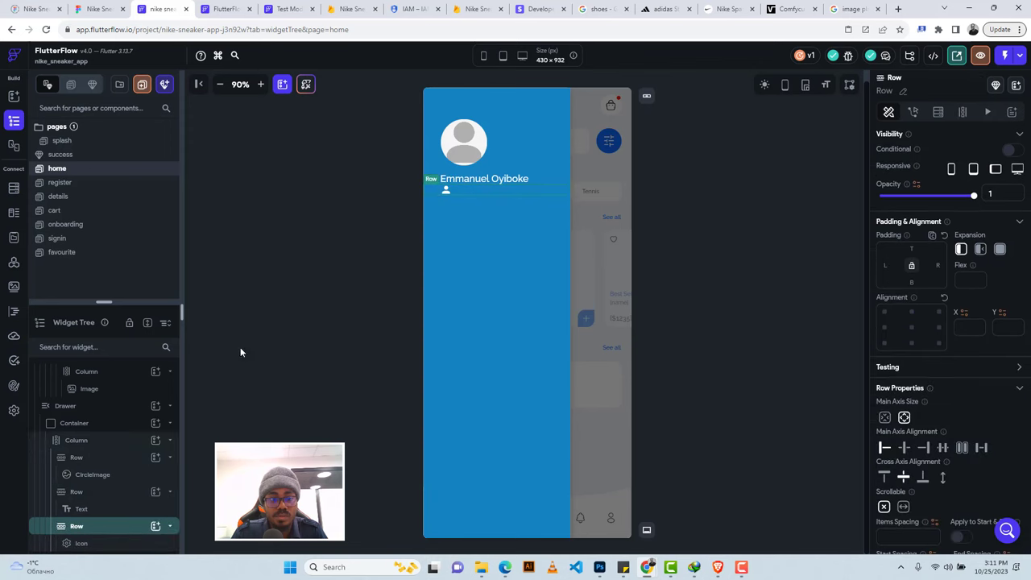
pyautogui.click(155, 527)
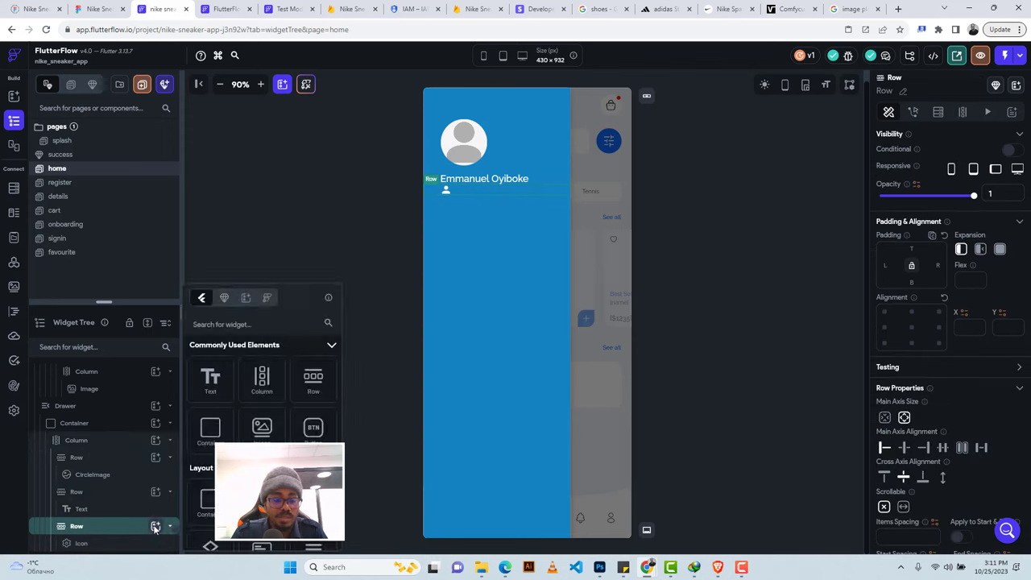
pyautogui.click(215, 375)
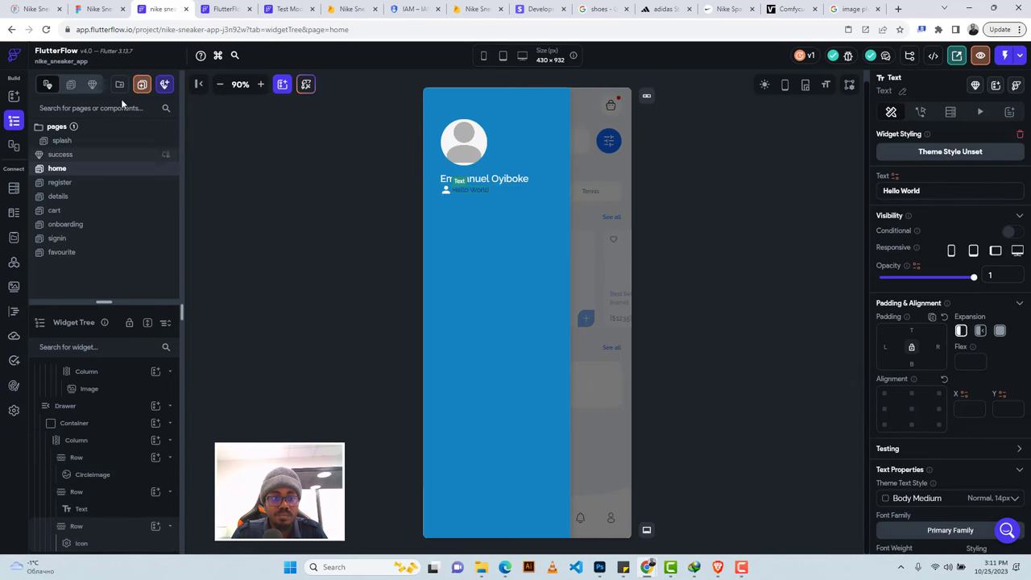
# Check the Figma side menu and change the text to 'Profile'.
pyautogui.click(99, 8)
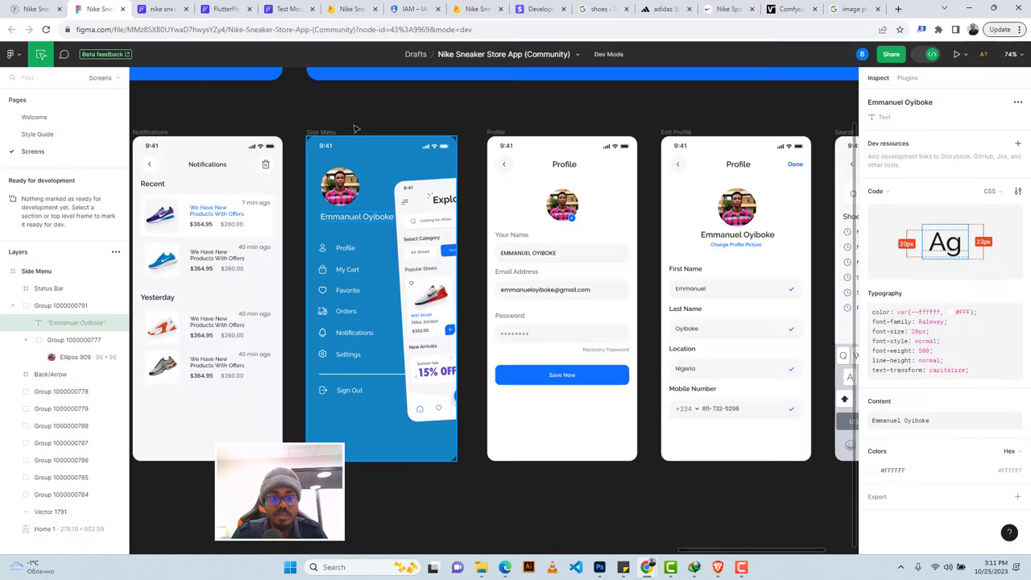
pyautogui.click(342, 251)
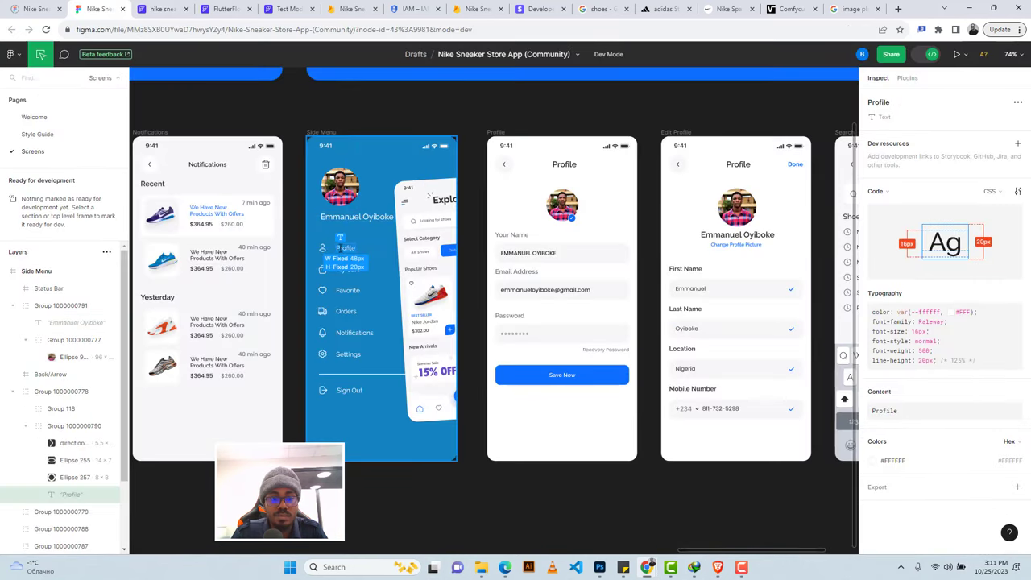
pyautogui.click(161, 9)
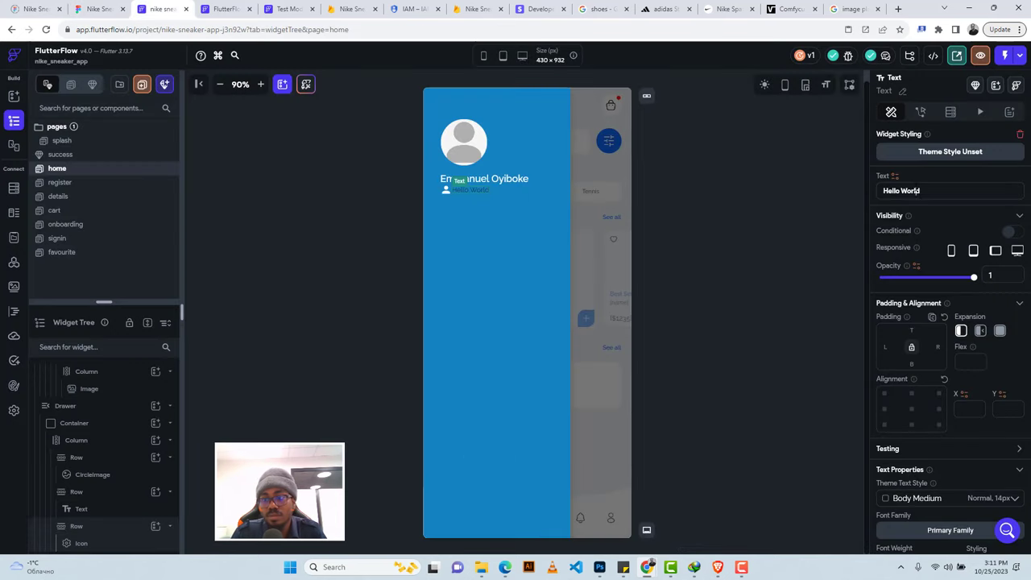
pyautogui.tripleClick(900, 190)
pyautogui.write('Profile')
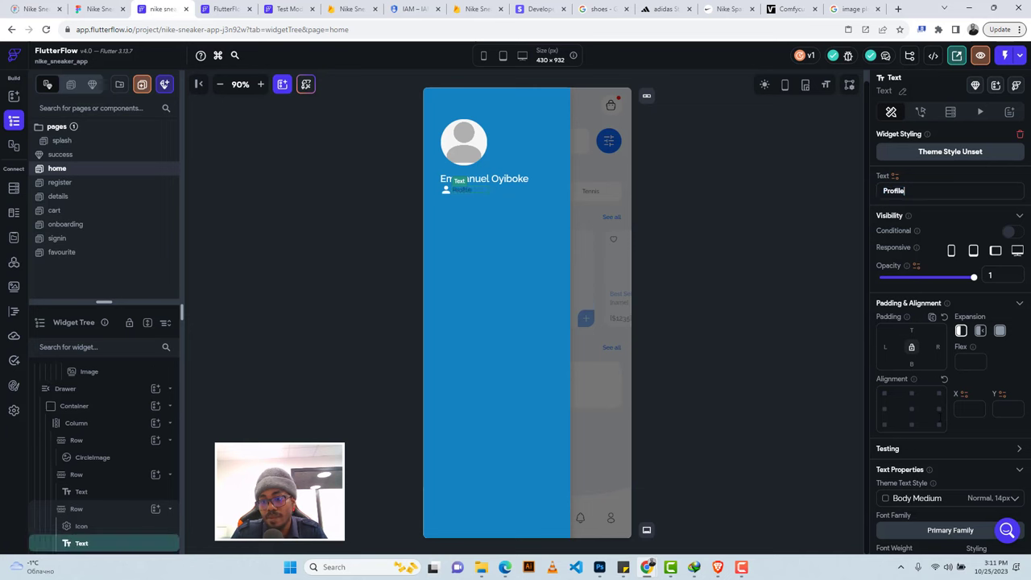
# Style the Profile label at 16 px, 500 Medium weight, in Secondary Background colour.
pyautogui.scroll(-3, 942, 417)
pyautogui.click(902, 342)
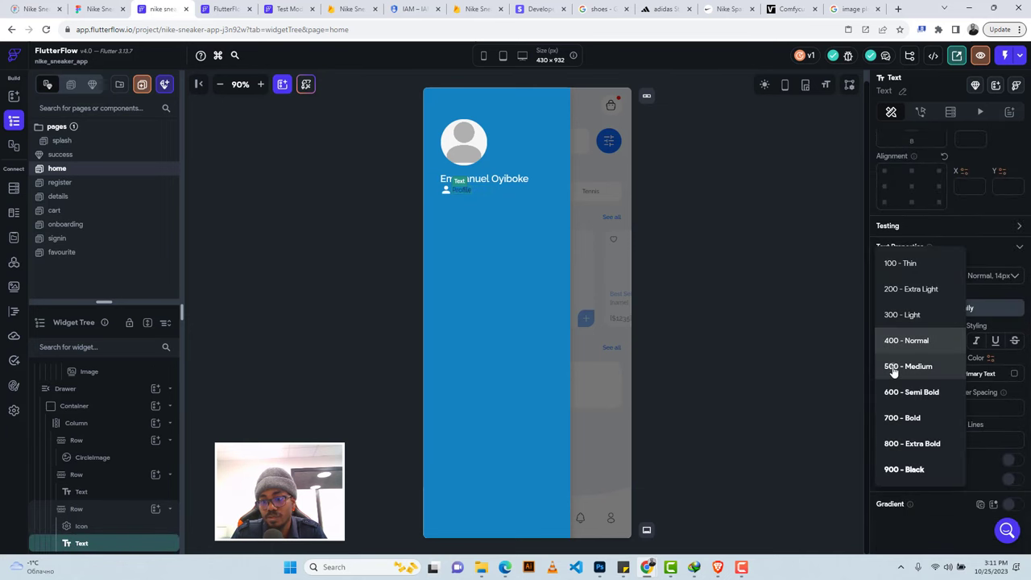
pyautogui.click(892, 368)
pyautogui.click(879, 375)
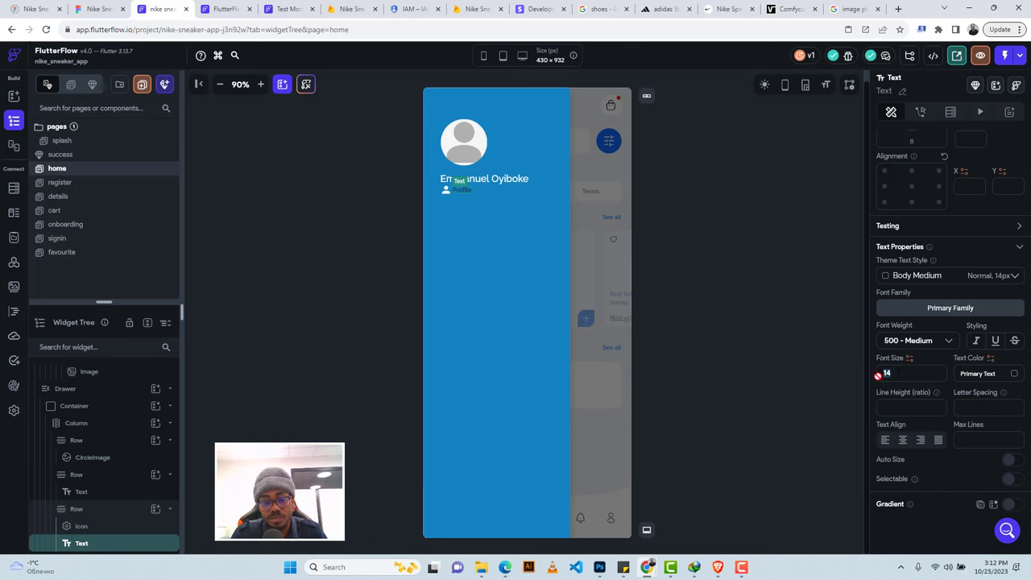
pyautogui.write('1')
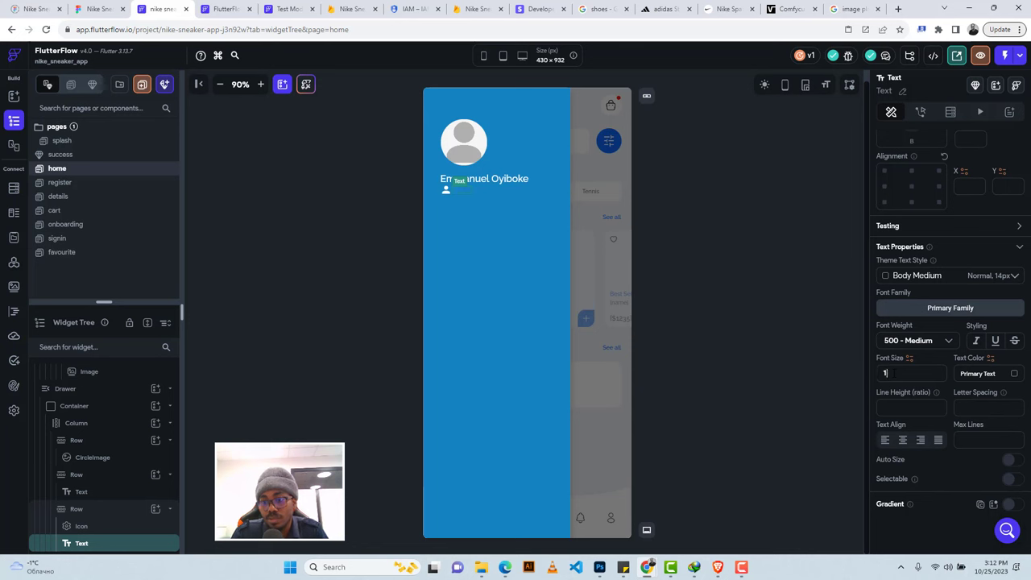
pyautogui.write('6')
pyautogui.click(1013, 375)
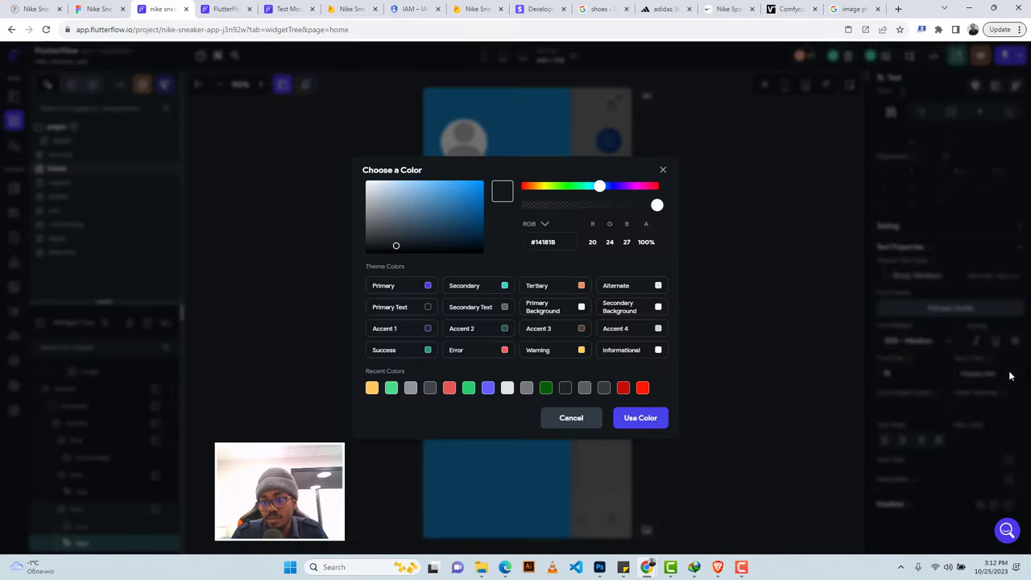
pyautogui.click(659, 310)
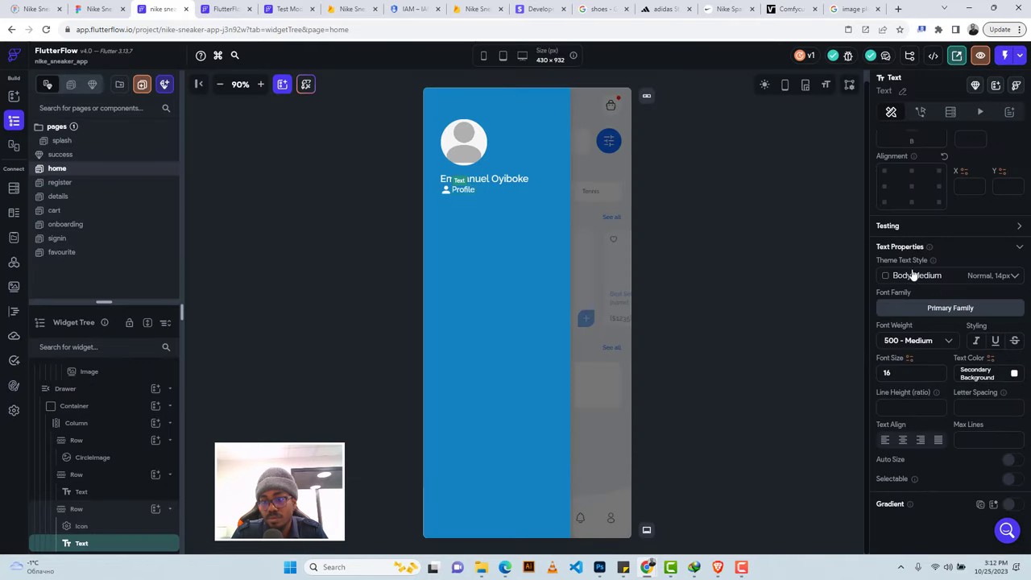
# Enter a spacing of 16, then select the Profile row and its top padding after comparing with Figma.
pyautogui.scroll(3, 886, 161)
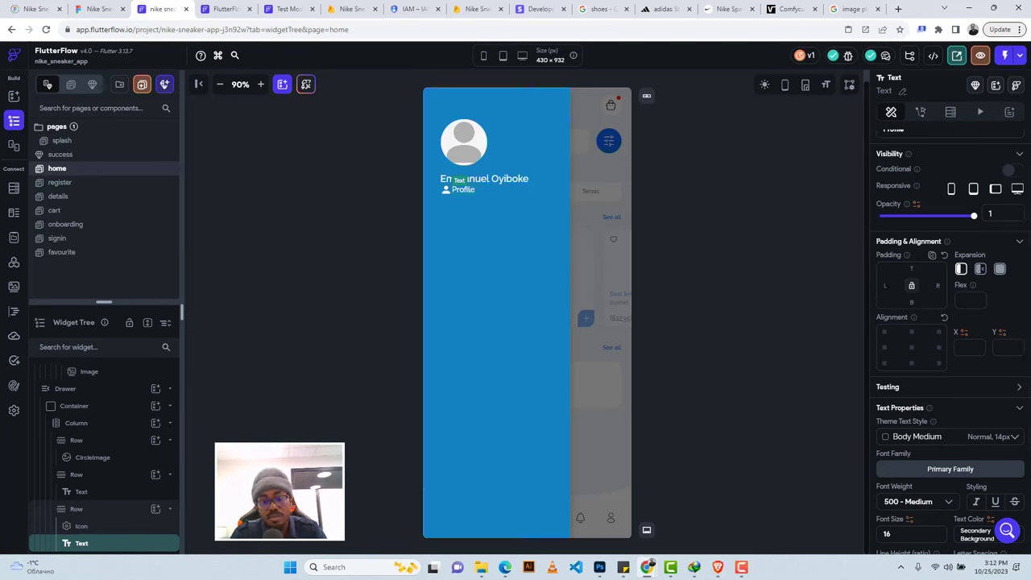
pyautogui.write('16')
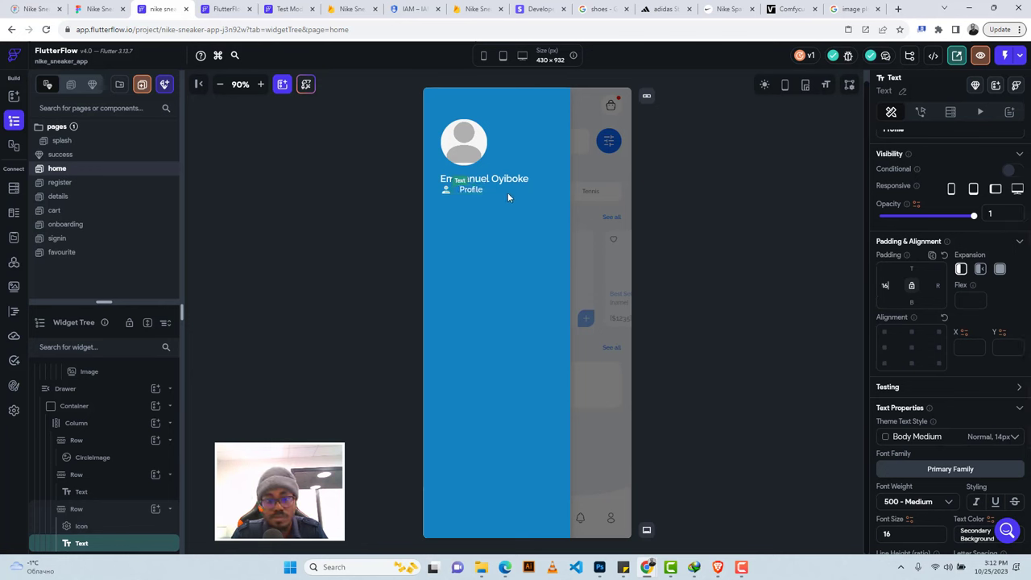
pyautogui.click(505, 194)
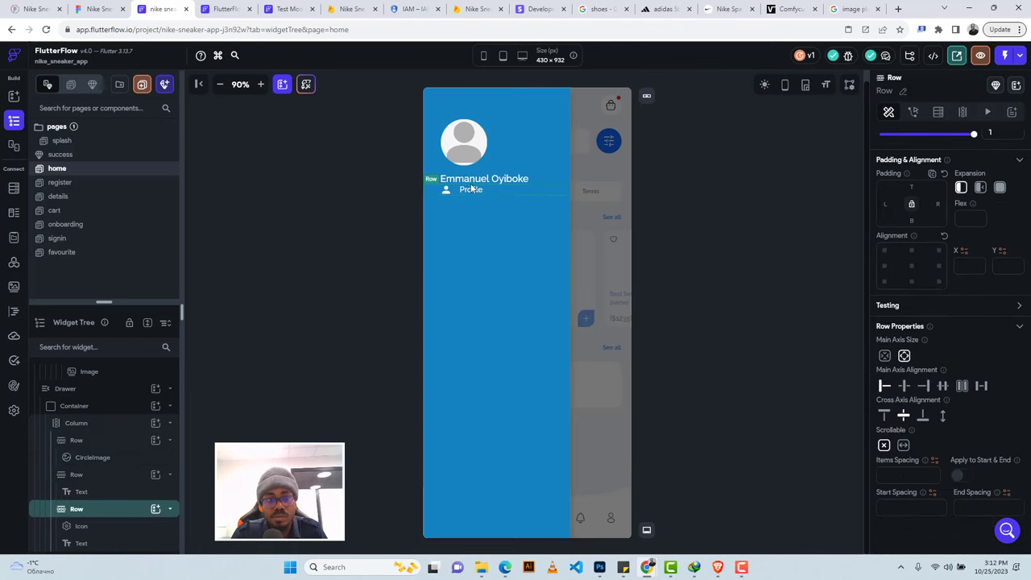
pyautogui.click(96, 9)
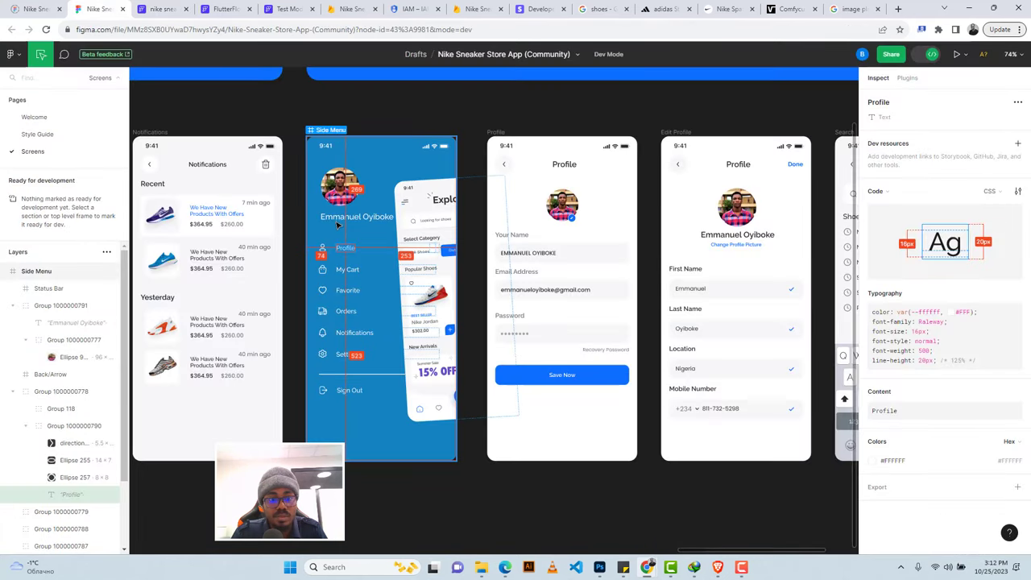
pyautogui.click(159, 8)
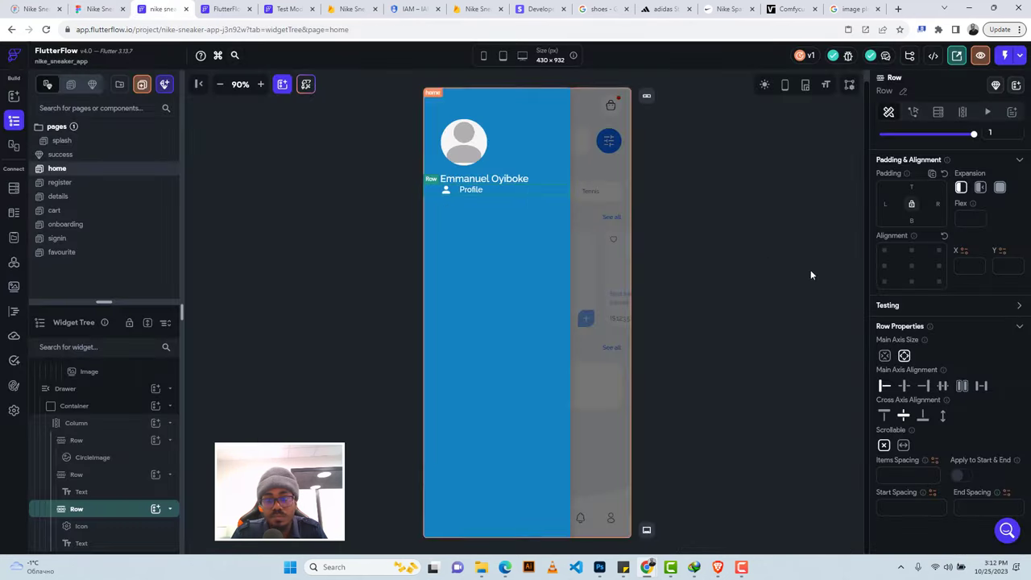
pyautogui.click(911, 187)
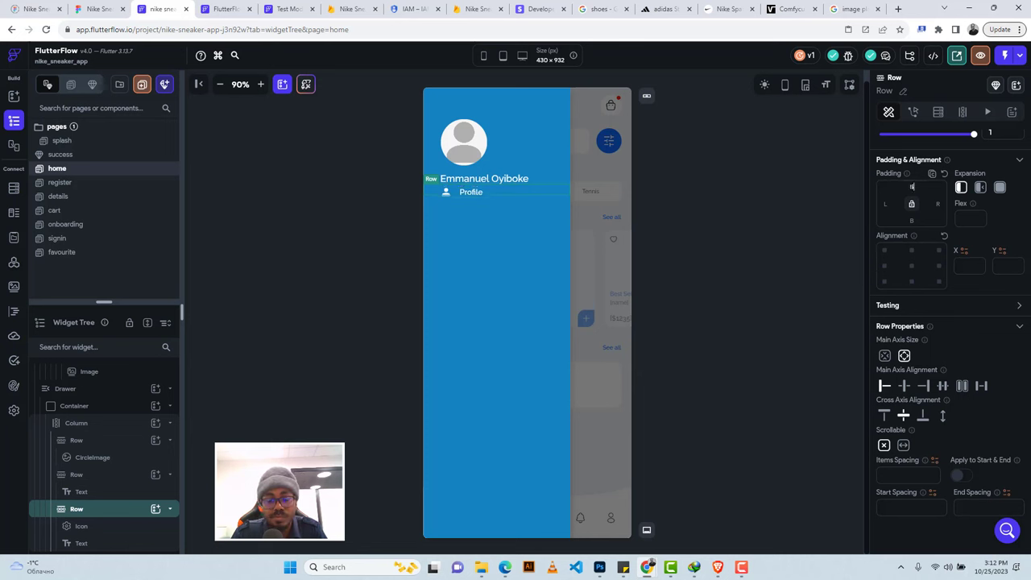
# Set the first Profile row's top padding to 57, checking menu item spacing in the Figma design.
pyautogui.write('57')
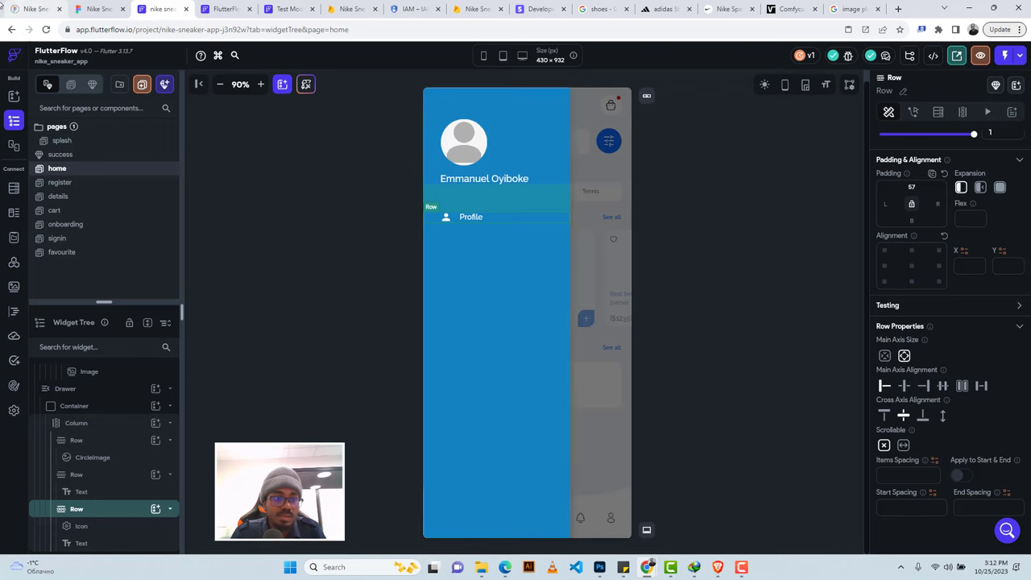
pyautogui.click(89, 8)
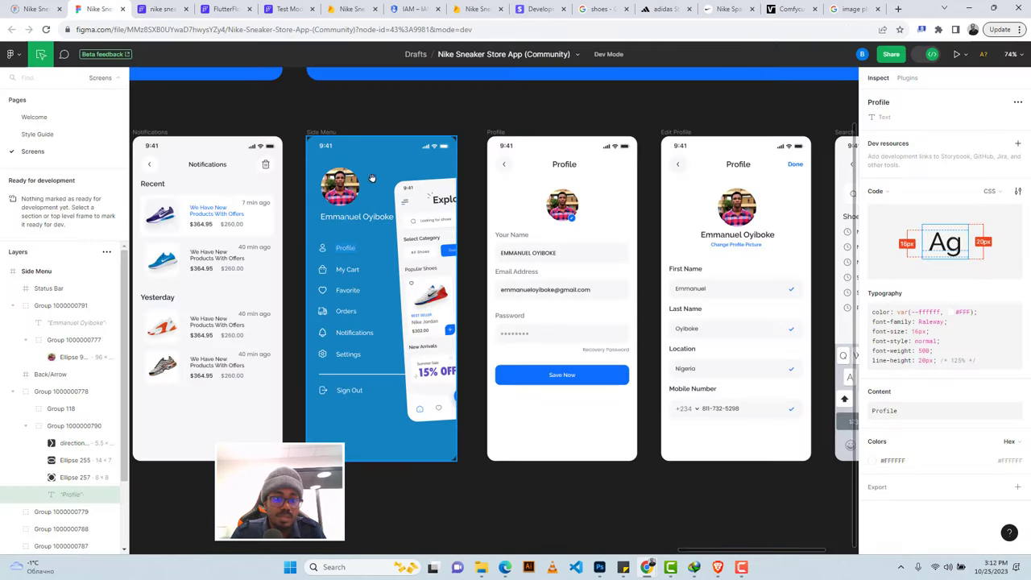
pyautogui.click(339, 266)
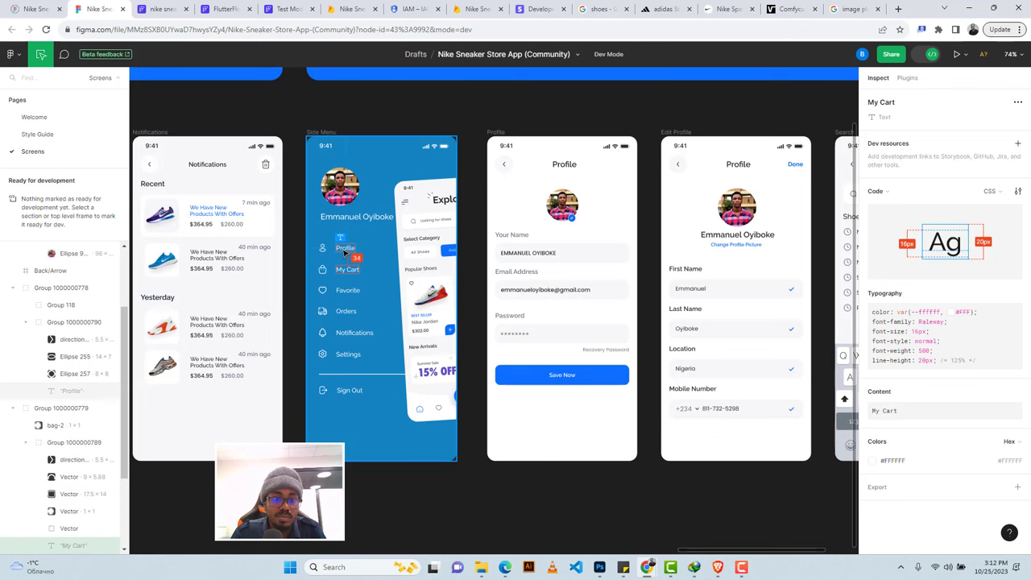
pyautogui.click(163, 8)
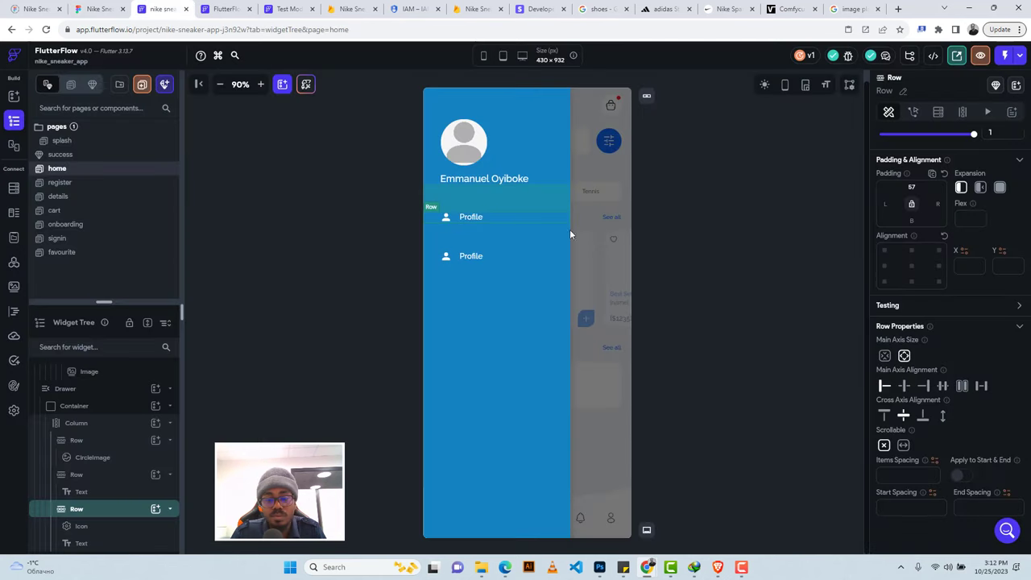
pyautogui.click(521, 256)
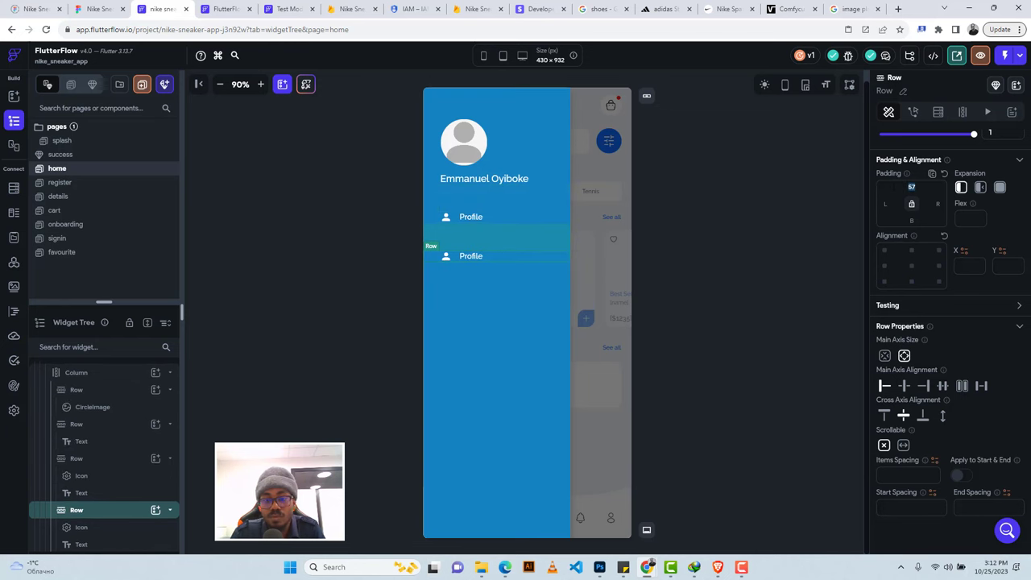
pyautogui.click(98, 9)
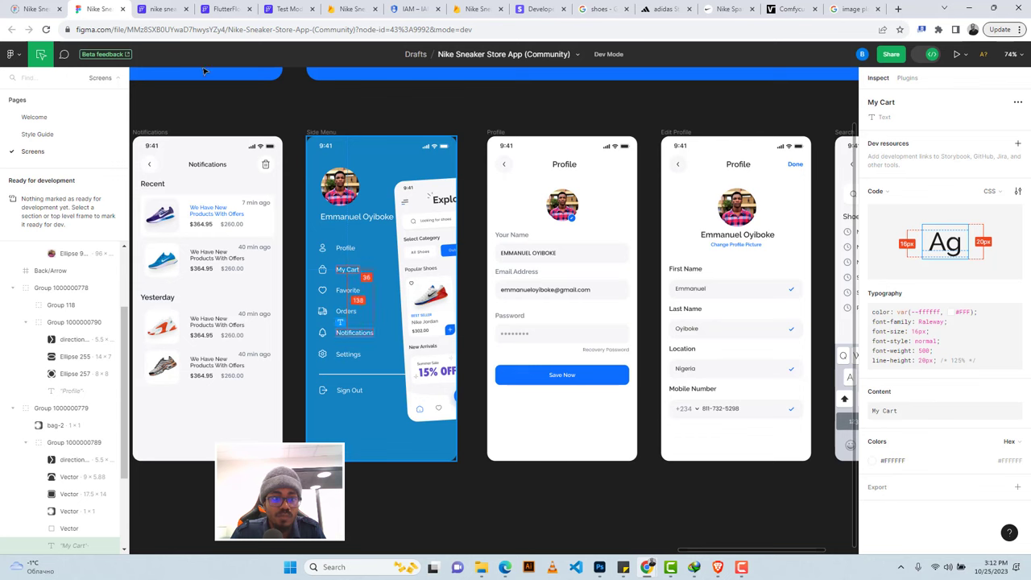
pyautogui.click(160, 11)
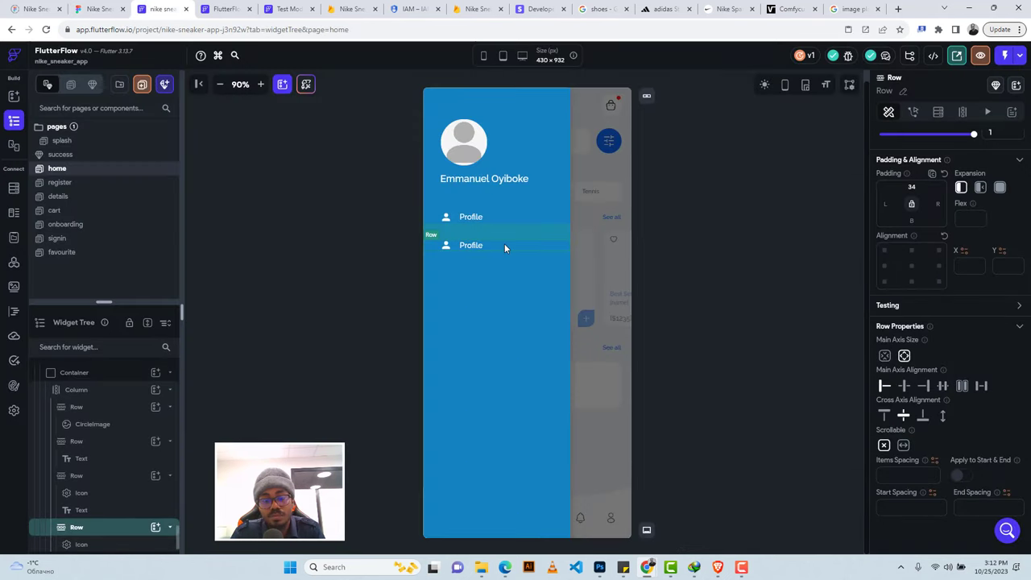
# Duplicate the Profile row until six Profile rows stack in the drawer.
pyautogui.hotkey('ctrl', 'd')
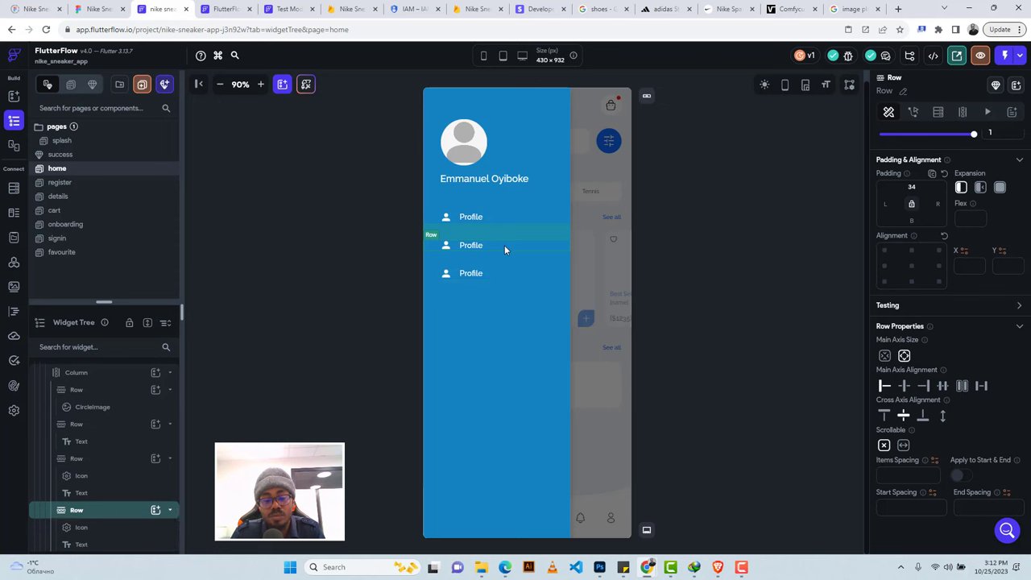
pyautogui.click(504, 244)
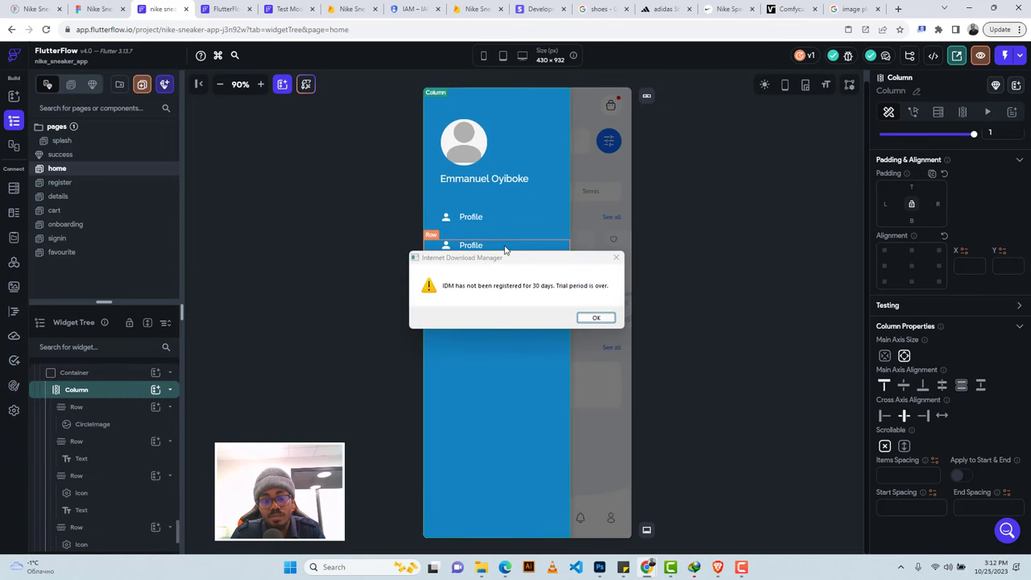
pyautogui.click(616, 261)
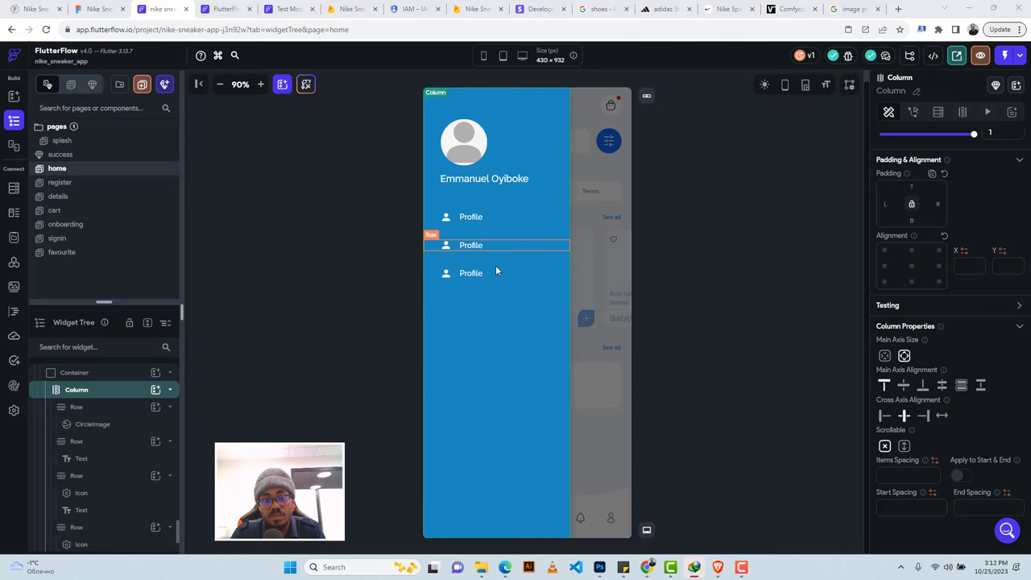
pyautogui.hotkey('ctrl', 'v')
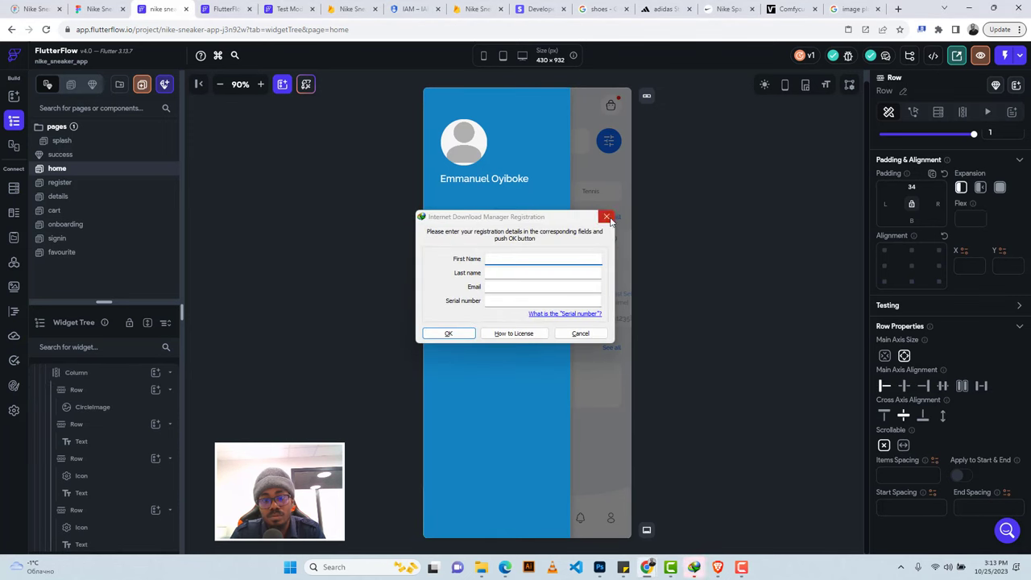
pyautogui.click(607, 217)
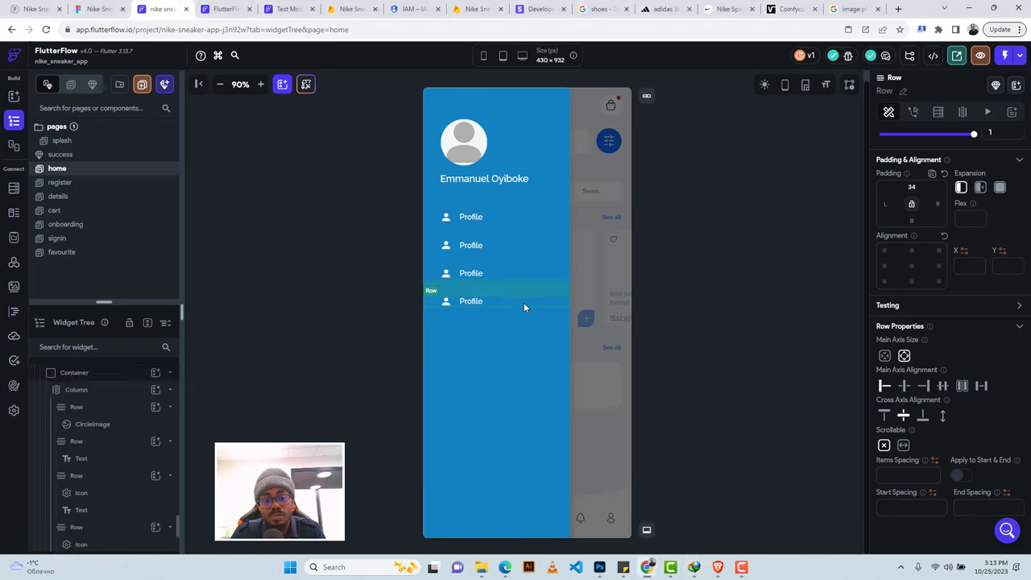
pyautogui.hotkey('ctrl', 'd')
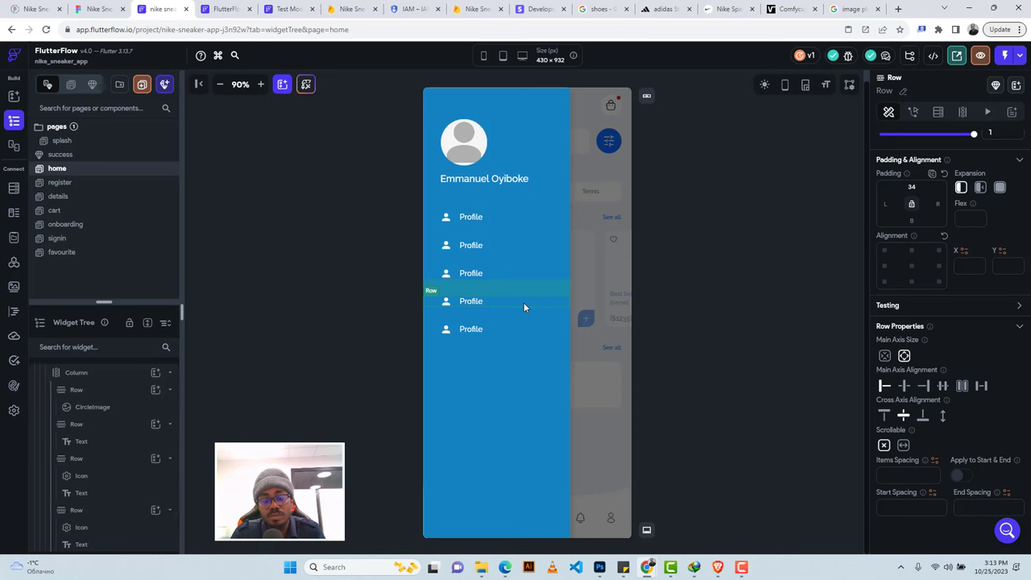
pyautogui.click(523, 302)
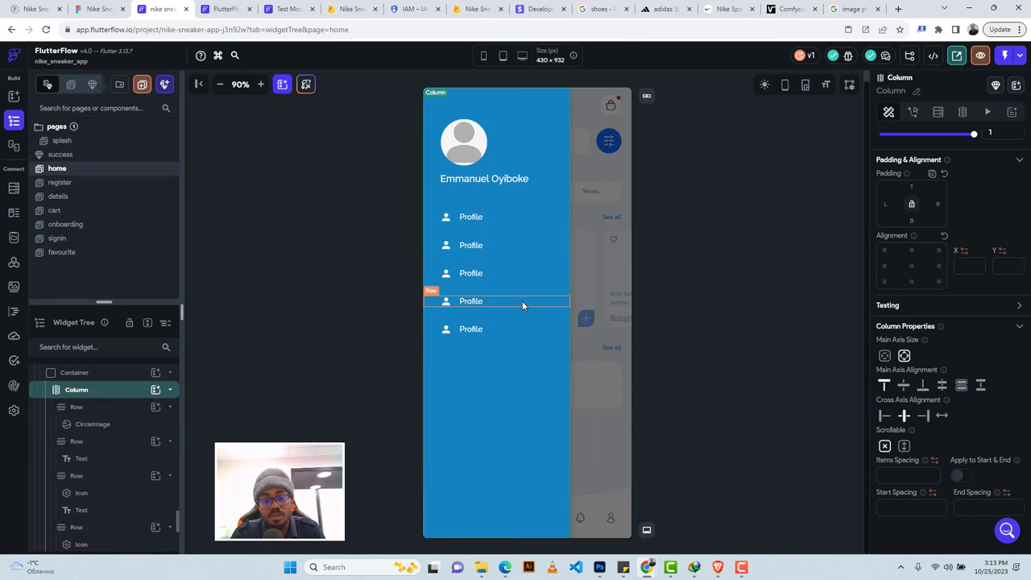
pyautogui.click(521, 300)
pyautogui.hotkey('ctrl', 'd')
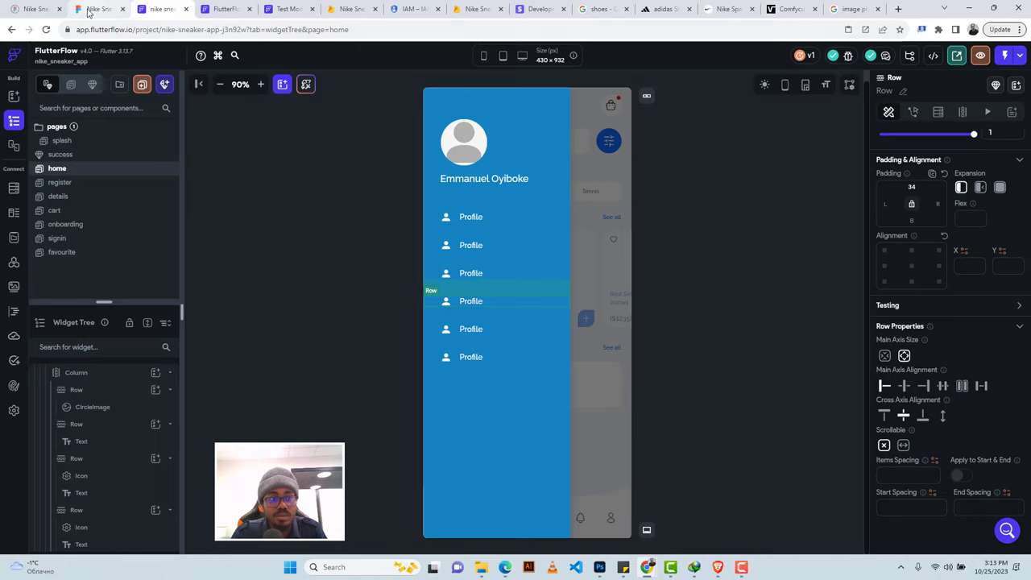
pyautogui.click(93, 10)
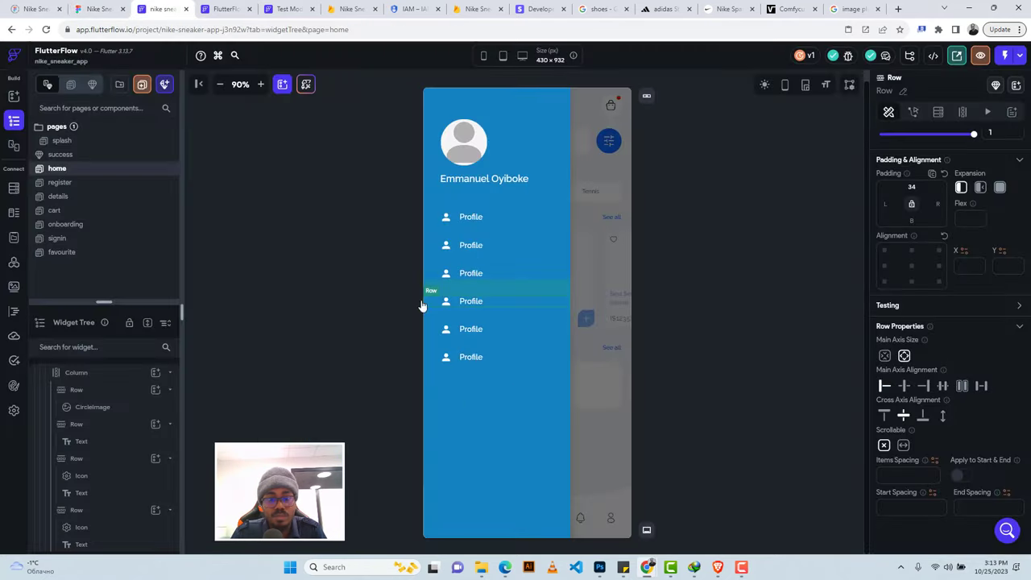
pyautogui.click(161, 9)
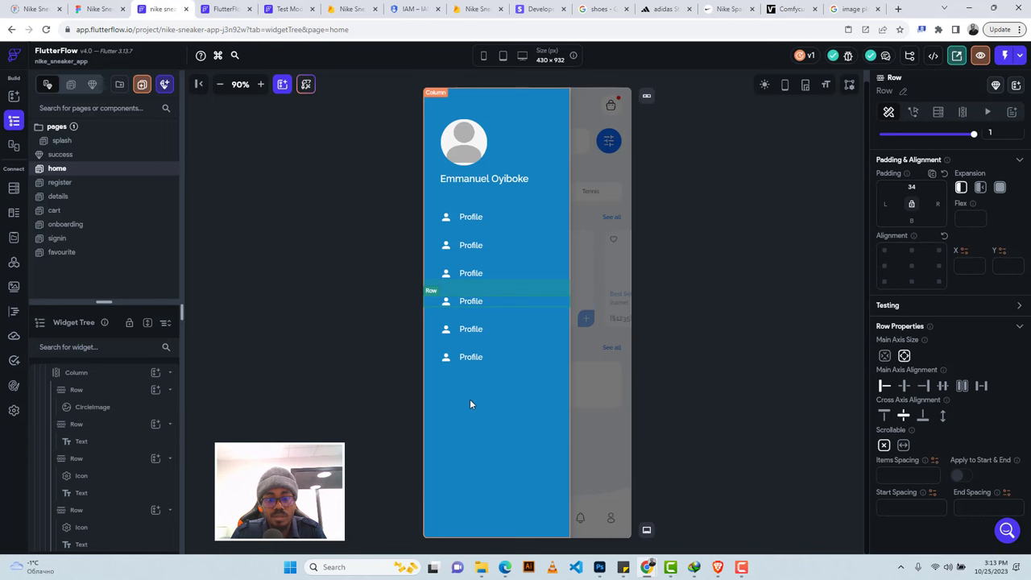
pyautogui.click(471, 402)
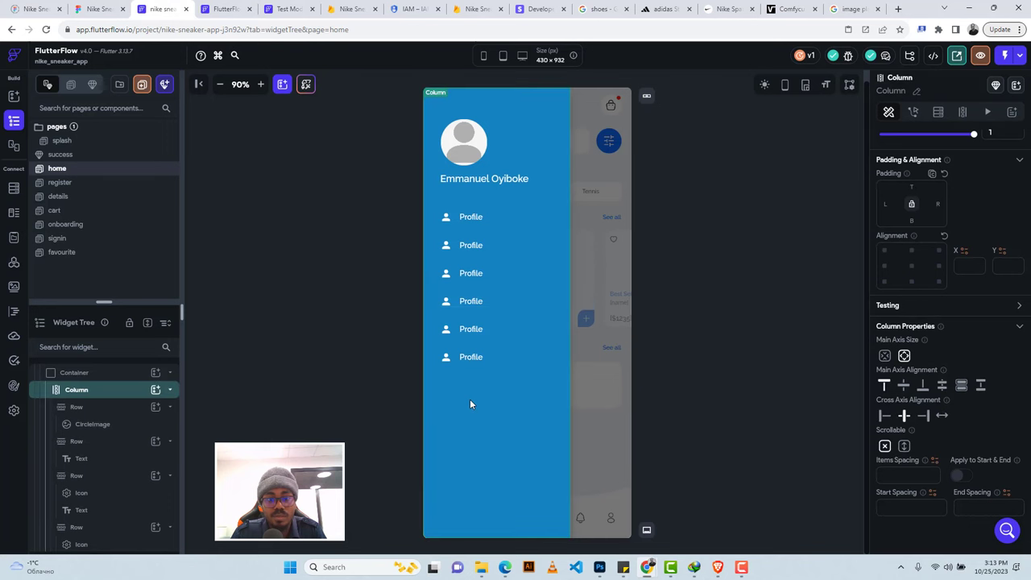
# Add a Divider below the last Profile row with a left indent of 35.
pyautogui.click(155, 390)
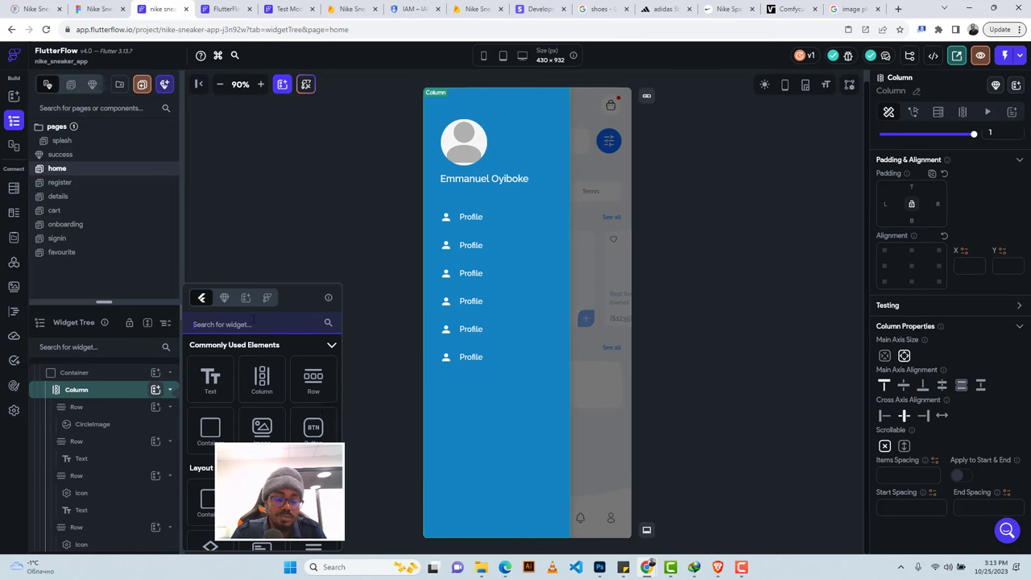
pyautogui.scroll(-1, 283, 426)
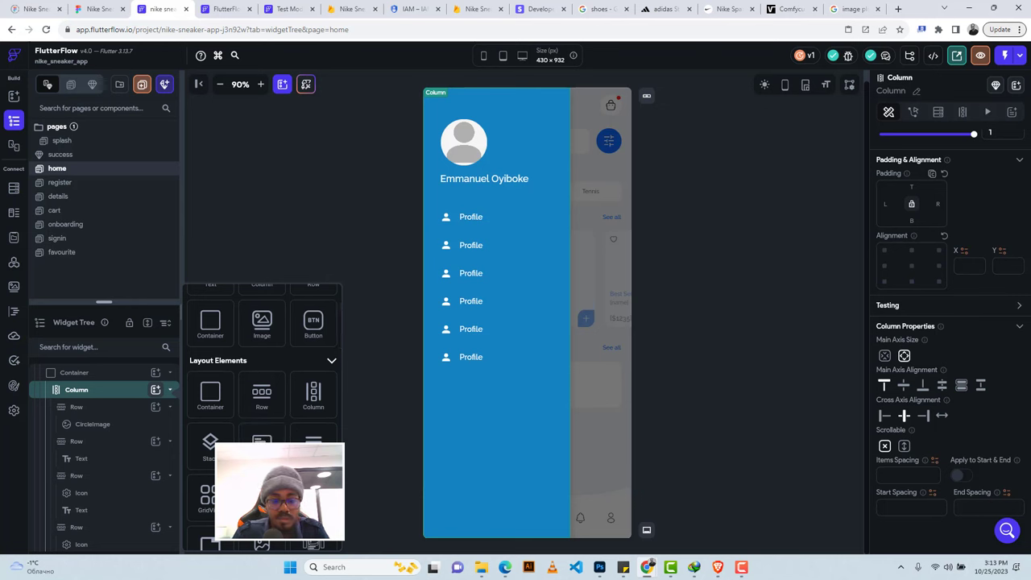
pyautogui.moveTo(378, 475); pyautogui.dragTo(500, 437)
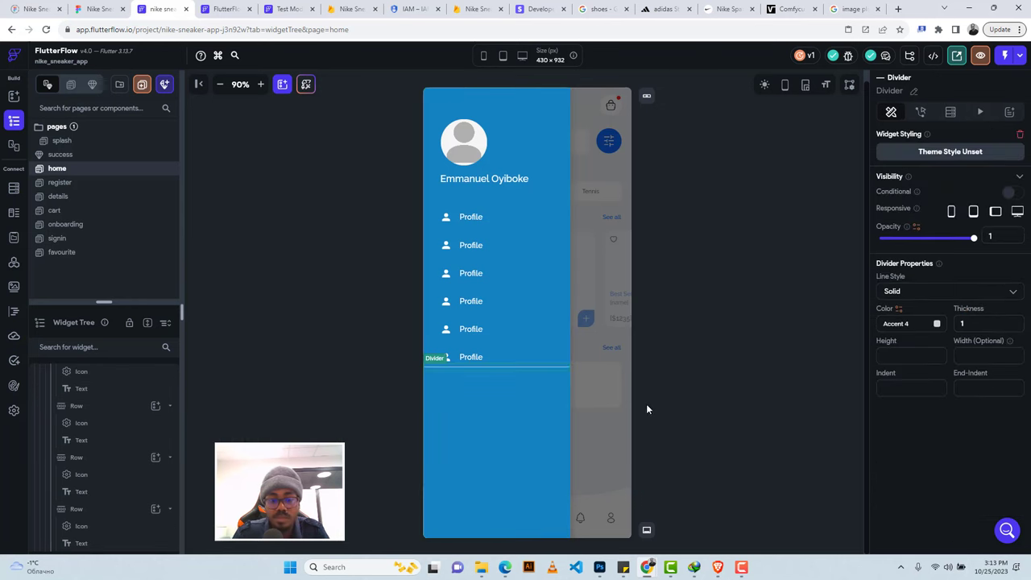
pyautogui.click(97, 8)
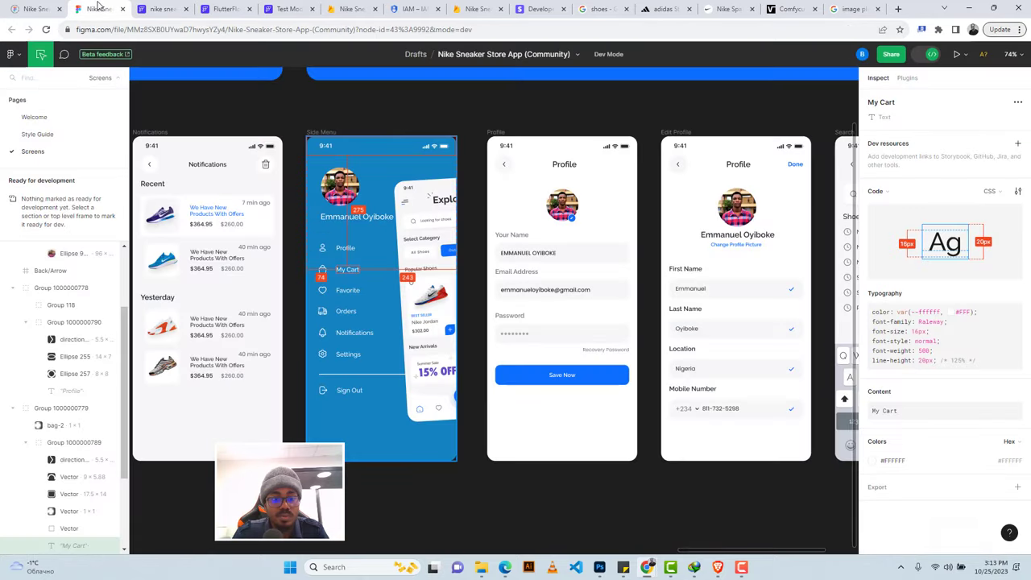
pyautogui.click(157, 9)
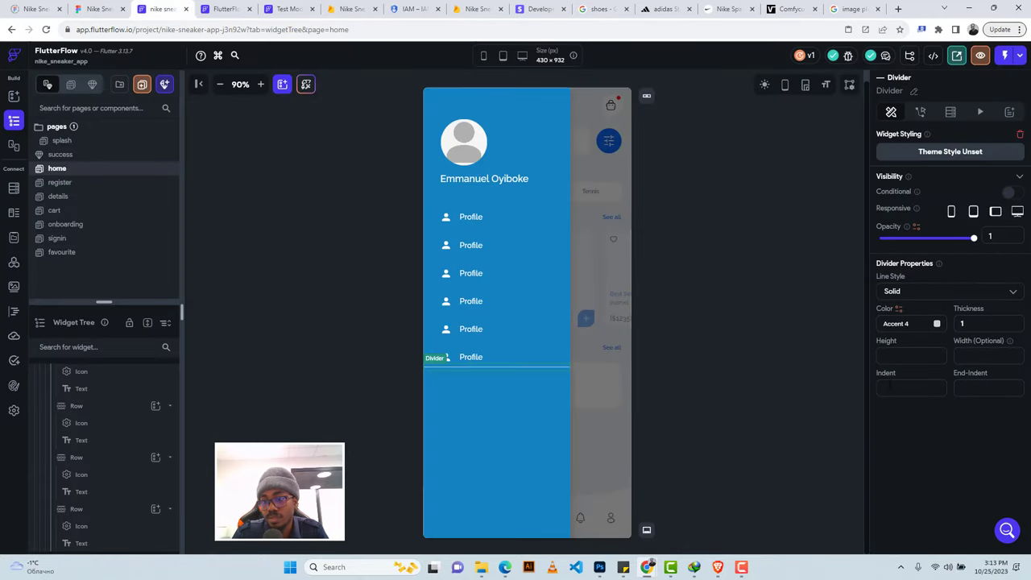
pyautogui.click(885, 387)
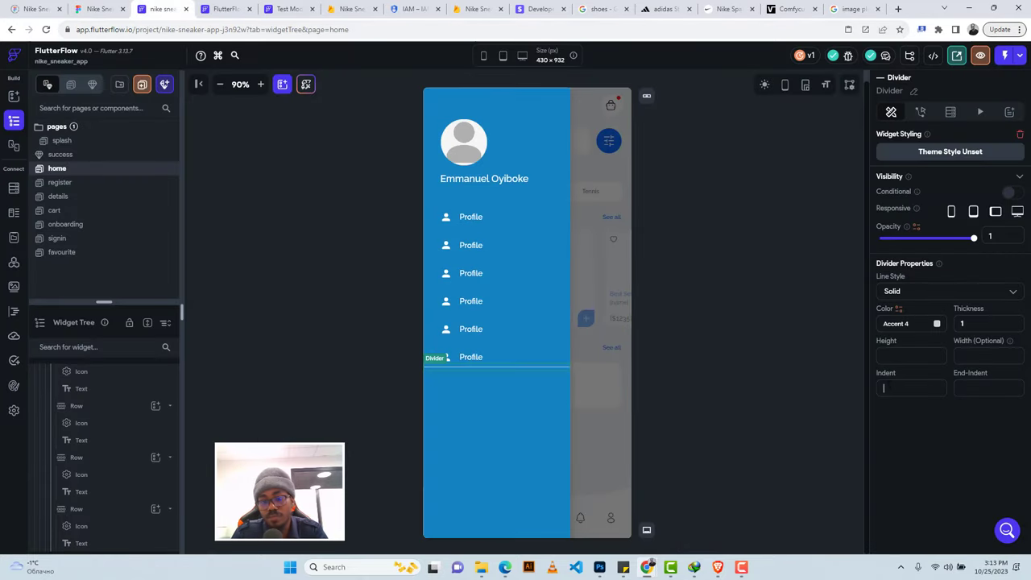
pyautogui.write('3')
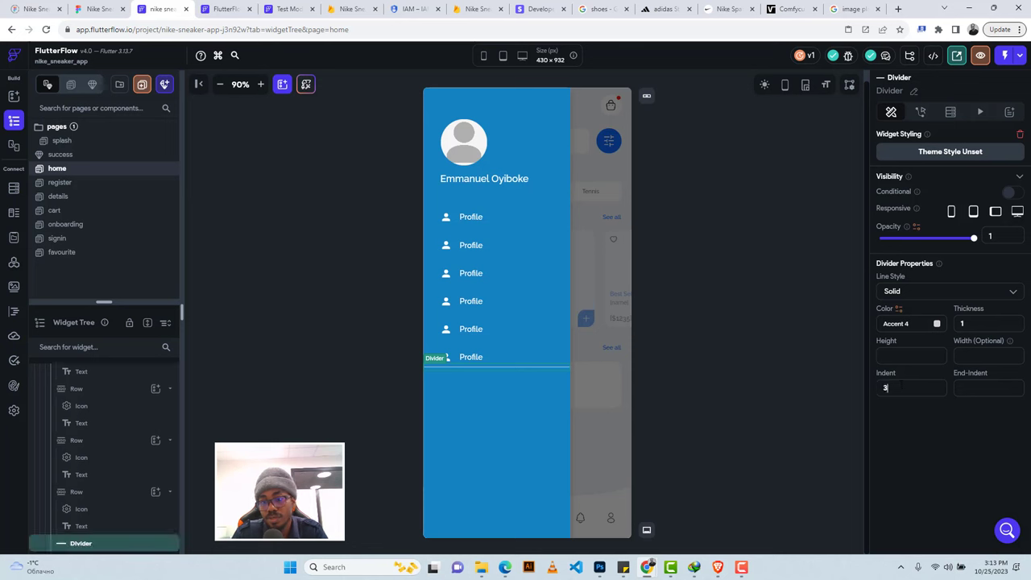
pyautogui.write('5')
# Give the last Profile row padding of 34.
pyautogui.click(508, 358)
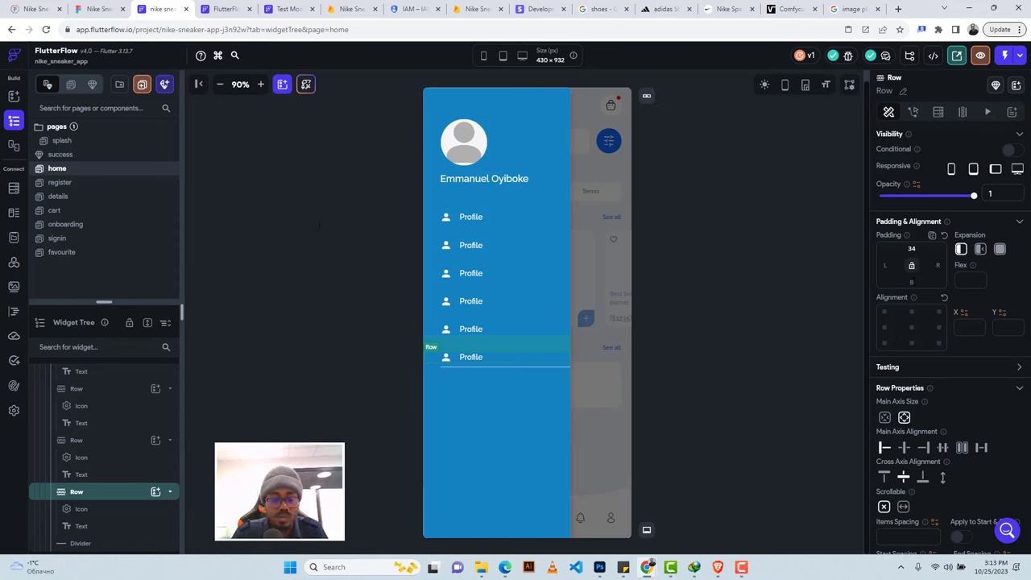
pyautogui.write('34')
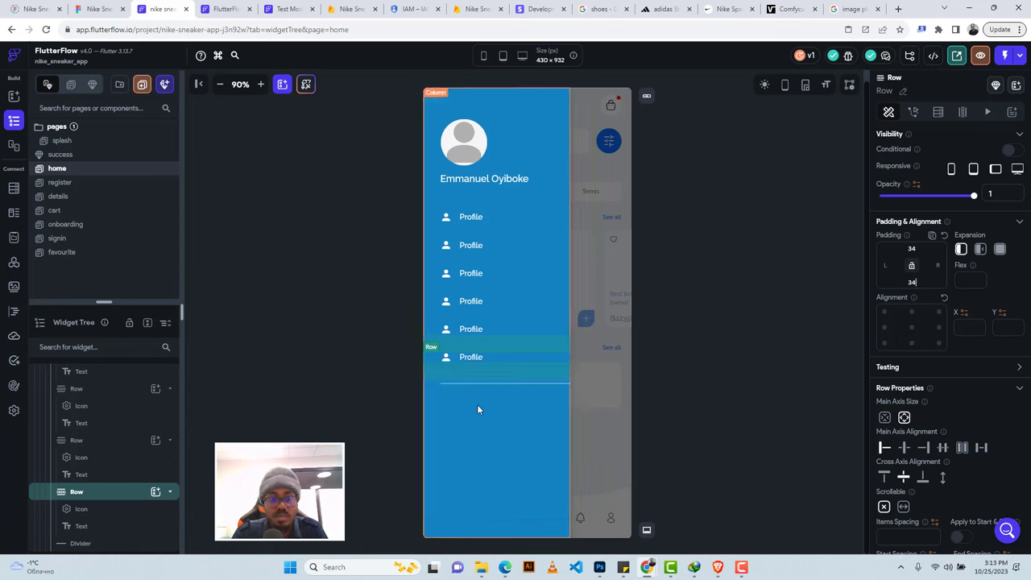
pyautogui.click(478, 410)
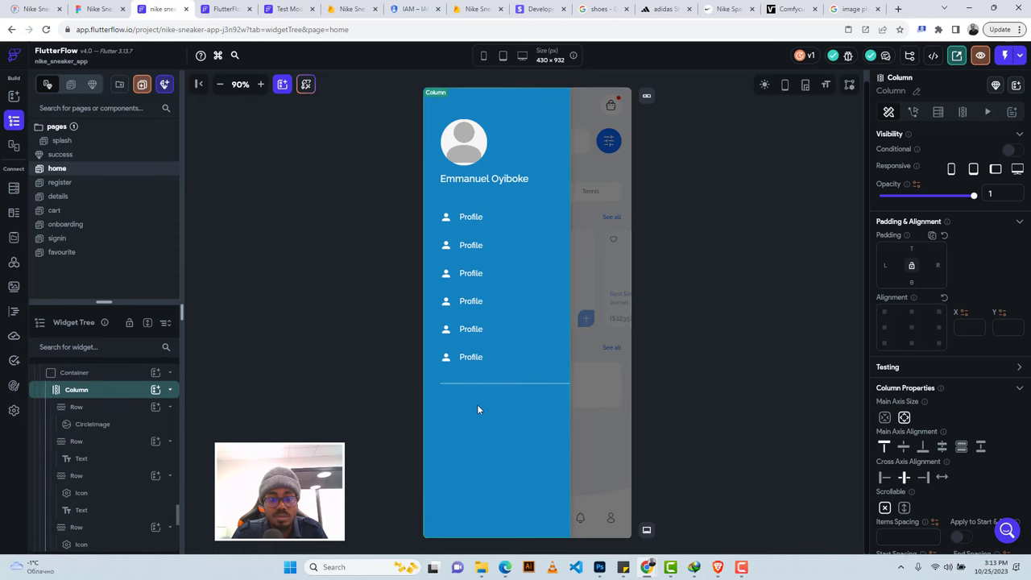
# Delete the stray Button from the drawer column.
pyautogui.click(156, 389)
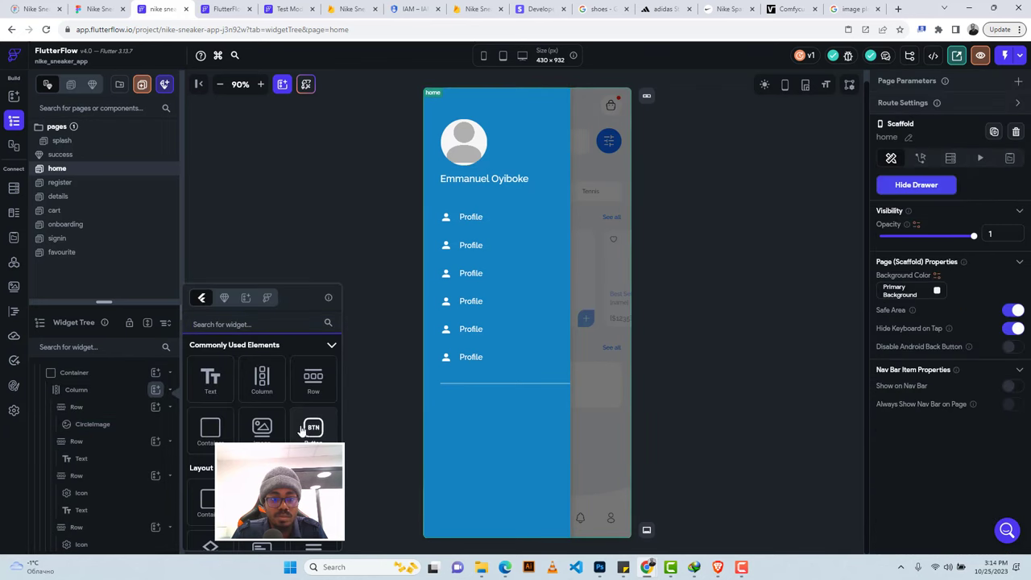
pyautogui.click(96, 8)
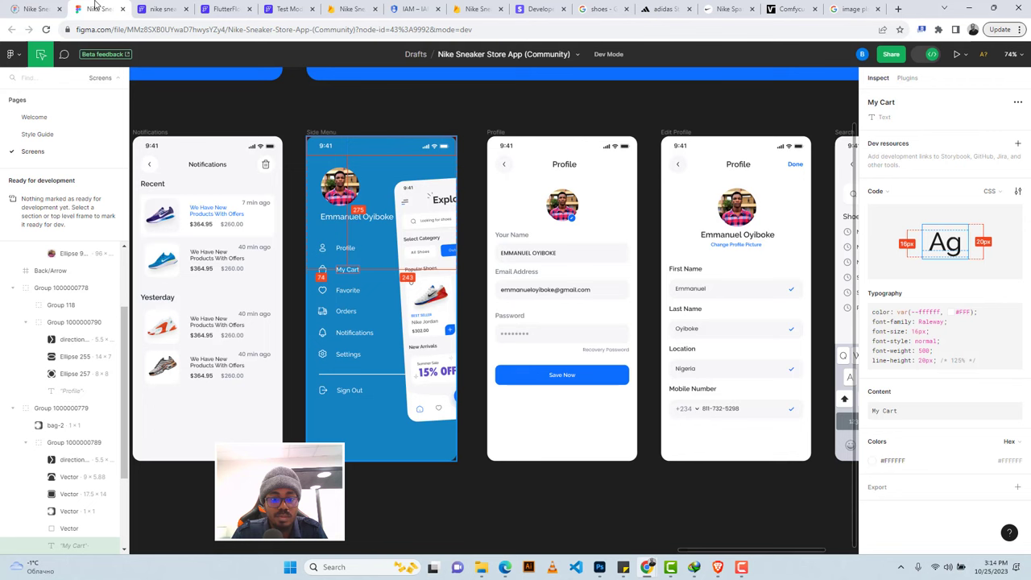
pyautogui.click(161, 9)
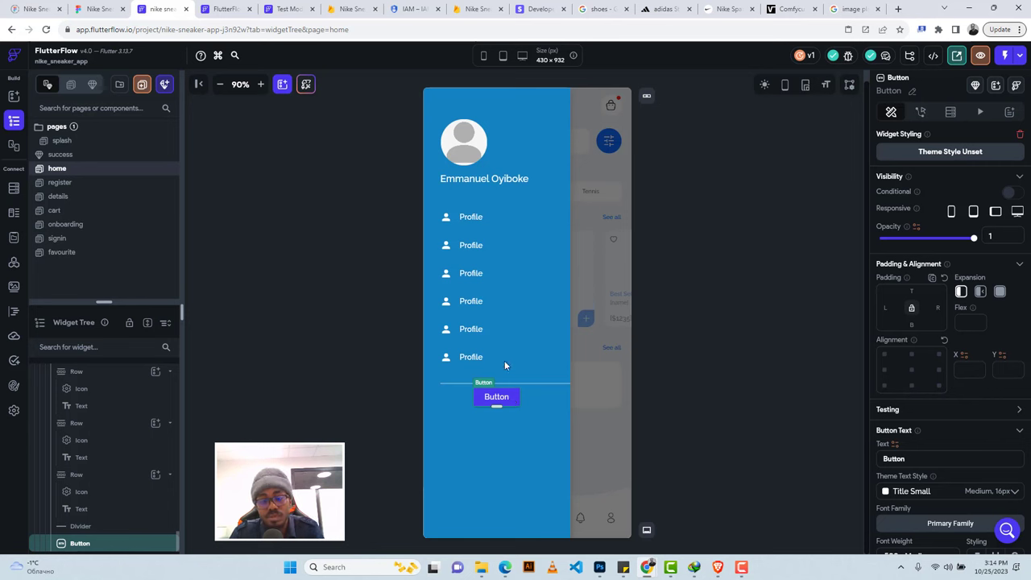
pyautogui.press('Delete')
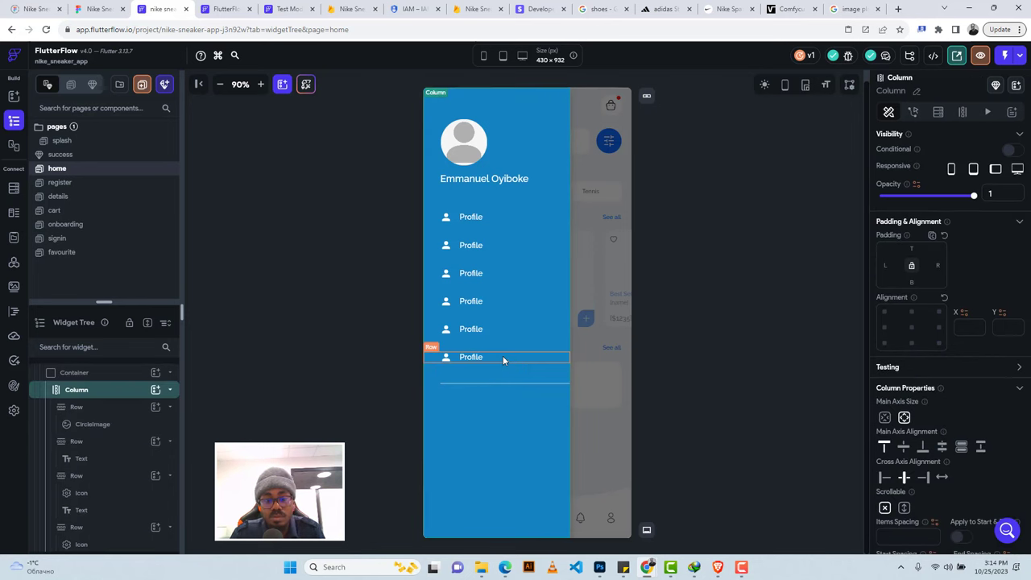
# Copy the last Profile row and paste it into the drawer column below the divider.
pyautogui.click(502, 357)
pyautogui.hotkey('ctrl', 'c')
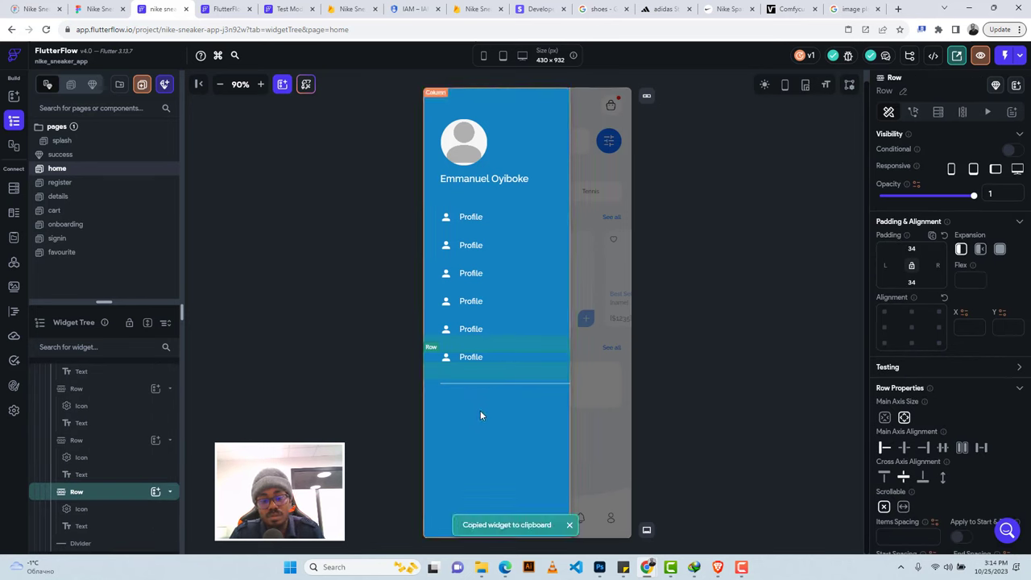
pyautogui.click(480, 415)
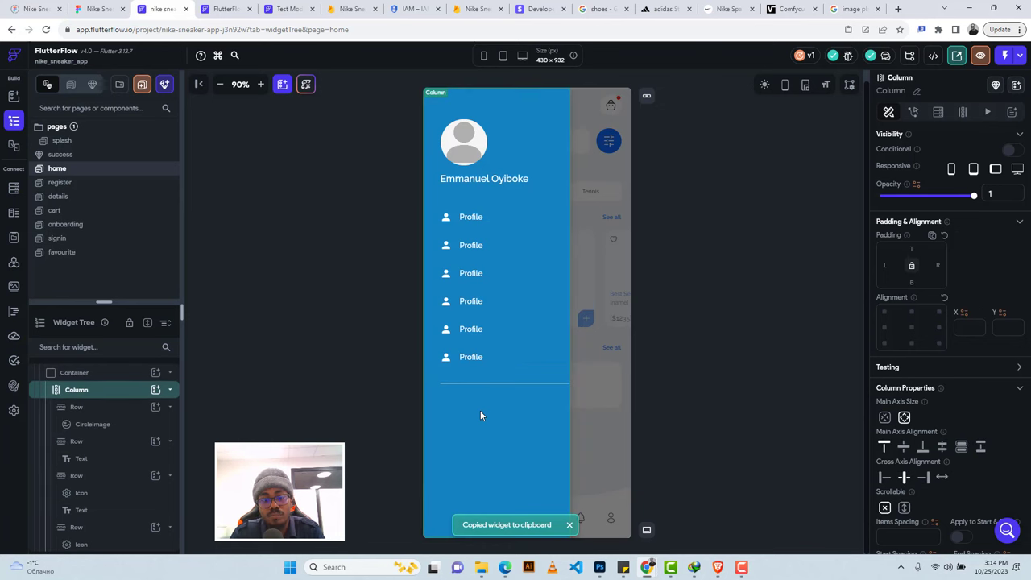
pyautogui.hotkey('ctrl', 'v')
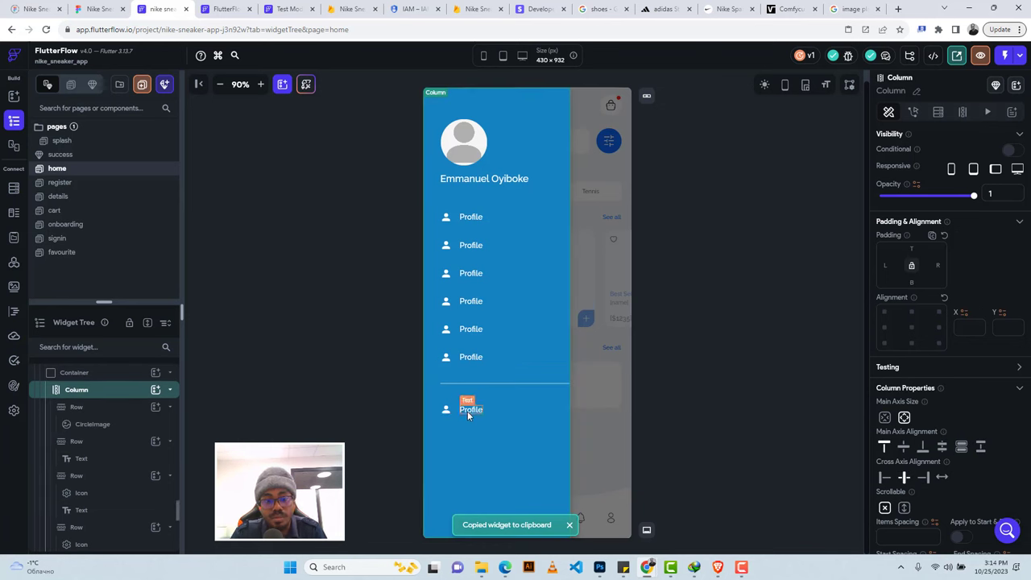
pyautogui.click(446, 412)
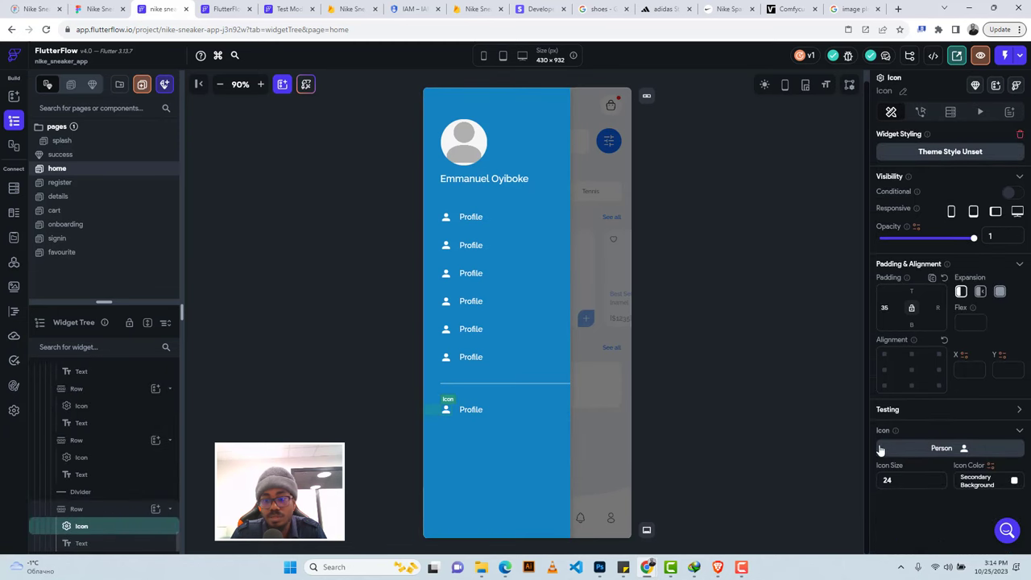
# Replace the pasted row's icon with the logout icon.
pyautogui.click(907, 447)
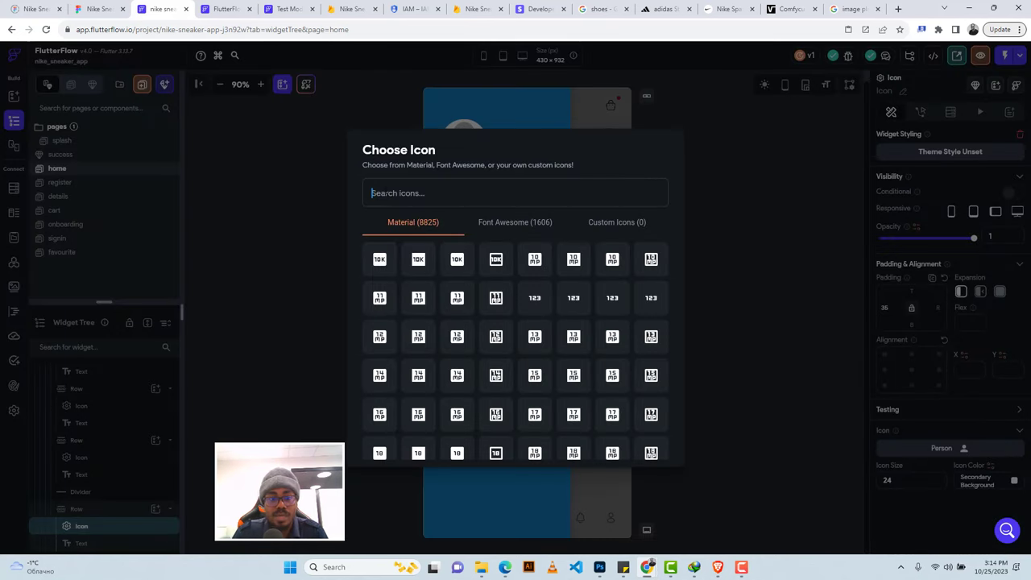
pyautogui.write('exit')
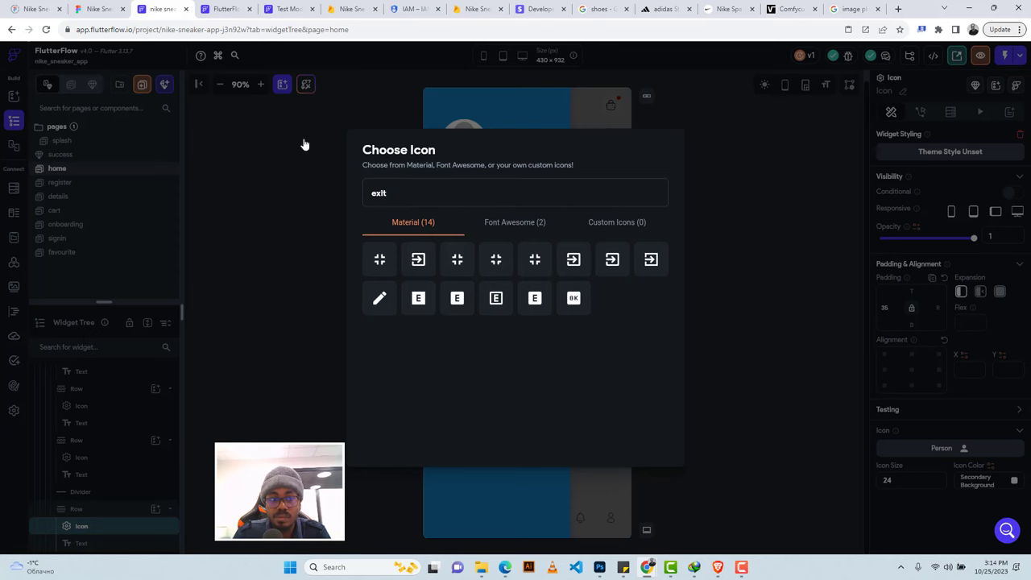
pyautogui.click(119, 11)
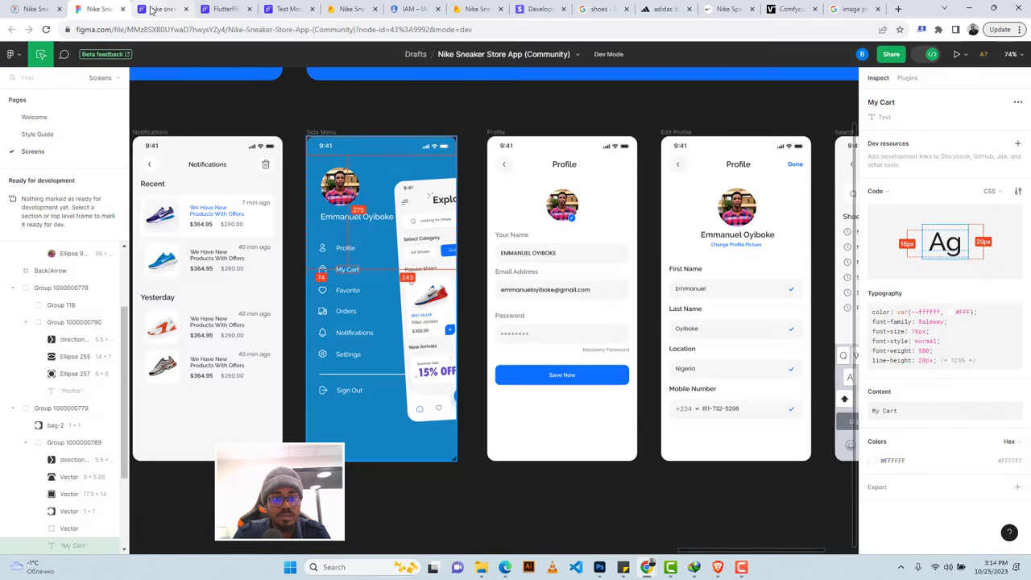
pyautogui.click(155, 10)
pyautogui.hotkey('ctrl', 'a')
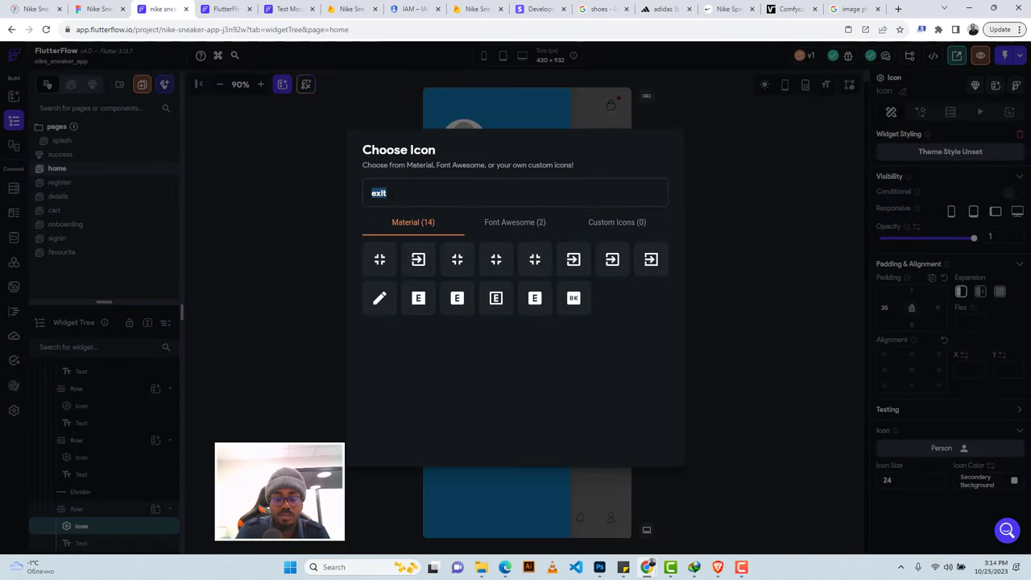
pyautogui.write('logout')
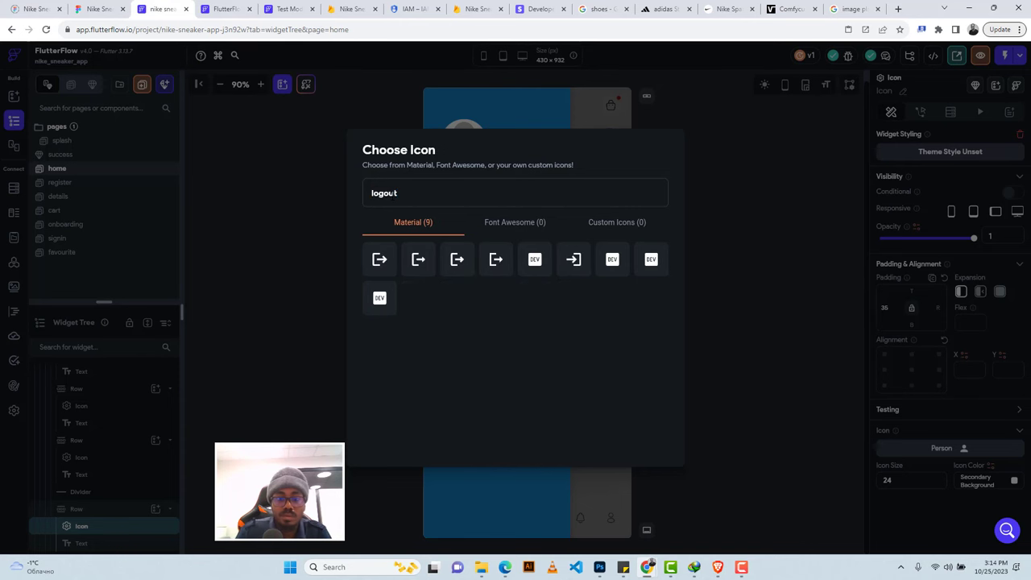
pyautogui.click(379, 260)
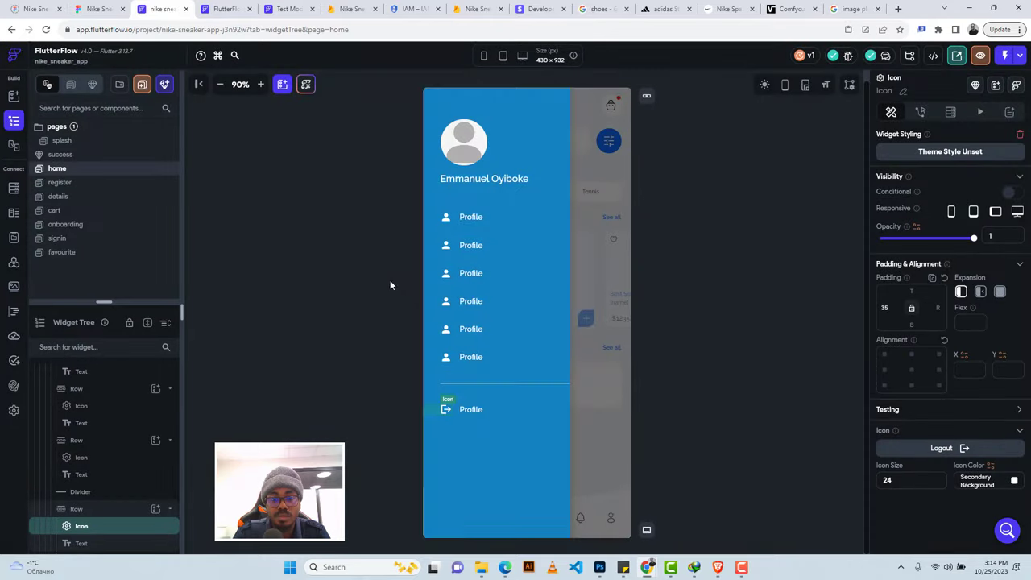
# Change the row's label from 'Profile' to 'Logout'.
pyautogui.click(76, 7)
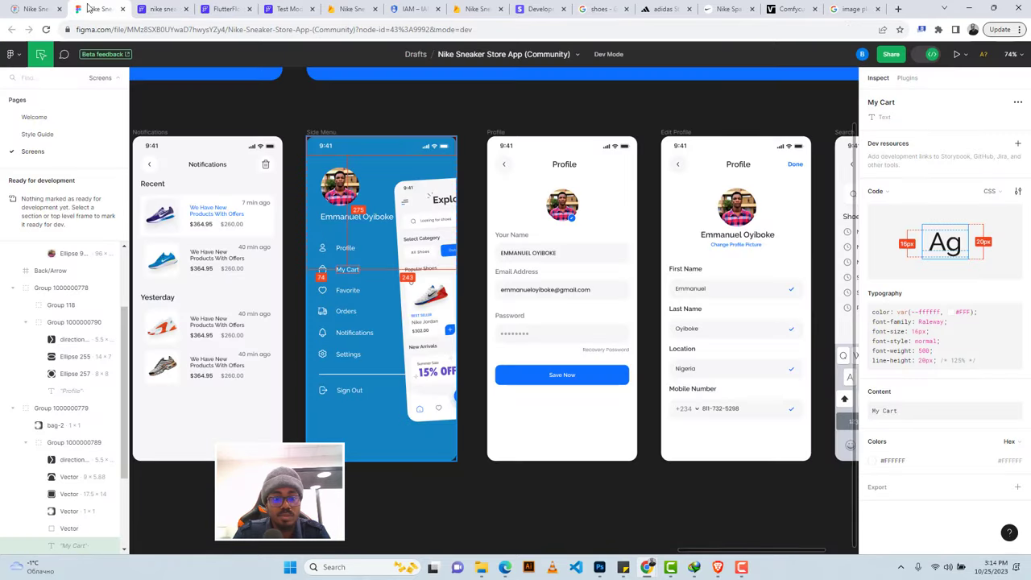
pyautogui.click(161, 9)
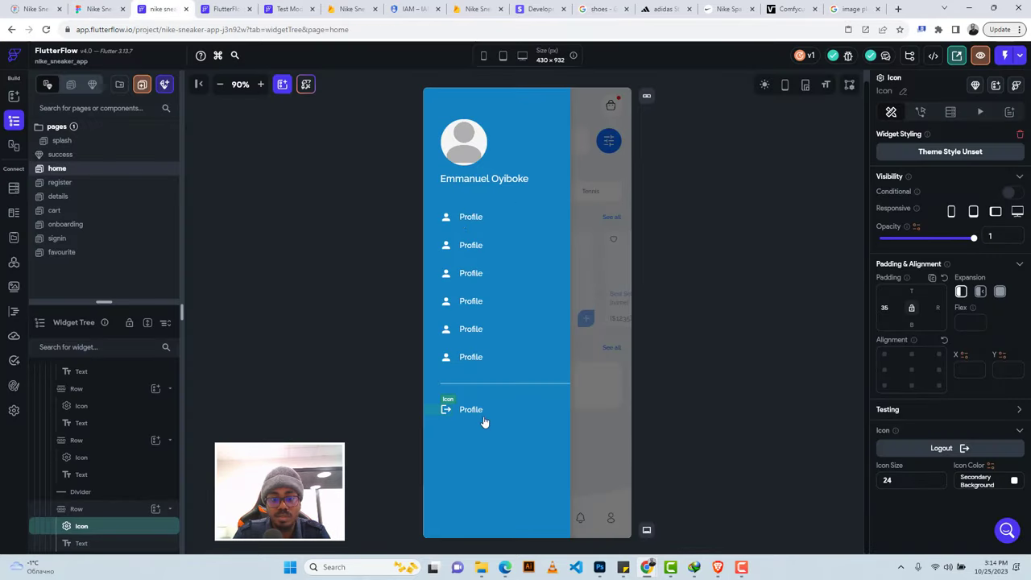
pyautogui.hotkey('ctrl', 'b')
pyautogui.click(475, 411)
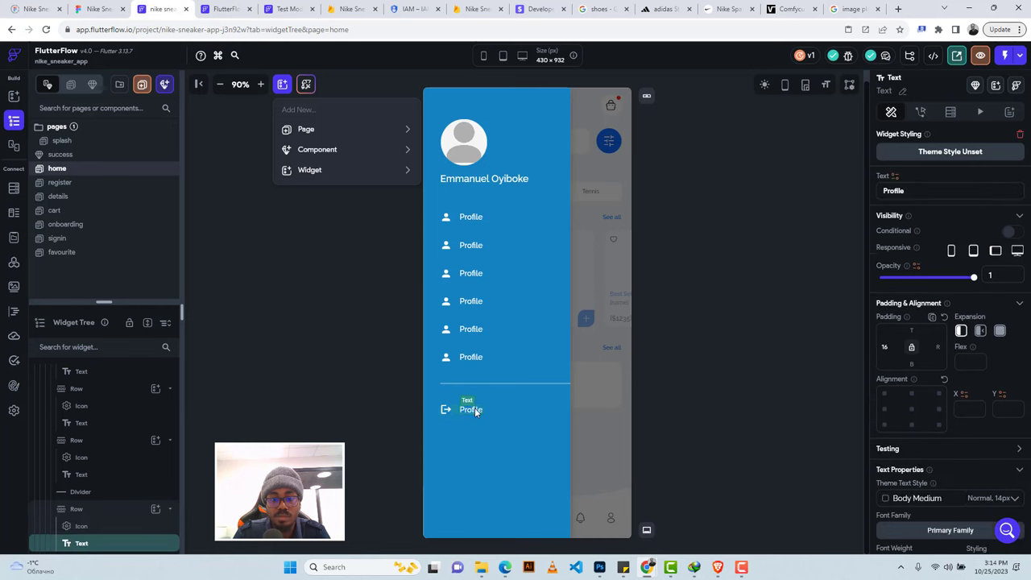
pyautogui.doubleClick(893, 190)
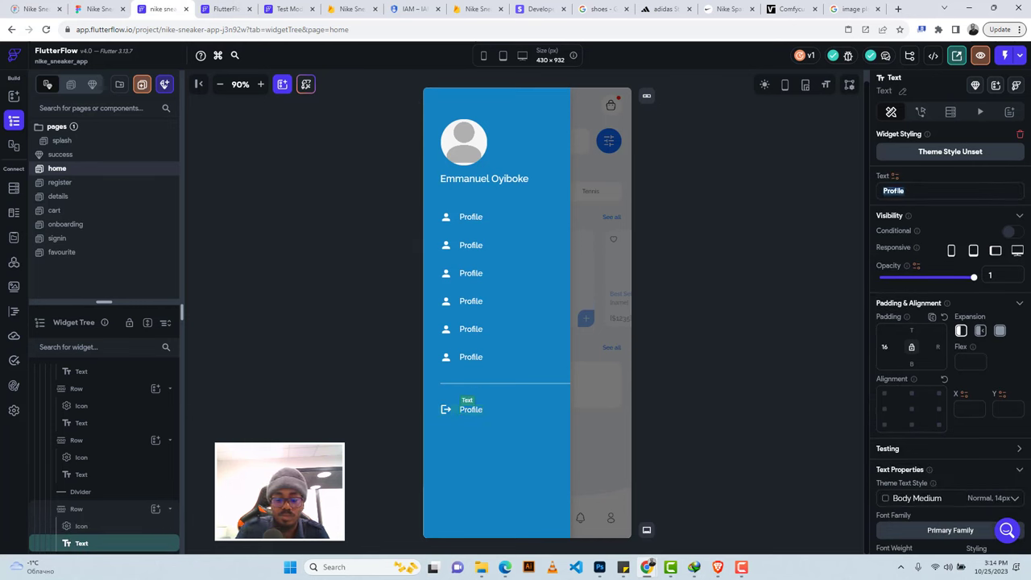
pyautogui.write('L')
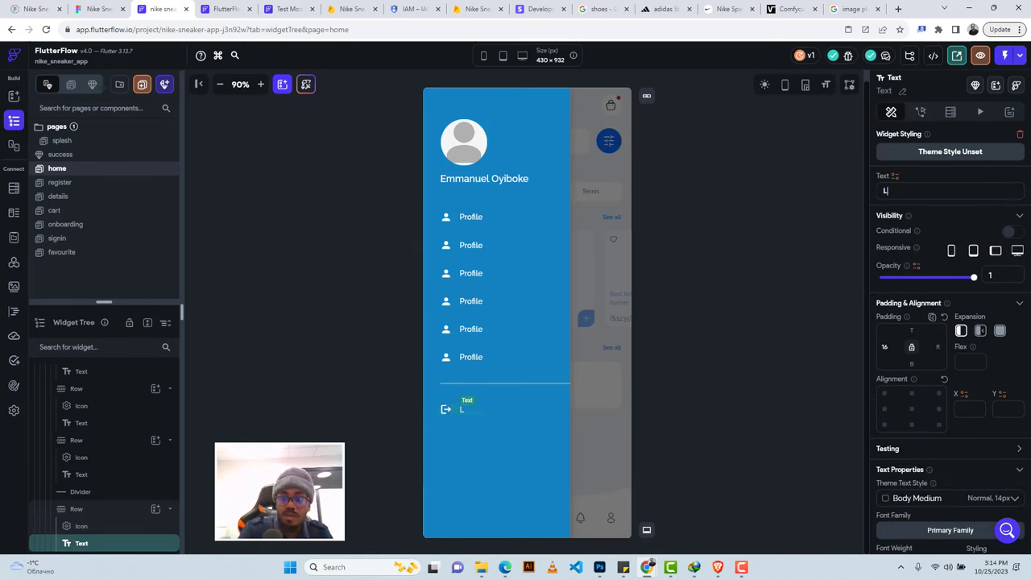
pyautogui.write('ogout')
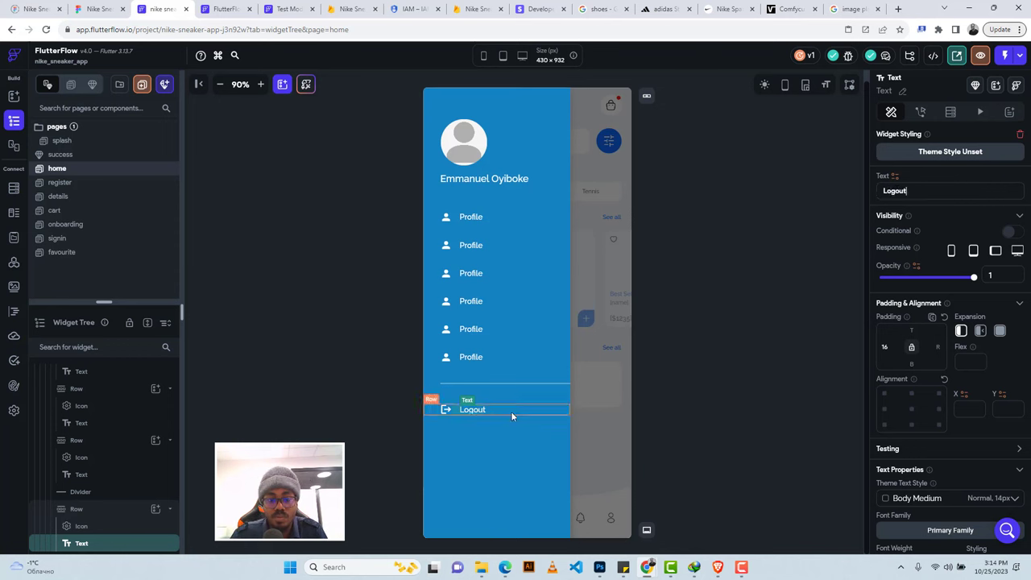
pyautogui.click(511, 411)
pyautogui.click(913, 111)
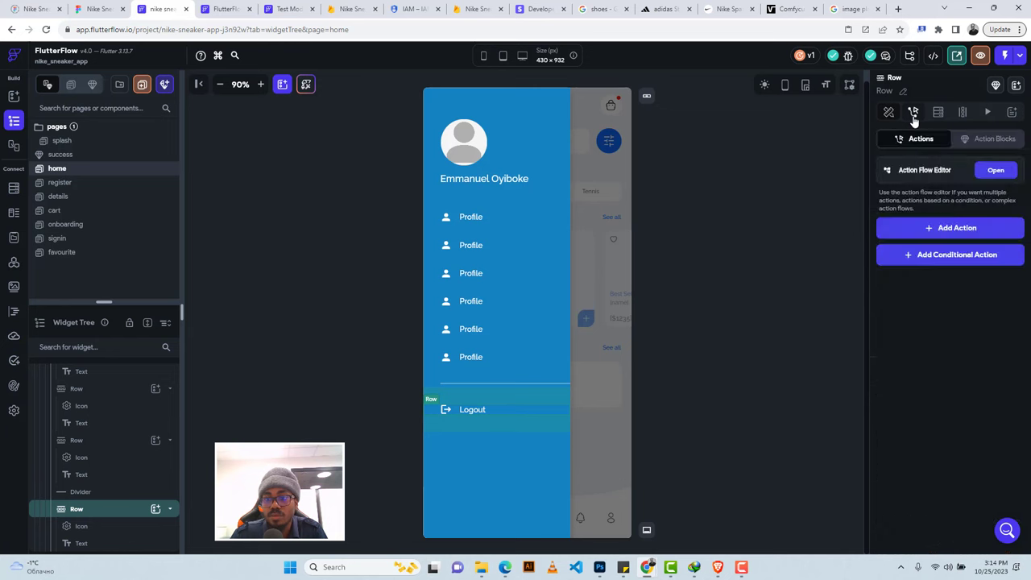
# Give the Logout row an On Tap Firebase Authentication Log Out action.
pyautogui.click(930, 231)
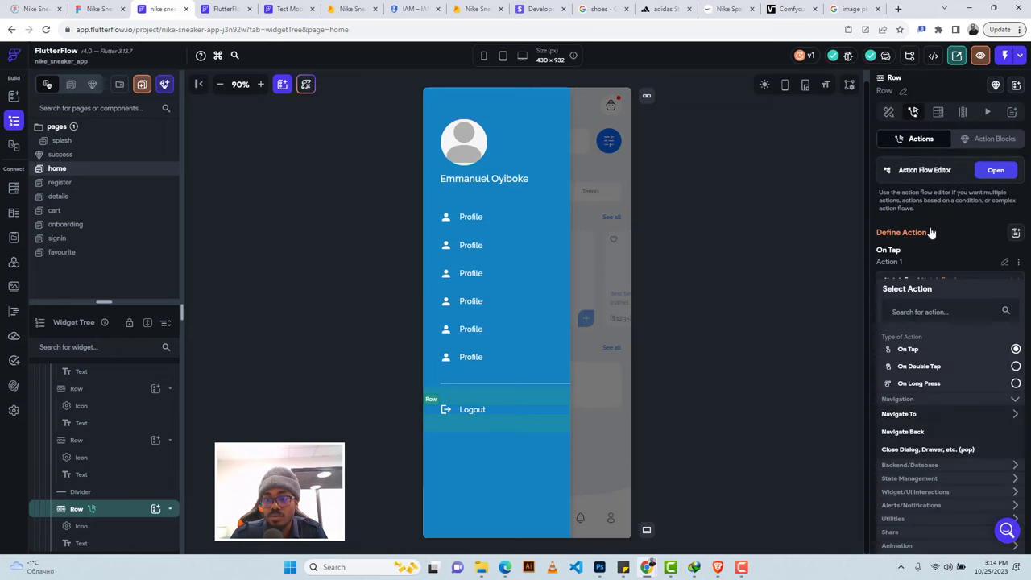
pyautogui.click(904, 467)
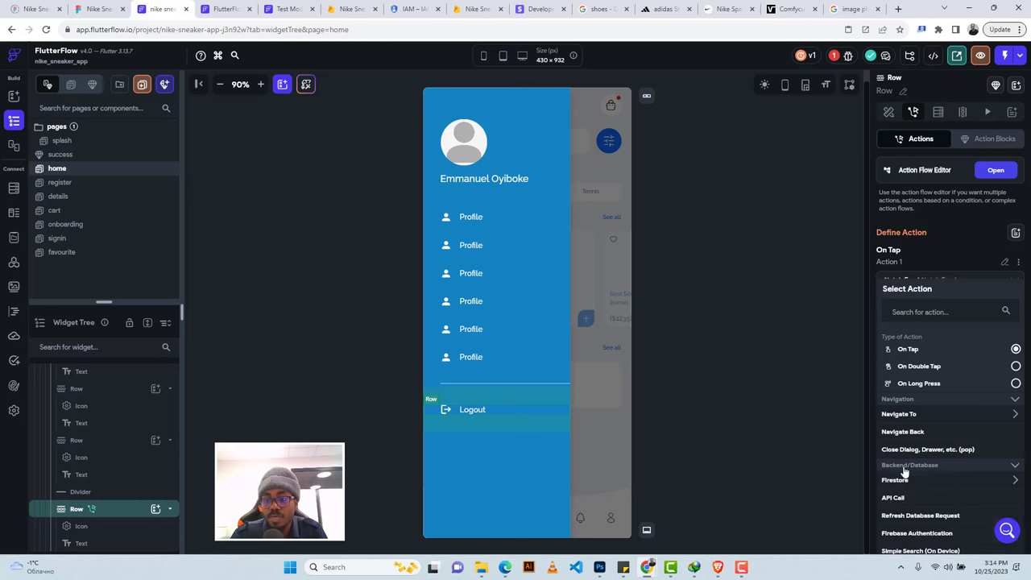
pyautogui.click(905, 529)
pyautogui.scroll(-1, 907, 473)
pyautogui.scroll(-2, 908, 474)
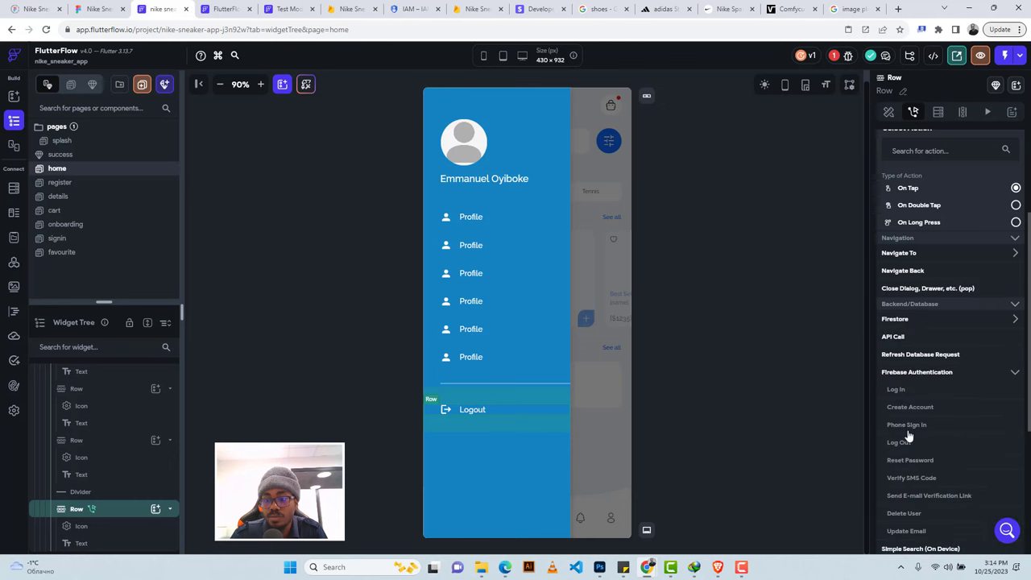
pyautogui.click(896, 442)
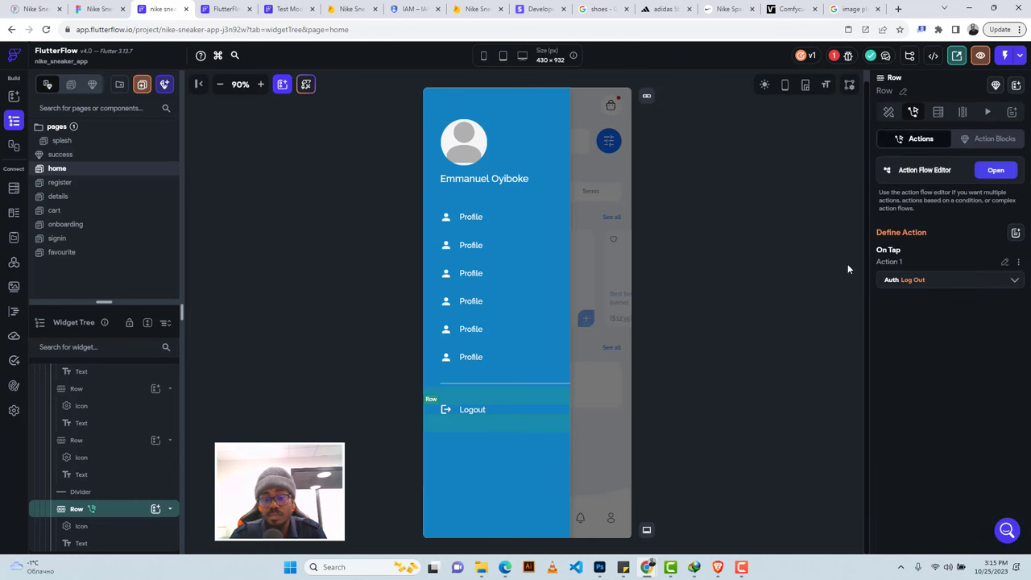
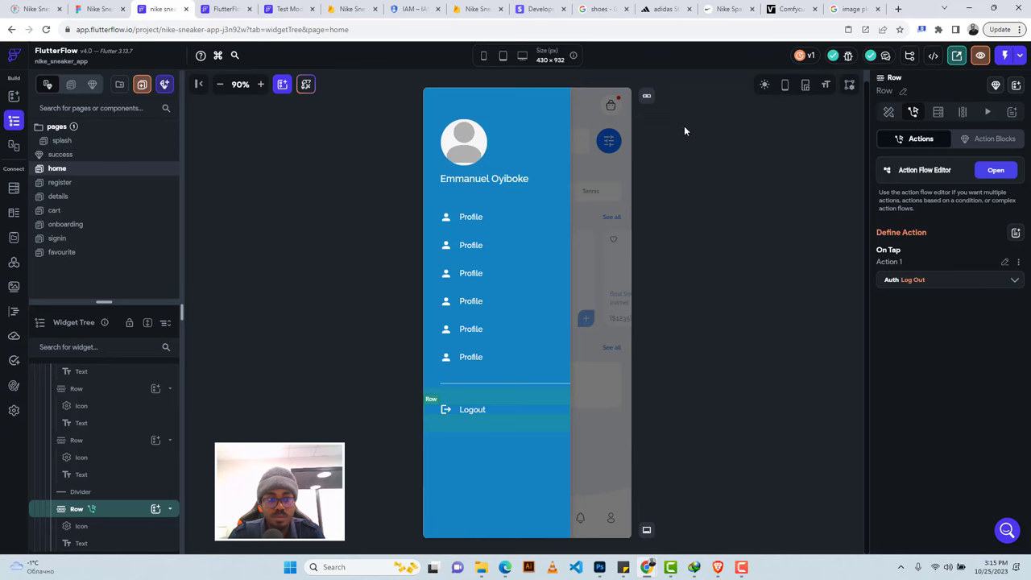
# Open the users collection in the Firestore Data Manager and edit its user document.
pyautogui.click(13, 188)
pyautogui.click(224, 7)
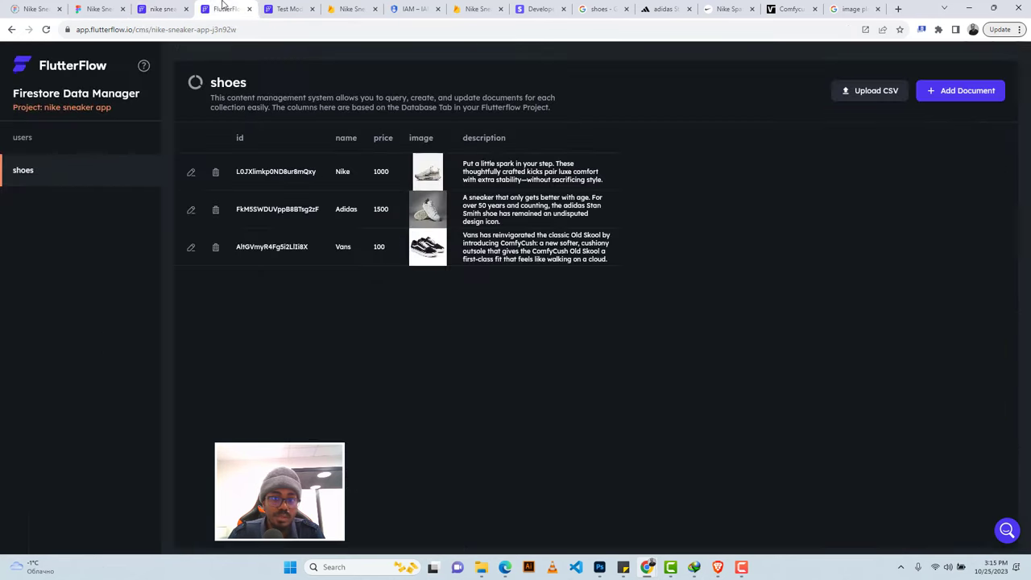
pyautogui.click(57, 140)
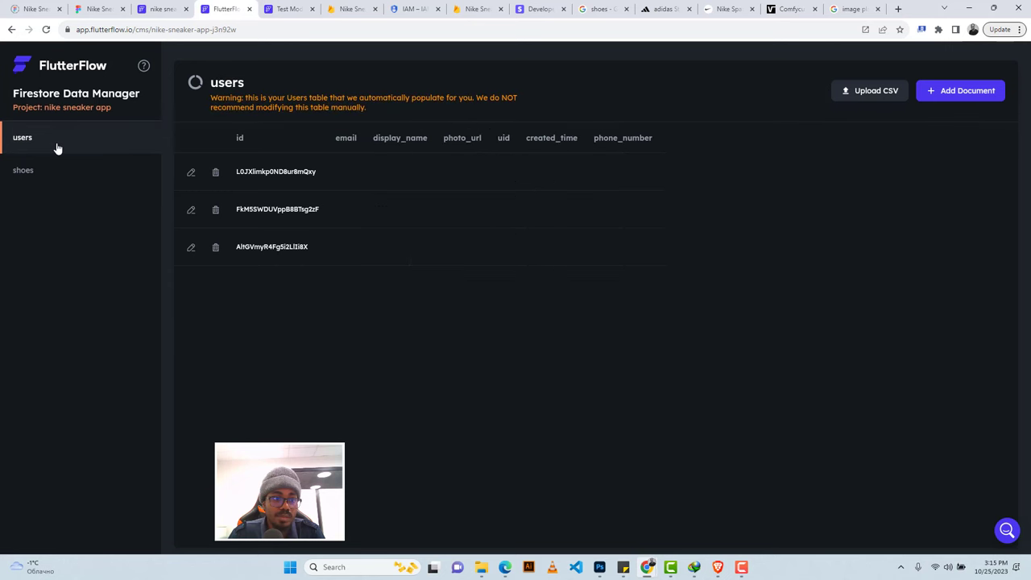
pyautogui.click(189, 173)
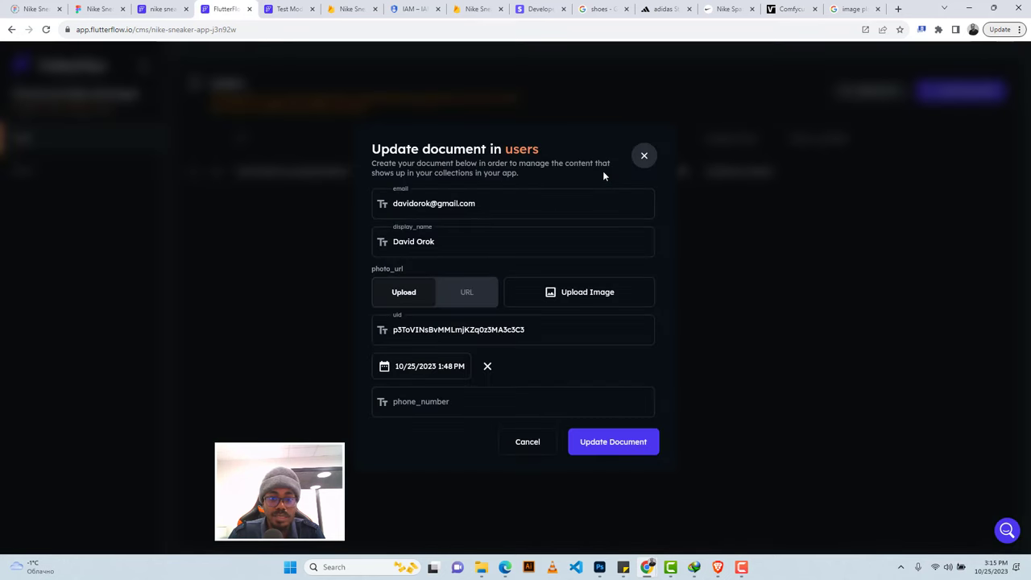
pyautogui.click(848, 10)
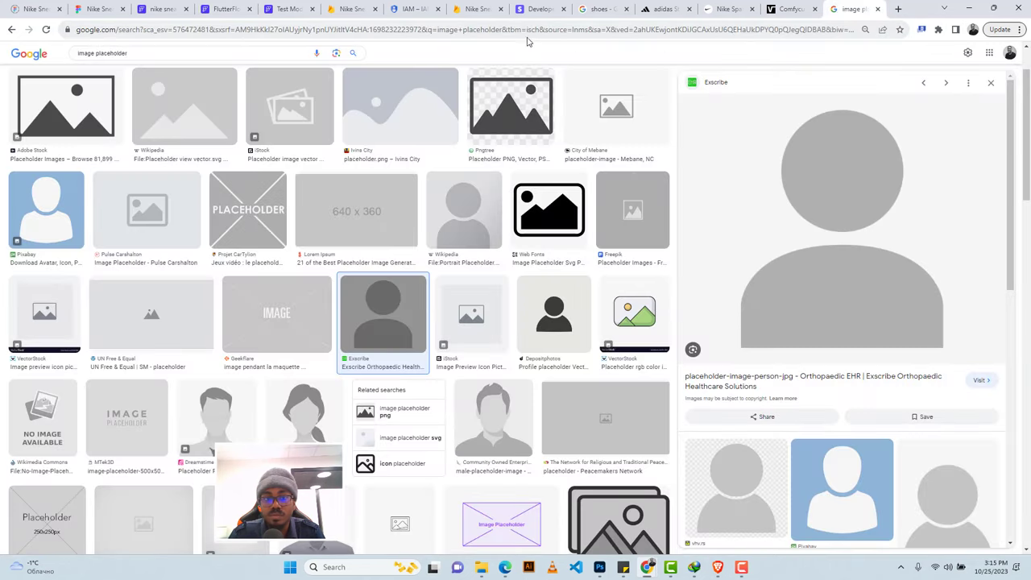
# Search Google Images for the user's name and copy the profile photo's image address.
pyautogui.click(198, 54)
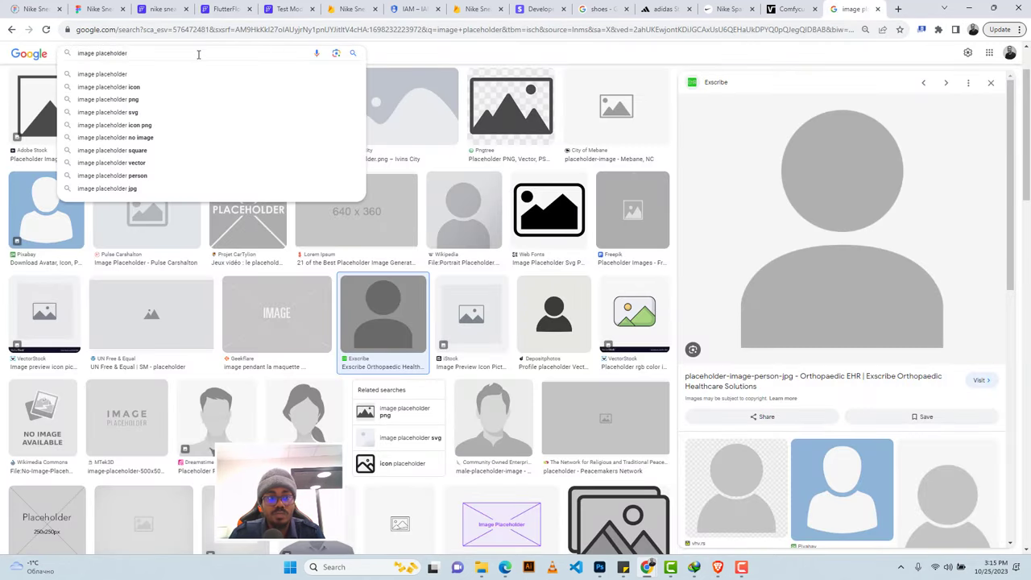
pyautogui.hotkey('ctrl', 'a')
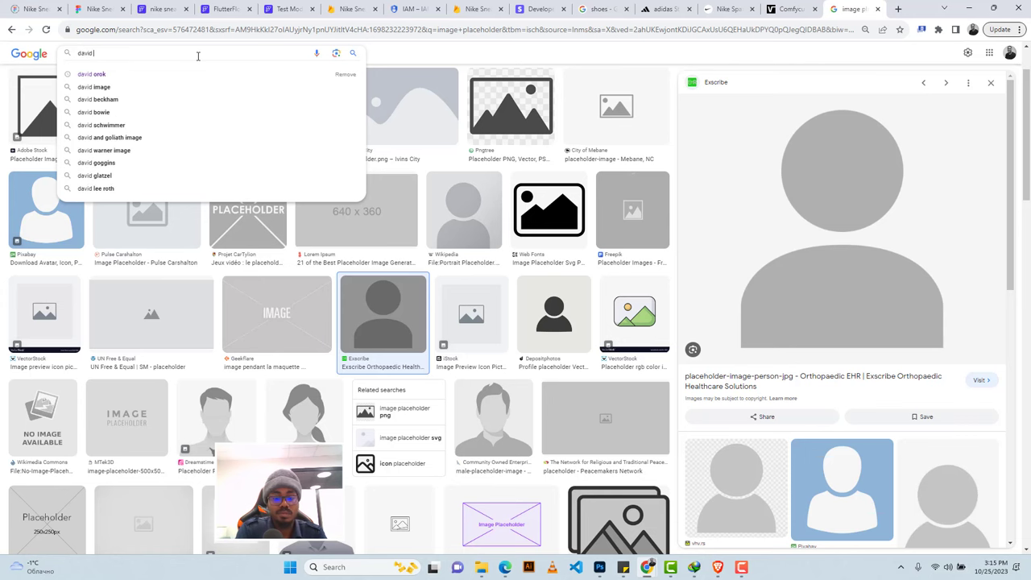
pyautogui.press('Return')
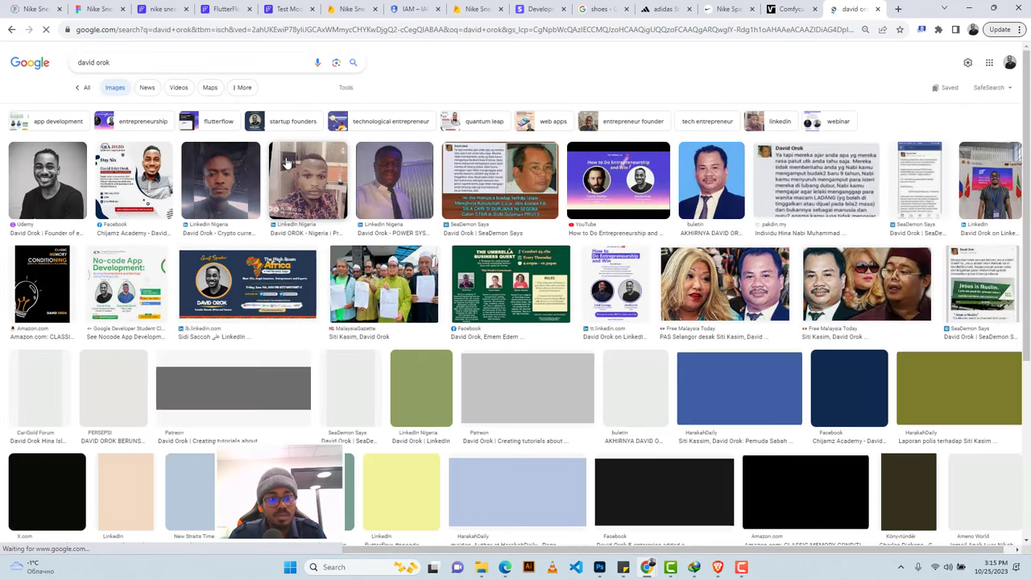
pyautogui.click(68, 189)
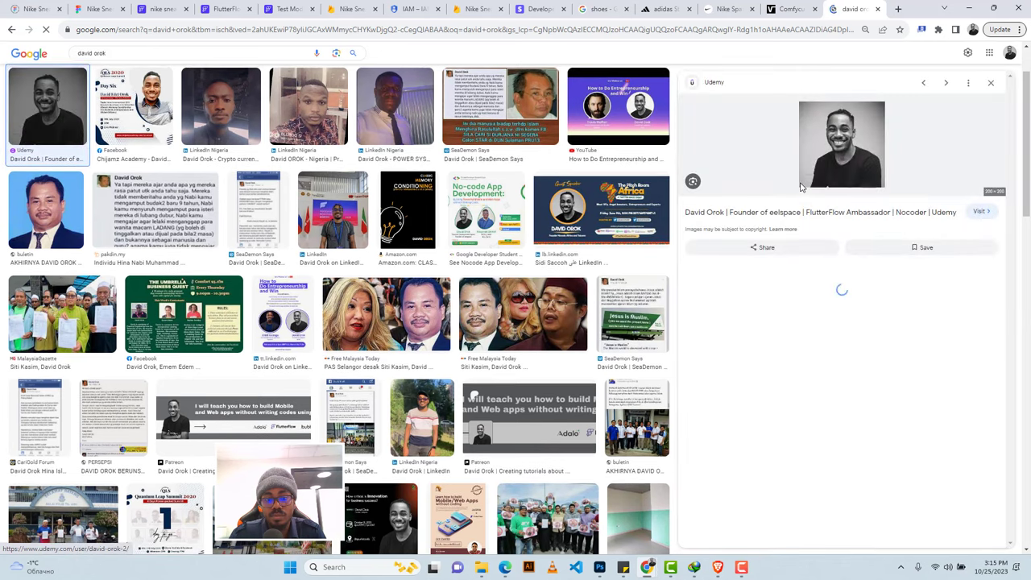
pyautogui.rightClick(844, 150)
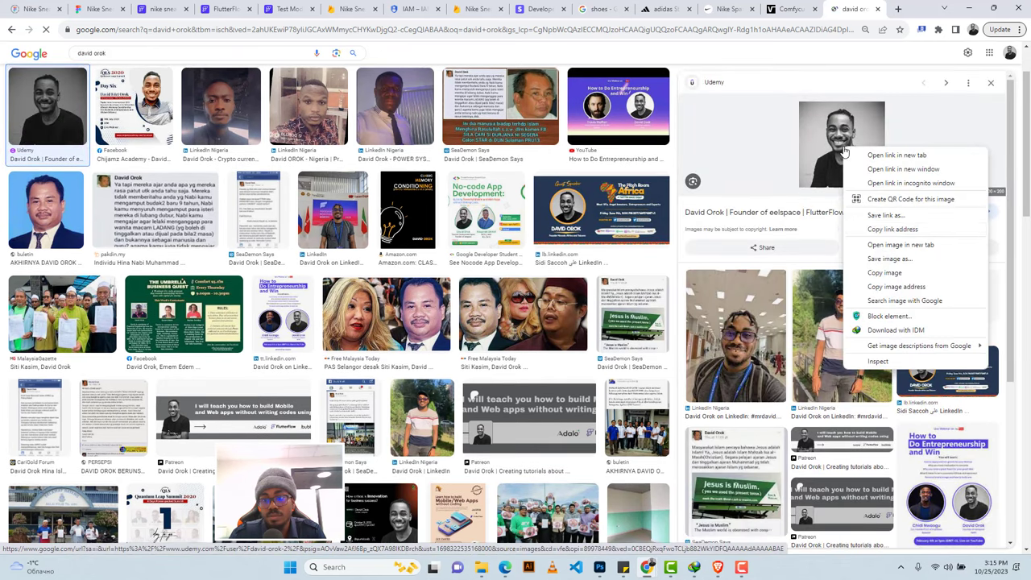
pyautogui.click(893, 287)
pyautogui.click(208, 7)
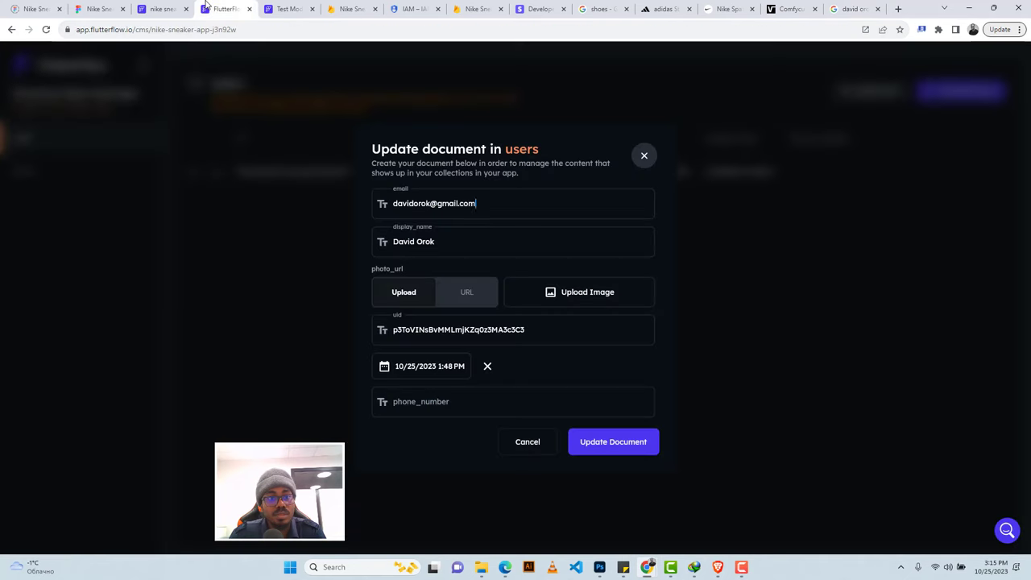
# Paste the copied photo link into photo_url as a URL and update the user document.
pyautogui.click(475, 294)
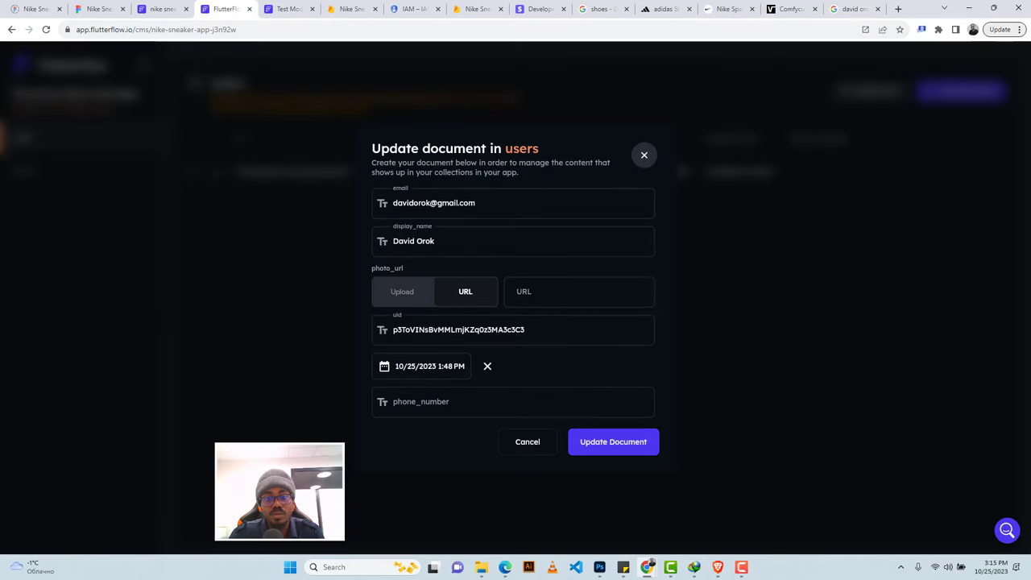
pyautogui.click(579, 291)
pyautogui.write('https://img-b.udemycdn.com/user/200_H/241747614_7c16_2.jpg')
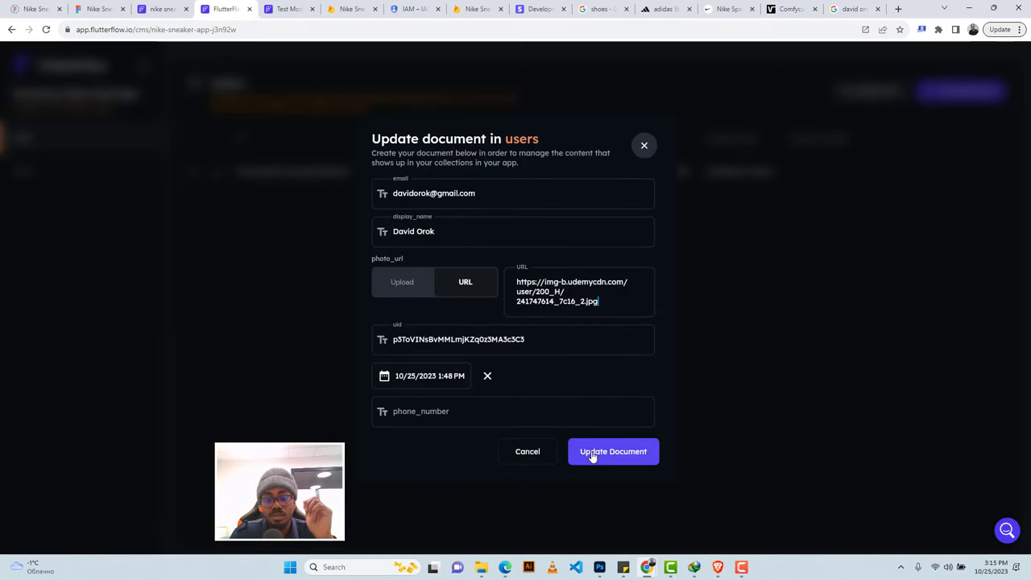
pyautogui.click(596, 451)
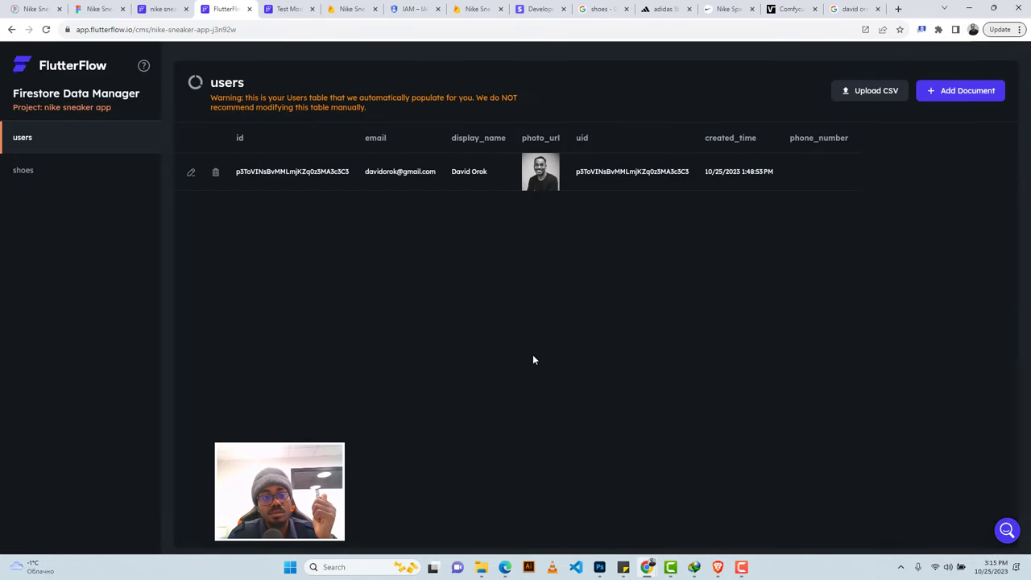
pyautogui.click(141, 8)
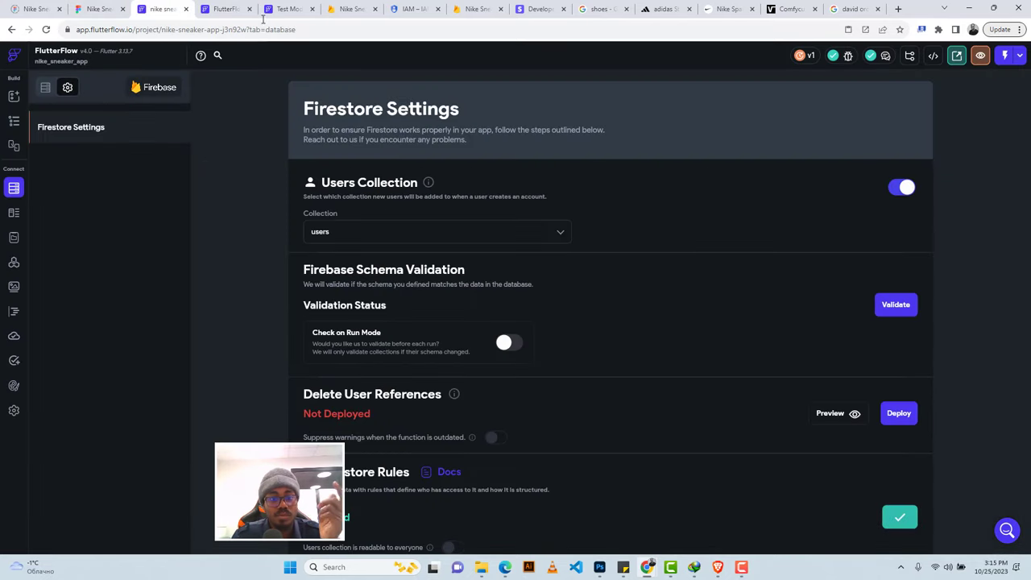
# Return to the home page's widget tree and hide the side drawer on the canvas.
pyautogui.click(14, 120)
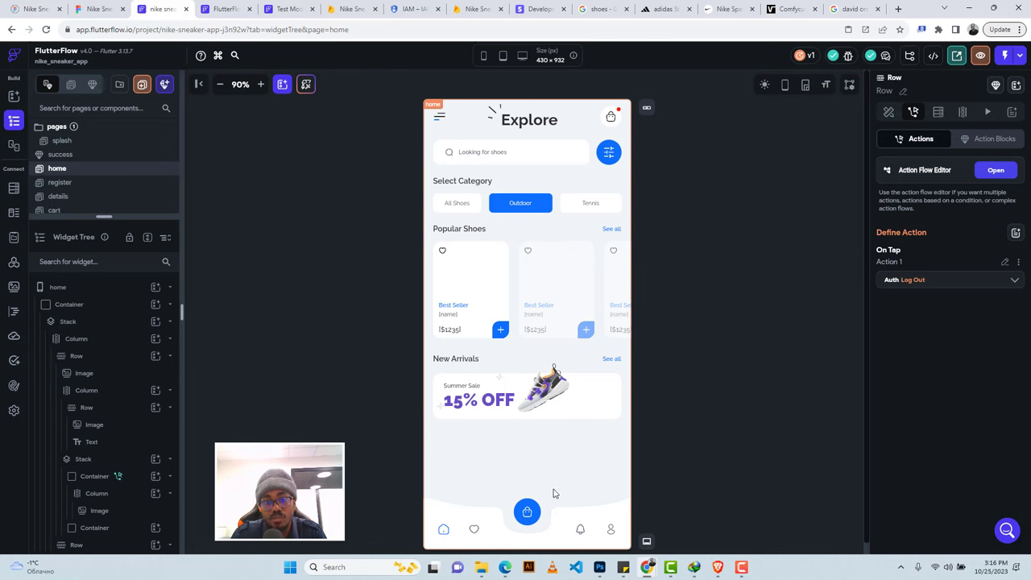
pyautogui.click(611, 532)
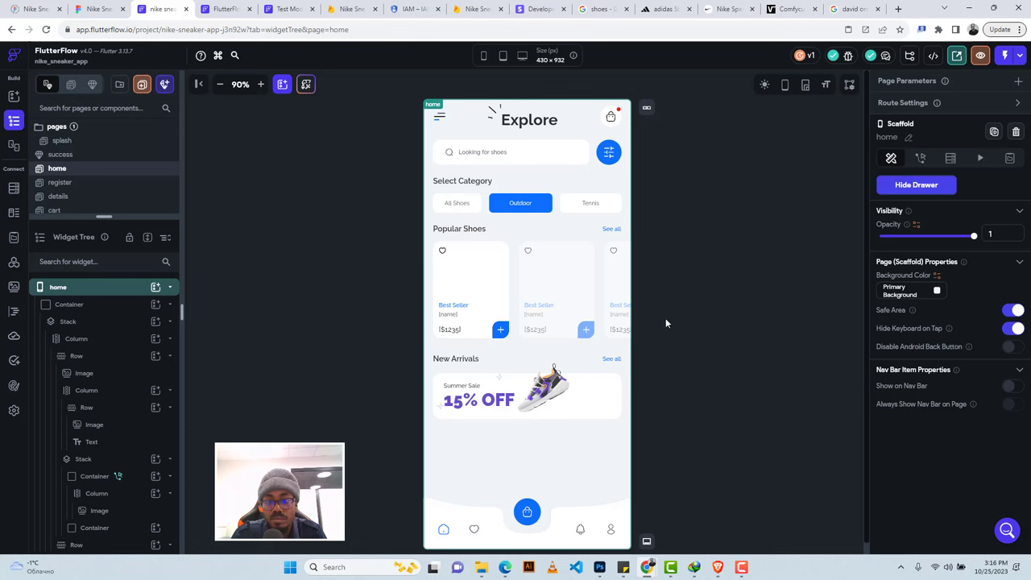
pyautogui.click(718, 248)
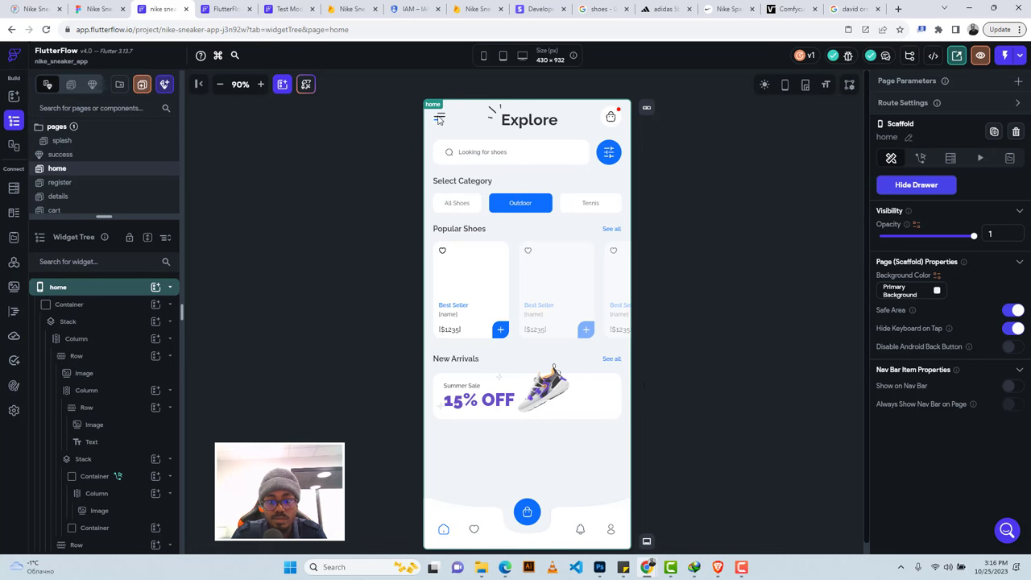
pyautogui.scroll(-5, 110, 341)
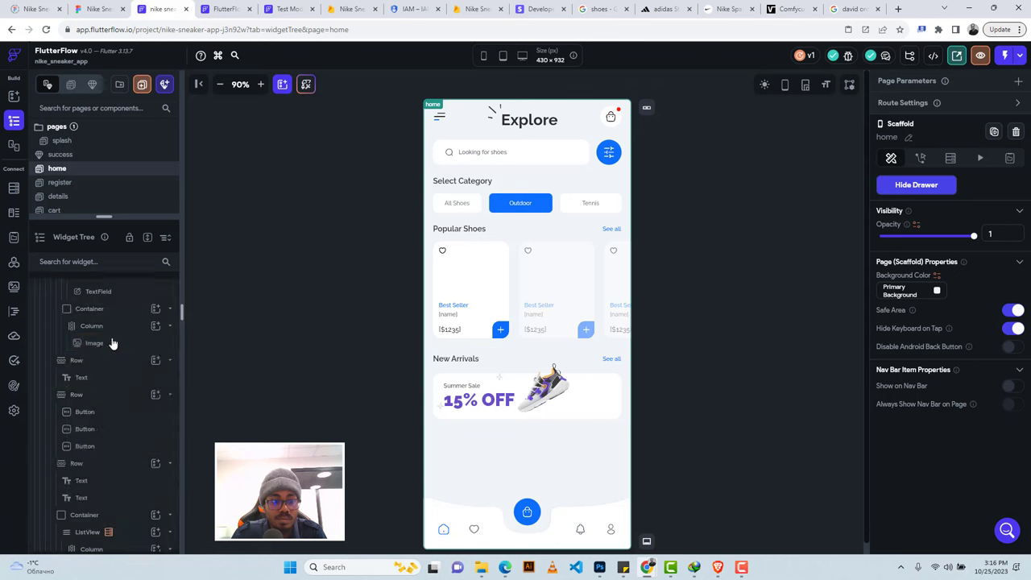
pyautogui.scroll(-2, 125, 351)
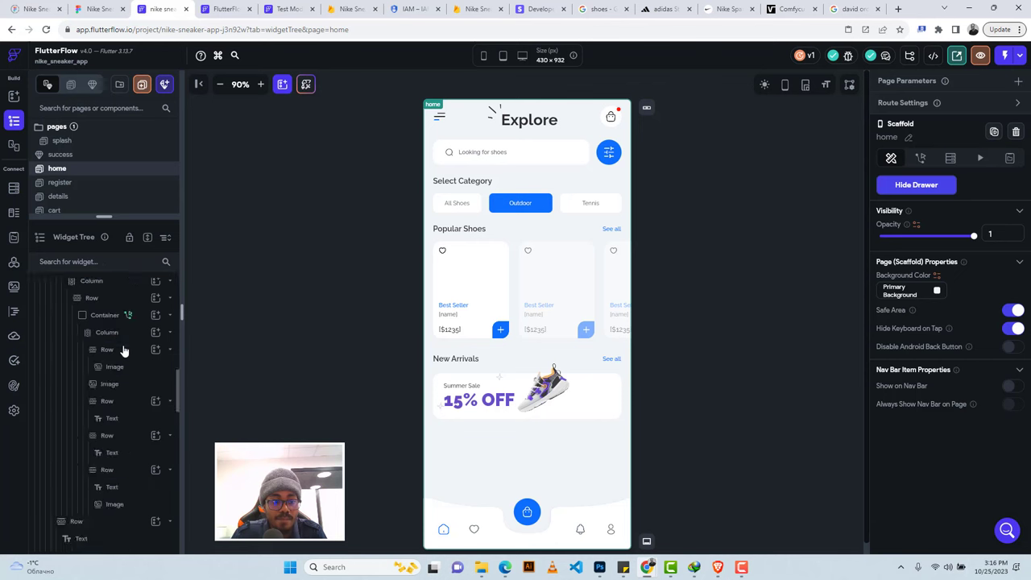
pyautogui.scroll(8, 125, 351)
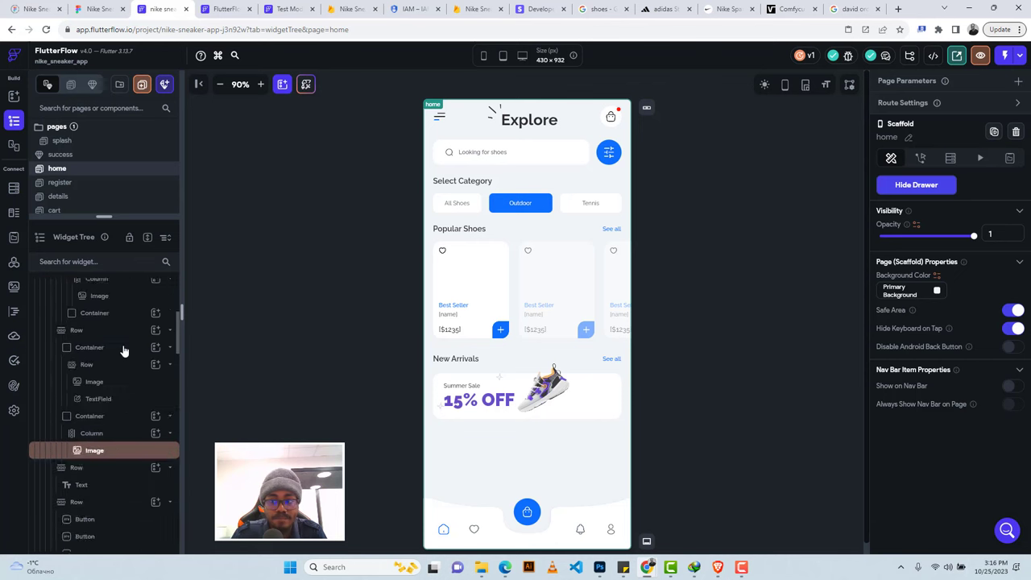
pyautogui.click(926, 190)
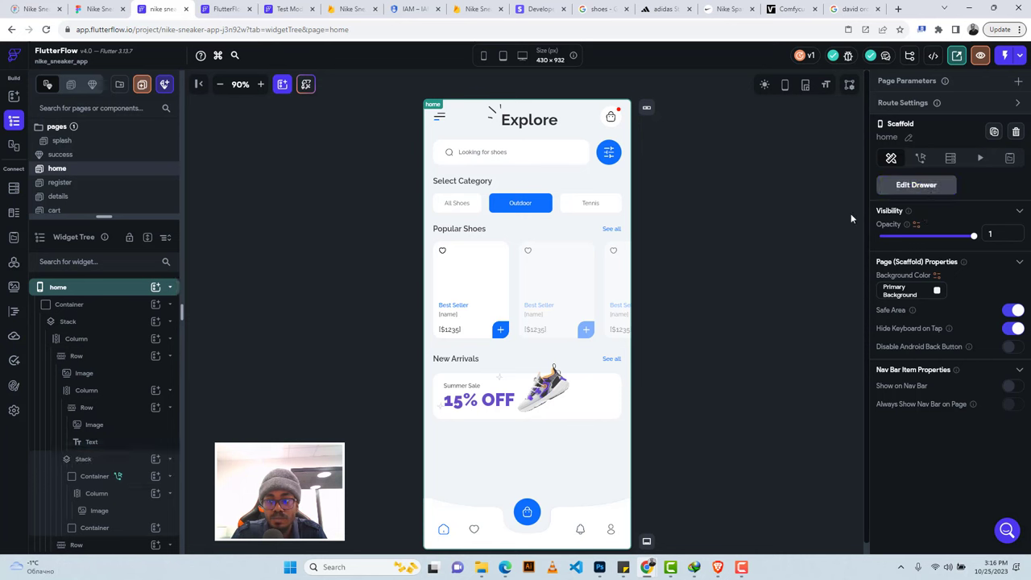
# Give the top hamburger menu image an On Tap action that opens the Drawer.
pyautogui.click(439, 120)
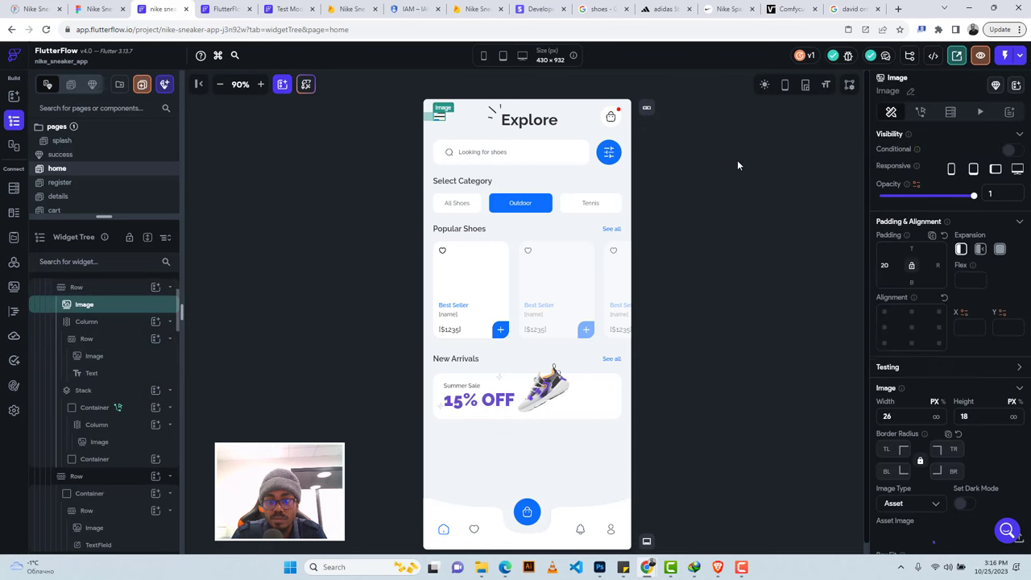
pyautogui.click(920, 113)
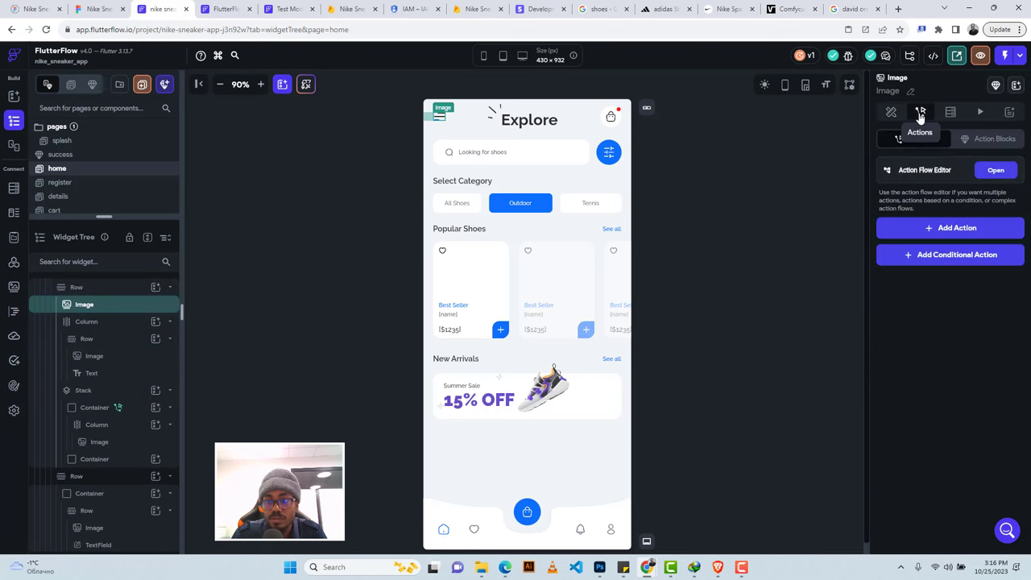
pyautogui.click(933, 229)
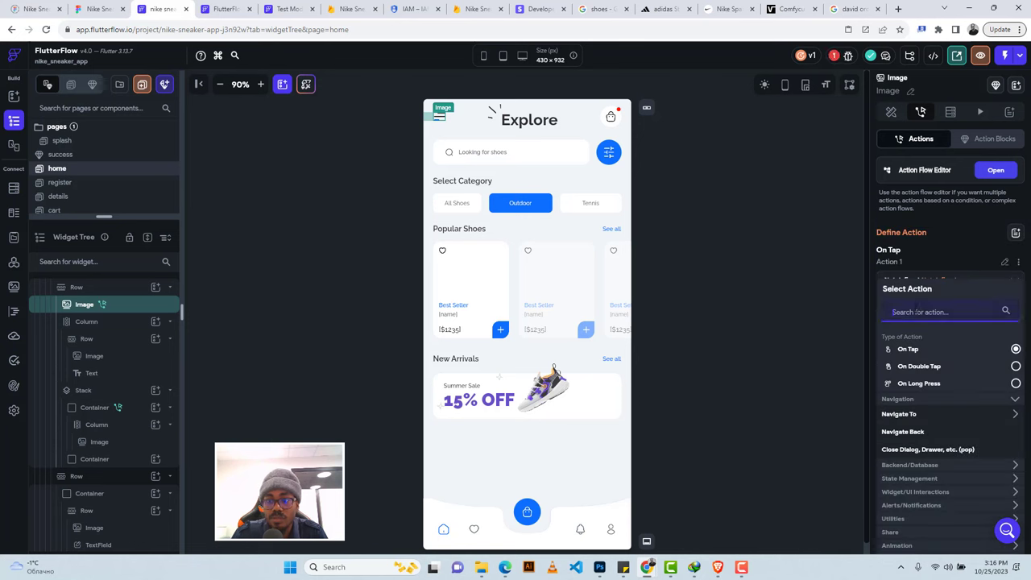
pyautogui.write('draw')
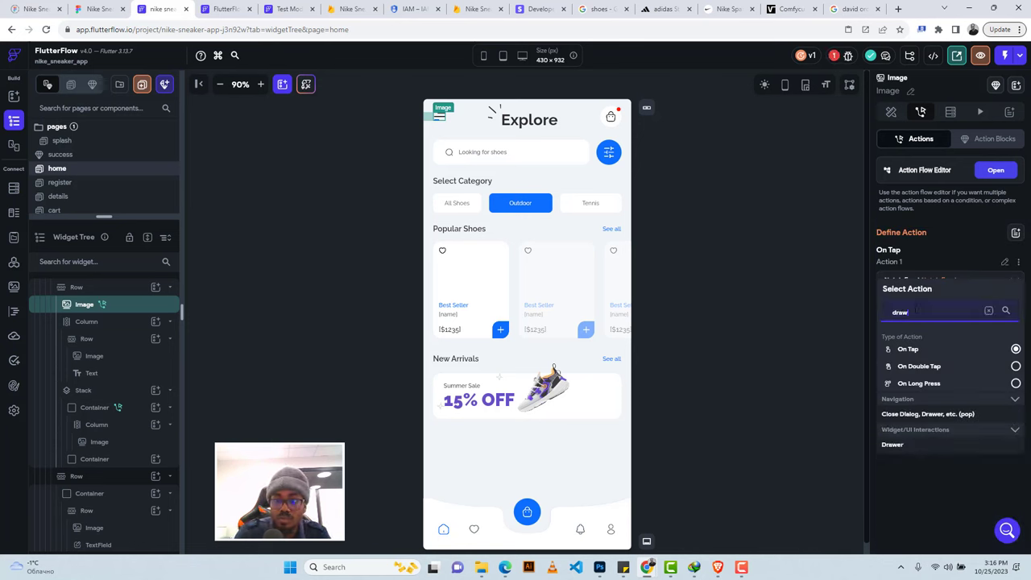
pyautogui.click(892, 444)
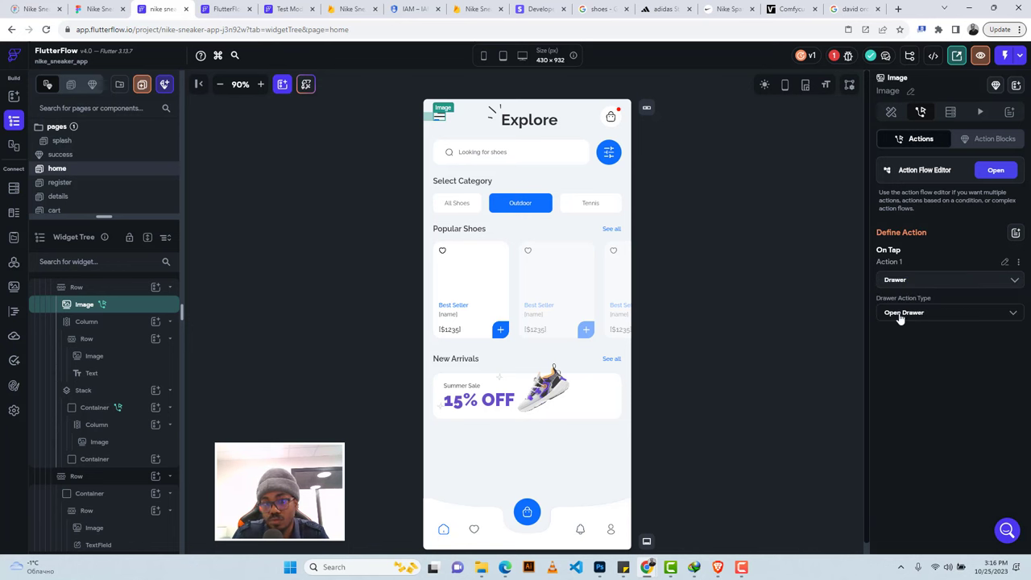
# Give the bottom-bar profile image an On Tap Open Drawer action as well.
pyautogui.click(610, 531)
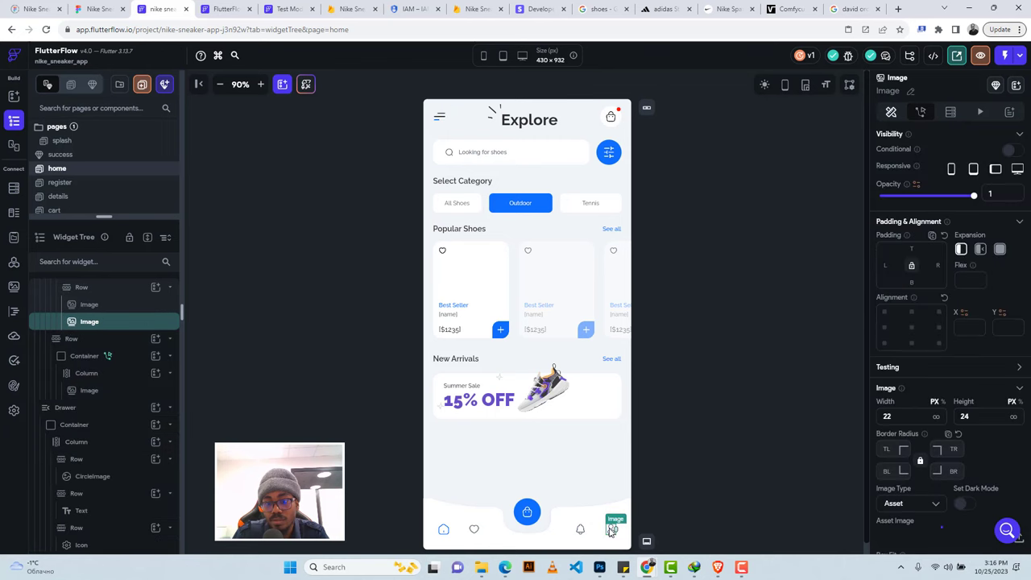
pyautogui.click(920, 112)
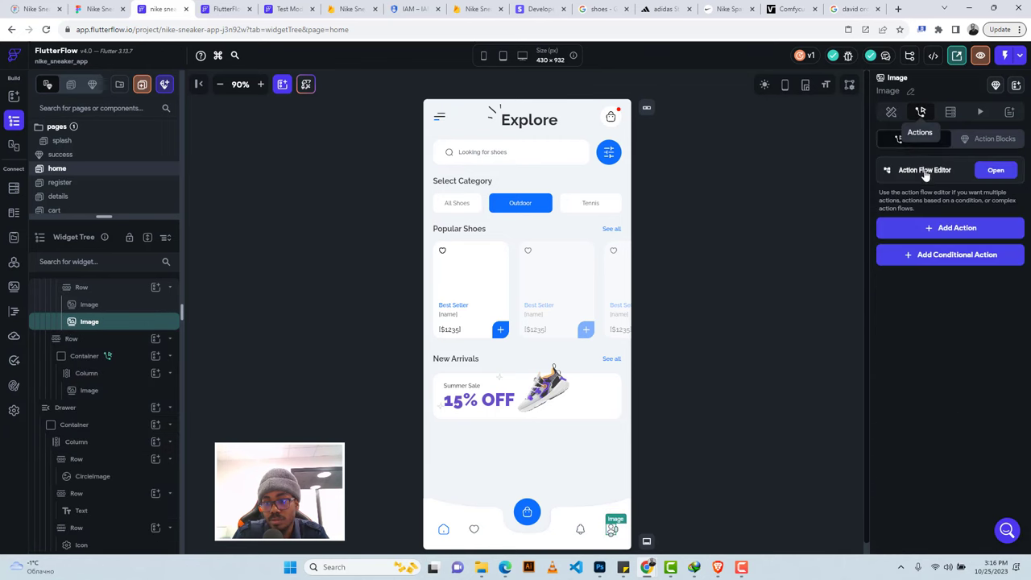
pyautogui.click(918, 233)
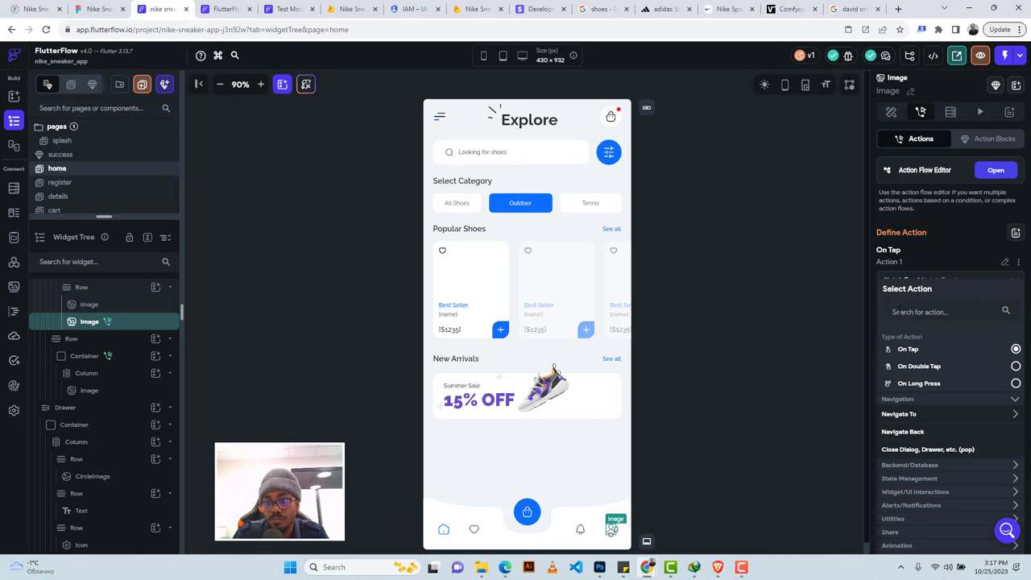
pyautogui.click(899, 313)
pyautogui.write('draw')
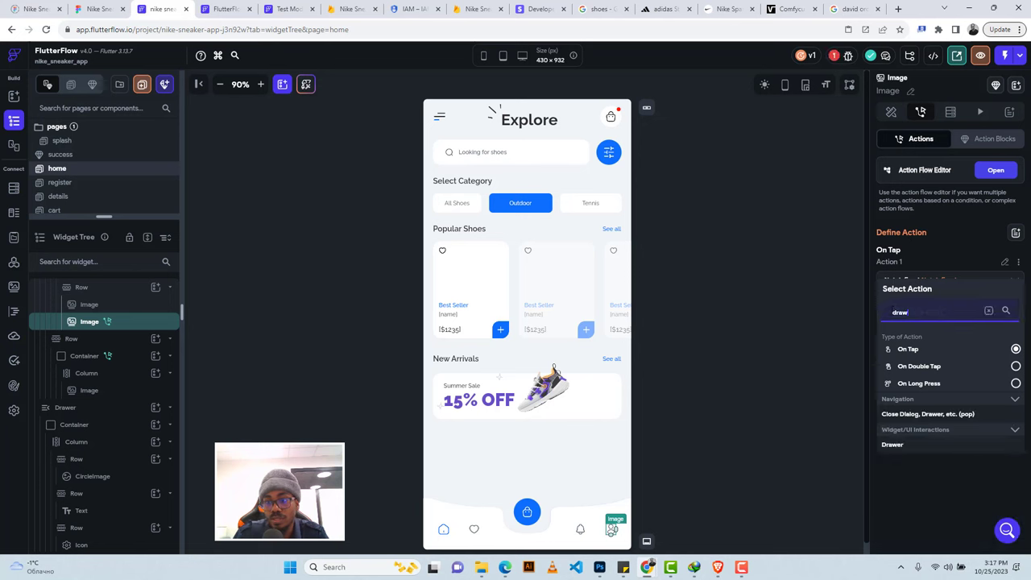
pyautogui.click(916, 446)
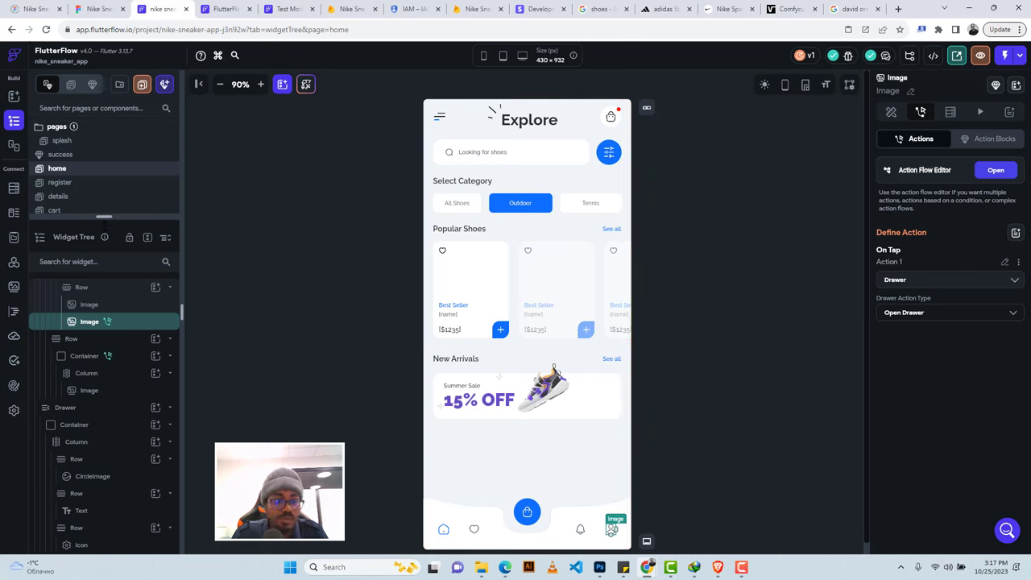
pyautogui.moveTo(173, 216); pyautogui.dragTo(182, 293)
pyautogui.click(283, 9)
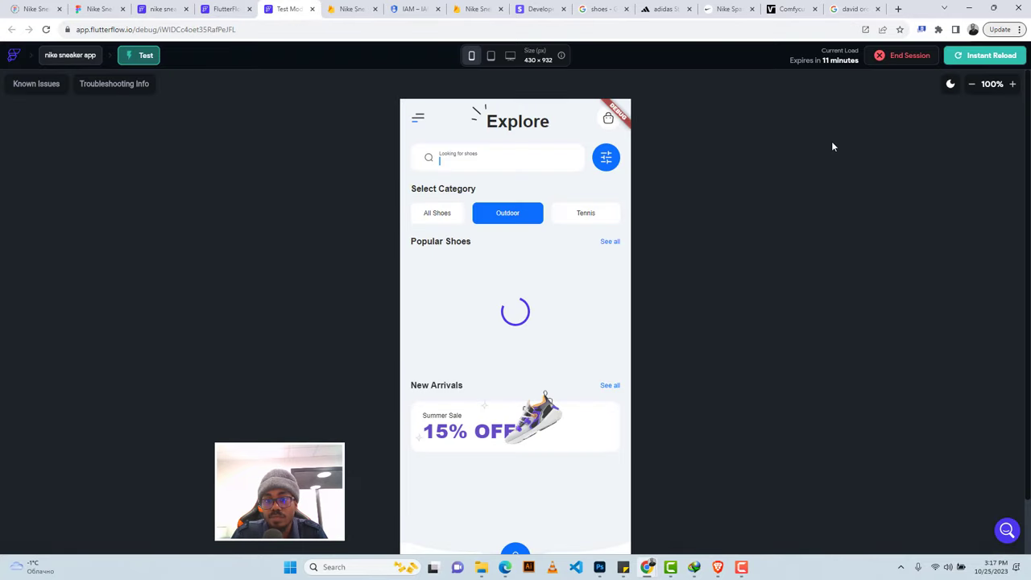
# Instant Reload the Test Mode preview to pick up the drawer actions.
pyautogui.click(984, 56)
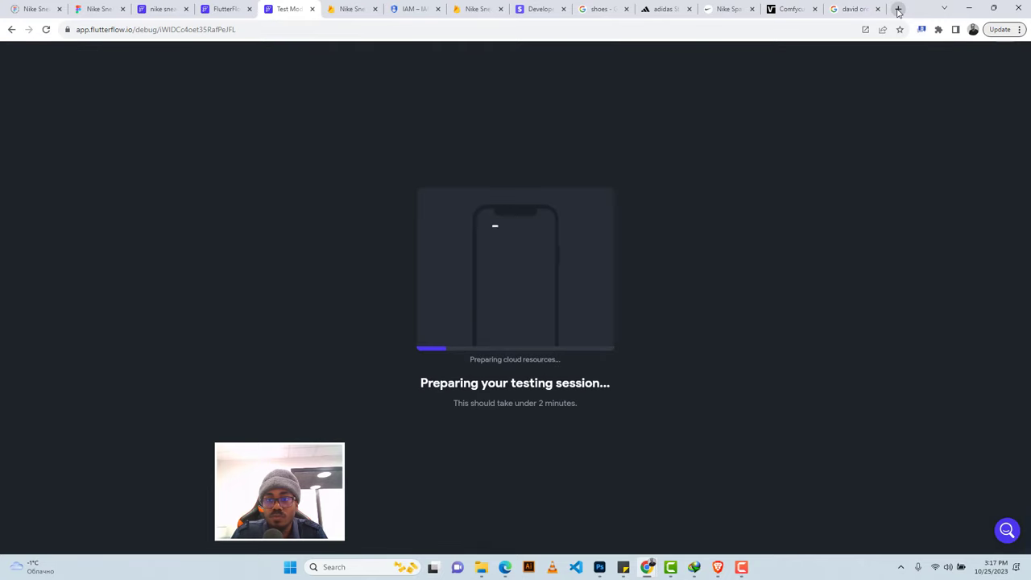
# Open Stripe's 'Test payment methods' documentation from stripe.com in a new tab.
pyautogui.hotkey('ctrl', 't')
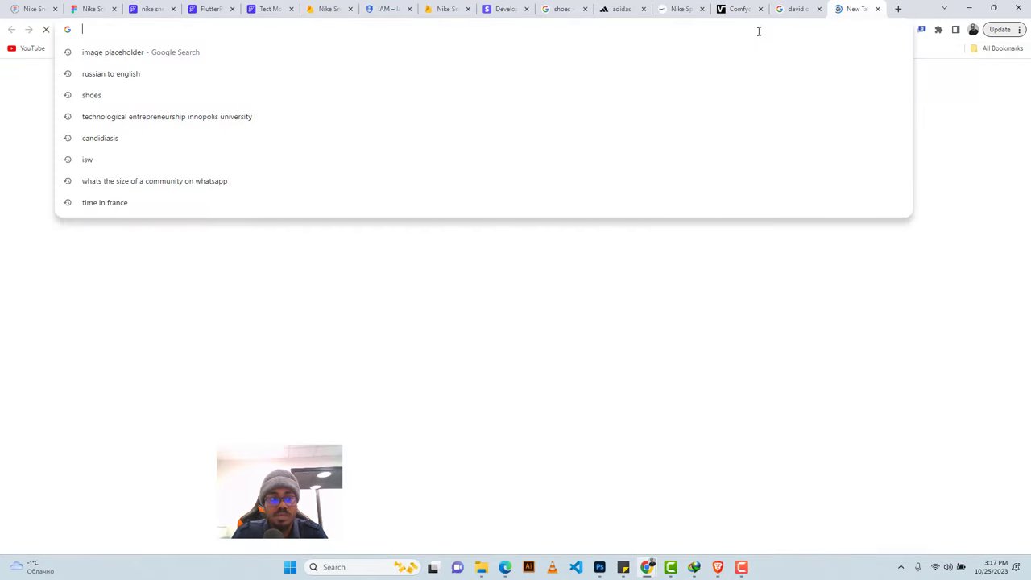
pyautogui.write('stripe.com')
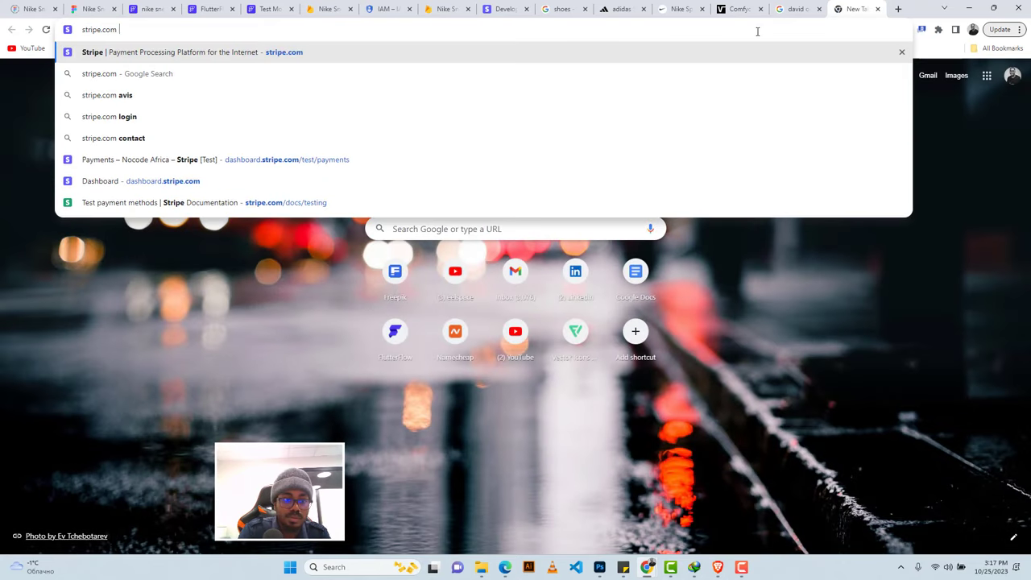
pyautogui.click(134, 203)
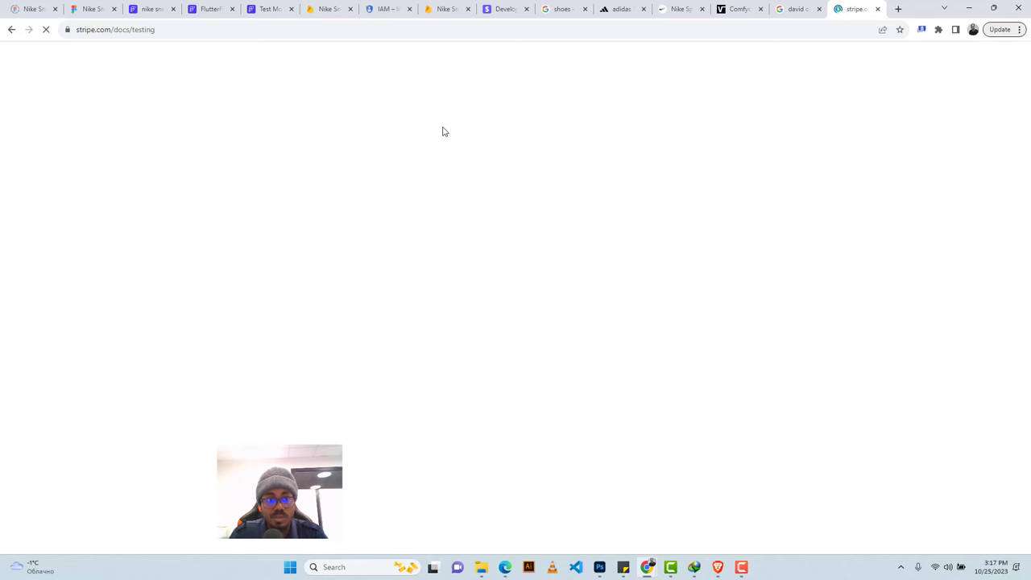
# Zoom the Test Mode app preview out to 80%.
pyautogui.click(266, 5)
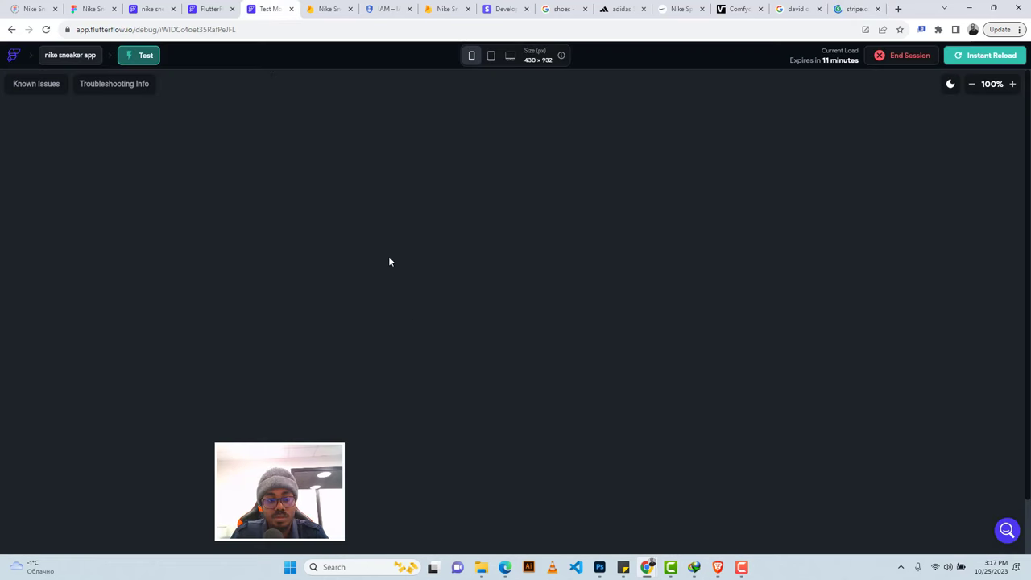
pyautogui.click(972, 86)
pyautogui.click(975, 87)
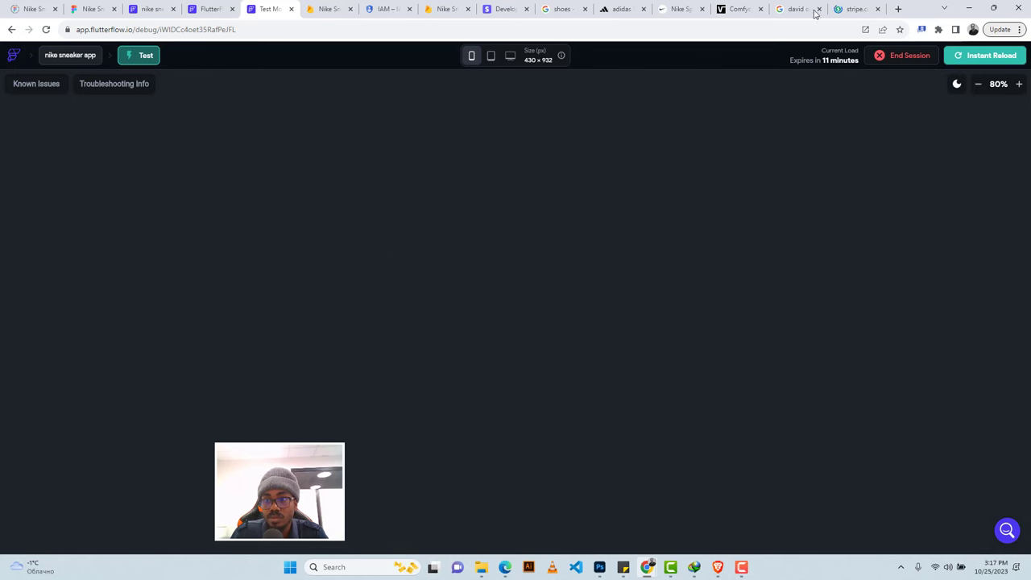
pyautogui.click(847, 6)
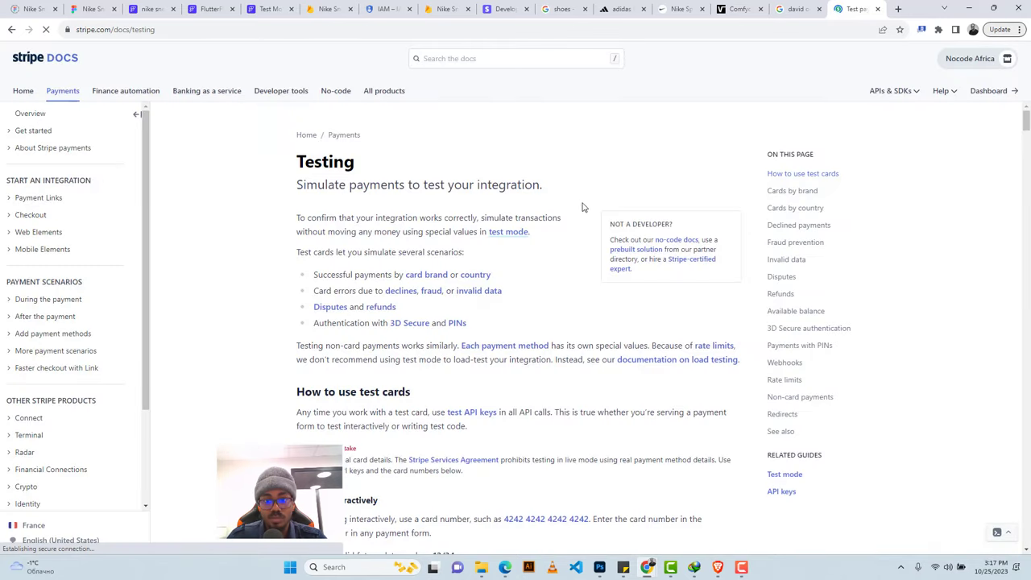
# Scroll the Stripe Testing page down to the Cards by brand test card table.
pyautogui.scroll(-4, 573, 193)
pyautogui.scroll(-7, 574, 193)
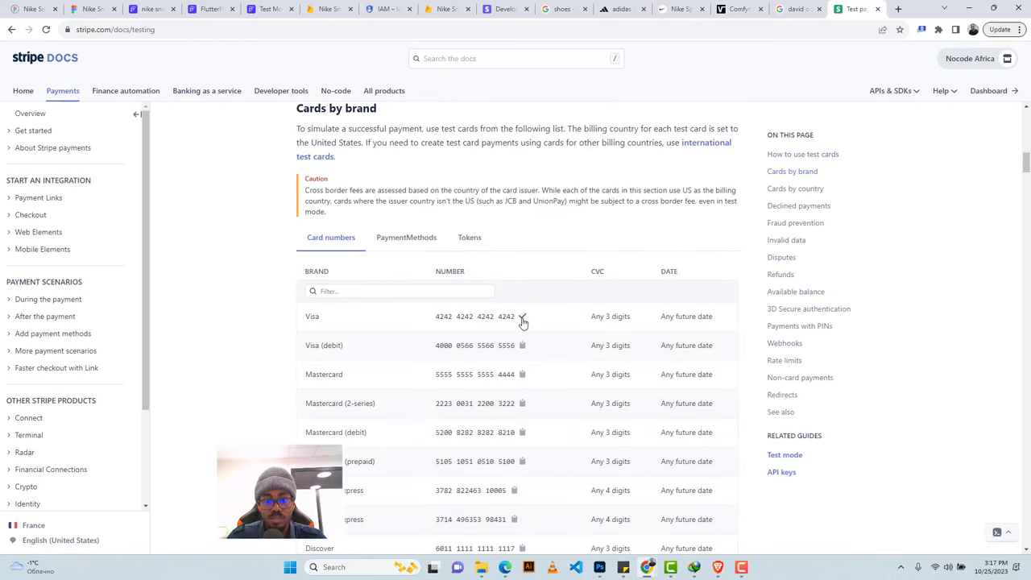
pyautogui.click(268, 9)
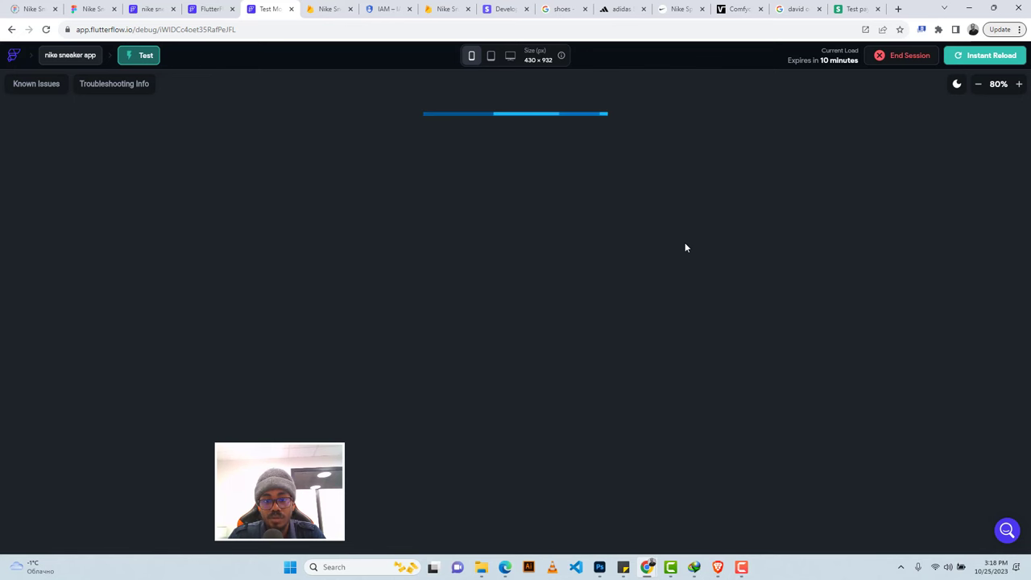
# Zoom the preview to 90% and scroll the Popular Shoes carousel (Vans, Adidas, Nike) back and forth.
pyautogui.click(1017, 83)
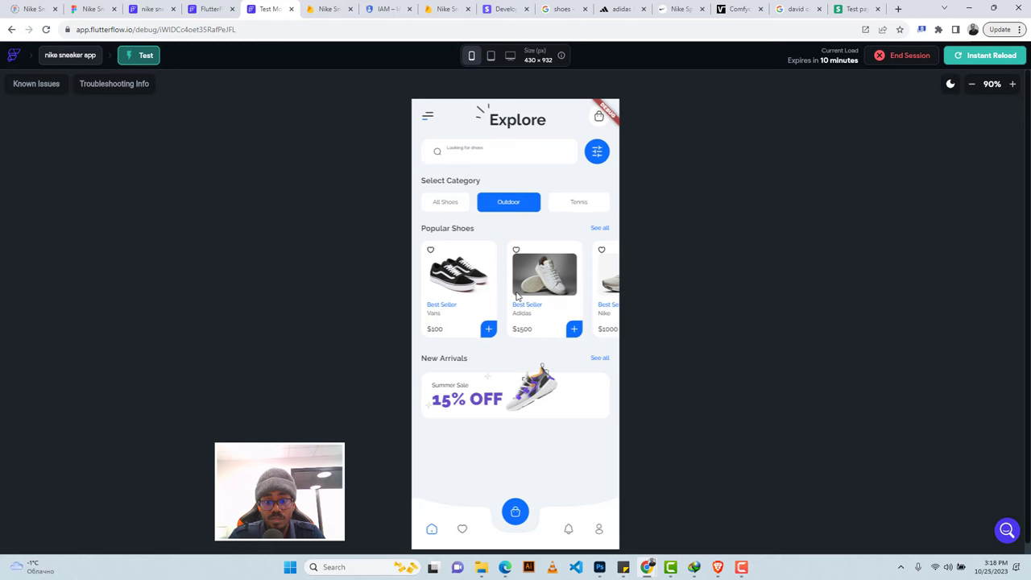
pyautogui.hscroll(2, 555, 296)
pyautogui.hscroll(-3, 544, 297)
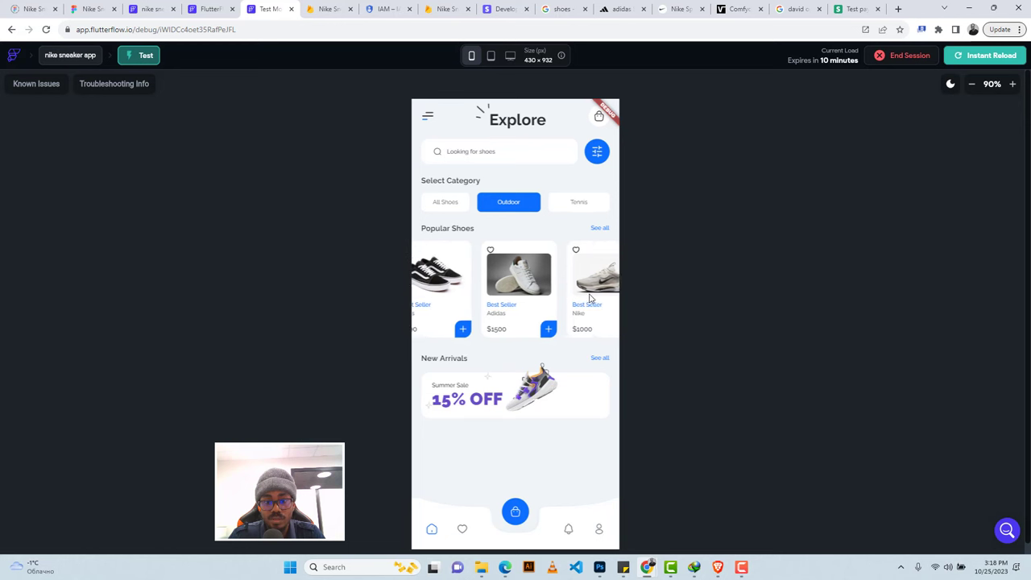
pyautogui.hscroll(3, 591, 299)
pyautogui.hscroll(-3, 586, 308)
pyautogui.hscroll(3, 587, 308)
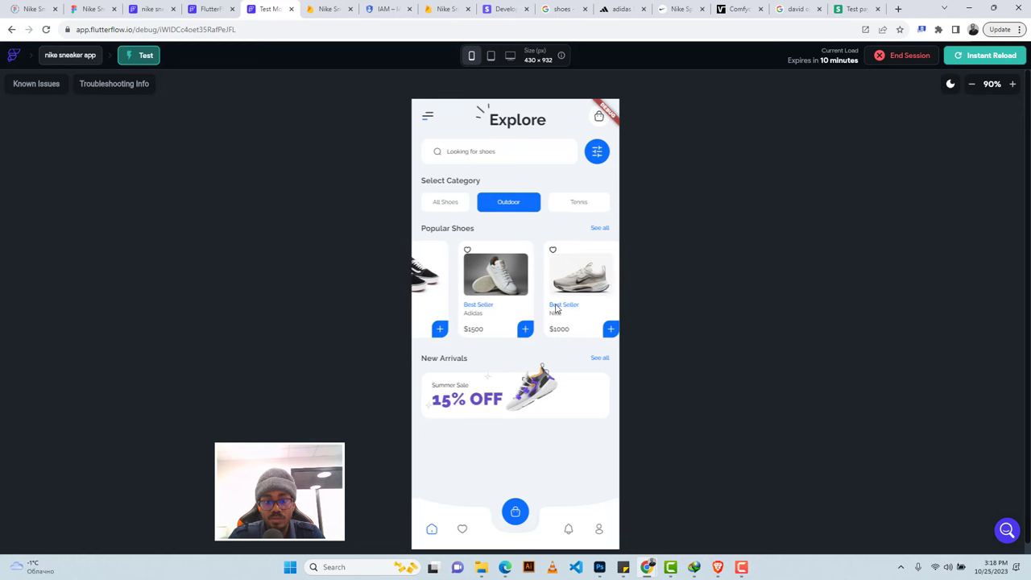
pyautogui.hscroll(-3, 589, 308)
pyautogui.click(507, 201)
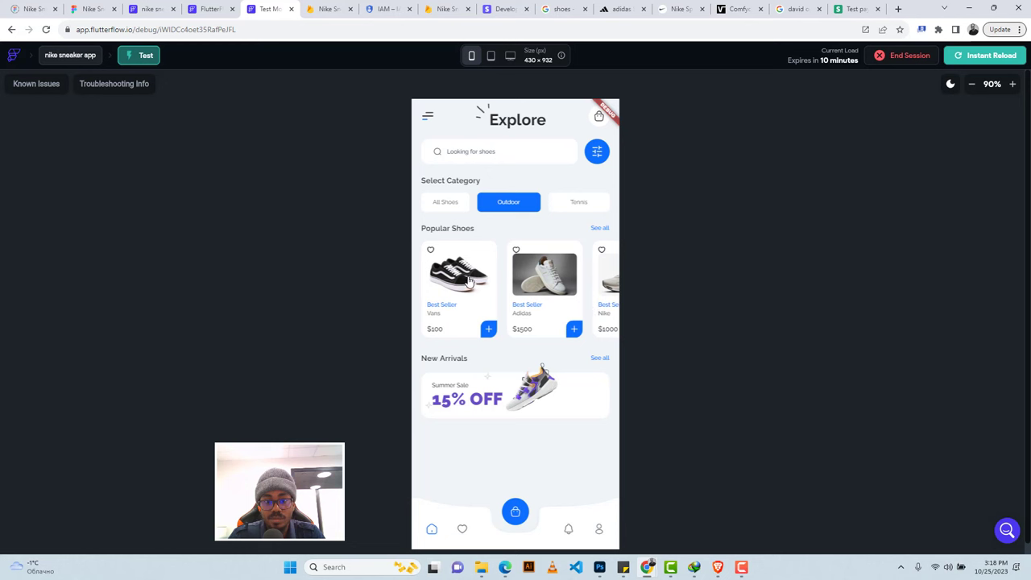
# Open and close the drawer from both the hamburger menu and the bottom-bar profile image.
pyautogui.click(427, 118)
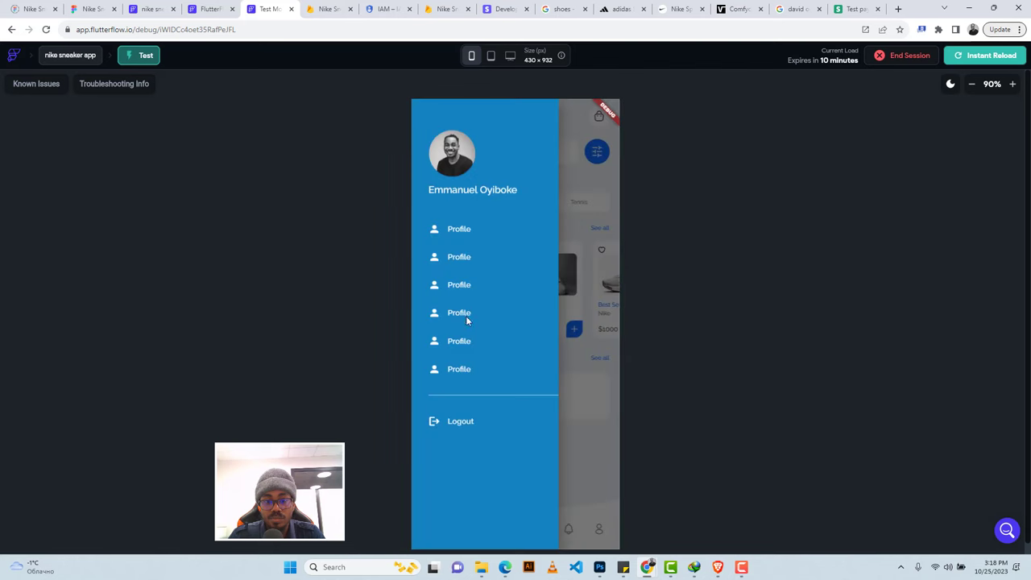
pyautogui.click(603, 192)
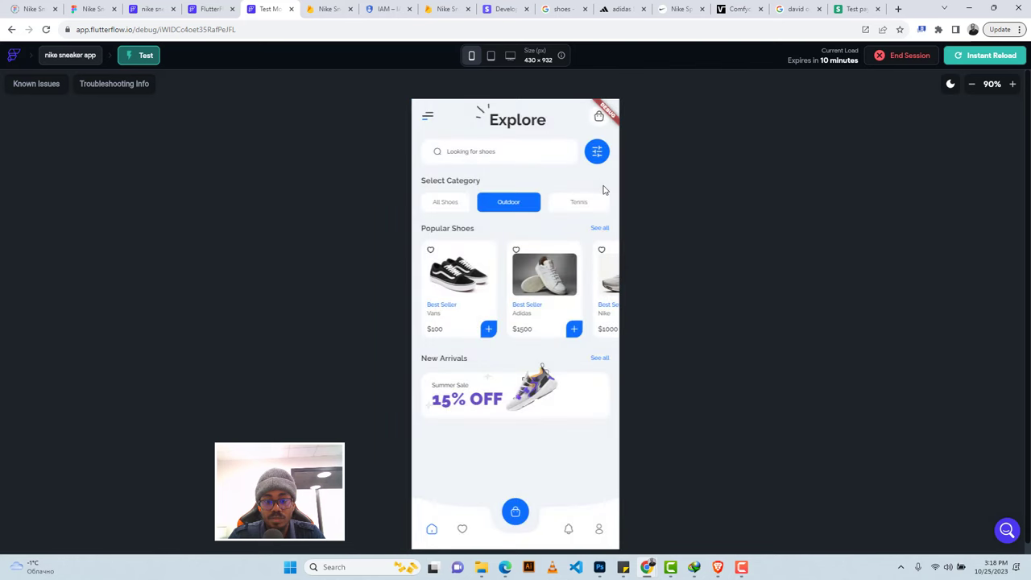
pyautogui.click(601, 533)
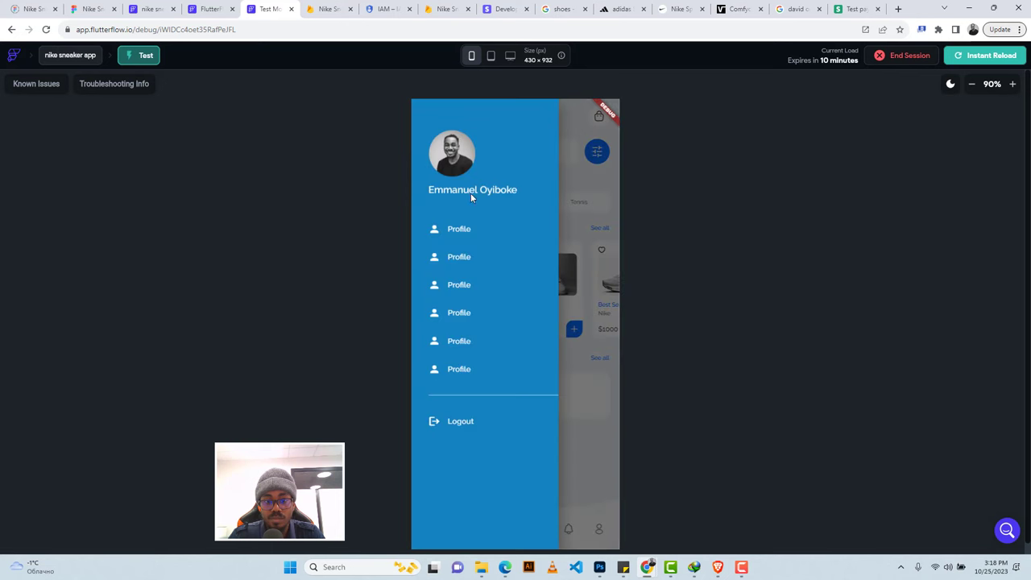
pyautogui.click(596, 484)
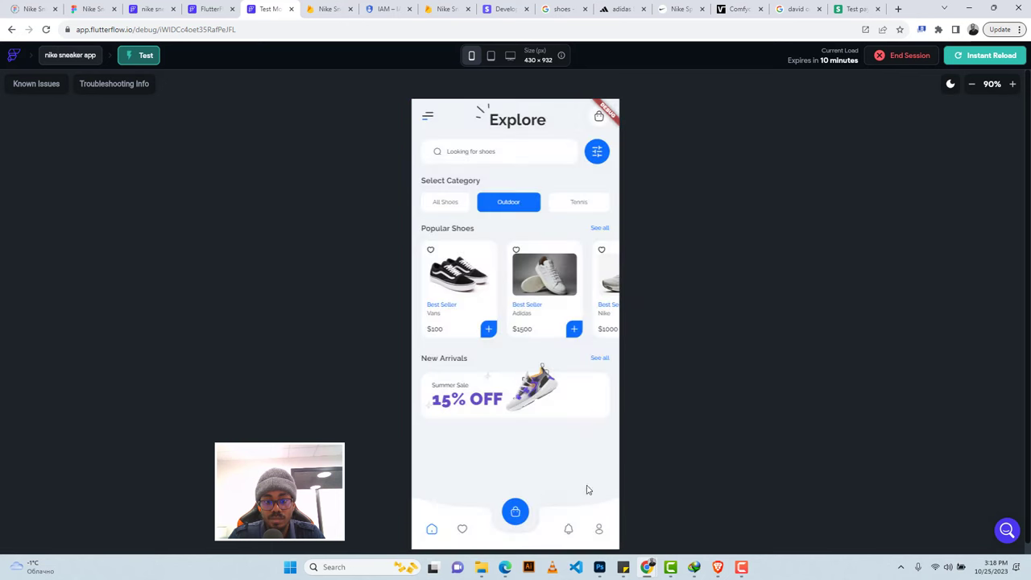
# Visit the Cart and Favourite screens, then open the Vans product detail page at $100.
pyautogui.click(515, 513)
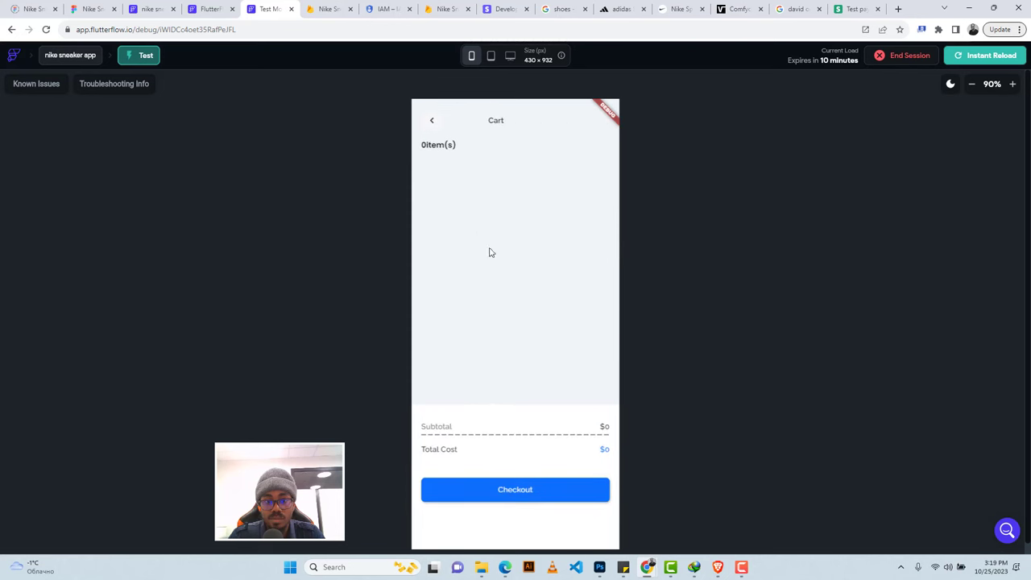
pyautogui.click(432, 122)
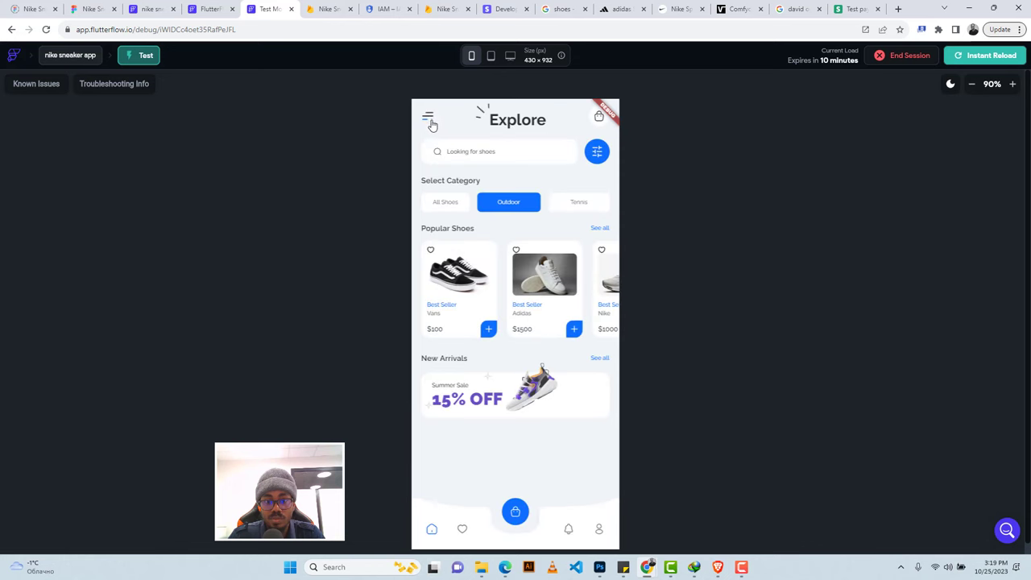
pyautogui.click(462, 531)
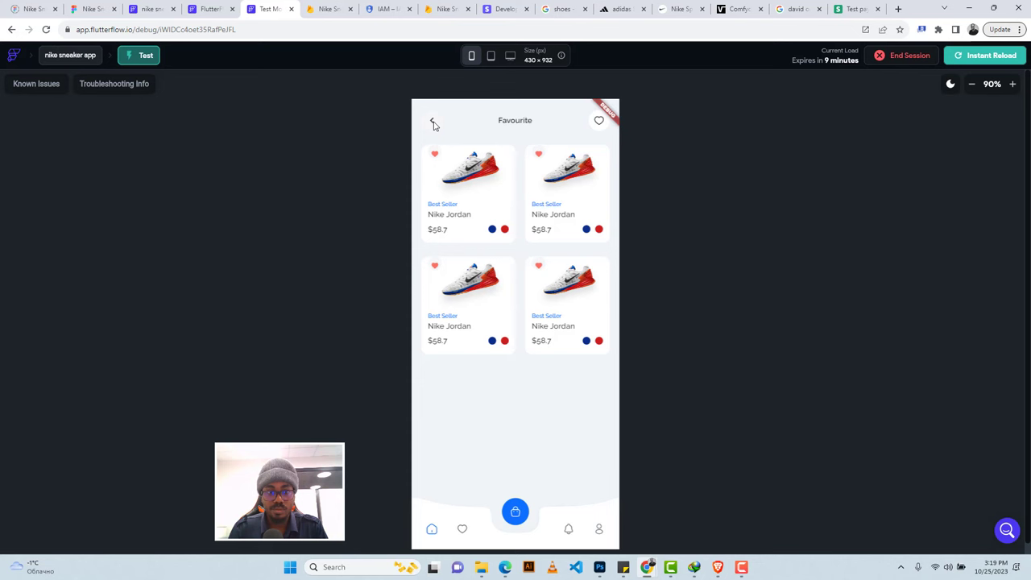
pyautogui.click(12, 30)
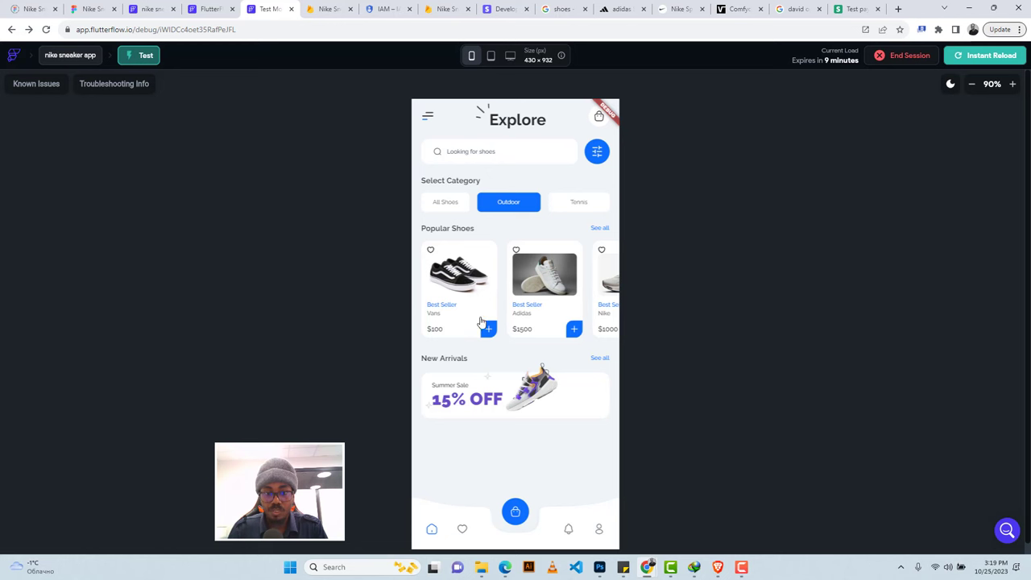
pyautogui.click(467, 284)
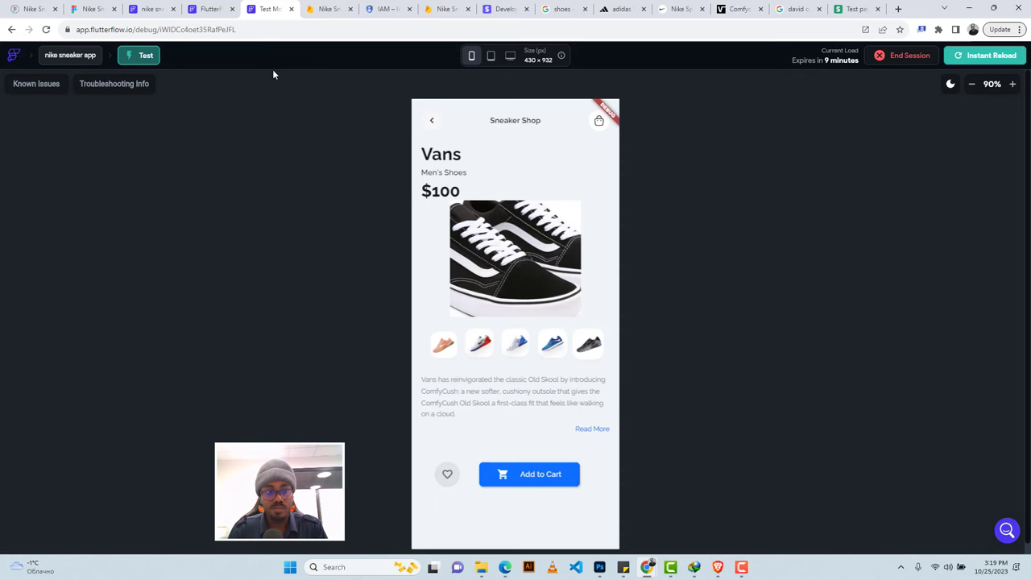
# Set the details page's product image Box Fit to Cover.
pyautogui.click(143, 10)
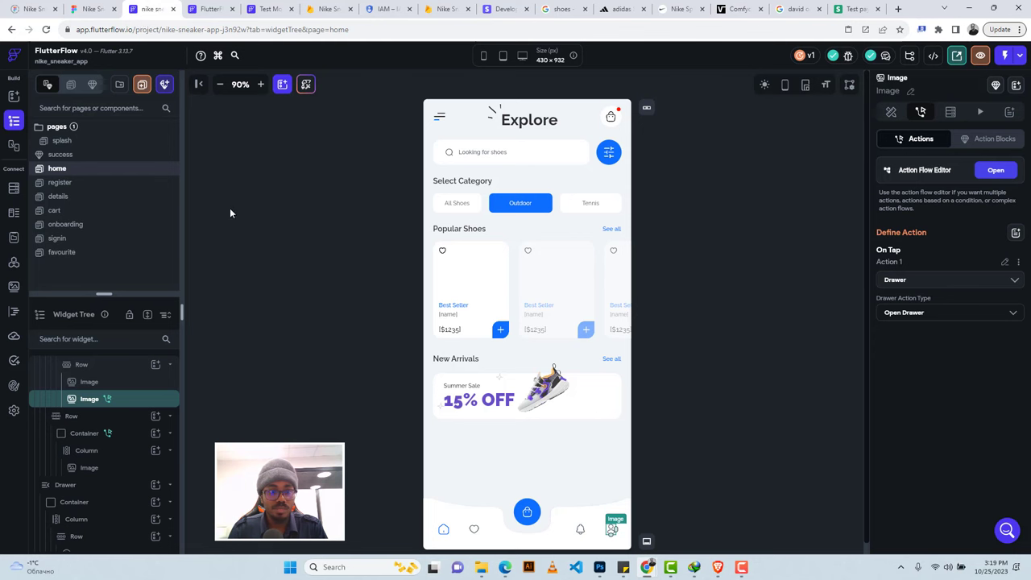
pyautogui.click(75, 198)
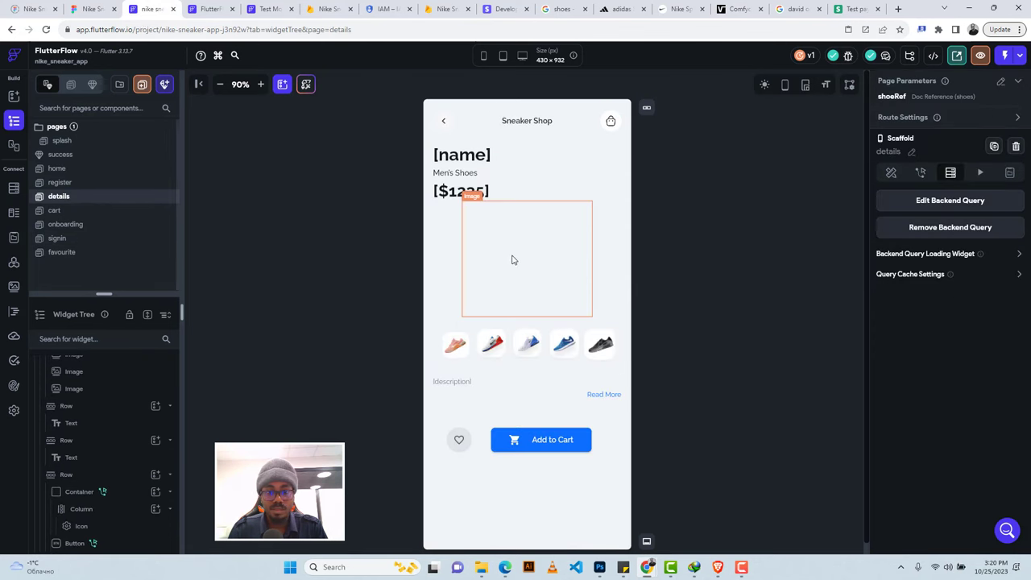
pyautogui.click(515, 260)
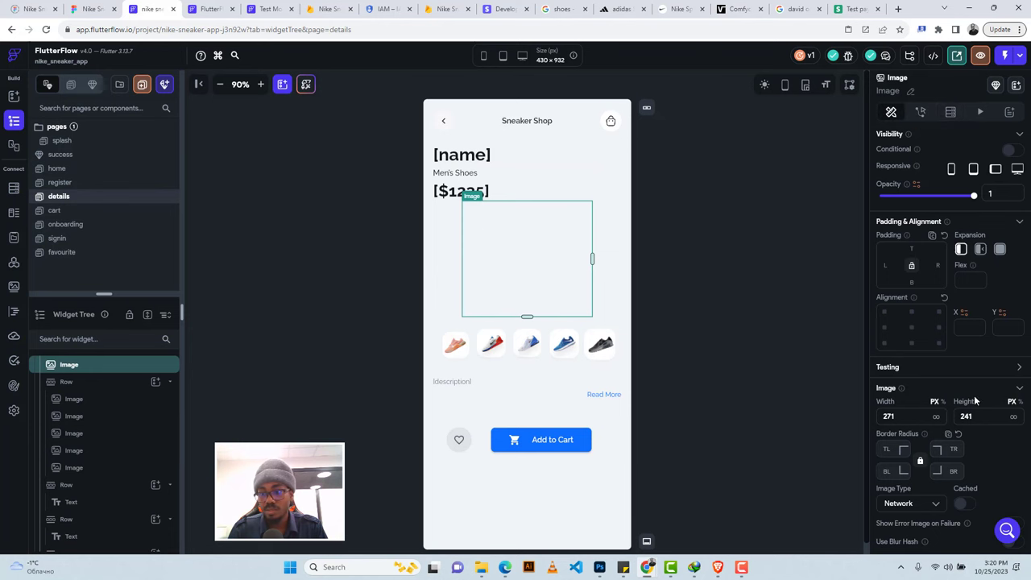
pyautogui.scroll(-3, 977, 403)
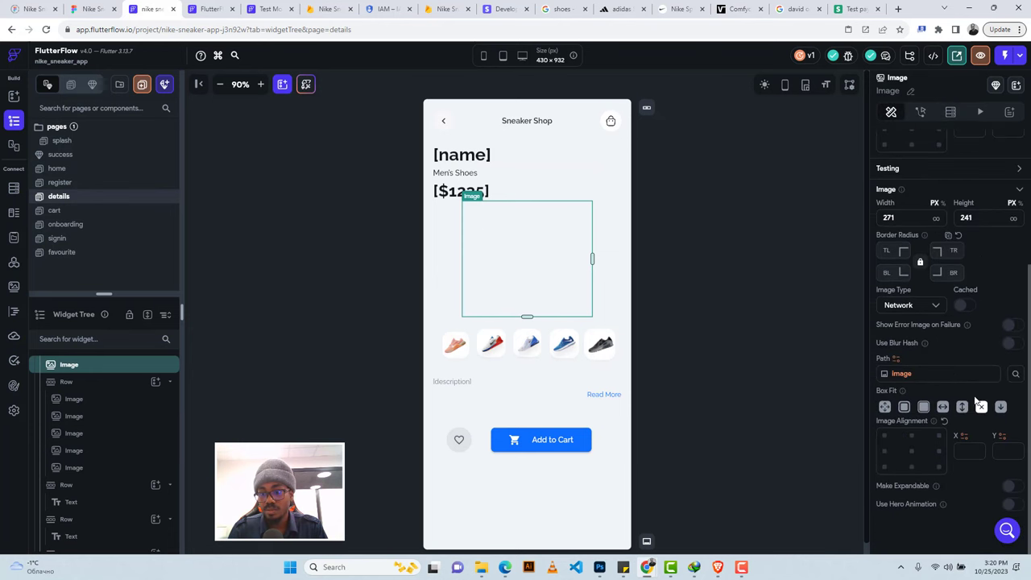
pyautogui.click(923, 407)
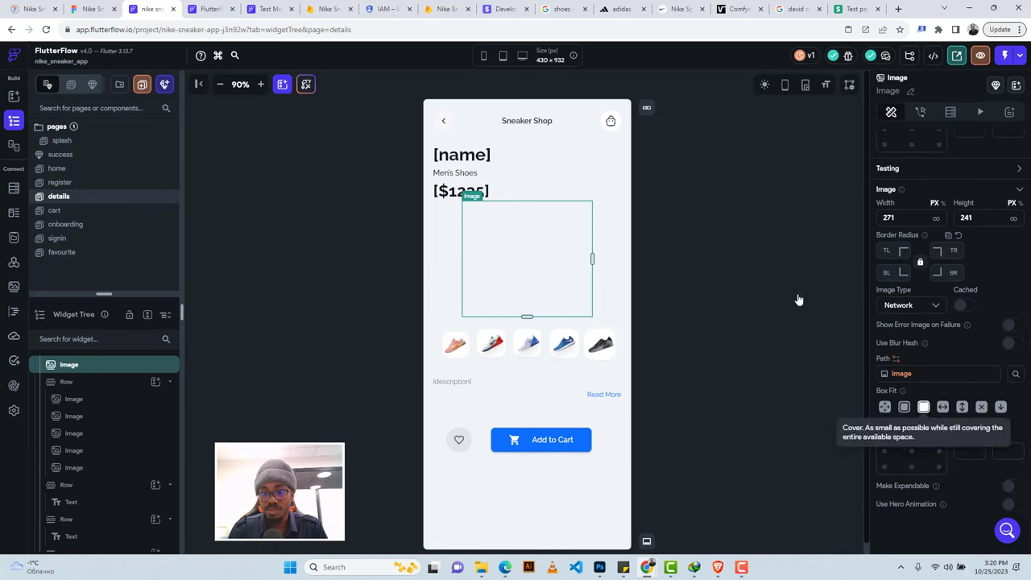
# Delete the main shoe image and the thumbnail row from the details page, then view Test Mode.
pyautogui.click(209, 9)
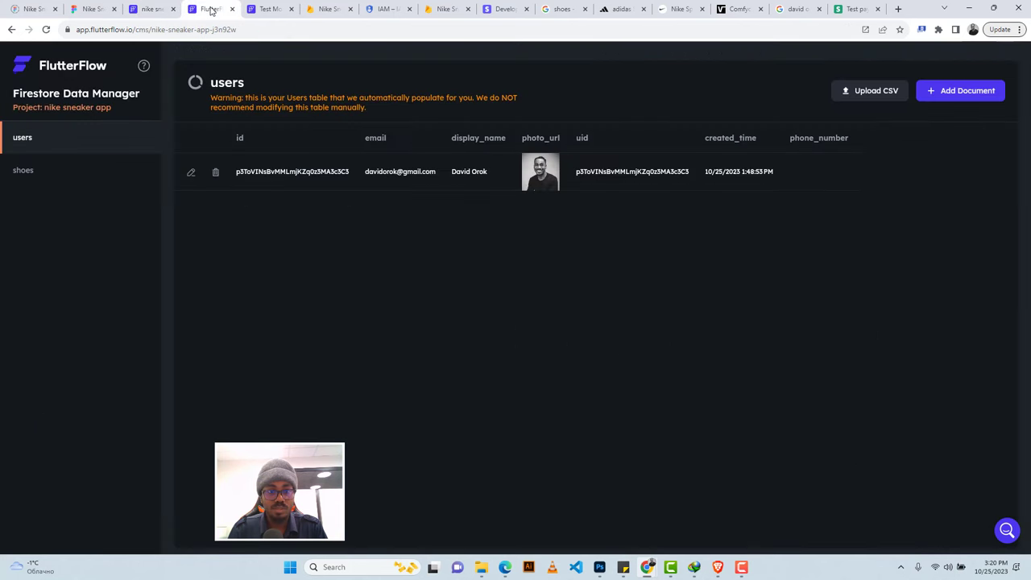
pyautogui.click(256, 8)
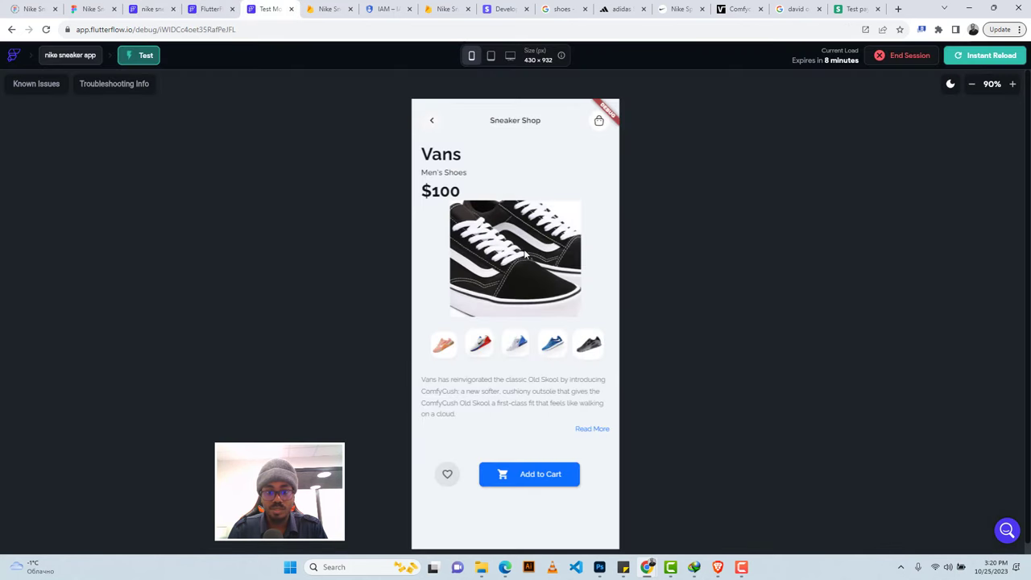
pyautogui.click(151, 9)
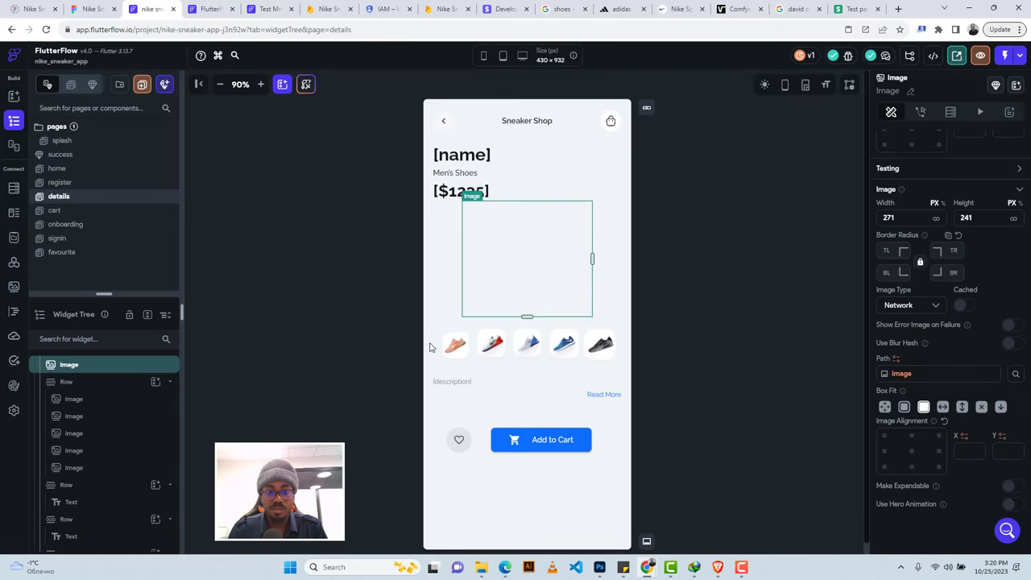
pyautogui.press('Delete')
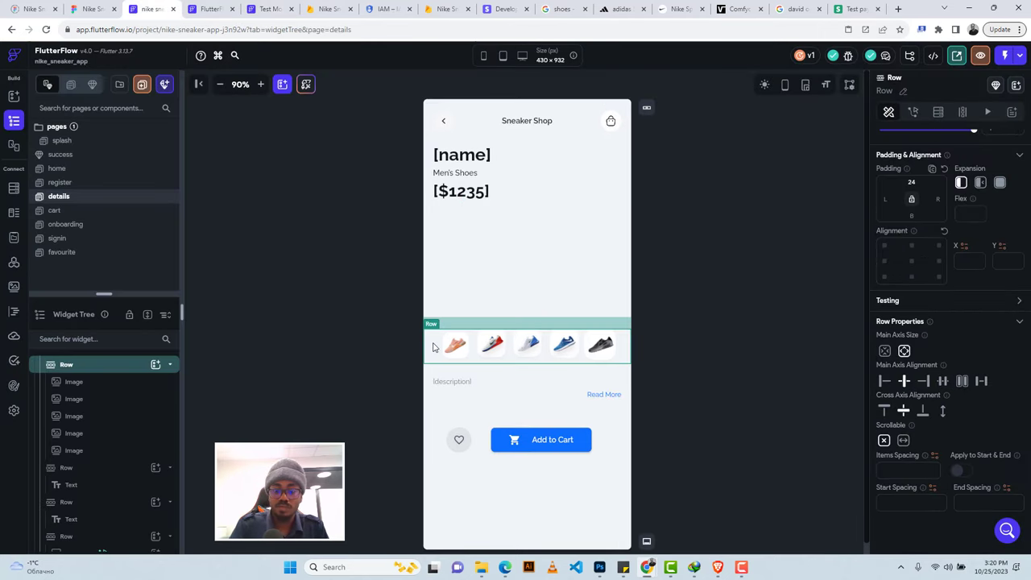
pyautogui.press('Delete')
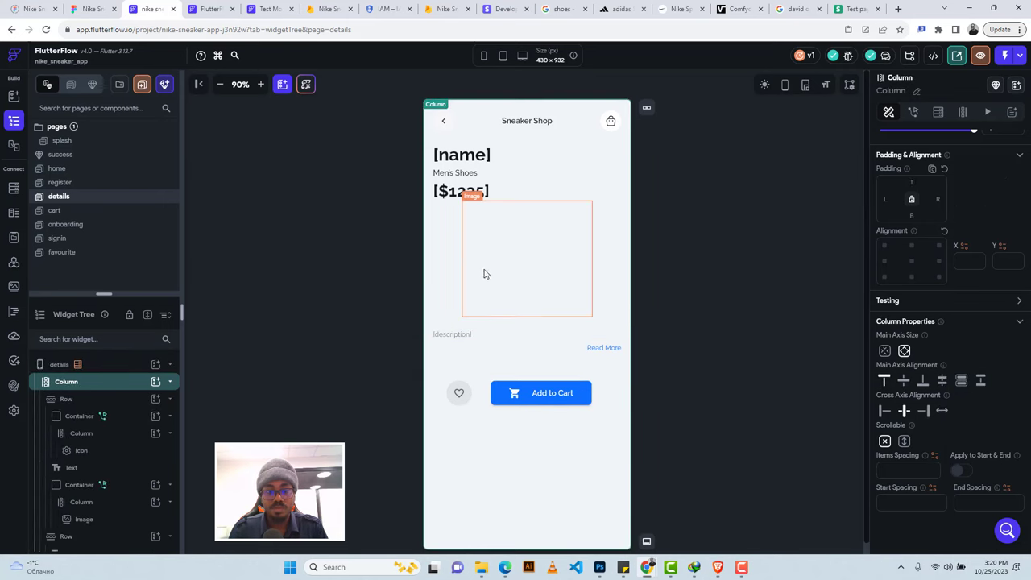
pyautogui.click(210, 8)
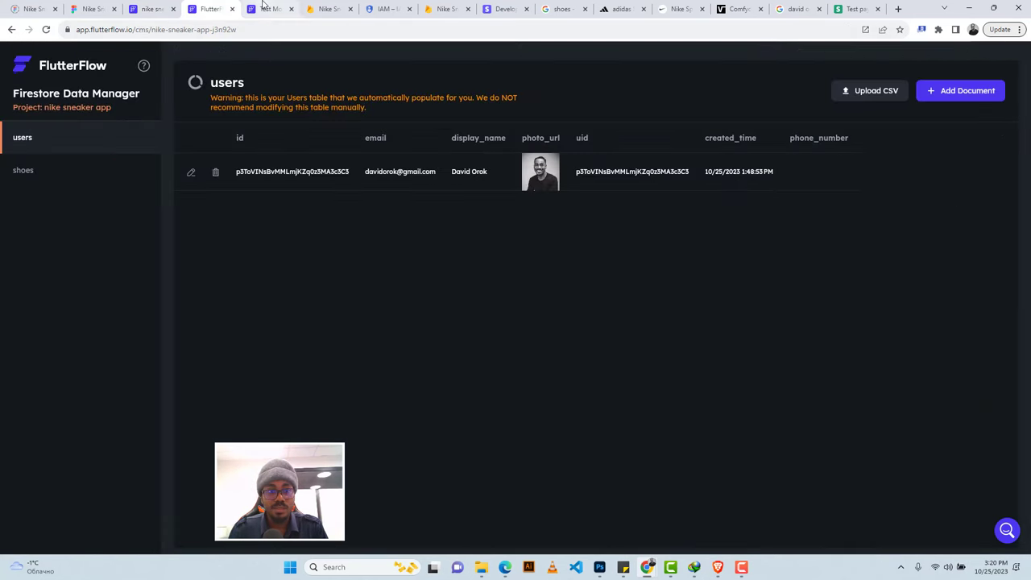
pyautogui.click(263, 7)
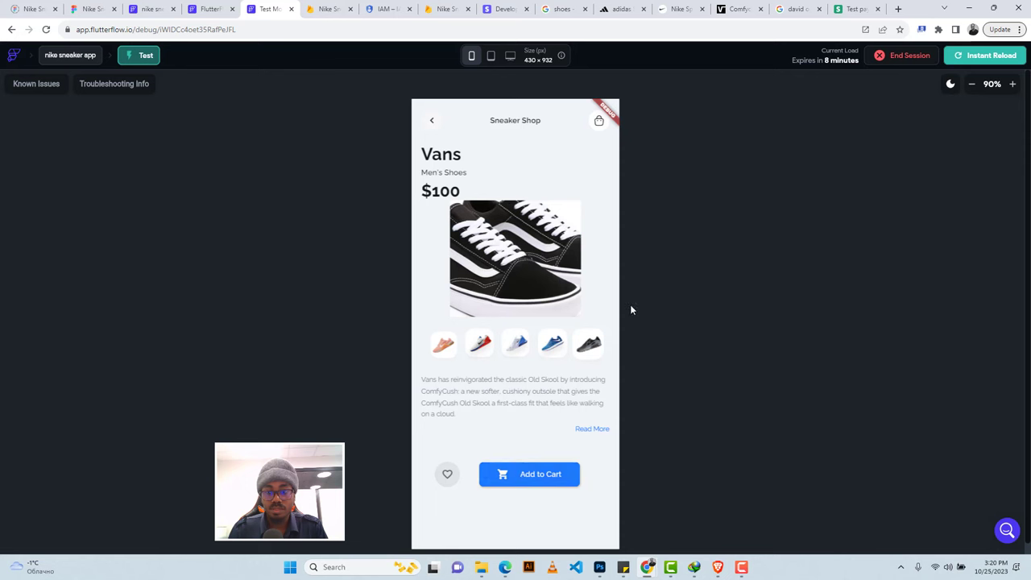
# Instant Reload the Test Mode app so the images disappear, then go back to the editor.
pyautogui.click(977, 58)
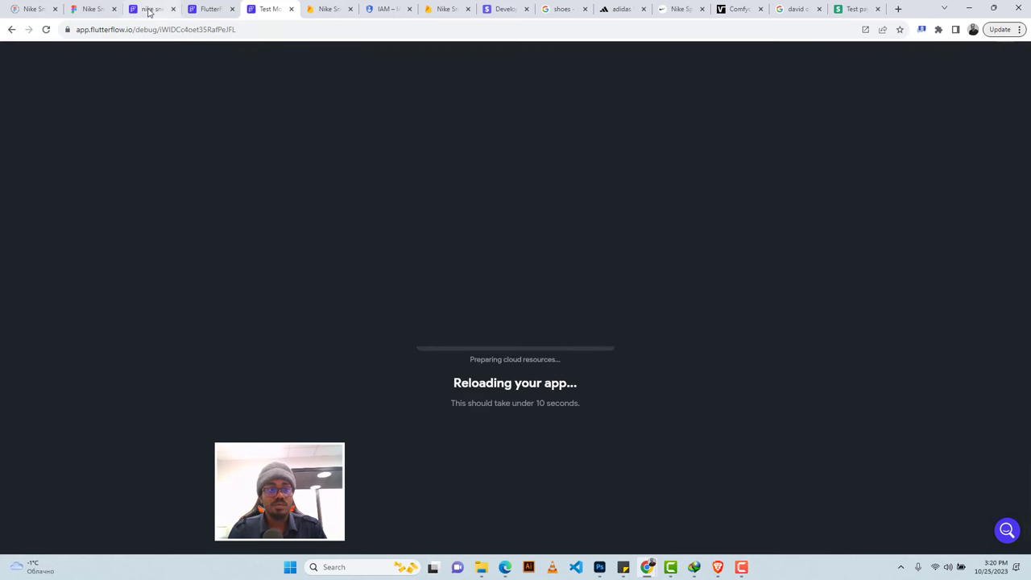
pyautogui.click(148, 11)
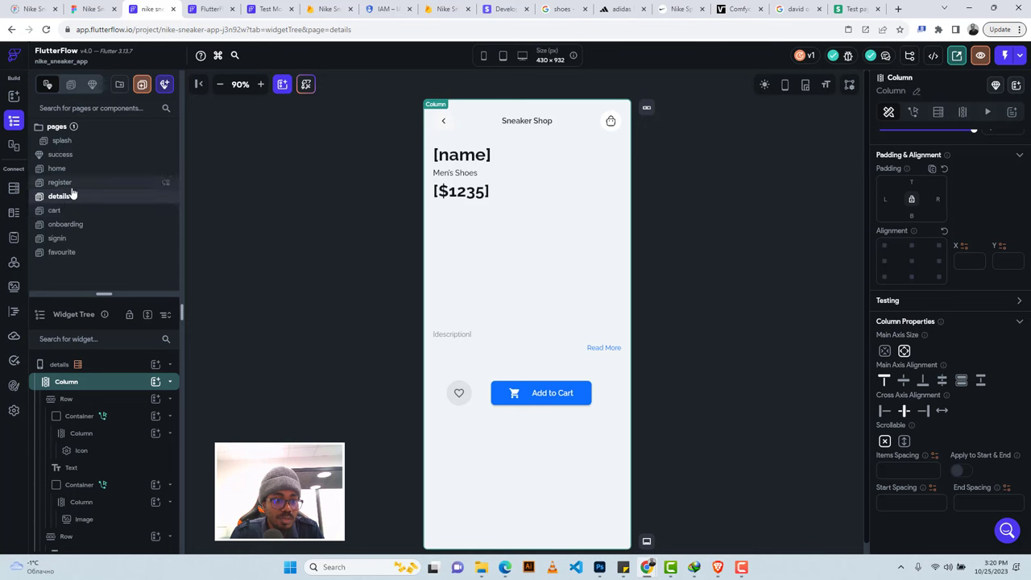
# Give the favourite page's back-arrow Container an On Tap Navigate Back action.
pyautogui.click(75, 254)
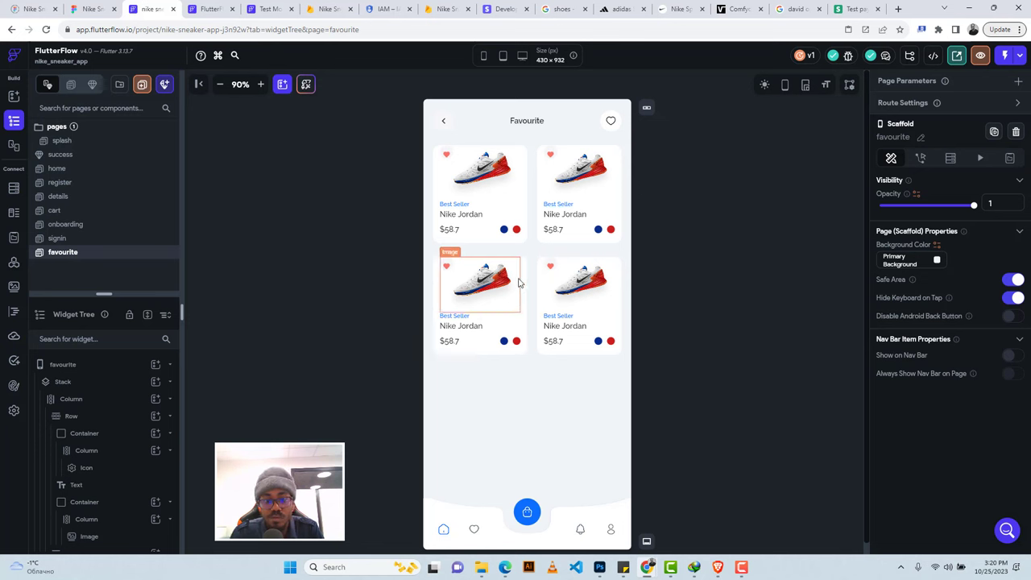
pyautogui.click(451, 120)
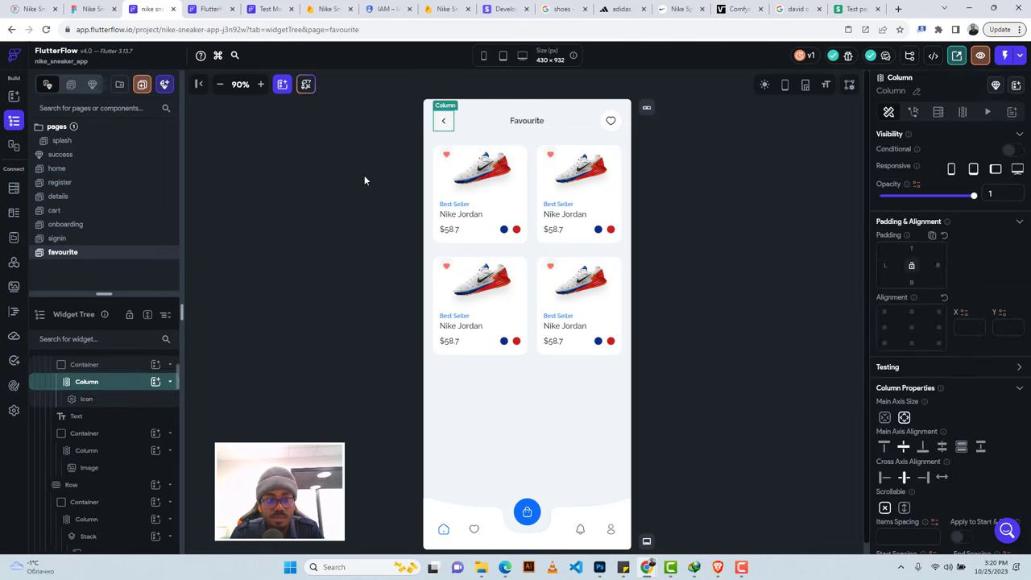
pyautogui.click(125, 364)
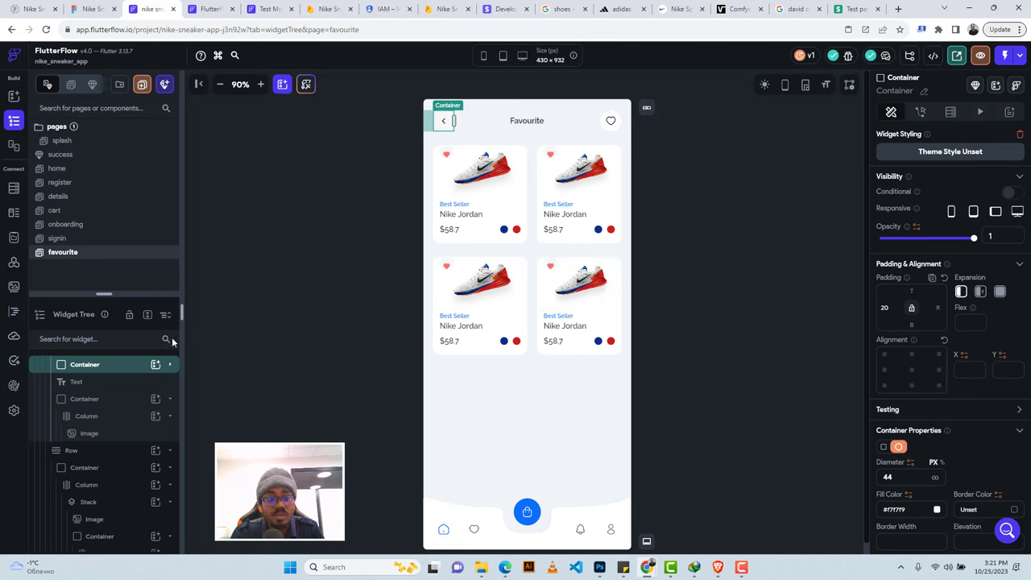
pyautogui.click(921, 113)
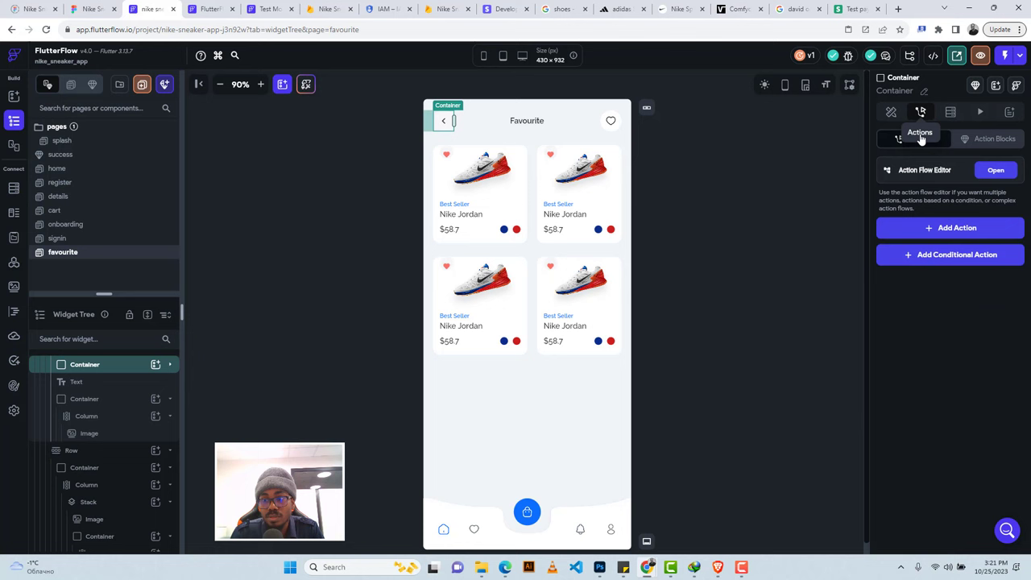
pyautogui.click(927, 230)
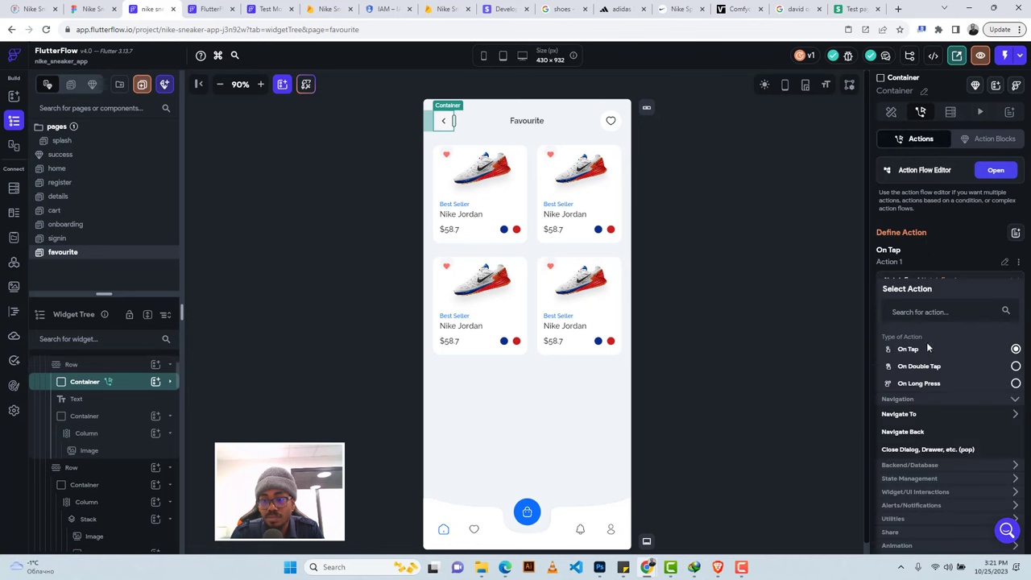
pyautogui.click(903, 432)
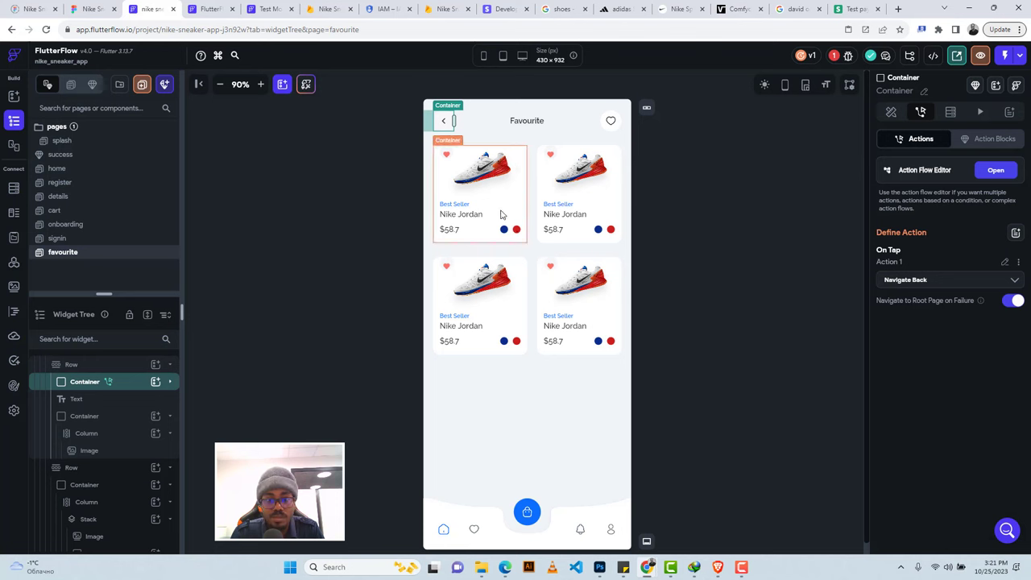
# Delete the second product Row and second card, leaving one Nike Jordan card selected.
pyautogui.click(531, 288)
pyautogui.press('Delete')
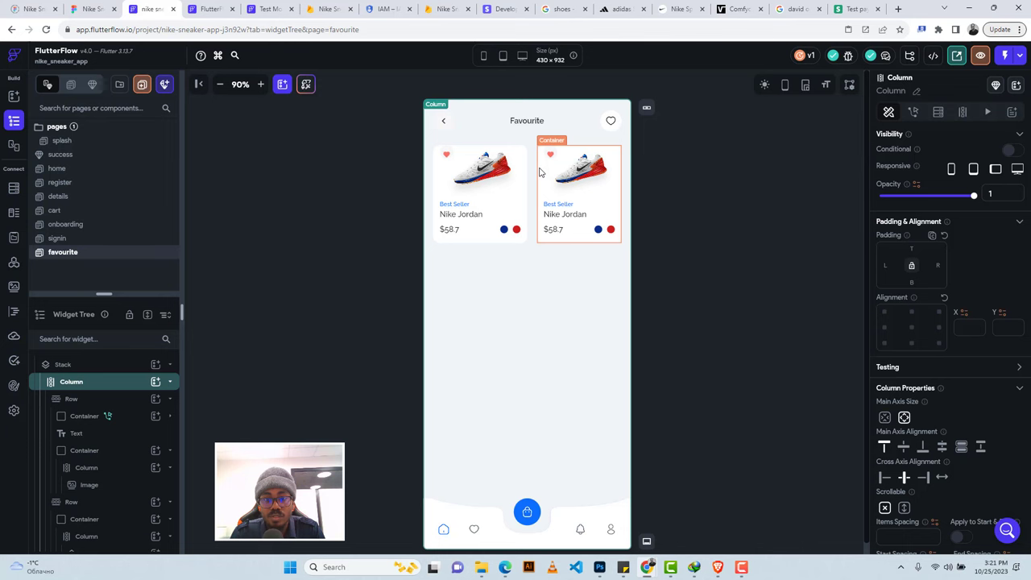
pyautogui.click(539, 172)
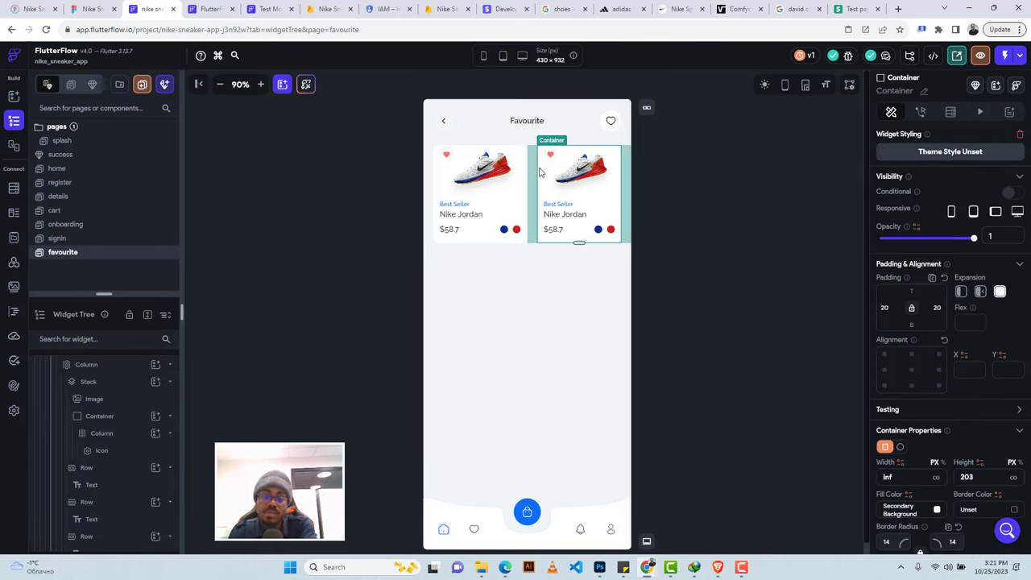
pyautogui.press('Delete')
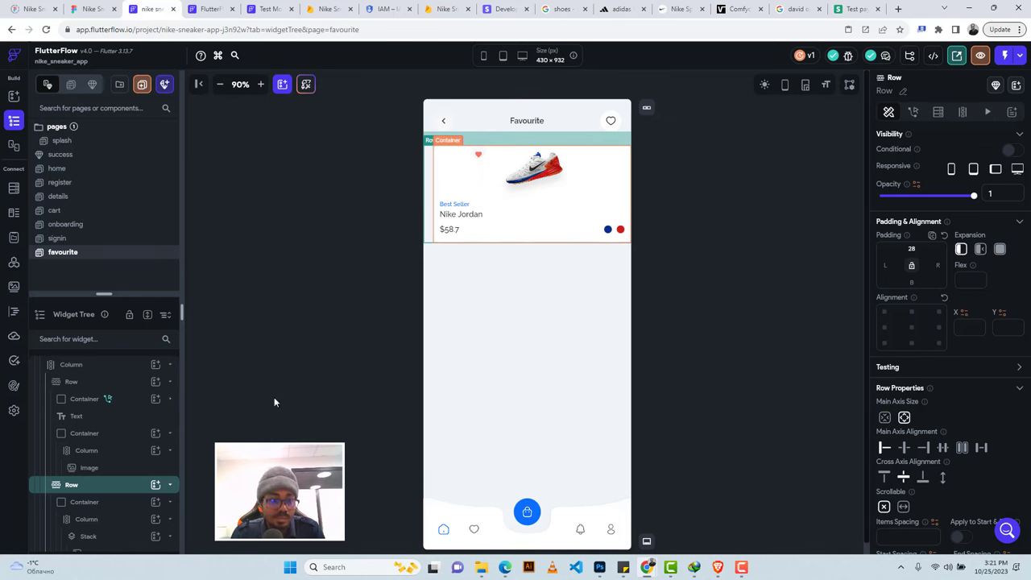
pyautogui.click(97, 503)
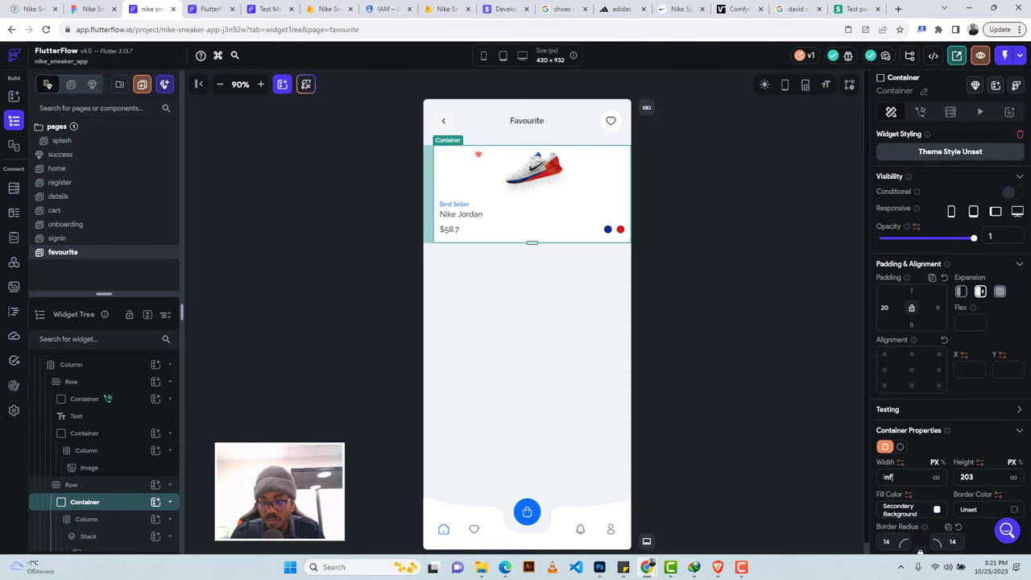
# Set the card Container width to 197 and clear its Row's top padding of 28.
pyautogui.write('197')
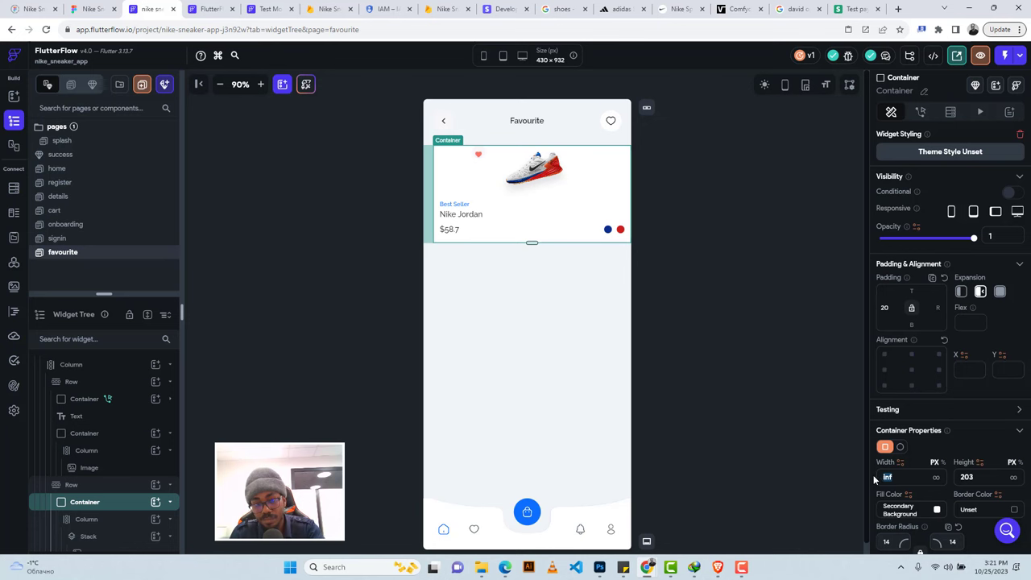
pyautogui.press('Return')
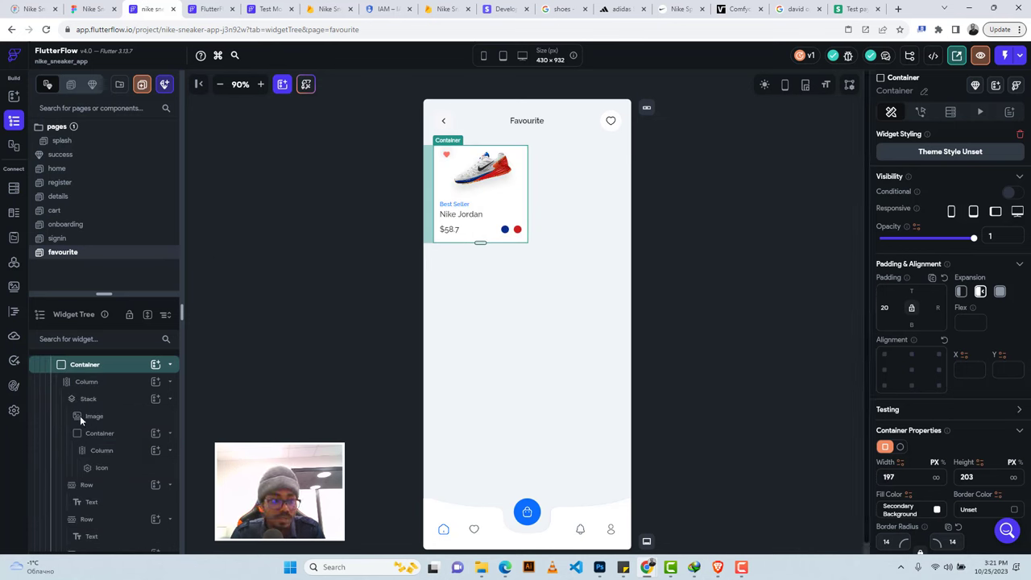
pyautogui.scroll(1, 80, 416)
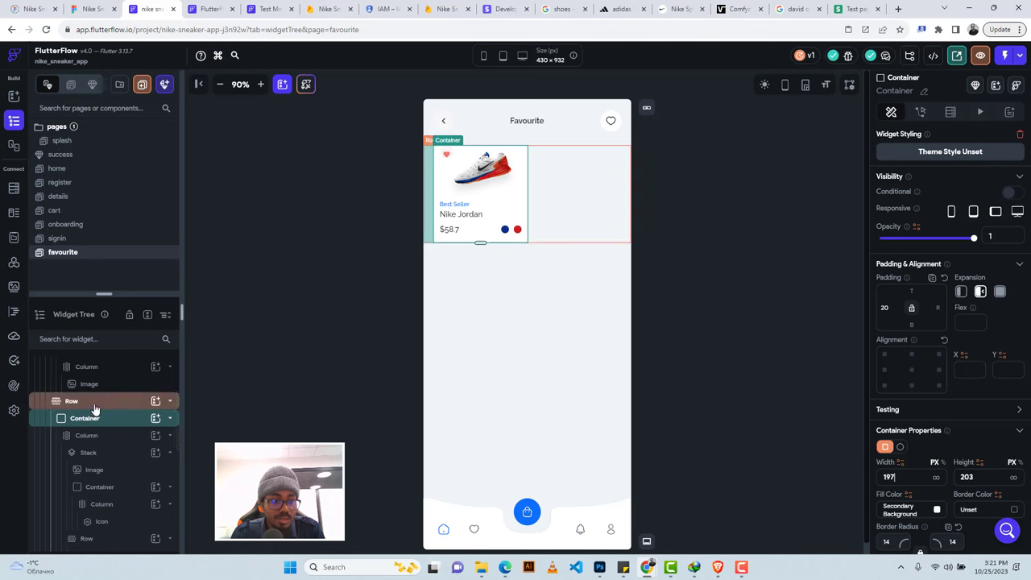
pyautogui.click(94, 407)
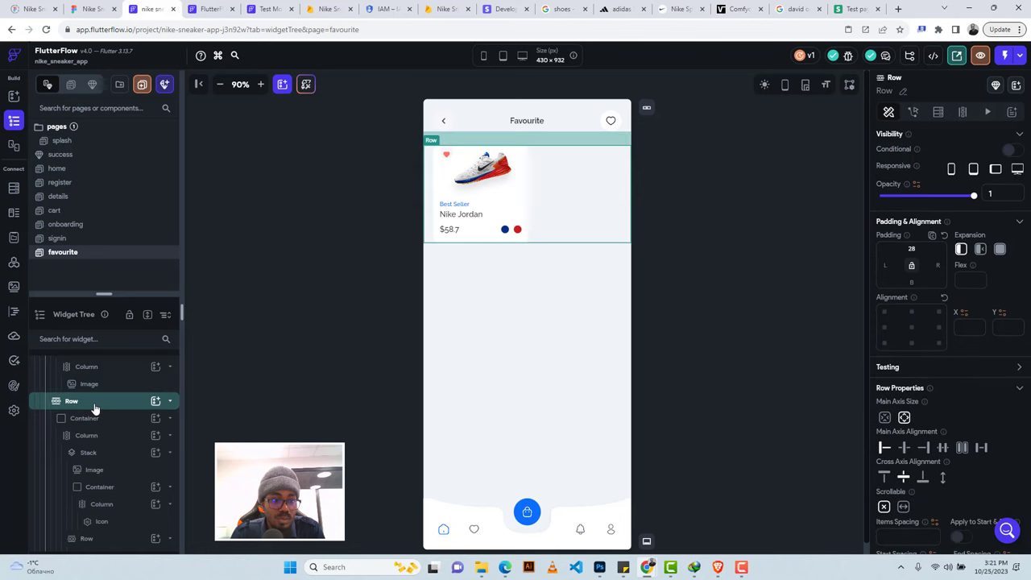
pyautogui.rightClick(94, 408)
pyautogui.press('Escape')
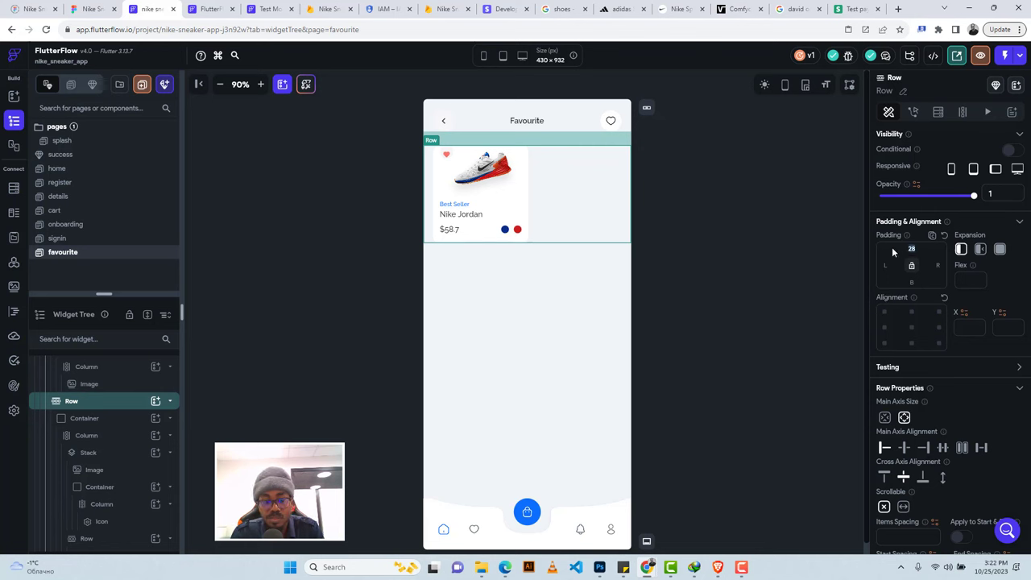
pyautogui.press('BackSpace')
pyautogui.press('BackSpace')
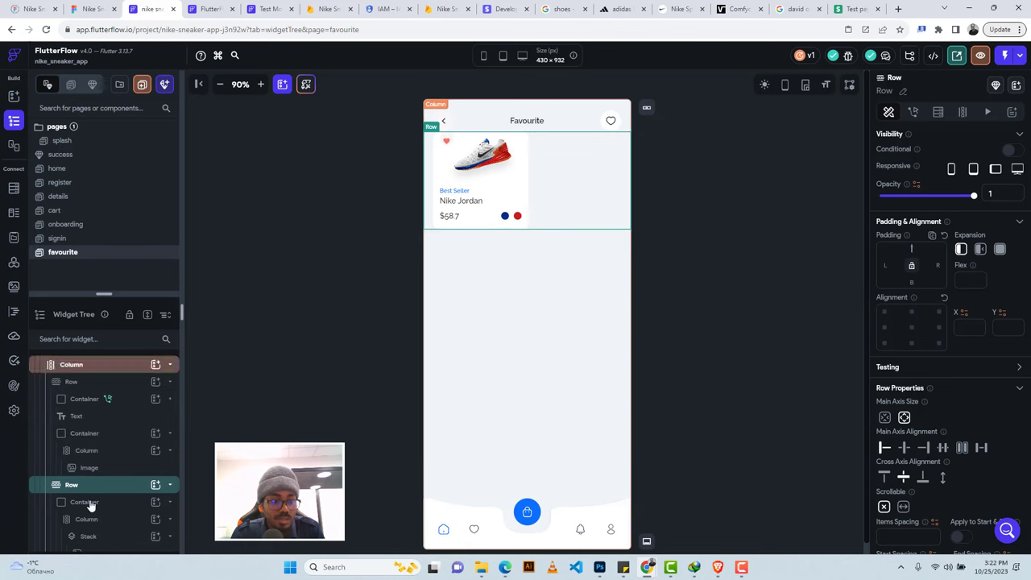
# Wrap the card Row in a ListView and give the ListView a top padding of 20.
pyautogui.rightClick(90, 488)
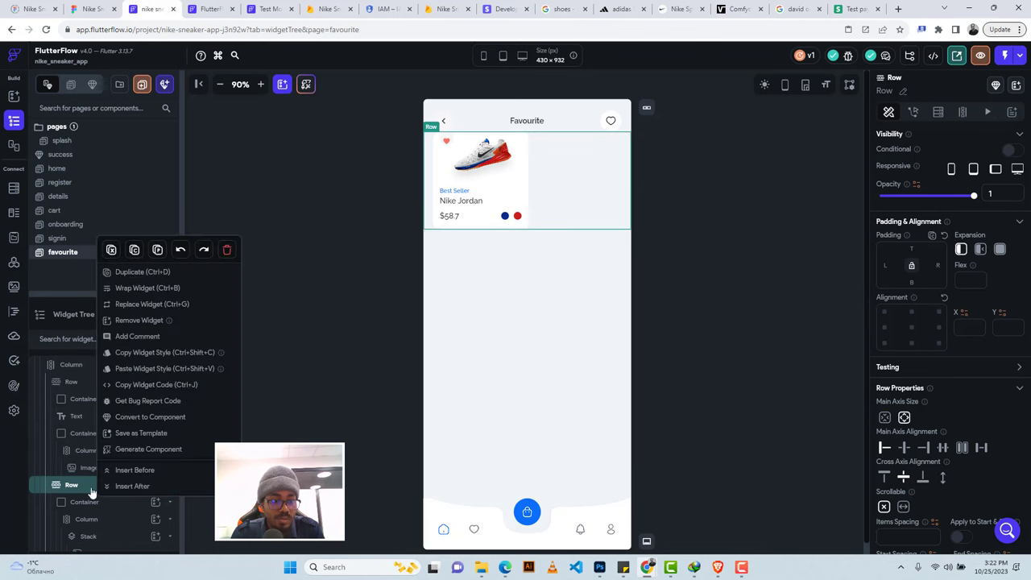
pyautogui.click(132, 289)
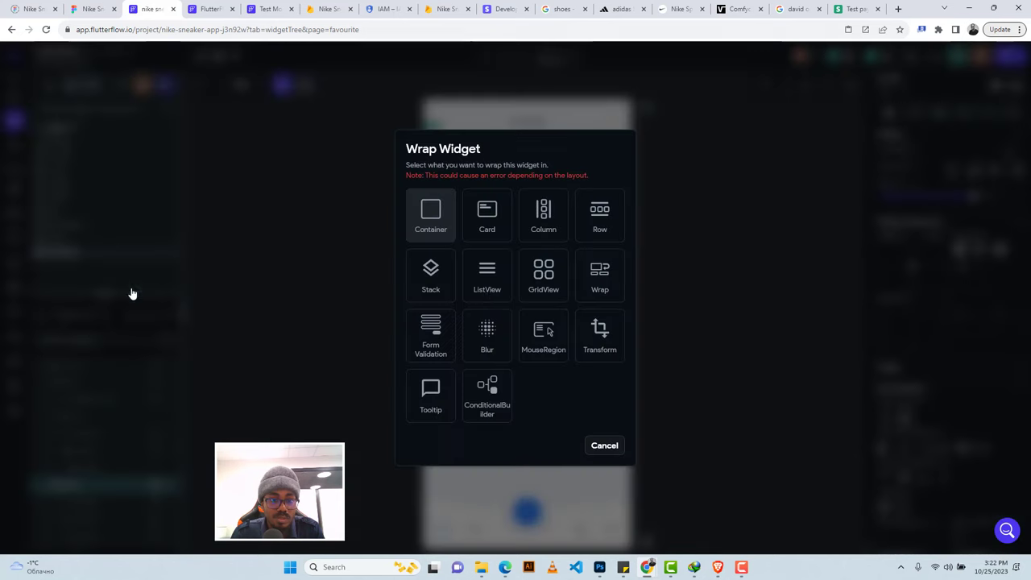
pyautogui.click(486, 278)
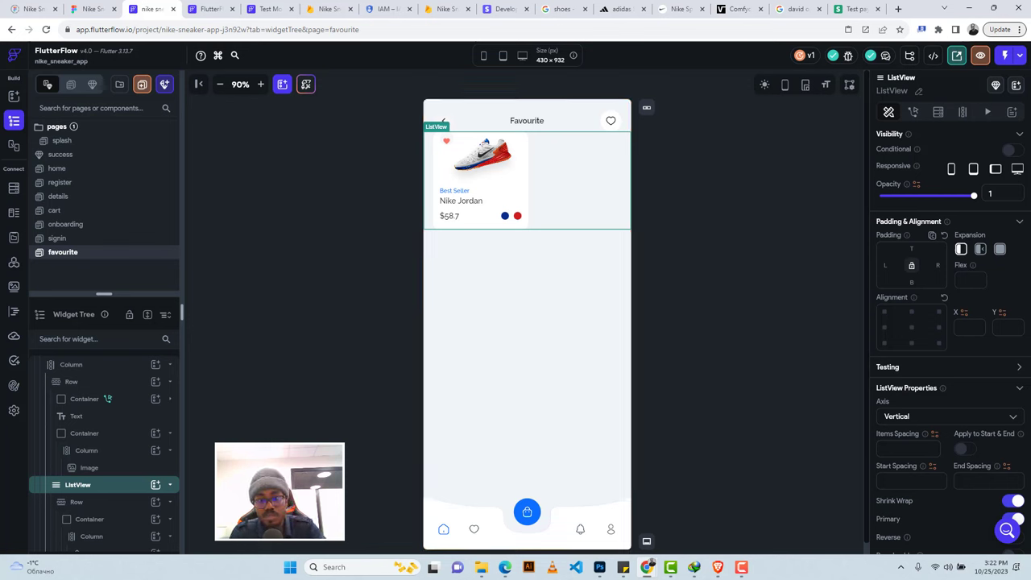
pyautogui.click(912, 248)
pyautogui.write('20')
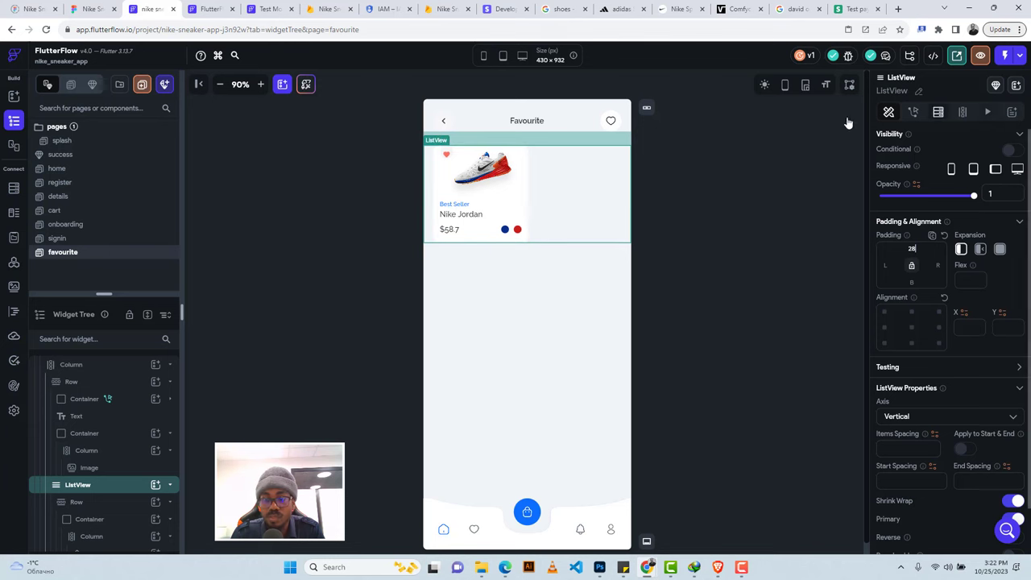
pyautogui.click(73, 211)
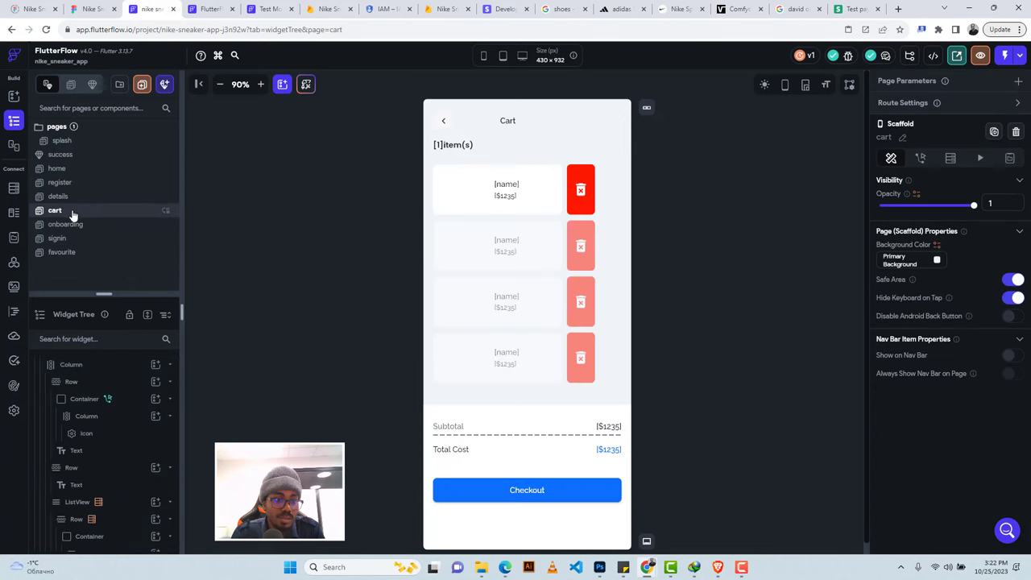
pyautogui.click(69, 201)
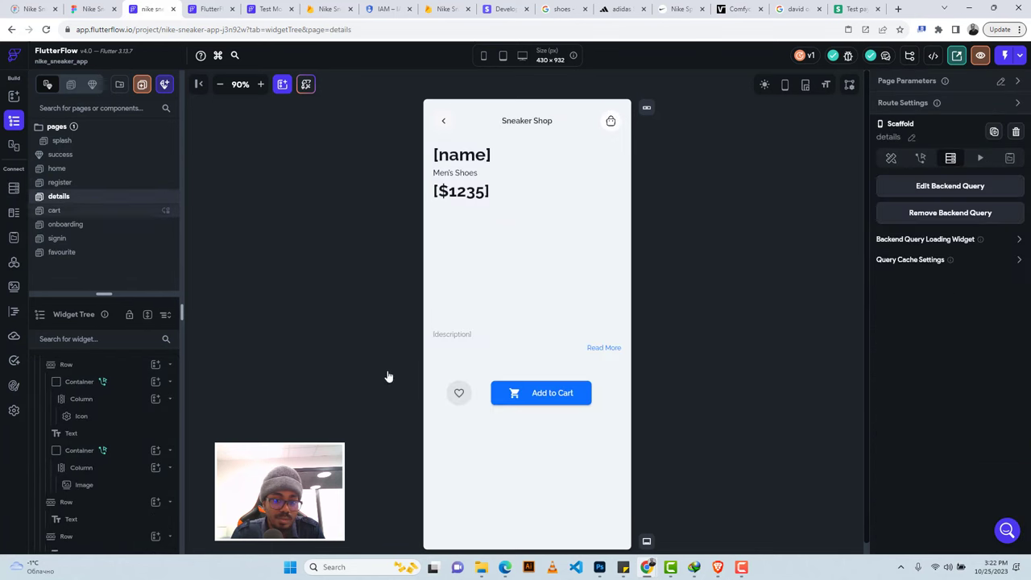
pyautogui.click(454, 398)
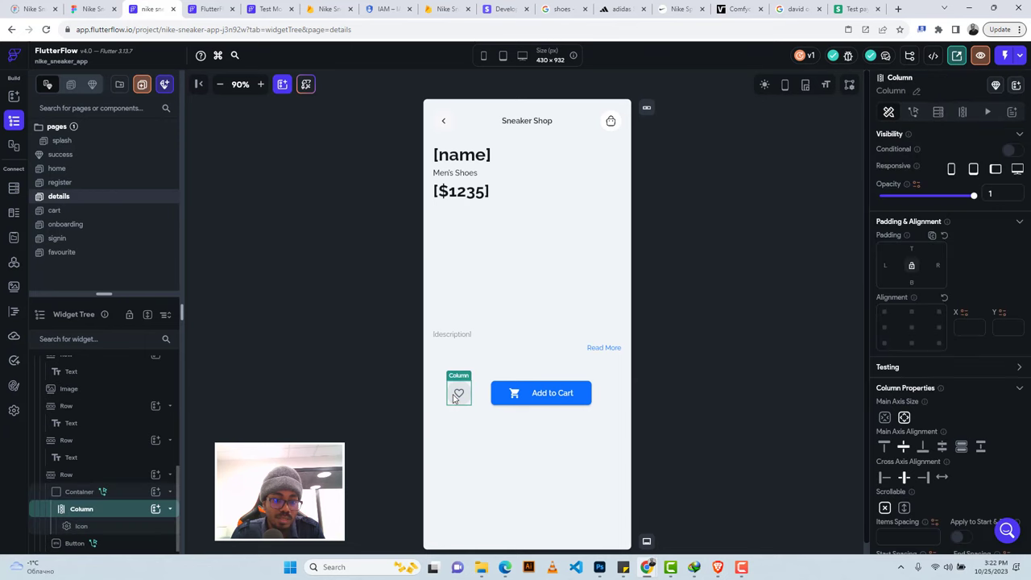
pyautogui.click(118, 491)
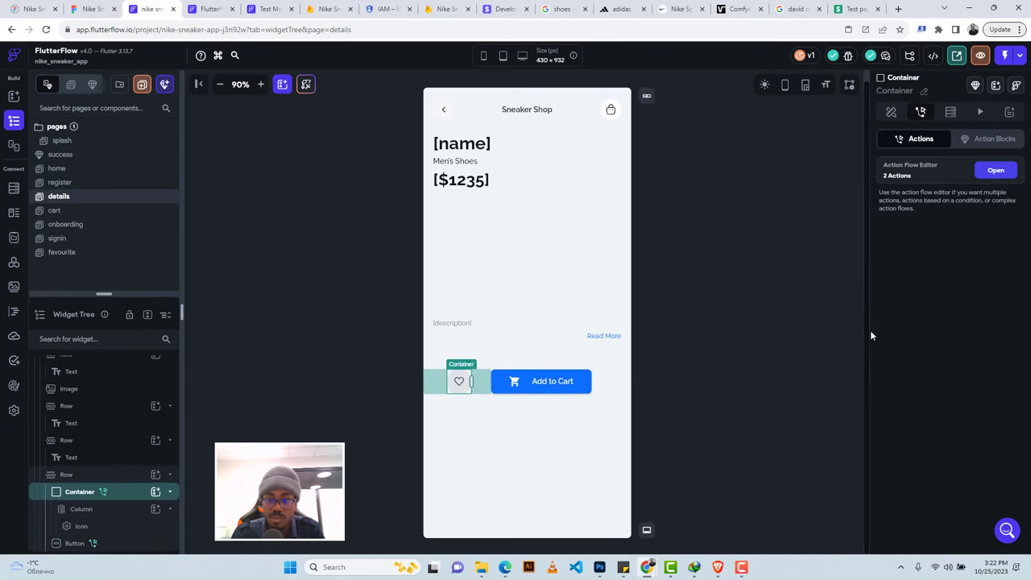
pyautogui.click(996, 170)
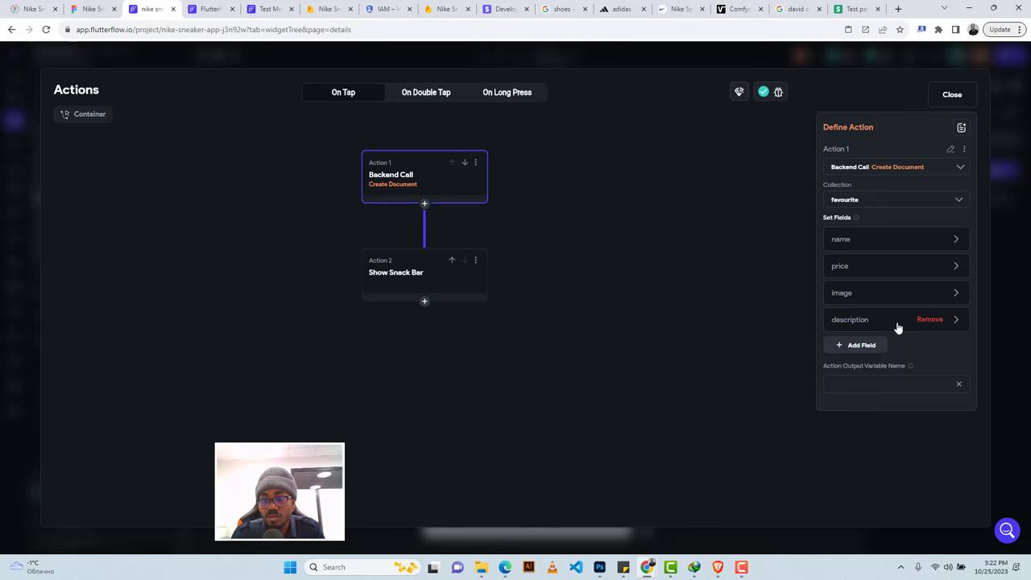
pyautogui.click(952, 94)
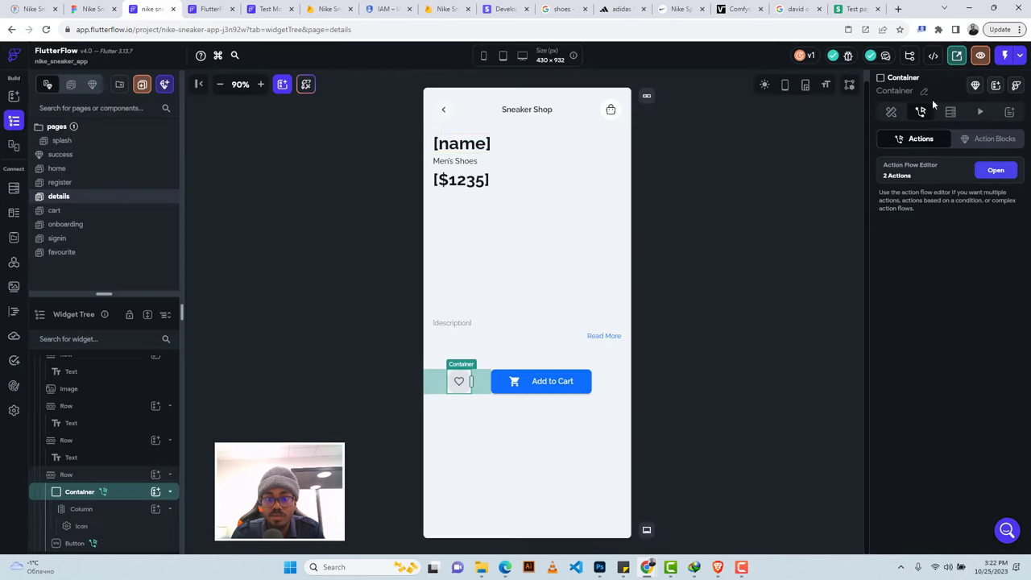
pyautogui.click(79, 256)
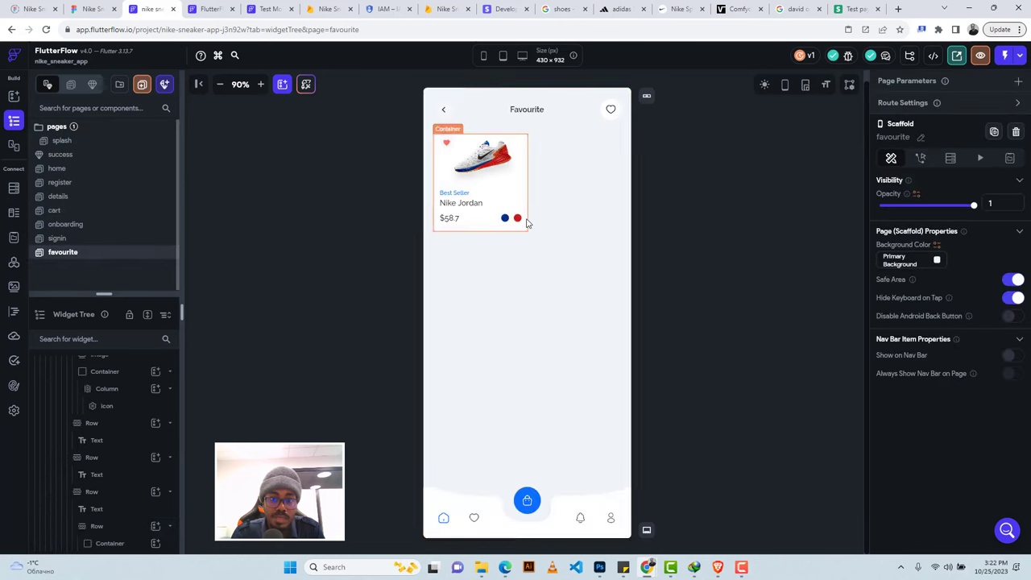
# Add a ListView backend query: Query Collection on favourite as a List of Documents.
pyautogui.click(553, 177)
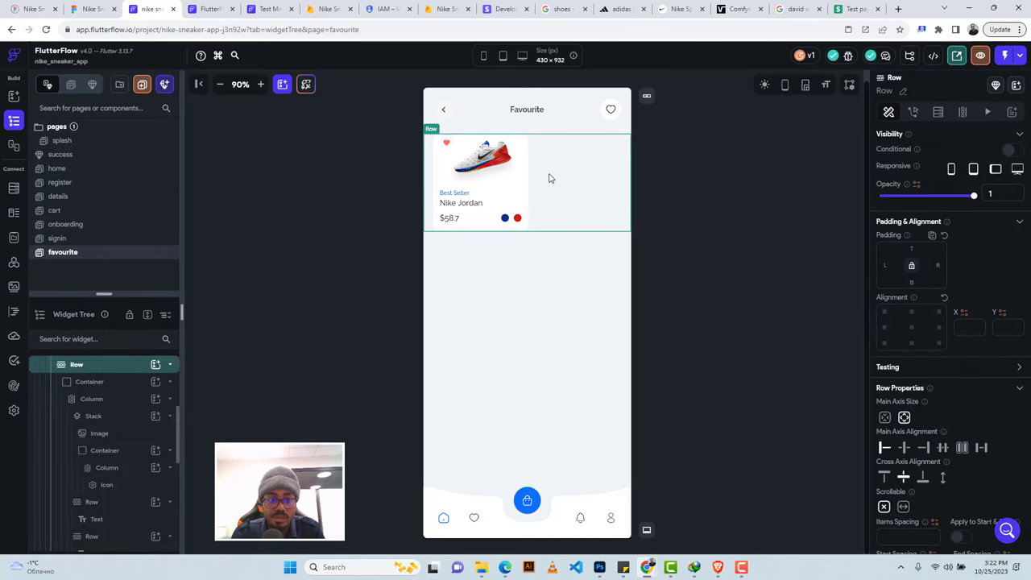
pyautogui.scroll(2, 106, 396)
pyautogui.scroll(2, 109, 405)
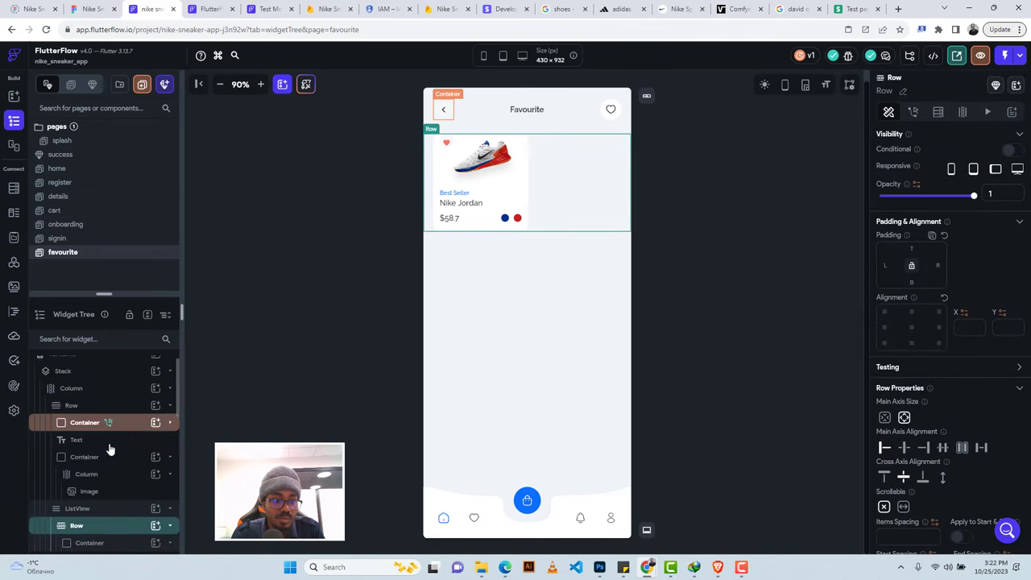
pyautogui.click(100, 520)
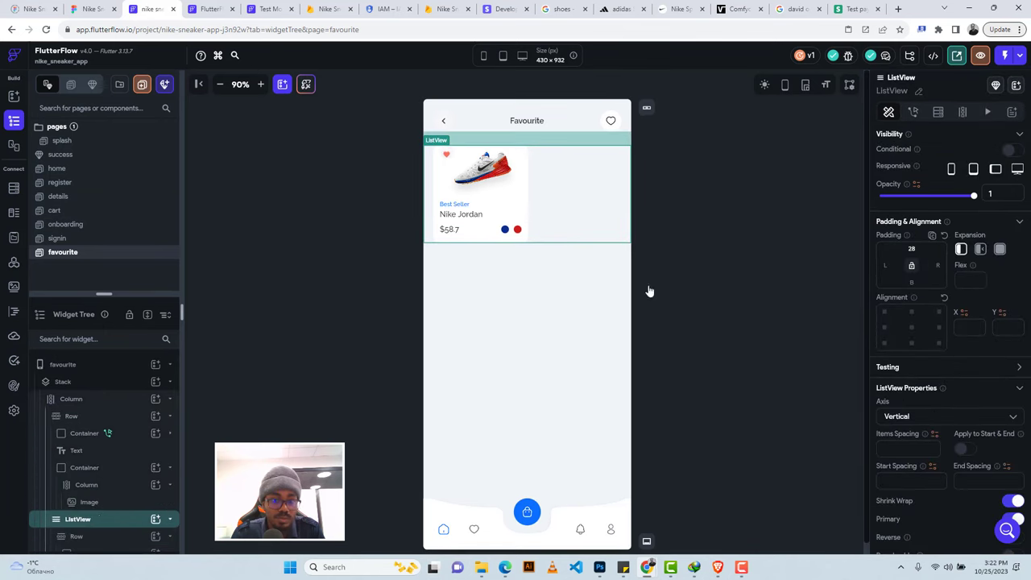
pyautogui.click(938, 113)
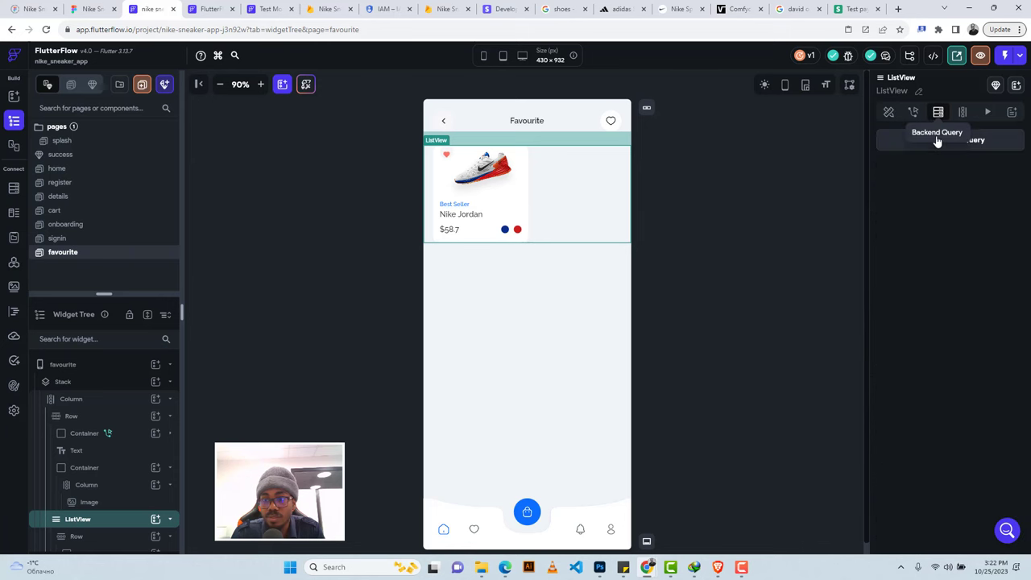
pyautogui.click(976, 145)
pyautogui.click(729, 137)
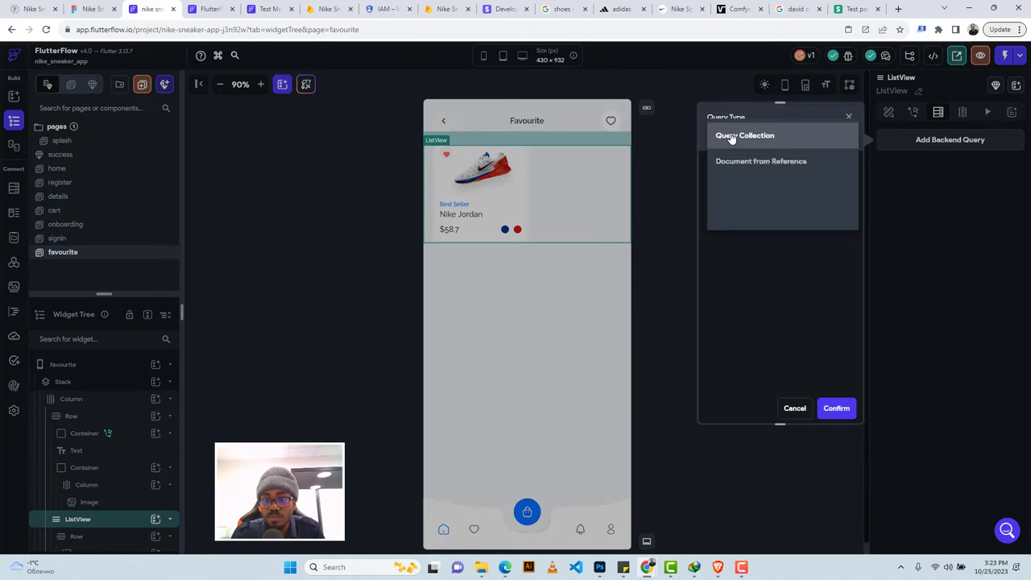
pyautogui.click(729, 139)
pyautogui.click(722, 201)
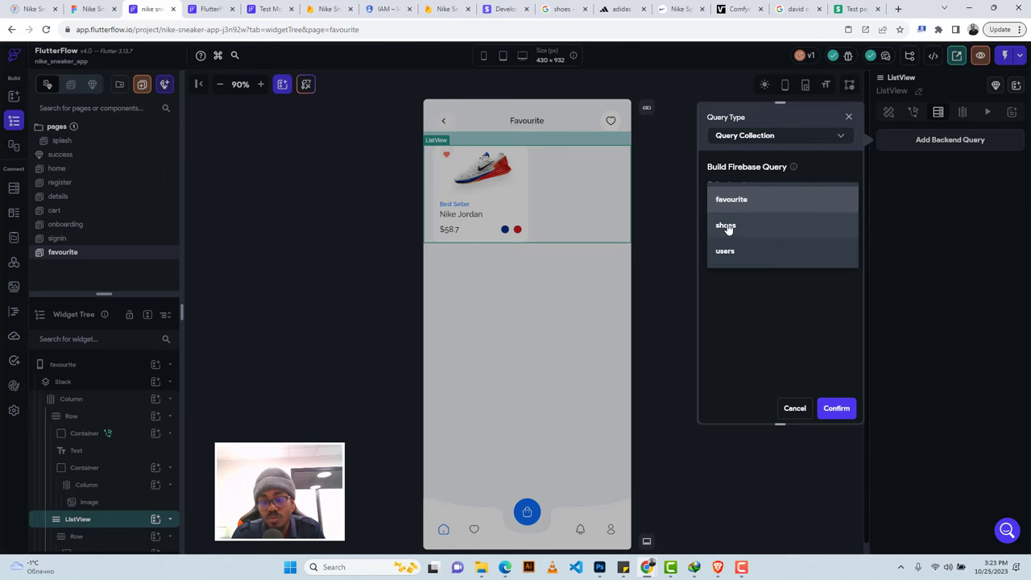
pyautogui.click(728, 206)
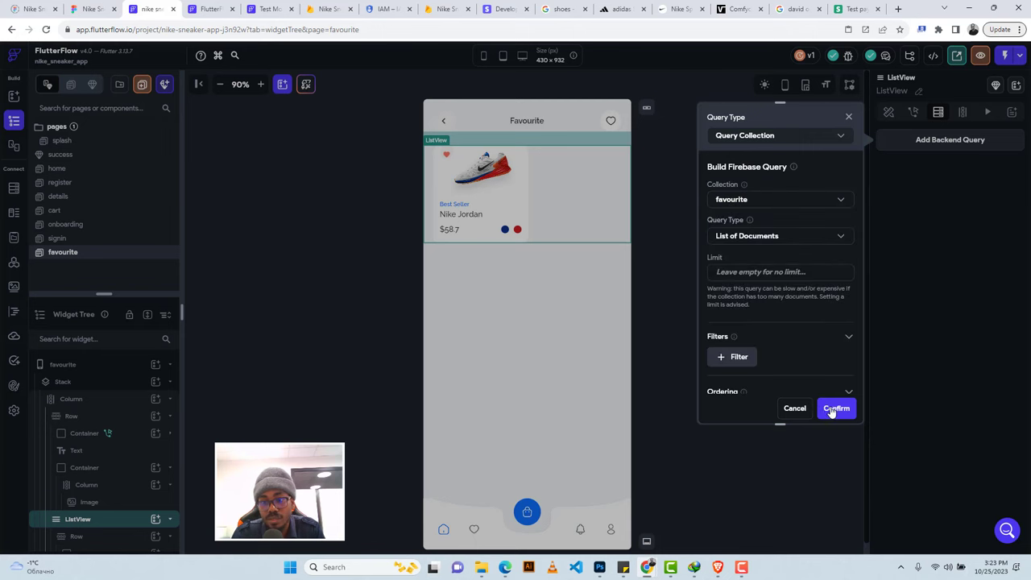
pyautogui.click(834, 410)
pyautogui.click(594, 356)
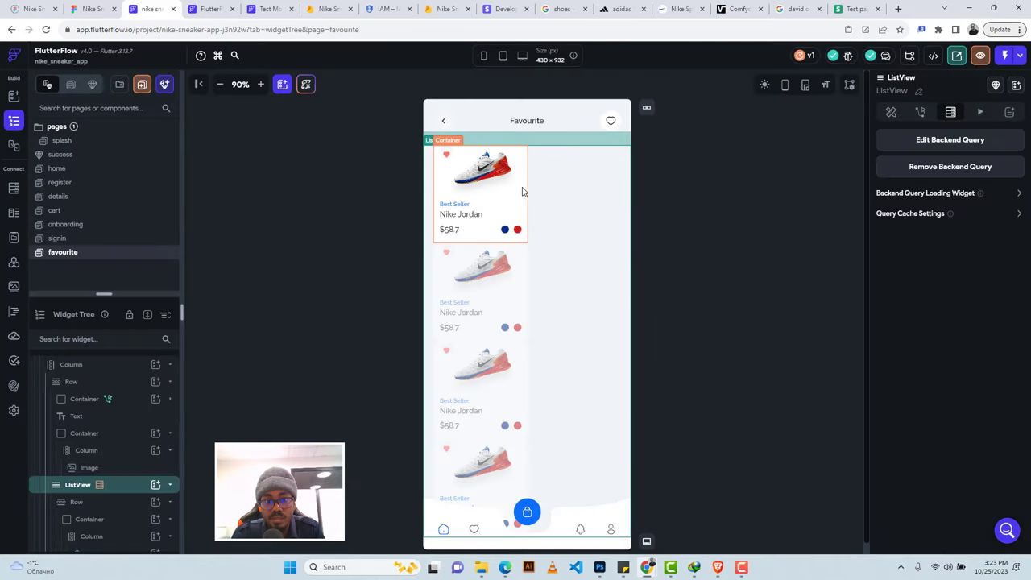
# Set the repeated card Row's top padding to 14.
pyautogui.click(522, 191)
pyautogui.click(576, 190)
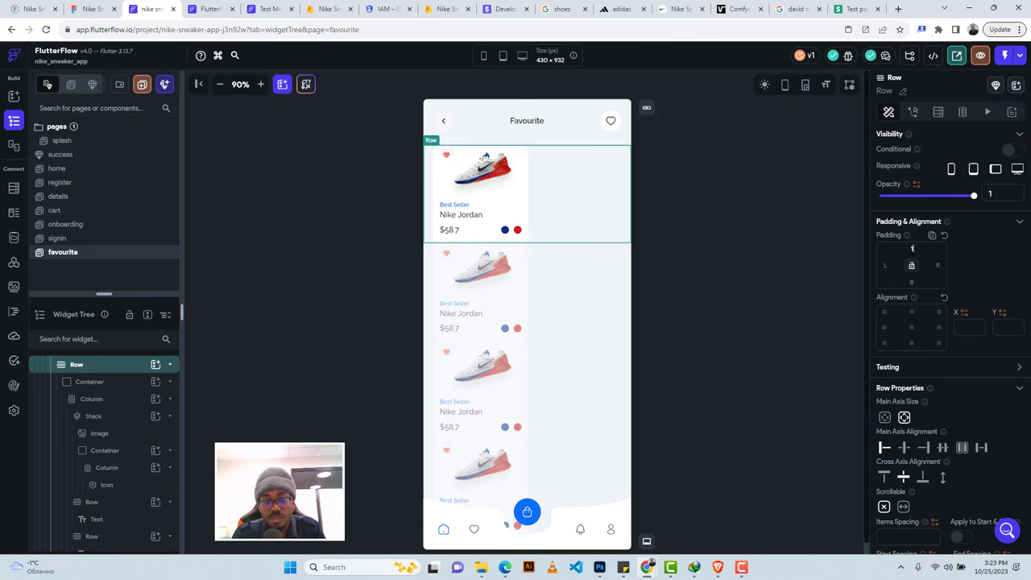
pyautogui.write('14')
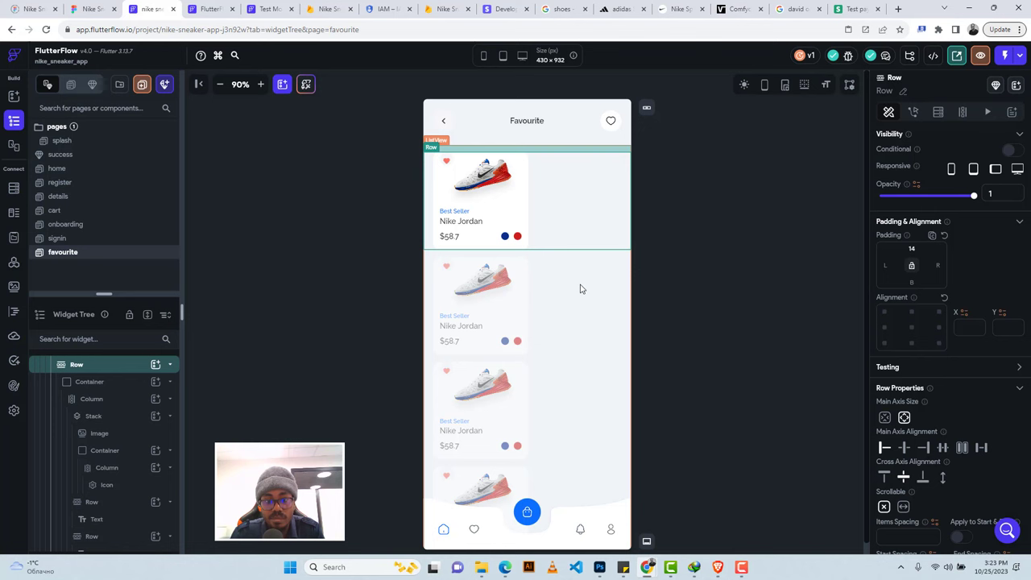
# Make the page's main Column scrollable vertically.
pyautogui.click(581, 288)
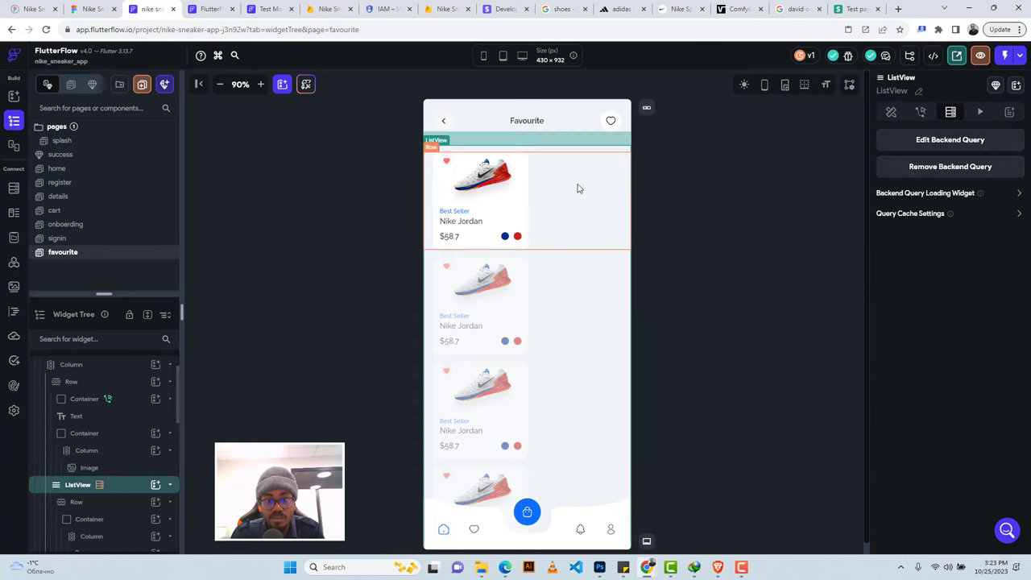
pyautogui.click(587, 140)
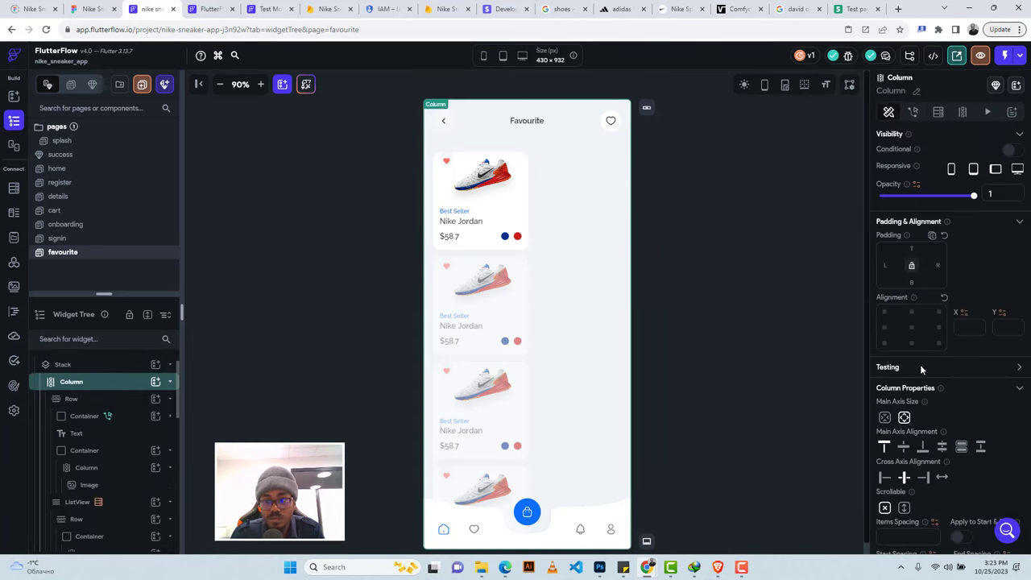
pyautogui.click(903, 508)
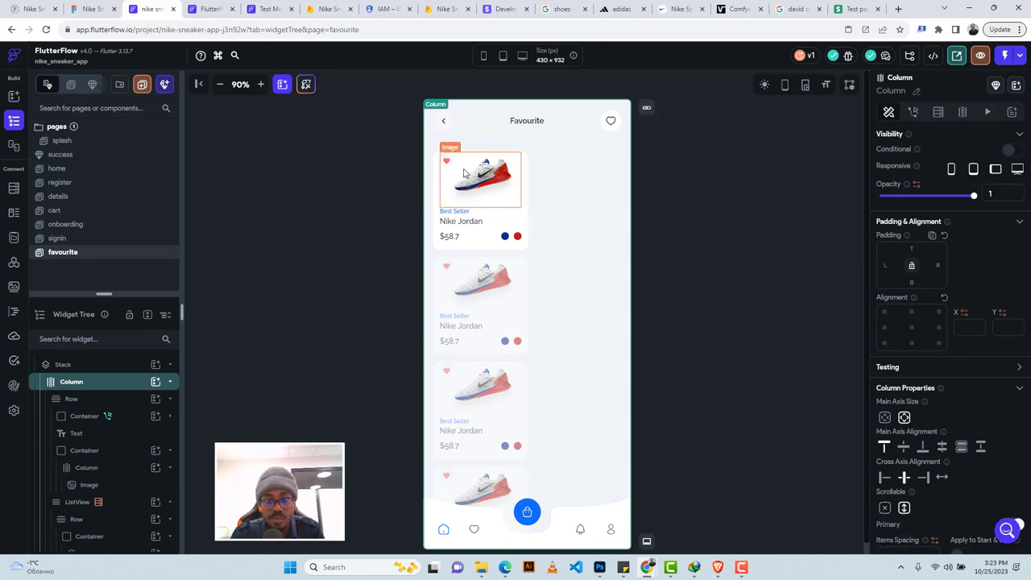
# Set the card image to Network type, with its path bound to the favourite document's image field.
pyautogui.click(492, 179)
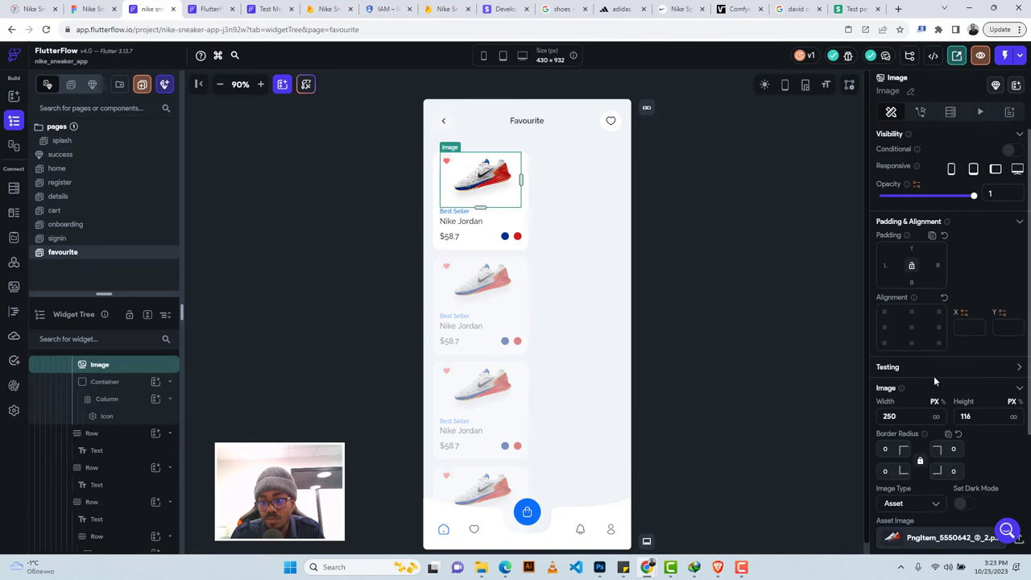
pyautogui.scroll(-1, 934, 376)
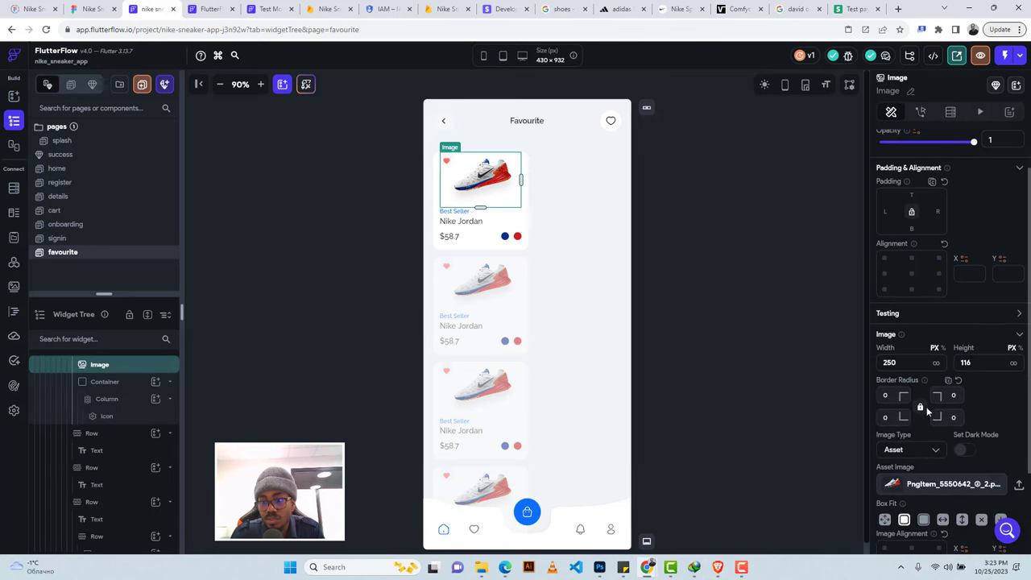
pyautogui.click(909, 456)
pyautogui.click(905, 427)
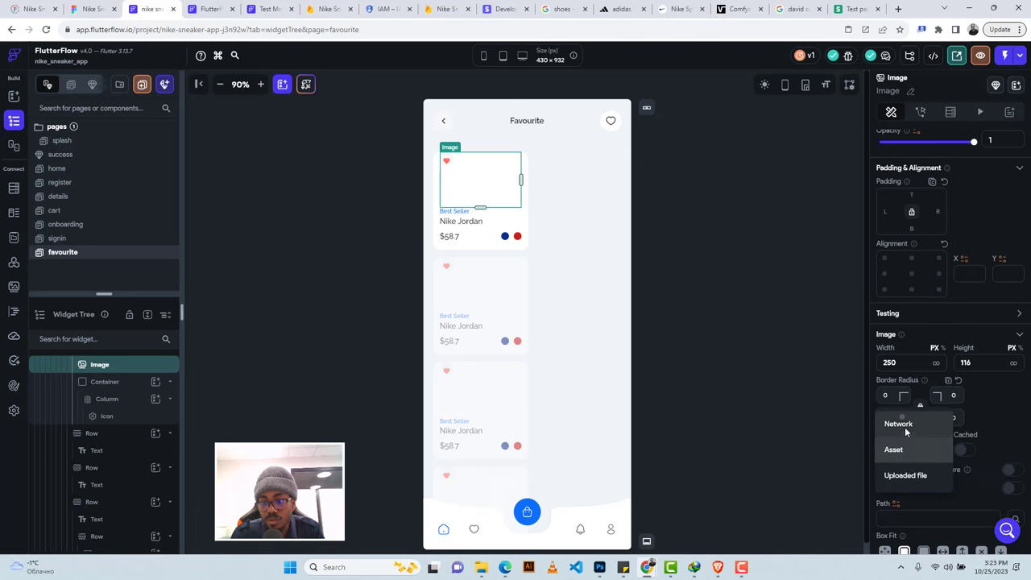
pyautogui.click(896, 505)
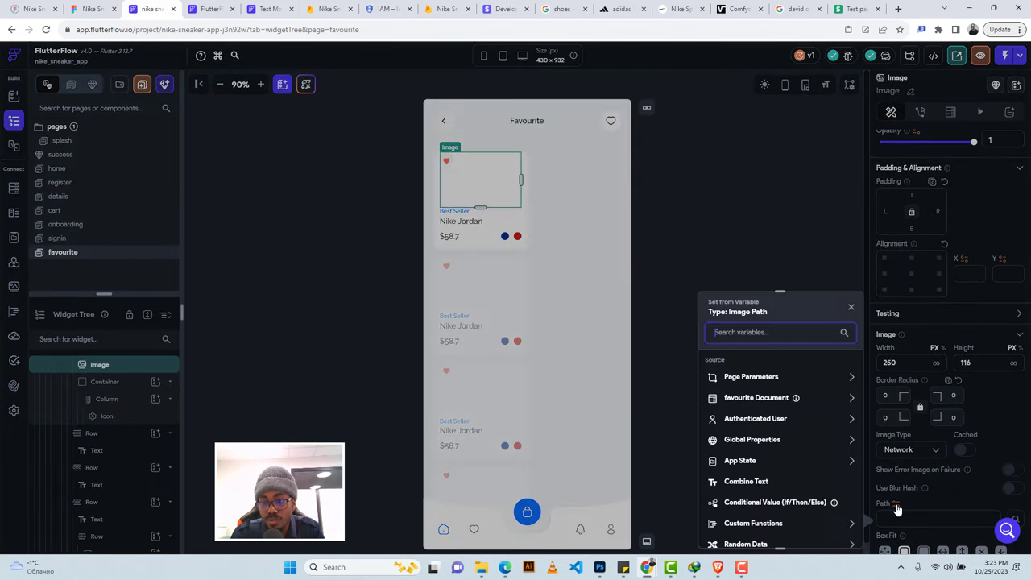
pyautogui.click(757, 398)
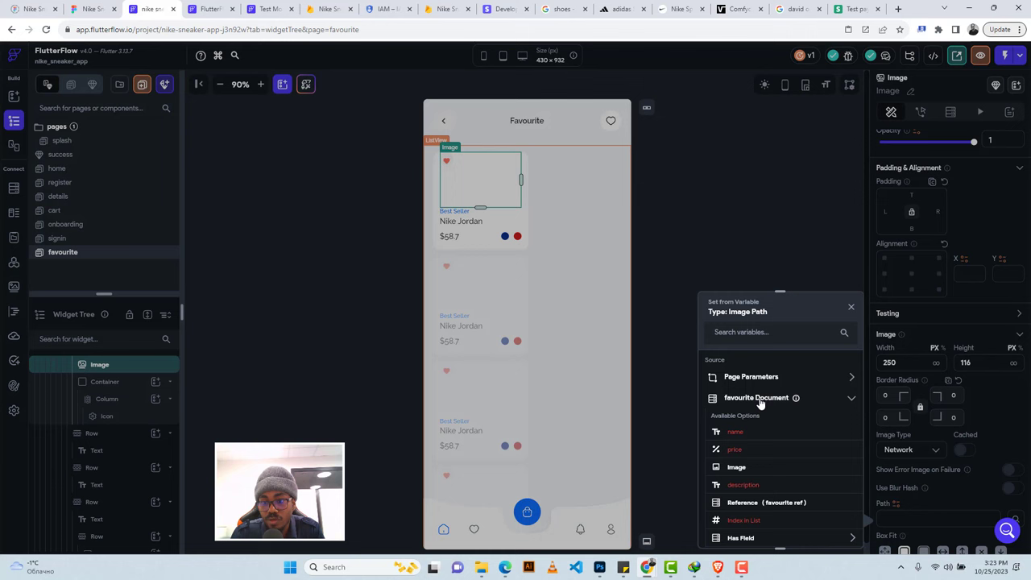
pyautogui.click(736, 469)
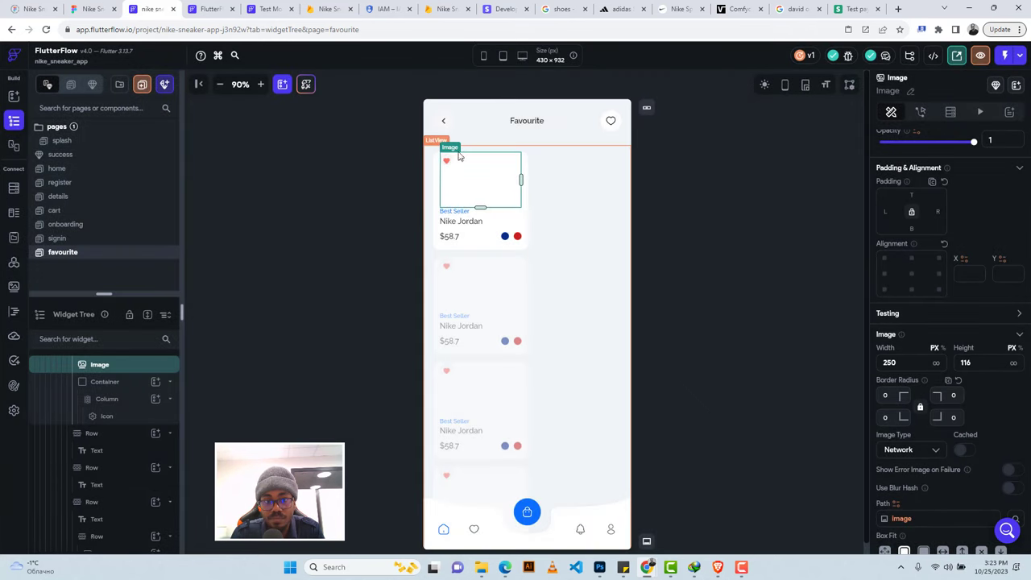